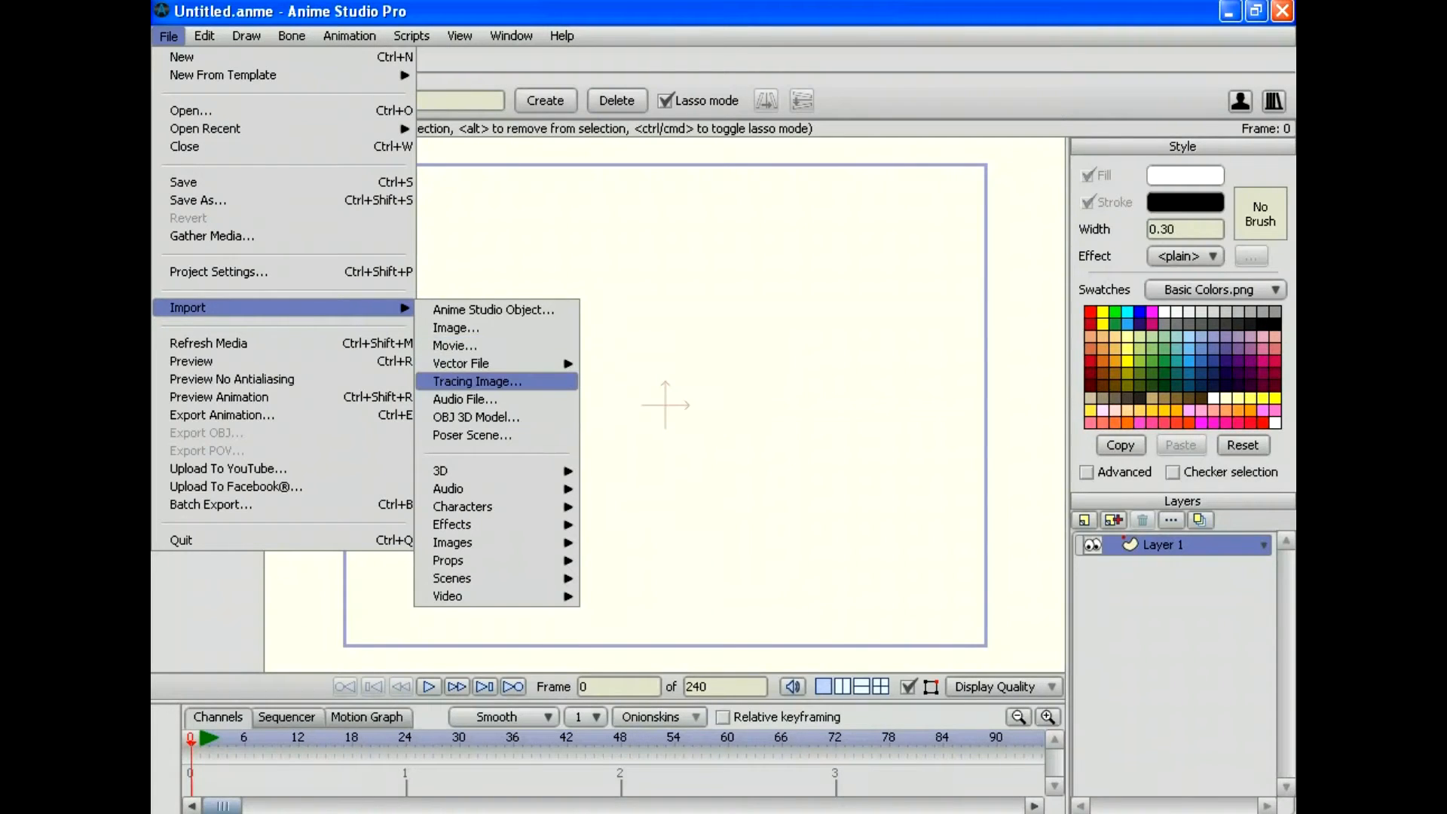
# Step: Import the Full Body photo as the tracing image behind the canvas
pyautogui.click(495, 382)
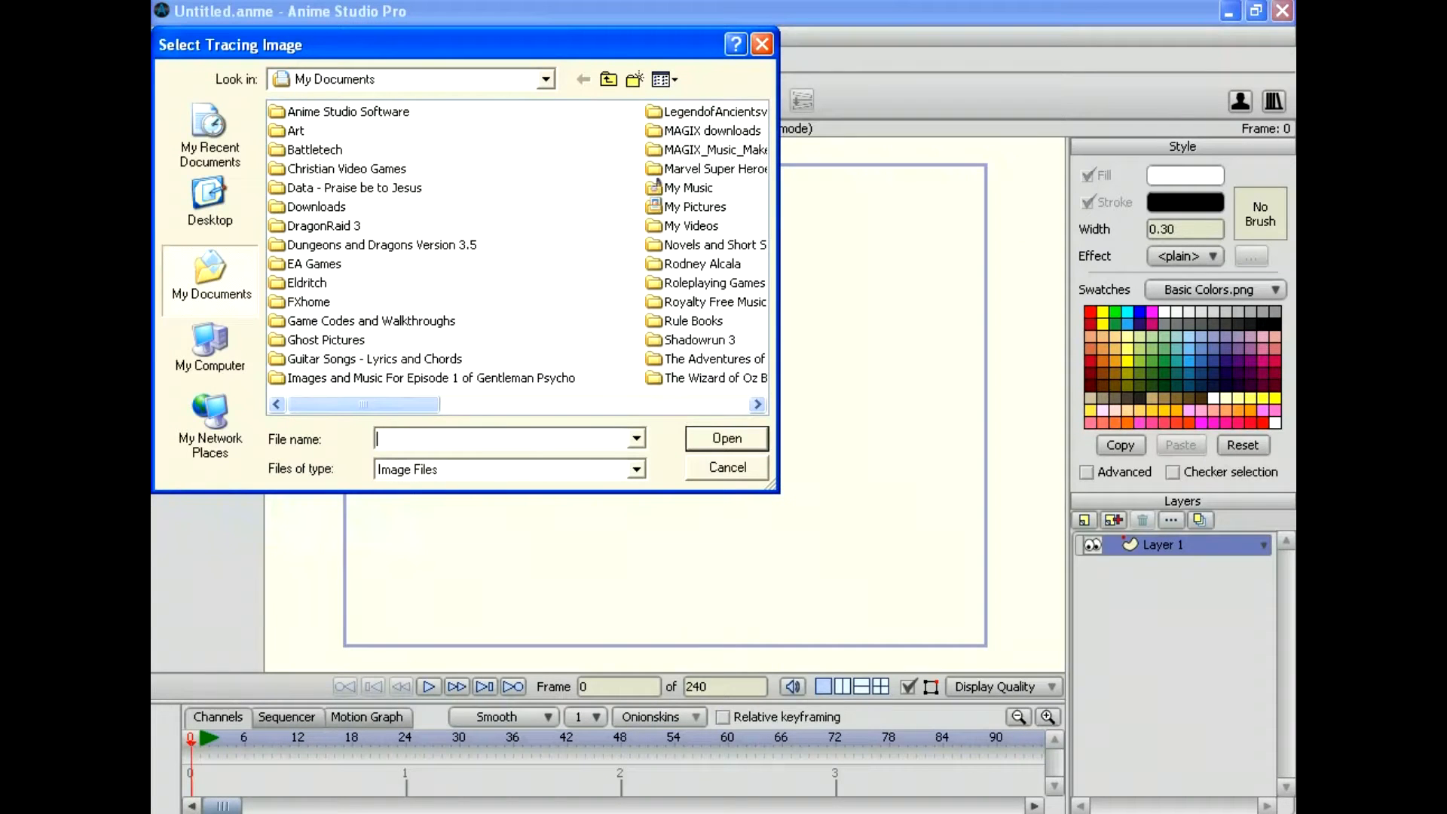
pyautogui.moveTo(364, 404); pyautogui.dragTo(671, 404)
pyautogui.doubleClick(310, 130)
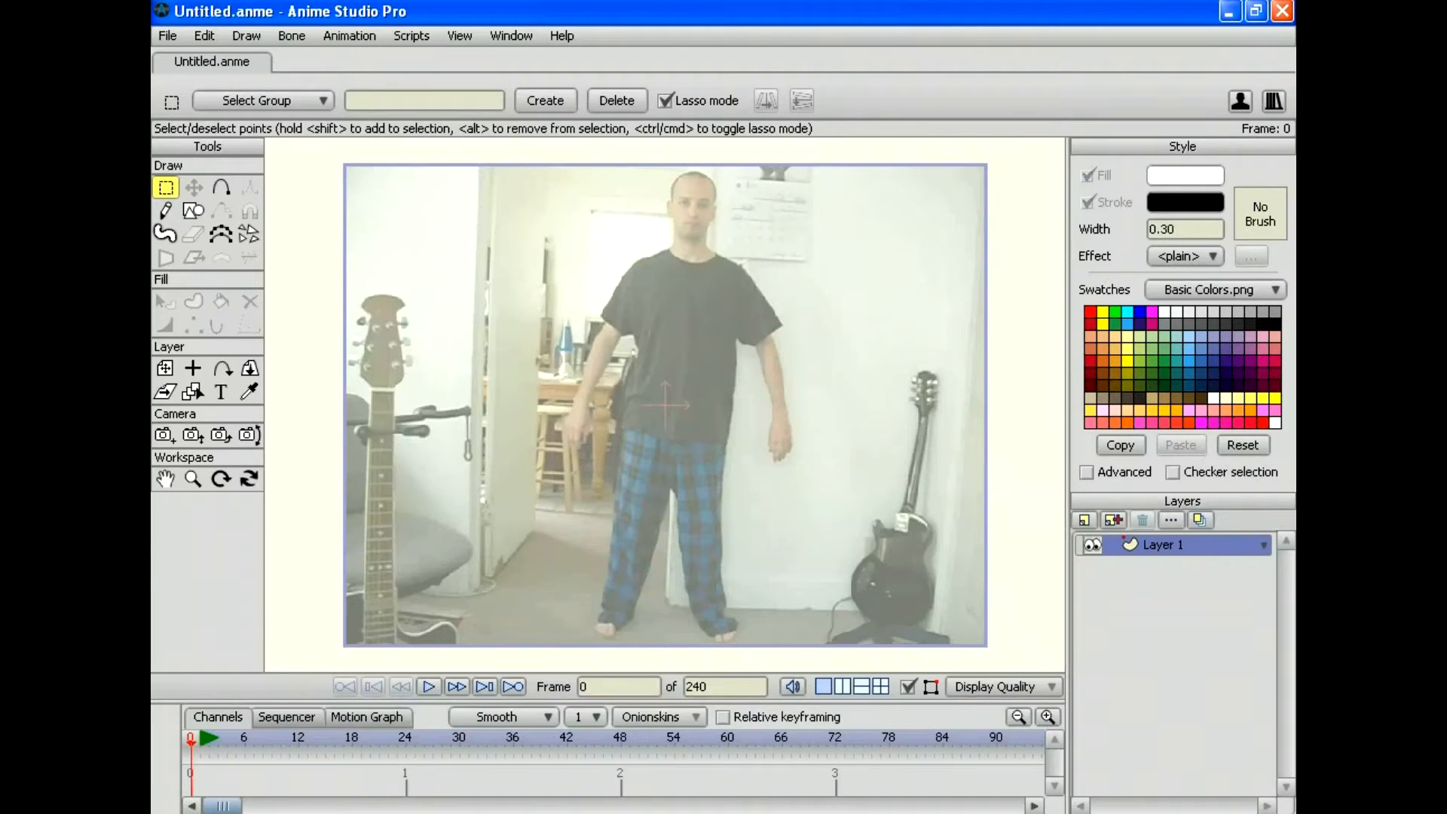
# Step: Close the full-body tracing document and start a new blank document
pyautogui.click(204, 35)
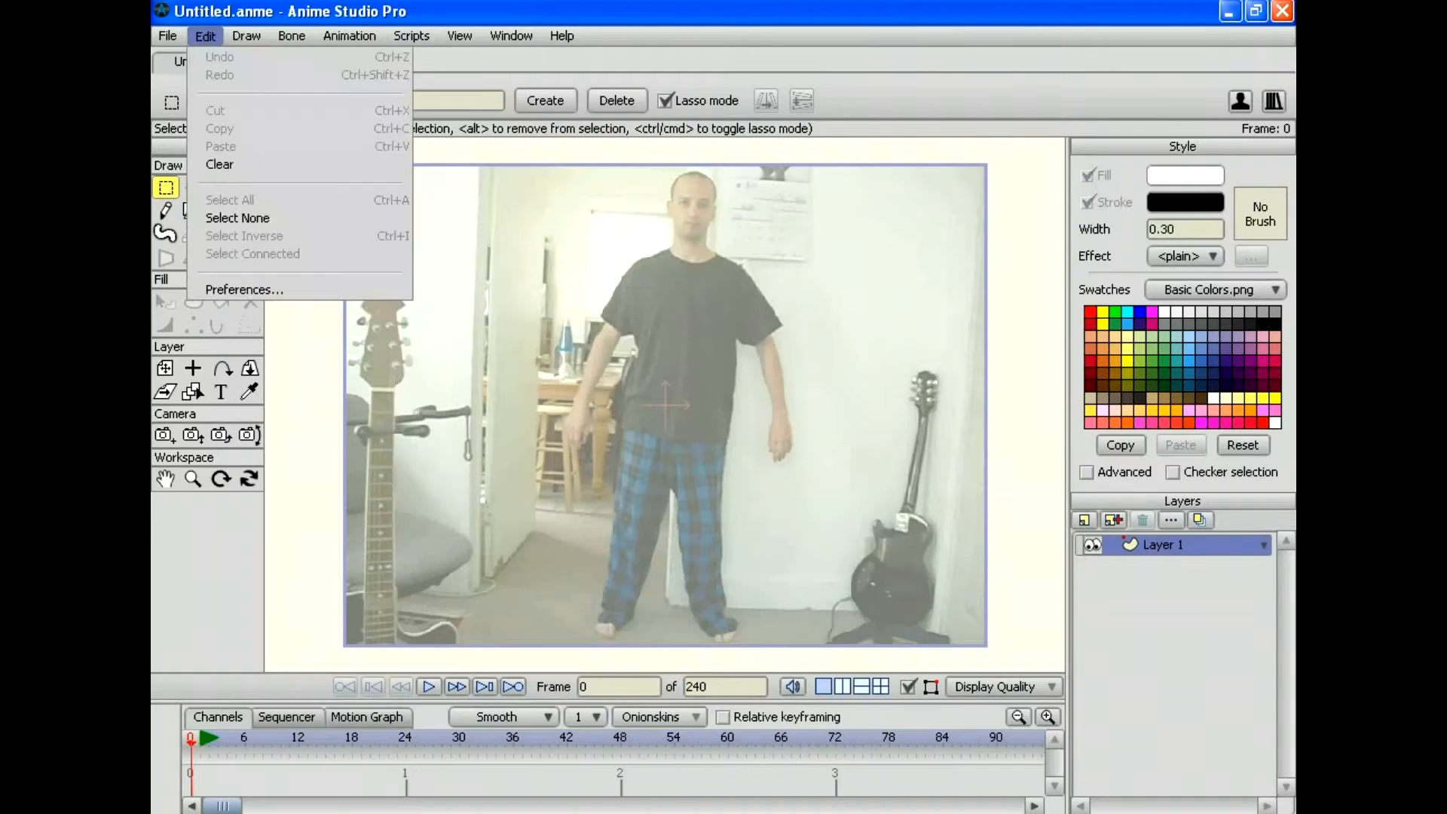
pyautogui.moveTo(168, 35)
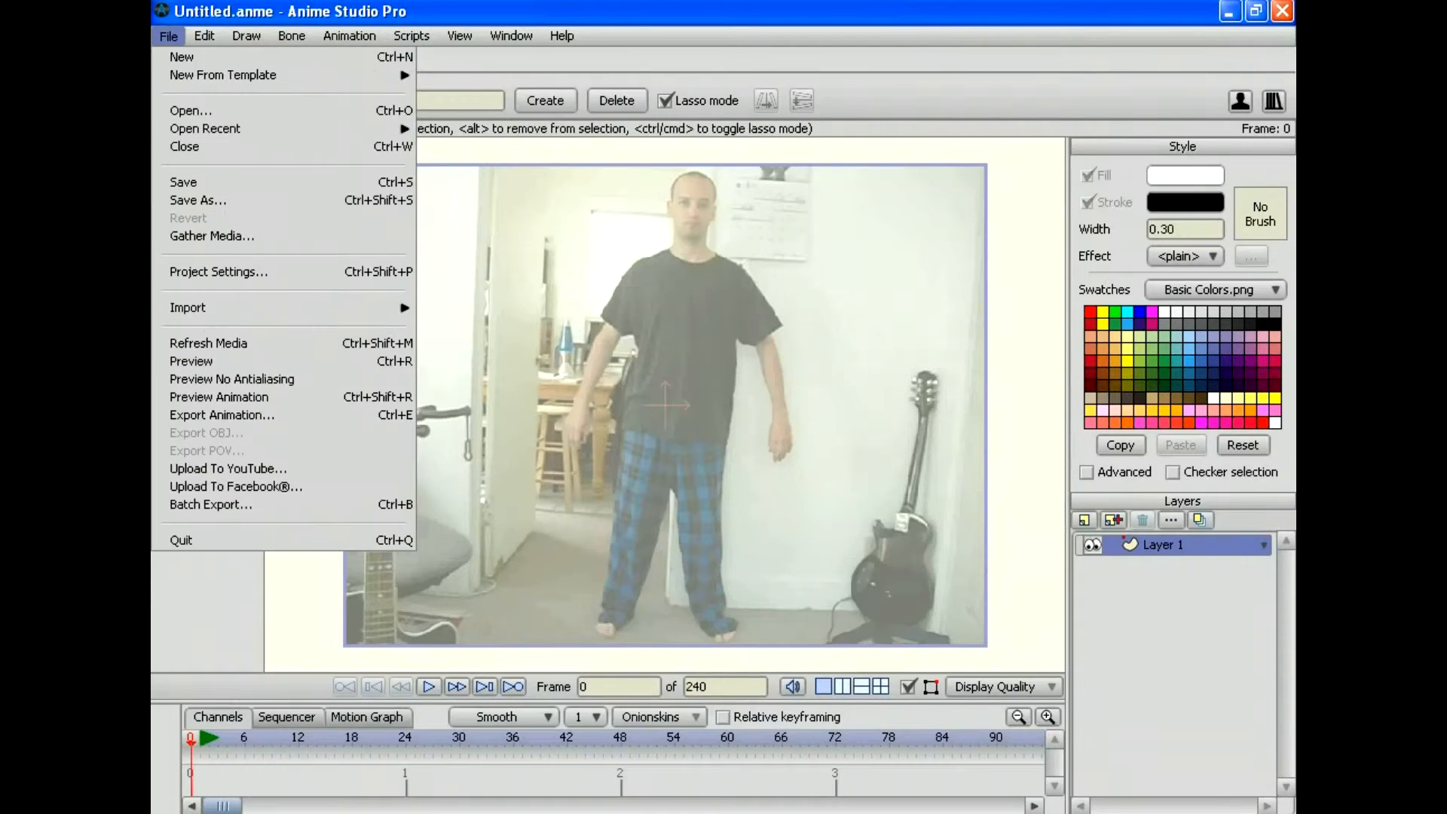
pyautogui.press('Escape')
pyautogui.click(165, 62)
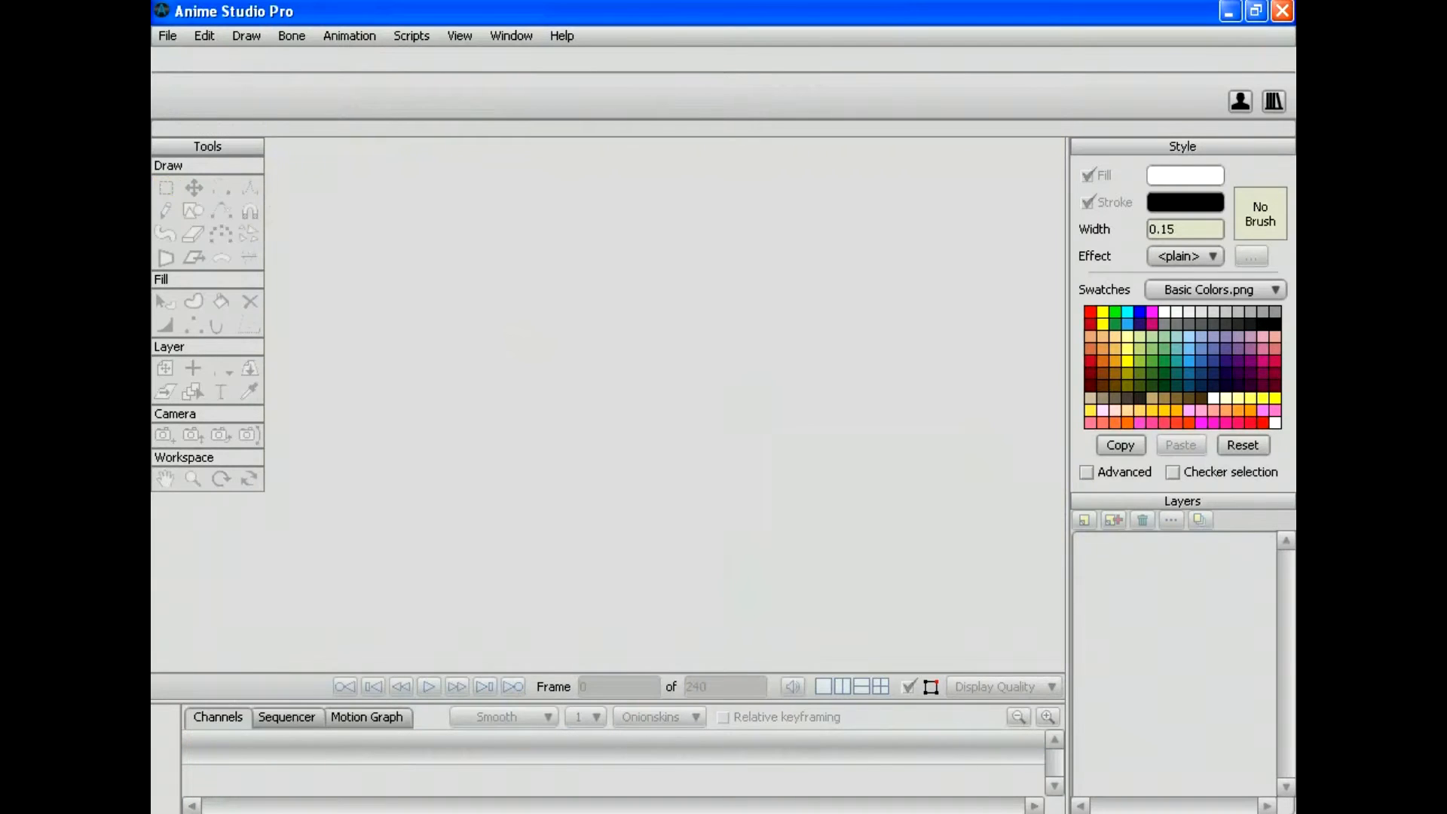
pyautogui.click(168, 35)
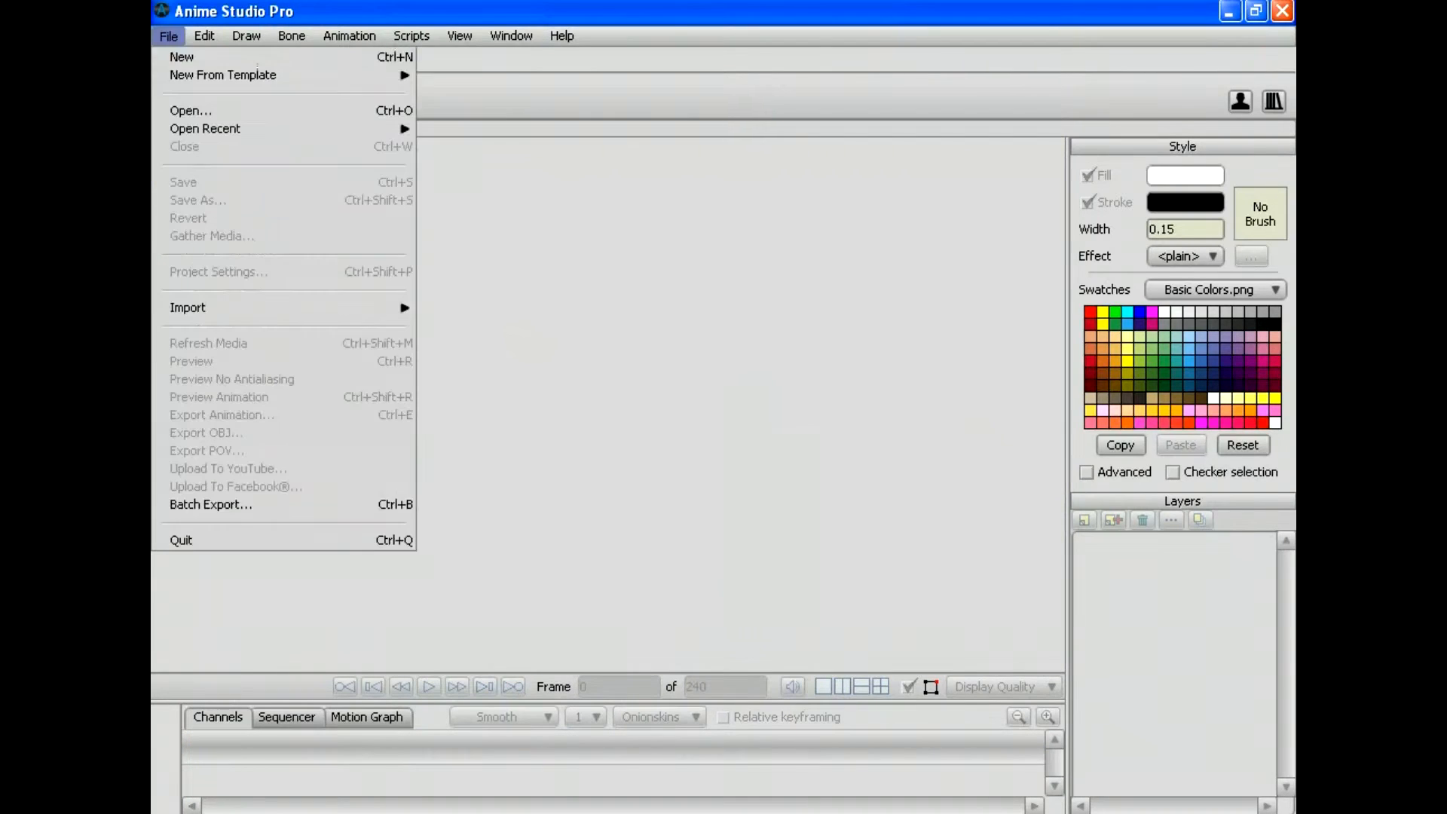
pyautogui.click(182, 57)
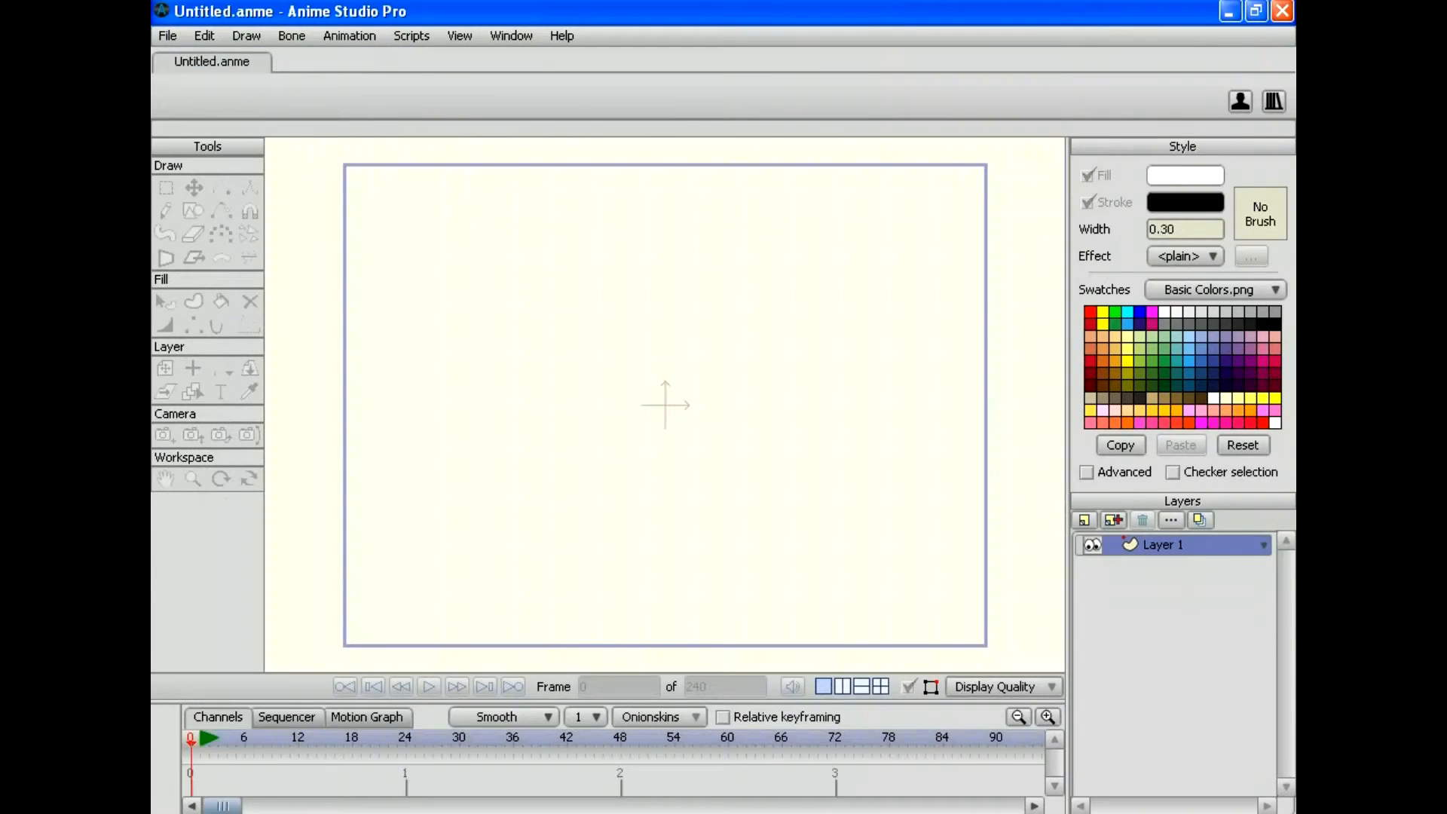
# Step: Open the Face project file showing the close-up face photo
pyautogui.click(168, 35)
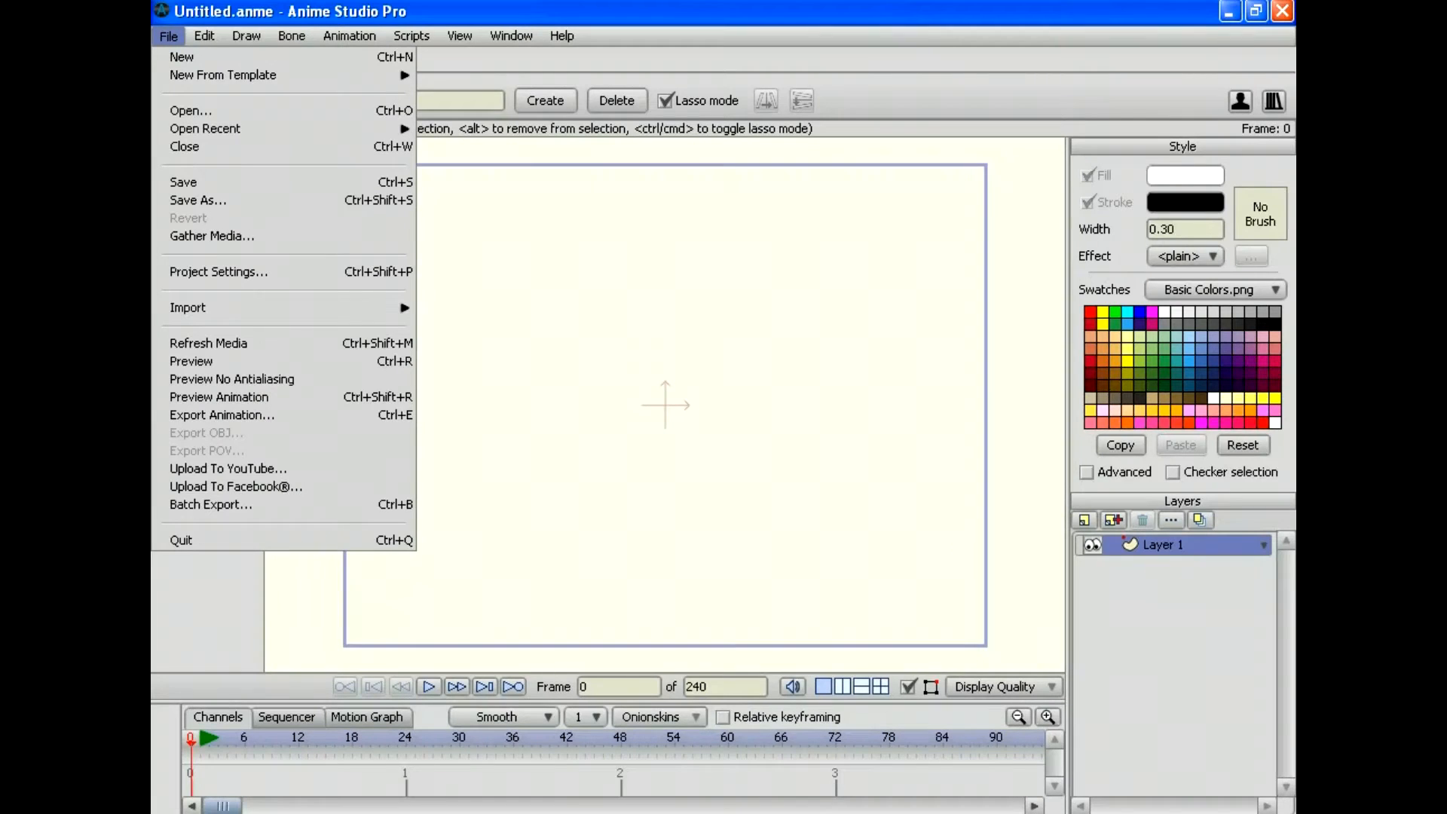
pyautogui.click(191, 110)
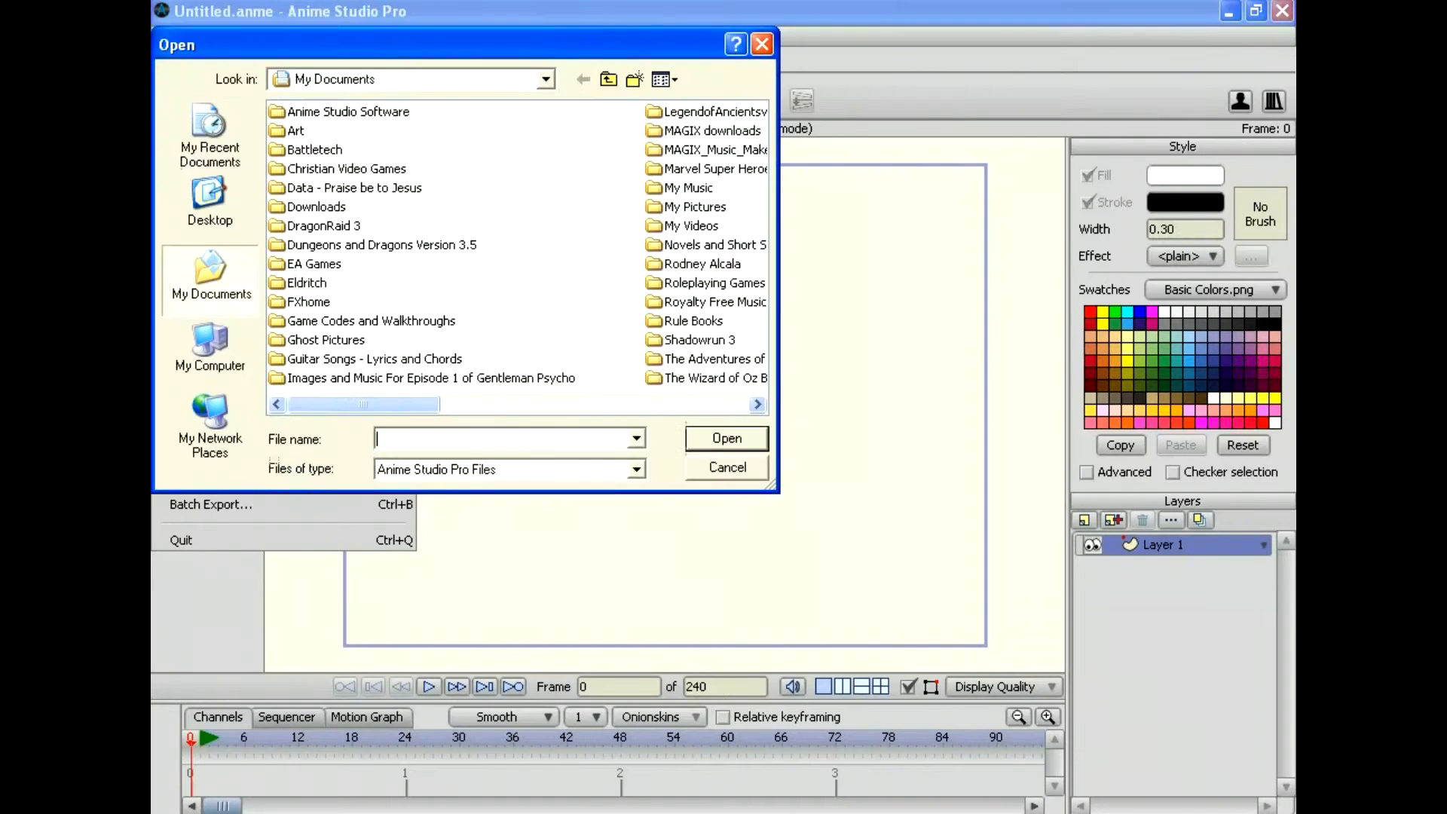
pyautogui.hscroll(5, 658, 183)
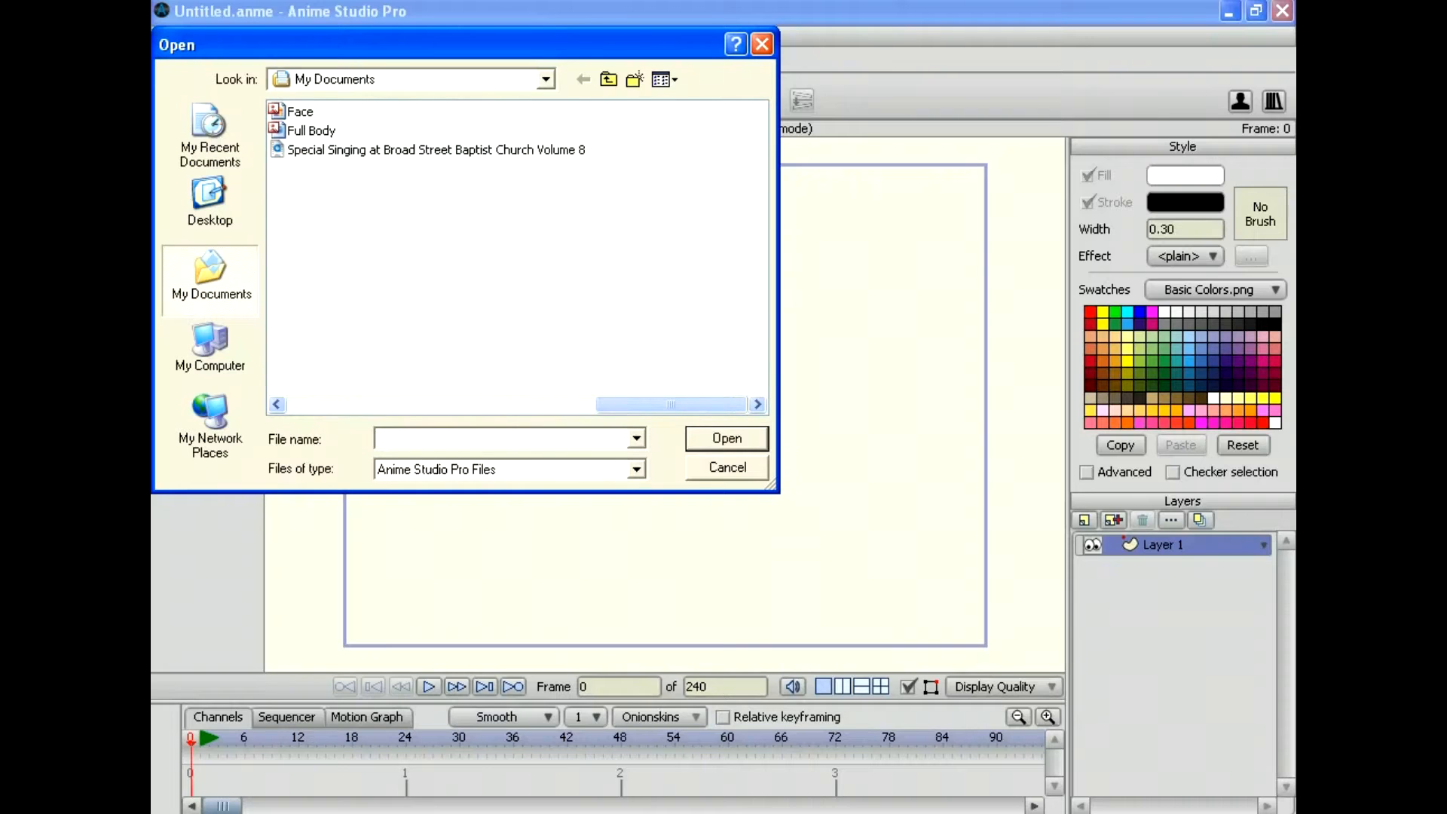
pyautogui.click(299, 111)
pyautogui.press('Return')
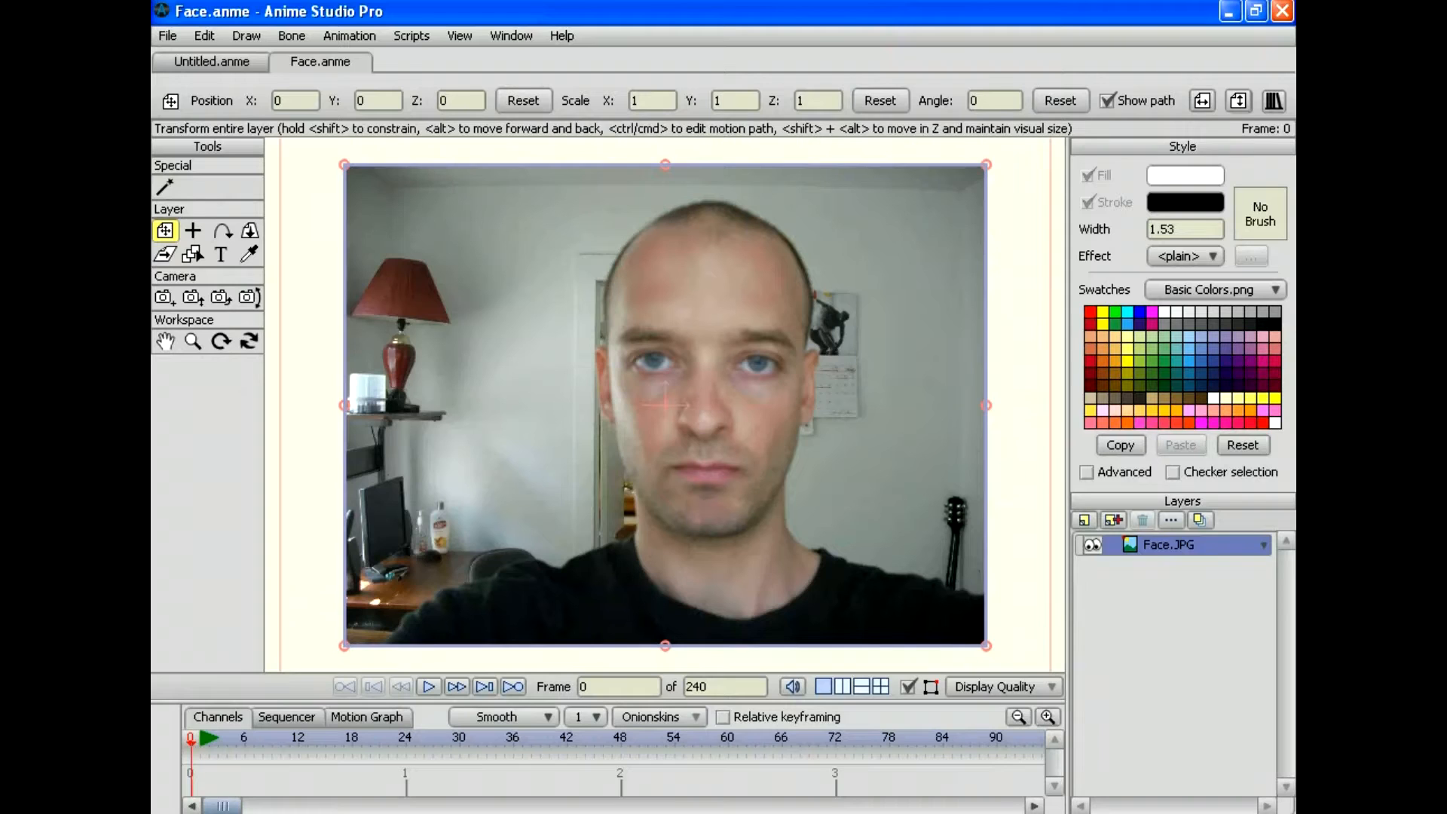
# Step: Add a vector layer named Face above Face.JPG and zoom in on the face
pyautogui.click(1084, 519)
pyautogui.click(1106, 541)
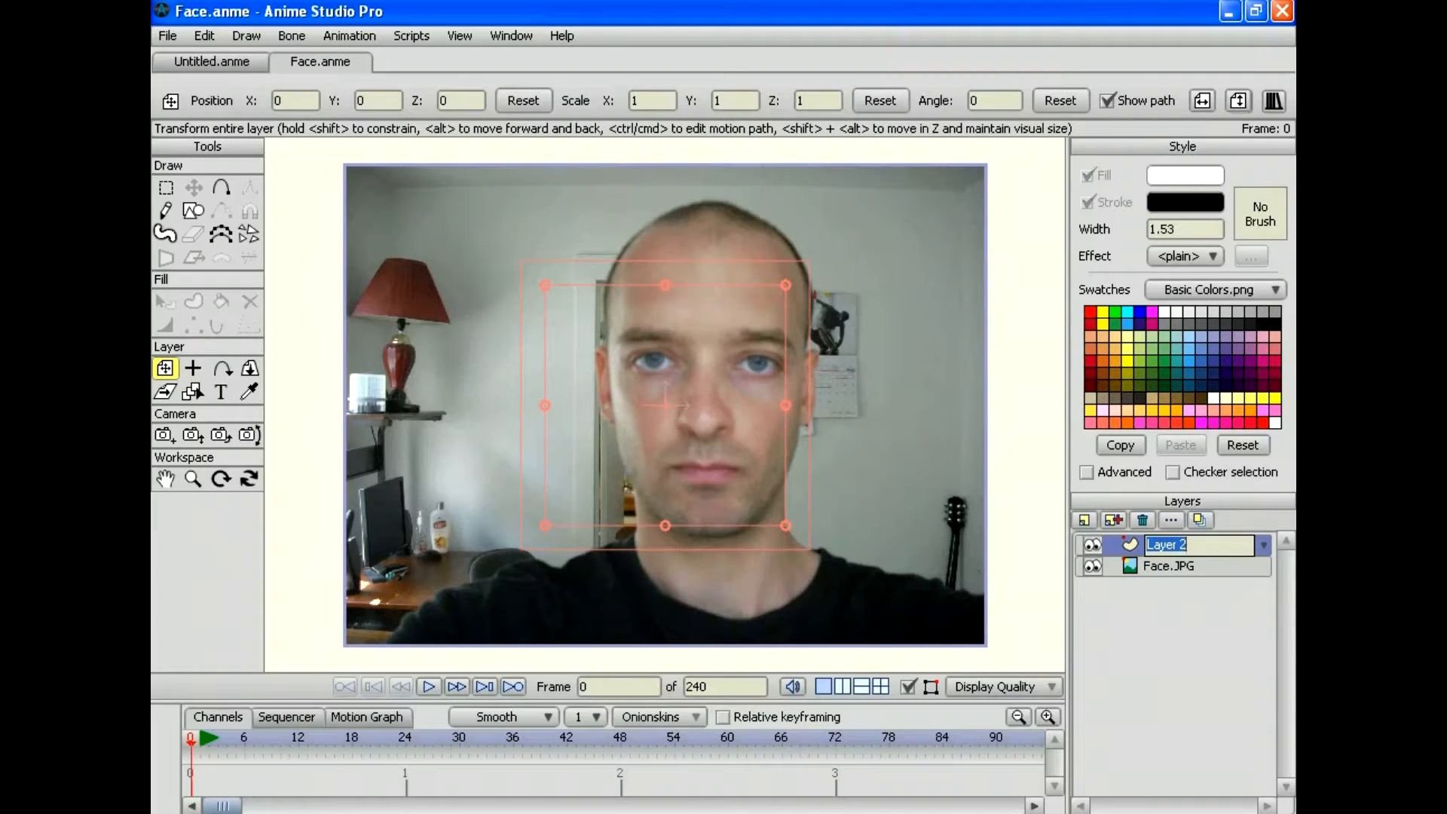
pyautogui.write('Face')
pyautogui.press('Return')
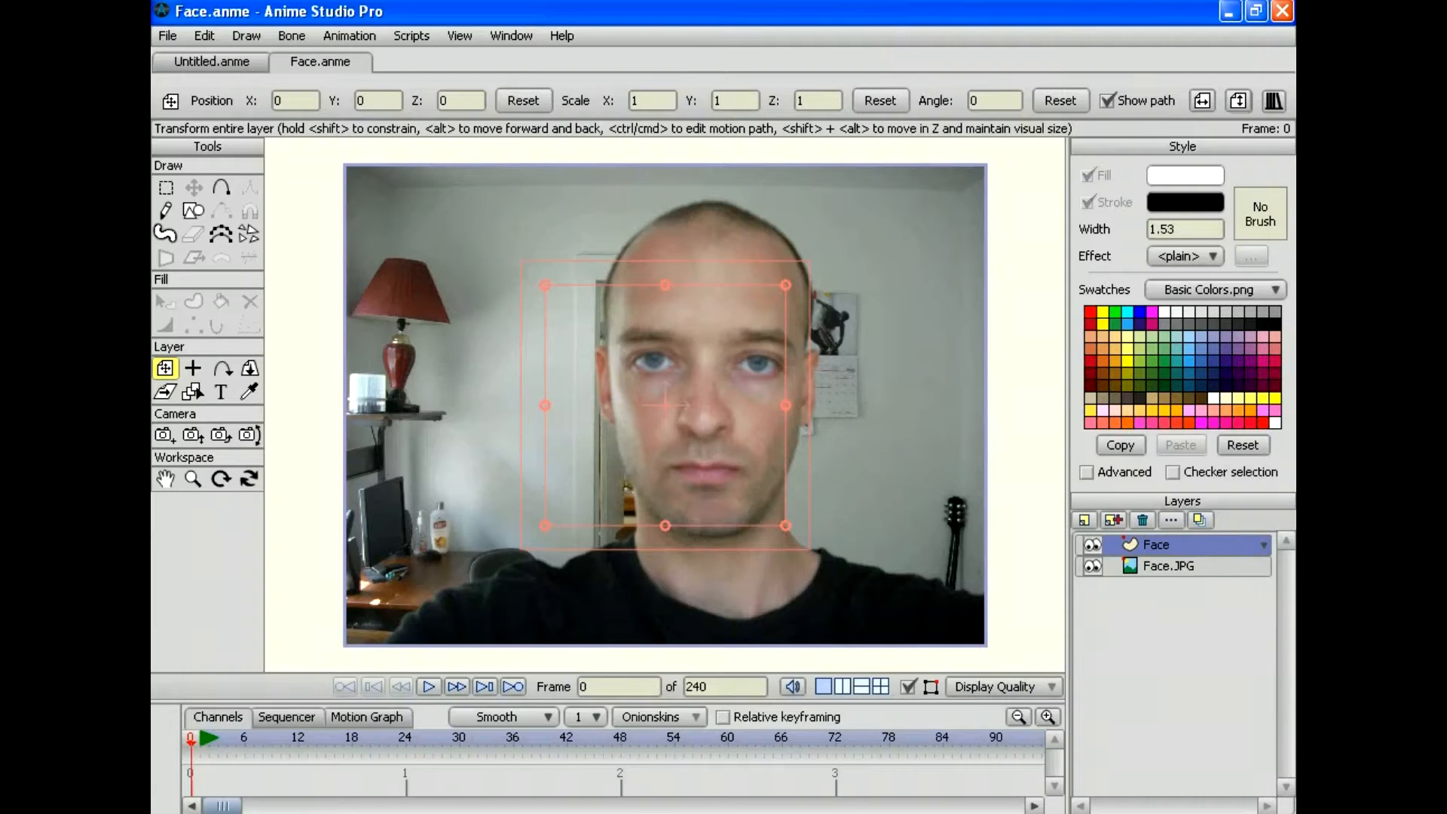
pyautogui.click(193, 478)
pyautogui.moveTo(665, 405); pyautogui.dragTo(628, 448)
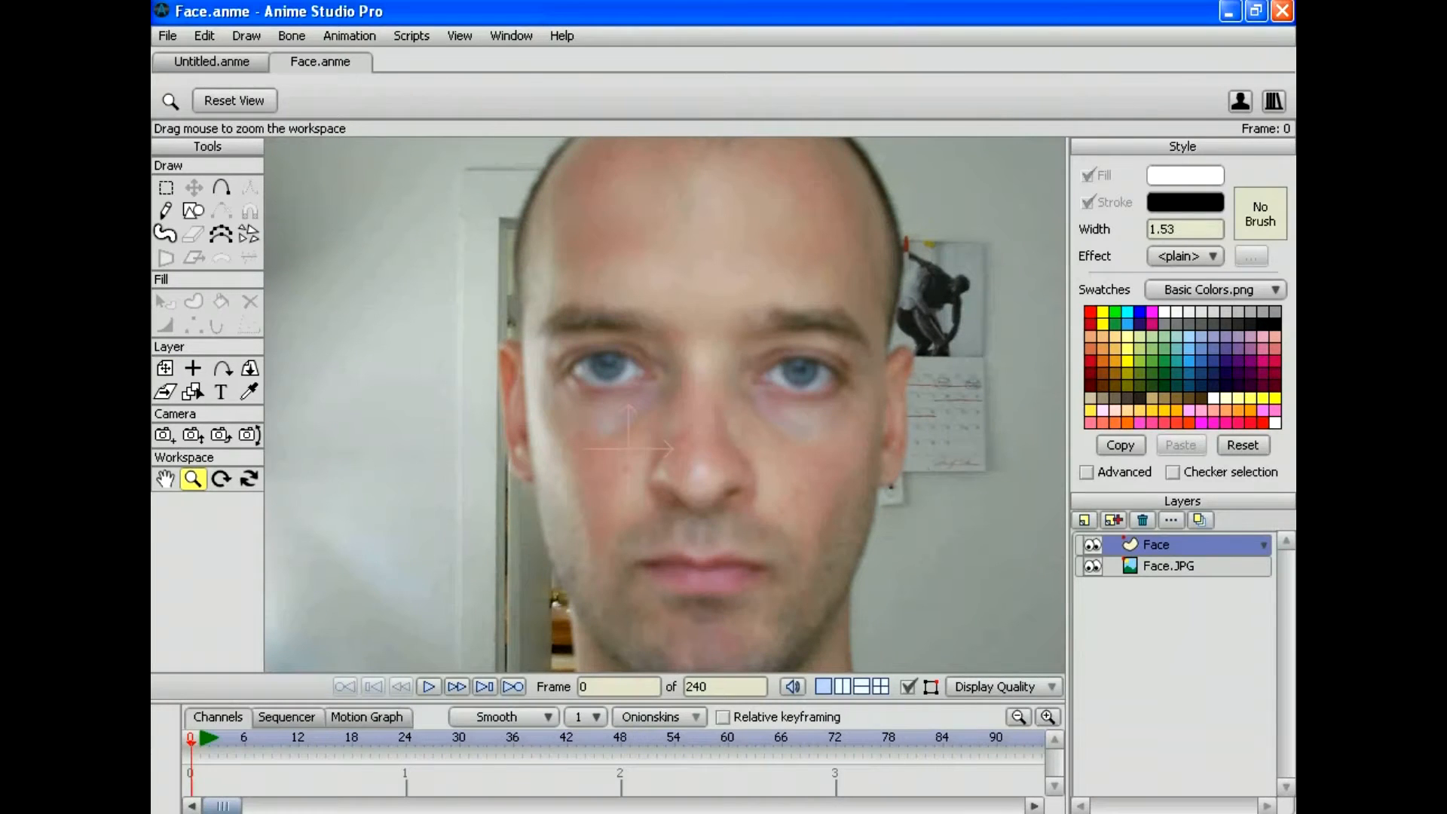
pyautogui.click(221, 188)
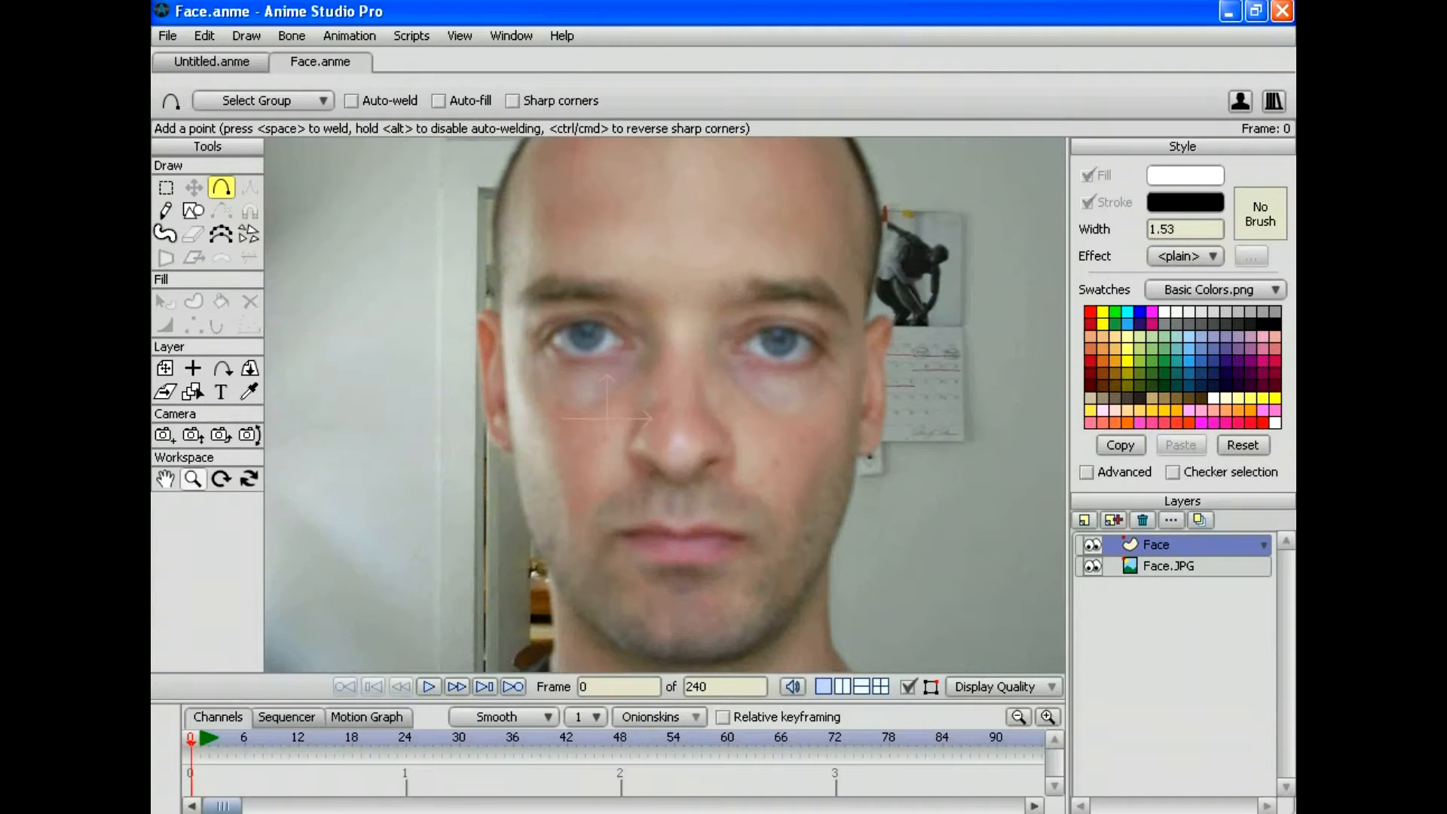
# Step: Trace the outline down the right cheek, along both jawlines and around the head top
pyautogui.click(193, 478)
pyautogui.scroll(-3, 664, 404)
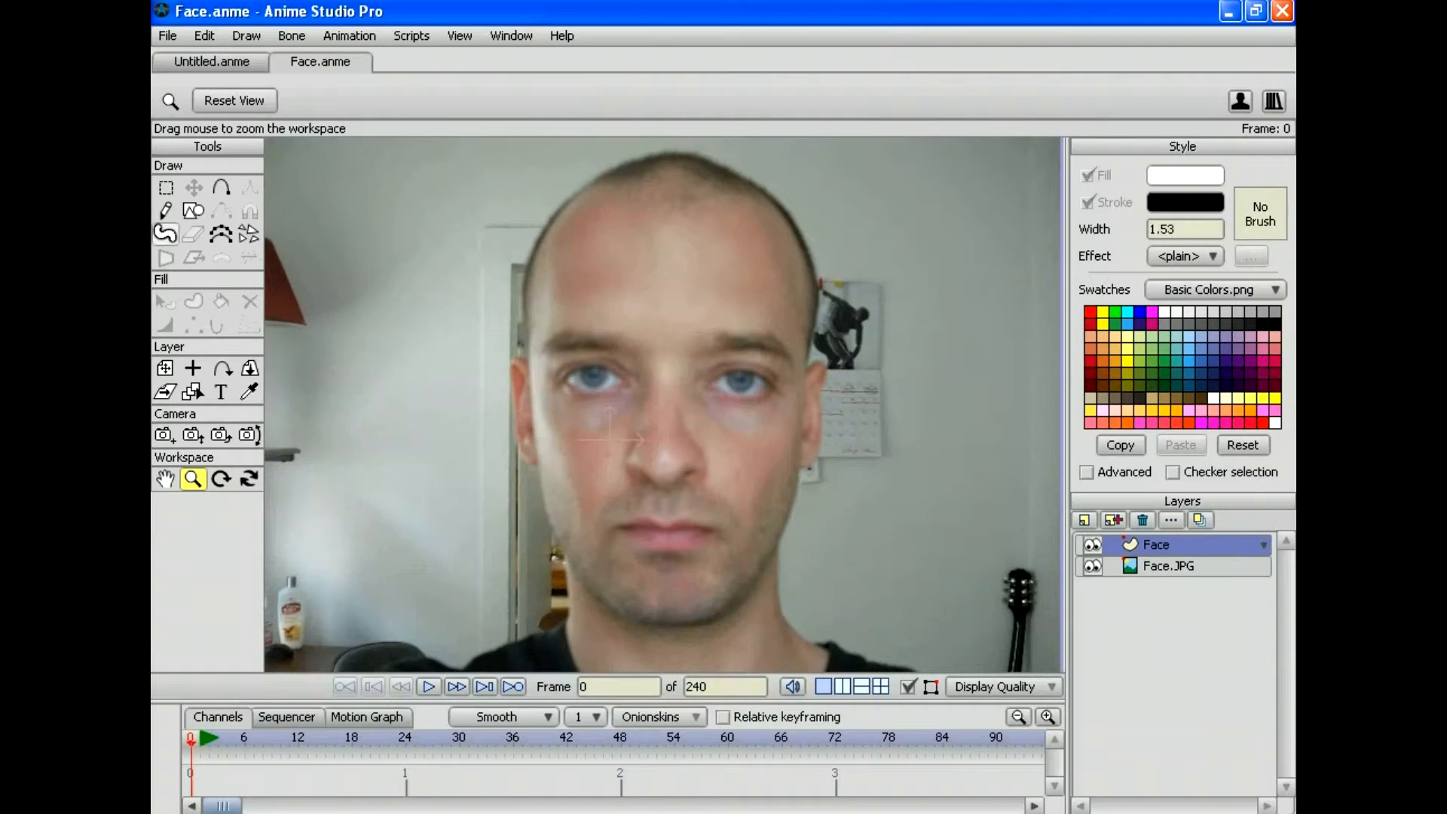
pyautogui.click(221, 187)
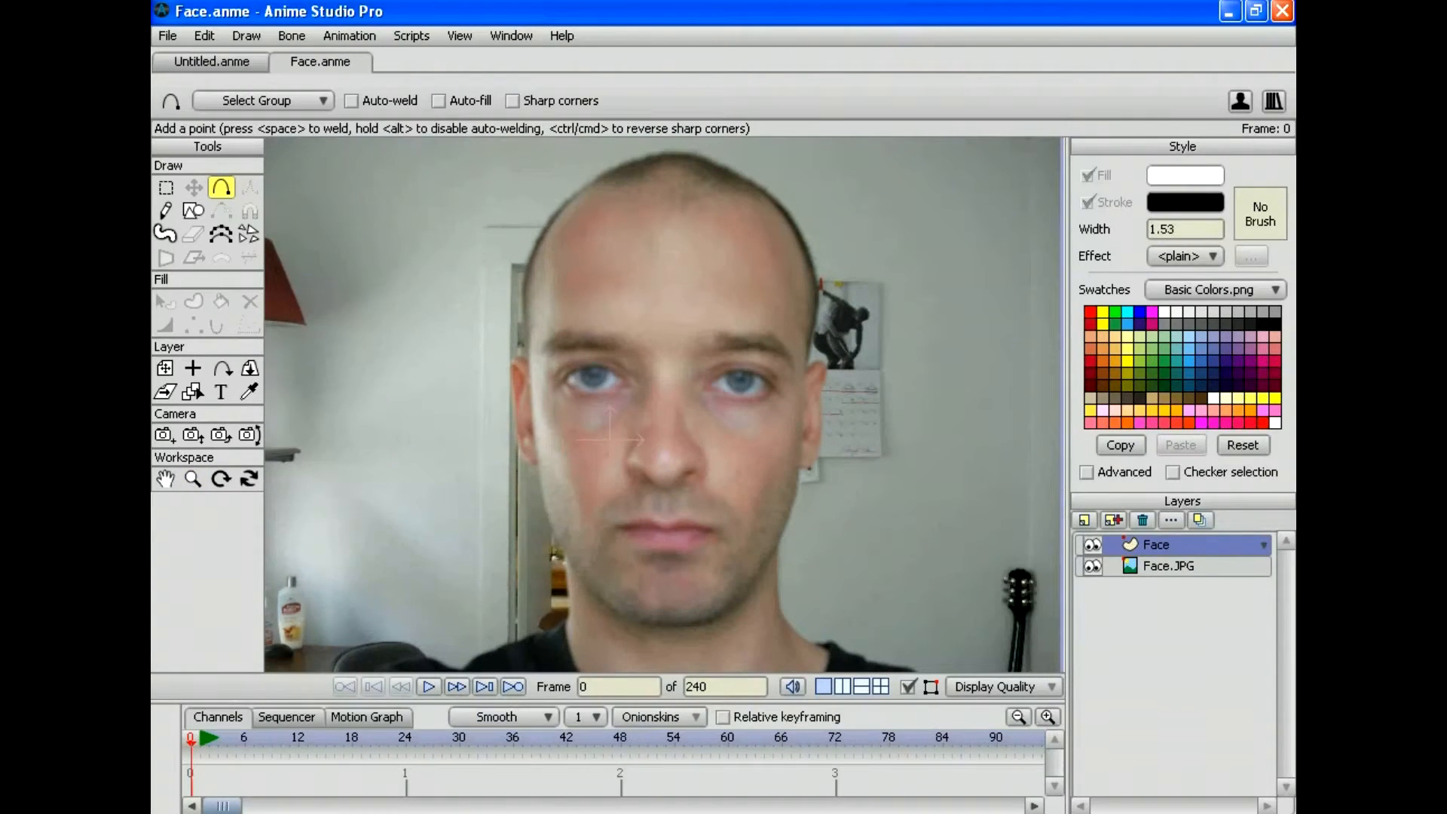
pyautogui.moveTo(811, 368)
pyautogui.mouseDown()
pyautogui.moveTo(804, 509)
pyautogui.moveTo(762, 572)
pyautogui.mouseUp()
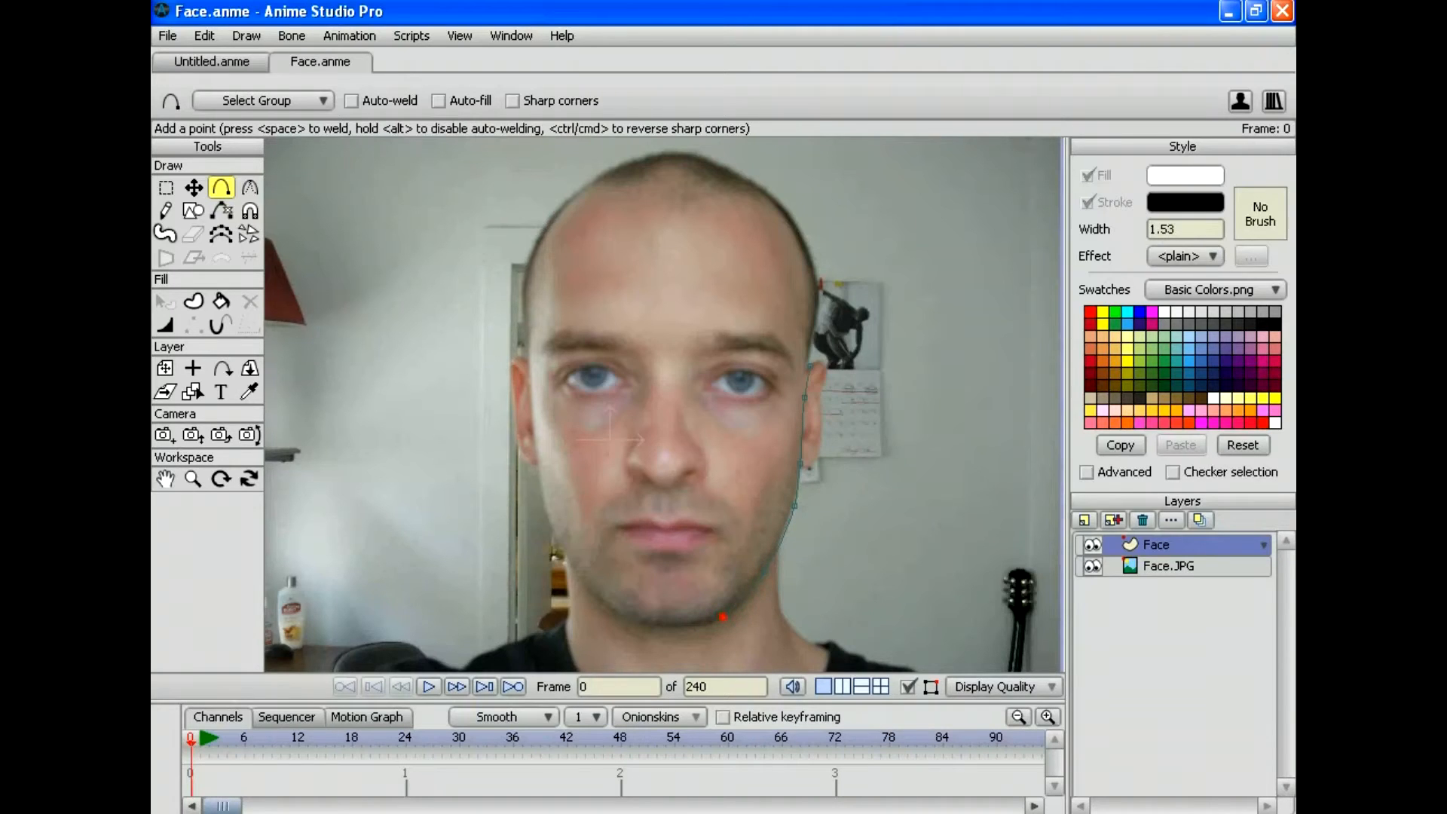
pyautogui.moveTo(658, 642); pyautogui.dragTo(653, 626)
pyautogui.moveTo(593, 587)
pyautogui.mouseDown()
pyautogui.moveTo(561, 521)
pyautogui.moveTo(539, 514)
pyautogui.moveTo(514, 412)
pyautogui.moveTo(521, 376)
pyautogui.moveTo(532, 386)
pyautogui.moveTo(516, 259)
pyautogui.moveTo(524, 269)
pyautogui.moveTo(522, 230)
pyautogui.moveTo(539, 211)
pyautogui.moveTo(545, 223)
pyautogui.moveTo(553, 182)
pyautogui.moveTo(586, 156)
pyautogui.moveTo(589, 182)
pyautogui.moveTo(655, 147)
pyautogui.moveTo(638, 158)
pyautogui.moveTo(741, 147)
pyautogui.moveTo(704, 157)
pyautogui.moveTo(800, 178)
pyautogui.moveTo(776, 198)
pyautogui.moveTo(829, 186)
pyautogui.moveTo(797, 226)
pyautogui.moveTo(816, 220)
pyautogui.moveTo(813, 263)
pyautogui.mouseUp()
pyautogui.moveTo(818, 285); pyautogui.dragTo(815, 269)
# Step: Open the swatch palette list to pick a peach skin tone from Skin.png
pyautogui.click(1214, 289)
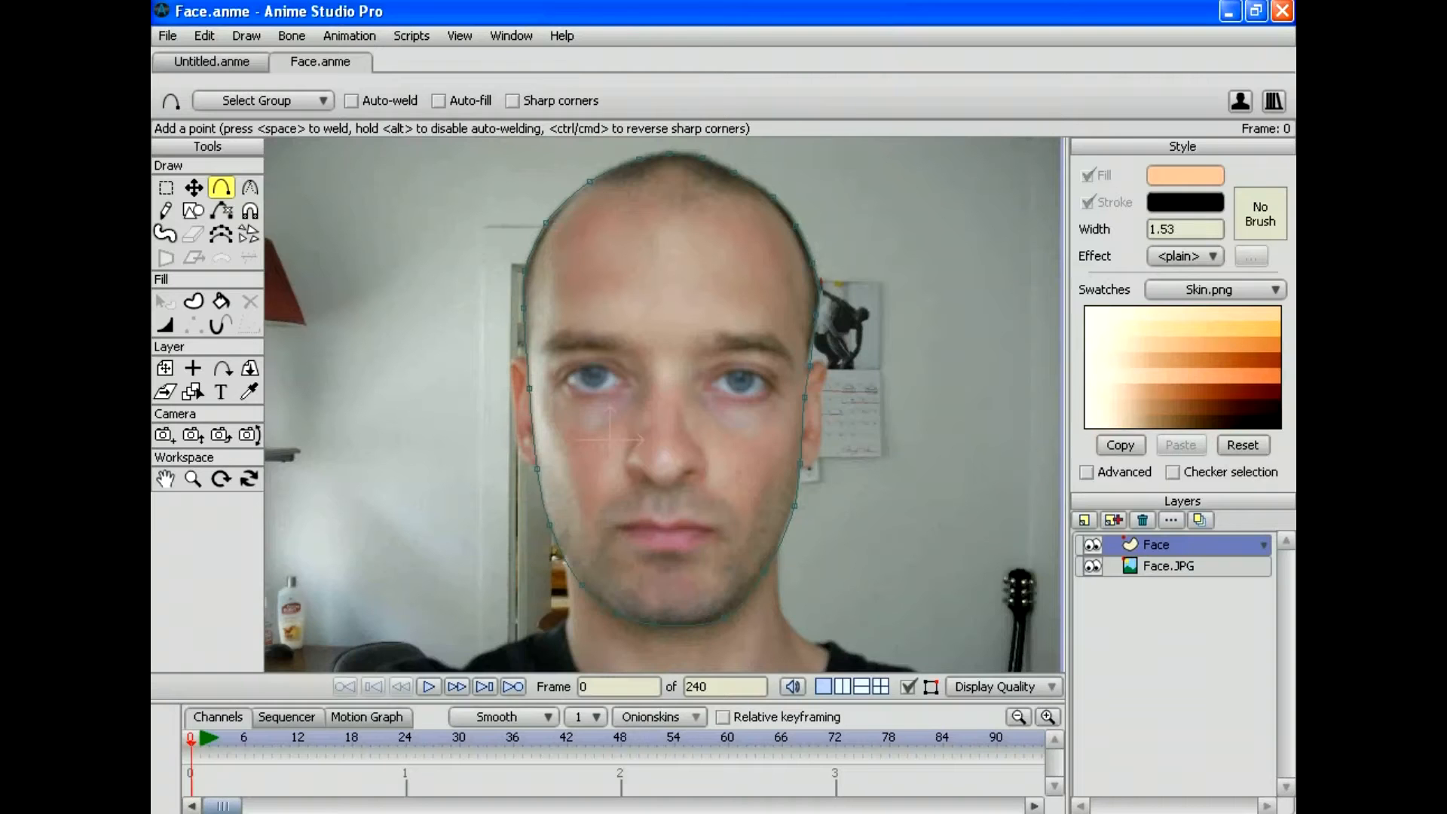
# Step: Preview the Face.png swatch palette, then switch the swatches back to Basic Colors.png
pyautogui.click(1214, 290)
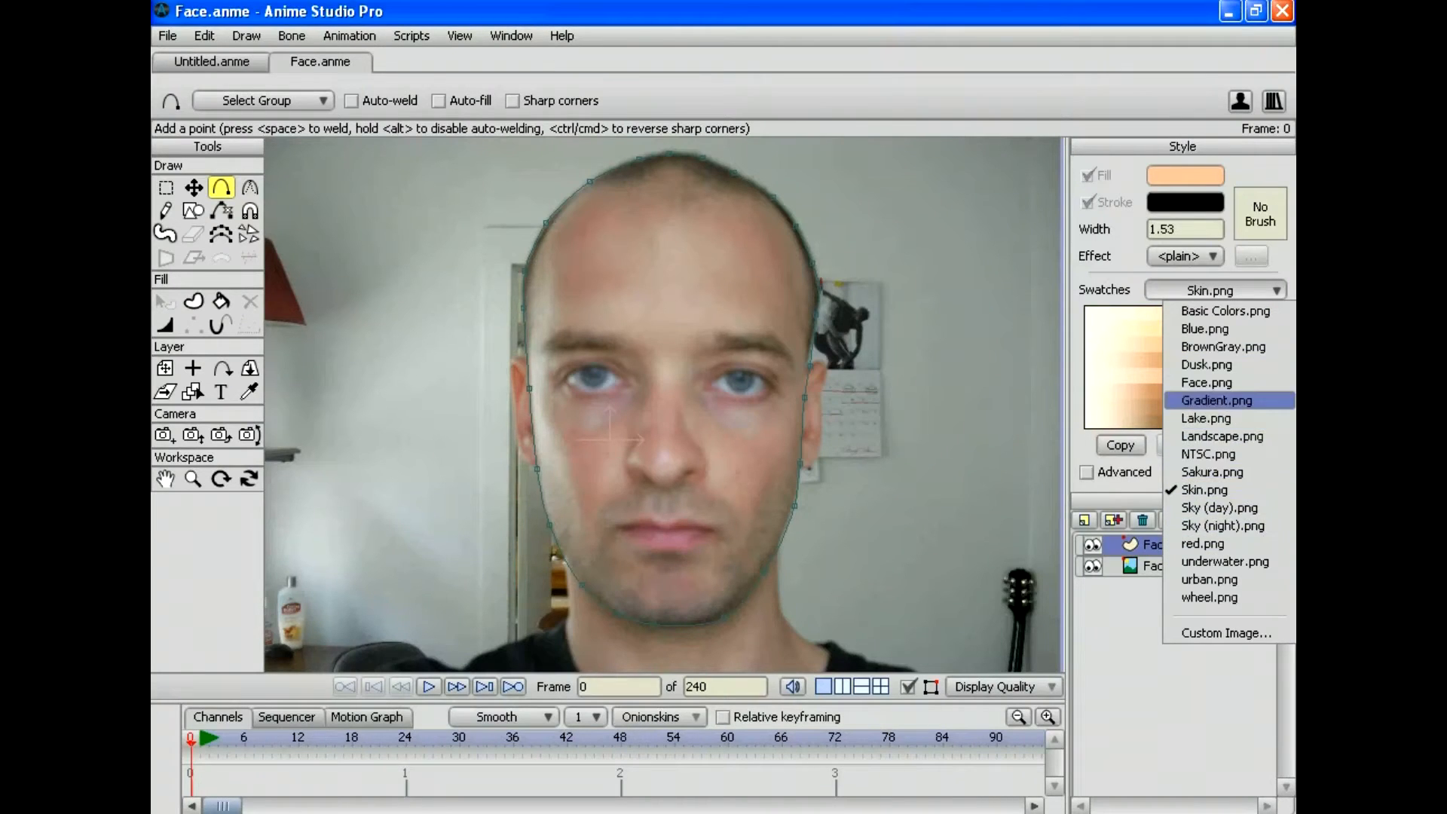
pyautogui.click(1206, 381)
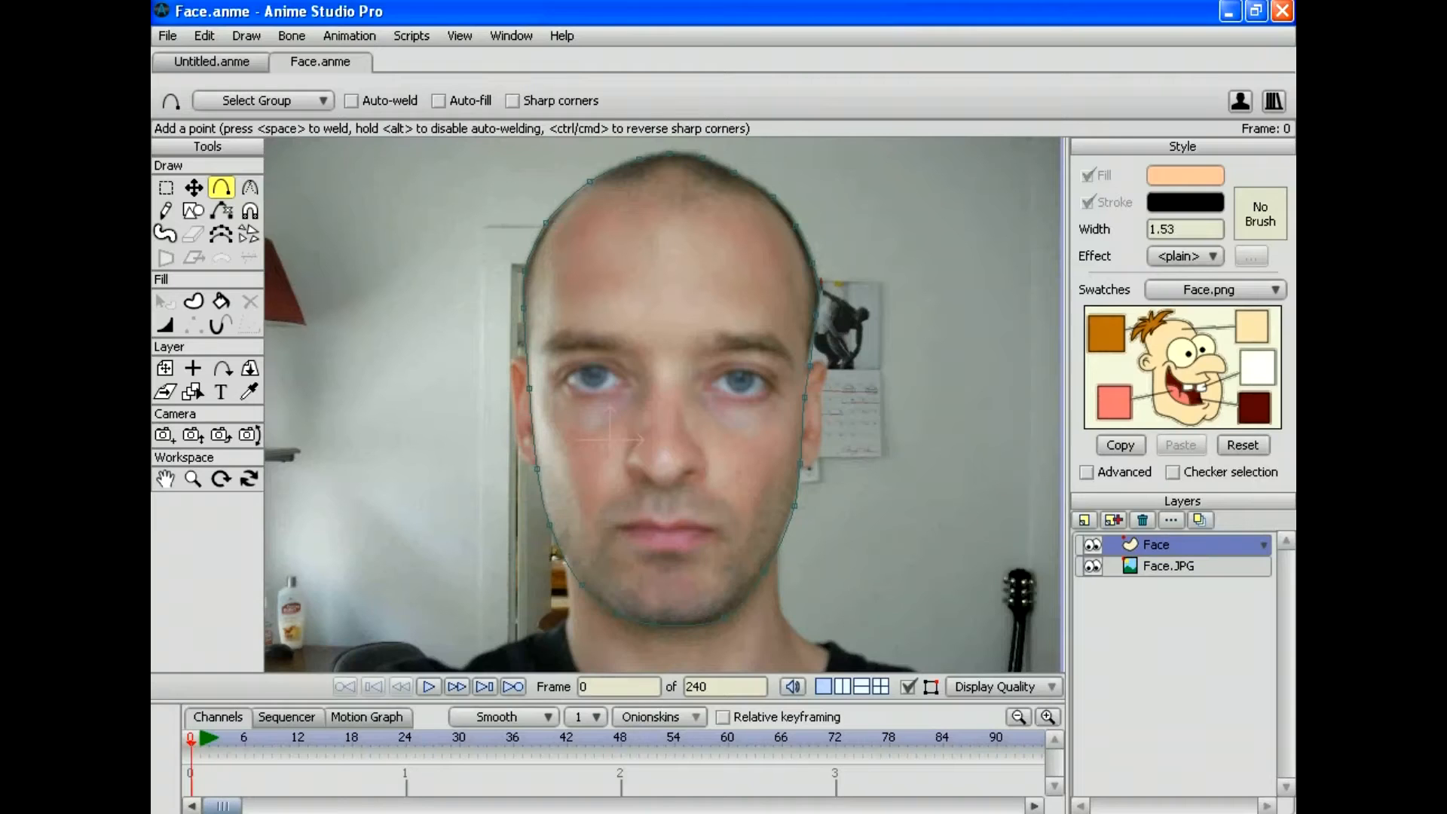
pyautogui.click(1214, 289)
pyautogui.click(1220, 309)
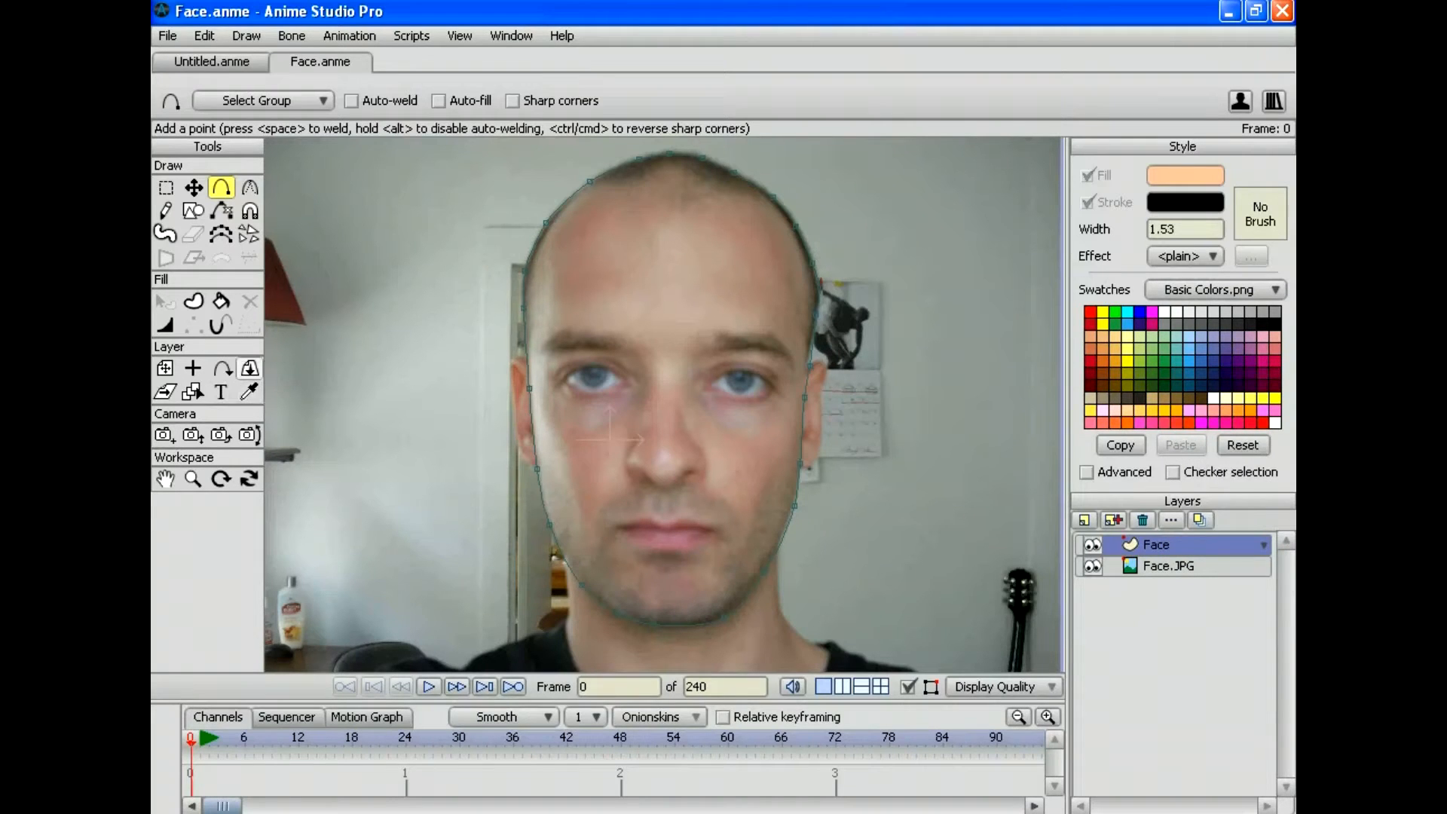
pyautogui.click(249, 391)
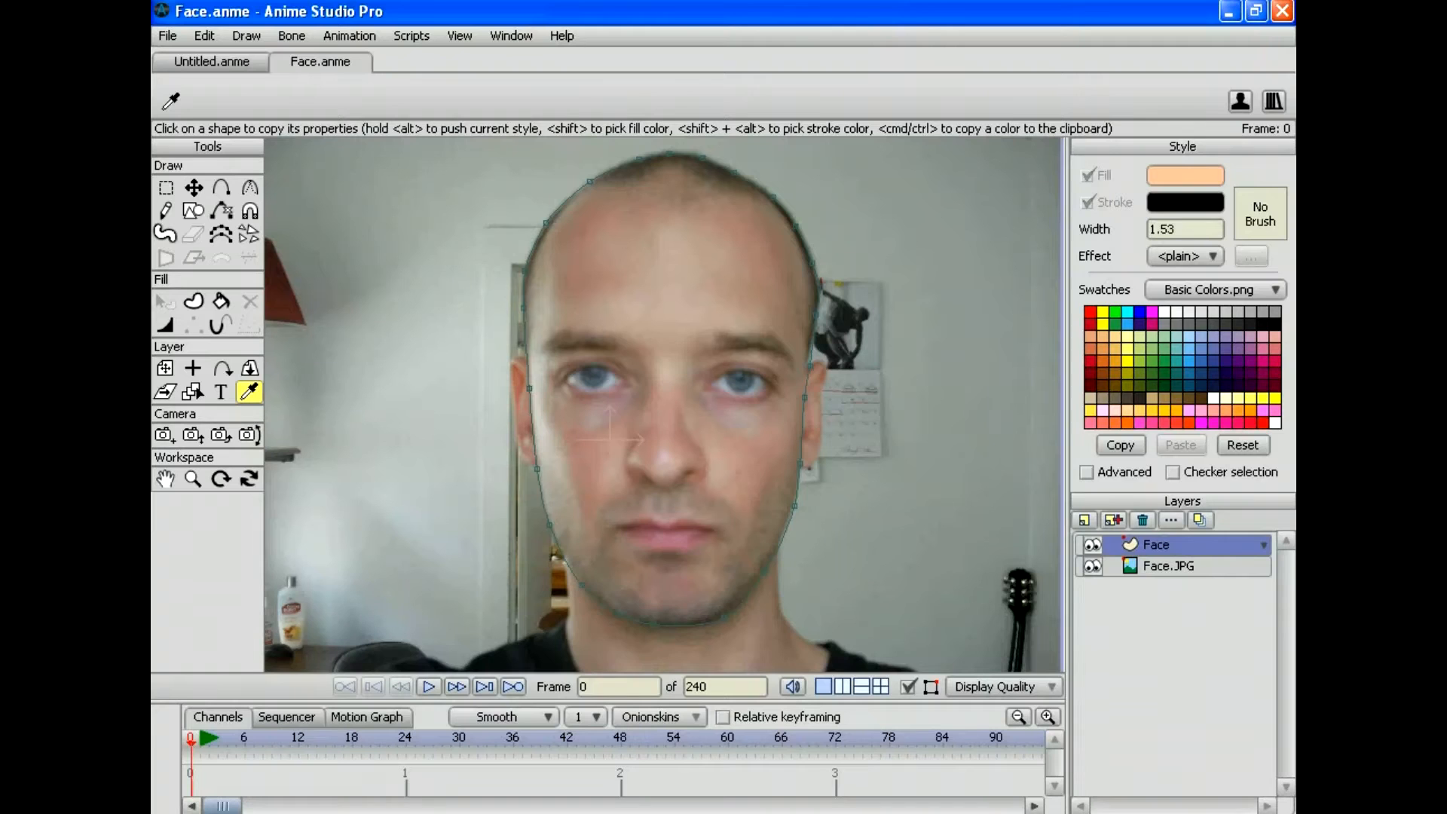
# Step: Sample the skin from the photo's forehead and nose, making the fill colour #b9a294
pyautogui.moveTo(693, 279); pyautogui.dragTo(669, 310)
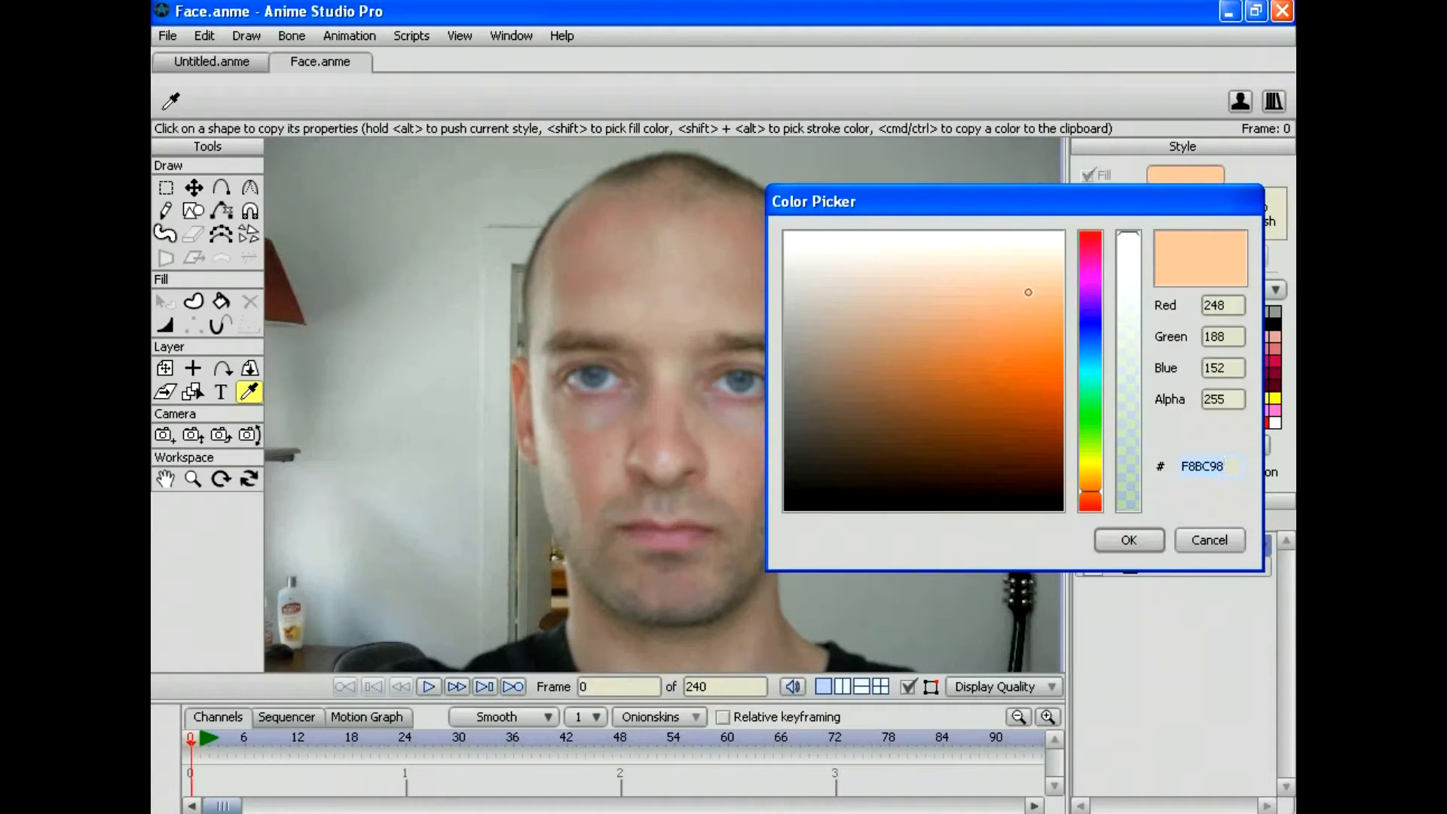
pyautogui.write('c0a89c')
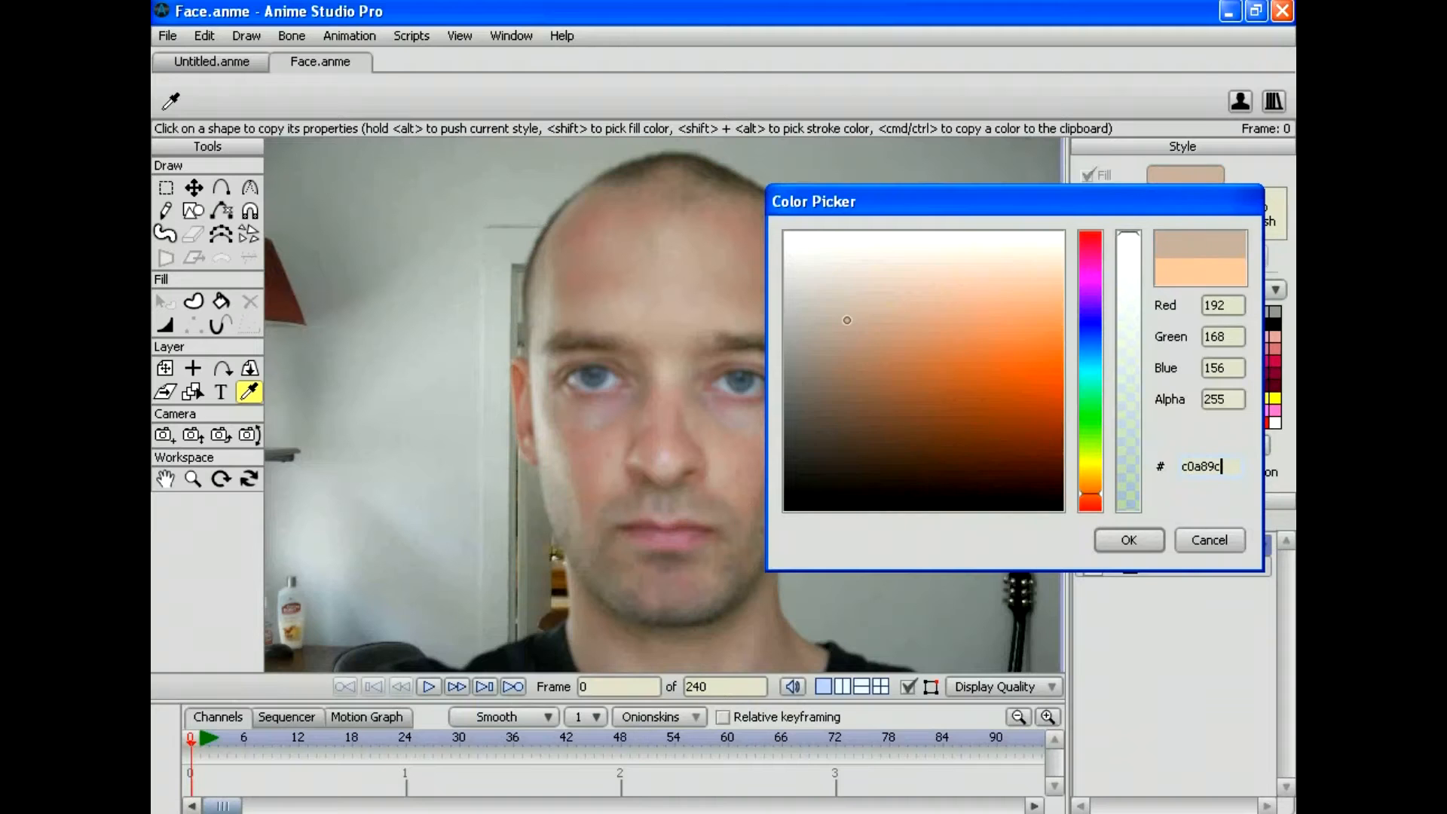
pyautogui.press('Return')
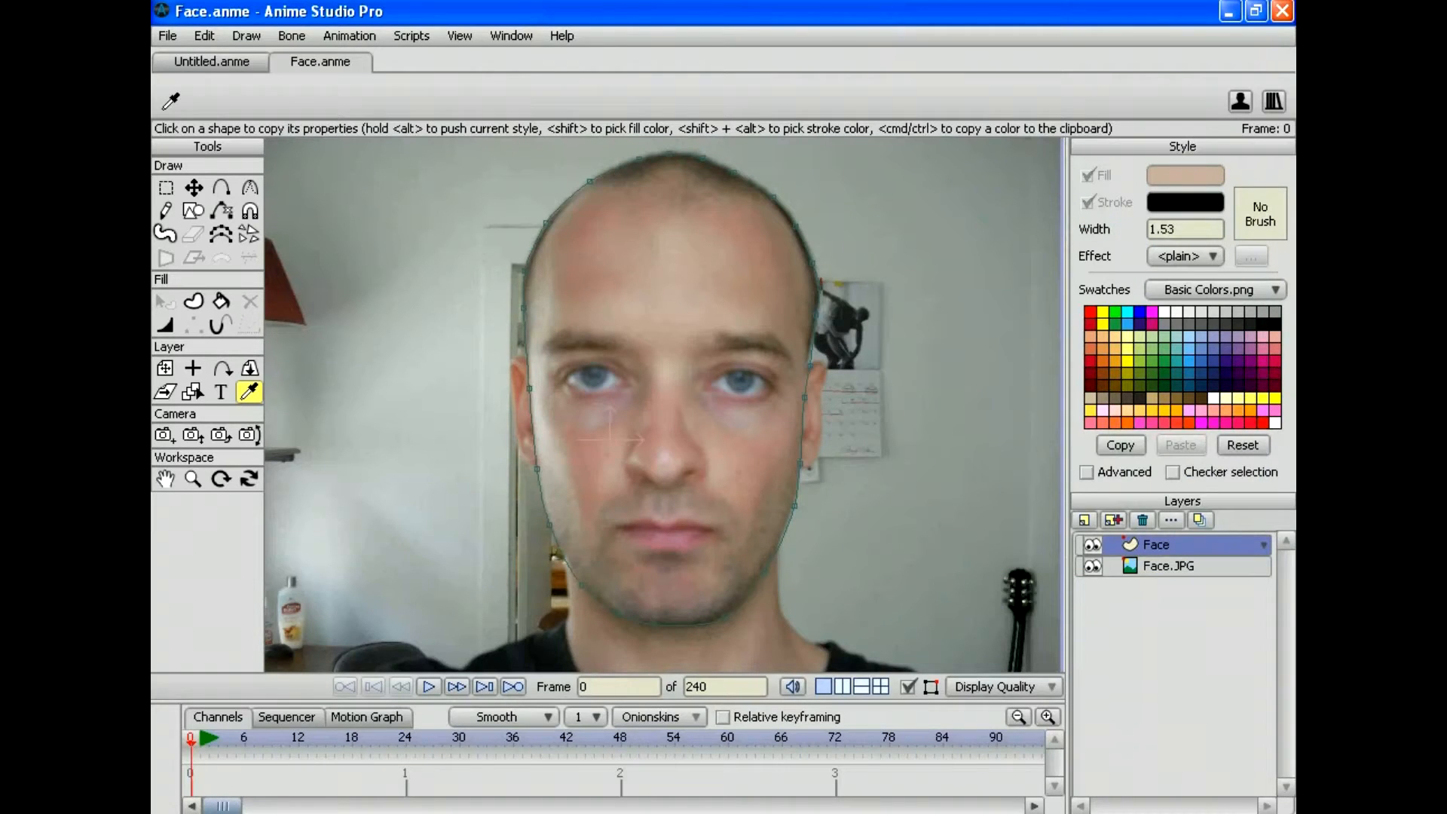
pyautogui.moveTo(683, 320); pyautogui.dragTo(646, 324)
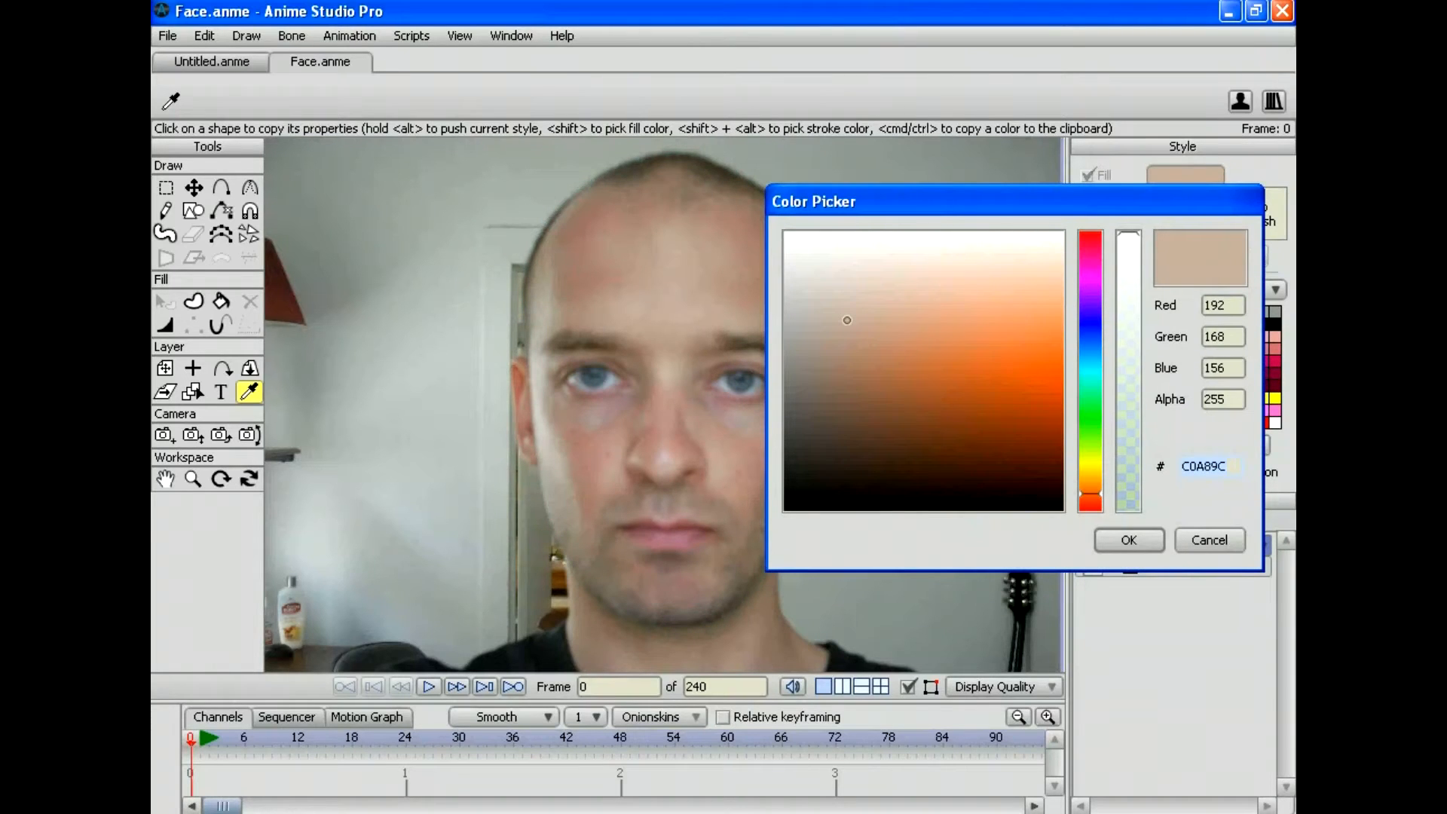
pyautogui.write('b9a294')
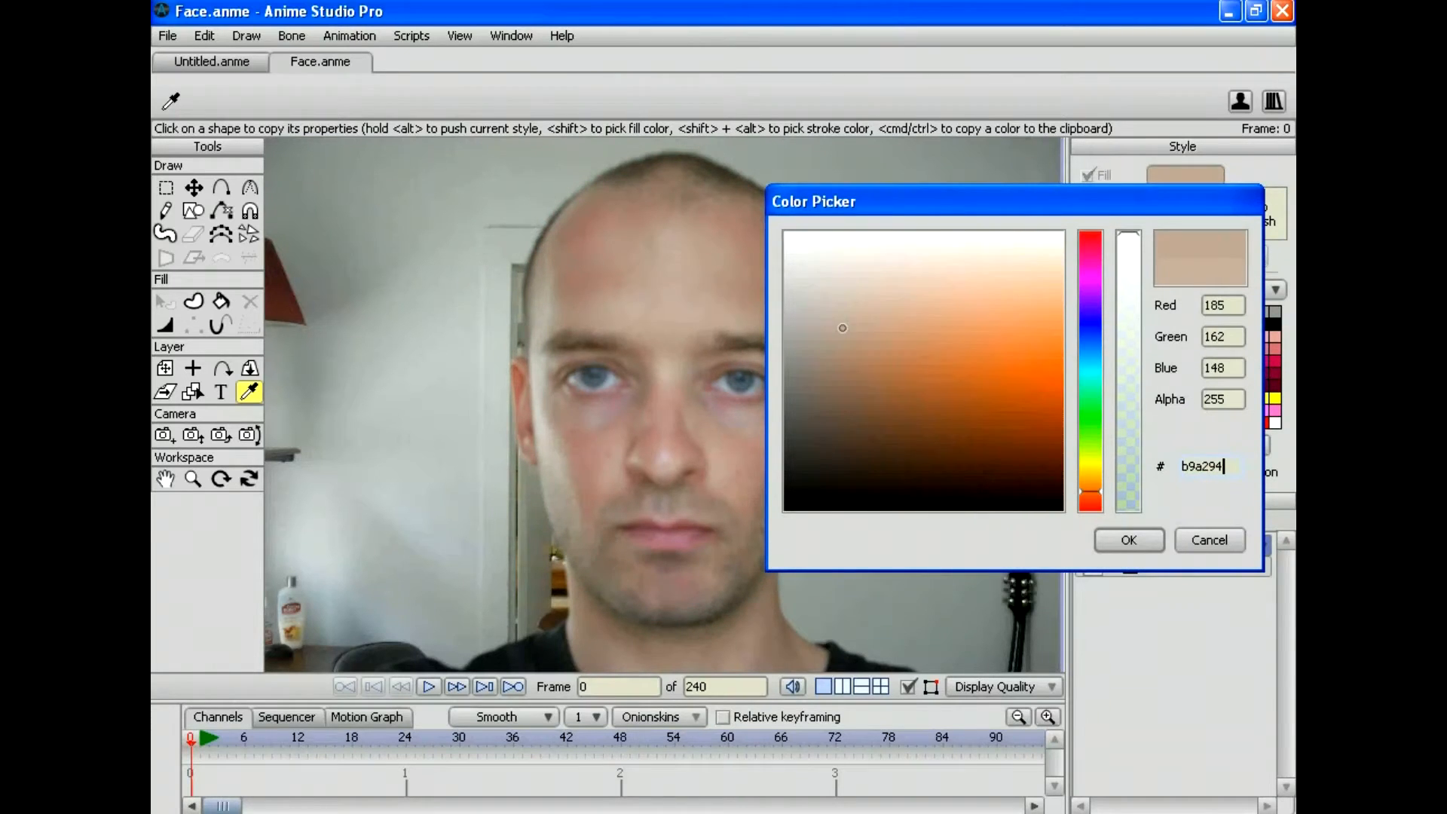
pyautogui.press('Return')
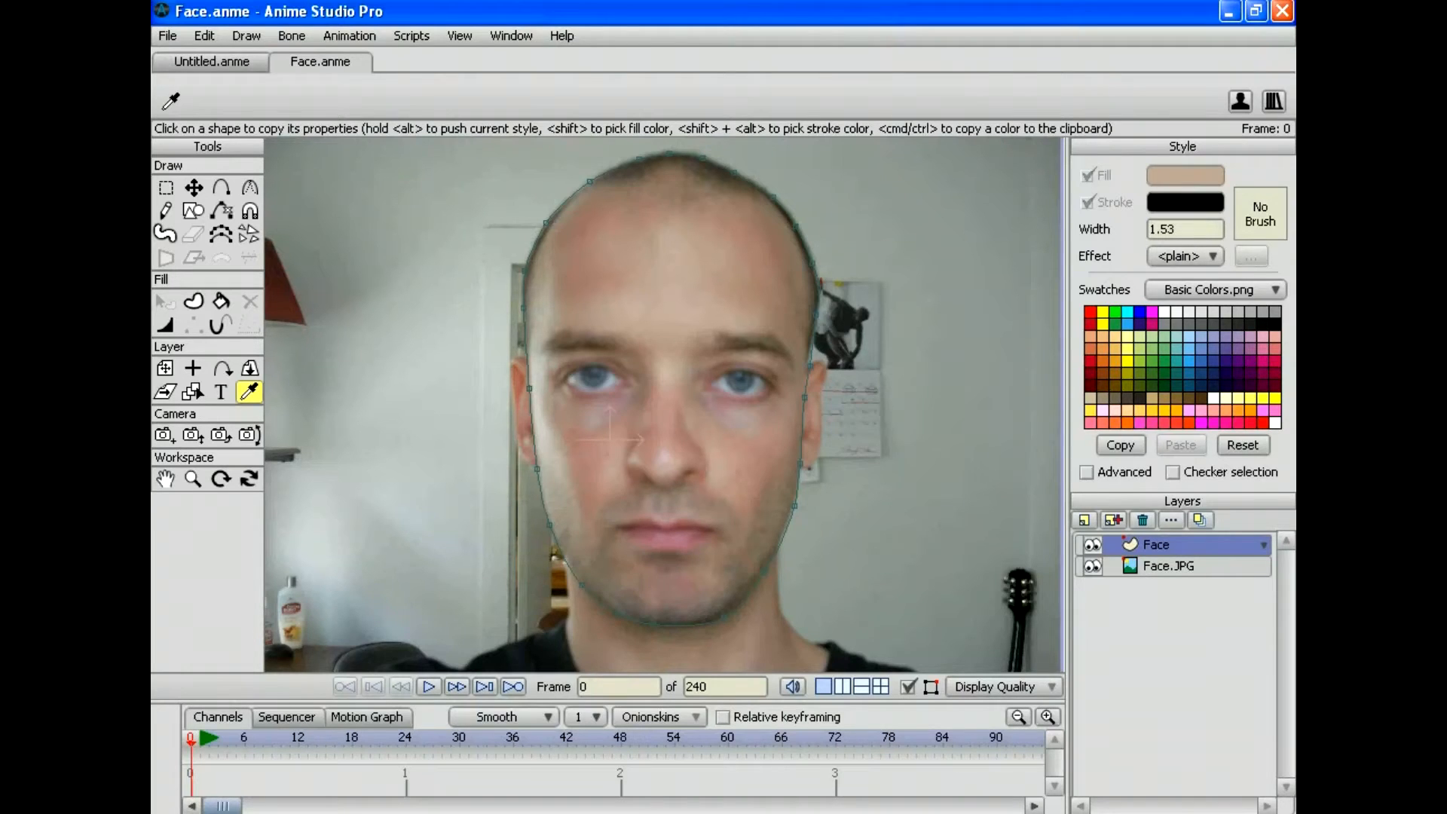
pyautogui.click(205, 36)
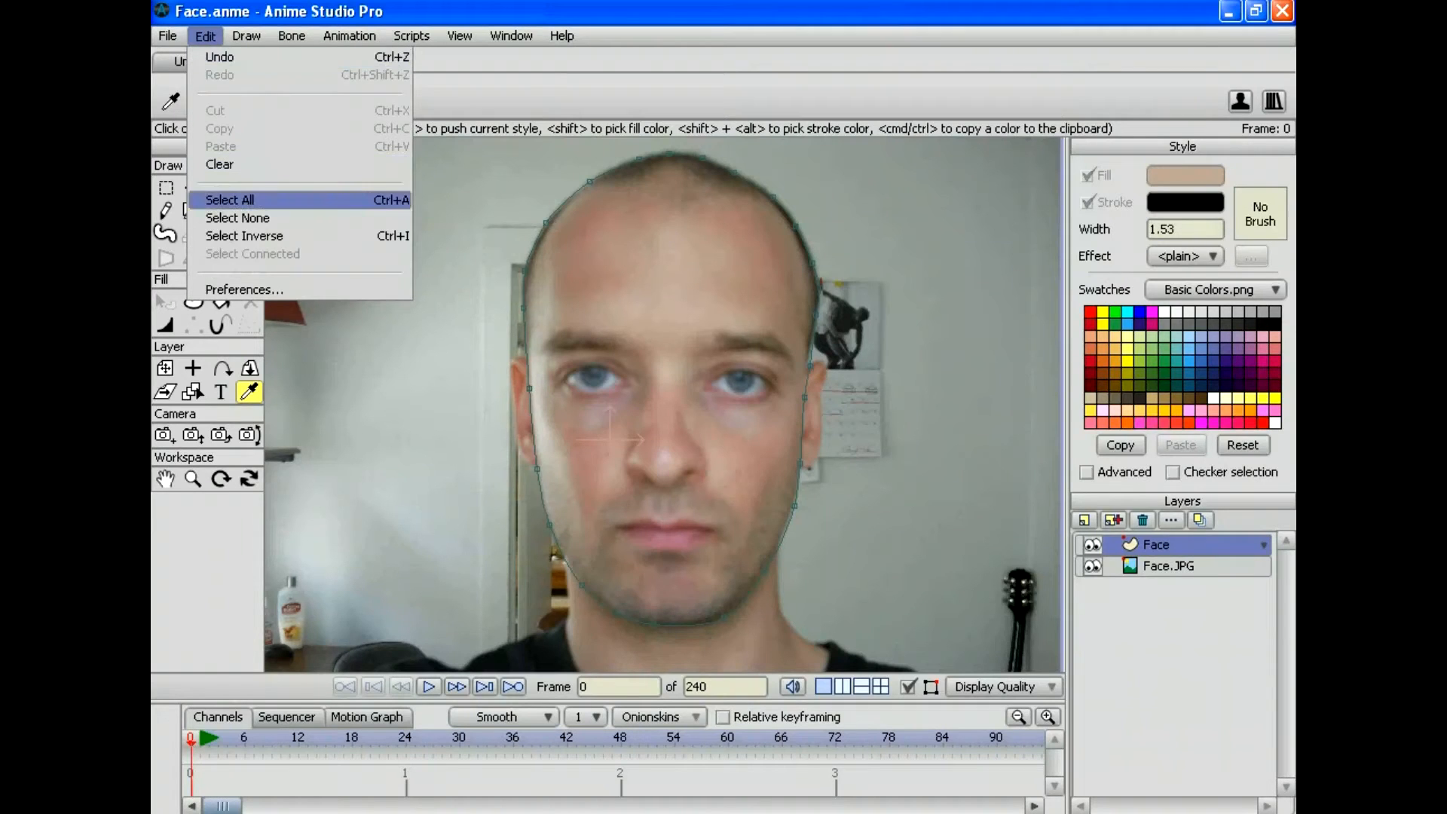
# Step: Fill the selected face outline as a skin-coloured shape and add a new vector layer above
pyautogui.click(224, 202)
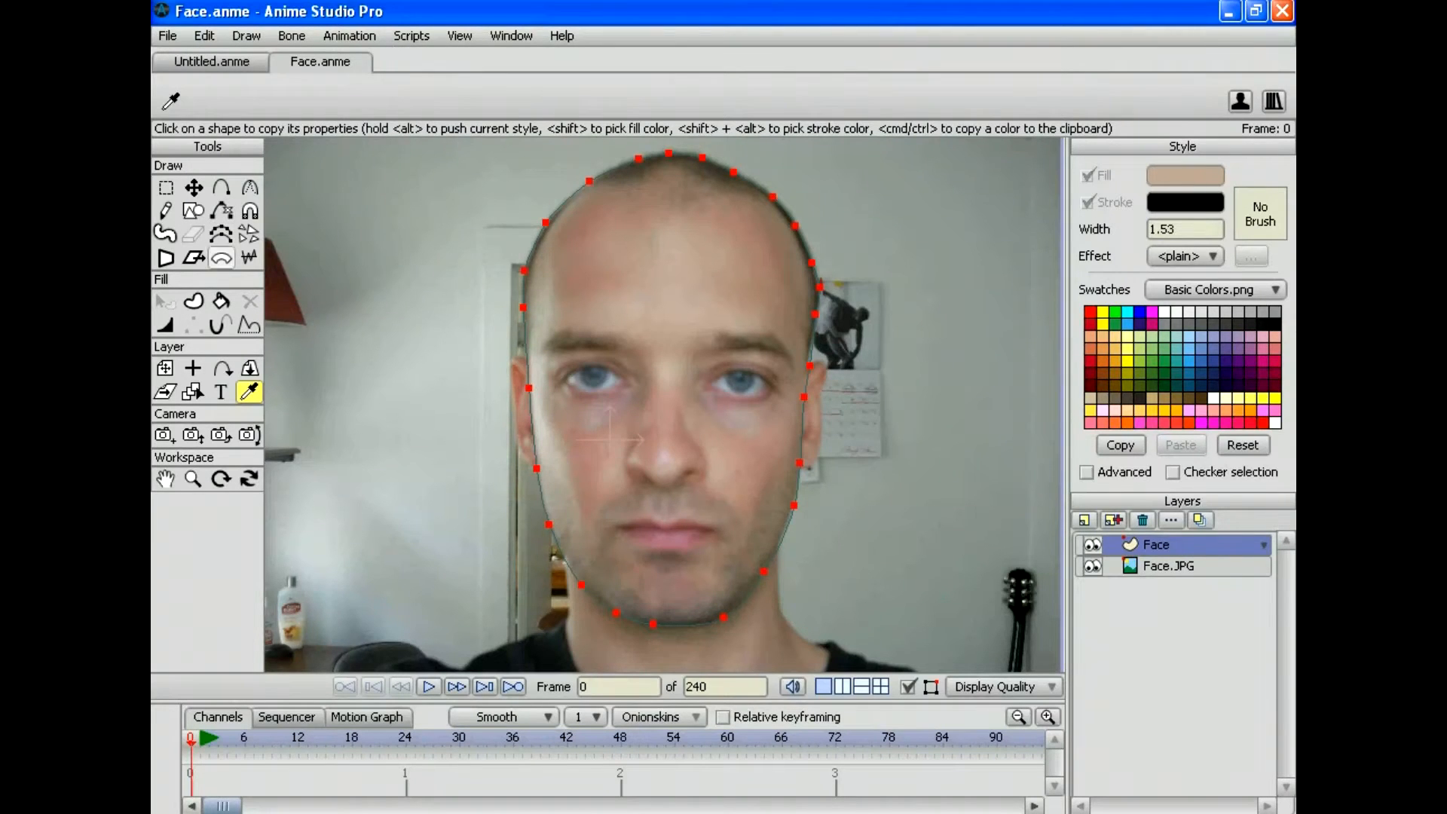
pyautogui.click(193, 300)
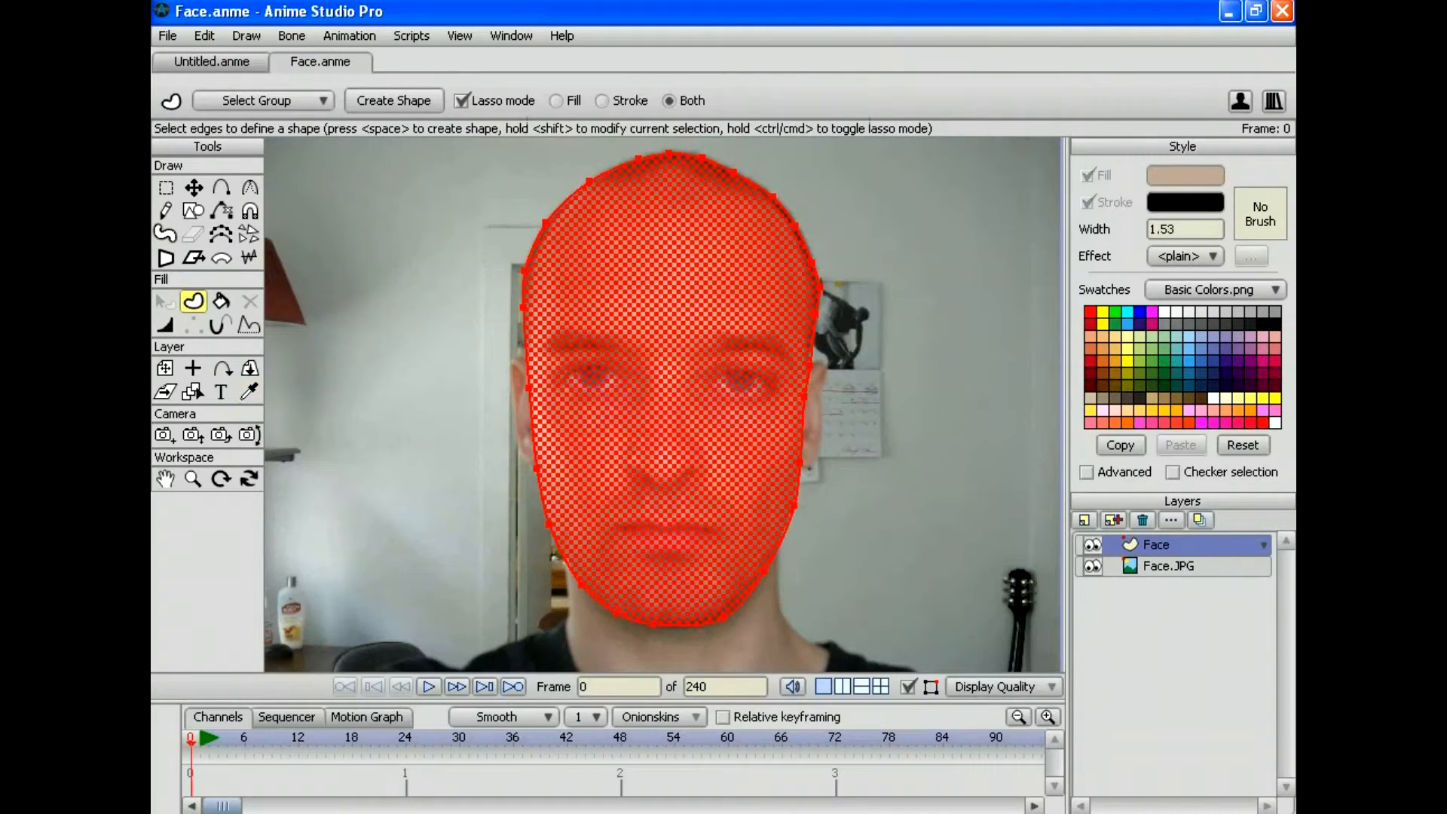
pyautogui.press('space')
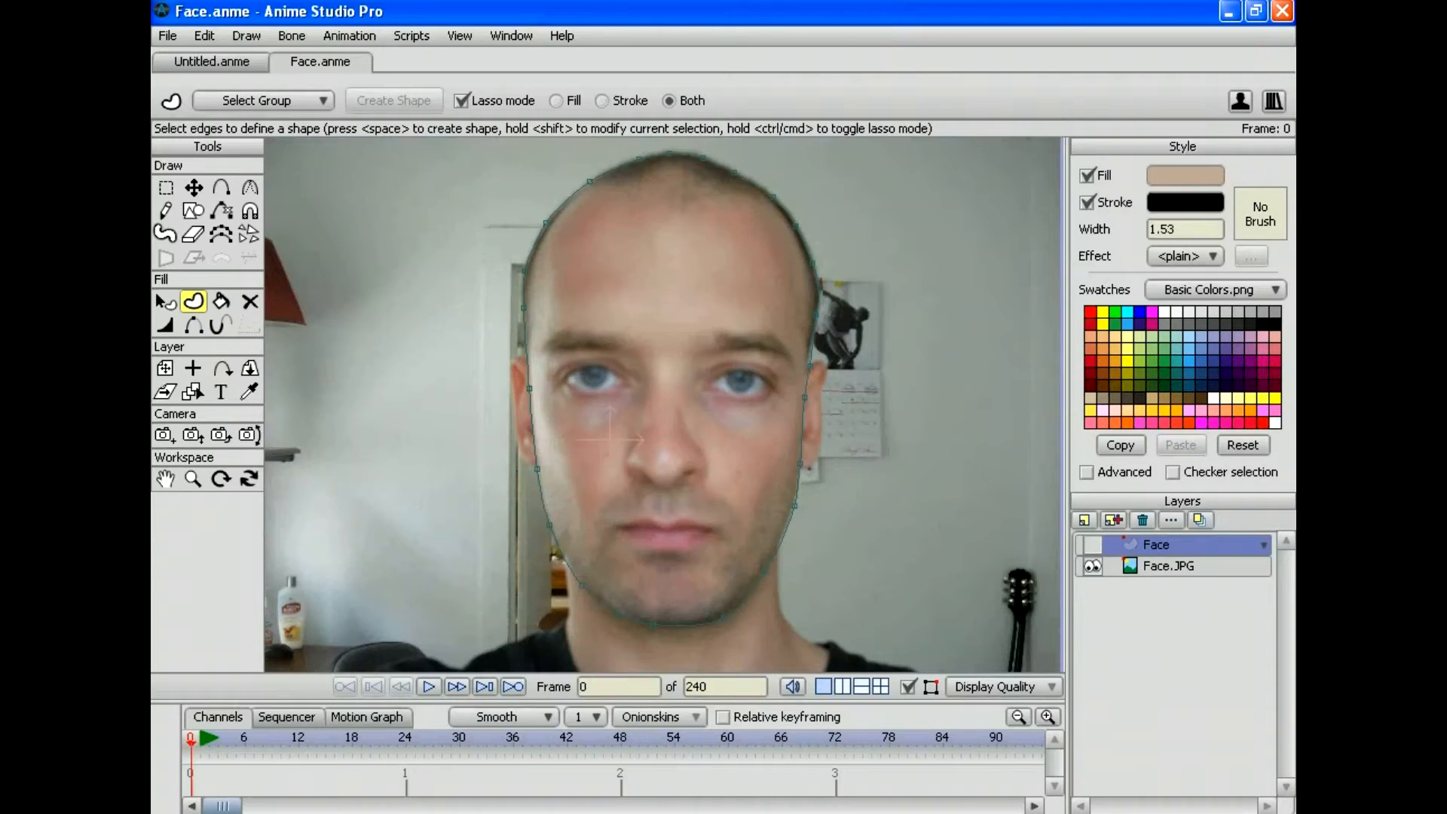
pyautogui.click(1084, 520)
pyautogui.click(1101, 541)
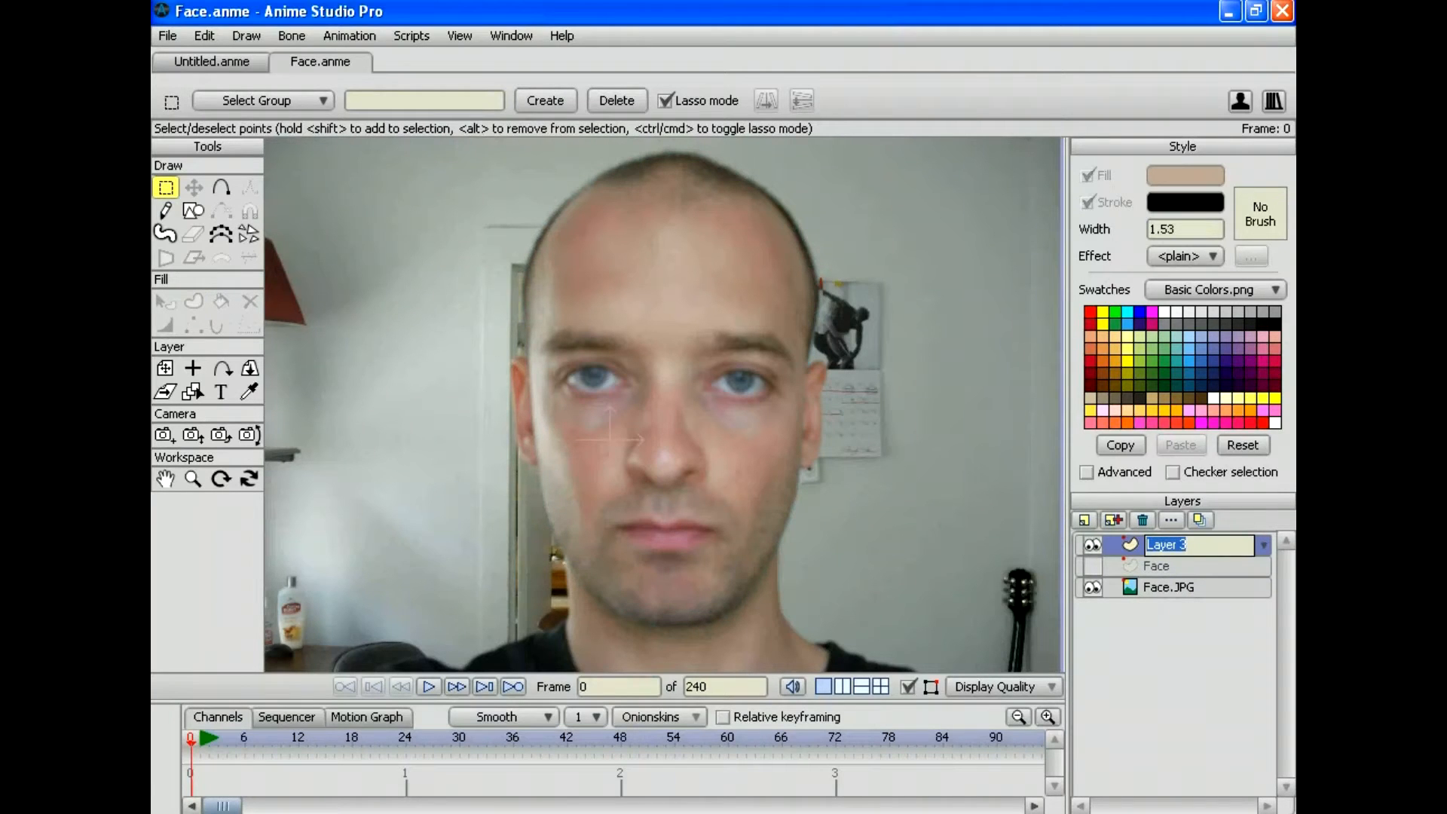
# Step: Name the new layer Eyes and zoom in on the face for drawing
pyautogui.write('Eyes')
pyautogui.press('Return')
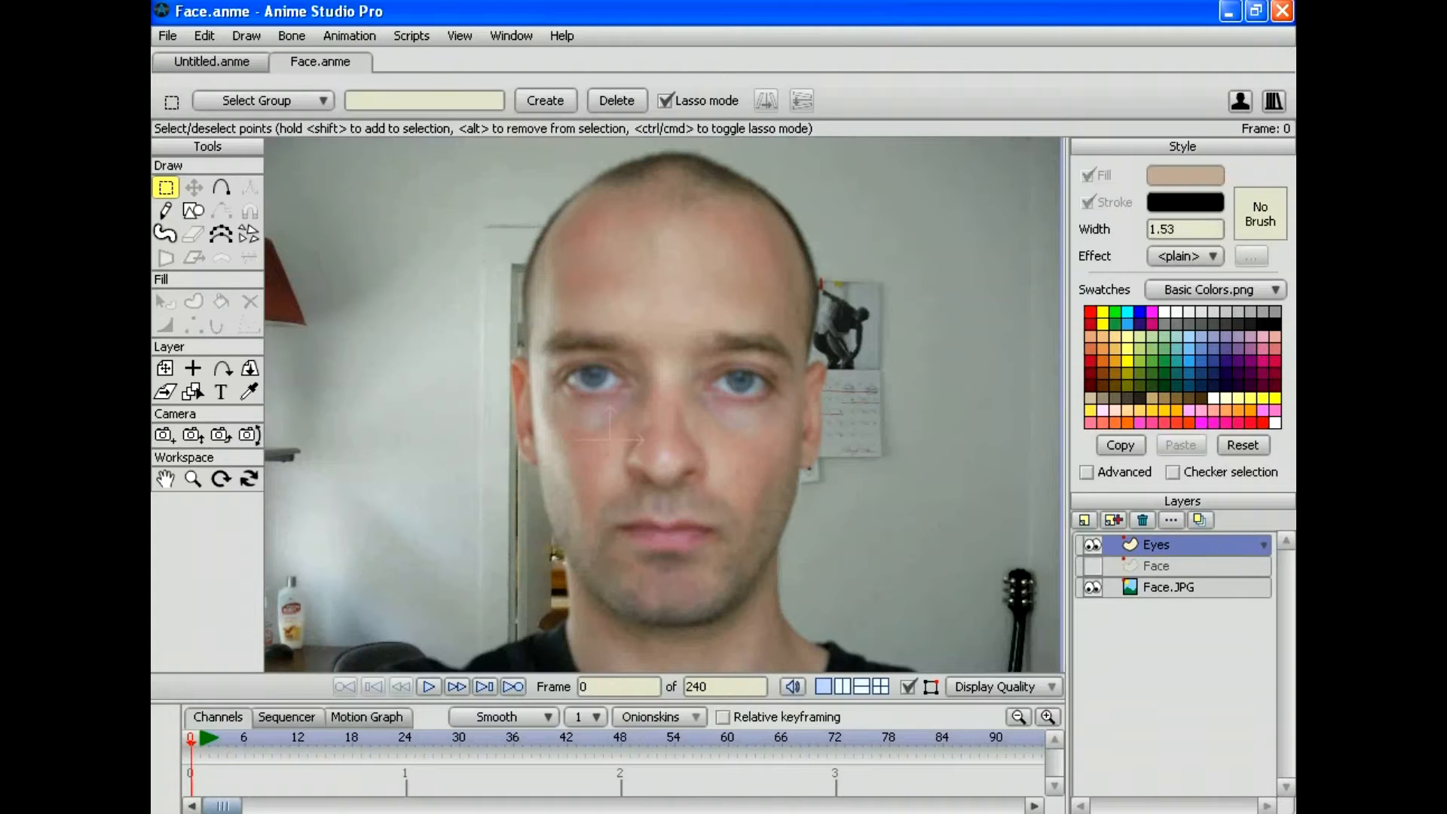
pyautogui.click(193, 479)
pyautogui.moveTo(664, 403); pyautogui.dragTo(805, 404)
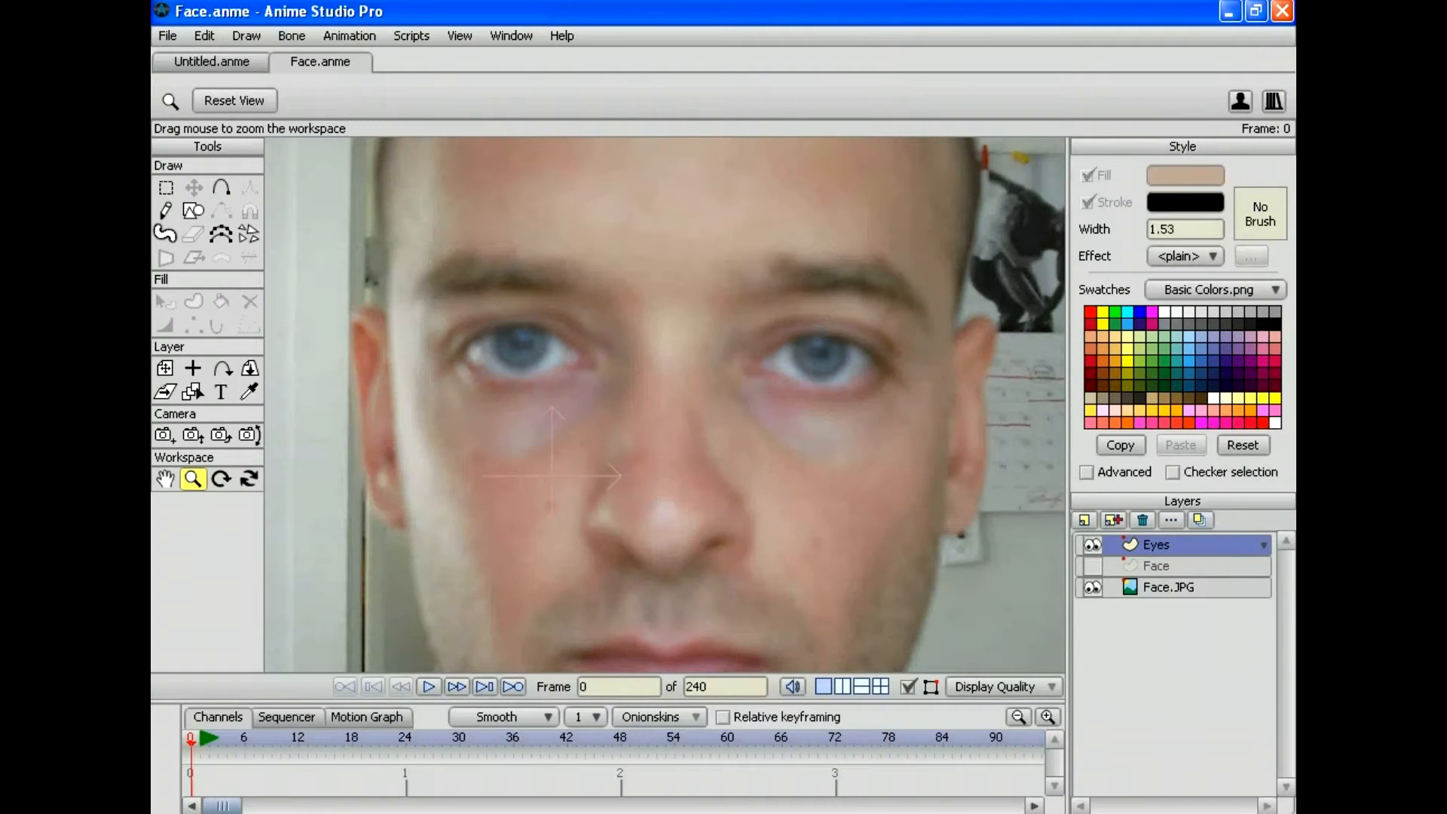
pyautogui.press('a')
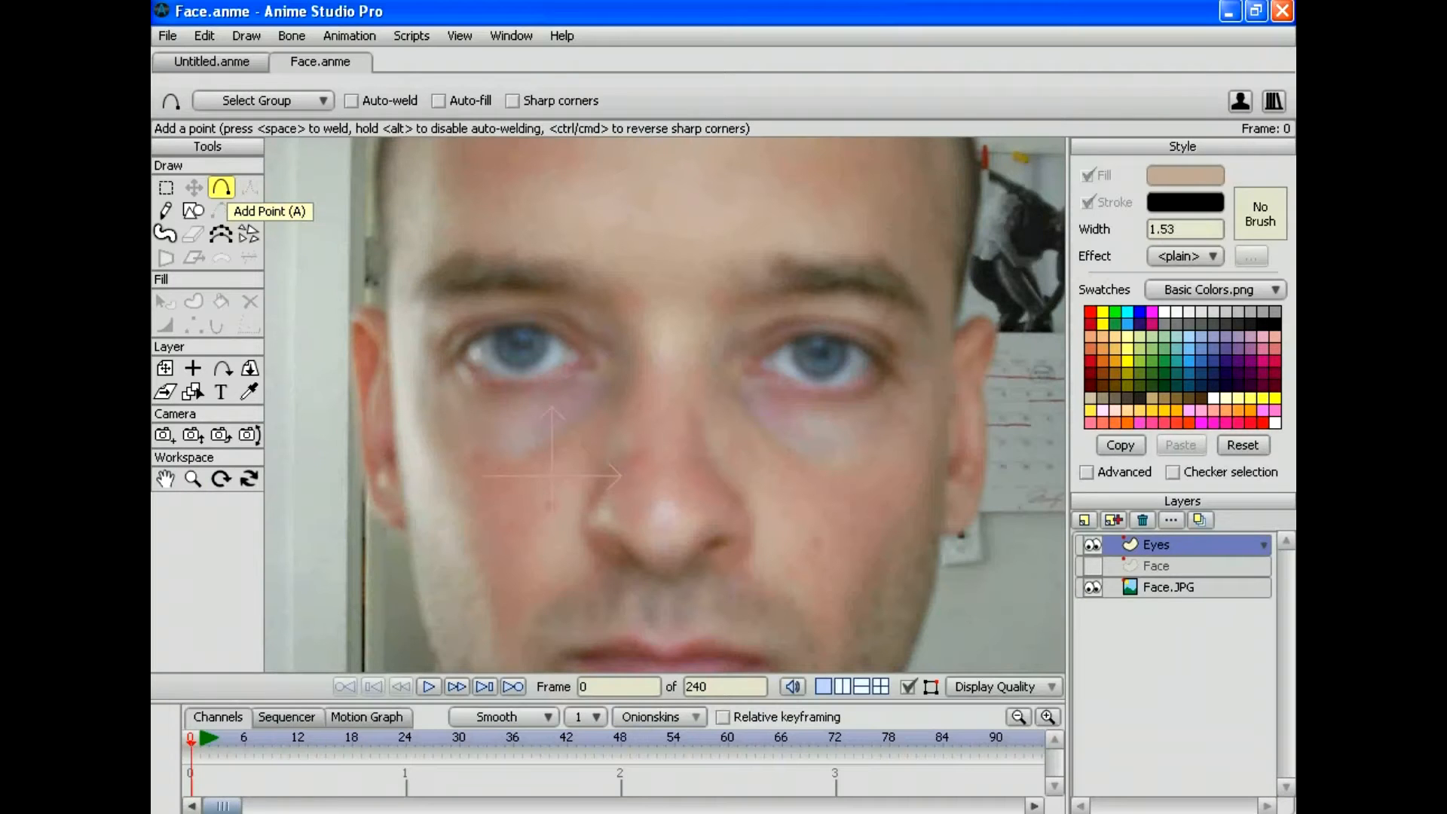
# Step: Zoom in closer and trace outlines around the left and right eyes
pyautogui.click(193, 479)
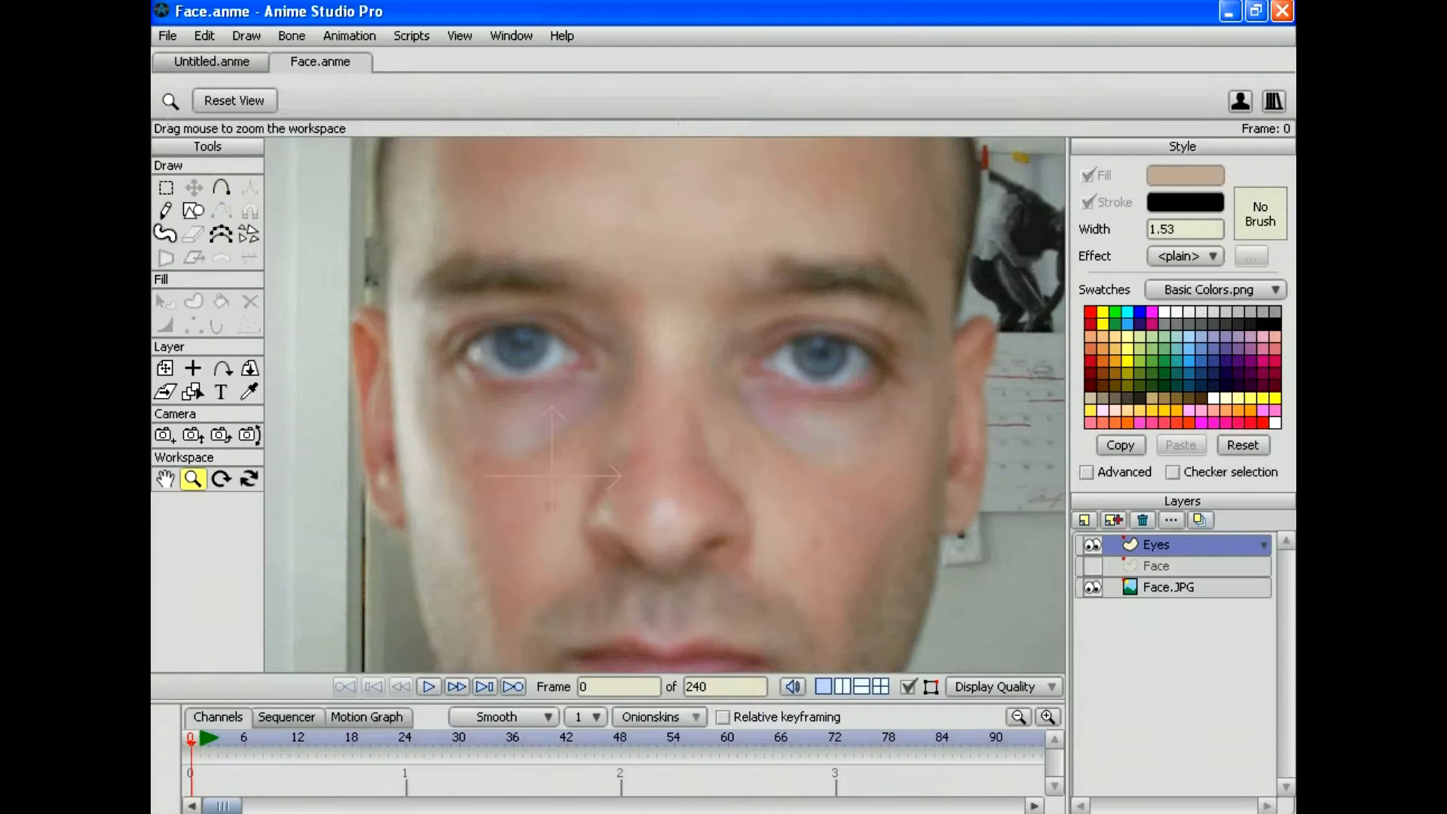
pyautogui.moveTo(665, 405); pyautogui.dragTo(742, 405)
pyautogui.press('a')
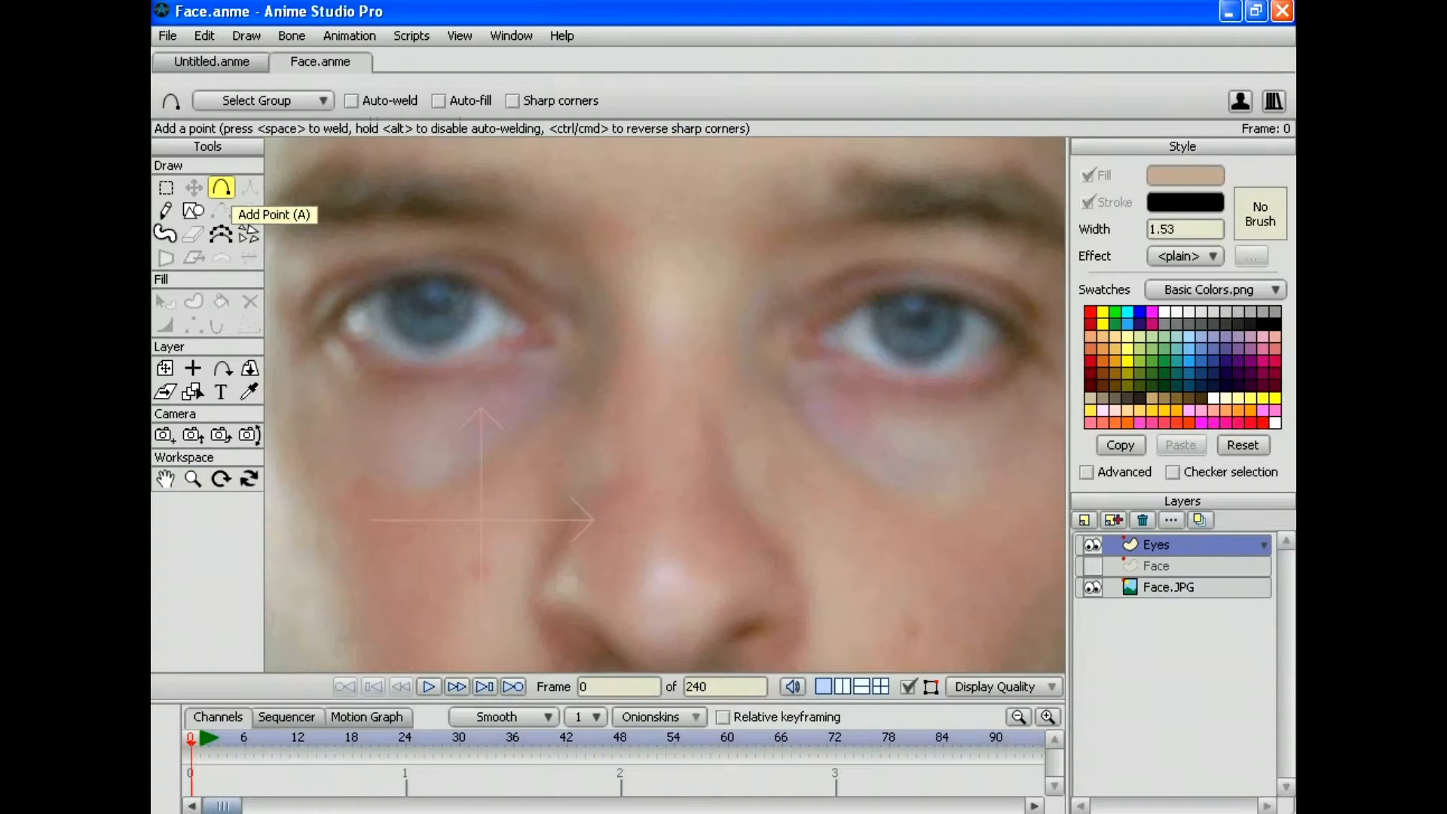
pyautogui.click(512, 311)
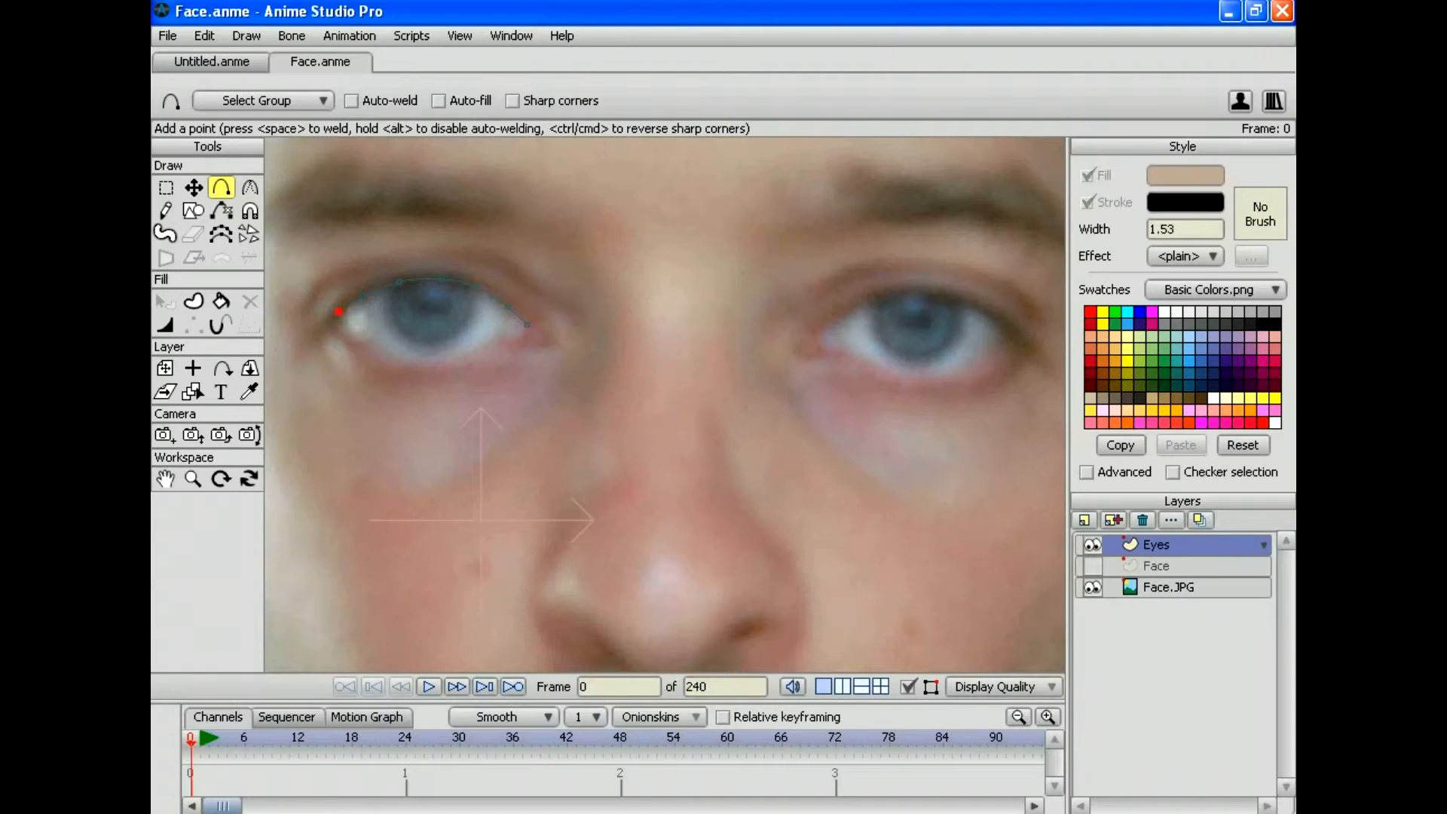
pyautogui.moveTo(527, 325)
pyautogui.mouseDown()
pyautogui.moveTo(424, 367)
pyautogui.moveTo(334, 325)
pyautogui.mouseUp()
pyautogui.moveTo(847, 312)
pyautogui.mouseDown()
pyautogui.moveTo(822, 345)
pyautogui.moveTo(864, 344)
pyautogui.moveTo(918, 373)
pyautogui.moveTo(996, 336)
pyautogui.mouseUp()
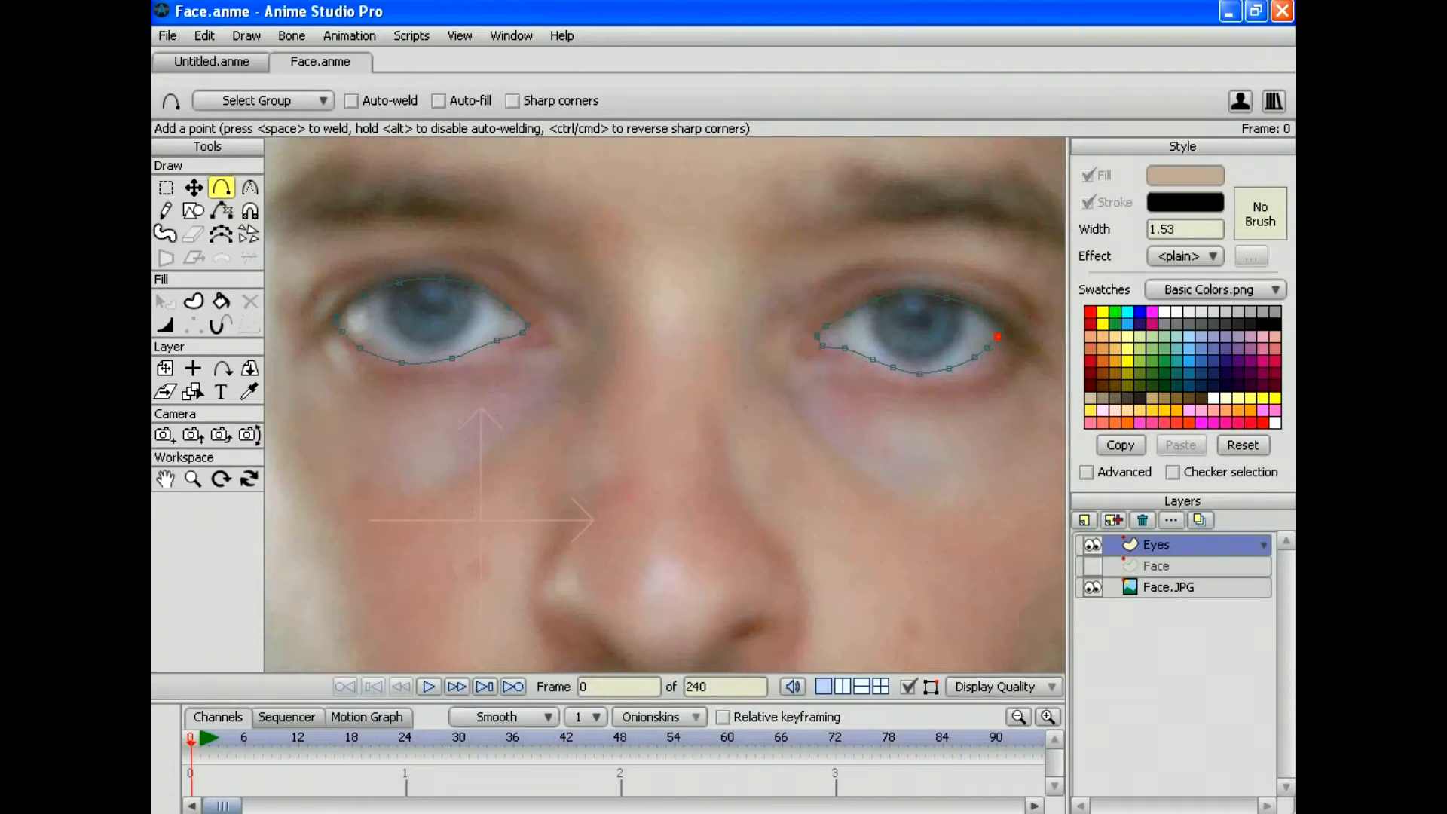
# Step: Nudge the right eye's lower point and the left eye's corner to fit the eyelids
pyautogui.press('t')
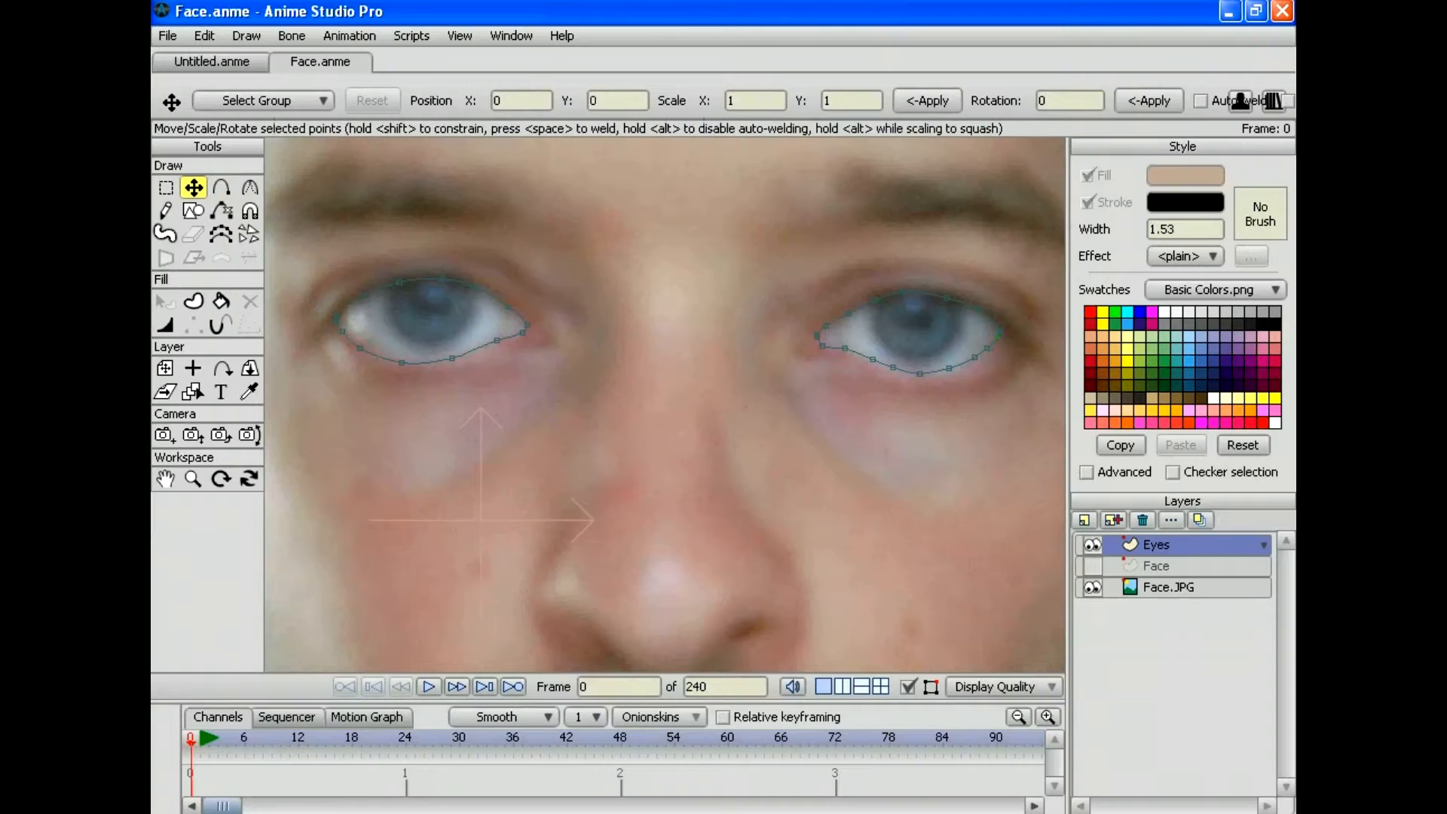
pyautogui.moveTo(949, 368); pyautogui.dragTo(892, 368)
pyautogui.moveTo(360, 347); pyautogui.dragTo(362, 343)
# Step: Select every point of both eye outlines, then close the blank Untitled.anme document
pyautogui.click(204, 35)
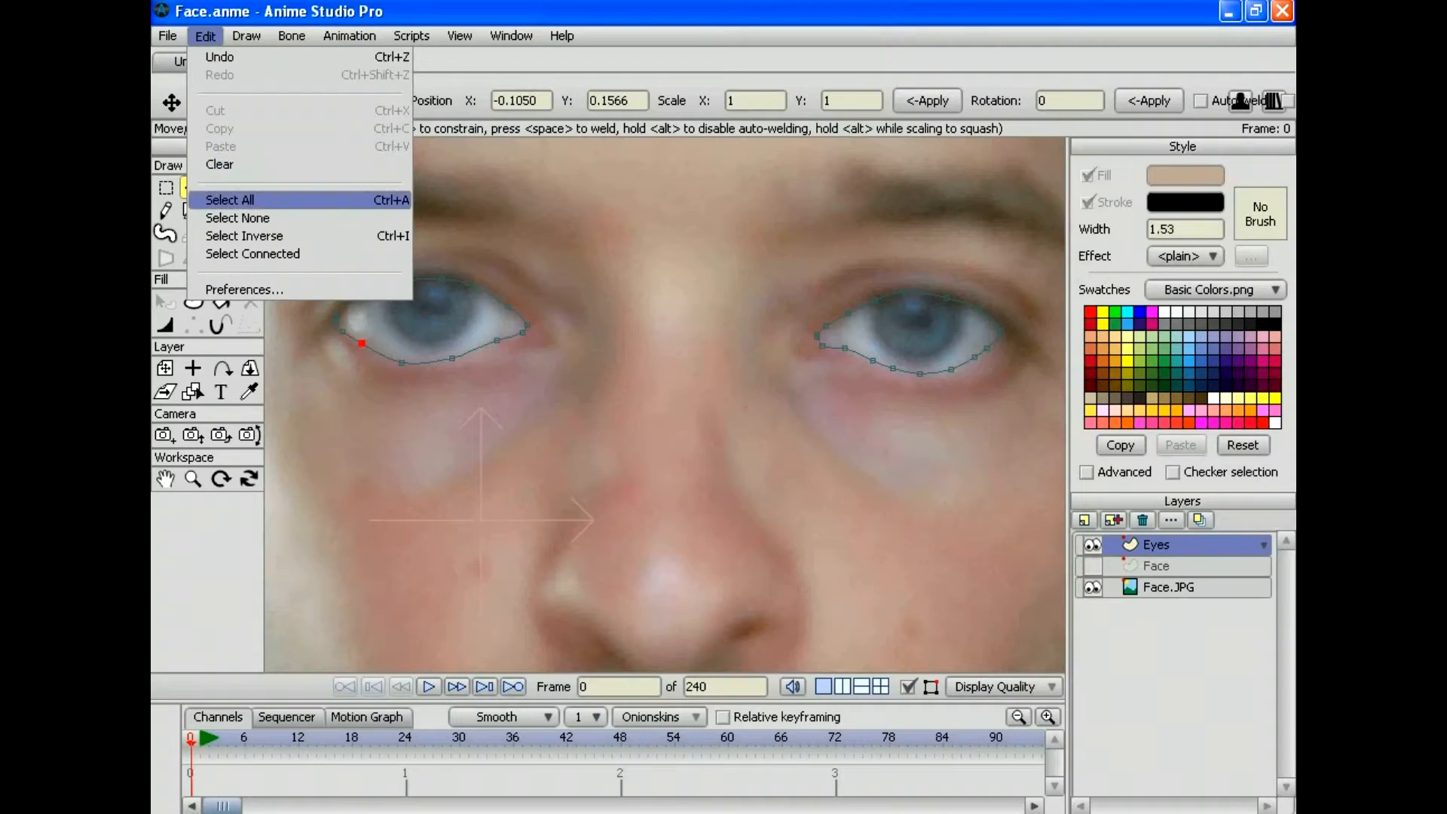
pyautogui.click(230, 200)
pyautogui.click(211, 61)
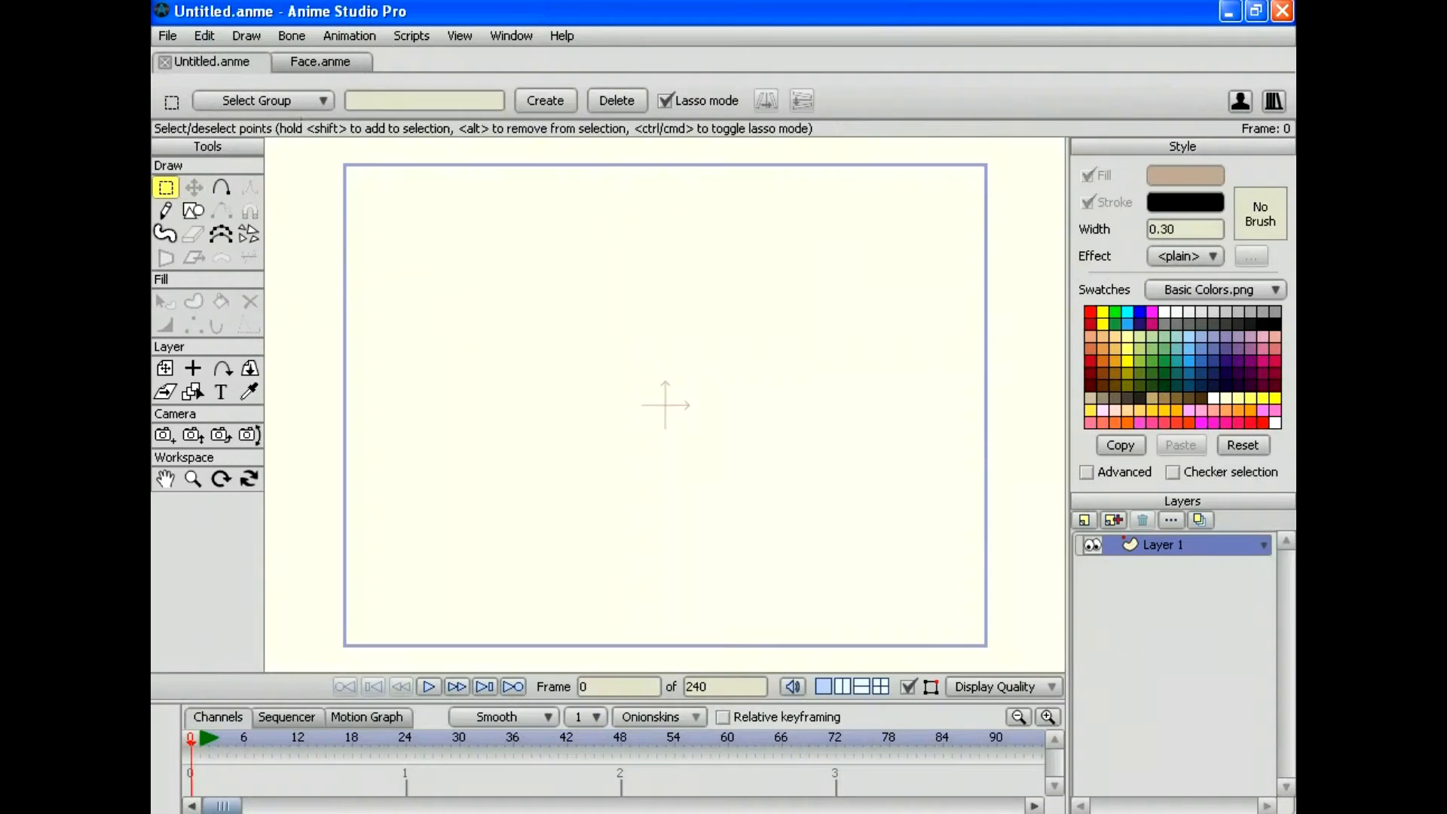
pyautogui.click(164, 62)
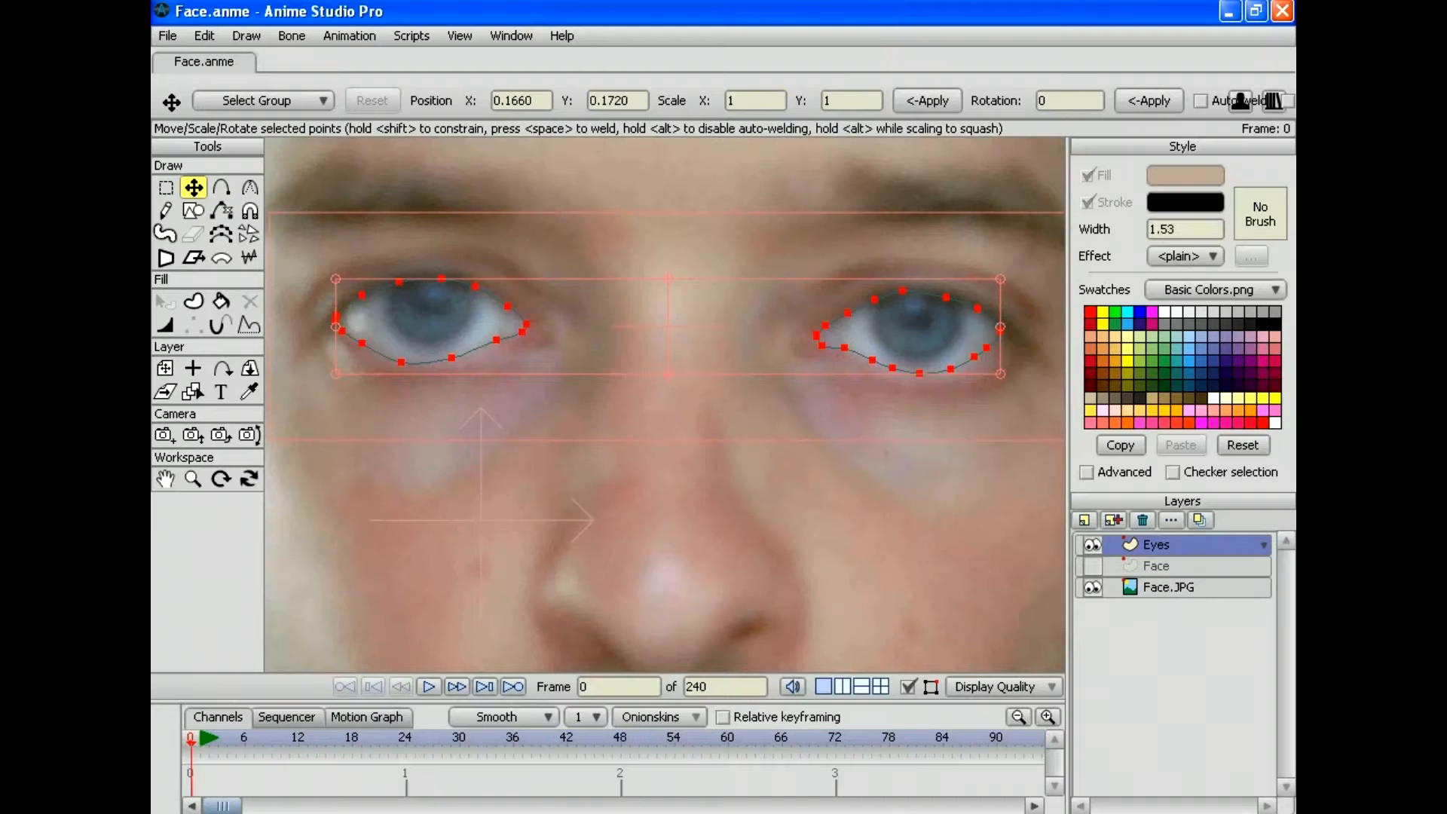
# Step: Set the fill colour to white
pyautogui.click(1184, 175)
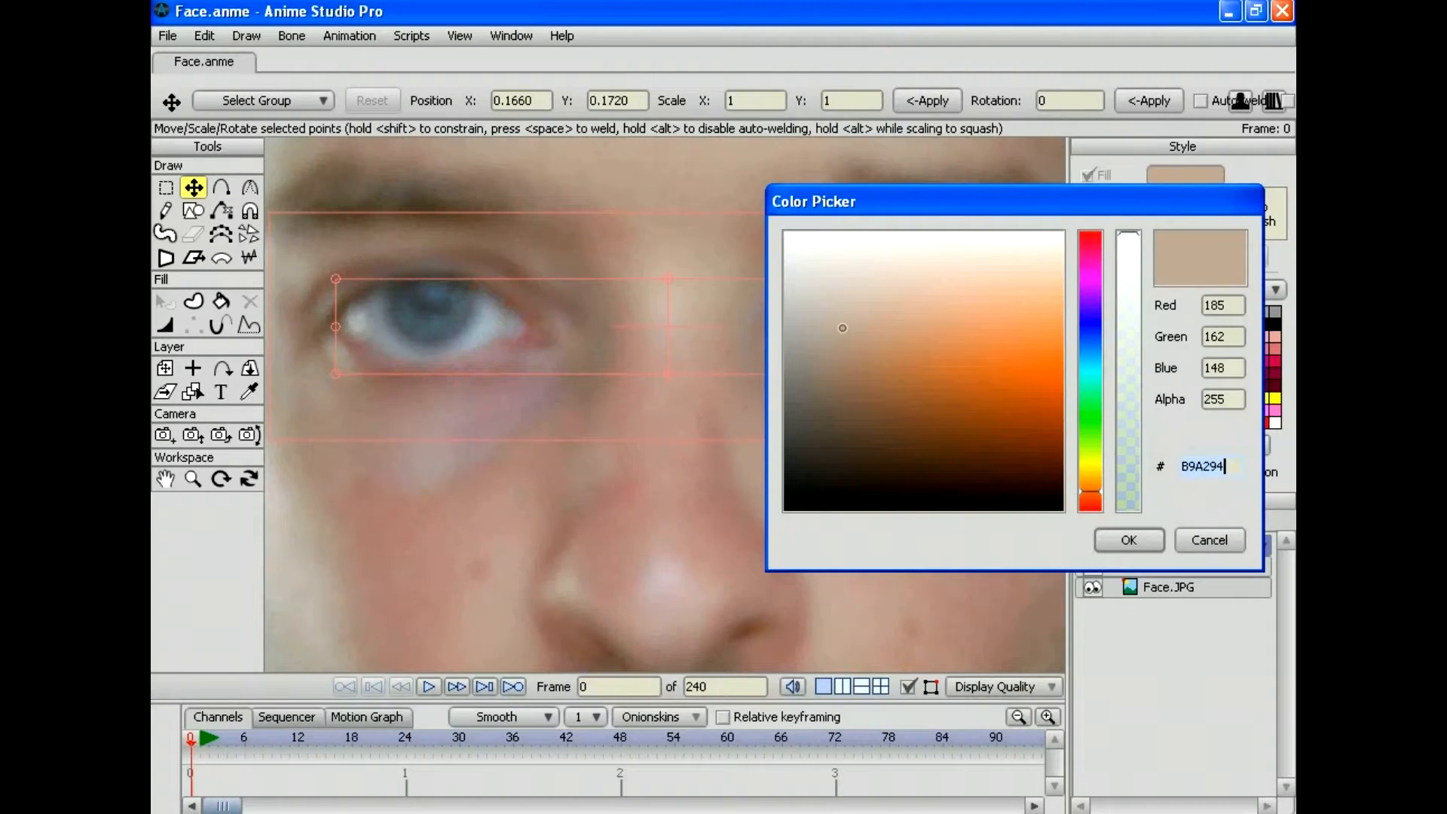
pyautogui.moveTo(843, 317); pyautogui.dragTo(783, 231)
pyautogui.press('Return')
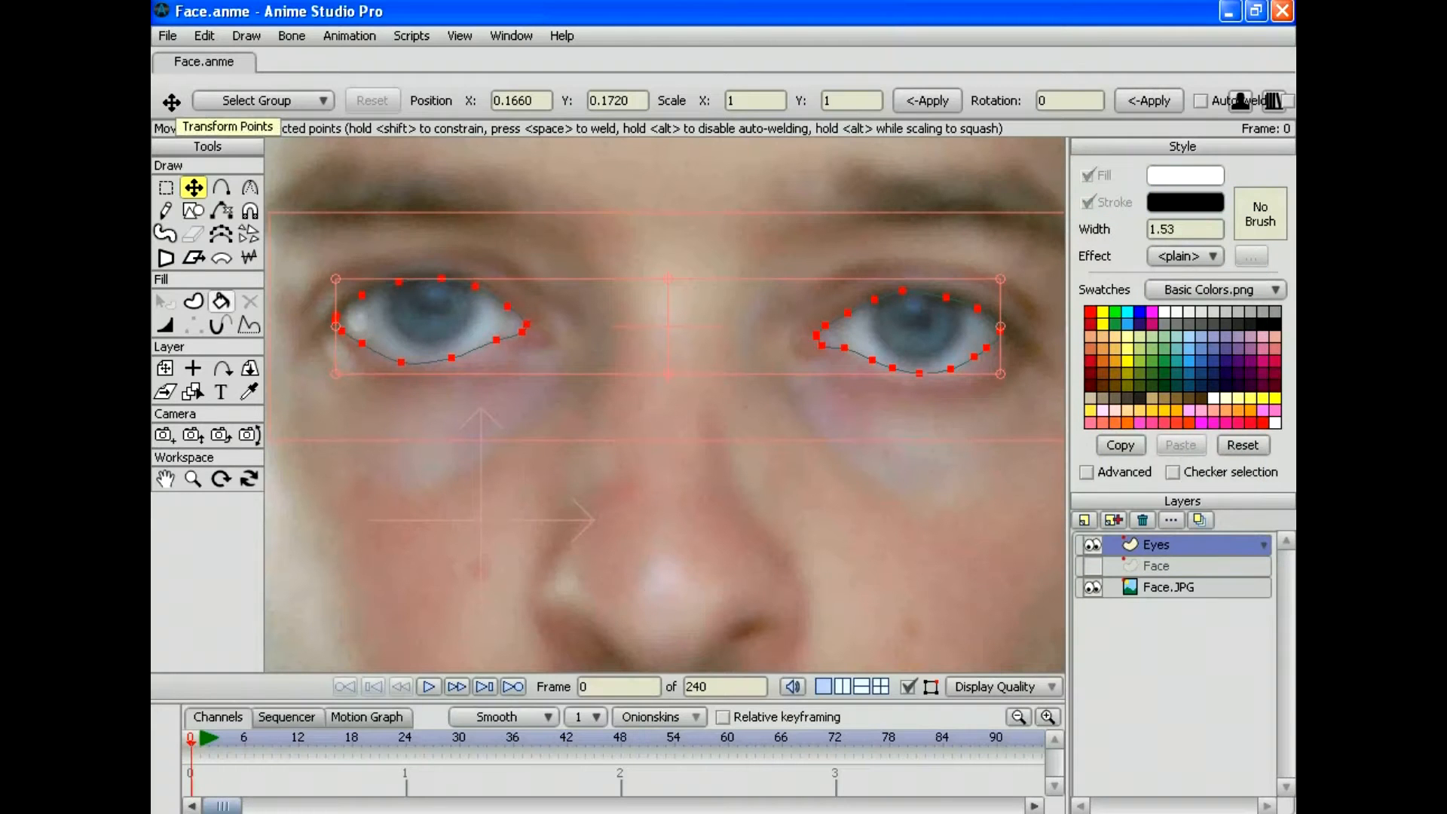
# Step: Turn both eye outlines into white-filled shapes and hide the Eyes layer
pyautogui.press('u')
pyautogui.press('space')
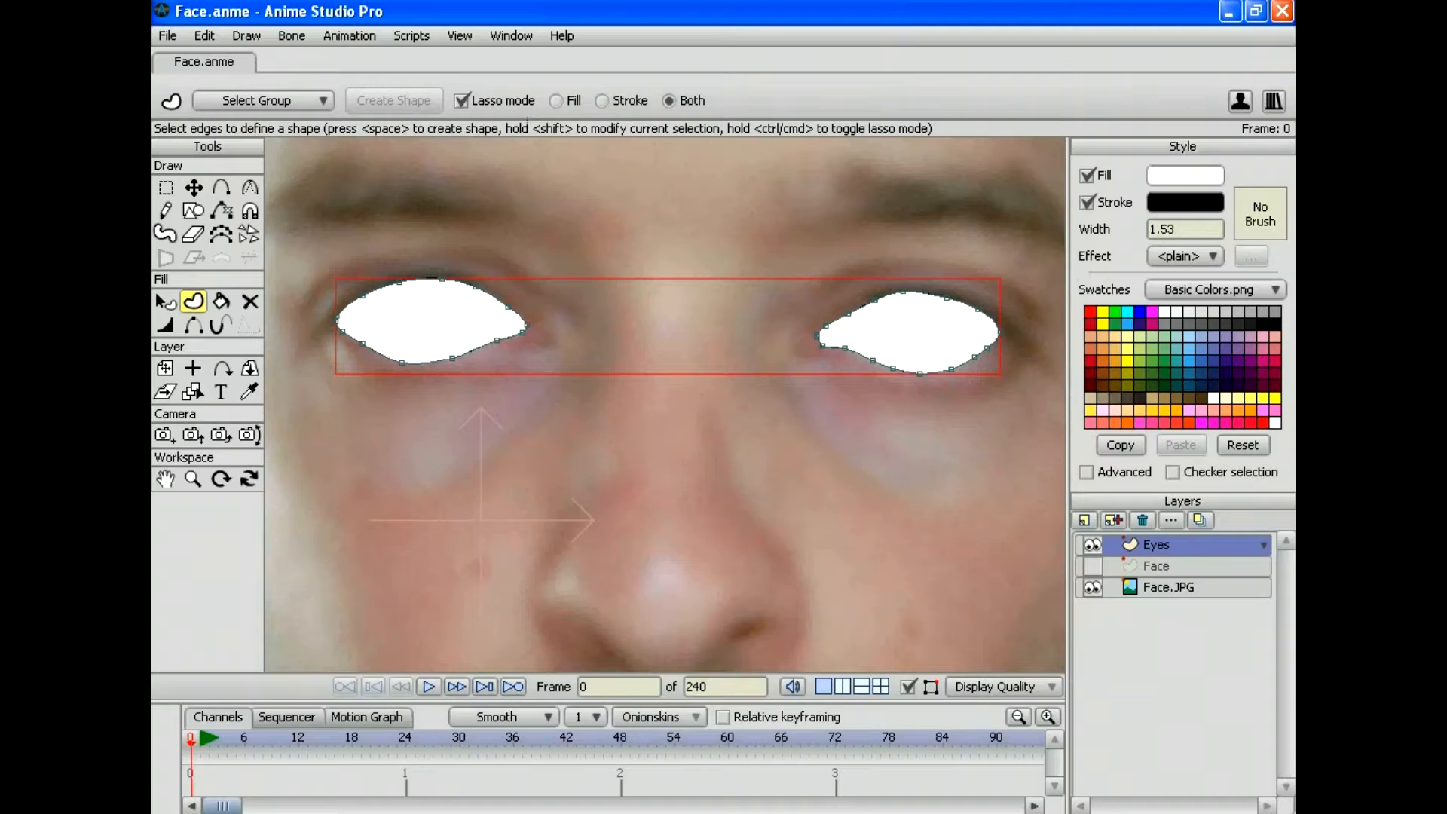
pyautogui.click(1092, 544)
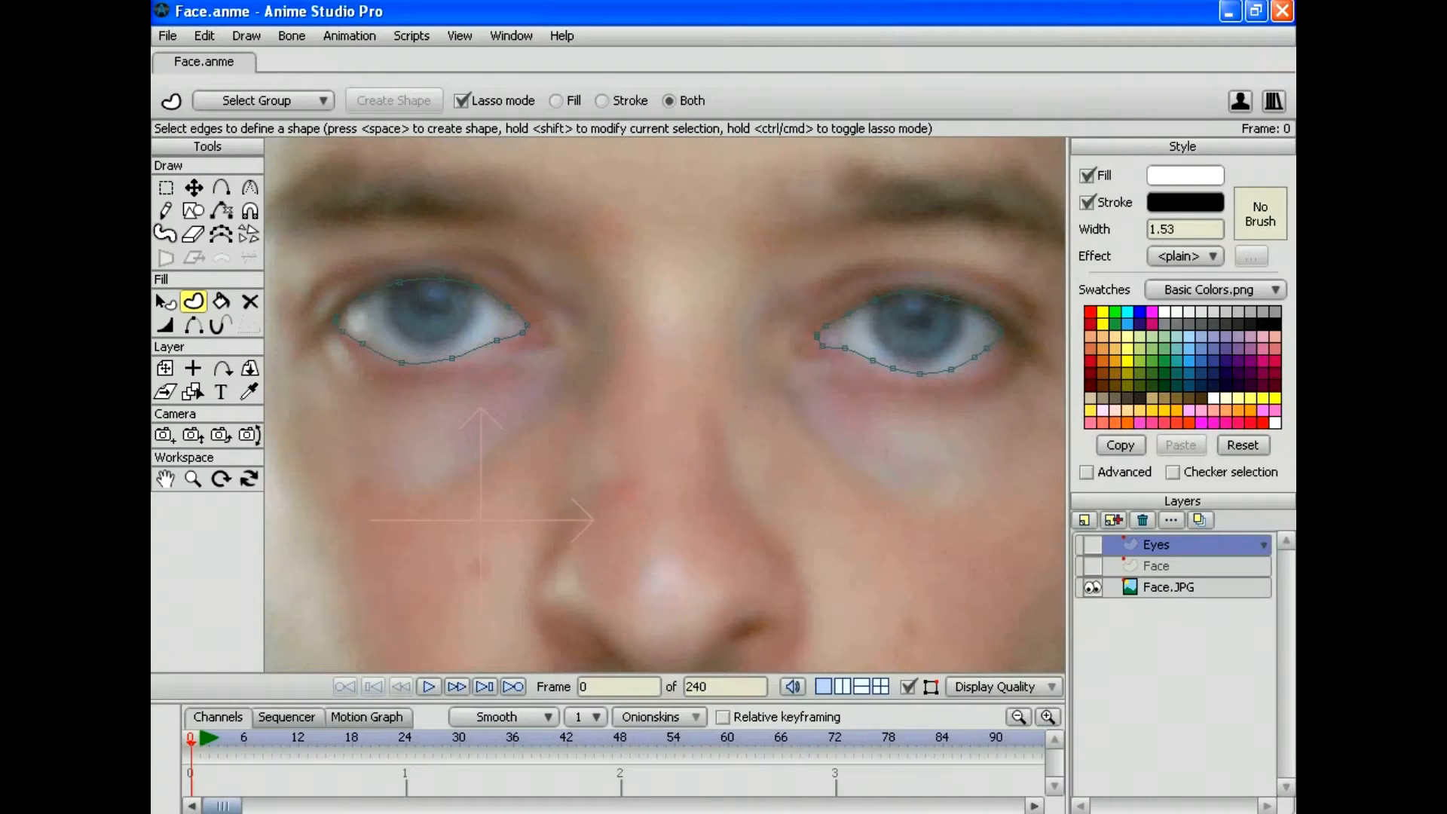
# Step: Add a new vector layer, first named Pupils, then renamed to Iris
pyautogui.click(1083, 520)
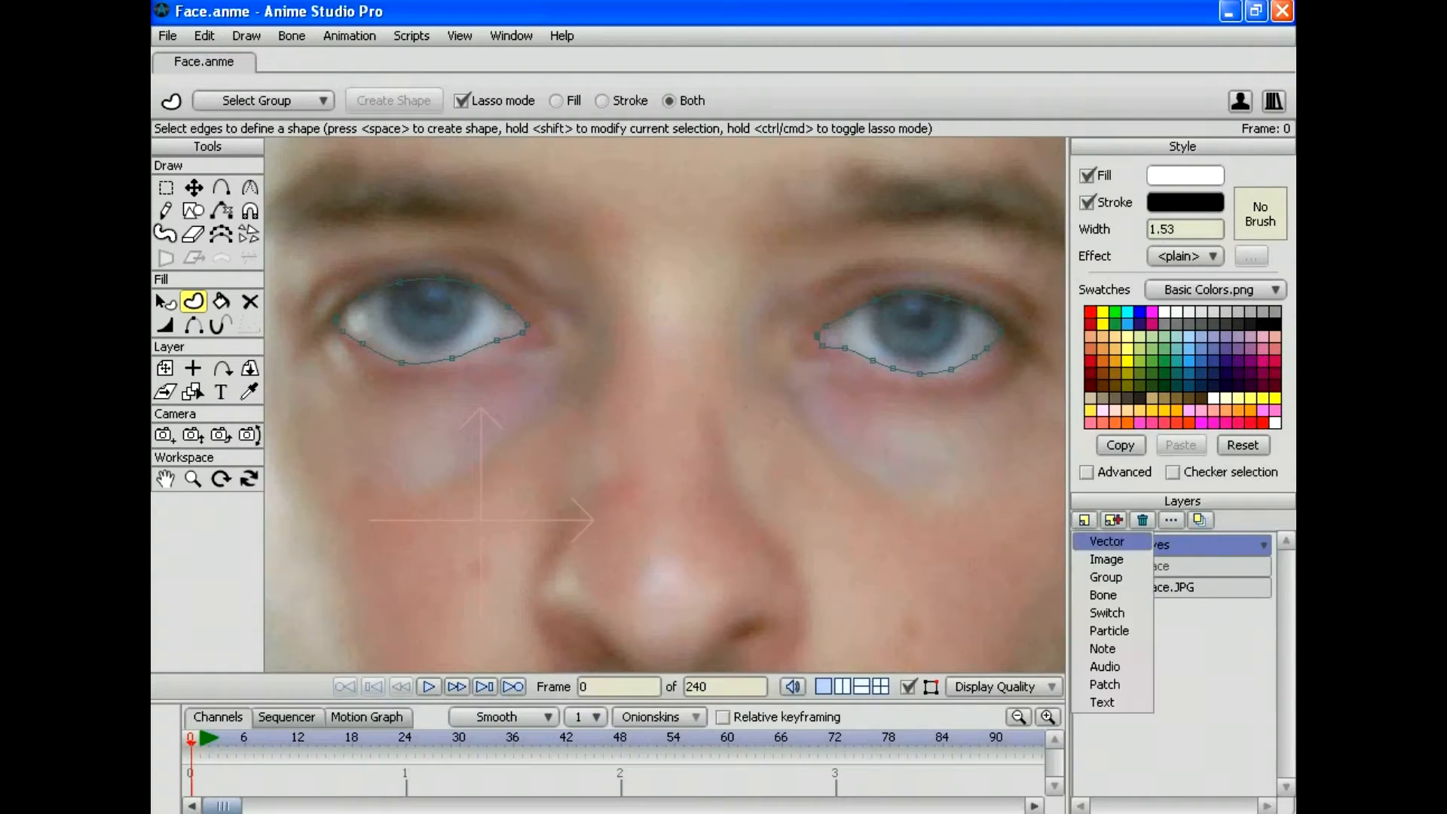
pyautogui.click(1108, 542)
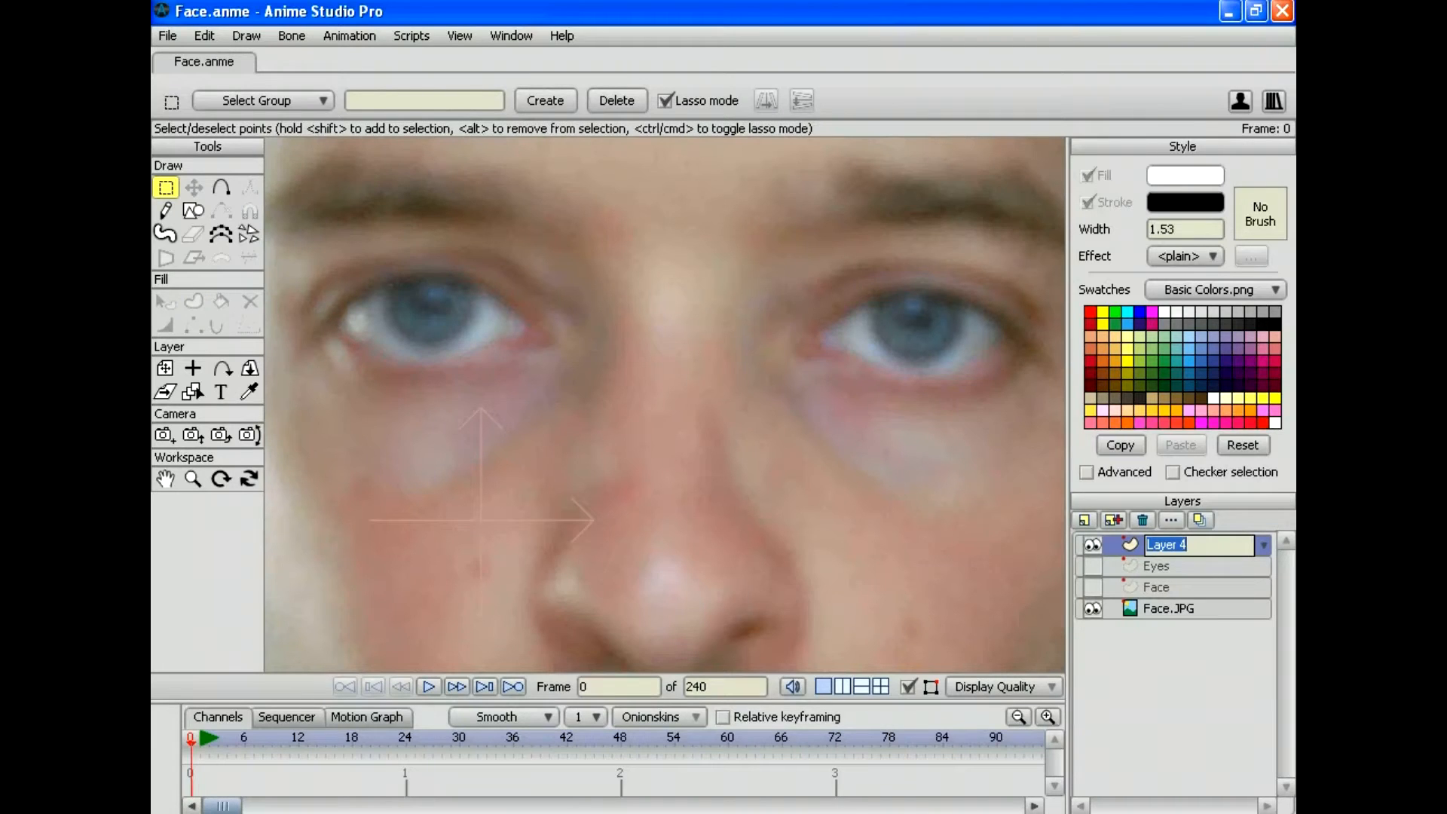
pyautogui.press('BackSpace')
pyautogui.write('Pupils')
pyautogui.press('Return')
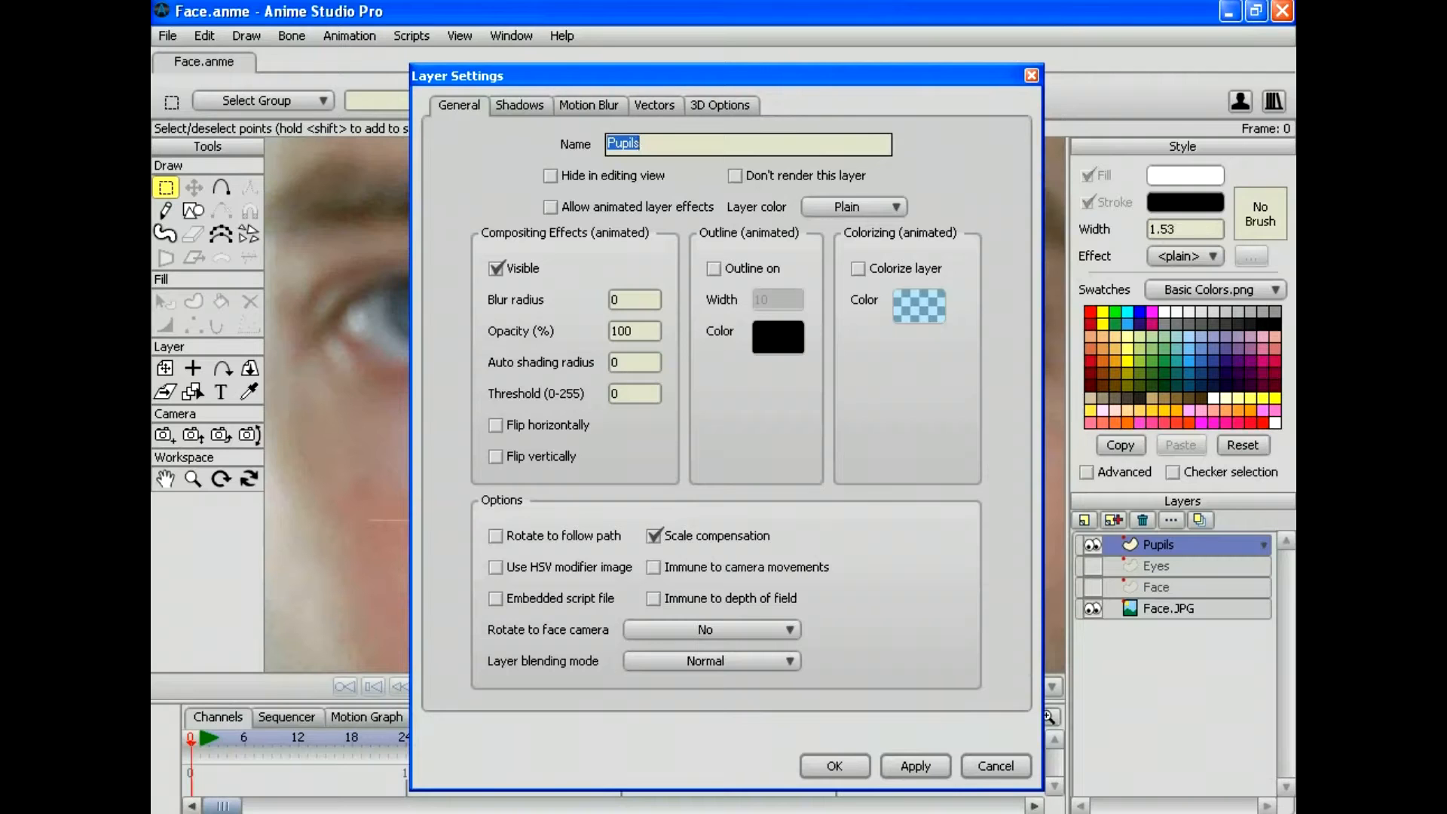
pyautogui.write('Iris')
pyautogui.press('Return')
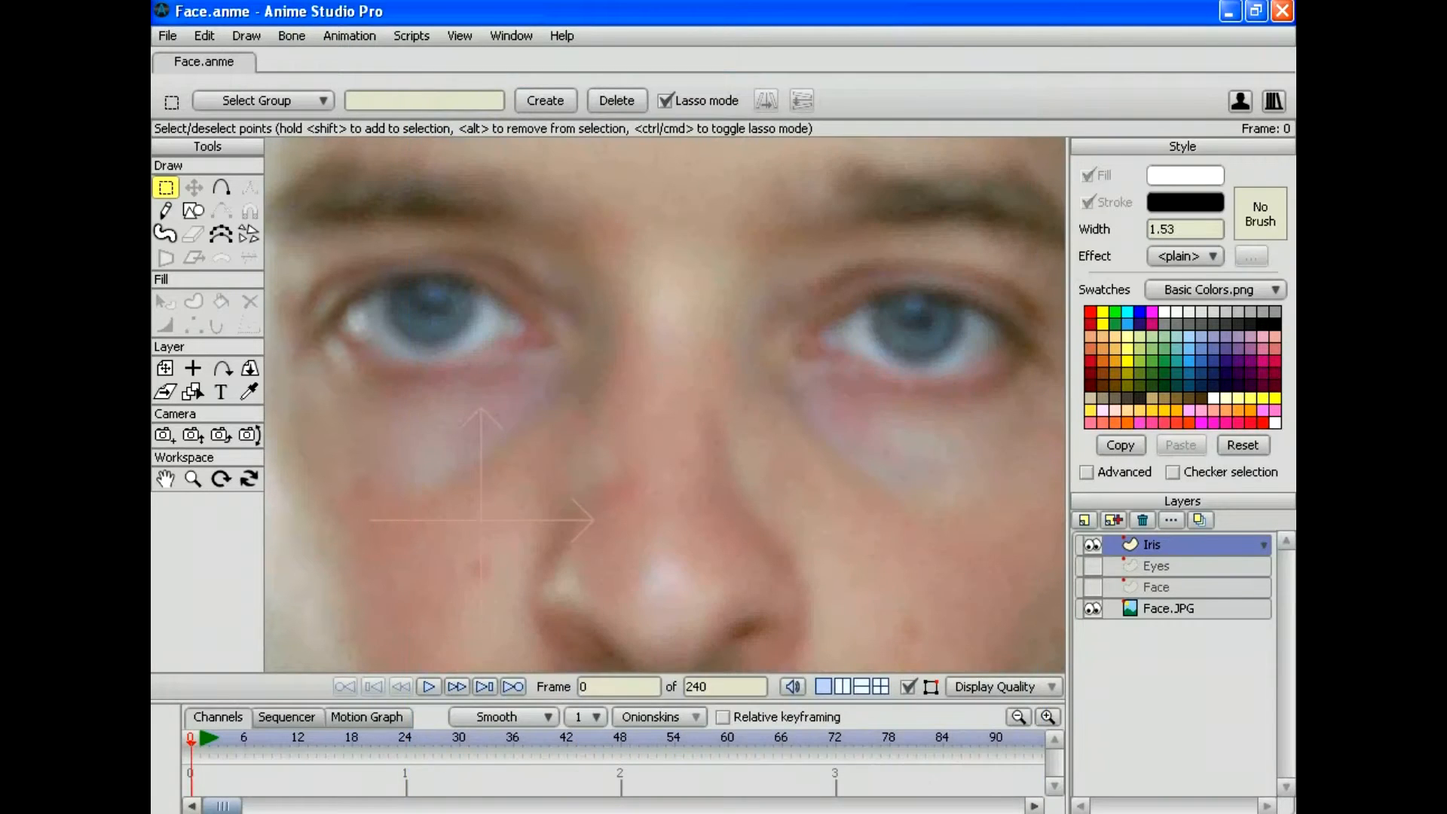
pyautogui.press('a')
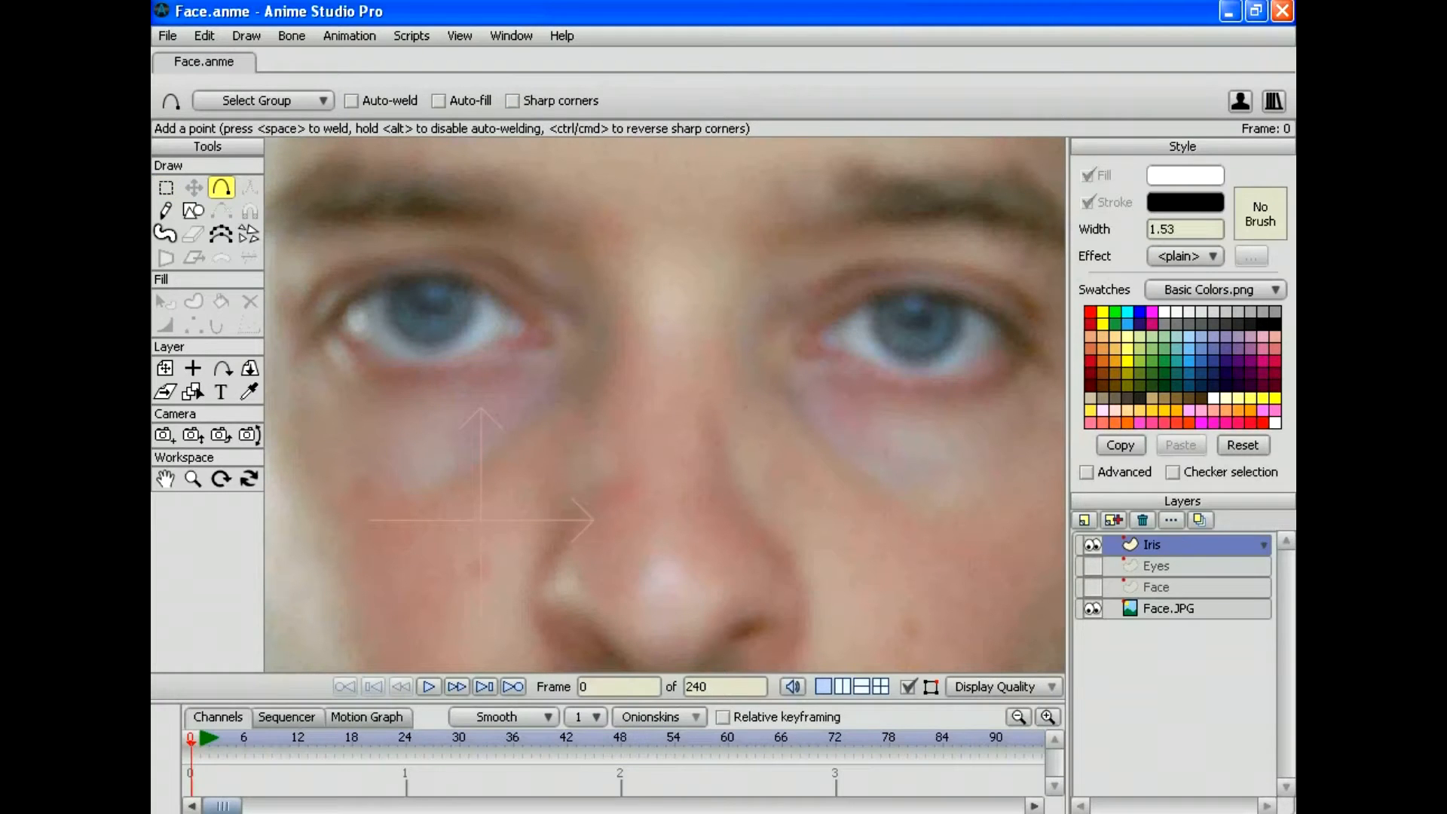
# Step: Sample the iris colour from the photo and set the fill to blue-grey #54626b
pyautogui.press('i')
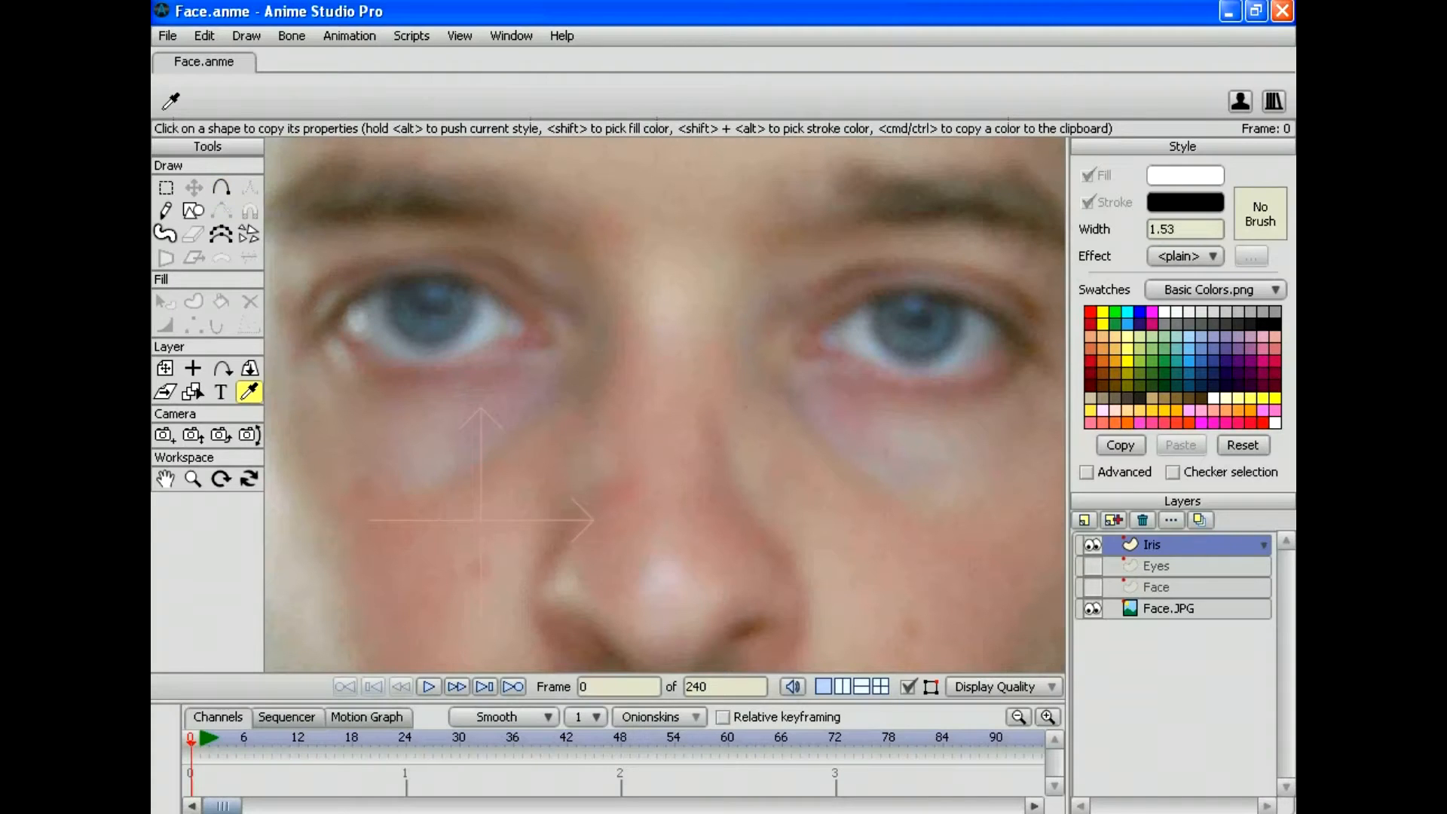
pyautogui.click(429, 329)
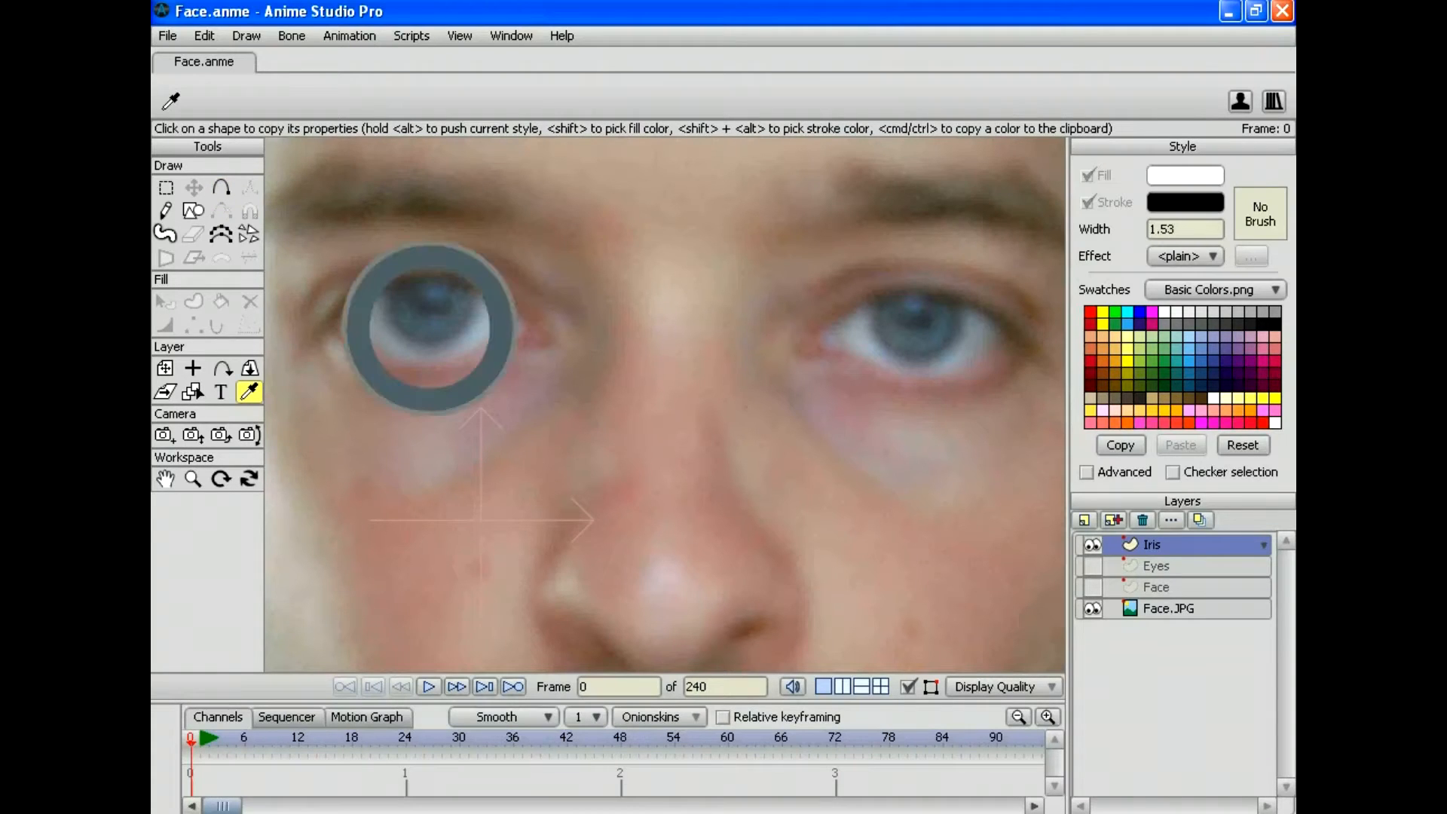
pyautogui.moveTo(429, 329); pyautogui.dragTo(427, 329)
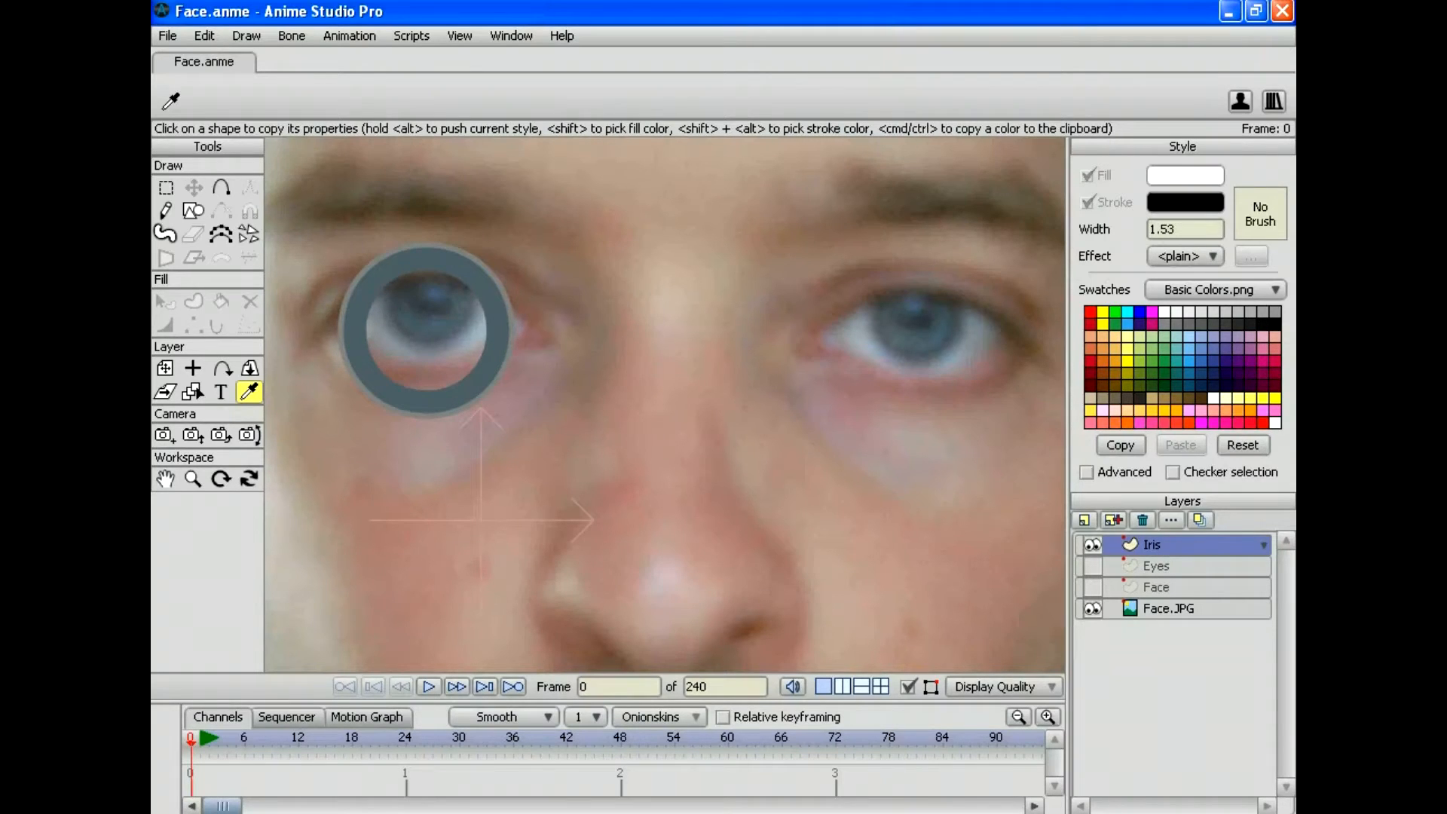
pyautogui.moveTo(427, 330); pyautogui.dragTo(427, 329)
pyautogui.click(1184, 175)
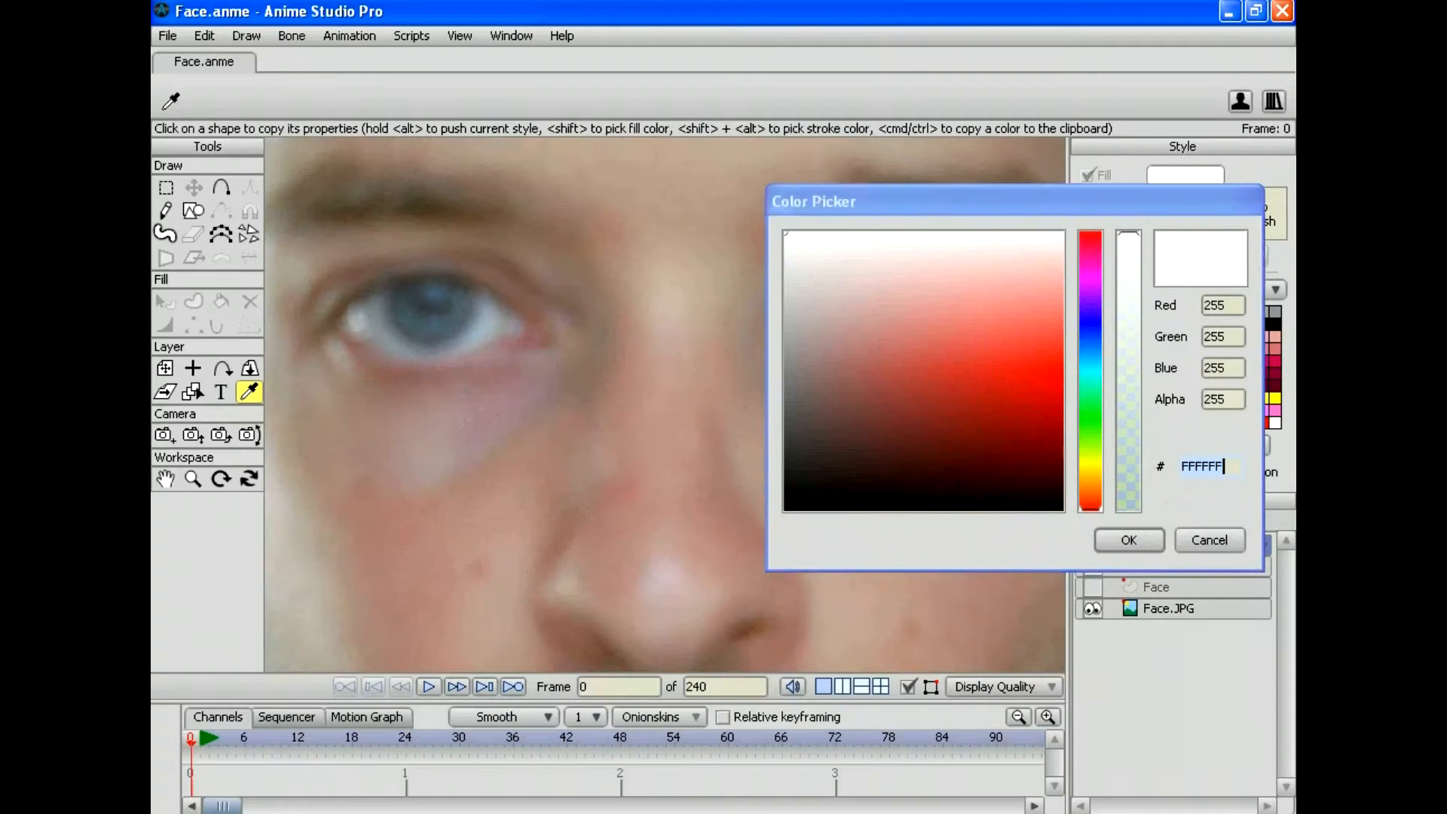
pyautogui.write('54626b')
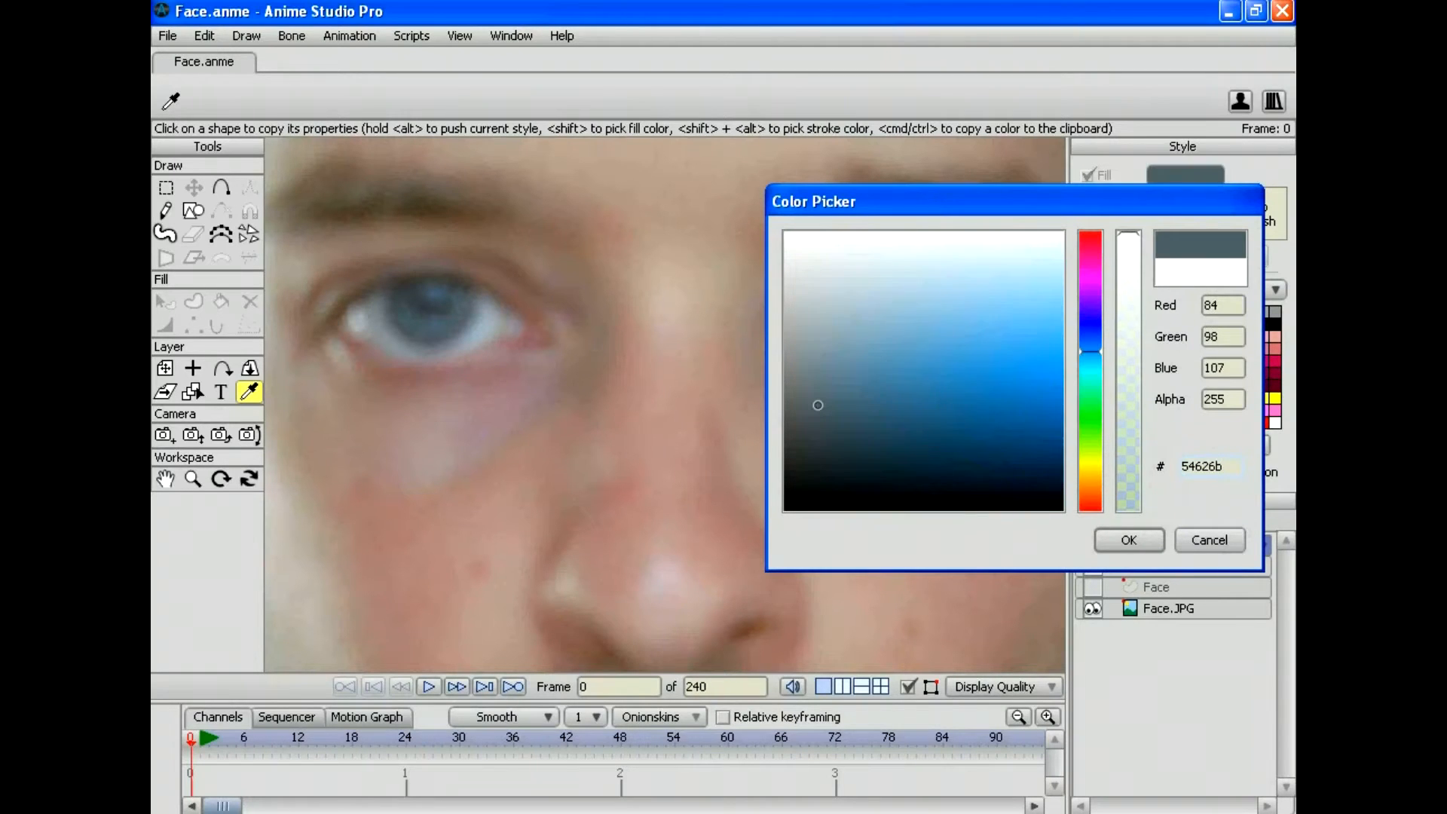
pyautogui.press('Return')
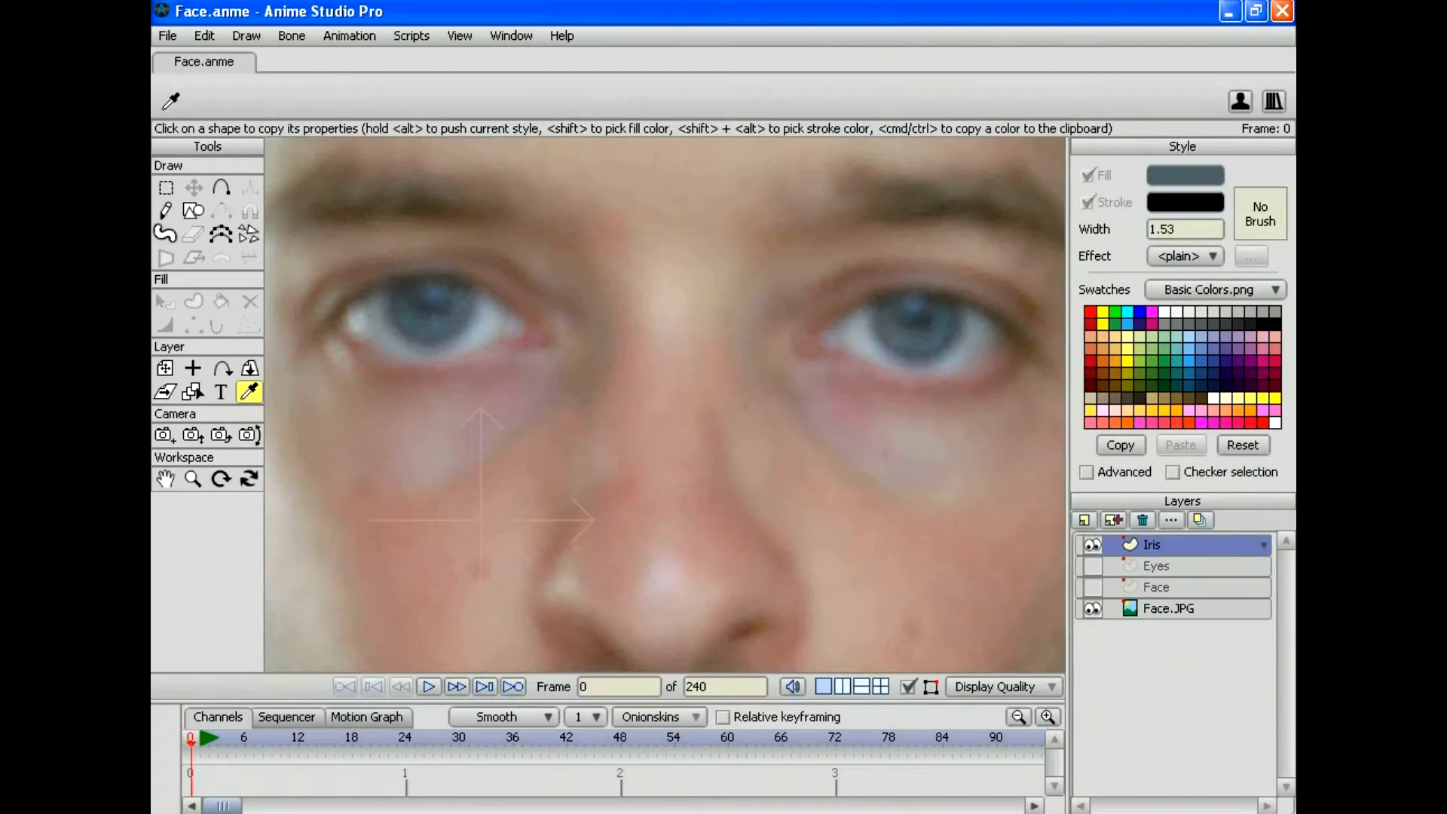
pyautogui.click(221, 188)
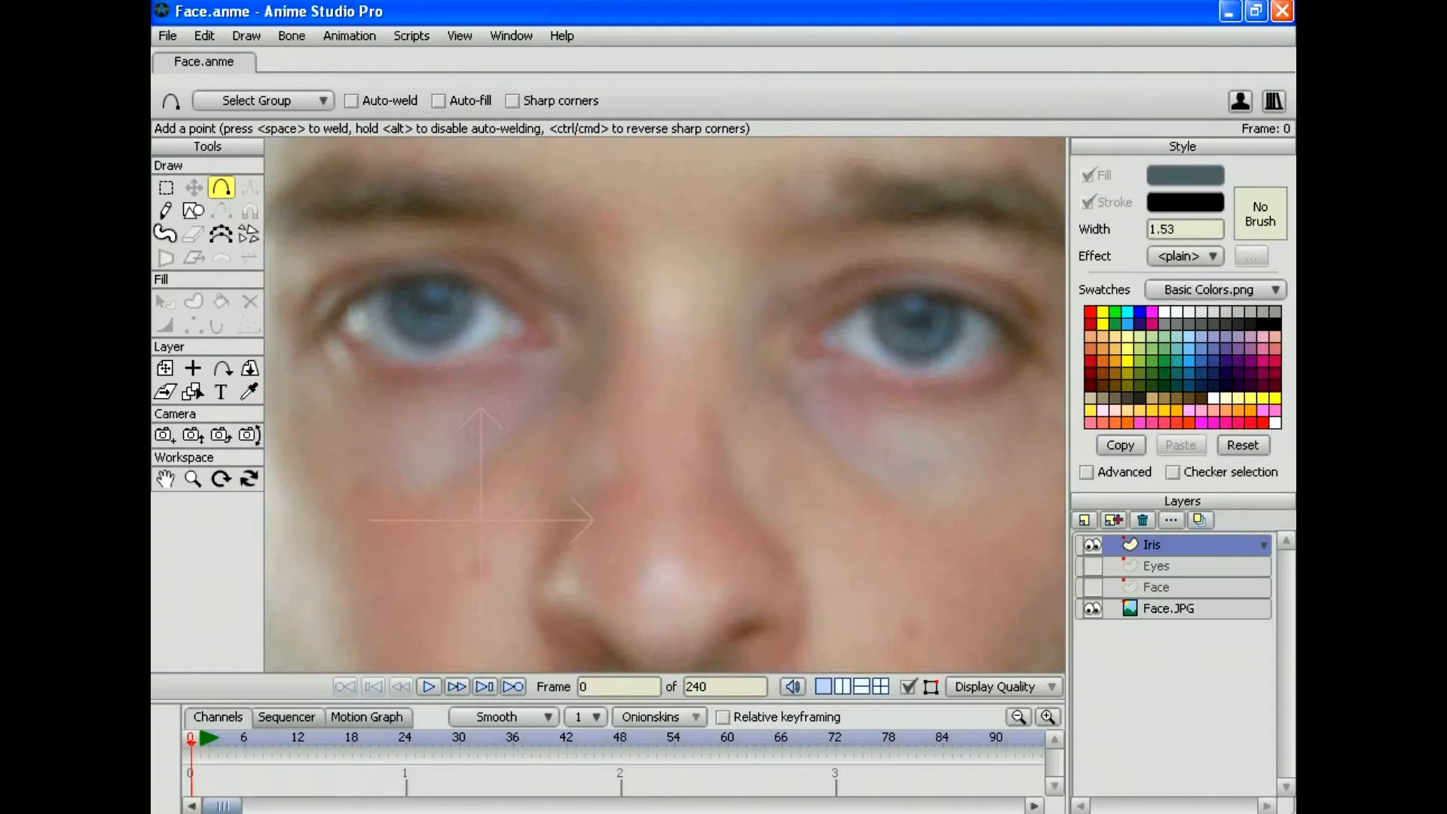
# Step: Trace a curve around the left eye's iris with the Add Point tool
pyautogui.moveTo(477, 295); pyautogui.dragTo(479, 316)
pyautogui.moveTo(478, 316); pyautogui.dragTo(459, 335)
pyautogui.moveTo(459, 335)
pyautogui.mouseDown()
pyautogui.moveTo(412, 342)
pyautogui.moveTo(383, 317)
pyautogui.mouseUp()
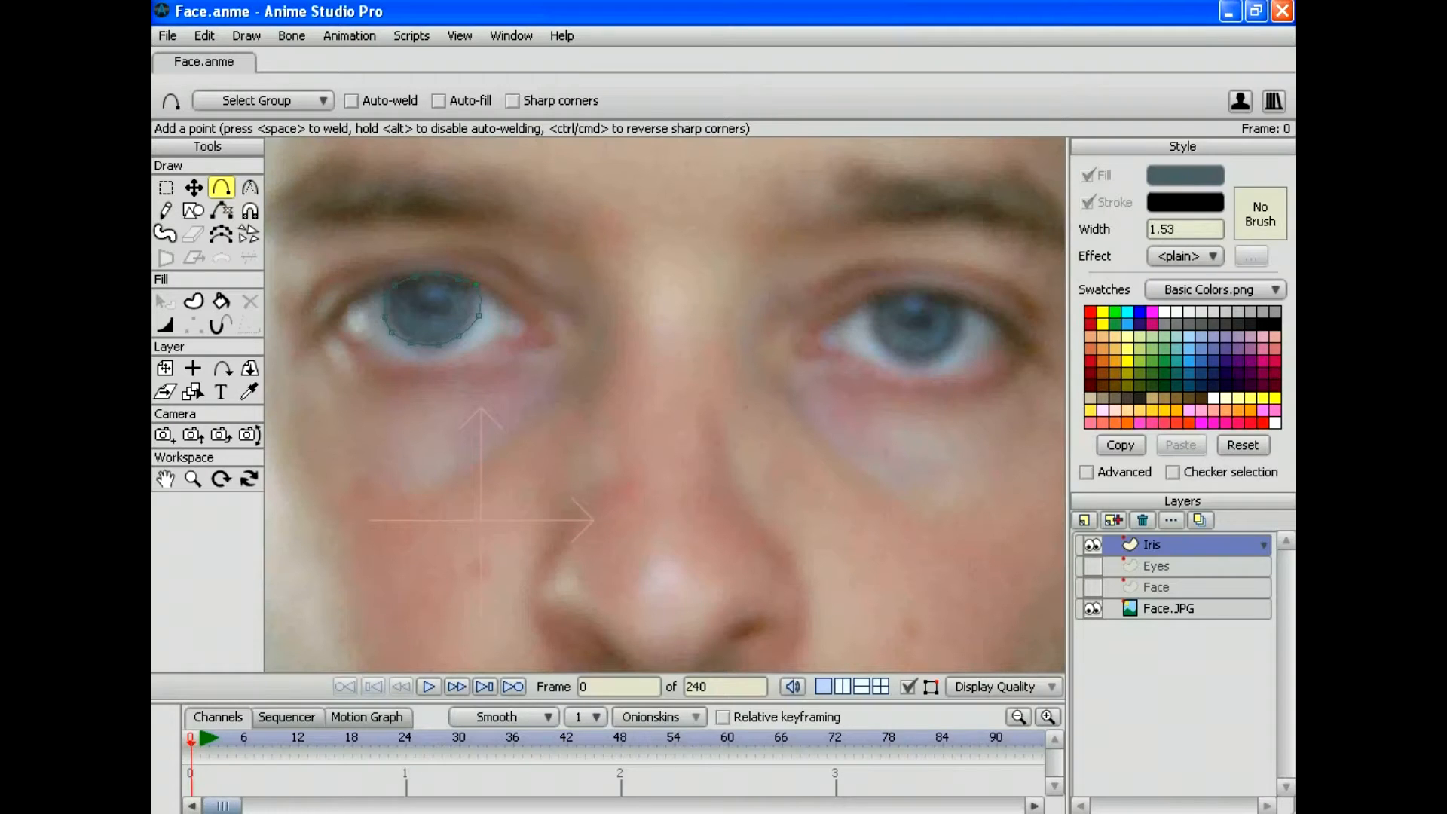
# Step: Nudge an iris outline point to fit the edge, then open Preferences
pyautogui.click(194, 188)
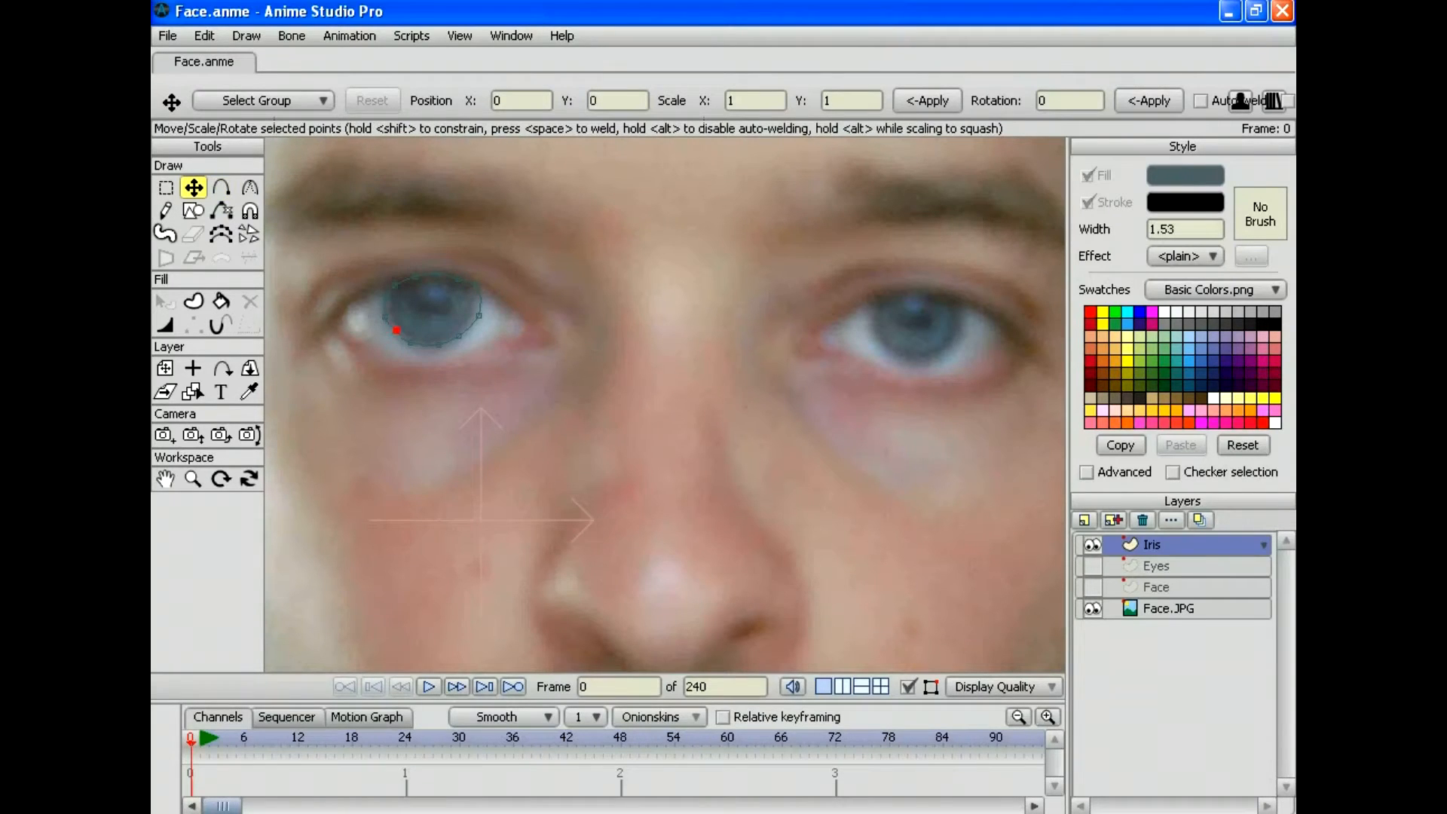
pyautogui.click(388, 315)
pyautogui.moveTo(479, 315); pyautogui.dragTo(473, 310)
pyautogui.click(204, 35)
pyautogui.click(244, 289)
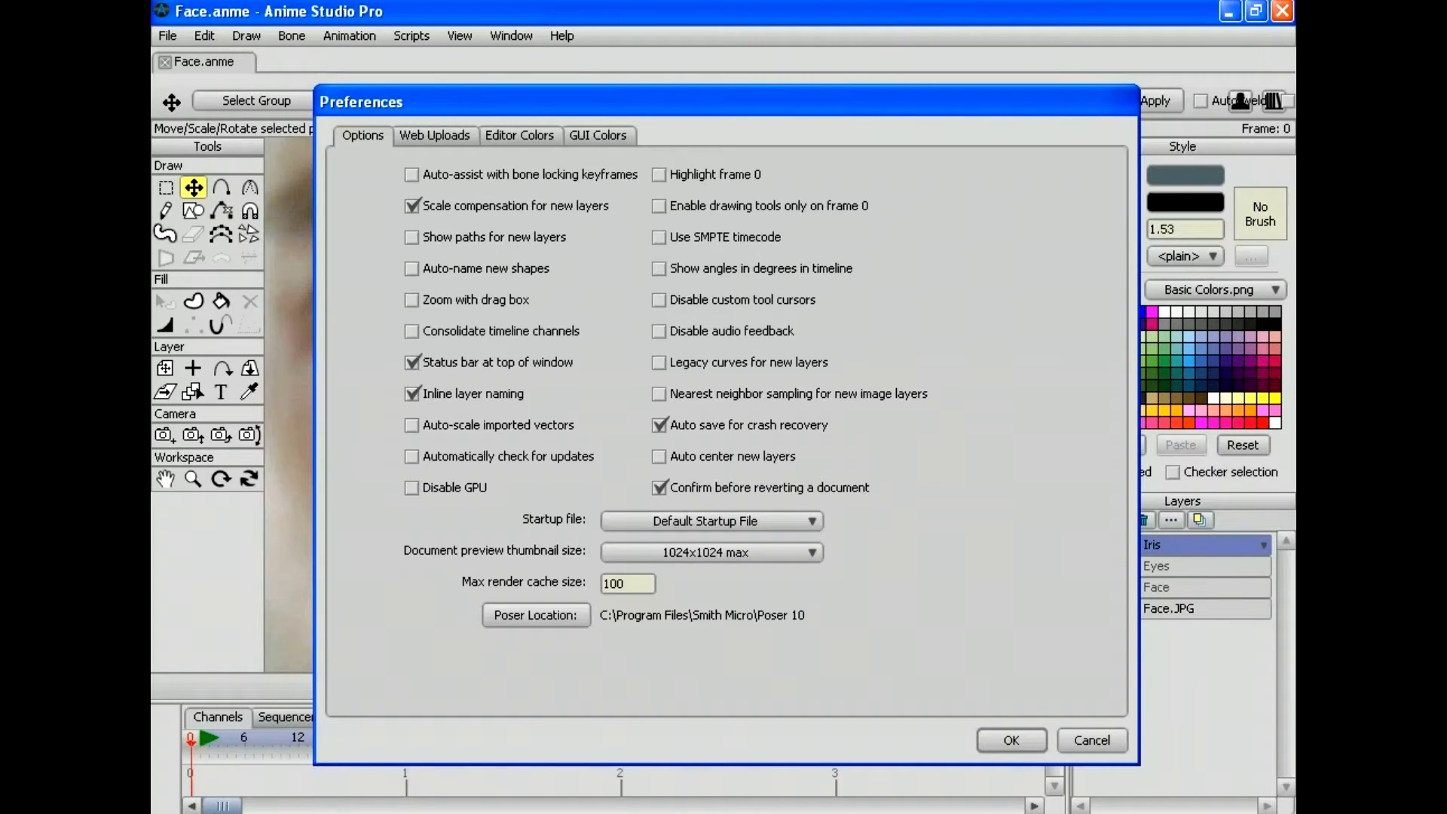
# Step: Turn on the Disable GPU option in Preferences and apply it
pyautogui.press('Return')
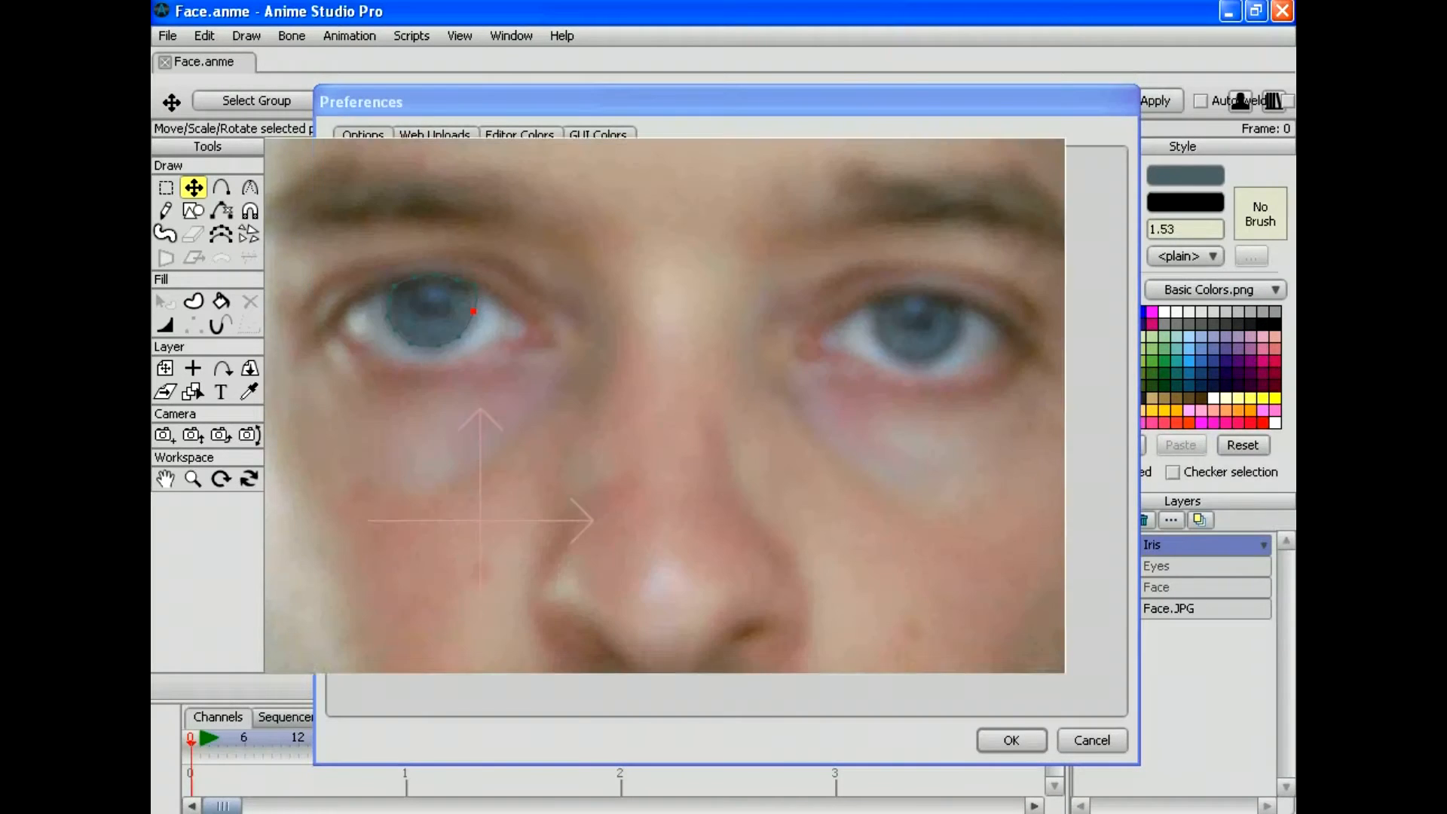
pyautogui.click(193, 479)
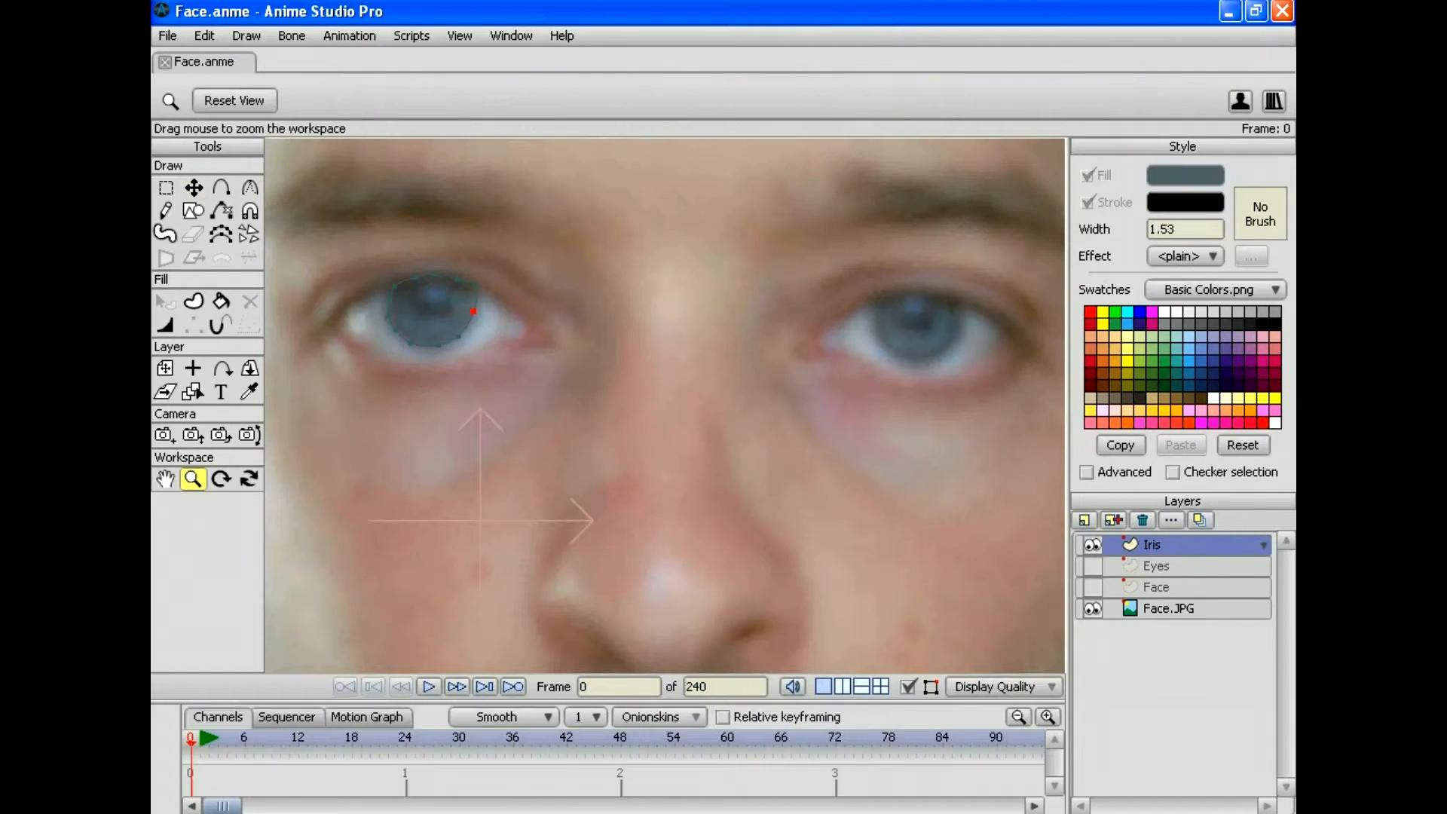
pyautogui.moveTo(664, 405); pyautogui.dragTo(738, 406)
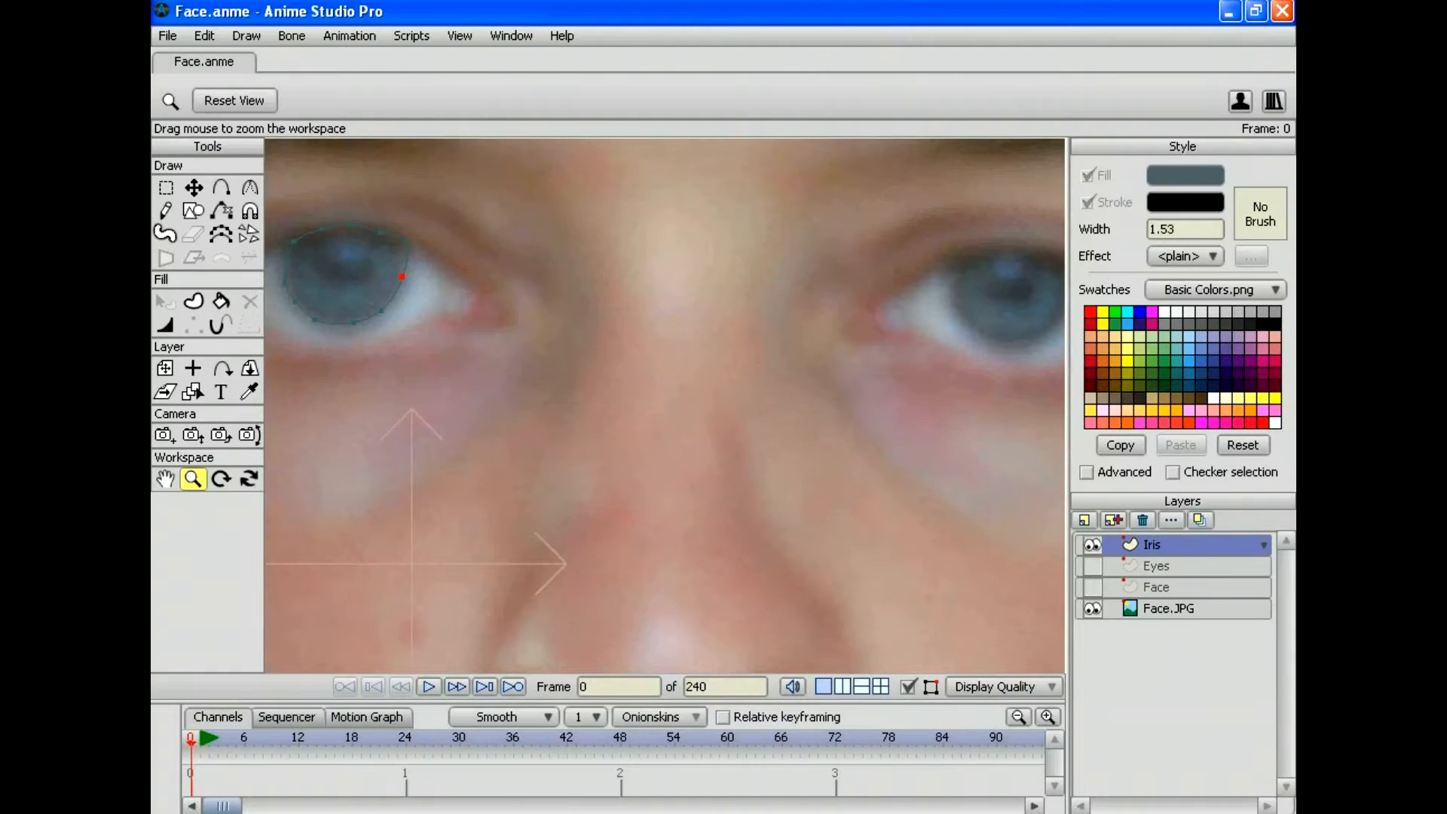
pyautogui.click(204, 36)
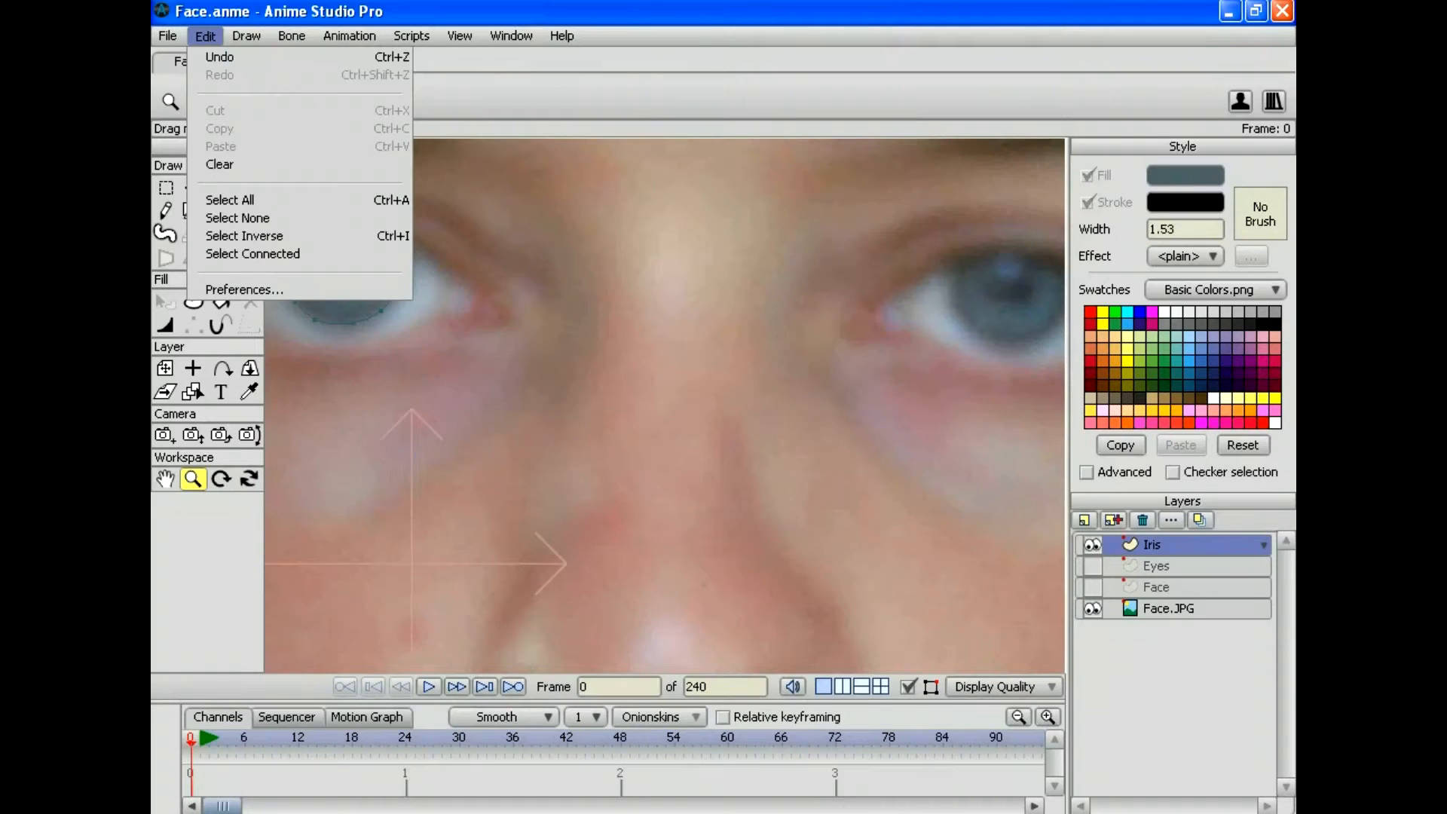
pyautogui.press('Return')
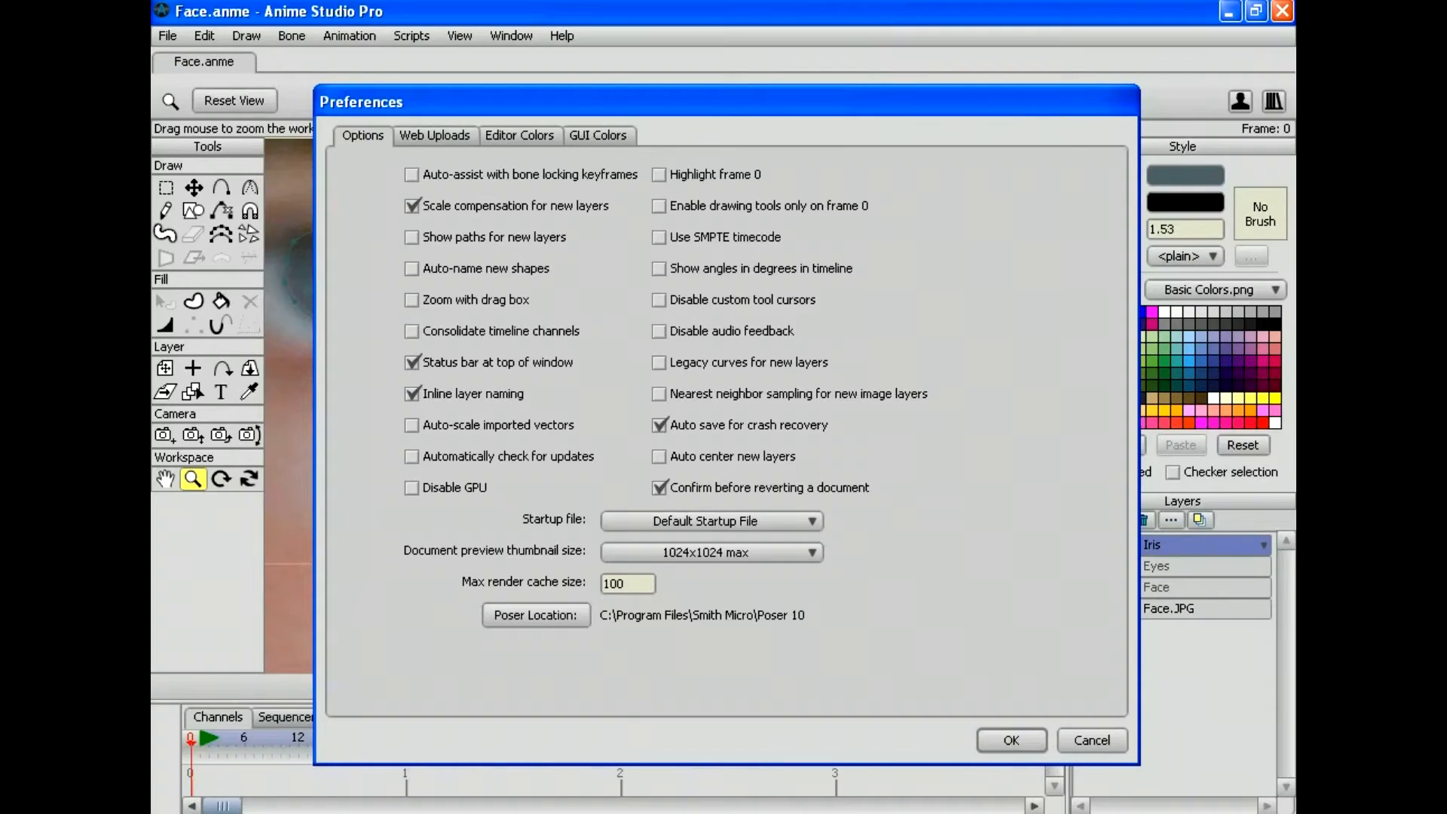
pyautogui.click(412, 488)
pyautogui.click(1011, 740)
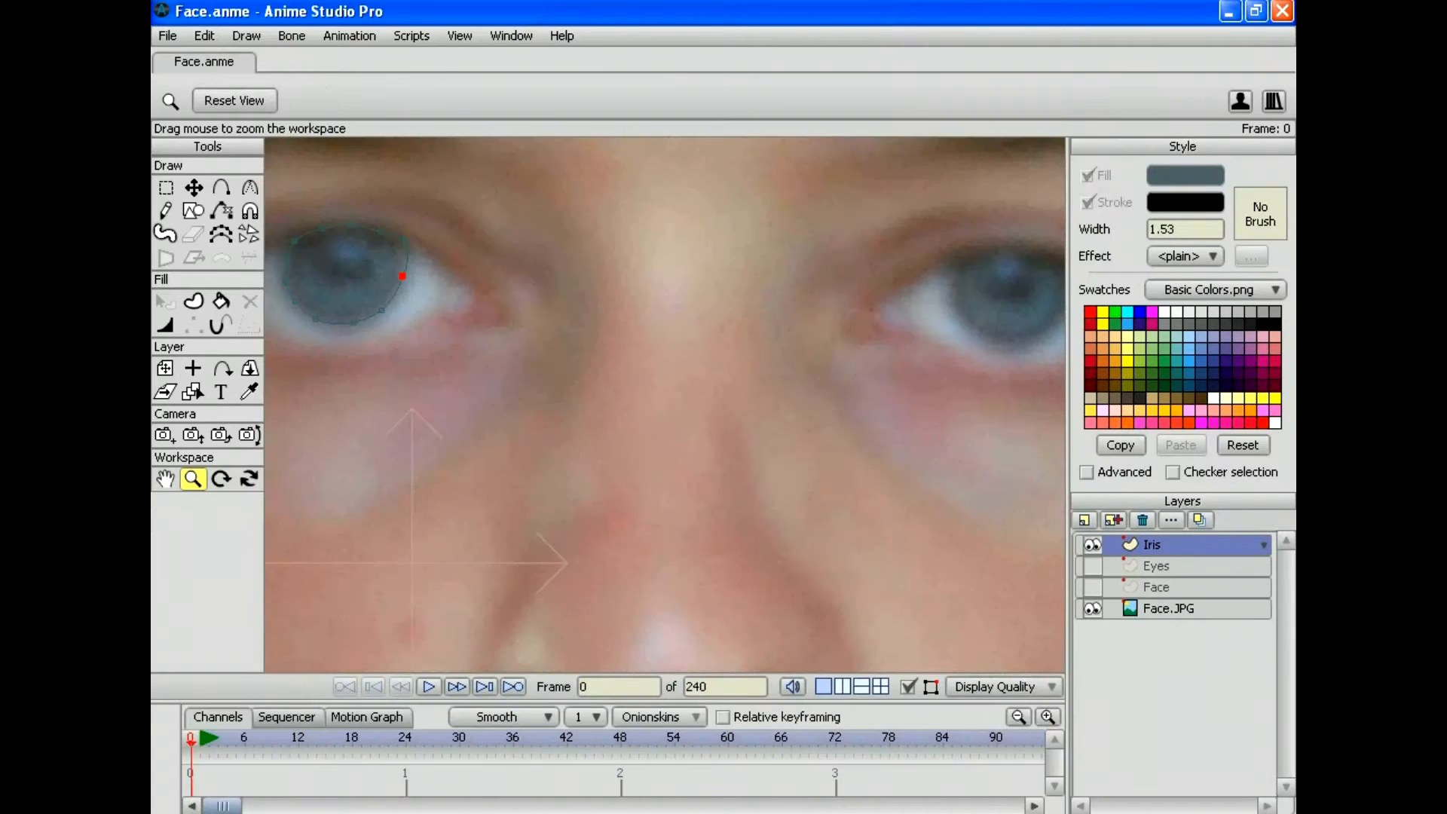
# Step: Pan the canvas to bring the photo's other eye into view
pyautogui.scroll(-10, 663, 404)
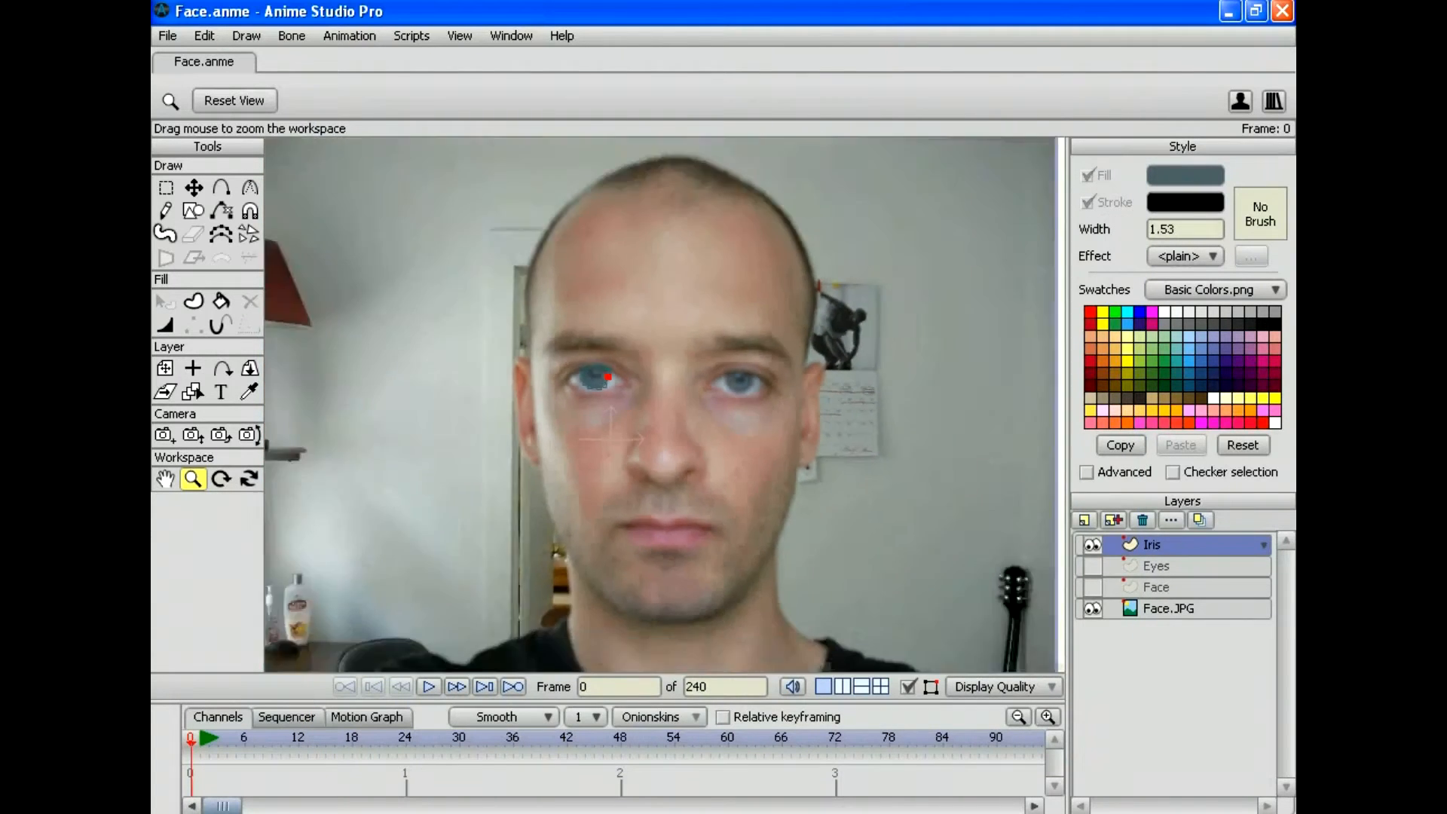
pyautogui.scroll(10, 667, 407)
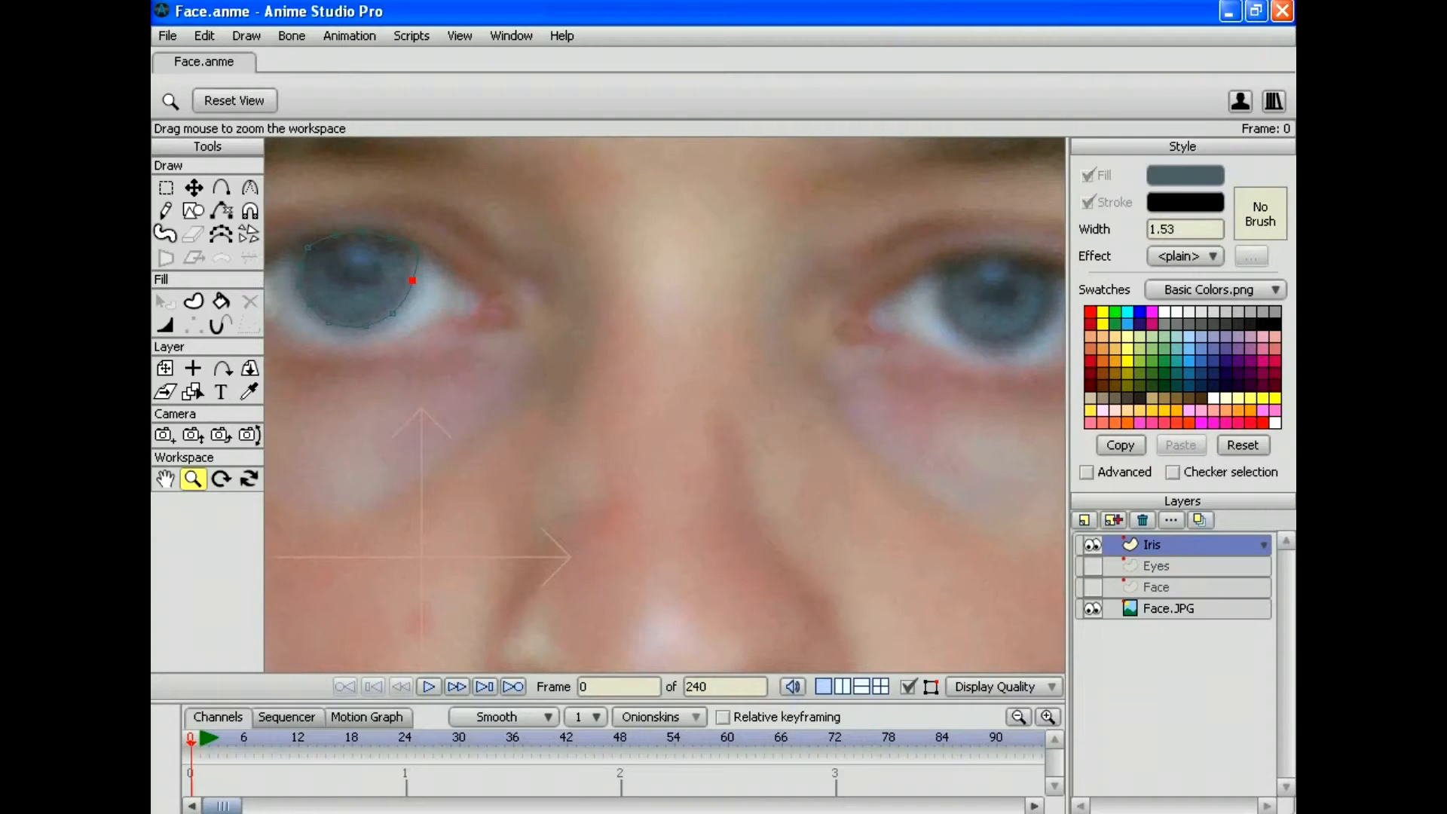
pyautogui.moveTo(867, 377); pyautogui.dragTo(467, 453)
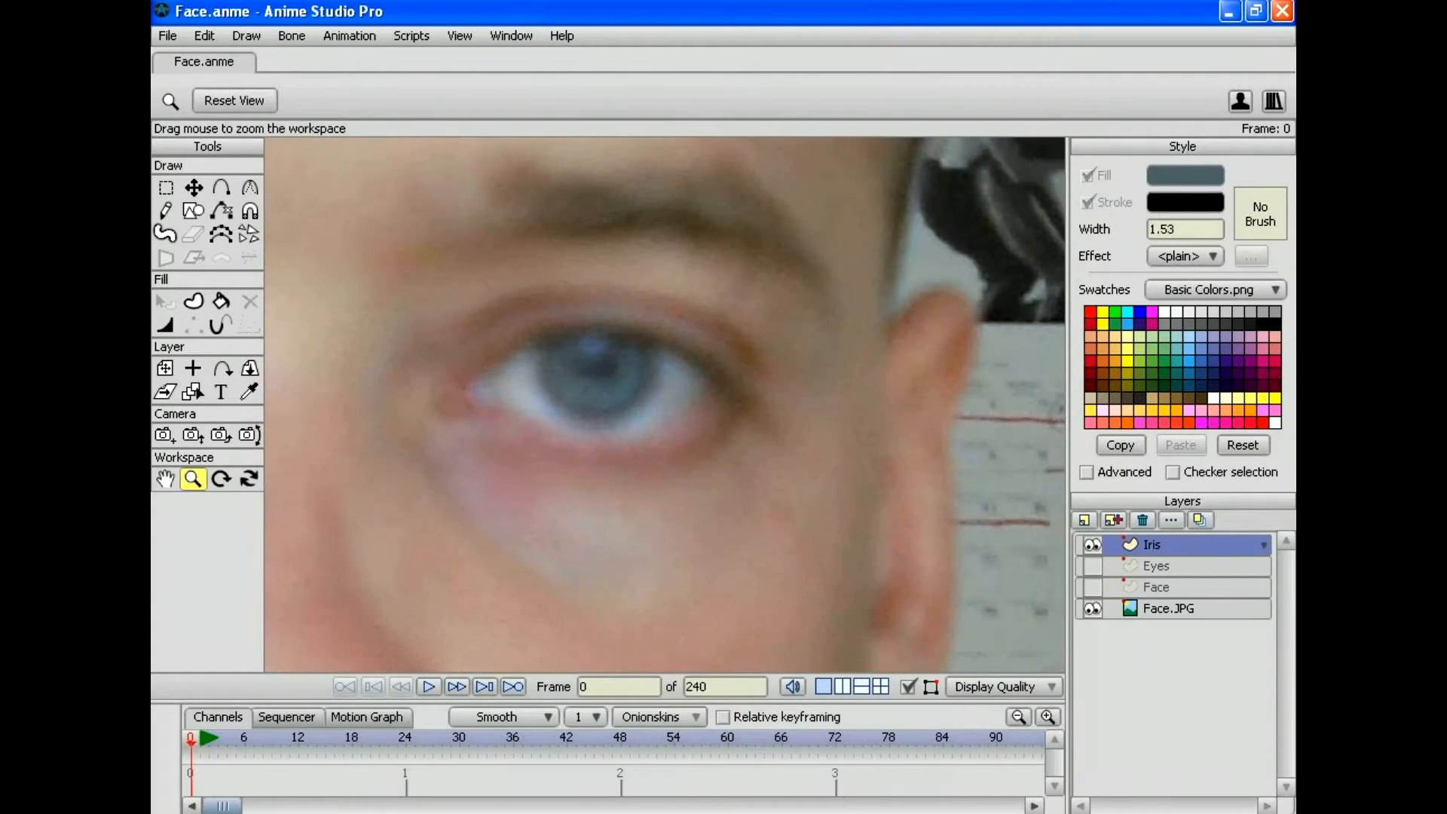
# Step: Trace the iris outline around the second eye, panning the view across as needed
pyautogui.press('a')
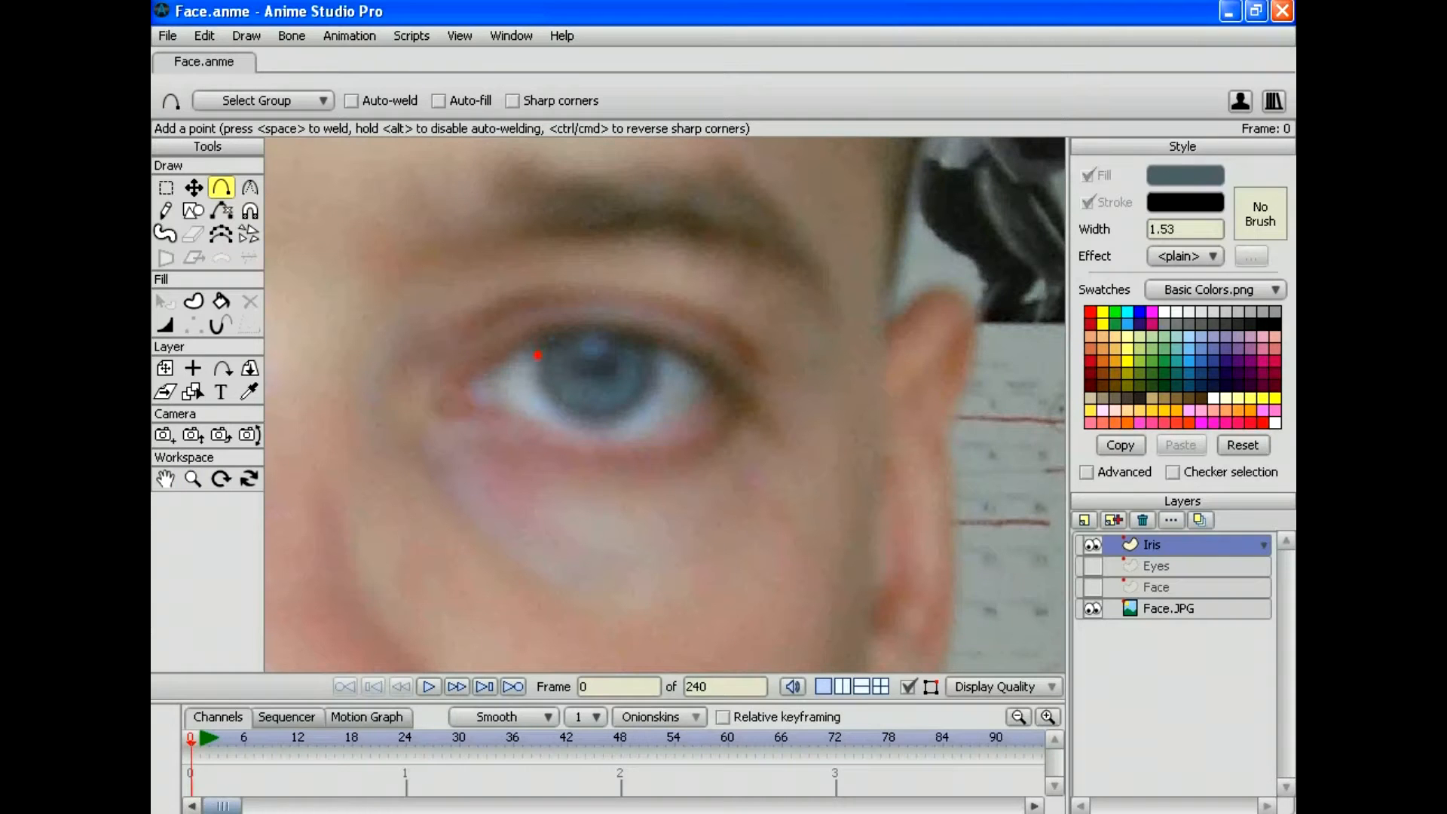
pyautogui.moveTo(534, 357); pyautogui.dragTo(574, 410)
pyautogui.moveTo(593, 369); pyautogui.dragTo(736, 405)
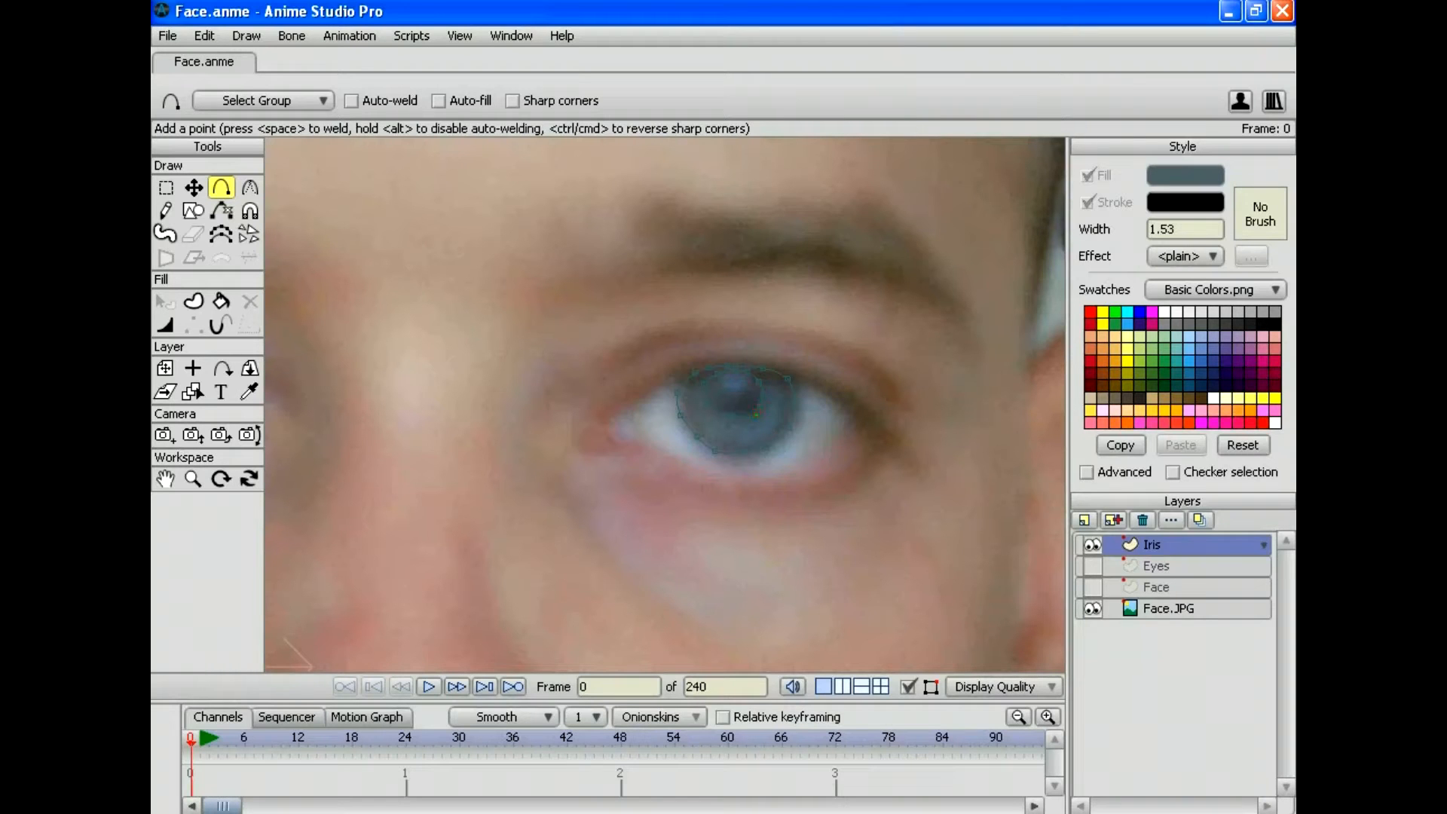
pyautogui.moveTo(452, 407); pyautogui.dragTo(917, 391)
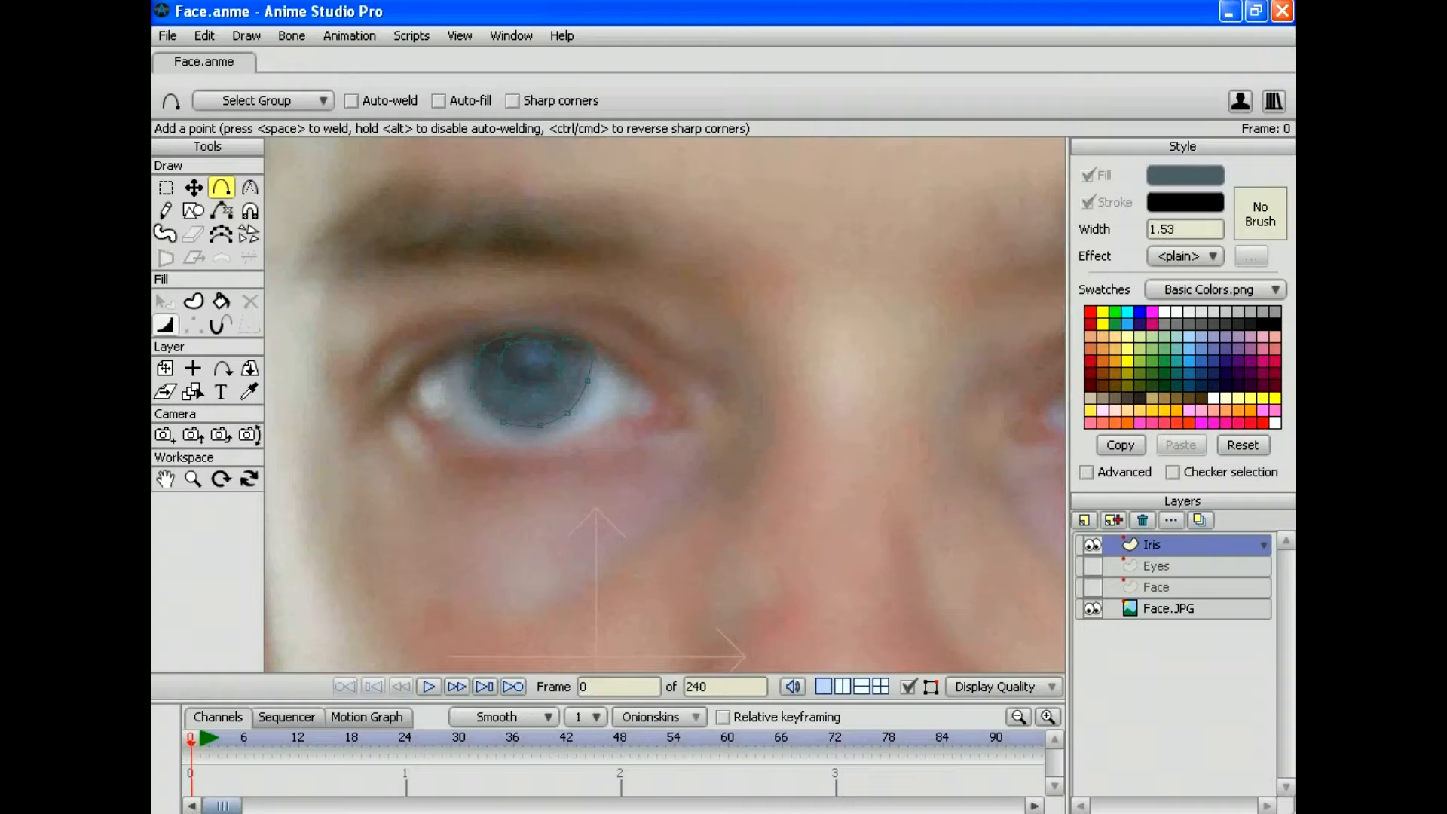
# Step: Select all iris outline points and turn them into blue-grey filled shapes
pyautogui.click(204, 36)
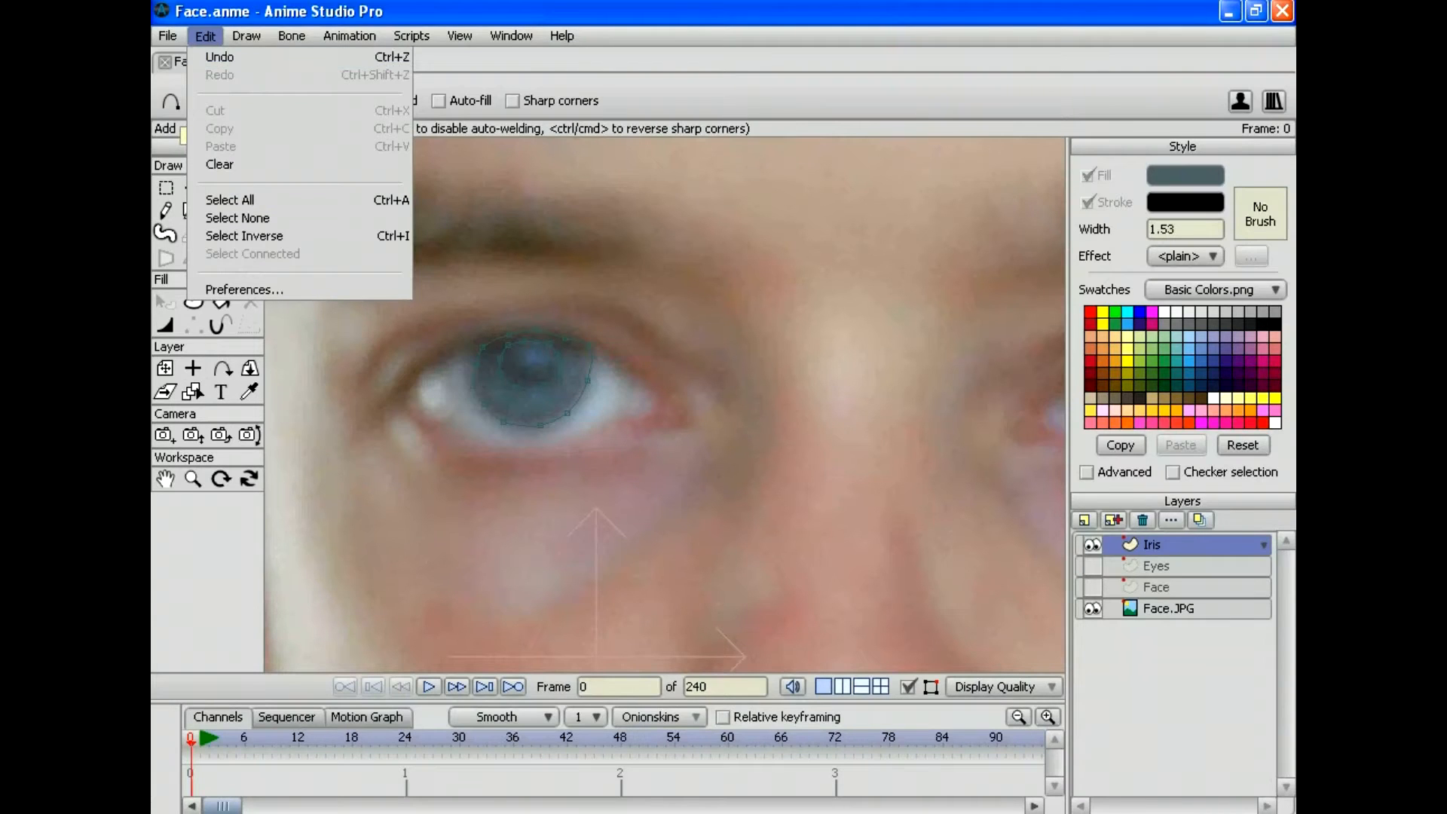
pyautogui.click(229, 199)
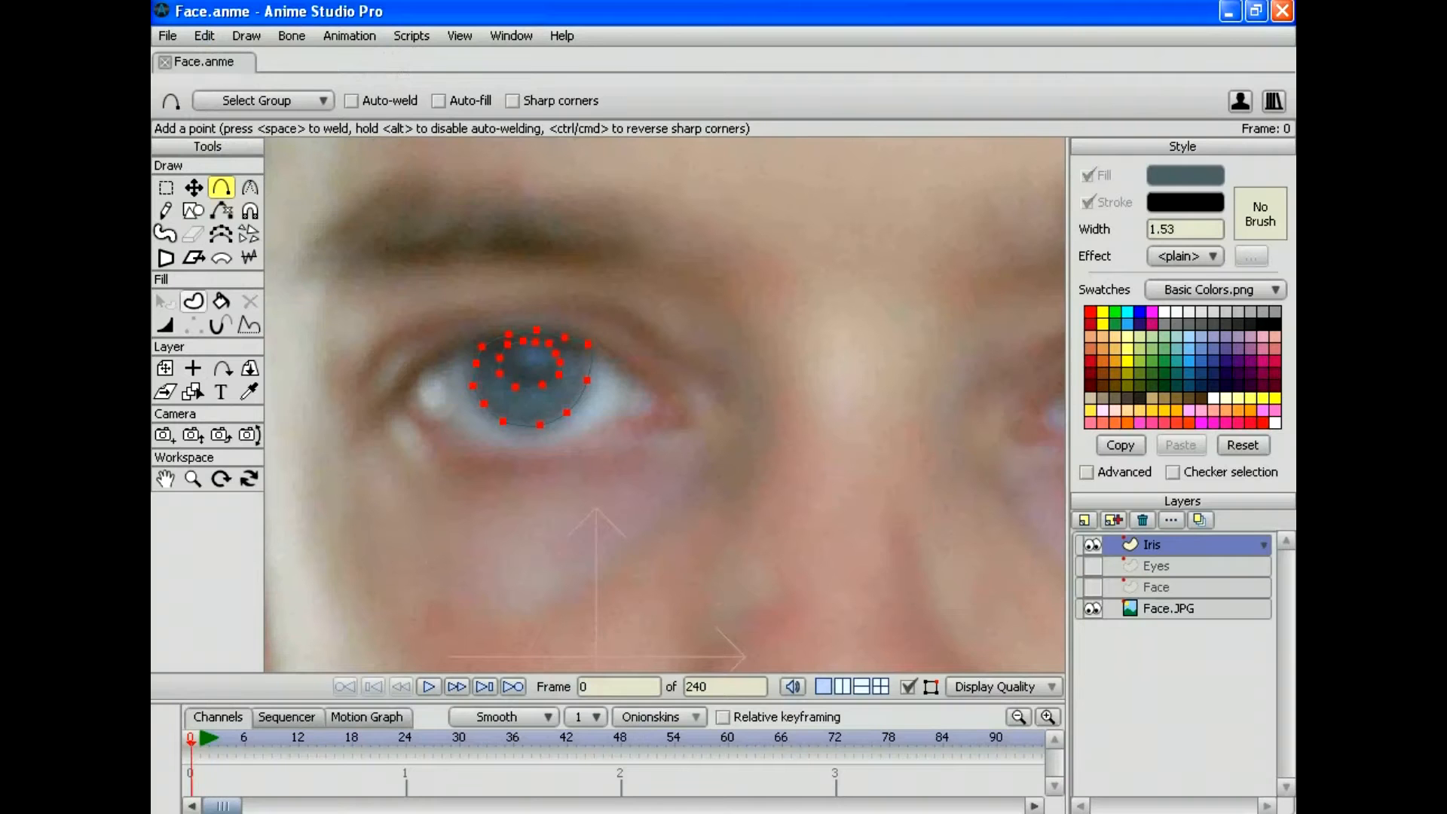
pyautogui.click(193, 478)
pyautogui.moveTo(664, 405); pyautogui.dragTo(527, 405)
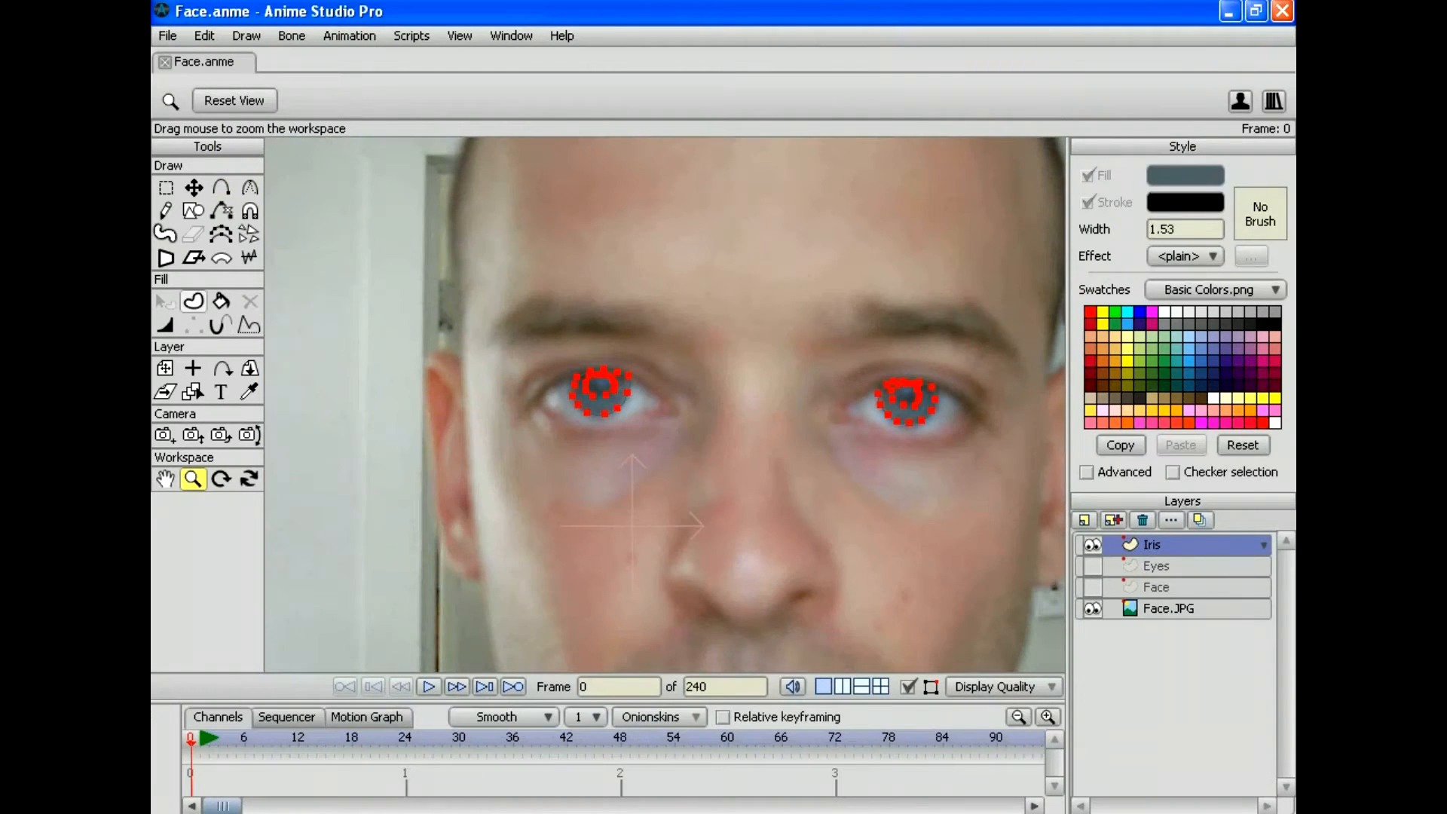
pyautogui.click(193, 301)
pyautogui.press('space')
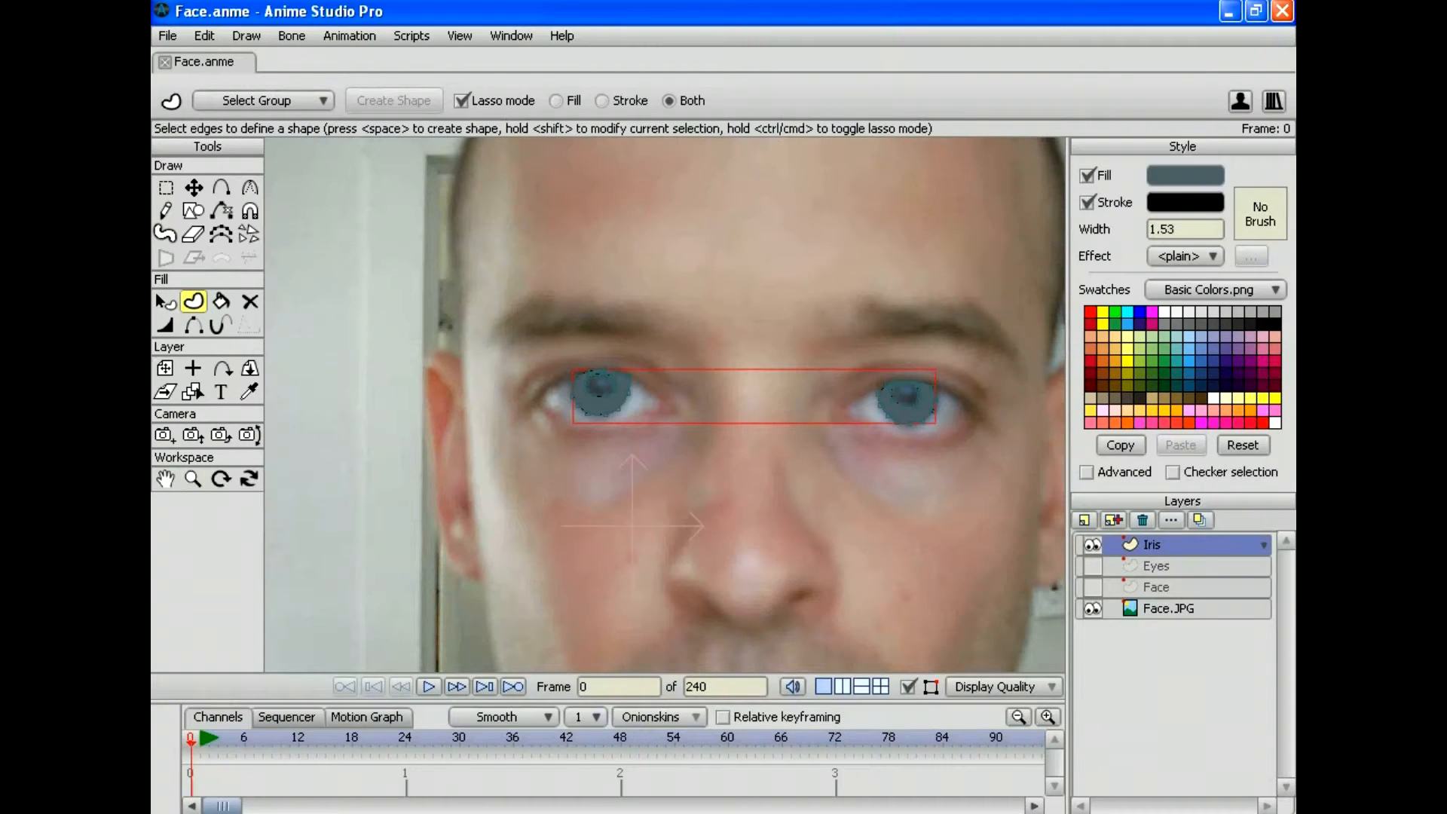
# Step: Deselect the iris shapes and set the fill colour to black
pyautogui.click(193, 478)
pyautogui.moveTo(602, 405); pyautogui.dragTo(708, 404)
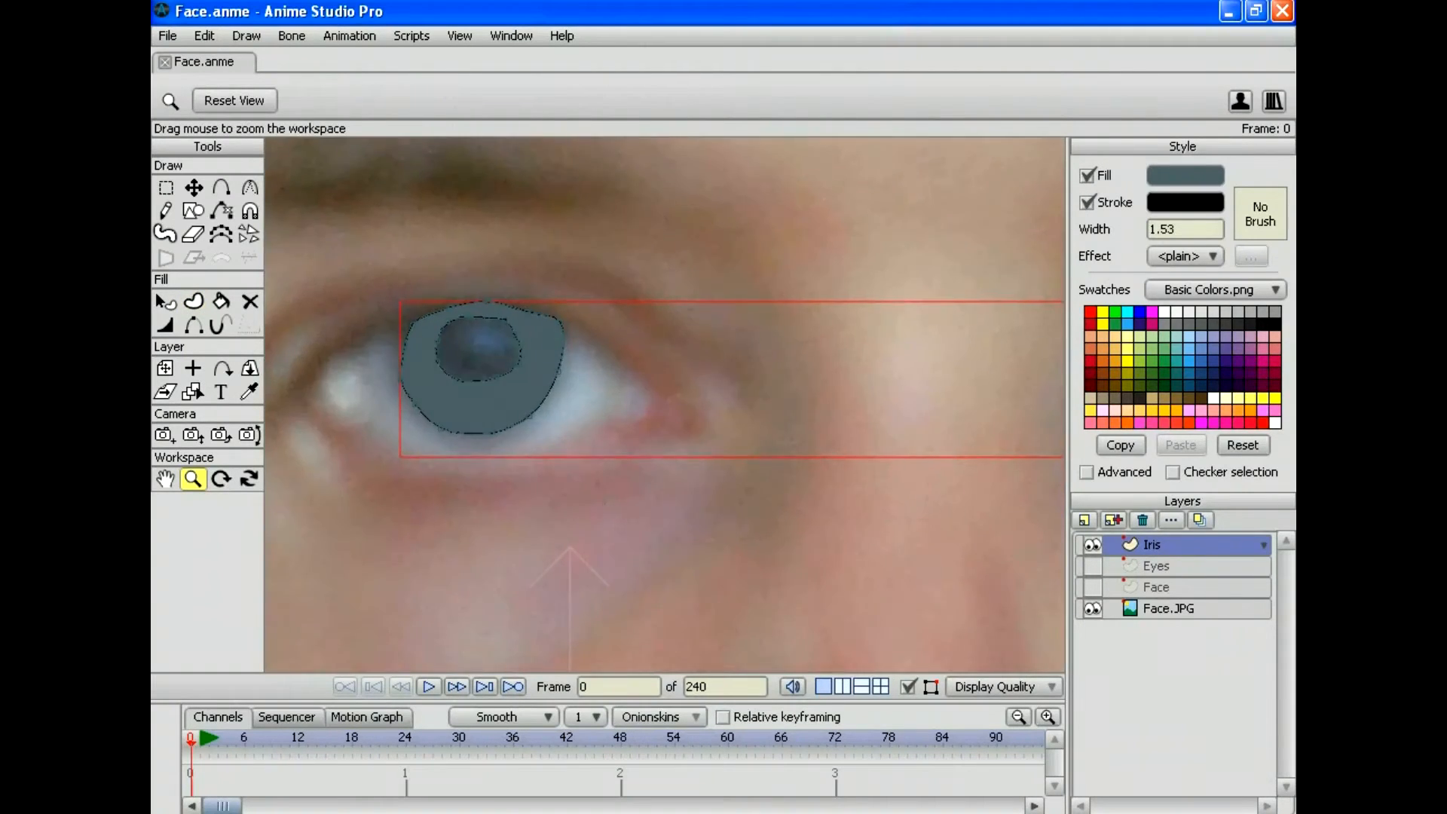
pyautogui.click(204, 36)
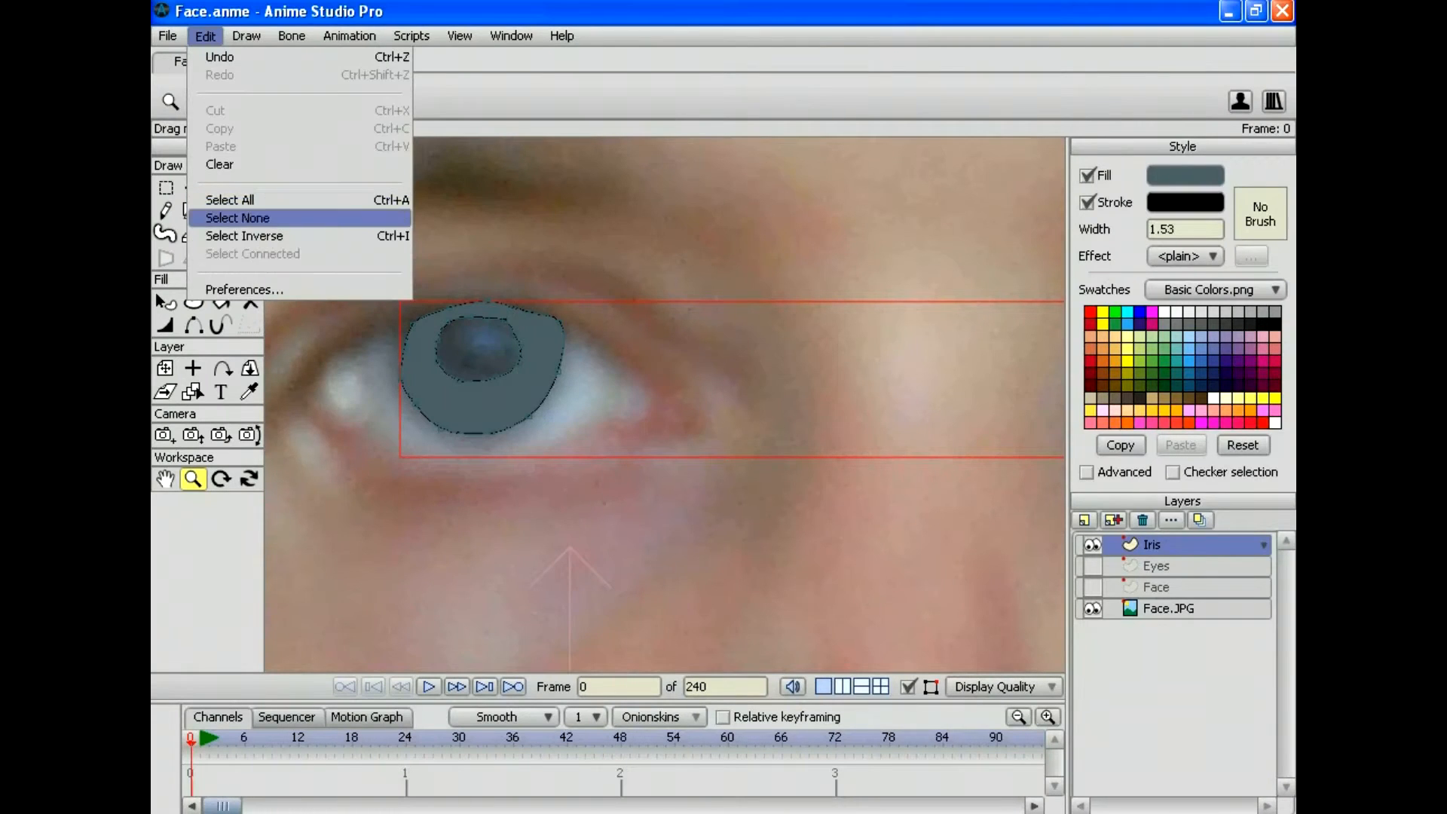
pyautogui.click(237, 218)
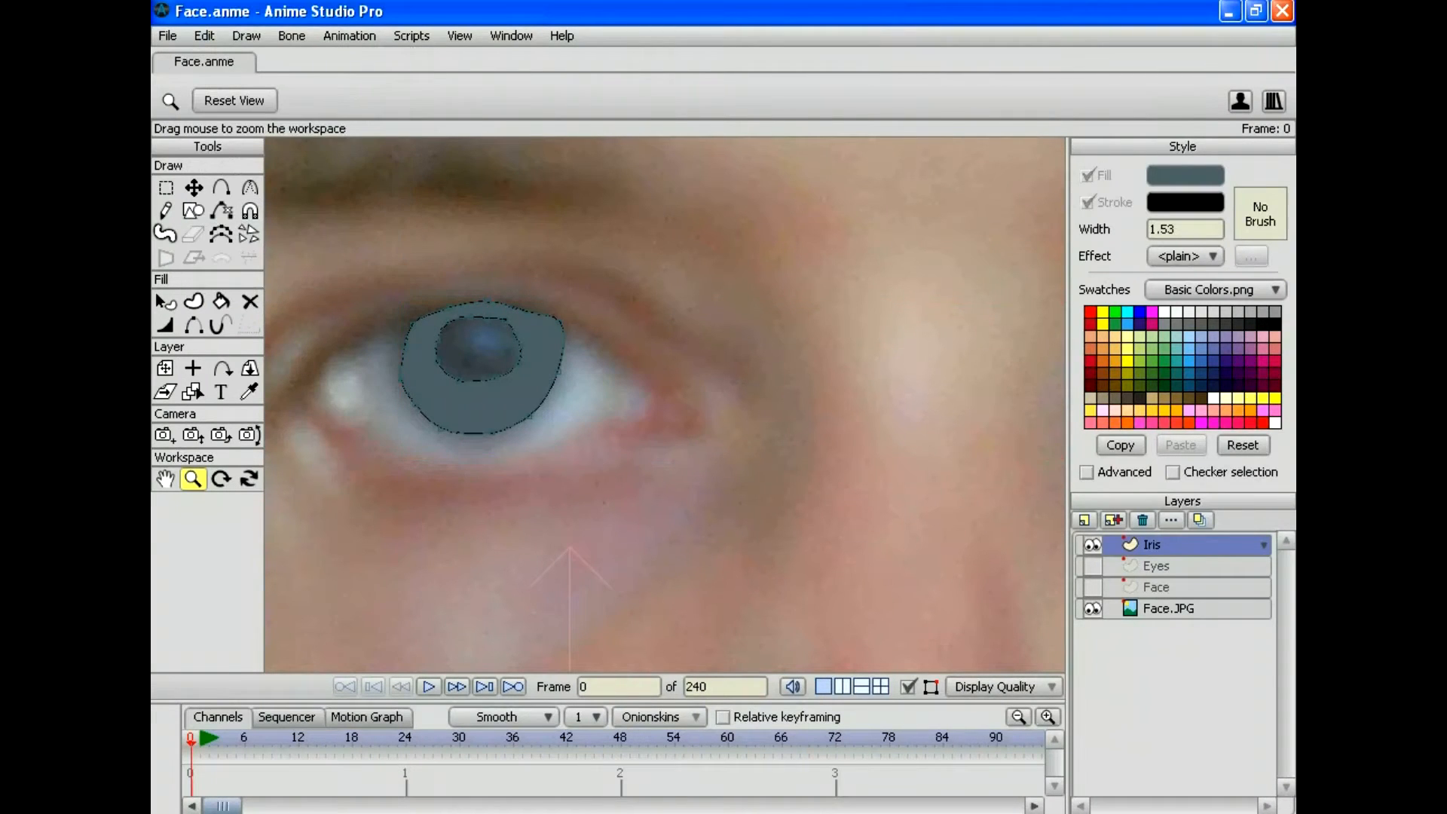
pyautogui.click(1184, 175)
pyautogui.moveTo(862, 410); pyautogui.dragTo(785, 510)
pyautogui.click(1128, 539)
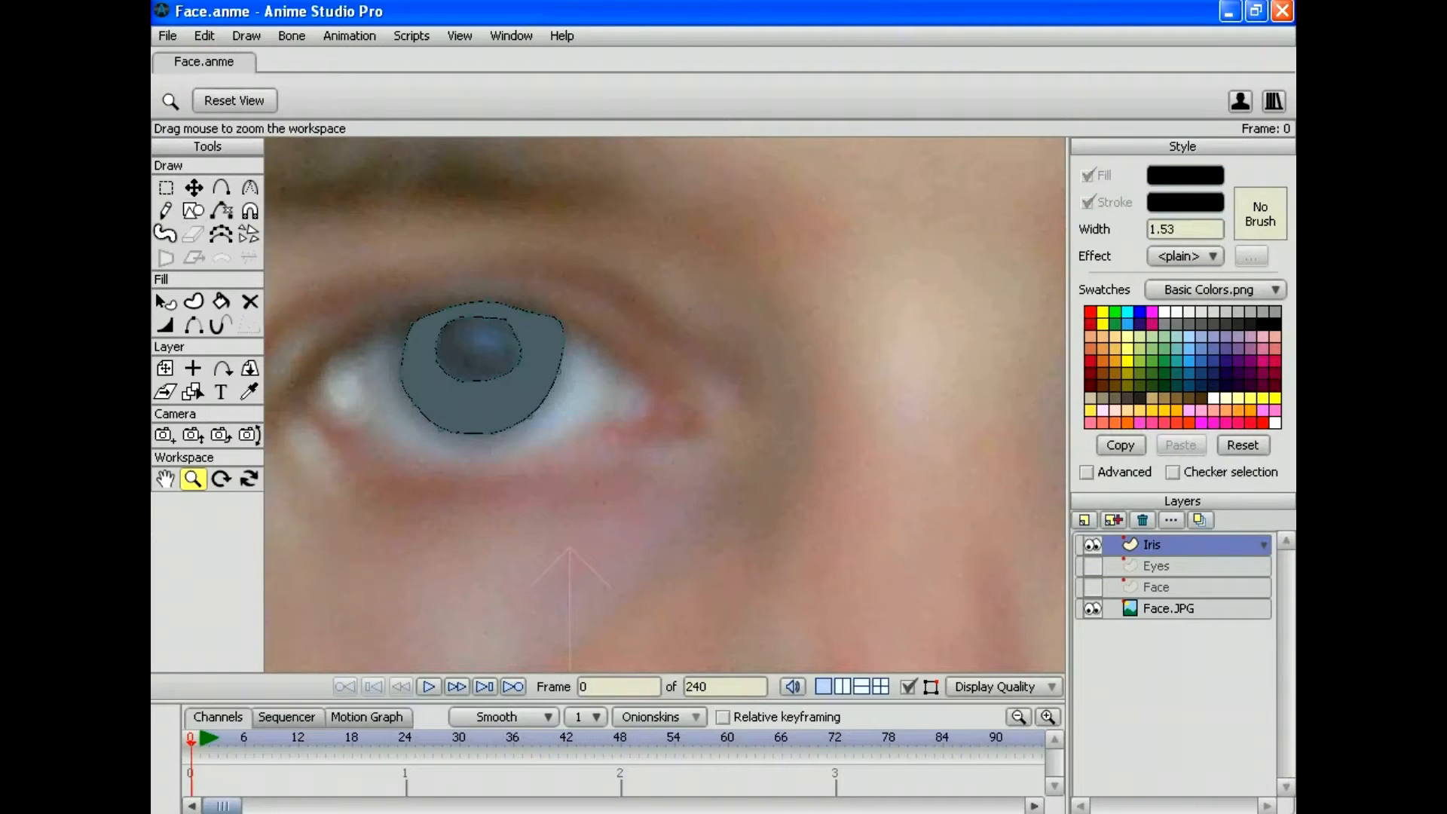
# Step: Fill the left and right pupils black with the Paint Bucket
pyautogui.press('p')
pyautogui.click(478, 348)
pyautogui.moveTo(663, 377)
pyautogui.mouseDown()
pyautogui.moveTo(589, 387)
pyautogui.moveTo(309, 331)
pyautogui.moveTo(206, 349)
pyautogui.mouseUp()
pyautogui.click(902, 336)
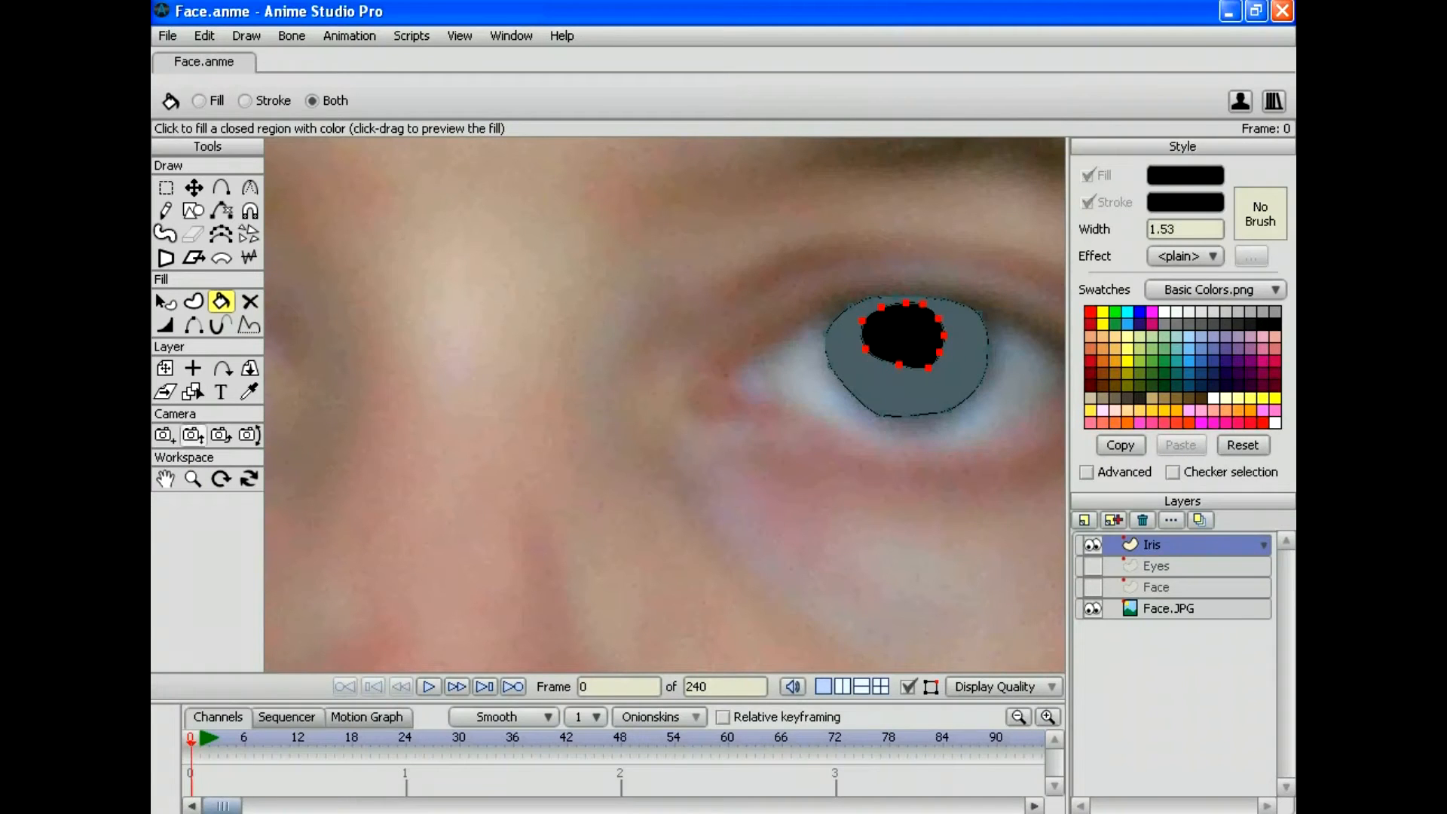
# Step: Select the Face.JPG layer and make the Eyes layer visible again
pyautogui.click(193, 479)
pyautogui.moveTo(339, 151); pyautogui.dragTo(310, 124)
pyautogui.scroll(-8, 666, 404)
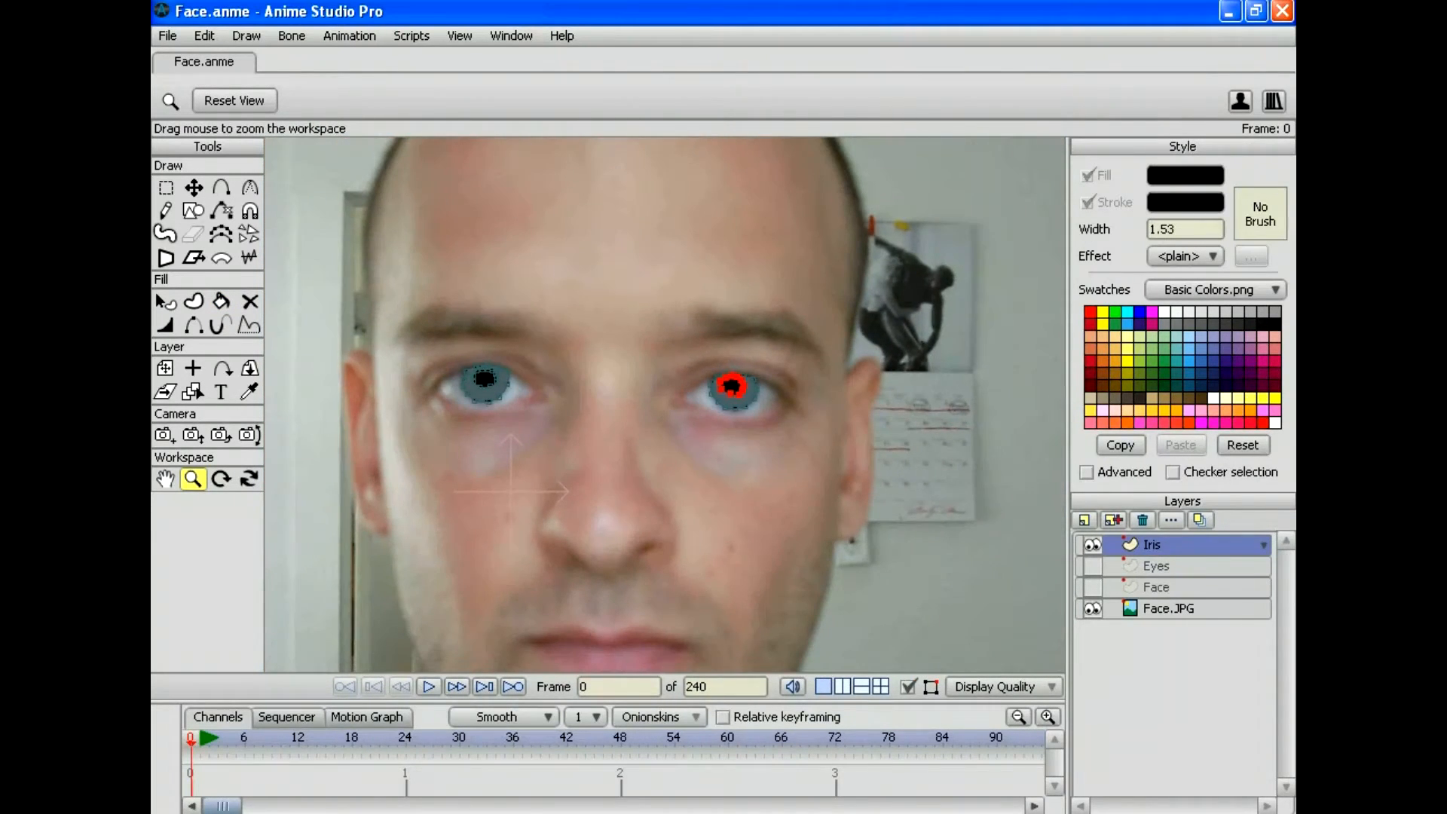
pyautogui.click(1168, 608)
pyautogui.click(1092, 565)
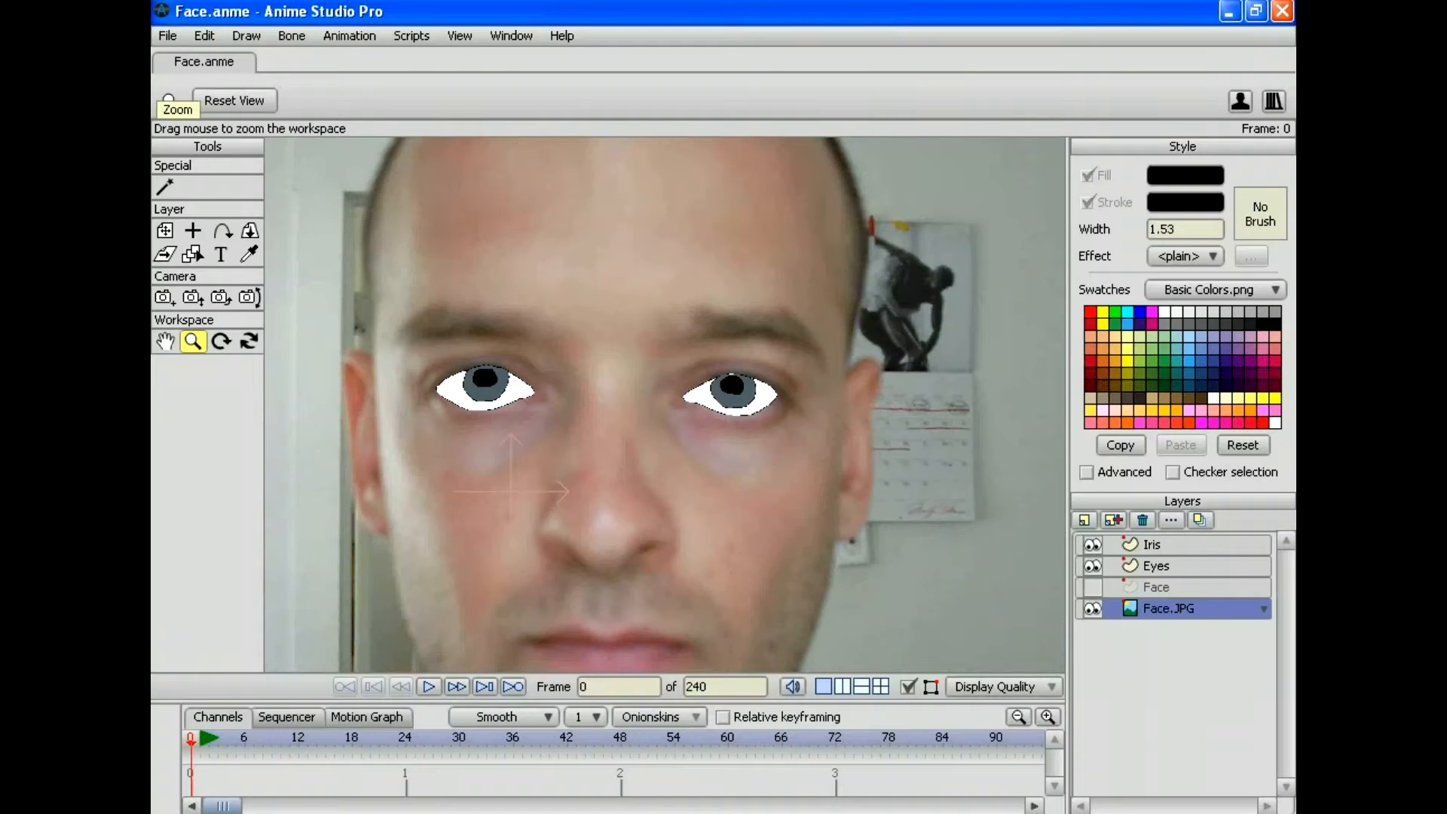
# Step: Render a preview of the eyes over the photo and shrink it to see the whole frame
pyautogui.click(167, 35)
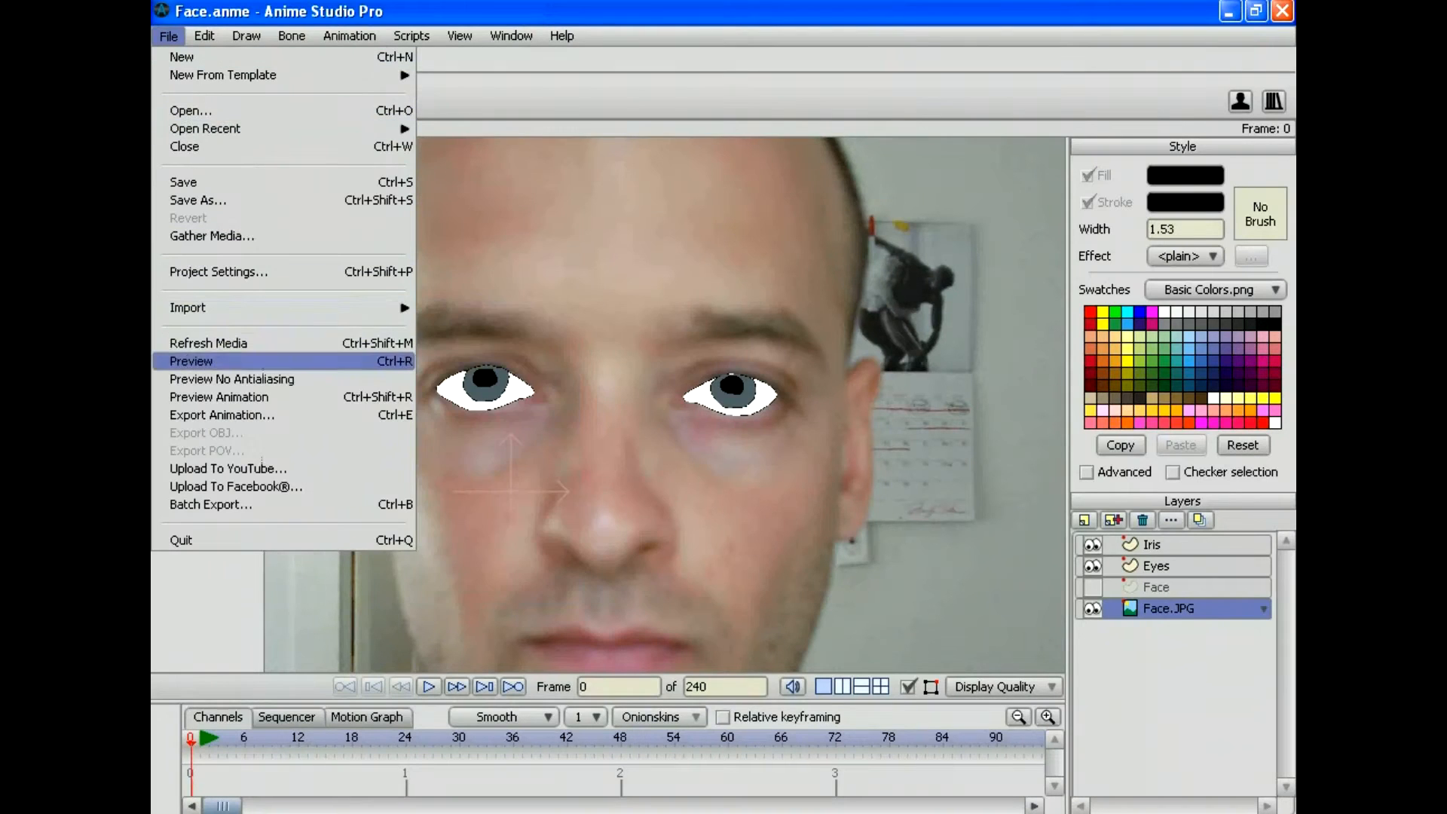
pyautogui.click(196, 361)
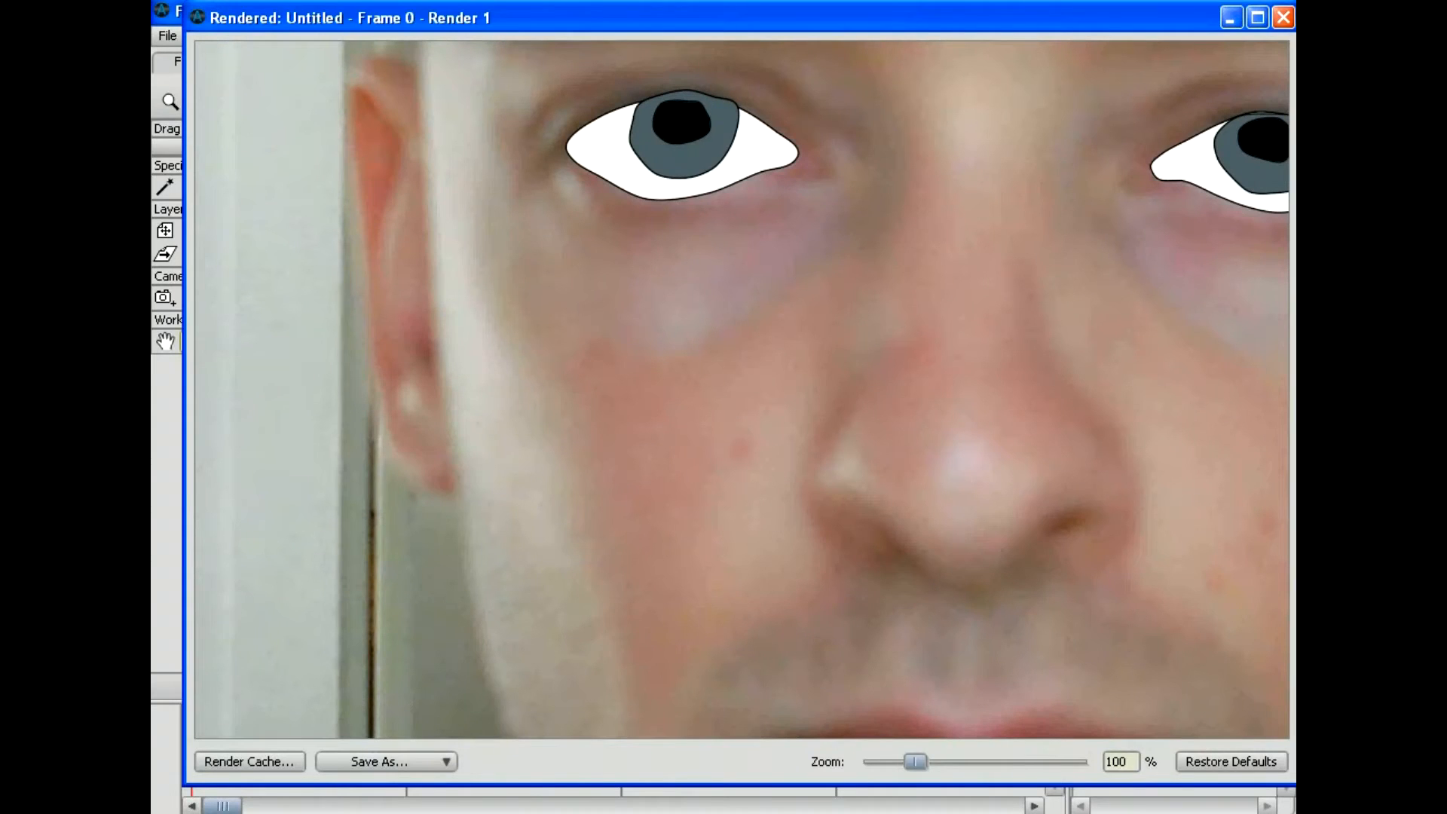
pyautogui.moveTo(915, 761); pyautogui.dragTo(876, 761)
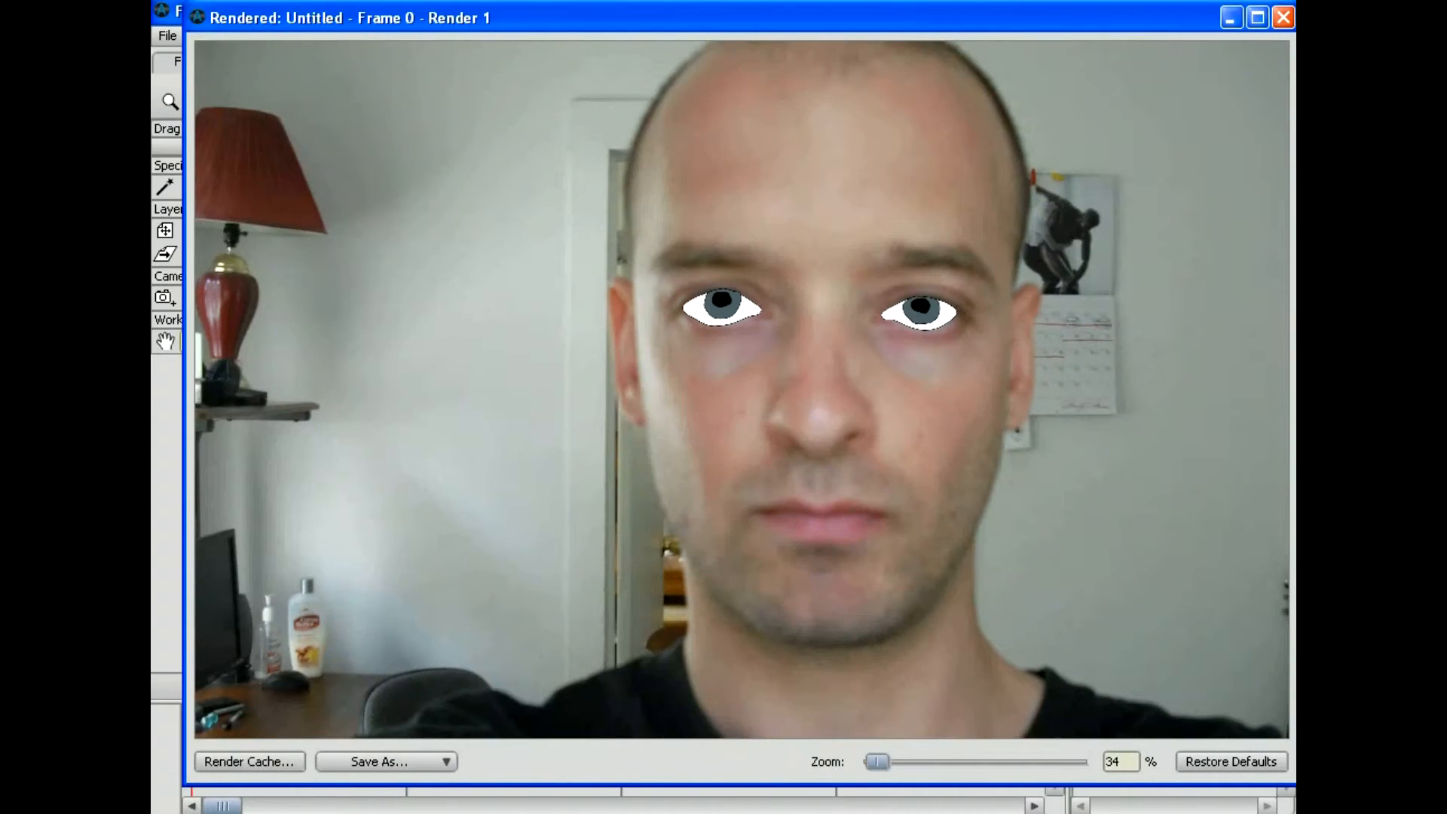
pyautogui.moveTo(876, 761); pyautogui.dragTo(868, 761)
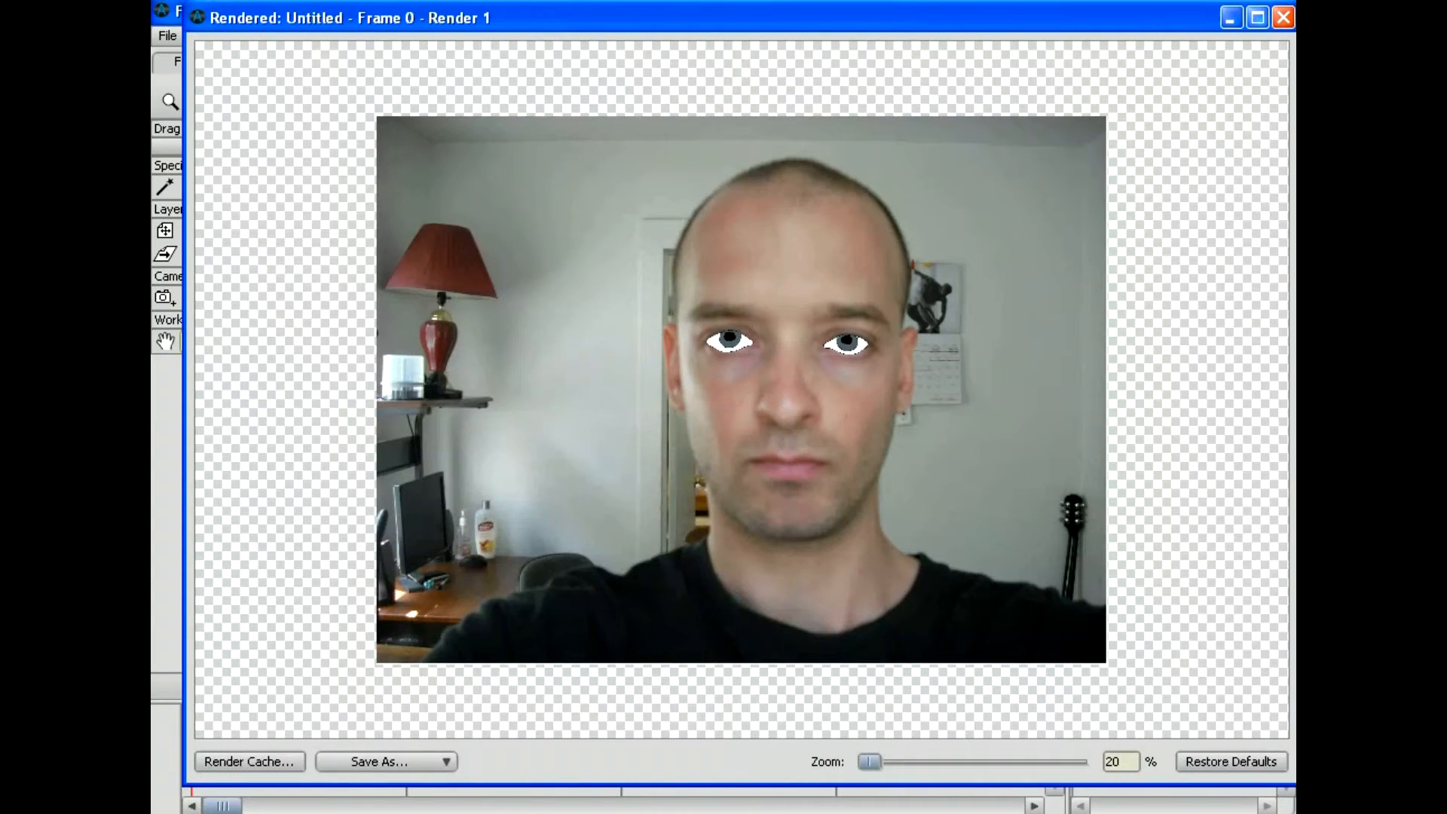
pyautogui.click(1283, 16)
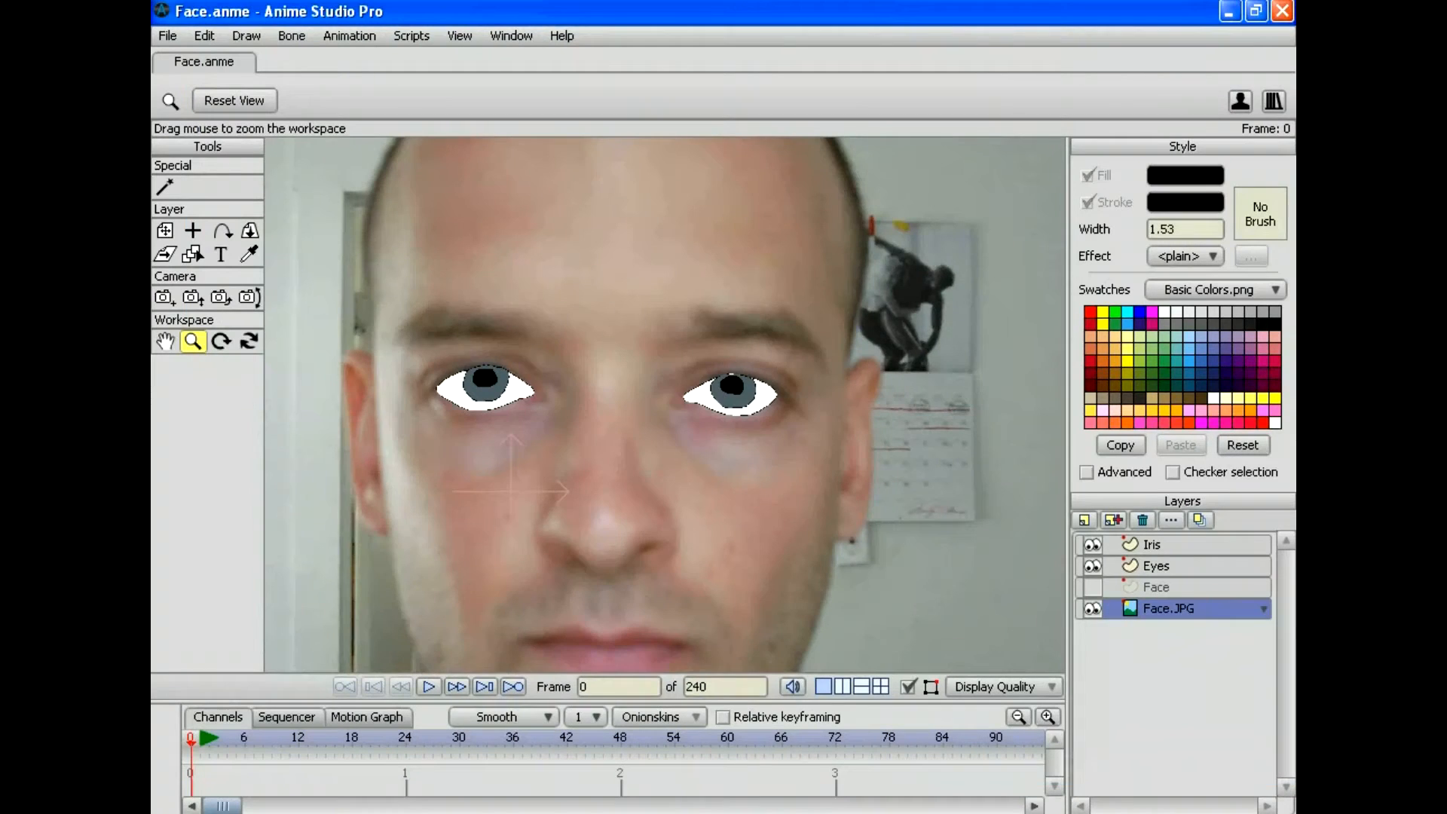
# Step: Render a second preview with the face shown, then hide the Face, Eyes and Iris layers
pyautogui.click(168, 36)
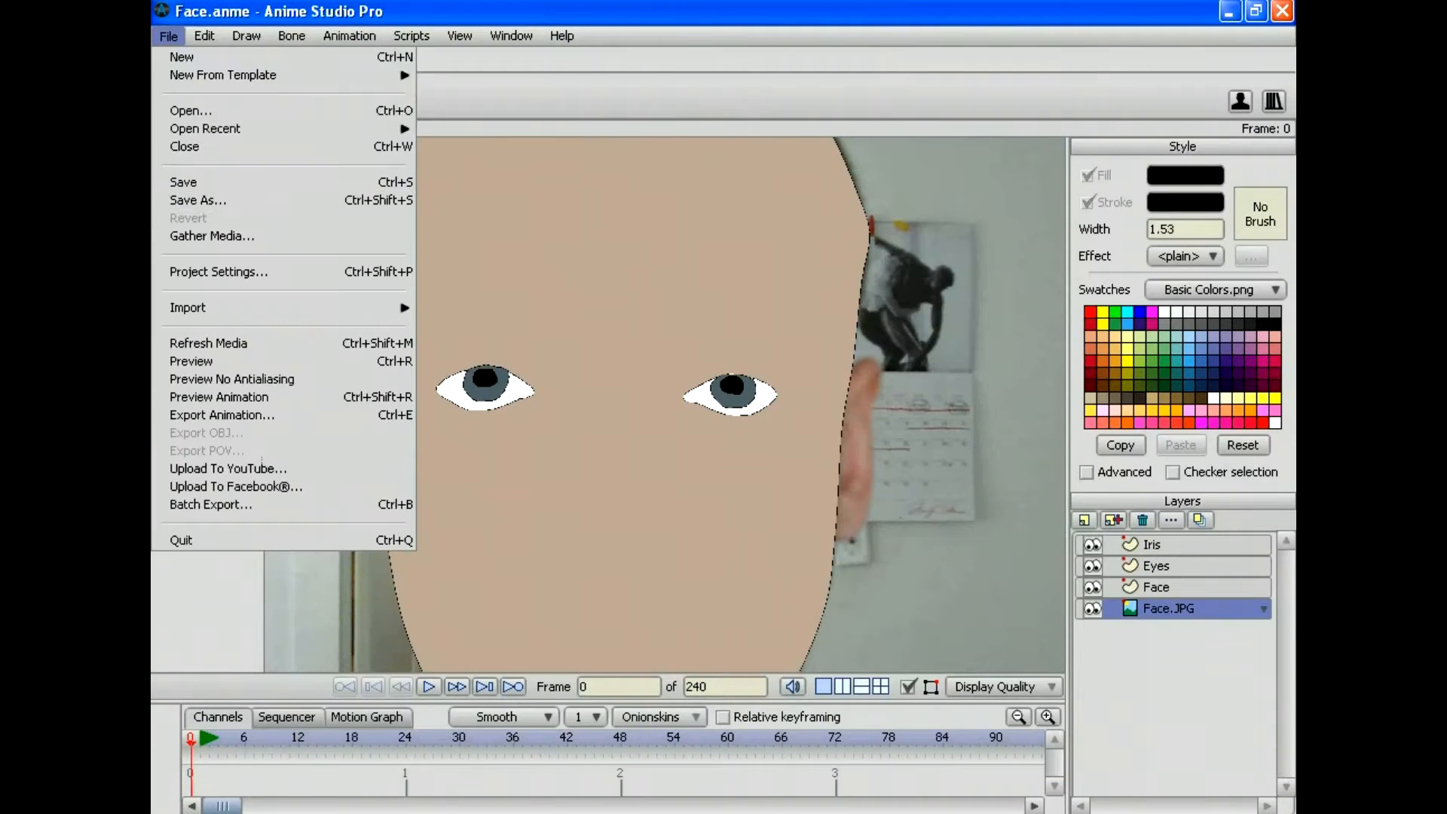
pyautogui.click(211, 361)
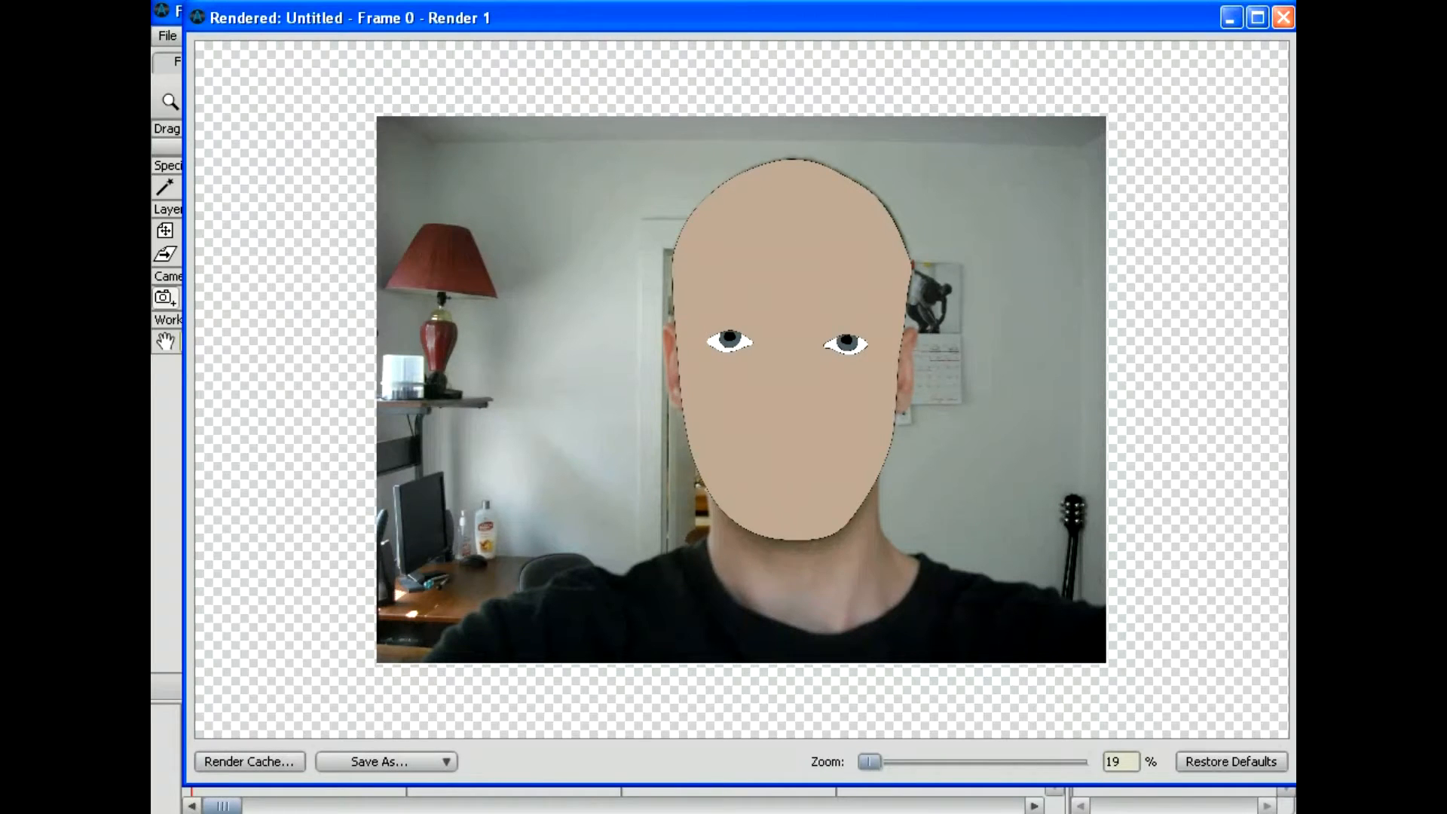
pyautogui.click(1283, 18)
pyautogui.click(1091, 587)
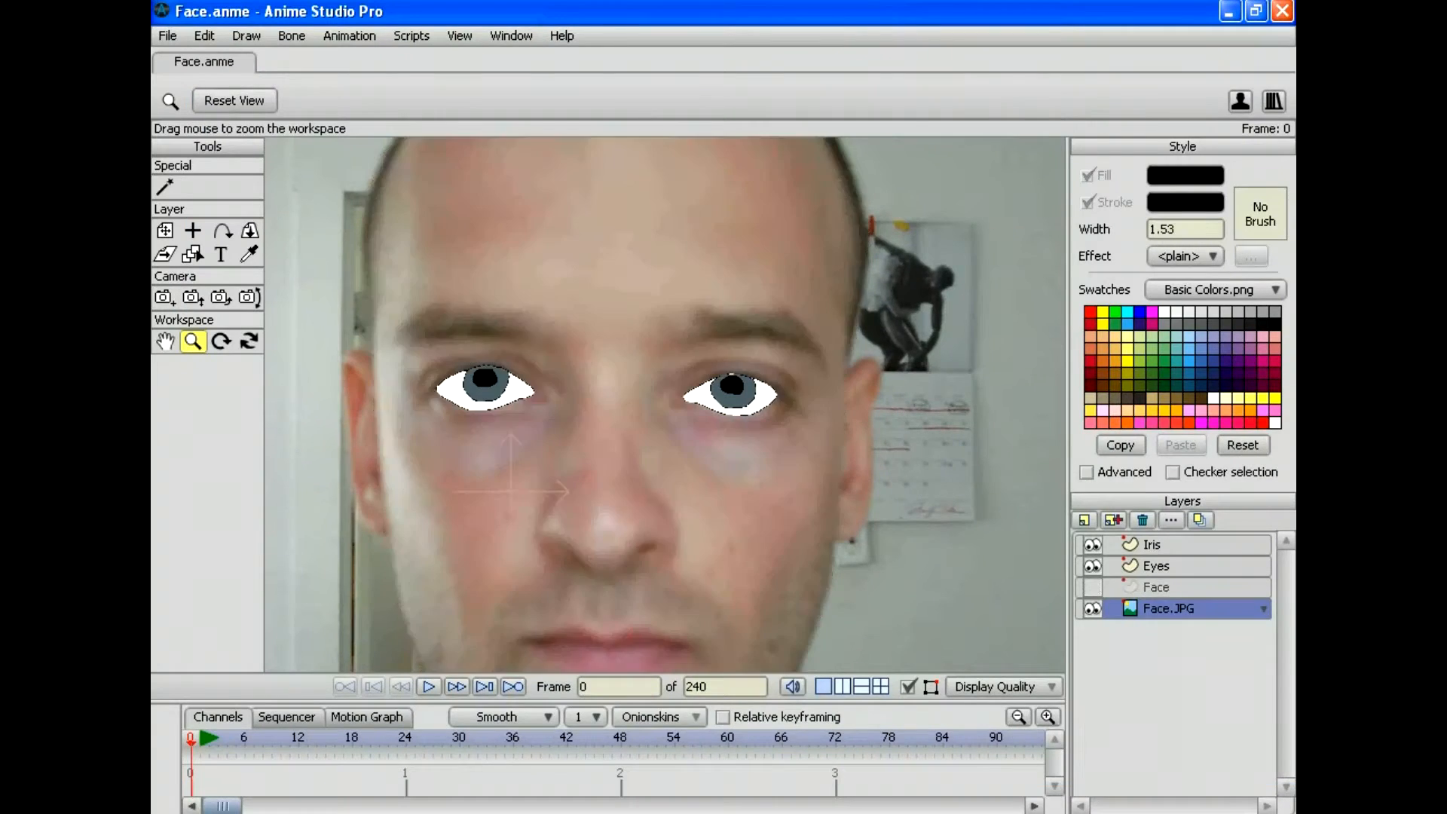
pyautogui.click(1091, 566)
pyautogui.click(1092, 545)
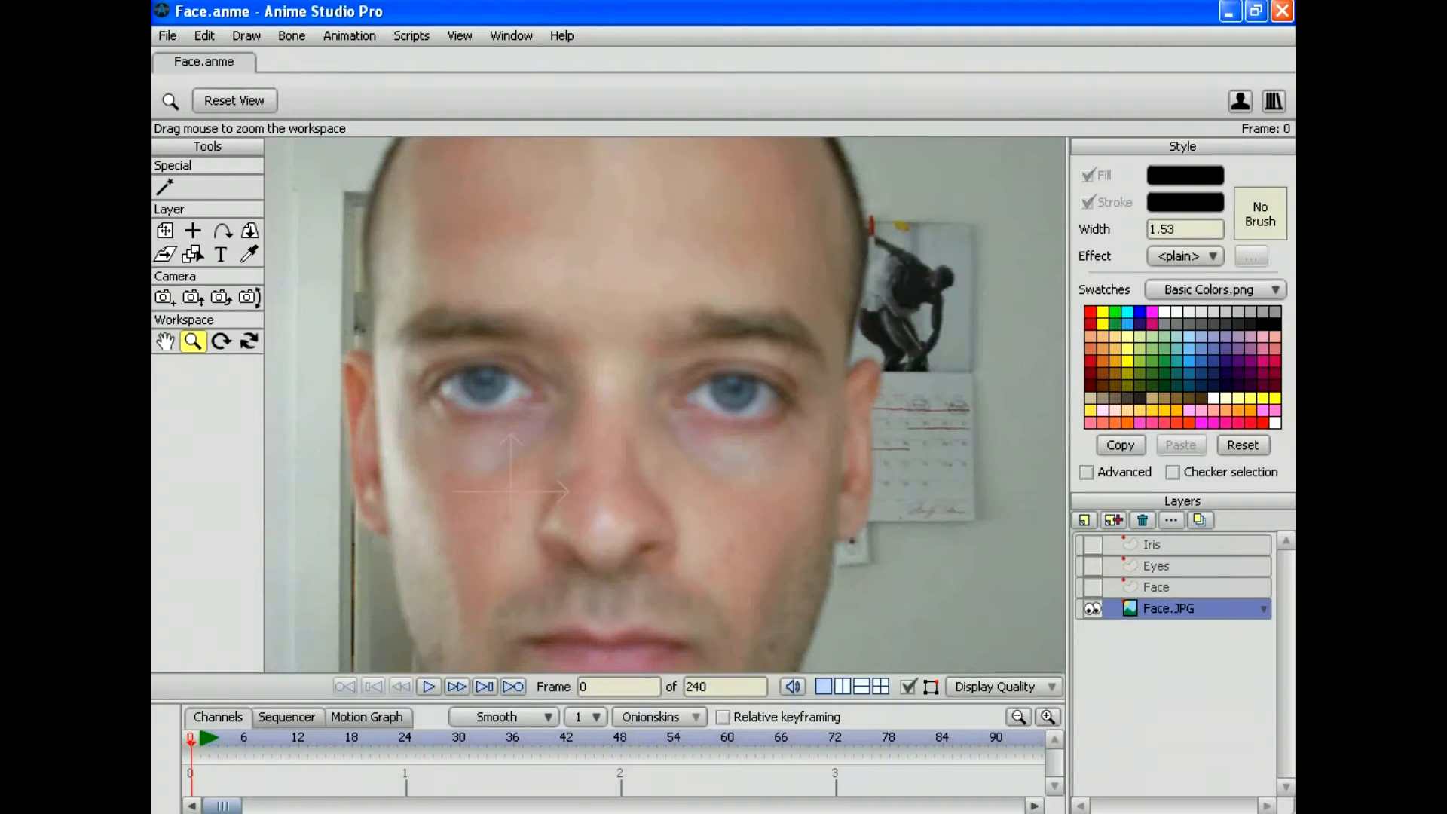
# Step: Zoom in on the mouth and add a new vector layer named Lips
pyautogui.moveTo(663, 452); pyautogui.dragTo(688, 204)
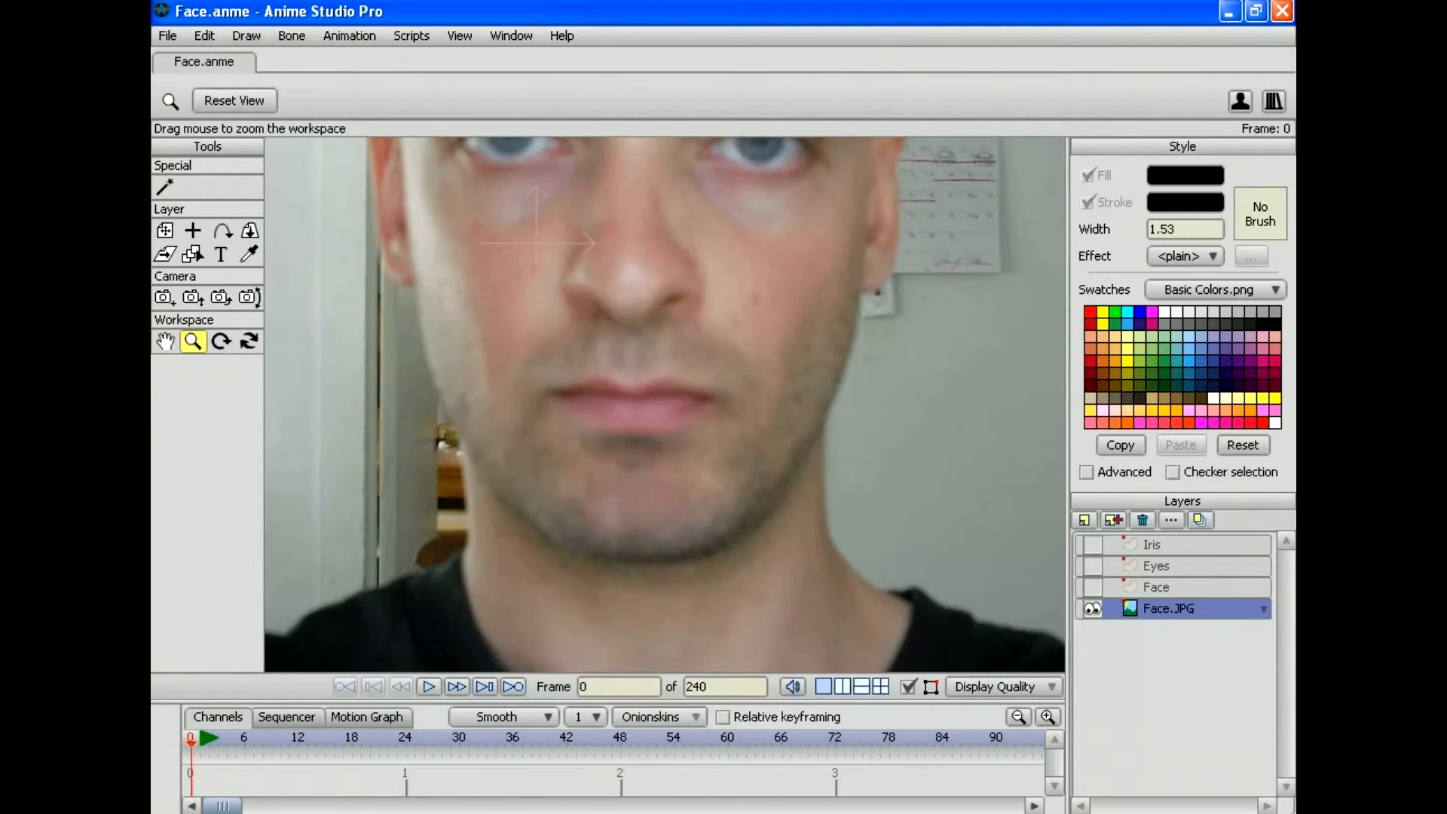
pyautogui.moveTo(665, 405); pyautogui.dragTo(812, 357)
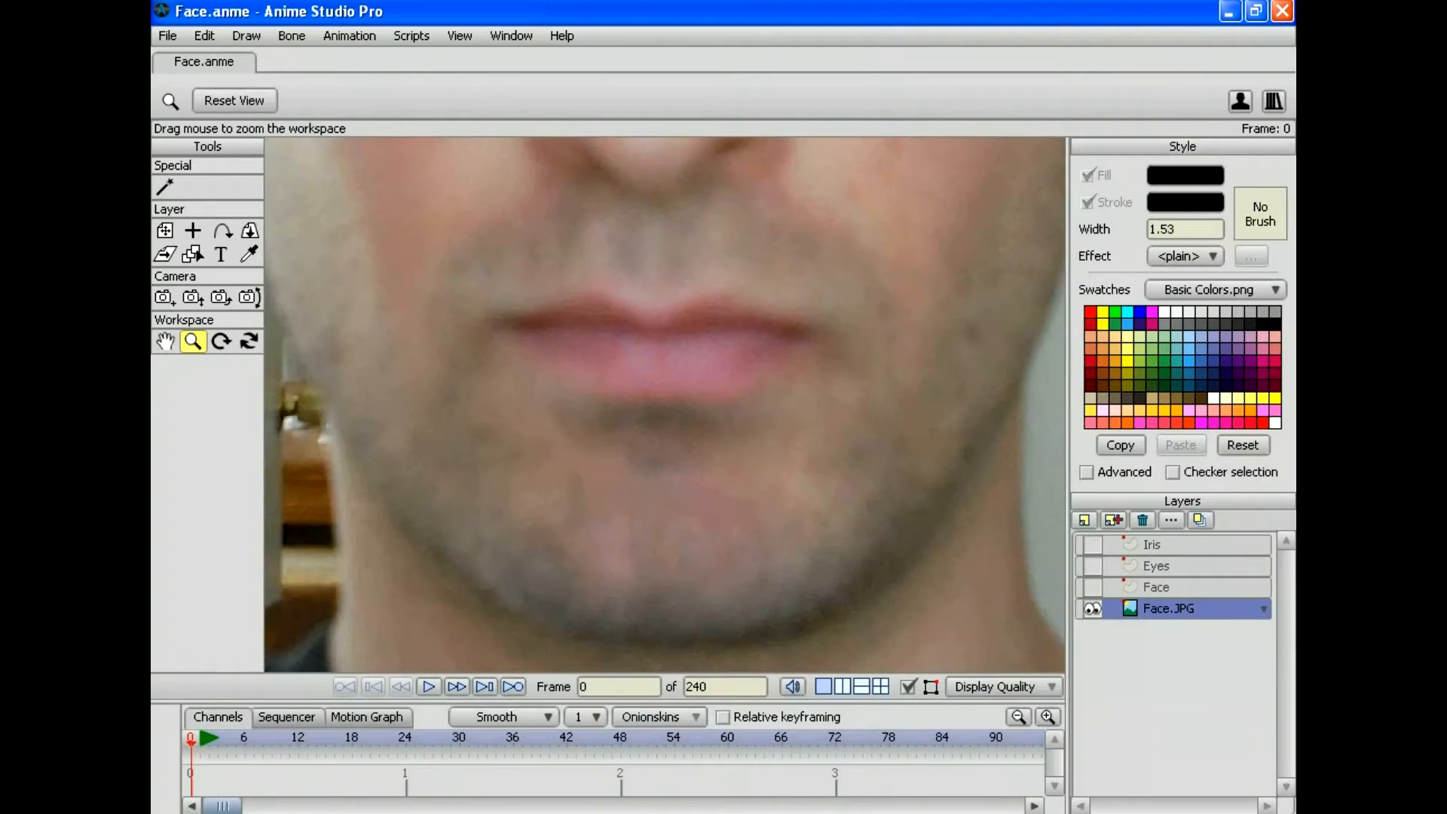
pyautogui.click(1083, 520)
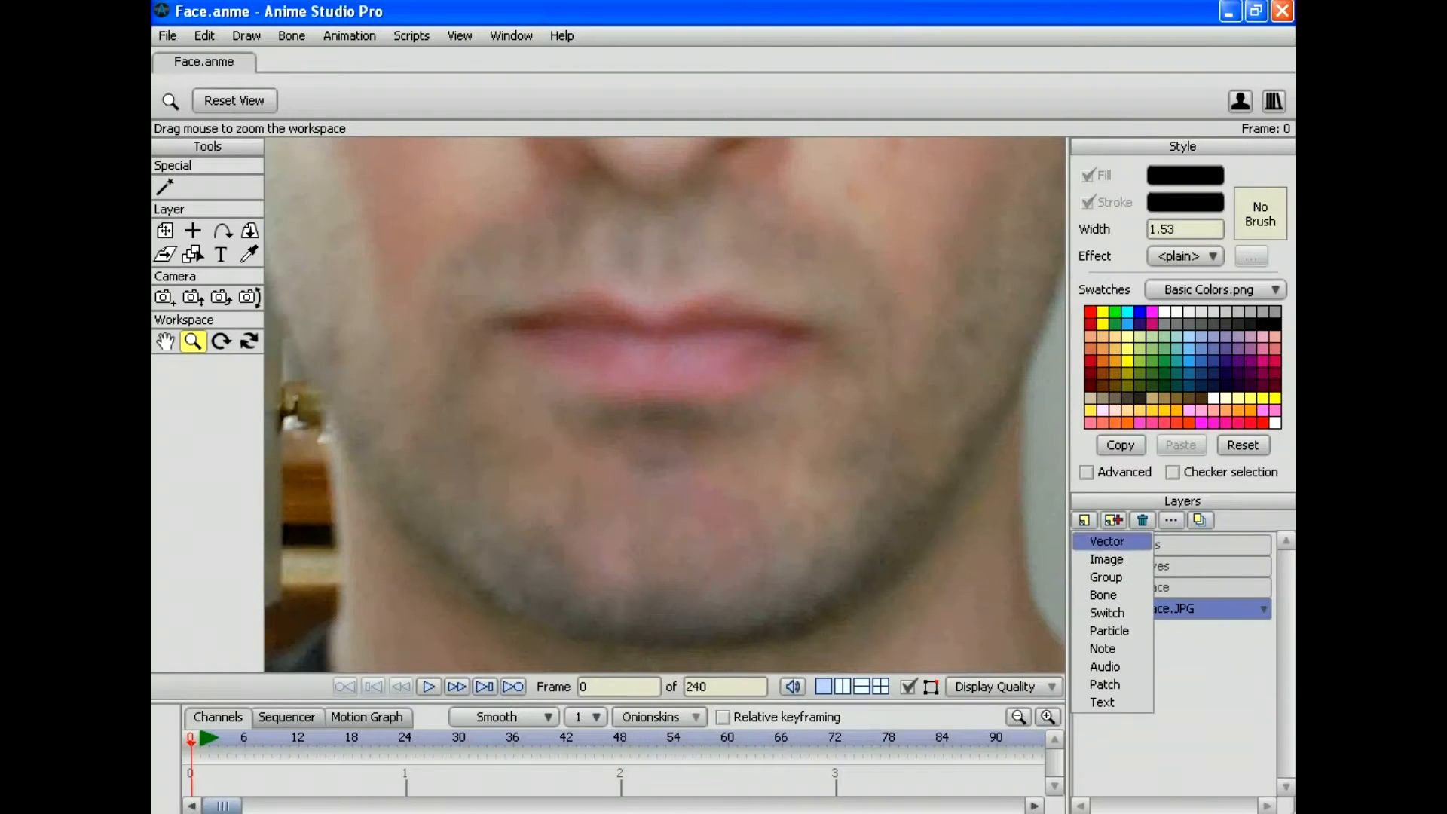
pyautogui.click(1106, 541)
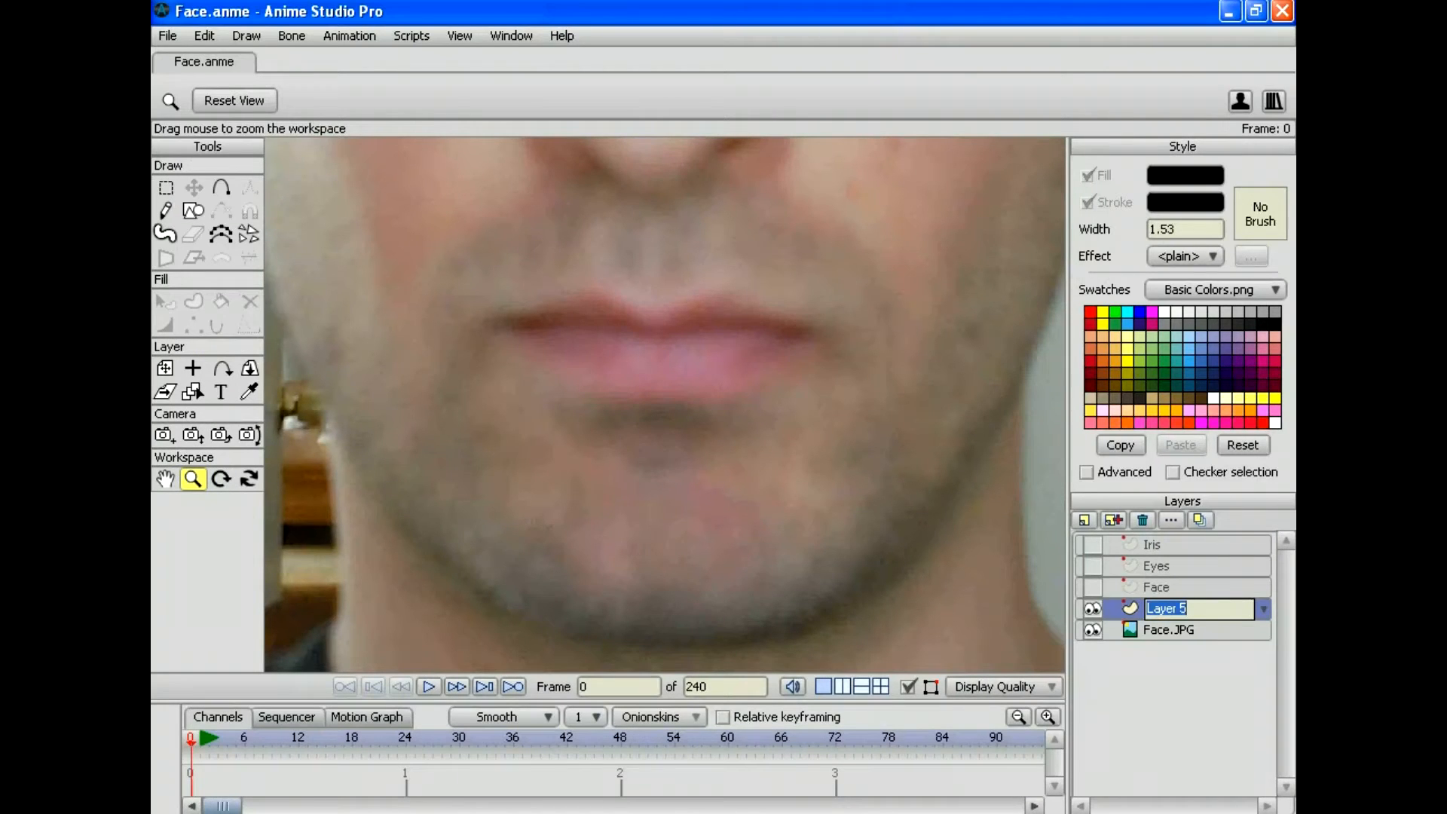
pyautogui.write('Lips')
pyautogui.press('Return')
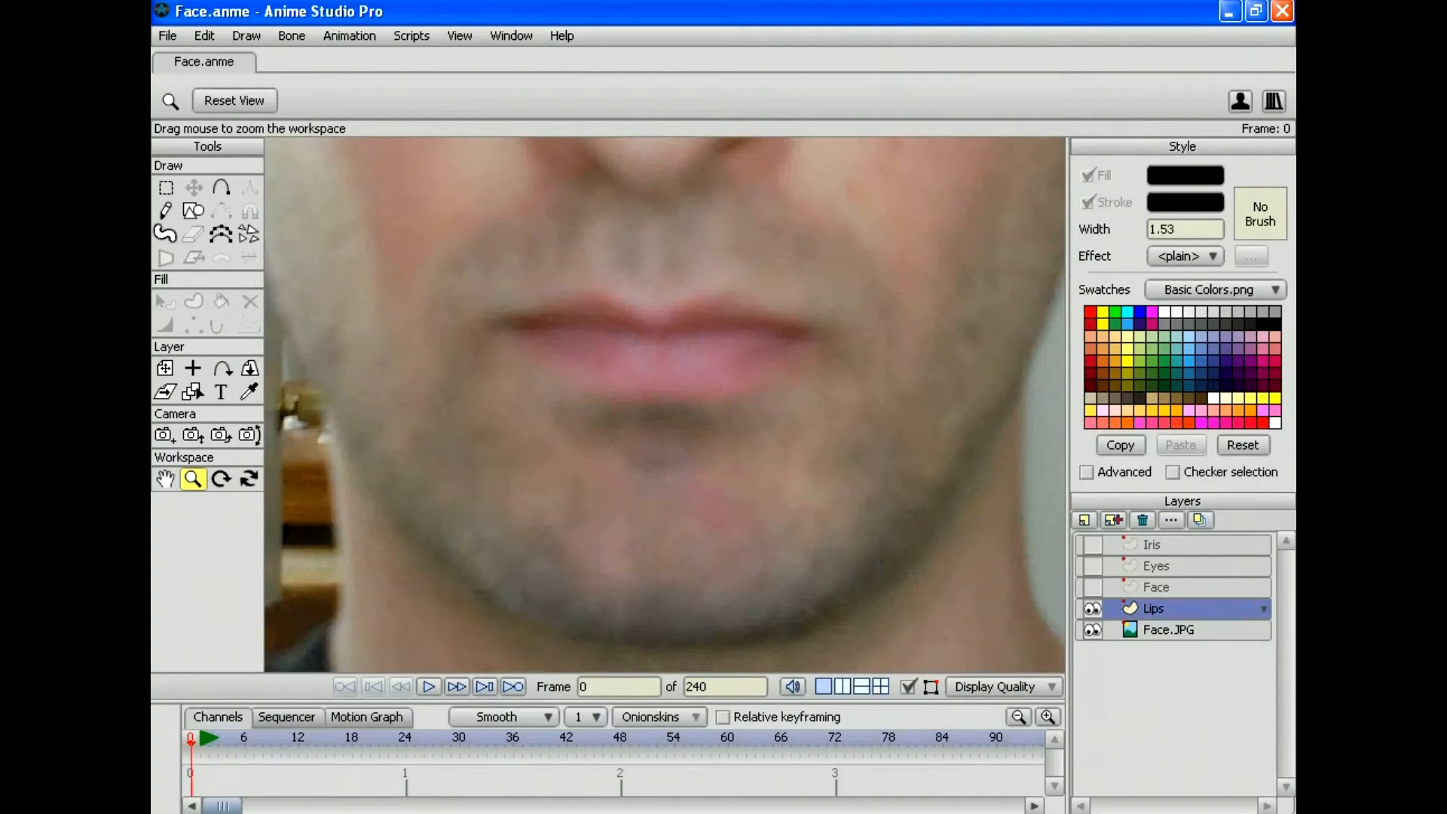
pyautogui.press('a')
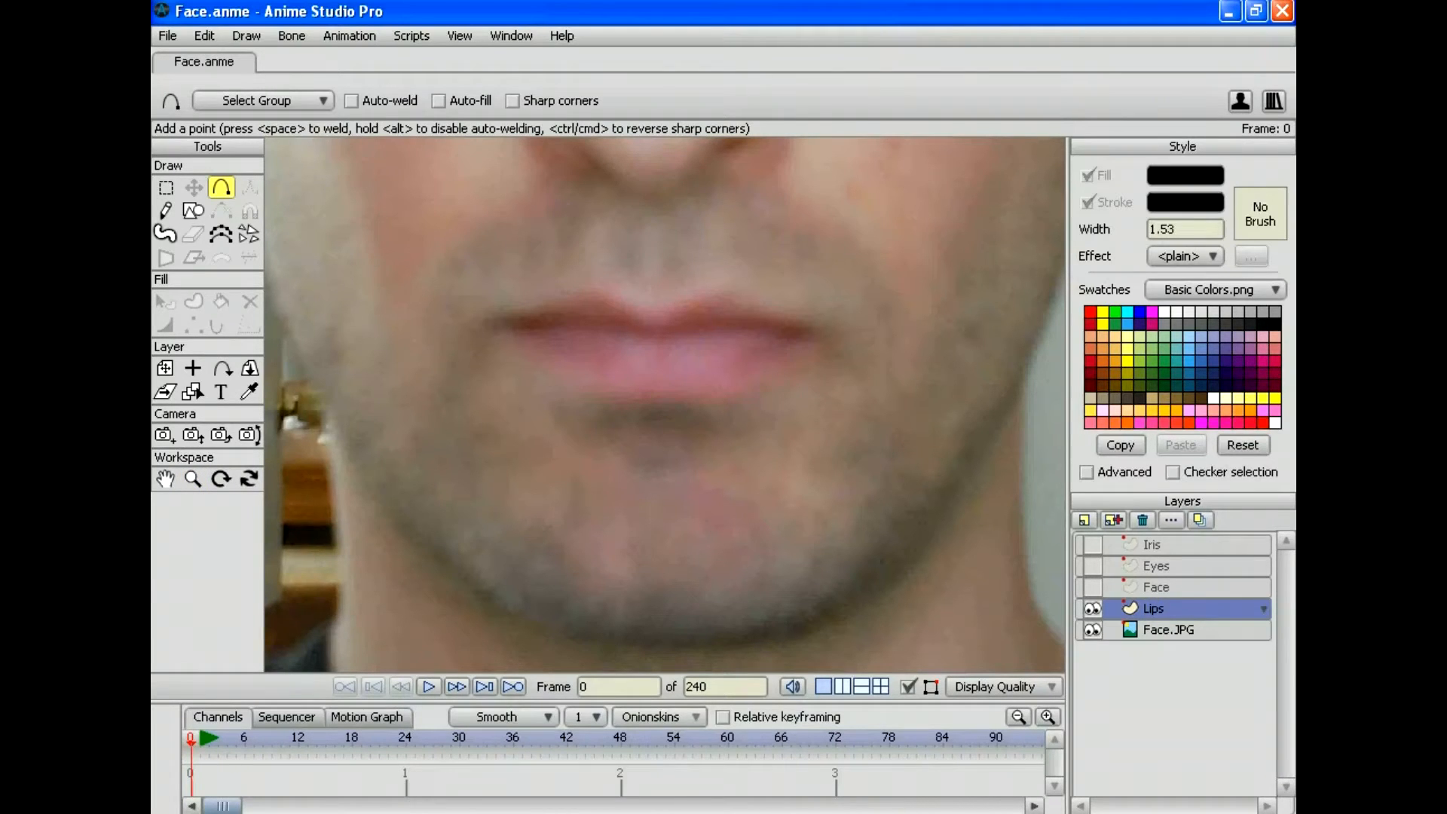
# Step: Sample the lips' dusty pink from the photo and set the fill colour to #9d5d75
pyautogui.press('i')
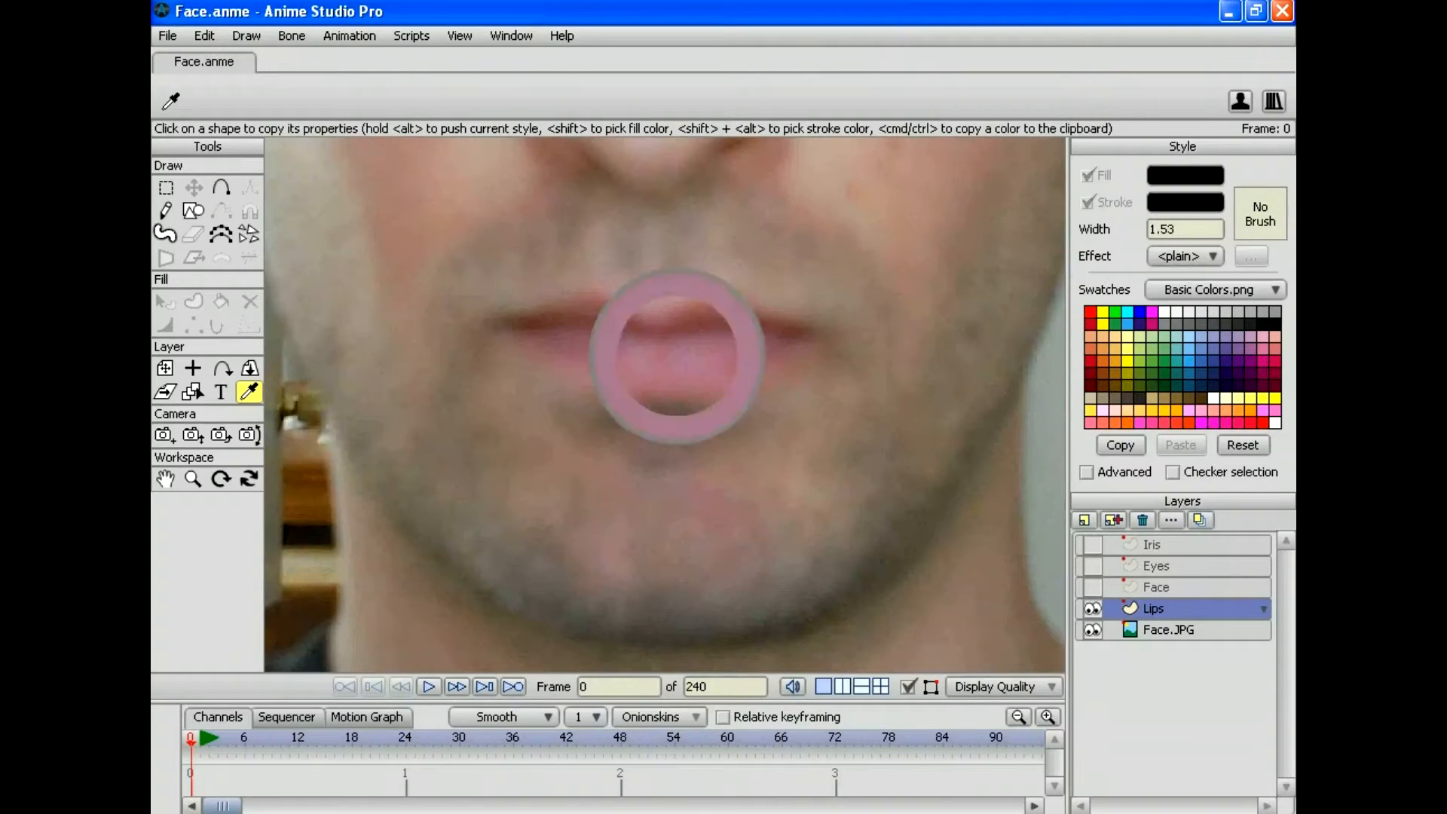
pyautogui.click(1184, 175)
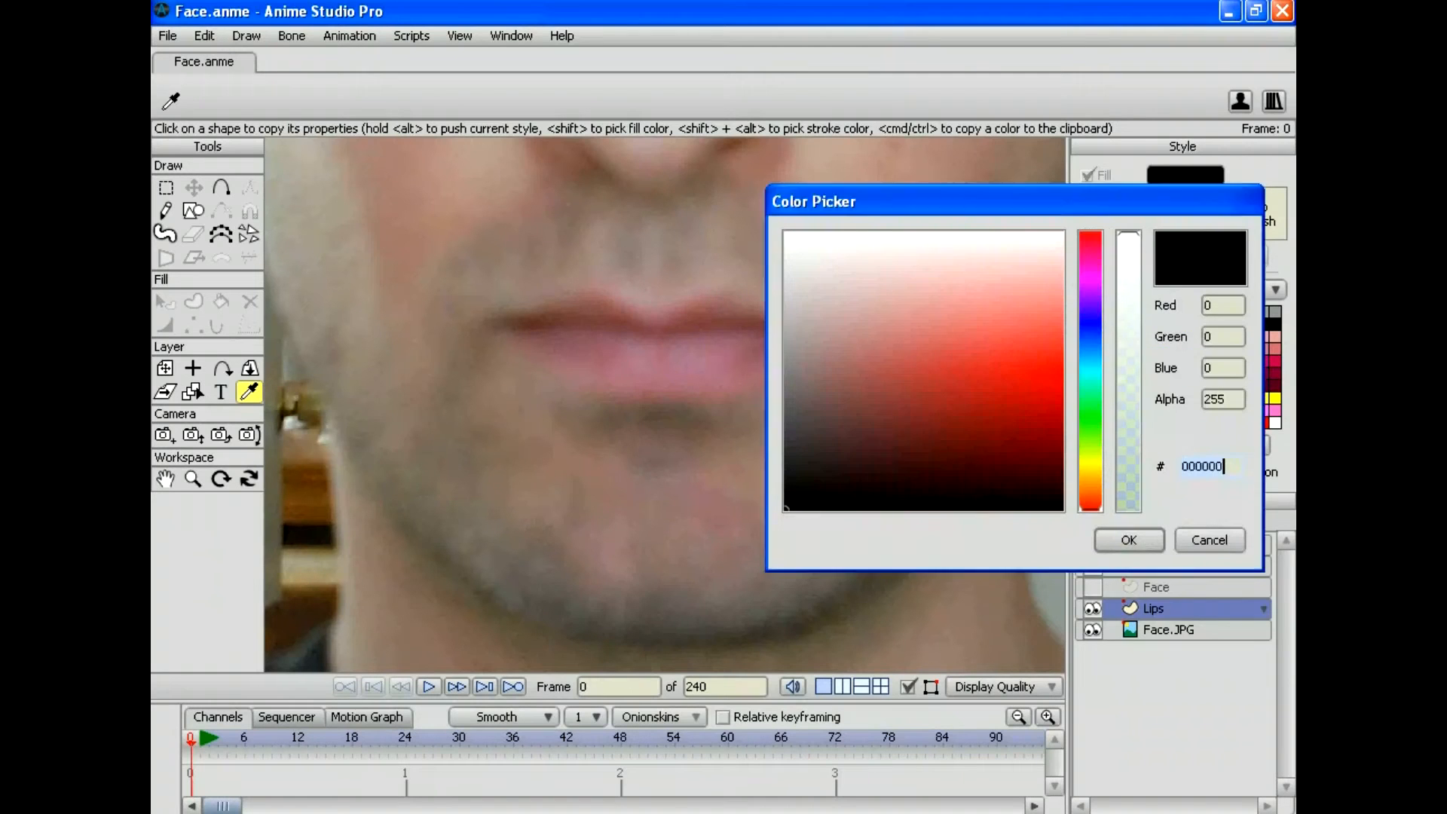
pyautogui.write('a6748f')
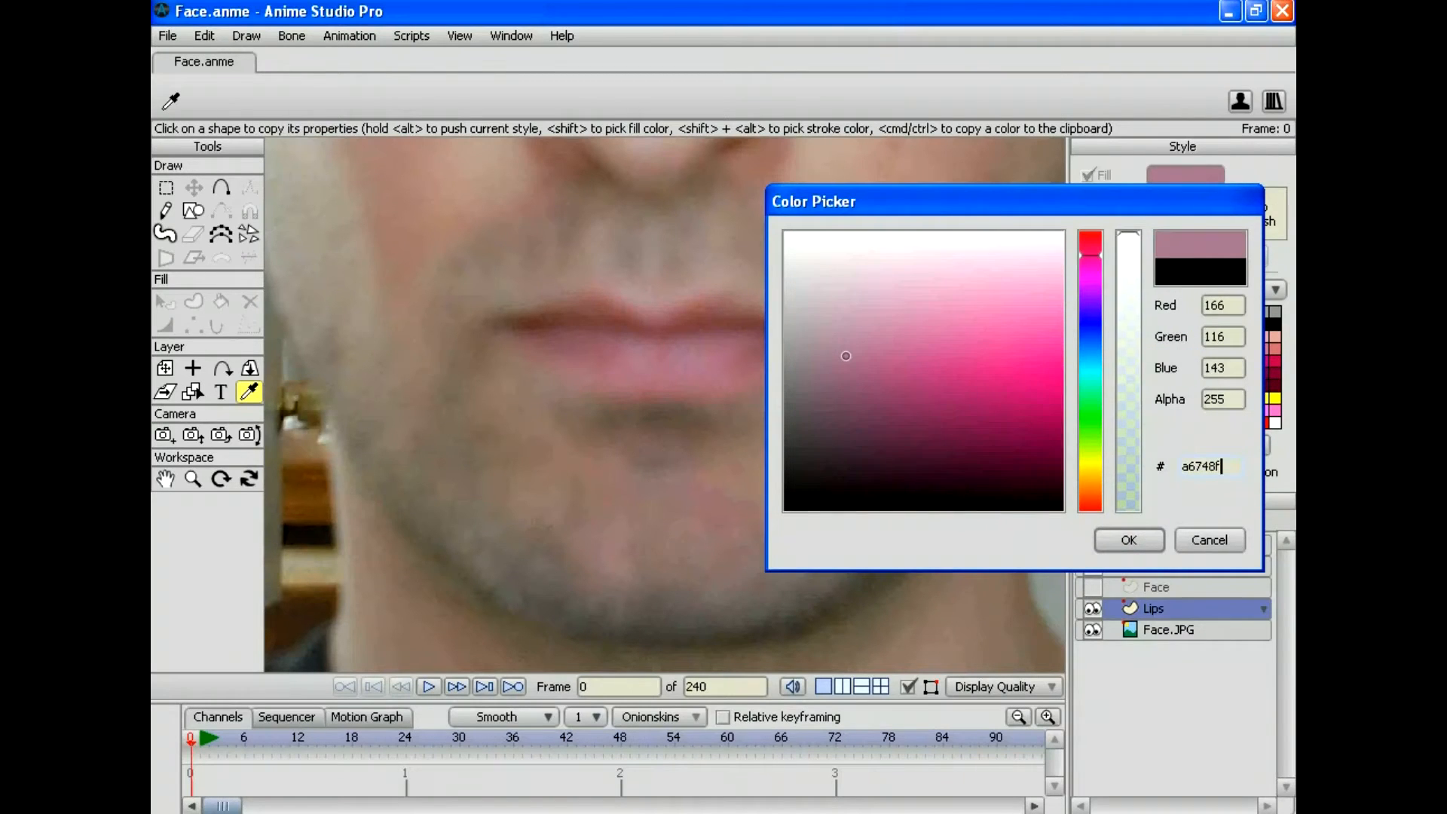
pyautogui.click(1209, 539)
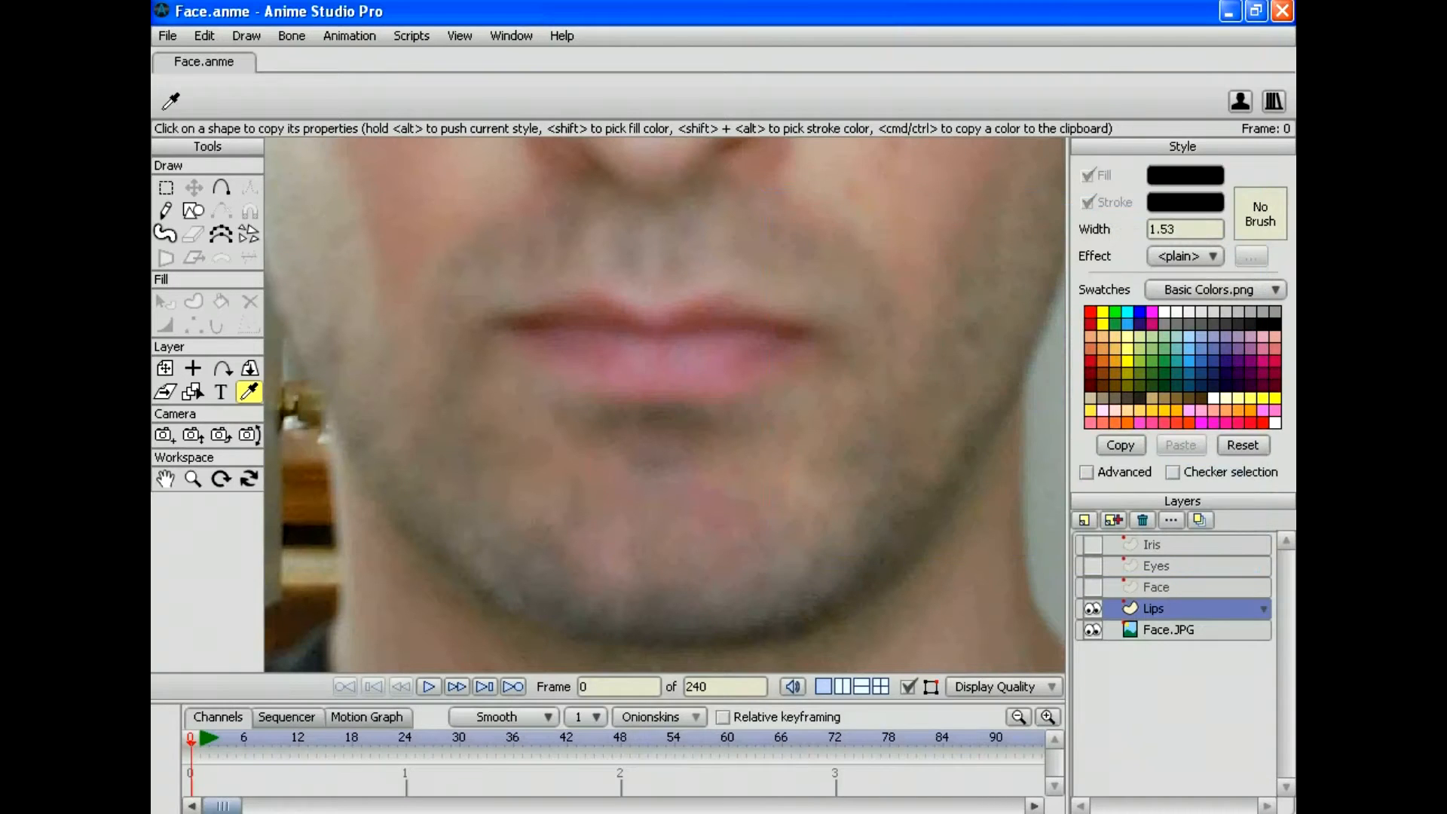
pyautogui.click(617, 346)
pyautogui.click(1183, 175)
pyautogui.write('9d5d75')
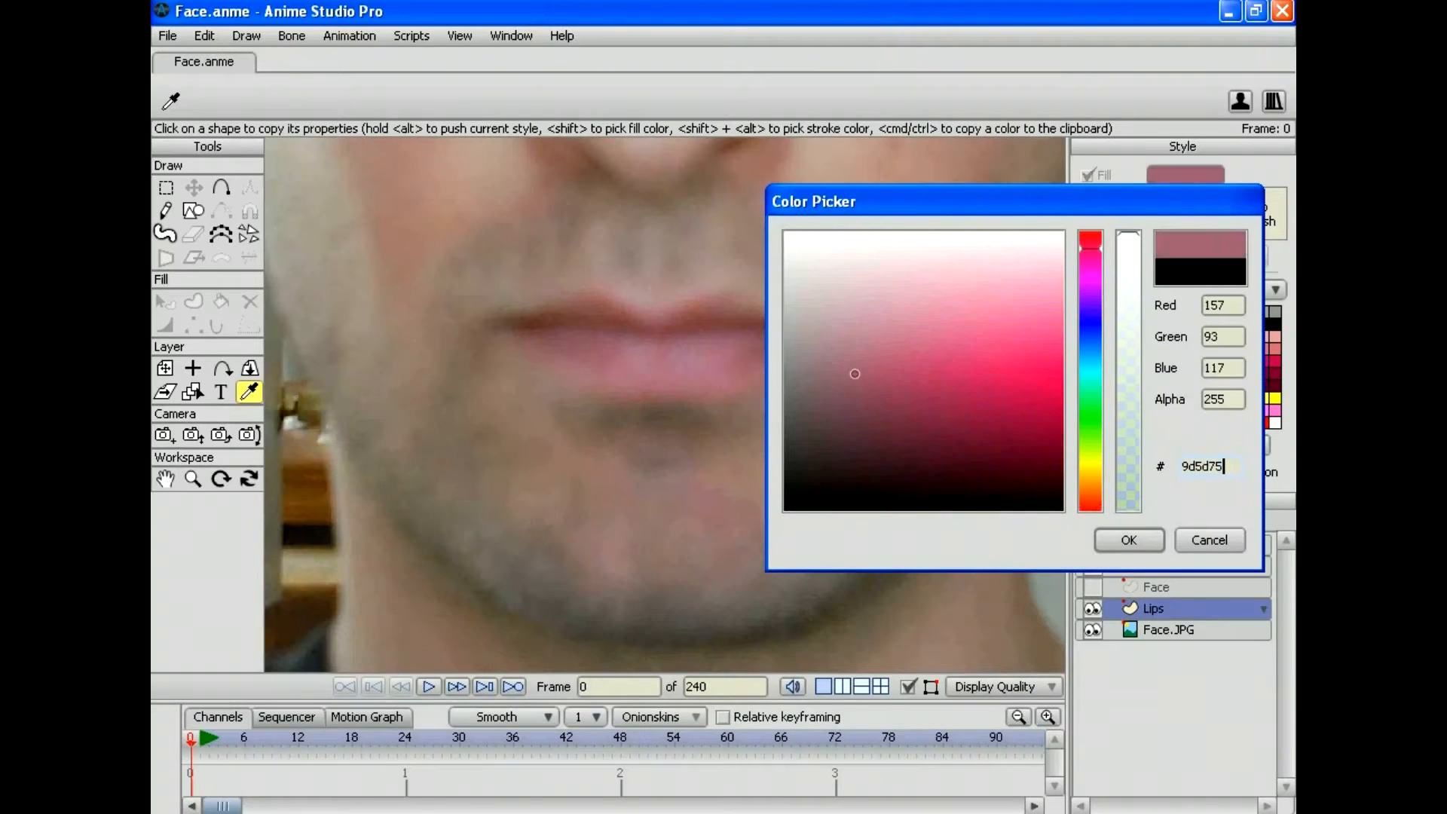
pyautogui.press('Return')
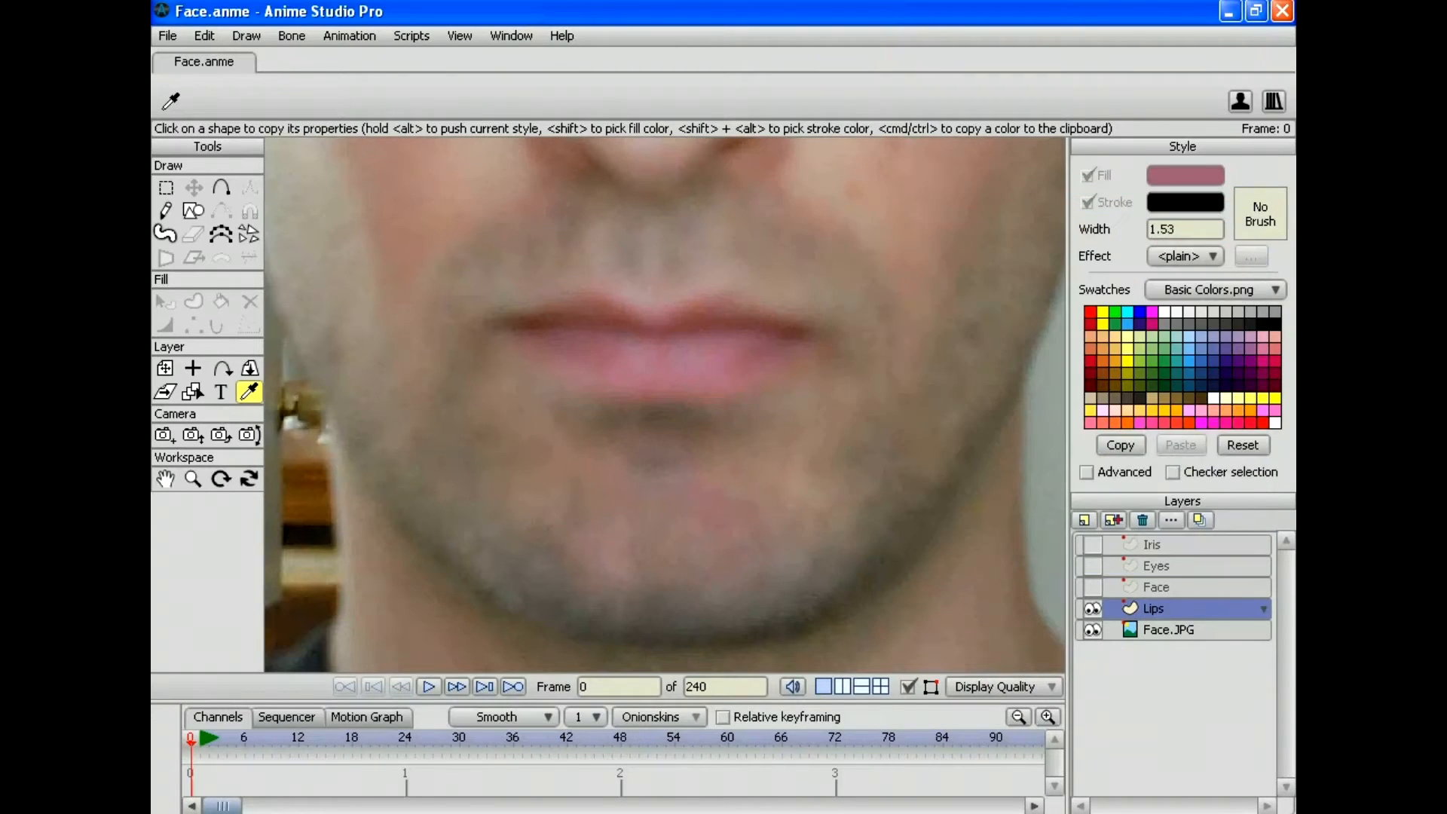
pyautogui.click(221, 188)
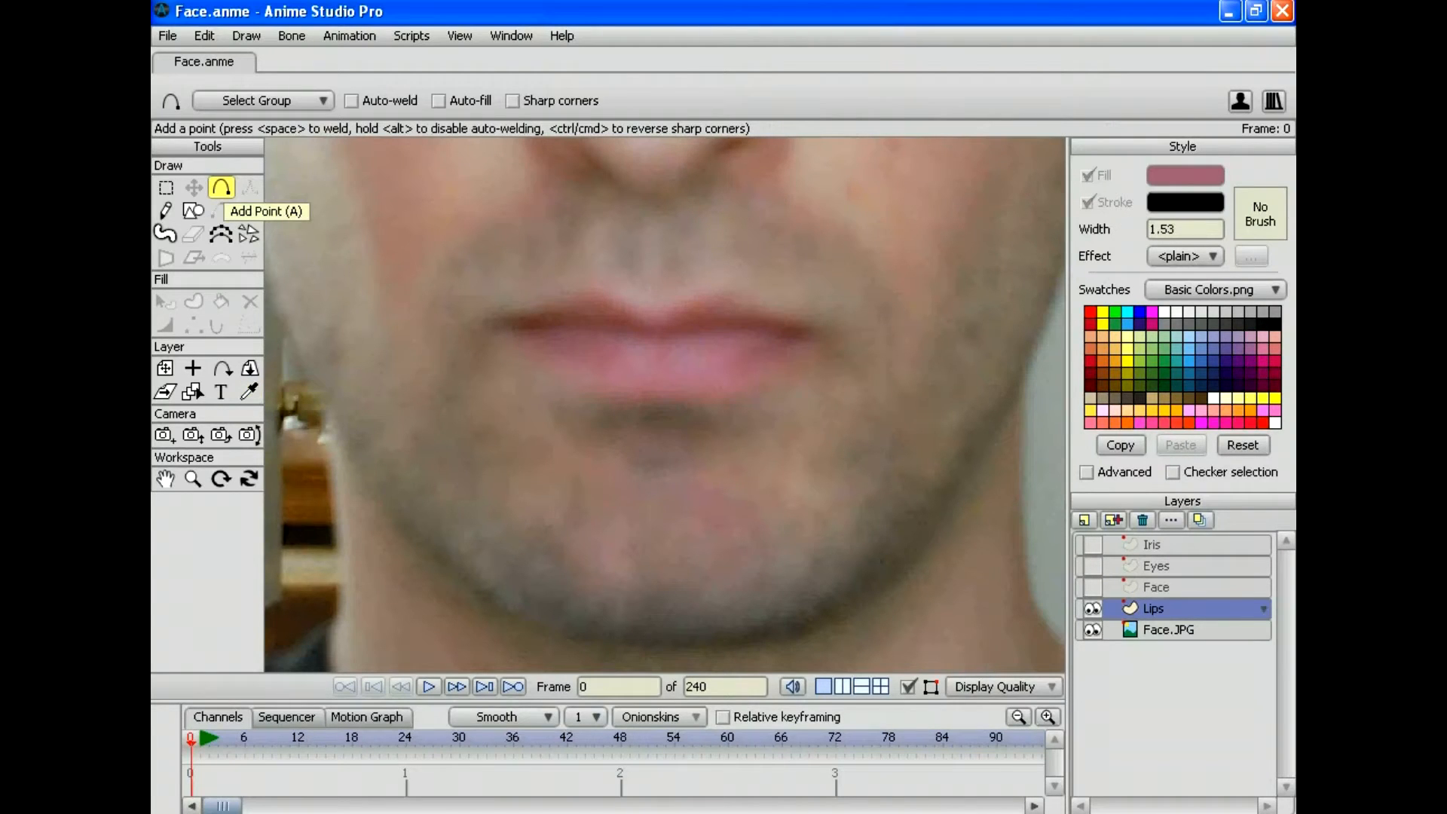
# Step: With sharp corners on, trace the mouth line, lower lip and upper lip as a point outline
pyautogui.click(513, 100)
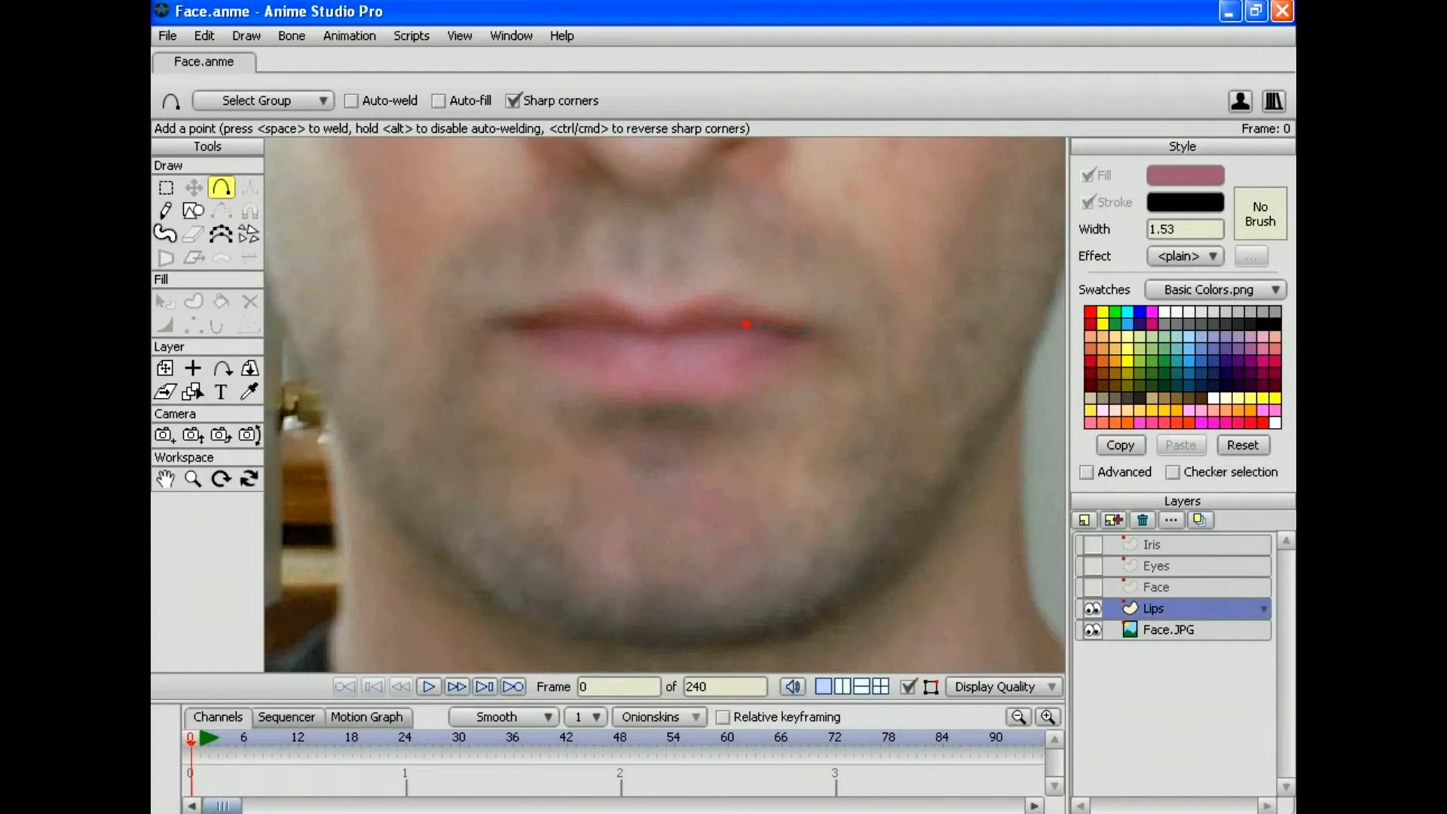
pyautogui.moveTo(805, 331); pyautogui.dragTo(745, 322)
pyautogui.moveTo(746, 322); pyautogui.dragTo(706, 330)
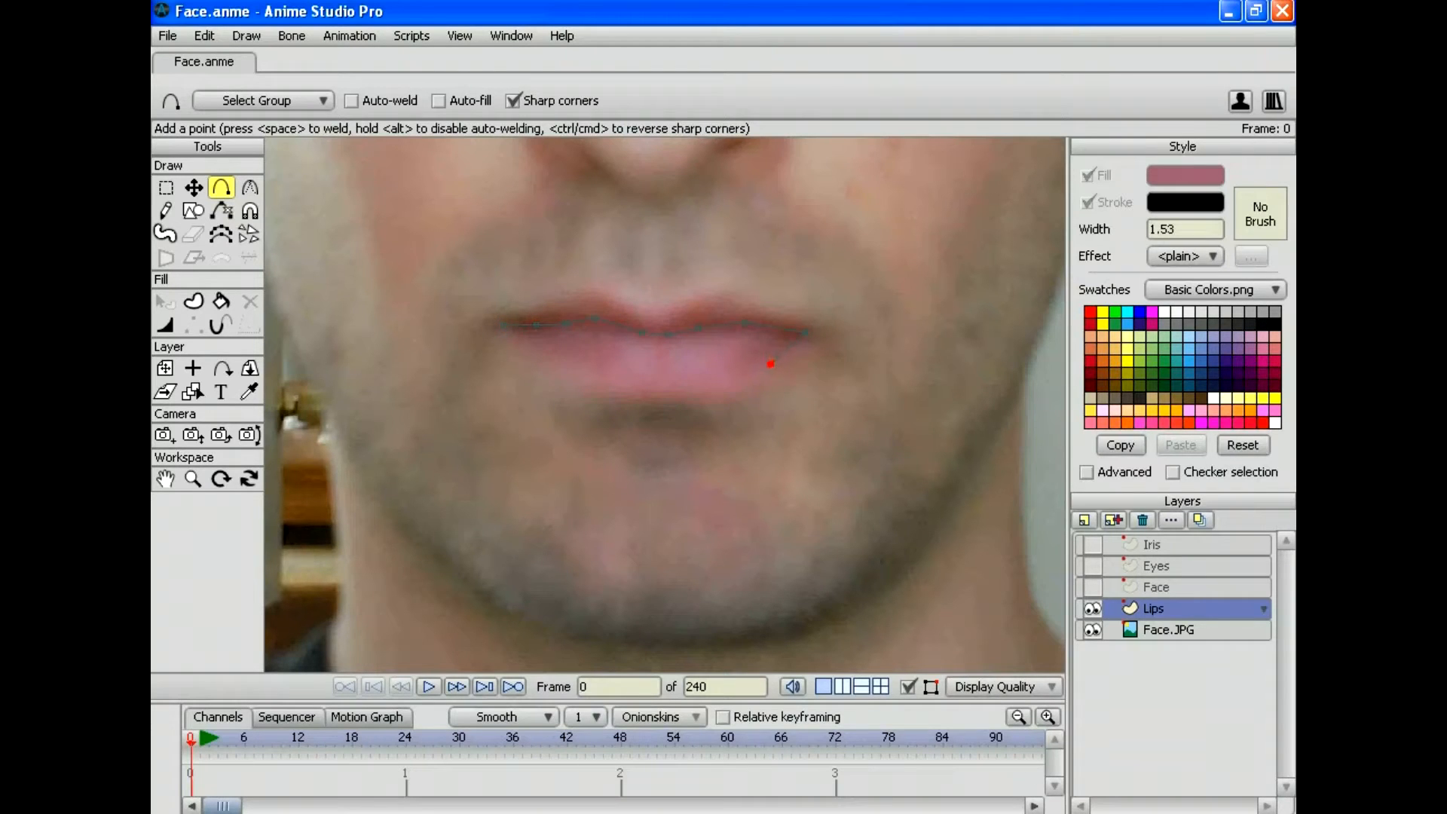
pyautogui.click(855, 337)
pyautogui.hotkey('ctrl', 'z')
pyautogui.click(785, 361)
pyautogui.moveTo(787, 362)
pyautogui.mouseDown()
pyautogui.moveTo(867, 324)
pyautogui.moveTo(880, 337)
pyautogui.moveTo(720, 401)
pyautogui.moveTo(616, 400)
pyautogui.moveTo(523, 346)
pyautogui.mouseUp()
pyautogui.moveTo(709, 288)
pyautogui.mouseDown()
pyautogui.moveTo(655, 307)
pyautogui.moveTo(597, 281)
pyautogui.moveTo(504, 313)
pyautogui.mouseUp()
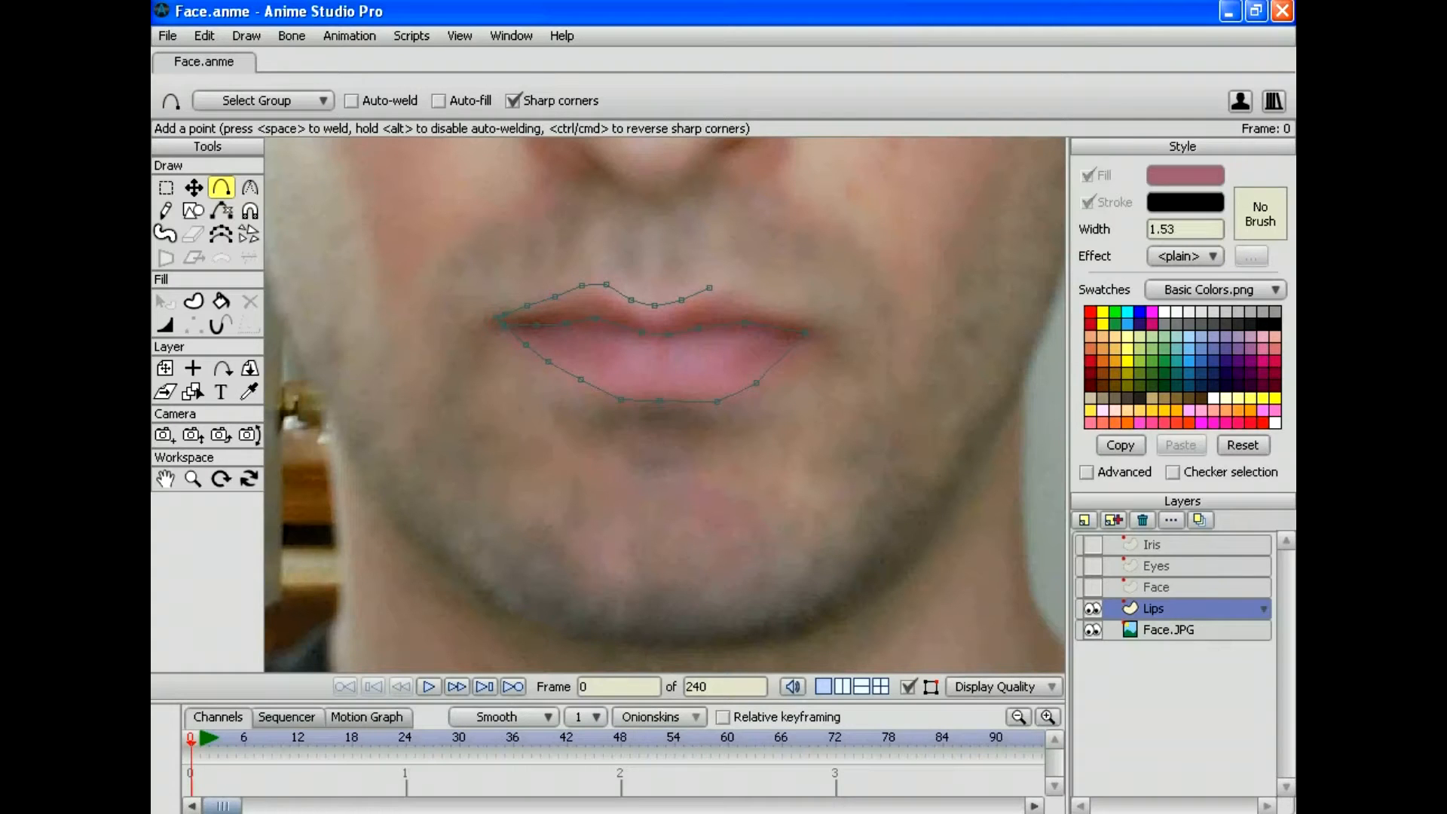
pyautogui.moveTo(709, 288)
pyautogui.mouseDown()
pyautogui.moveTo(774, 291)
pyautogui.moveTo(812, 316)
pyautogui.mouseUp()
# Step: Nudge the upper-lip, corner and lower-lip points into place, then select all lip points
pyautogui.press('t')
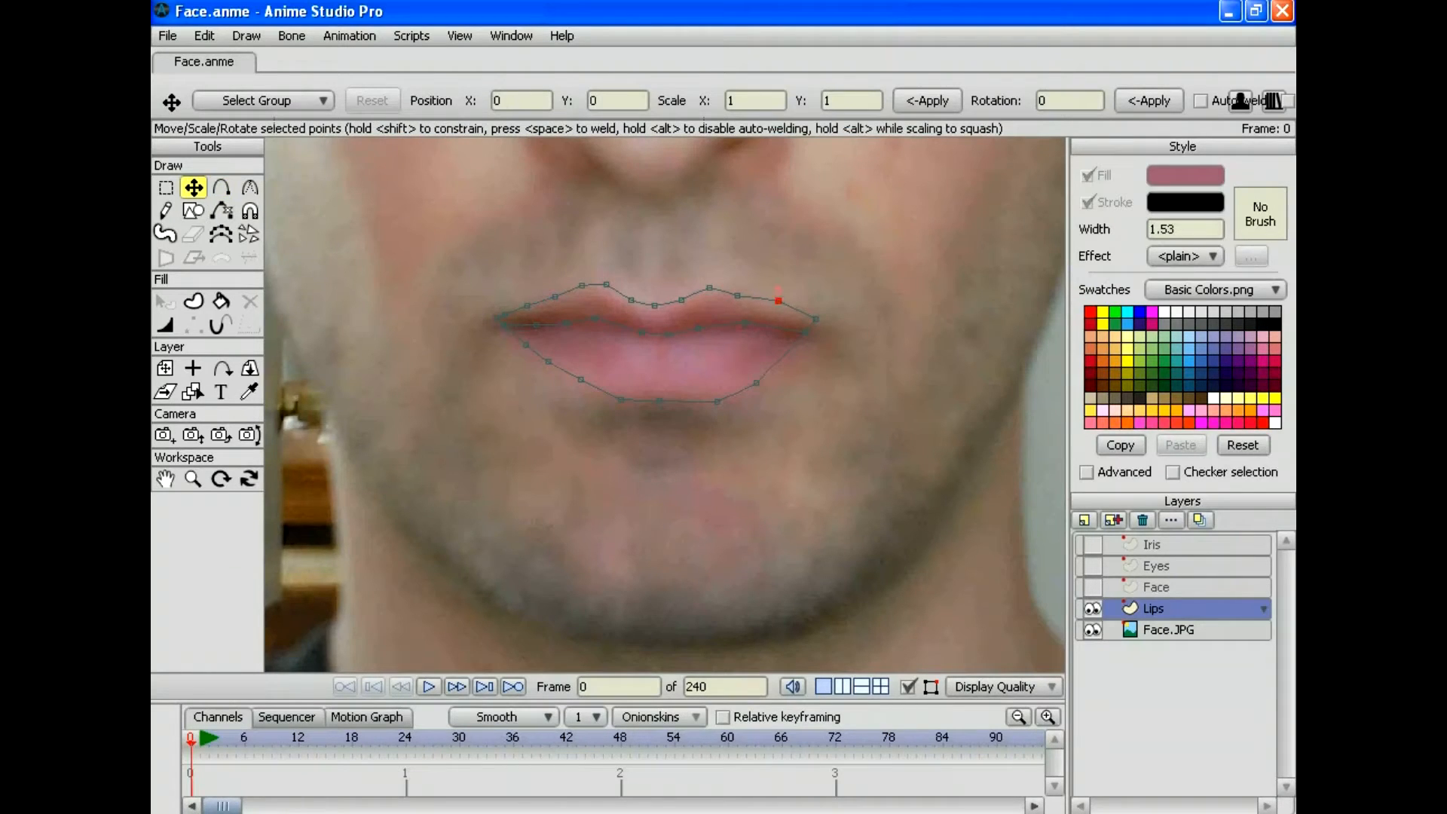
pyautogui.moveTo(778, 301); pyautogui.dragTo(812, 321)
pyautogui.moveTo(738, 296); pyautogui.dragTo(746, 298)
pyautogui.click(221, 187)
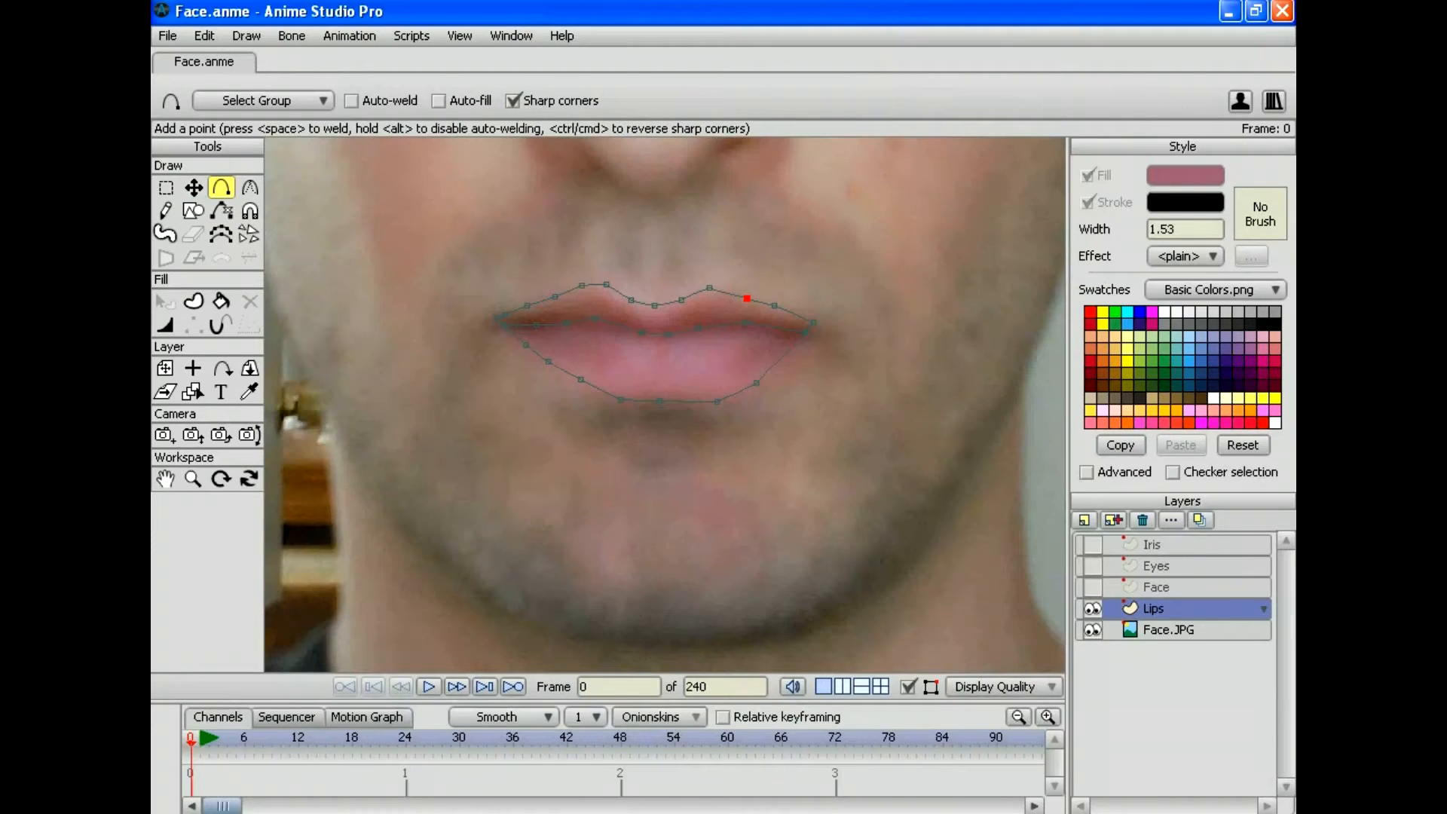
pyautogui.moveTo(792, 349); pyautogui.dragTo(794, 353)
pyautogui.click(193, 187)
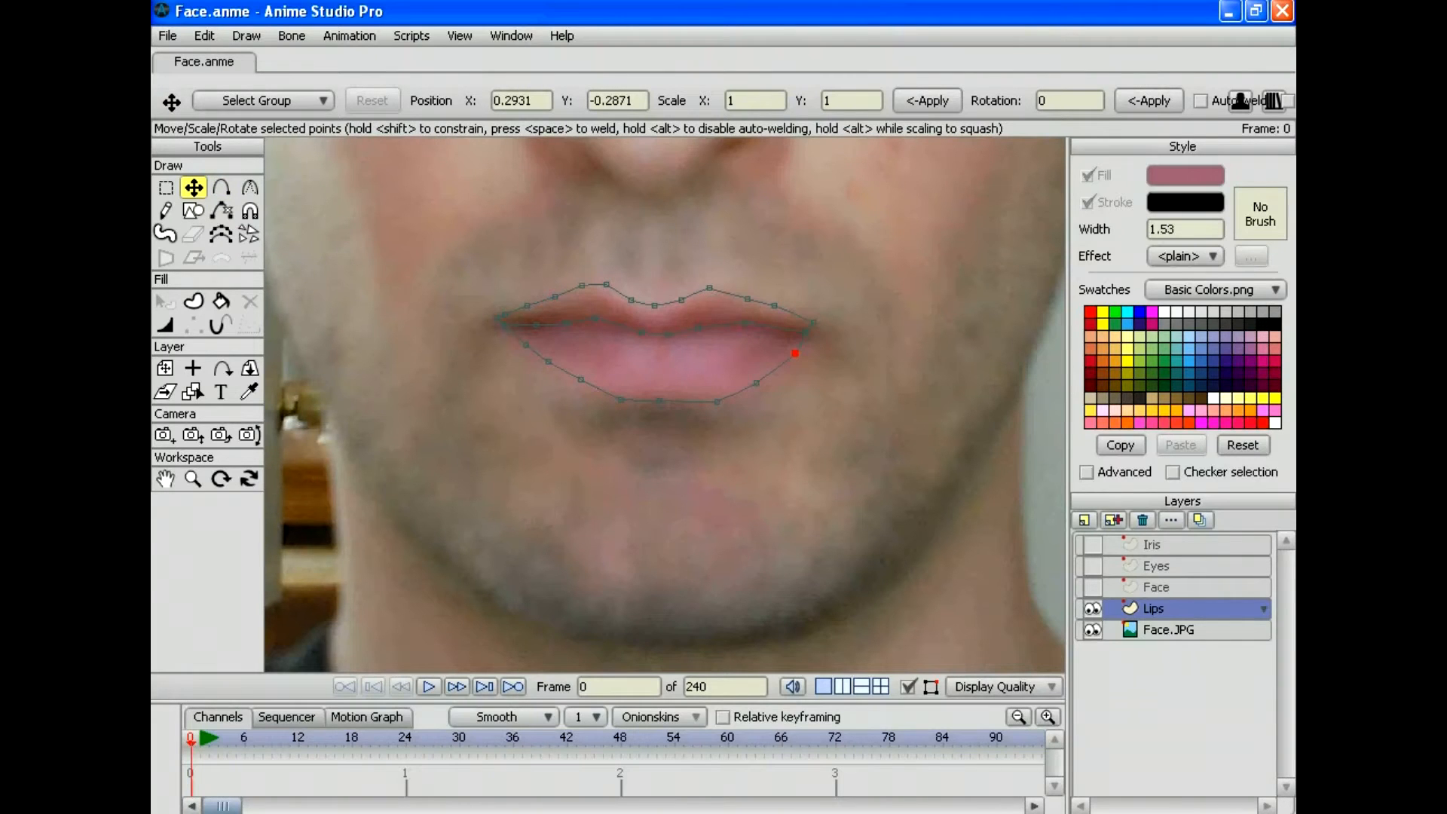
pyautogui.moveTo(527, 305); pyautogui.dragTo(526, 308)
pyautogui.click(205, 36)
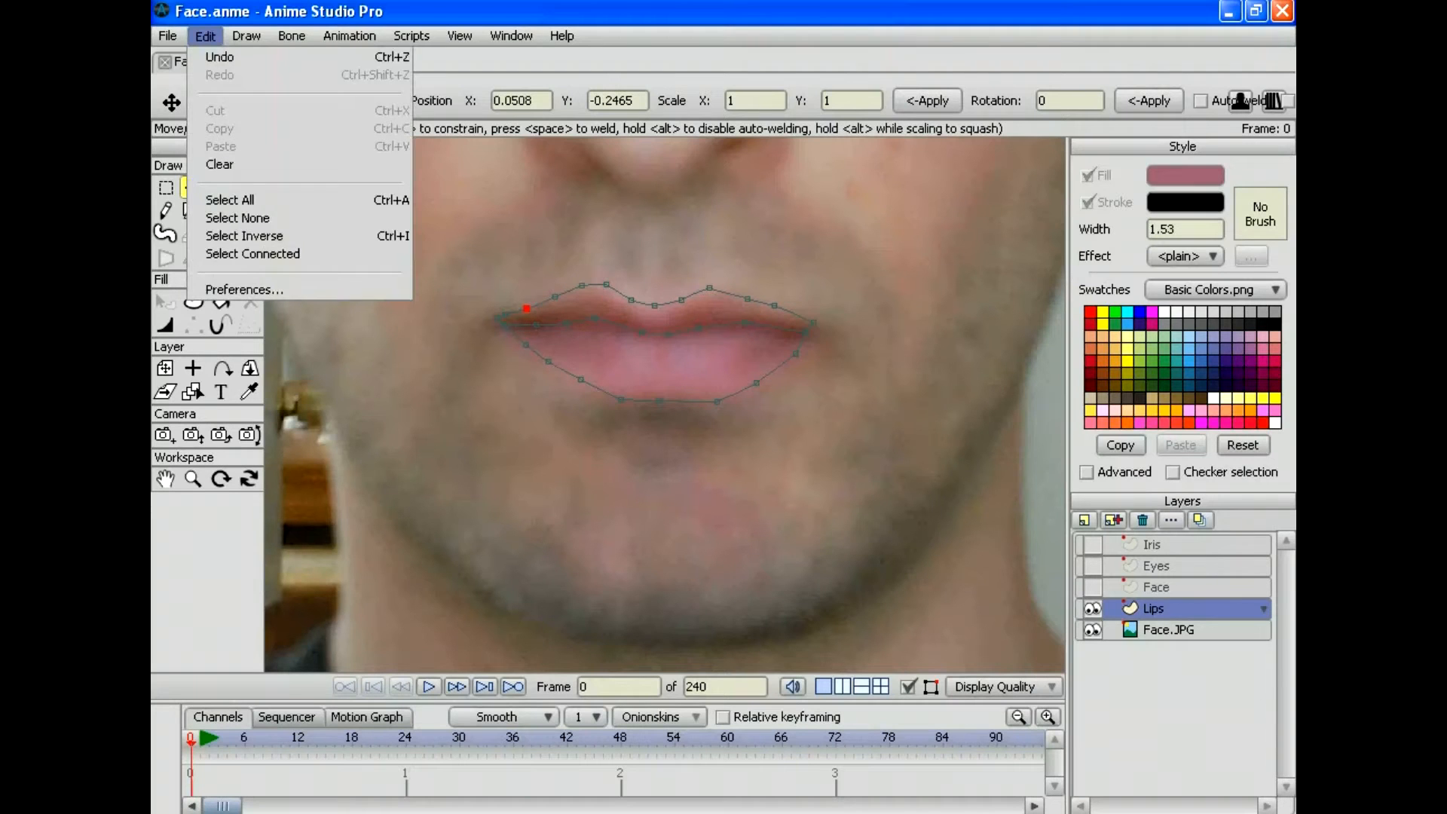
pyautogui.click(230, 200)
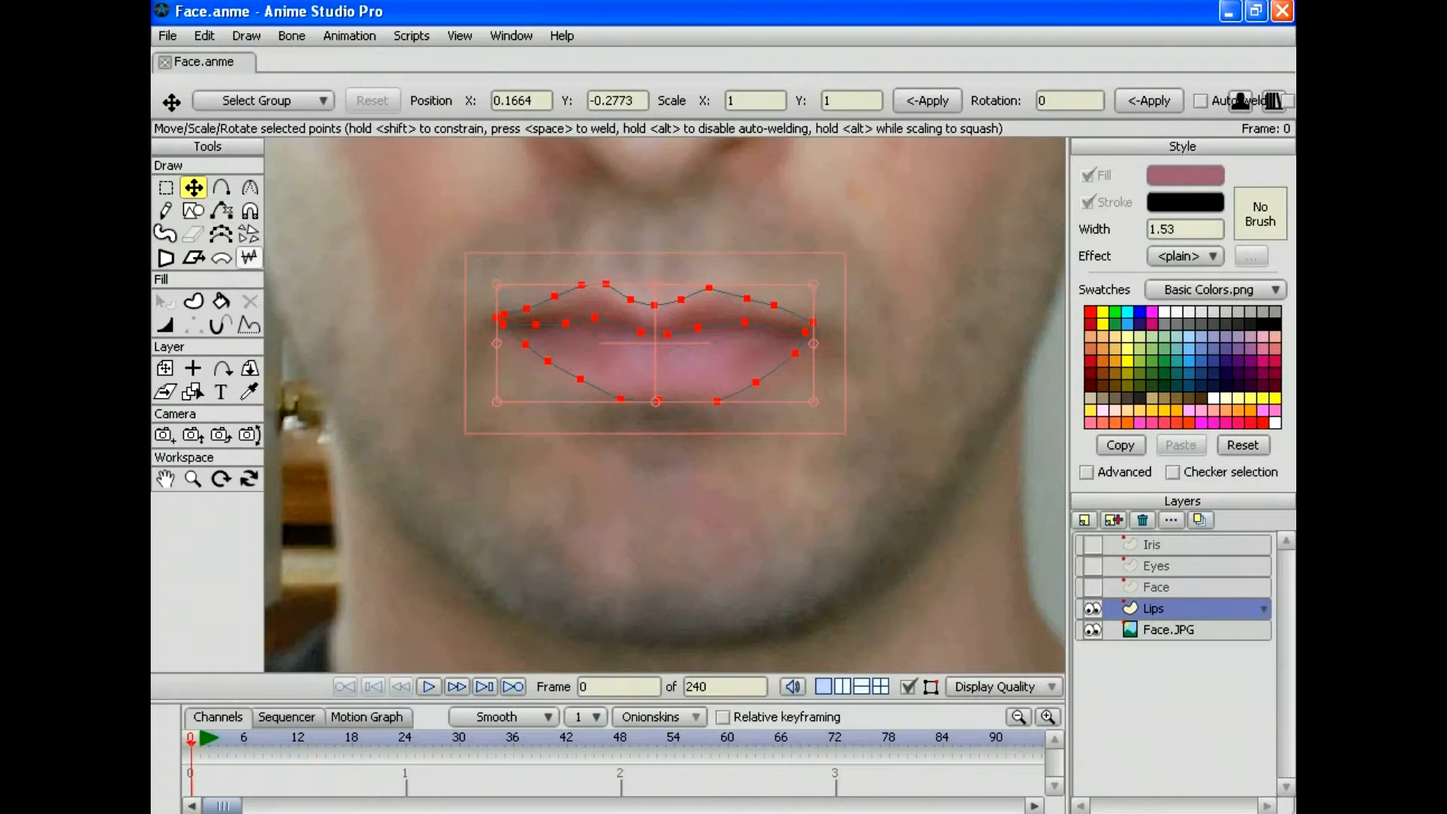
# Step: Zoom in on the left lip corner and deselect all the lip points
pyautogui.click(193, 300)
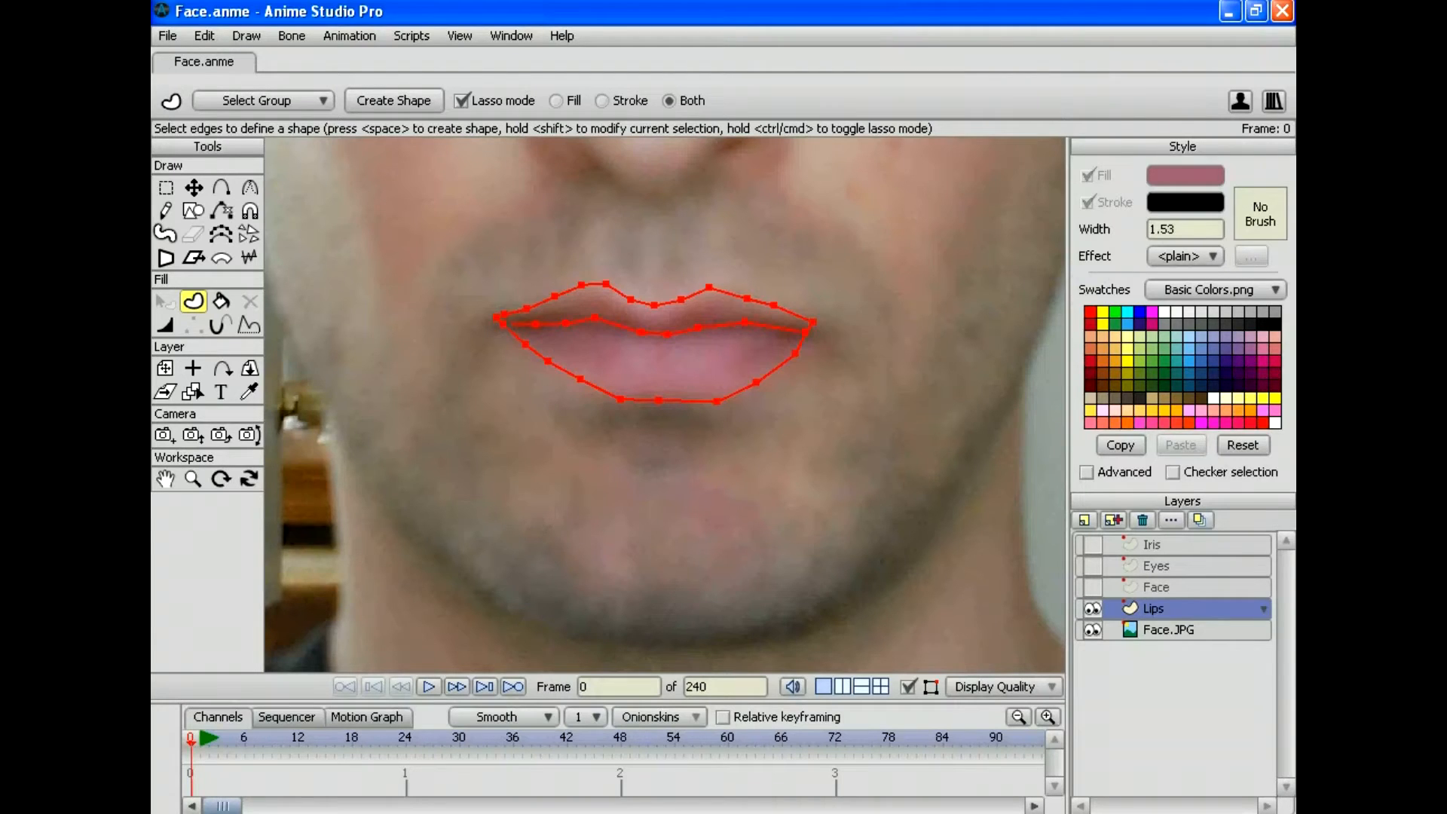
pyautogui.click(193, 478)
pyautogui.moveTo(663, 405); pyautogui.dragTo(765, 423)
pyautogui.moveTo(663, 404); pyautogui.dragTo(746, 482)
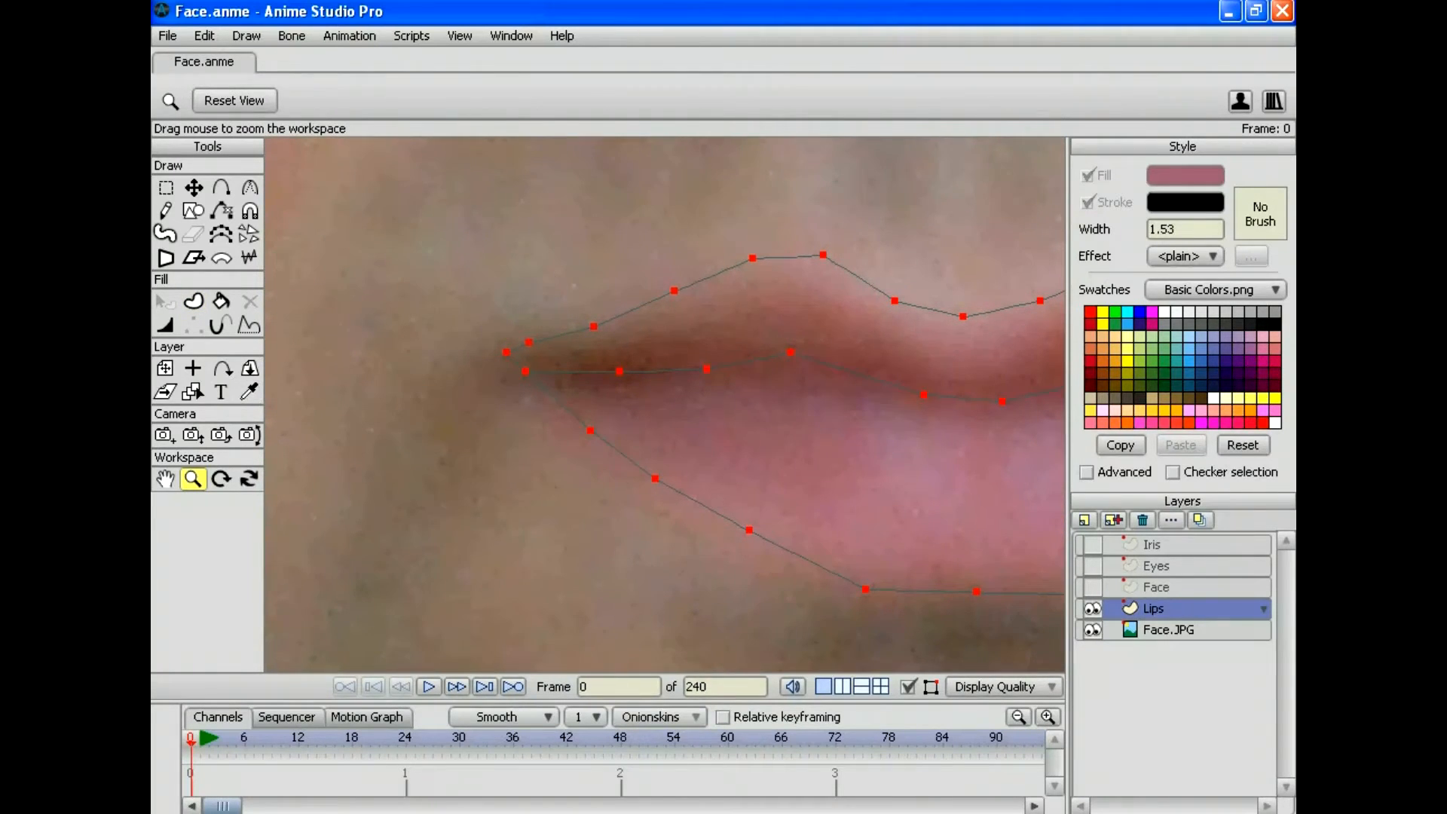
pyautogui.click(204, 36)
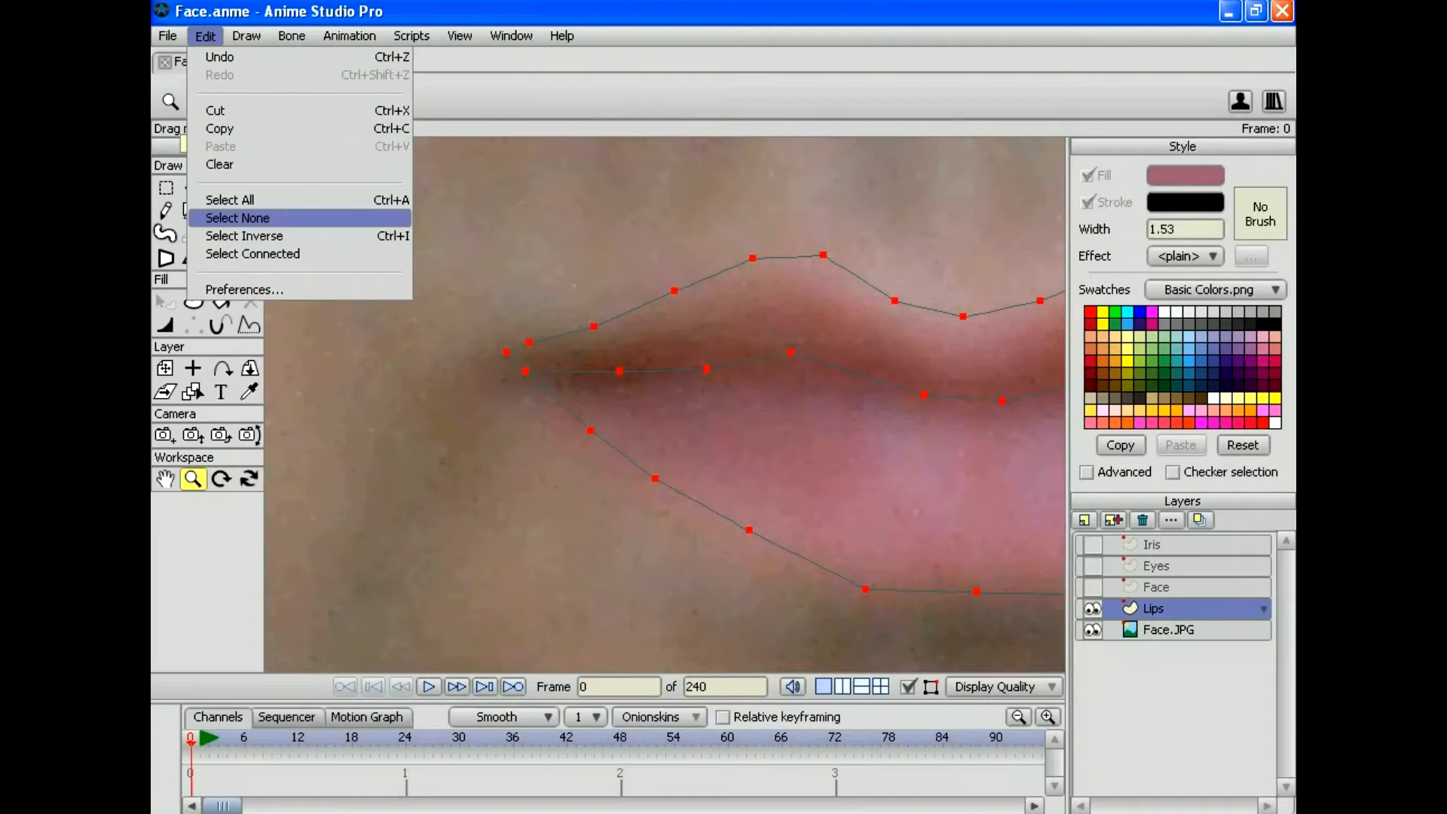
pyautogui.click(237, 218)
# Step: Zoom back out to the whole mouth and select every point of the lip outline
pyautogui.press('t')
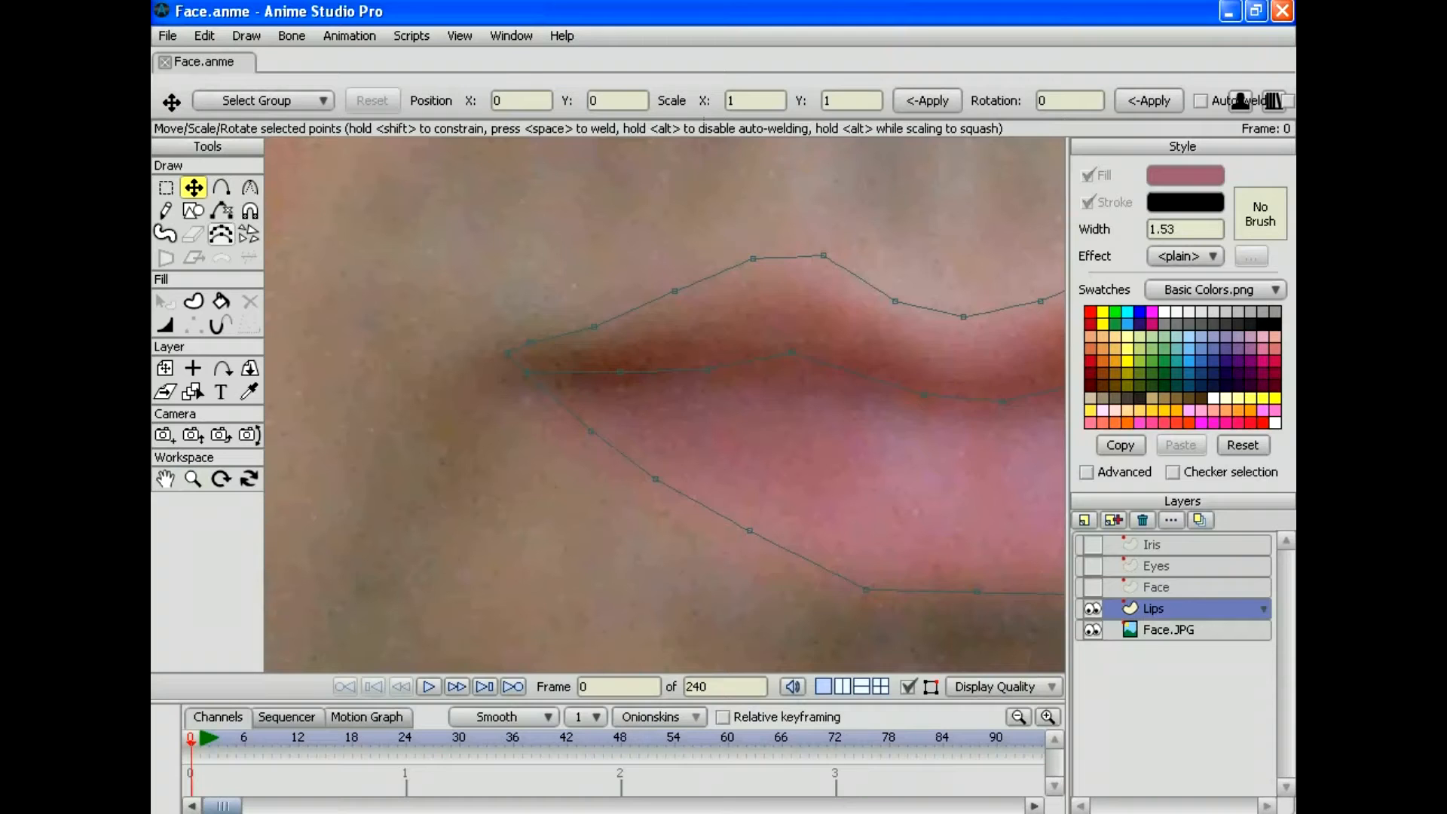
pyautogui.press('d')
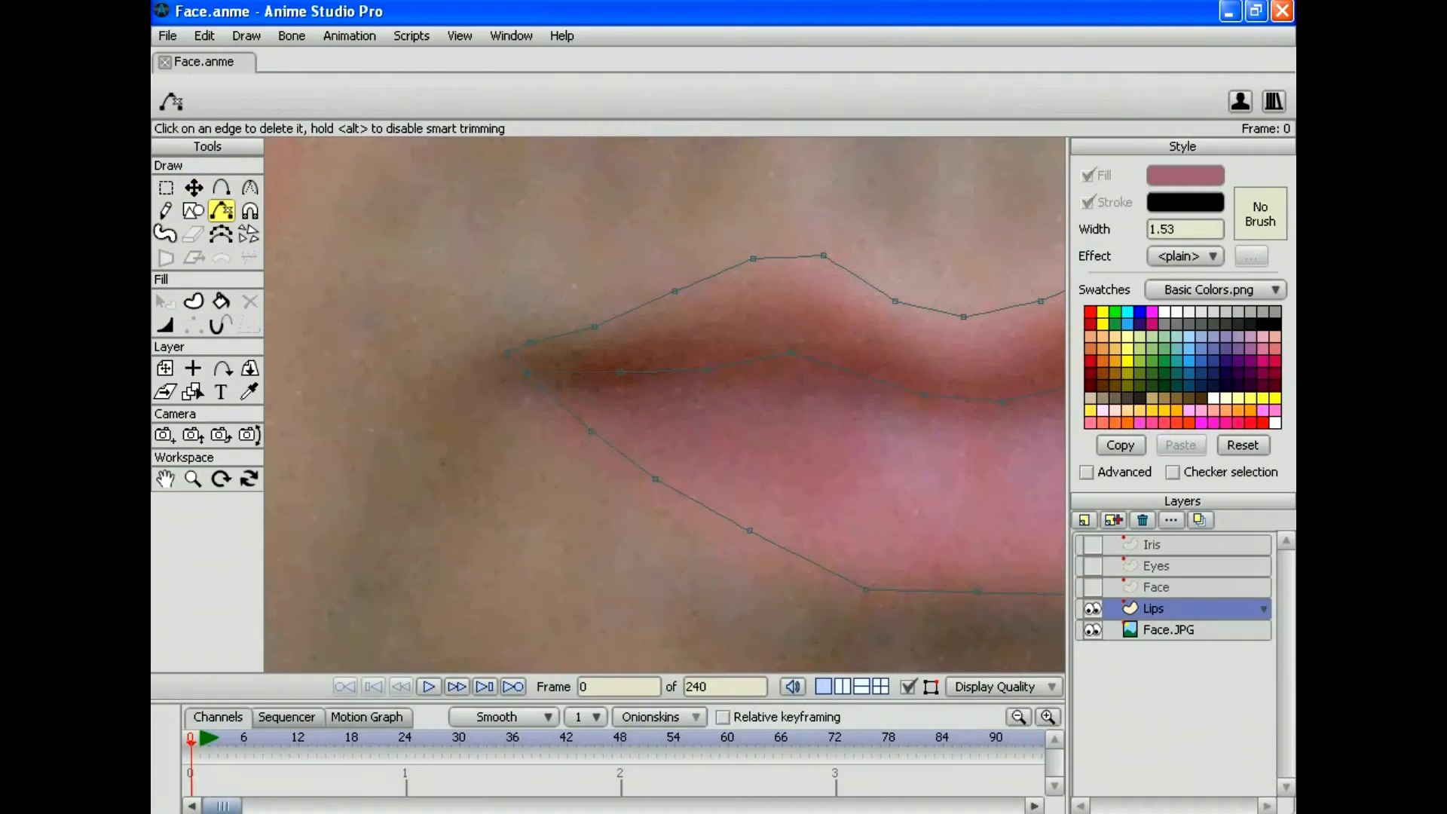
pyautogui.press('a')
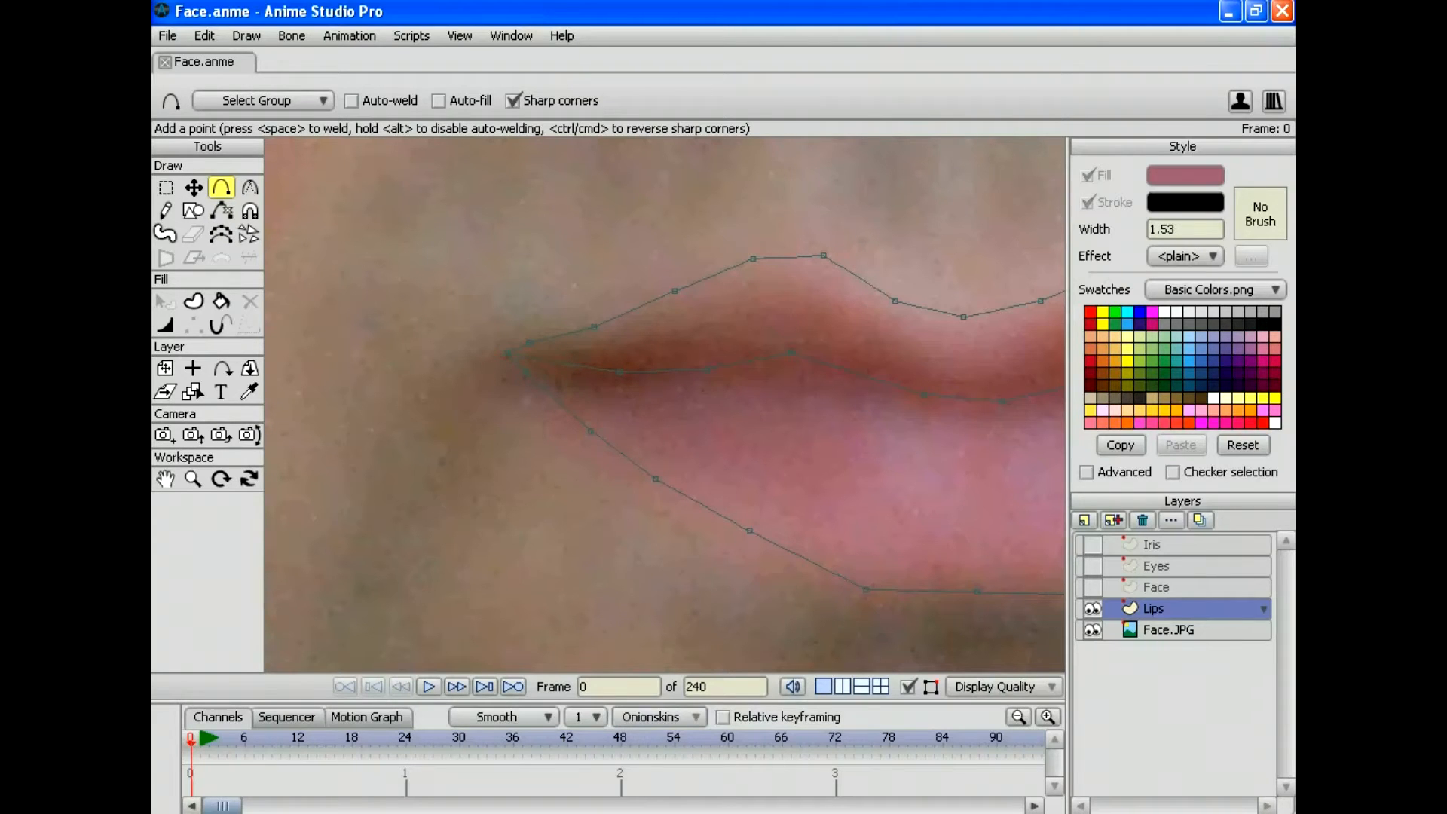
pyautogui.press('z')
pyautogui.moveTo(753, 349); pyautogui.dragTo(590, 348)
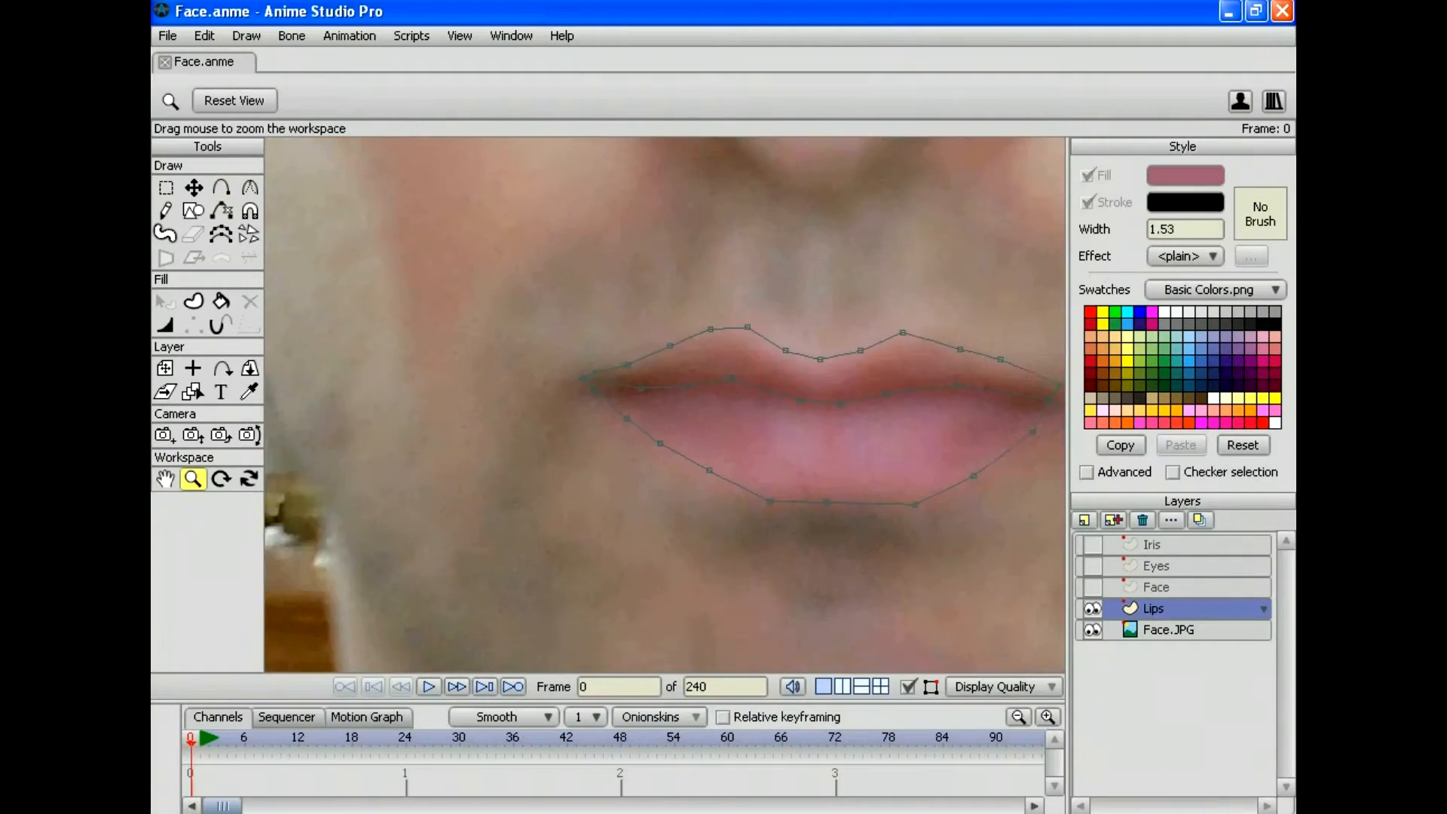
pyautogui.moveTo(821, 414); pyautogui.dragTo(713, 404)
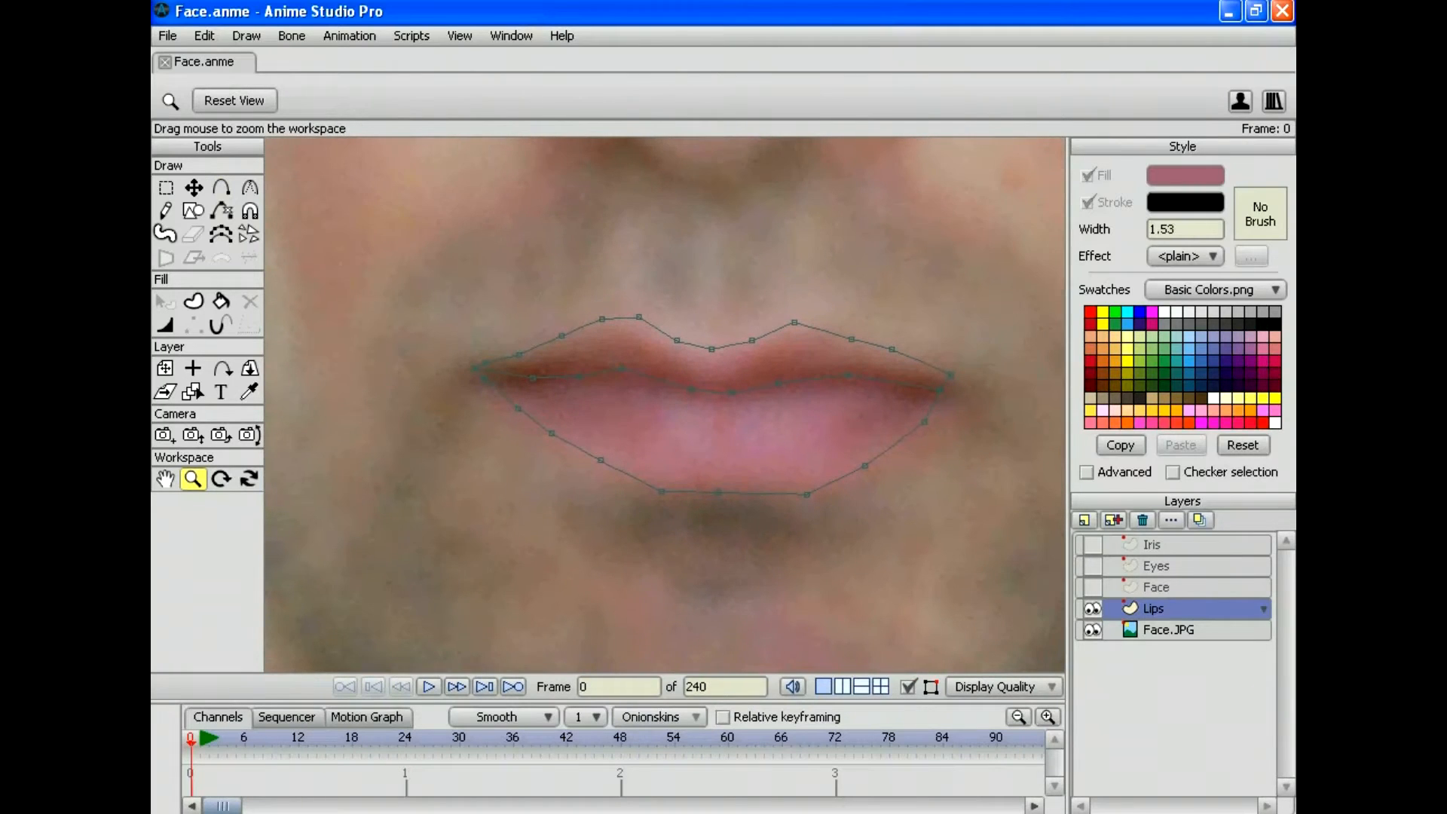
pyautogui.hotkey('alt', 'e')
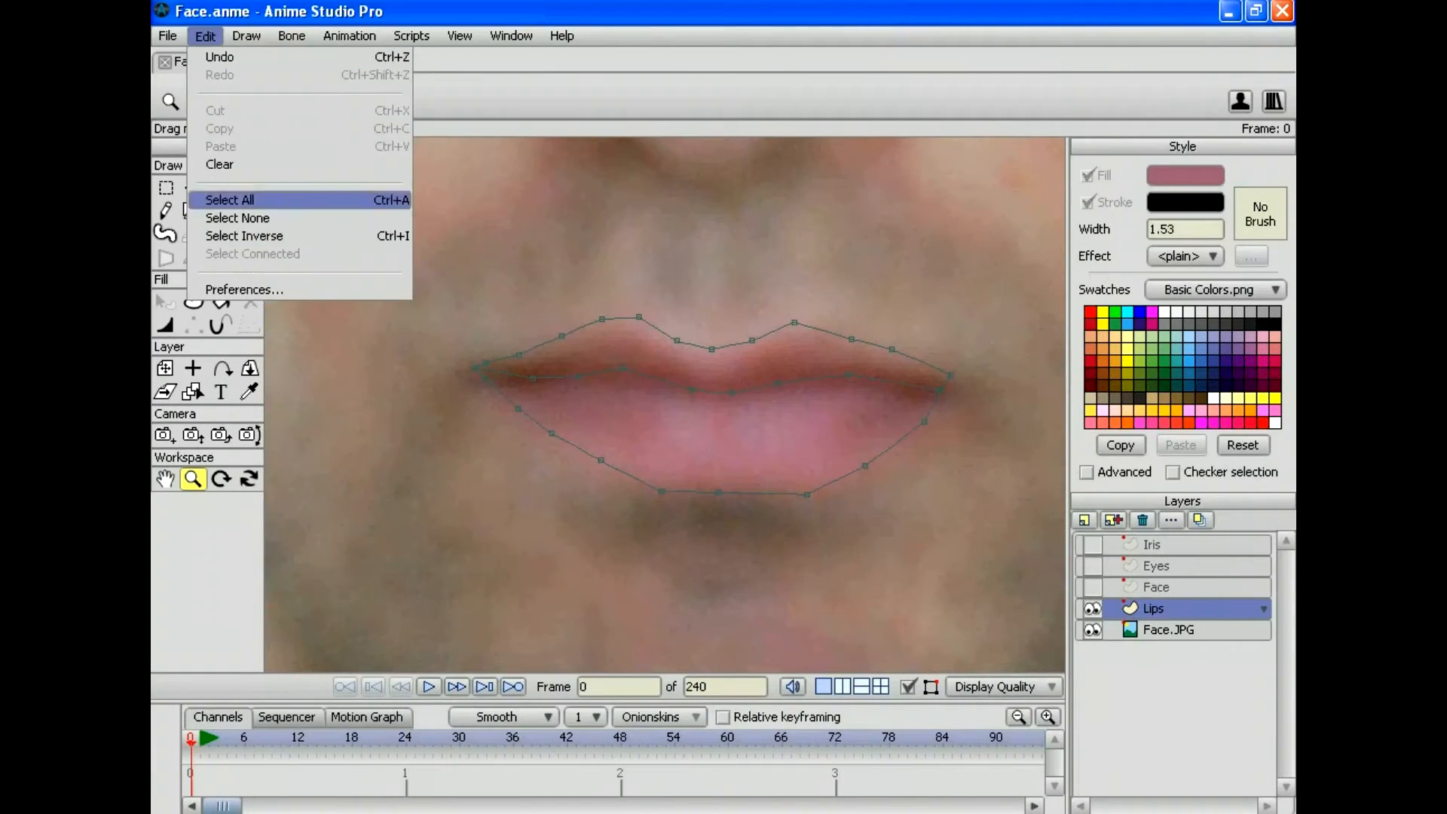
pyautogui.click(230, 199)
pyautogui.click(193, 302)
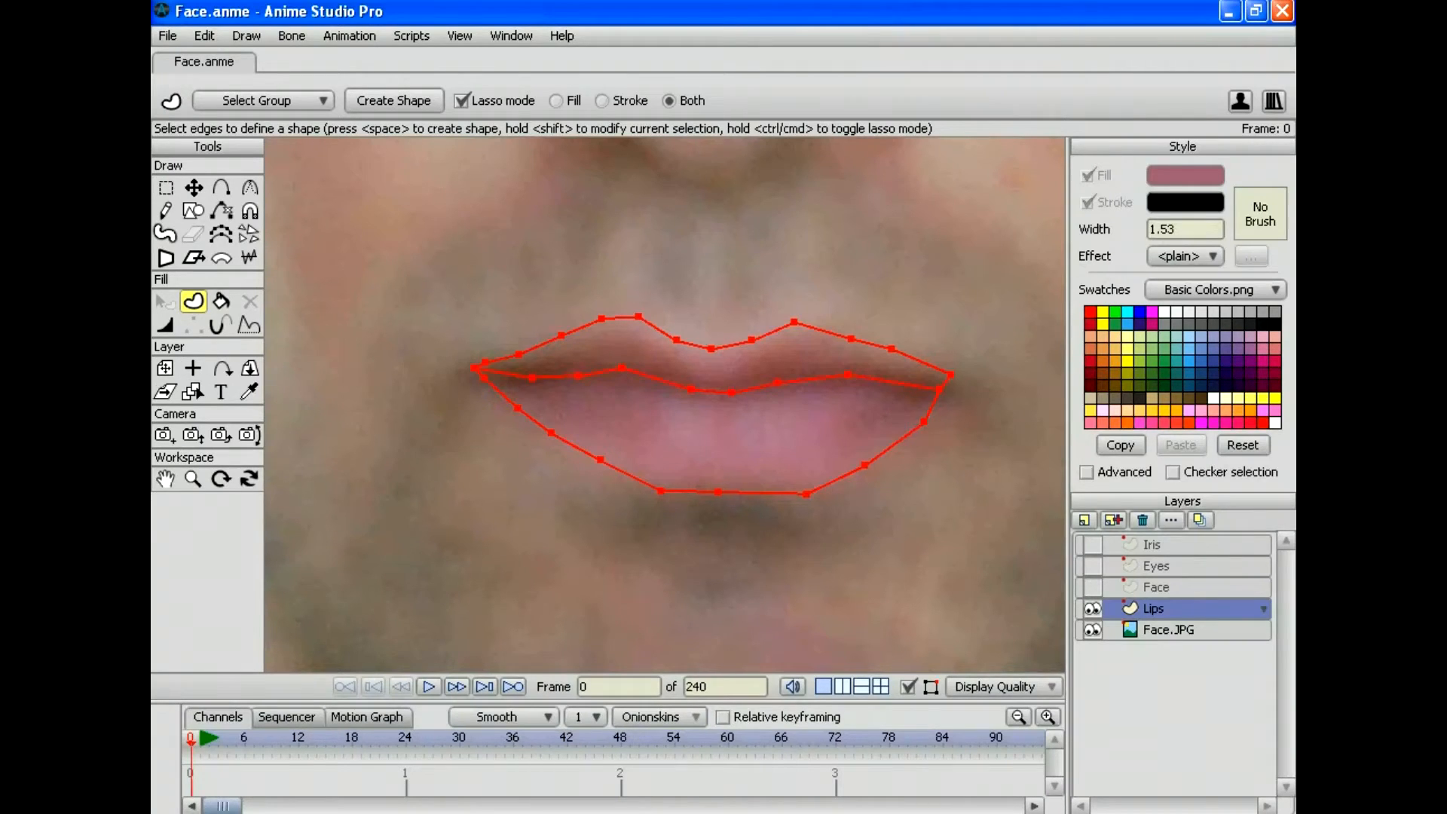
# Step: Create the lip shape, clear its selection, and nudge the left corner point slightly up
pyautogui.press('space')
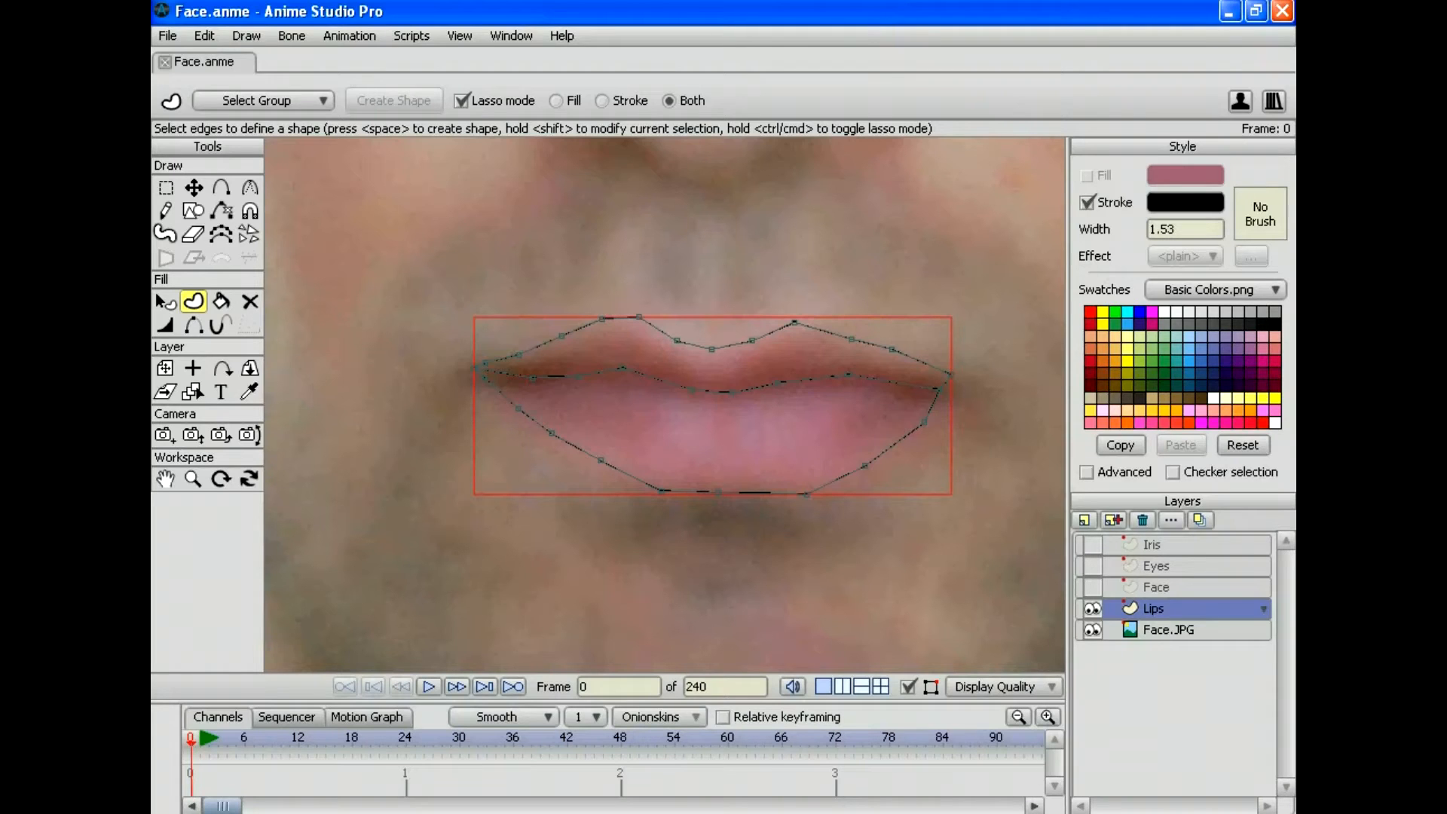
pyautogui.click(205, 35)
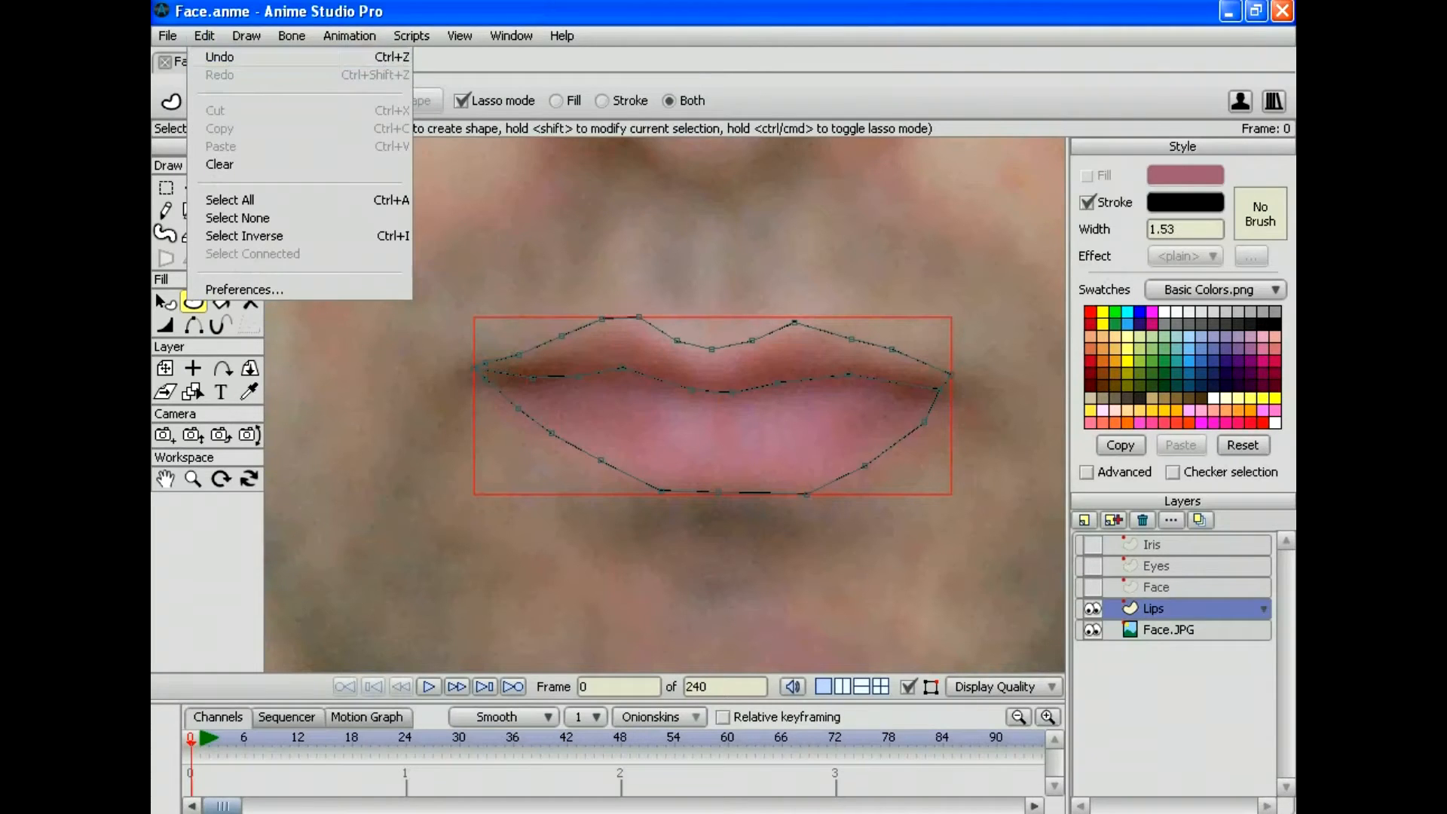
pyautogui.click(230, 199)
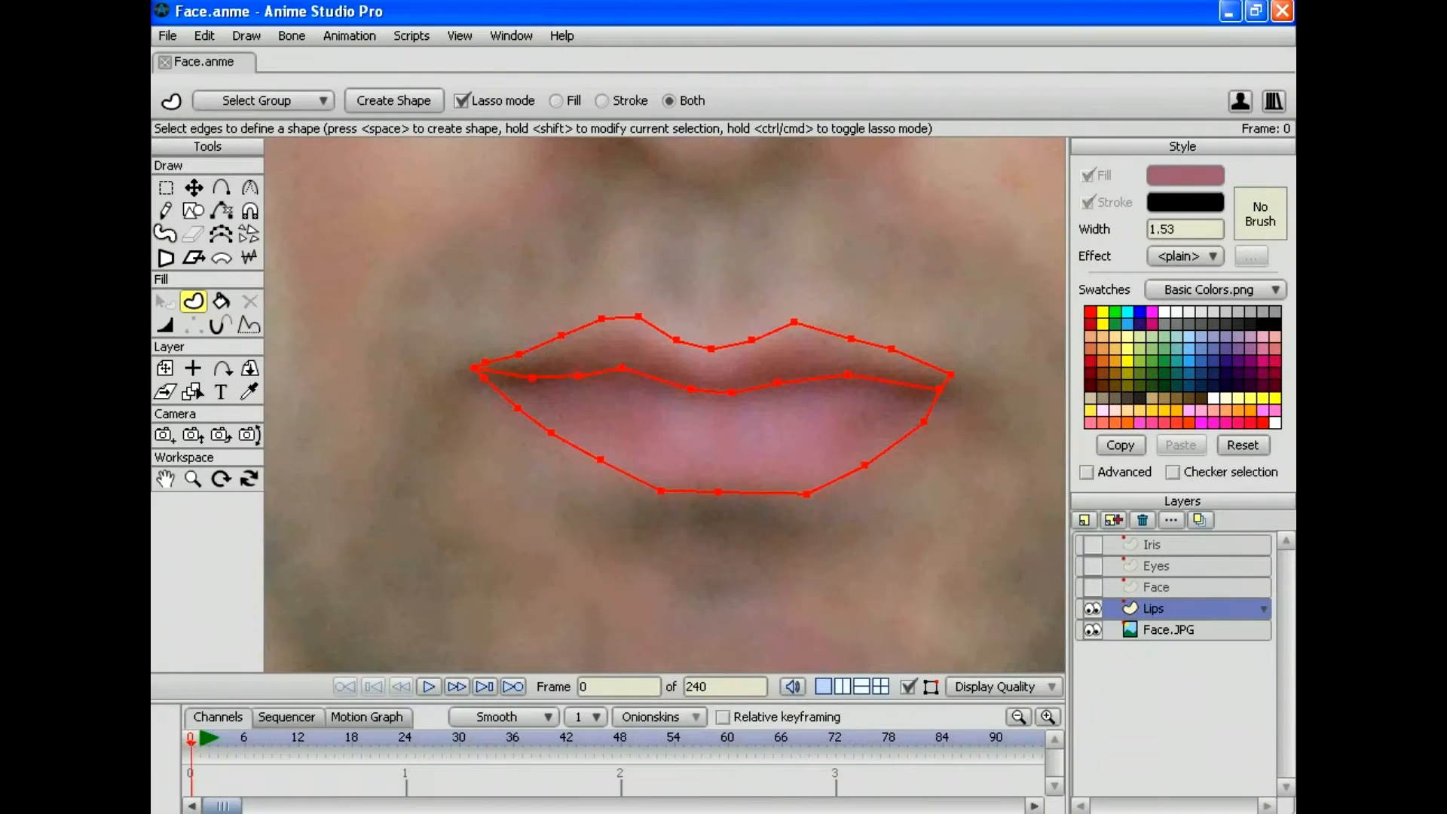
pyautogui.click(205, 35)
pyautogui.click(237, 218)
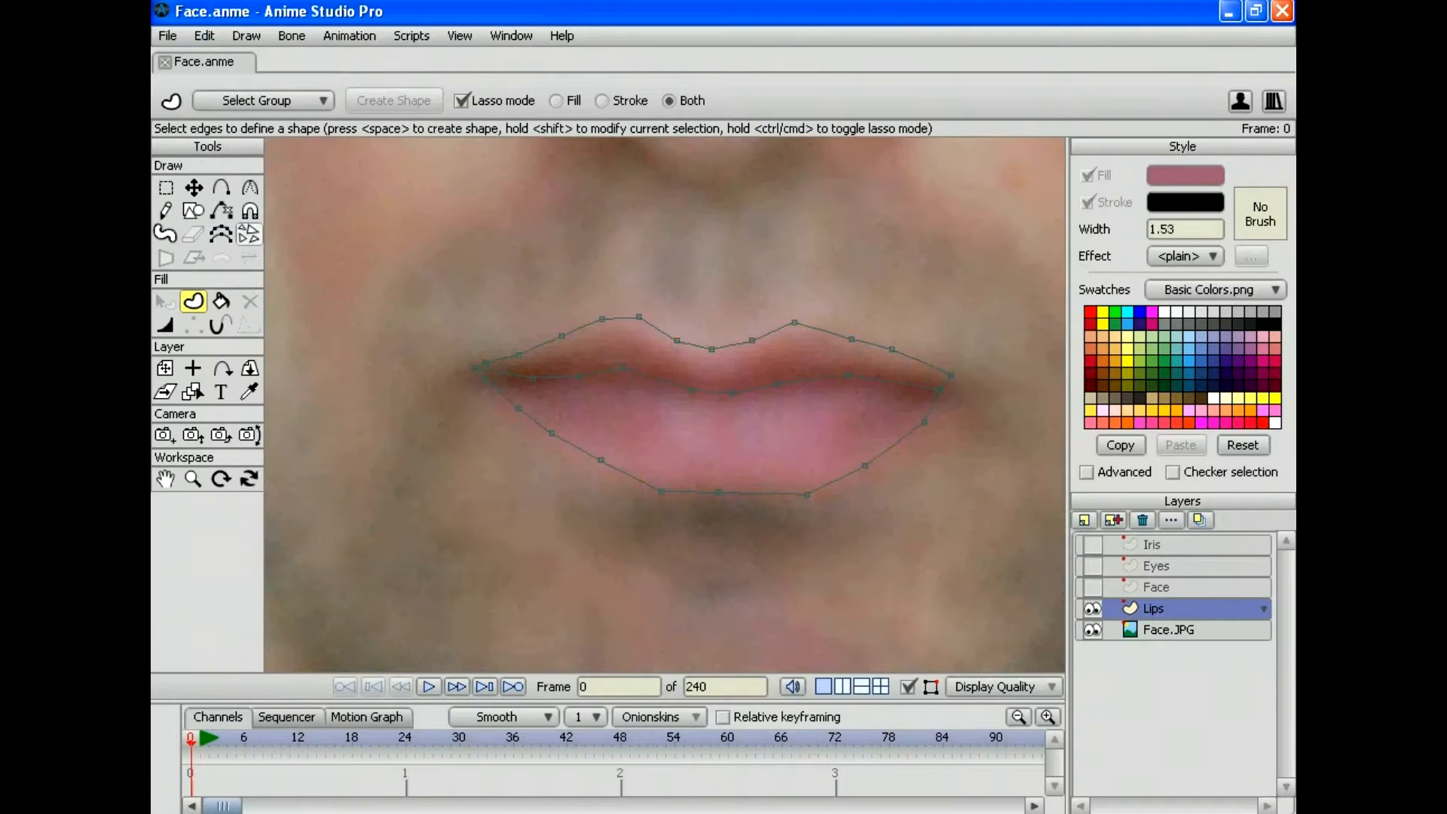
pyautogui.click(194, 188)
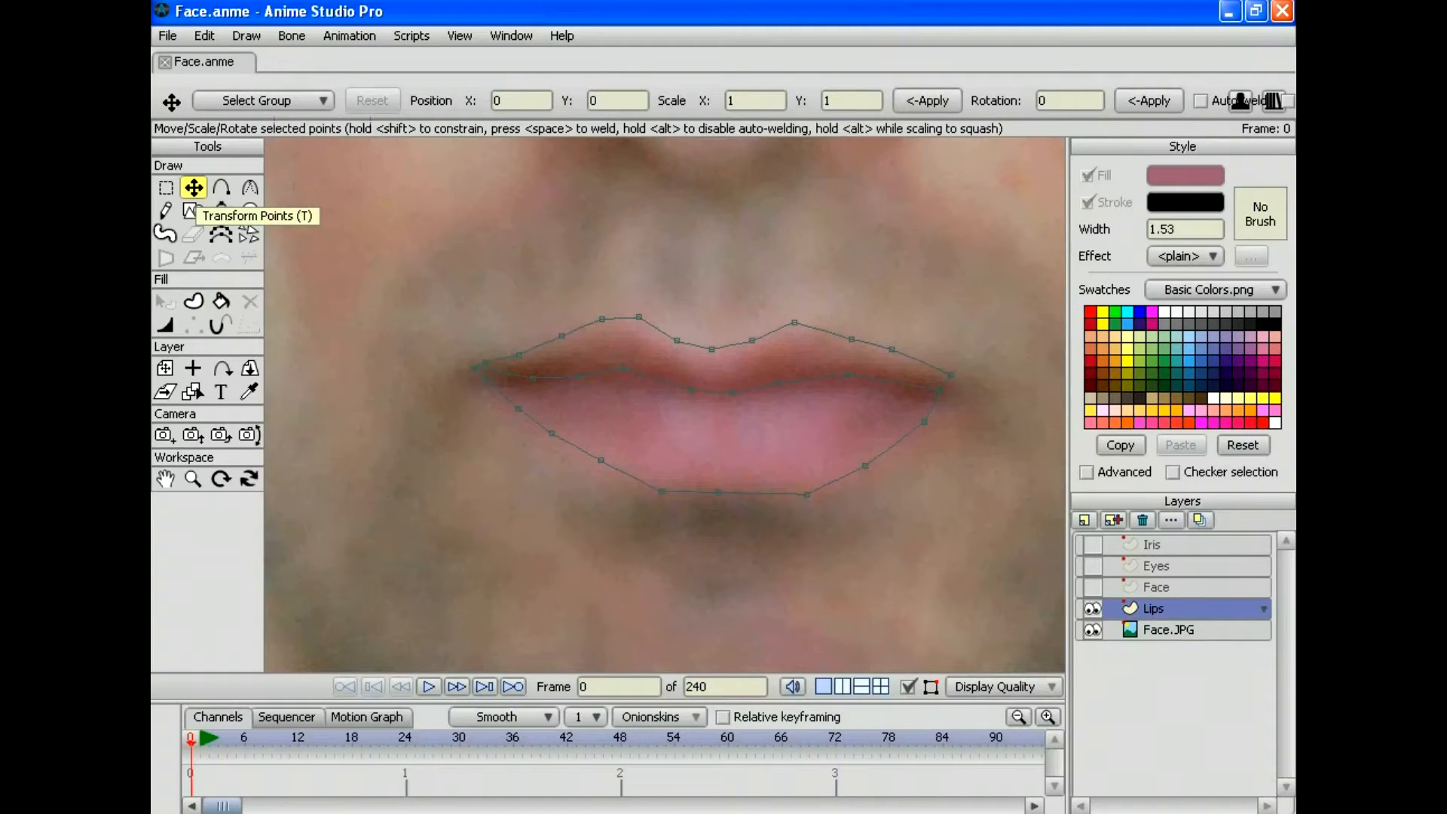
pyautogui.moveTo(476, 377); pyautogui.dragTo(478, 371)
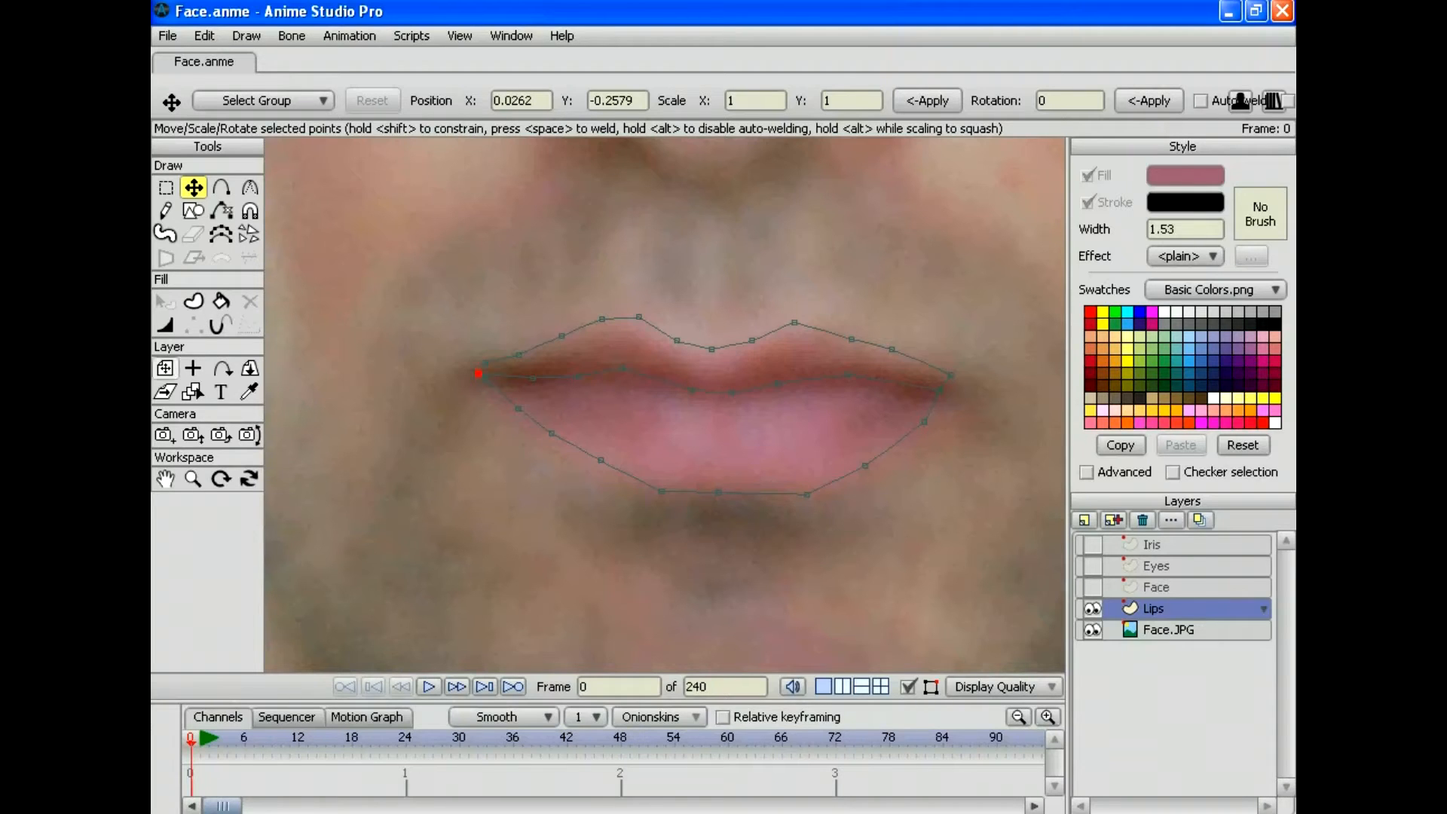
# Step: Fill the lower and upper lips with pink, then render a preview of the frame
pyautogui.click(221, 302)
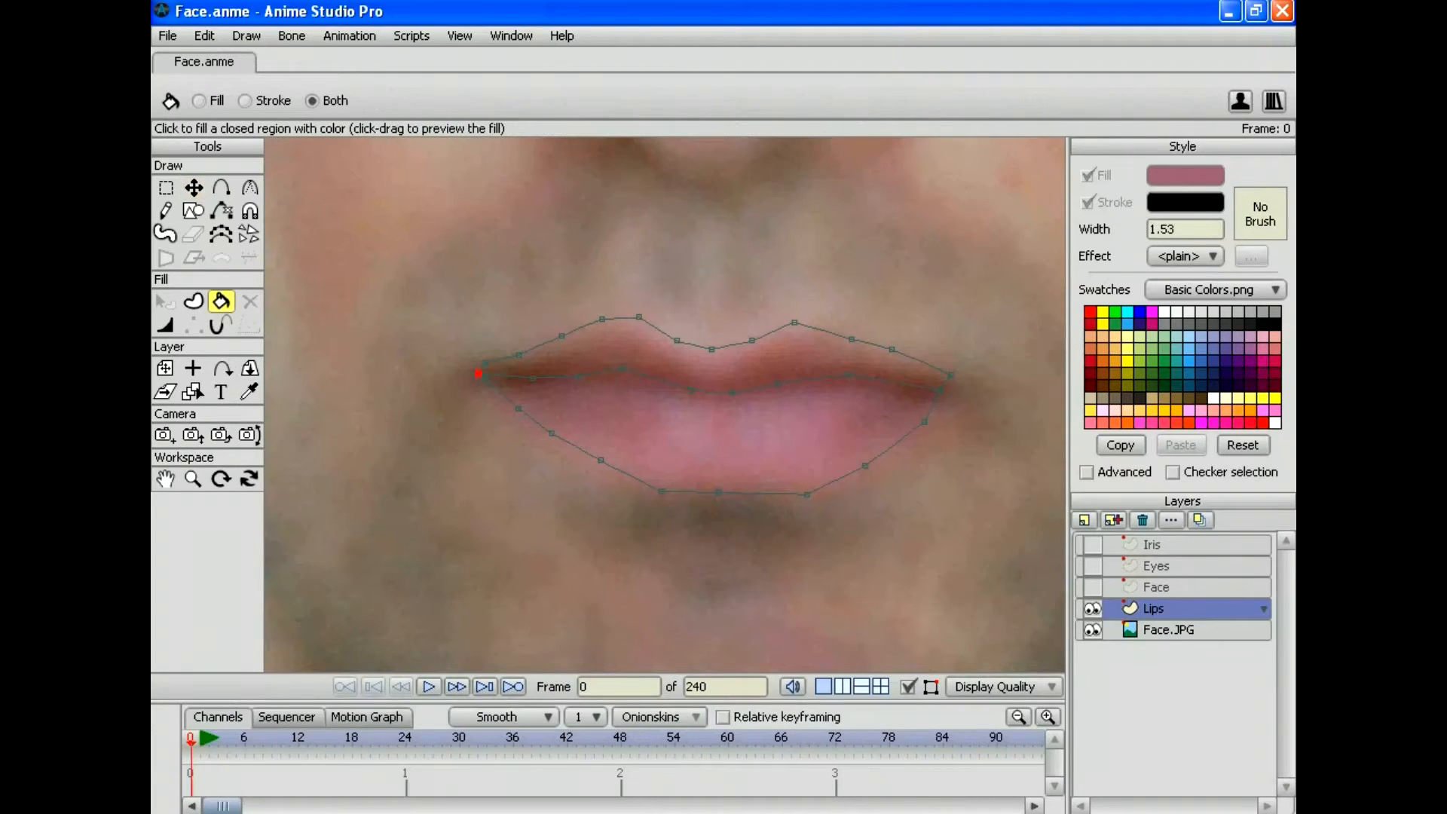
pyautogui.click(716, 437)
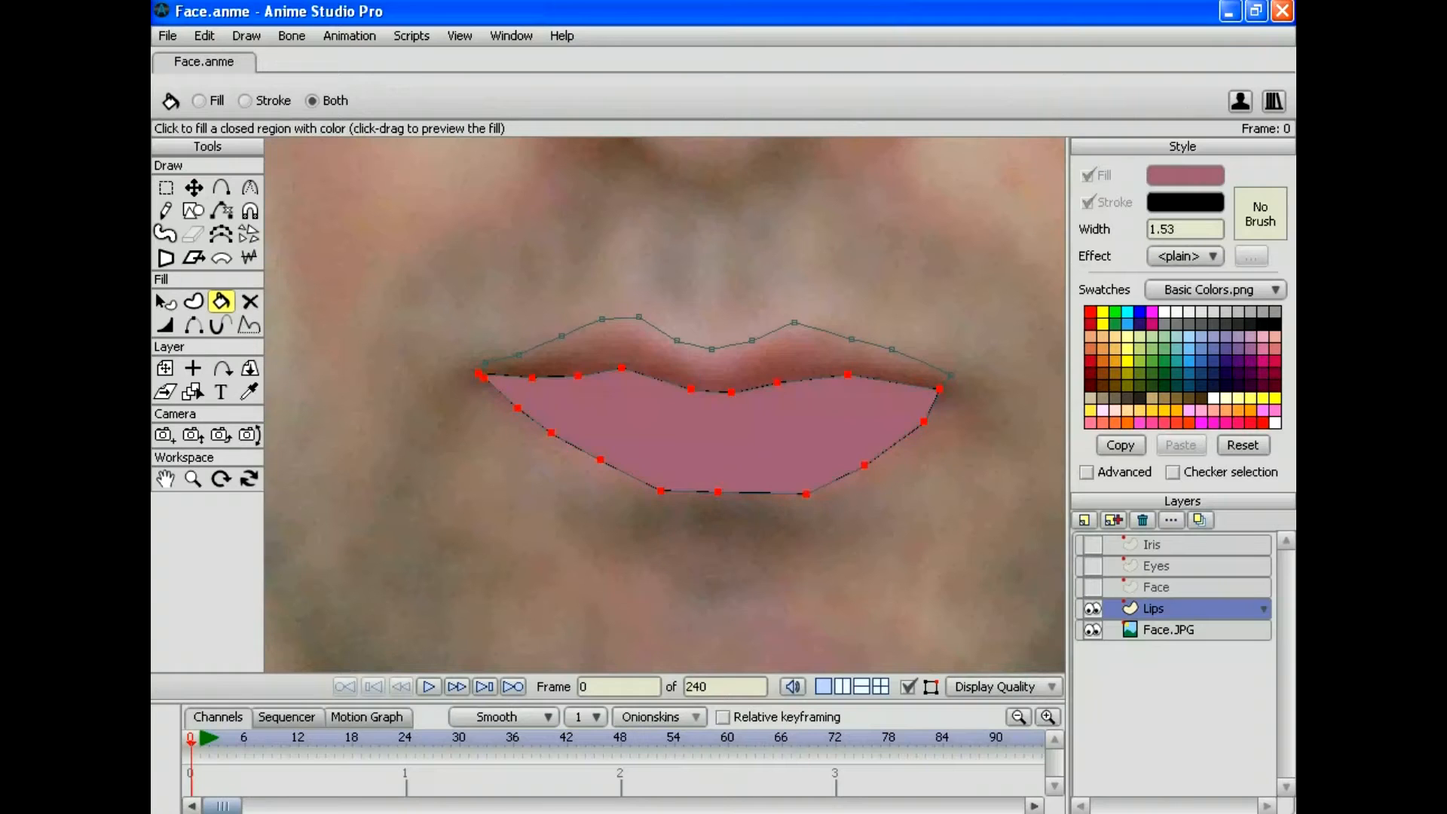
pyautogui.click(712, 368)
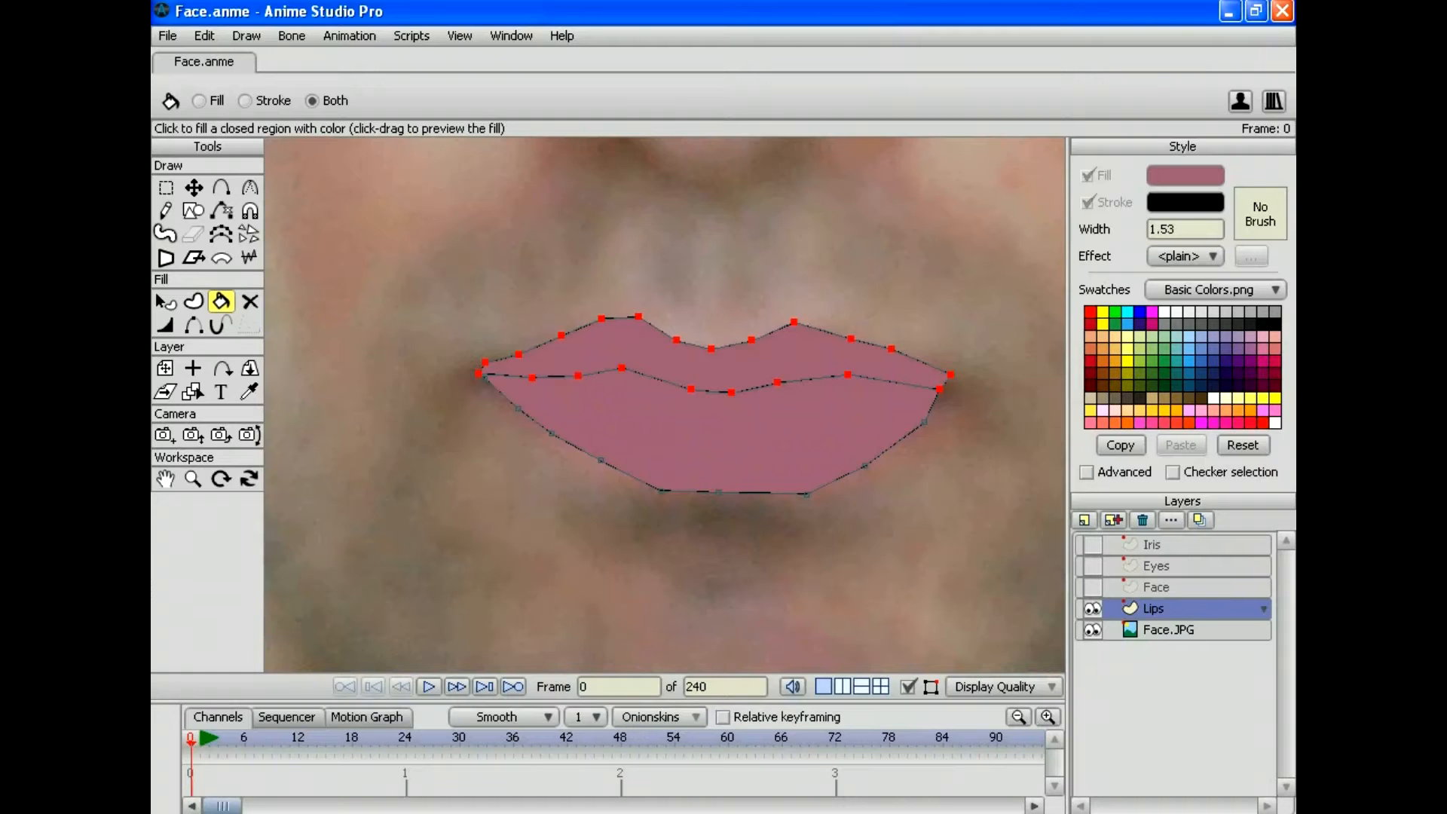
pyautogui.click(167, 35)
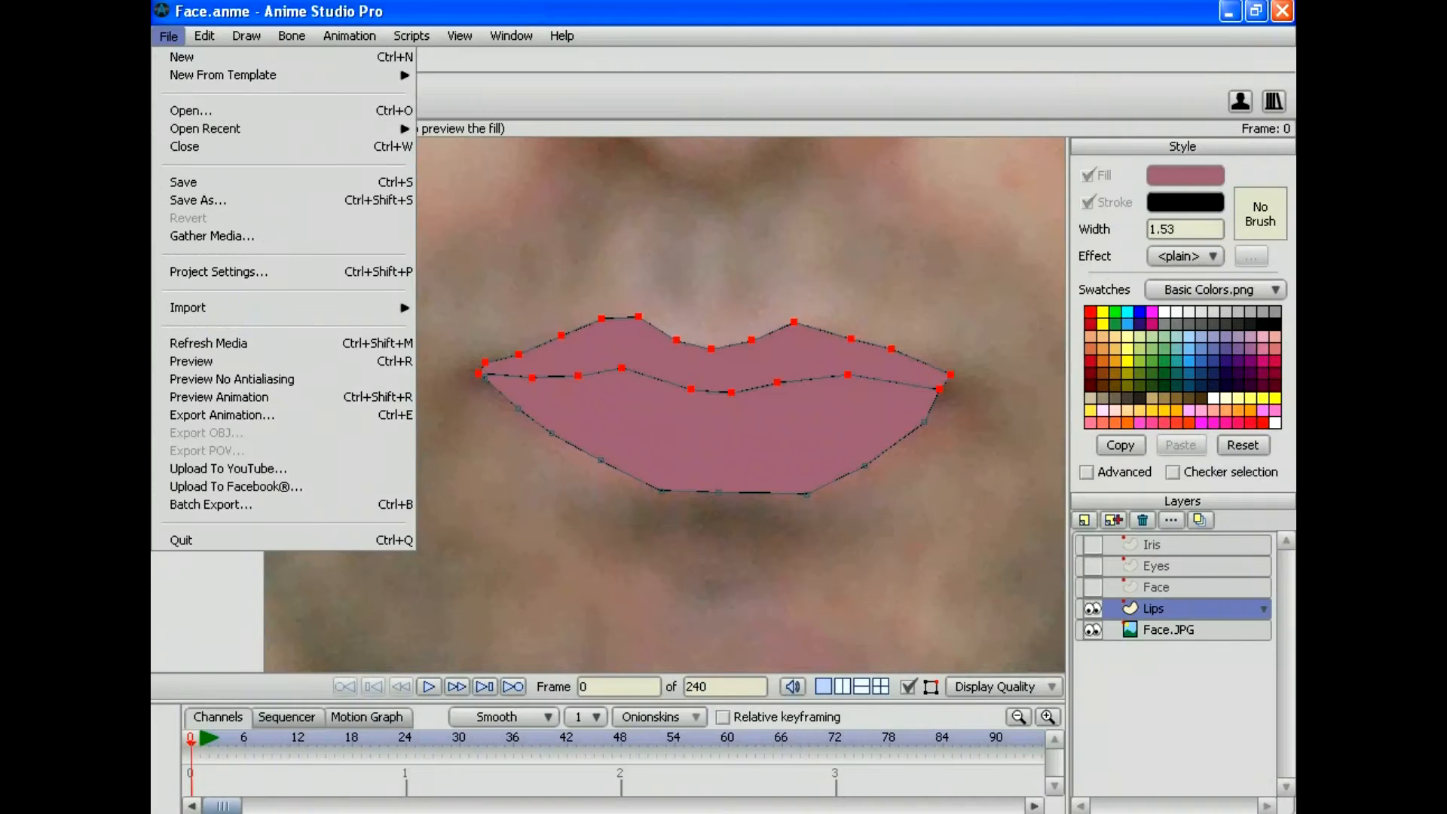
pyautogui.click(191, 361)
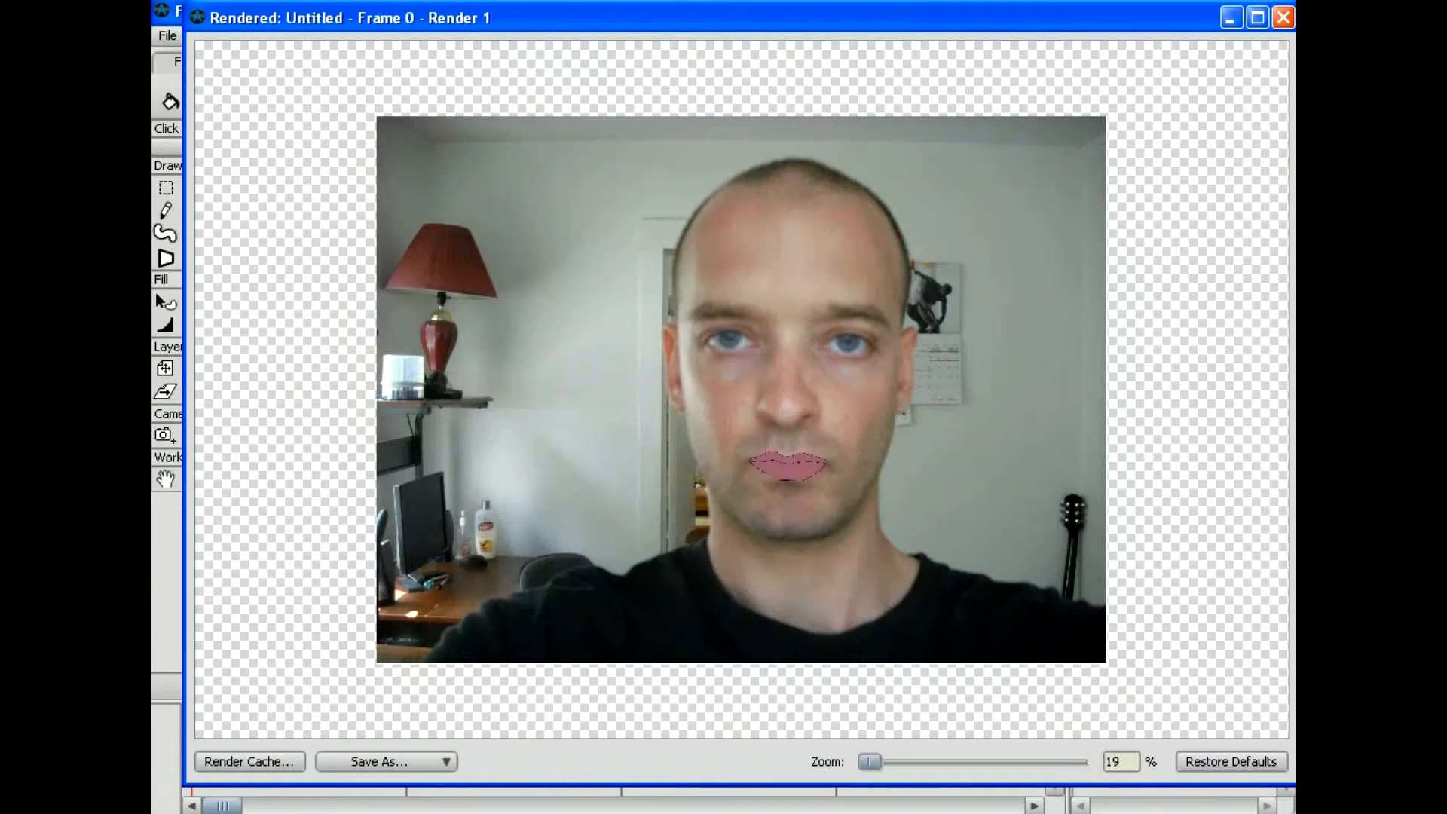
# Step: Toggle the Iris, Eyes and Face layers, move Lips above Face, and preview the render
pyautogui.click(1283, 18)
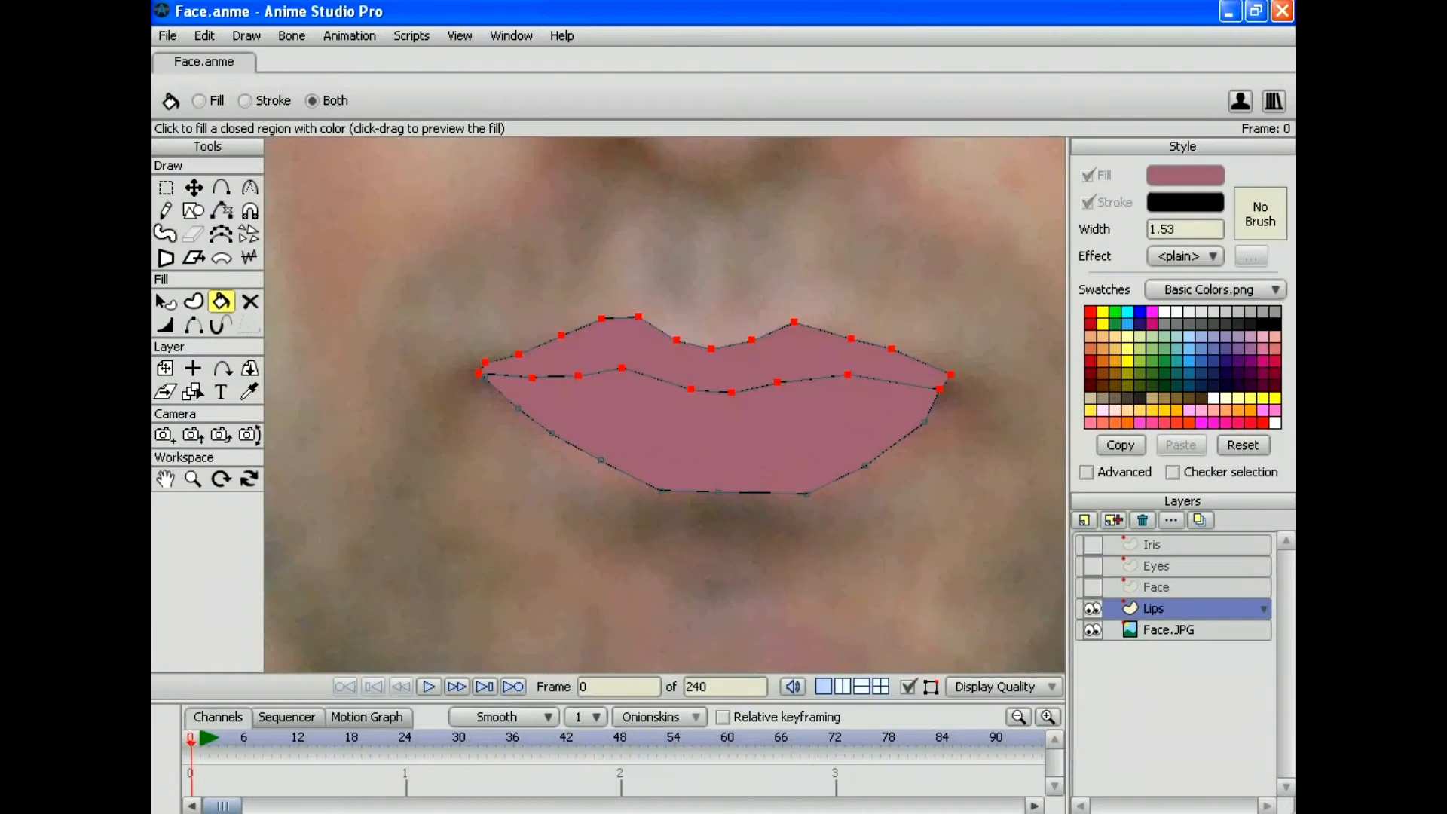
pyautogui.click(1092, 544)
pyautogui.click(1091, 565)
pyautogui.click(1092, 587)
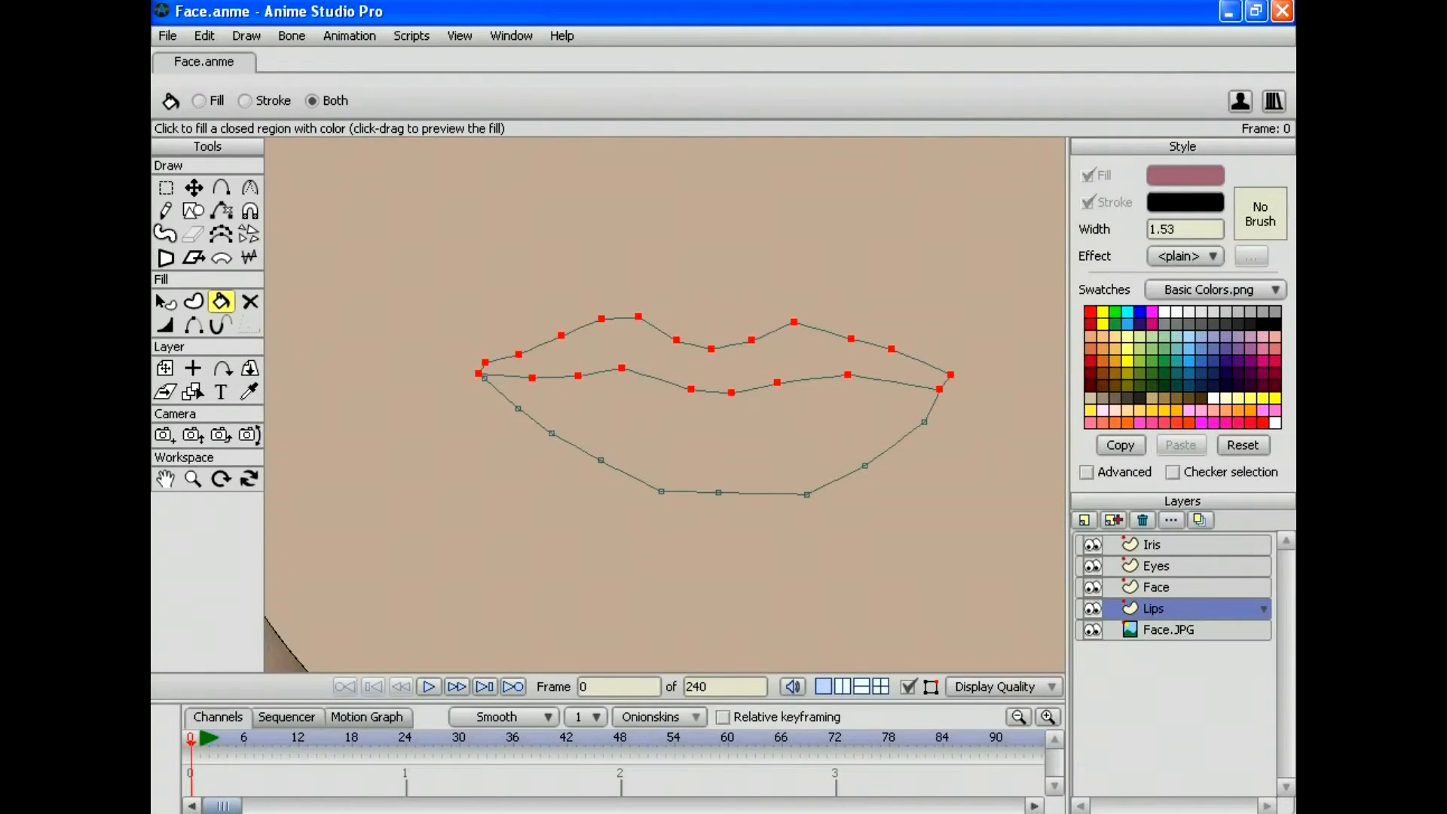
pyautogui.moveTo(1175, 608); pyautogui.dragTo(1176, 576)
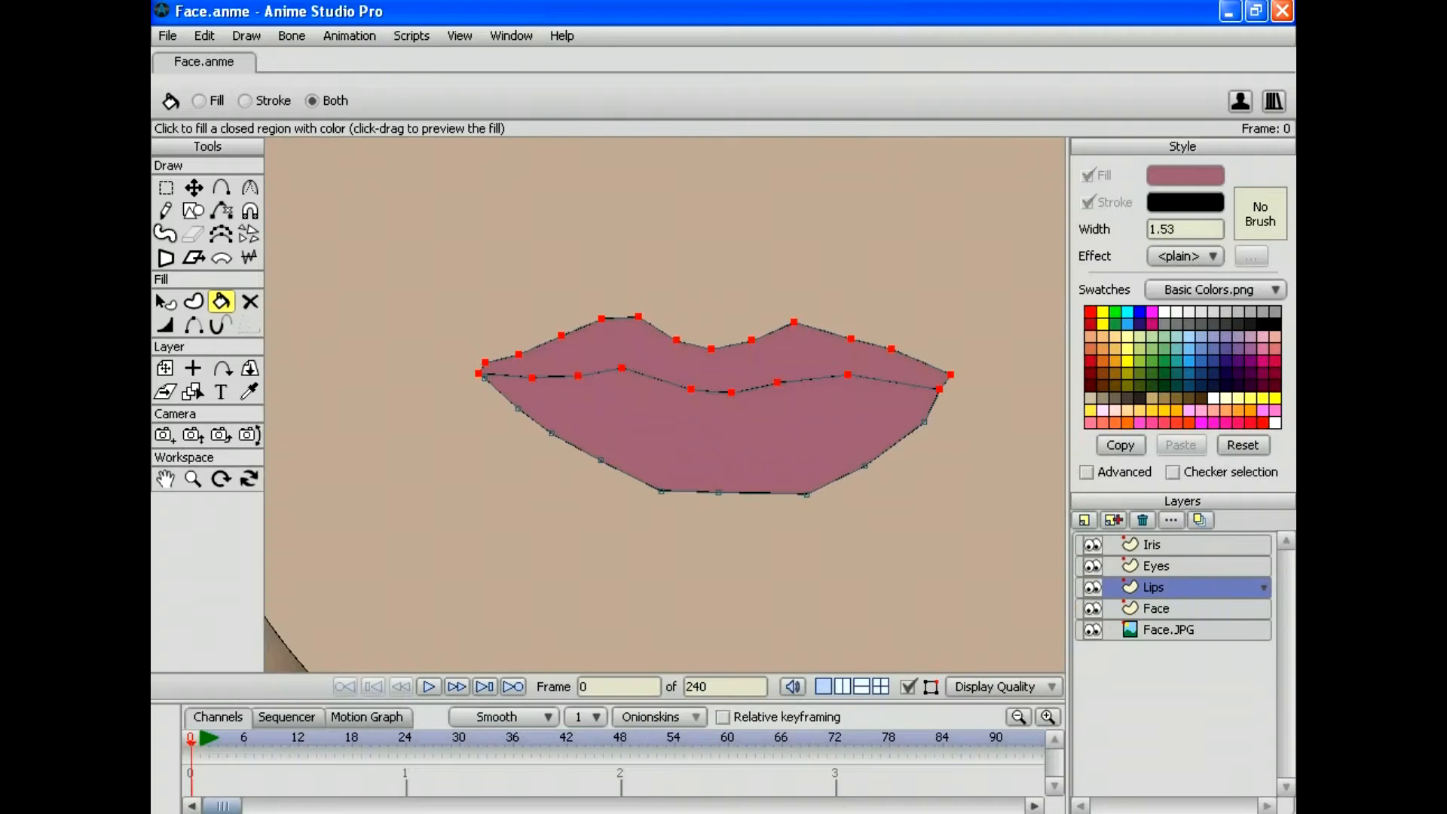
pyautogui.click(168, 35)
pyautogui.click(218, 361)
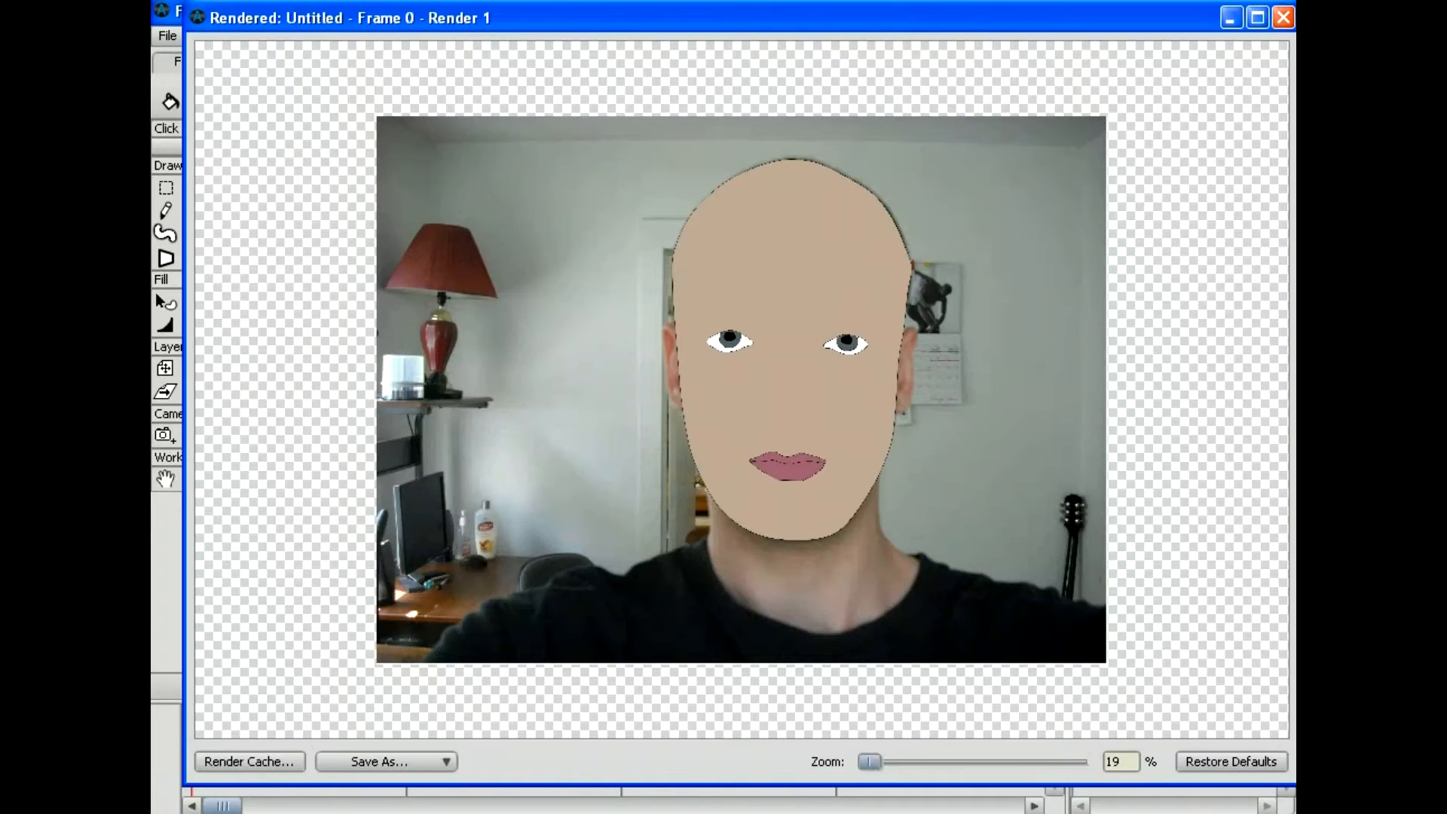
pyautogui.click(1283, 17)
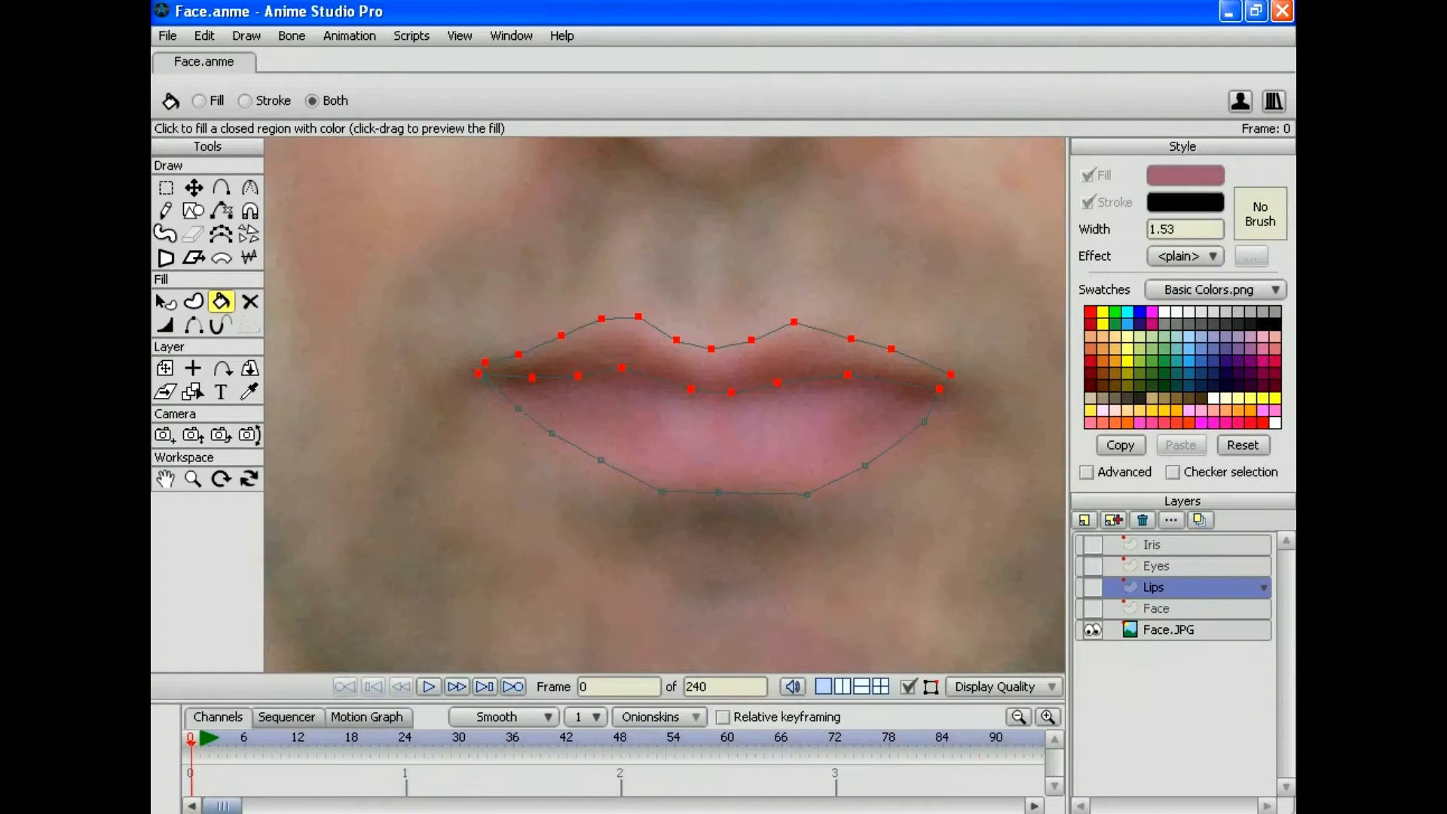
# Step: Zoom the canvas in on the mouth and nose area
pyautogui.click(193, 479)
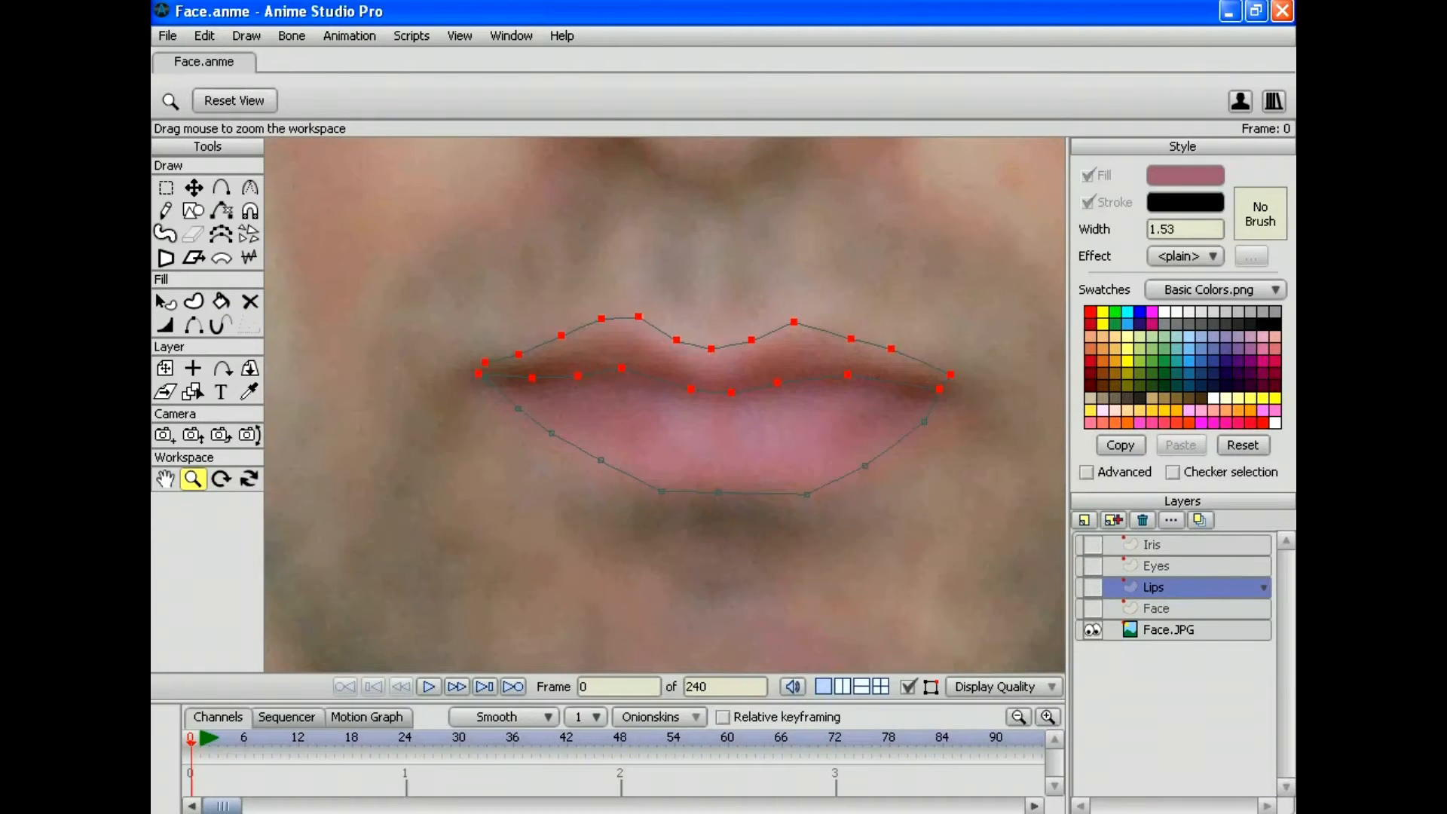
pyautogui.scroll(-8, 664, 404)
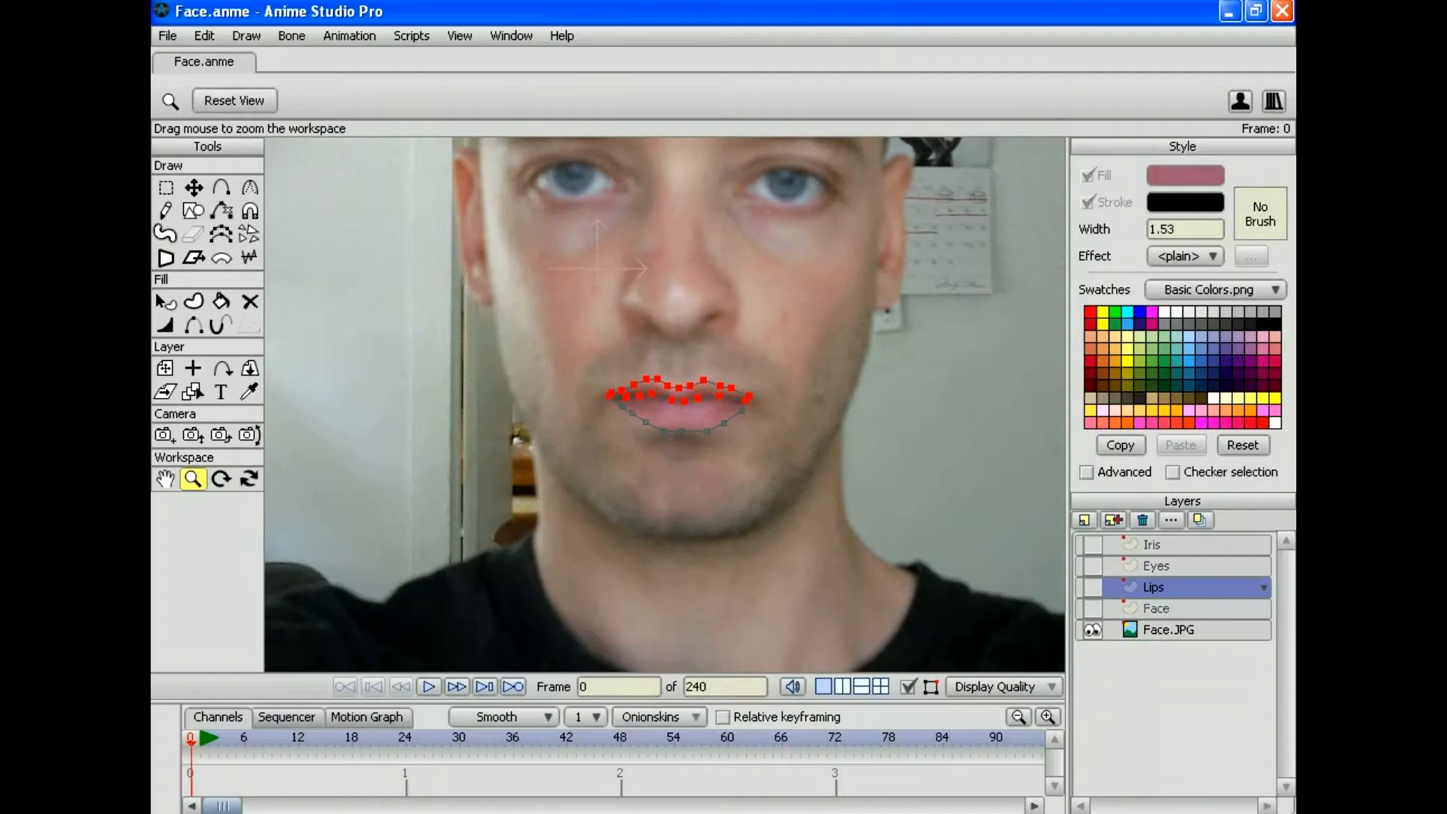
pyautogui.scroll(2, 664, 404)
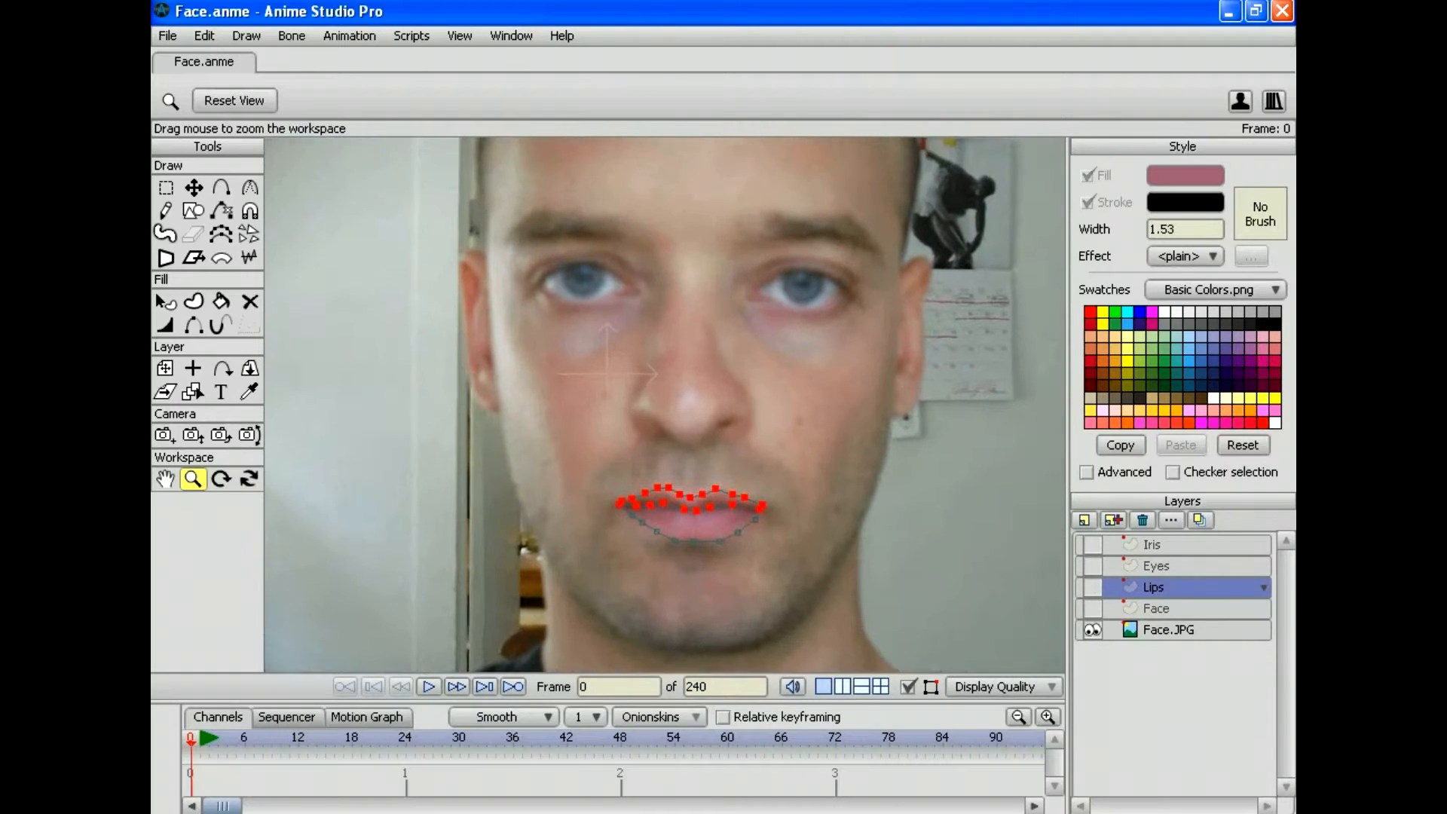
pyautogui.scroll(3, 664, 404)
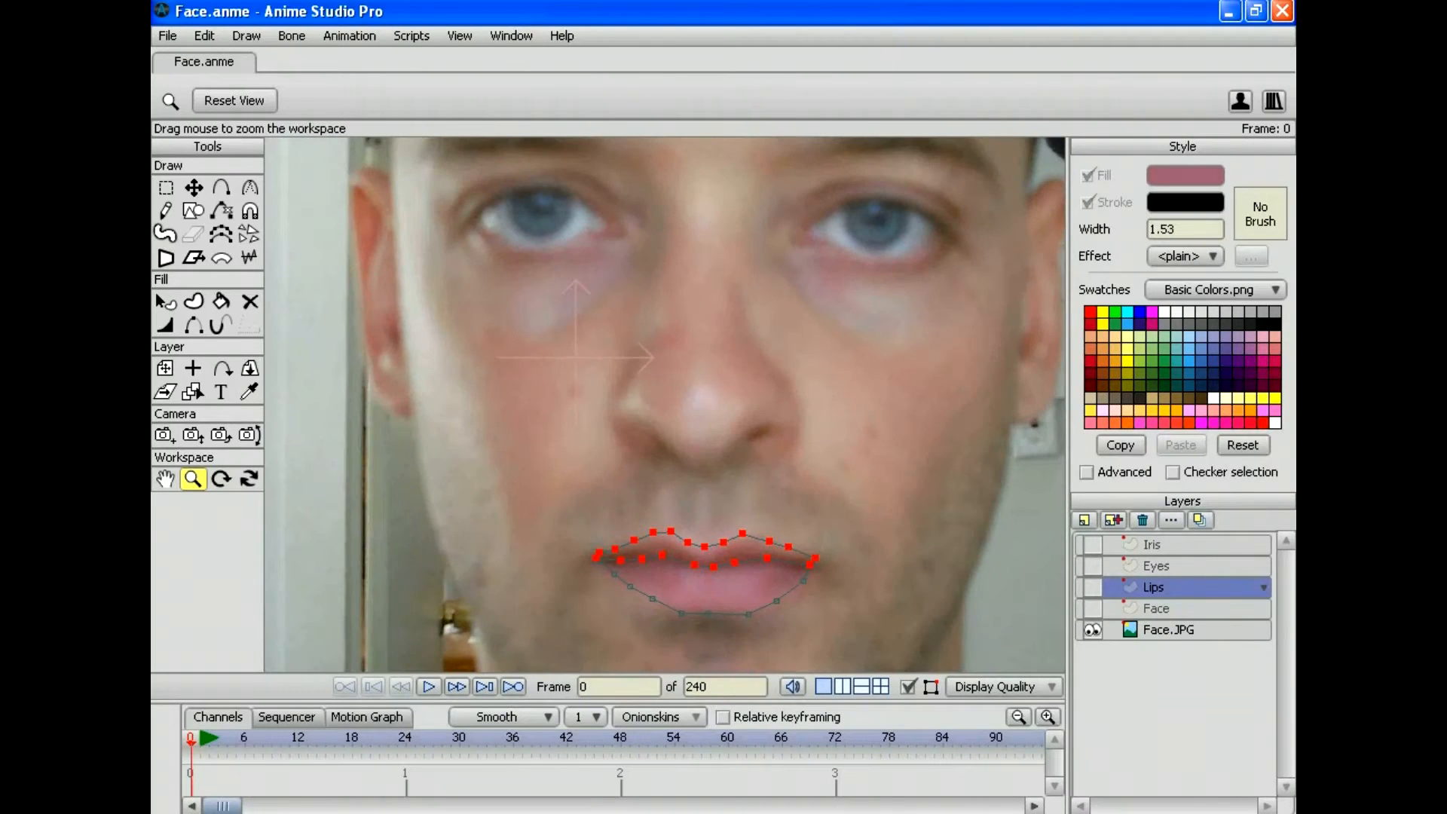
# Step: Add a new vector layer named 'Nose'
pyautogui.click(1084, 520)
pyautogui.click(1108, 542)
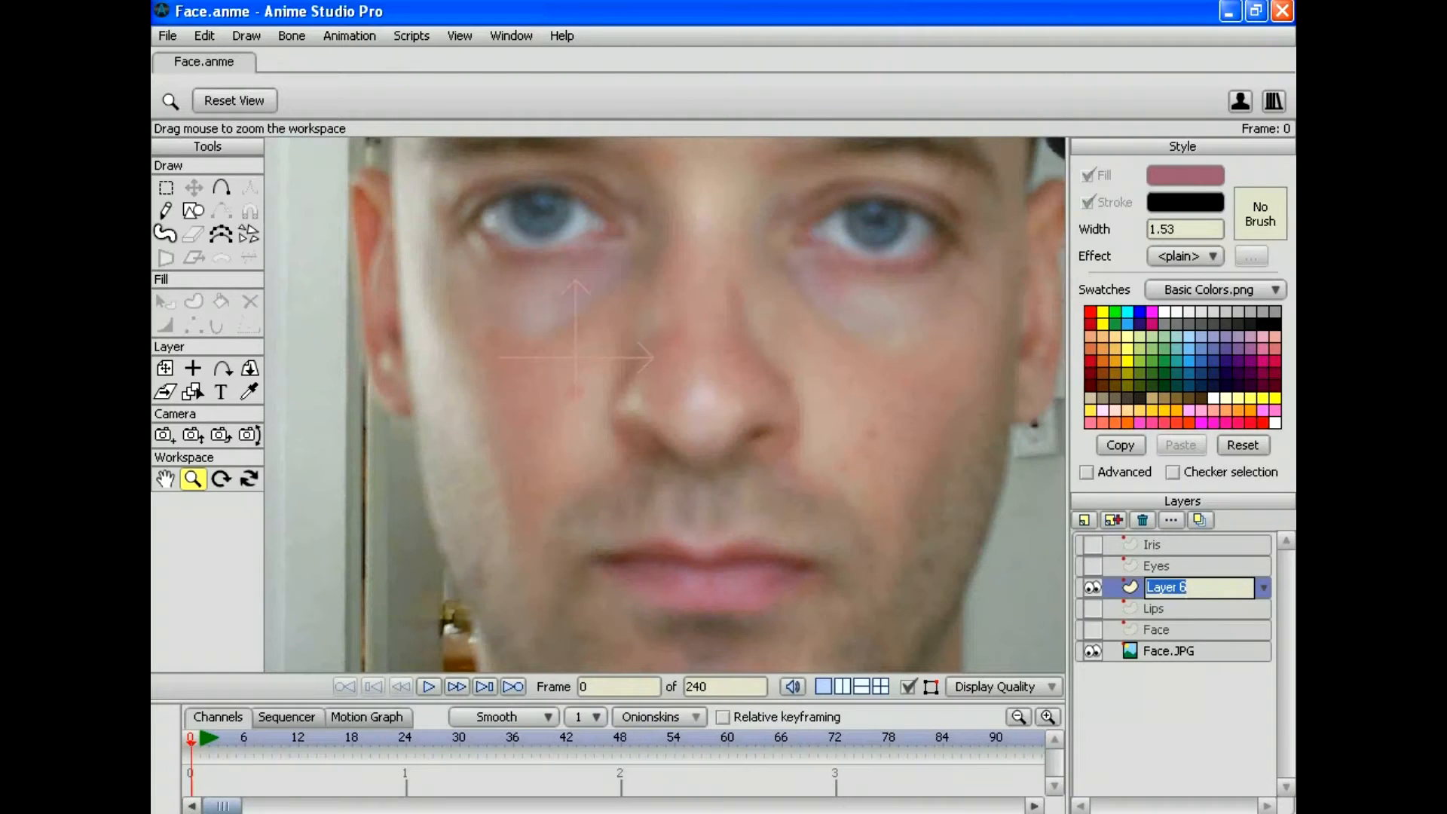
pyautogui.write('Nose')
pyautogui.press('Return')
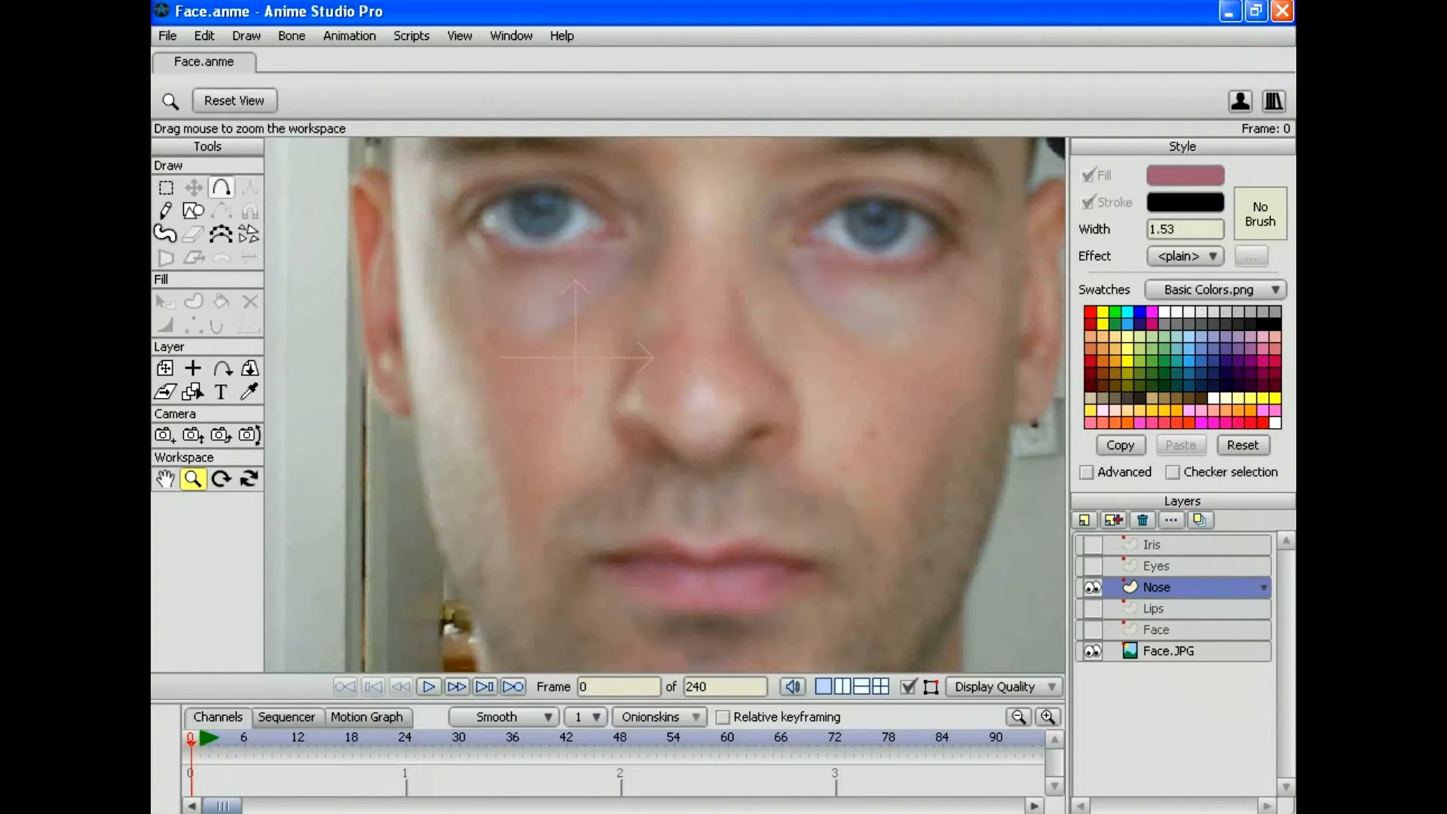
# Step: Trace both sides of the nose and the curve inside the right nostril with points
pyautogui.click(221, 188)
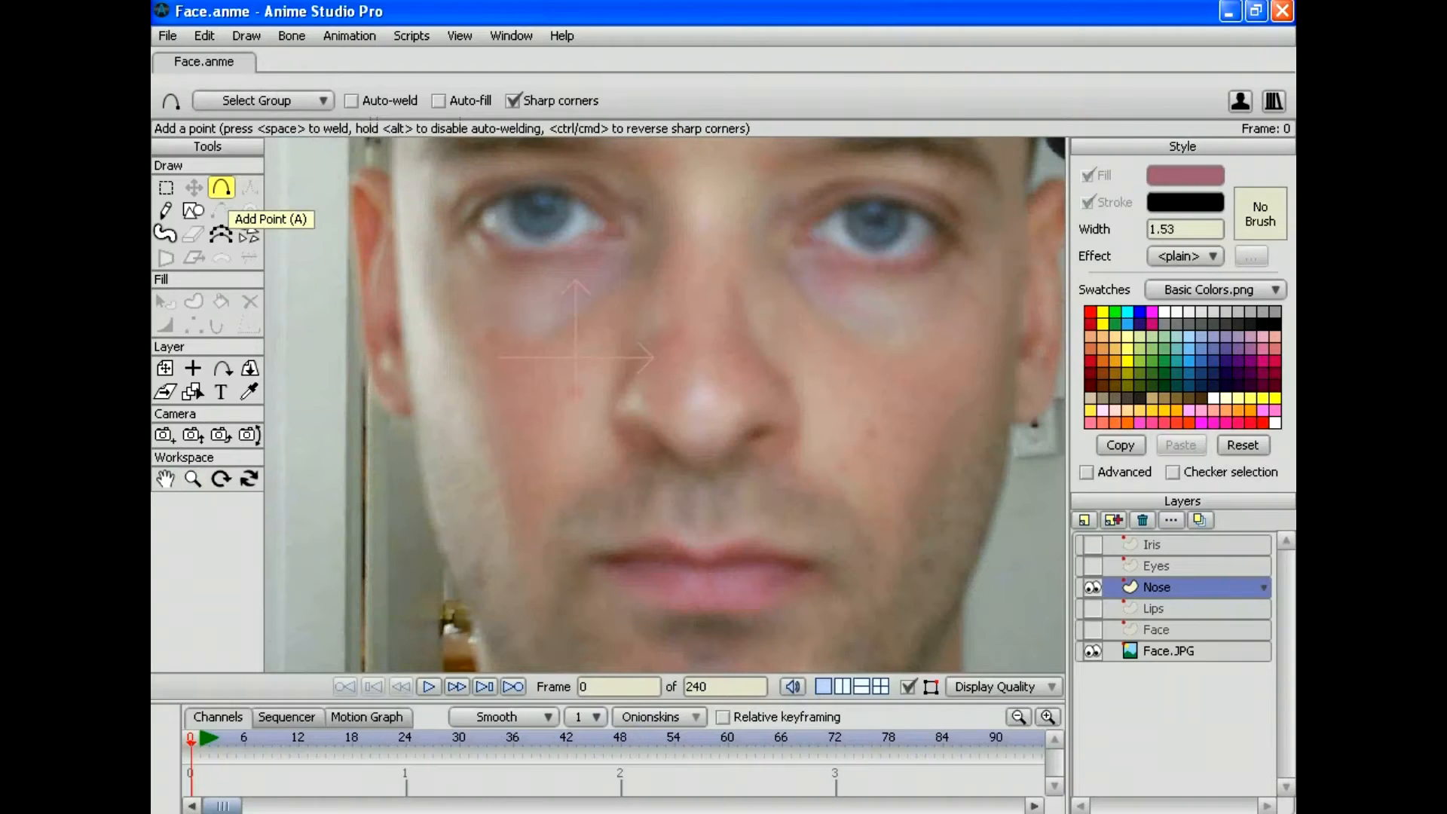
pyautogui.moveTo(737, 282)
pyautogui.mouseDown()
pyautogui.moveTo(756, 350)
pyautogui.moveTo(798, 403)
pyautogui.mouseUp()
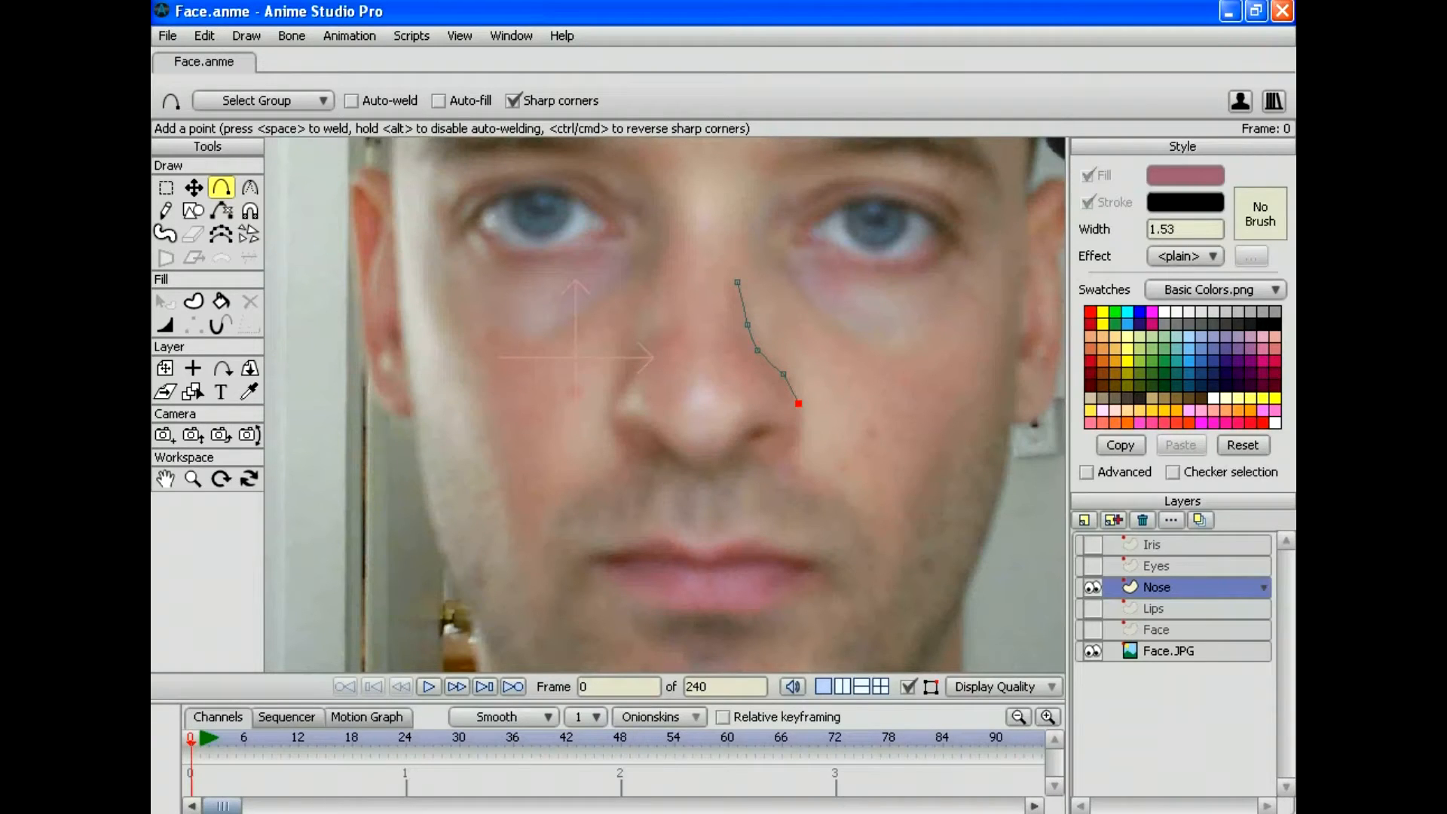
pyautogui.moveTo(641, 354)
pyautogui.mouseDown()
pyautogui.moveTo(613, 413)
pyautogui.moveTo(639, 438)
pyautogui.mouseUp()
pyautogui.moveTo(798, 404)
pyautogui.mouseDown()
pyautogui.moveTo(780, 460)
pyautogui.moveTo(747, 450)
pyautogui.moveTo(720, 472)
pyautogui.moveTo(684, 469)
pyautogui.mouseUp()
pyautogui.moveTo(773, 424); pyautogui.dragTo(736, 453)
pyautogui.moveTo(747, 449); pyautogui.dragTo(773, 428)
pyautogui.click(193, 479)
pyautogui.moveTo(665, 405); pyautogui.dragTo(784, 405)
pyautogui.click(221, 187)
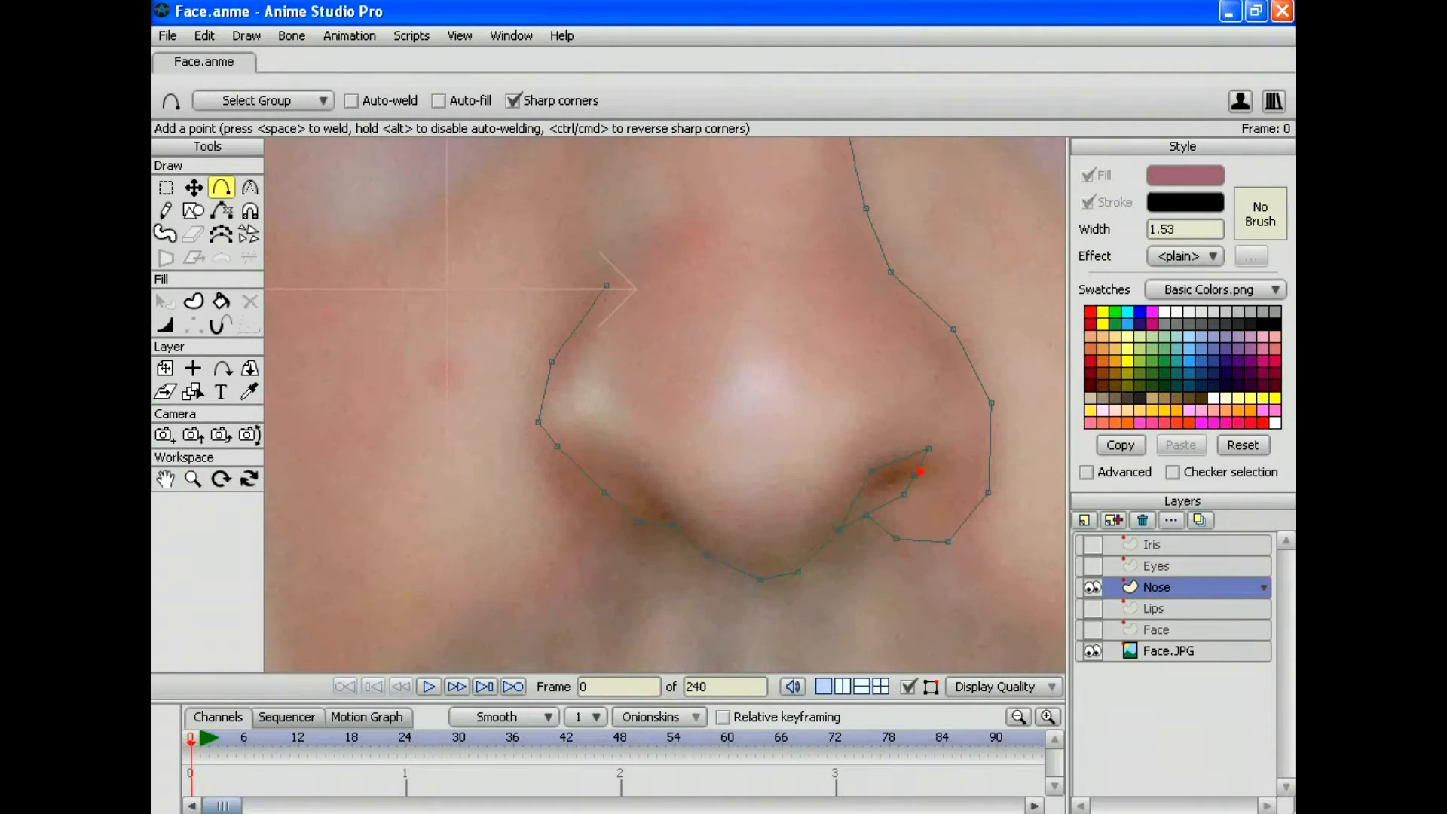
pyautogui.moveTo(920, 472); pyautogui.dragTo(963, 478)
# Step: Undo the stray point and reposition the right nostril's points
pyautogui.click(203, 35)
pyautogui.click(212, 58)
pyautogui.click(193, 187)
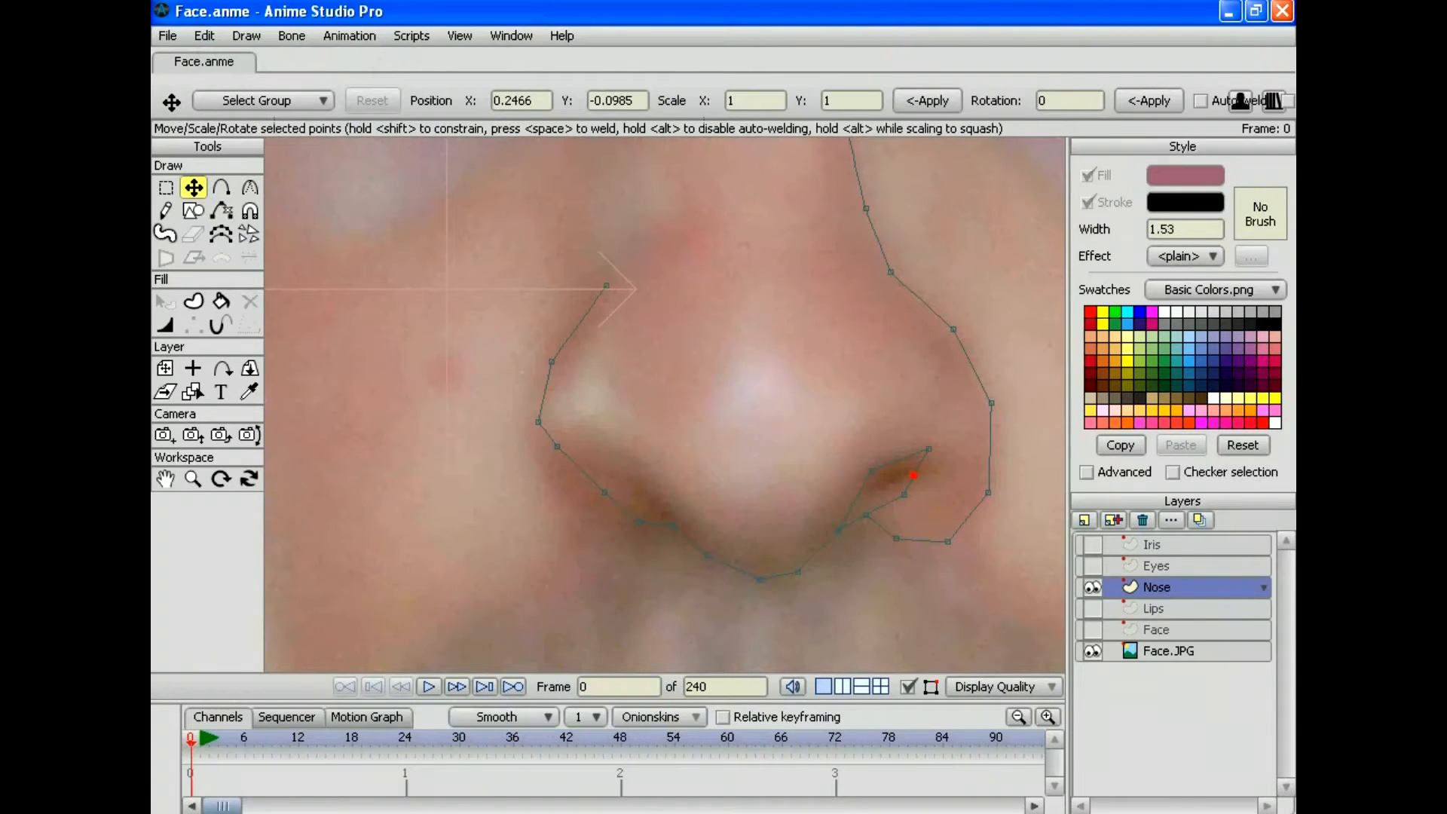
pyautogui.moveTo(921, 475); pyautogui.dragTo(929, 477)
pyautogui.click(249, 186)
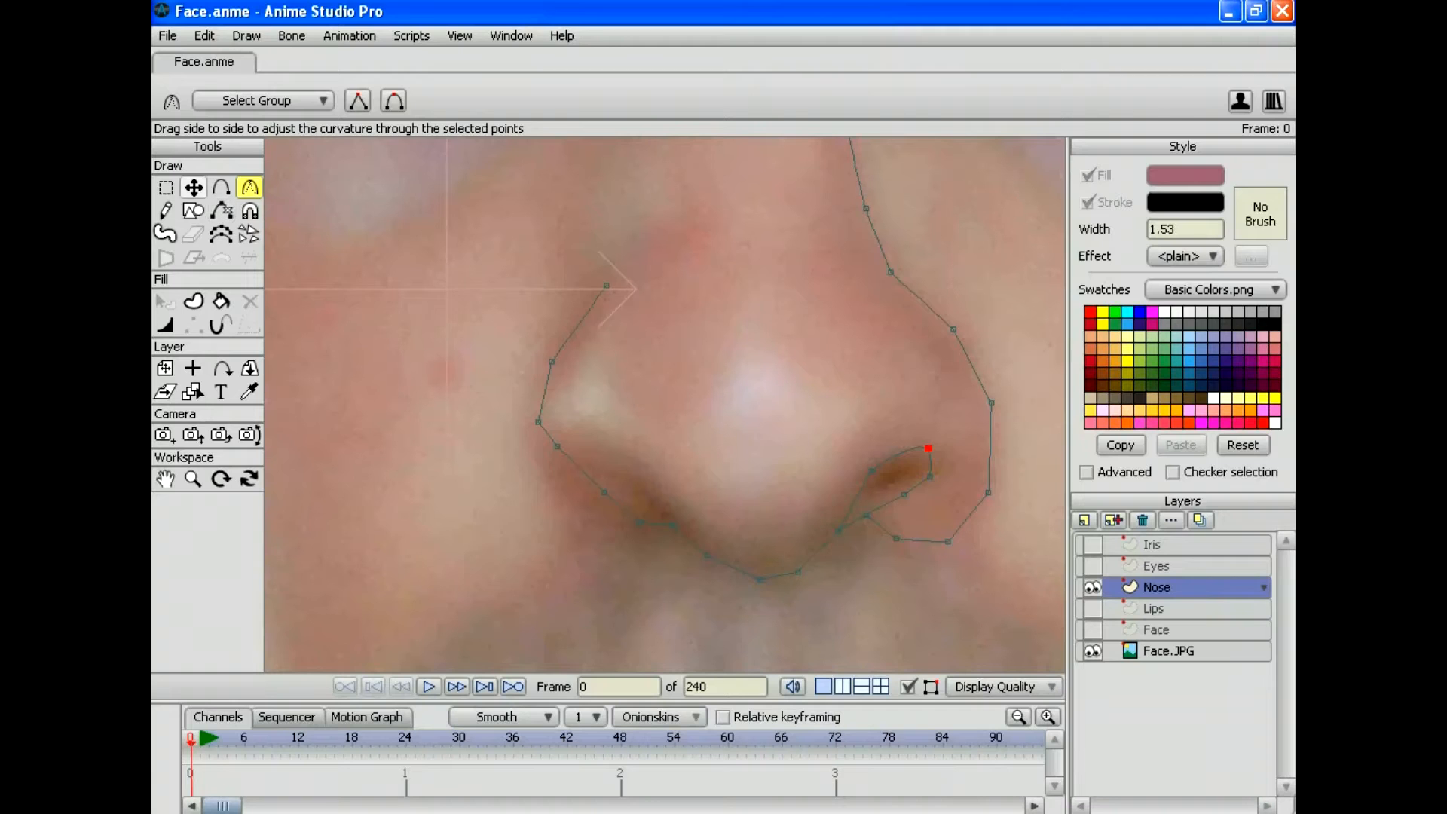
pyautogui.click(194, 187)
pyautogui.moveTo(928, 448); pyautogui.dragTo(926, 476)
pyautogui.click(871, 471)
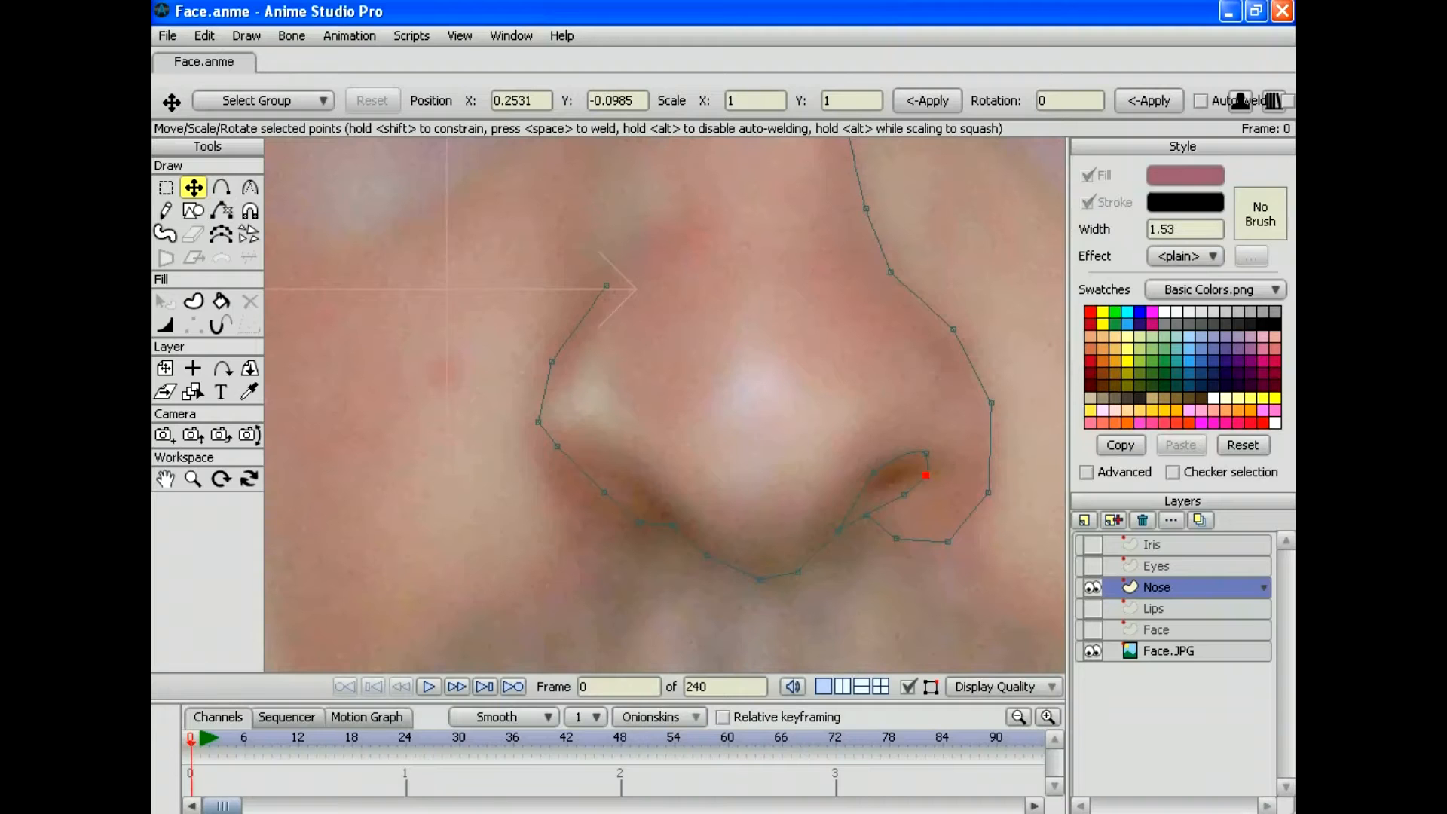
pyautogui.moveTo(904, 494); pyautogui.dragTo(901, 492)
pyautogui.press('a')
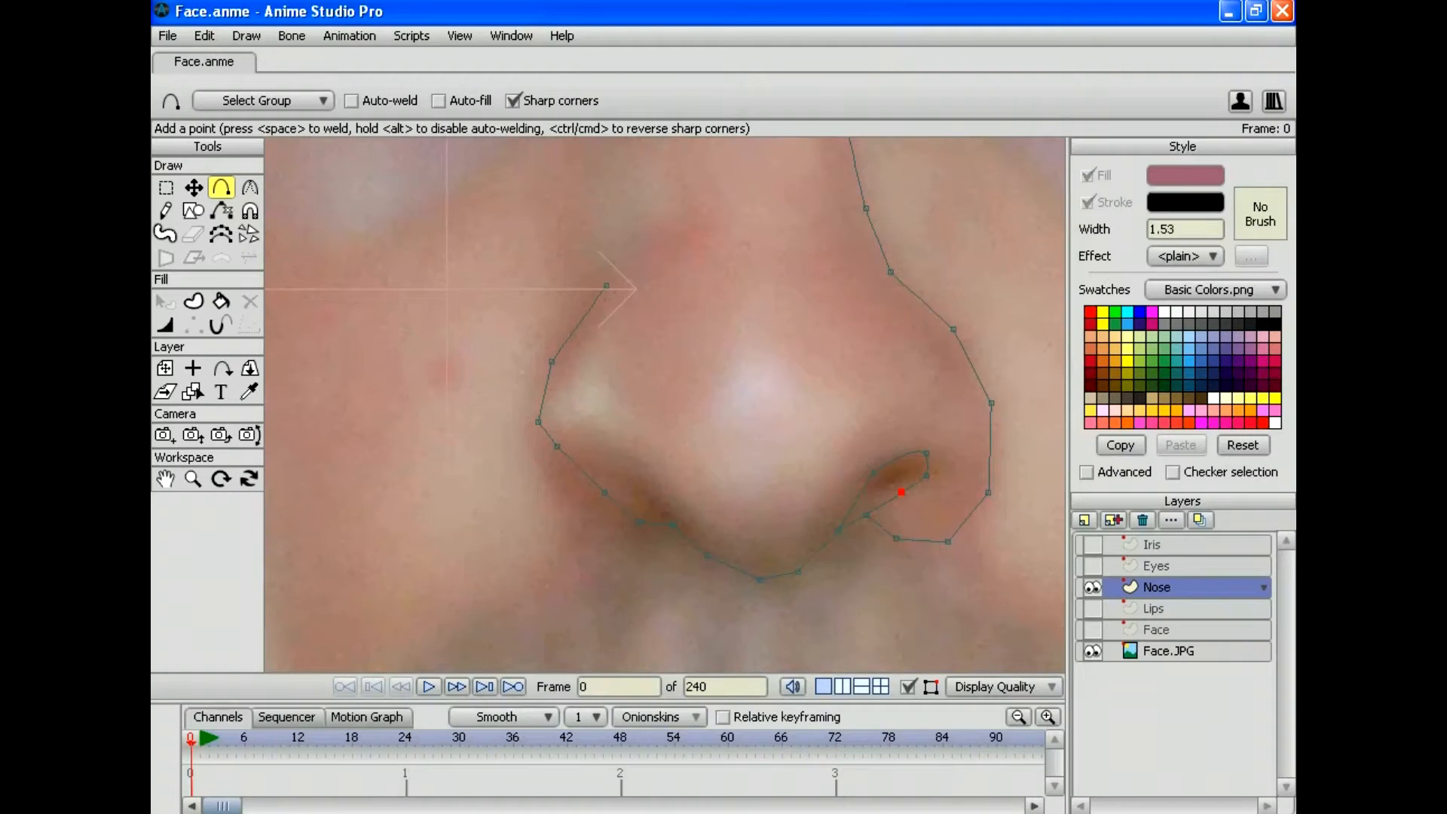
# Step: Zoom out to the whole face and draw the curl of the left nostril
pyautogui.click(193, 478)
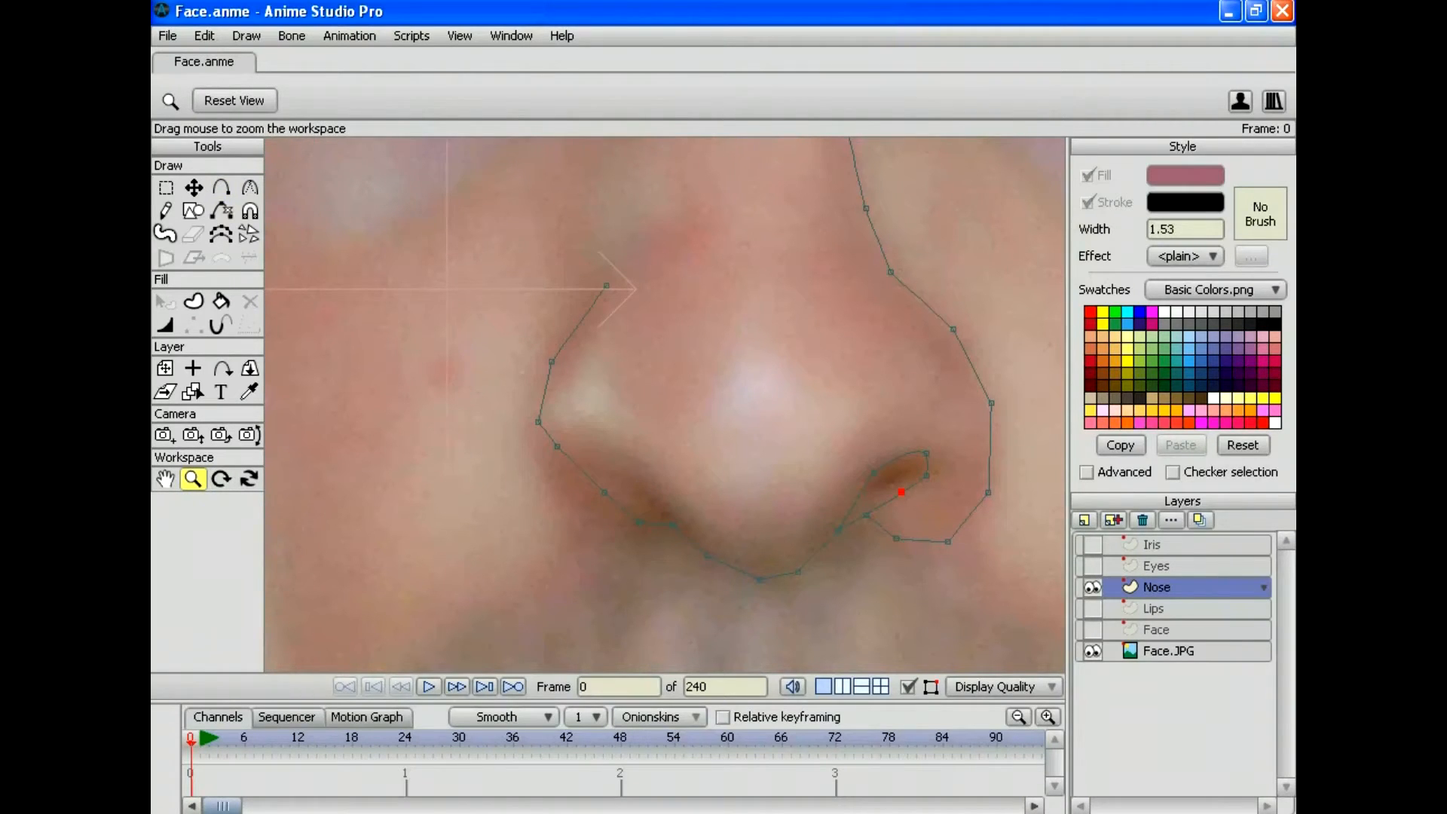
pyautogui.moveTo(664, 405); pyautogui.dragTo(469, 404)
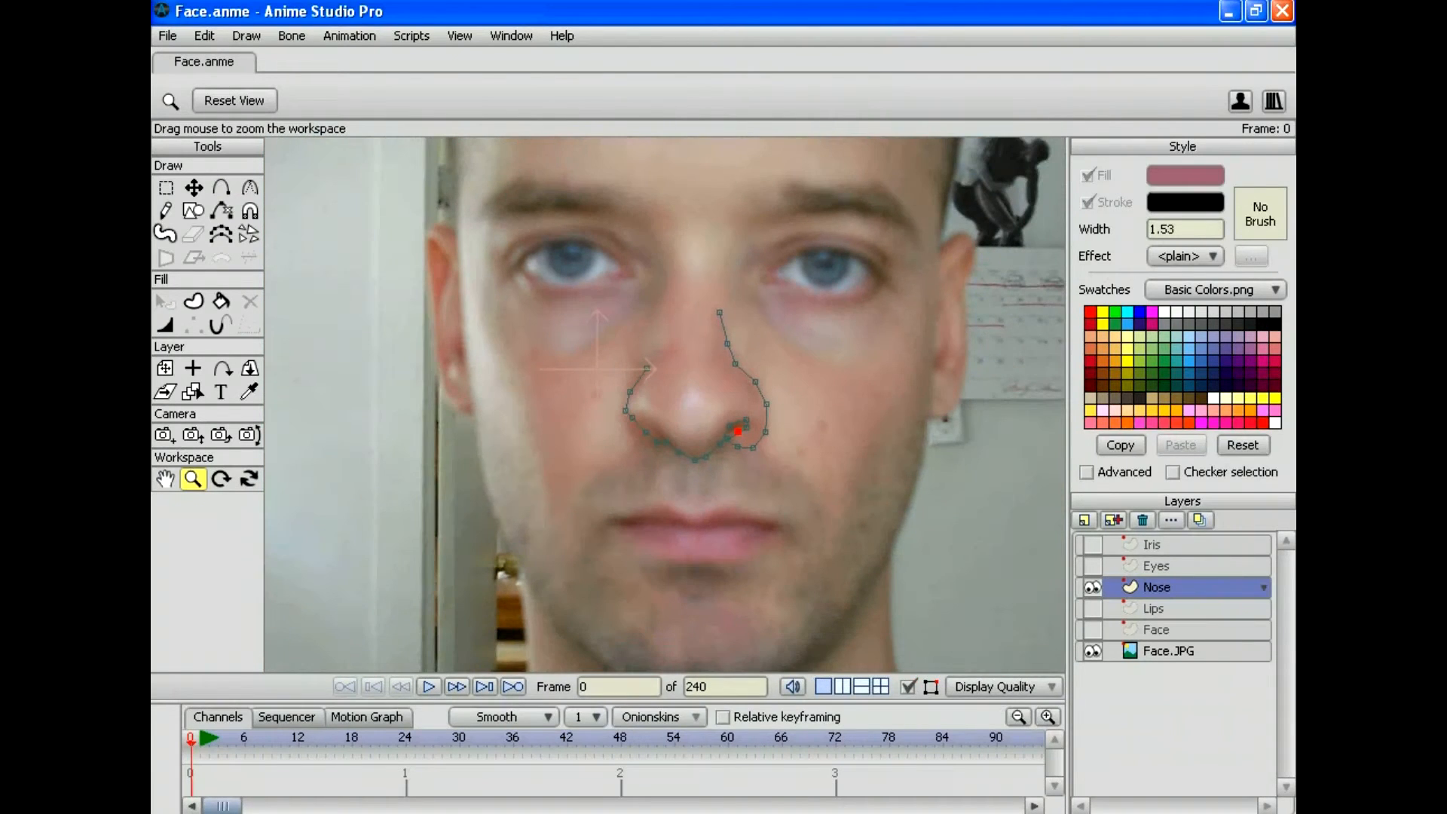
pyautogui.click(222, 187)
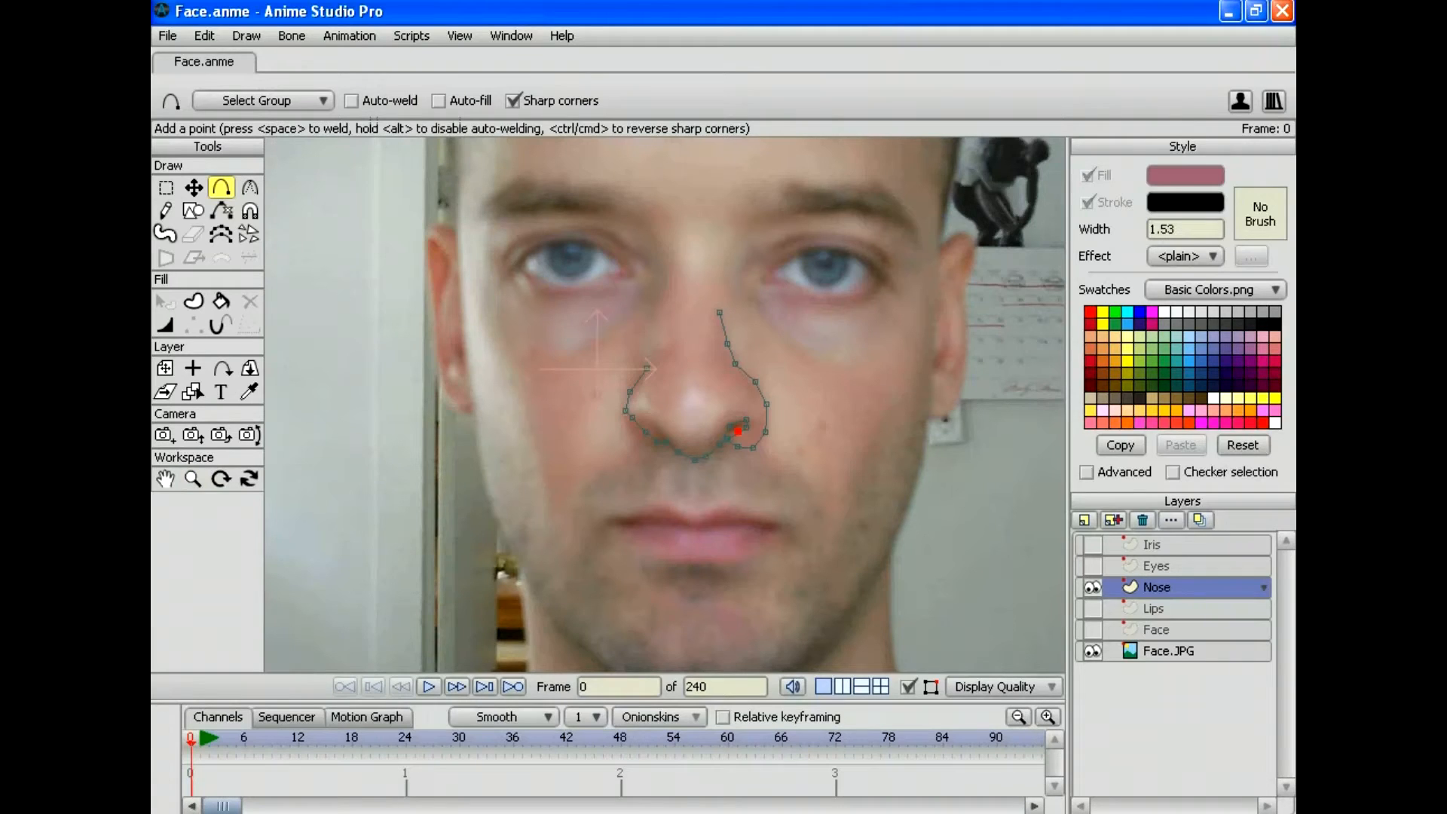
pyautogui.moveTo(666, 442); pyautogui.dragTo(643, 416)
# Step: Extend the nose's left side up to the bridge, weld it to the right side, and disable sharp corners
pyautogui.press('t')
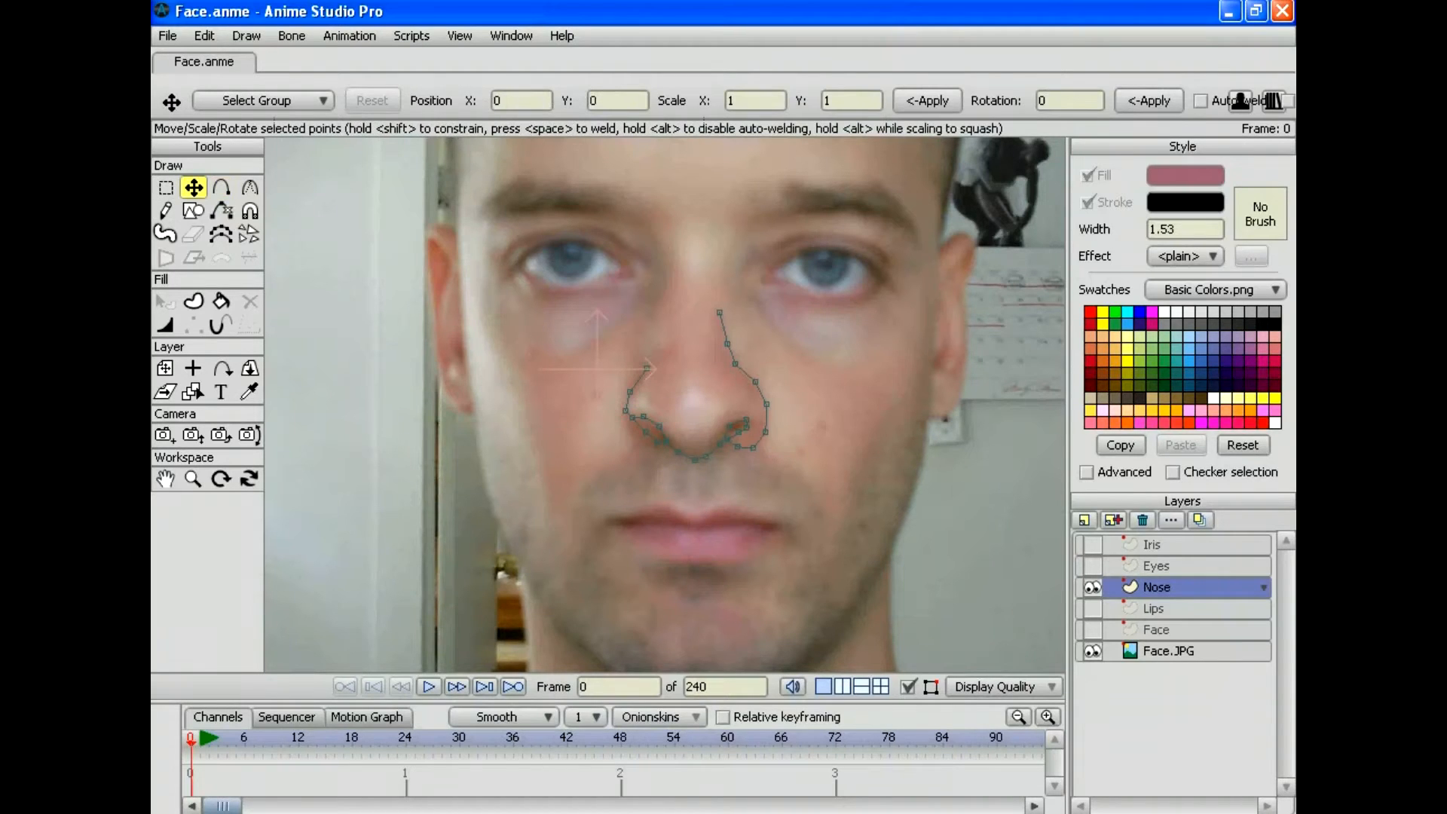
pyautogui.moveTo(642, 416); pyautogui.dragTo(640, 418)
pyautogui.click(220, 187)
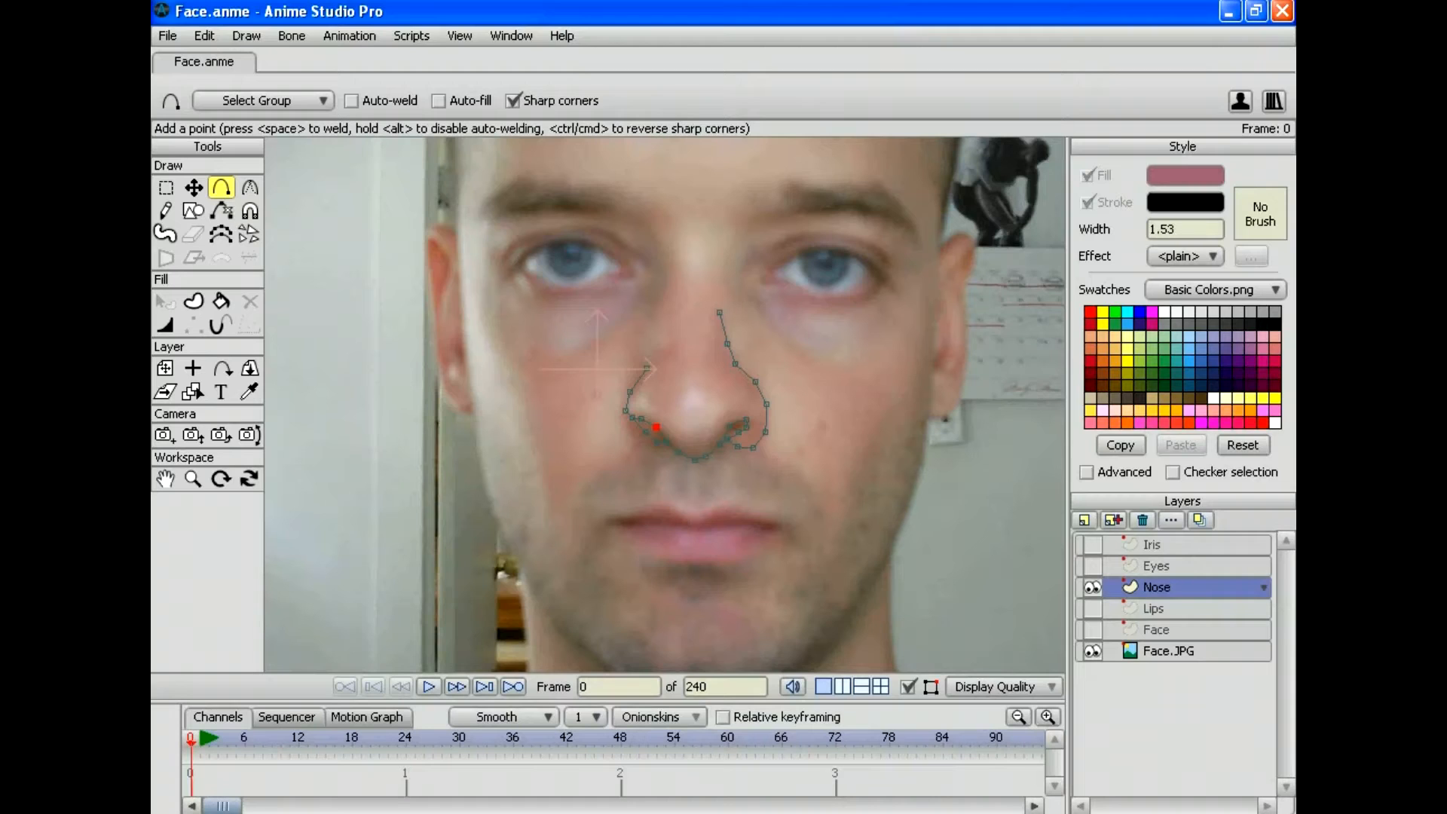
pyautogui.moveTo(646, 367)
pyautogui.mouseDown()
pyautogui.moveTo(649, 320)
pyautogui.moveTo(720, 294)
pyautogui.moveTo(721, 273)
pyautogui.moveTo(666, 304)
pyautogui.moveTo(666, 272)
pyautogui.mouseUp()
pyautogui.click(193, 188)
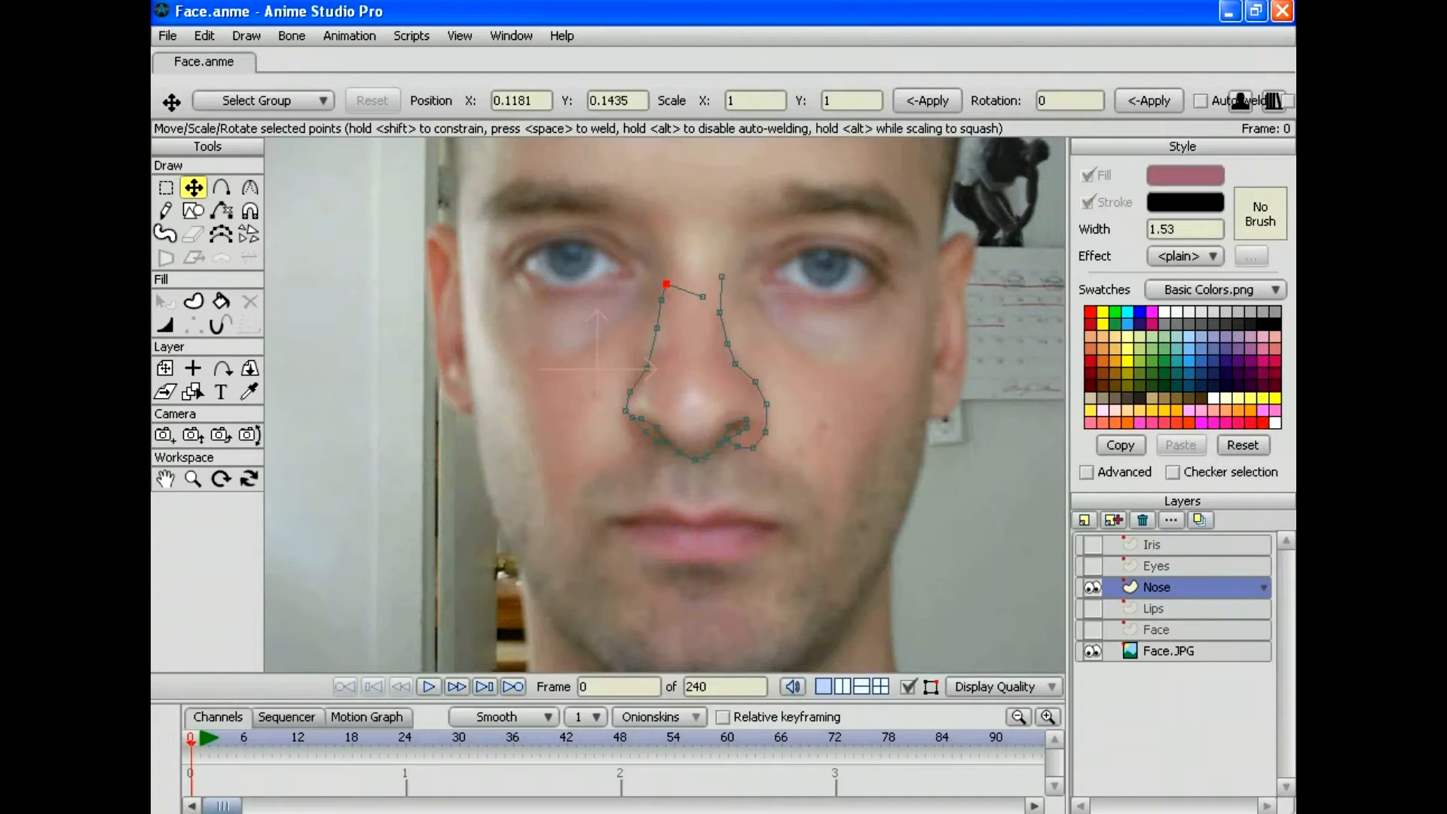
pyautogui.click(220, 187)
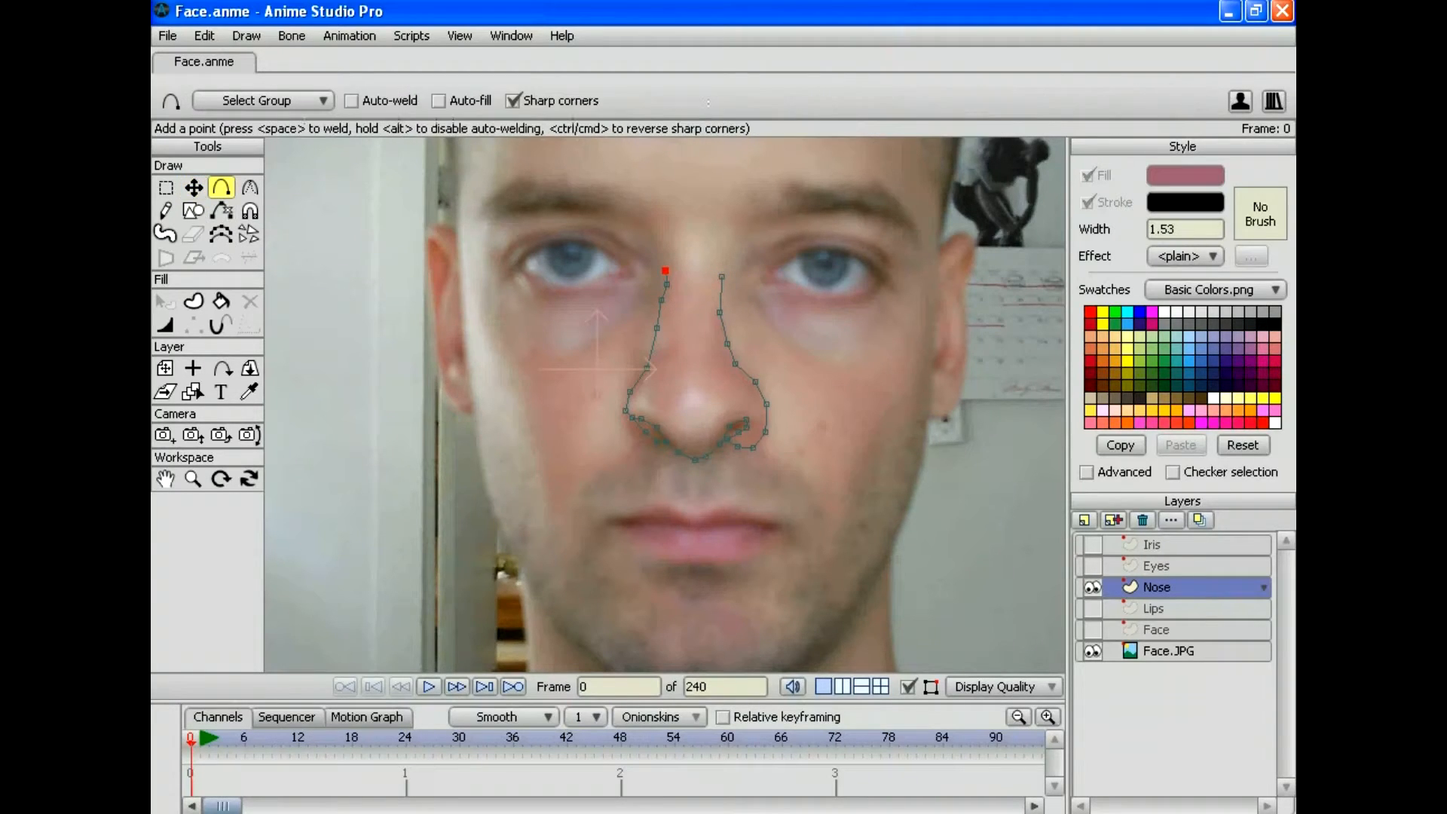
pyautogui.click(672, 264)
pyautogui.moveTo(672, 264); pyautogui.dragTo(718, 275)
pyautogui.press('space')
pyautogui.click(513, 101)
# Step: Sample the face's skin colour, then try creating a shape from all nose points and undo it
pyautogui.click(1091, 629)
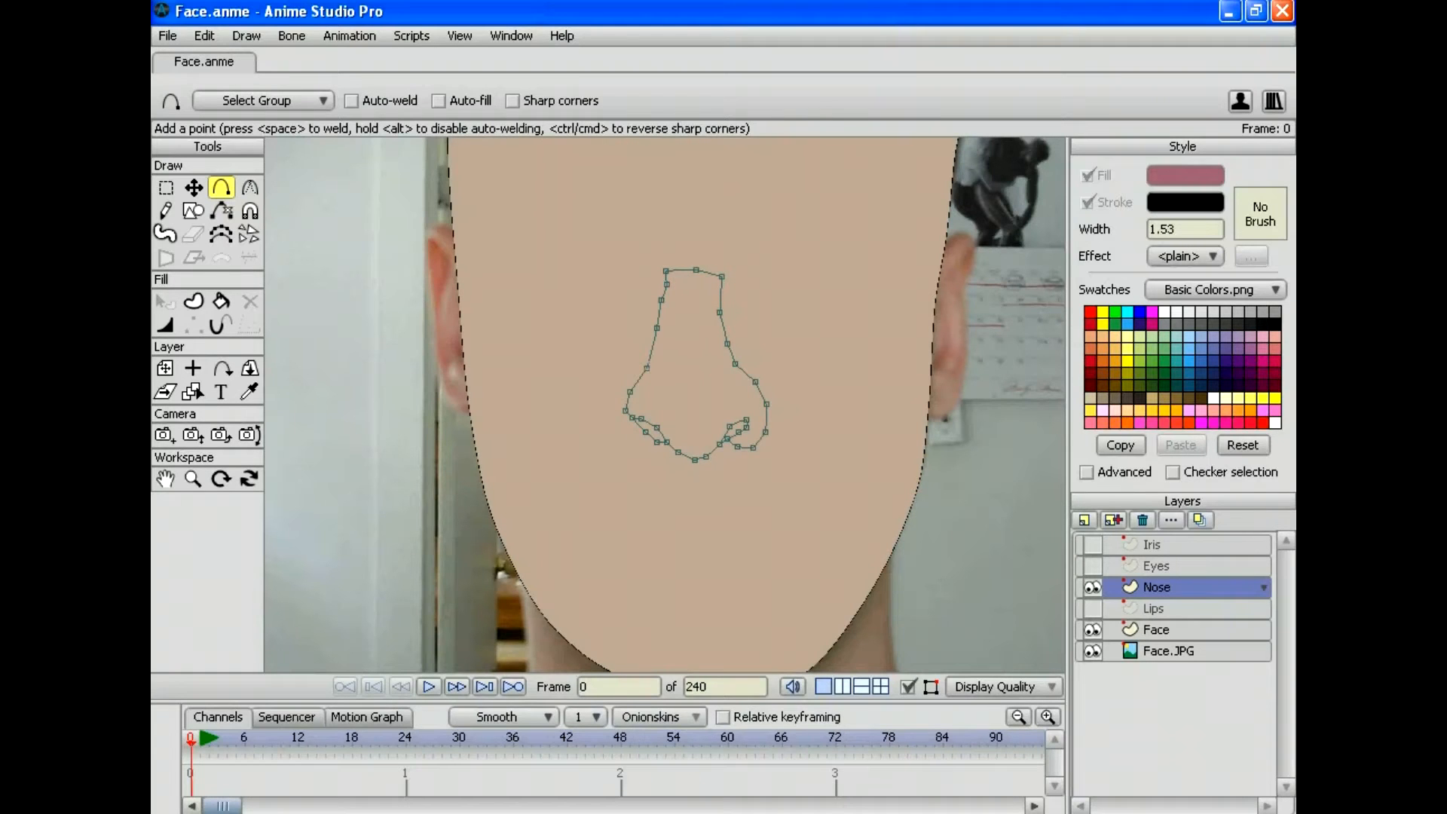
pyautogui.click(248, 391)
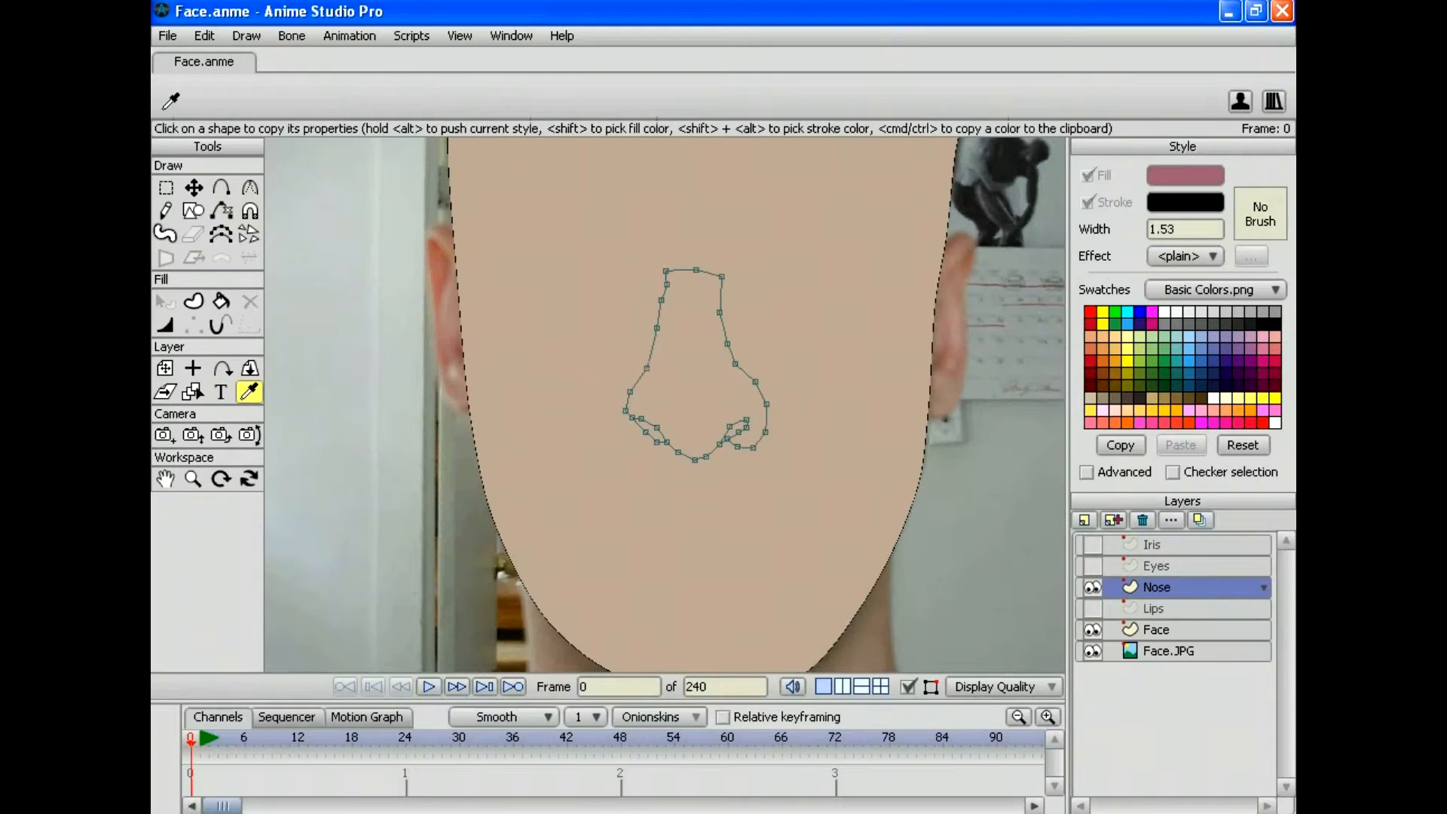
pyautogui.click(572, 339)
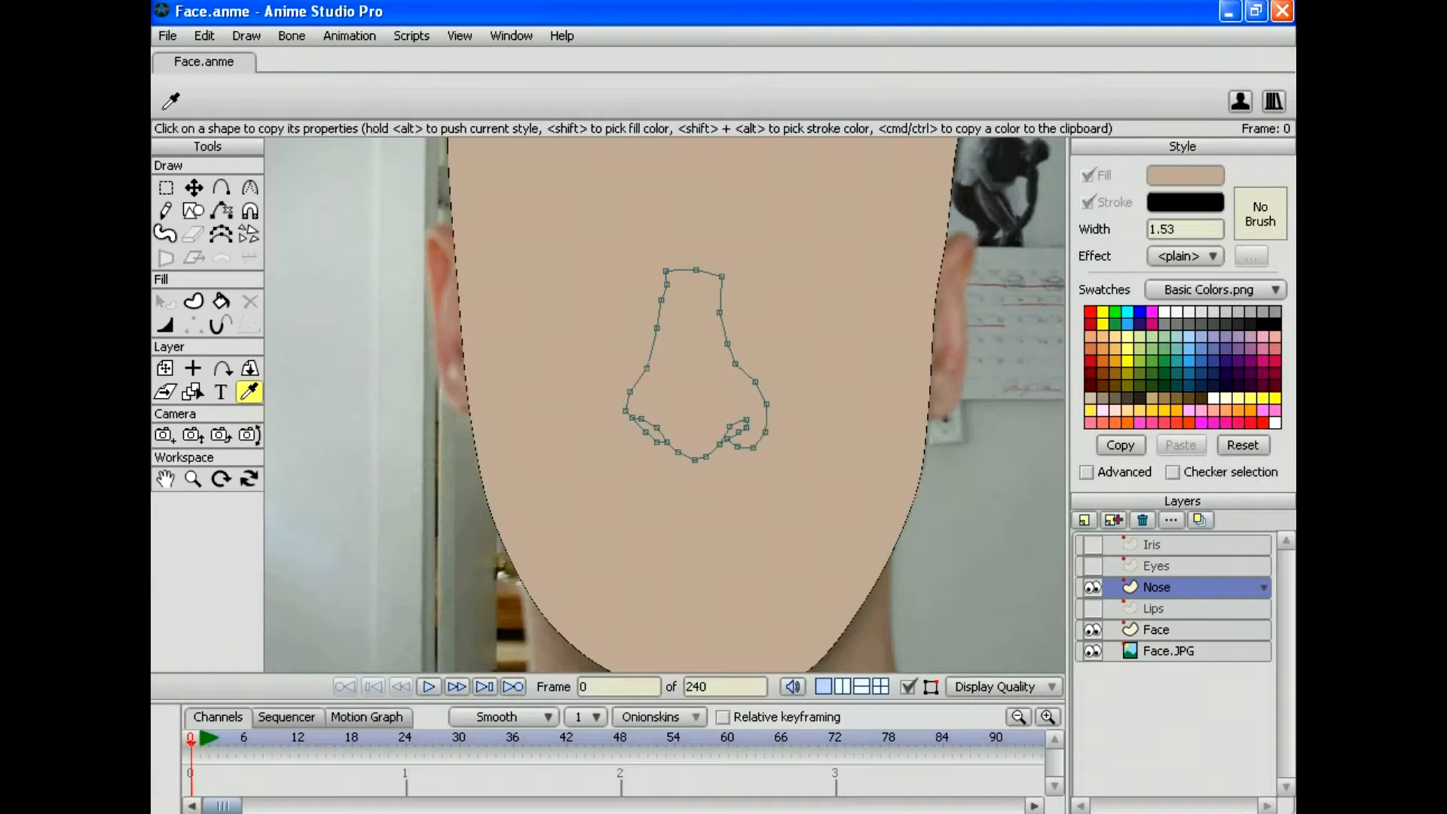
pyautogui.click(1091, 629)
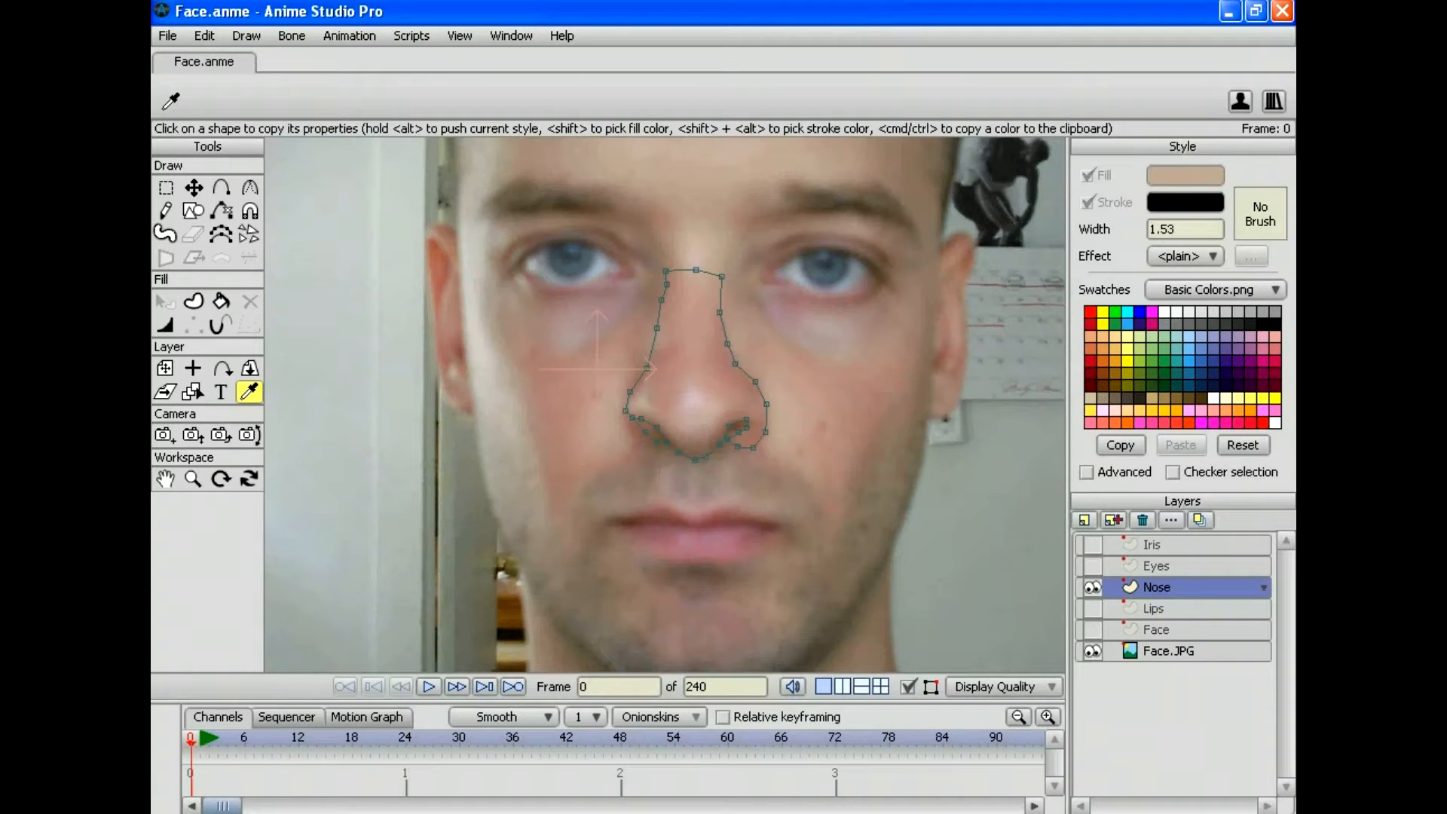
pyautogui.click(205, 36)
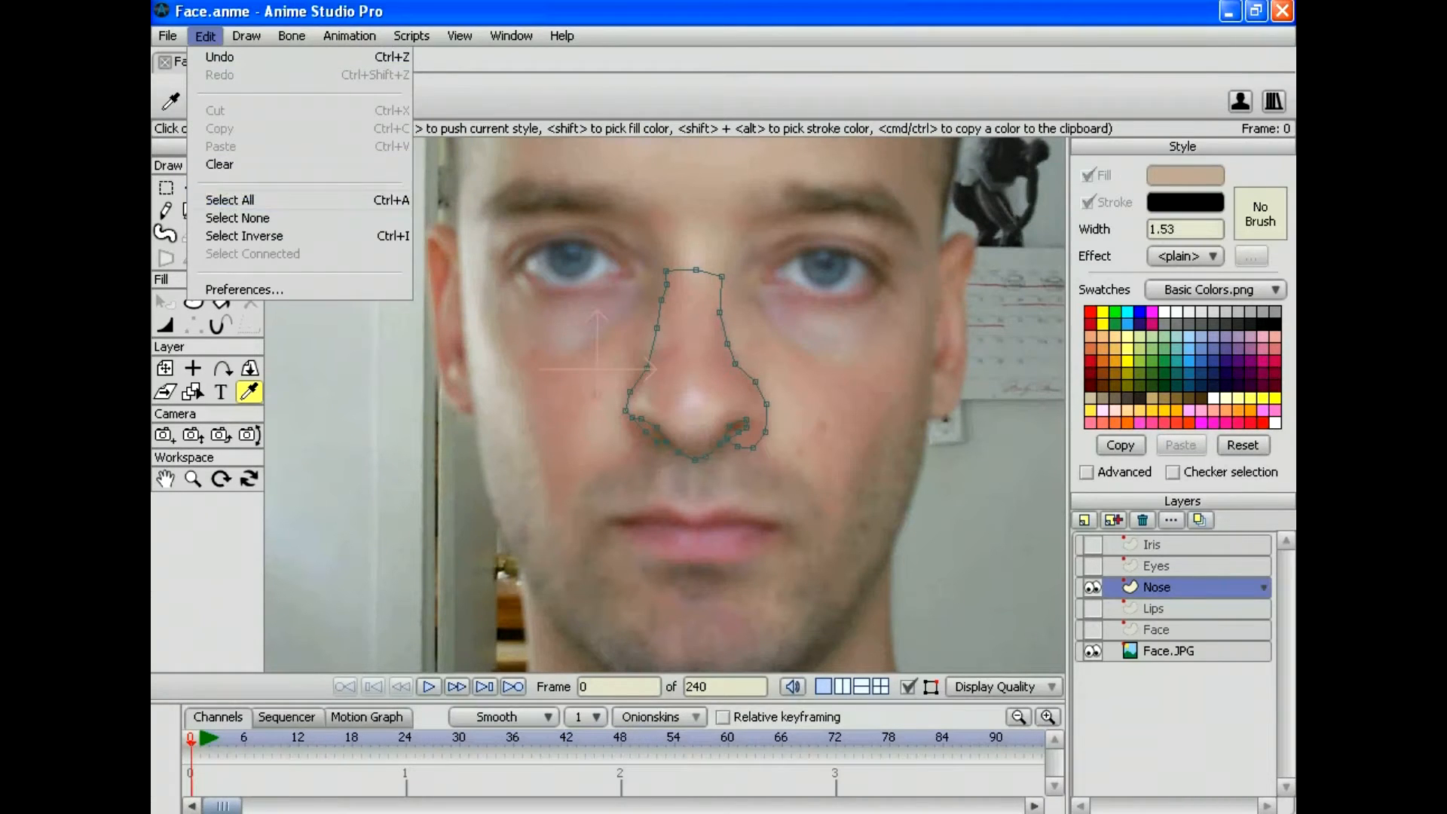
pyautogui.click(230, 200)
pyautogui.click(193, 300)
pyautogui.press('space')
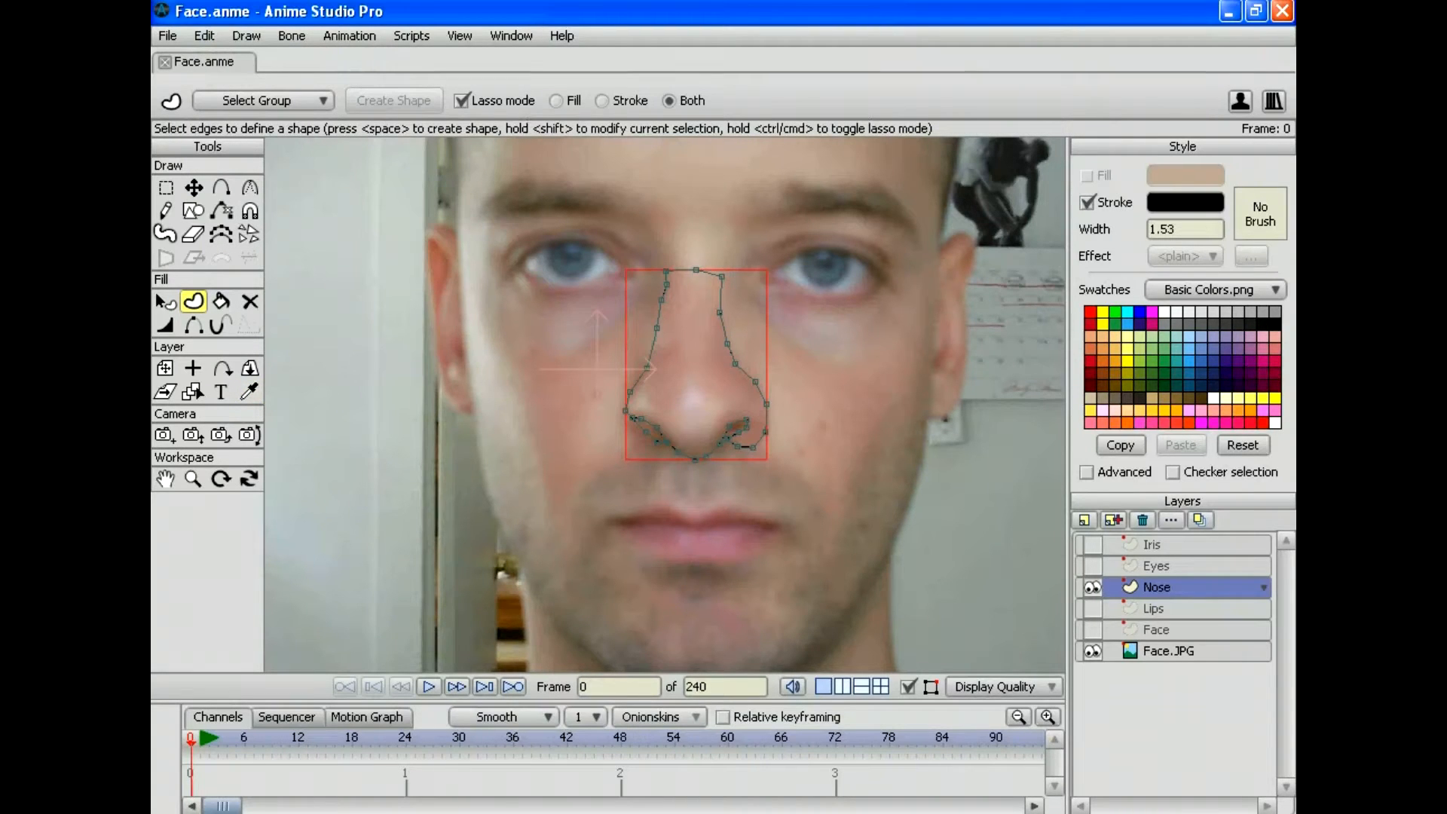
pyautogui.click(204, 36)
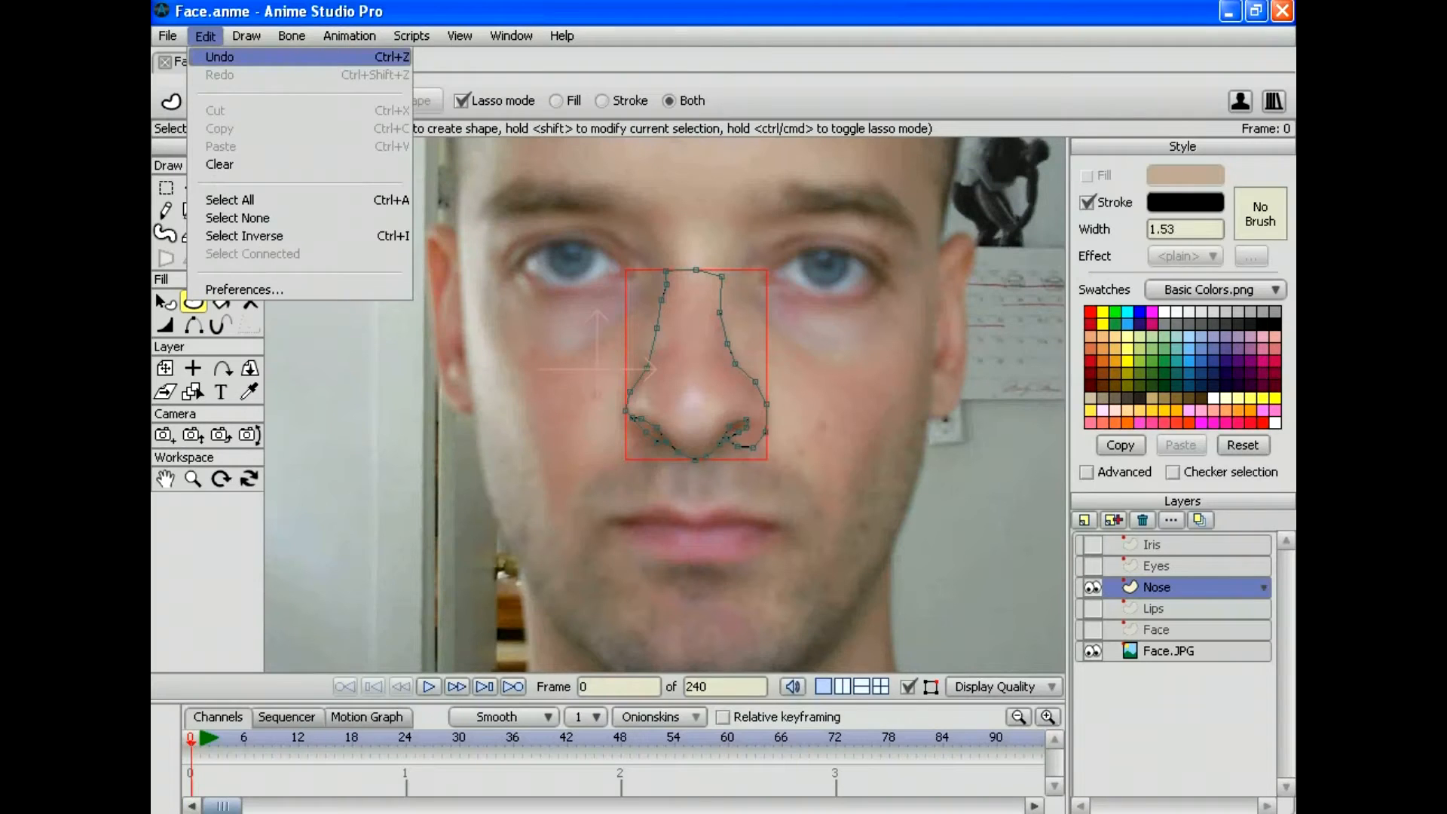
pyautogui.click(225, 57)
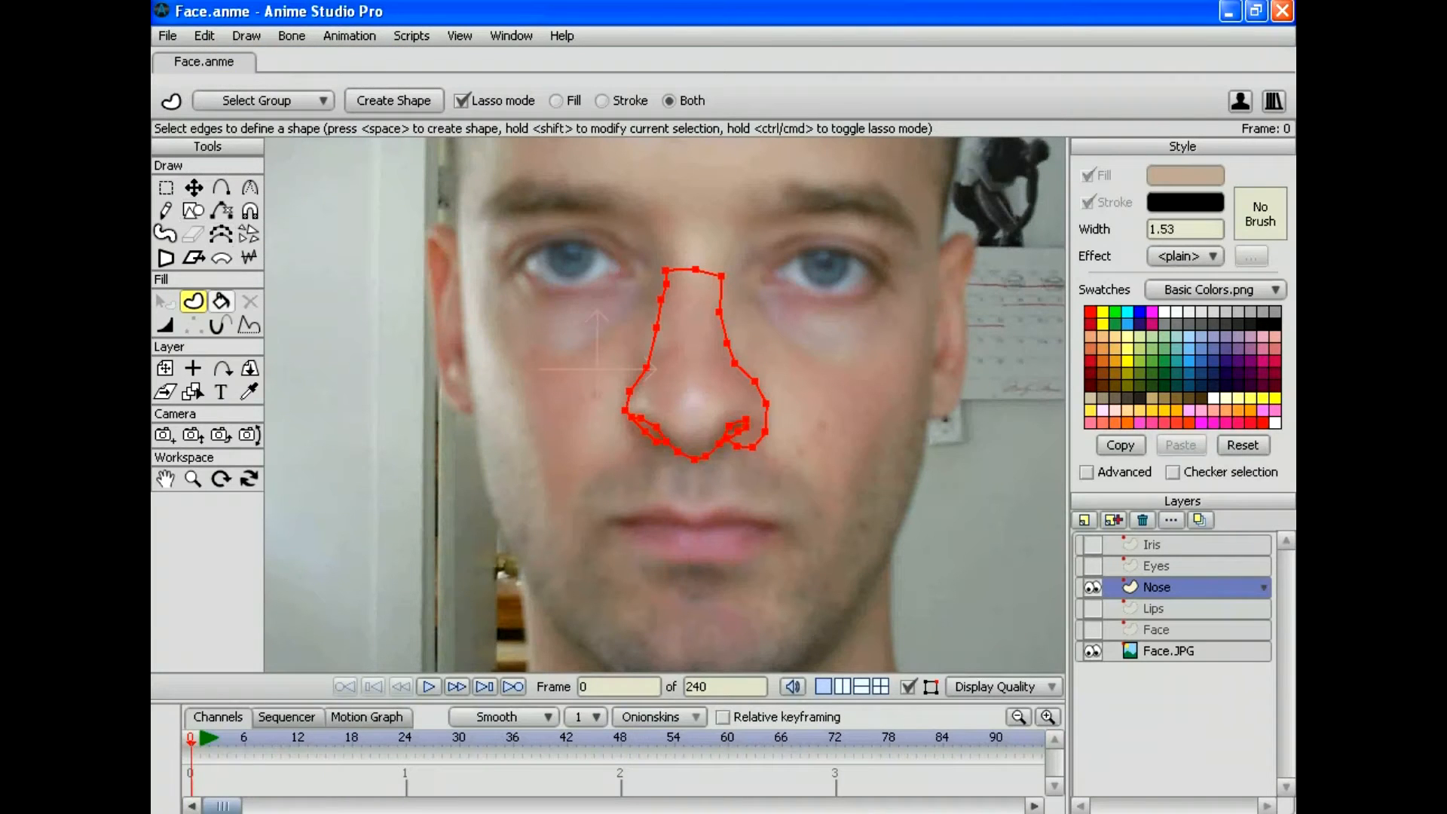
# Step: Fill the nose outline with the skin colour, keep it after undo/redo, and deselect all points
pyautogui.click(193, 479)
pyautogui.moveTo(603, 405); pyautogui.dragTo(723, 405)
pyautogui.click(221, 300)
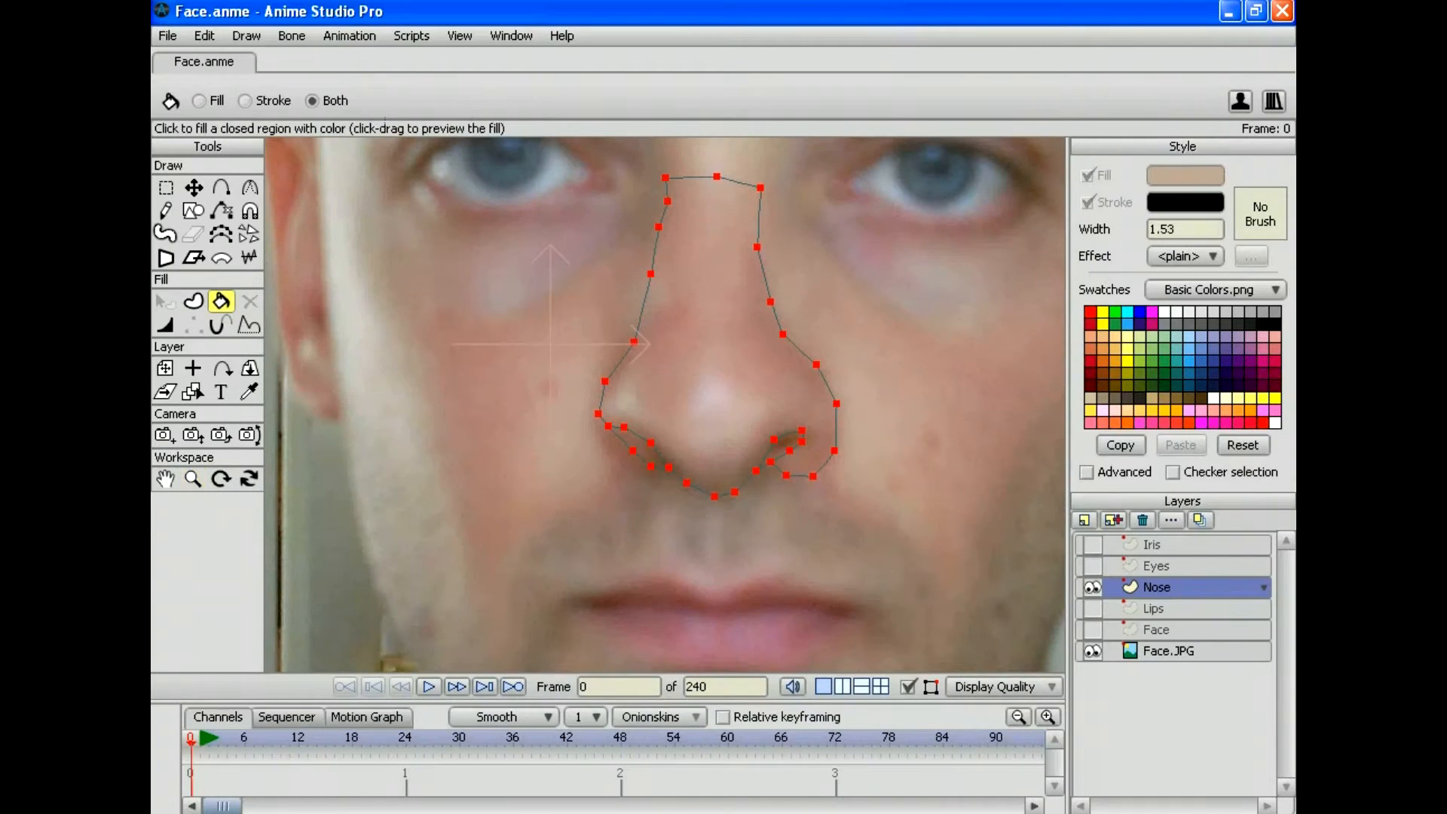
pyautogui.click(715, 339)
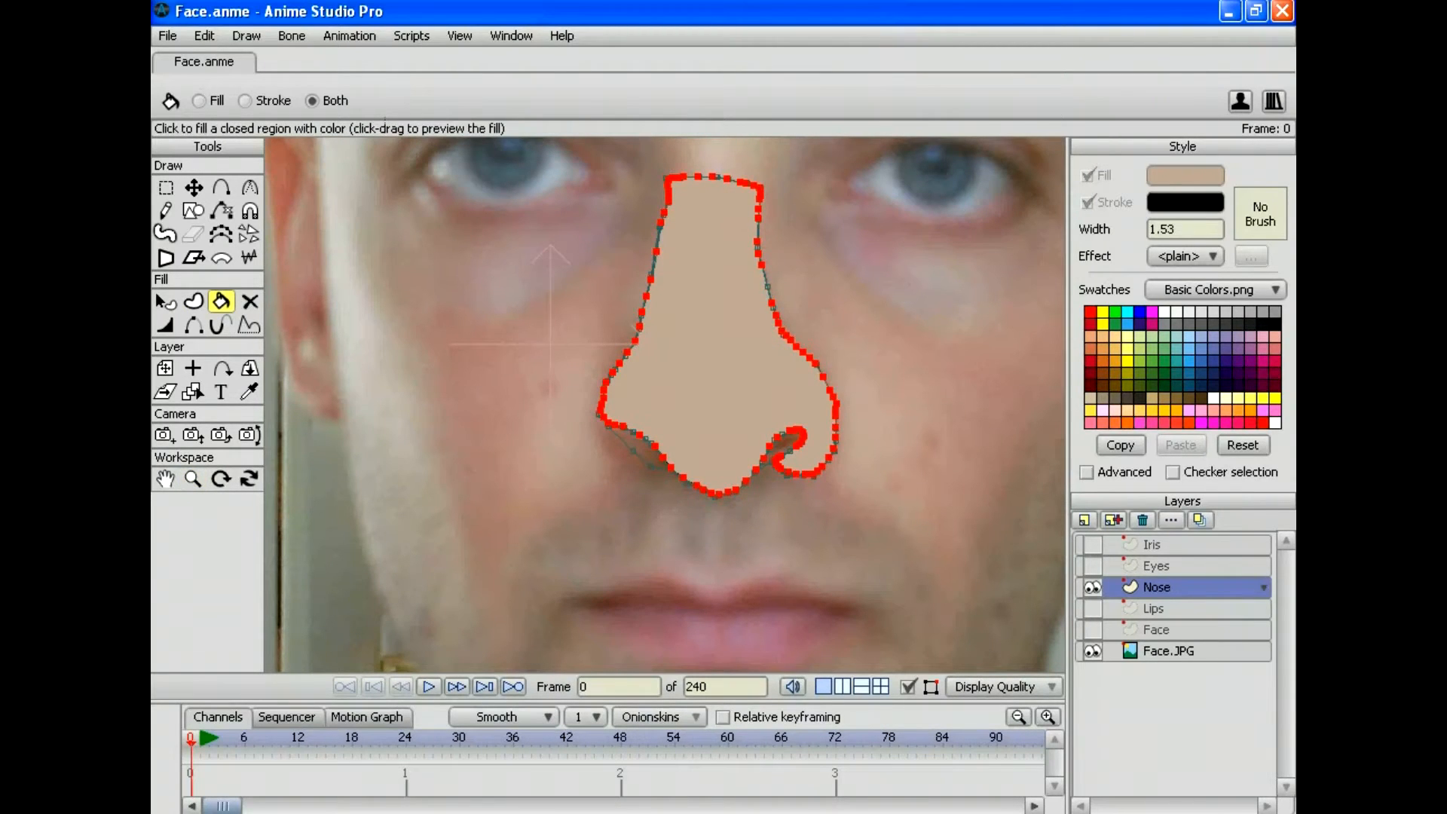
pyautogui.click(204, 35)
pyautogui.click(214, 57)
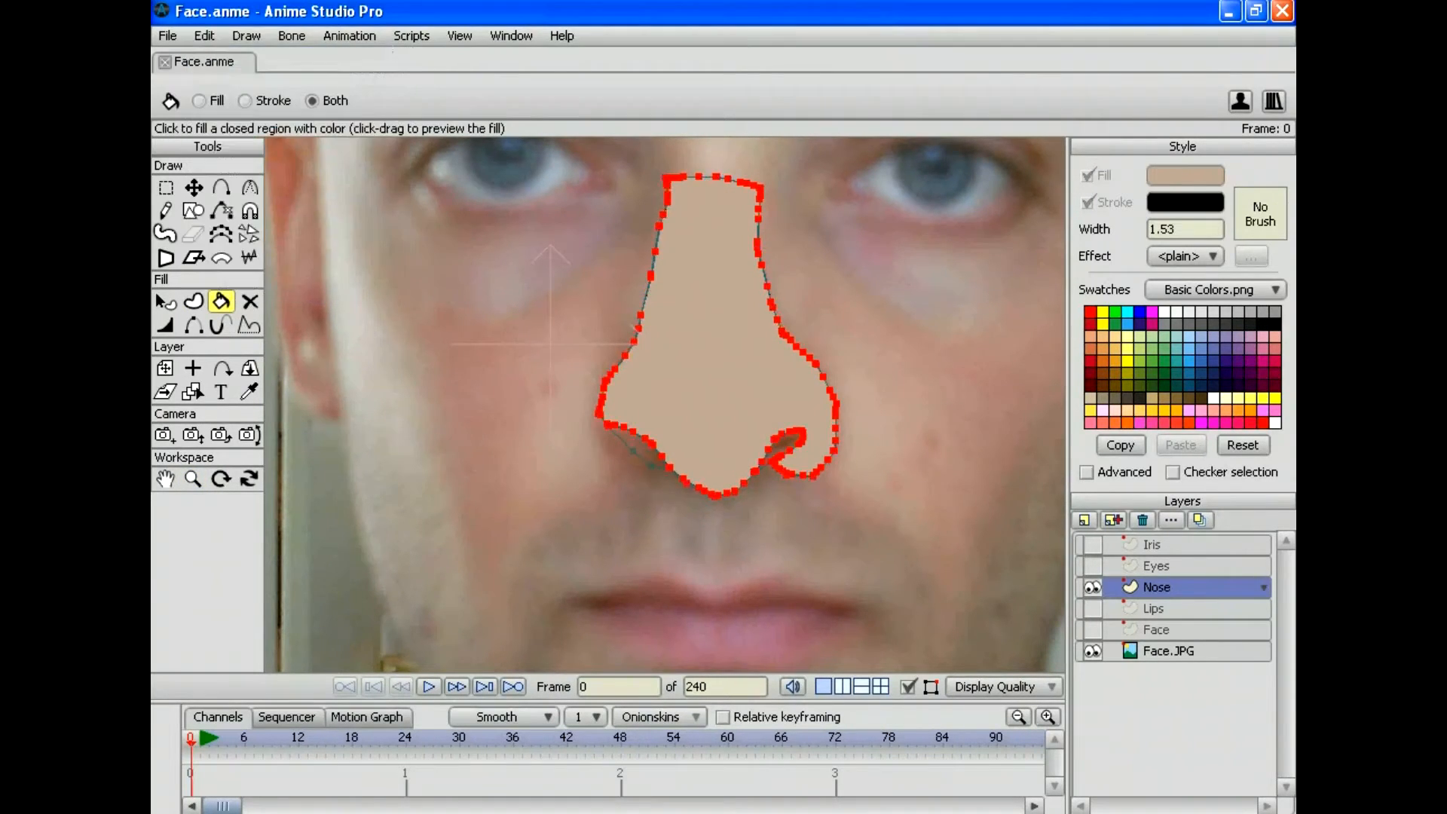
pyautogui.click(203, 36)
pyautogui.click(213, 56)
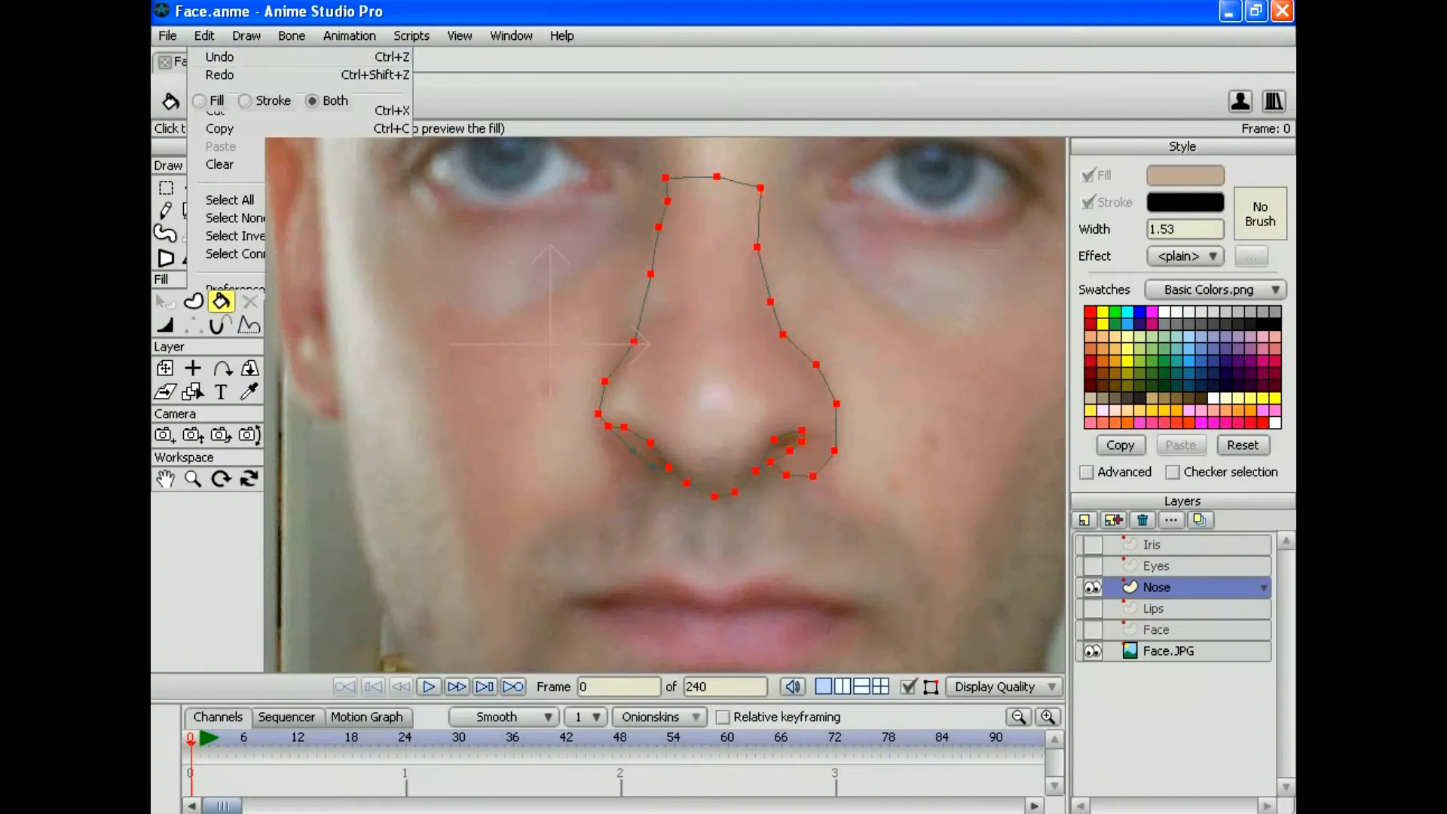
pyautogui.click(204, 36)
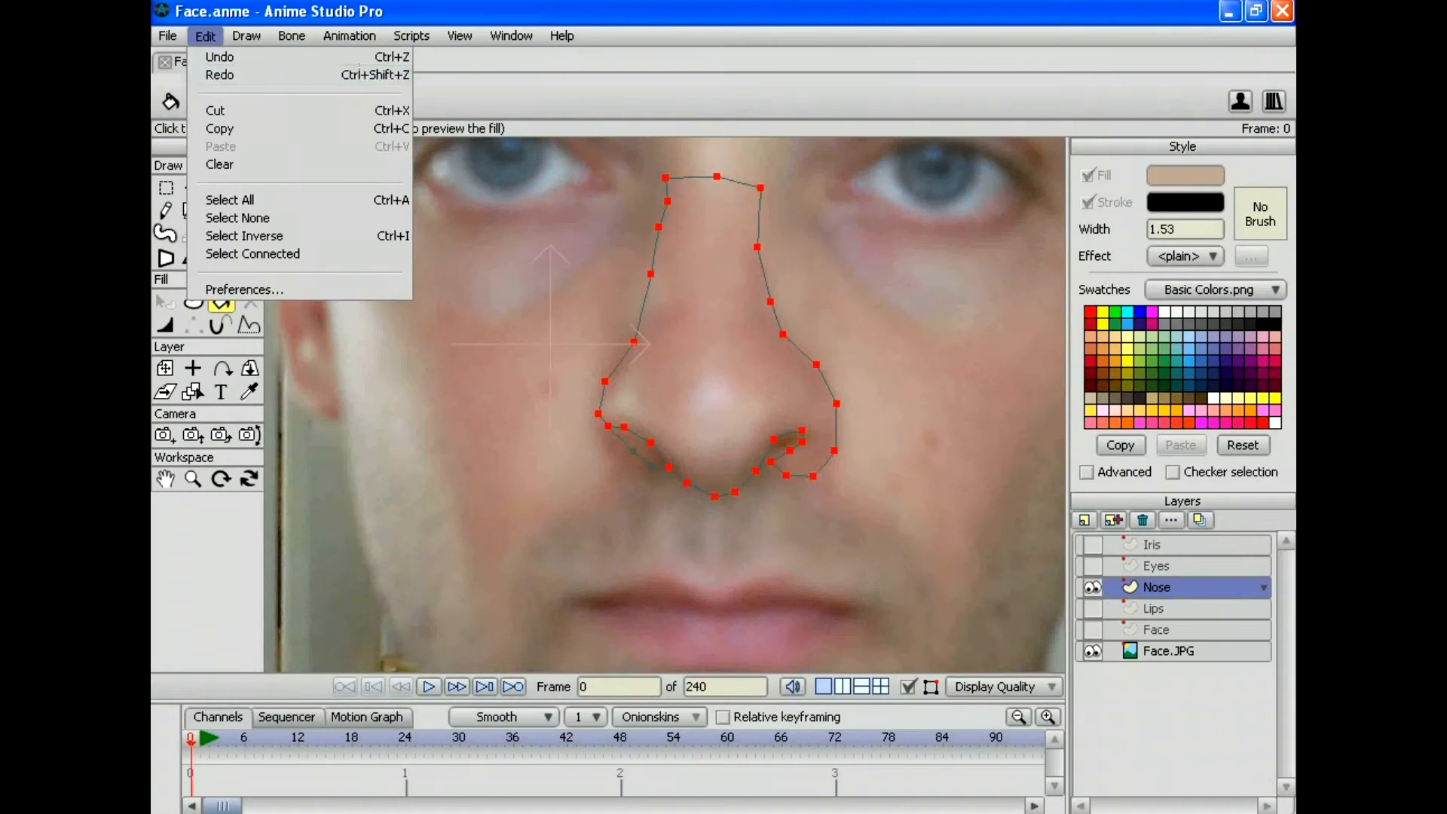
pyautogui.click(213, 74)
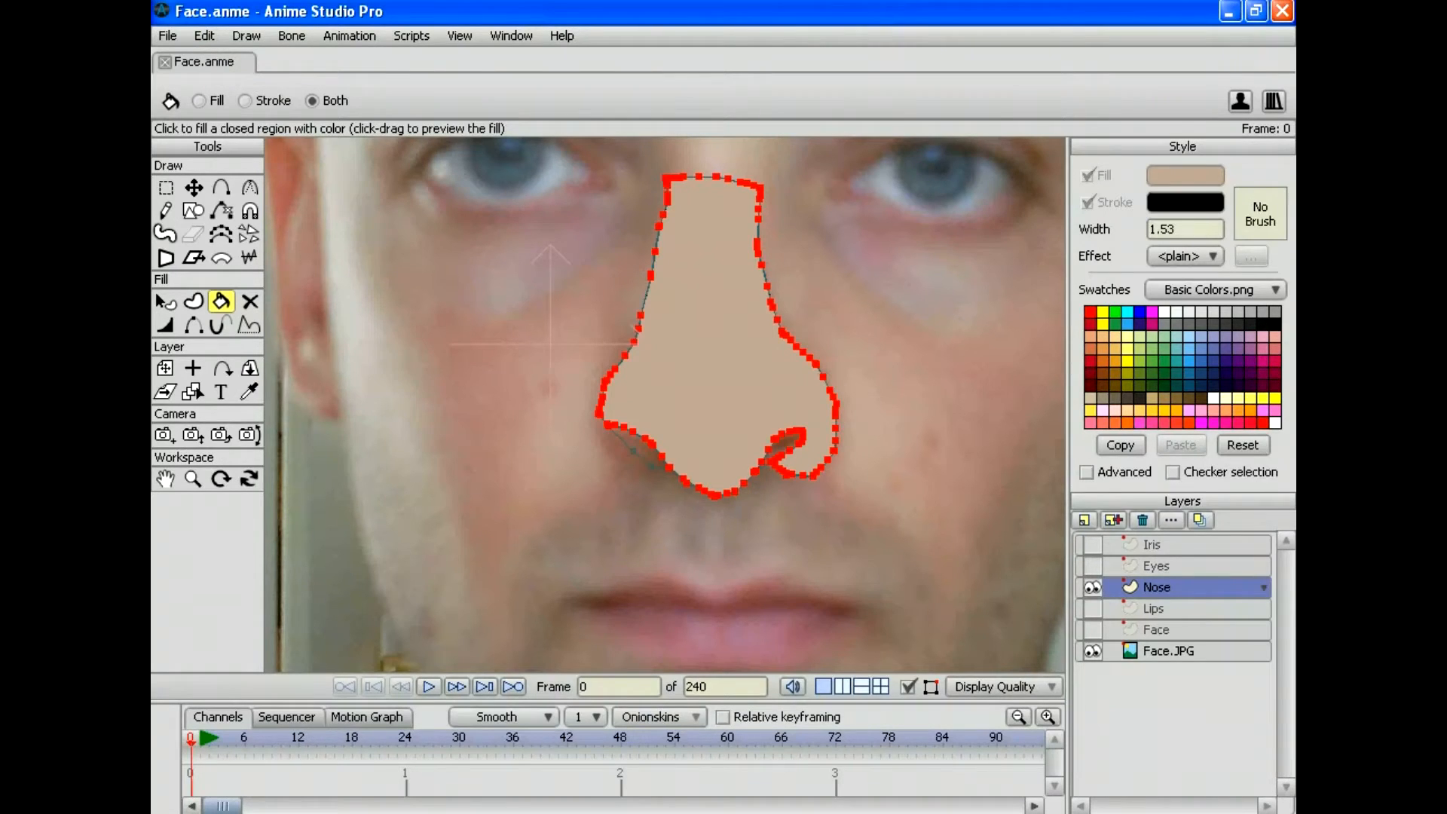
pyautogui.click(203, 36)
pyautogui.click(237, 217)
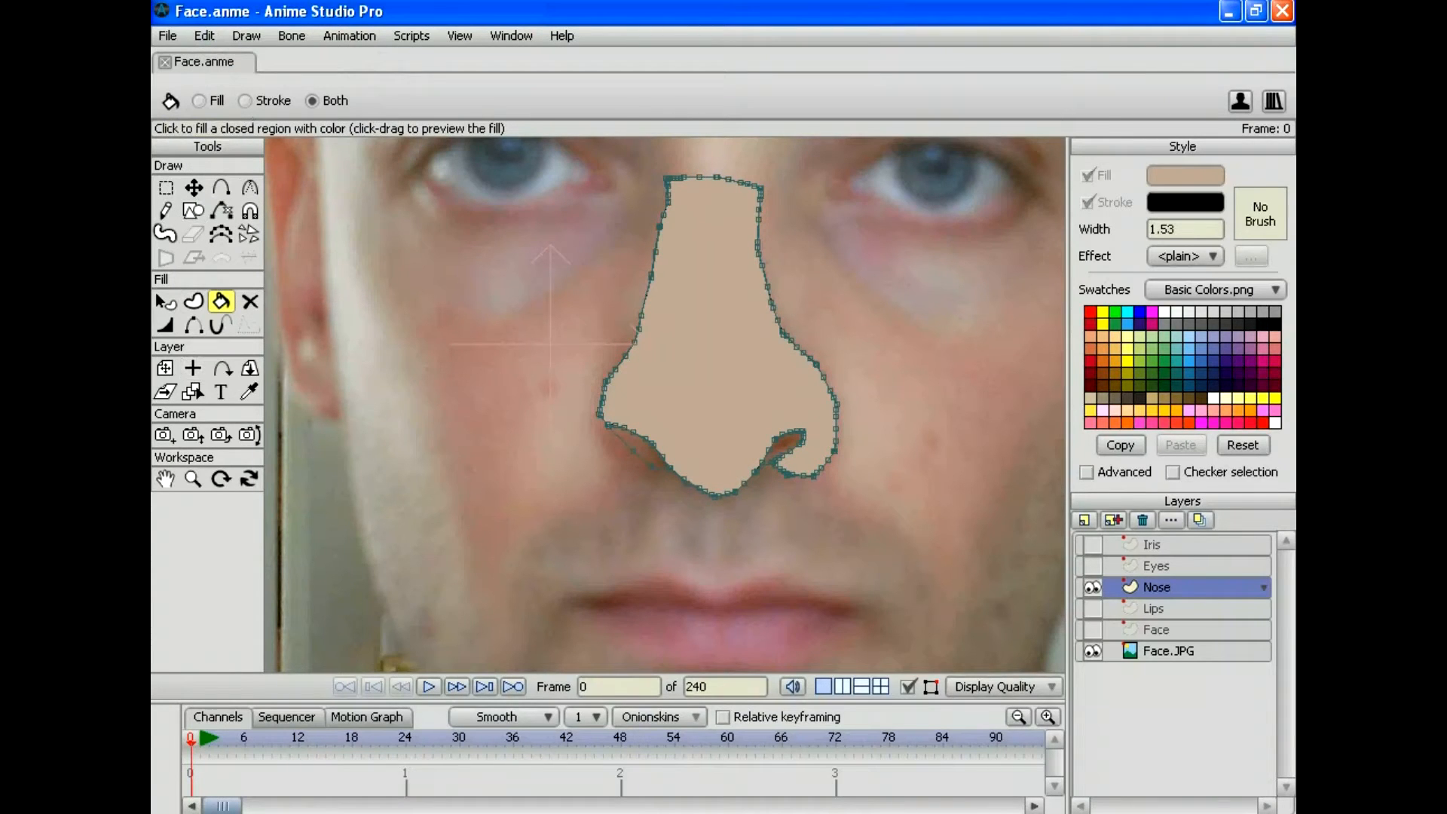
pyautogui.click(192, 479)
# Step: Zoom in on the nose bridge and try dragging nose points with Translate Points
pyautogui.moveTo(327, 316); pyautogui.dragTo(443, 473)
pyautogui.moveTo(626, 279); pyautogui.dragTo(509, 536)
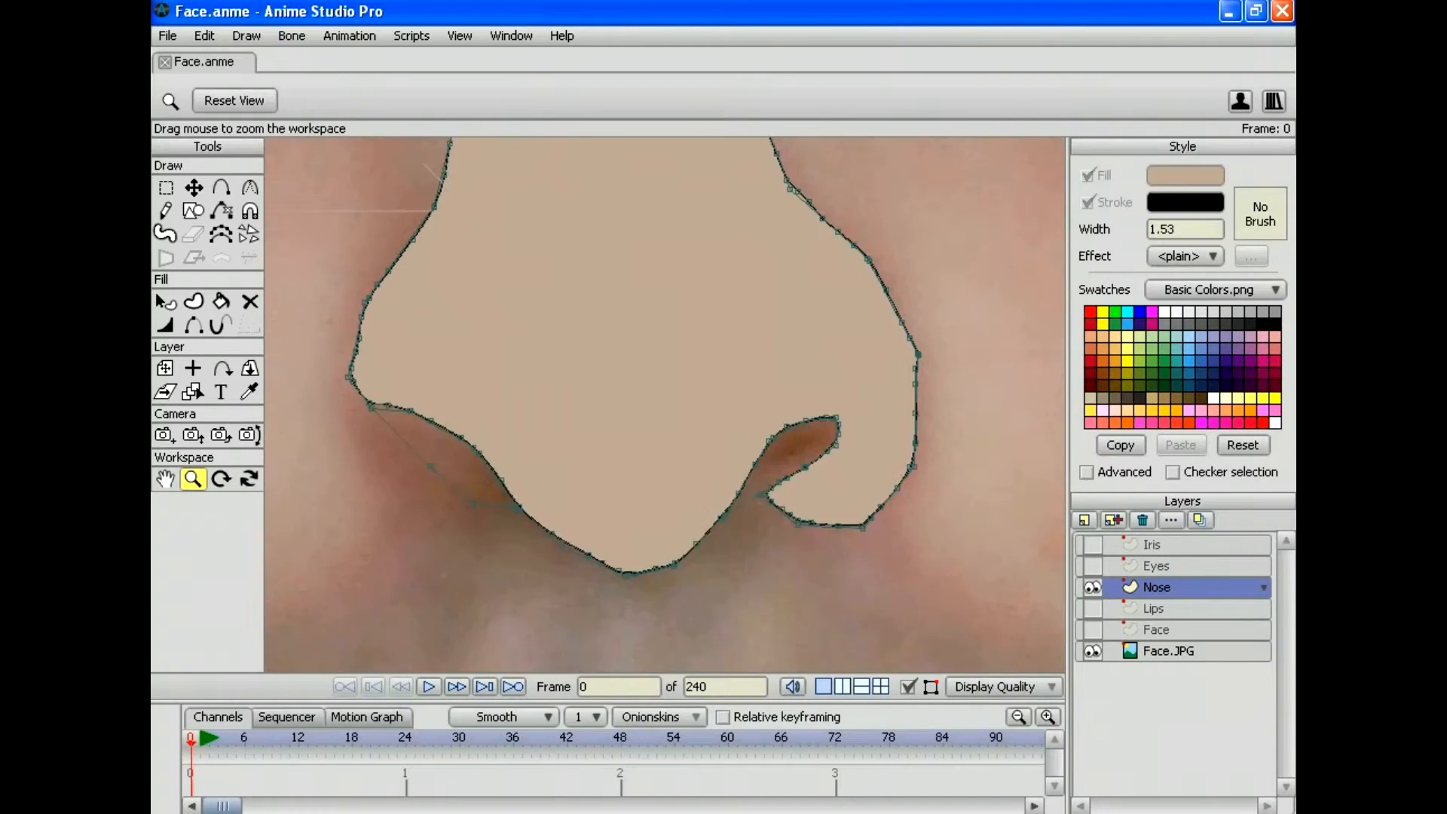
pyautogui.moveTo(626, 317); pyautogui.dragTo(619, 513)
pyautogui.press('t')
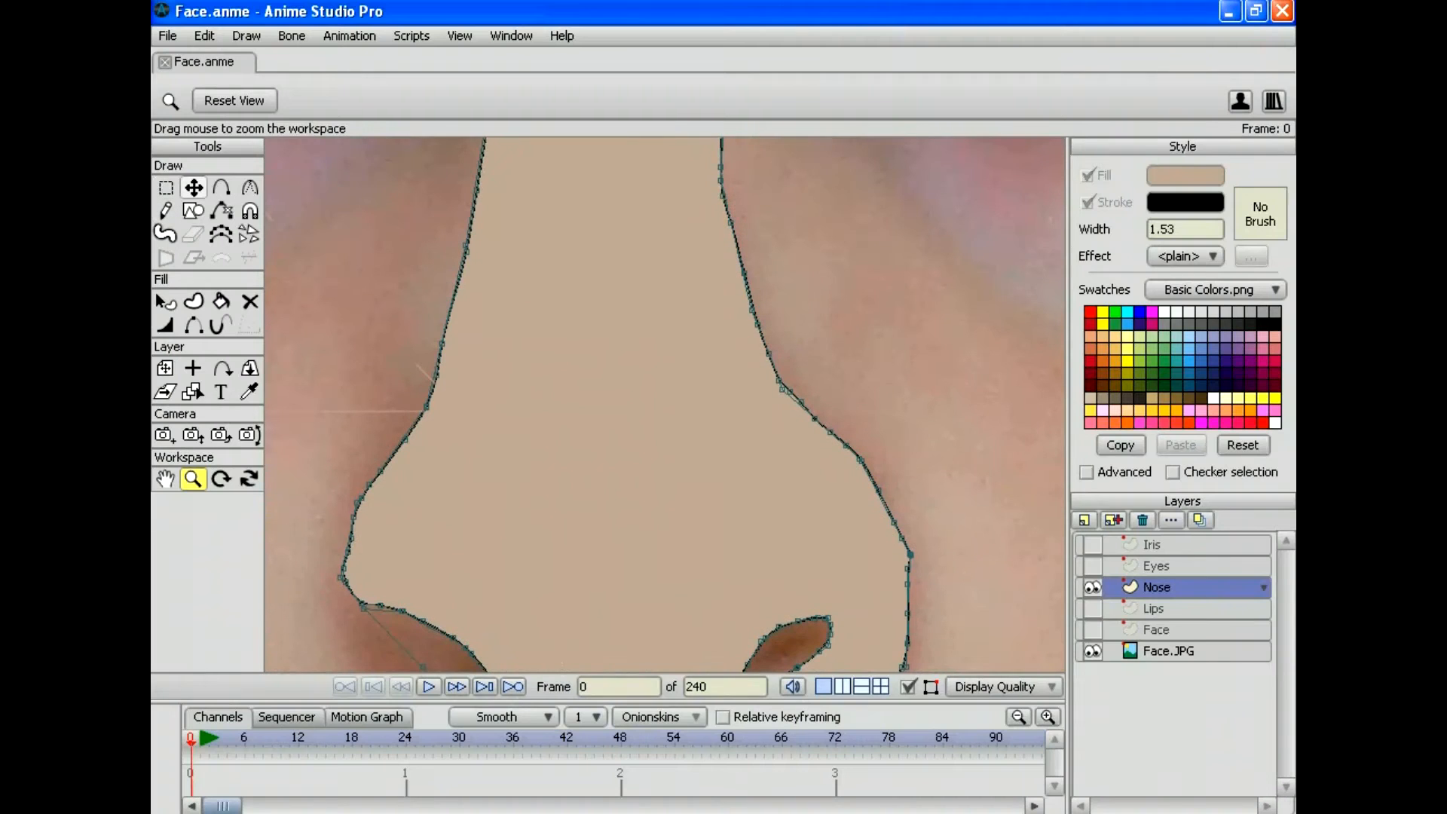
pyautogui.moveTo(781, 389); pyautogui.dragTo(967, 215)
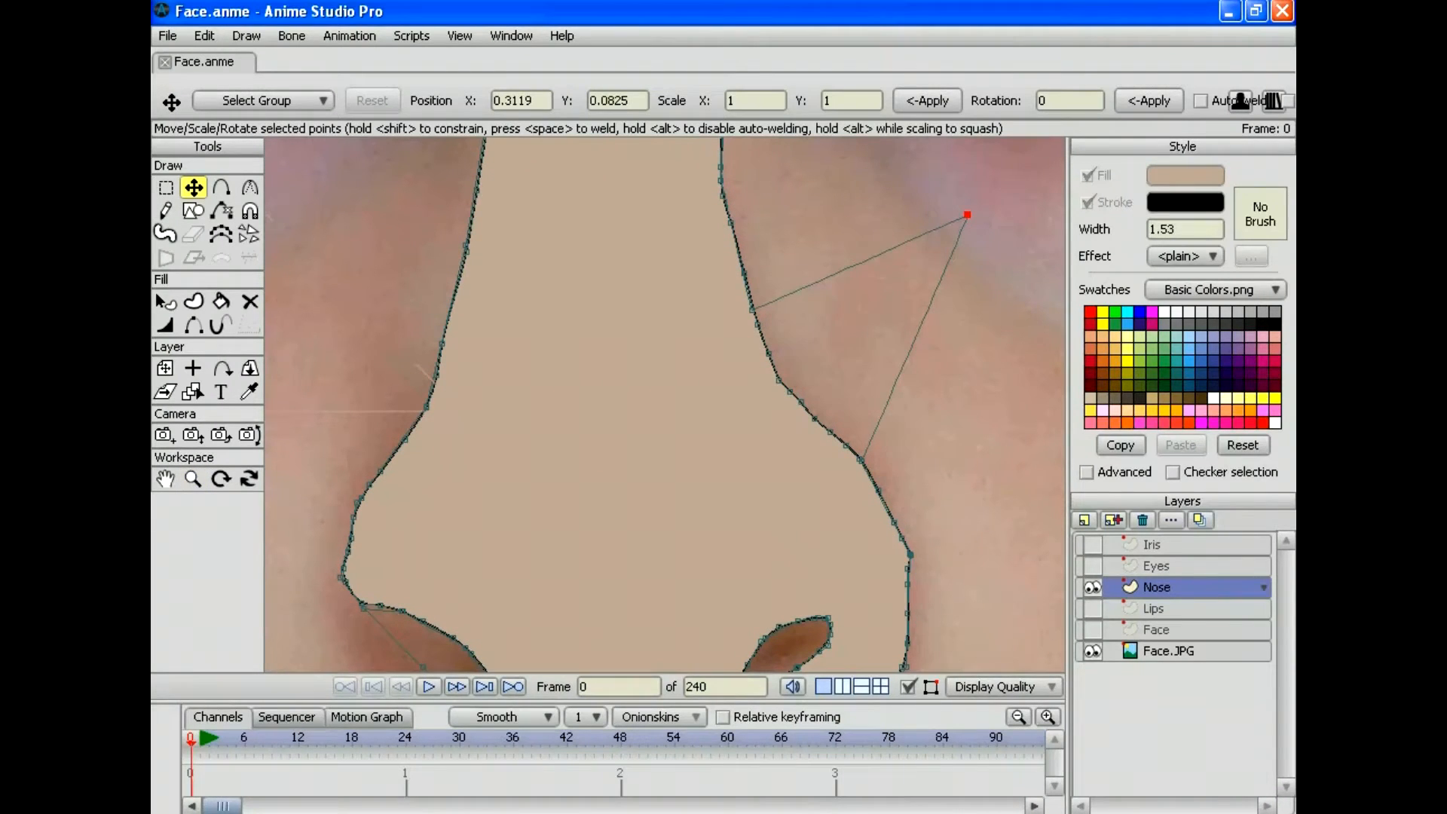
pyautogui.moveTo(768, 352); pyautogui.dragTo(802, 343)
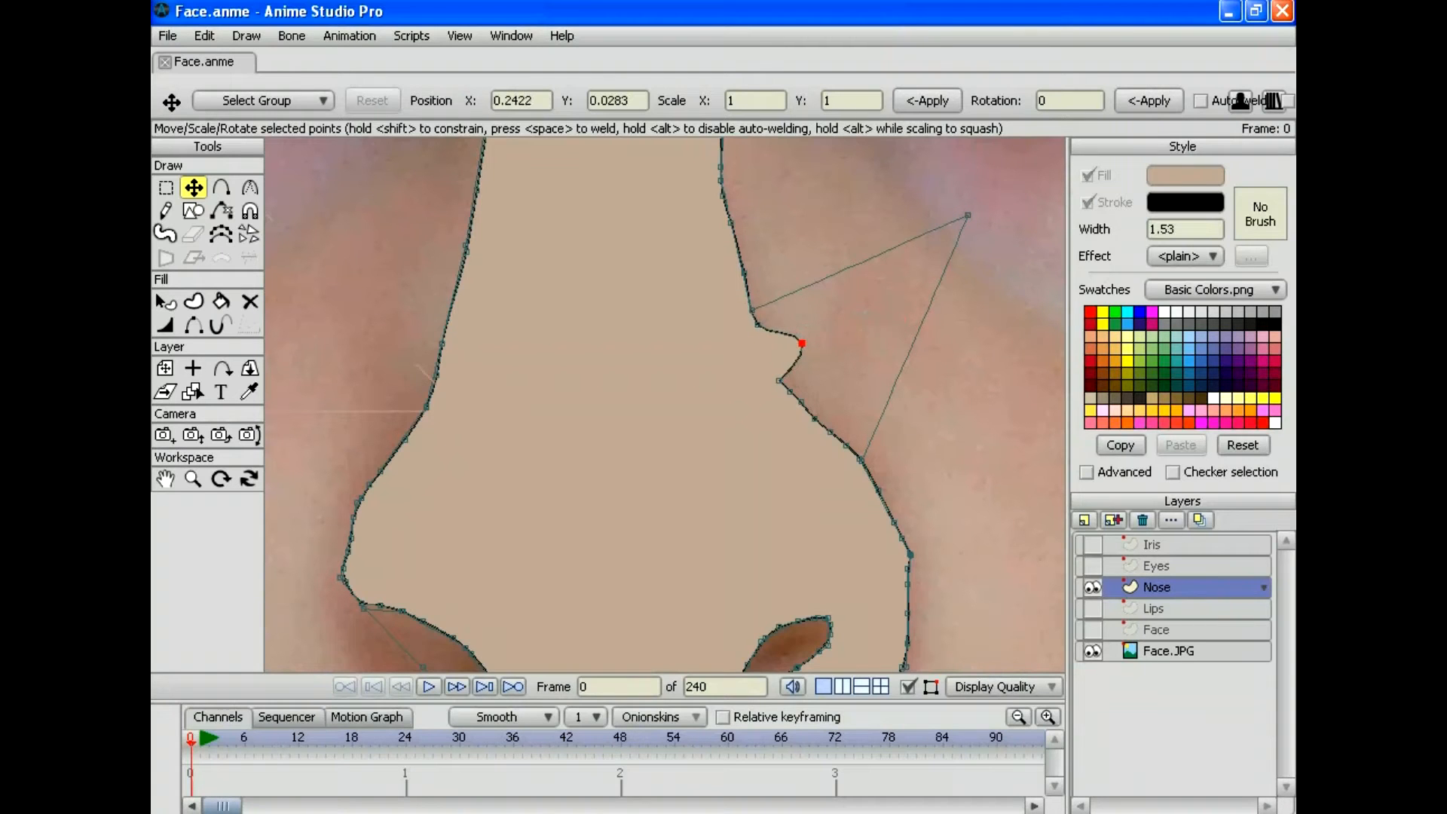
pyautogui.moveTo(968, 215); pyautogui.dragTo(936, 280)
# Step: Undo all the point moves so the nose outline returns to its original shape
pyautogui.click(204, 36)
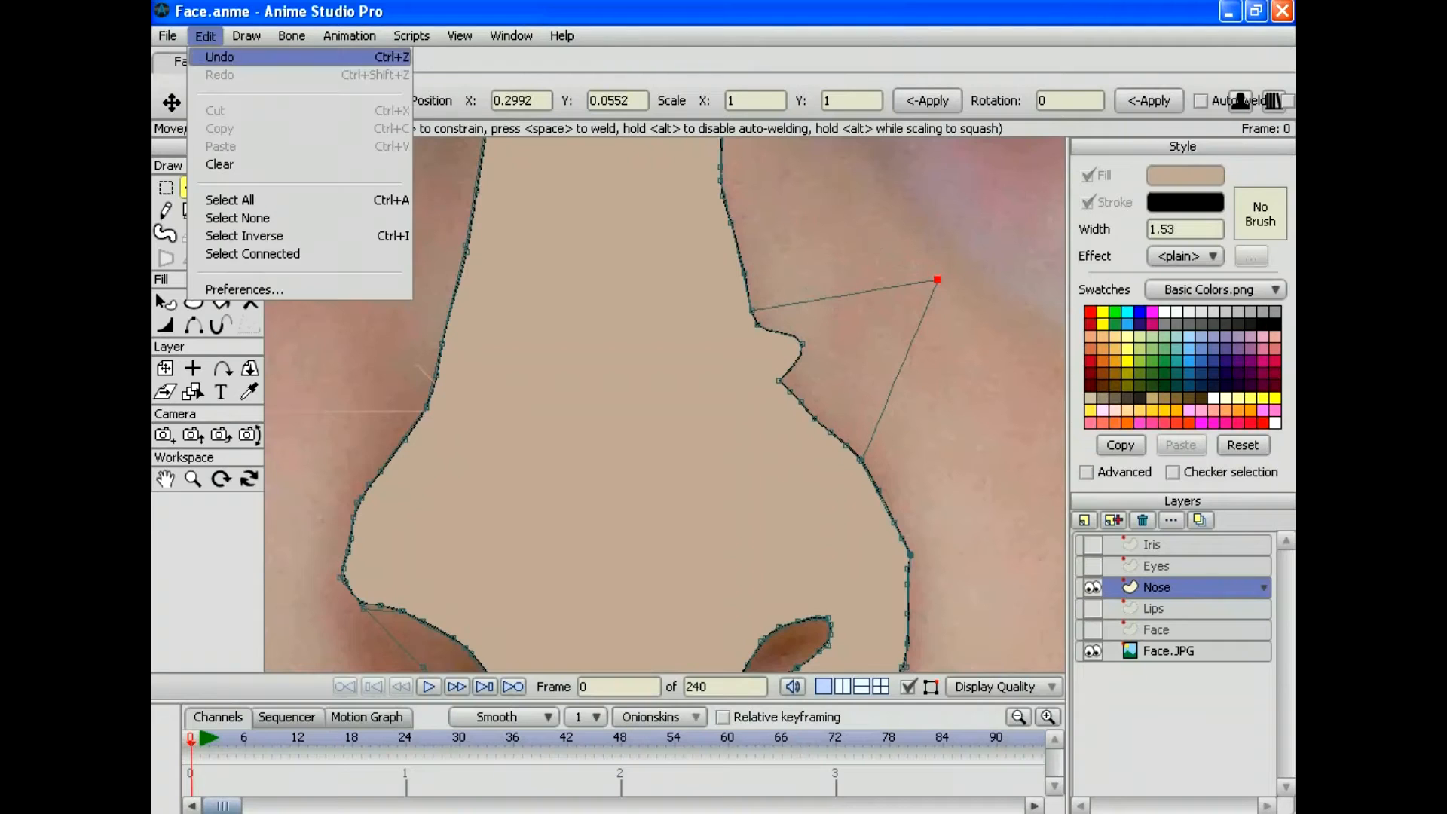
pyautogui.click(220, 56)
pyautogui.click(204, 35)
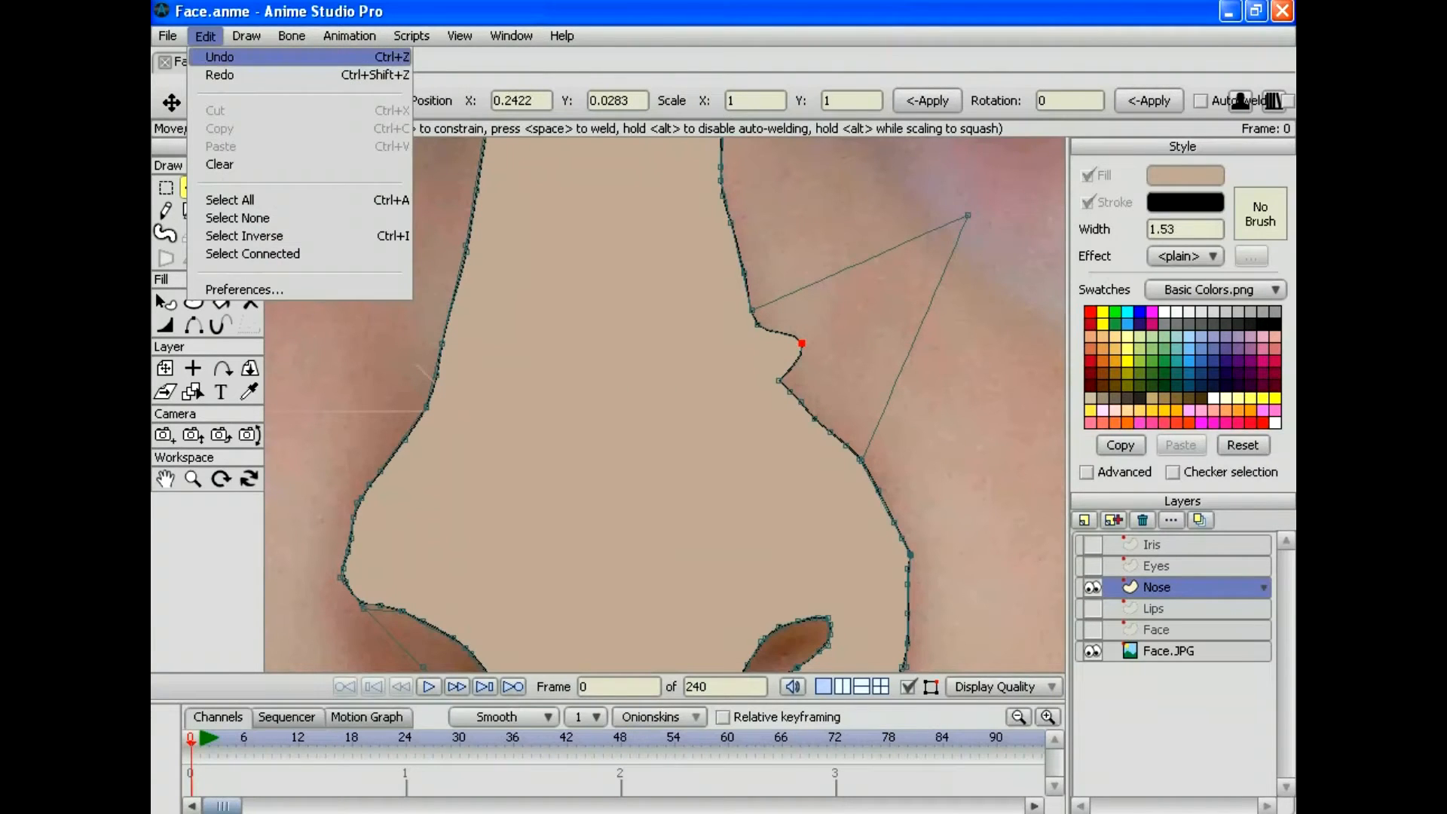
pyautogui.click(219, 57)
pyautogui.click(204, 36)
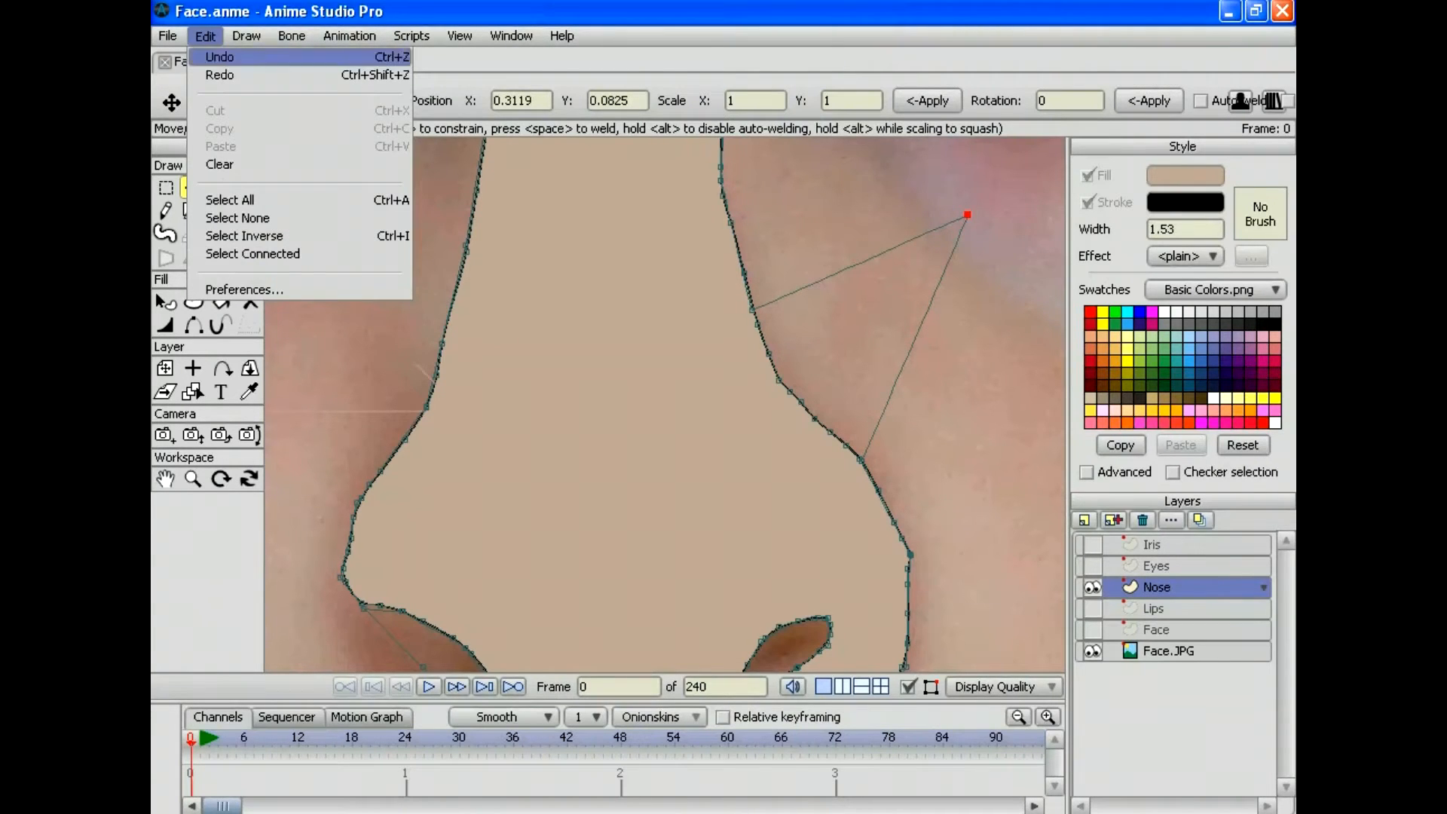
pyautogui.click(219, 56)
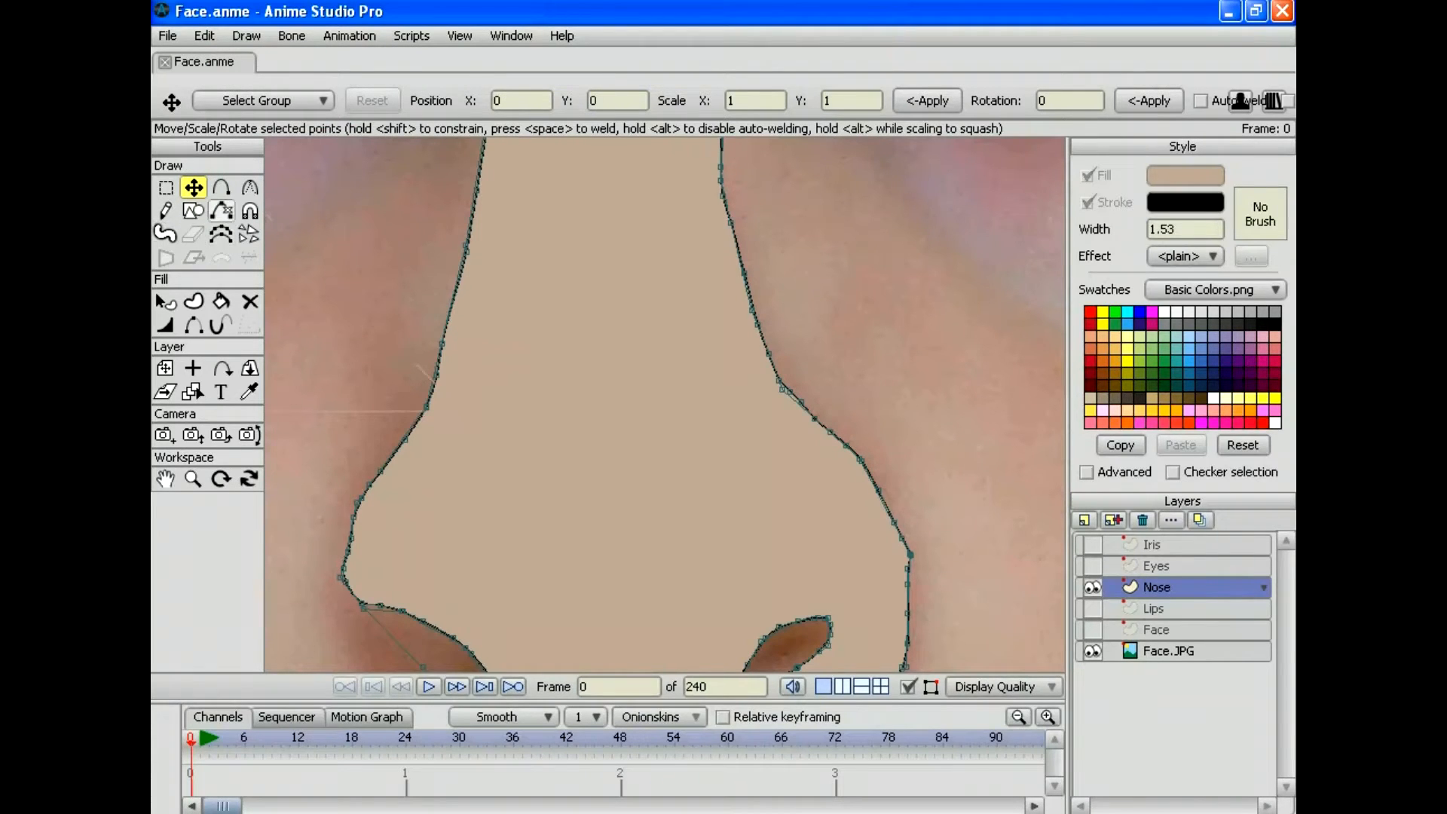
pyautogui.click(221, 211)
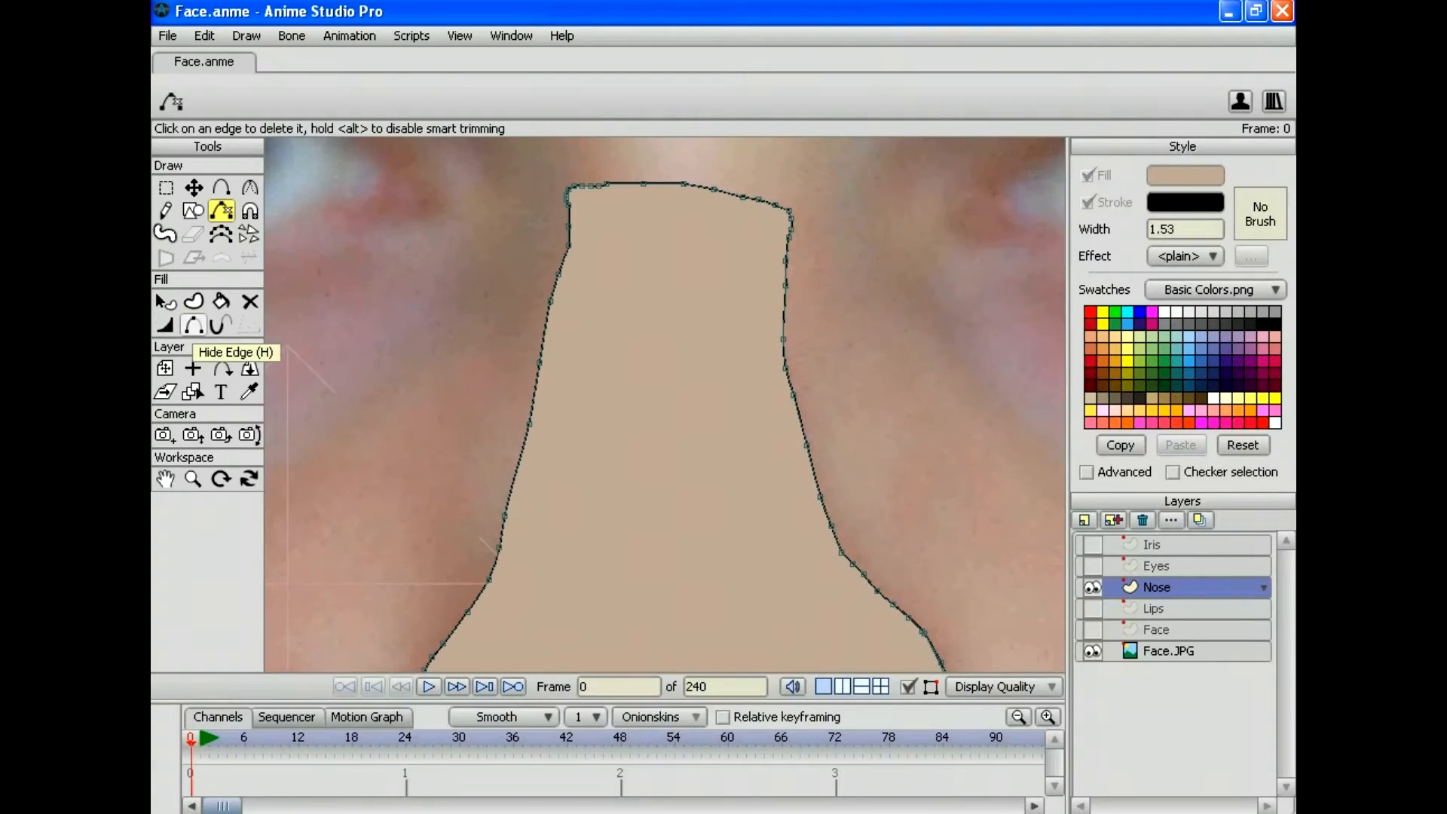
# Step: Hide the outline stroke segments along the nose's right side with Hide Edge
pyautogui.click(194, 325)
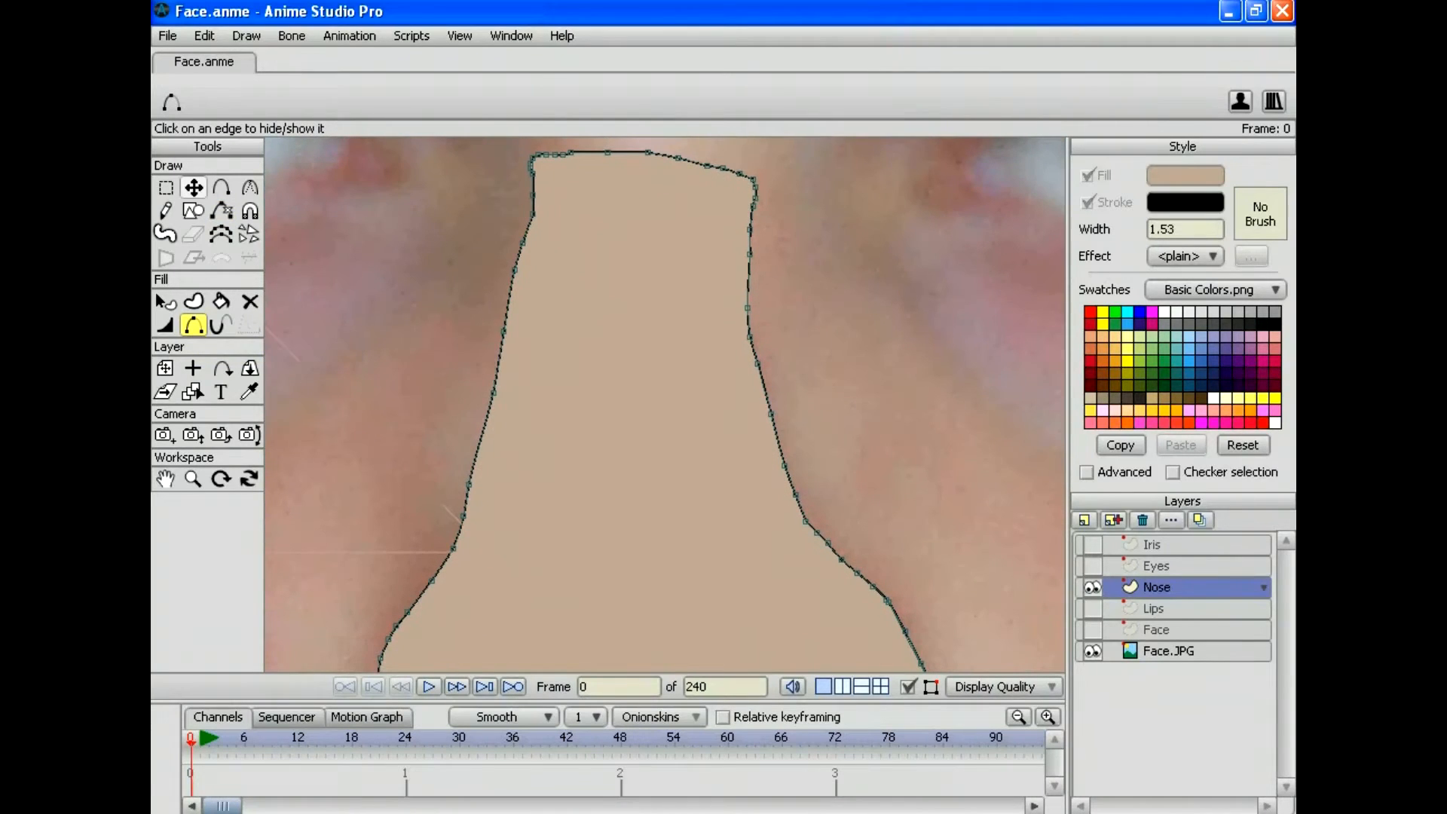
pyautogui.click(800, 508)
pyautogui.click(790, 480)
pyautogui.click(778, 440)
pyautogui.click(764, 388)
pyautogui.click(754, 353)
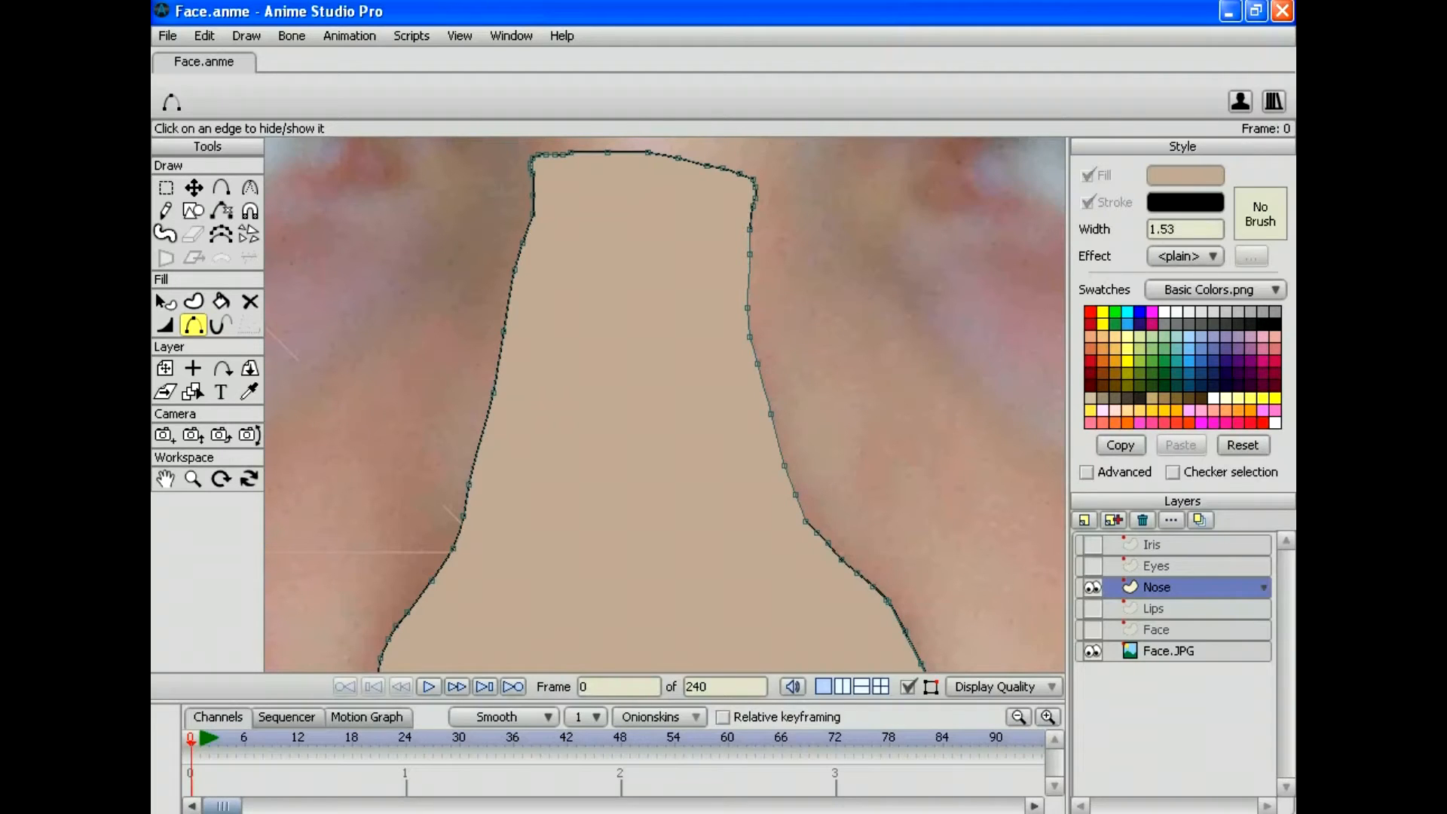
# Step: Hide the outline stroke segments running across the top of the nose
pyautogui.click(746, 177)
pyautogui.click(731, 170)
pyautogui.click(714, 166)
pyautogui.click(692, 161)
pyautogui.click(663, 154)
pyautogui.click(628, 152)
pyautogui.click(589, 152)
# Step: Hide the outline stroke segments down the nose's left side
pyautogui.click(533, 192)
pyautogui.click(528, 228)
pyautogui.click(519, 256)
pyautogui.click(508, 301)
pyautogui.click(498, 360)
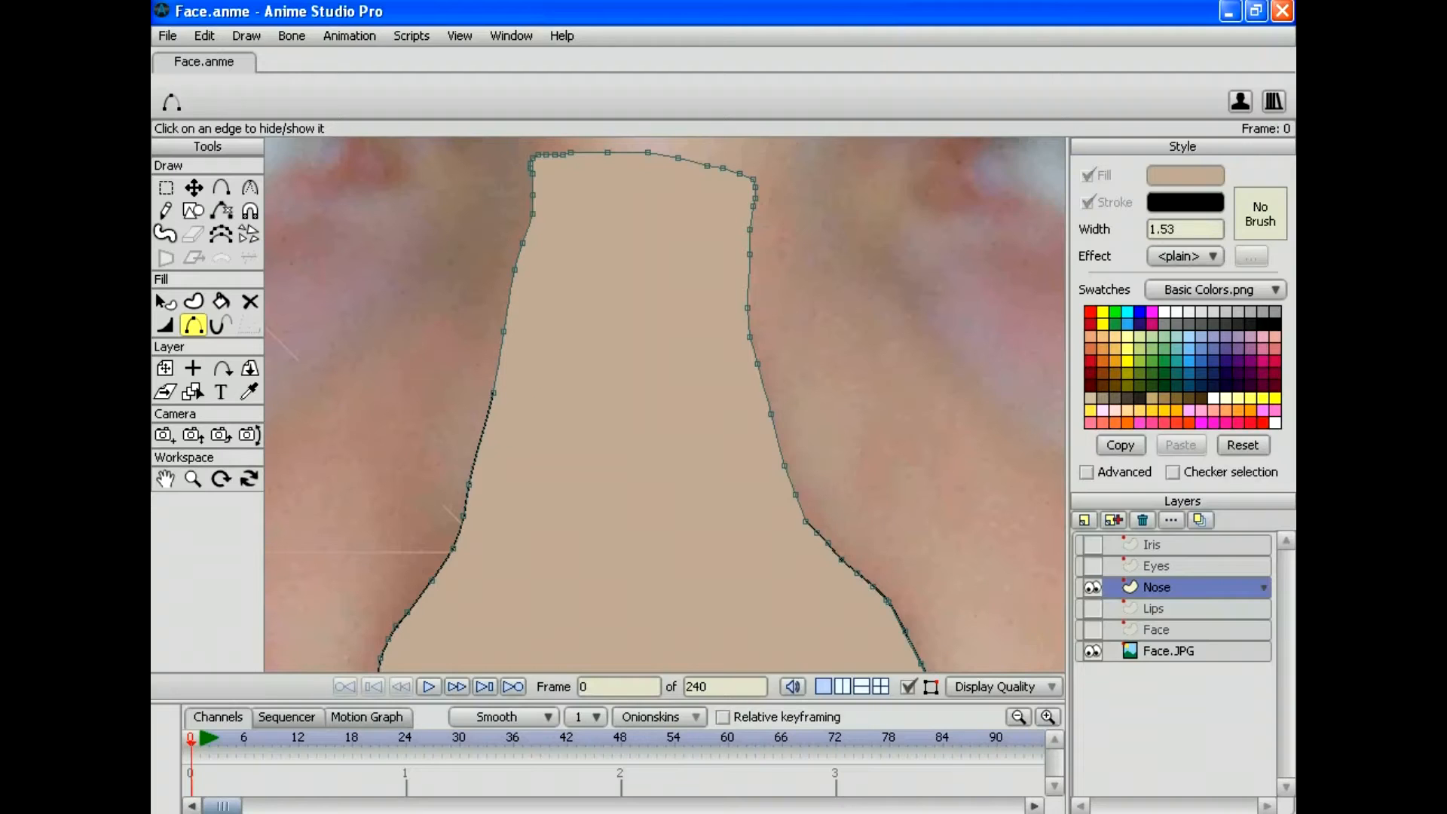
pyautogui.click(499, 362)
pyautogui.click(480, 439)
pyautogui.click(459, 532)
pyautogui.click(509, 290)
pyautogui.click(509, 300)
pyautogui.click(498, 361)
pyautogui.click(193, 478)
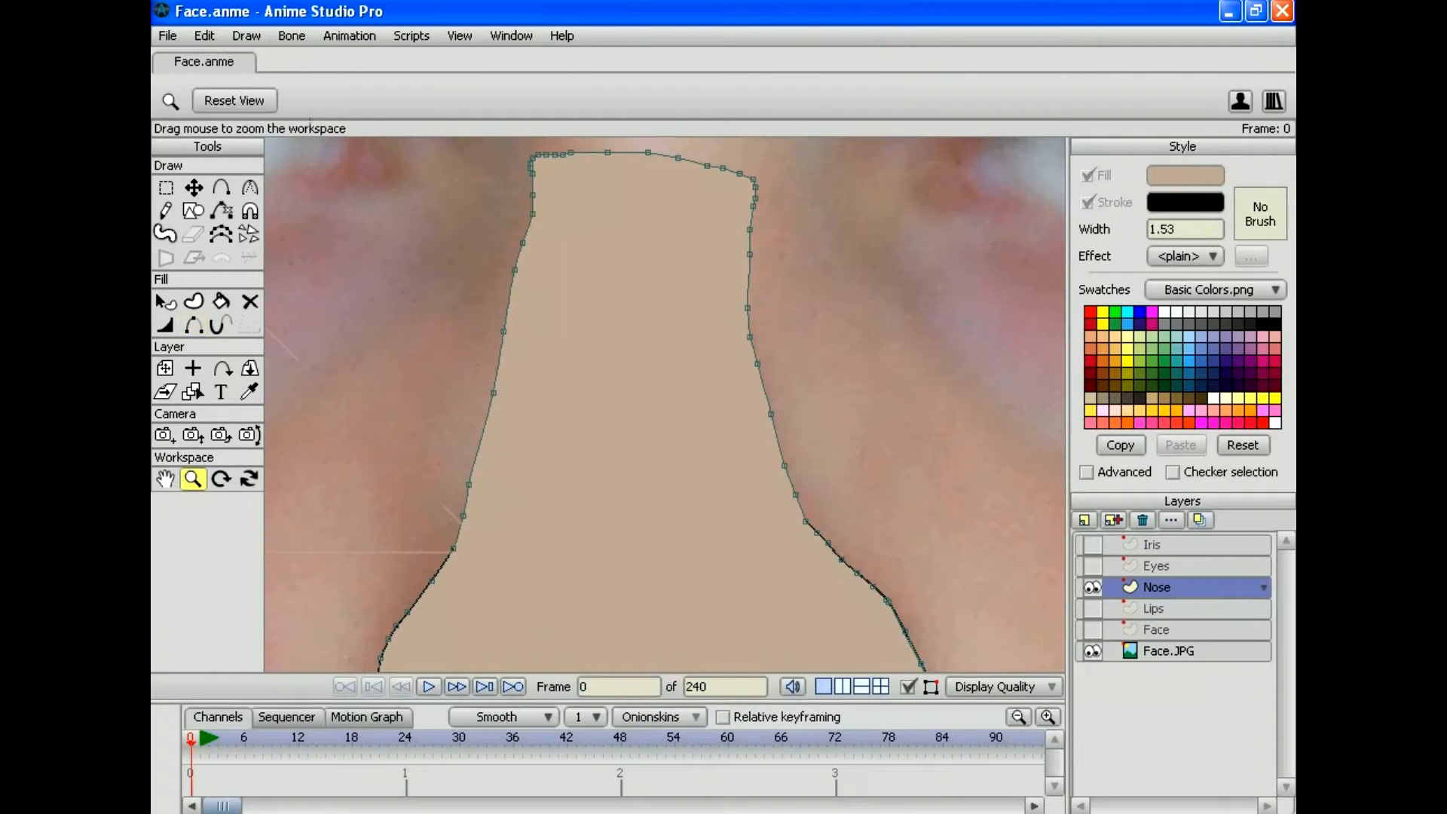
# Step: Zoom onto the nose's lower part and lasso-select the left nostril's edge points
pyautogui.moveTo(482, 362); pyautogui.dragTo(310, 123)
pyautogui.moveTo(663, 452); pyautogui.dragTo(641, 324)
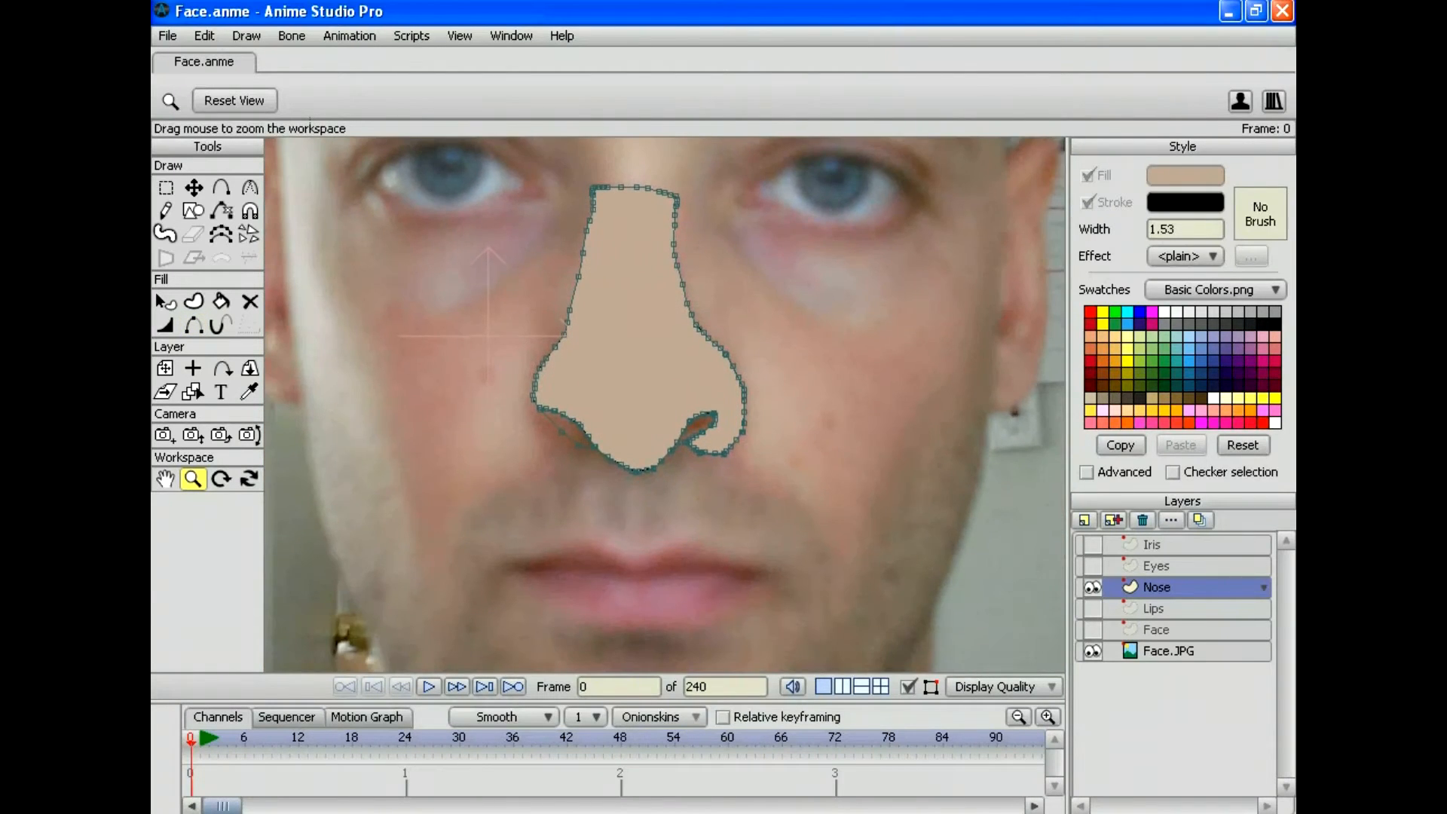
pyautogui.moveTo(663, 405); pyautogui.dragTo(813, 405)
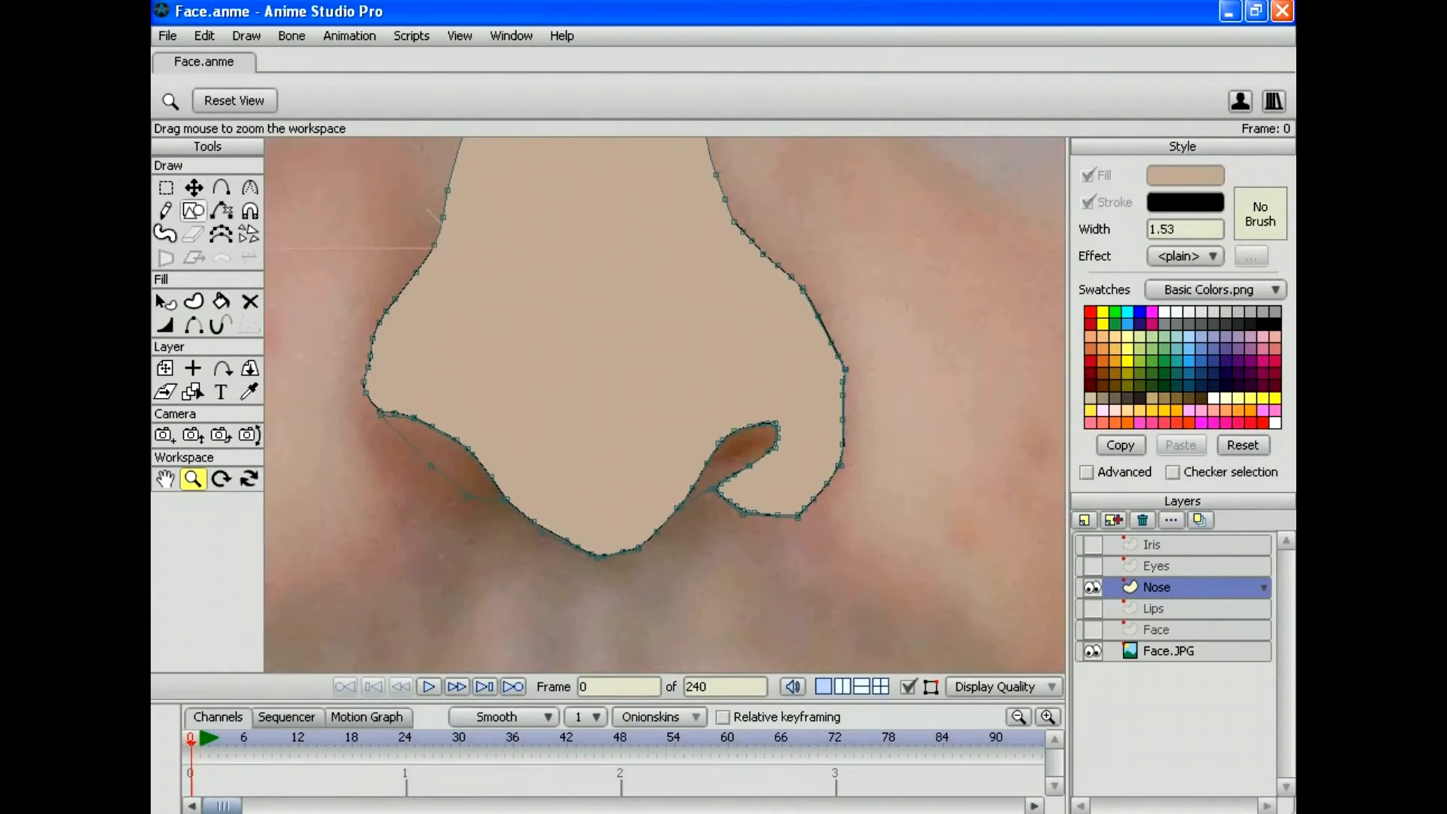
pyautogui.click(166, 188)
pyautogui.moveTo(491, 368)
pyautogui.mouseDown()
pyautogui.moveTo(365, 391)
pyautogui.moveTo(356, 489)
pyautogui.moveTo(423, 532)
pyautogui.moveTo(500, 533)
pyautogui.moveTo(531, 482)
pyautogui.mouseUp()
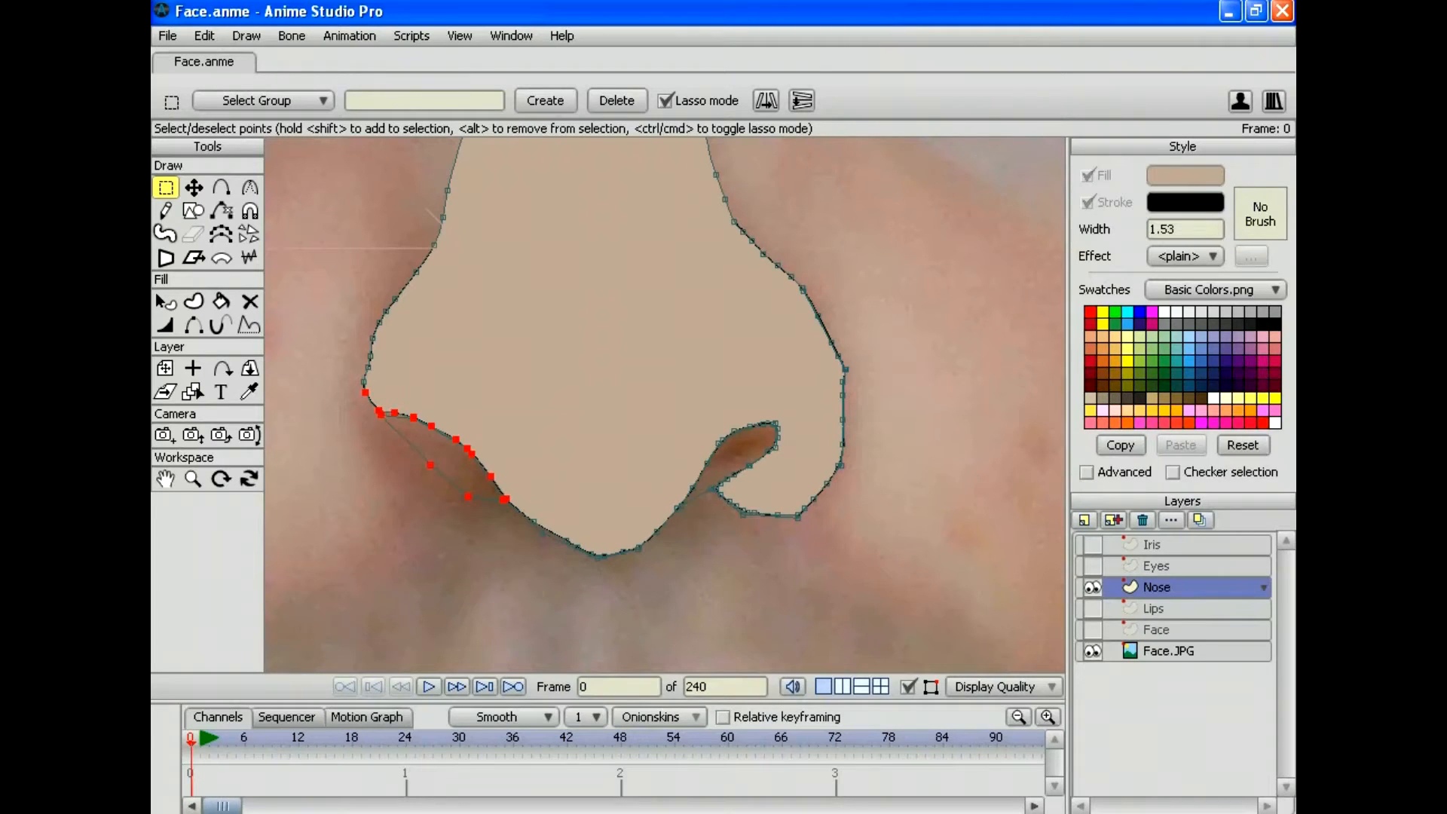
# Step: Set the fill colour to black #000000 at alpha 69 and create a nostril shape
pyautogui.click(1184, 175)
pyautogui.moveTo(843, 327); pyautogui.dragTo(784, 509)
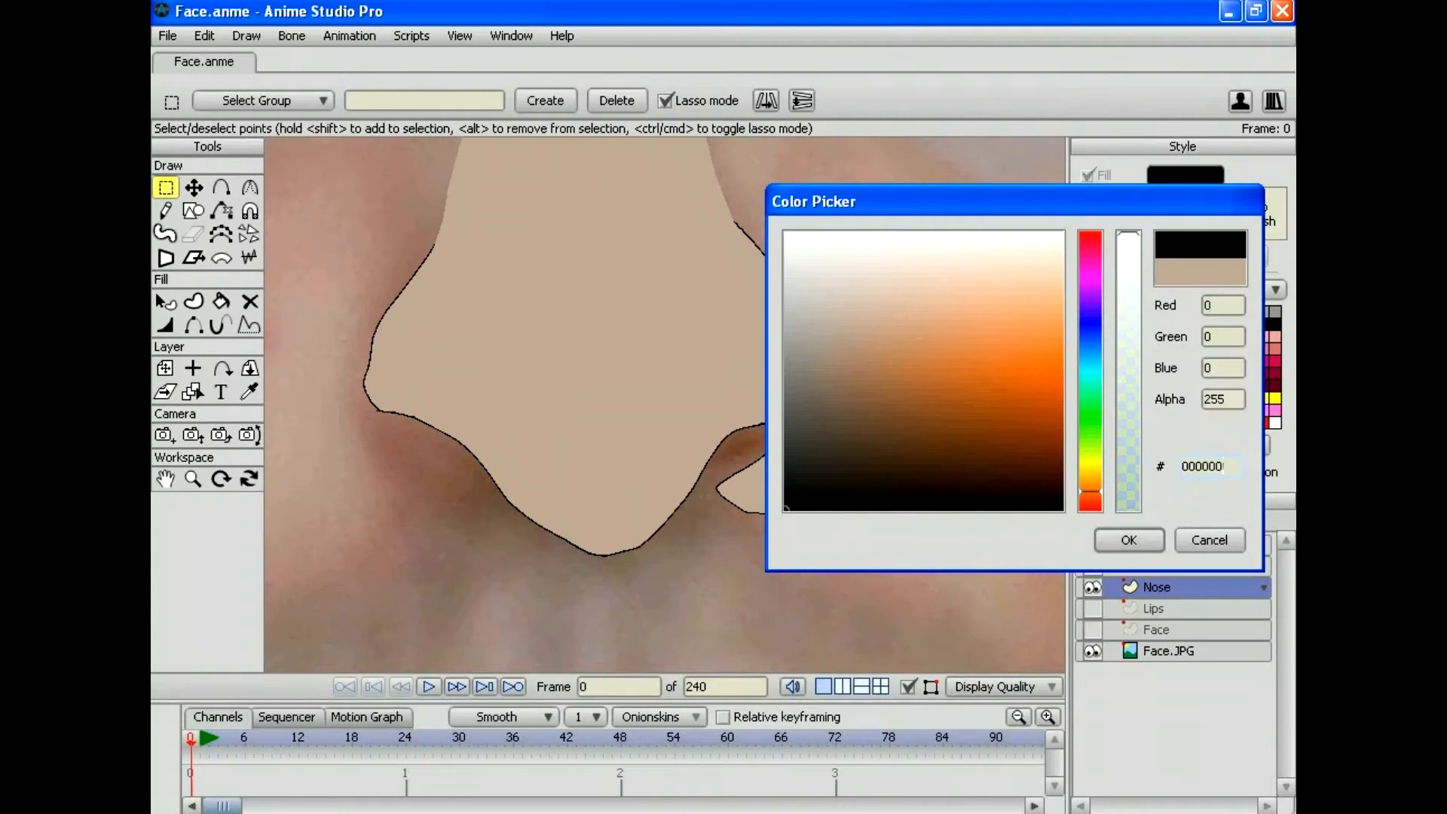
pyautogui.moveTo(1127, 233); pyautogui.dragTo(1128, 420)
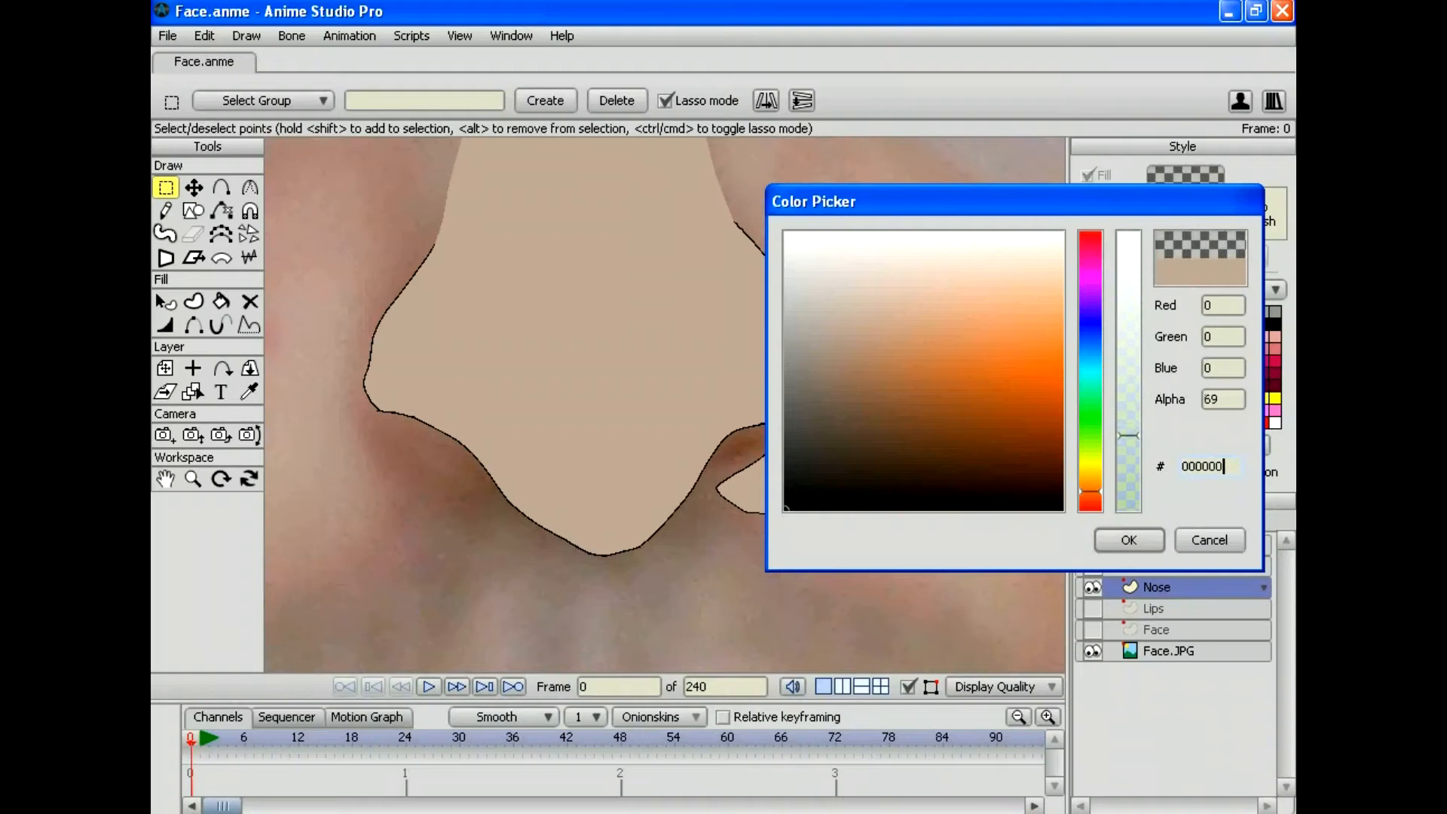
pyautogui.click(1128, 539)
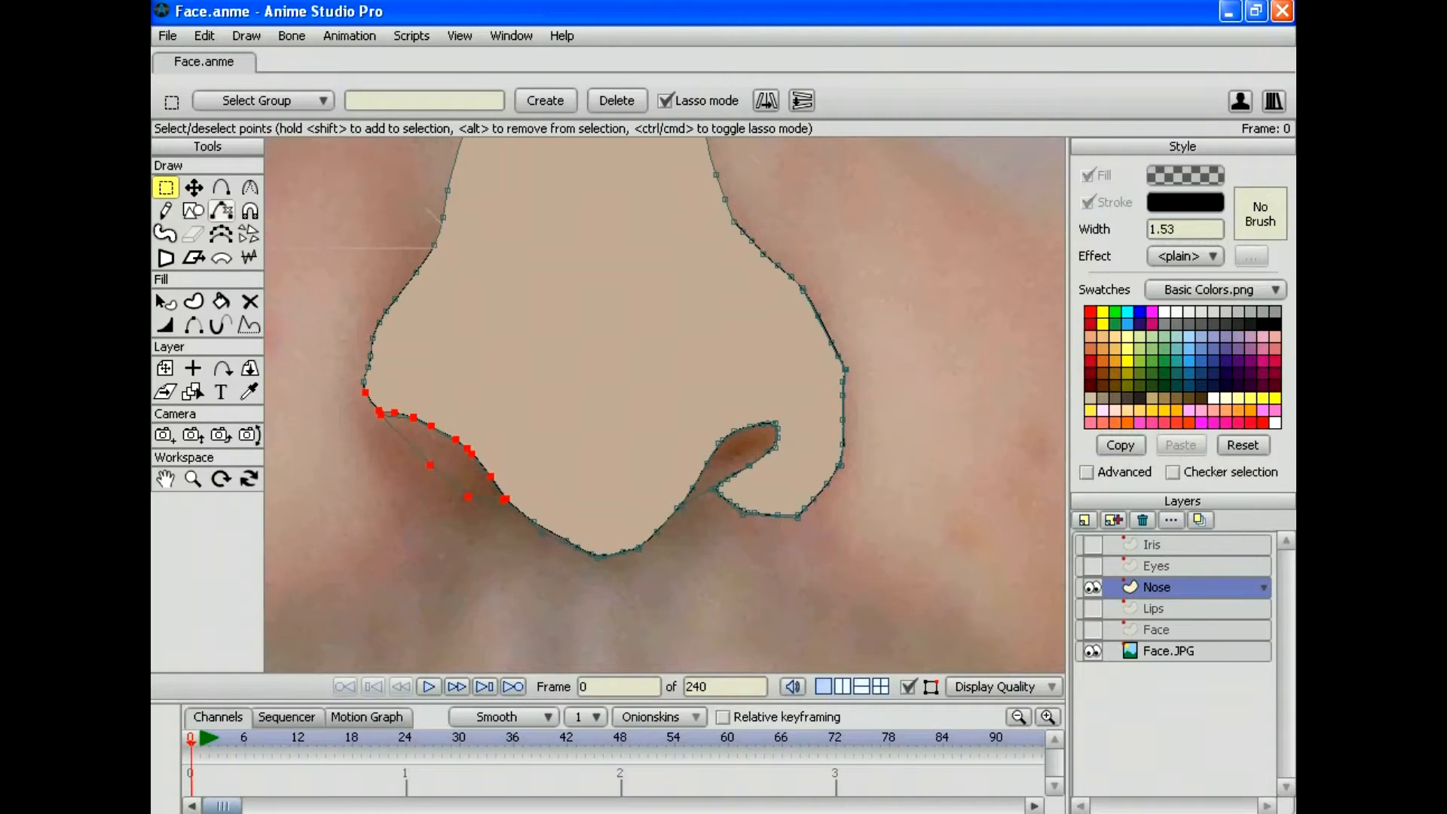
pyautogui.press('u')
pyautogui.press('space')
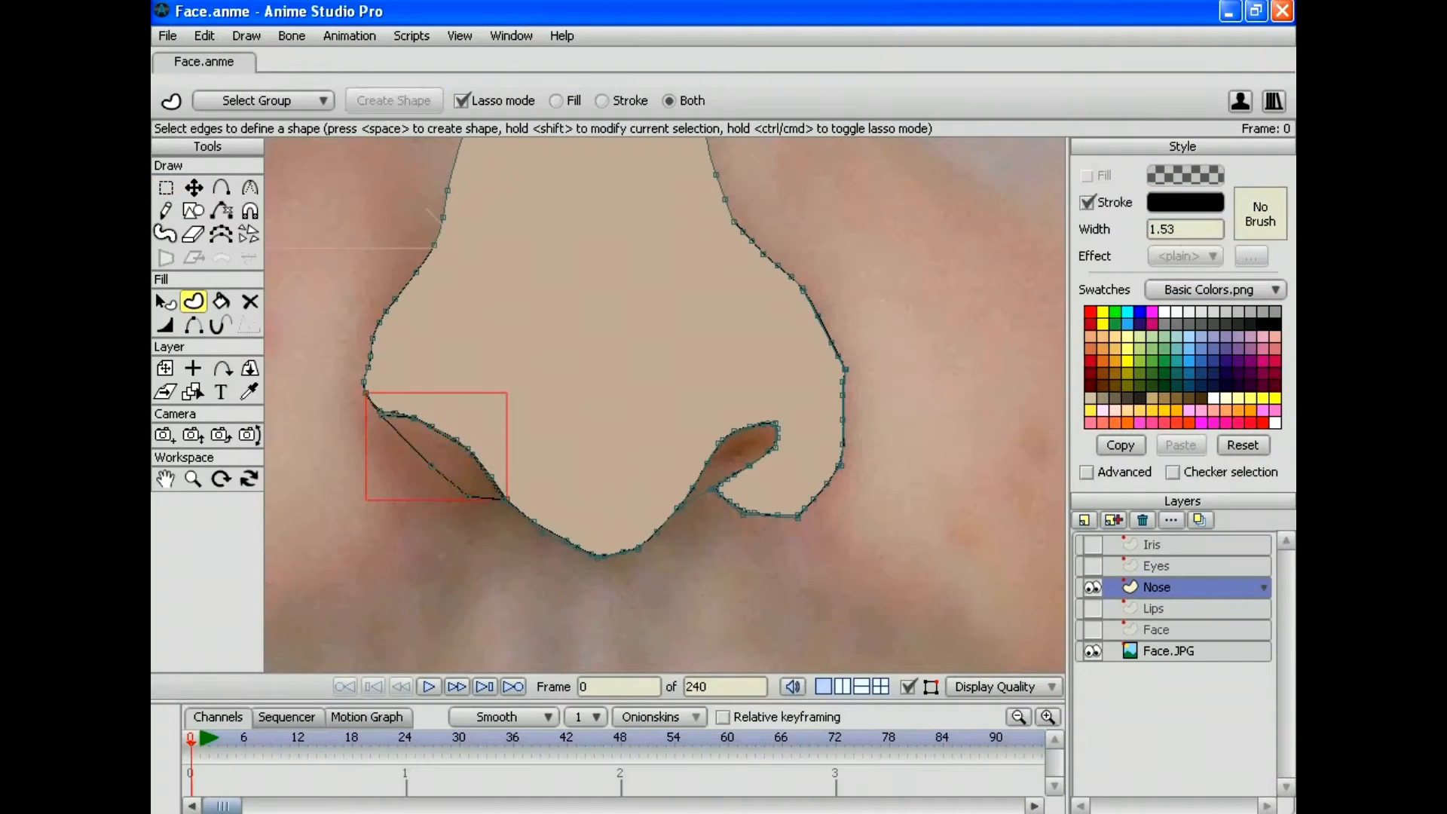
# Step: Replace the unwanted nostril shape with a Paint Bucket fill of the left nostril
pyautogui.click(204, 35)
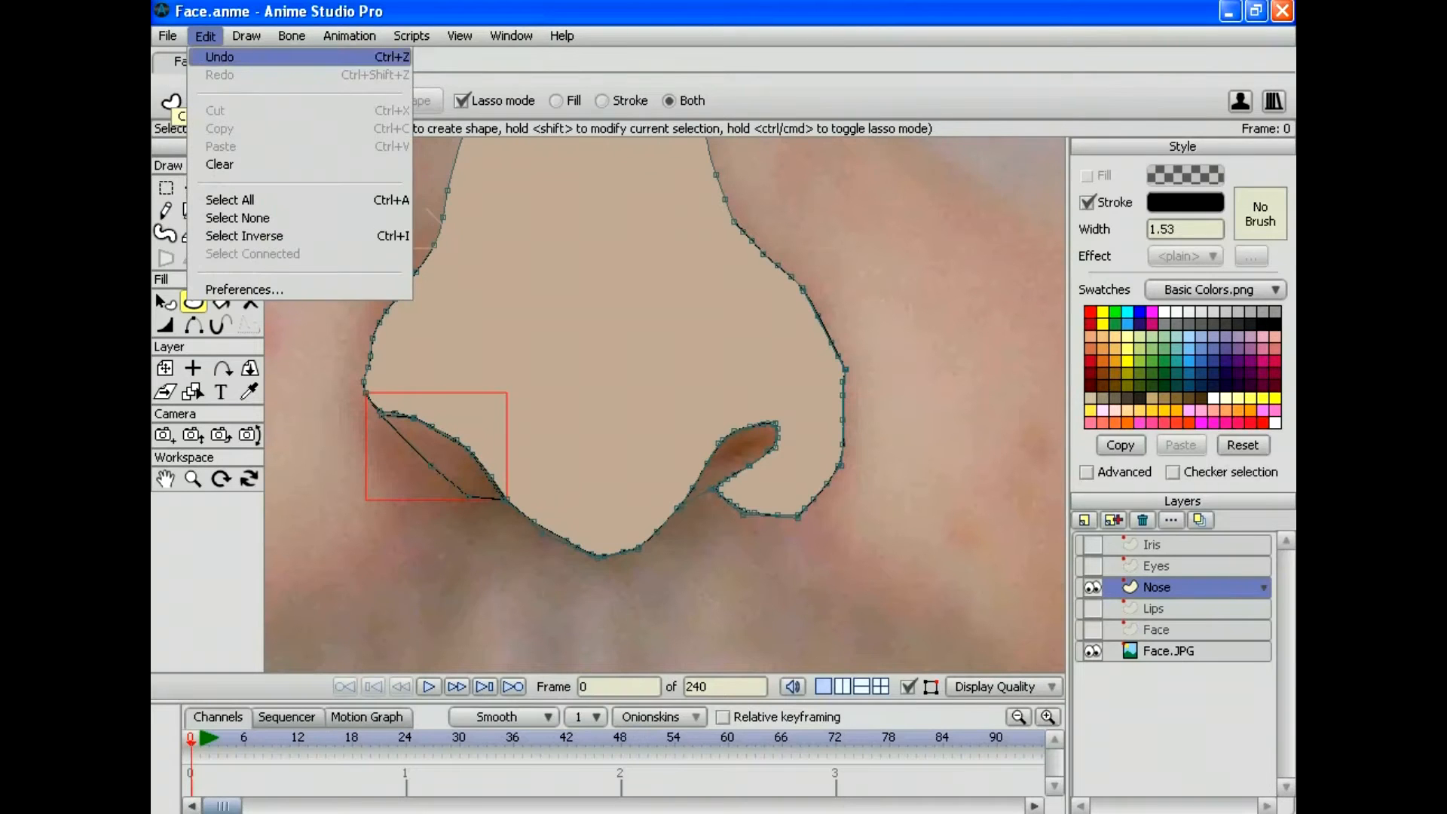
pyautogui.click(219, 57)
pyautogui.click(221, 301)
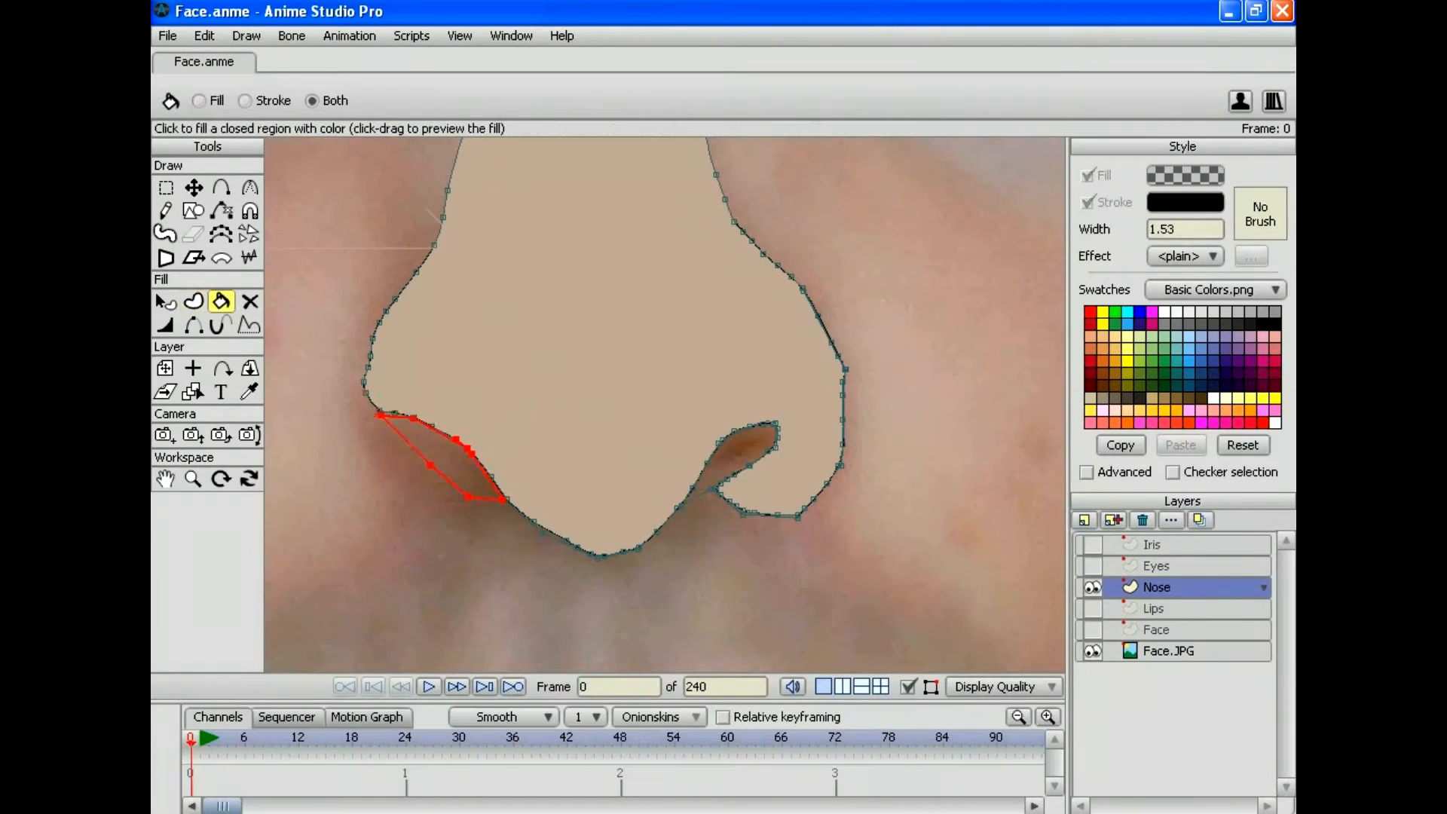
pyautogui.click(440, 457)
pyautogui.hotkey('ctrl', 'z')
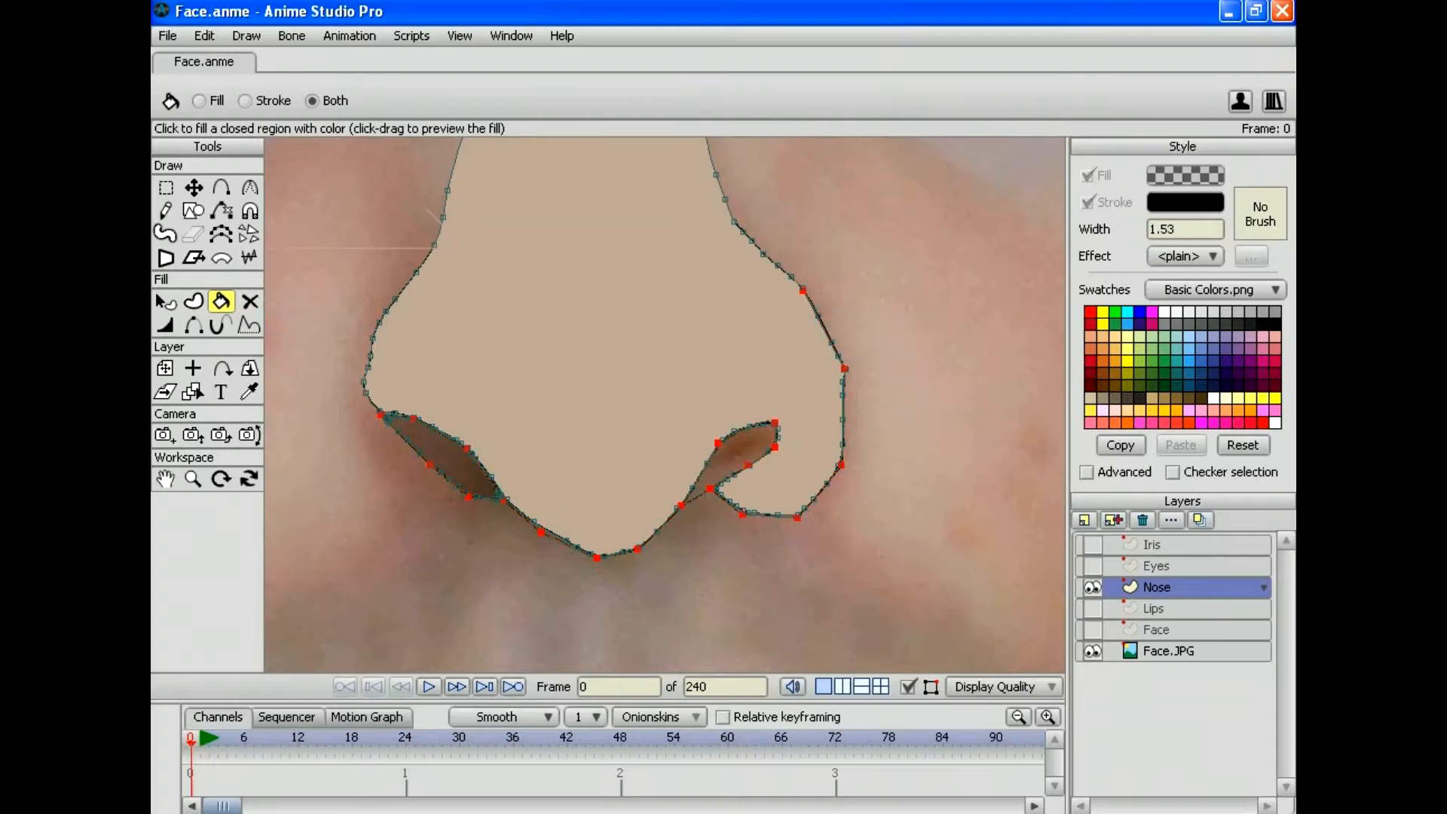
pyautogui.hotkey('ctrl', 'z')
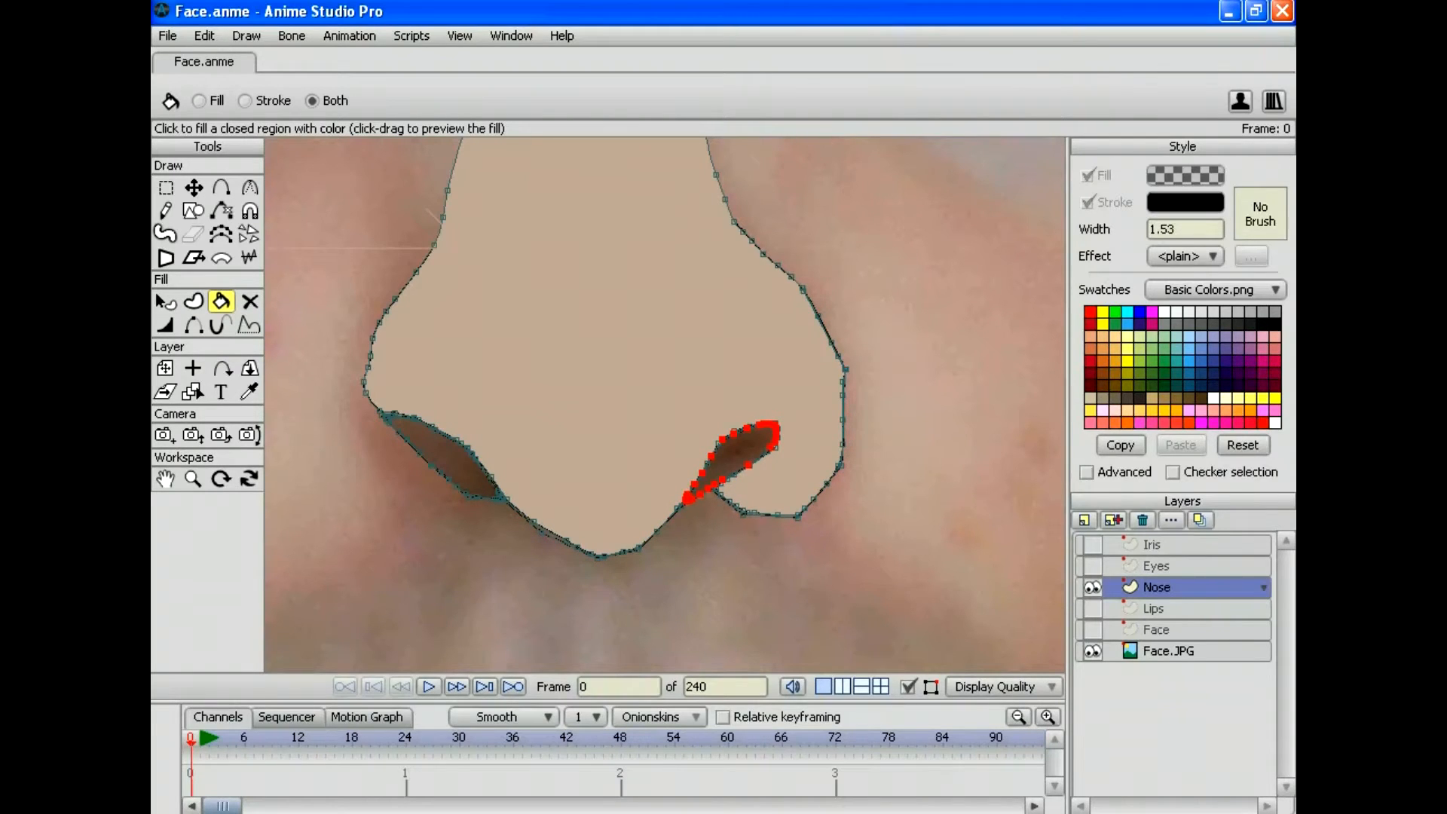
pyautogui.click(1091, 629)
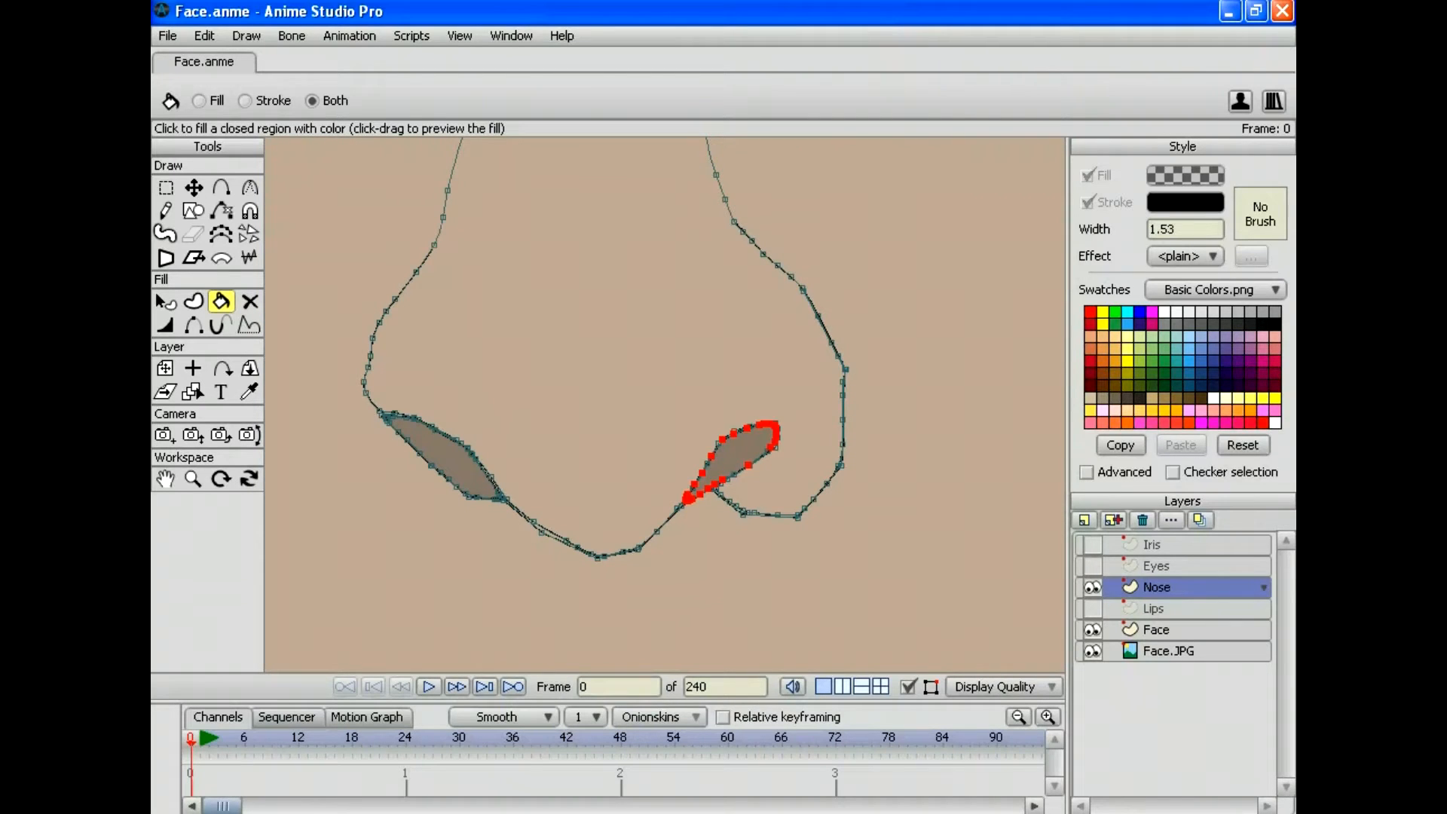
# Step: Step through undo and redo until the left nostril's shading fill is restored
pyautogui.click(204, 35)
pyautogui.click(217, 55)
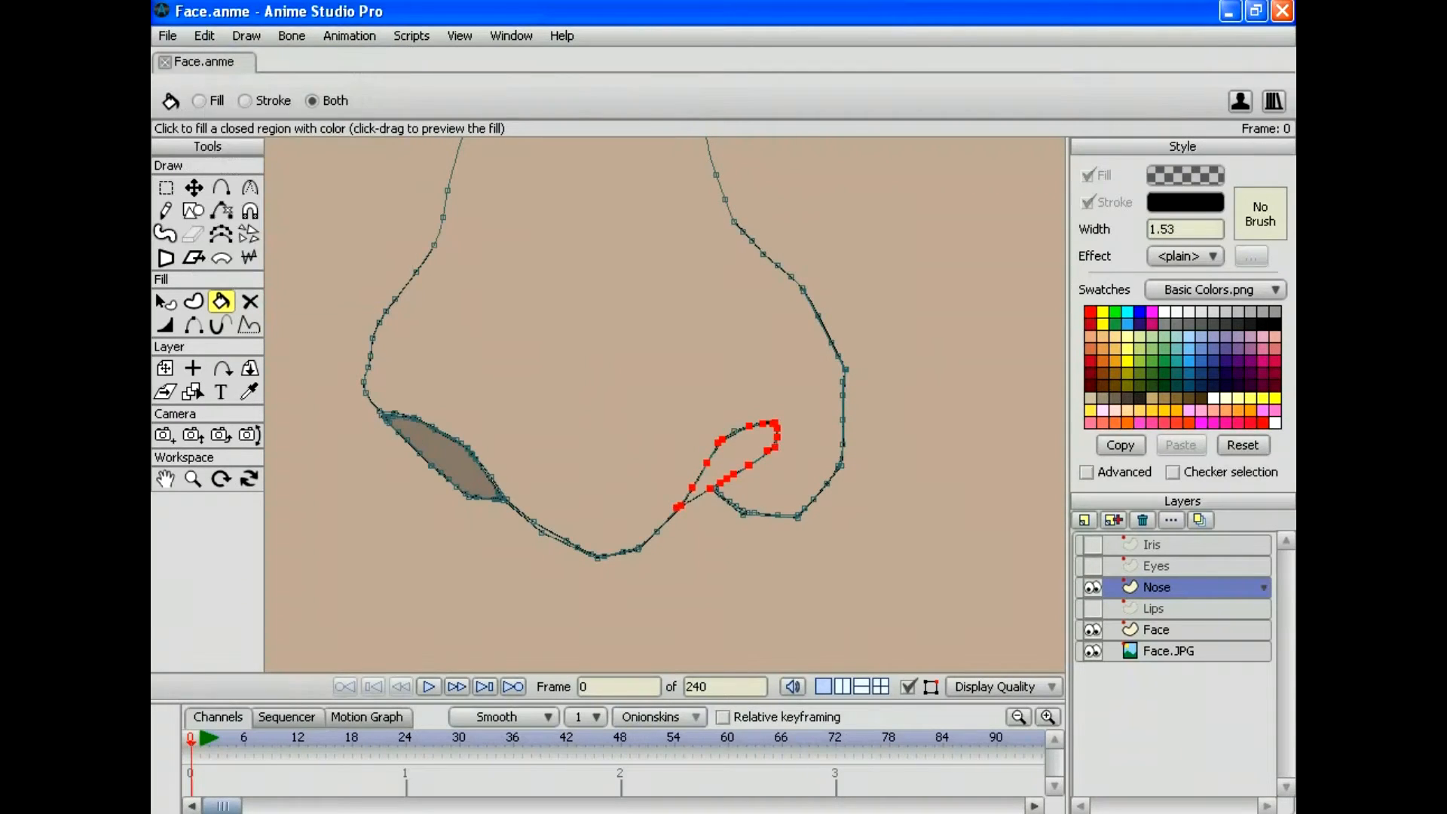
pyautogui.click(204, 36)
pyautogui.click(217, 56)
pyautogui.click(204, 36)
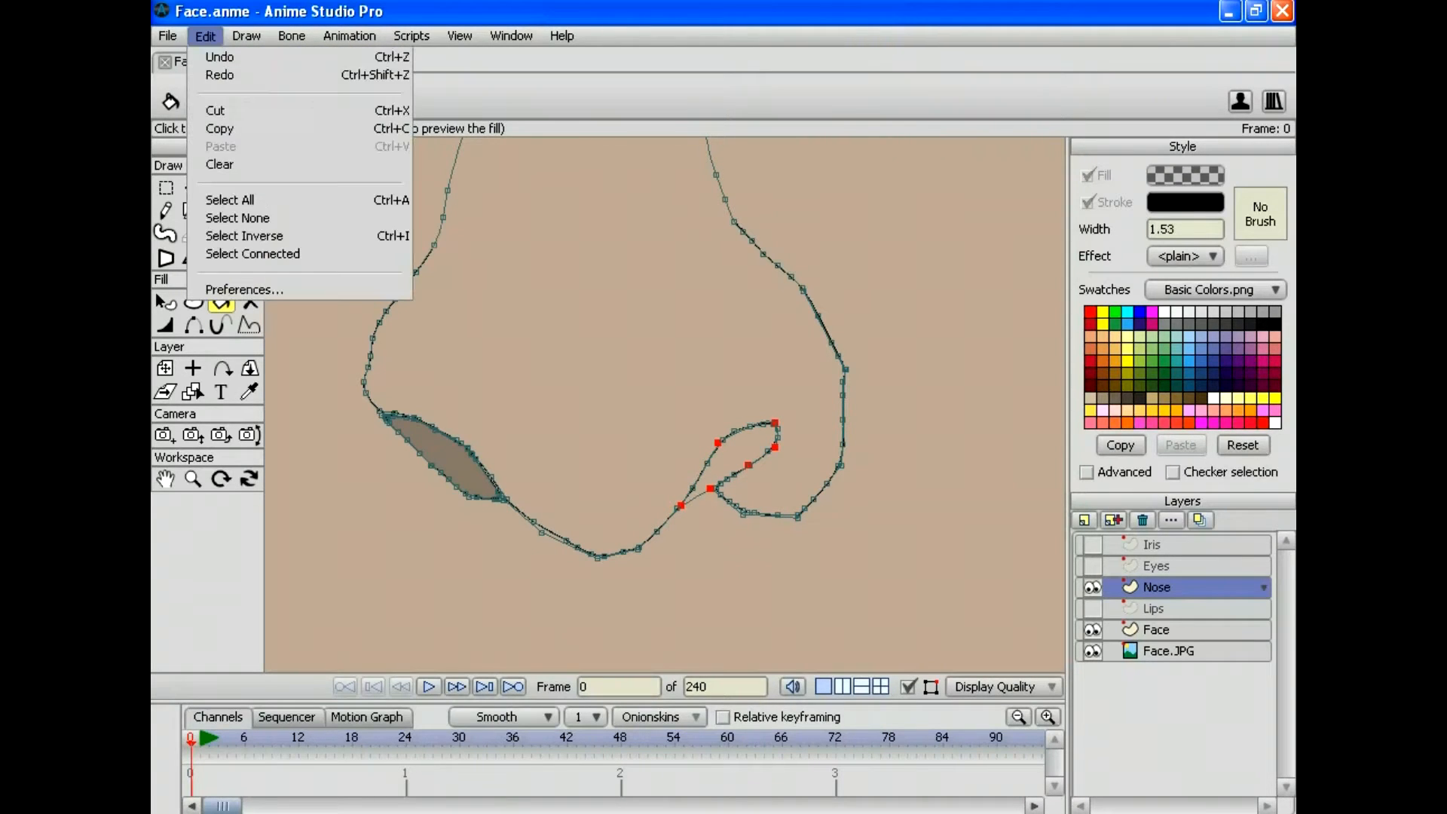
pyautogui.click(216, 57)
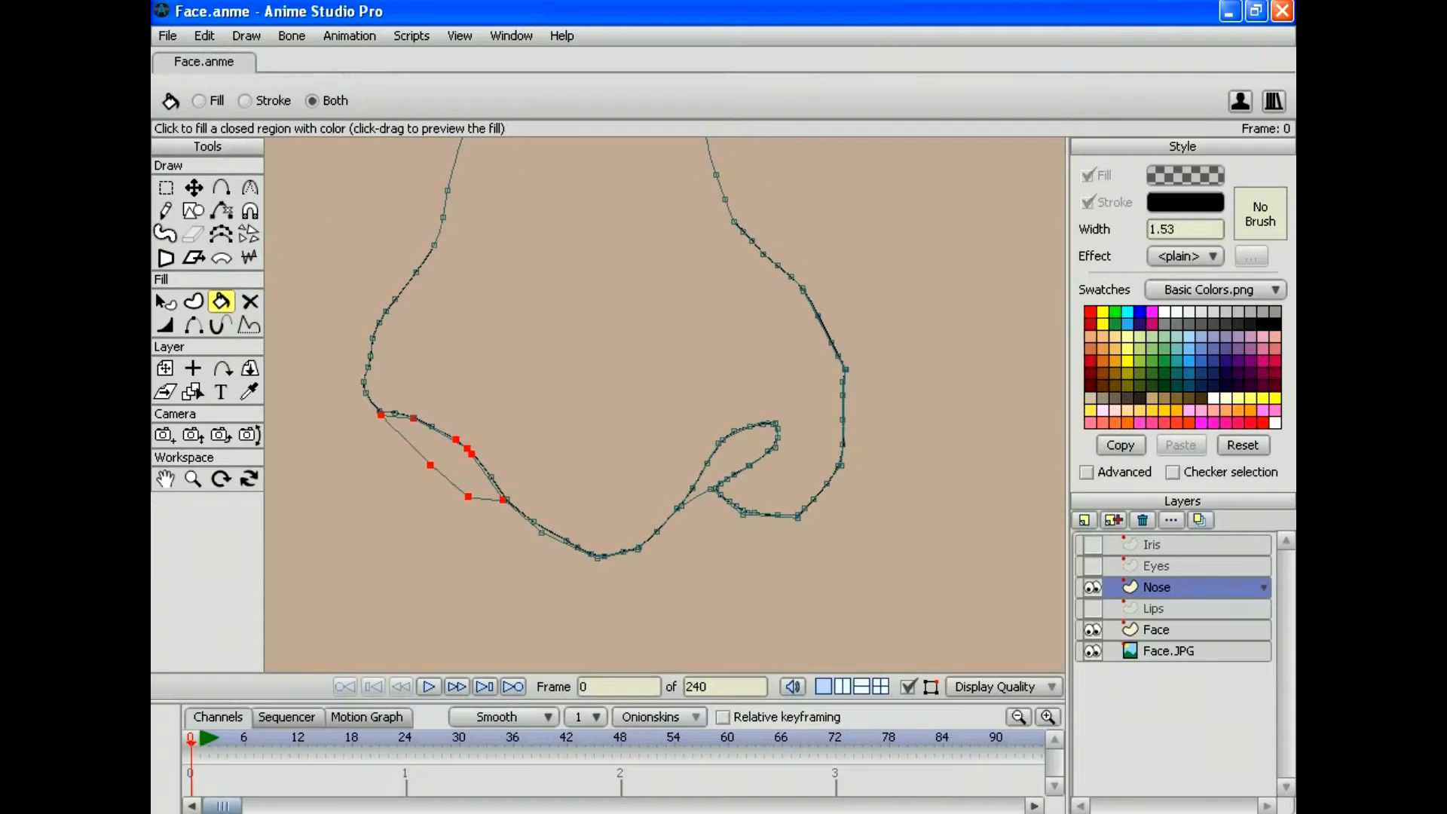
pyautogui.click(204, 36)
pyautogui.click(219, 75)
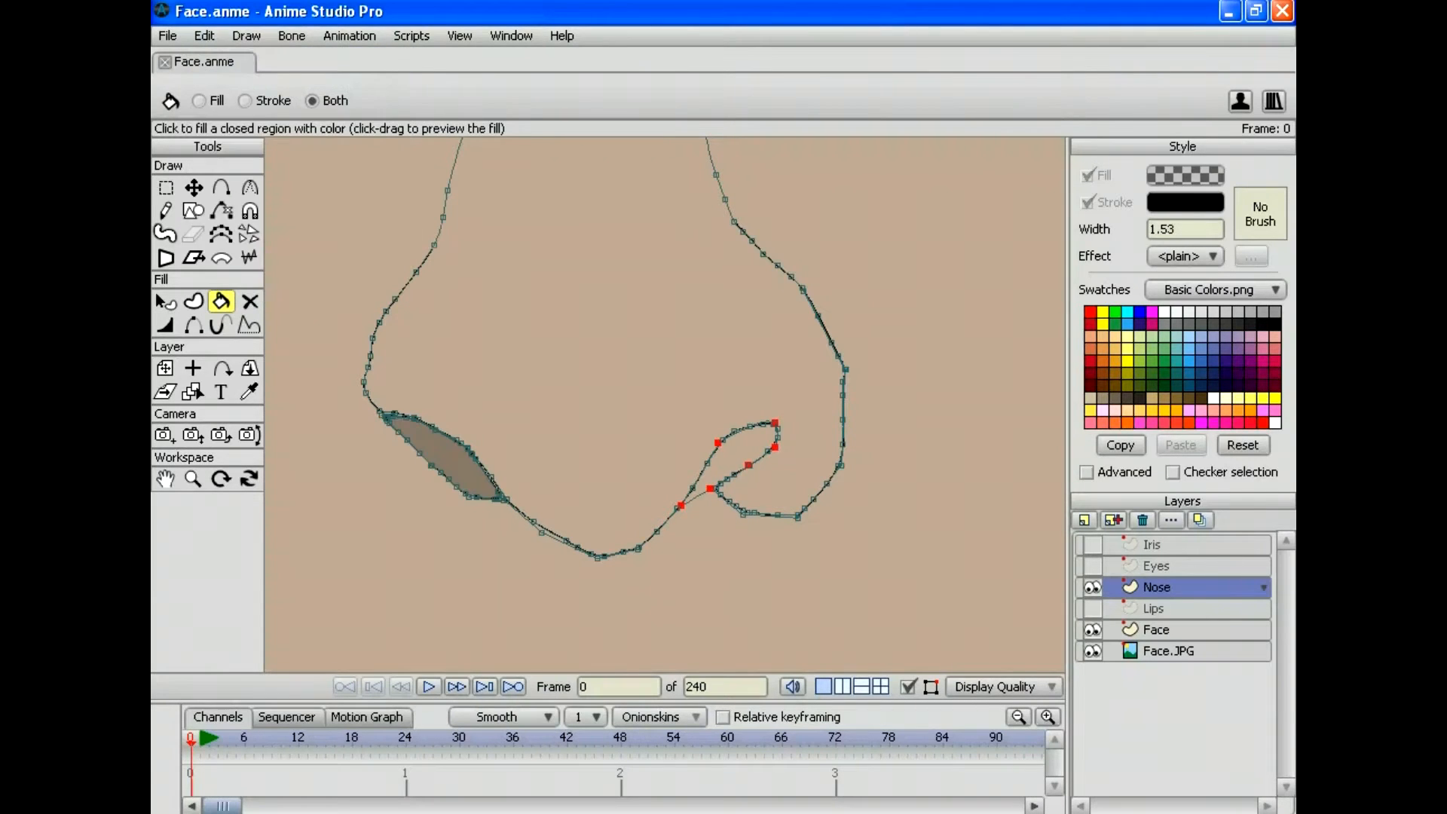
pyautogui.click(204, 36)
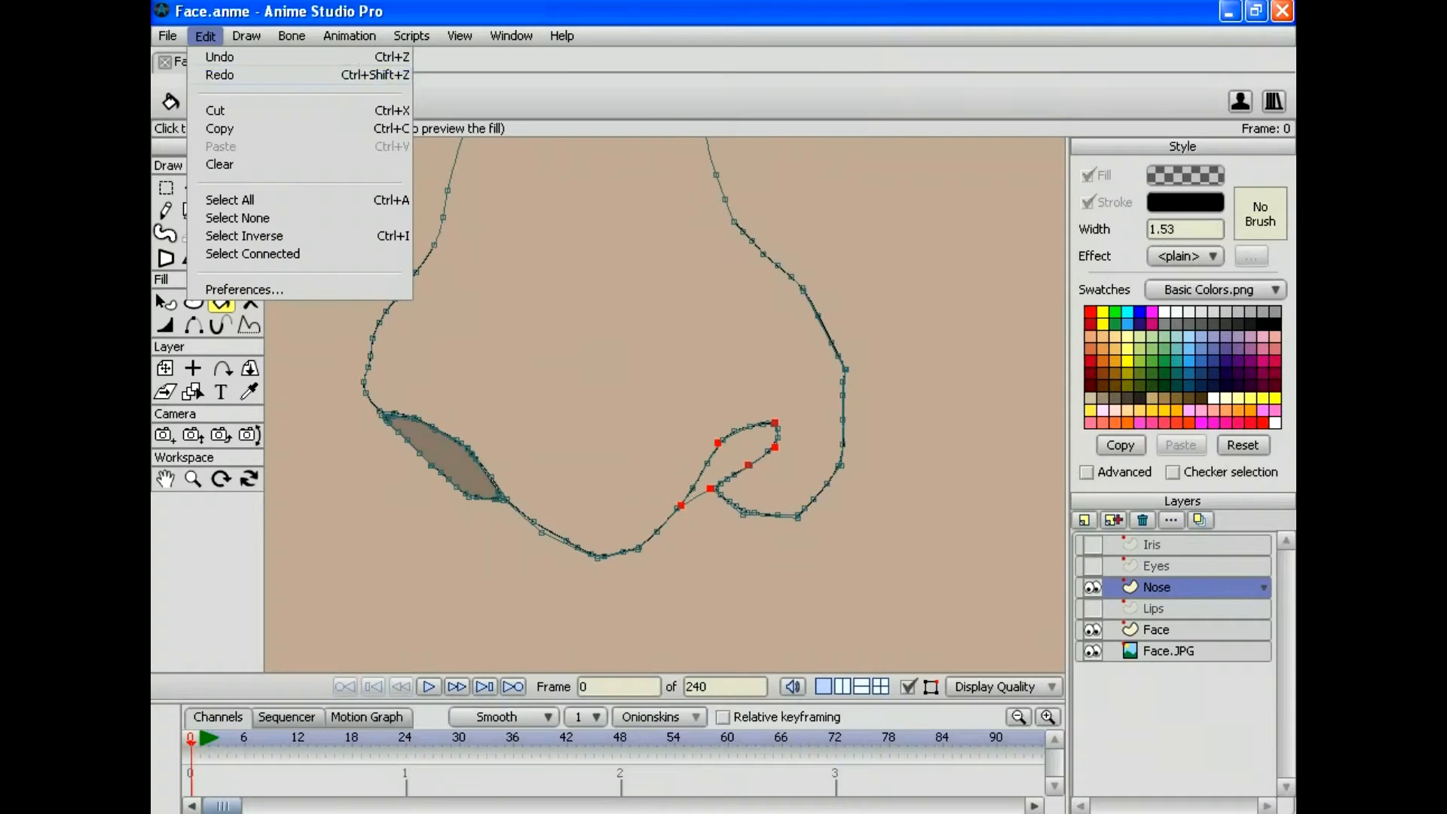
pyautogui.click(218, 75)
pyautogui.click(204, 36)
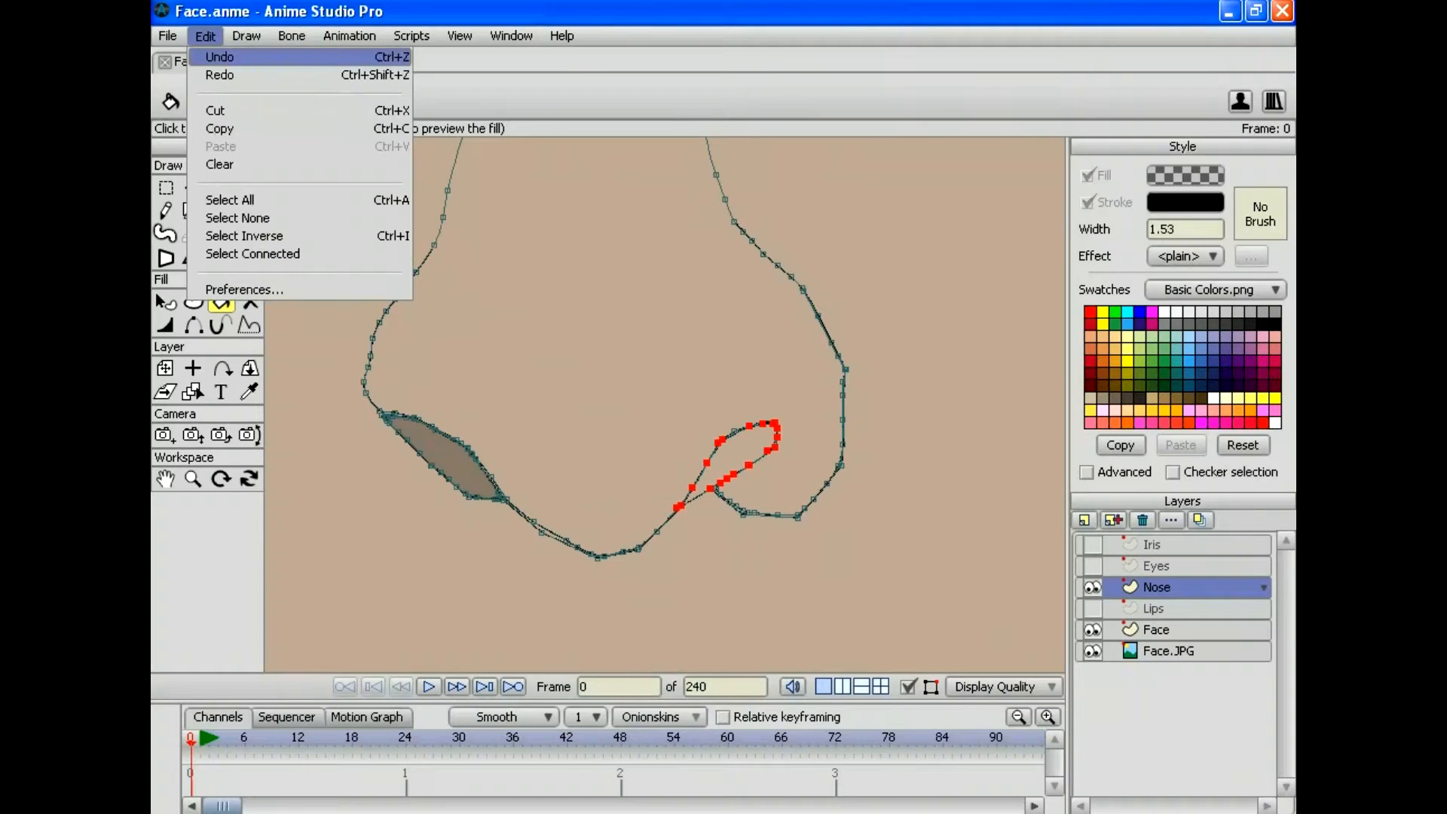
pyautogui.click(218, 55)
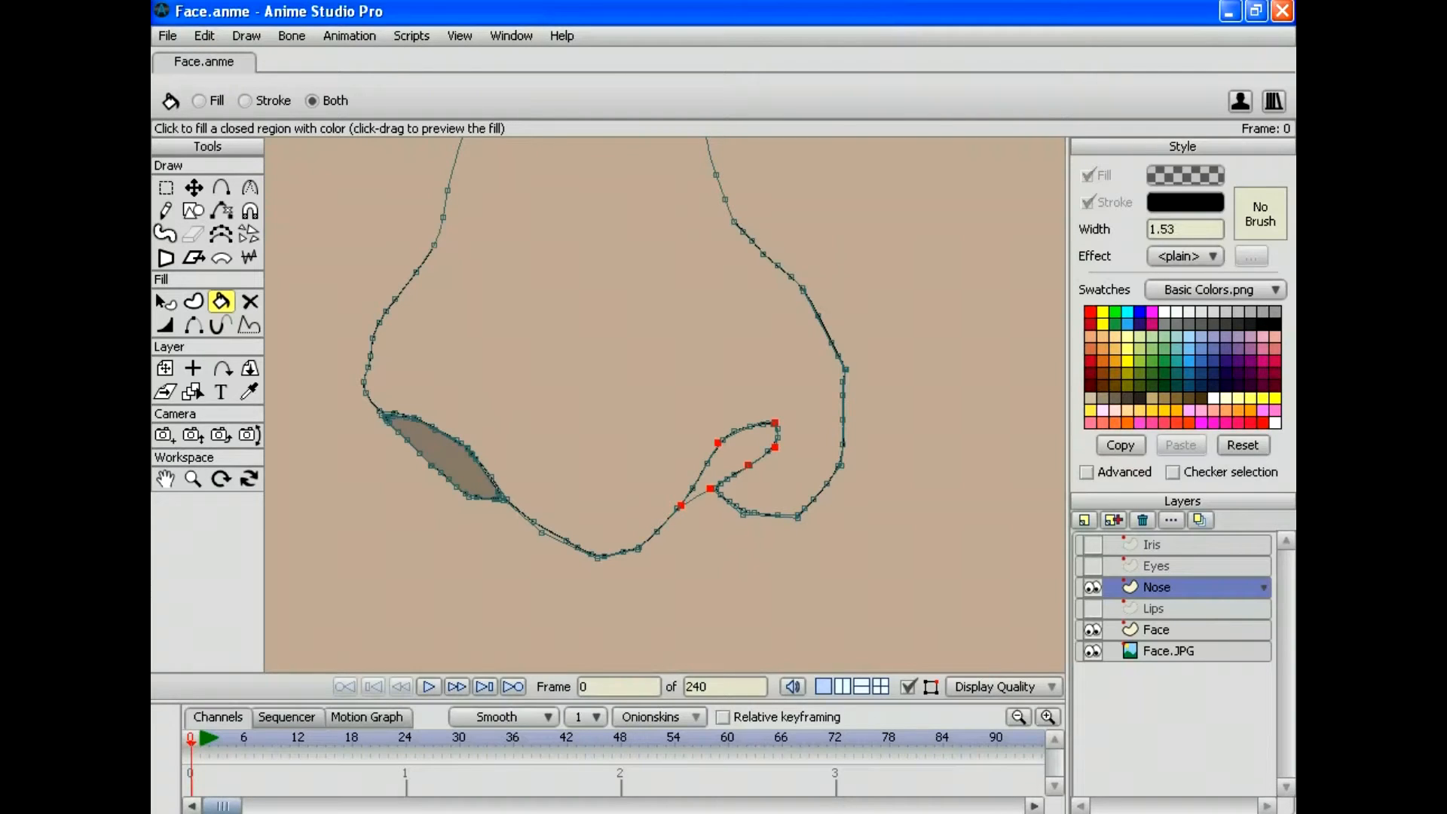
# Step: Set the Paint Bucket to Fill only and shade the right nostril dark
pyautogui.click(199, 100)
pyautogui.click(737, 455)
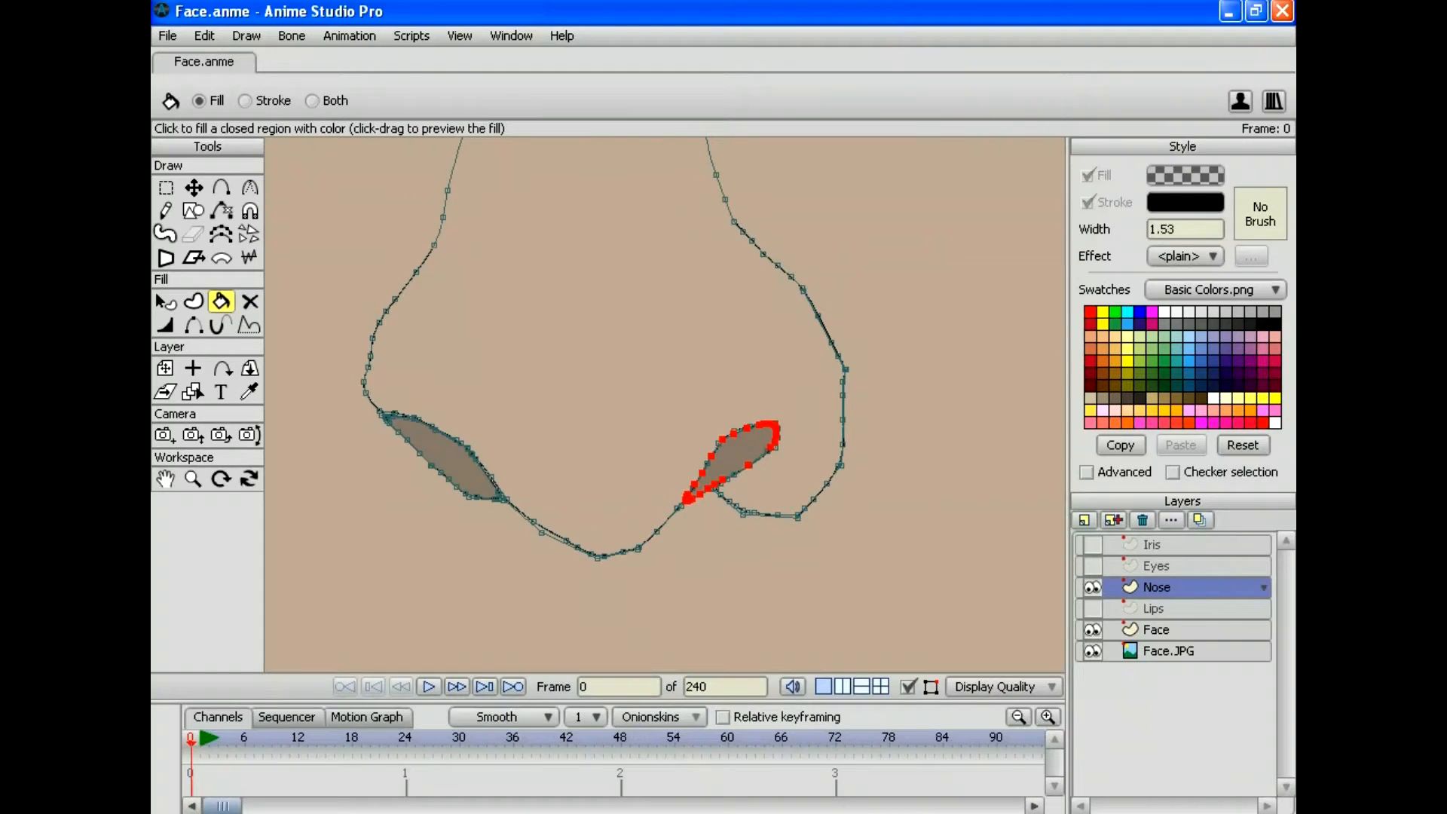
pyautogui.click(167, 36)
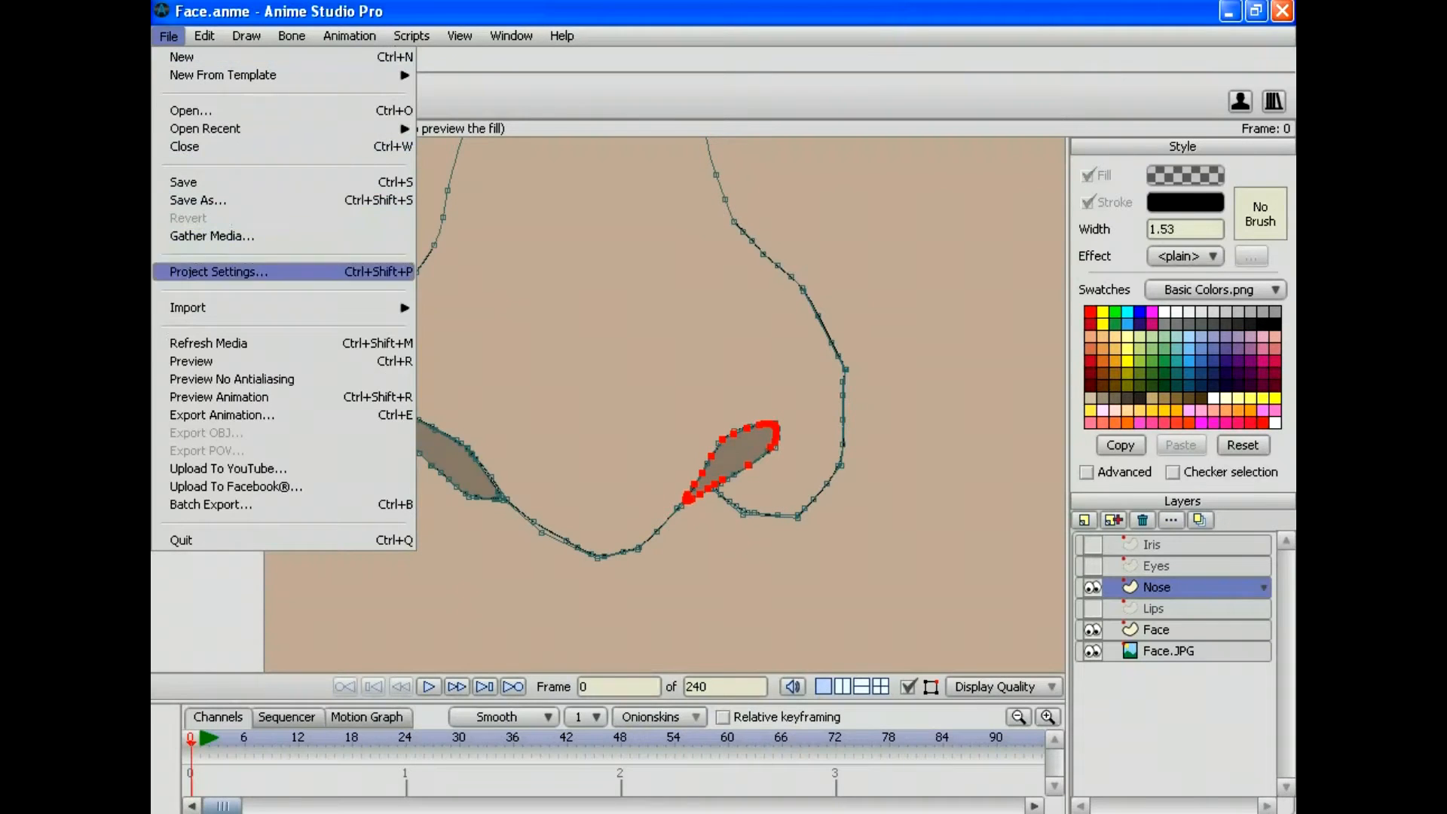
# Step: Render a File > Preview of the skin face and nose, then close the render window
pyautogui.click(196, 361)
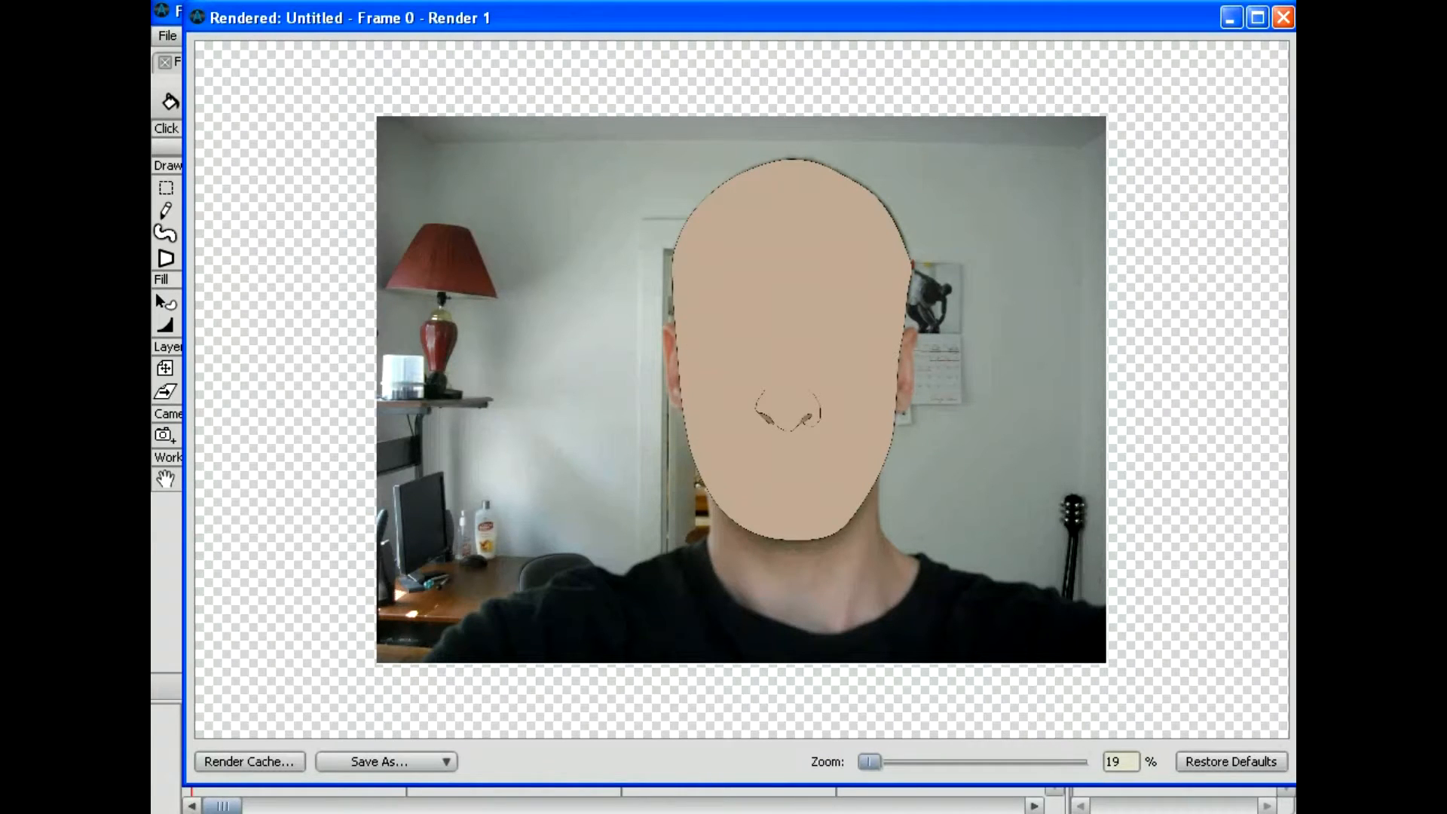
pyautogui.click(1282, 16)
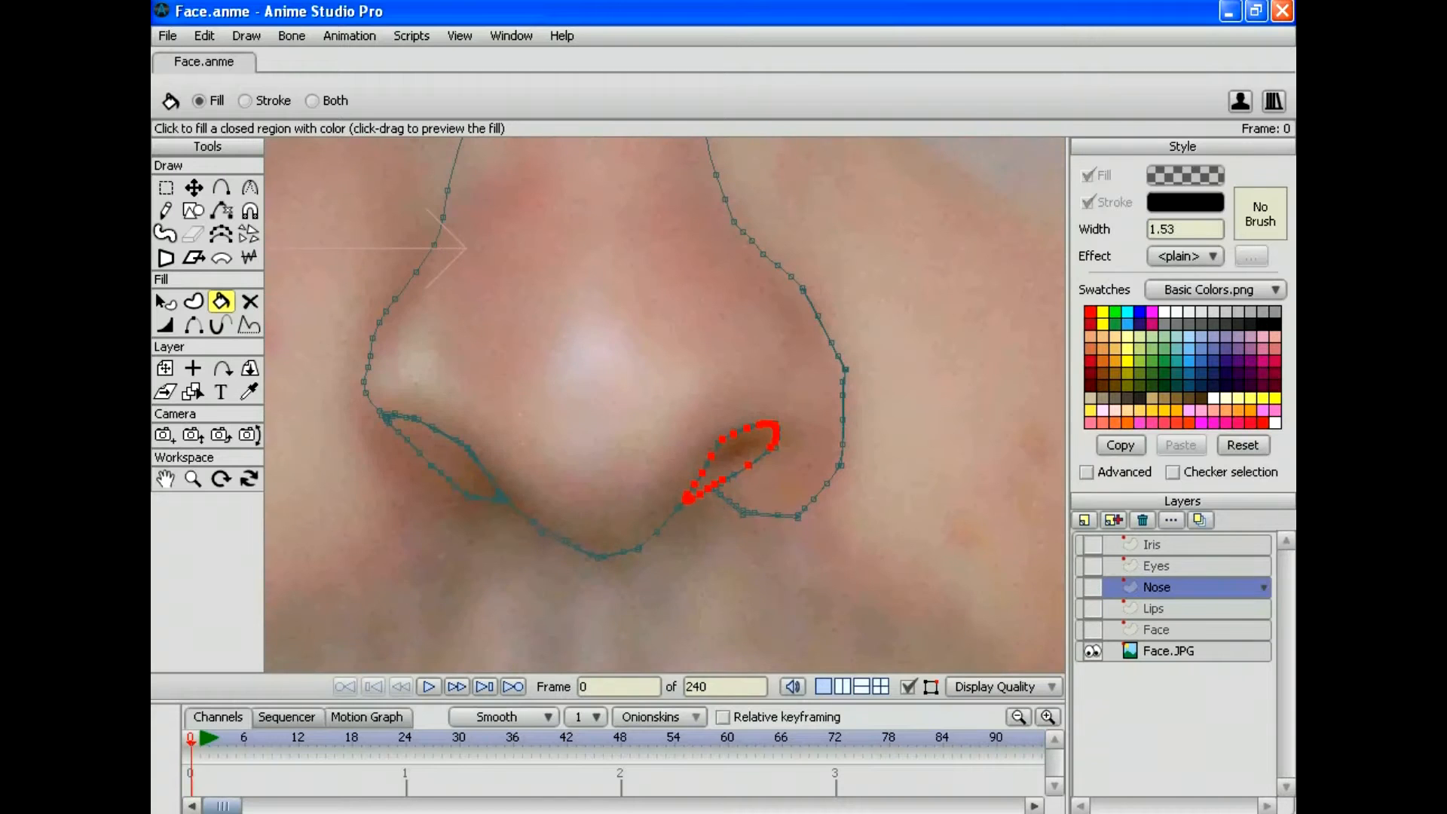
# Step: Zoom out to the whole face and select the Face.JPG photo layer
pyautogui.click(193, 478)
pyautogui.moveTo(664, 404); pyautogui.dragTo(310, 124)
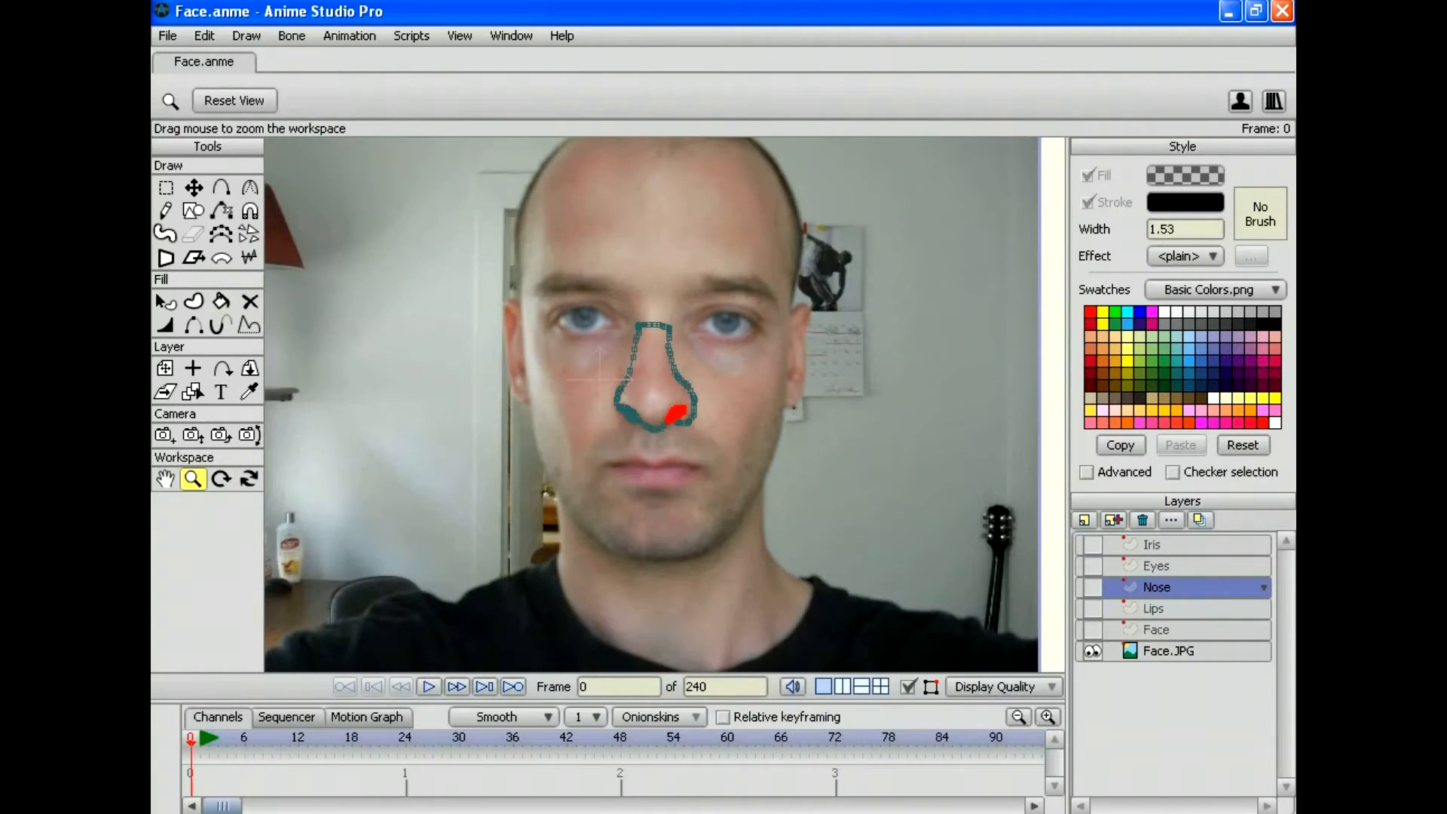
pyautogui.click(1181, 650)
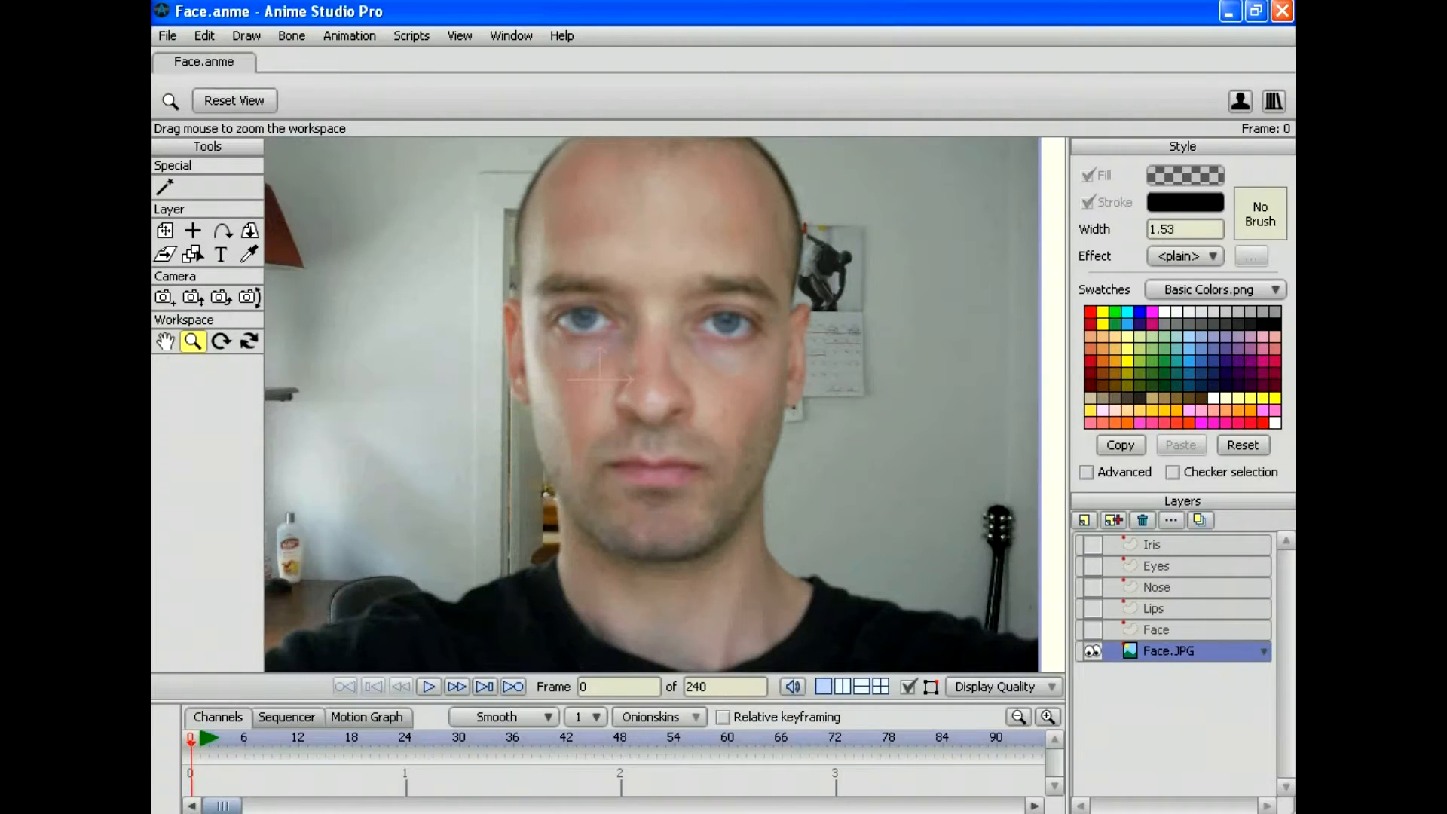
# Step: Toggle the Nose layer's visibility to compare with the photo, leaving it hidden
pyautogui.click(1092, 586)
pyautogui.click(1091, 587)
pyautogui.click(1092, 587)
pyautogui.click(1091, 587)
pyautogui.click(1091, 586)
pyautogui.click(1091, 587)
pyautogui.click(1092, 587)
pyautogui.click(1092, 587)
pyautogui.click(1091, 587)
pyautogui.click(1092, 587)
pyautogui.click(1092, 587)
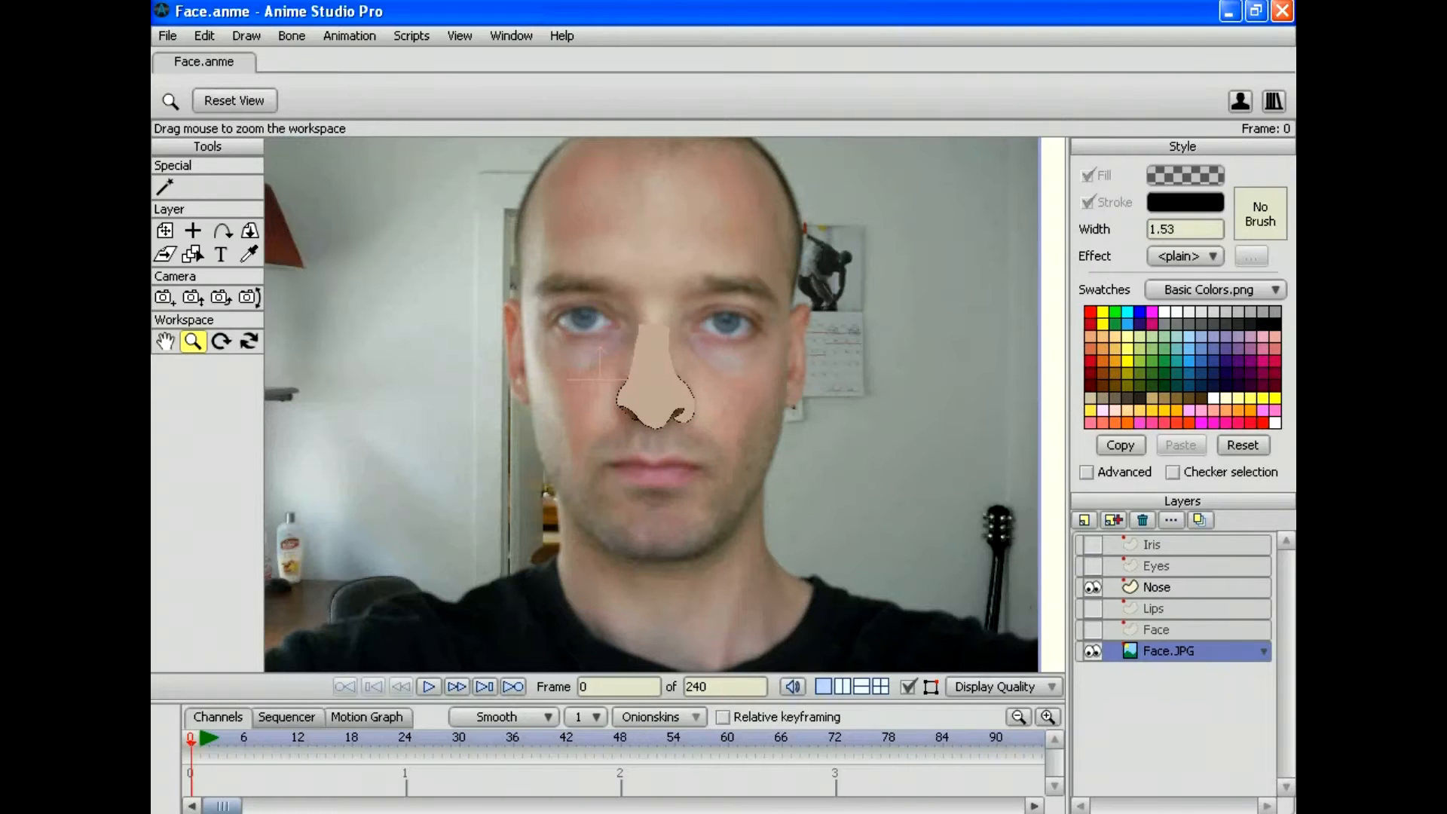
pyautogui.scroll(7, 664, 404)
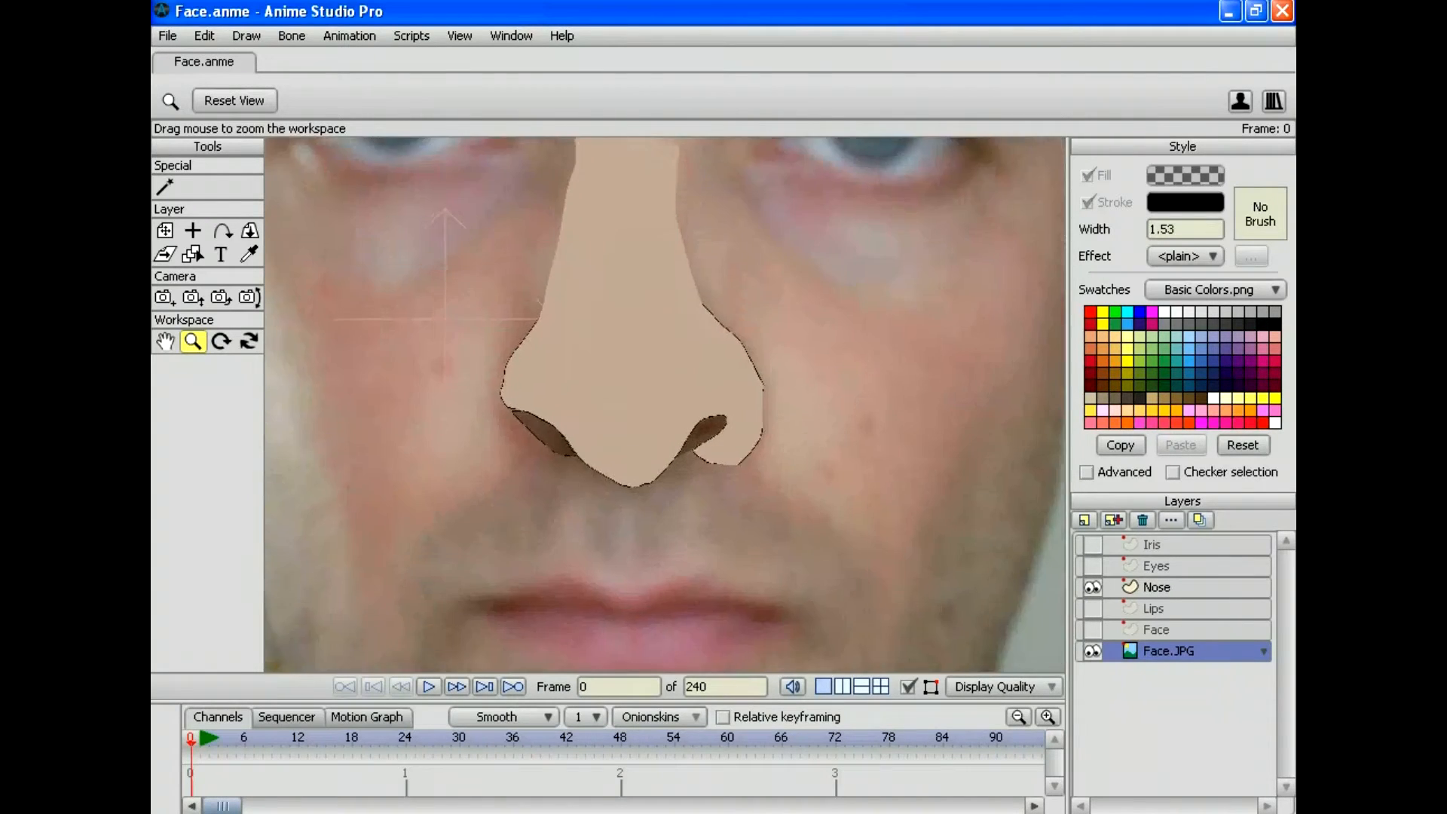
pyautogui.scroll(-7, 664, 404)
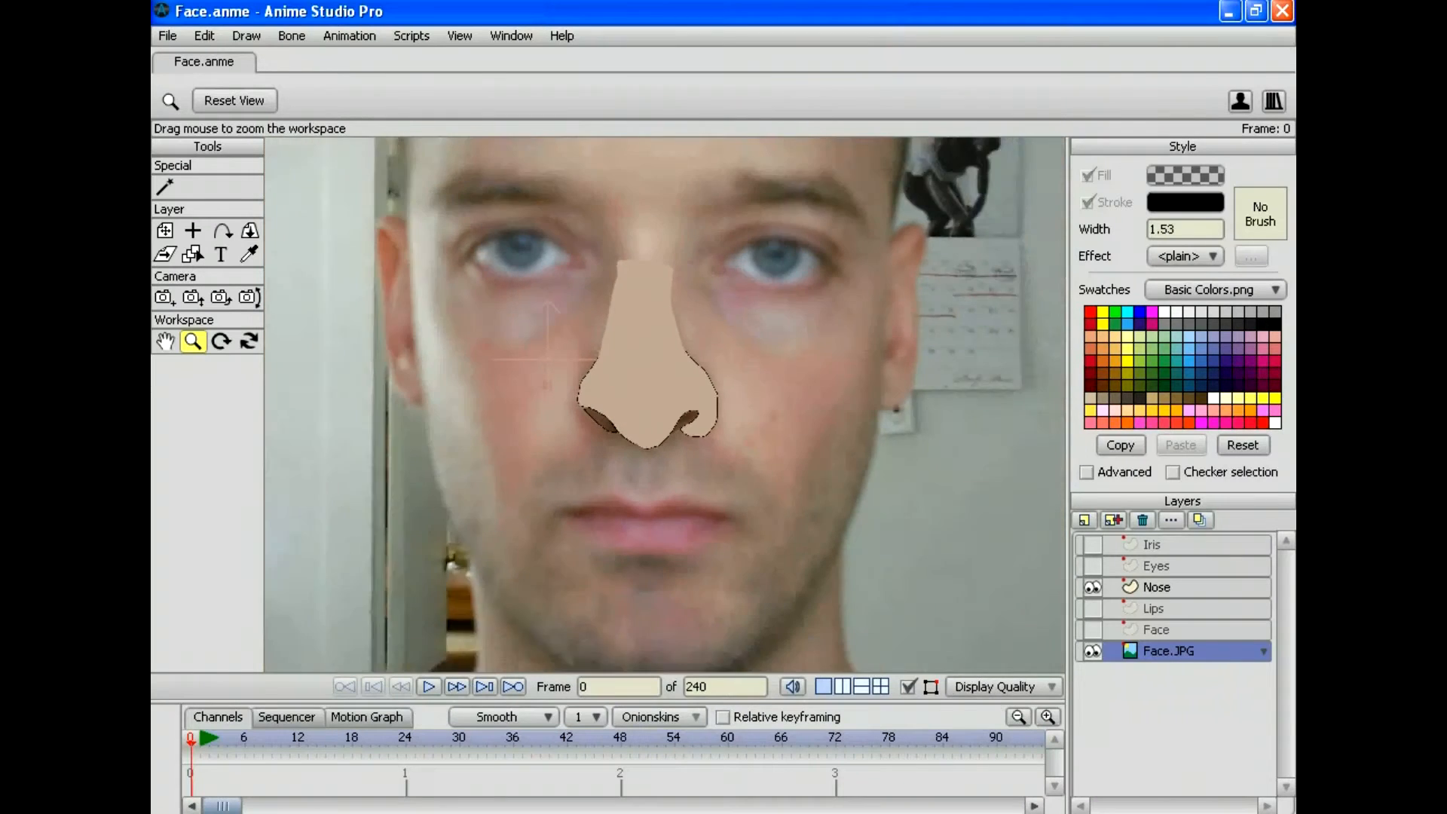
pyautogui.click(1092, 587)
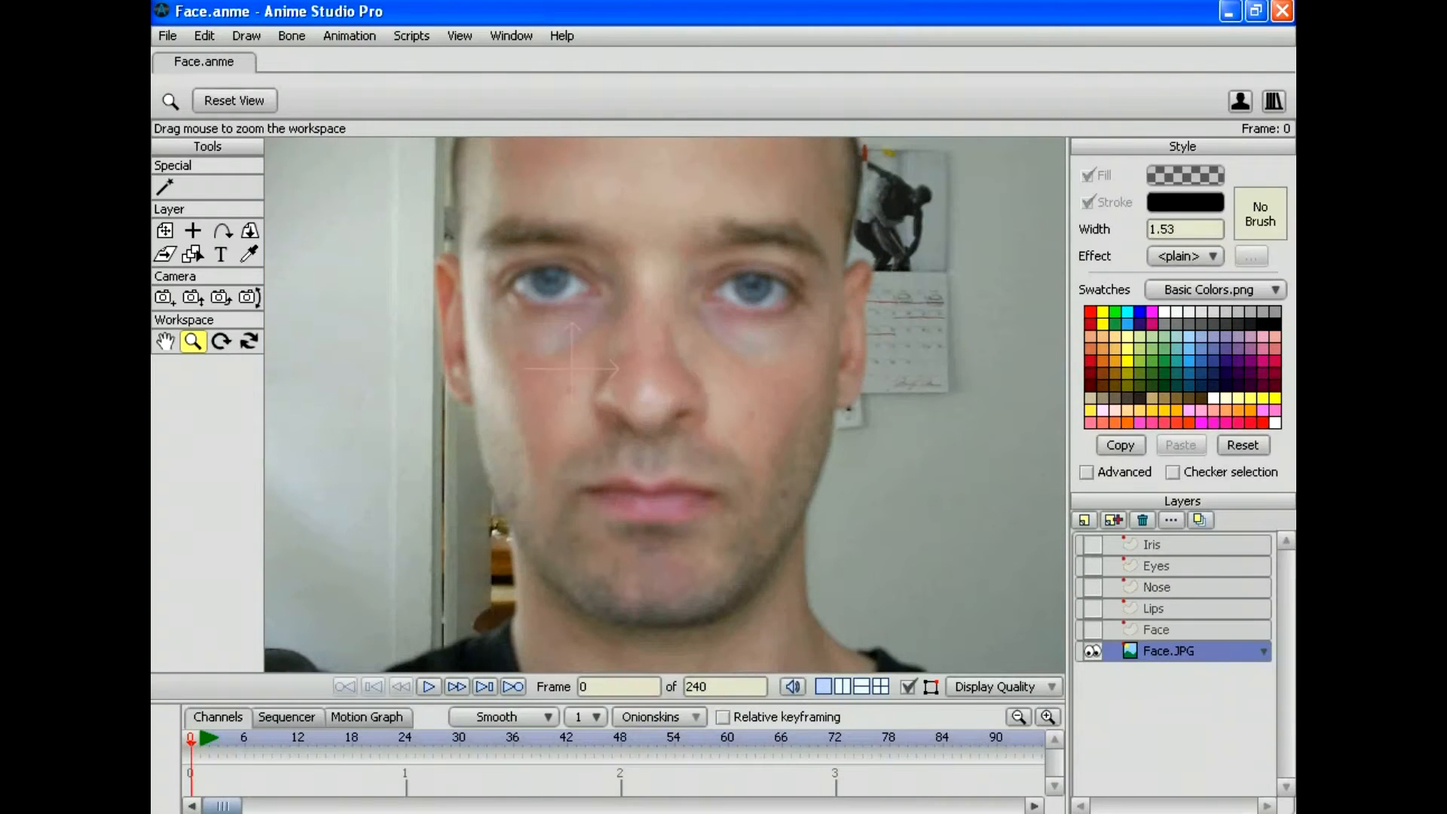
pyautogui.click(168, 36)
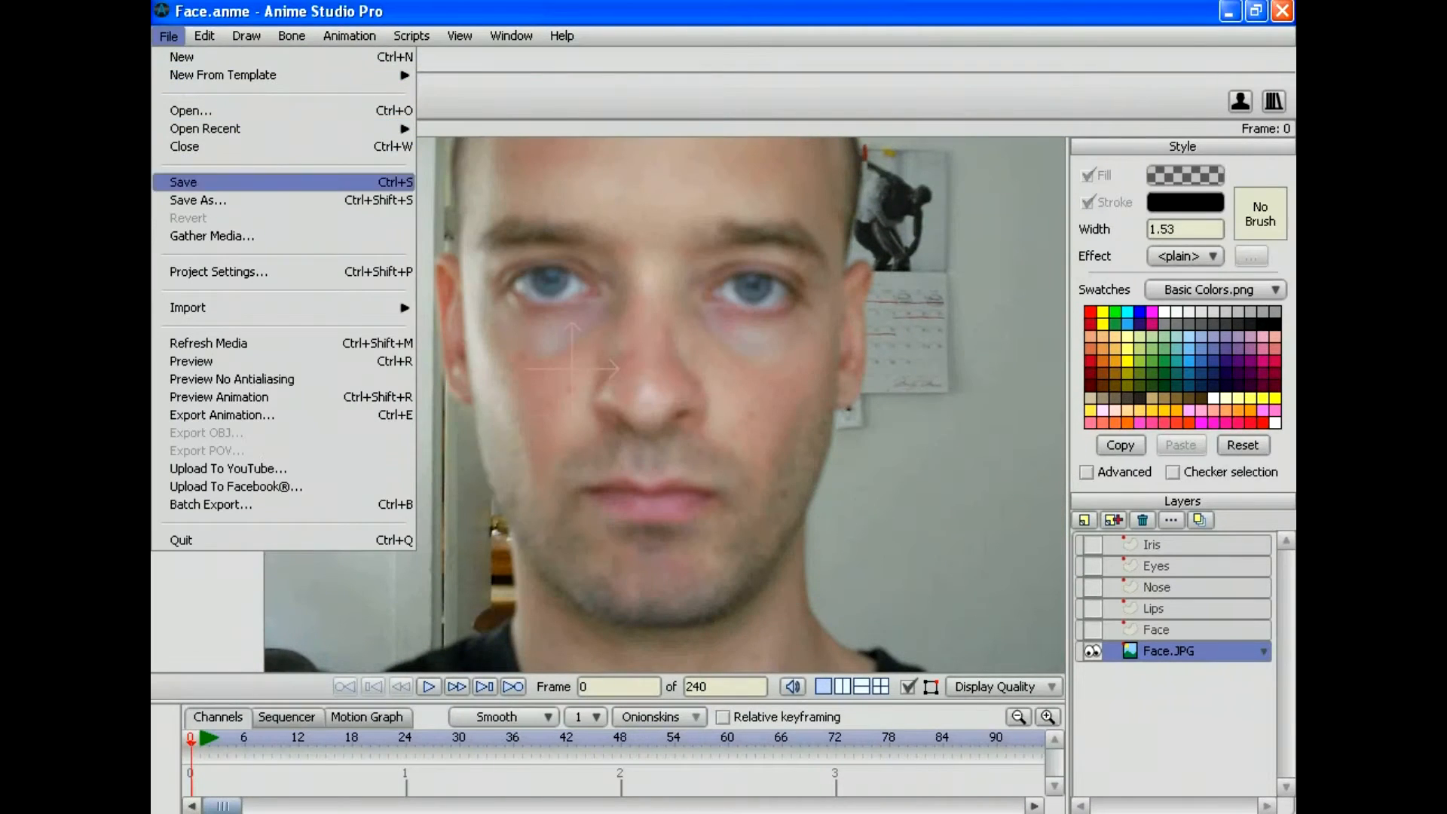
# Step: Save Face.anme with a person's name as filename in Anime Studio Software, then decline the crash report
pyautogui.click(197, 200)
pyautogui.doubleClick(339, 111)
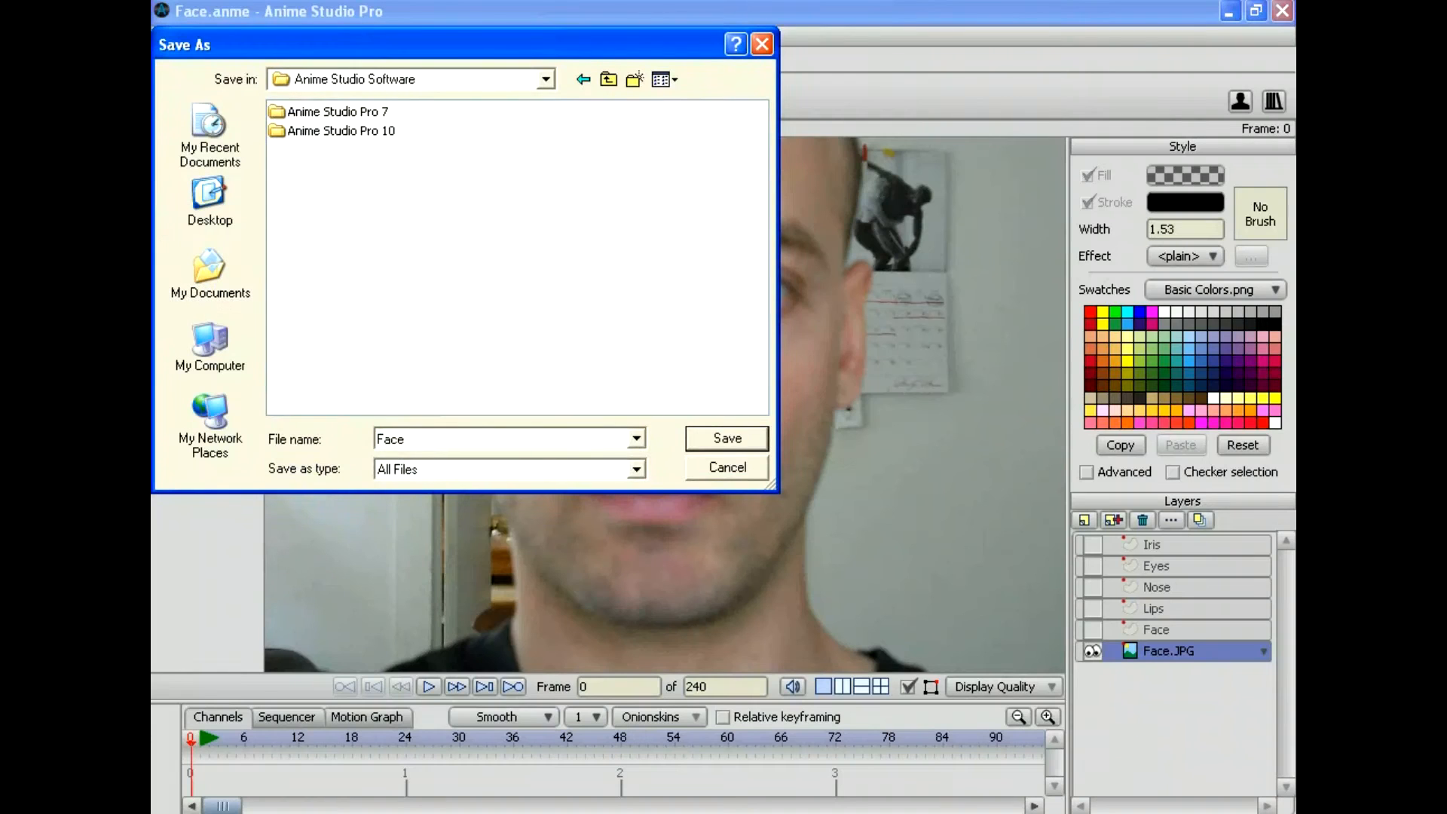
pyautogui.doubleClick(389, 438)
pyautogui.press('Return')
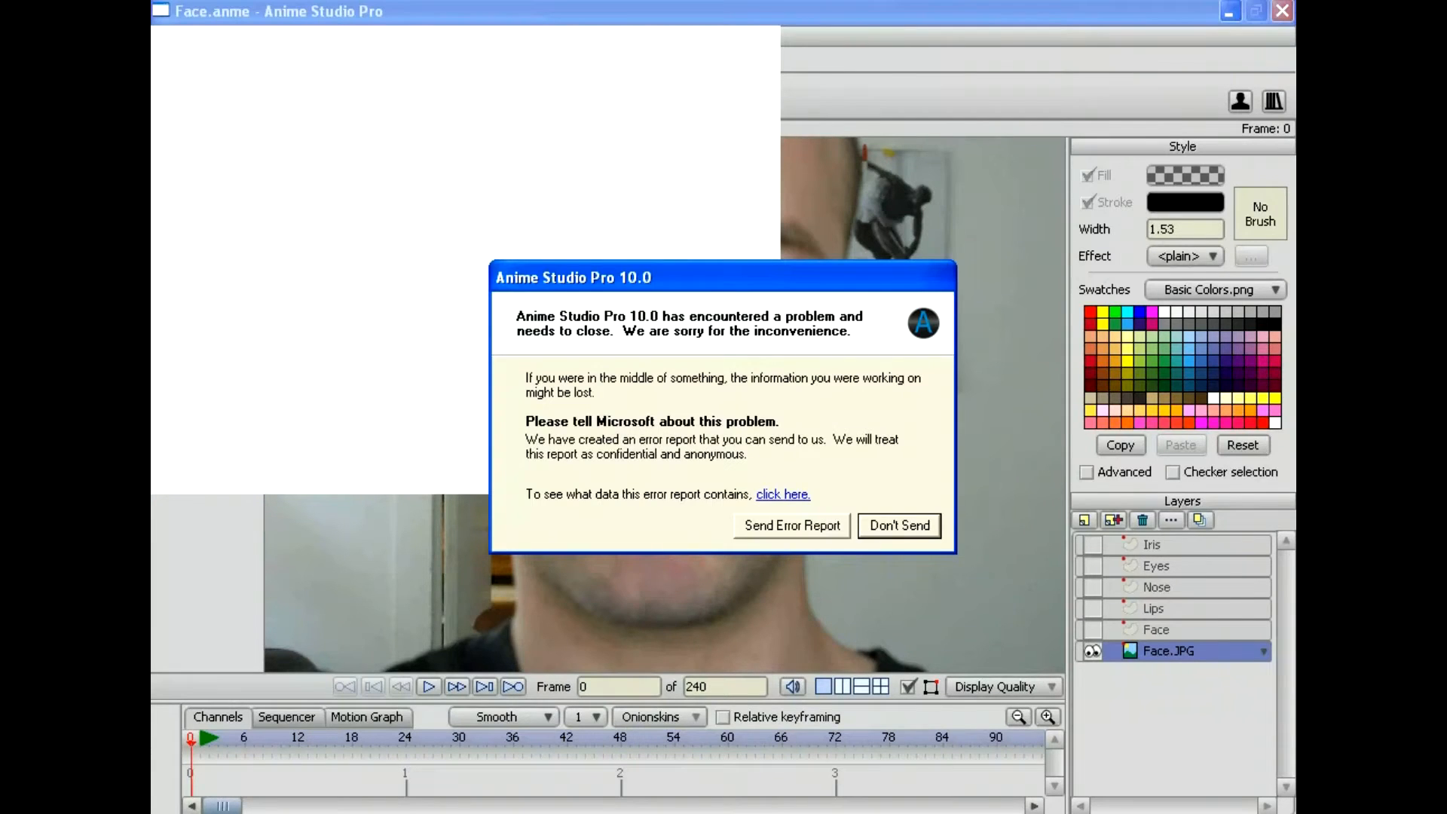
pyautogui.press('Return')
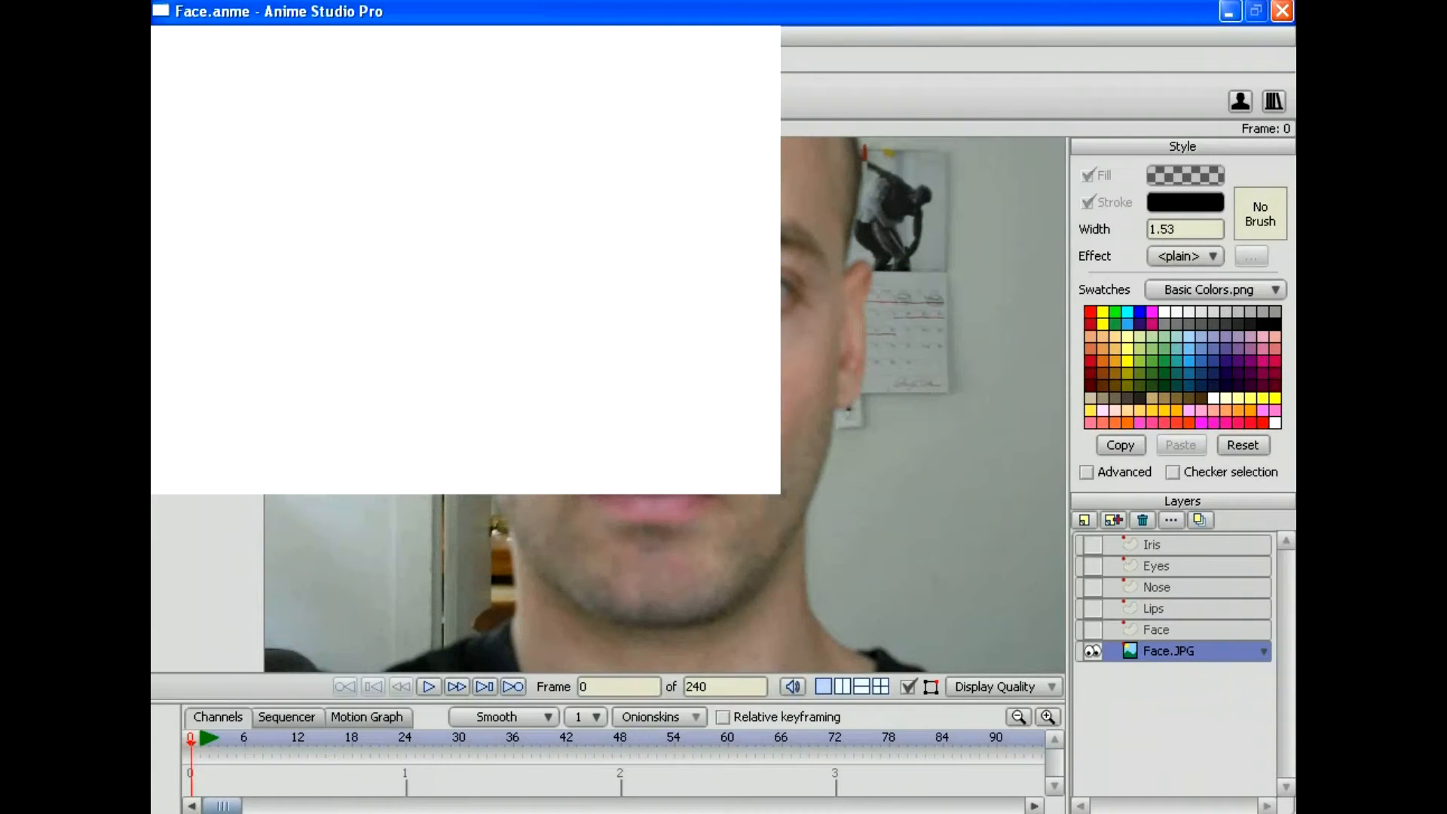
# Step: Close the crashed Anime Studio Pro window and return to the desktop shortcuts
pyautogui.click(1282, 10)
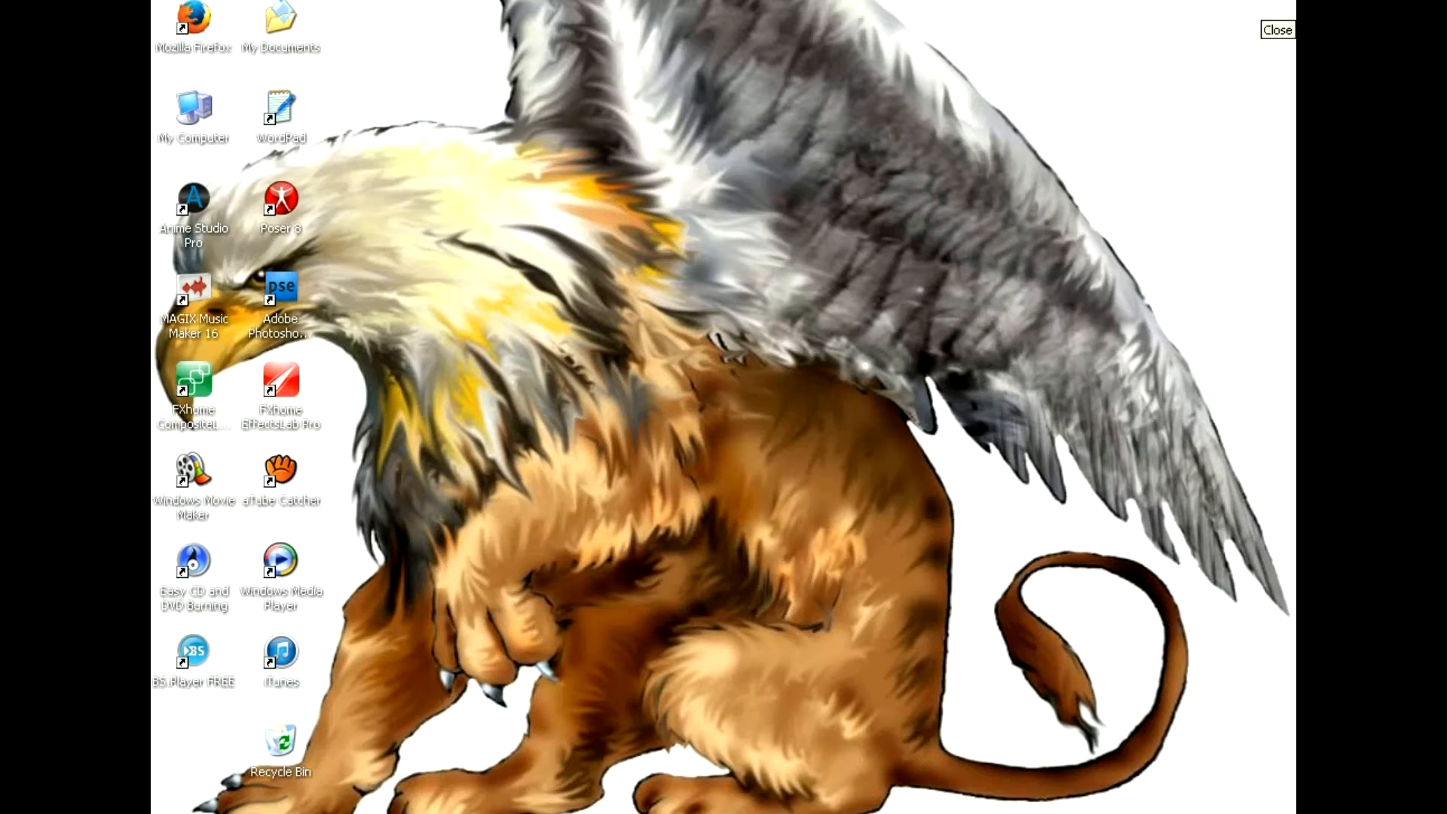
pyautogui.click(193, 204)
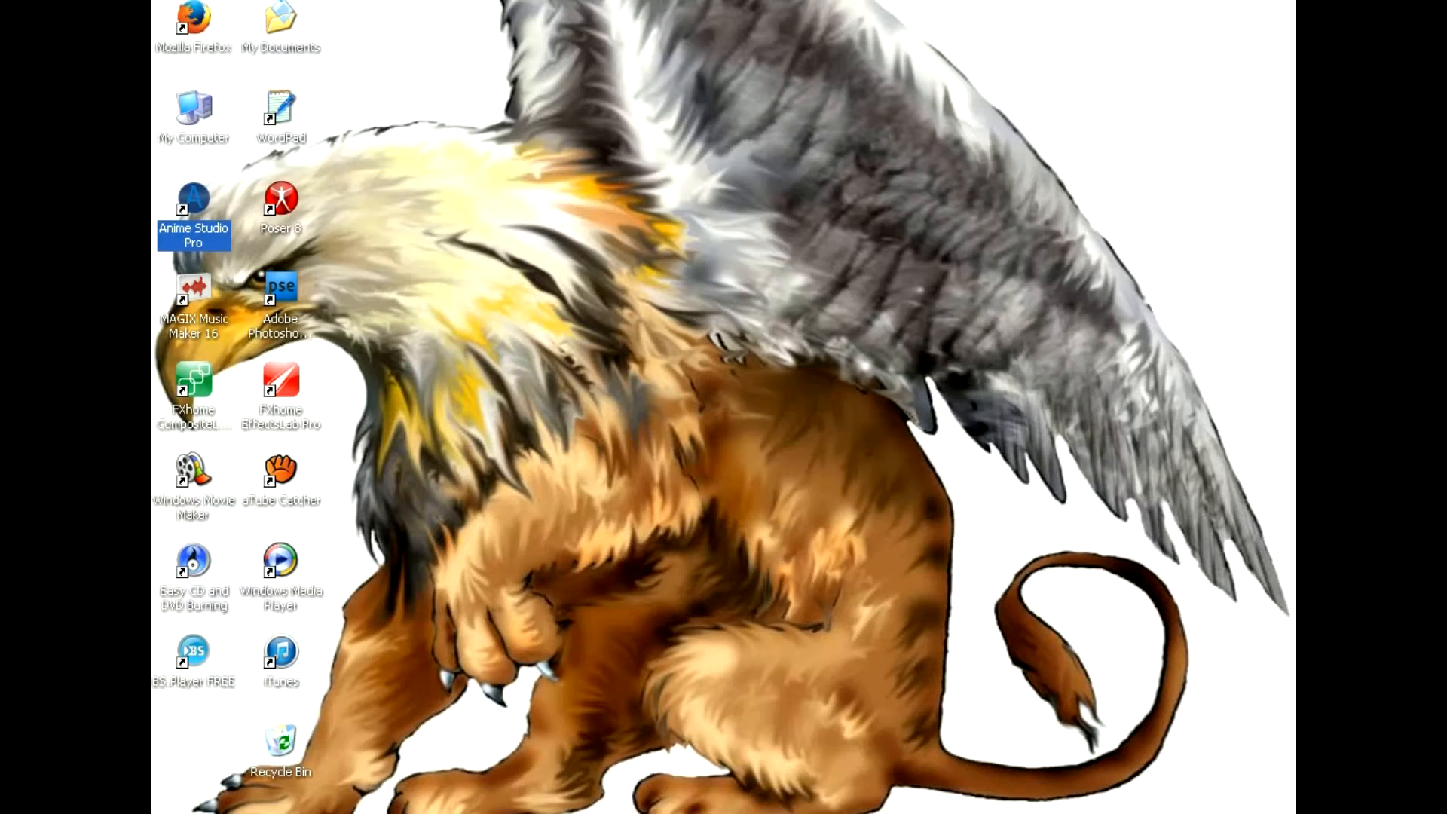
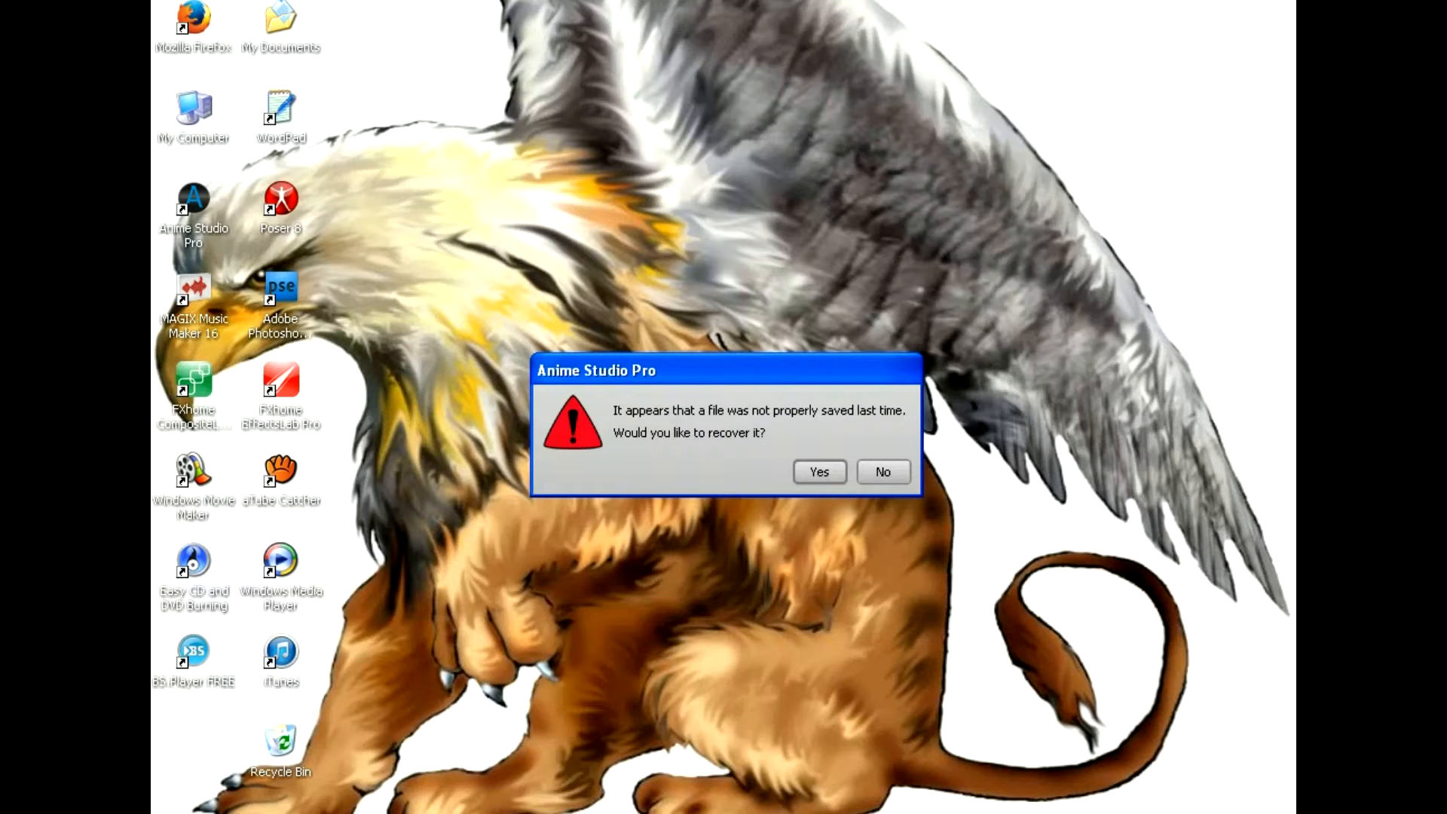
# Step: Recover the unsaved face project, maximize the window, and Save As under a person's name as the filename
pyautogui.press('Return')
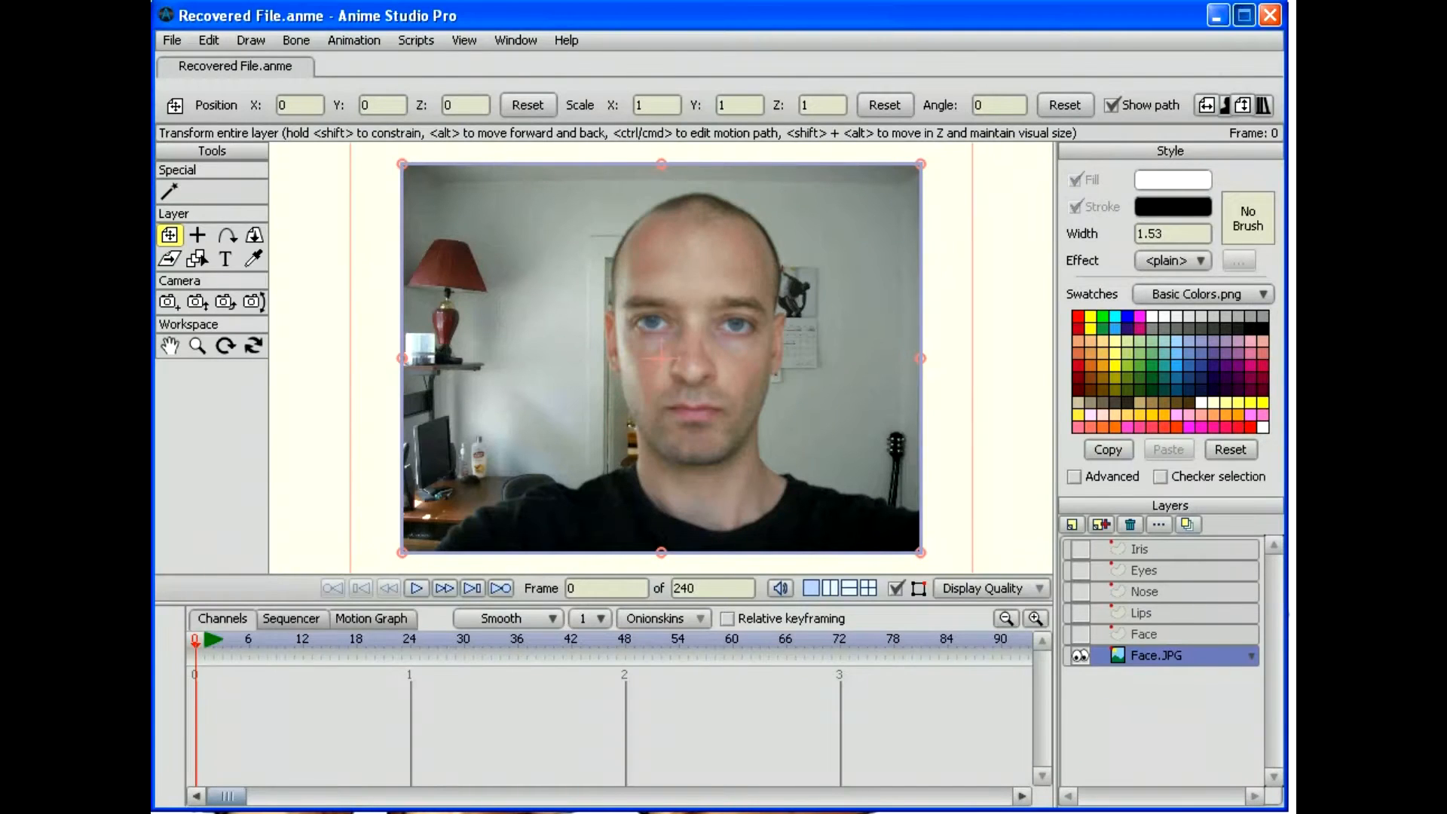
pyautogui.click(1244, 15)
pyautogui.click(167, 35)
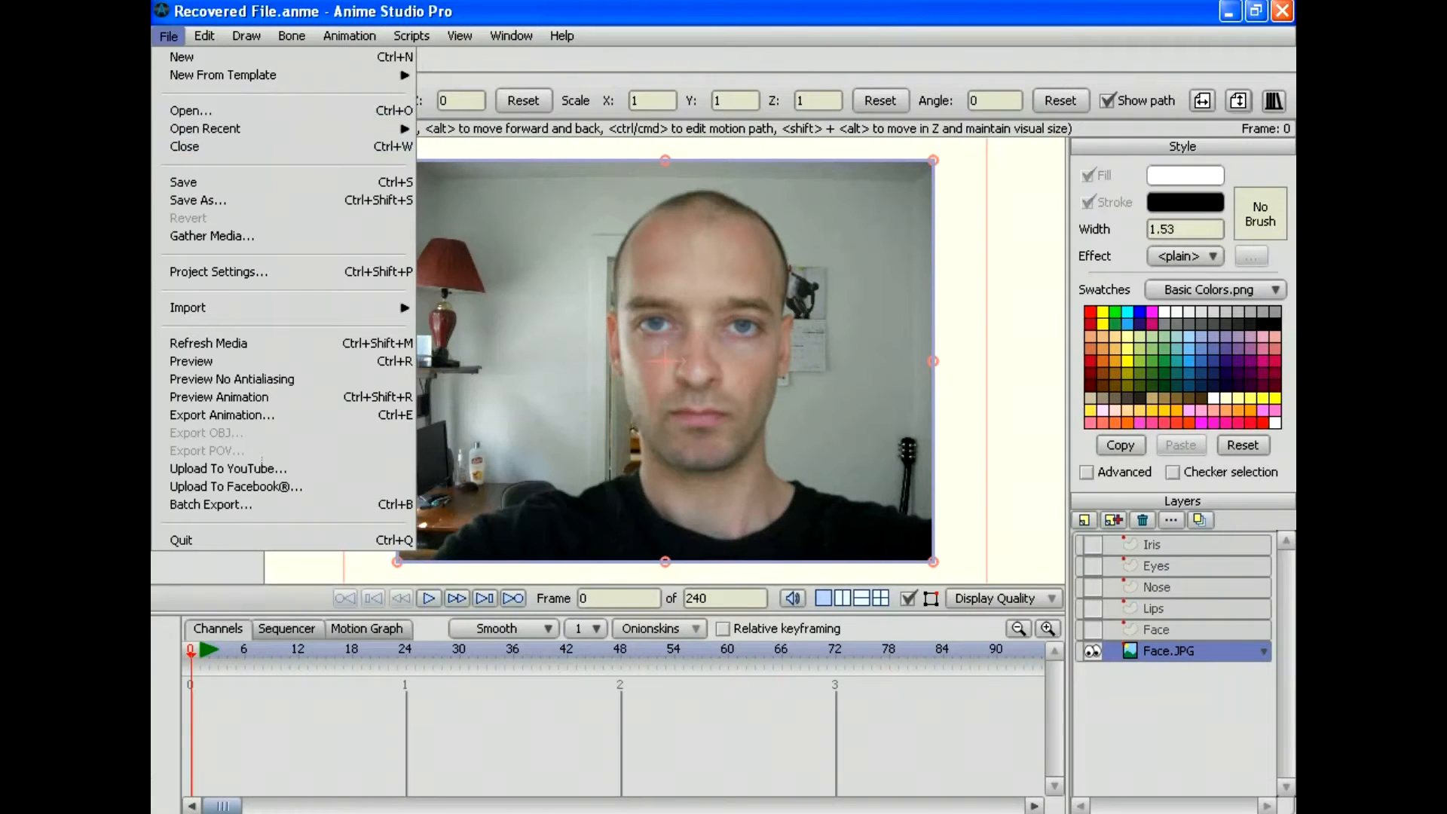
pyautogui.click(198, 200)
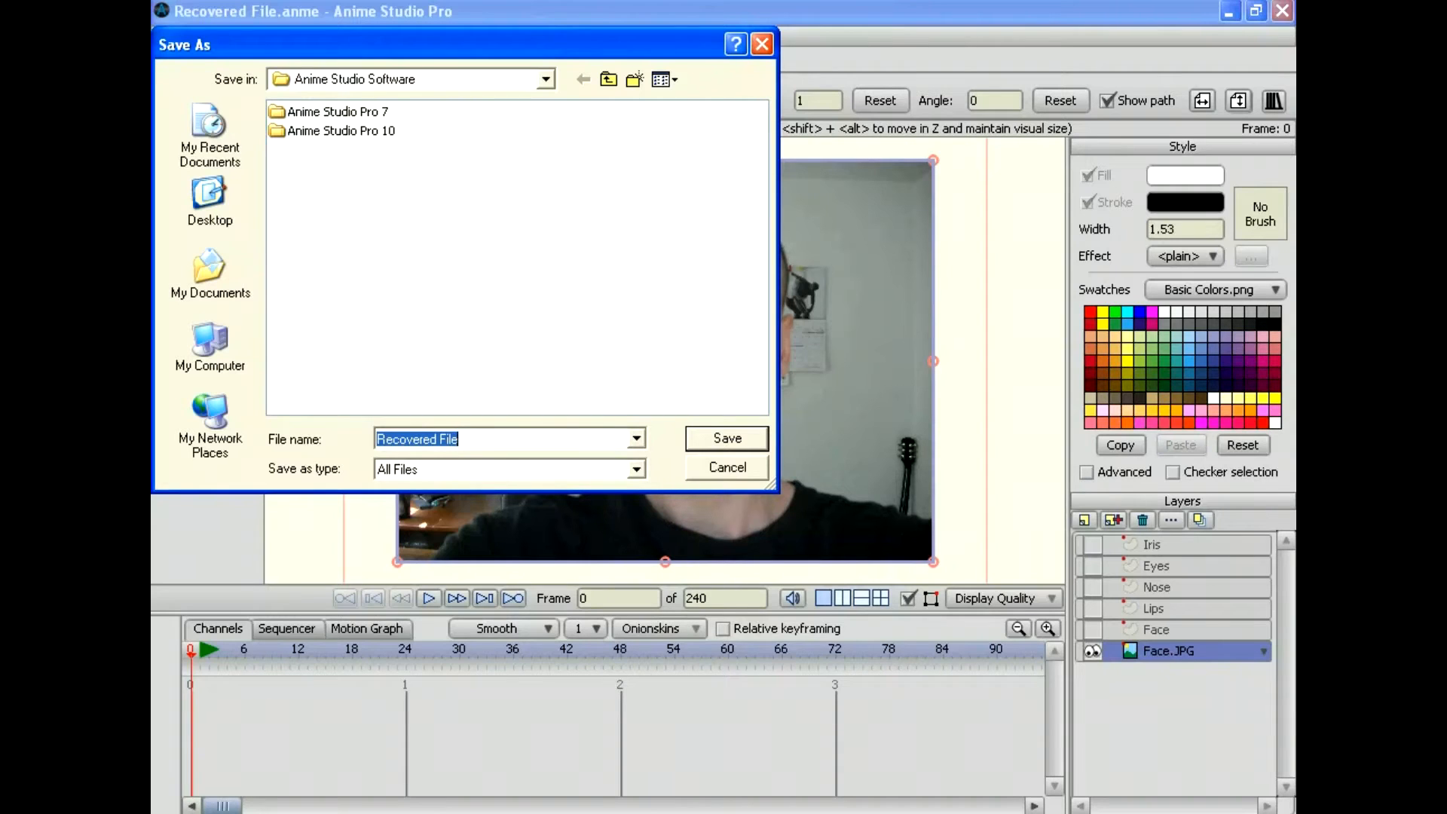
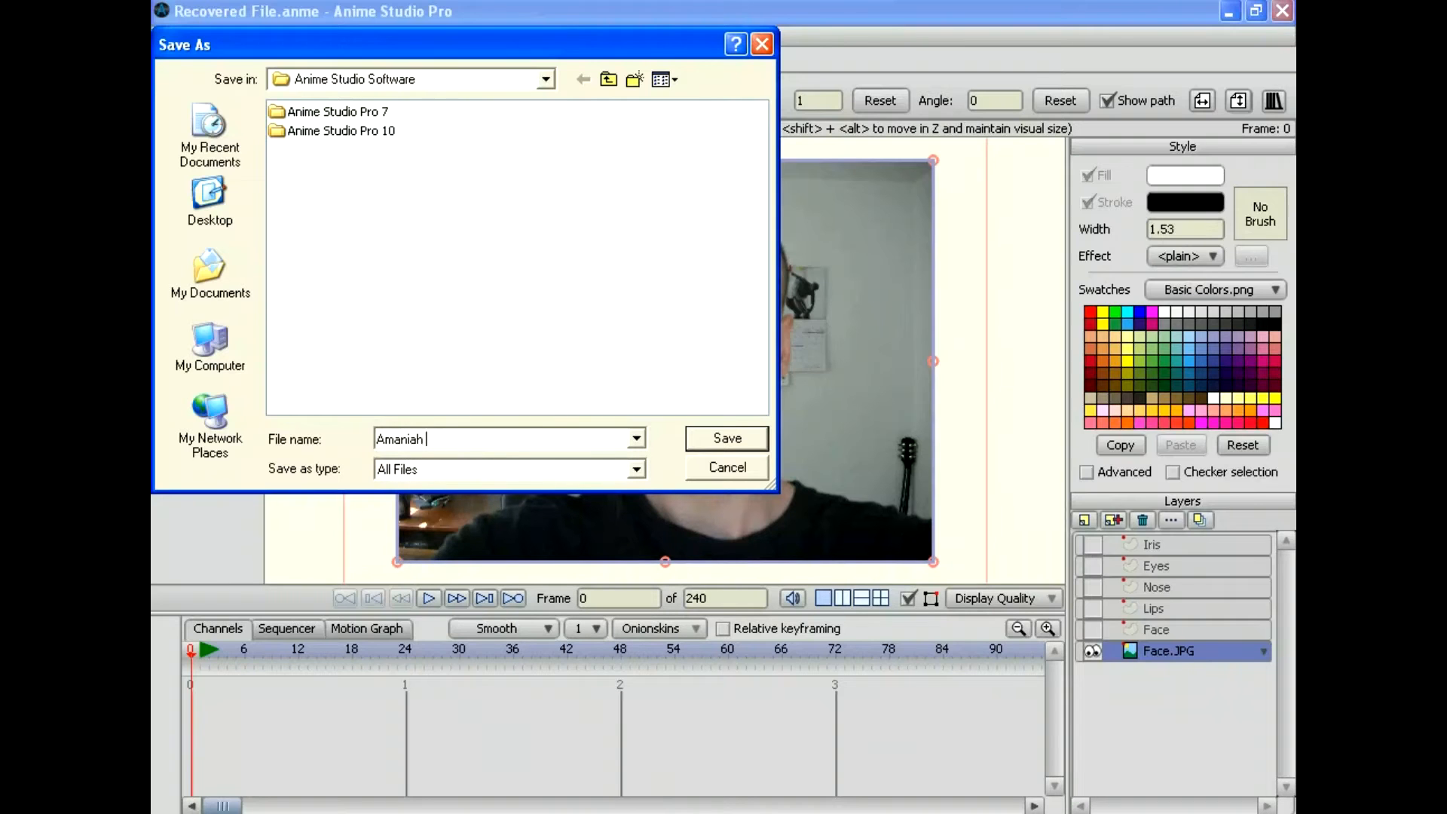
pyautogui.press('Return')
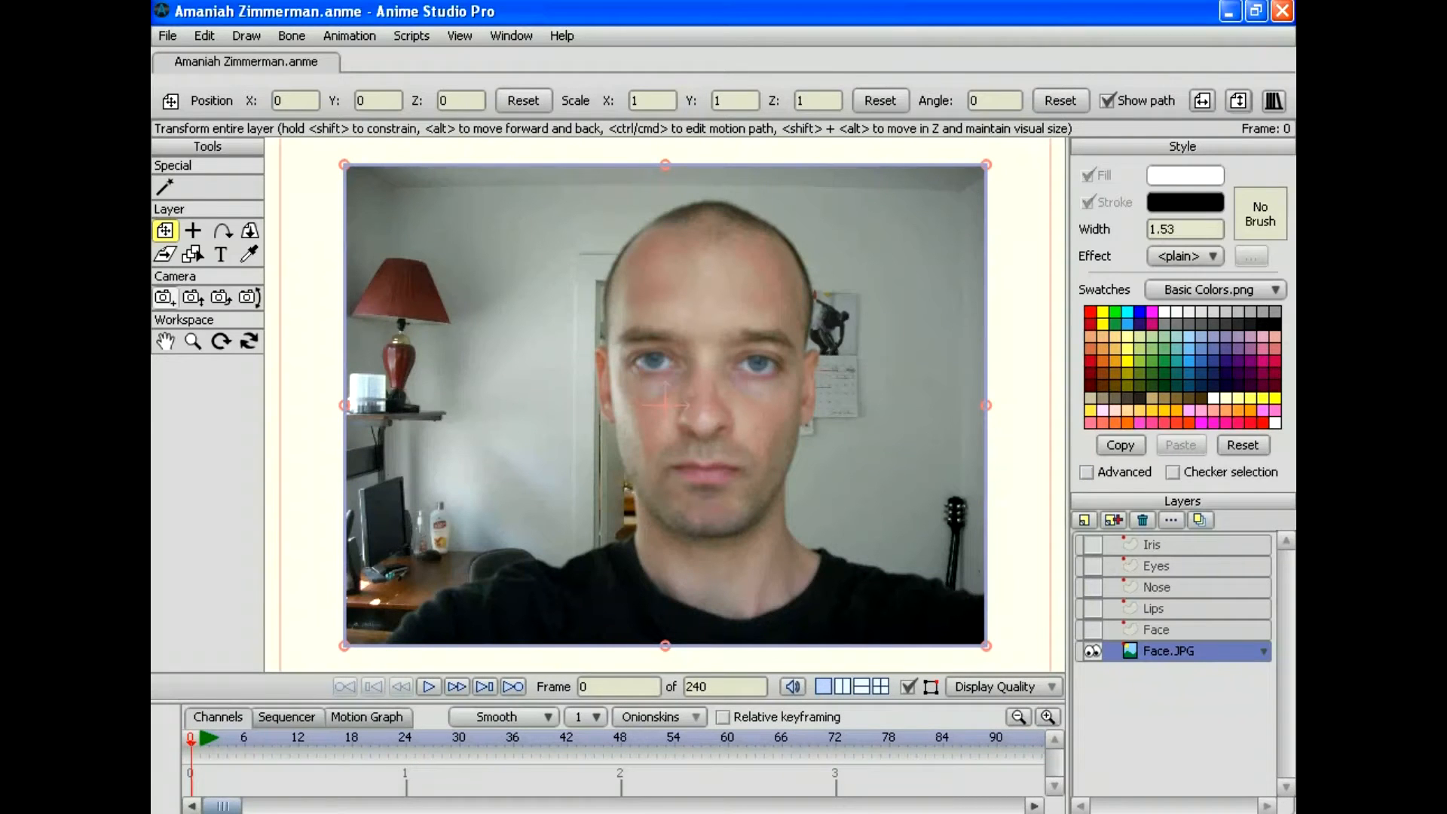
# Step: Zoom in on the face and add a new vector layer named Eyebrows
pyautogui.click(193, 340)
pyautogui.moveTo(664, 404); pyautogui.dragTo(518, 510)
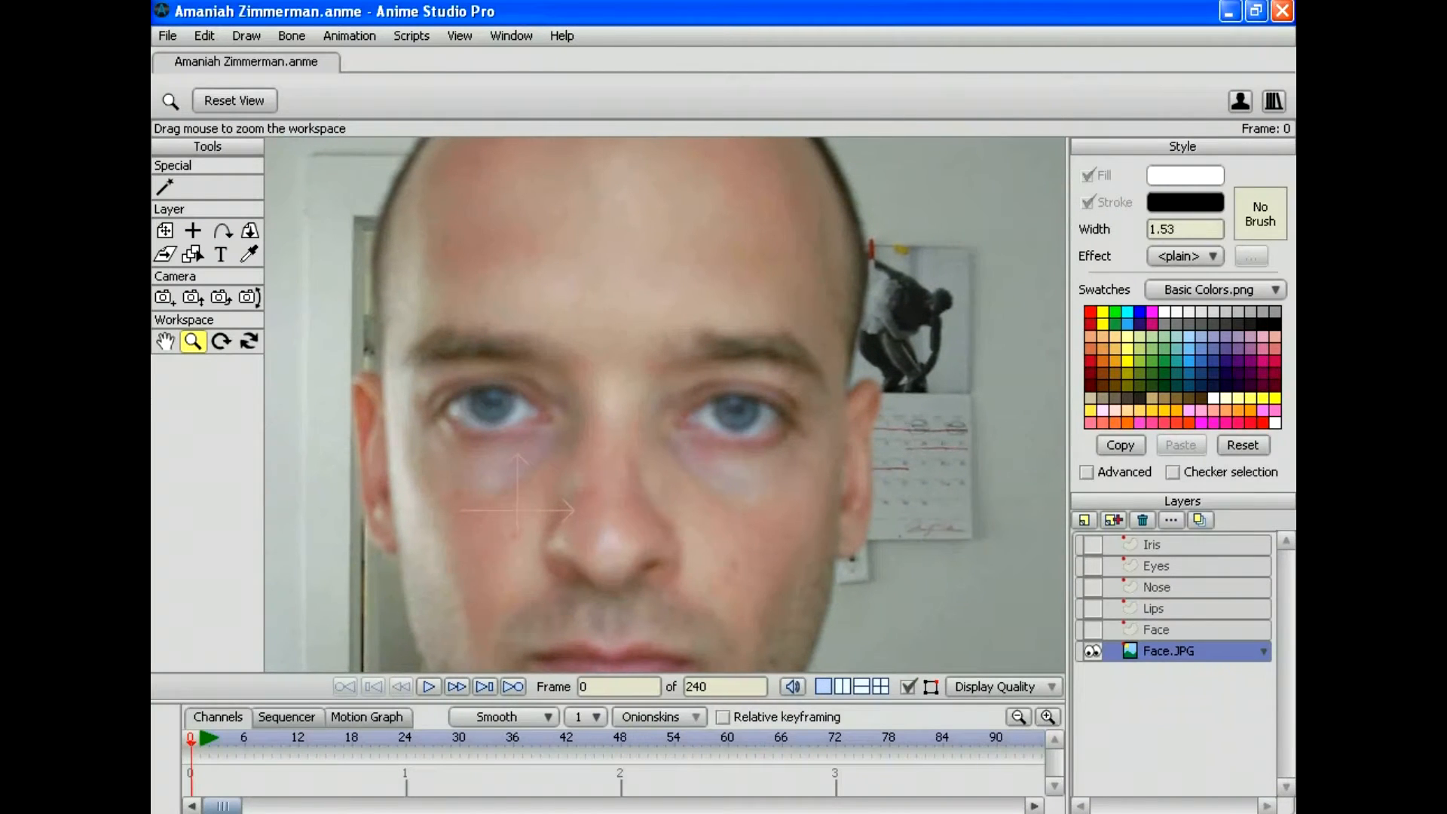
pyautogui.click(1083, 520)
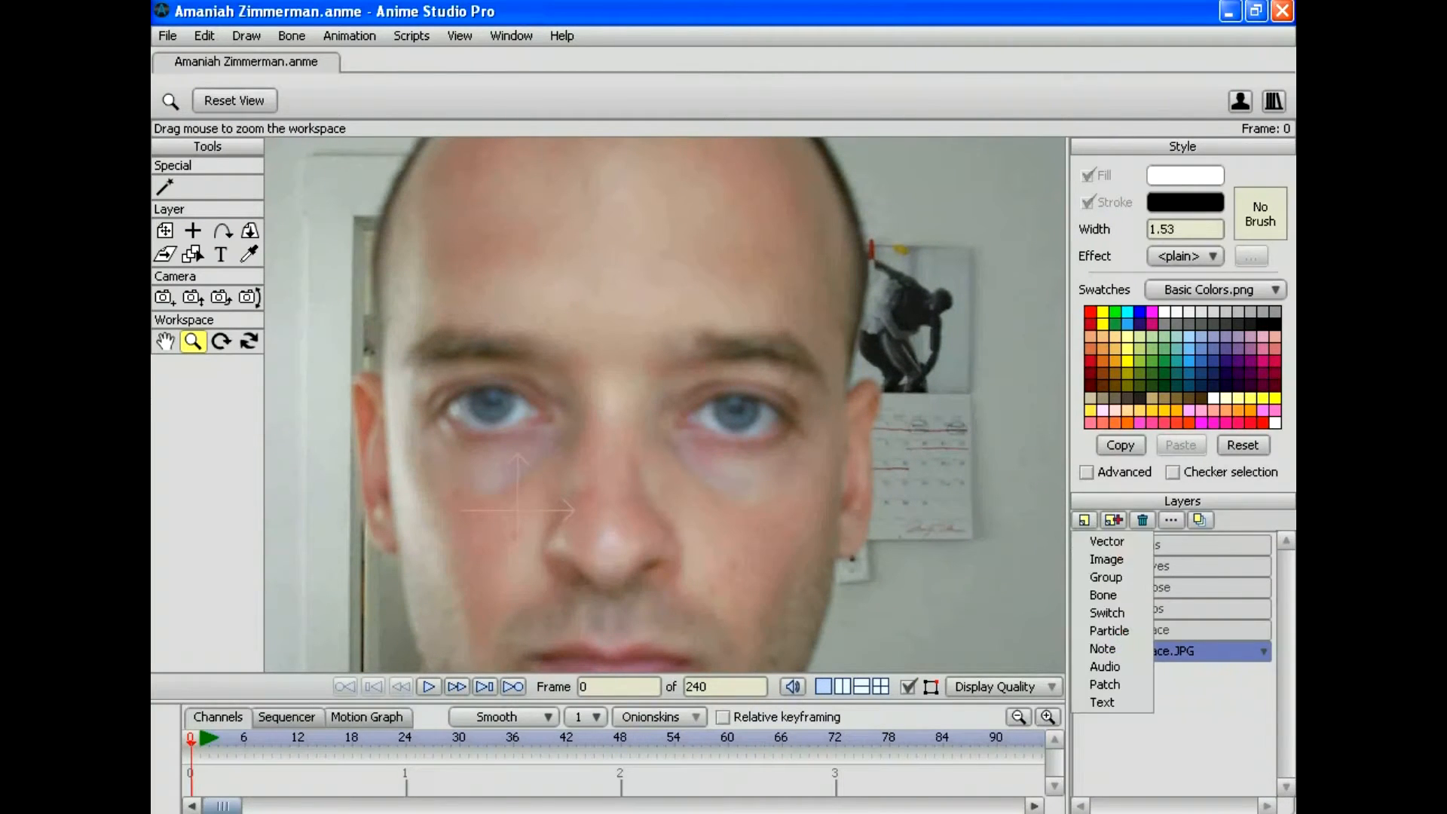
pyautogui.click(1100, 541)
pyautogui.doubleClick(1164, 650)
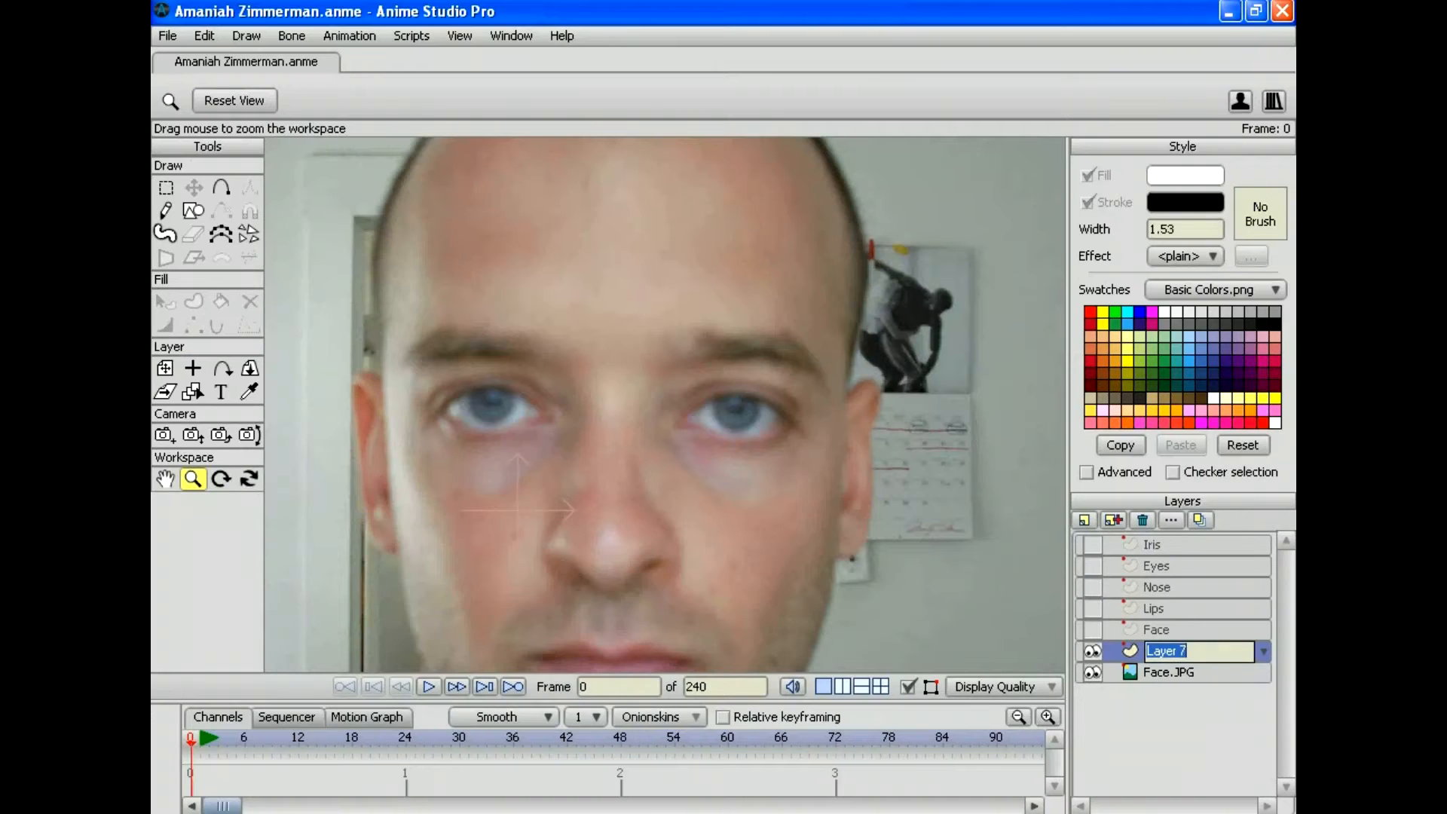
pyautogui.write('Eye')
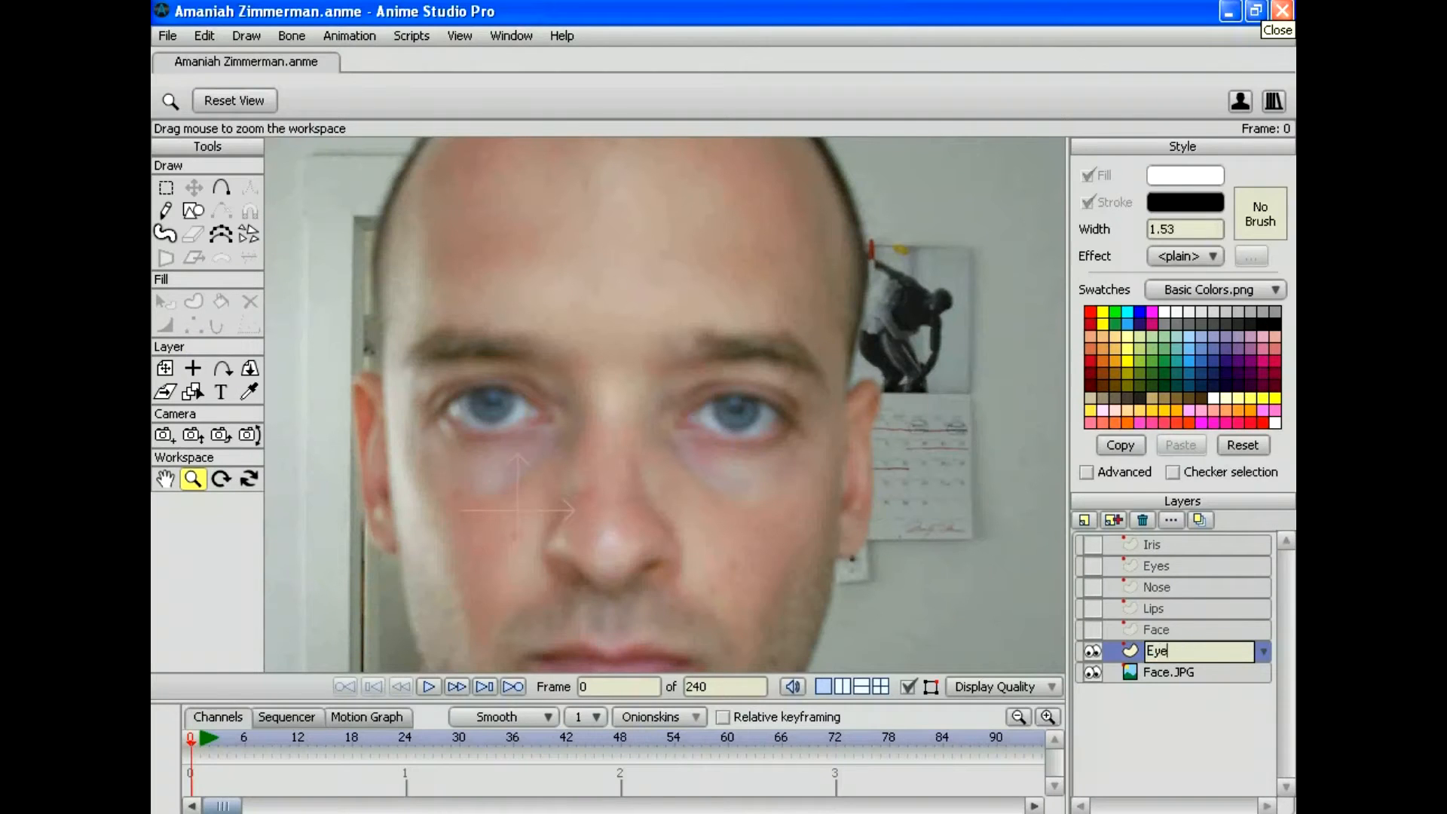
pyautogui.write('brows')
pyautogui.press('Return')
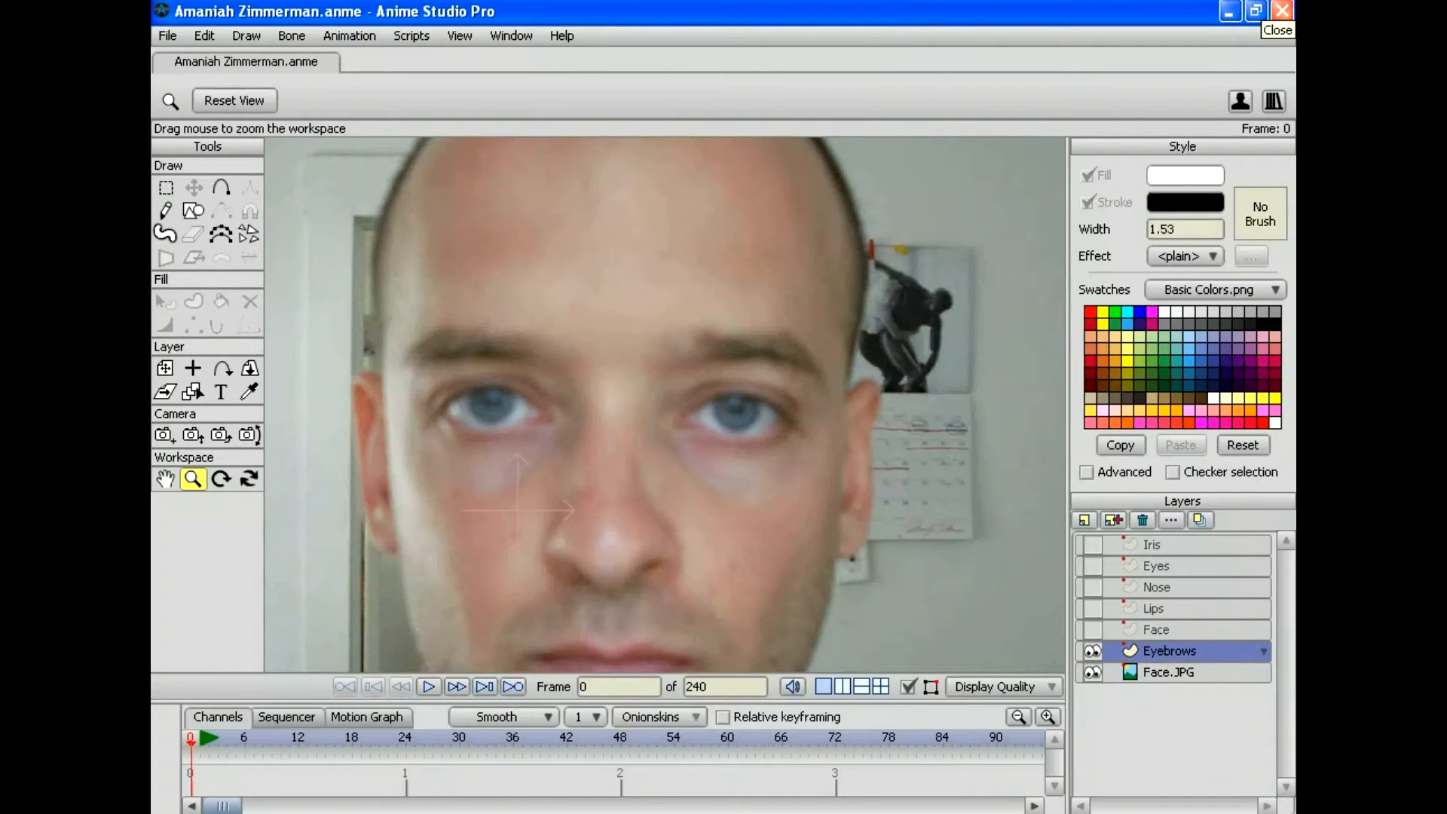
# Step: Sample the eyebrow colour from the photo and set the fill colour to brown 574f3a
pyautogui.press('a')
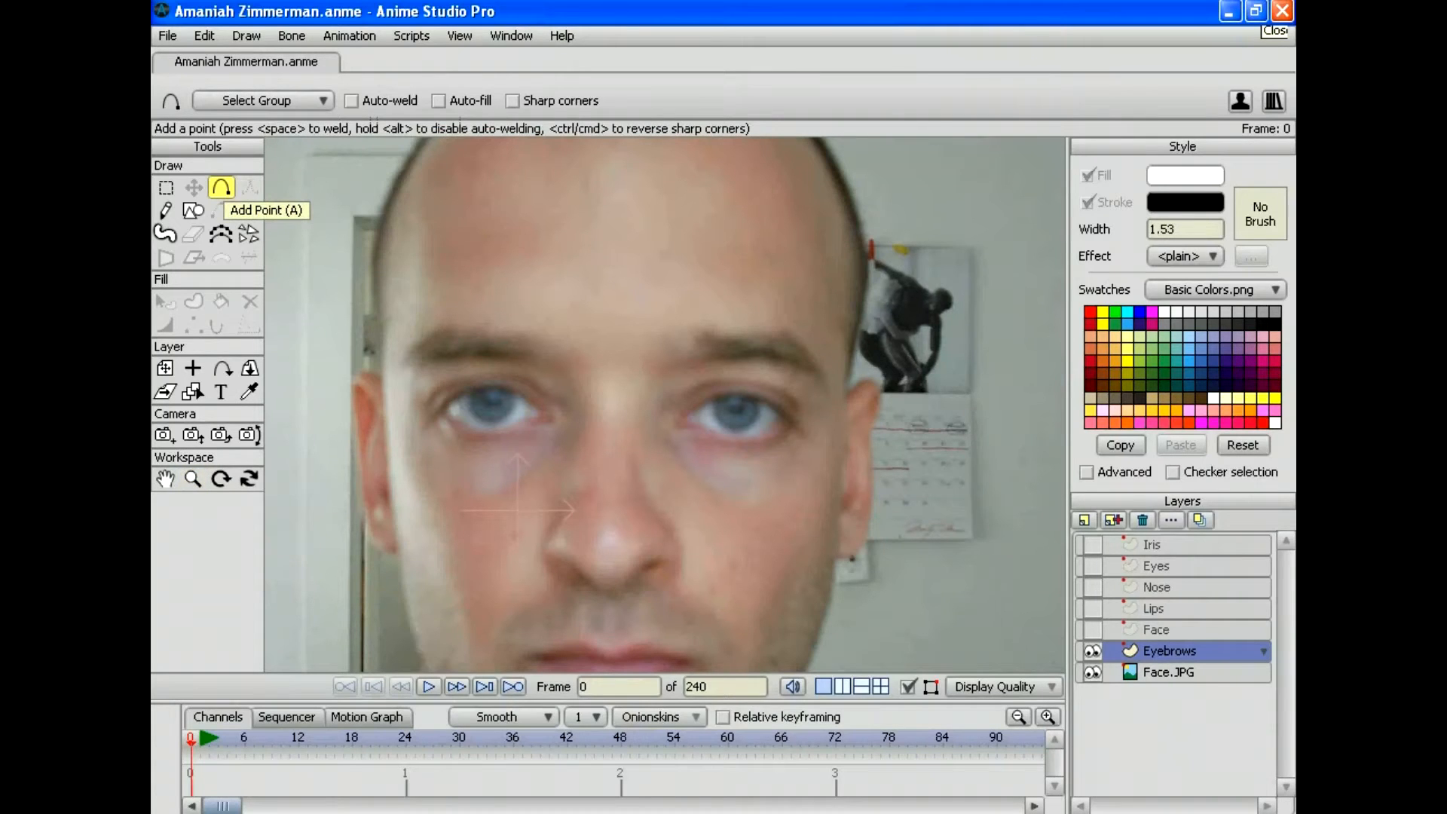
pyautogui.click(249, 391)
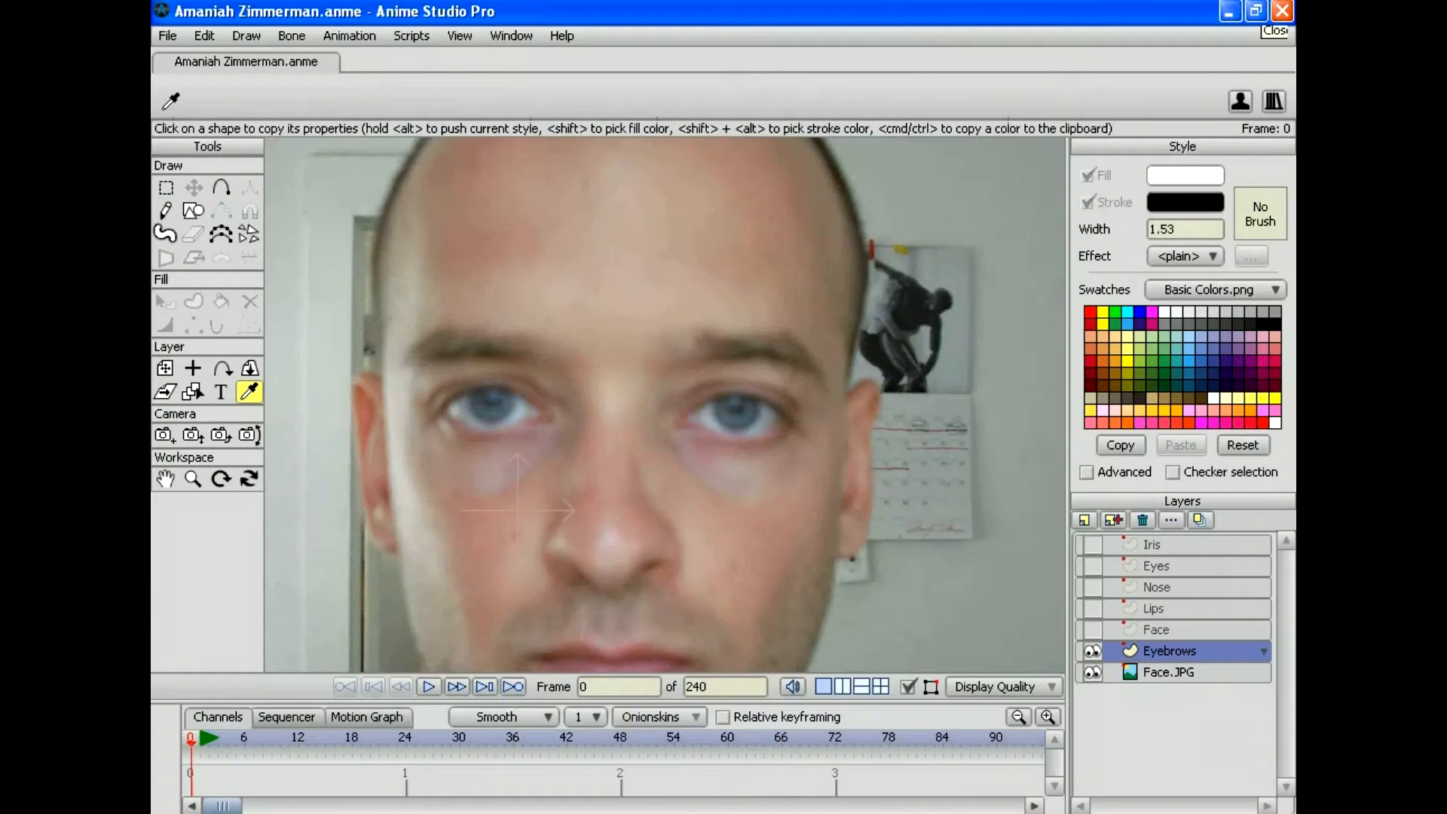
pyautogui.click(446, 351)
pyautogui.click(1184, 175)
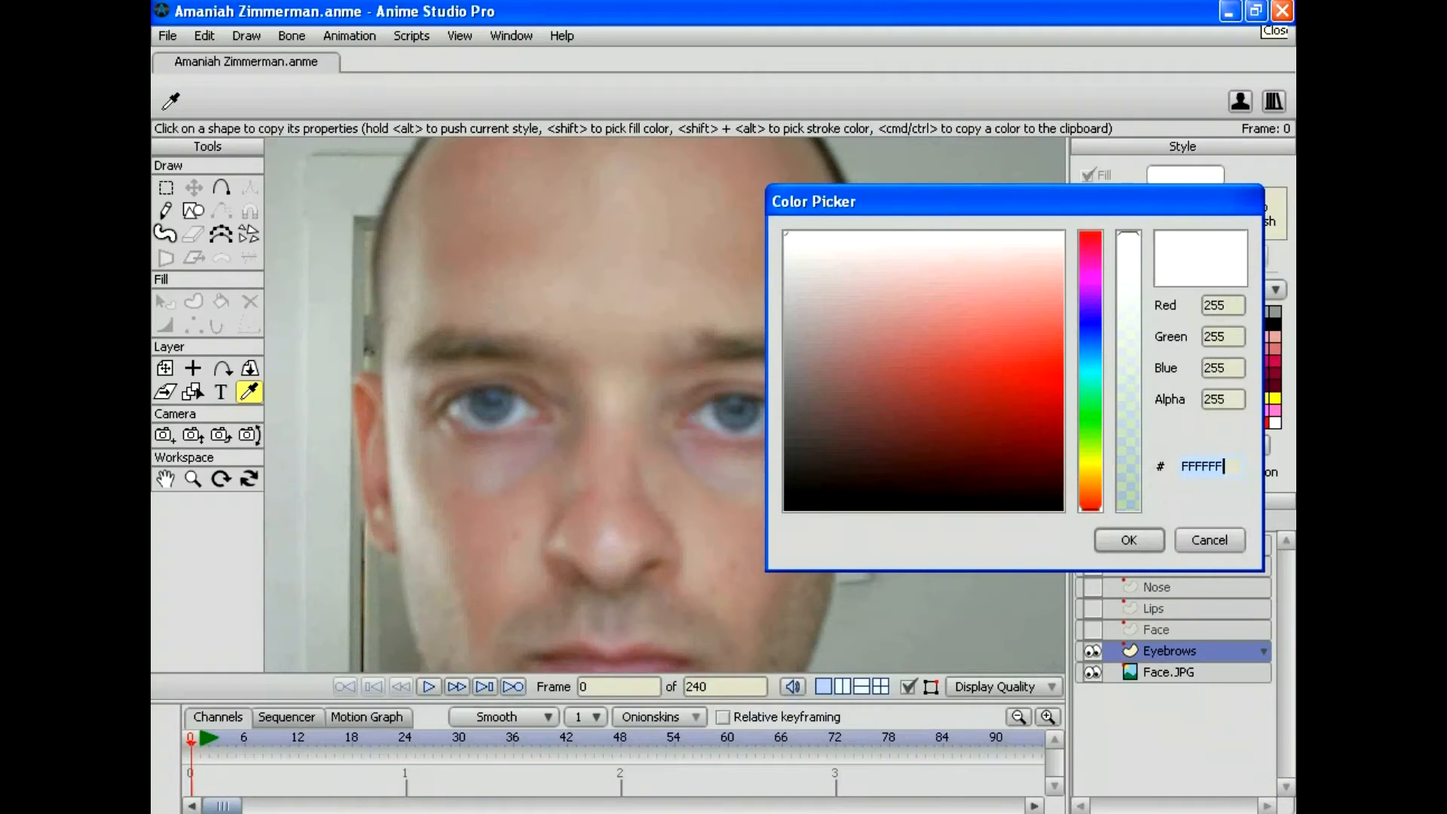
pyautogui.write('574f3a')
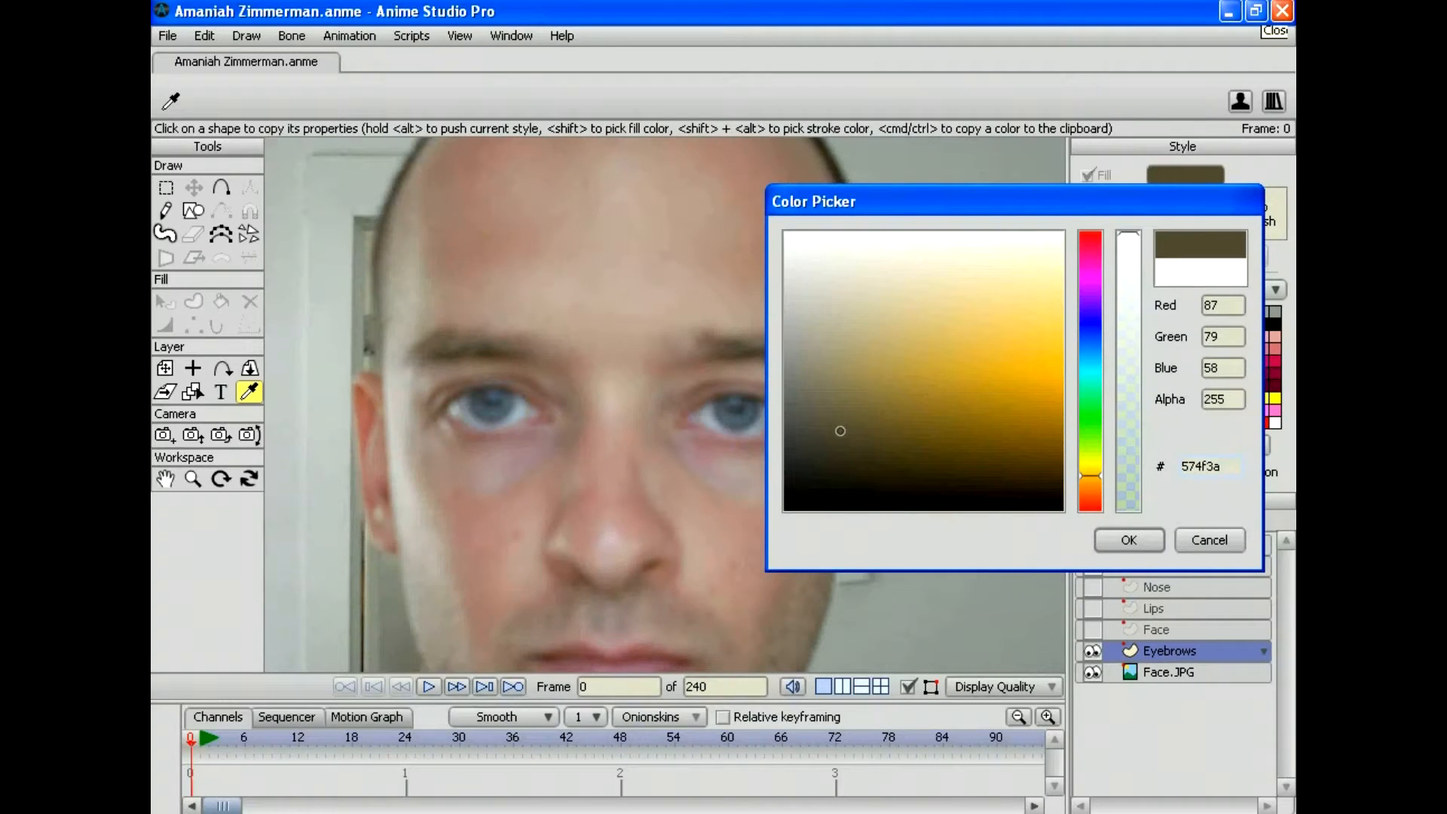
pyautogui.press('Return')
pyautogui.click(221, 187)
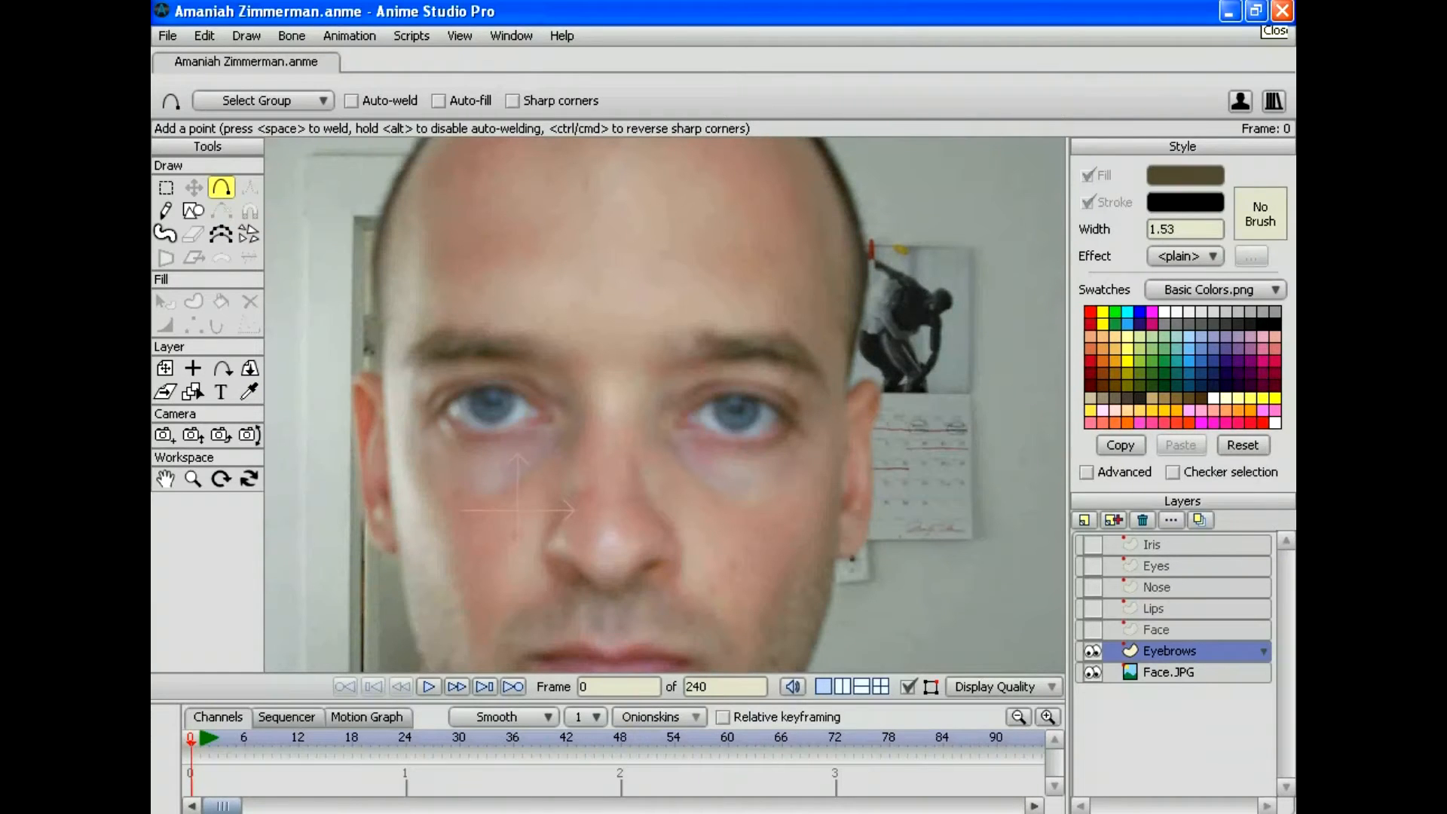
# Step: Outline the right-hand eyebrow with points along its top and lower edges
pyautogui.moveTo(703, 330)
pyautogui.mouseDown()
pyautogui.moveTo(665, 365)
pyautogui.moveTo(717, 324)
pyautogui.moveTo(774, 332)
pyautogui.mouseUp()
pyautogui.moveTo(774, 332); pyautogui.dragTo(787, 331)
pyautogui.moveTo(664, 366); pyautogui.dragTo(675, 368)
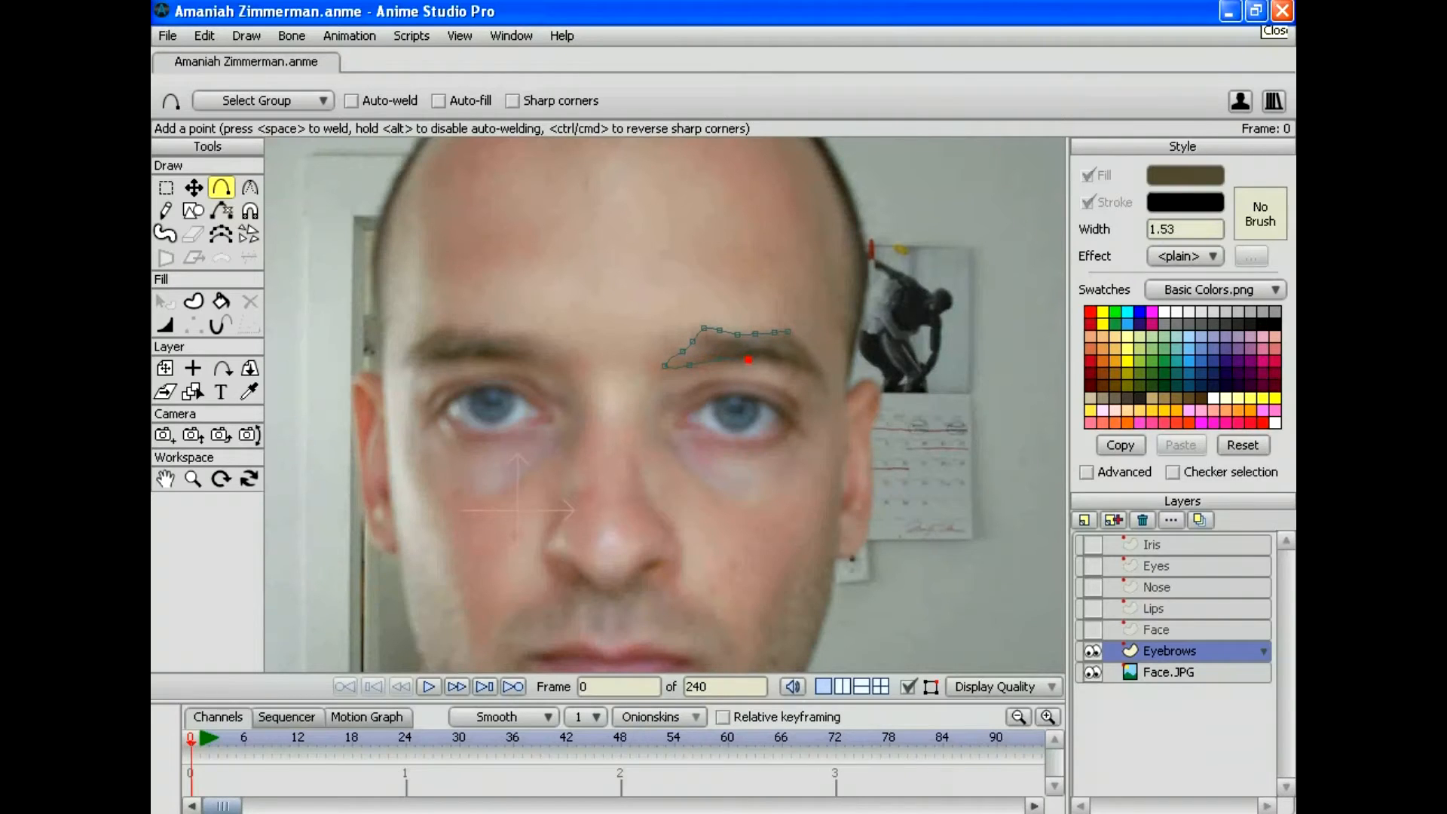
pyautogui.moveTo(748, 360)
pyautogui.mouseDown()
pyautogui.moveTo(826, 393)
pyautogui.moveTo(791, 333)
pyautogui.moveTo(827, 352)
pyautogui.moveTo(828, 389)
pyautogui.mouseUp()
pyautogui.click(249, 186)
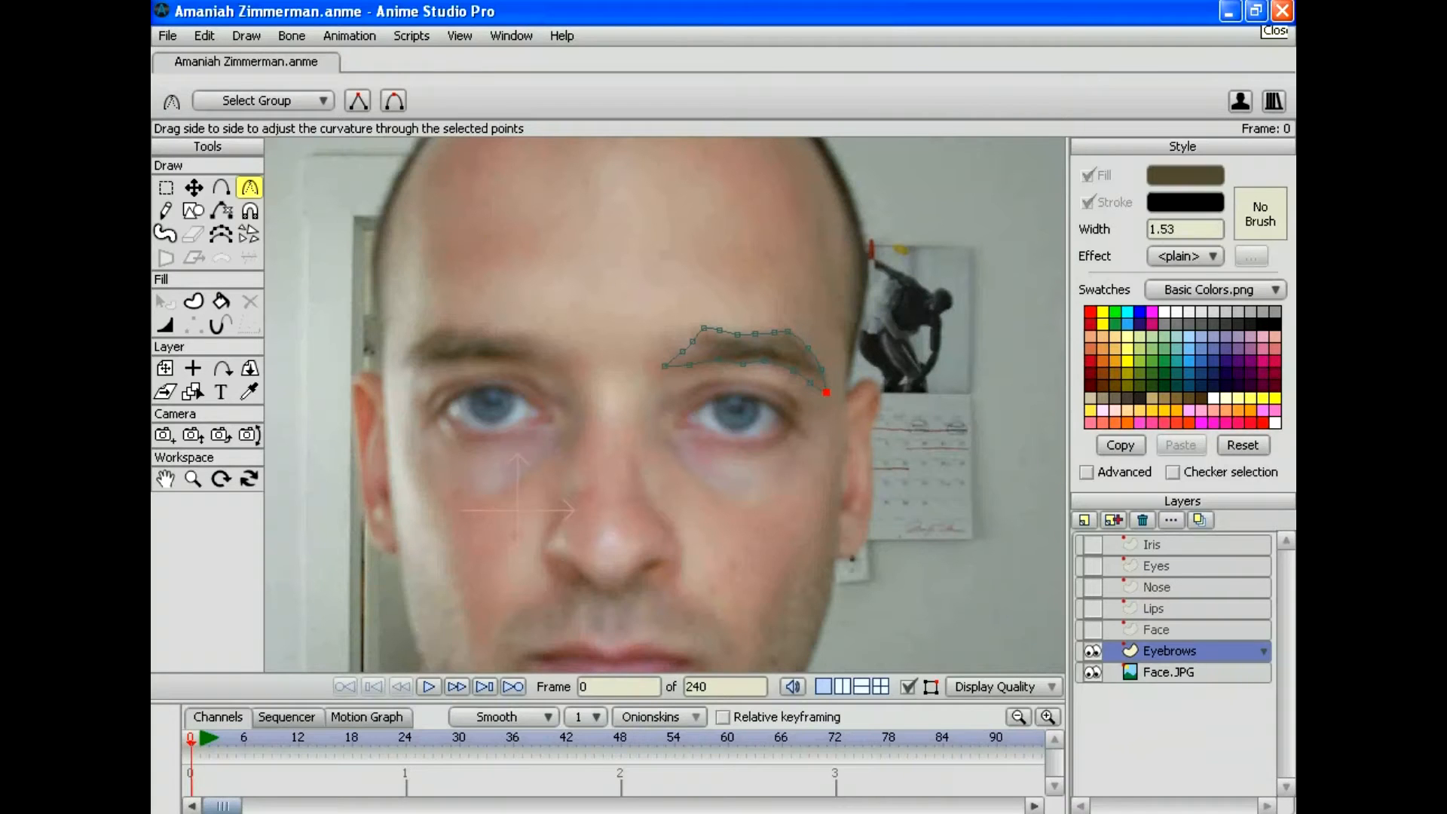
pyautogui.click(221, 188)
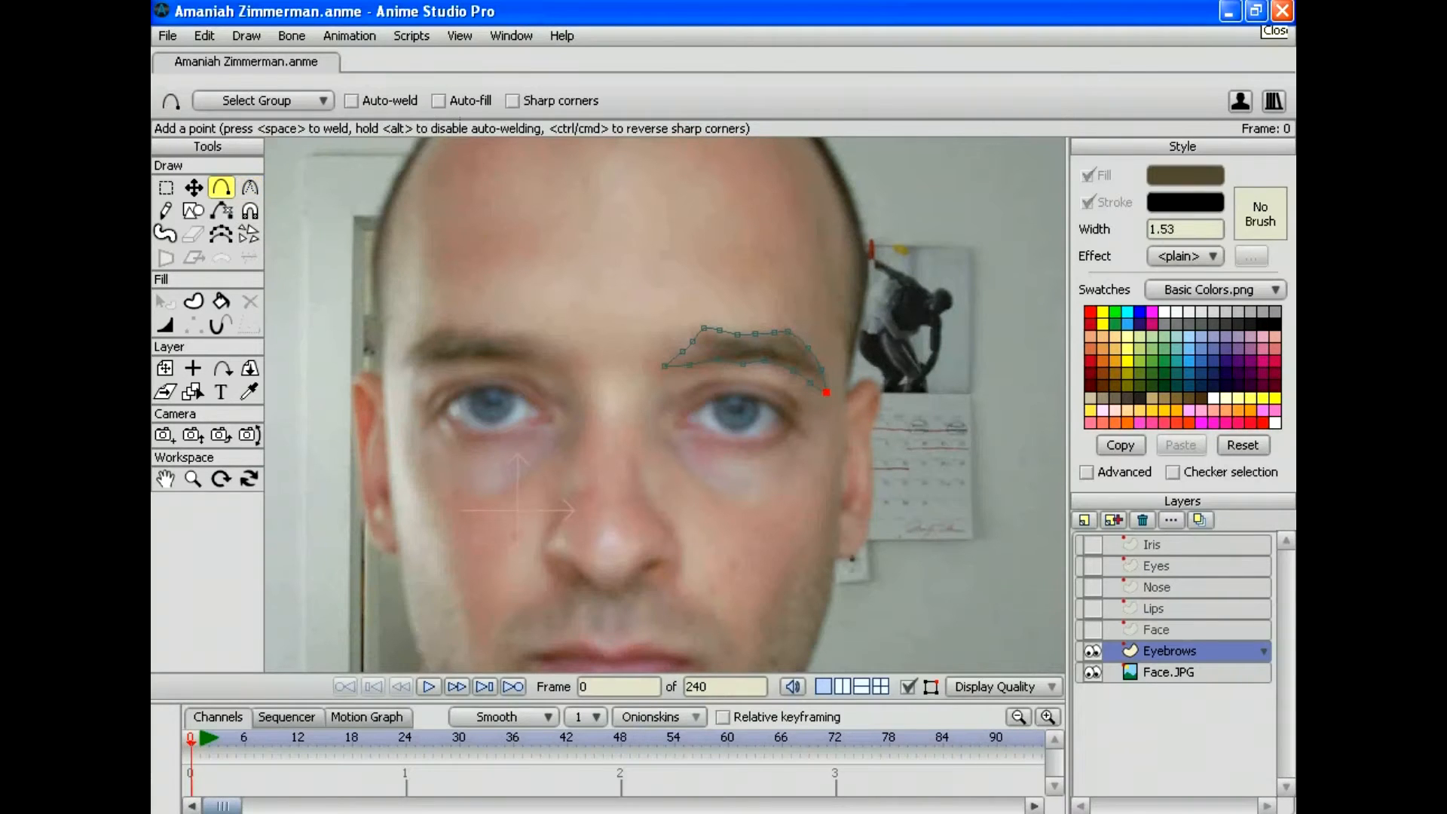
# Step: Outline the left-hand eyebrow and weld the end point to close it
pyautogui.moveTo(529, 331); pyautogui.dragTo(460, 328)
pyautogui.moveTo(460, 329)
pyautogui.mouseDown()
pyautogui.moveTo(399, 362)
pyautogui.moveTo(530, 365)
pyautogui.moveTo(573, 381)
pyautogui.moveTo(532, 334)
pyautogui.mouseUp()
pyautogui.press('space')
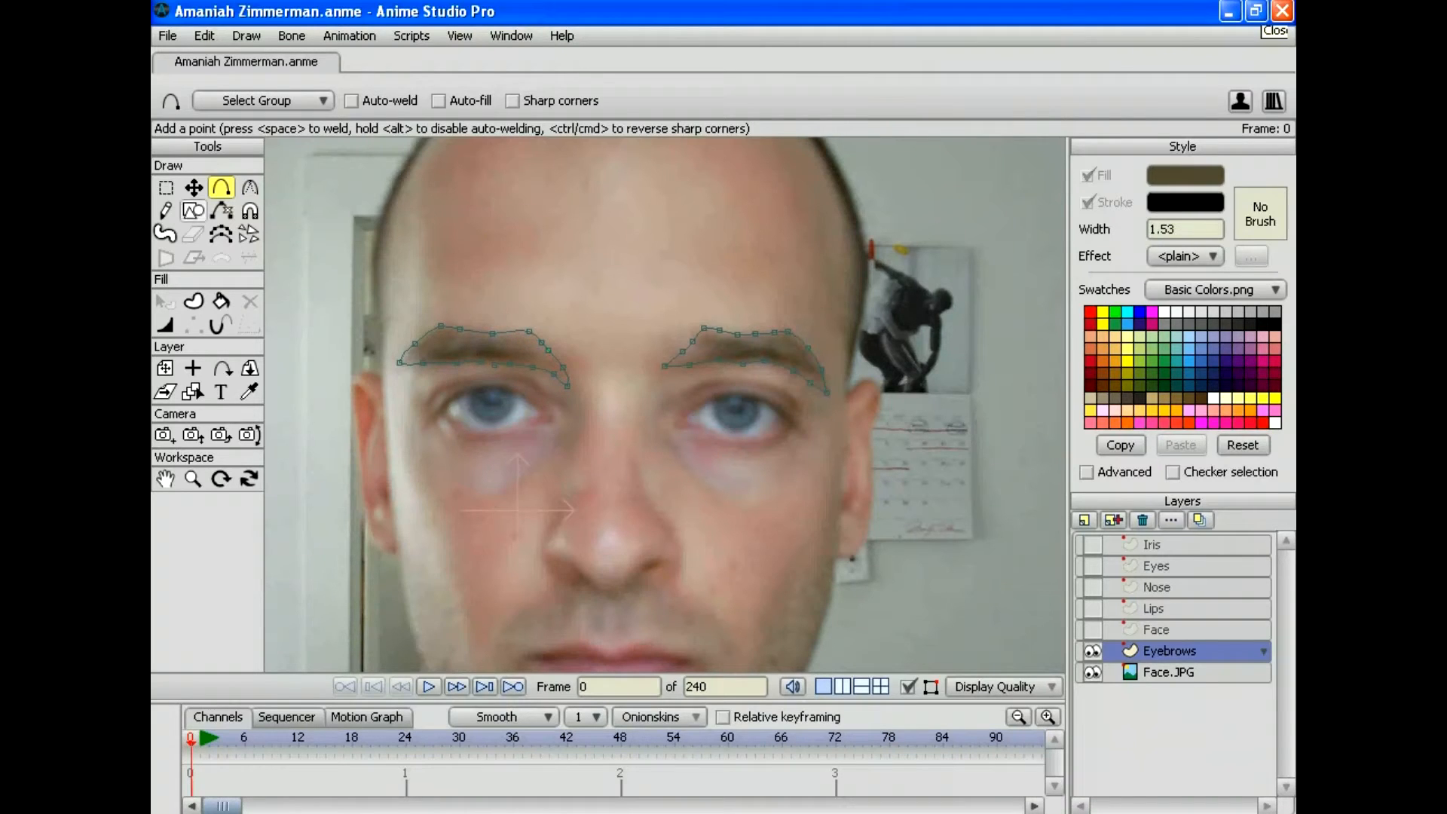
pyautogui.press('c')
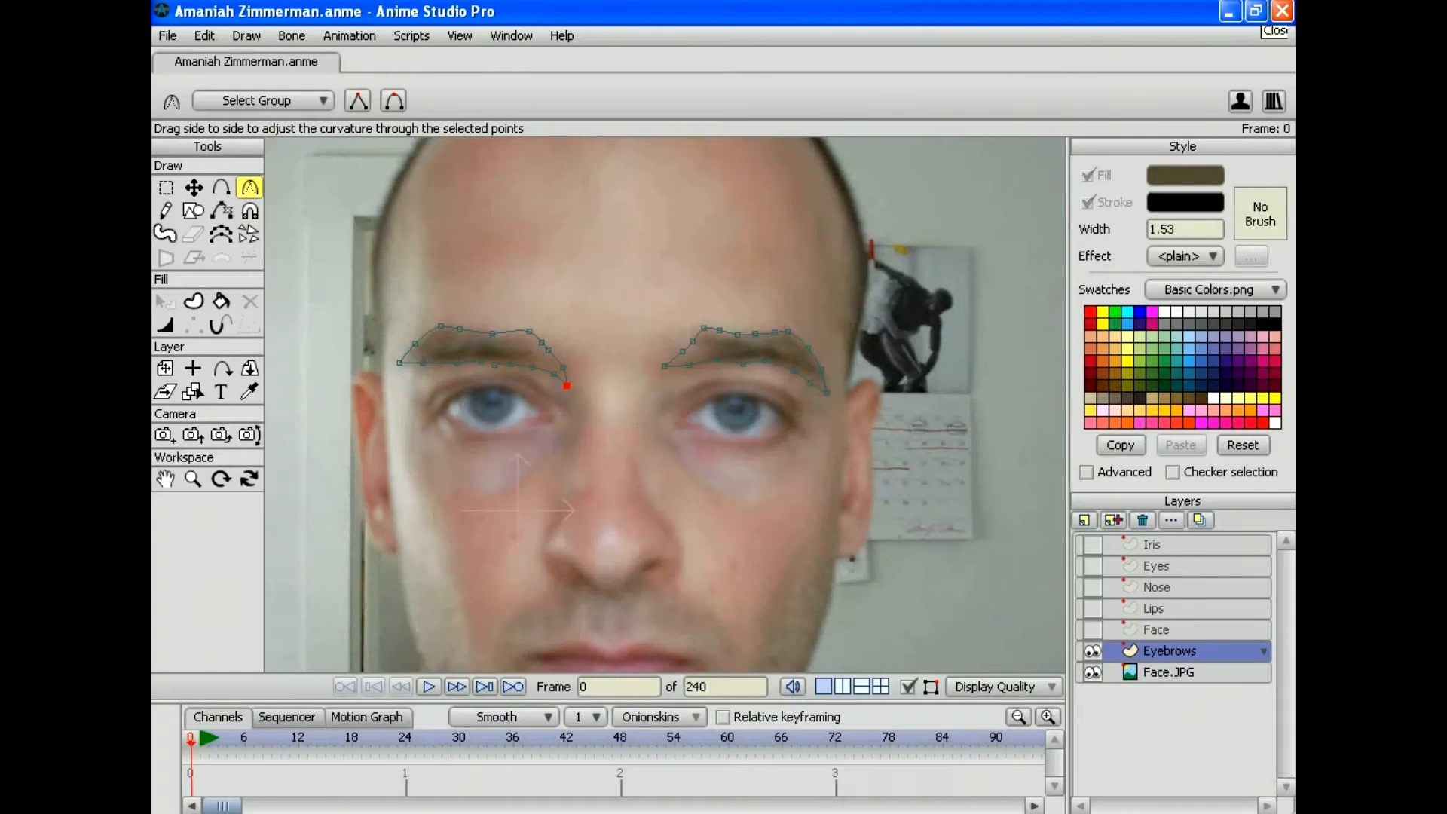
# Step: Select the right-hand eyebrow's points and fill them as a brown shape
pyautogui.click(205, 35)
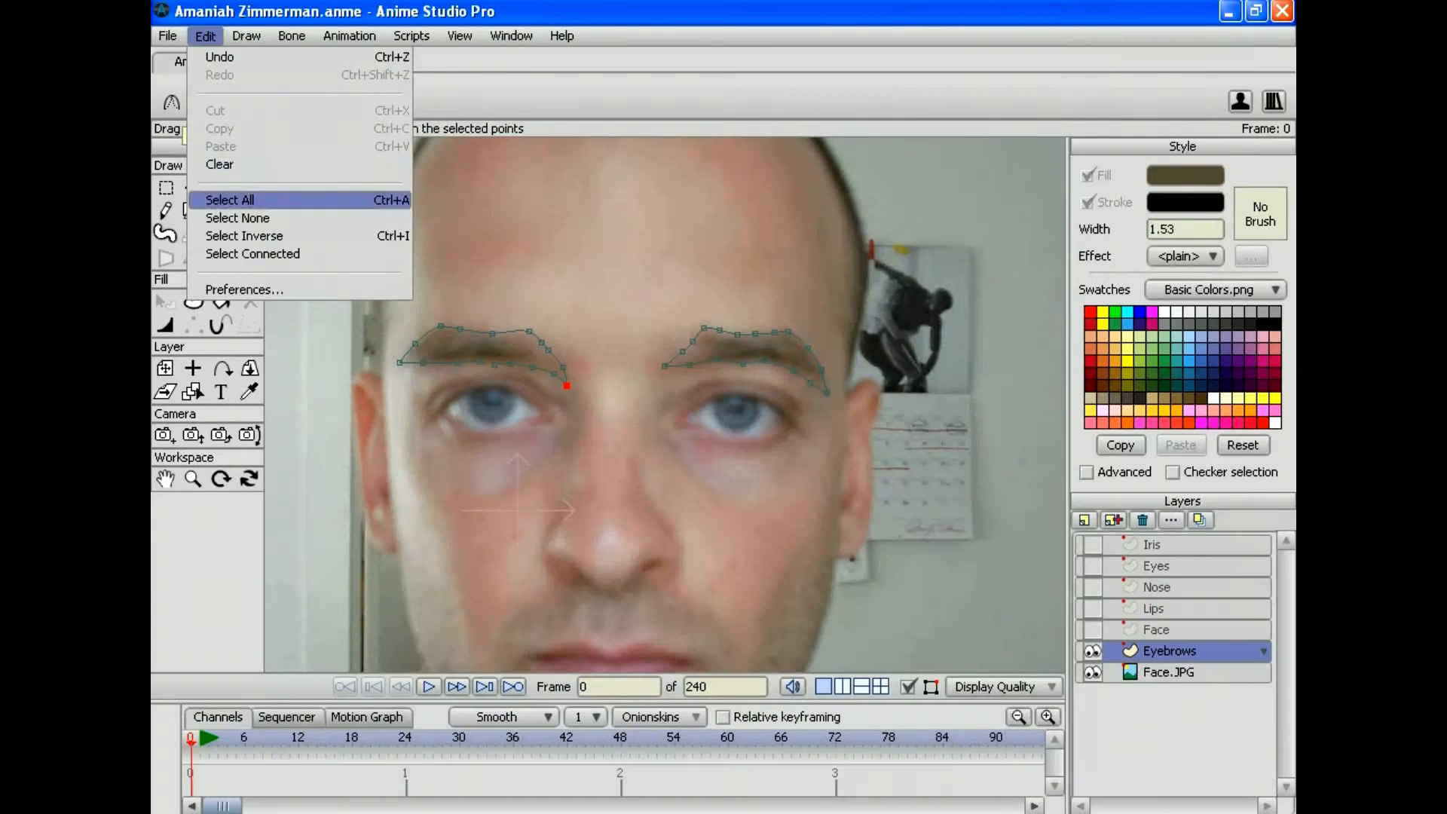
pyautogui.click(230, 199)
pyautogui.click(193, 300)
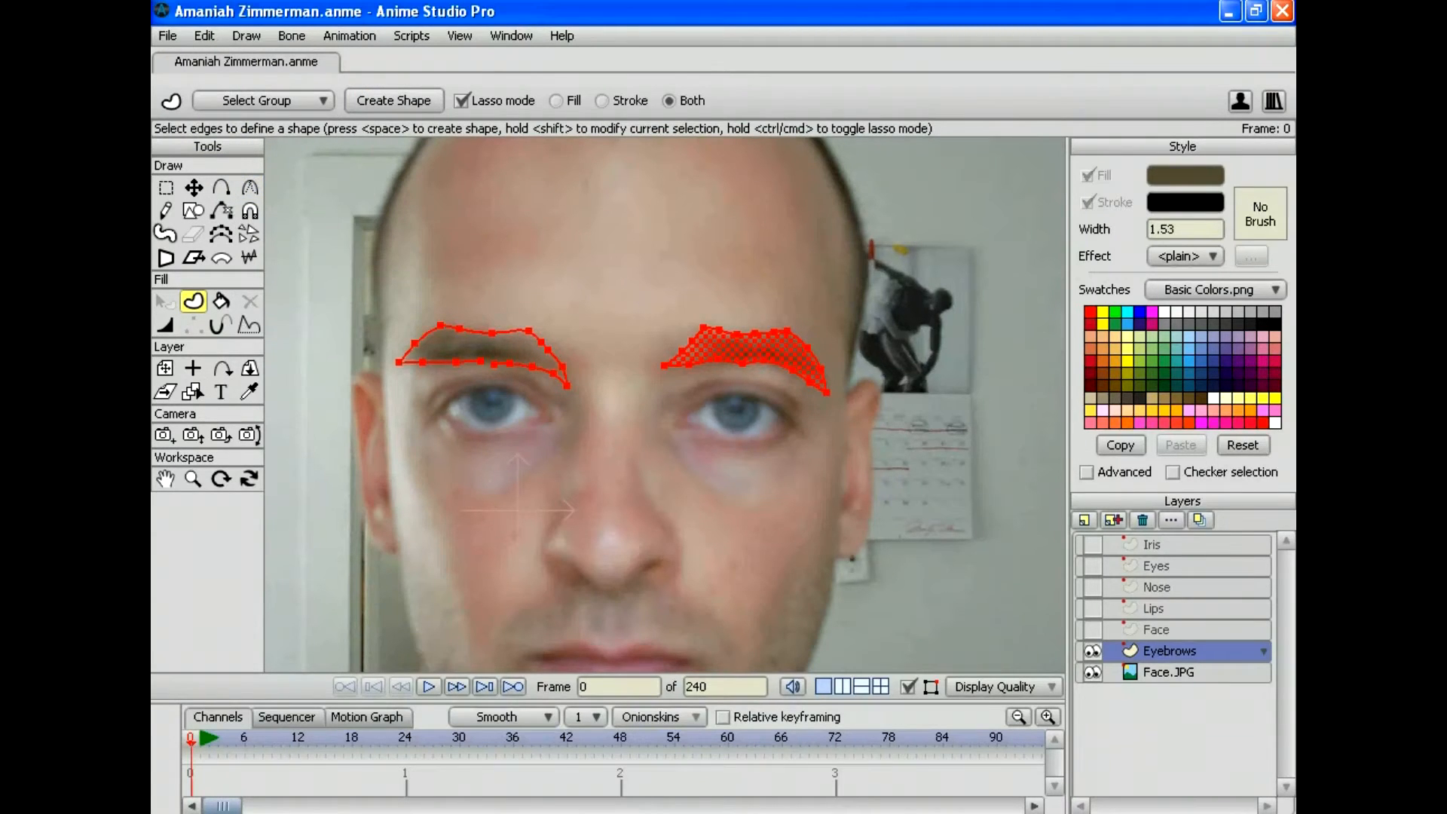
pyautogui.click(166, 187)
pyautogui.moveTo(720, 273)
pyautogui.mouseDown()
pyautogui.moveTo(787, 486)
pyautogui.moveTo(945, 397)
pyautogui.mouseUp()
pyautogui.click(193, 300)
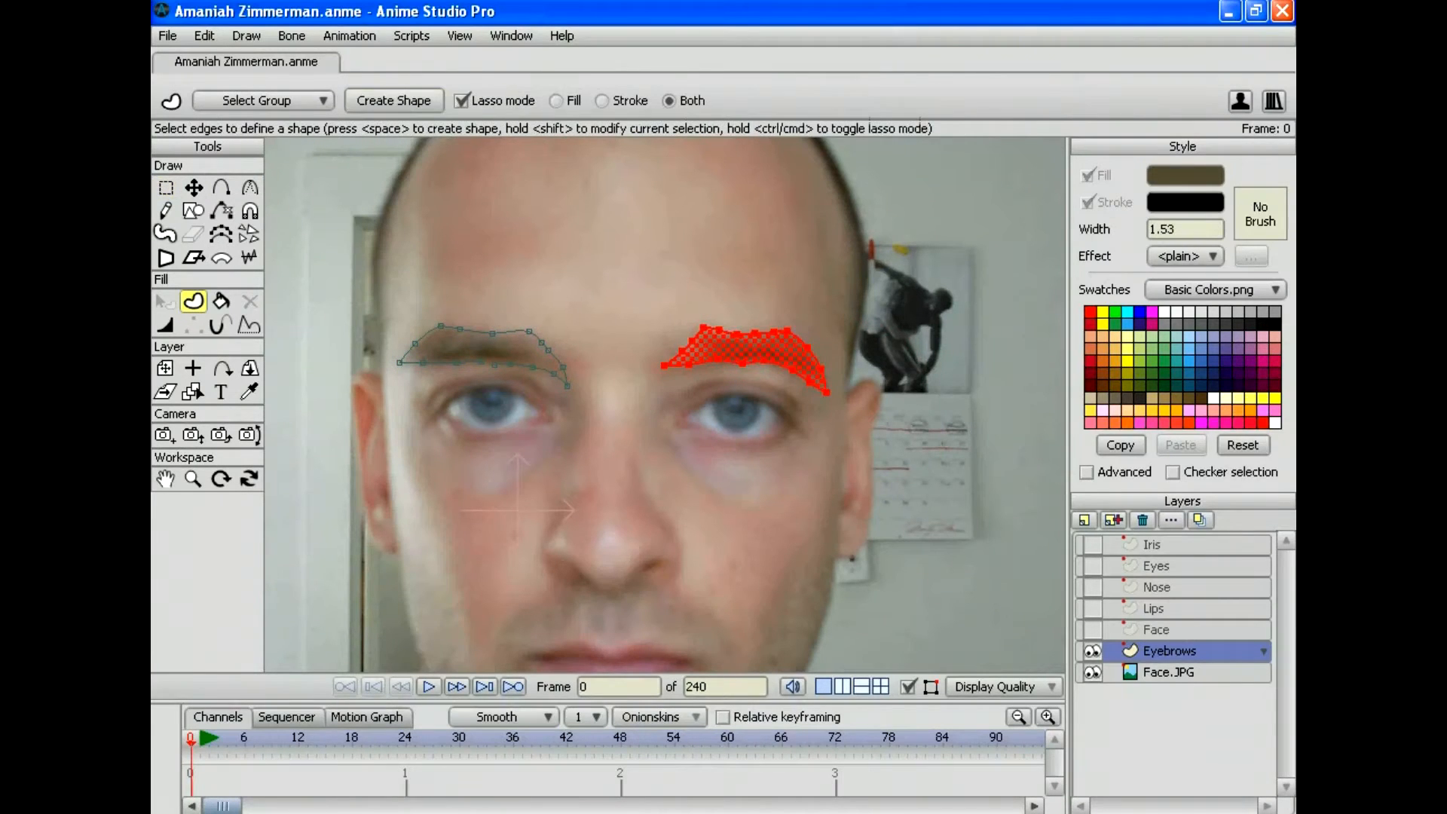
pyautogui.press('space')
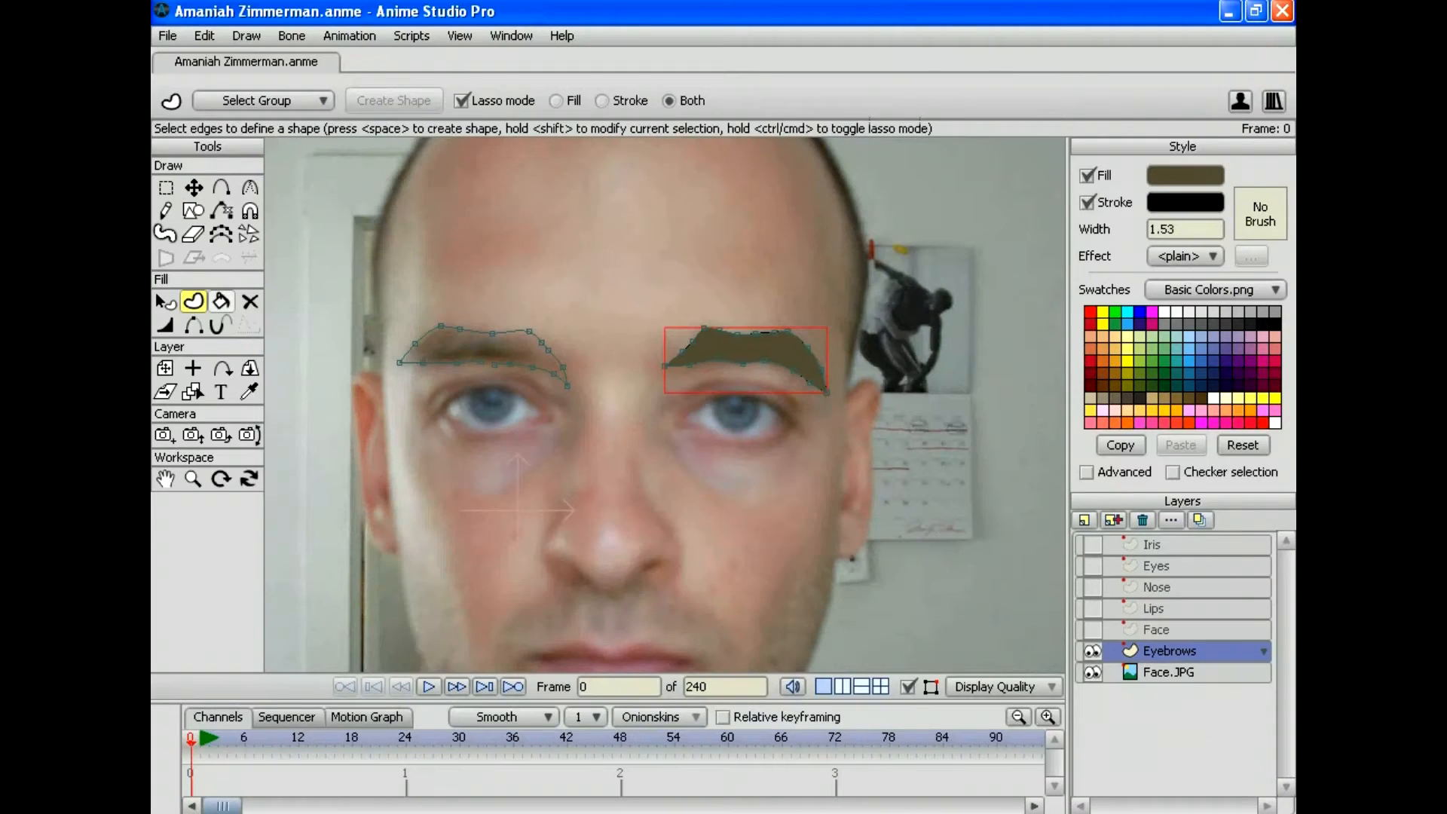
pyautogui.click(221, 301)
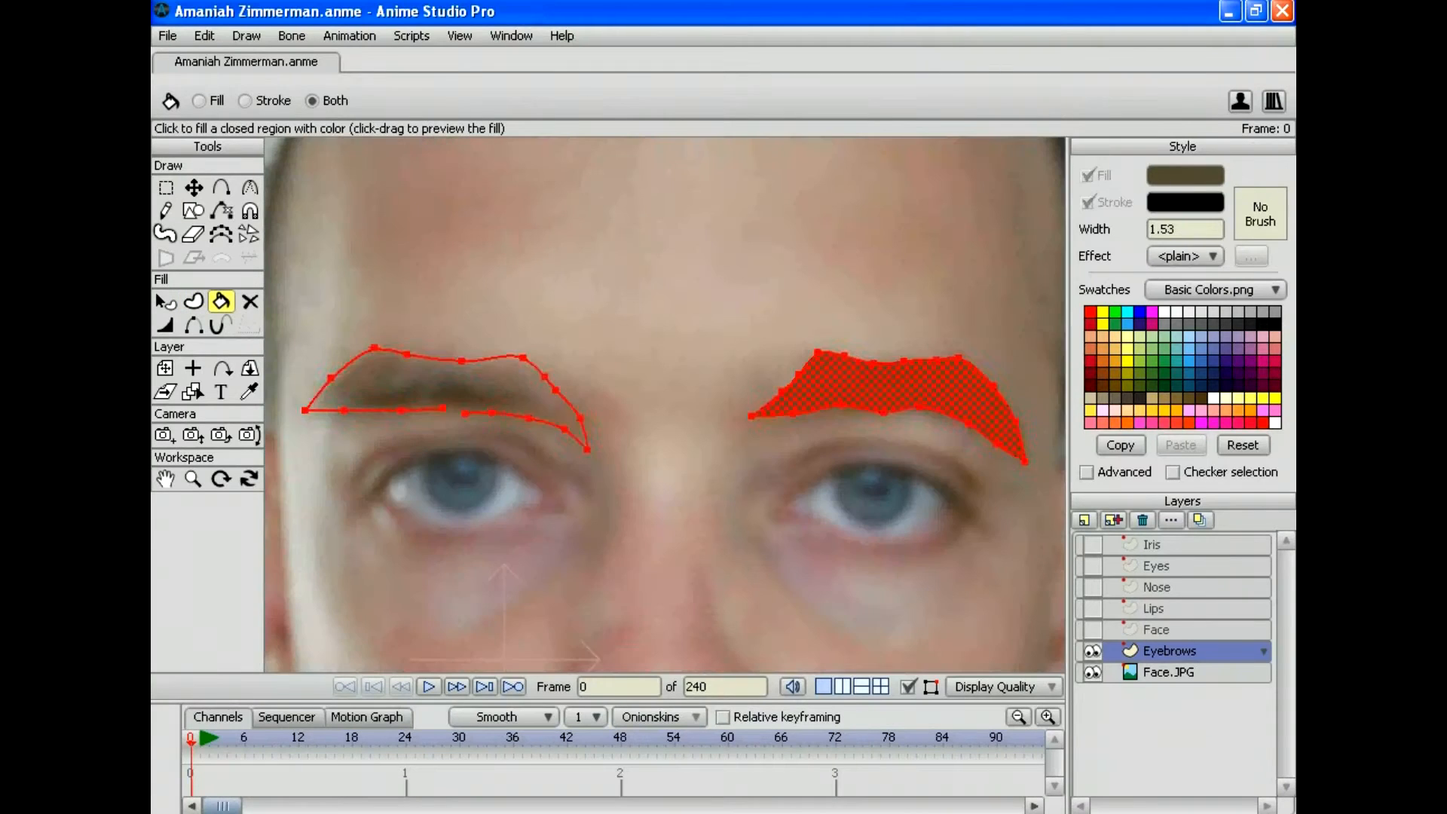
pyautogui.press('Return')
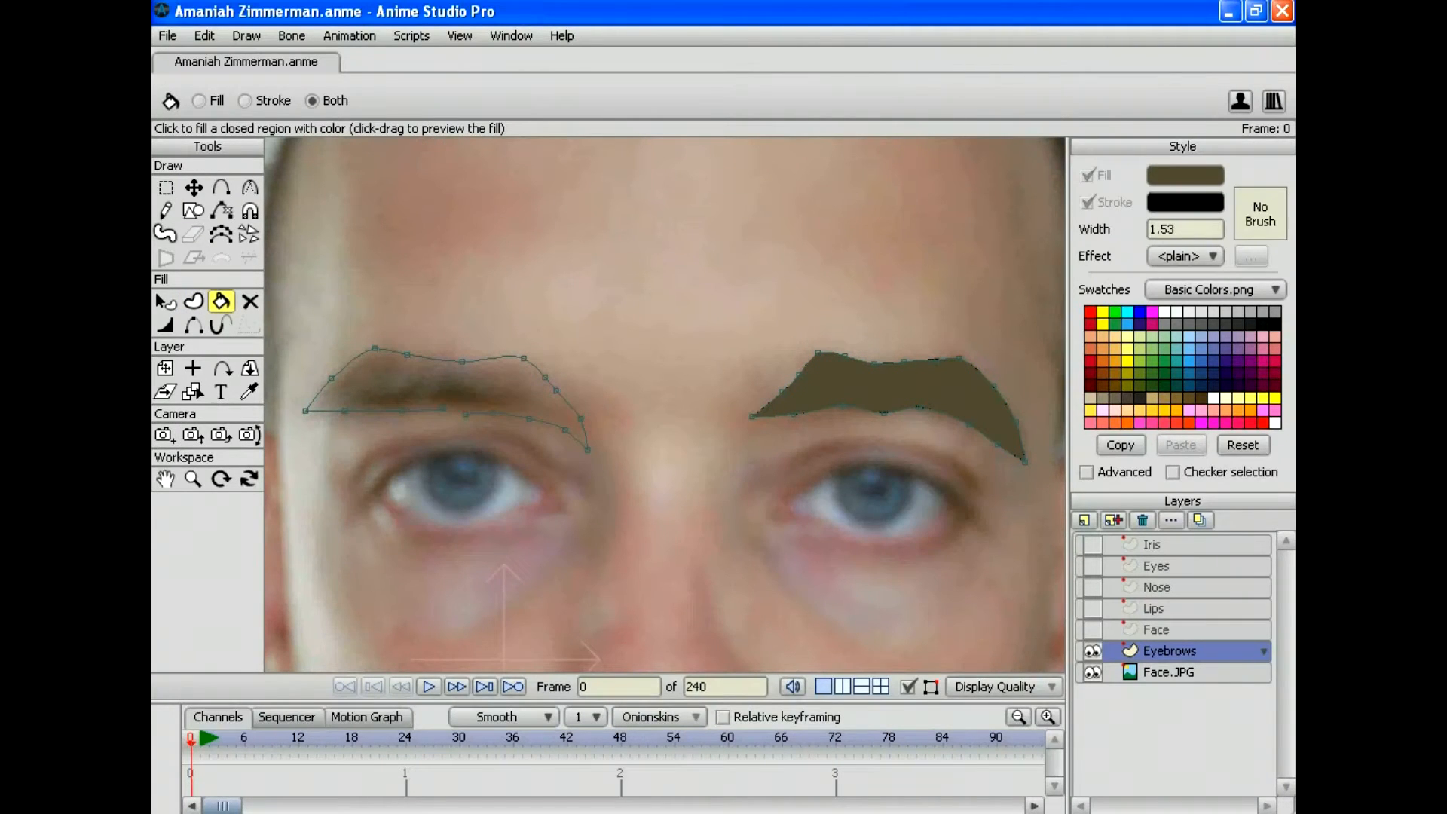
# Step: Zoom in on the left eyebrow and pull a lower-edge point left to fit it
pyautogui.click(193, 479)
pyautogui.moveTo(665, 405); pyautogui.dragTo(738, 404)
pyautogui.moveTo(522, 405); pyautogui.dragTo(840, 388)
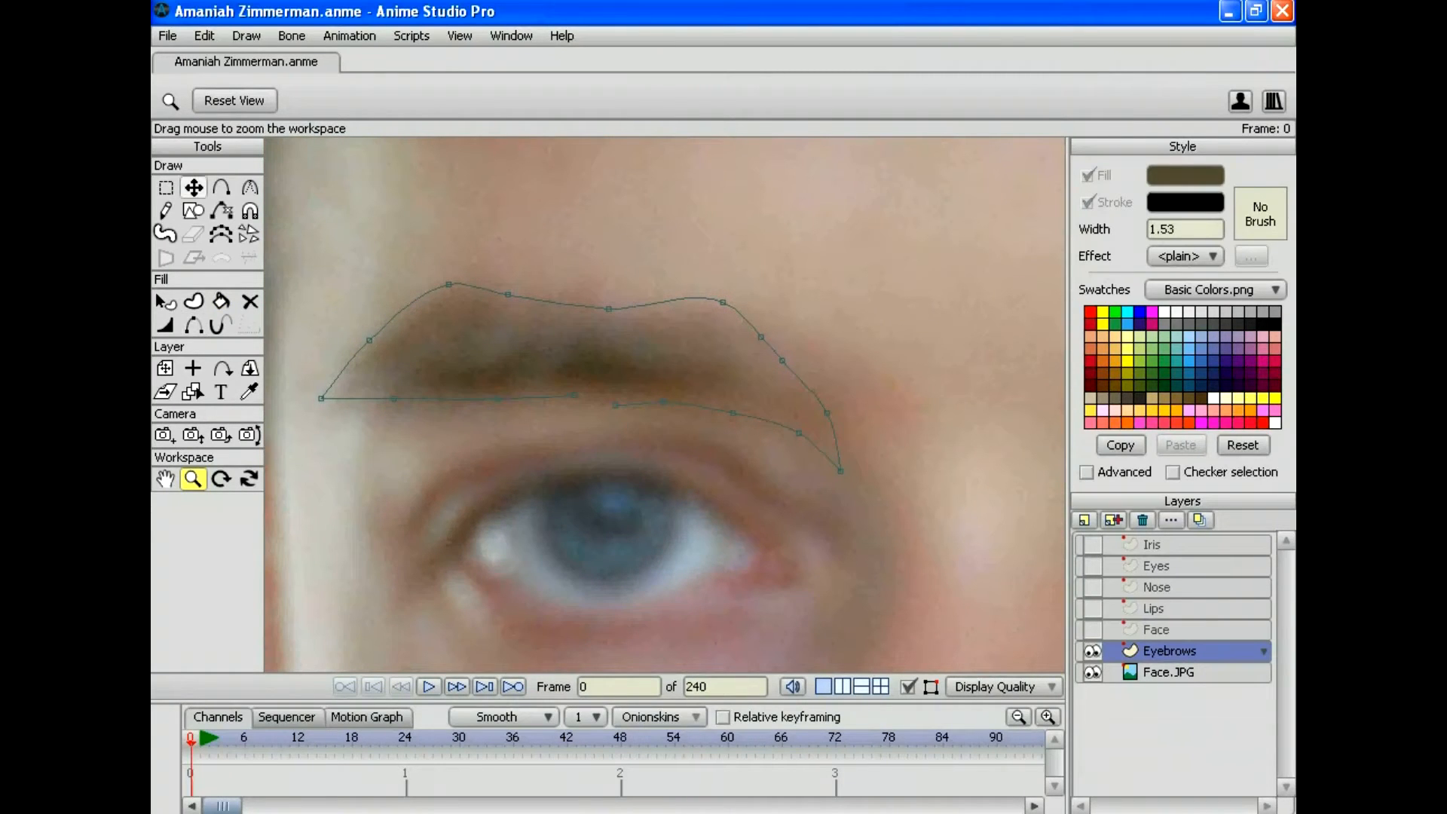
pyautogui.click(194, 187)
pyautogui.moveTo(615, 405); pyautogui.dragTo(578, 392)
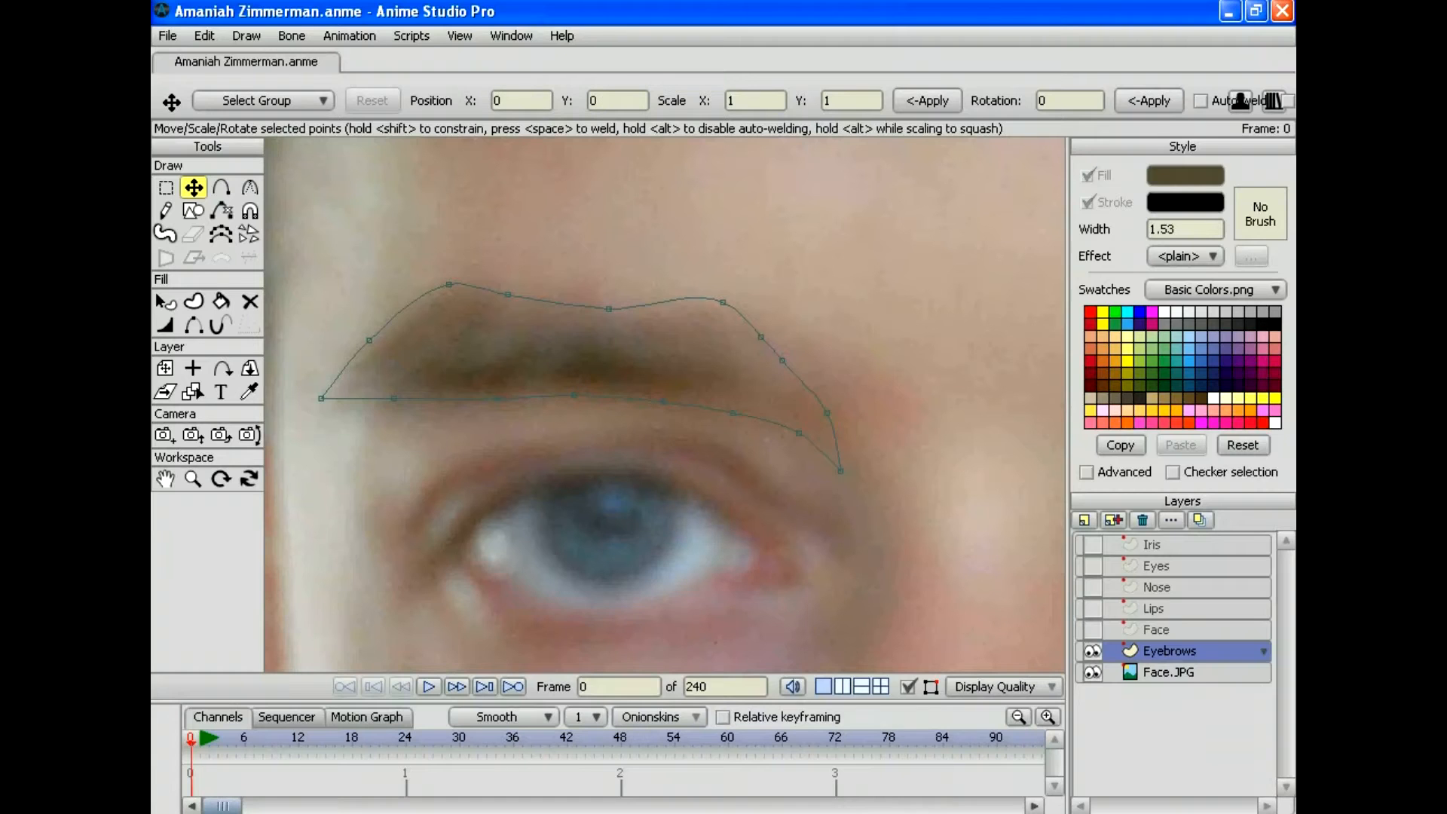
# Step: Fill the left eyebrow as a brown shape and render a preview of the frame
pyautogui.click(166, 187)
pyautogui.moveTo(488, 203)
pyautogui.mouseDown()
pyautogui.moveTo(267, 285)
pyautogui.moveTo(752, 579)
pyautogui.moveTo(950, 526)
pyautogui.mouseUp()
pyautogui.moveTo(923, 373)
pyautogui.mouseDown()
pyautogui.moveTo(906, 336)
pyautogui.moveTo(269, 310)
pyautogui.mouseUp()
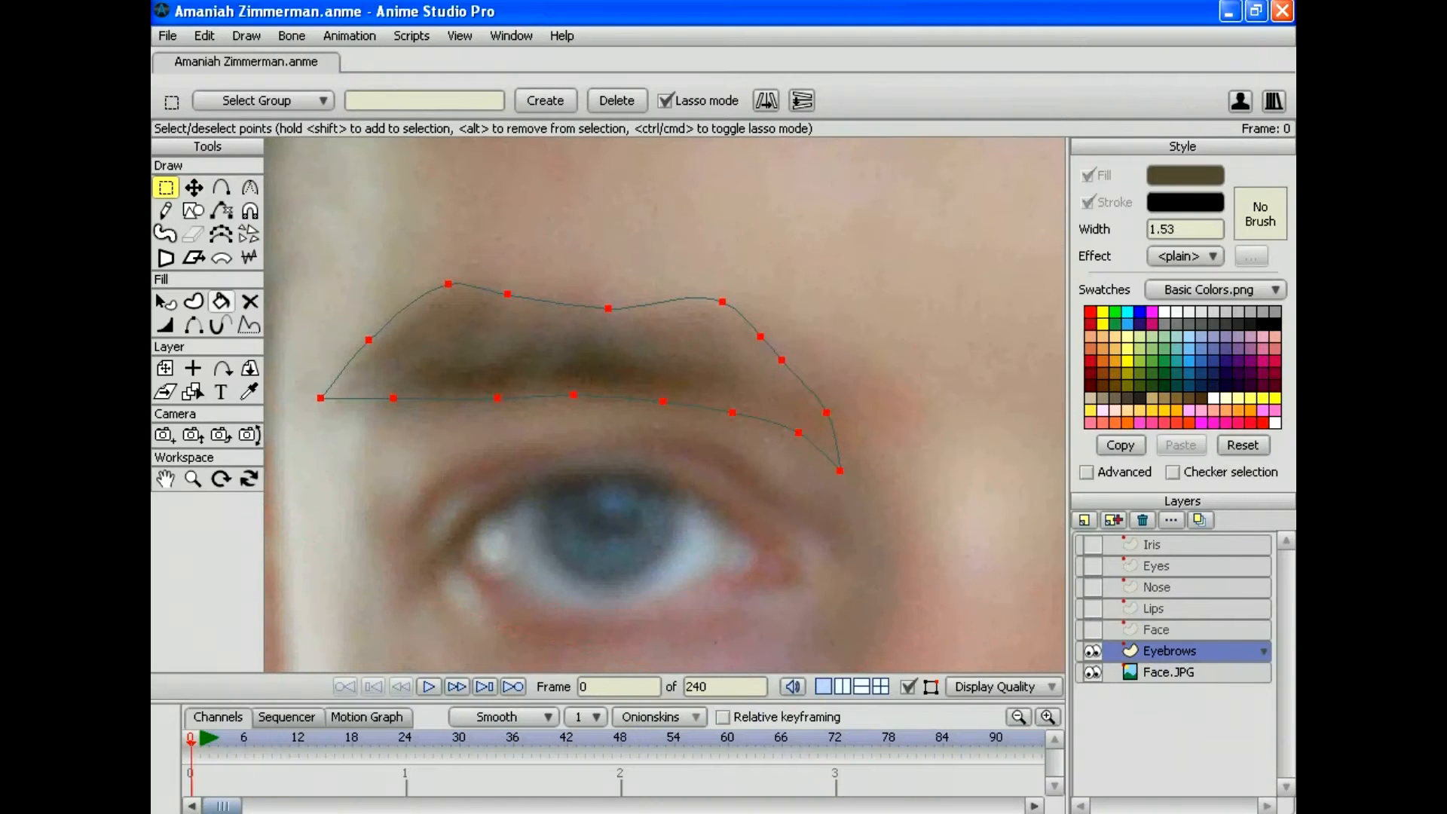
pyautogui.press('u')
pyautogui.press('space')
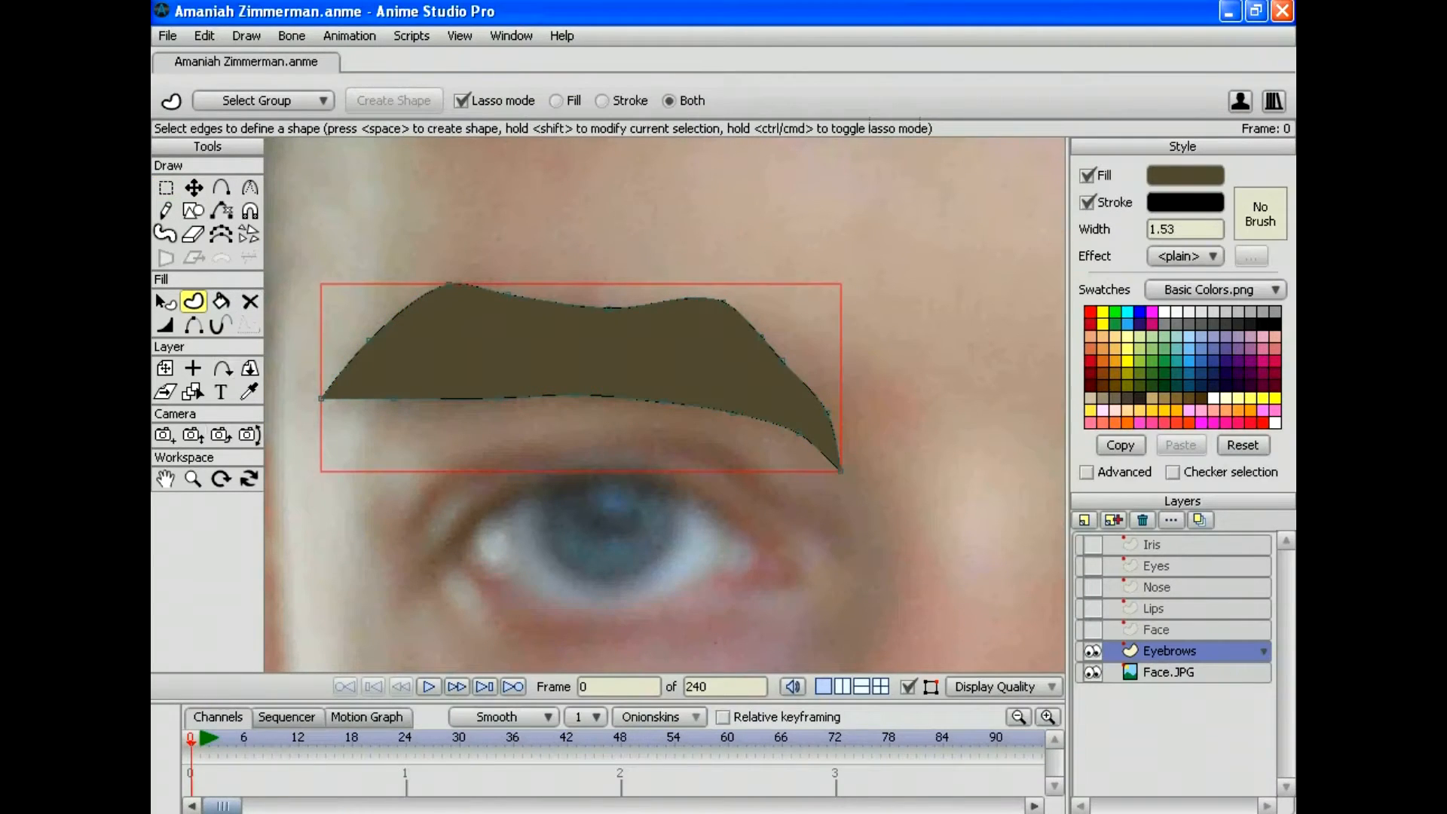
pyautogui.hotkey('ctrl', 'r')
pyautogui.moveTo(920, 761)
pyautogui.mouseDown()
pyautogui.moveTo(943, 761)
pyautogui.moveTo(917, 761)
pyautogui.mouseUp()
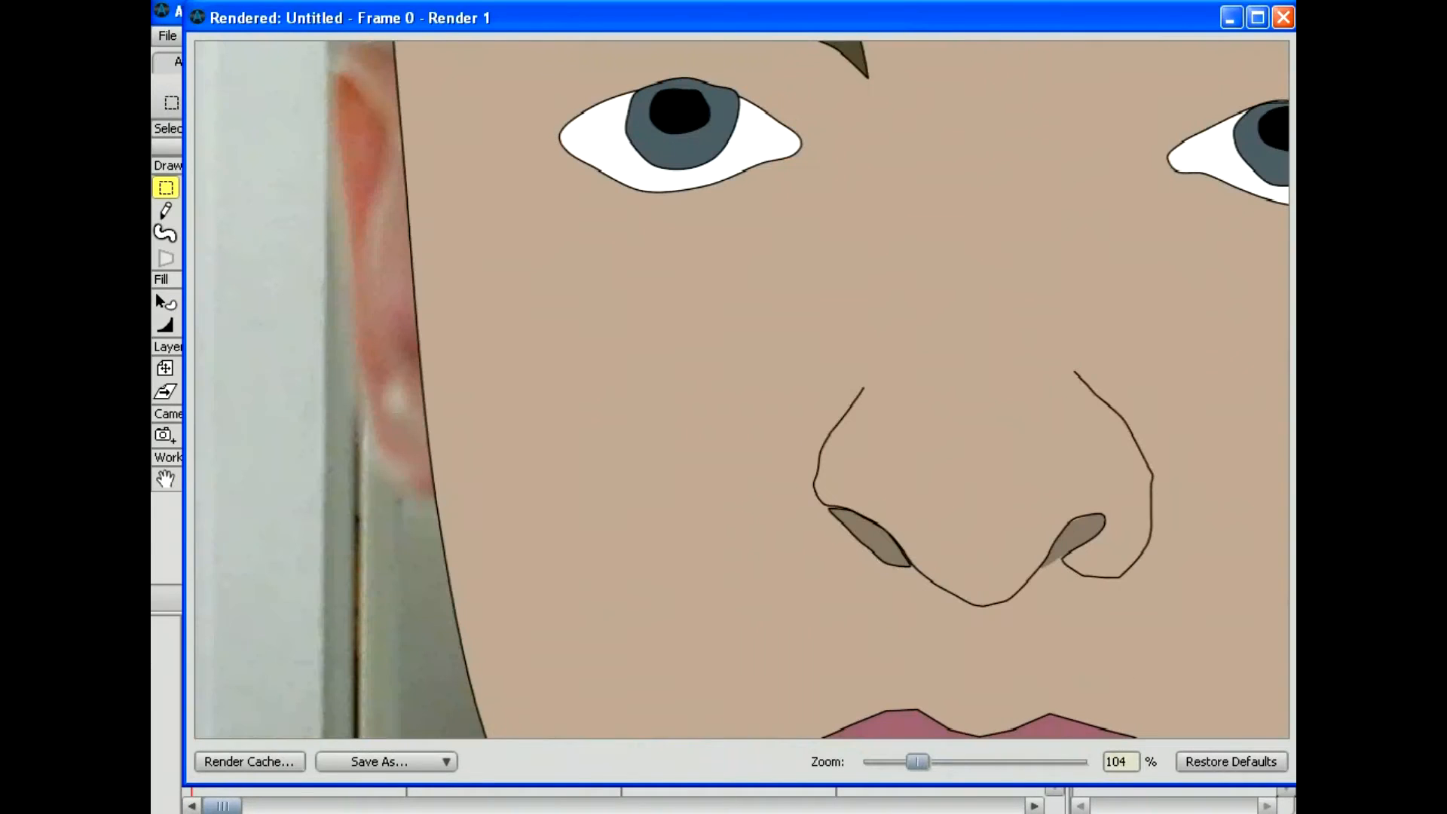
# Step: Pan and zoom the rendered preview to check both eyebrows, then close it
pyautogui.moveTo(742, 389); pyautogui.dragTo(601, 627)
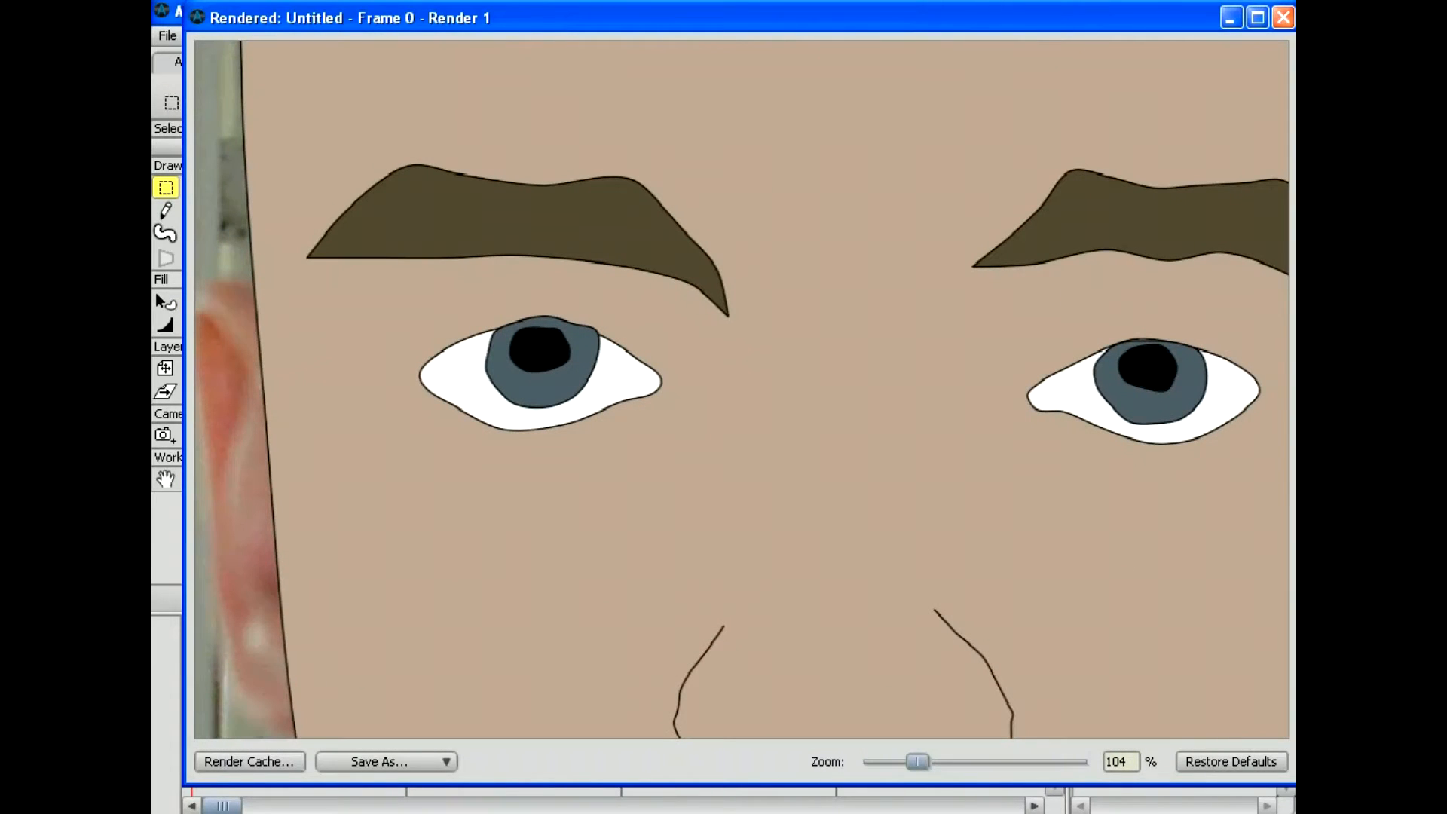
pyautogui.moveTo(917, 761); pyautogui.dragTo(869, 761)
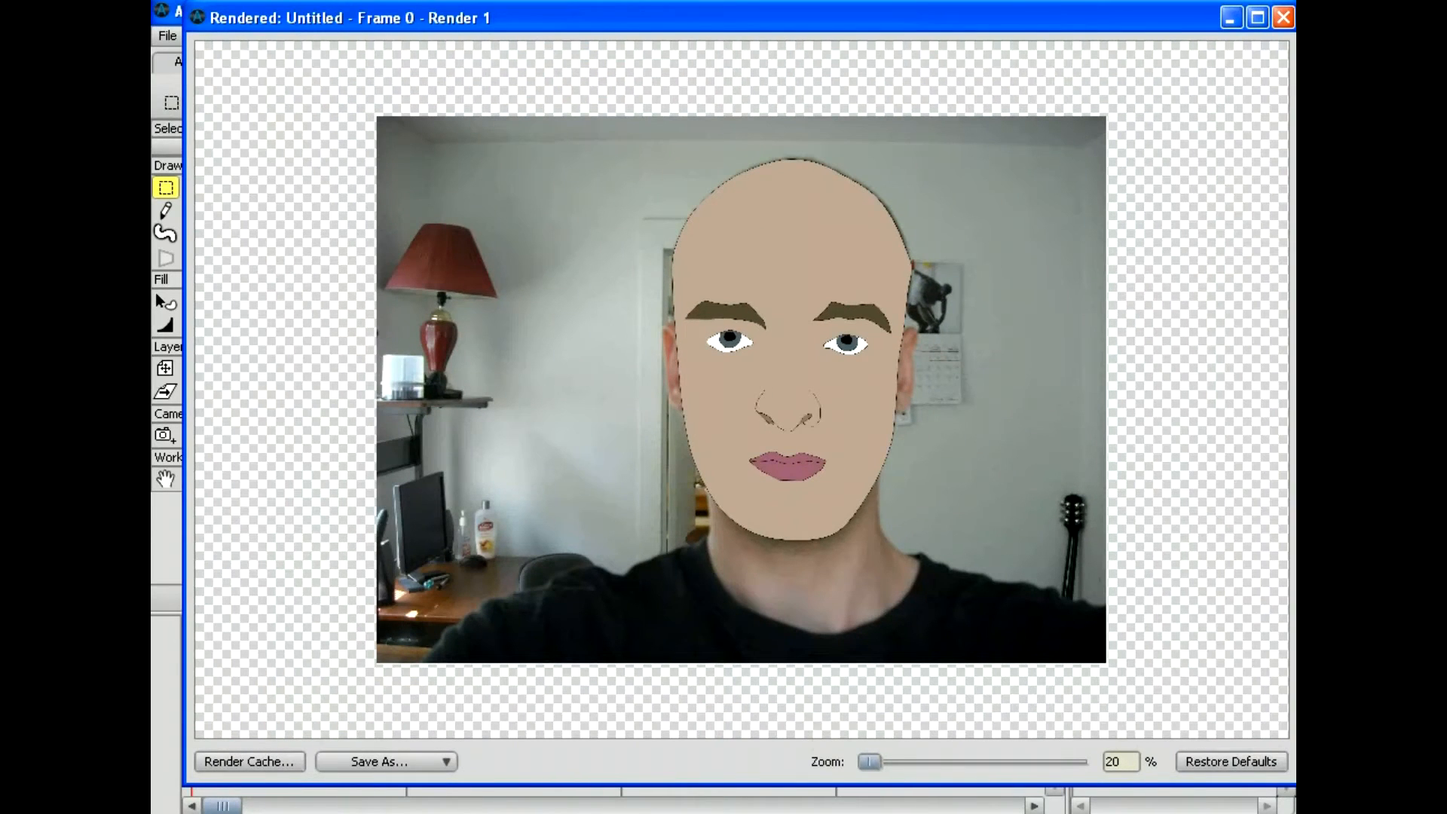
pyautogui.click(1282, 16)
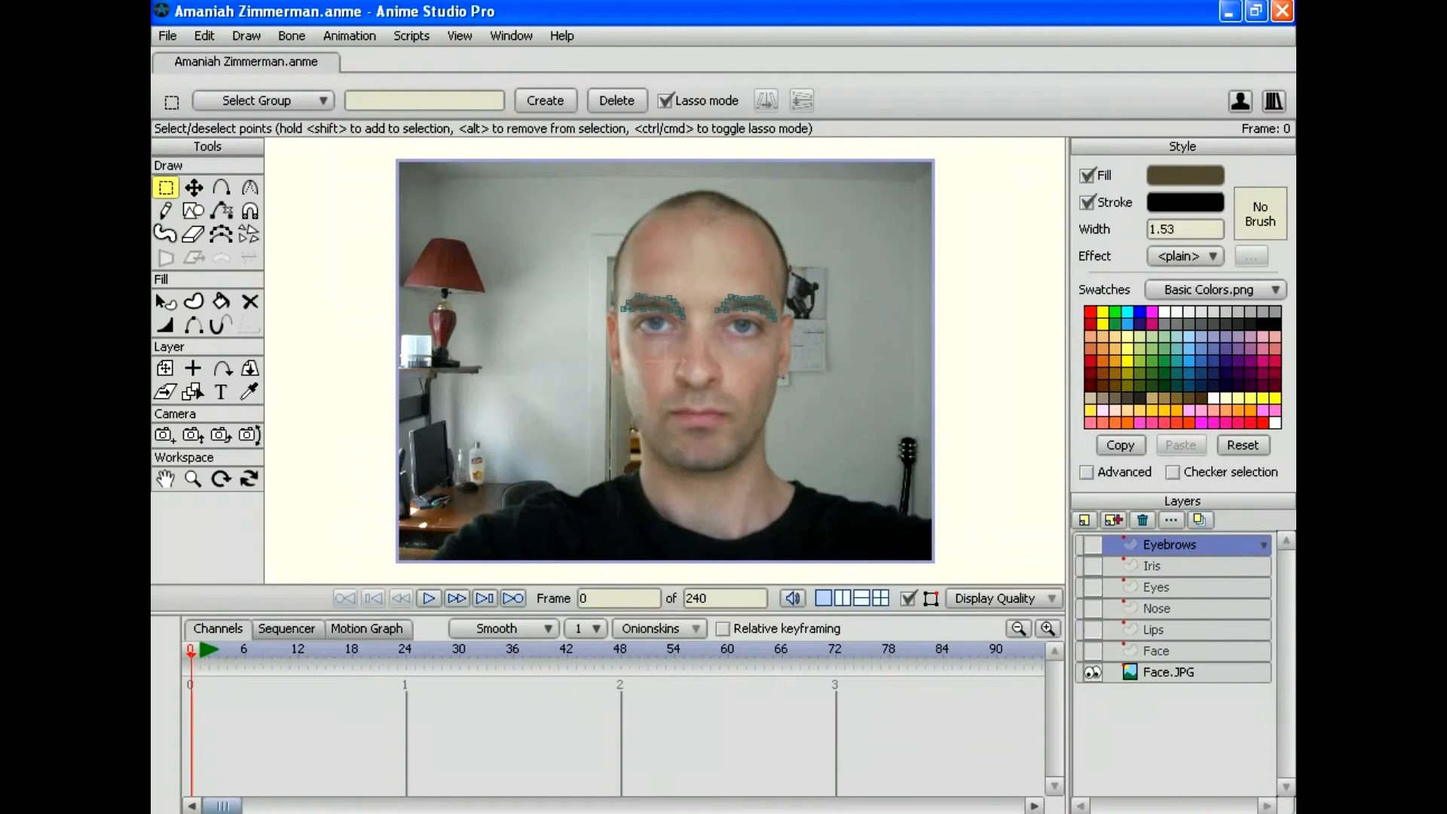
# Step: Zoom in on the face and add a vector layer named Beard above Eyebrows
pyautogui.click(192, 478)
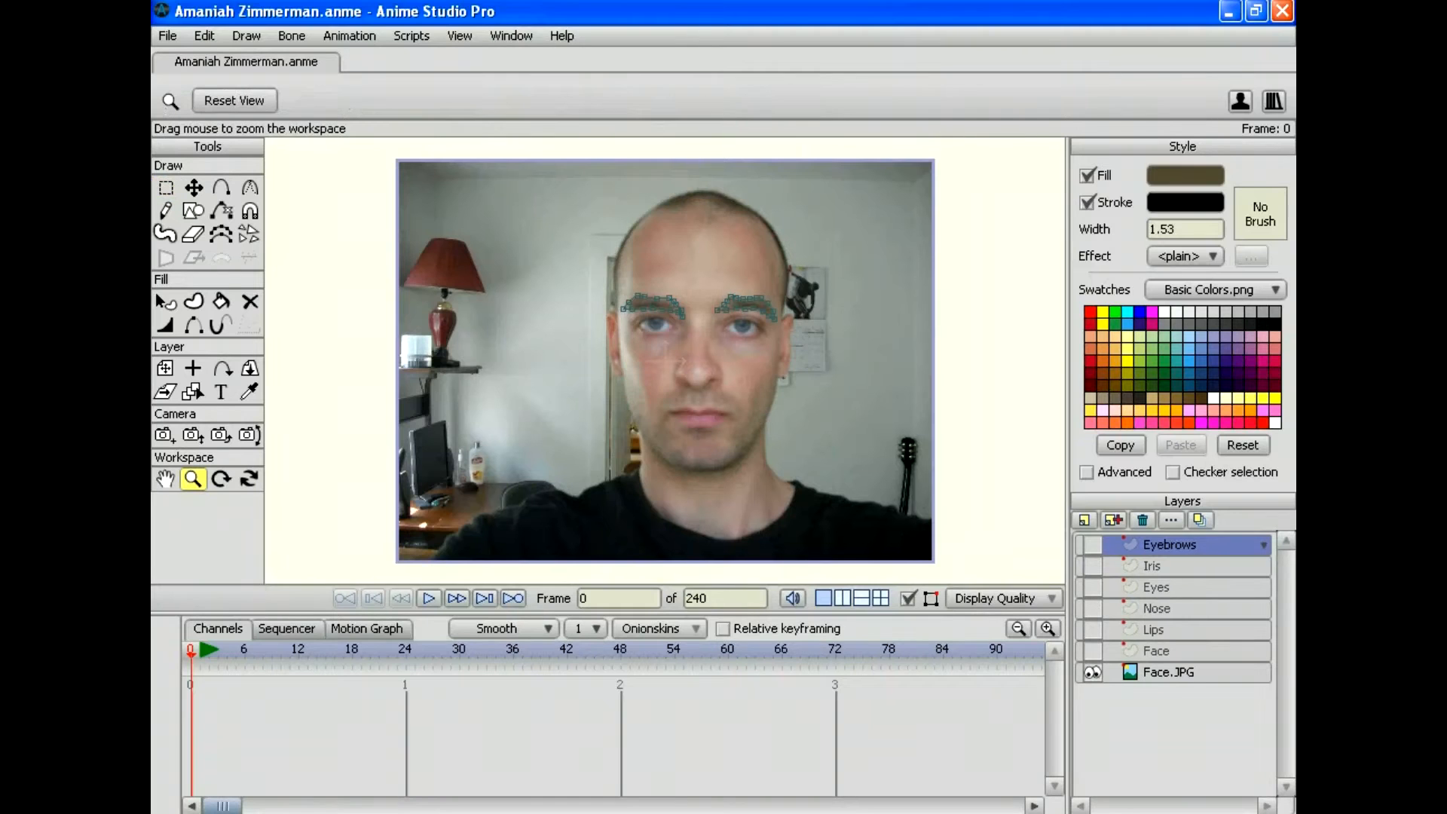
pyautogui.moveTo(666, 360); pyautogui.dragTo(624, 279)
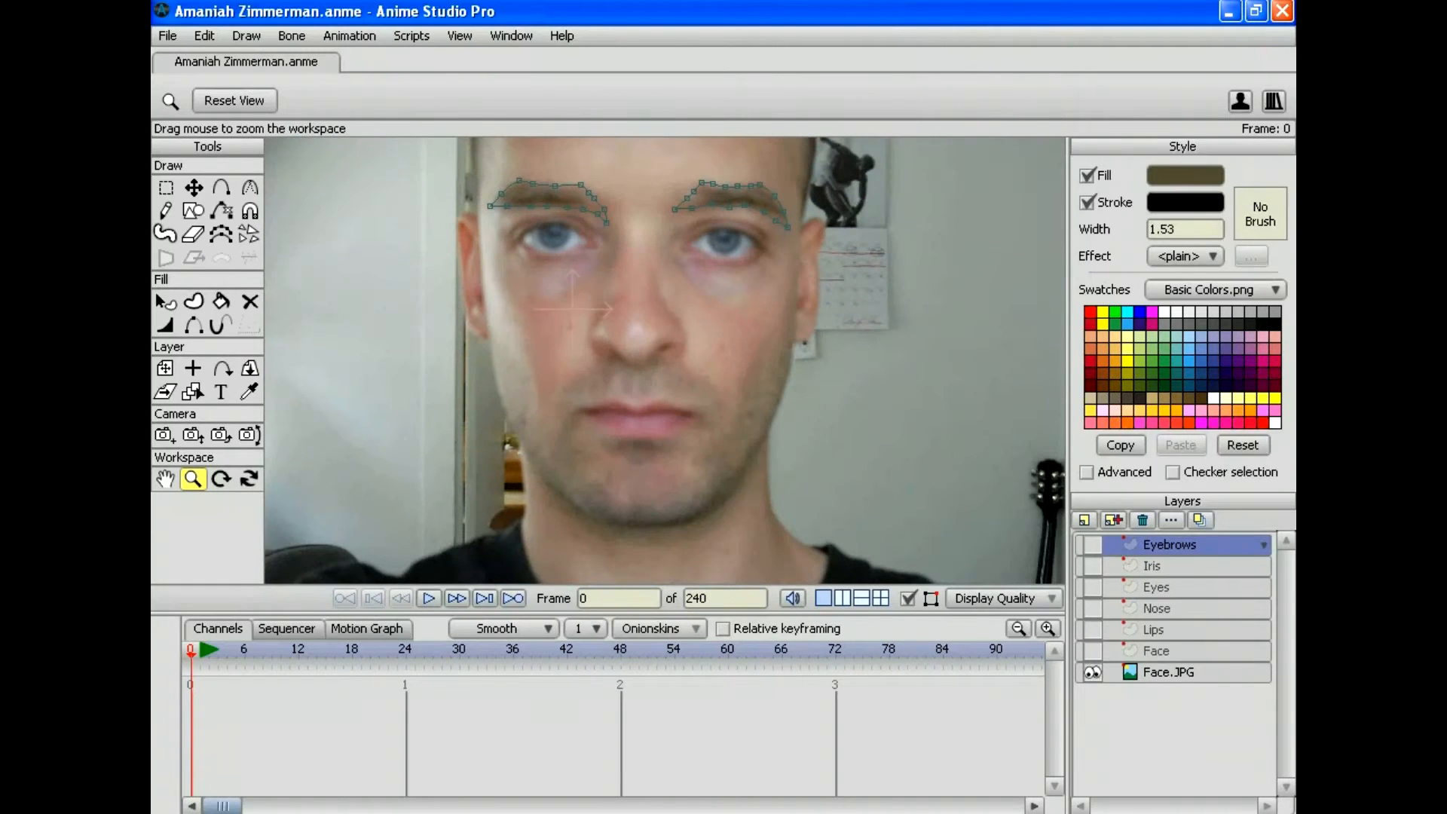
pyautogui.click(1083, 520)
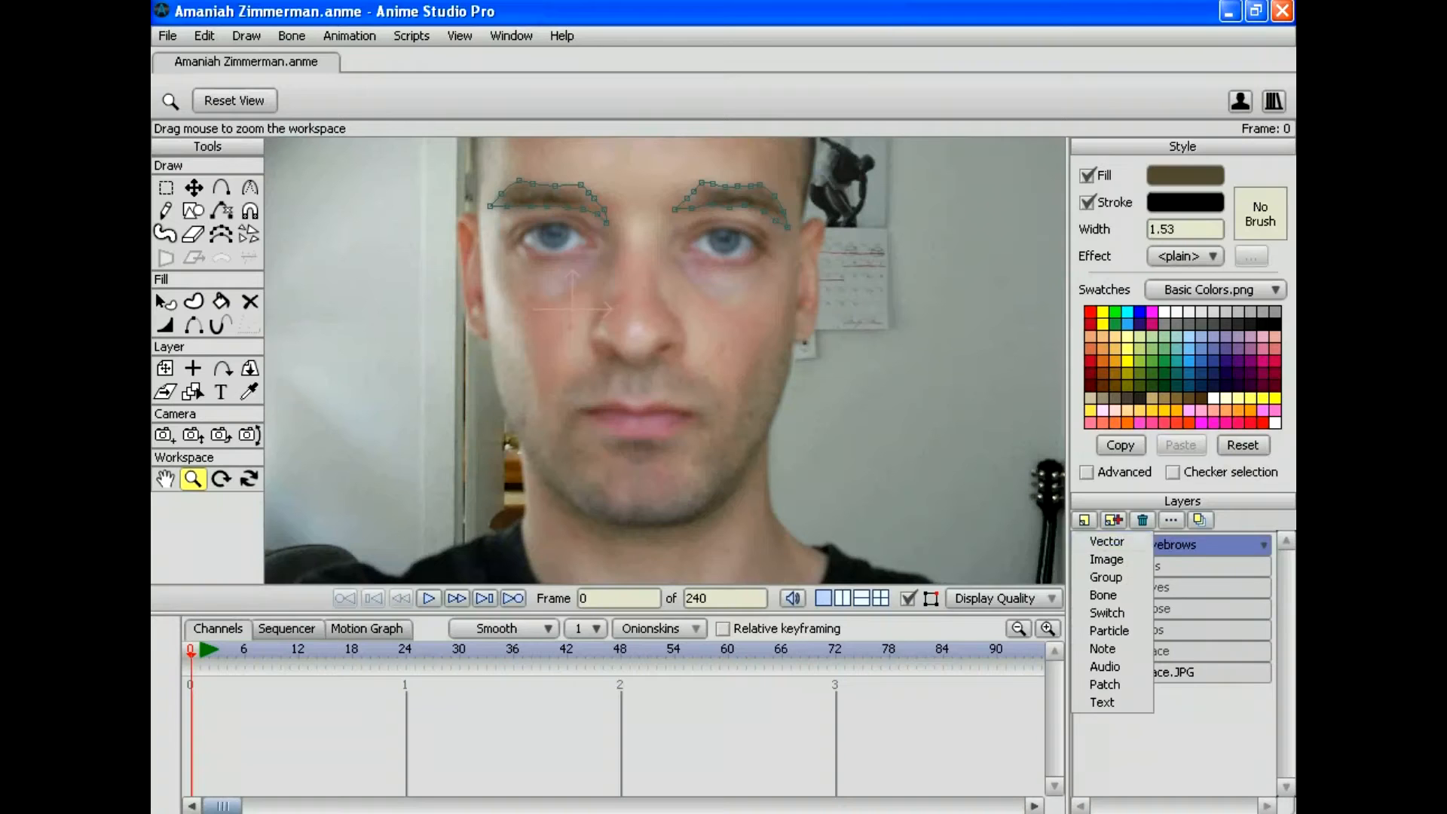
pyautogui.click(1106, 541)
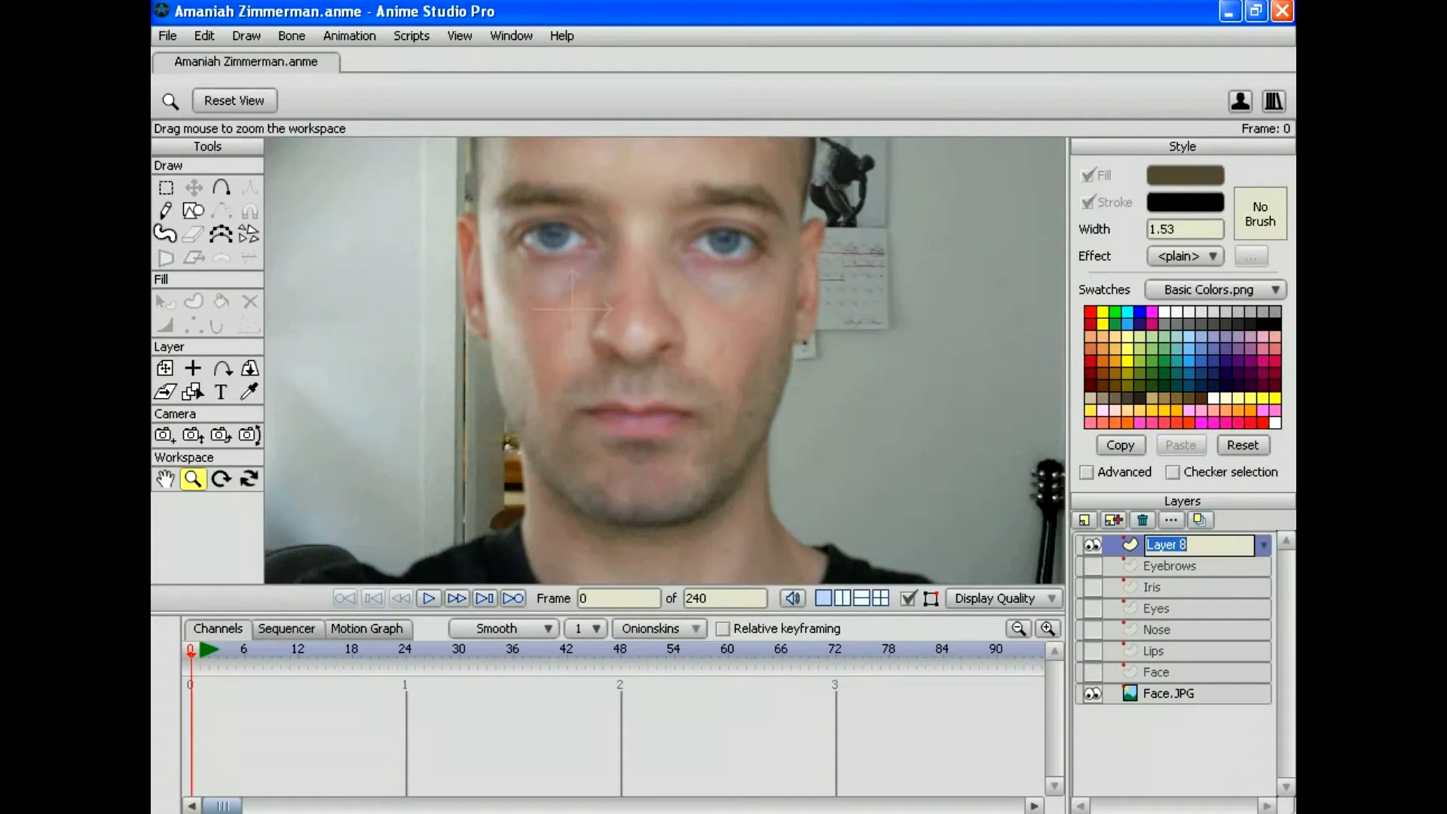
pyautogui.write('Beard')
pyautogui.press('Return')
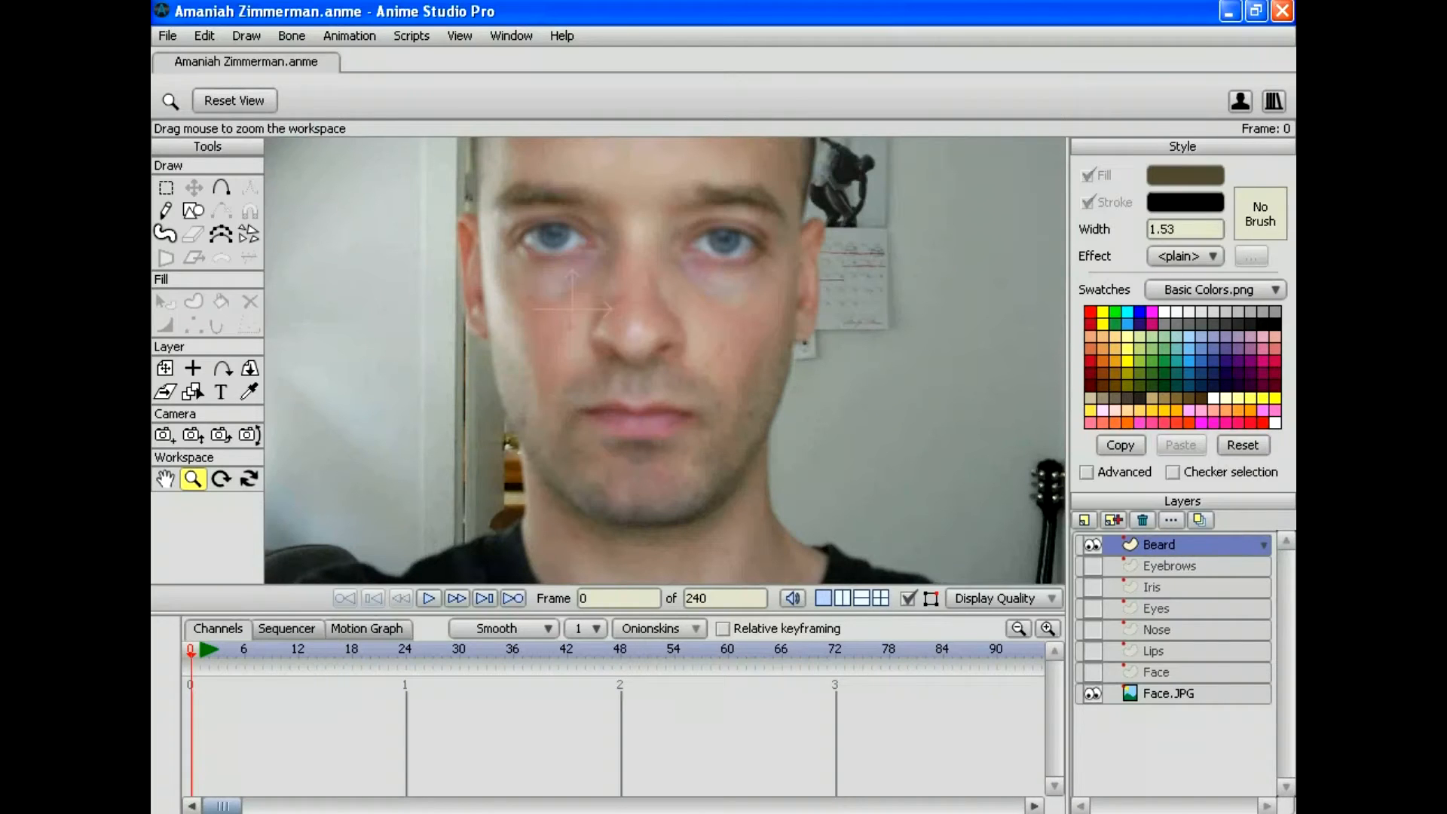
pyautogui.press('a')
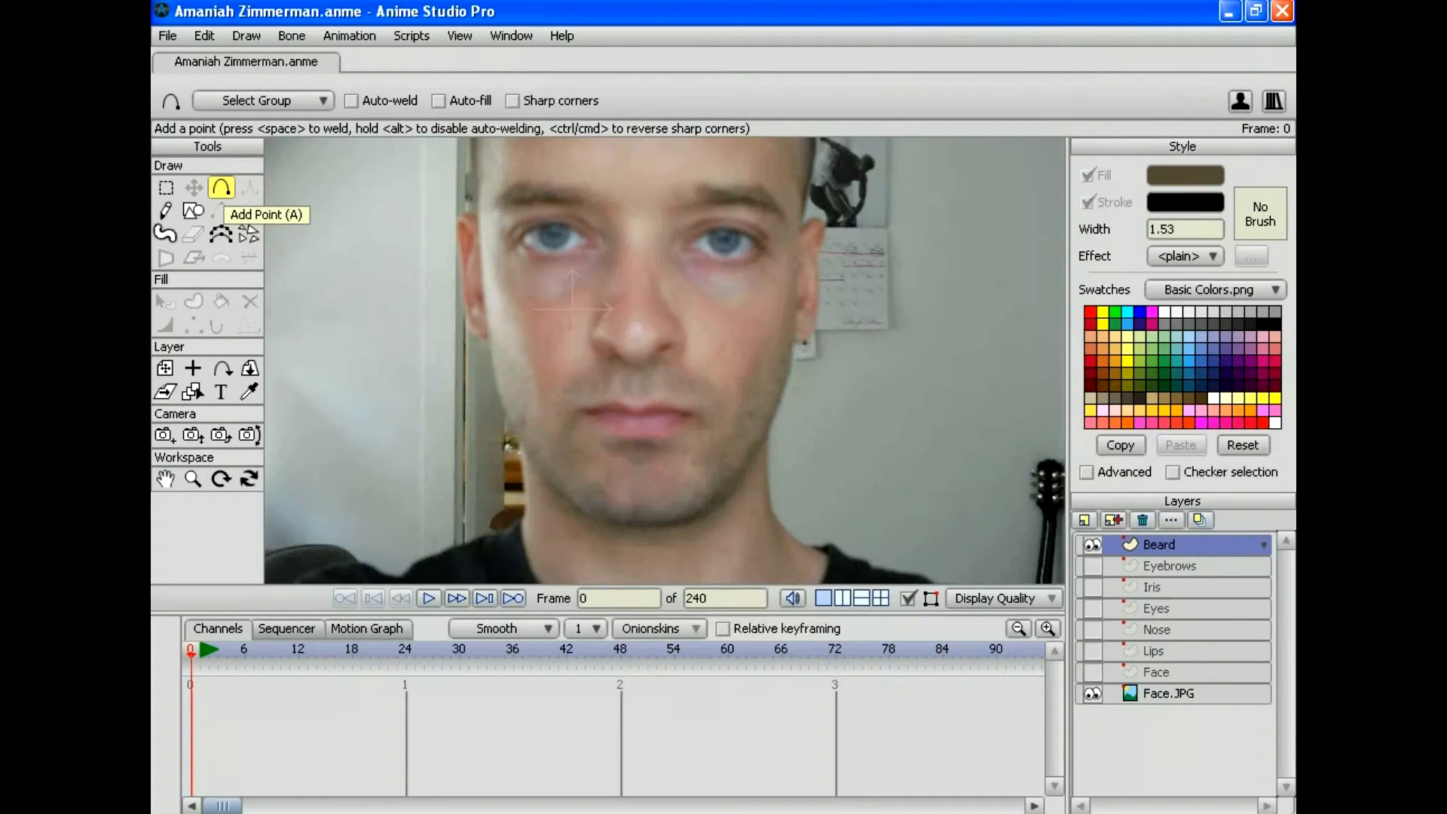
# Step: Trace the beard outline from beside the right ear down the jaw, chin and cheek
pyautogui.moveTo(797, 255)
pyautogui.mouseDown()
pyautogui.moveTo(785, 309)
pyautogui.moveTo(736, 403)
pyautogui.mouseUp()
pyautogui.moveTo(736, 403)
pyautogui.mouseDown()
pyautogui.moveTo(699, 370)
pyautogui.moveTo(614, 356)
pyautogui.moveTo(572, 369)
pyautogui.moveTo(549, 416)
pyautogui.moveTo(485, 282)
pyautogui.moveTo(507, 362)
pyautogui.moveTo(488, 357)
pyautogui.moveTo(523, 372)
pyautogui.moveTo(500, 404)
pyautogui.moveTo(547, 480)
pyautogui.mouseUp()
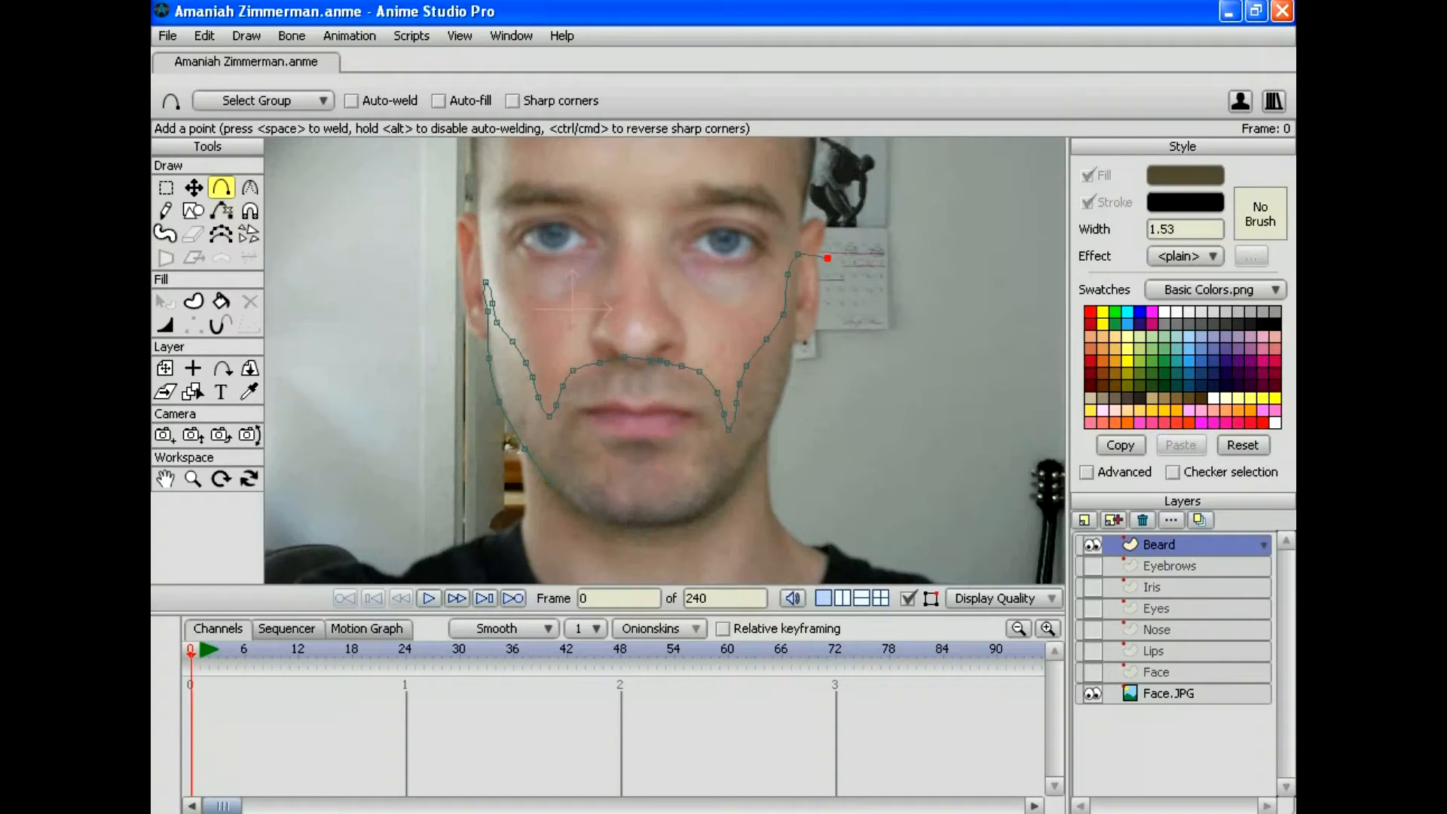
pyautogui.moveTo(798, 254)
pyautogui.mouseDown()
pyautogui.moveTo(805, 299)
pyautogui.moveTo(796, 287)
pyautogui.moveTo(787, 416)
pyautogui.moveTo(774, 421)
pyautogui.mouseUp()
pyautogui.moveTo(581, 513)
pyautogui.mouseDown()
pyautogui.moveTo(655, 492)
pyautogui.moveTo(630, 527)
pyautogui.mouseUp()
pyautogui.click(691, 513)
pyautogui.click(750, 456)
pyautogui.moveTo(767, 440); pyautogui.dragTo(774, 423)
pyautogui.press('space')
pyautogui.click(194, 187)
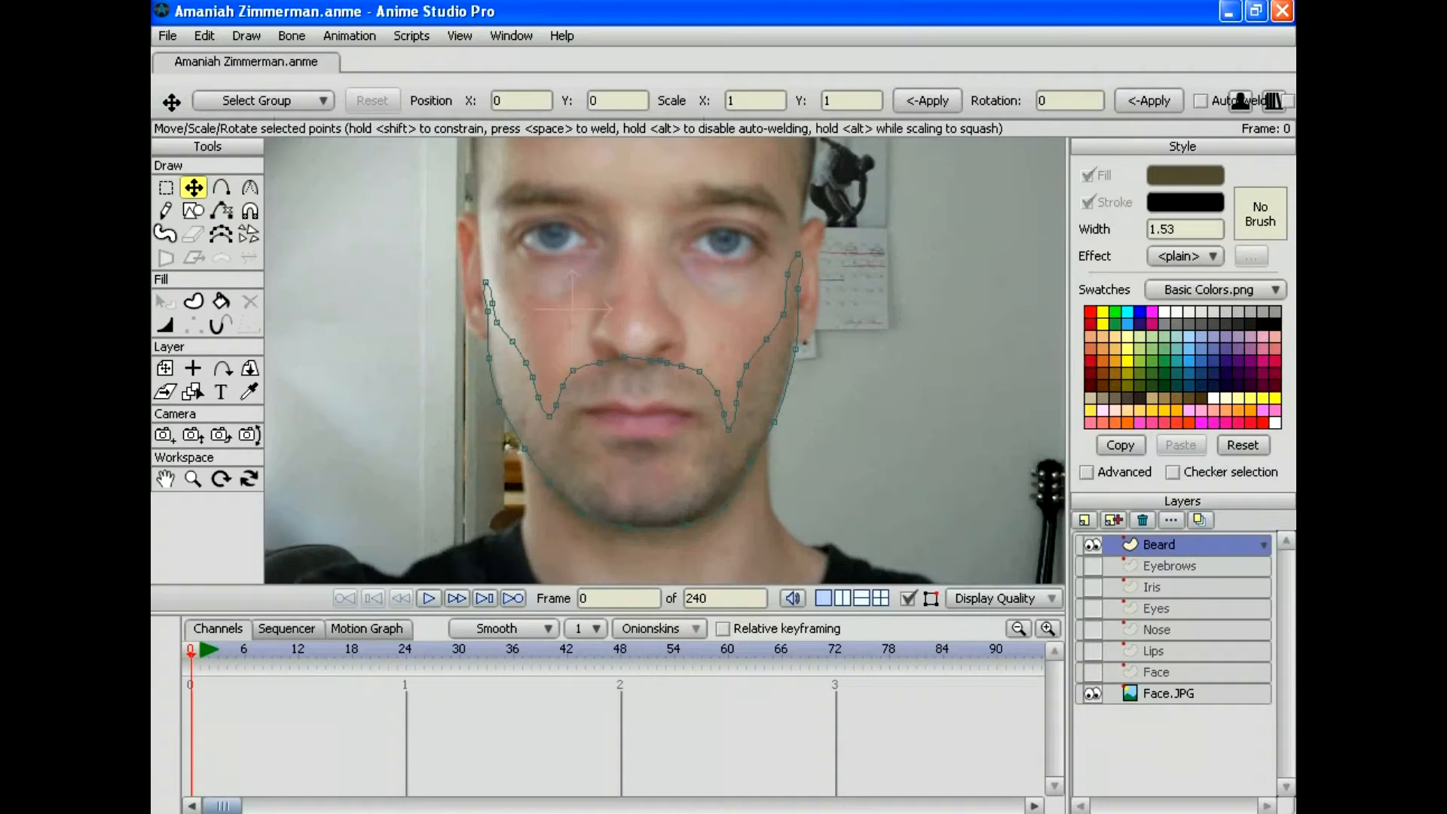
# Step: Nudge a jaw point into place and straighten the curve at the sideburn point
pyautogui.moveTo(774, 423); pyautogui.dragTo(791, 348)
pyautogui.click(249, 187)
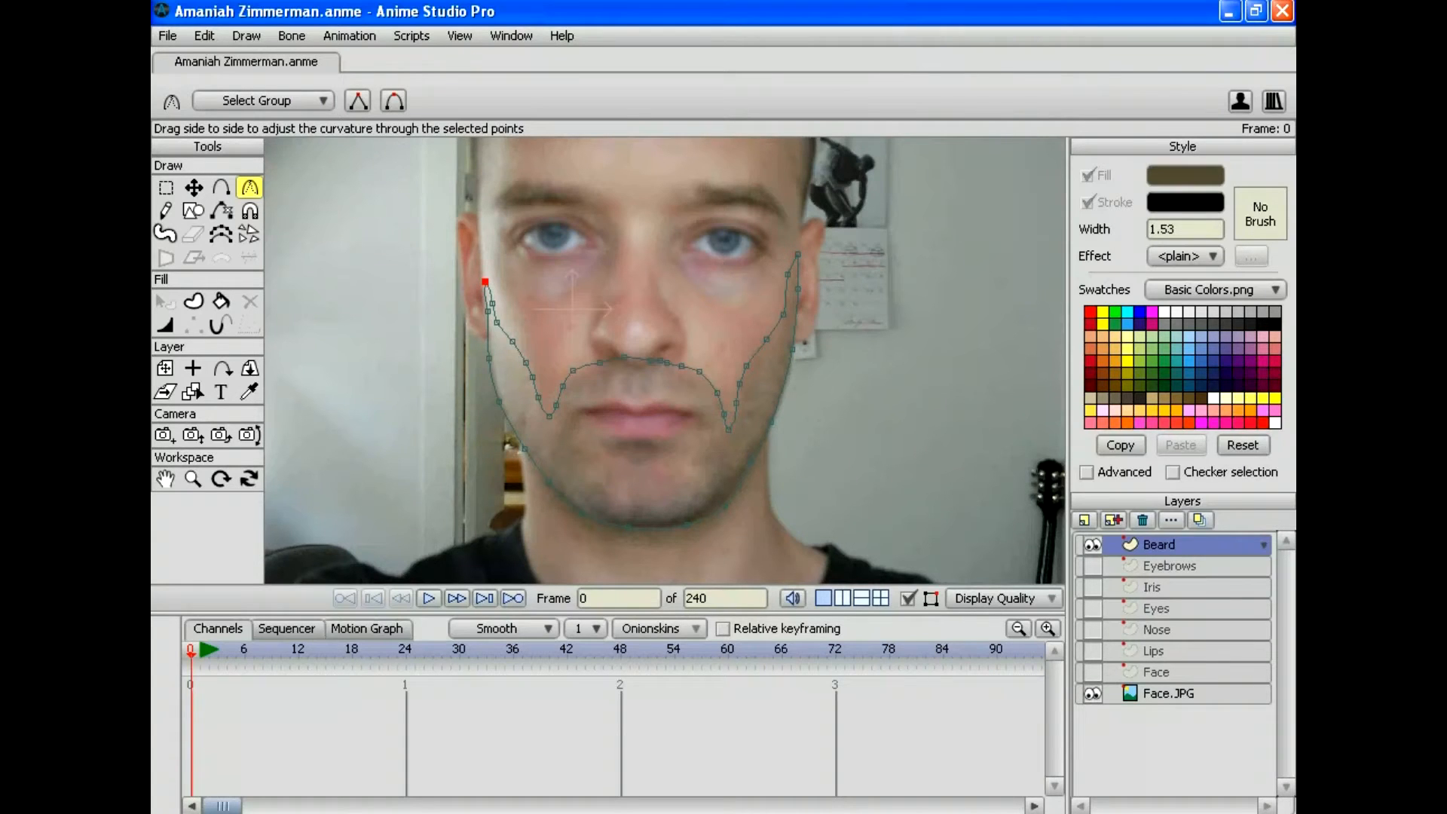
pyautogui.moveTo(485, 282); pyautogui.dragTo(475, 281)
pyautogui.press('t')
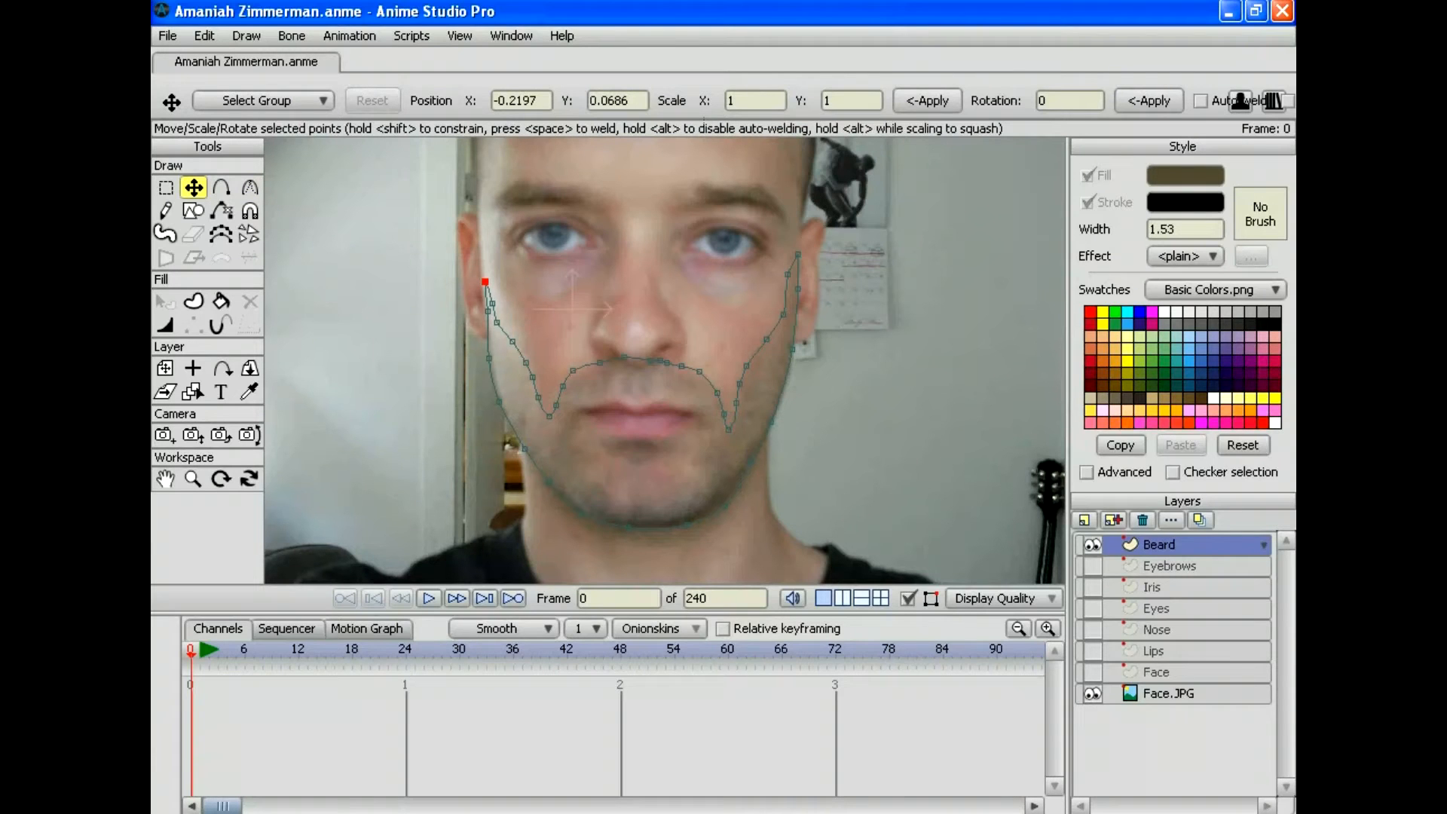
pyautogui.click(724, 504)
# Step: Move the Nose and Lips layers above the Beard layer
pyautogui.moveTo(1174, 630); pyautogui.dragTo(1174, 538)
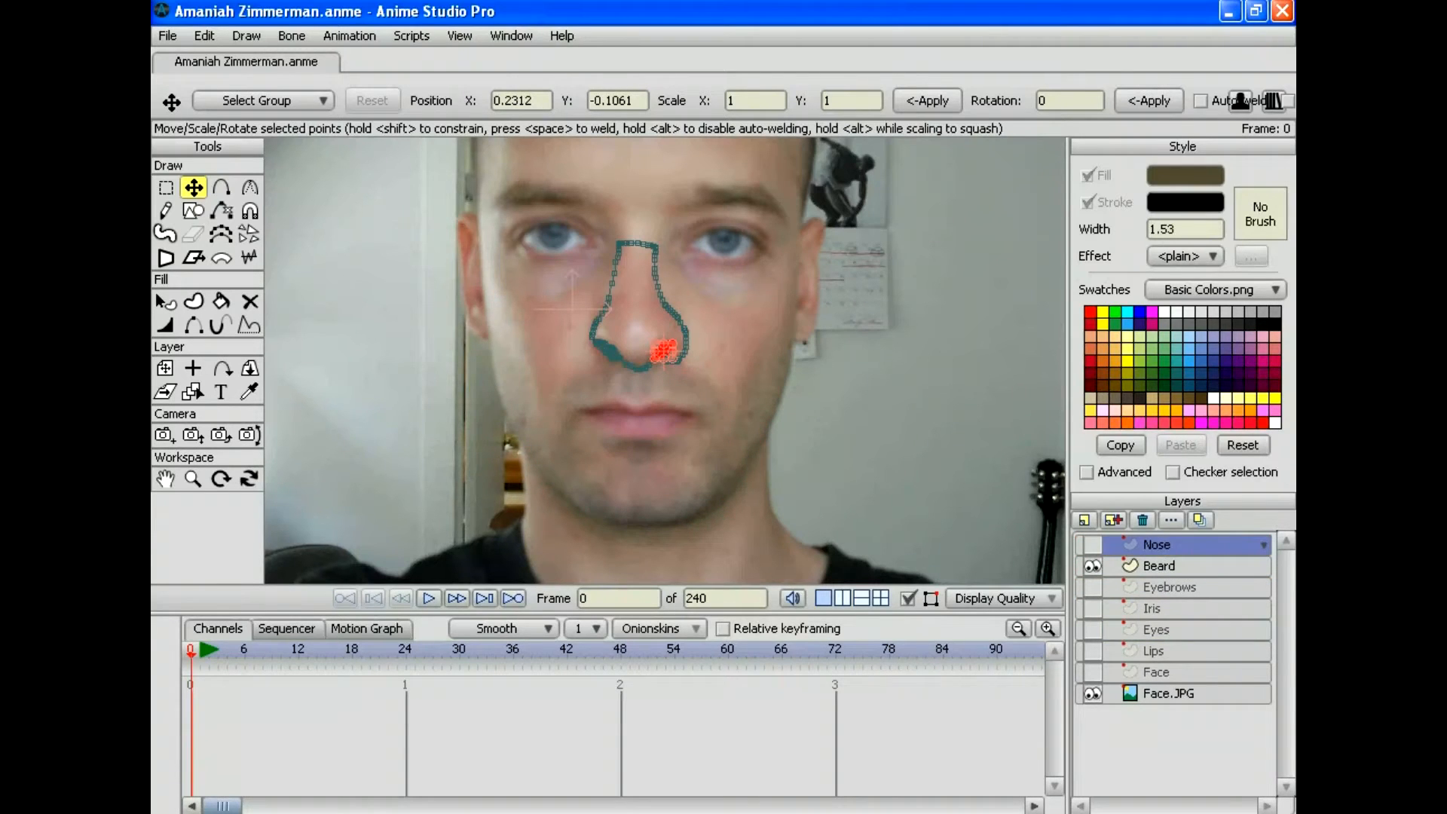
pyautogui.click(1174, 566)
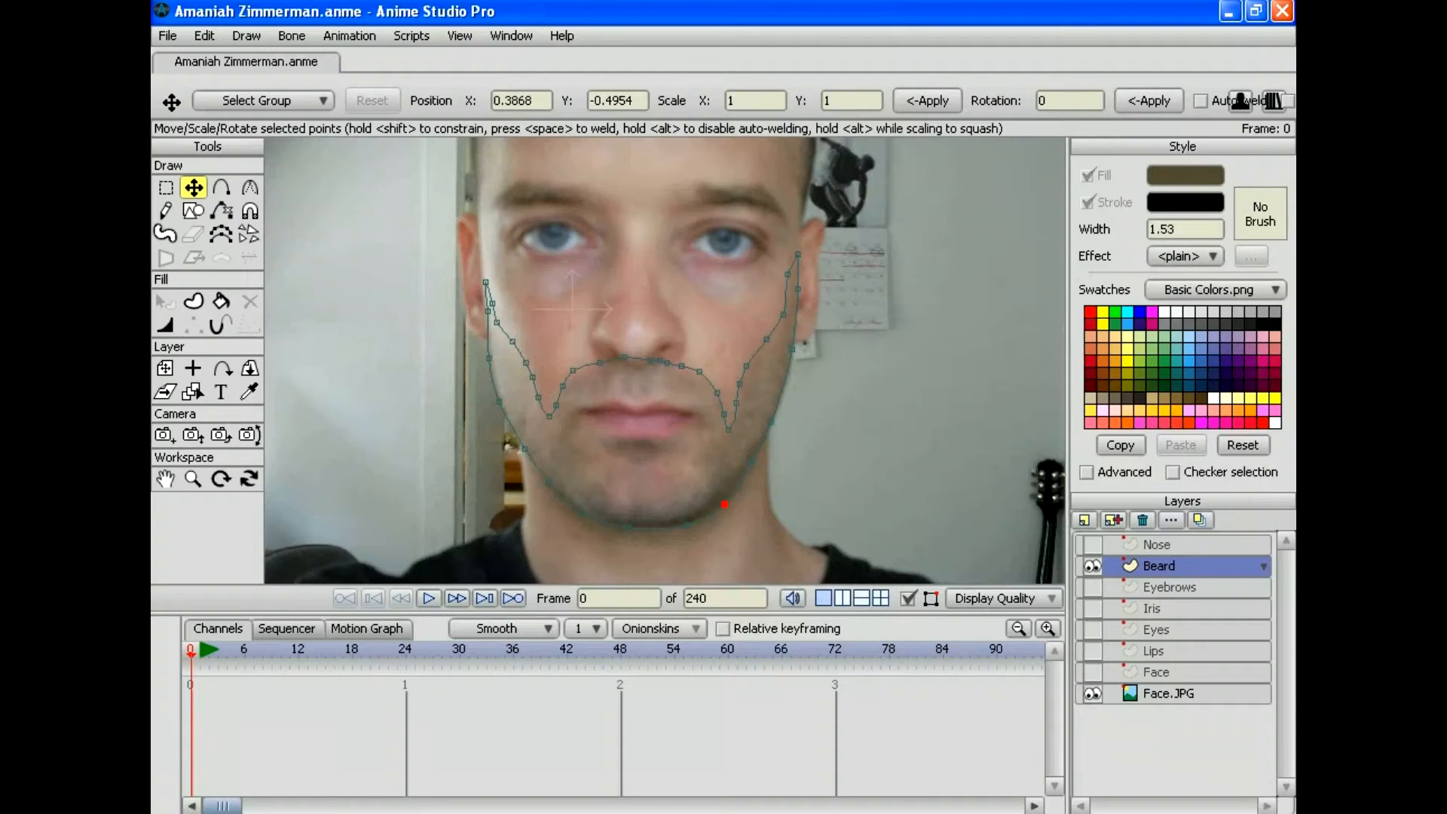
pyautogui.moveTo(1153, 650); pyautogui.dragTo(1152, 556)
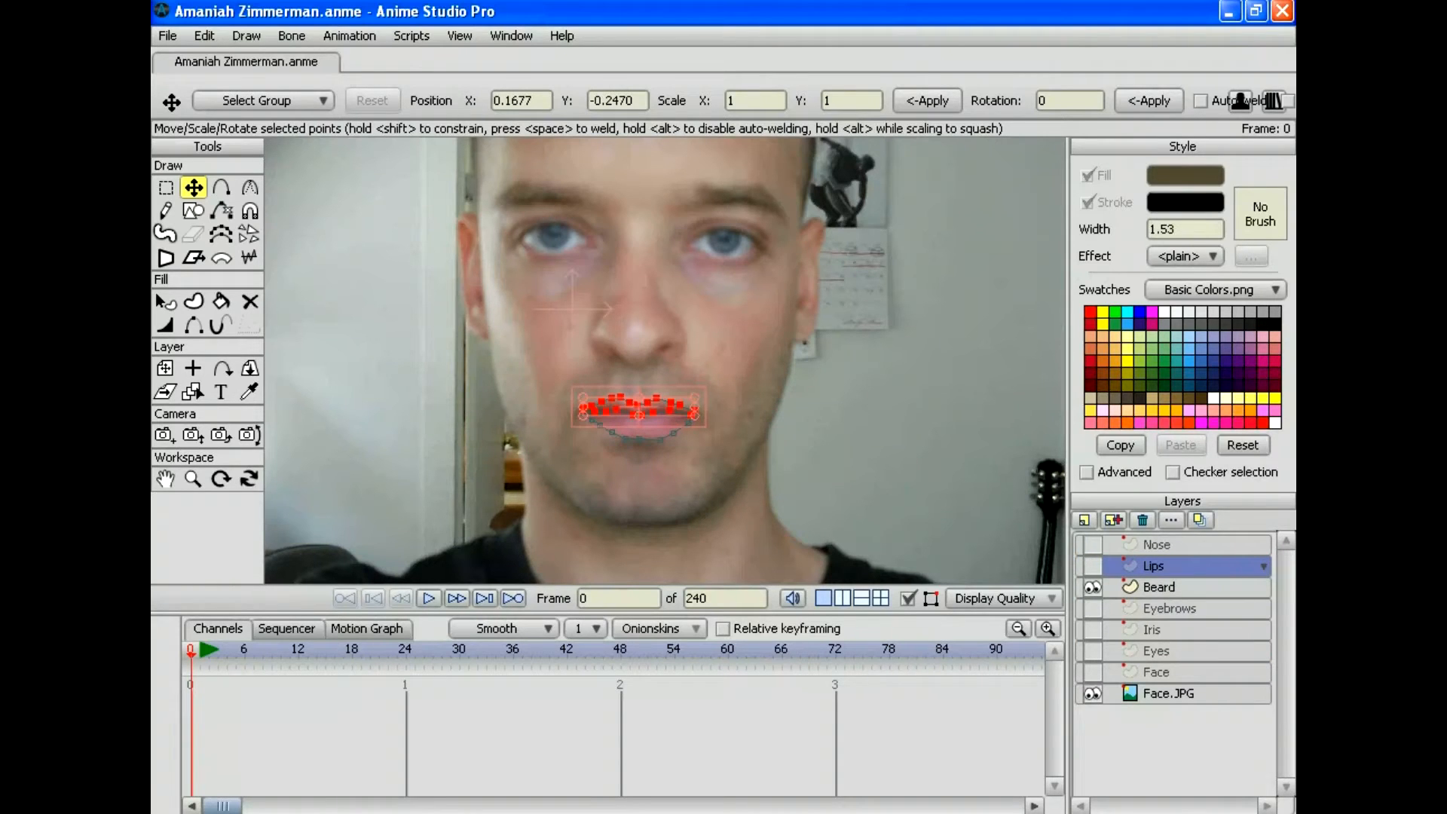
pyautogui.click(1158, 586)
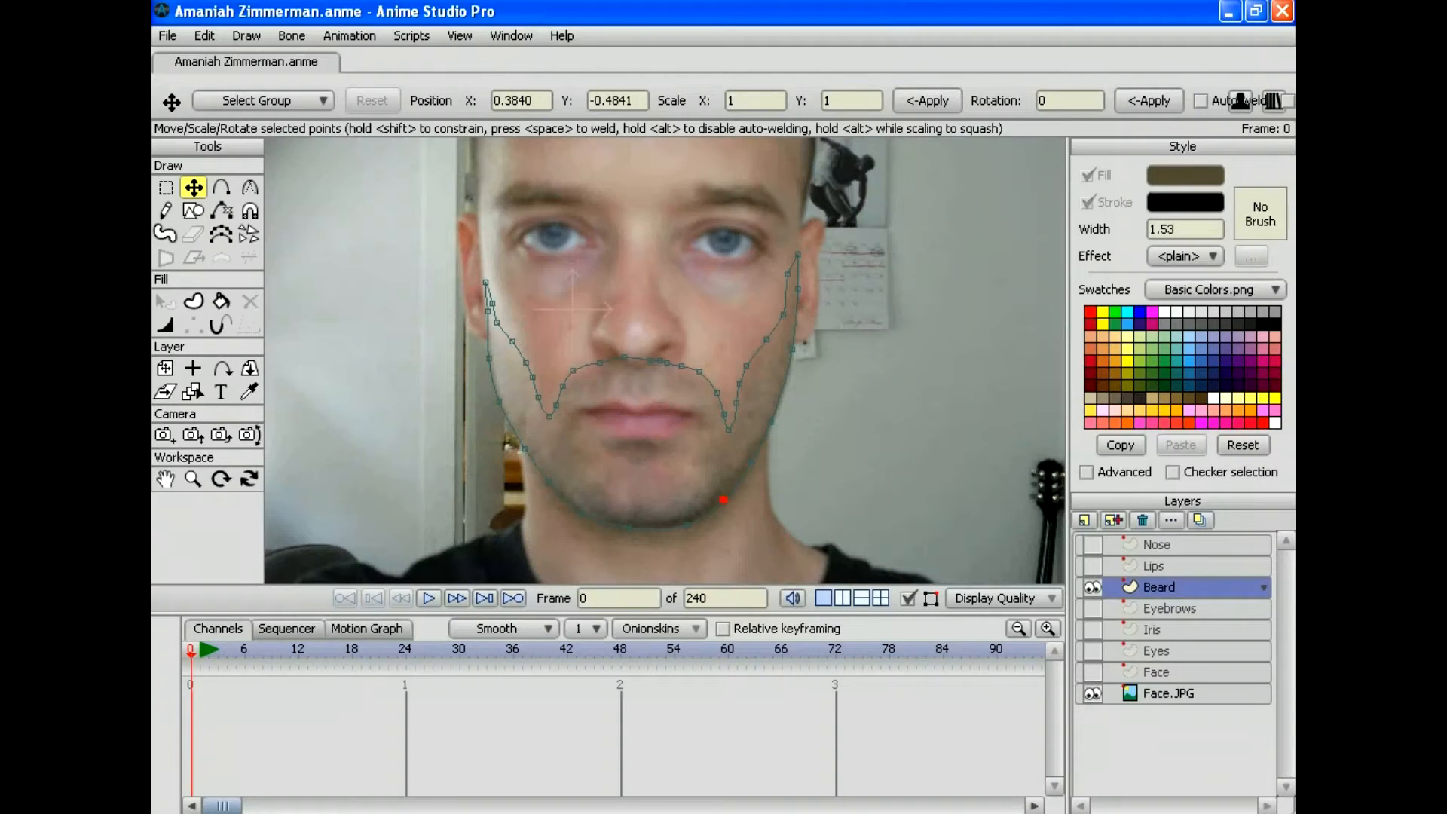
# Step: Show the Eyebrows layer and sample the eyebrow brown as the fill colour
pyautogui.click(1242, 445)
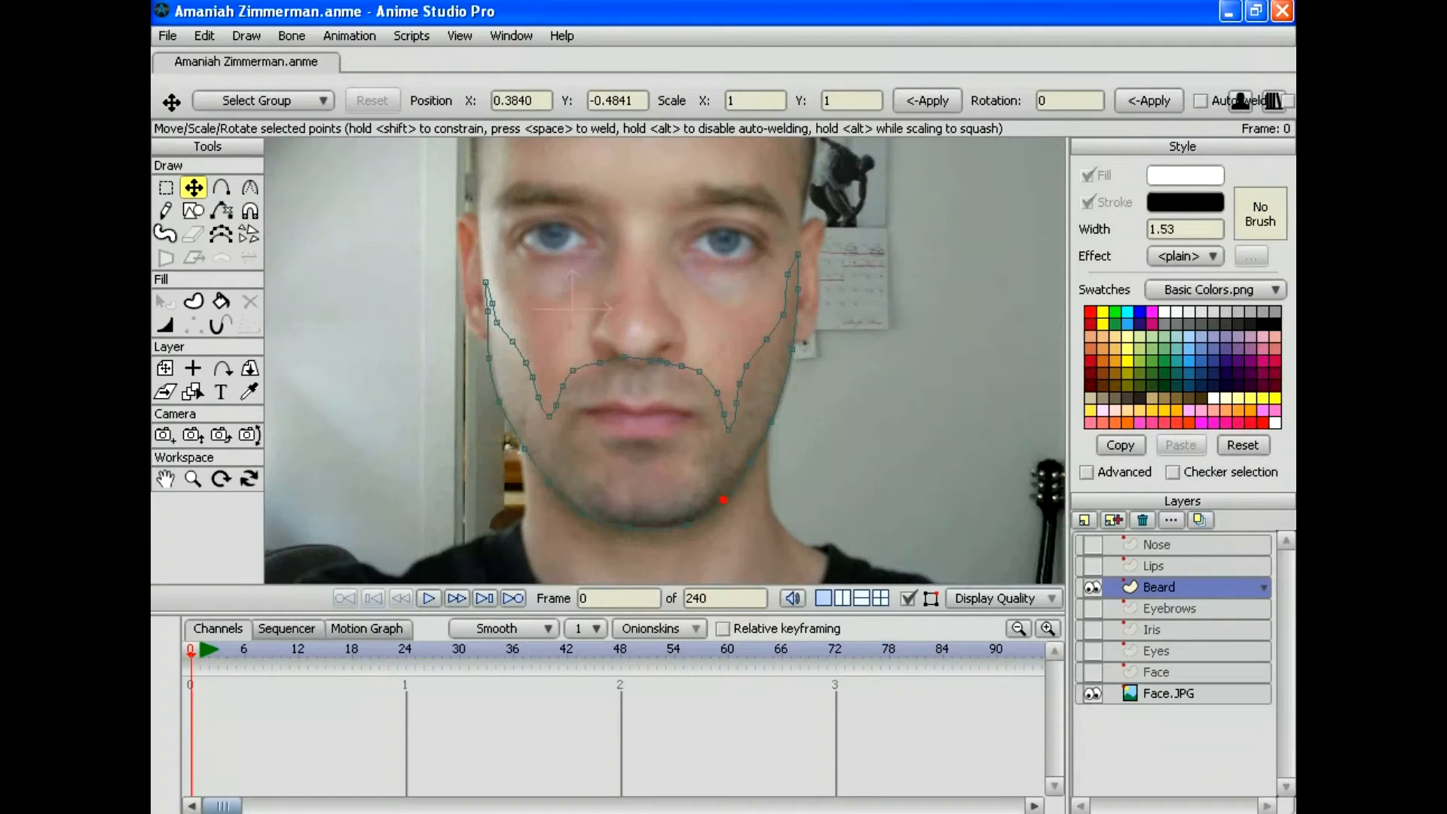
pyautogui.click(1183, 175)
pyautogui.moveTo(824, 456)
pyautogui.mouseDown()
pyautogui.moveTo(811, 479)
pyautogui.moveTo(843, 462)
pyautogui.mouseUp()
pyautogui.click(1208, 540)
pyautogui.click(205, 36)
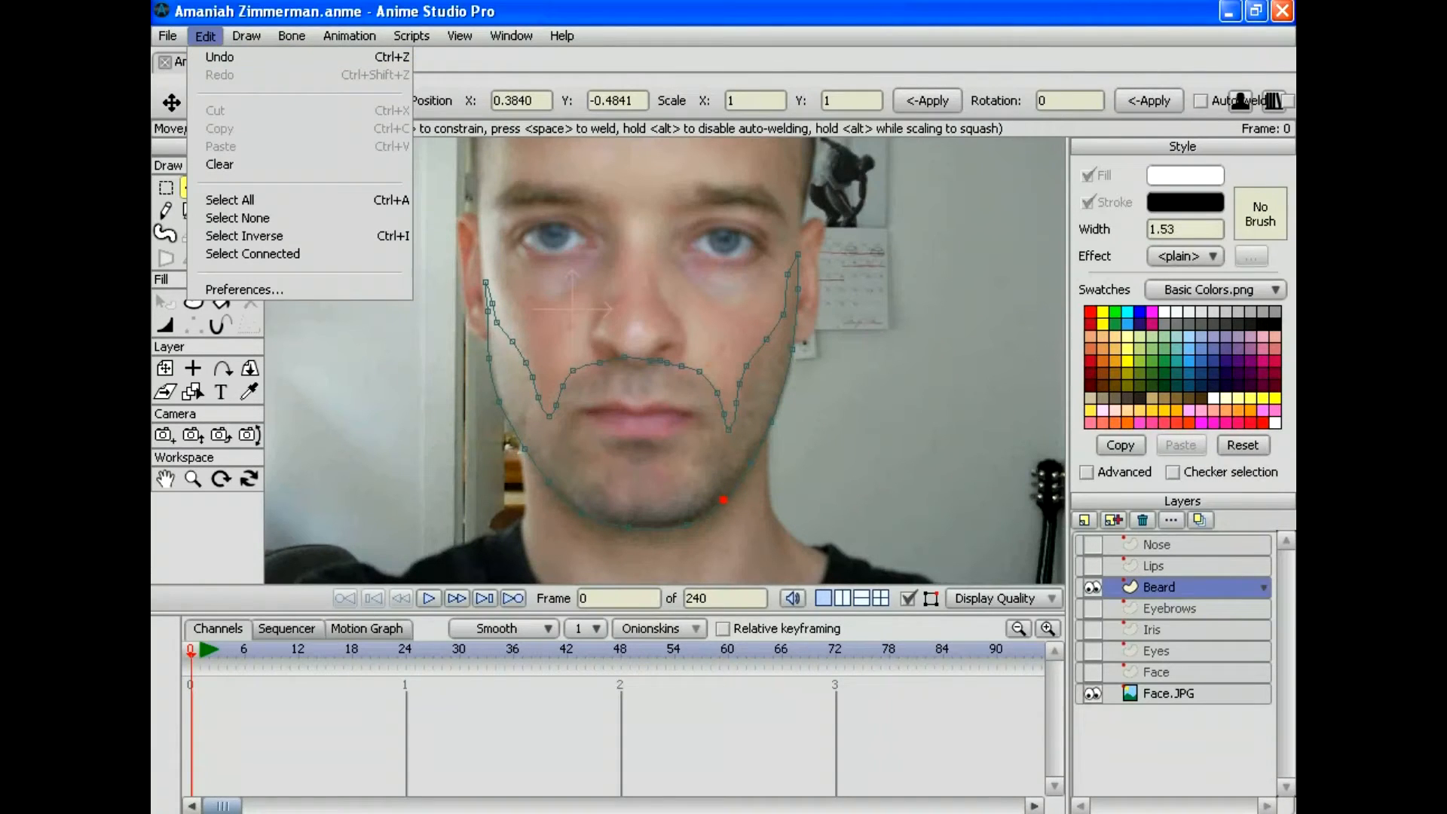
pyautogui.press('Escape')
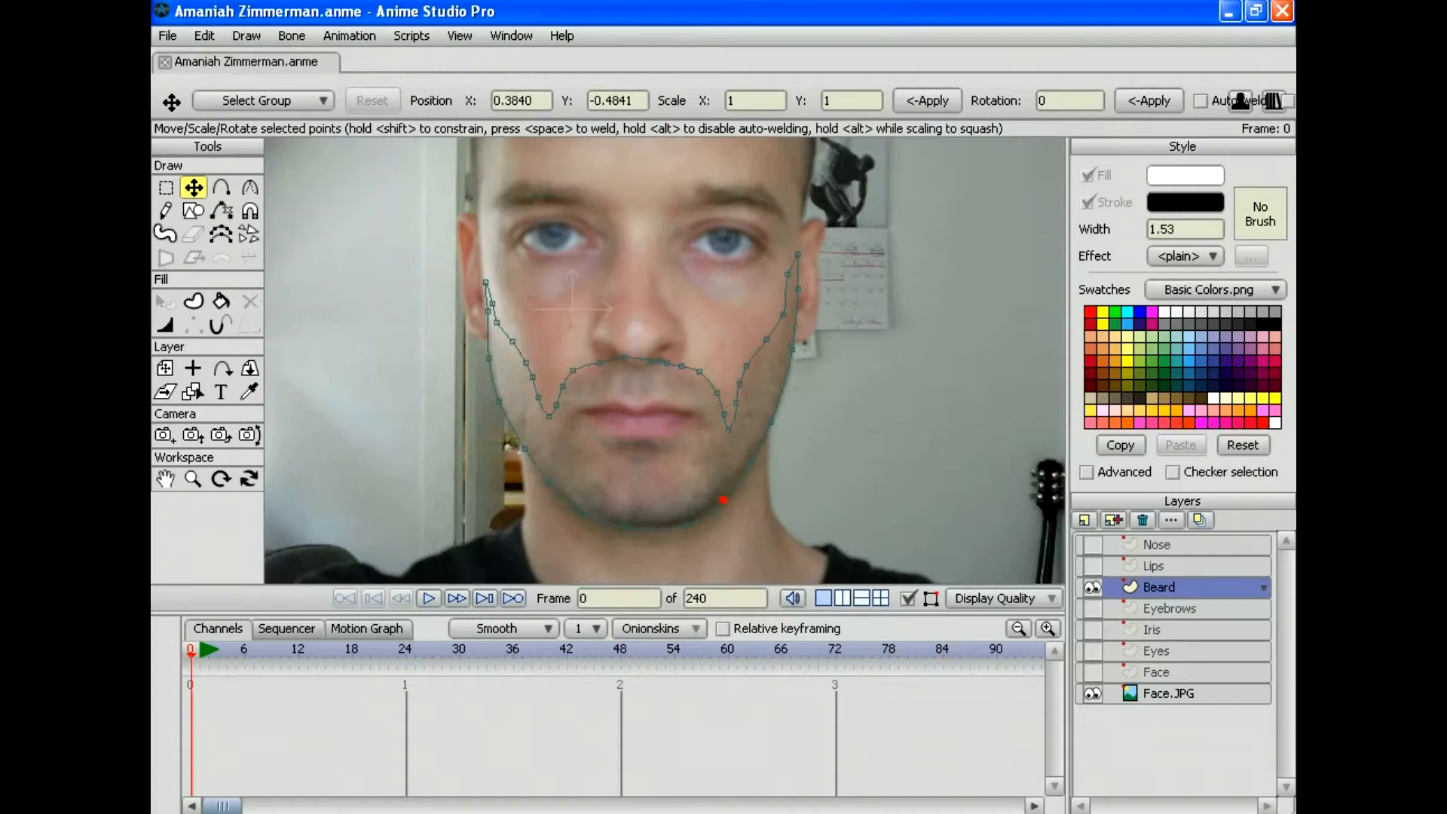
pyautogui.click(1091, 608)
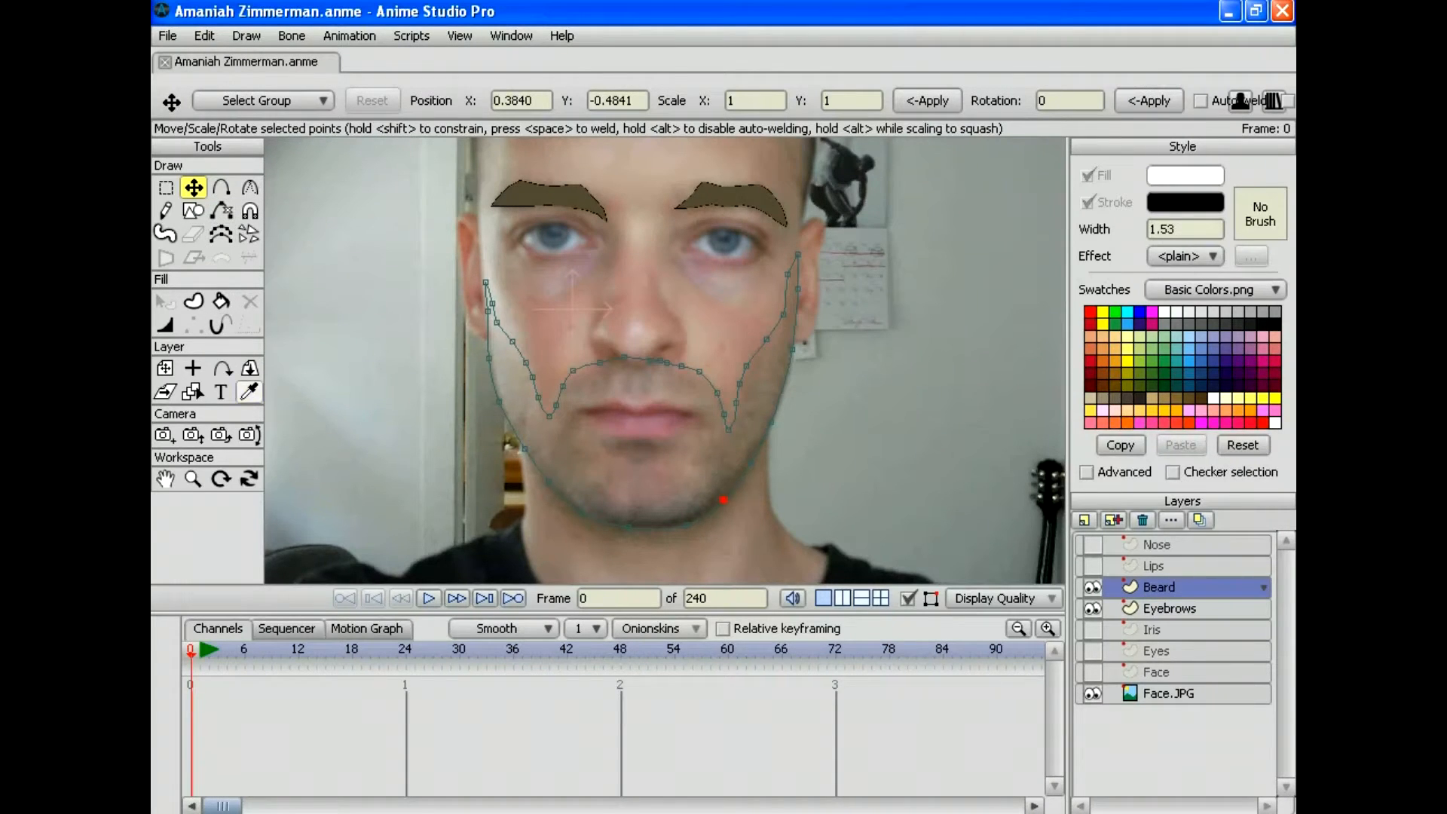
pyautogui.click(248, 391)
pyautogui.click(559, 197)
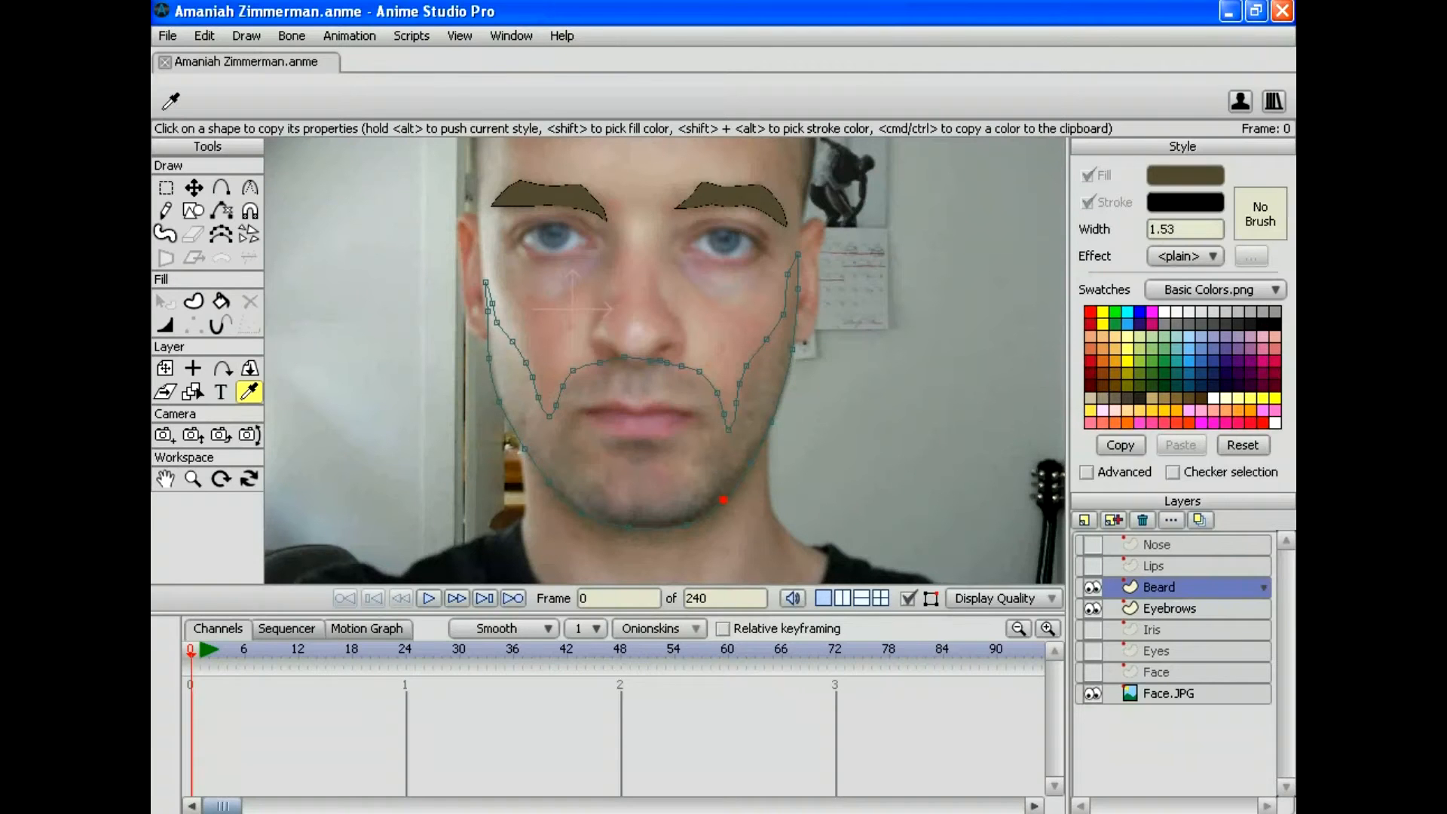
# Step: Hide Eyebrows, fill all beard outline points as a brown shape, and show the Face layer
pyautogui.click(1091, 608)
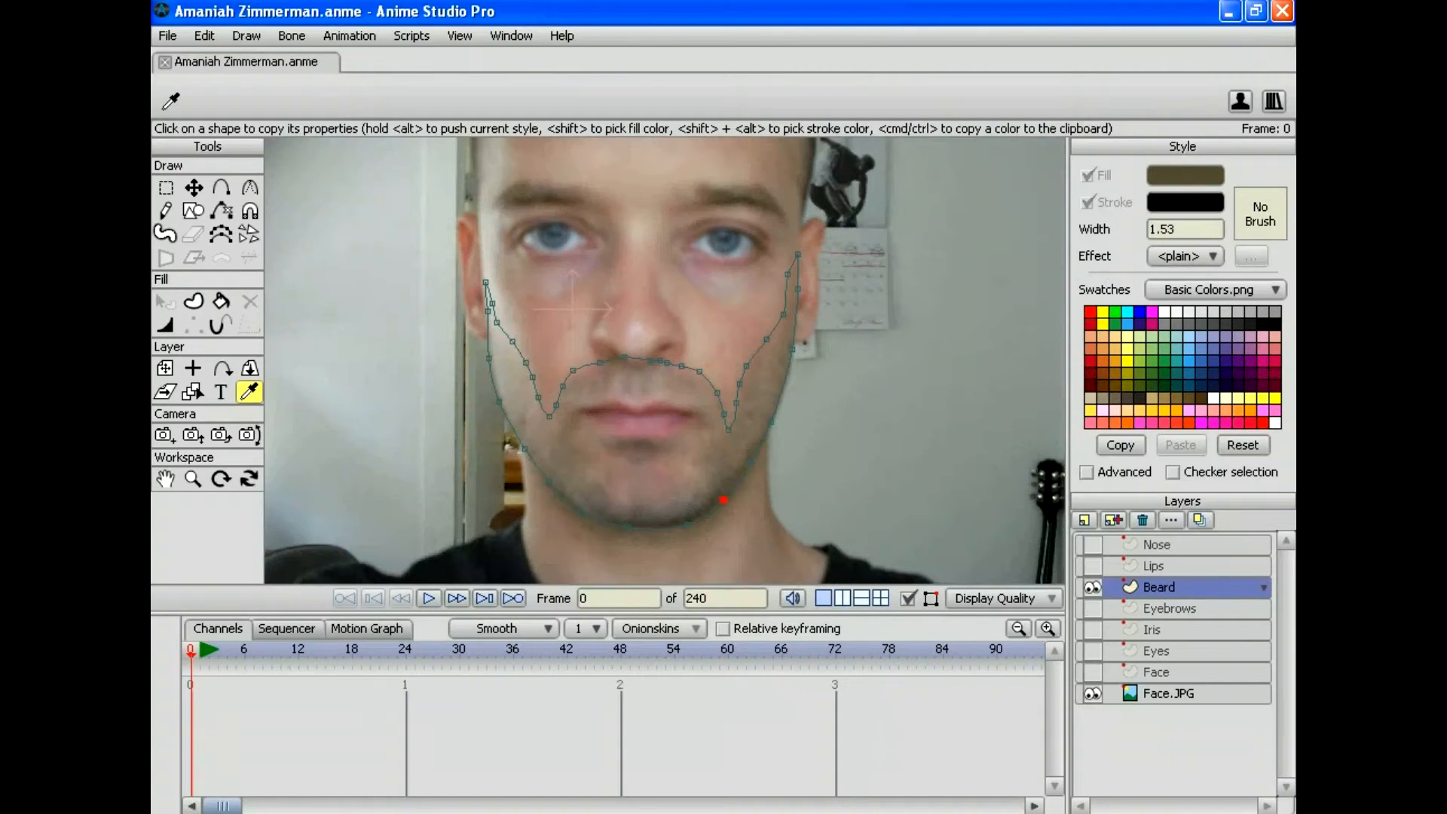
pyautogui.click(205, 35)
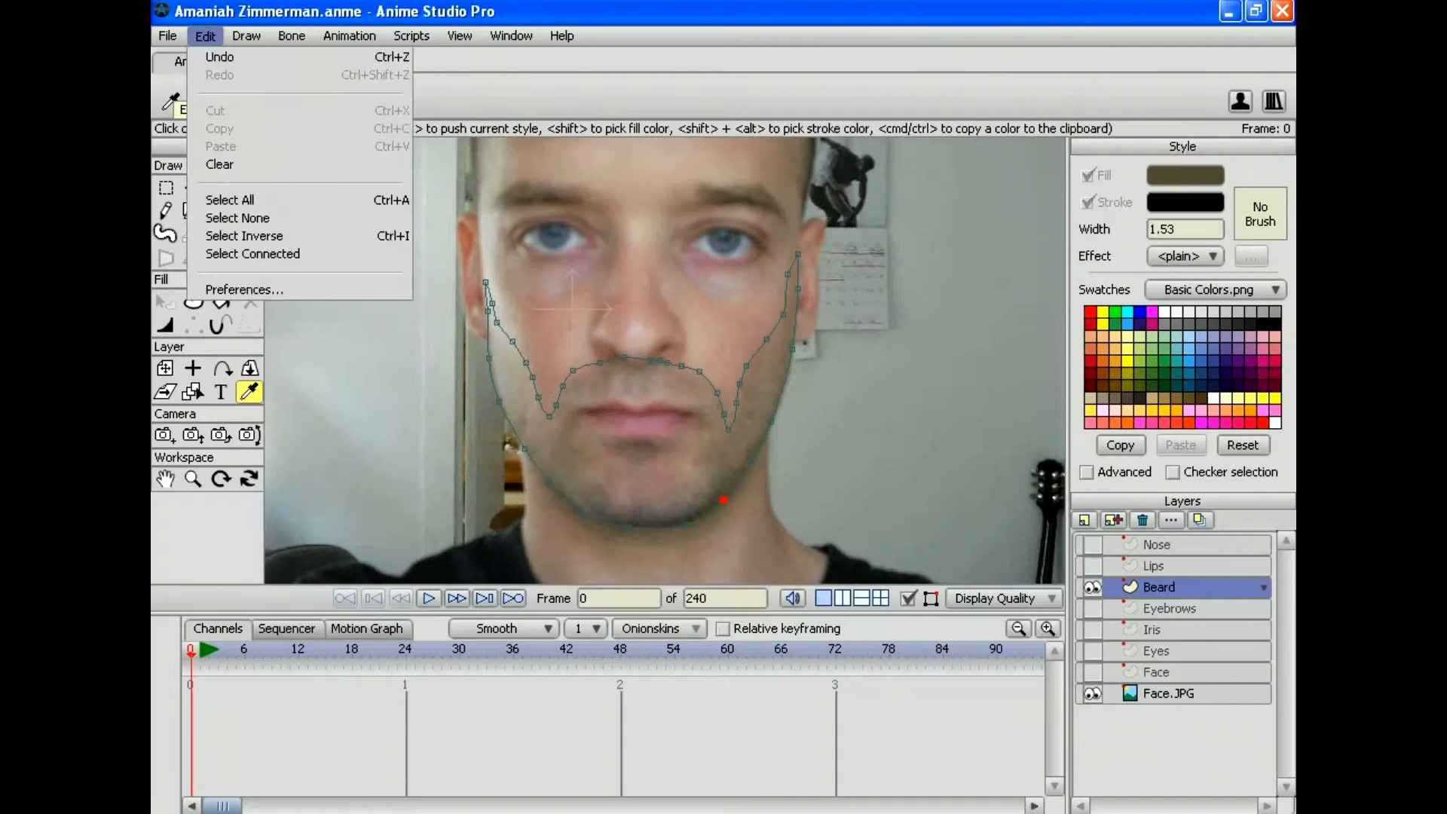
pyautogui.click(230, 199)
pyautogui.click(192, 301)
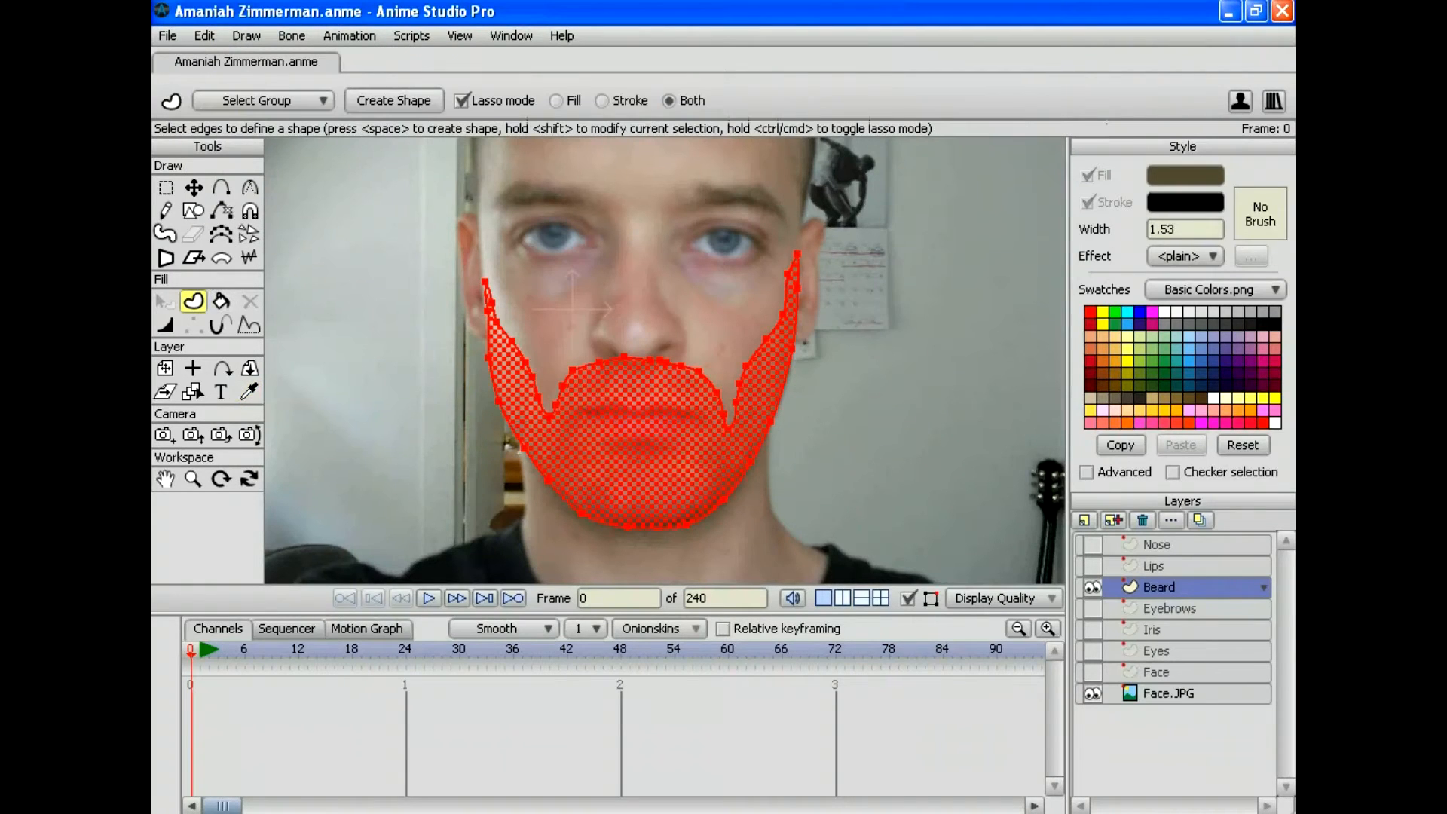
pyautogui.press('space')
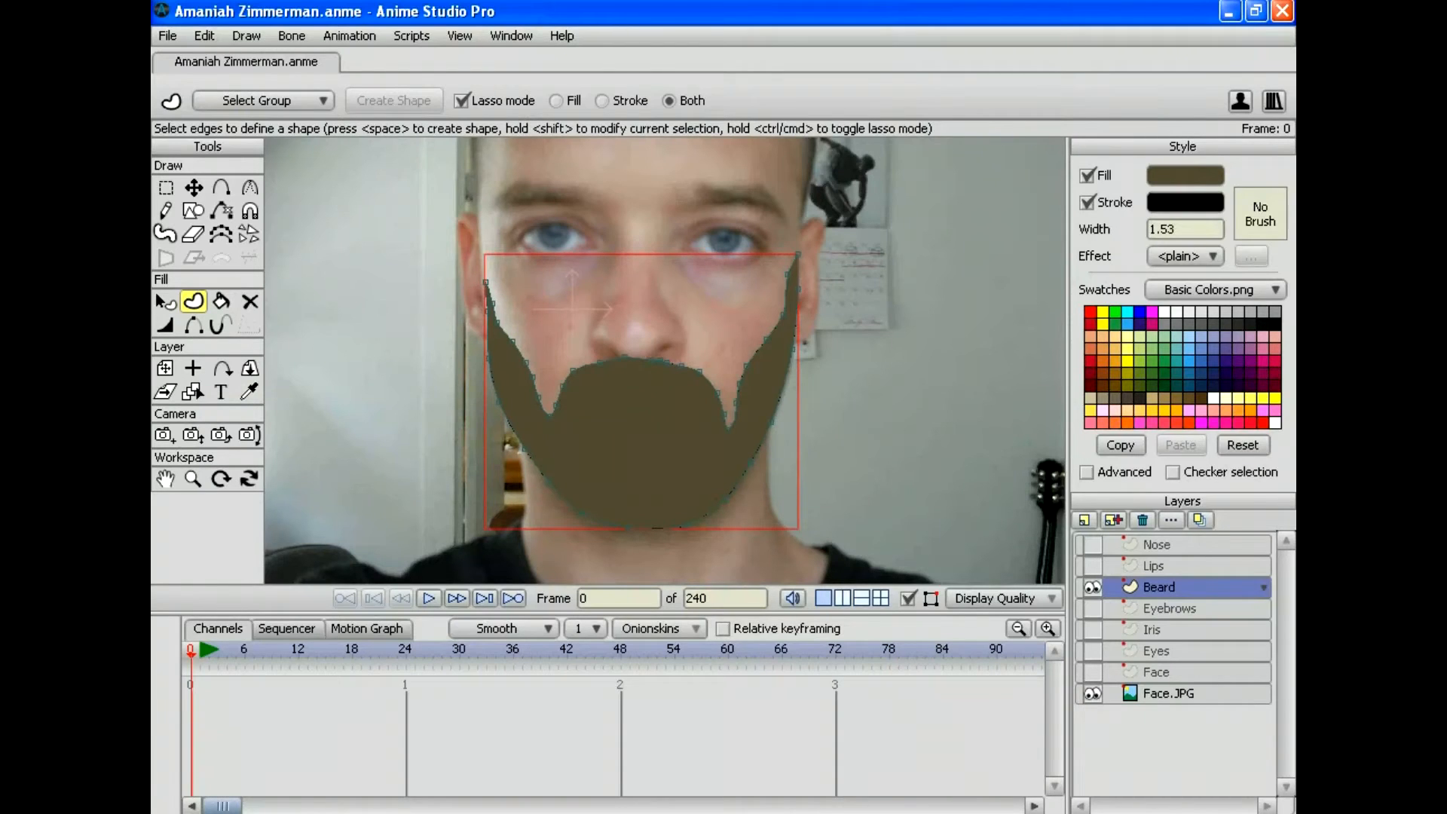
pyautogui.click(1092, 672)
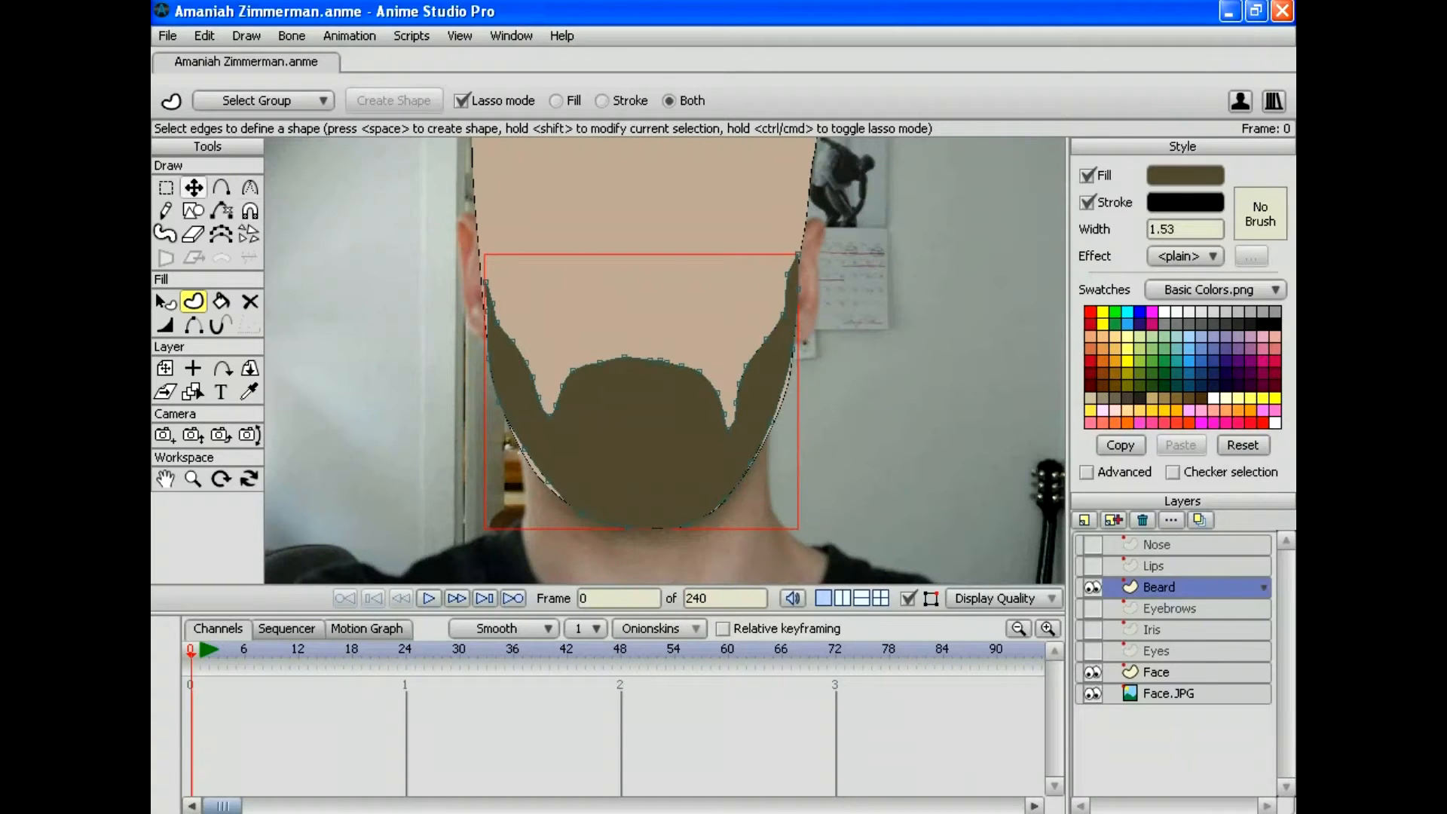
# Step: Nudge two chin points and raise a right jaw point to fit the beard to the face
pyautogui.click(194, 187)
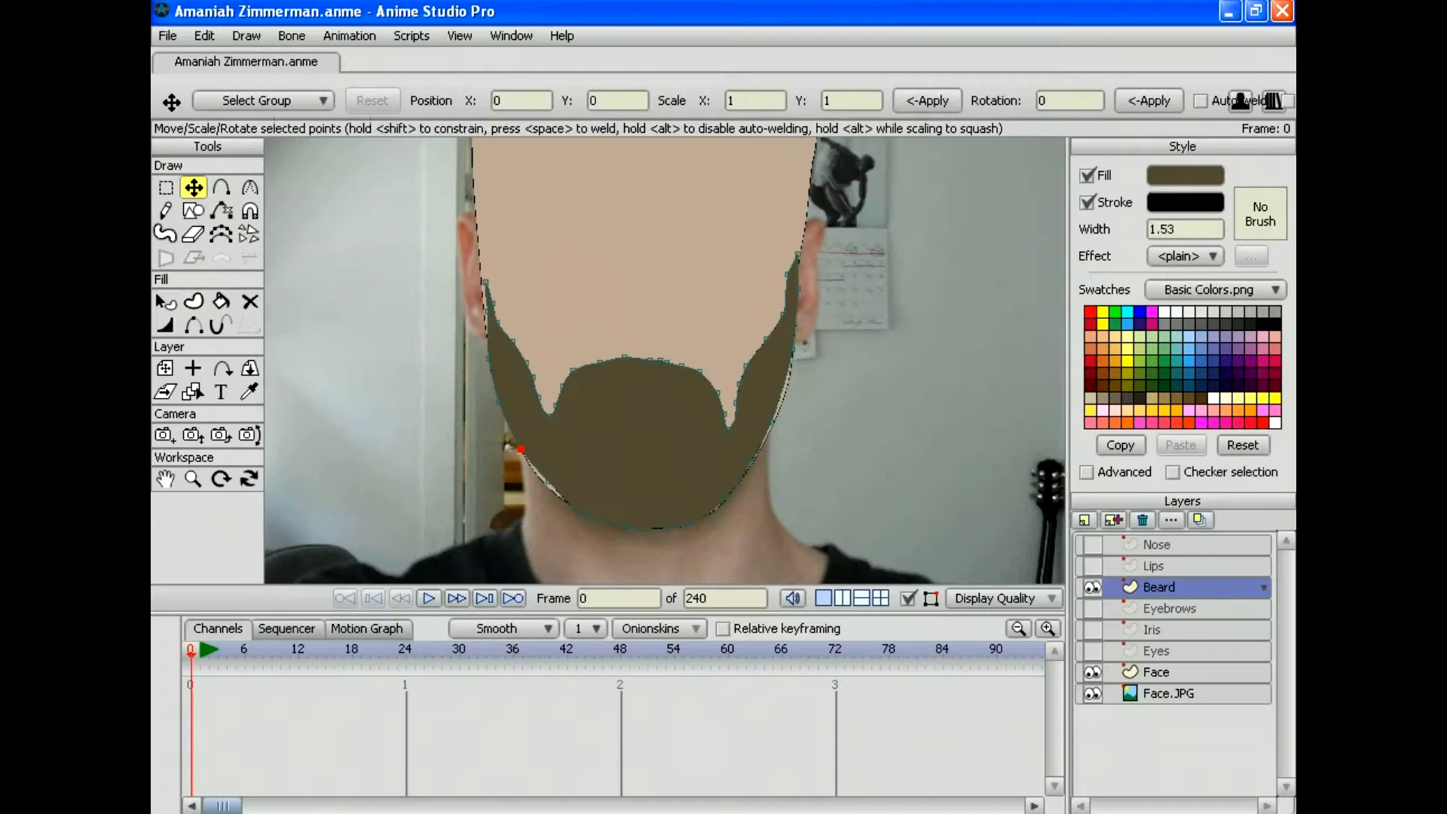
pyautogui.click(544, 480)
pyautogui.moveTo(545, 480); pyautogui.dragTo(537, 476)
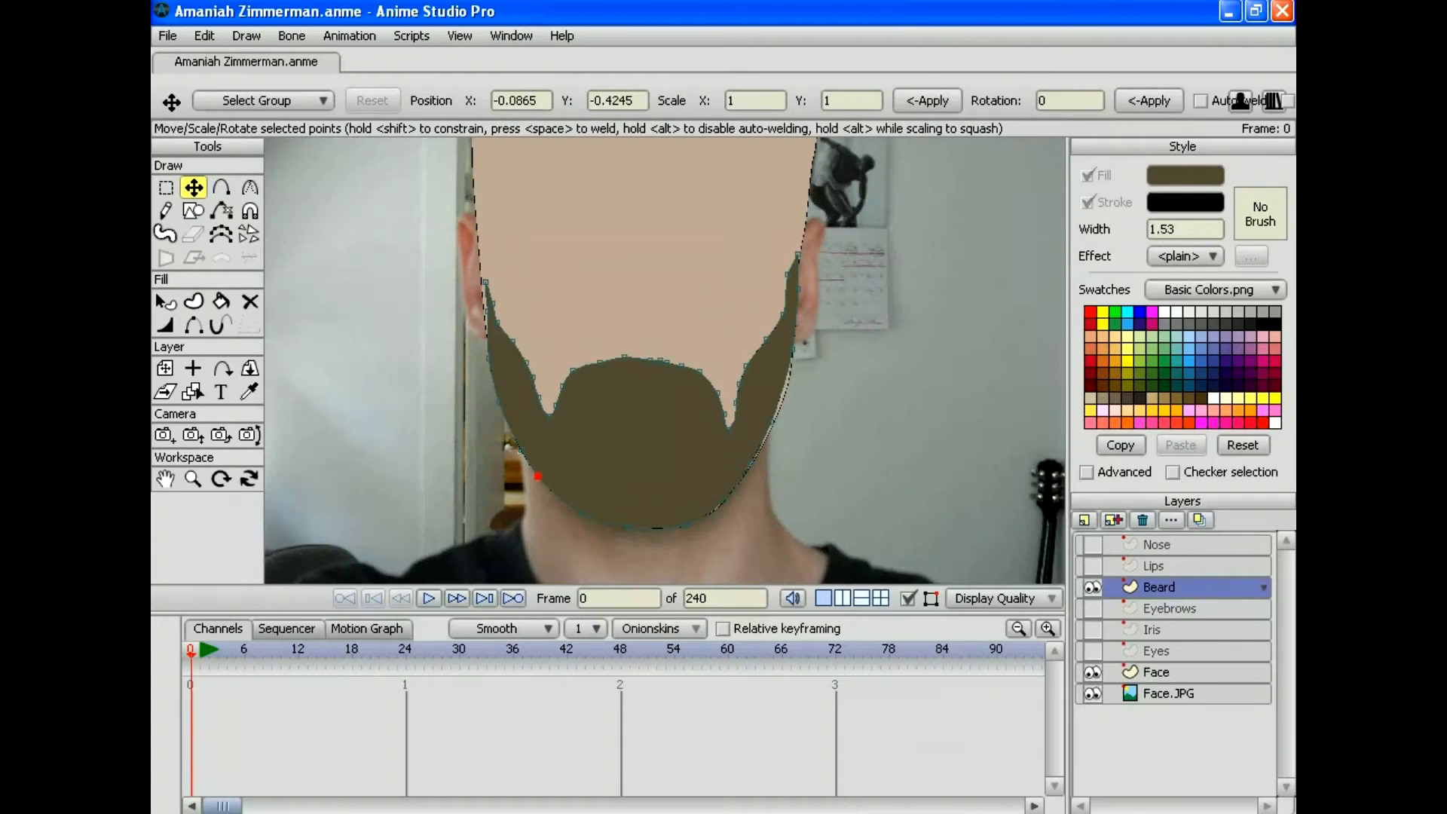
pyautogui.click(773, 420)
pyautogui.moveTo(773, 420); pyautogui.dragTo(751, 461)
pyautogui.moveTo(721, 502); pyautogui.dragTo(720, 504)
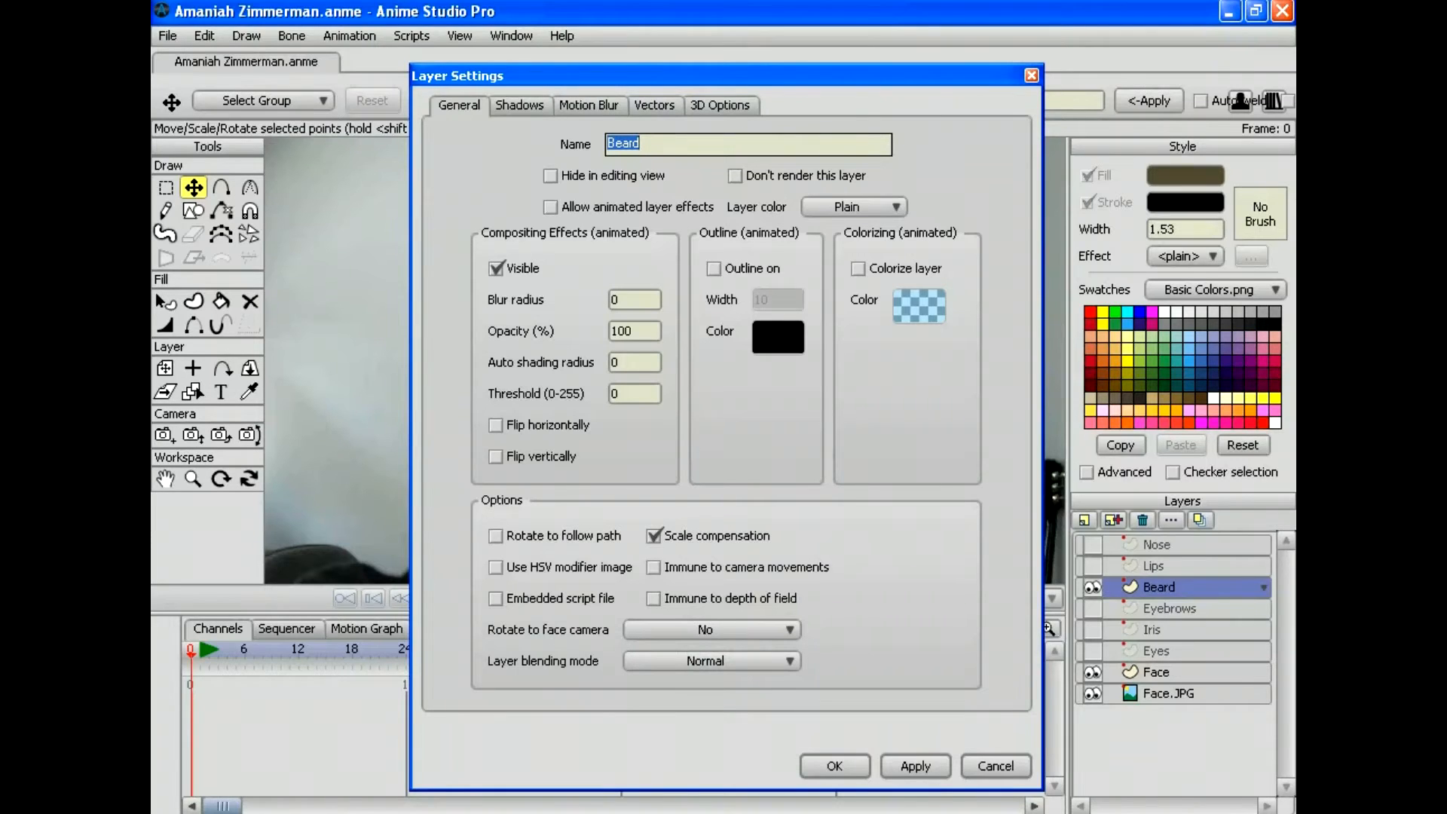
# Step: Set the Beard layer's opacity to 60% in its Layer Settings
pyautogui.moveTo(632, 330); pyautogui.dragTo(611, 331)
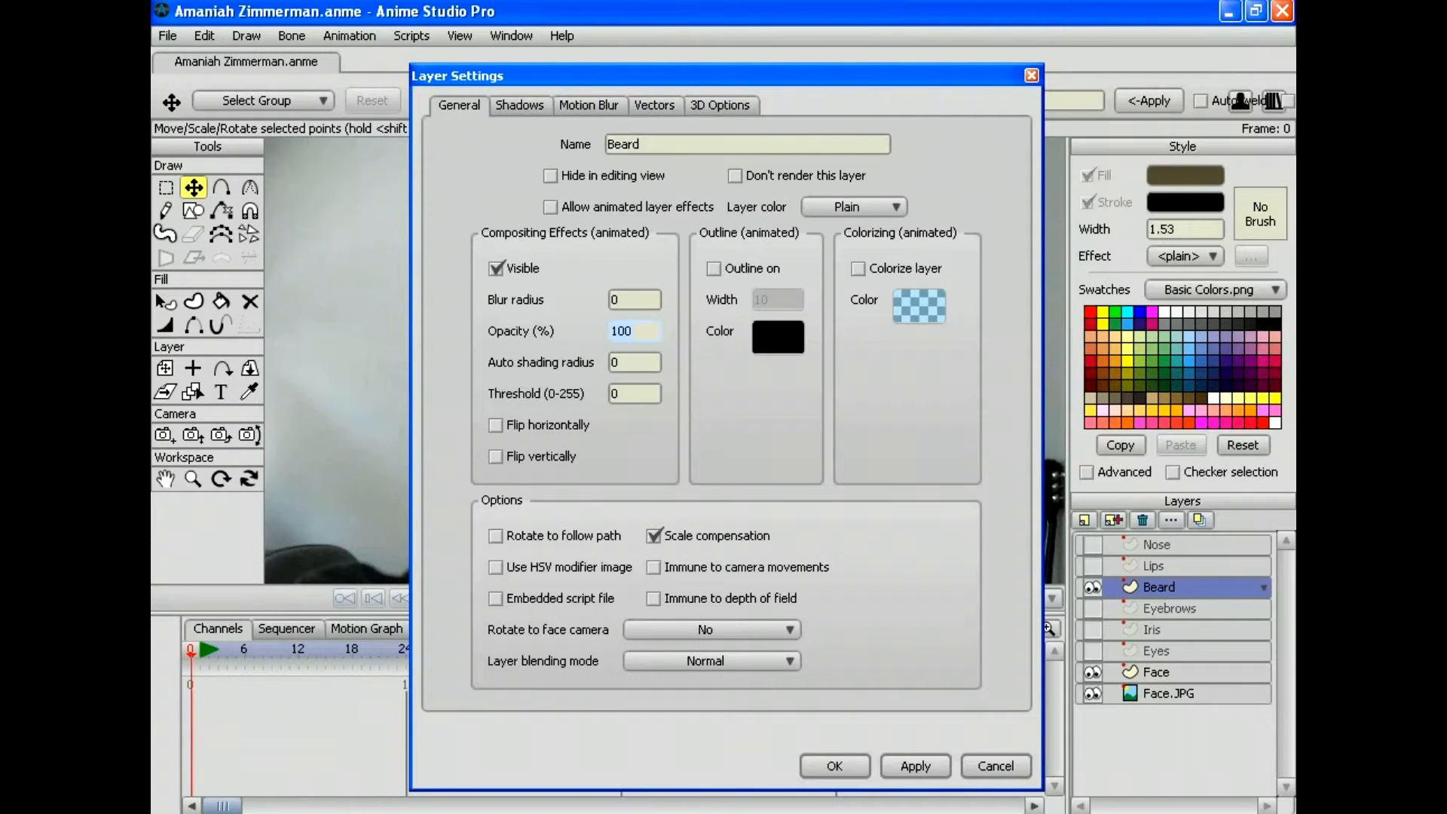
pyautogui.write('60')
pyautogui.press('Return')
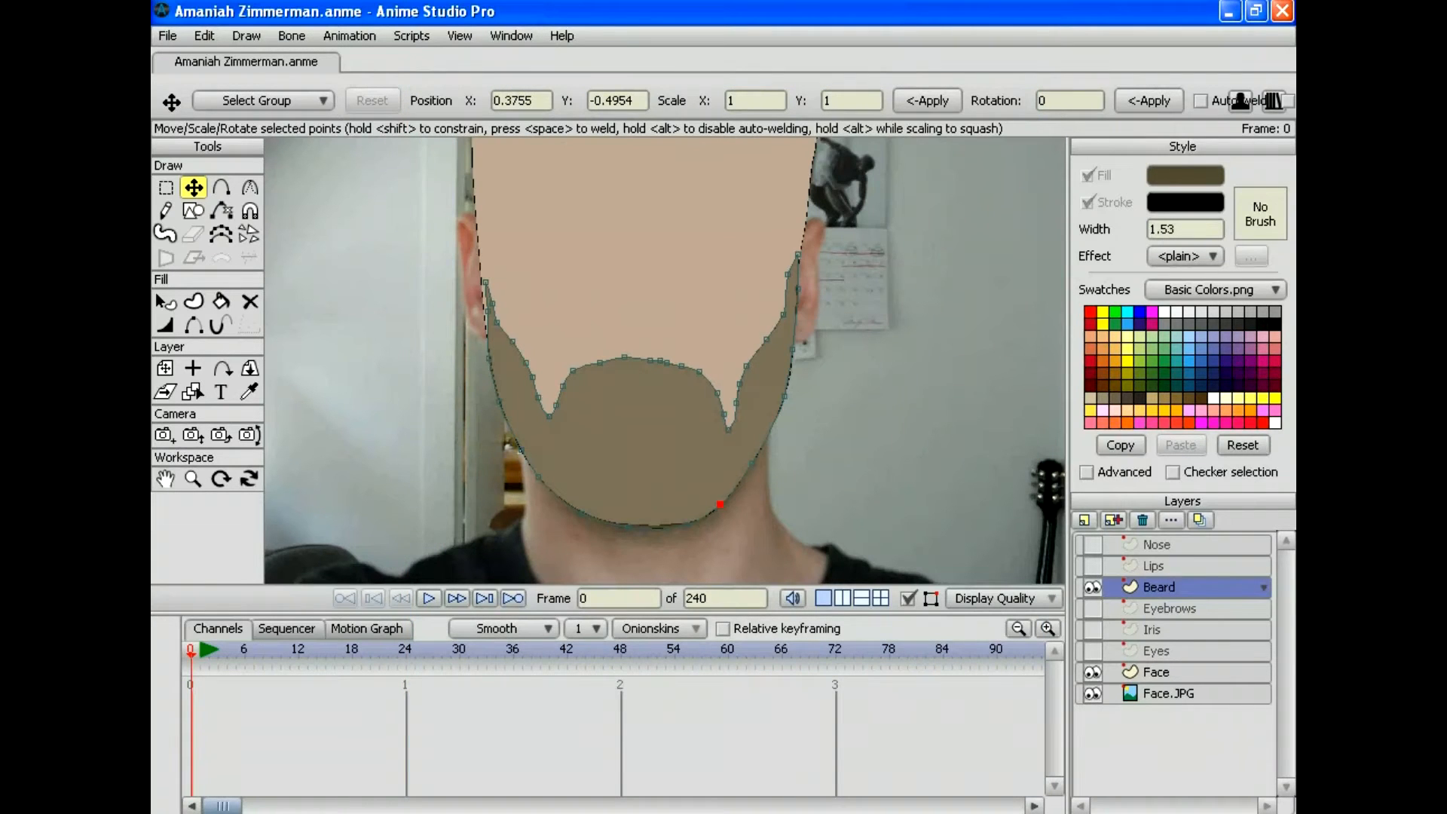
pyautogui.click(168, 35)
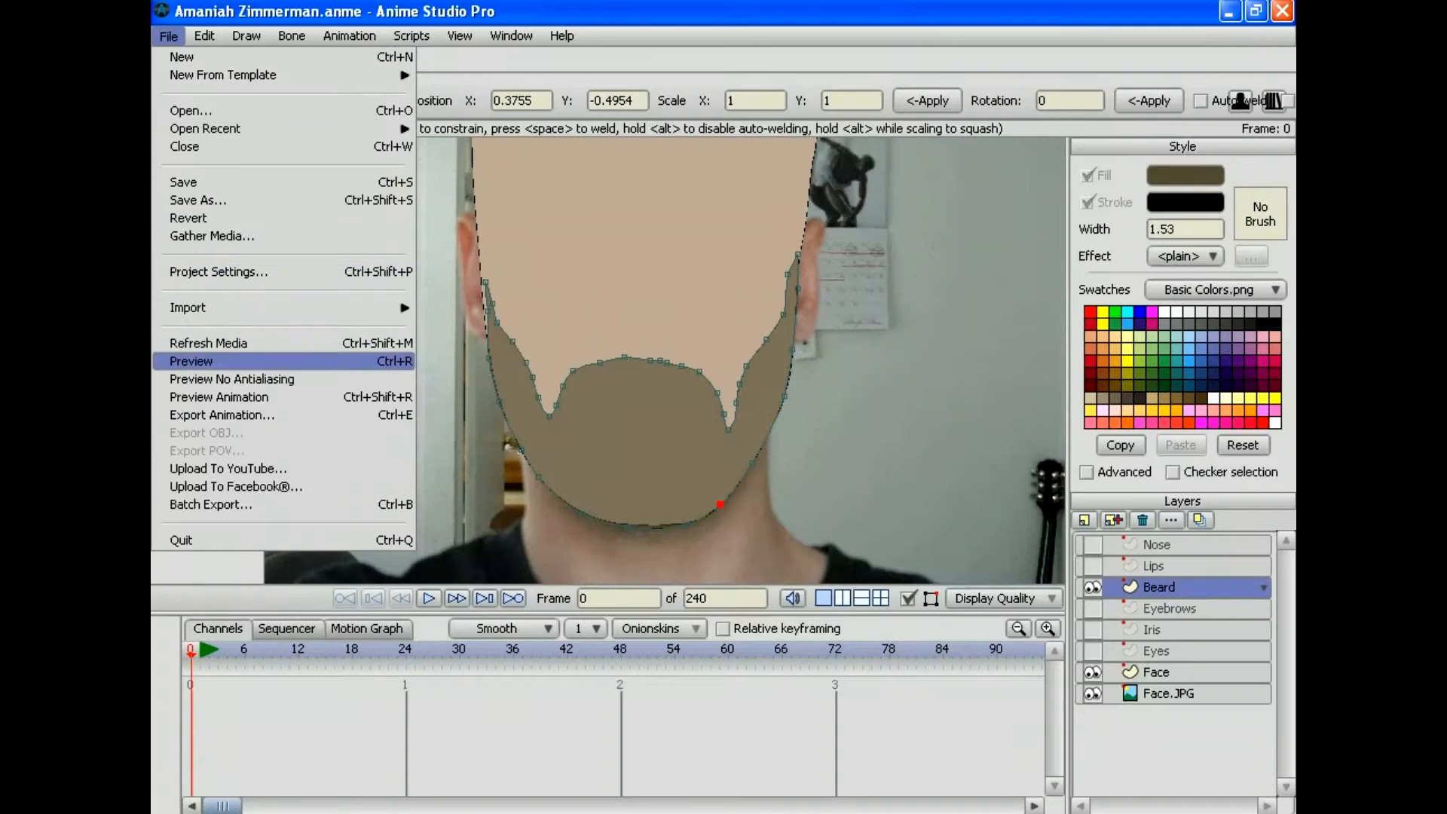
pyautogui.press('Return')
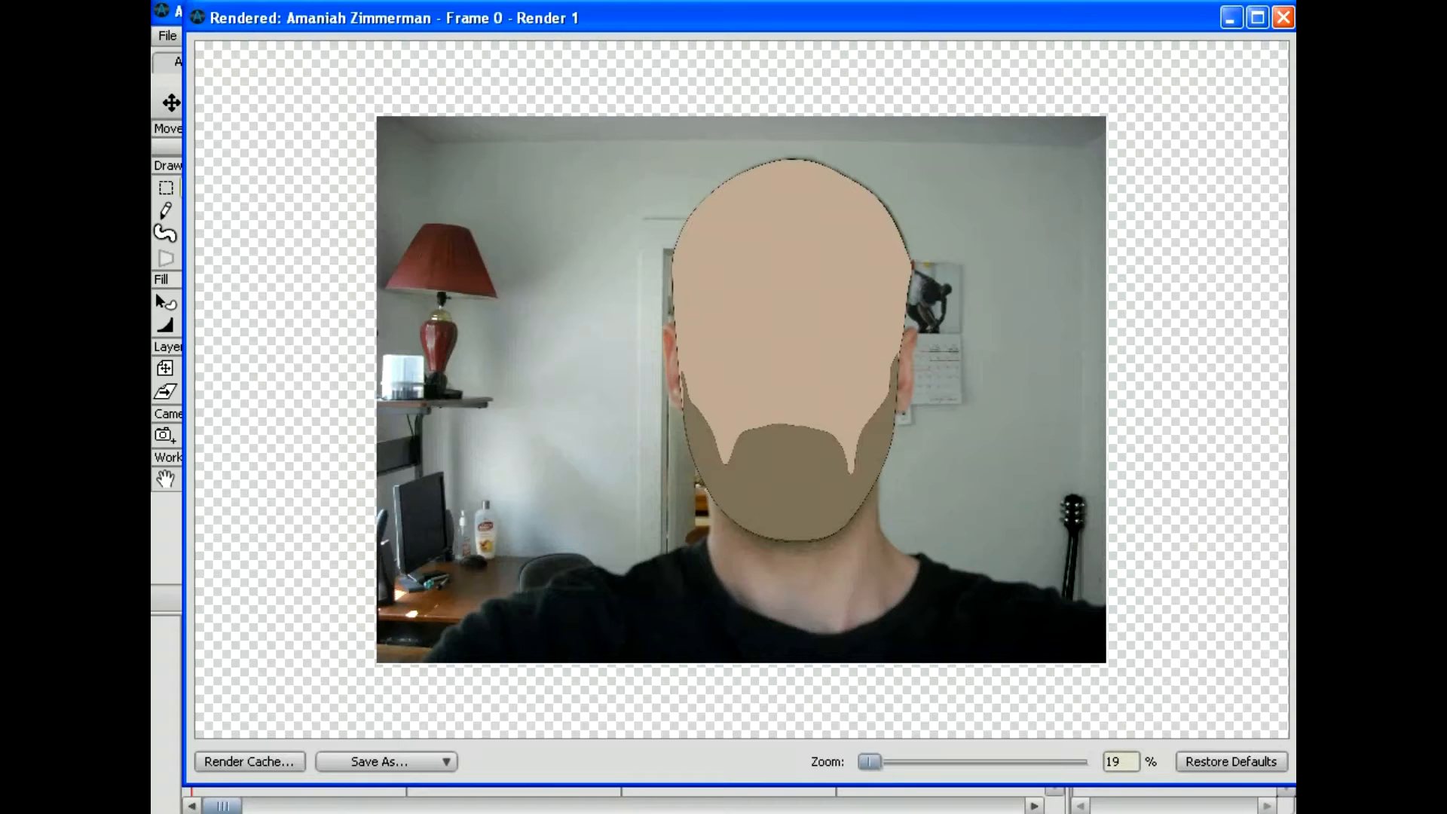
pyautogui.press('Escape')
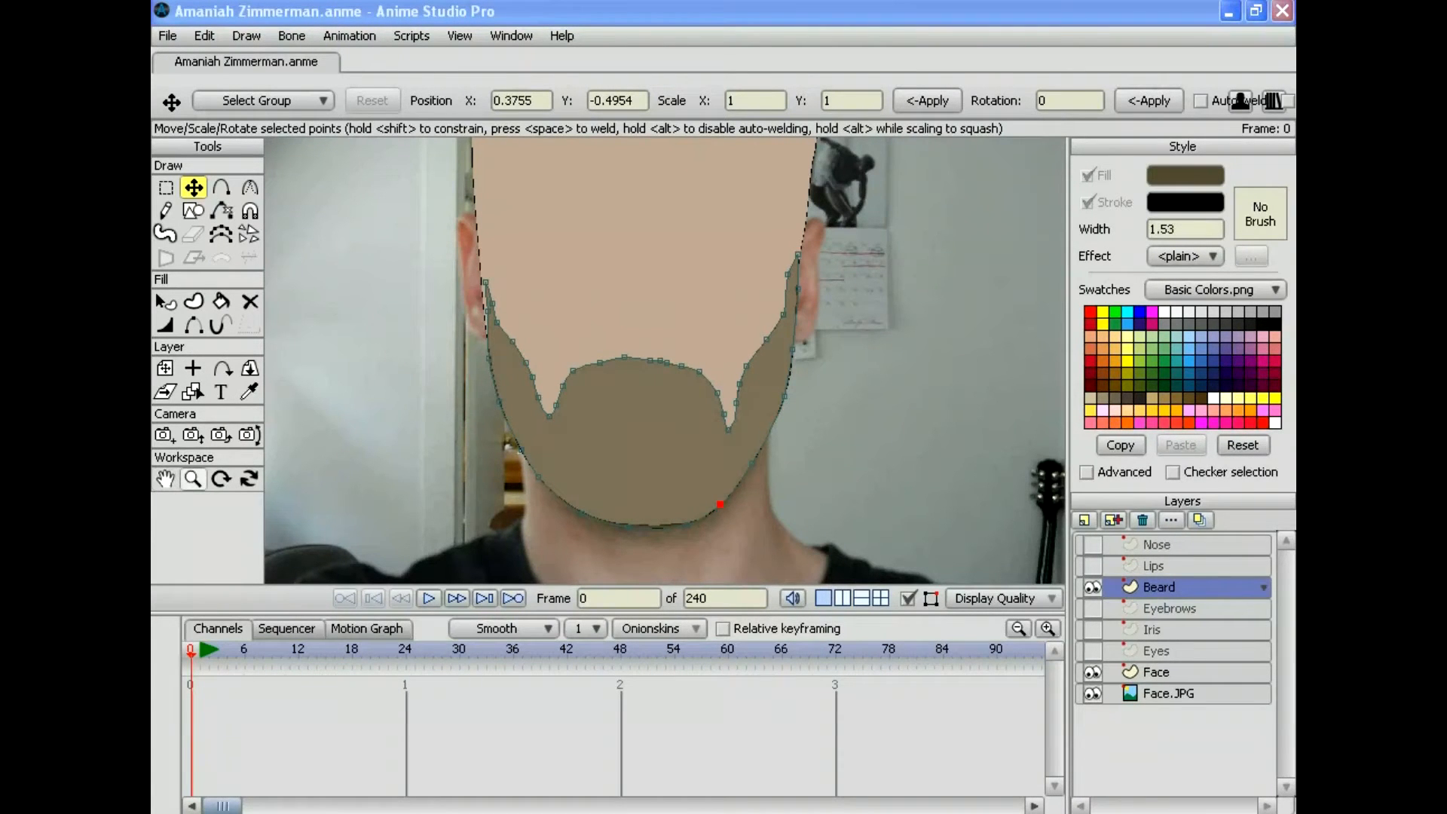
# Step: Zoom out to show the whole head and neck, then save the project
pyautogui.click(192, 479)
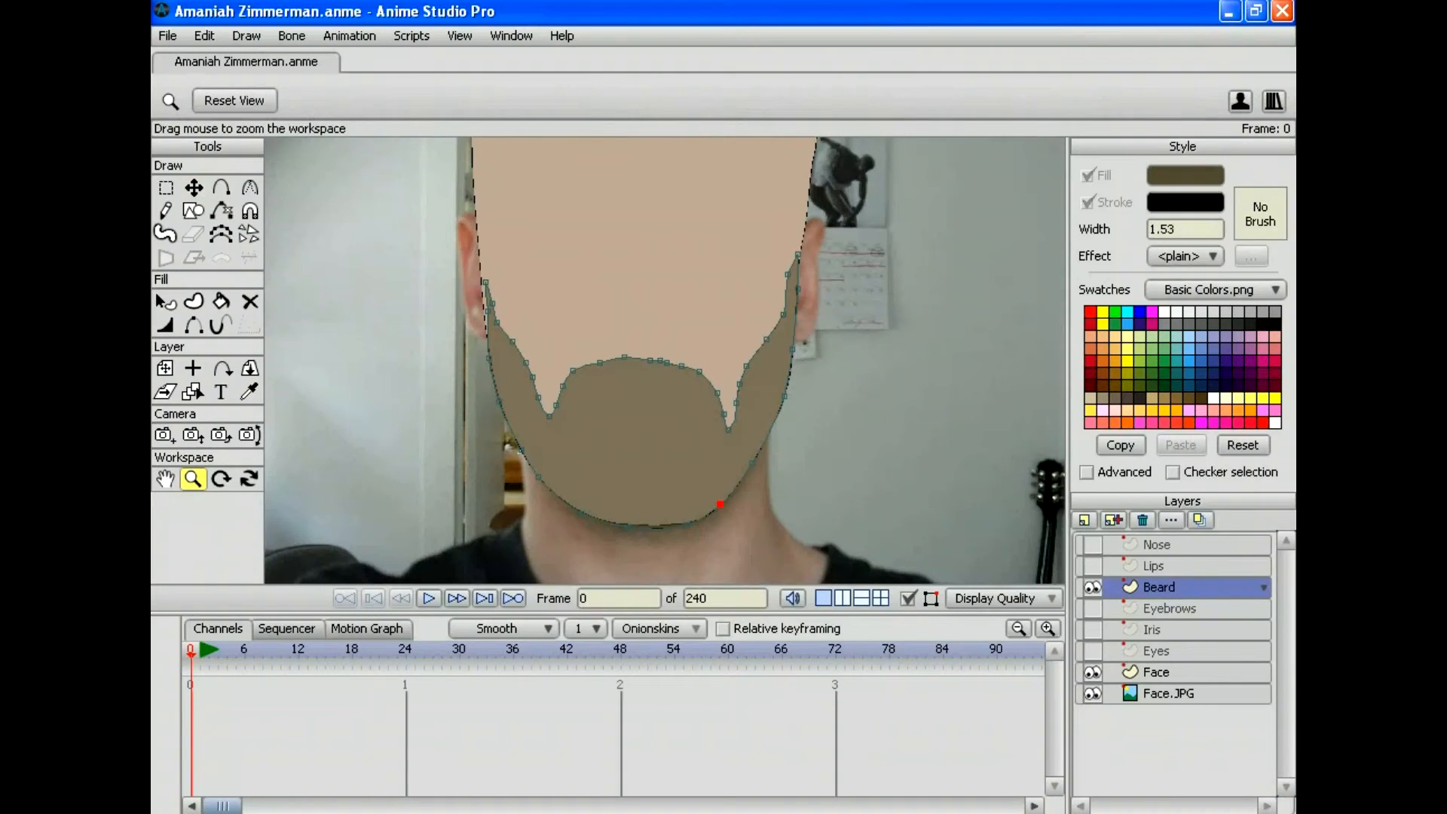
pyautogui.moveTo(665, 360); pyautogui.dragTo(574, 360)
pyautogui.moveTo(665, 301); pyautogui.dragTo(660, 416)
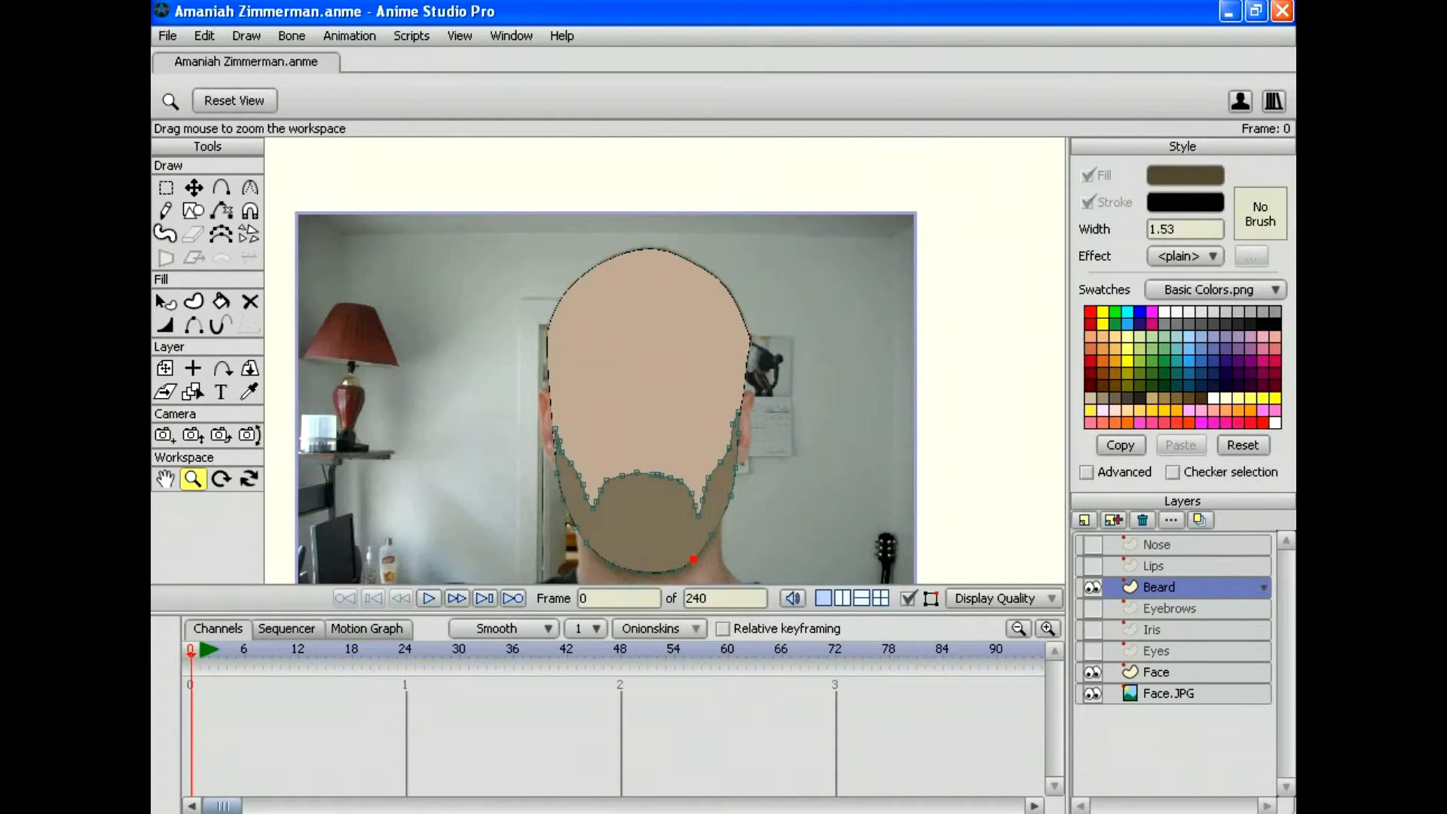
pyautogui.moveTo(664, 614); pyautogui.dragTo(665, 703)
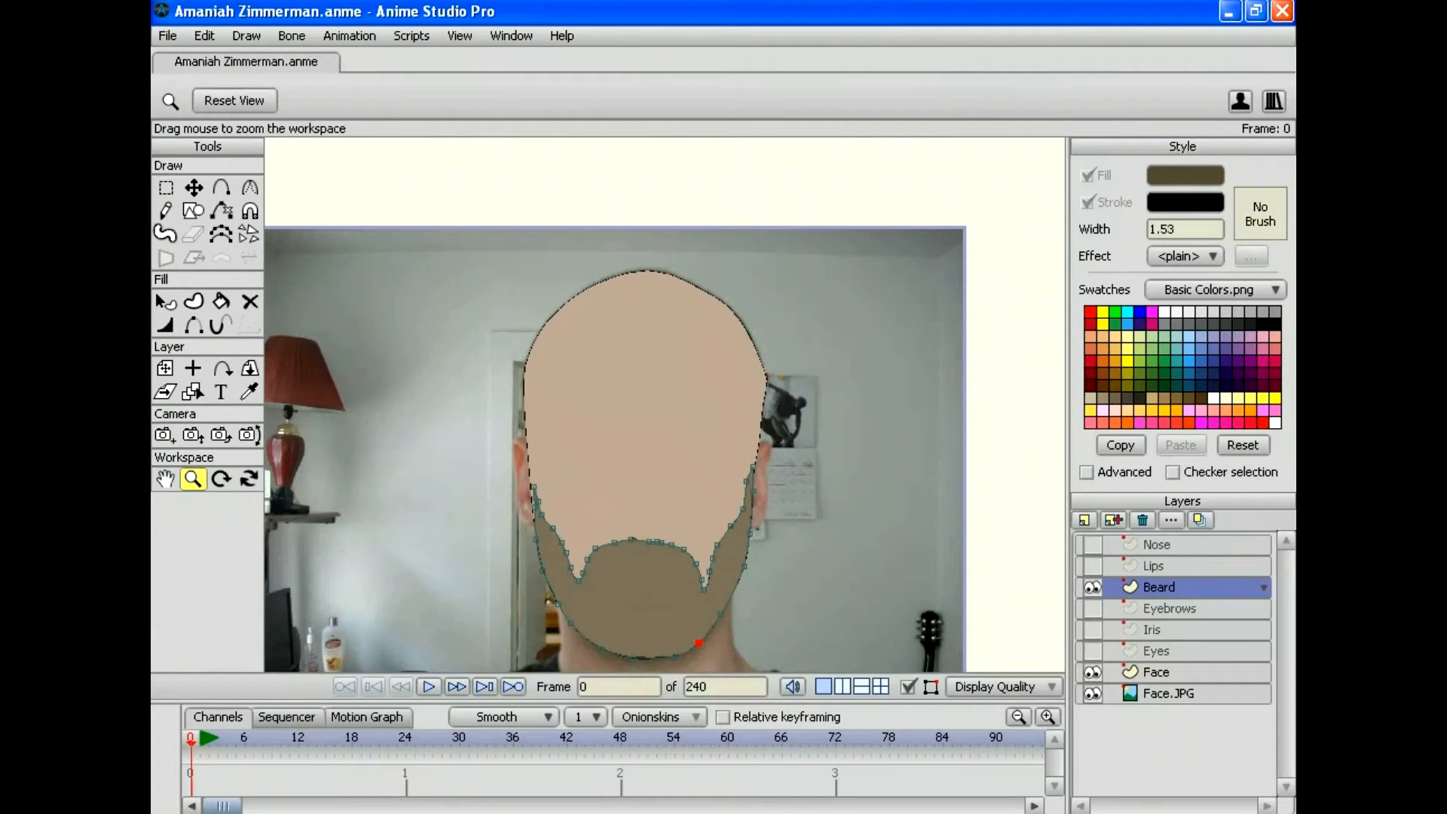
pyautogui.moveTo(665, 404); pyautogui.dragTo(678, 345)
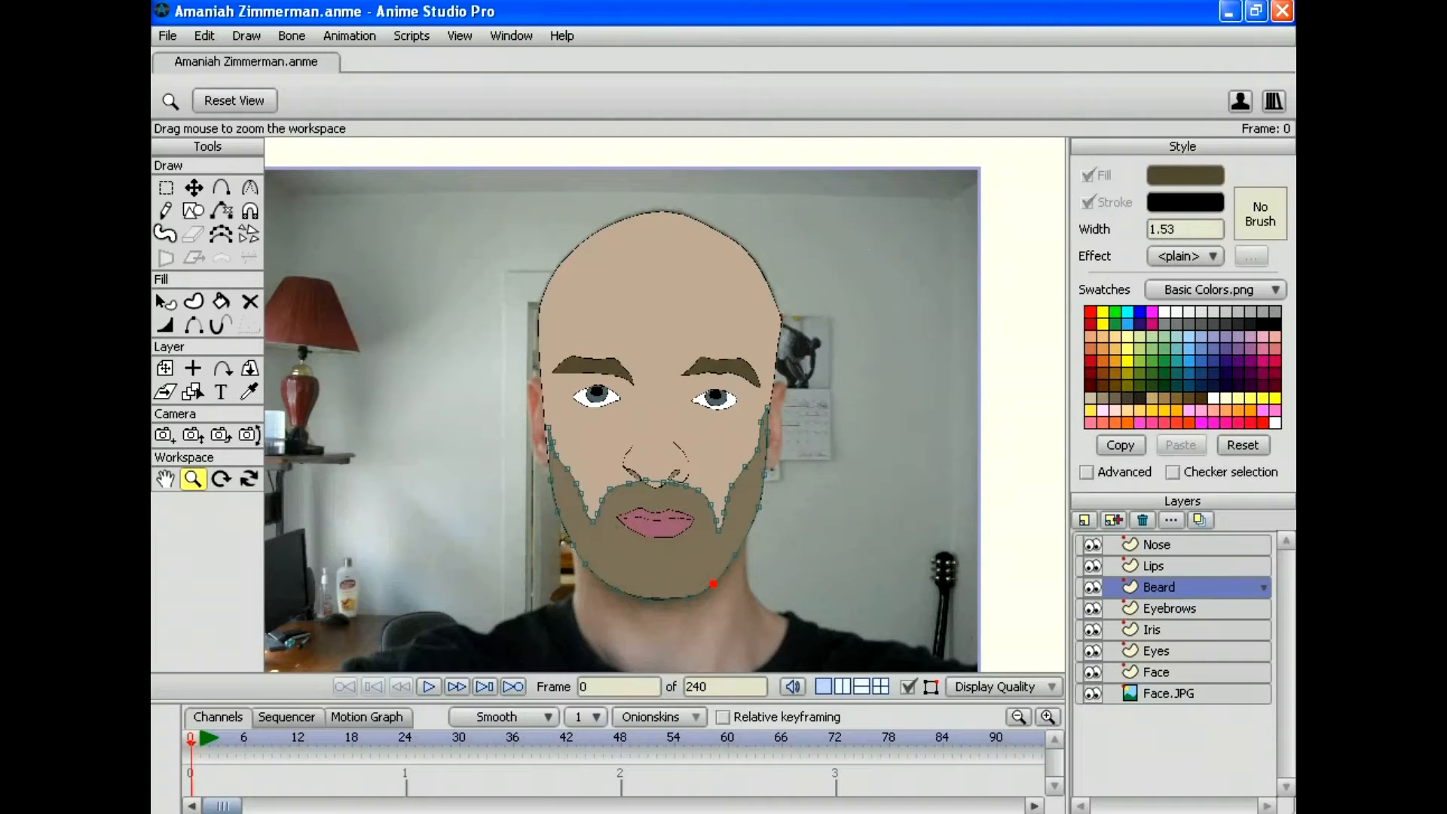
pyautogui.click(167, 35)
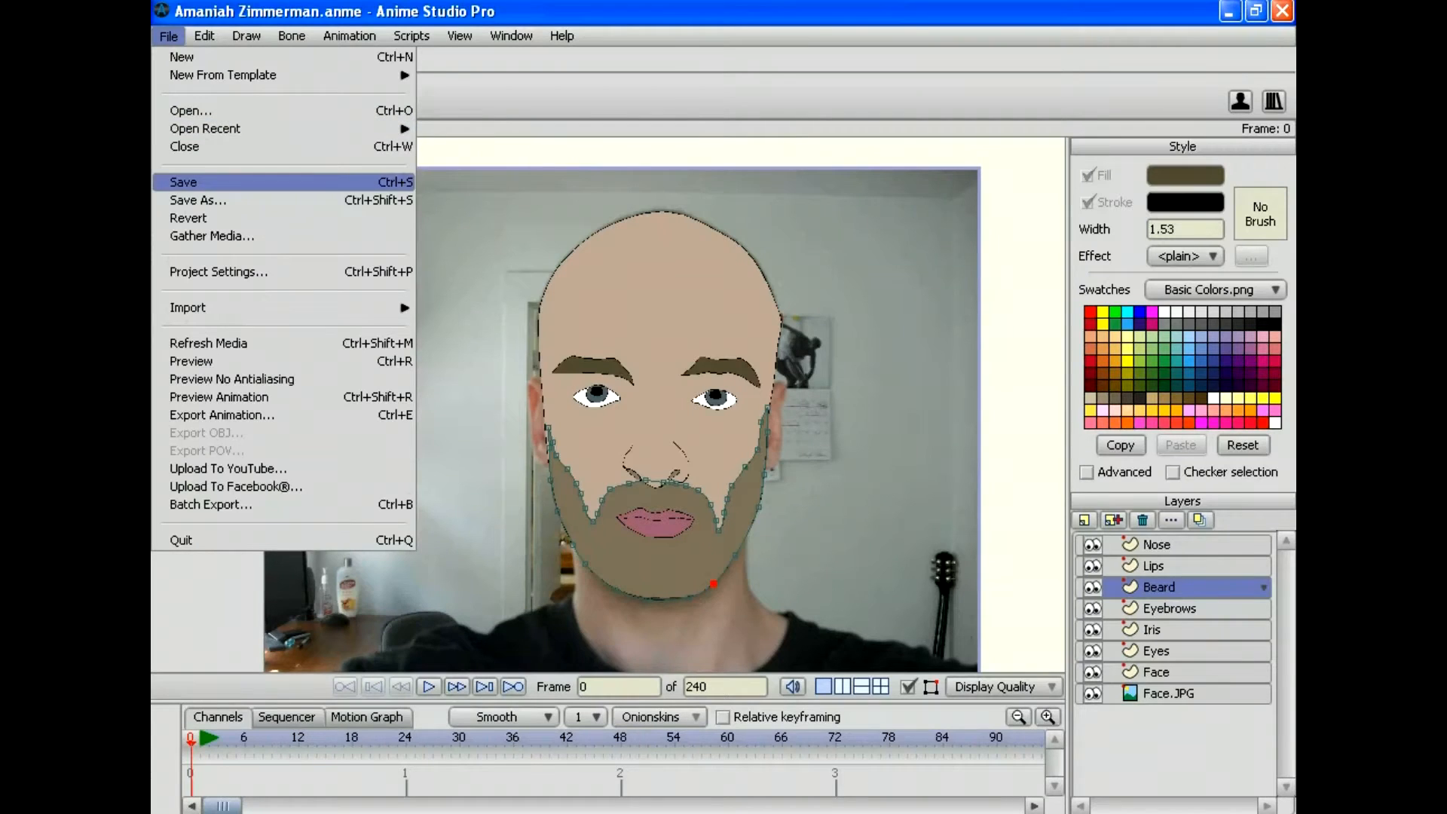
pyautogui.click(183, 181)
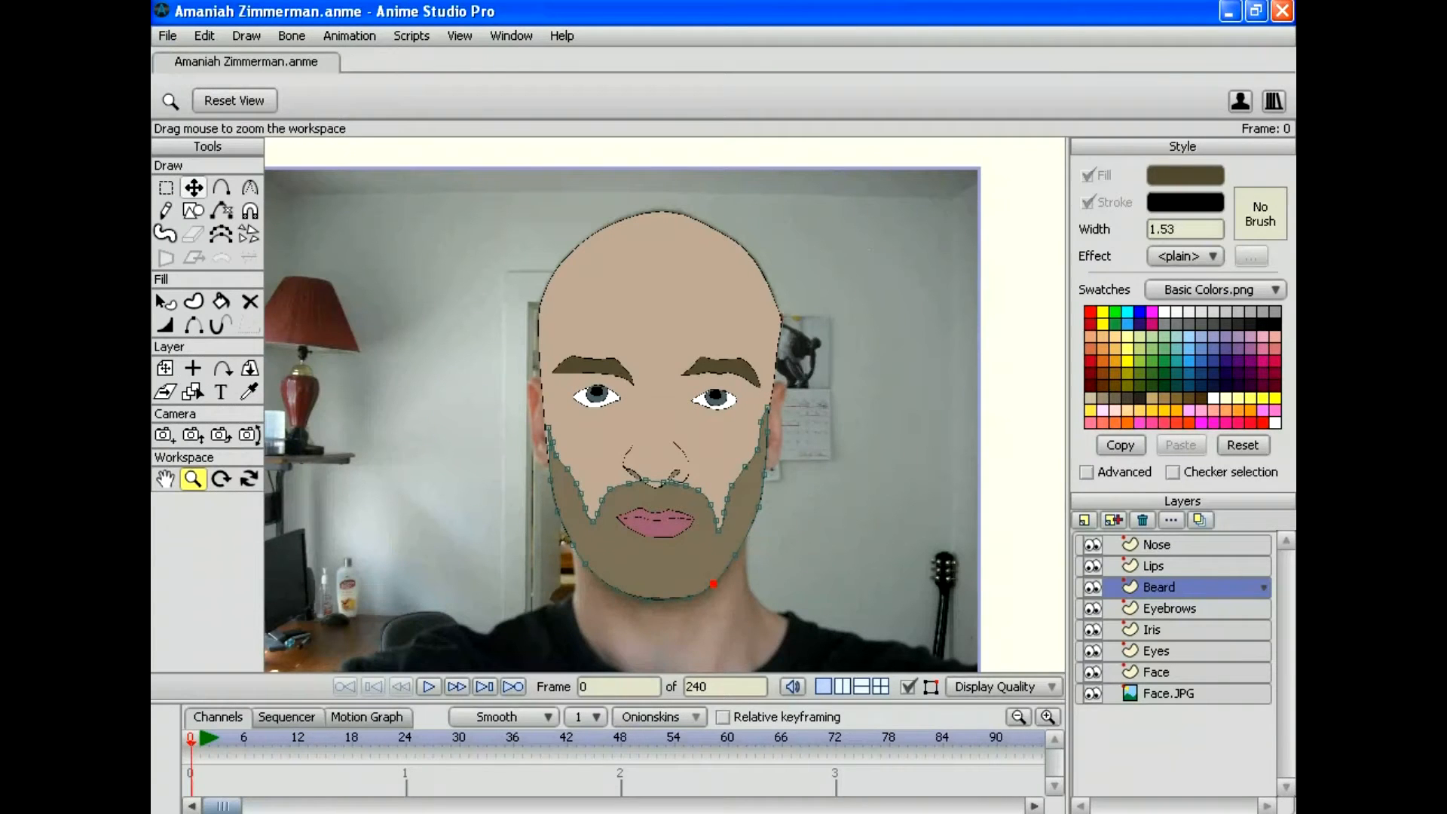
# Step: Render a preview of frame 0 showing the full face, then close it
pyautogui.click(168, 36)
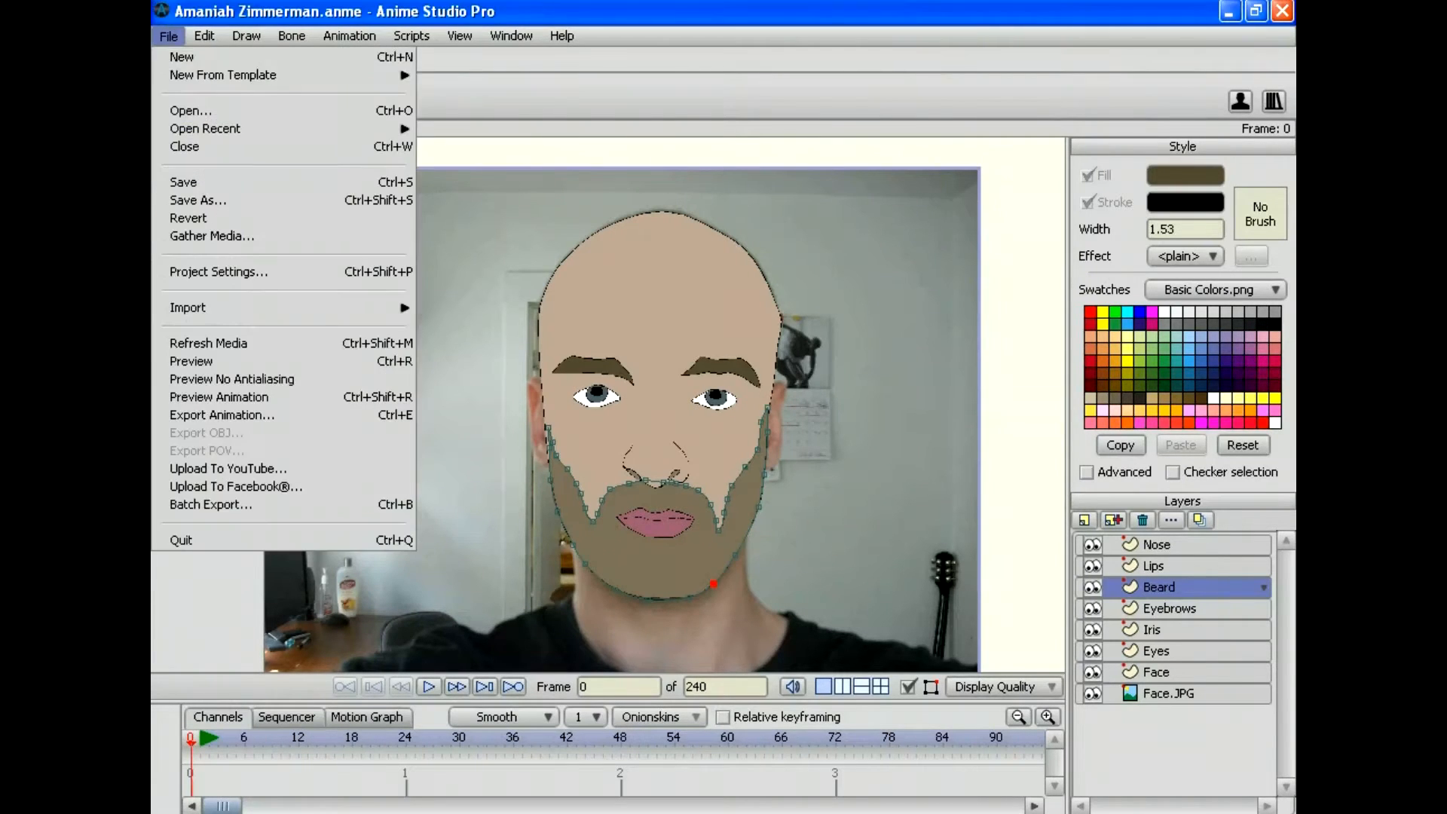
pyautogui.click(191, 361)
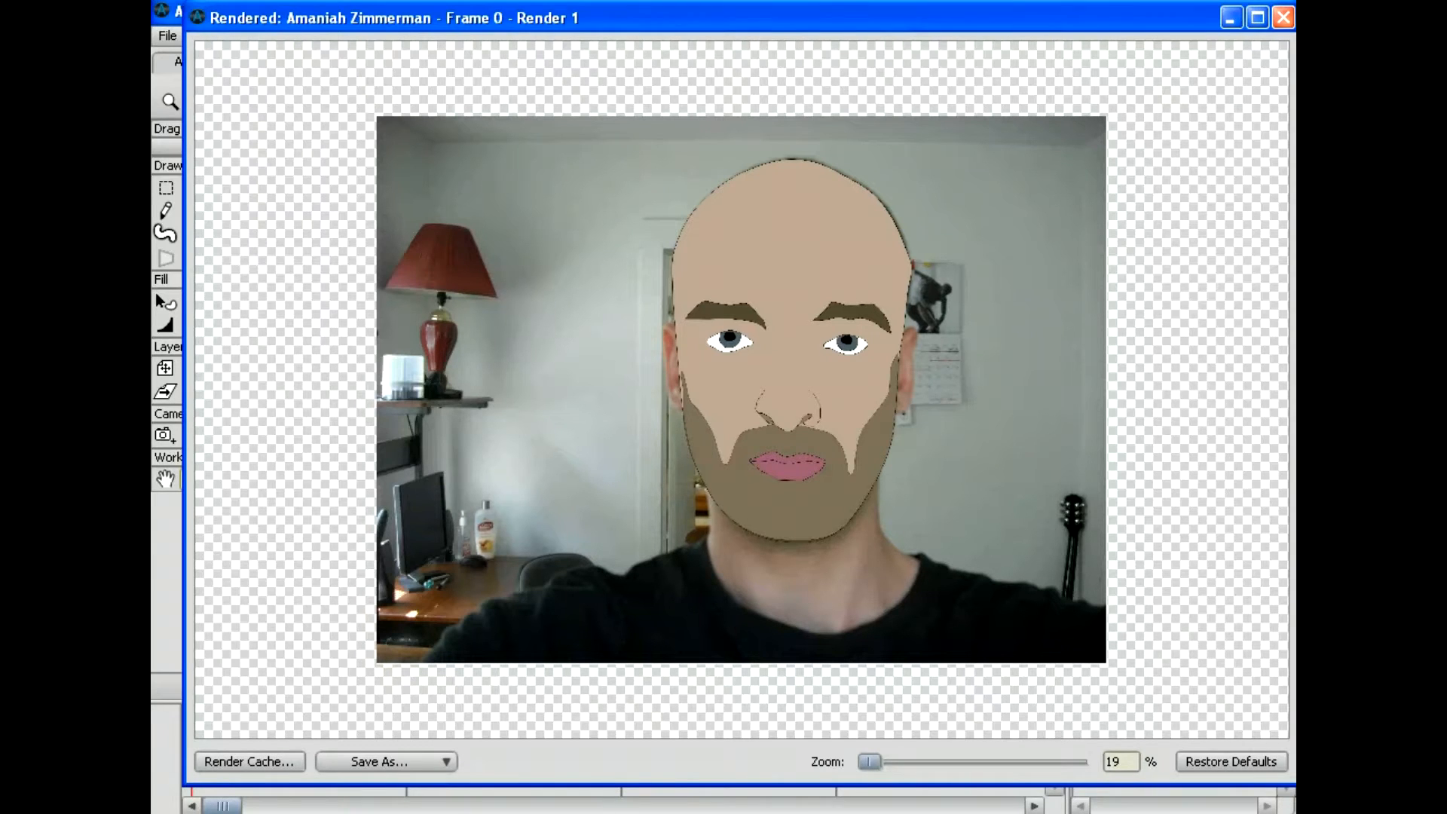
pyautogui.click(1283, 17)
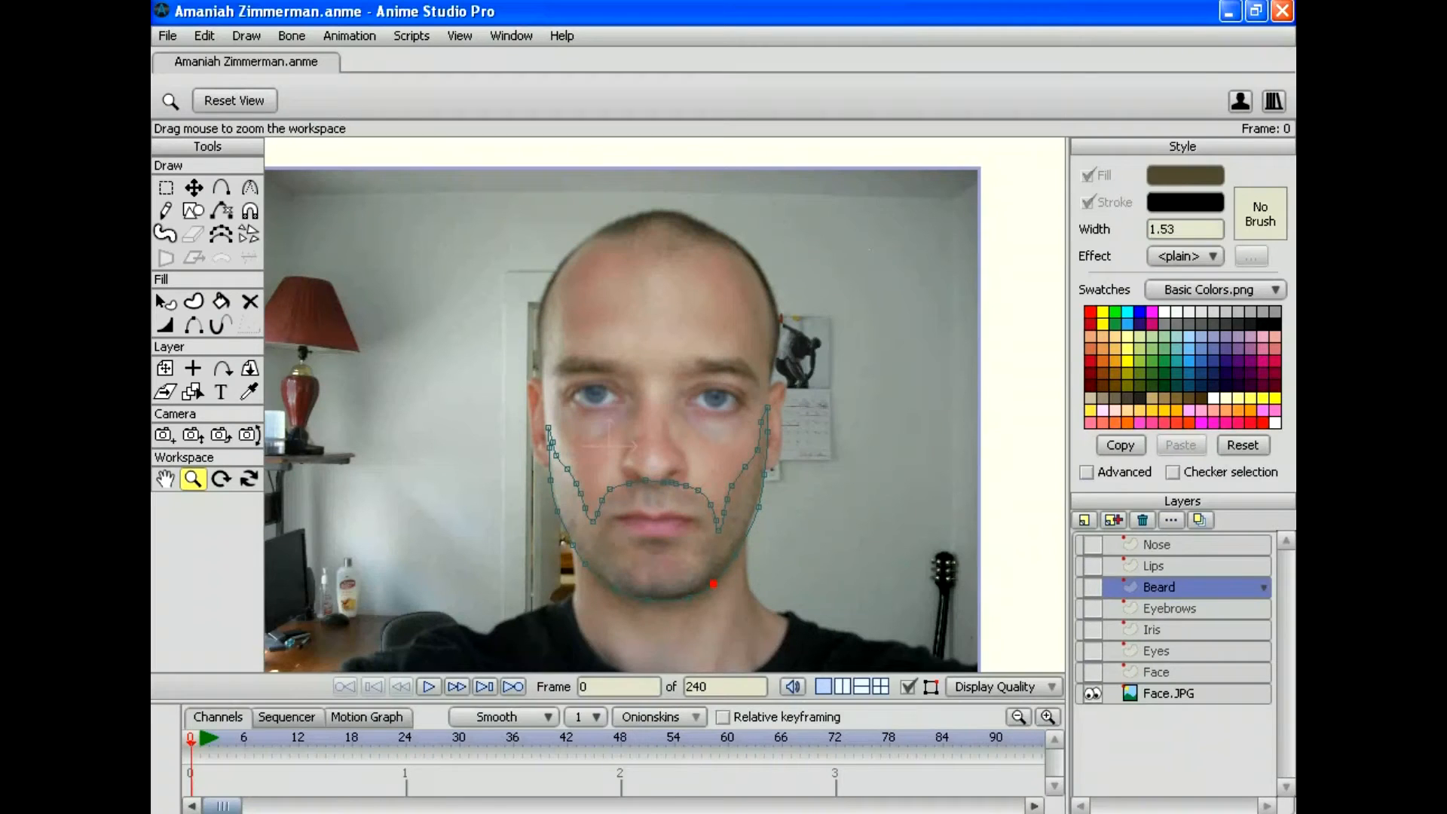
# Step: Add a new vector layer named 'Face Details' above the Beard layer
pyautogui.scroll(3, 665, 405)
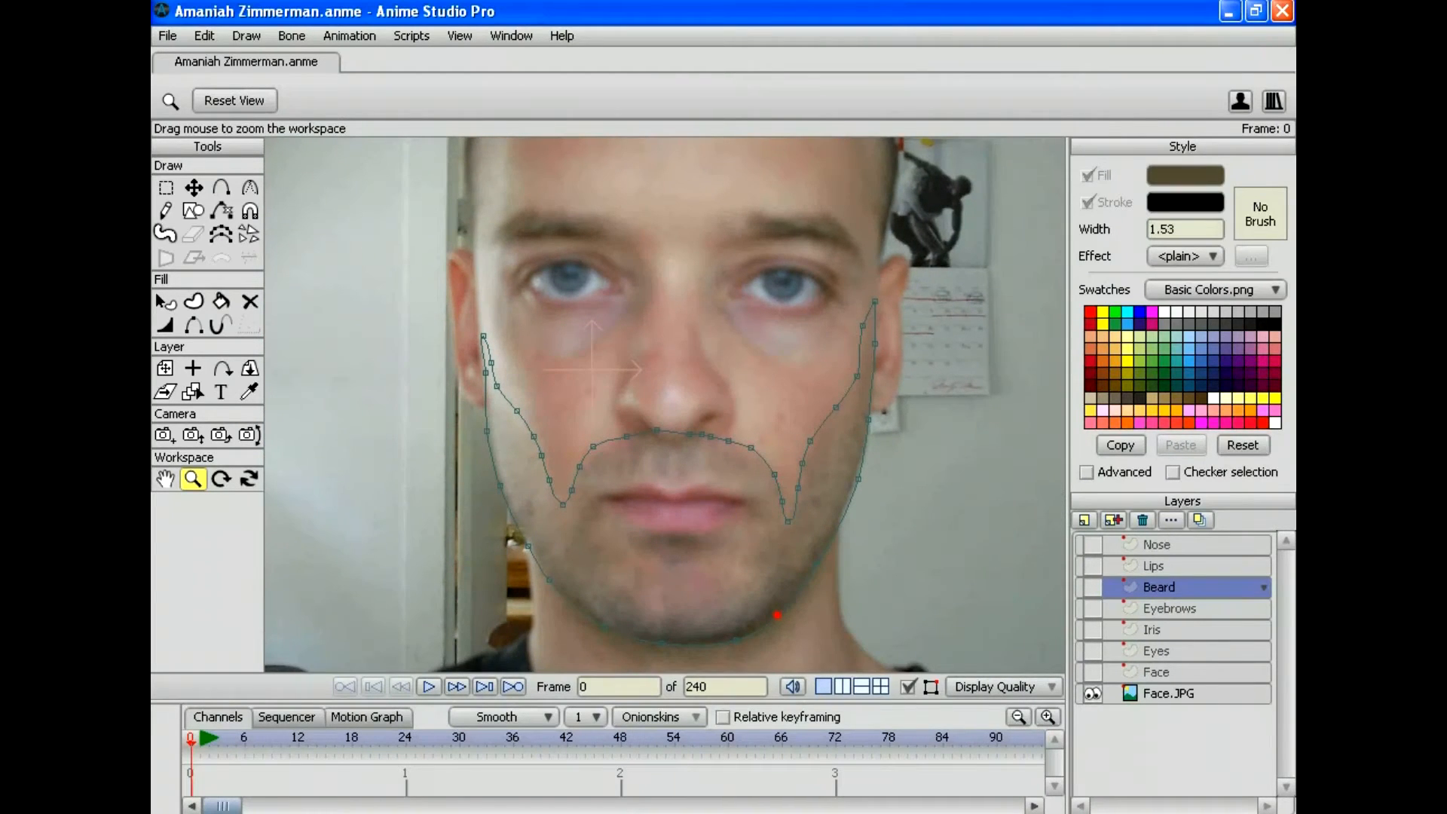
pyautogui.scroll(3, 665, 404)
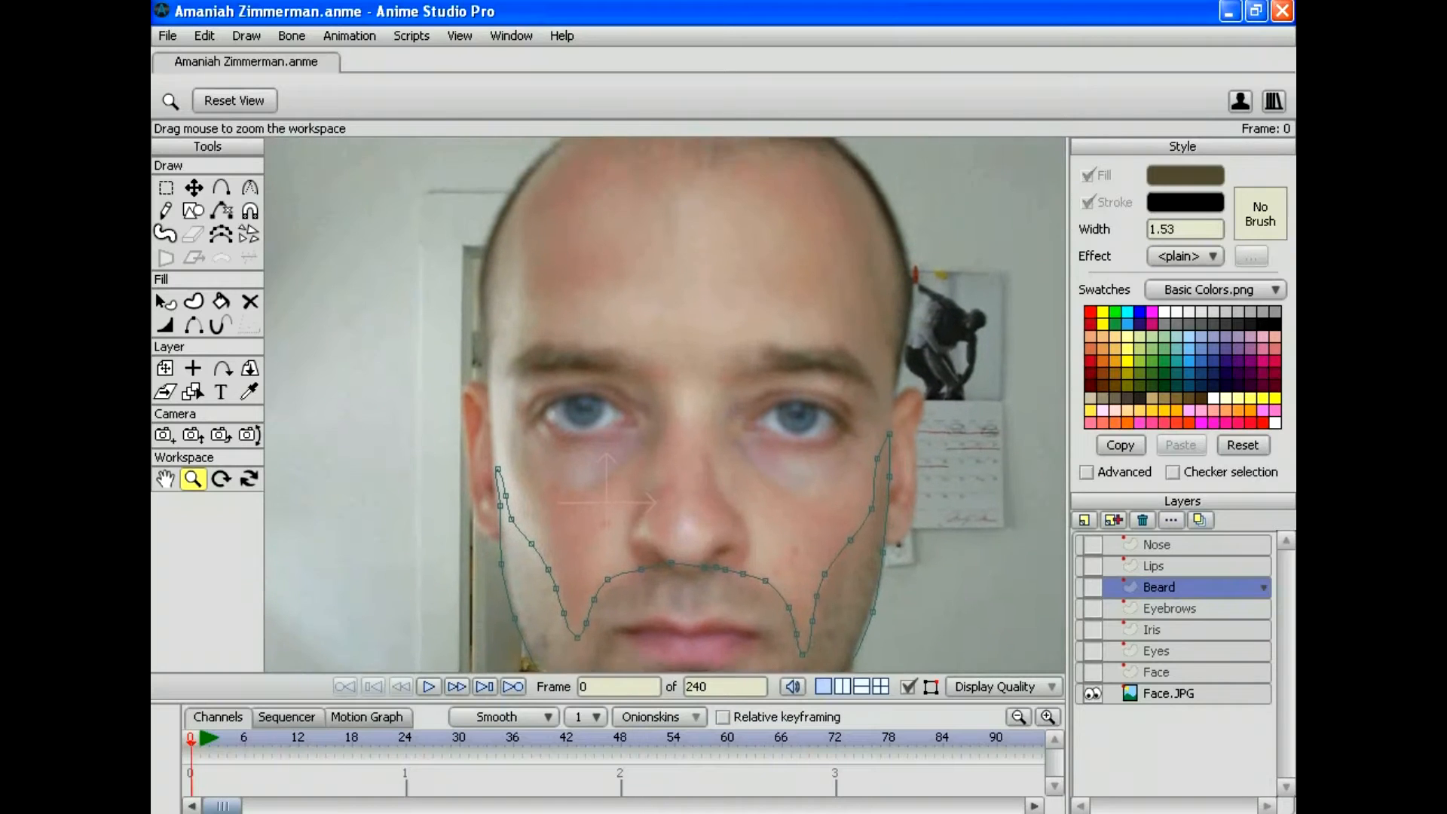
pyautogui.scroll(1, 665, 405)
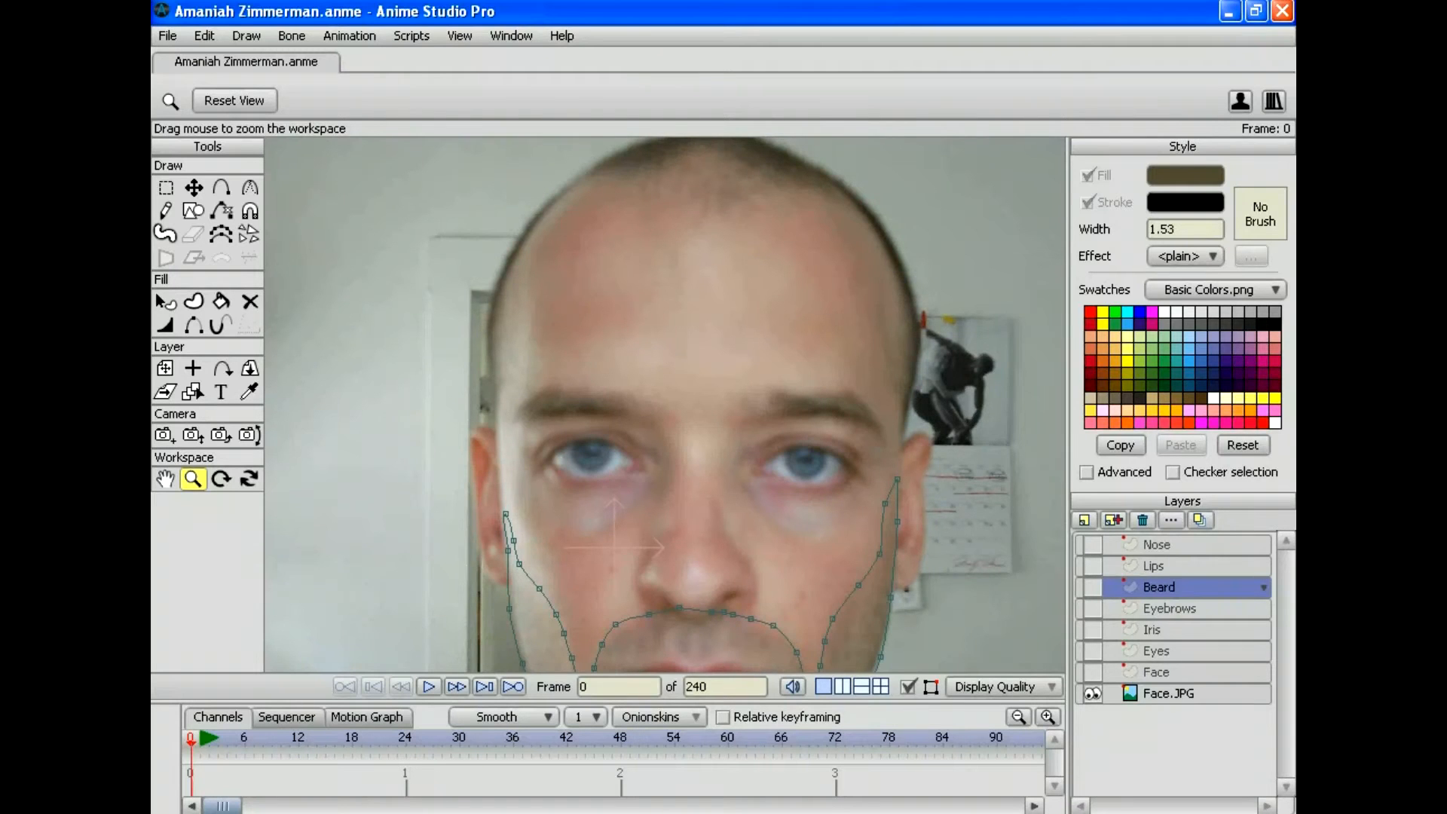
pyautogui.scroll(-4, 665, 404)
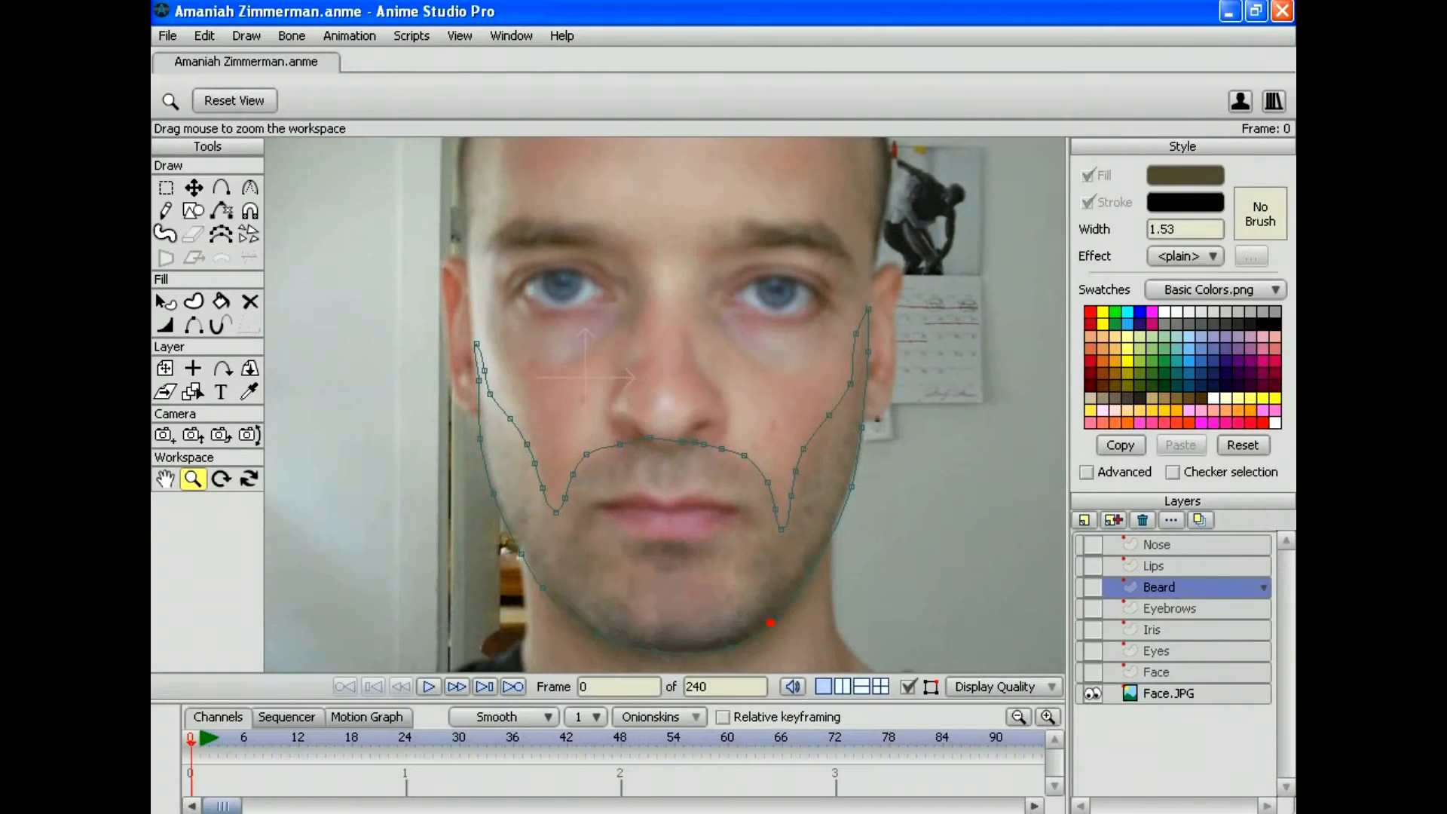
pyautogui.scroll(-2, 665, 404)
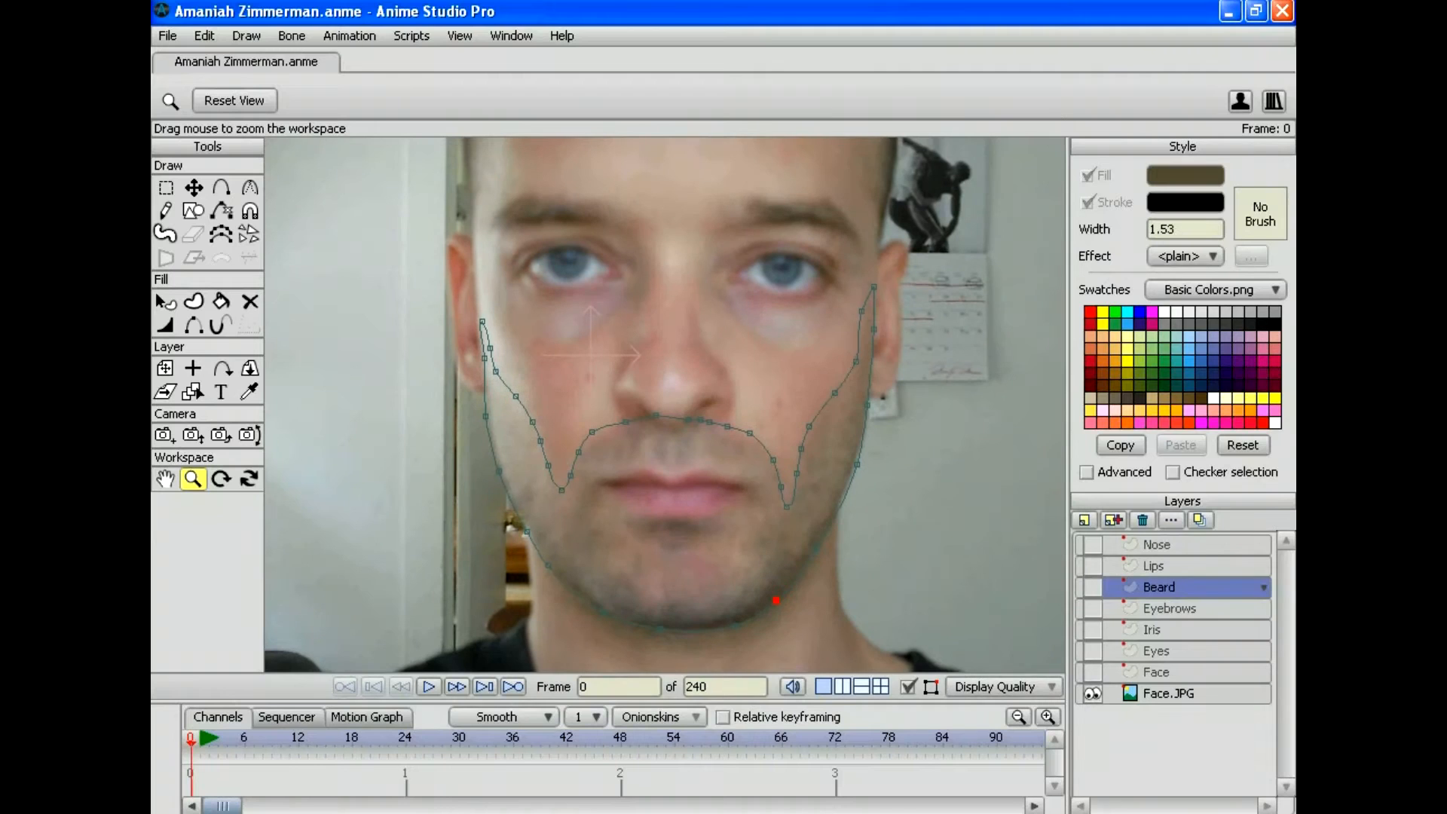
pyautogui.click(1084, 519)
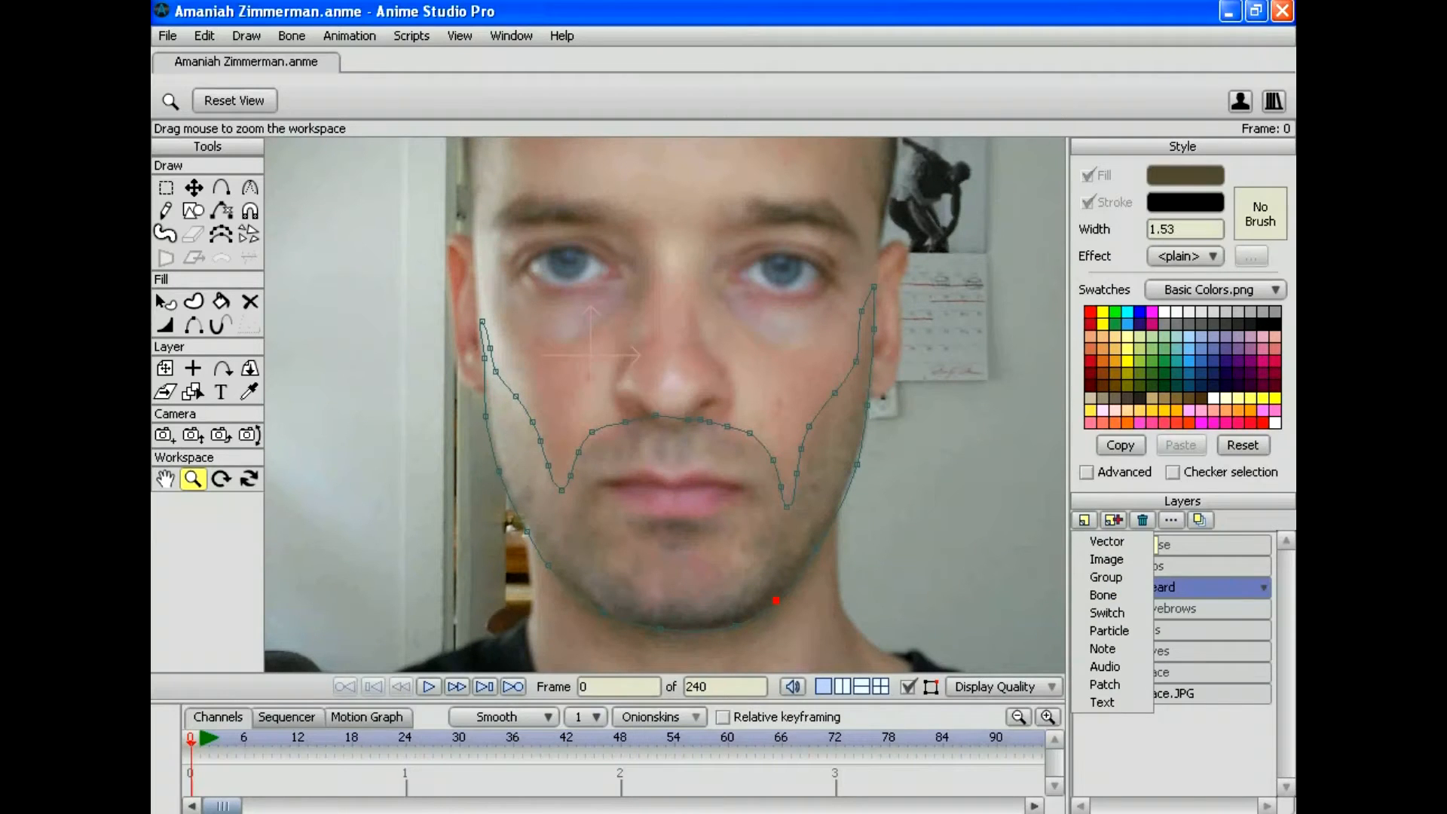
pyautogui.click(1084, 520)
pyautogui.click(1084, 520)
pyautogui.click(1106, 540)
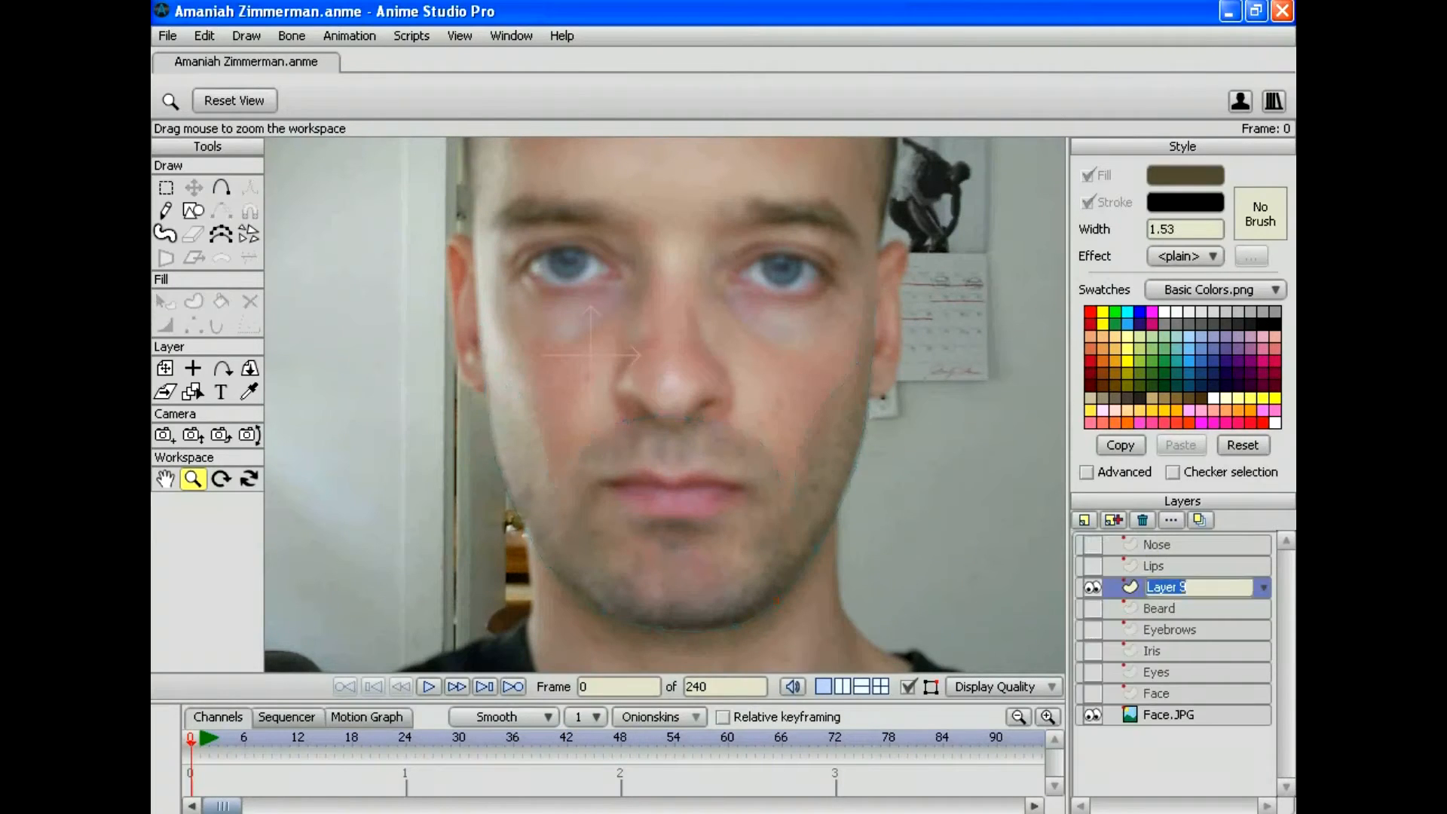
pyautogui.write('F')
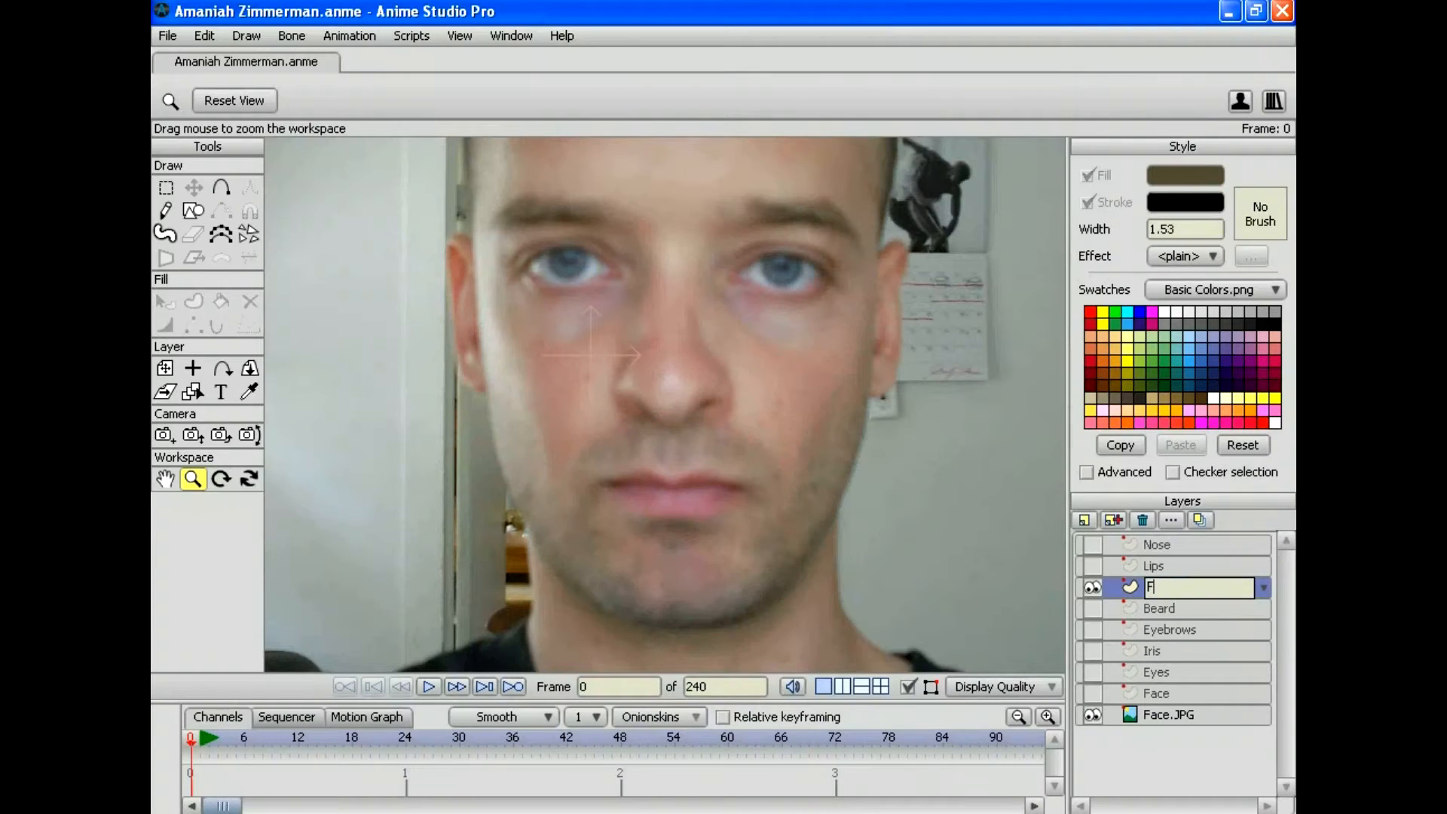
pyautogui.write('ace Details')
pyautogui.press('Return')
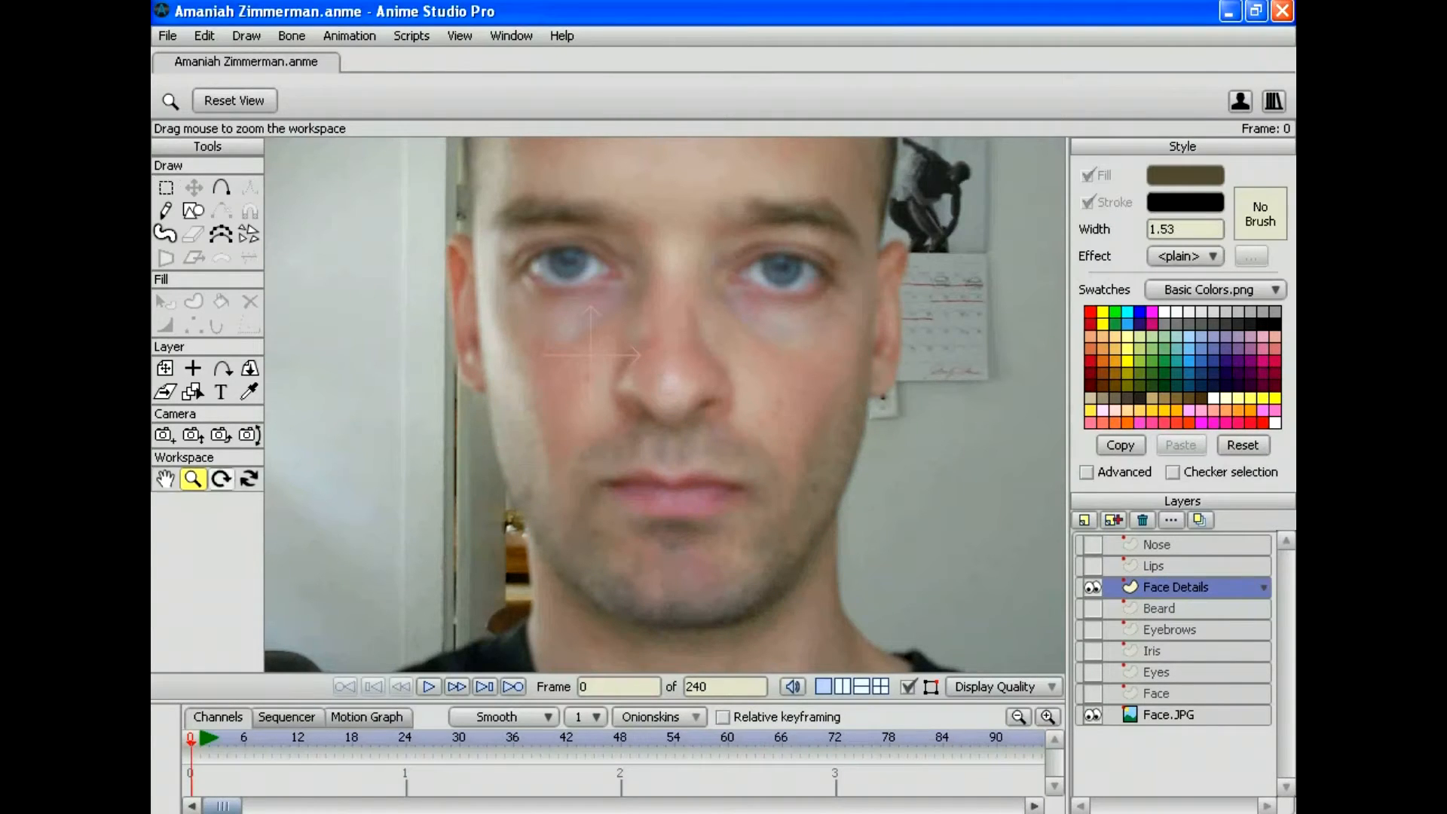
# Step: Zoom in on the upper face and top of the head for tracing
pyautogui.moveTo(665, 403); pyautogui.dragTo(710, 404)
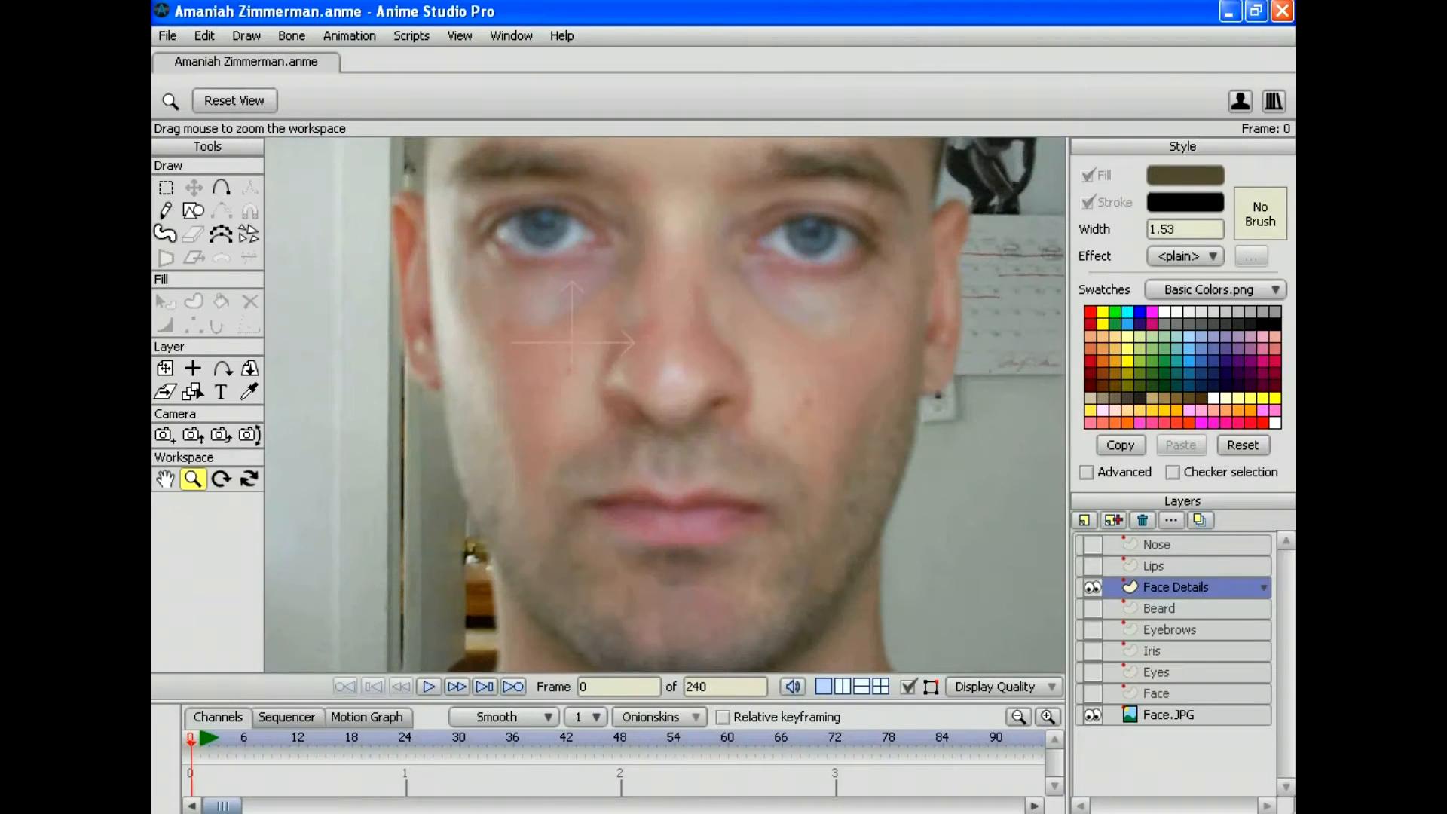
pyautogui.moveTo(665, 342); pyautogui.dragTo(640, 468)
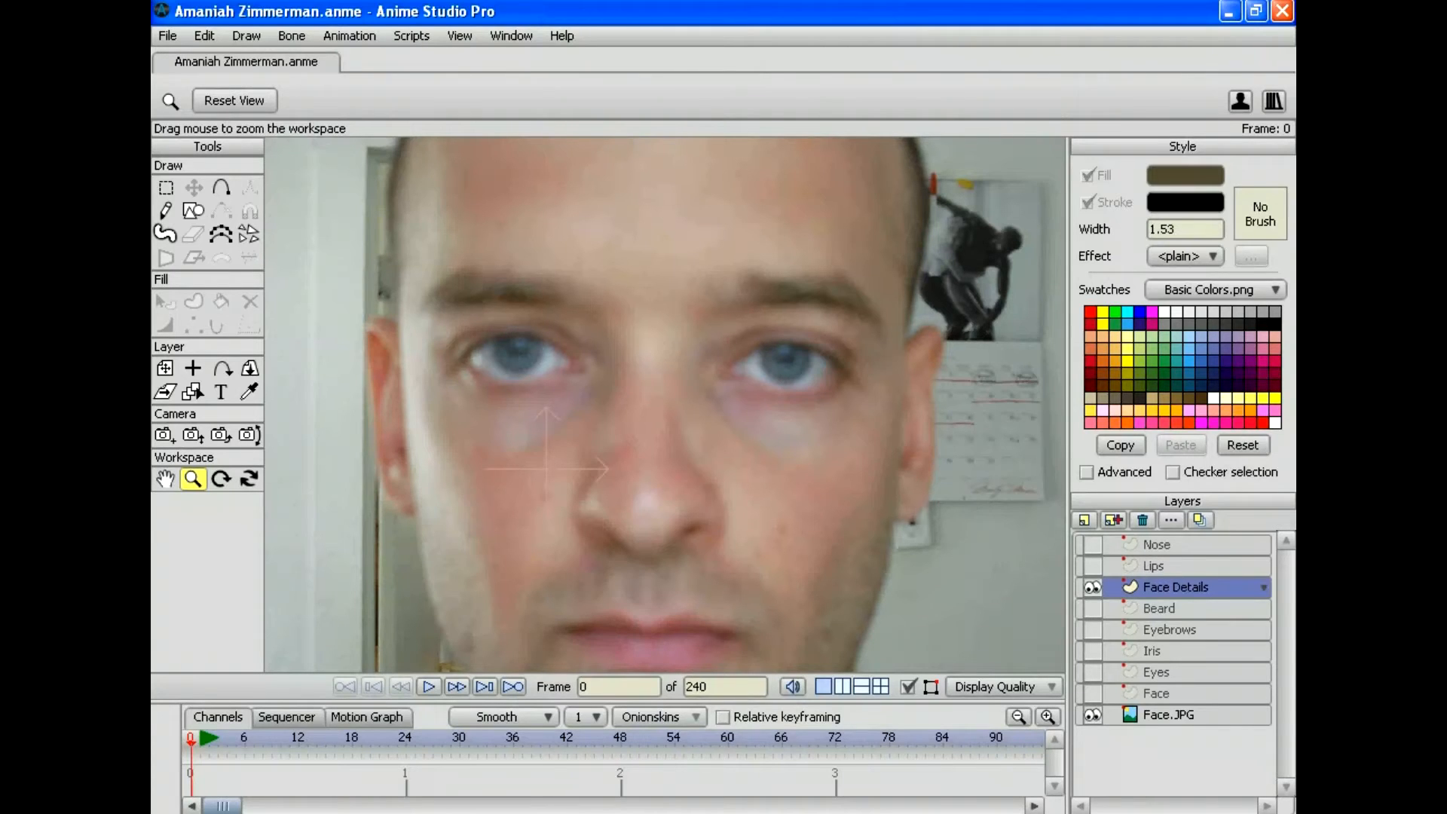
pyautogui.moveTo(665, 362); pyautogui.dragTo(665, 332)
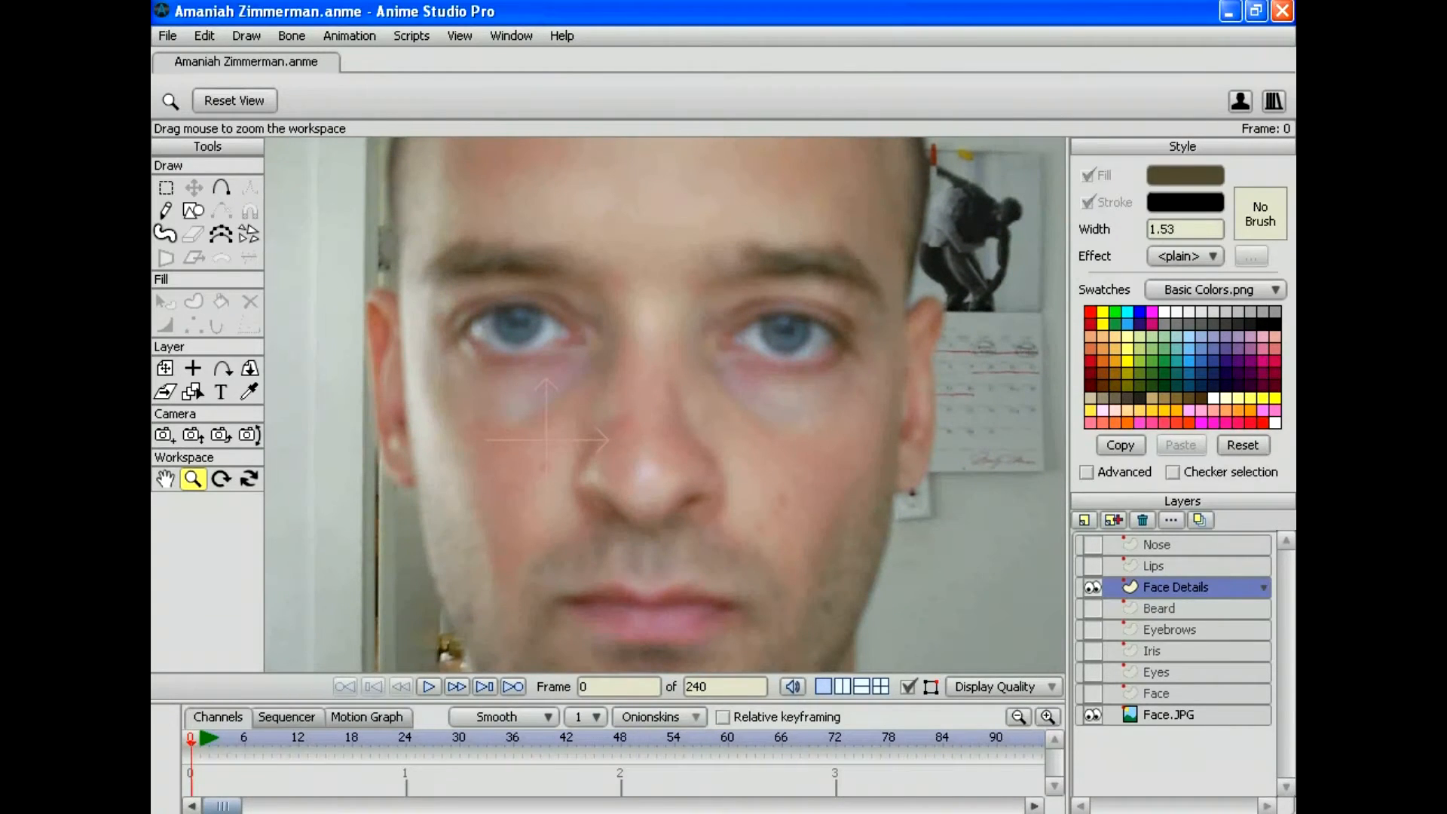
pyautogui.press('a')
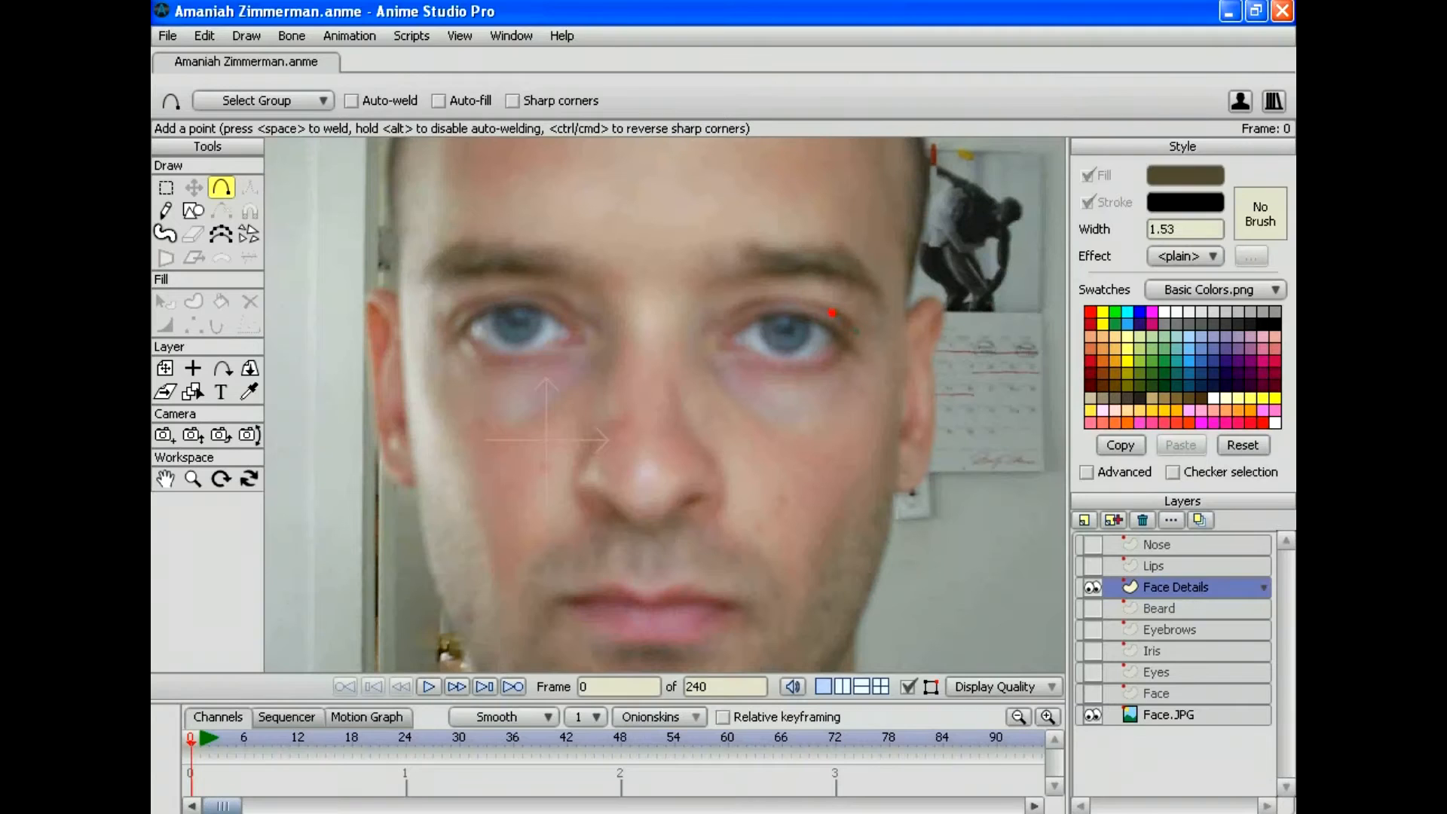
# Step: Trace curves along the eye line and below both eyes
pyautogui.moveTo(832, 312)
pyautogui.mouseDown()
pyautogui.moveTo(780, 301)
pyautogui.moveTo(704, 339)
pyautogui.mouseUp()
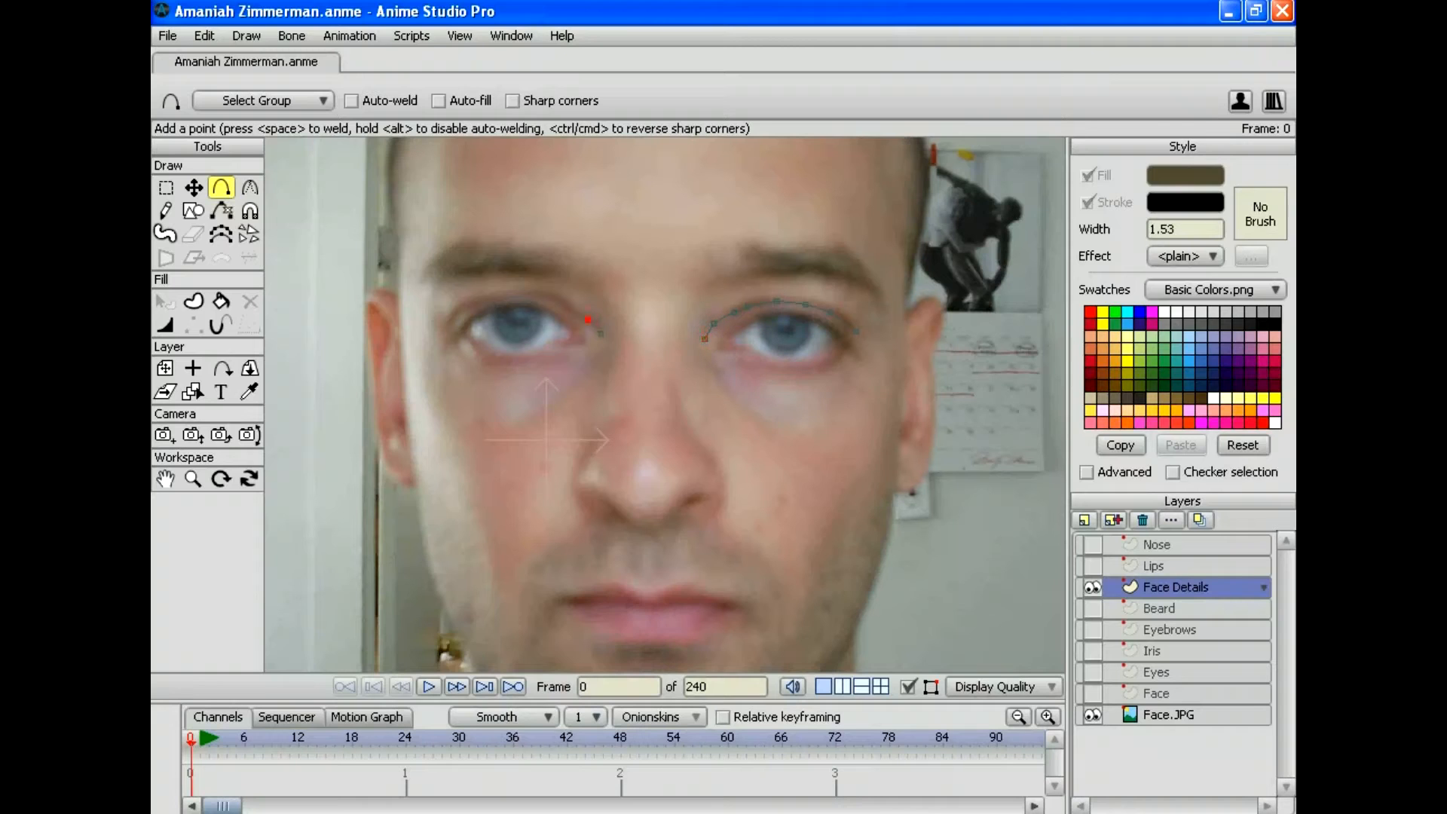
pyautogui.moveTo(588, 319)
pyautogui.mouseDown()
pyautogui.moveTo(541, 292)
pyautogui.moveTo(440, 332)
pyautogui.mouseUp()
pyautogui.moveTo(713, 360)
pyautogui.mouseDown()
pyautogui.moveTo(761, 393)
pyautogui.moveTo(749, 408)
pyautogui.moveTo(797, 403)
pyautogui.moveTo(781, 428)
pyautogui.mouseUp()
pyautogui.moveTo(601, 351); pyautogui.dragTo(507, 429)
# Step: Add curves at both inner eye corners, under the left eye, and down the right cheek
pyautogui.click(193, 478)
pyautogui.moveTo(665, 405); pyautogui.dragTo(784, 405)
pyautogui.click(220, 187)
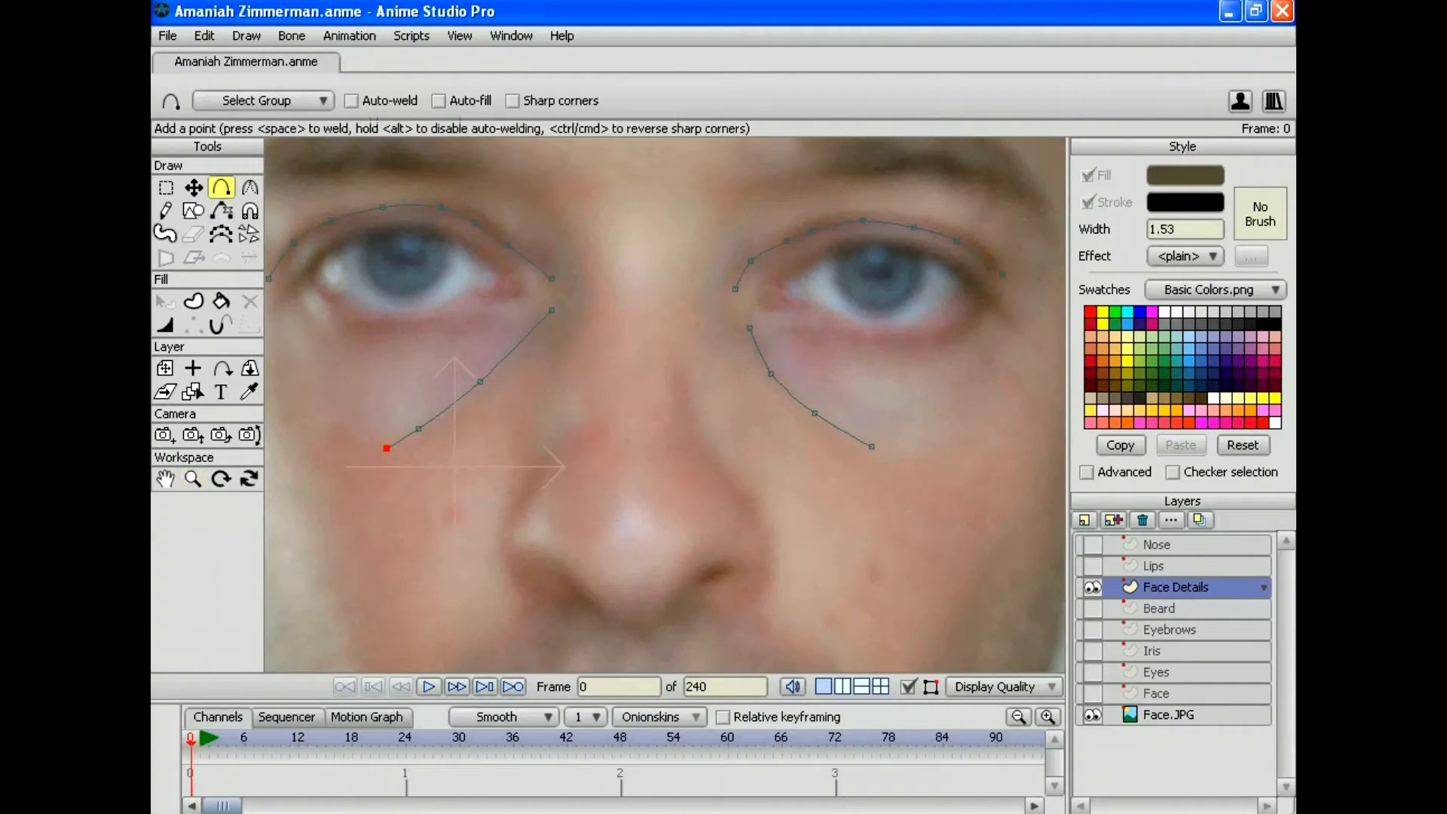
pyautogui.moveTo(502, 269)
pyautogui.mouseDown()
pyautogui.moveTo(480, 294)
pyautogui.moveTo(520, 276)
pyautogui.moveTo(520, 294)
pyautogui.moveTo(498, 293)
pyautogui.moveTo(518, 289)
pyautogui.mouseUp()
pyautogui.press('space')
pyautogui.moveTo(784, 282)
pyautogui.mouseDown()
pyautogui.moveTo(762, 295)
pyautogui.moveTo(786, 303)
pyautogui.moveTo(784, 283)
pyautogui.mouseUp()
pyautogui.moveTo(664, 405); pyautogui.dragTo(811, 406)
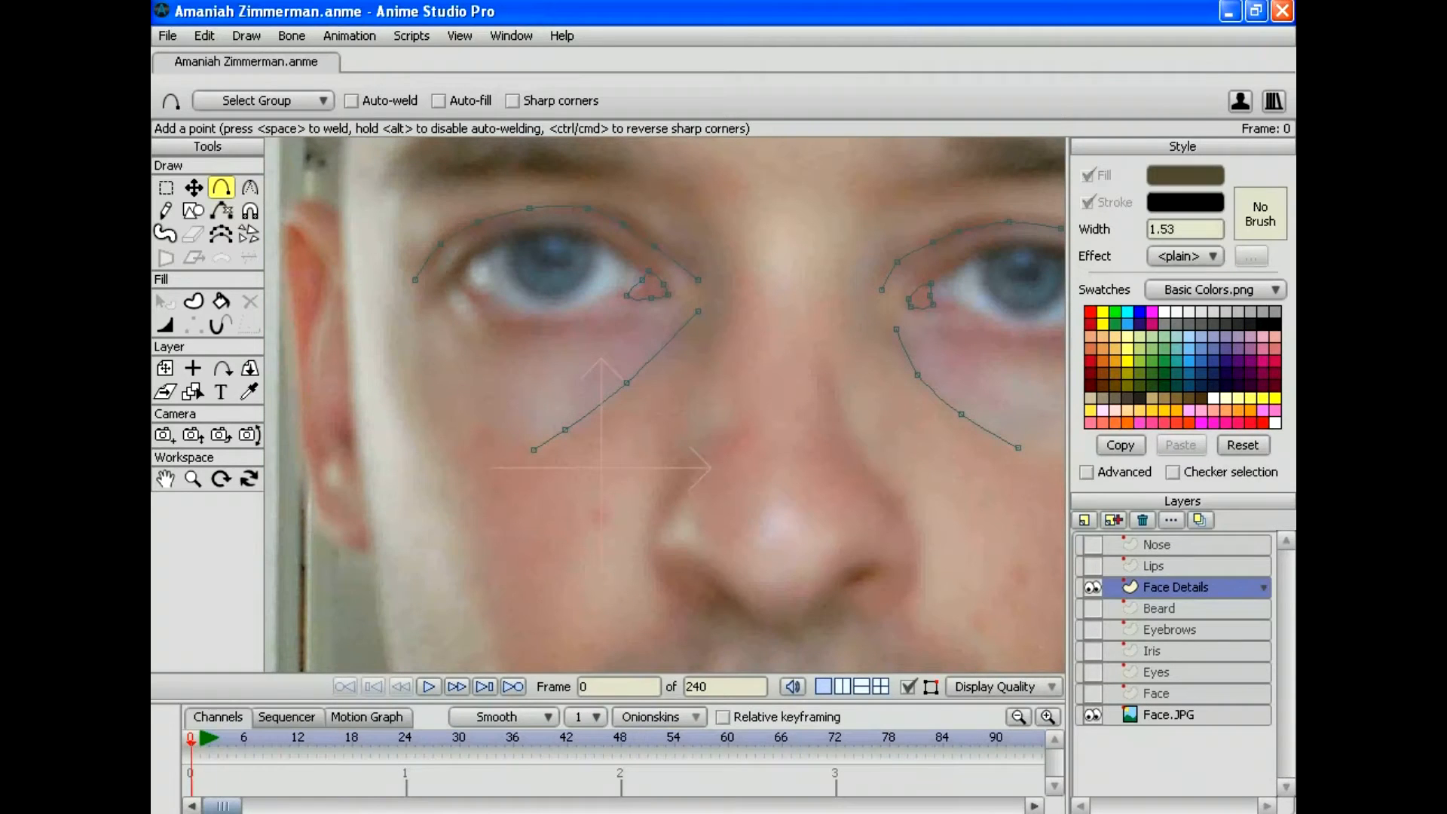
pyautogui.moveTo(478, 334); pyautogui.dragTo(440, 290)
pyautogui.moveTo(443, 285); pyautogui.dragTo(421, 310)
pyautogui.moveTo(795, 408); pyautogui.dragTo(534, 399)
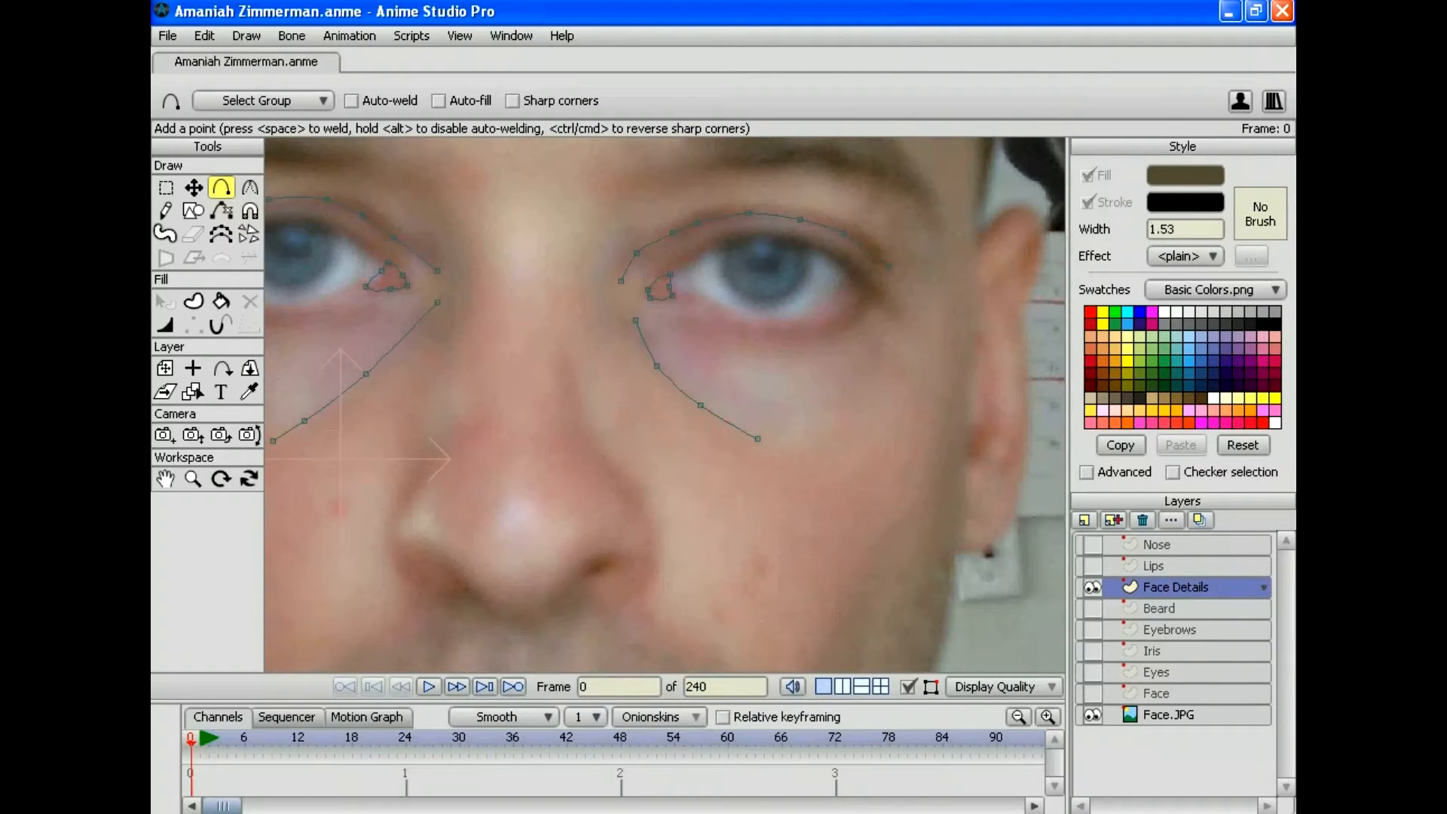
pyautogui.moveTo(888, 266); pyautogui.dragTo(894, 315)
# Step: Draw contour lines down the left and right cheeks
pyautogui.click(193, 478)
pyautogui.moveTo(663, 404); pyautogui.dragTo(599, 280)
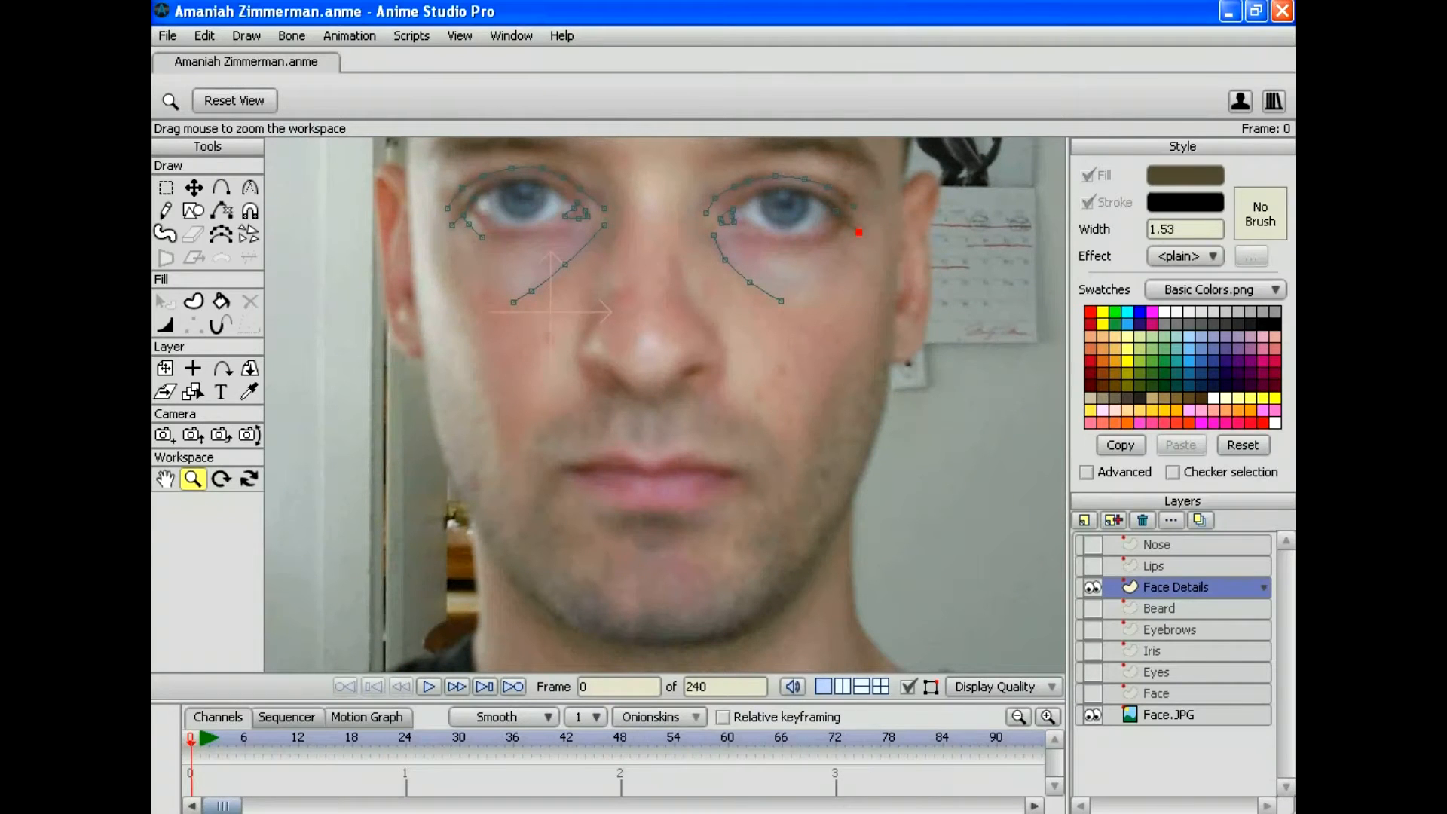
pyautogui.moveTo(664, 405); pyautogui.dragTo(696, 378)
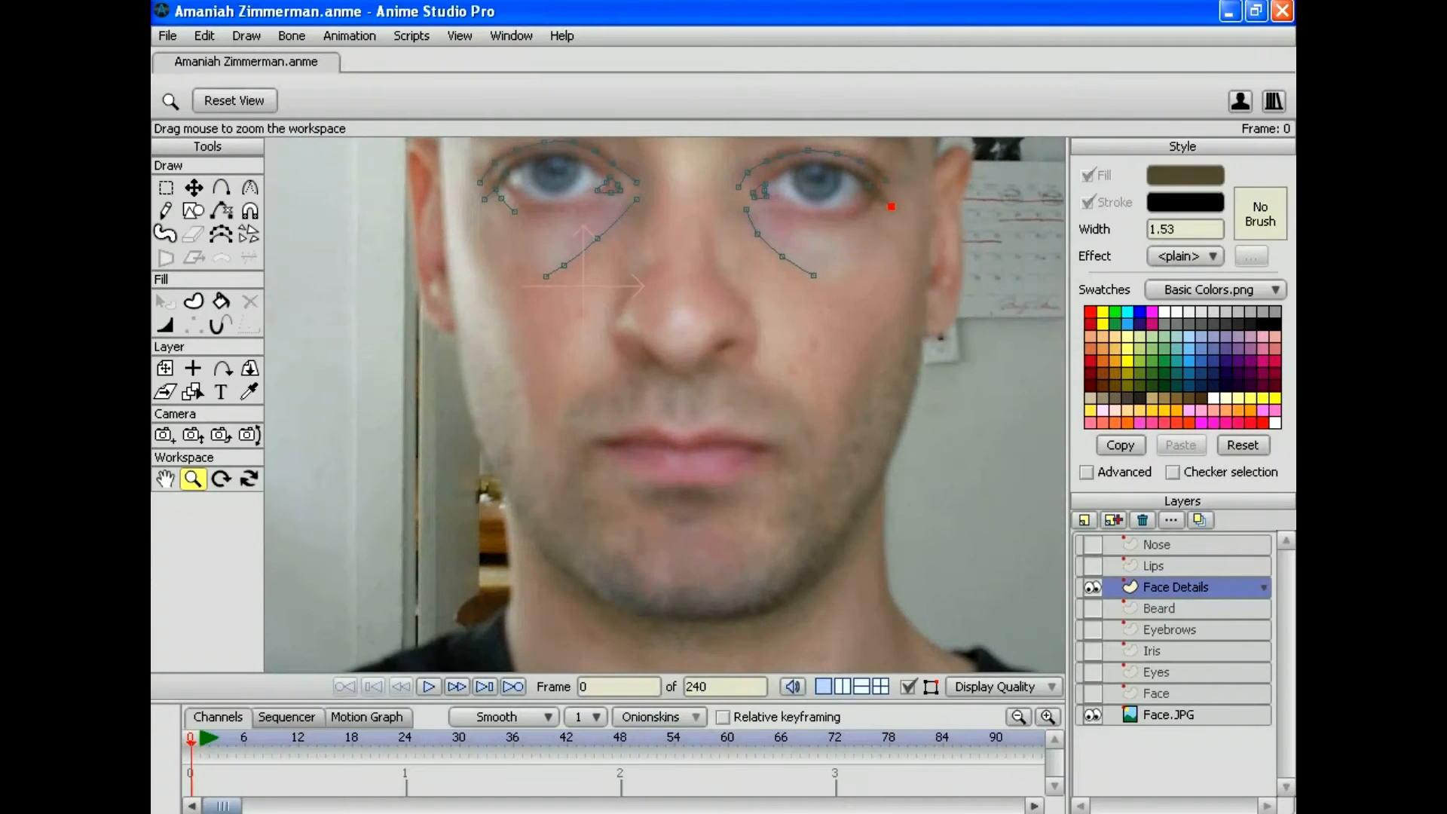
pyautogui.press('a')
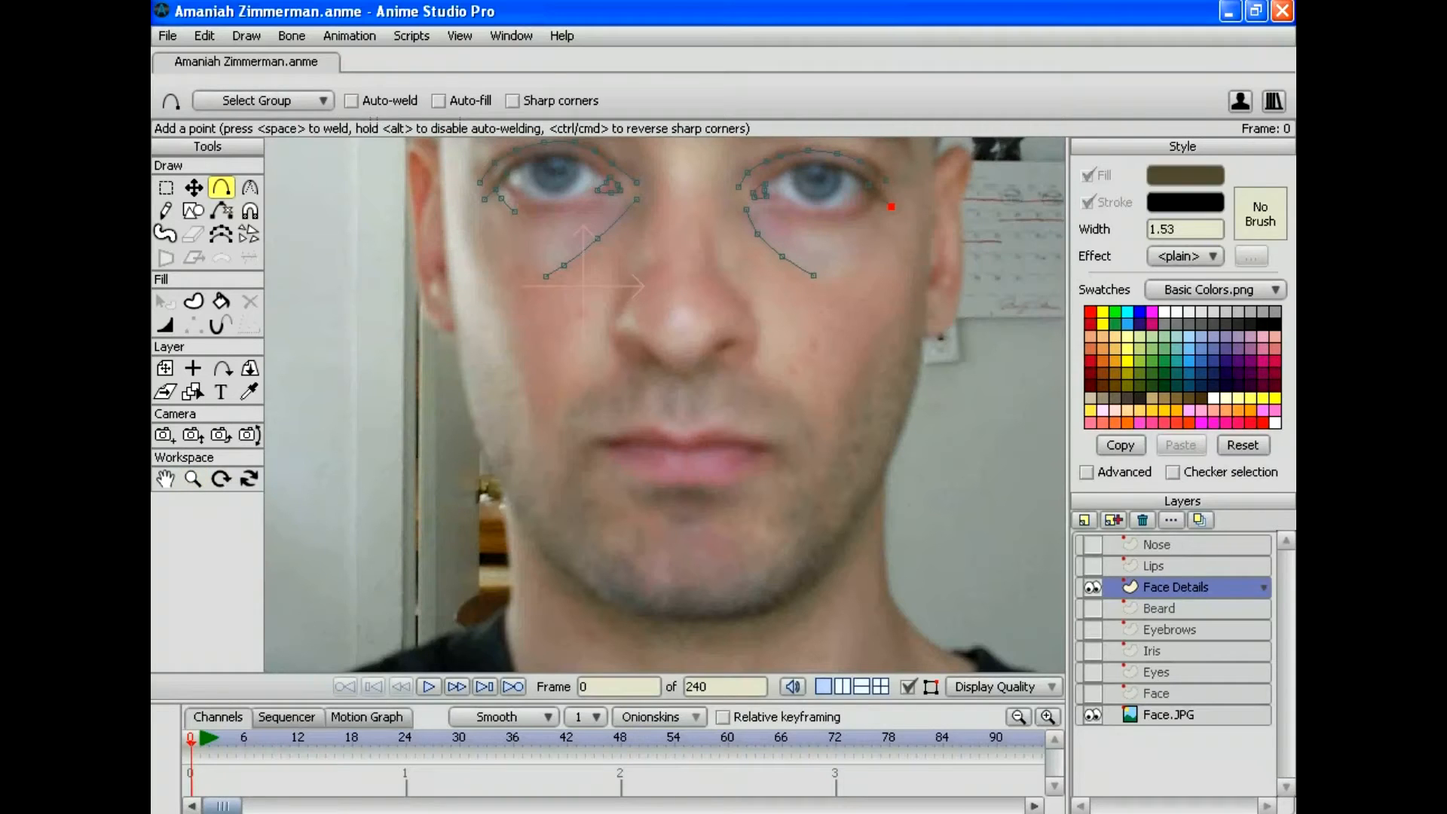
pyautogui.moveTo(503, 332); pyautogui.dragTo(550, 481)
pyautogui.moveTo(897, 330)
pyautogui.mouseDown()
pyautogui.moveTo(851, 398)
pyautogui.moveTo(825, 477)
pyautogui.mouseUp()
# Step: Draw a forehead curve and zoom out to the whole photo
pyautogui.scroll(4, 665, 405)
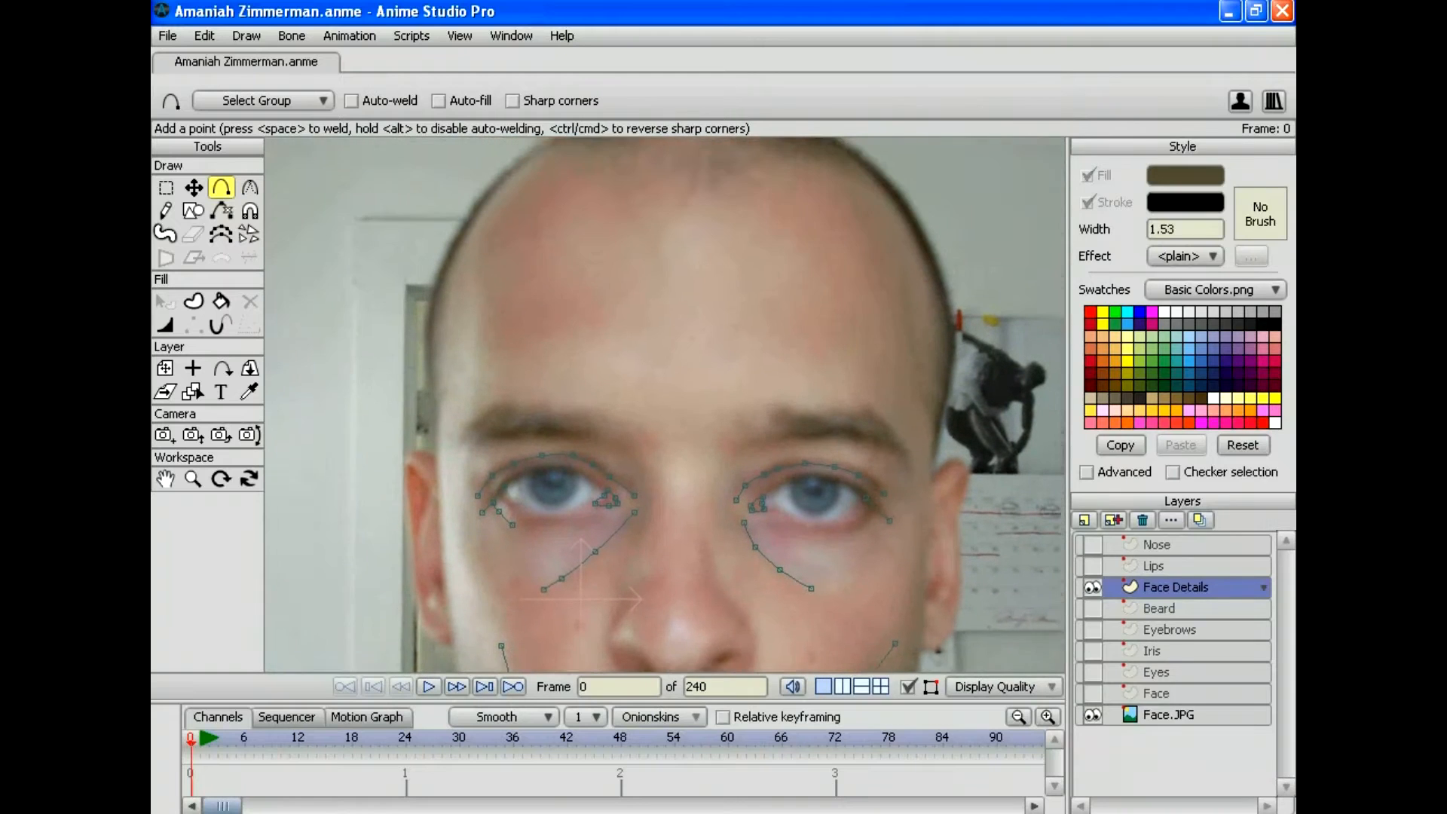
pyautogui.scroll(1, 664, 404)
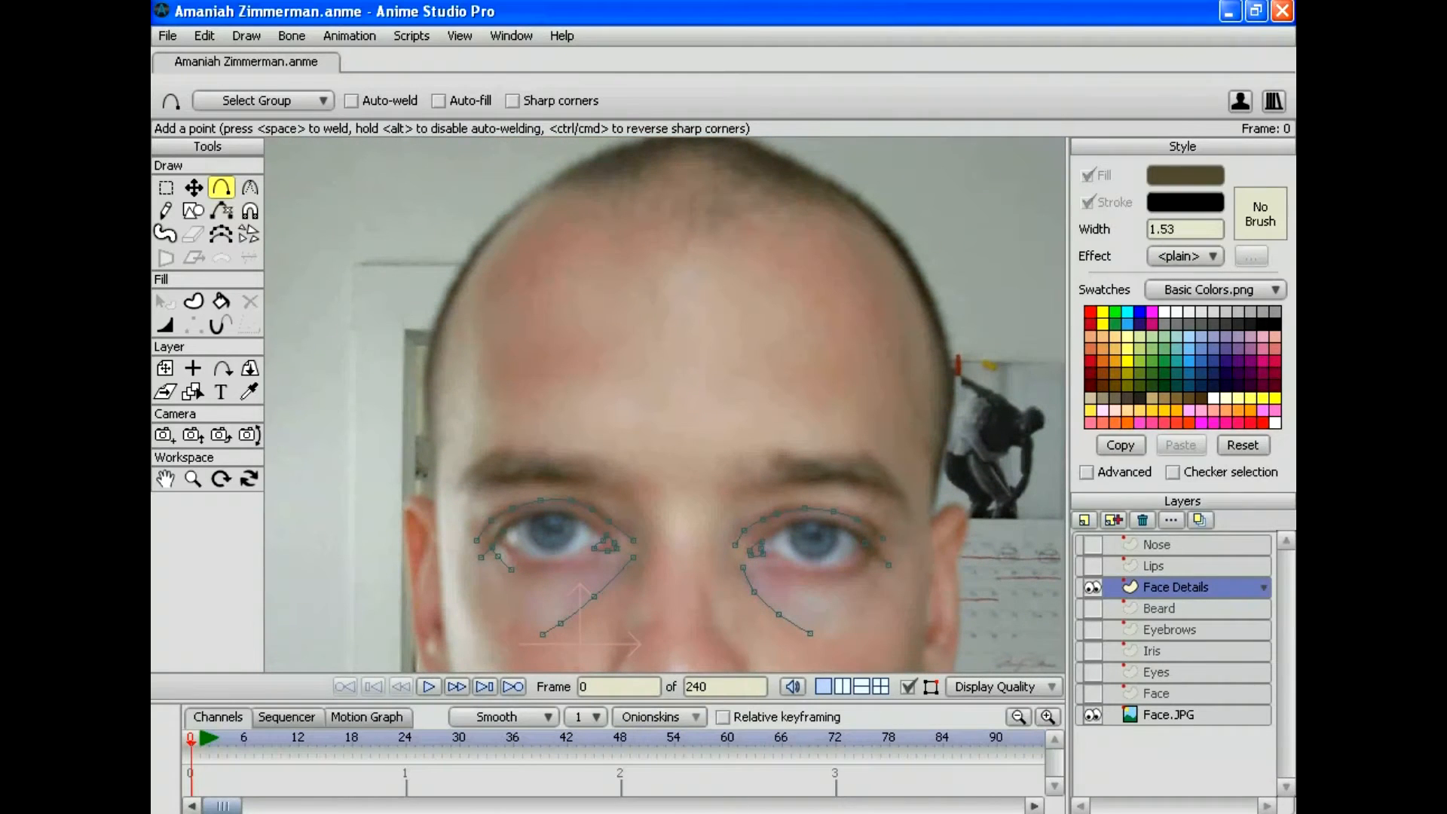
pyautogui.moveTo(554, 198)
pyautogui.mouseDown()
pyautogui.moveTo(494, 247)
pyautogui.moveTo(472, 292)
pyautogui.moveTo(470, 377)
pyautogui.mouseUp()
pyautogui.moveTo(471, 377); pyautogui.dragTo(472, 457)
pyautogui.scroll(-4, 664, 404)
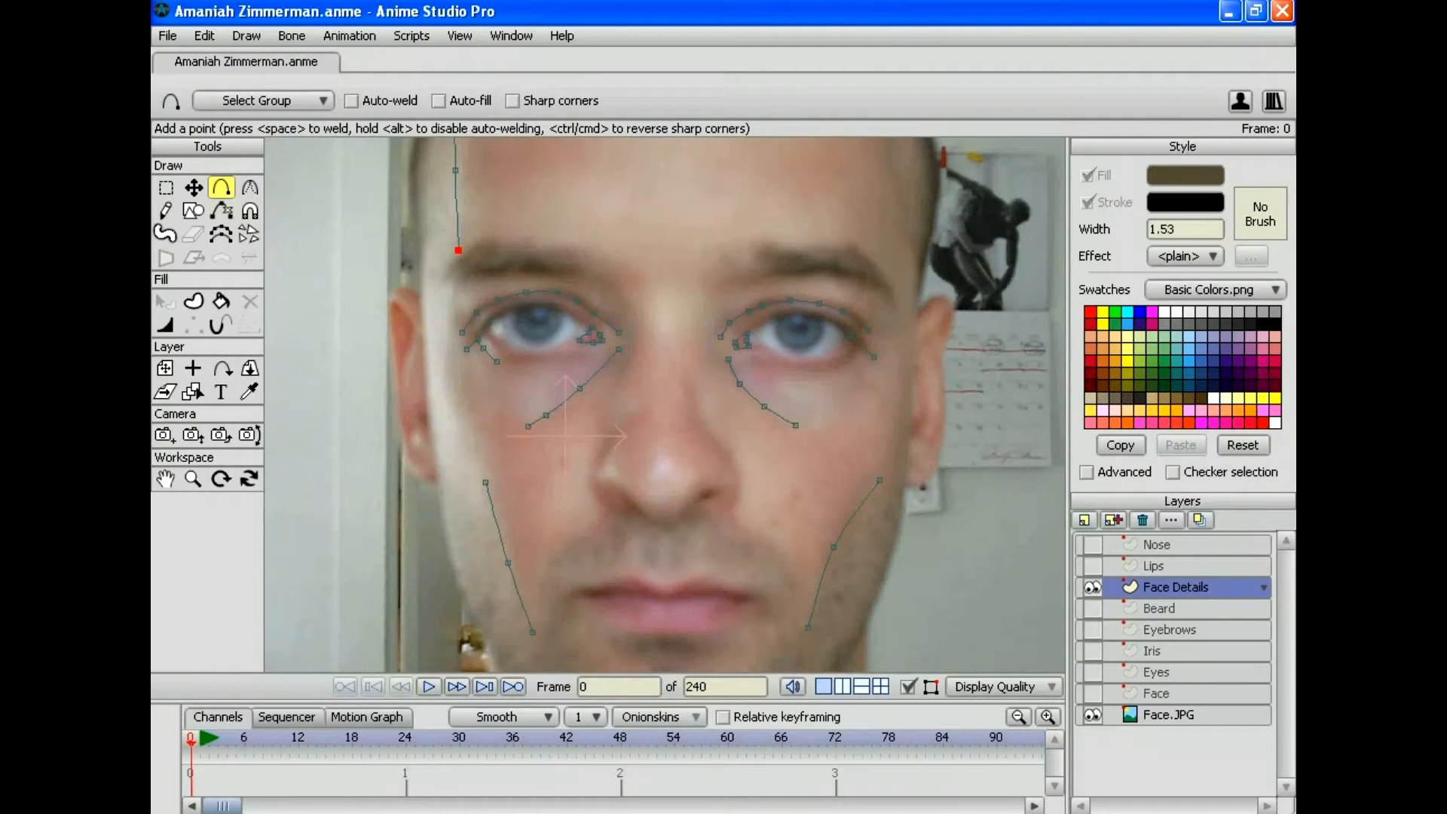
pyautogui.click(193, 478)
pyautogui.moveTo(664, 405); pyautogui.dragTo(647, 279)
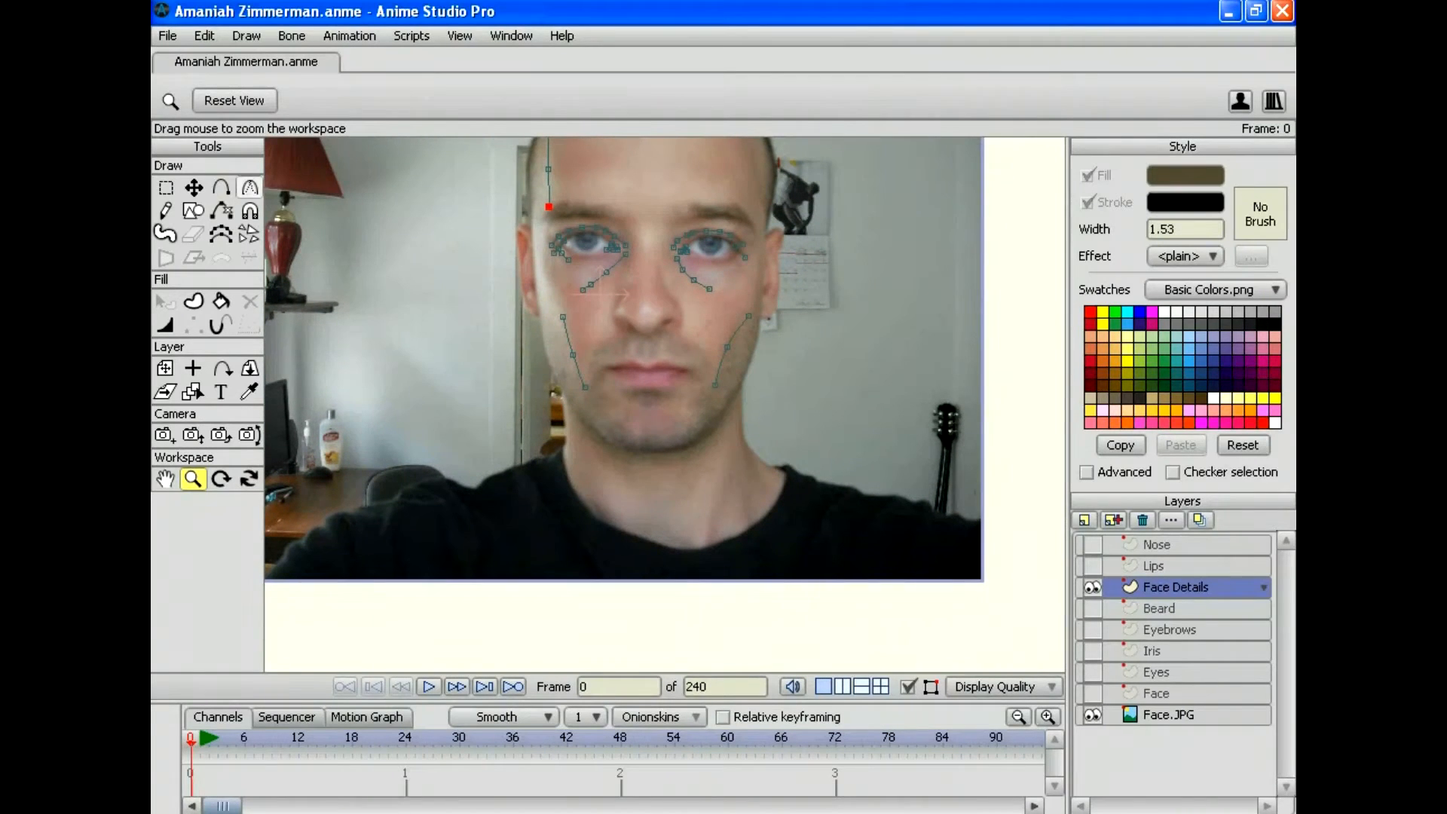
pyautogui.click(221, 188)
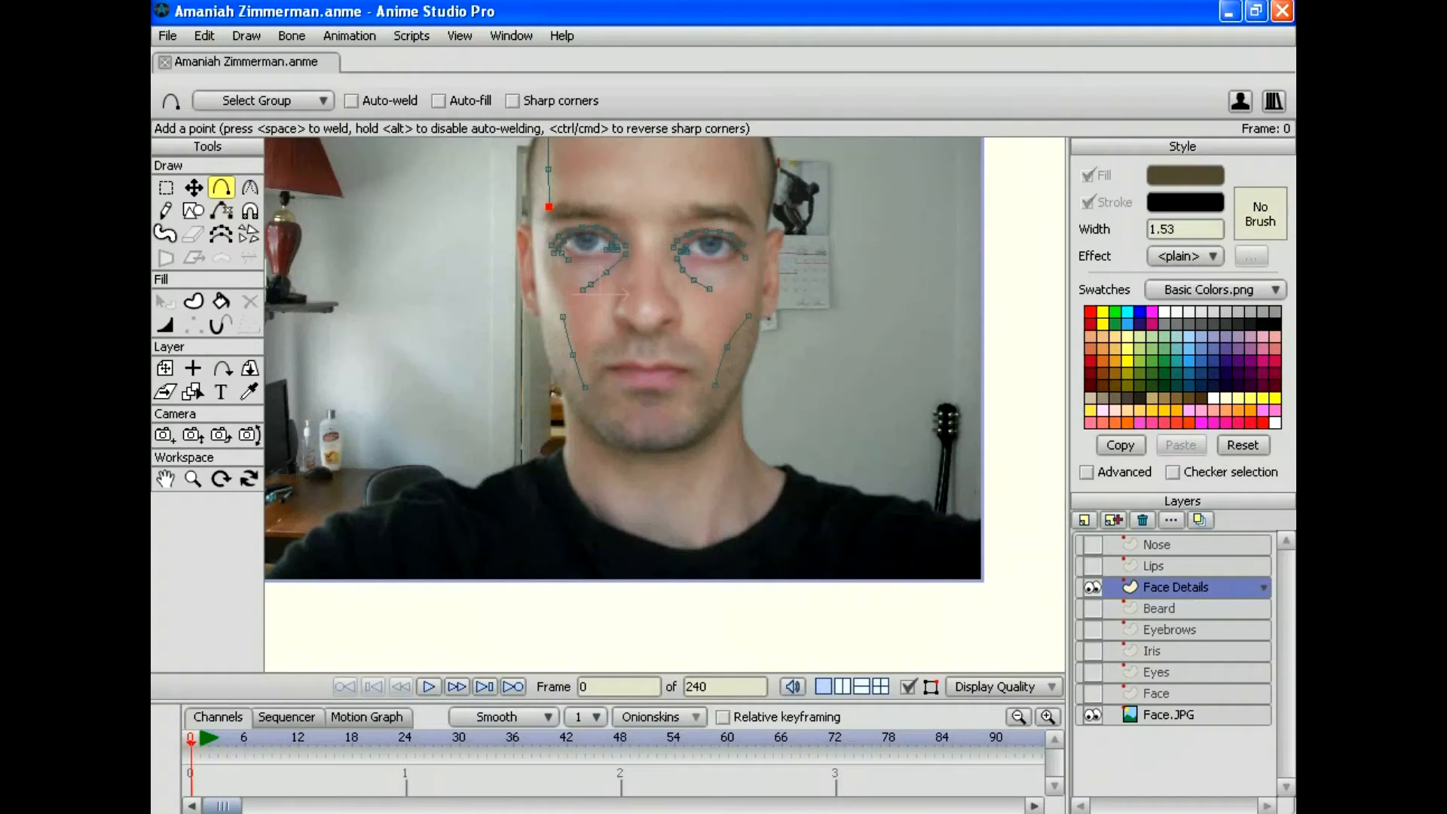
pyautogui.click(204, 35)
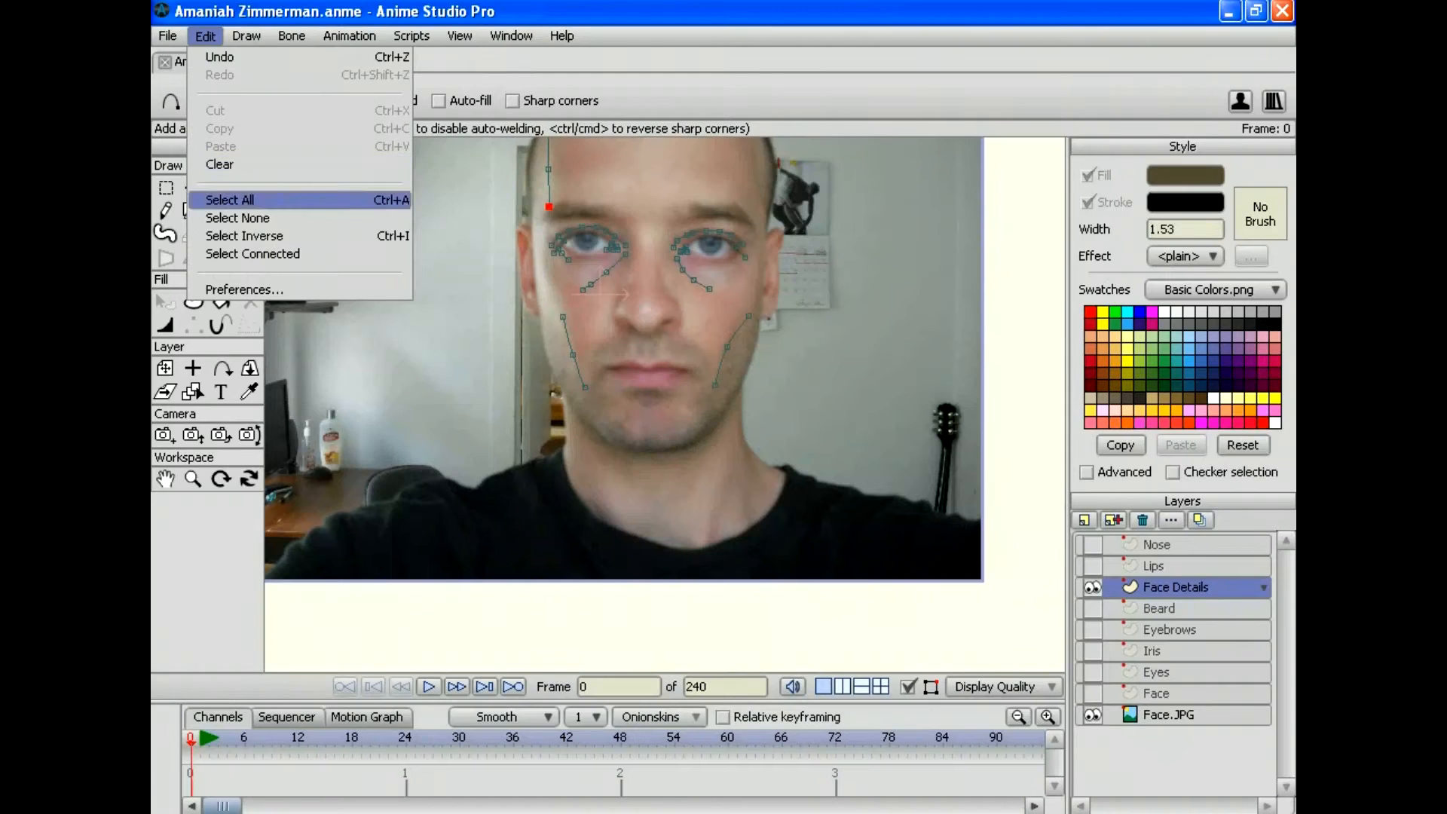
# Step: Select all Face Details points and create a shape coloured black (000000)
pyautogui.click(230, 200)
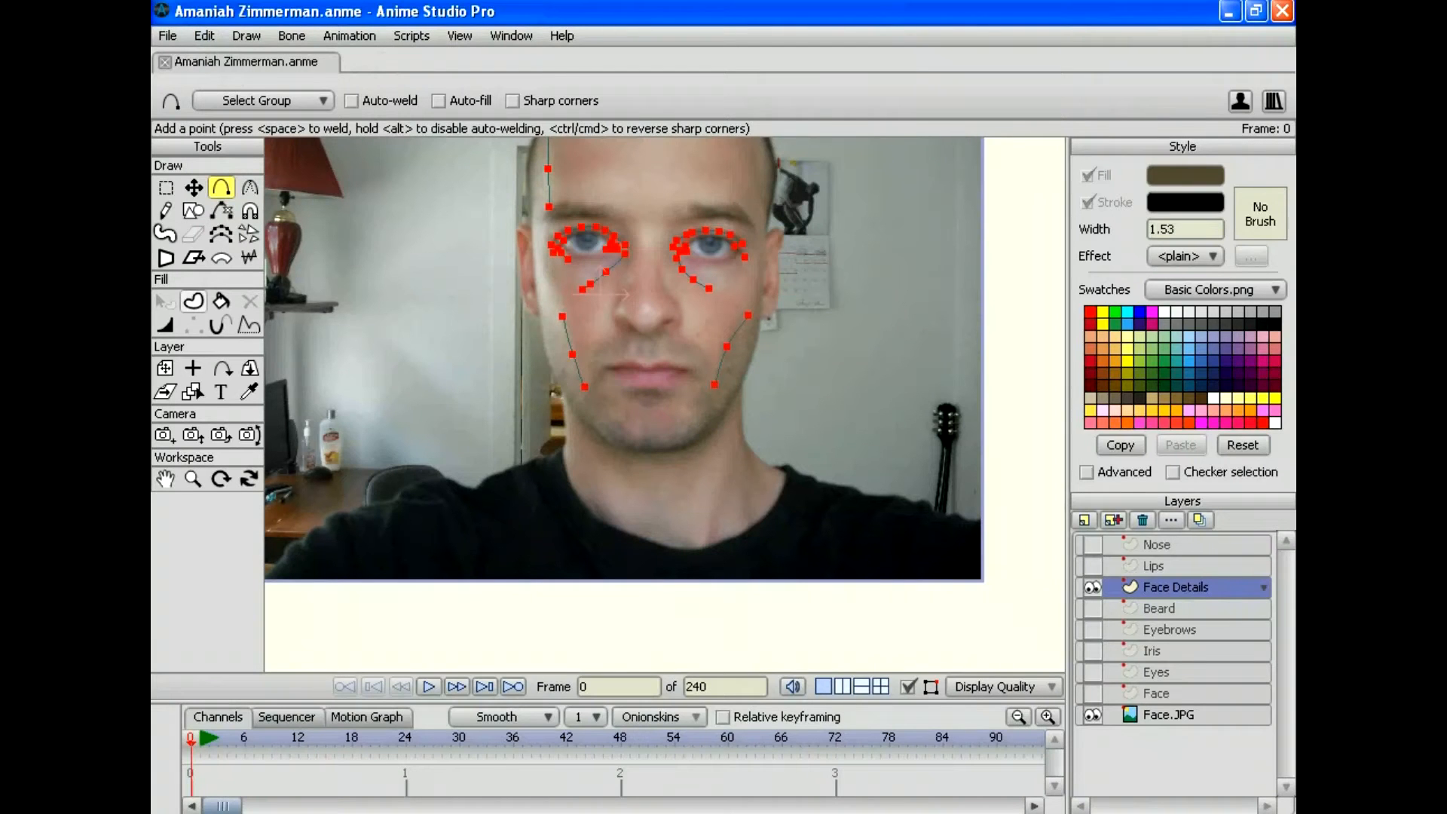
pyautogui.press('u')
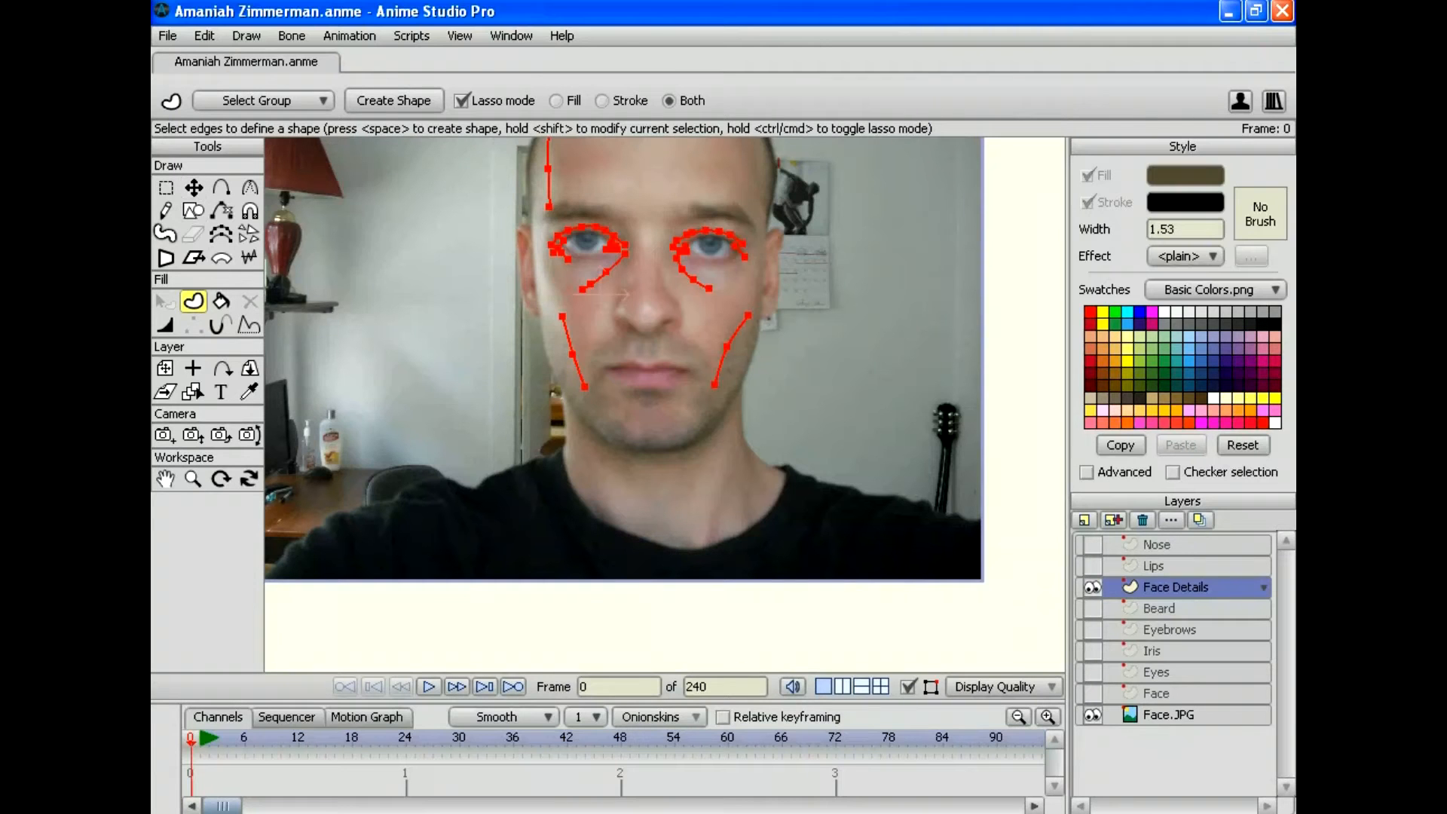
pyautogui.press('Return')
pyautogui.click(1184, 175)
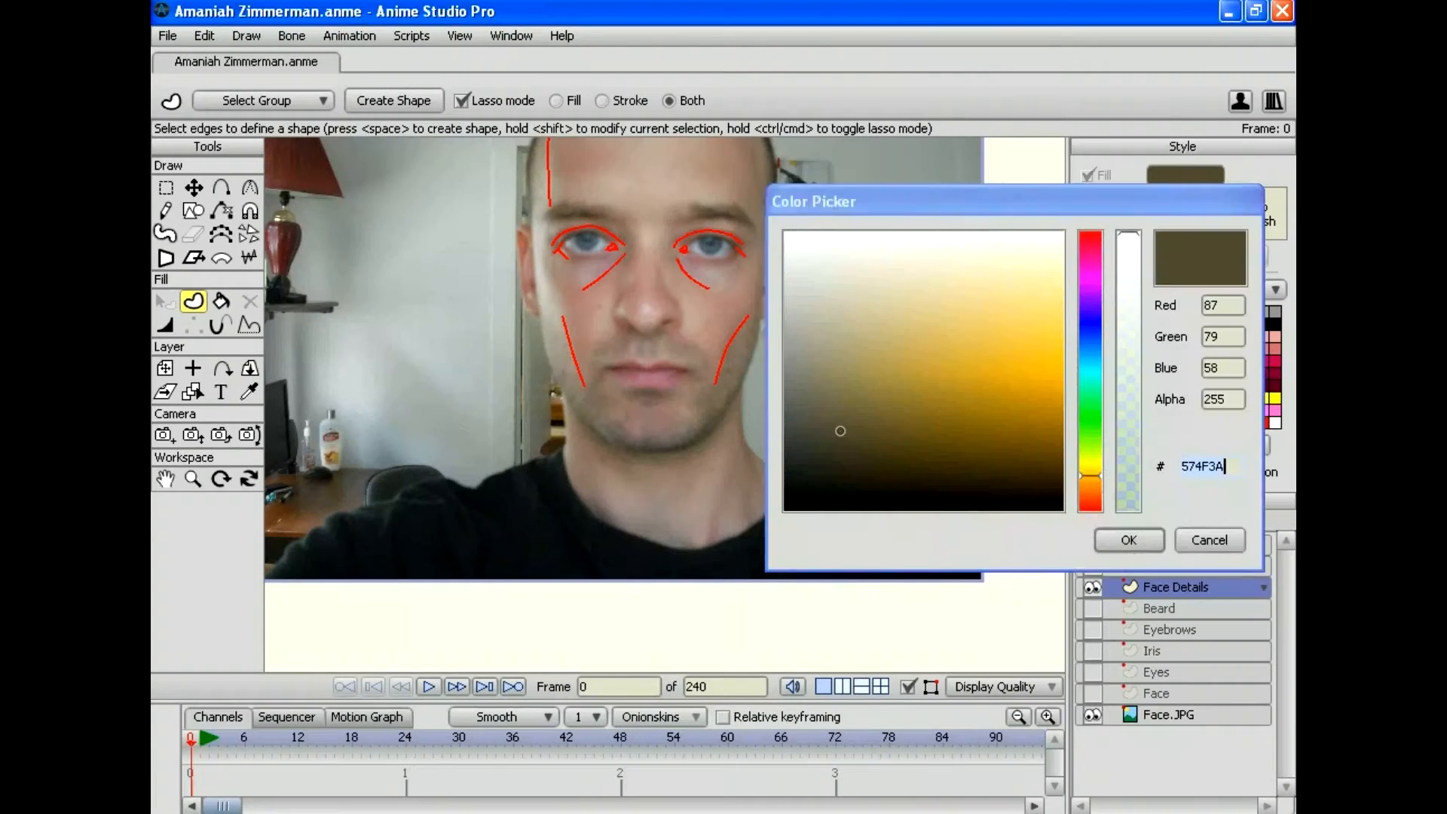
pyautogui.moveTo(946, 400); pyautogui.dragTo(785, 509)
pyautogui.press('Return')
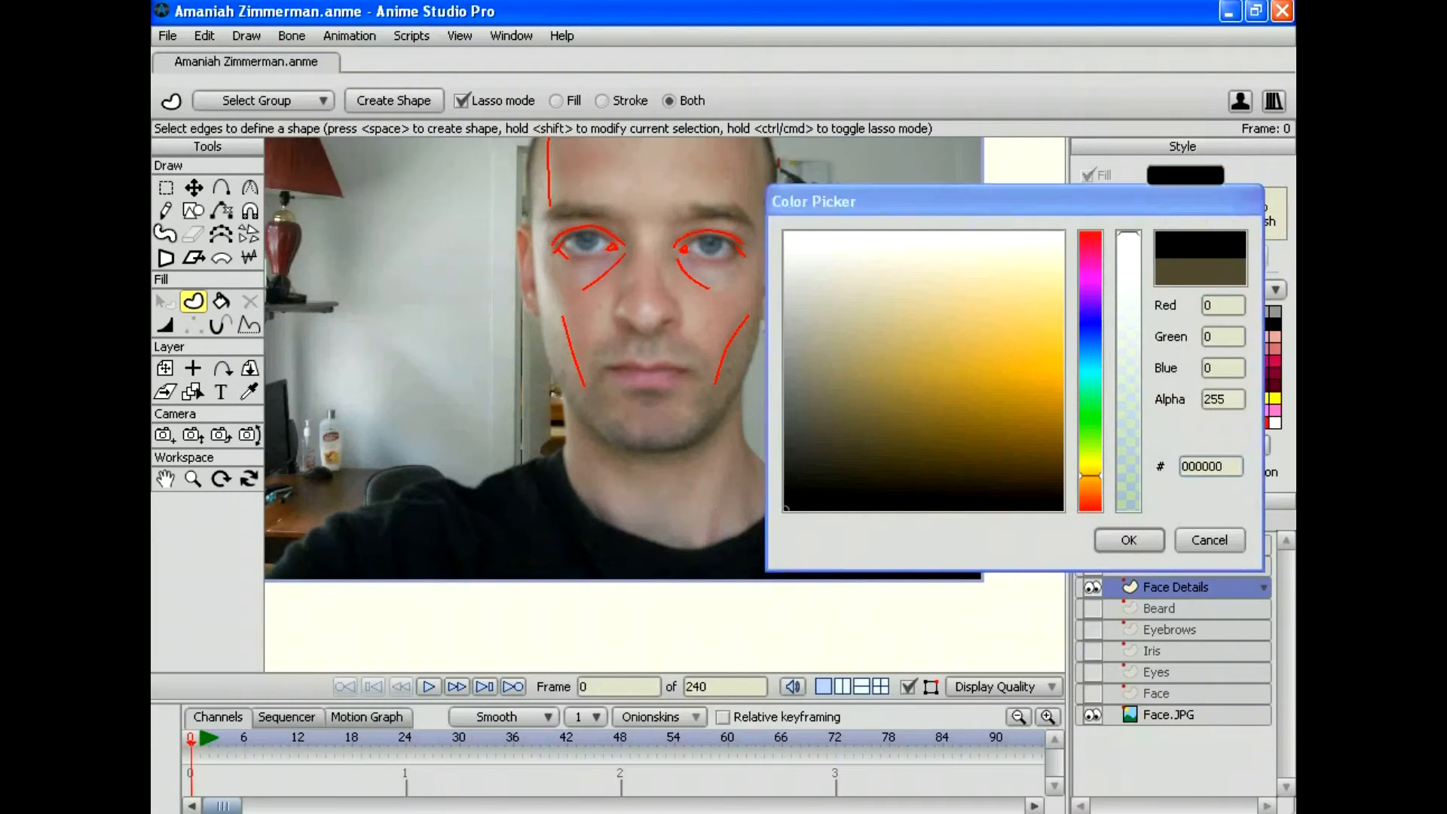
pyautogui.press('space')
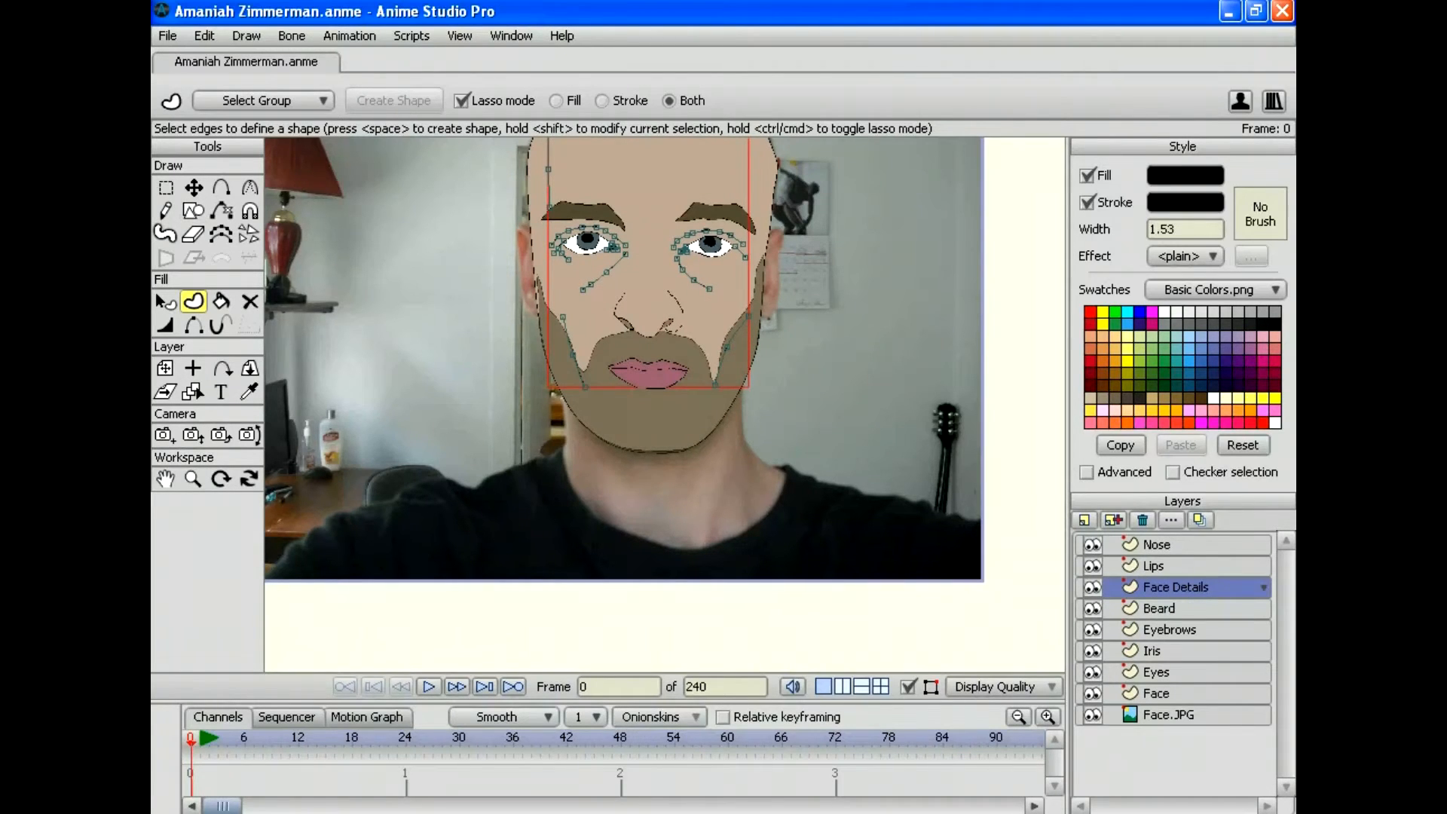
pyautogui.click(167, 35)
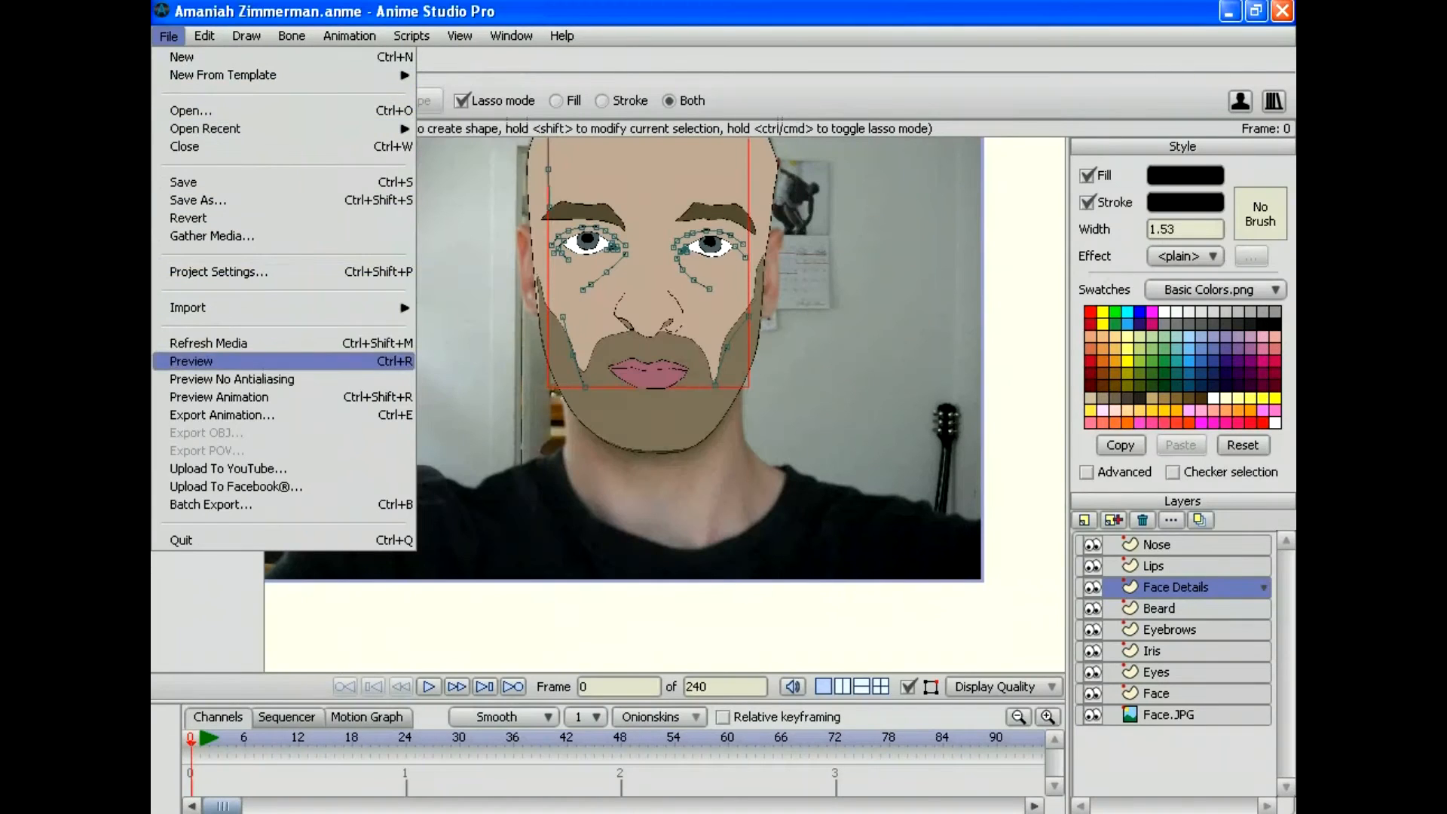
pyautogui.click(189, 361)
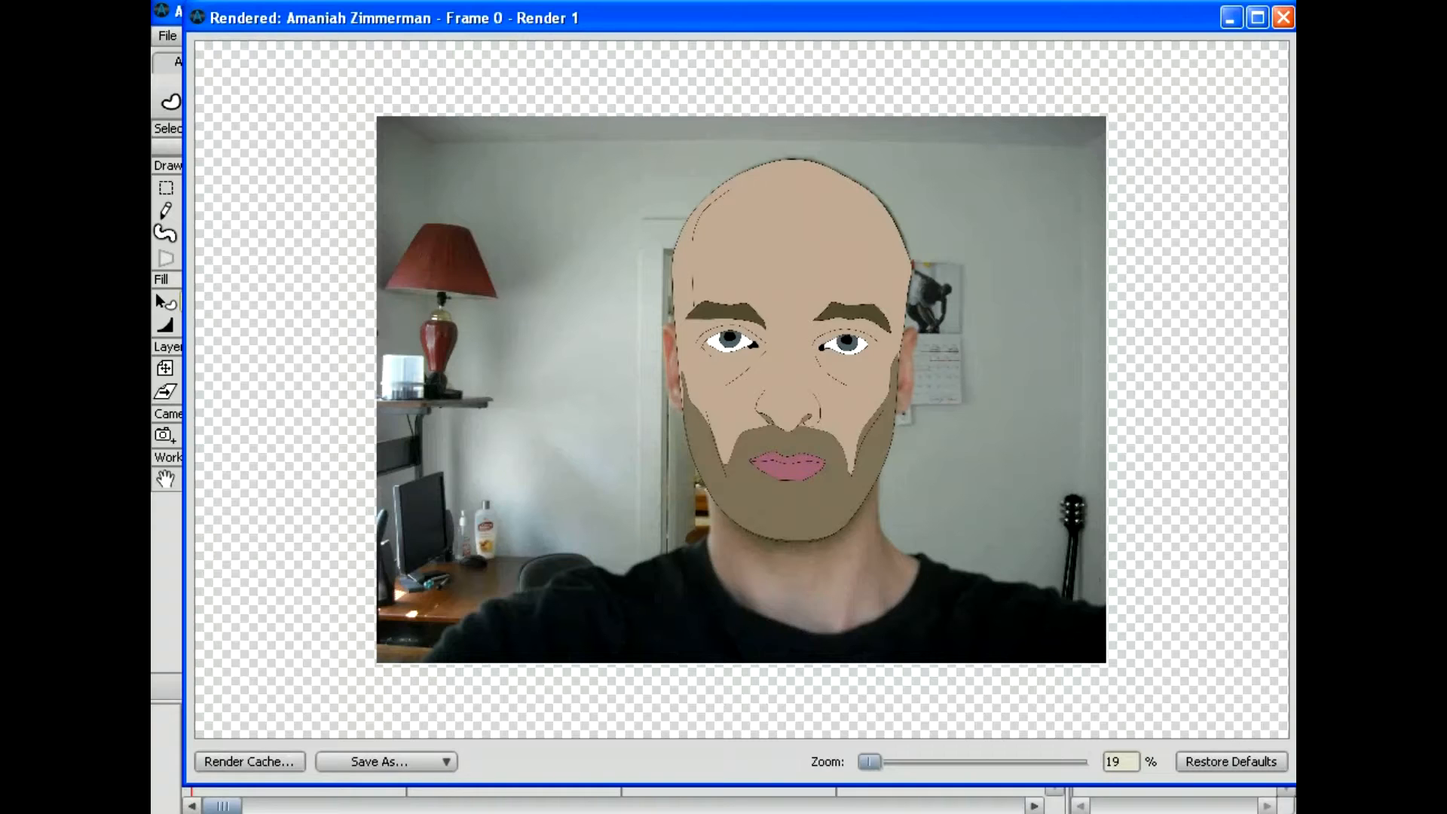
pyautogui.click(1283, 16)
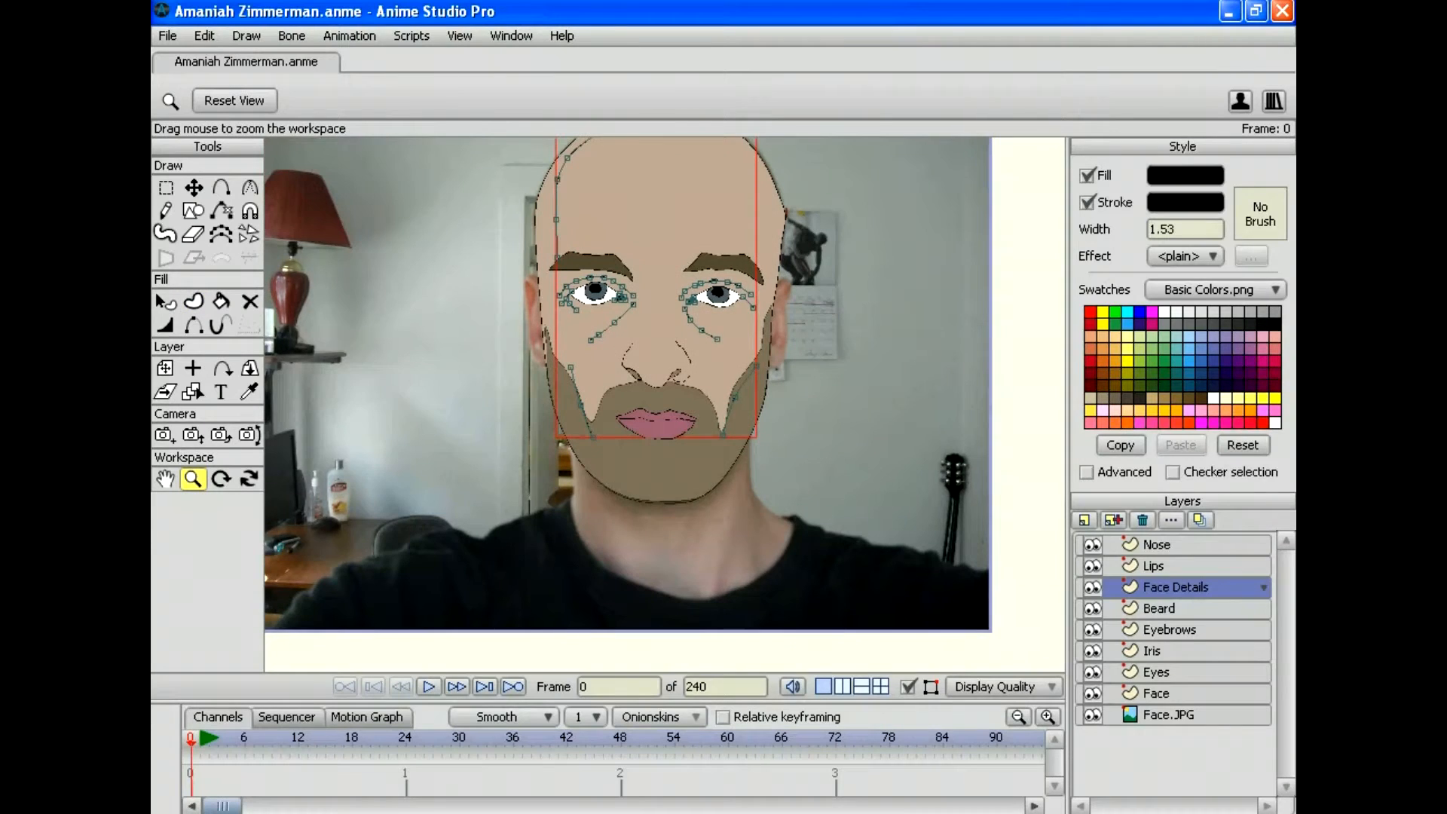
# Step: Select the under-eye and cheek line points and zoom in on the left eye
pyautogui.scroll(5, 665, 404)
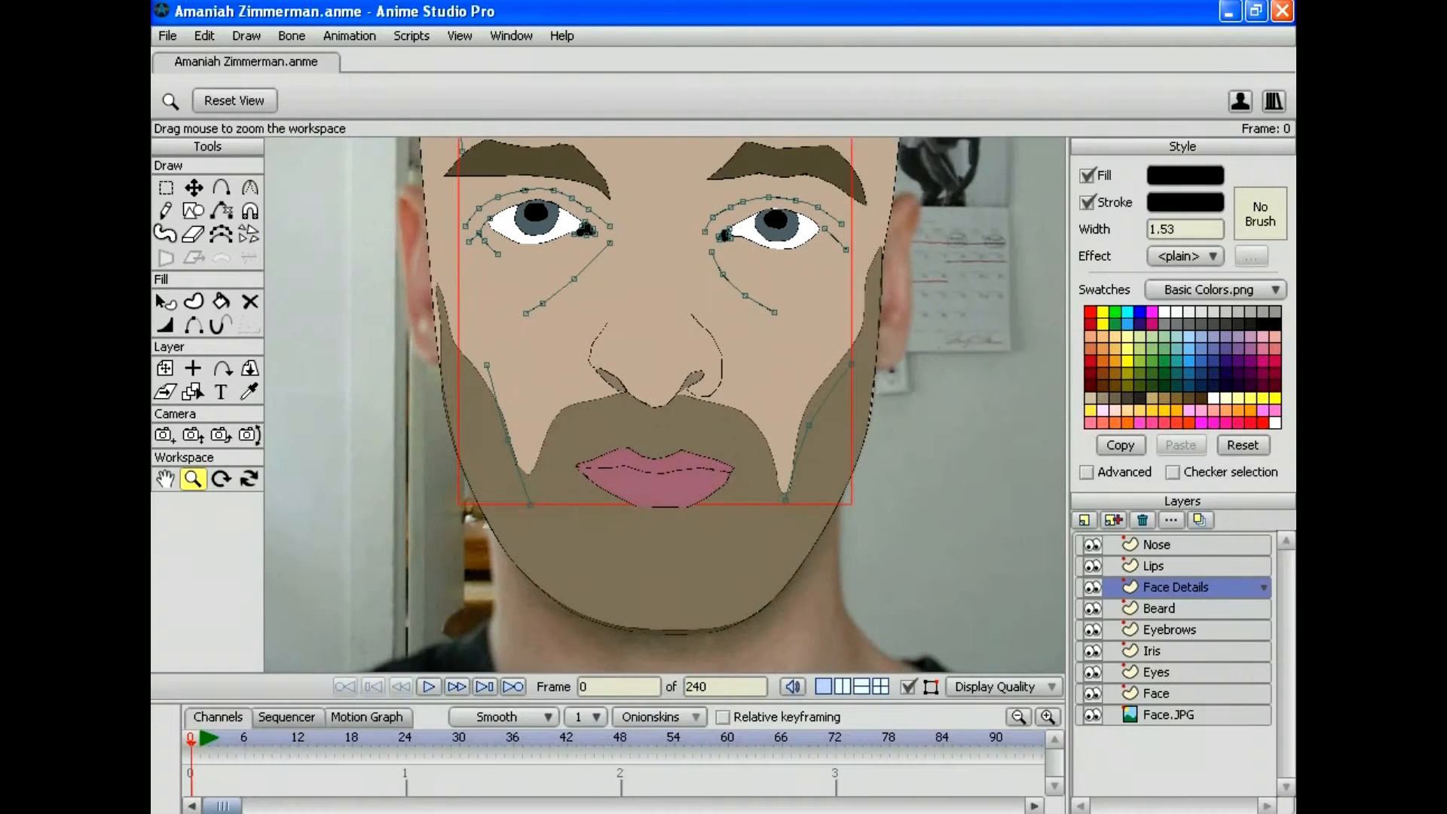
pyautogui.press('g')
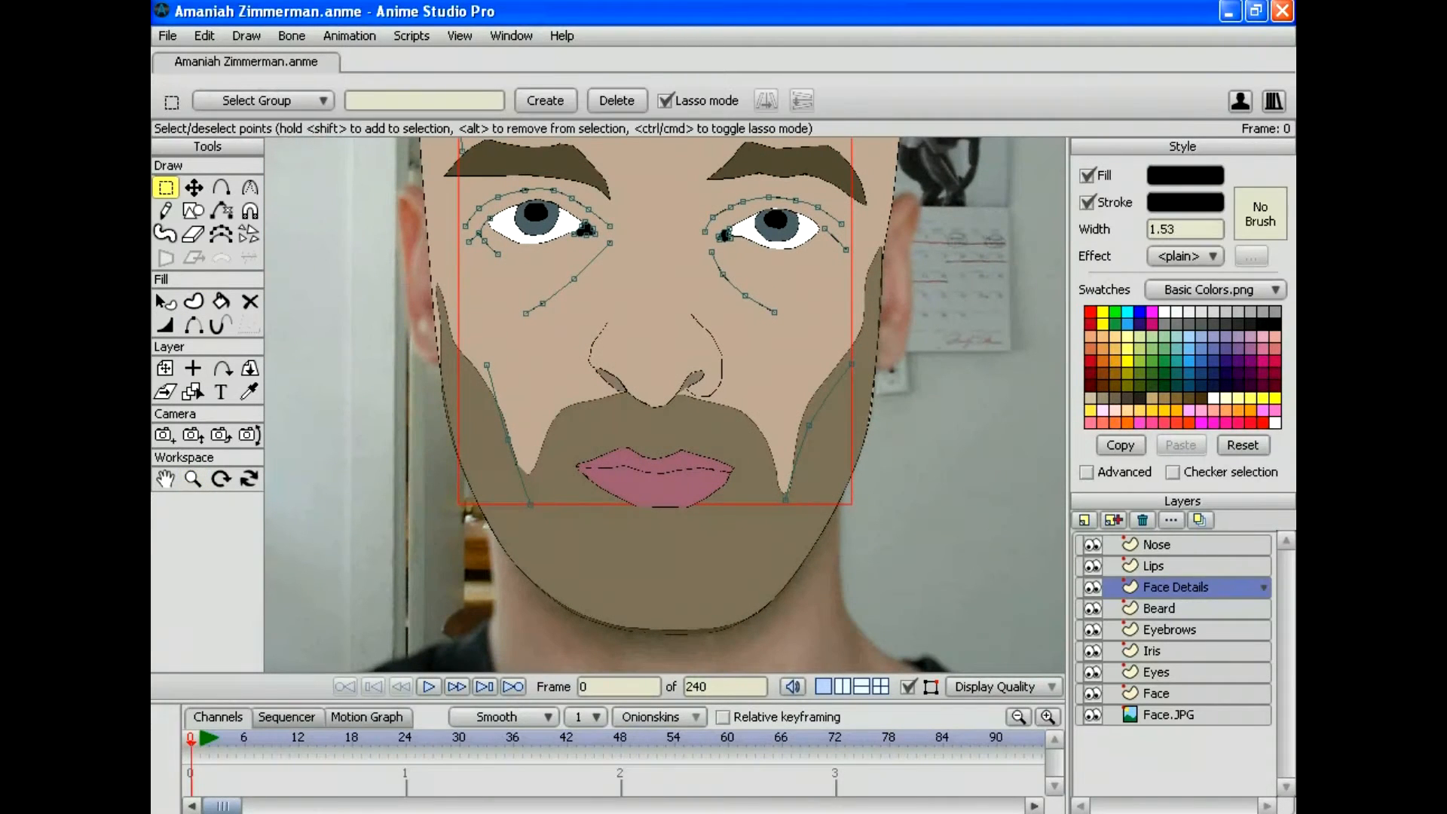
pyautogui.moveTo(814, 319)
pyautogui.mouseDown()
pyautogui.moveTo(728, 245)
pyautogui.moveTo(615, 226)
pyautogui.moveTo(554, 278)
pyautogui.moveTo(501, 283)
pyautogui.moveTo(439, 399)
pyautogui.moveTo(490, 573)
pyautogui.moveTo(784, 595)
pyautogui.moveTo(896, 414)
pyautogui.moveTo(814, 319)
pyautogui.mouseUp()
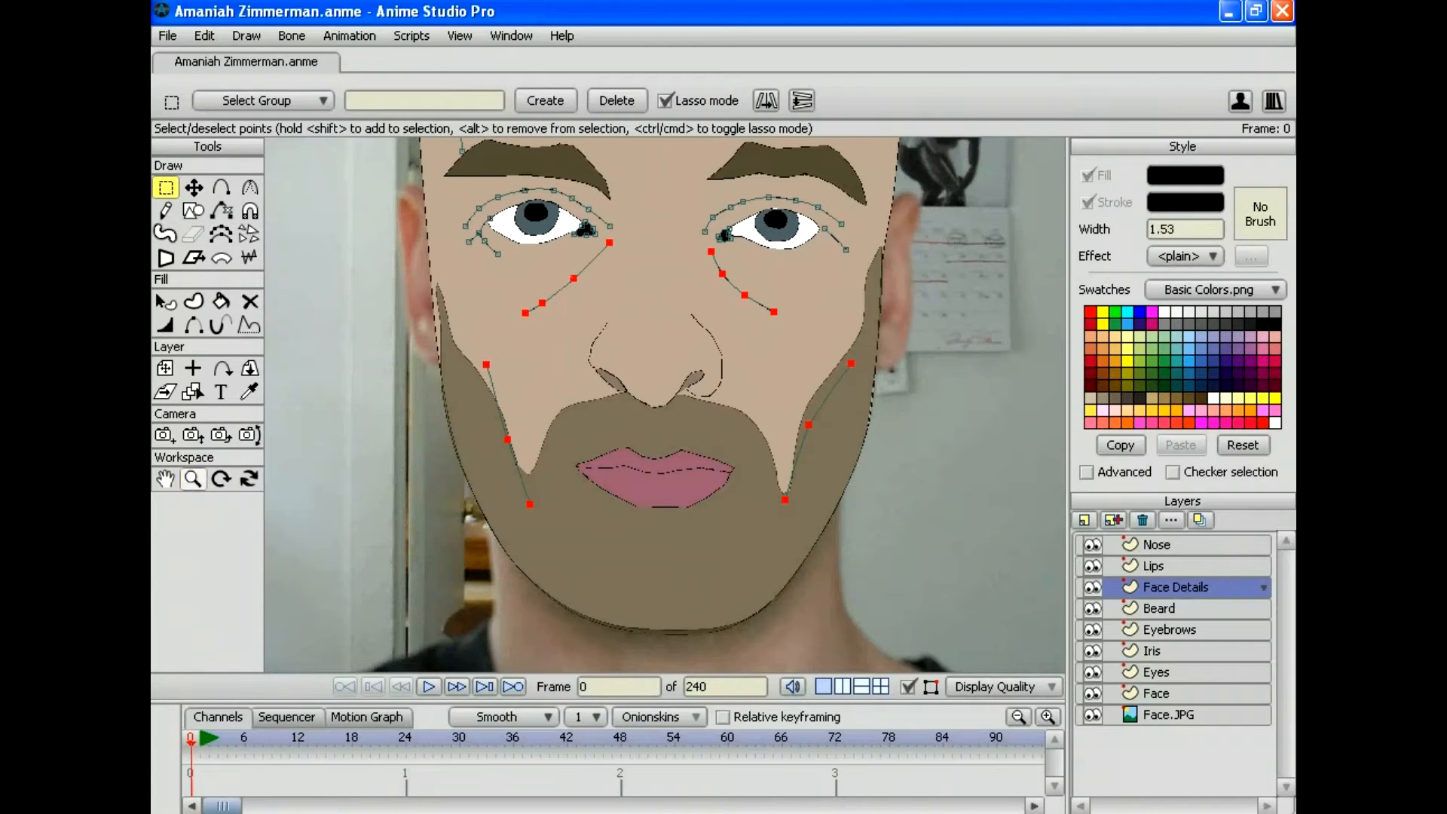
pyautogui.click(192, 478)
pyautogui.moveTo(654, 392); pyautogui.dragTo(833, 404)
pyautogui.moveTo(655, 339); pyautogui.dragTo(679, 474)
pyautogui.moveTo(665, 404); pyautogui.dragTo(723, 403)
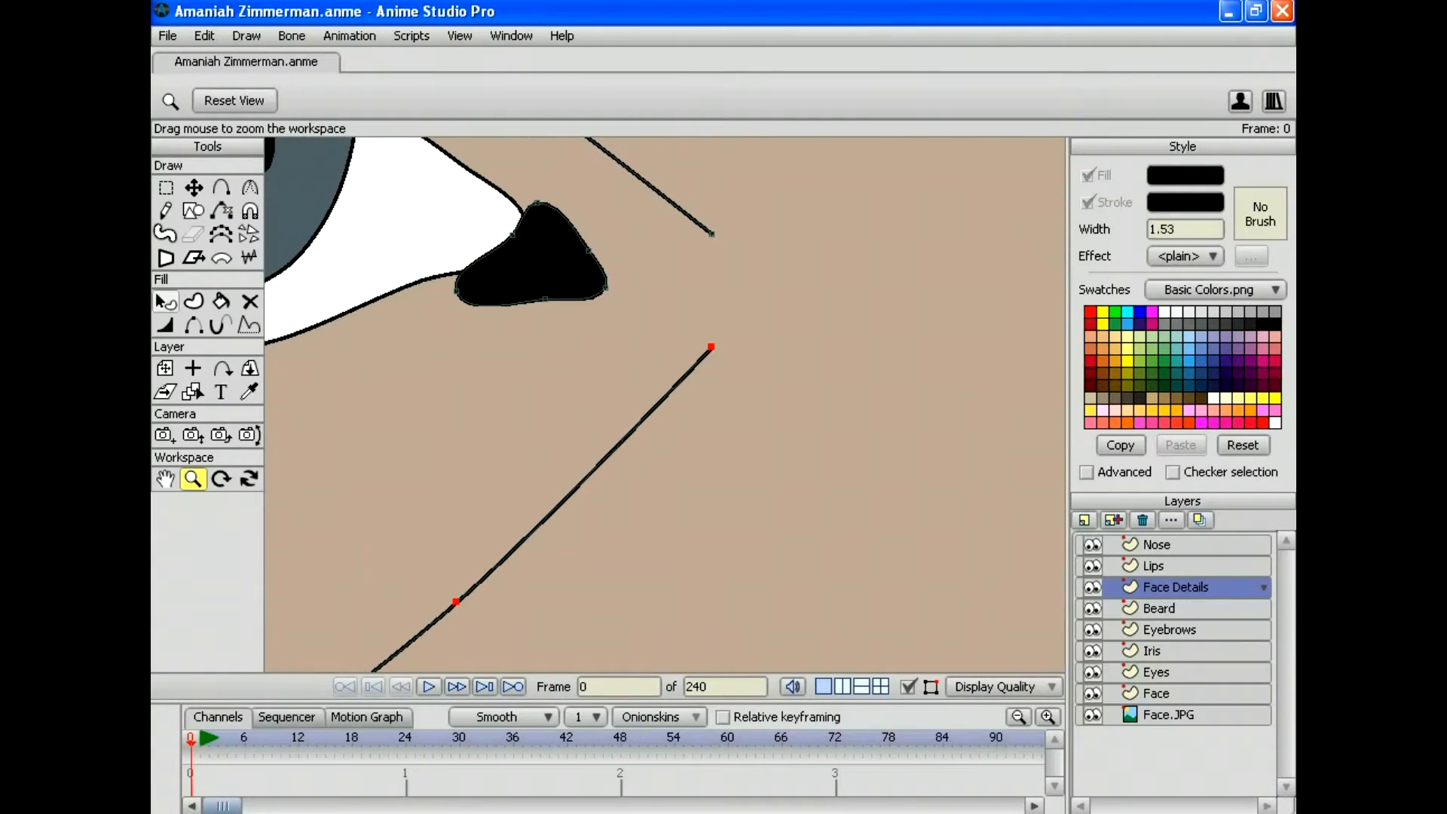
# Step: Thin the selected detail lines to 62% line width
pyautogui.press('w')
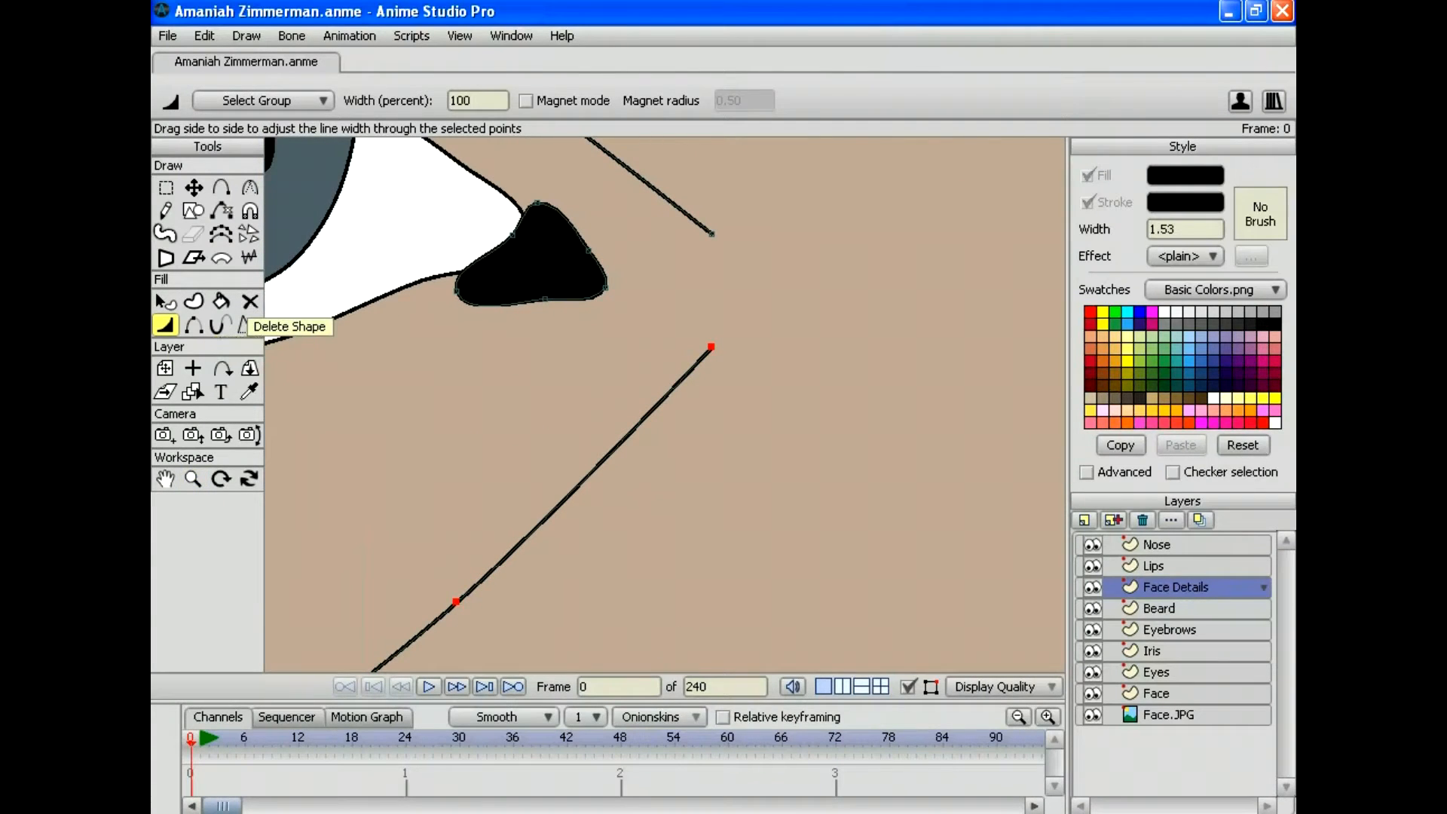
pyautogui.moveTo(665, 404); pyautogui.dragTo(608, 404)
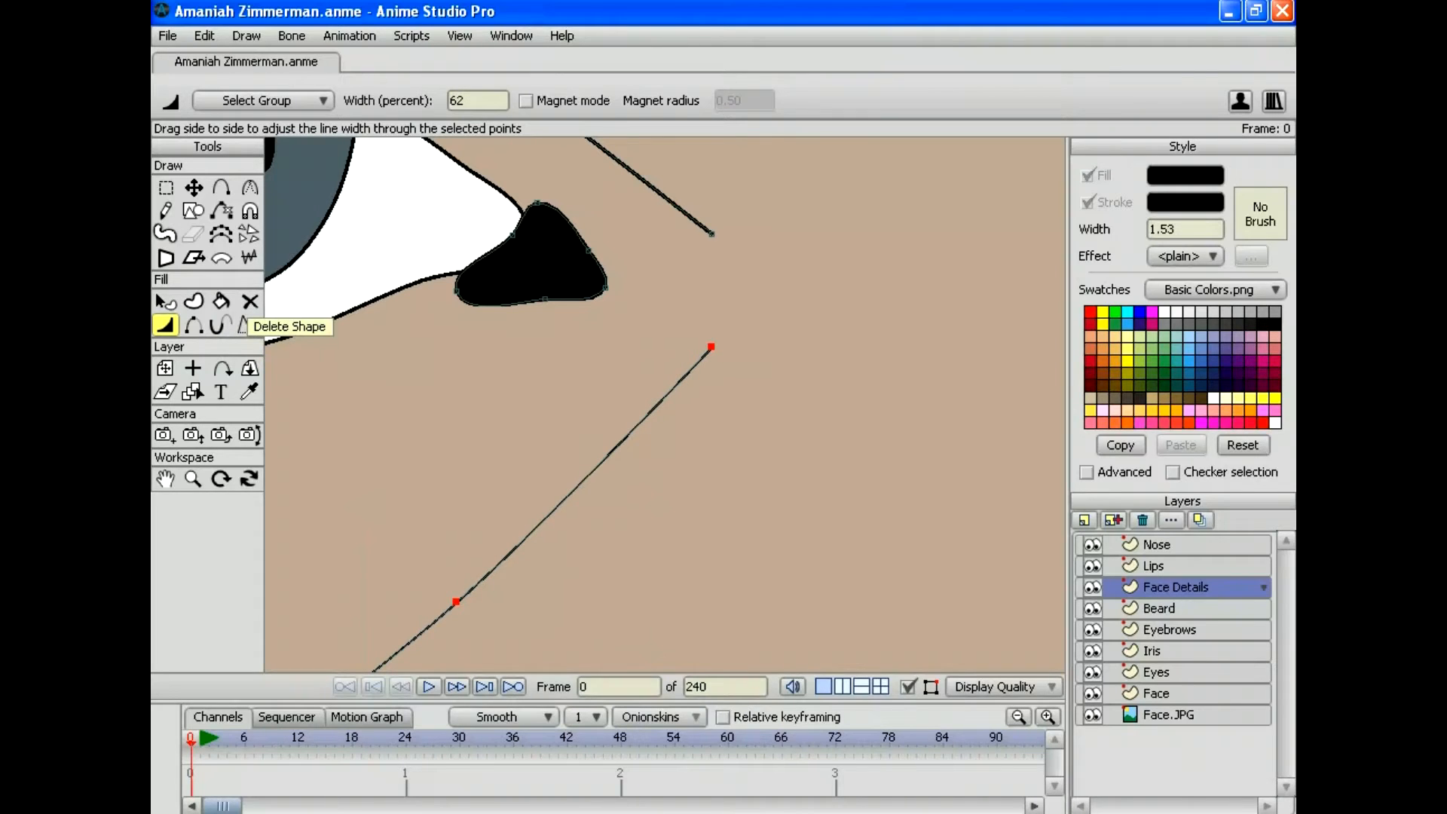
pyautogui.hotkey('alt', 'f')
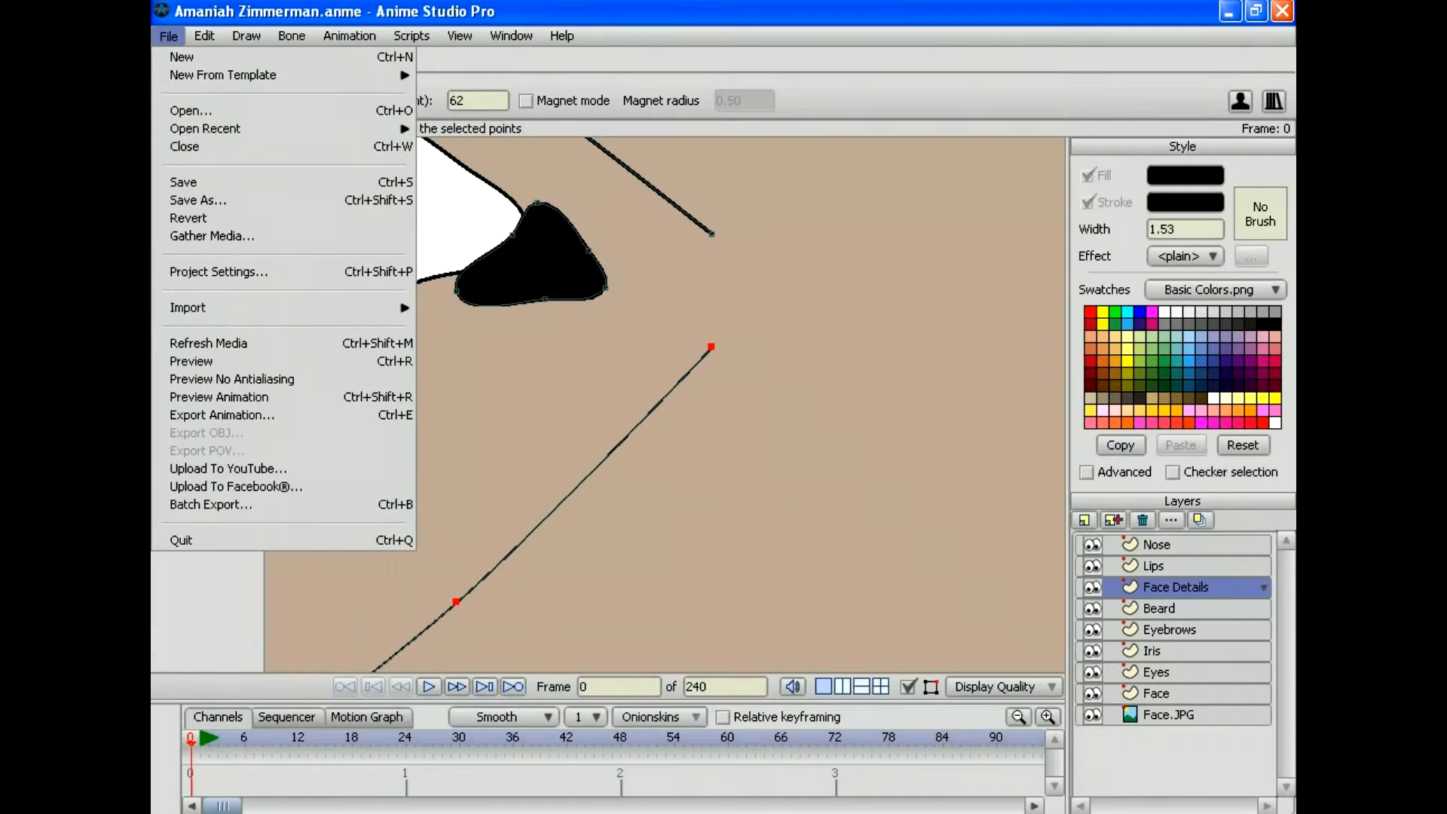
pyautogui.press('Right')
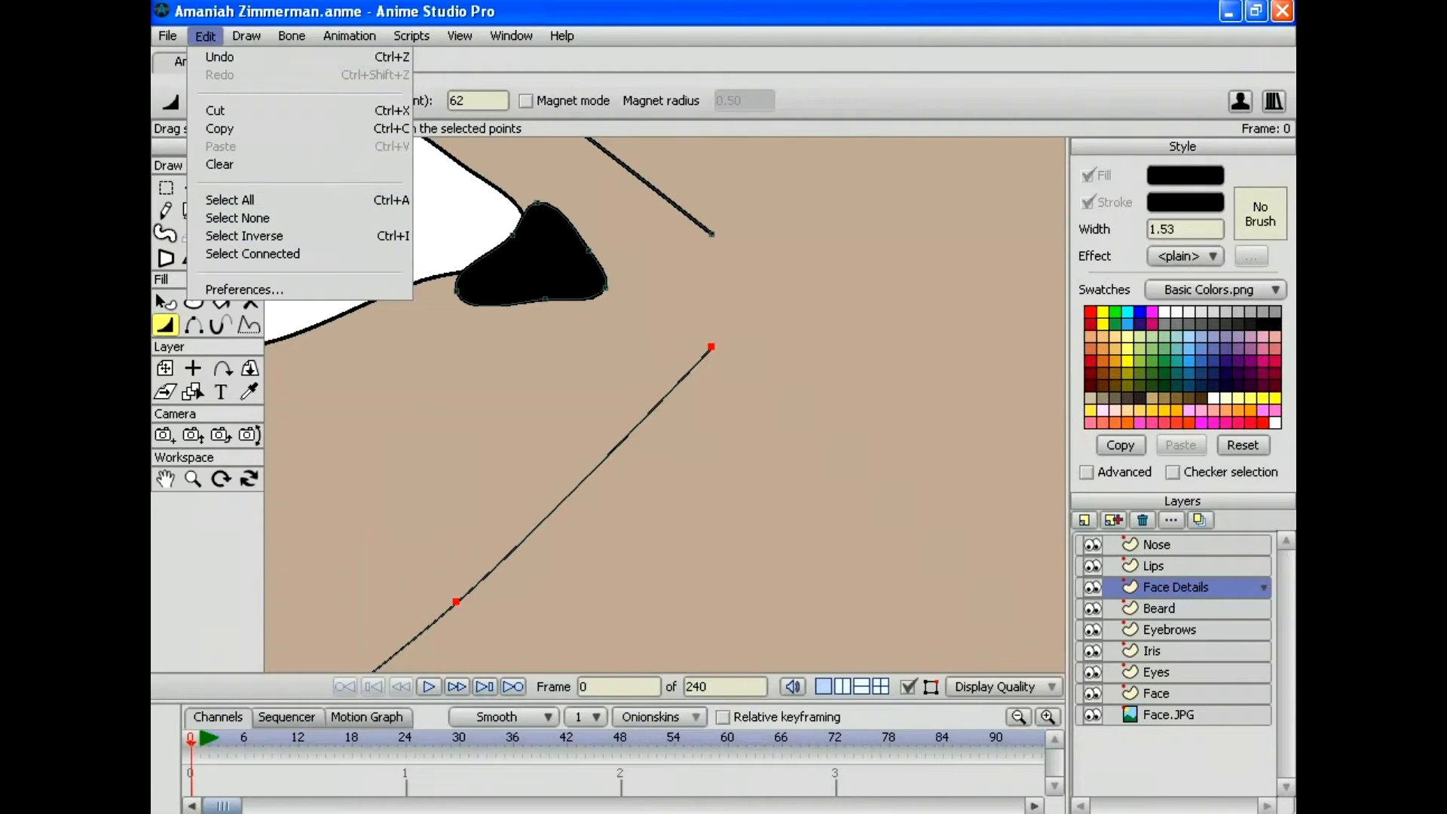
pyautogui.press('Left')
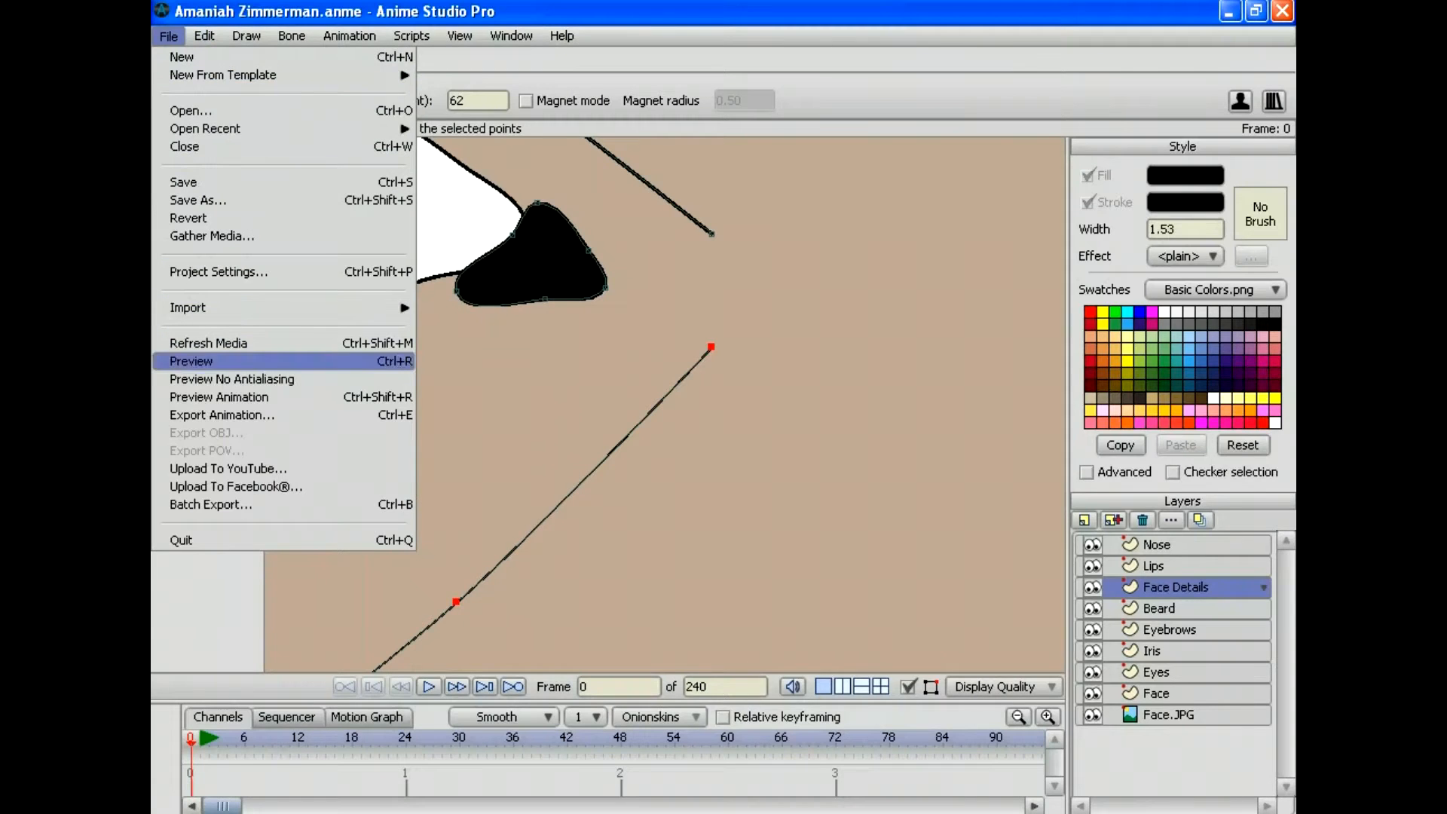
# Step: Render a preview of the current frame, close it, and zoom back out to the whole photo
pyautogui.press('Return')
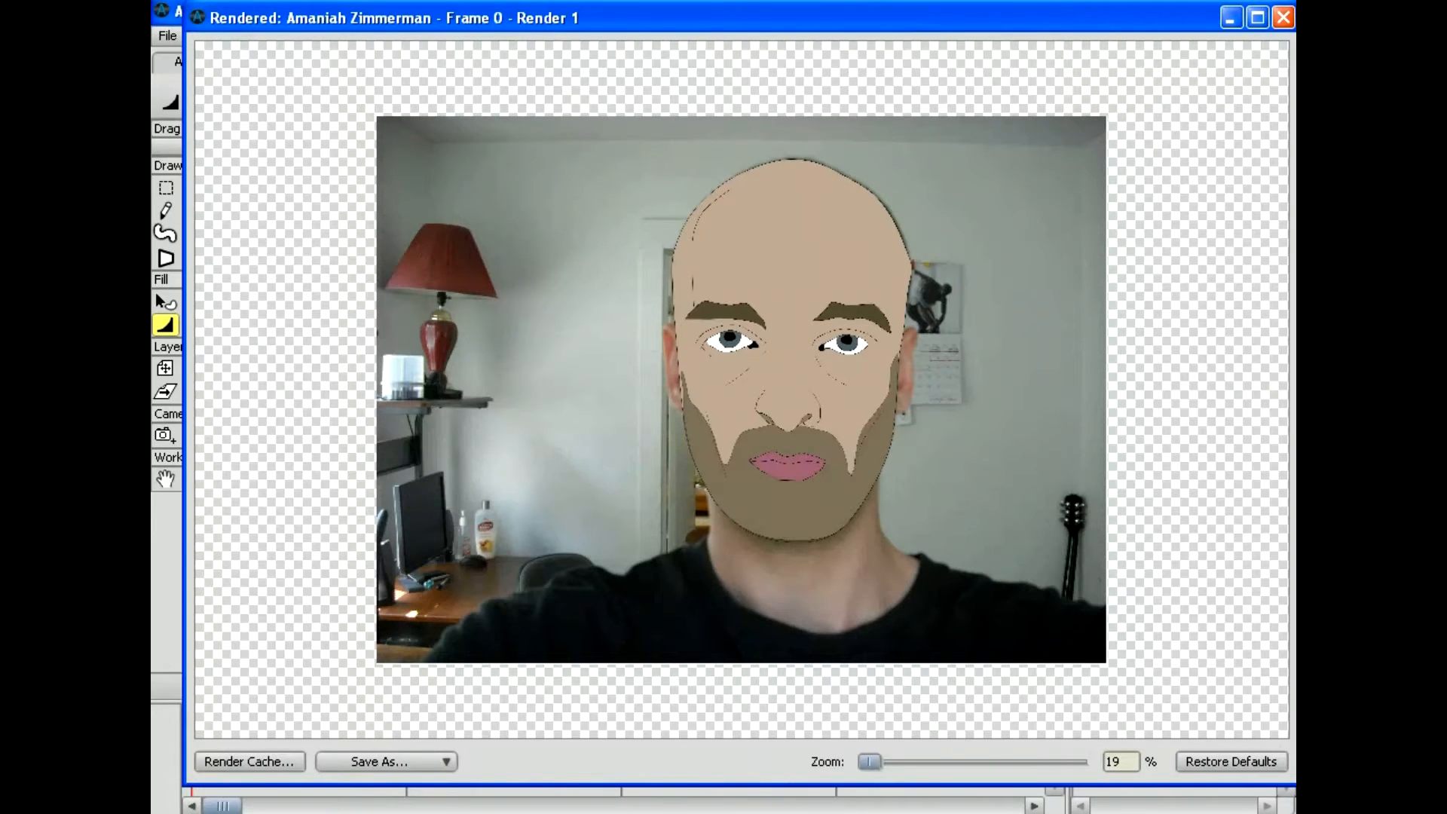
pyautogui.click(1283, 17)
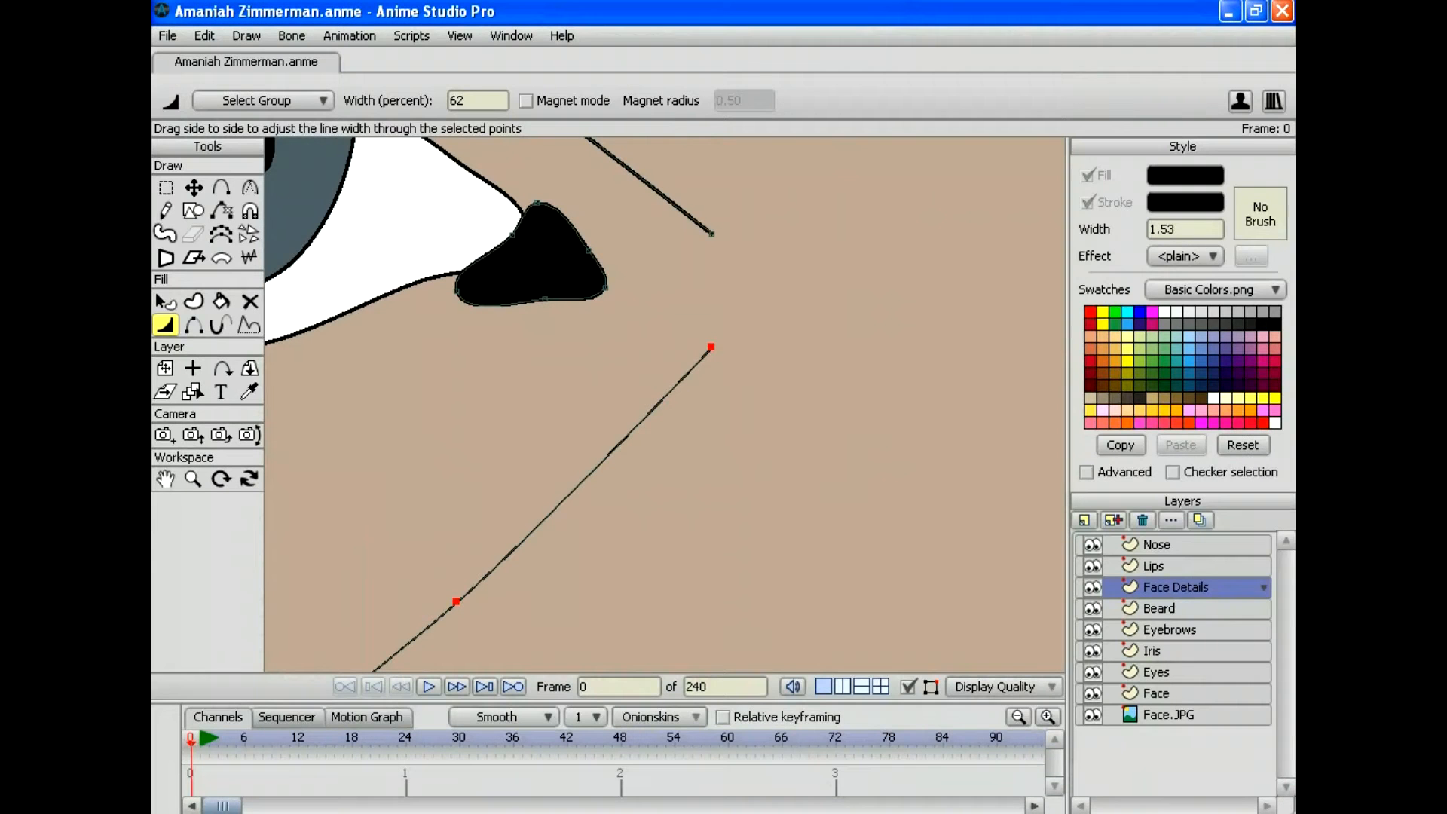
pyautogui.click(193, 478)
pyautogui.moveTo(665, 405); pyautogui.dragTo(361, 405)
pyautogui.moveTo(664, 404); pyautogui.dragTo(437, 405)
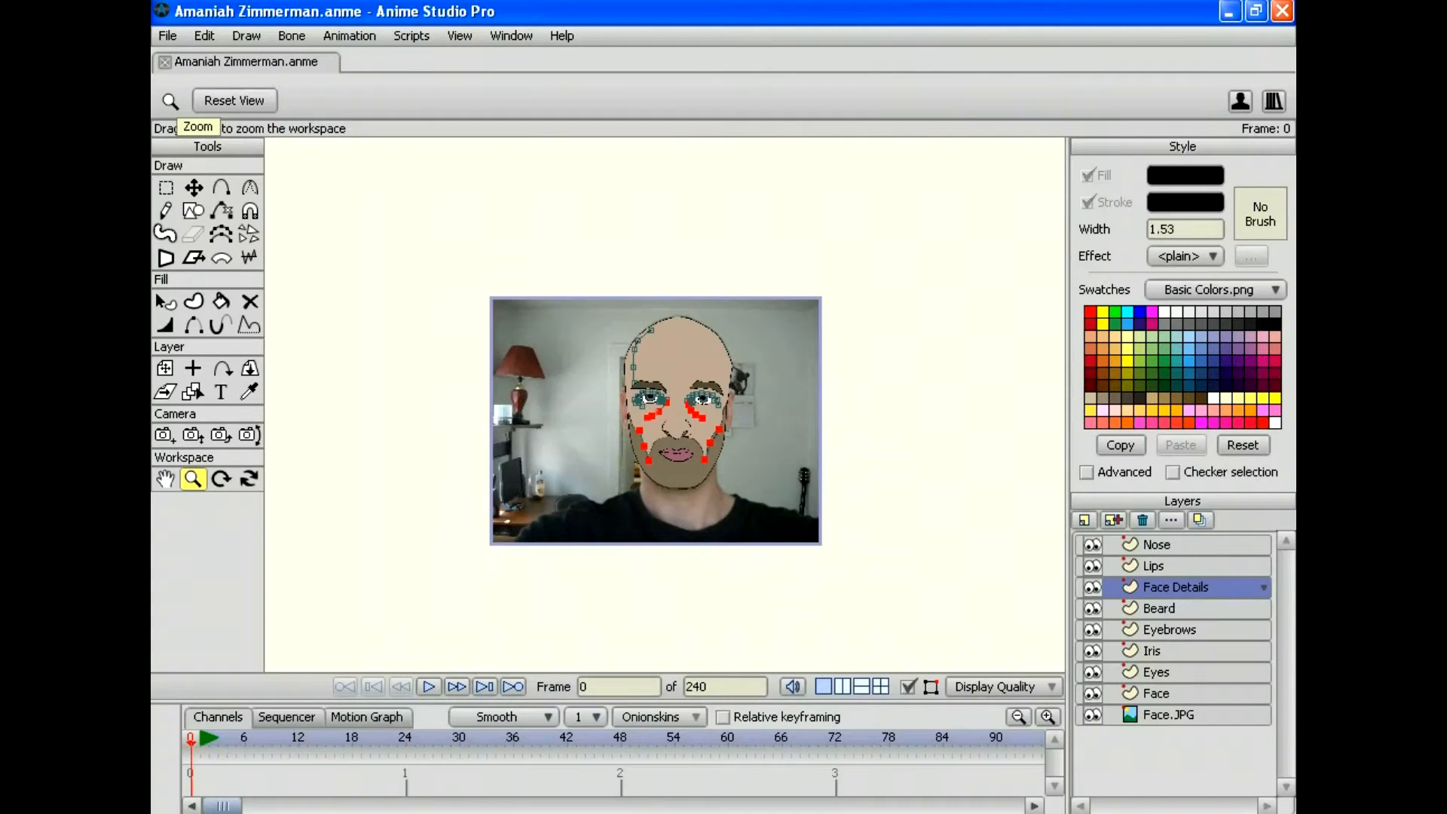
# Step: Save the project and zoom in on the face
pyautogui.click(168, 35)
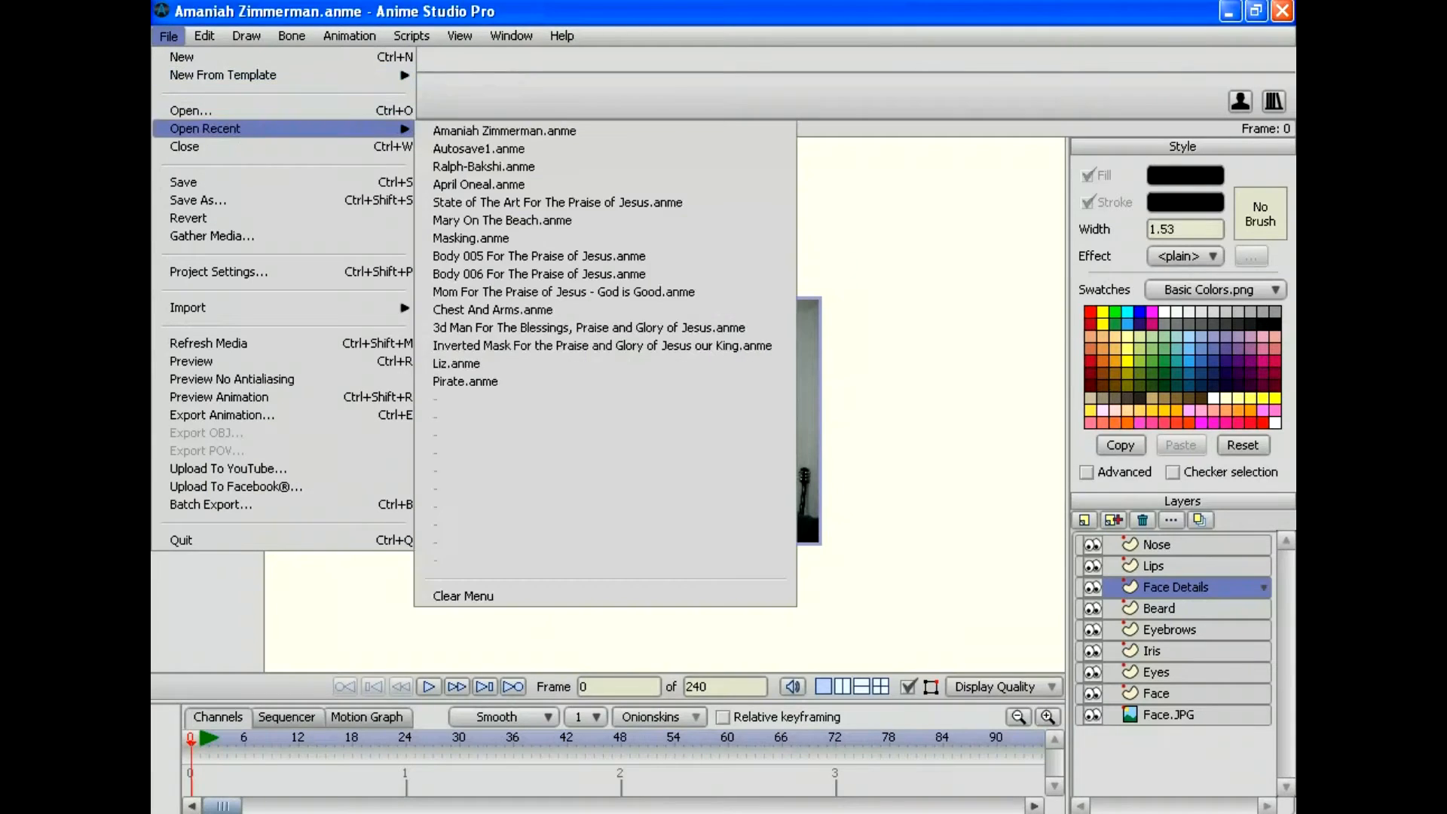
pyautogui.click(190, 182)
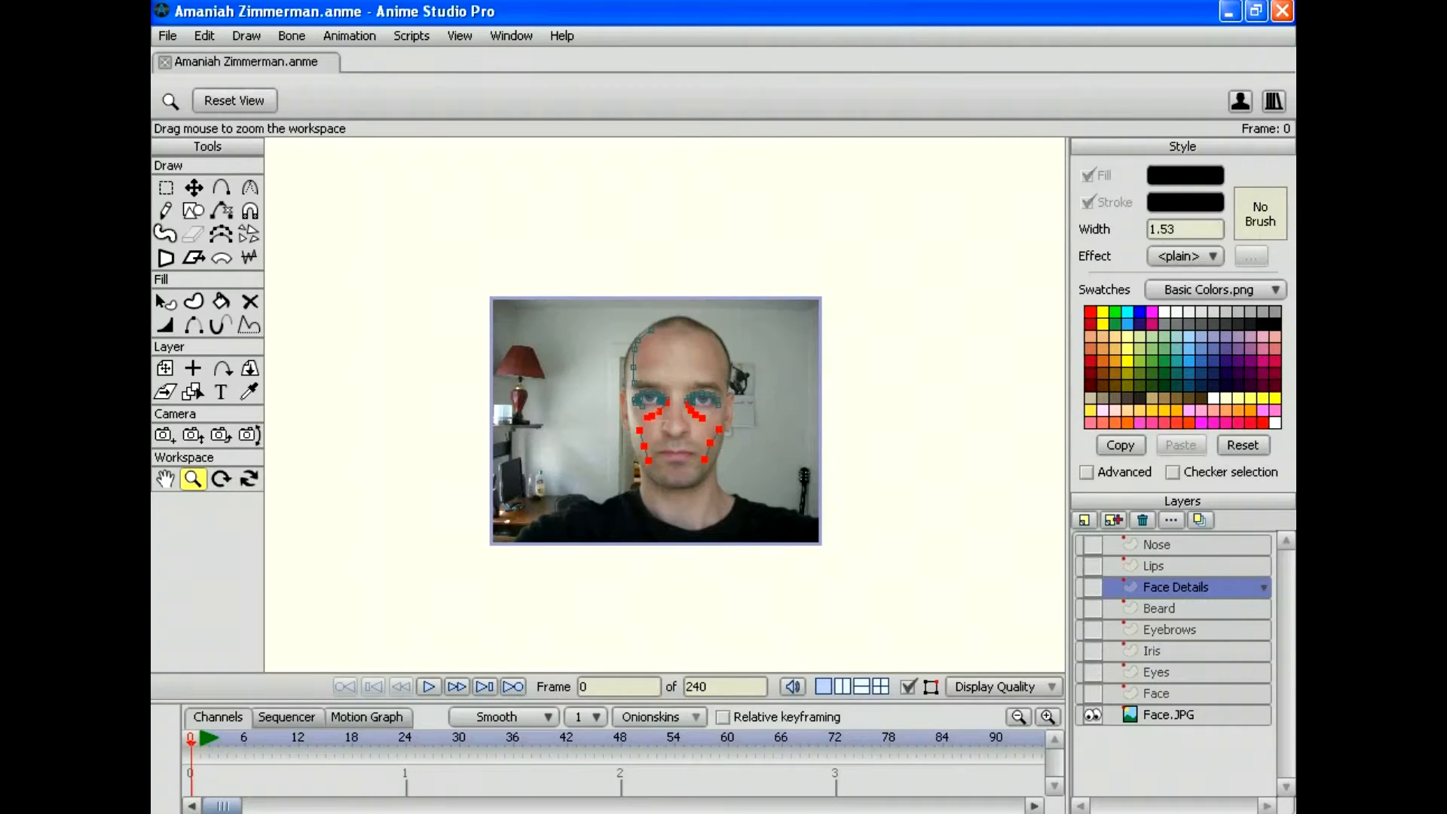
pyautogui.moveTo(665, 424); pyautogui.dragTo(776, 341)
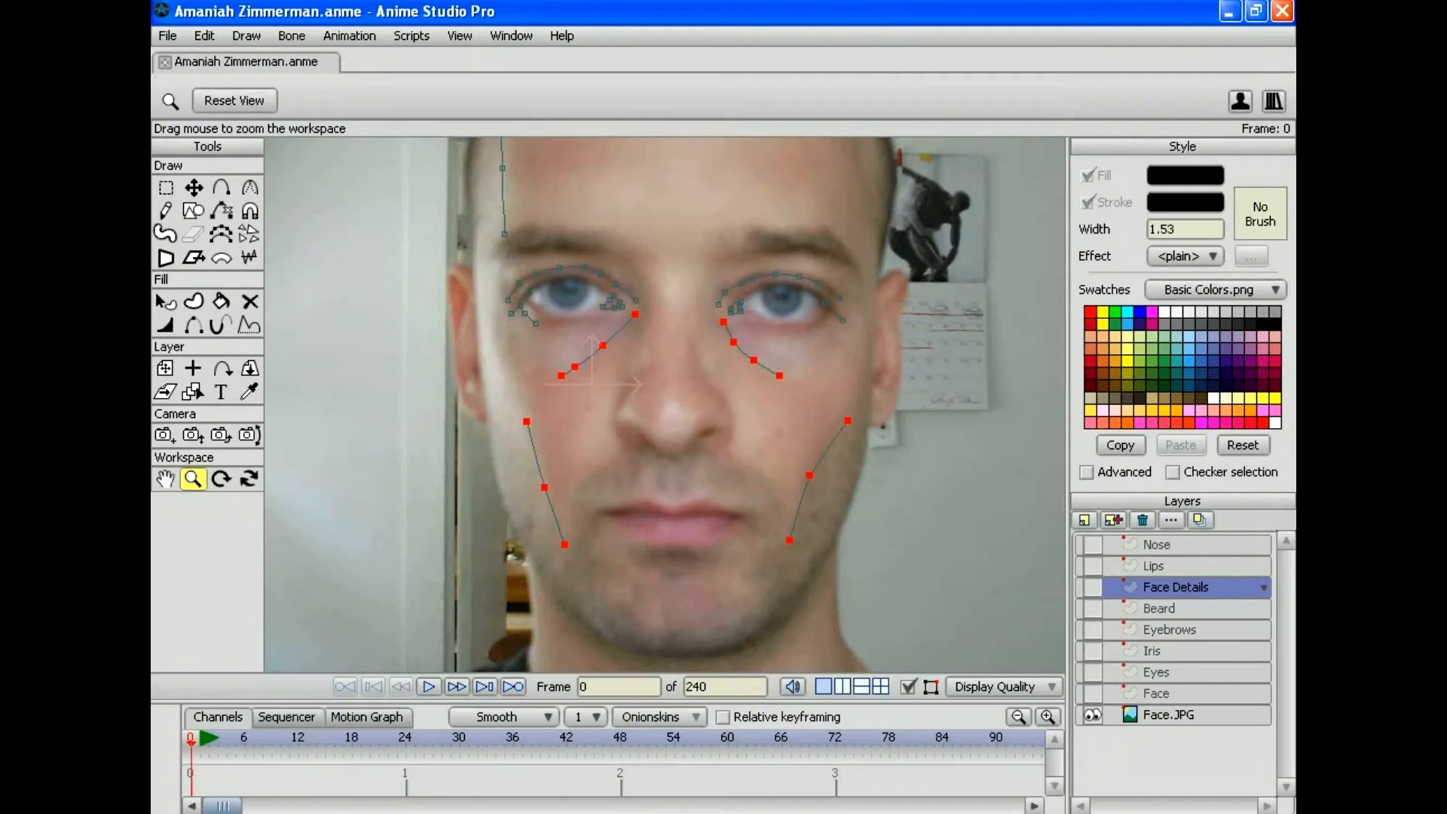
# Step: Add a new vector layer named 'Right Ear' and move it above Lips
pyautogui.click(1084, 519)
pyautogui.click(1093, 541)
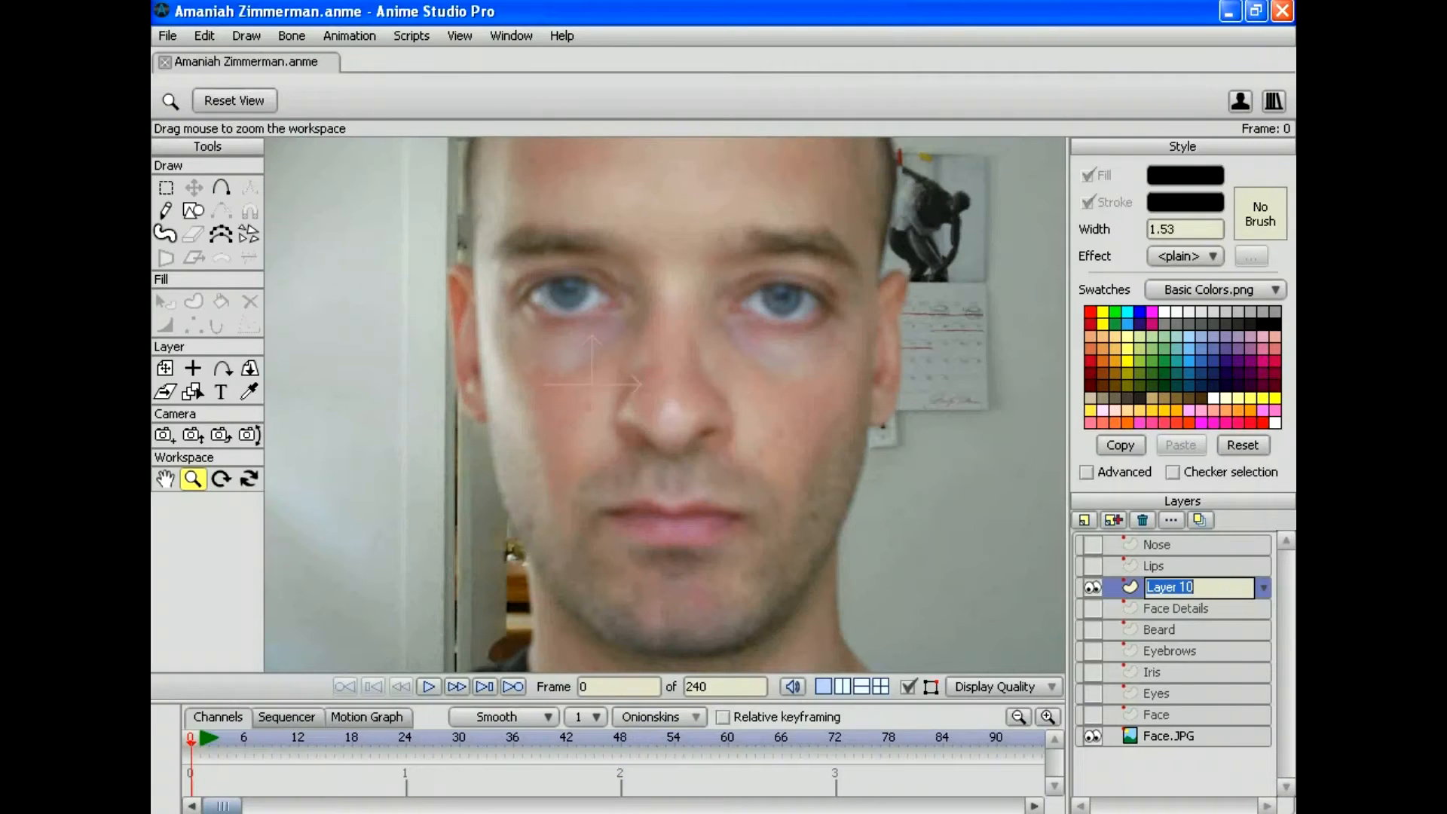
pyautogui.write('Right Ear')
pyautogui.press('Return')
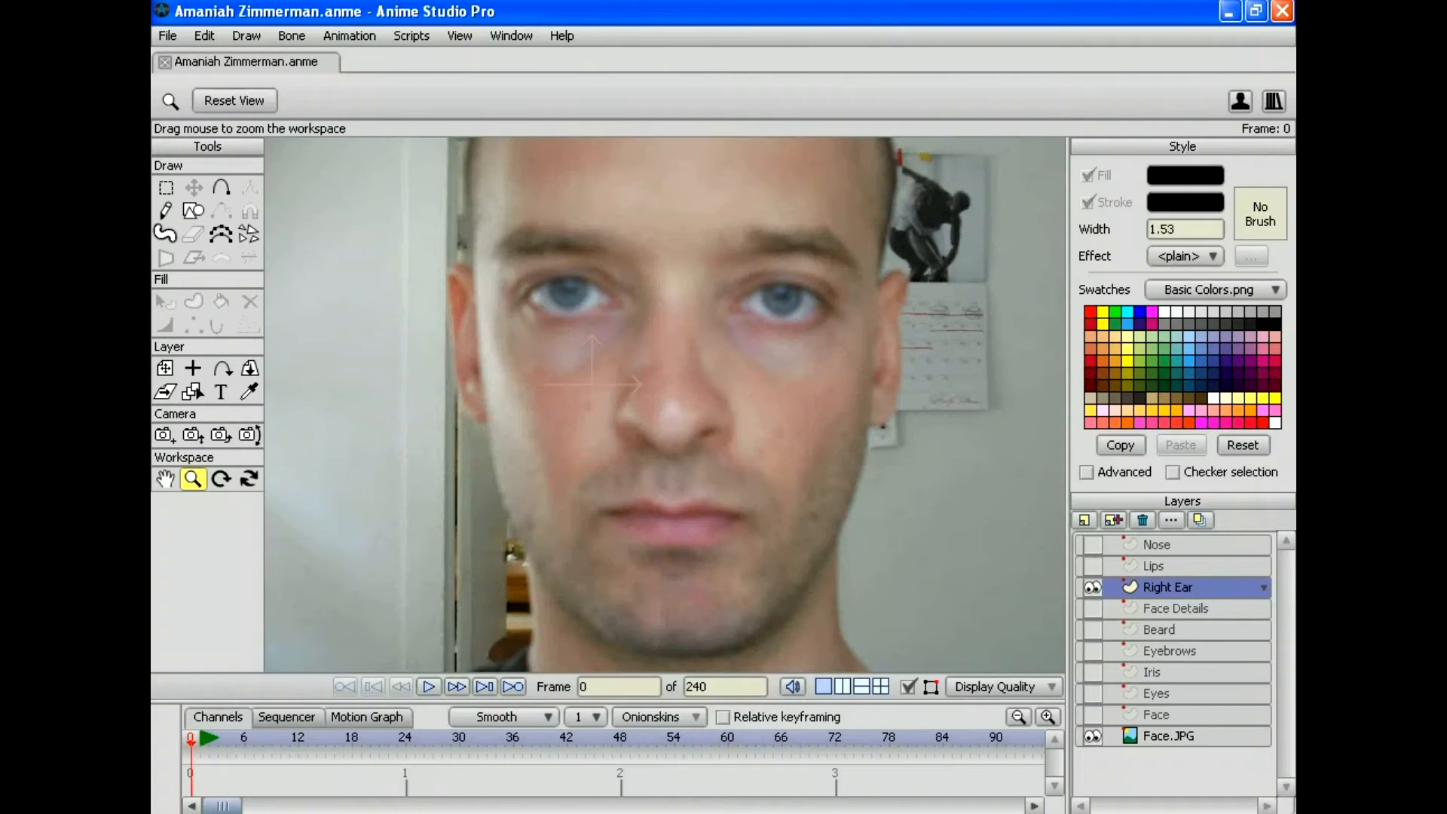
pyautogui.moveTo(1168, 587); pyautogui.dragTo(1168, 554)
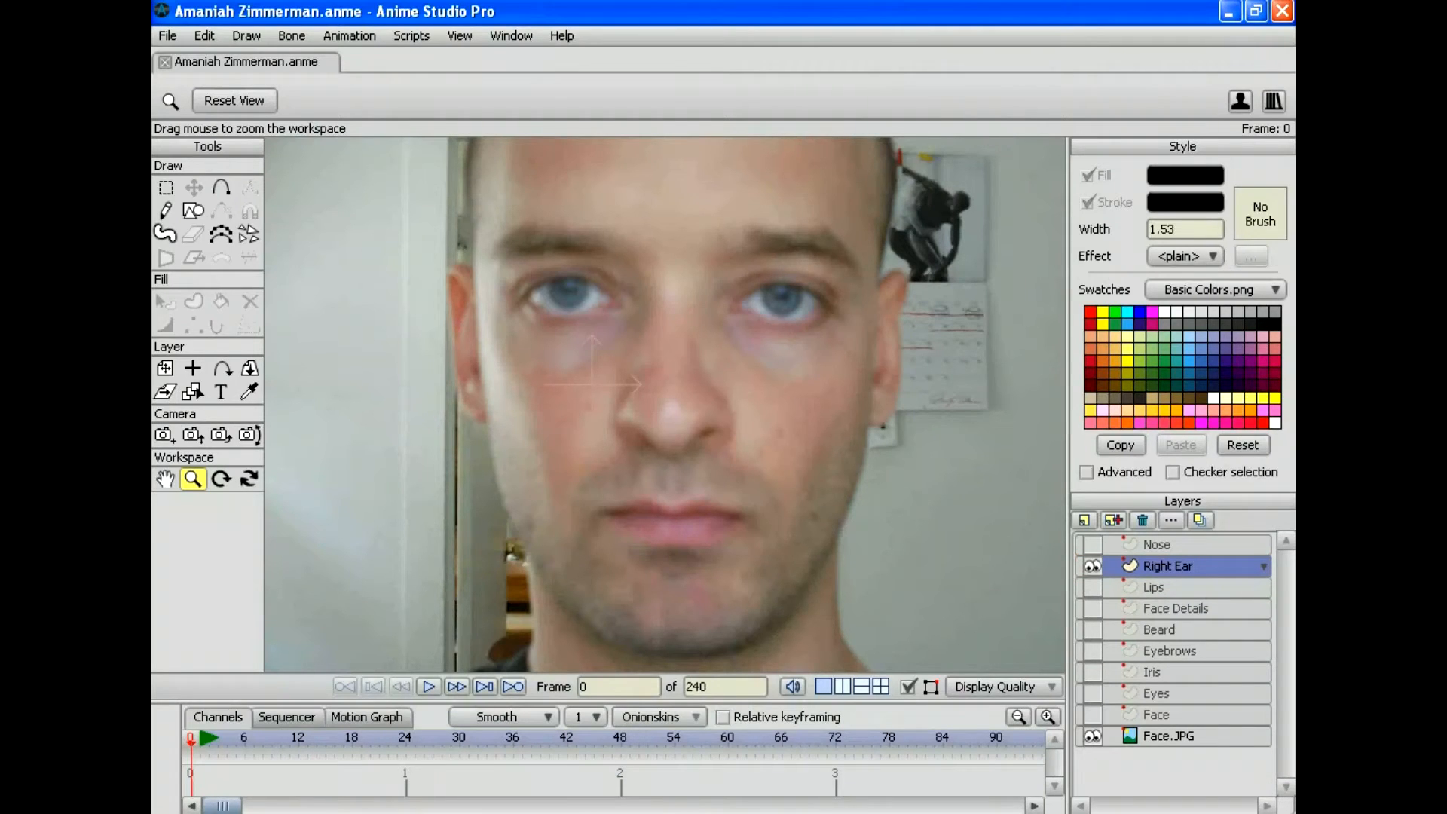
pyautogui.moveTo(664, 404); pyautogui.dragTo(683, 438)
pyautogui.scroll(3, 664, 404)
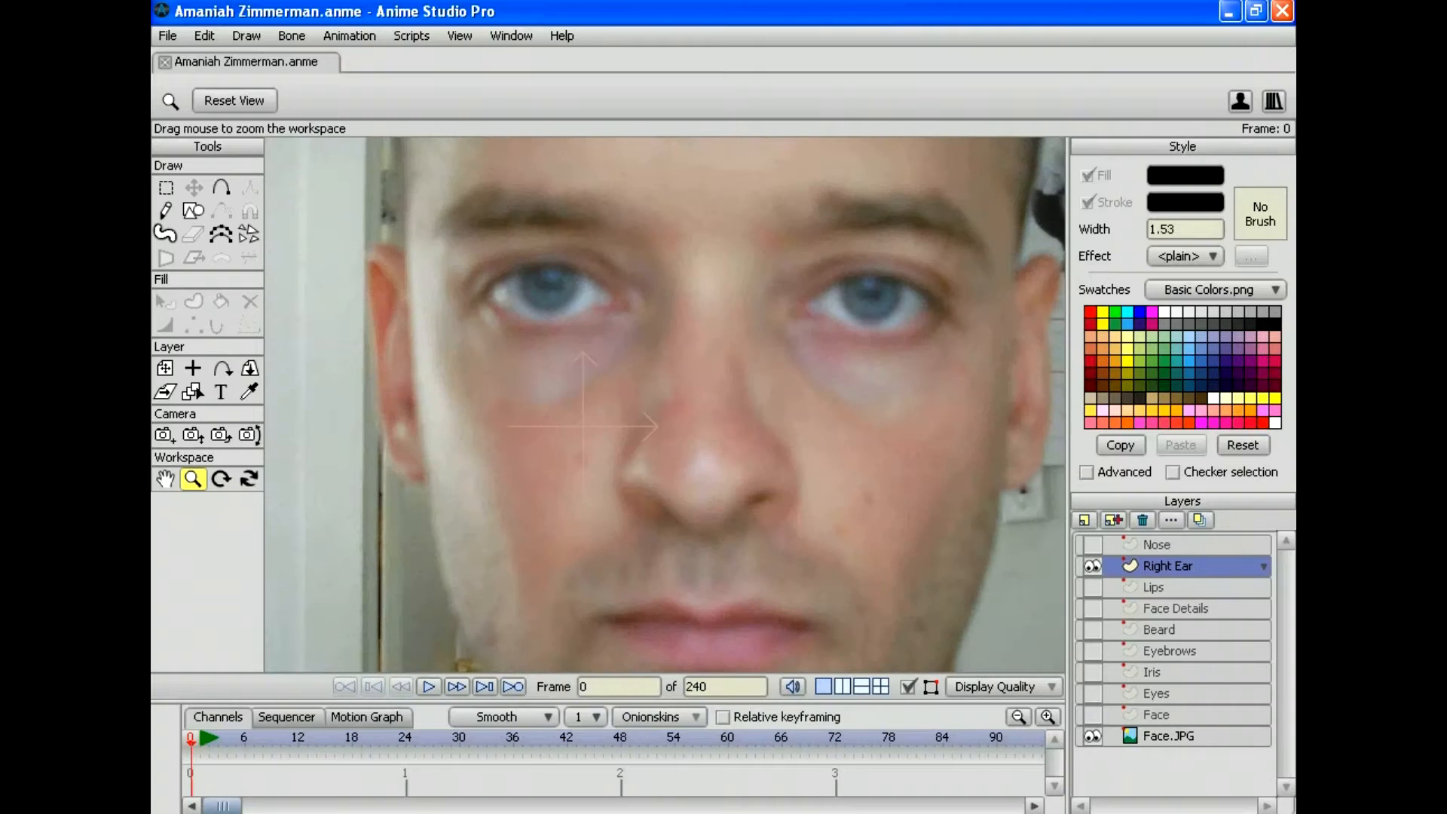
pyautogui.click(220, 188)
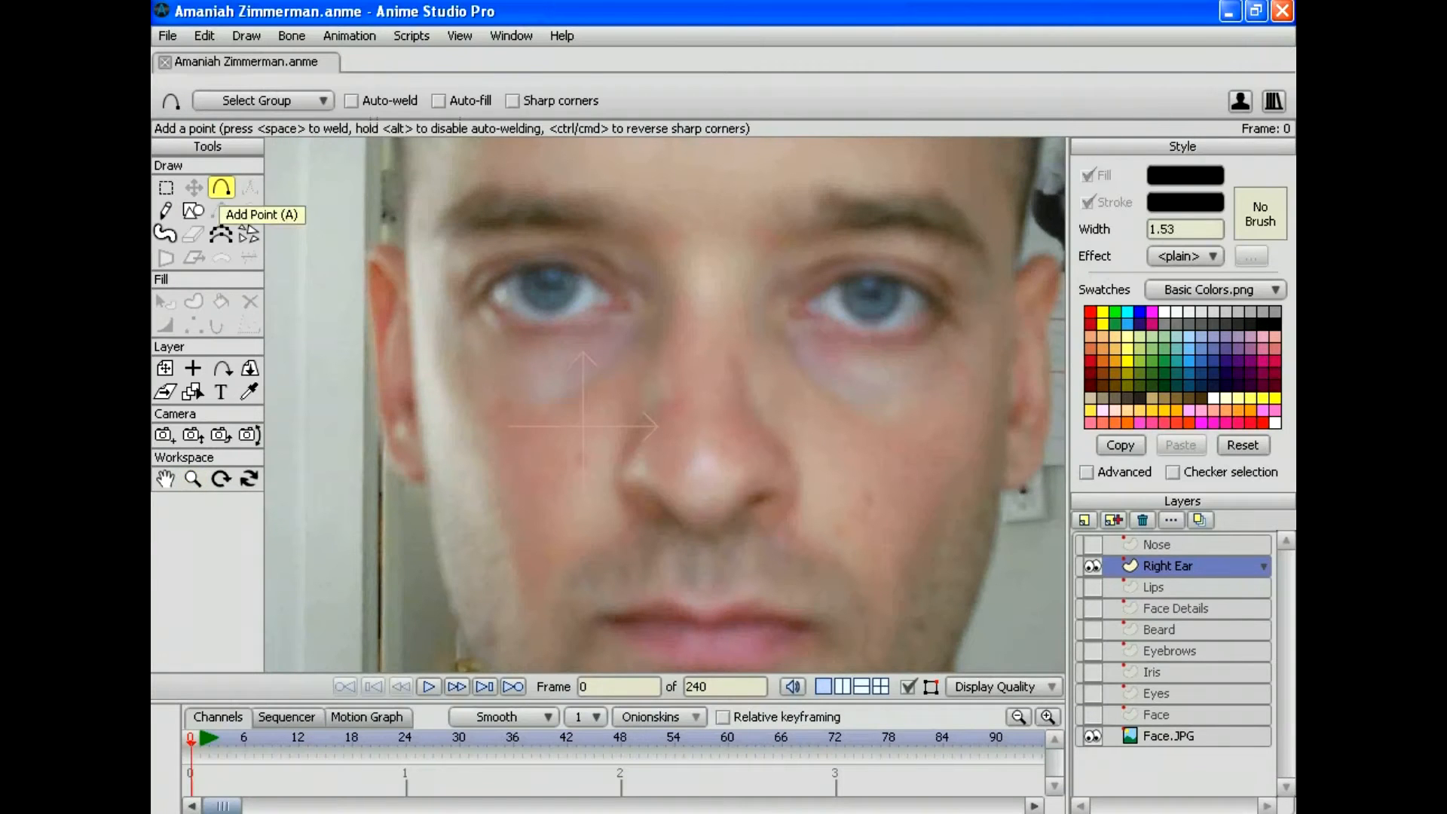
# Step: Outline the ear with points, sharpen the earlobe corner, and zoom in on the ear
pyautogui.moveTo(407, 257)
pyautogui.mouseDown()
pyautogui.moveTo(384, 244)
pyautogui.moveTo(366, 267)
pyautogui.moveTo(384, 455)
pyautogui.moveTo(425, 488)
pyautogui.moveTo(408, 257)
pyautogui.mouseUp()
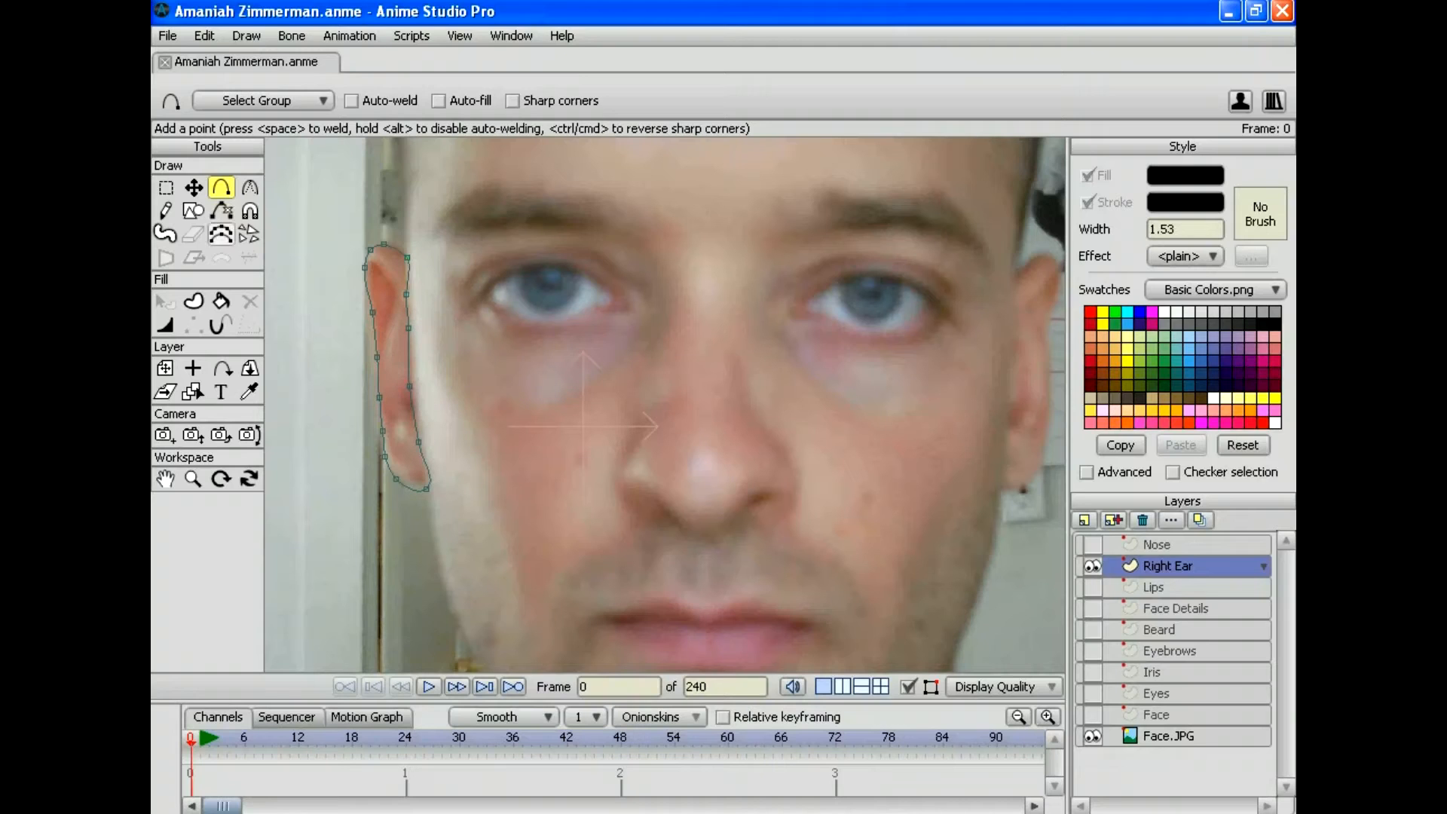
pyautogui.click(249, 187)
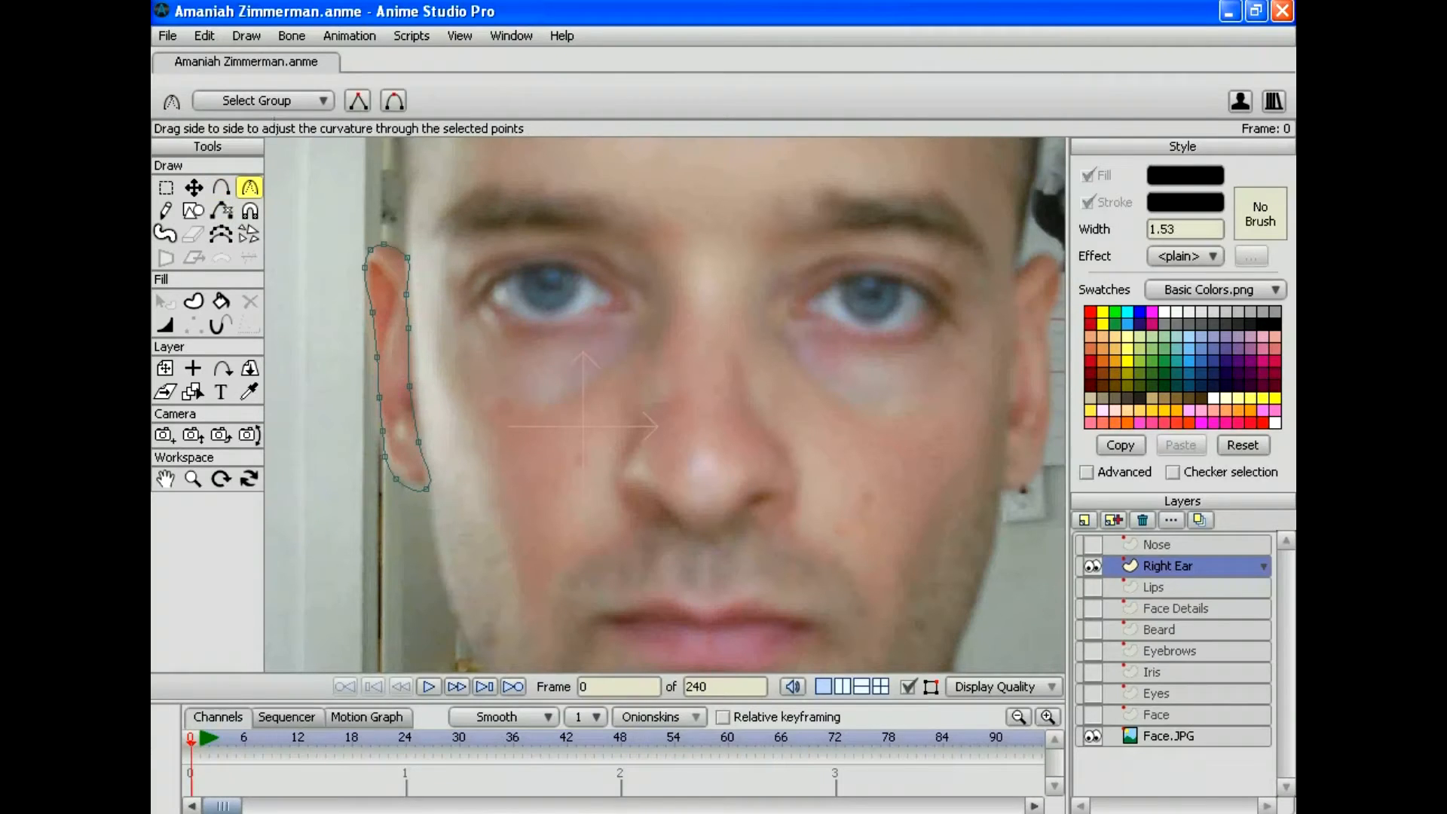
pyautogui.moveTo(425, 489); pyautogui.dragTo(404, 488)
pyautogui.click(407, 257)
pyautogui.moveTo(663, 407); pyautogui.dragTo(753, 401)
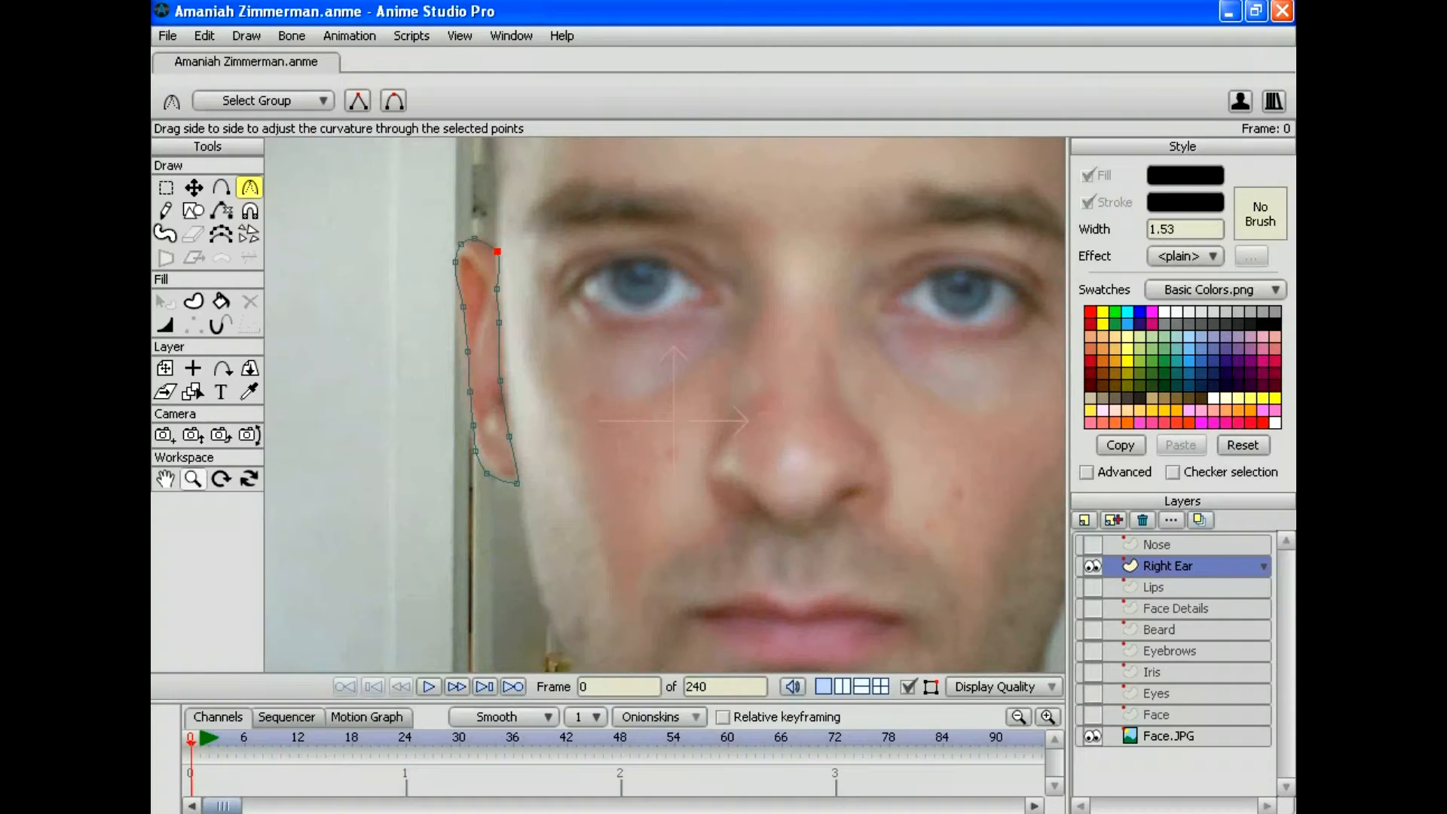
pyautogui.click(193, 478)
pyautogui.moveTo(585, 336); pyautogui.dragTo(762, 404)
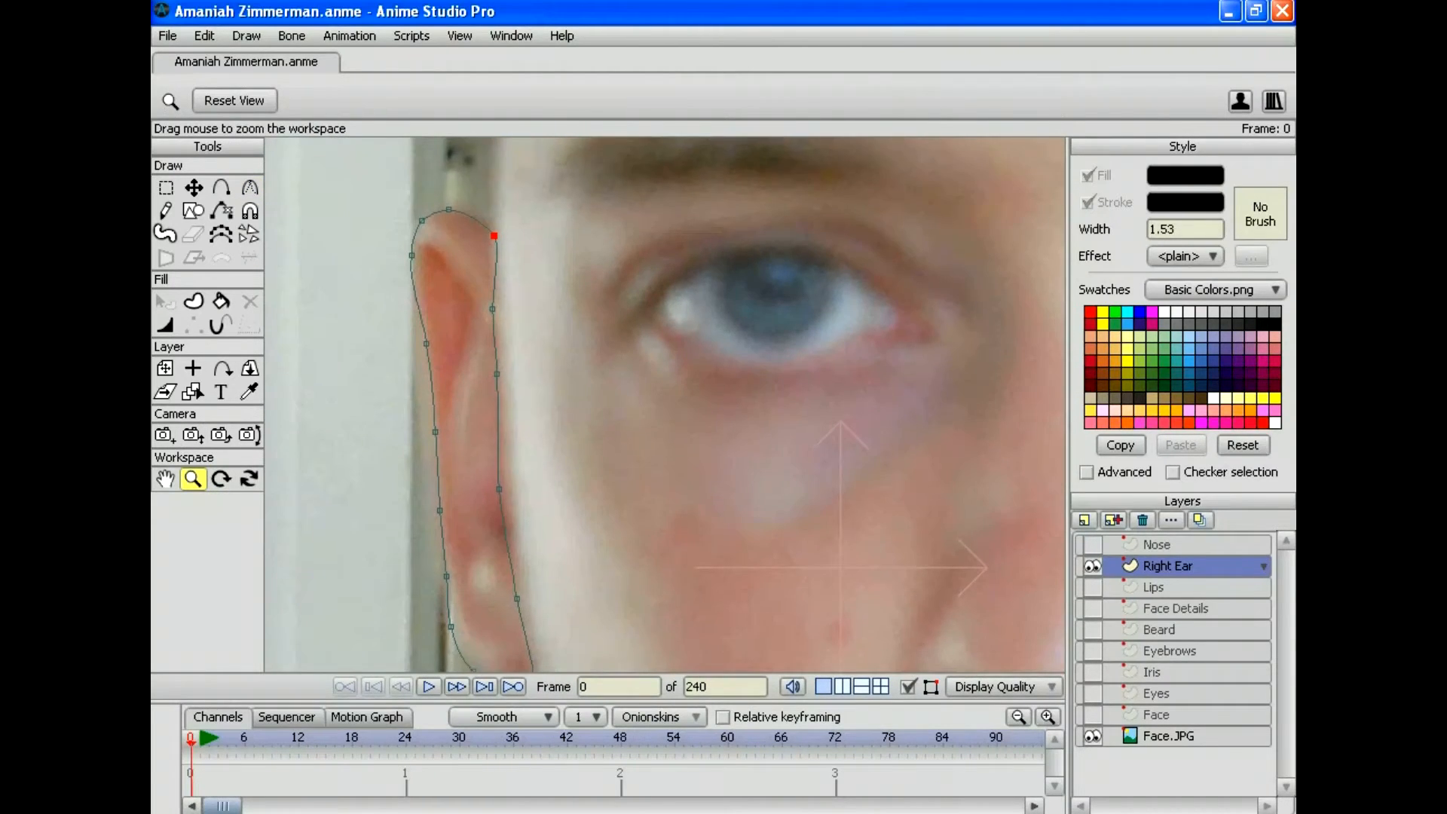
pyautogui.moveTo(664, 405); pyautogui.dragTo(661, 310)
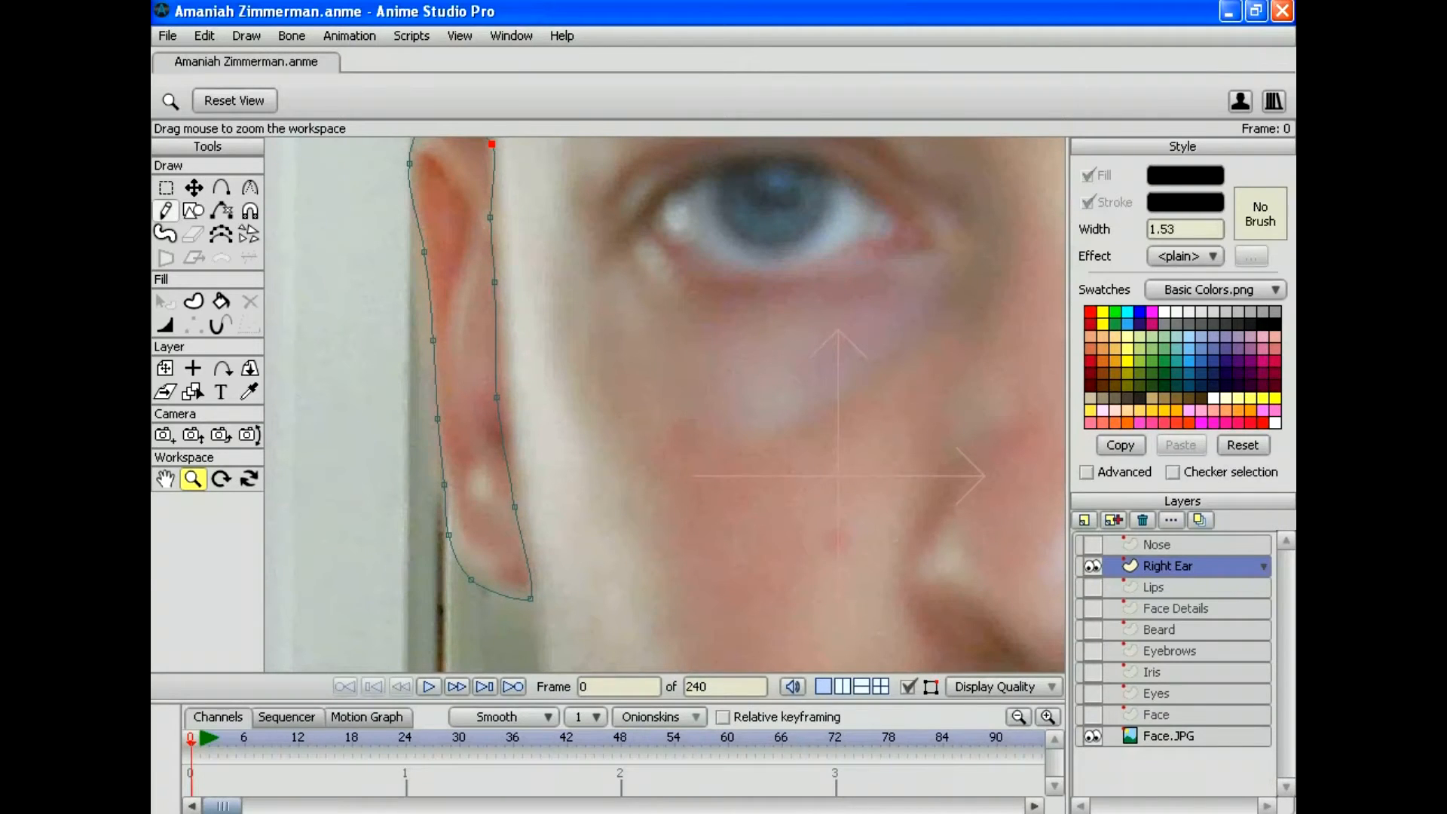
pyautogui.click(166, 212)
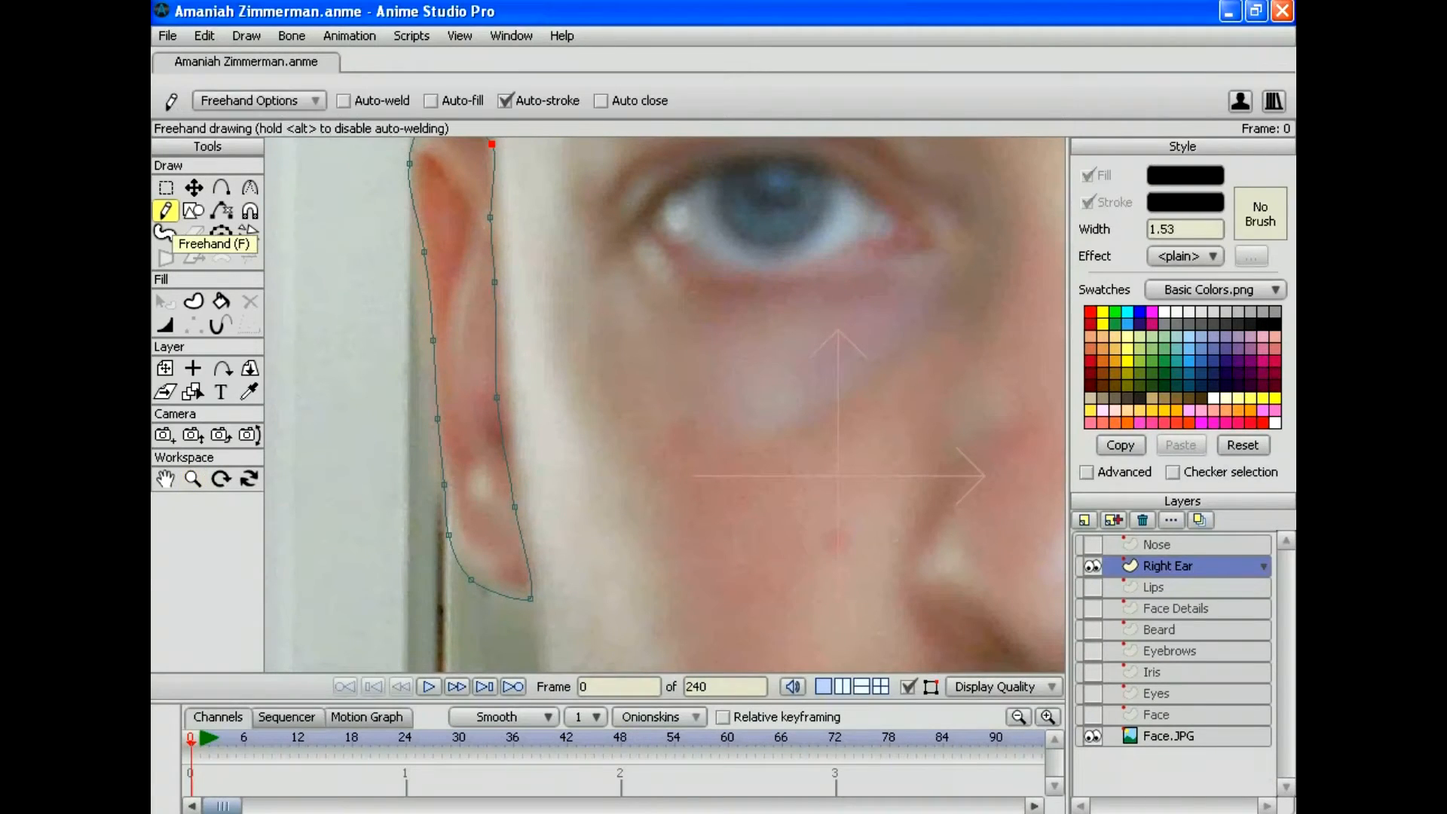
# Step: Draw a freehand crease line inside the ear
pyautogui.moveTo(425, 156)
pyautogui.mouseDown()
pyautogui.moveTo(453, 178)
pyautogui.moveTo(466, 233)
pyautogui.moveTo(450, 346)
pyautogui.moveTo(483, 526)
pyautogui.moveTo(452, 545)
pyautogui.mouseUp()
pyautogui.click(193, 478)
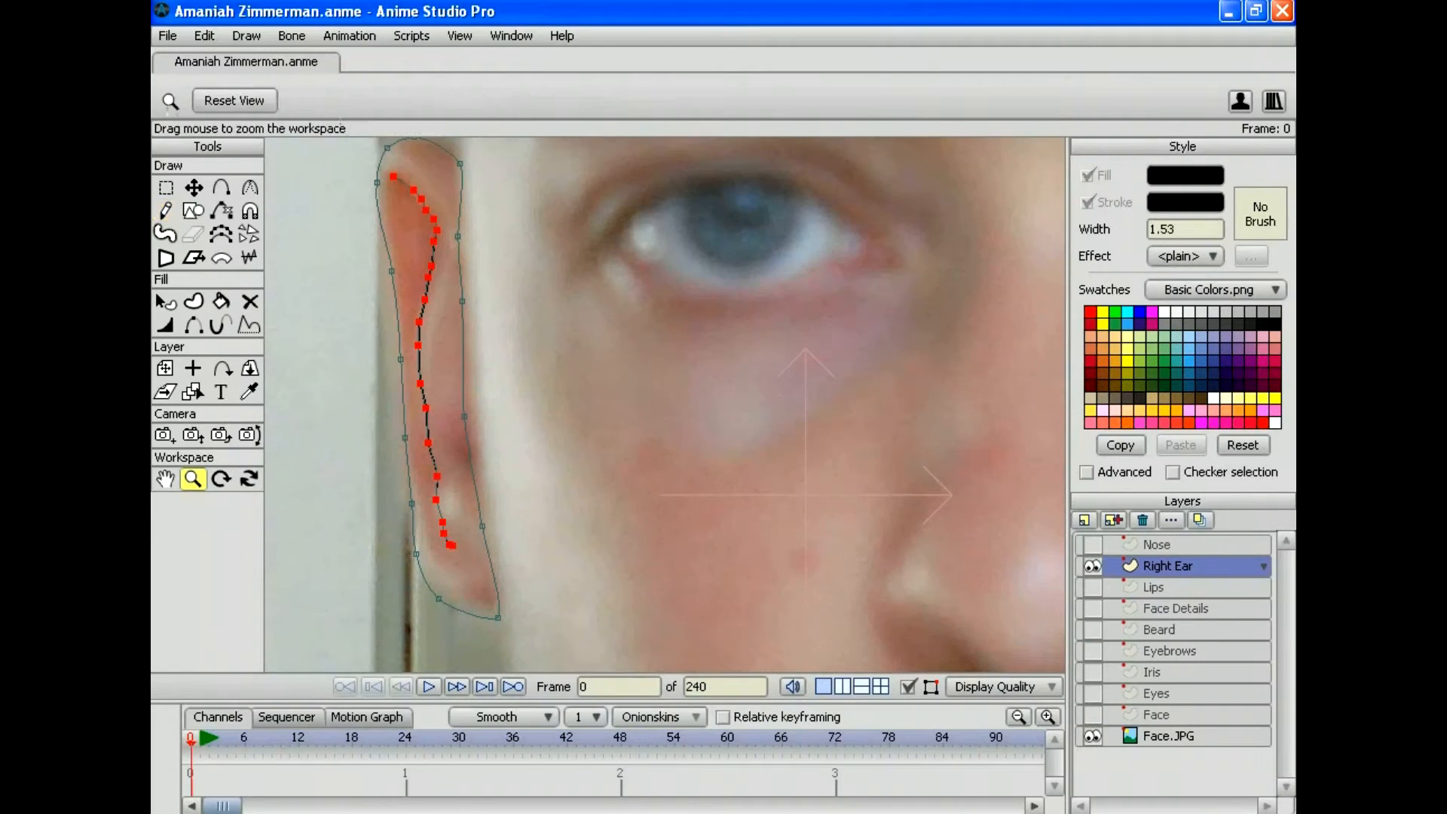
pyautogui.moveTo(664, 404); pyautogui.dragTo(574, 403)
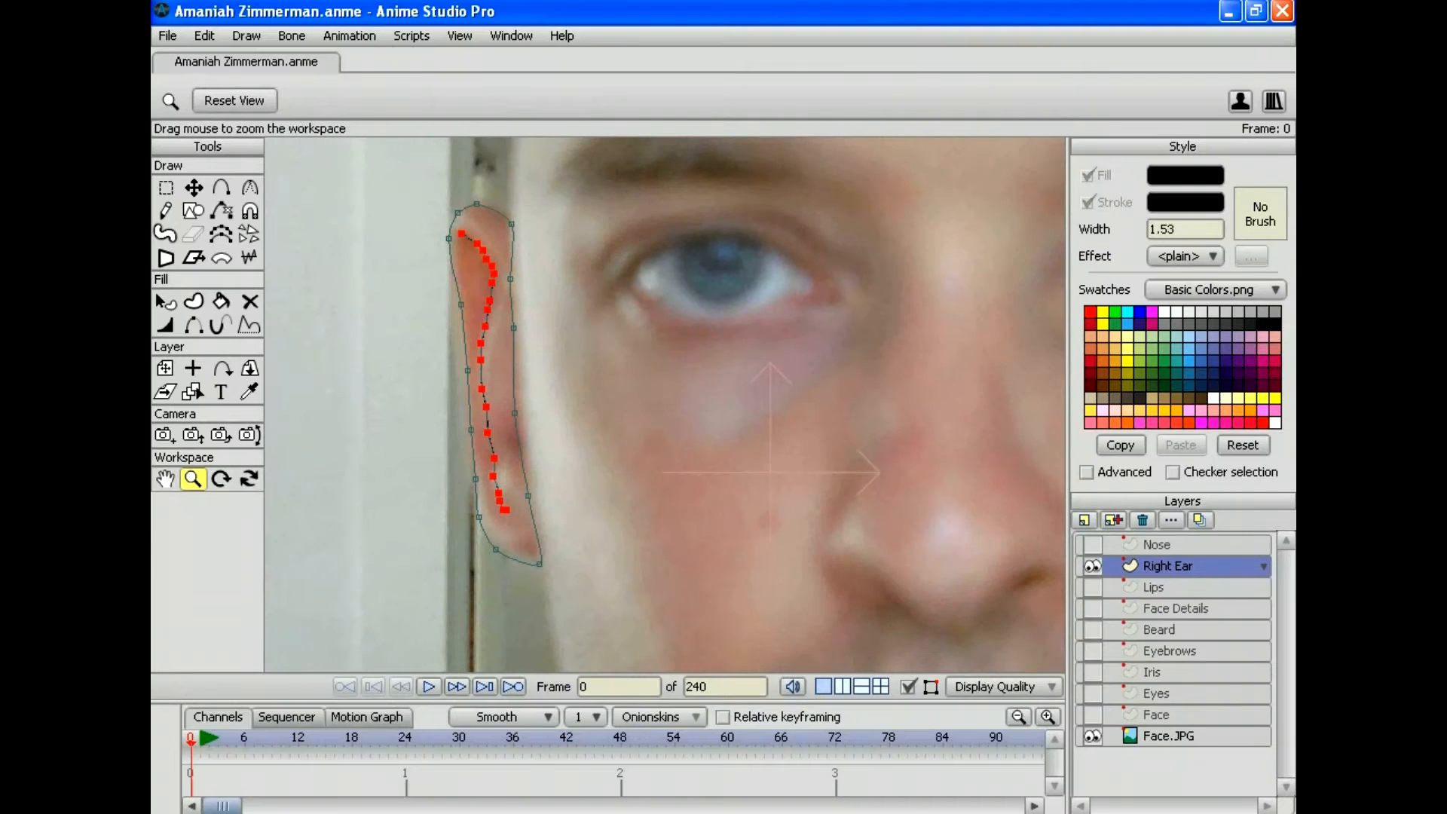
# Step: Select all ear points, unhide the Face layer and sample the face's beige as fill colour
pyautogui.click(204, 35)
pyautogui.click(226, 183)
pyautogui.click(1091, 715)
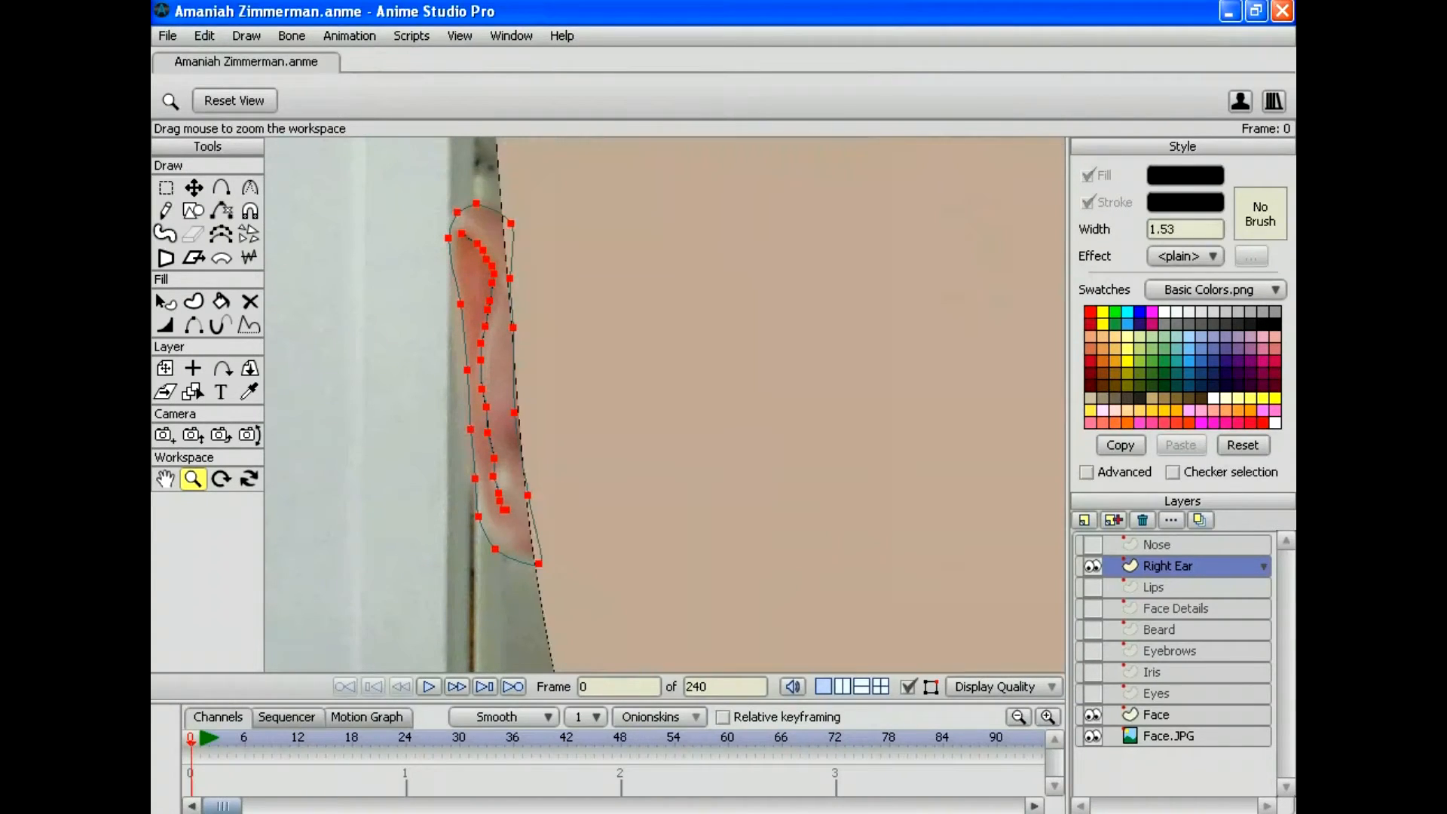
pyautogui.click(248, 391)
pyautogui.click(603, 391)
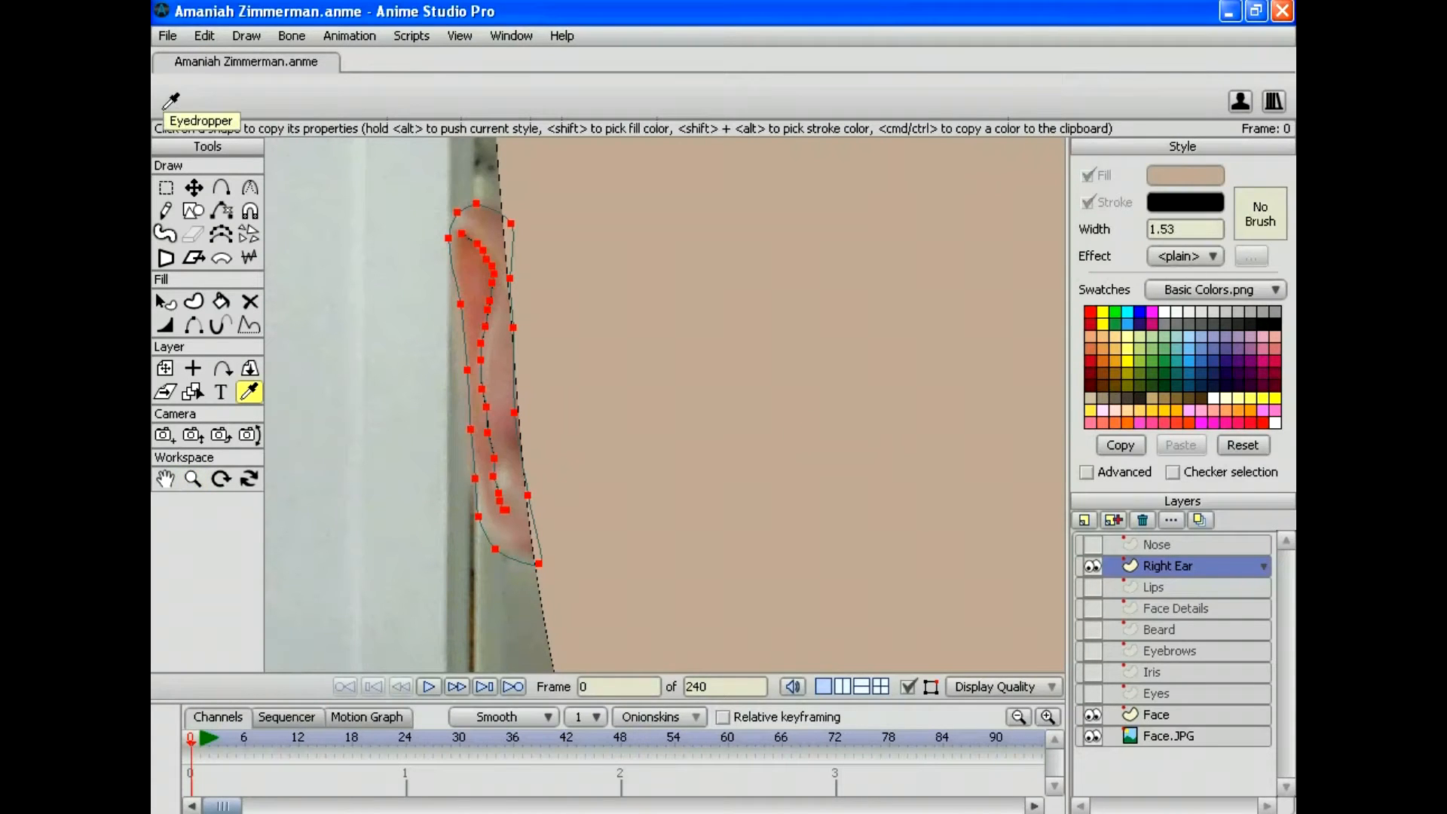
pyautogui.click(193, 301)
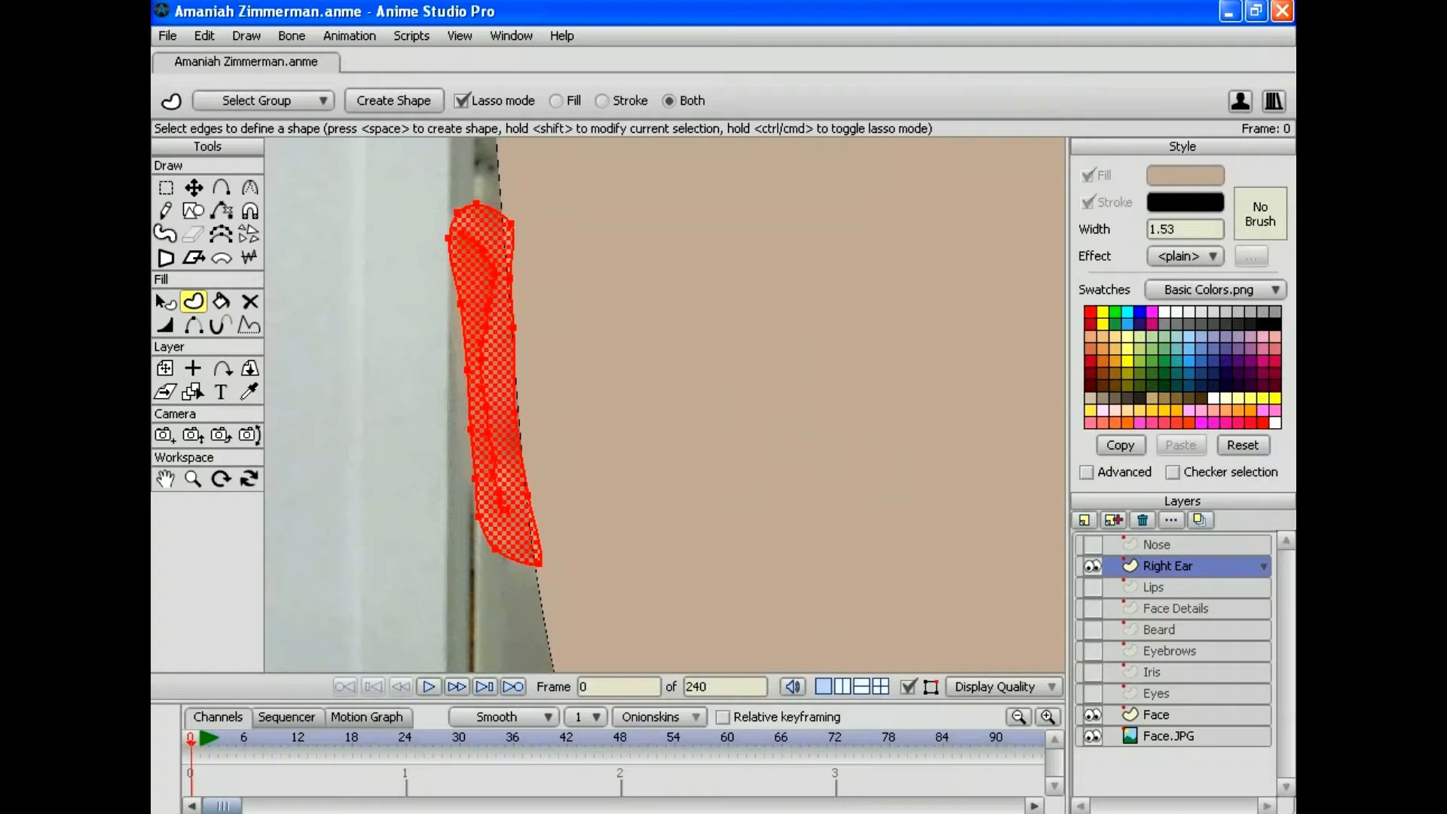
# Step: Move the Right Ear layer beneath Face and turn the ear edges into a filled shape
pyautogui.moveTo(1167, 565); pyautogui.dragTo(1167, 725)
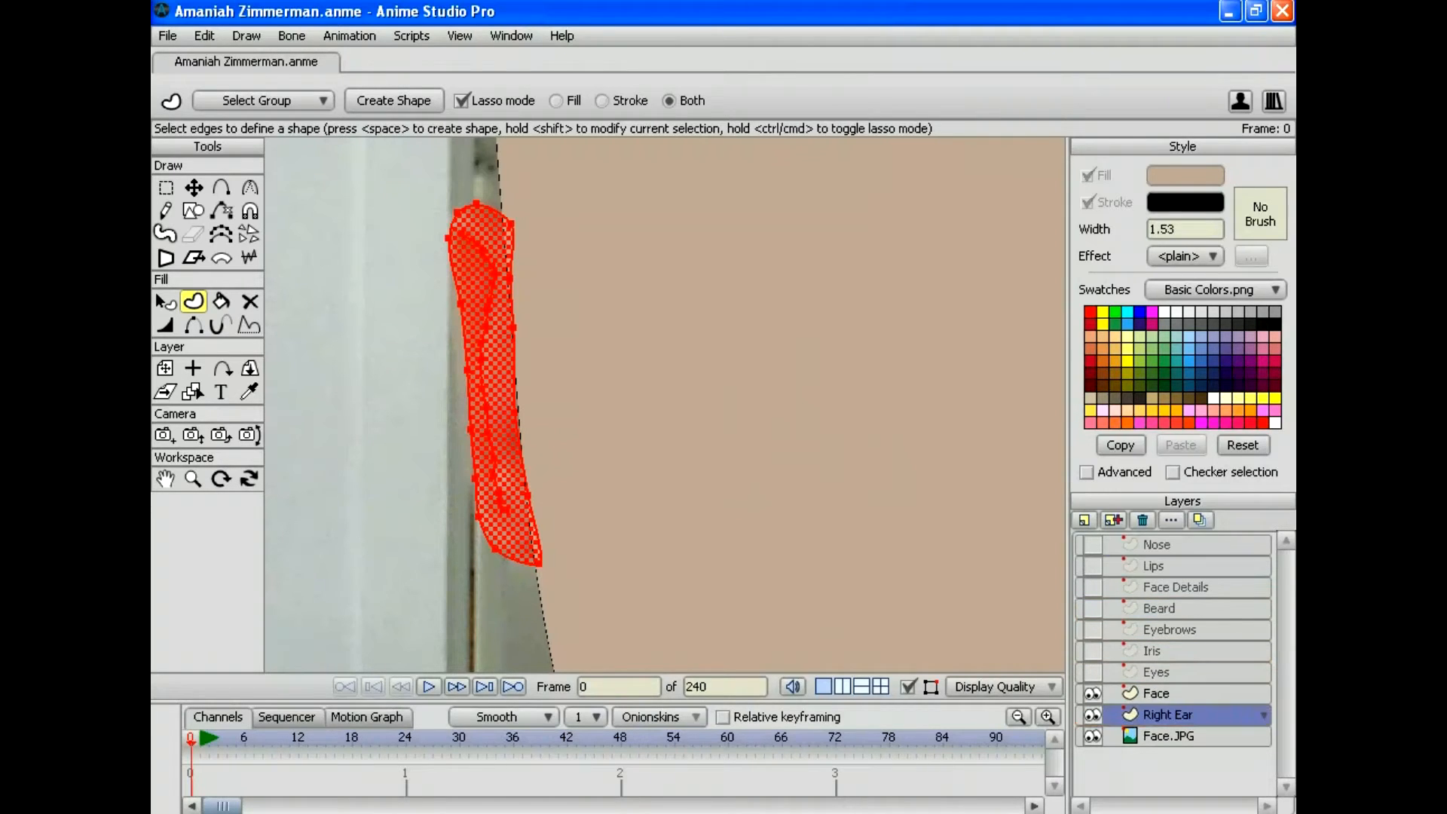
pyautogui.press('space')
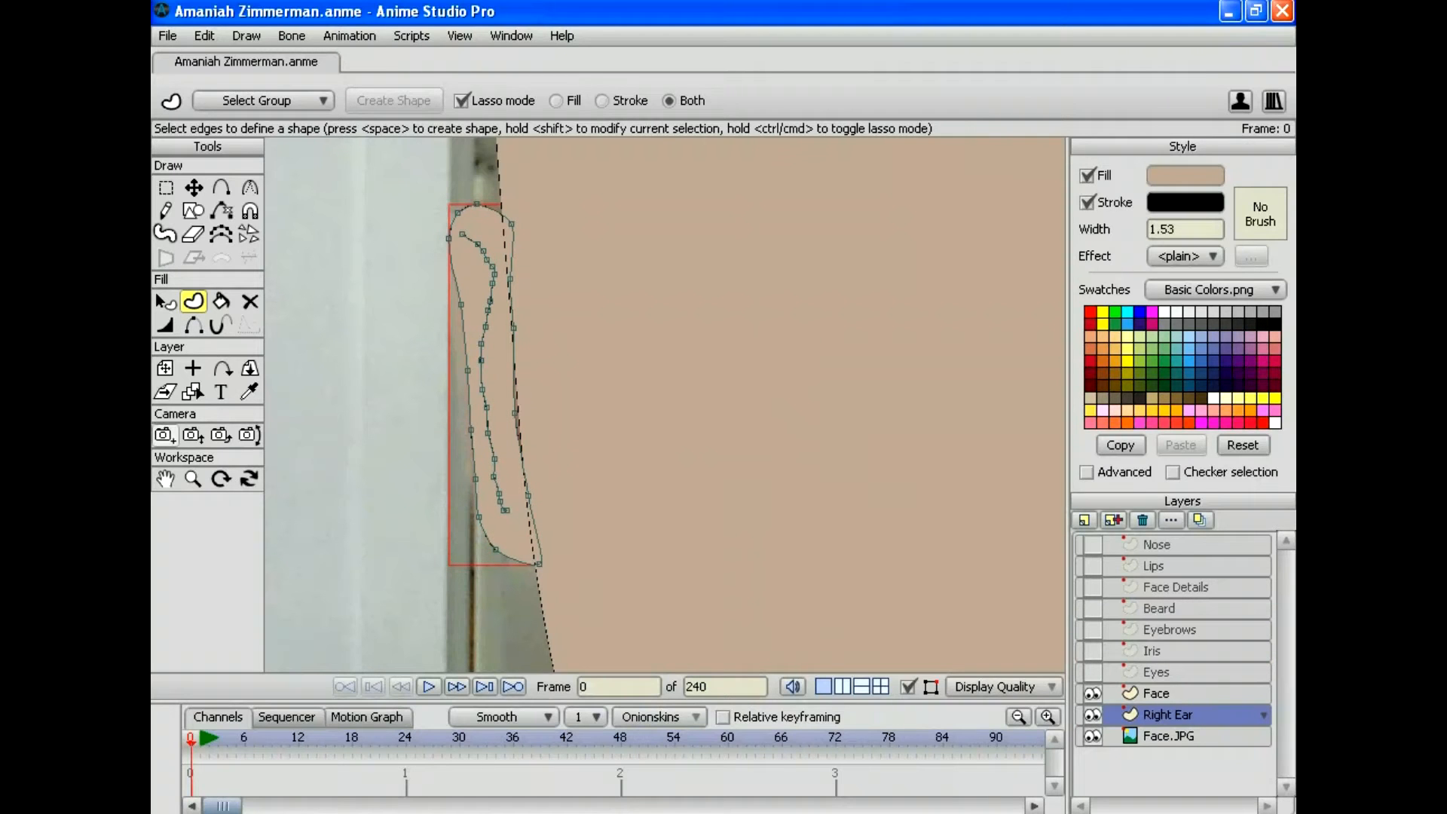
pyautogui.click(193, 479)
pyautogui.moveTo(665, 404); pyautogui.dragTo(727, 464)
# Step: Tuck an ear outline point under the face edge, then zoom back out over the ear
pyautogui.click(194, 188)
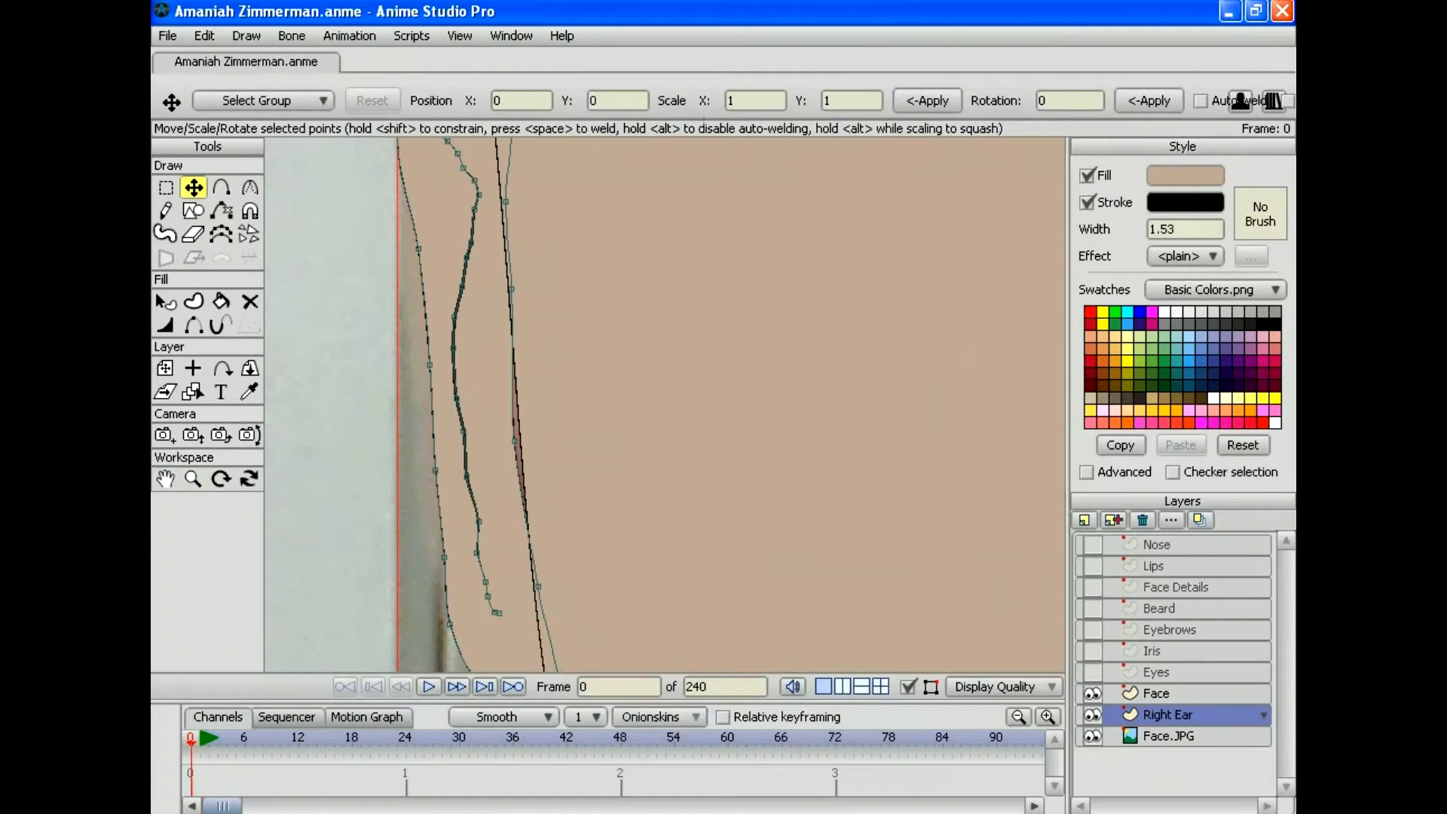
pyautogui.moveTo(513, 441); pyautogui.dragTo(528, 440)
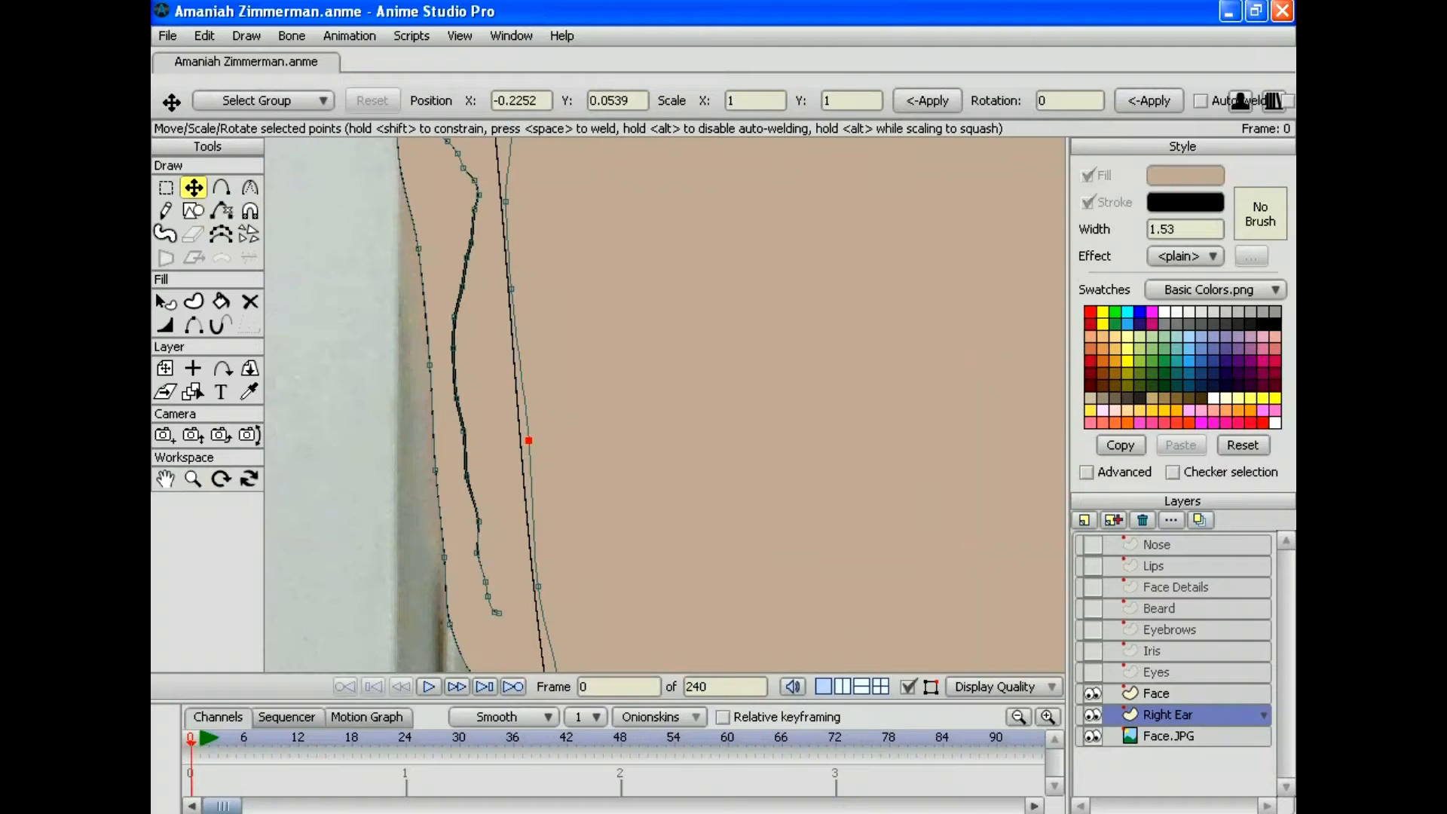
pyautogui.moveTo(528, 440); pyautogui.dragTo(497, 269)
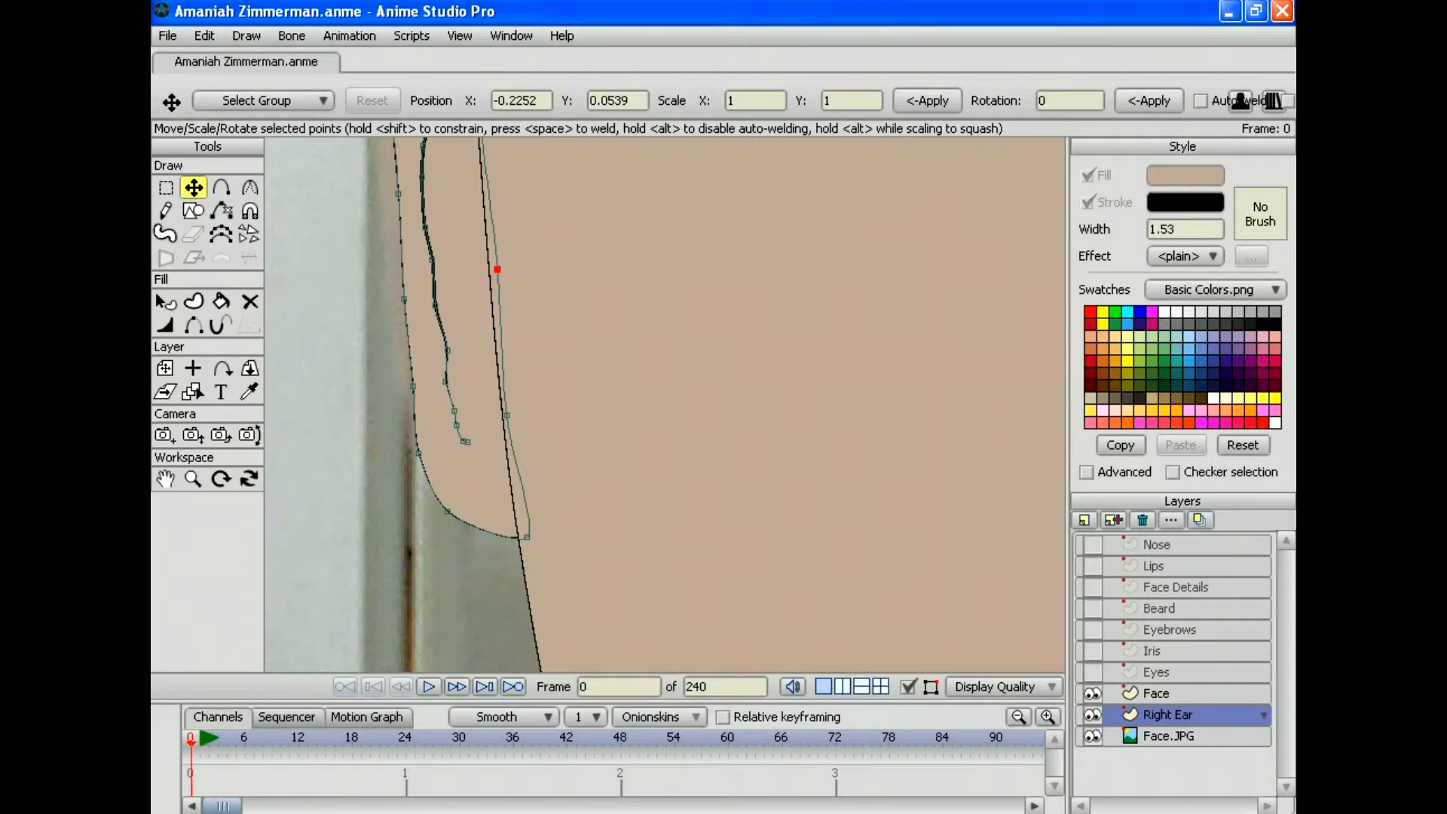
pyautogui.moveTo(497, 269); pyautogui.dragTo(494, 355)
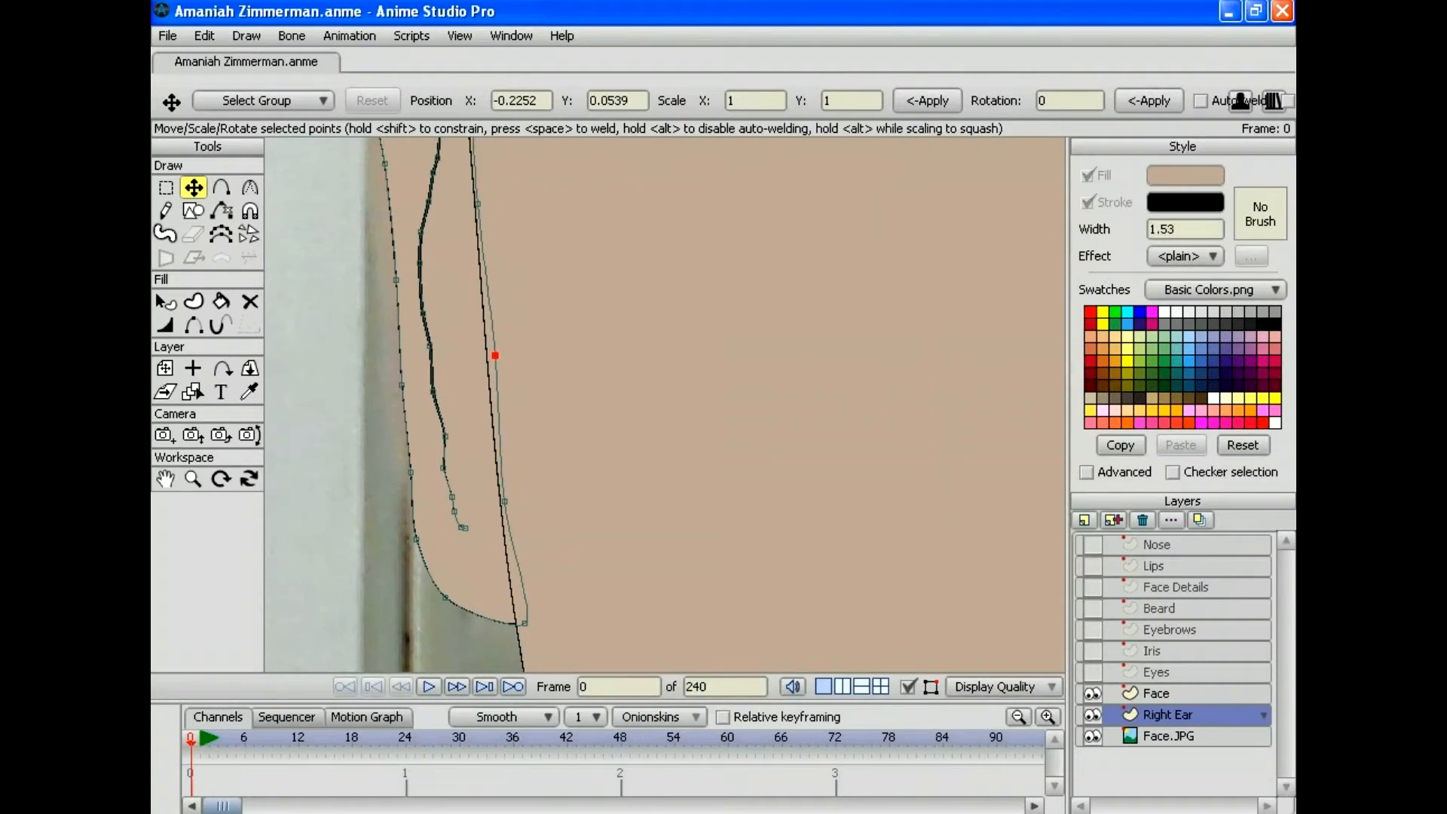
pyautogui.click(192, 478)
pyautogui.moveTo(665, 405); pyautogui.dragTo(545, 460)
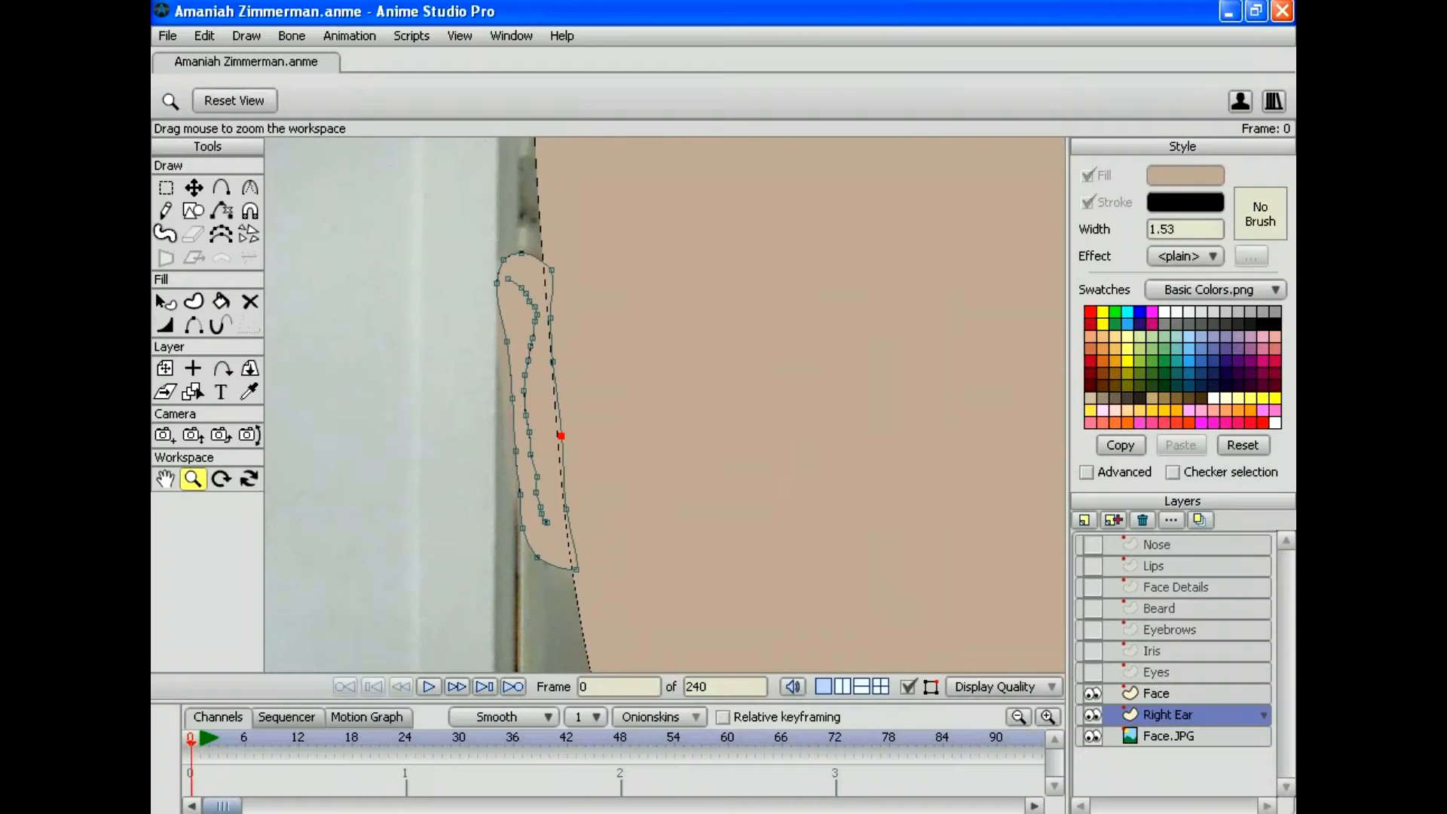
pyautogui.click(167, 36)
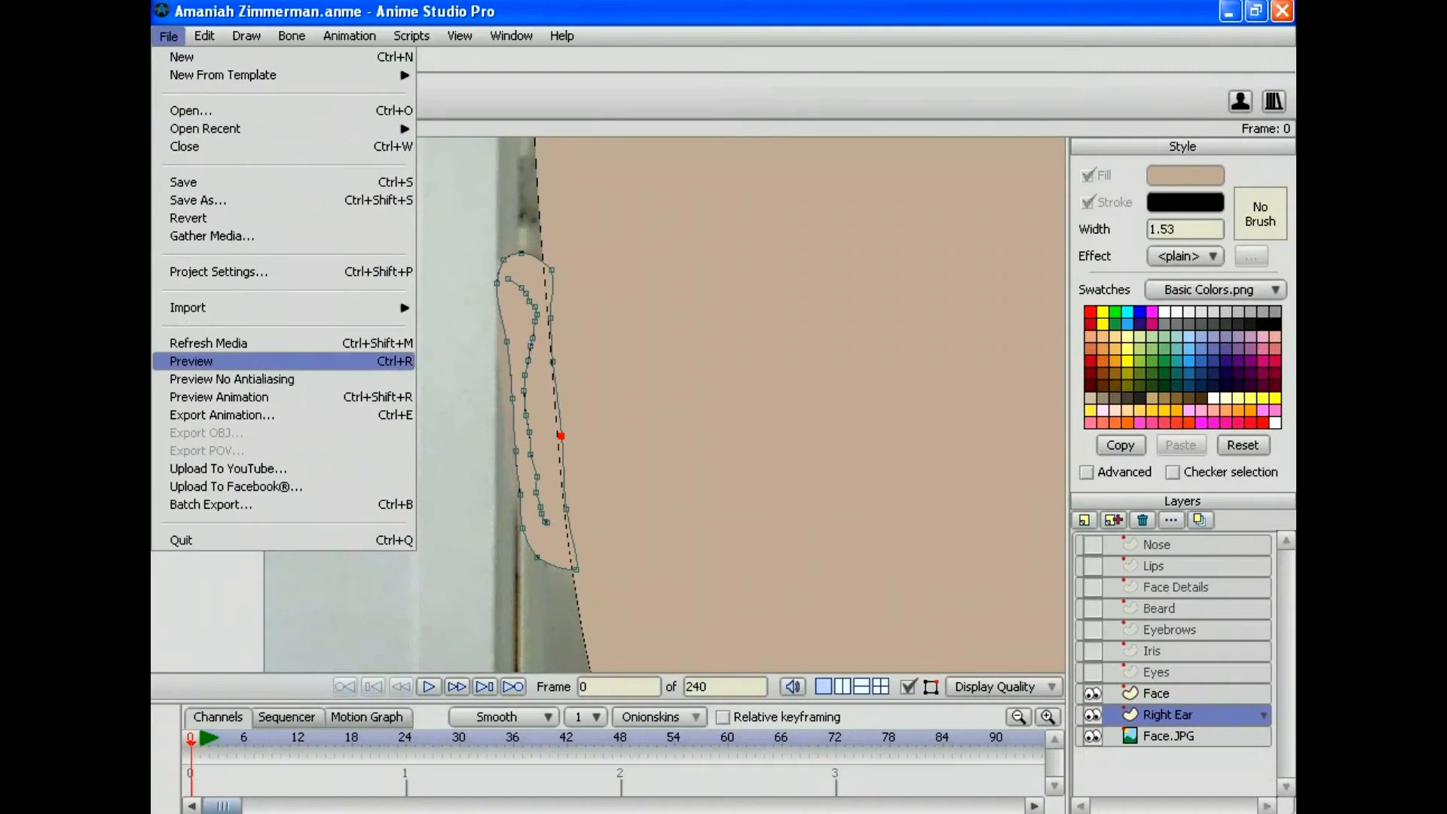
# Step: Render a preview of frame 0 and inspect the ear tucked behind the face
pyautogui.click(190, 361)
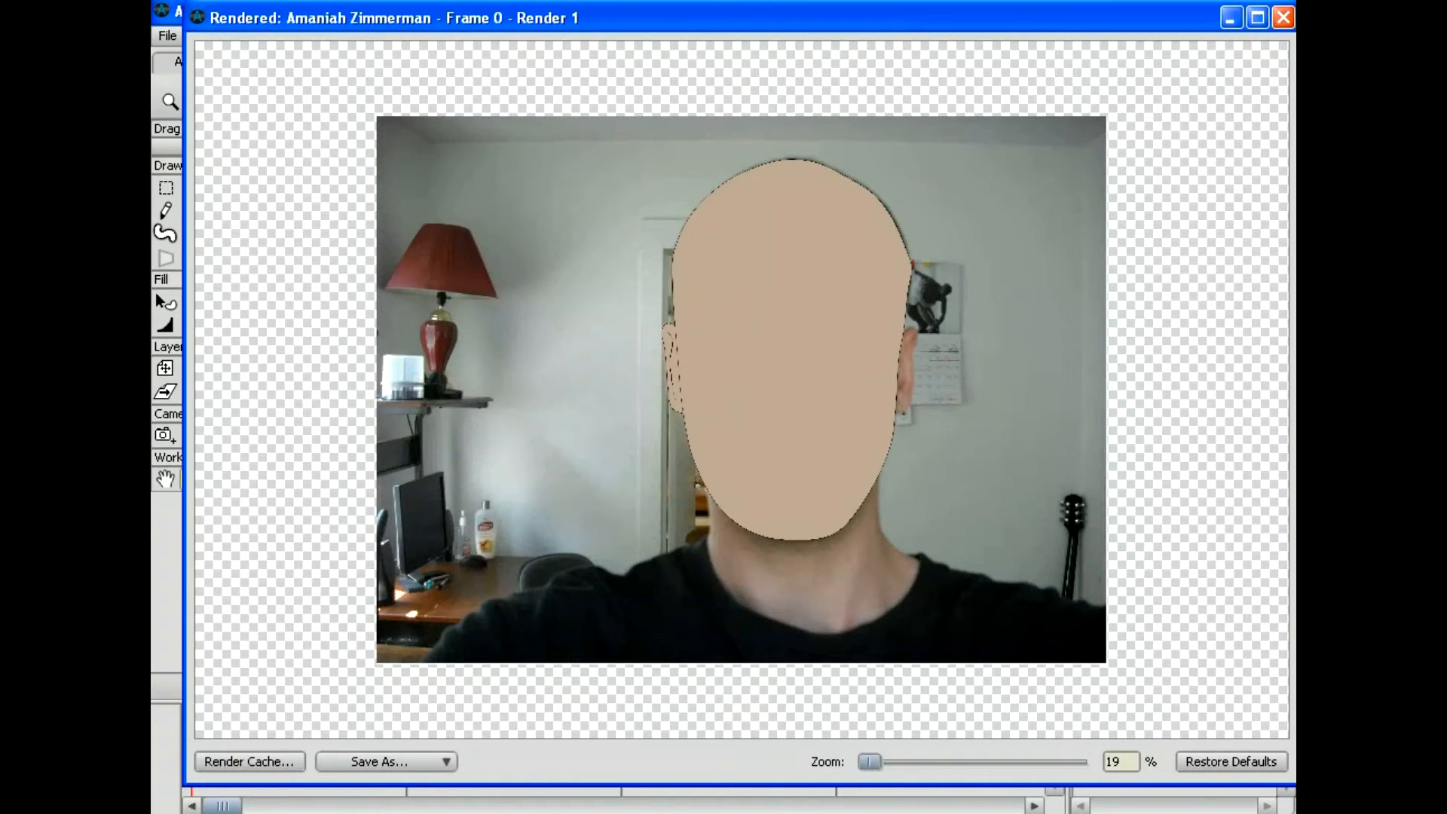
pyautogui.moveTo(869, 761); pyautogui.dragTo(903, 761)
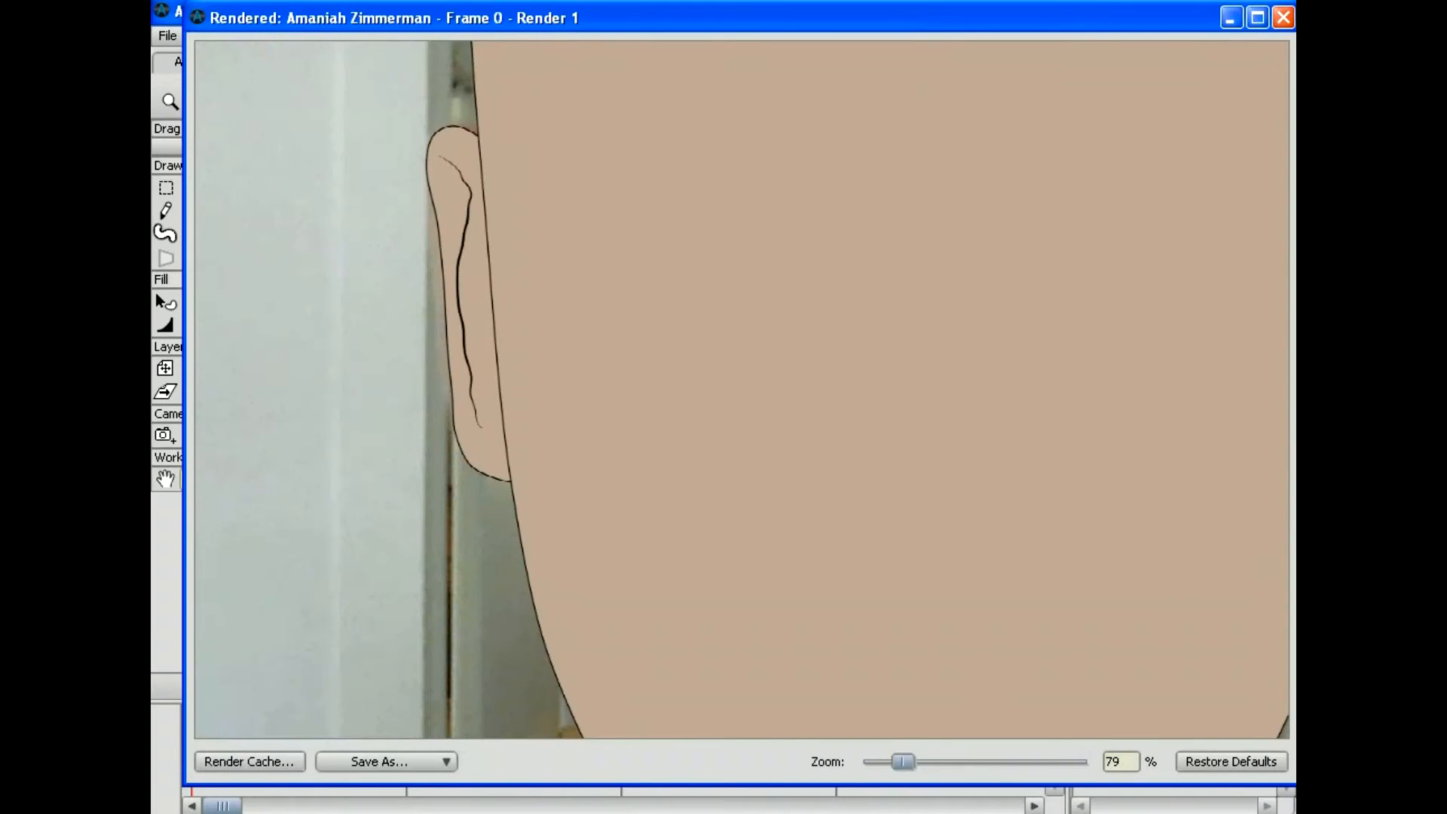
pyautogui.click(1282, 17)
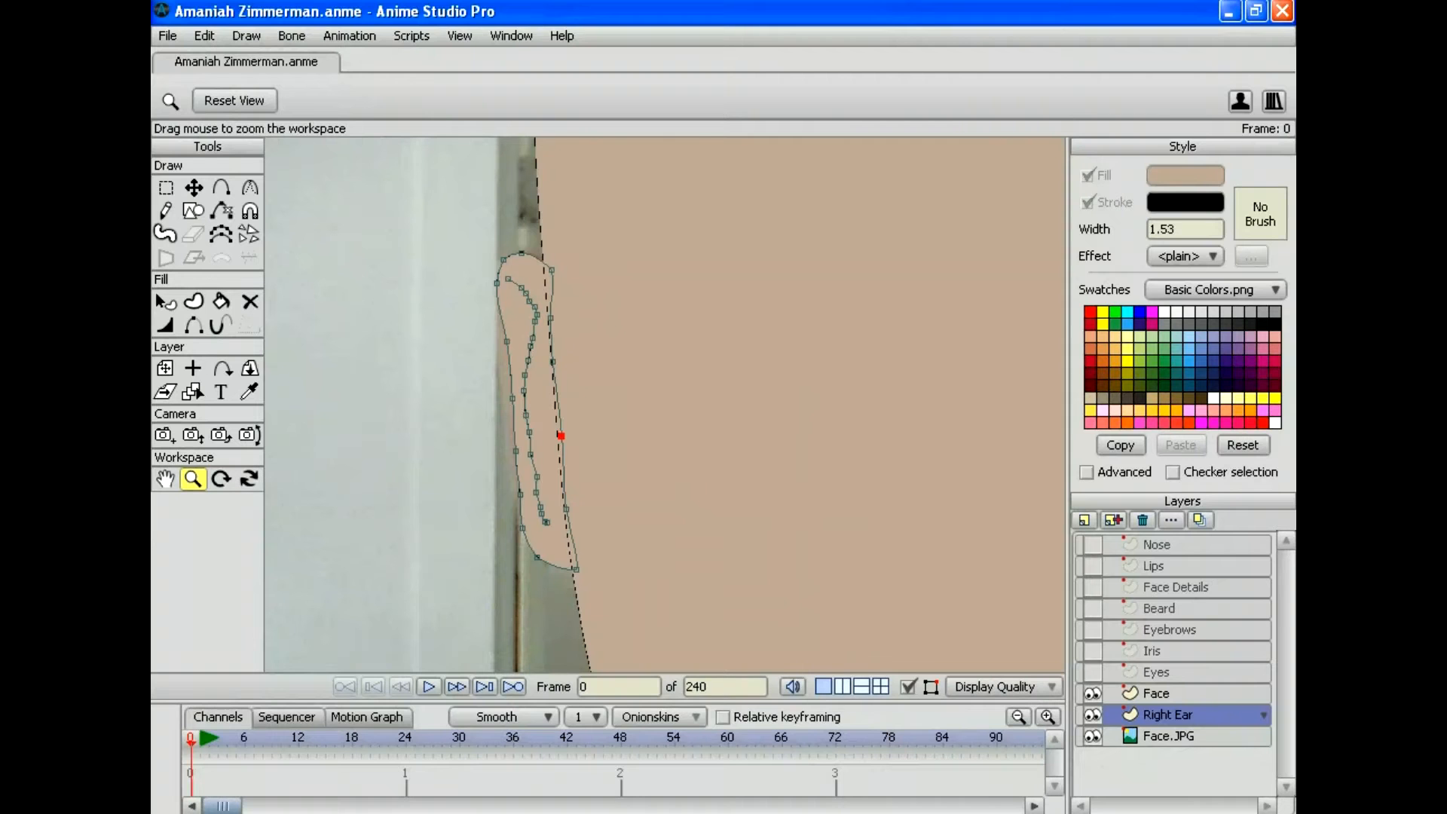
# Step: Zoom out and pan until the whole face and photo are visible
pyautogui.scroll(-5, 664, 404)
pyautogui.scroll(-1, 664, 404)
pyautogui.moveTo(665, 404); pyautogui.dragTo(515, 413)
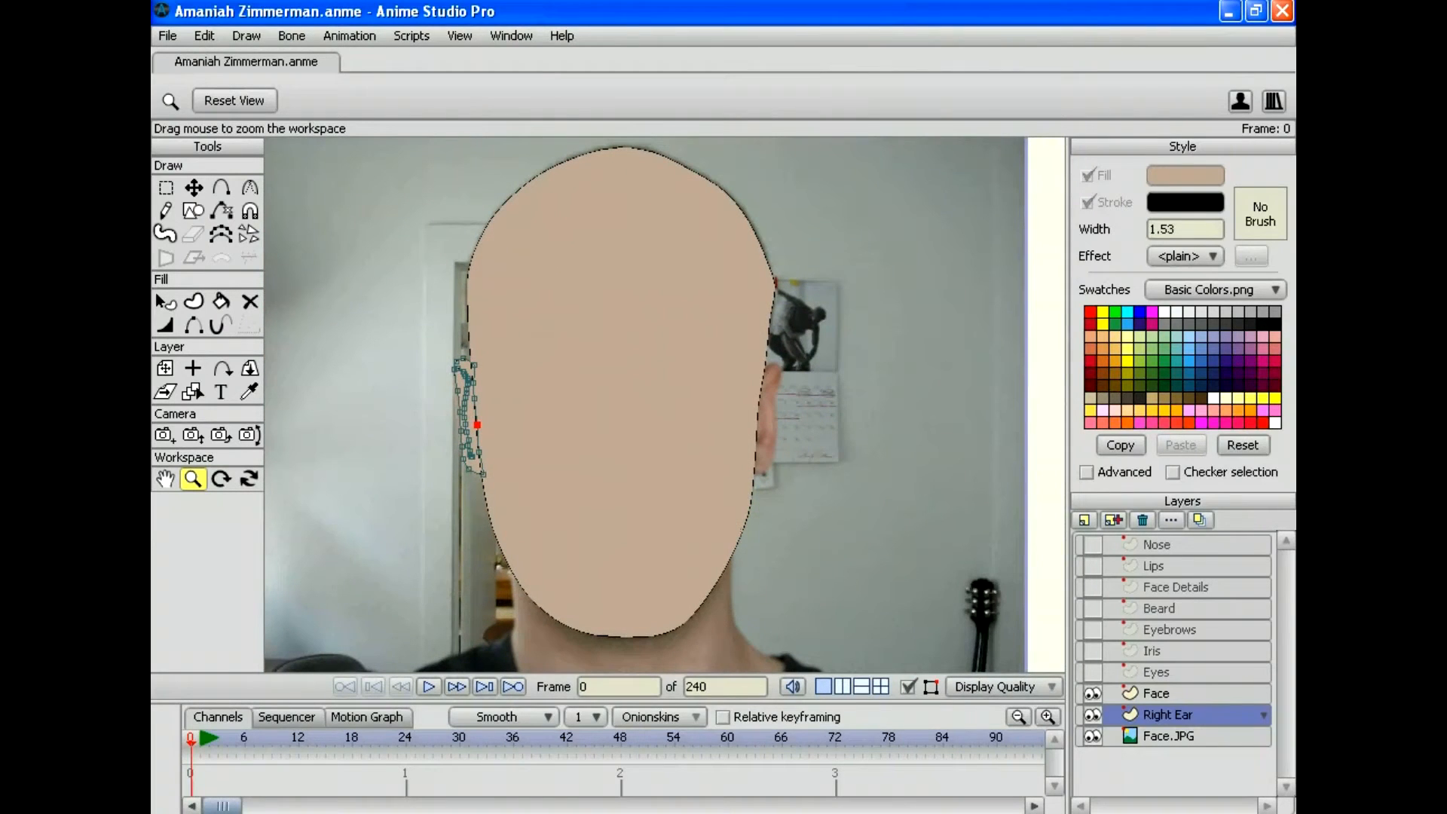
# Step: Hide the Face and Right Ear layers and add a new vector layer named 'Left Ear'
pyautogui.click(1092, 692)
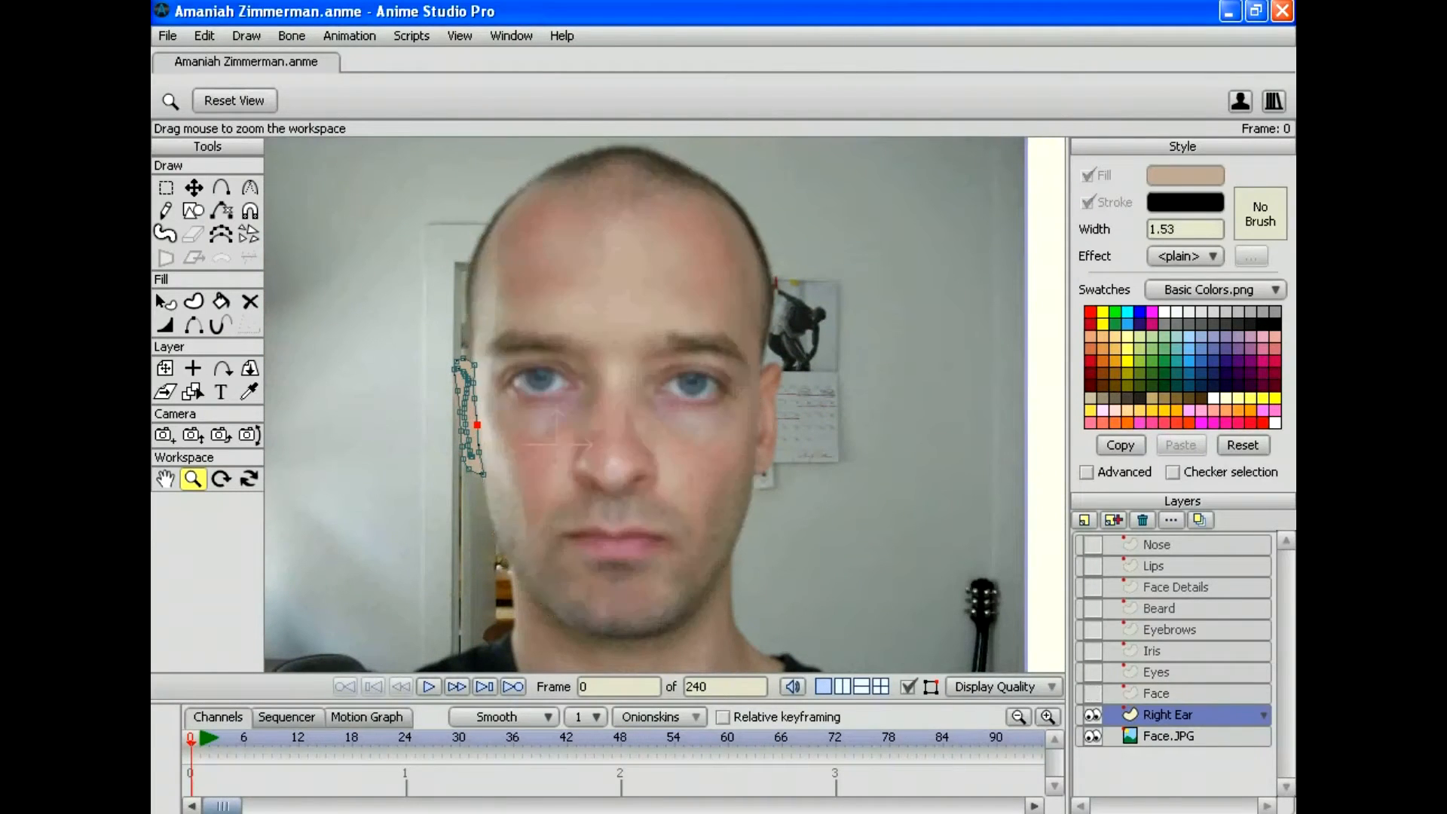
pyautogui.click(1092, 714)
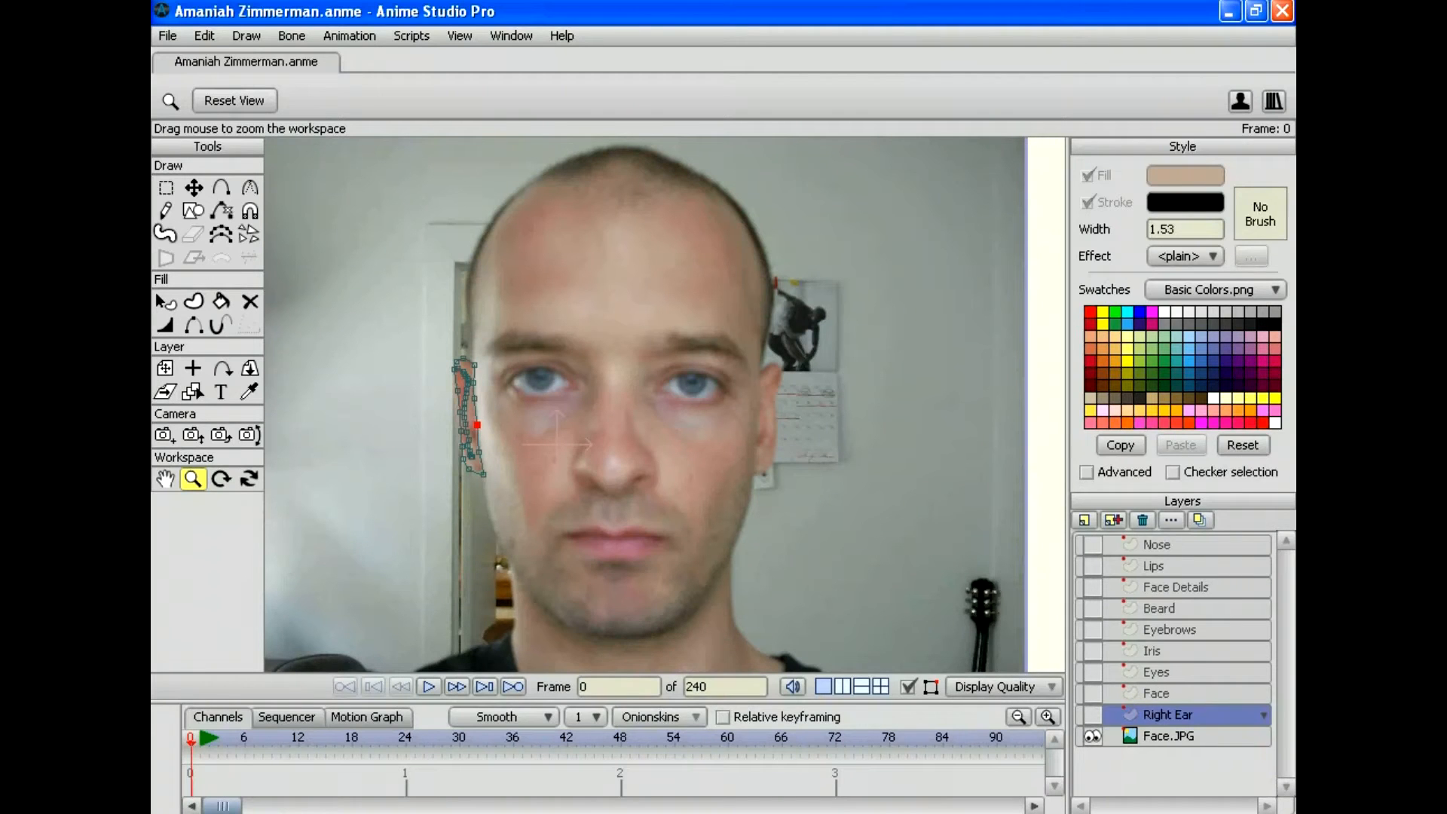
pyautogui.click(1084, 520)
pyautogui.click(1107, 541)
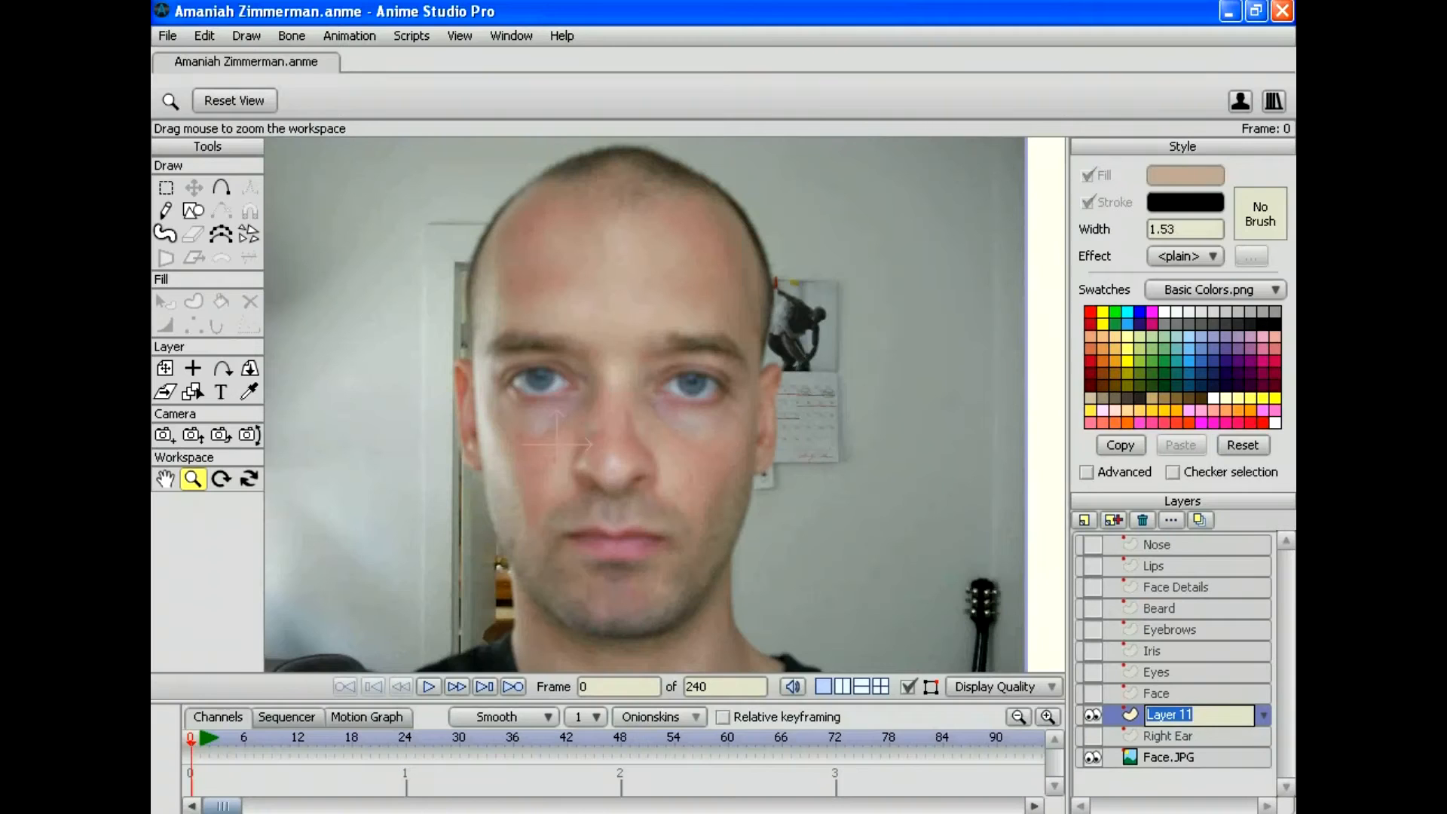
pyautogui.write('Left Ear')
pyautogui.press('Return')
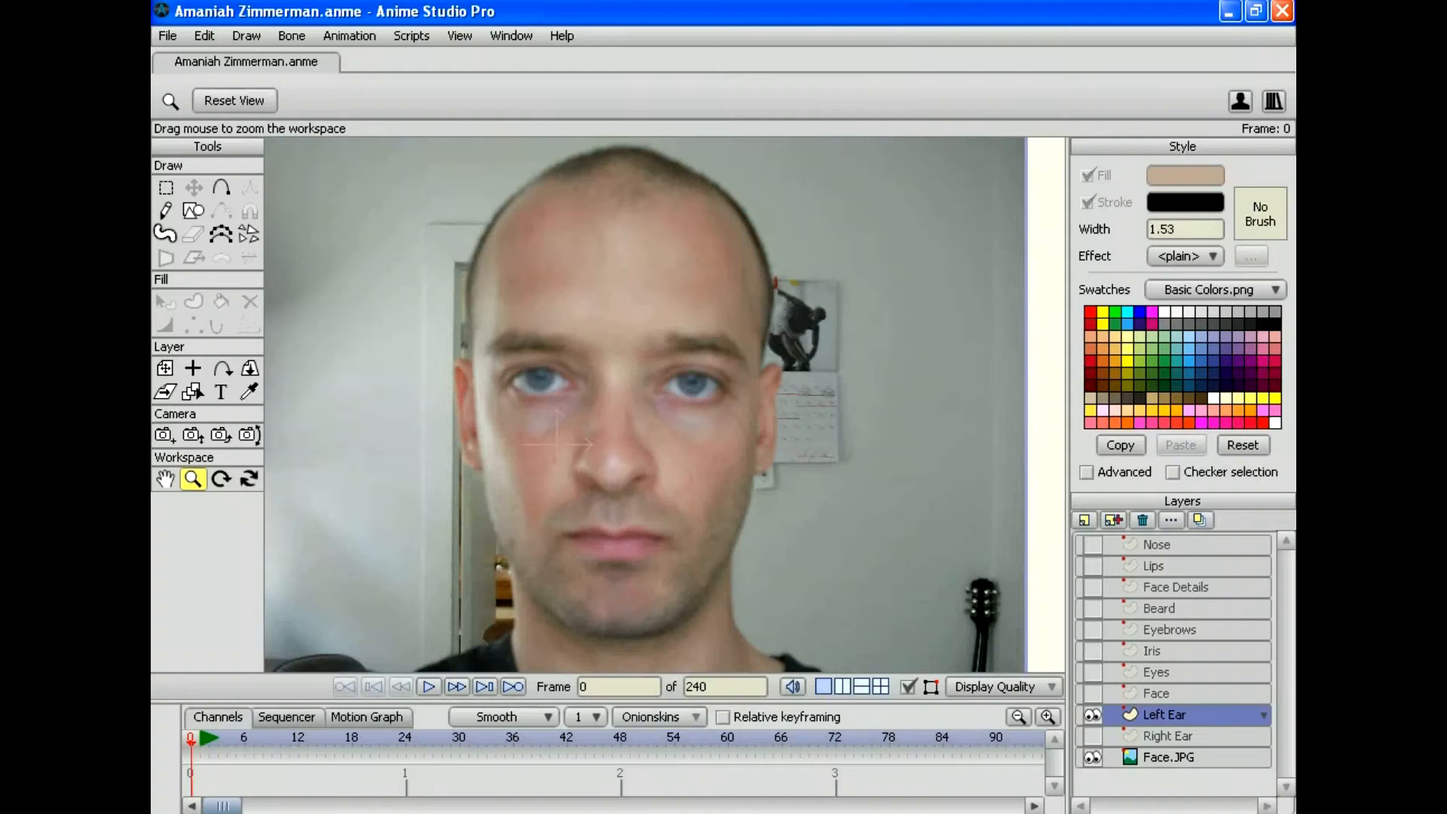
# Step: Zoom in and center on the ear at the photo's right, ready to add points
pyautogui.moveTo(765, 414); pyautogui.dragTo(723, 343)
pyautogui.moveTo(640, 316); pyautogui.dragTo(743, 433)
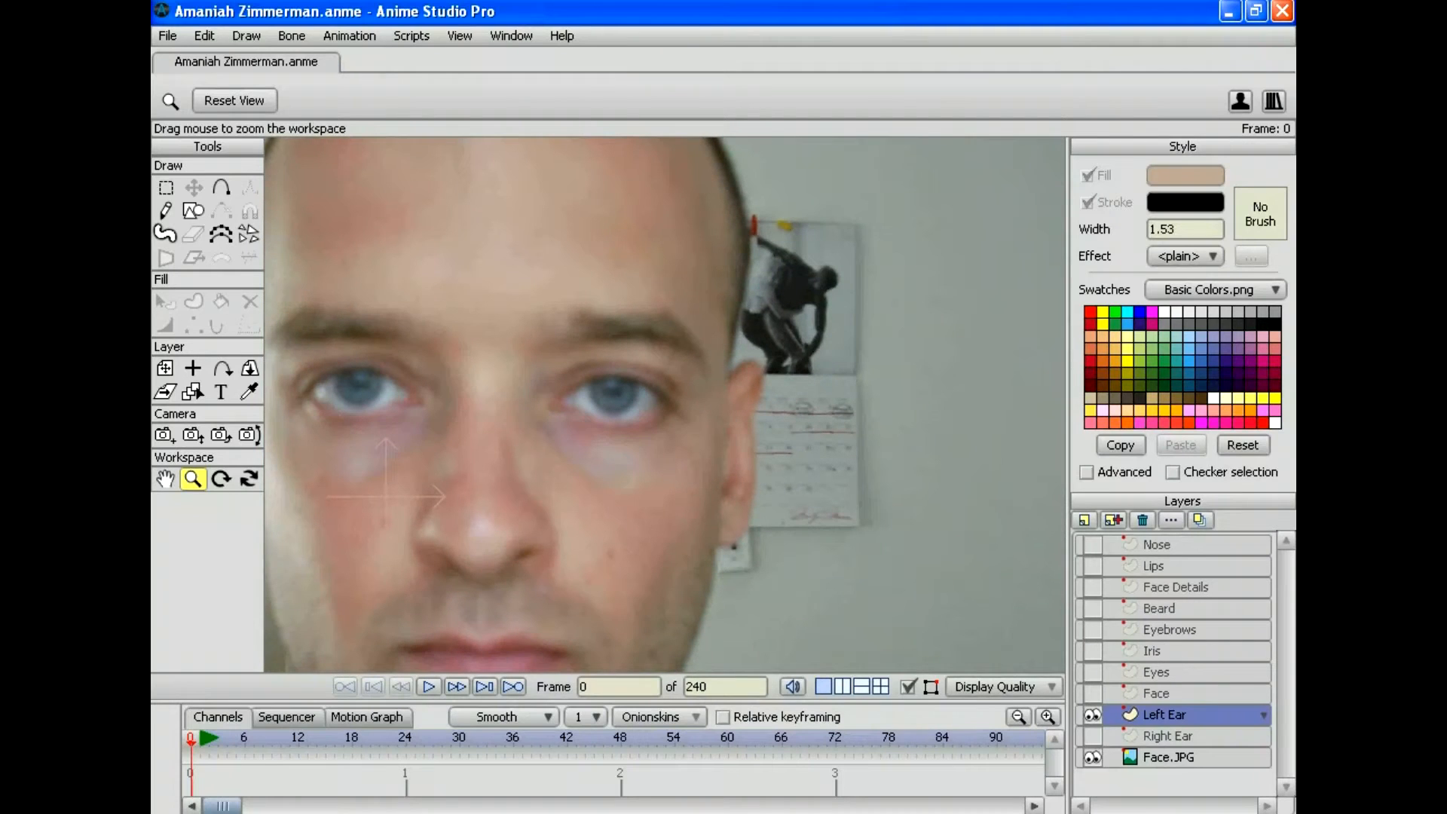
pyautogui.press('a')
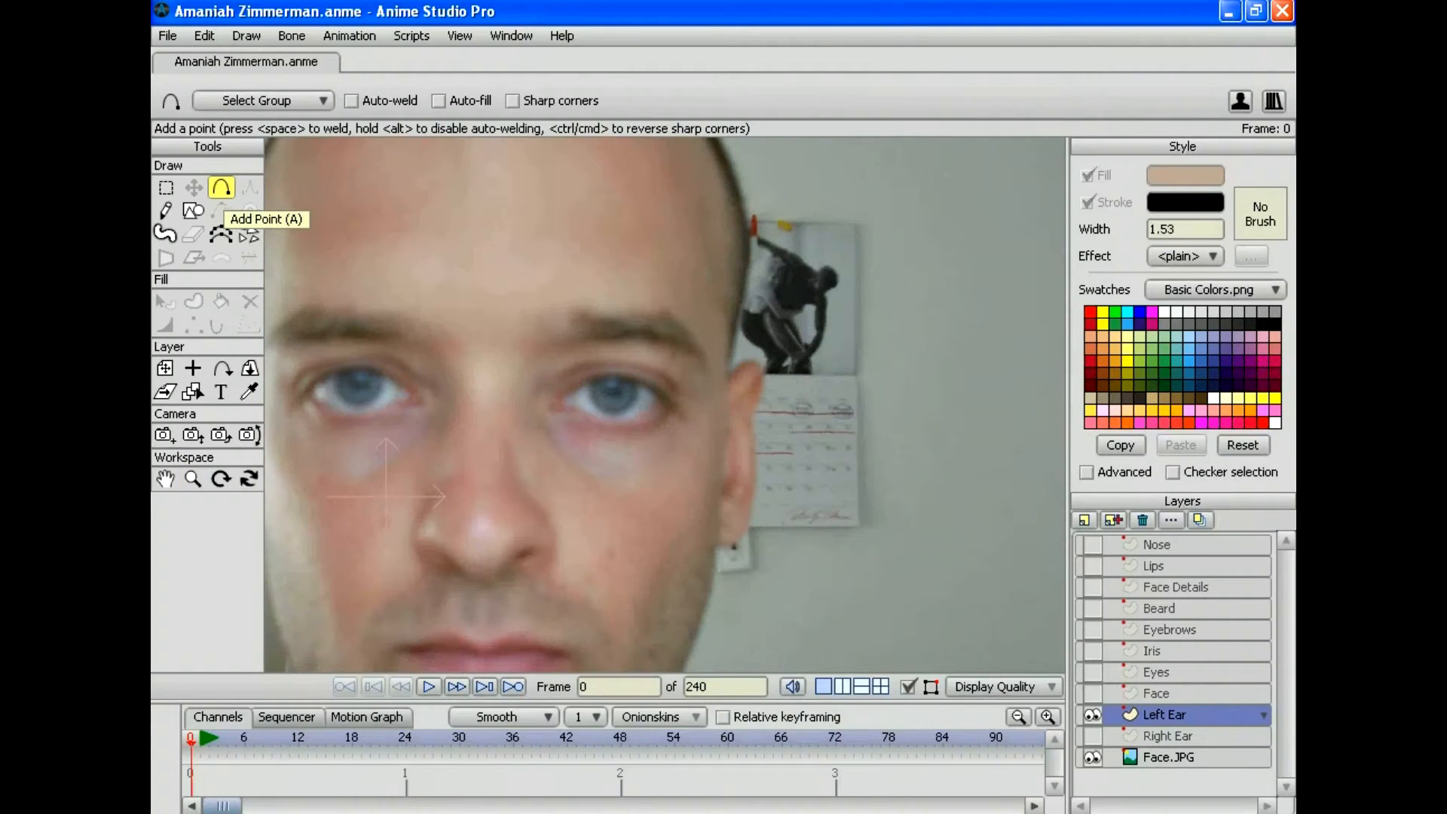
# Step: Trace the ear's outline with points from its top edge around both sides to the earlobe
pyautogui.click(731, 372)
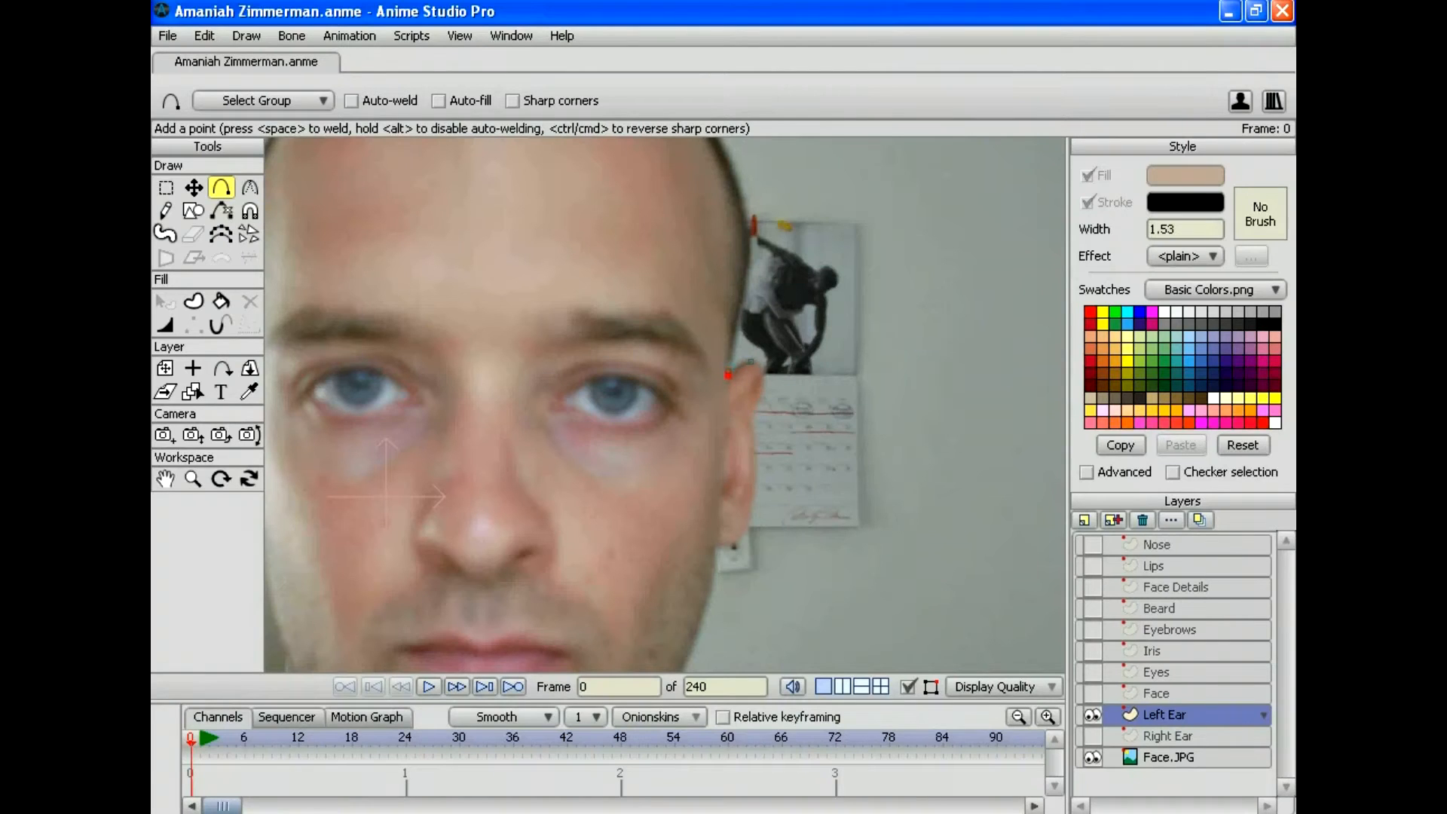
pyautogui.moveTo(728, 370); pyautogui.dragTo(706, 515)
pyautogui.moveTo(706, 515); pyautogui.dragTo(730, 548)
pyautogui.moveTo(751, 362); pyautogui.dragTo(756, 487)
pyautogui.moveTo(756, 488); pyautogui.dragTo(735, 545)
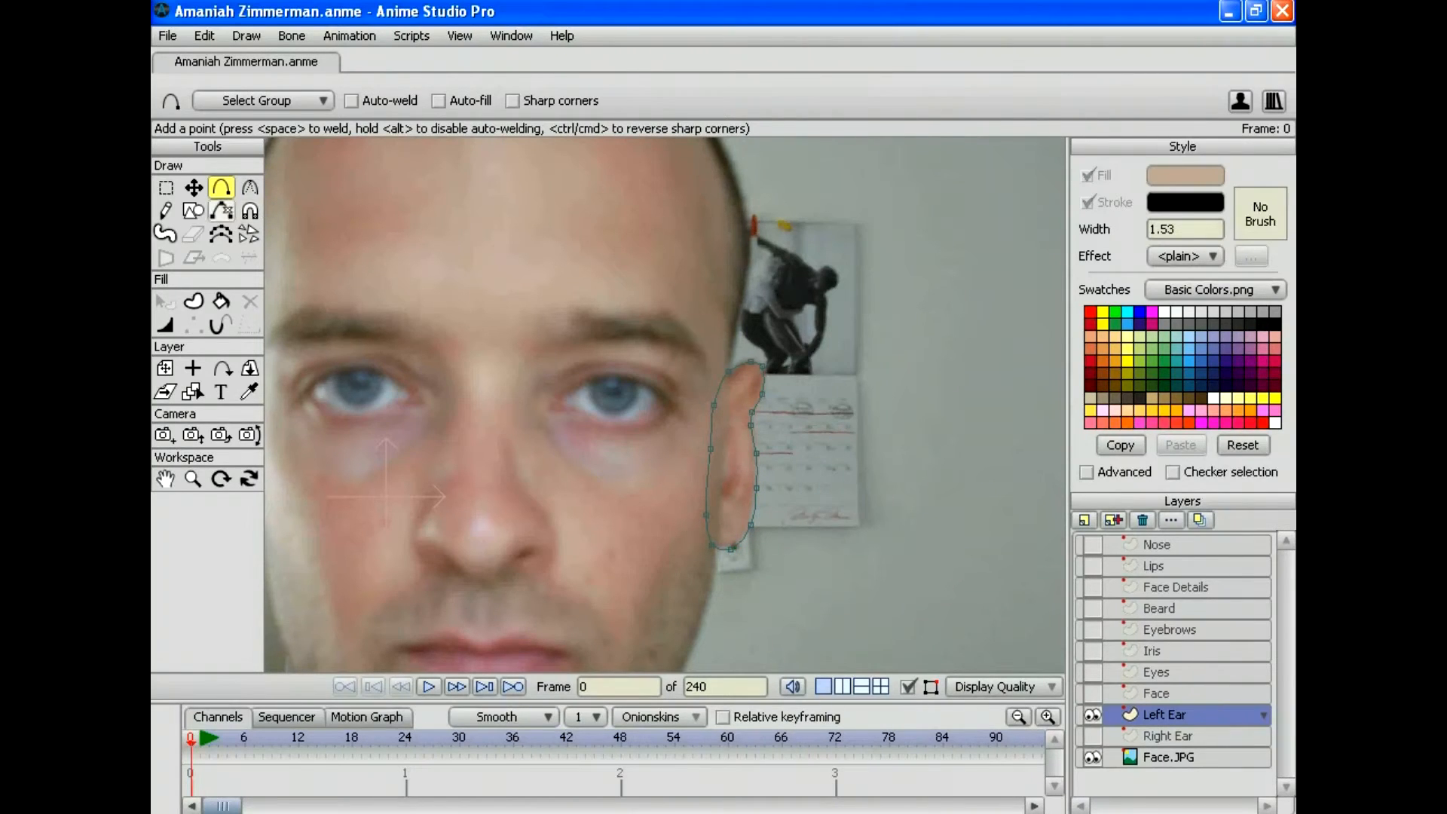
# Step: Adjust the top and lower ear points, then zoom in closer on the ear
pyautogui.click(193, 187)
pyautogui.moveTo(750, 524); pyautogui.dragTo(745, 525)
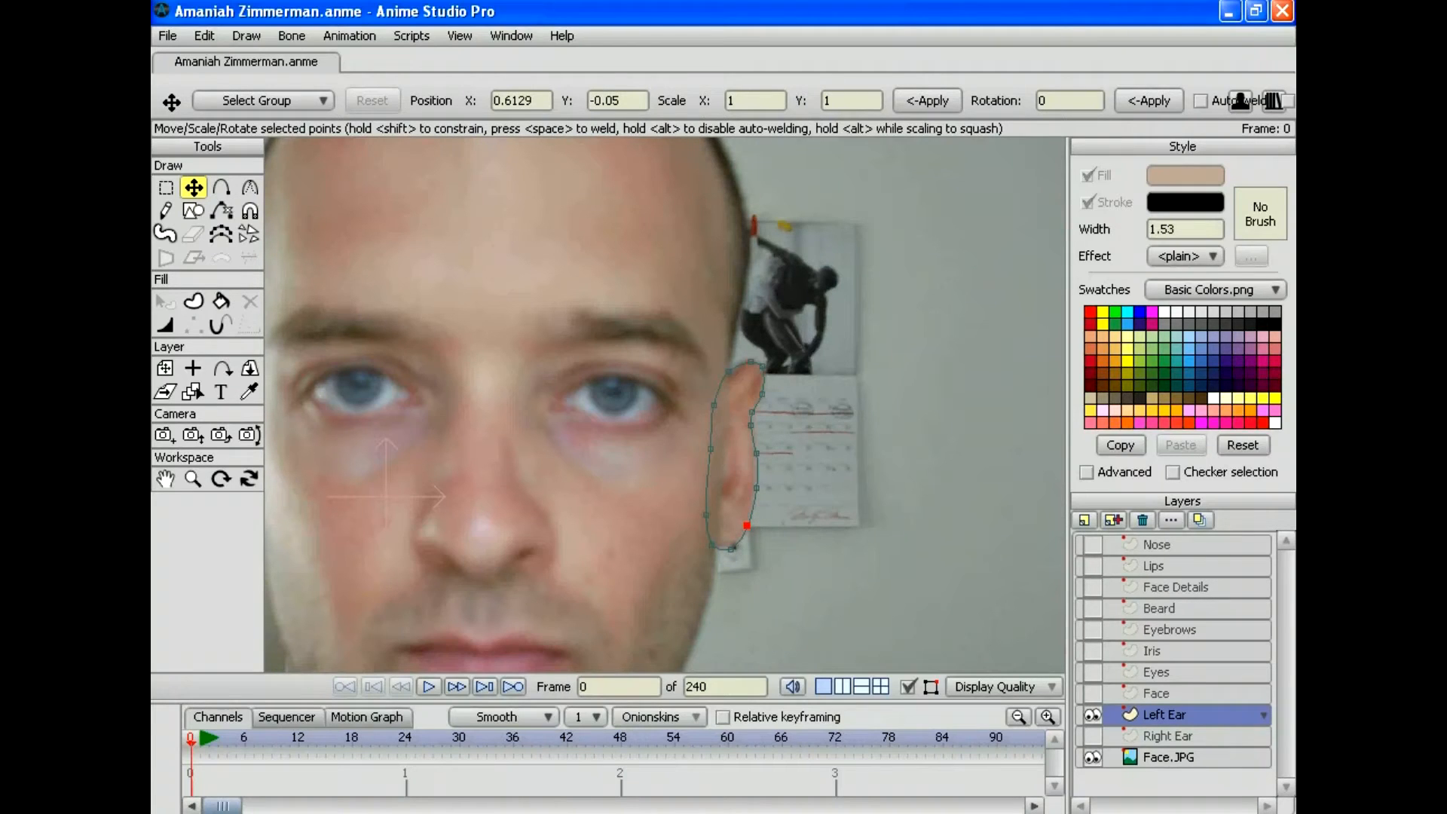
pyautogui.moveTo(750, 362); pyautogui.dragTo(728, 369)
pyautogui.click(192, 478)
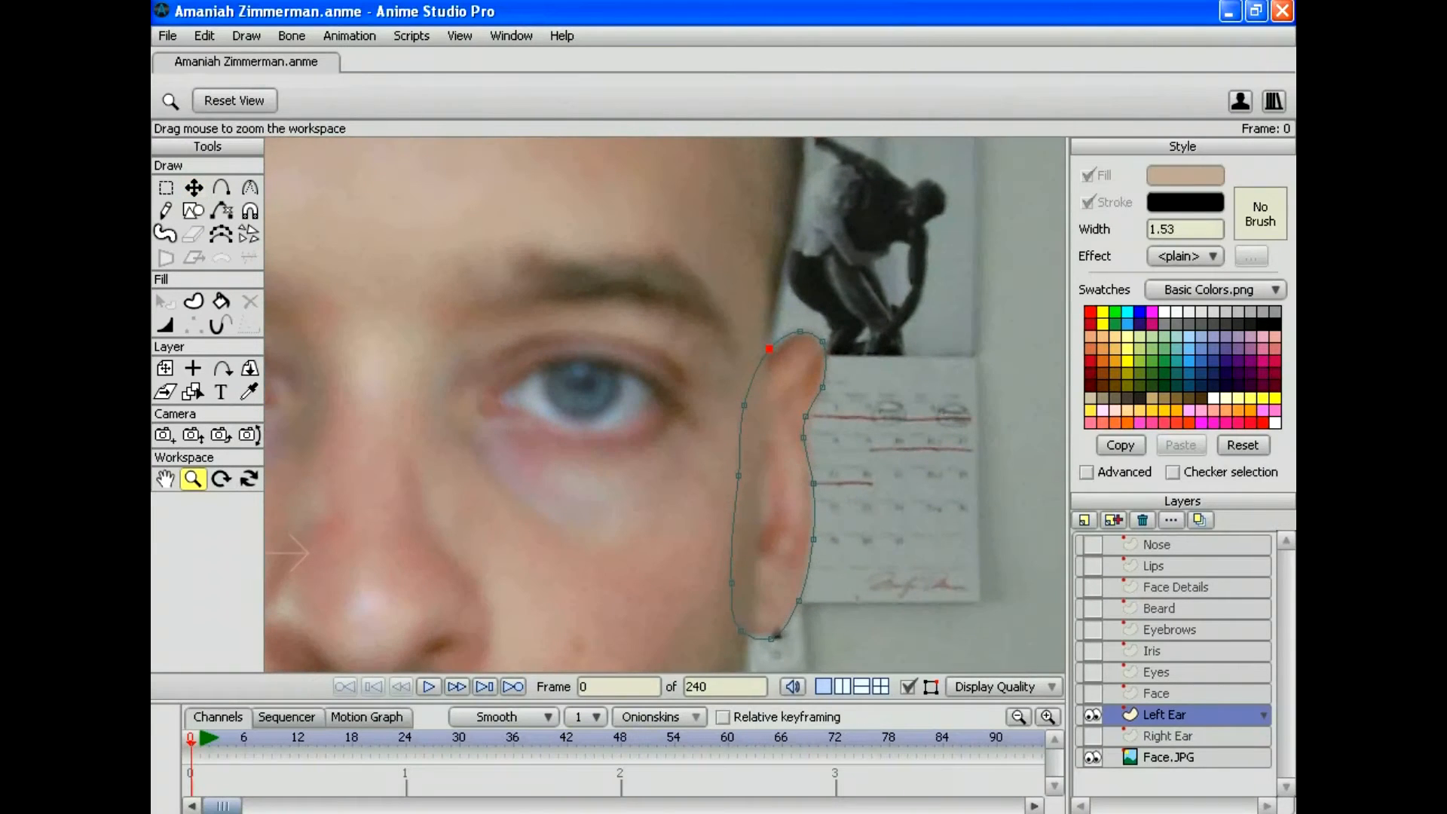
pyautogui.click(166, 210)
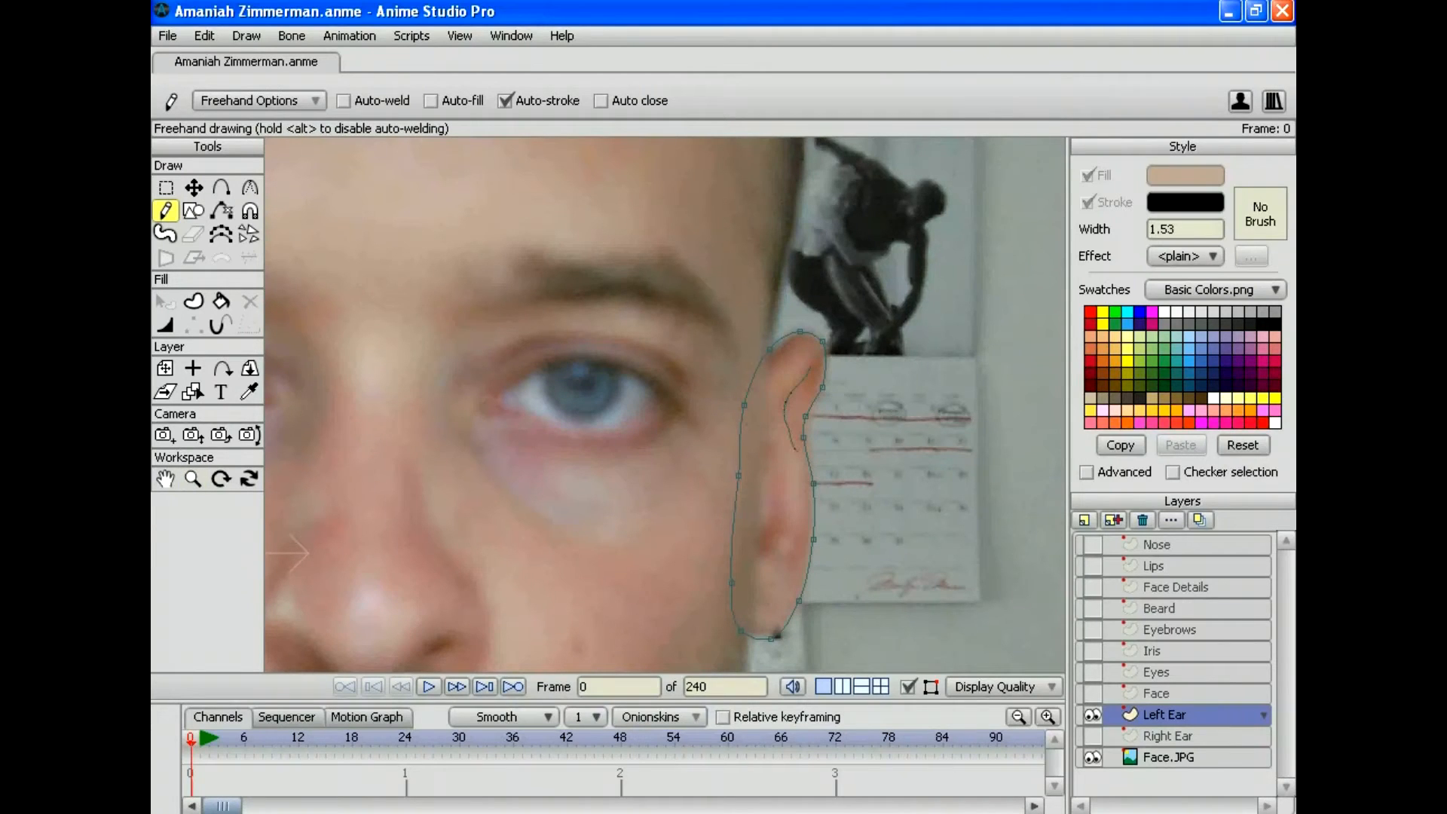
# Step: Draw two inner-ear fold lines, then select all points and create the filled ear shape
pyautogui.moveTo(794, 450); pyautogui.dragTo(792, 573)
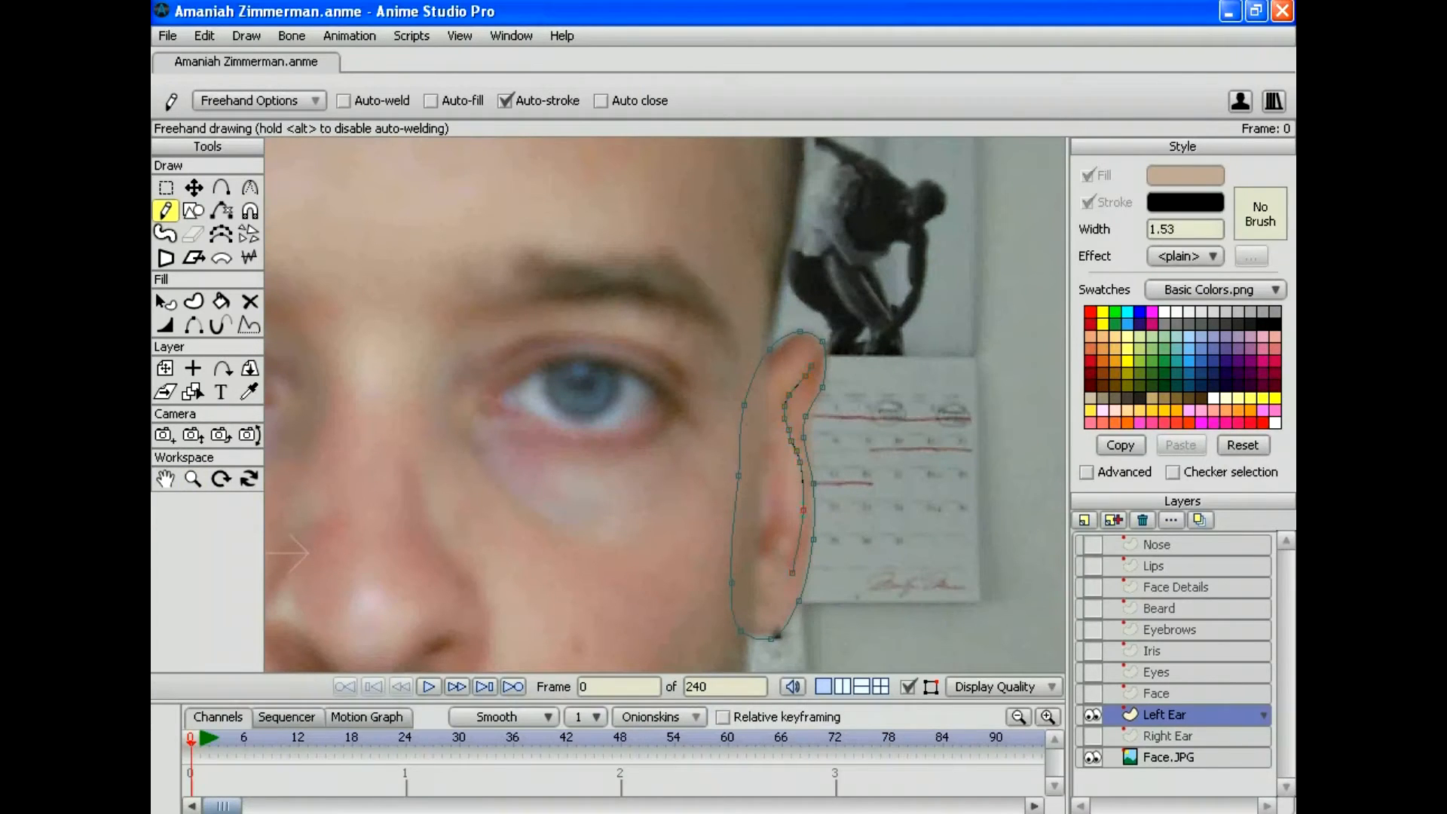
pyautogui.moveTo(768, 453)
pyautogui.mouseDown()
pyautogui.moveTo(783, 510)
pyautogui.moveTo(763, 556)
pyautogui.mouseUp()
pyautogui.click(203, 36)
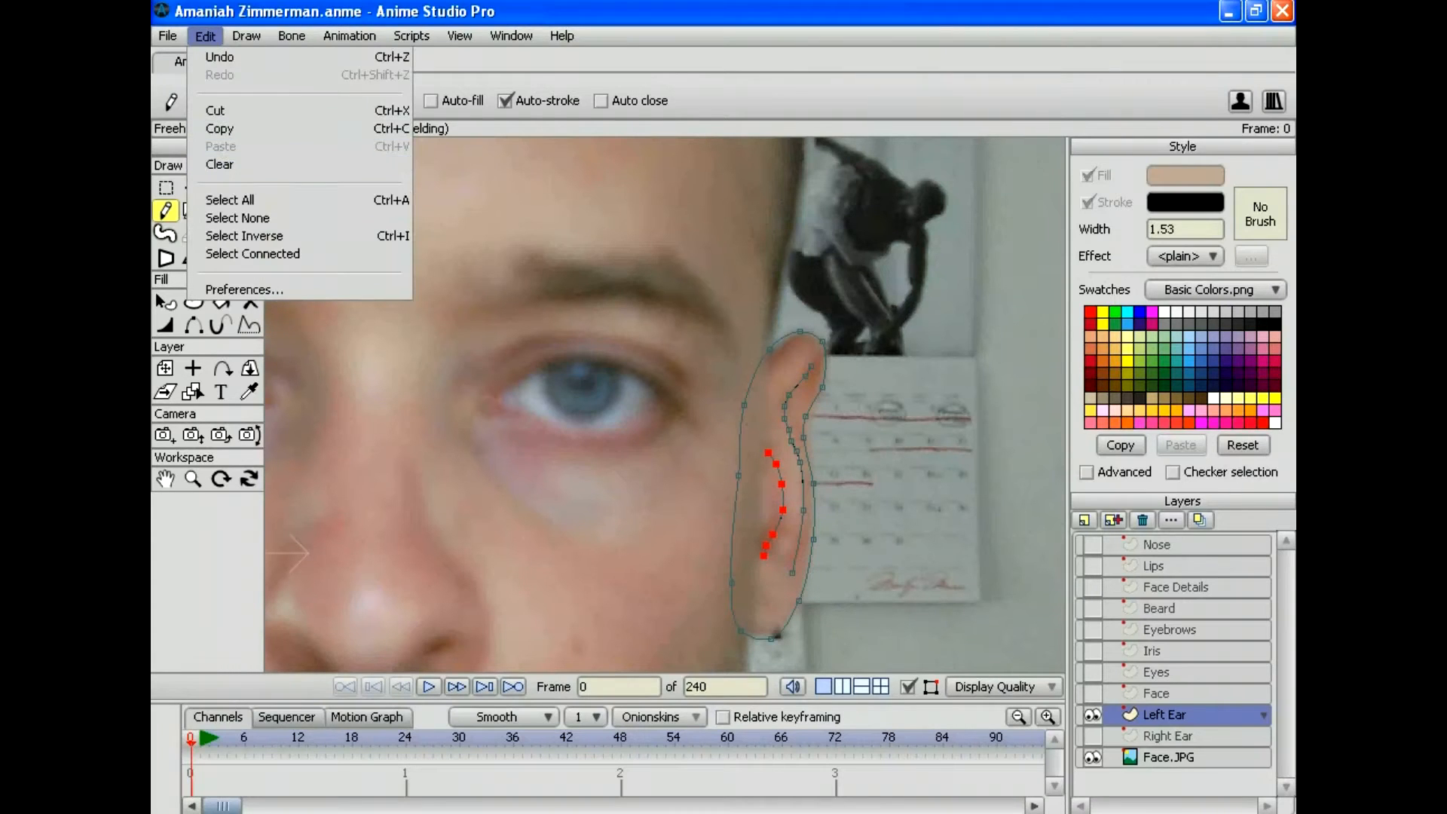
pyautogui.click(249, 195)
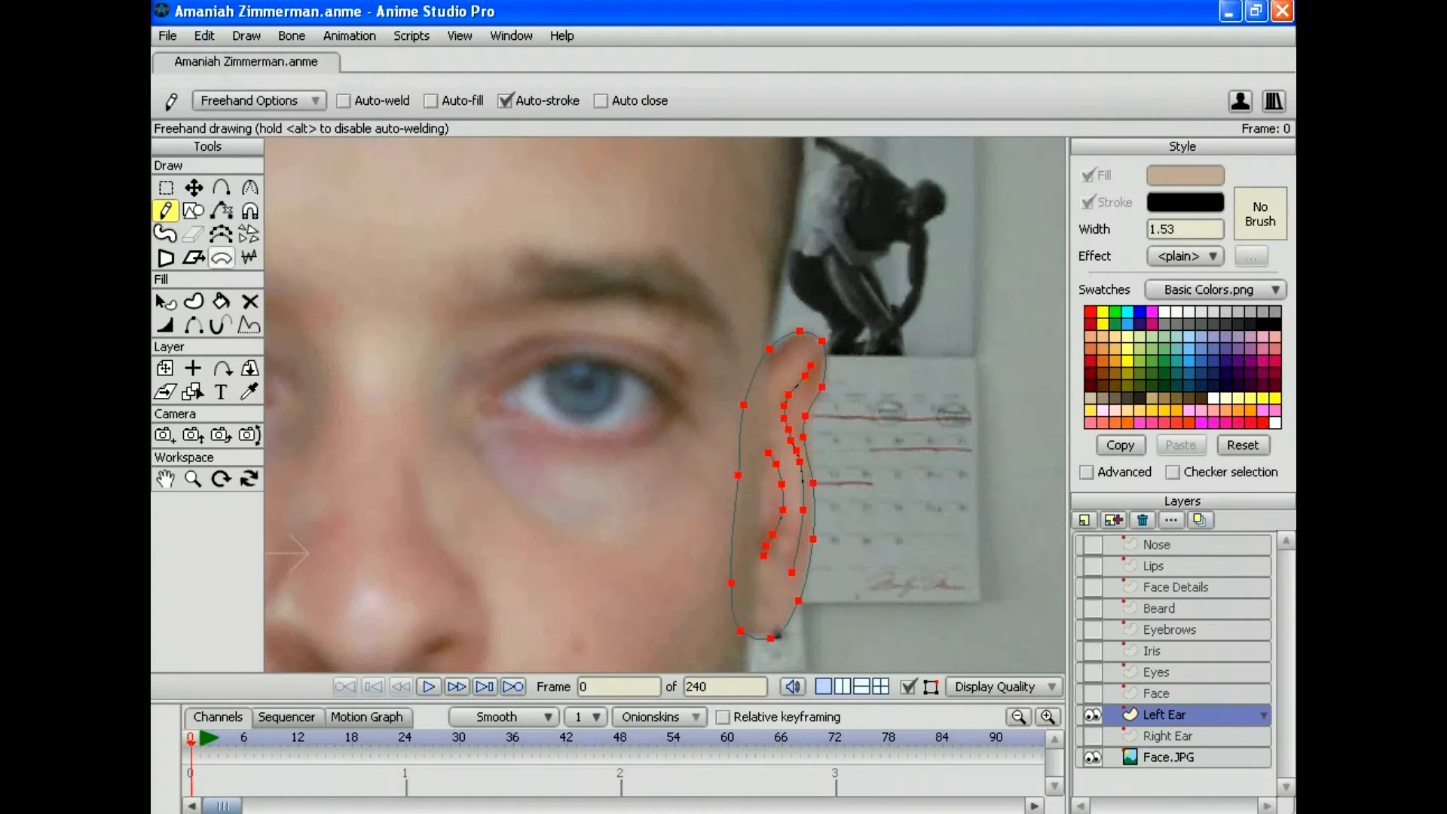
pyautogui.click(194, 301)
pyautogui.press('space')
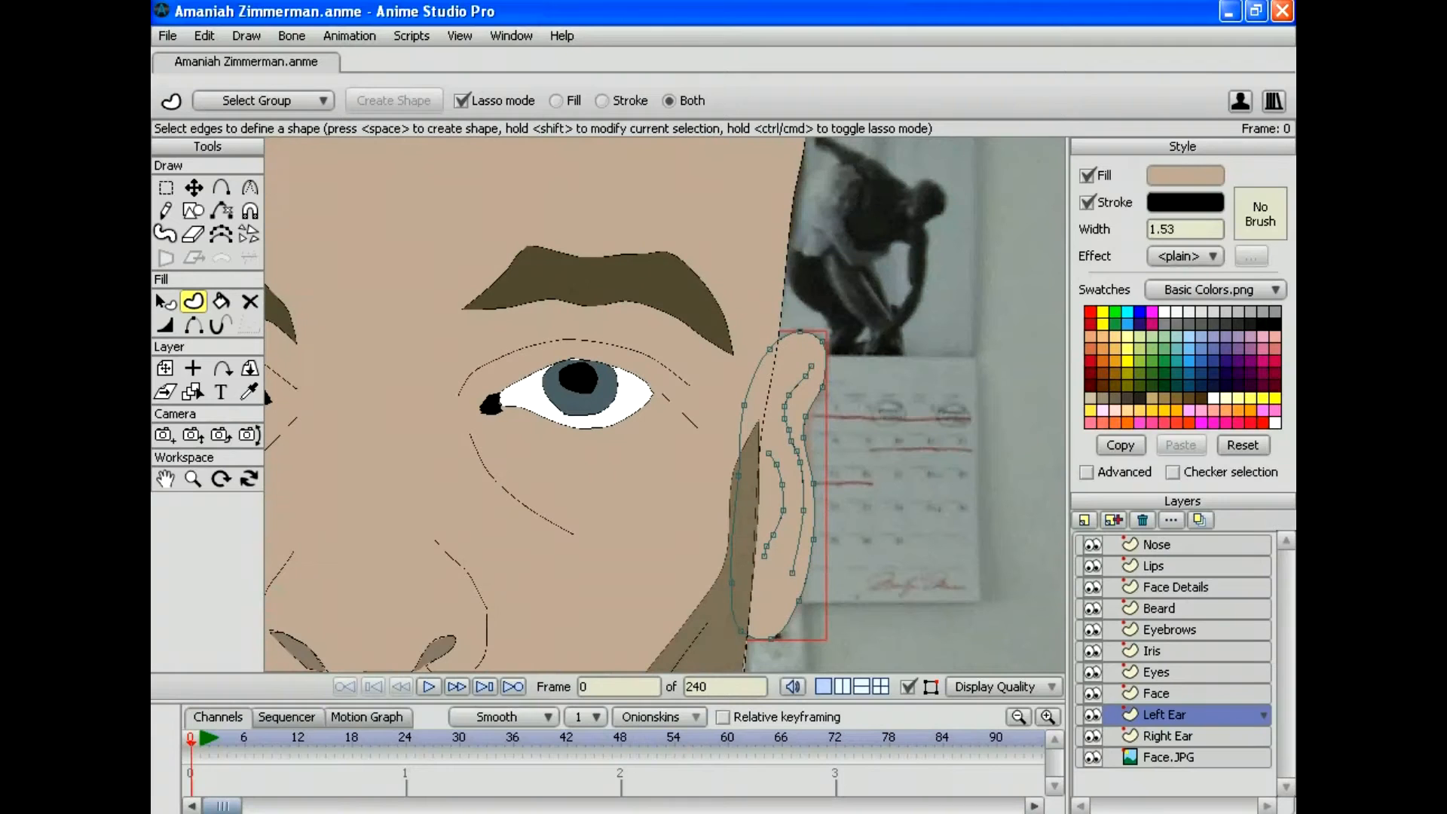
pyautogui.click(167, 35)
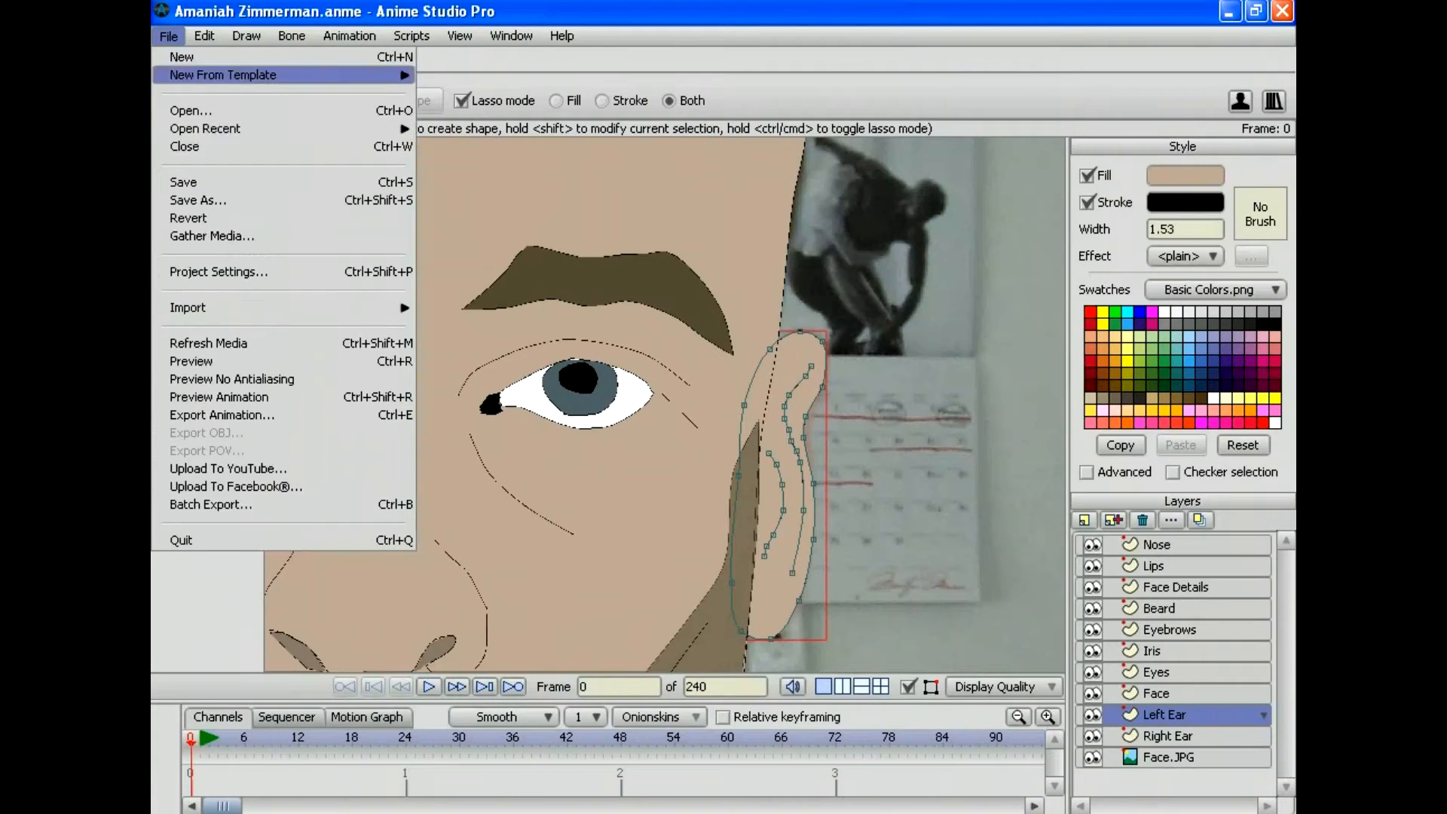
pyautogui.click(193, 361)
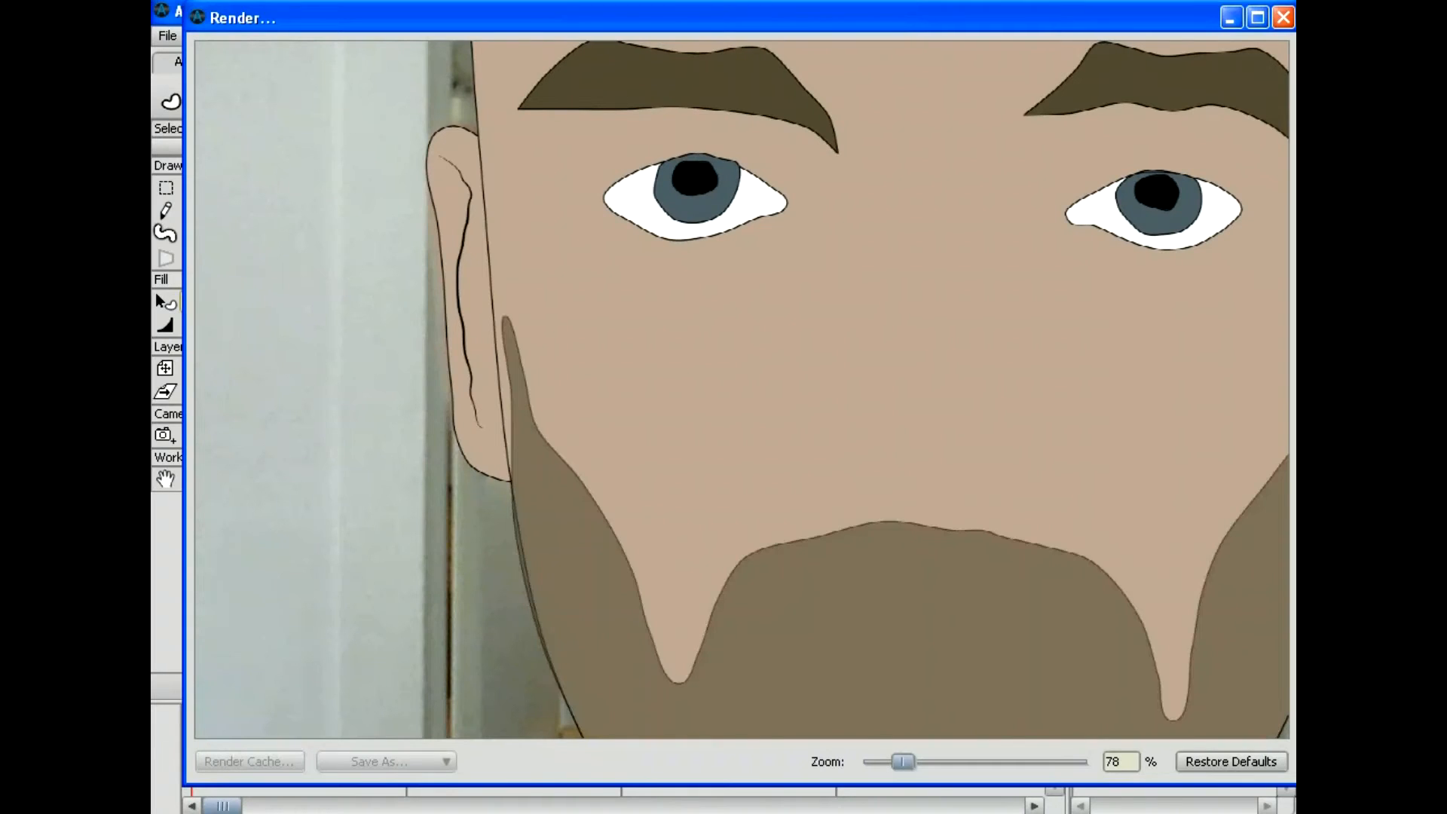
pyautogui.moveTo(903, 761); pyautogui.dragTo(885, 761)
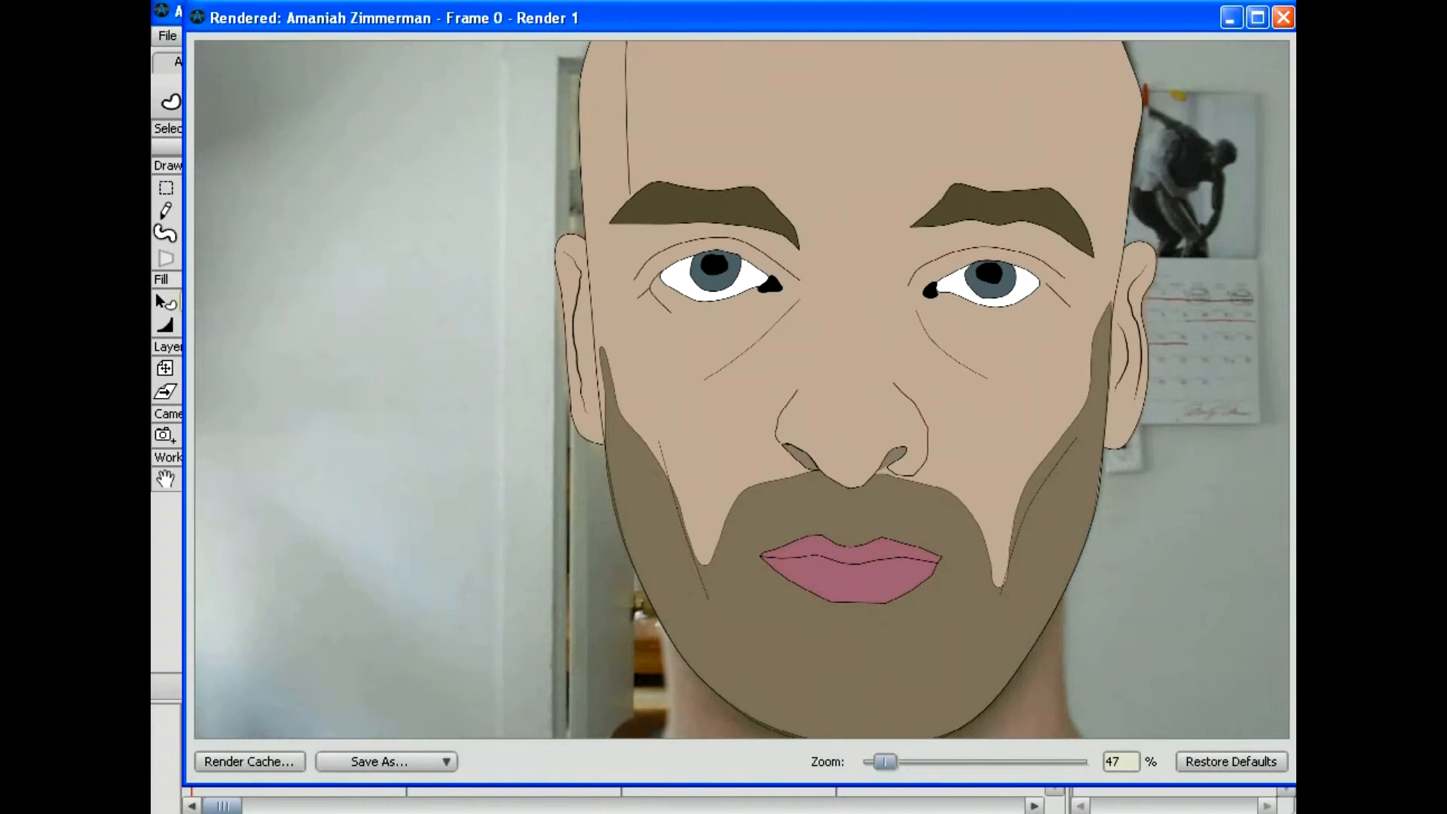
pyautogui.moveTo(886, 761); pyautogui.dragTo(867, 761)
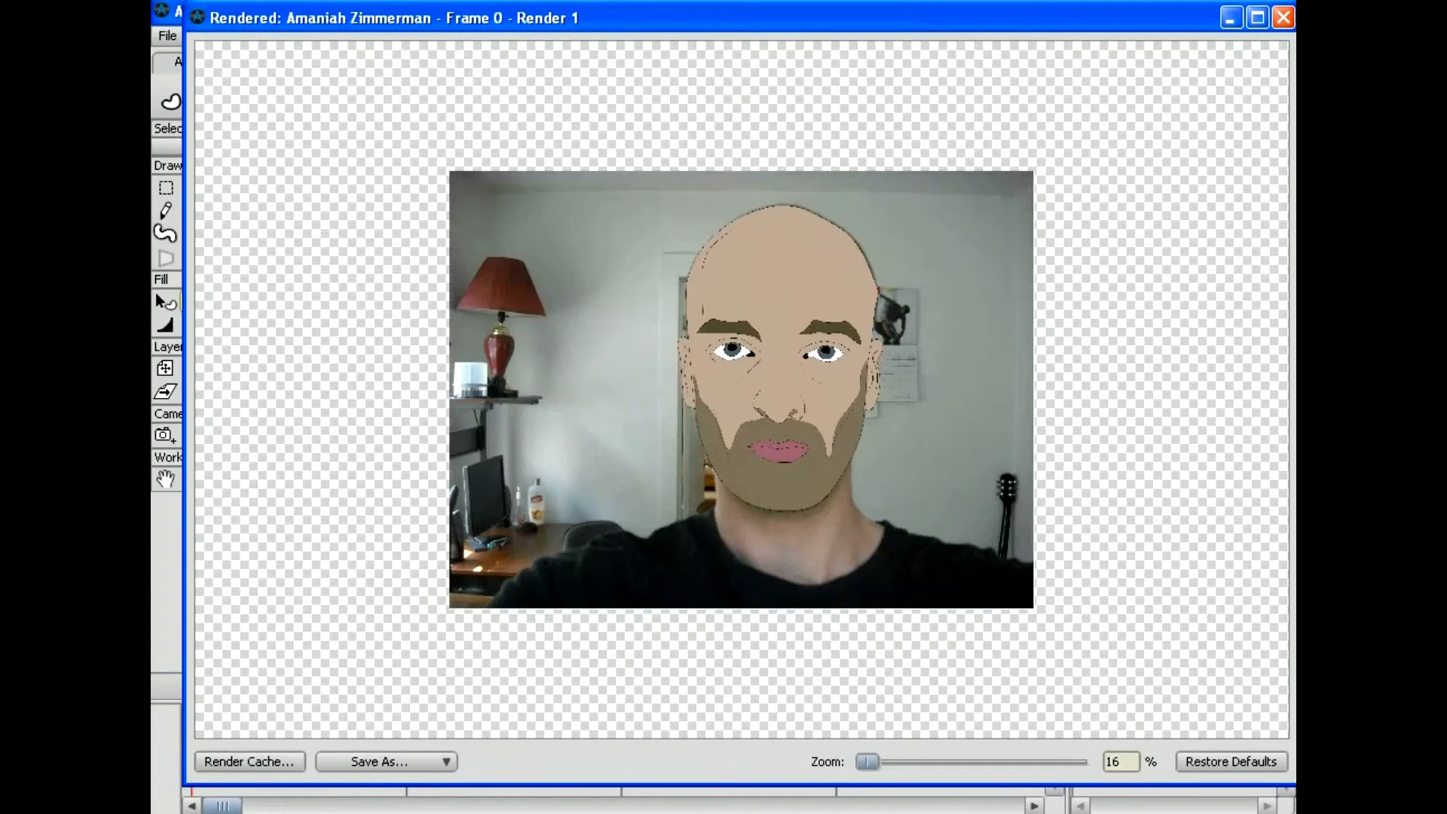
pyautogui.click(1282, 18)
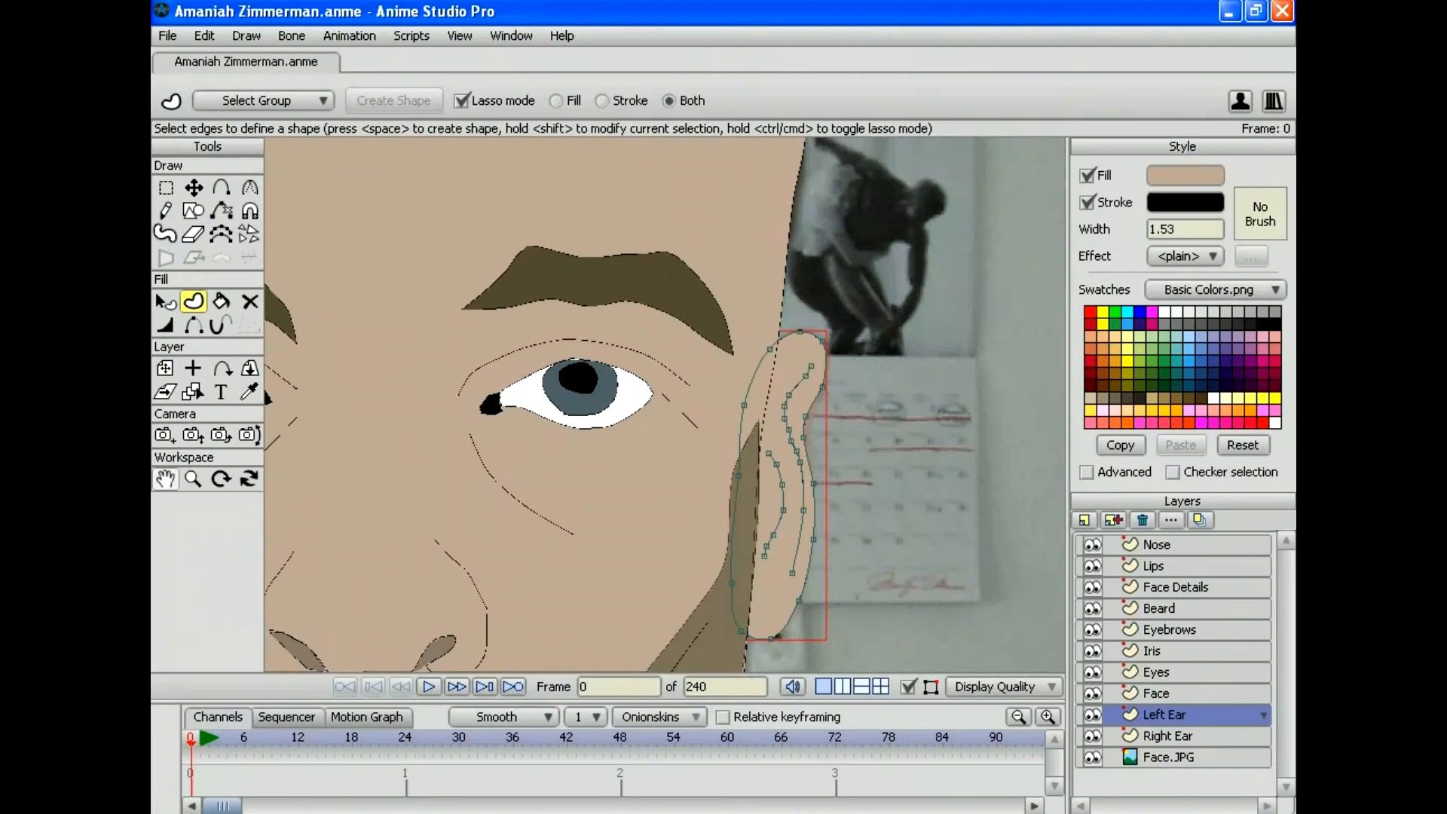
# Step: Save the project and zoom to frame the face on the photo
pyautogui.click(167, 35)
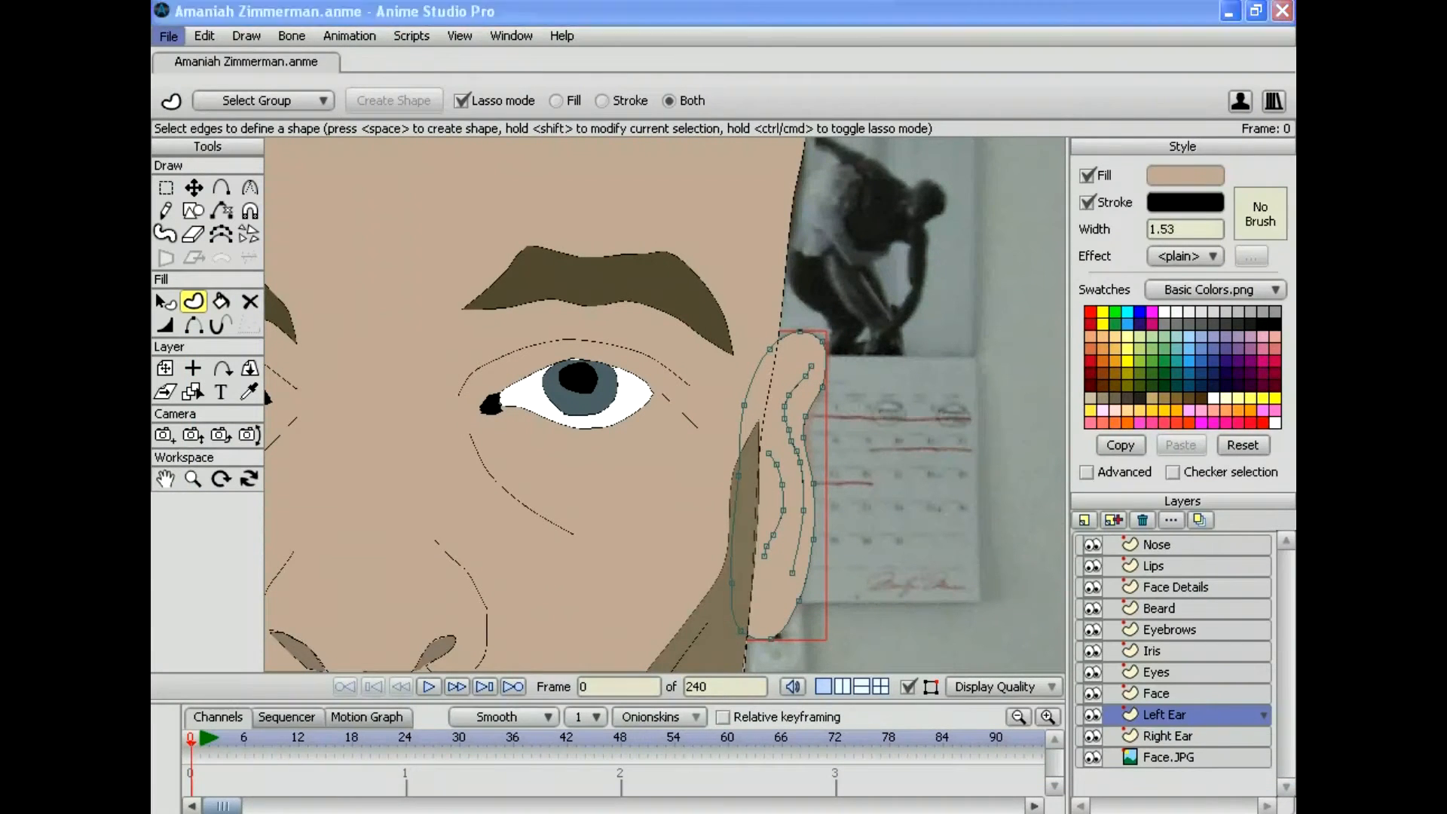
pyautogui.click(193, 182)
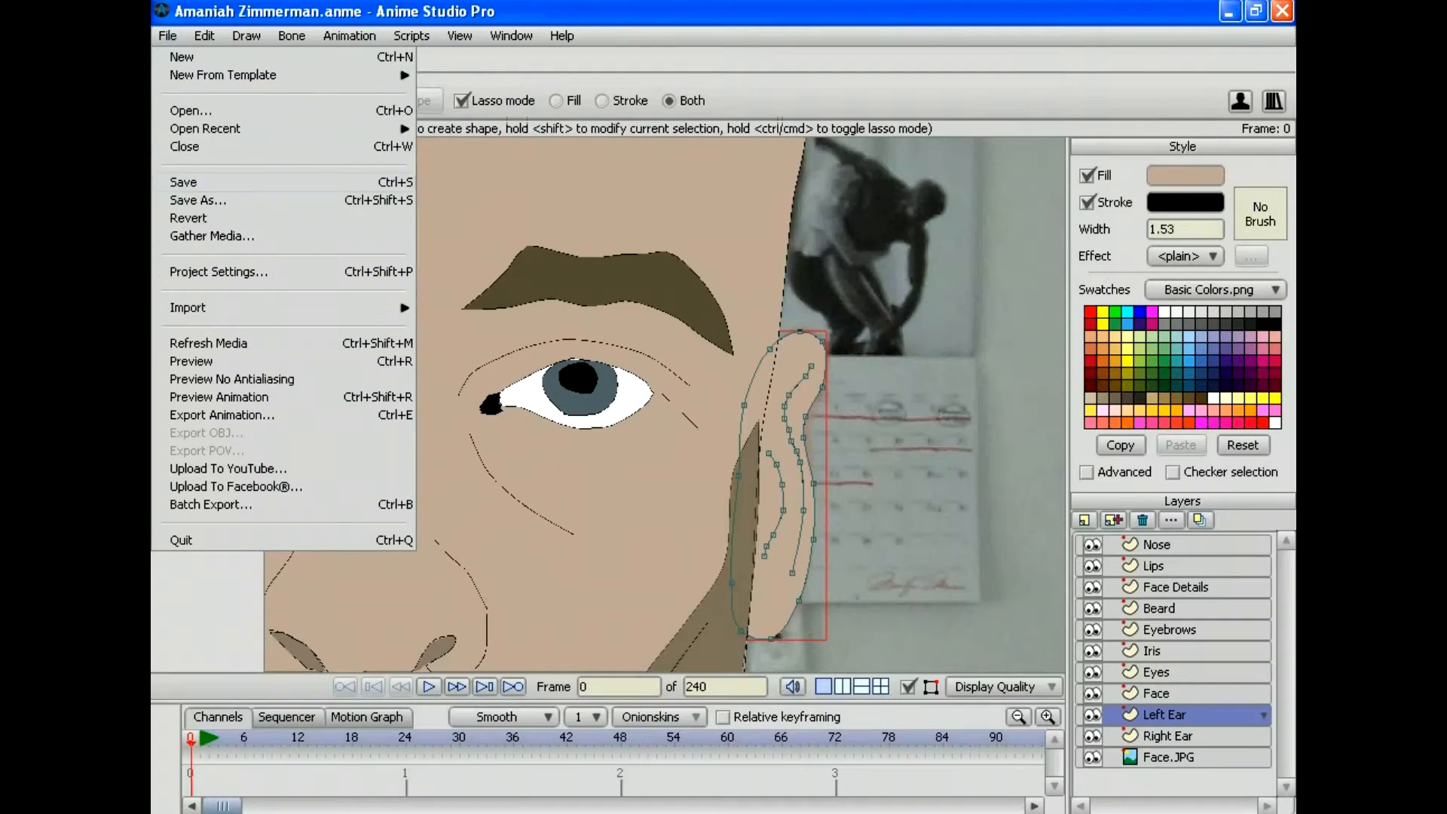
pyautogui.click(193, 478)
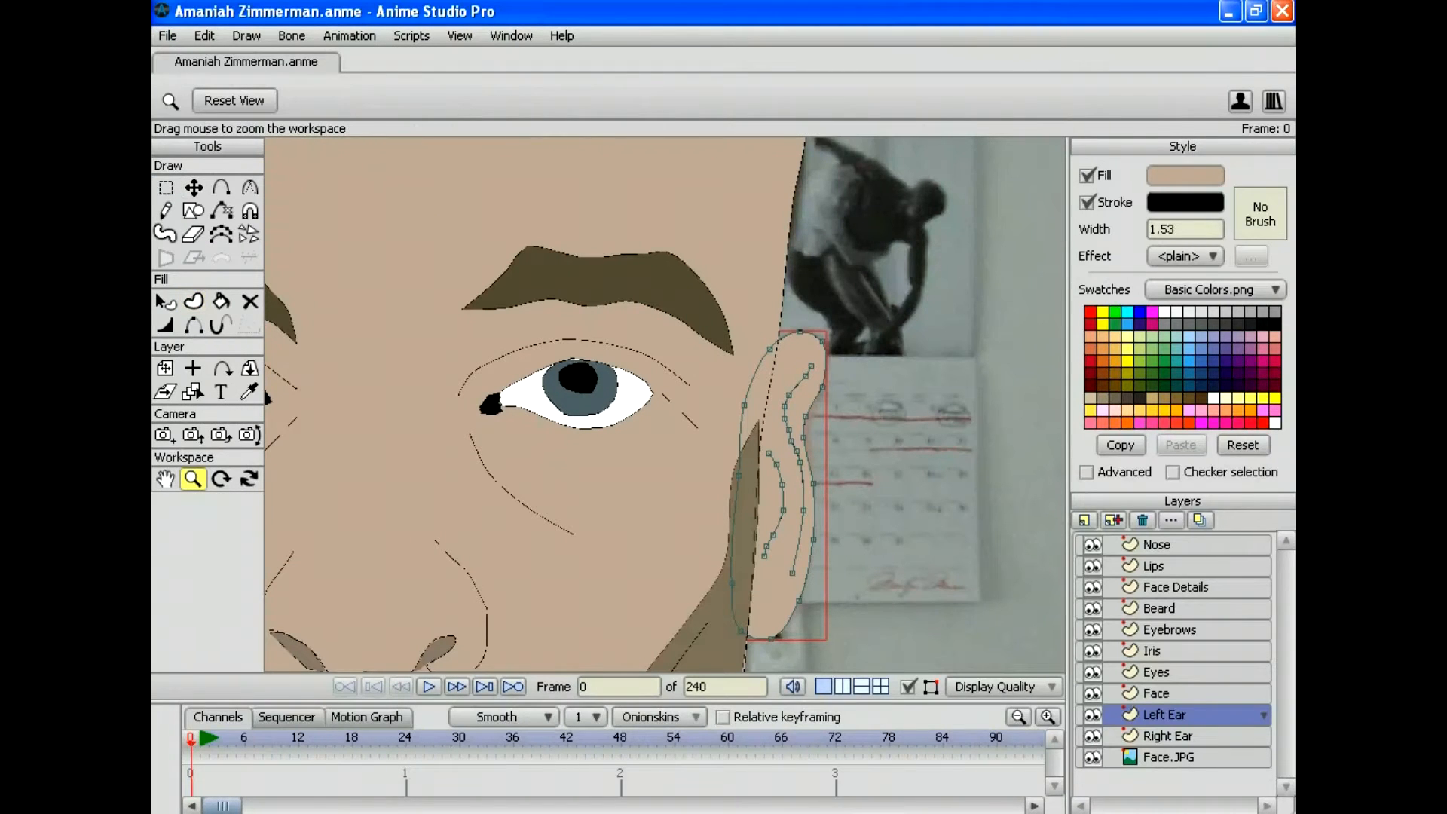
pyautogui.moveTo(665, 405); pyautogui.dragTo(483, 405)
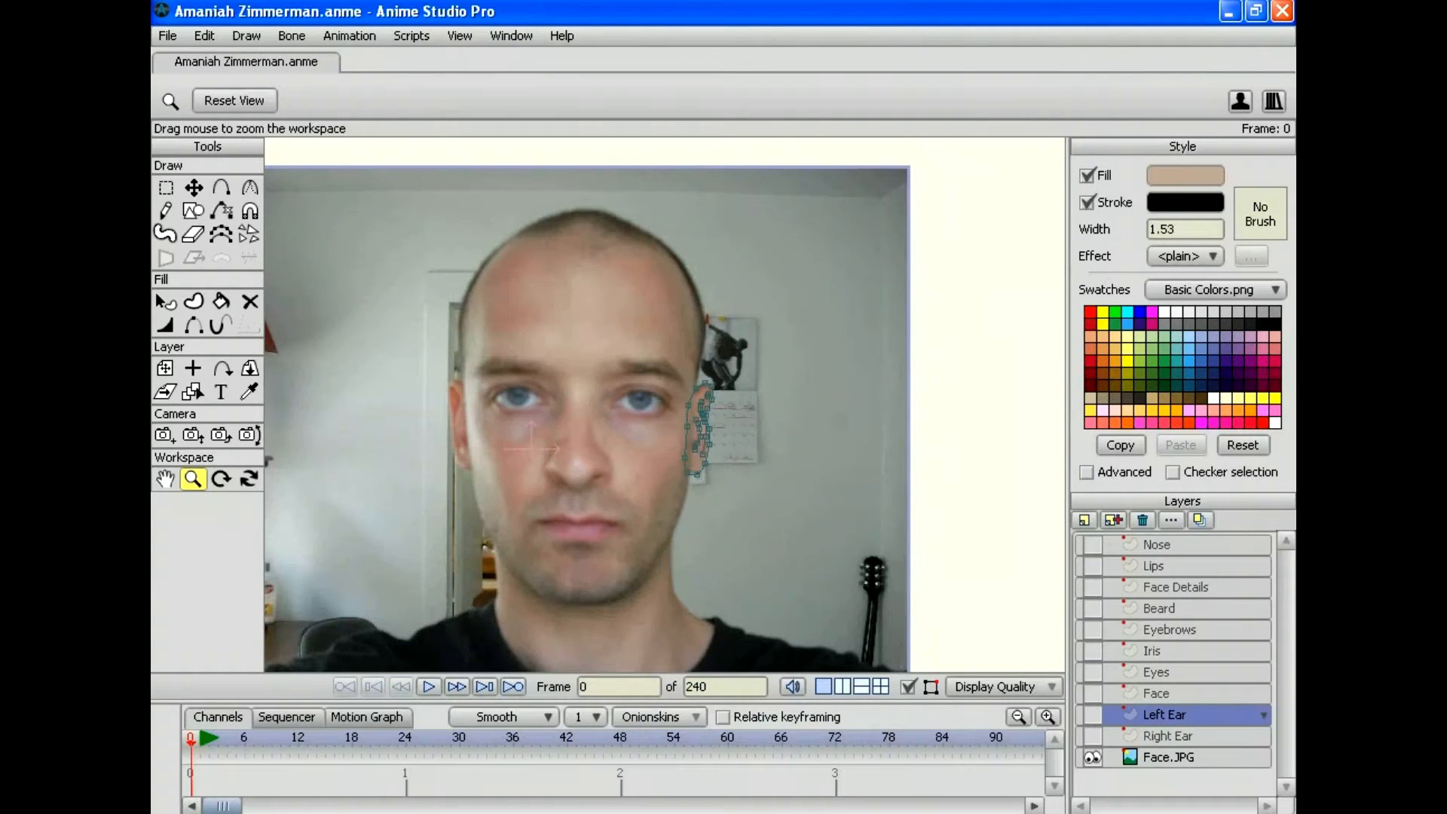
pyautogui.moveTo(665, 405); pyautogui.dragTo(721, 448)
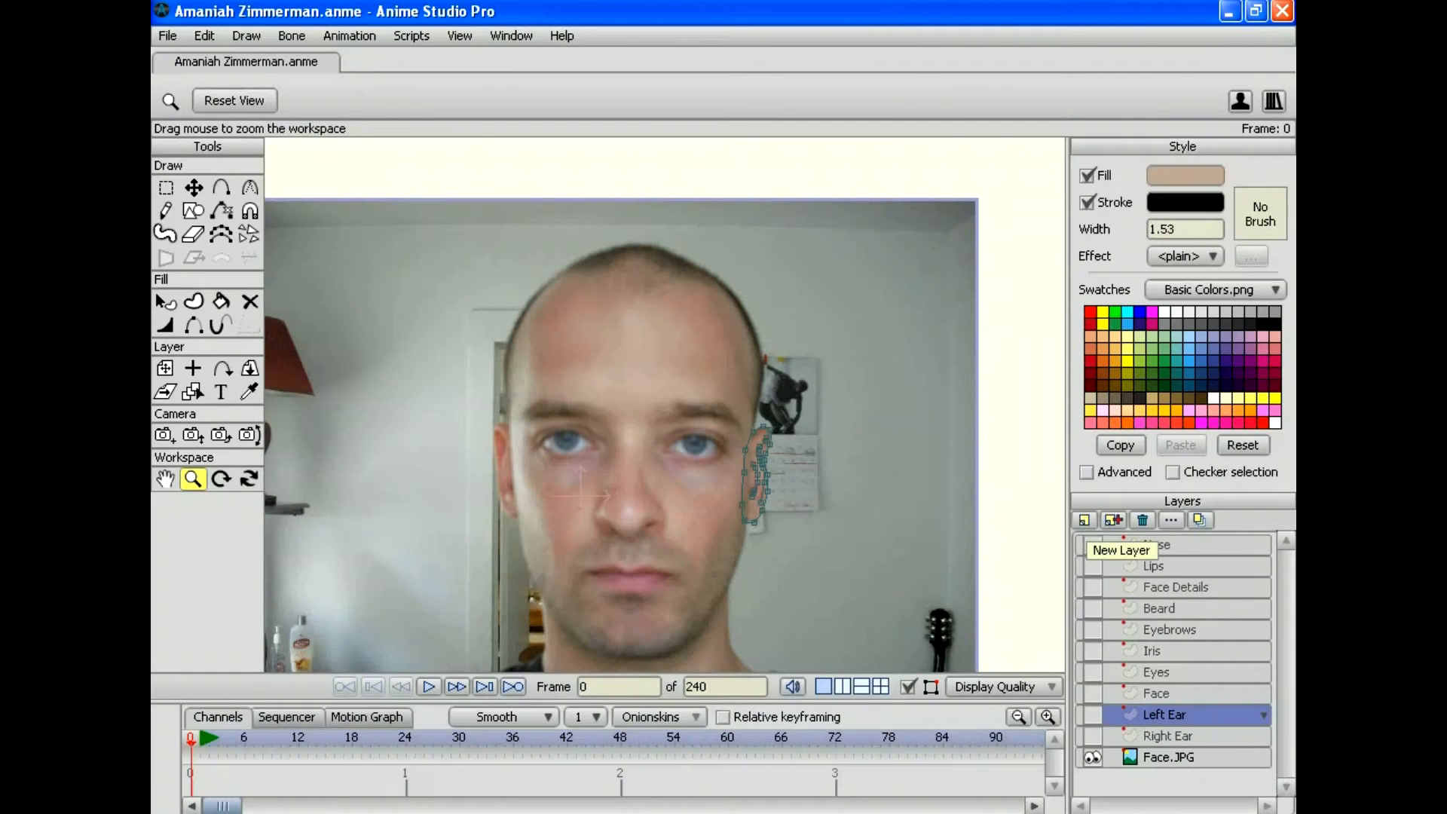
# Step: Add a vector layer named 'Hair' and move it above the Face layer
pyautogui.click(1083, 520)
pyautogui.click(1106, 540)
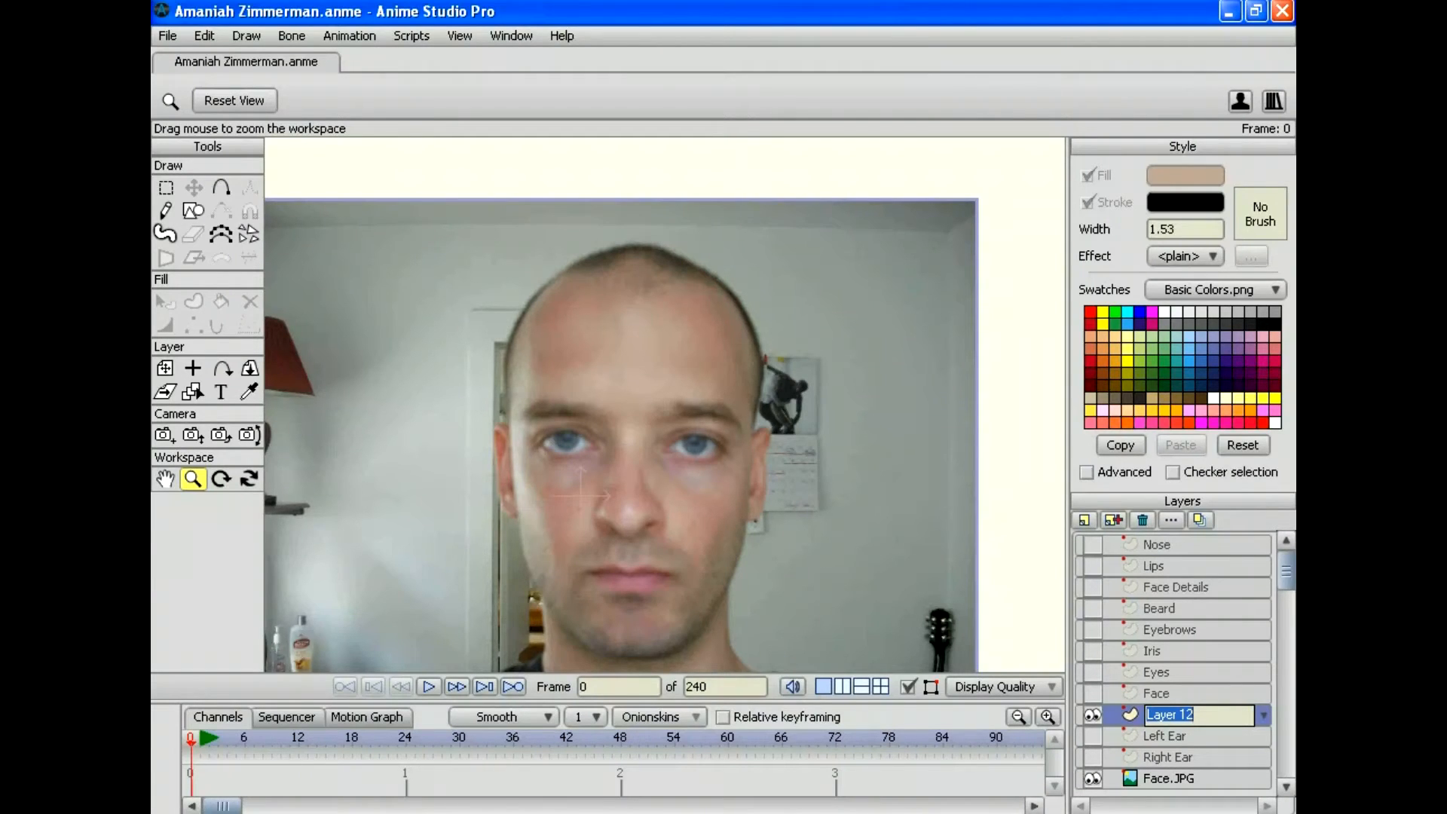
pyautogui.write('Hair')
pyautogui.press('Return')
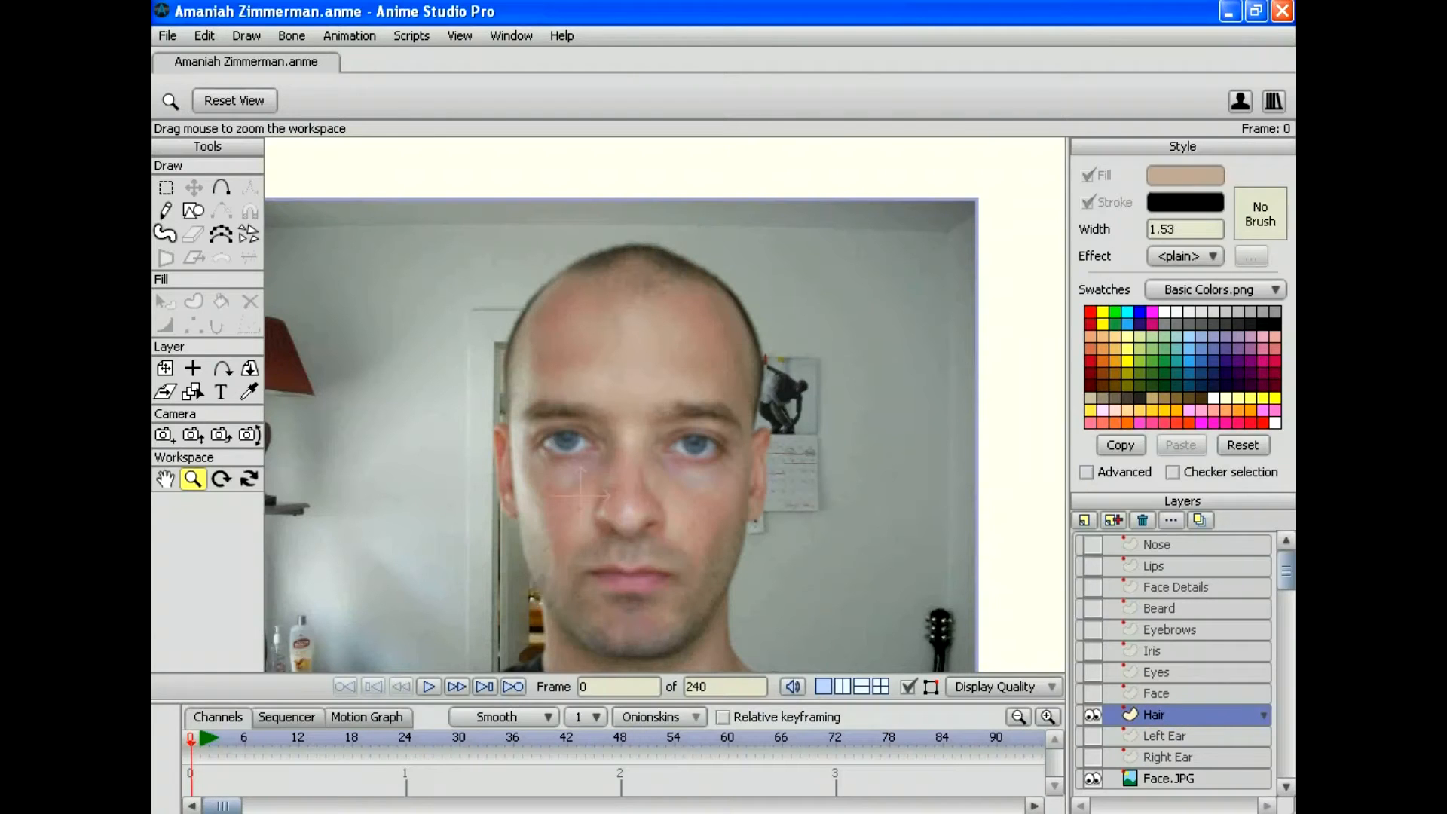
pyautogui.moveTo(1172, 714); pyautogui.dragTo(1173, 684)
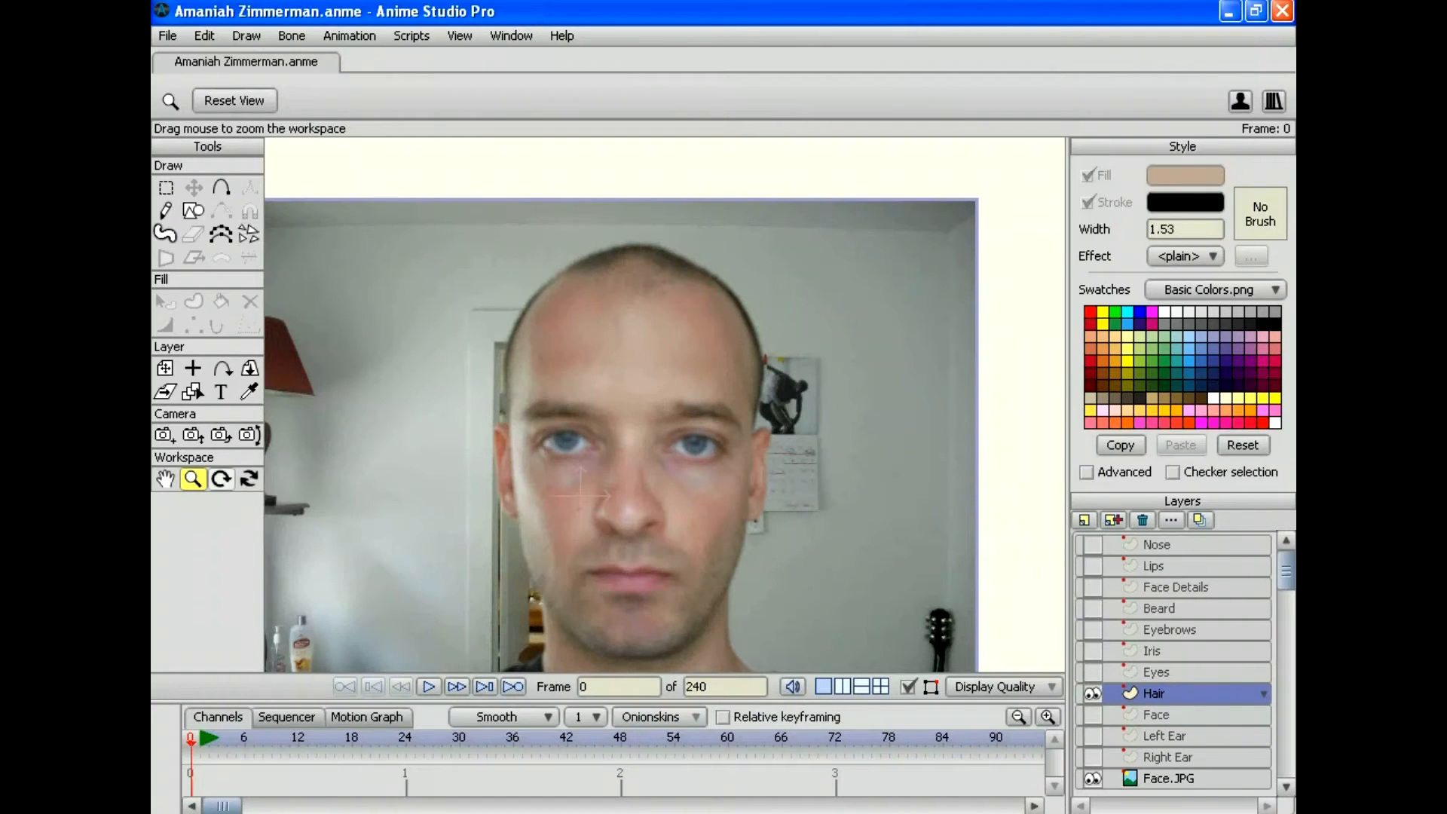
pyautogui.moveTo(664, 405); pyautogui.dragTo(660, 352)
pyautogui.press('a')
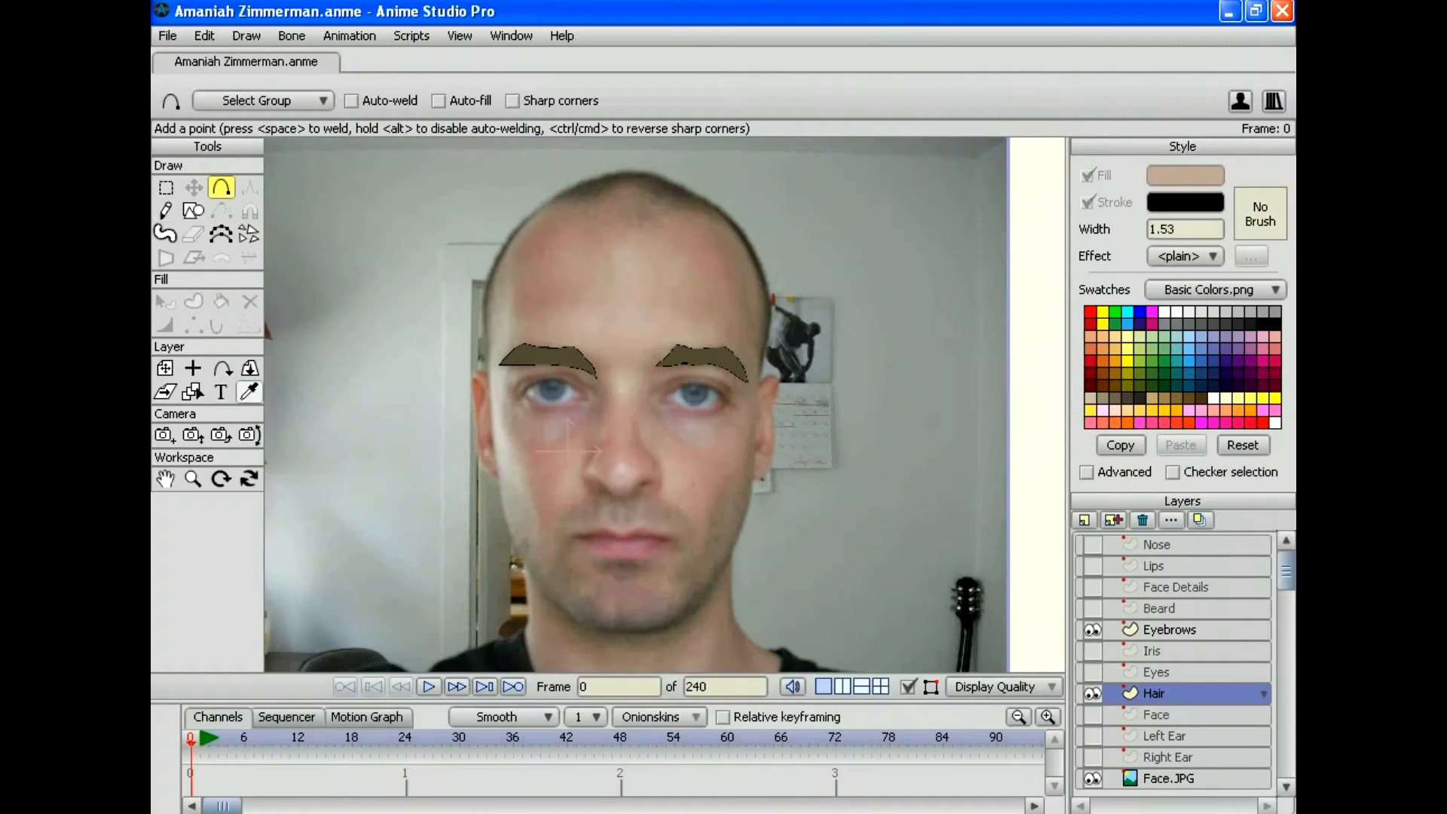
# Step: Sample the eyebrows' dark brown as the fill colour and hide the Eyebrows layer
pyautogui.click(249, 392)
pyautogui.click(549, 356)
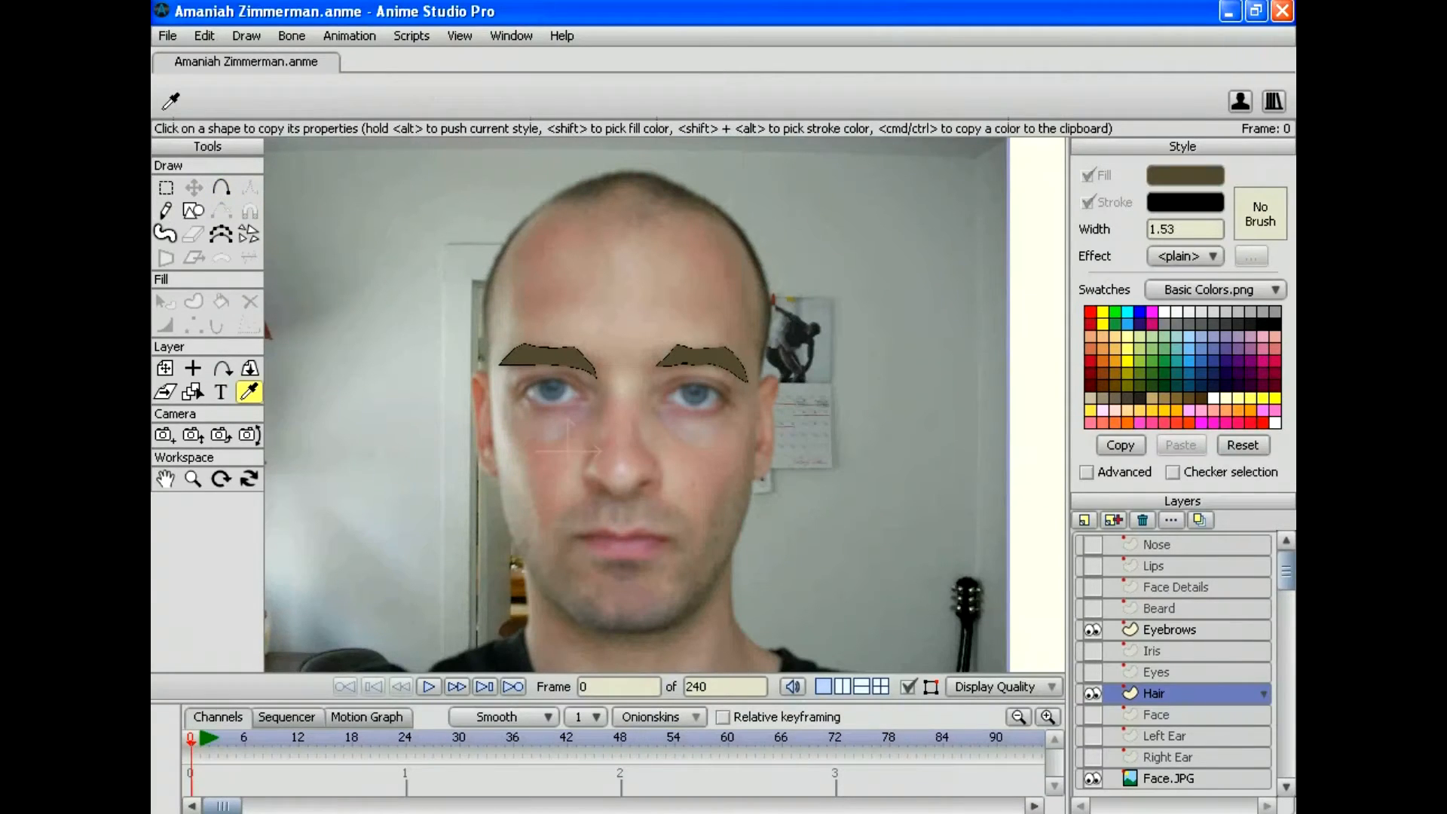
pyautogui.click(1091, 693)
pyautogui.click(1091, 693)
pyautogui.click(1092, 630)
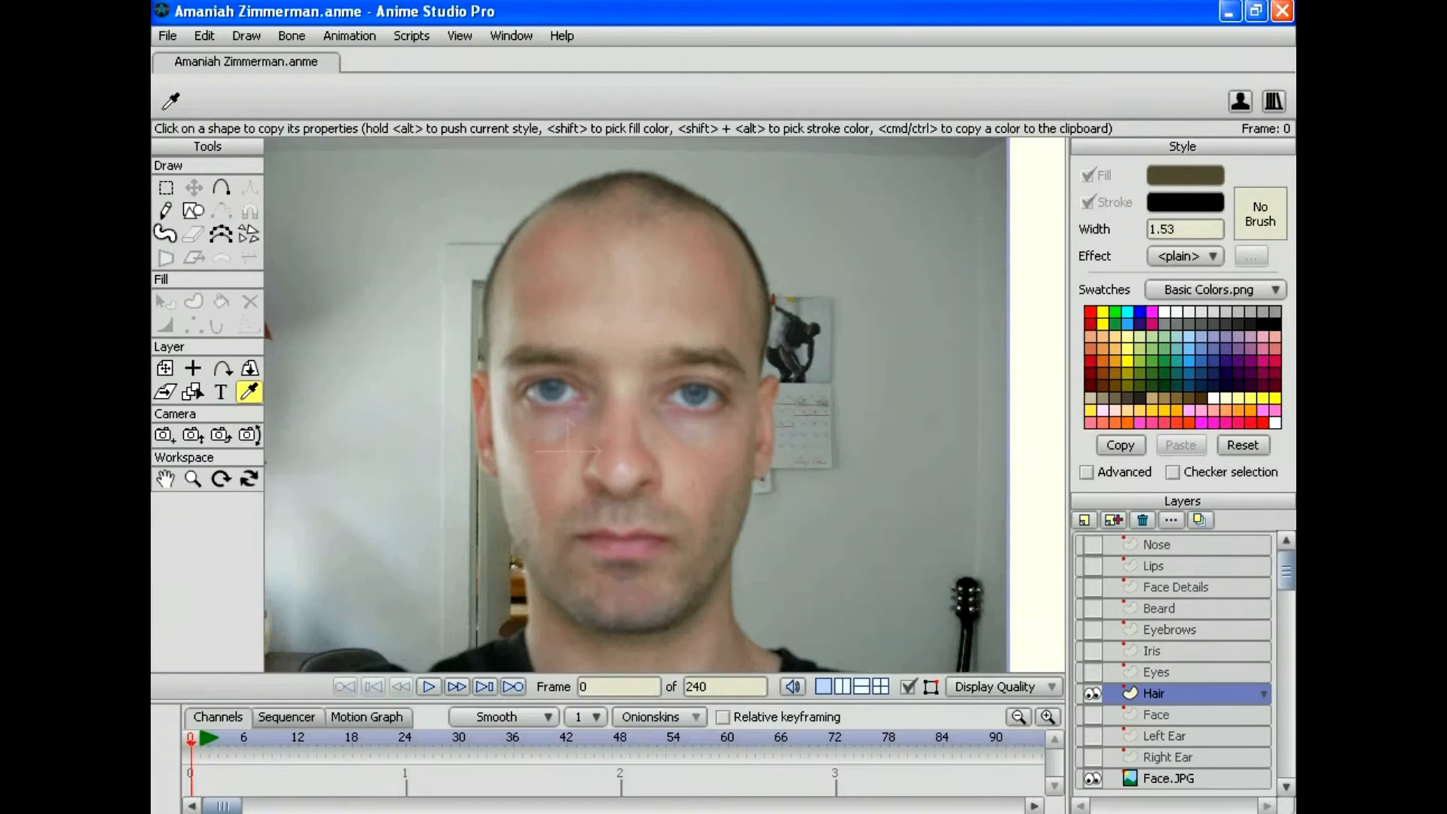
# Step: Trace hair outline points over the head top and down both sides, nudging an upper-left point
pyautogui.click(221, 188)
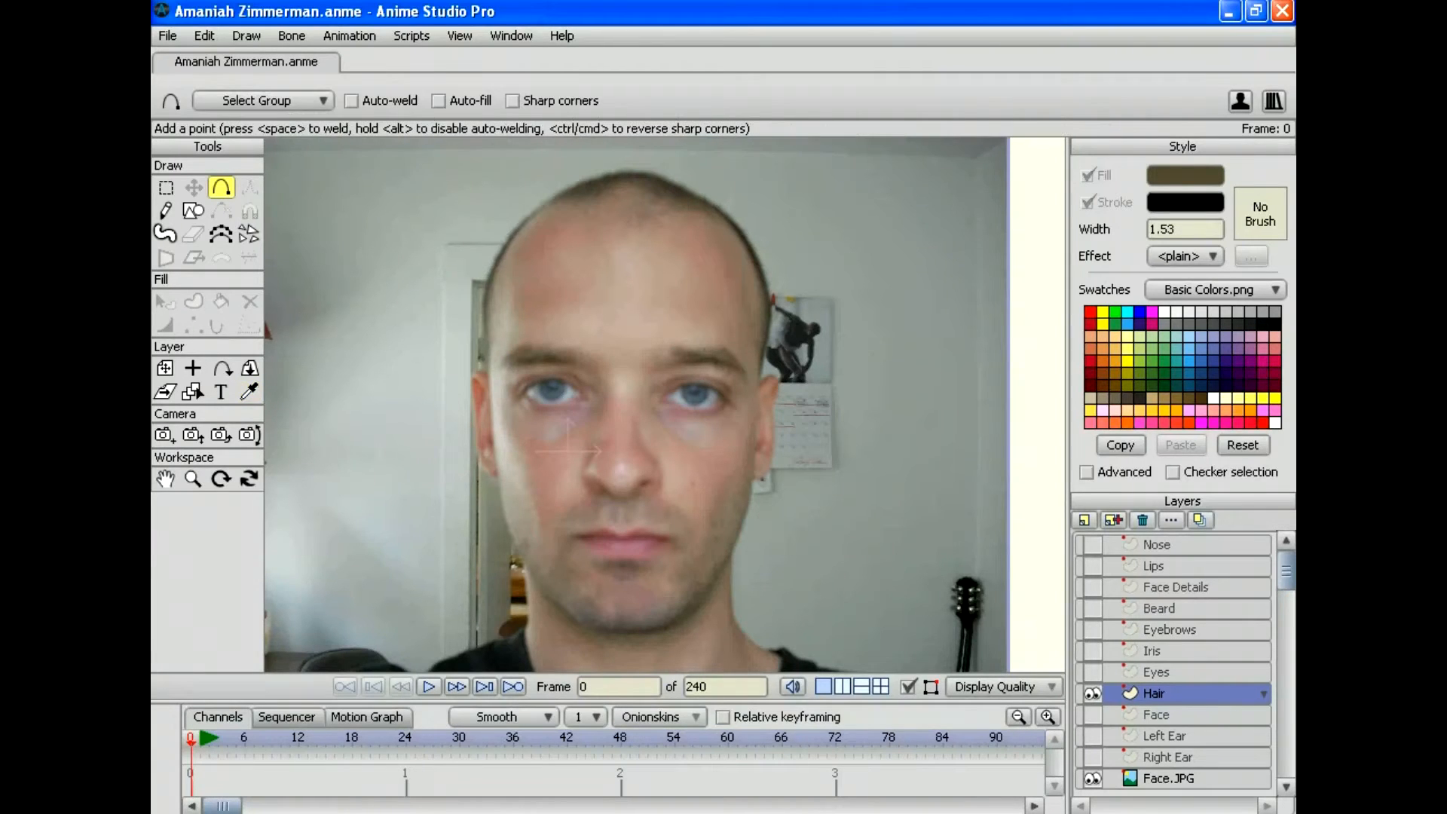
pyautogui.moveTo(647, 172)
pyautogui.mouseDown()
pyautogui.moveTo(573, 182)
pyautogui.moveTo(527, 210)
pyautogui.moveTo(486, 284)
pyautogui.moveTo(481, 373)
pyautogui.mouseUp()
pyautogui.moveTo(647, 172); pyautogui.dragTo(760, 378)
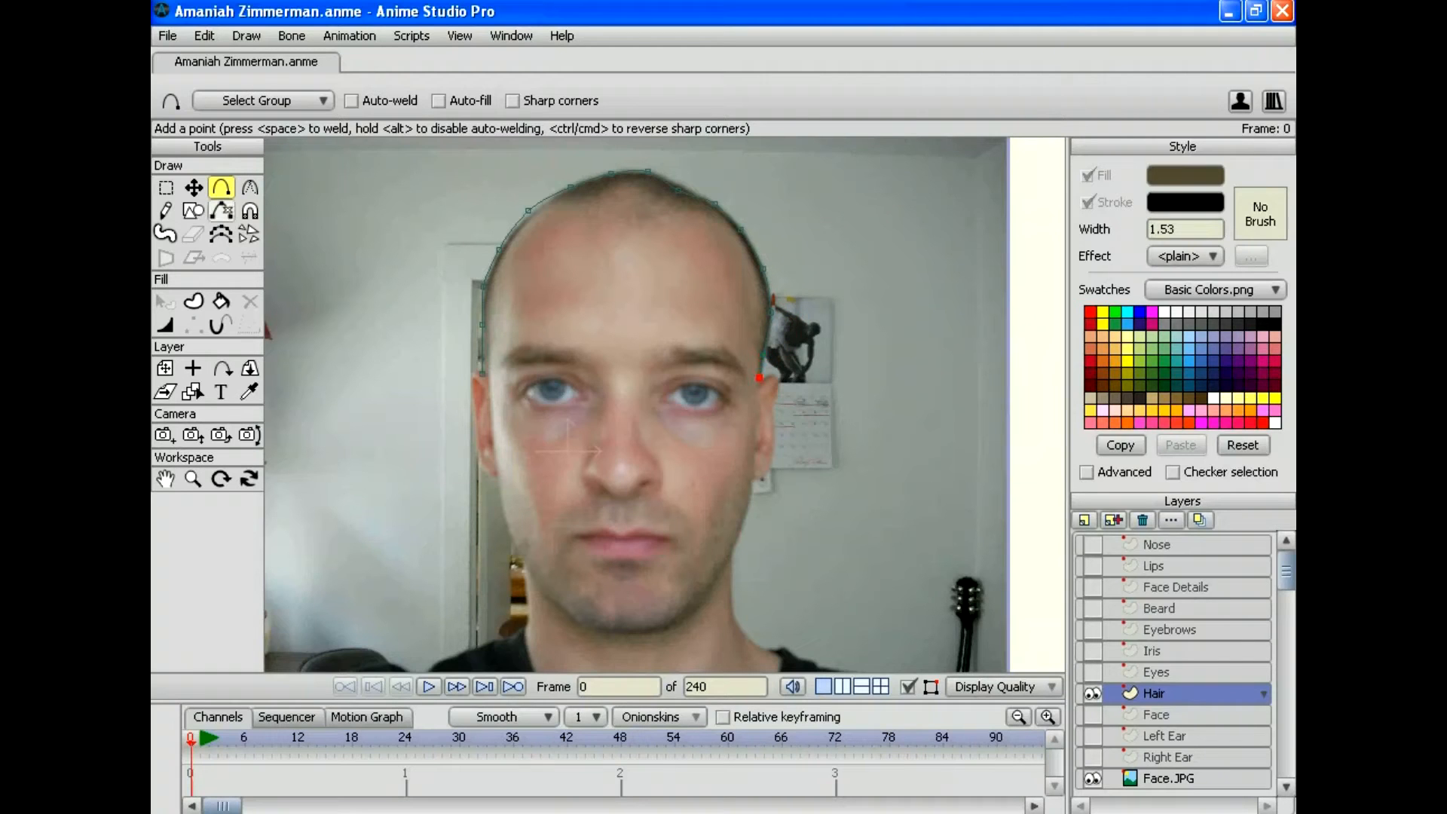
pyautogui.press('t')
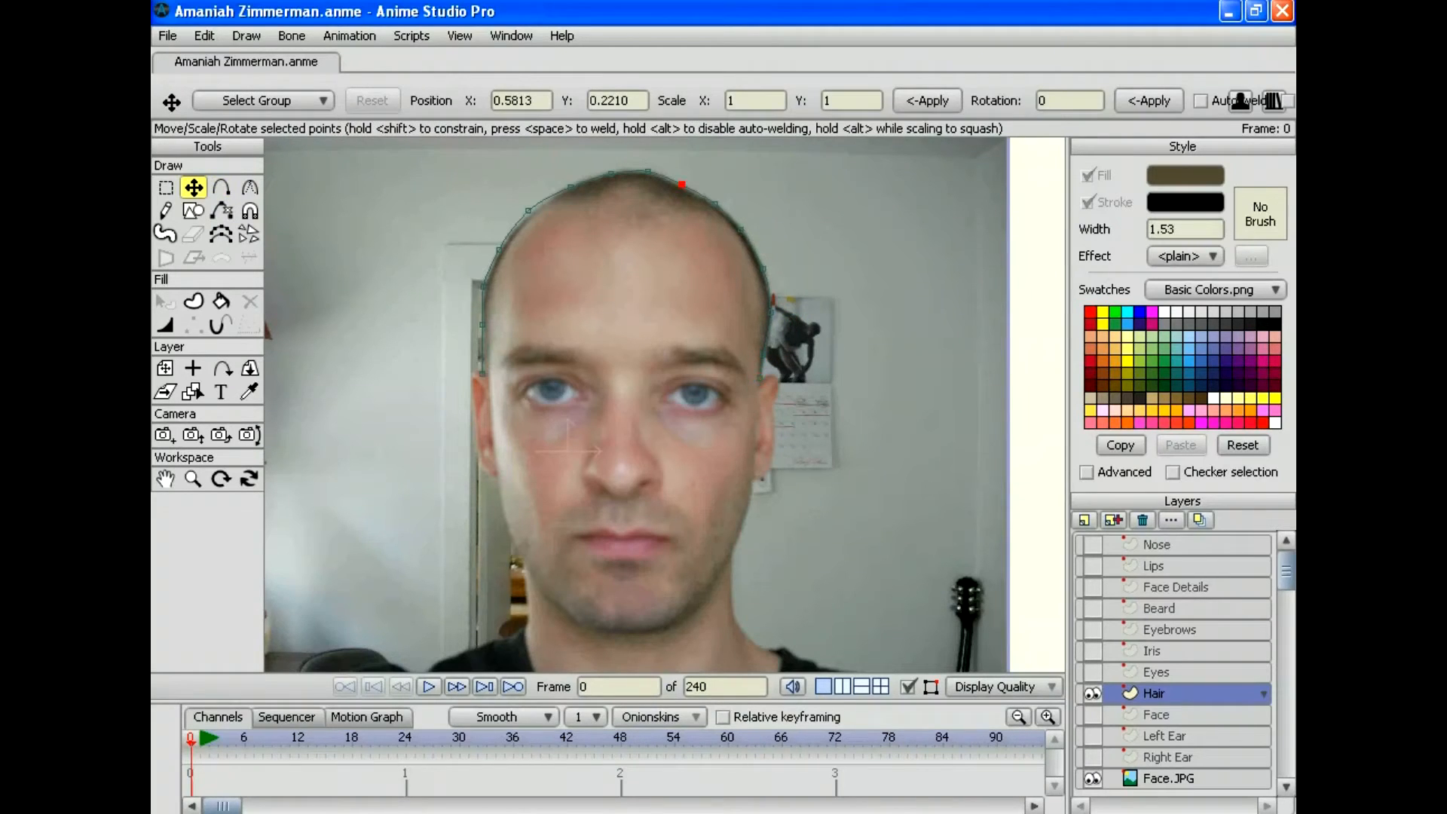
pyautogui.click(680, 183)
pyautogui.moveTo(528, 210); pyautogui.dragTo(530, 214)
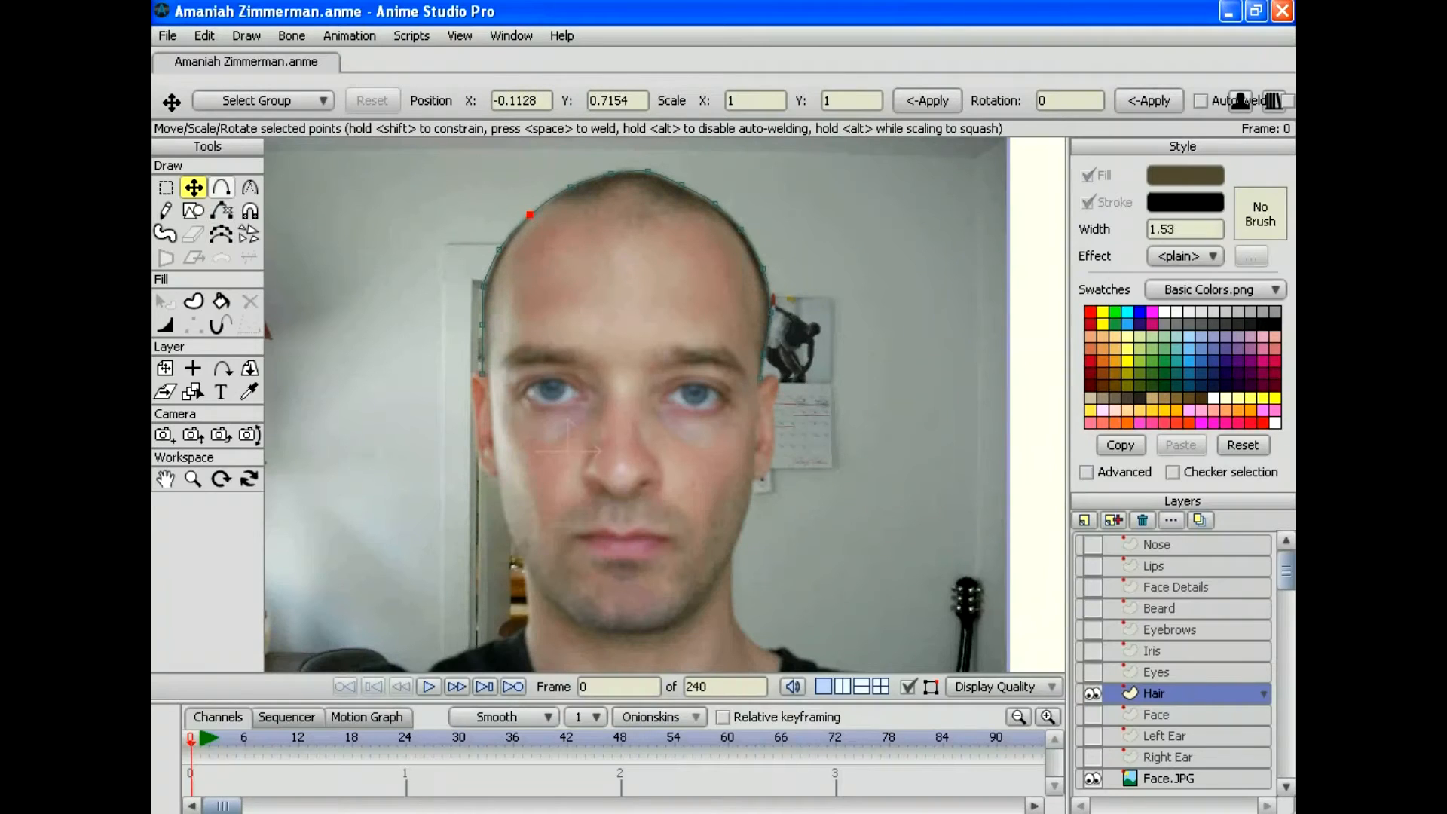
pyautogui.click(221, 187)
pyautogui.moveTo(482, 372)
pyautogui.mouseDown()
pyautogui.moveTo(488, 291)
pyautogui.moveTo(513, 235)
pyautogui.moveTo(568, 205)
pyautogui.moveTo(543, 275)
pyautogui.moveTo(585, 223)
pyautogui.moveTo(574, 205)
pyautogui.mouseUp()
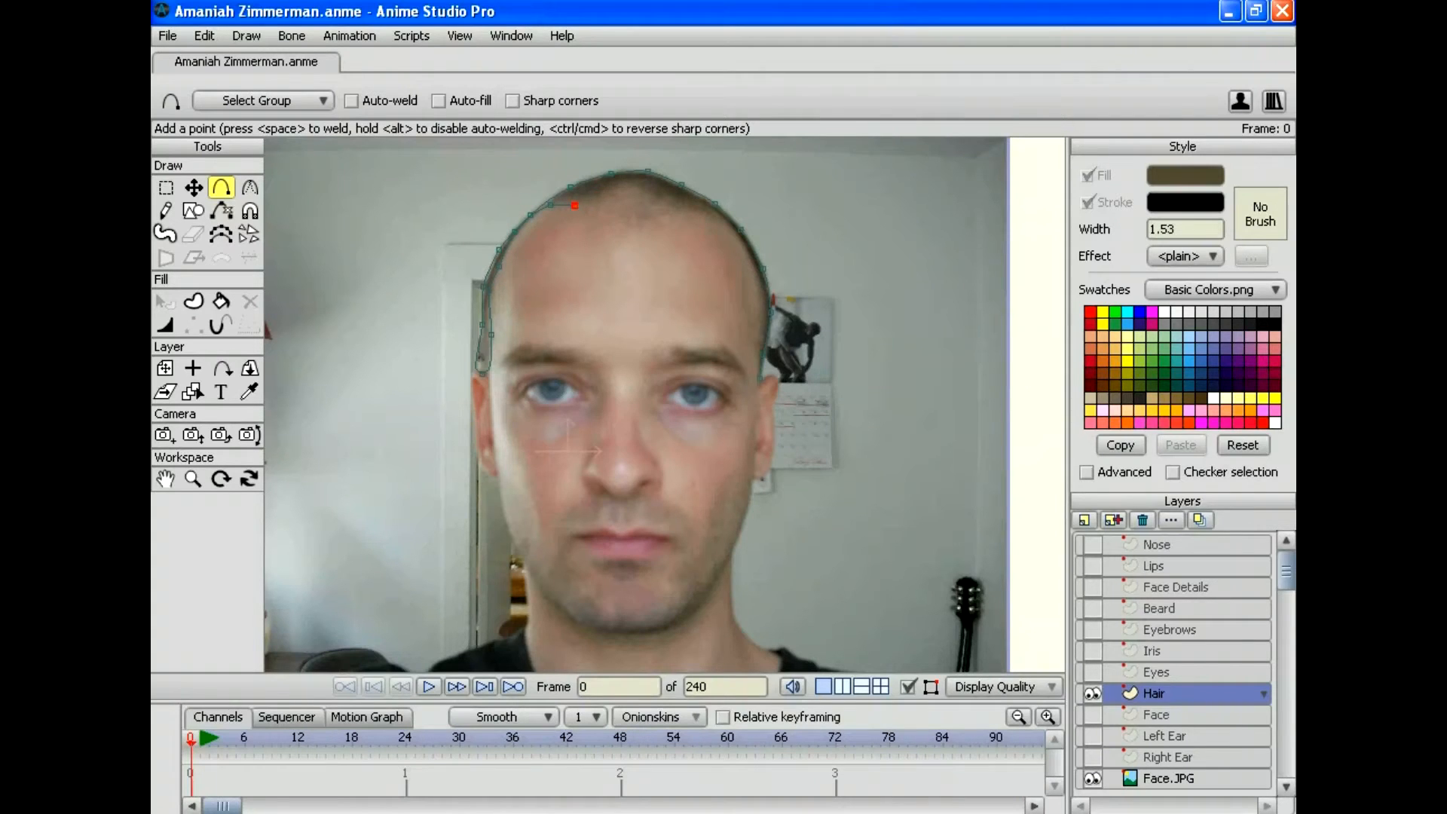
# Step: Draw the forehead hairline with its central dip and sharpen the bottom-left corner
pyautogui.moveTo(574, 205); pyautogui.dragTo(632, 233)
pyautogui.moveTo(632, 233); pyautogui.dragTo(692, 210)
pyautogui.moveTo(711, 212); pyautogui.dragTo(763, 289)
pyautogui.moveTo(757, 373); pyautogui.dragTo(759, 381)
pyautogui.click(249, 186)
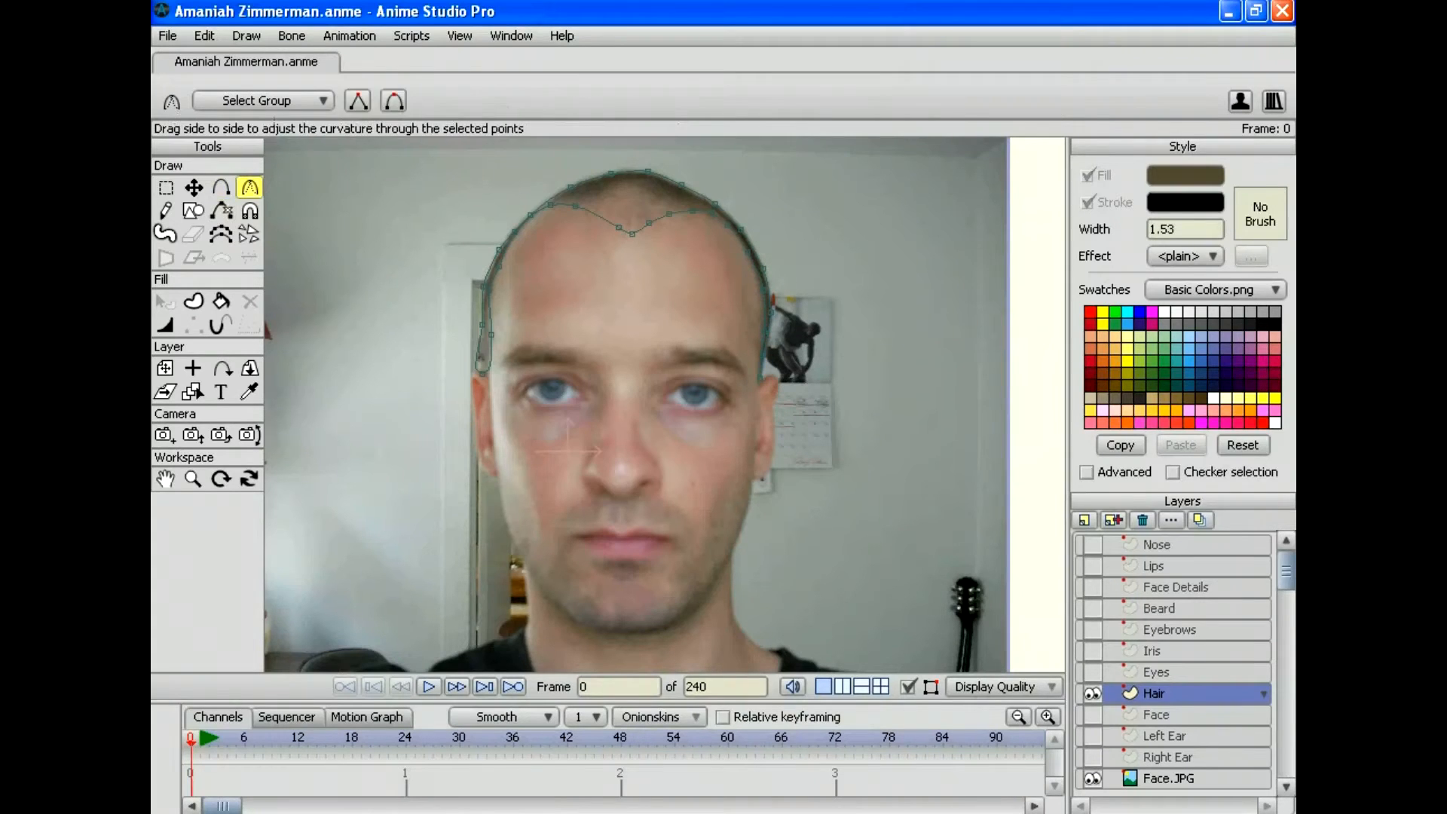
pyautogui.moveTo(482, 373); pyautogui.dragTo(452, 373)
pyautogui.click(194, 187)
pyautogui.moveTo(491, 334); pyautogui.dragTo(488, 334)
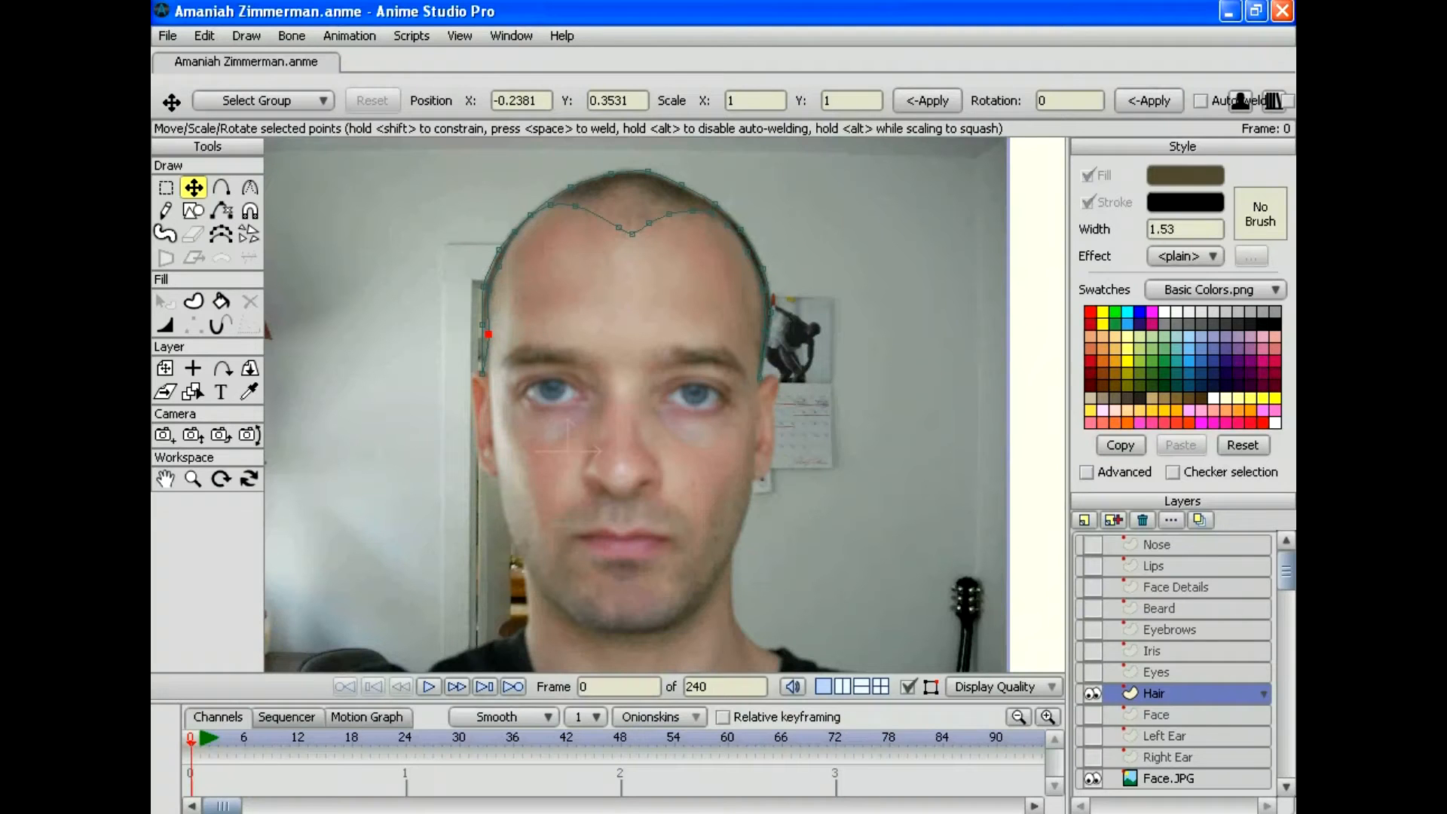
# Step: Zoom in on the head and add a point bending the left hairline near the ear
pyautogui.click(193, 478)
pyautogui.moveTo(664, 404); pyautogui.dragTo(772, 404)
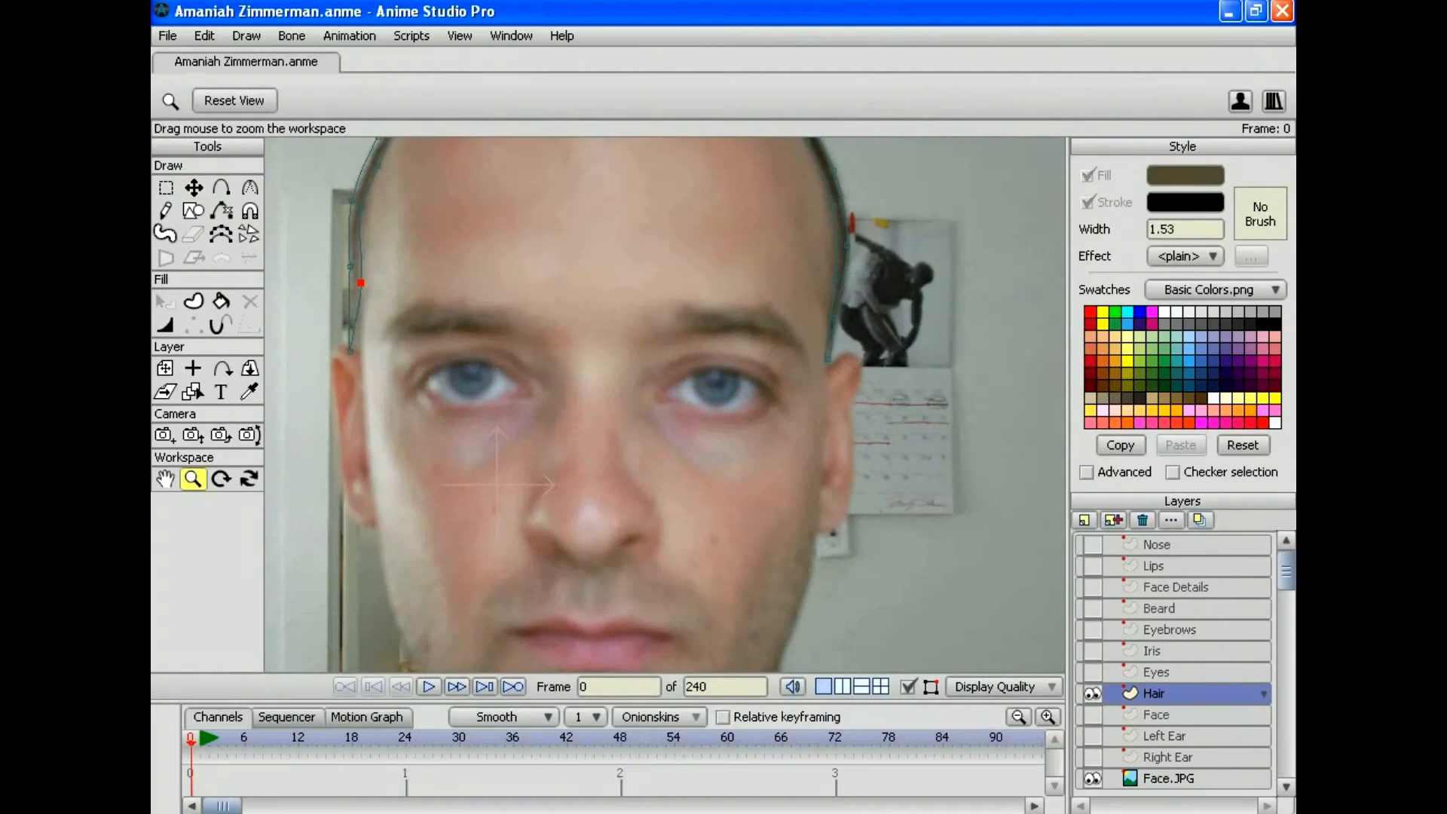
pyautogui.moveTo(665, 405); pyautogui.dragTo(678, 566)
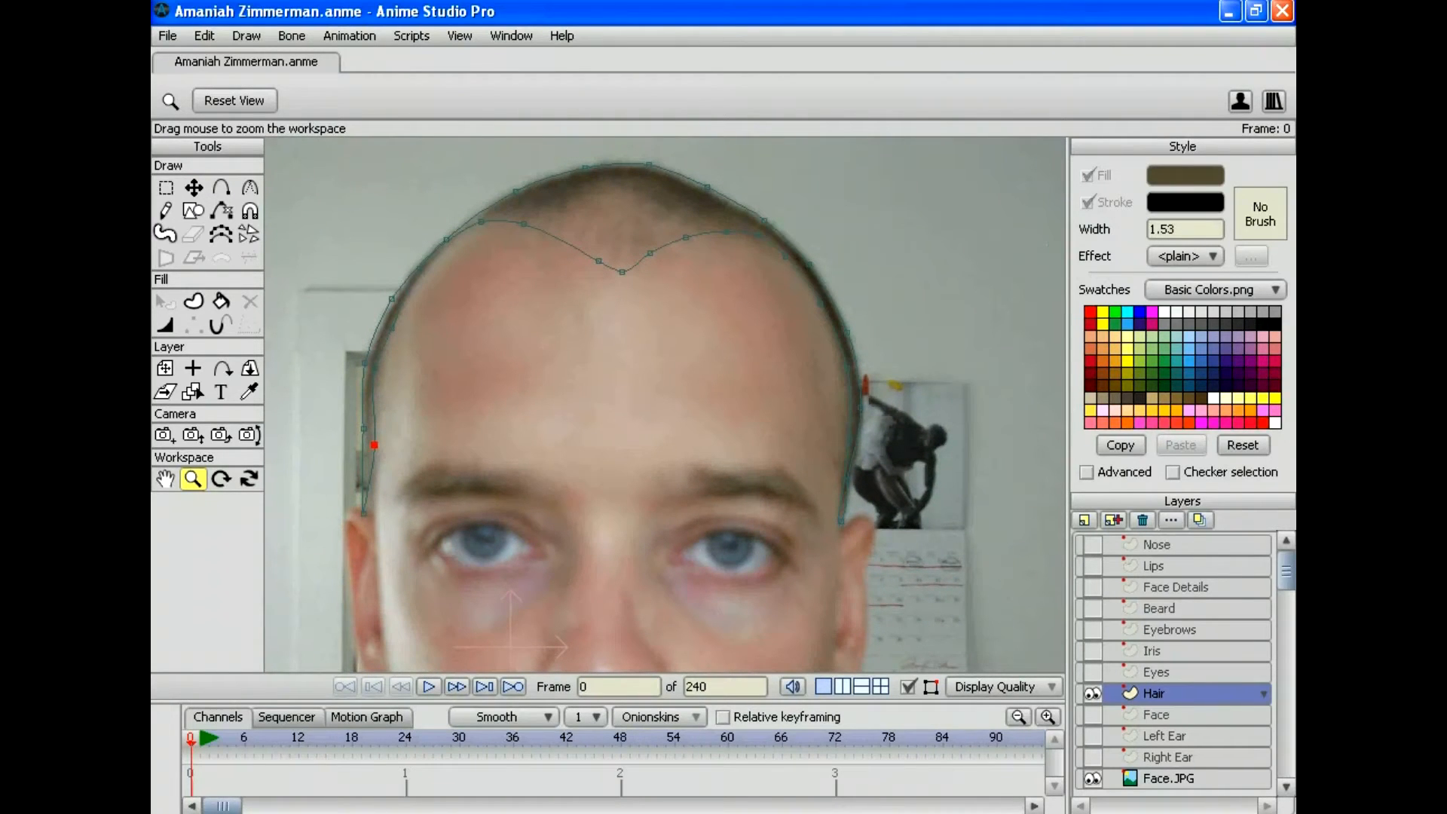
pyautogui.click(194, 188)
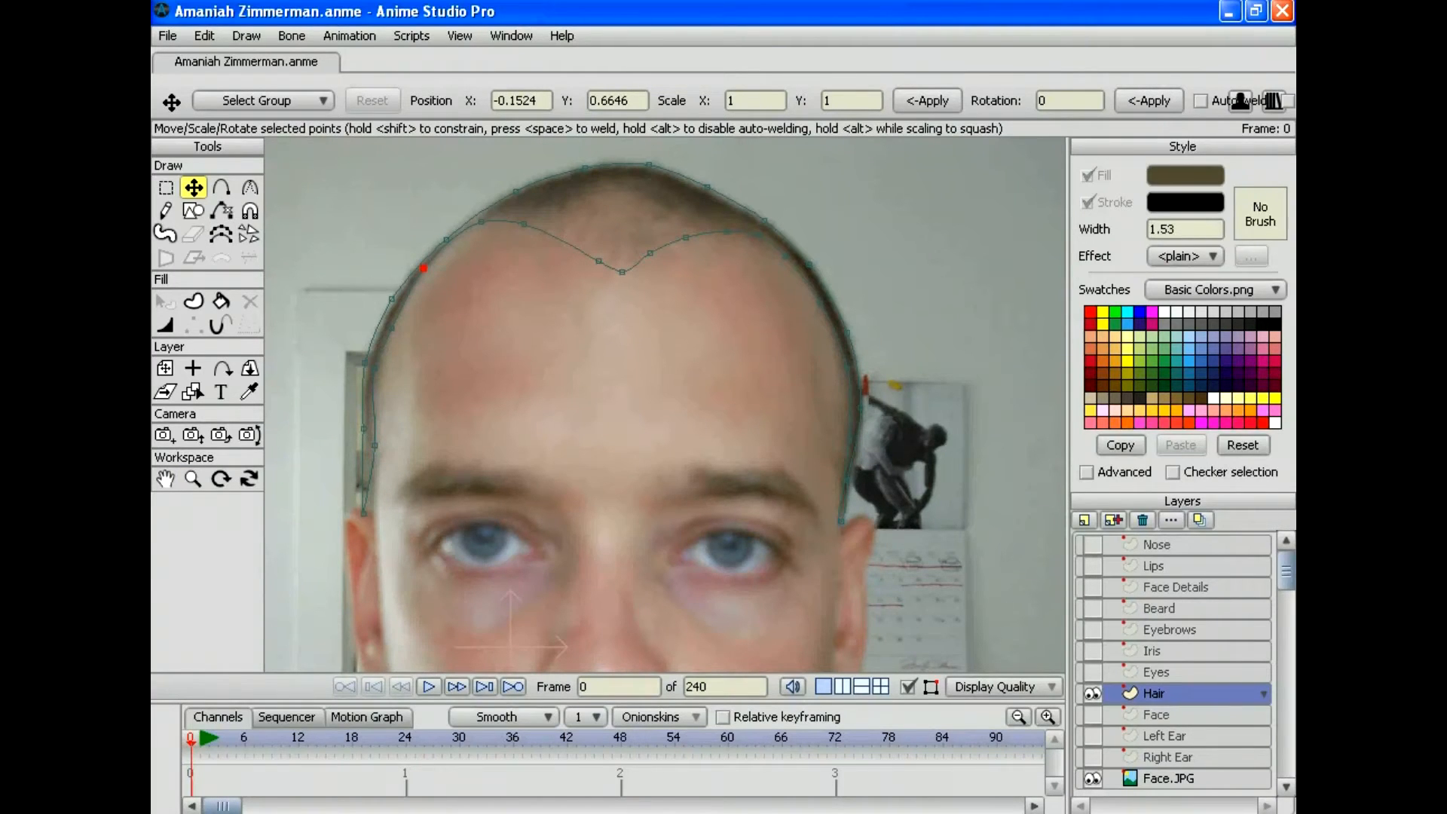
pyautogui.press('a')
pyautogui.moveTo(370, 479); pyautogui.dragTo(373, 508)
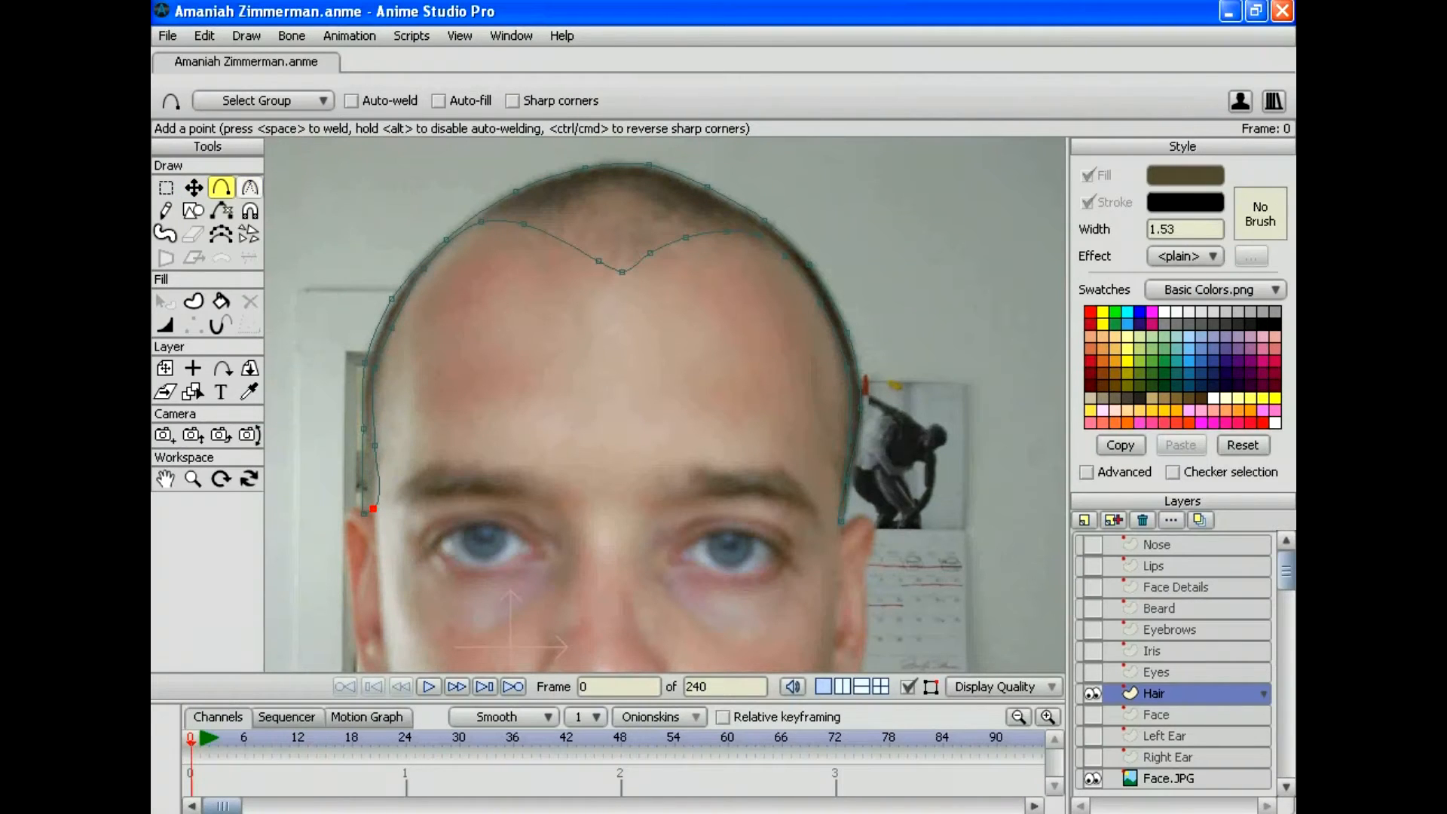
pyautogui.click(249, 186)
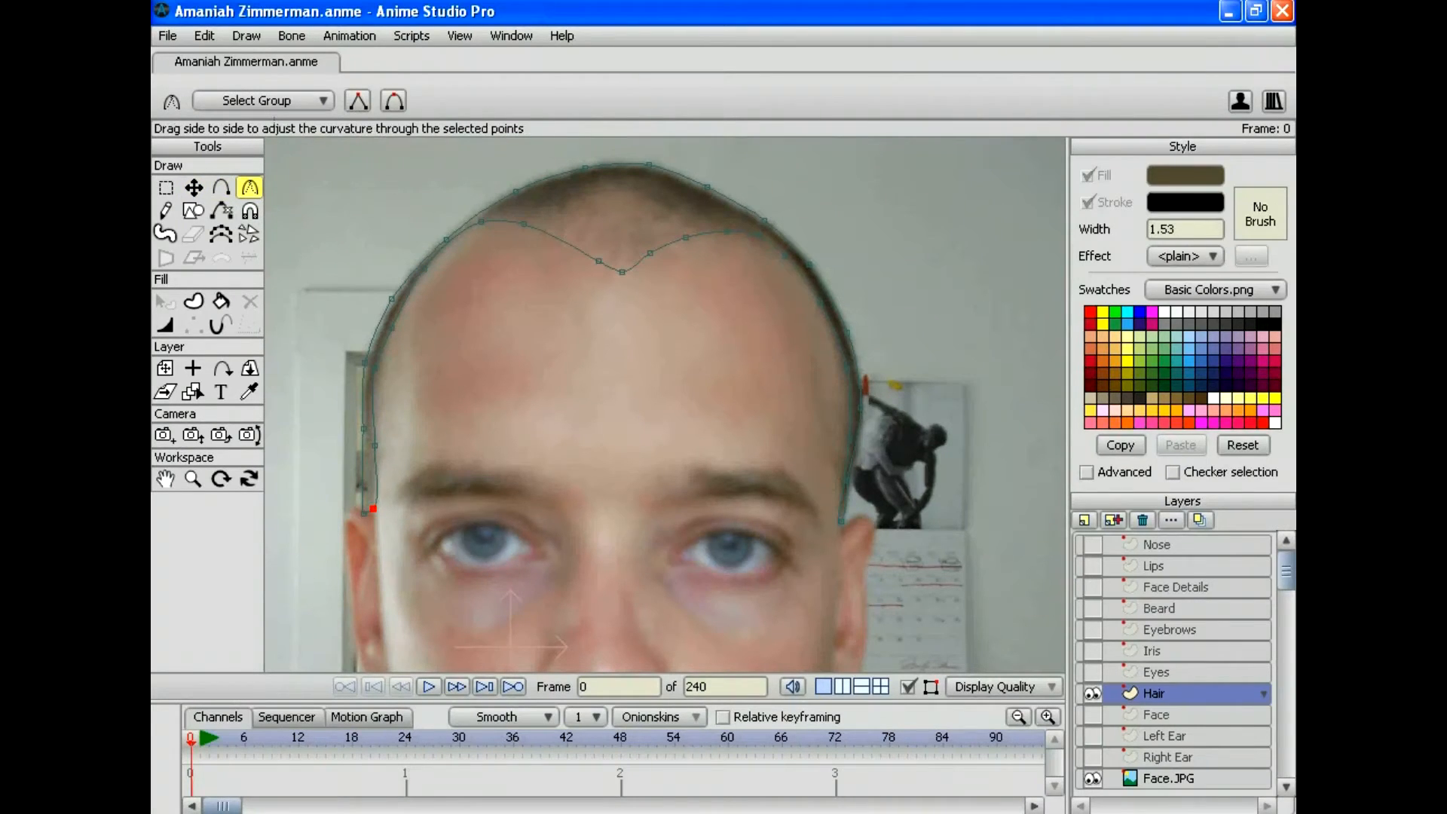
pyautogui.click(193, 187)
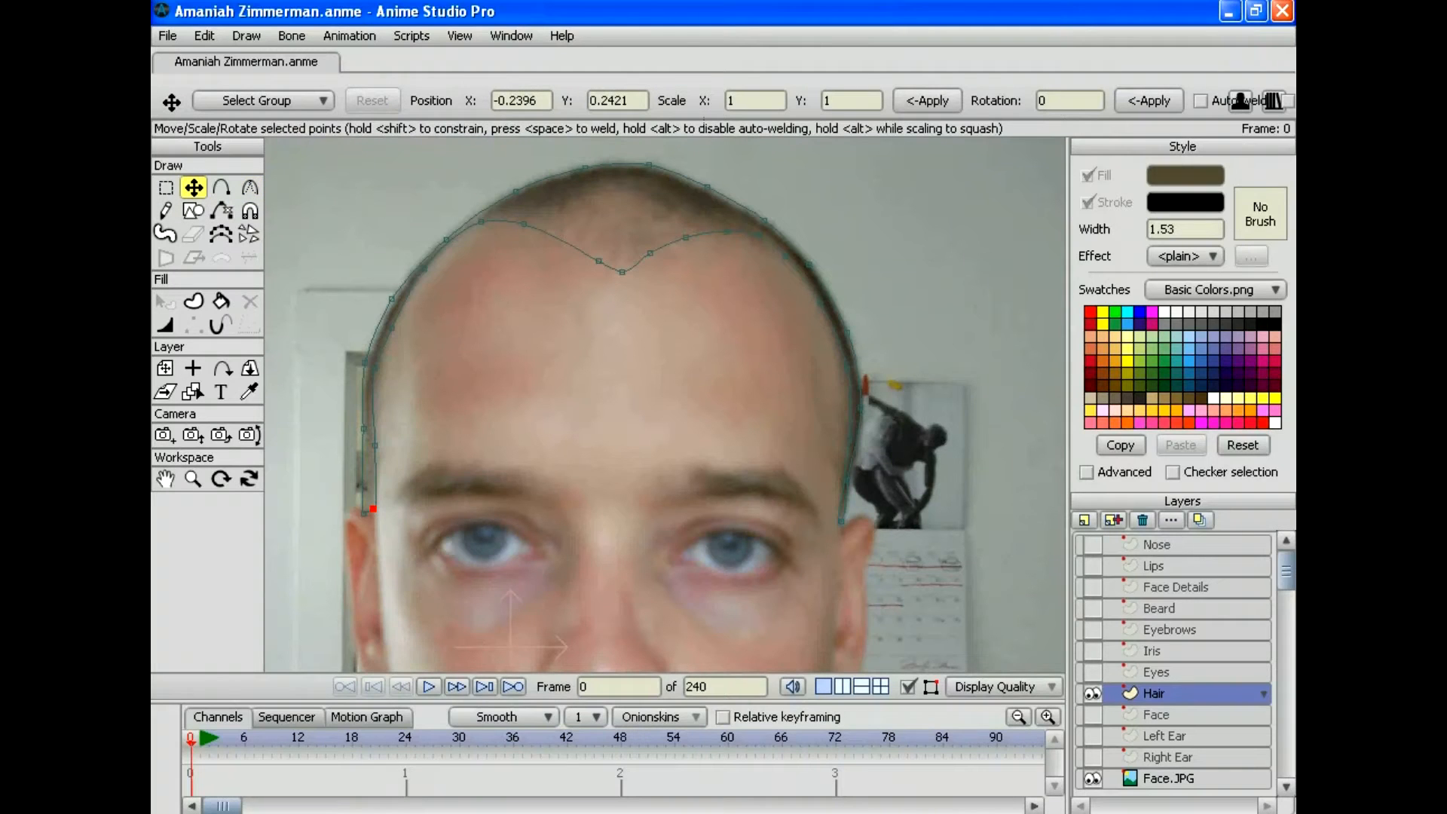
pyautogui.moveTo(364, 513); pyautogui.dragTo(371, 507)
# Step: Nudge the left, upper-right and lower-right outline points, then select all hair points
pyautogui.moveTo(364, 364); pyautogui.dragTo(366, 364)
pyautogui.moveTo(392, 299); pyautogui.dragTo(391, 299)
pyautogui.moveTo(366, 363); pyautogui.dragTo(367, 362)
pyautogui.moveTo(707, 187); pyautogui.dragTo(705, 187)
pyautogui.moveTo(847, 480); pyautogui.dragTo(849, 481)
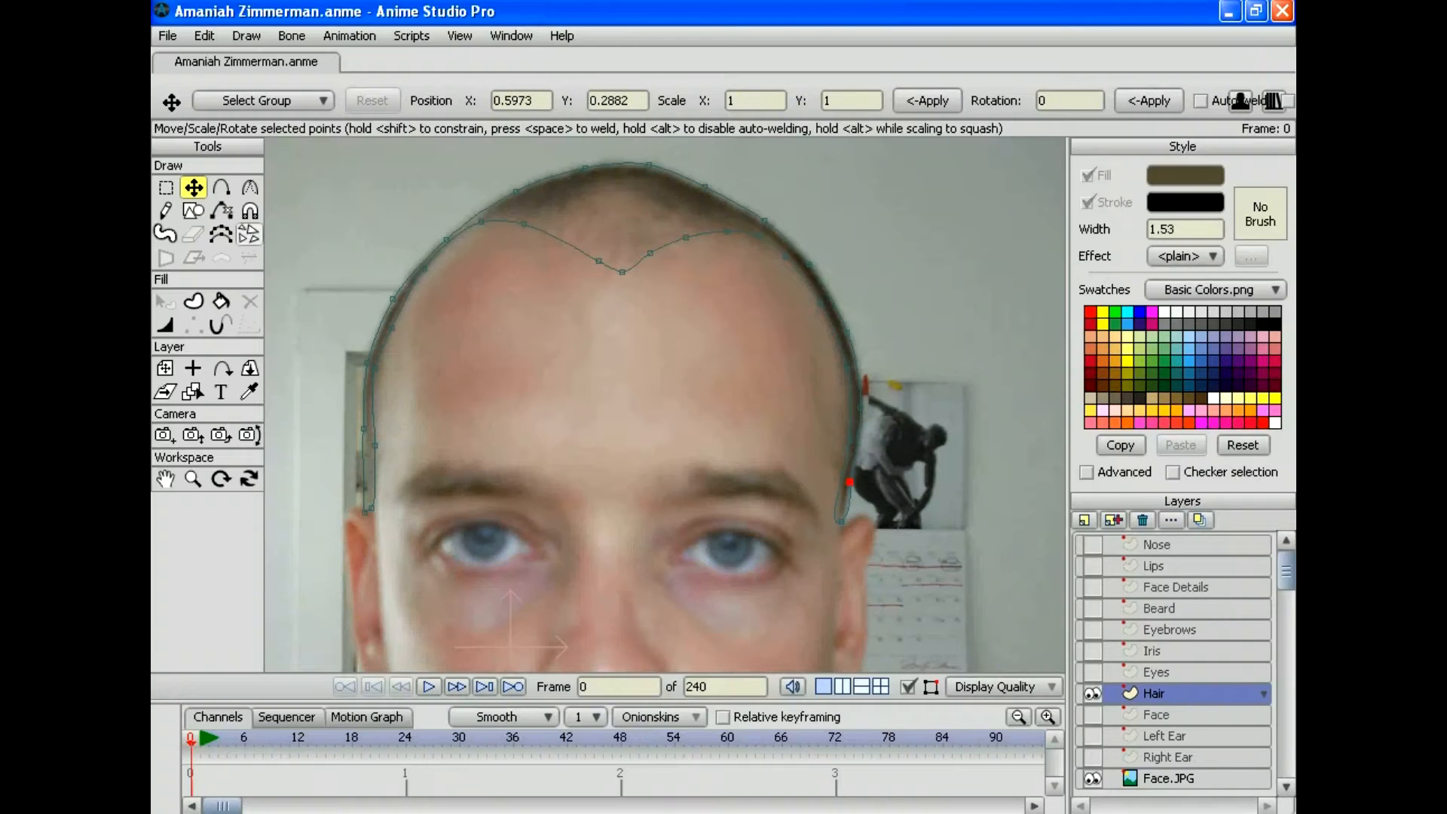
pyautogui.click(249, 187)
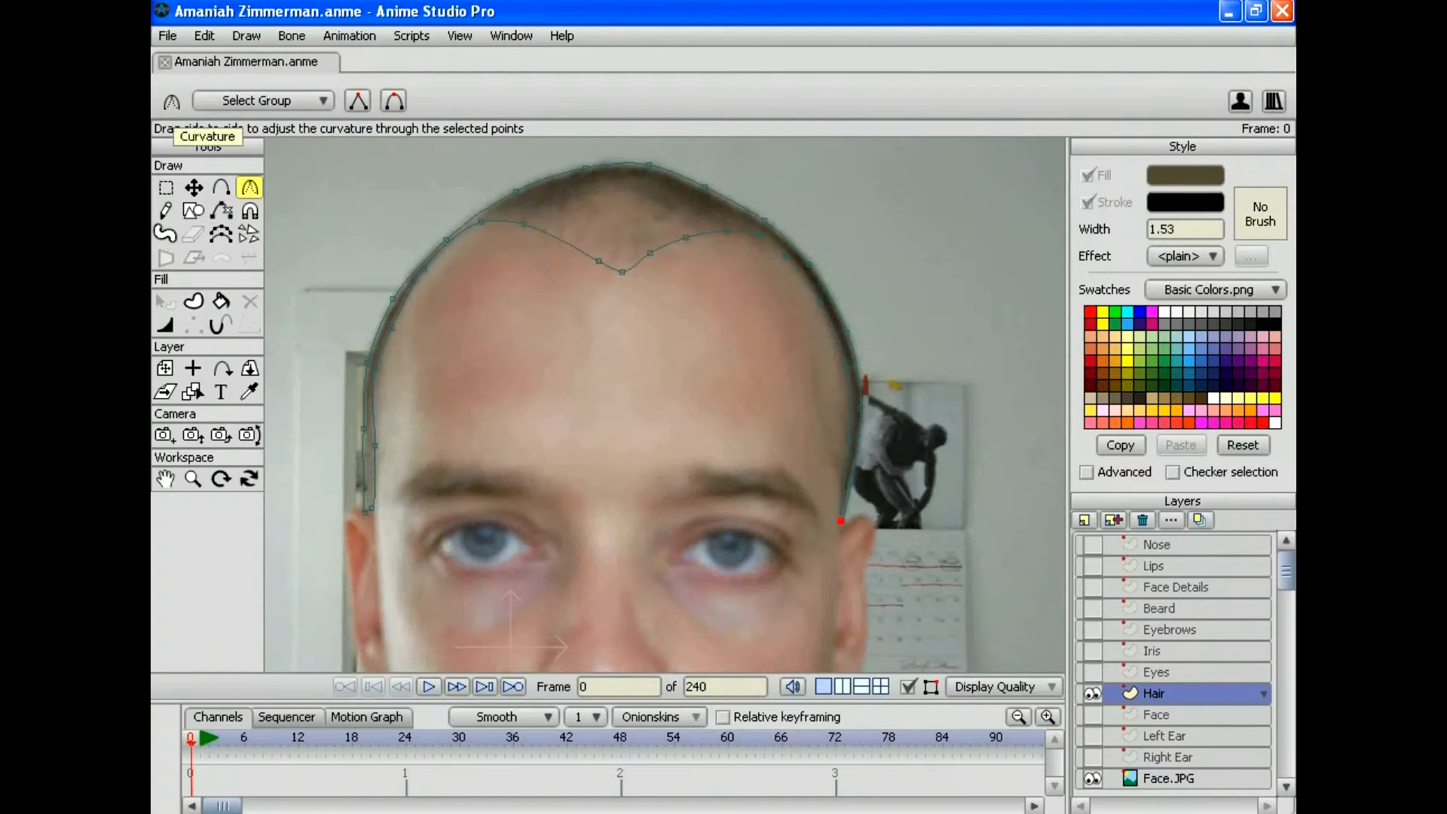
pyautogui.click(204, 35)
pyautogui.click(226, 193)
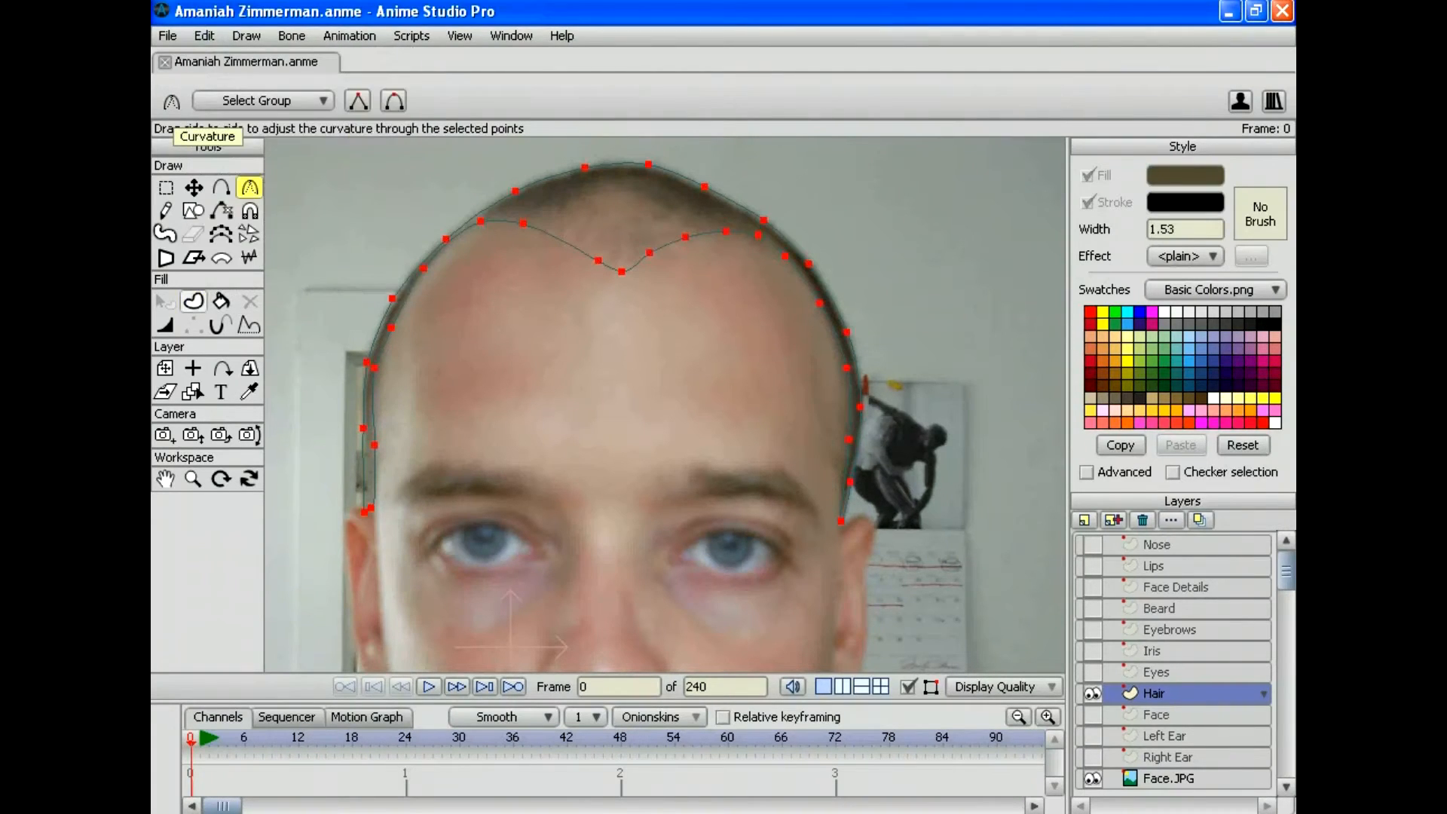
pyautogui.click(193, 301)
# Step: Fill the hair outline with the brown colour and zoom out to the whole photo
pyautogui.press('space')
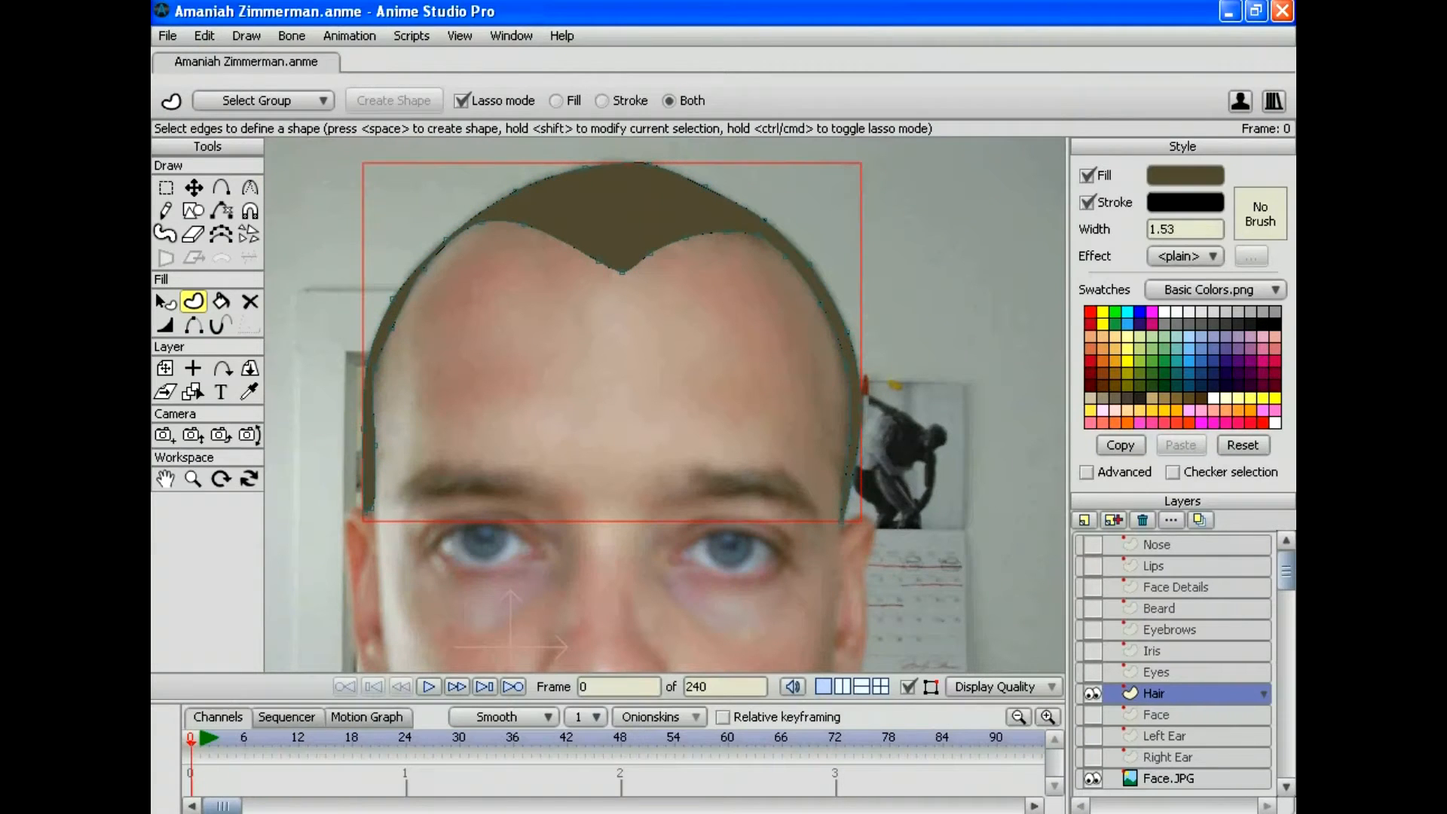
pyautogui.click(193, 477)
pyautogui.moveTo(664, 404); pyautogui.dragTo(729, 299)
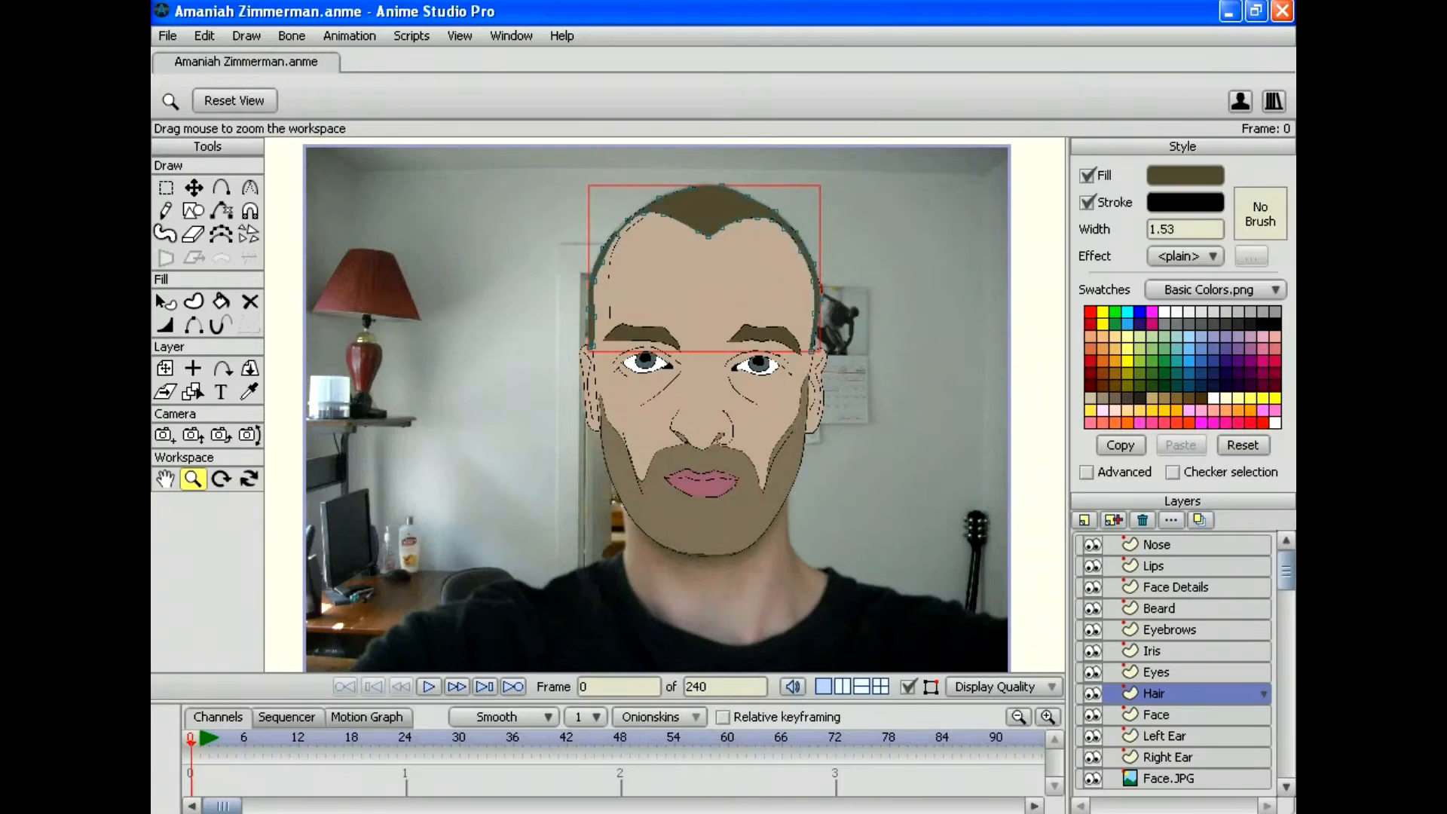
# Step: Render a preview of frame 0 to check the cartoon face, then close it
pyautogui.click(168, 35)
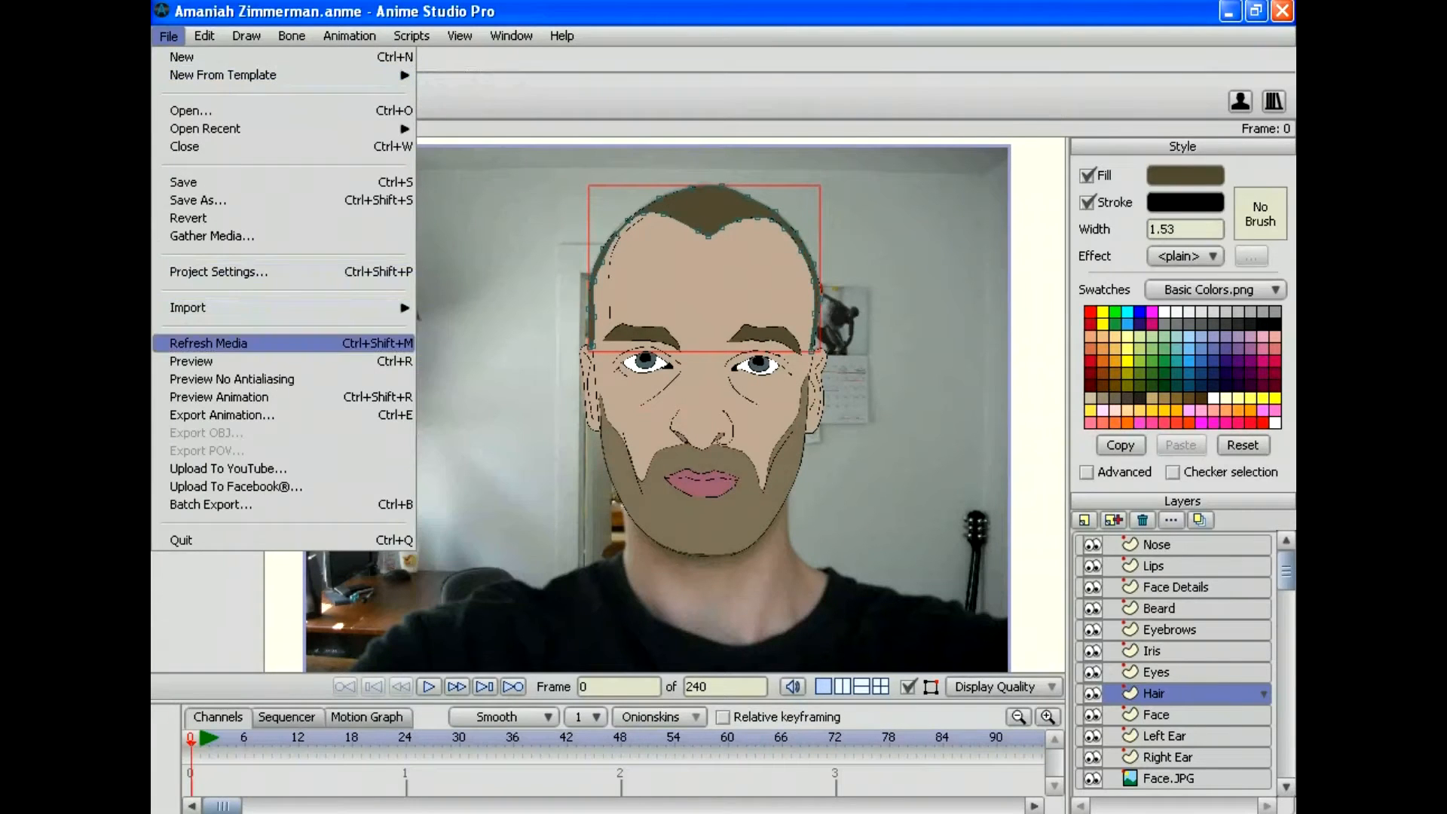
pyautogui.click(190, 361)
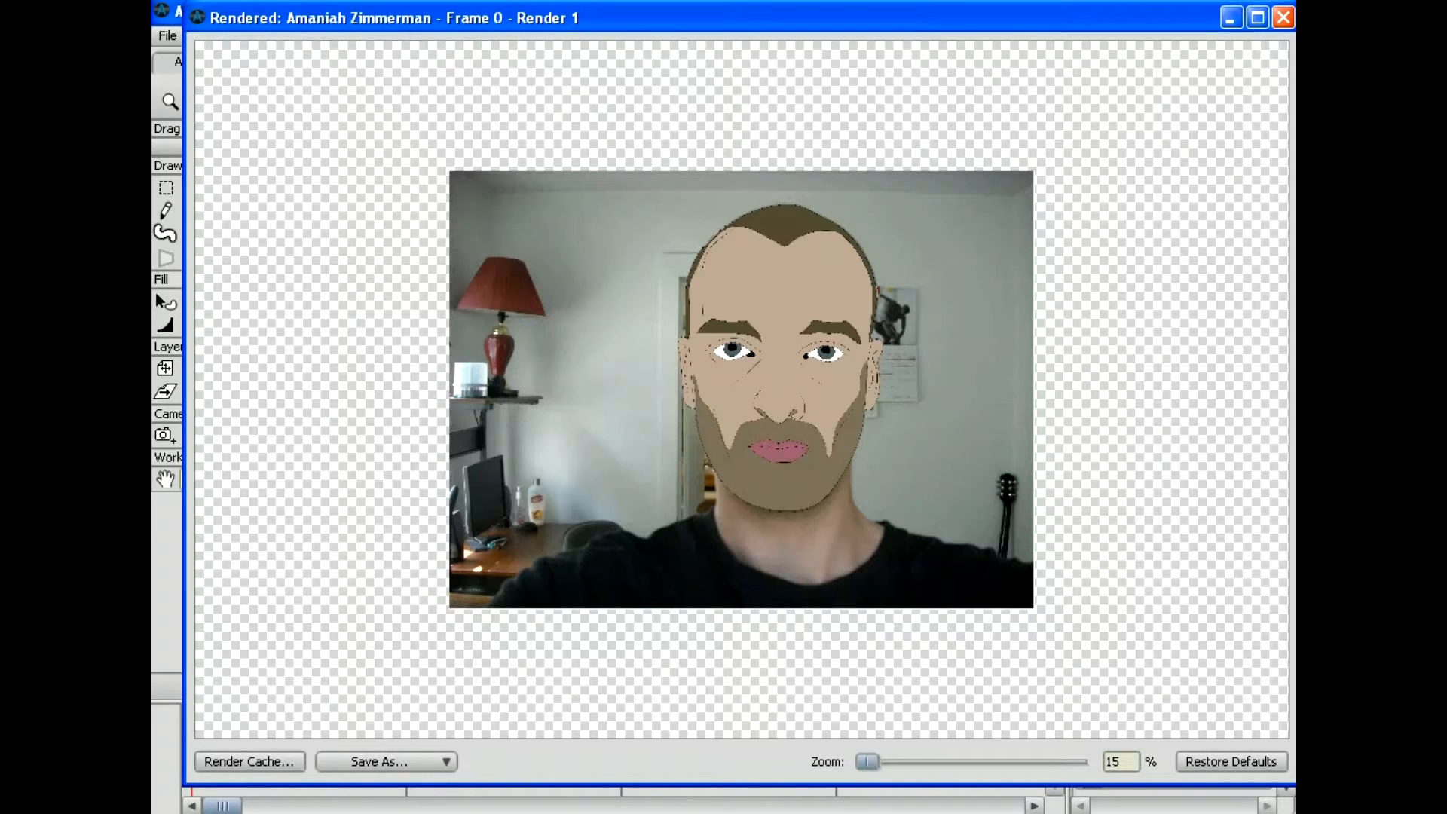
pyautogui.click(1282, 16)
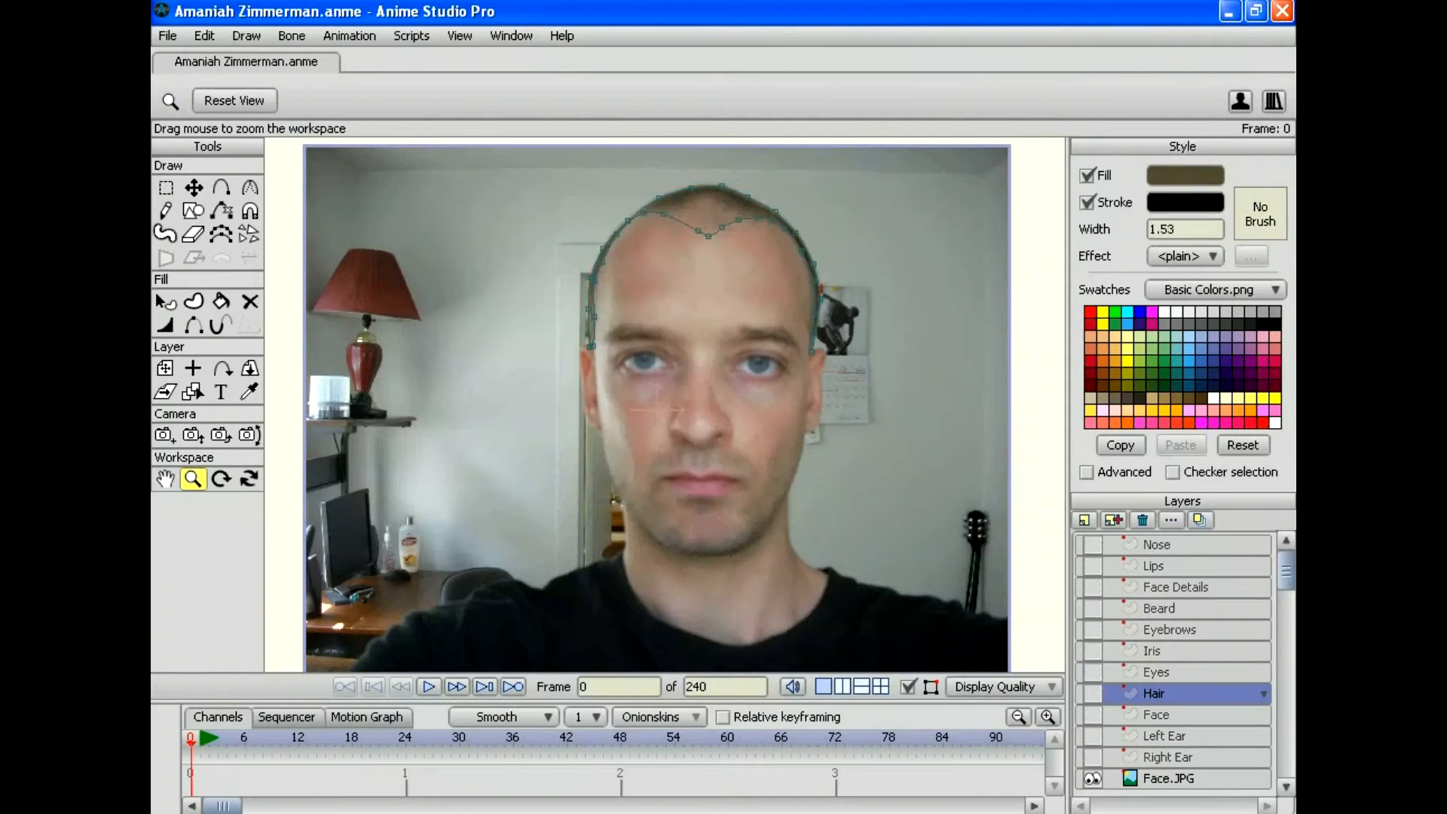
# Step: Raise the hairline dip points higher up the forehead
pyautogui.moveTo(657, 406); pyautogui.dragTo(783, 538)
pyautogui.moveTo(768, 320); pyautogui.dragTo(637, 377)
pyautogui.click(221, 187)
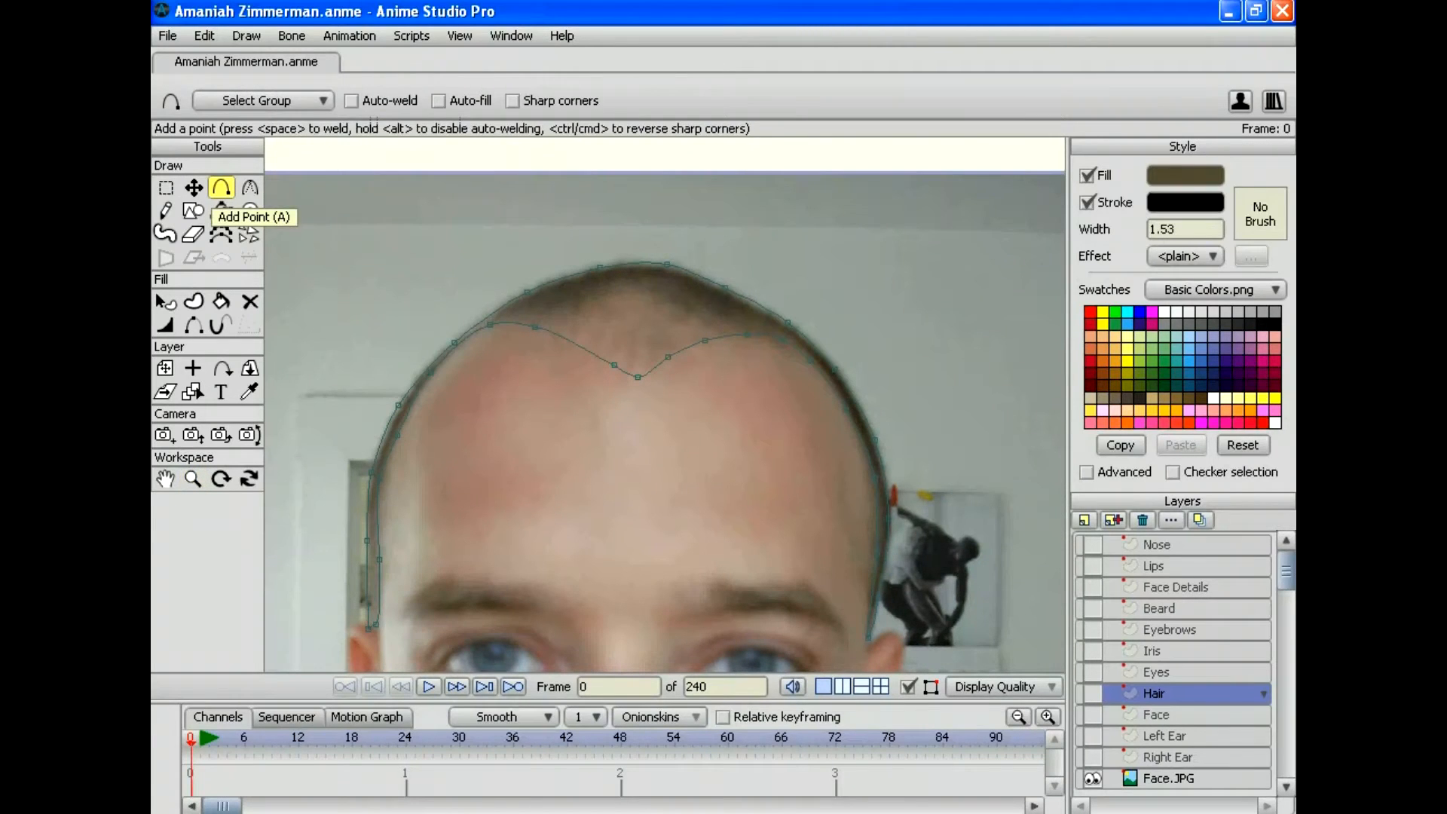
pyautogui.click(193, 187)
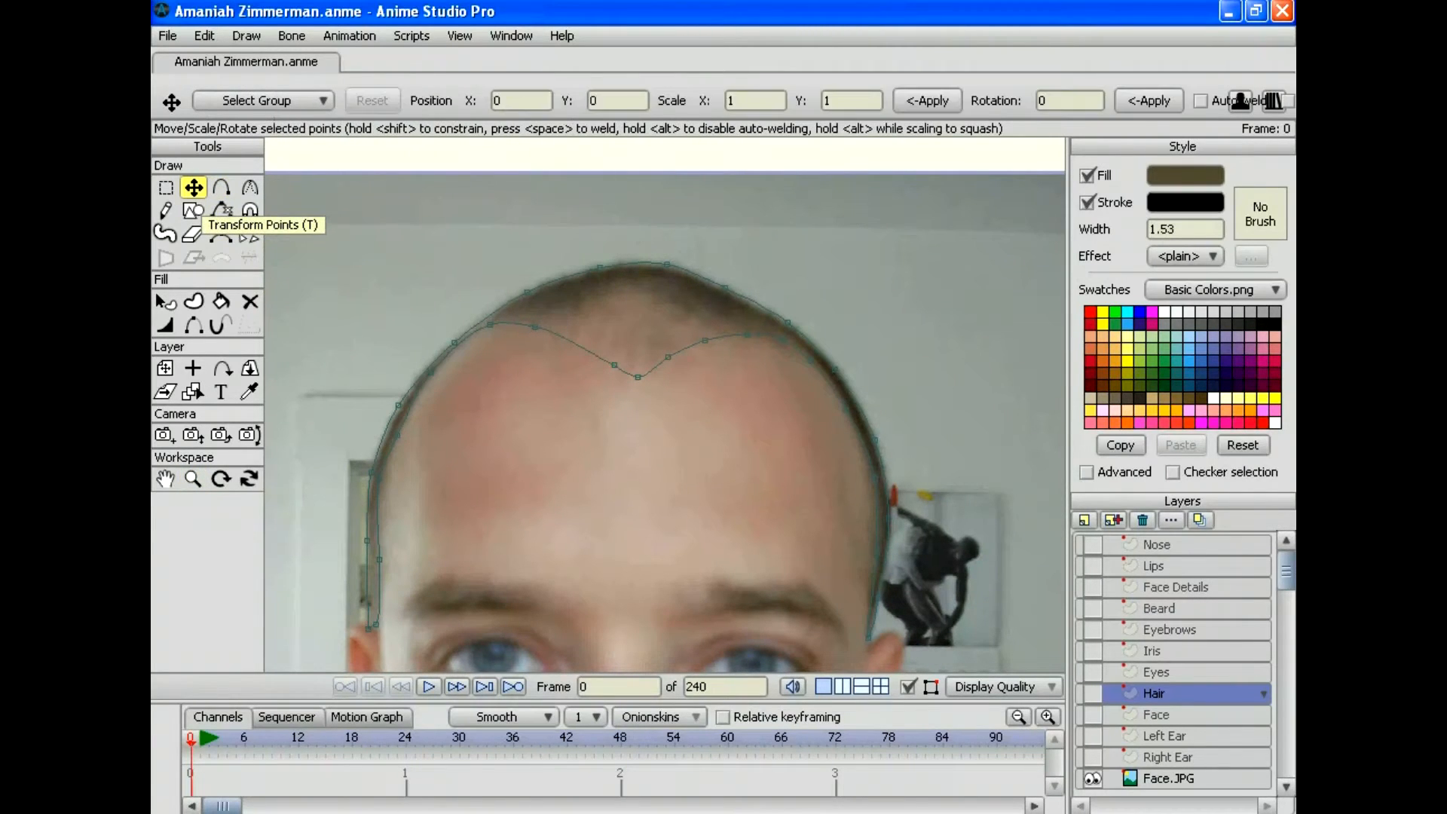
pyautogui.moveTo(614, 365); pyautogui.dragTo(567, 312)
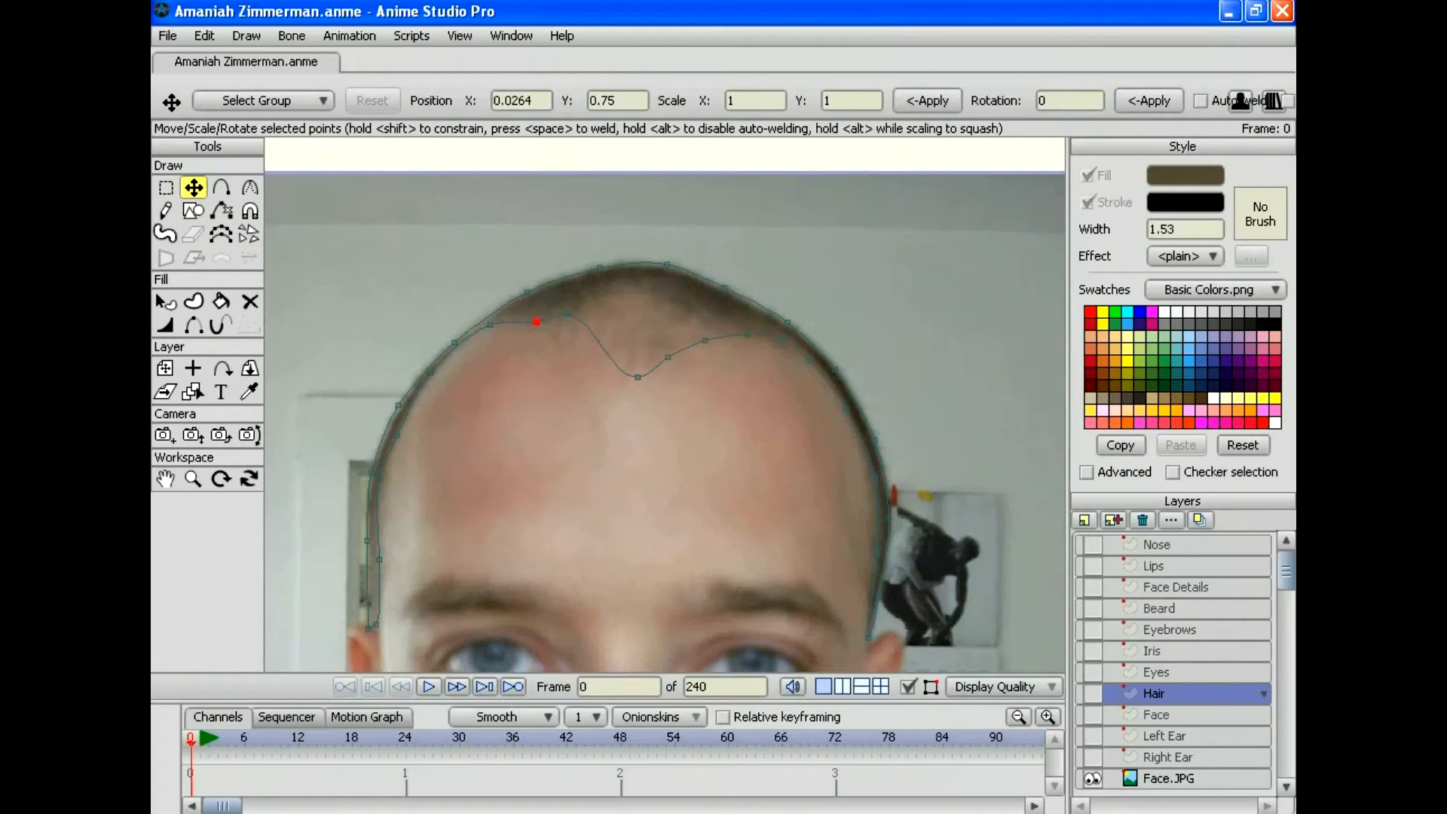
pyautogui.click(638, 376)
pyautogui.moveTo(638, 376); pyautogui.dragTo(602, 299)
pyautogui.moveTo(668, 356); pyautogui.dragTo(603, 297)
pyautogui.moveTo(705, 341); pyautogui.dragTo(699, 315)
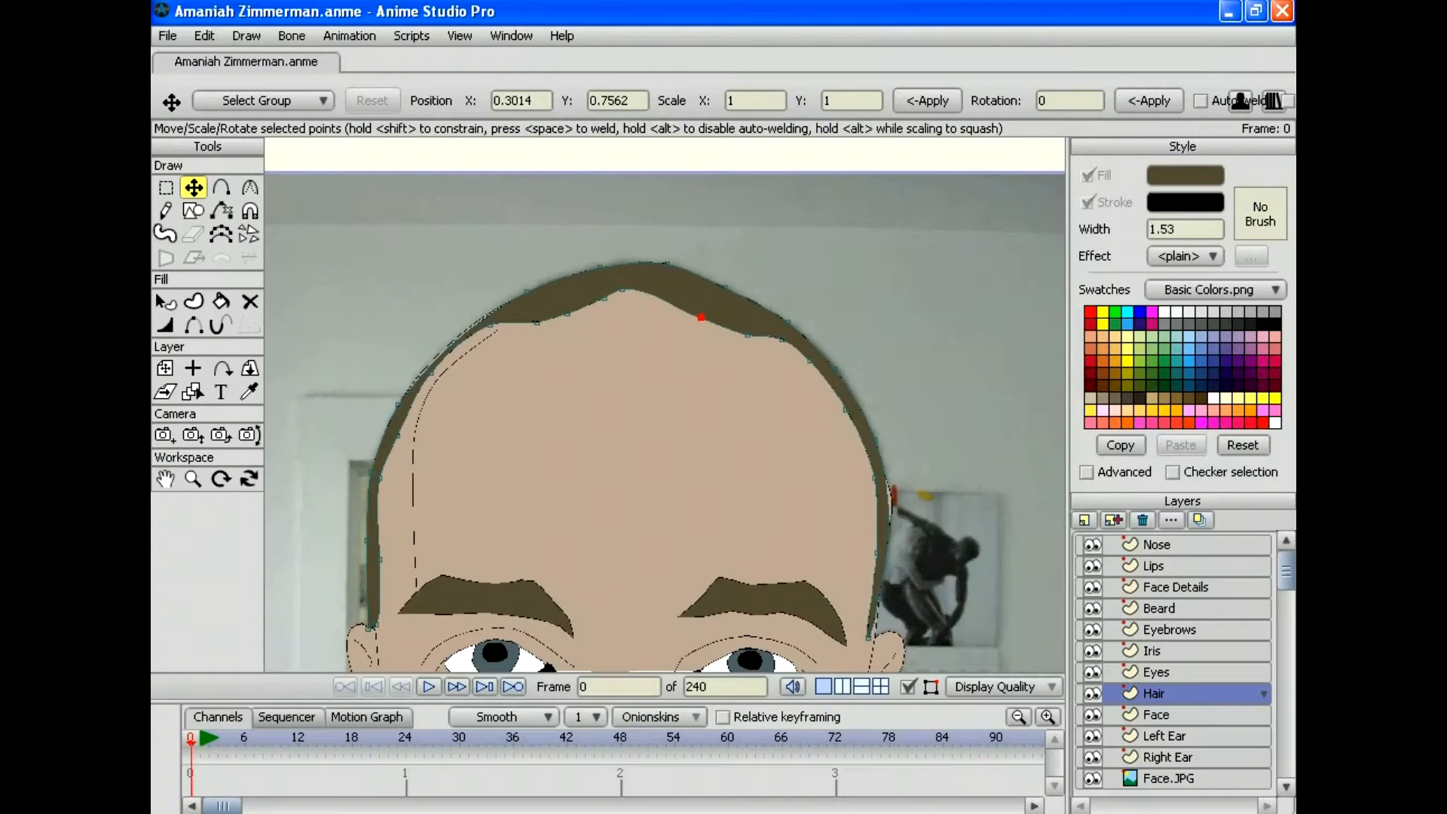
# Step: Nudge the hair's side points and widen the right sideburn
pyautogui.moveTo(453, 342); pyautogui.dragTo(449, 341)
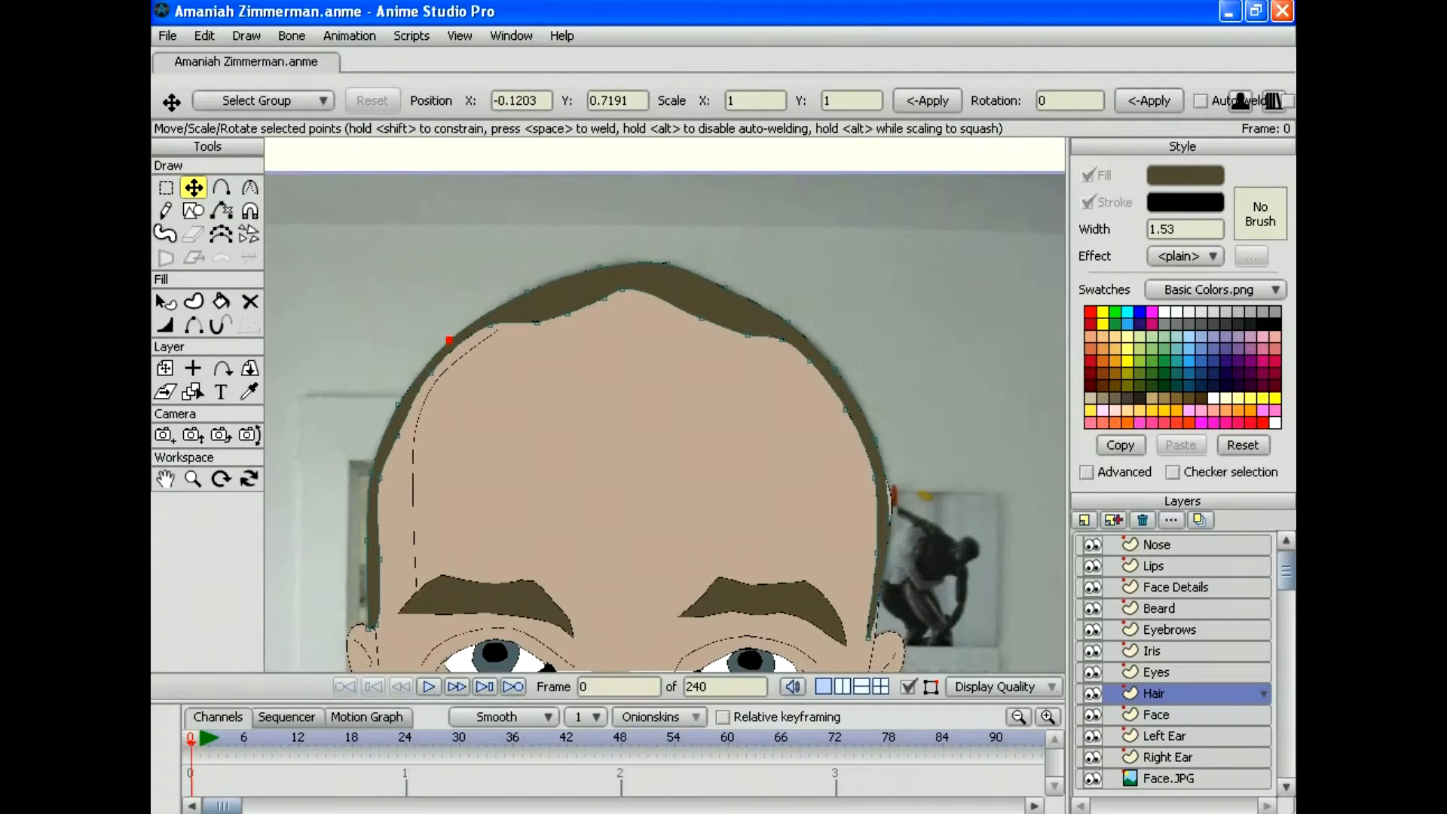
pyautogui.moveTo(888, 516); pyautogui.dragTo(891, 508)
pyautogui.moveTo(869, 632); pyautogui.dragTo(840, 634)
pyautogui.press('c')
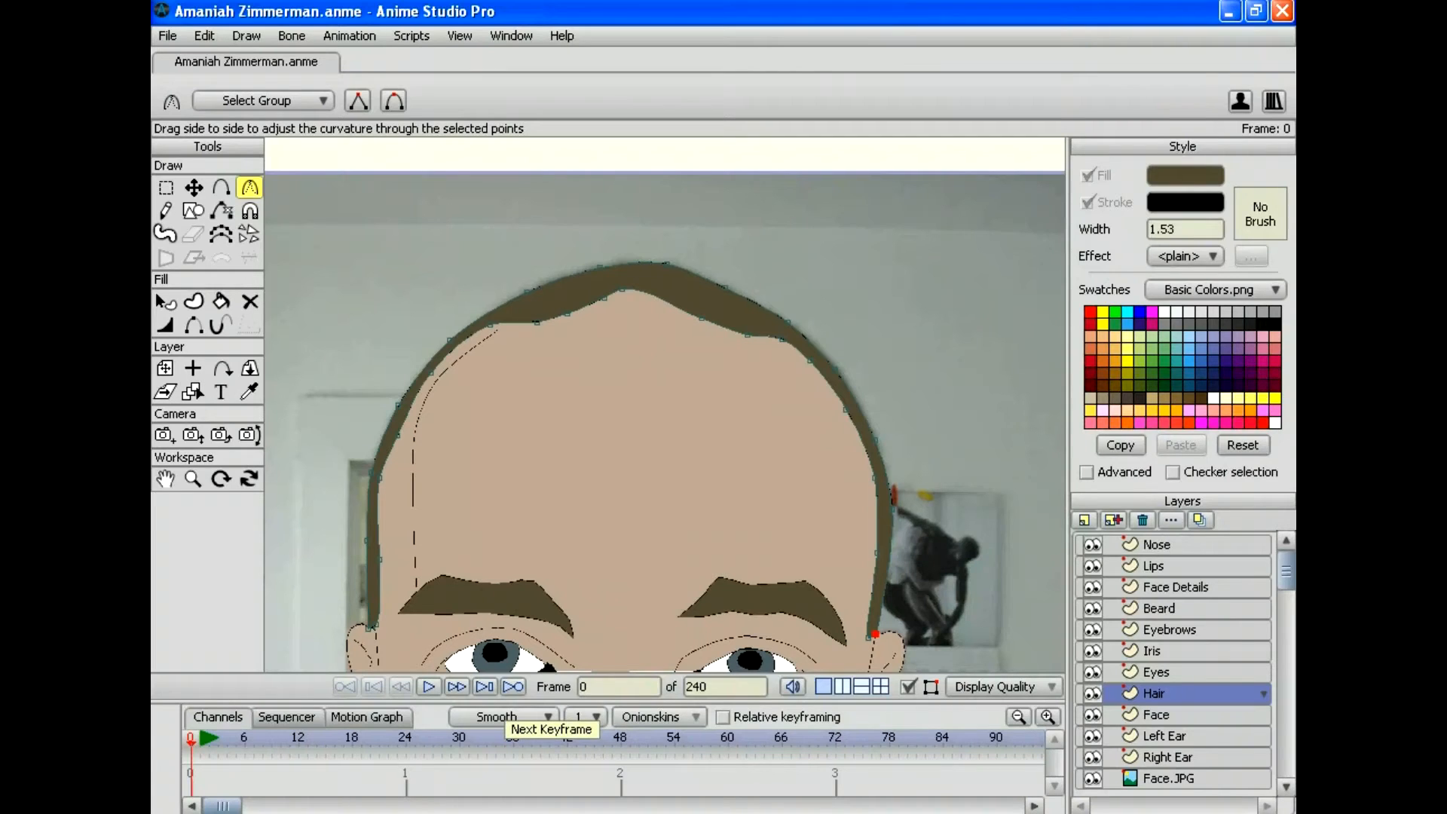
pyautogui.click(168, 35)
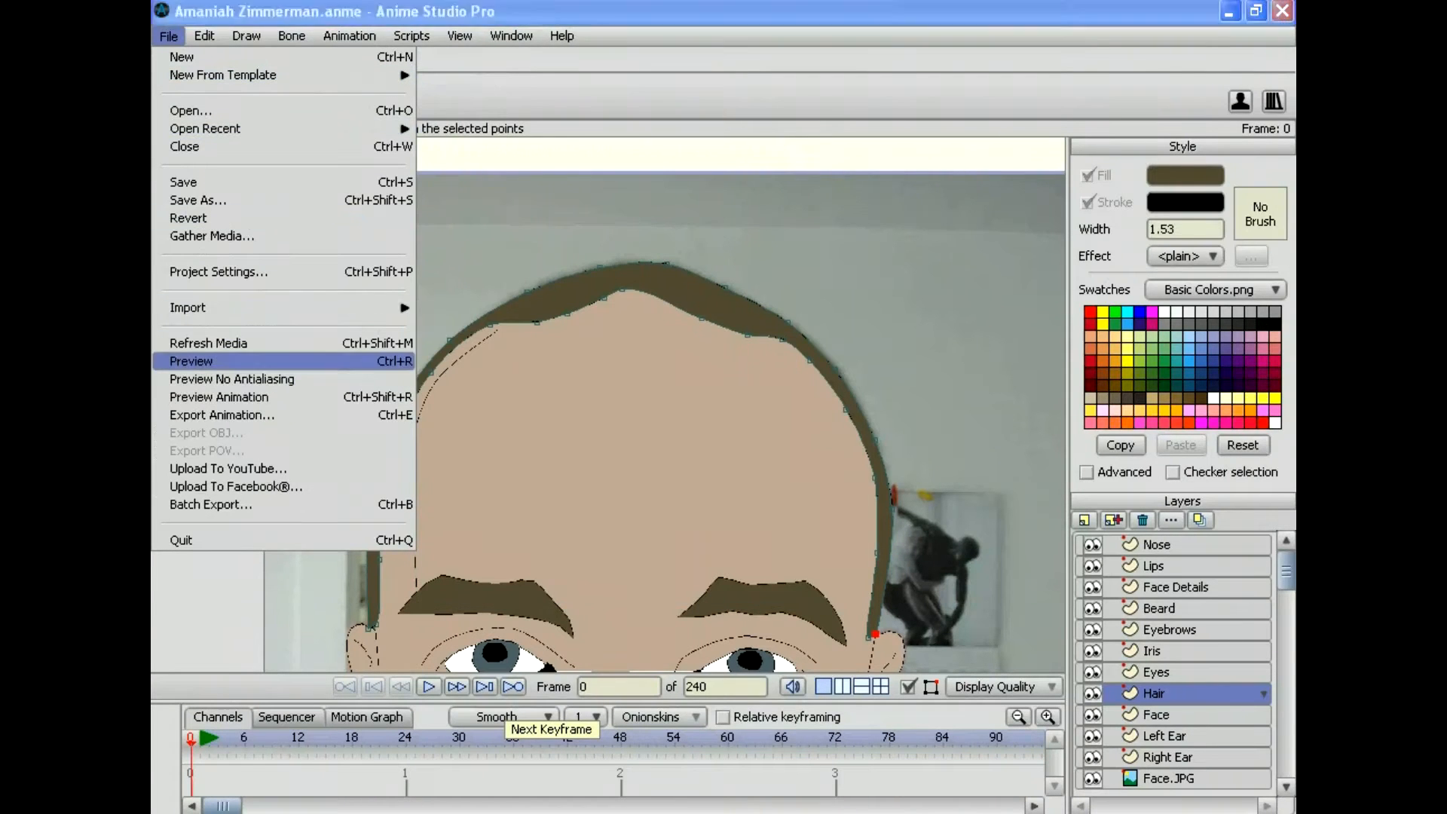
# Step: Preview the render, then zoom in and lower the hairline's peak point slightly
pyautogui.click(263, 362)
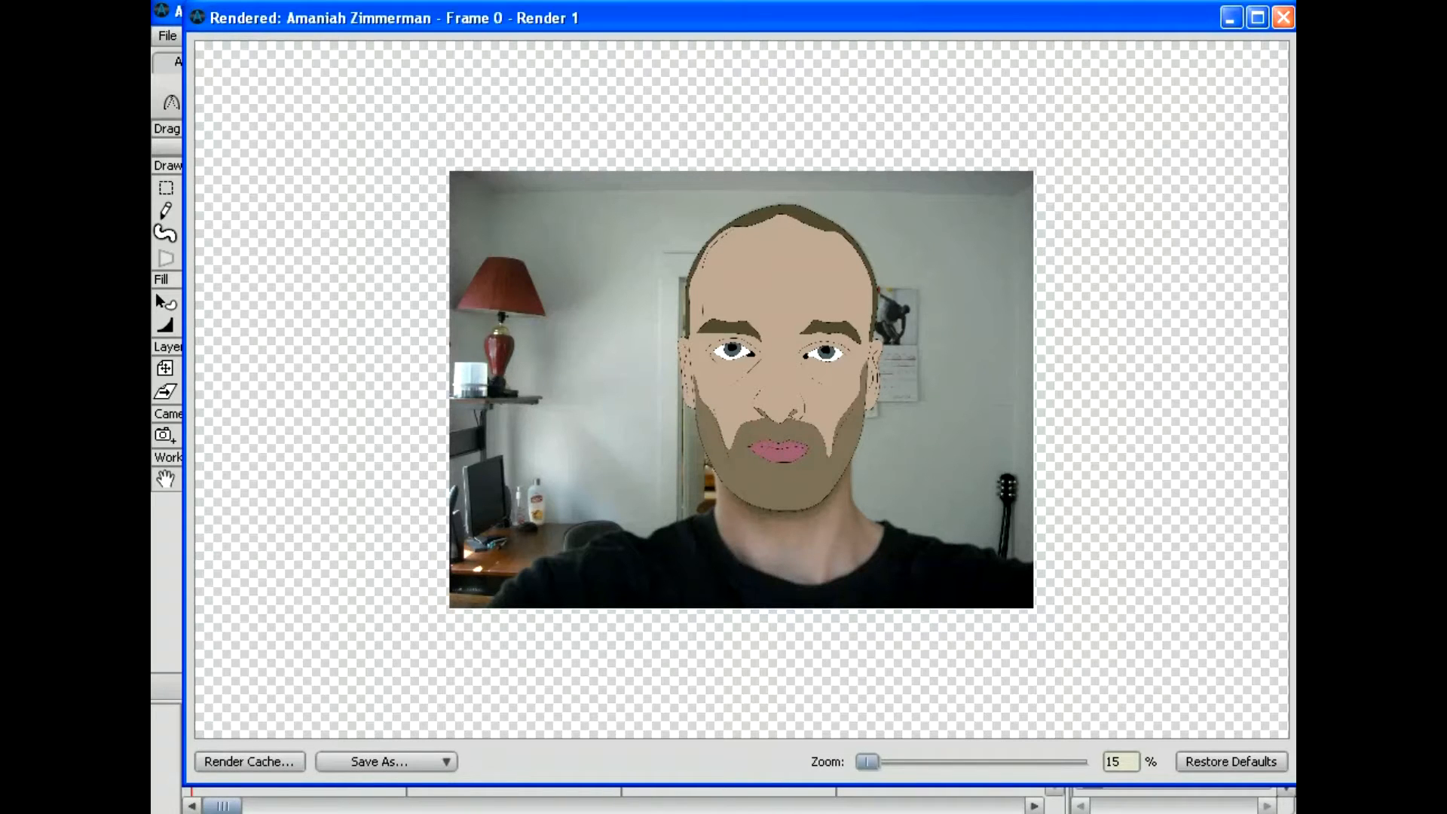
pyautogui.press('Escape')
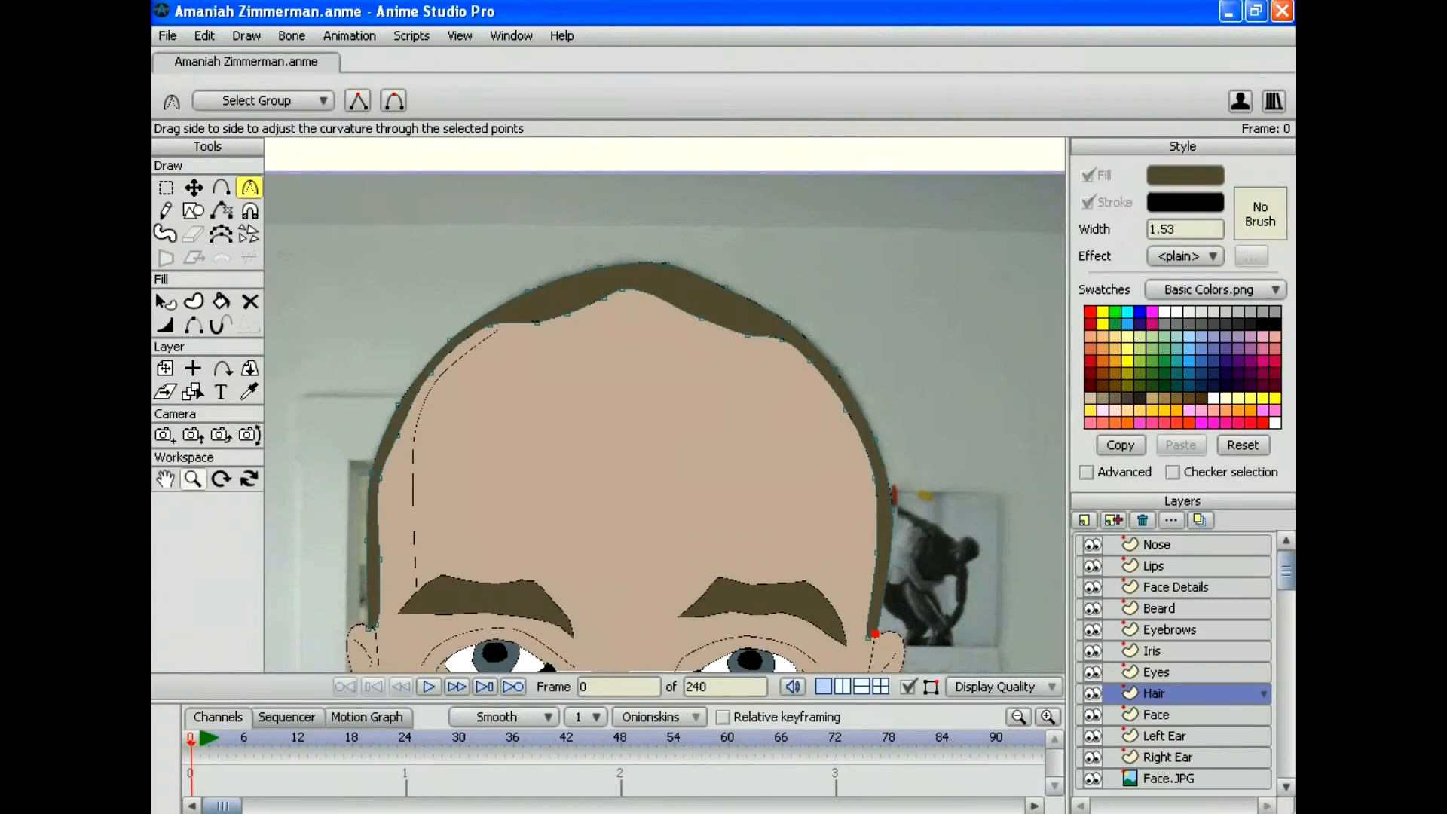
pyautogui.click(193, 478)
pyautogui.moveTo(664, 405); pyautogui.dragTo(740, 552)
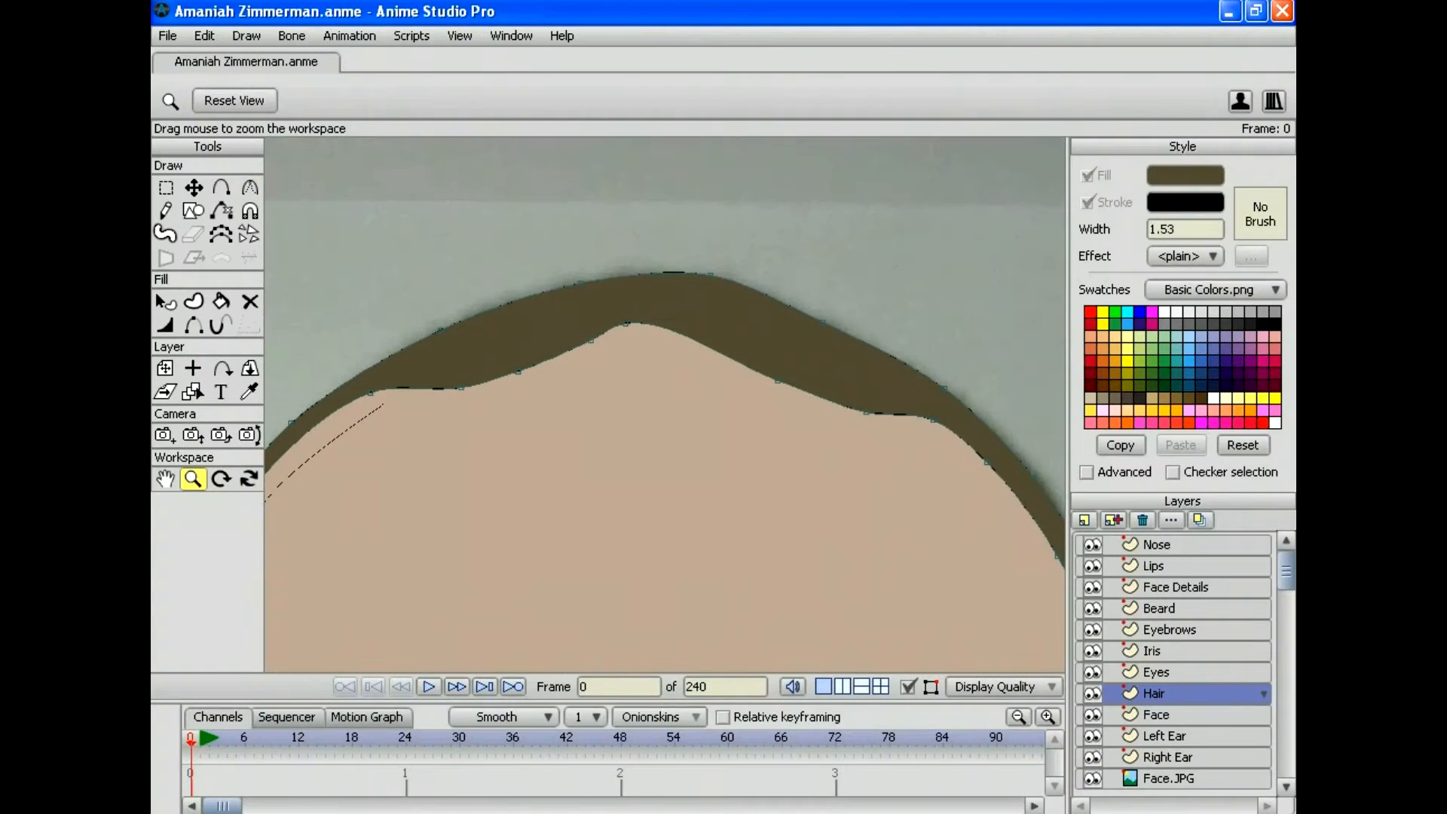
pyautogui.press('t')
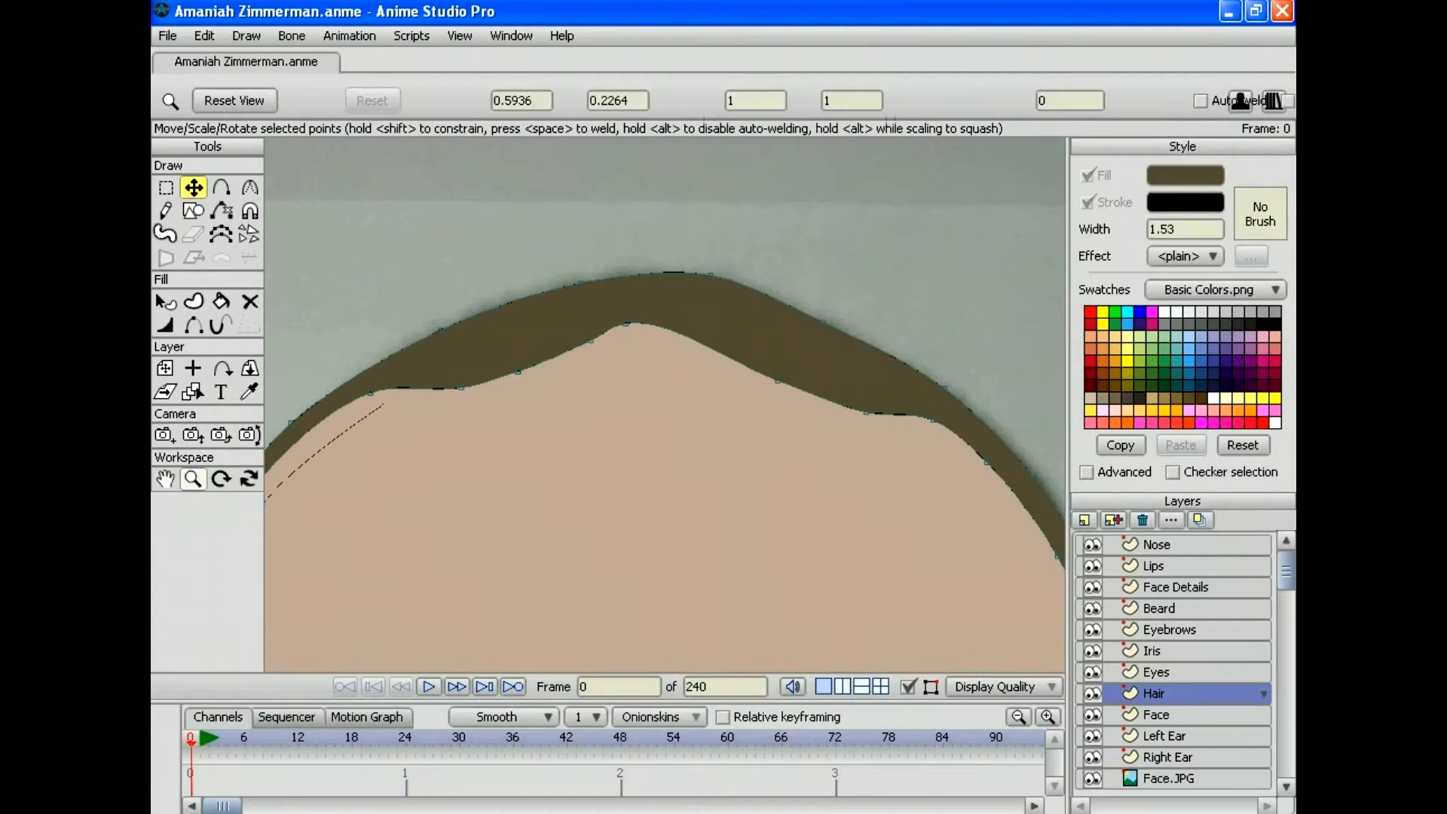
pyautogui.moveTo(625, 323); pyautogui.dragTo(626, 333)
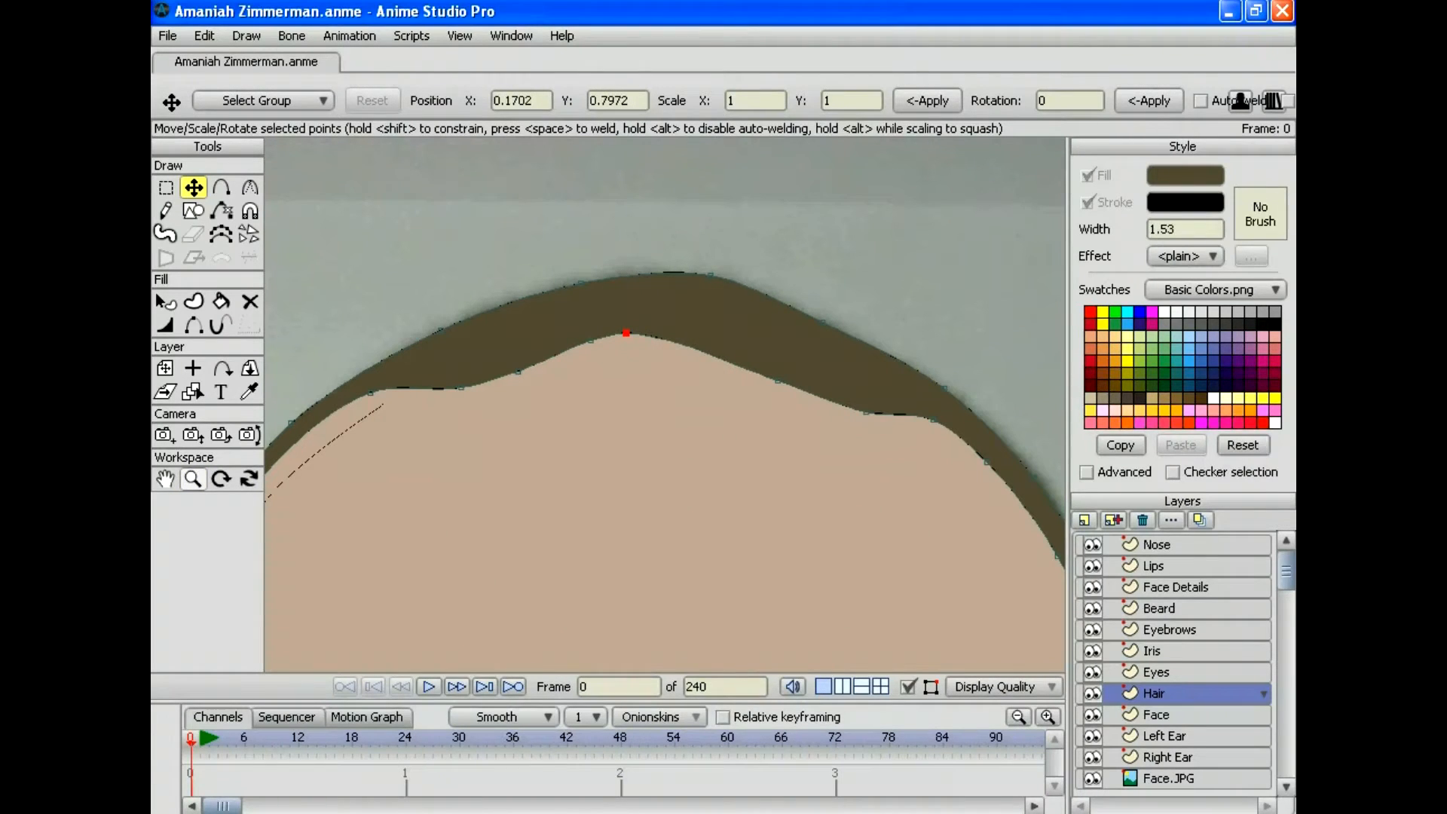
# Step: Zoom out to the whole face and nudge the hairline point down a bit more
pyautogui.click(192, 478)
pyautogui.moveTo(665, 404); pyautogui.dragTo(377, 404)
pyautogui.moveTo(664, 404); pyautogui.dragTo(652, 204)
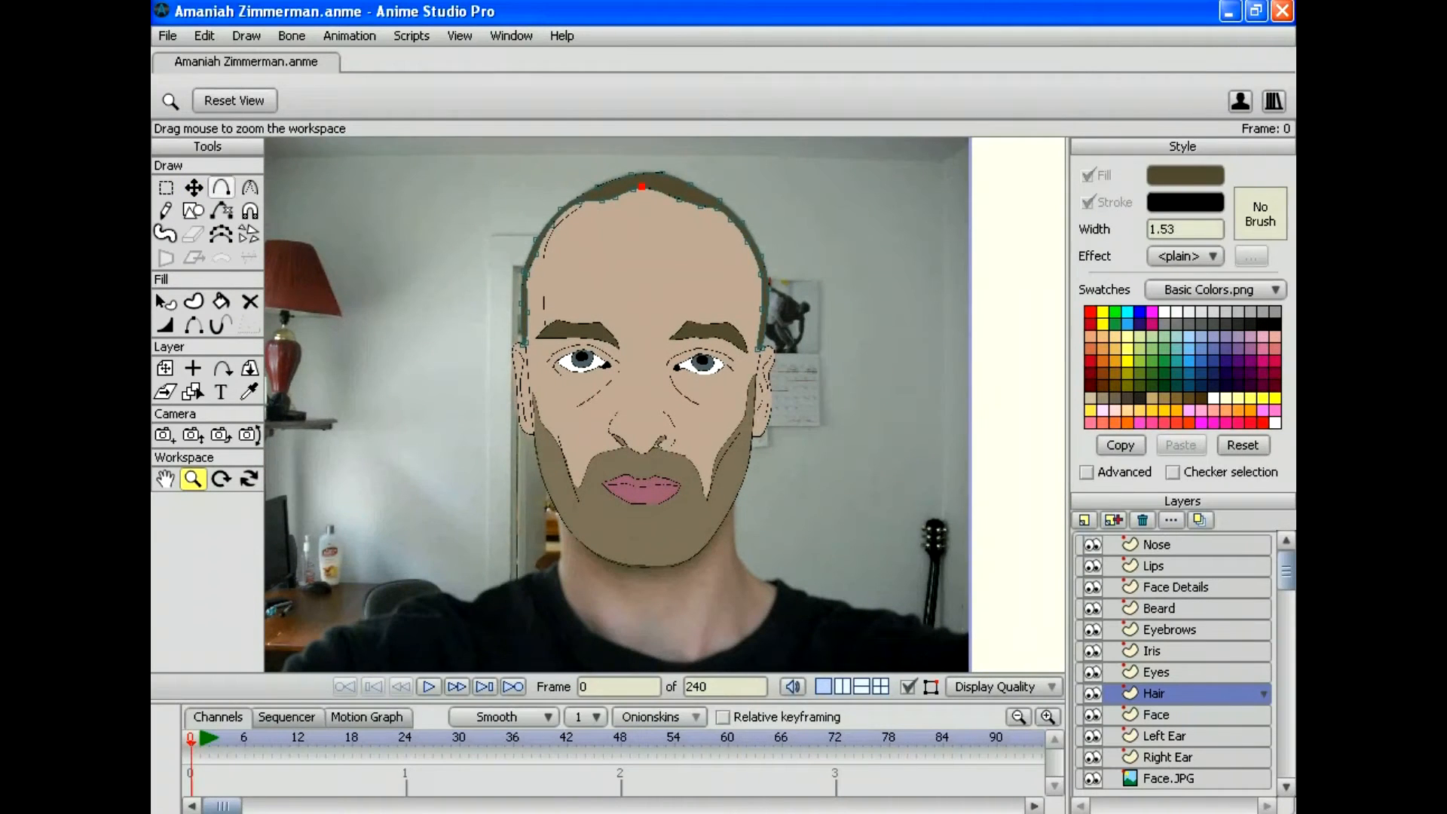
pyautogui.click(194, 188)
pyautogui.moveTo(641, 186); pyautogui.dragTo(634, 190)
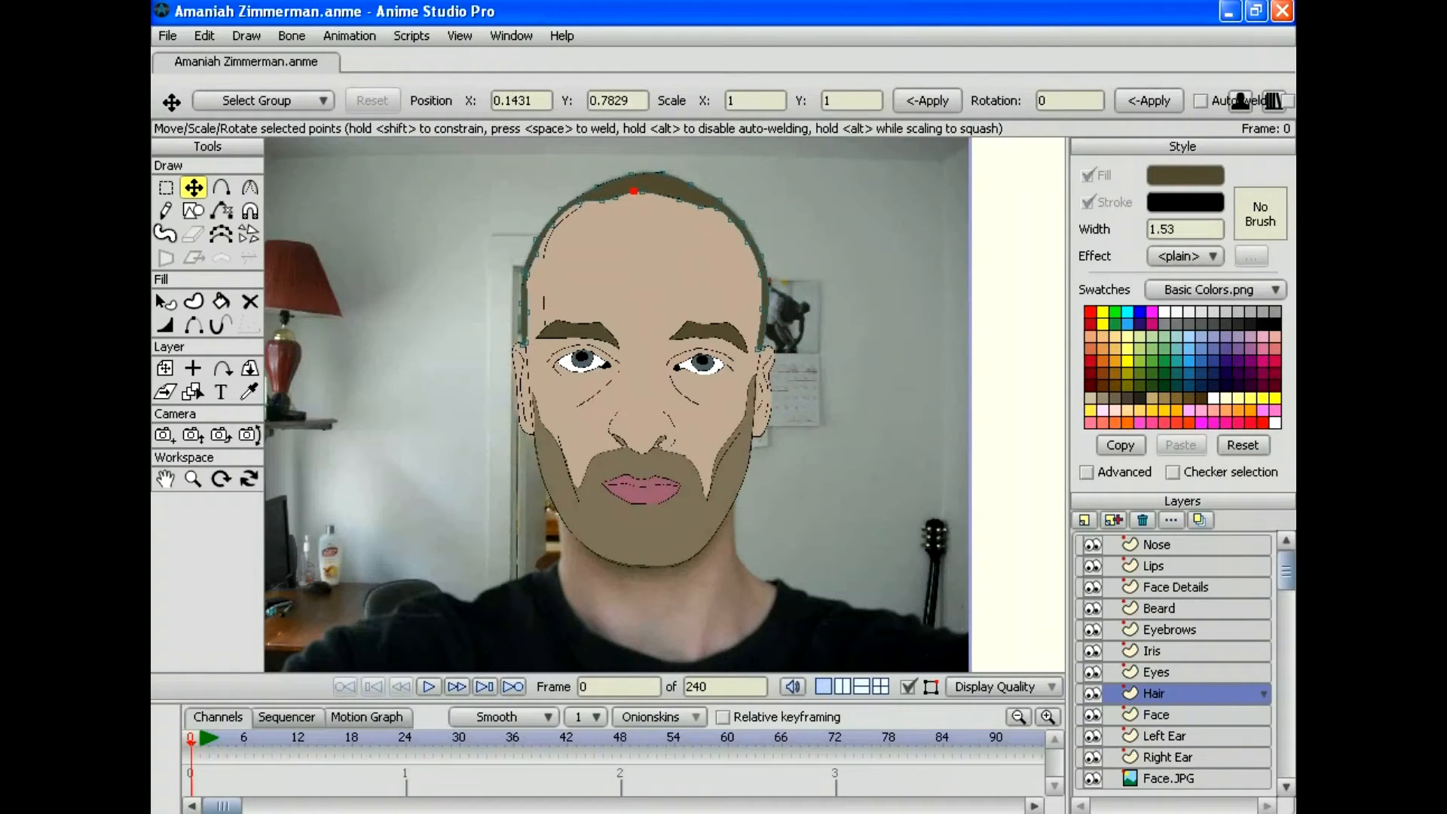
pyautogui.click(167, 36)
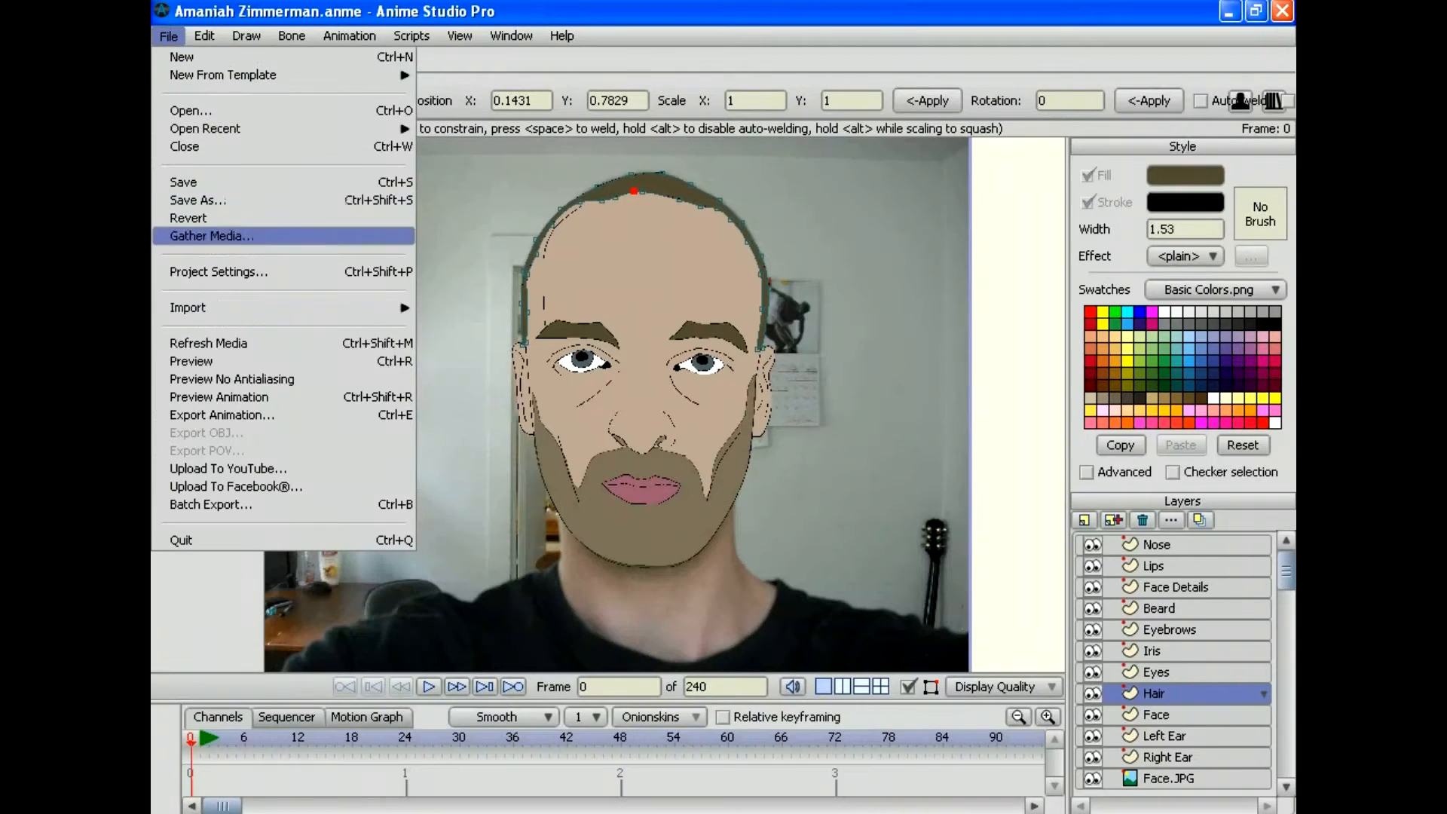
# Step: Render a preview of the whole drawing, close it, and save the project
pyautogui.click(263, 365)
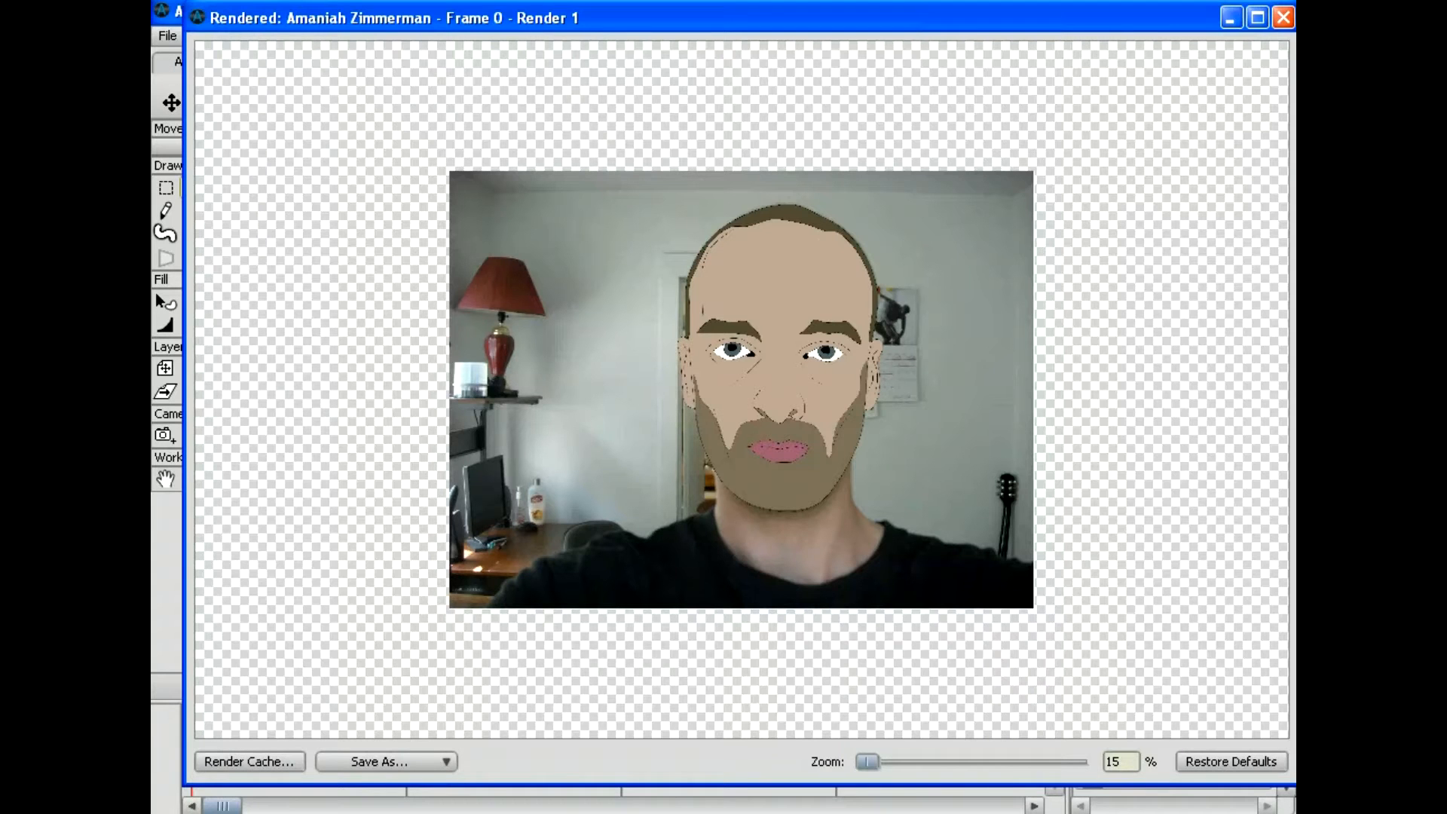
pyautogui.click(1283, 17)
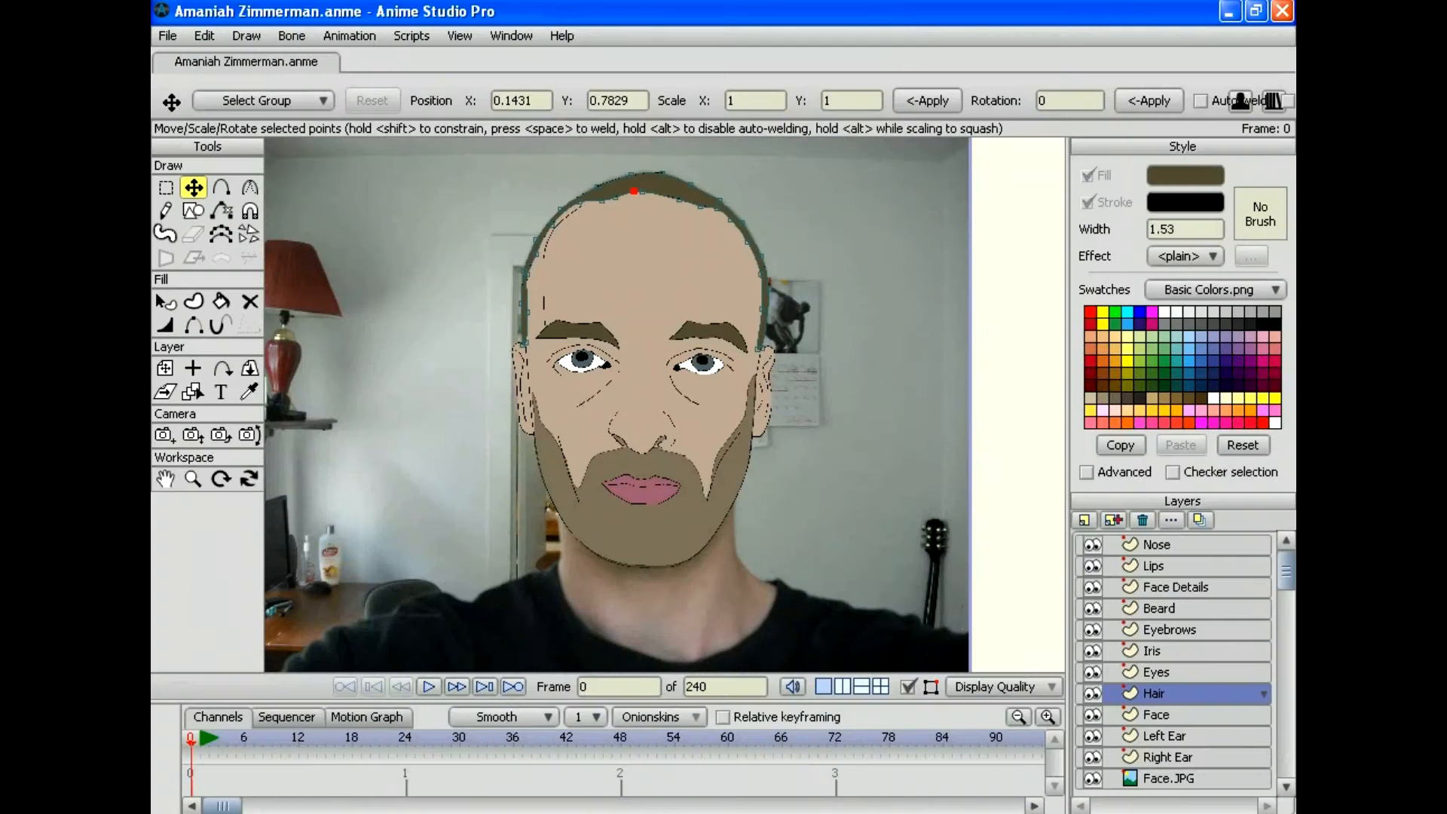
pyautogui.click(167, 36)
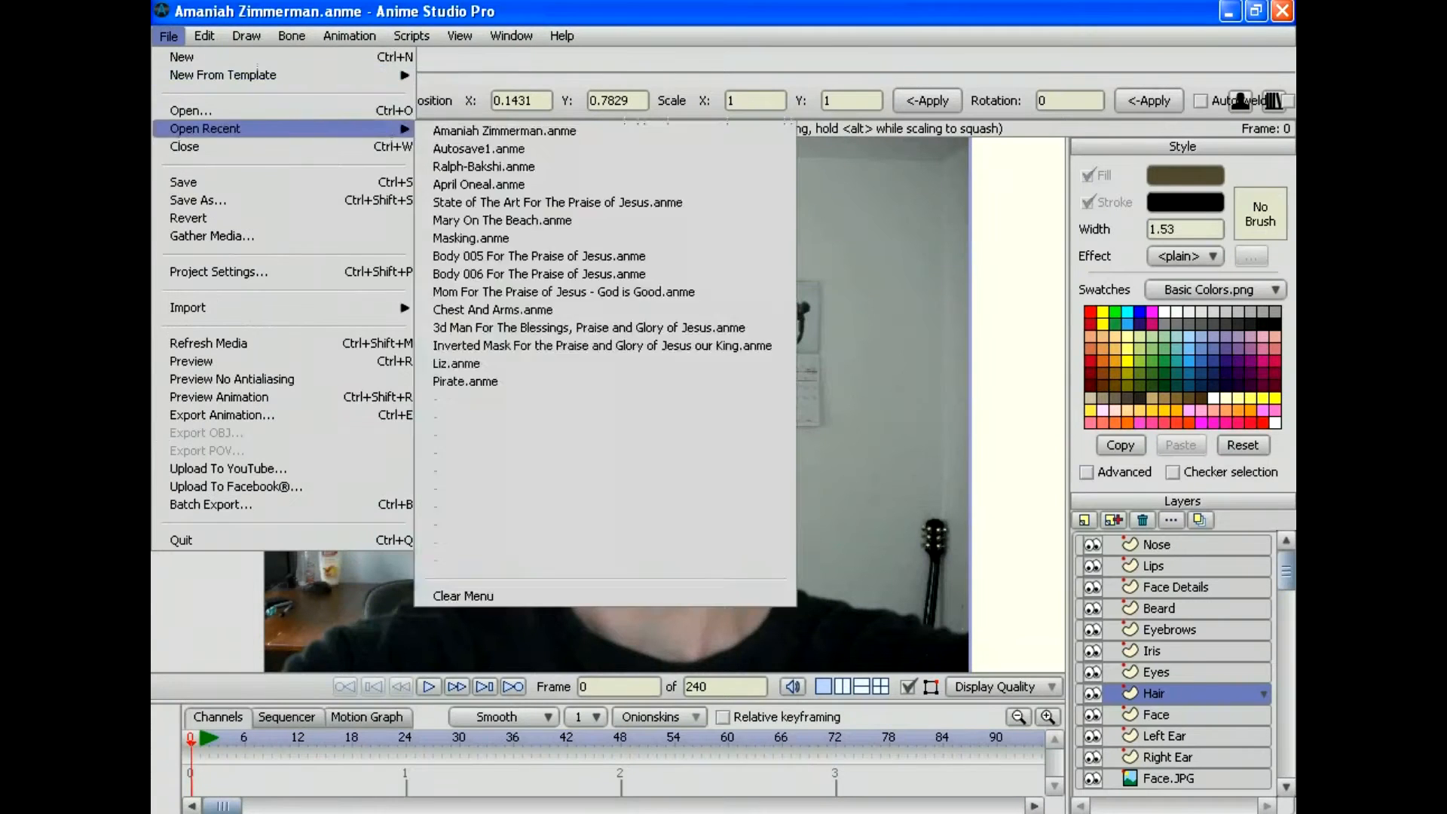
pyautogui.click(183, 181)
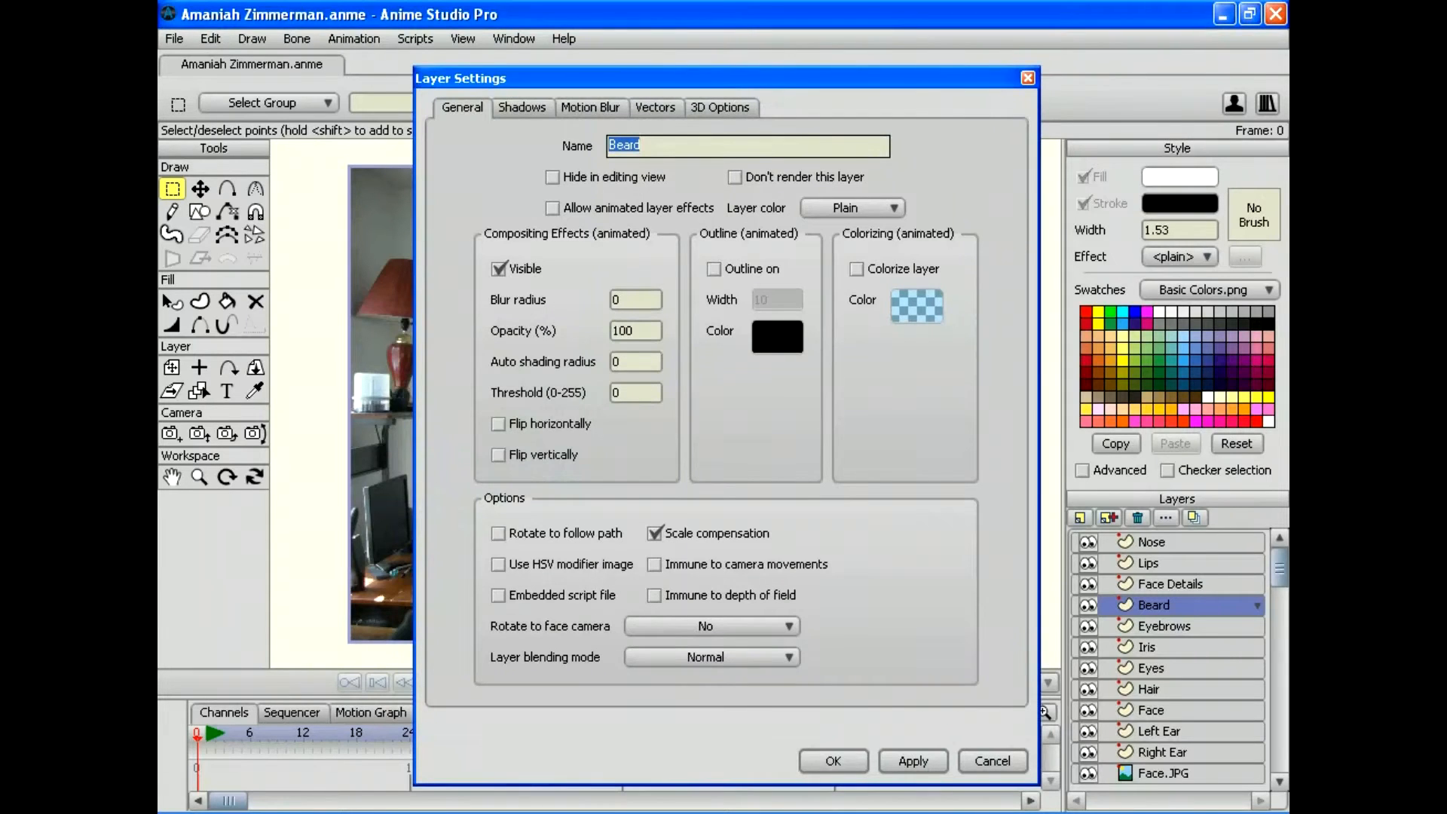
# Step: Set the Beard layer's opacity to 60 and apply it
pyautogui.click(633, 330)
pyautogui.click(613, 330)
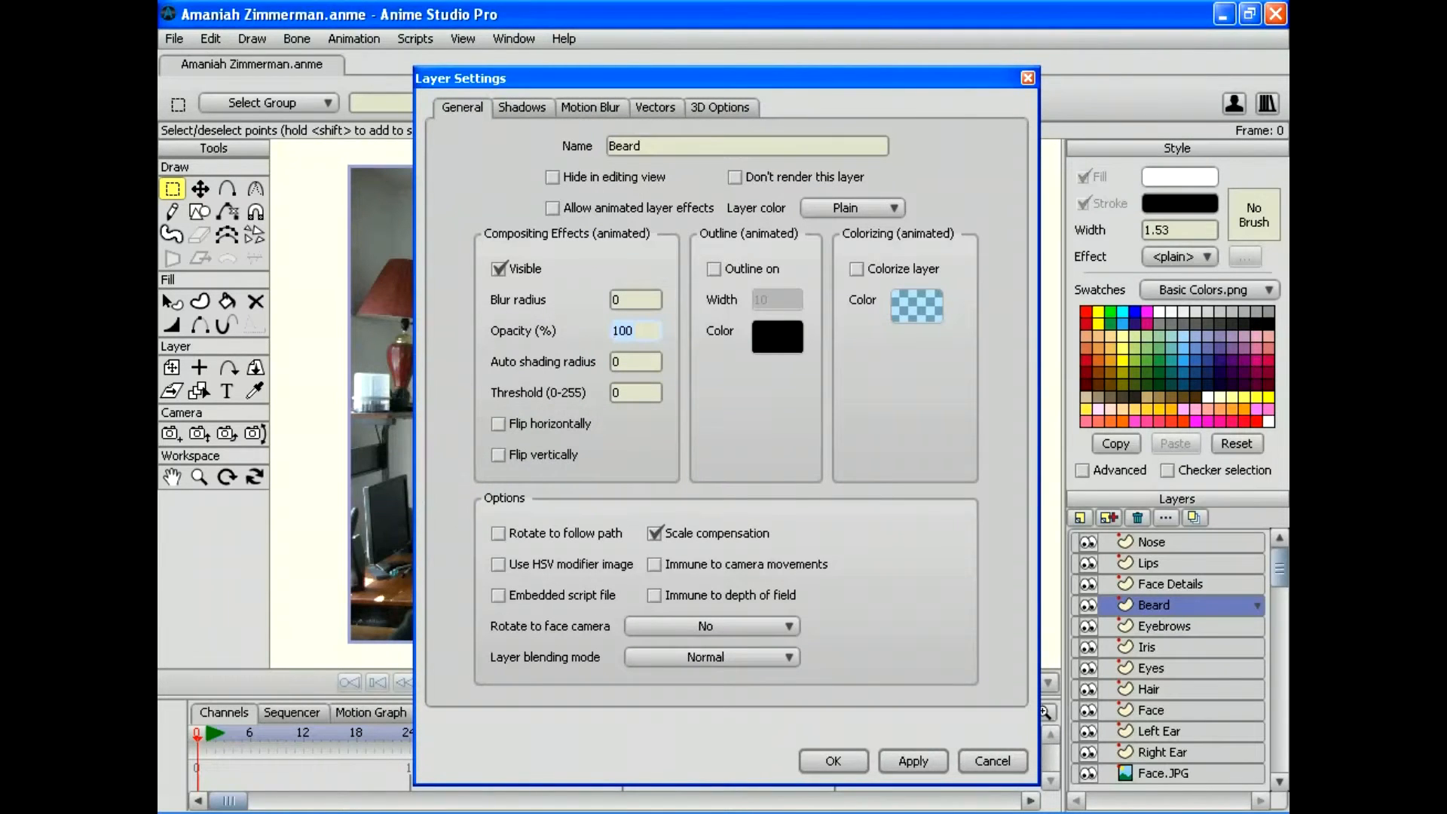
pyautogui.press('Delete')
pyautogui.press('Delete')
pyautogui.press('Delete')
pyautogui.write('60')
pyautogui.click(912, 761)
pyautogui.click(832, 760)
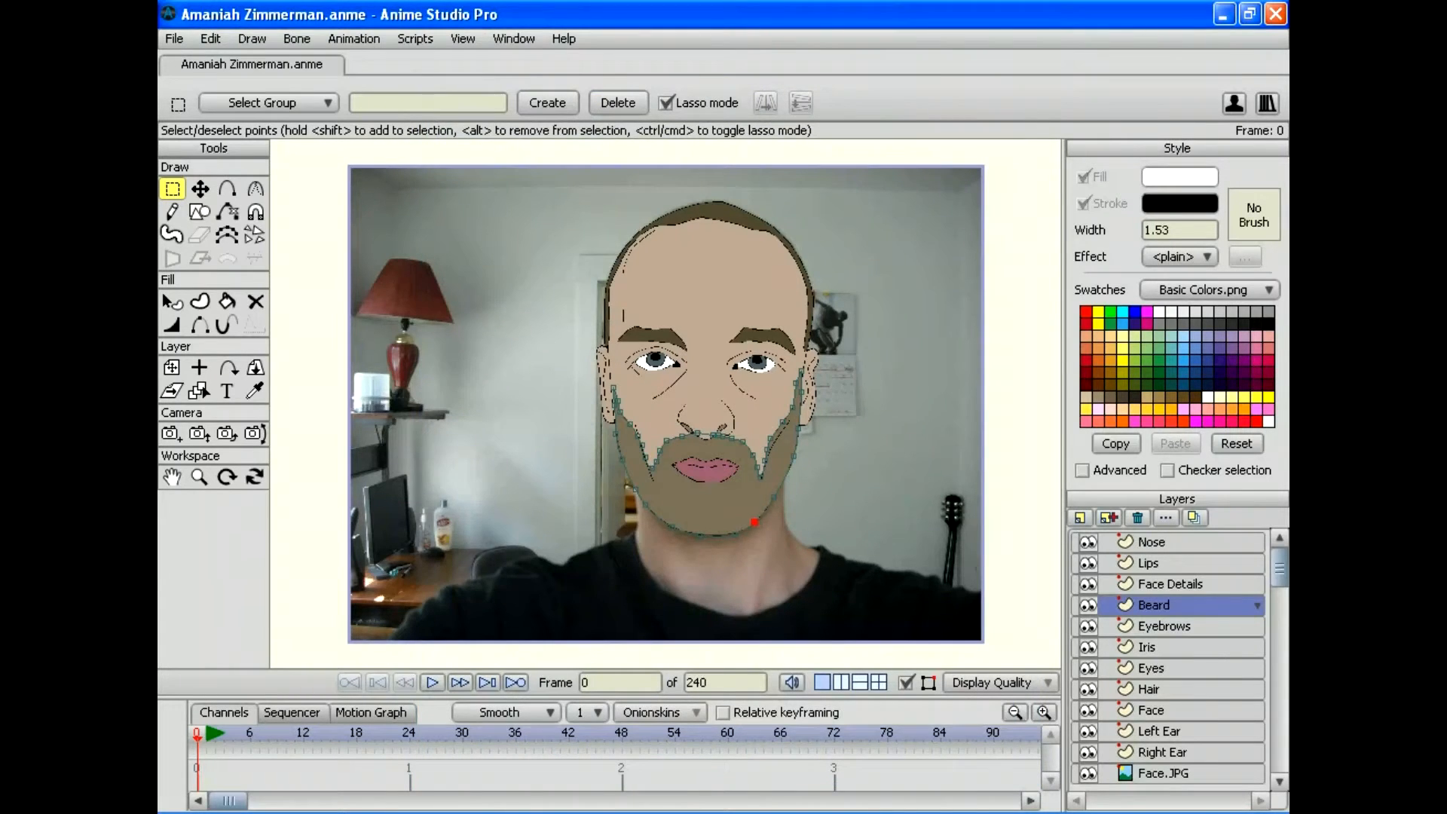
# Step: Move Face Details below the Beard layer and delete the Face.JPG photo layer
pyautogui.click(1169, 584)
pyautogui.moveTo(1169, 584); pyautogui.dragTo(1170, 616)
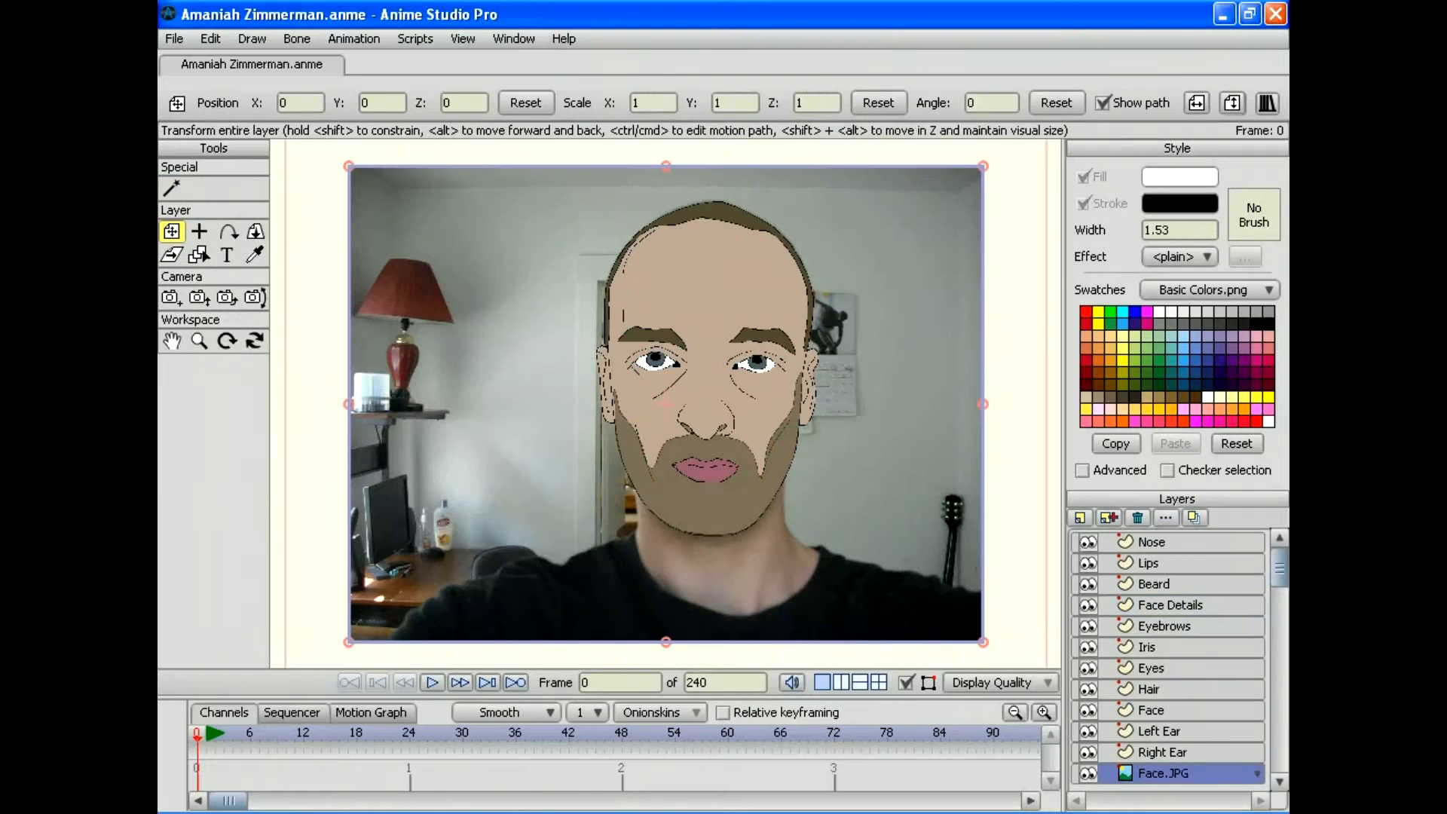
pyautogui.click(1137, 517)
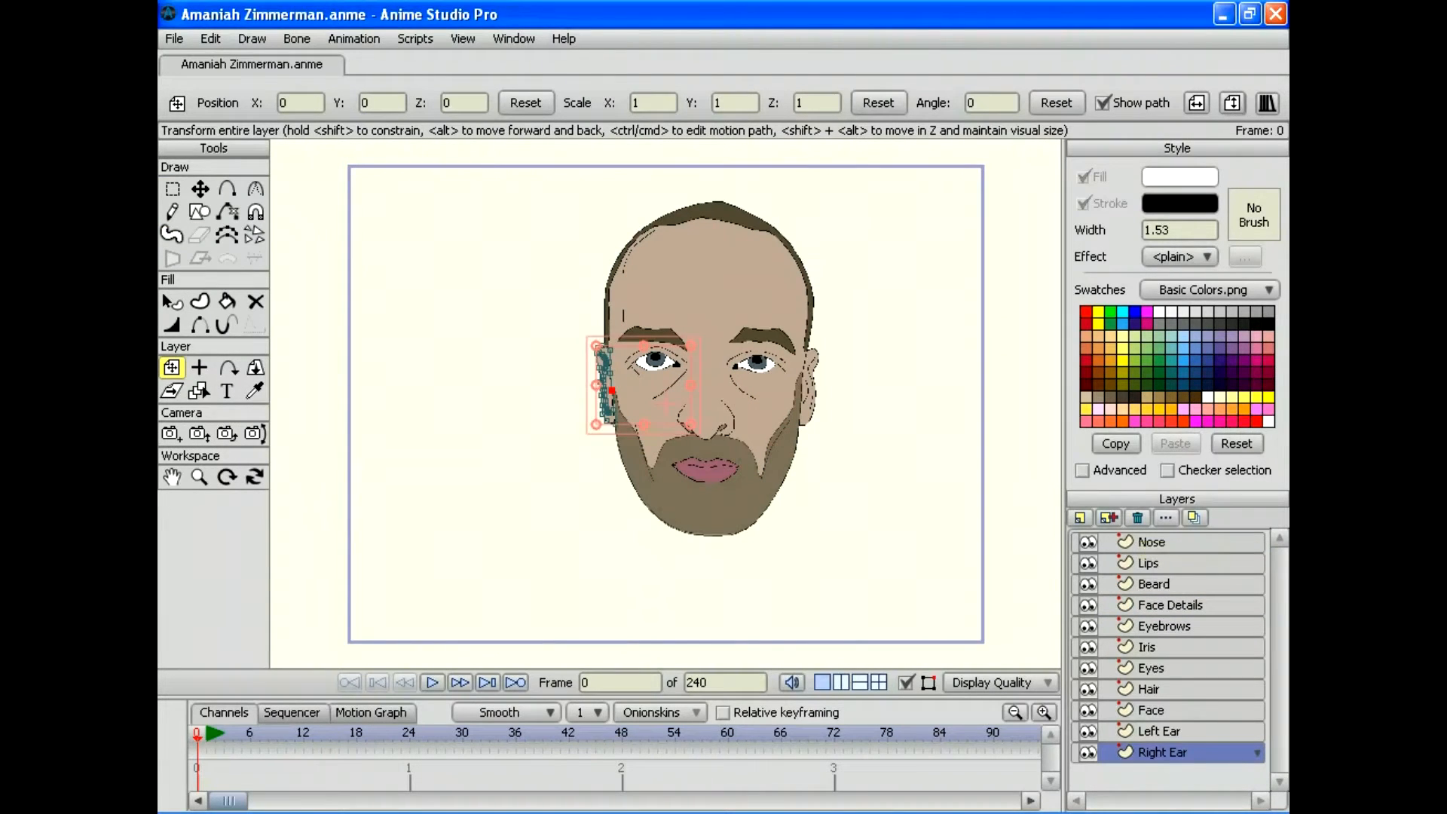
# Step: Add a bone layer named with the subject's full name and move it to the top
pyautogui.click(1079, 517)
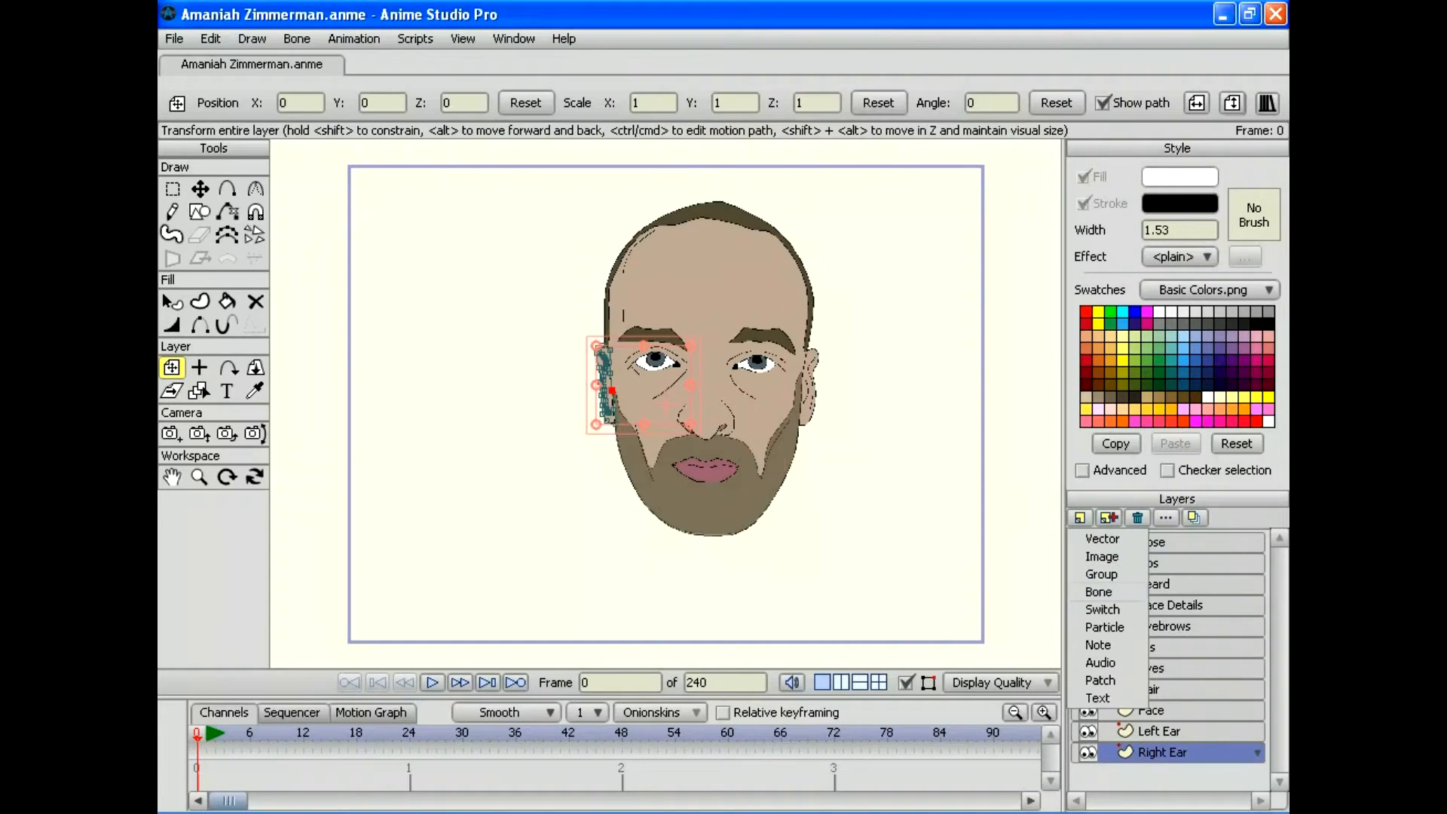
pyautogui.click(1098, 591)
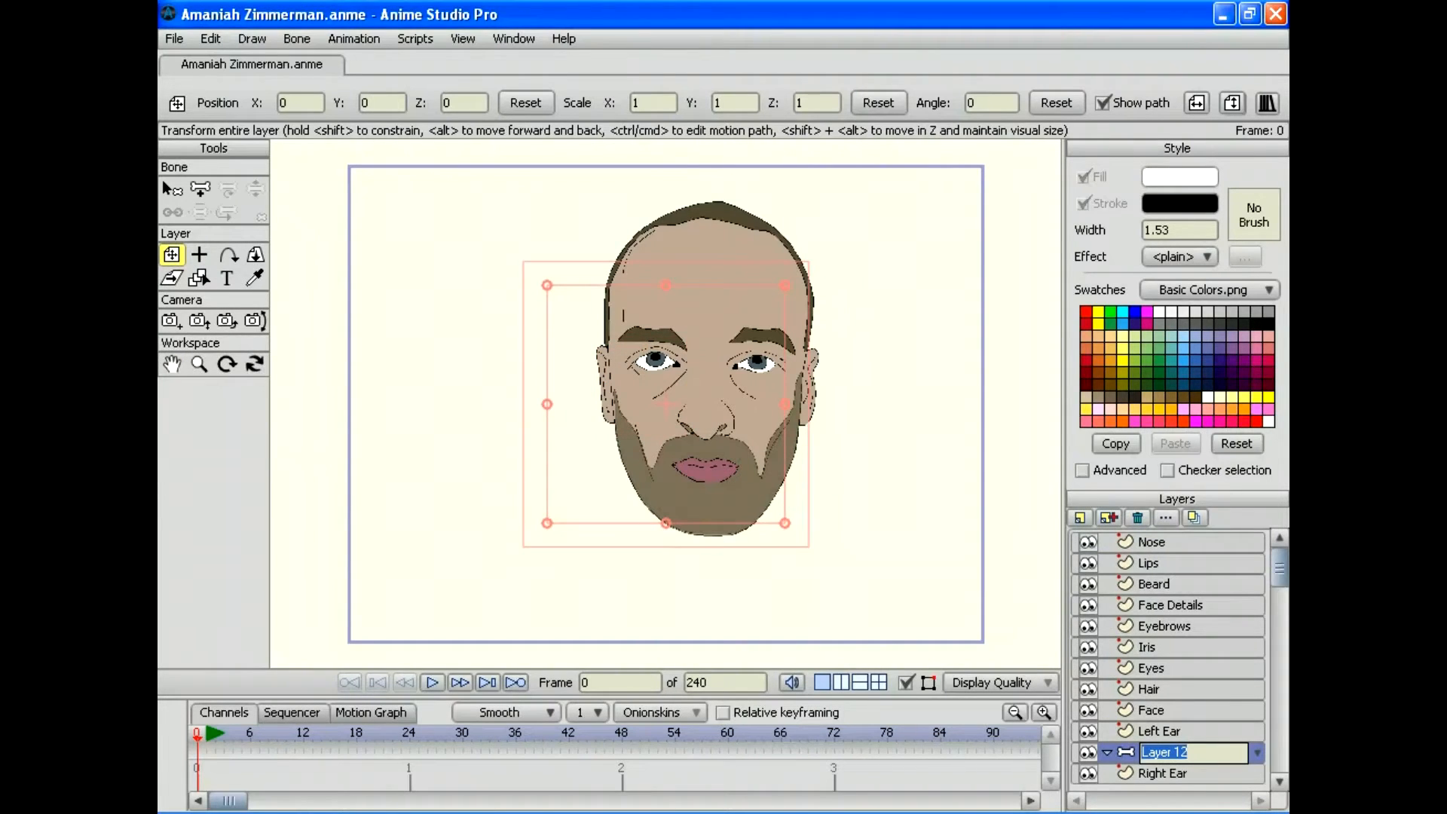
pyautogui.press('Return')
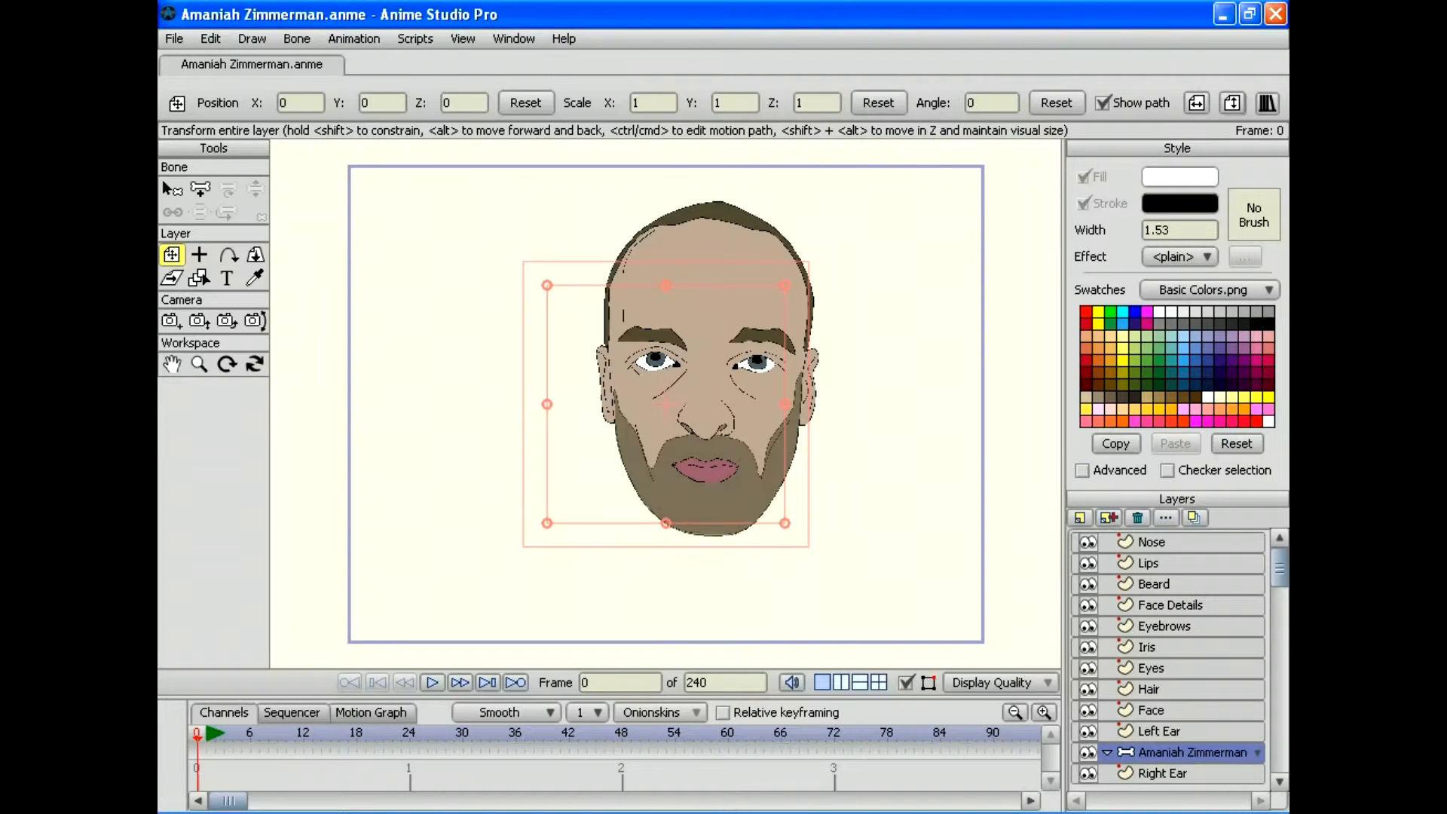
pyautogui.moveTo(1168, 752); pyautogui.dragTo(1168, 534)
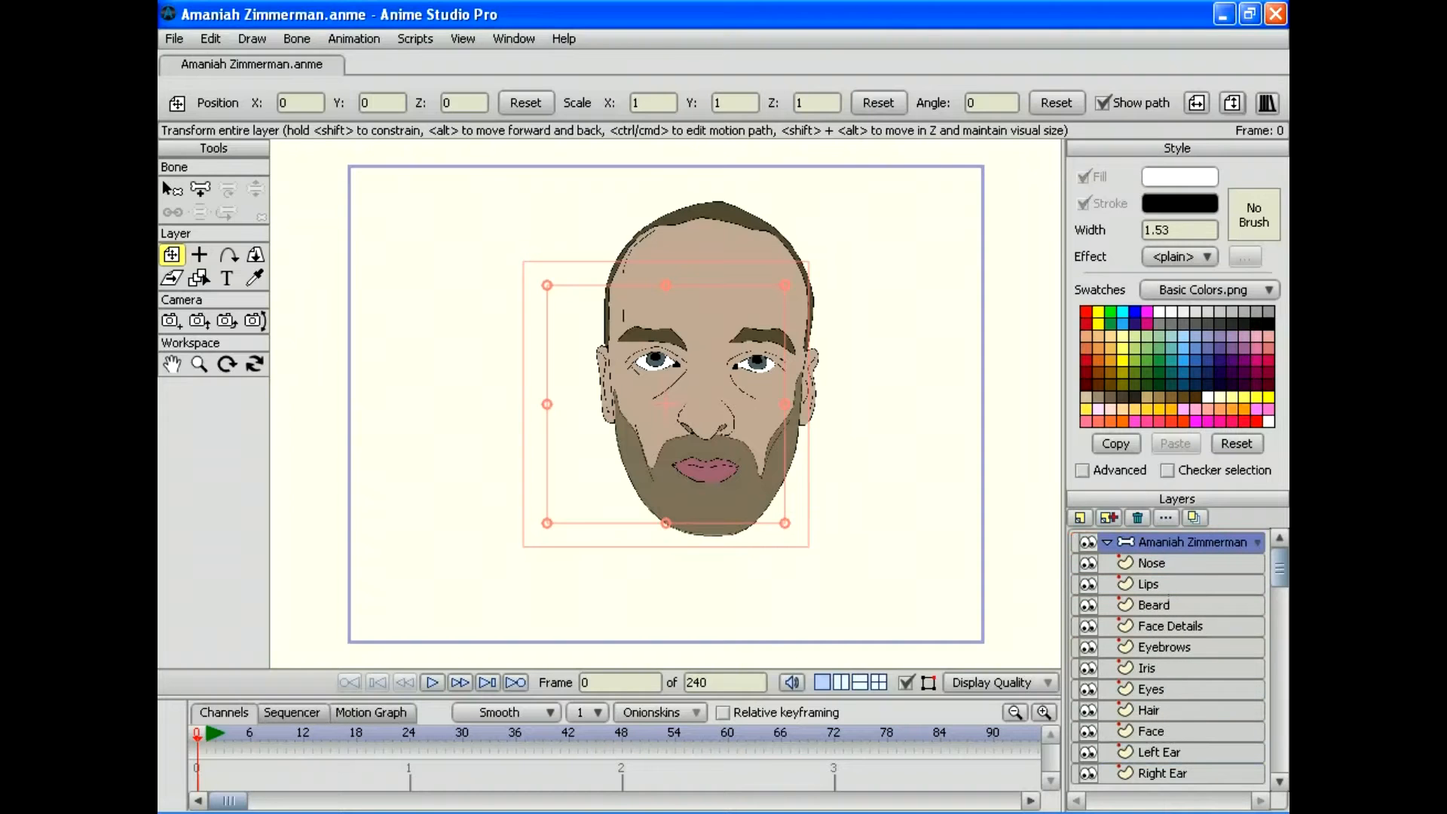
# Step: Select the layers from Nose through Right Ear and place them inside the bone layer
pyautogui.click(1175, 563)
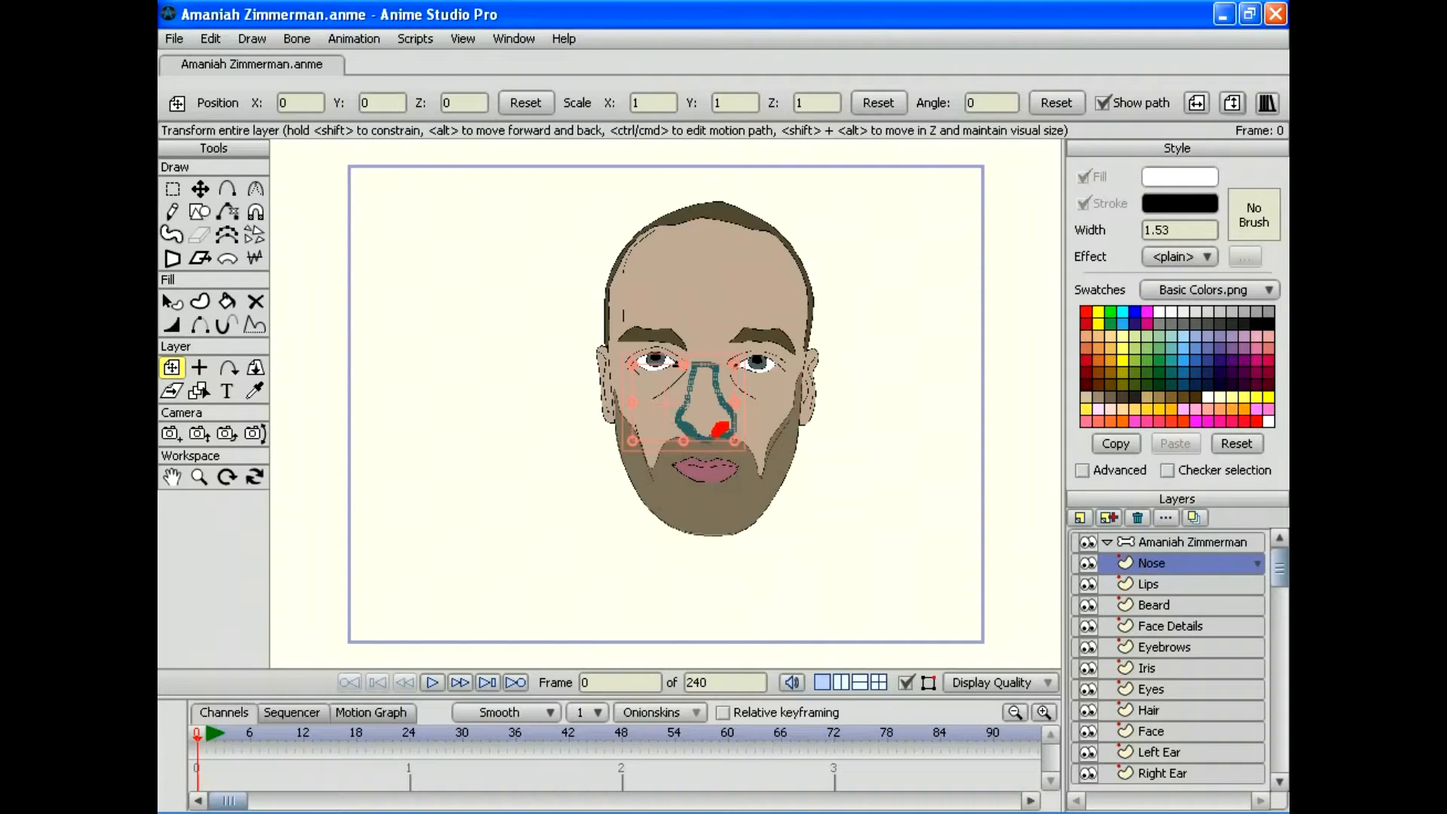
pyautogui.keyDown('shift'); pyautogui.click(1162, 773); pyautogui.keyUp('shift')
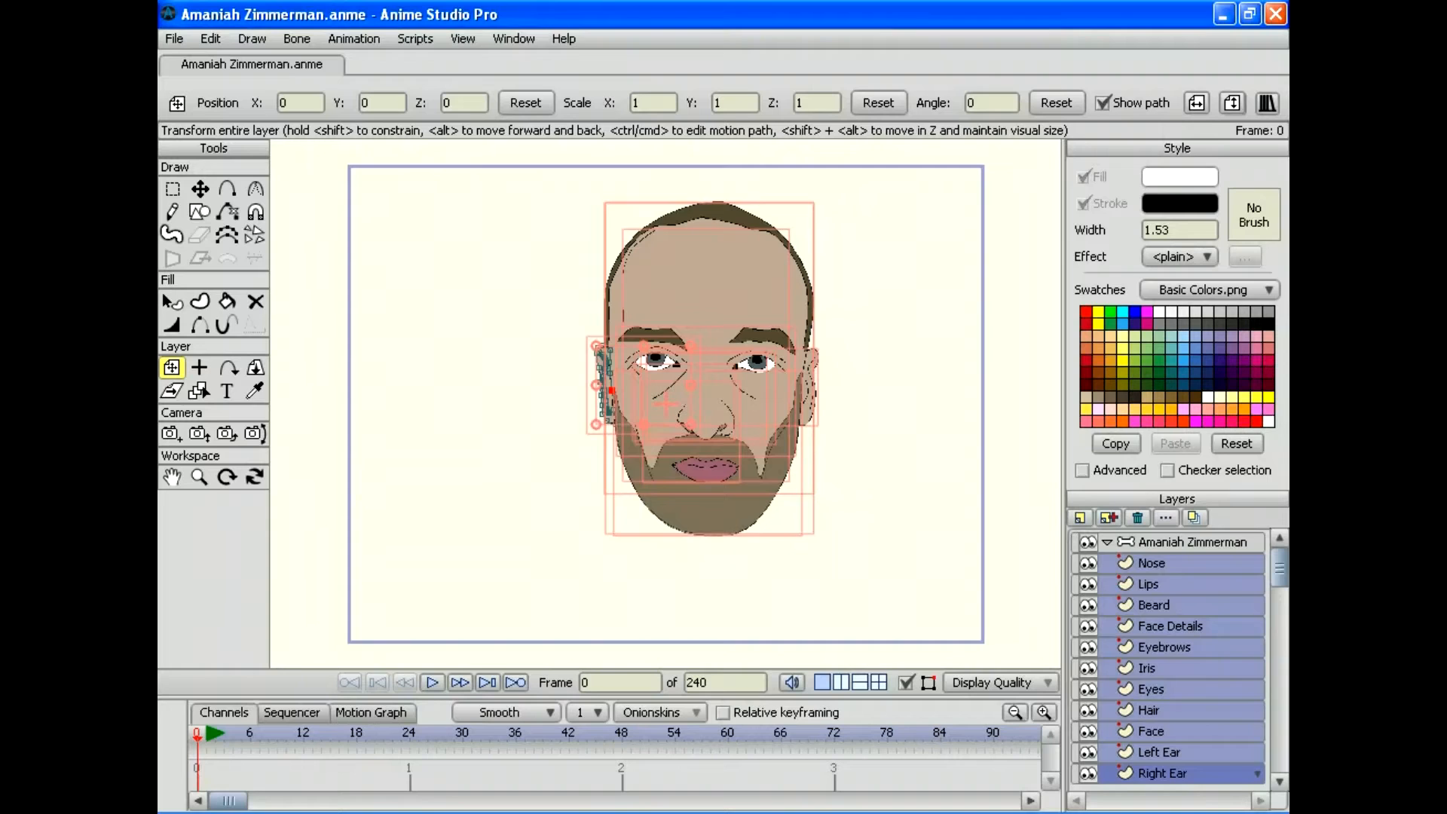
pyautogui.keyDown('shift'); pyautogui.click(1162, 562); pyautogui.keyUp('shift')
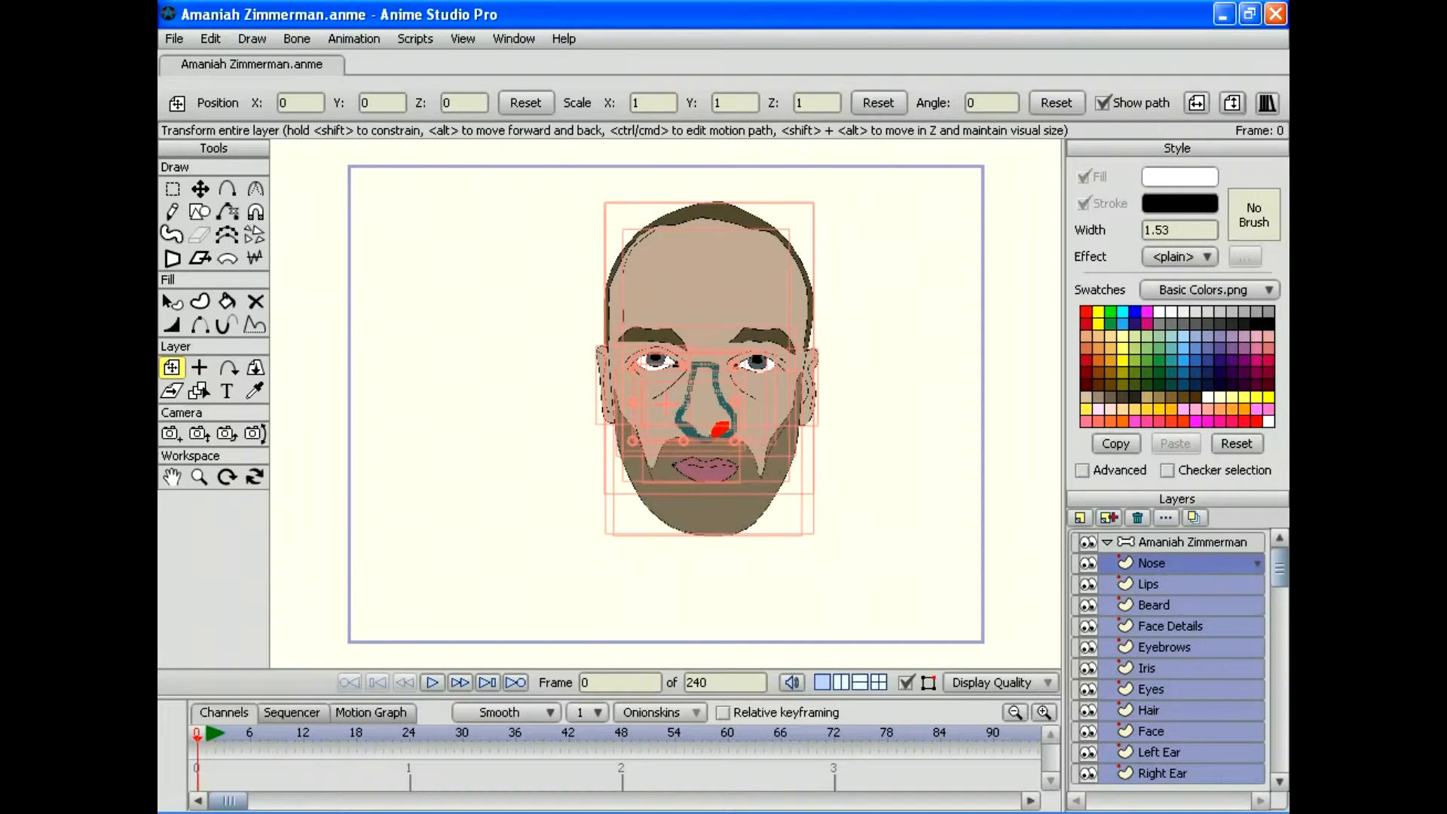
pyautogui.moveTo(1162, 563); pyautogui.dragTo(1183, 542)
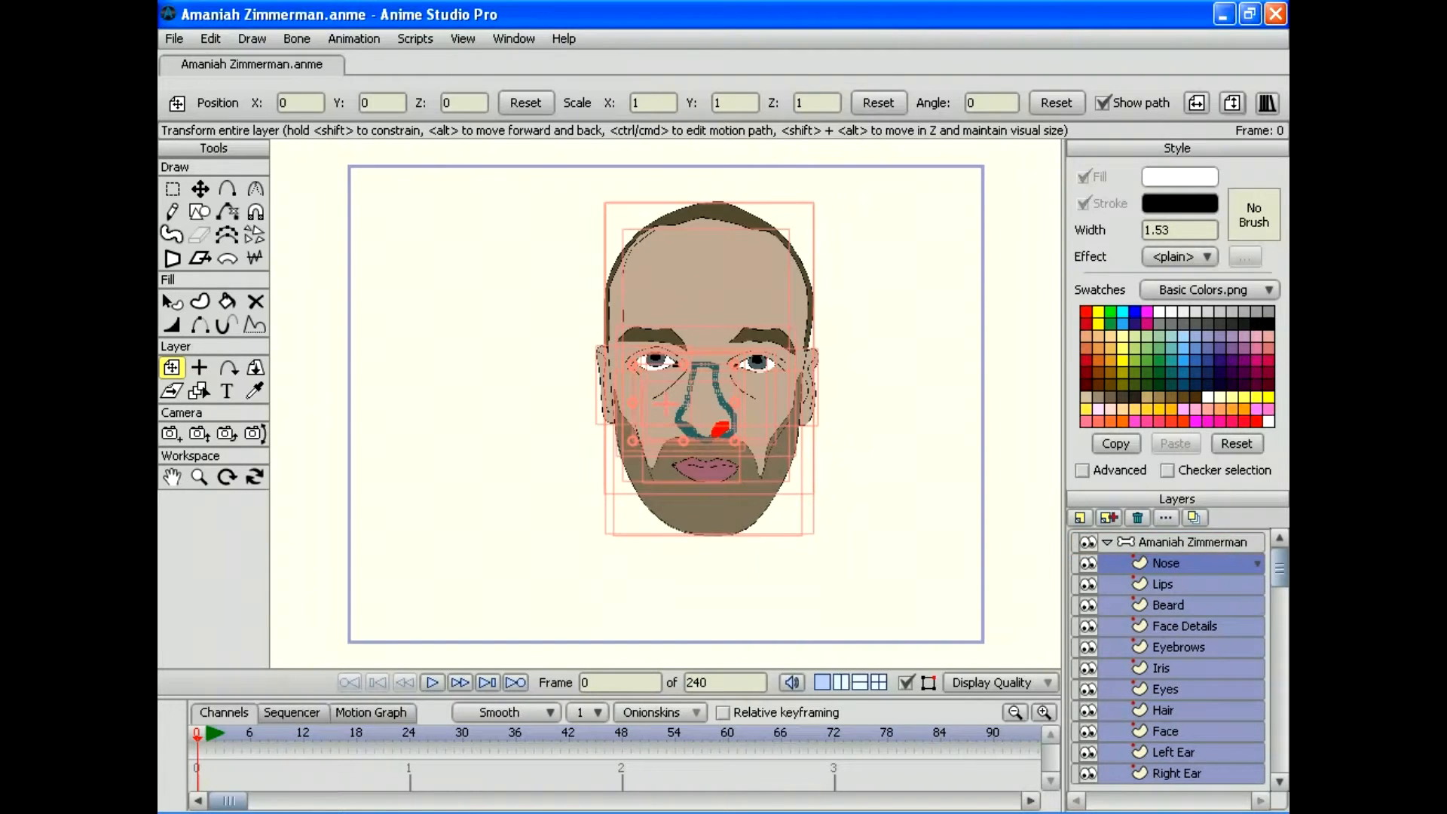
pyautogui.click(1183, 542)
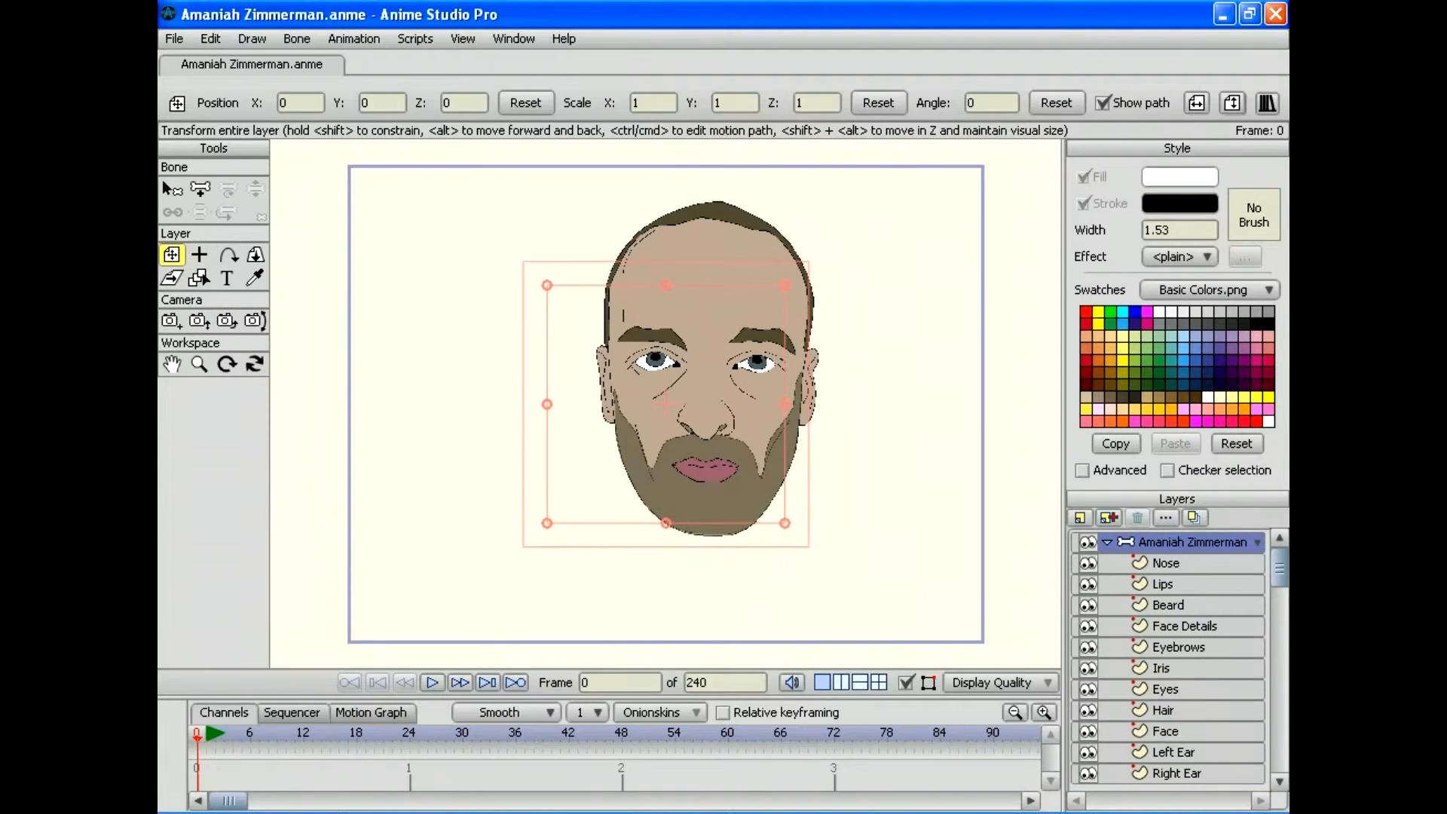
pyautogui.click(1183, 563)
# Step: Add a group layer named Head inside the bone layer and reposition it
pyautogui.click(1079, 517)
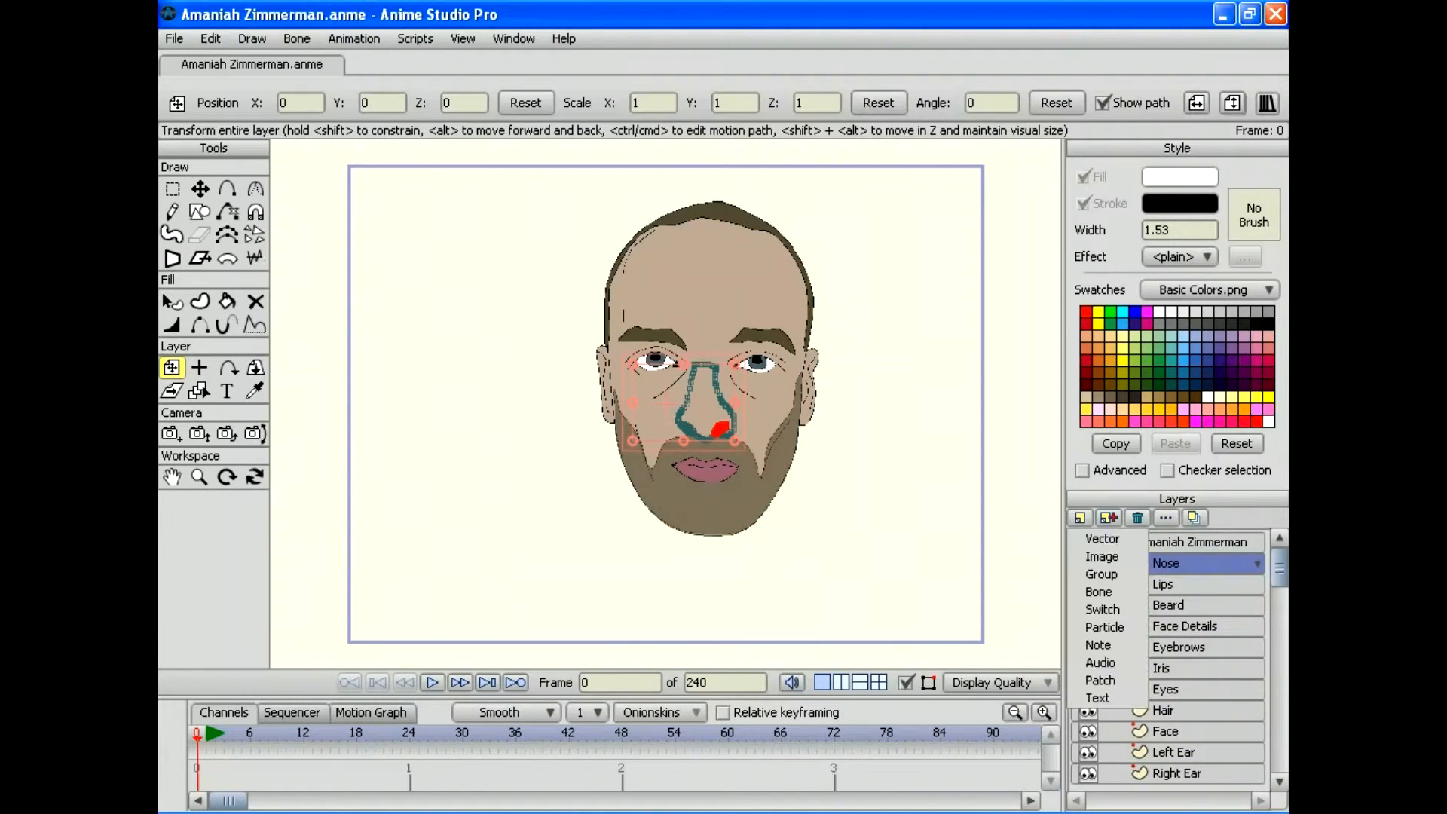
pyautogui.click(1091, 576)
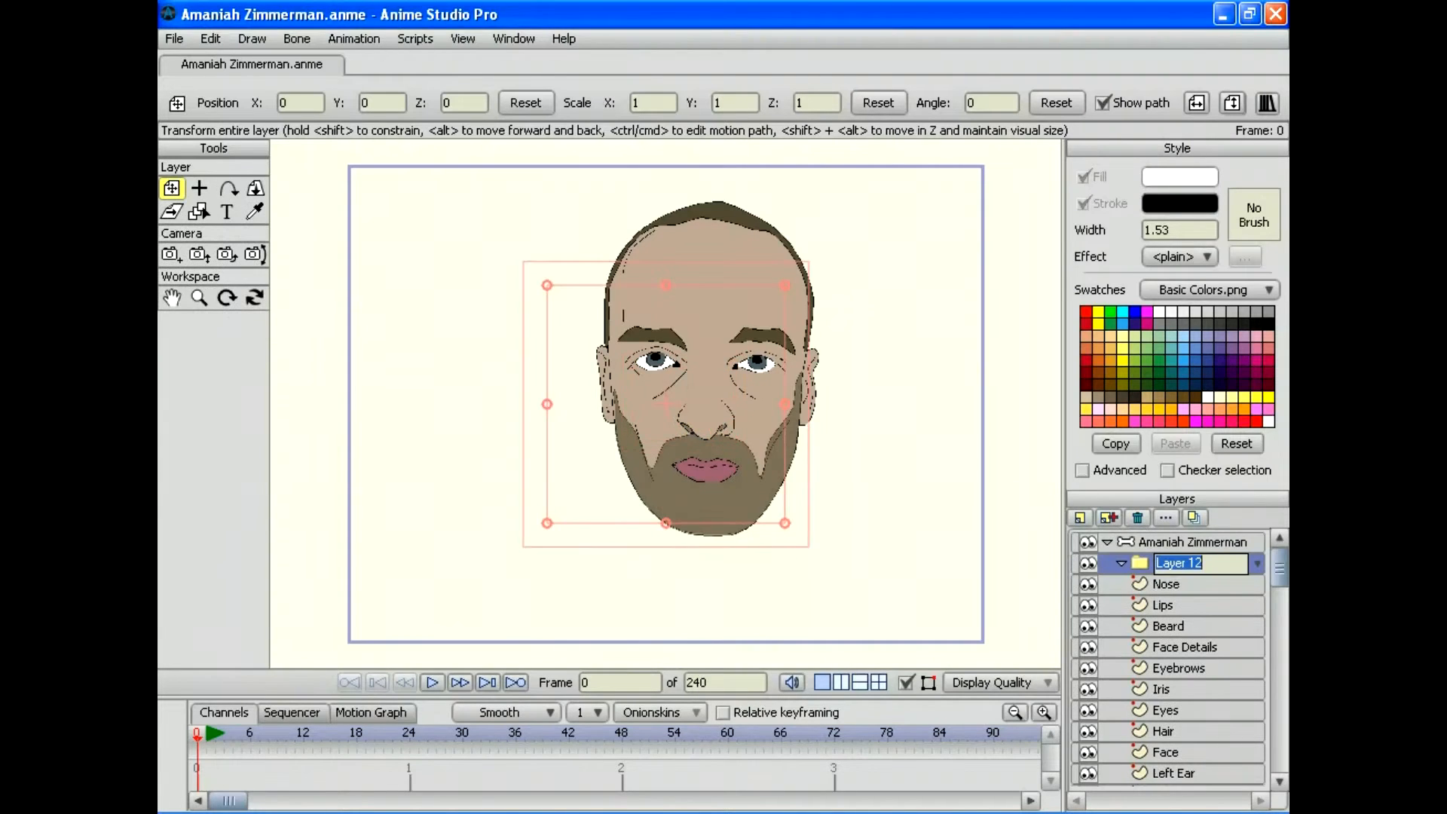
pyautogui.write('Head')
pyautogui.press('Return')
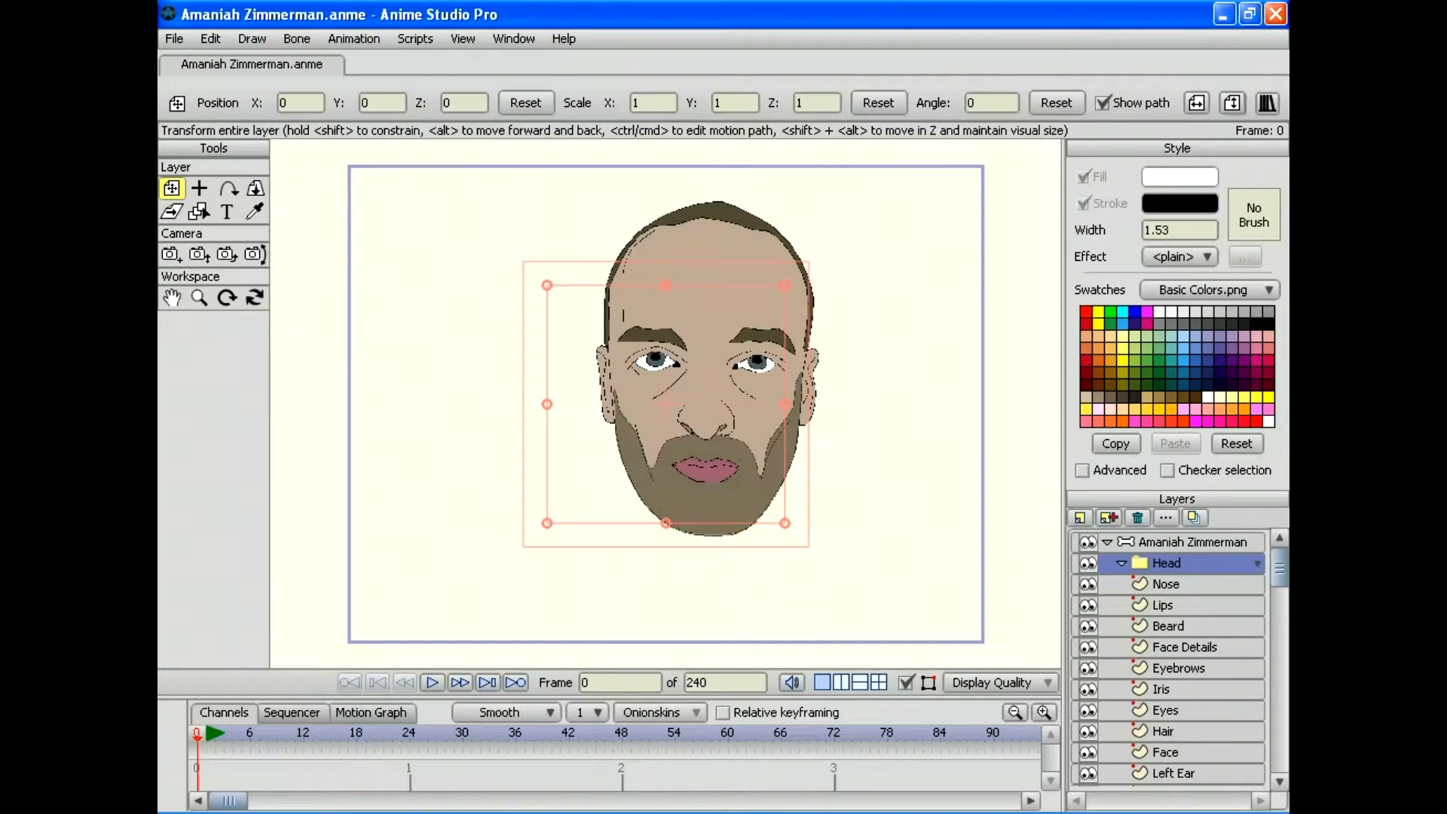
pyautogui.moveTo(1166, 563); pyautogui.dragTo(1166, 591)
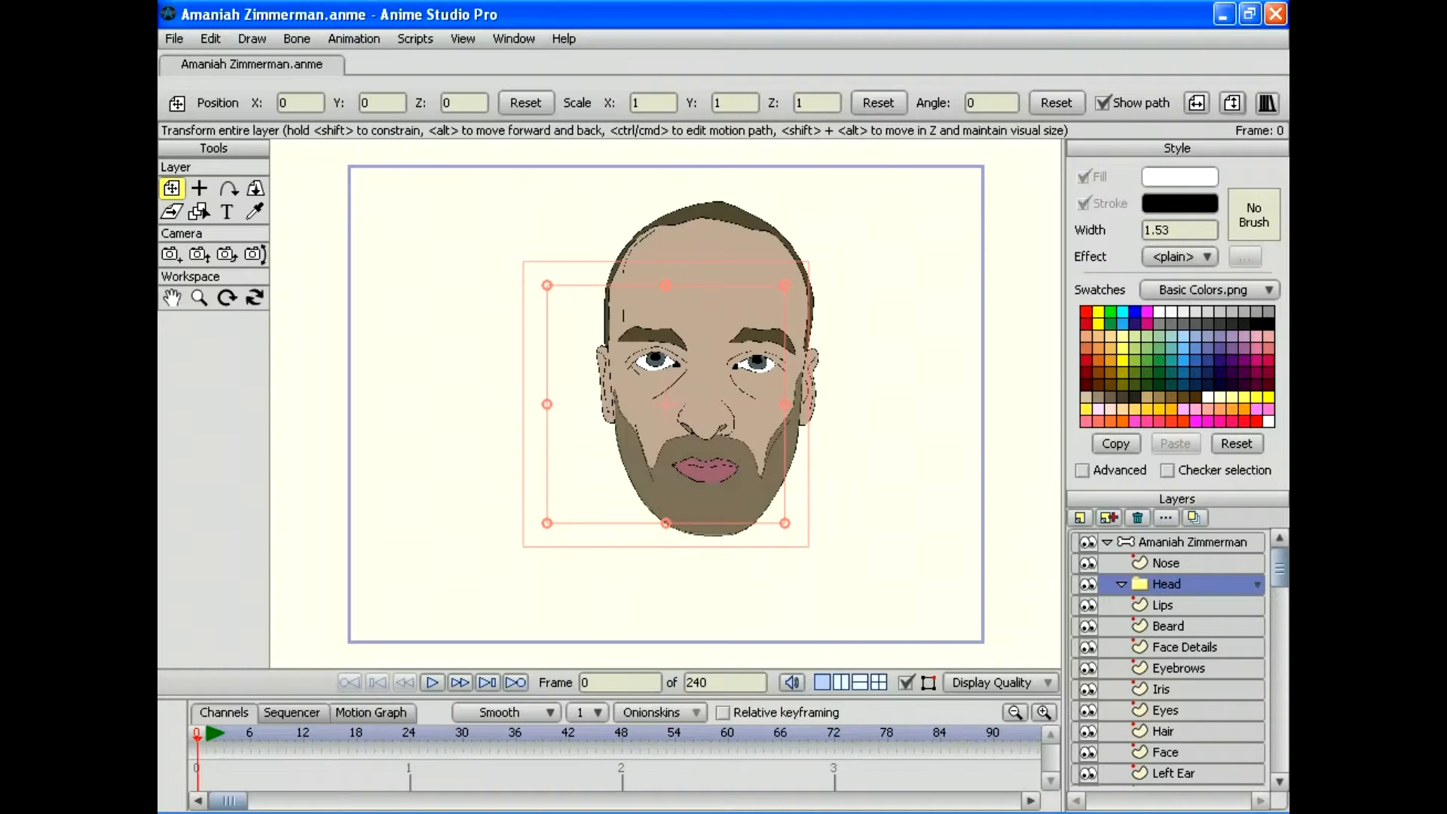
# Step: Select the facial layers from Lips to Eyes and drag them up in the layer stack
pyautogui.click(1162, 604)
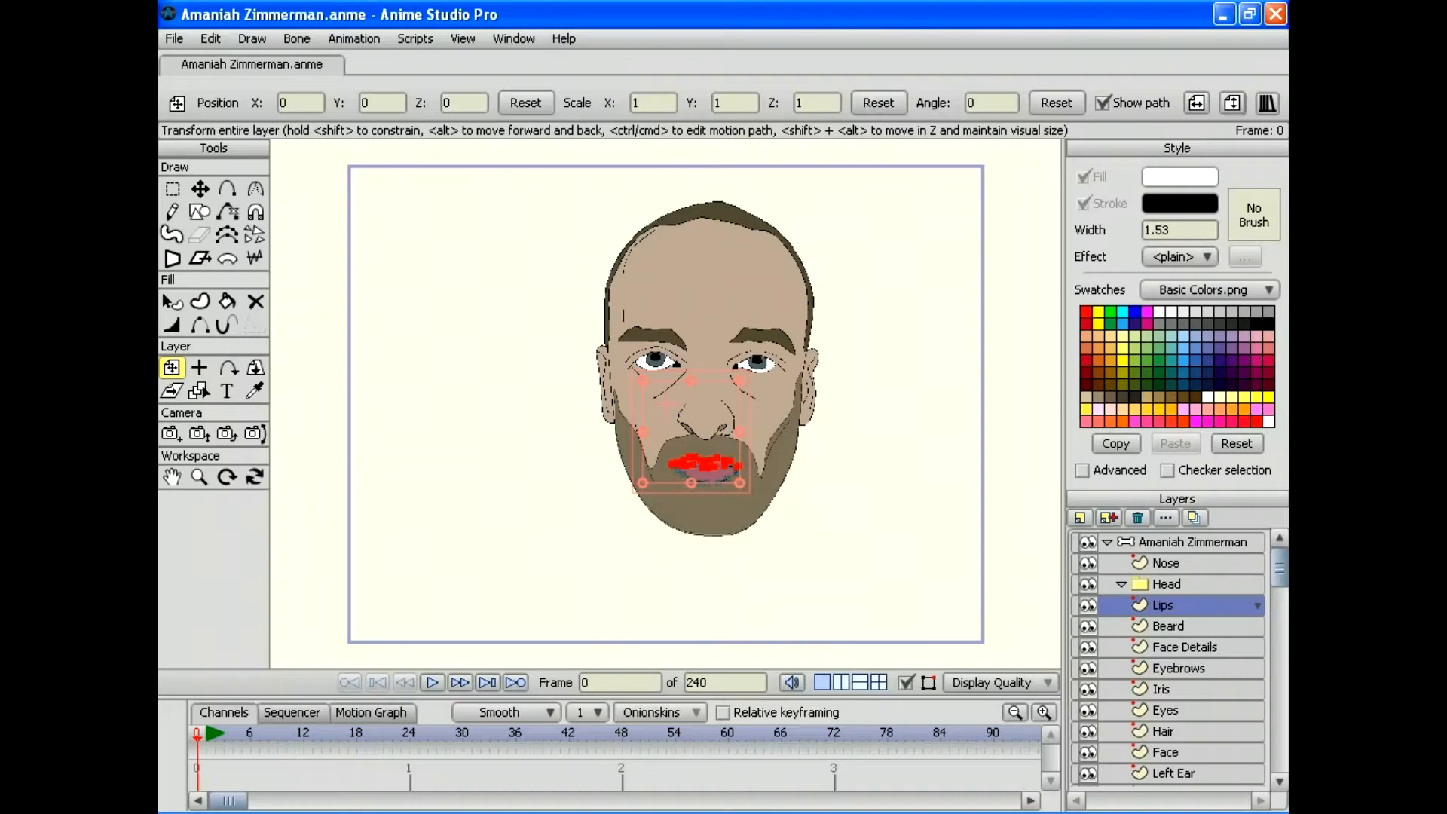
pyautogui.keyDown('shift'); pyautogui.click(1165, 709); pyautogui.keyUp('shift')
pyautogui.moveTo(1163, 605)
pyautogui.mouseDown()
pyautogui.moveTo(1163, 573)
pyautogui.moveTo(1163, 592)
pyautogui.mouseUp()
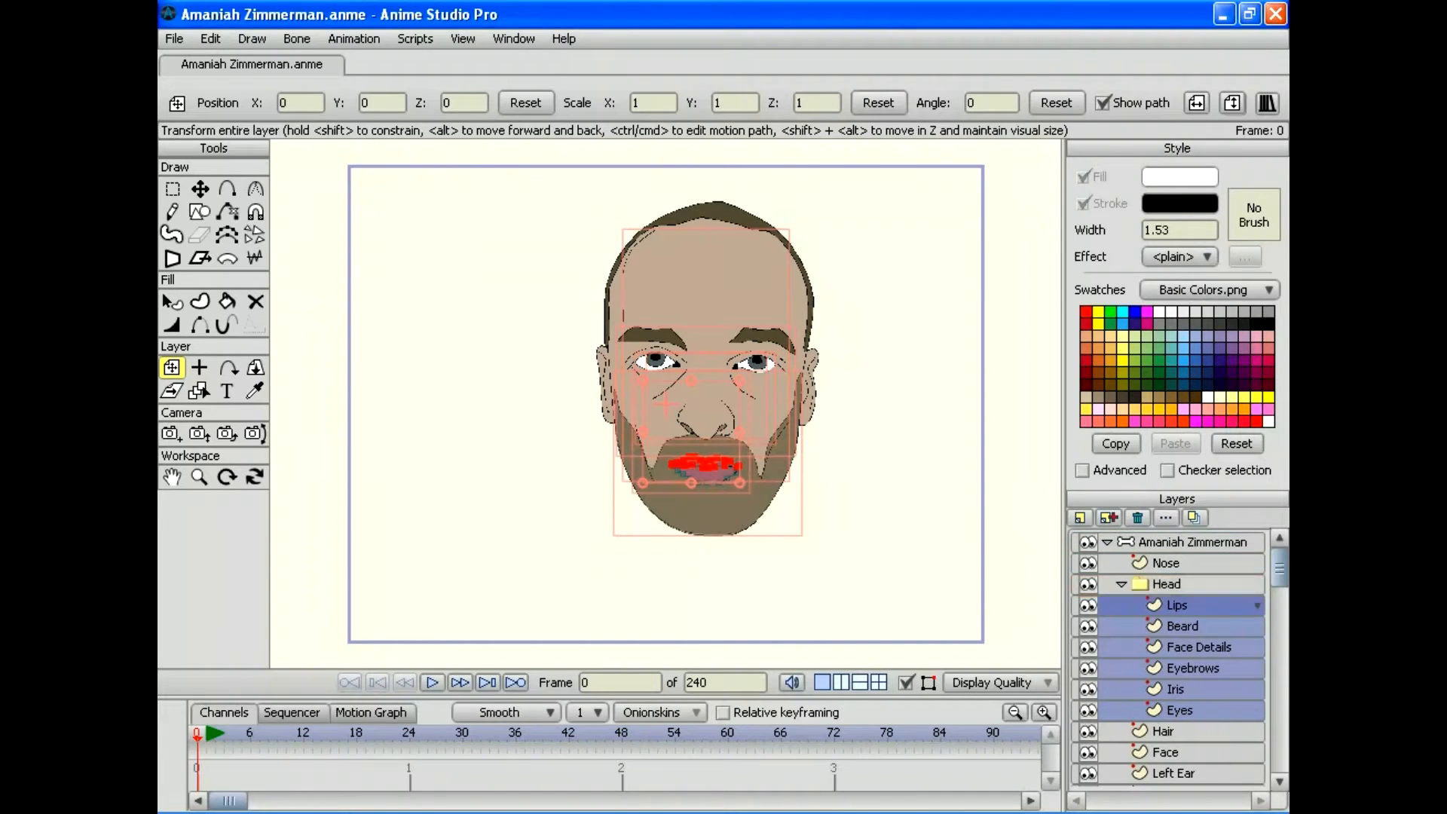
# Step: Collapse the Head folder in the Layers panel and bring up the File menu's import options
pyautogui.click(1166, 583)
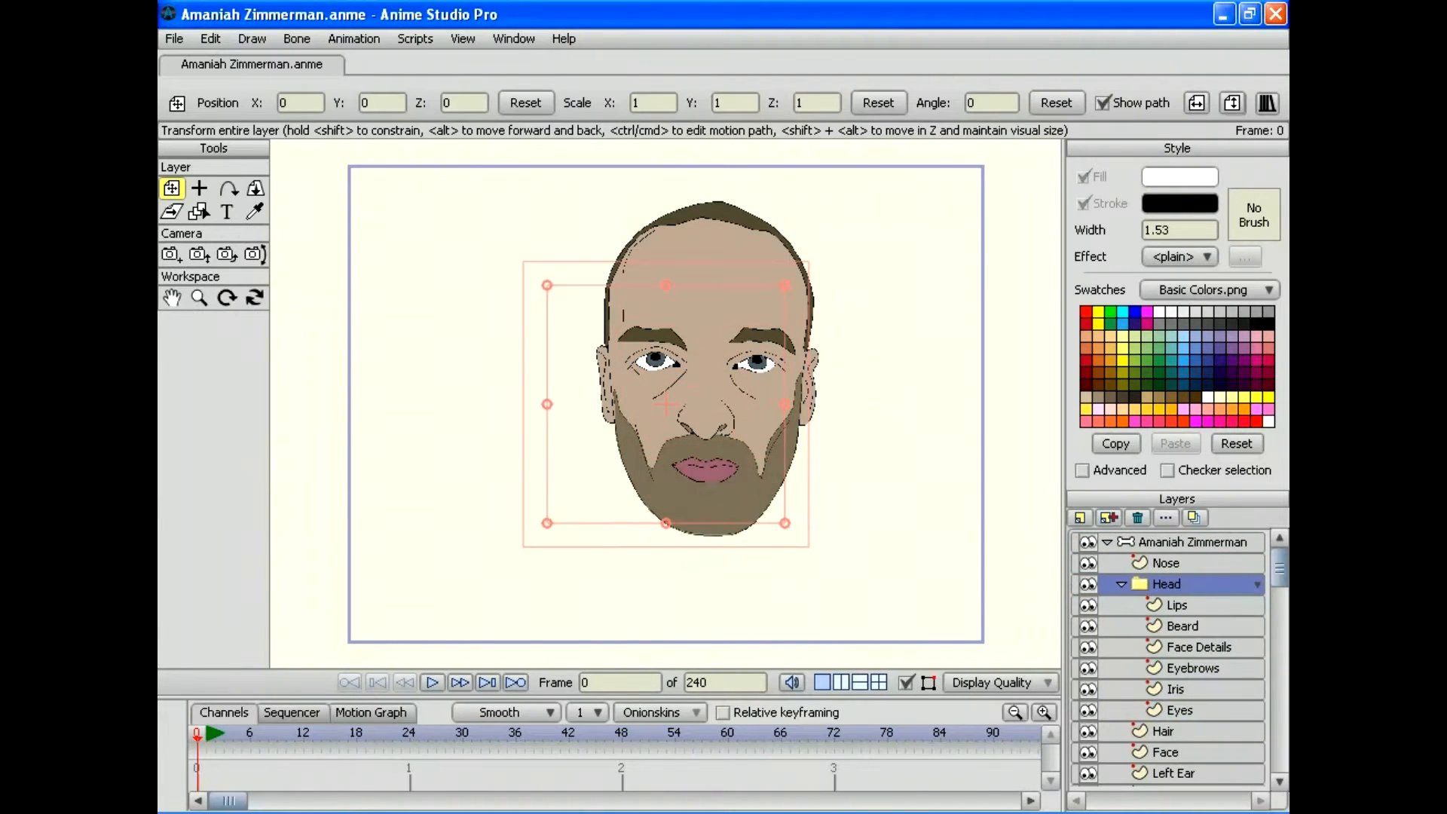
pyautogui.click(1121, 583)
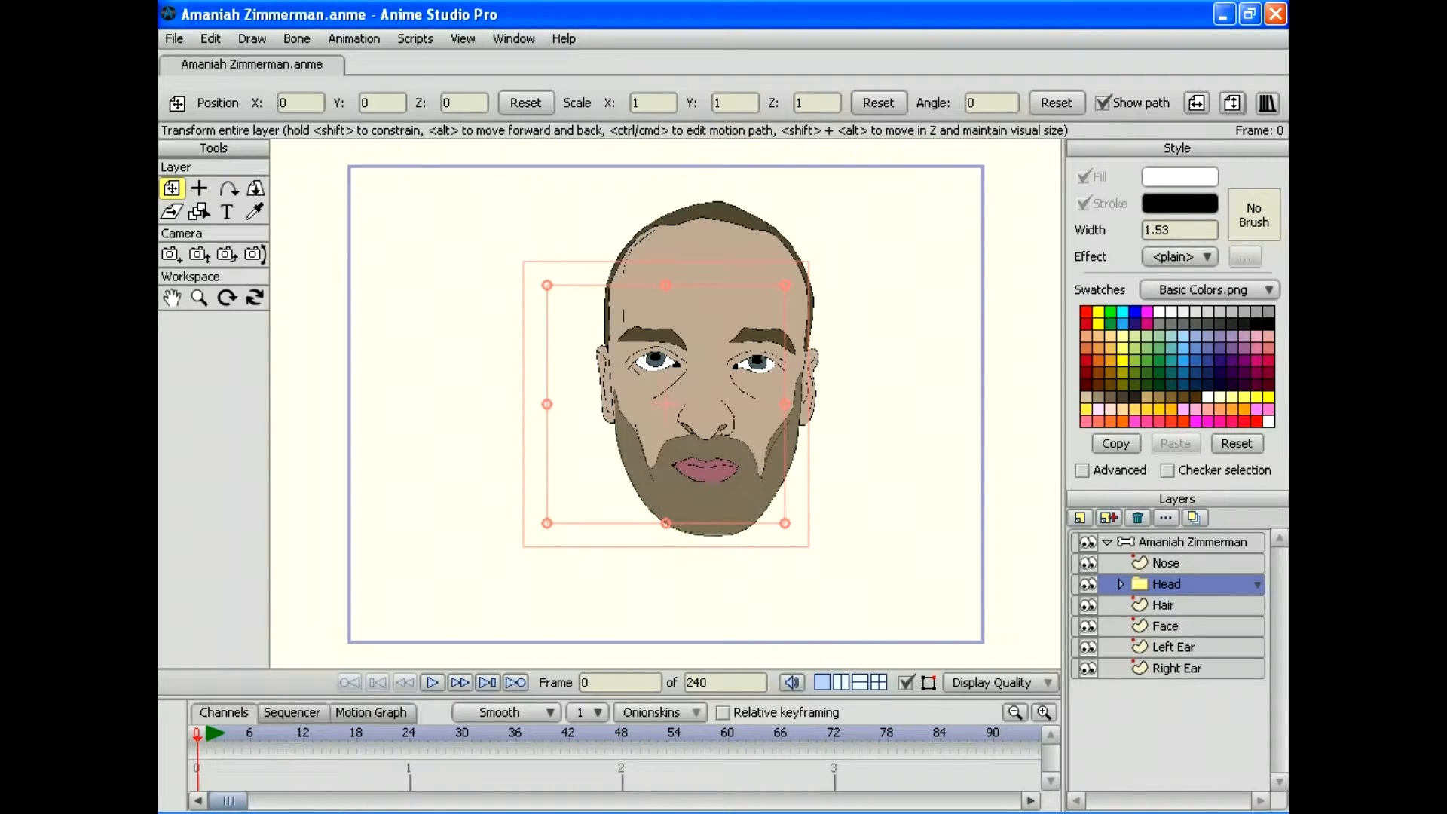
pyautogui.hotkey('alt', 'f')
pyautogui.moveTo(288, 307)
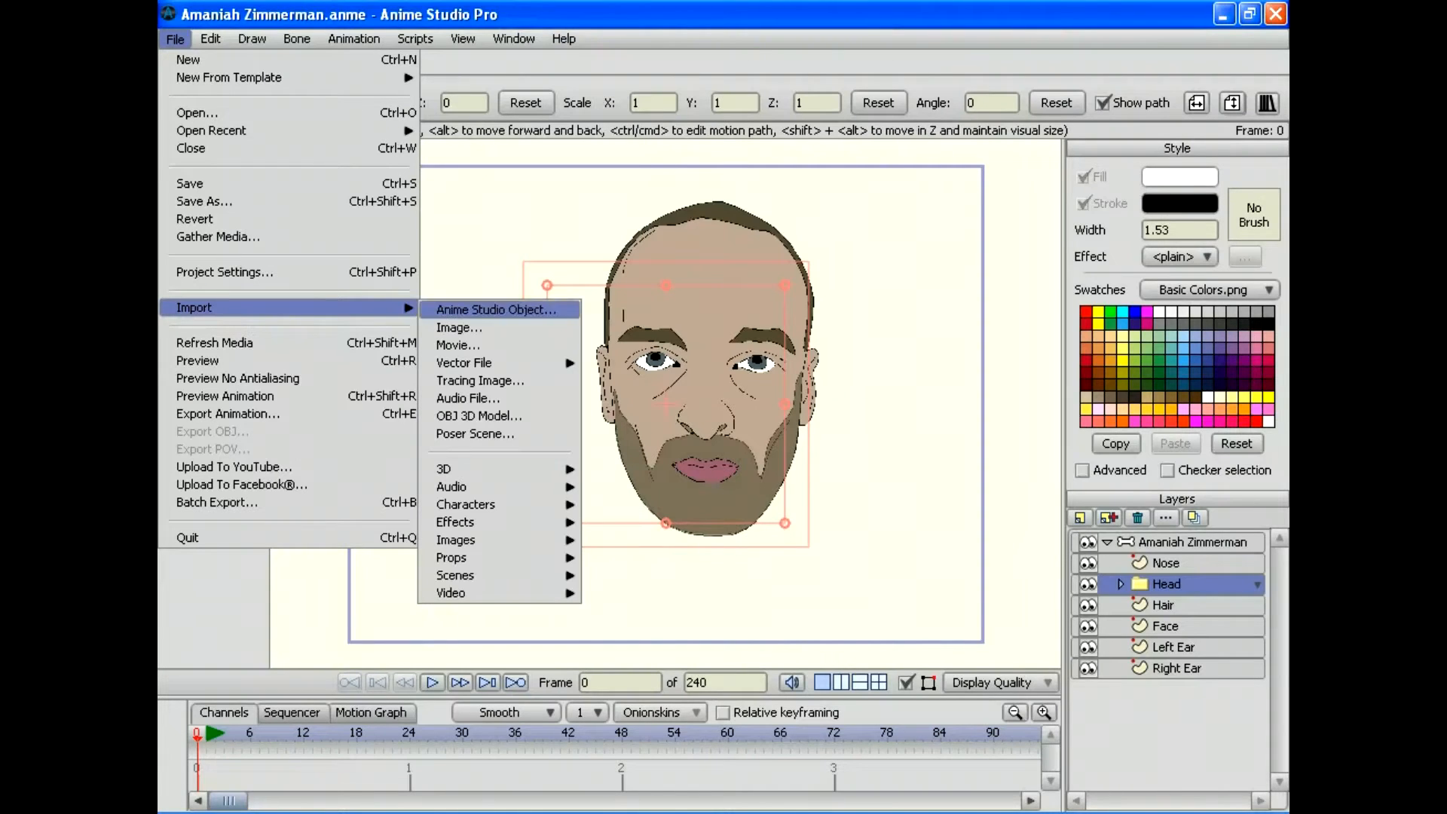
# Step: Import Full Body.png from My Documents as an image and nudge it down-left
pyautogui.click(498, 327)
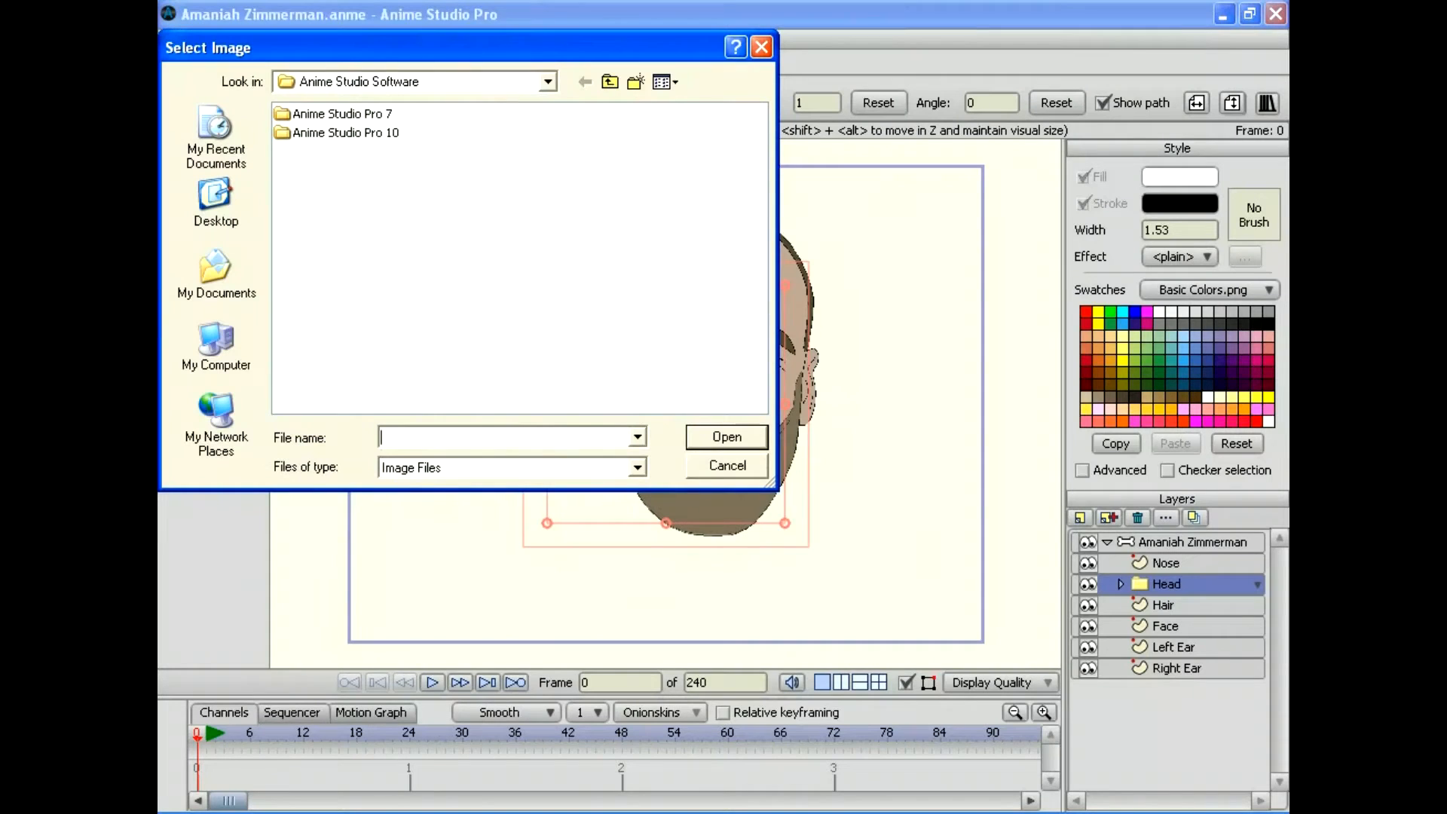
pyautogui.click(216, 273)
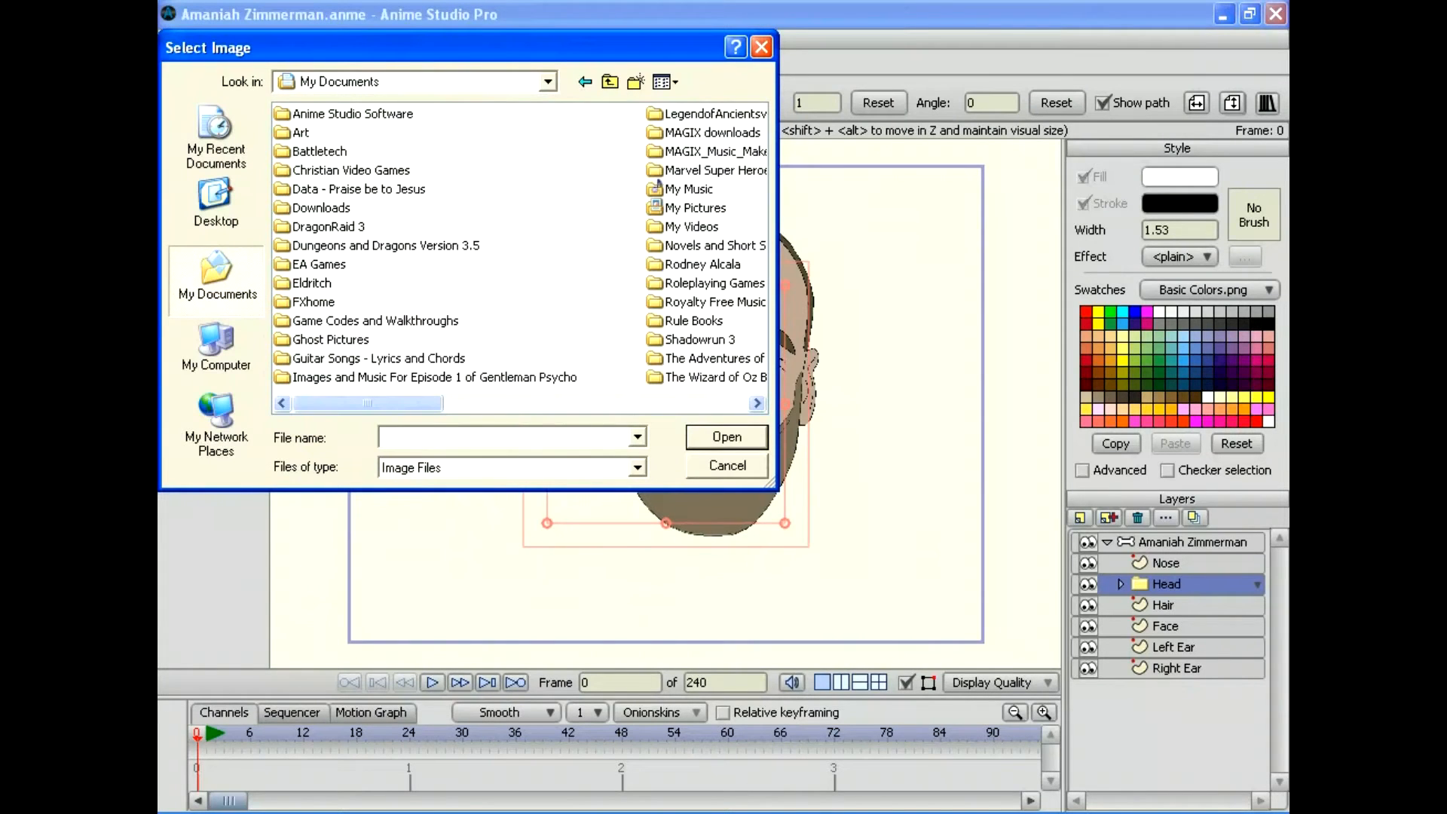
pyautogui.moveTo(368, 403); pyautogui.dragTo(671, 403)
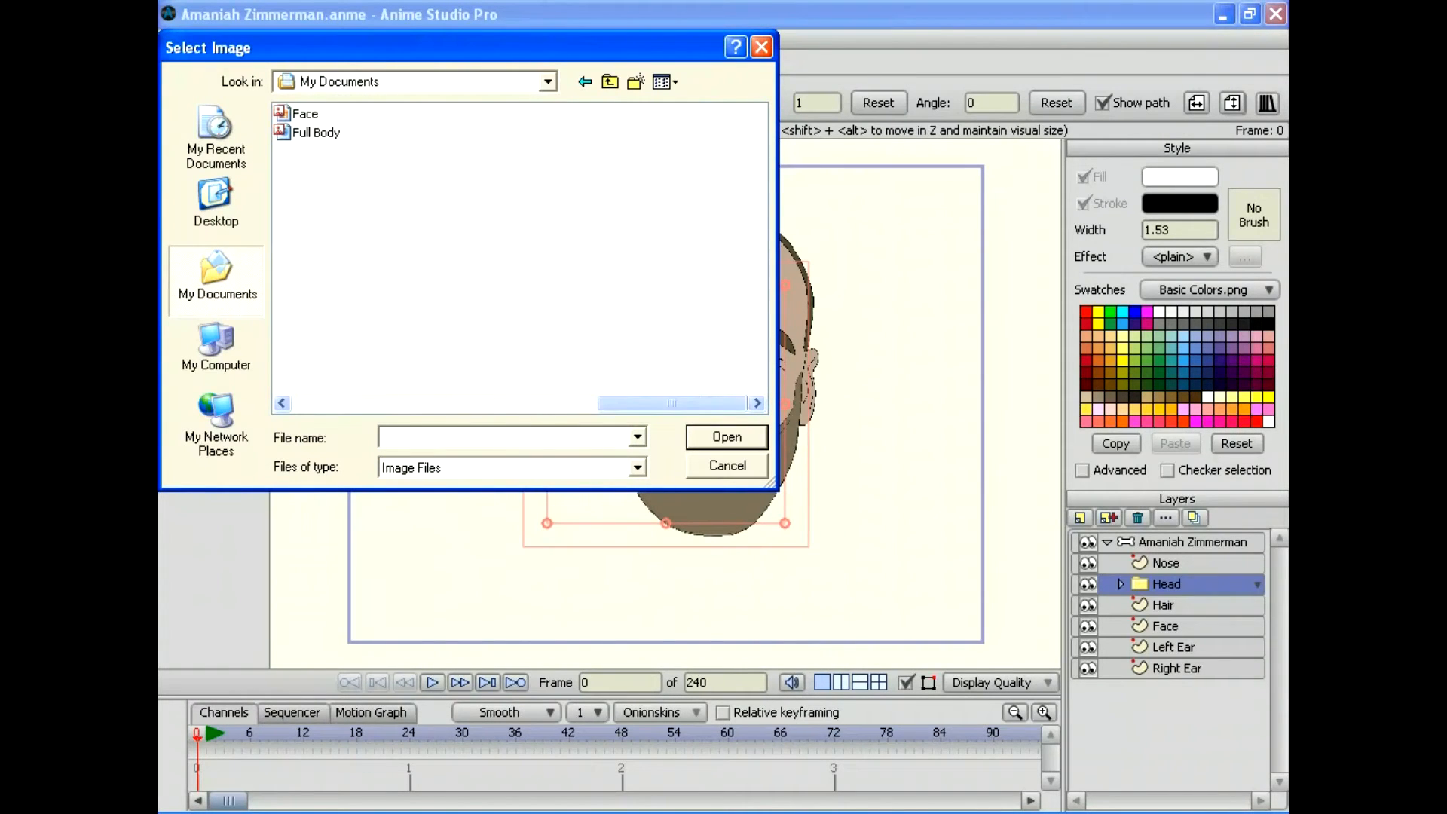
pyautogui.click(316, 133)
pyautogui.press('Return')
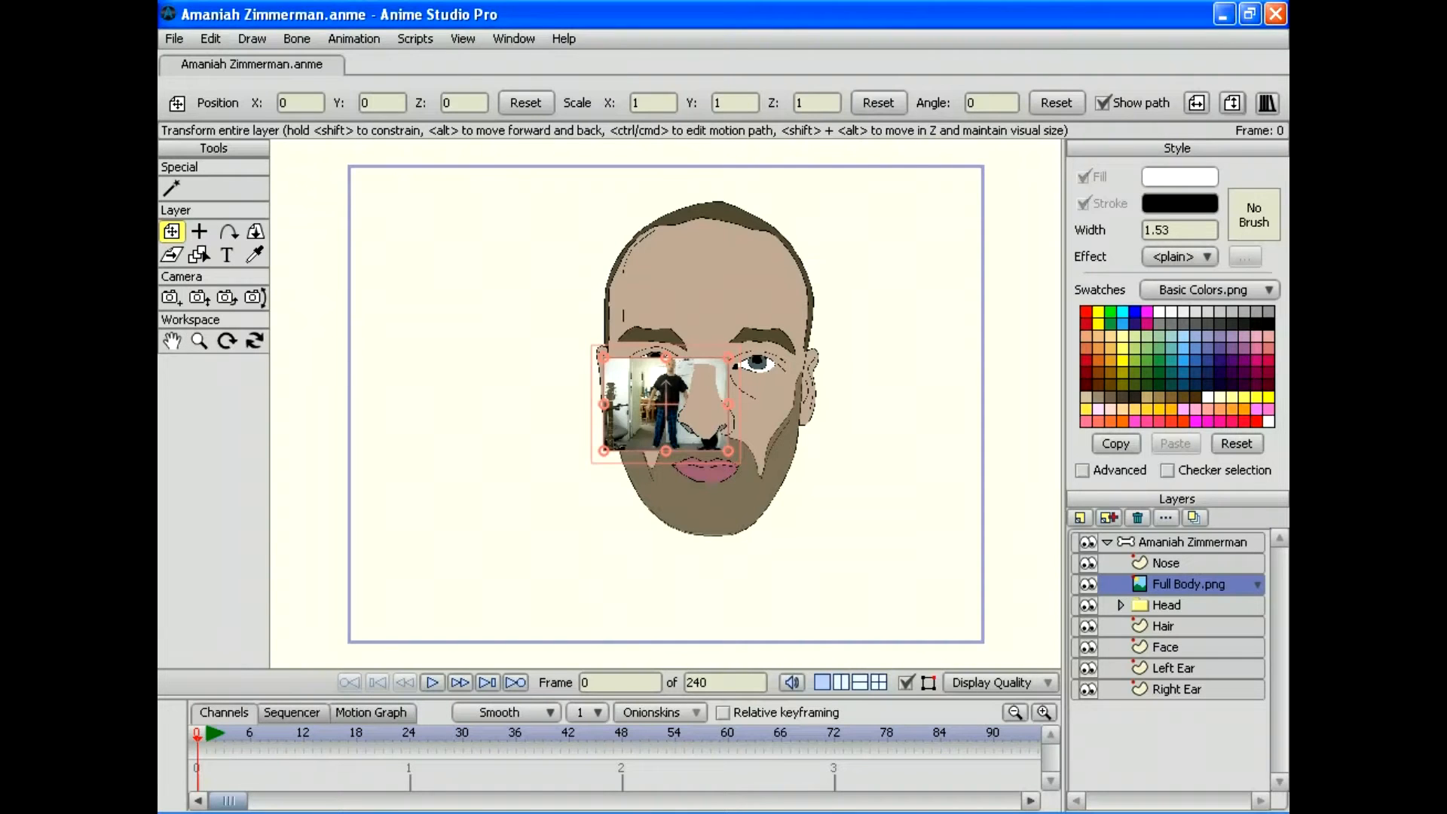
pyautogui.moveTo(665, 404); pyautogui.dragTo(633, 480)
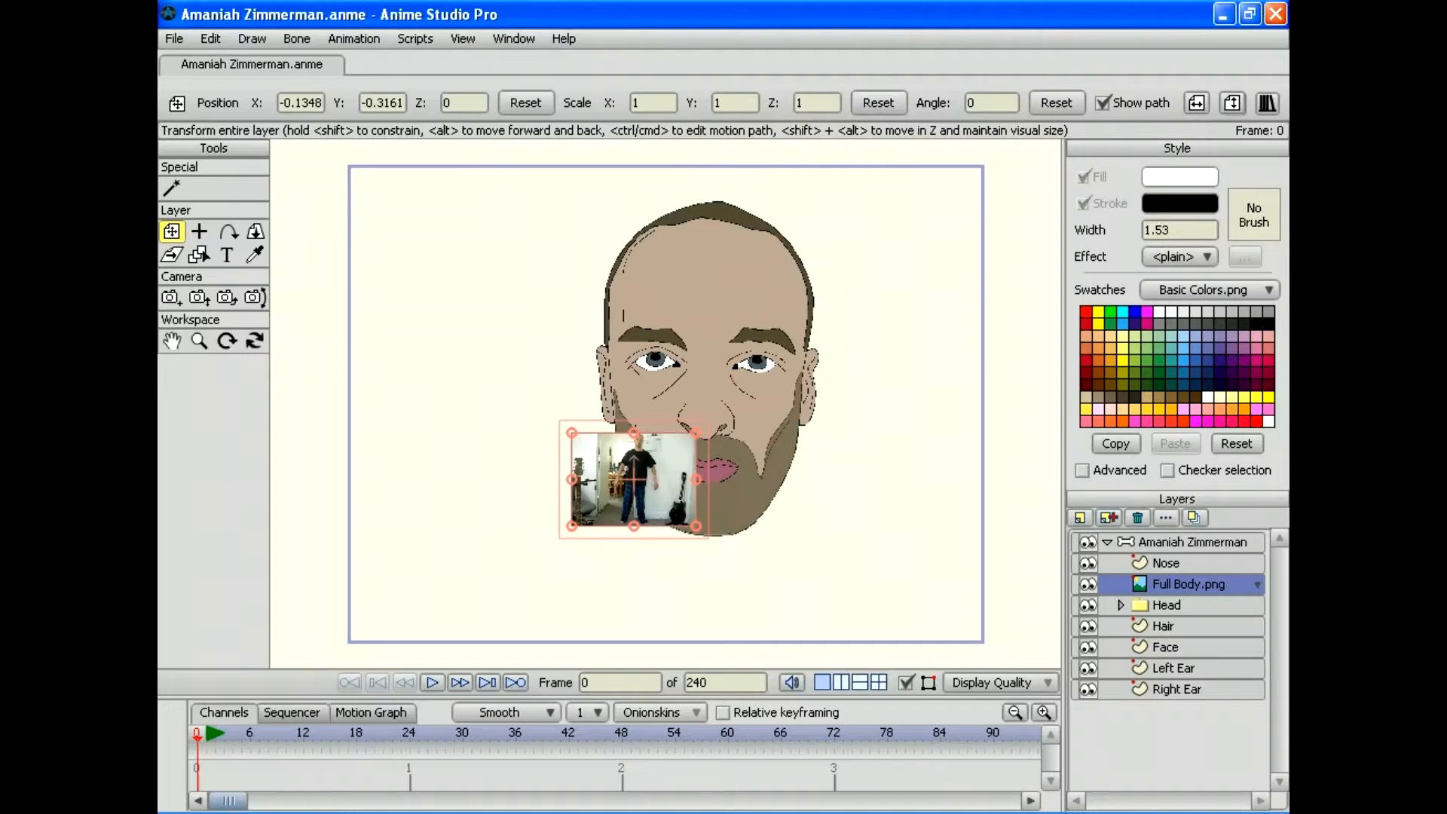
# Step: Scale the photo to about page size (5.1922) and place it below the character group
pyautogui.click(199, 341)
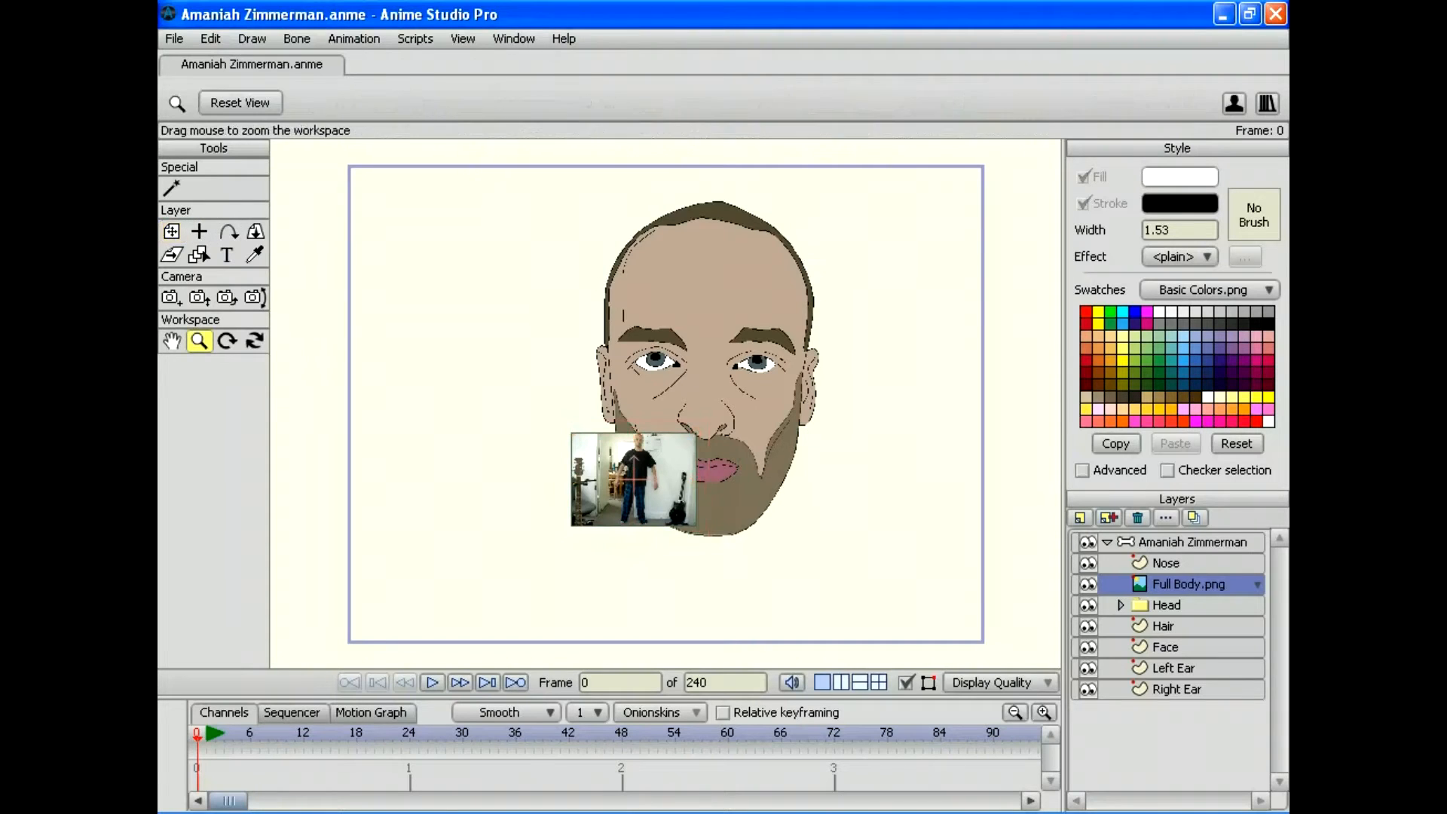
pyautogui.moveTo(665, 404); pyautogui.dragTo(515, 404)
pyautogui.click(171, 231)
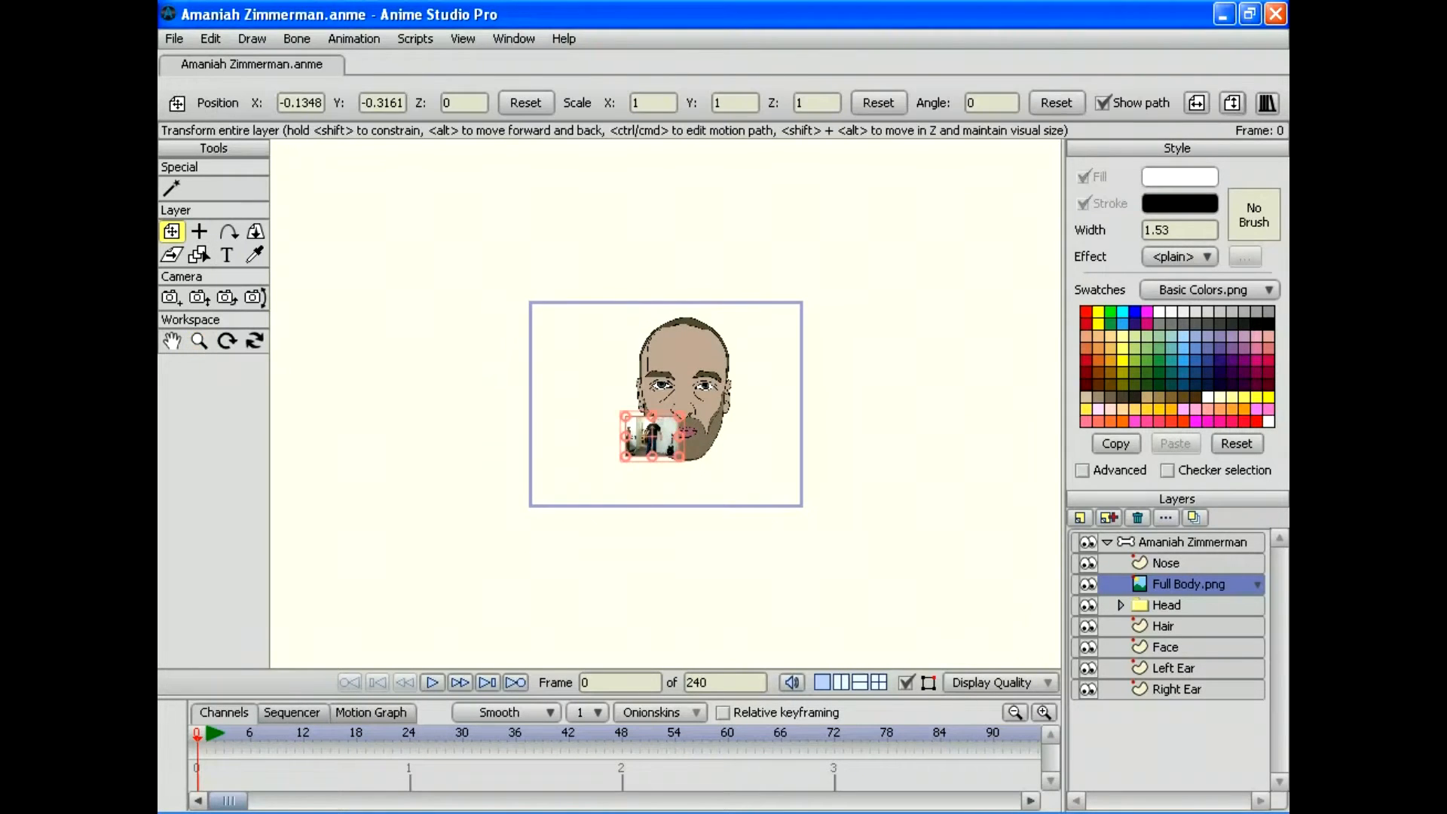
pyautogui.moveTo(679, 415); pyautogui.dragTo(790, 332)
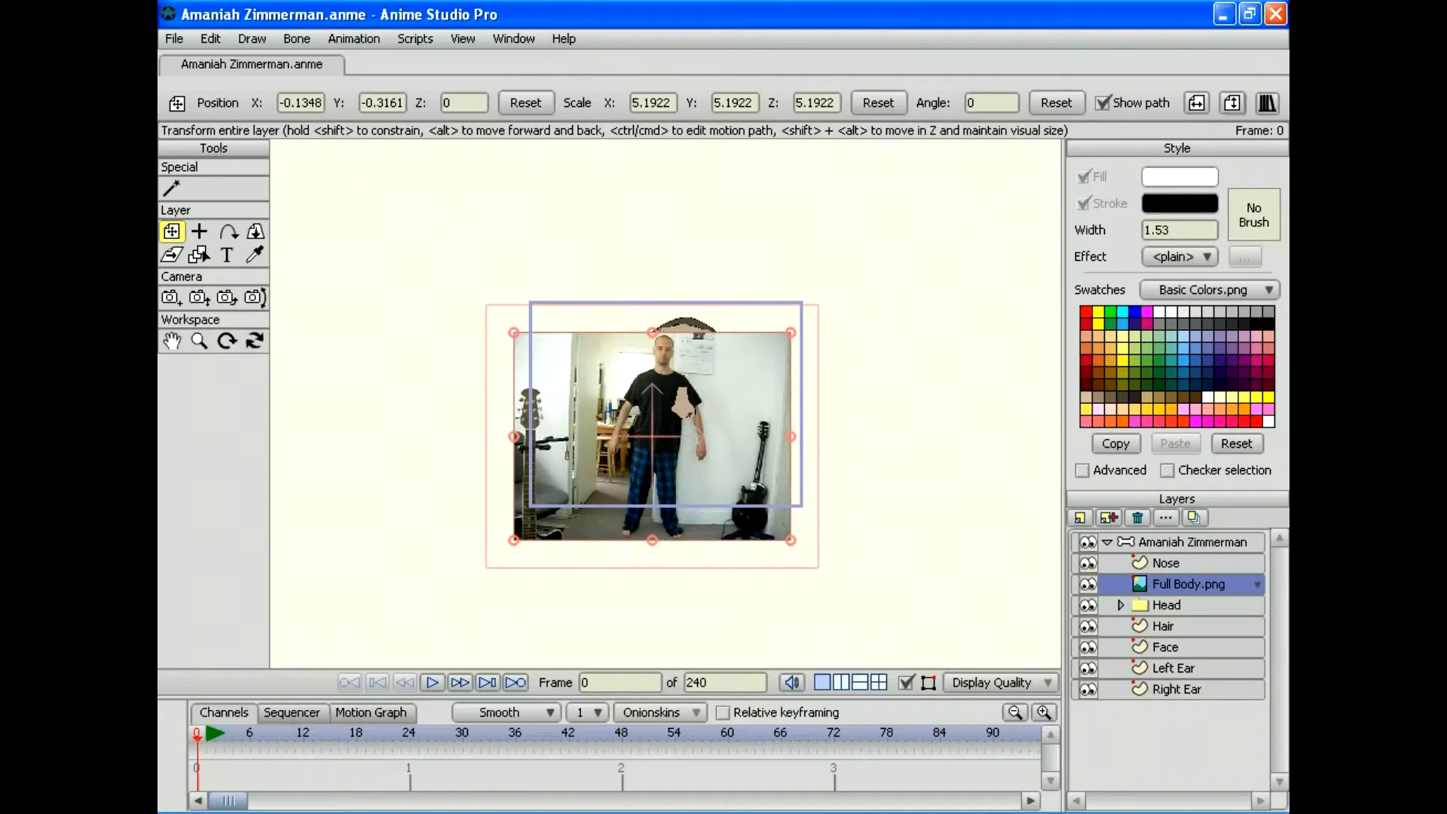
pyautogui.moveTo(1187, 584)
pyautogui.mouseDown()
pyautogui.moveTo(1187, 533)
pyautogui.moveTo(1174, 574)
pyautogui.mouseUp()
pyautogui.click(1106, 562)
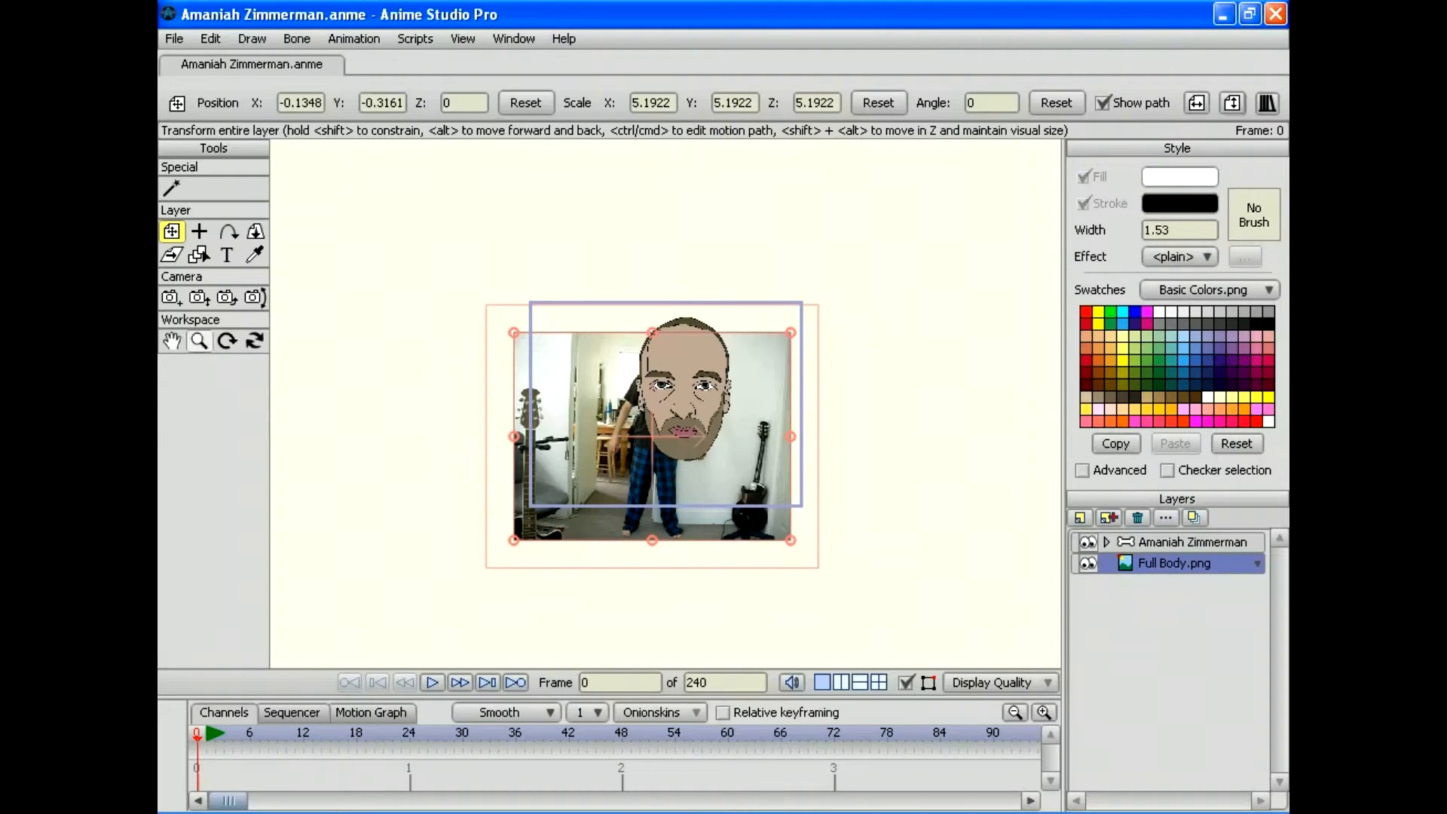
# Step: Scale the Full Body photo up to about 24.46 and shift its head beside the cartoon head
pyautogui.moveTo(791, 332); pyautogui.dragTo(851, 286)
pyautogui.moveTo(652, 436); pyautogui.dragTo(563, 339)
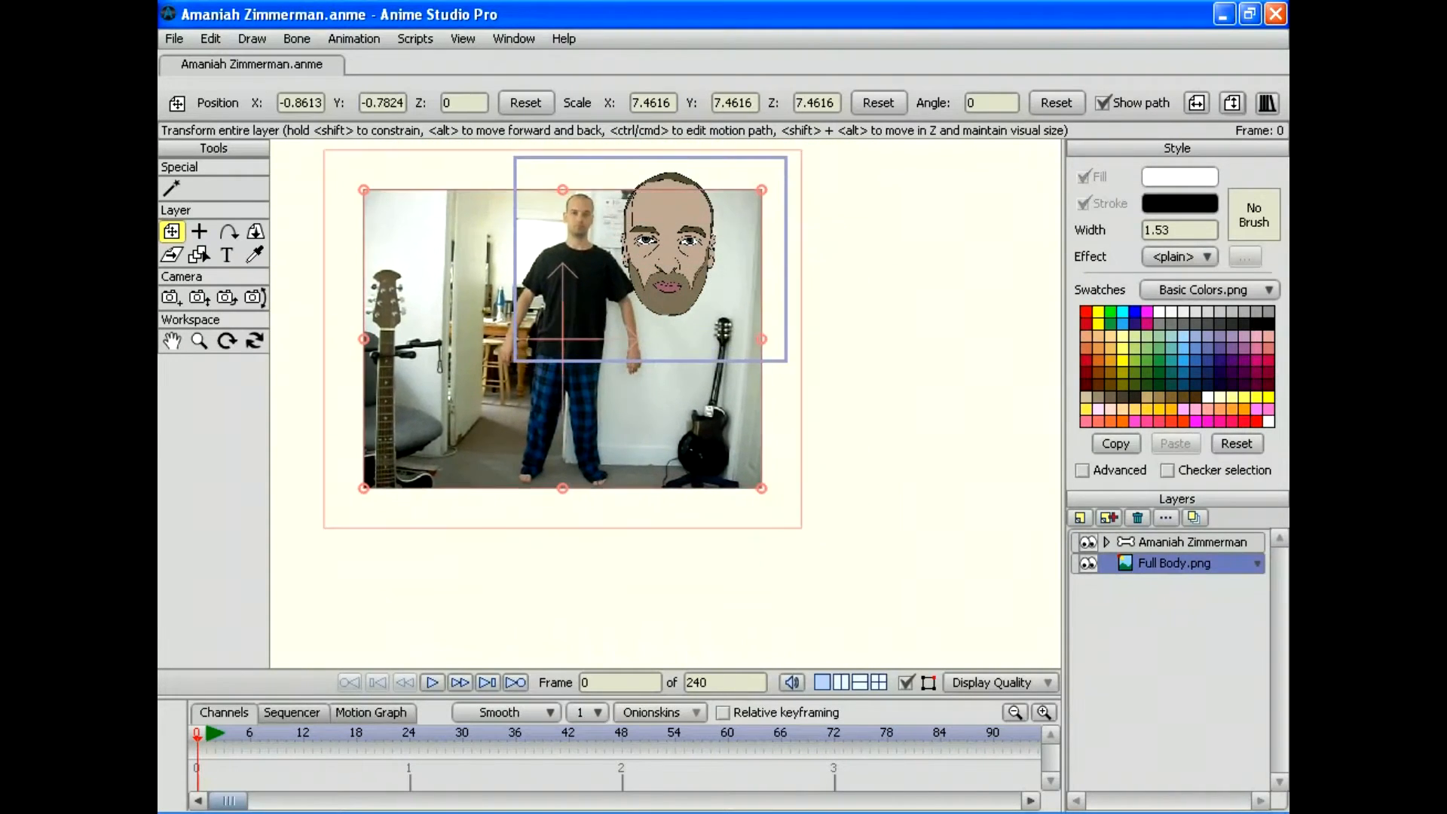
pyautogui.click(199, 341)
pyautogui.moveTo(665, 339); pyautogui.dragTo(521, 339)
pyautogui.press('t')
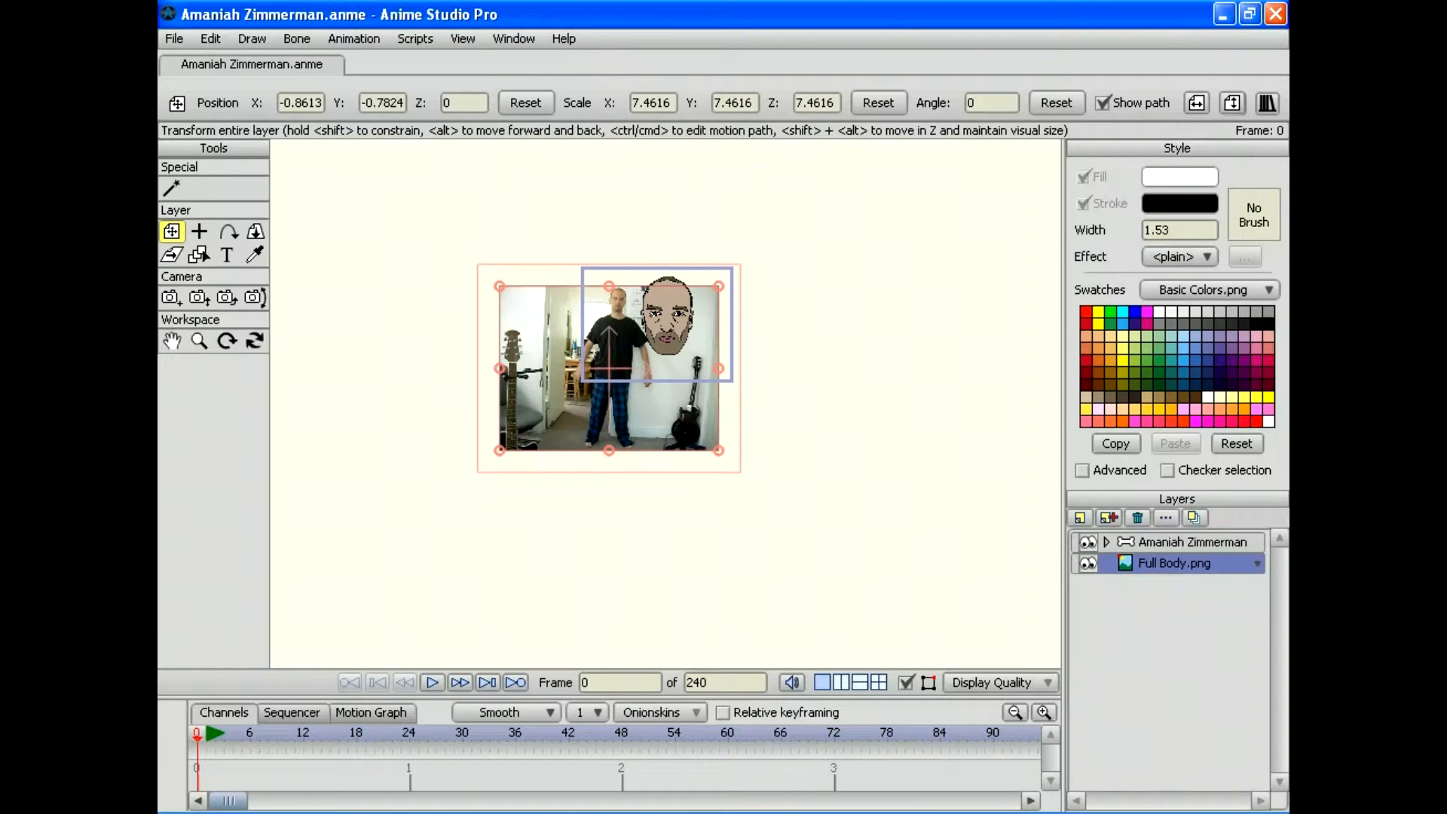
pyautogui.moveTo(718, 285); pyautogui.dragTo(863, 191)
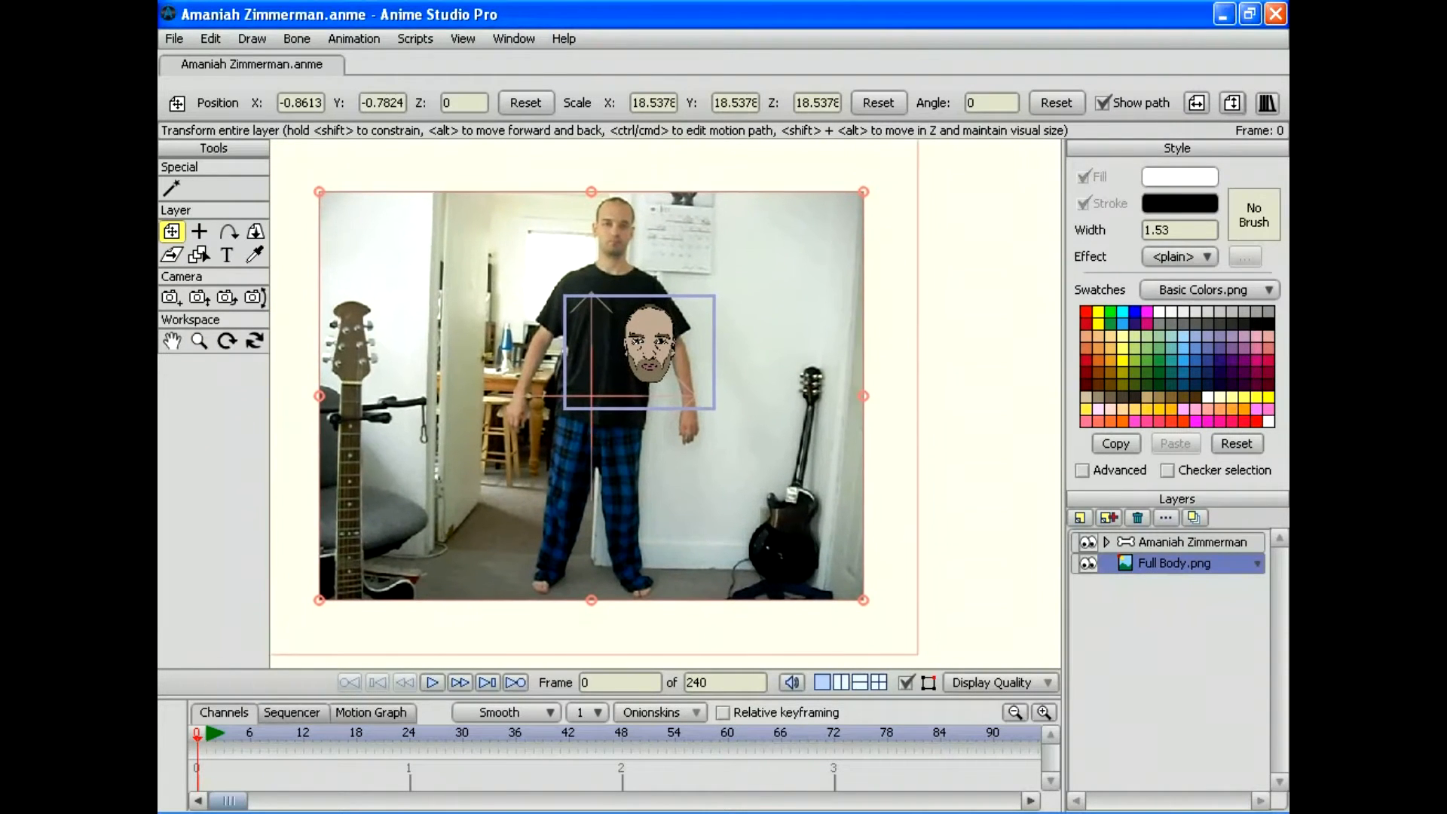
pyautogui.moveTo(591, 396); pyautogui.dragTo(554, 428)
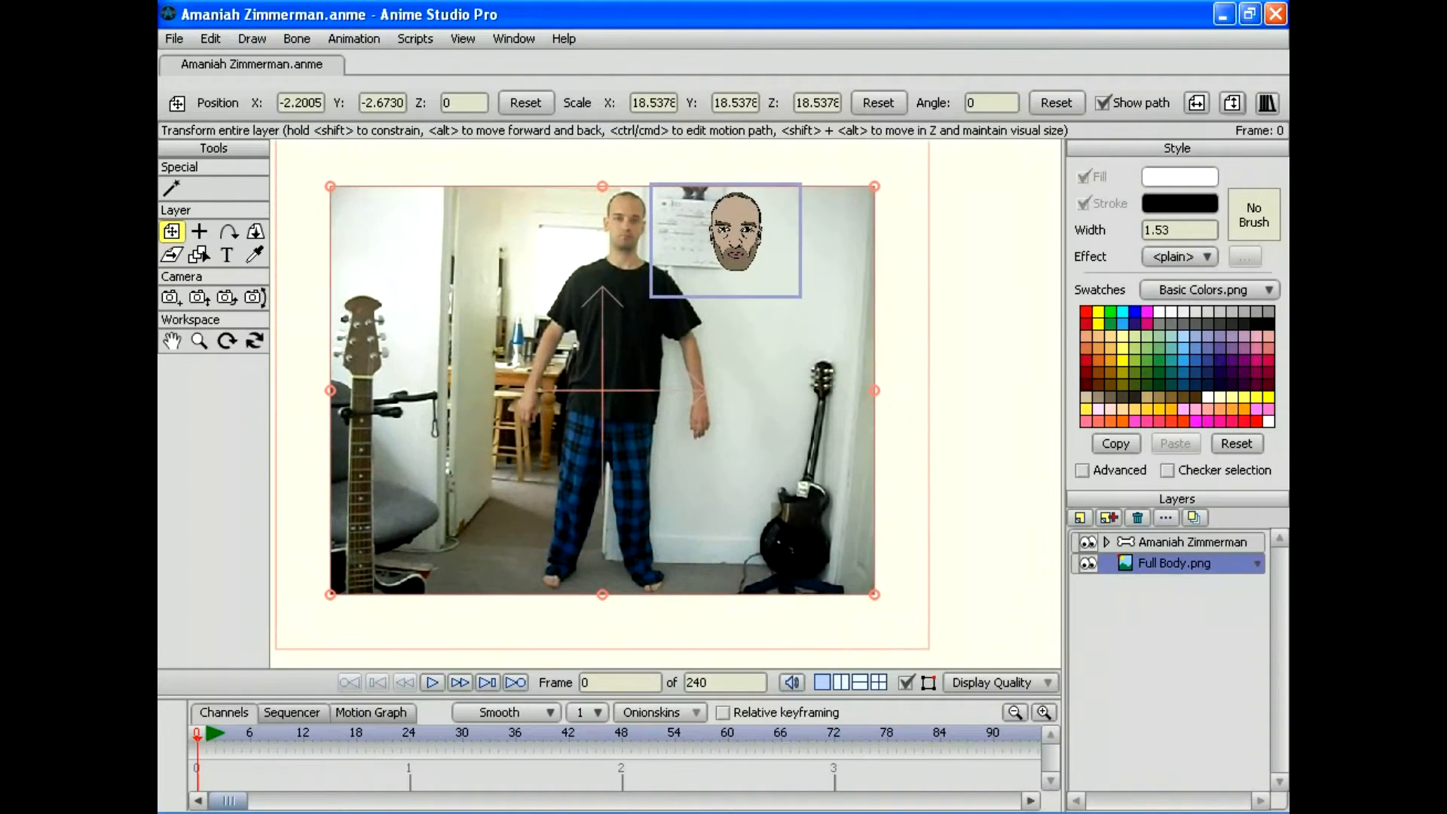
pyautogui.moveTo(874, 186); pyautogui.dragTo(967, 145)
pyautogui.moveTo(608, 415); pyautogui.dragTo(675, 478)
# Step: Zoom in, slide the photo under the cartoon head, and toggle the character's visibility to compare
pyautogui.click(199, 341)
pyautogui.moveTo(666, 404); pyautogui.dragTo(783, 403)
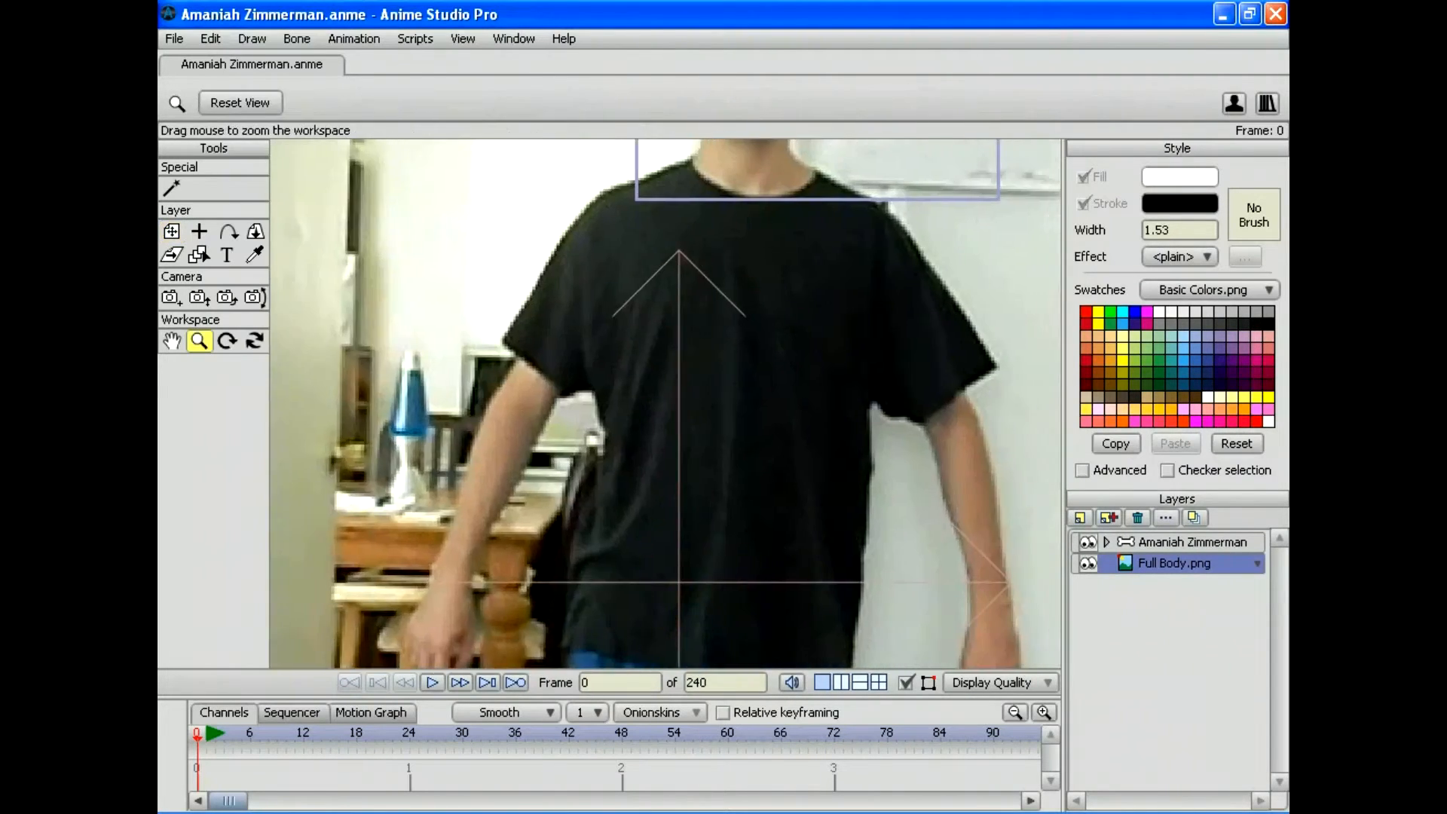
pyautogui.moveTo(678, 301); pyautogui.dragTo(507, 597)
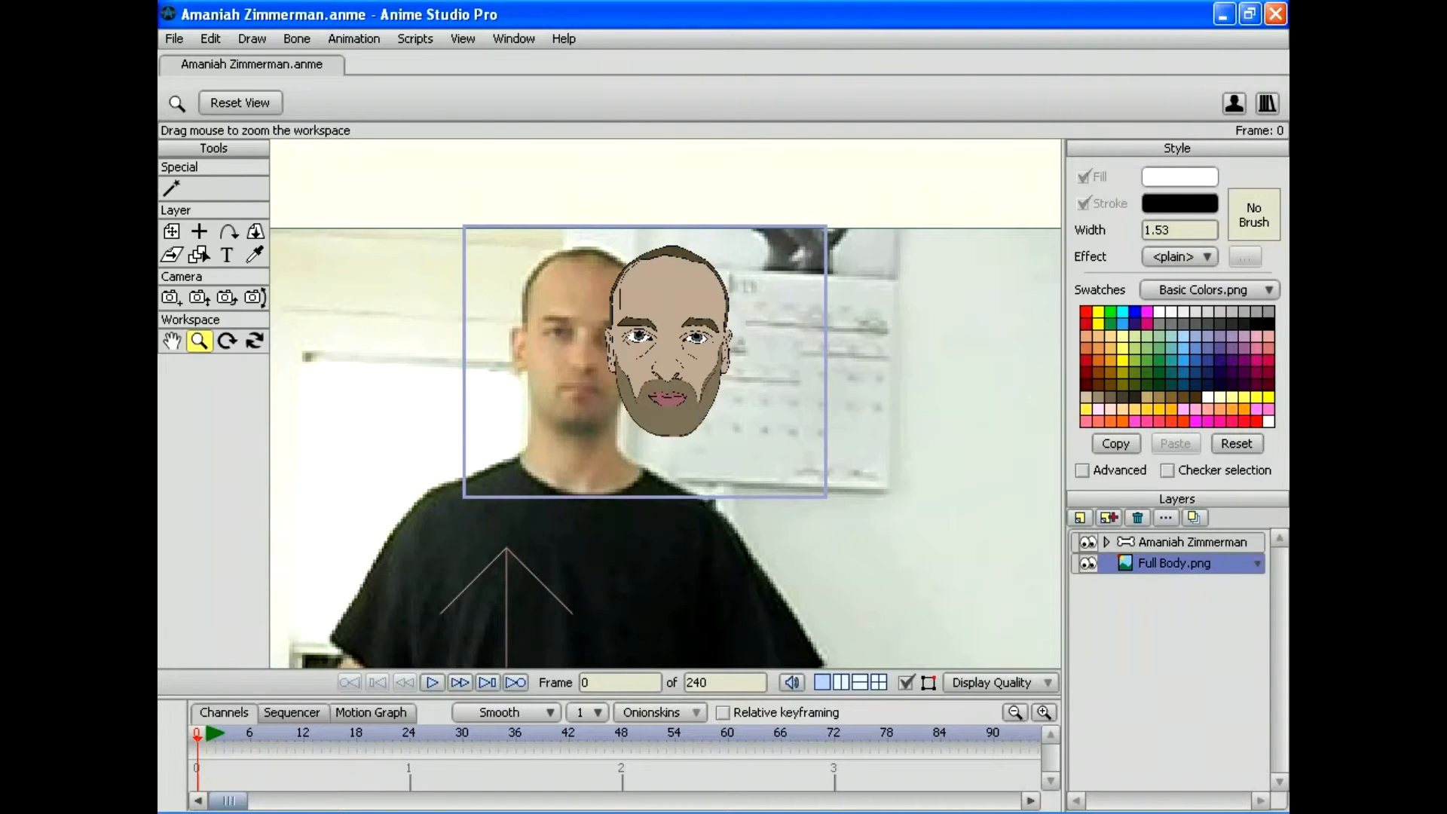
pyautogui.click(172, 231)
pyautogui.moveTo(573, 422); pyautogui.dragTo(659, 424)
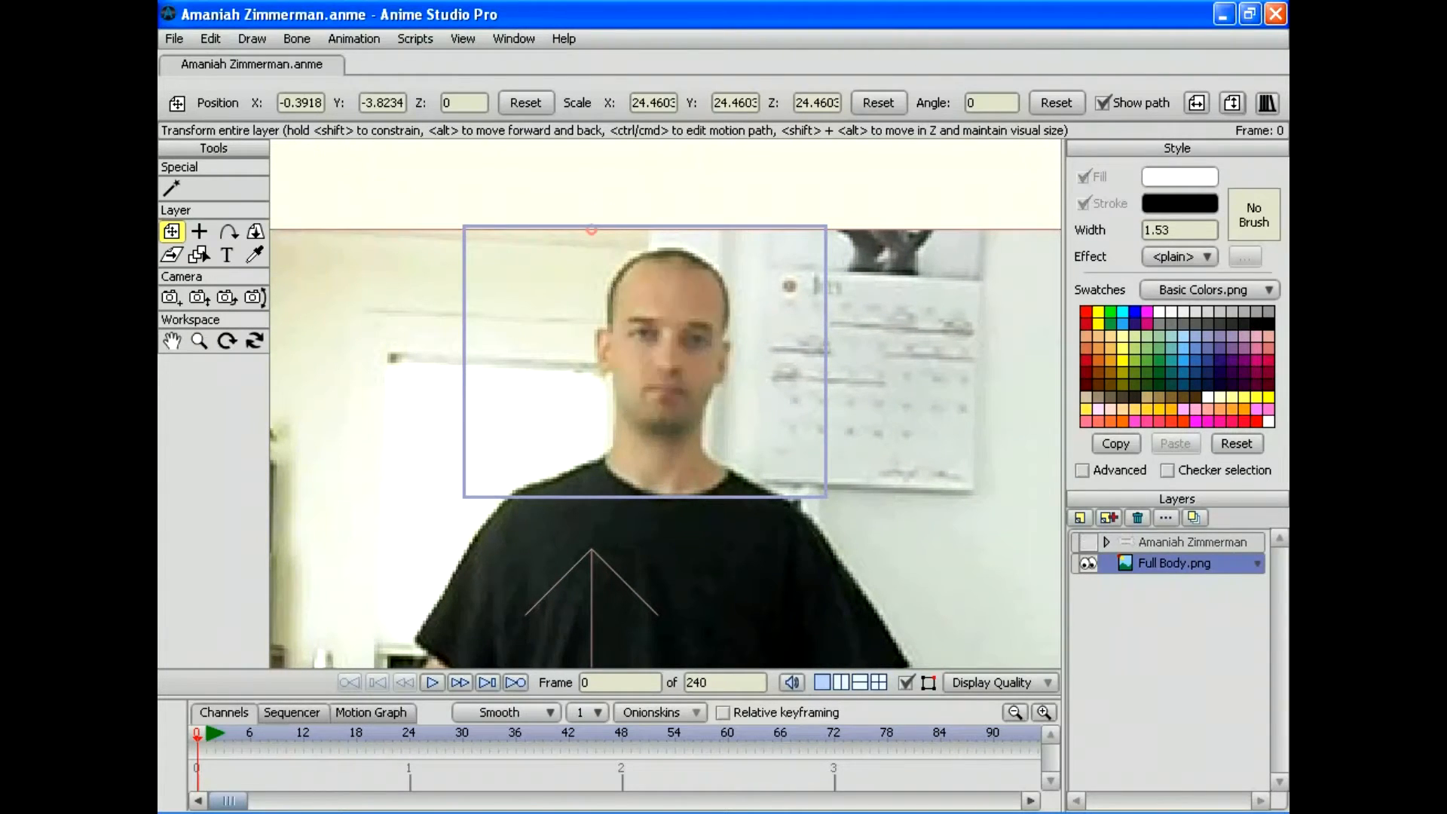
pyautogui.click(1088, 542)
pyautogui.click(1087, 542)
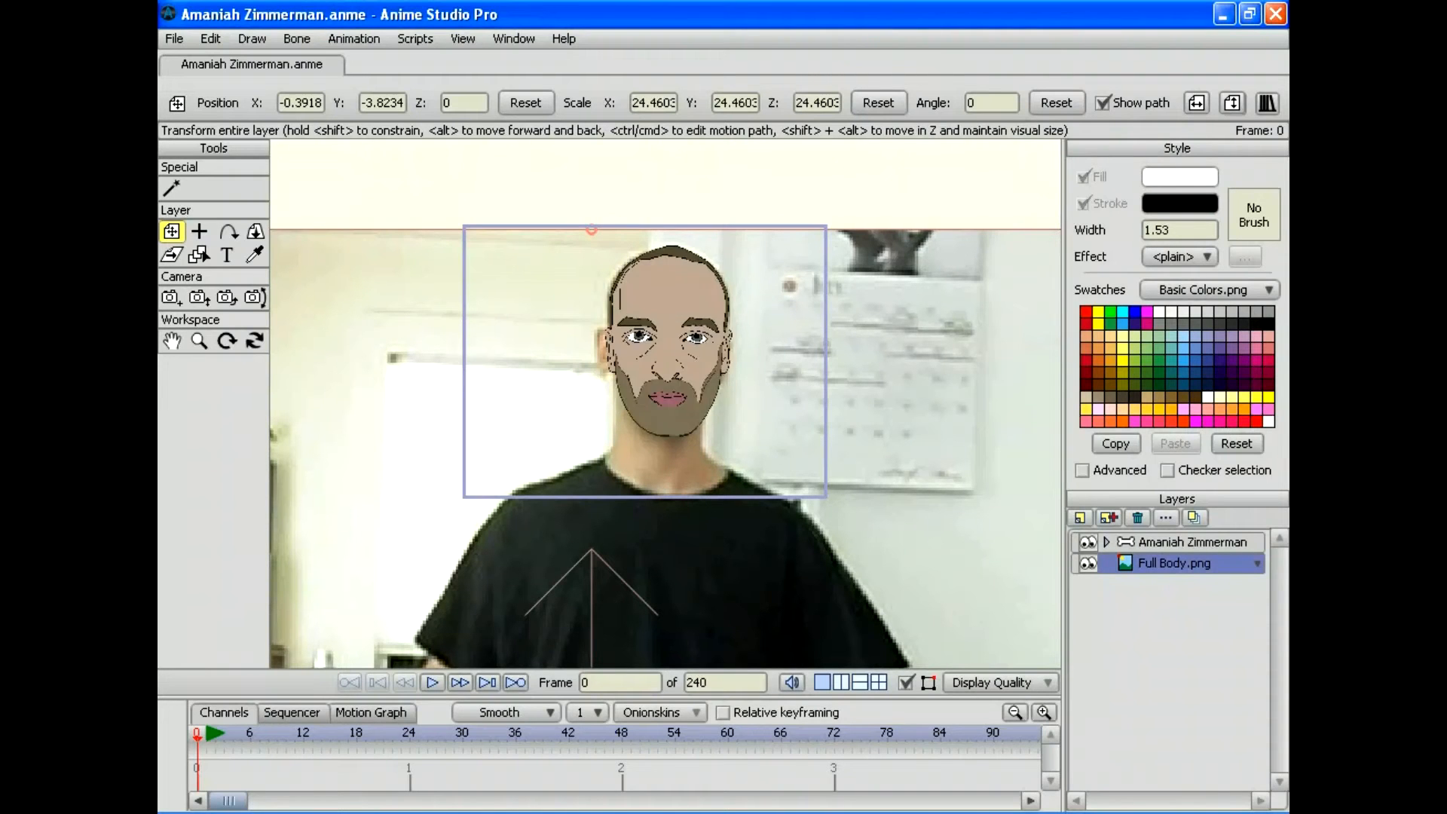
pyautogui.click(1087, 542)
pyautogui.click(1088, 542)
pyautogui.click(1087, 542)
pyautogui.click(1087, 541)
pyautogui.click(1087, 542)
pyautogui.click(1087, 541)
pyautogui.click(1088, 542)
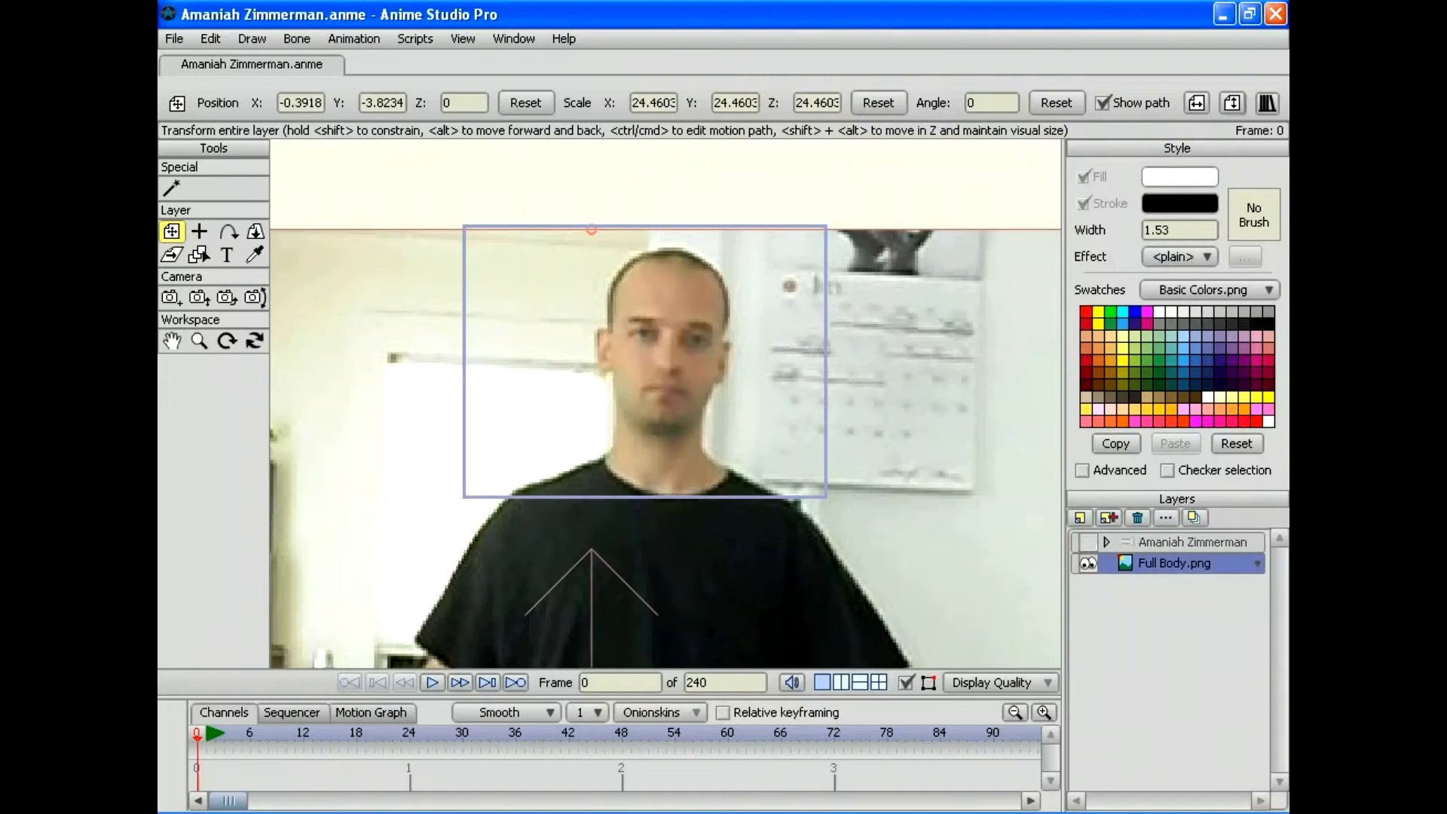
pyautogui.click(1087, 541)
pyautogui.click(1087, 542)
pyautogui.click(1088, 542)
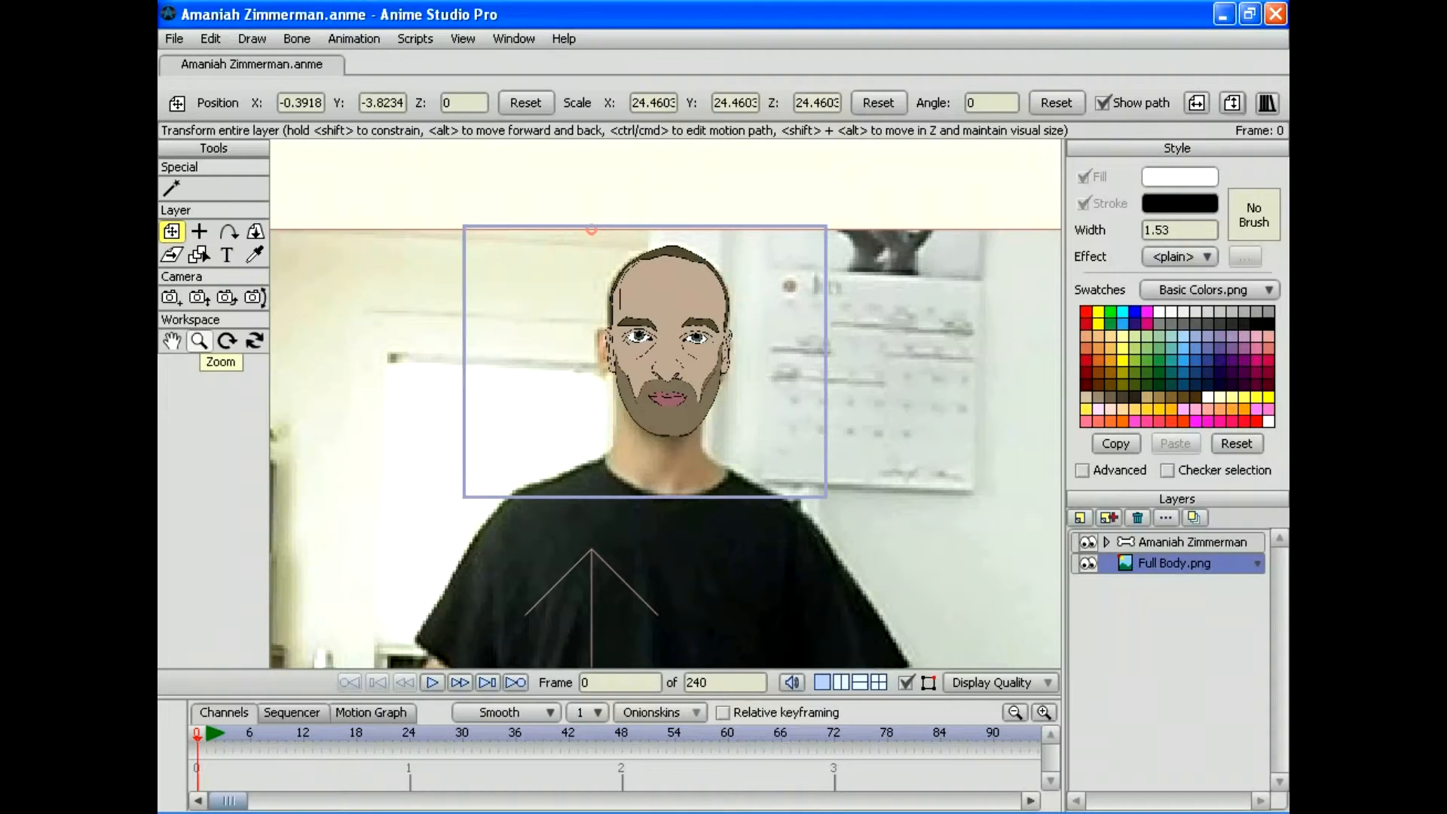
# Step: Nudge the photo to -0.3638, -3.8327 and zoom out to show the whole figure
pyautogui.click(199, 341)
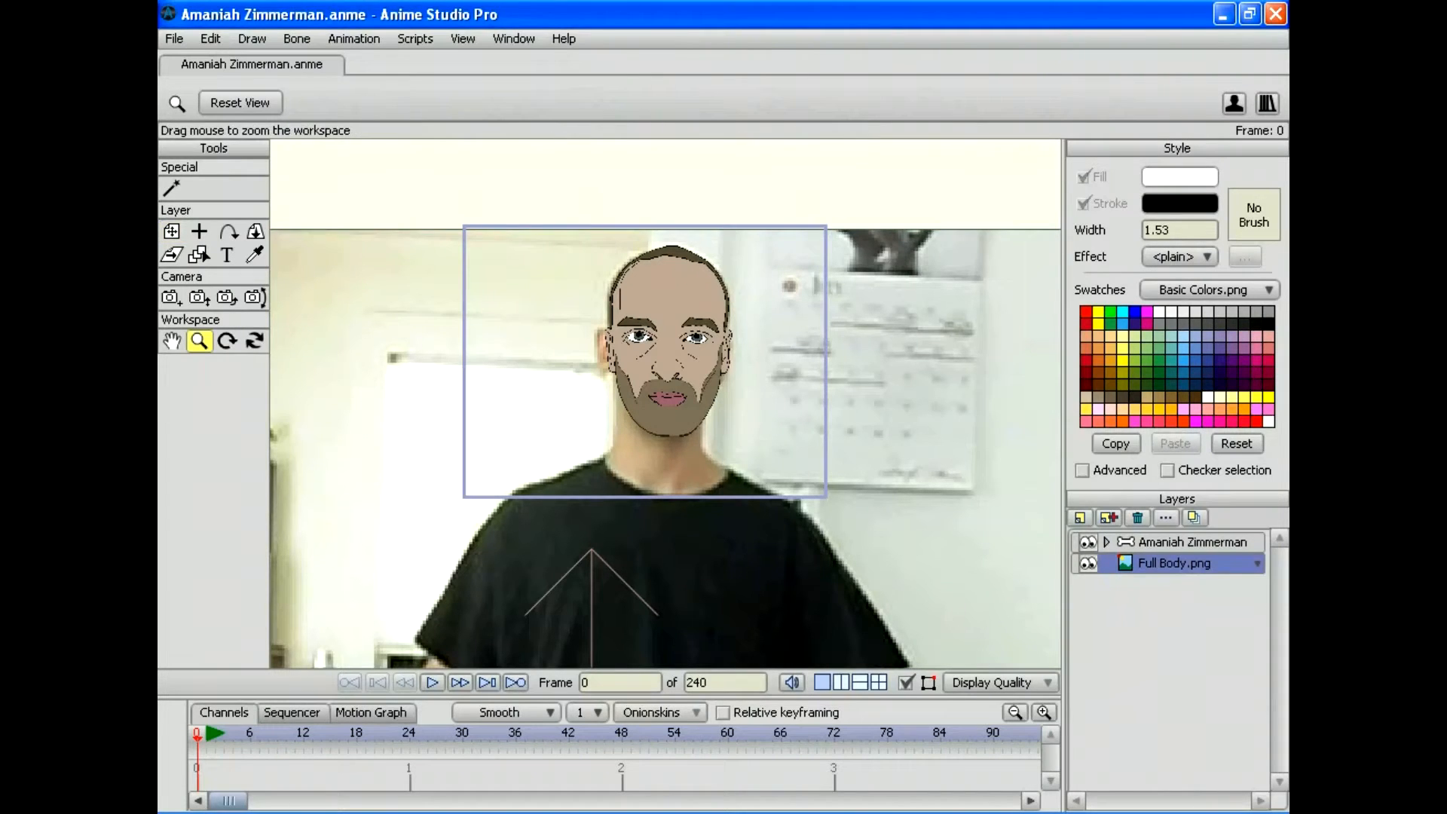
pyautogui.moveTo(620, 299); pyautogui.dragTo(576, 299)
pyautogui.click(171, 232)
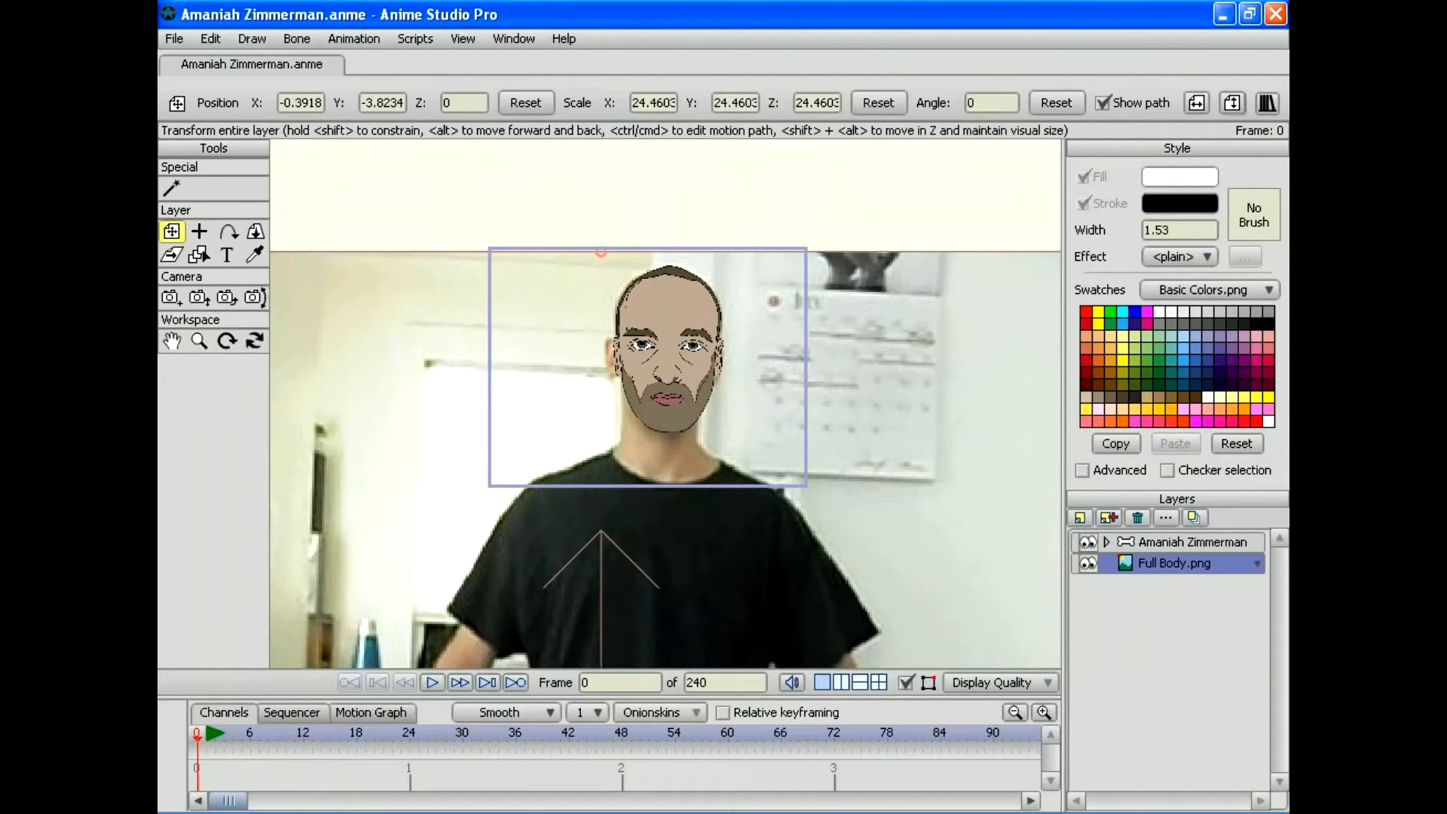
pyautogui.moveTo(780, 489); pyautogui.dragTo(784, 492)
pyautogui.click(199, 341)
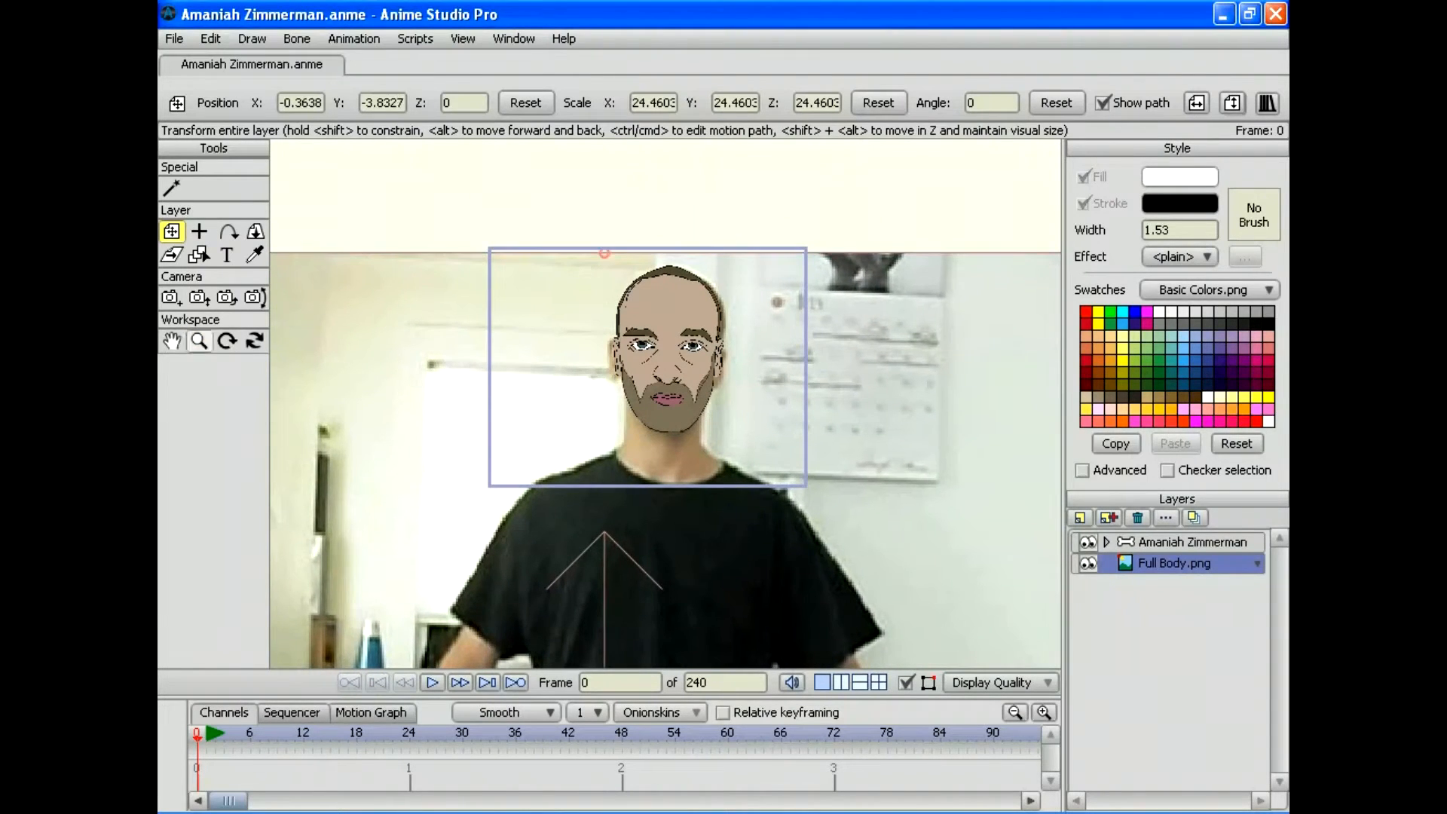
pyautogui.moveTo(620, 341); pyautogui.dragTo(573, 341)
pyautogui.moveTo(665, 490); pyautogui.dragTo(696, 320)
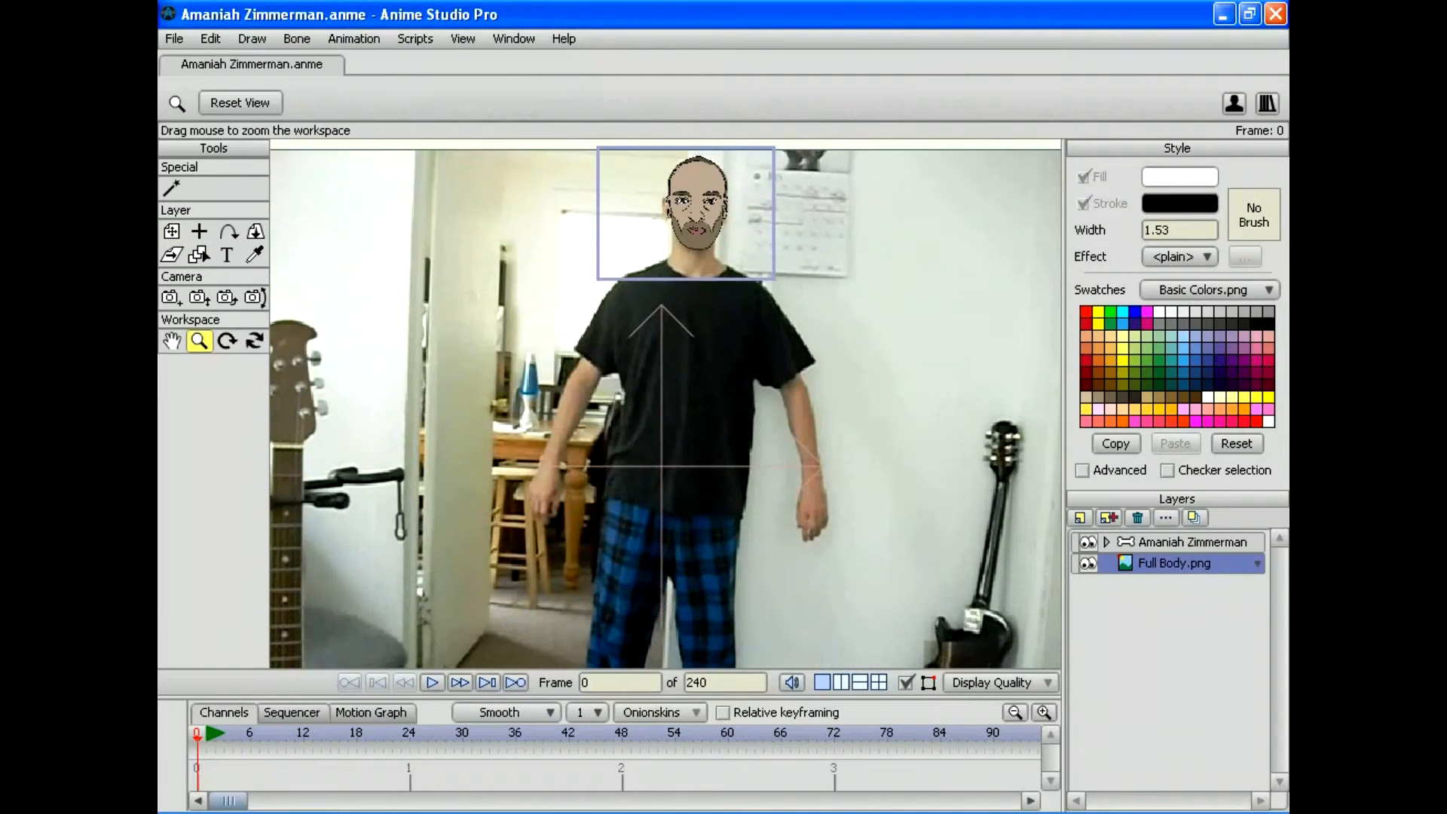
pyautogui.moveTo(666, 403); pyautogui.dragTo(634, 365)
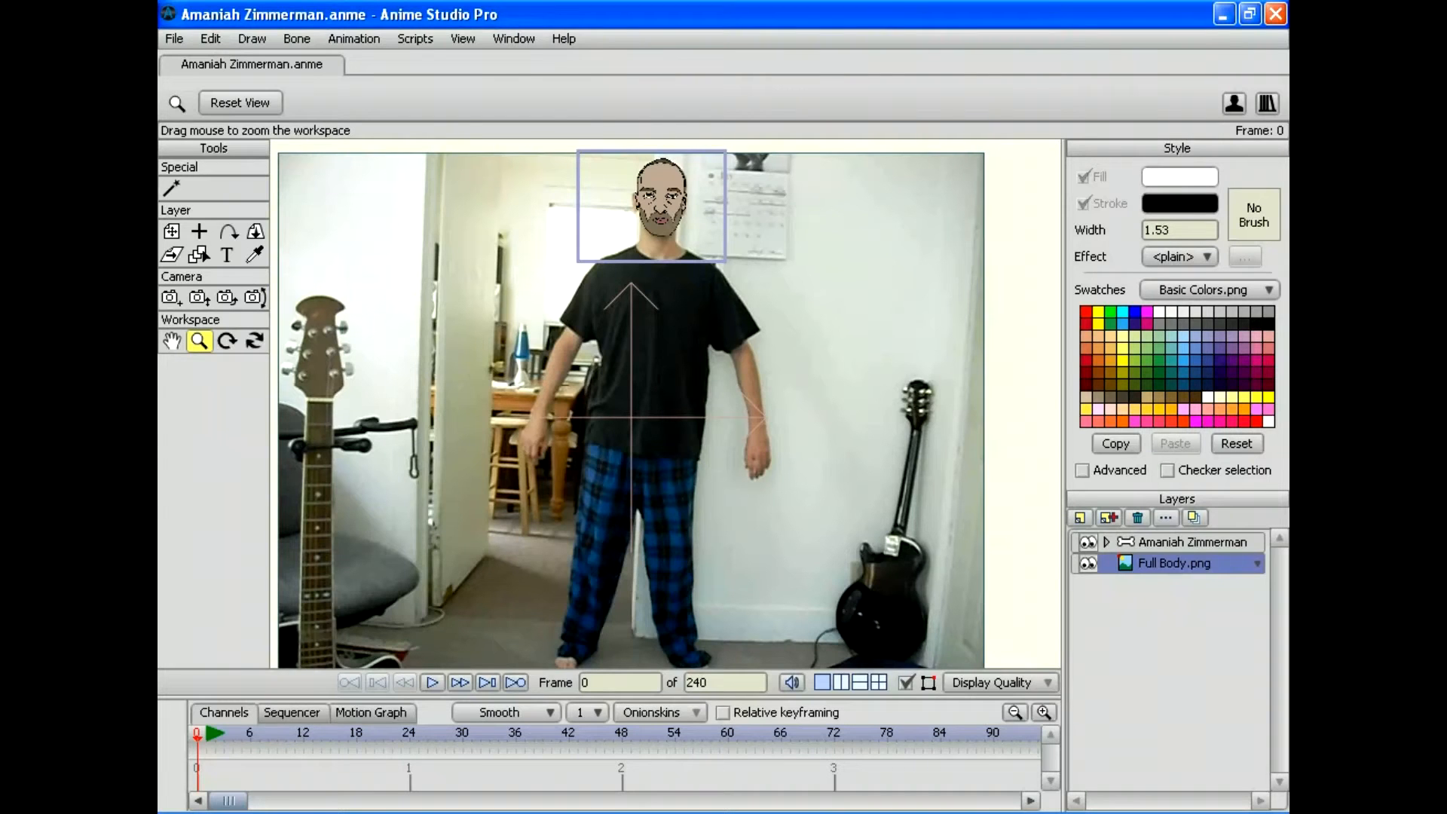
# Step: Expand the character group and Head folder, select the Iris and Eyes layers, and zoom onto the head
pyautogui.click(1106, 542)
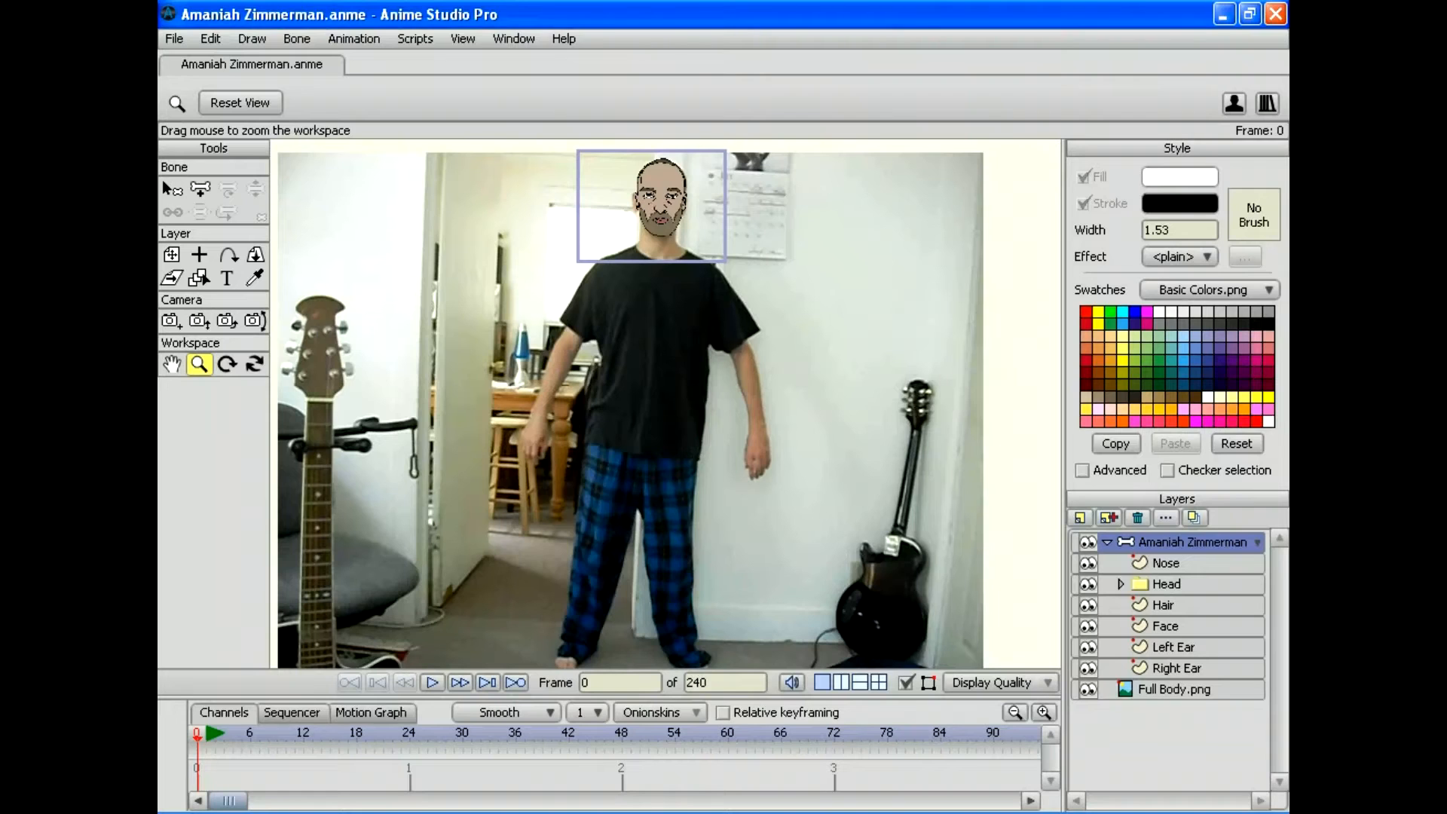
pyautogui.click(1120, 584)
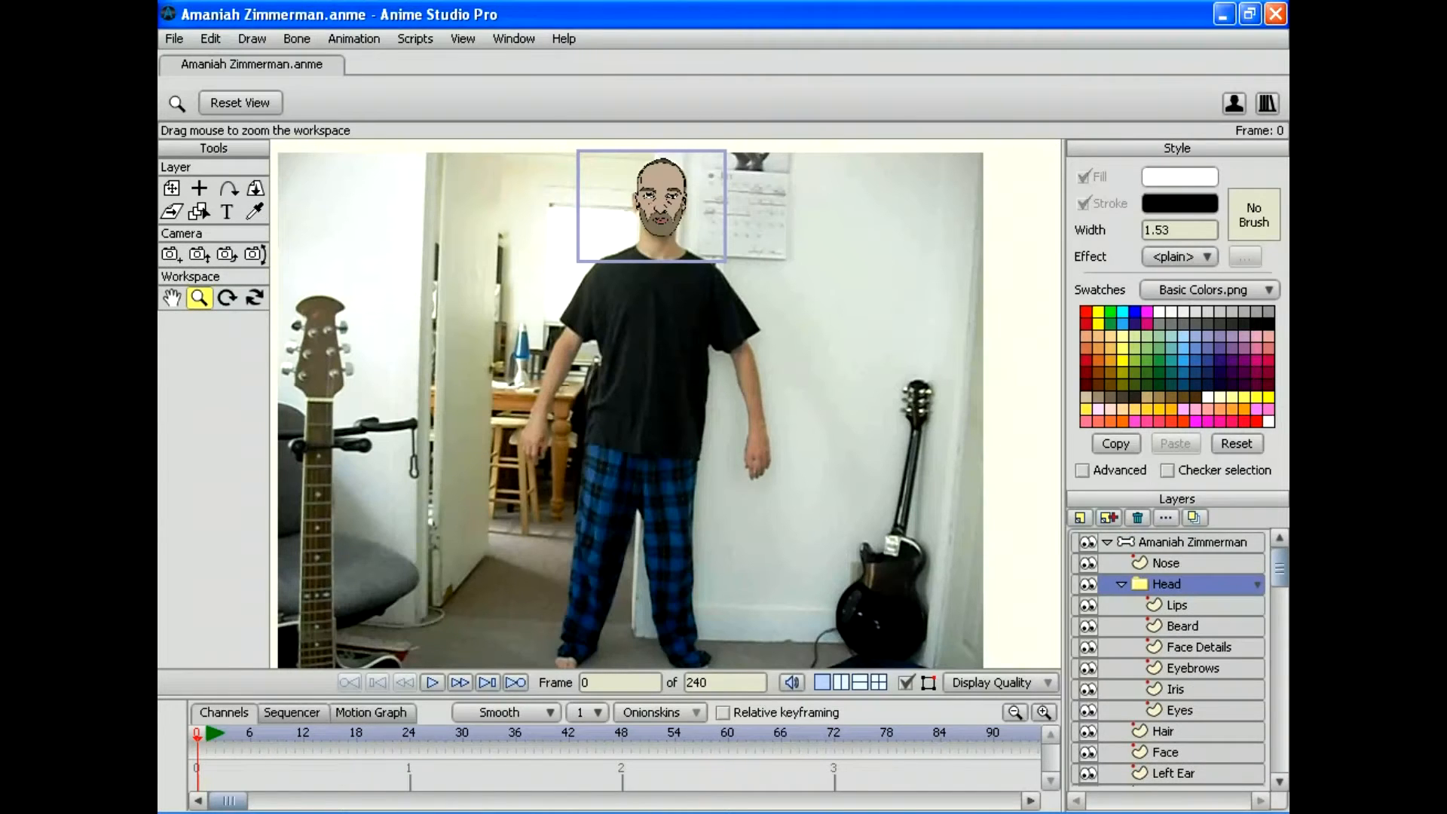
pyautogui.scroll(-2, 1167, 659)
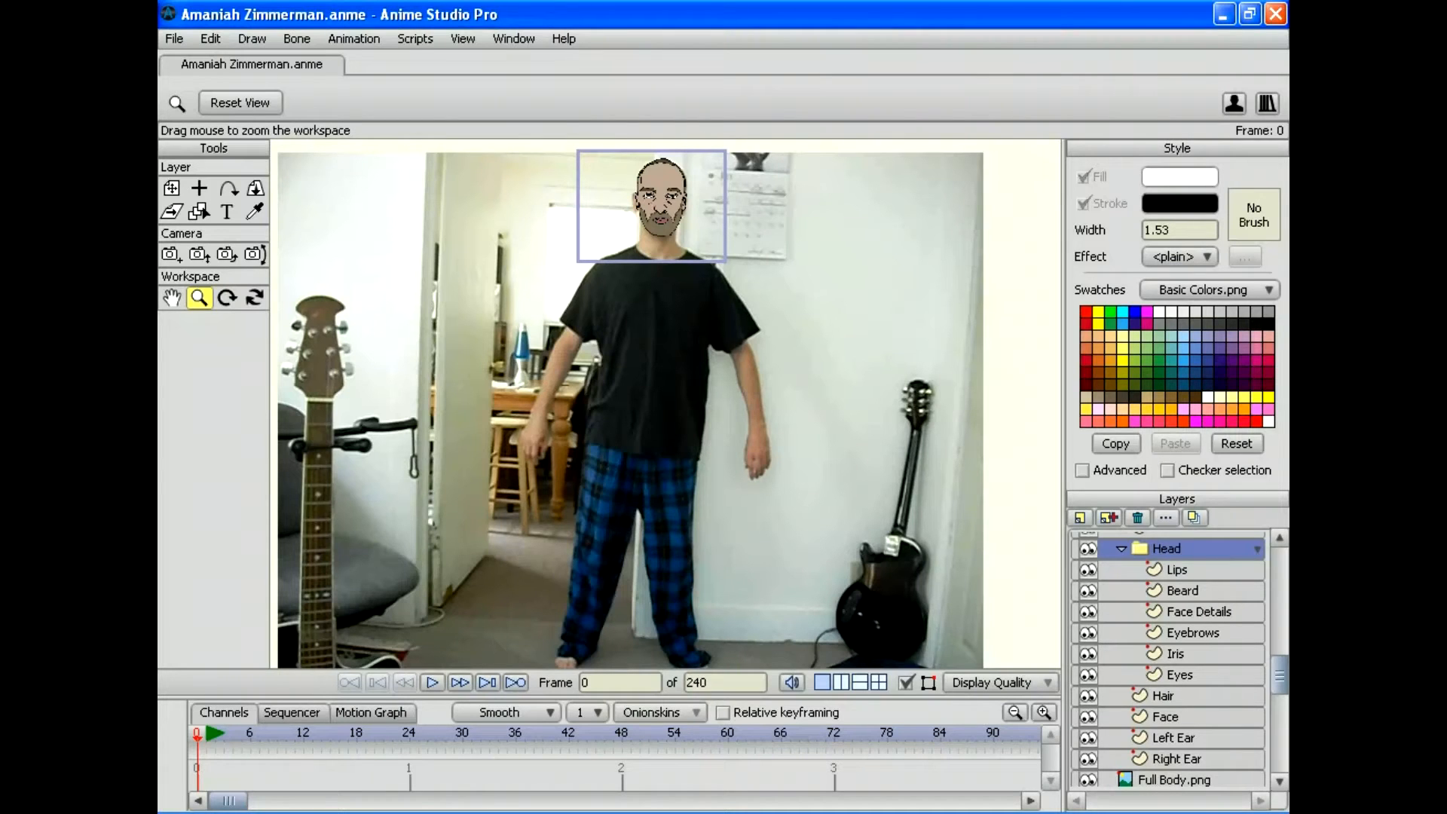
pyautogui.click(1174, 653)
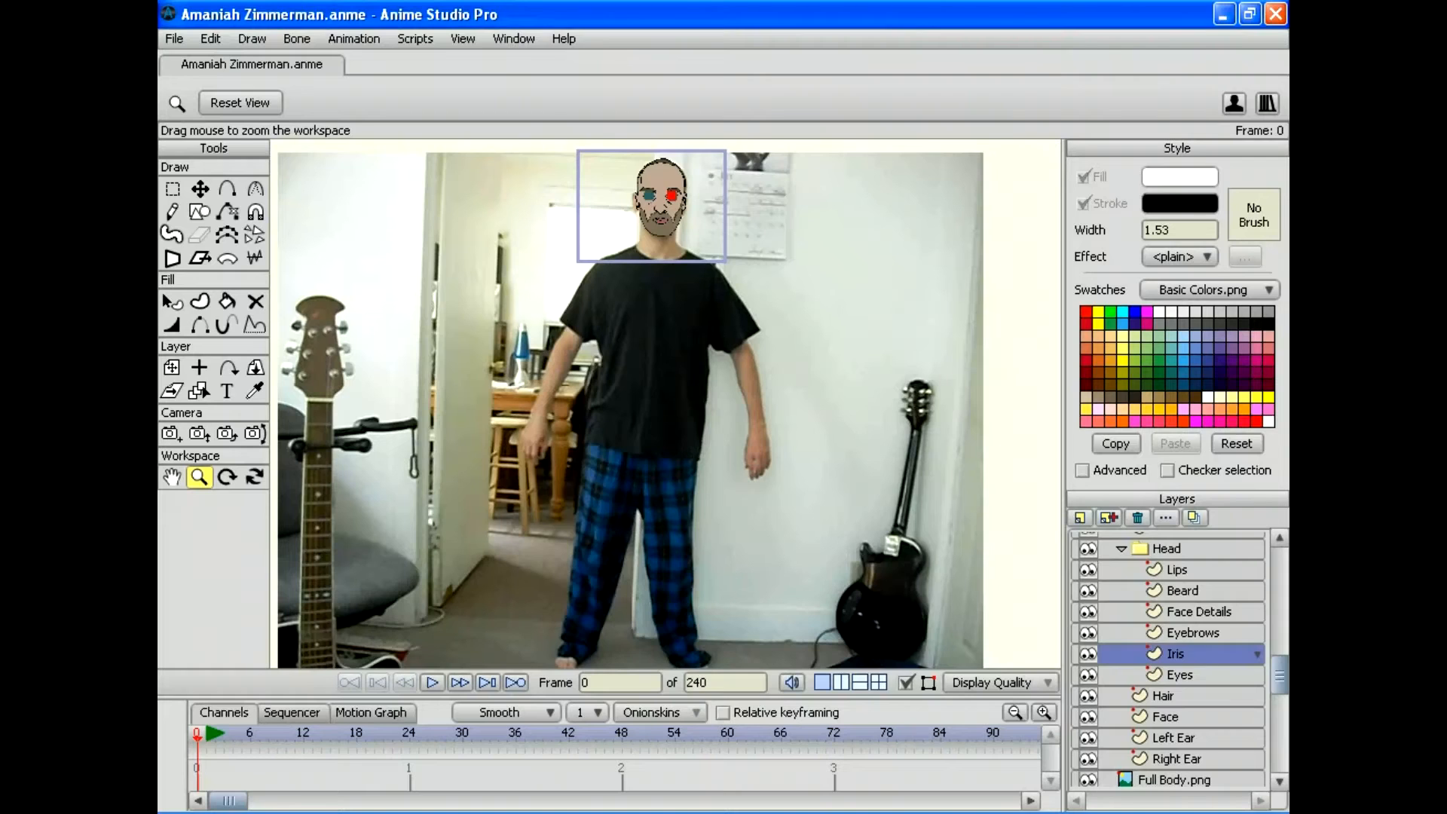
pyautogui.click(1179, 674)
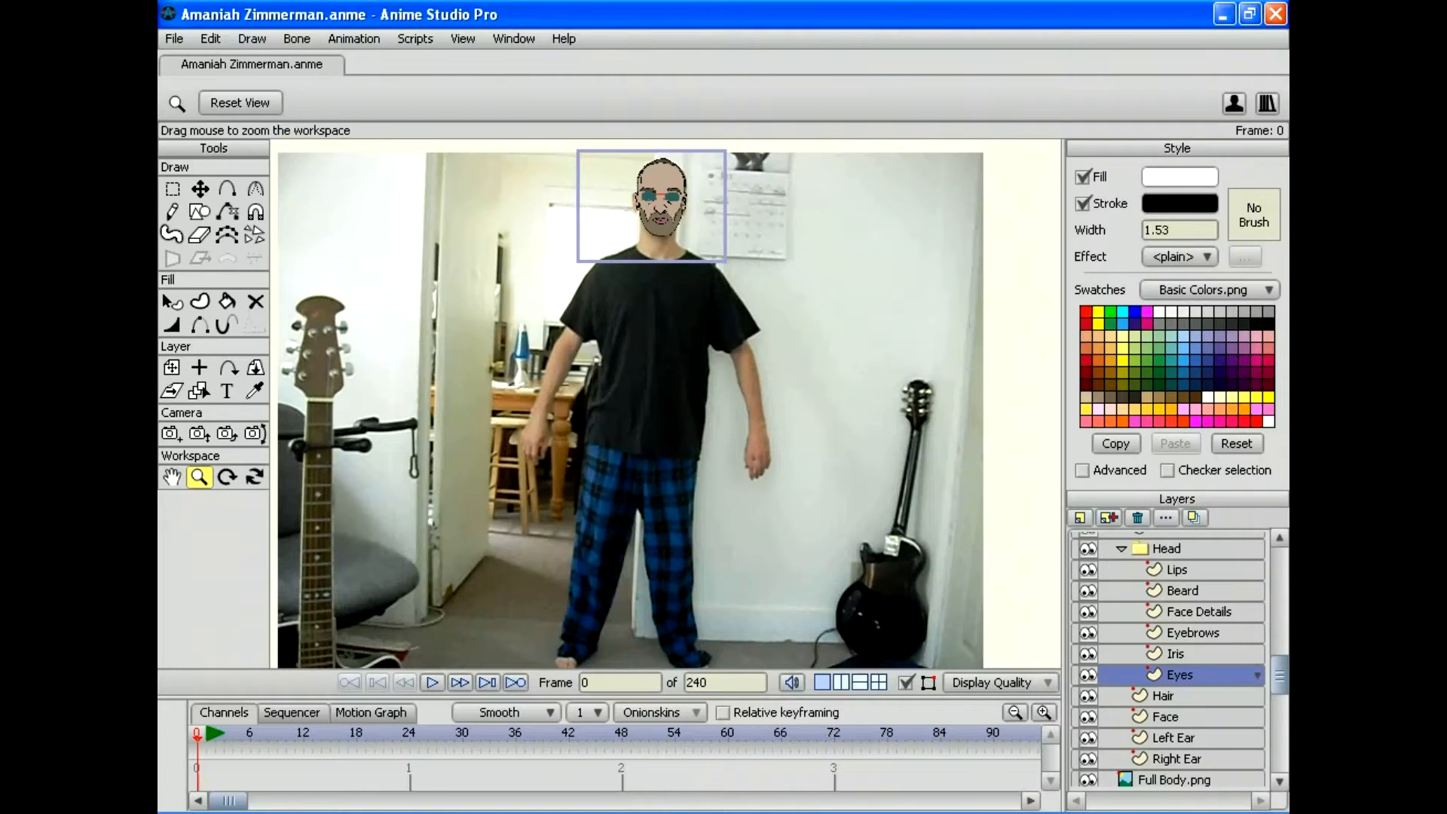
pyautogui.click(1175, 654)
pyautogui.click(1179, 675)
pyautogui.moveTo(658, 332); pyautogui.dragTo(665, 453)
pyautogui.scroll(5, 665, 403)
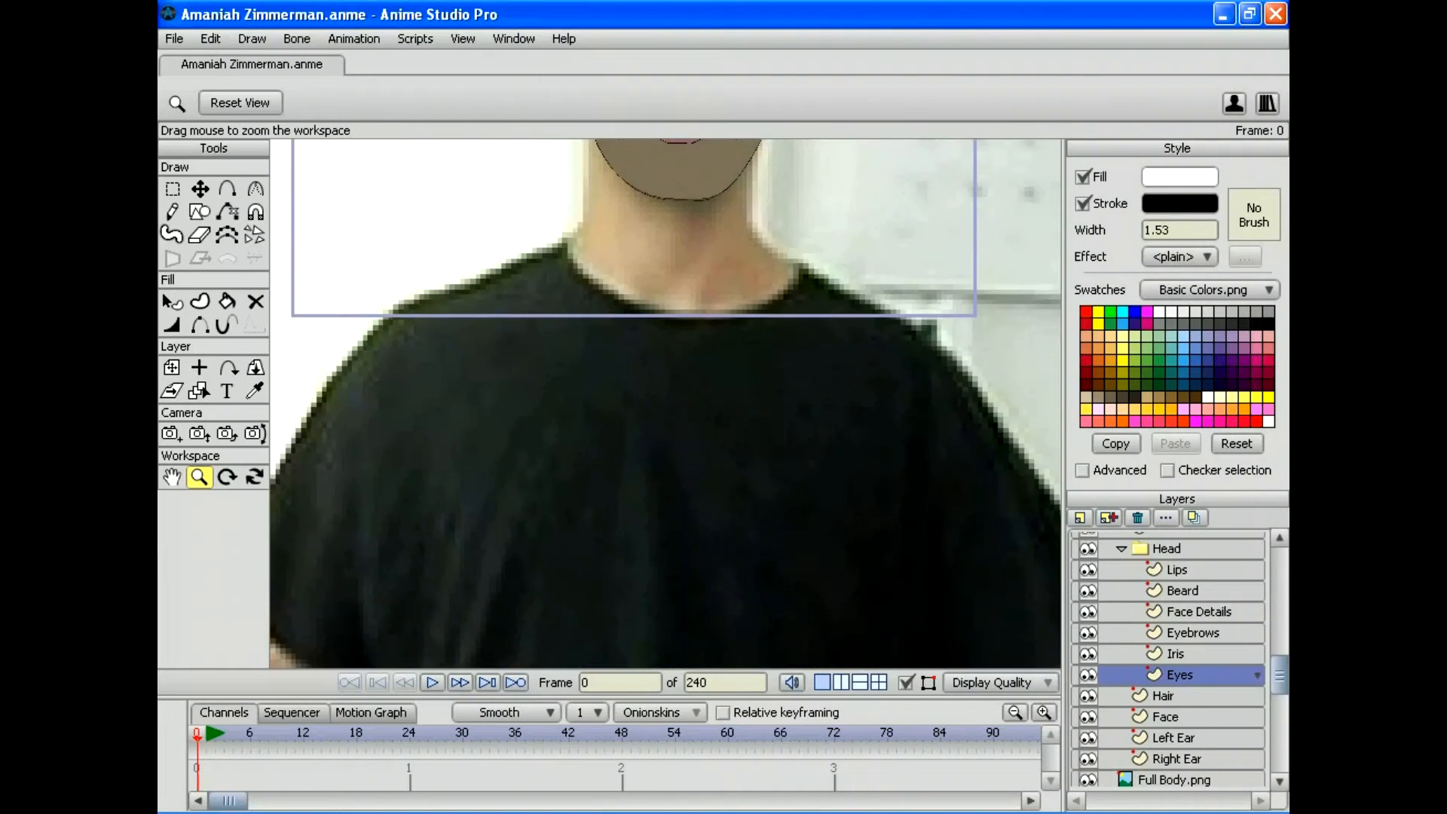
pyautogui.moveTo(646, 196); pyautogui.dragTo(684, 613)
# Step: On the Iris layer, shift both irises slightly sideways to test eye movement
pyautogui.scroll(4, 666, 403)
pyautogui.moveTo(722, 456); pyautogui.dragTo(605, 350)
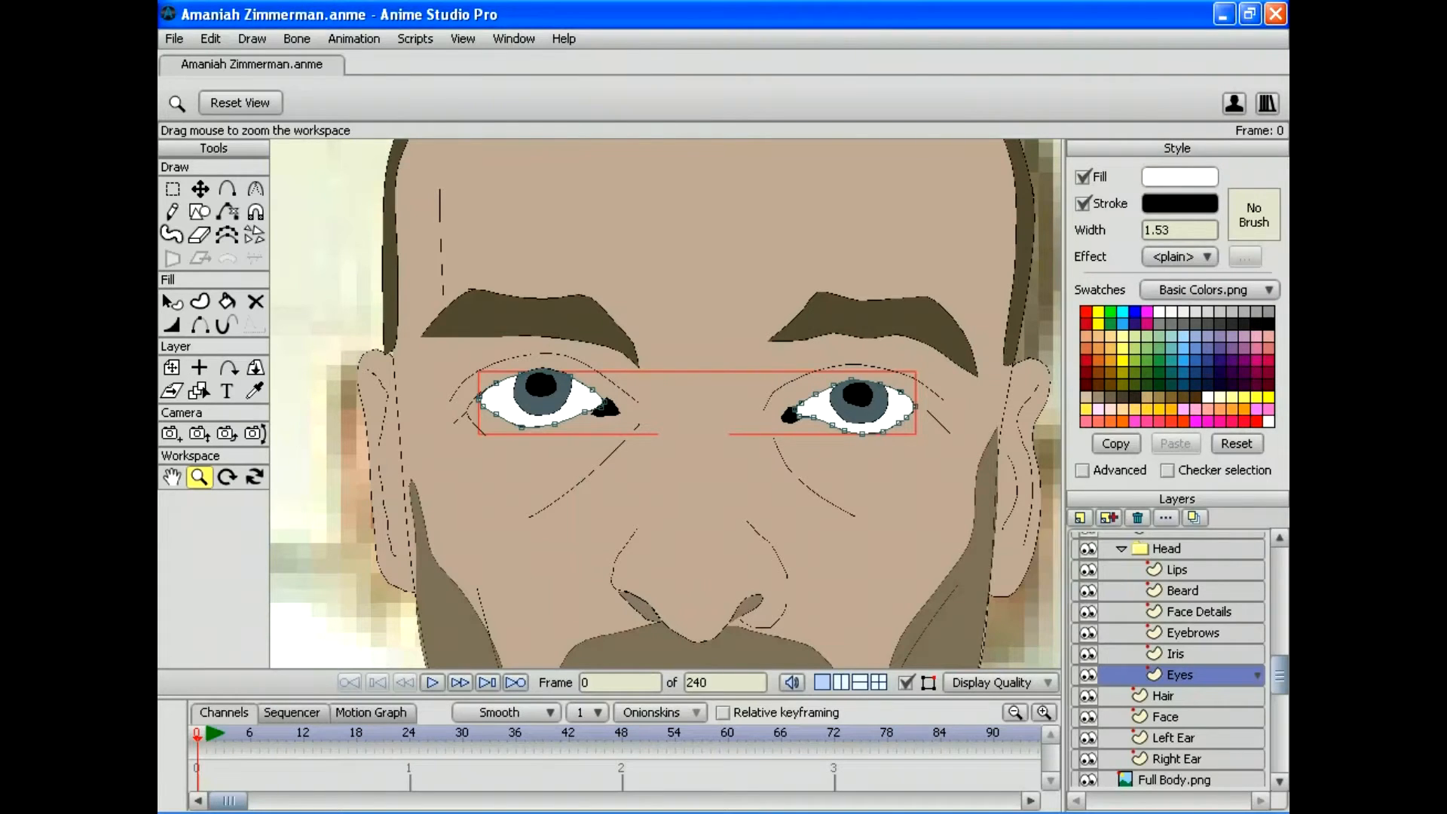
pyautogui.click(1174, 653)
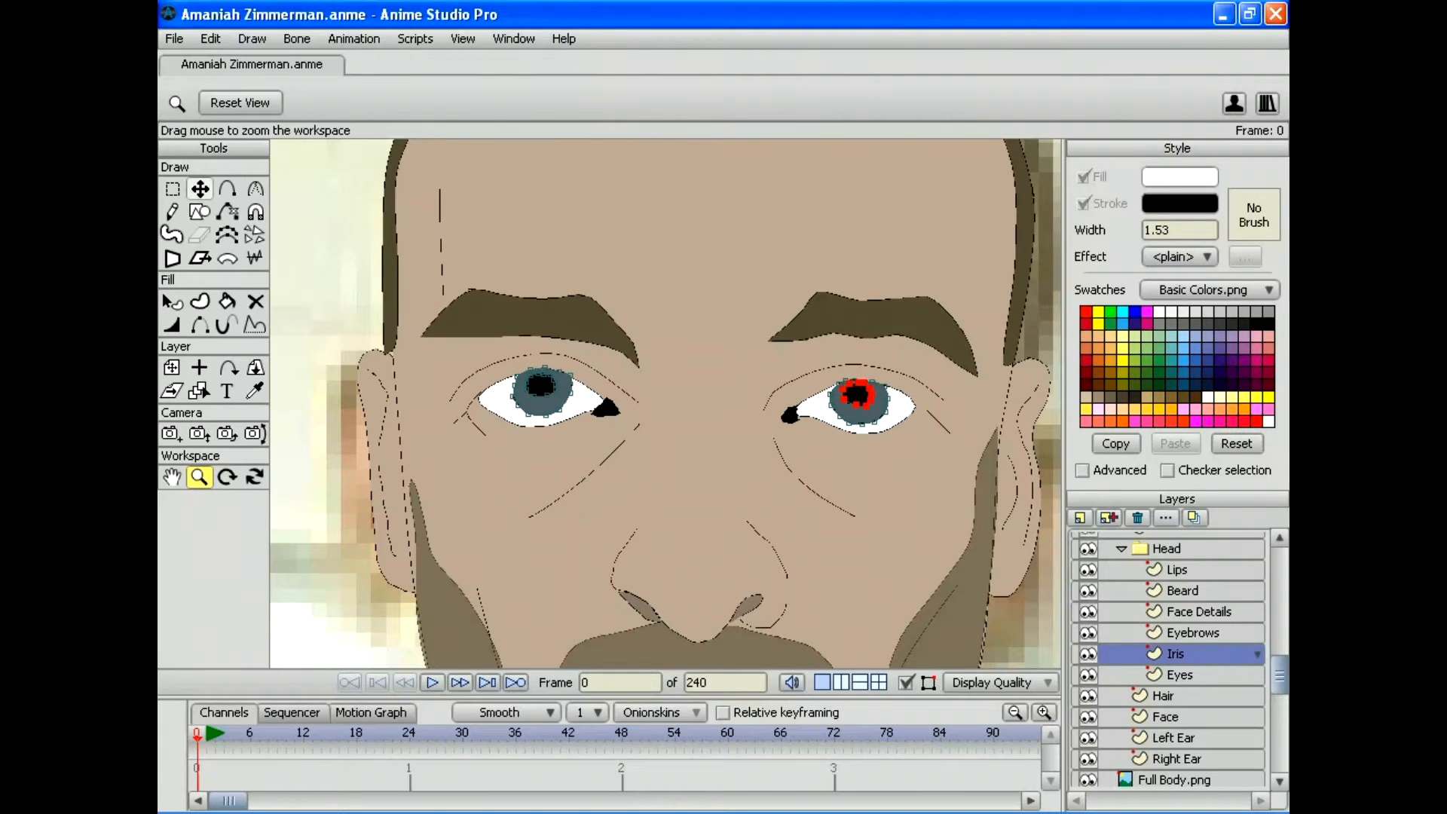
pyautogui.click(200, 189)
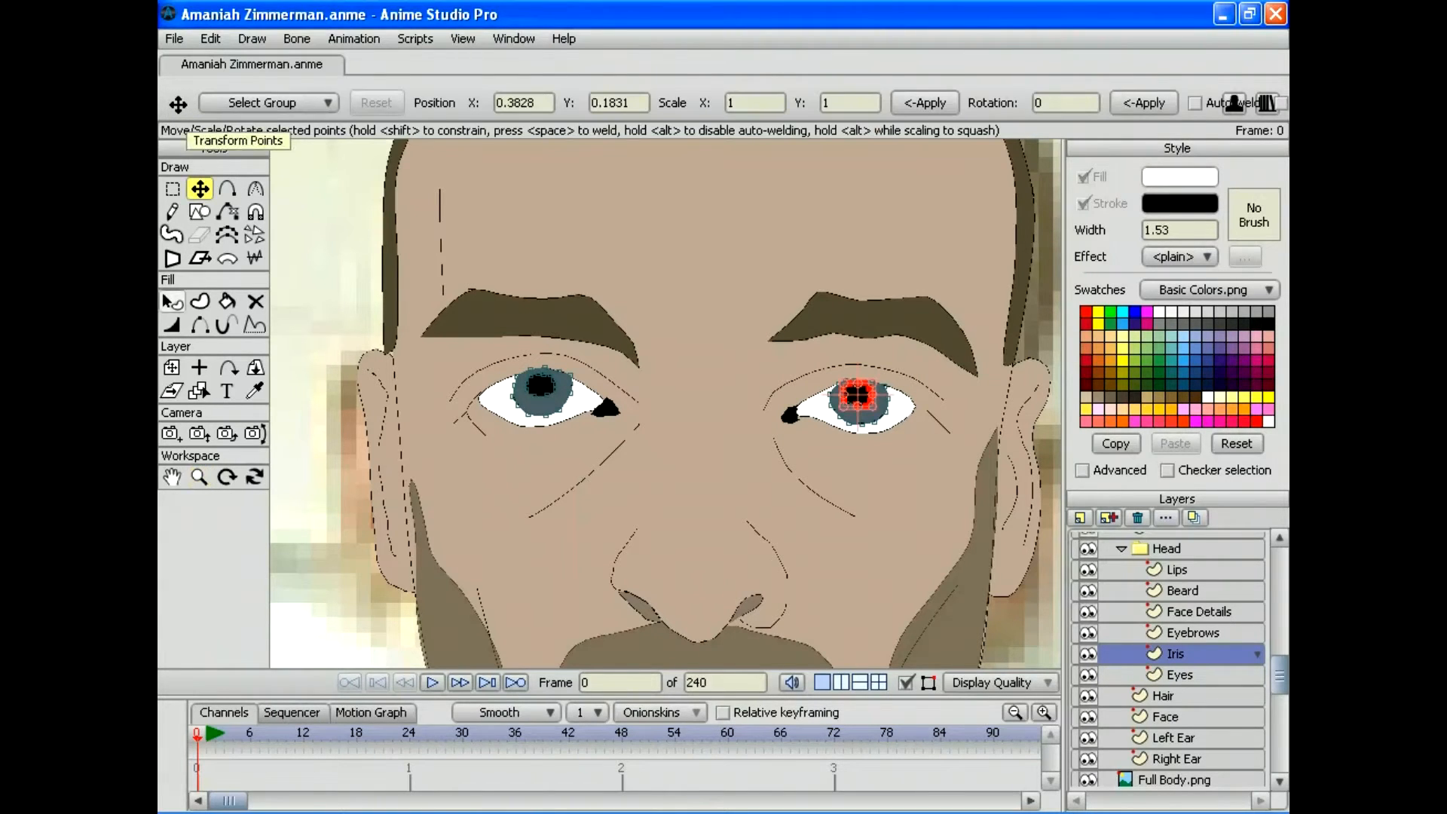
pyautogui.press('m')
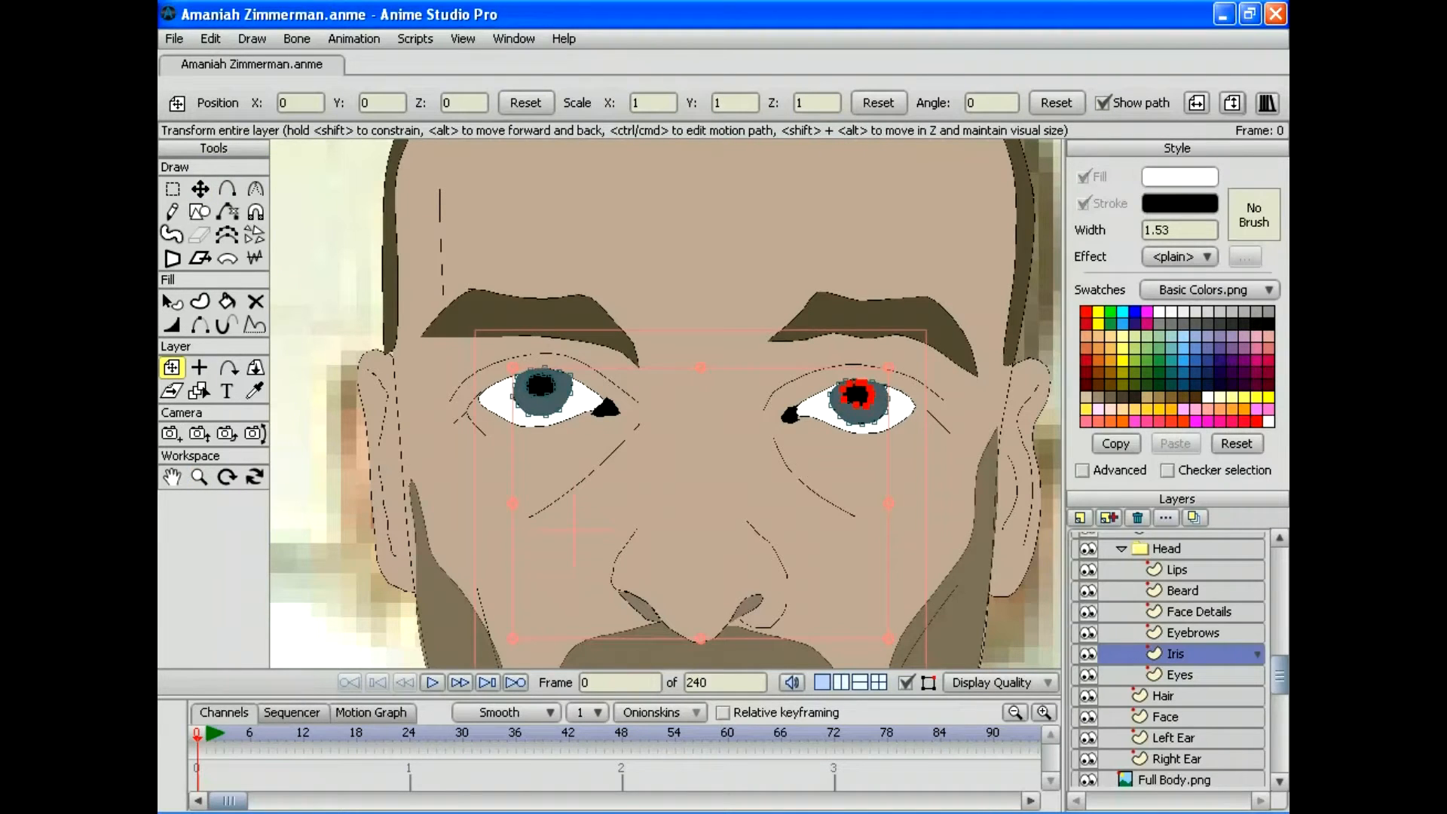
pyautogui.moveTo(542, 391)
pyautogui.mouseDown()
pyautogui.moveTo(507, 395)
pyautogui.moveTo(567, 396)
pyautogui.moveTo(518, 392)
pyautogui.moveTo(544, 379)
pyautogui.moveTo(543, 415)
pyautogui.moveTo(538, 396)
pyautogui.mouseUp()
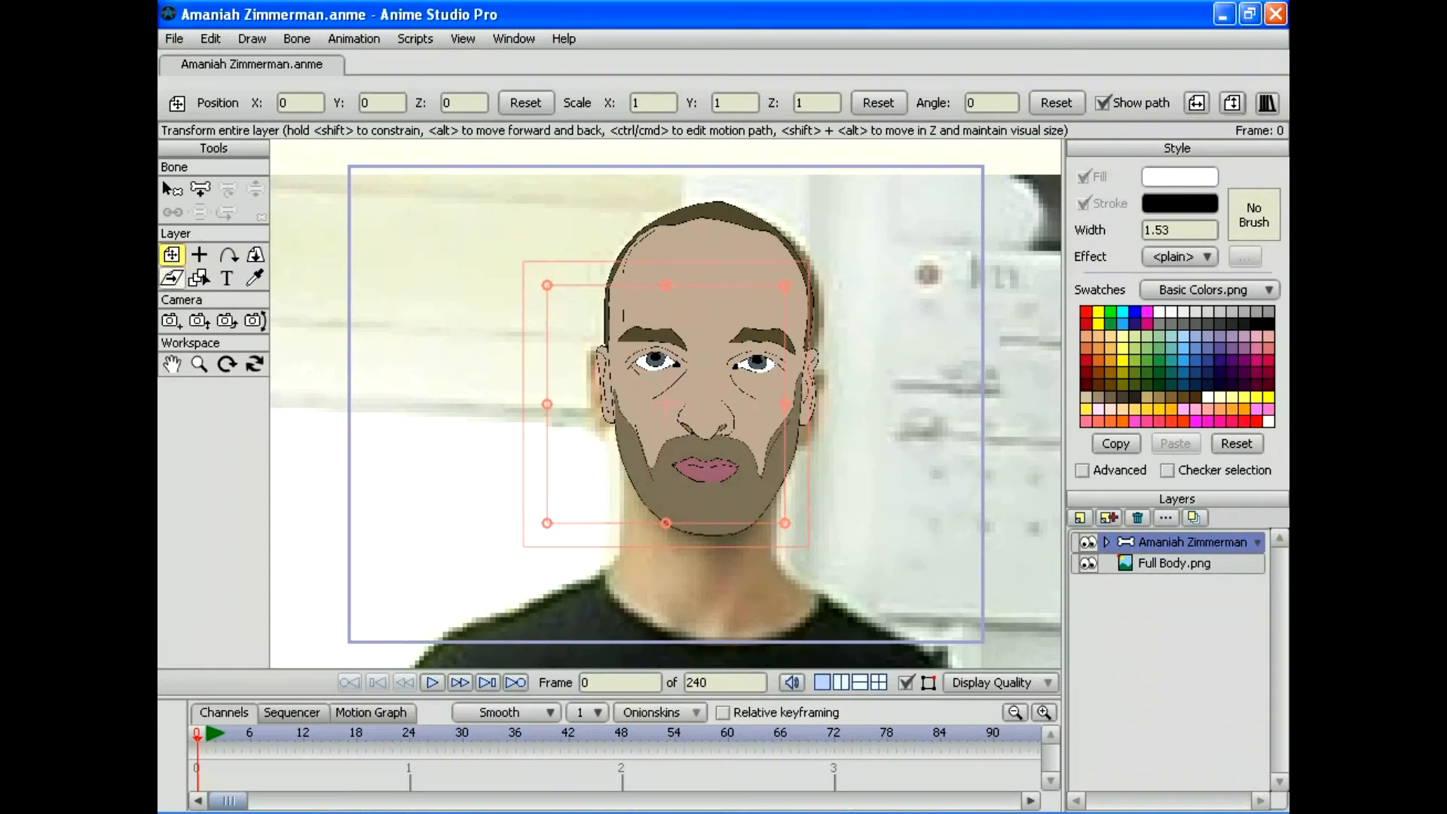
# Step: Zoom out to the whole face and hide the cartoon character layer
pyautogui.click(199, 364)
pyautogui.moveTo(666, 404)
pyautogui.mouseDown()
pyautogui.moveTo(445, 403)
pyautogui.moveTo(620, 346)
pyautogui.moveTo(762, 346)
pyautogui.moveTo(850, 484)
pyautogui.moveTo(859, 602)
pyautogui.mouseUp()
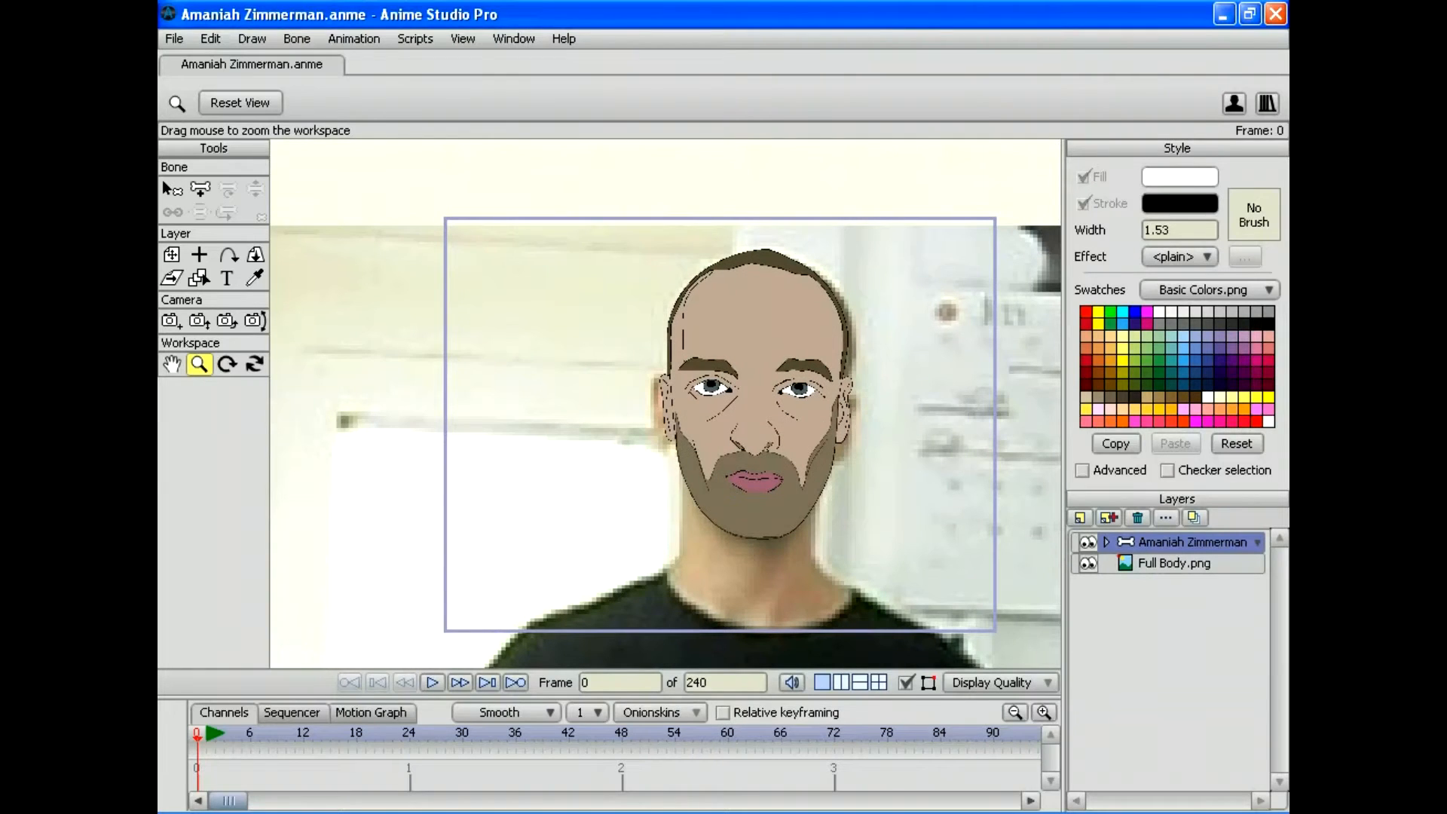
pyautogui.click(1087, 542)
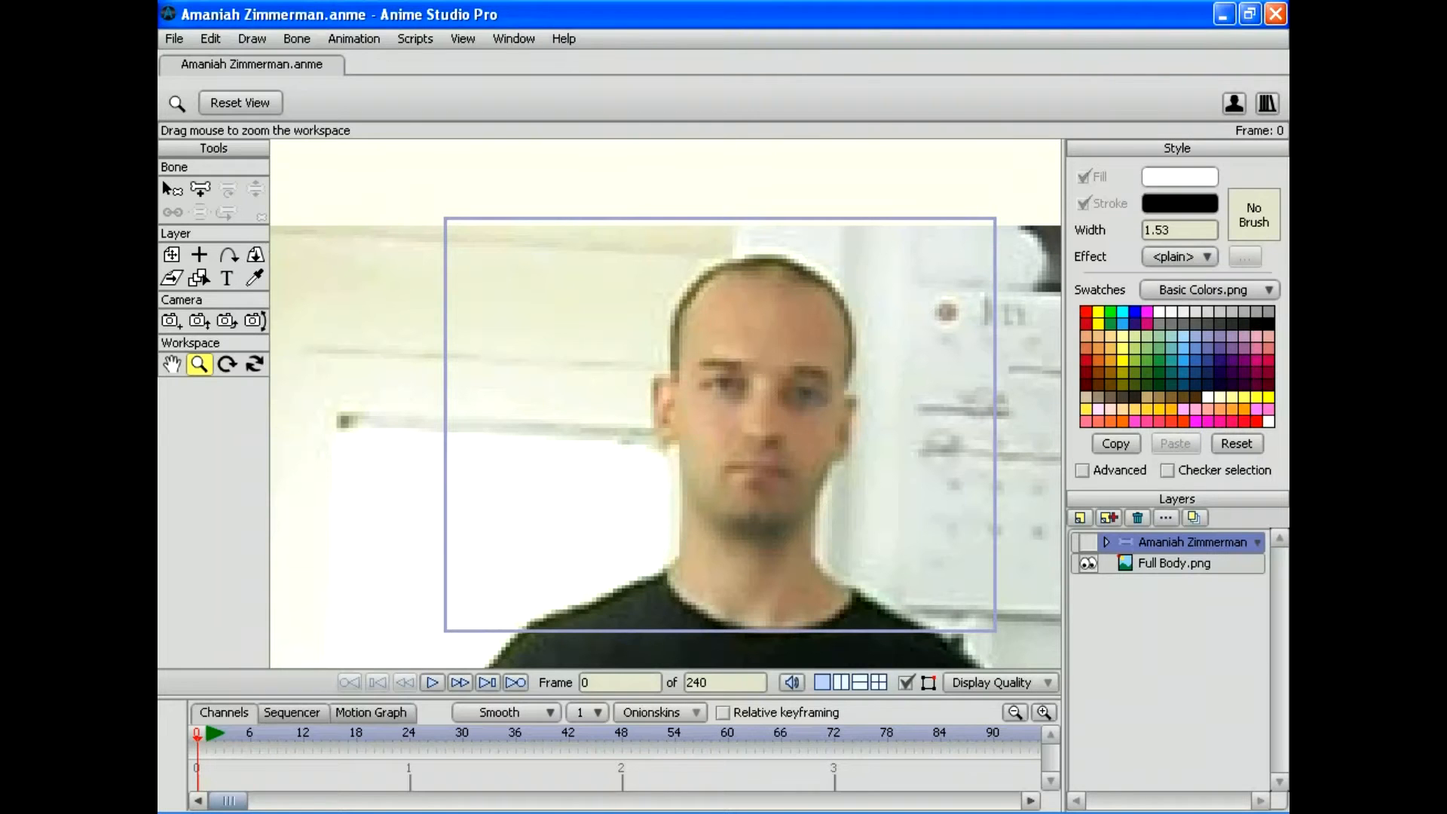
# Step: Add a vector layer named Neck inside the character group, below Right Ear
pyautogui.click(1107, 517)
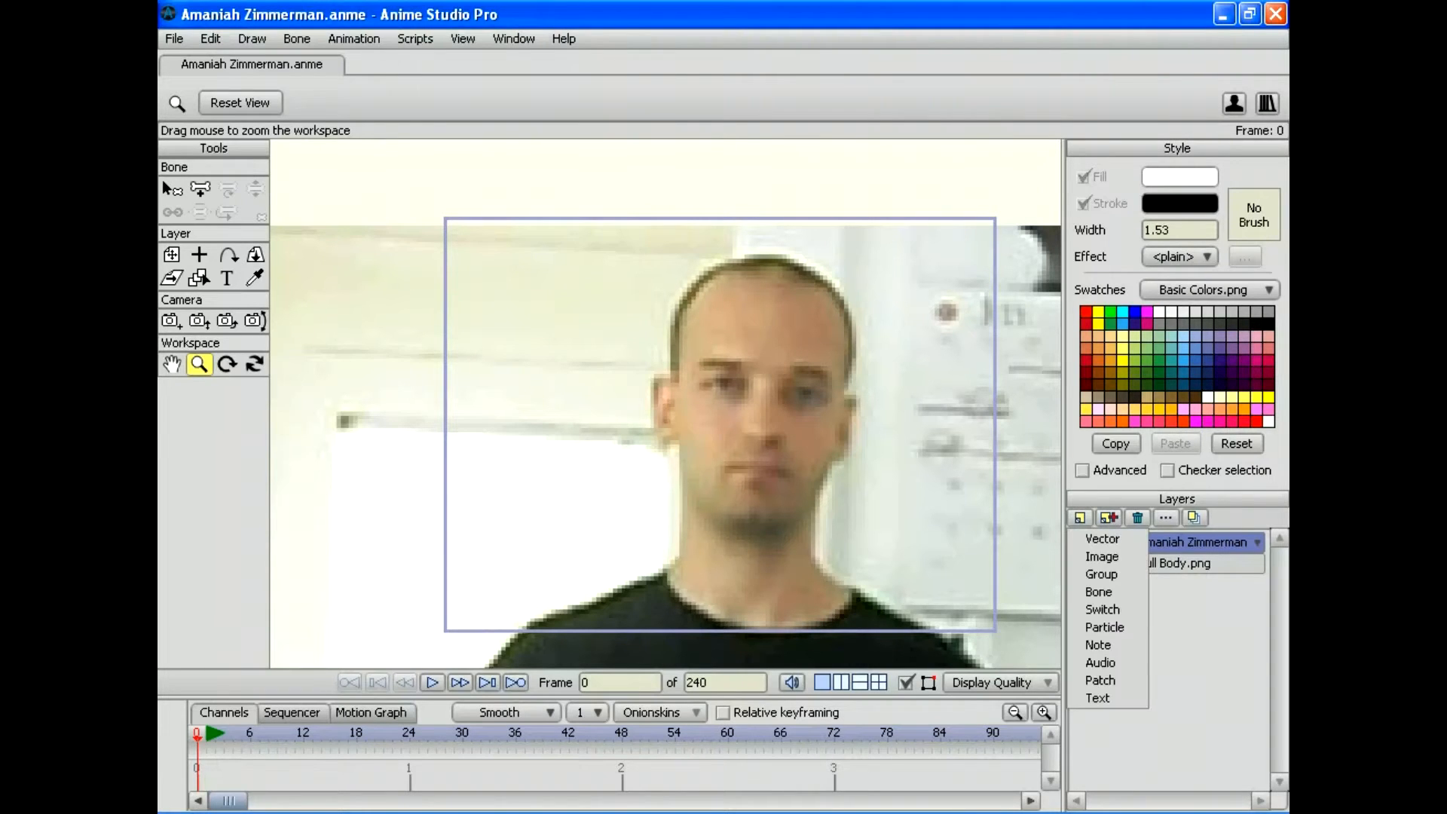
pyautogui.click(1113, 533)
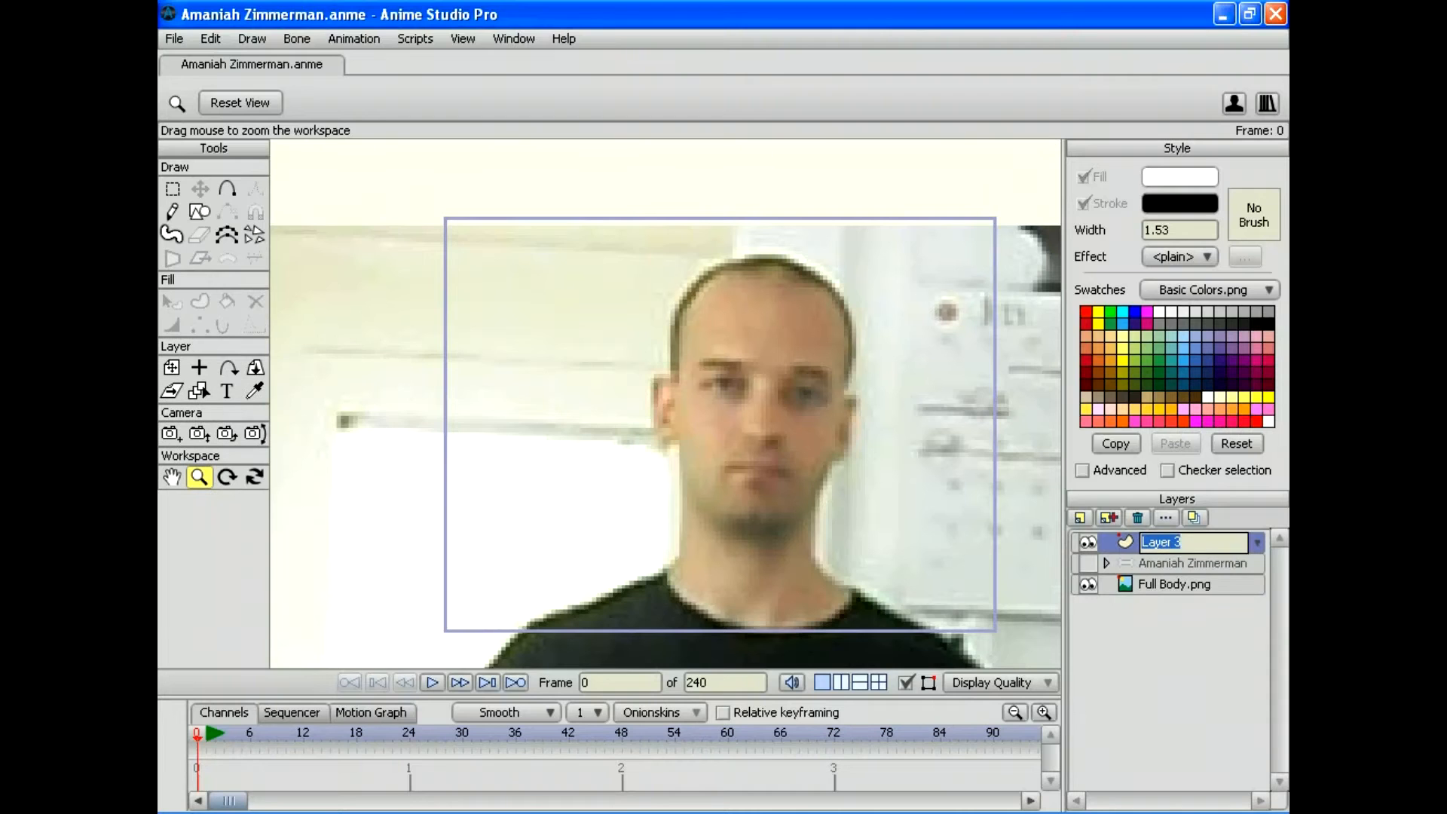
pyautogui.click(1106, 563)
pyautogui.moveTo(1161, 542); pyautogui.dragTo(1160, 571)
pyautogui.doubleClick(1172, 563)
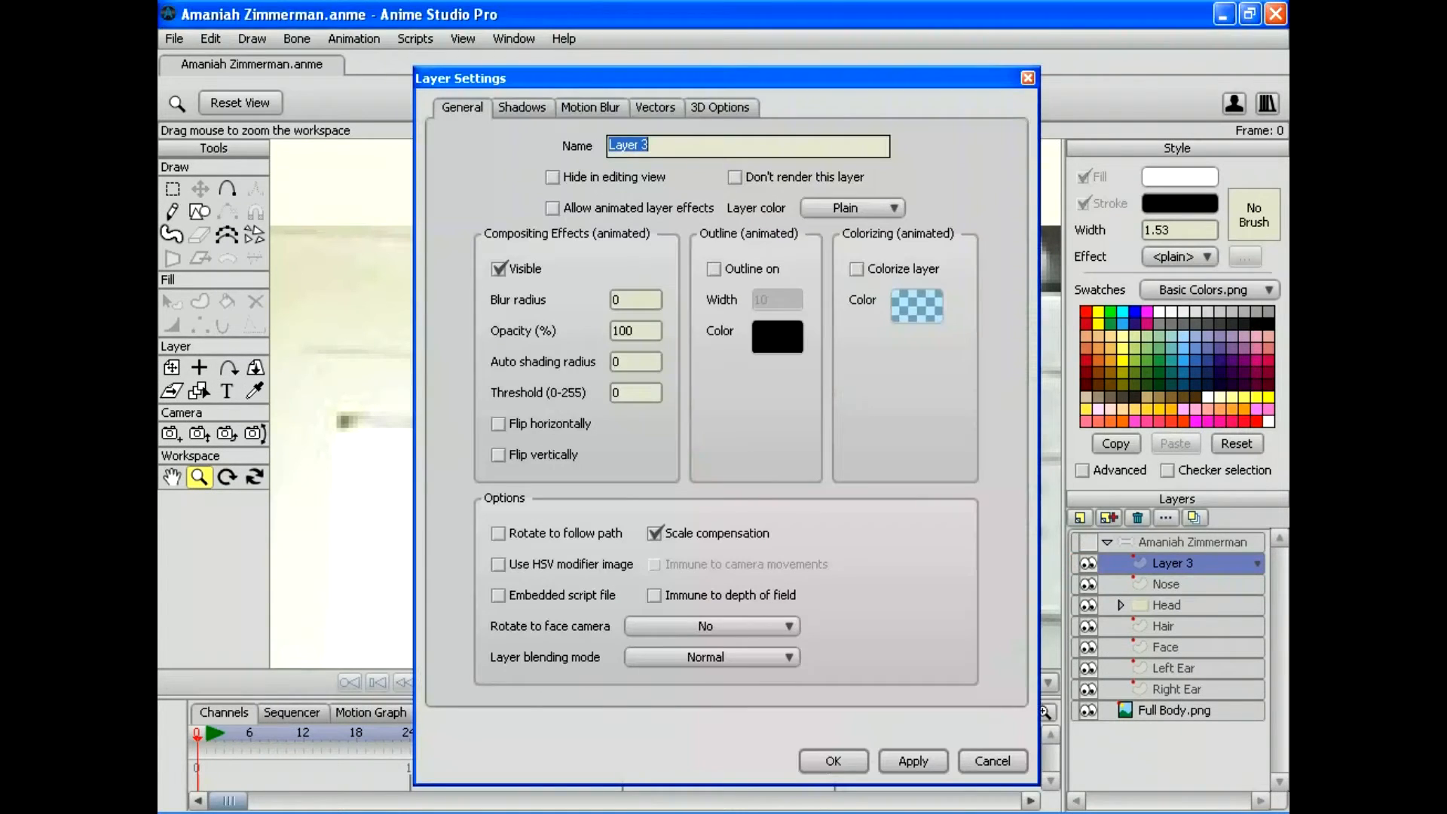
pyautogui.write('Neck')
pyautogui.press('Return')
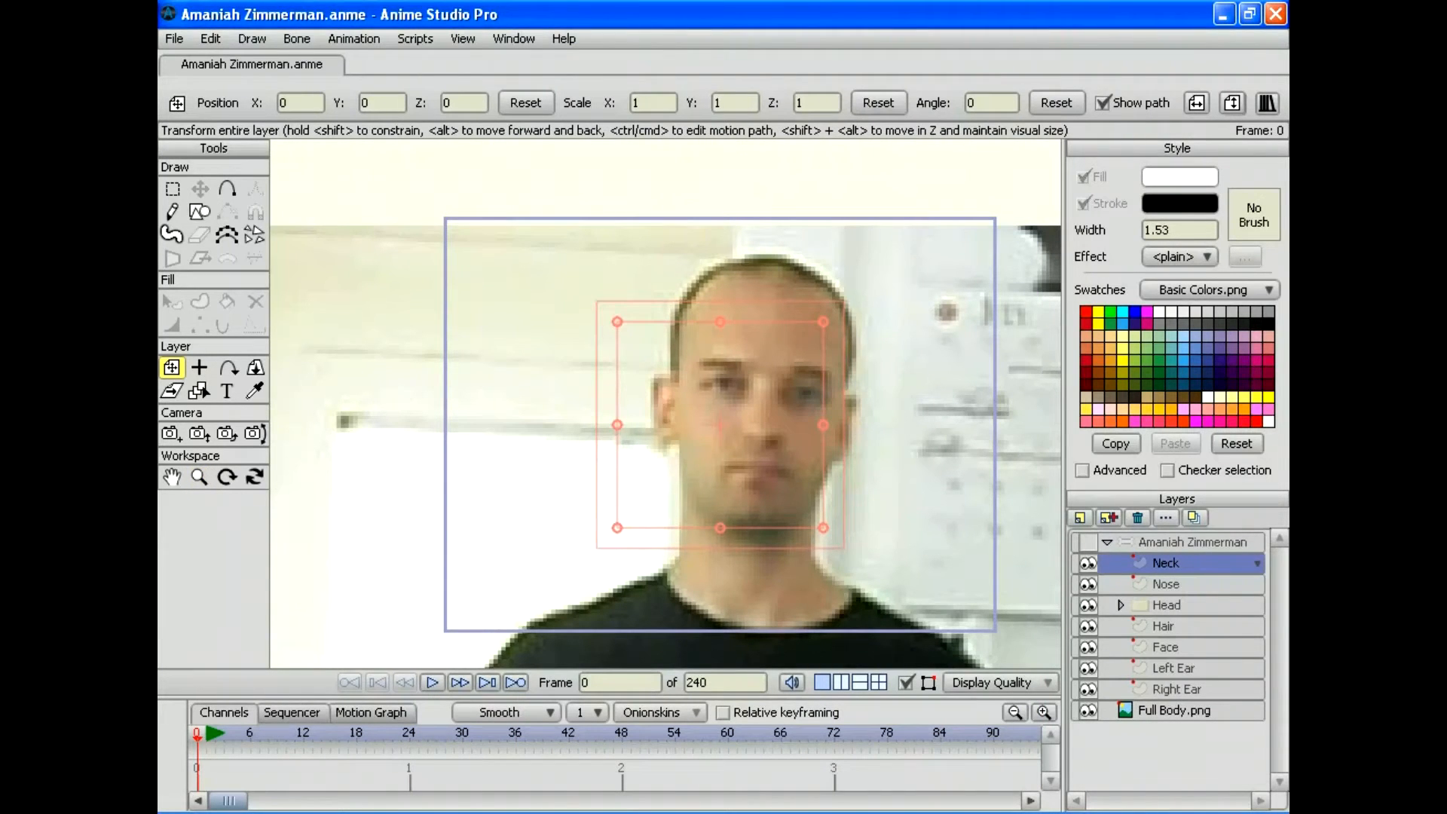
pyautogui.moveTo(1167, 563); pyautogui.dragTo(1167, 657)
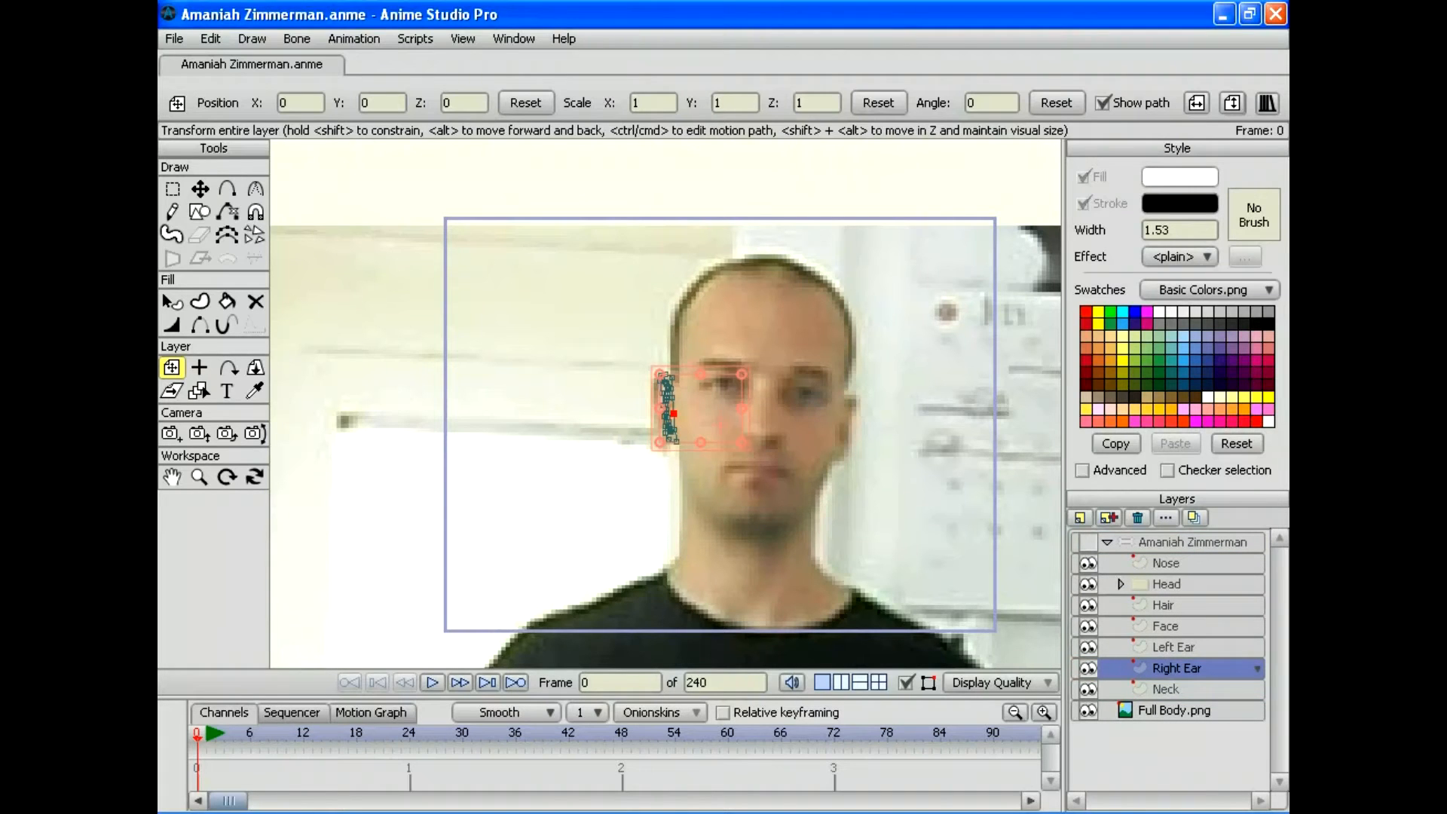
pyautogui.click(1167, 688)
pyautogui.press('a')
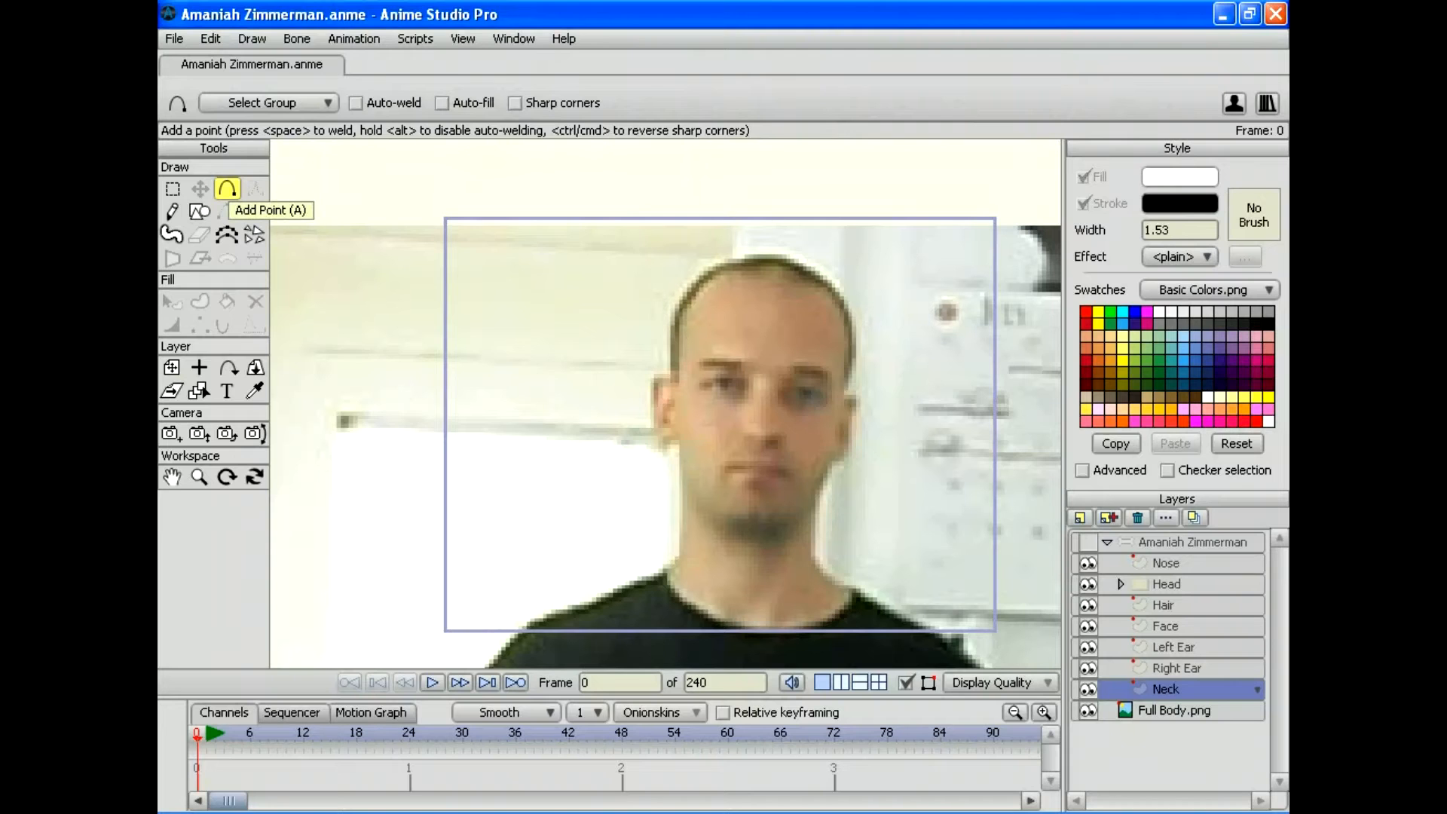
# Step: Trace the neck outline point by point over the photo, down into the shirt
pyautogui.click(199, 476)
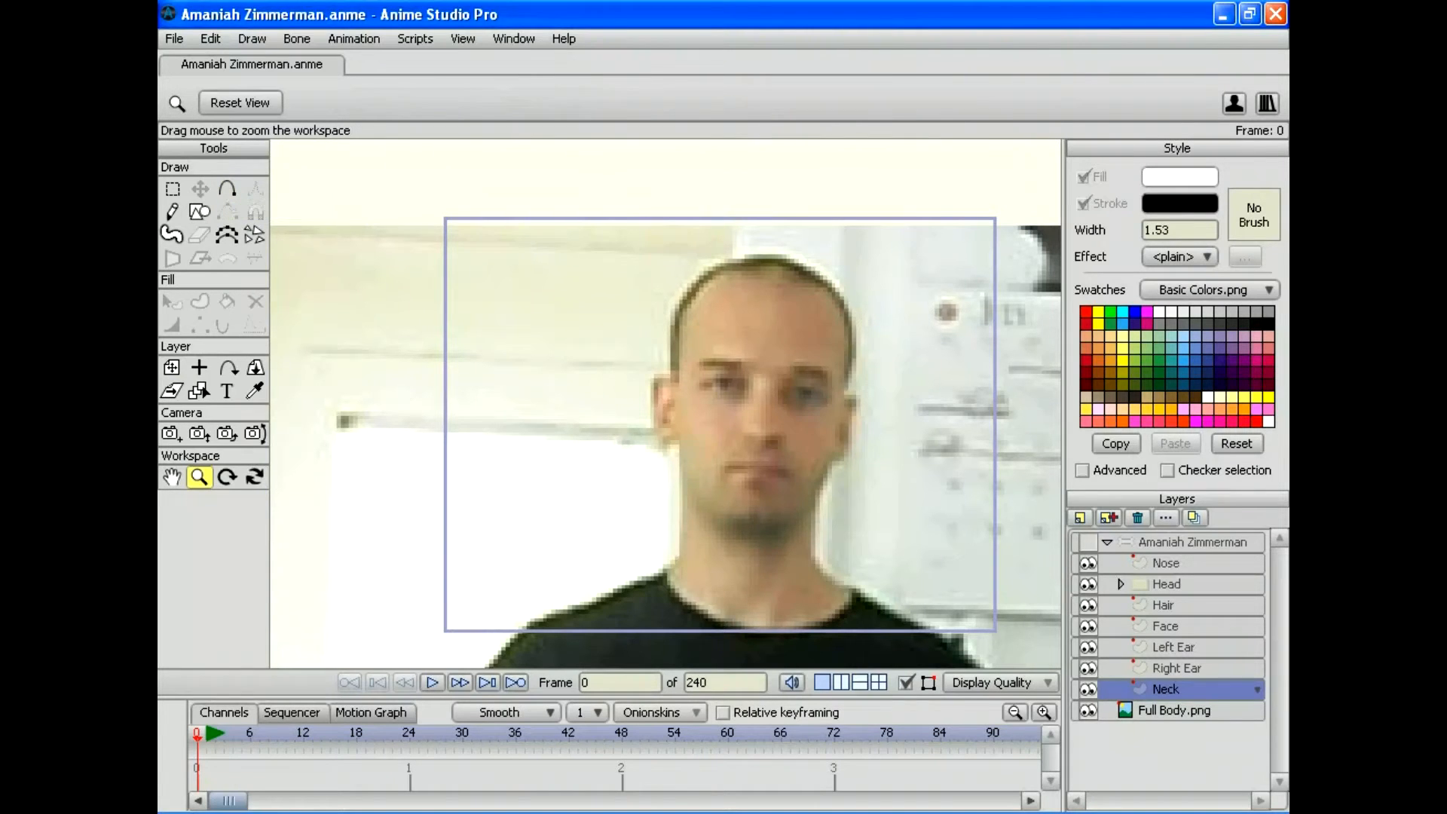
pyautogui.moveTo(666, 403); pyautogui.dragTo(654, 271)
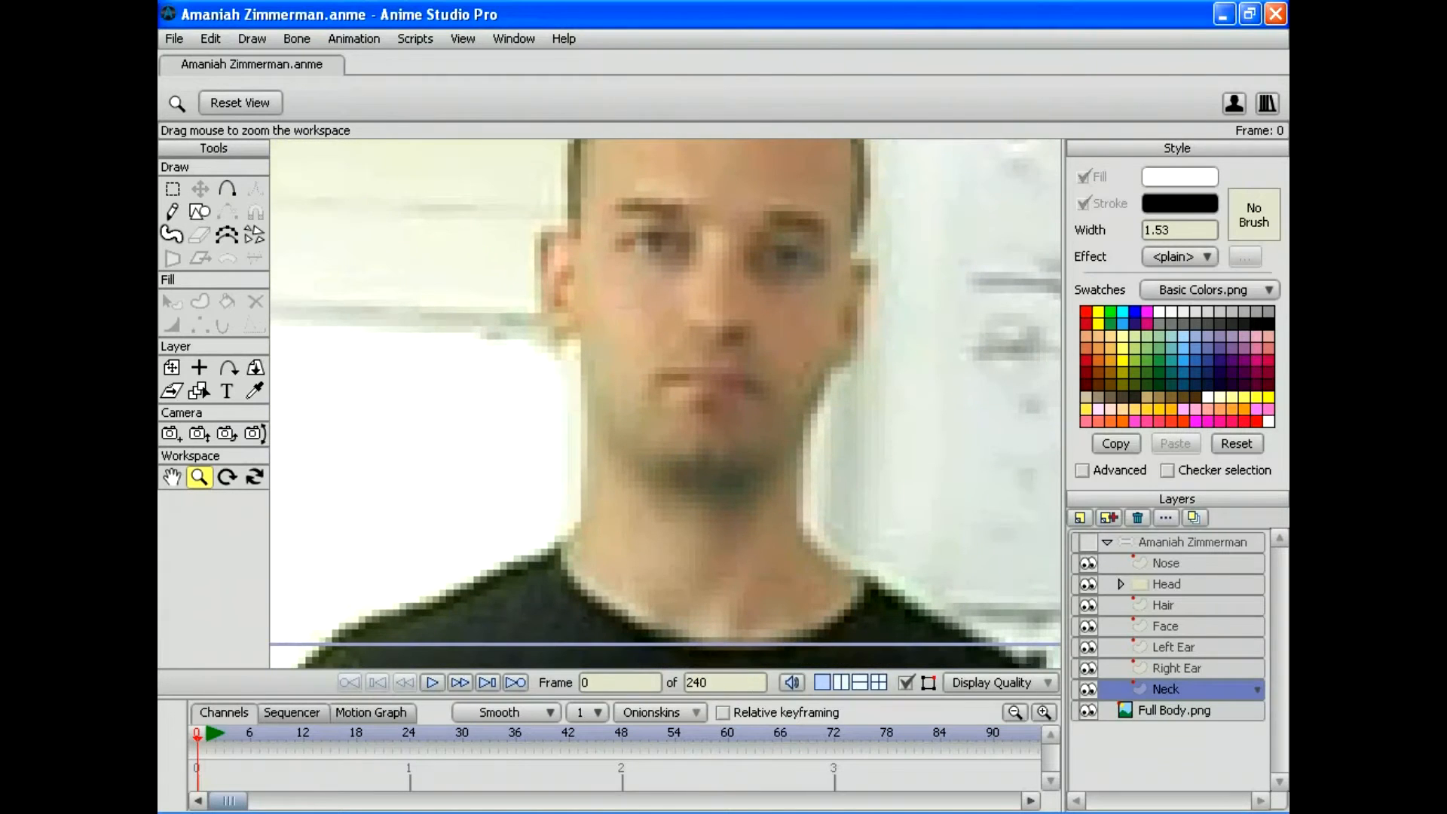
pyautogui.press('a')
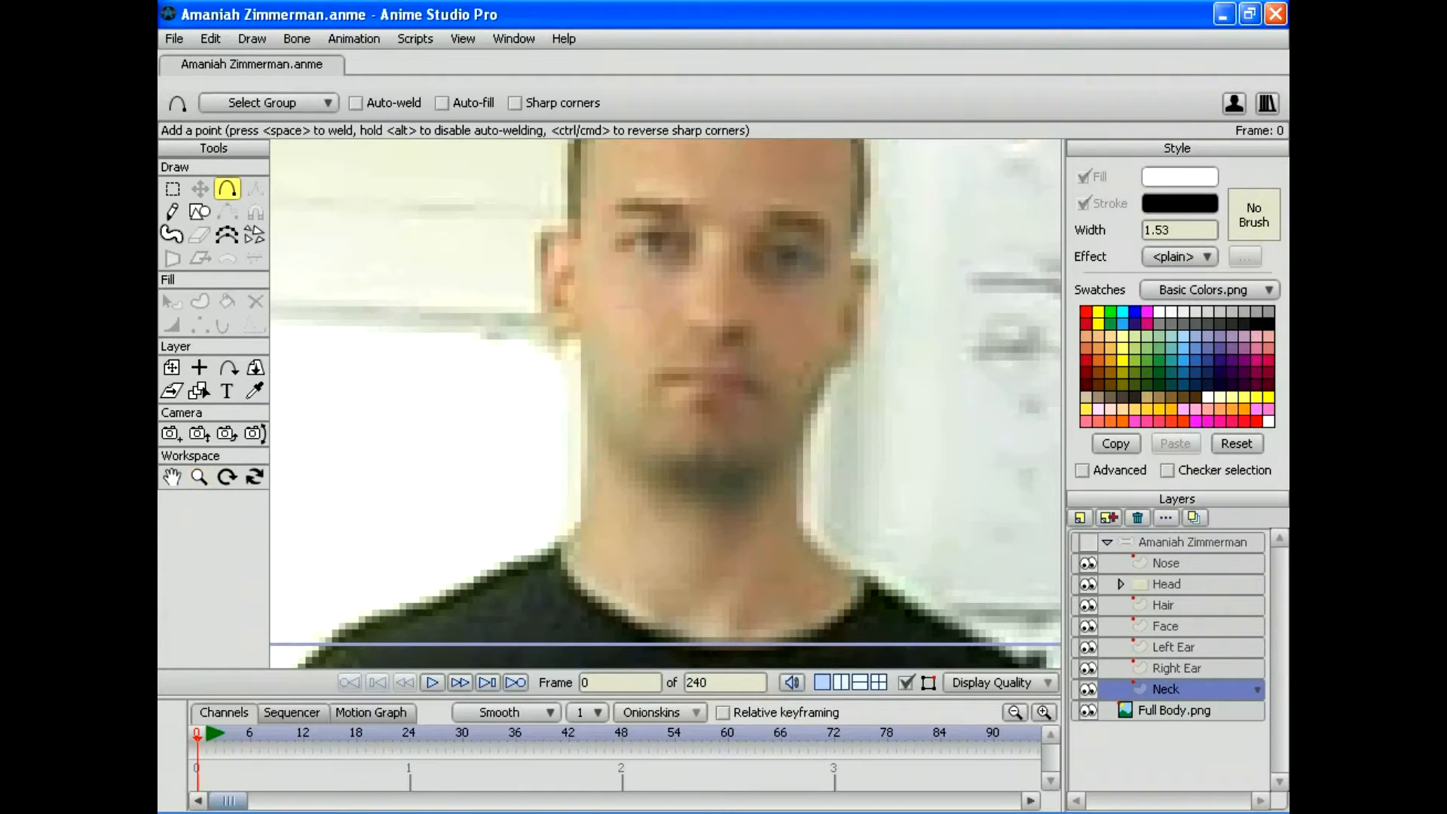
pyautogui.moveTo(580, 275)
pyautogui.mouseDown()
pyautogui.moveTo(582, 379)
pyautogui.moveTo(613, 455)
pyautogui.moveTo(579, 526)
pyautogui.mouseUp()
pyautogui.moveTo(579, 276)
pyautogui.mouseDown()
pyautogui.moveTo(595, 242)
pyautogui.moveTo(633, 227)
pyautogui.moveTo(698, 230)
pyautogui.mouseUp()
pyautogui.moveTo(699, 231)
pyautogui.mouseDown()
pyautogui.moveTo(720, 217)
pyautogui.moveTo(822, 252)
pyautogui.moveTo(795, 517)
pyautogui.moveTo(863, 576)
pyautogui.mouseUp()
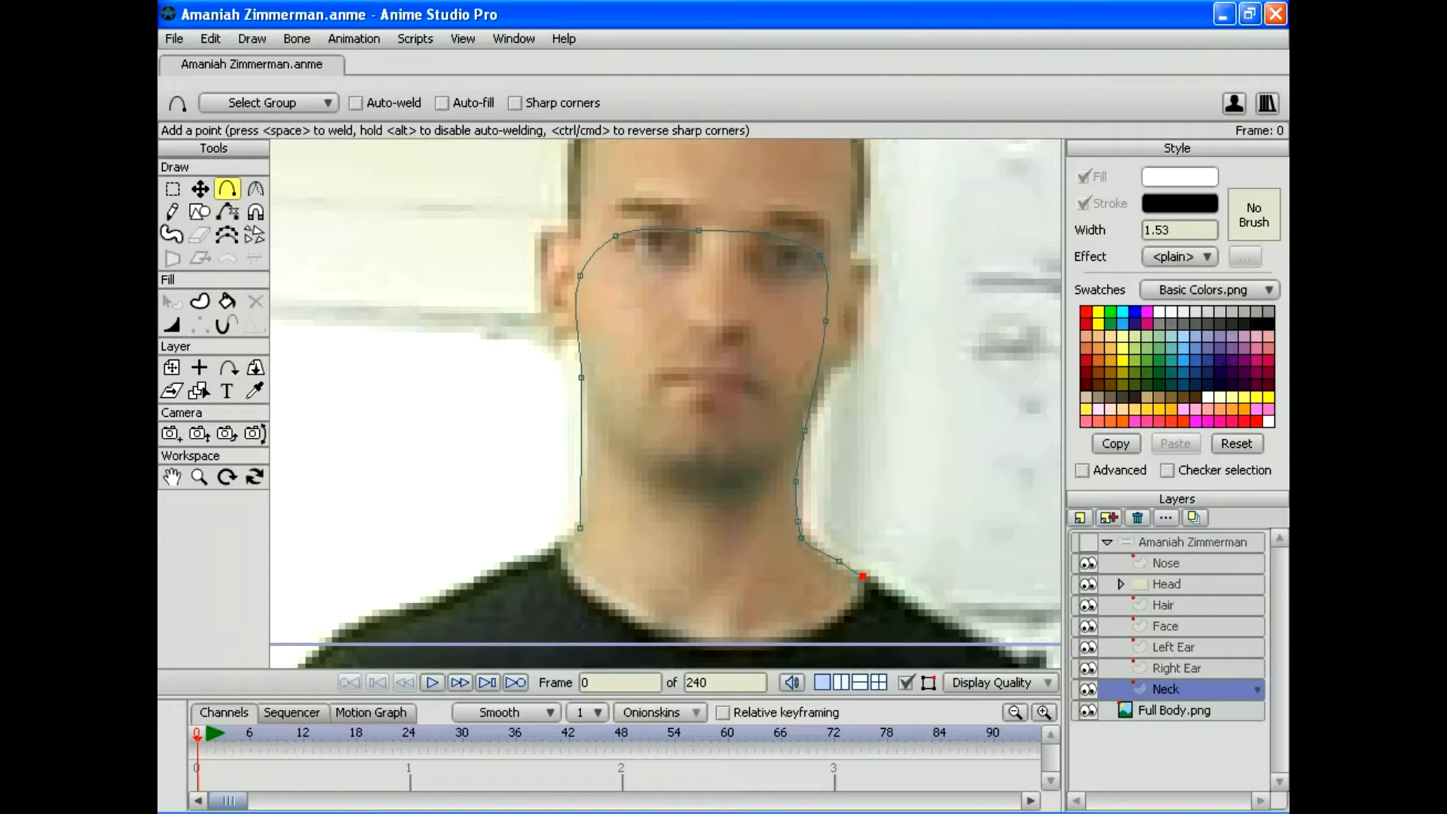
pyautogui.moveTo(581, 527); pyautogui.dragTo(833, 619)
# Step: Sharpen the outline's corners, pull the right neck point toward the collar, and straighten the left edge
pyautogui.press('c')
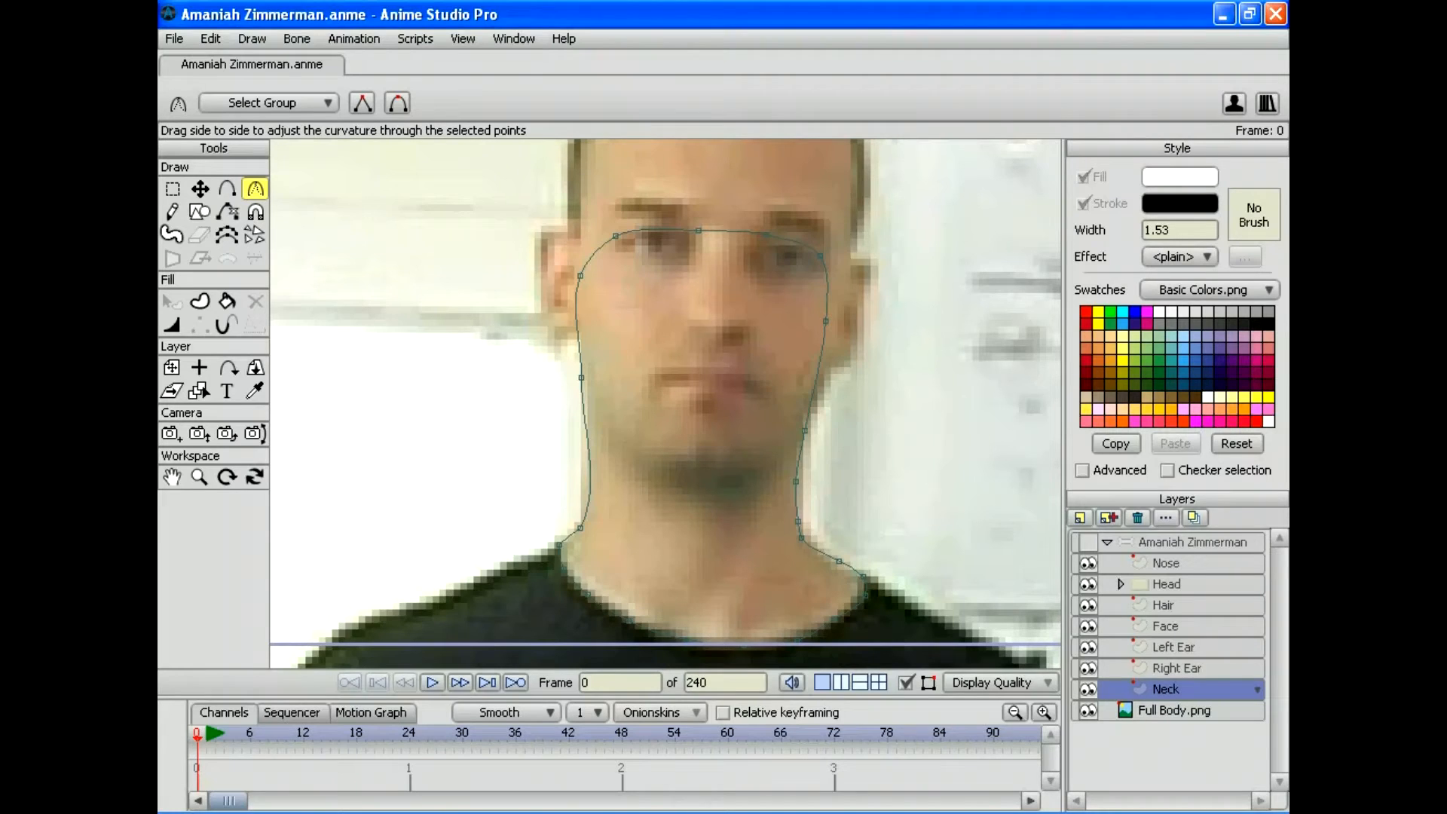
pyautogui.click(579, 276)
pyautogui.moveTo(825, 320); pyautogui.dragTo(816, 320)
pyautogui.moveTo(820, 255); pyautogui.dragTo(811, 256)
pyautogui.moveTo(862, 575); pyautogui.dragTo(855, 575)
pyautogui.press('t')
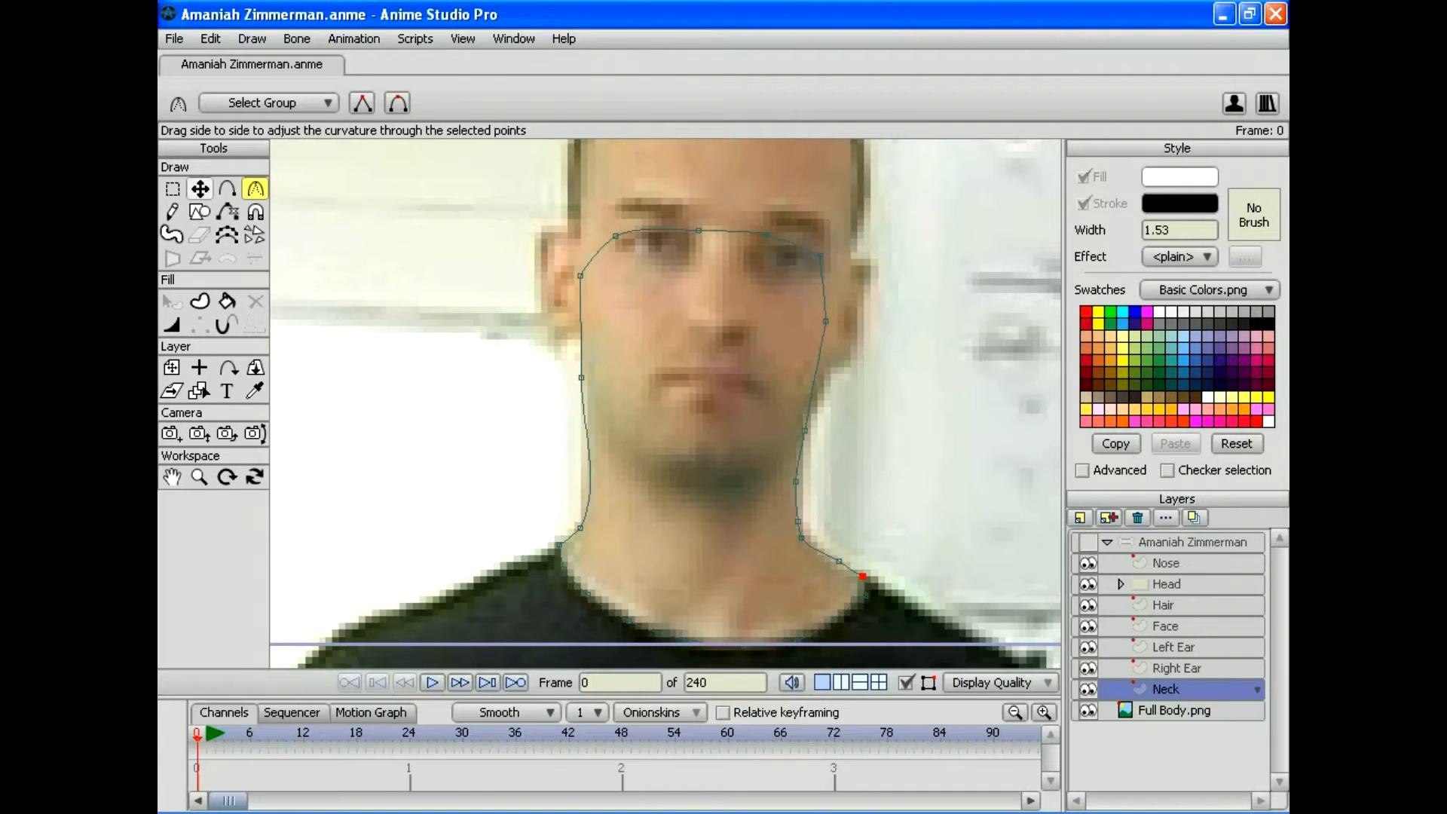
pyautogui.moveTo(862, 575); pyautogui.dragTo(835, 561)
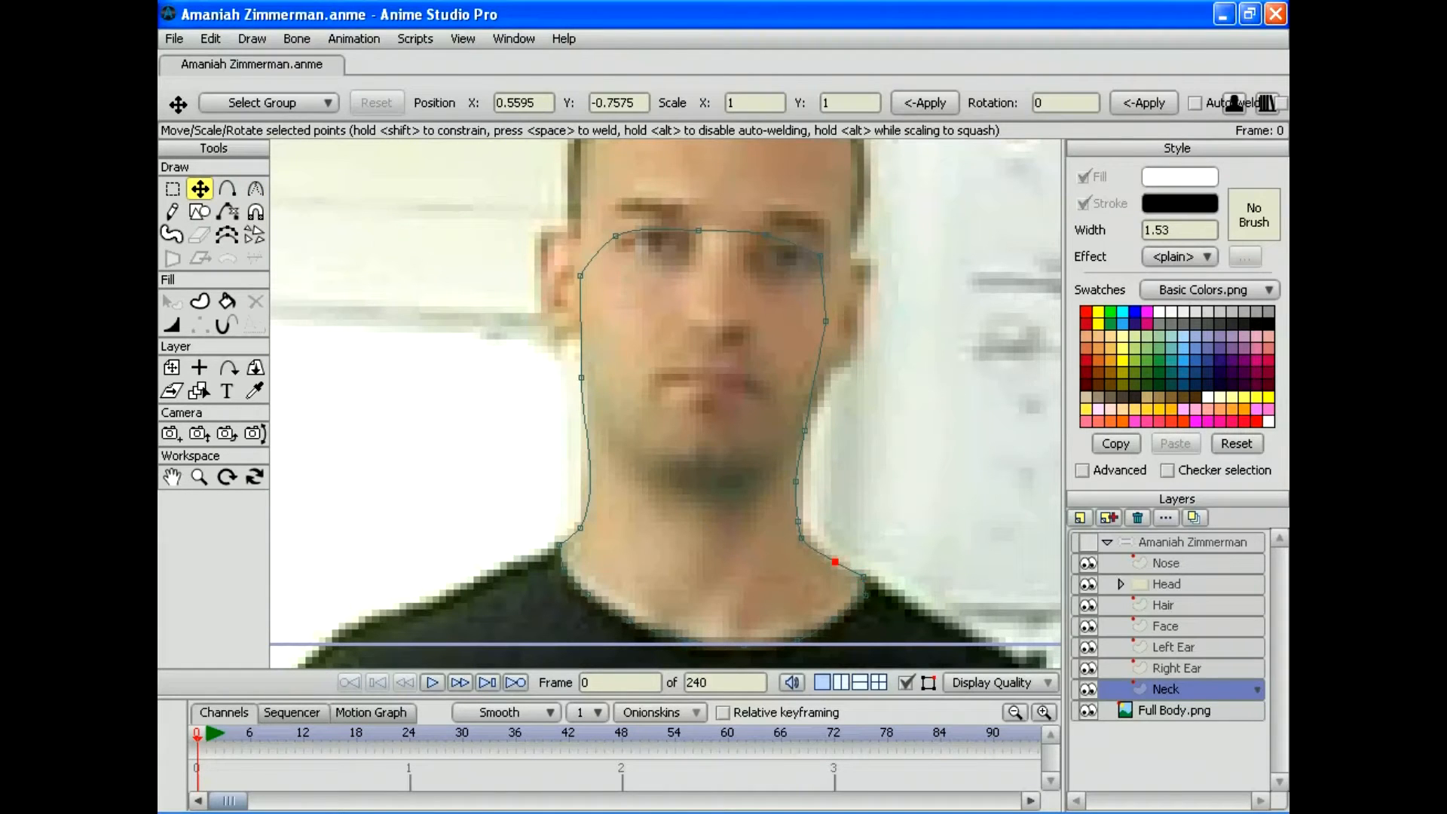
pyautogui.press('a')
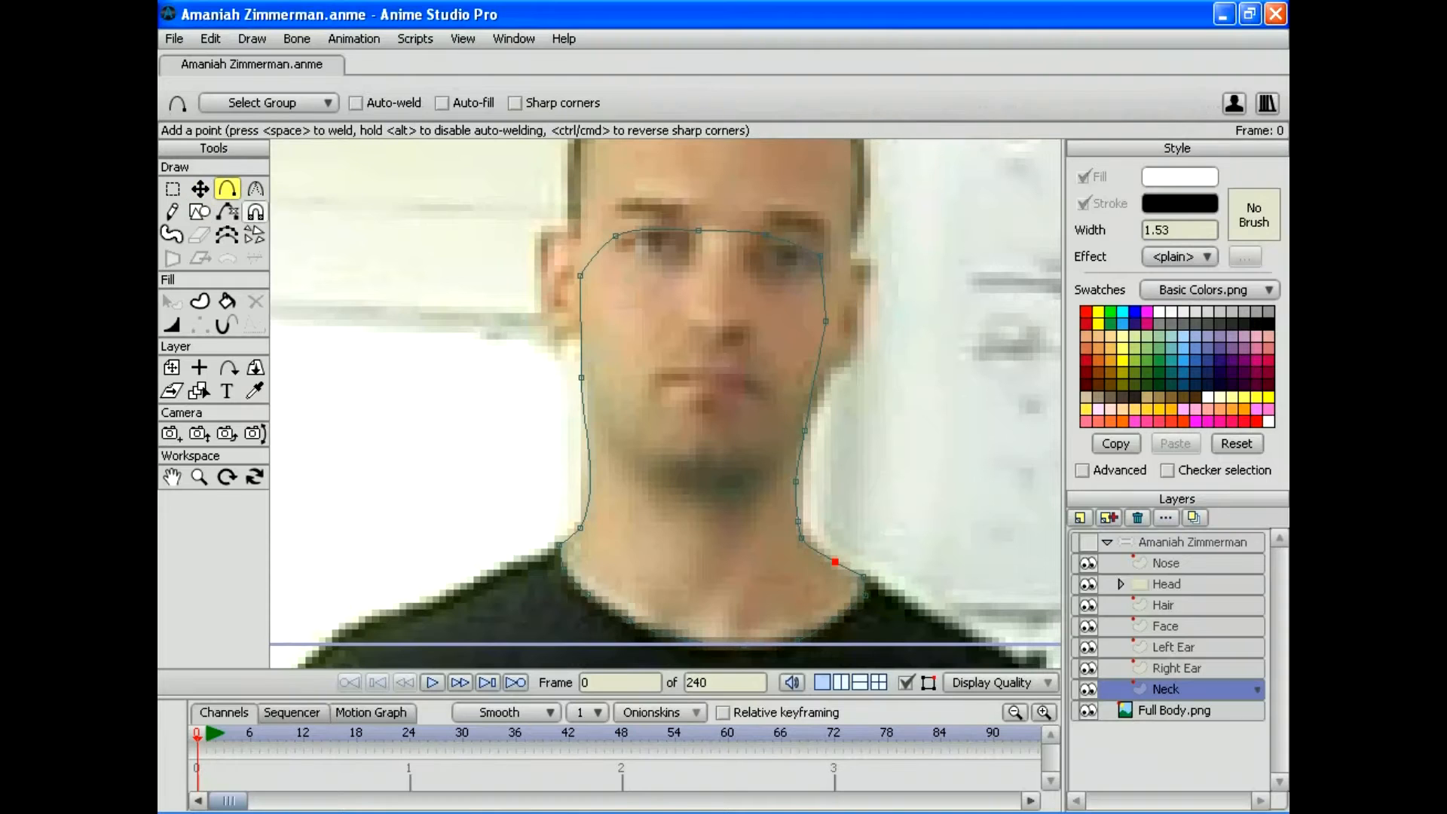
pyautogui.moveTo(590, 485); pyautogui.dragTo(584, 485)
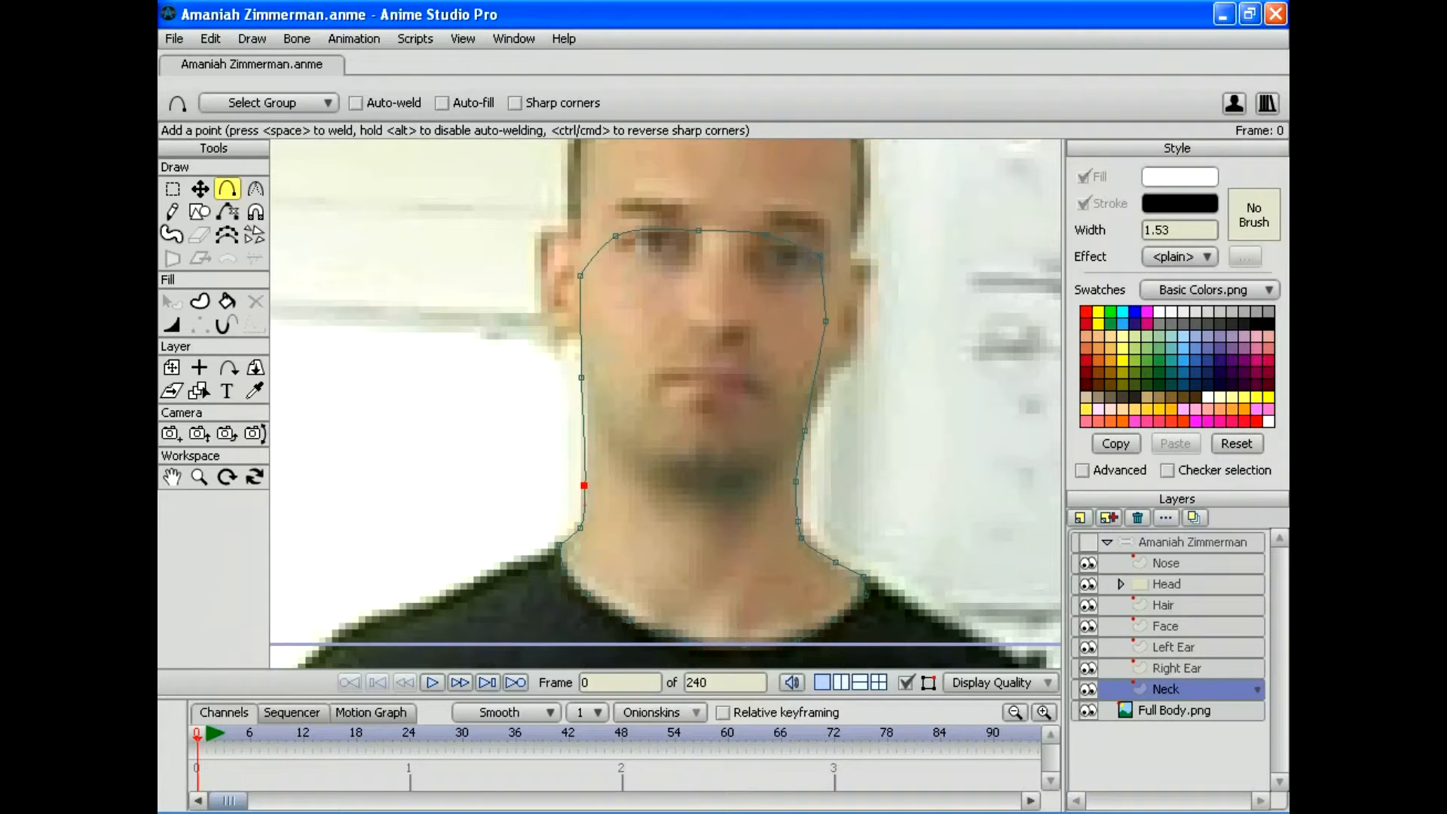
pyautogui.moveTo(584, 486); pyautogui.dragTo(461, 468)
pyautogui.click(199, 476)
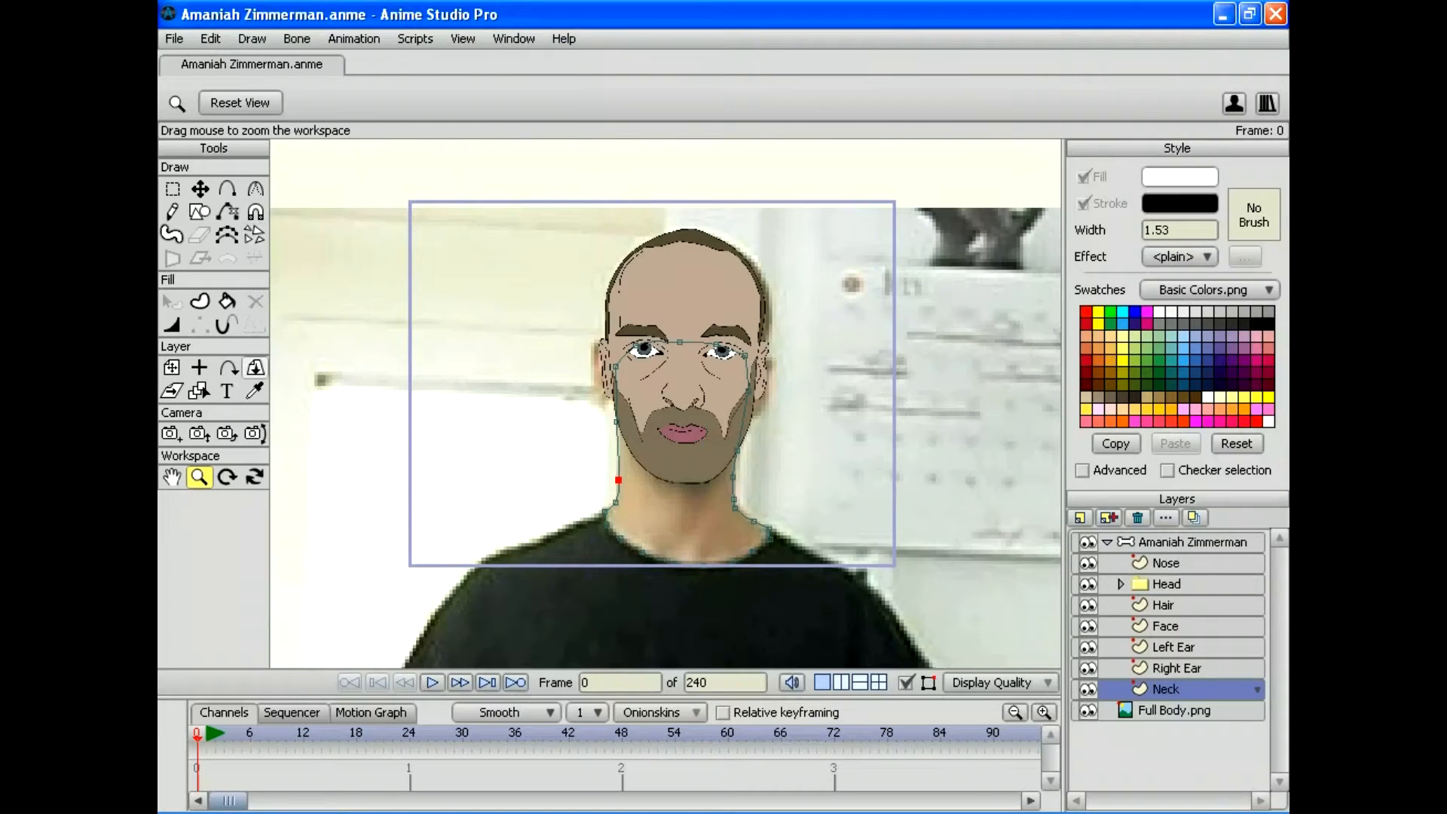
# Step: Pick up the face's skin colour and hide the Nose, Head, Hair, Face, Left Ear and Right Ear layers
pyautogui.click(255, 390)
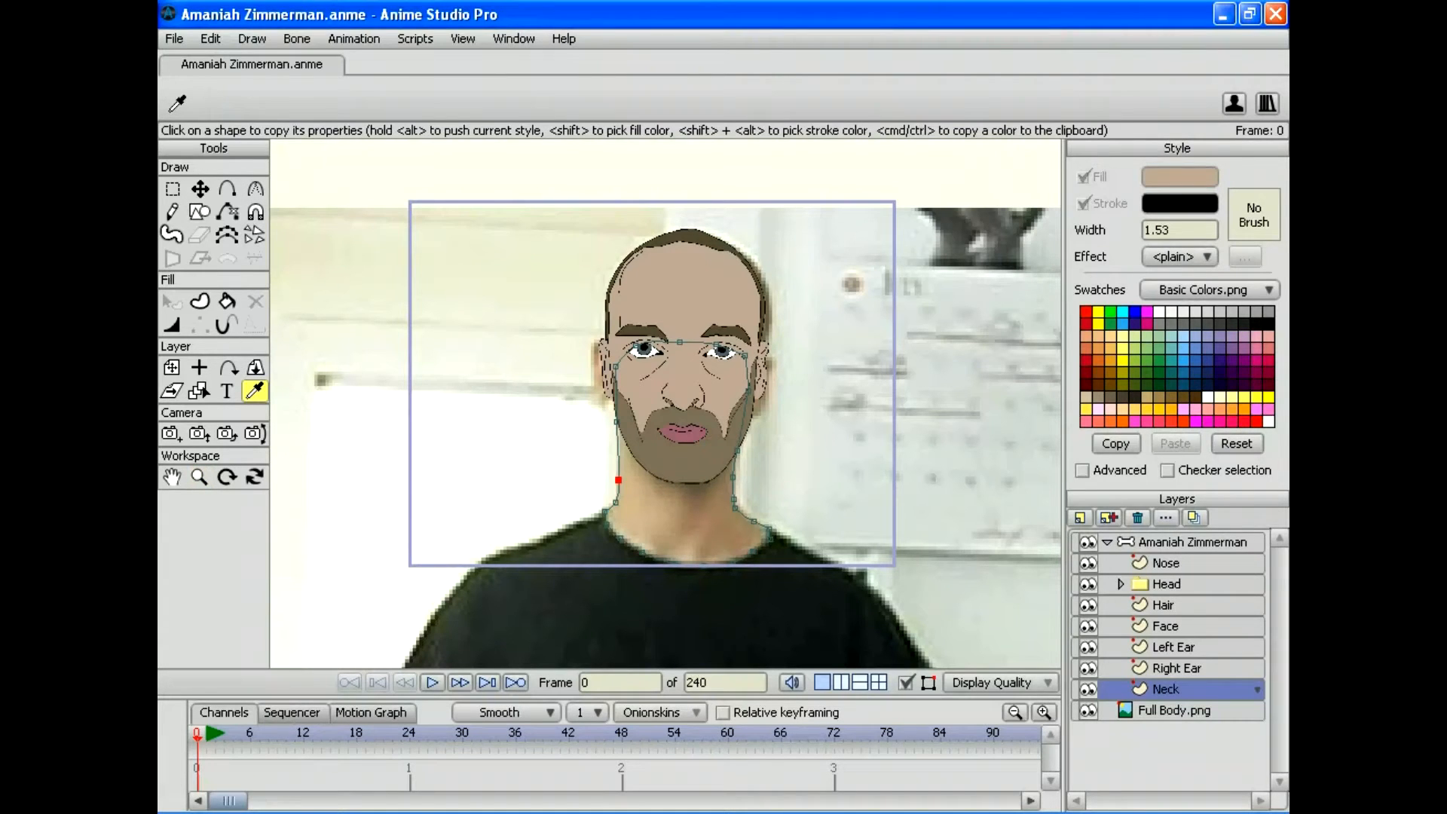
pyautogui.click(1087, 563)
pyautogui.click(1087, 584)
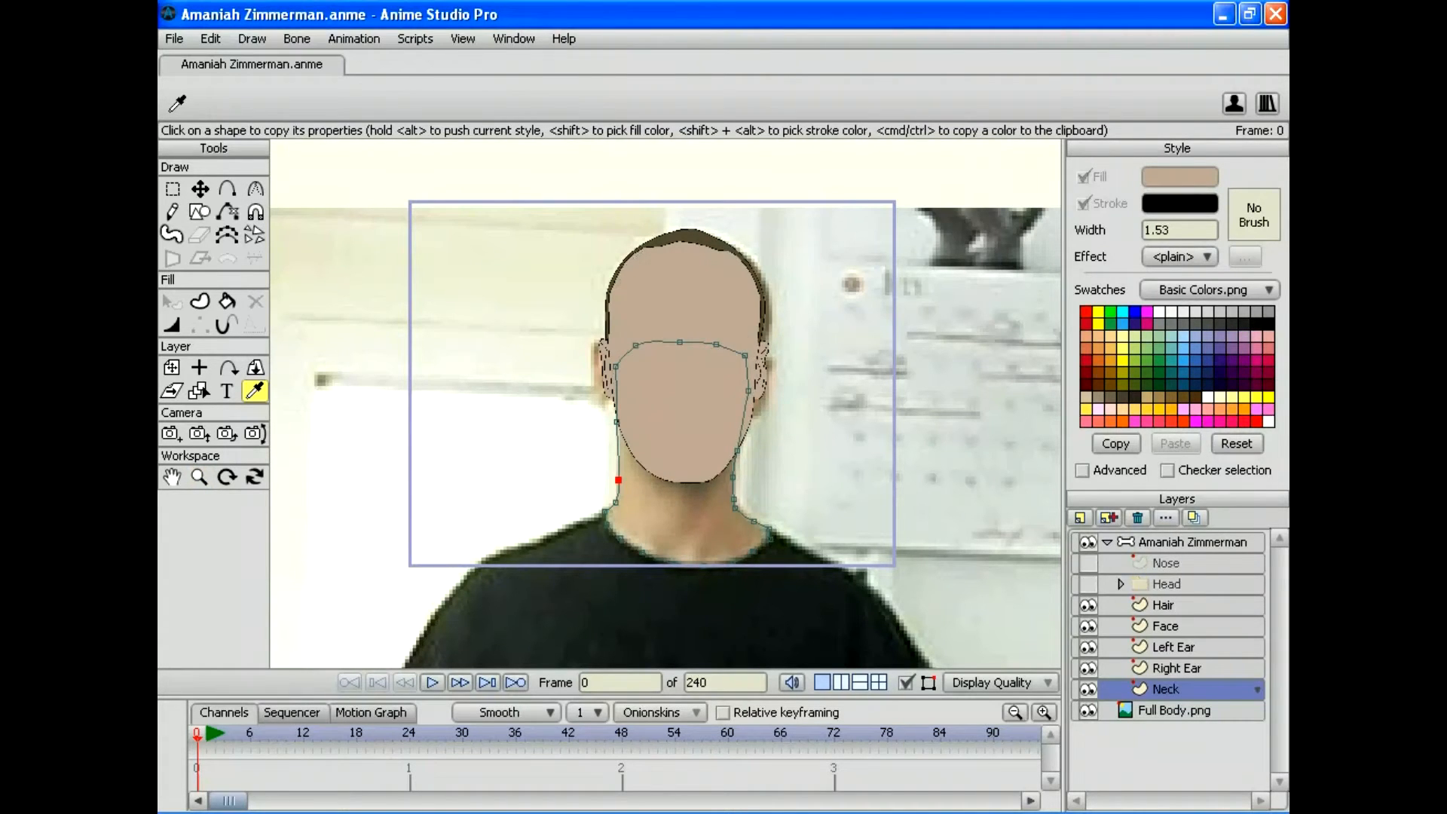
pyautogui.click(1087, 605)
pyautogui.click(1088, 626)
pyautogui.click(1087, 647)
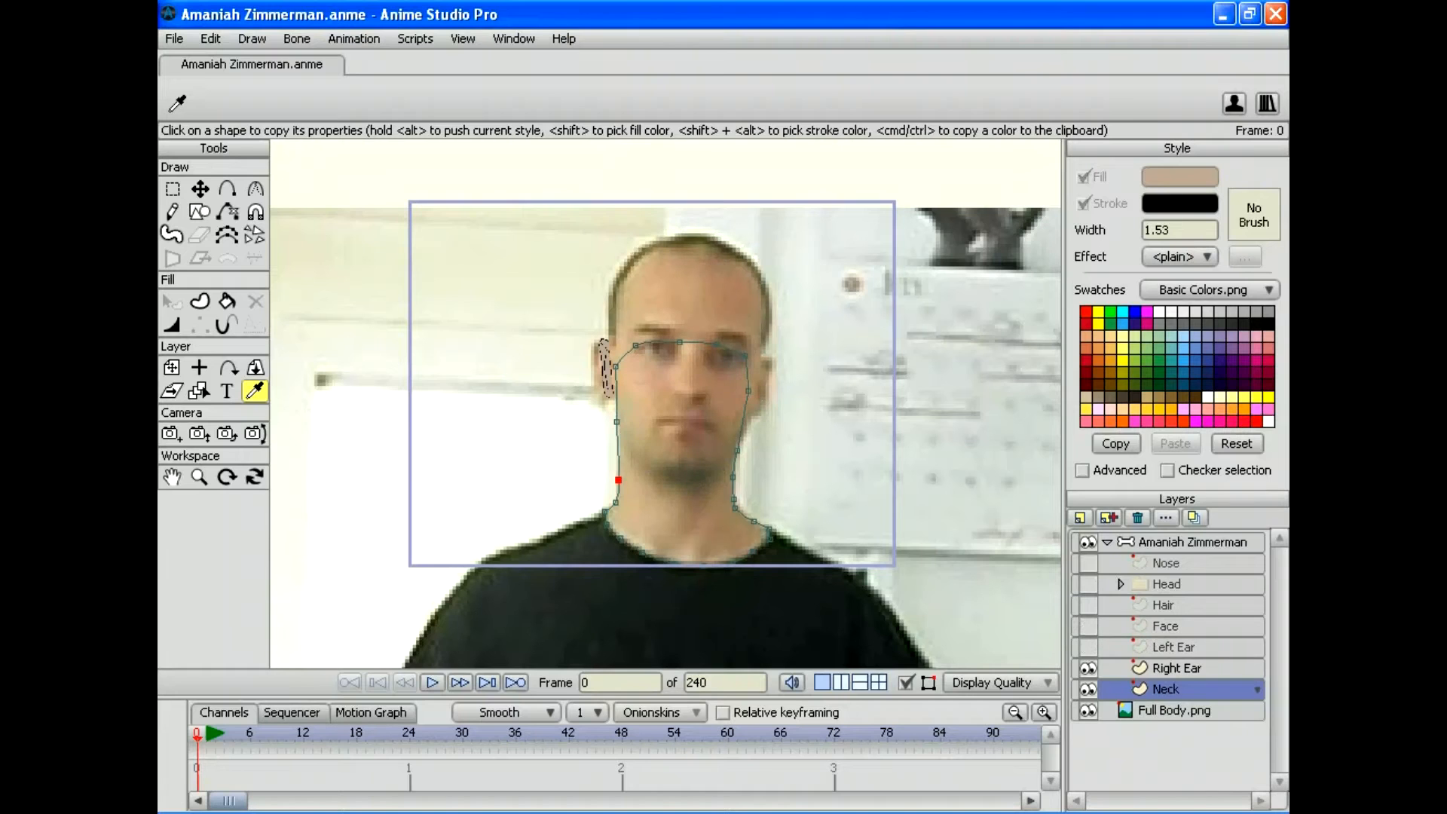
pyautogui.click(1087, 668)
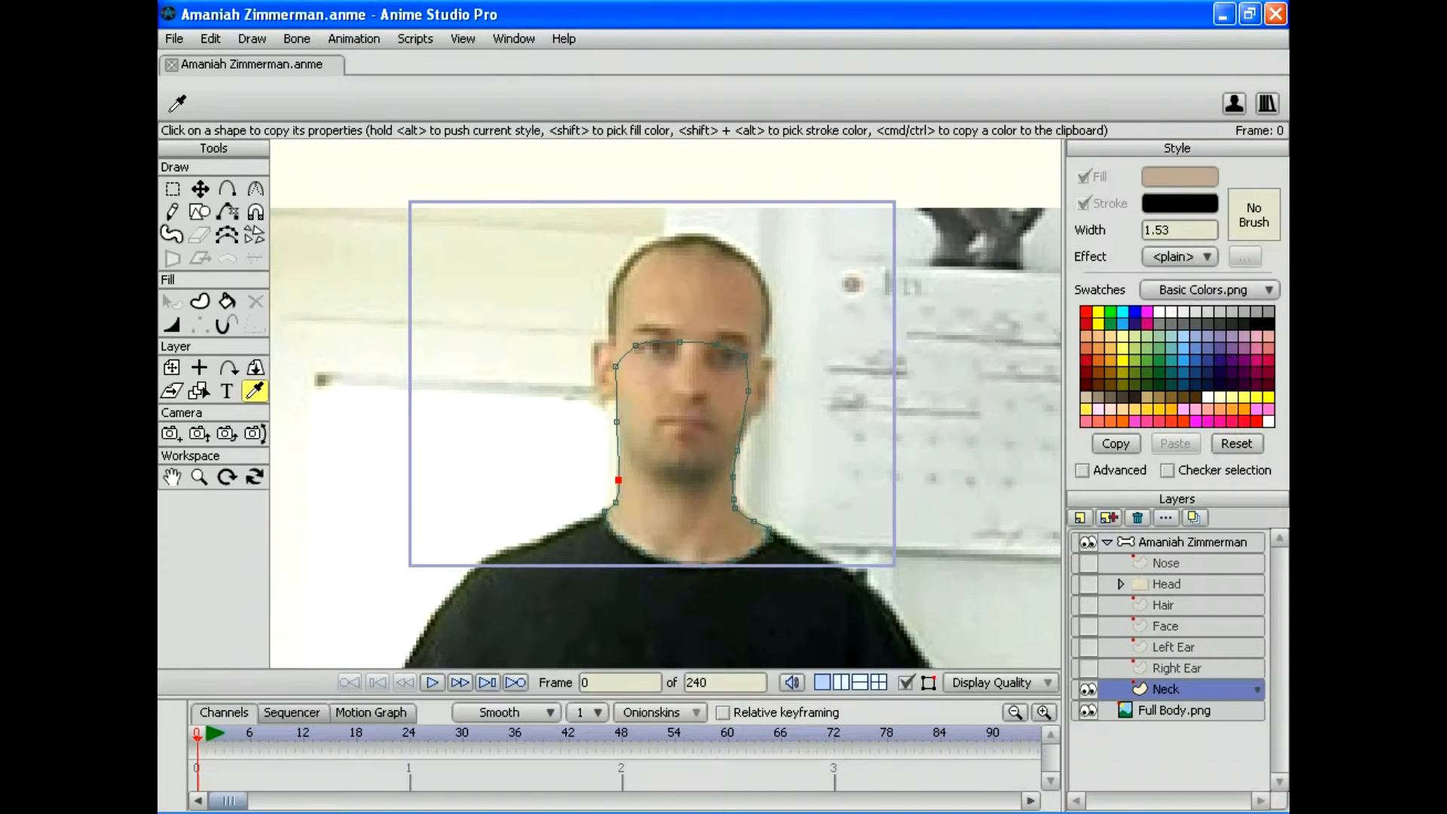
# Step: Fill the whole neck outline with the skin colour, then hide Neck and pan to the shirt
pyautogui.click(210, 39)
pyautogui.click(241, 201)
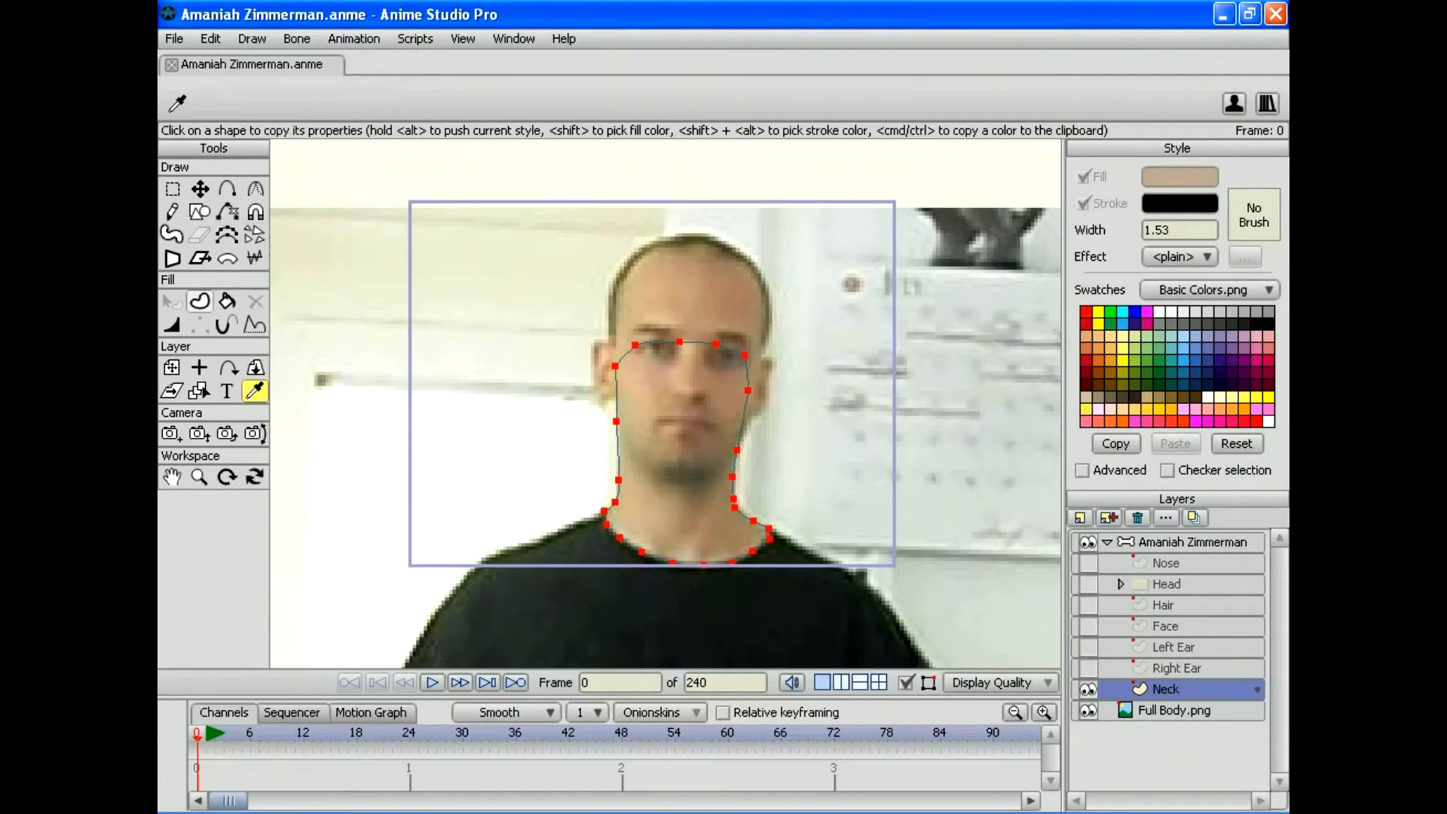
pyautogui.click(199, 301)
pyautogui.press('space')
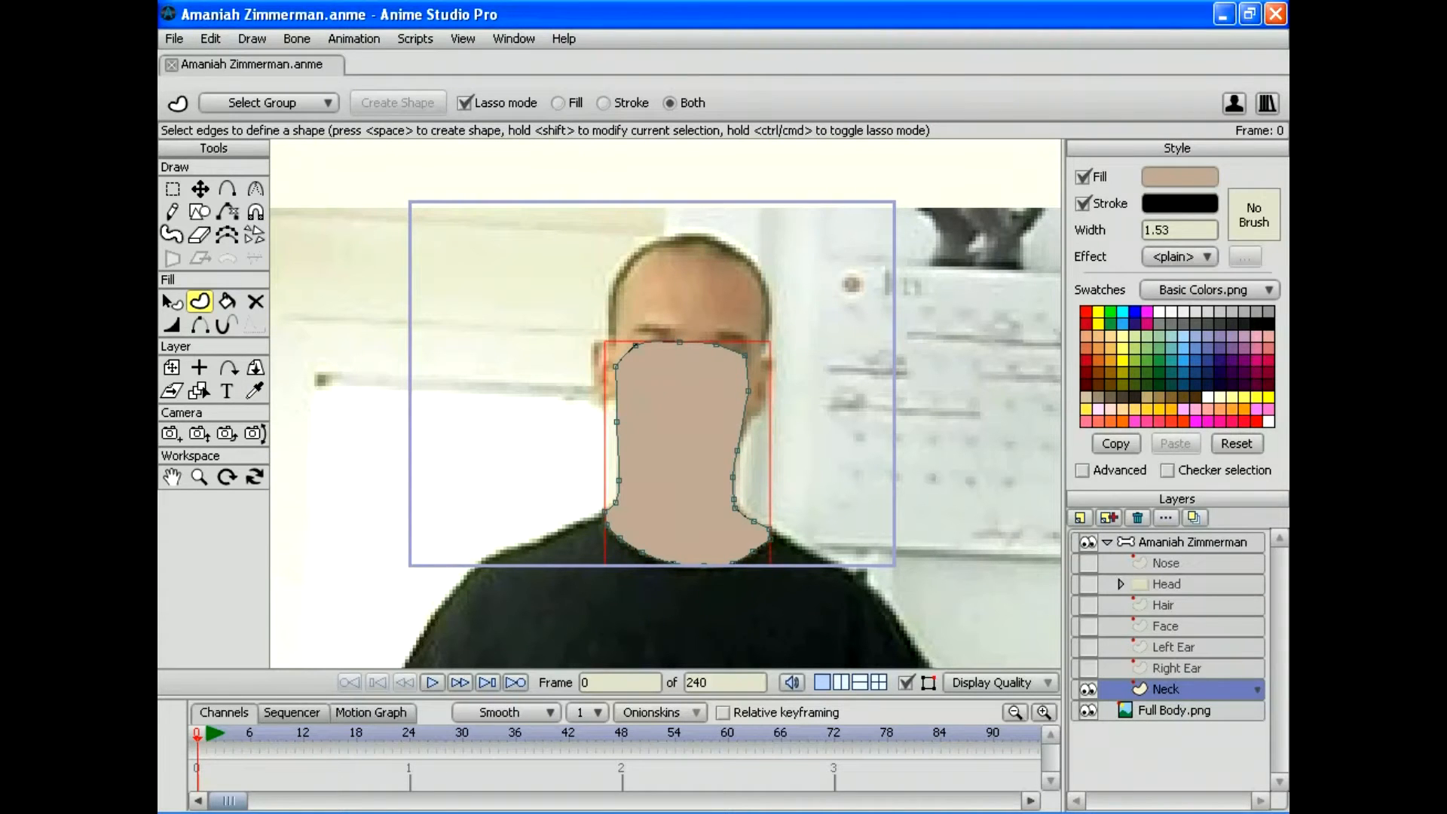
pyautogui.click(1087, 689)
pyautogui.moveTo(663, 618); pyautogui.dragTo(665, 321)
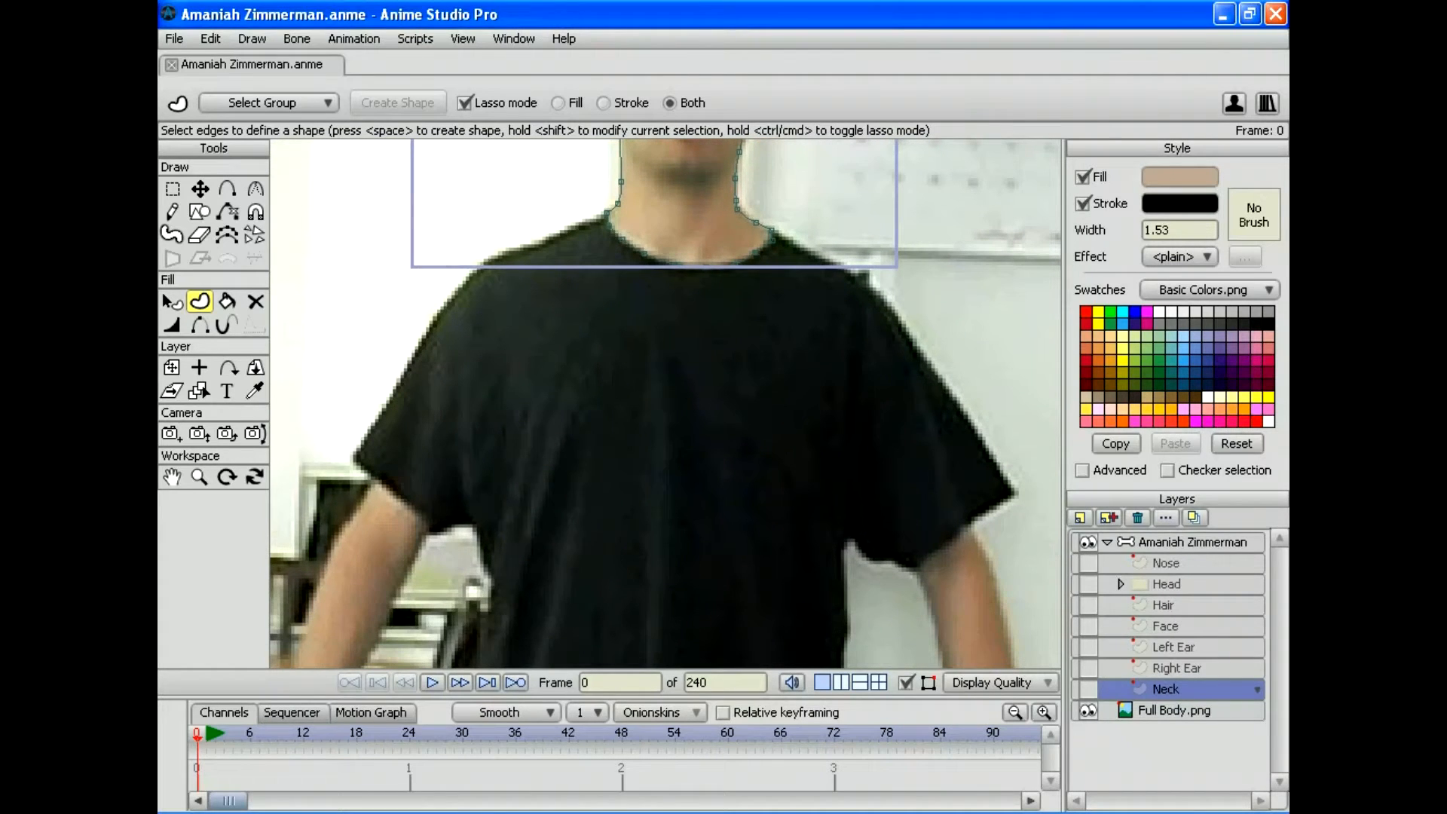
# Step: Add a vector layer named Shirt and set its colour to black (000000)
pyautogui.click(1079, 516)
pyautogui.click(1088, 539)
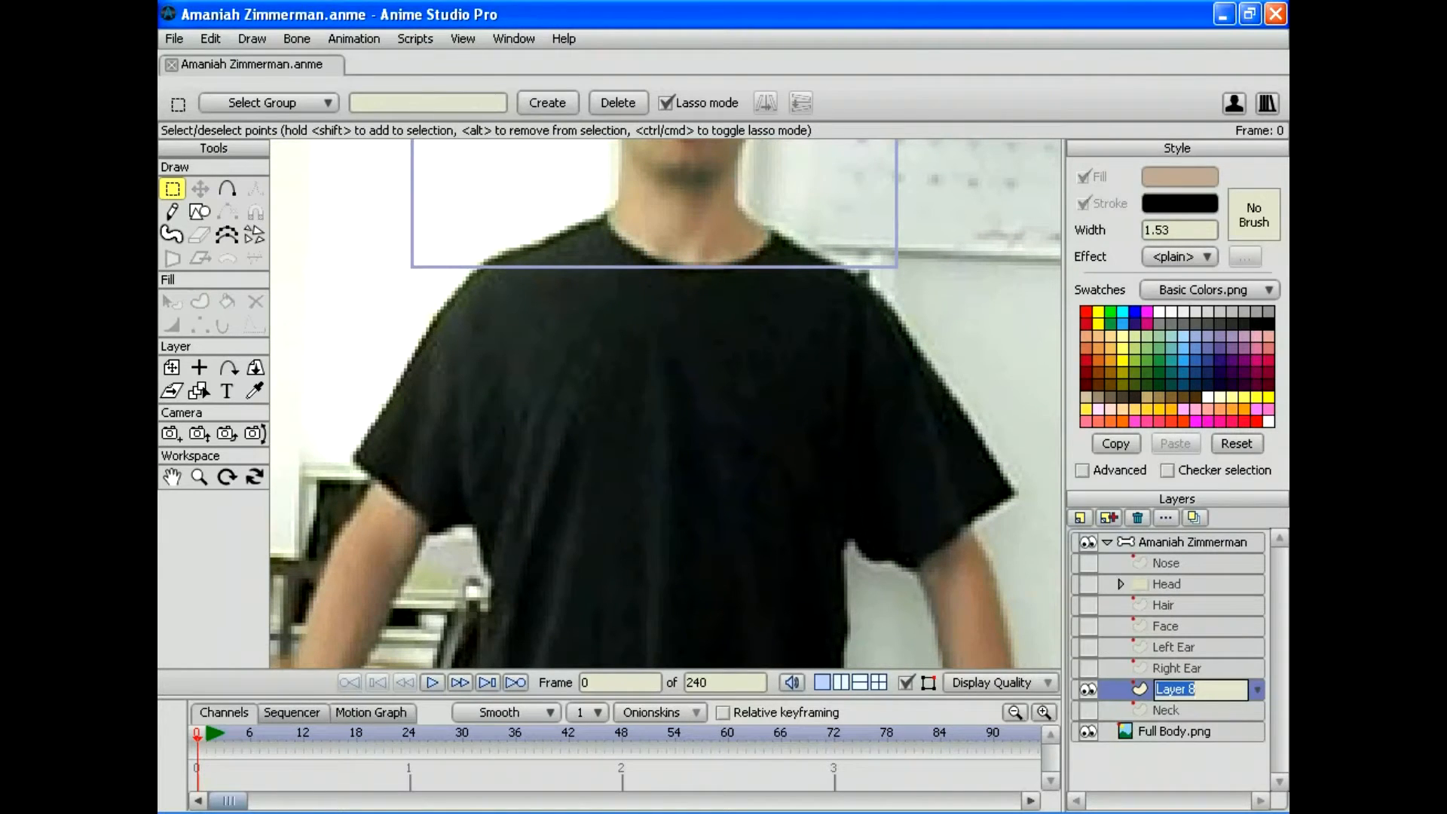
pyautogui.write('Shirt')
pyautogui.press('Return')
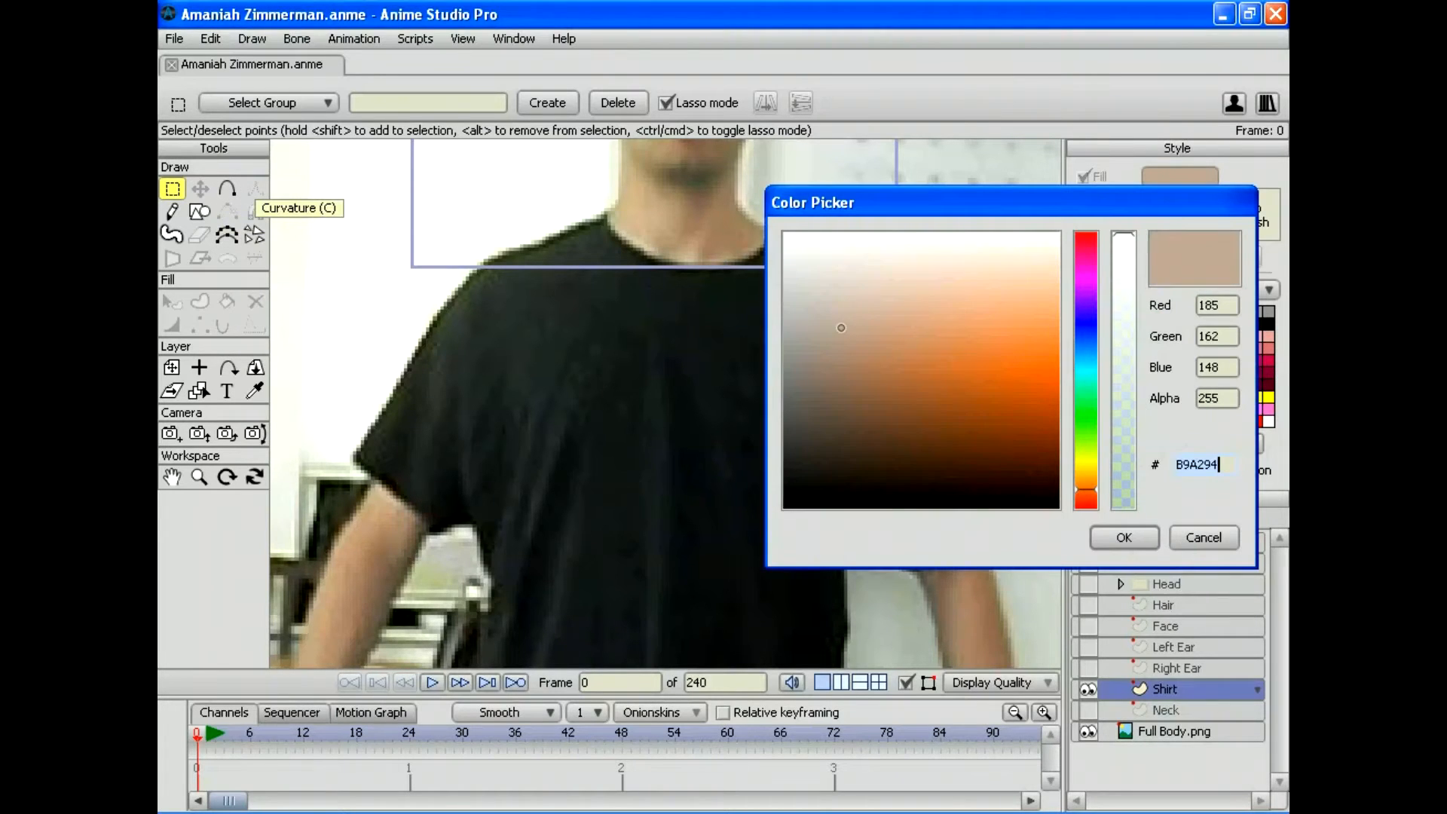
pyautogui.write('000000')
pyautogui.press('Return')
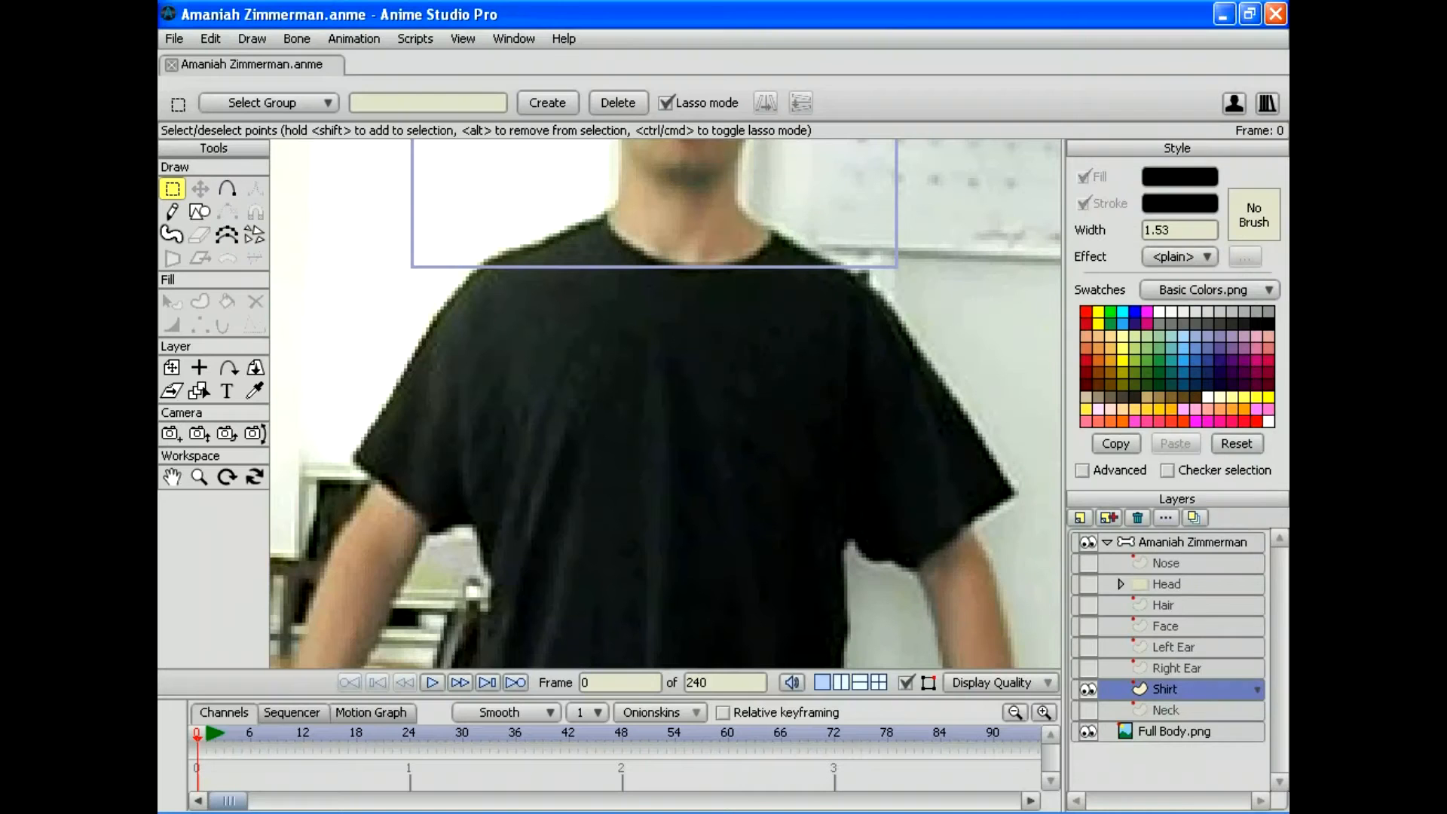
# Step: Trace the shirt outline from the neckline down one side toward the hem, undoing stray segments
pyautogui.press('a')
pyautogui.moveTo(610, 212); pyautogui.dragTo(429, 531)
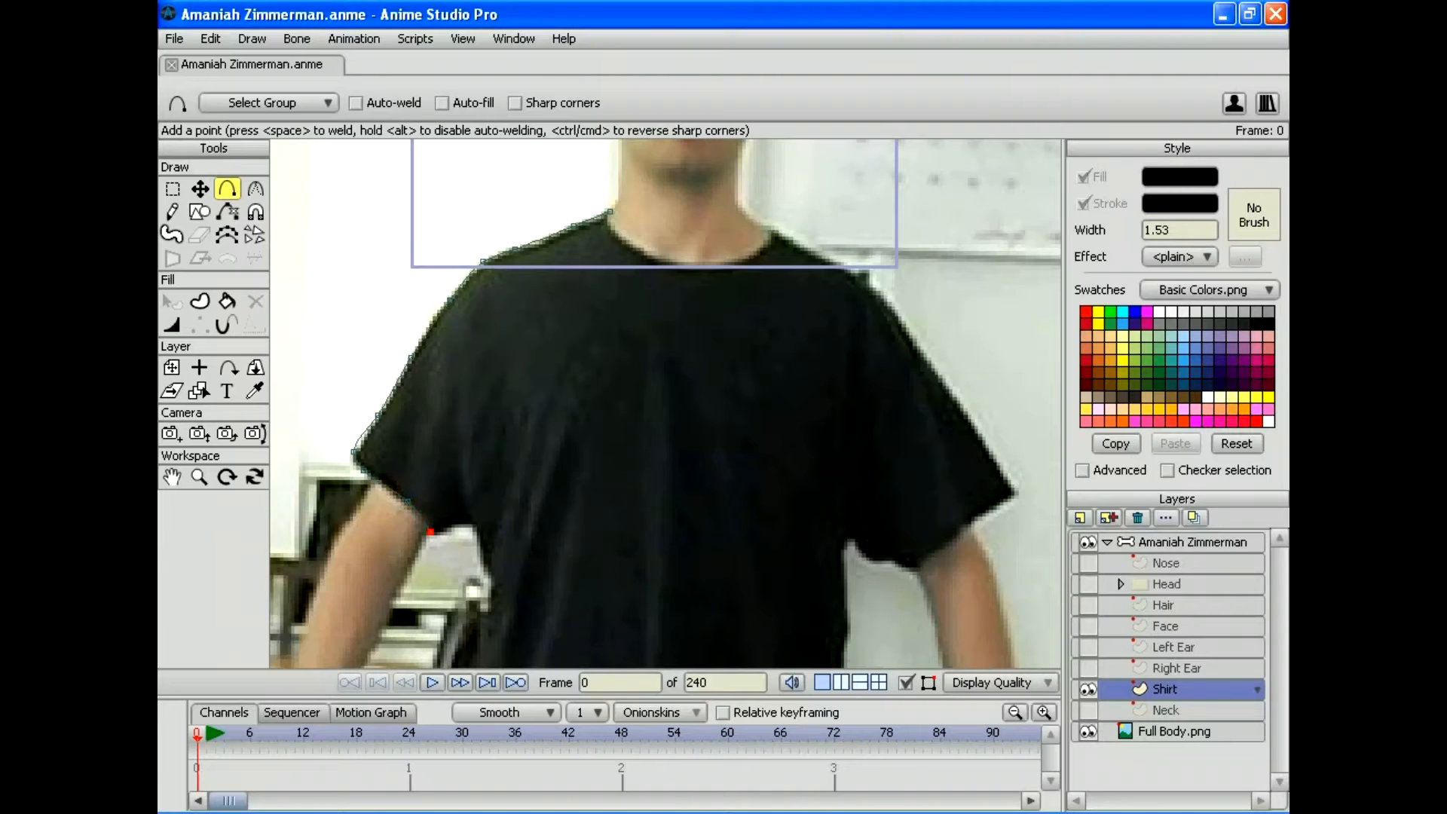
pyautogui.press('d')
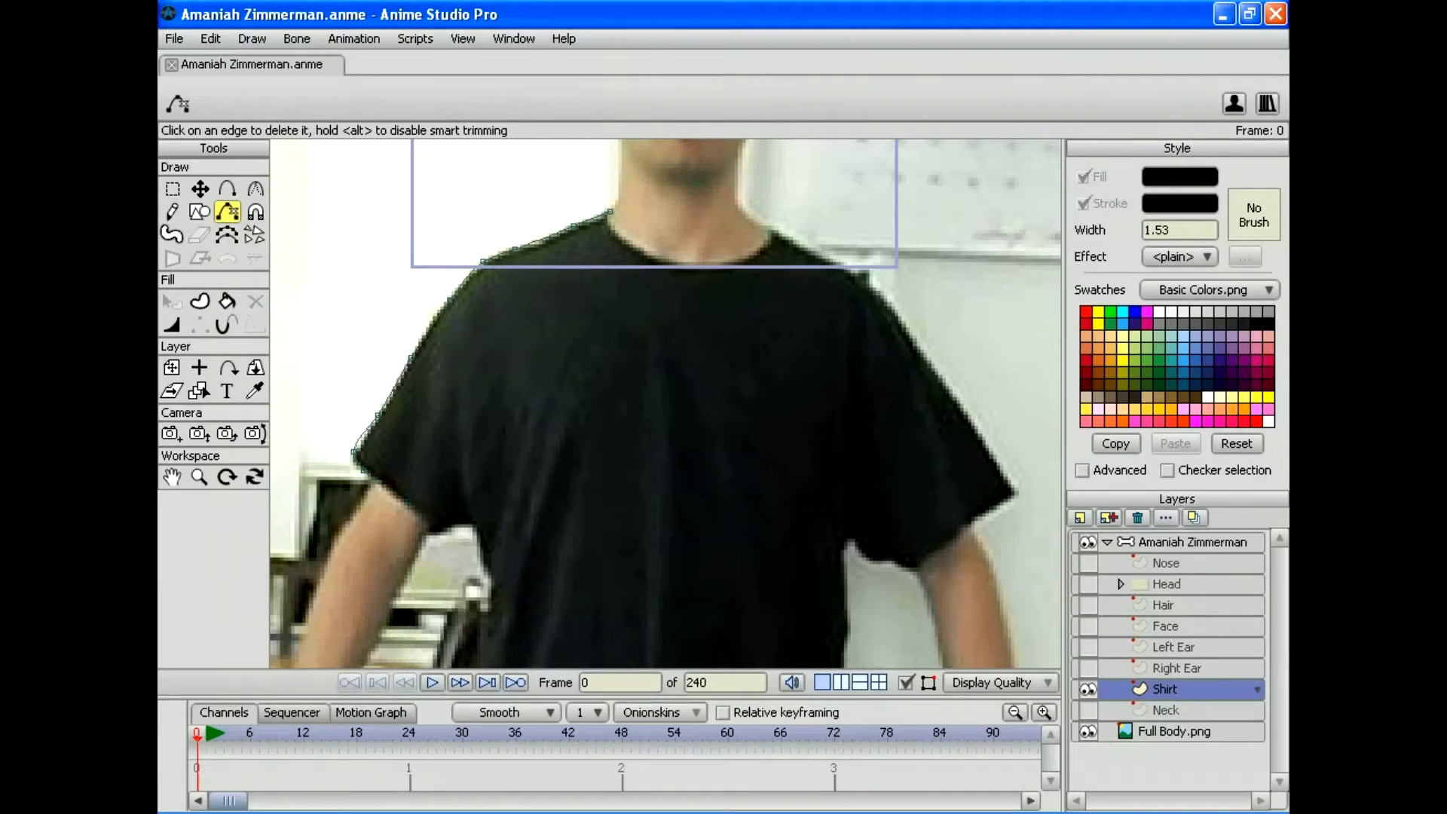
pyautogui.hotkey('ctrl', 'z')
pyautogui.hotkey('ctrl', 'z')
pyautogui.hotkey('ctrl', 'z')
pyautogui.hotkey('ctrl', 'z')
pyautogui.hotkey('ctrl', 'z')
pyautogui.press('a')
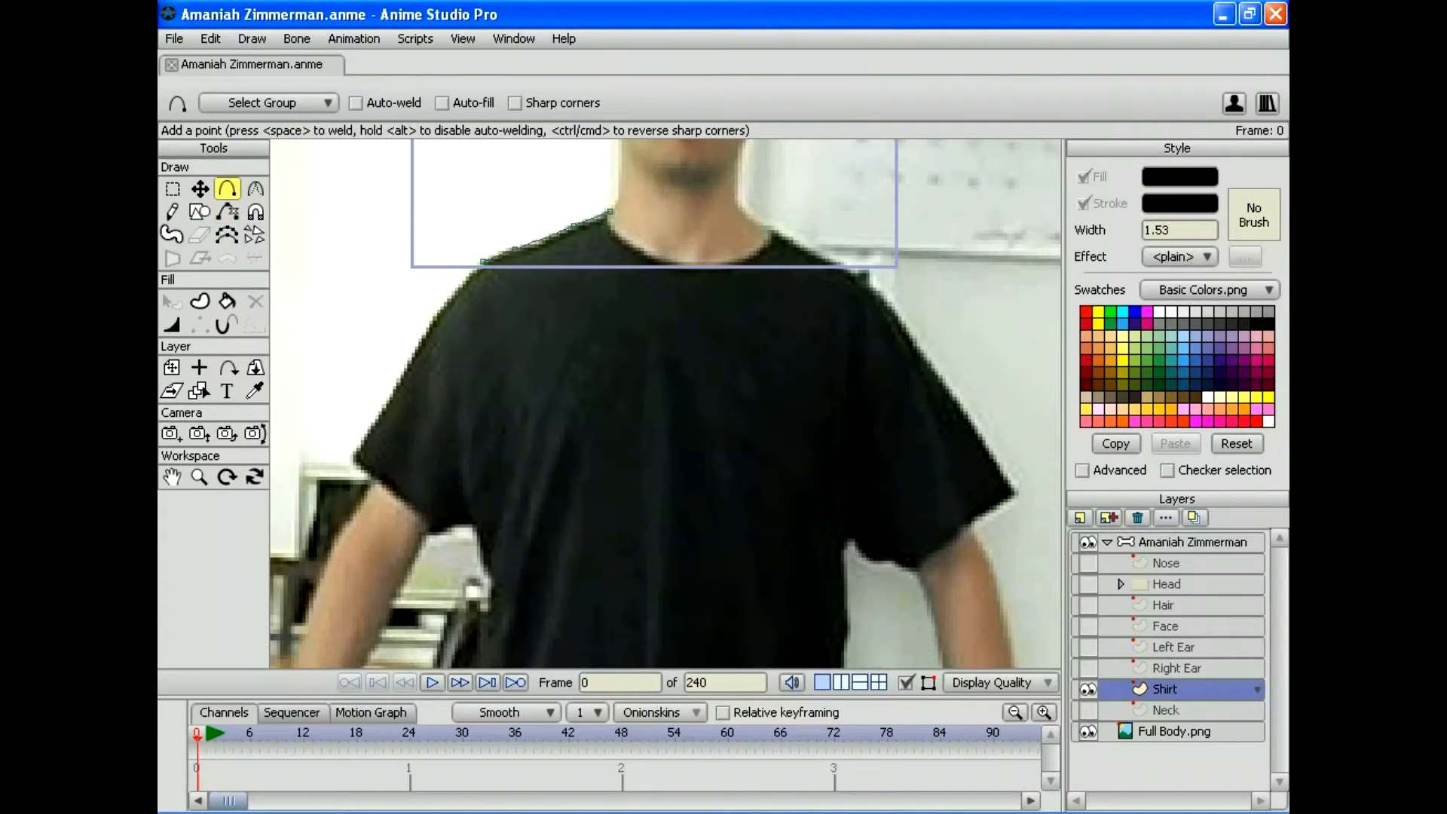
pyautogui.moveTo(483, 262); pyautogui.dragTo(473, 432)
pyautogui.moveTo(473, 432); pyautogui.dragTo(450, 506)
pyautogui.moveTo(450, 506); pyautogui.dragTo(446, 568)
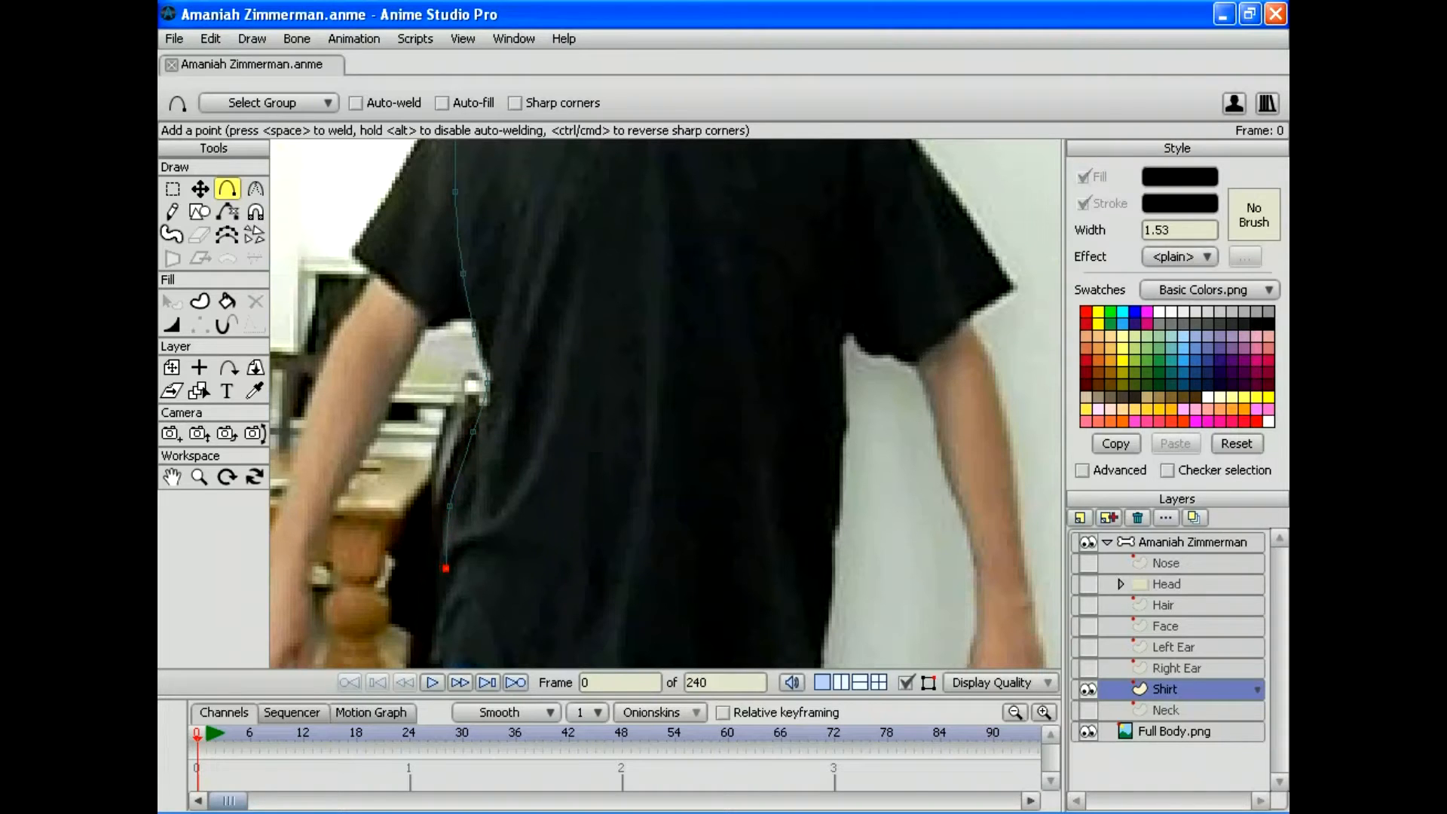
# Step: Extend the outline from neck to shoulder, down both sides, and across the bottom hem
pyautogui.moveTo(573, 317); pyautogui.dragTo(478, 494)
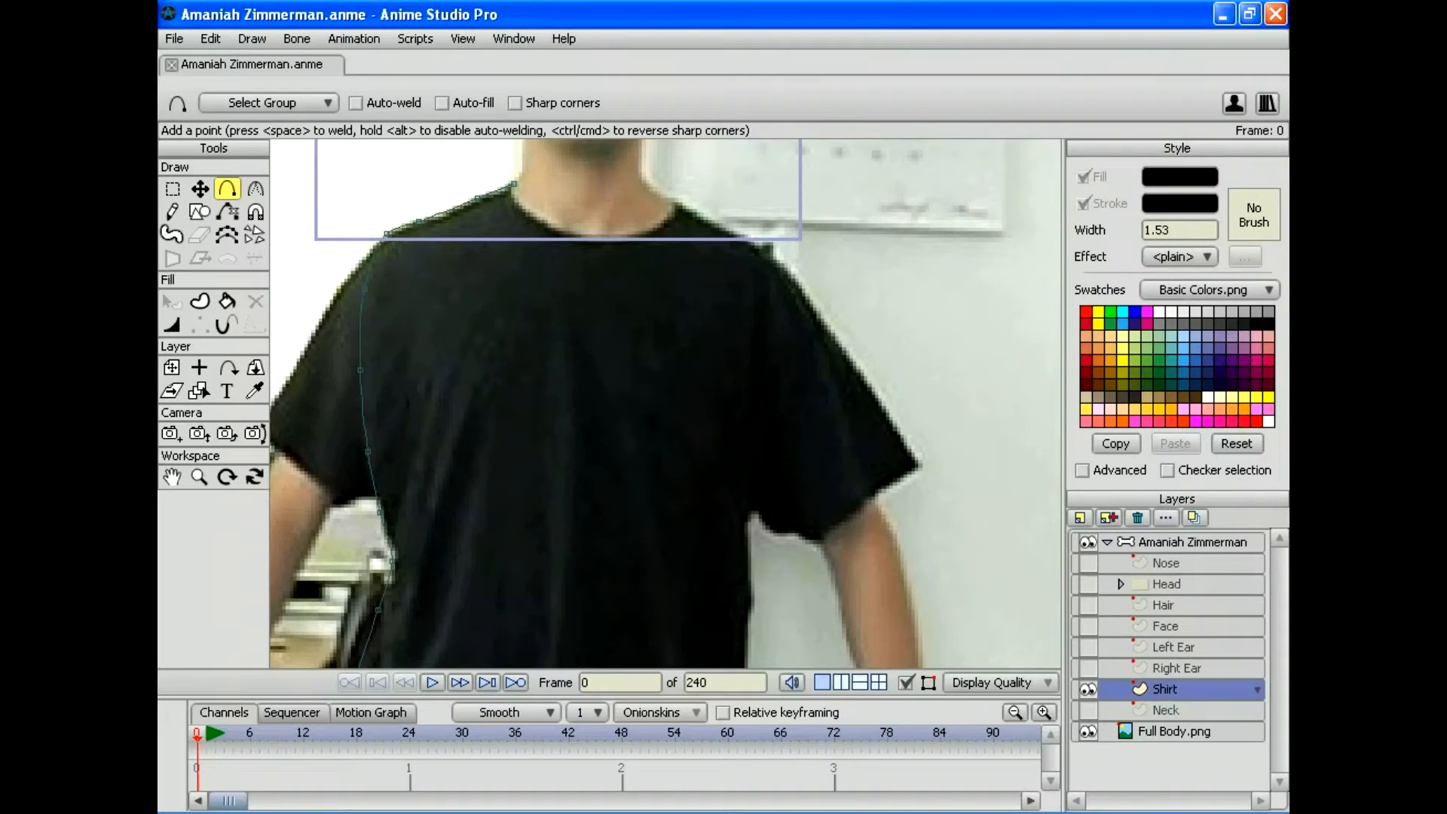
pyautogui.moveTo(513, 183); pyautogui.dragTo(768, 403)
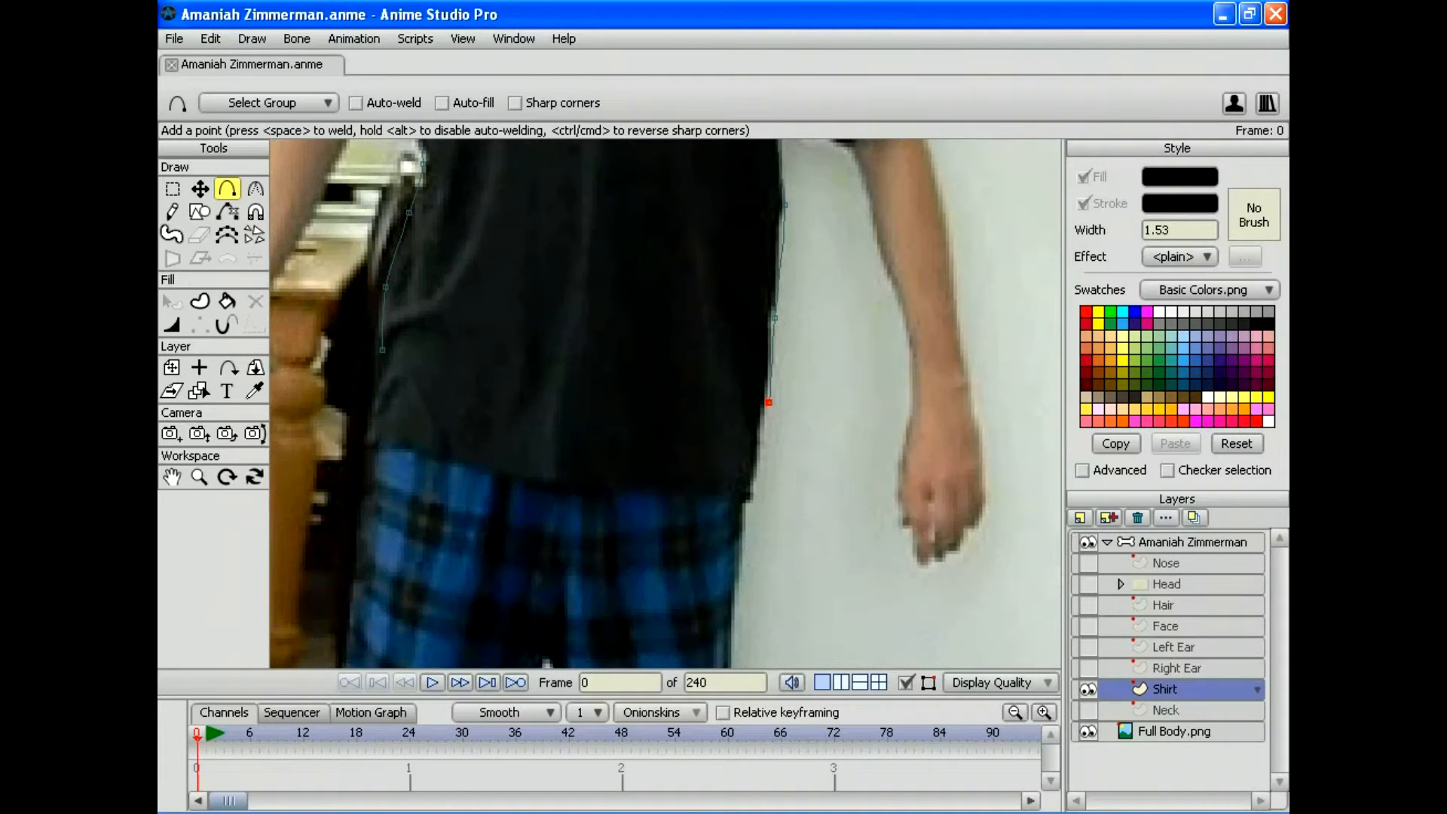
pyautogui.moveTo(382, 349); pyautogui.dragTo(364, 443)
pyautogui.moveTo(769, 402); pyautogui.dragTo(753, 501)
pyautogui.moveTo(364, 442); pyautogui.dragTo(750, 500)
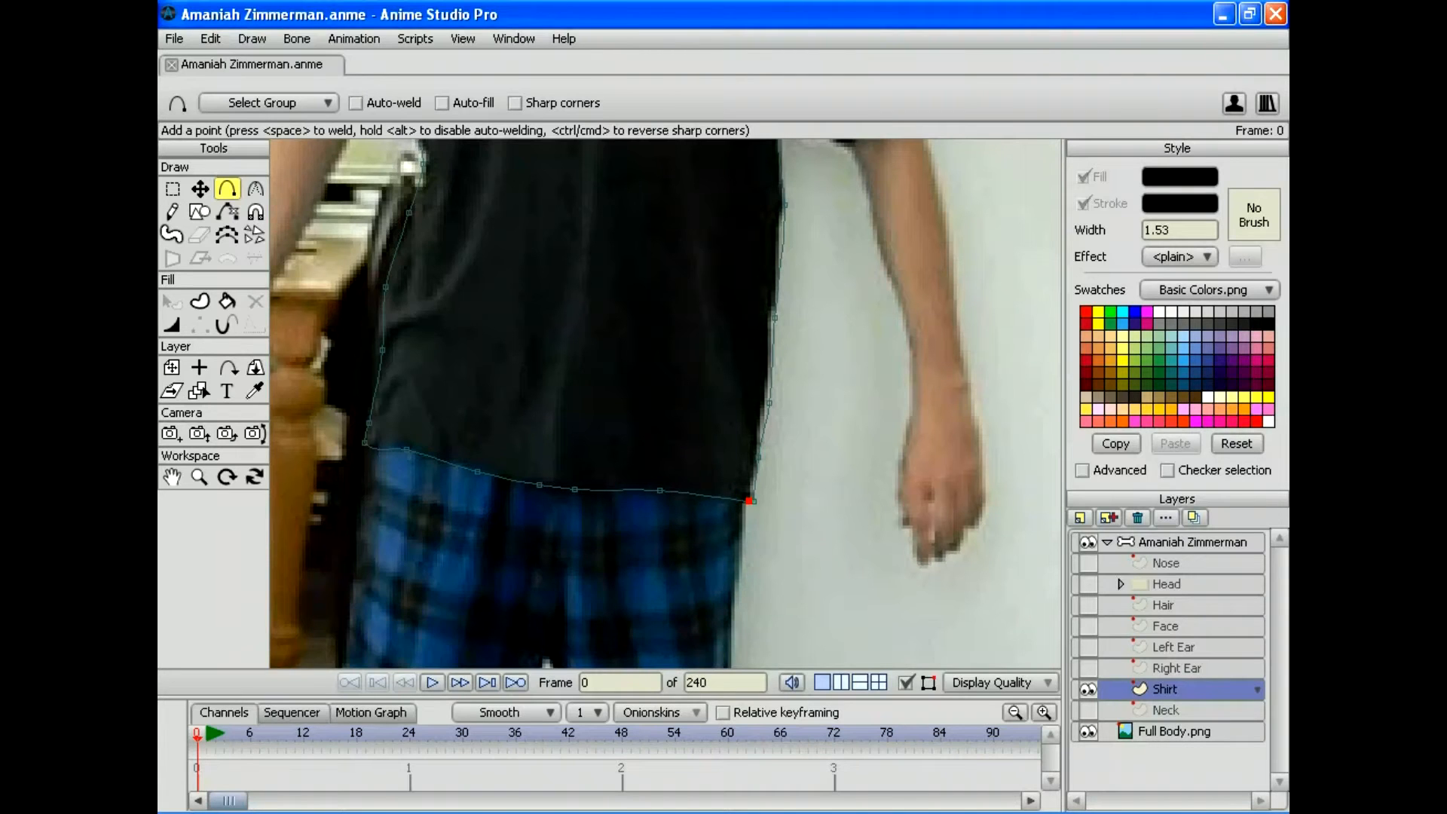
# Step: Weld the hem's end to the right side and sharpen both bottom hem corners
pyautogui.press('space')
pyautogui.press('c')
pyautogui.moveTo(752, 500); pyautogui.dragTo(709, 500)
pyautogui.moveTo(364, 442); pyautogui.dragTo(339, 442)
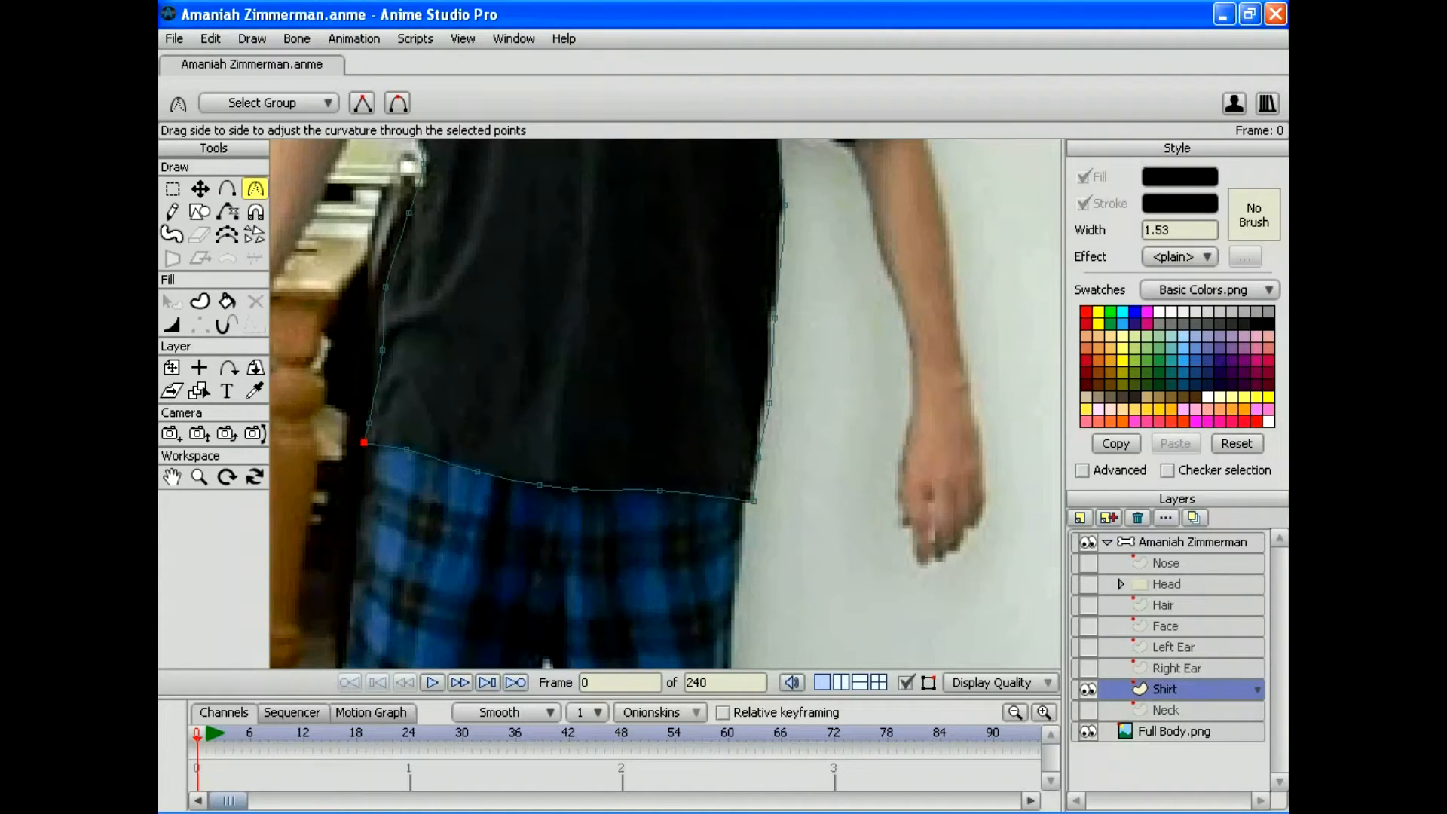
# Step: Move the left-side outline points out onto the shirt's edge
pyautogui.moveTo(603, 339); pyautogui.dragTo(645, 581)
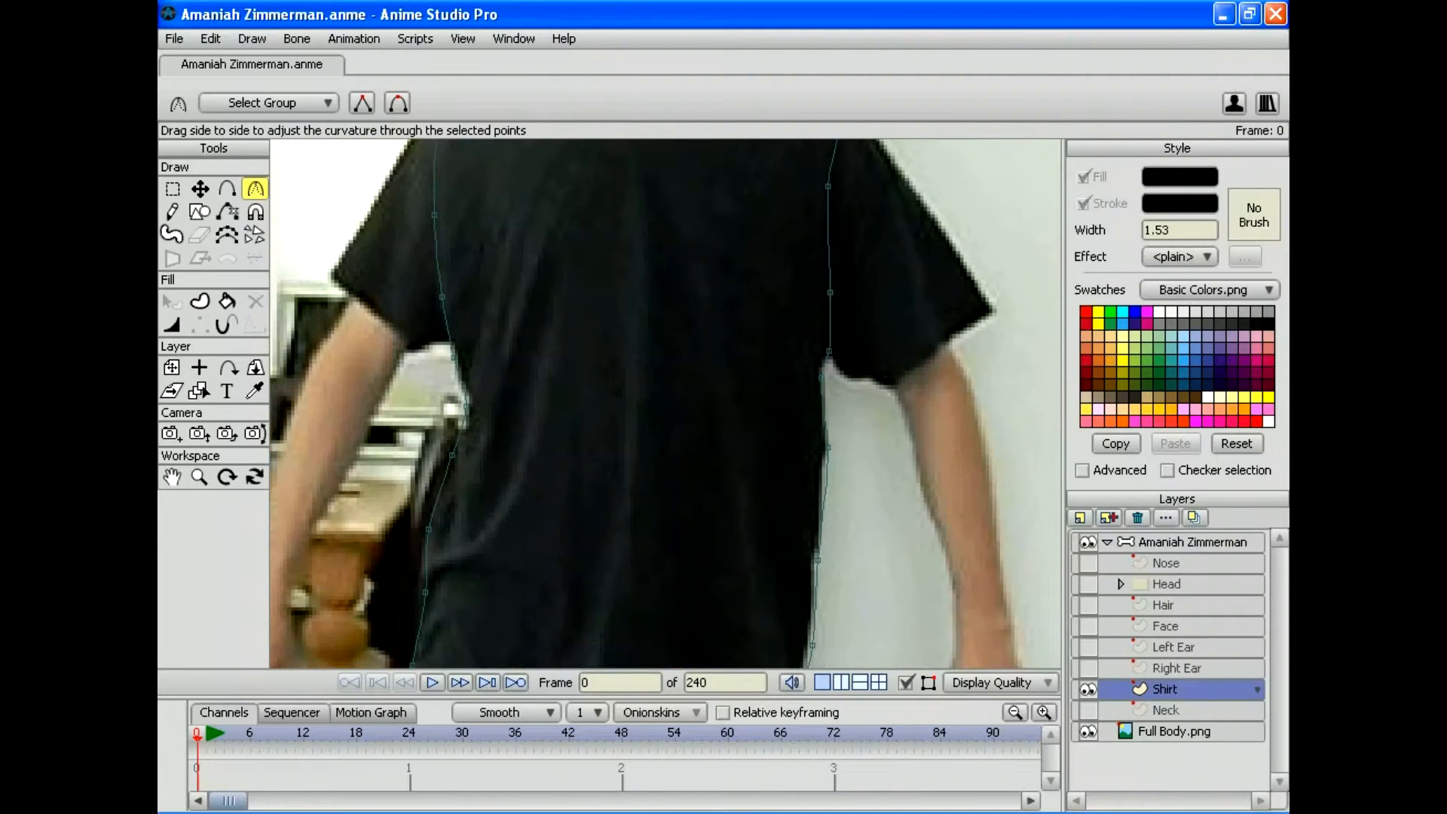
pyautogui.press('t')
pyautogui.moveTo(453, 357); pyautogui.dragTo(443, 355)
pyautogui.moveTo(443, 297); pyautogui.dragTo(433, 292)
pyautogui.moveTo(466, 406); pyautogui.dragTo(433, 352)
pyautogui.moveTo(435, 351); pyautogui.dragTo(435, 398)
pyautogui.moveTo(451, 454); pyautogui.dragTo(436, 449)
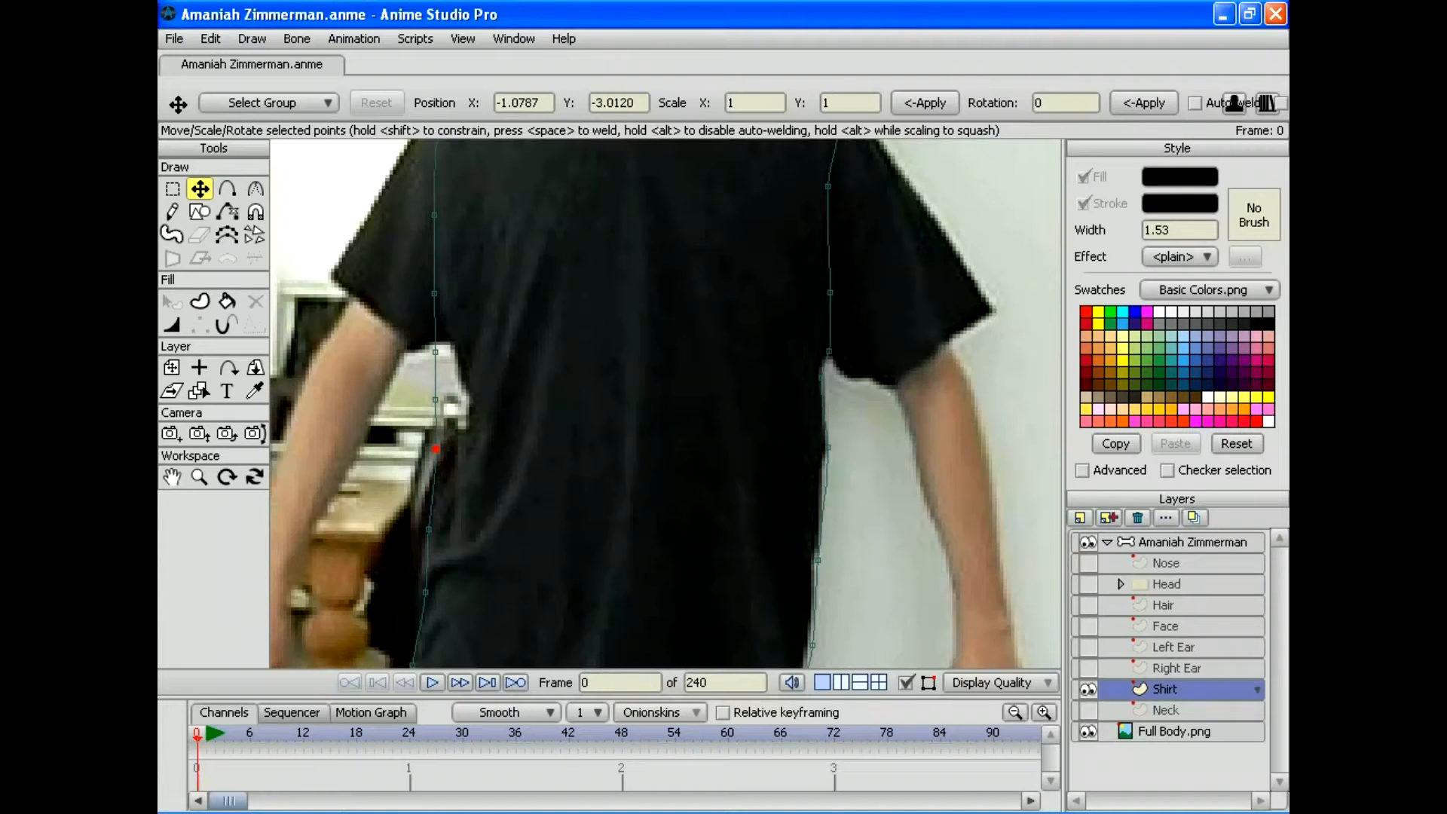
# Step: Sharpen the left shoulder point, select the right neckline point, and zoom out to the whole shirt
pyautogui.press('a')
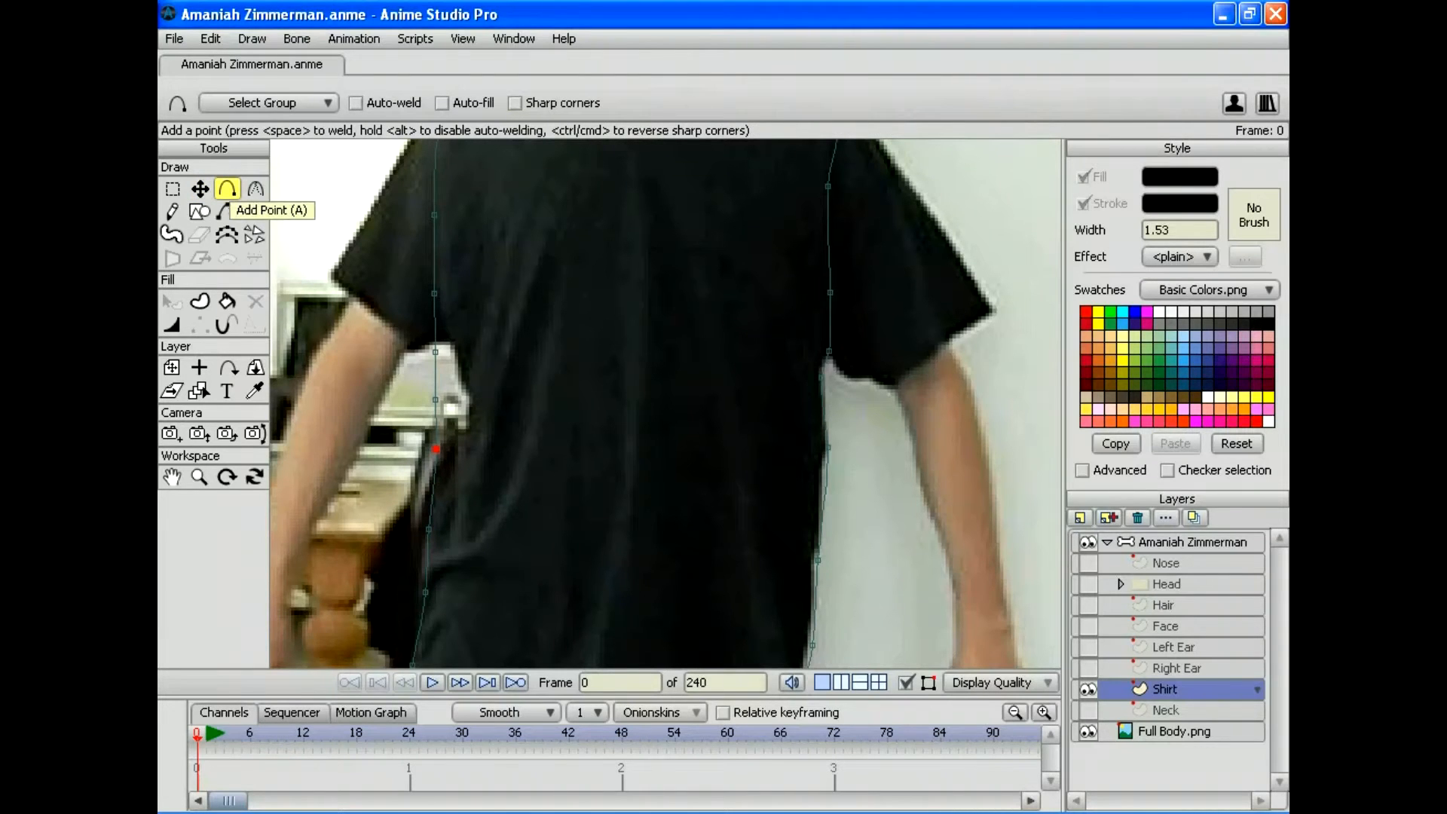
pyautogui.moveTo(666, 403); pyautogui.dragTo(610, 653)
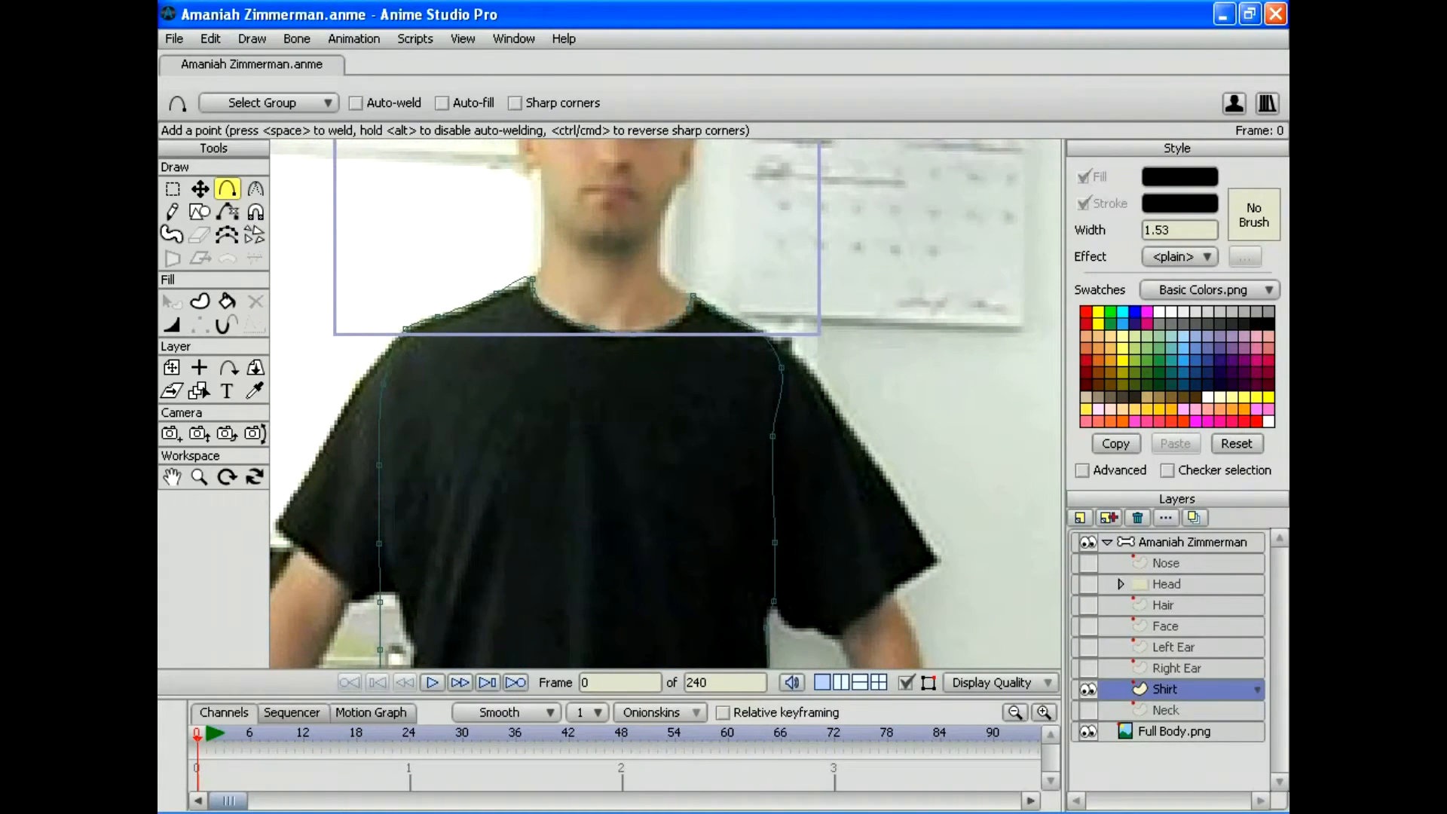
pyautogui.press('c')
pyautogui.moveTo(532, 278); pyautogui.dragTo(497, 279)
pyautogui.click(692, 295)
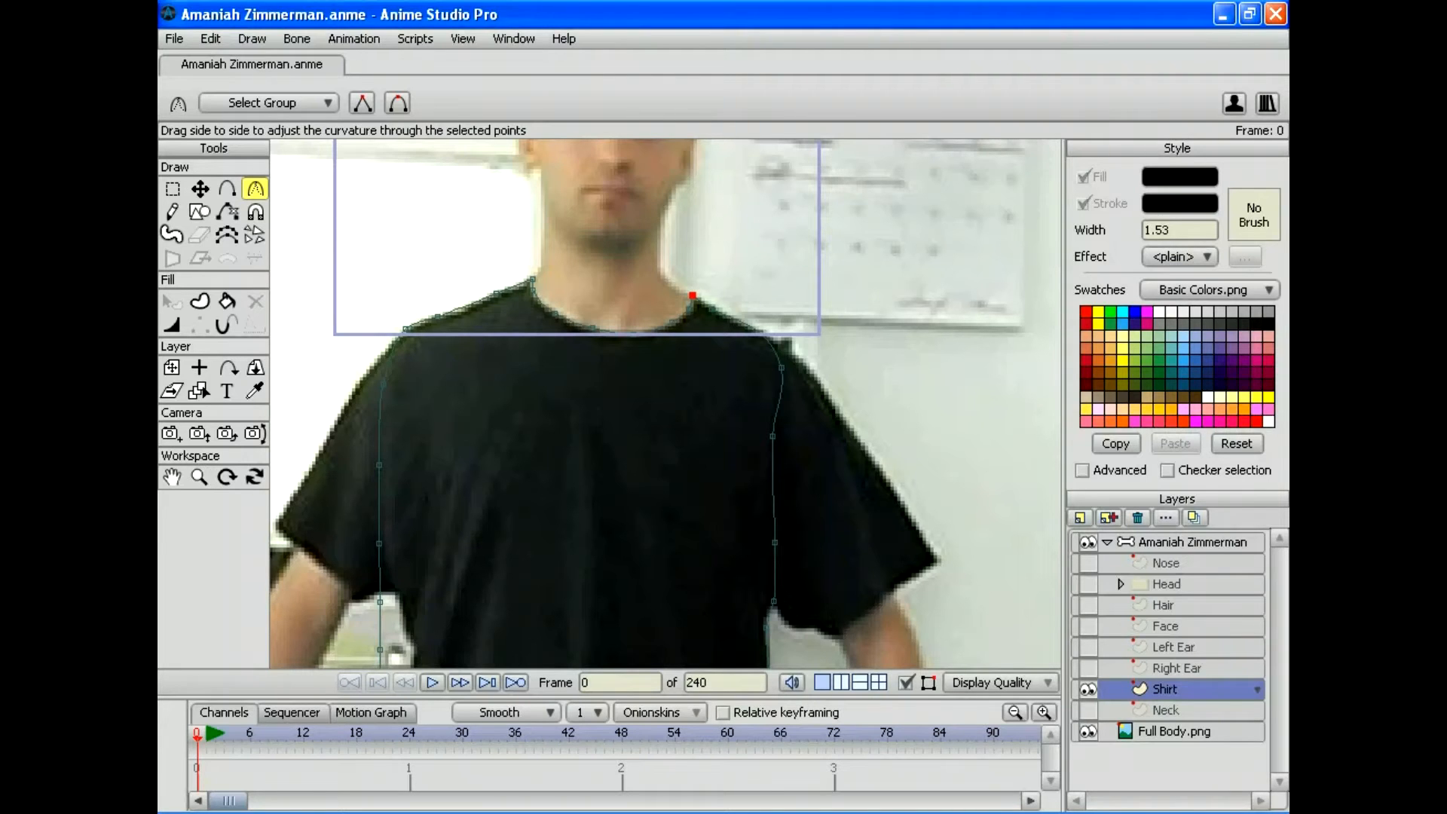
pyautogui.click(199, 476)
pyautogui.moveTo(665, 403); pyautogui.dragTo(680, 255)
# Step: Select all shirt points and fill the outline as a solid black shape
pyautogui.click(210, 39)
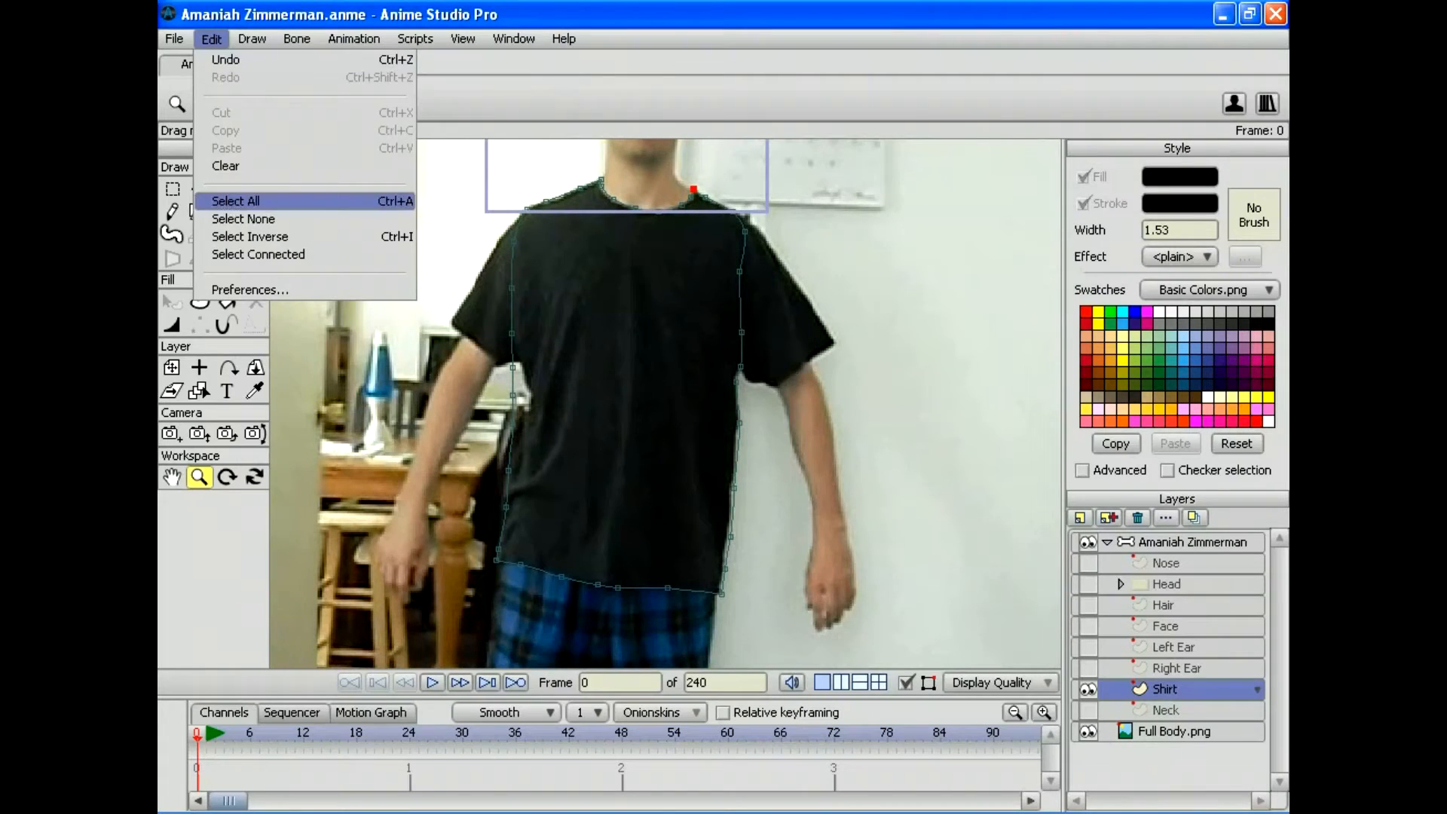
pyautogui.click(234, 198)
pyautogui.press('u')
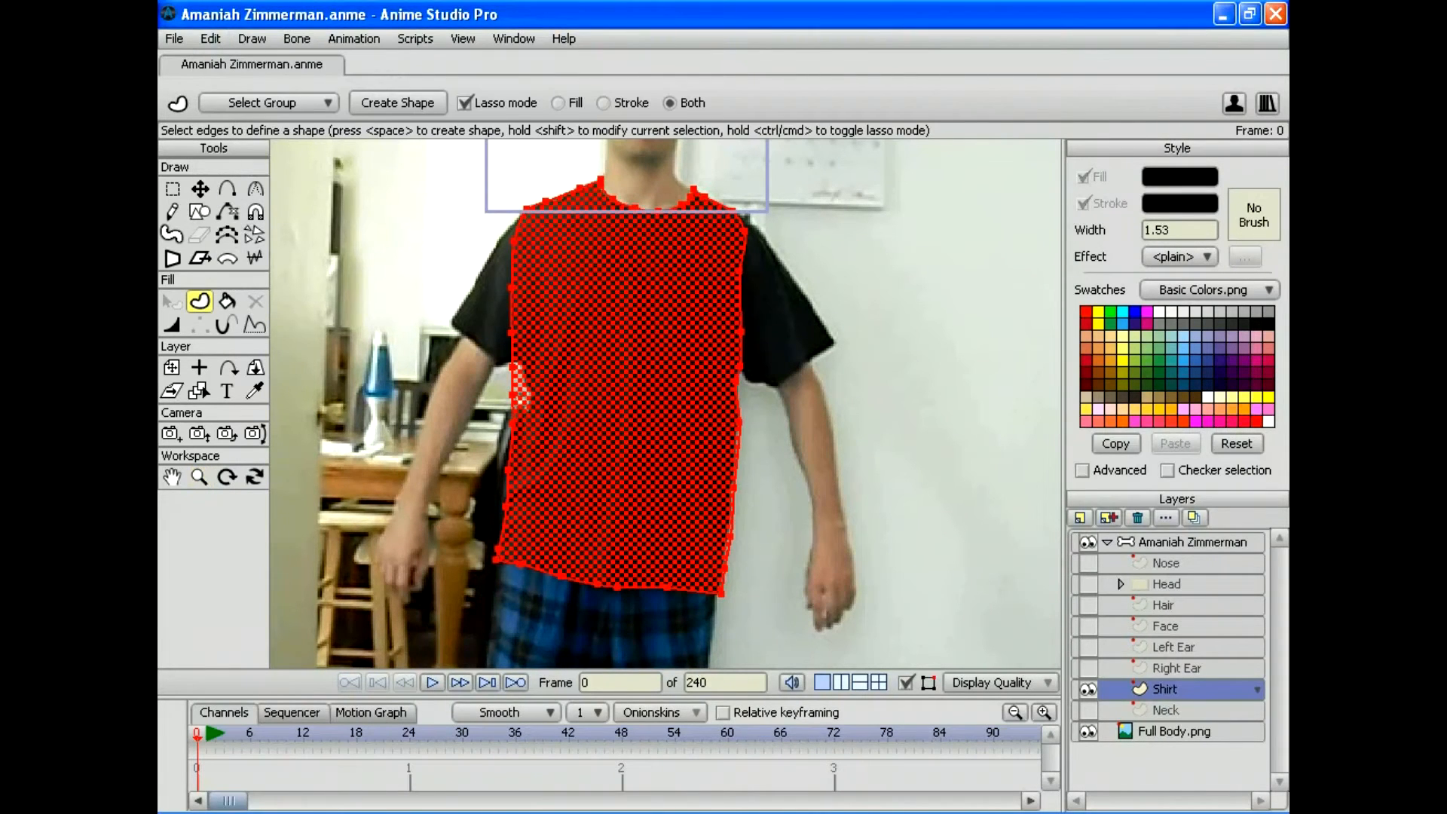
pyautogui.press('space')
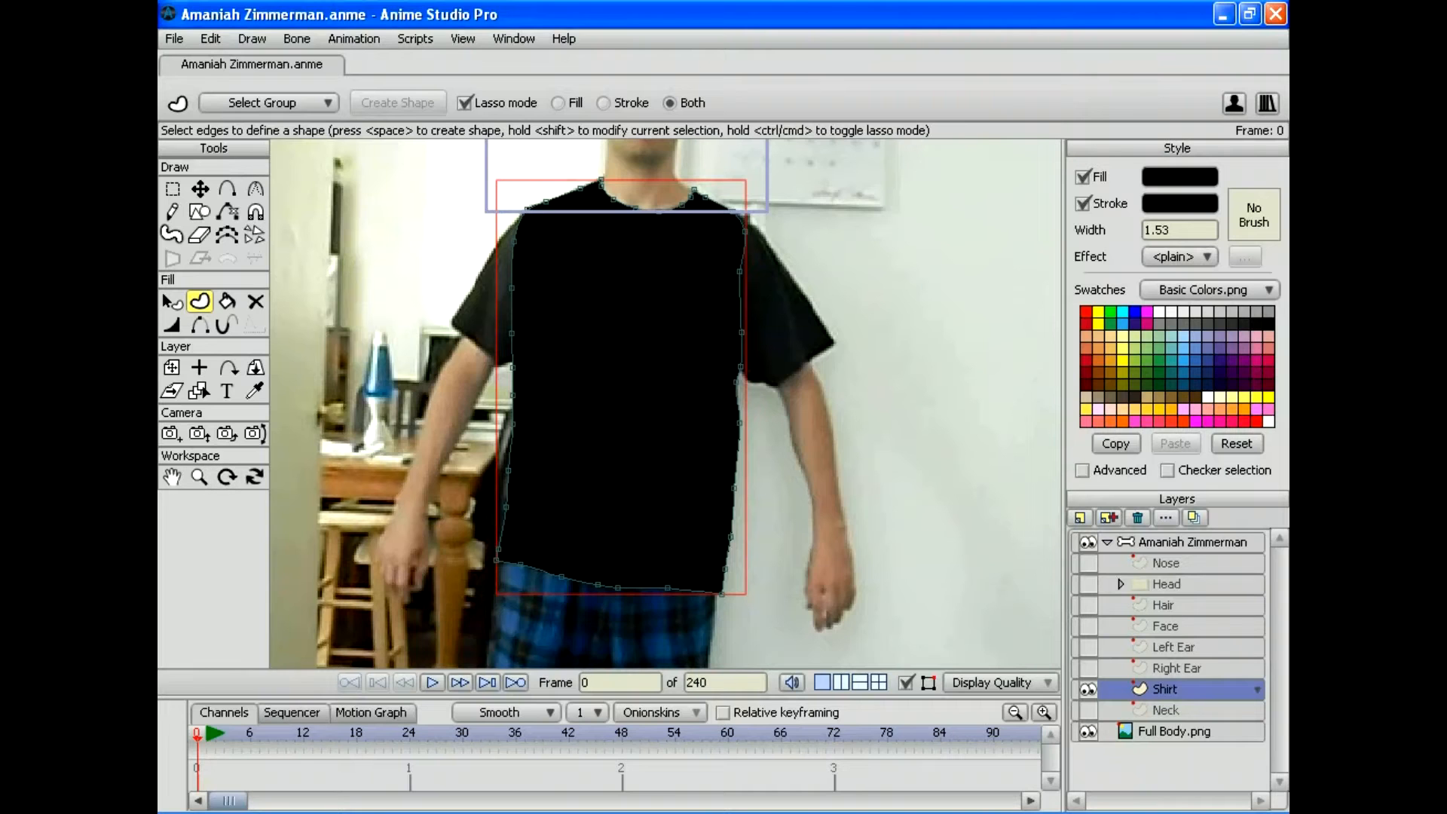
# Step: Show the Neck layer again and zoom in on the neck and collar
pyautogui.click(1087, 710)
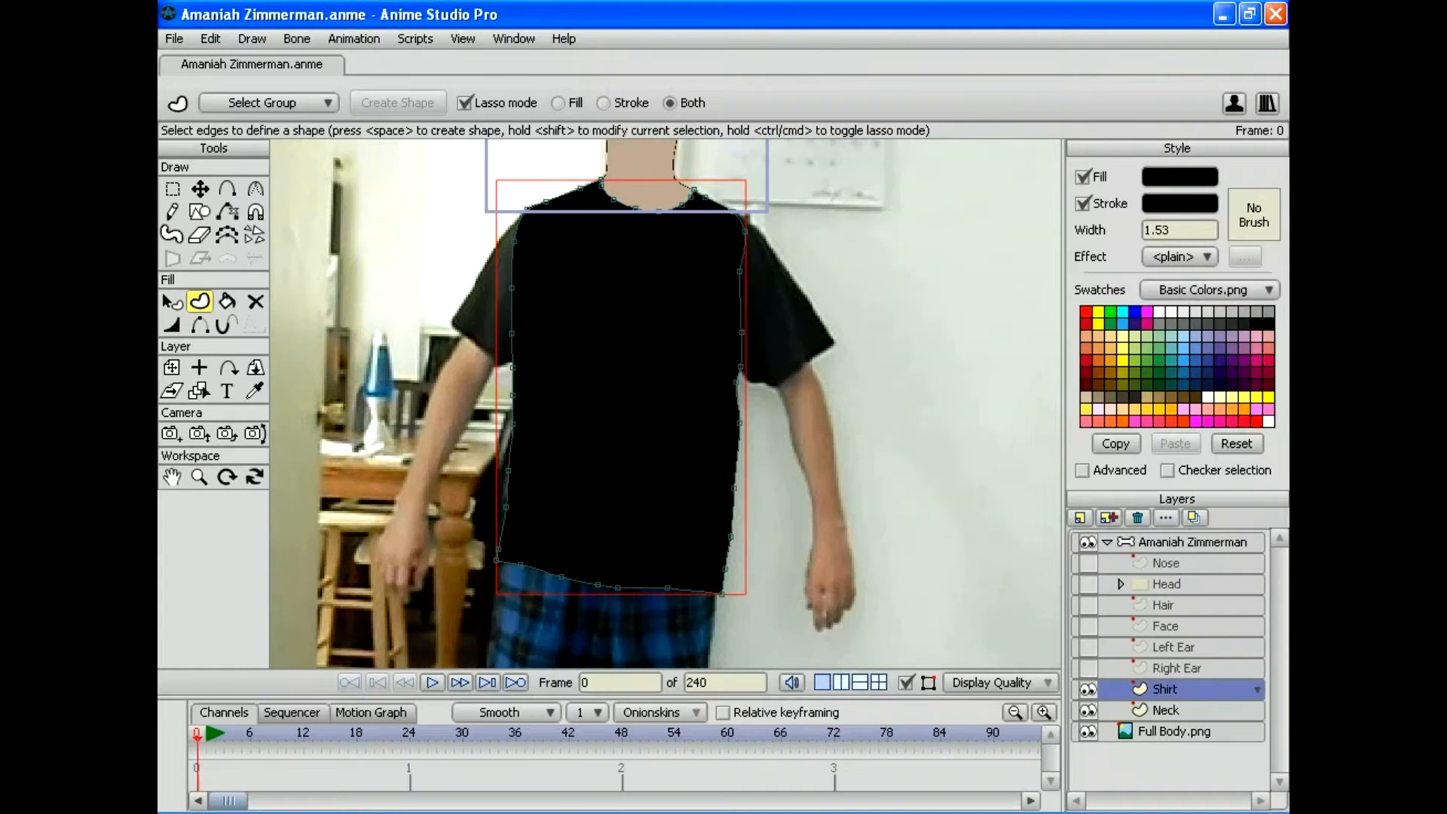
pyautogui.click(198, 477)
pyautogui.moveTo(907, 436); pyautogui.dragTo(956, 597)
pyautogui.moveTo(665, 403); pyautogui.dragTo(798, 403)
pyautogui.moveTo(798, 403); pyautogui.dragTo(683, 598)
pyautogui.moveTo(683, 598); pyautogui.dragTo(746, 598)
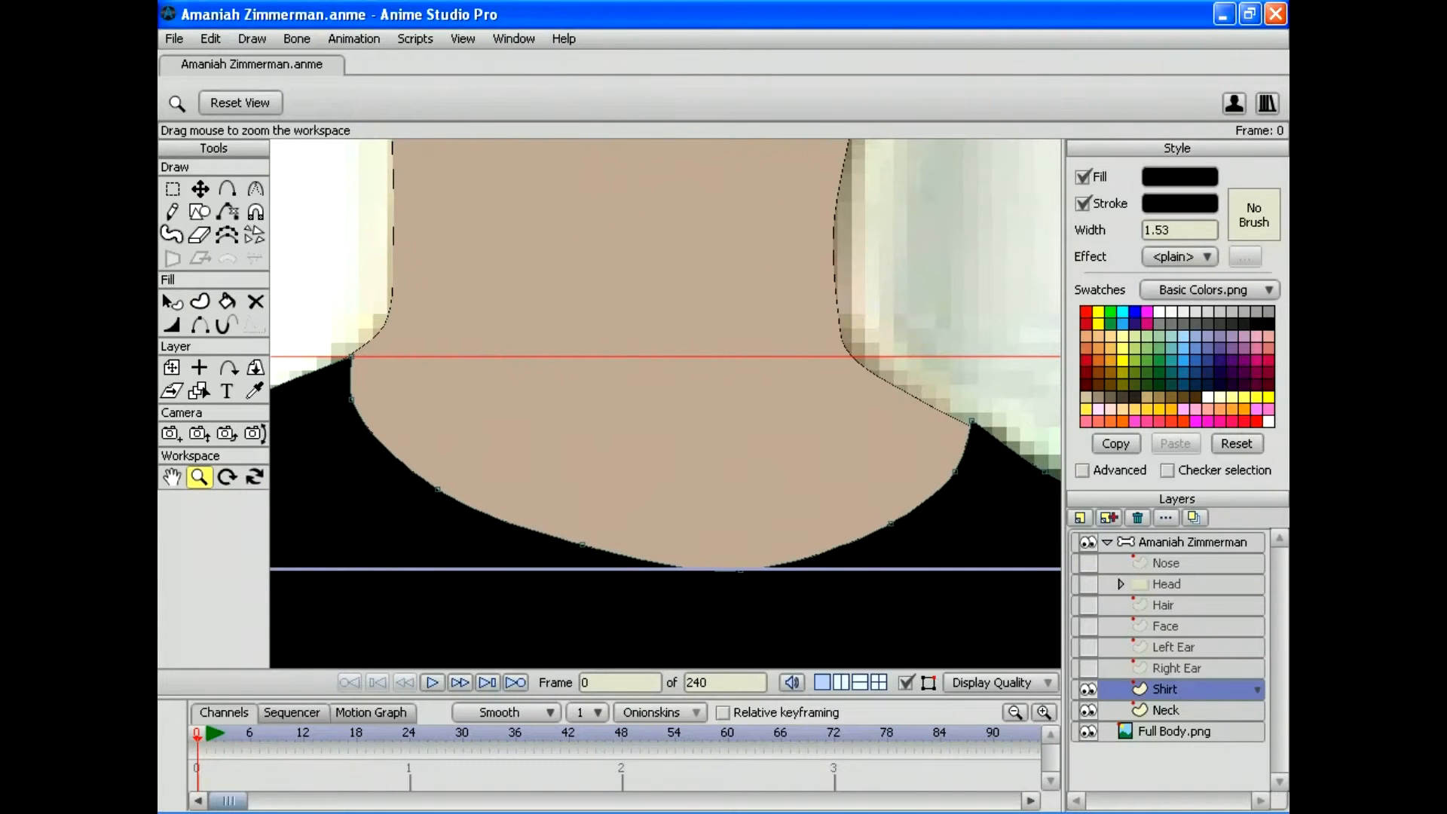
# Step: Drag the collar corner points onto the neckline, then zoom out to the whole torso
pyautogui.click(200, 189)
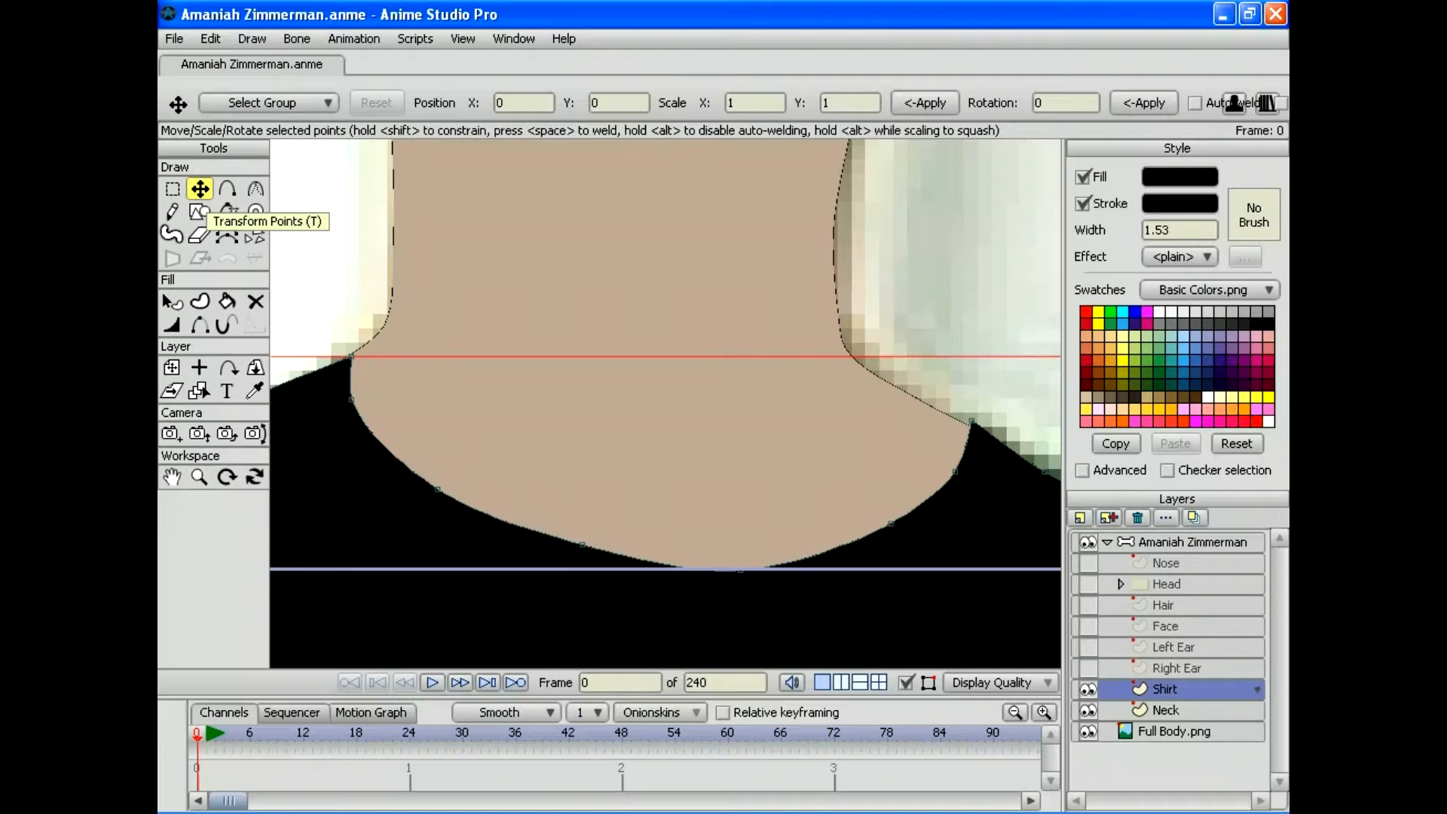
pyautogui.moveTo(971, 421); pyautogui.dragTo(972, 426)
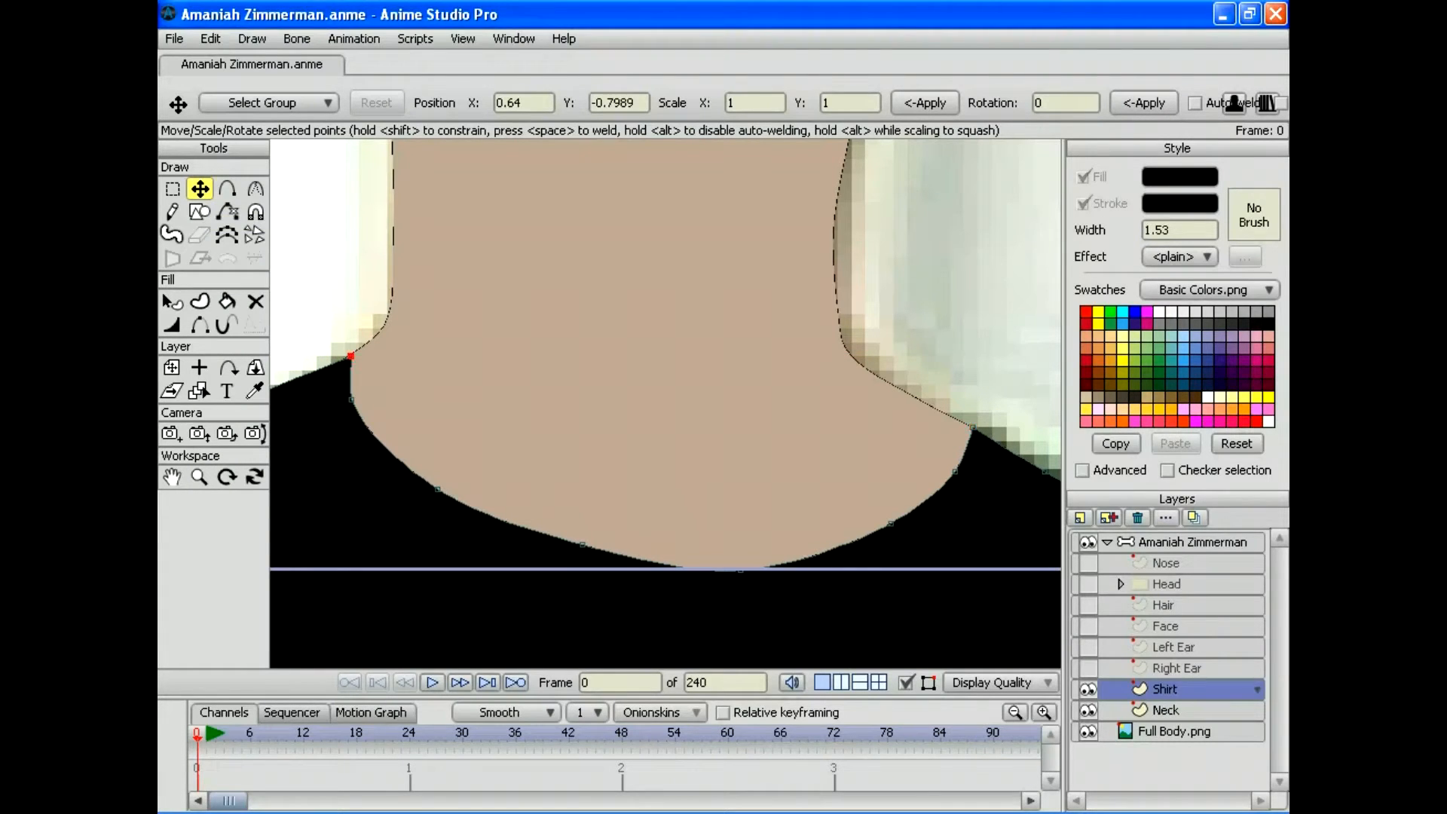
pyautogui.moveTo(350, 356); pyautogui.dragTo(350, 355)
pyautogui.click(199, 476)
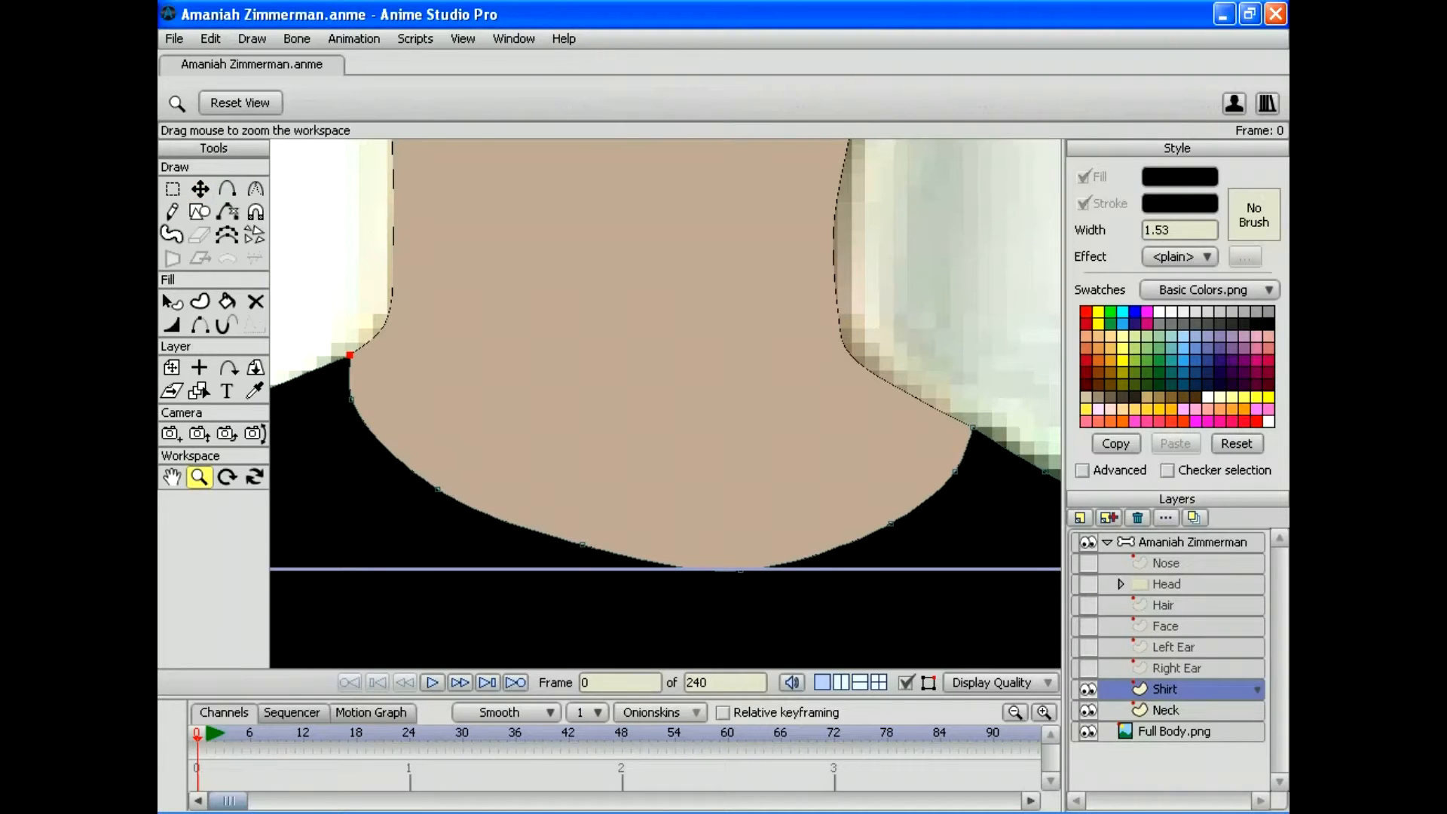
pyautogui.moveTo(665, 403); pyautogui.dragTo(666, 314)
pyautogui.moveTo(665, 403); pyautogui.dragTo(764, 345)
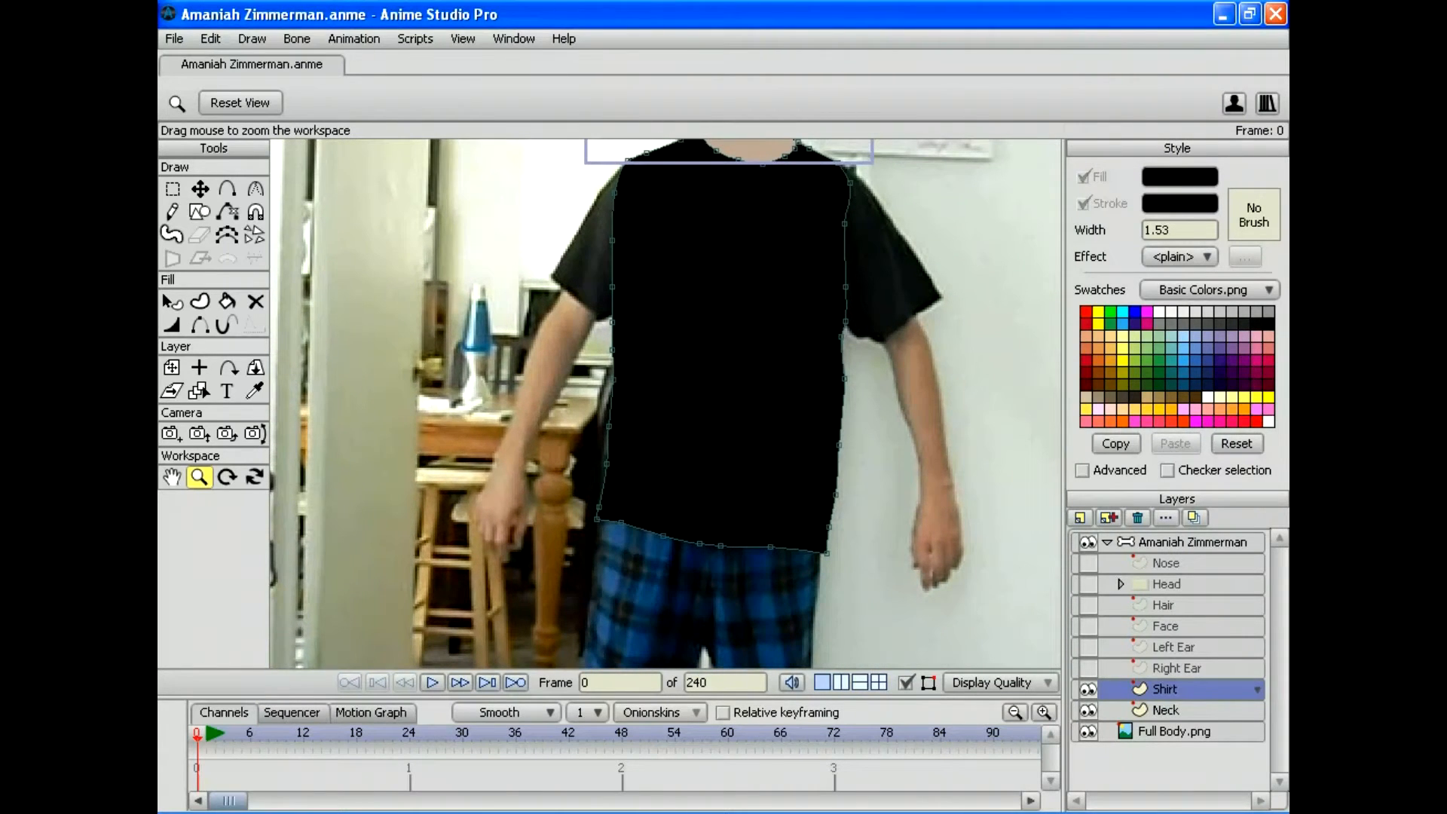
# Step: Add a vector layer named 'Right Upper Arm' above Shirt and hide the Shirt layer
pyautogui.click(1109, 517)
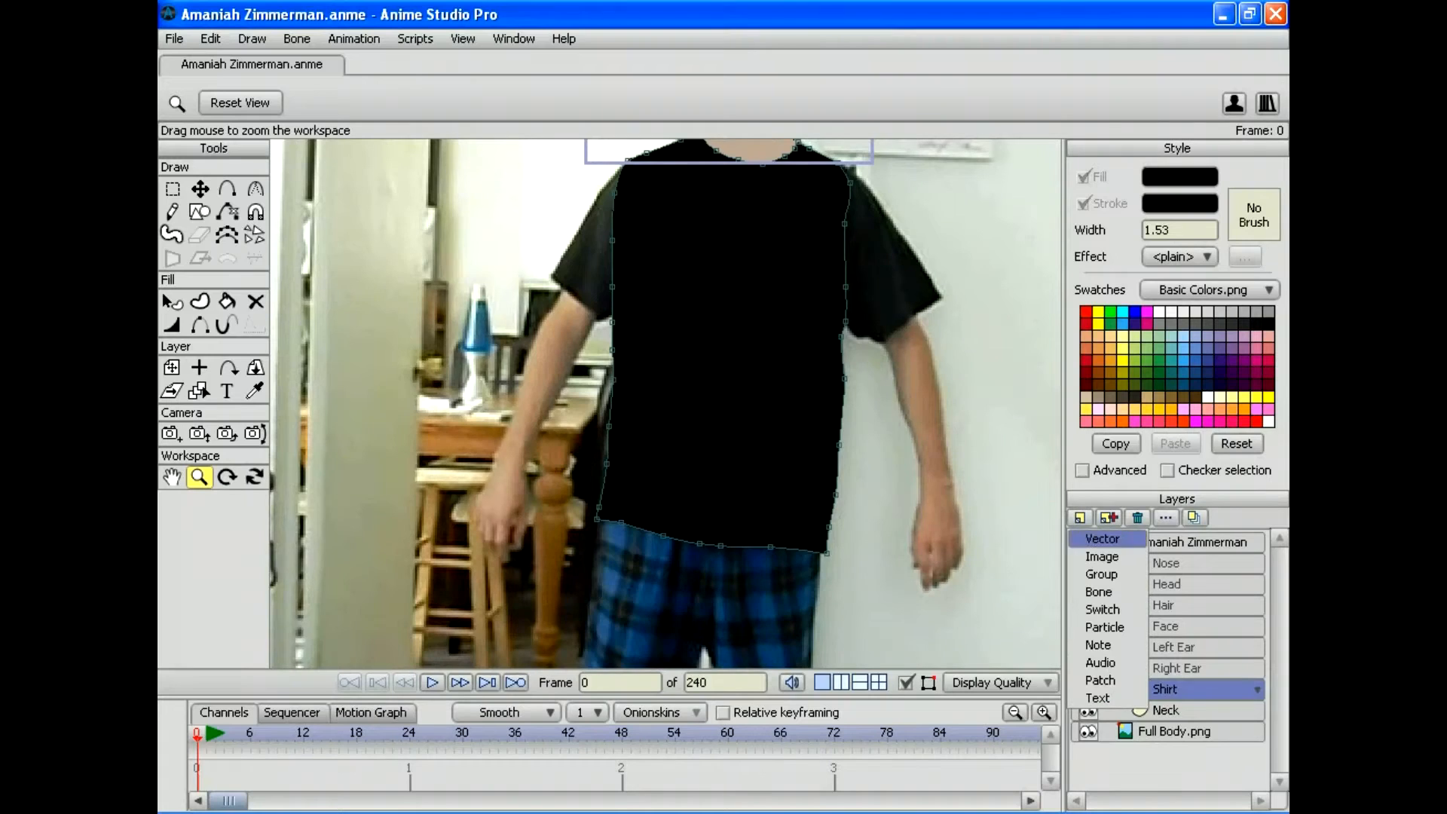
pyautogui.click(1100, 539)
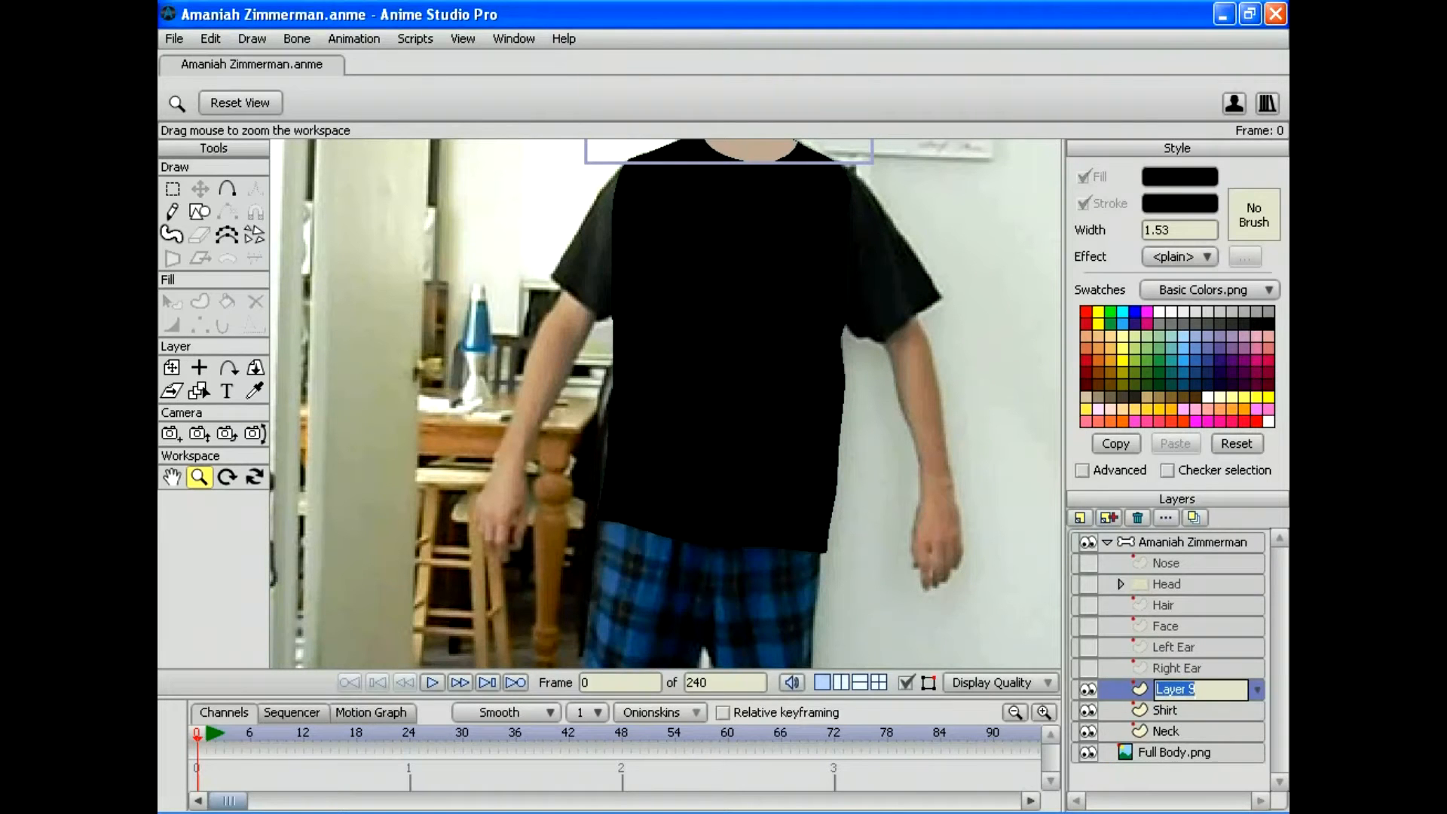
pyautogui.write('Right Upper Arm')
pyautogui.press('Return')
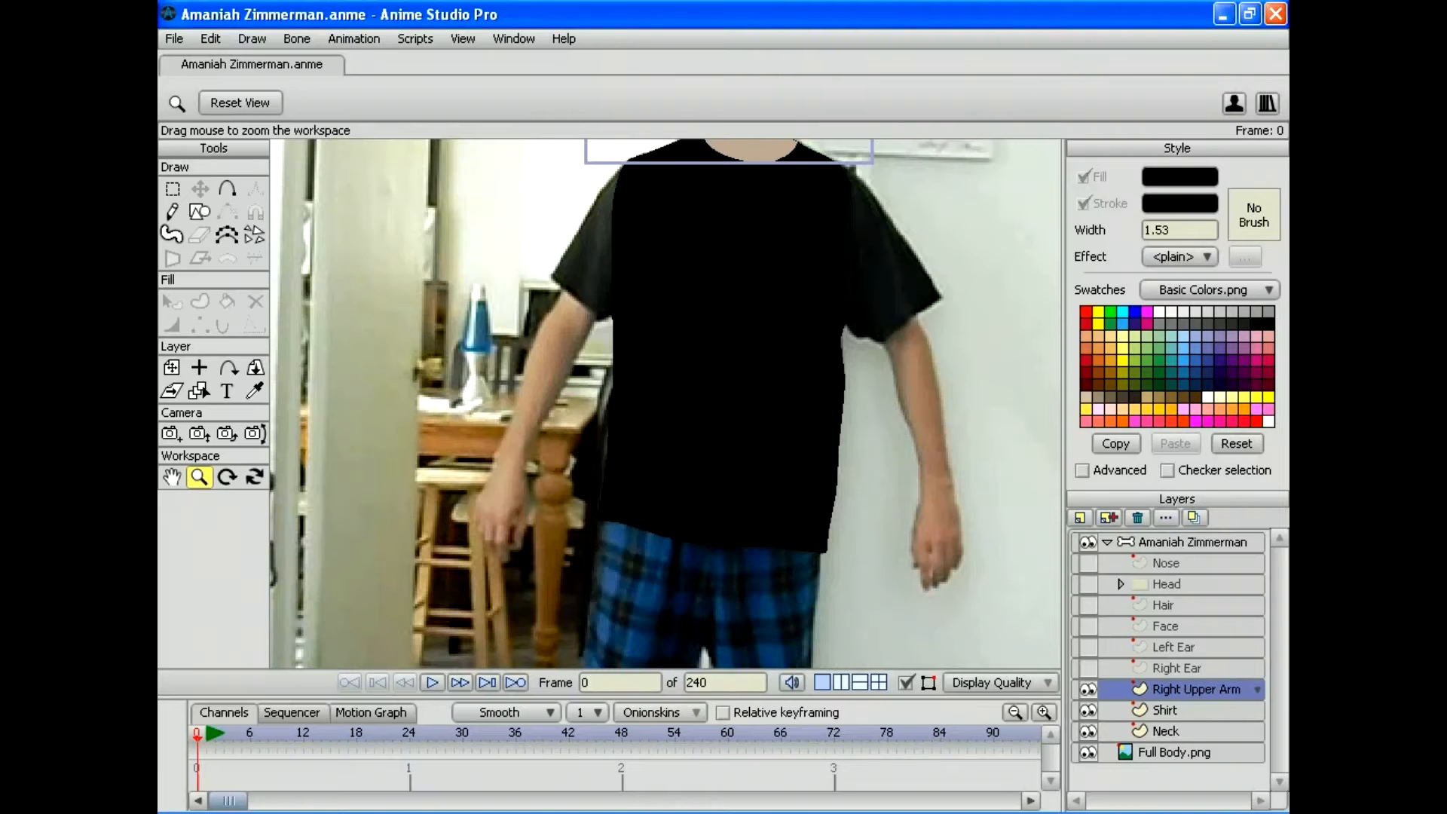
pyautogui.click(1087, 709)
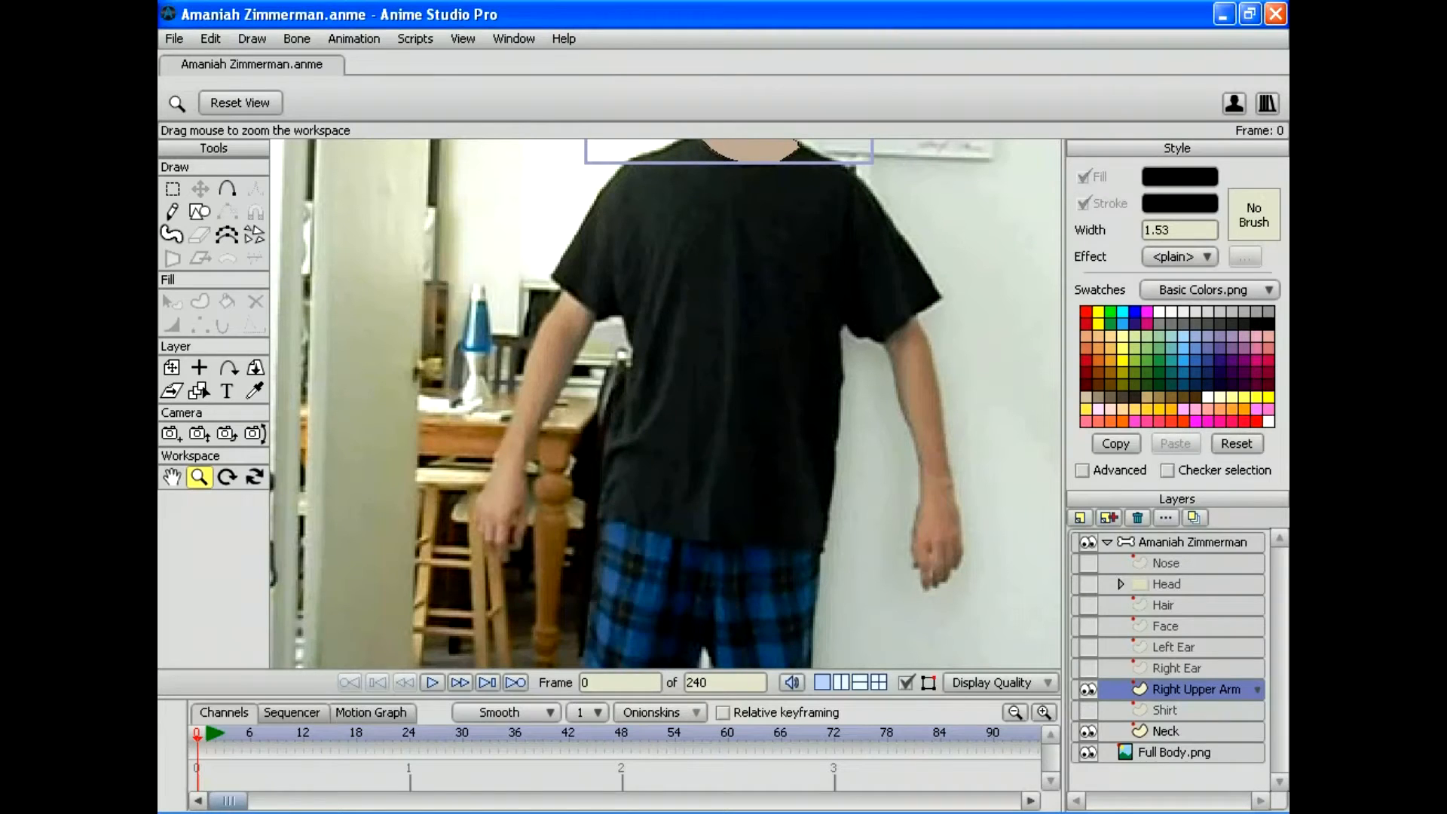
# Step: Draw a curve from the neckline over the shoulder, nudge its end onto the shoulder edge, and zoom in
pyautogui.press('a')
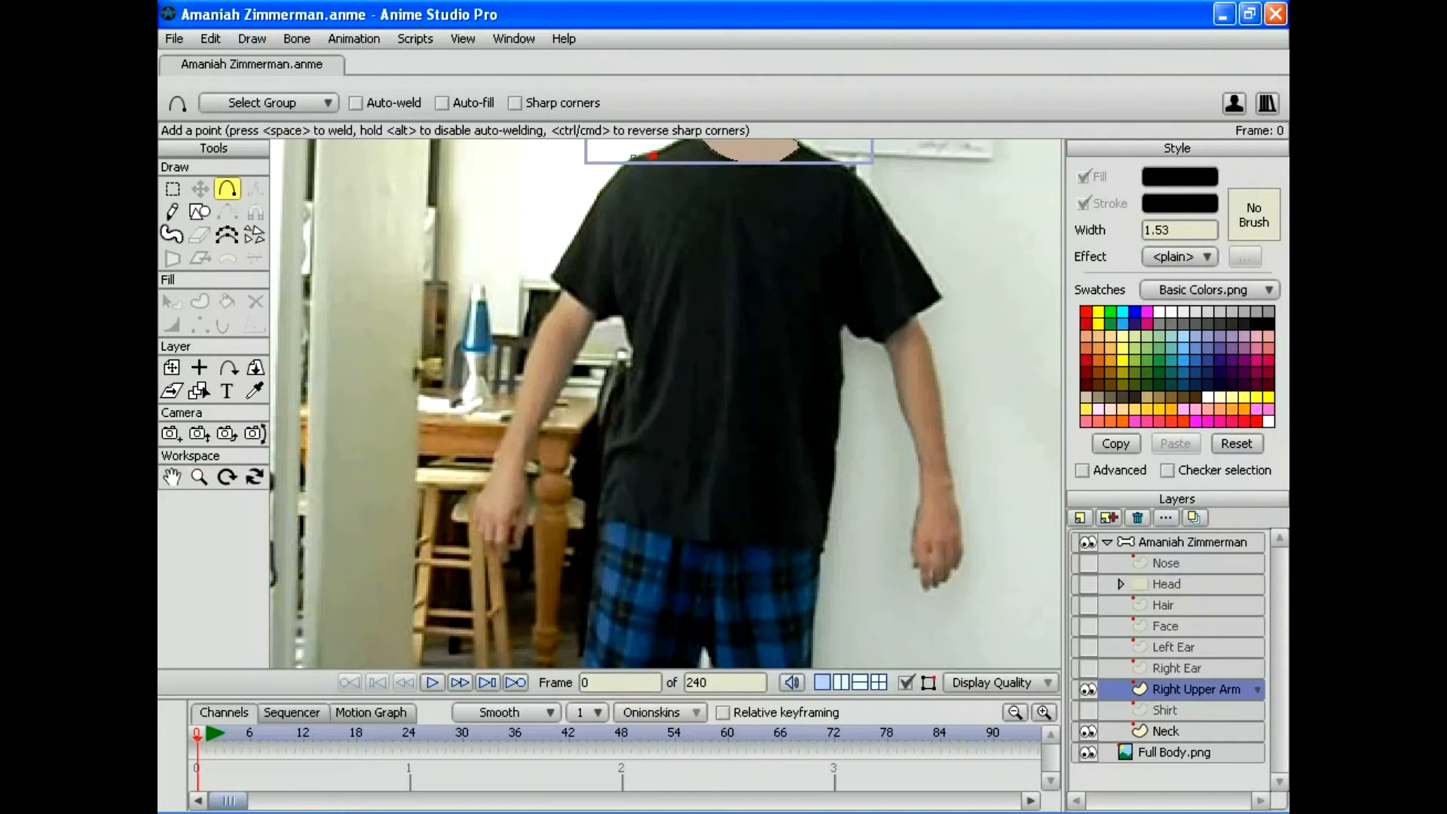
pyautogui.moveTo(634, 156)
pyautogui.mouseDown()
pyautogui.moveTo(690, 185)
pyautogui.moveTo(669, 226)
pyautogui.mouseUp()
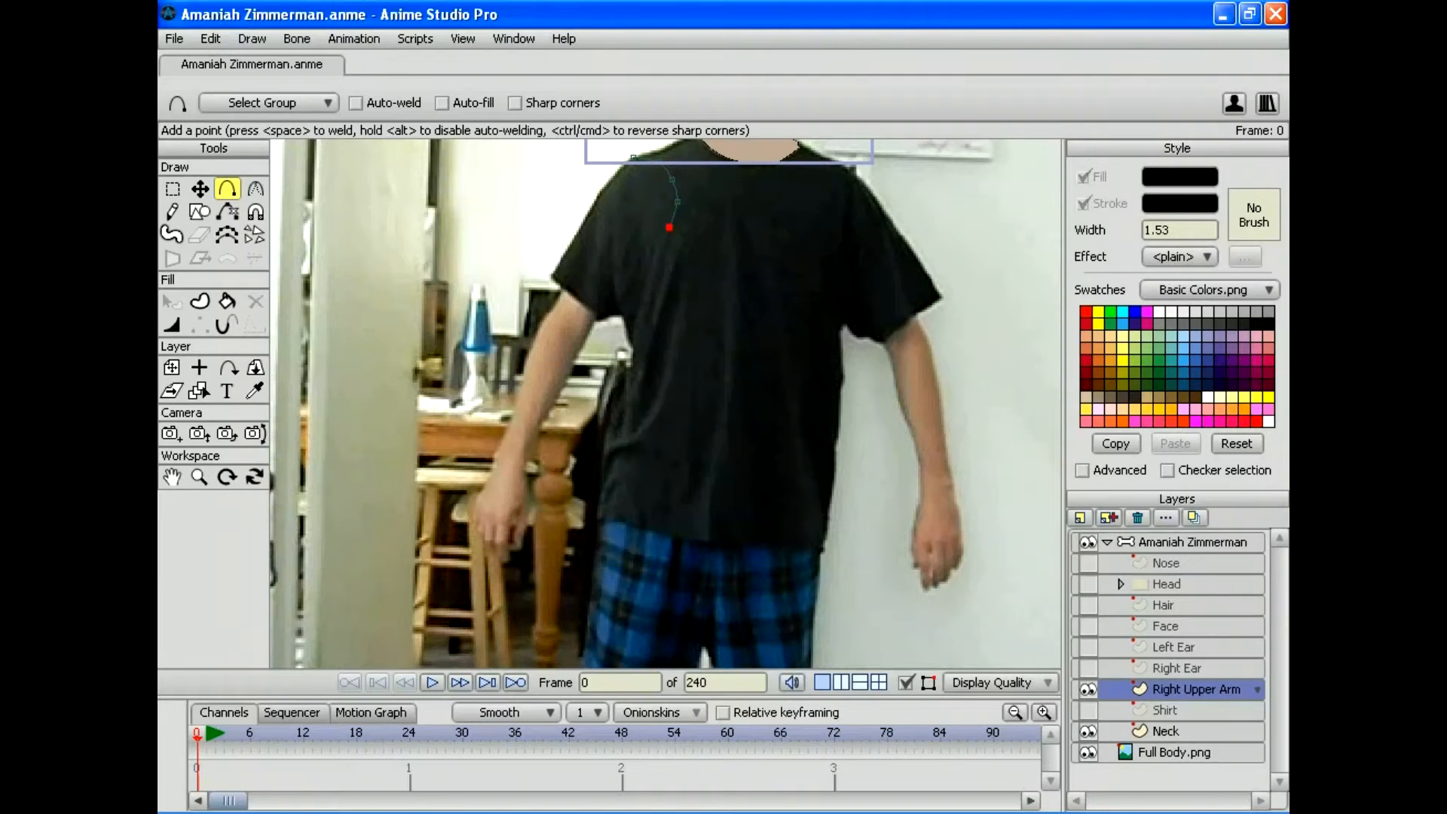
pyautogui.moveTo(629, 159); pyautogui.dragTo(551, 272)
pyautogui.moveTo(669, 227); pyautogui.dragTo(551, 274)
pyautogui.press('c')
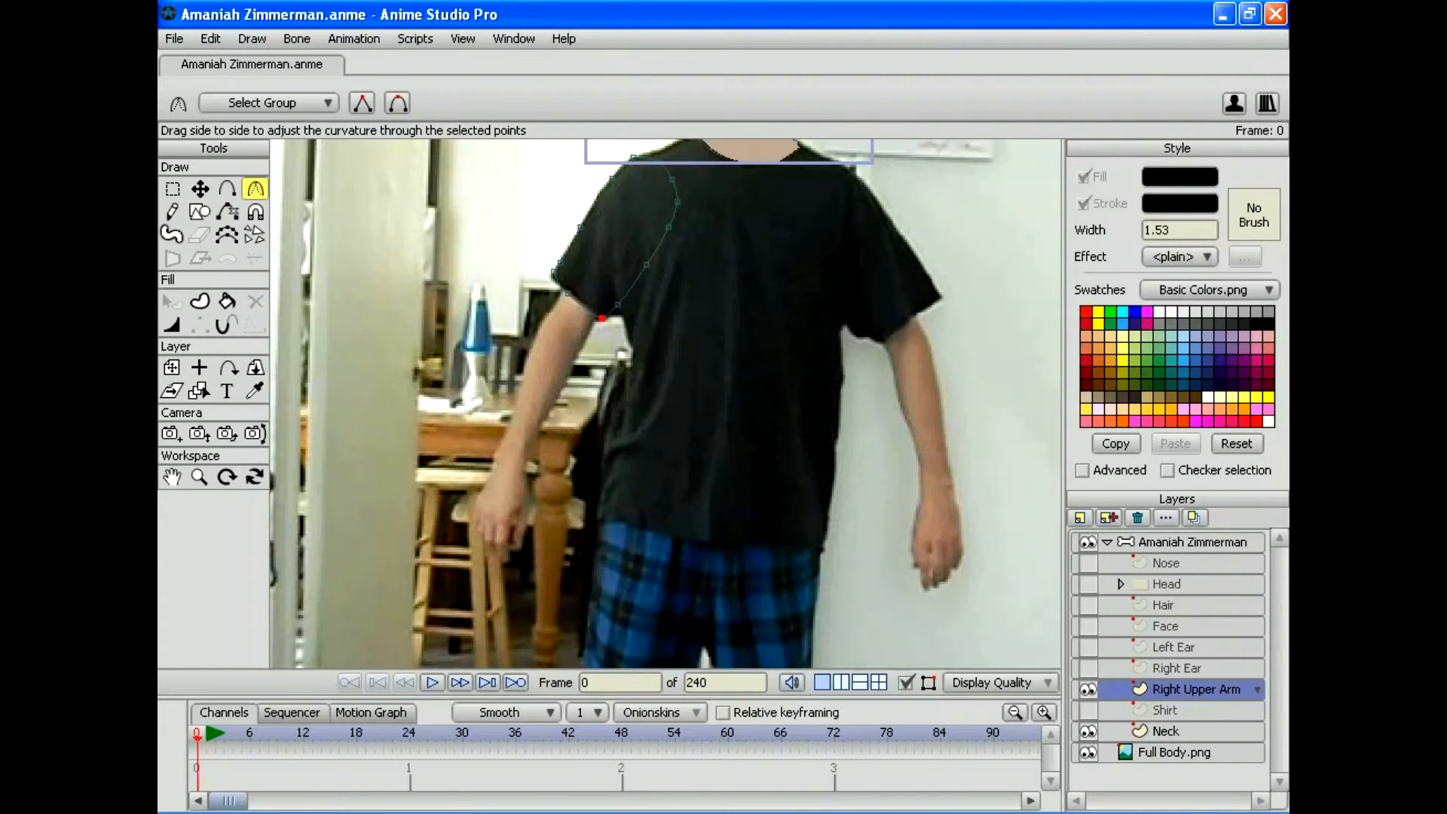
pyautogui.press('t')
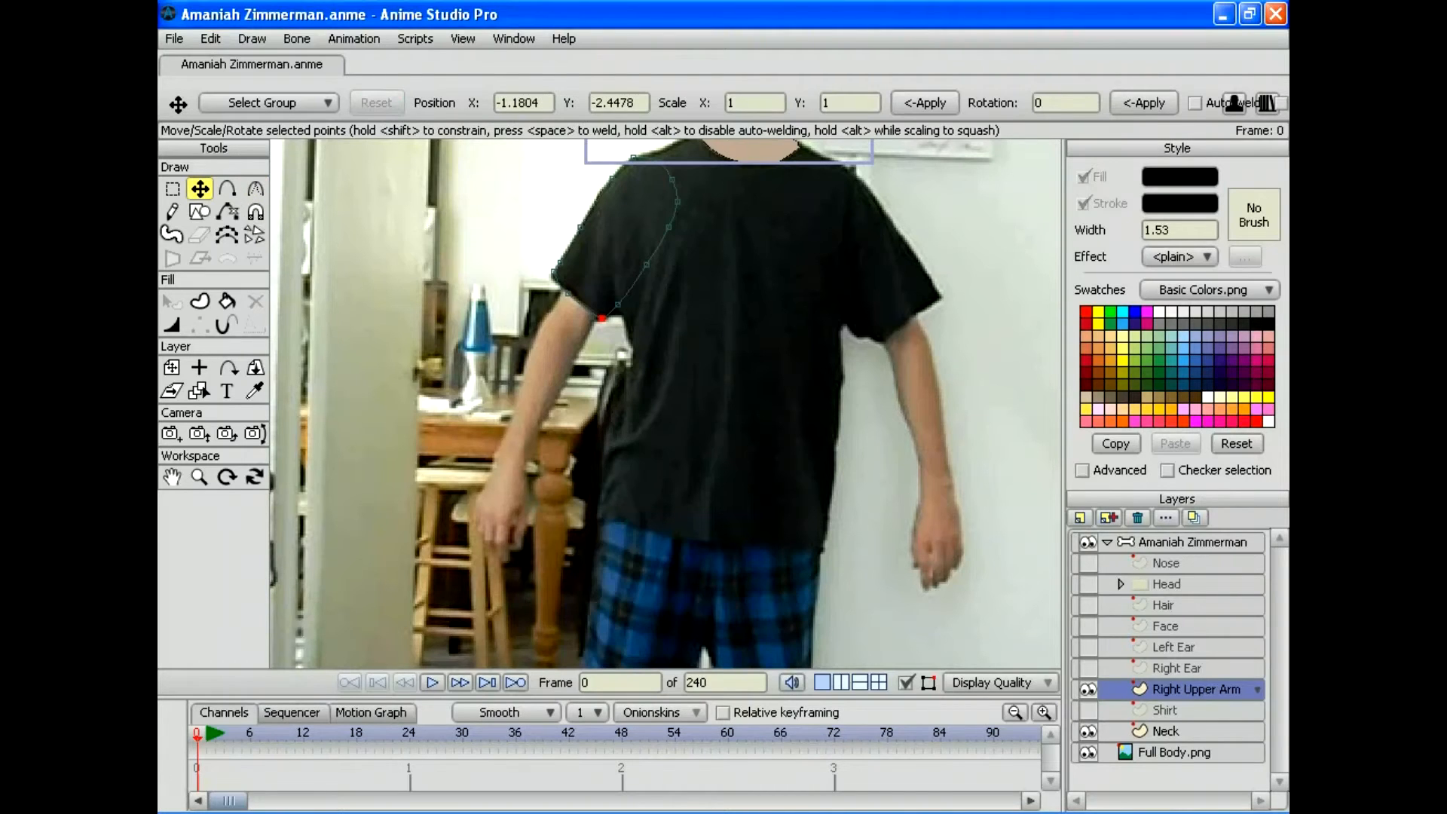
pyautogui.moveTo(553, 272); pyautogui.dragTo(550, 277)
pyautogui.press('c')
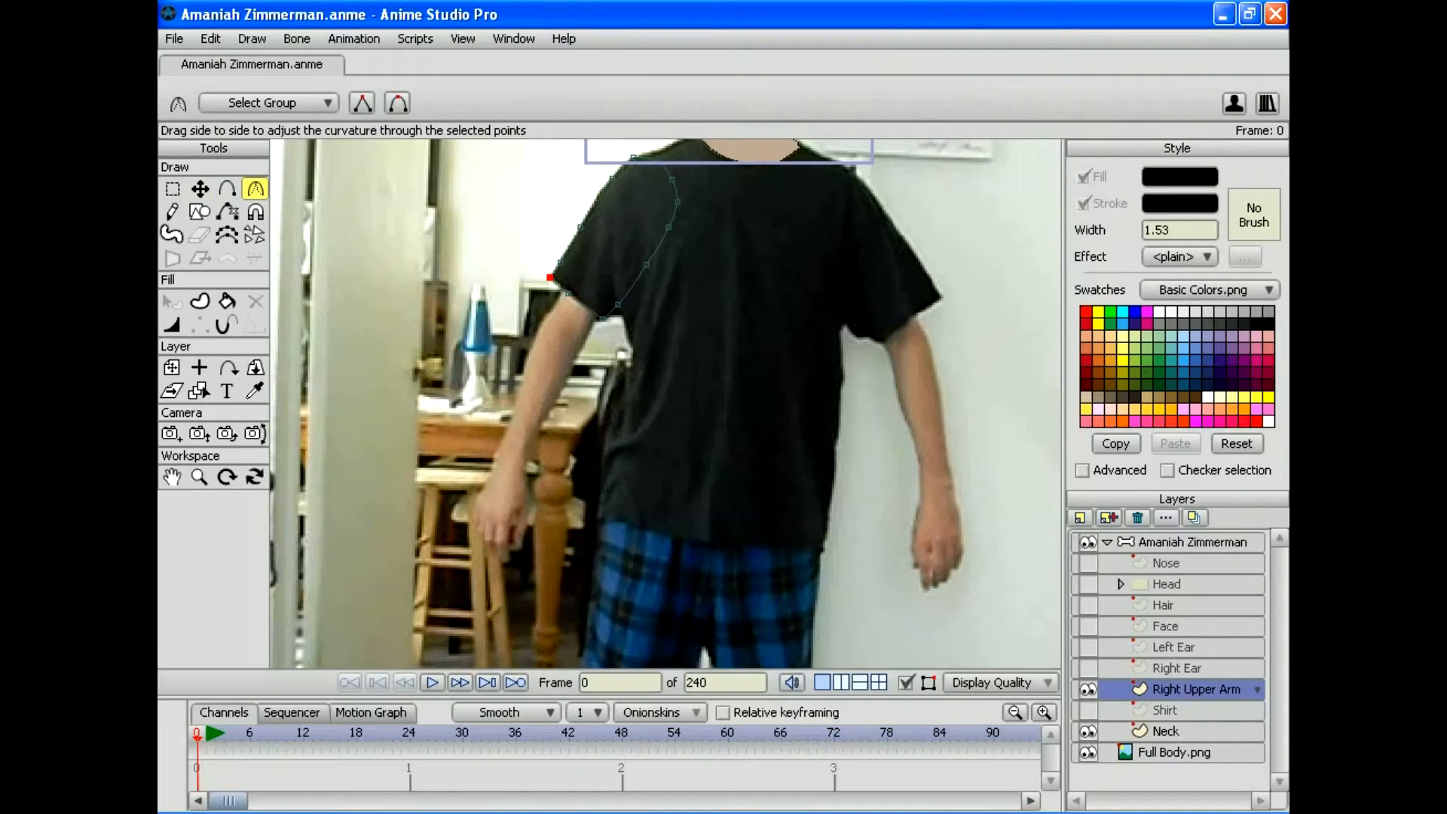
pyautogui.press('a')
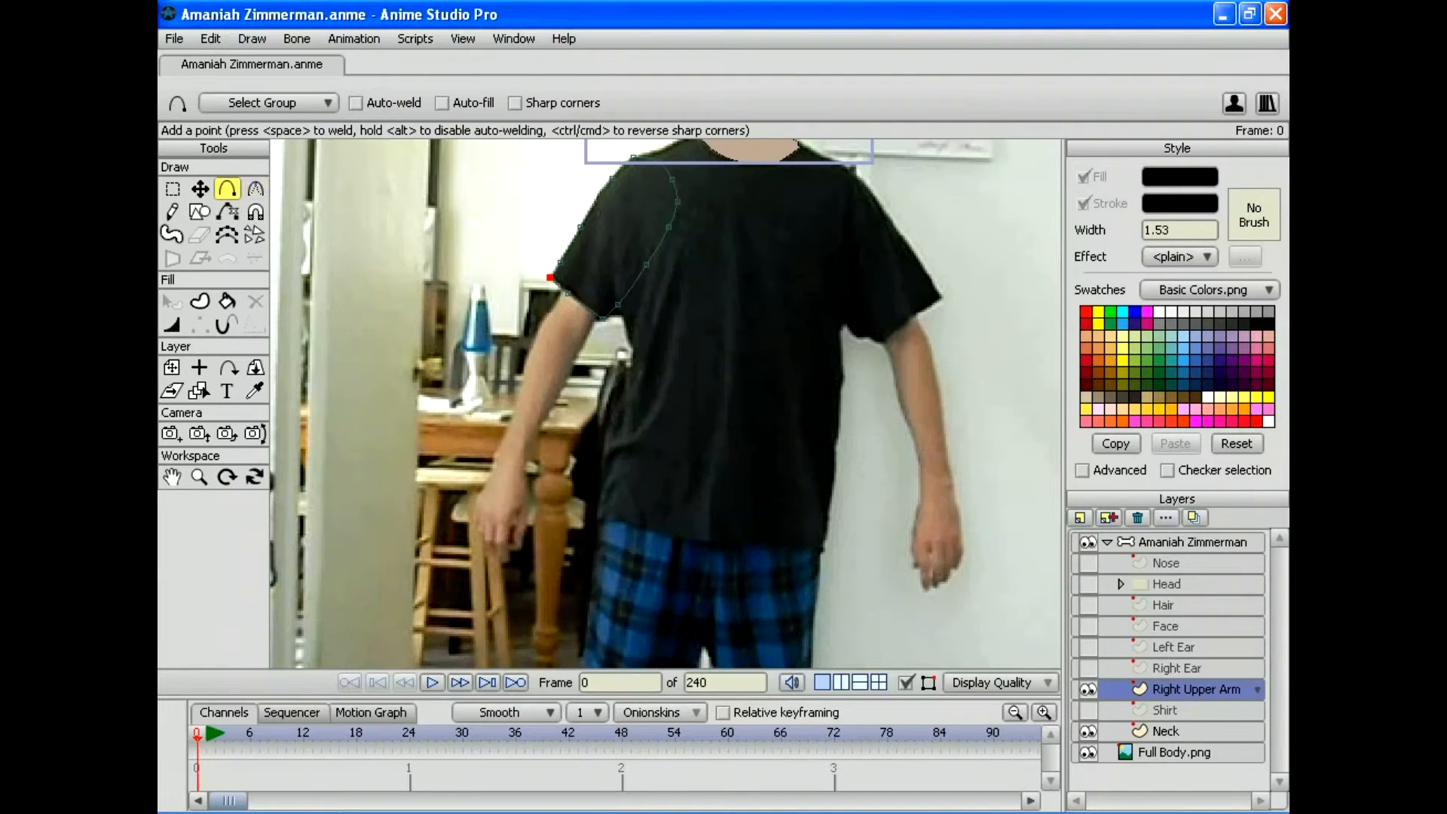
pyautogui.click(199, 476)
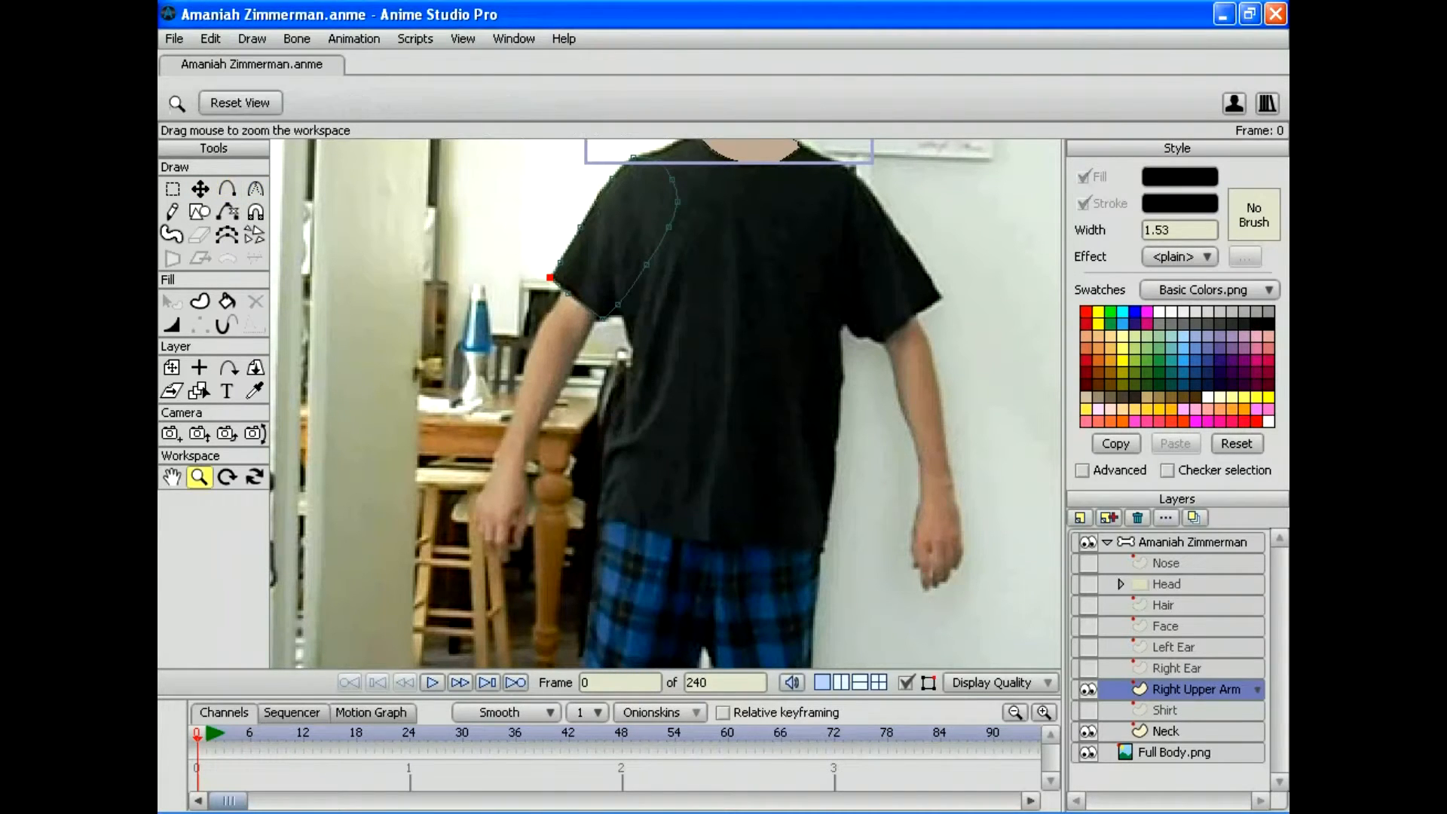
pyautogui.moveTo(666, 403); pyautogui.dragTo(896, 403)
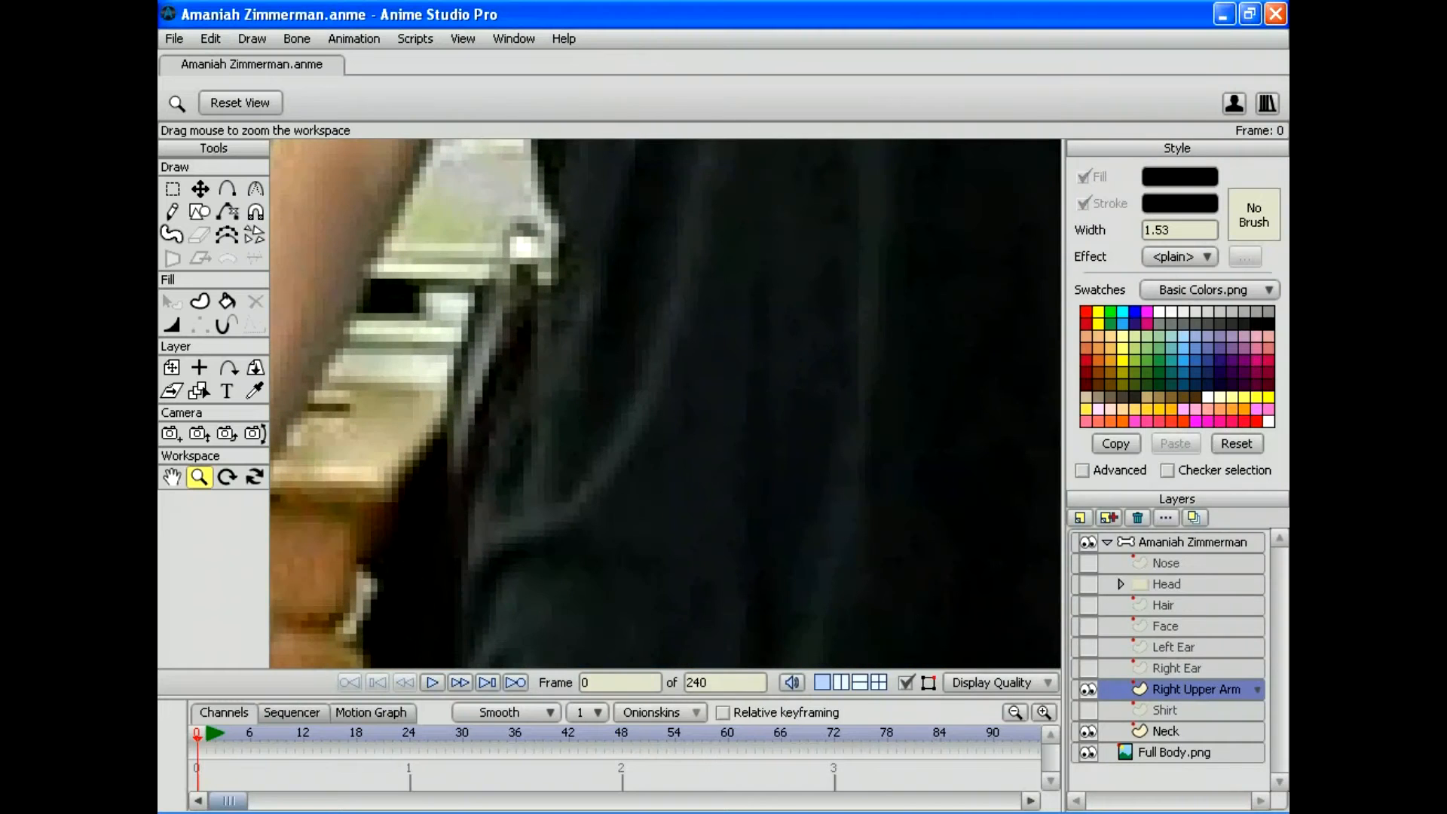
# Step: From the curve's end at the sleeve, add points extending the outline down the arm's edge
pyautogui.moveTo(572, 264); pyautogui.dragTo(761, 542)
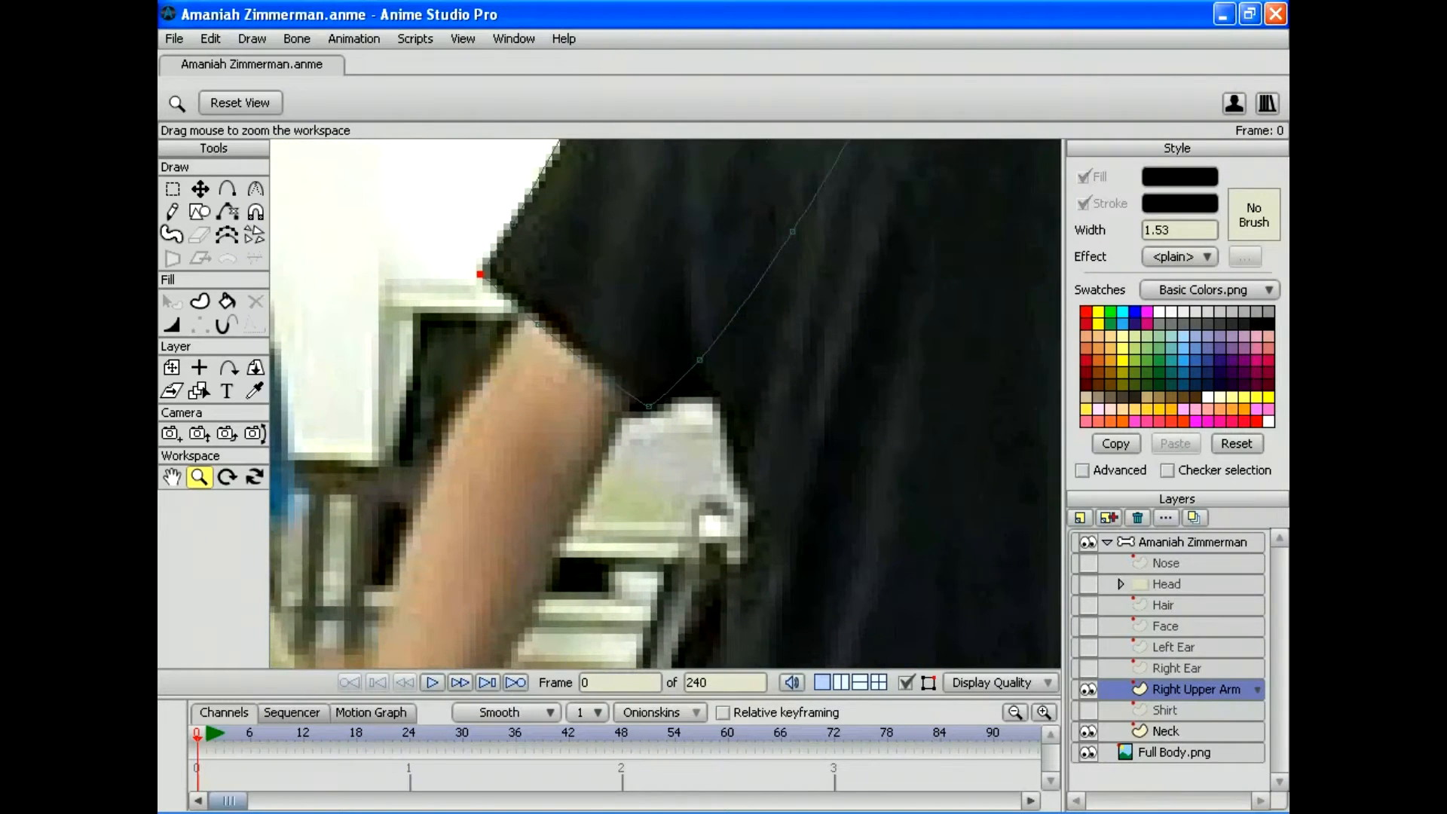
pyautogui.click(226, 188)
pyautogui.click(199, 189)
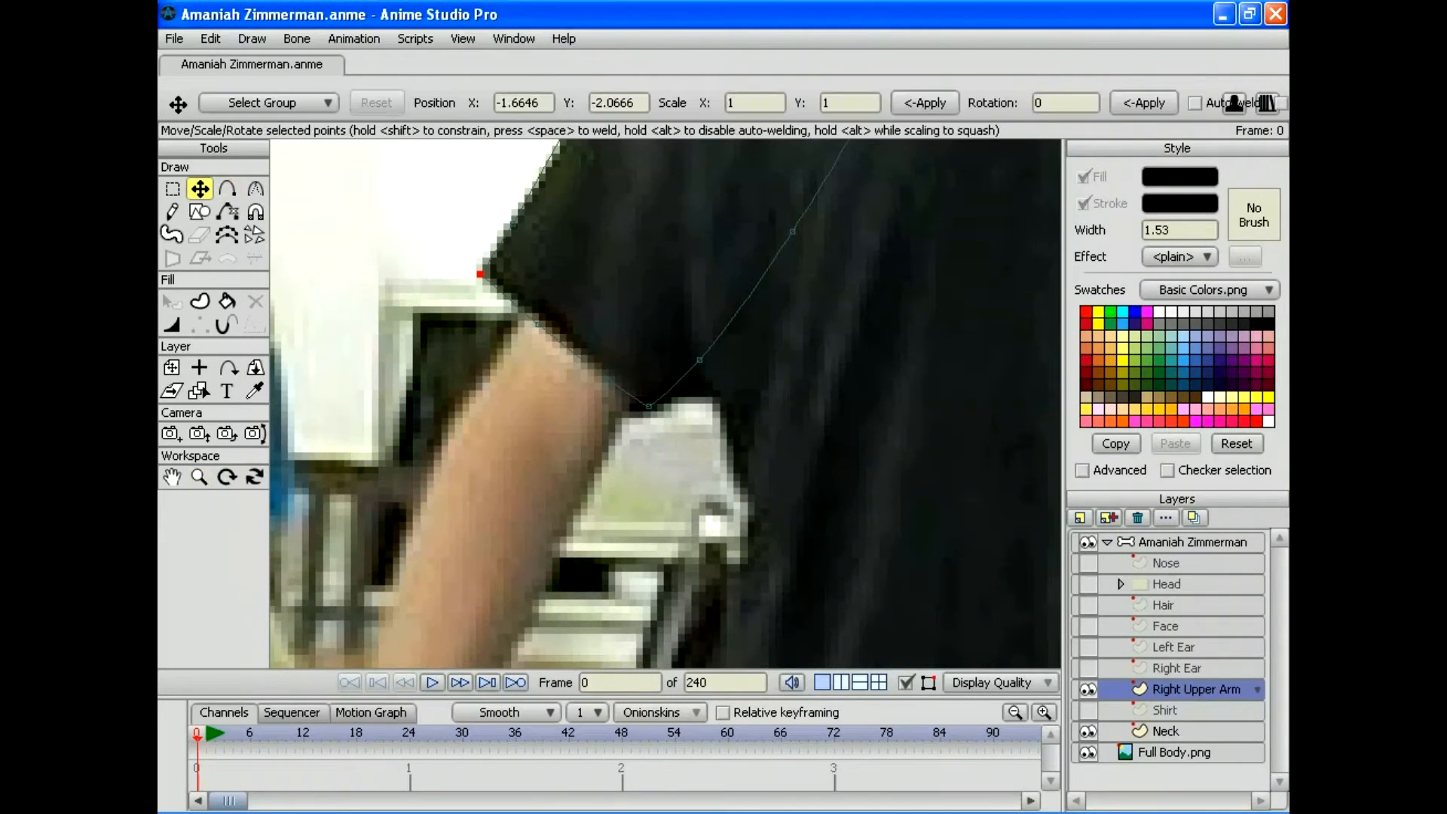
pyautogui.click(538, 324)
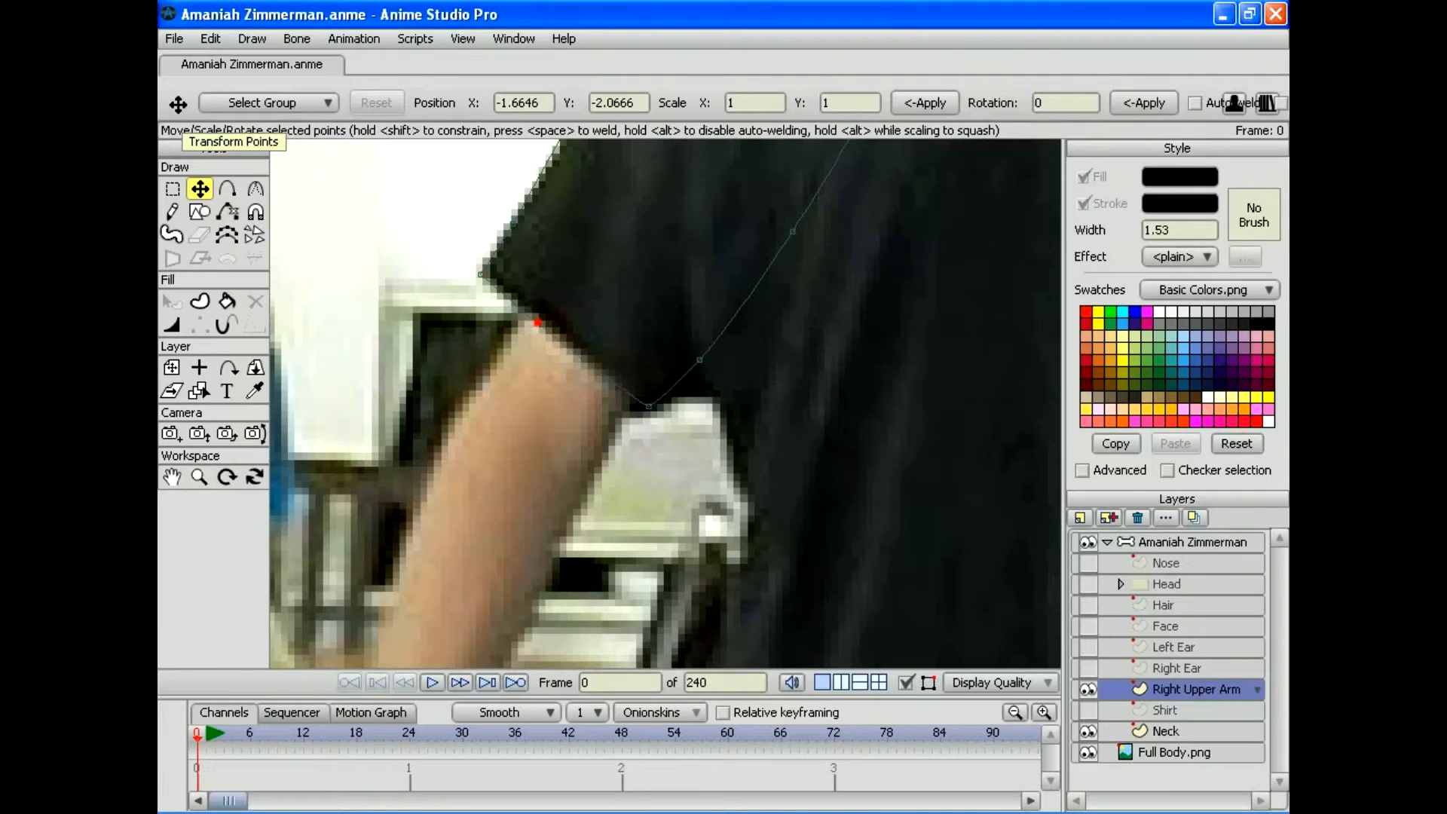
pyautogui.click(226, 189)
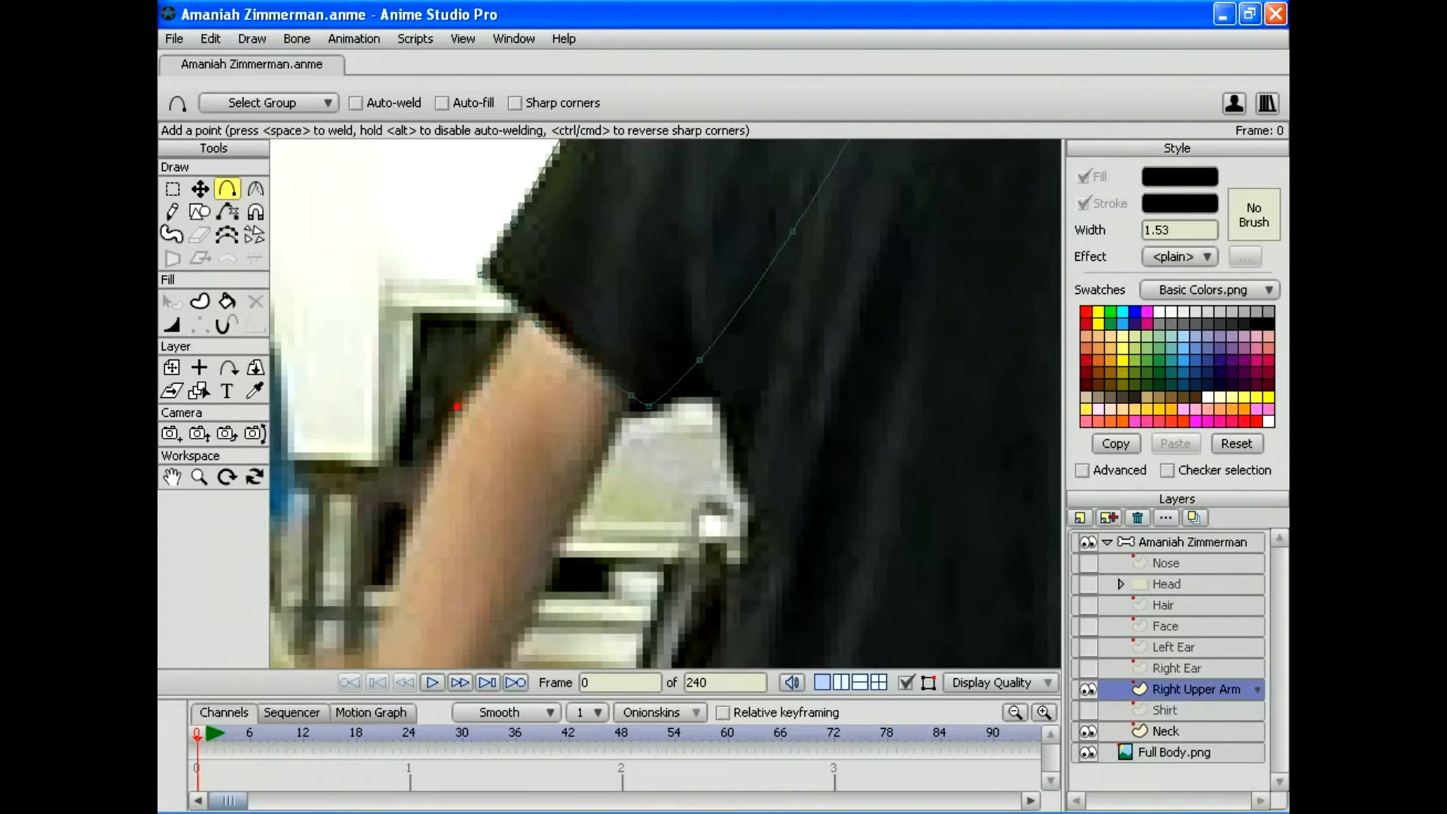
pyautogui.click(464, 405)
pyautogui.moveTo(631, 395); pyautogui.dragTo(587, 492)
# Step: Continue the outline further down toward the elbow, nudging the end and elbow points into place
pyautogui.click(199, 477)
pyautogui.moveTo(665, 403); pyautogui.dragTo(629, 403)
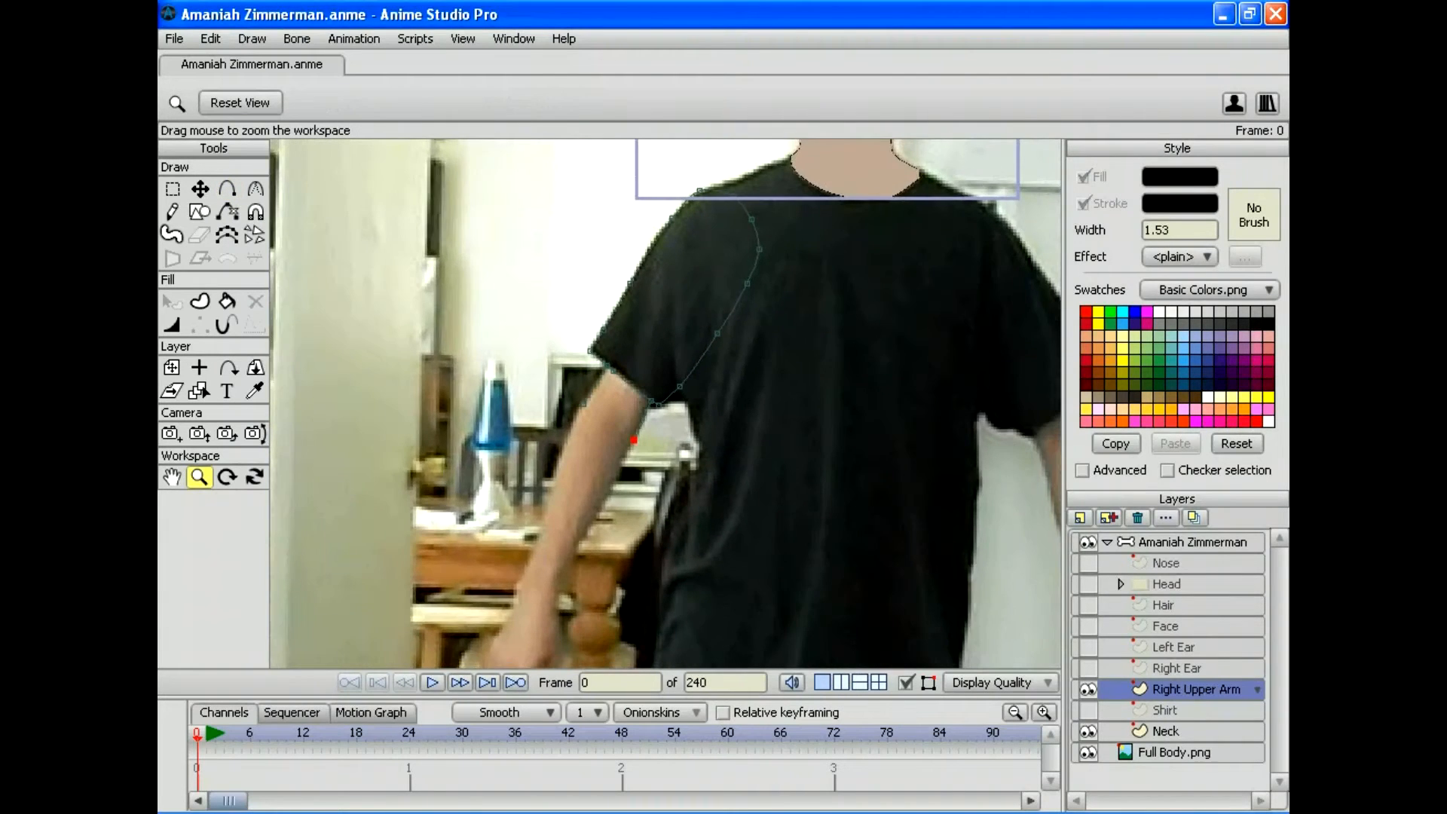
pyautogui.moveTo(666, 452); pyautogui.dragTo(678, 340)
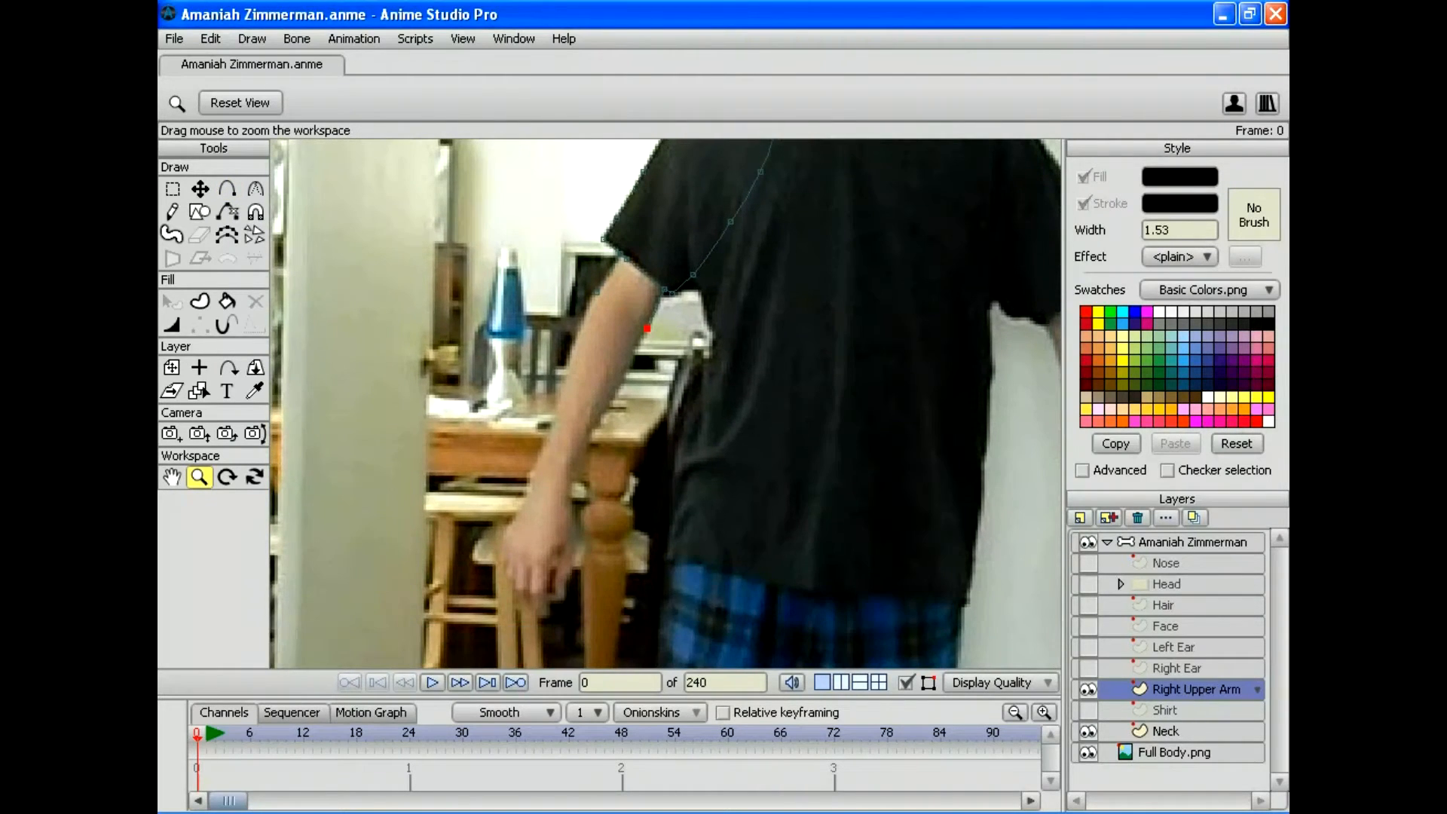
pyautogui.press('t')
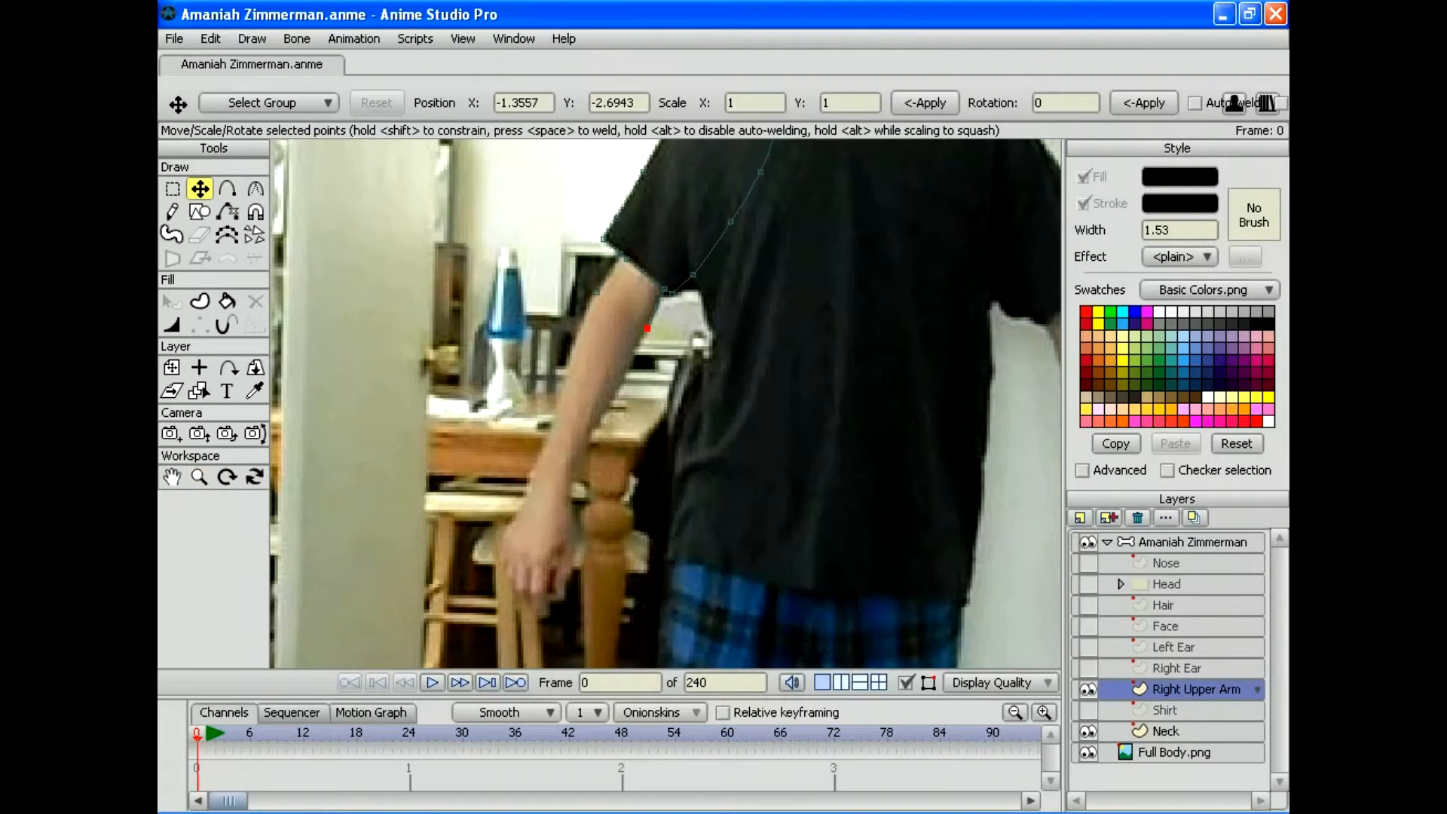
pyautogui.moveTo(594, 292); pyautogui.dragTo(592, 296)
pyautogui.click(226, 188)
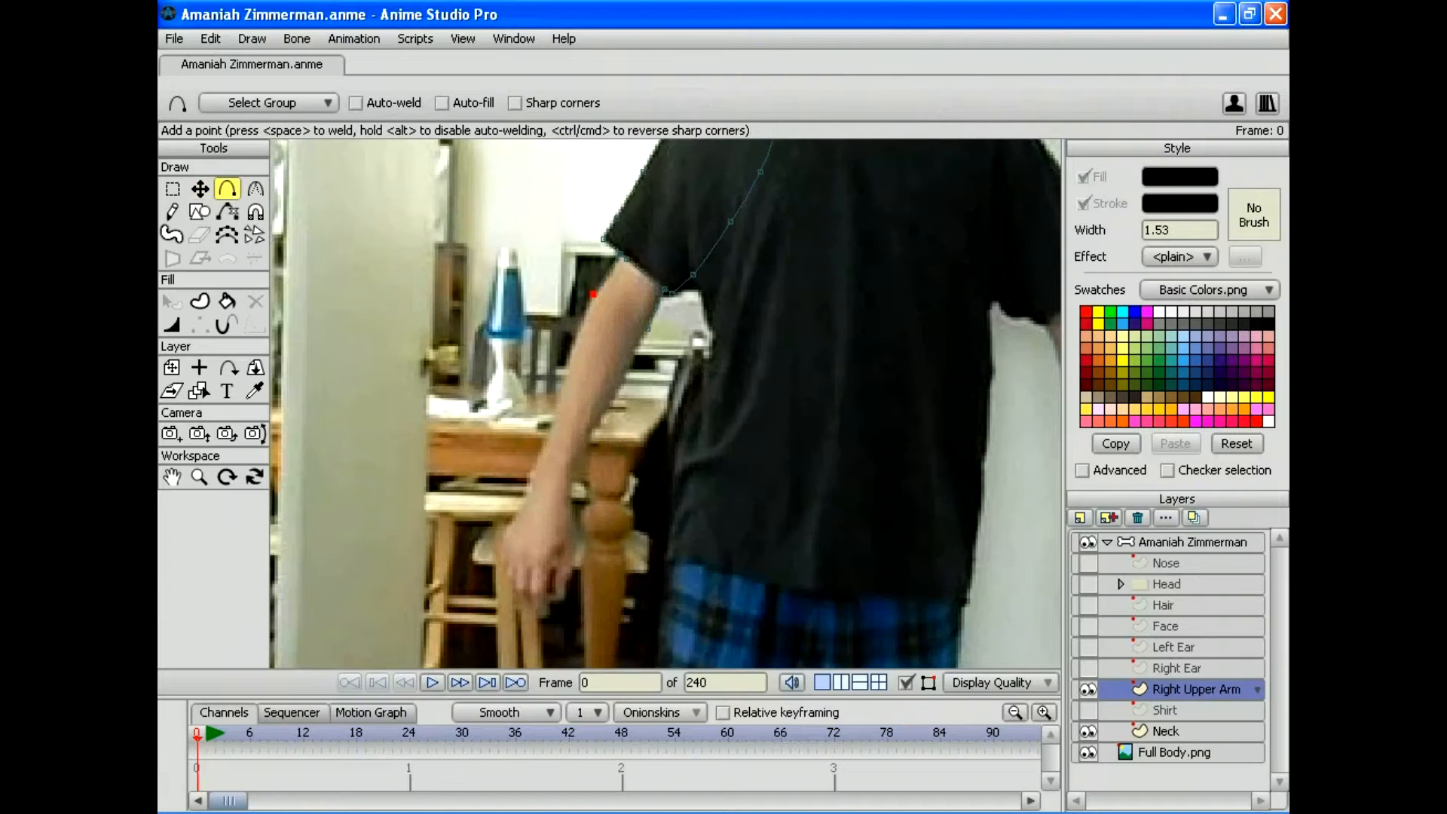
pyautogui.moveTo(593, 293); pyautogui.dragTo(586, 304)
pyautogui.click(200, 188)
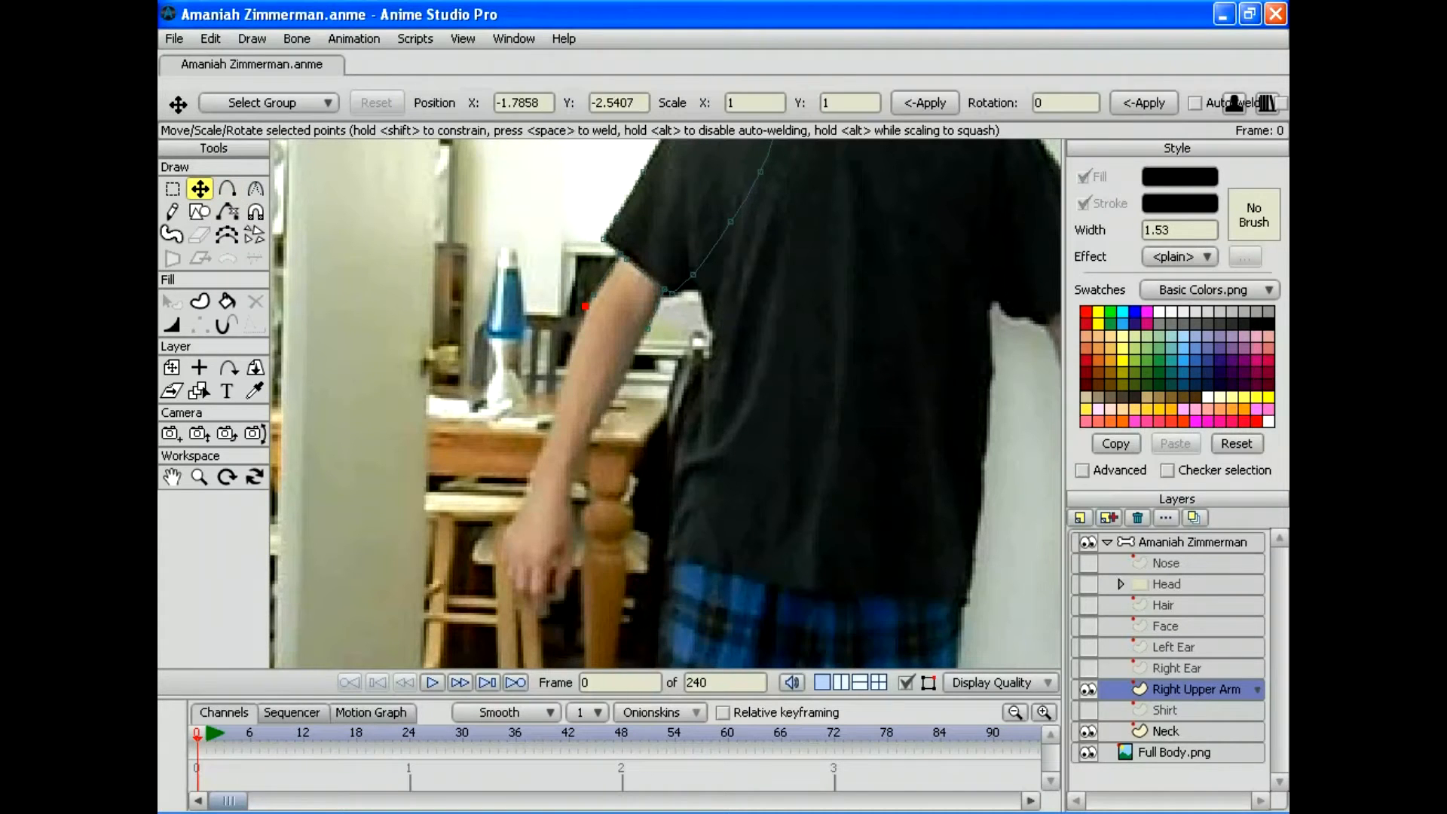
pyautogui.moveTo(645, 330); pyautogui.dragTo(636, 332)
pyautogui.press('a')
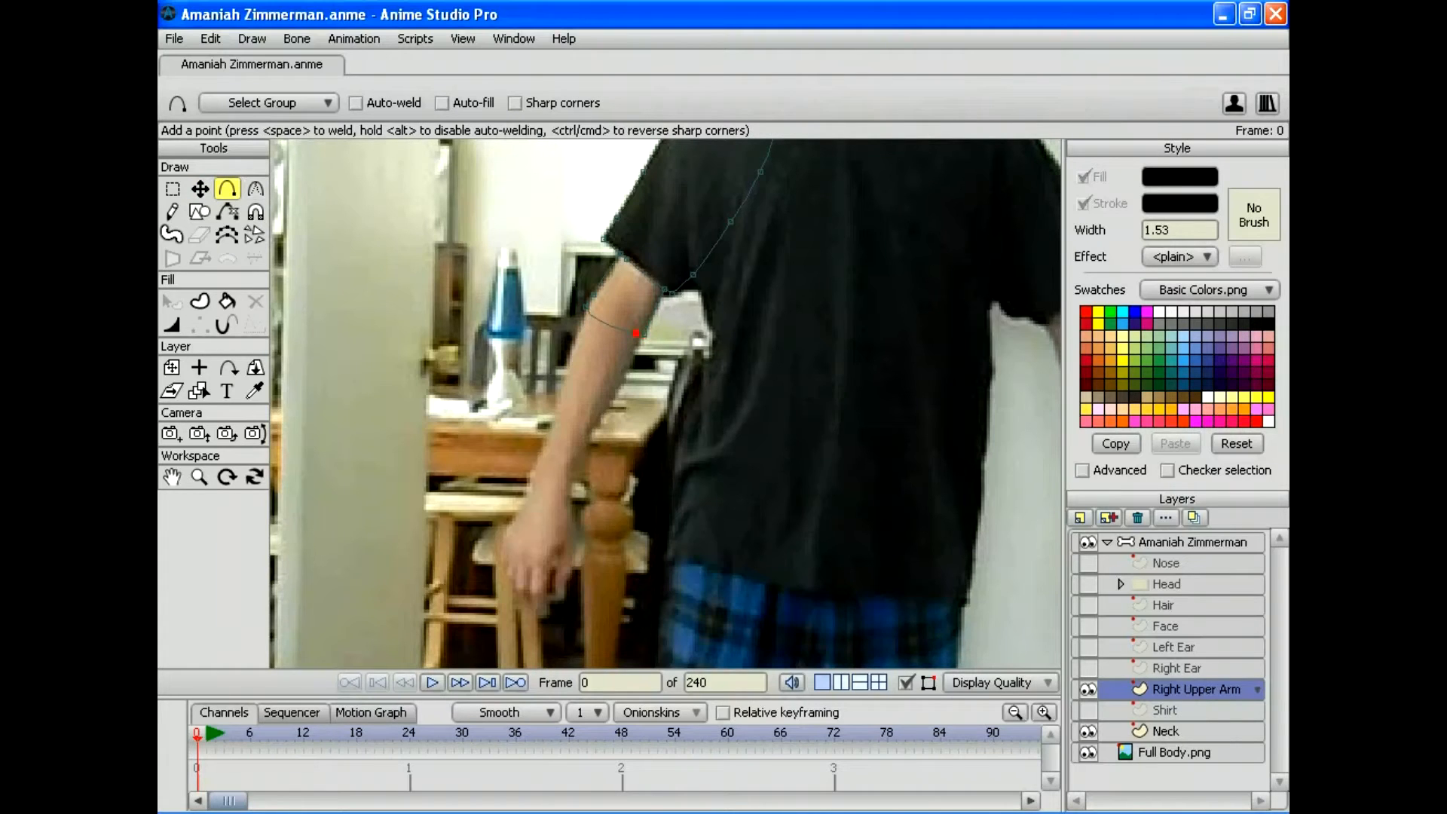
# Step: Weld the sleeve outline closed at the elbow, sharpen that corner, and bow the elbow segment downward
pyautogui.press('space')
pyautogui.press('c')
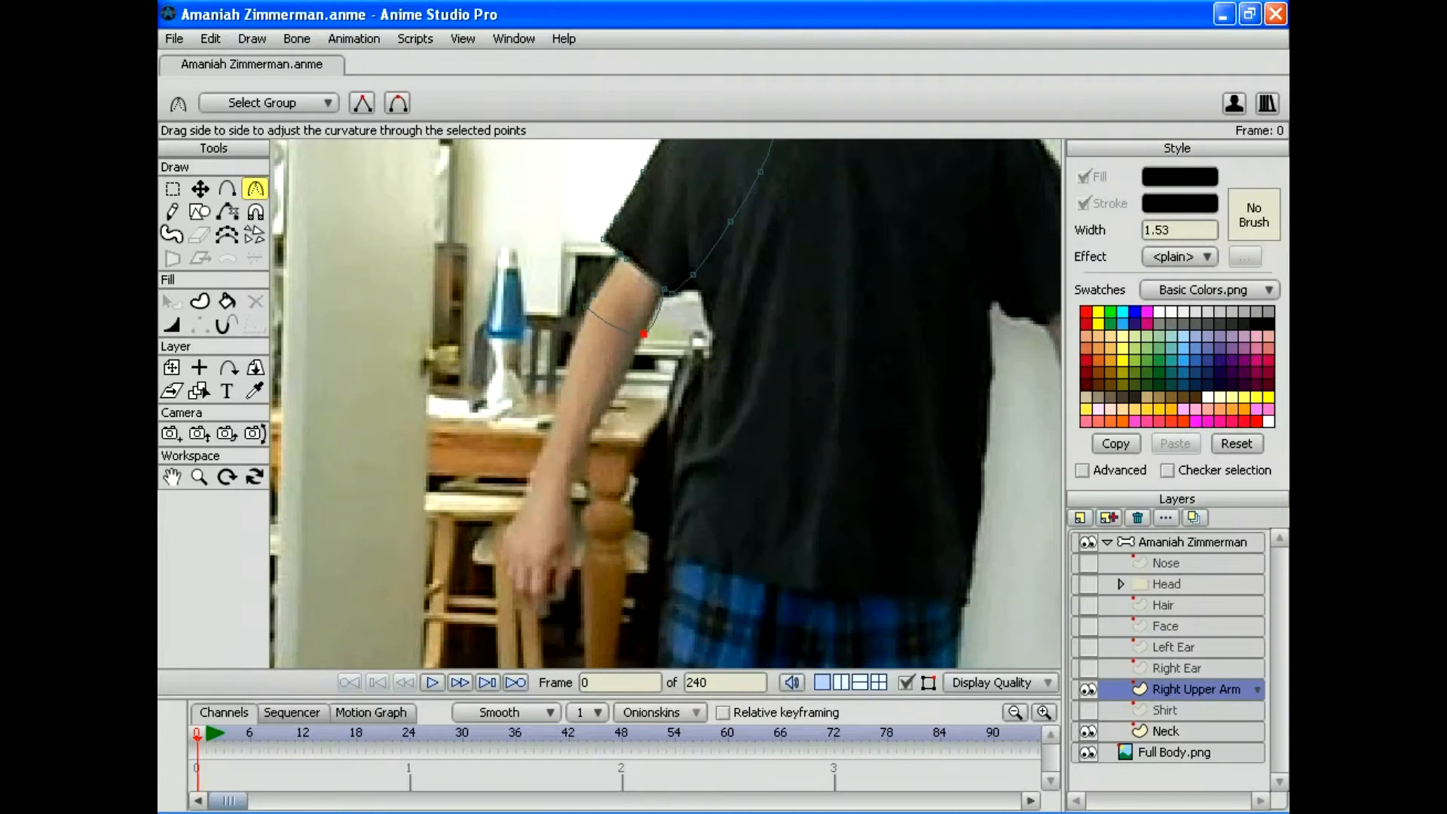
pyautogui.moveTo(643, 334); pyautogui.dragTo(609, 333)
pyautogui.click(227, 189)
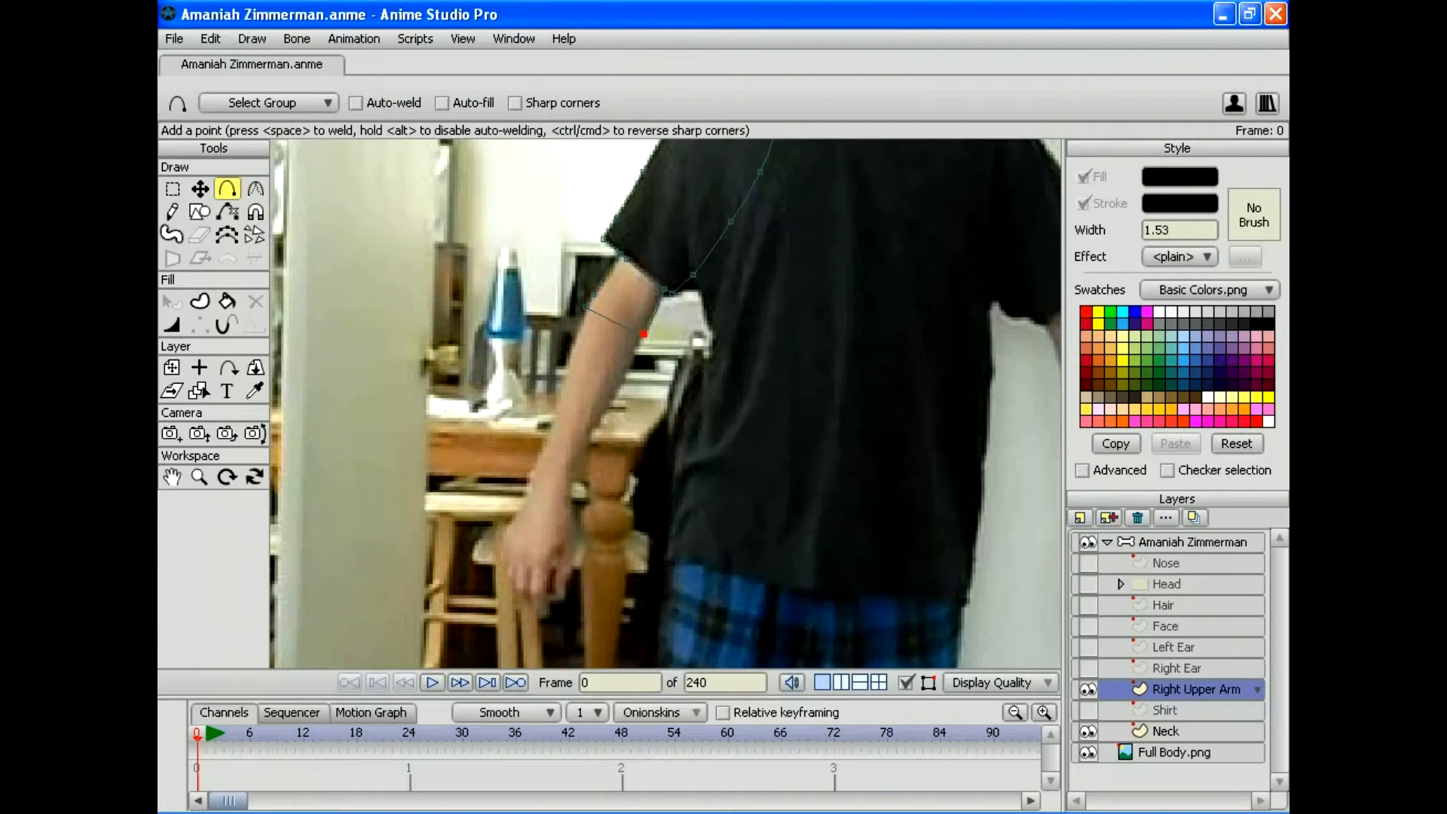
pyautogui.moveTo(612, 320); pyautogui.dragTo(605, 341)
pyautogui.moveTo(605, 340)
pyautogui.mouseDown()
pyautogui.moveTo(607, 426)
pyautogui.moveTo(580, 478)
pyautogui.mouseUp()
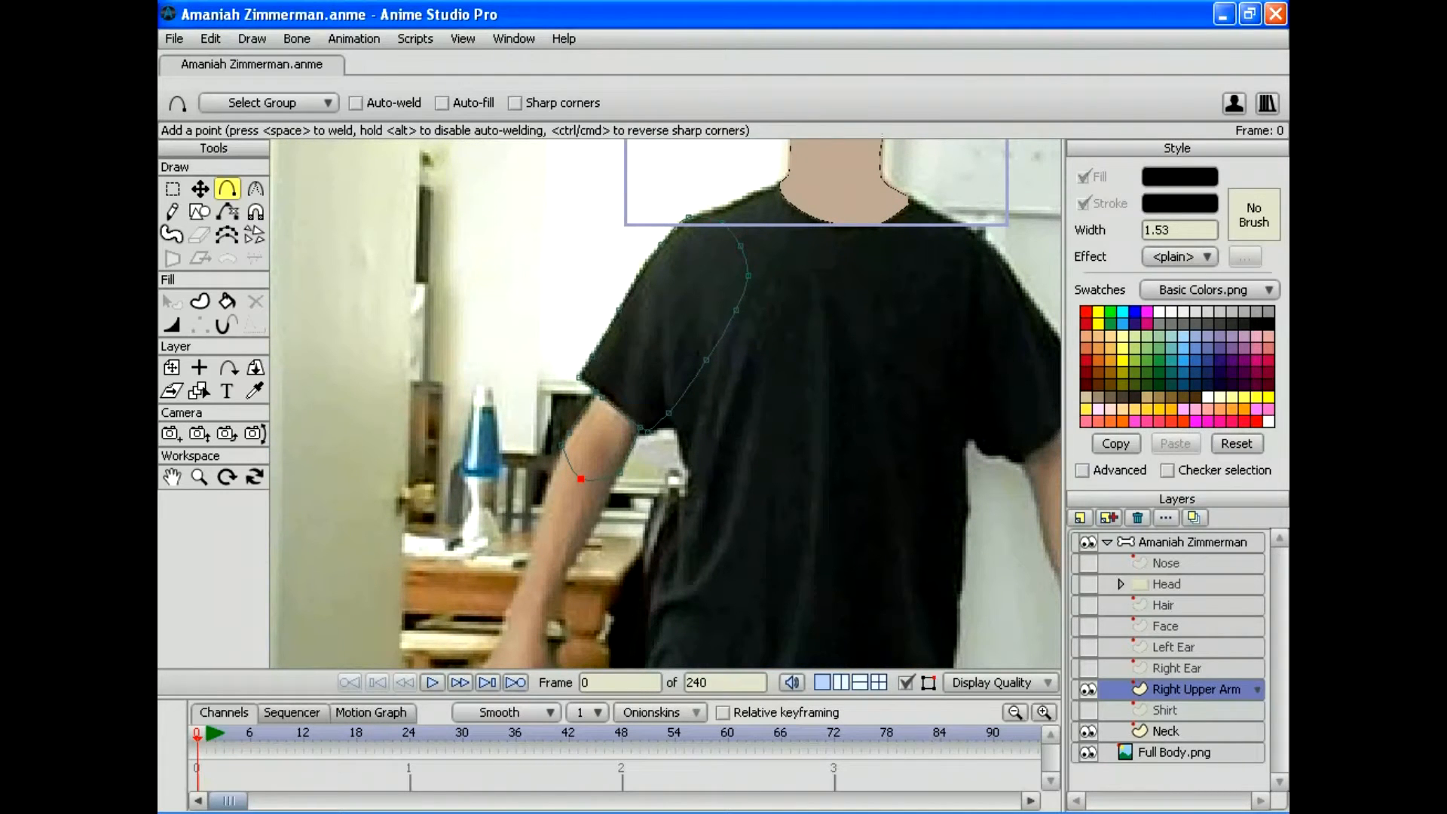
pyautogui.moveTo(580, 479); pyautogui.dragTo(561, 419)
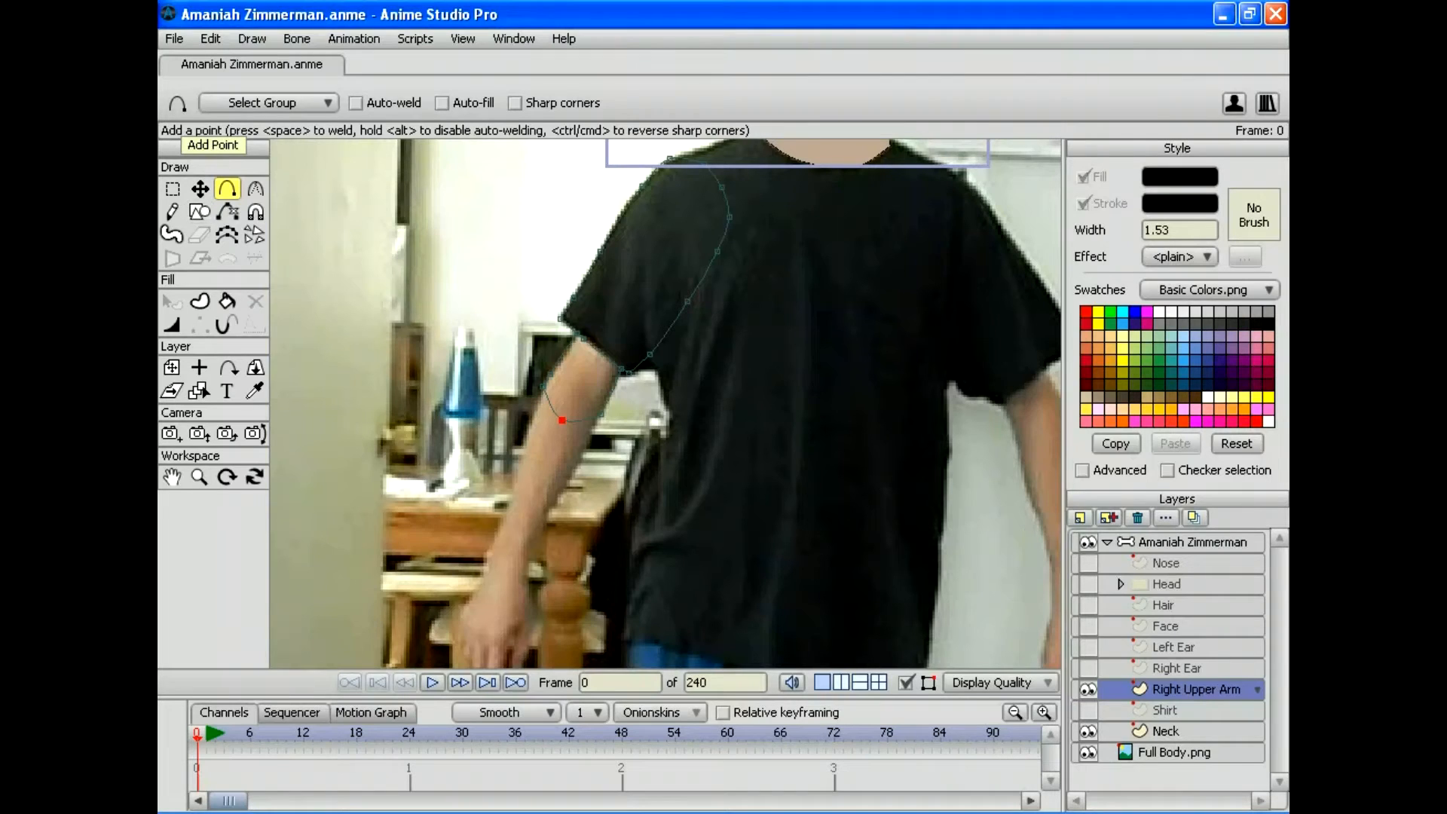
pyautogui.click(227, 301)
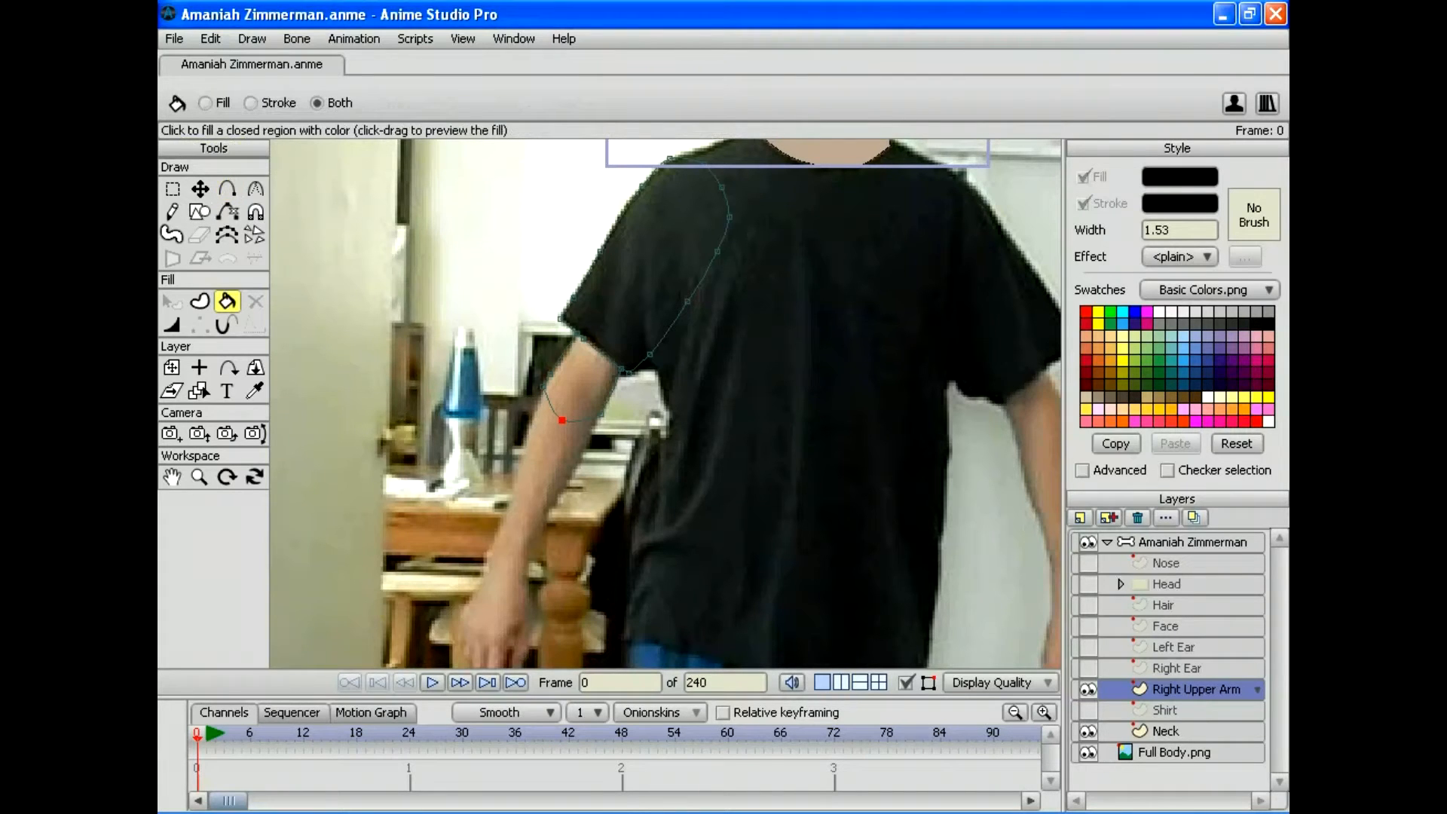
# Step: Fill the sleeve black, then pick the Face layer's skin tone and fill the bare upper arm
pyautogui.click(648, 249)
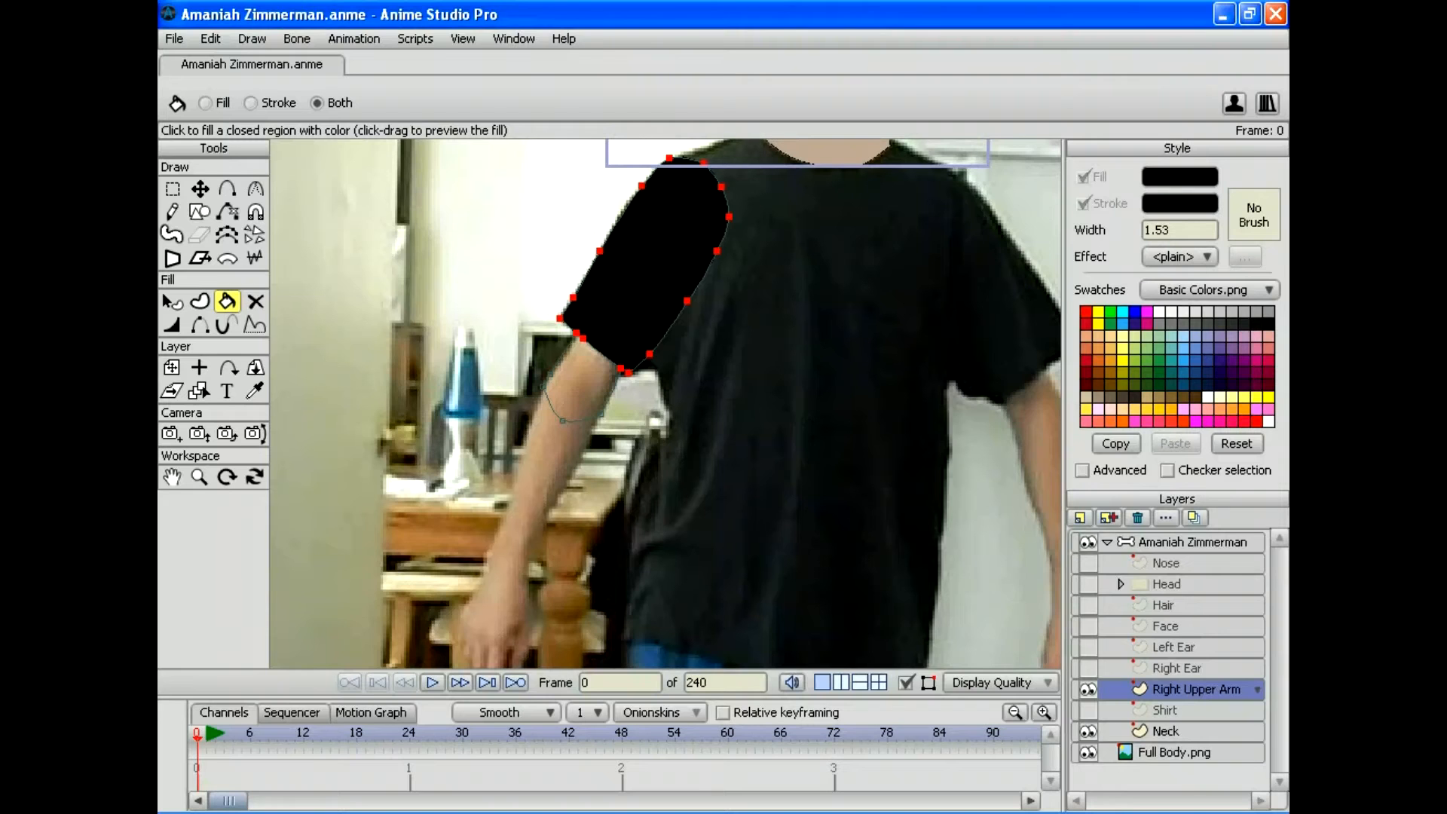
pyautogui.click(1088, 626)
pyautogui.moveTo(663, 301); pyautogui.dragTo(606, 487)
pyautogui.click(255, 391)
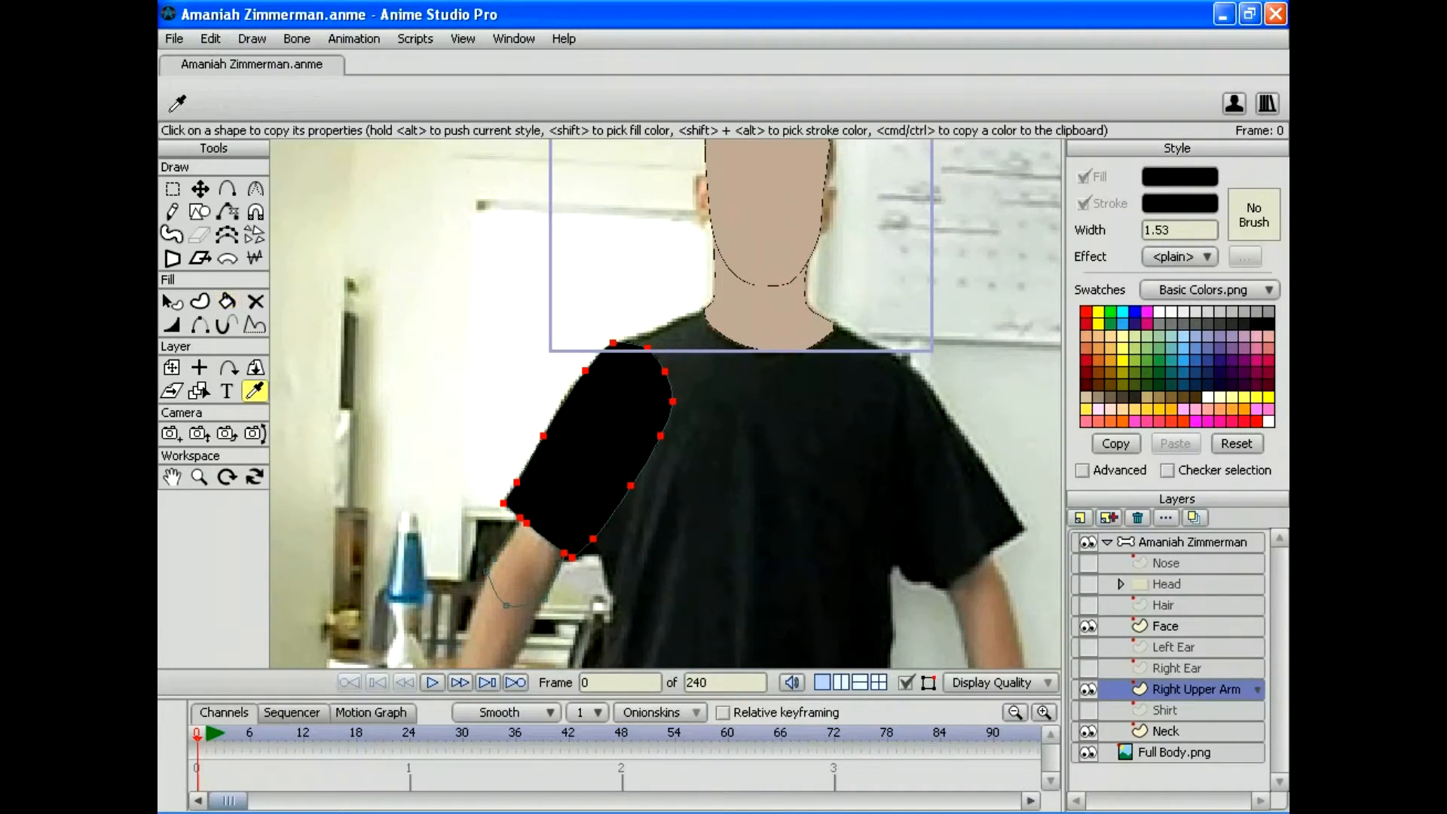
pyautogui.click(765, 226)
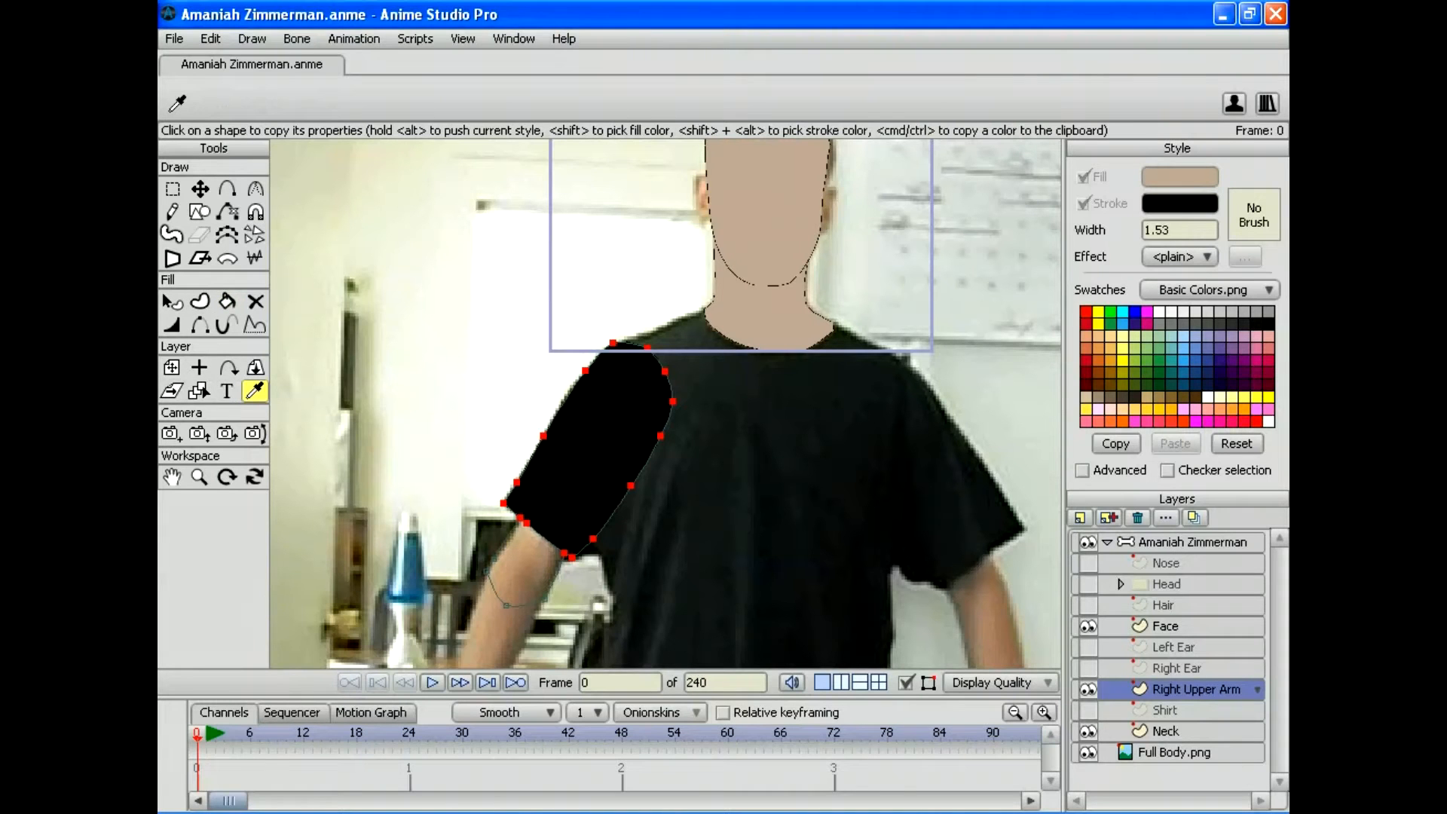
pyautogui.click(227, 301)
pyautogui.click(524, 577)
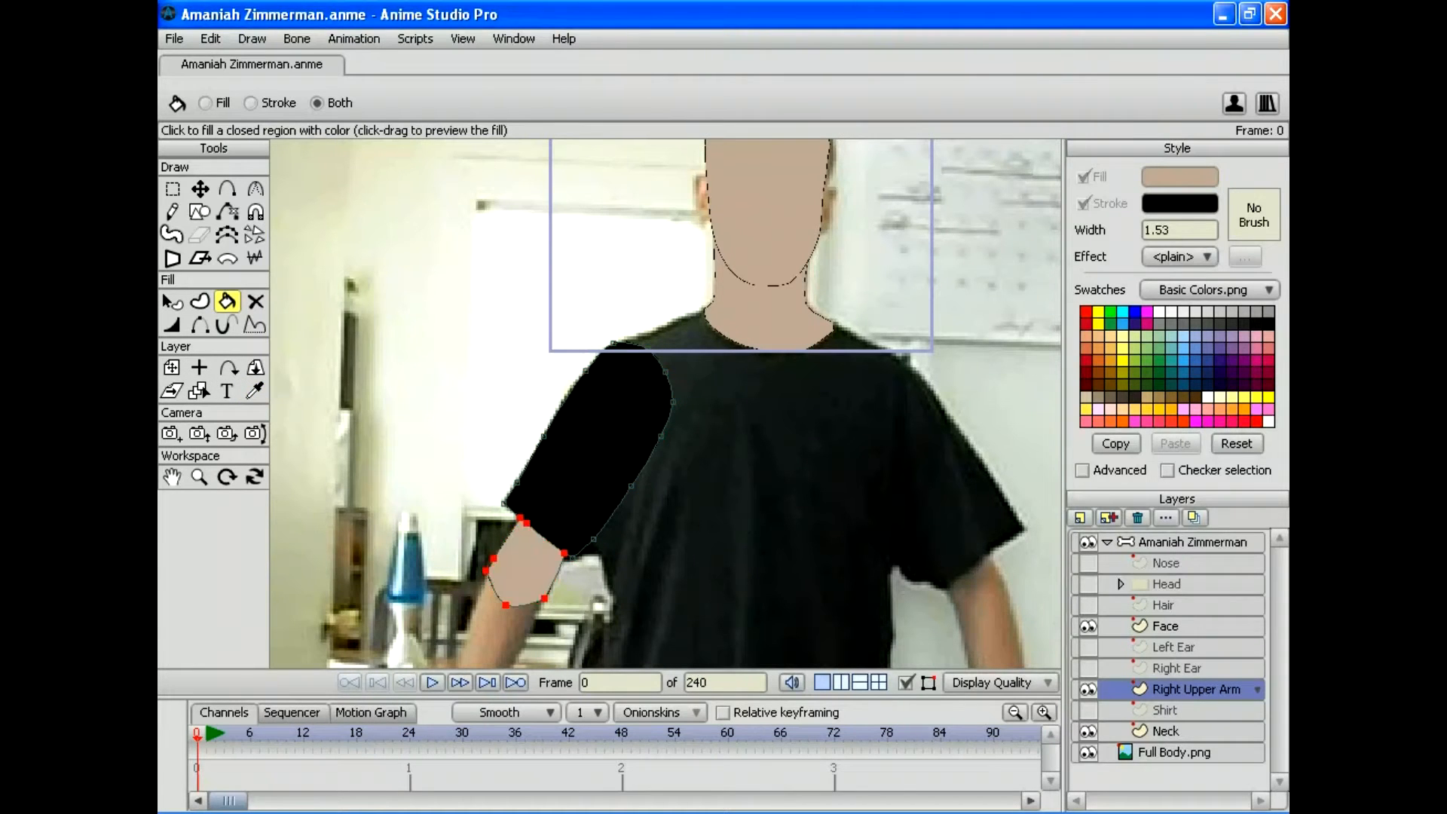
# Step: Nudge the skin patch points slightly down-right
pyautogui.scroll(-3, 666, 403)
pyautogui.moveTo(665, 404); pyautogui.dragTo(552, 477)
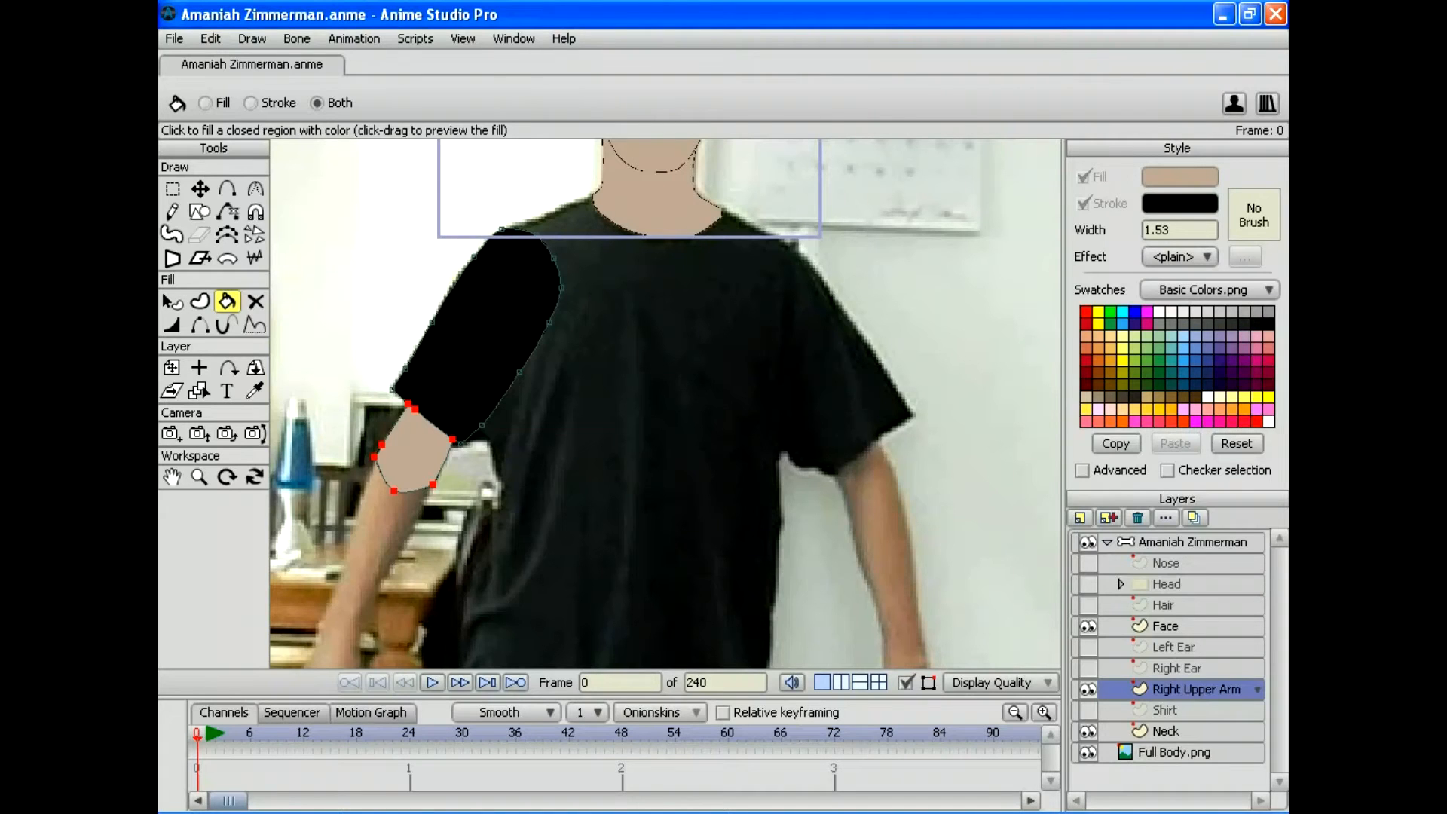
pyautogui.press('t')
pyautogui.moveTo(415, 450); pyautogui.dragTo(416, 452)
# Step: Undo the skin patch nudge, deselect all, and adjust the shoulder-top point
pyautogui.click(210, 39)
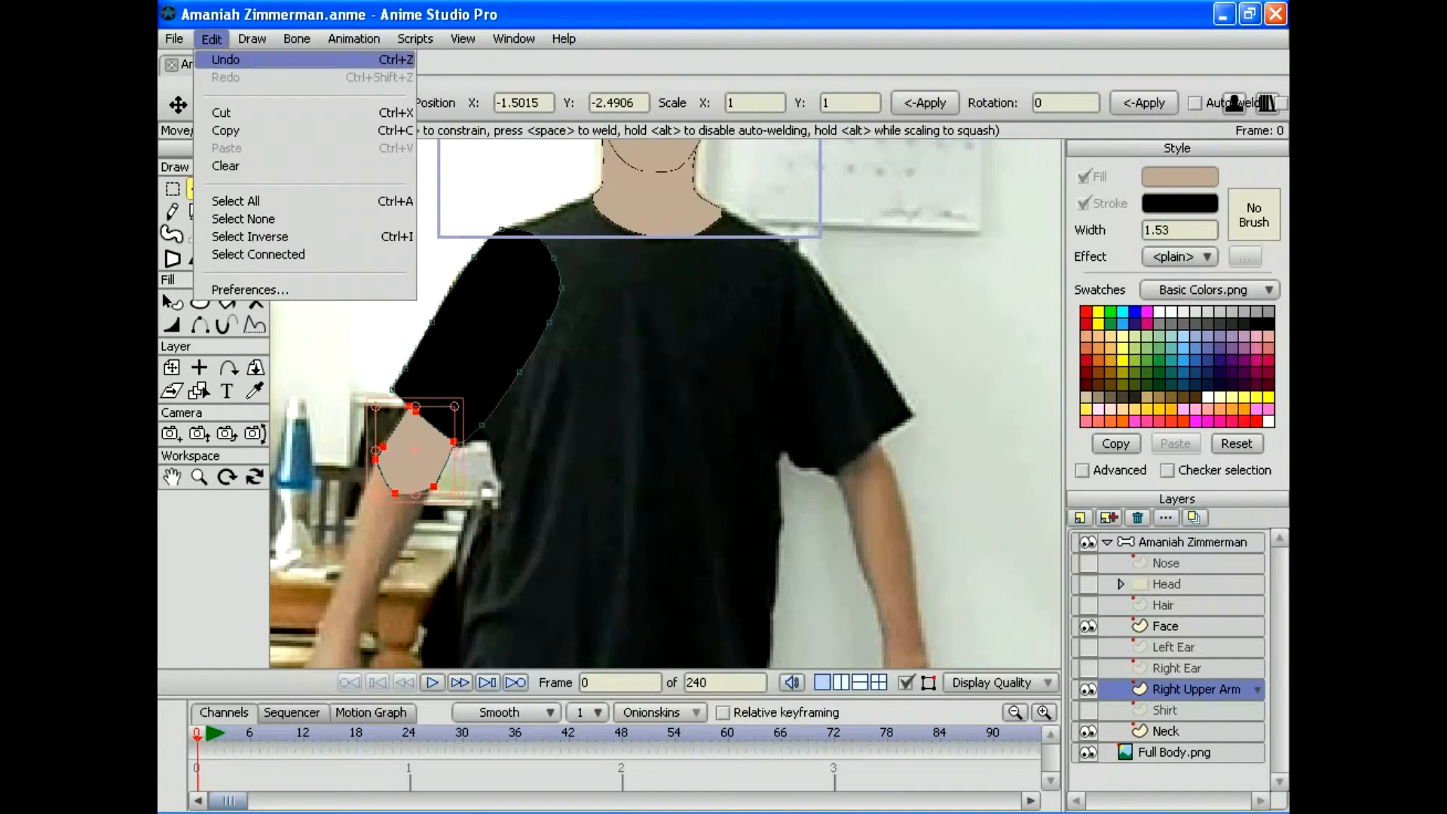
pyautogui.click(226, 59)
pyautogui.click(210, 39)
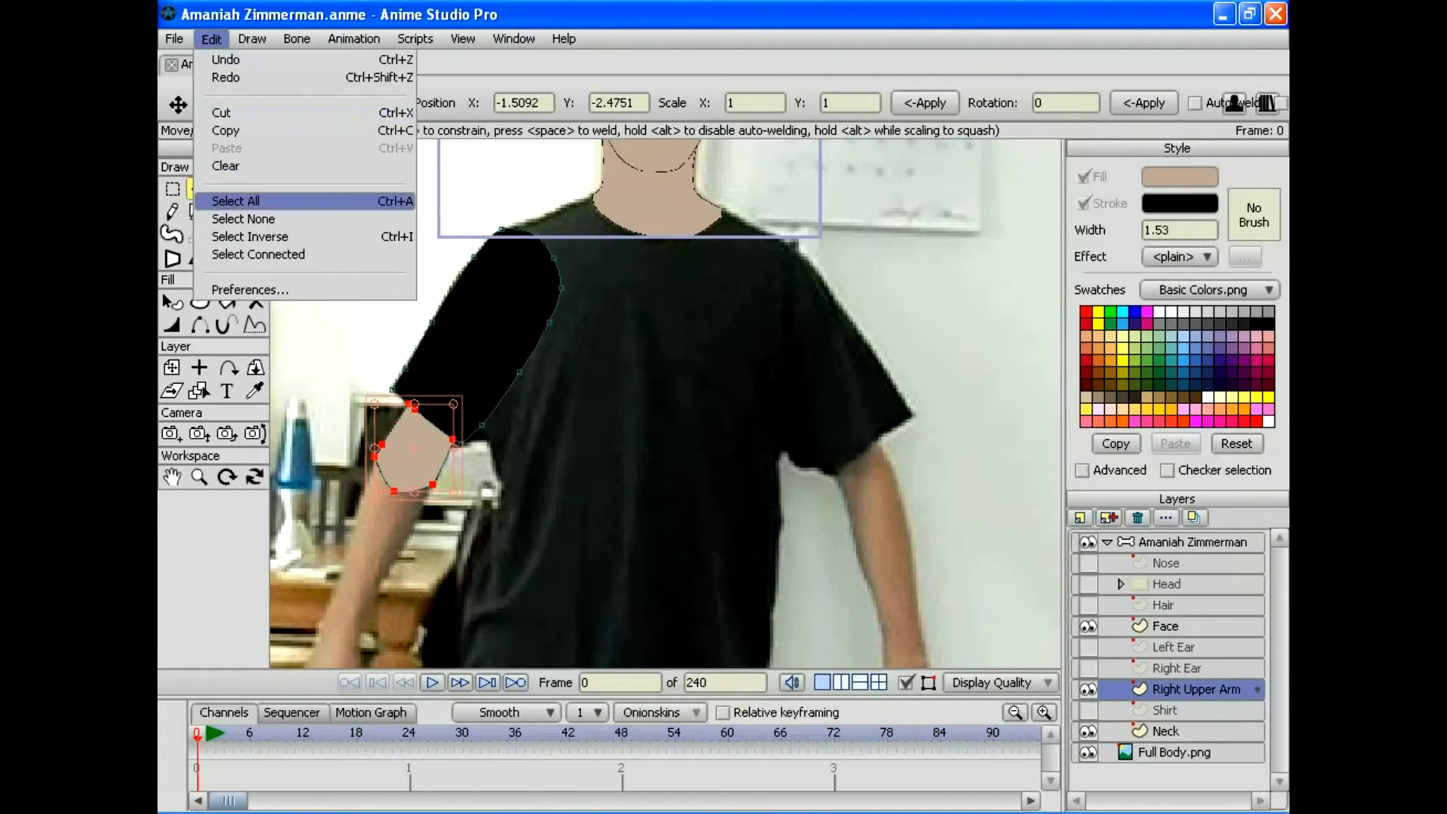
pyautogui.click(243, 219)
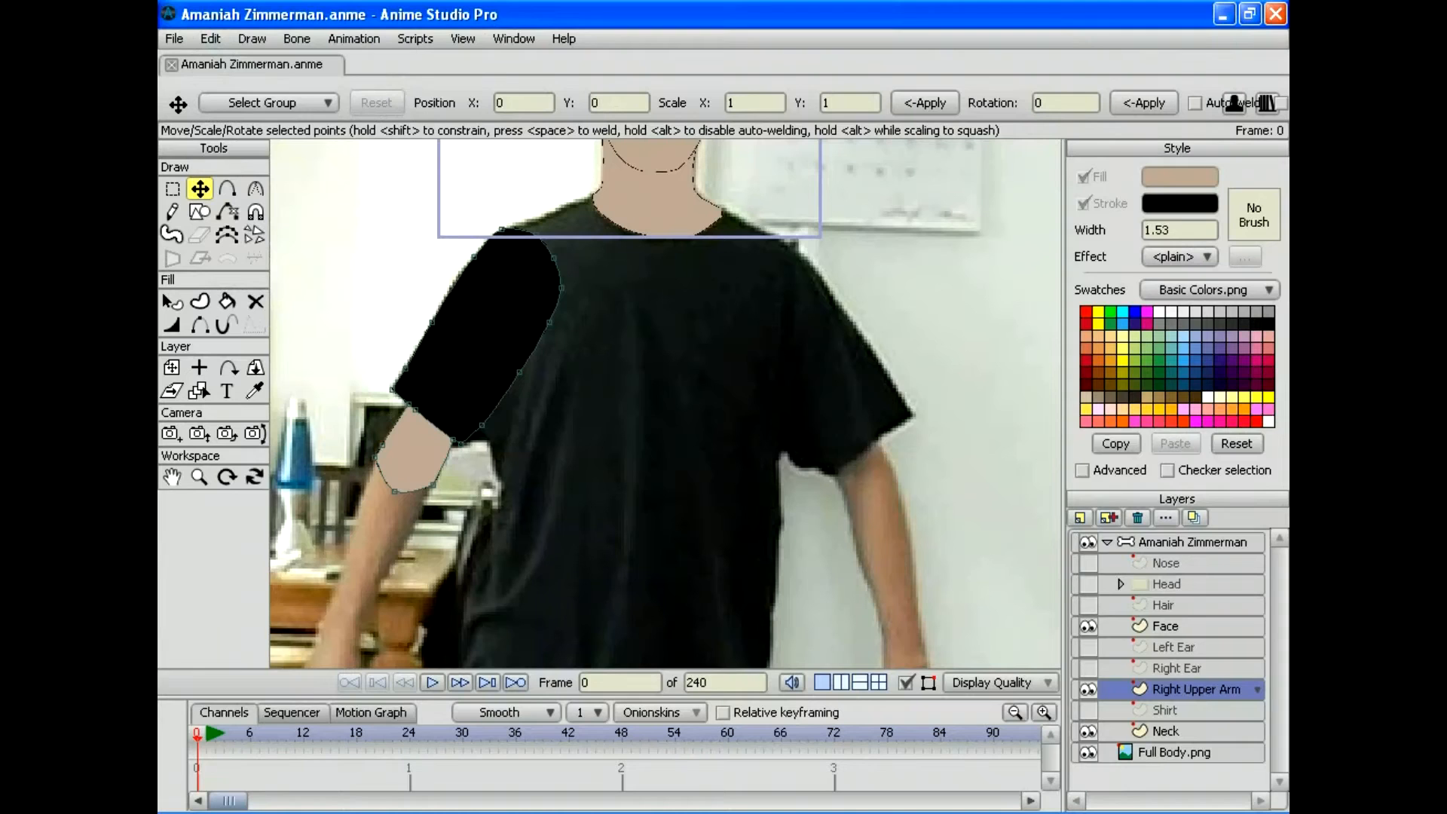
pyautogui.click(504, 232)
pyautogui.moveTo(561, 287); pyautogui.dragTo(547, 322)
# Step: Duplicate the layer as 'Left Upper Arm' and flip it horizontally in Layer Settings
pyautogui.click(1108, 517)
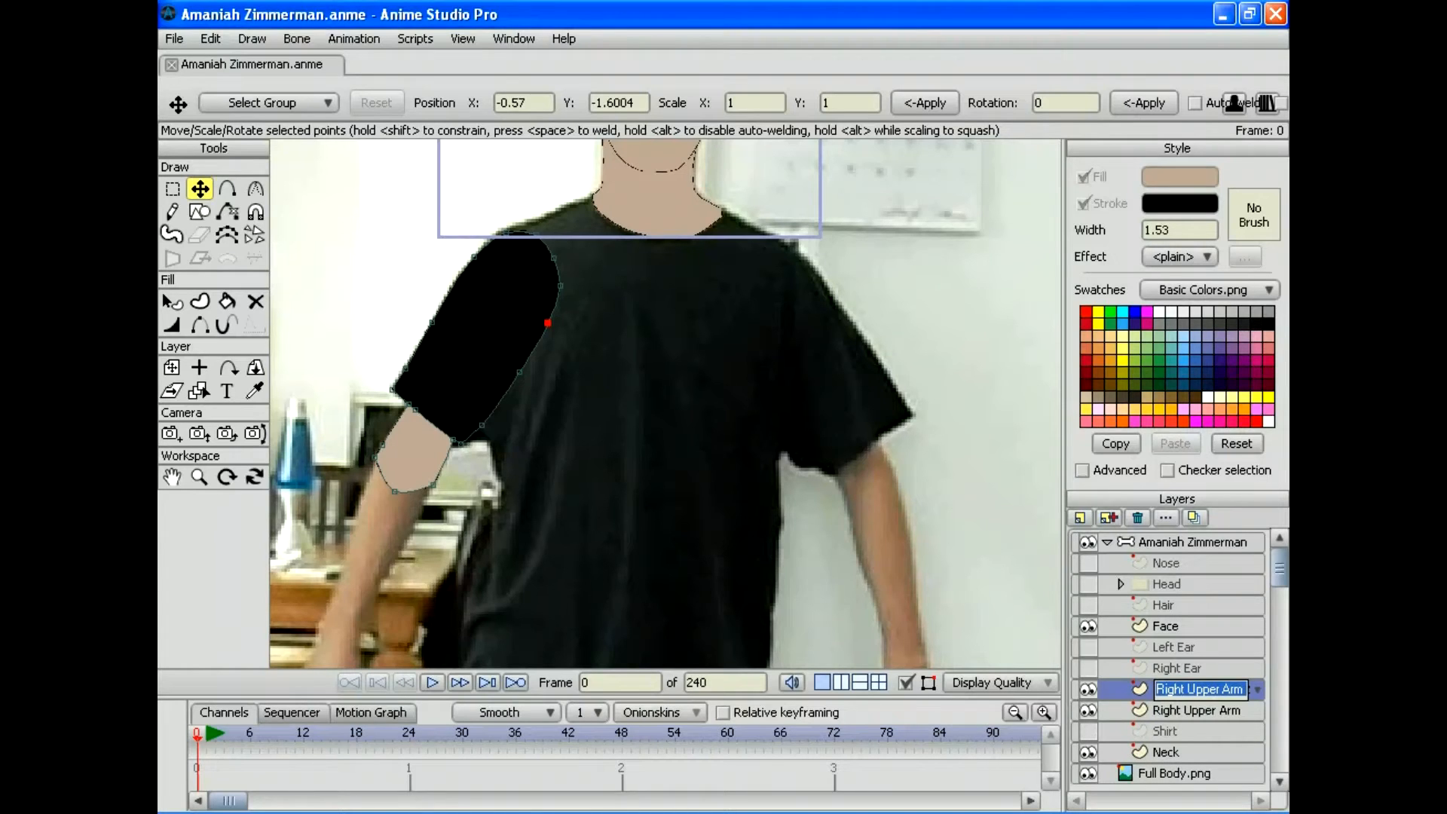
pyautogui.write('Left Upper')
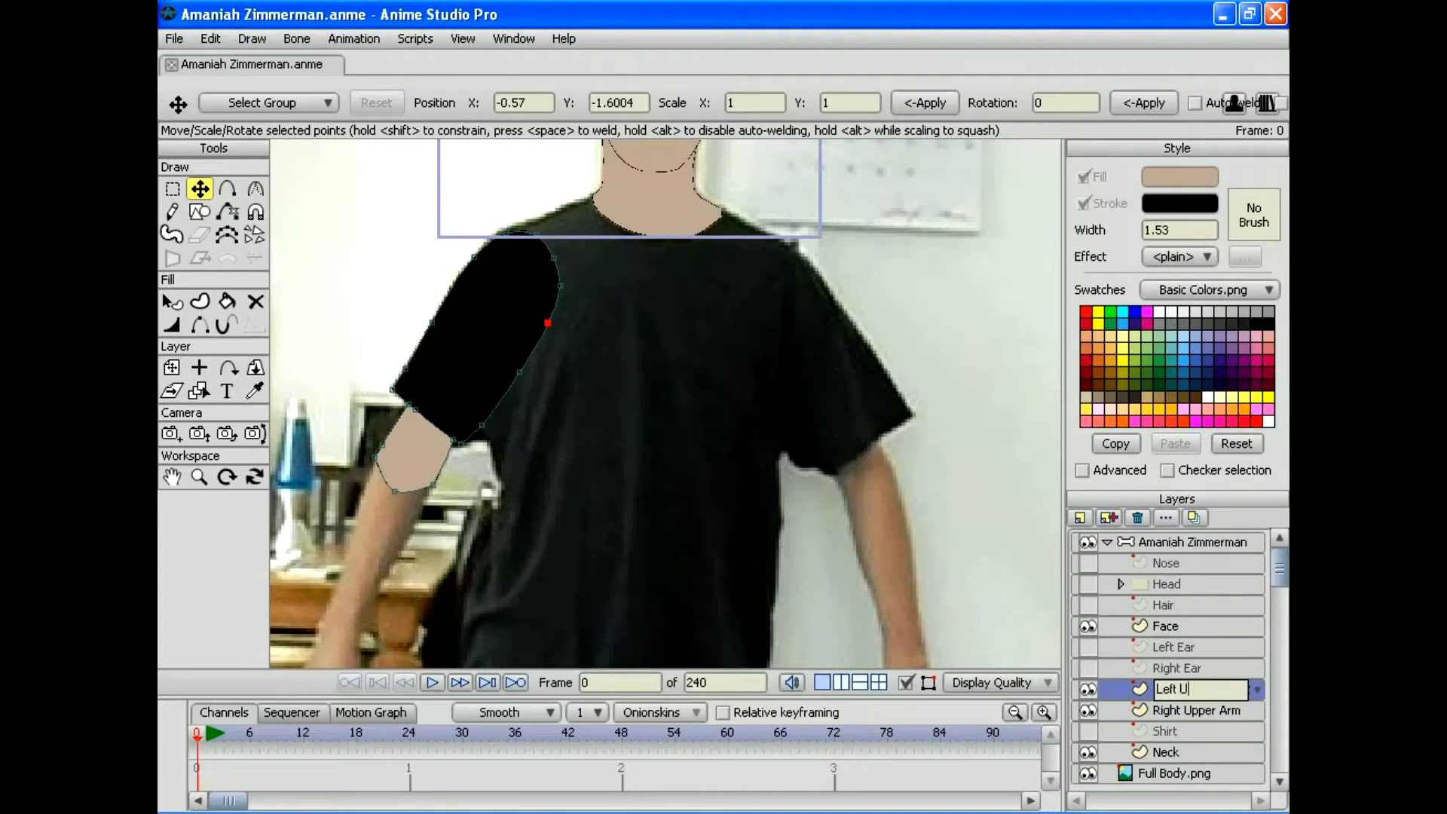
pyautogui.write(' Arm')
pyautogui.press('Return')
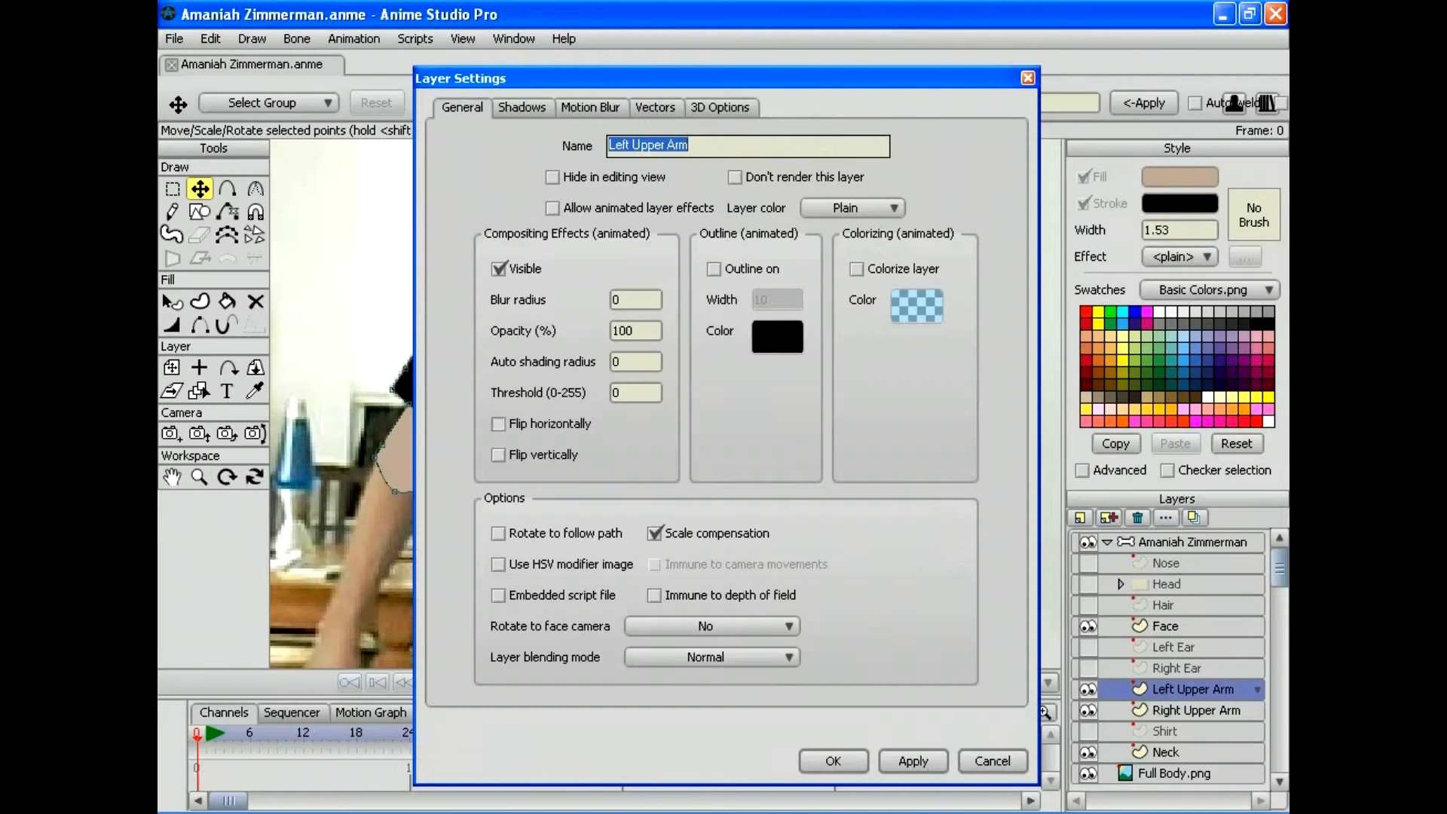
pyautogui.click(498, 423)
pyautogui.click(912, 760)
pyautogui.click(833, 760)
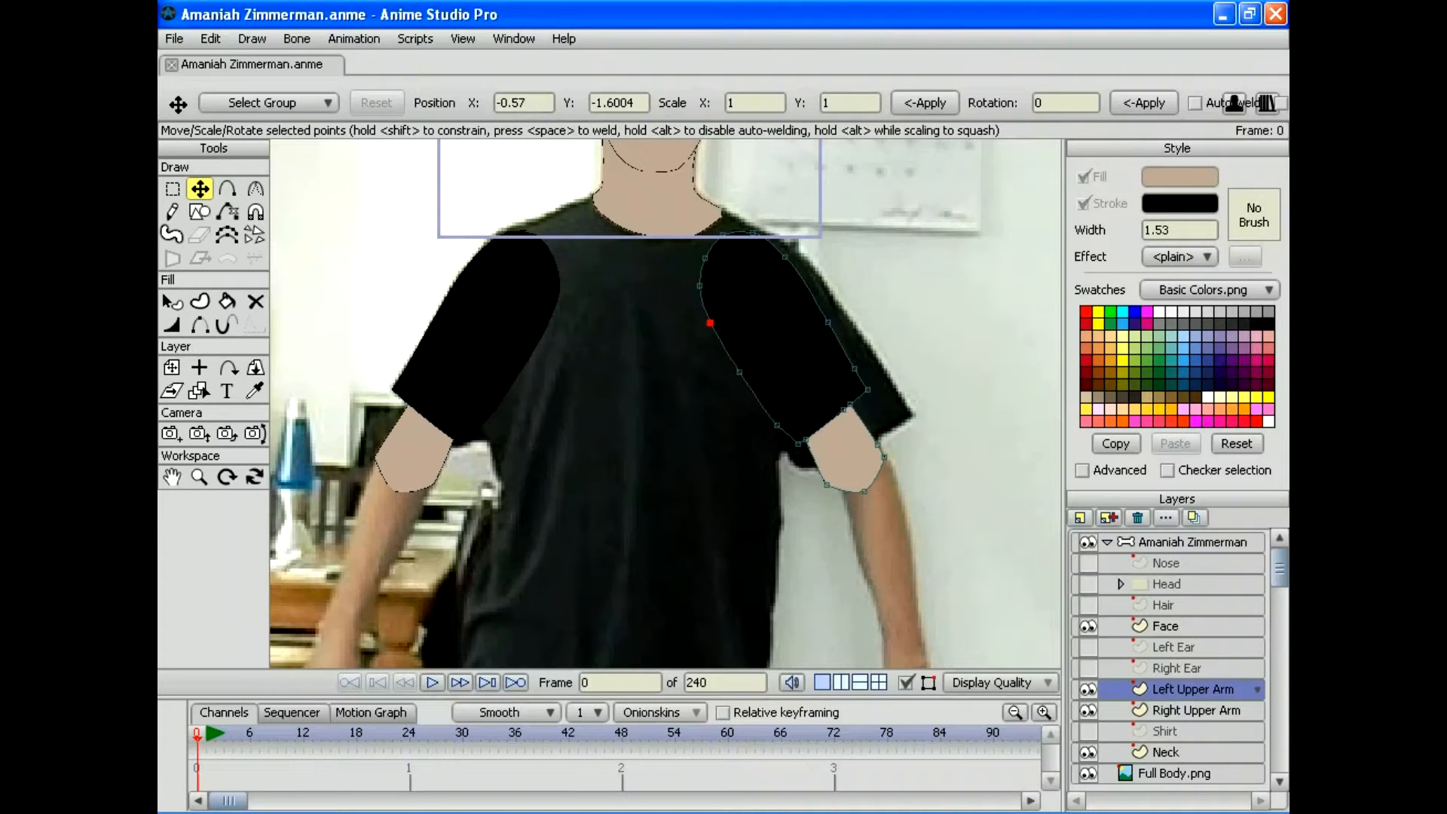
# Step: Drag and slightly rotate the Left Upper Arm layer toward the photo's other sleeve
pyautogui.press('m')
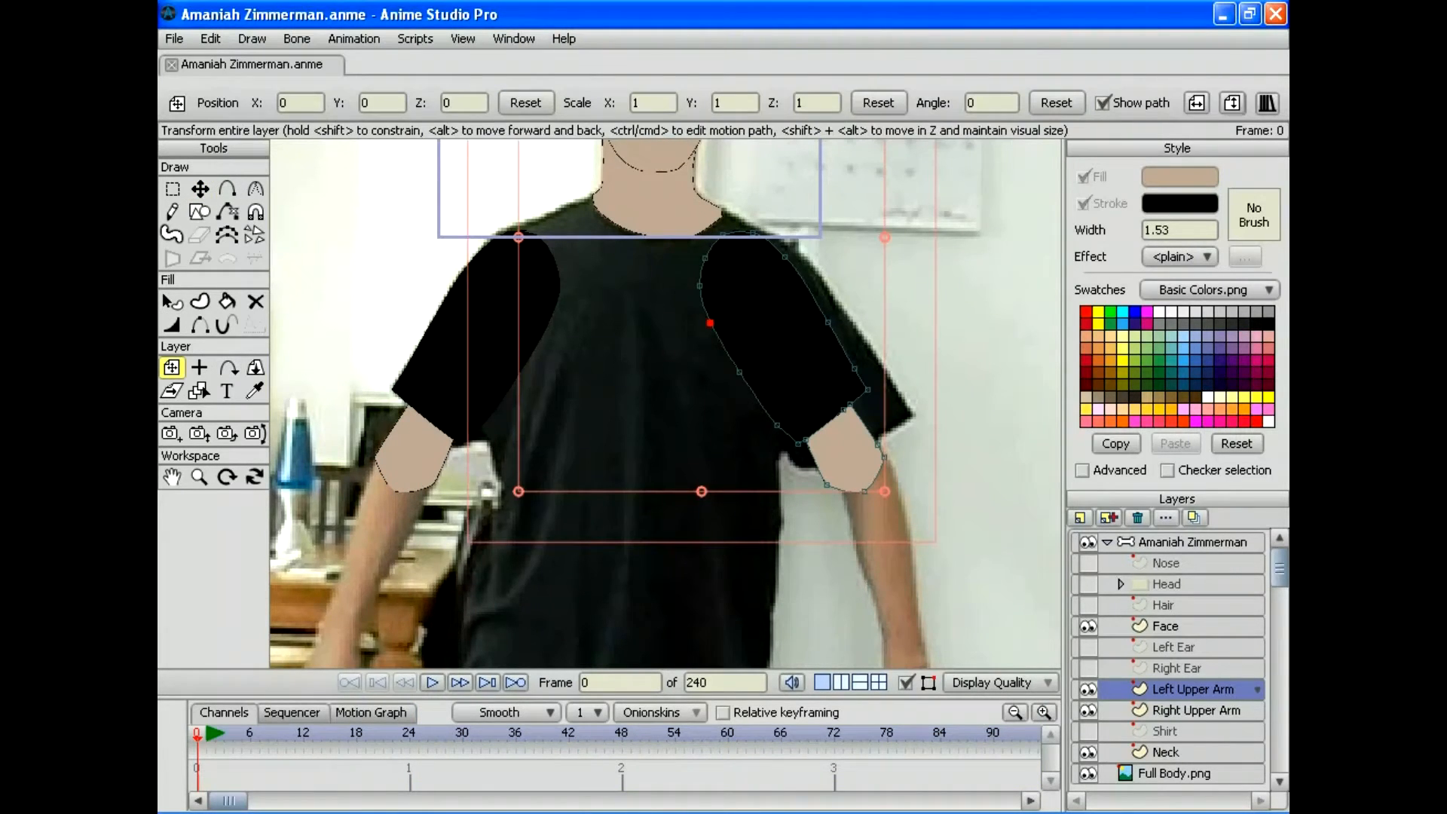
pyautogui.moveTo(784, 339); pyautogui.dragTo(701, 253)
pyautogui.moveTo(821, 339); pyautogui.dragTo(836, 326)
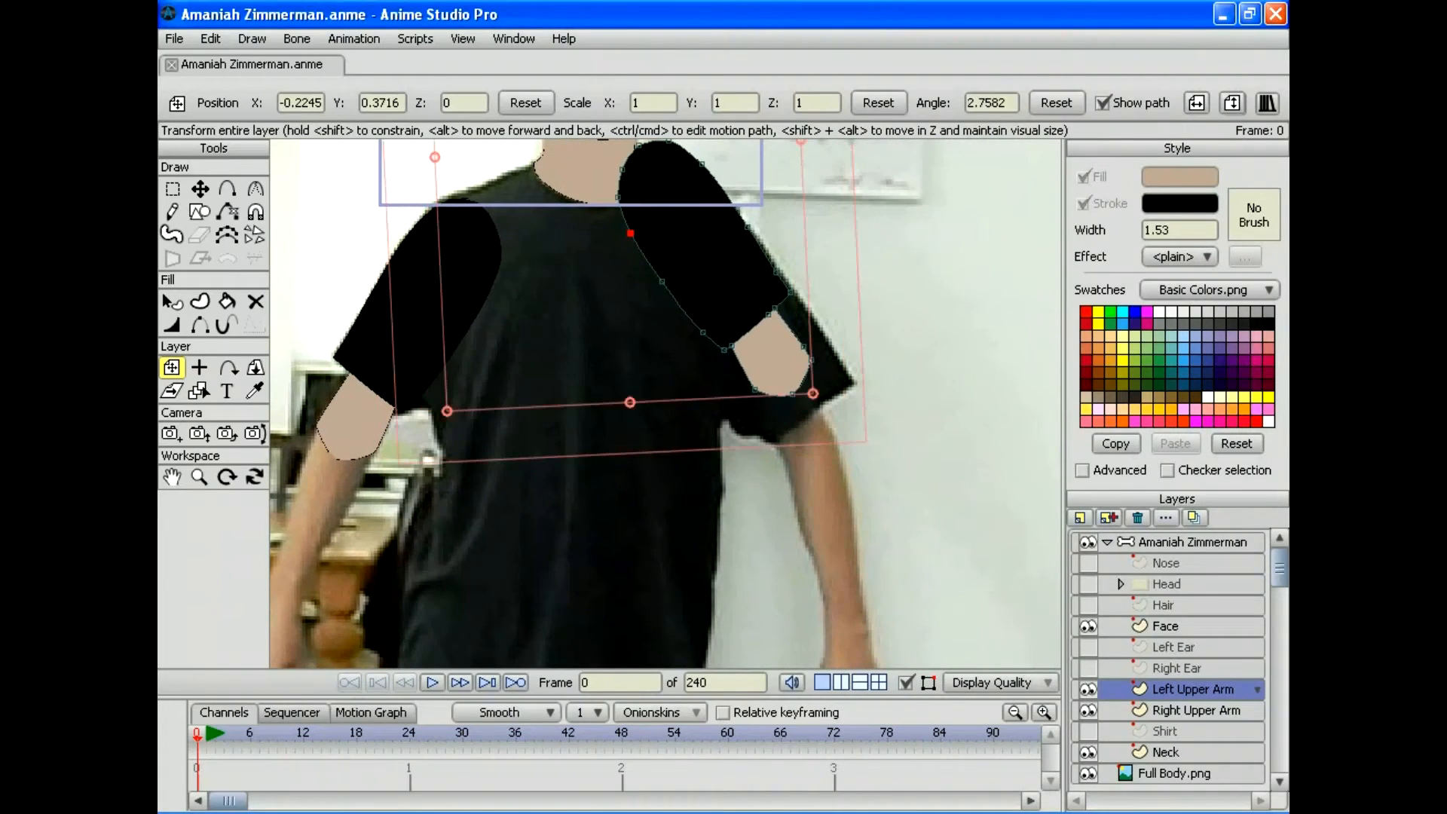
pyautogui.moveTo(705, 264); pyautogui.dragTo(720, 332)
# Step: Undo the stray move and rotation, then place Left Upper Arm at 0.0619, -0.0310
pyautogui.click(210, 39)
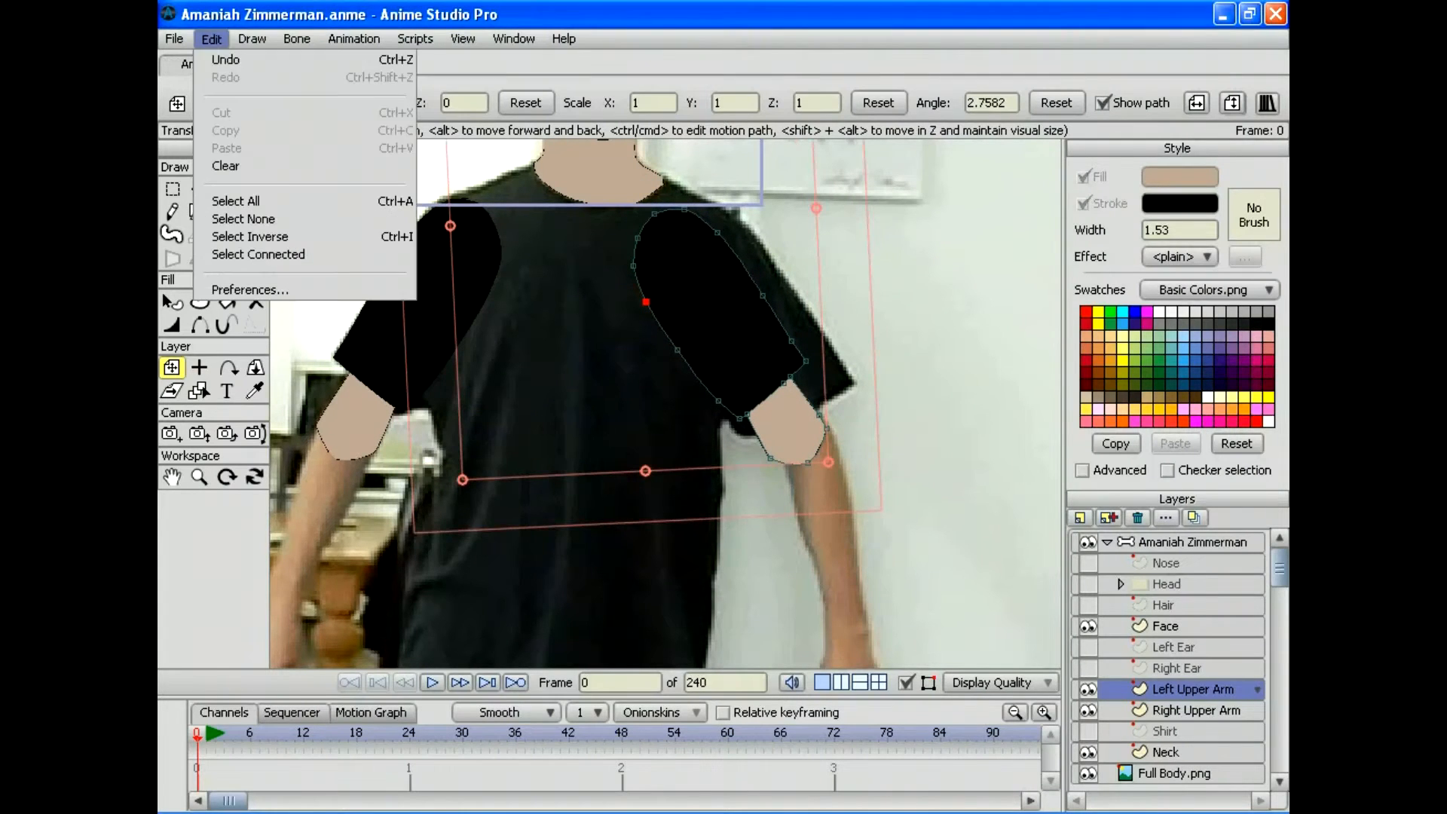
pyautogui.click(225, 60)
pyautogui.click(210, 38)
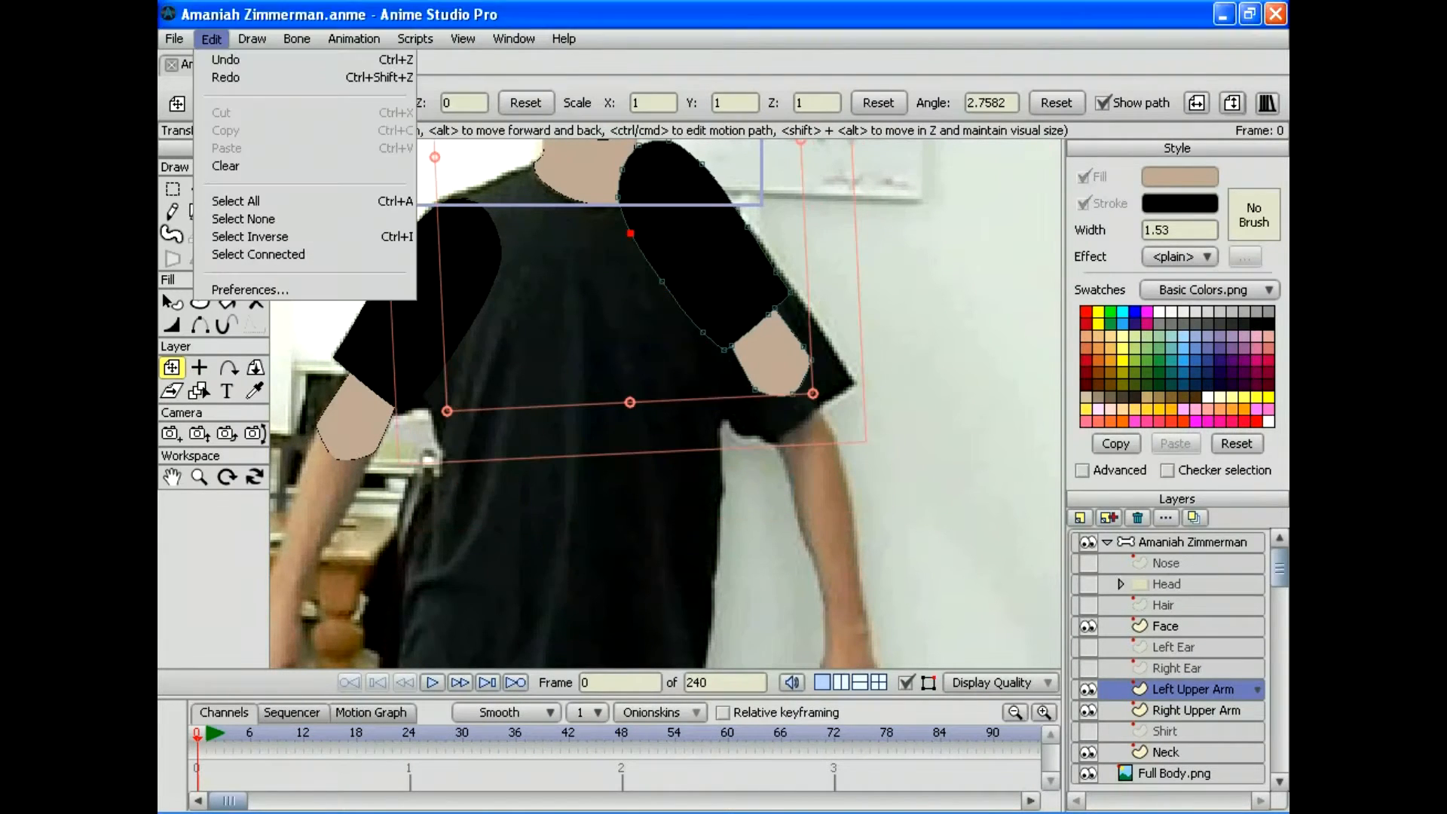
pyautogui.click(225, 57)
pyautogui.moveTo(682, 273); pyautogui.dragTo(722, 330)
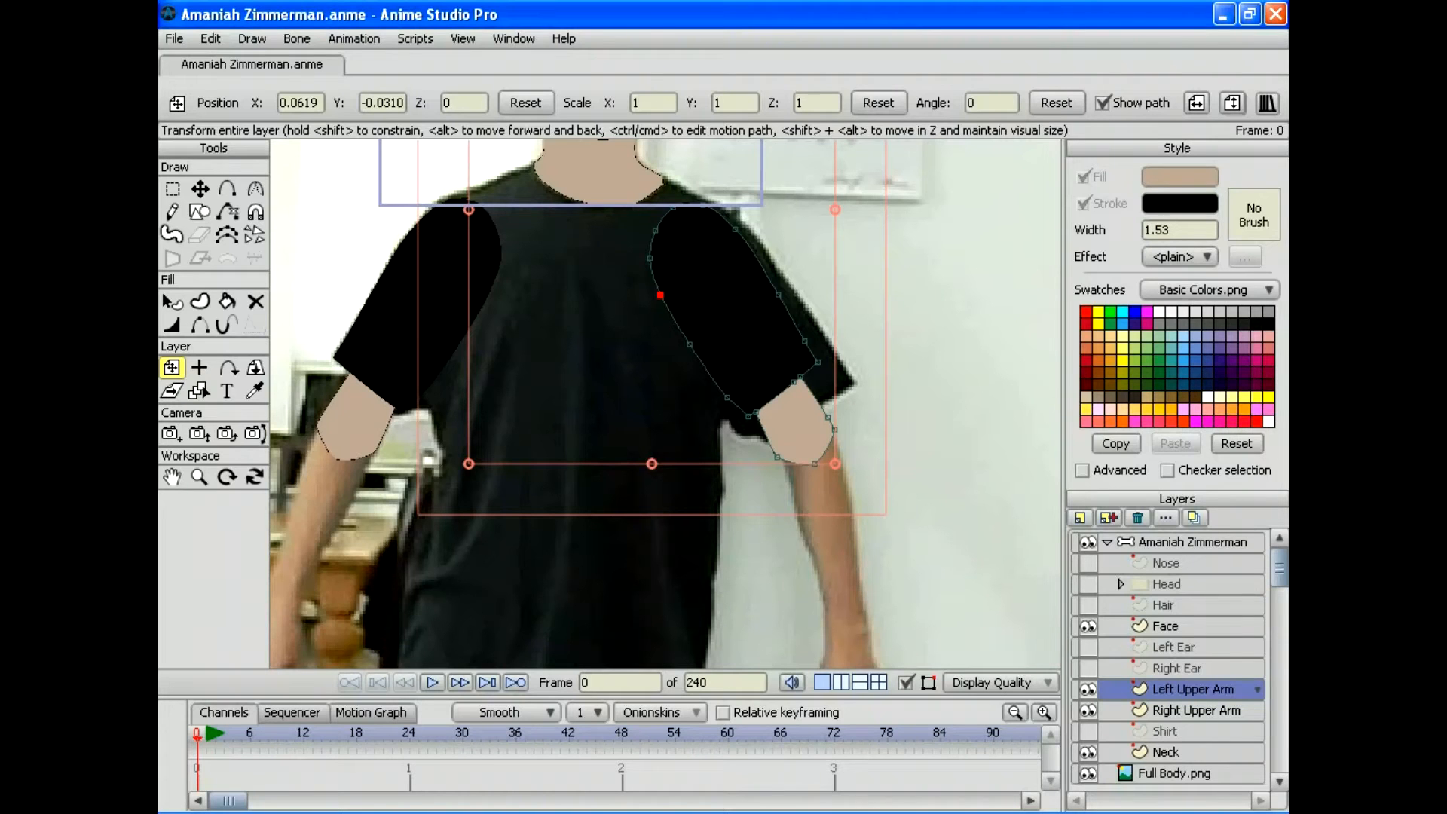
pyautogui.moveTo(666, 403); pyautogui.dragTo(790, 337)
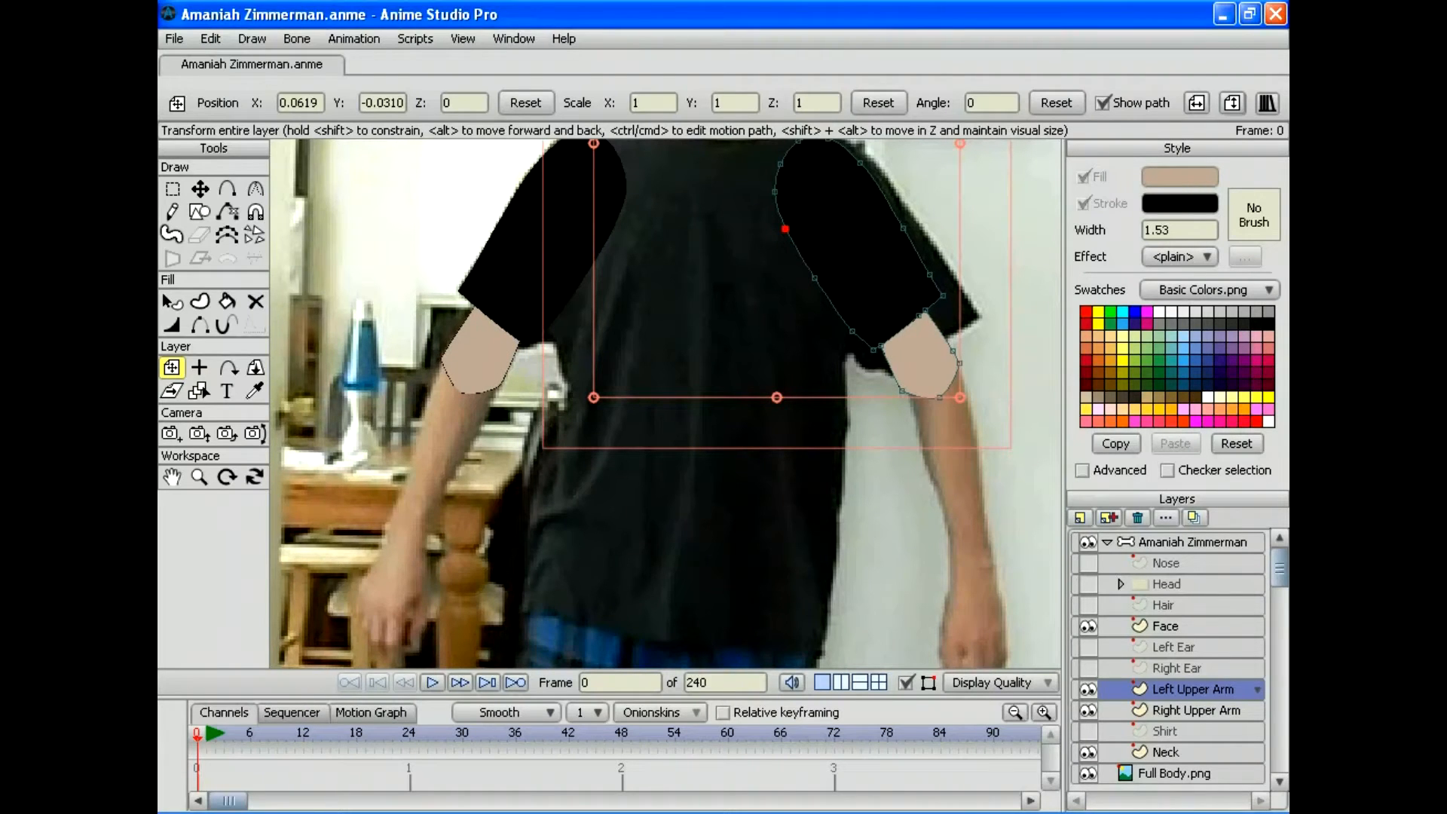
# Step: Create a new vector layer and rename it 'Right Lower Arm' in Layer Settings
pyautogui.click(1079, 518)
pyautogui.click(1093, 538)
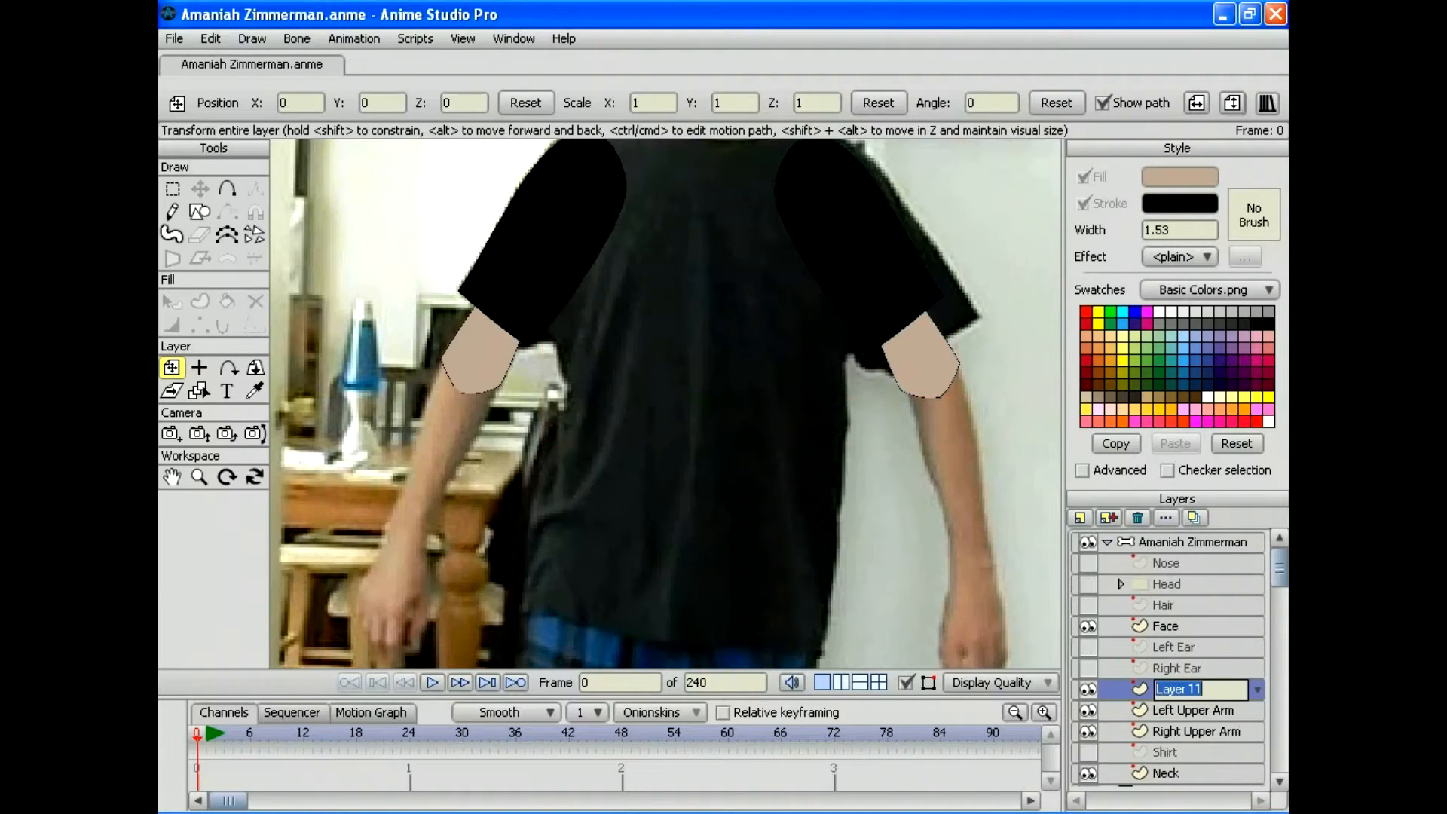
pyautogui.moveTo(602, 452); pyautogui.dragTo(728, 339)
pyautogui.doubleClick(1175, 689)
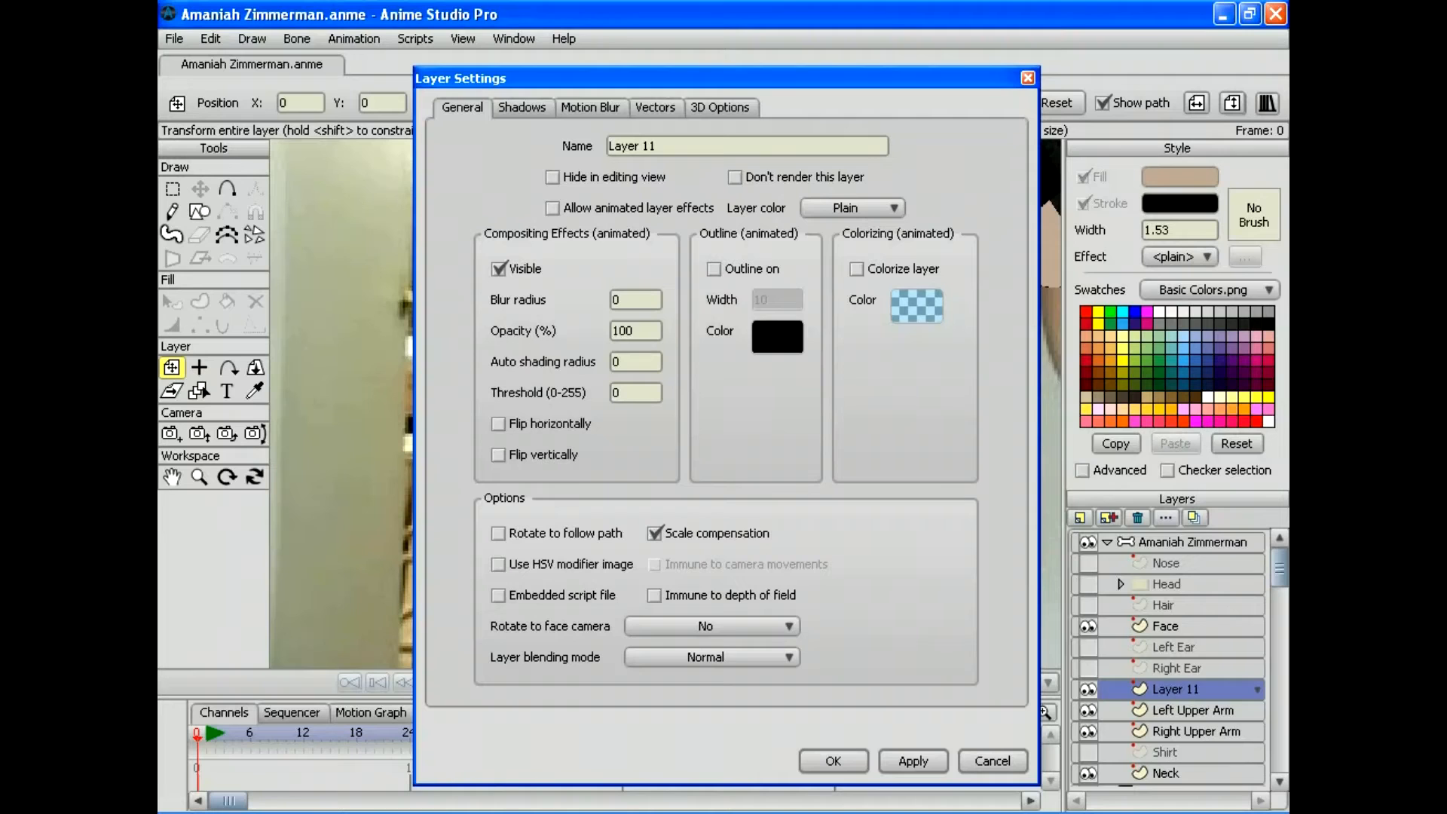
pyautogui.press('g')
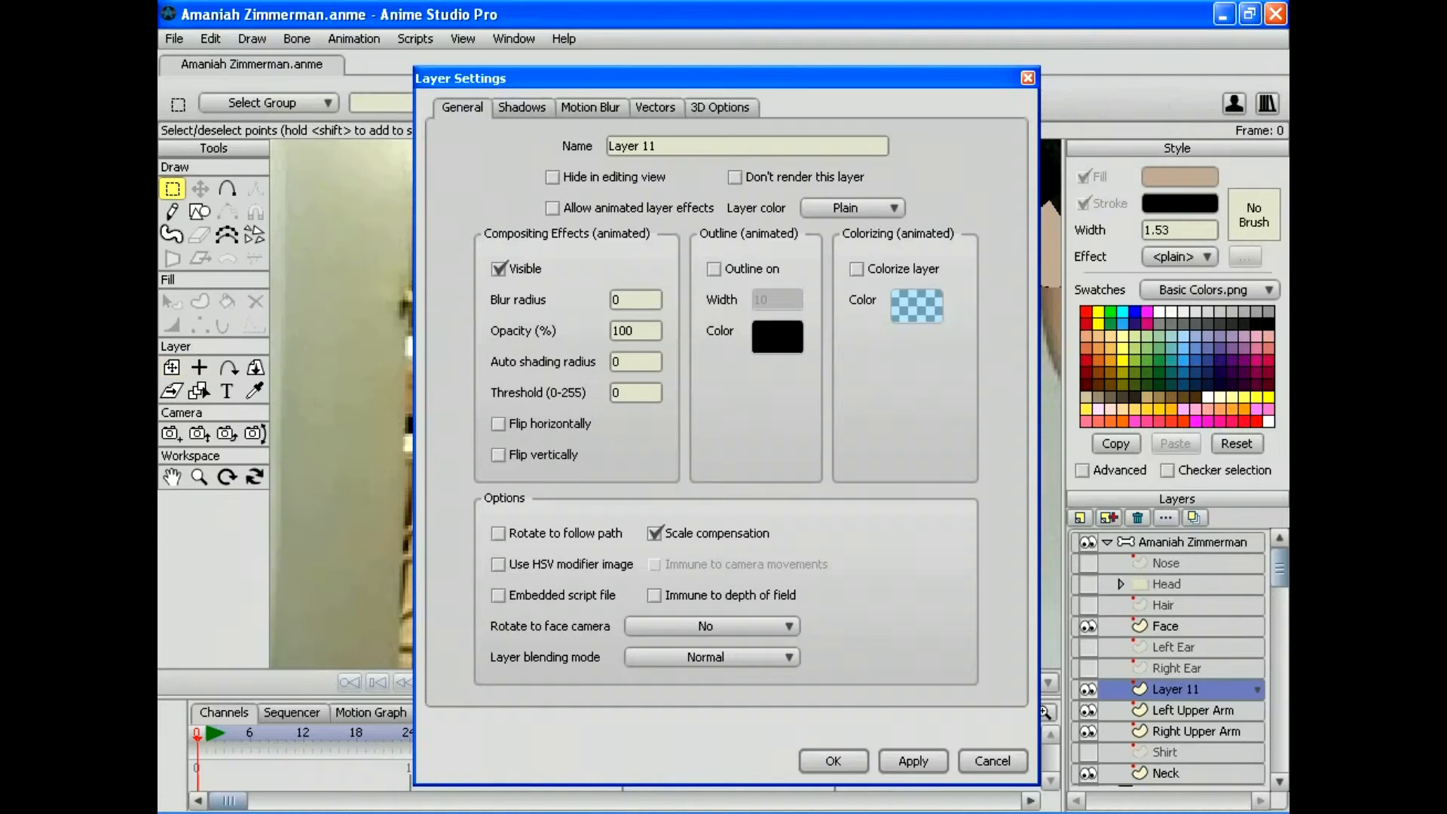
pyautogui.click(632, 146)
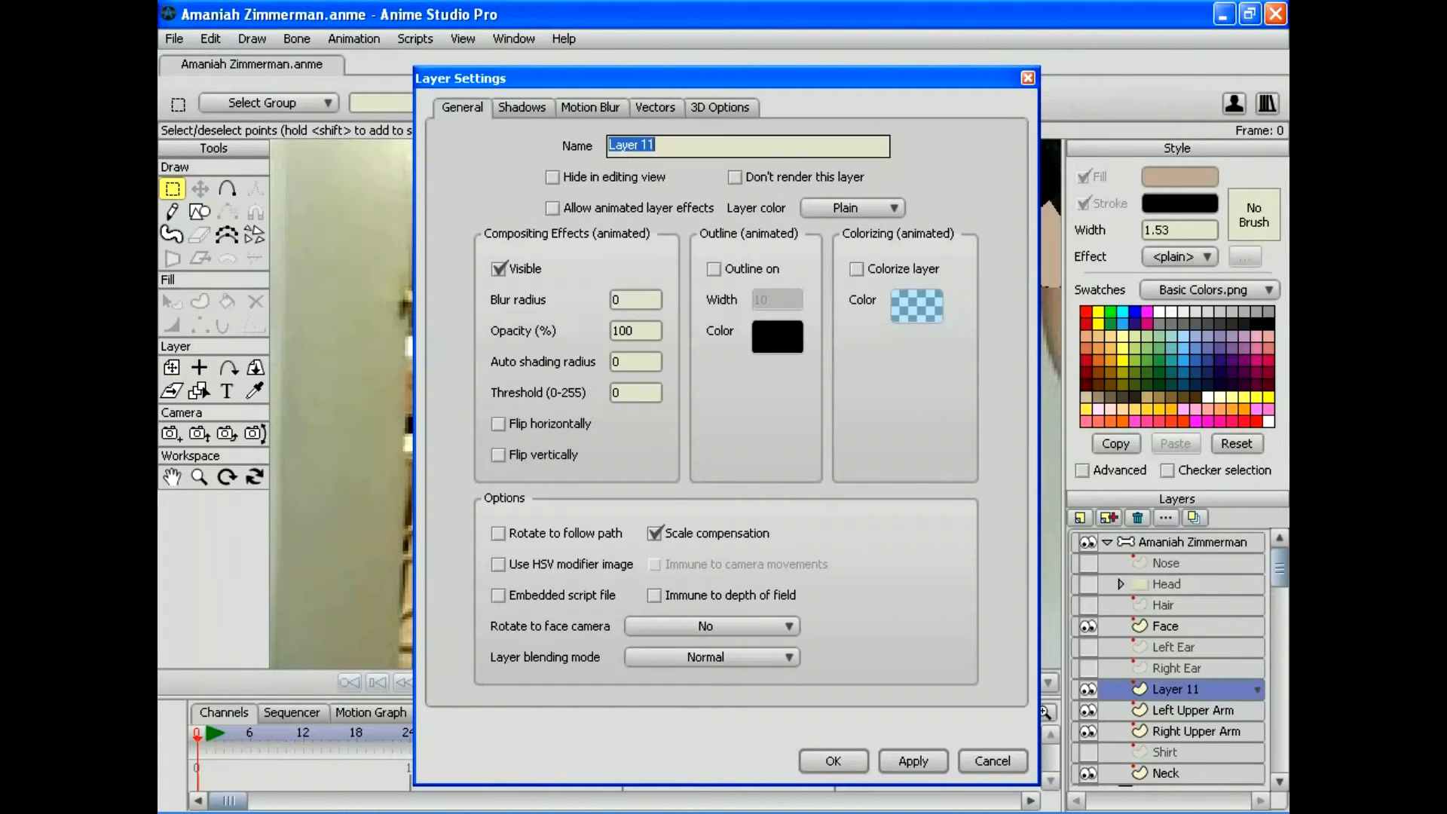
pyautogui.write('Right Lower Arm')
pyautogui.press('Return')
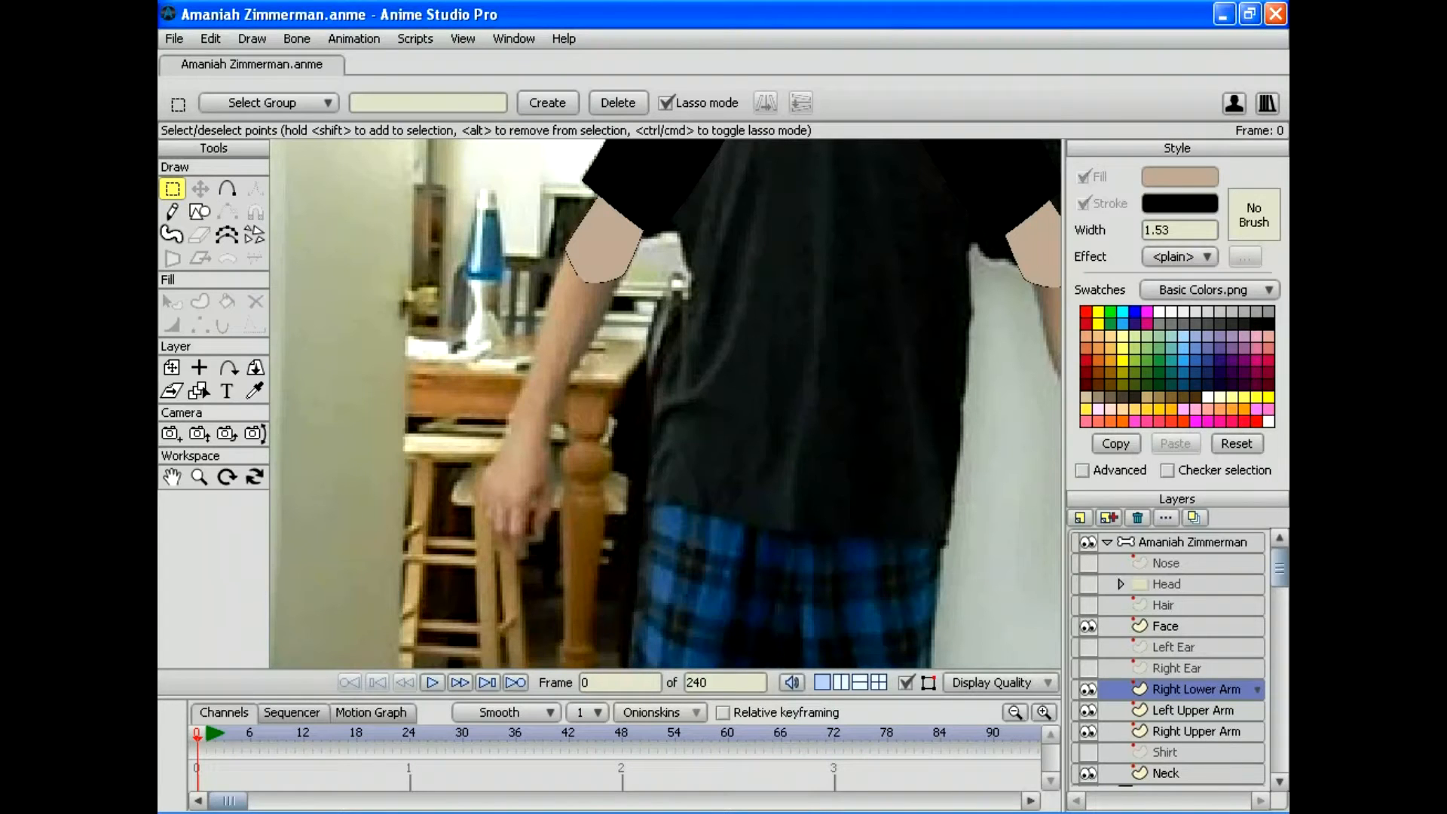
# Step: Drag Right Upper Arm above Left Upper Arm in the Layers panel and pan to the shoulder
pyautogui.moveTo(1195, 731); pyautogui.dragTo(1195, 699)
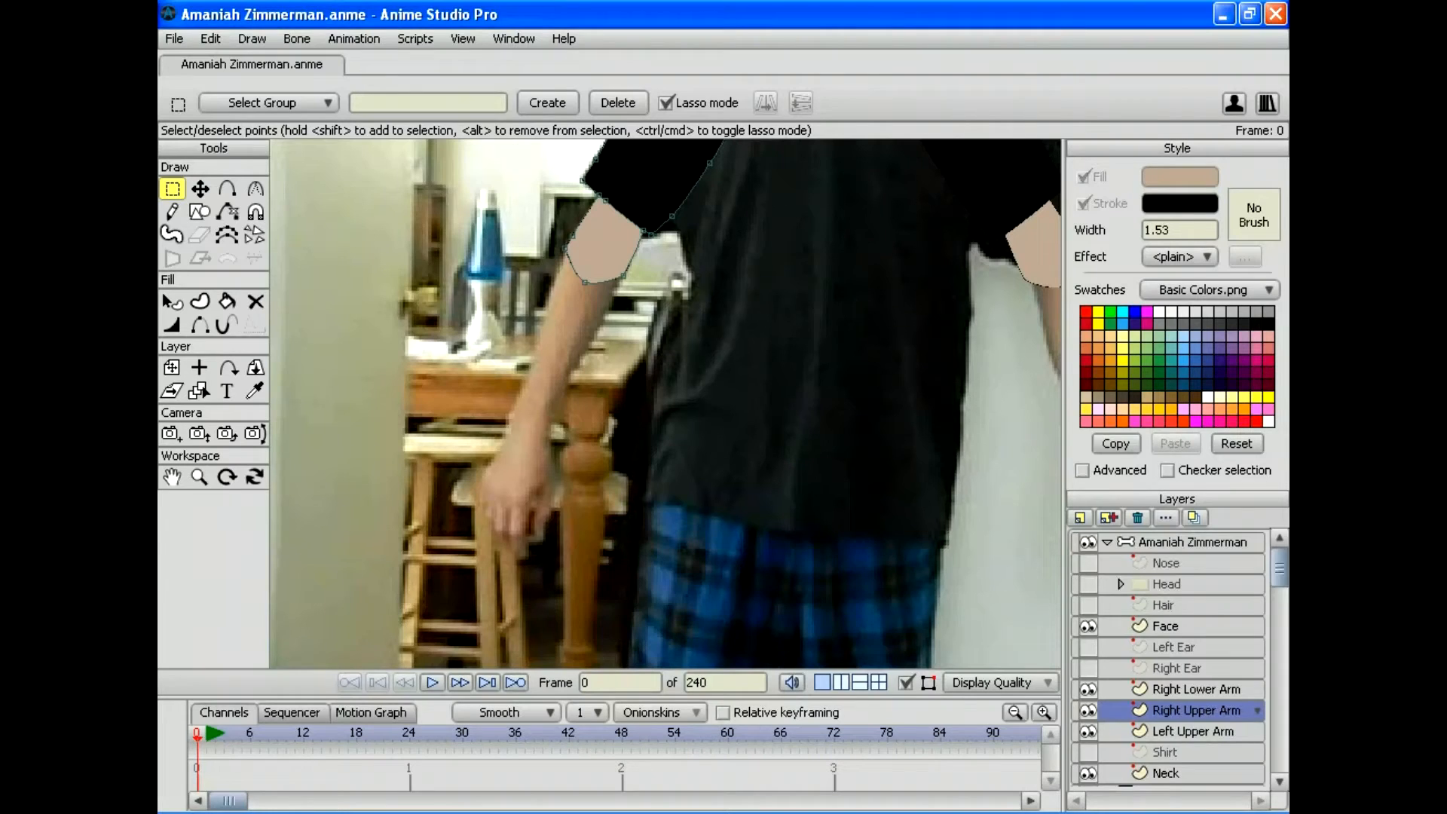
pyautogui.moveTo(1279, 567); pyautogui.dragTo(1279, 751)
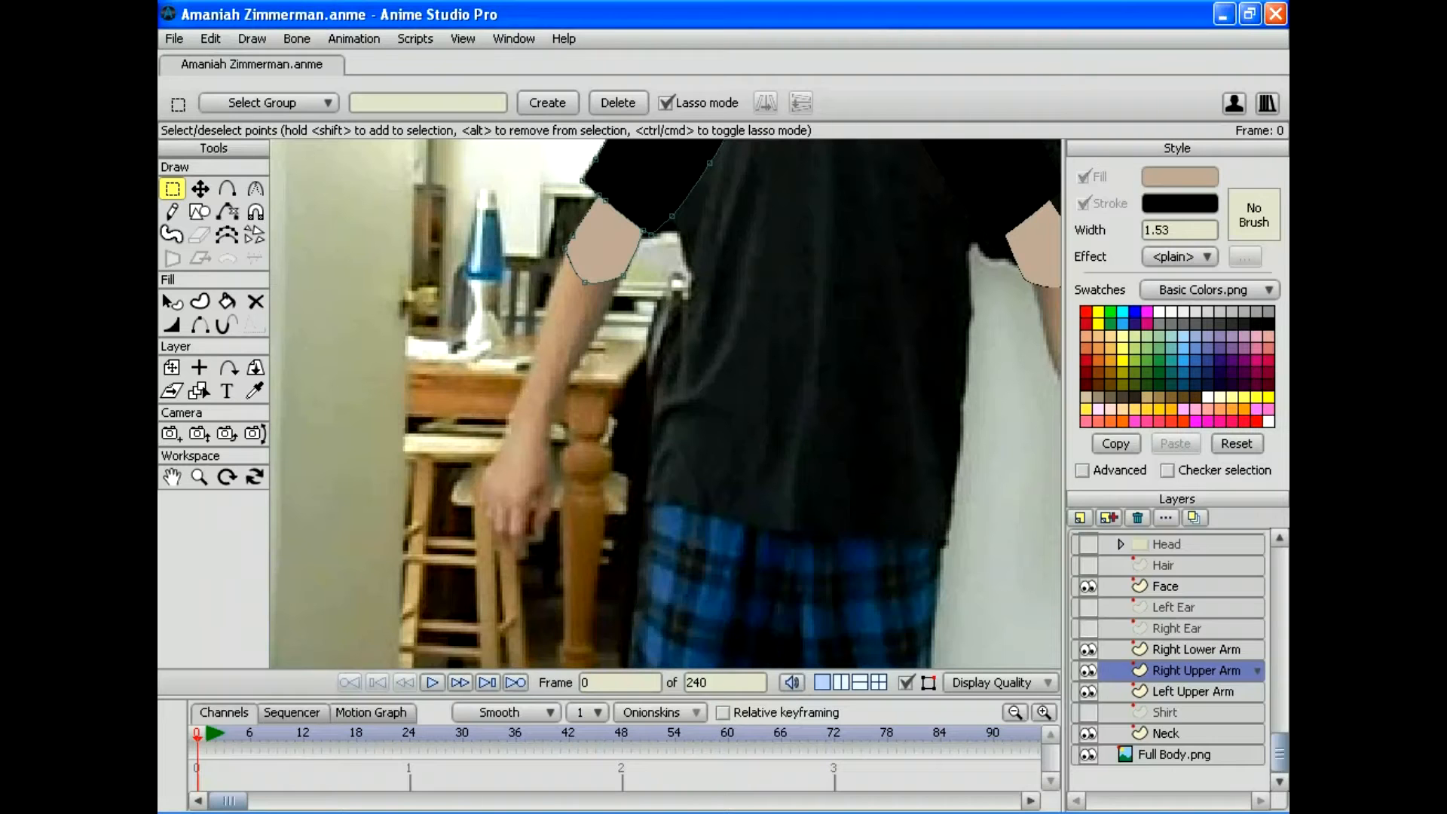
pyautogui.moveTo(665, 403); pyautogui.dragTo(734, 553)
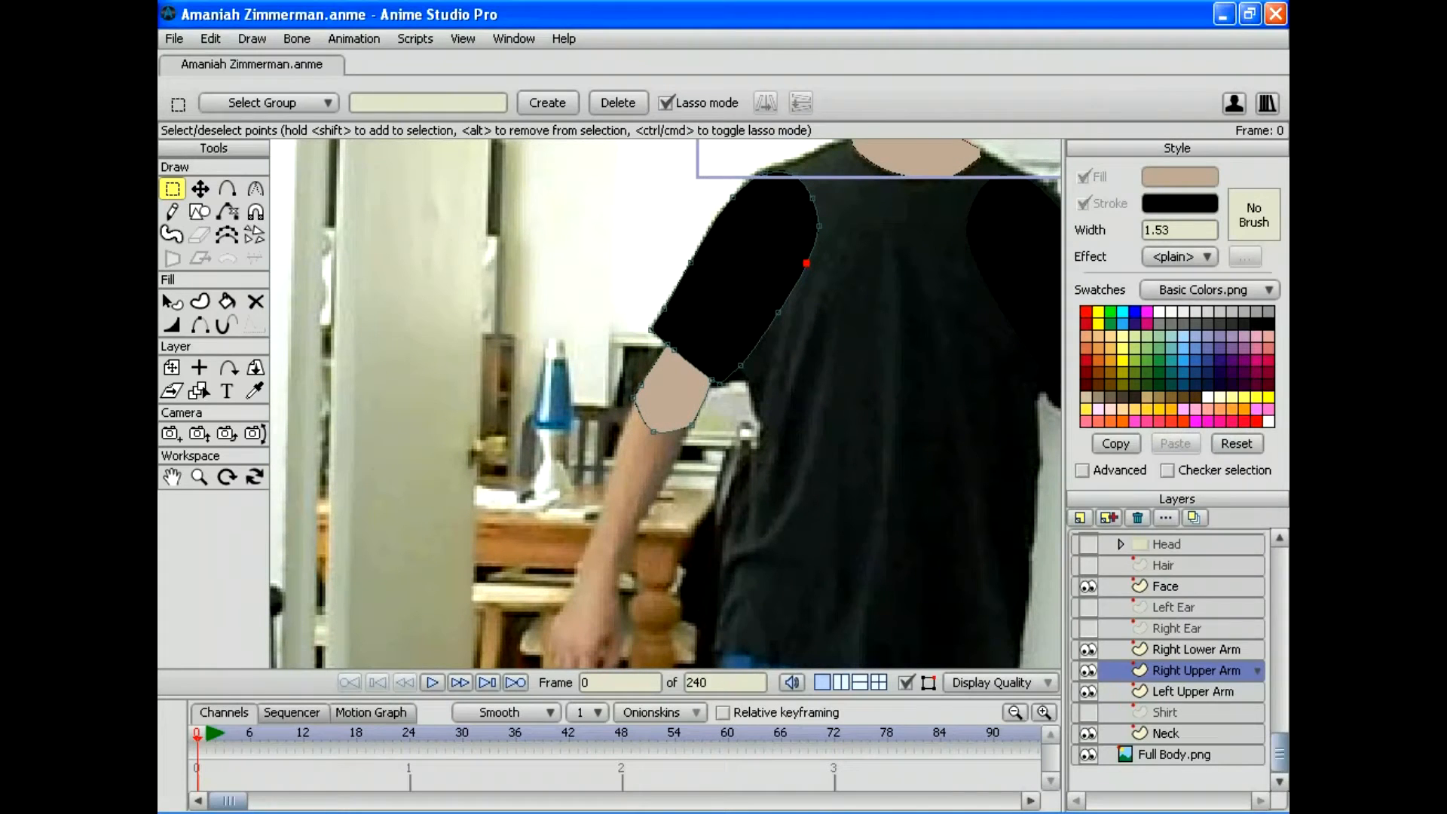
pyautogui.click(1195, 648)
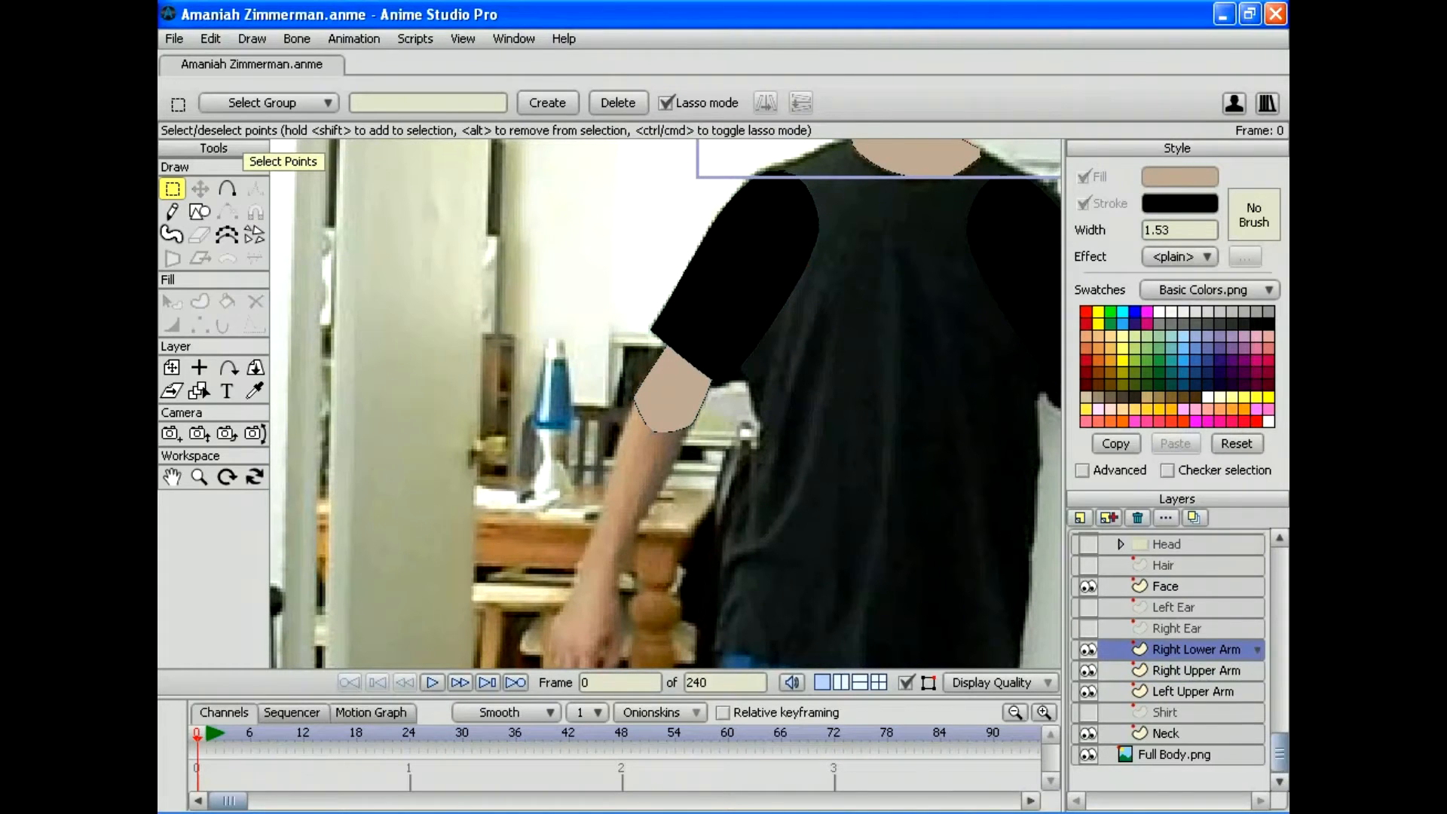
# Step: Draw a rounded elbow arc with Add Point, from the arm's right edge across to its left side
pyautogui.press('a')
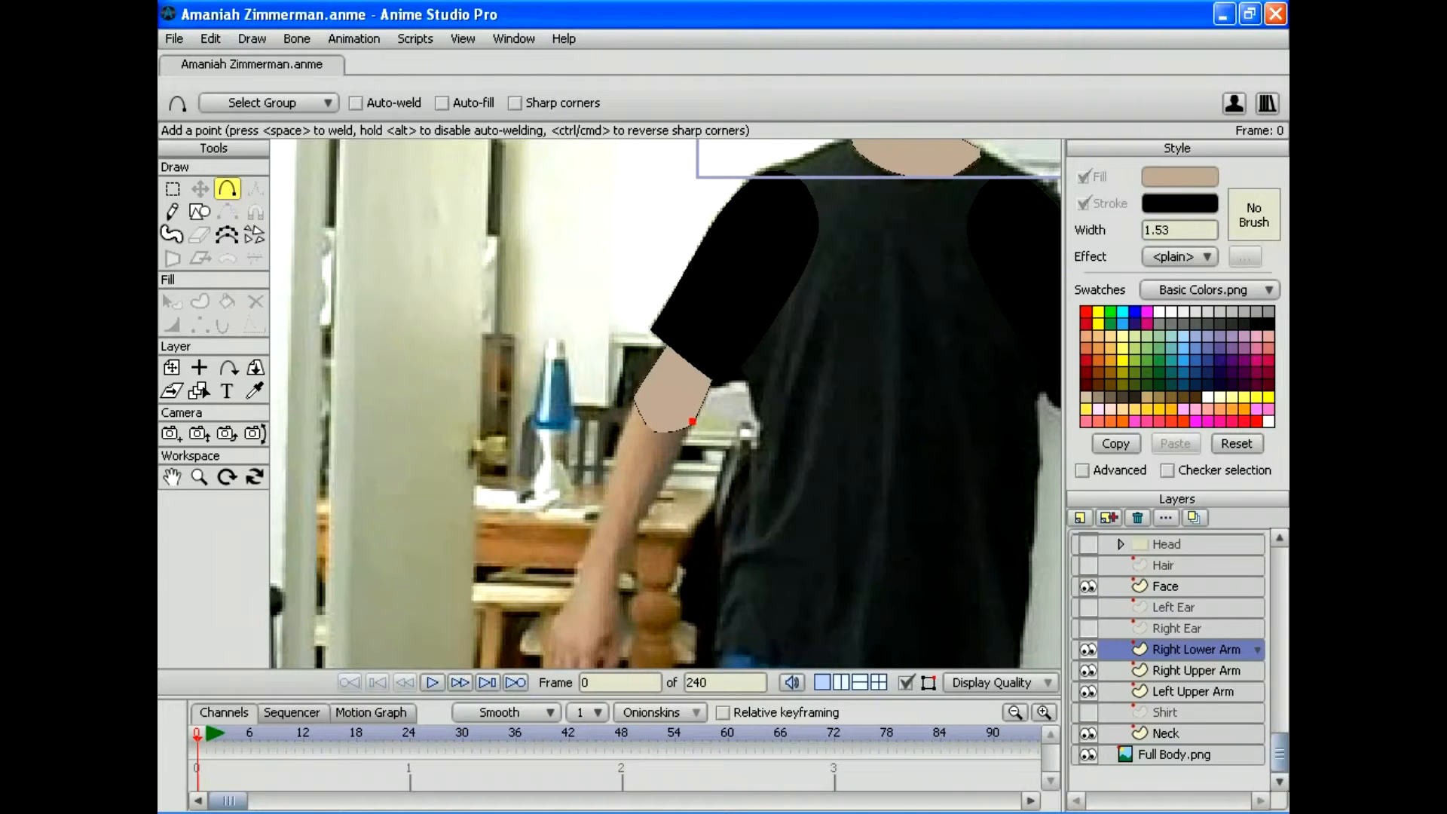
pyautogui.click(692, 405)
pyautogui.moveTo(693, 404); pyautogui.dragTo(664, 387)
pyautogui.moveTo(664, 388); pyautogui.dragTo(636, 395)
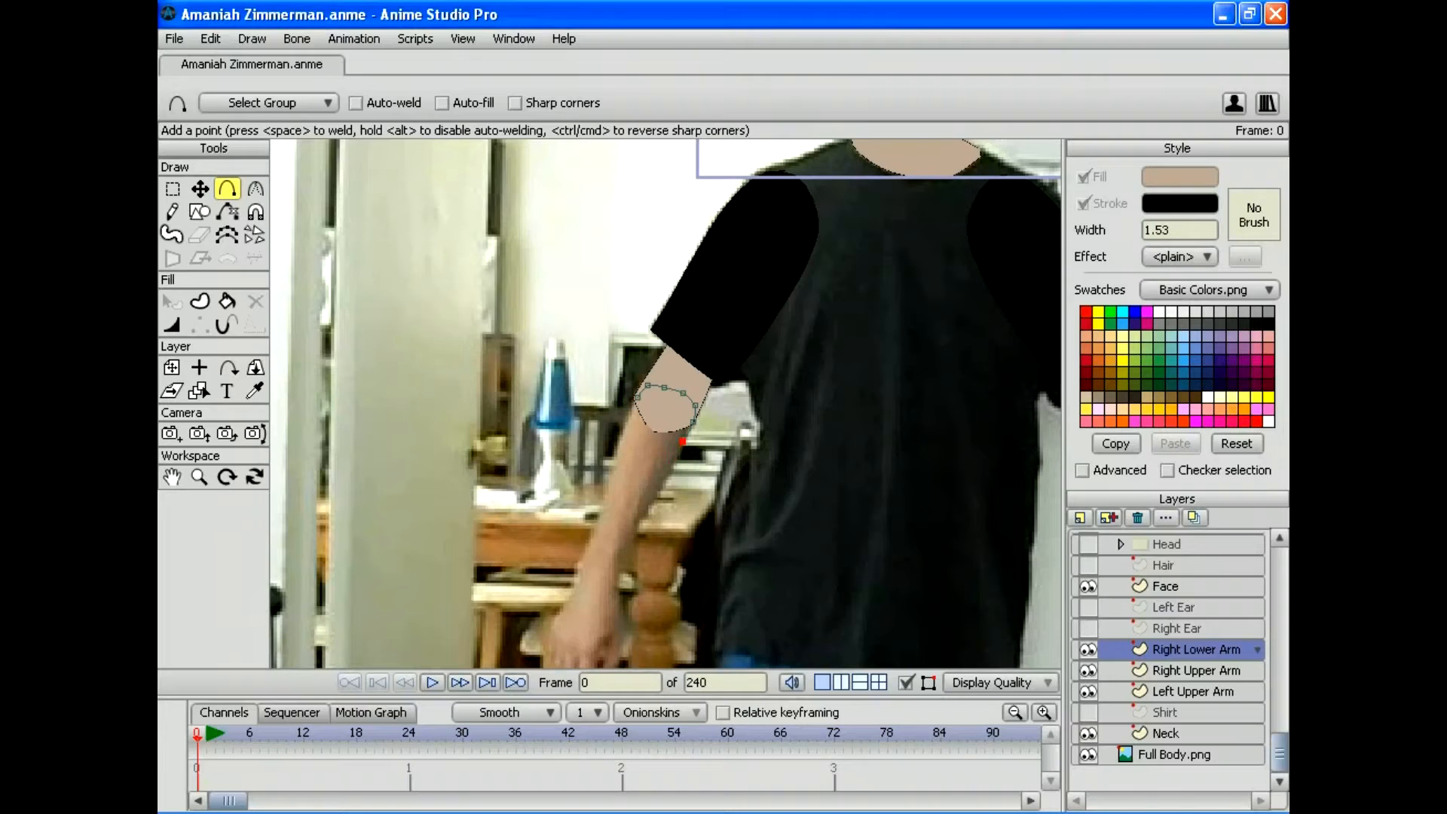
pyautogui.moveTo(622, 427); pyautogui.dragTo(622, 435)
# Step: Nudge the arc's points onto the arm edges and extend the outline down the left forearm
pyautogui.press('t')
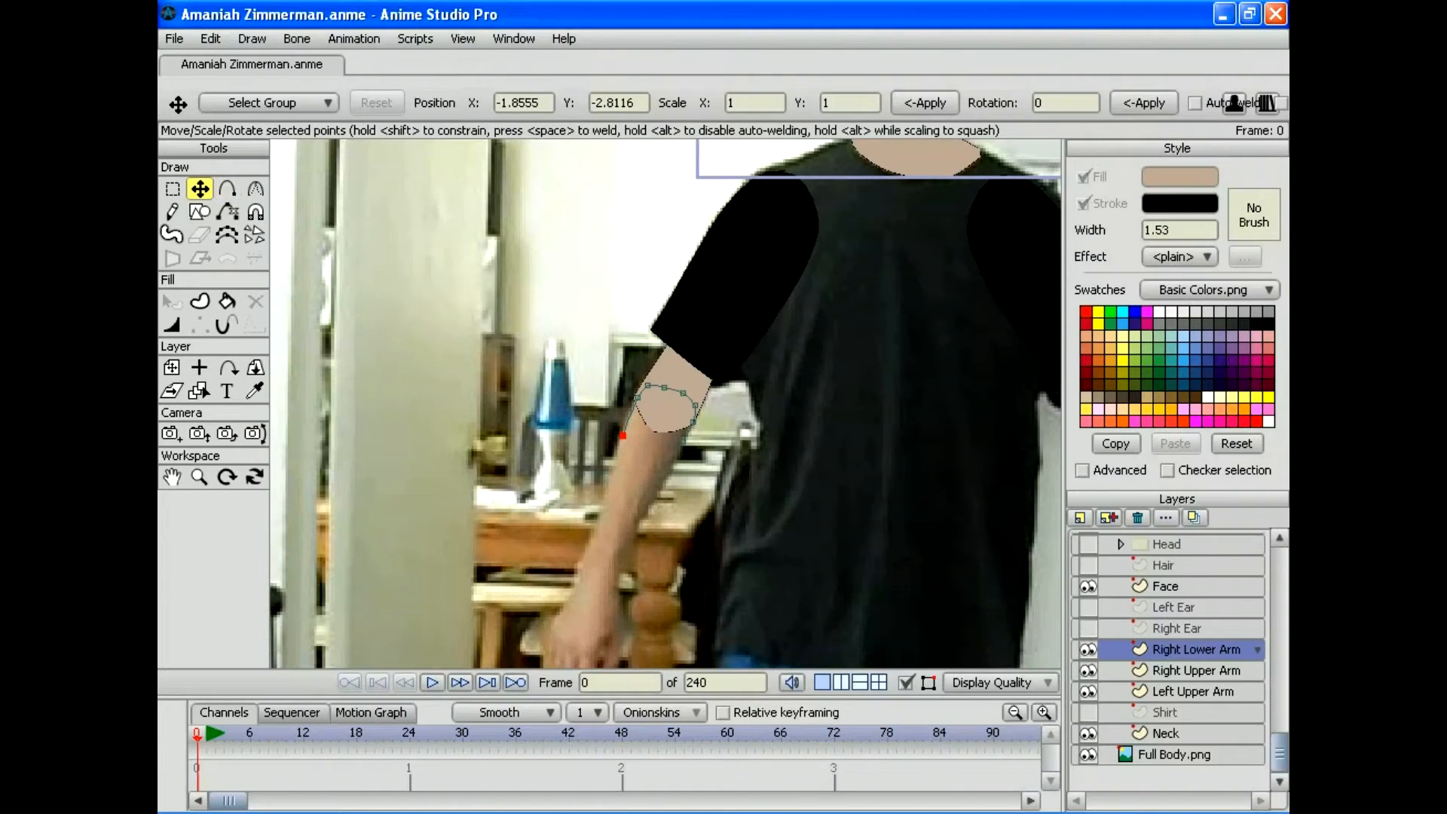
pyautogui.moveTo(623, 435); pyautogui.dragTo(630, 409)
pyautogui.click(687, 434)
pyautogui.moveTo(647, 385)
pyautogui.mouseDown()
pyautogui.moveTo(694, 406)
pyautogui.moveTo(684, 432)
pyautogui.moveTo(689, 408)
pyautogui.moveTo(662, 387)
pyautogui.moveTo(678, 390)
pyautogui.moveTo(641, 391)
pyautogui.mouseUp()
pyautogui.press('a')
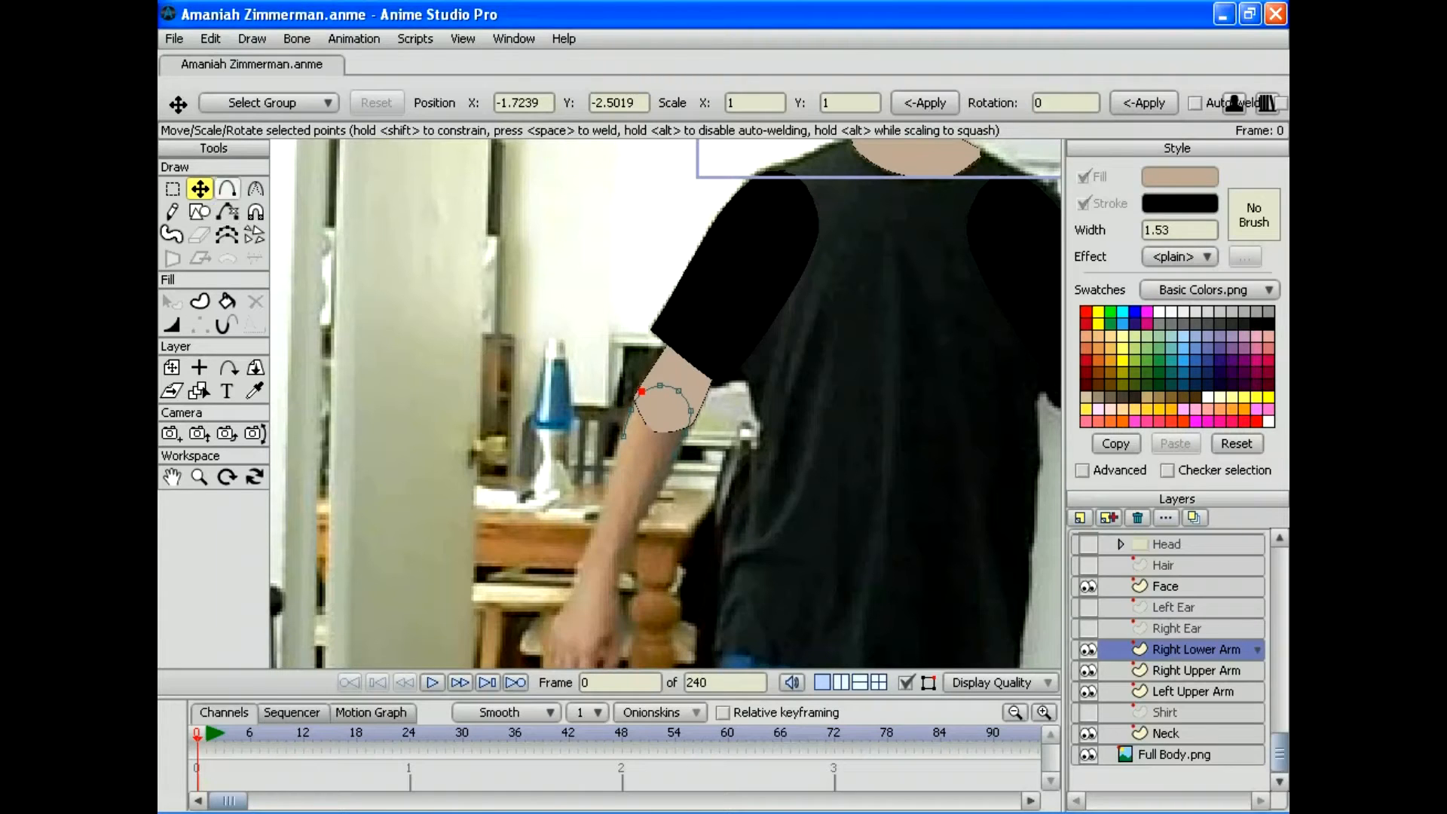
pyautogui.moveTo(641, 391); pyautogui.dragTo(610, 465)
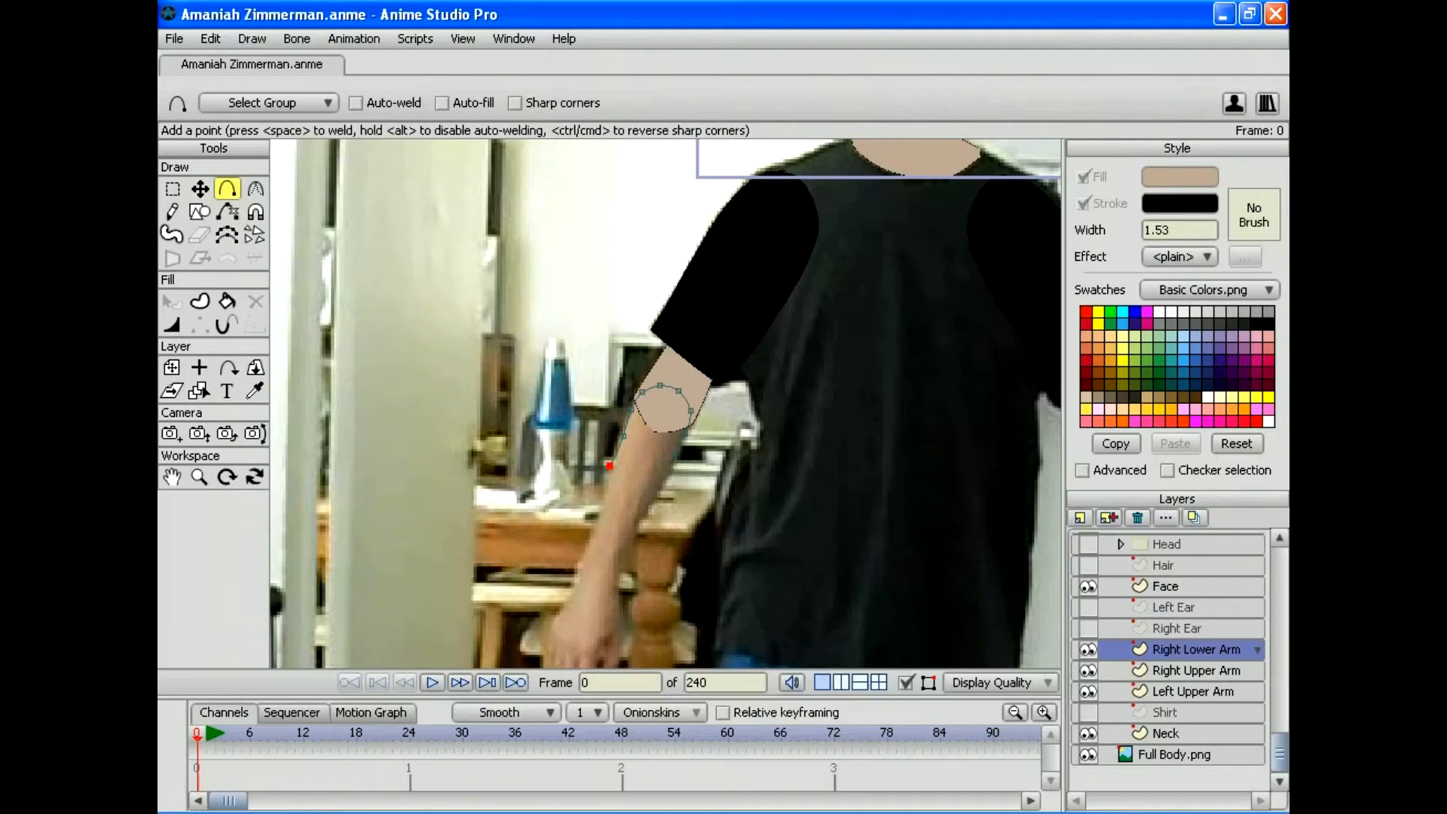
# Step: Trace the outline down both forearm edges, adjusting points onto the arm's sides
pyautogui.press('t')
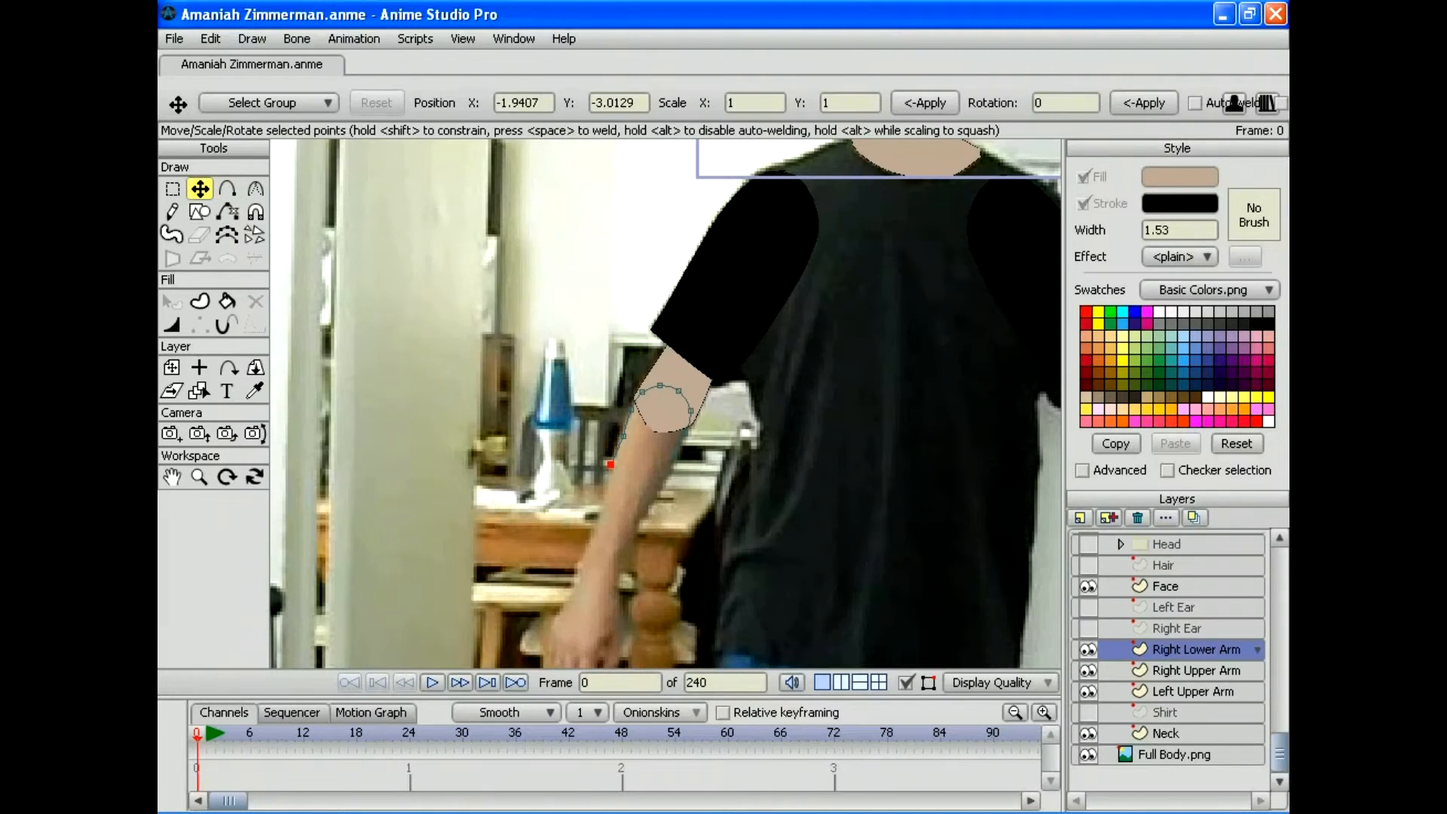
pyautogui.moveTo(609, 465); pyautogui.dragTo(620, 437)
pyautogui.press('a')
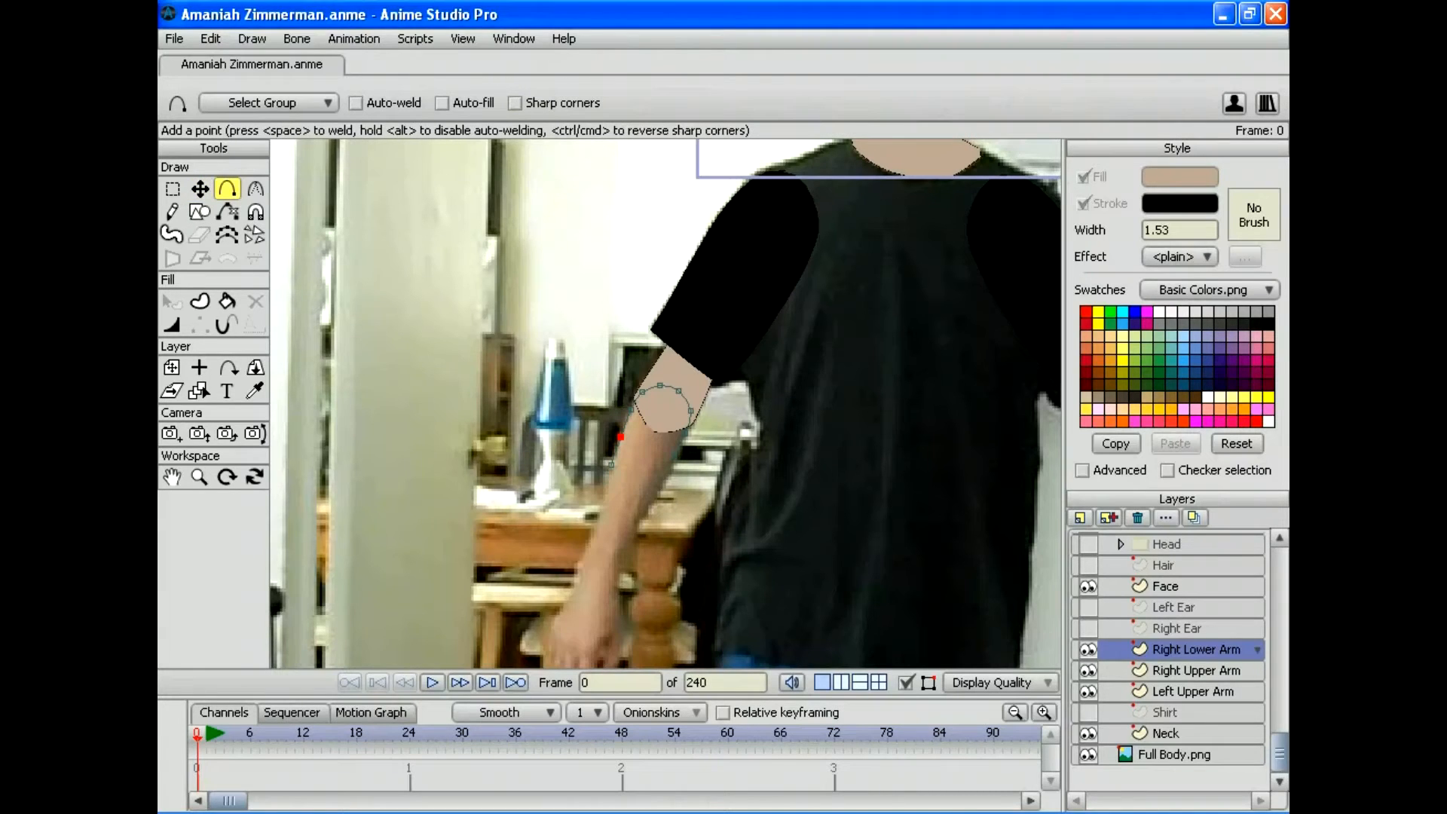
pyautogui.moveTo(619, 437); pyautogui.dragTo(586, 561)
pyautogui.moveTo(674, 456); pyautogui.dragTo(659, 489)
pyautogui.moveTo(672, 527); pyautogui.dragTo(570, 590)
pyautogui.click(200, 188)
pyautogui.click(584, 560)
pyautogui.moveTo(582, 559)
pyautogui.mouseDown()
pyautogui.moveTo(521, 558)
pyautogui.moveTo(579, 557)
pyautogui.moveTo(574, 581)
pyautogui.mouseUp()
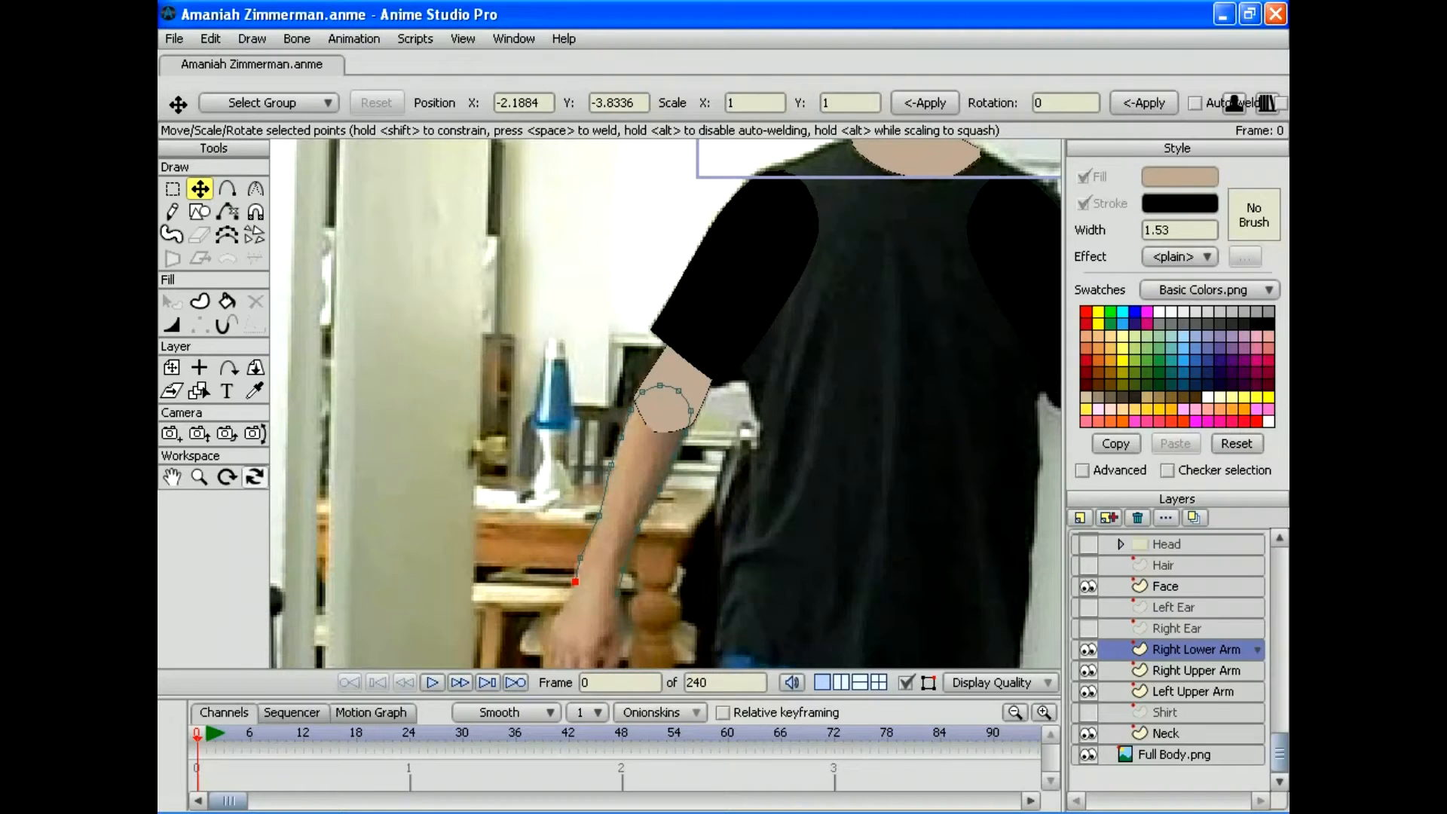
pyautogui.moveTo(666, 407); pyautogui.dragTo(673, 274)
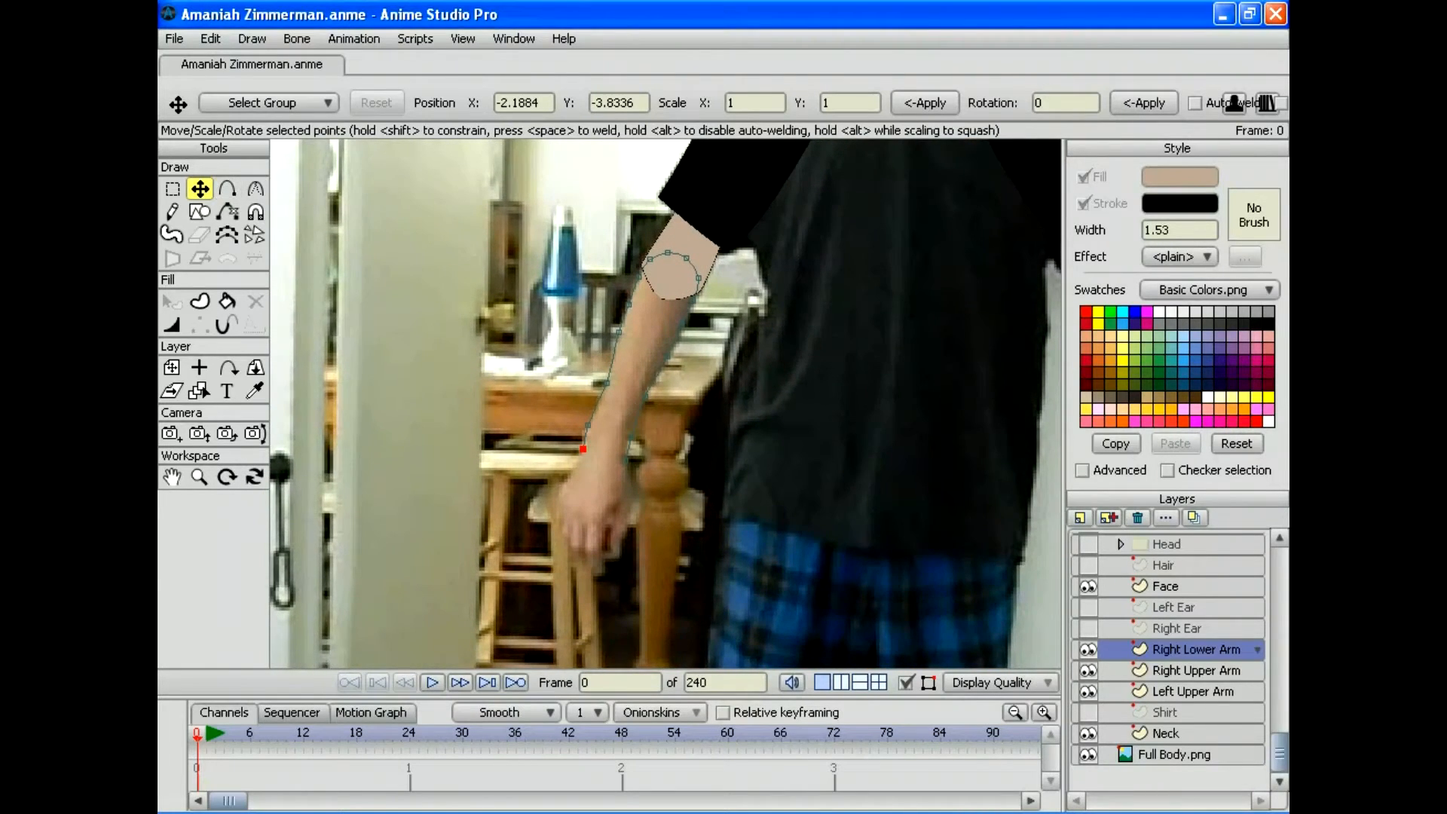
pyautogui.moveTo(582, 449); pyautogui.dragTo(624, 444)
# Step: Draw the wrist edge, weld the ends to close the outline, and fine-tune the wrist points
pyautogui.click(227, 188)
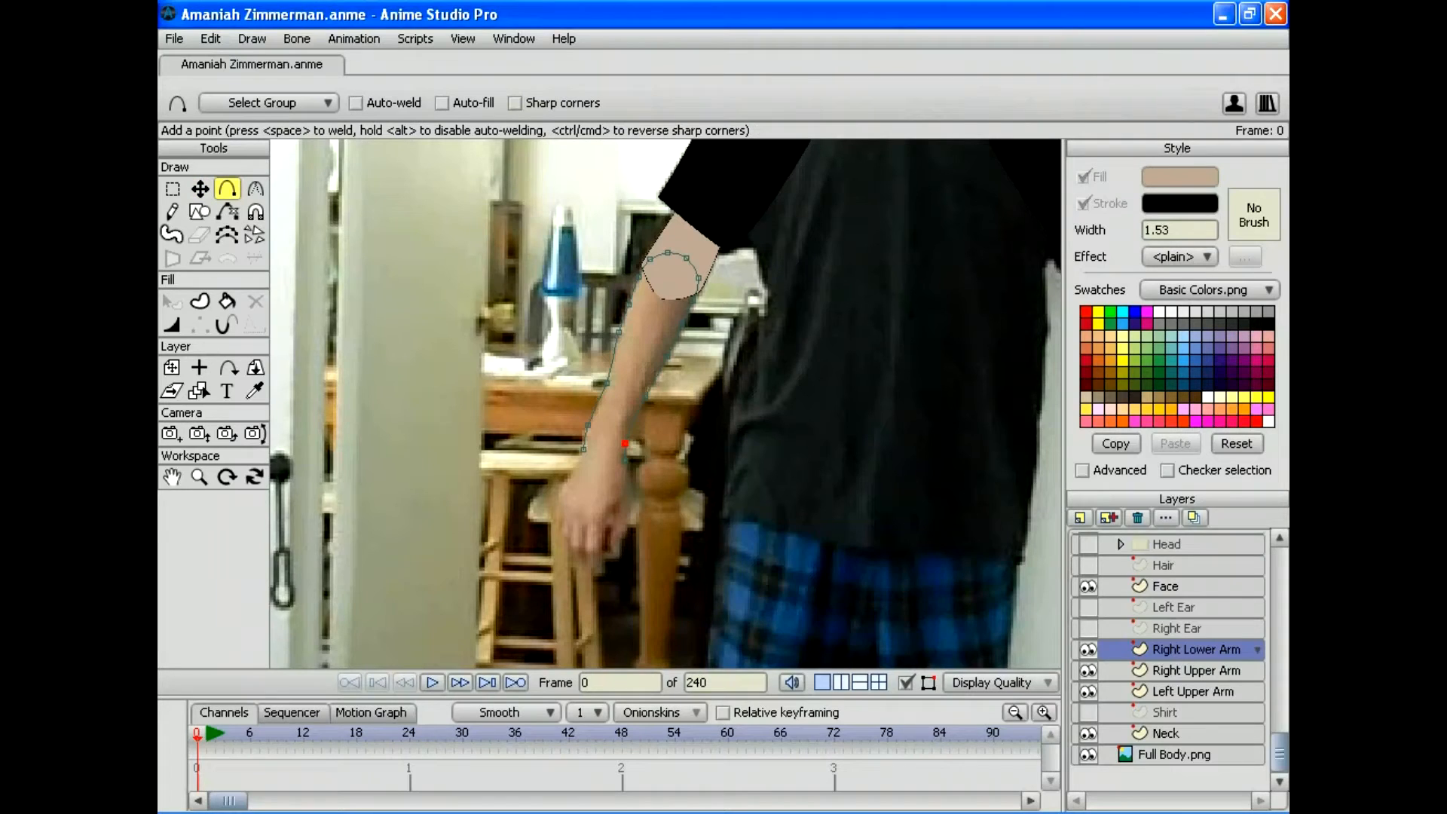
pyautogui.moveTo(625, 459); pyautogui.dragTo(585, 454)
pyautogui.press('space')
pyautogui.press('t')
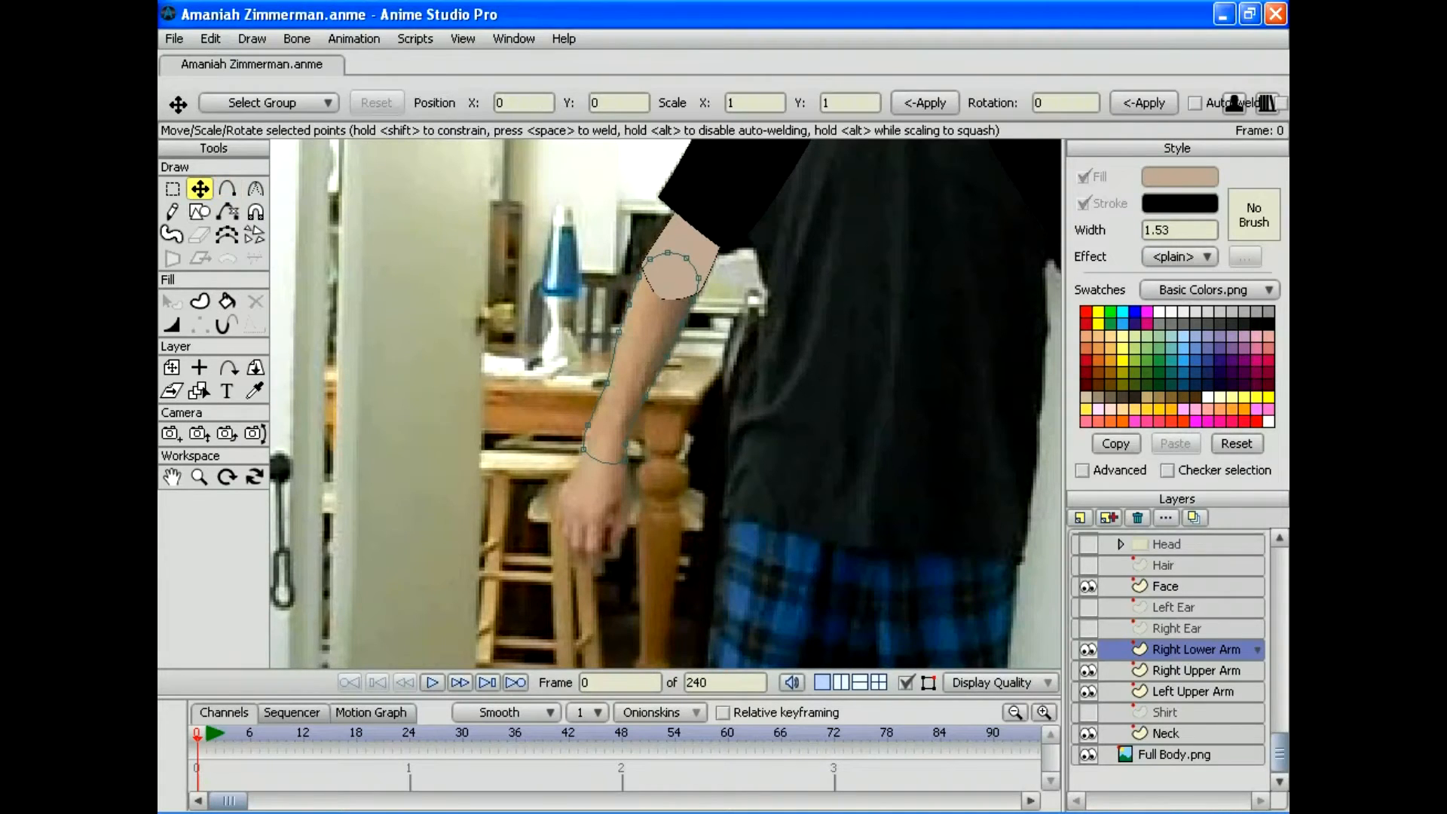
pyautogui.moveTo(625, 459); pyautogui.dragTo(590, 452)
pyautogui.click(584, 449)
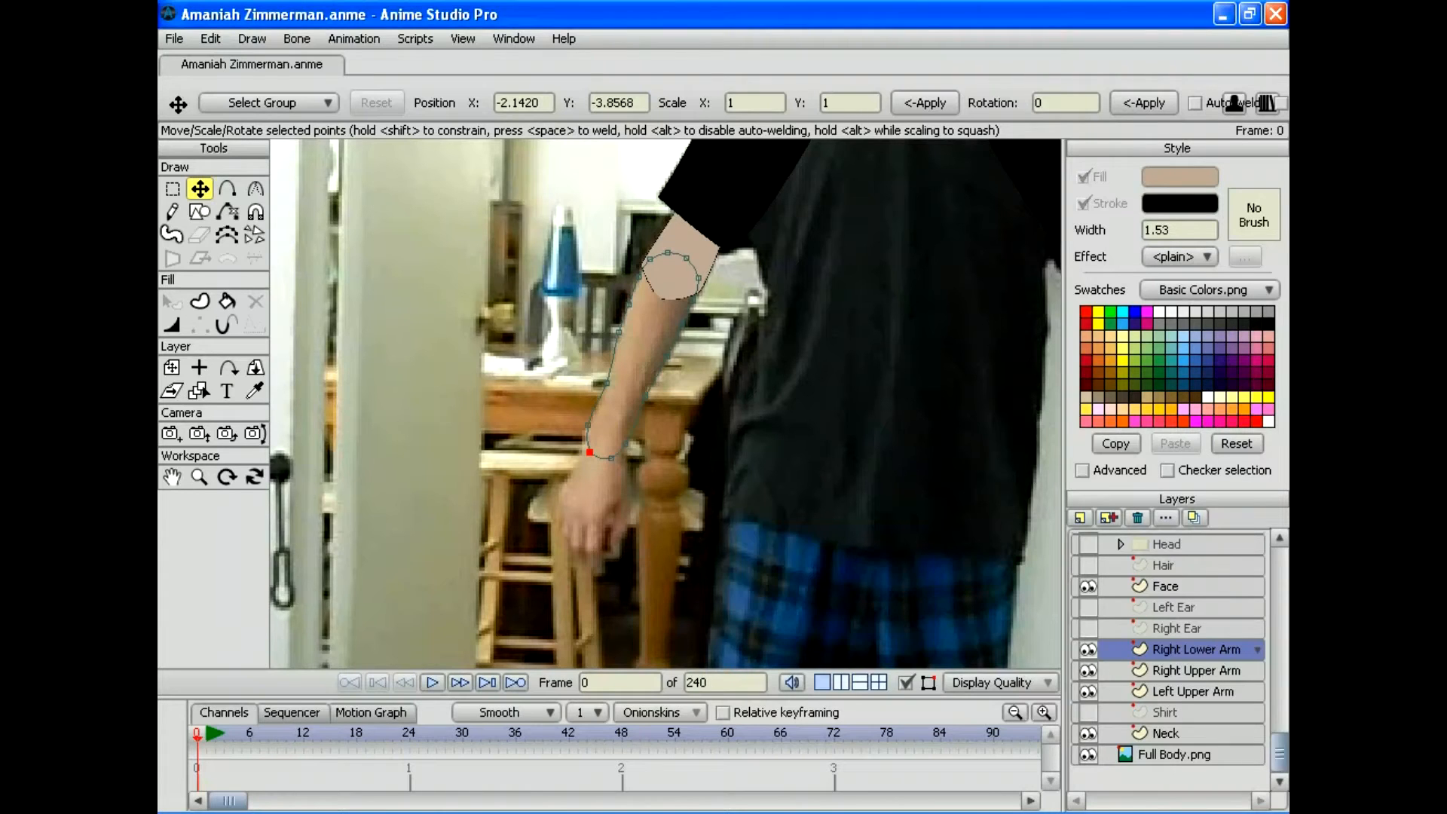
pyautogui.moveTo(589, 452); pyautogui.dragTo(587, 451)
# Step: Fill the forearm outline with skin colour using the Paint Bucket
pyautogui.click(226, 301)
pyautogui.click(640, 354)
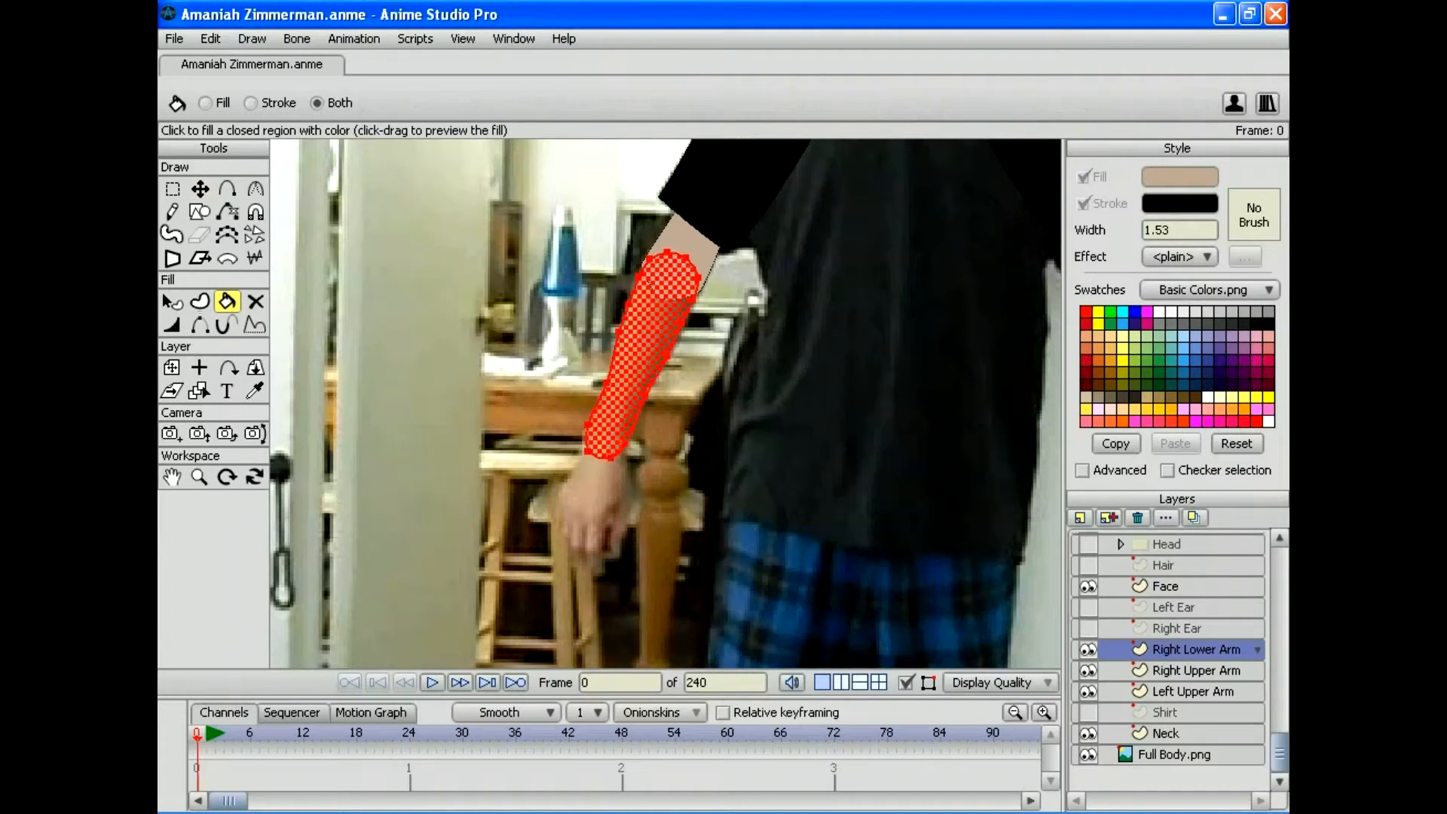
pyautogui.moveTo(640, 354)
pyautogui.mouseDown()
pyautogui.moveTo(550, 473)
pyautogui.moveTo(531, 414)
pyautogui.mouseUp()
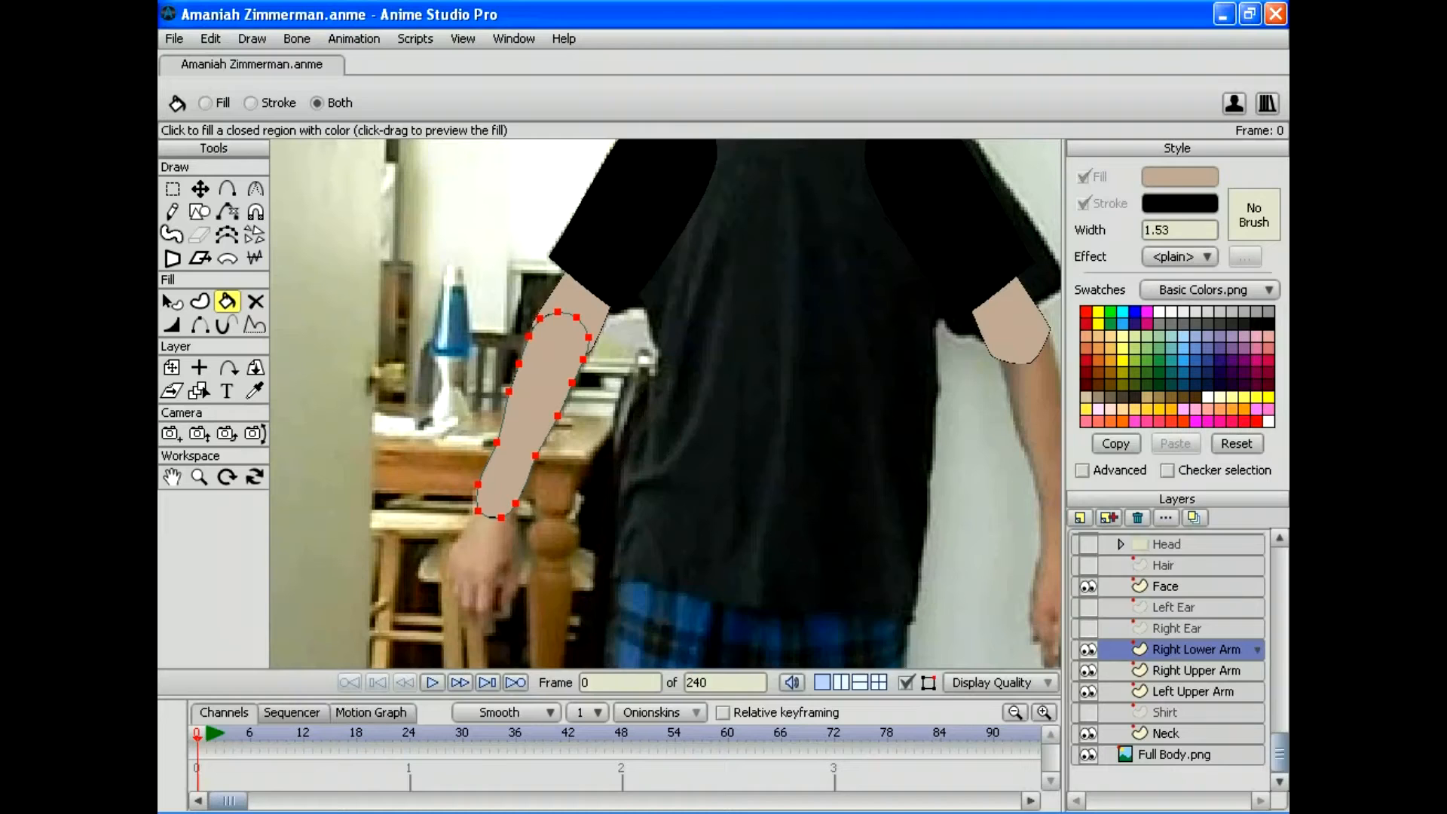
# Step: Add a new patch layer with Right Upper Arm as its target
pyautogui.click(1080, 518)
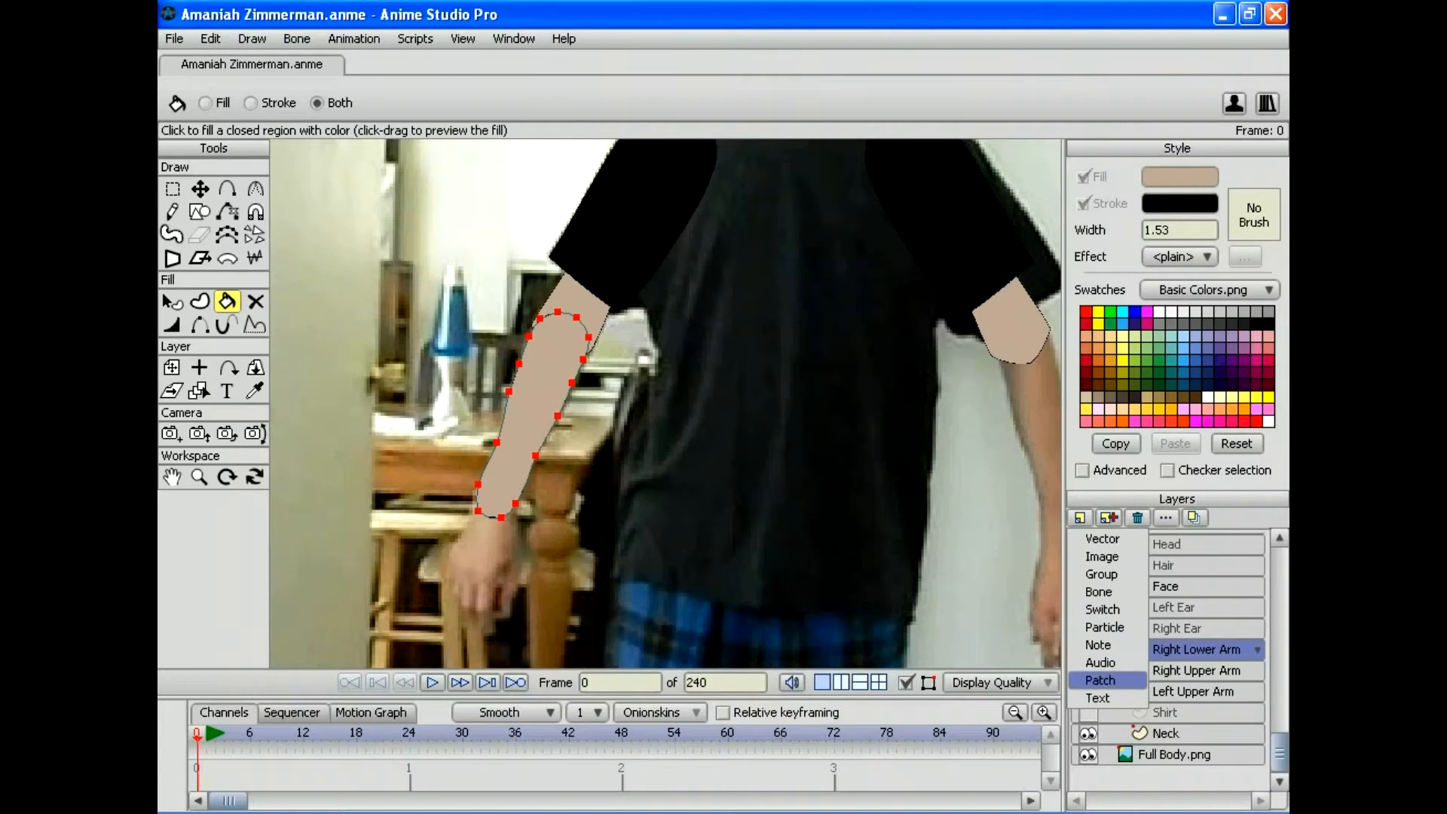
pyautogui.click(1100, 680)
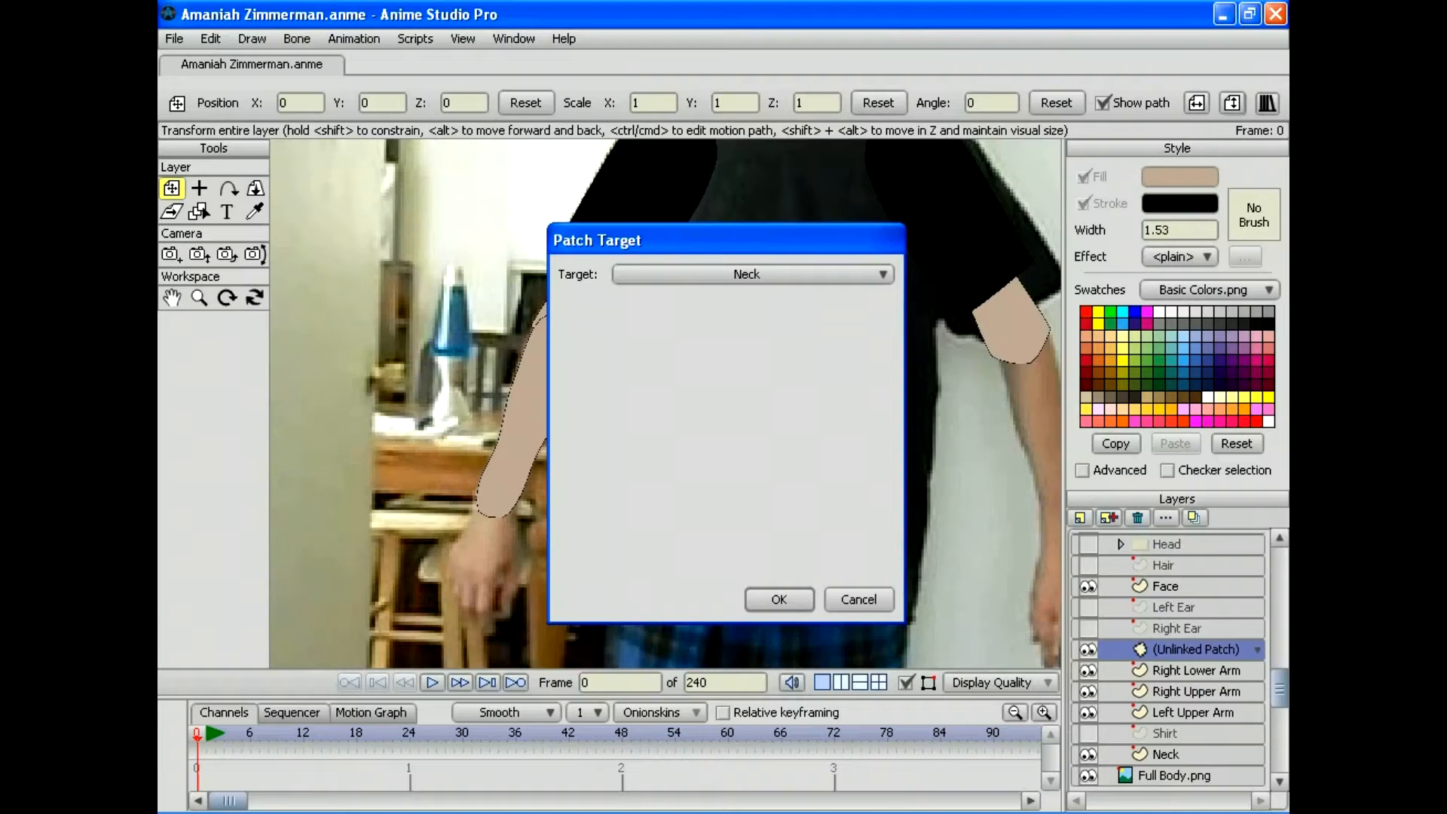
pyautogui.click(806, 274)
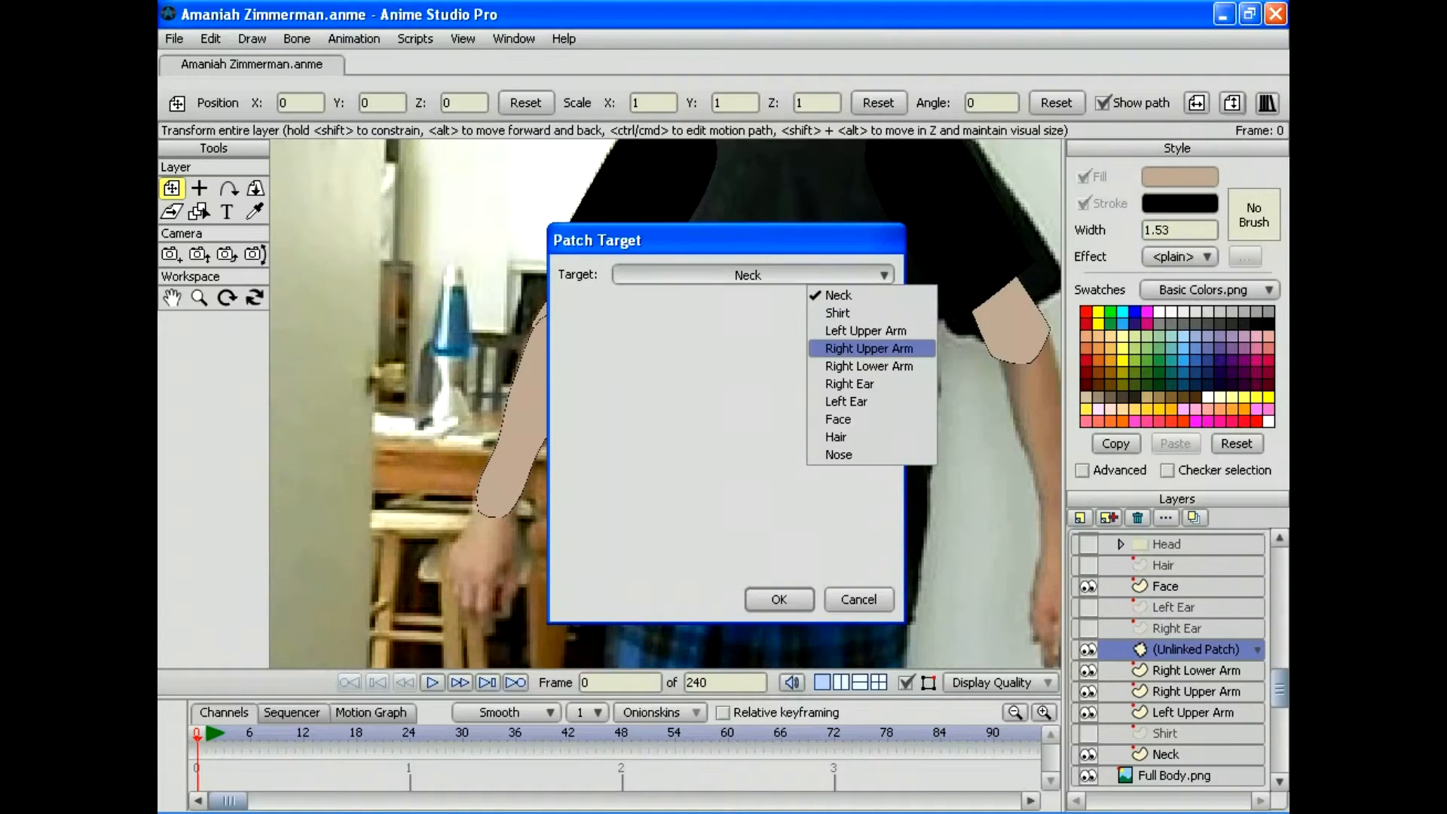
pyautogui.click(868, 349)
pyautogui.click(779, 599)
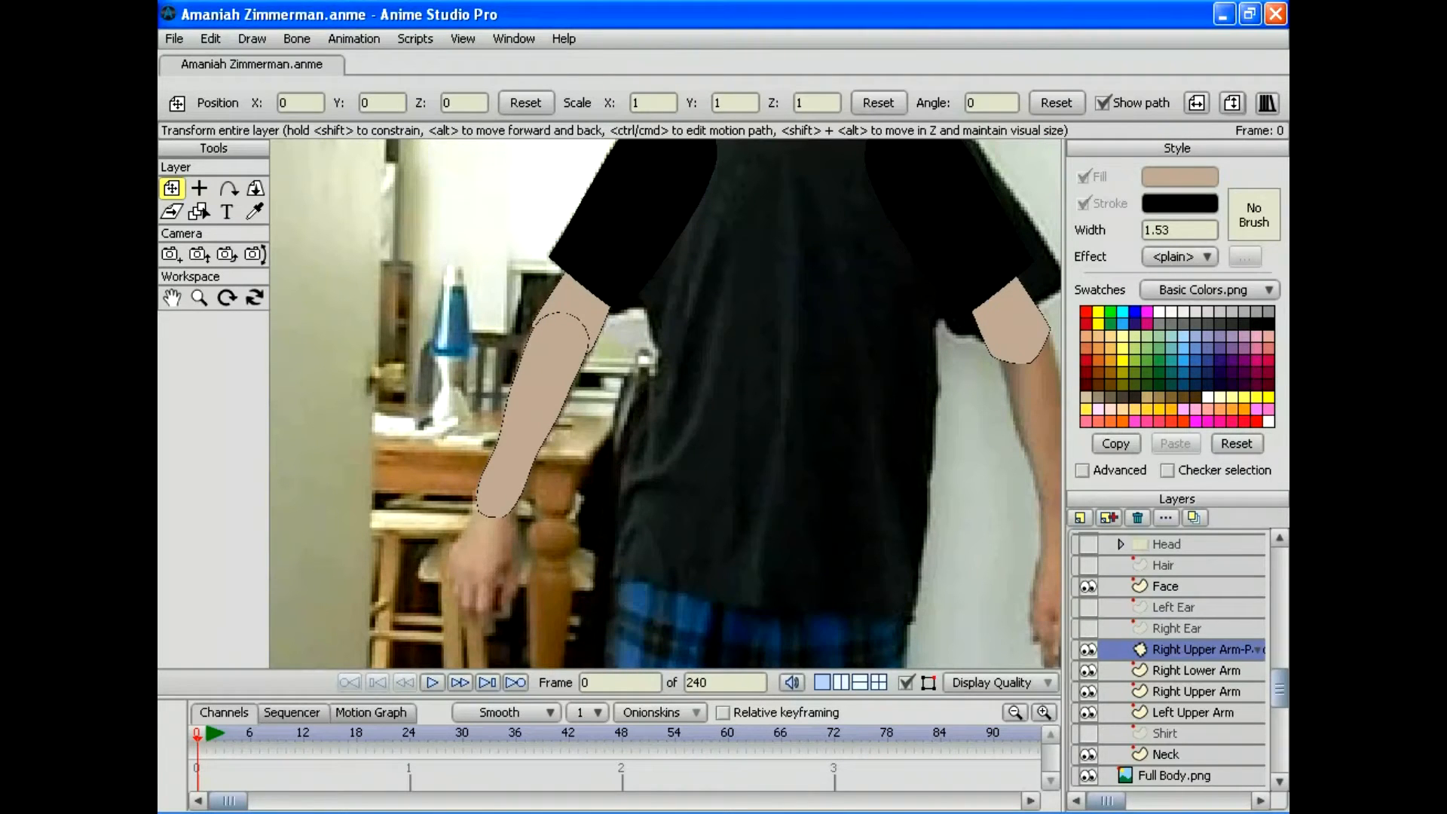
pyautogui.moveTo(663, 264); pyautogui.dragTo(671, 533)
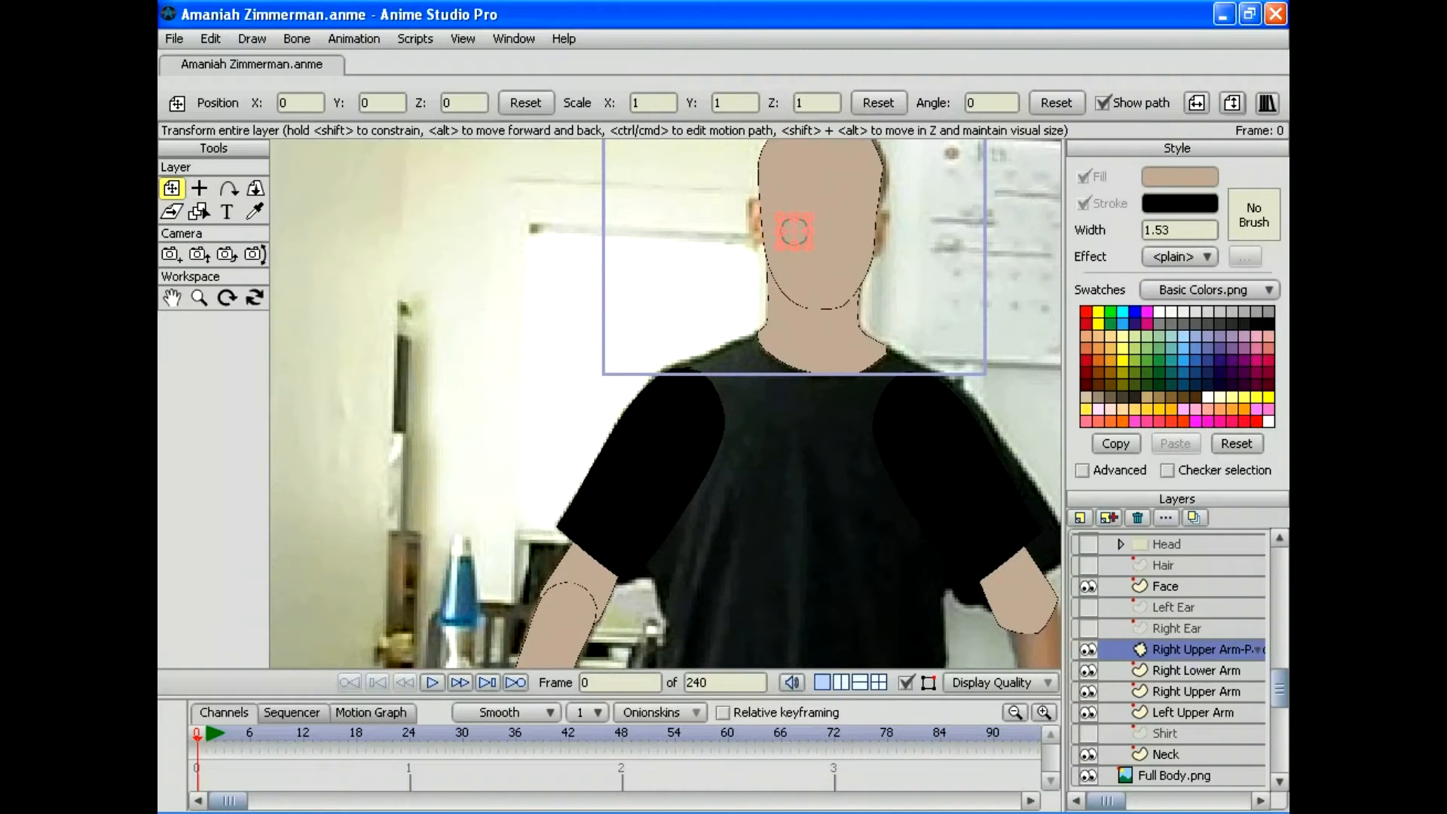
# Step: Move the patch onto the right elbow, scale it to 2.6707 by 1.8085, and rotate it to -23.9593°
pyautogui.moveTo(794, 231); pyautogui.dragTo(787, 351)
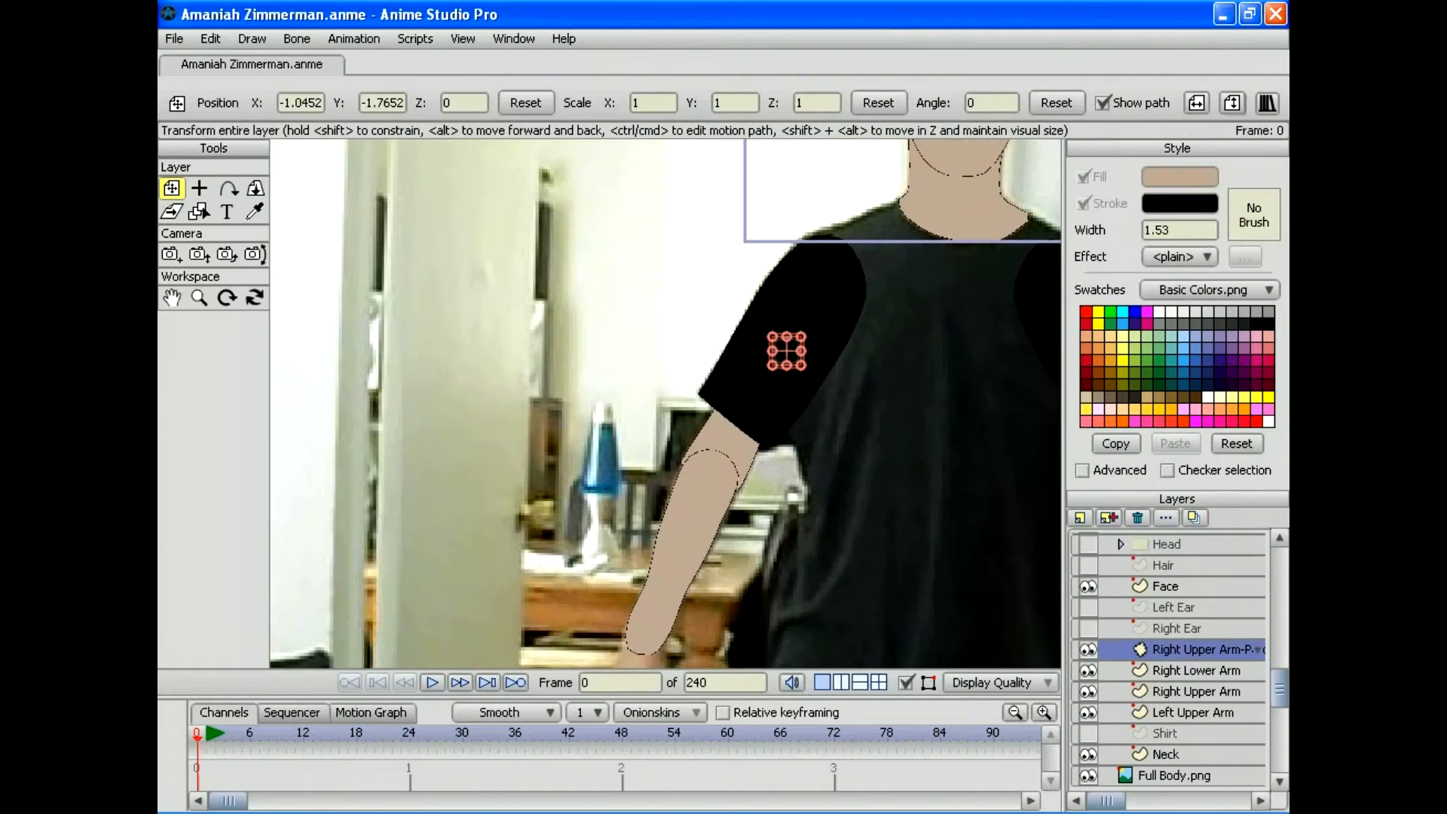
pyautogui.moveTo(717, 449); pyautogui.dragTo(718, 453)
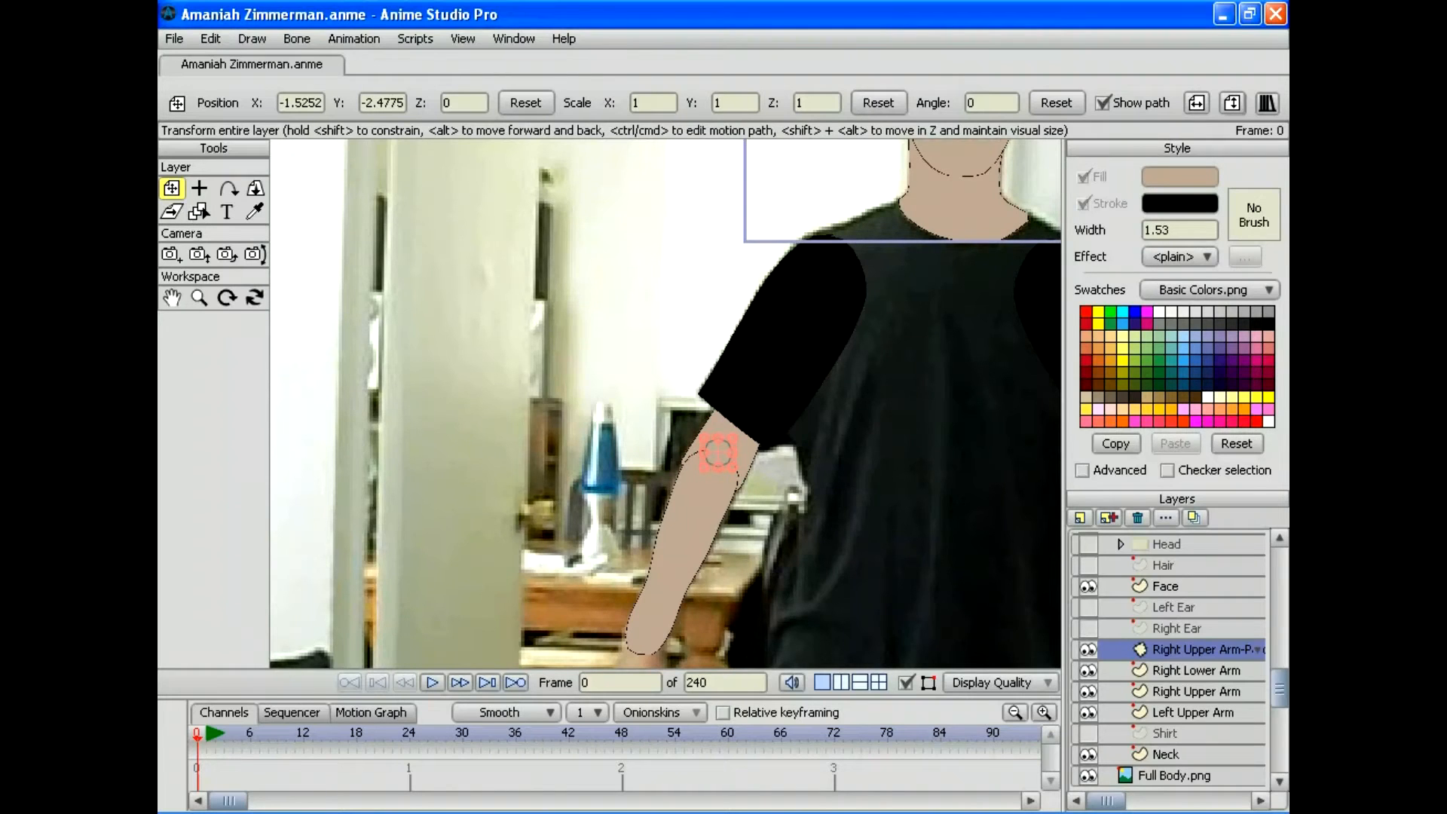
pyautogui.moveTo(734, 453); pyautogui.dragTo(706, 469)
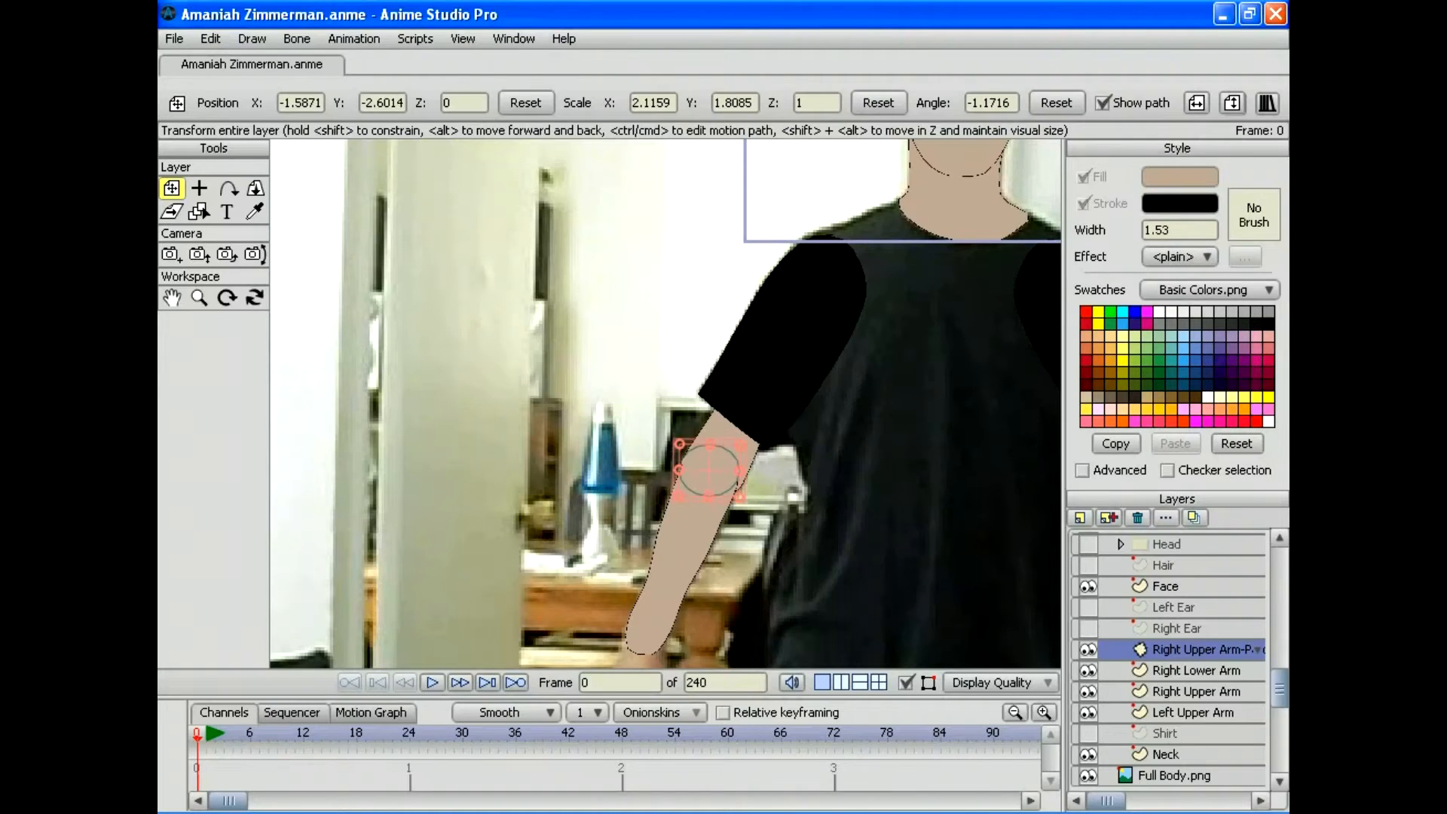
pyautogui.moveTo(738, 470); pyautogui.dragTo(708, 474)
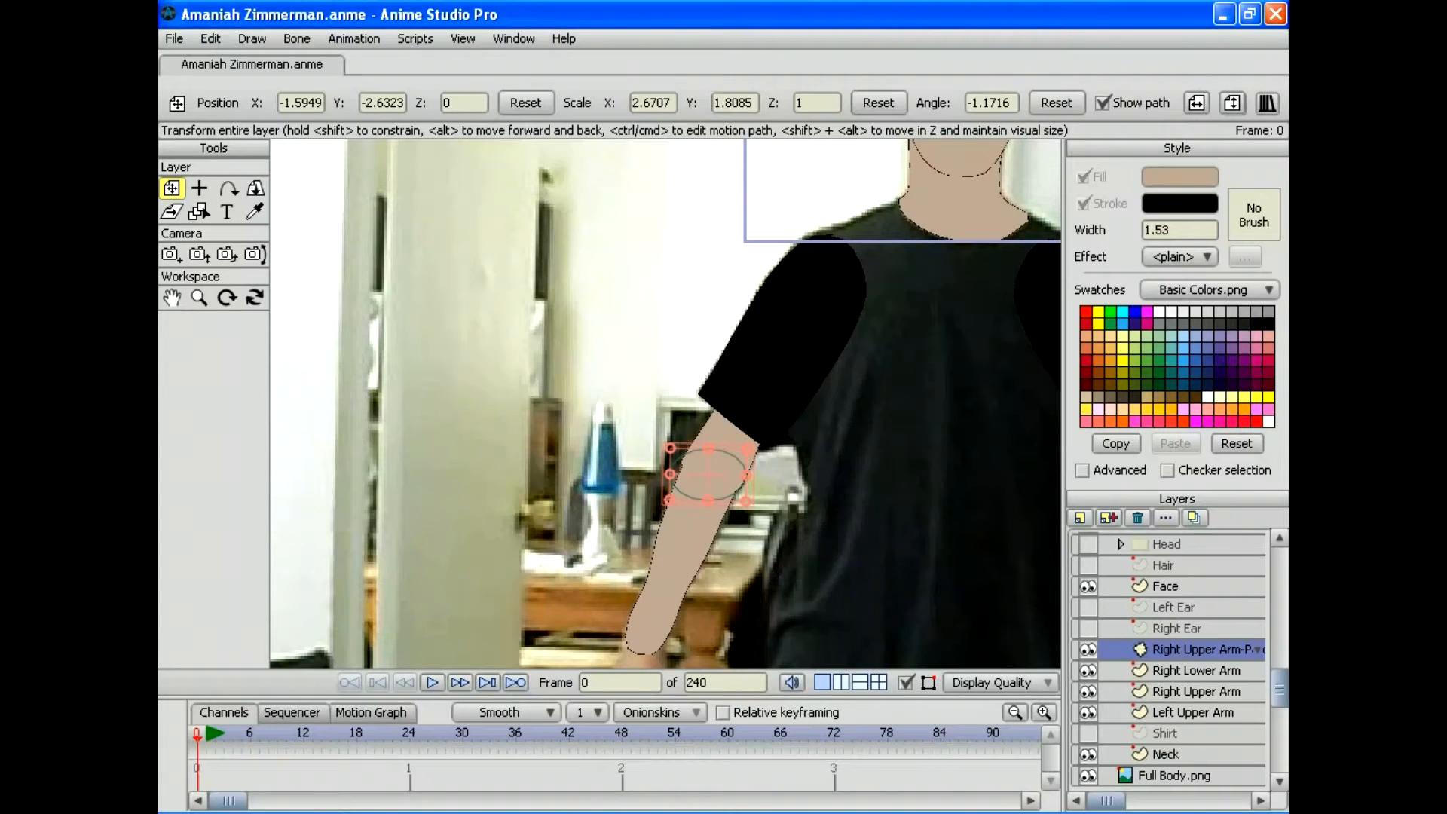
pyautogui.moveTo(753, 475); pyautogui.dragTo(750, 491)
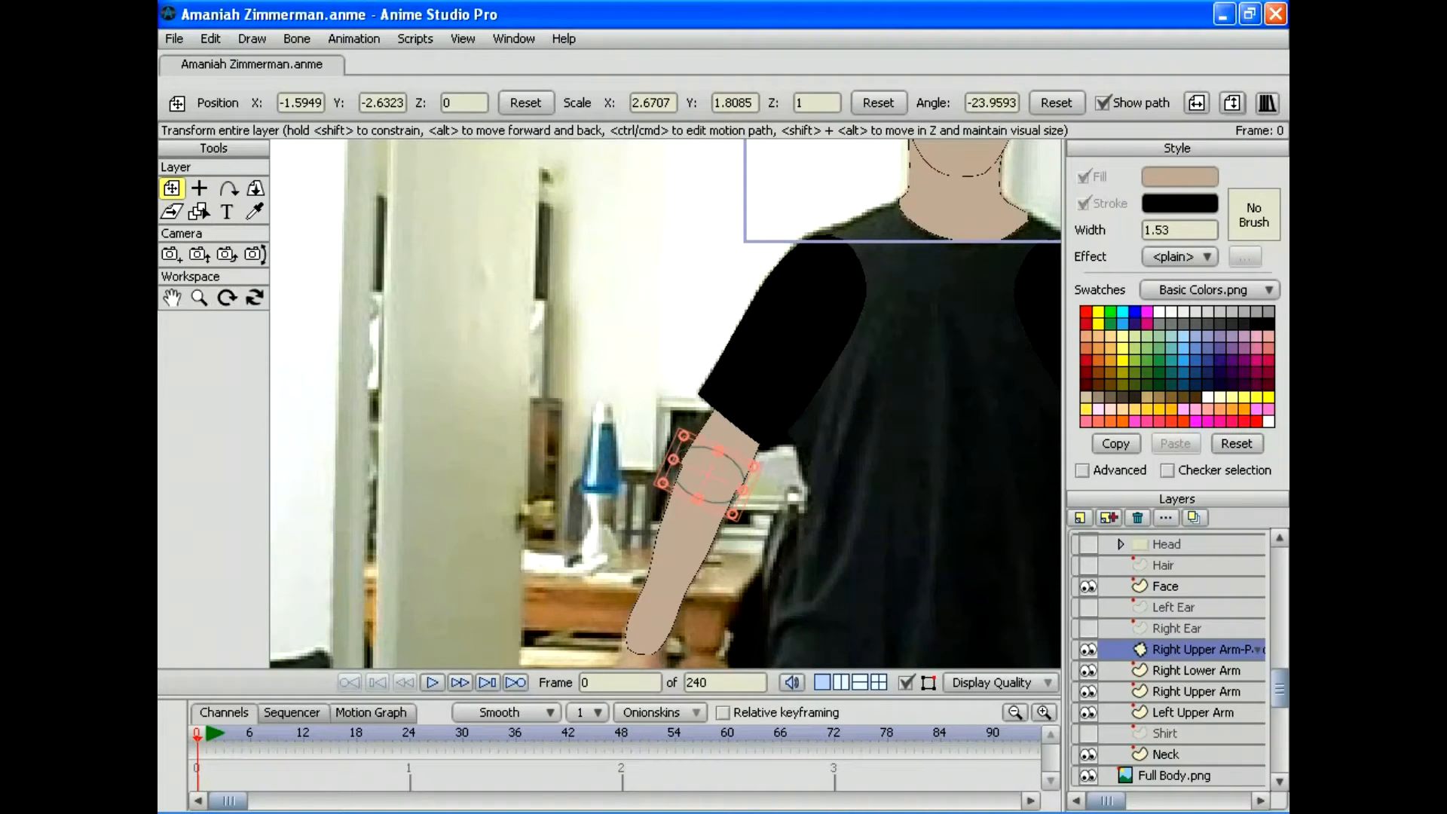
pyautogui.click(1196, 670)
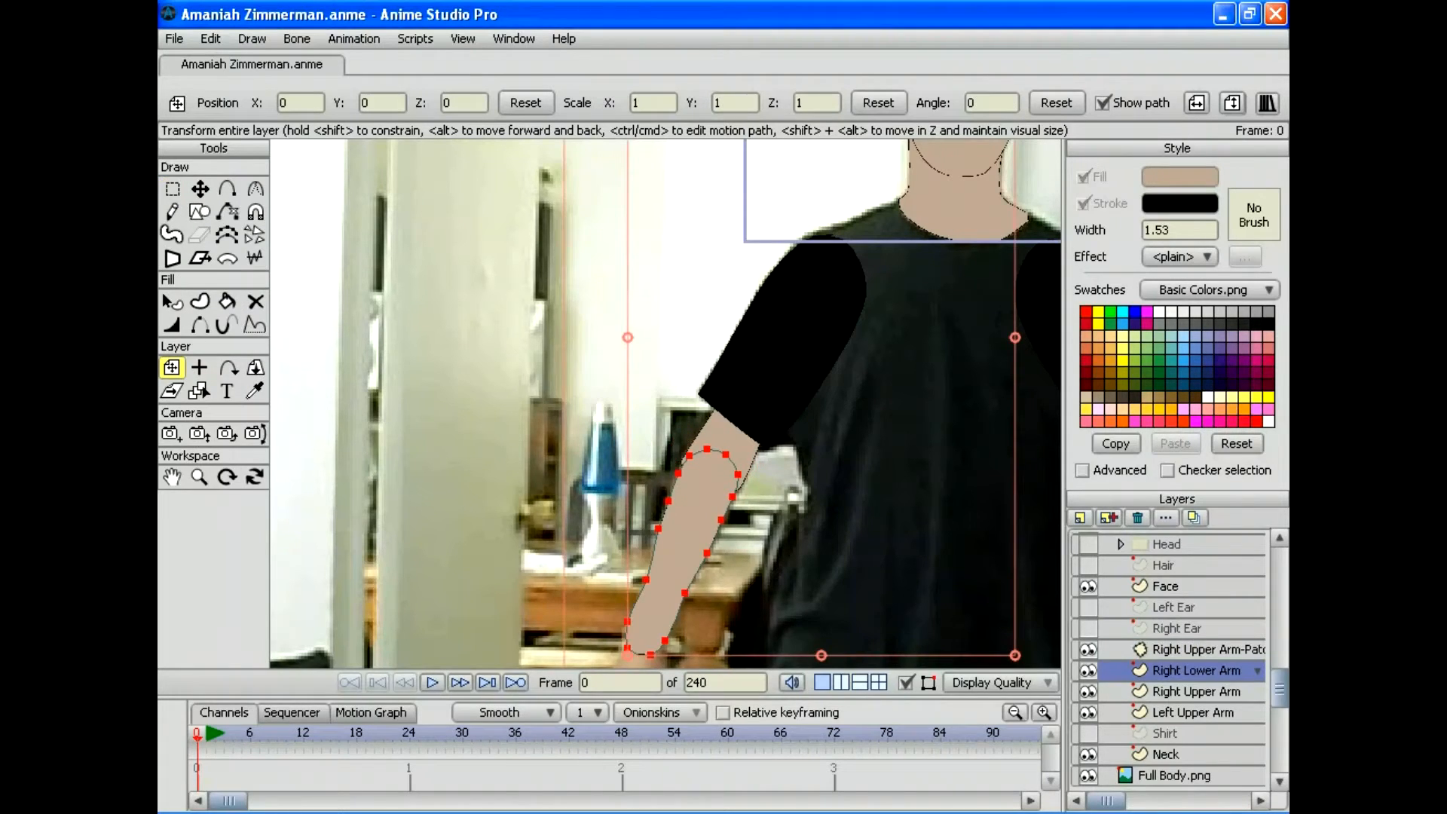
# Step: Zoom in on the elbow and stretch the patch layer taller
pyautogui.click(199, 476)
pyautogui.moveTo(665, 403); pyautogui.dragTo(791, 403)
pyautogui.moveTo(762, 512); pyautogui.dragTo(688, 310)
pyautogui.moveTo(665, 403); pyautogui.dragTo(705, 403)
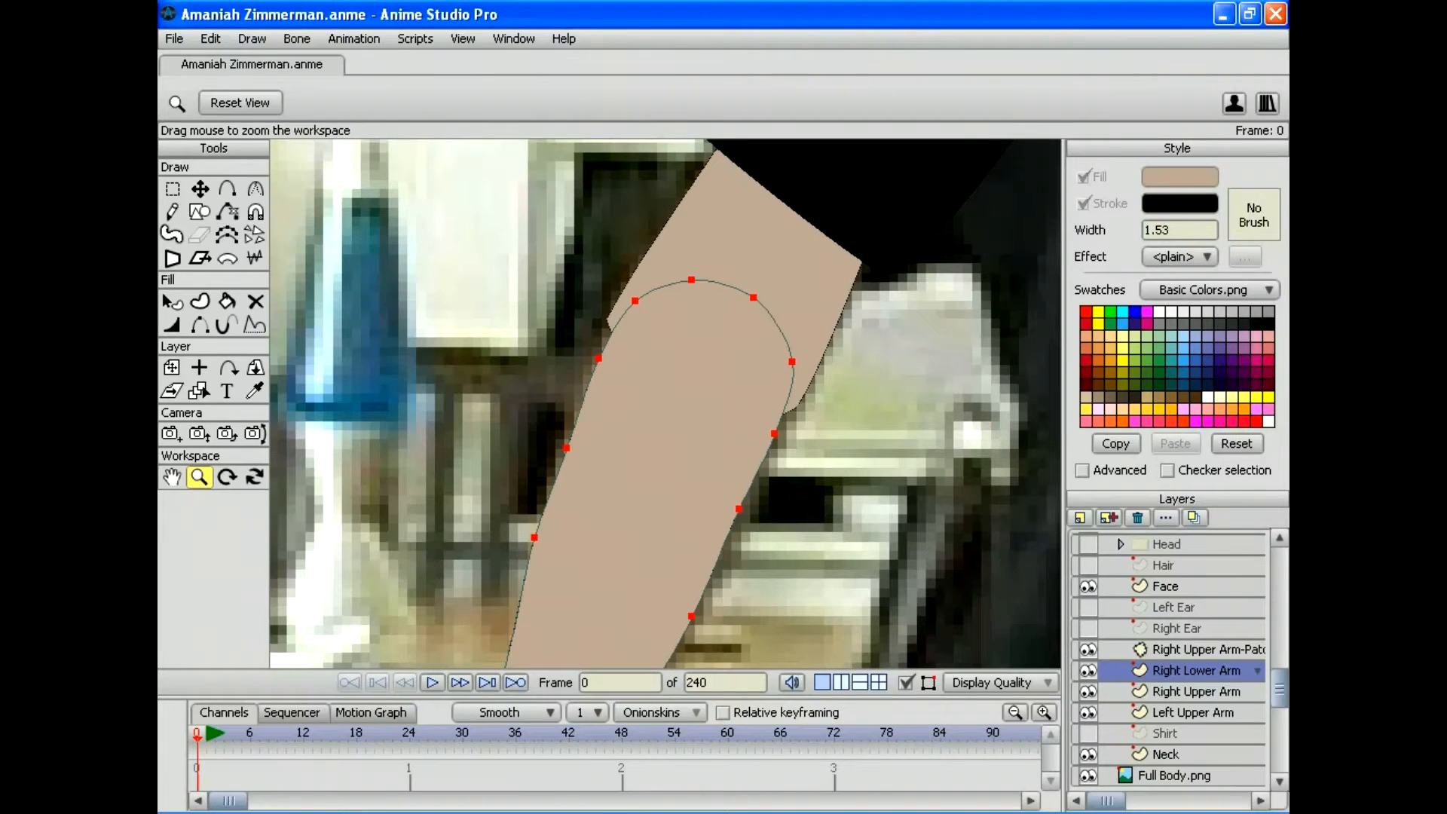
pyautogui.click(1195, 690)
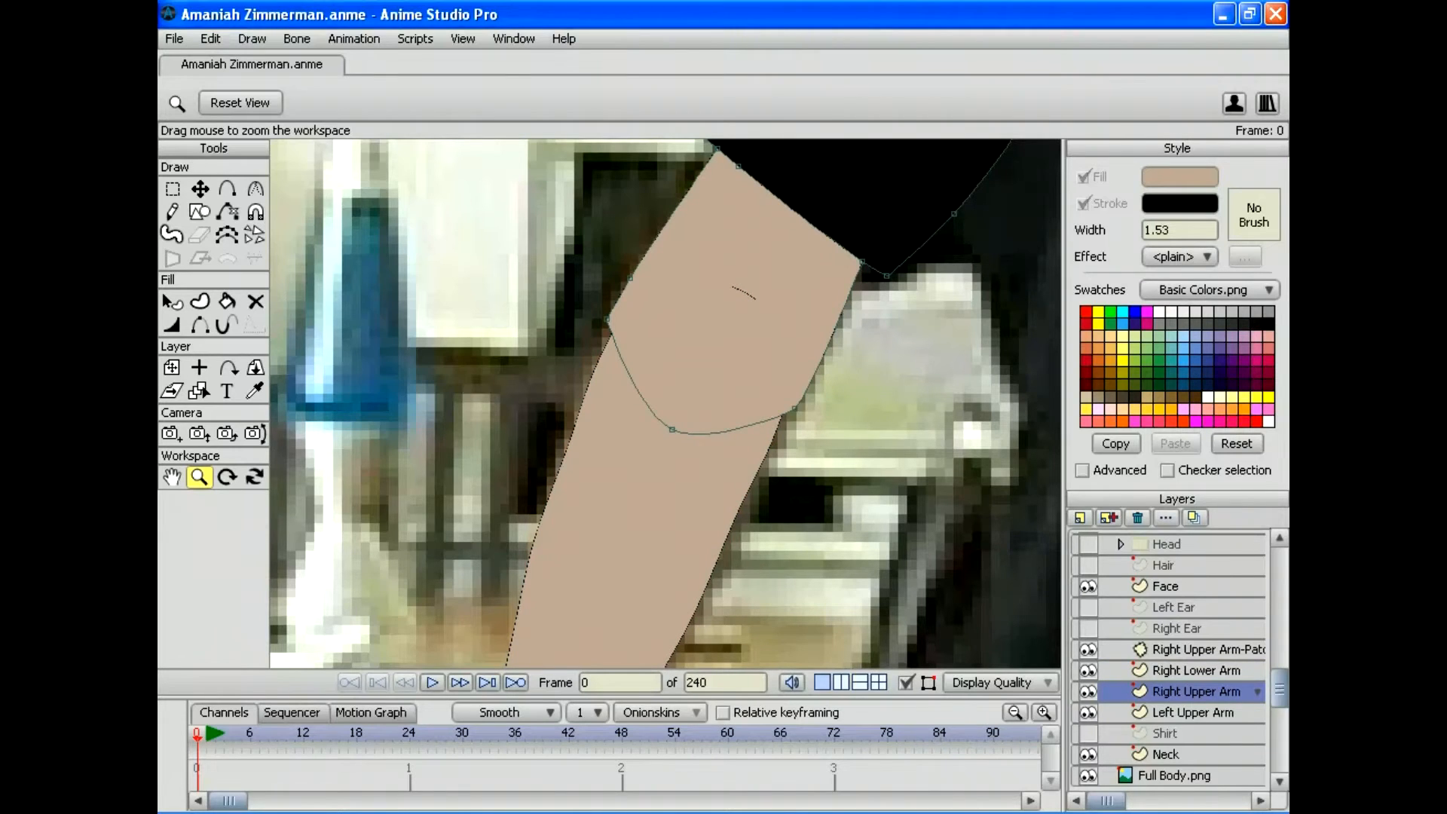
pyautogui.click(1195, 648)
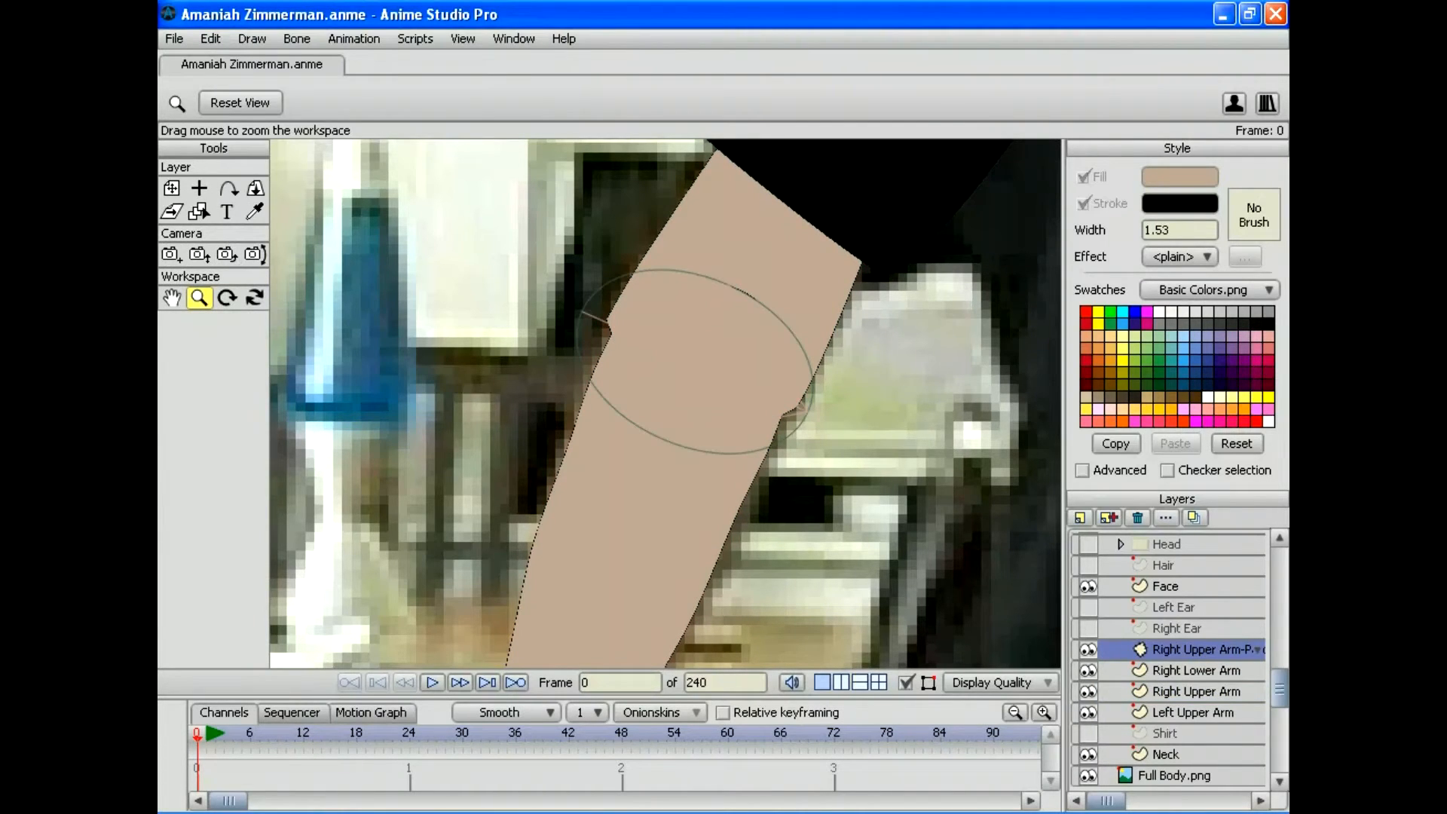
pyautogui.click(172, 187)
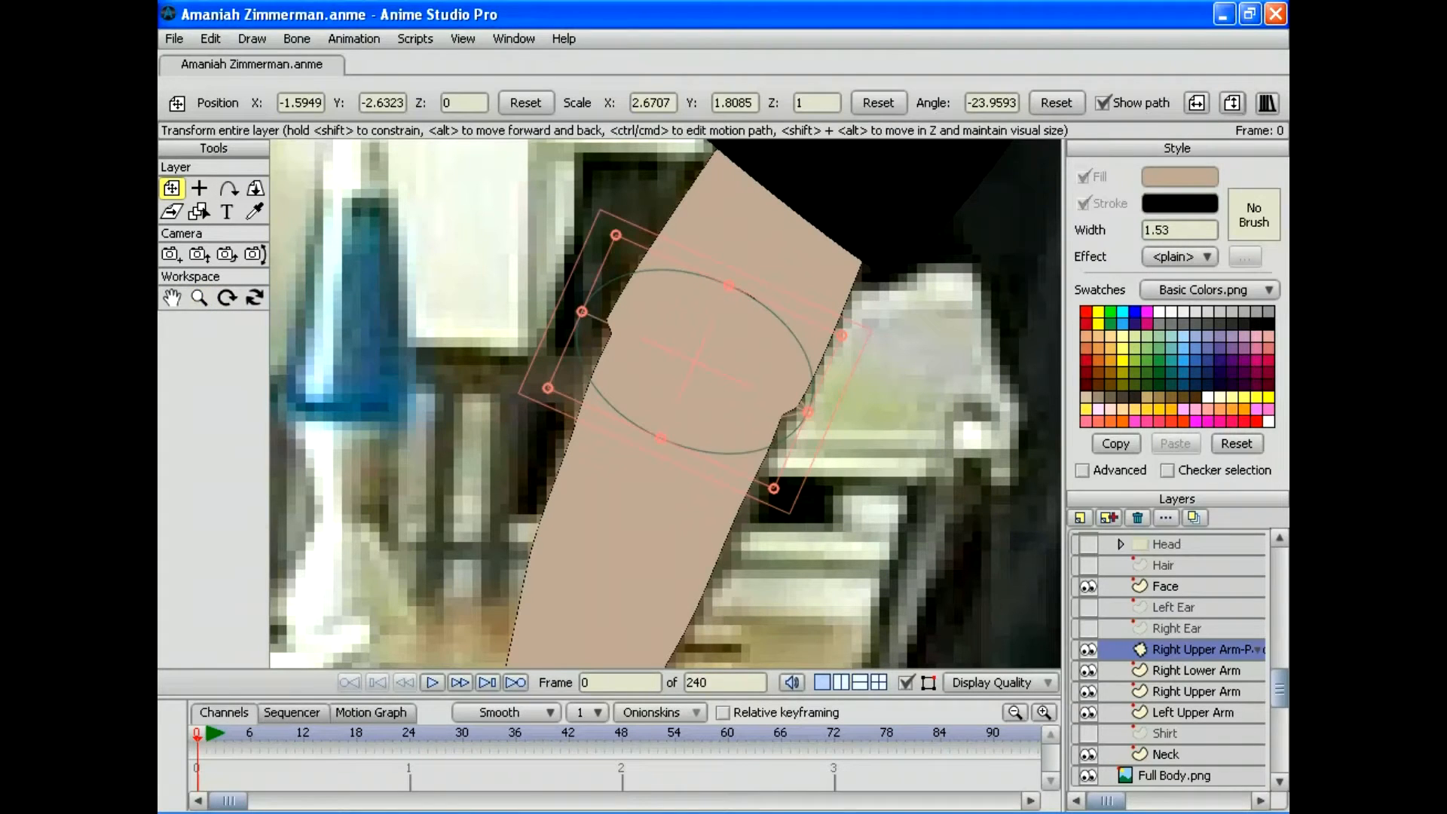
pyautogui.moveTo(728, 285); pyautogui.dragTo(733, 275)
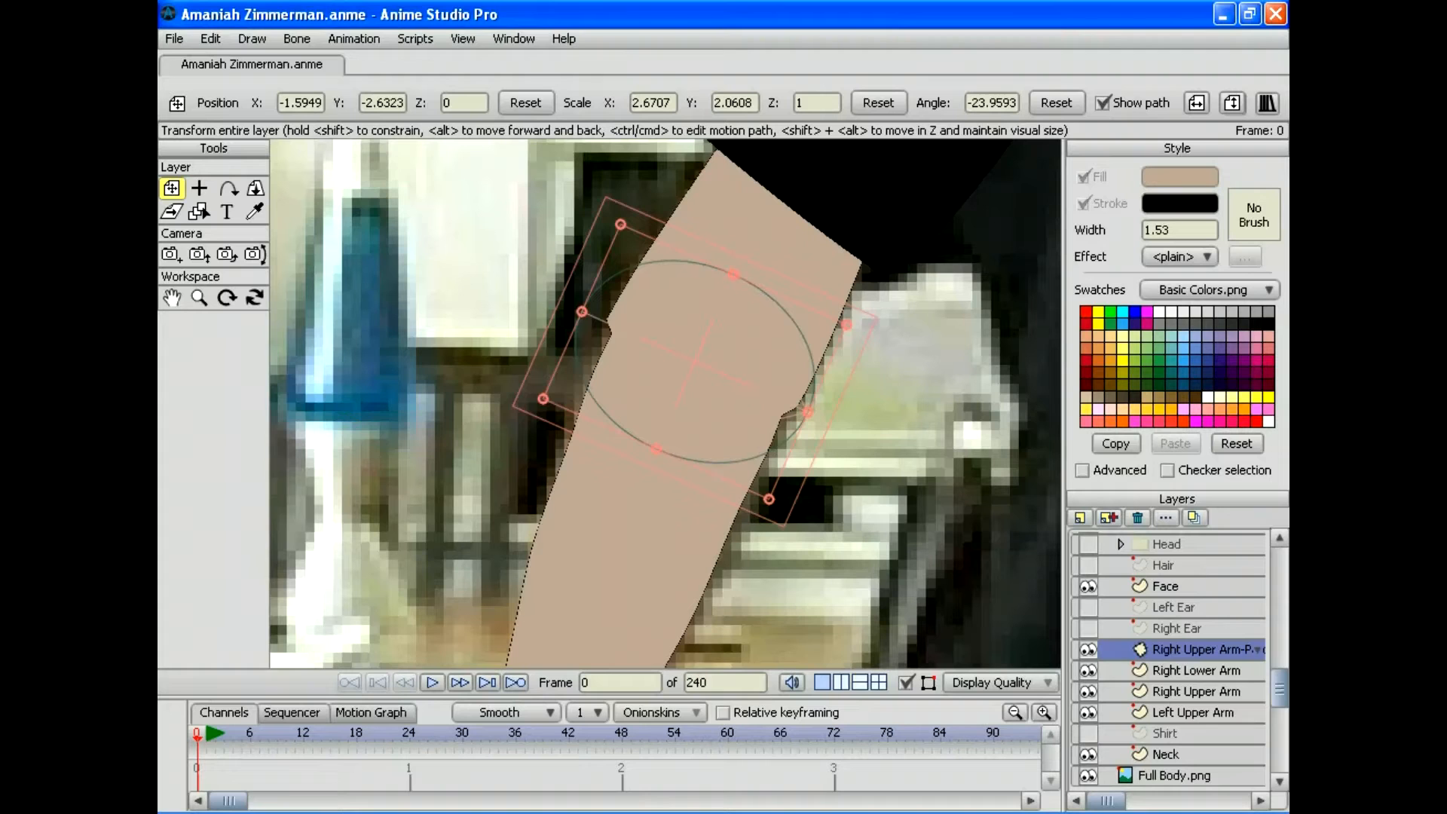
# Step: Reshape the lower curve points of the Right Upper Arm outline so it meets the forearm smoothly
pyautogui.click(1195, 690)
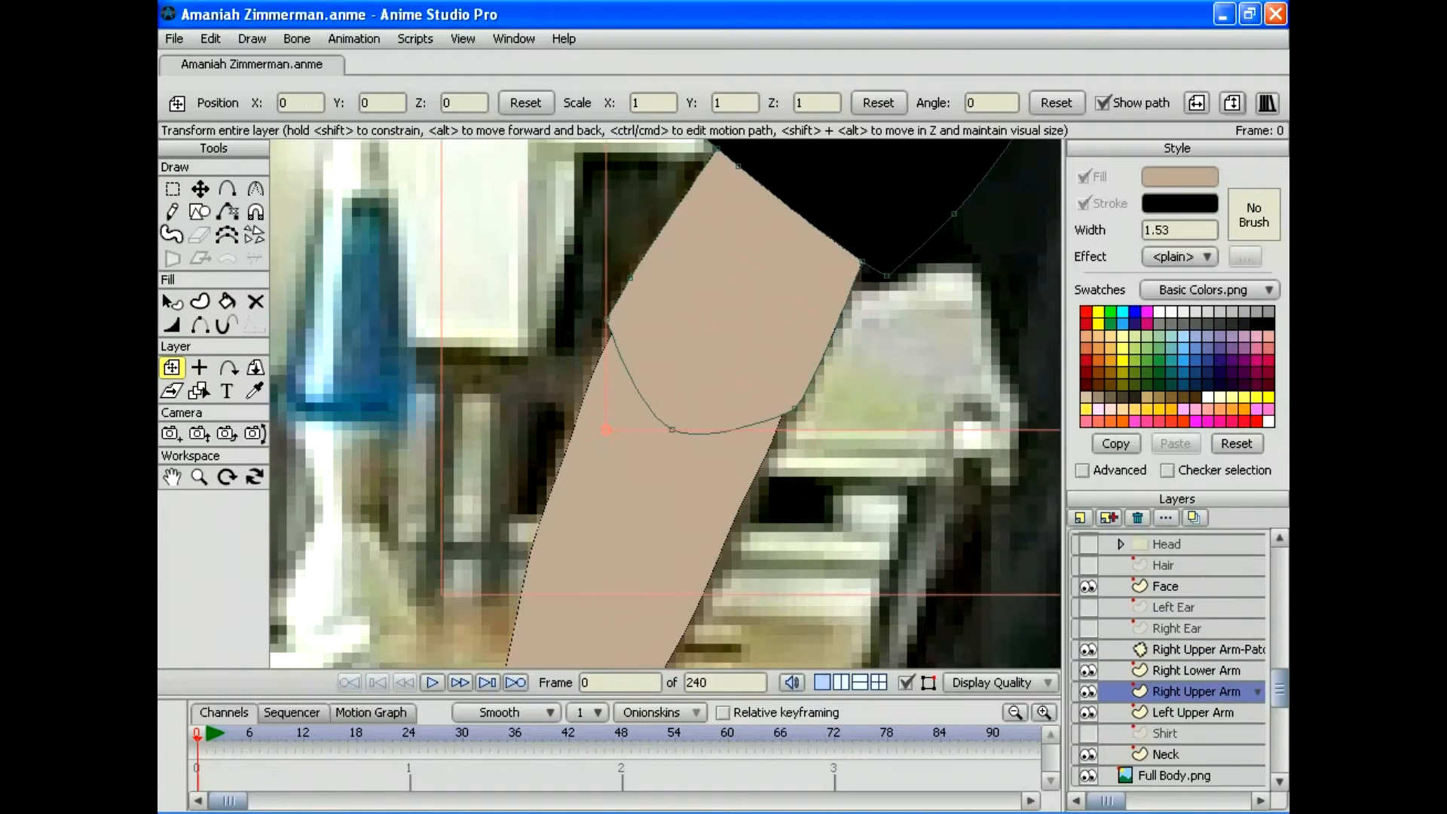
pyautogui.press('t')
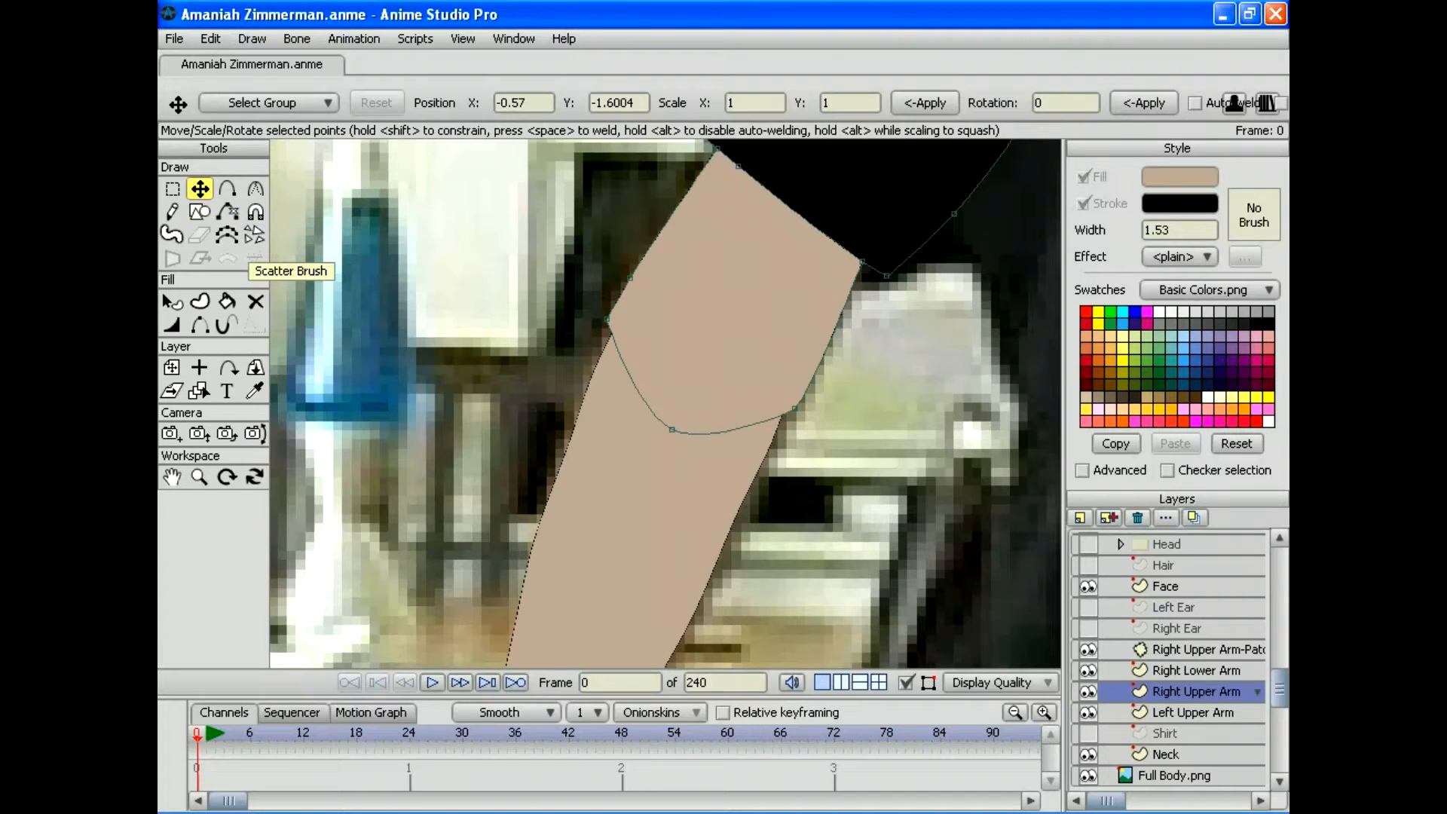
pyautogui.moveTo(606, 319); pyautogui.dragTo(616, 323)
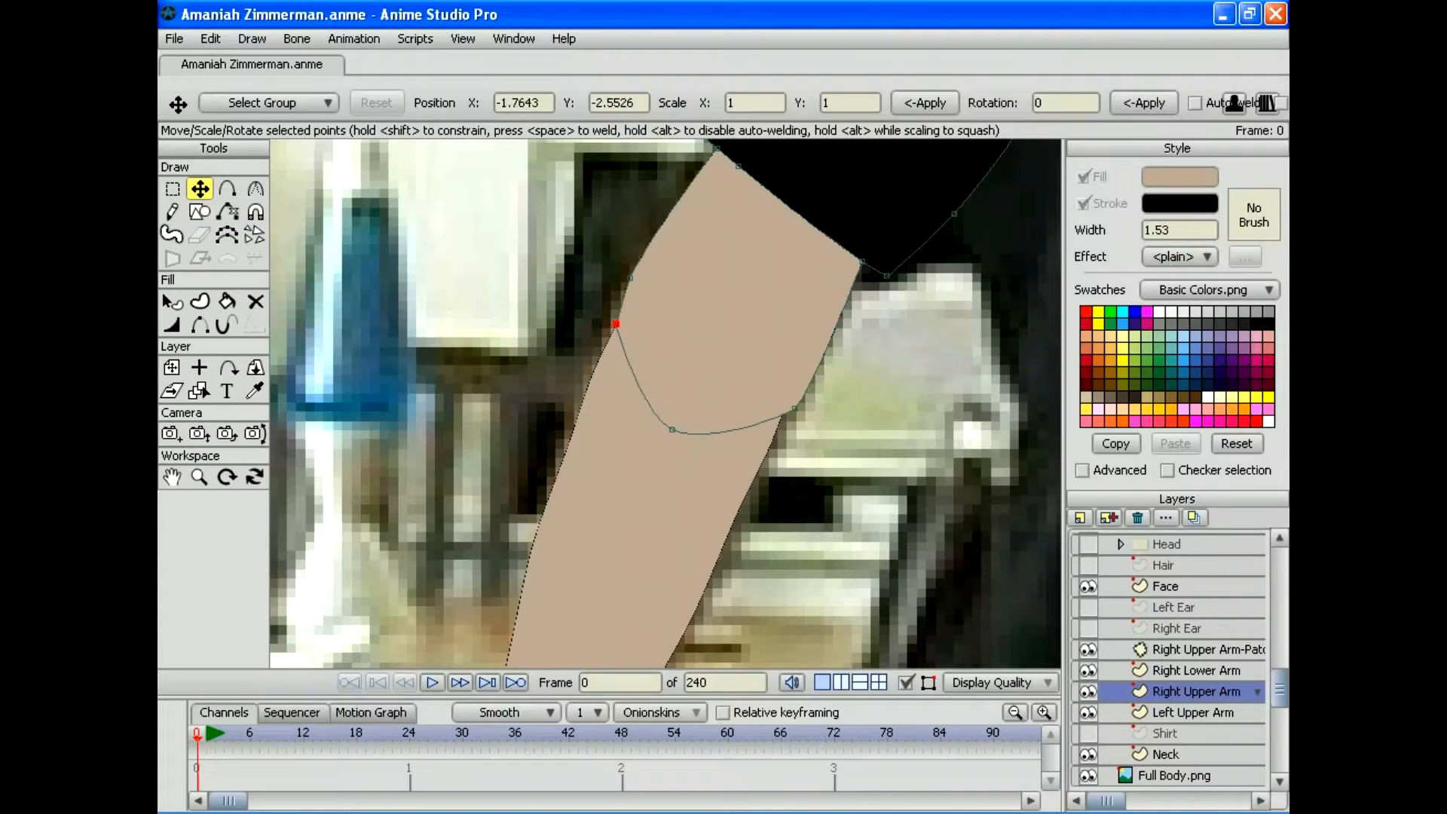
pyautogui.moveTo(794, 408); pyautogui.dragTo(784, 407)
pyautogui.moveTo(672, 429); pyautogui.dragTo(678, 415)
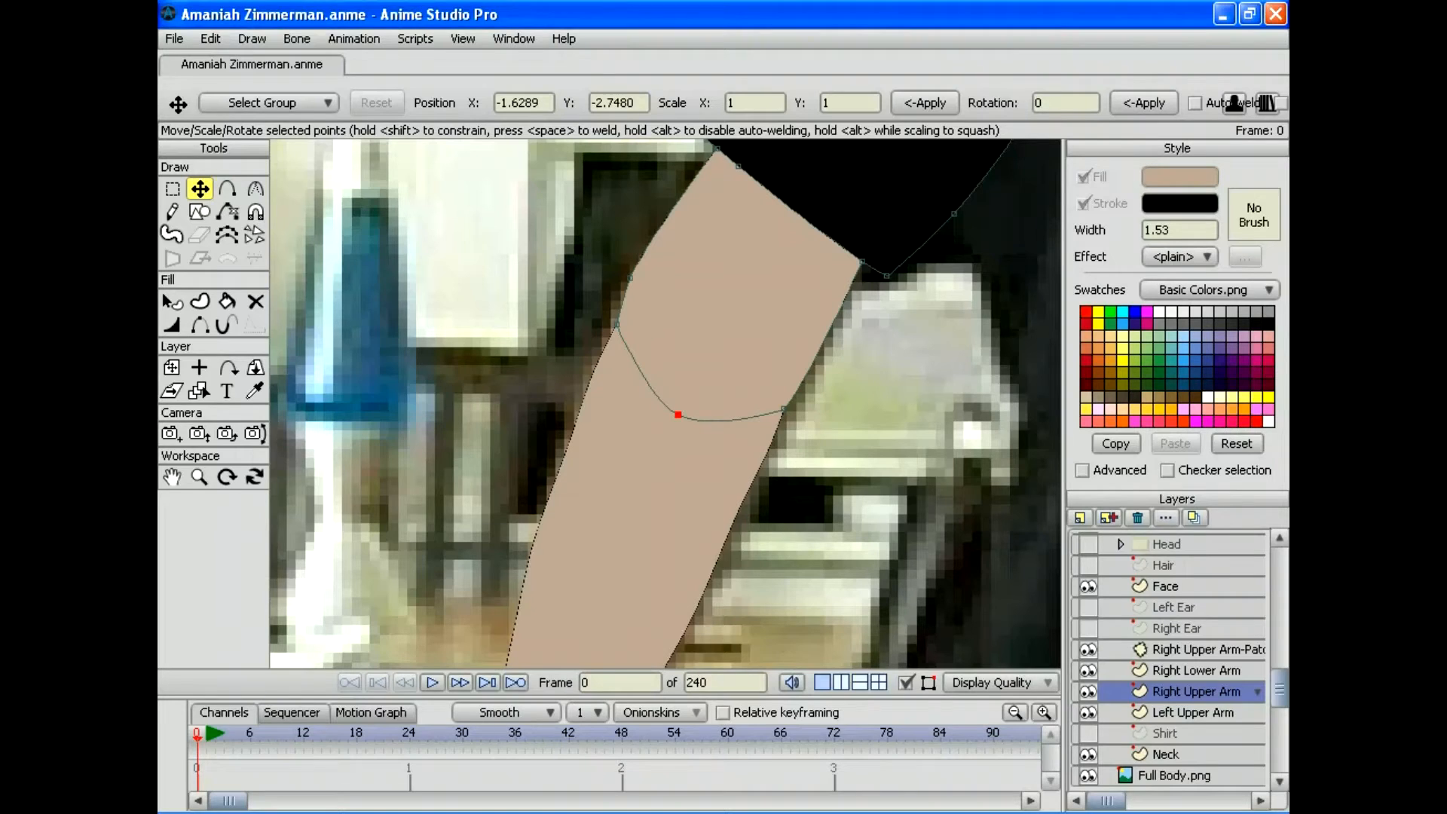
pyautogui.click(1192, 712)
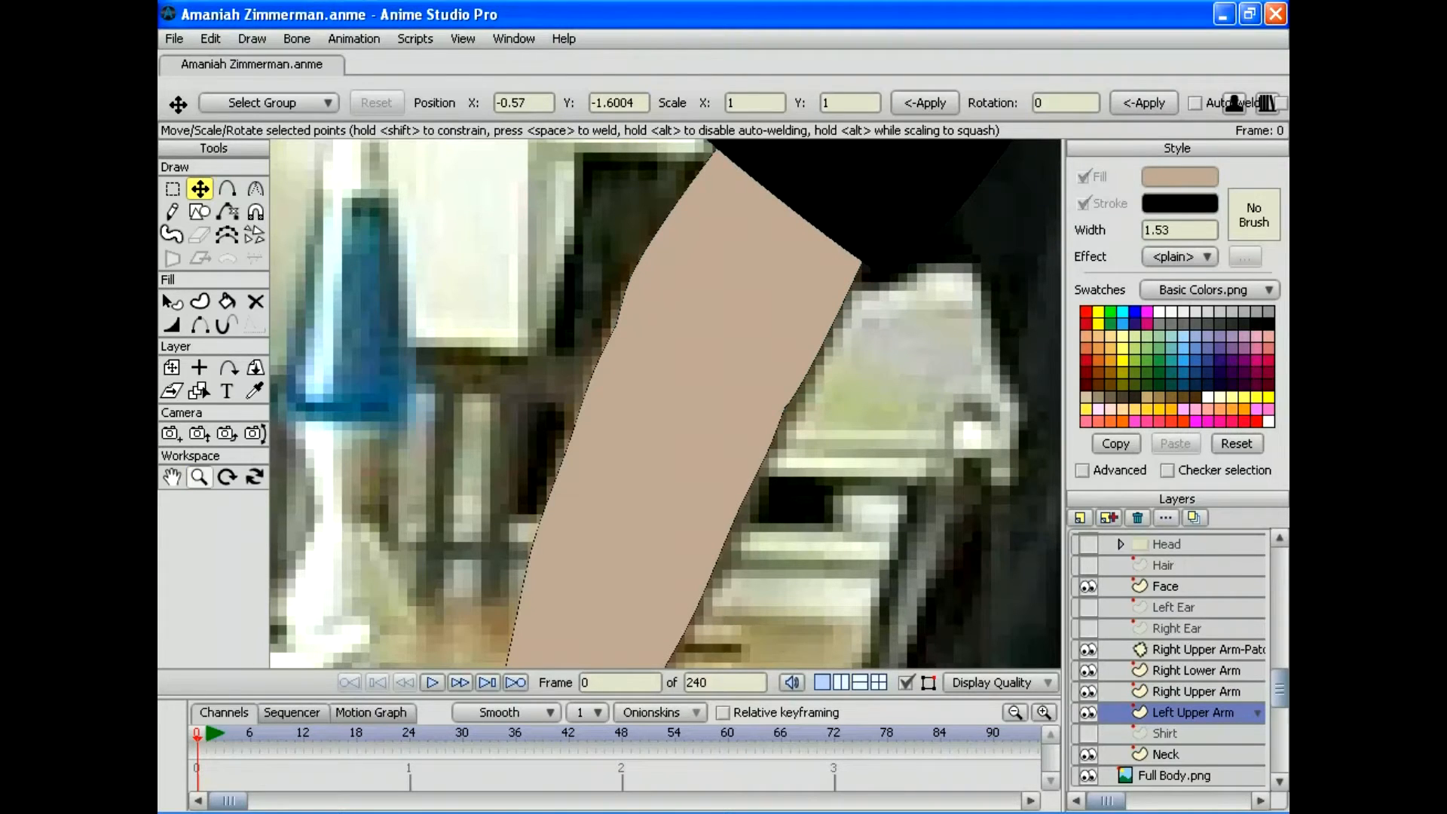
pyautogui.click(198, 476)
pyautogui.moveTo(665, 403); pyautogui.dragTo(601, 327)
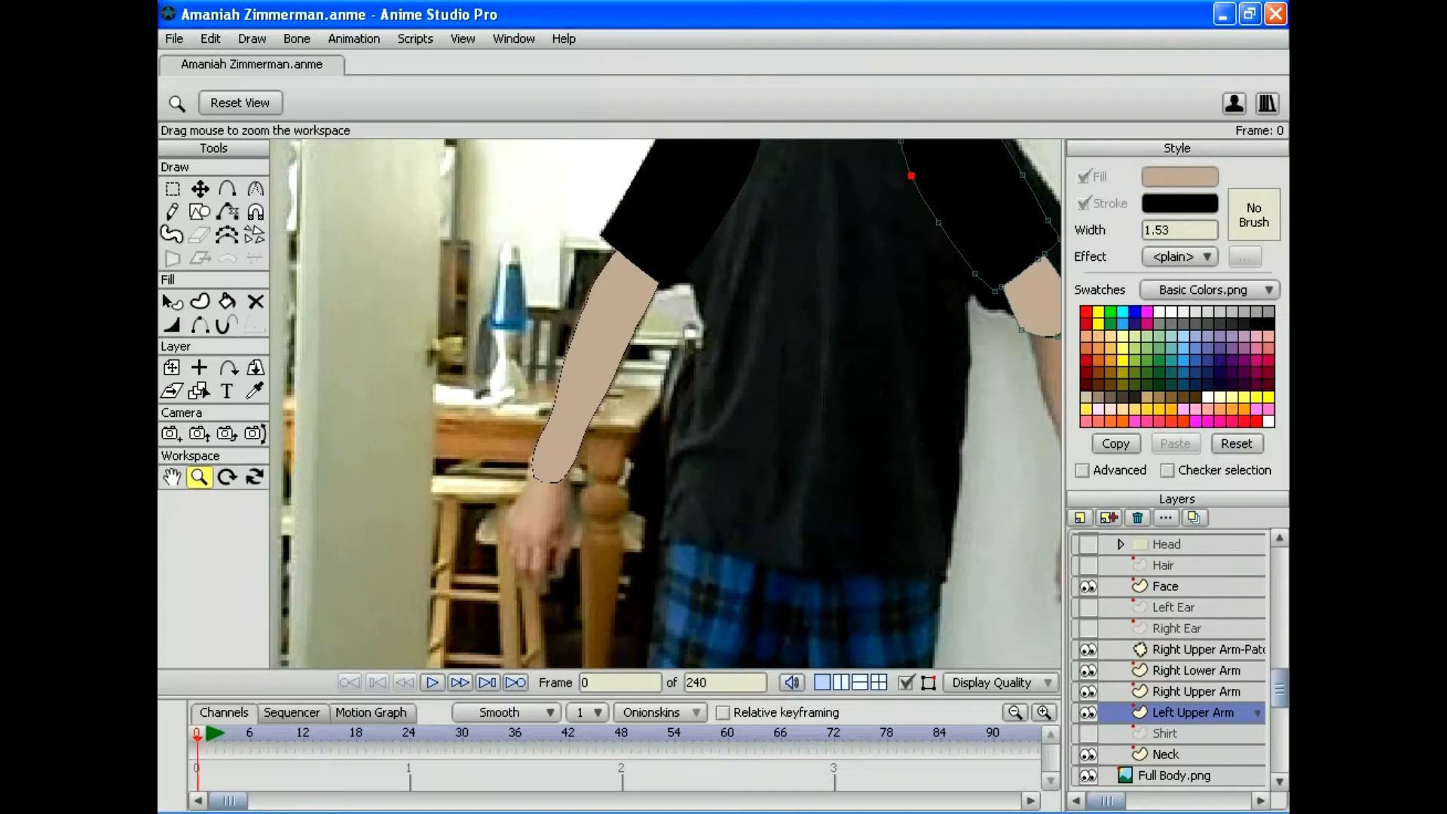
# Step: Duplicate Right Lower Arm, rename the copy 'Left Lower Arm', and flip it horizontally
pyautogui.click(1195, 670)
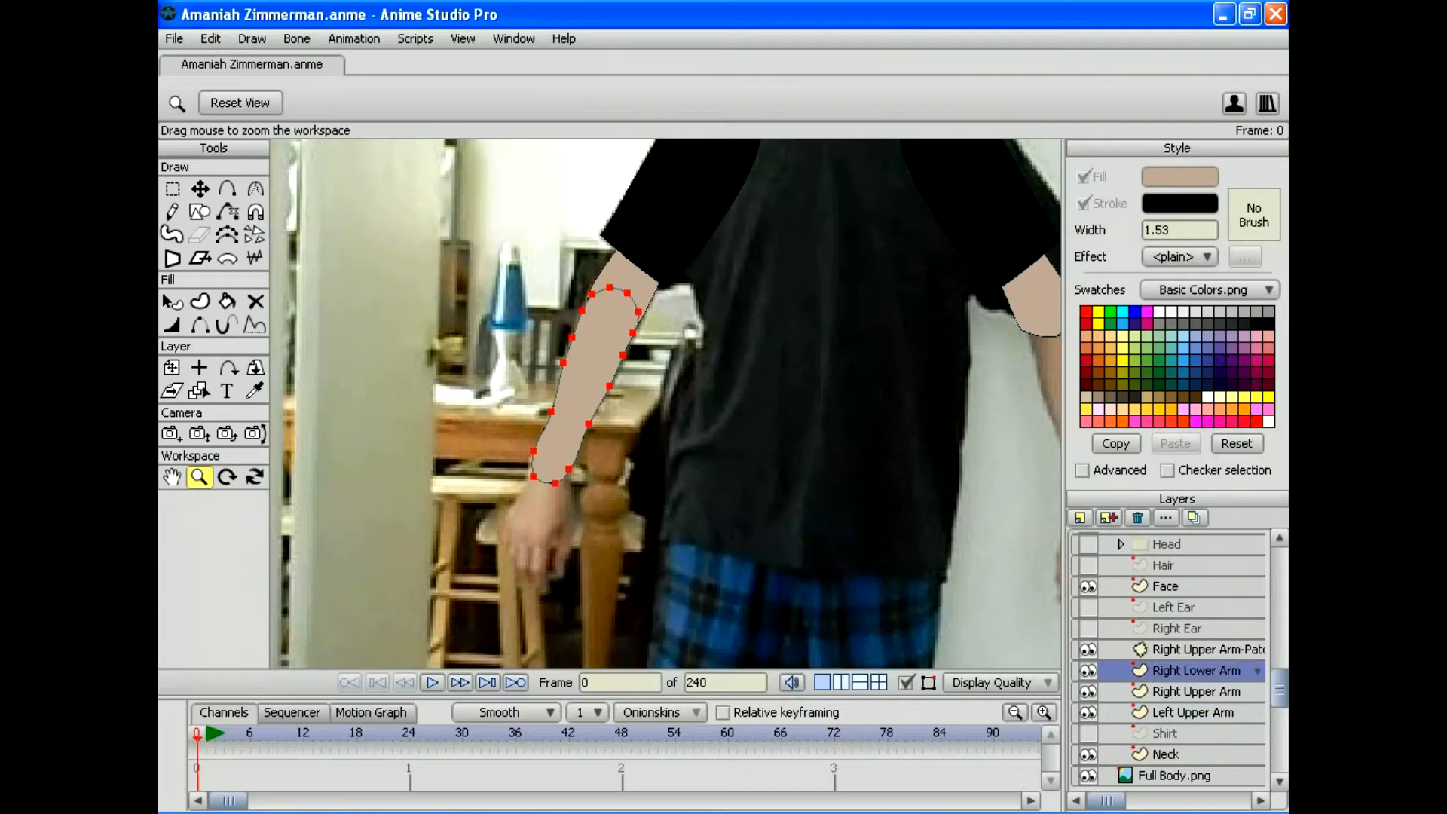
pyautogui.click(1108, 516)
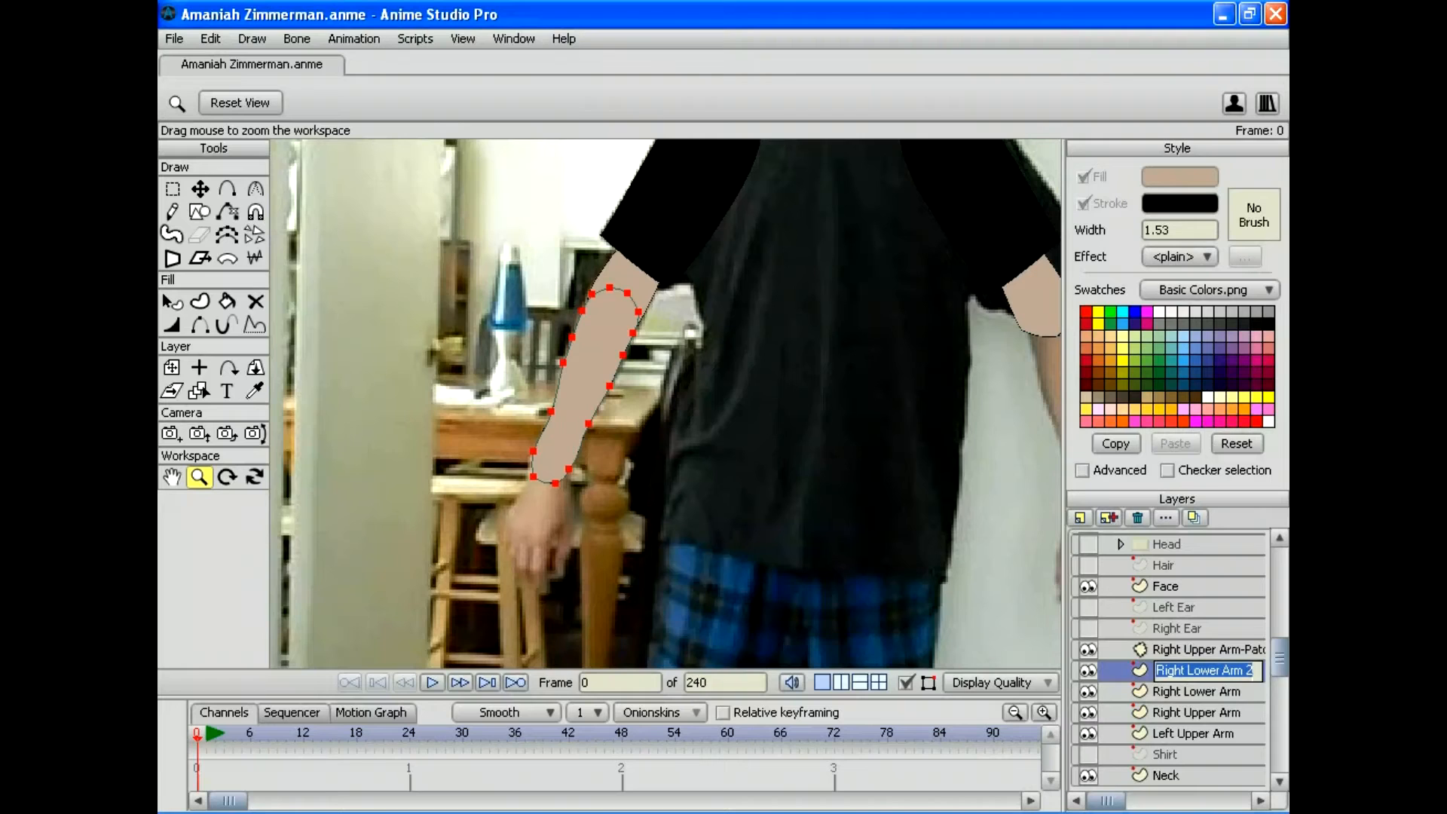
pyautogui.write('Le')
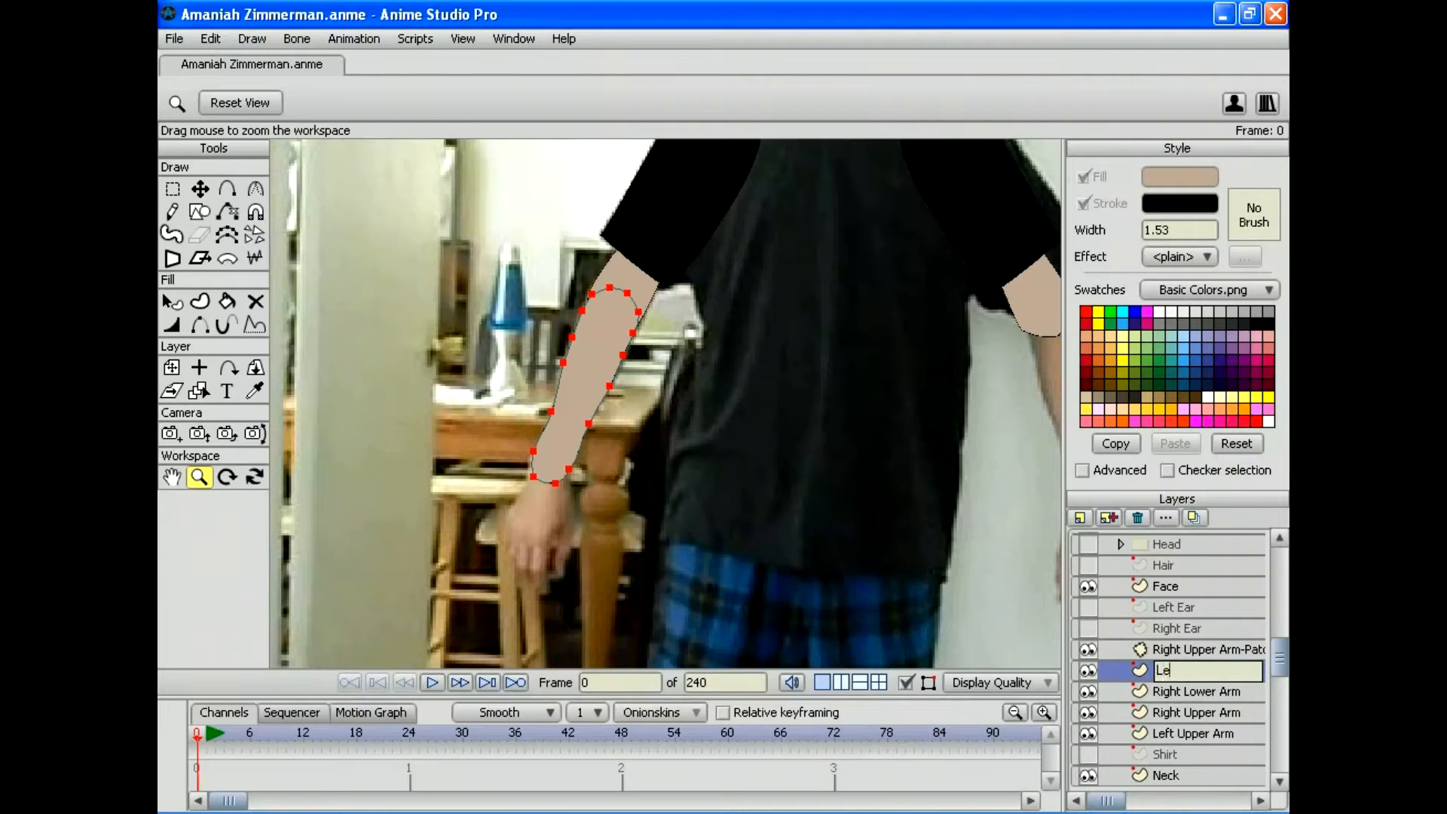
pyautogui.write('ft Lower Arm')
pyautogui.press('Return')
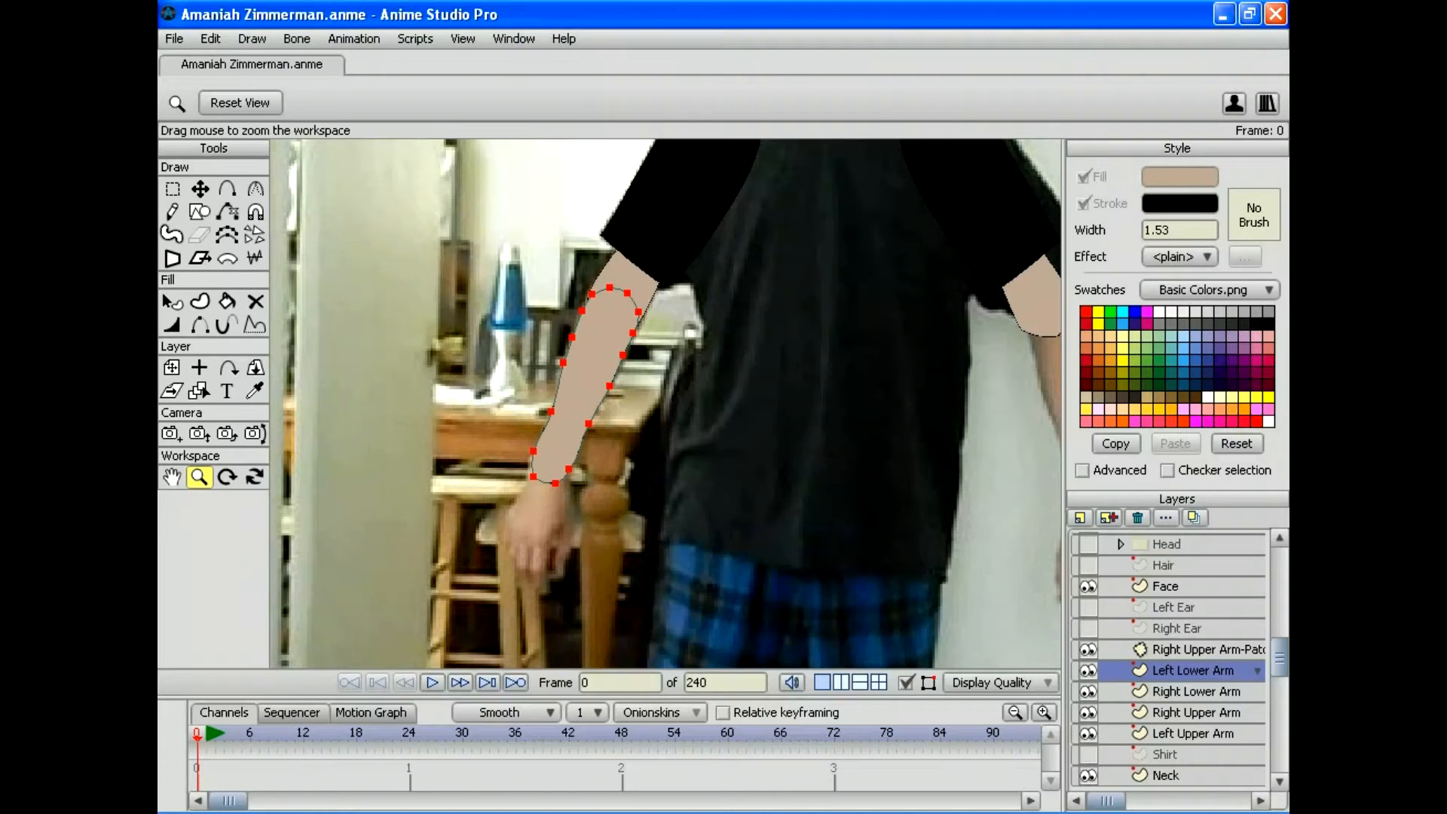
pyautogui.doubleClick(1192, 670)
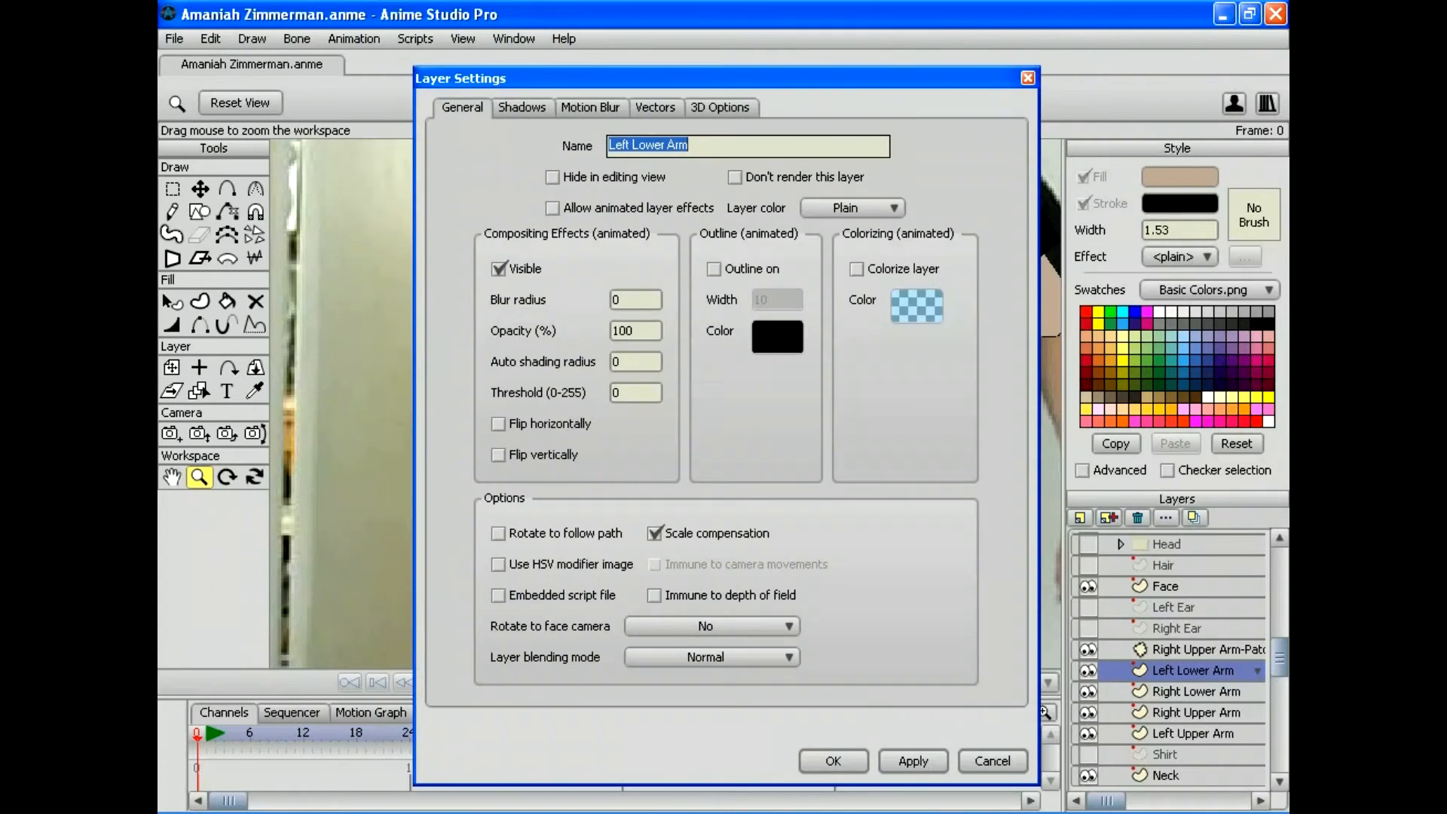
pyautogui.click(499, 424)
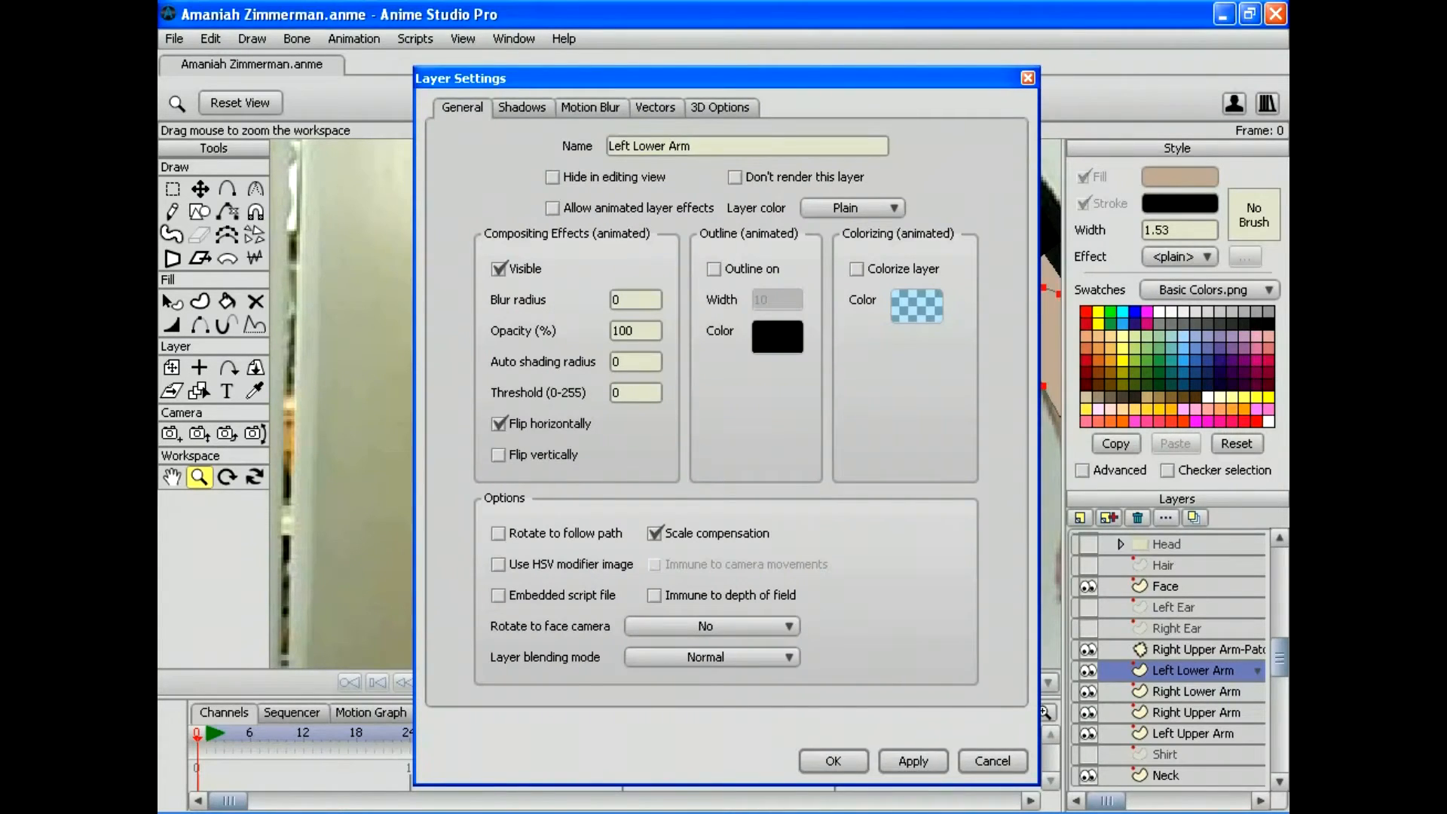
pyautogui.press('Return')
pyautogui.hscroll(4, 665, 403)
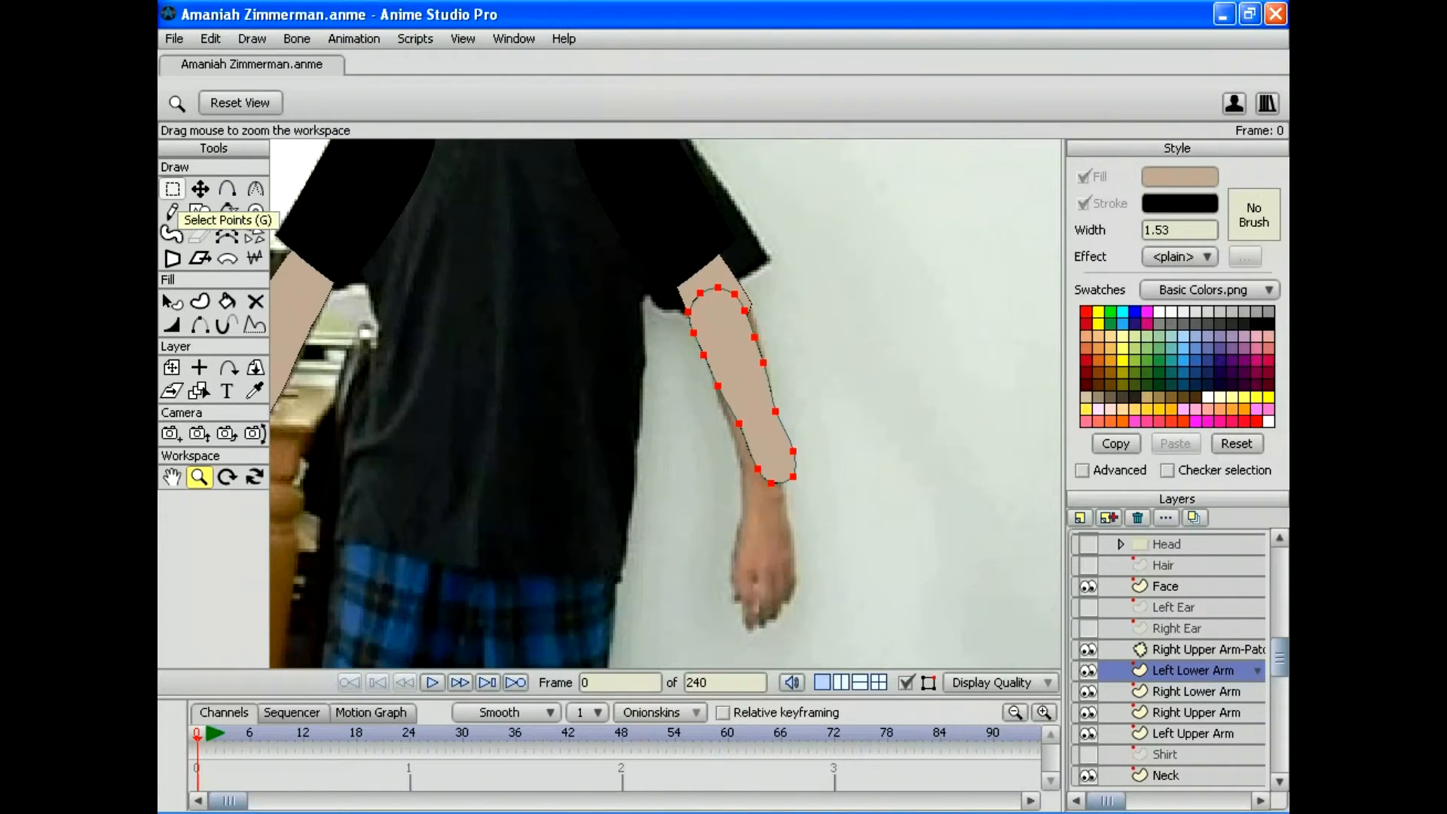
# Step: Undo a trial rotation of Left Lower Arm and bring the photo's left forearm into view
pyautogui.press('m')
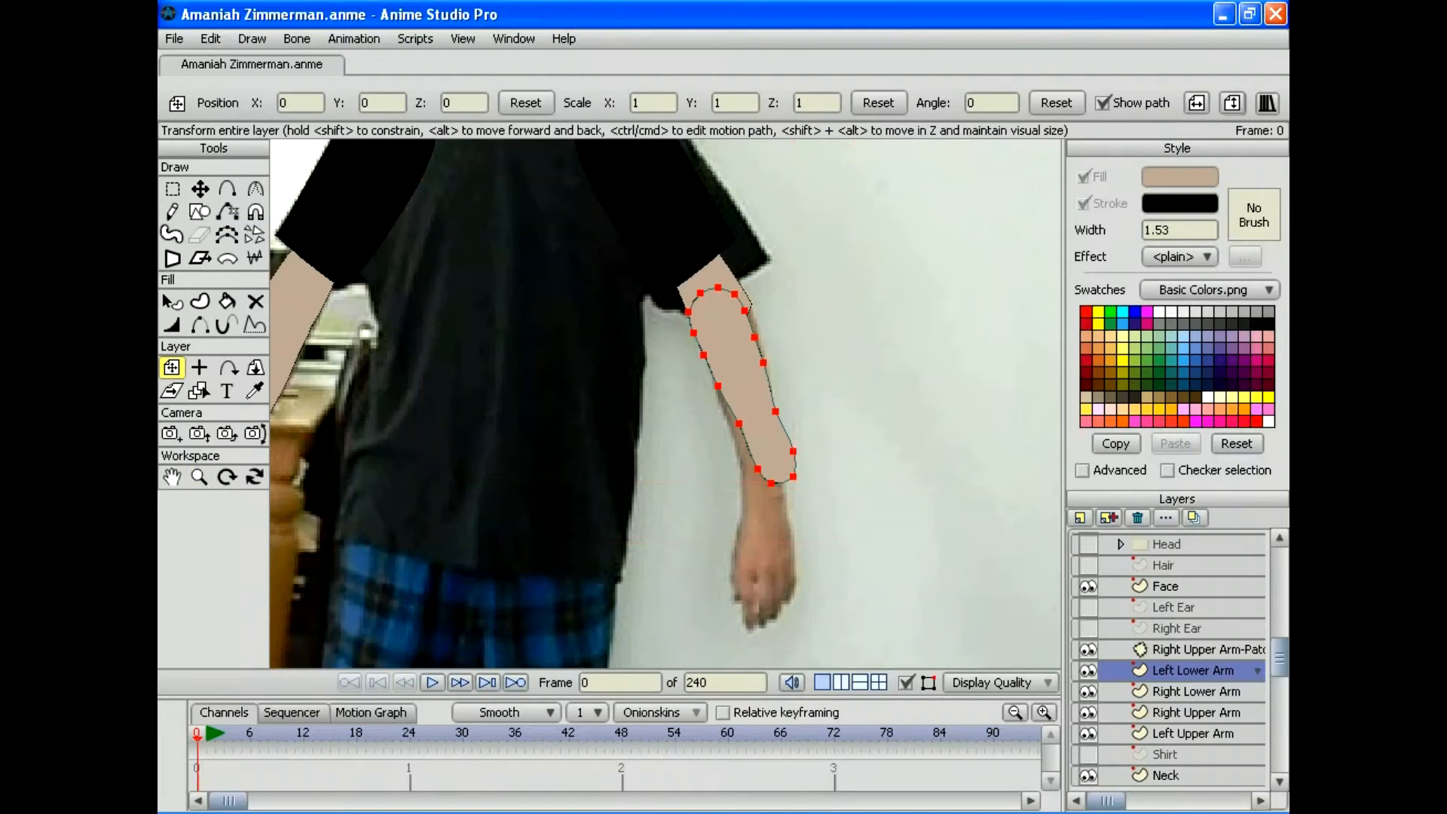
pyautogui.moveTo(810, 482); pyautogui.dragTo(796, 490)
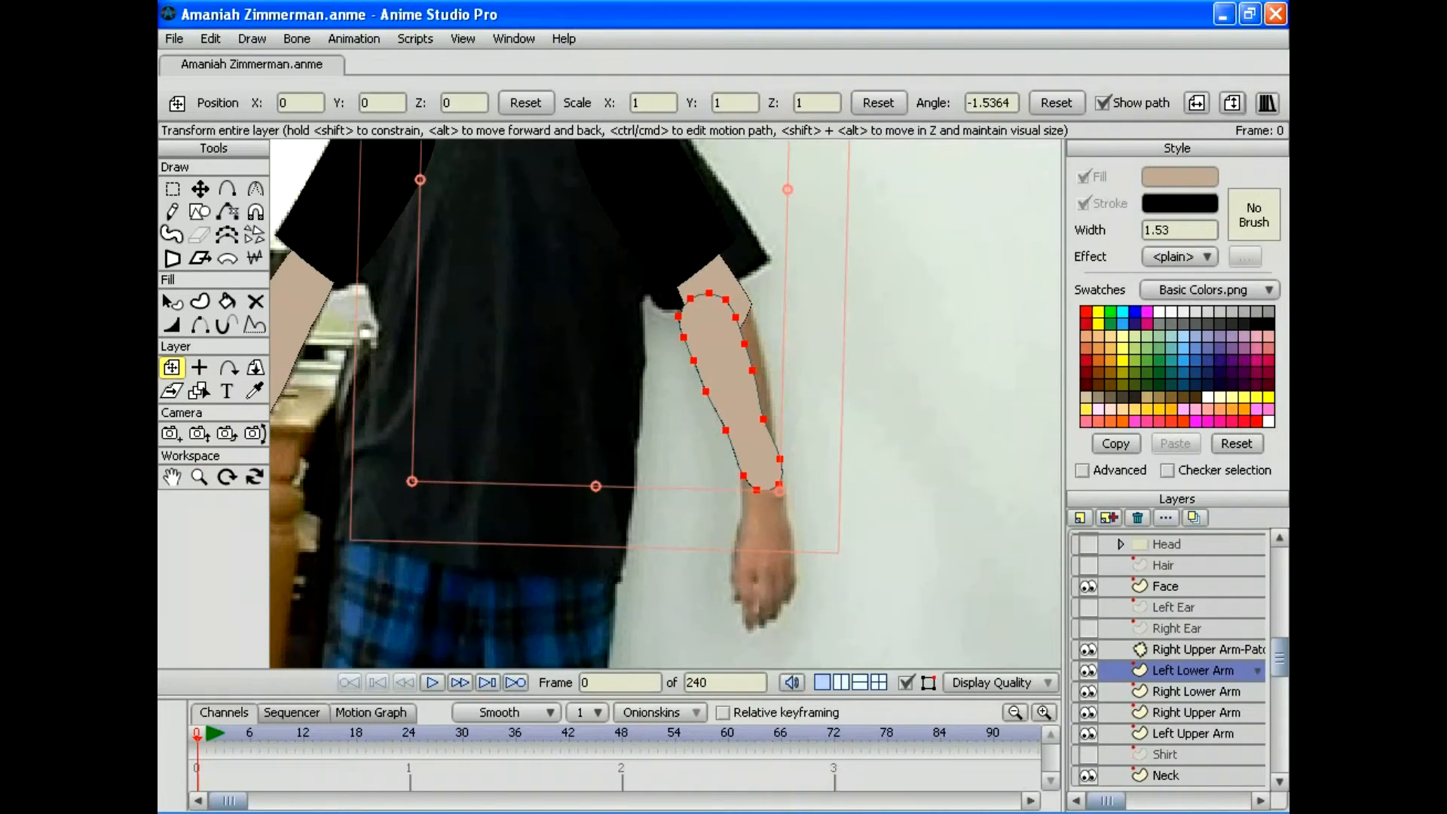
pyautogui.click(210, 39)
pyautogui.click(217, 59)
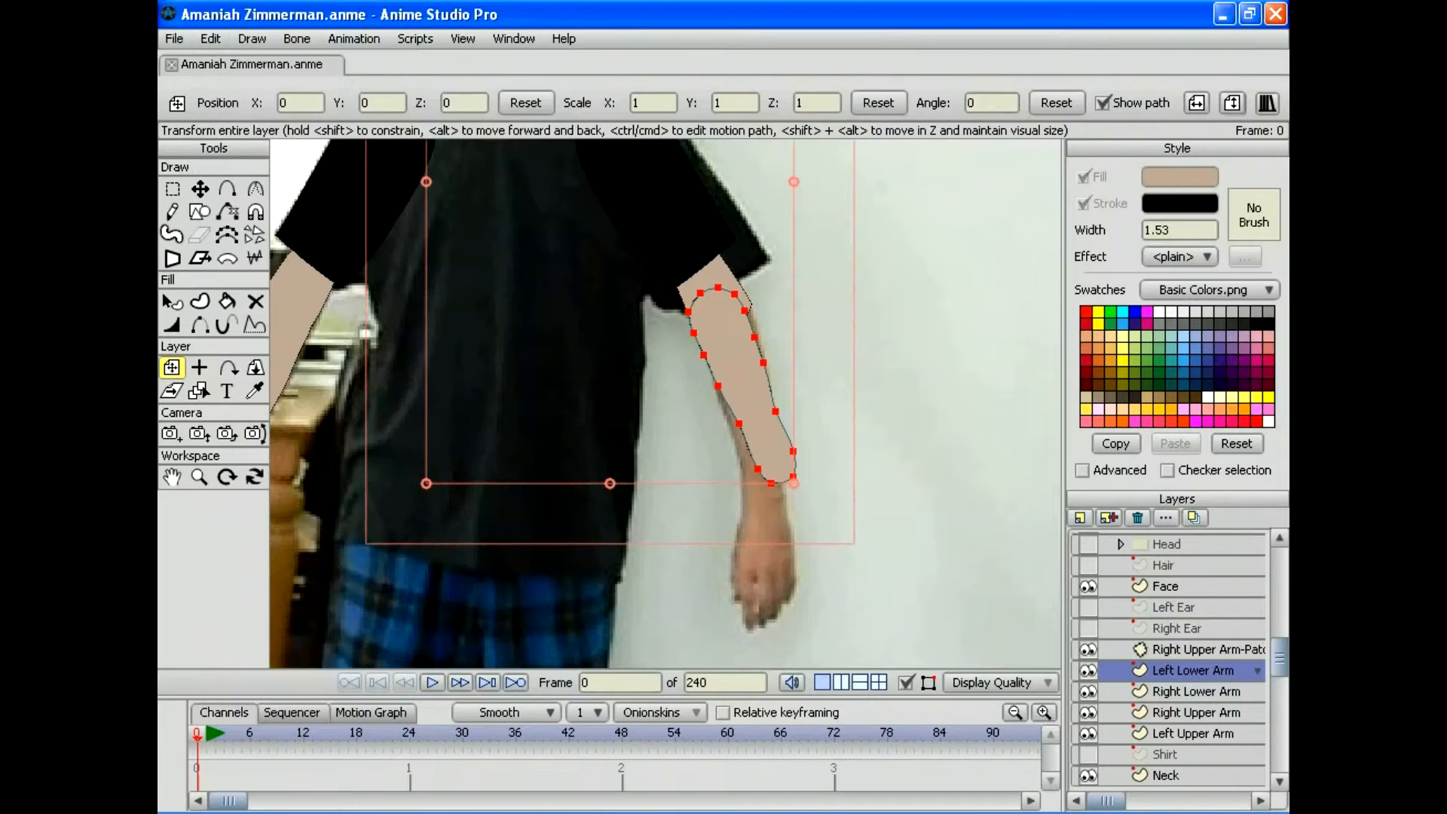
pyautogui.moveTo(665, 403); pyautogui.dragTo(677, 520)
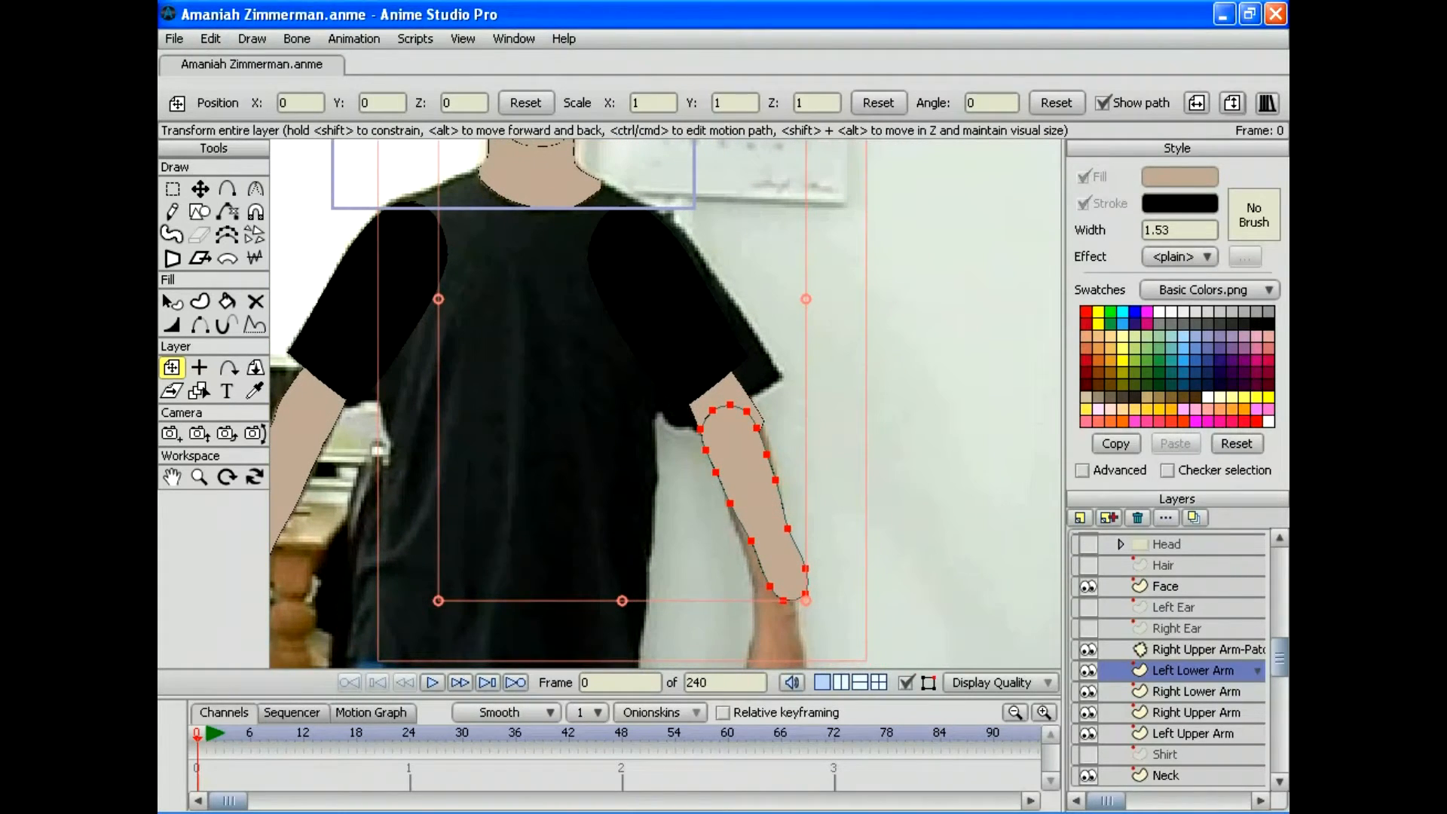
pyautogui.moveTo(663, 339); pyautogui.dragTo(745, 294)
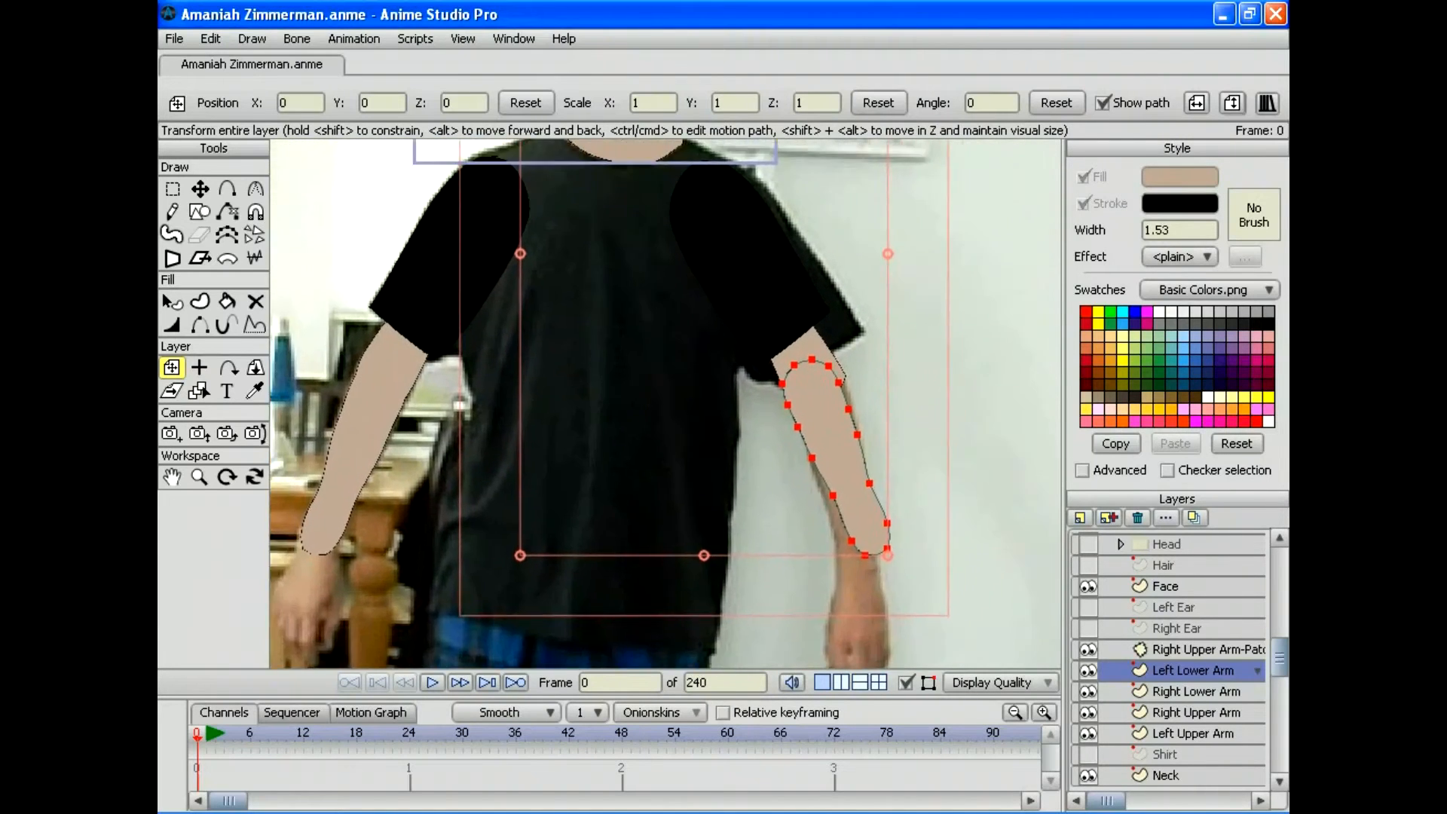
pyautogui.moveTo(459, 405); pyautogui.dragTo(520, 340)
pyautogui.moveTo(911, 613); pyautogui.dragTo(537, 562)
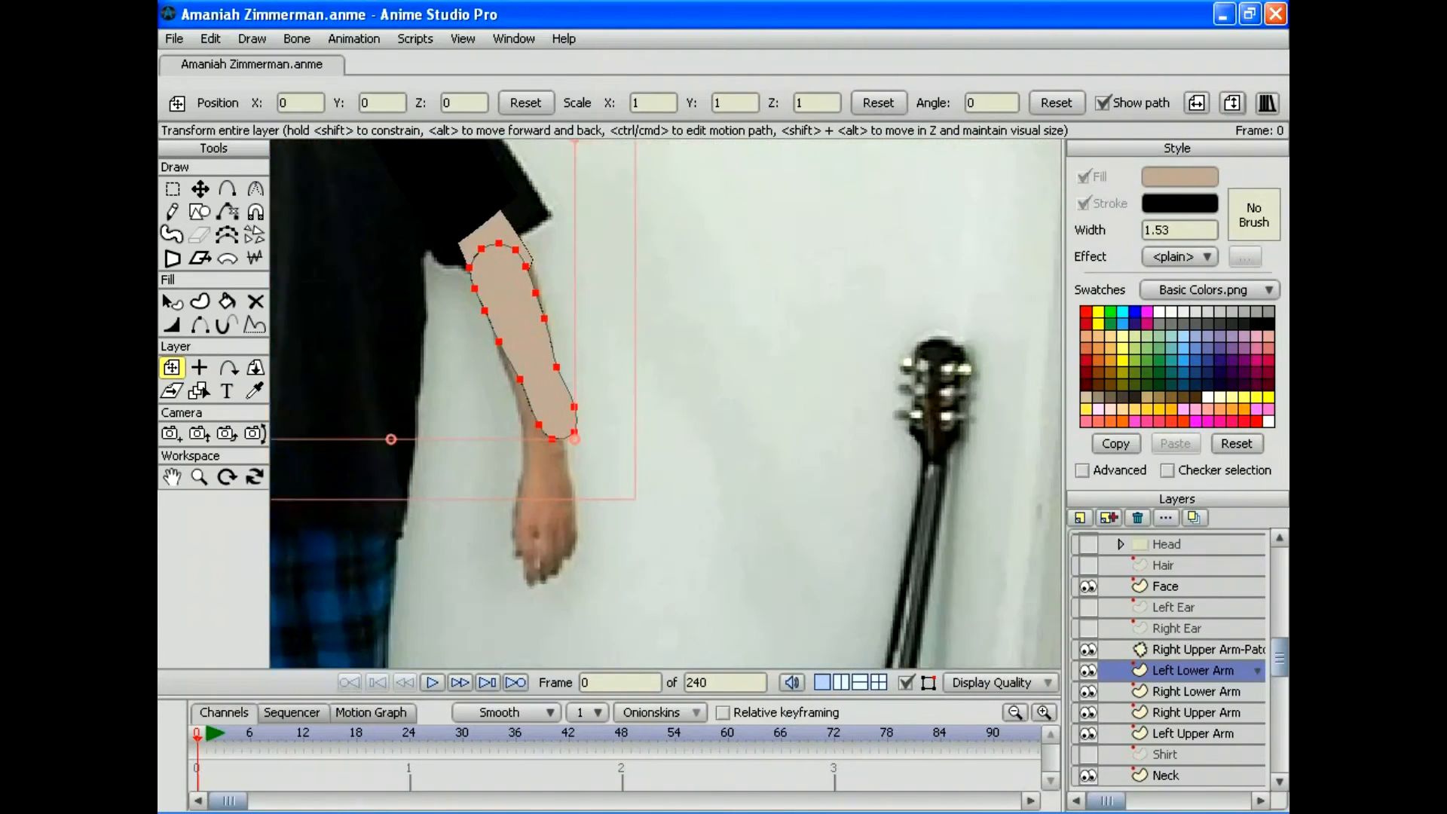
pyautogui.moveTo(537, 339); pyautogui.dragTo(804, 582)
pyautogui.moveTo(664, 403); pyautogui.dragTo(667, 451)
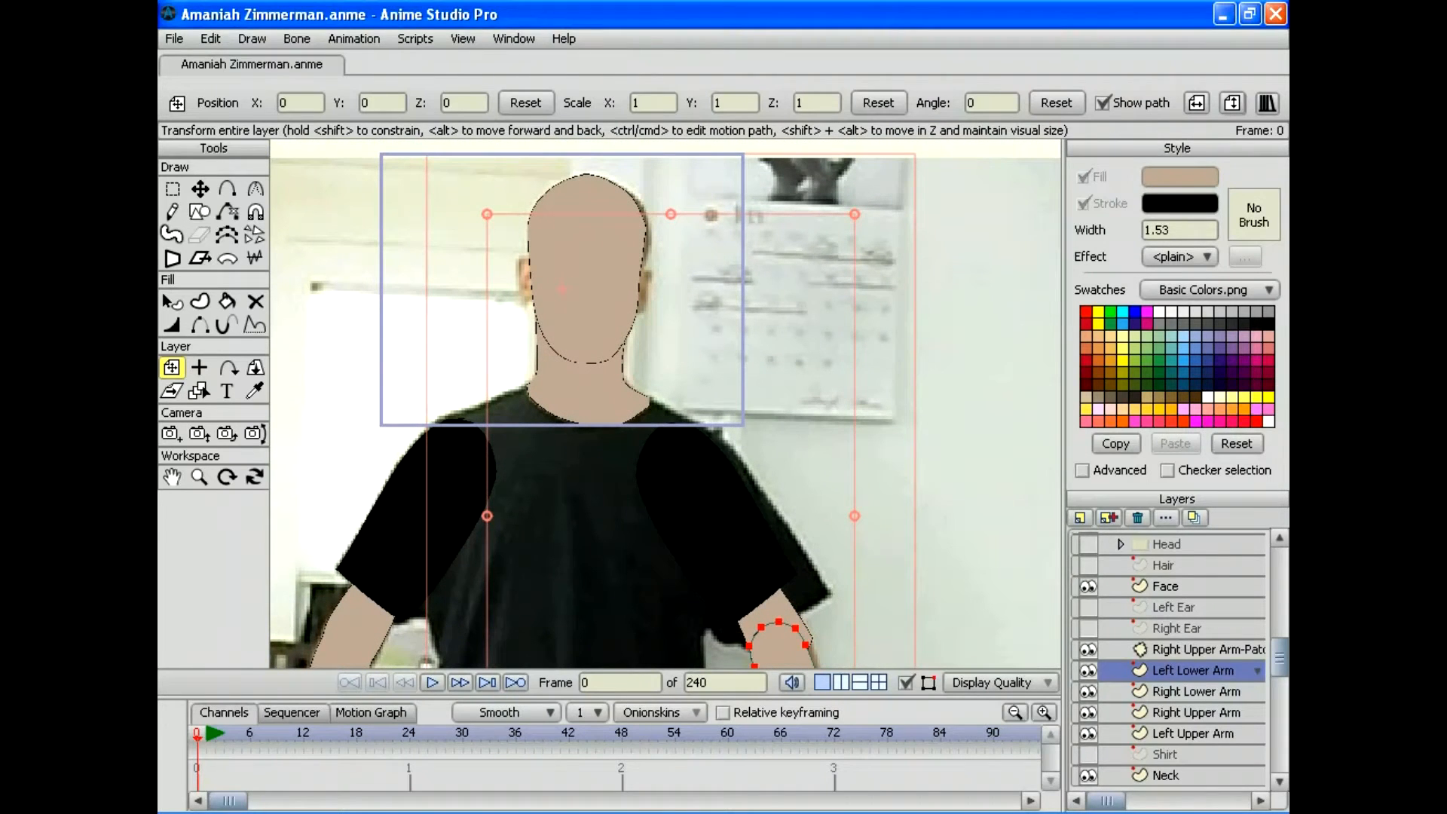
pyautogui.moveTo(667, 450); pyautogui.dragTo(608, 177)
pyautogui.moveTo(768, 452); pyautogui.dragTo(563, 354)
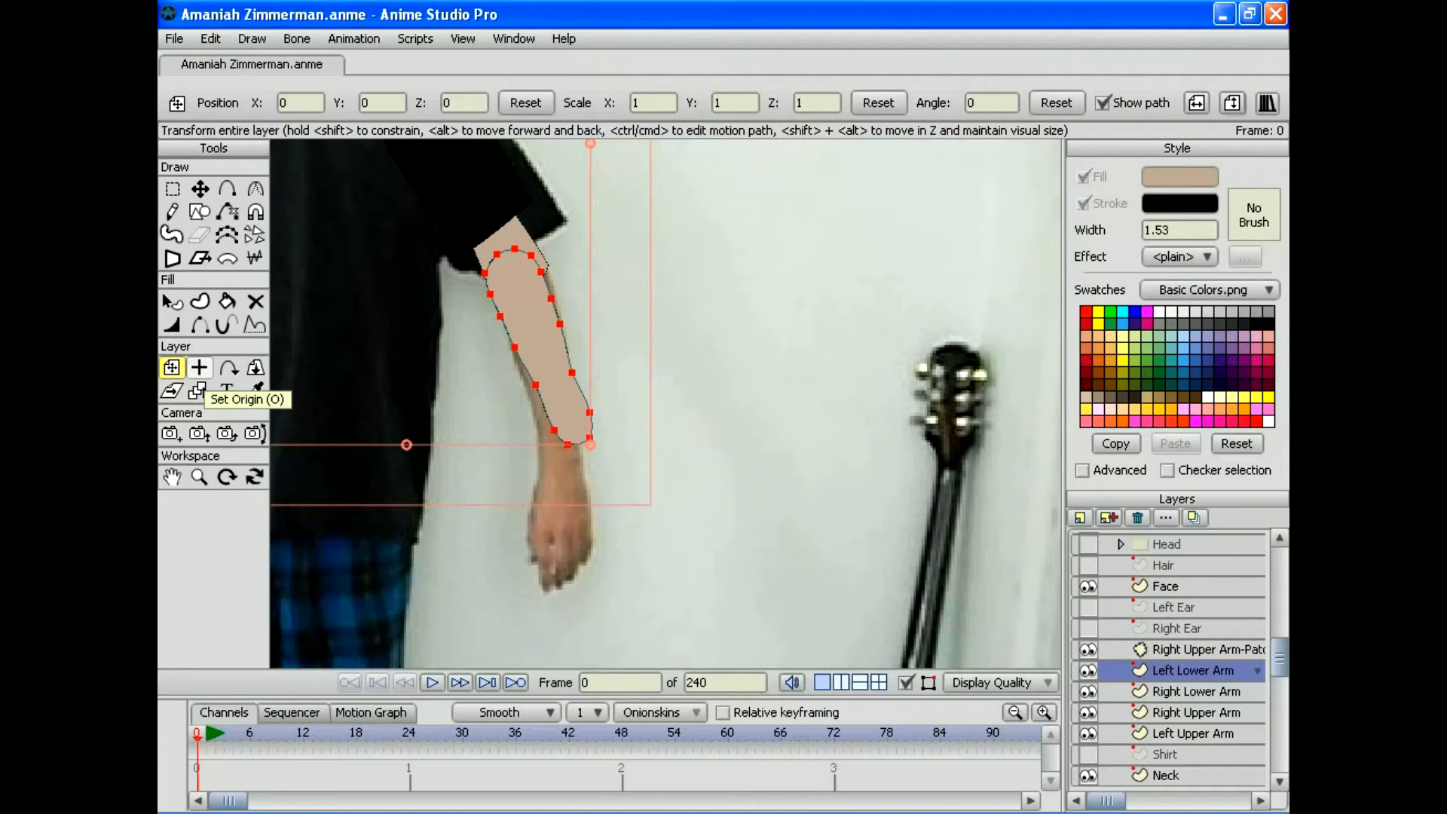
# Step: Set the layer origin and rotate Left Lower Arm to -8.3502° over the photo's forearm
pyautogui.click(199, 369)
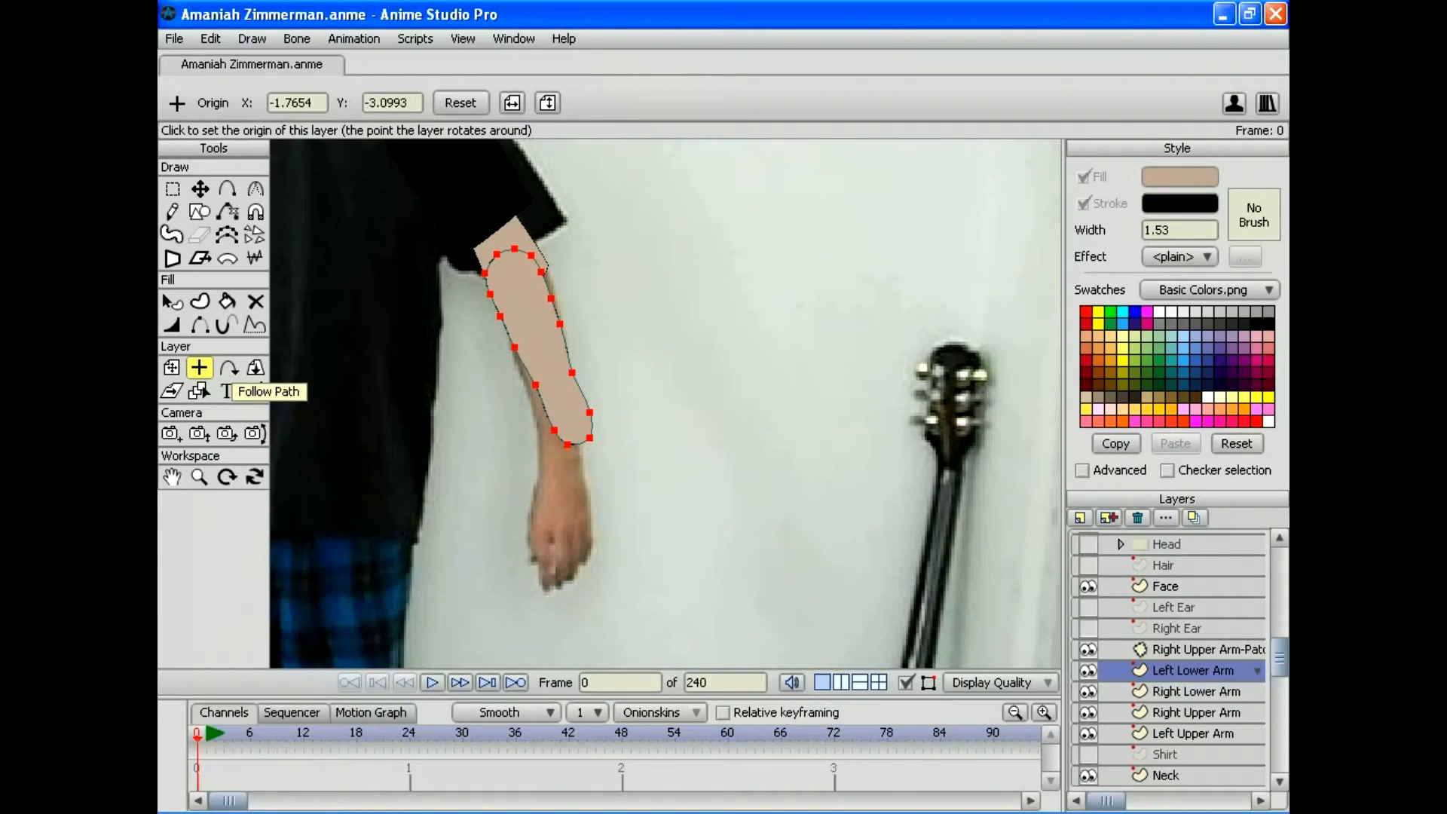
pyautogui.moveTo(539, 337); pyautogui.dragTo(593, 326)
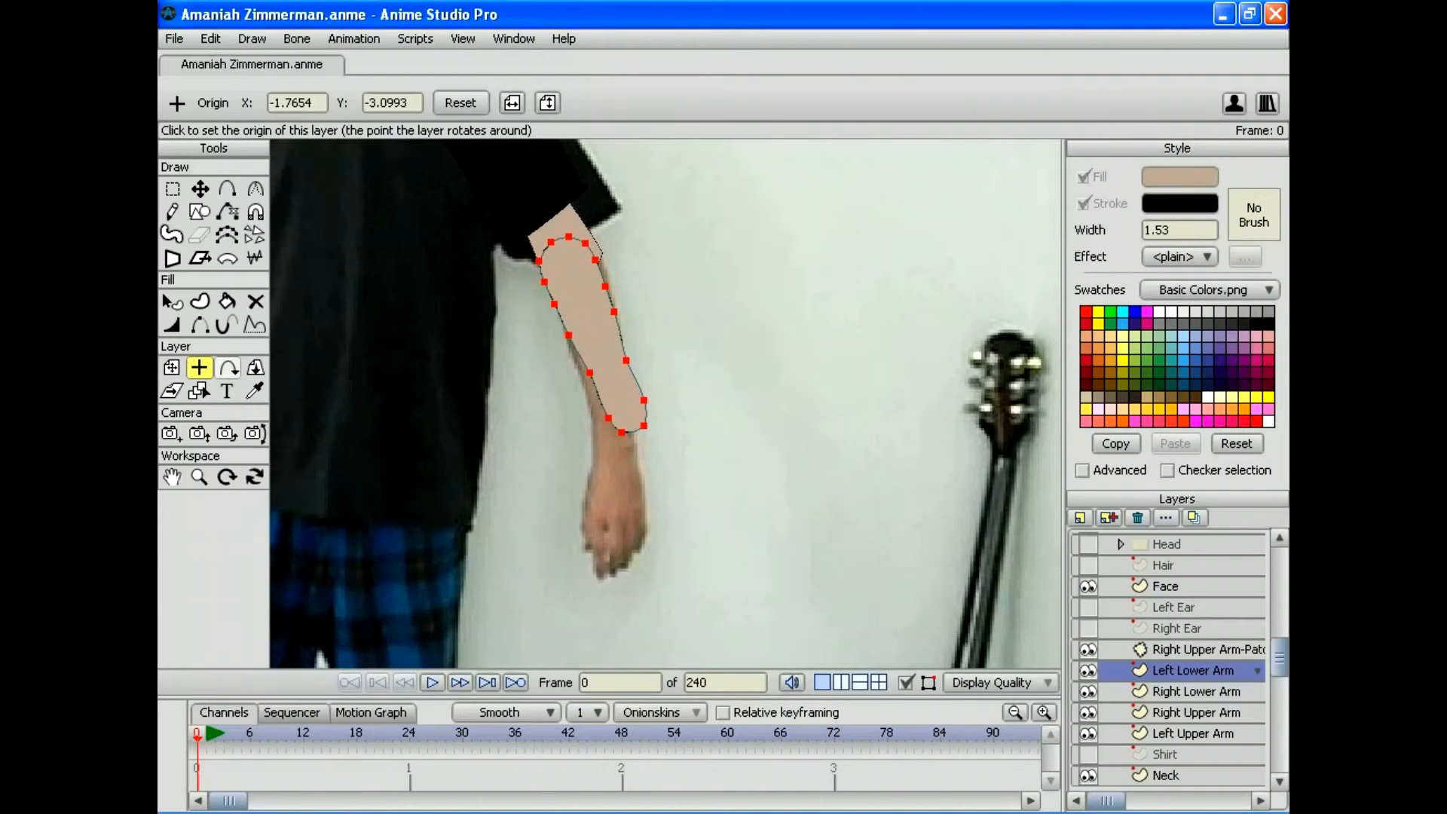
pyautogui.click(172, 367)
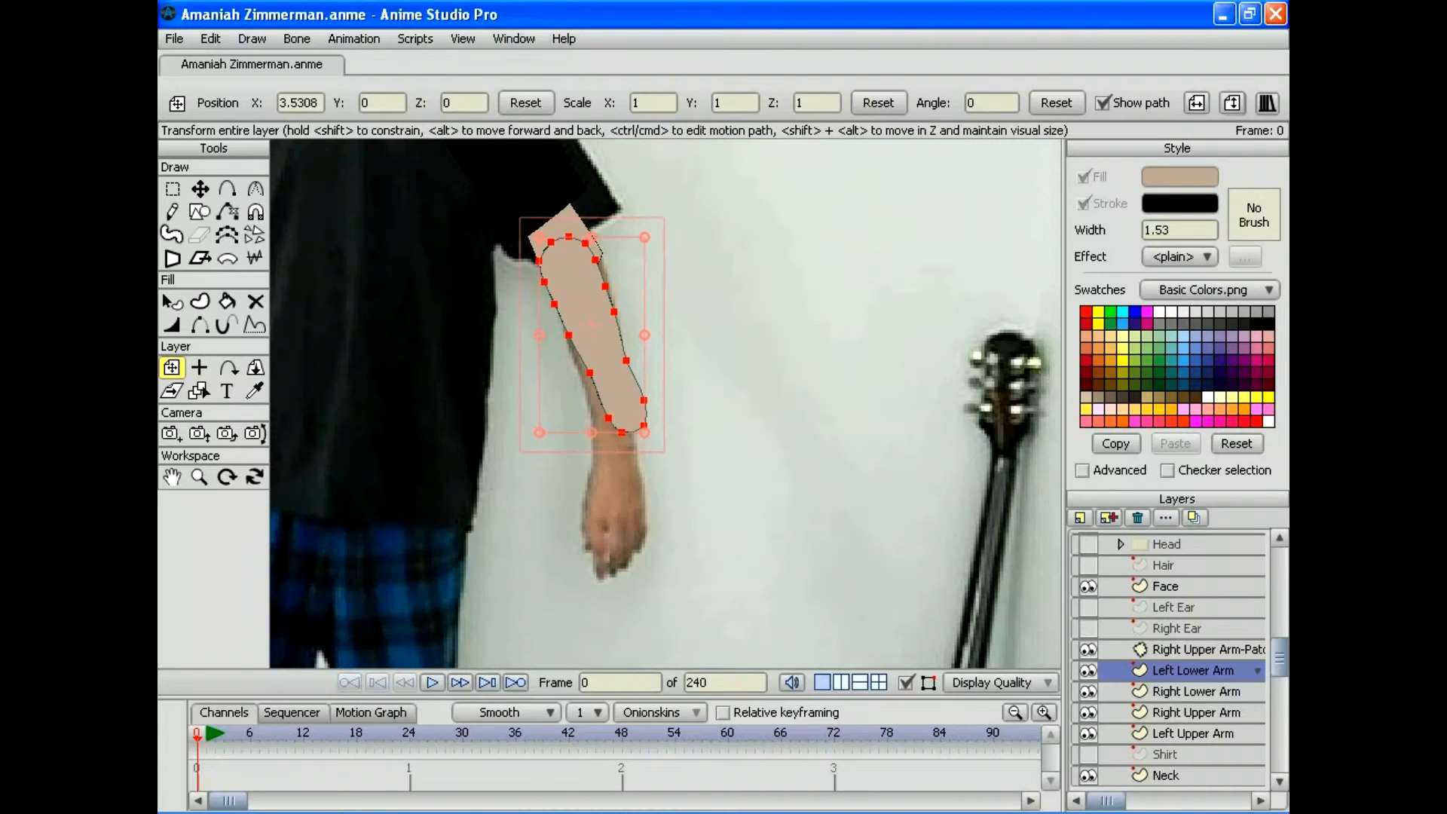
pyautogui.moveTo(652, 248); pyautogui.dragTo(663, 258)
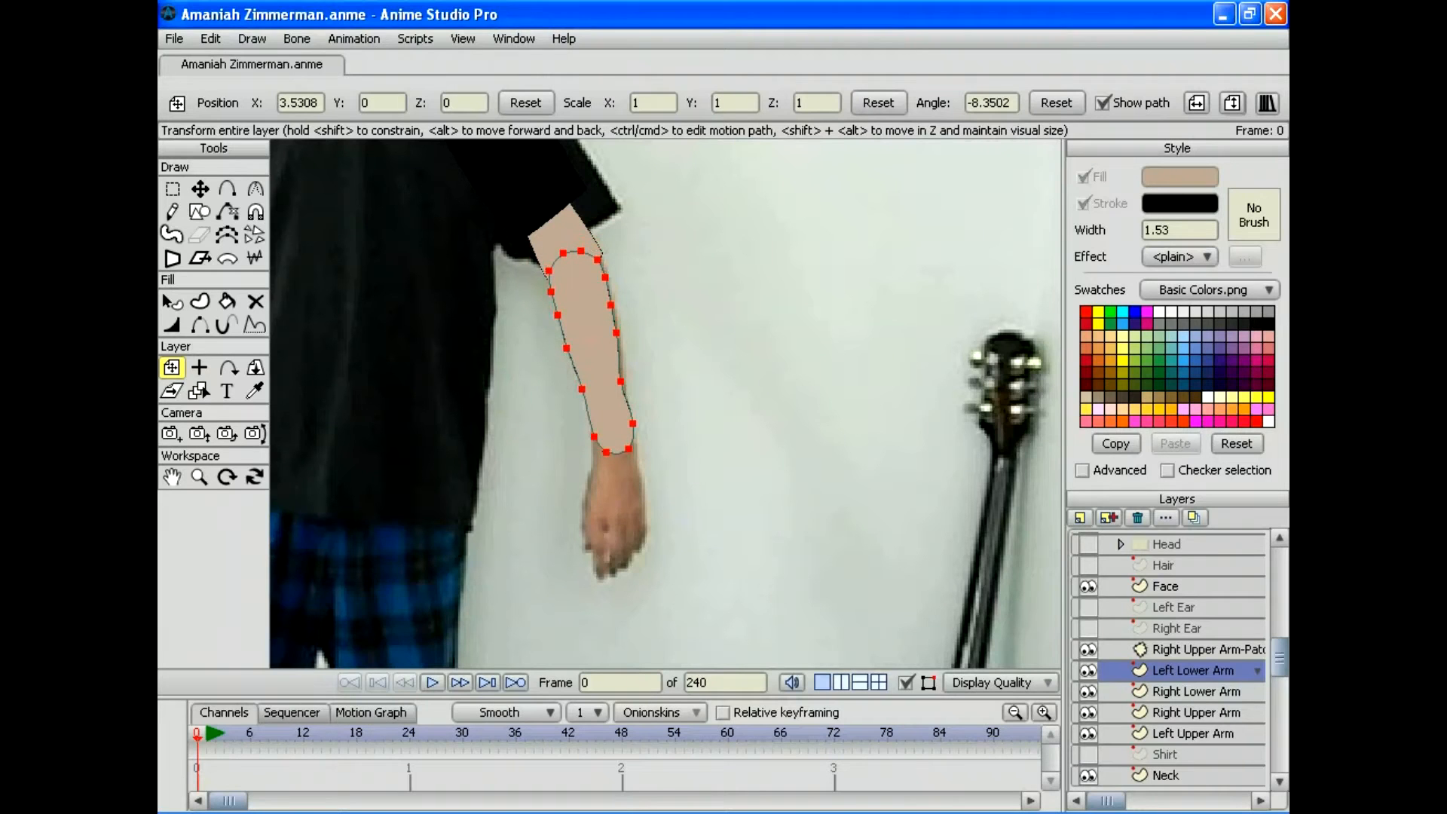
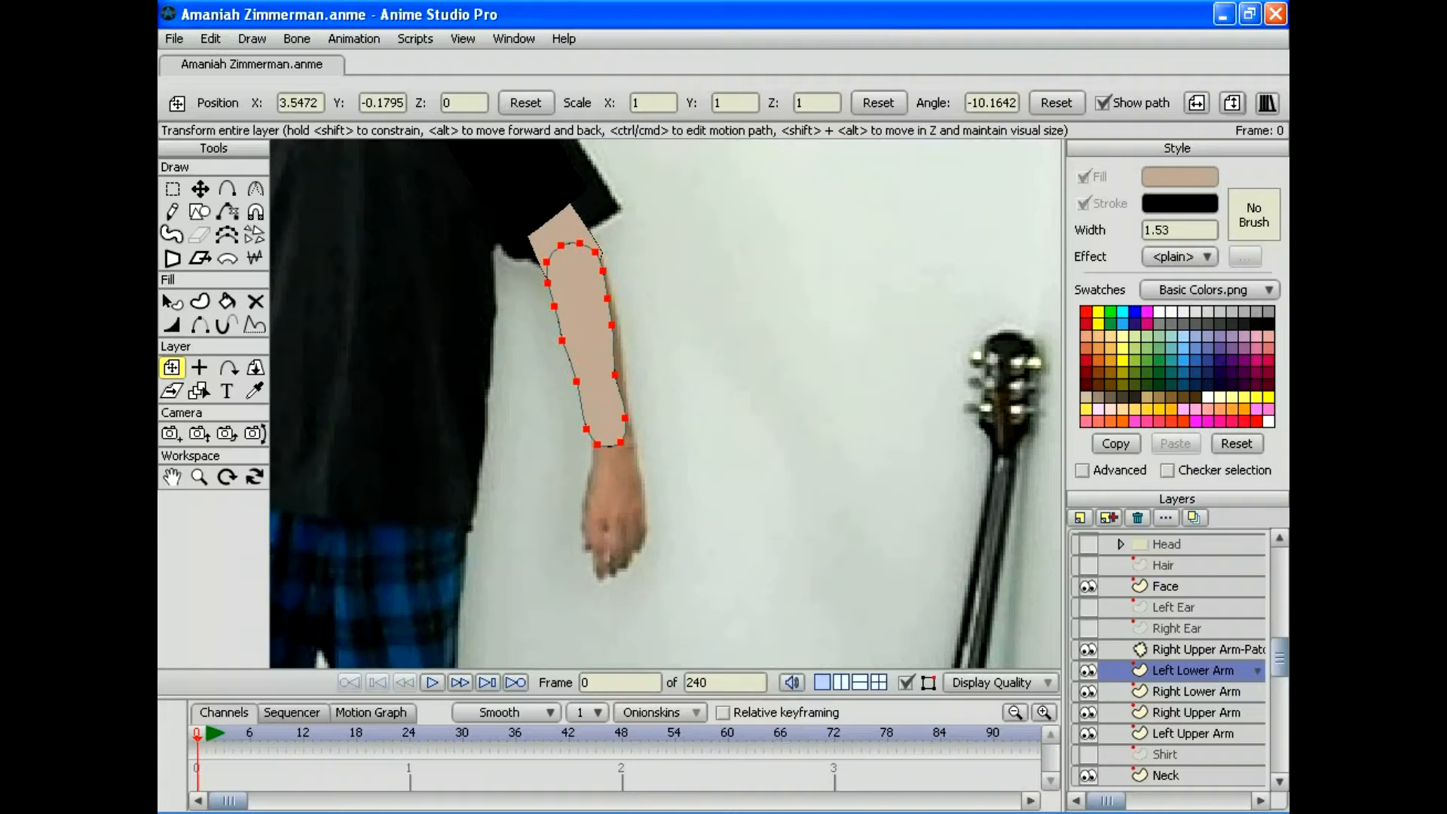
# Step: Deselect all Left Lower Arm points and zoom in on the left forearm and elbow
pyautogui.press('t')
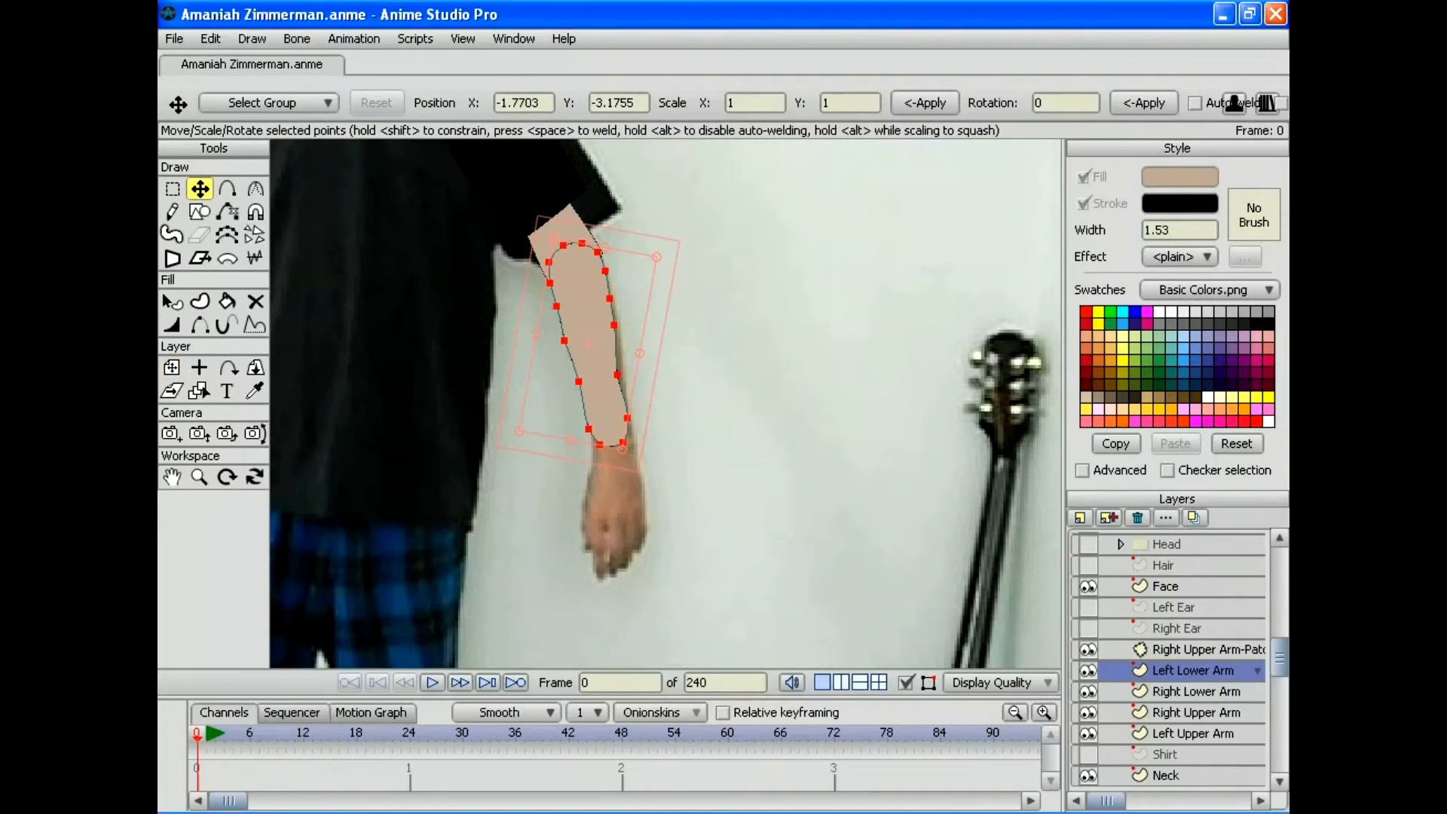
pyautogui.click(210, 38)
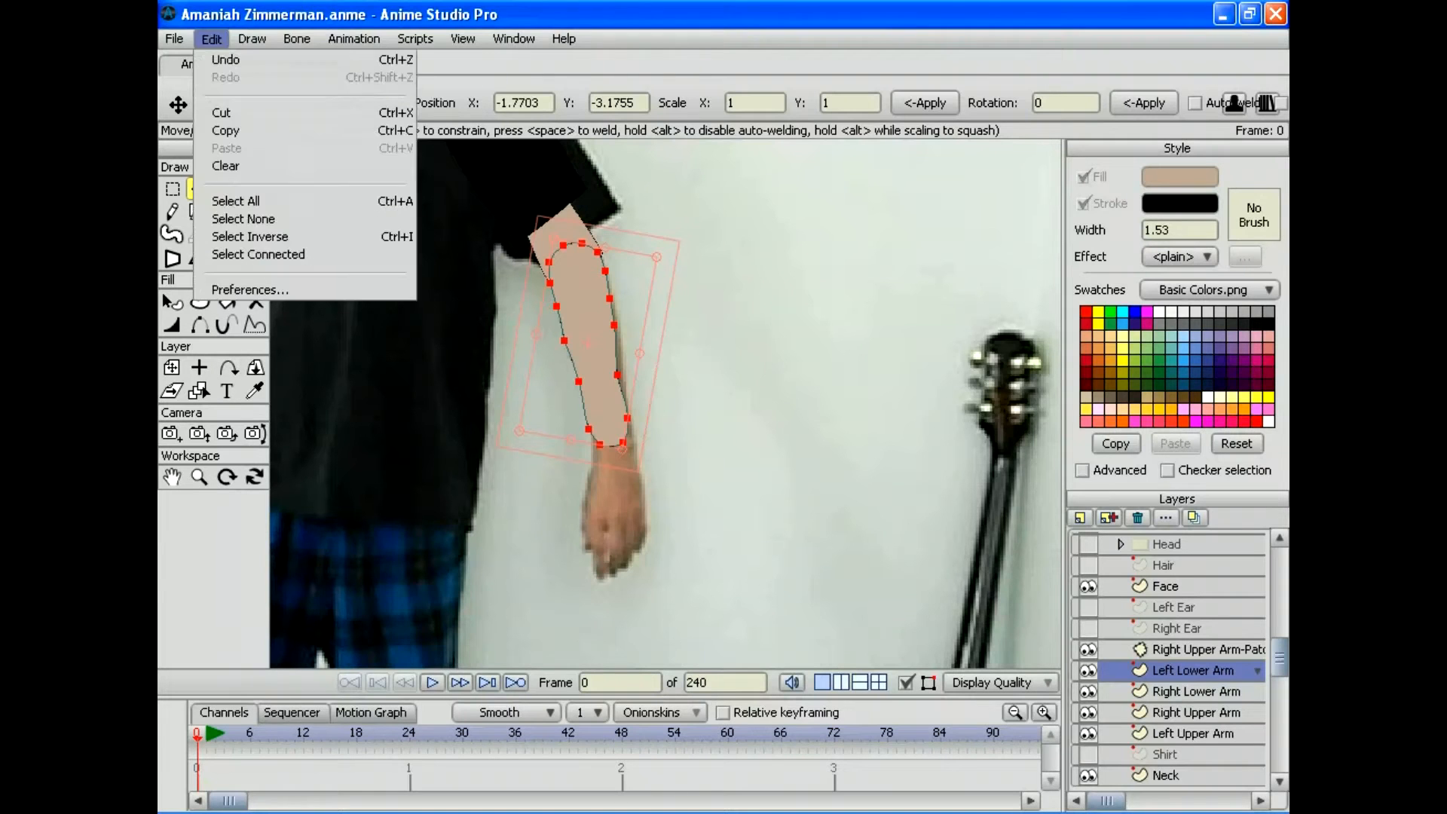
pyautogui.click(243, 218)
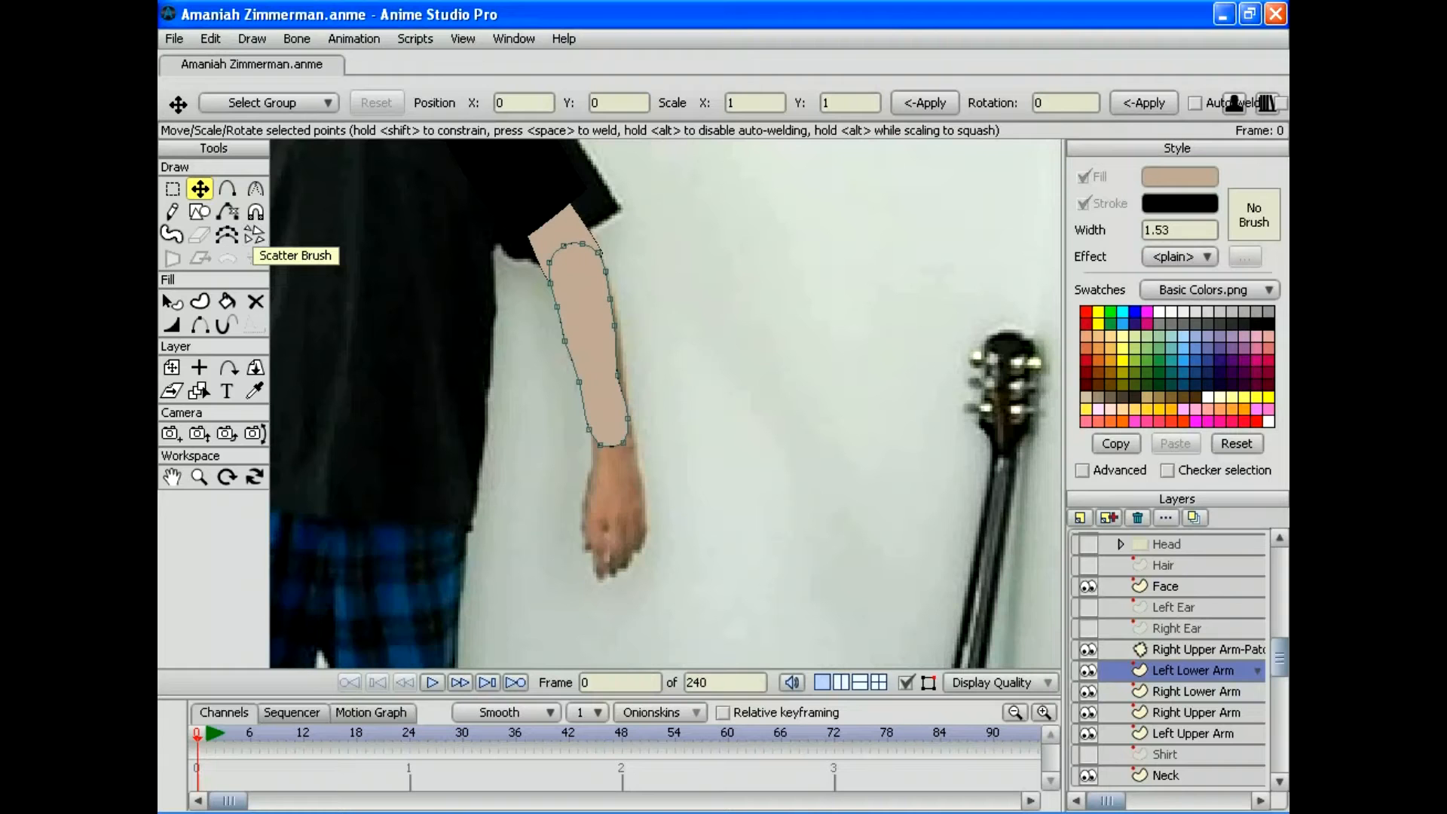
pyautogui.click(199, 476)
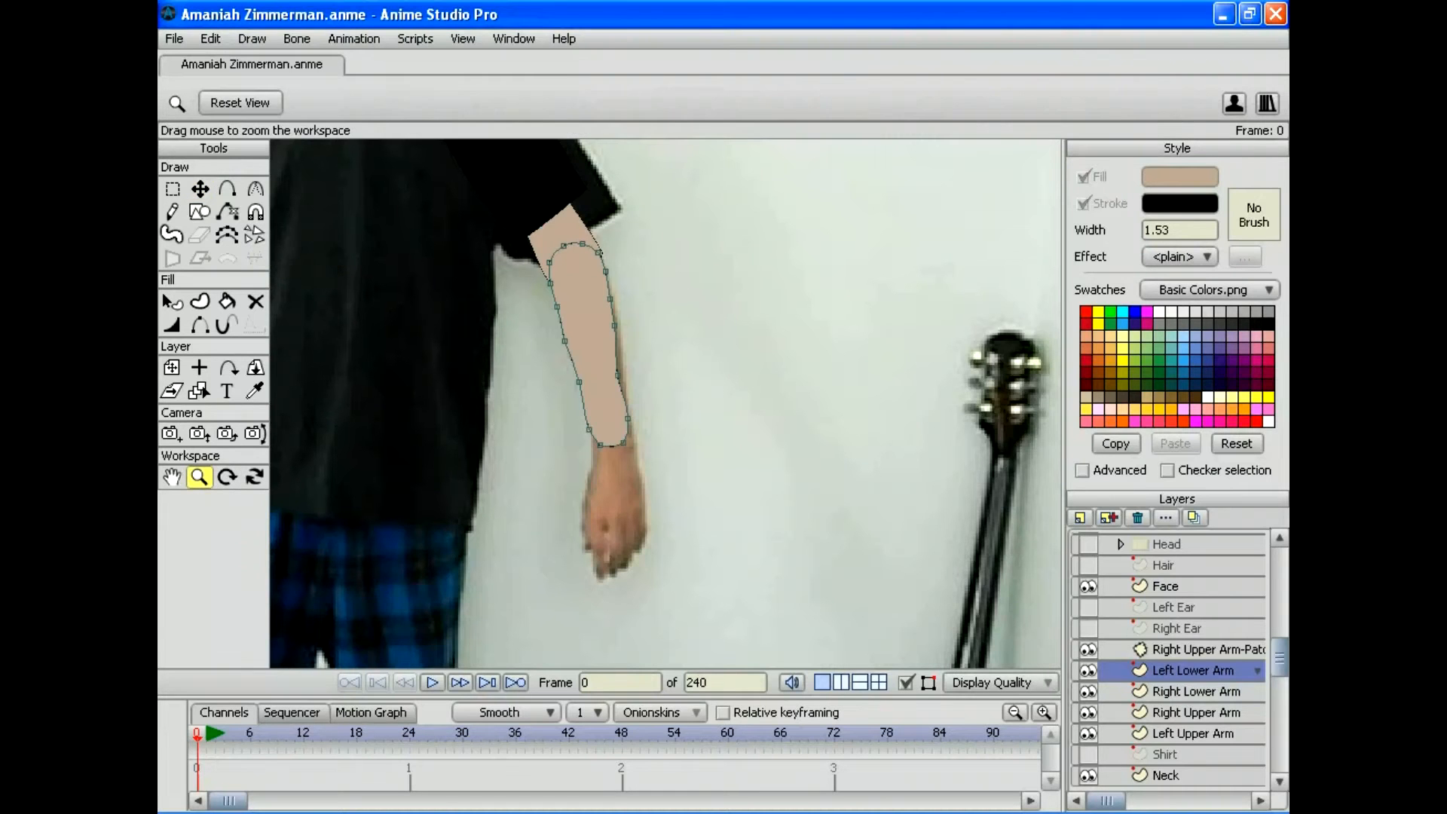
pyautogui.moveTo(666, 404); pyautogui.dragTo(813, 404)
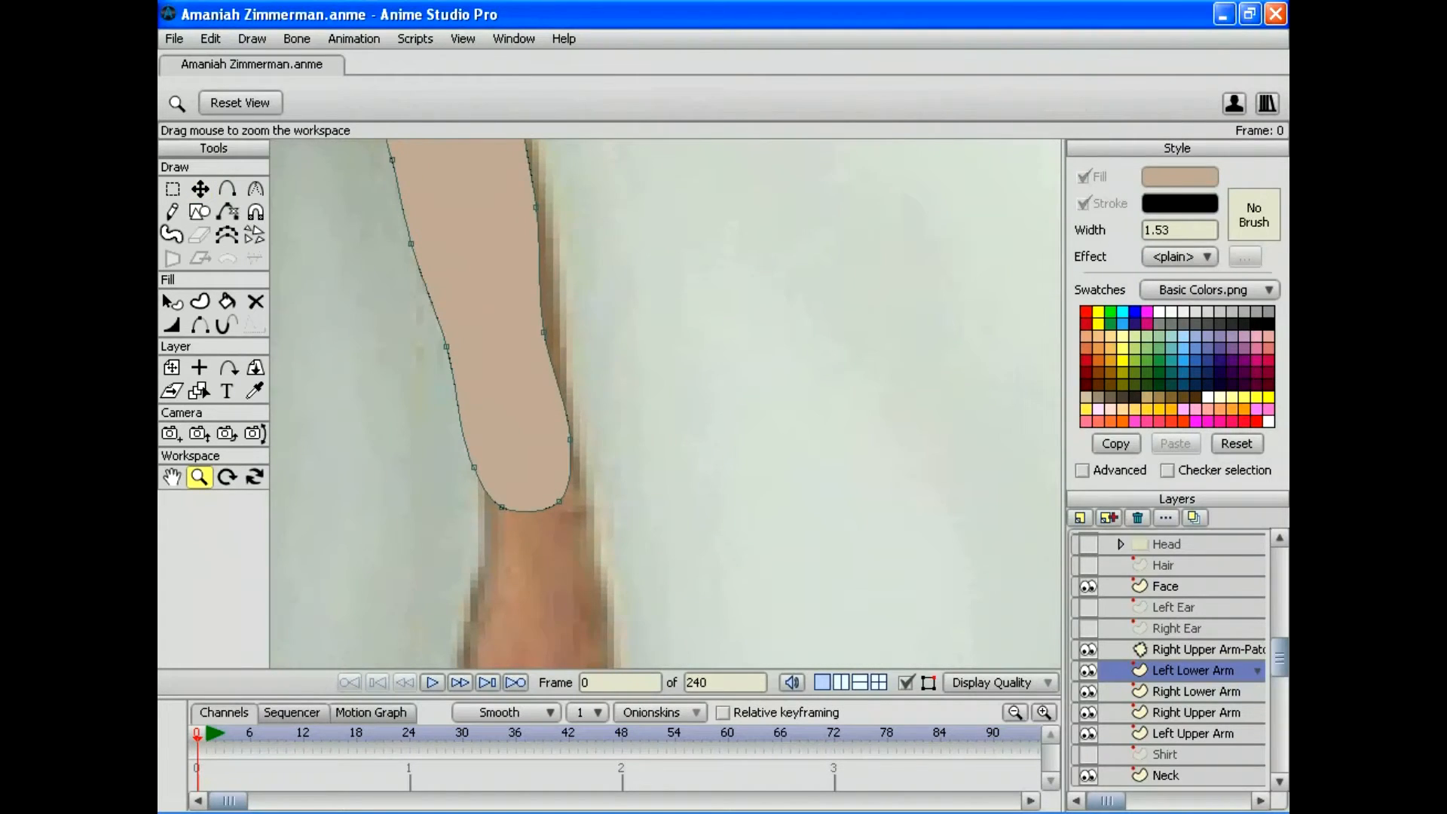
pyautogui.moveTo(527, 264); pyautogui.dragTo(606, 458)
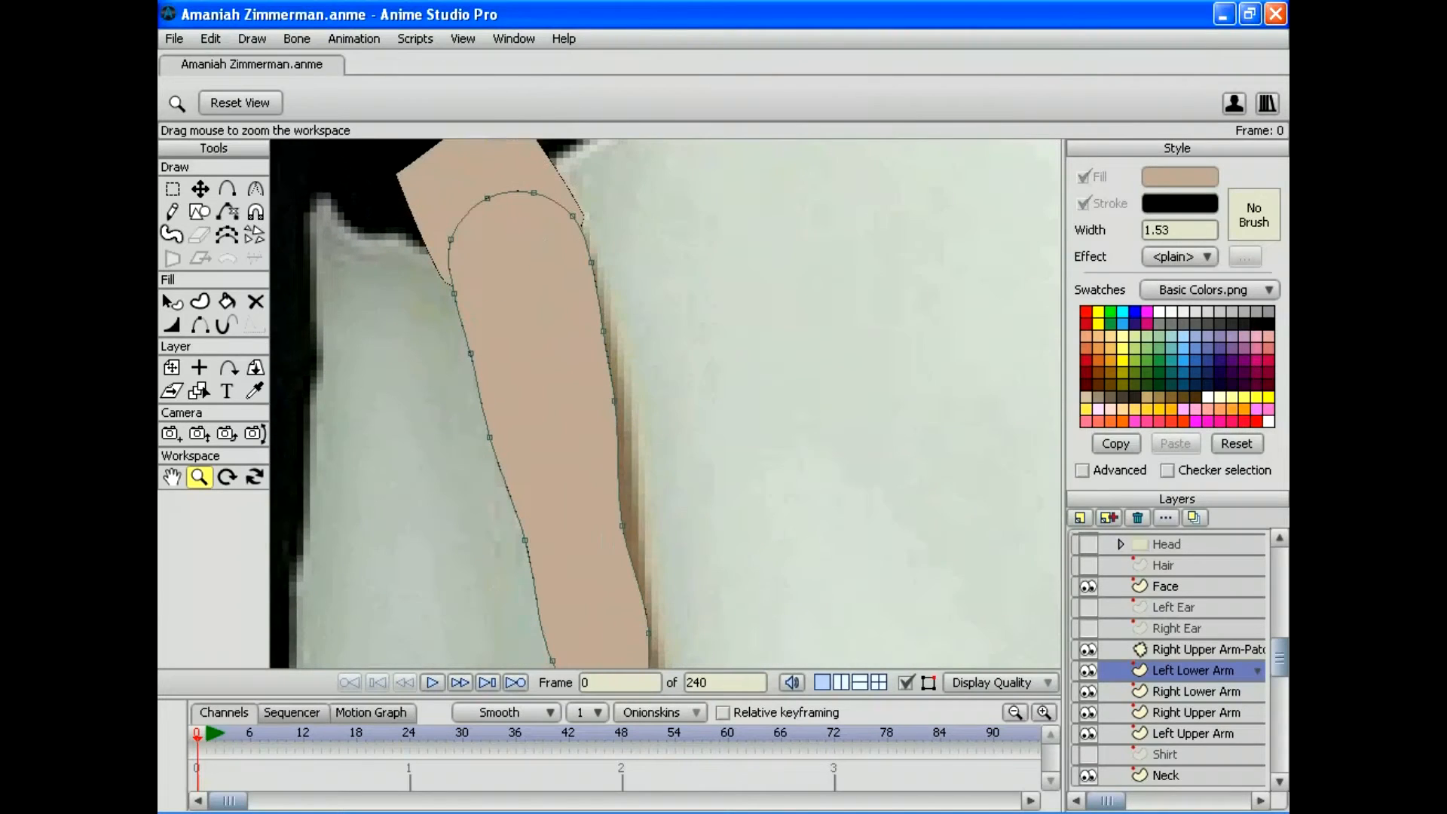
# Step: Pull the elbow and forearm outline points outward to match the photo's arm edges
pyautogui.press('t')
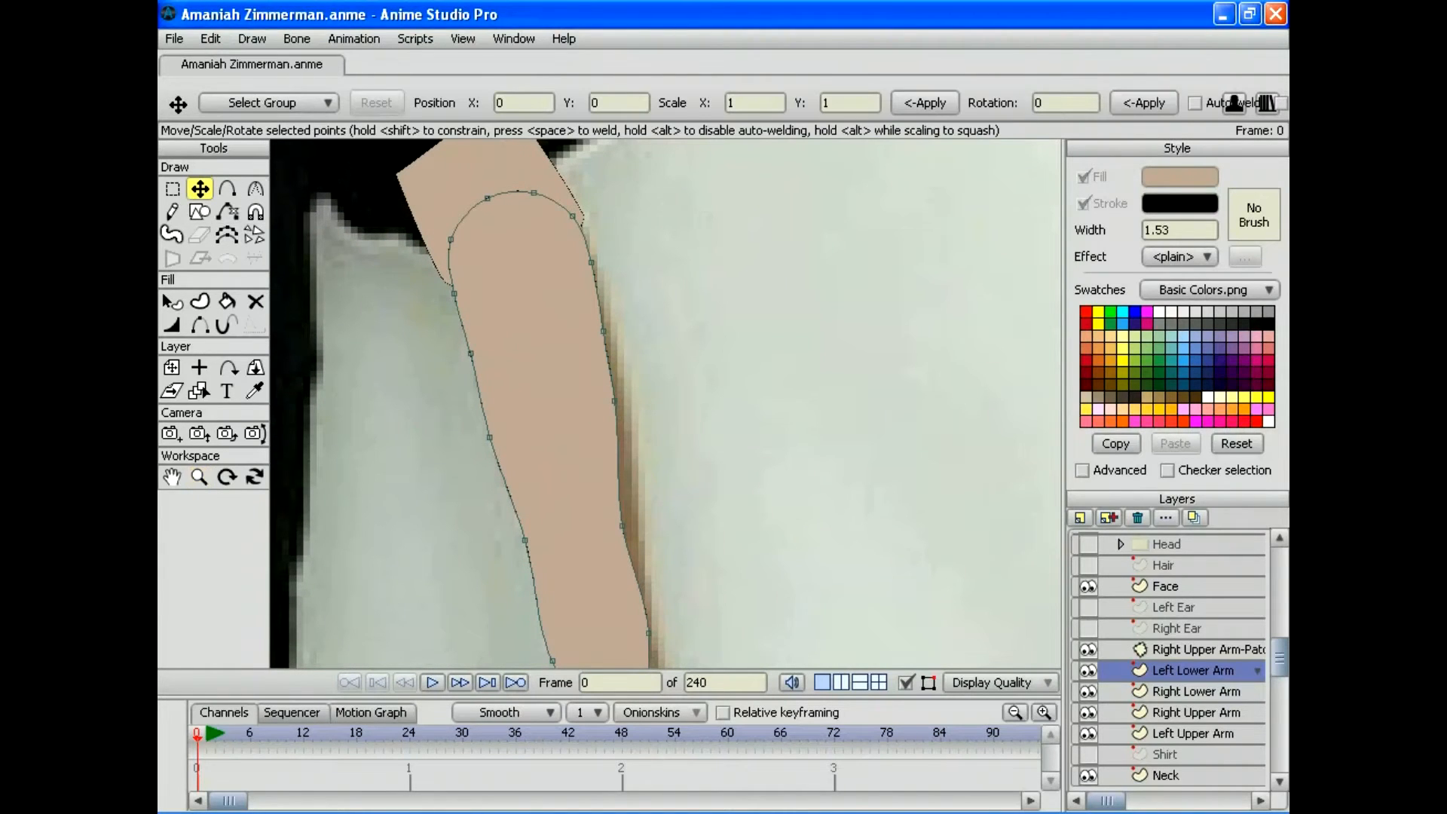
pyautogui.moveTo(572, 216); pyautogui.dragTo(582, 218)
pyautogui.moveTo(453, 293); pyautogui.dragTo(445, 282)
pyautogui.moveTo(592, 262); pyautogui.dragTo(594, 259)
pyautogui.moveTo(602, 330); pyautogui.dragTo(609, 329)
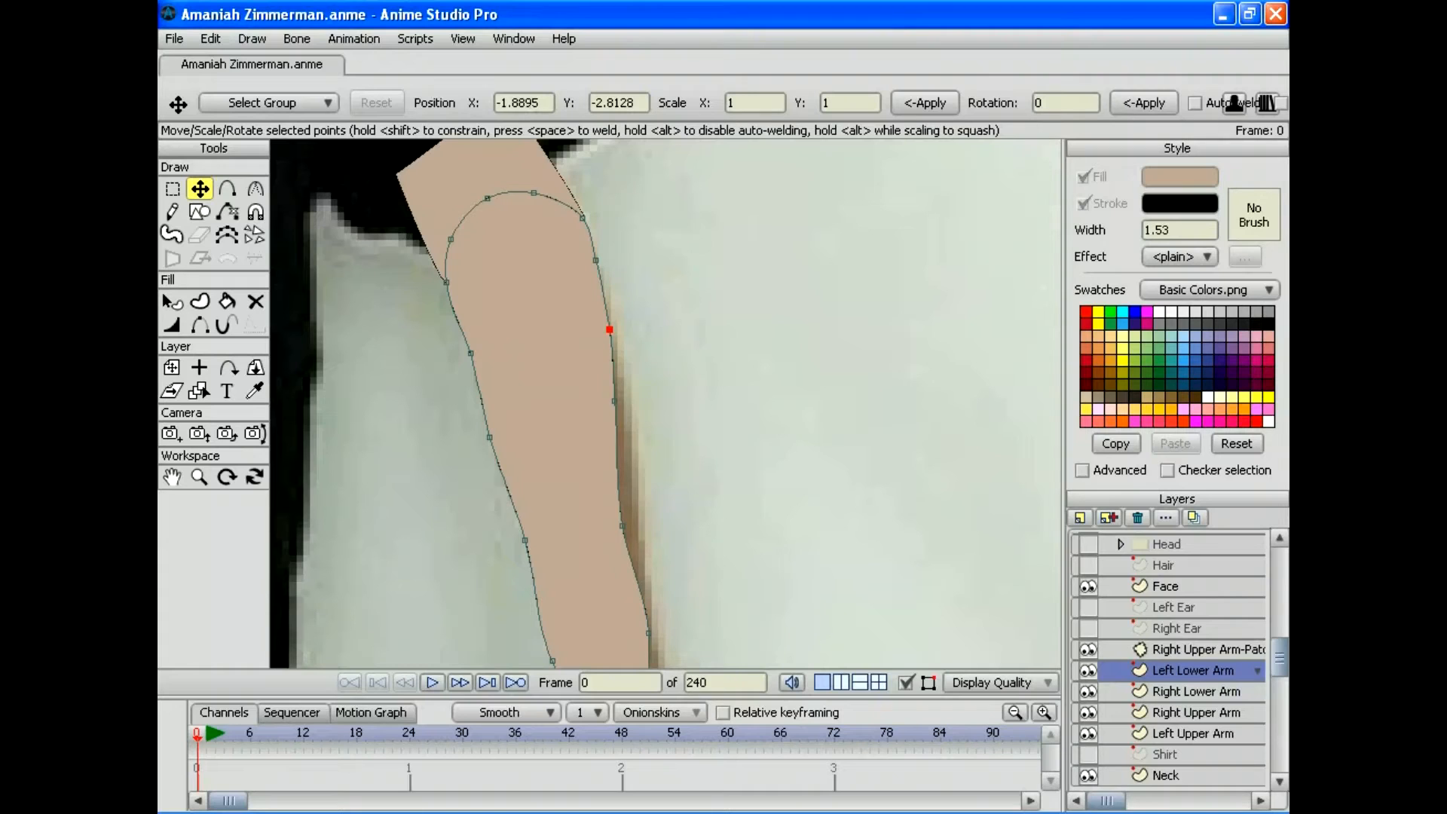
pyautogui.moveTo(614, 400); pyautogui.dragTo(619, 400)
pyautogui.moveTo(622, 525); pyautogui.dragTo(631, 525)
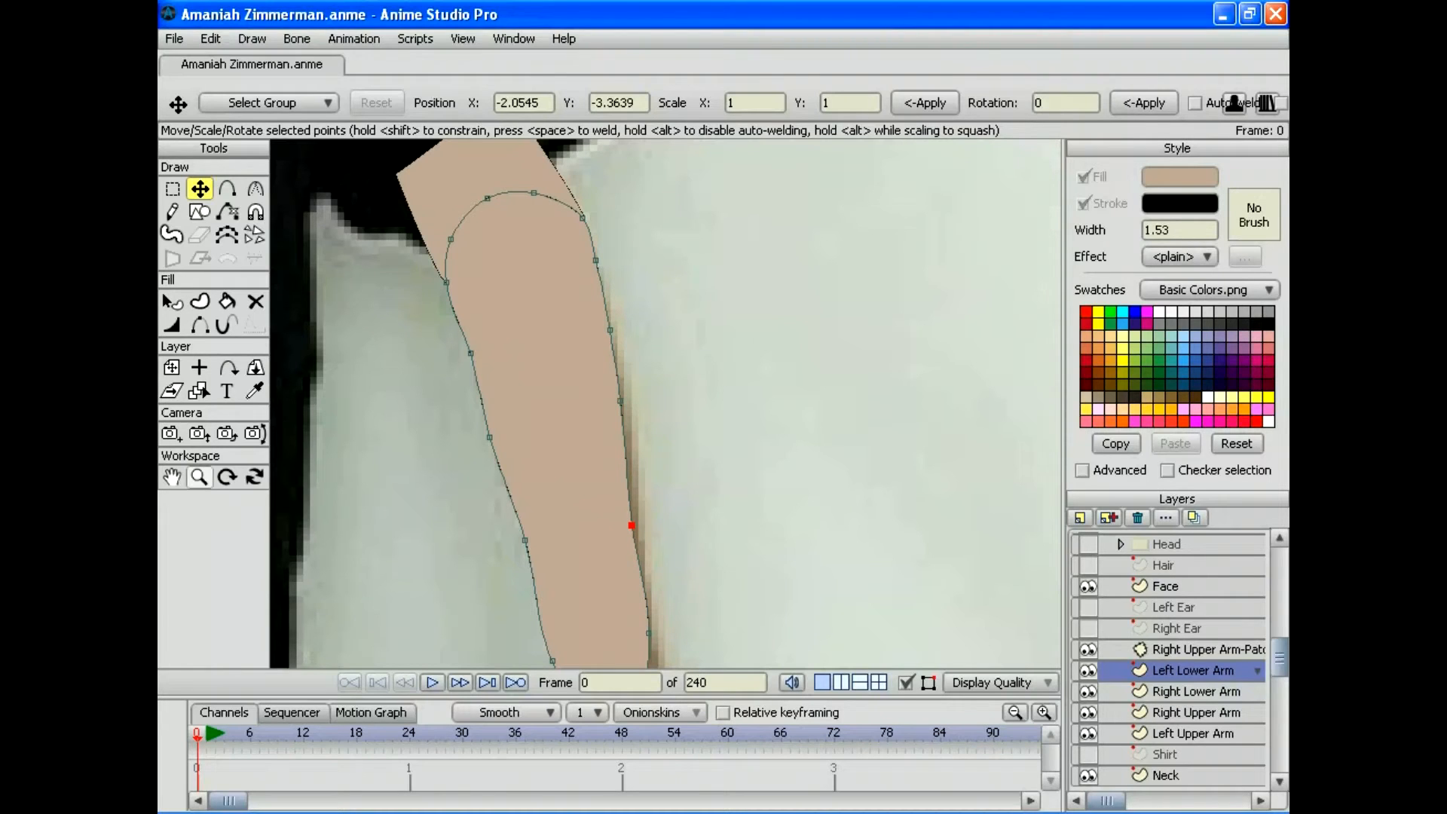
pyautogui.click(199, 476)
pyautogui.moveTo(665, 403); pyautogui.dragTo(618, 404)
pyautogui.moveTo(646, 469); pyautogui.dragTo(681, 278)
pyautogui.moveTo(665, 403); pyautogui.dragTo(573, 403)
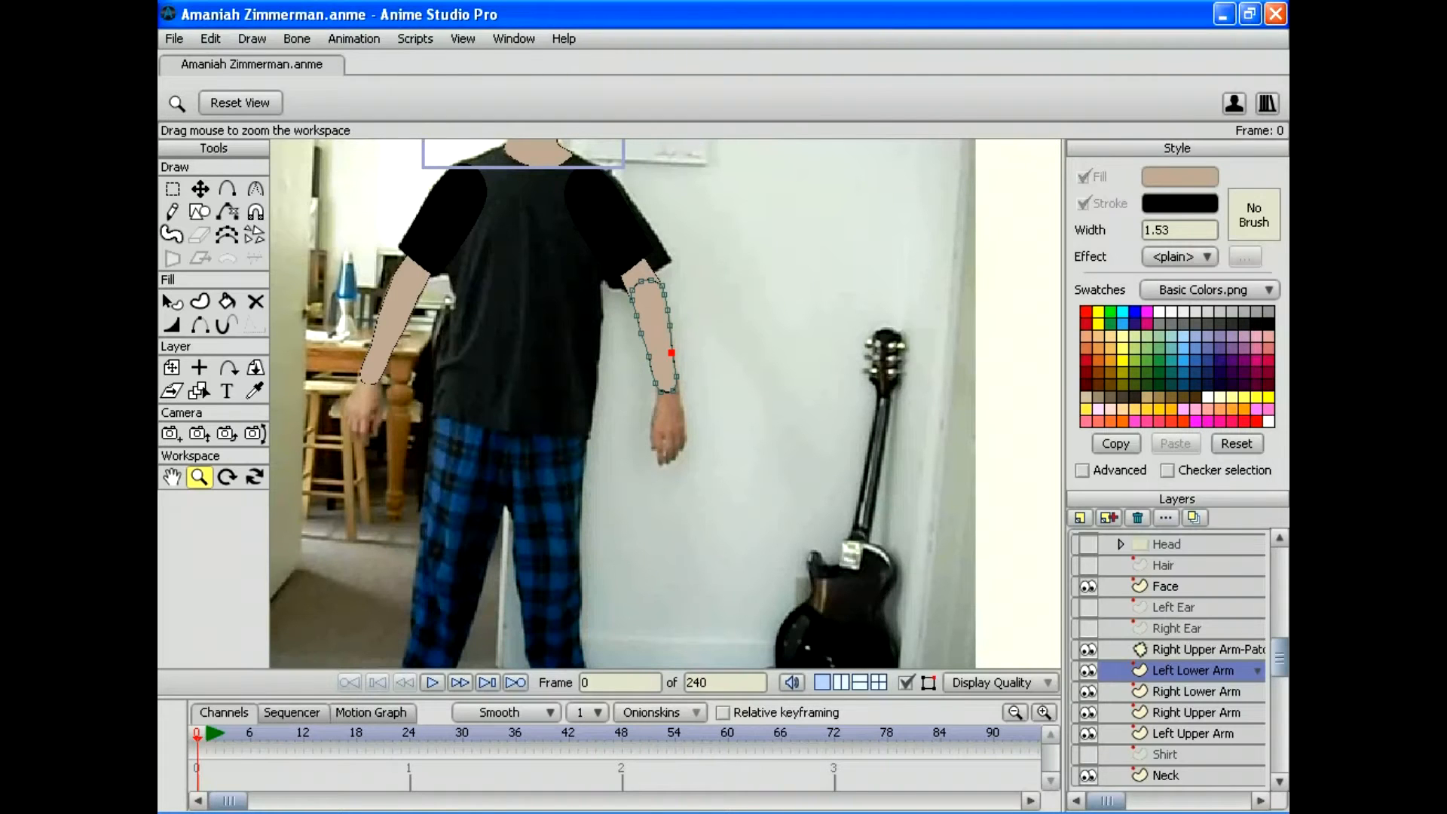
# Step: Move Left Lower Arm under Right Upper Arm and add a Patch layer targeting Left Upper Arm
pyautogui.moveTo(641, 339); pyautogui.dragTo(667, 472)
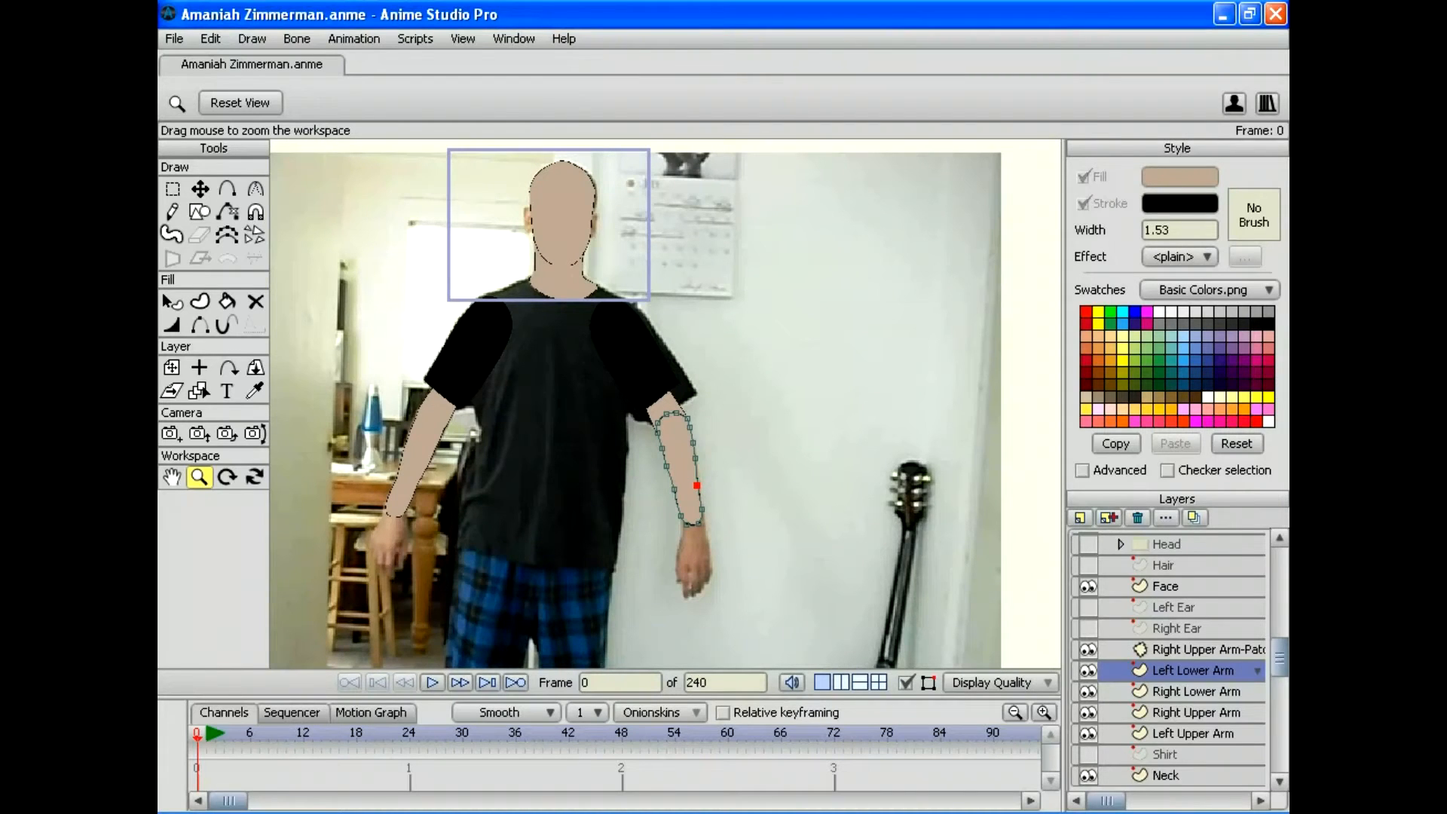
pyautogui.moveTo(1192, 670); pyautogui.dragTo(1192, 723)
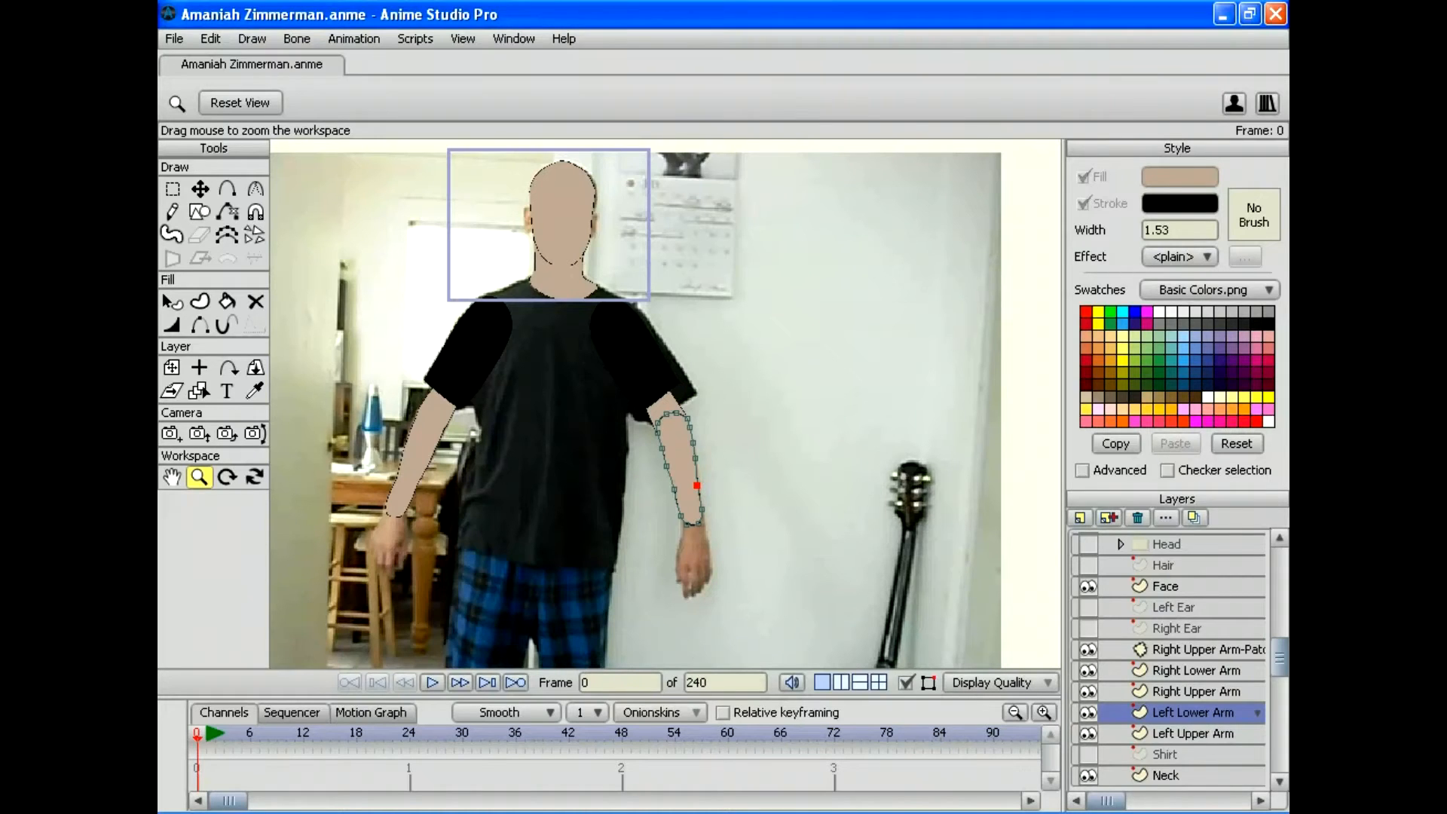
pyautogui.click(1079, 517)
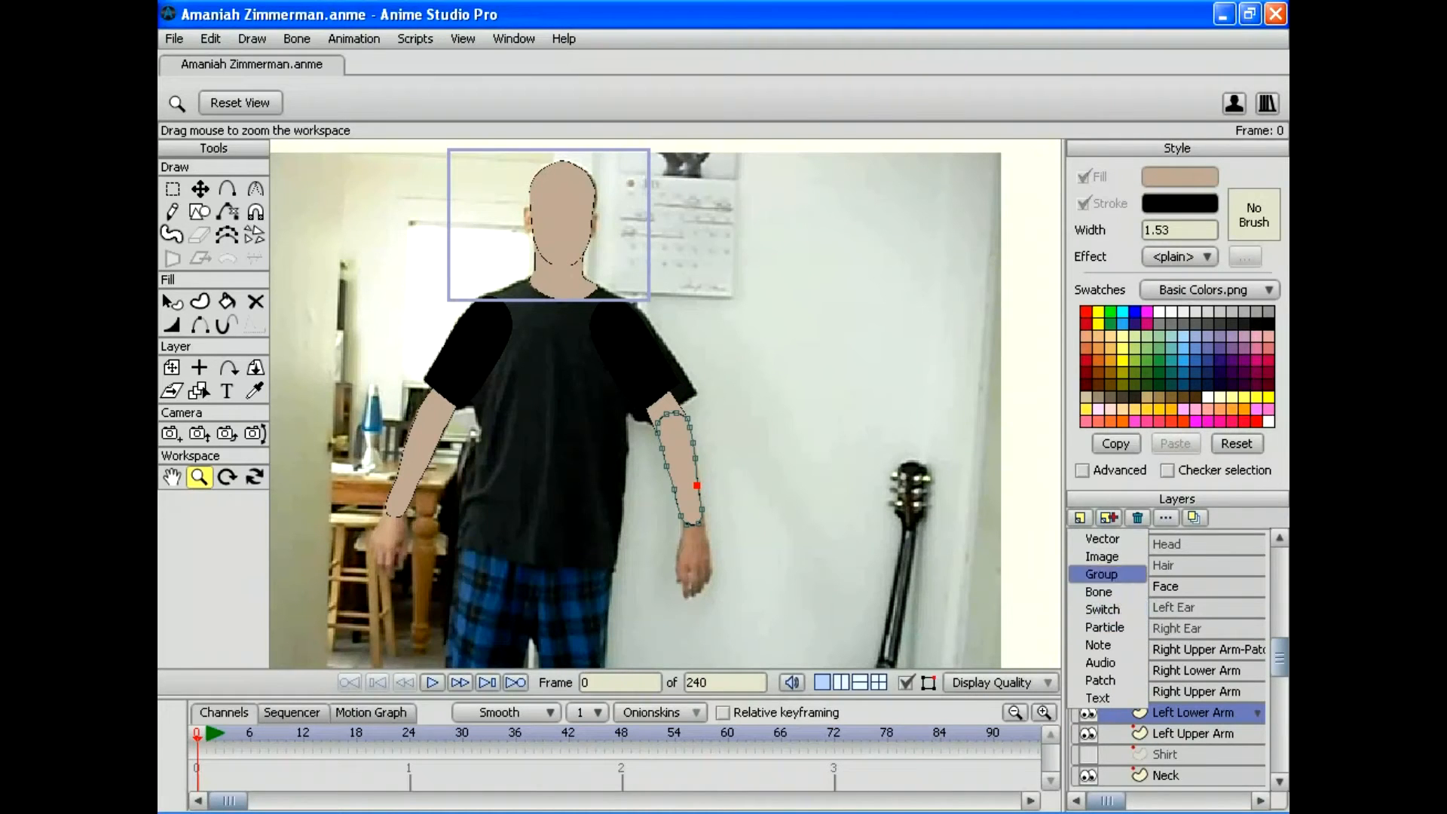
pyautogui.click(1100, 680)
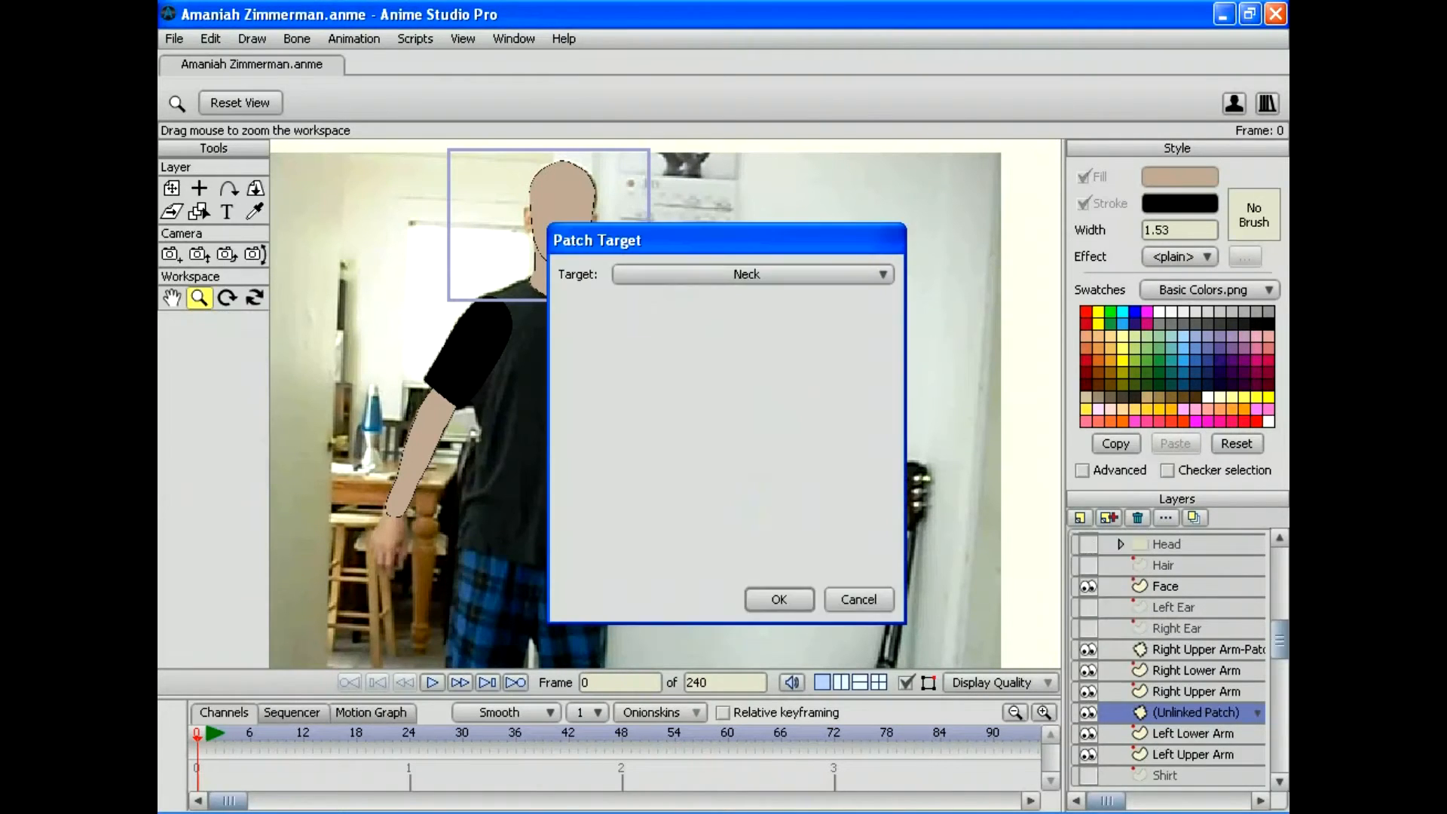
pyautogui.click(780, 274)
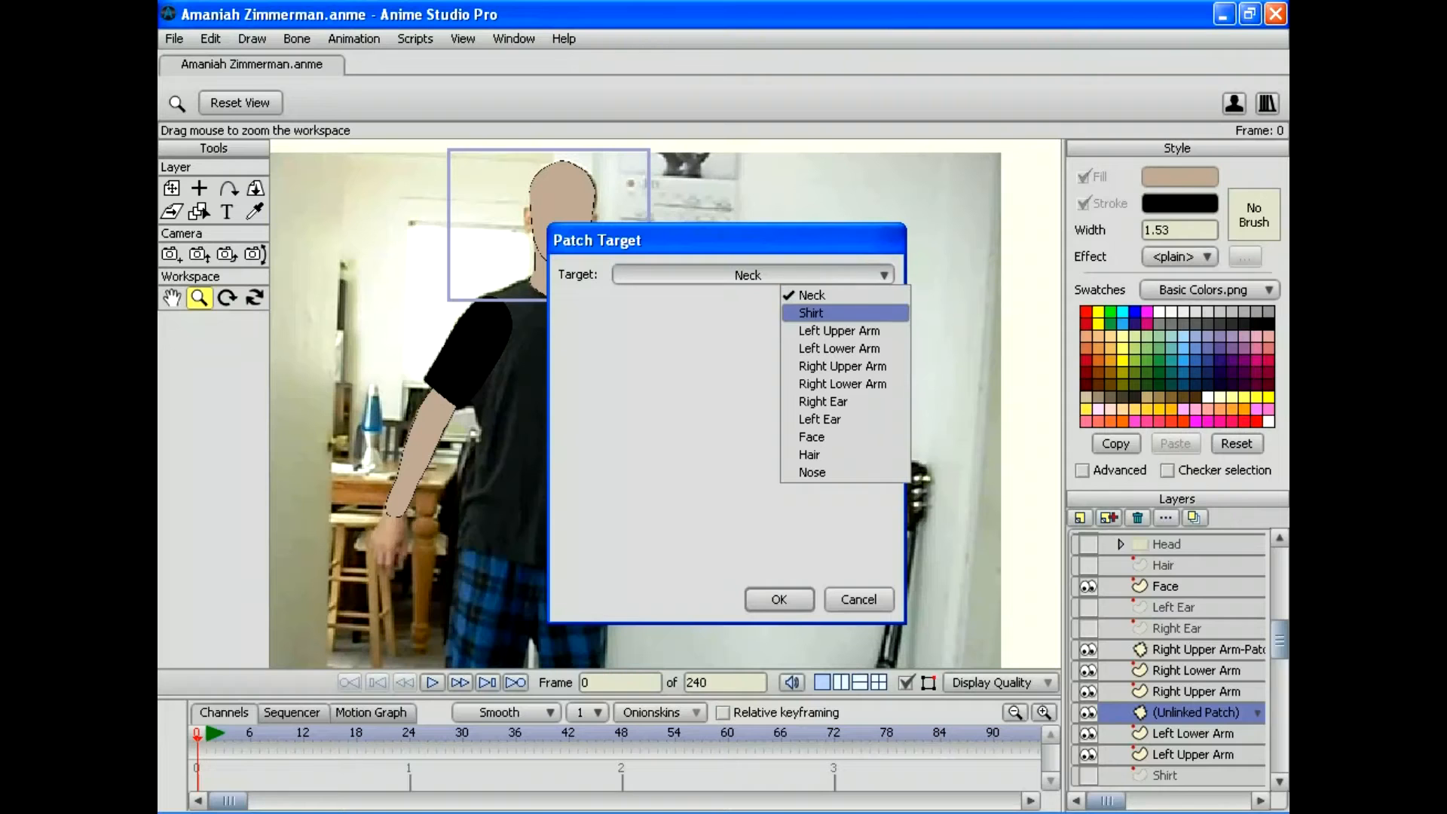
pyautogui.click(838, 331)
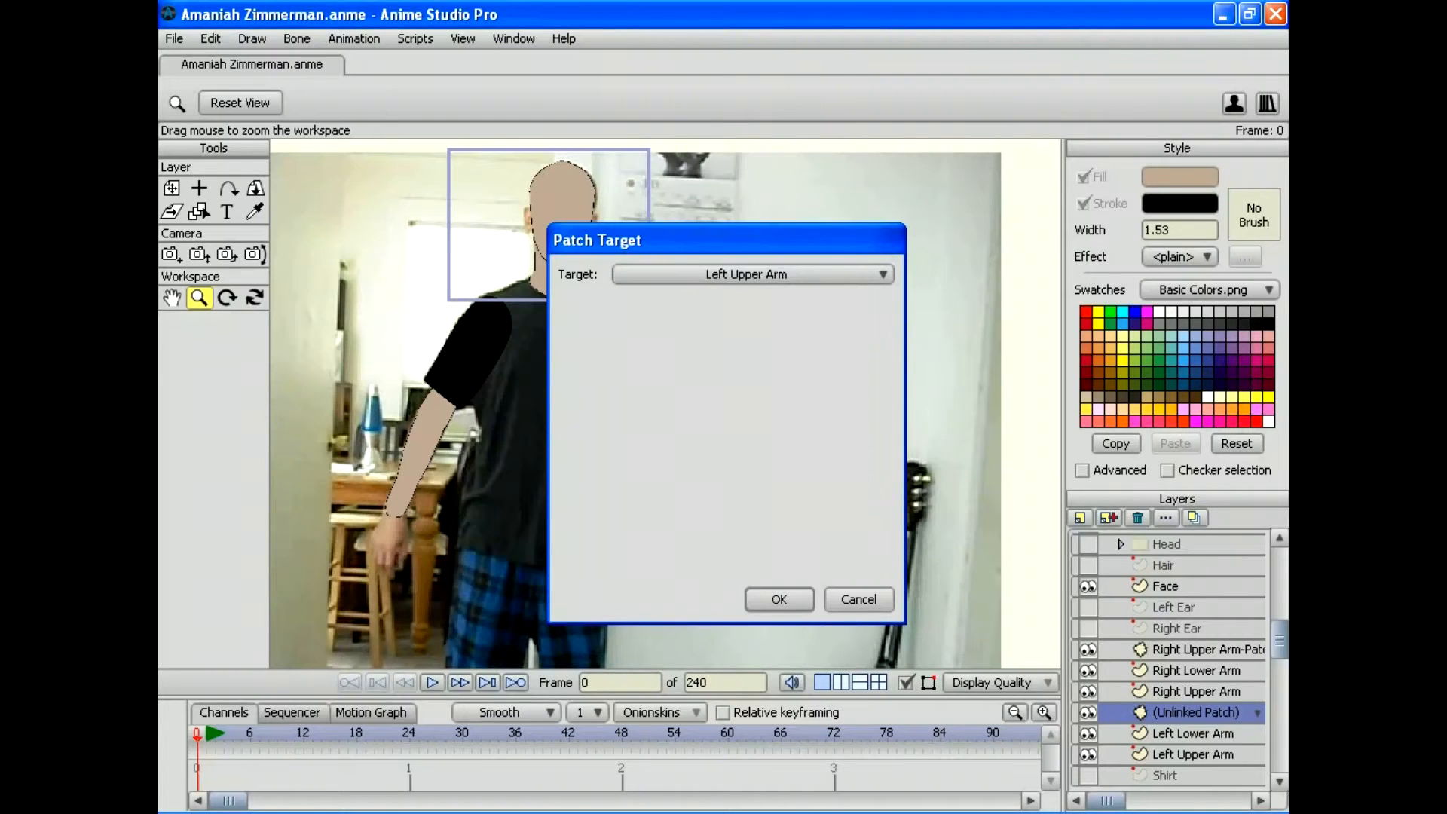
pyautogui.click(778, 599)
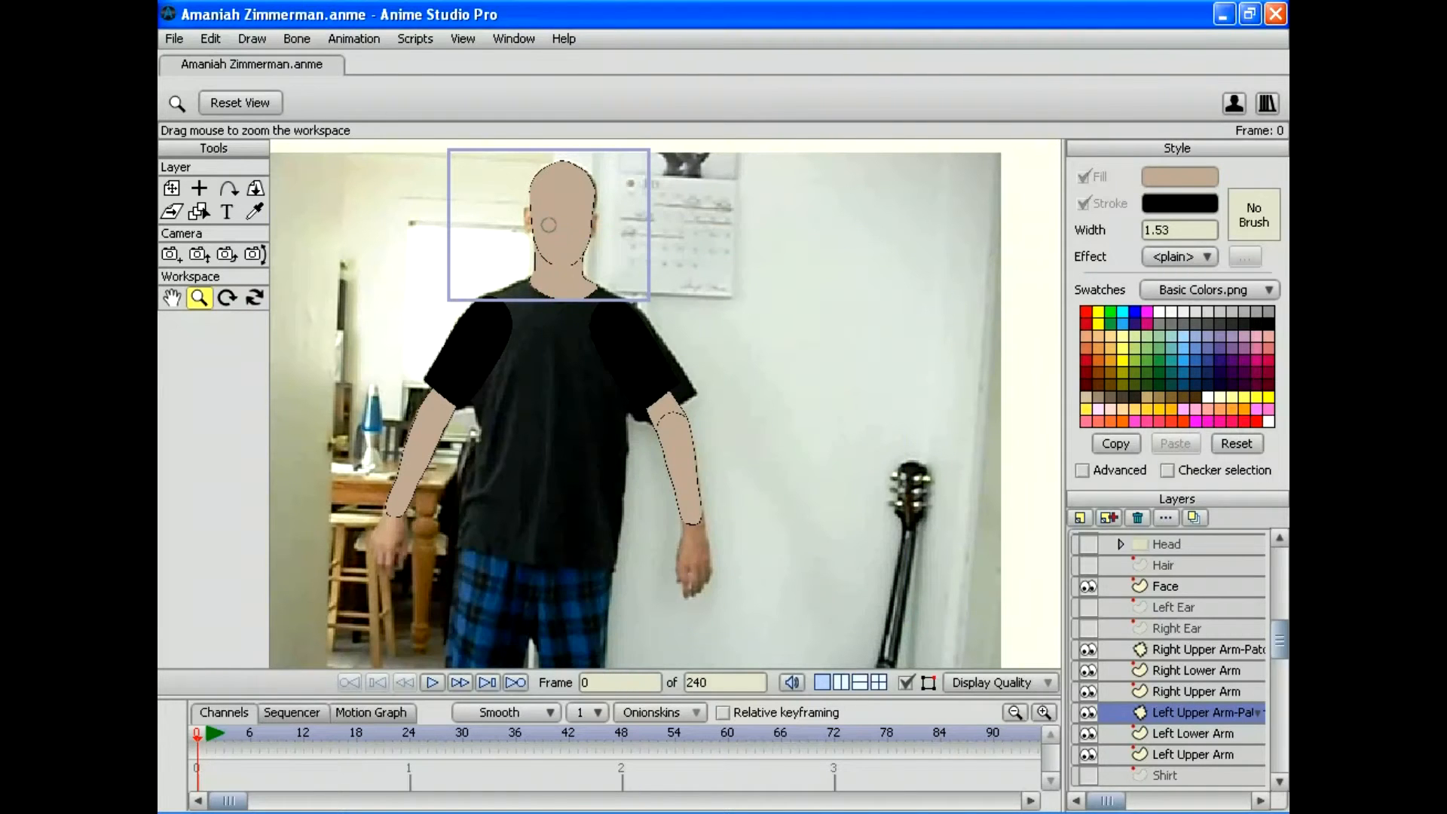
pyautogui.click(171, 188)
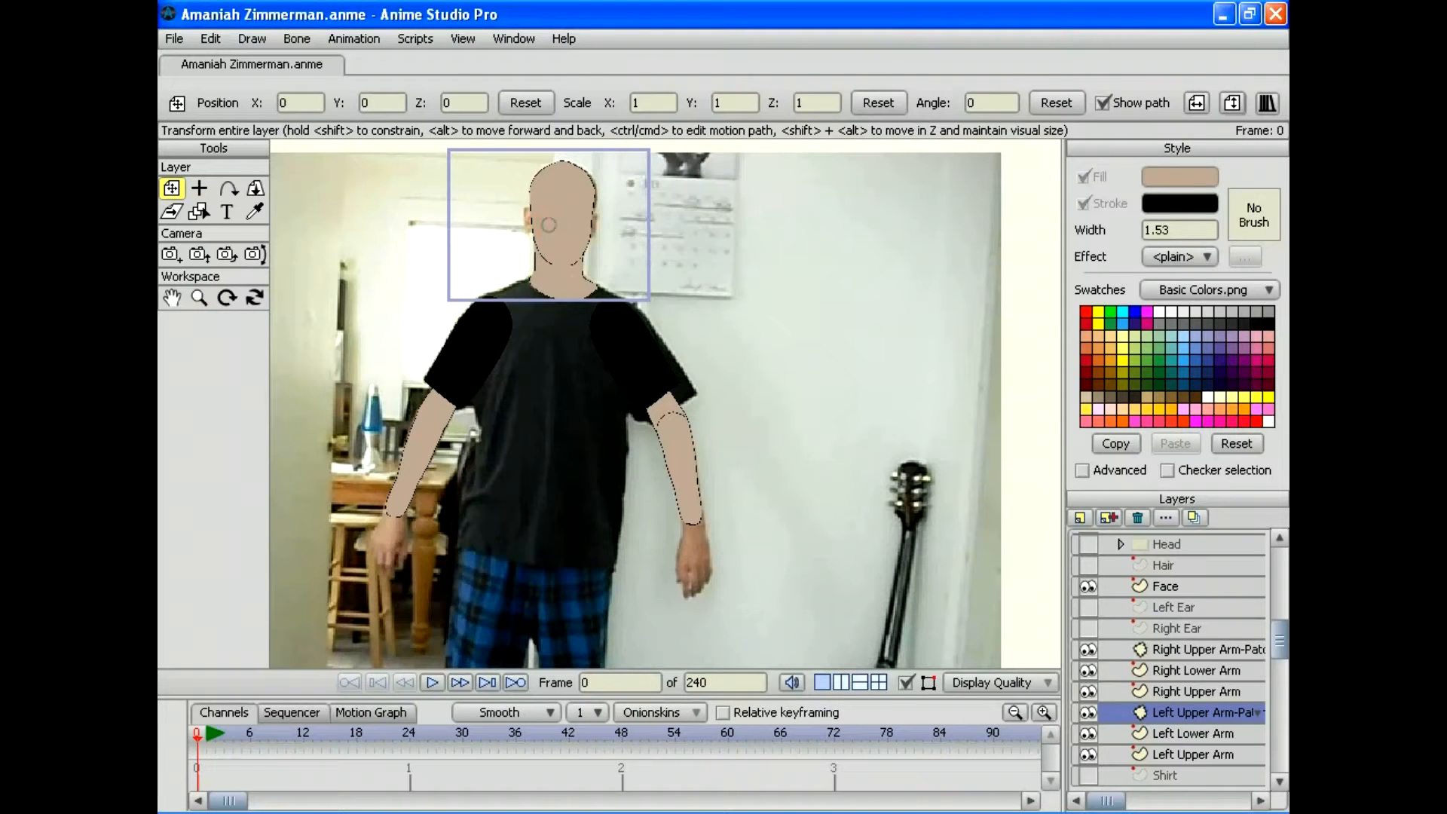
# Step: Scale the Left Upper Arm patch to 2.3398 and position it over the elbow join
pyautogui.press('2')
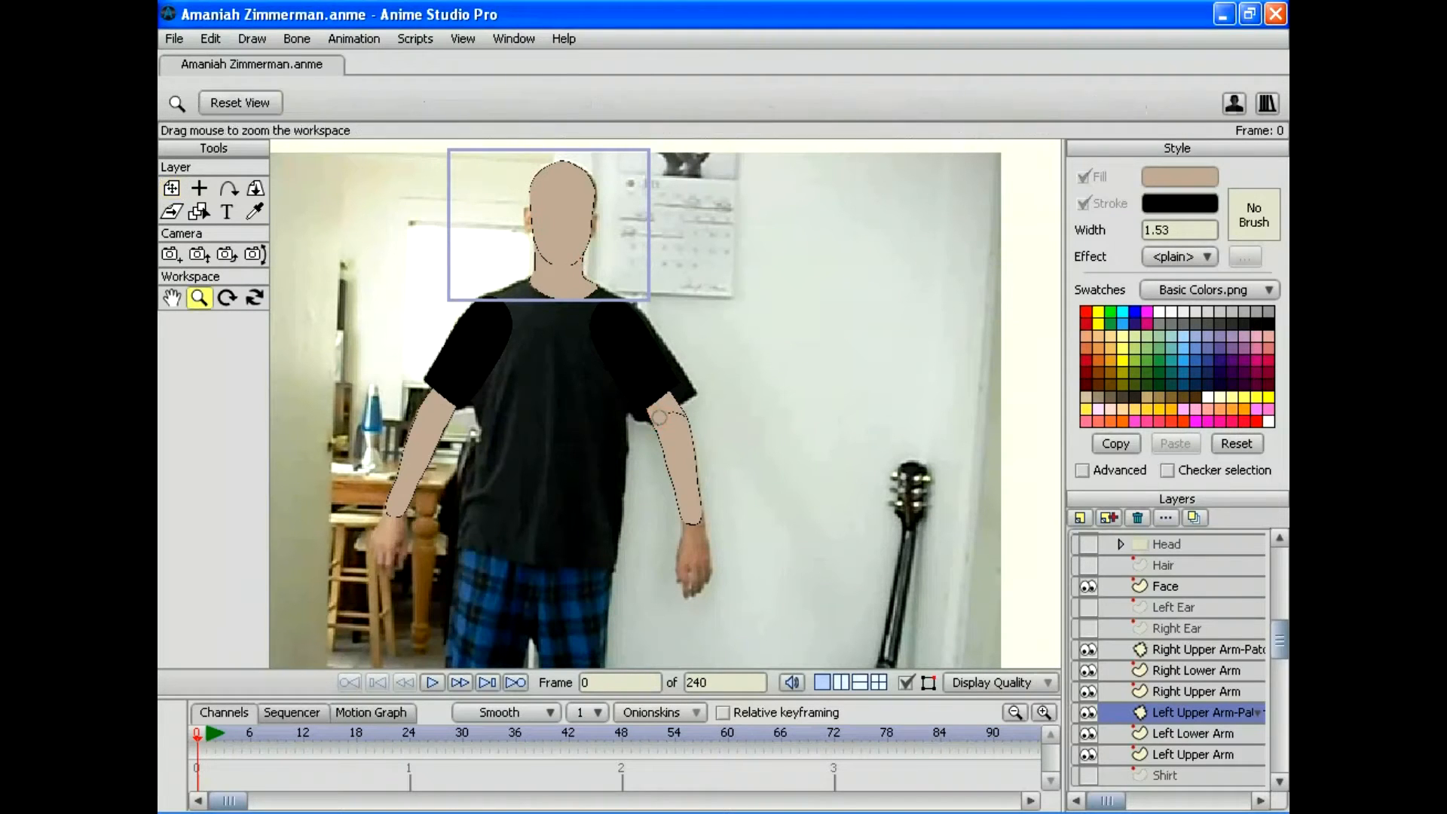
pyautogui.scroll(6, 666, 403)
pyautogui.moveTo(641, 455); pyautogui.dragTo(536, 314)
pyautogui.click(172, 187)
pyautogui.moveTo(603, 247); pyautogui.dragTo(646, 259)
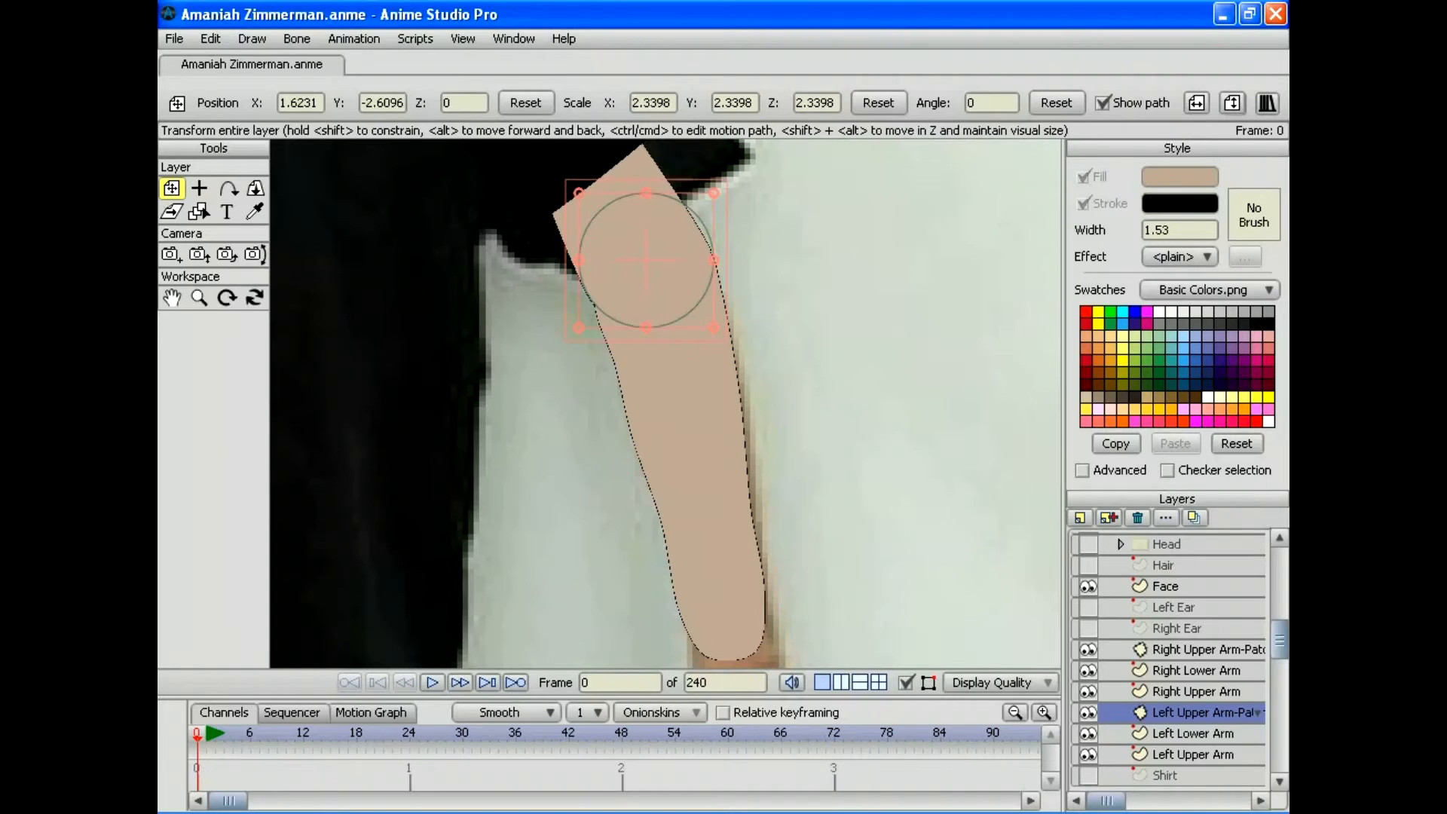
# Step: Select the Face layer, zoom out, and save the project
pyautogui.click(1182, 585)
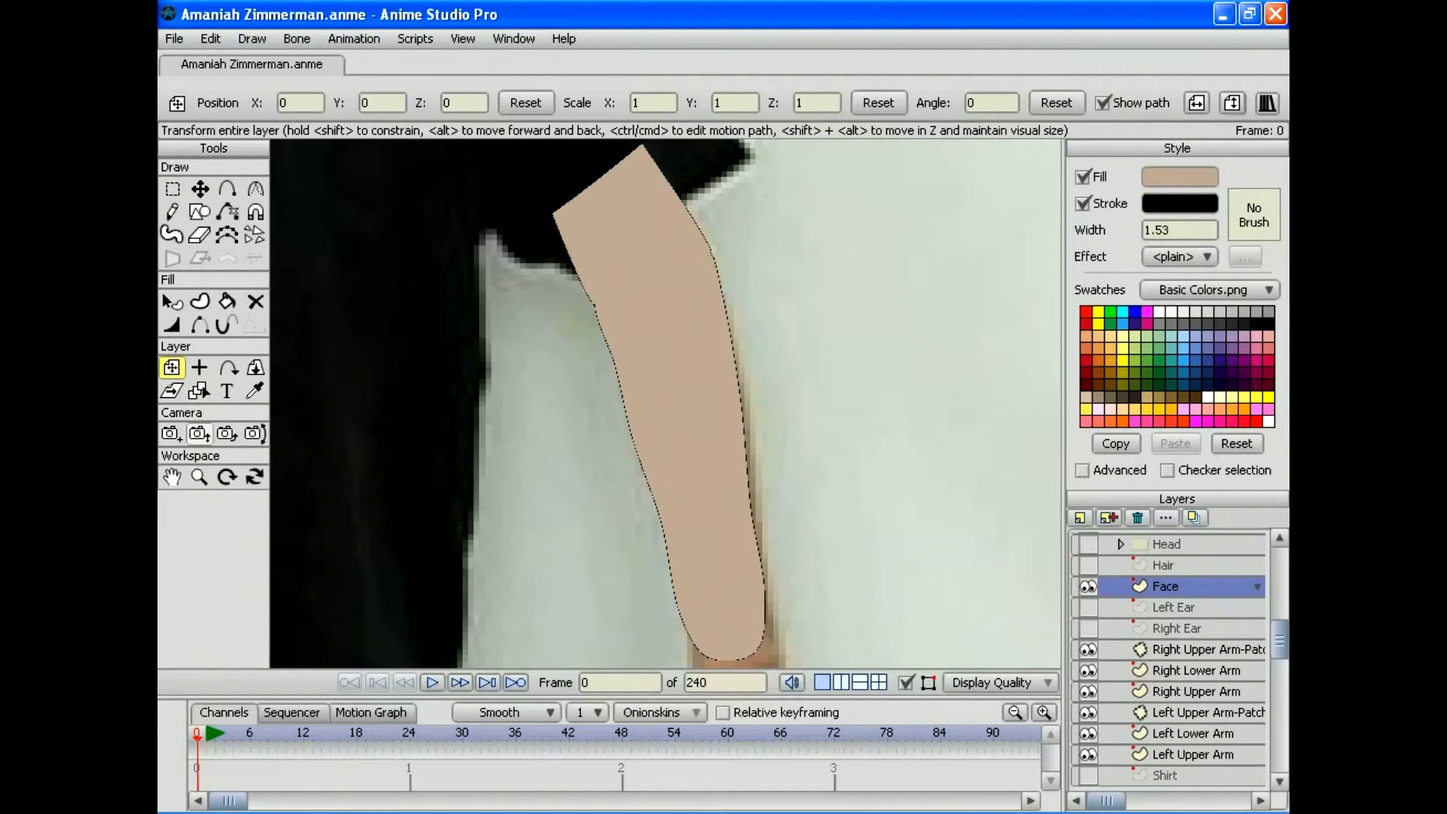
pyautogui.click(199, 477)
pyautogui.moveTo(666, 403); pyautogui.dragTo(603, 403)
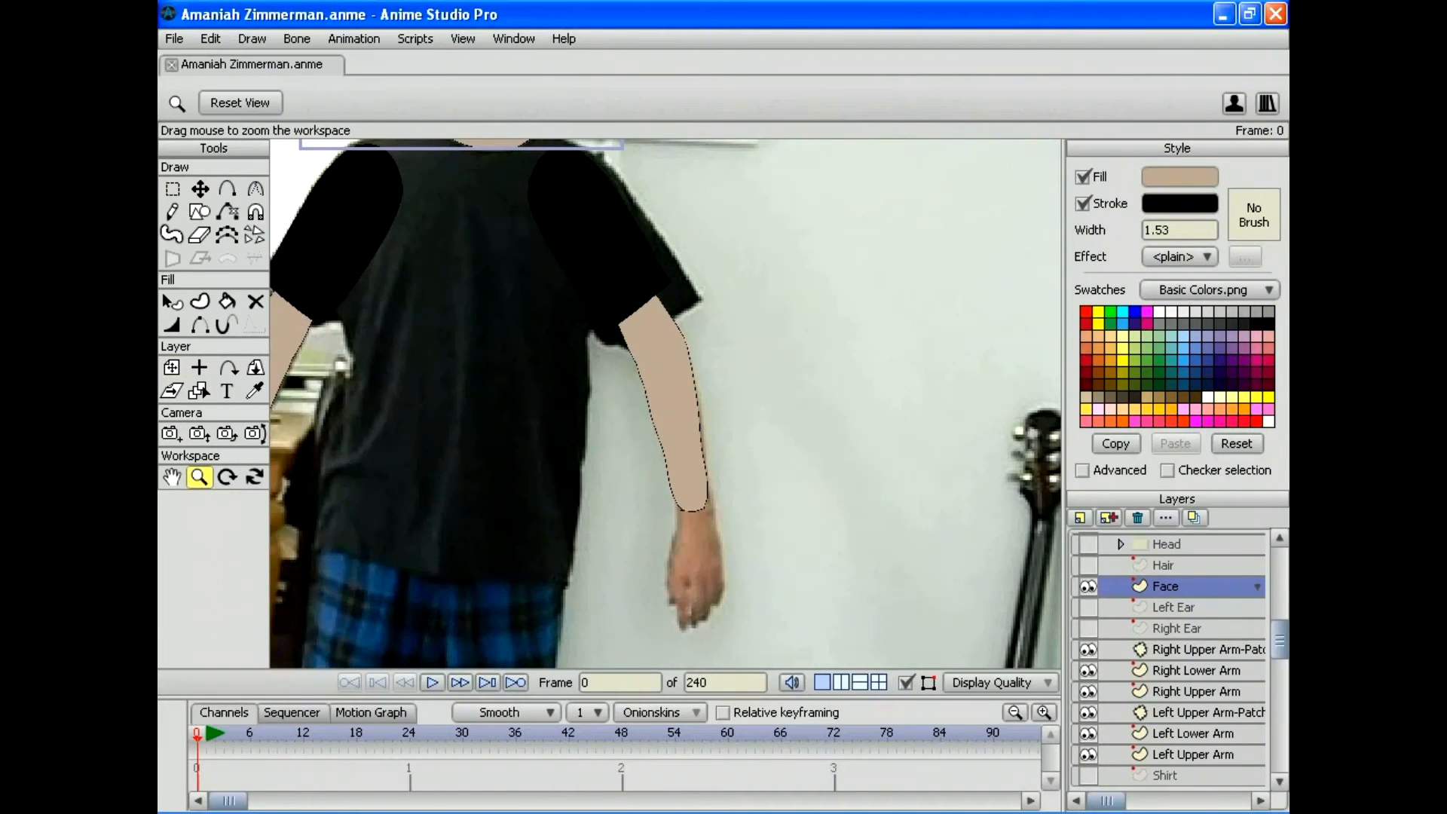
pyautogui.click(174, 38)
pyautogui.click(199, 183)
pyautogui.moveTo(666, 403); pyautogui.dragTo(603, 403)
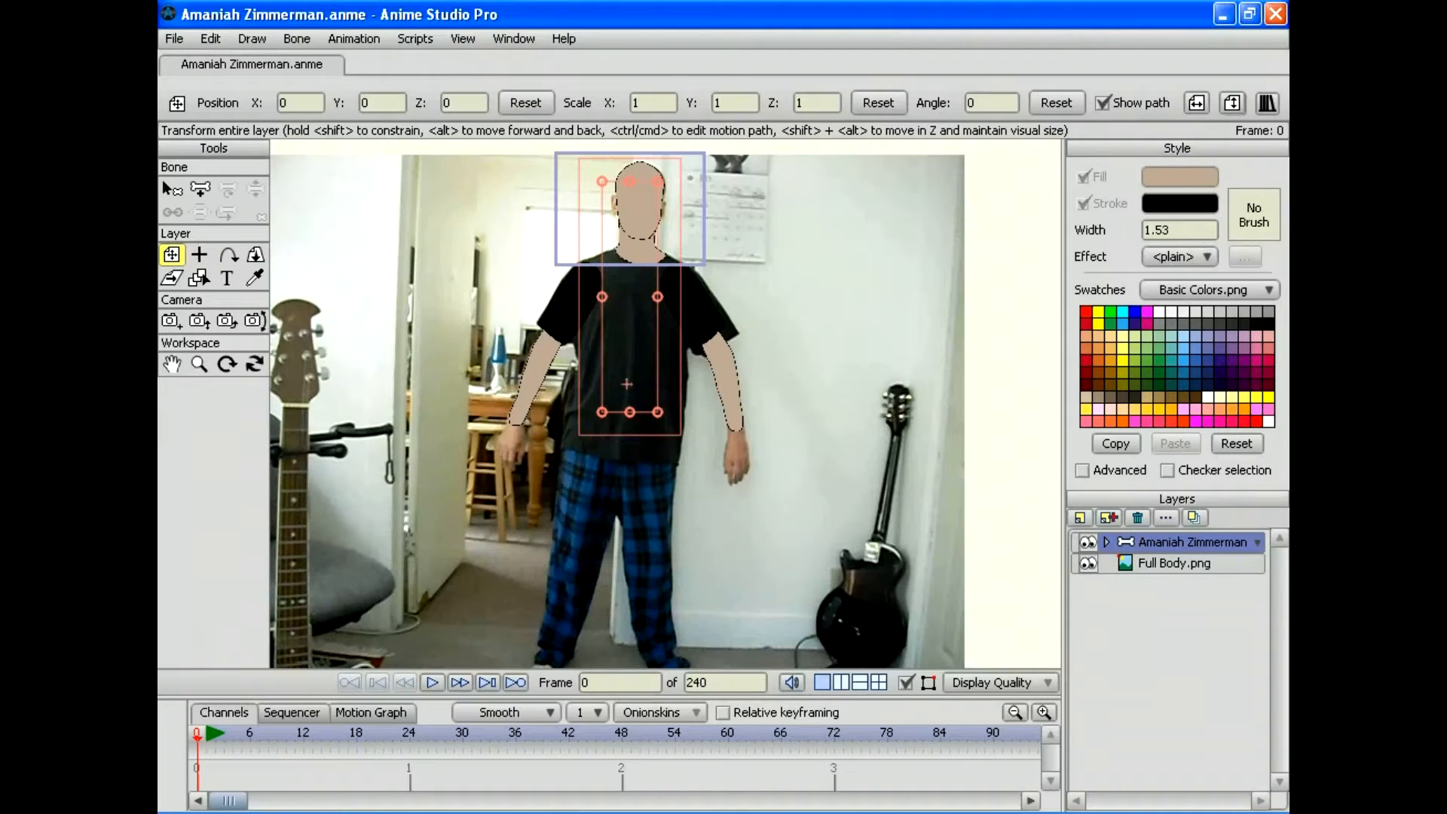
# Step: Track the camera back to X -0.1789, Y -3.6584, Z 8.6610 and reset the view
pyautogui.click(171, 320)
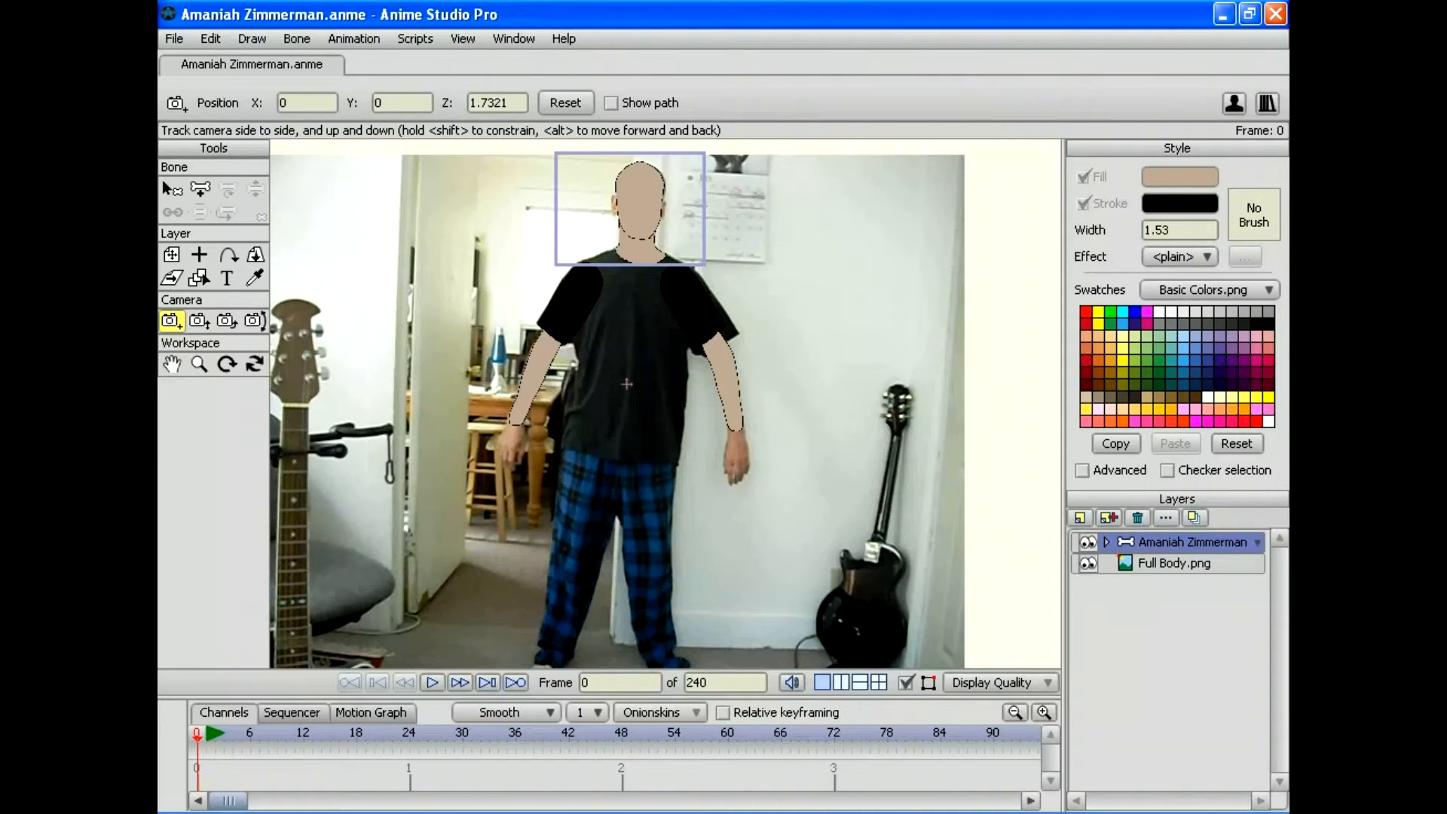
pyautogui.moveTo(626, 384); pyautogui.dragTo(618, 343)
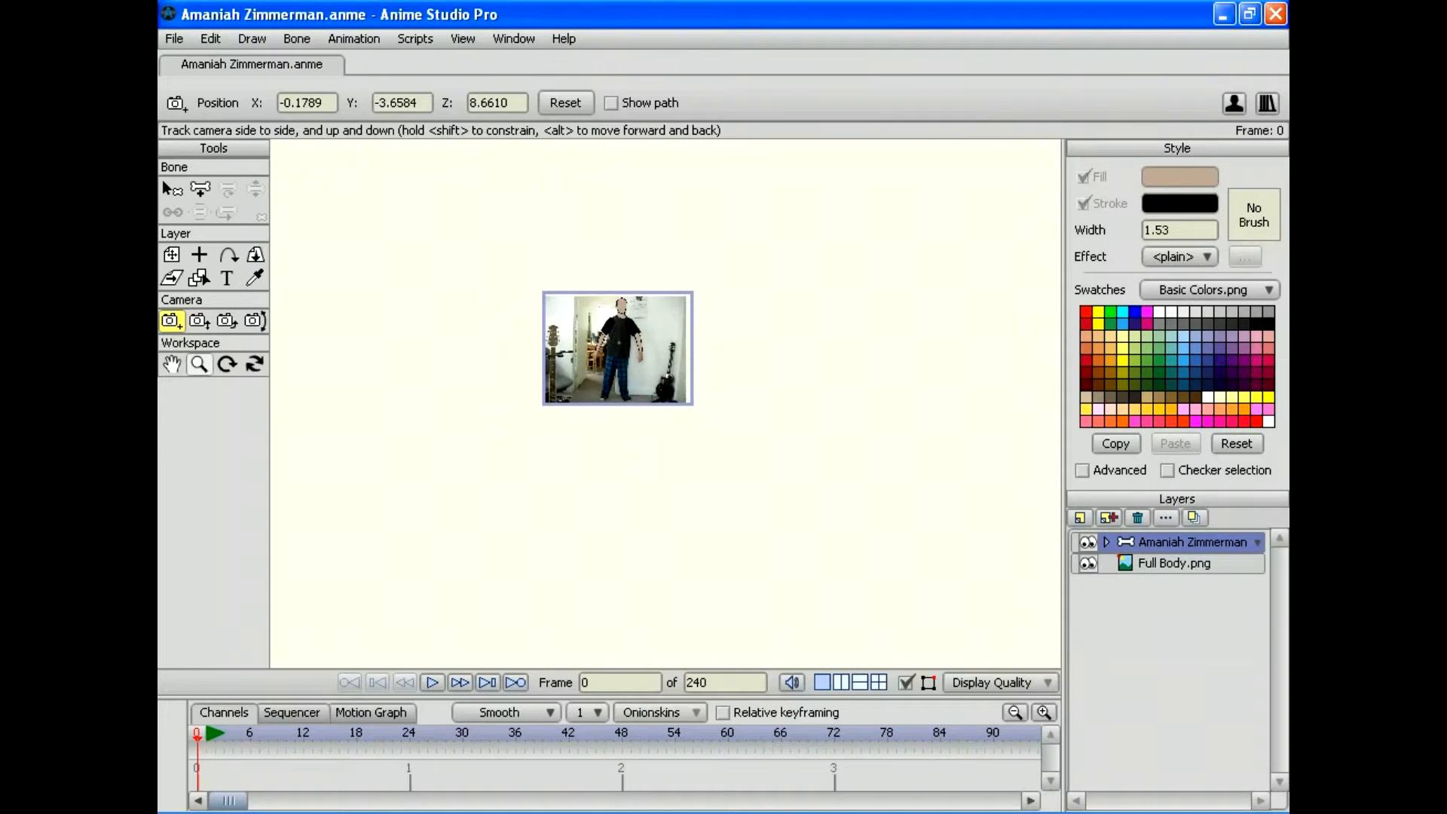
pyautogui.click(199, 364)
pyautogui.press('Home')
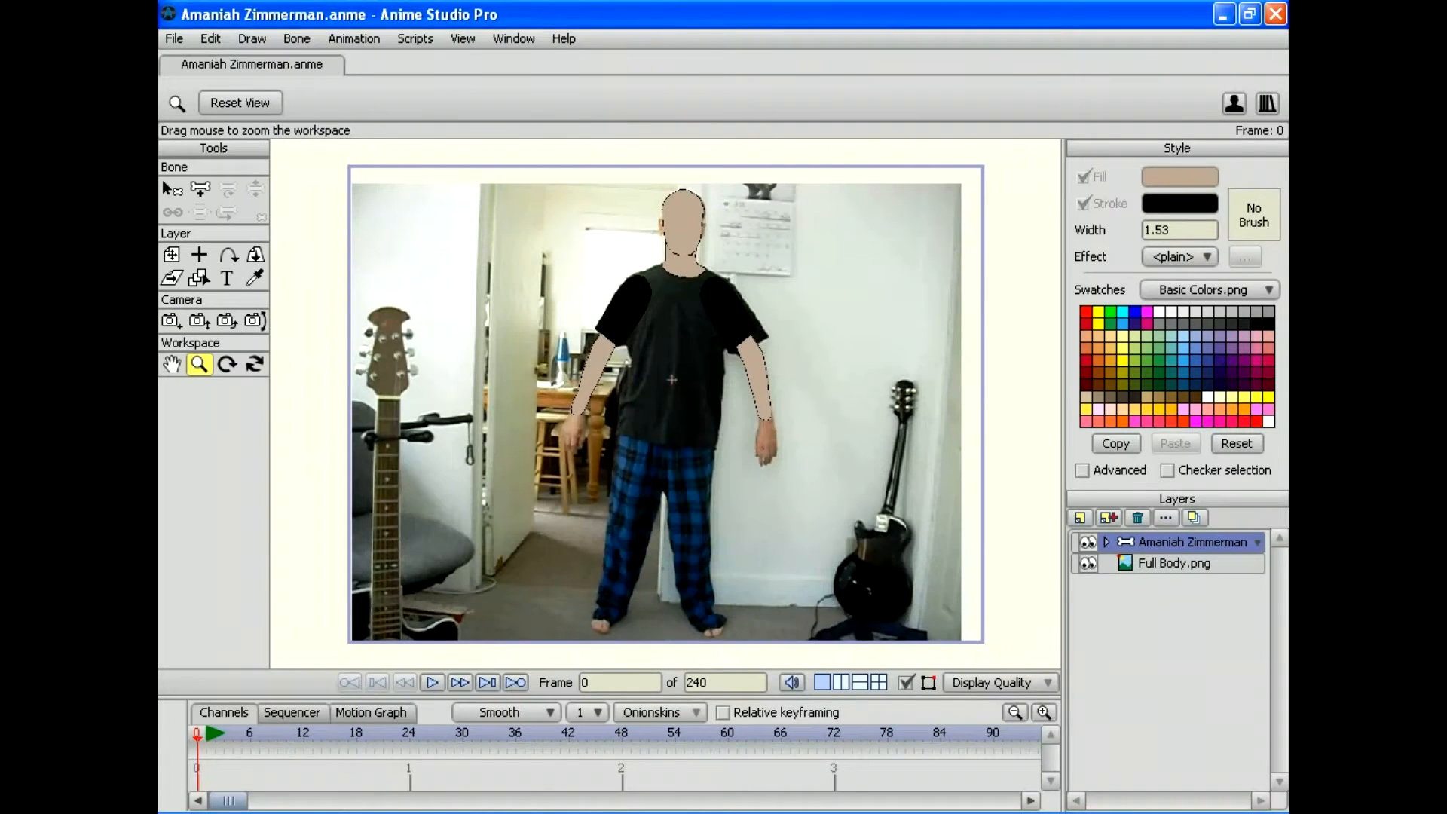
# Step: Expand the character group and make the Nose, Head, Hair, both Ear and Shirt layers visible
pyautogui.click(1106, 542)
pyautogui.click(1087, 563)
pyautogui.click(1087, 584)
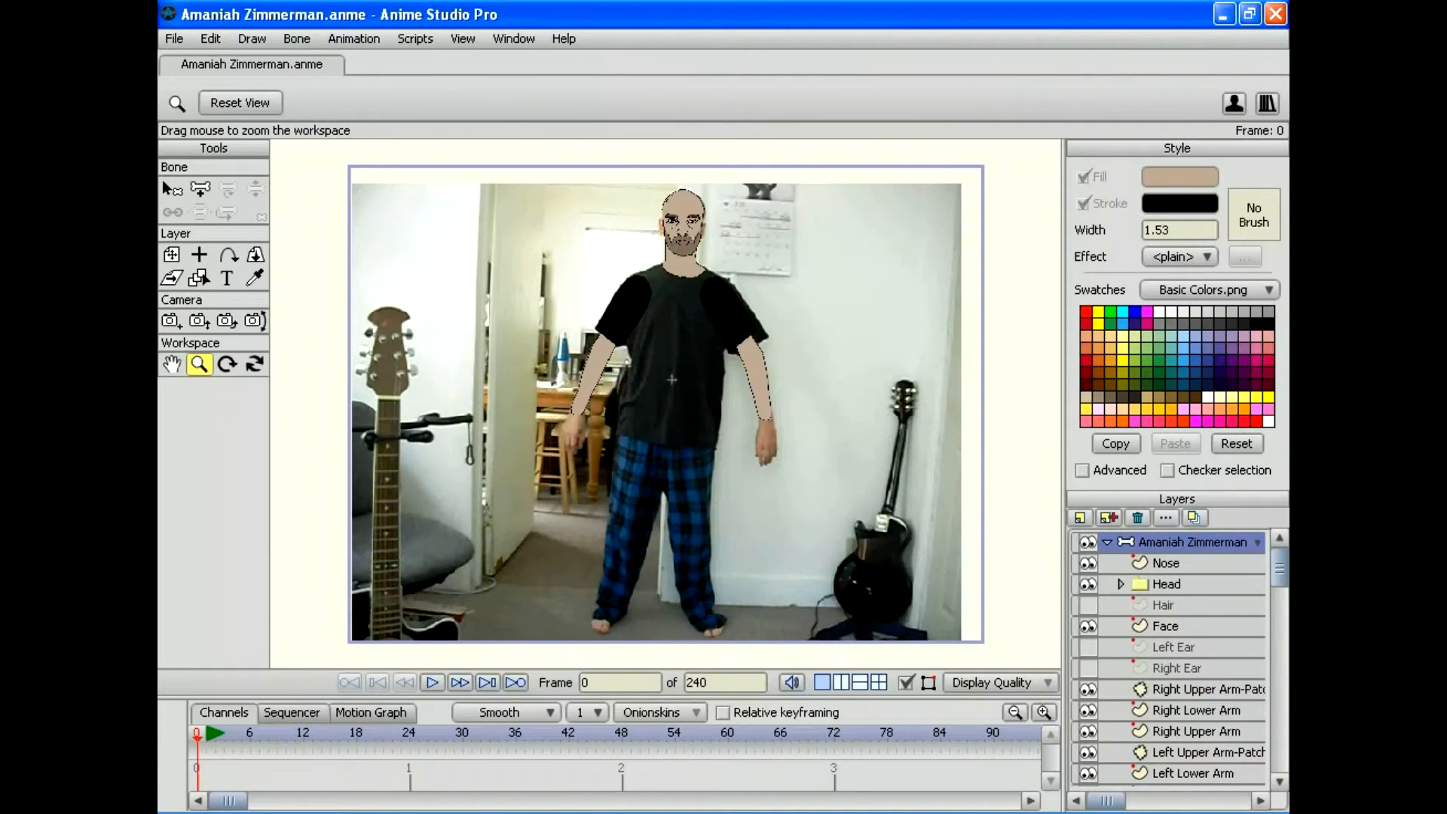
pyautogui.click(1087, 605)
pyautogui.click(1087, 647)
pyautogui.click(1087, 668)
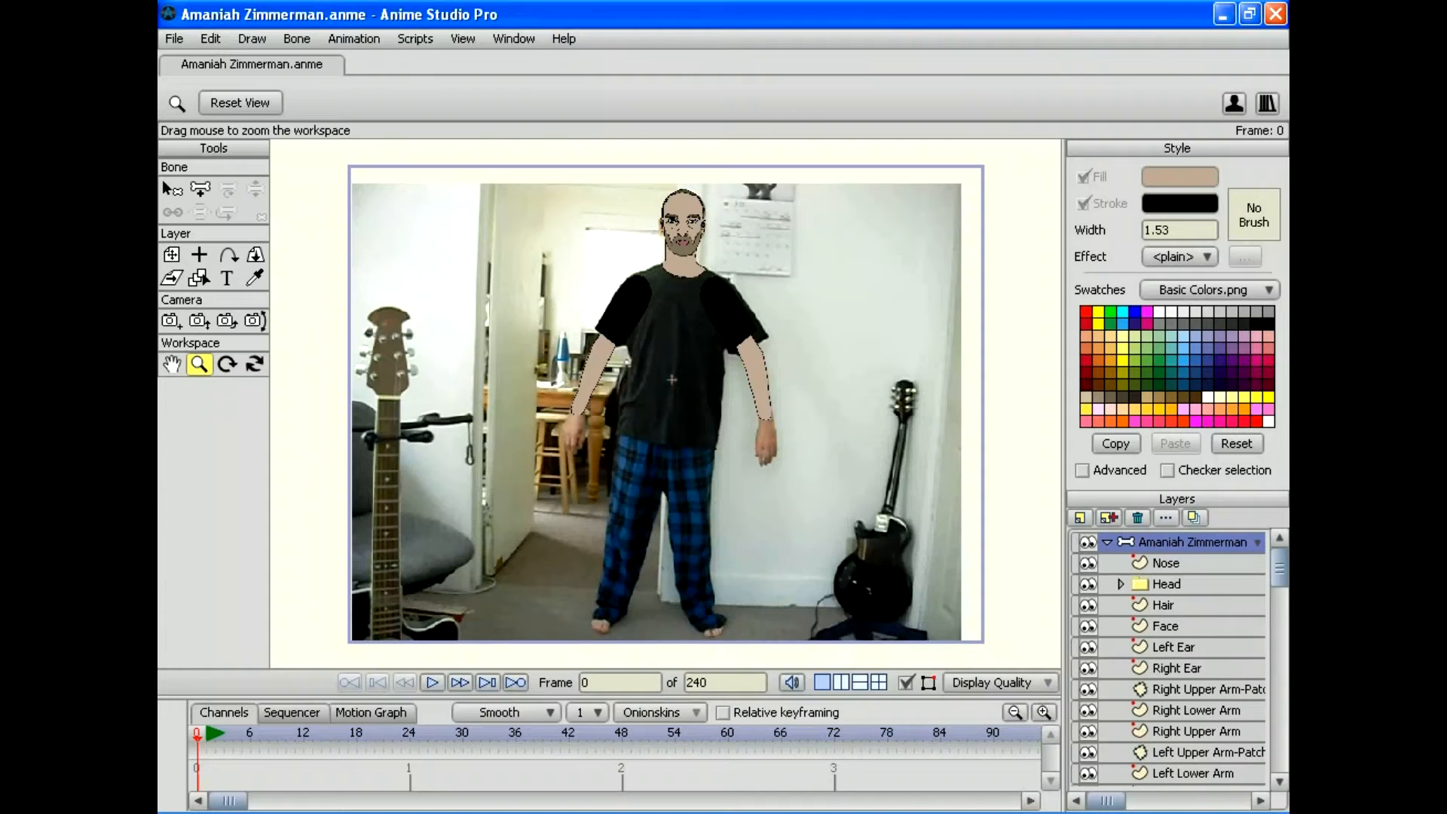
pyautogui.scroll(-2, 1222, 580)
pyautogui.click(1087, 712)
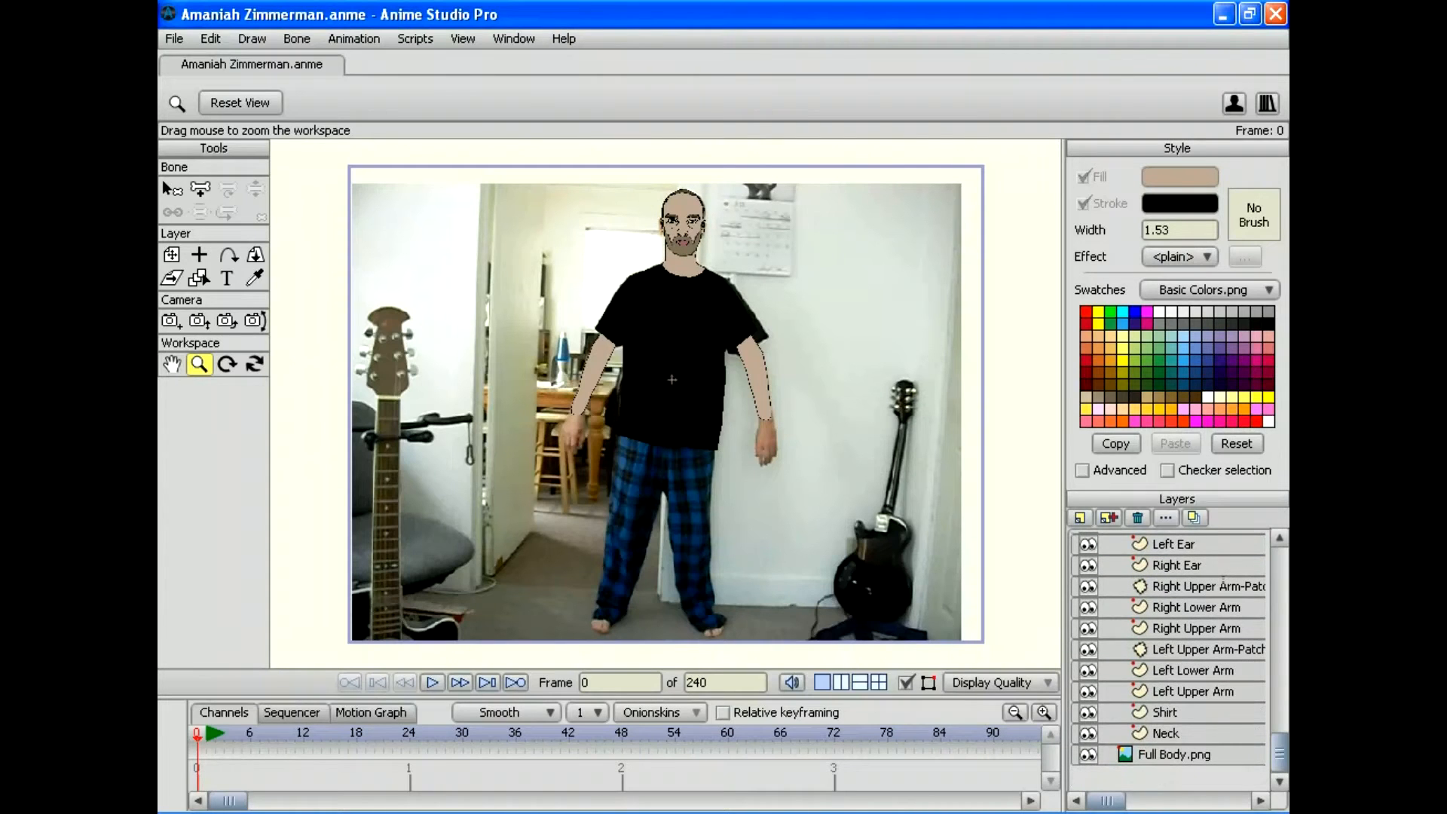
# Step: Save the project and render a preview of the current frame
pyautogui.click(174, 38)
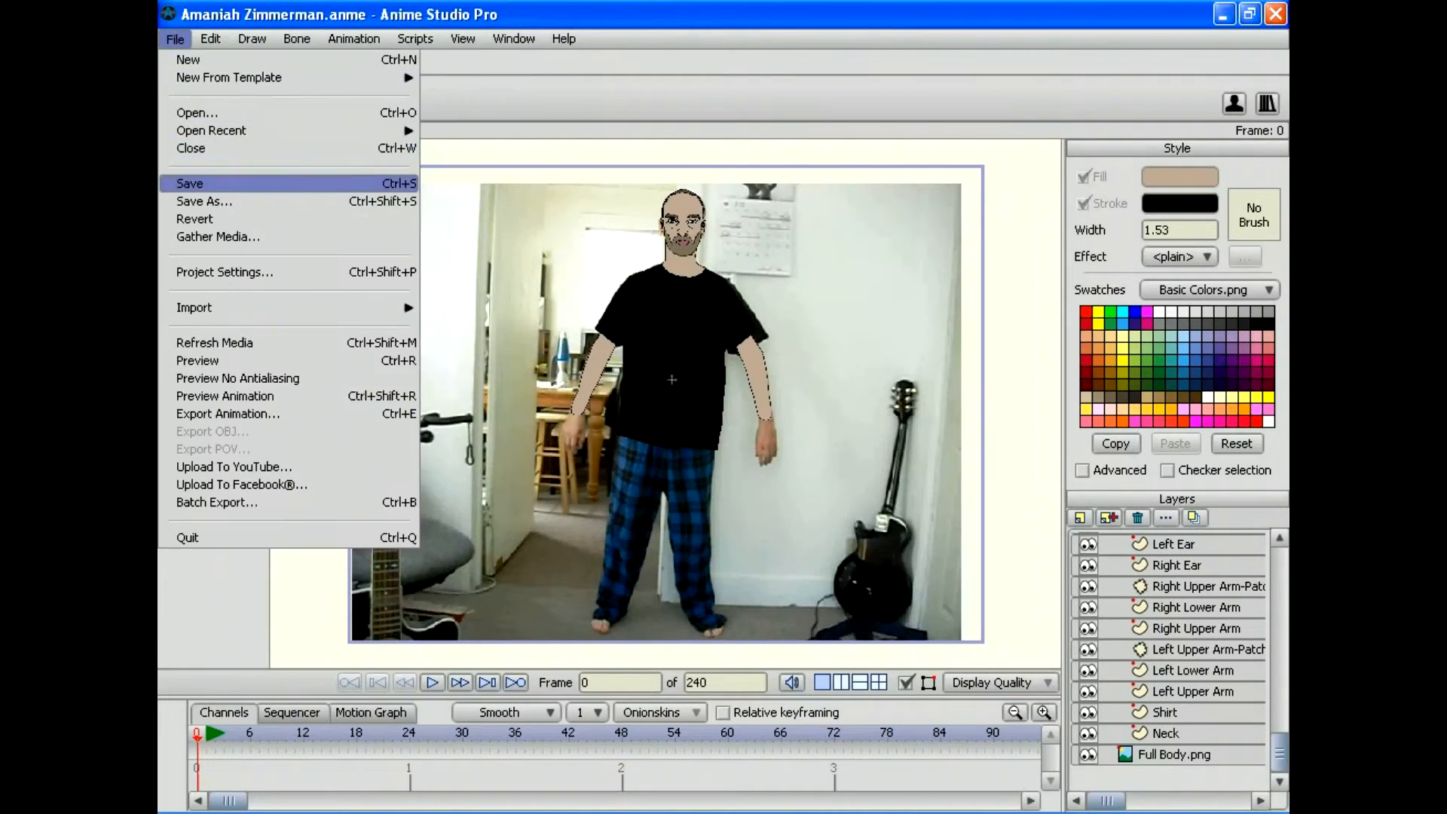
pyautogui.click(198, 183)
pyautogui.click(174, 38)
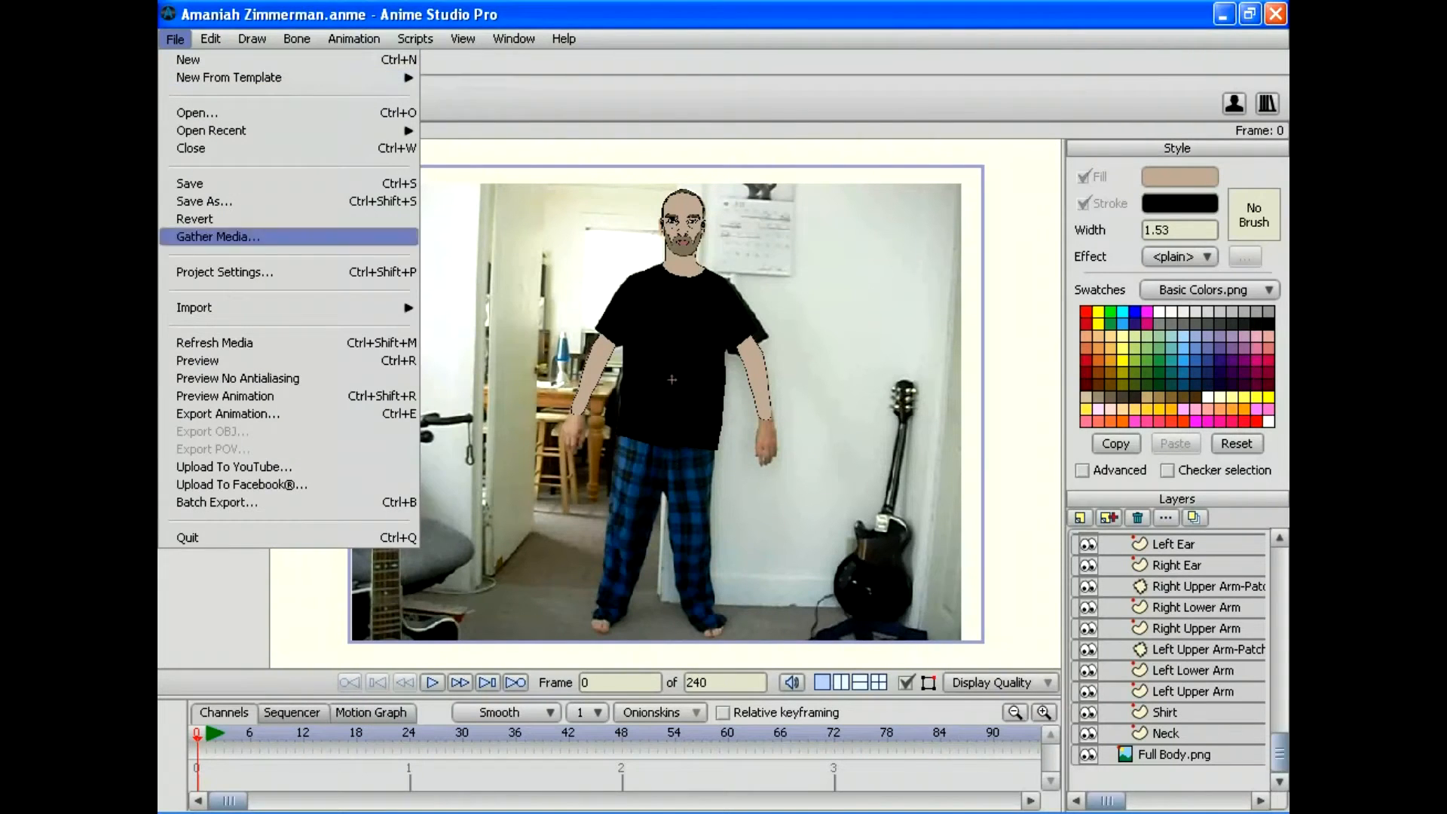
pyautogui.click(197, 360)
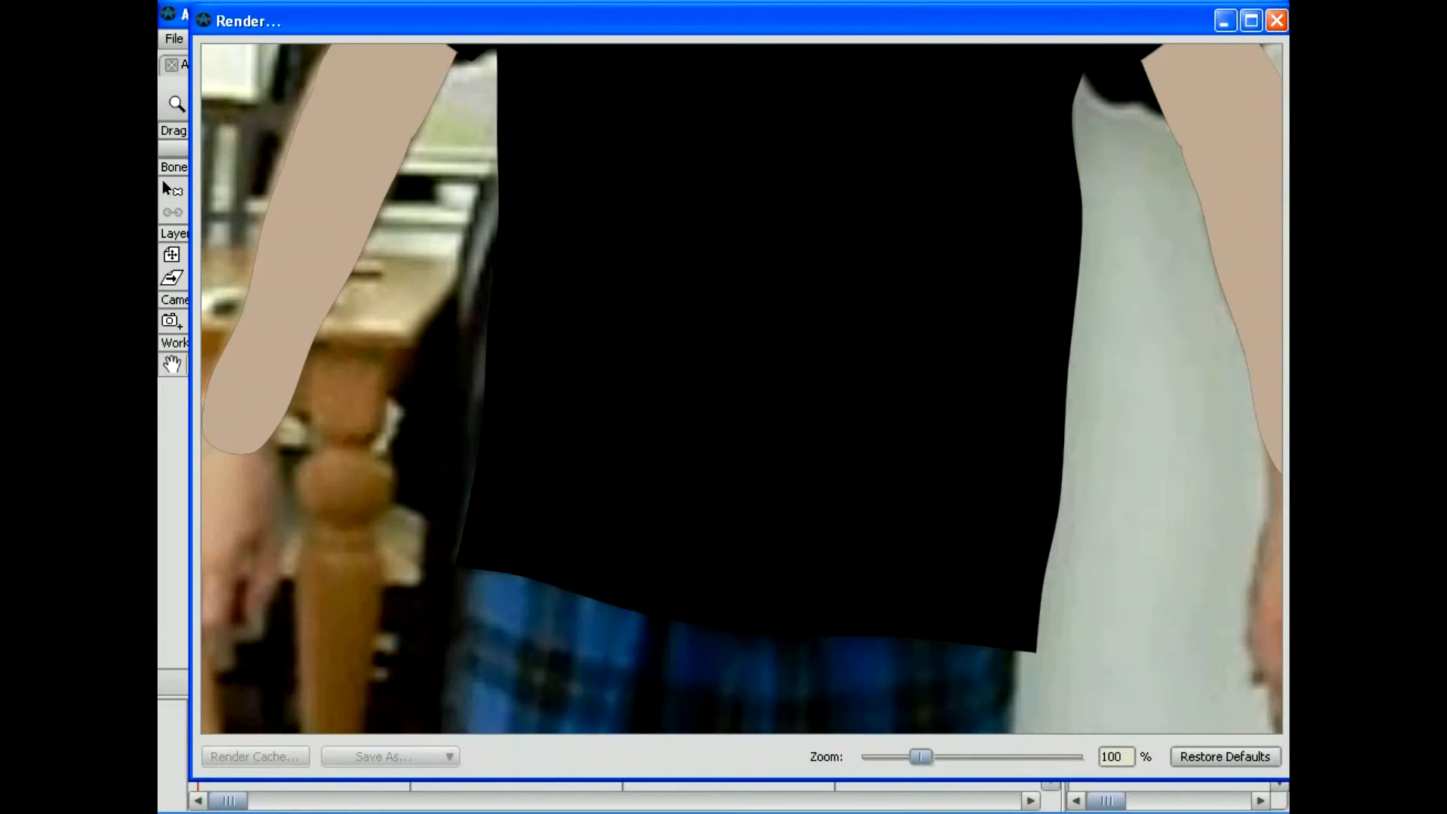
# Step: Zoom the rendered preview in and back out to inspect the frame, then close it
pyautogui.moveTo(921, 757); pyautogui.dragTo(895, 757)
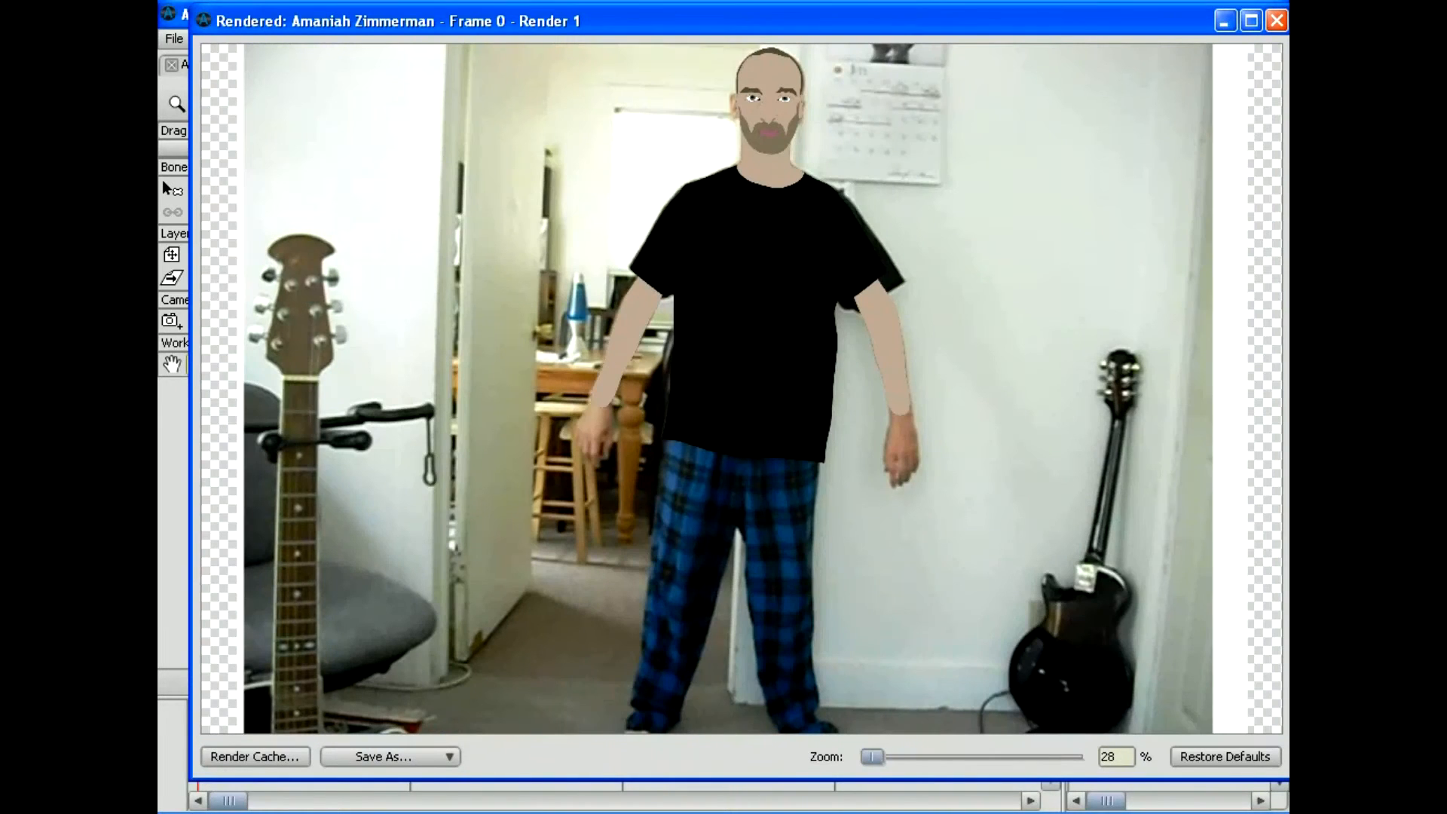
pyautogui.moveTo(872, 756); pyautogui.dragTo(870, 756)
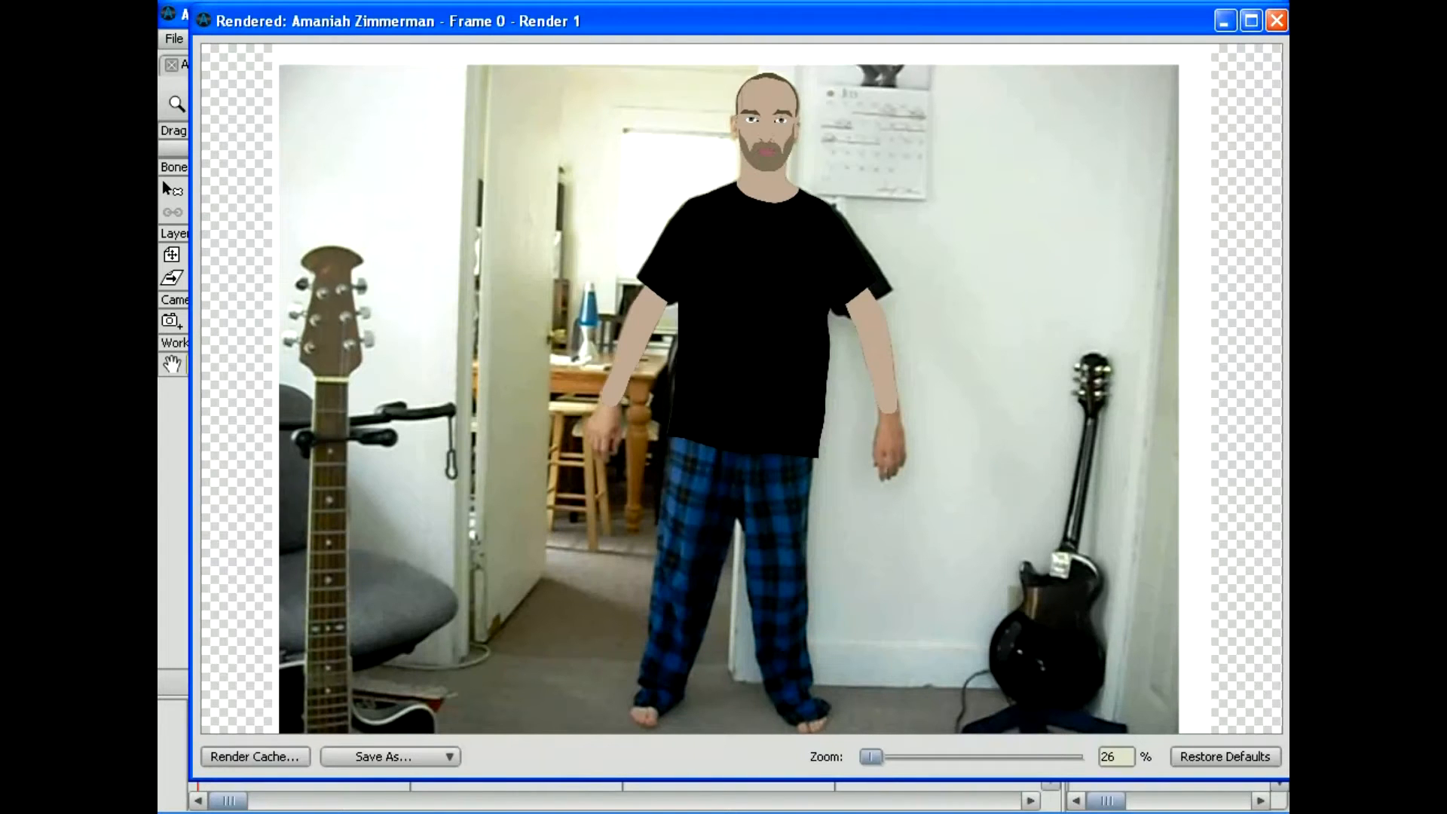
pyautogui.click(1275, 21)
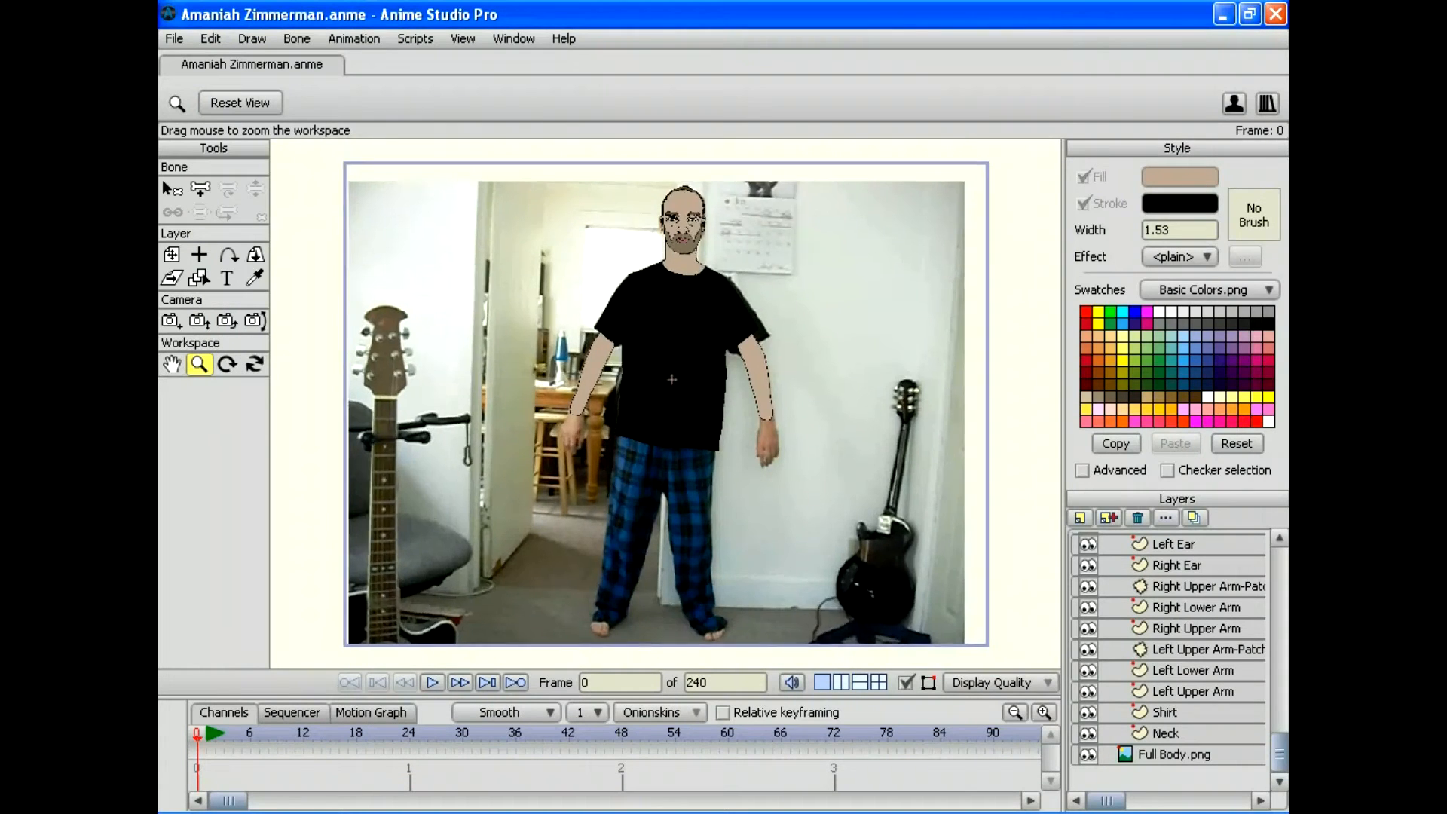
# Step: Shift the Left Upper Arm layer slightly right and down toward the elbow
pyautogui.moveTo(671, 379); pyautogui.dragTo(611, 512)
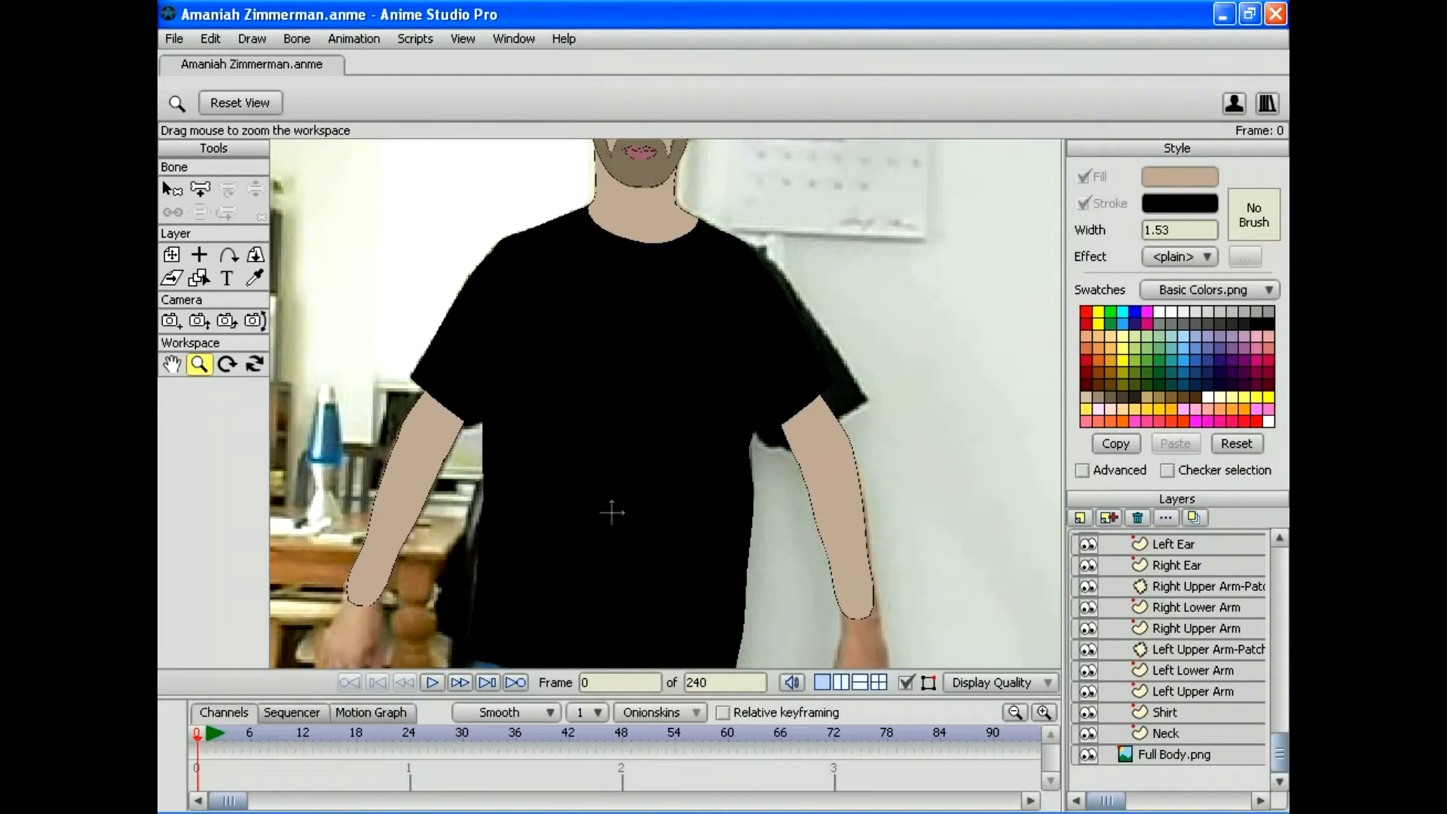
pyautogui.click(1193, 691)
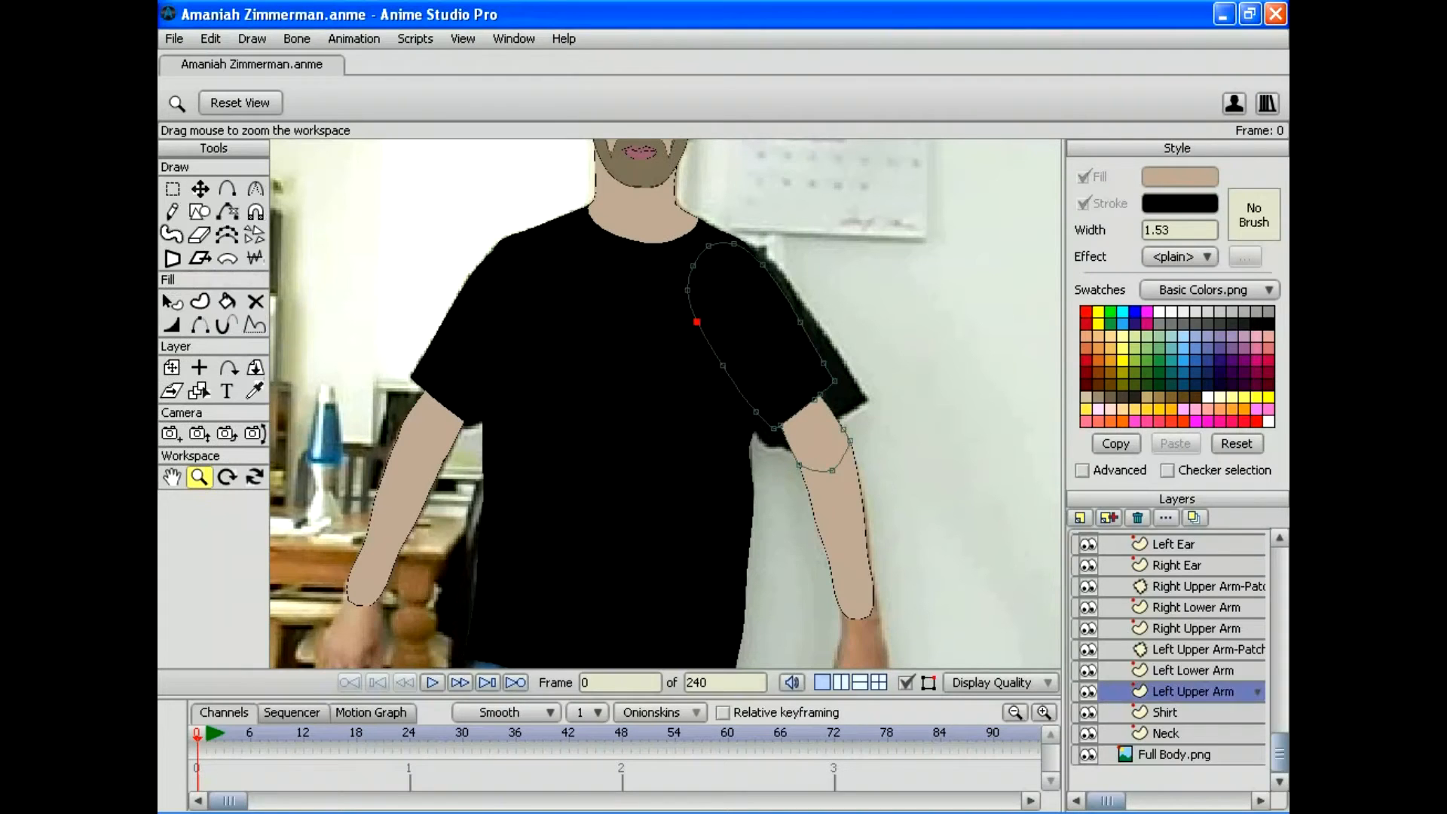
pyautogui.press('t')
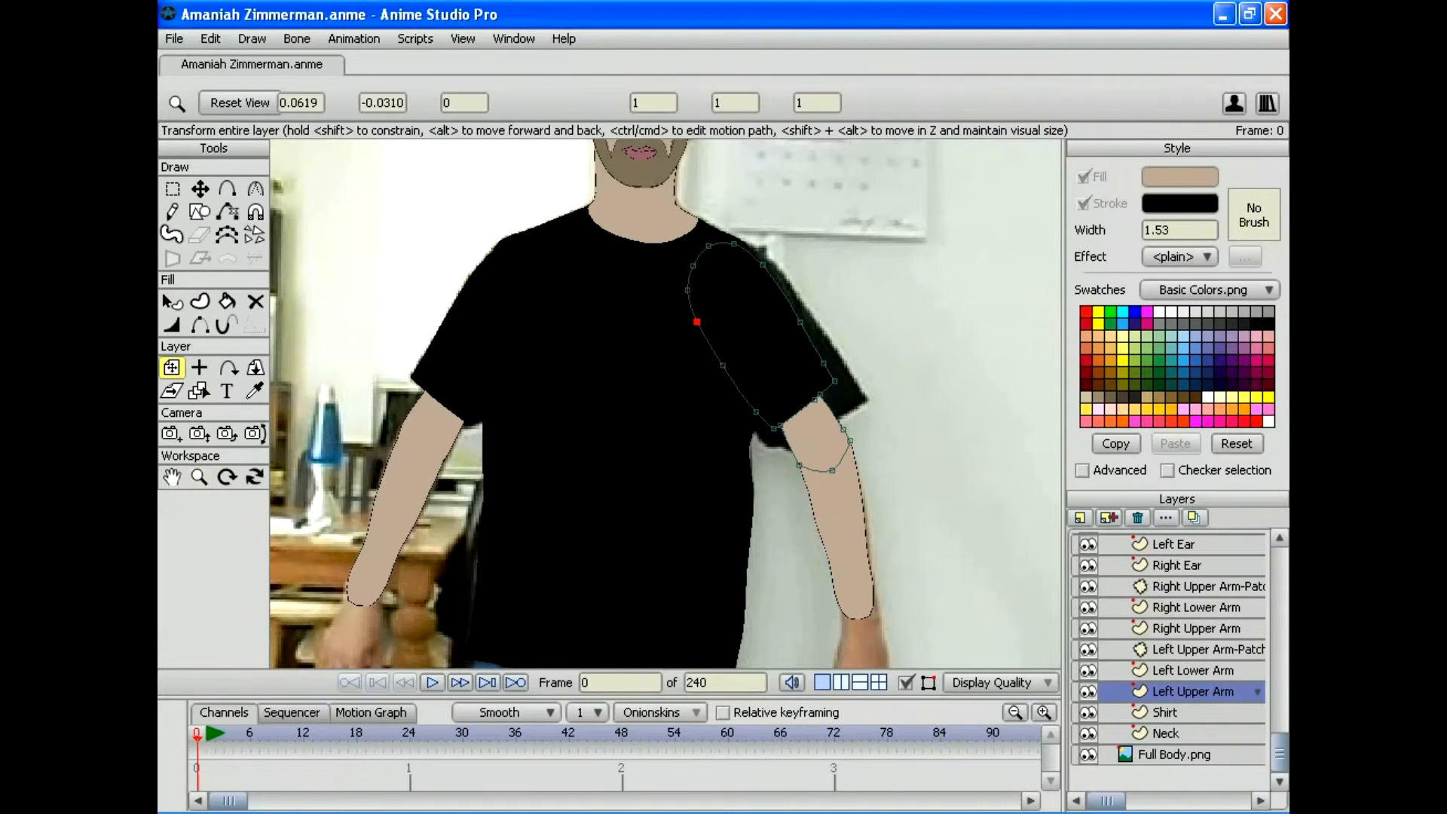
pyautogui.moveTo(761, 339); pyautogui.dragTo(772, 343)
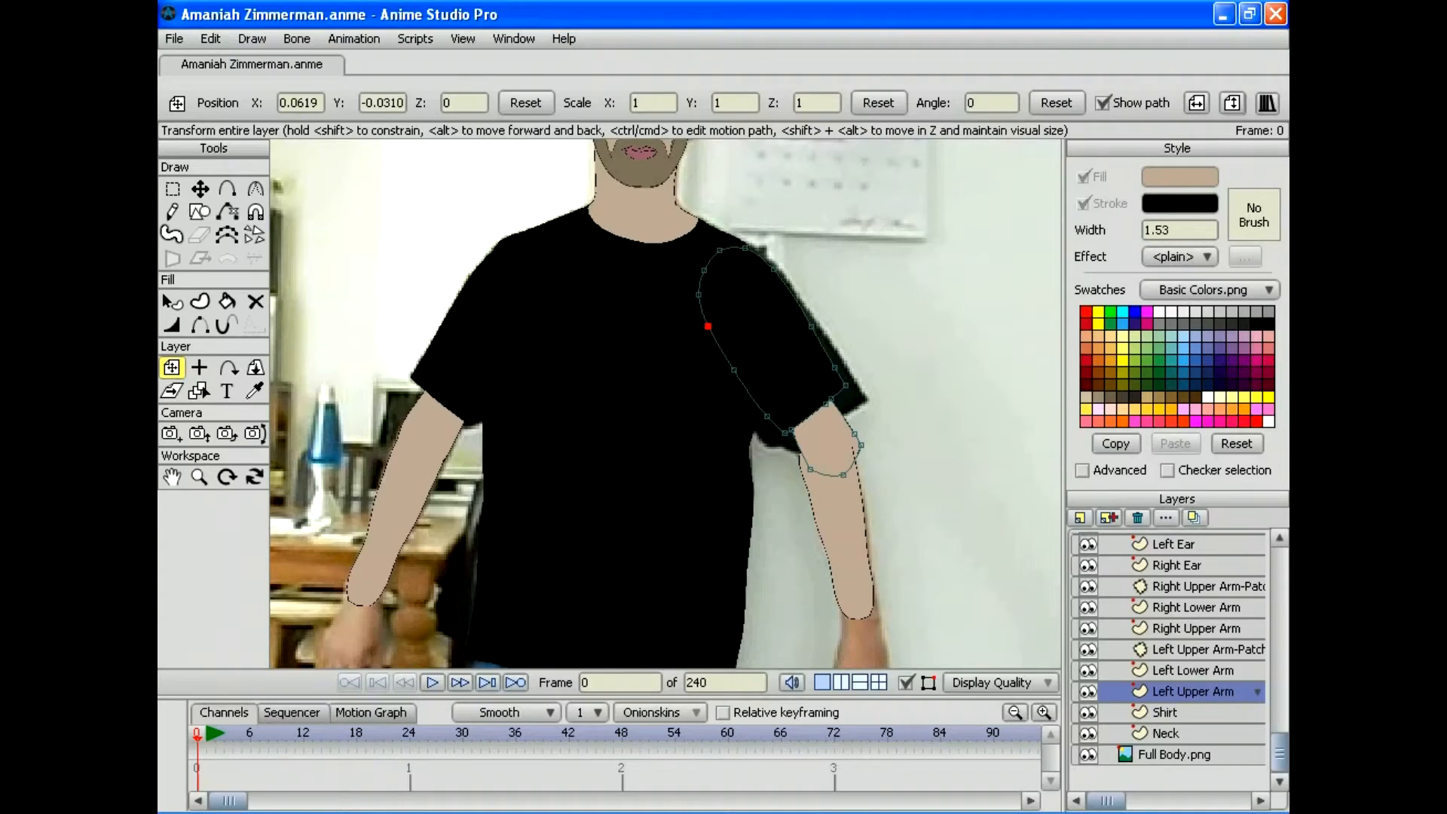
pyautogui.moveTo(772, 344); pyautogui.dragTo(772, 343)
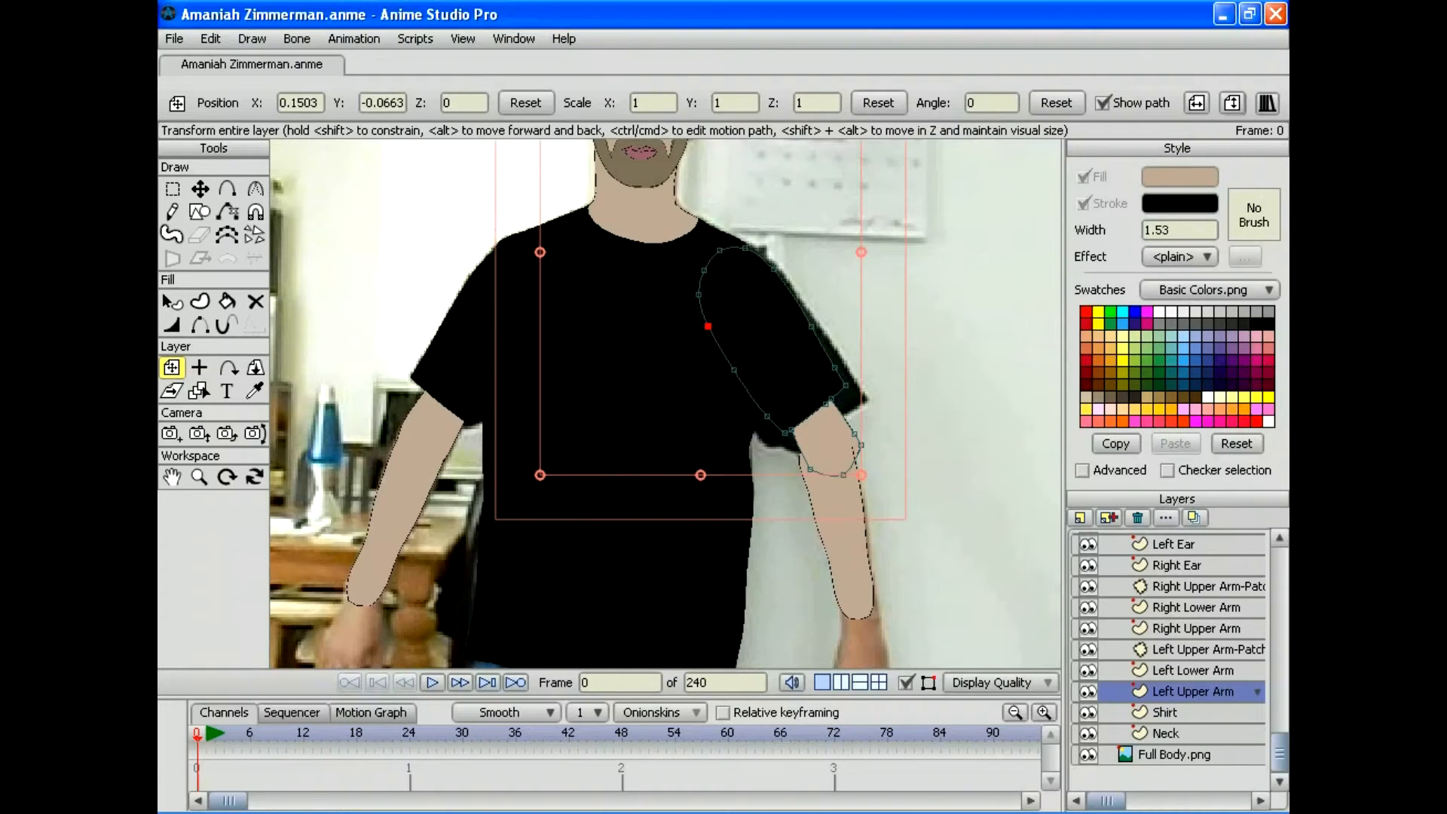
# Step: Nudge the Left Lower Arm layer to X 3.5763, Y -0.0476 so it meets the upper arm
pyautogui.click(1192, 670)
pyautogui.moveTo(838, 516); pyautogui.dragTo(847, 513)
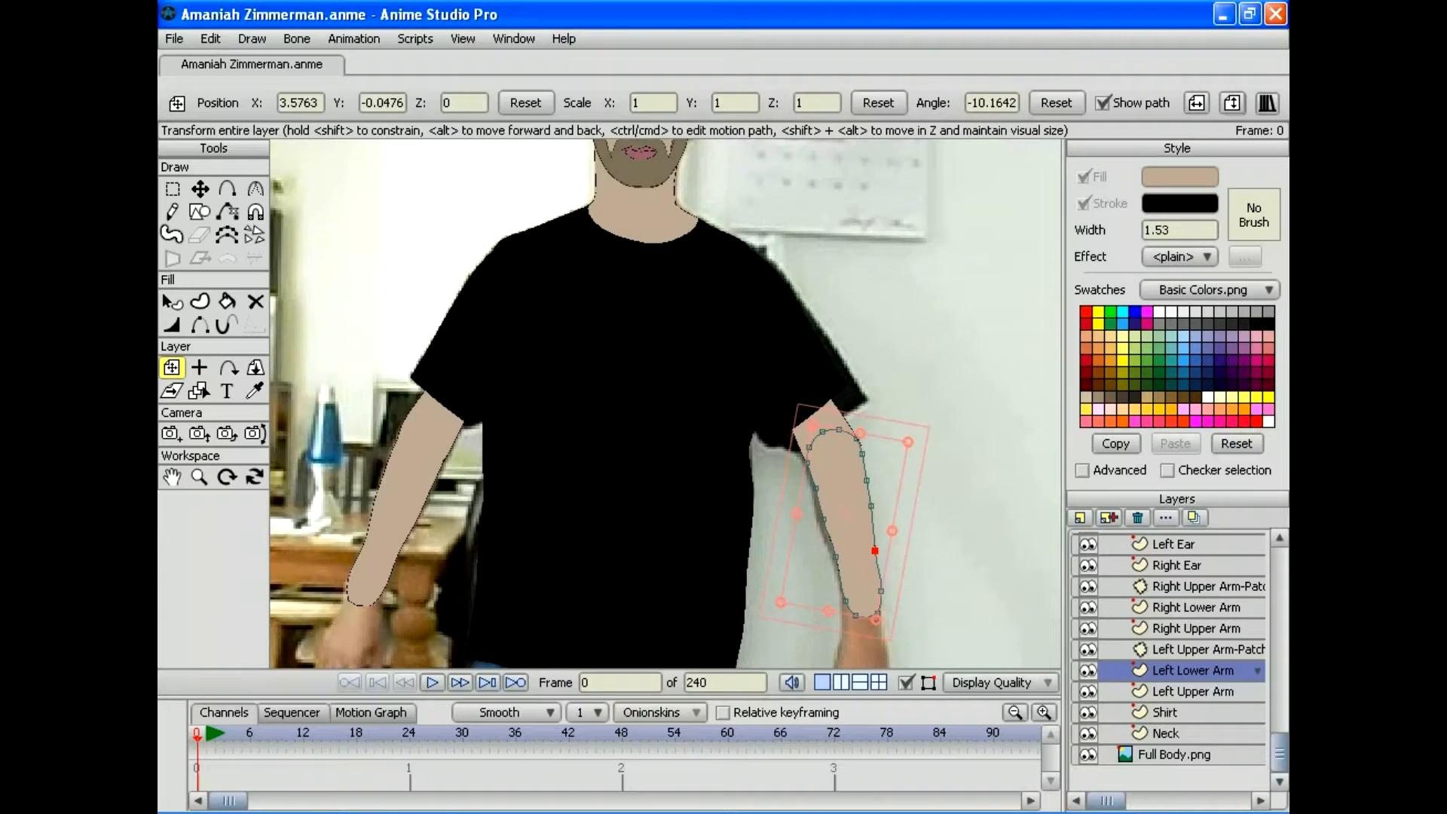
pyautogui.click(199, 476)
pyautogui.moveTo(603, 452); pyautogui.dragTo(753, 452)
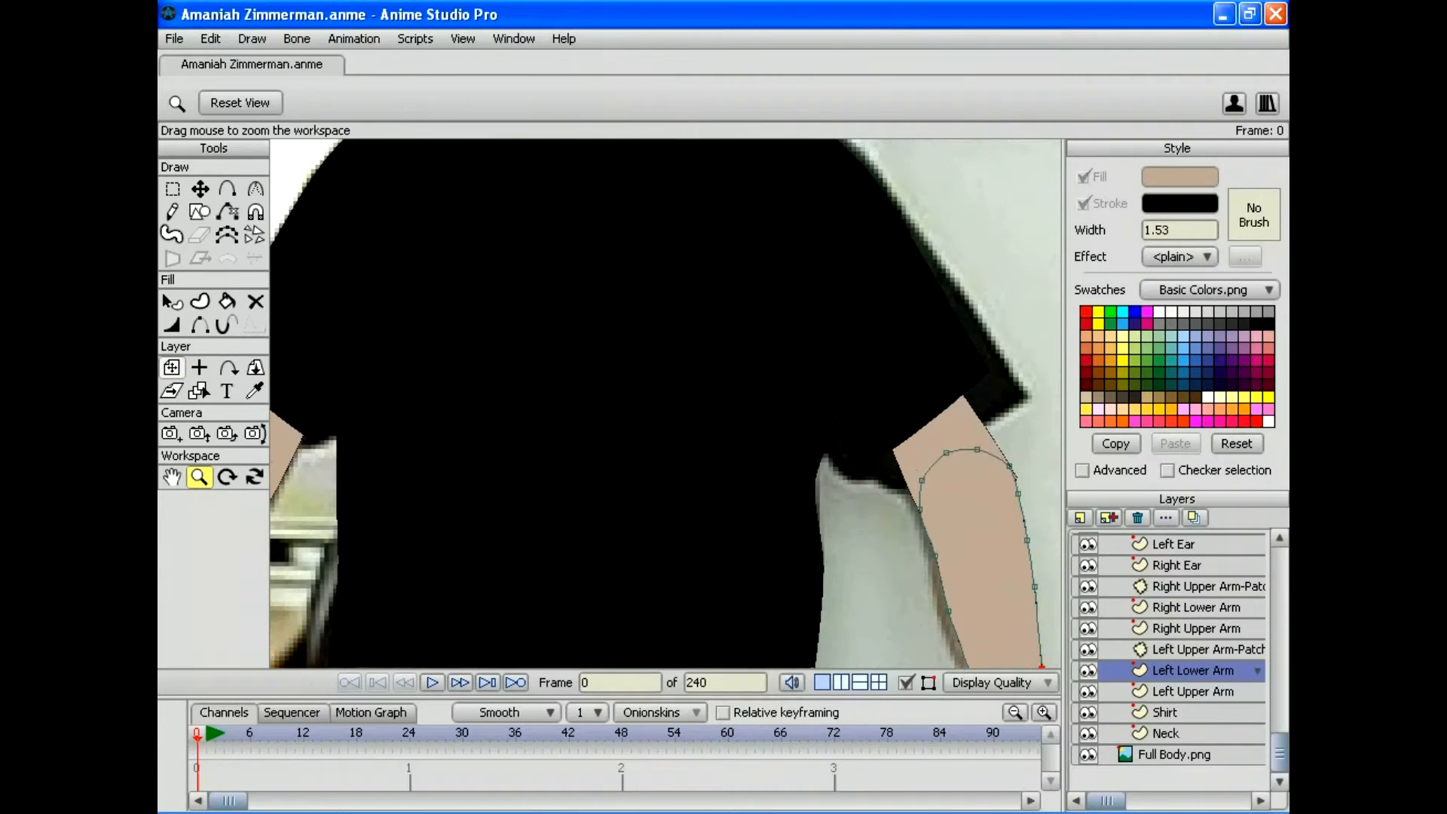
pyautogui.moveTo(942, 528); pyautogui.dragTo(738, 435)
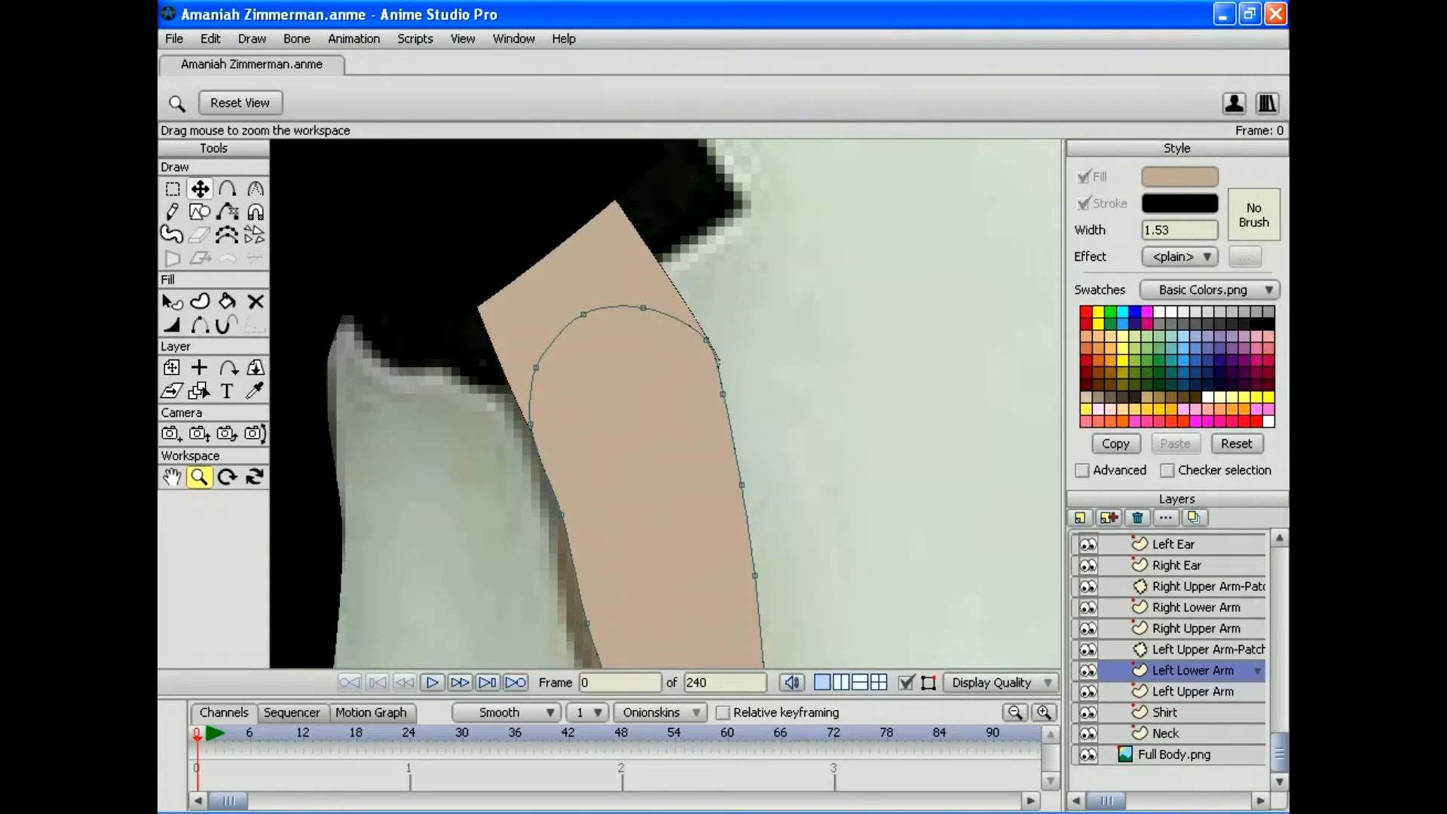
pyautogui.click(172, 367)
pyautogui.moveTo(641, 452); pyautogui.dragTo(644, 454)
pyautogui.click(199, 476)
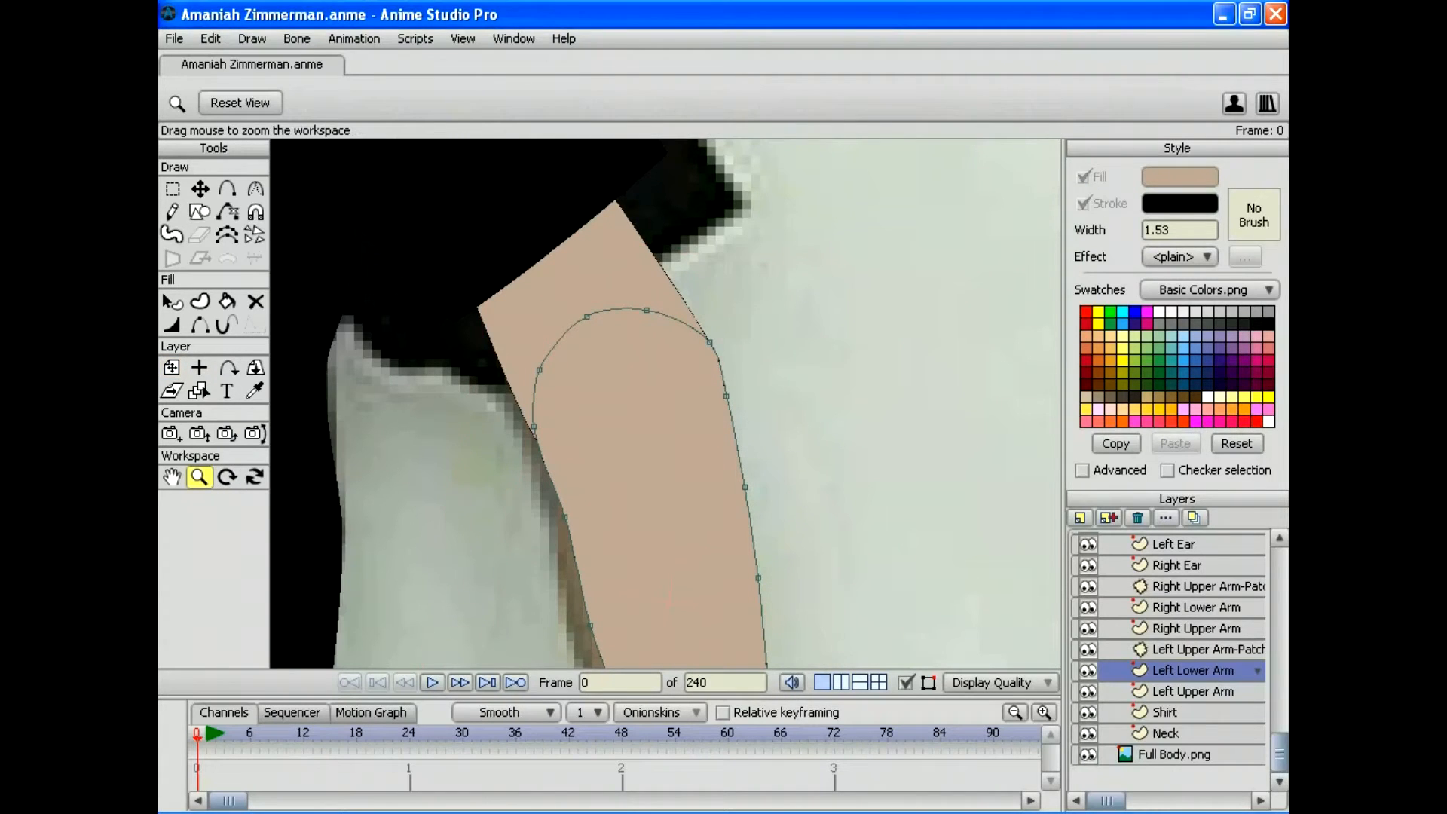
pyautogui.moveTo(666, 403); pyautogui.dragTo(621, 404)
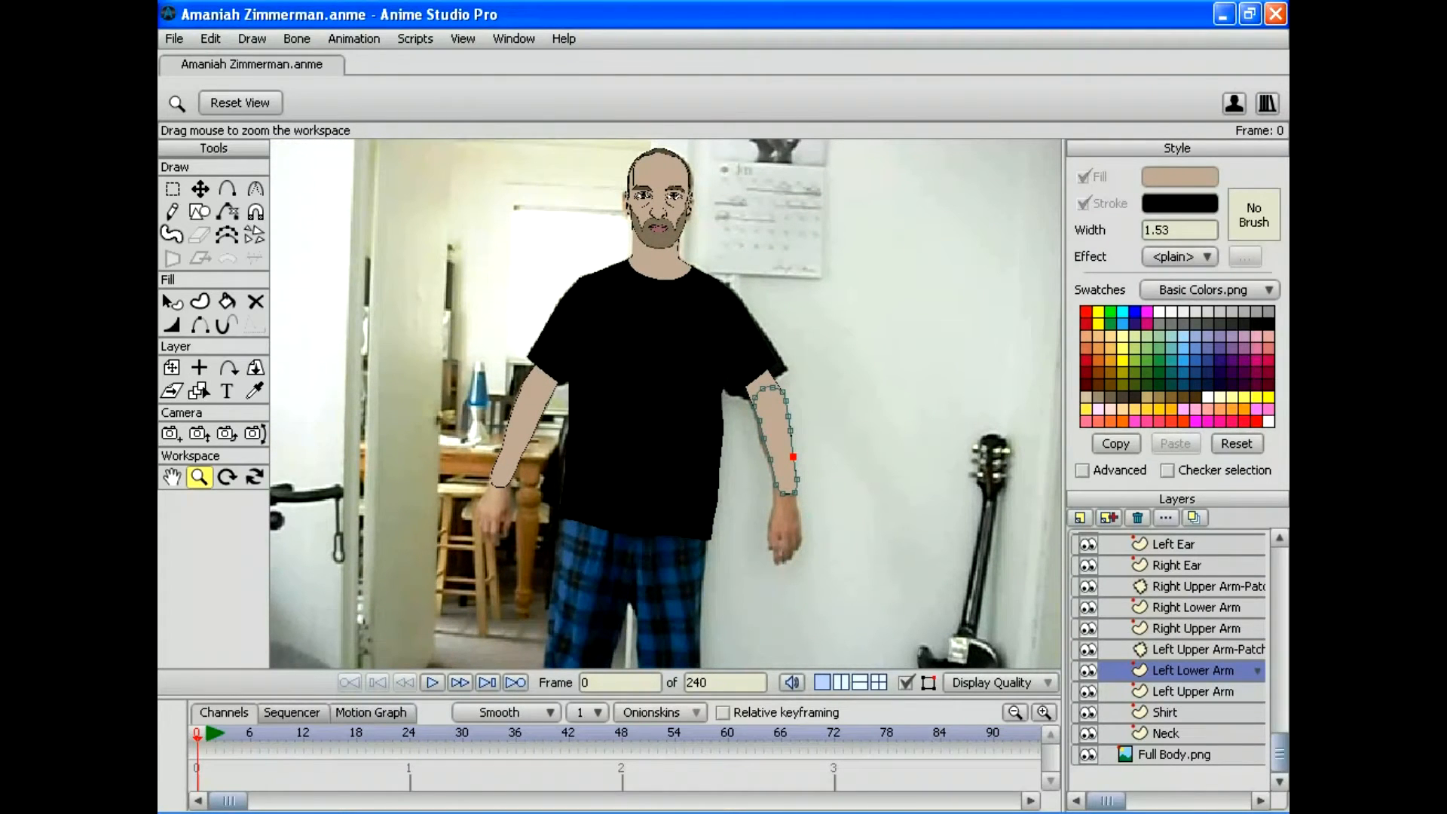
# Step: Render a no-antialiasing preview, close it, and save the project
pyautogui.click(174, 39)
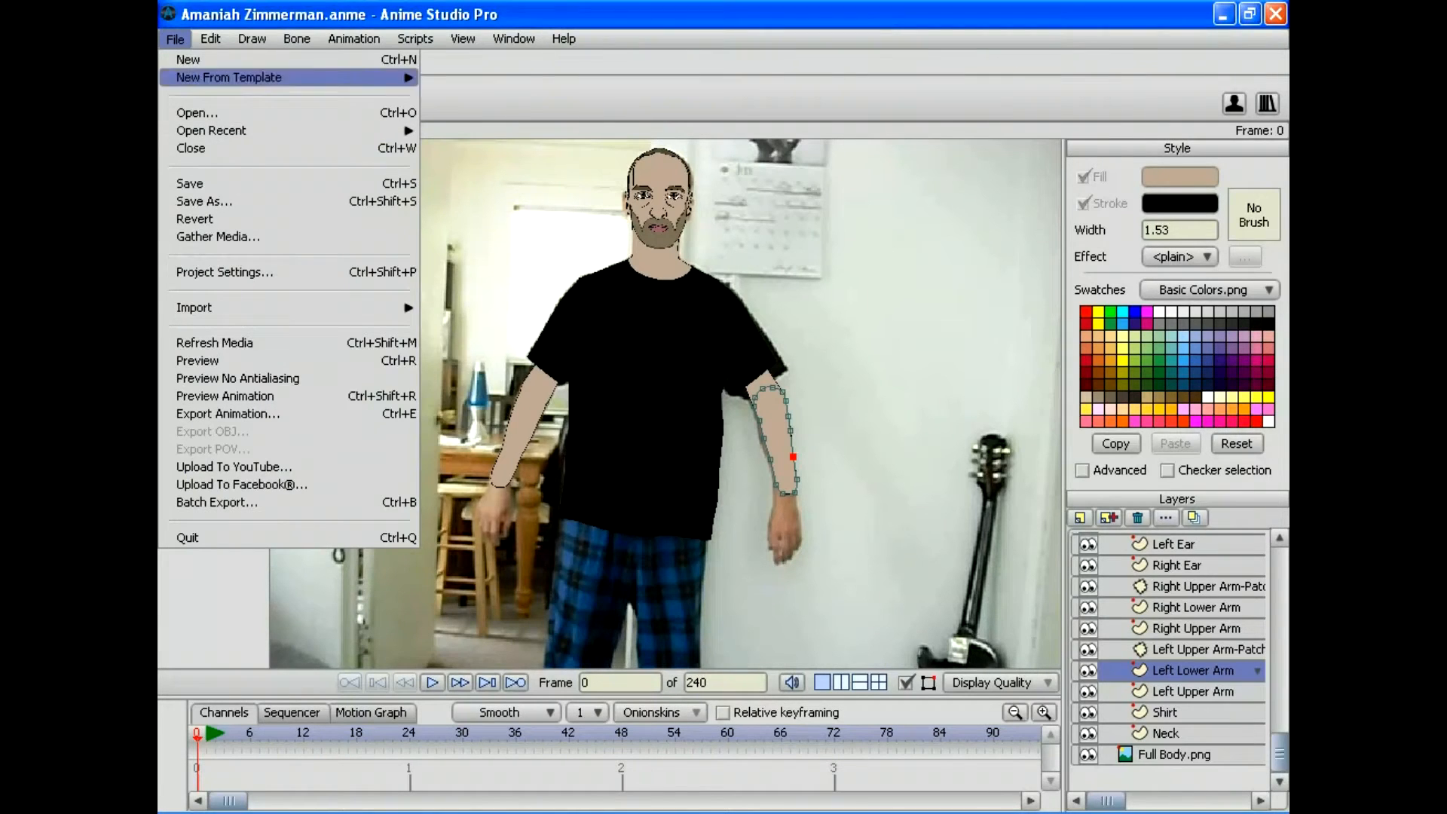
pyautogui.press('Return')
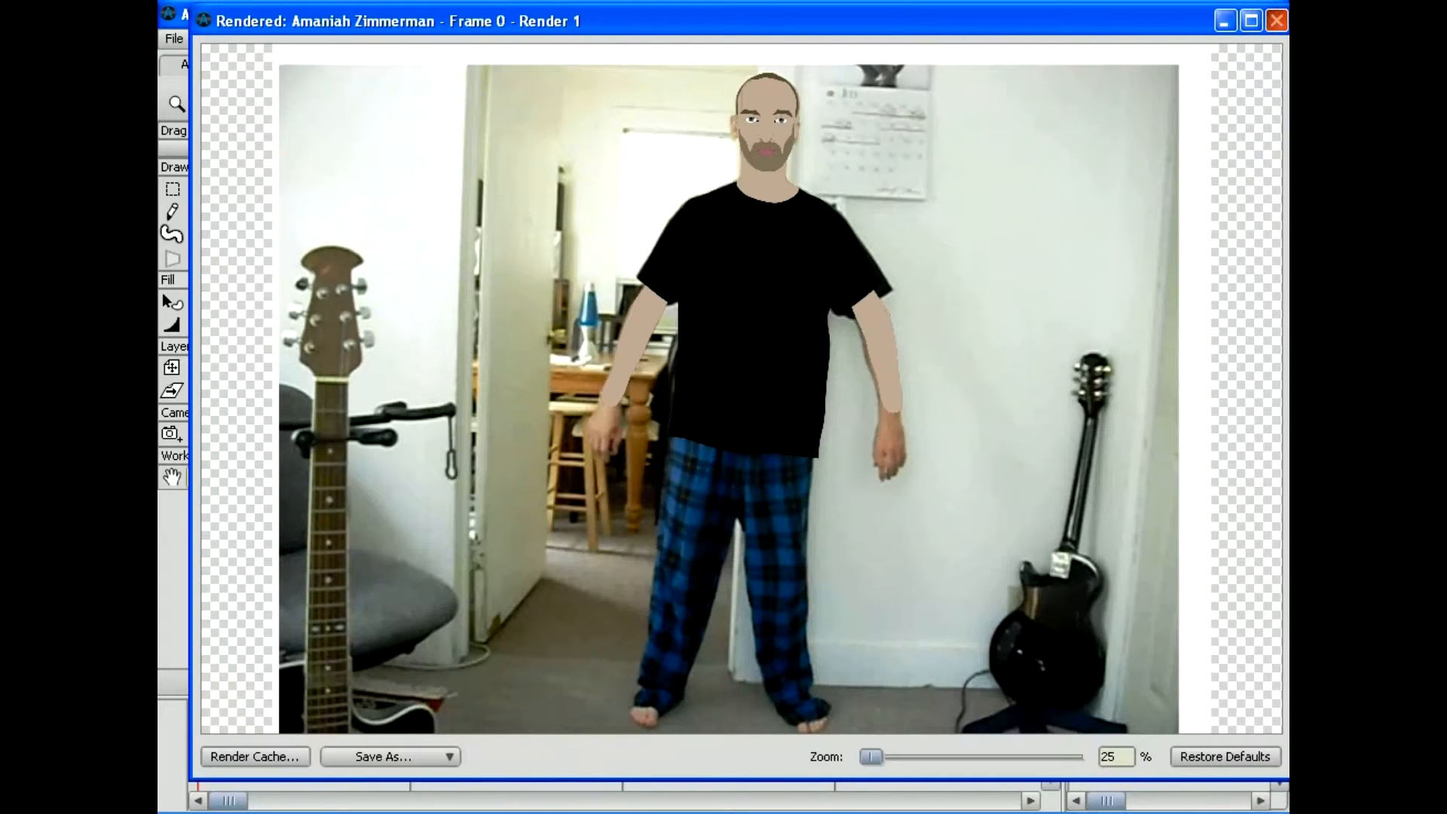
pyautogui.click(1276, 20)
pyautogui.click(174, 38)
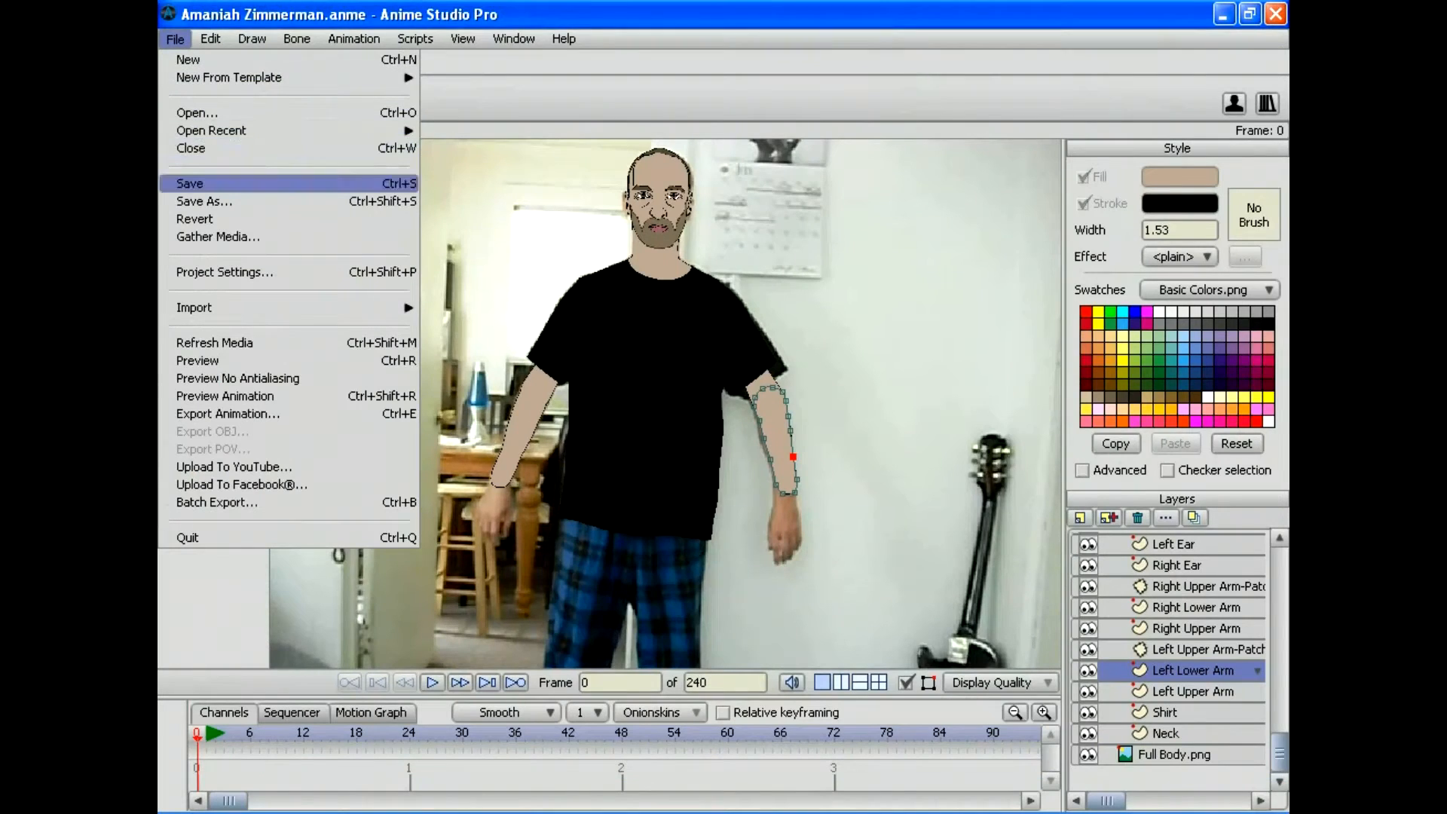
pyautogui.click(190, 183)
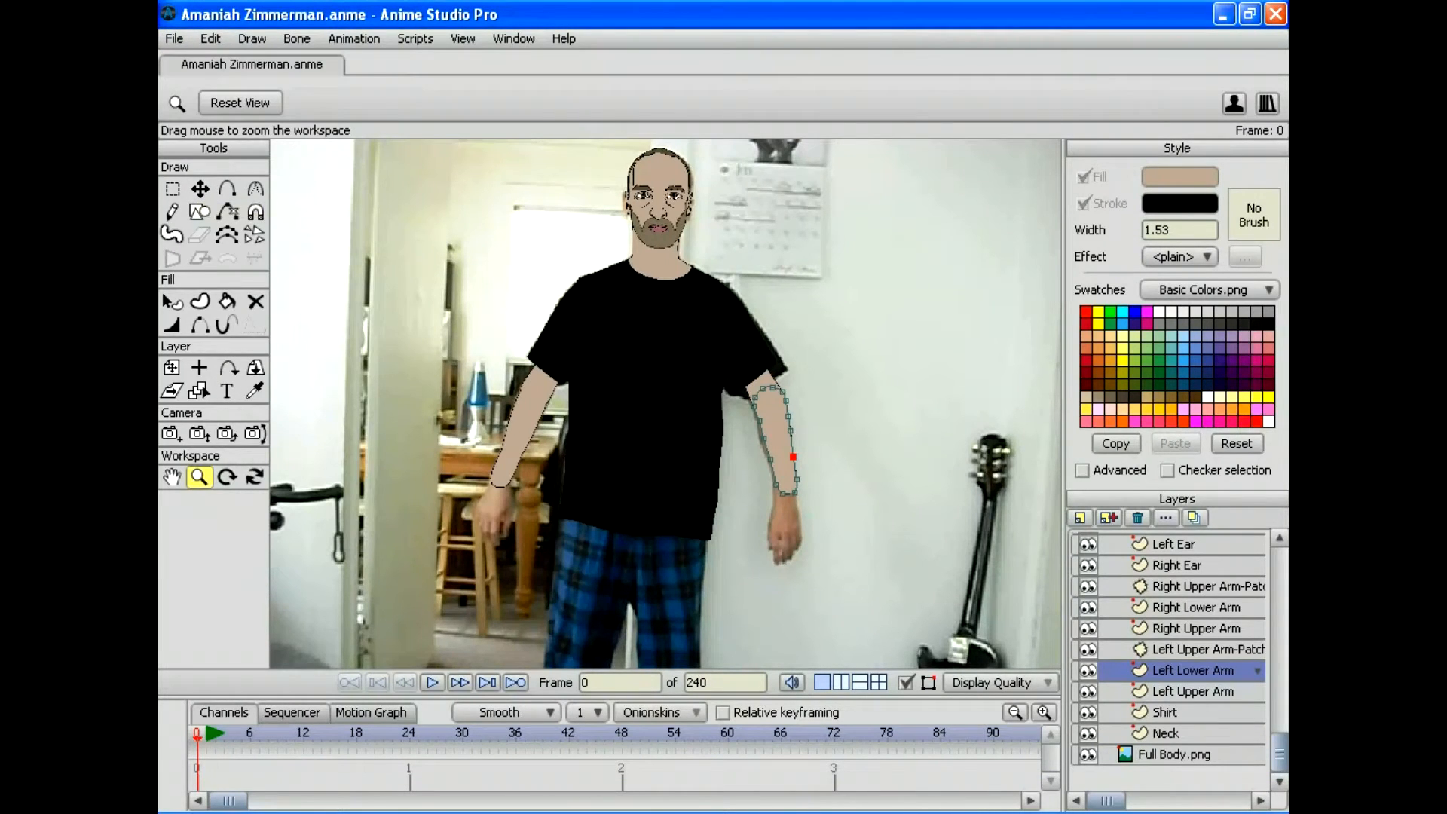
# Step: Add a vector layer named 'Right Hand' and place it above Left Upper Arm-Patch
pyautogui.click(1079, 517)
pyautogui.click(1097, 539)
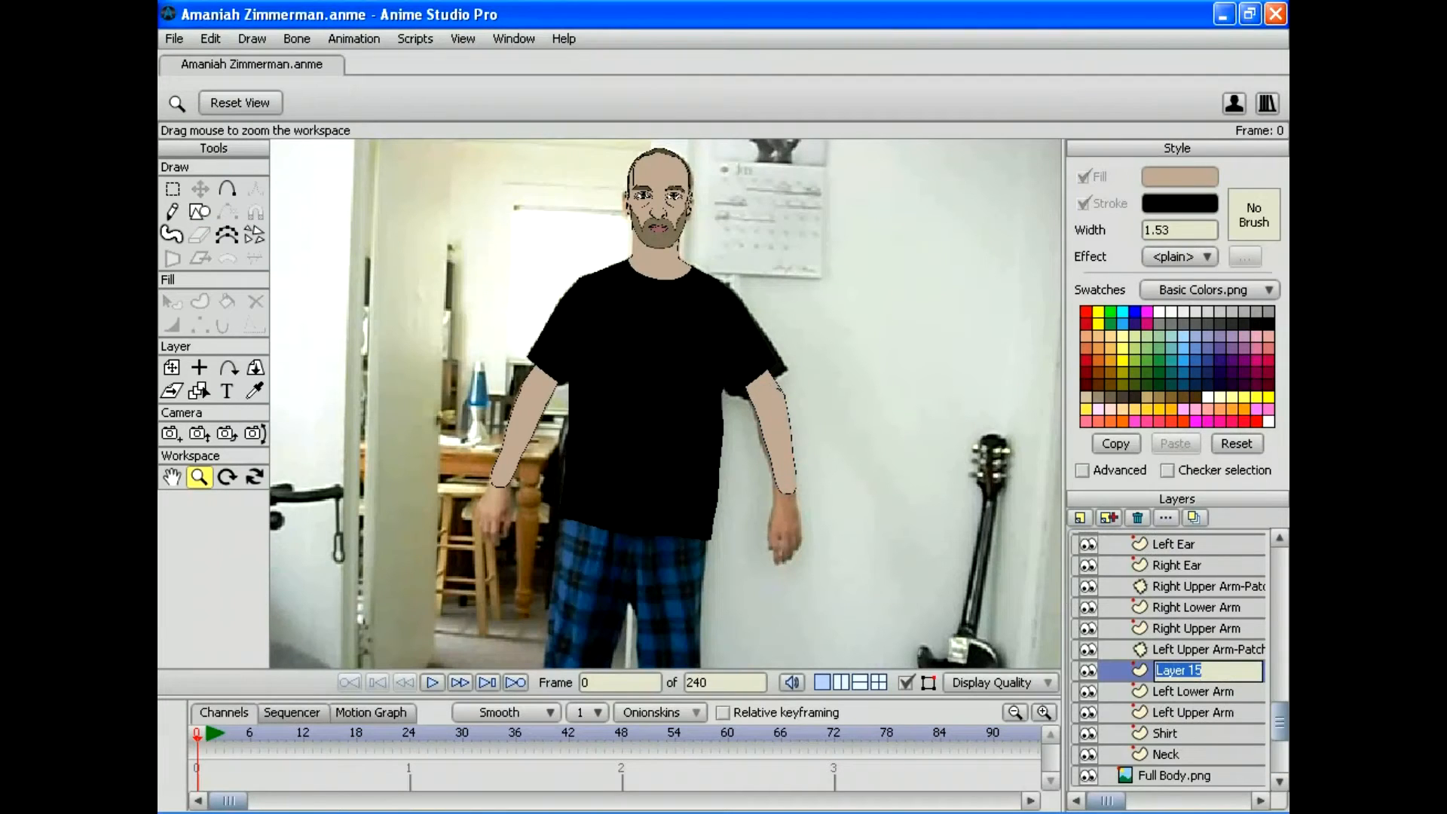
pyautogui.write('Right Hand')
pyautogui.press('Return')
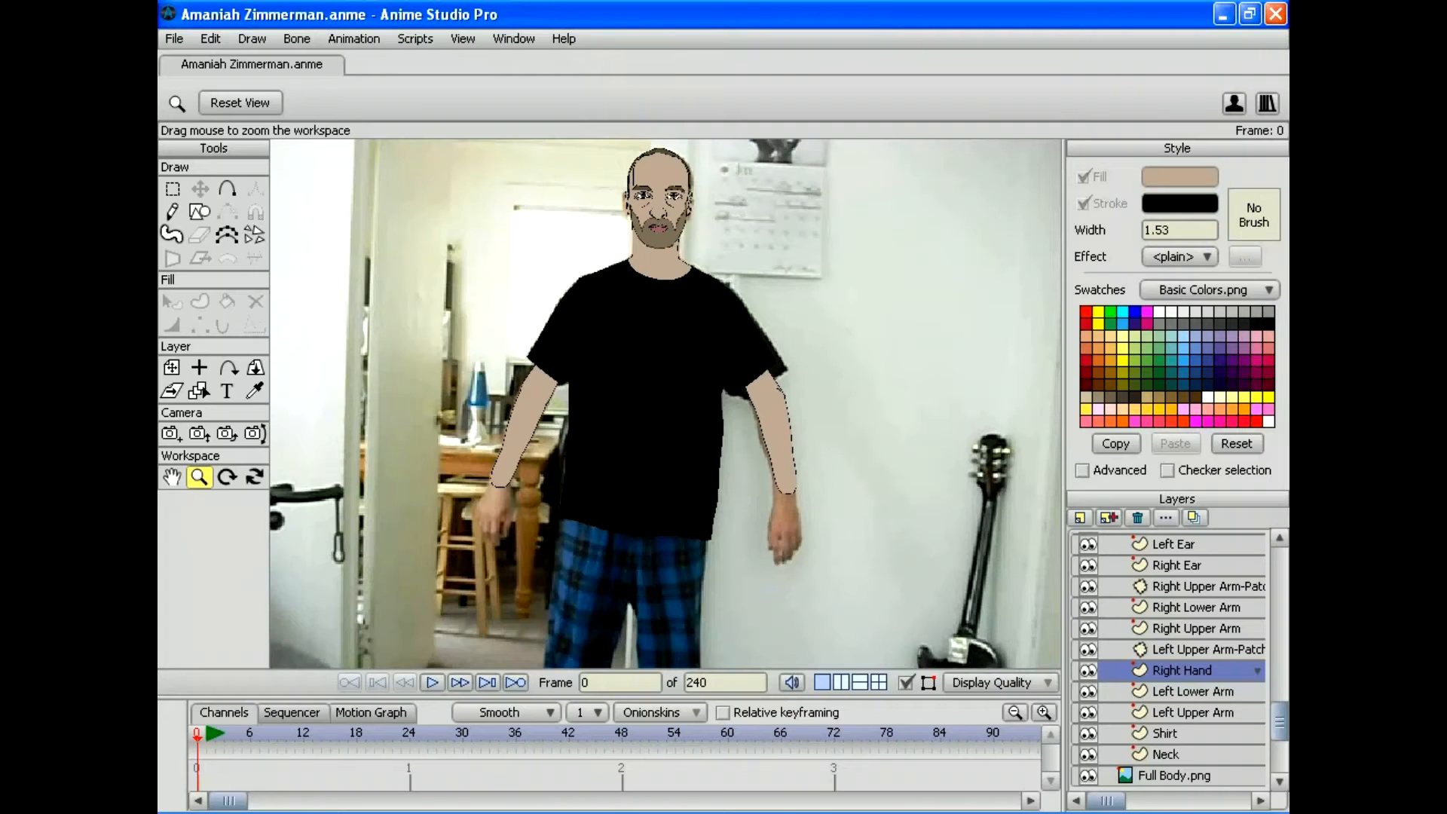
pyautogui.moveTo(1181, 670); pyautogui.dragTo(1181, 641)
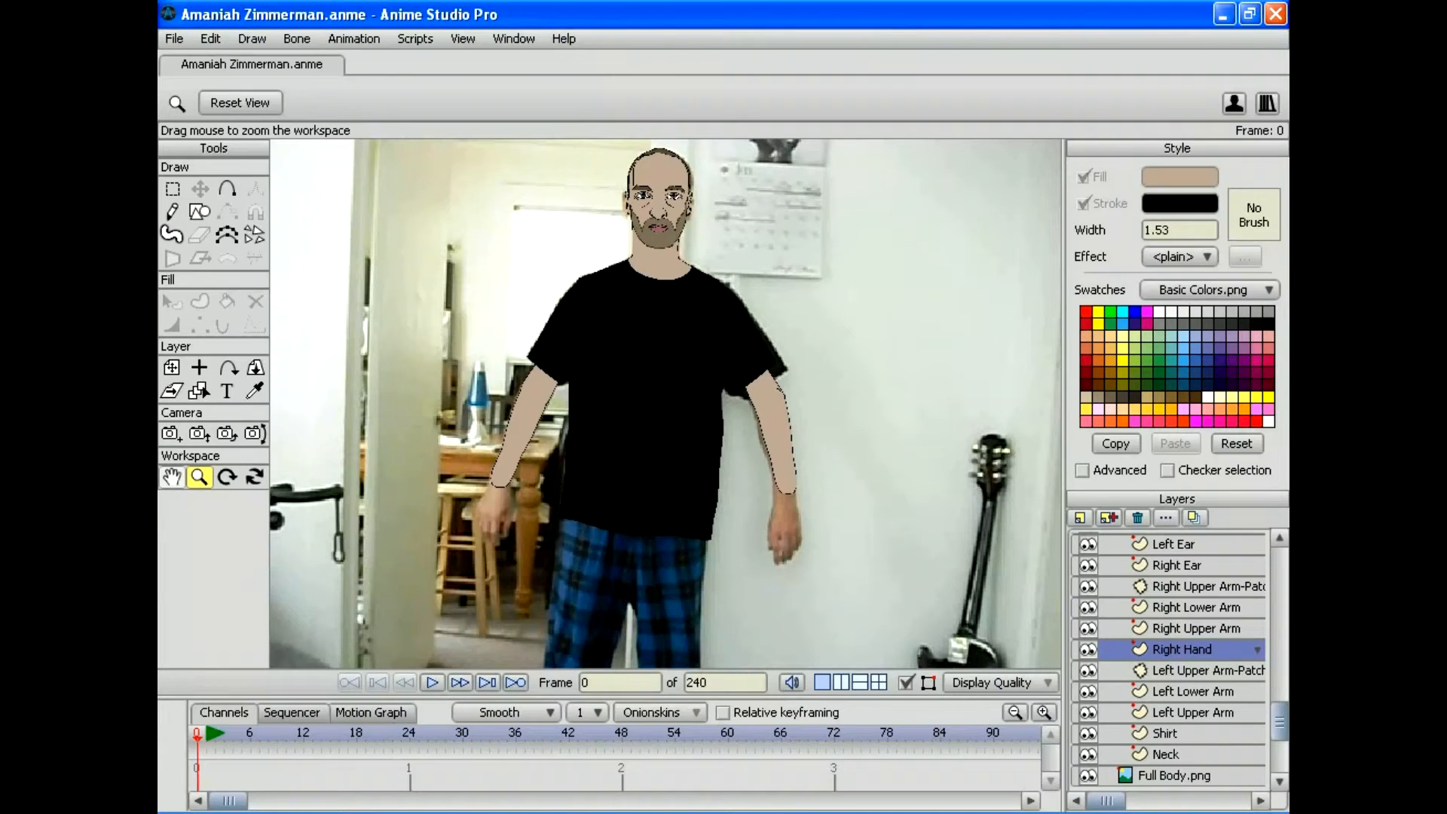
pyautogui.scroll(3, 666, 403)
pyautogui.moveTo(404, 538); pyautogui.dragTo(682, 354)
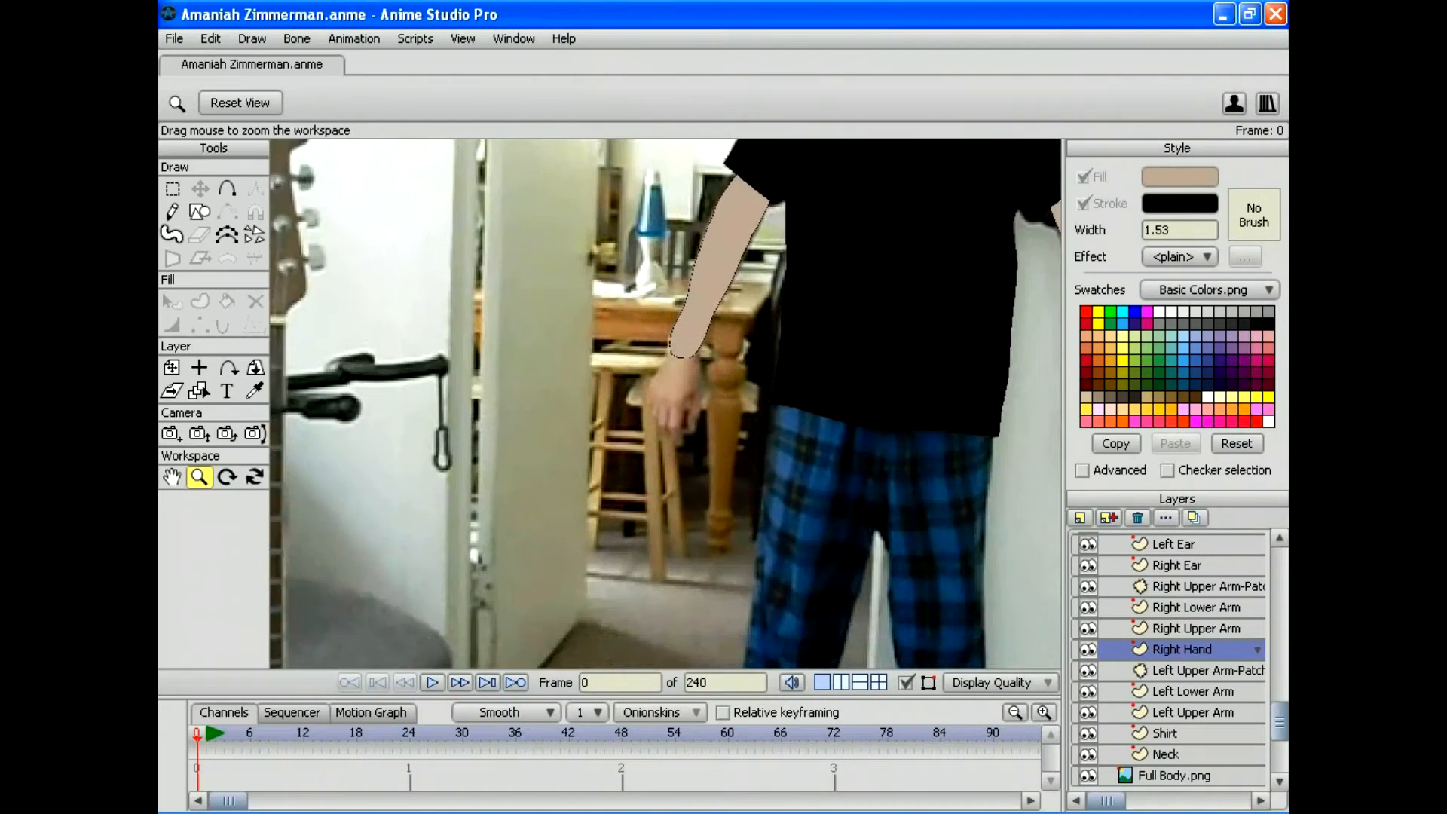
pyautogui.scroll(8, 665, 403)
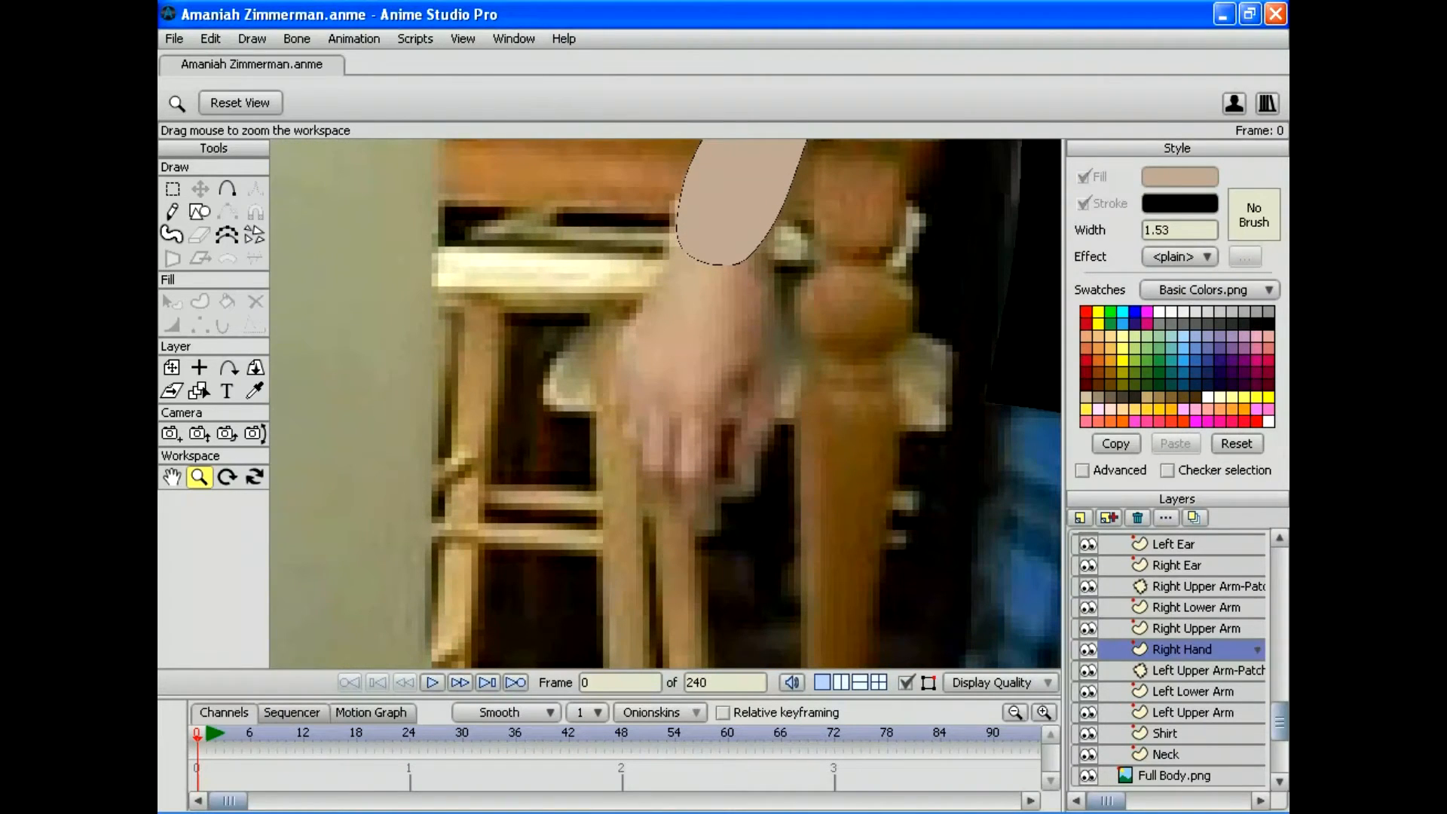
# Step: Trace the right hand outline from the wrist down around the thumb and fingers
pyautogui.press('a')
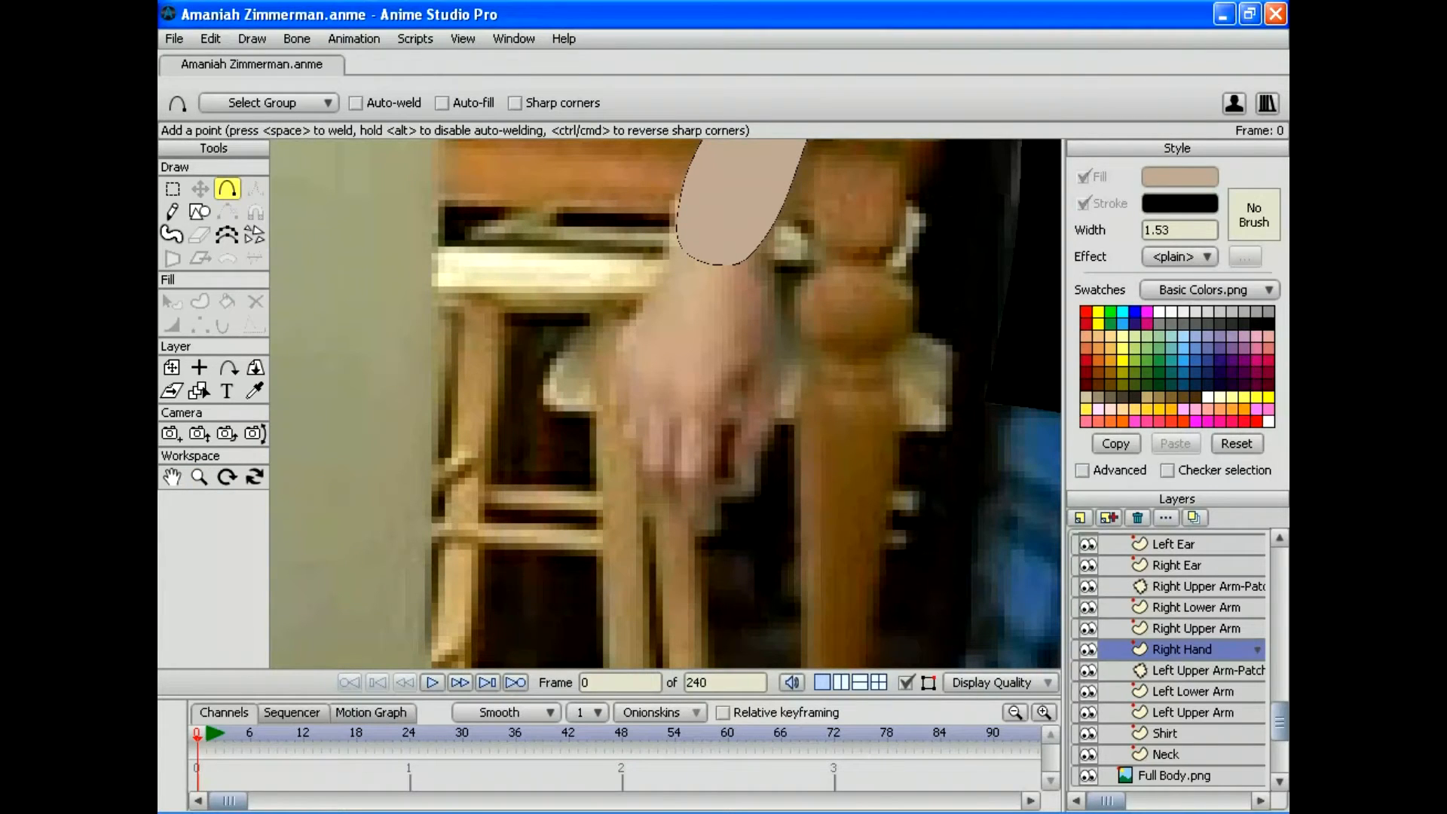
pyautogui.moveTo(712, 222); pyautogui.dragTo(695, 222)
pyautogui.moveTo(694, 222)
pyautogui.mouseDown()
pyautogui.moveTo(673, 249)
pyautogui.moveTo(733, 224)
pyautogui.moveTo(755, 265)
pyautogui.mouseUp()
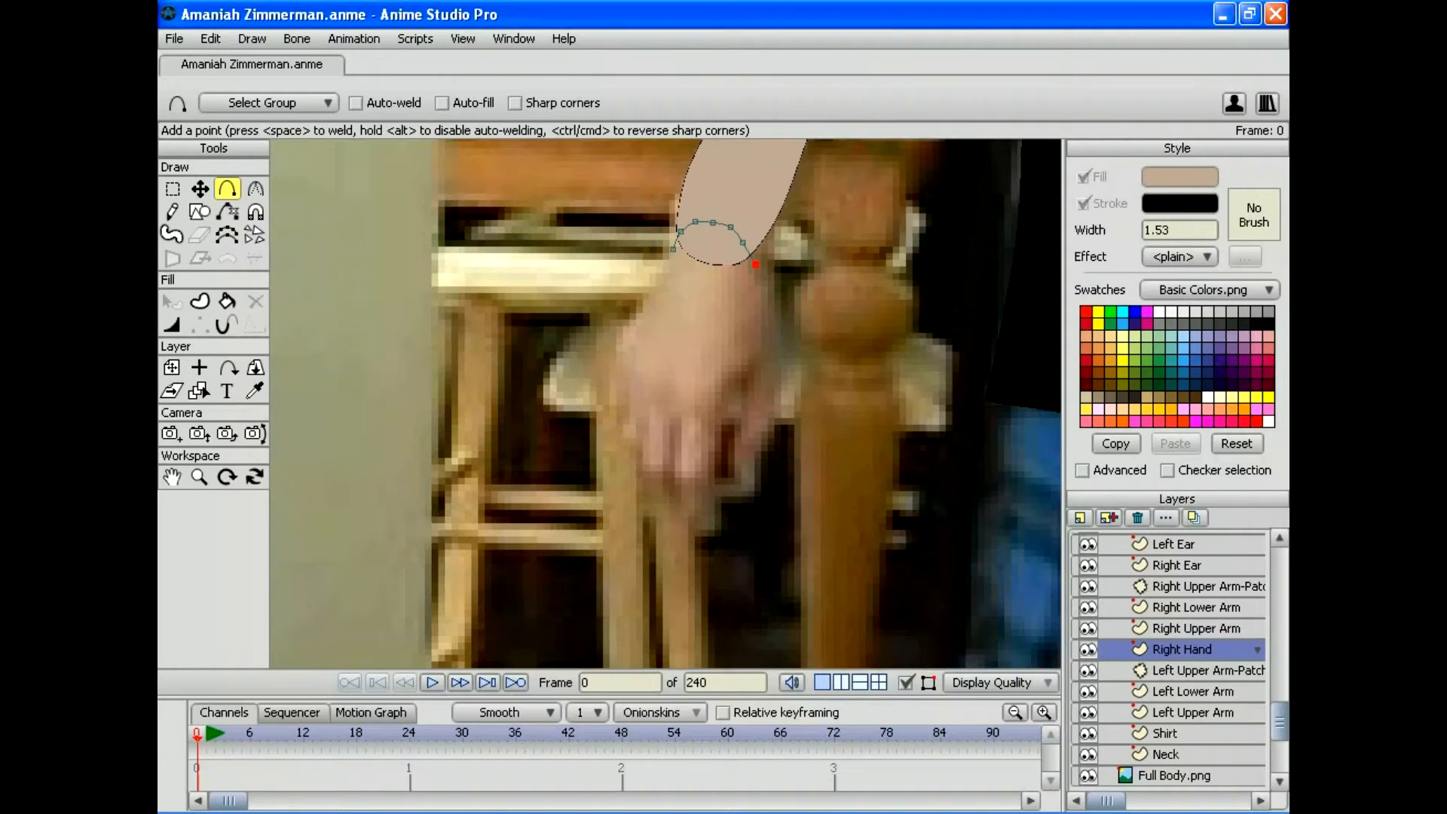
pyautogui.moveTo(673, 249)
pyautogui.mouseDown()
pyautogui.moveTo(596, 367)
pyautogui.moveTo(617, 429)
pyautogui.moveTo(616, 408)
pyautogui.mouseUp()
pyautogui.moveTo(616, 408)
pyautogui.mouseDown()
pyautogui.moveTo(619, 382)
pyautogui.moveTo(624, 439)
pyautogui.mouseUp()
pyautogui.moveTo(624, 439); pyautogui.dragTo(636, 446)
pyautogui.moveTo(637, 446); pyautogui.dragTo(641, 393)
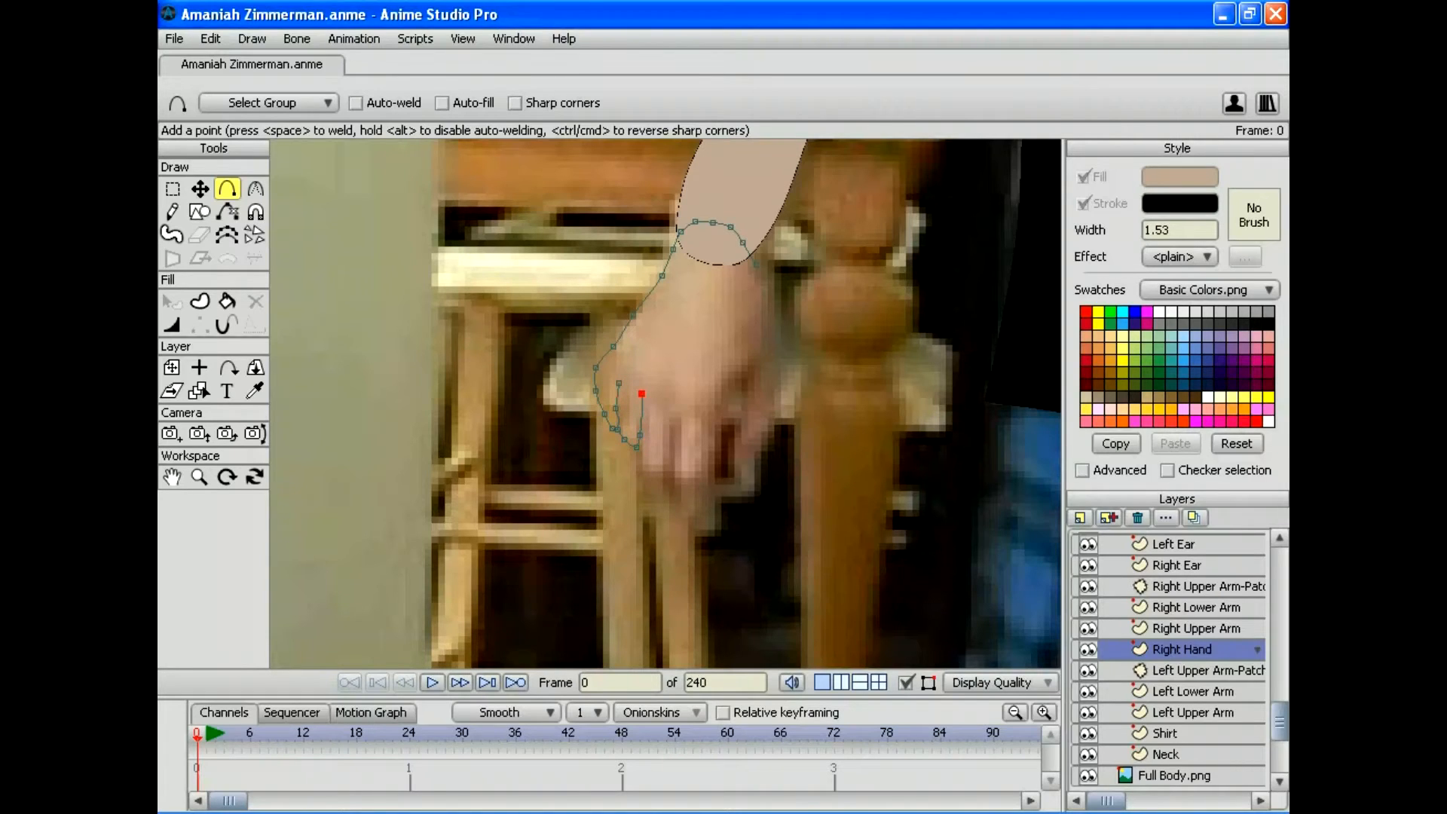
pyautogui.moveTo(636, 447)
pyautogui.mouseDown()
pyautogui.moveTo(667, 481)
pyautogui.moveTo(671, 418)
pyautogui.moveTo(670, 480)
pyautogui.moveTo(709, 489)
pyautogui.moveTo(725, 395)
pyautogui.mouseUp()
pyautogui.moveTo(733, 453)
pyautogui.mouseDown()
pyautogui.moveTo(718, 485)
pyautogui.moveTo(742, 499)
pyautogui.moveTo(763, 484)
pyautogui.moveTo(772, 355)
pyautogui.mouseUp()
# Step: Adjust the points along the hand's right edge to fit the photo
pyautogui.press('t')
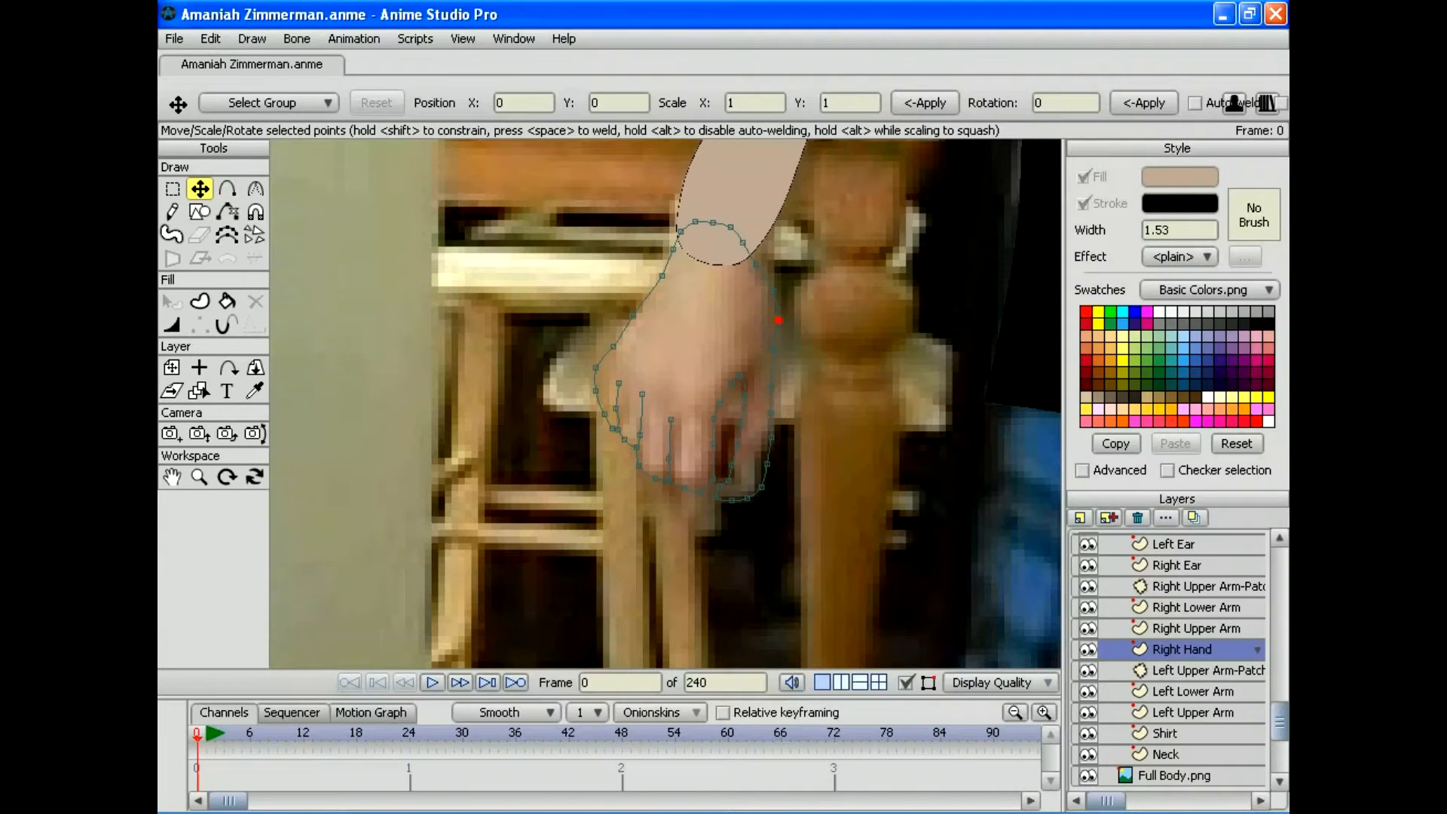
pyautogui.moveTo(778, 320); pyautogui.dragTo(777, 319)
pyautogui.moveTo(771, 414); pyautogui.dragTo(778, 349)
pyautogui.moveTo(771, 437); pyautogui.dragTo(759, 488)
pyautogui.click(761, 487)
pyautogui.click(763, 456)
# Step: Select all hand points and create a filled skin-toned hand shape
pyautogui.click(210, 39)
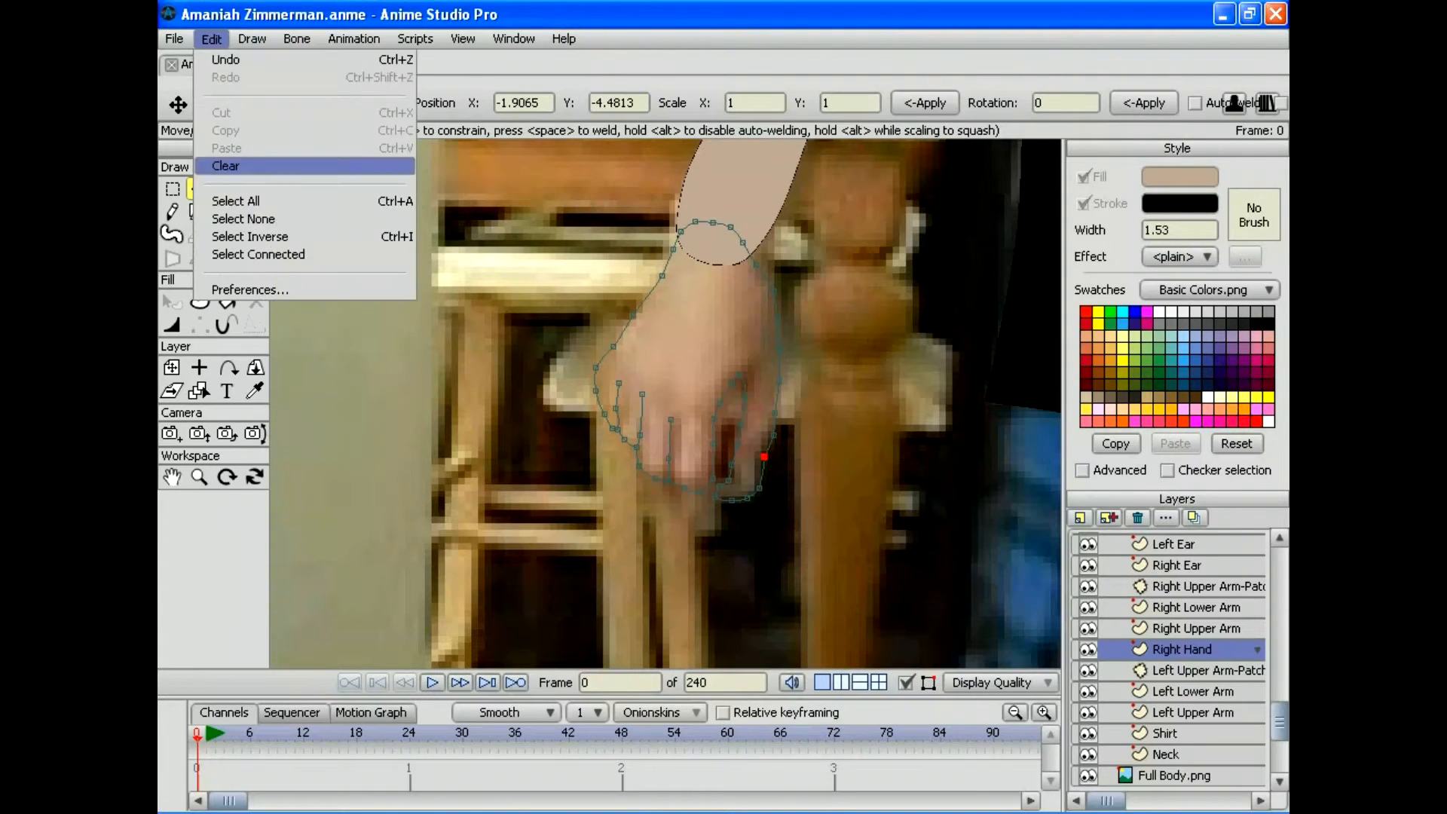
pyautogui.click(226, 200)
pyautogui.click(200, 300)
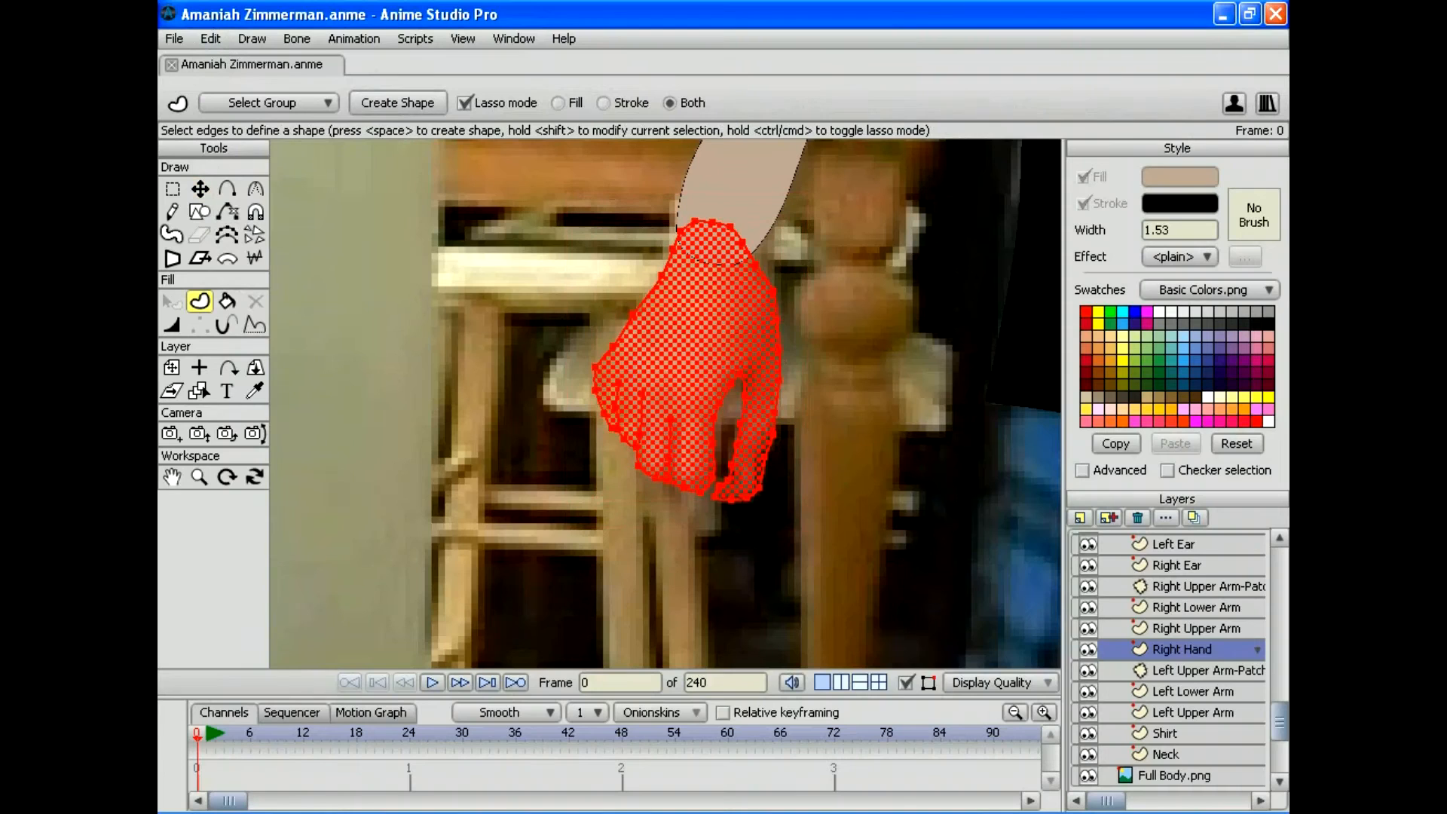
pyautogui.press('space')
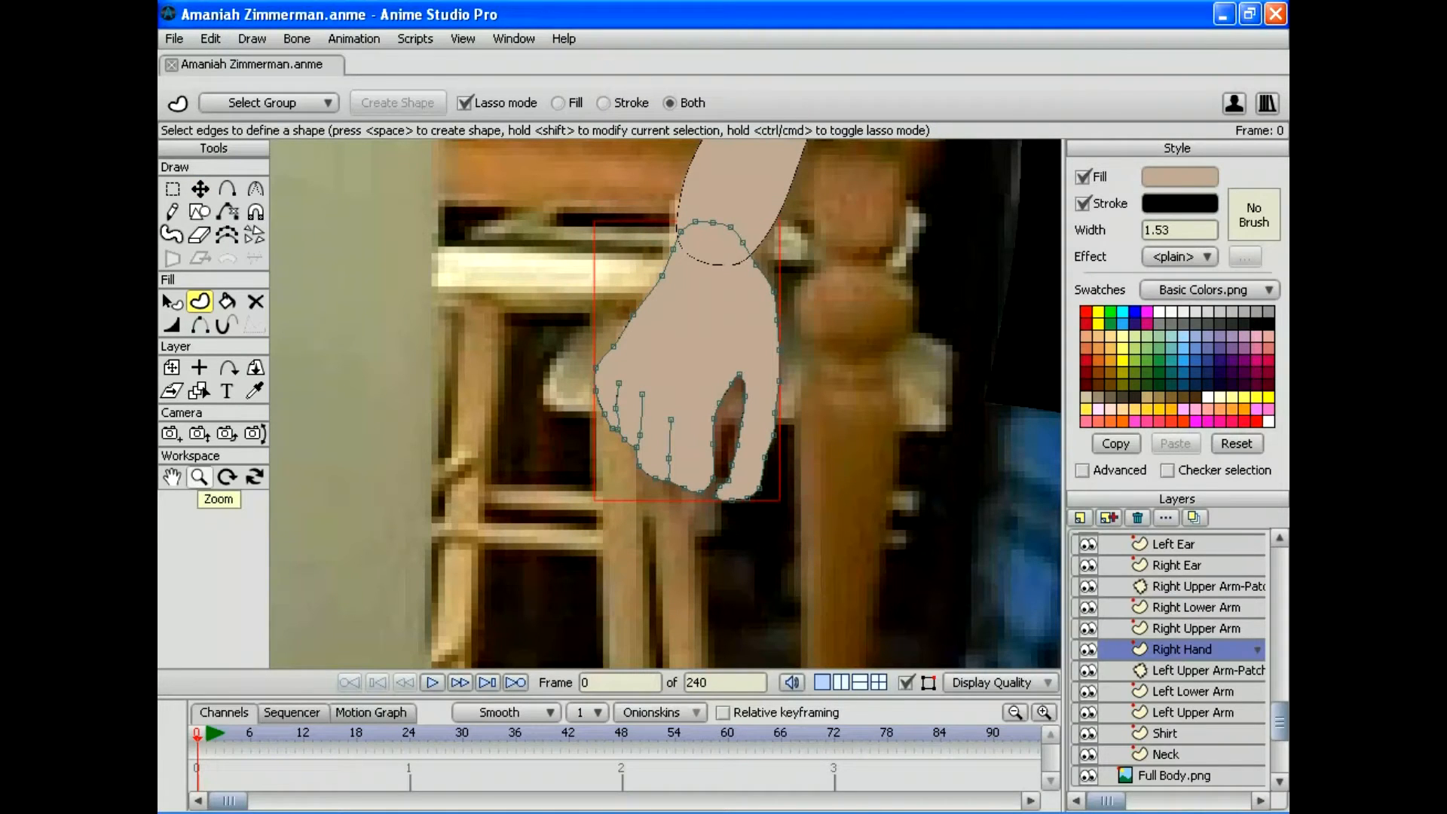
# Step: Select the Right Upper Arm layer and bring up the new layer types
pyautogui.click(1080, 517)
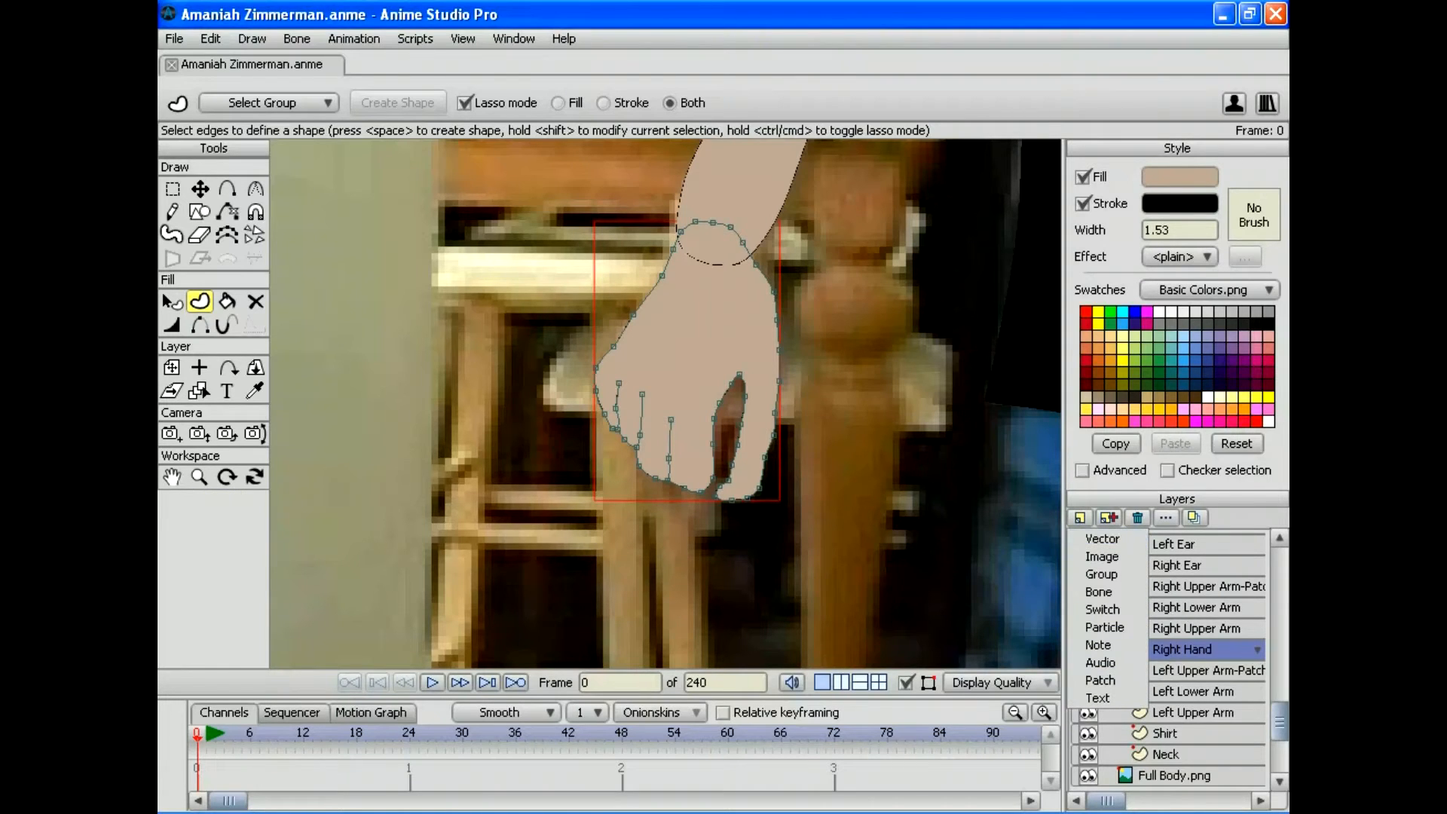
pyautogui.click(1195, 627)
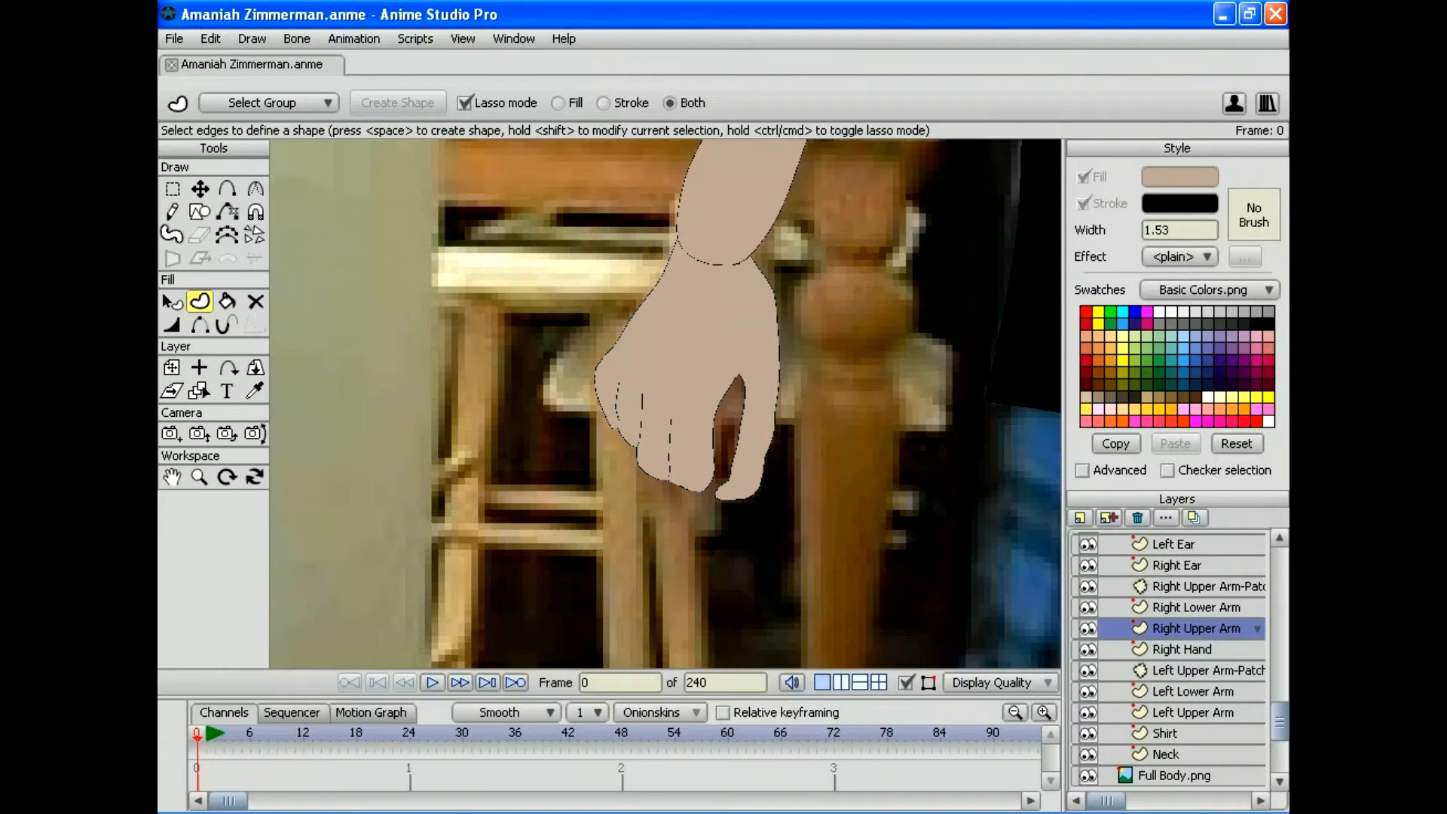
pyautogui.click(1079, 518)
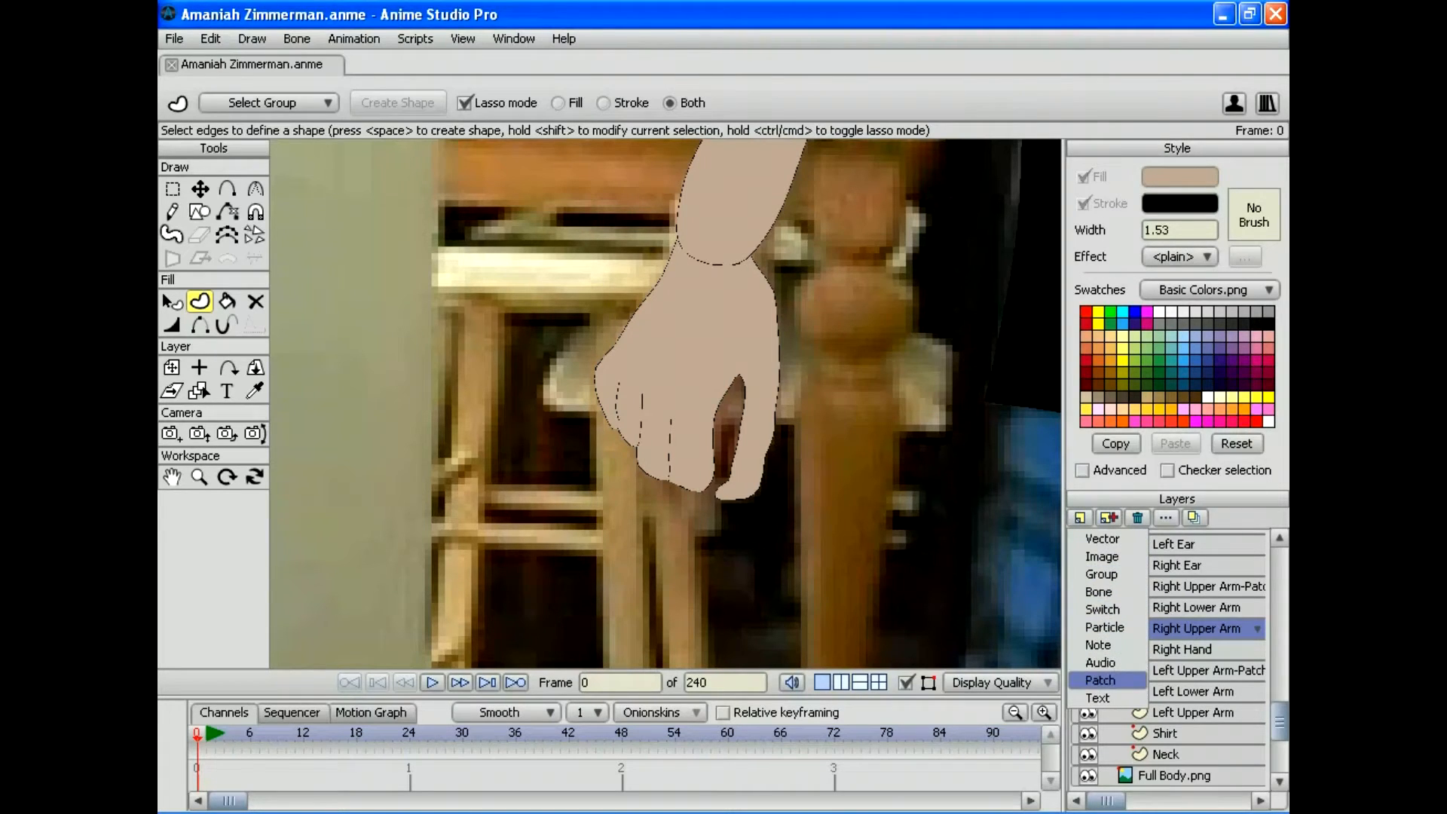
# Step: Add a patch layer with the Right Hand as its target
pyautogui.click(1100, 679)
pyautogui.click(752, 275)
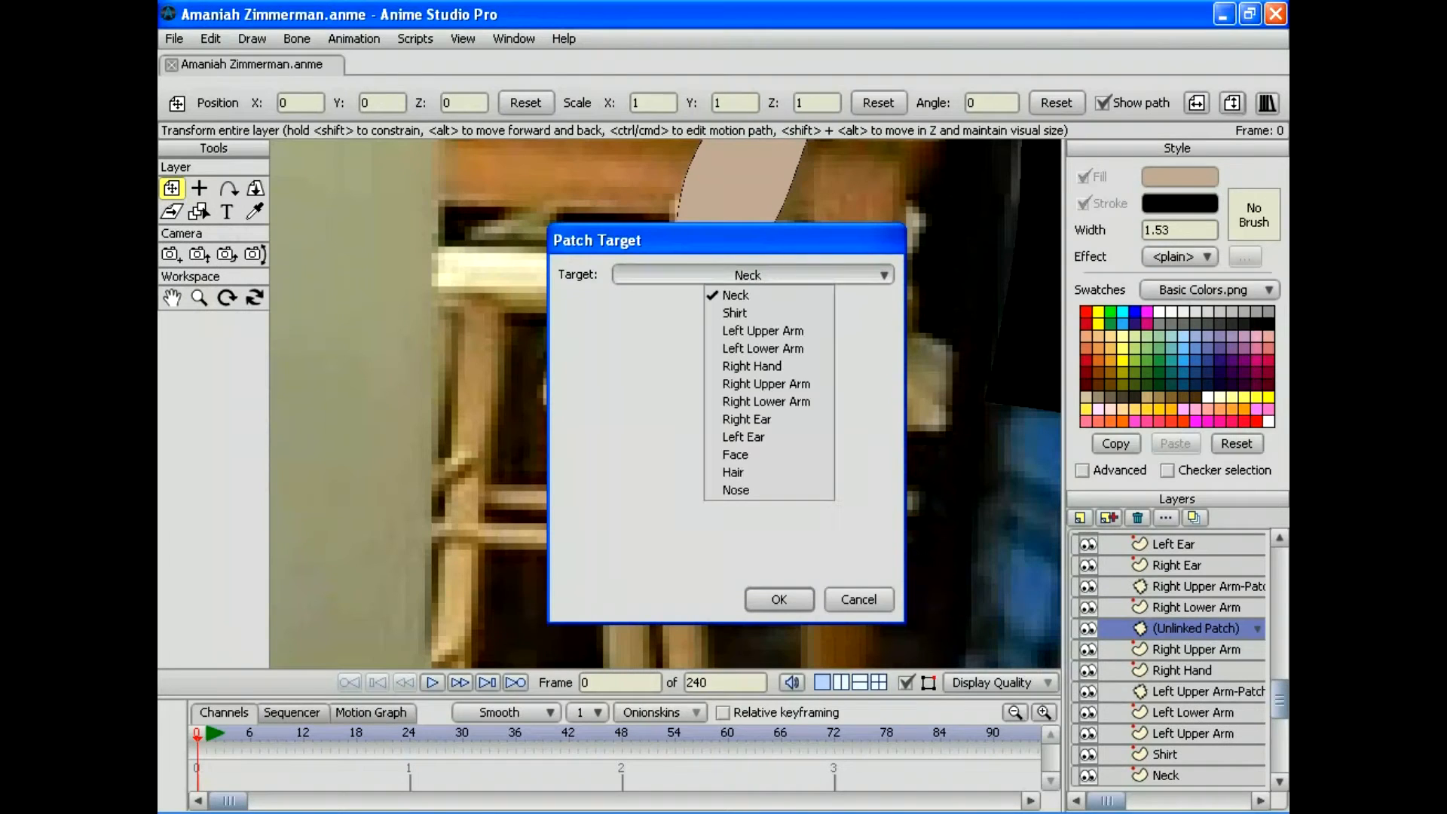
pyautogui.click(751, 366)
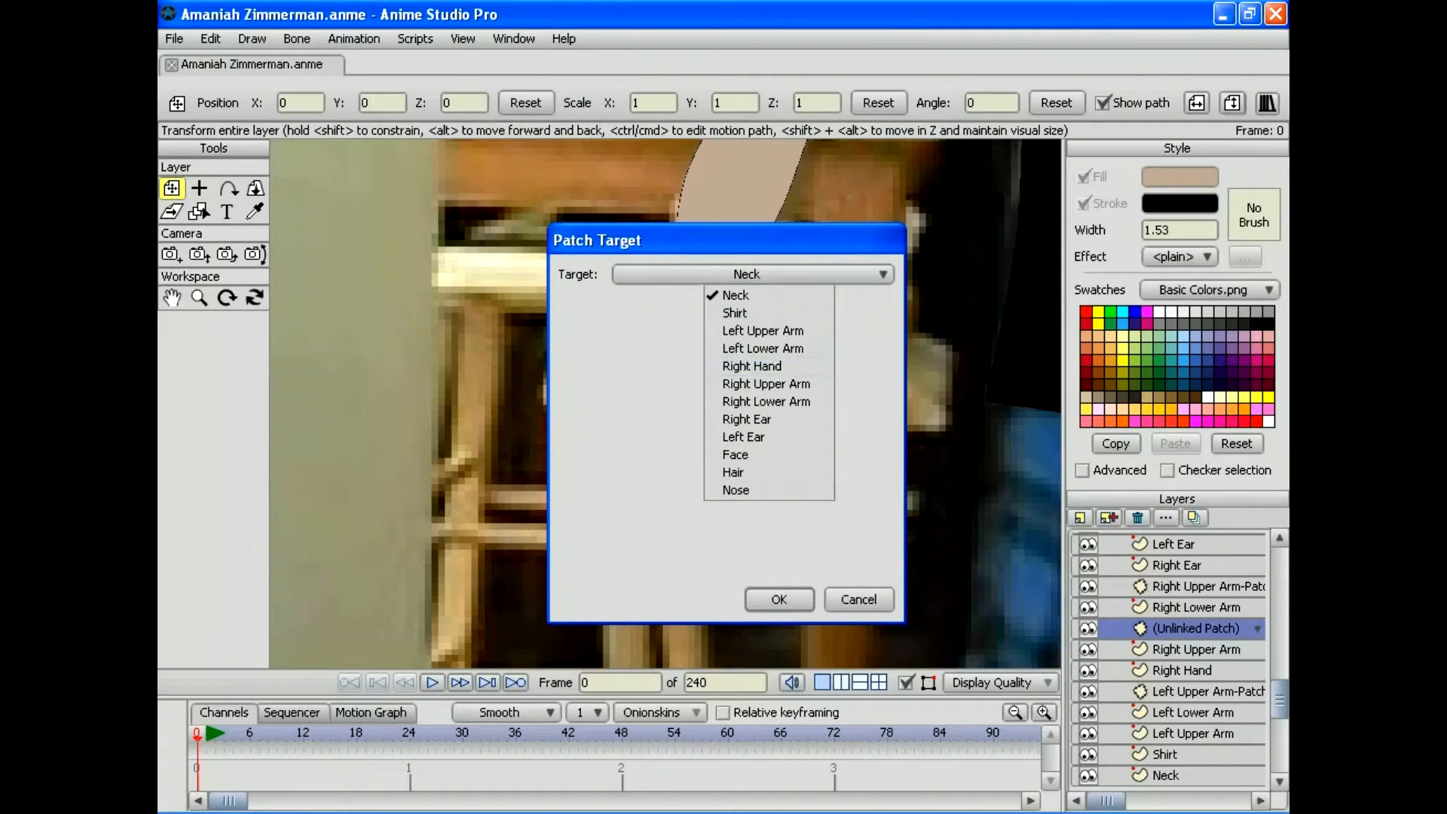
pyautogui.click(778, 599)
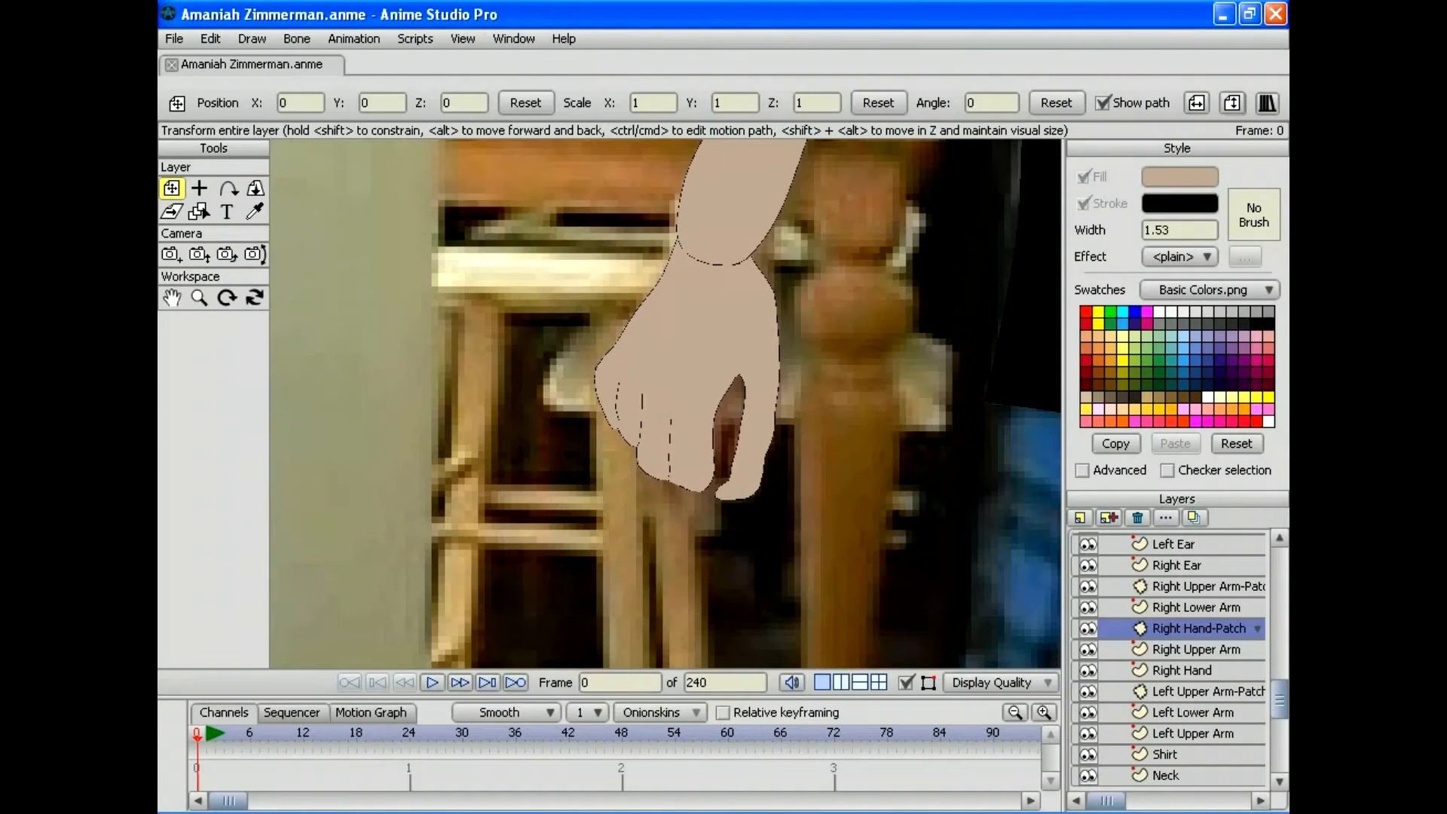
# Step: Zoom in on the right hand and move the patch circle onto the wrist joint
pyautogui.click(199, 297)
pyautogui.moveTo(979, 161); pyautogui.dragTo(783, 245)
pyautogui.press('m')
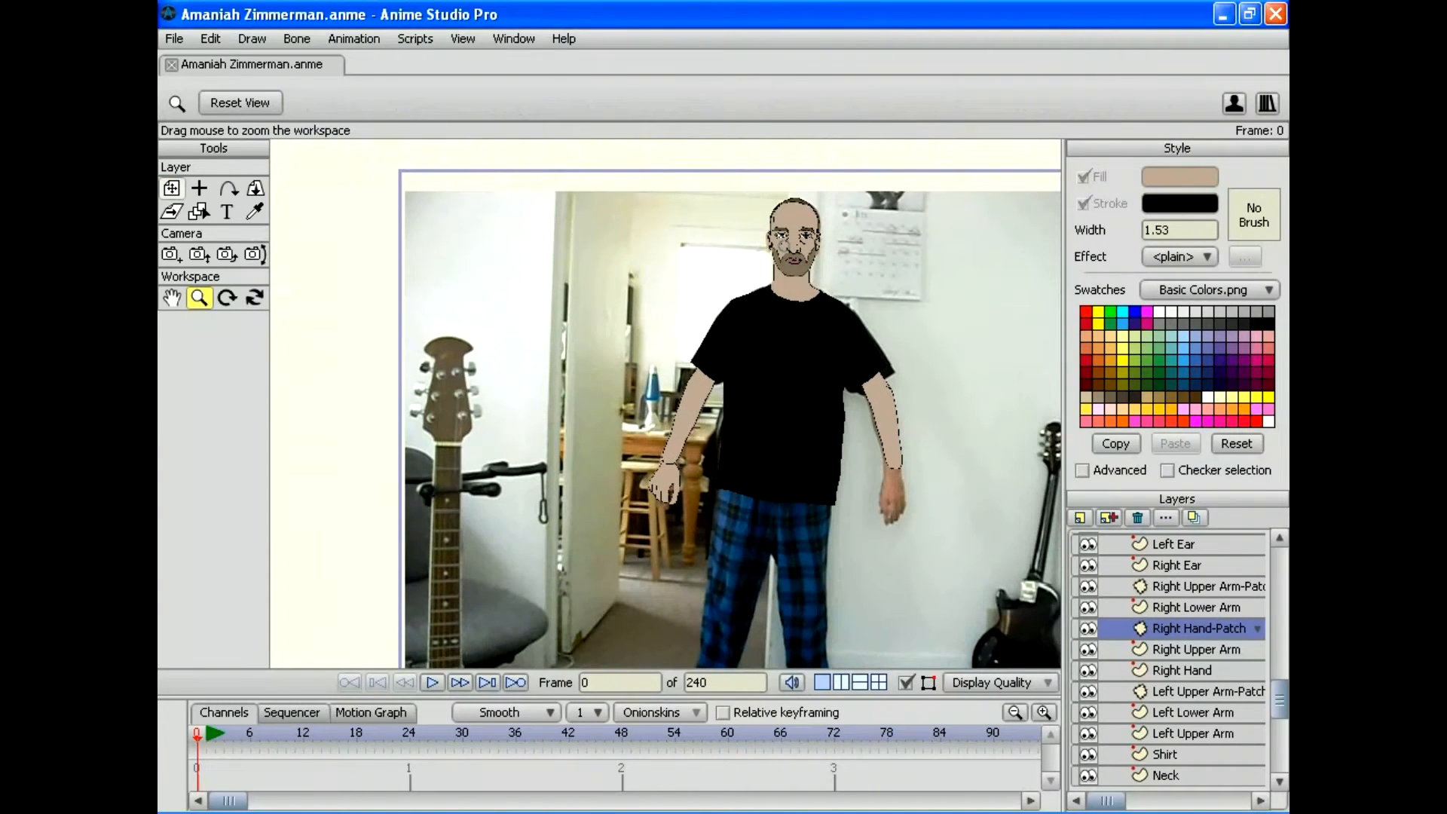
pyautogui.click(199, 297)
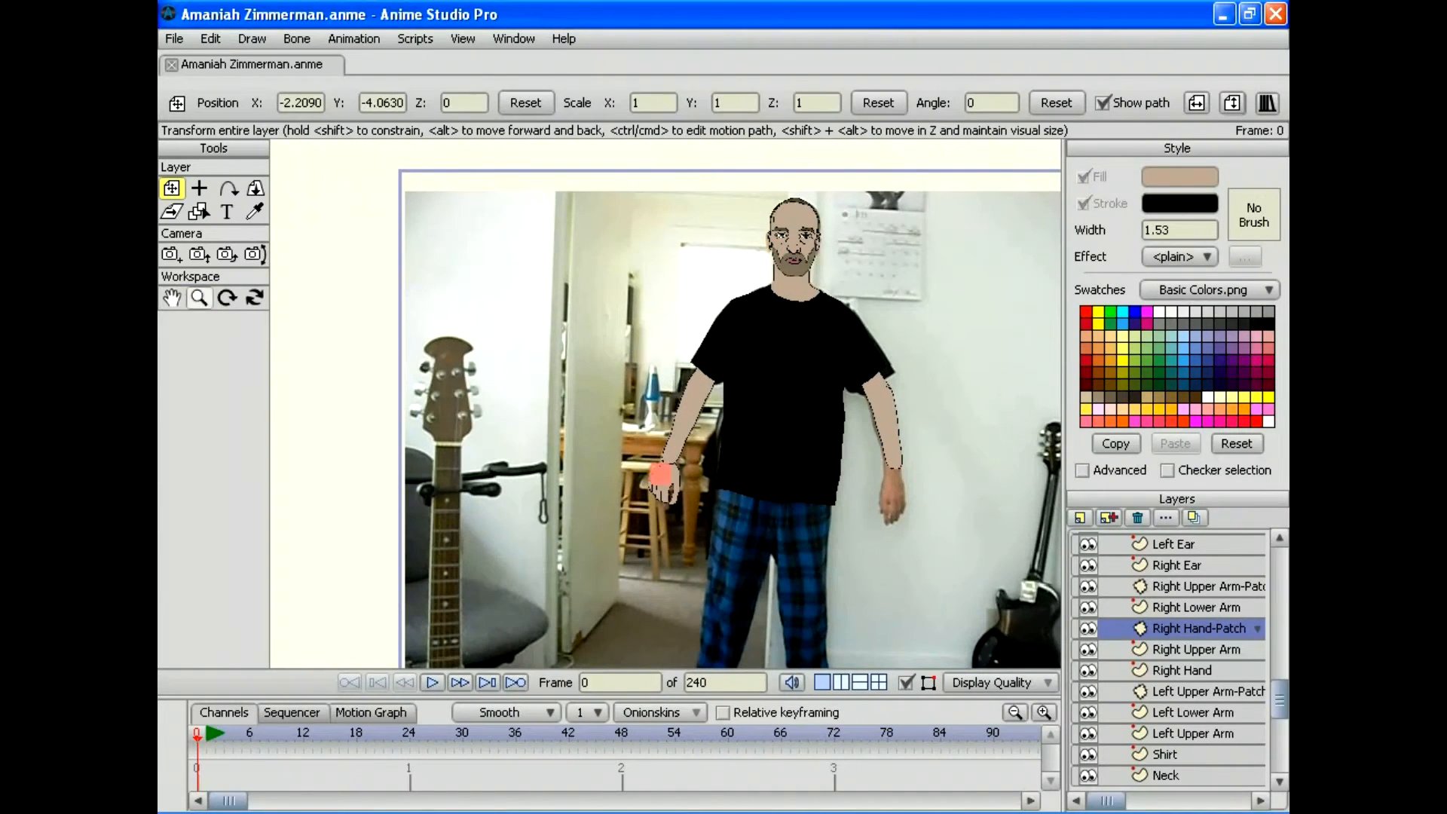
pyautogui.moveTo(665, 403); pyautogui.dragTo(784, 403)
pyautogui.click(171, 189)
pyautogui.moveTo(617, 375); pyautogui.dragTo(663, 307)
pyautogui.moveTo(672, 302); pyautogui.dragTo(669, 302)
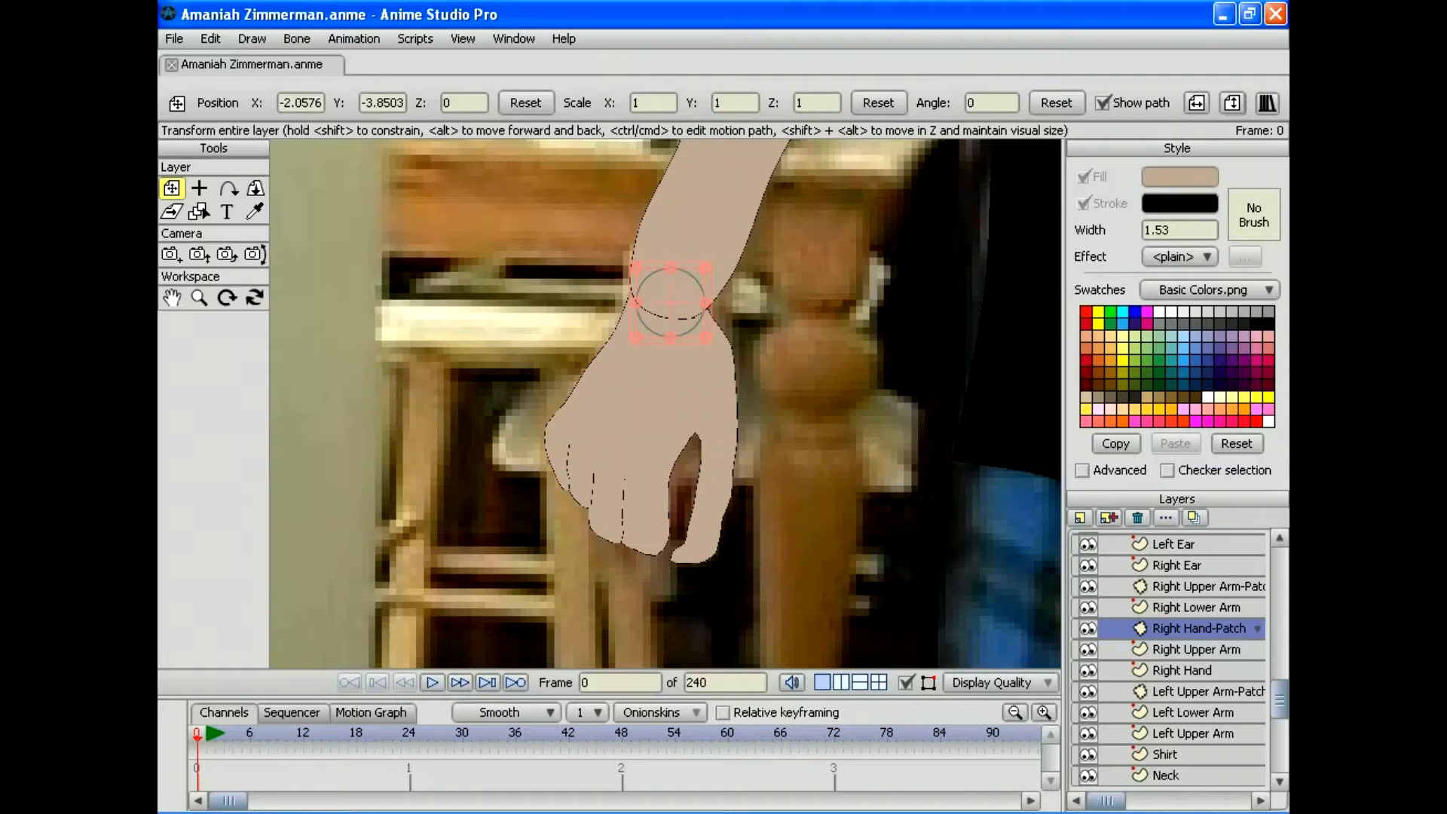
# Step: Delete the misplaced patch and re-create the Right Hand patch above Right Lower Arm
pyautogui.click(1136, 518)
pyautogui.click(1195, 607)
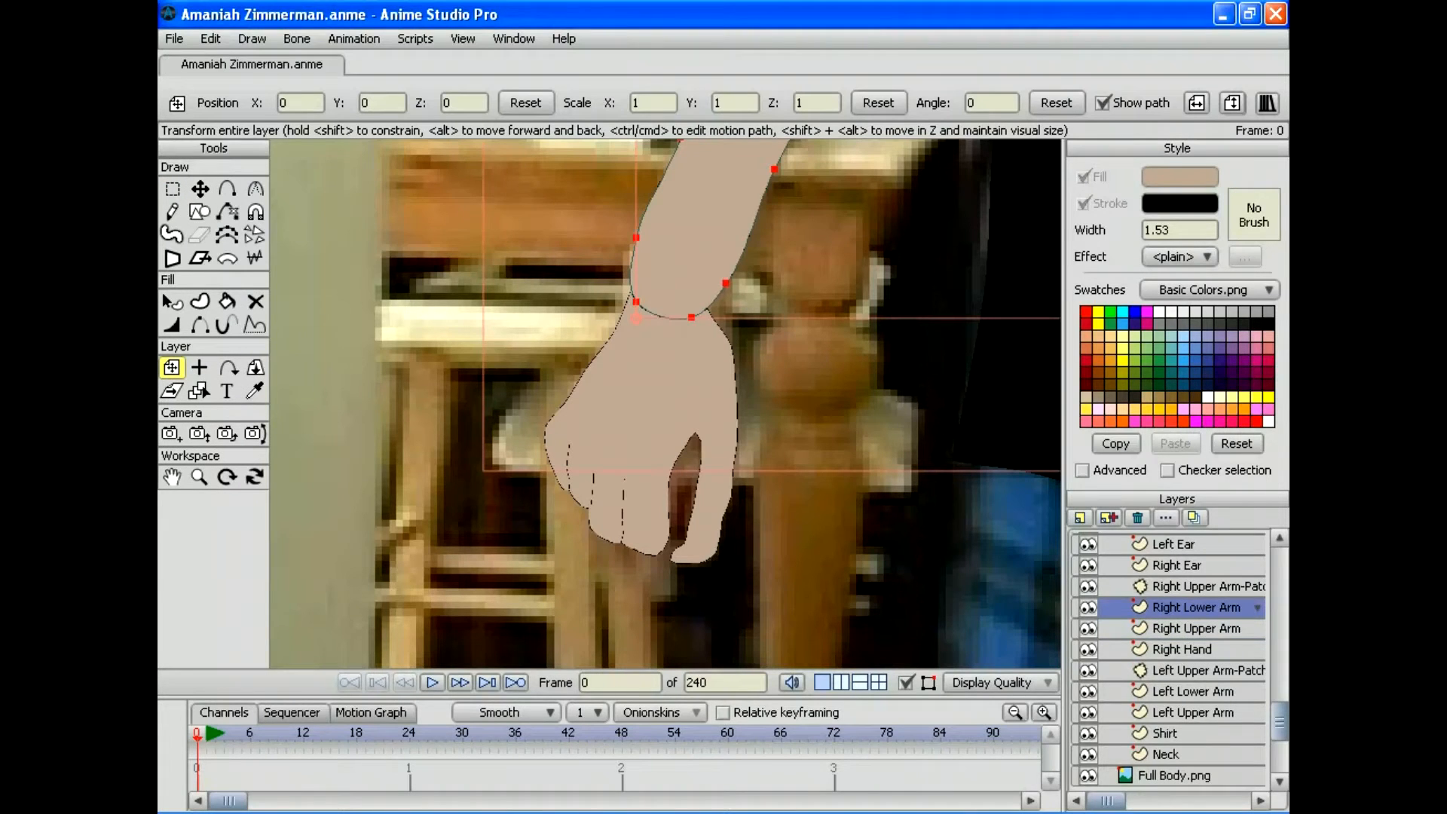
pyautogui.click(1078, 517)
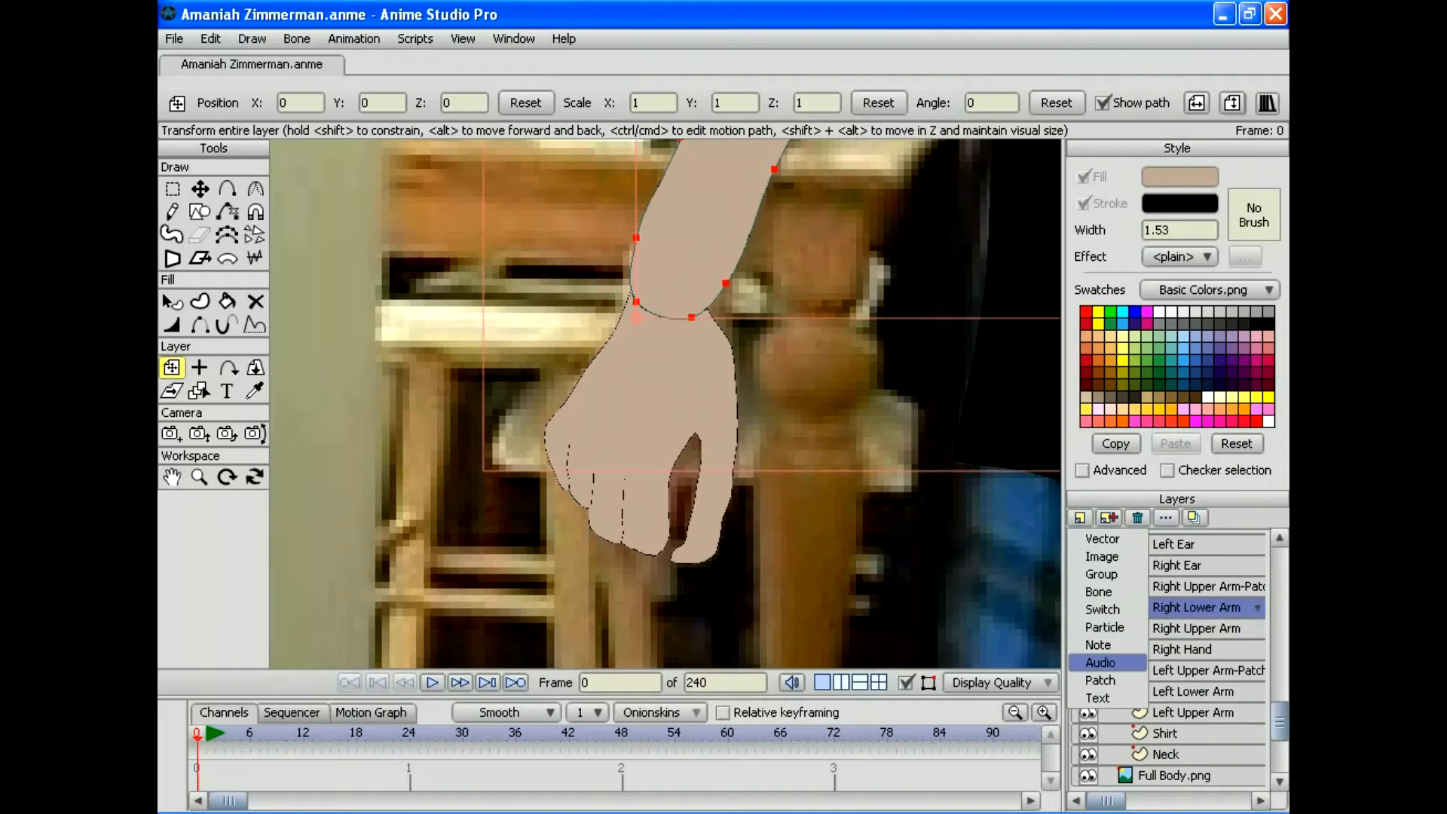
pyautogui.click(1100, 680)
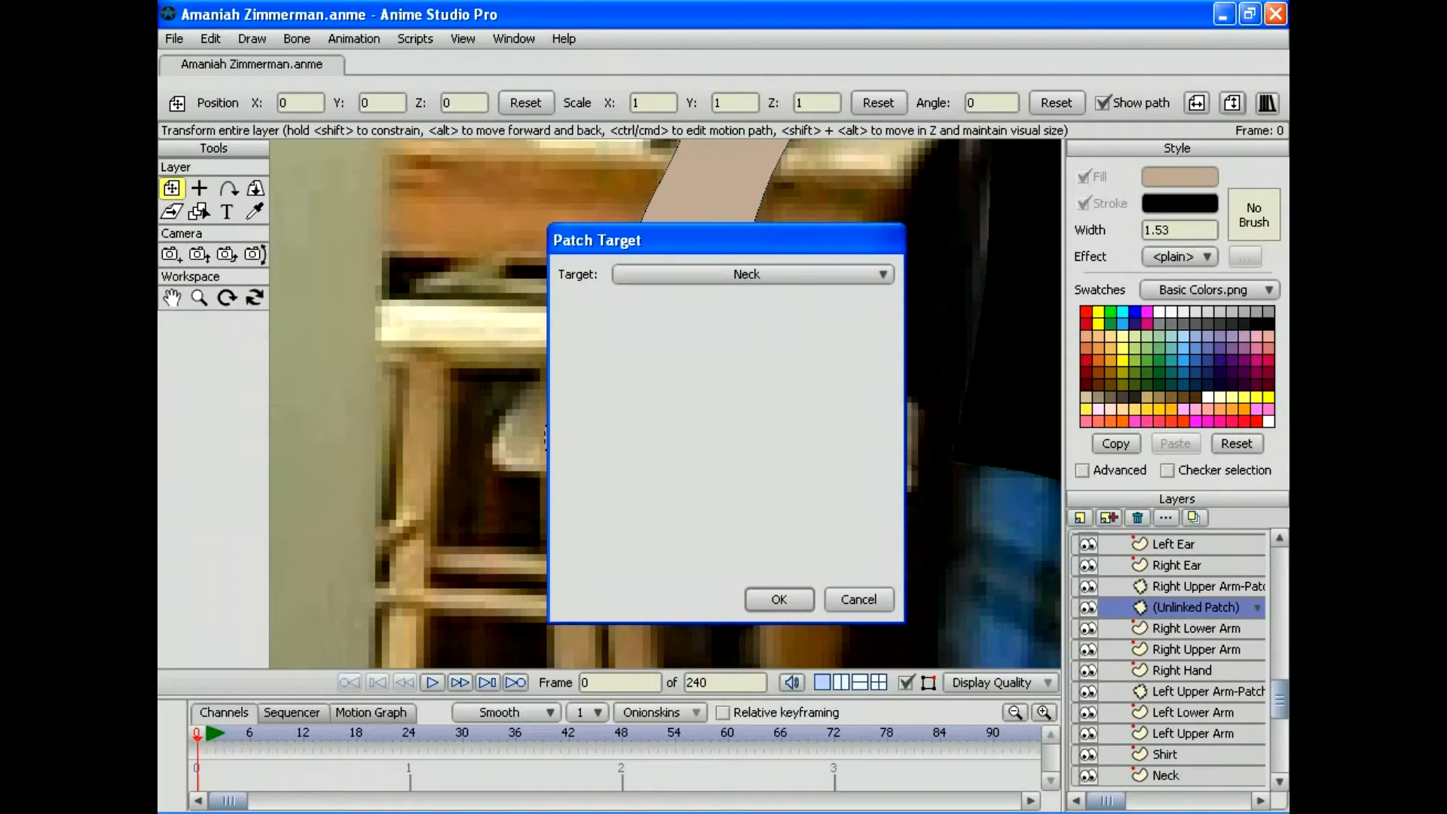
pyautogui.click(752, 275)
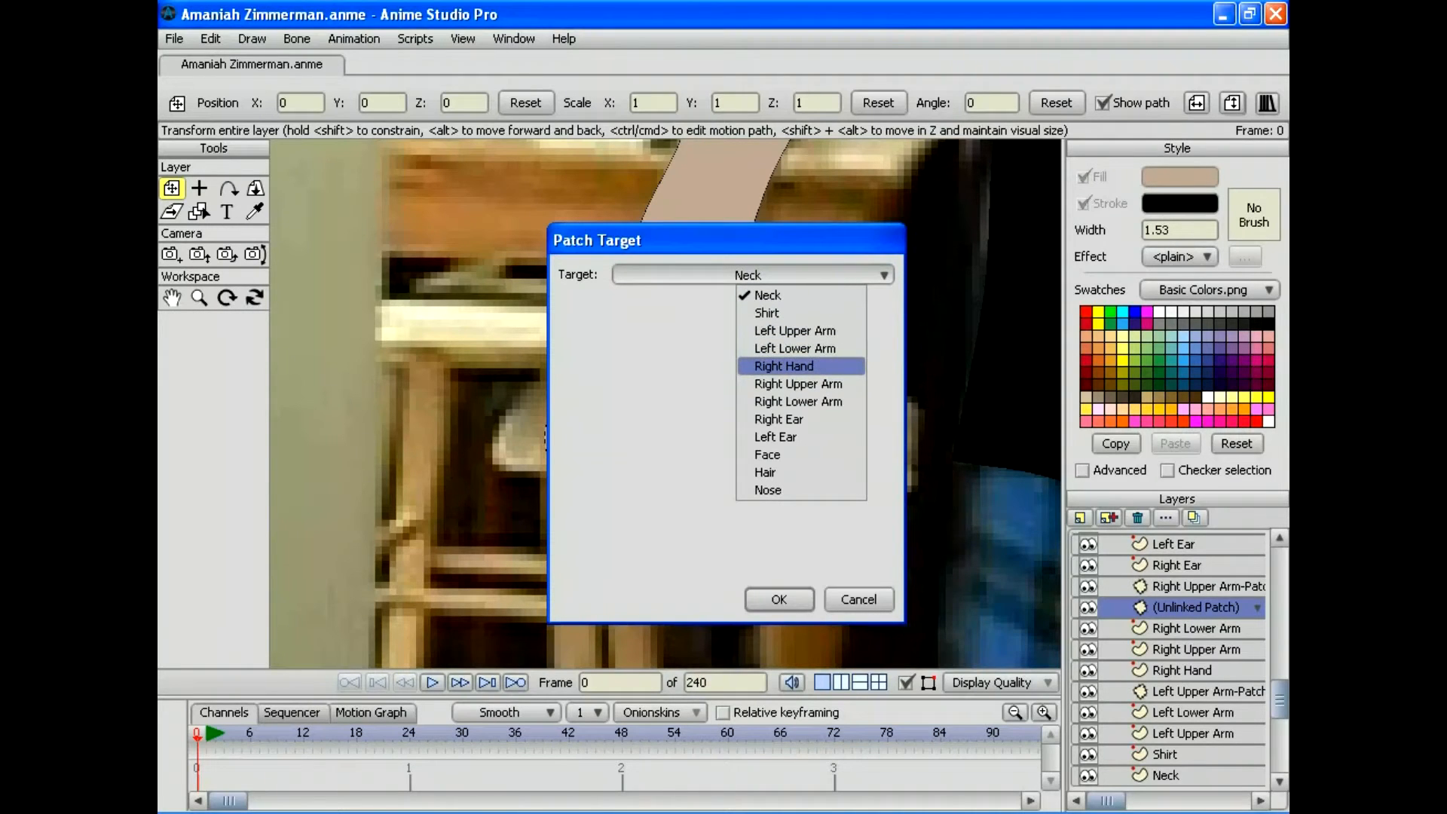
pyautogui.click(784, 365)
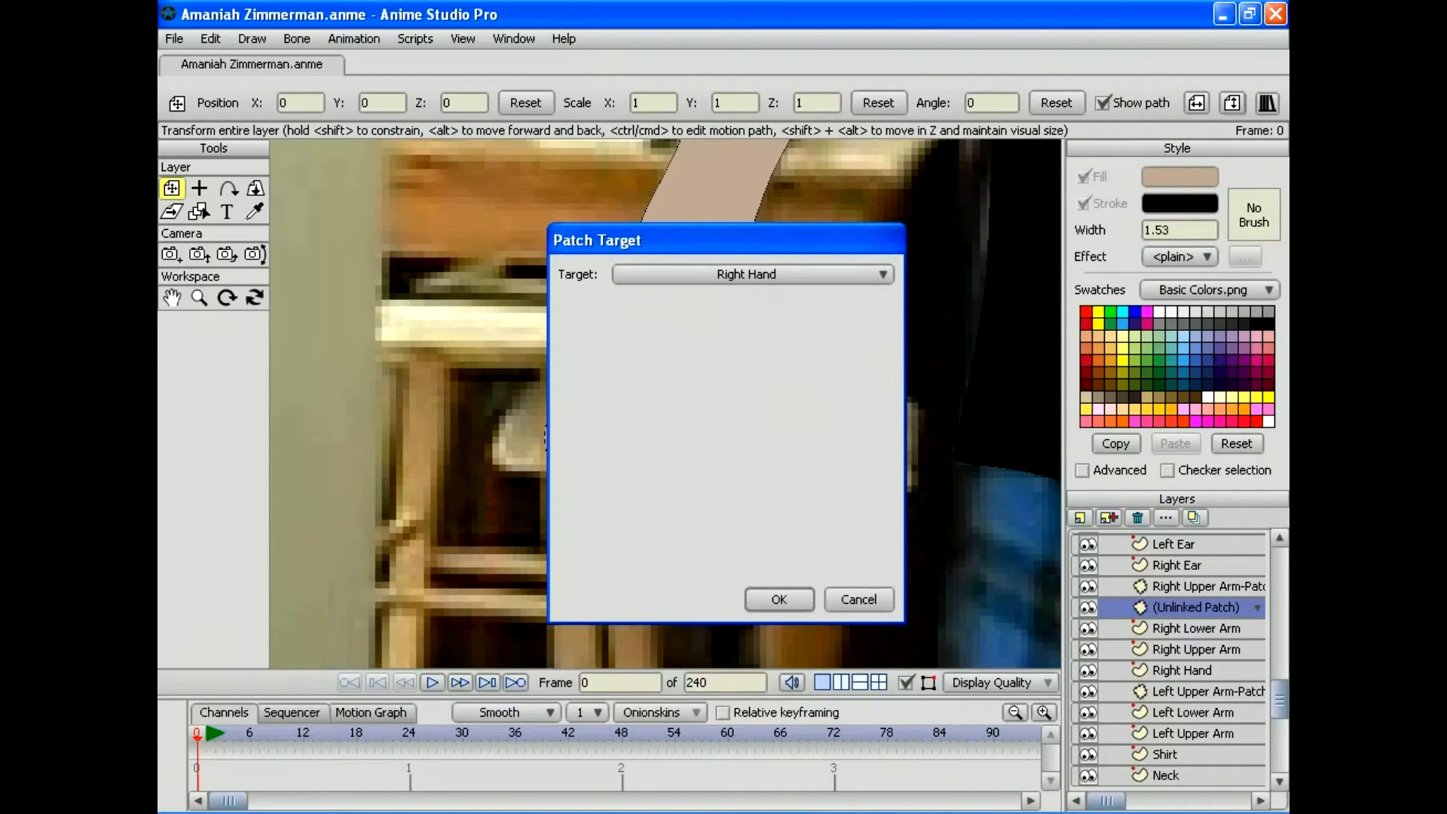
pyautogui.press('Return')
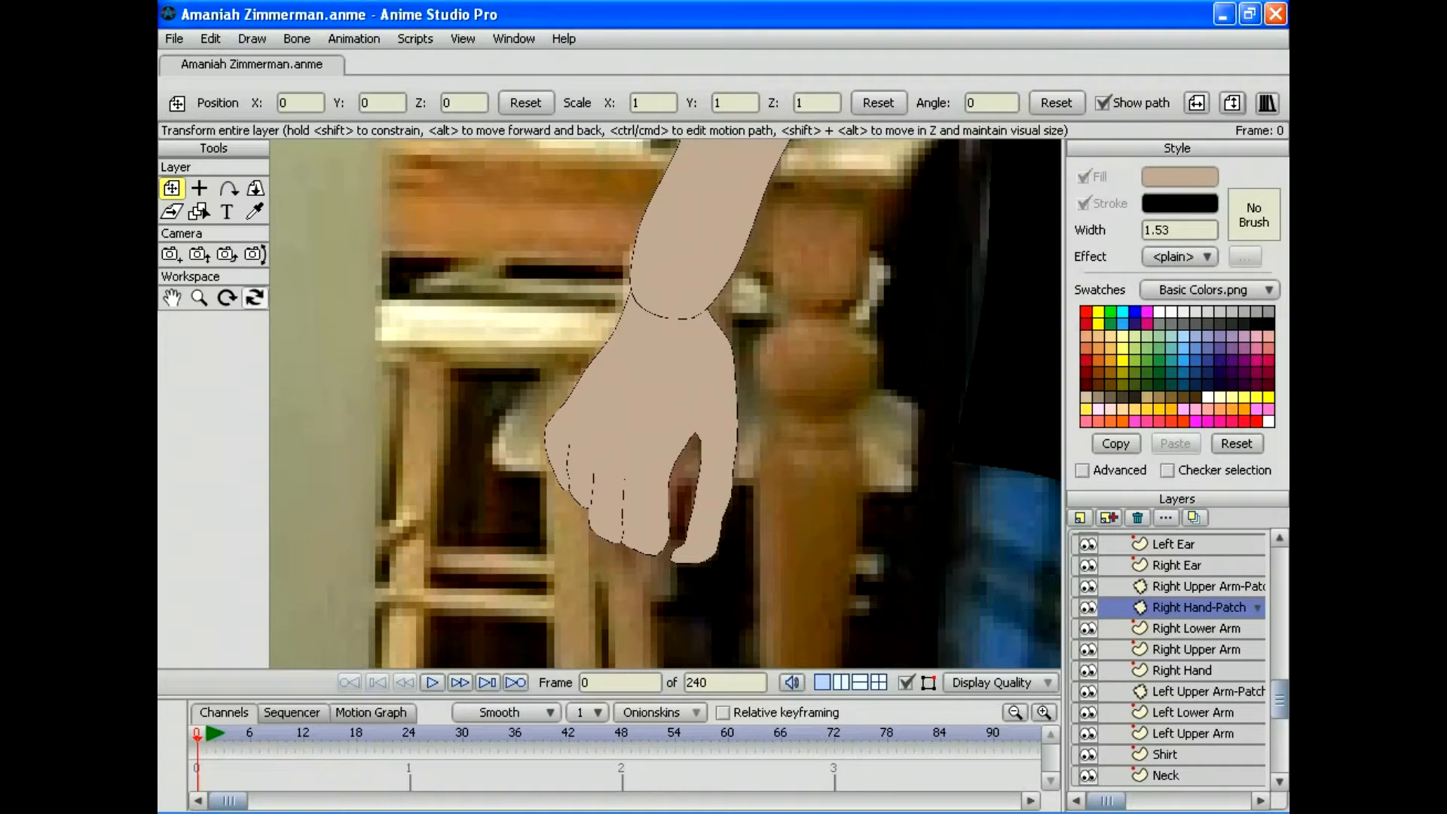
pyautogui.click(199, 297)
pyautogui.moveTo(666, 403); pyautogui.dragTo(332, 403)
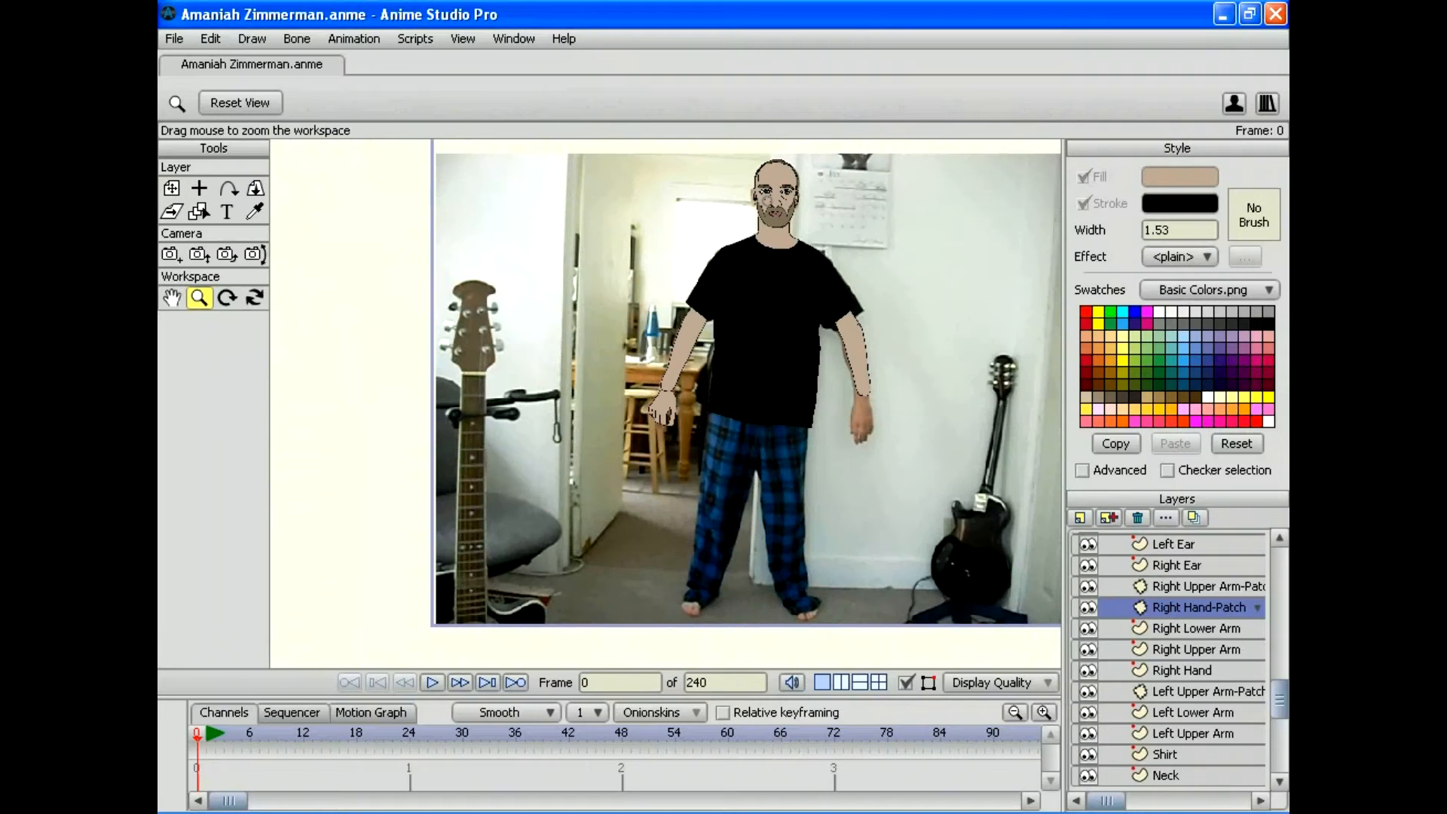
# Step: Position the patch layer over the right wrist, zoomed in on the hand
pyautogui.press('m')
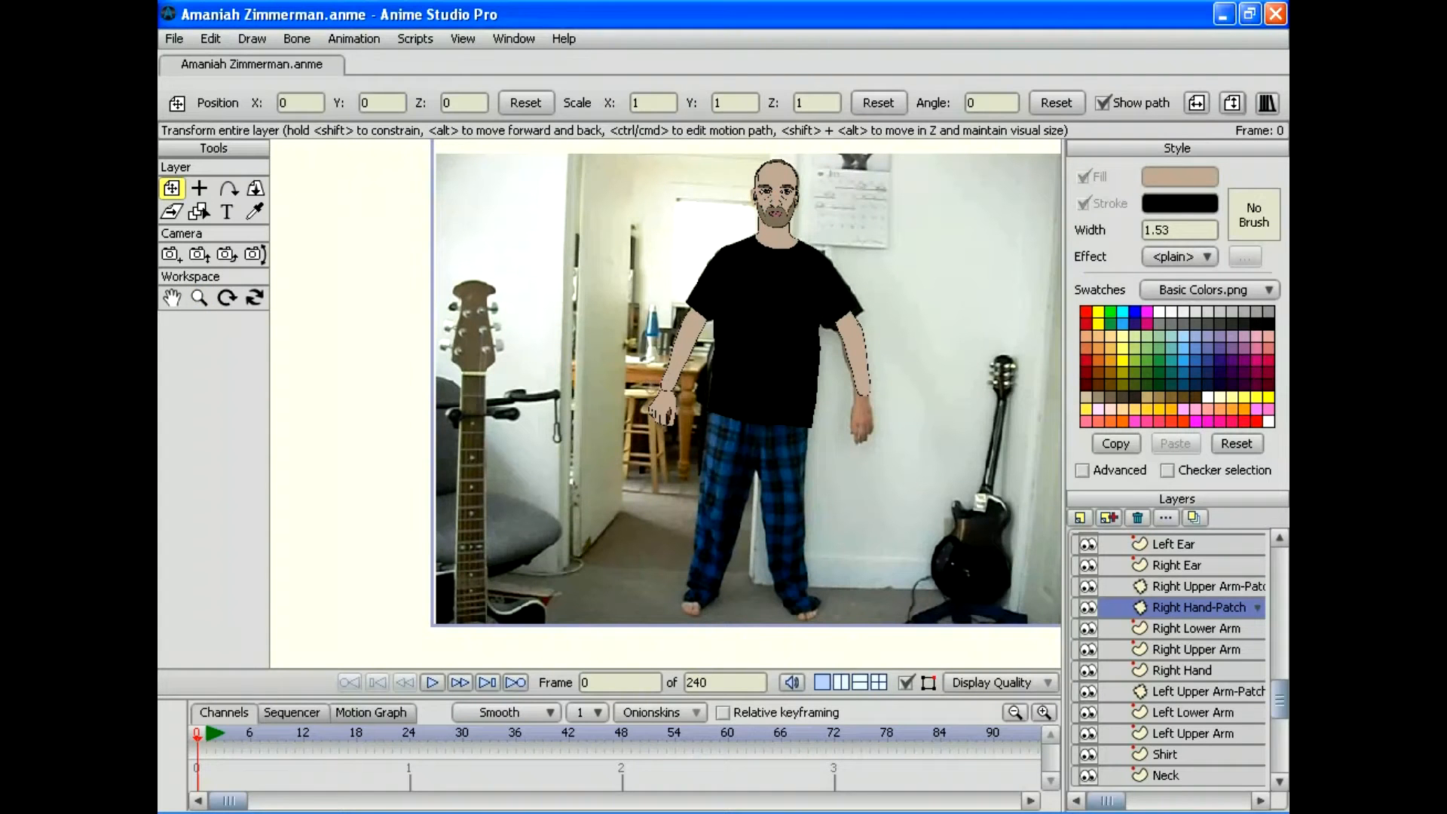
pyautogui.moveTo(668, 393); pyautogui.dragTo(668, 392)
pyautogui.press('z')
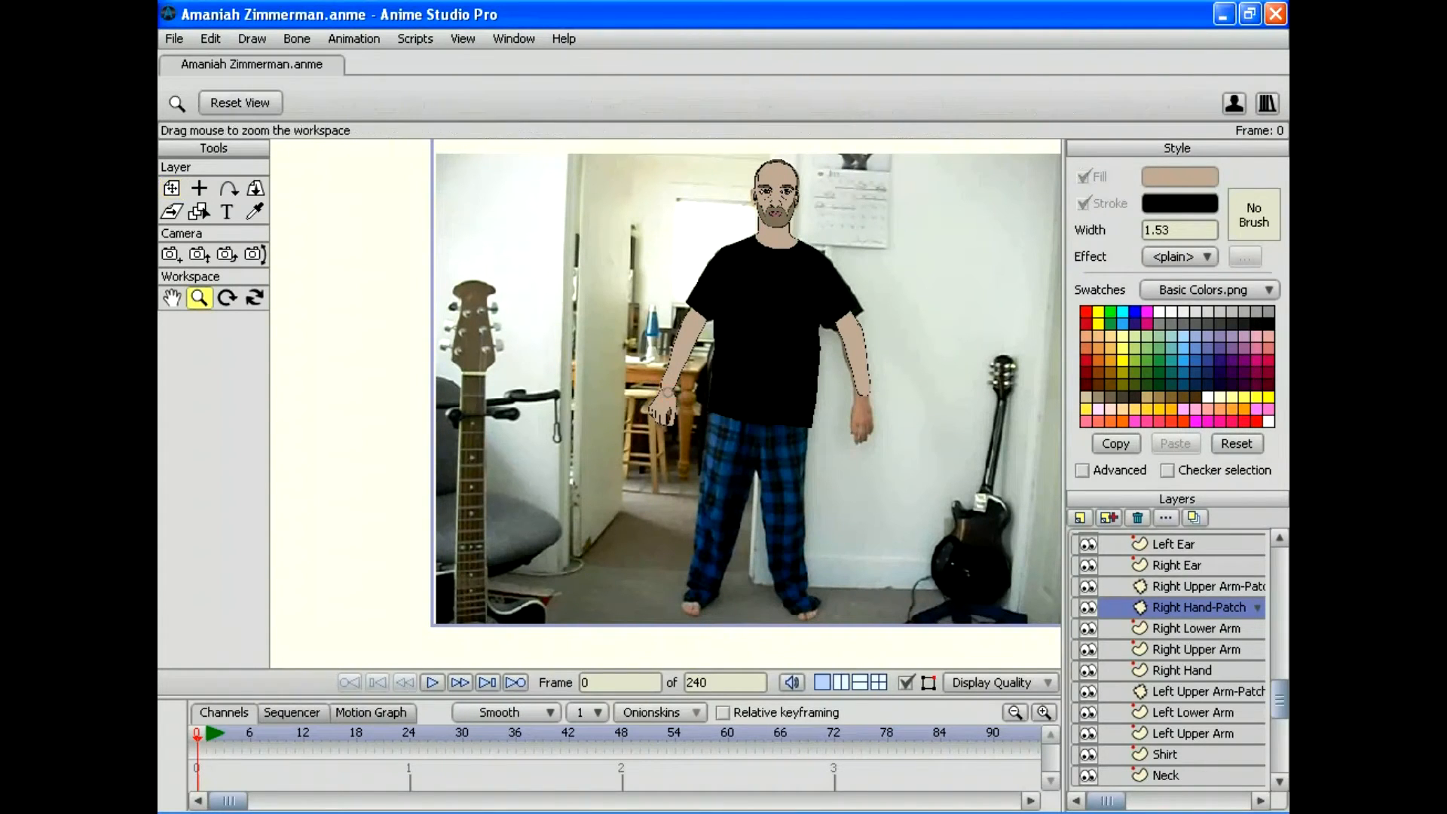
pyautogui.moveTo(452, 403); pyautogui.dragTo(693, 403)
pyautogui.moveTo(673, 350); pyautogui.dragTo(667, 287)
pyautogui.press('m')
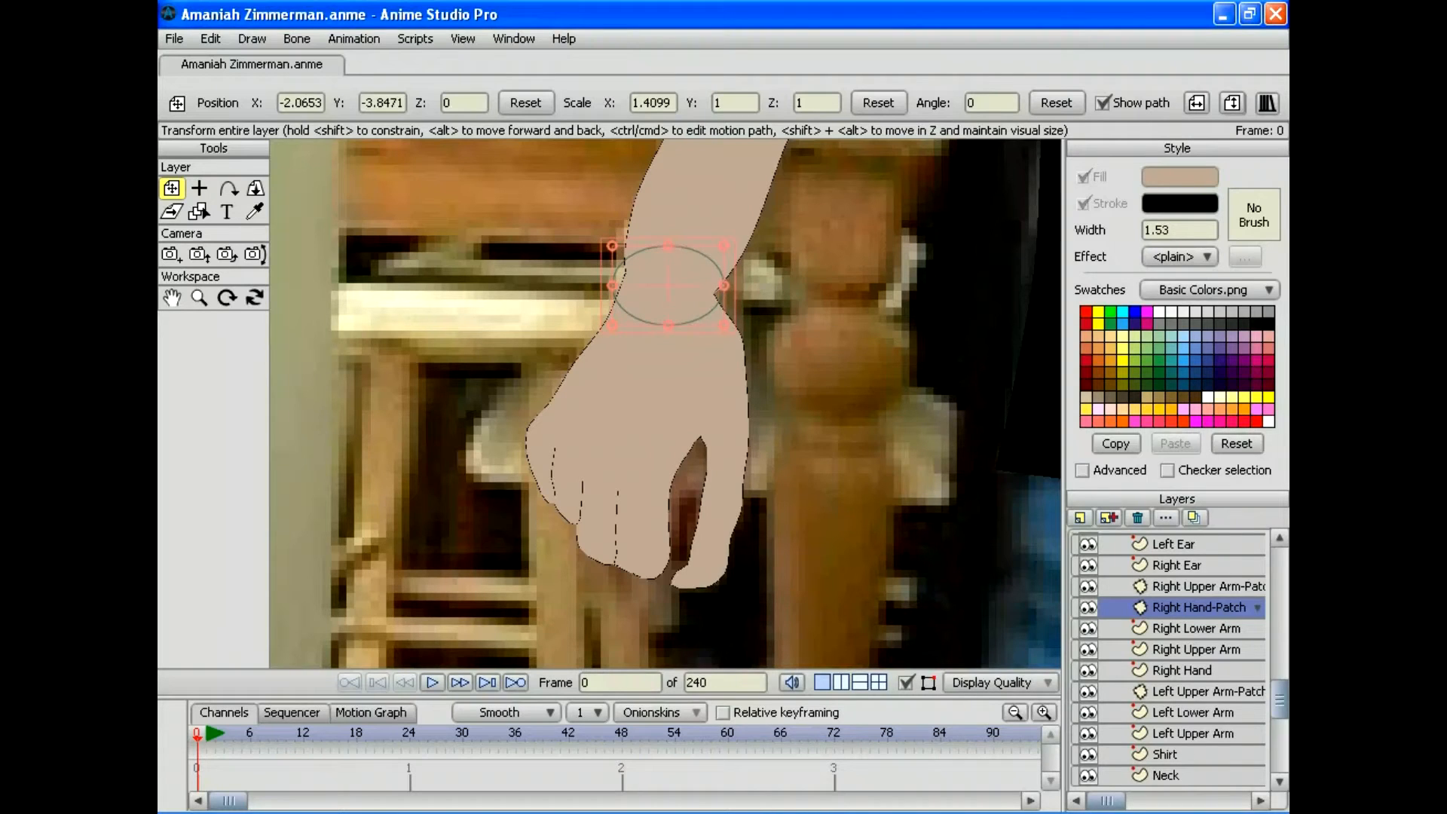
# Step: Render a preview of the current frame, close it, and select the Right Hand layer
pyautogui.click(168, 14)
pyautogui.press('Escape')
pyautogui.click(174, 38)
pyautogui.click(197, 360)
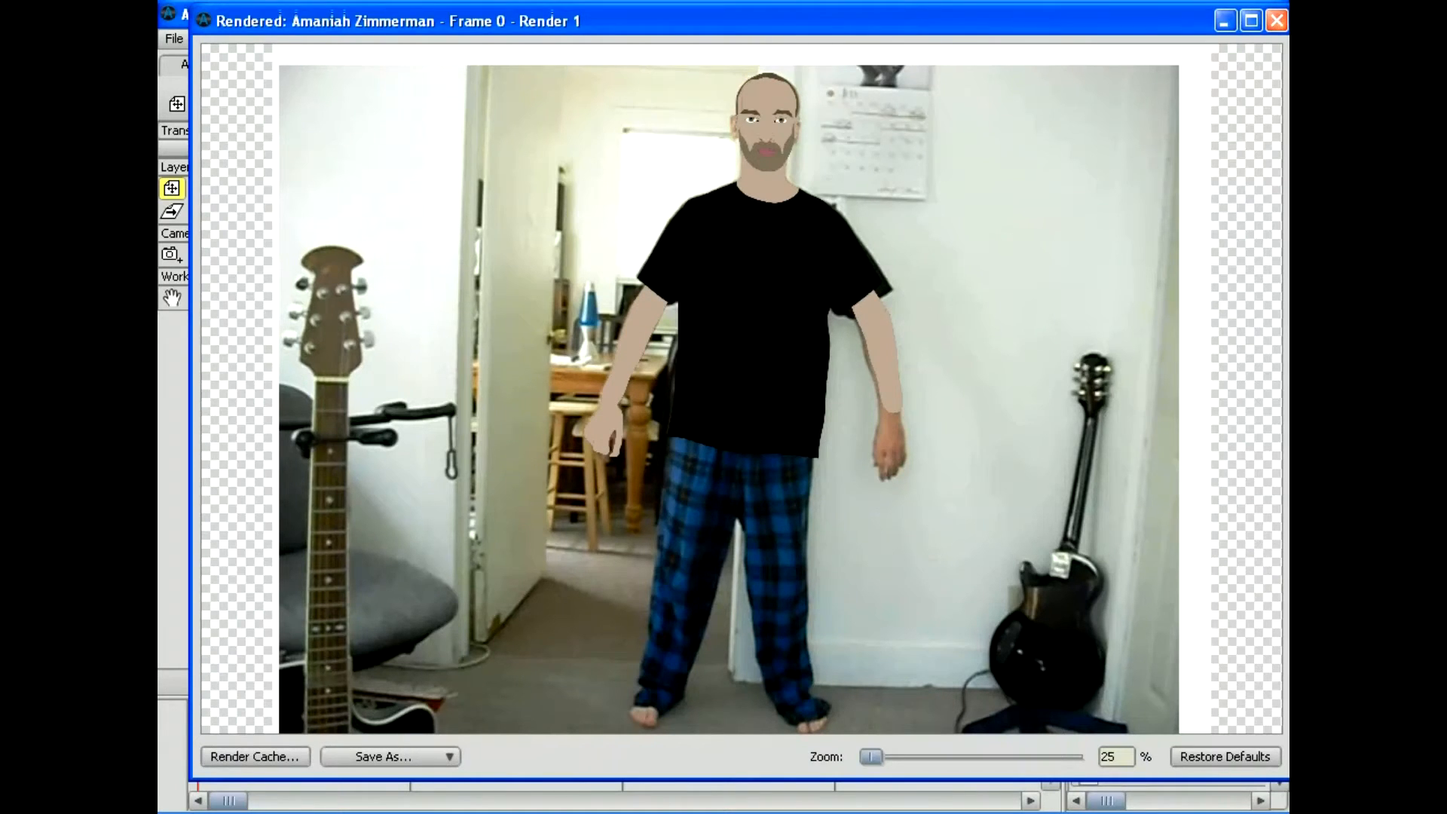
pyautogui.click(1276, 20)
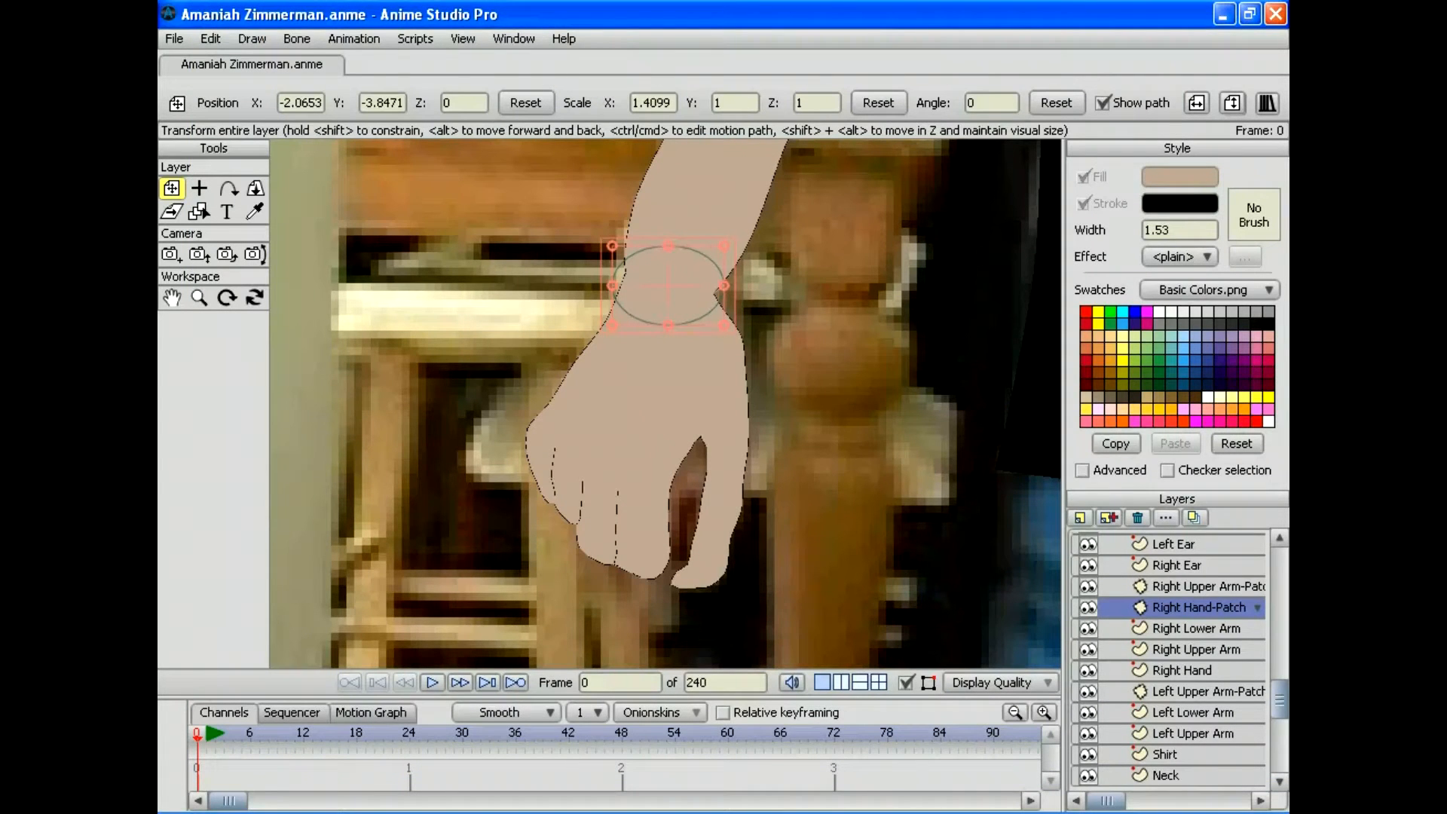
pyautogui.click(1195, 628)
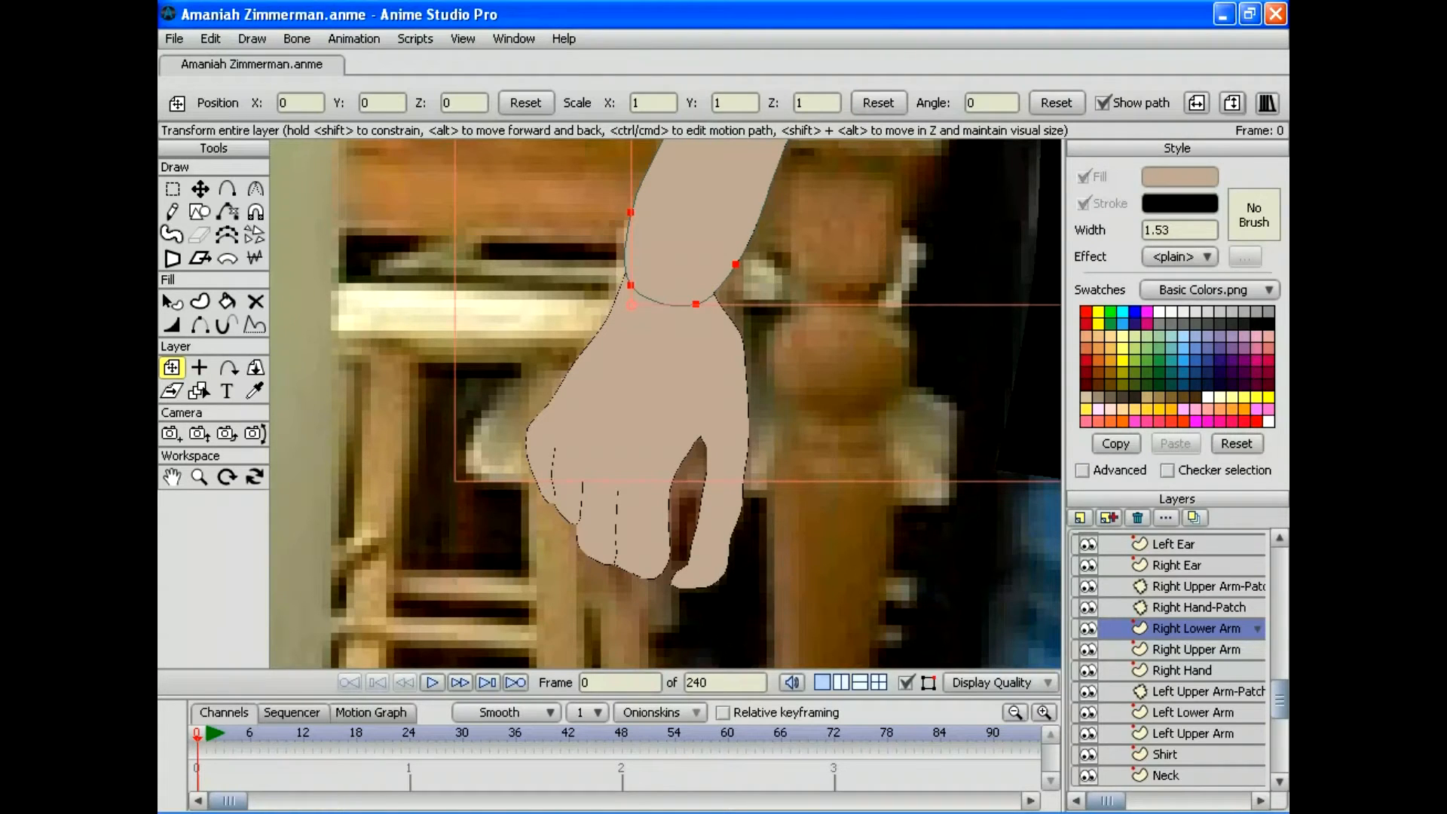
pyautogui.click(1181, 670)
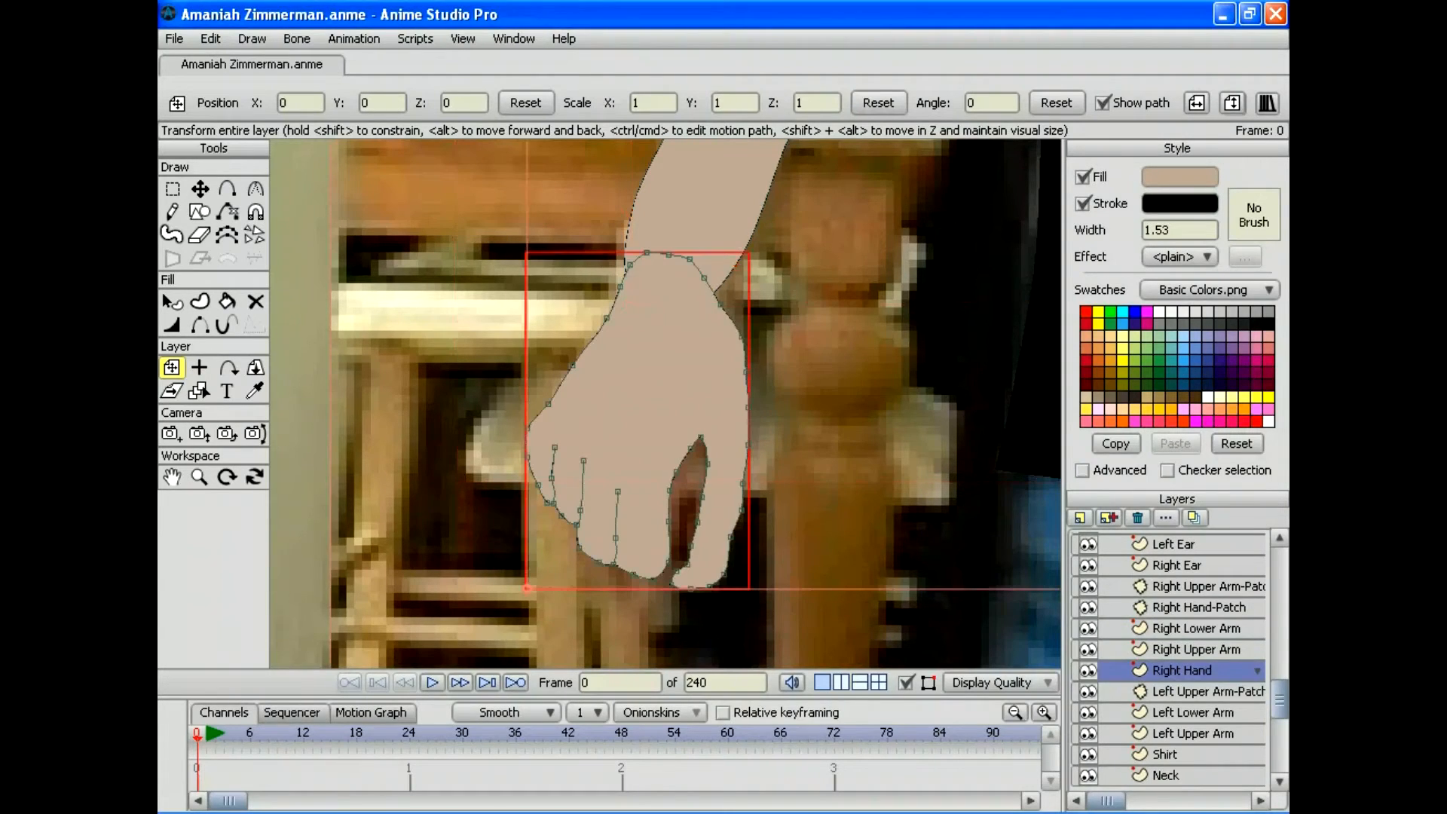
# Step: Duplicate Right Hand as a horizontally flipped layer named Left Hand
pyautogui.click(1108, 517)
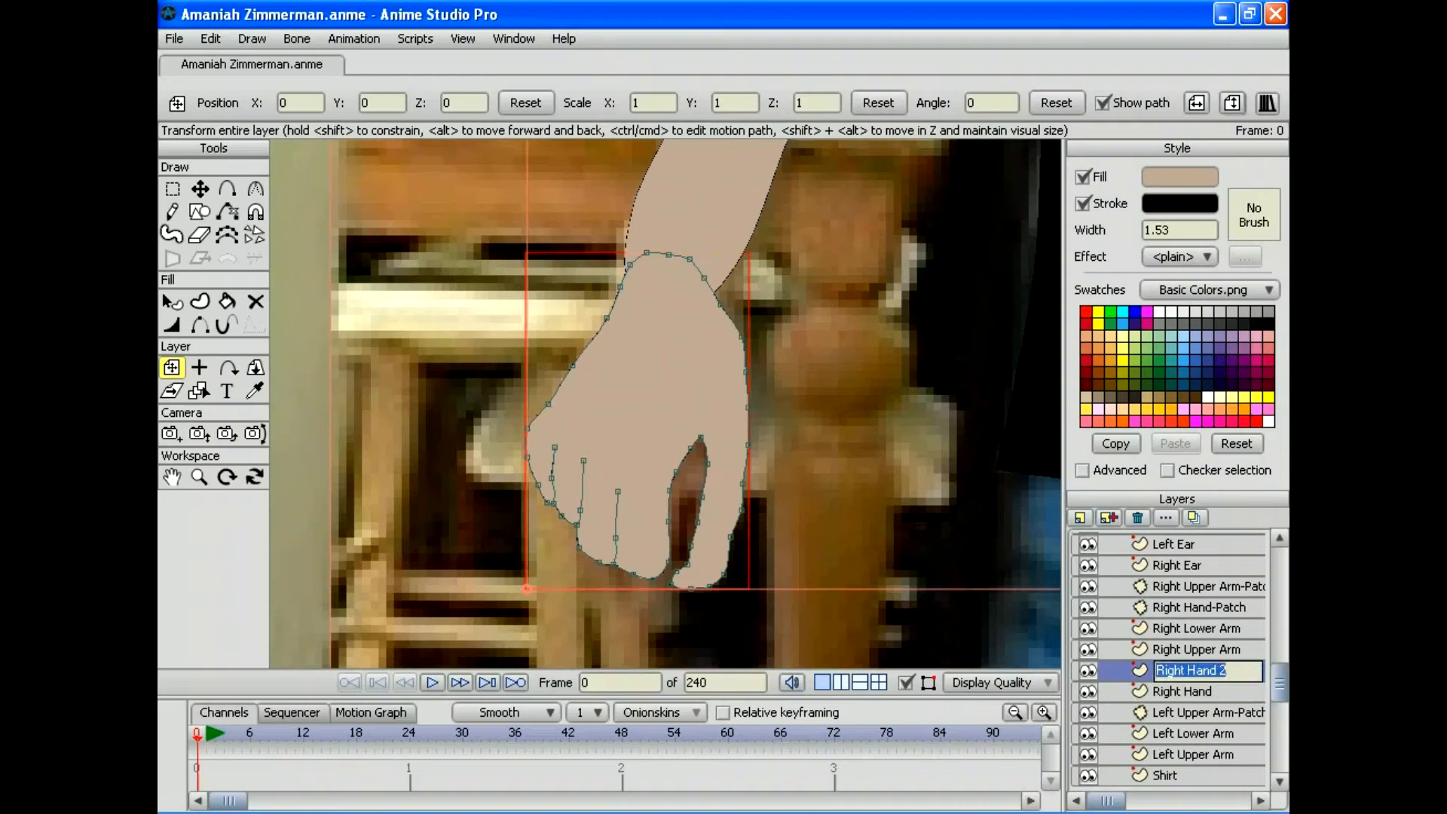
pyautogui.write('Left Hand')
pyautogui.press('Return')
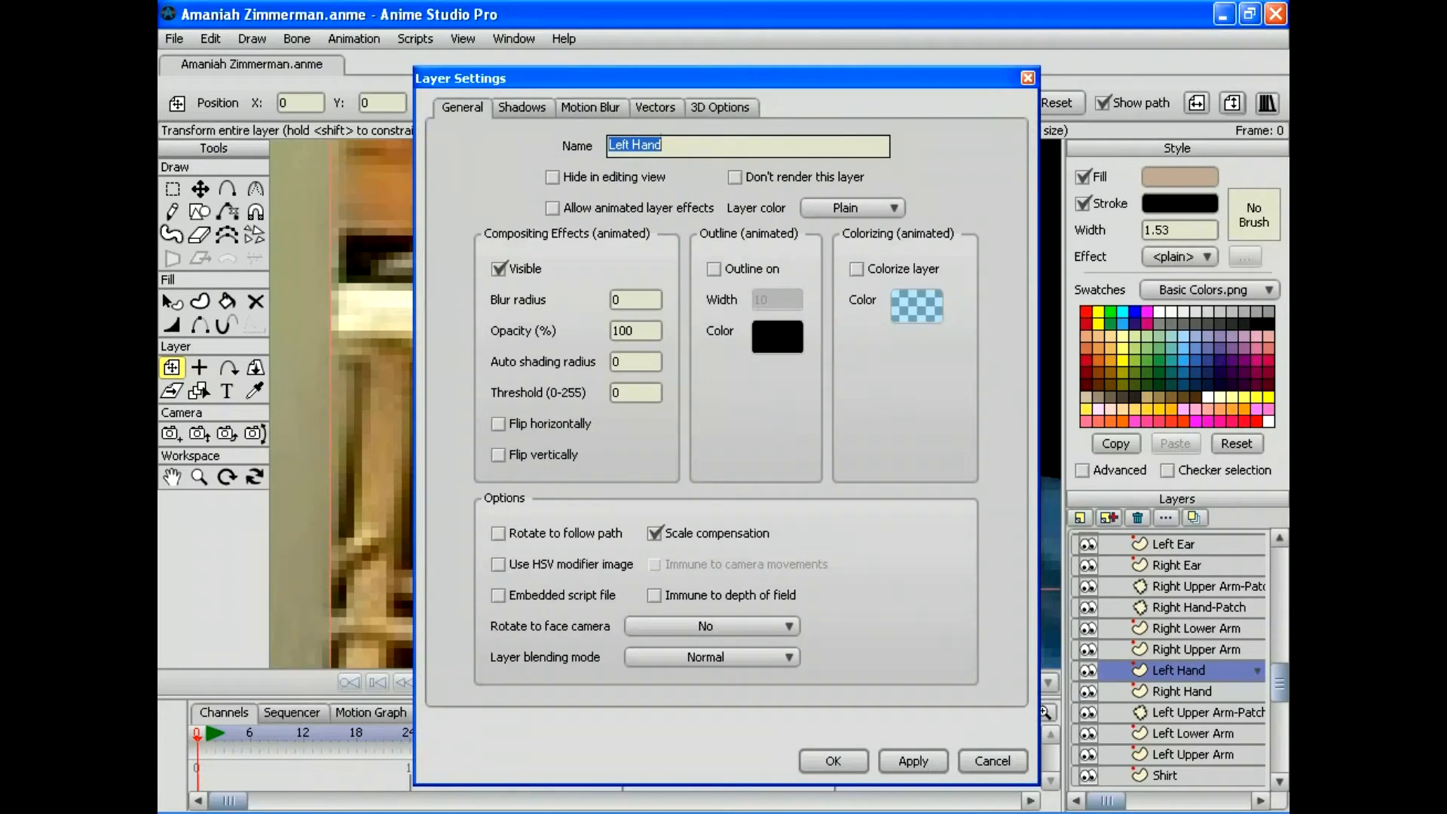
pyautogui.press('Return')
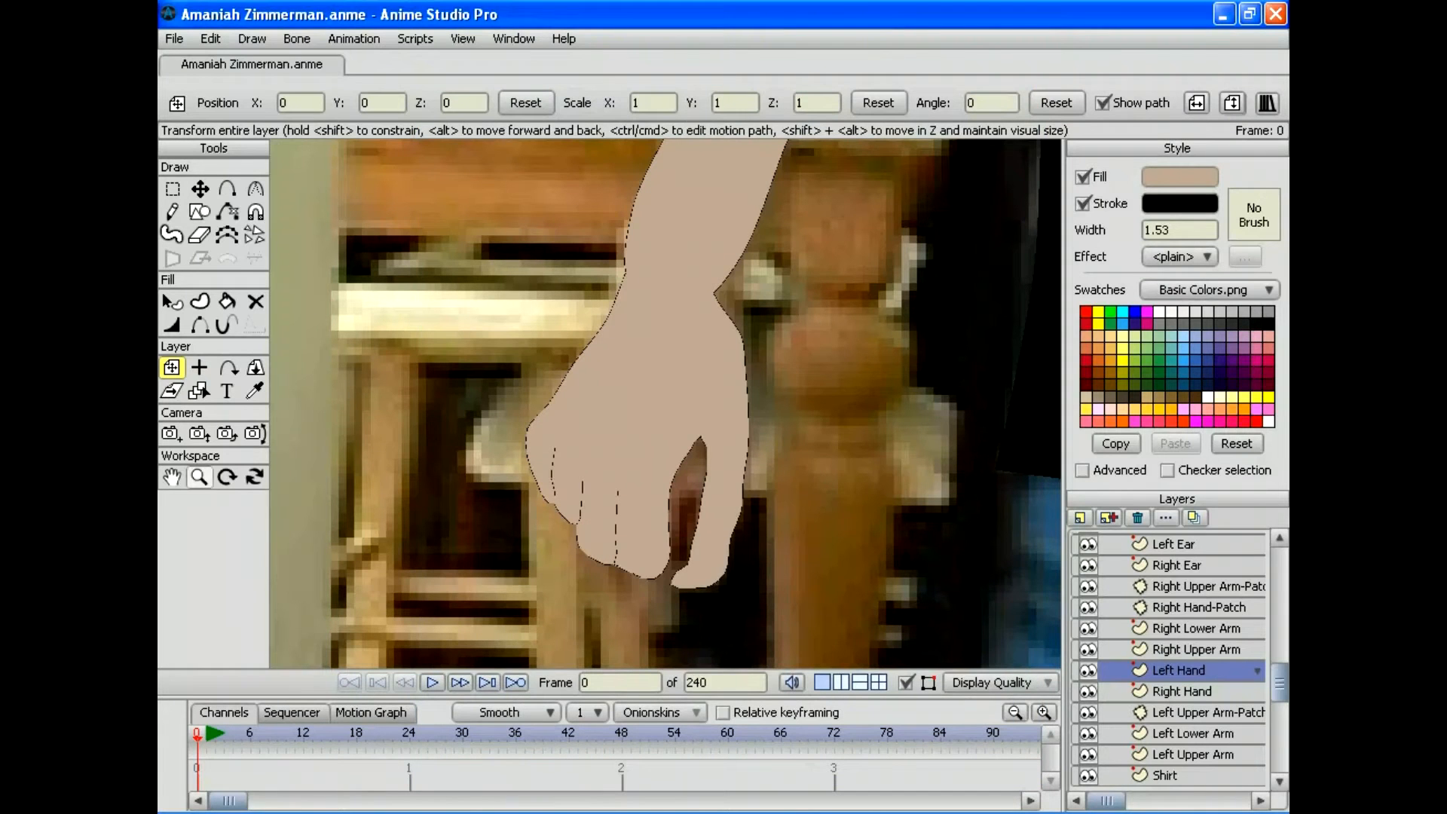
# Step: Set the Left Hand pivot at the wrist, rotate it to 11.5101, and move it onto the photo's left hand
pyautogui.click(198, 476)
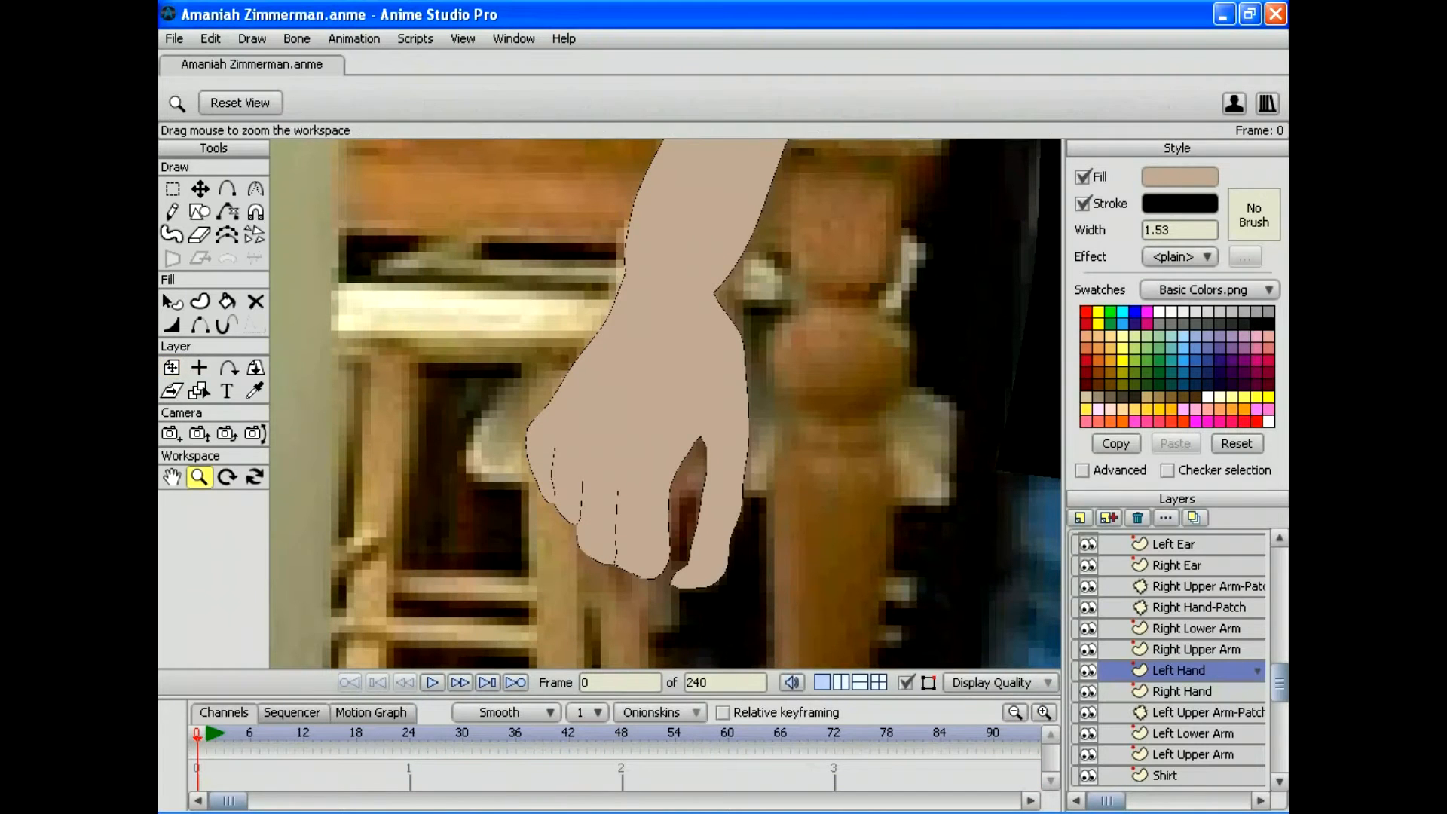
pyautogui.moveTo(665, 403); pyautogui.dragTo(605, 404)
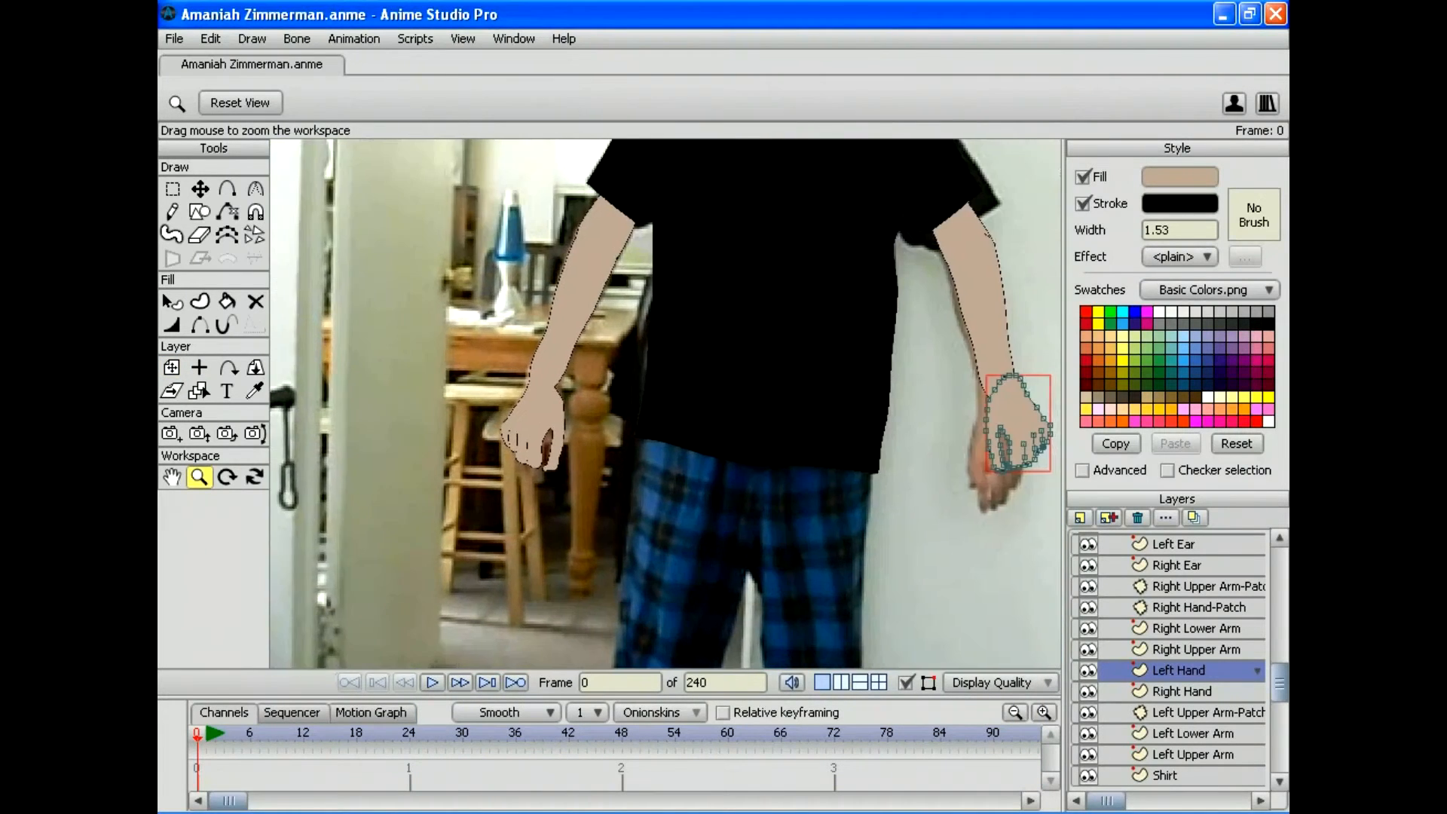
pyautogui.moveTo(1014, 419); pyautogui.dragTo(846, 403)
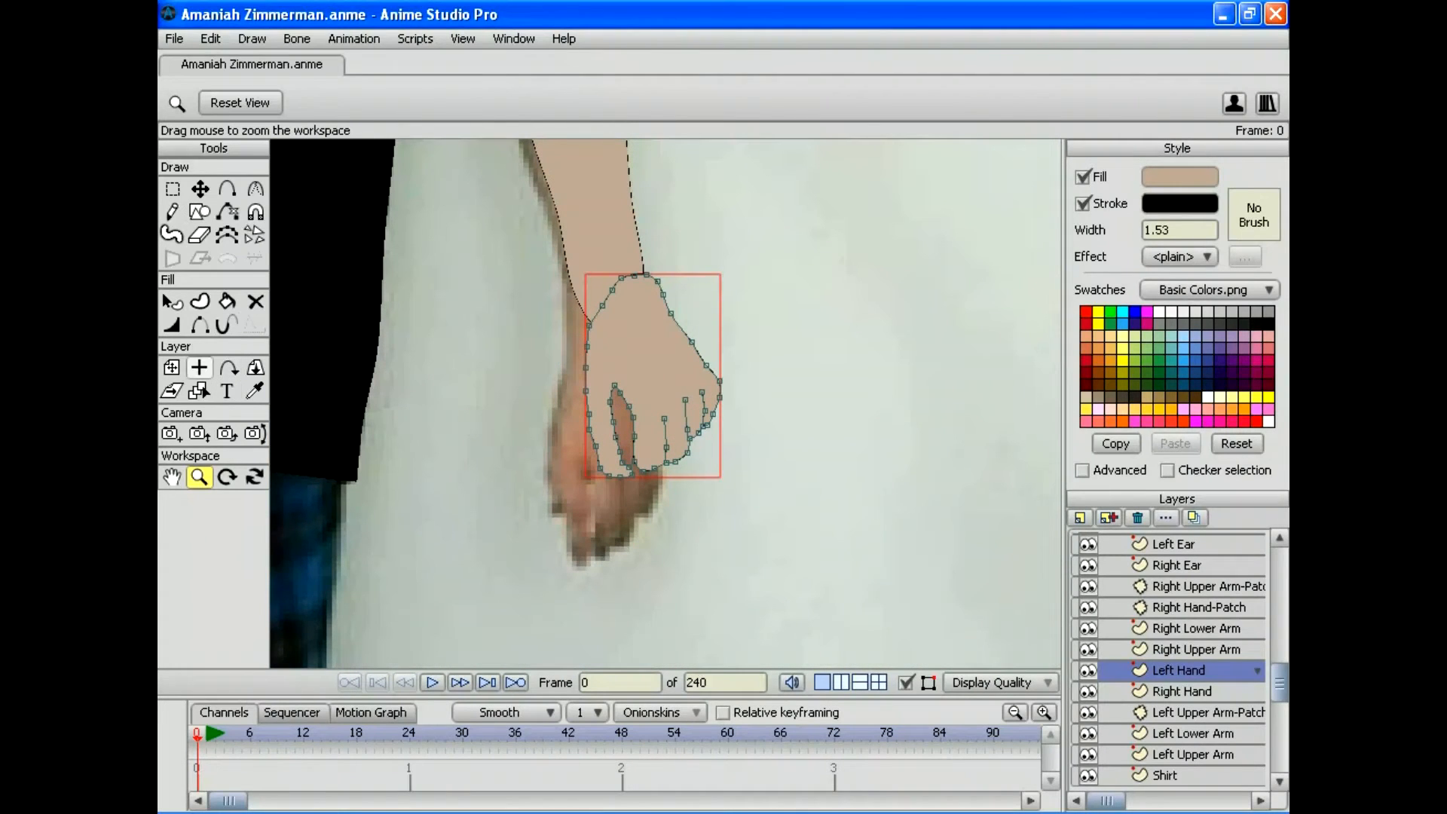
pyautogui.click(199, 367)
pyautogui.click(619, 300)
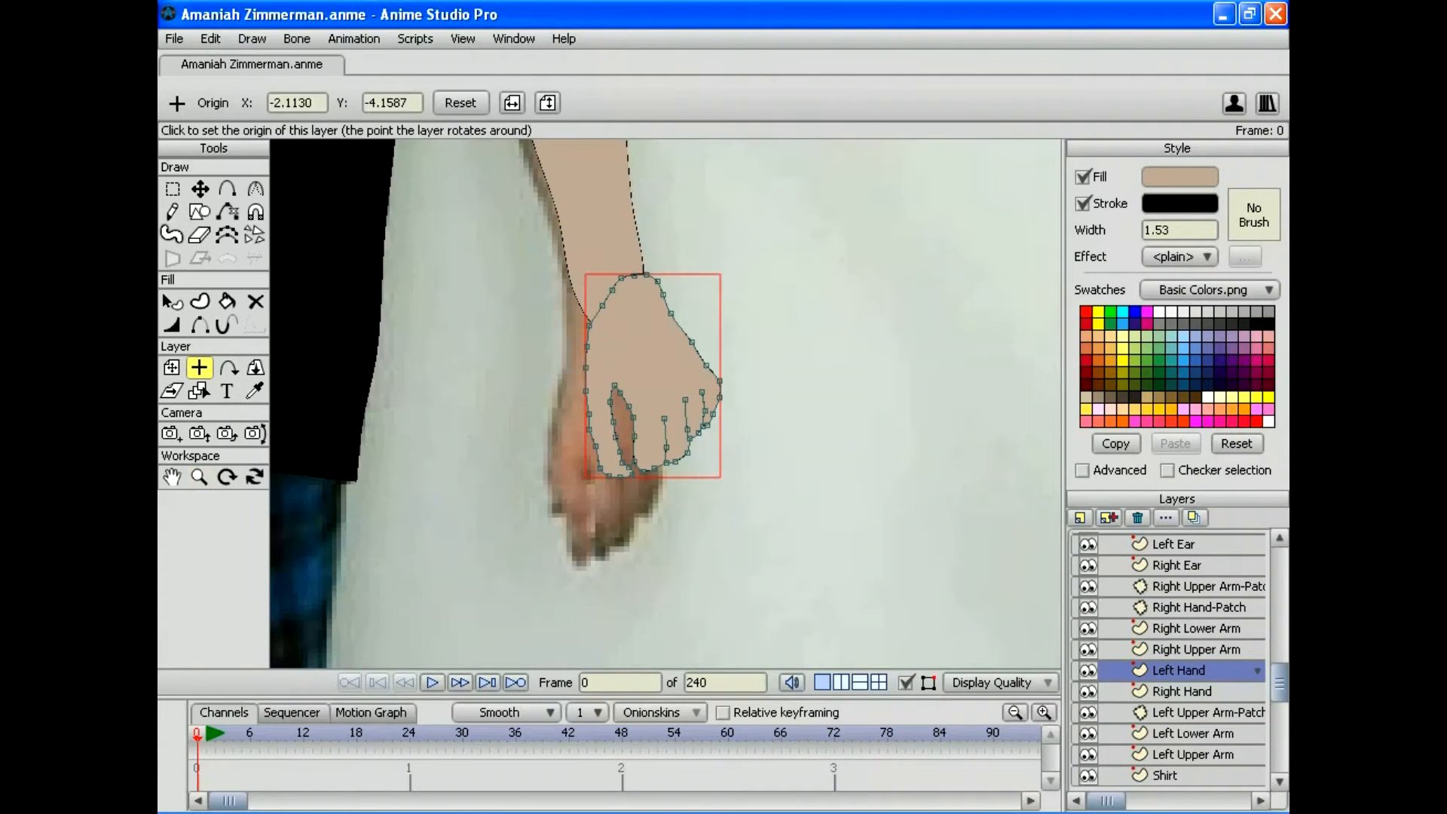
pyautogui.click(172, 367)
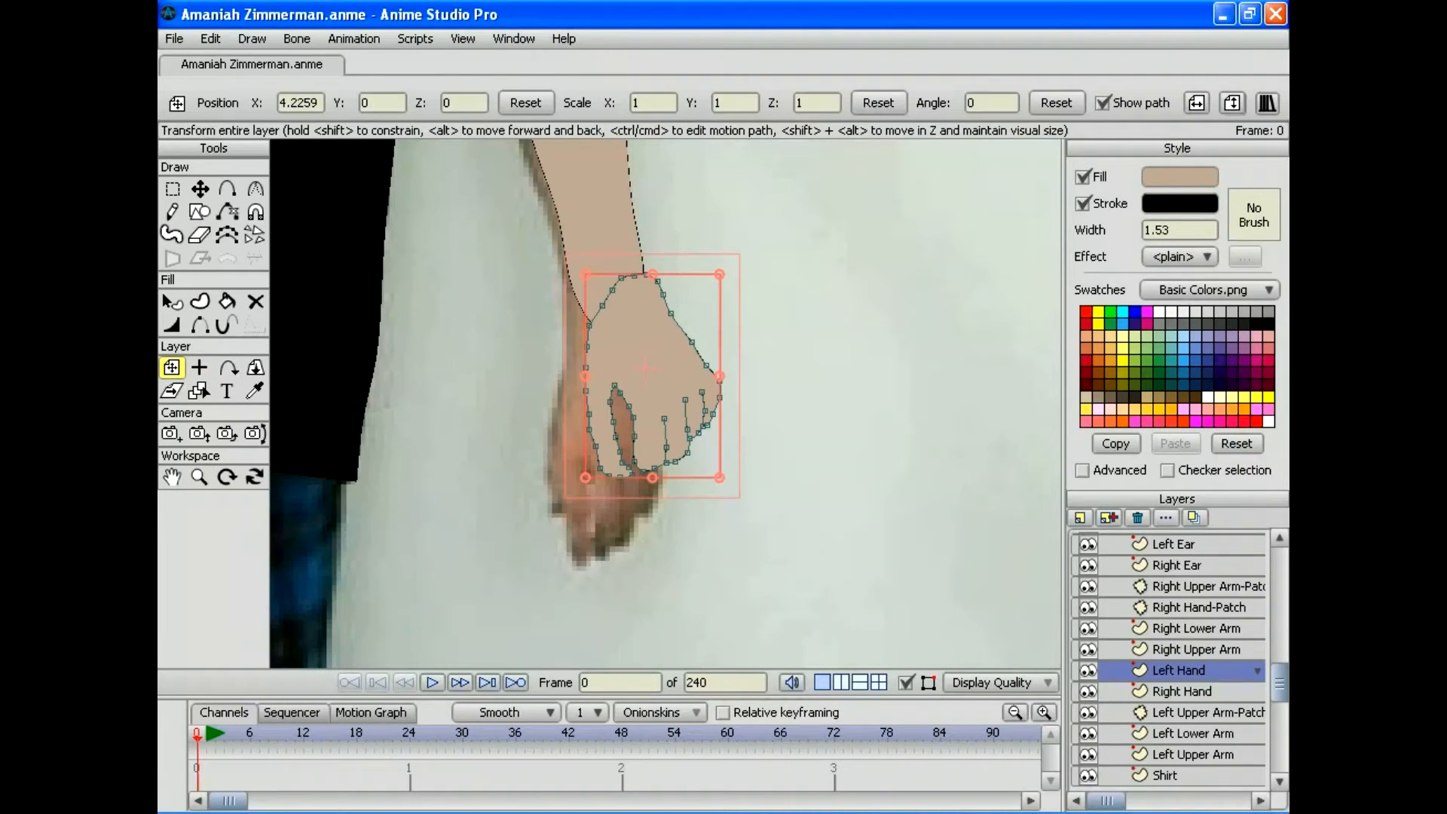
pyautogui.moveTo(729, 264)
pyautogui.mouseDown()
pyautogui.moveTo(753, 288)
pyautogui.moveTo(704, 254)
pyautogui.mouseUp()
pyautogui.moveTo(644, 369); pyautogui.dragTo(513, 404)
pyautogui.click(199, 476)
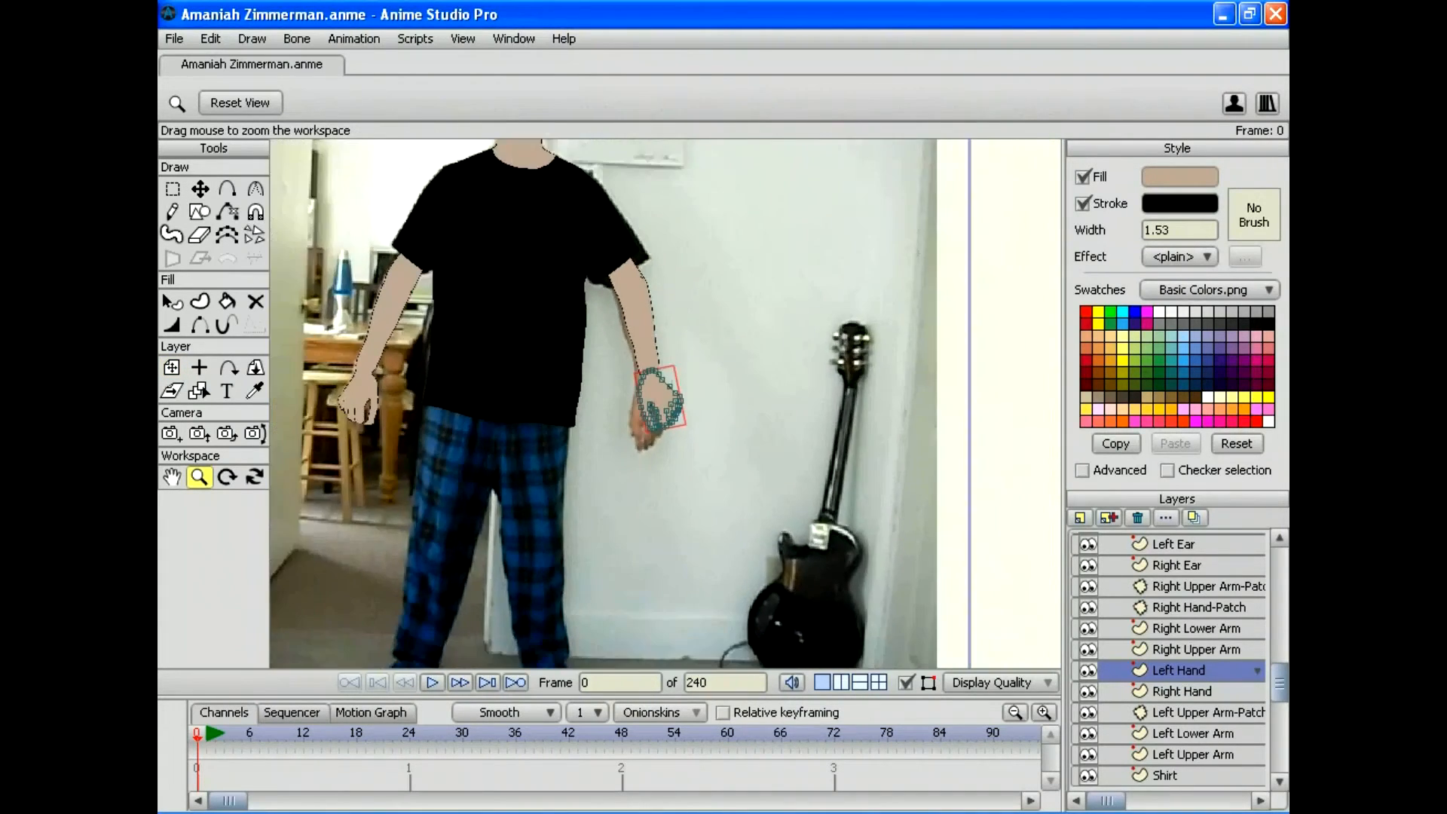
# Step: Preview the frame, then rotate the Left Hand to 3.1338 and nudge it slightly left and down
pyautogui.click(174, 39)
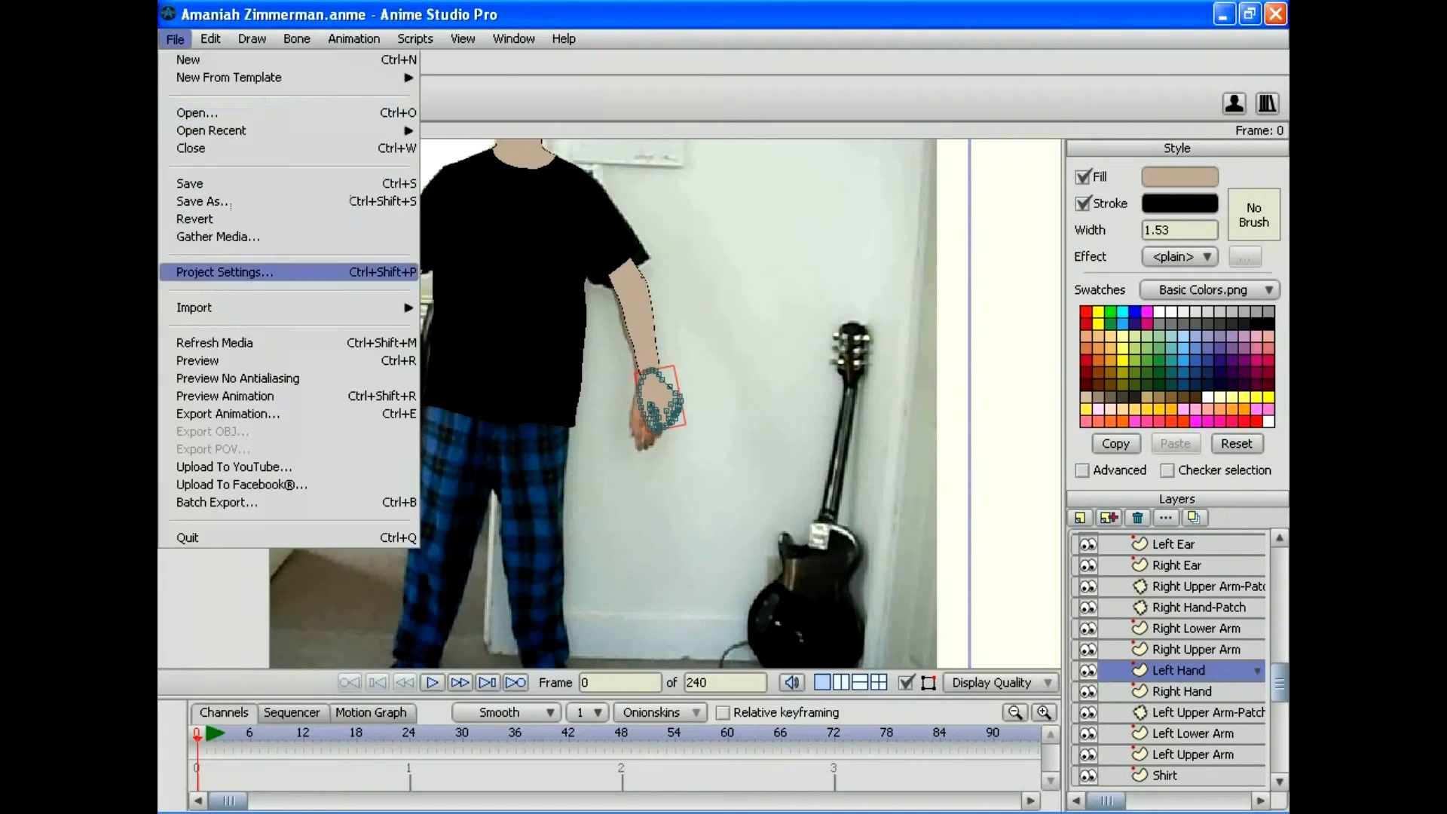
pyautogui.click(226, 360)
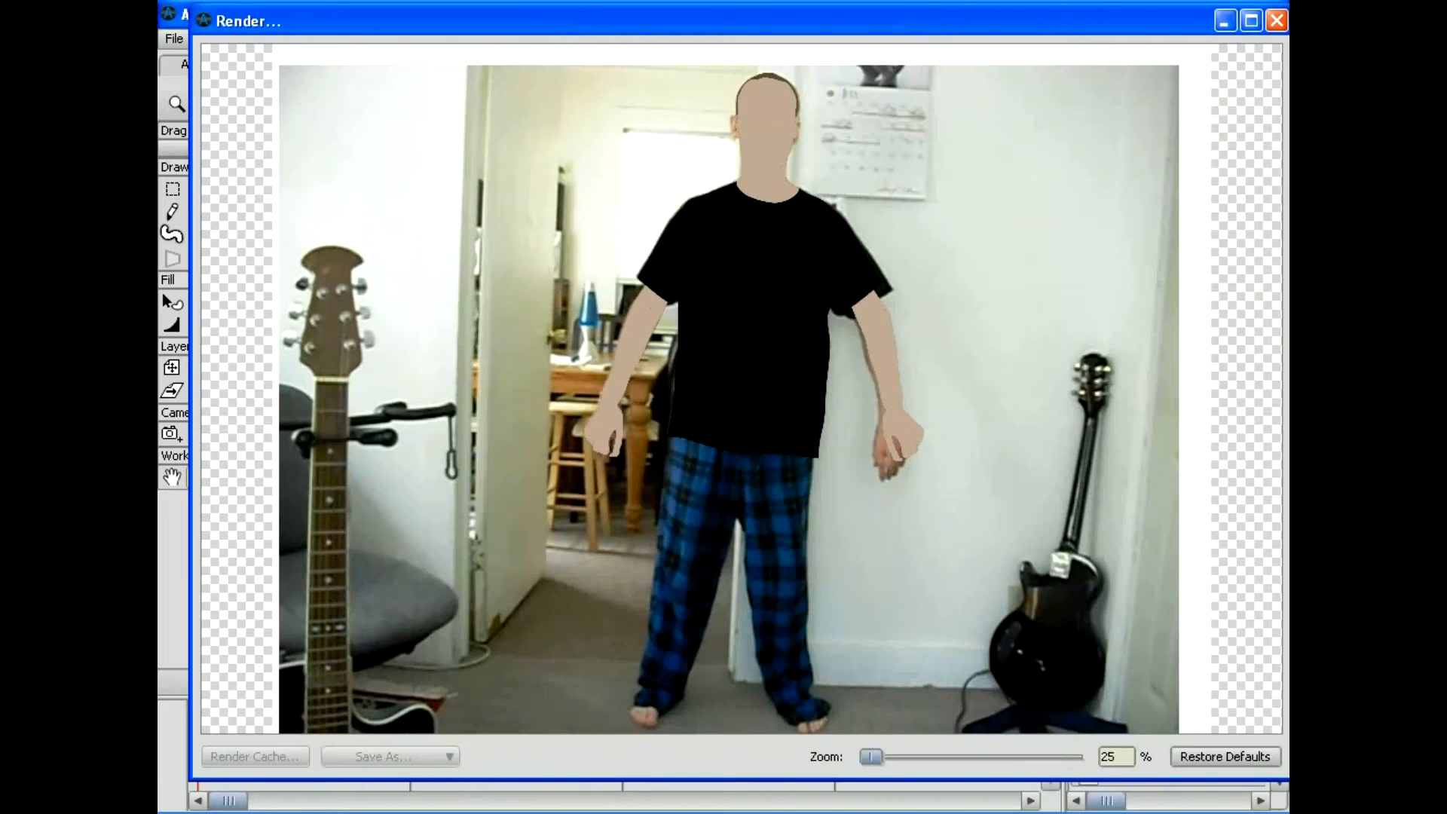
pyautogui.click(1276, 20)
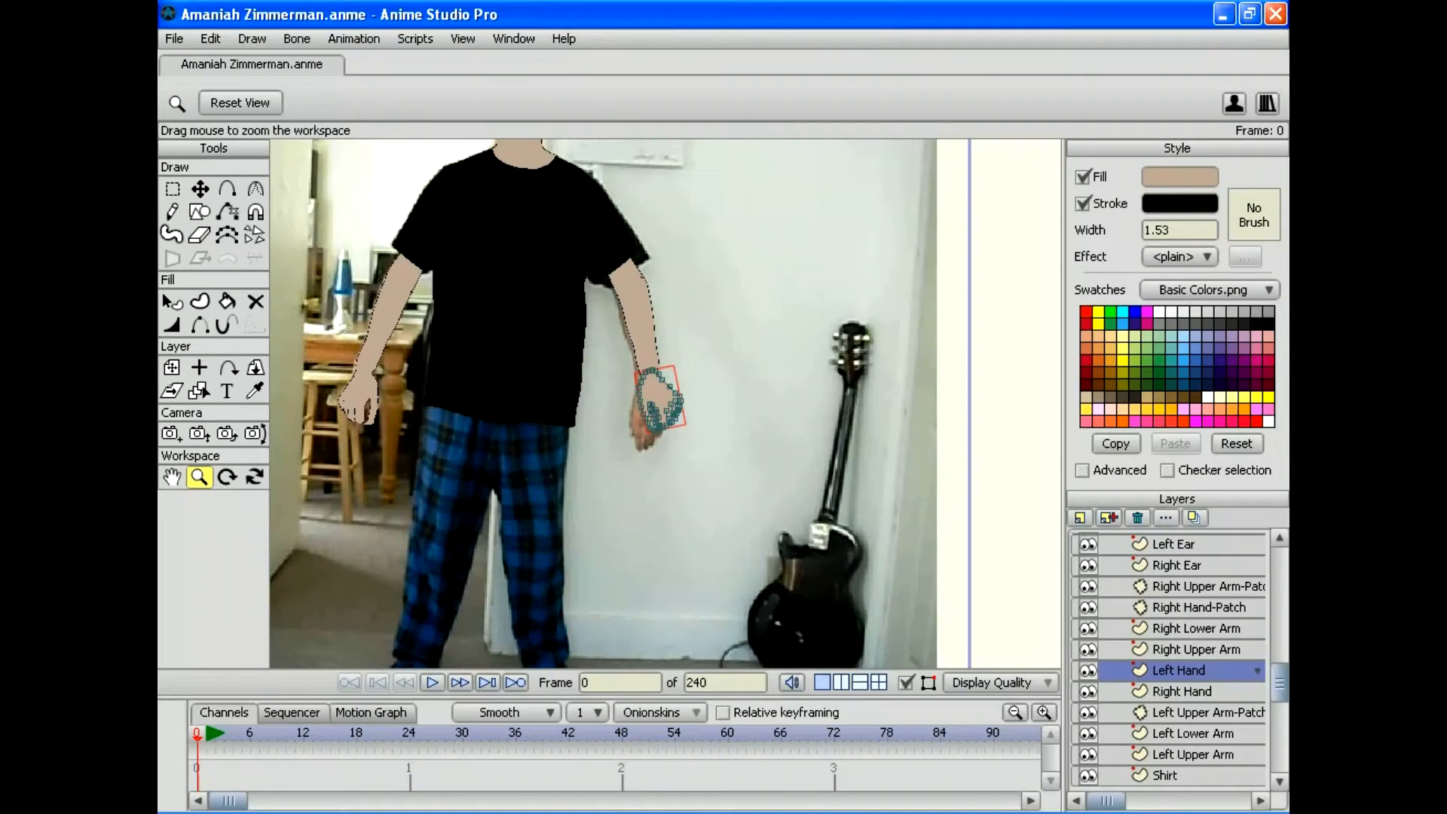
pyautogui.moveTo(666, 403); pyautogui.dragTo(806, 403)
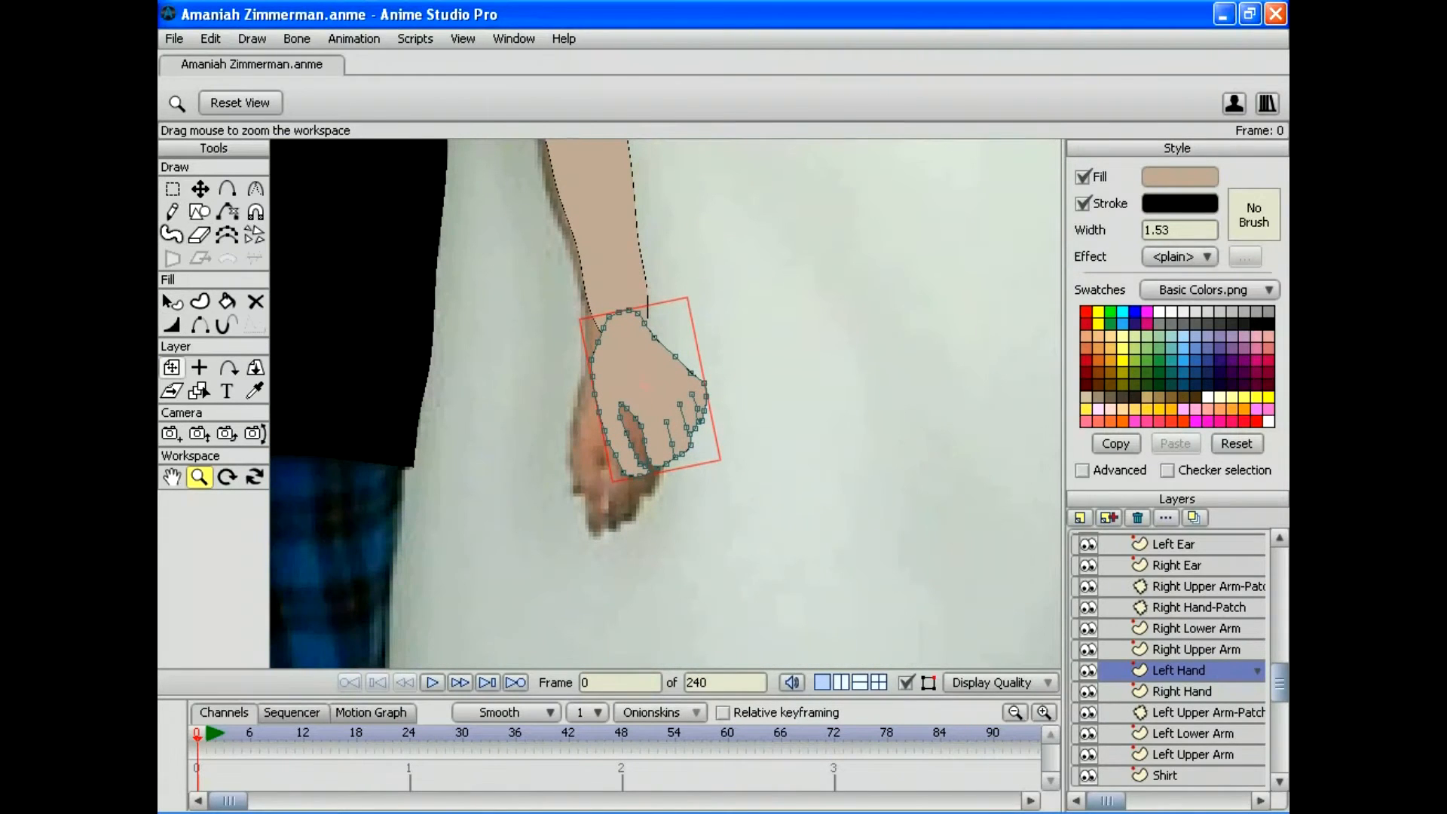
pyautogui.click(171, 367)
pyautogui.moveTo(729, 465); pyautogui.dragTo(717, 479)
pyautogui.moveTo(643, 384); pyautogui.dragTo(635, 389)
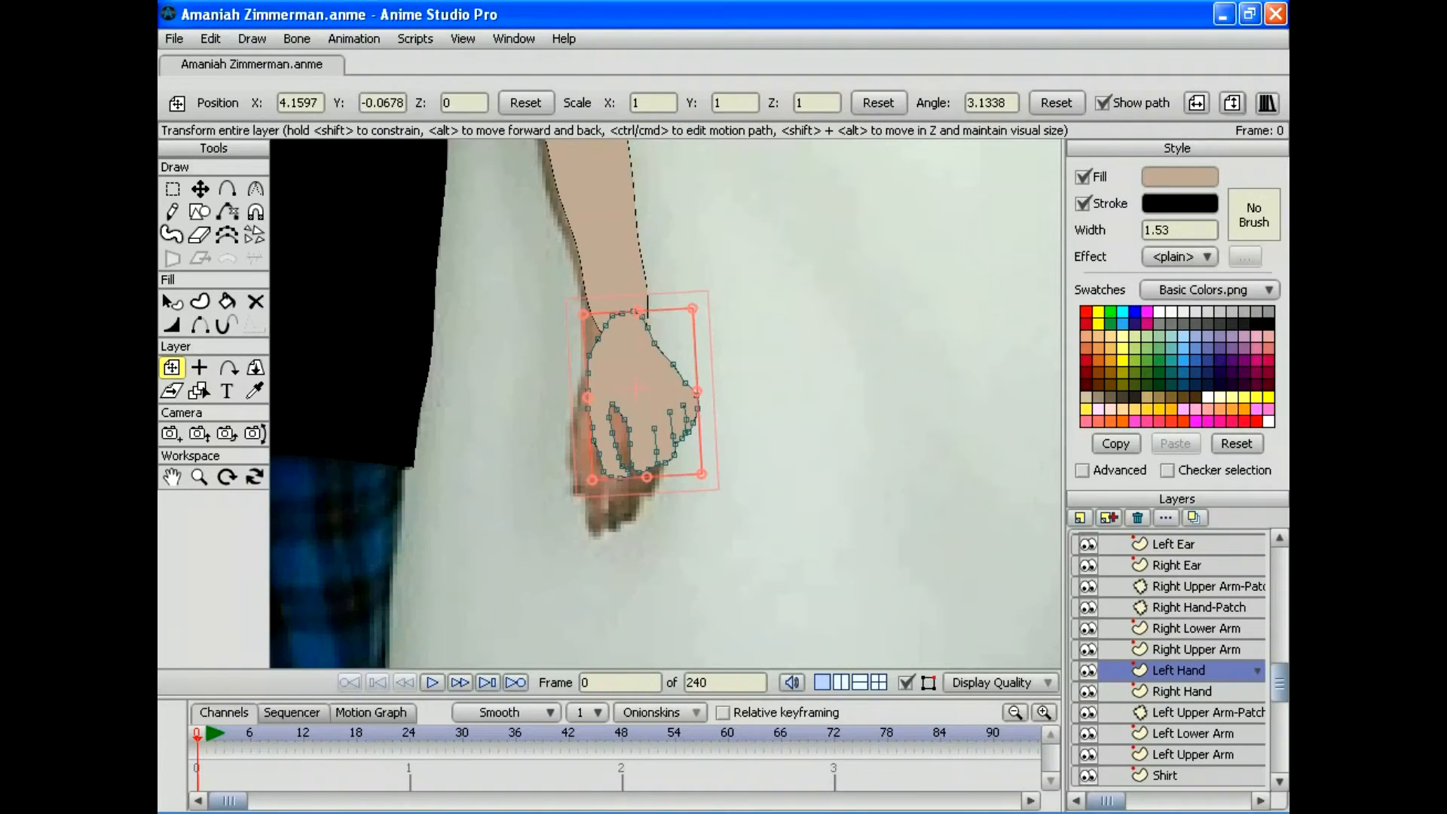
# Step: Render another preview and save the project
pyautogui.click(174, 39)
pyautogui.click(197, 360)
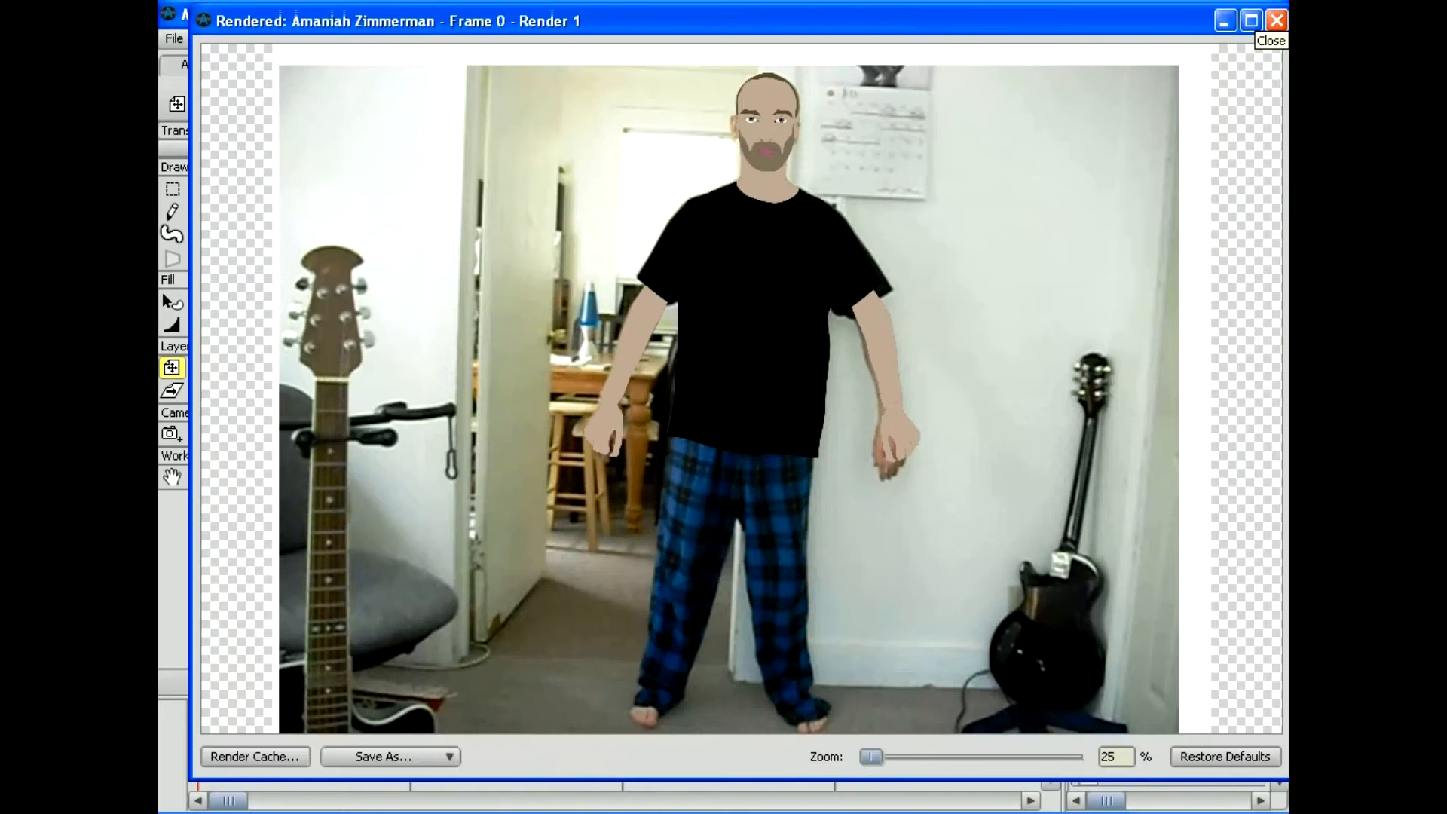
pyautogui.click(1276, 21)
pyautogui.click(174, 38)
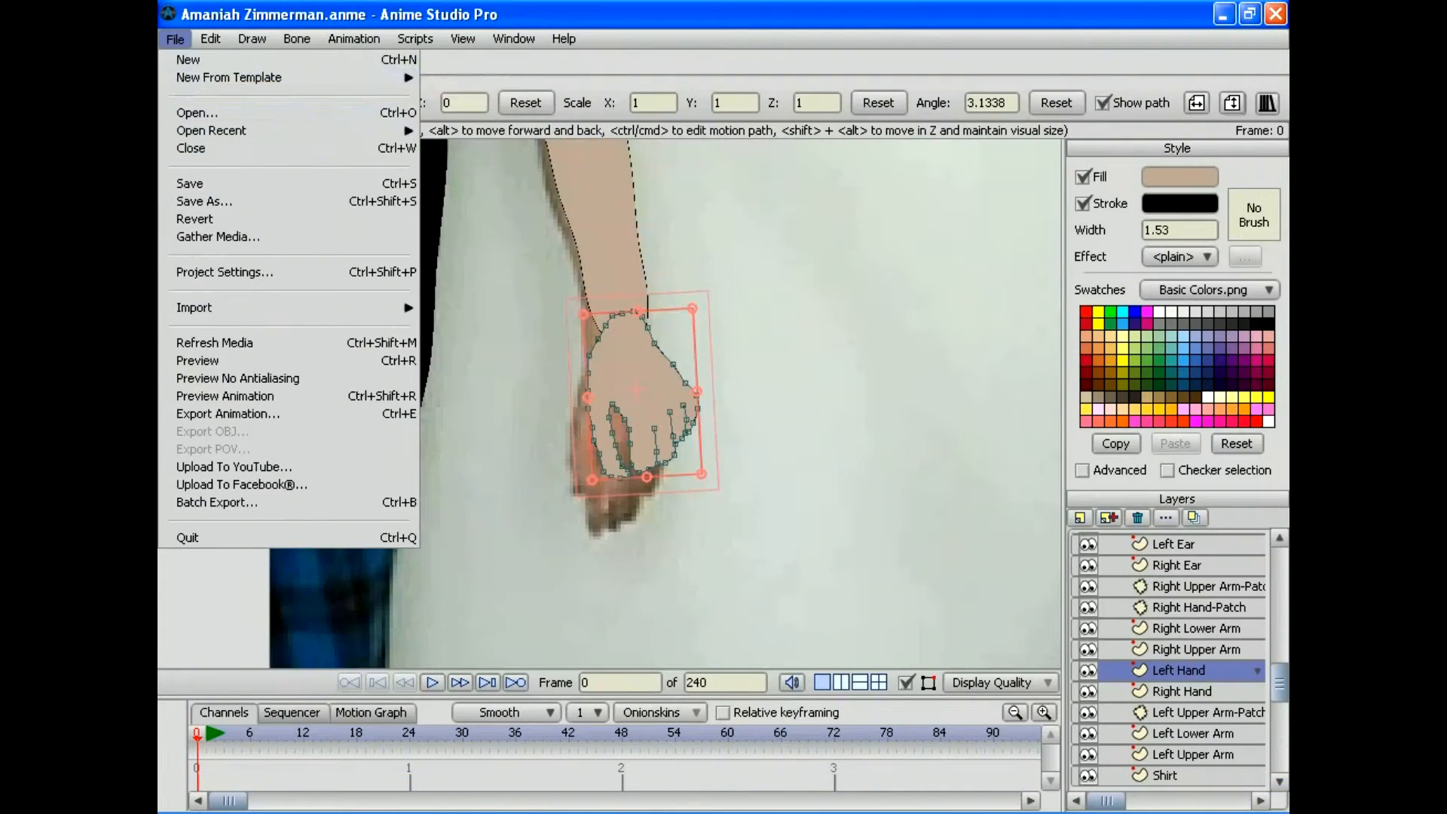
pyautogui.click(195, 183)
# Step: Zoom out to bring both hands and the legs into view
pyautogui.click(199, 476)
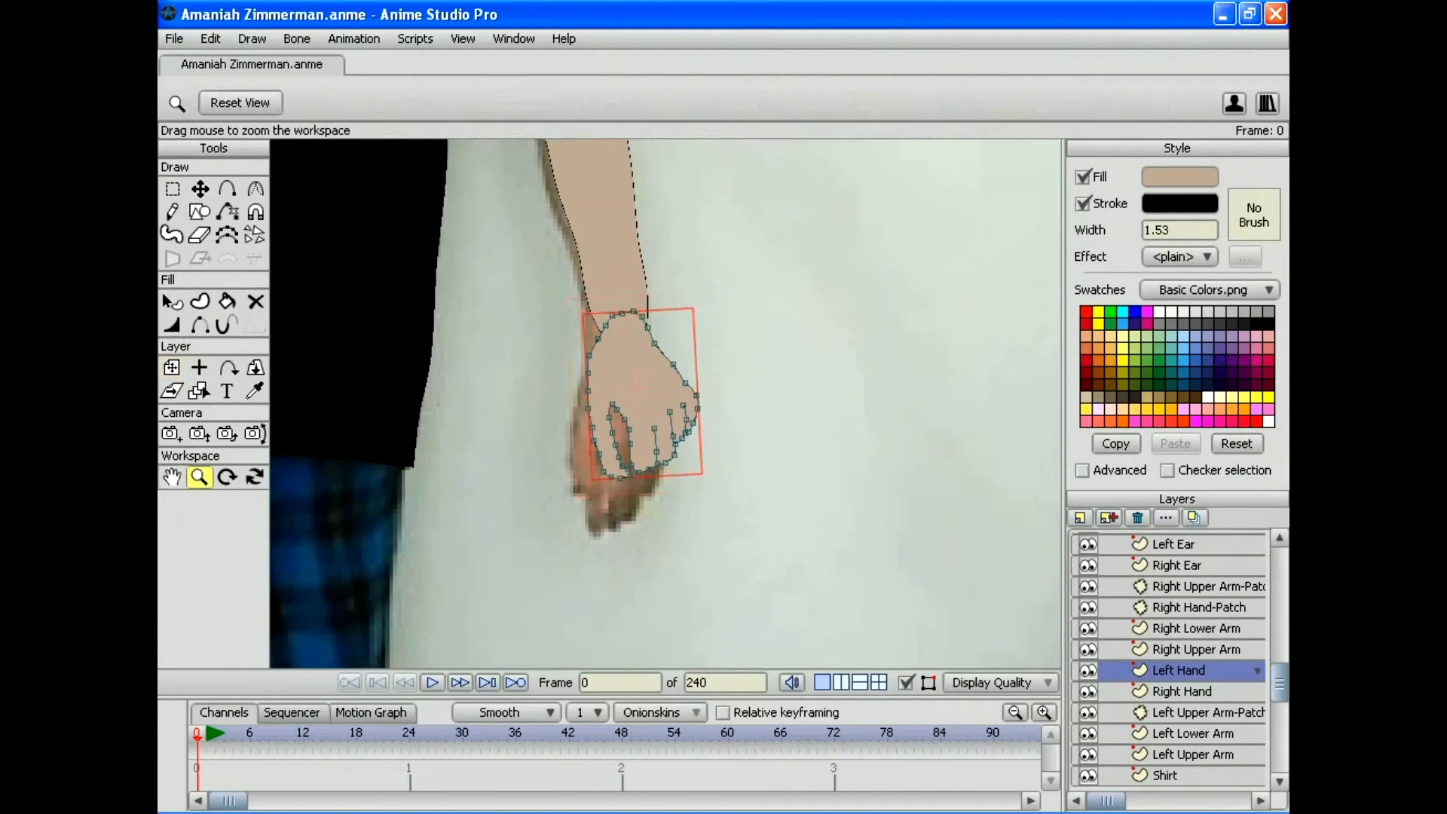
pyautogui.moveTo(633, 460); pyautogui.dragTo(497, 459)
pyautogui.moveTo(647, 395); pyautogui.dragTo(970, 288)
pyautogui.moveTo(665, 404); pyautogui.dragTo(594, 267)
pyautogui.moveTo(666, 403); pyautogui.dragTo(730, 470)
pyautogui.click(1080, 518)
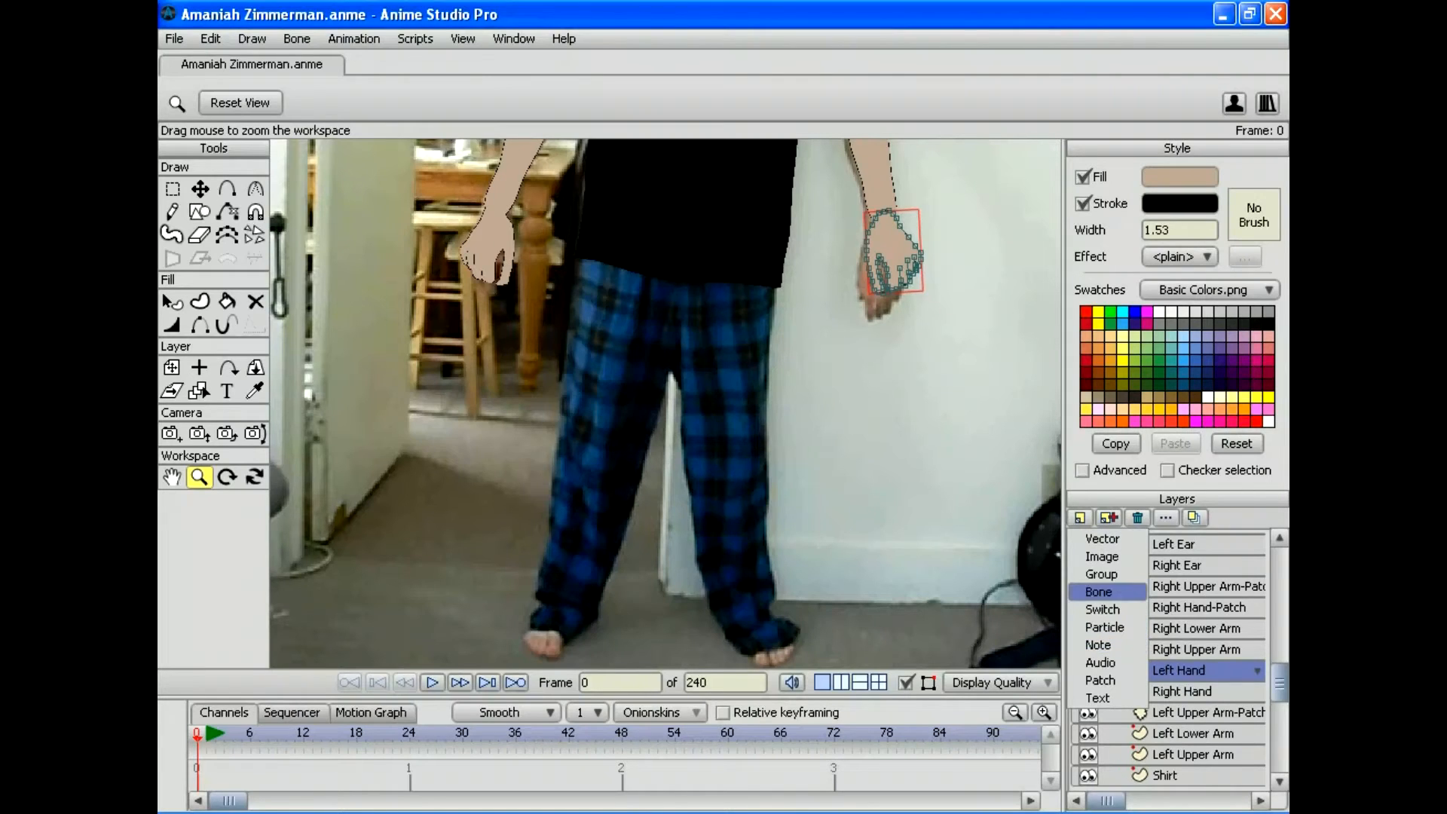
# Step: Add a vector layer named Waist and move it below Shirt
pyautogui.click(1101, 539)
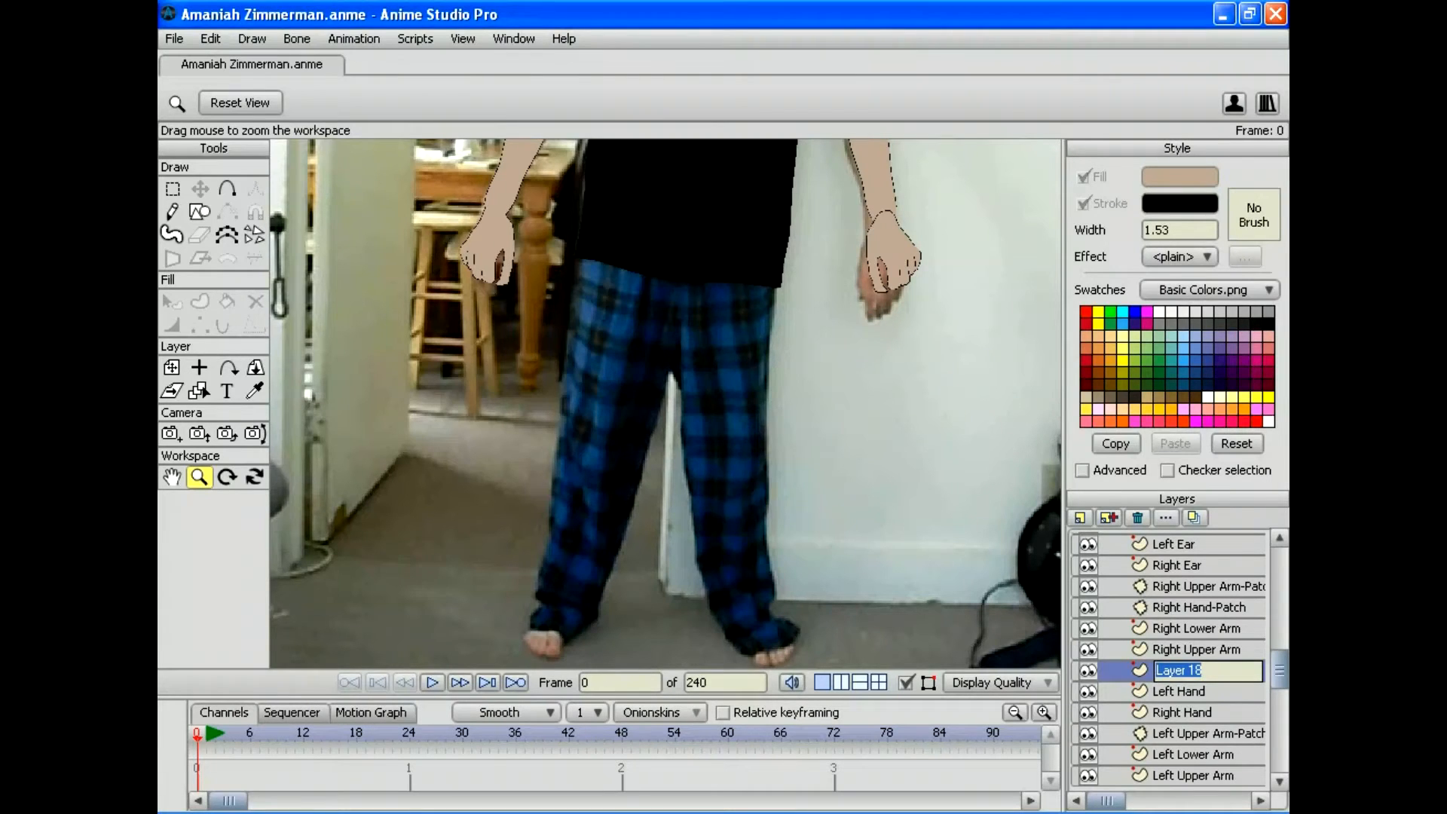
pyautogui.write('Waist')
pyautogui.press('Return')
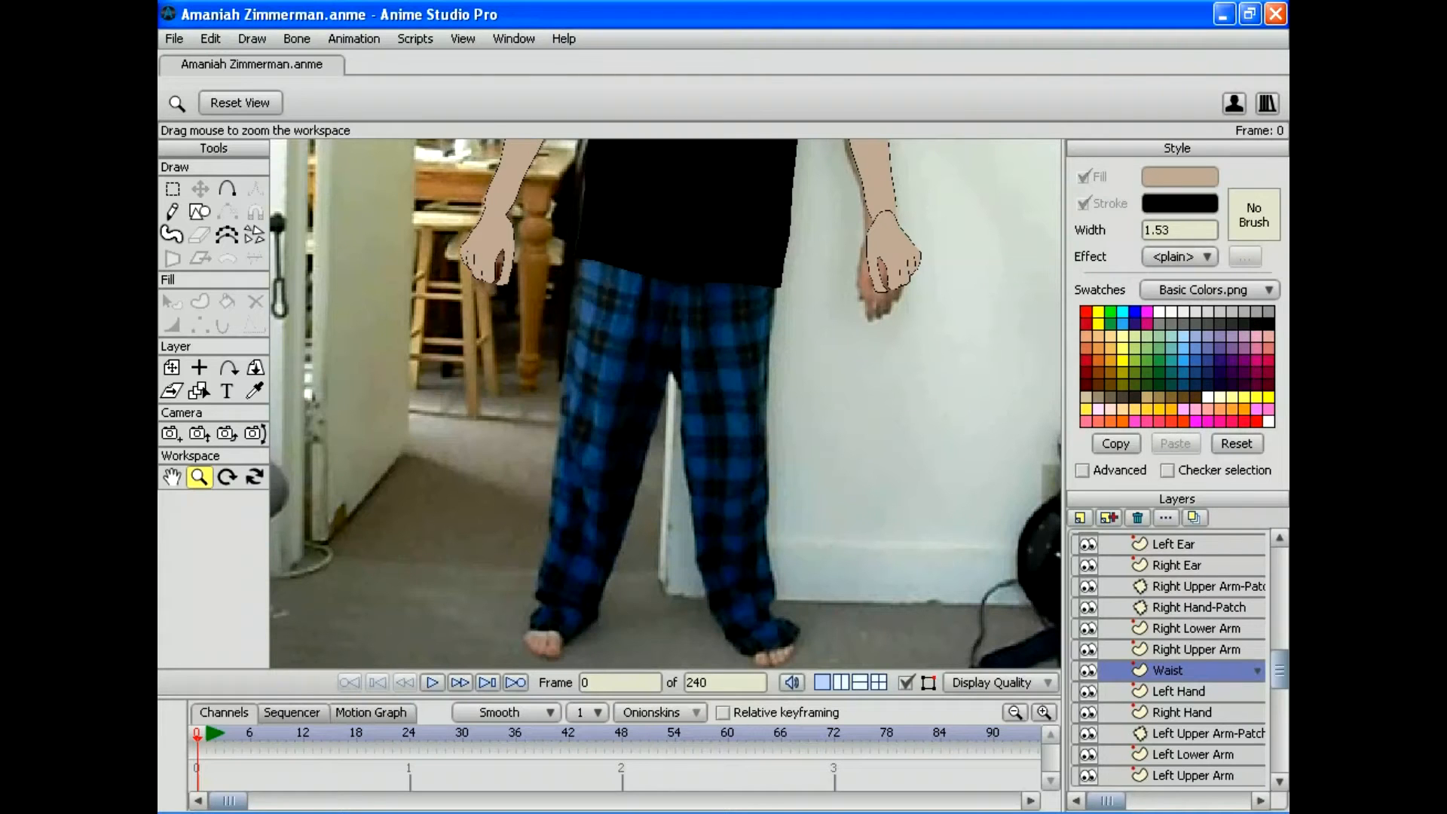
pyautogui.click(227, 188)
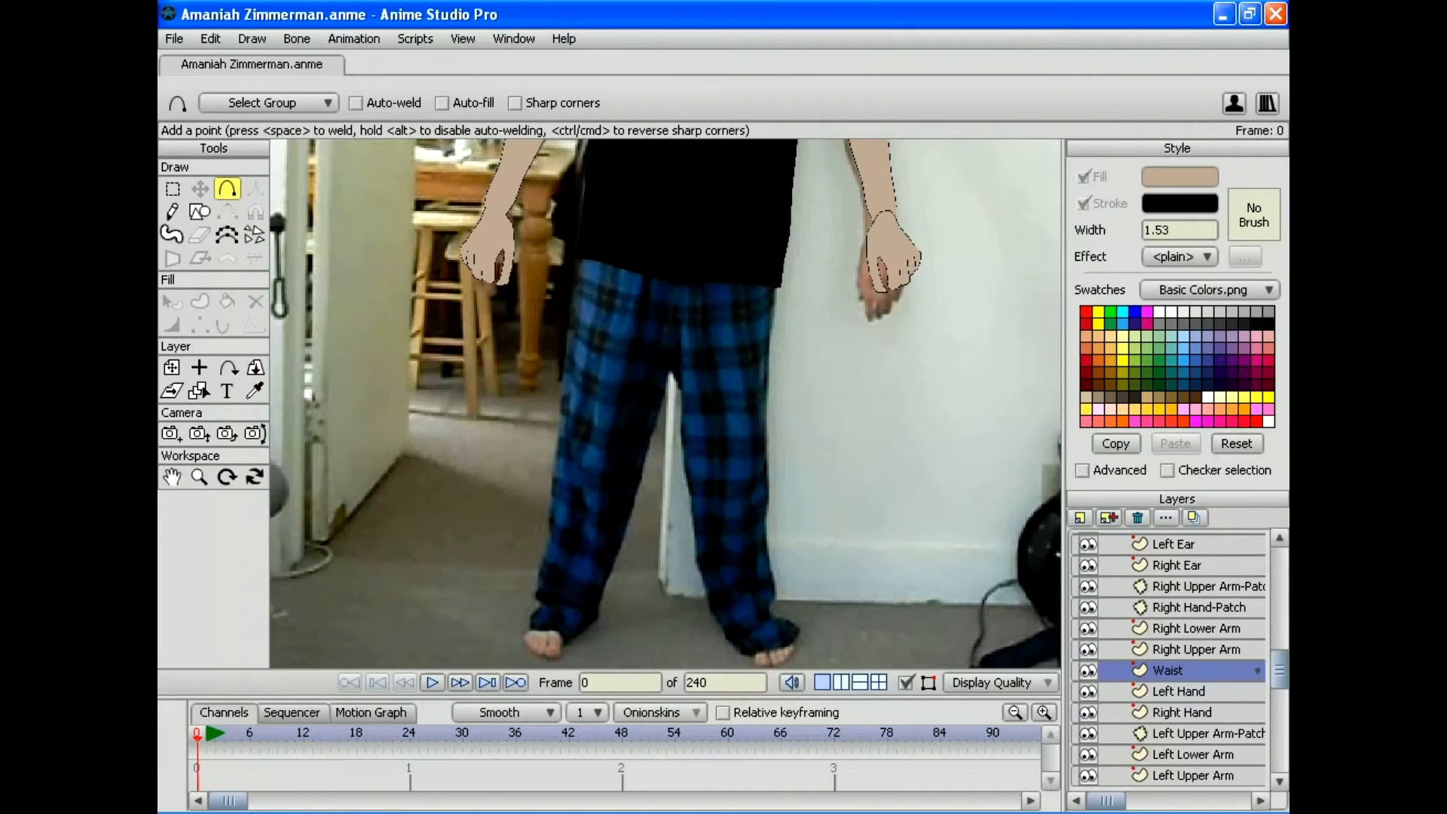
pyautogui.scroll(-3, 1168, 658)
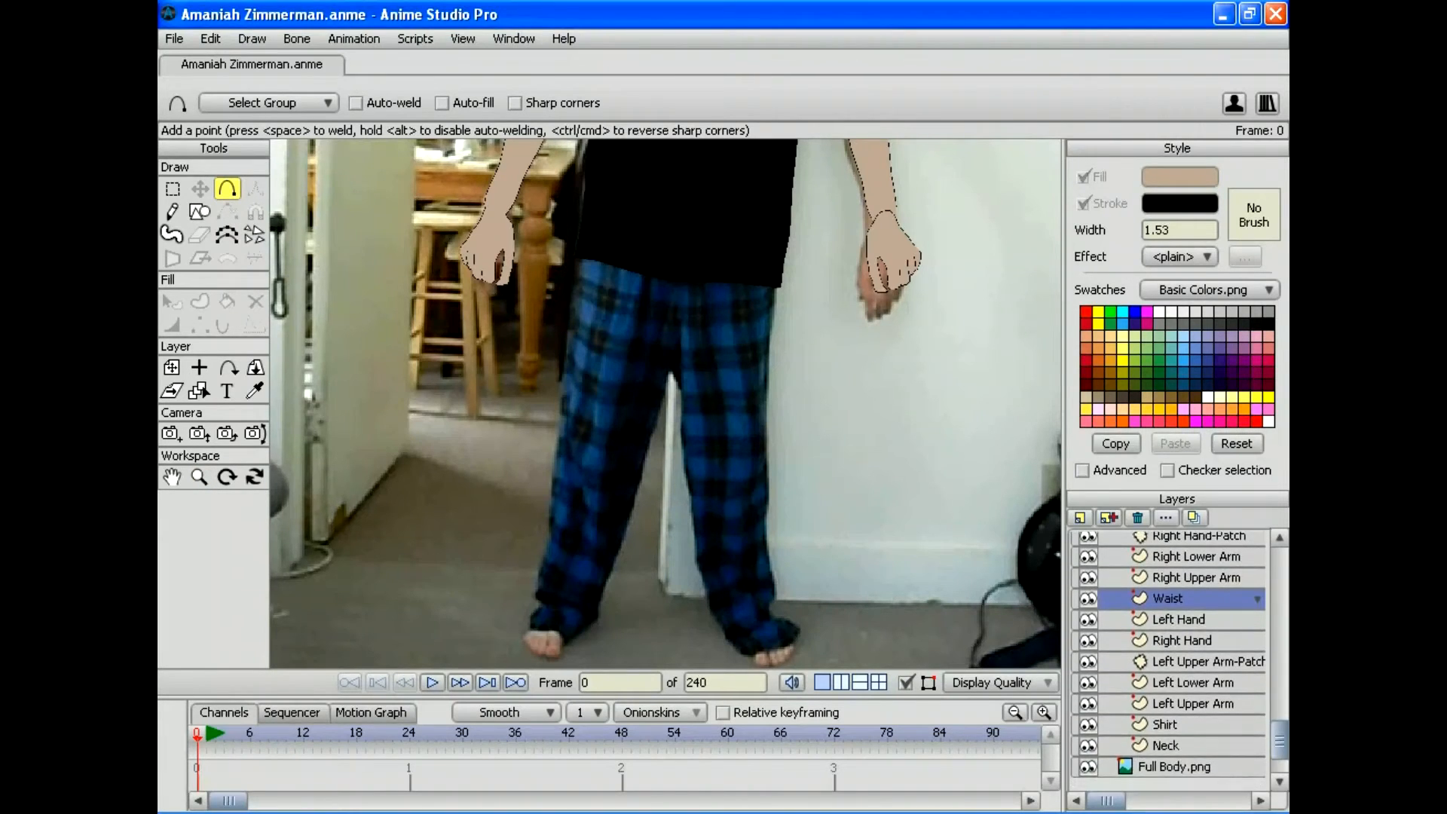
pyautogui.moveTo(1167, 598); pyautogui.dragTo(1165, 715)
pyautogui.click(1166, 746)
pyautogui.click(1167, 745)
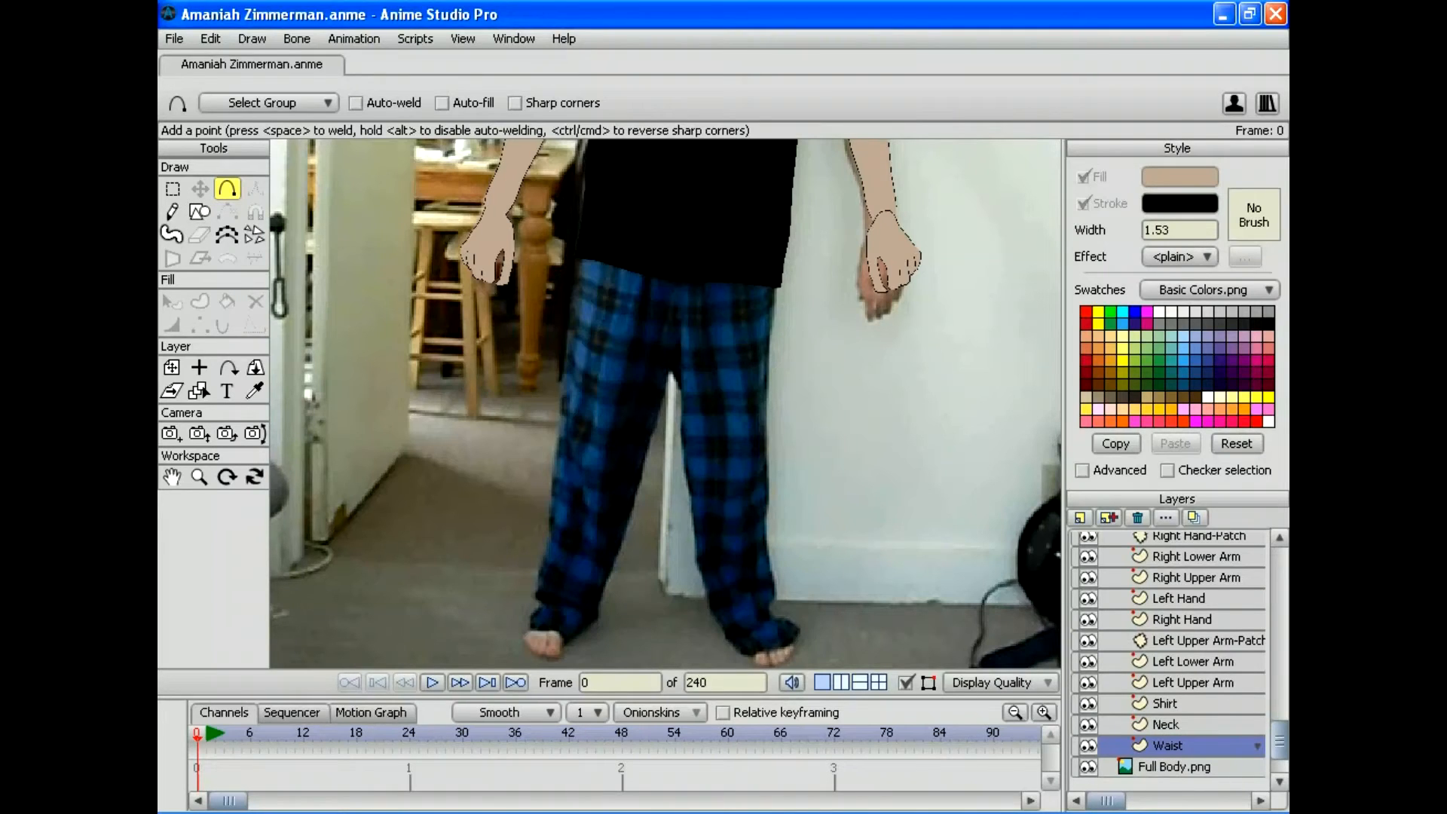
# Step: Trace a closed outline around the top of the plaid trousers
pyautogui.moveTo(643, 224)
pyautogui.mouseDown()
pyautogui.moveTo(579, 247)
pyautogui.moveTo(572, 298)
pyautogui.mouseUp()
pyautogui.click(593, 235)
pyautogui.moveTo(570, 316)
pyautogui.mouseDown()
pyautogui.moveTo(567, 344)
pyautogui.moveTo(592, 353)
pyautogui.mouseUp()
pyautogui.moveTo(592, 353); pyautogui.dragTo(613, 359)
pyautogui.moveTo(613, 359); pyautogui.dragTo(642, 363)
pyautogui.moveTo(641, 364)
pyautogui.mouseDown()
pyautogui.moveTo(751, 366)
pyautogui.moveTo(769, 343)
pyautogui.mouseUp()
pyautogui.moveTo(768, 343)
pyautogui.mouseDown()
pyautogui.moveTo(766, 257)
pyautogui.moveTo(651, 224)
pyautogui.mouseUp()
pyautogui.press('space')
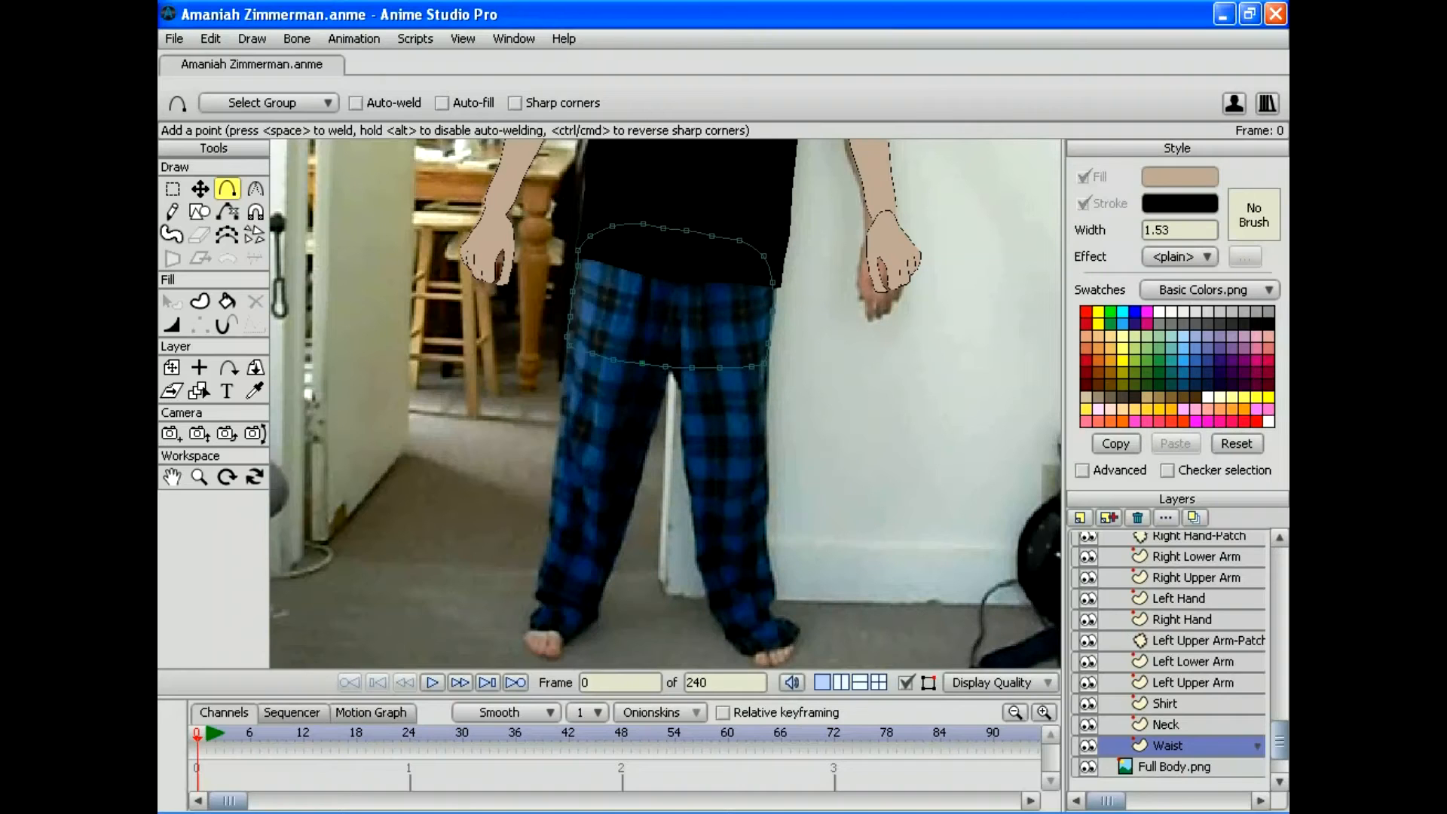
# Step: Set the fill colour to dark blue 084670
pyautogui.click(255, 390)
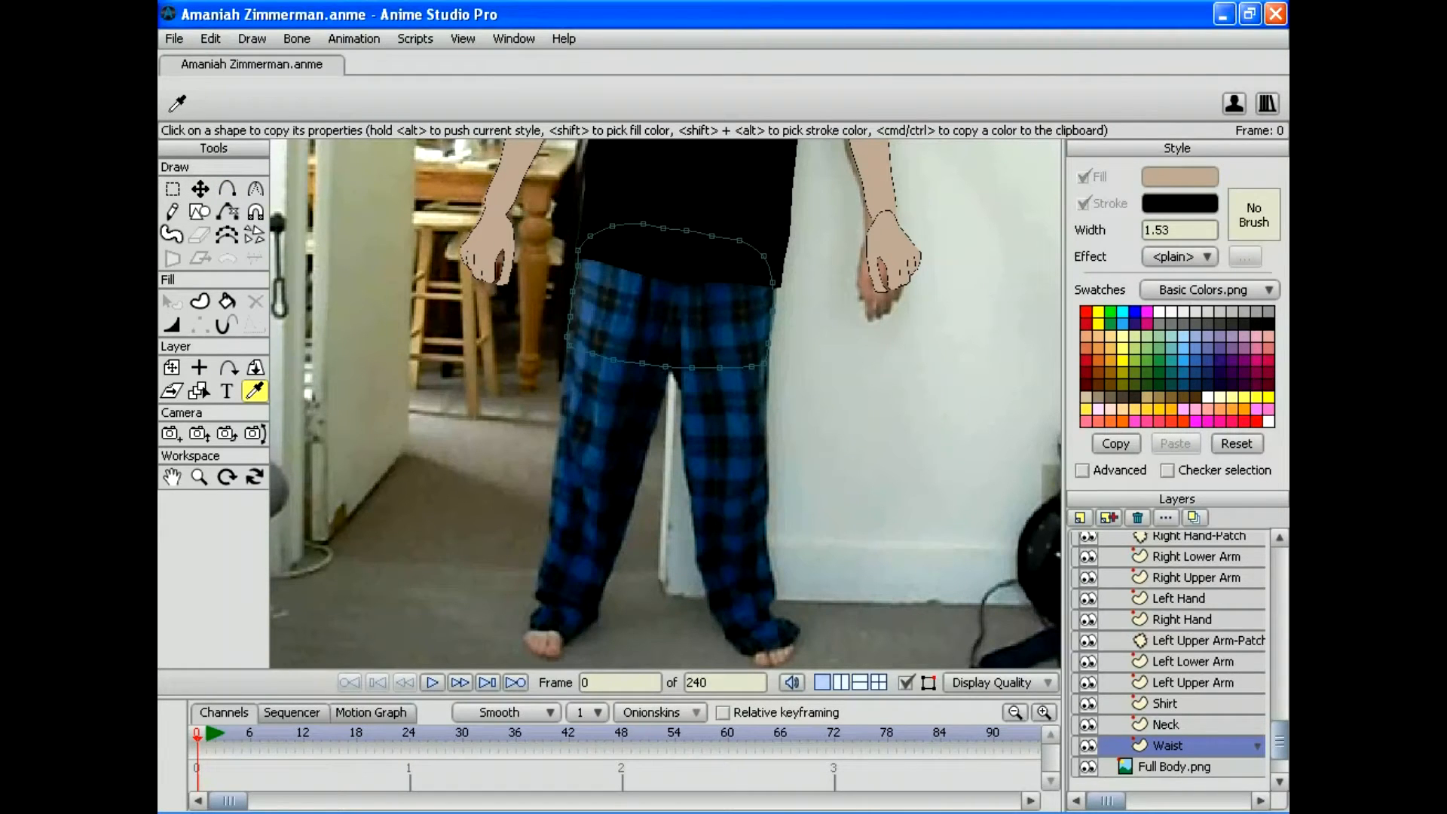
pyautogui.click(620, 326)
pyautogui.click(1179, 176)
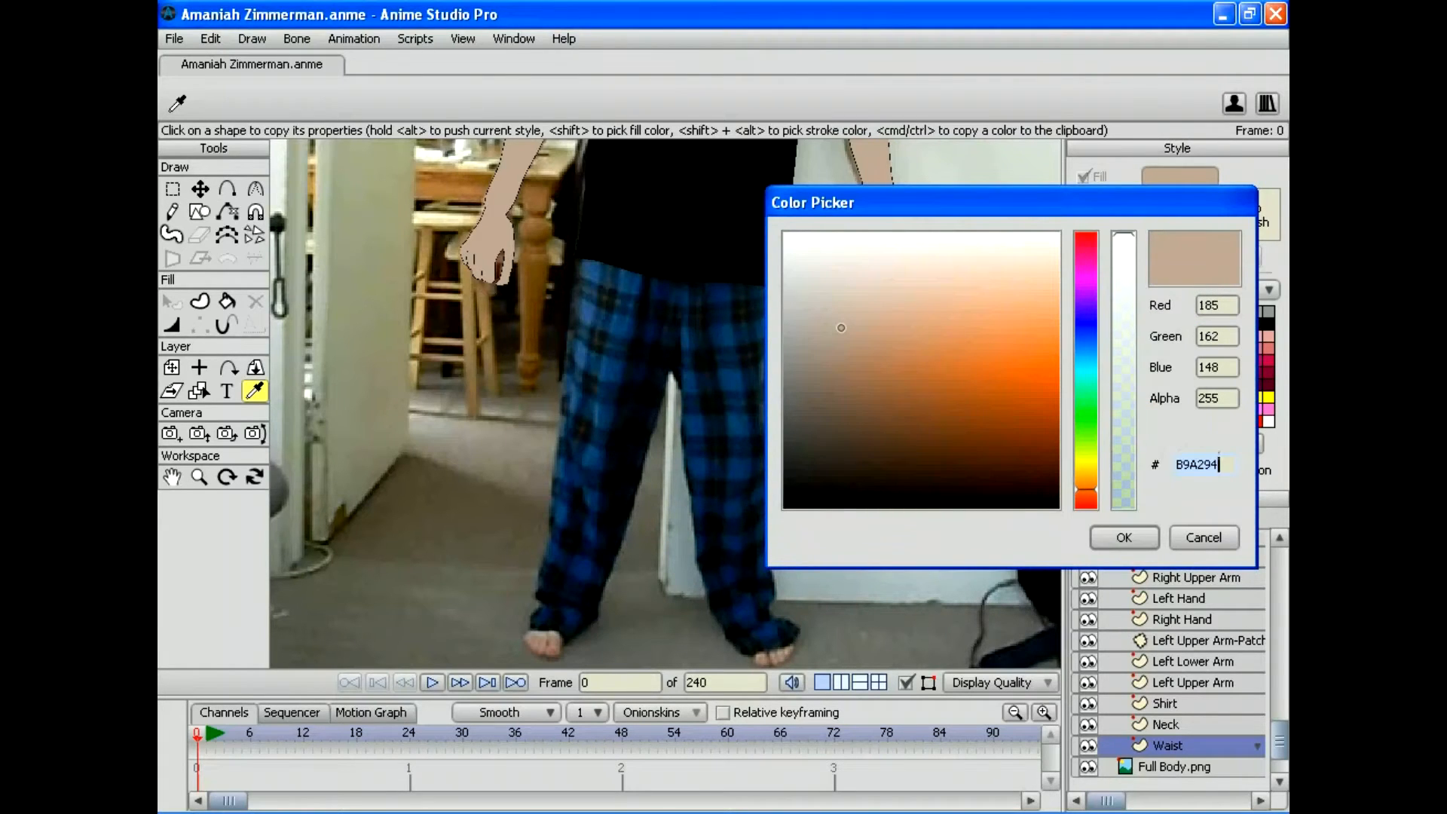
pyautogui.write('084670')
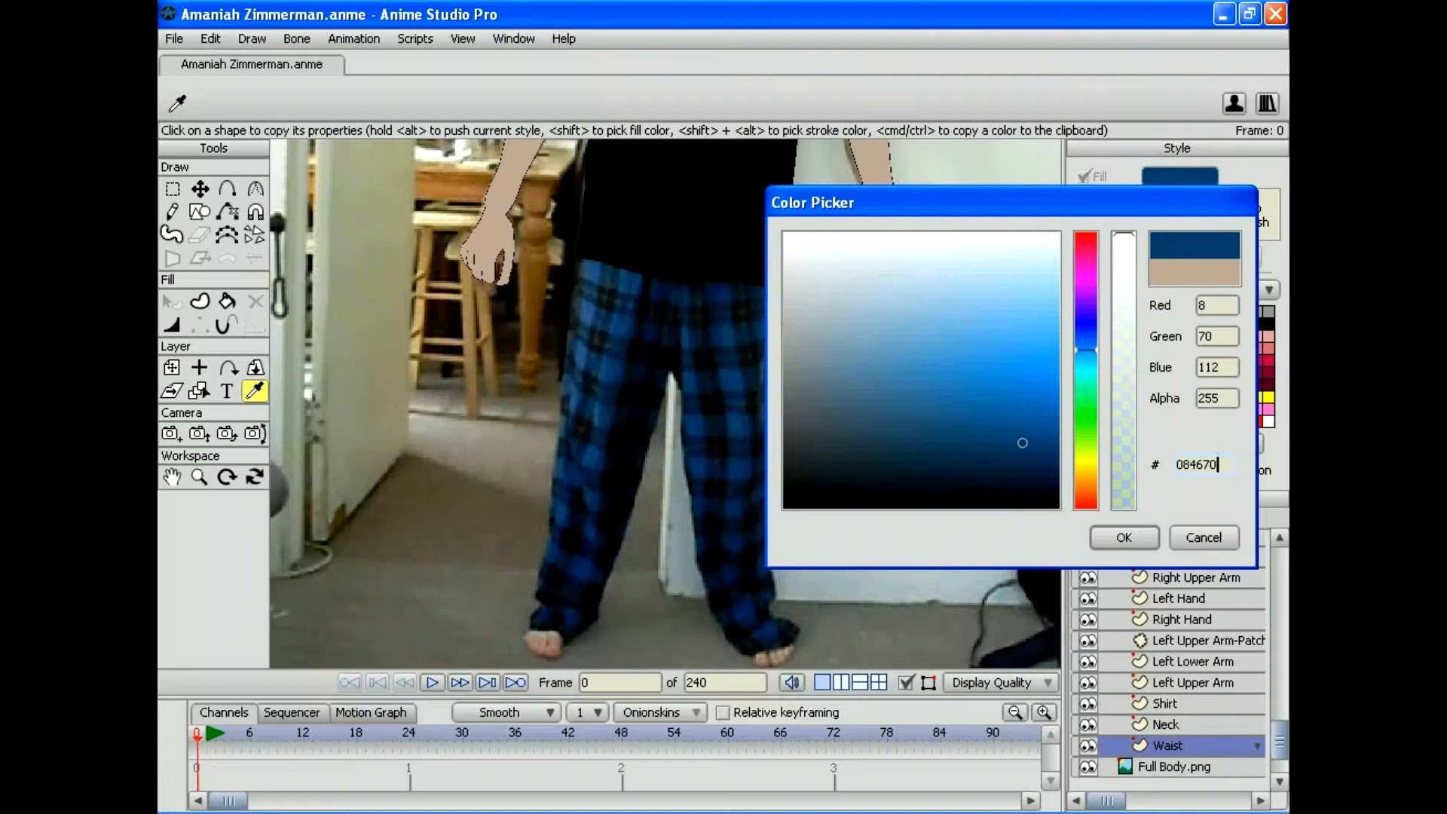
pyautogui.click(1124, 537)
# Step: Fill the whole waist outline as a shape and add a new vector layer above it
pyautogui.click(210, 39)
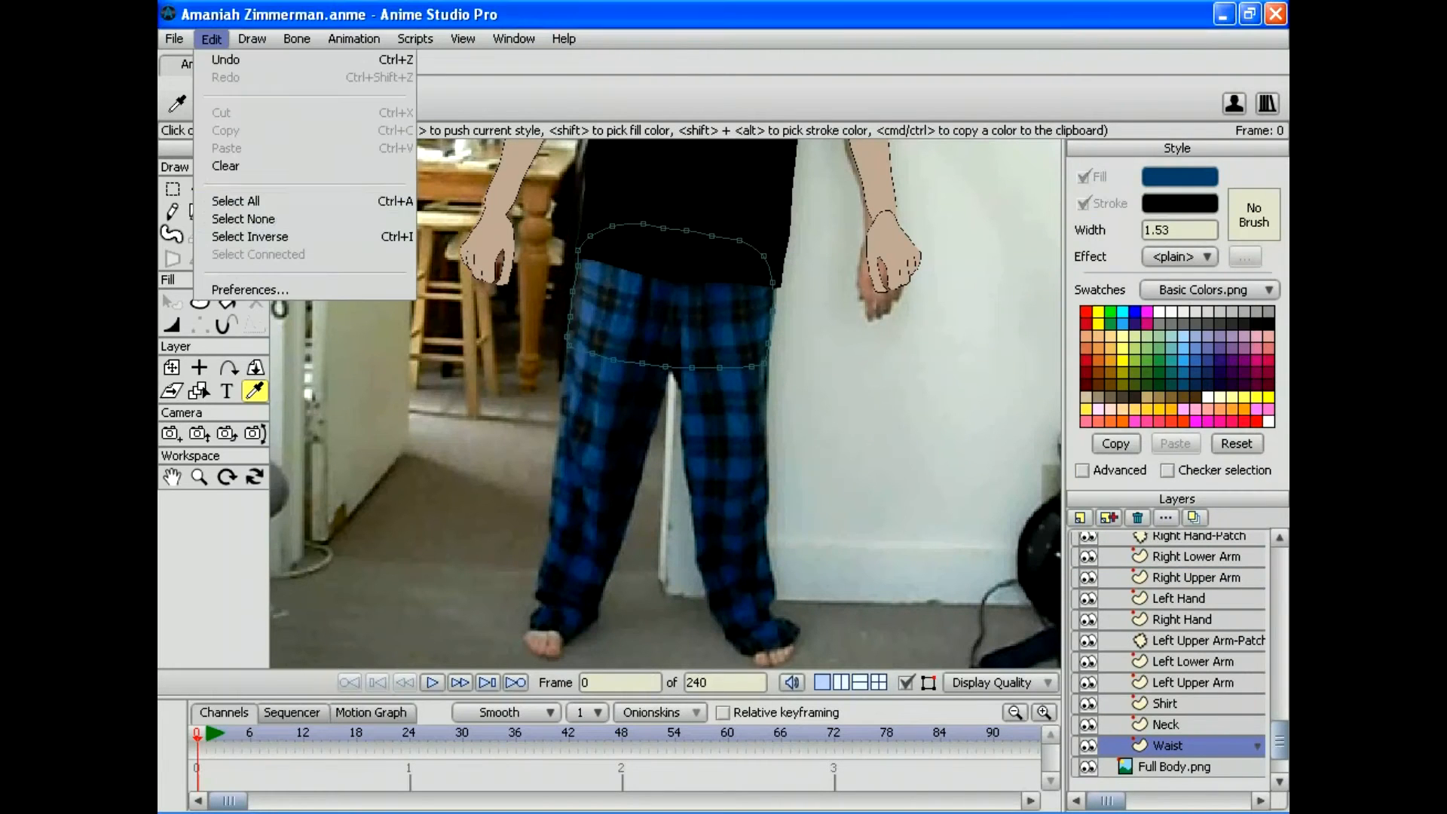
pyautogui.click(226, 198)
pyautogui.press('u')
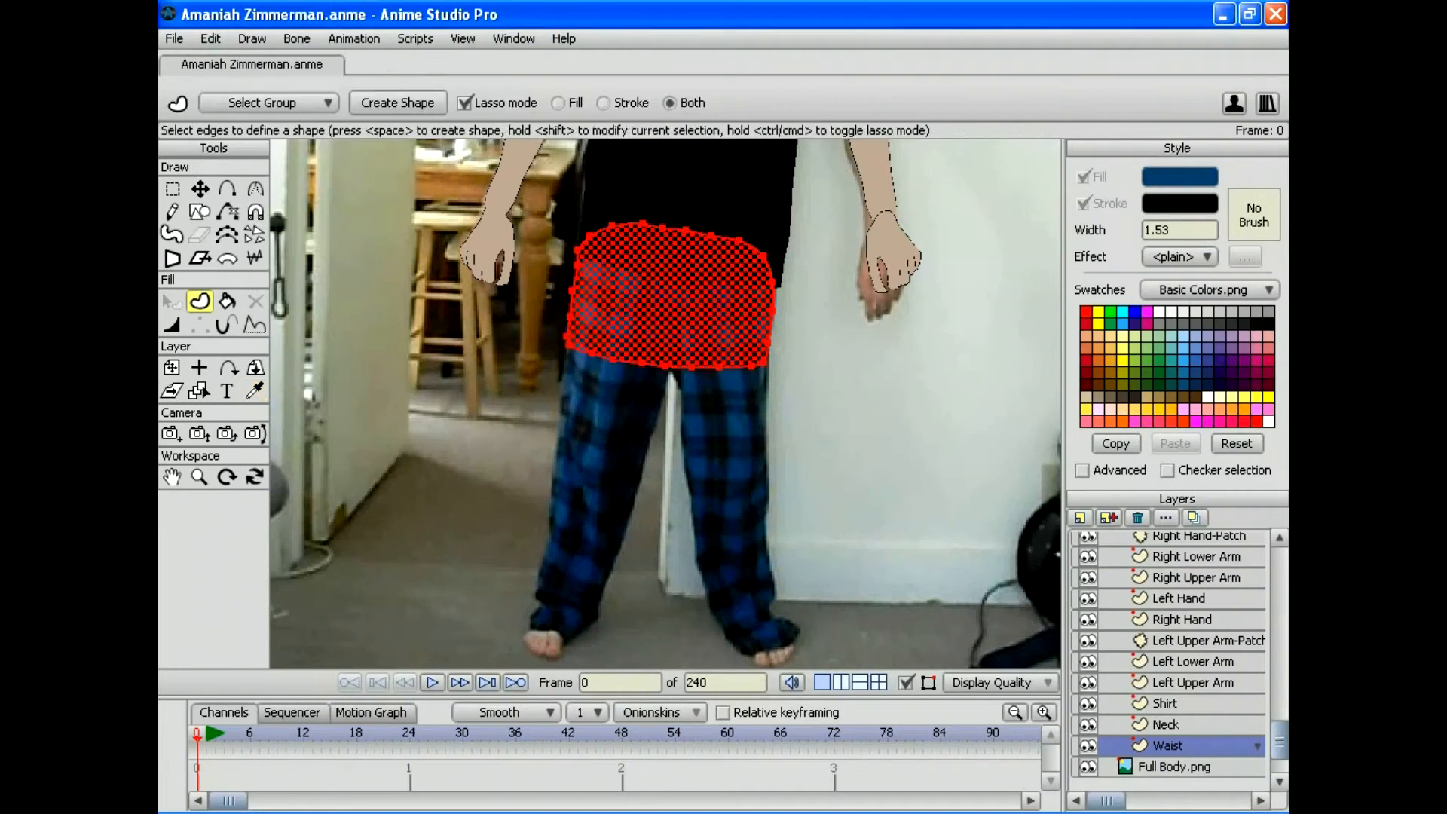
pyautogui.press('space')
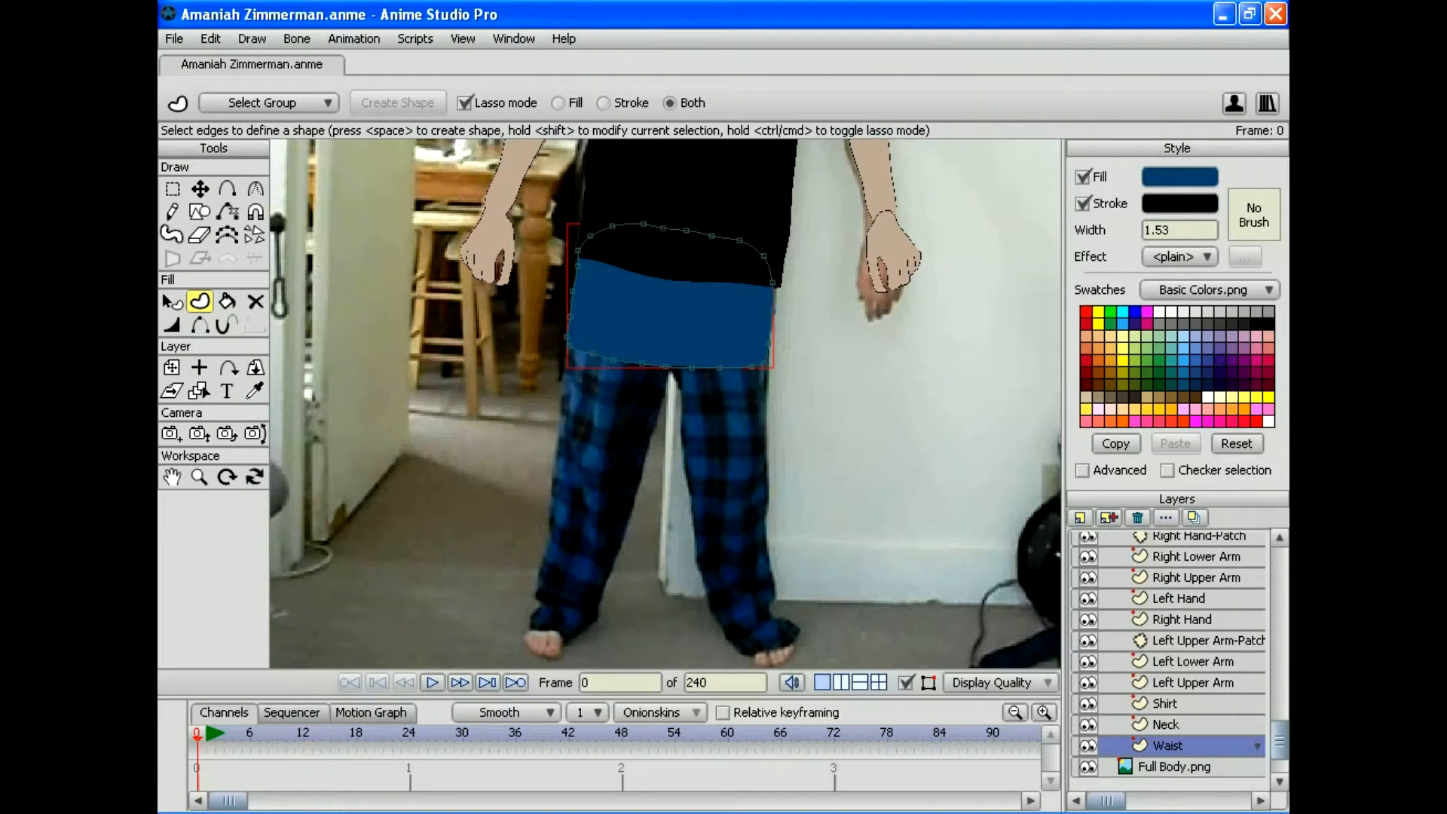
pyautogui.click(1079, 517)
pyautogui.click(1088, 536)
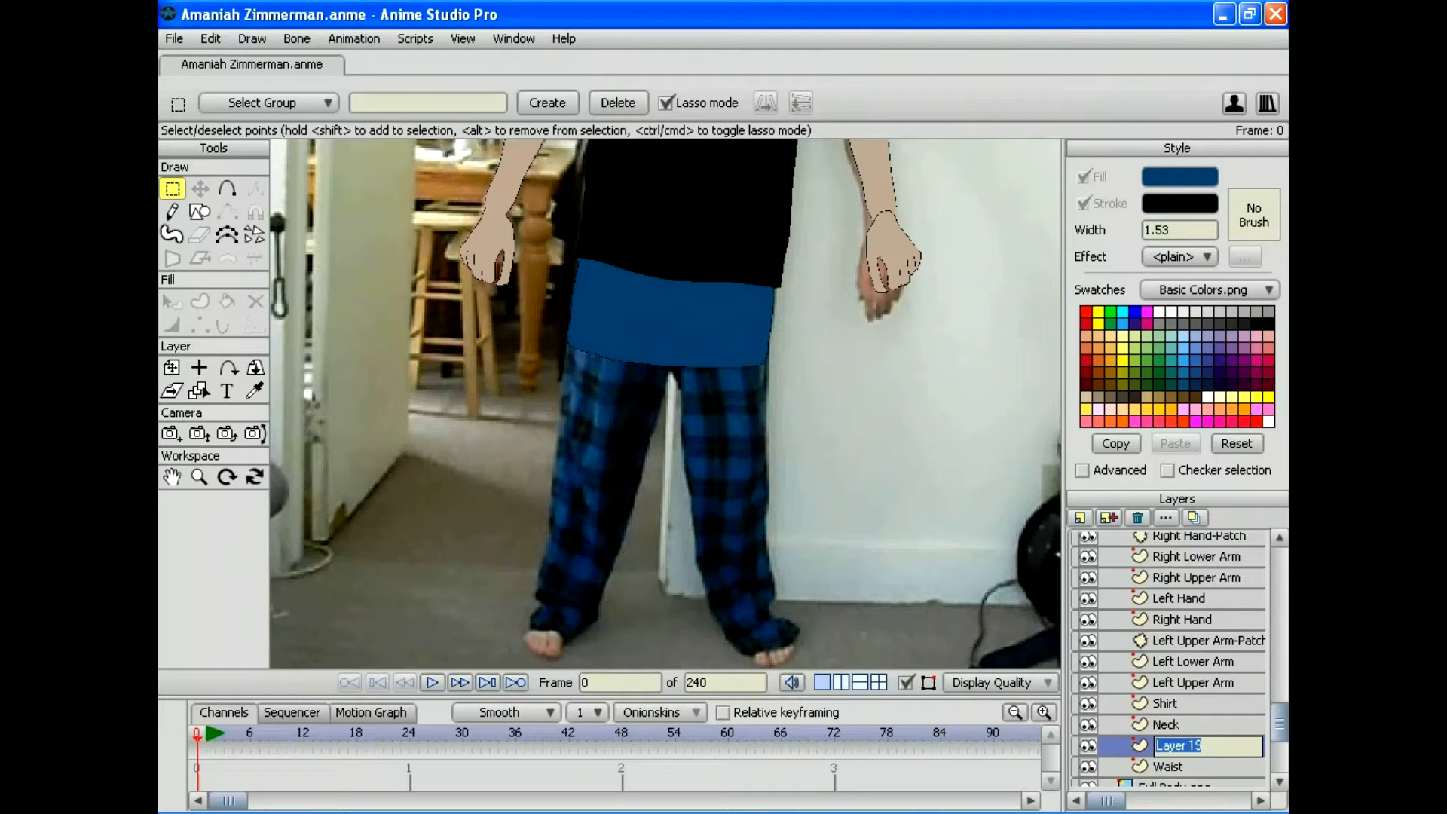
# Step: Name the new layer Right Upper Leg and reposition it above Shirt in the layer stack
pyautogui.write('Right Upper Leg')
pyautogui.press('Return')
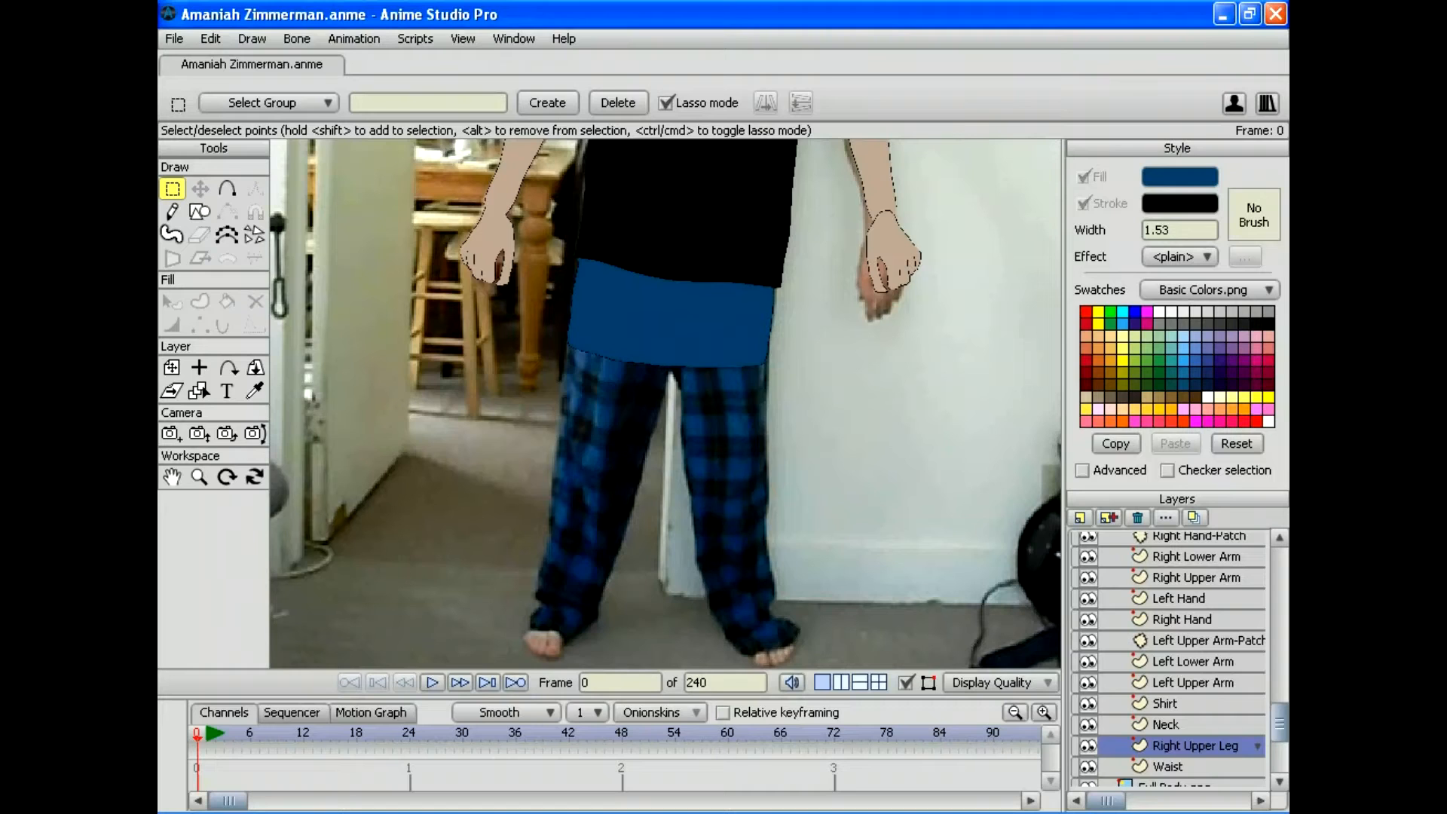
pyautogui.moveTo(1195, 745); pyautogui.dragTo(1195, 567)
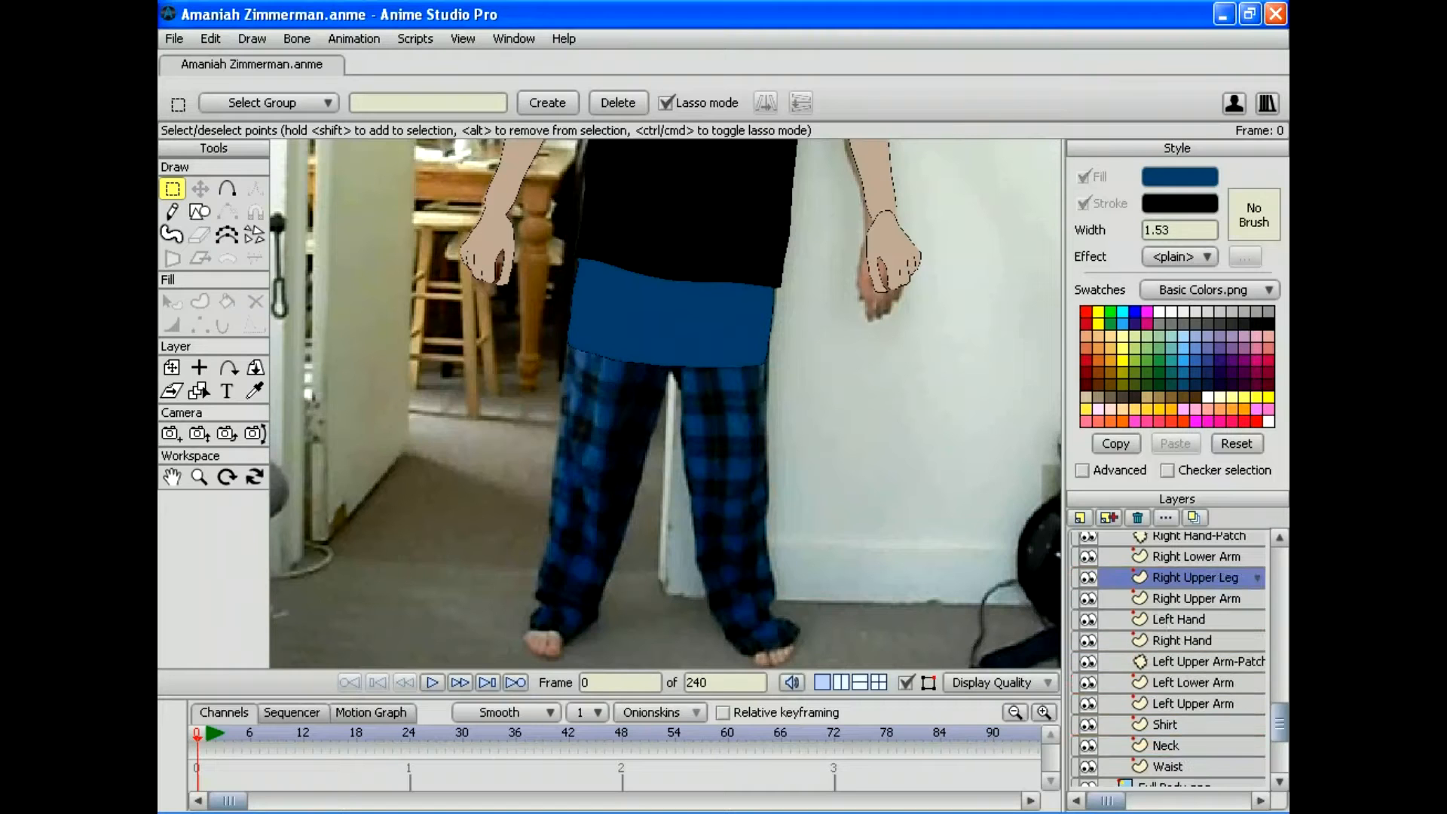
pyautogui.moveTo(1278, 721)
pyautogui.mouseDown()
pyautogui.moveTo(1279, 601)
pyautogui.moveTo(1279, 703)
pyautogui.mouseUp()
pyautogui.moveTo(1195, 596); pyautogui.dragTo(1195, 754)
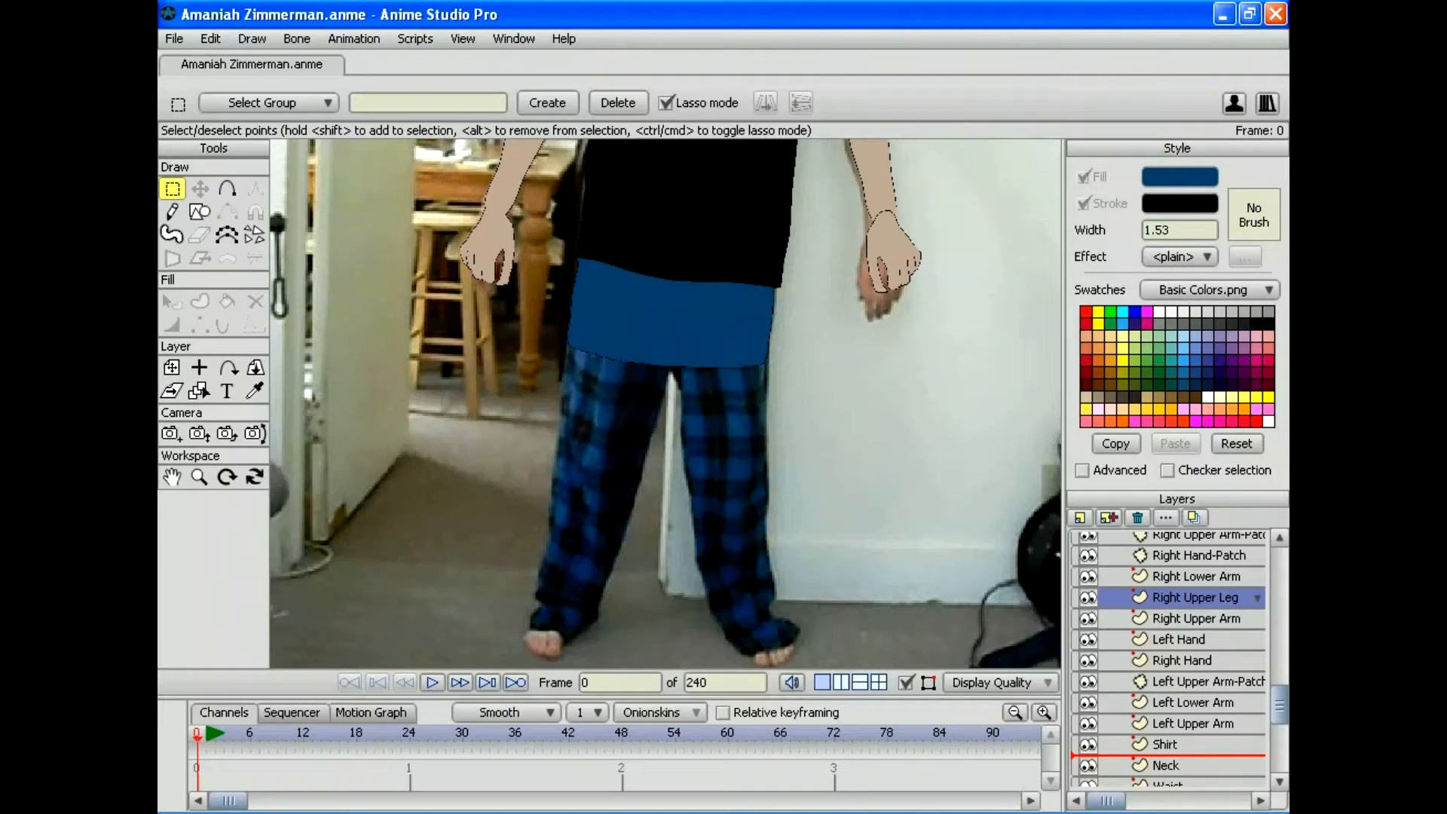
pyautogui.moveTo(1195, 754); pyautogui.dragTo(1195, 734)
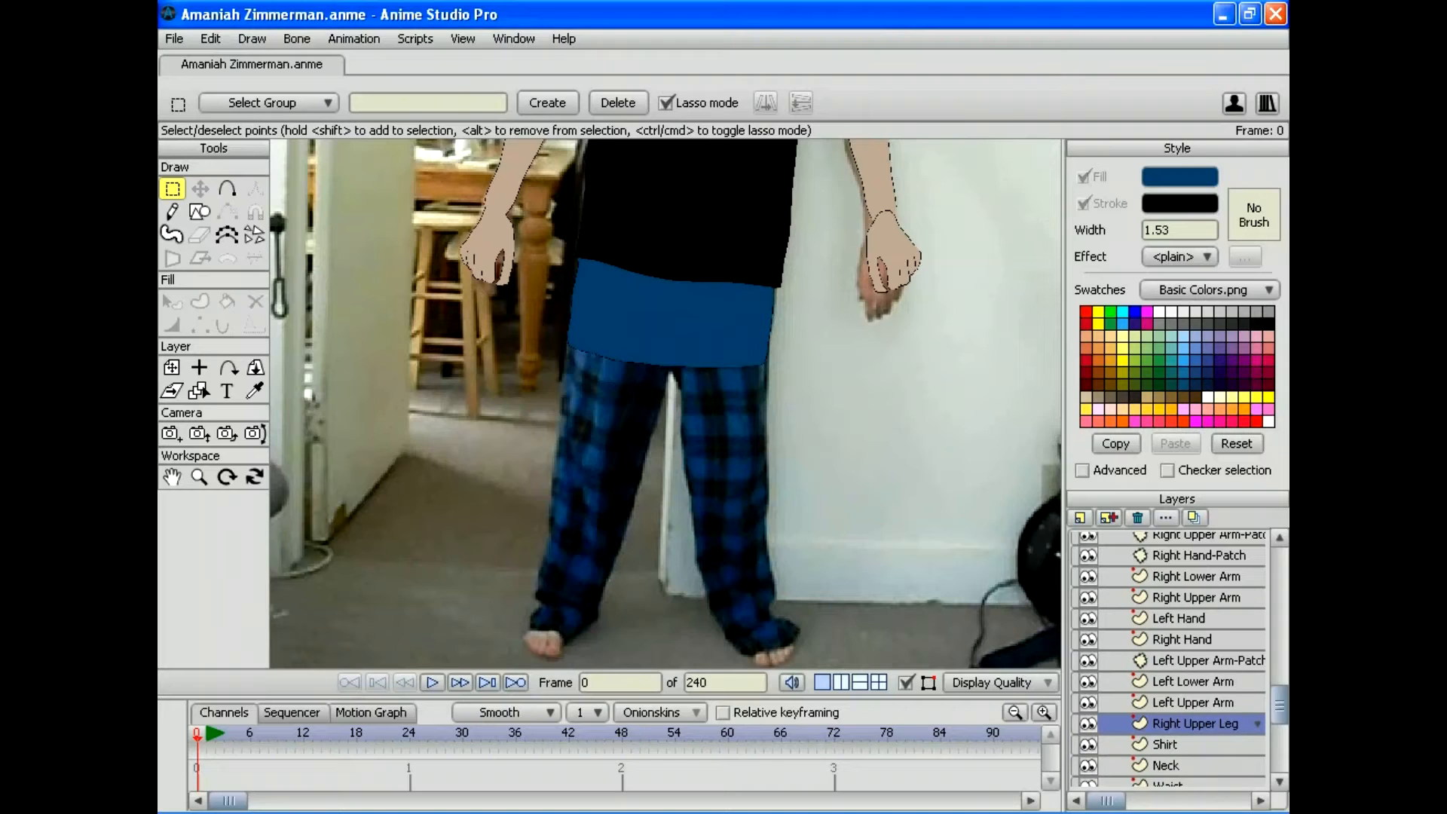
pyautogui.scroll(-1, 1168, 659)
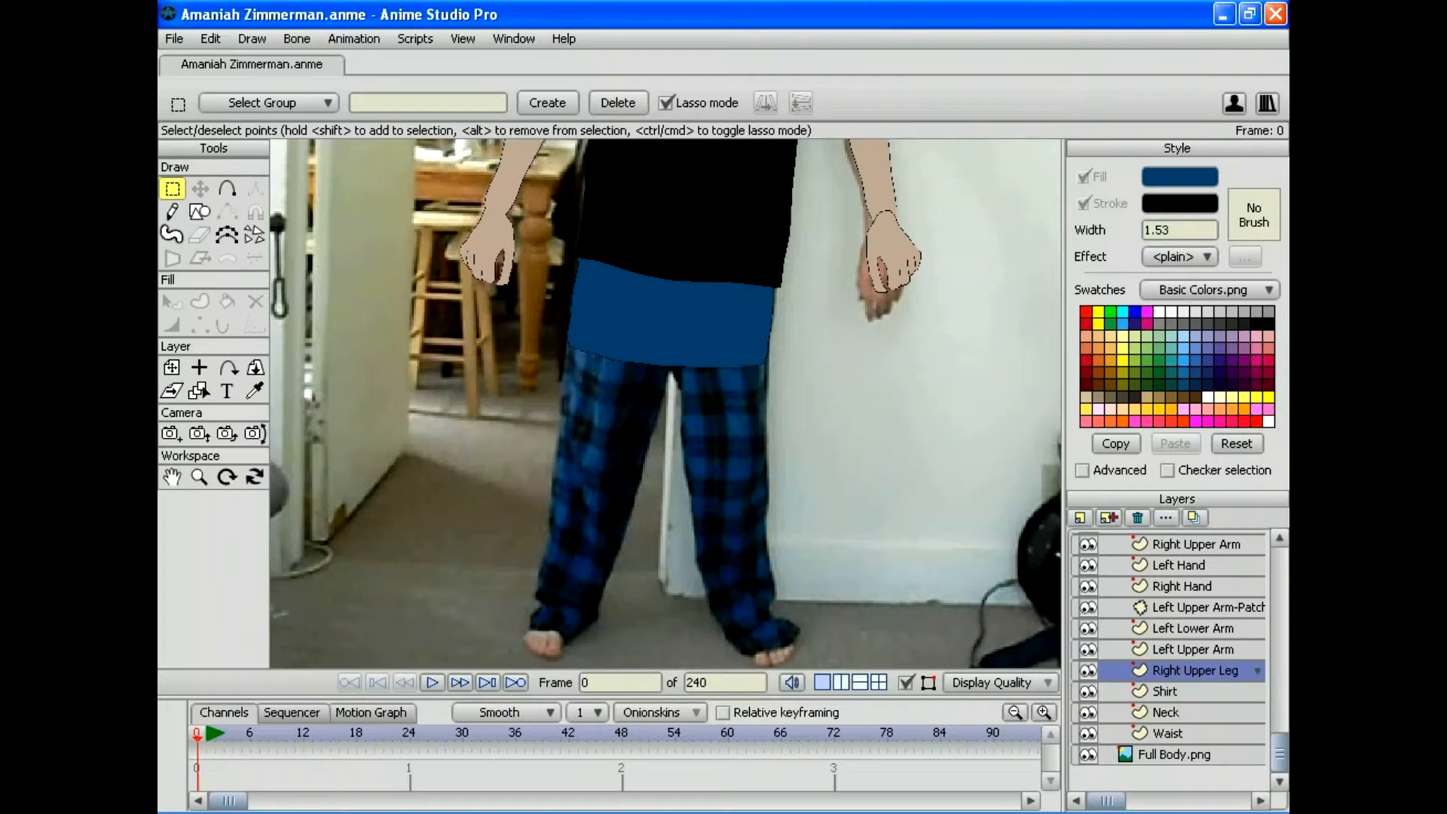
# Step: Toggle the Waist layer's visibility to check the blue shape, leave it hidden, and select Right Upper Leg
pyautogui.click(227, 189)
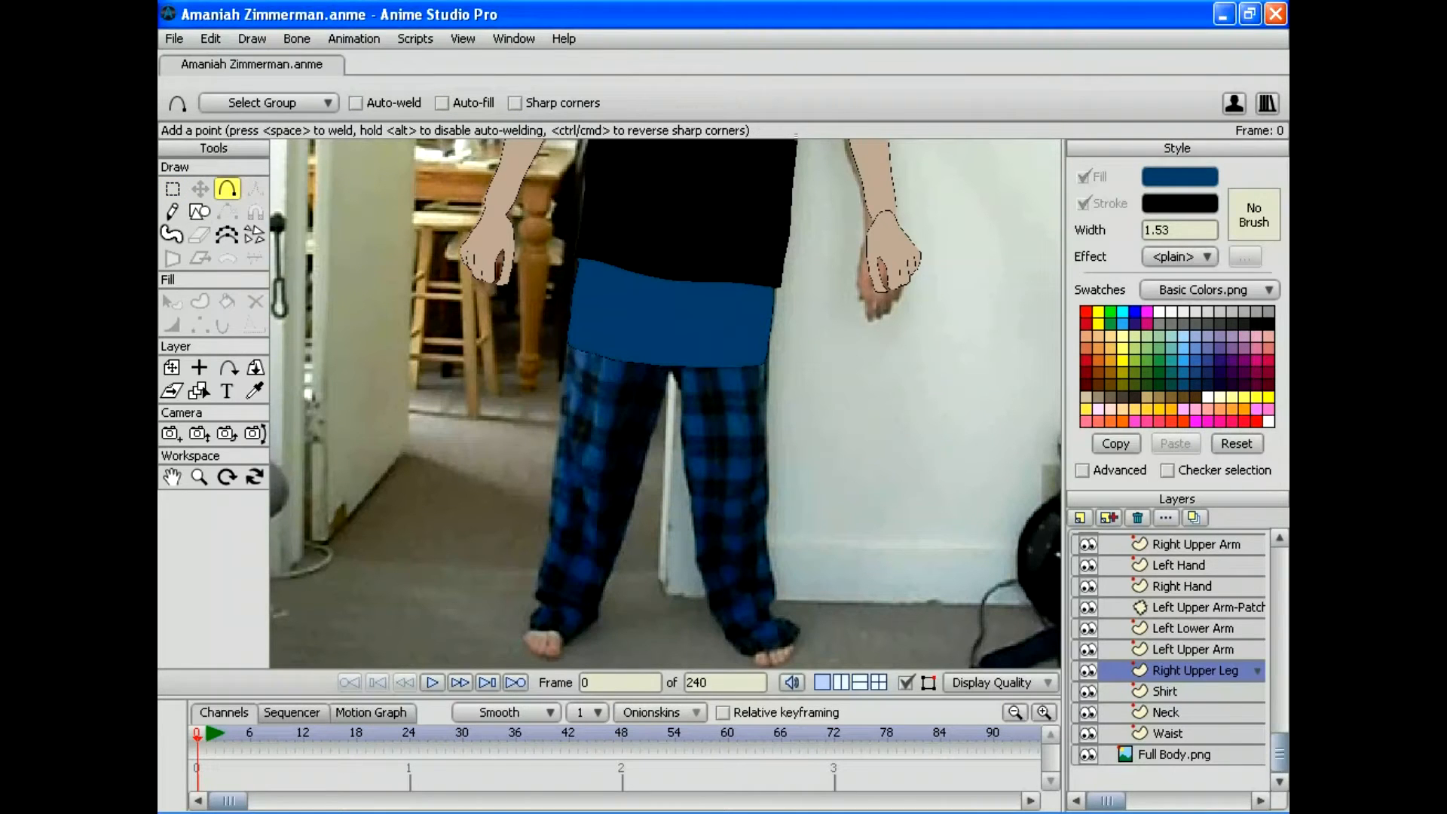
pyautogui.click(1087, 732)
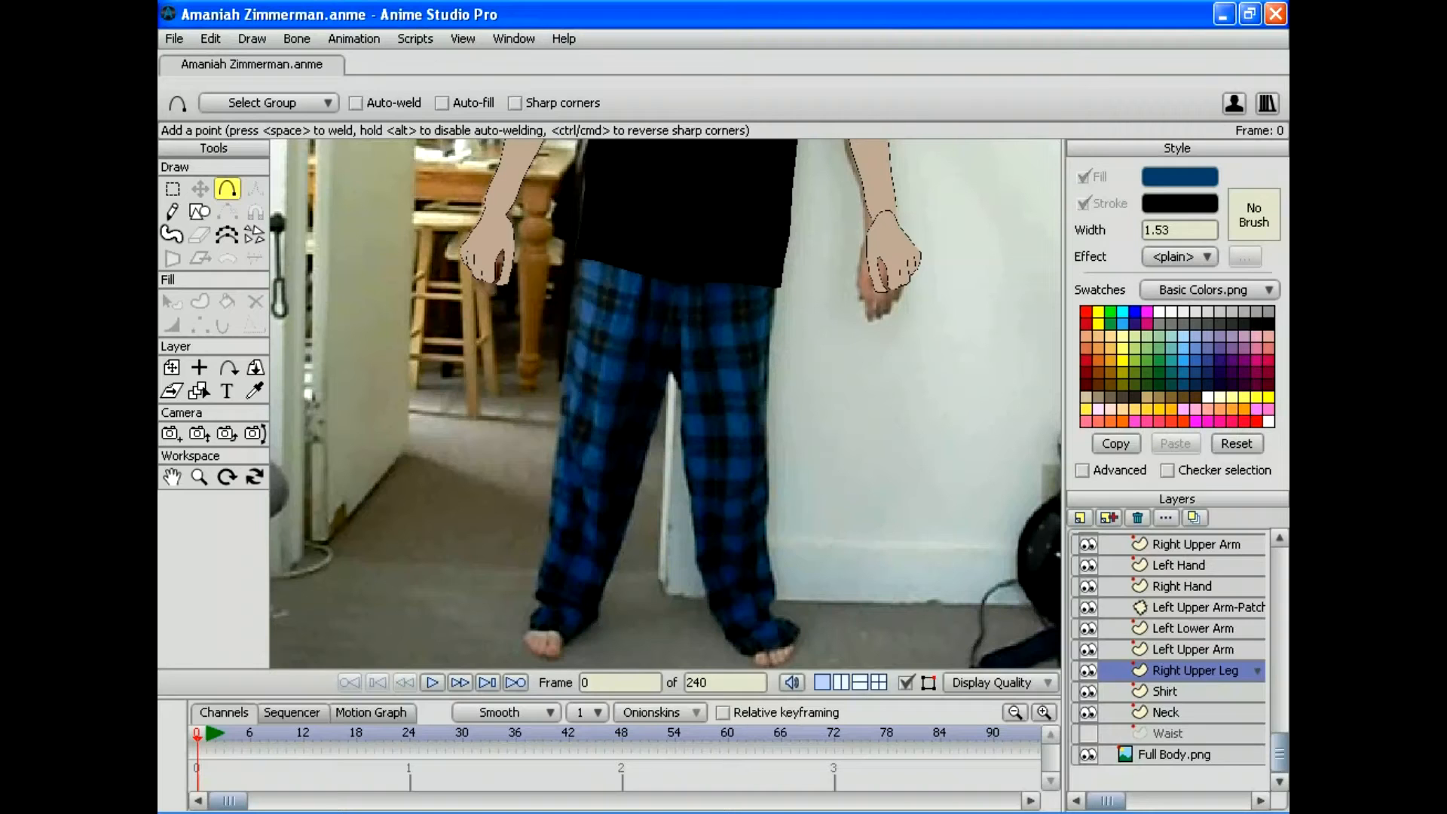
pyautogui.click(1087, 732)
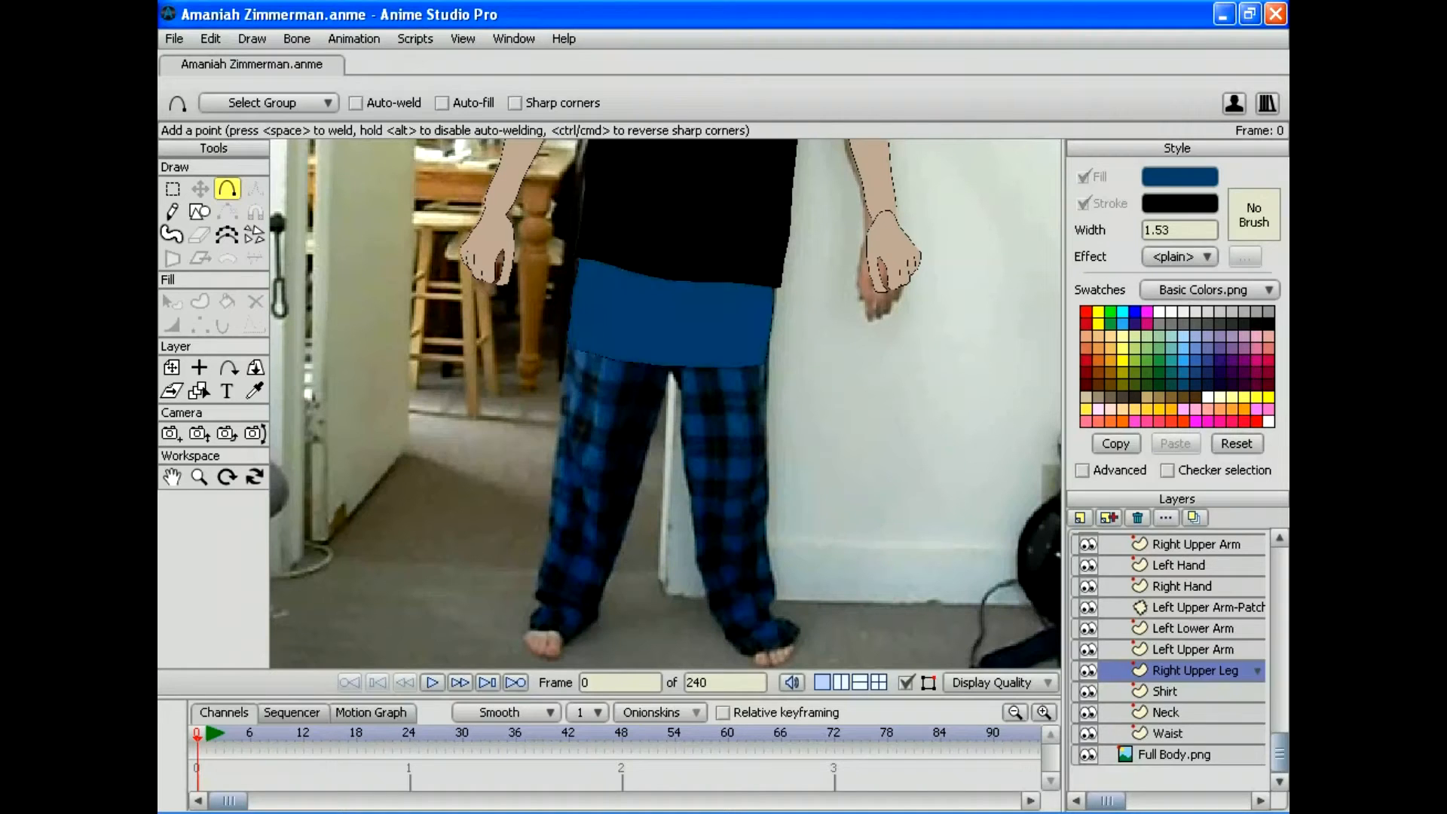
pyautogui.click(1087, 732)
pyautogui.click(1167, 732)
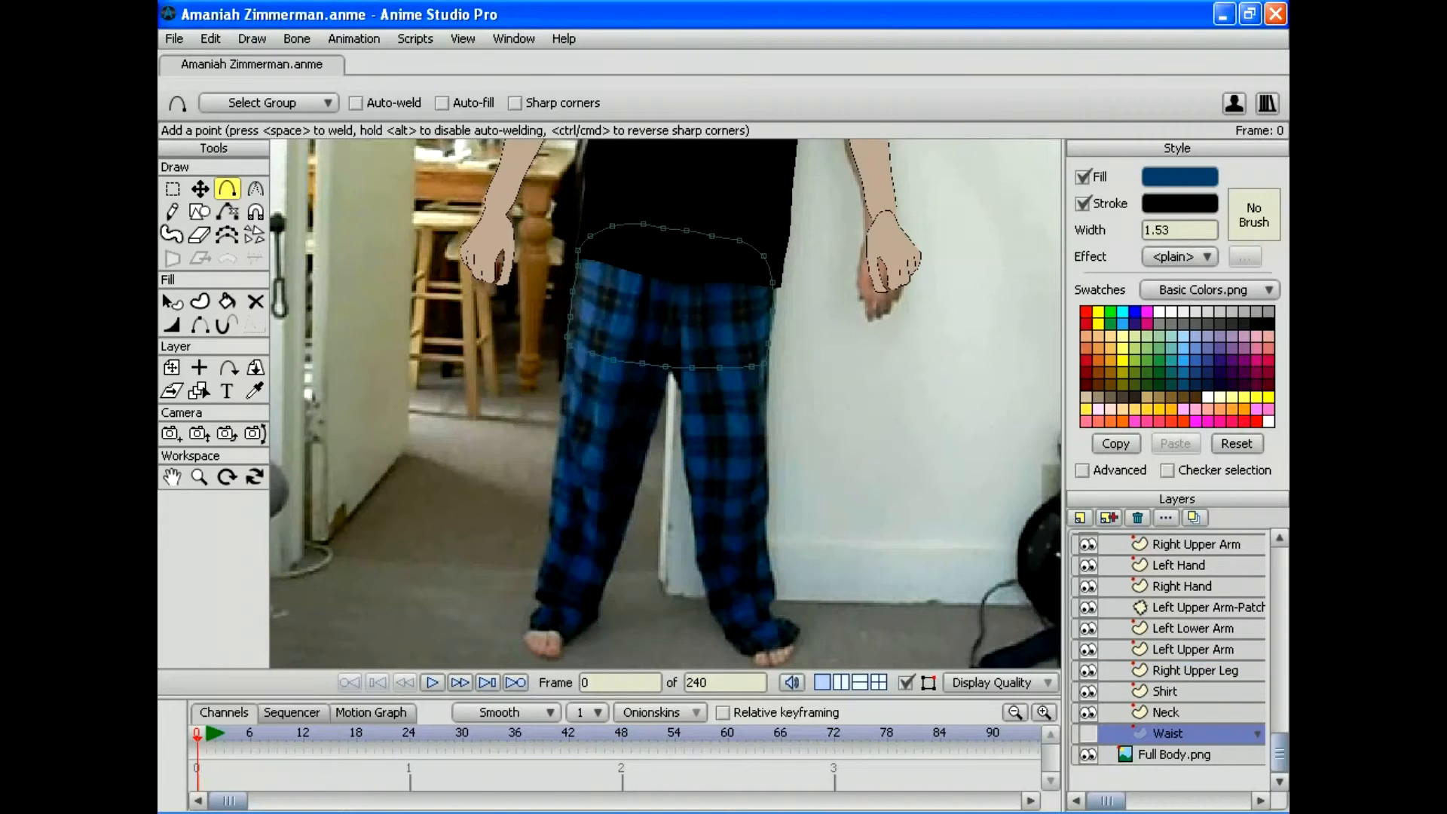
pyautogui.click(1087, 732)
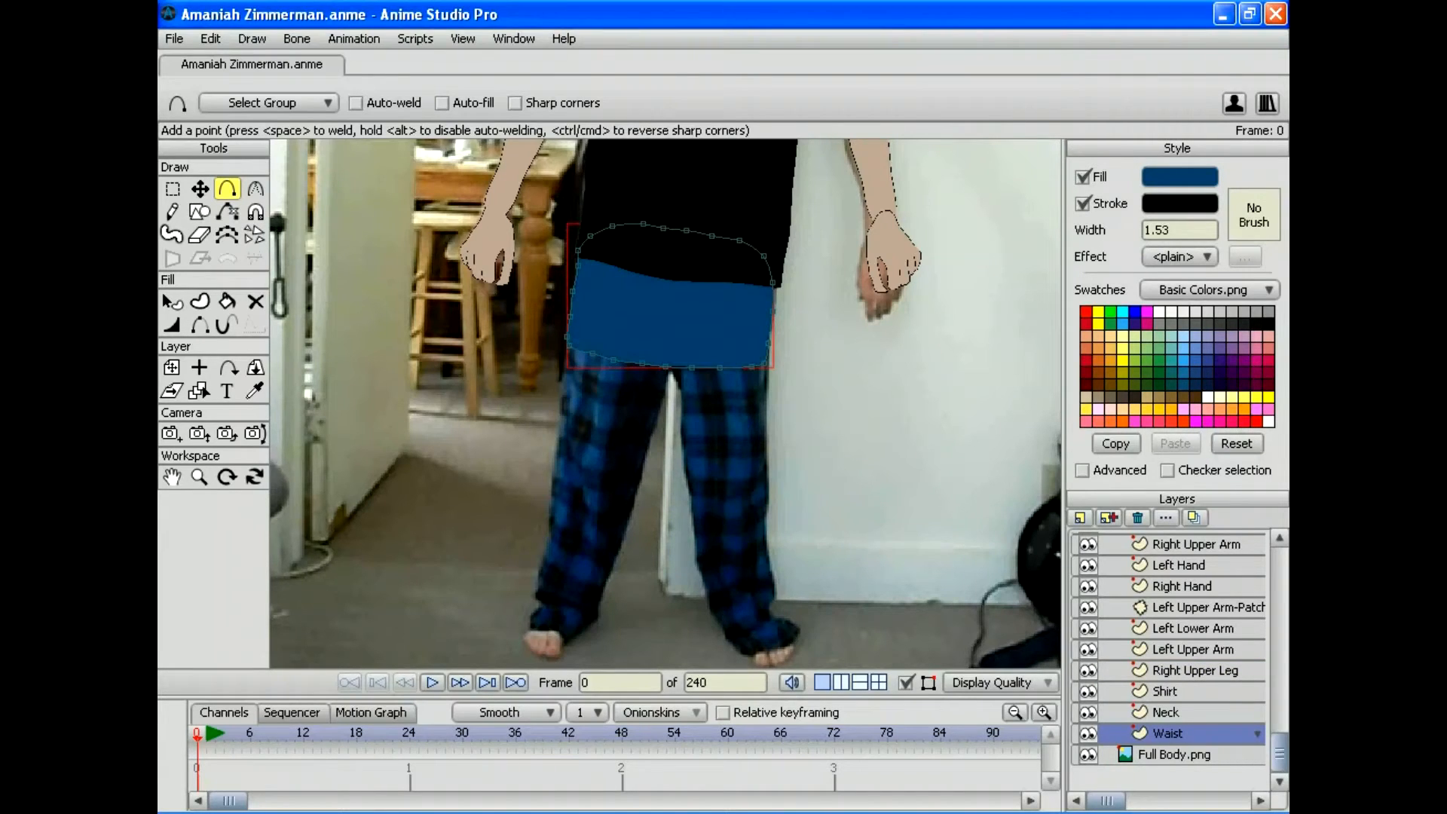
pyautogui.click(1087, 732)
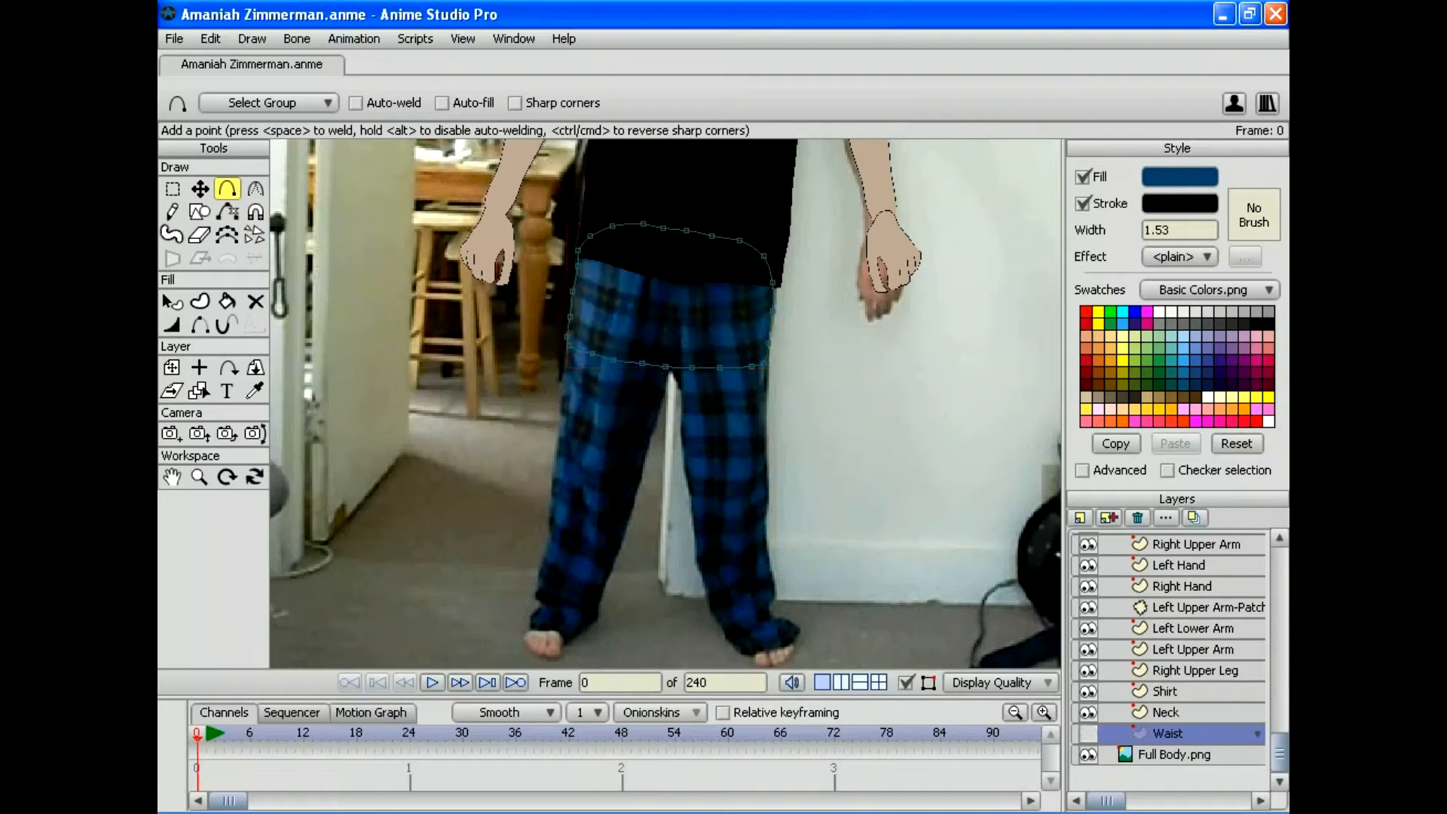
pyautogui.click(1194, 670)
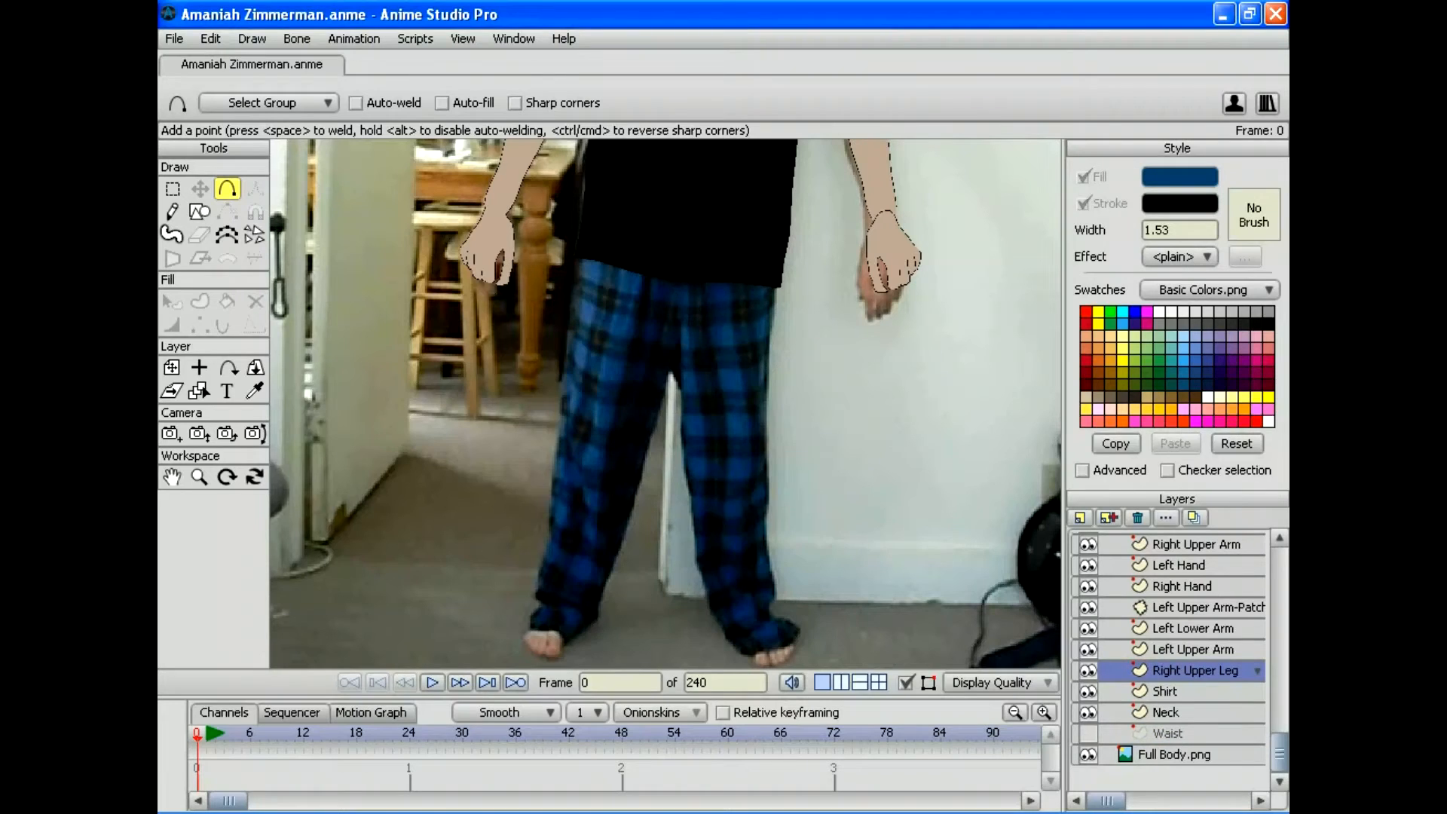
# Step: Start the right upper leg outline and delete a stray contour point
pyautogui.moveTo(672, 369)
pyautogui.mouseDown()
pyautogui.moveTo(666, 317)
pyautogui.moveTo(589, 298)
pyautogui.moveTo(565, 350)
pyautogui.moveTo(568, 444)
pyautogui.moveTo(637, 457)
pyautogui.moveTo(665, 380)
pyautogui.mouseUp()
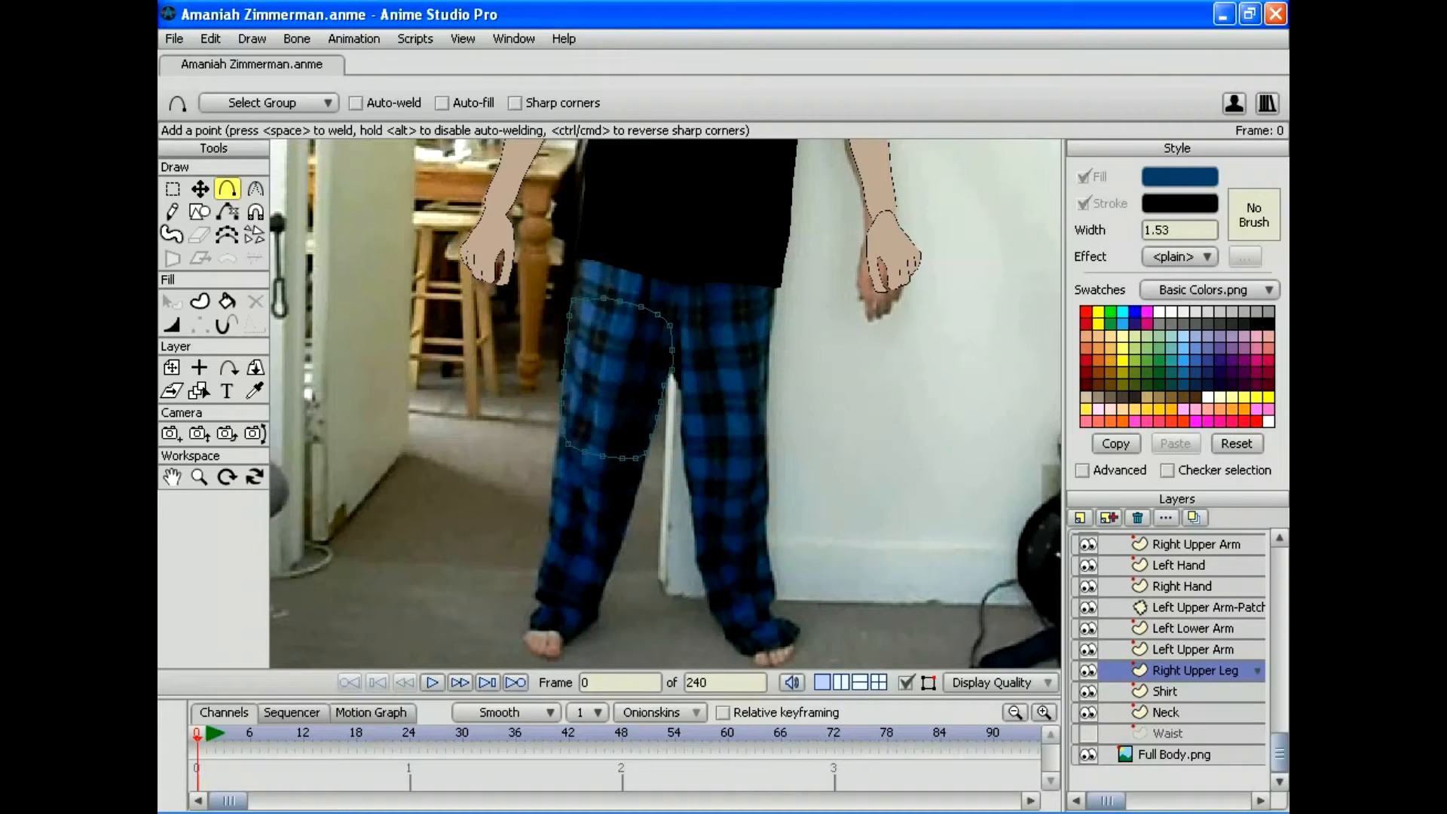
pyautogui.click(199, 189)
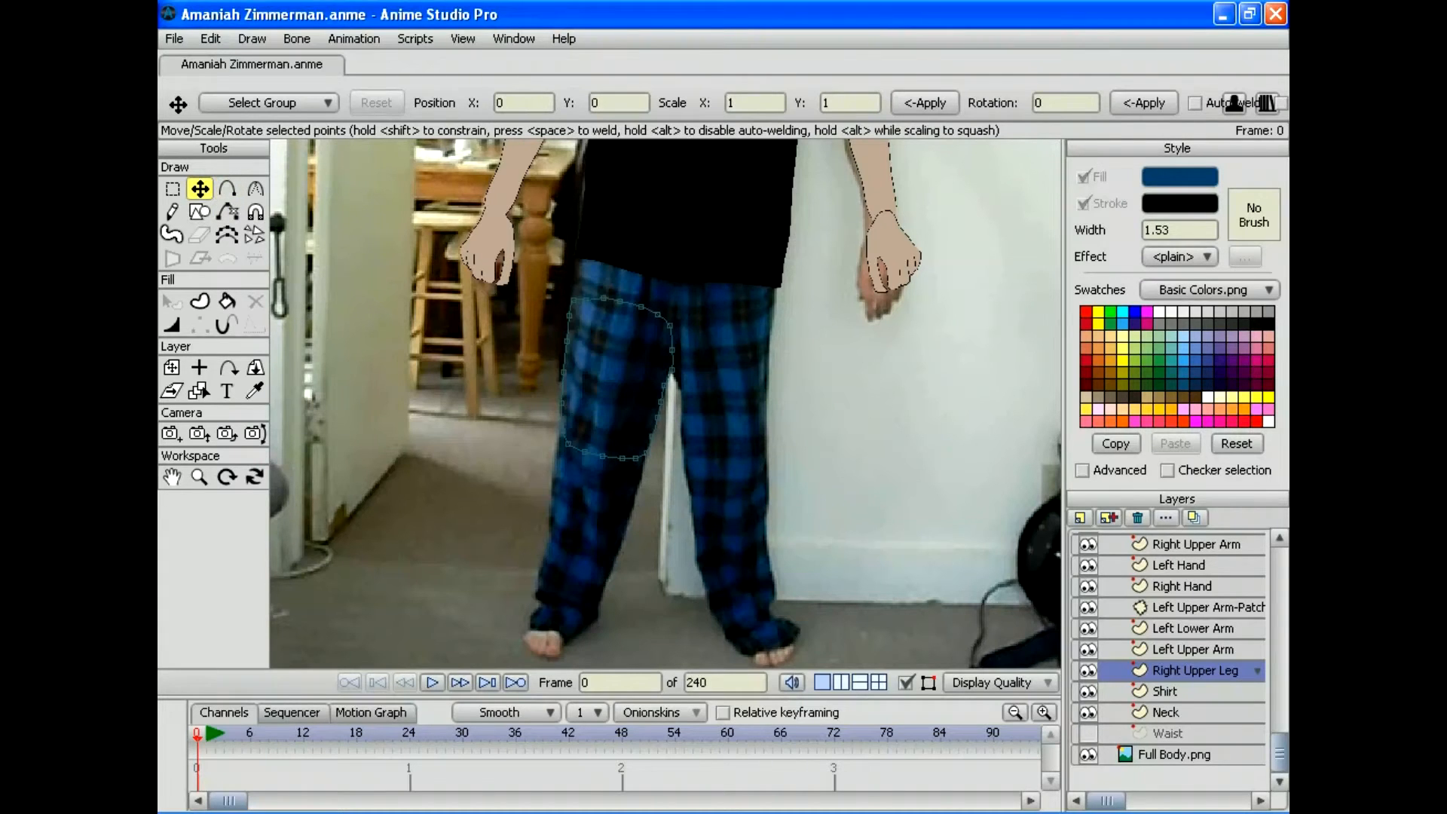
pyautogui.moveTo(672, 372); pyautogui.dragTo(668, 372)
pyautogui.click(172, 189)
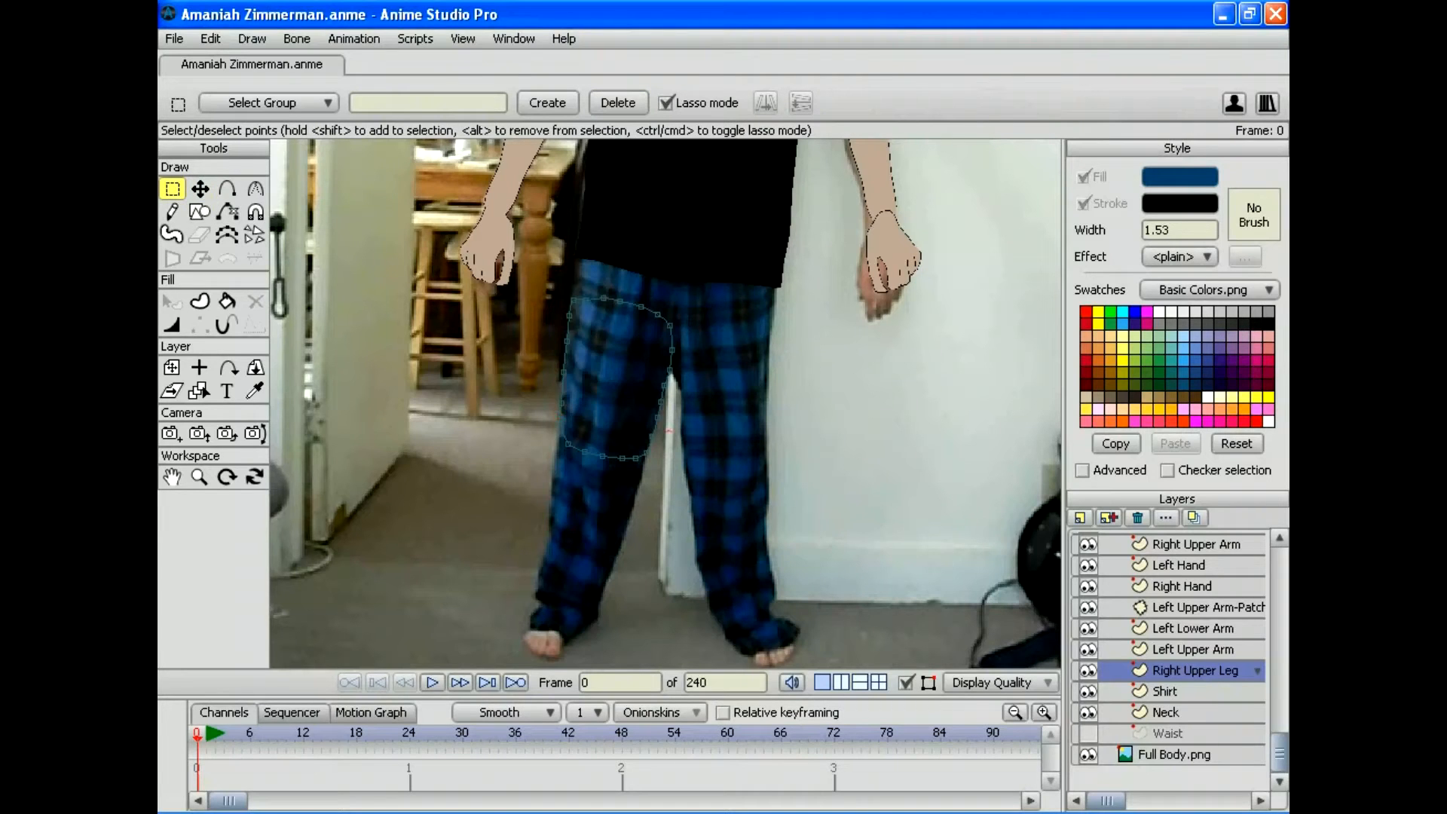
pyautogui.moveTo(670, 432); pyautogui.dragTo(645, 428)
pyautogui.moveTo(645, 458); pyautogui.dragTo(654, 447)
pyautogui.press('Delete')
# Step: Adjust the lower outline points to follow the leg edge, removing the bottom-left point
pyautogui.click(200, 188)
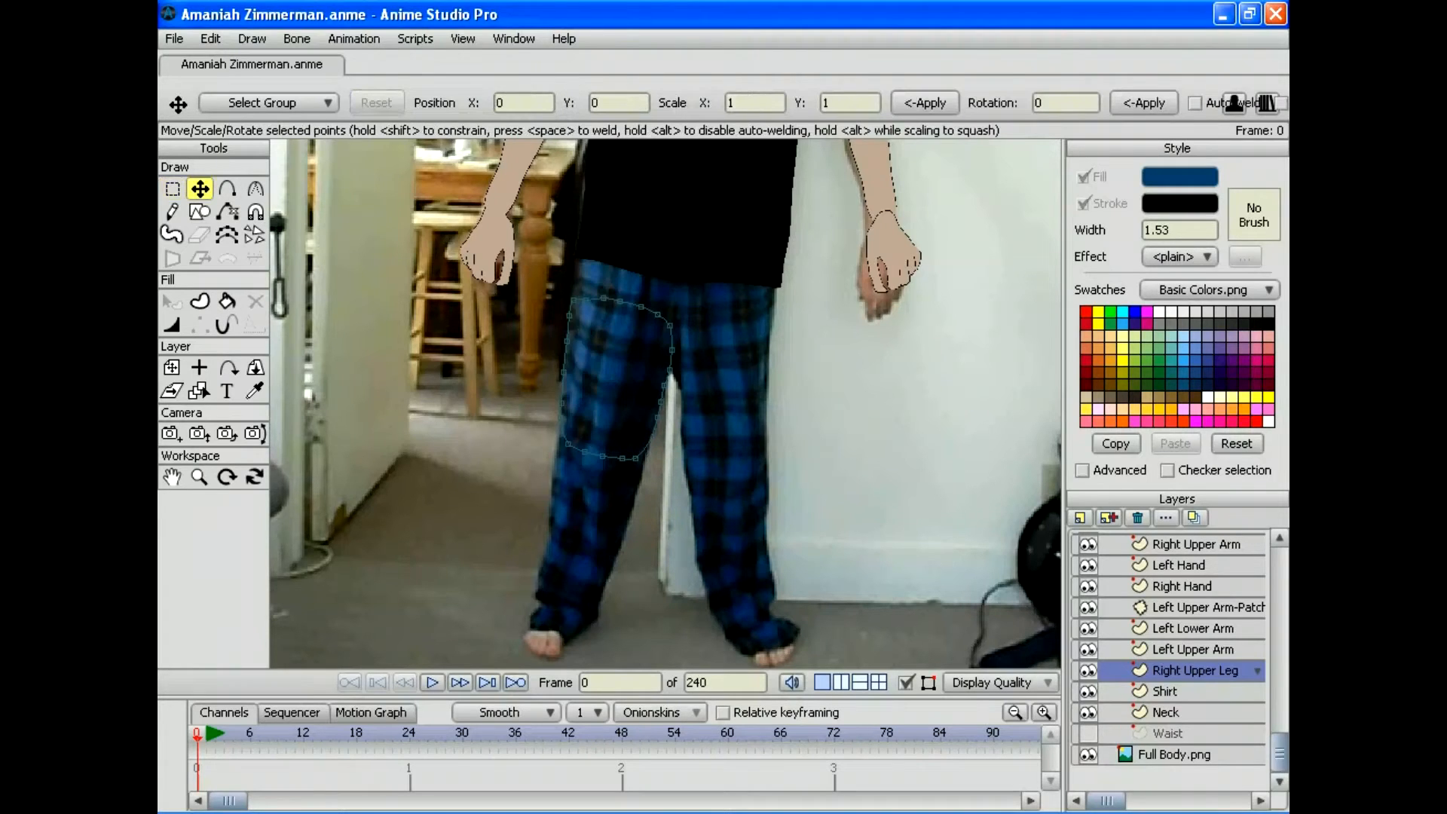
pyautogui.moveTo(635, 458); pyautogui.dragTo(561, 434)
pyautogui.press('g')
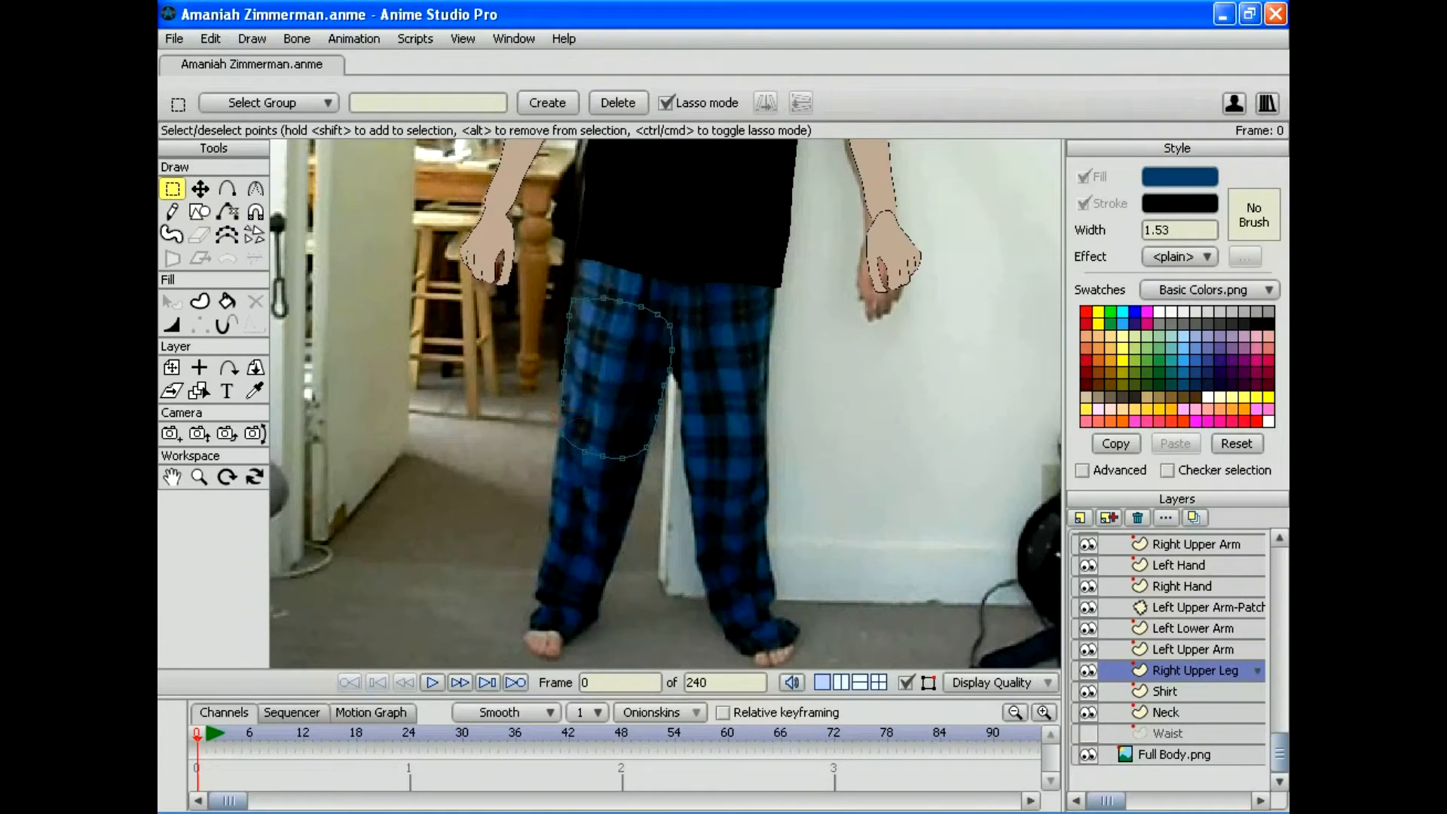
pyautogui.click(199, 188)
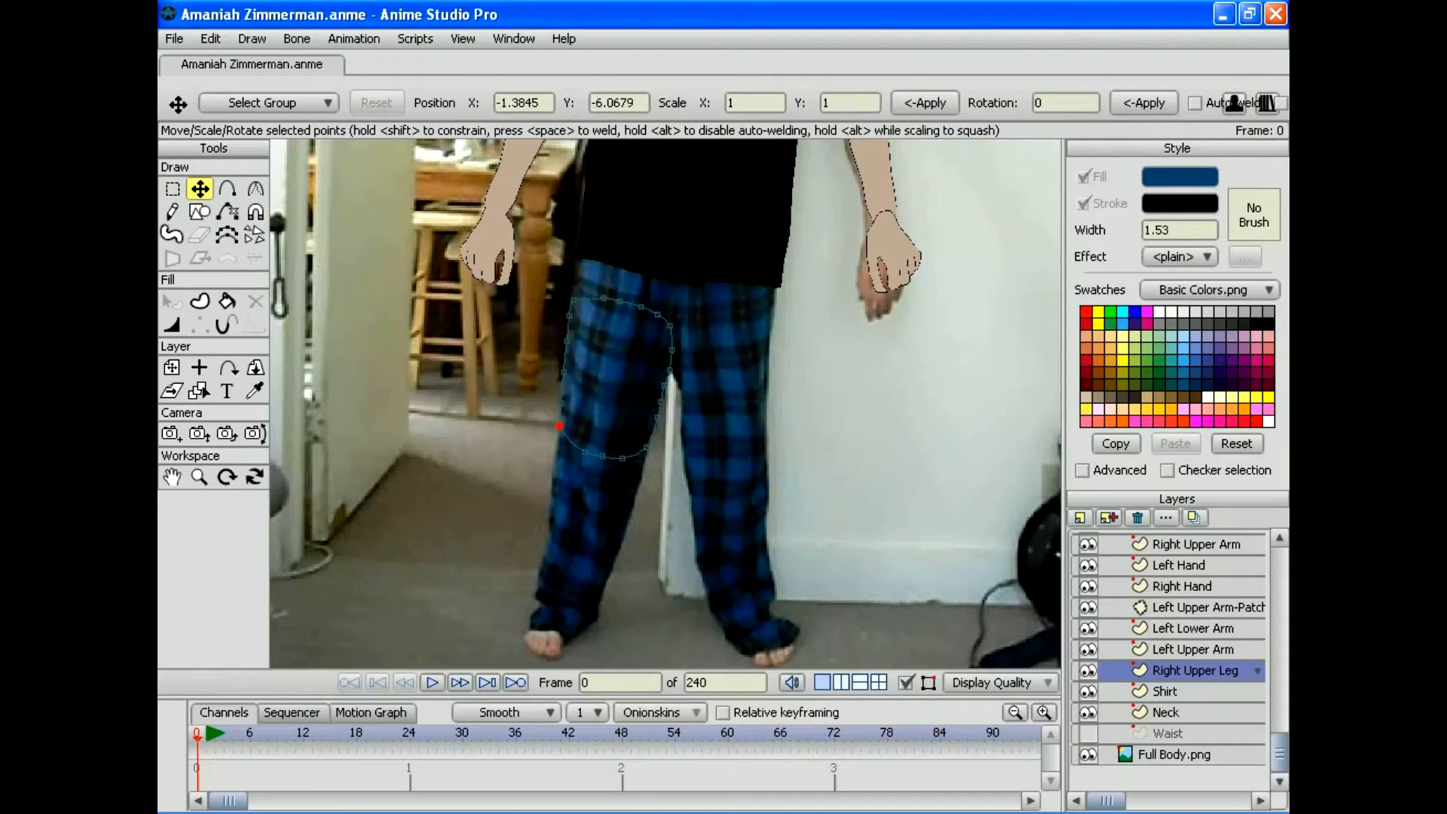
pyautogui.moveTo(560, 427); pyautogui.dragTo(579, 450)
pyautogui.press('Delete')
pyautogui.moveTo(602, 456); pyautogui.dragTo(618, 458)
# Step: Select all outline points and fill the upper leg solid blue
pyautogui.click(210, 38)
pyautogui.click(234, 200)
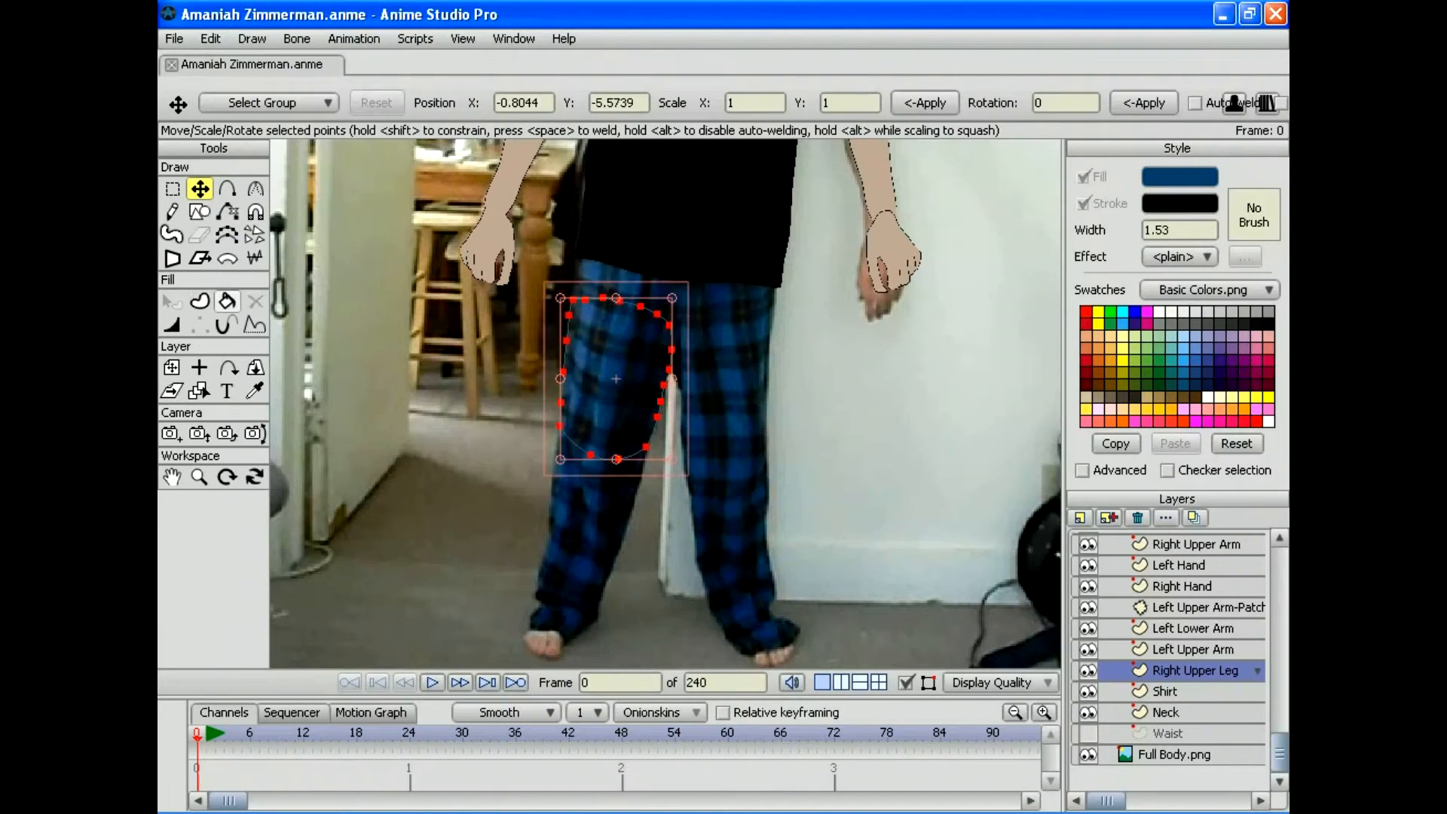
pyautogui.press('u')
pyautogui.press('space')
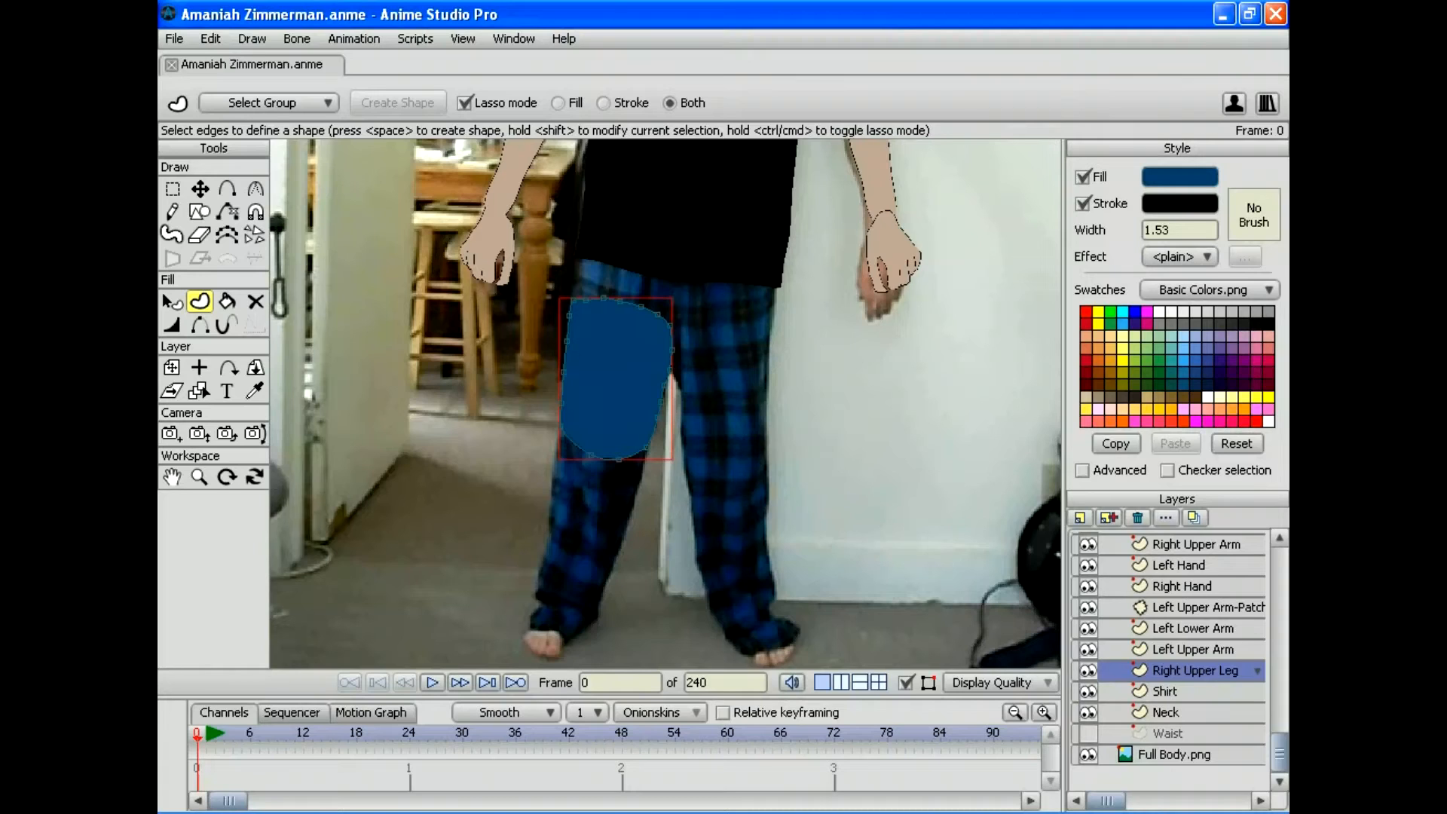
# Step: Add a patch layer keeping Waist as its target, then zoom out to the whole figure
pyautogui.click(1080, 518)
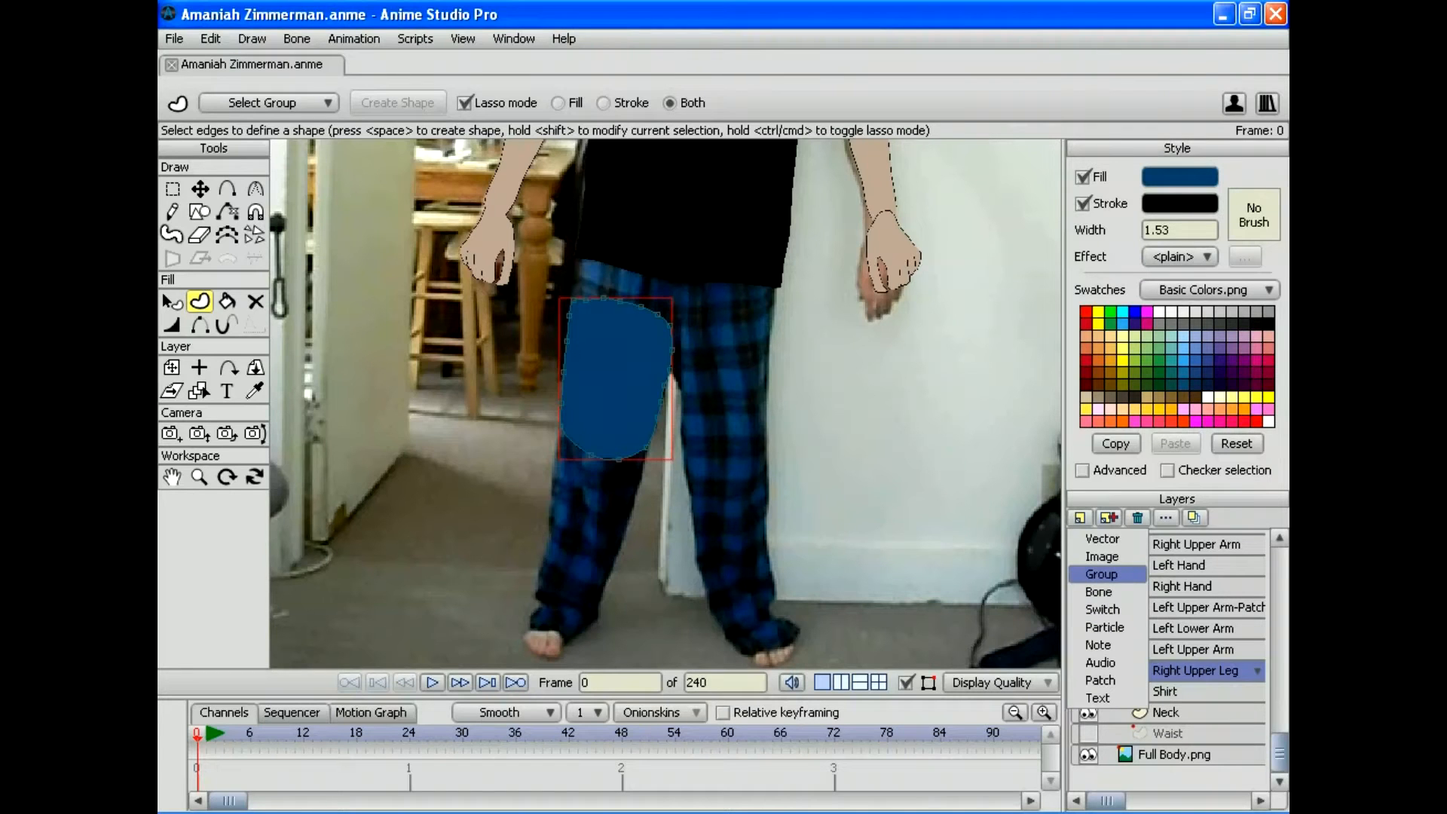
pyautogui.click(1100, 679)
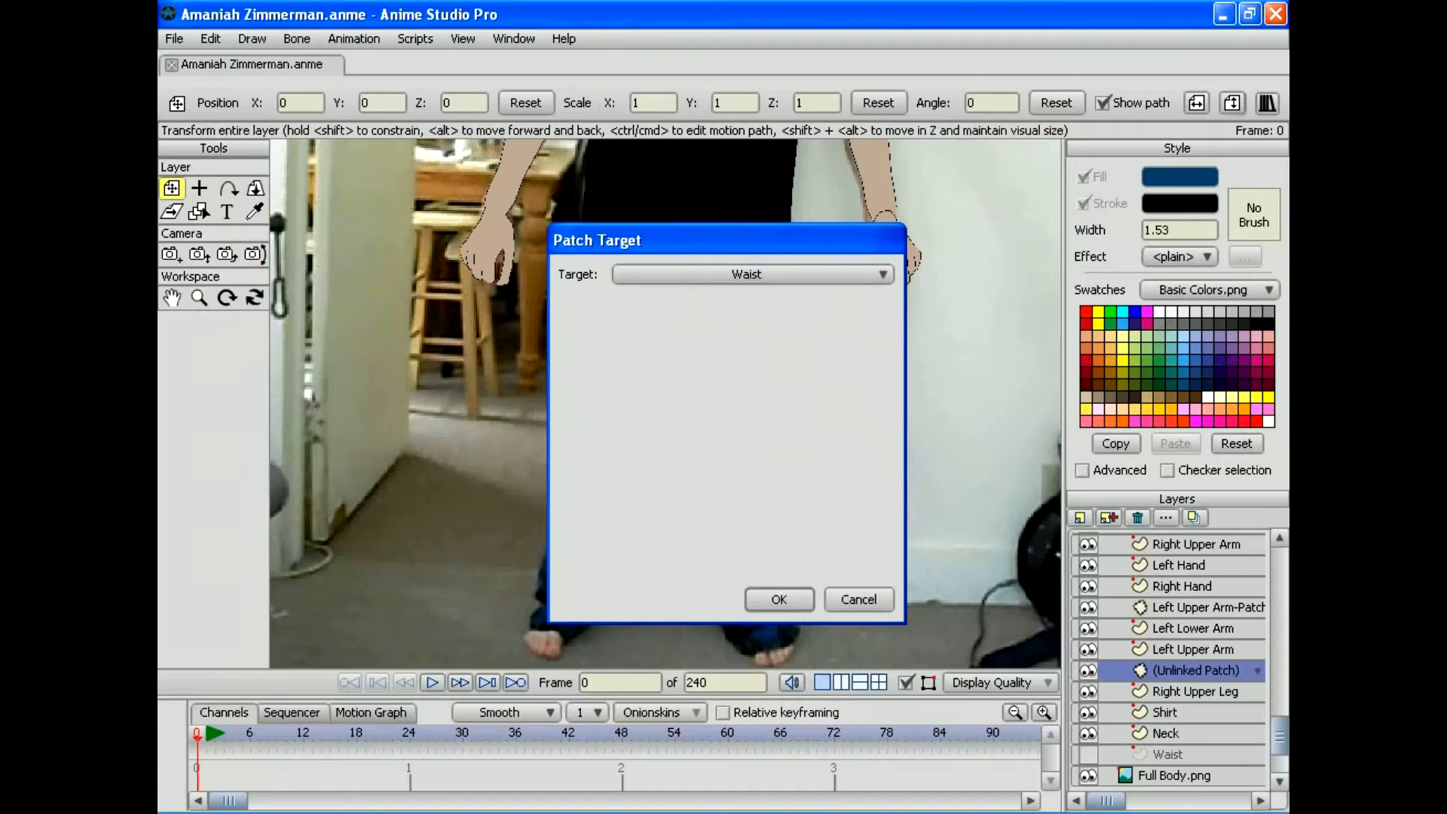
pyautogui.click(752, 274)
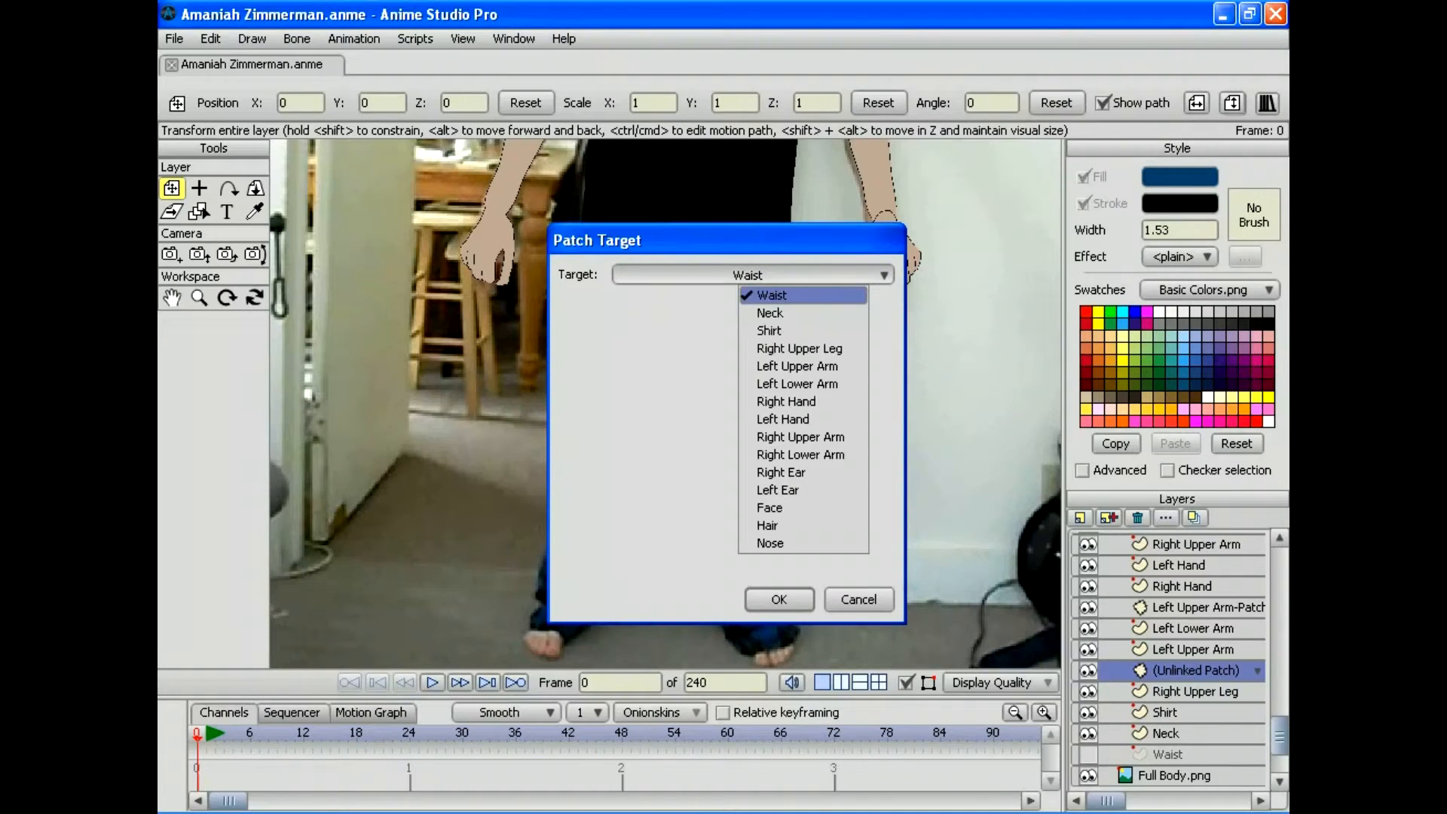
pyautogui.press('Escape')
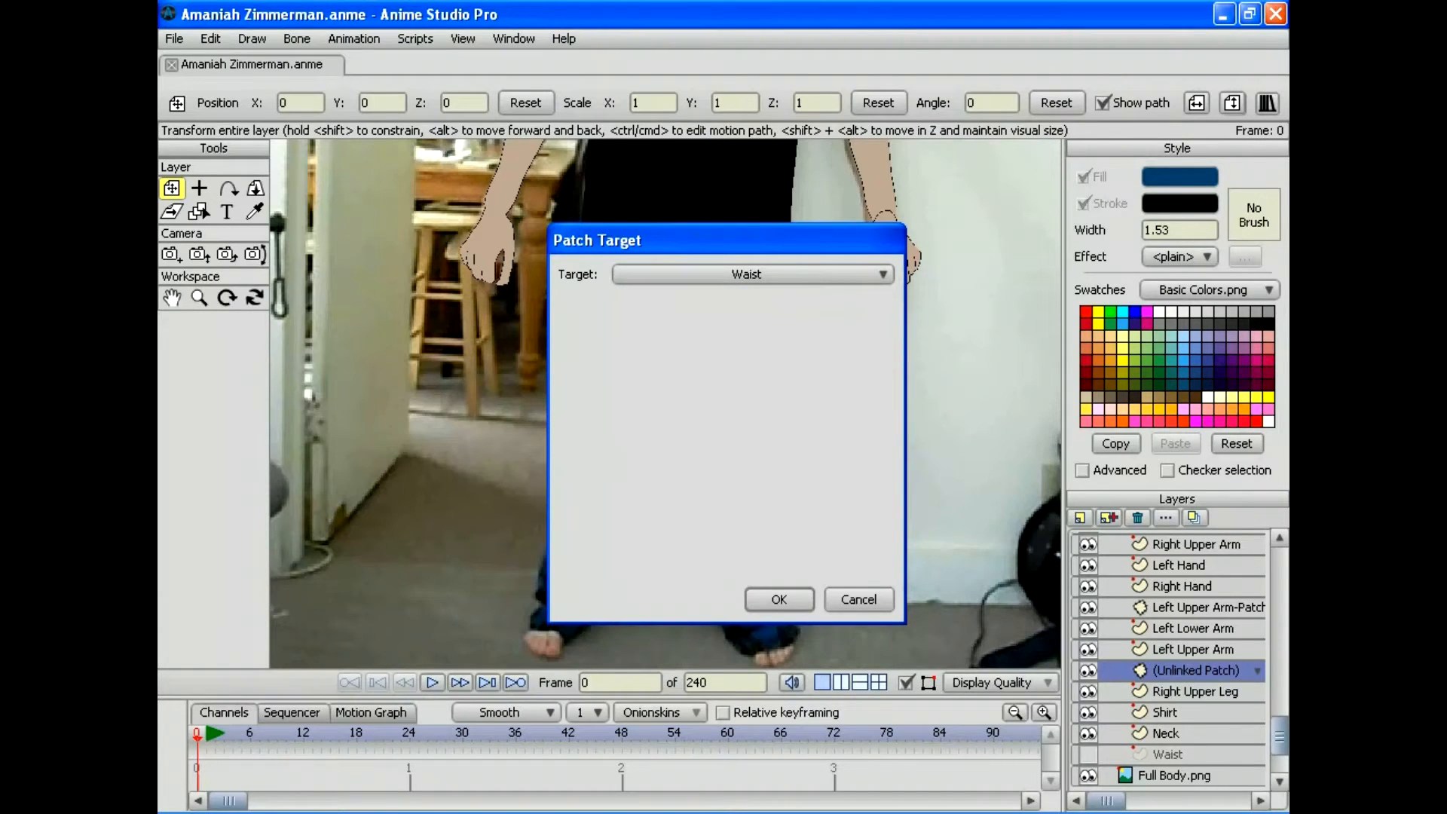
pyautogui.press('Return')
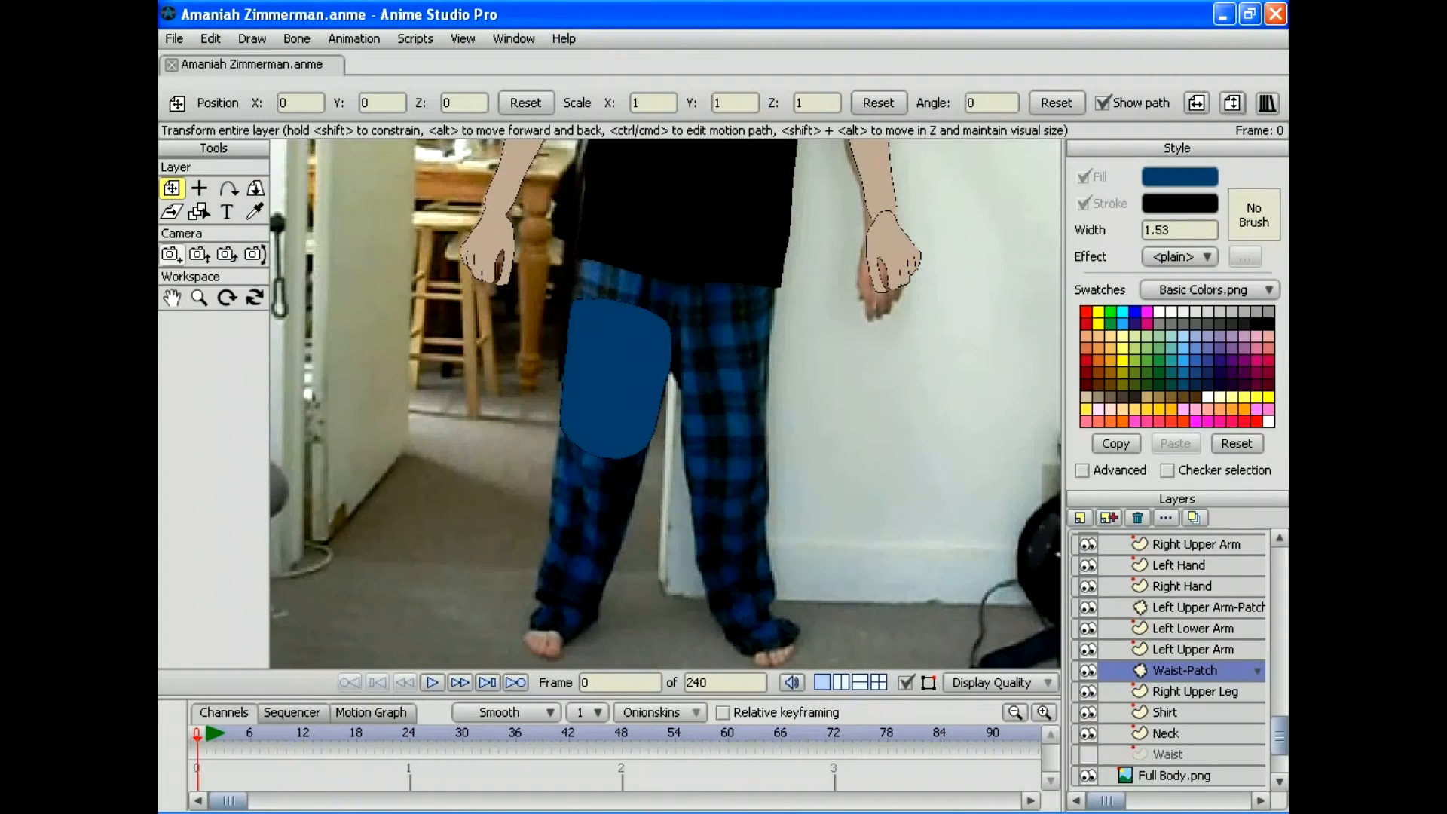
pyautogui.click(199, 297)
pyautogui.moveTo(665, 403); pyautogui.dragTo(670, 441)
pyautogui.press('0')
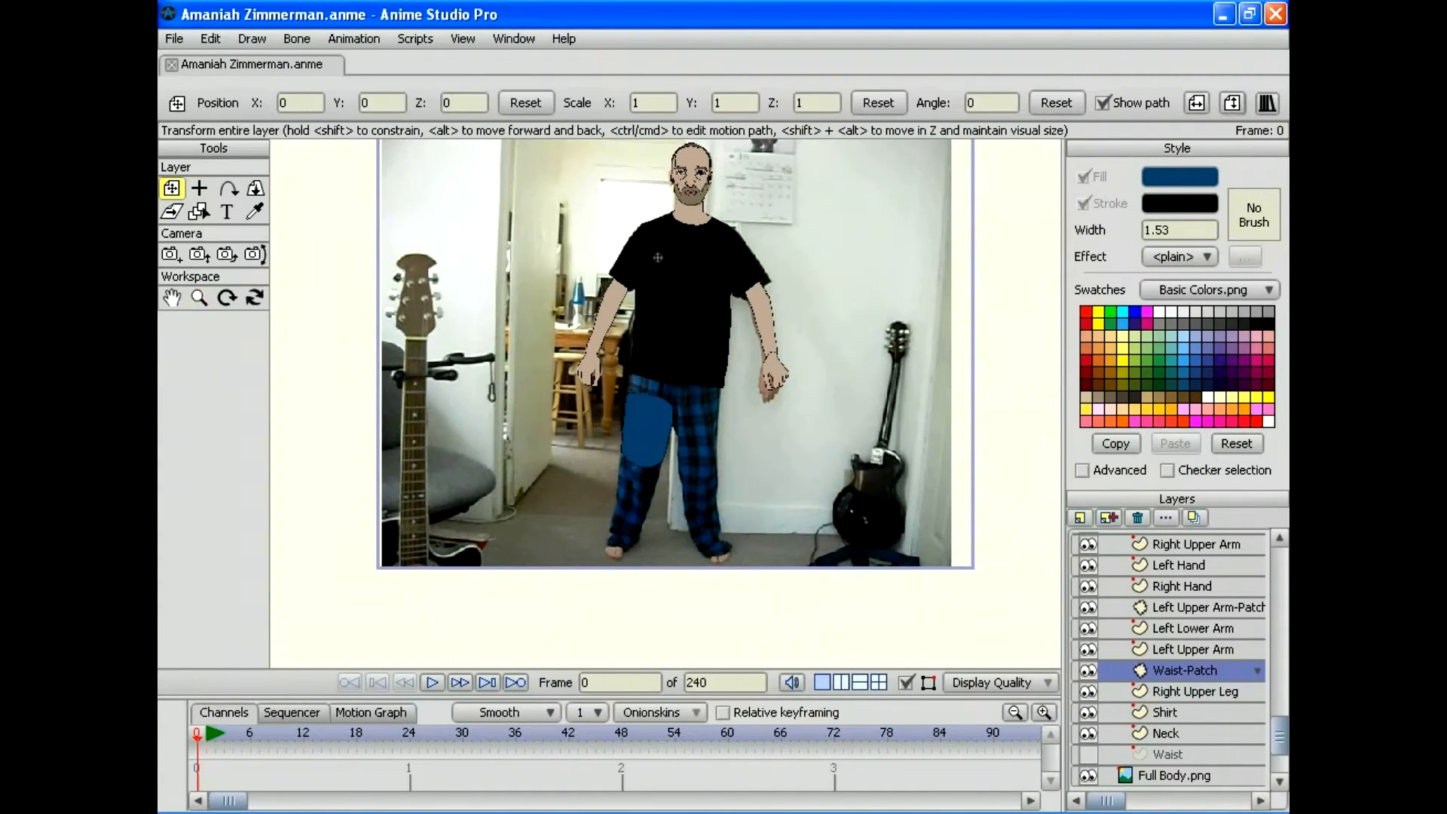
# Step: Stretch Waist-Patch to 5.9464 × 2.5760 and rotate it -14.4653 over the right hip joint
pyautogui.click(199, 297)
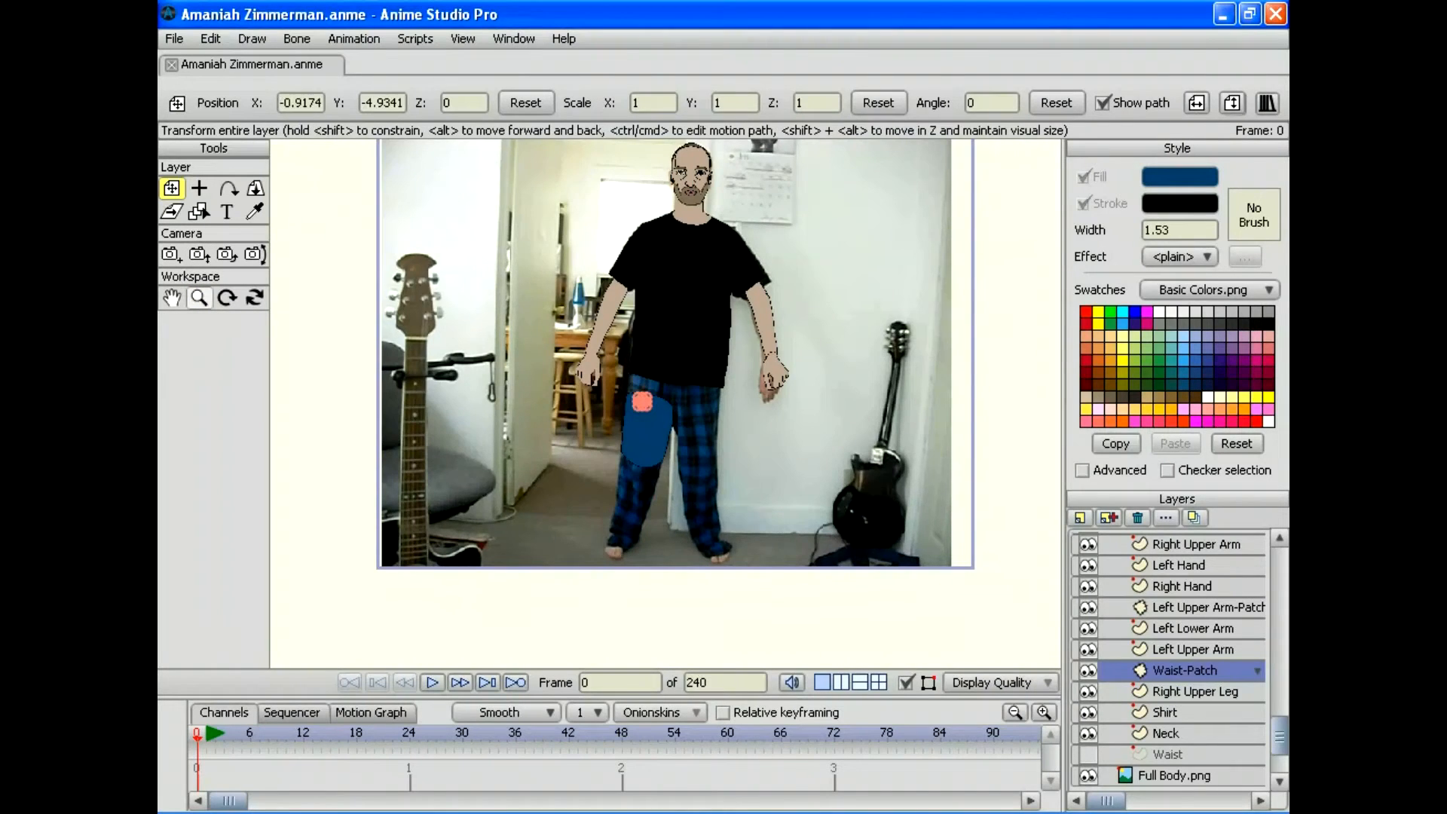
pyautogui.moveTo(665, 403); pyautogui.dragTo(829, 403)
pyautogui.press('0')
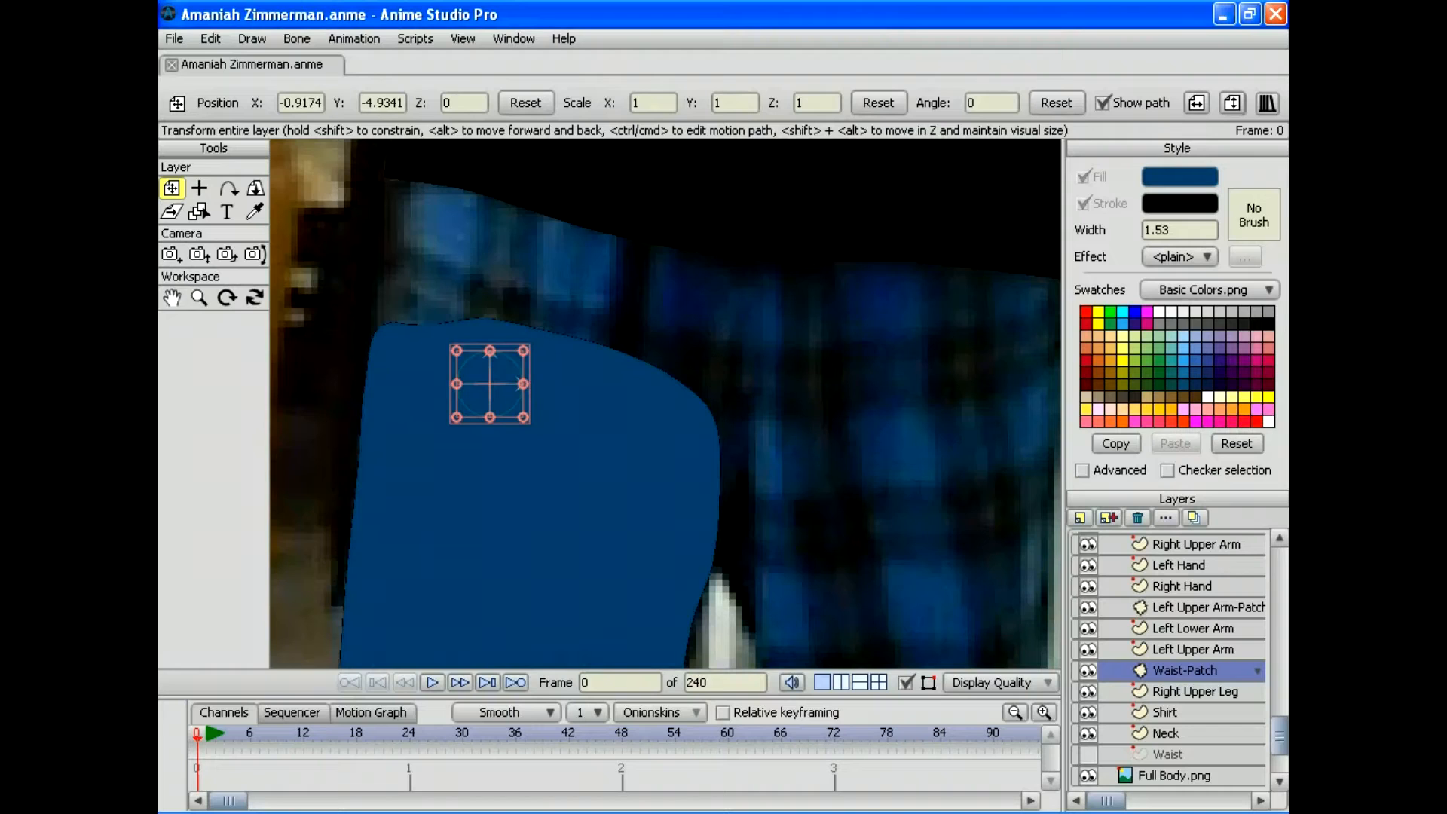
pyautogui.moveTo(456, 384); pyautogui.dragTo(292, 384)
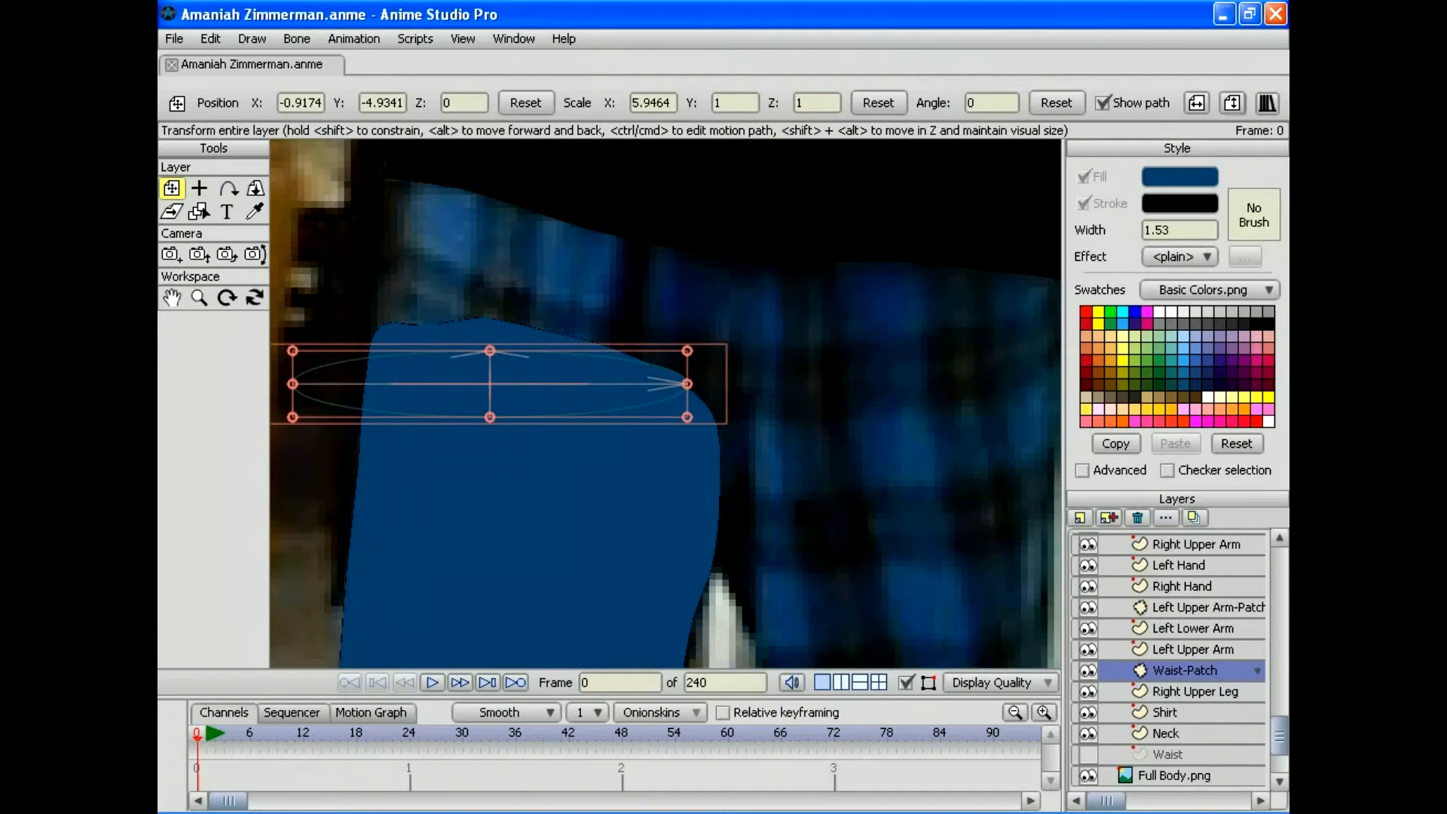
pyautogui.moveTo(706, 384); pyautogui.dragTo(700, 438)
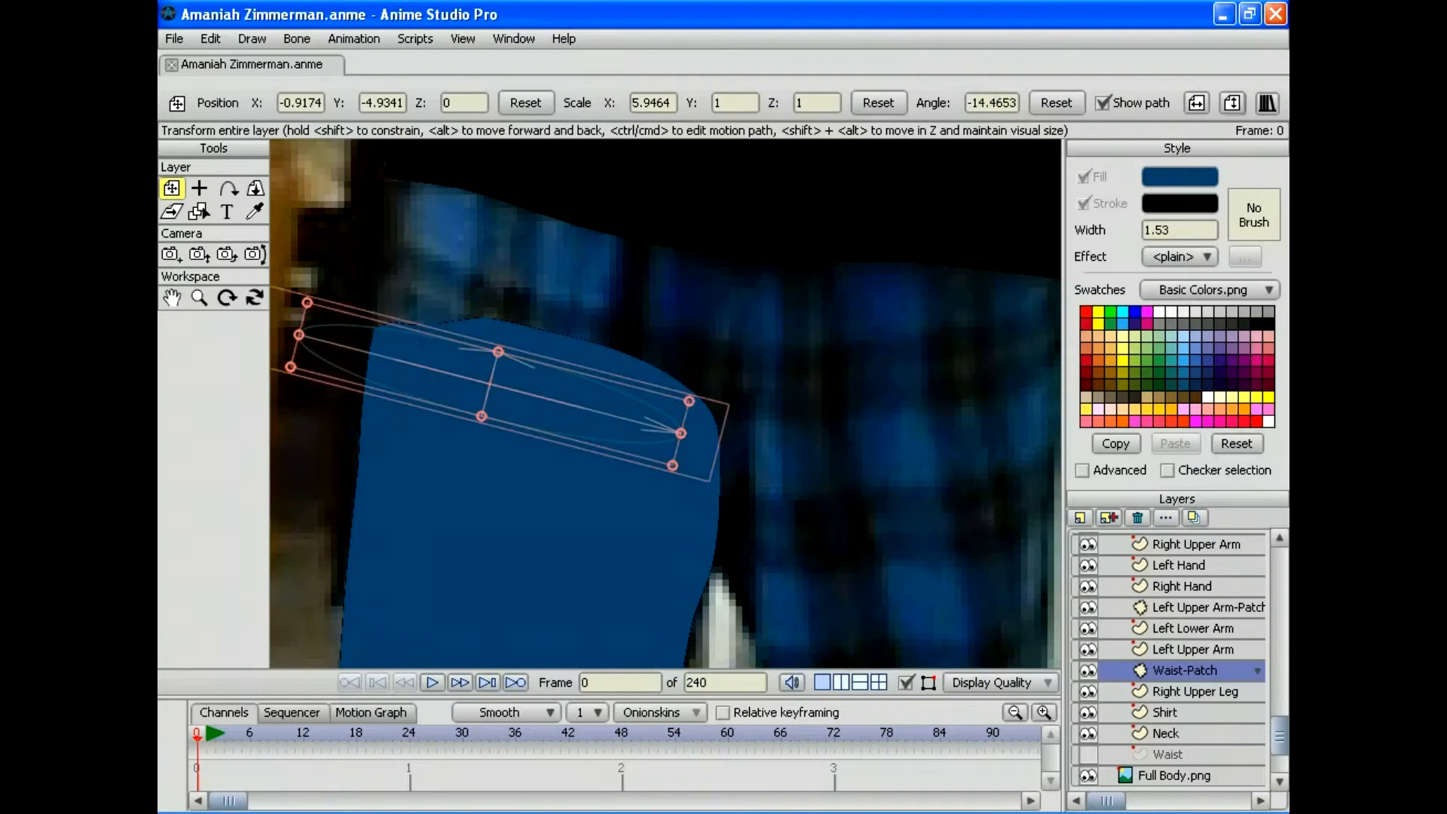
pyautogui.moveTo(491, 383); pyautogui.dragTo(569, 287)
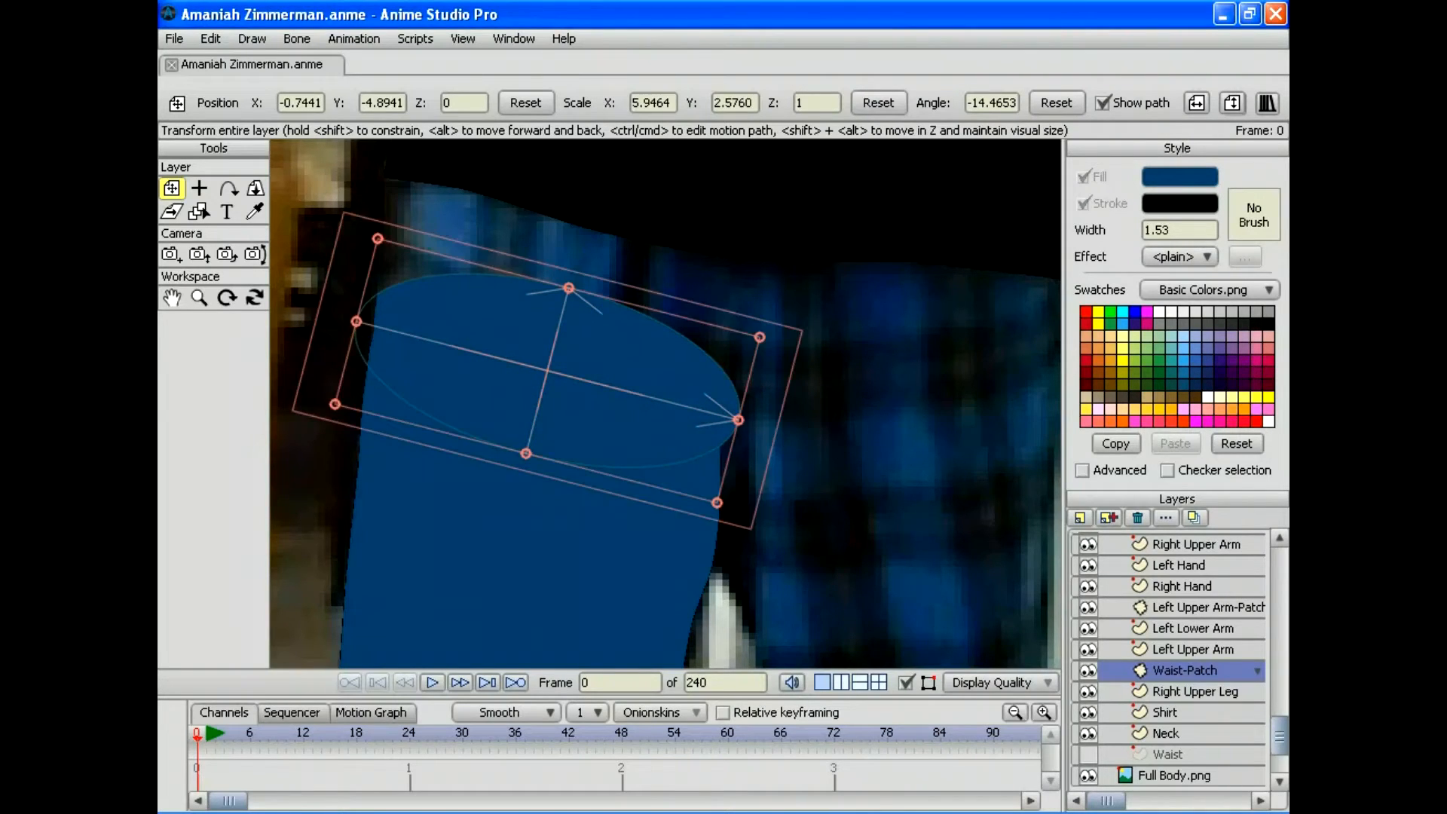
# Step: Show the Waist layer again and zoom out to see the hands, legs and feet
pyautogui.click(1088, 753)
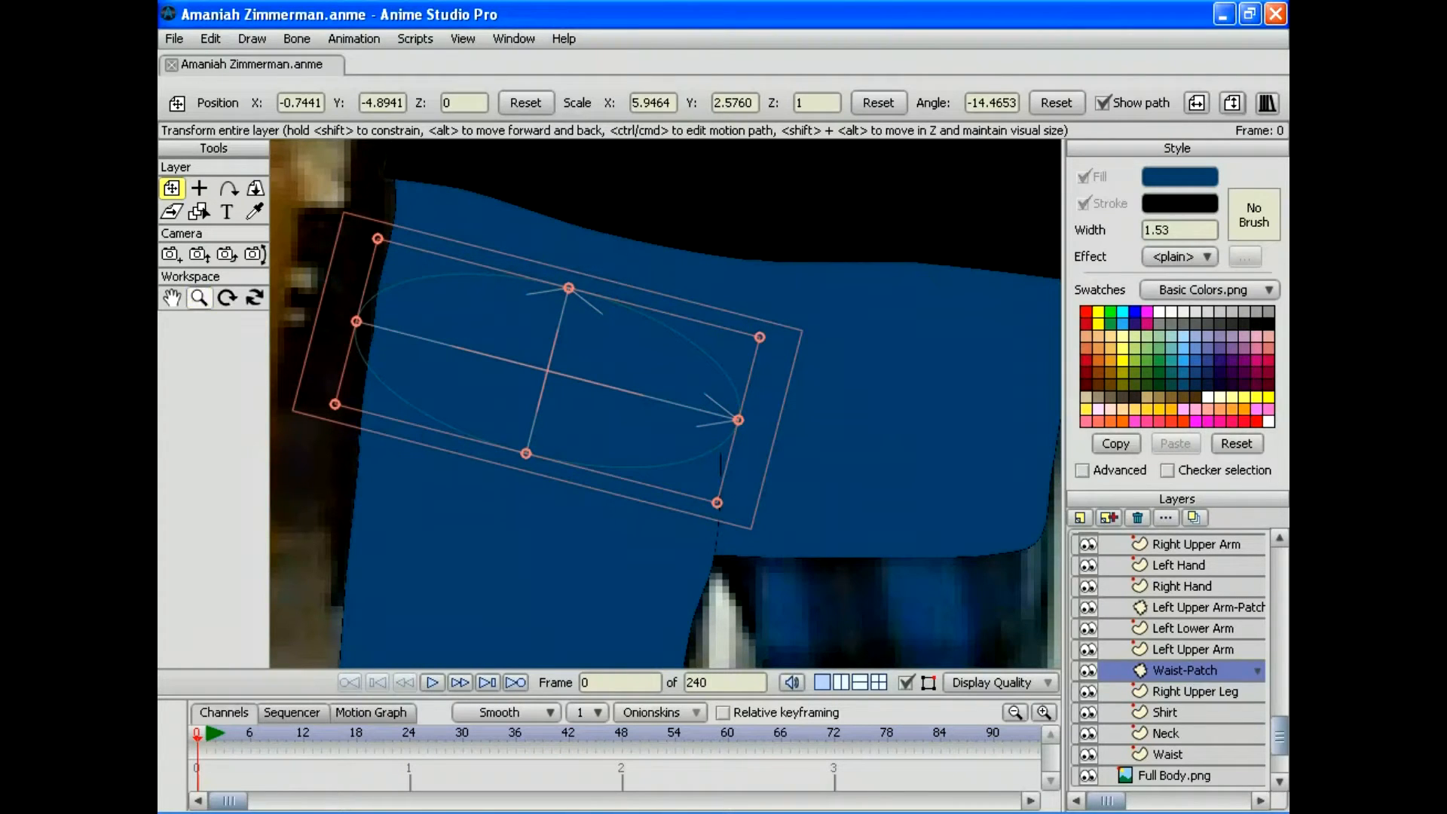
pyautogui.click(199, 297)
pyautogui.moveTo(666, 403); pyautogui.dragTo(626, 218)
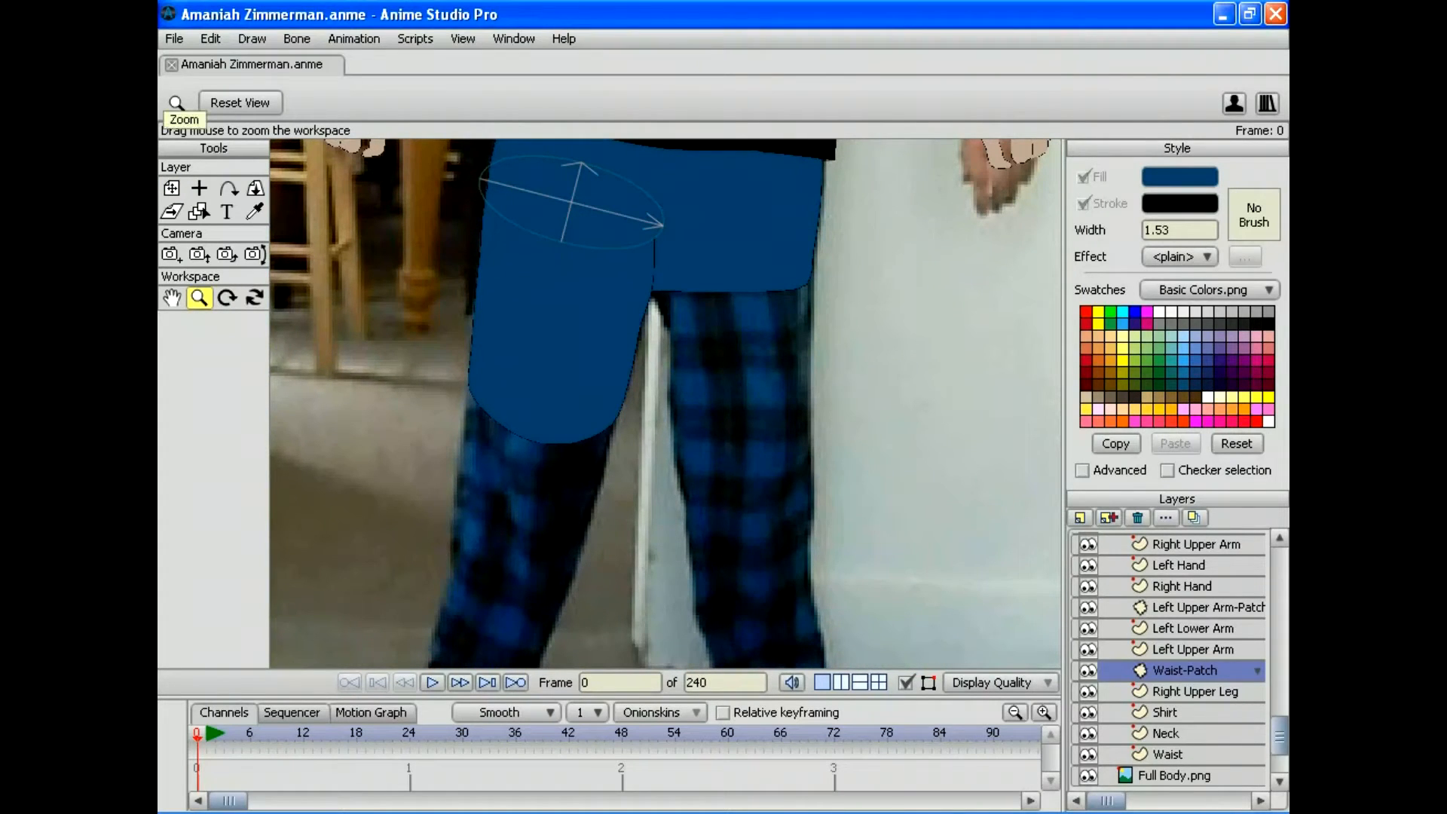
pyautogui.moveTo(666, 403); pyautogui.dragTo(587, 403)
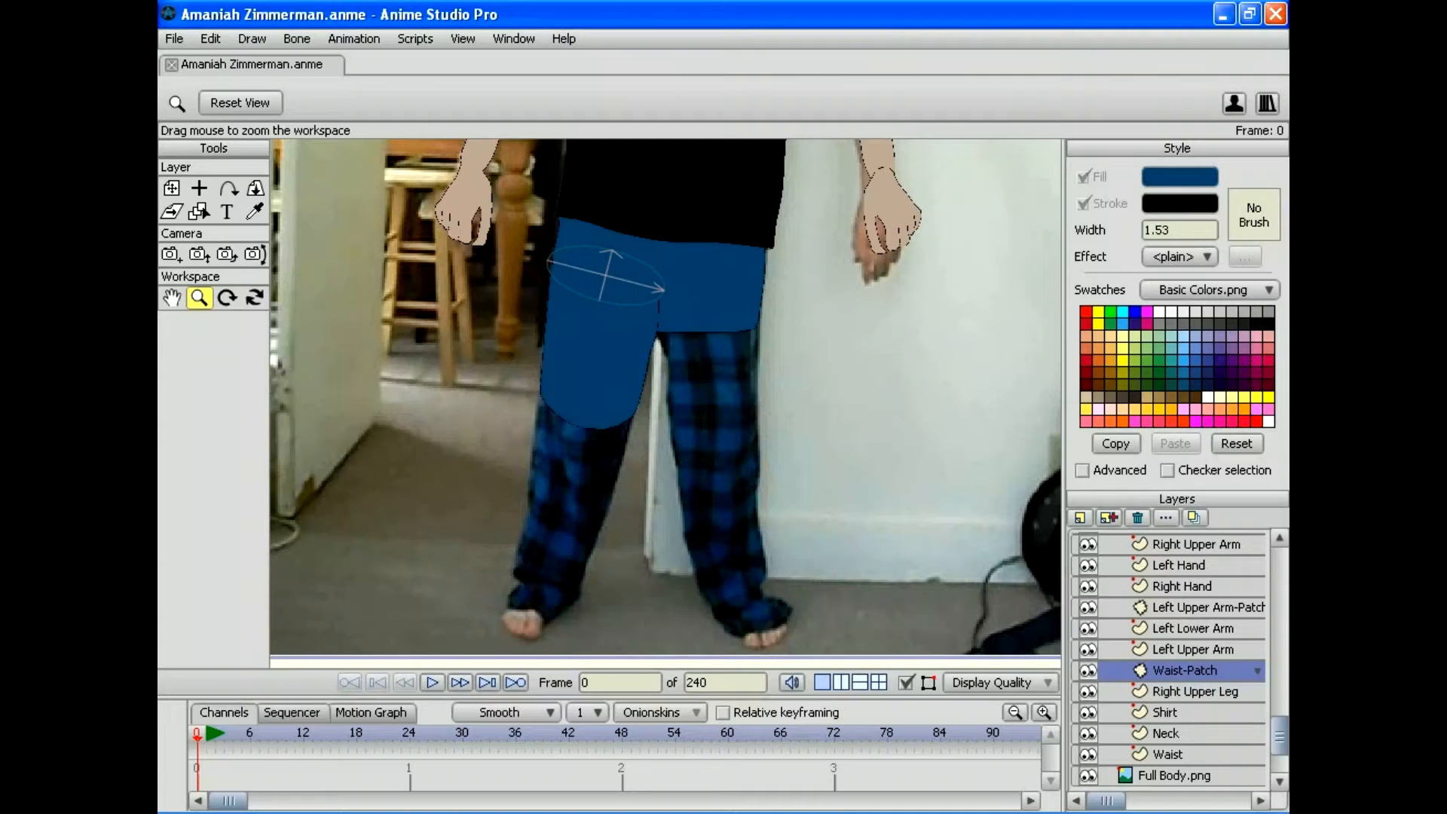
# Step: Duplicate Right Upper Leg as 'Left Upper Leg' and enable Flip horizontally in its layer settings
pyautogui.click(1194, 691)
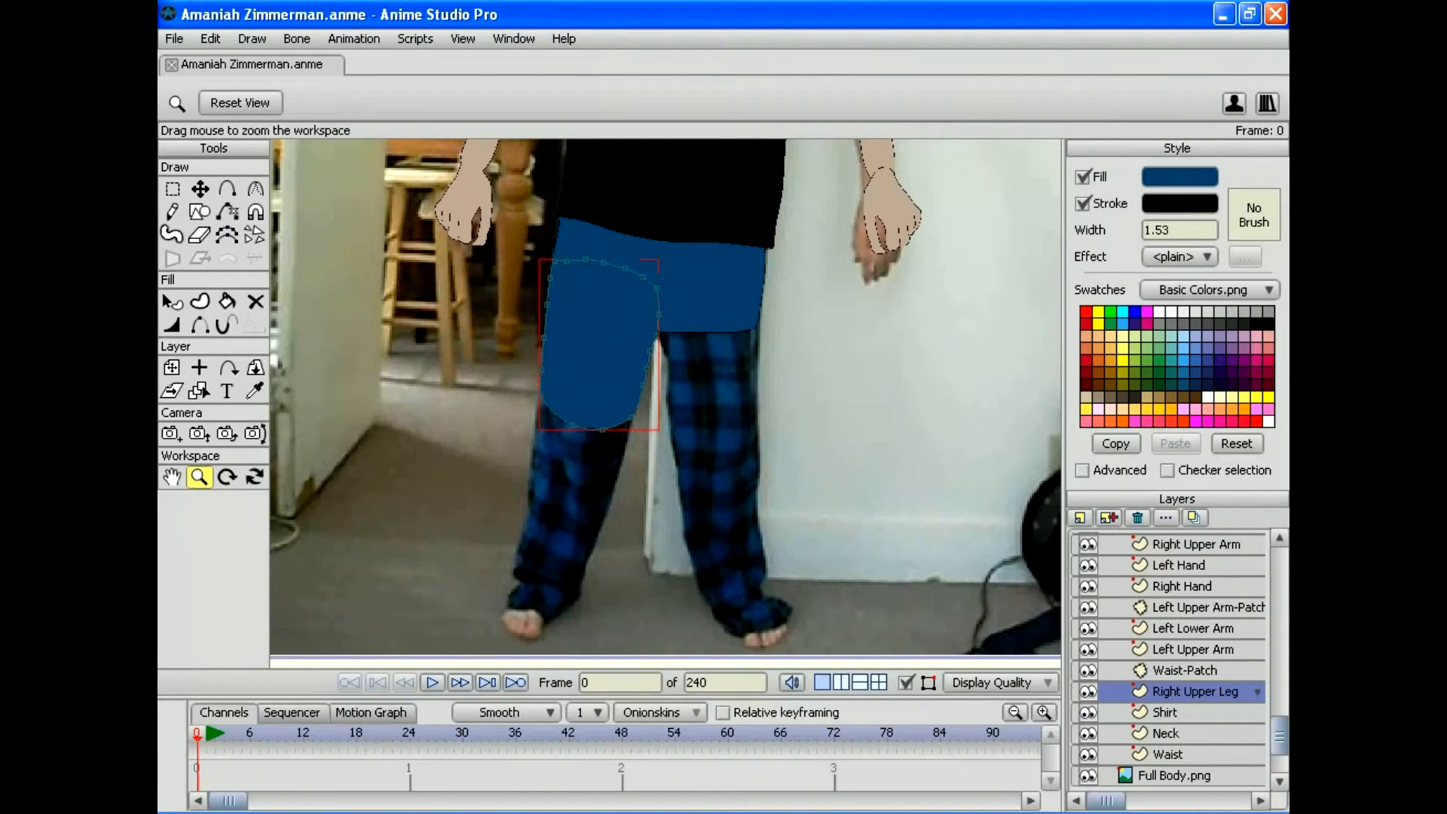
pyautogui.hotkey('ctrl', 'd')
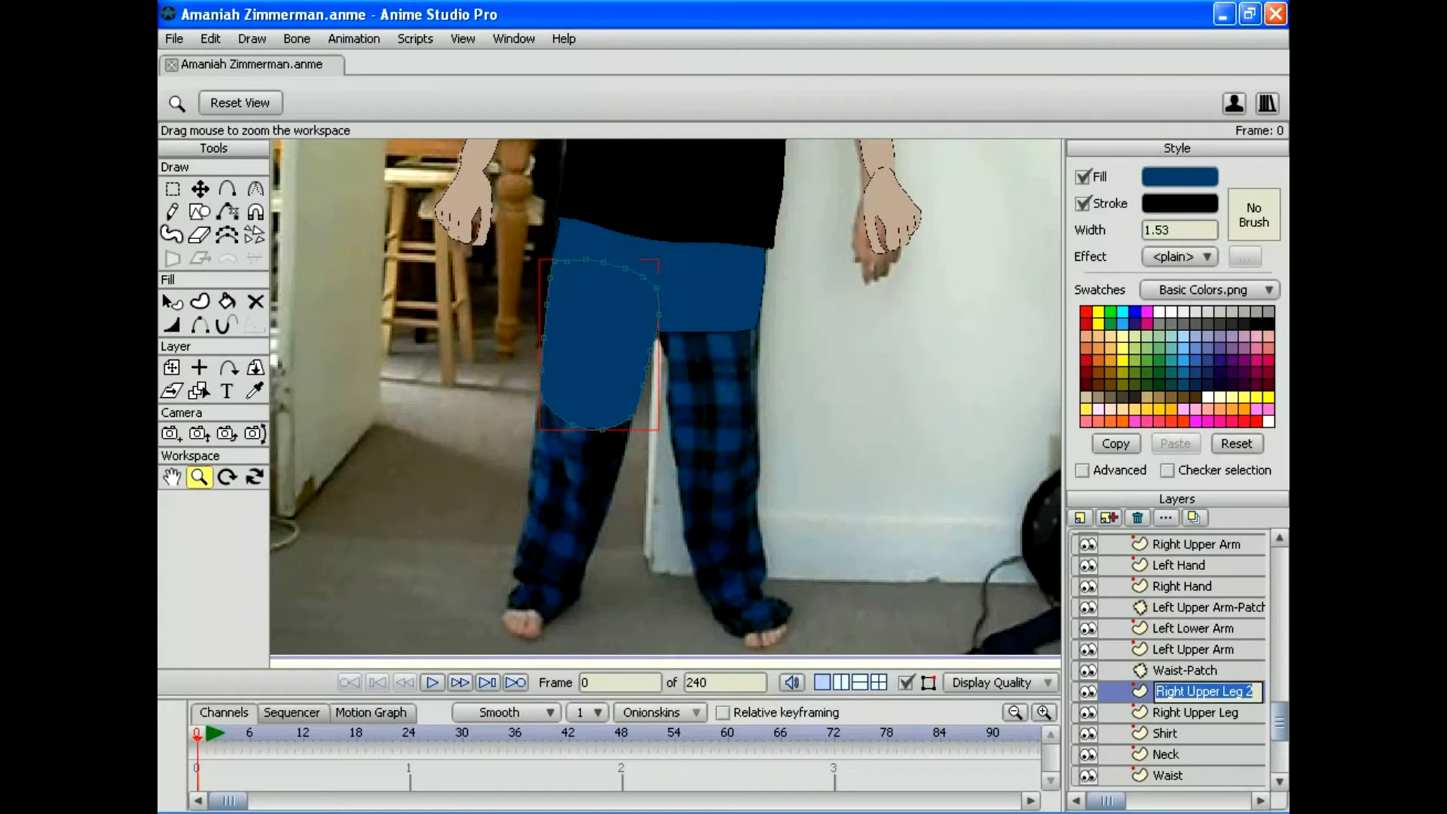
pyautogui.write('Left Up')
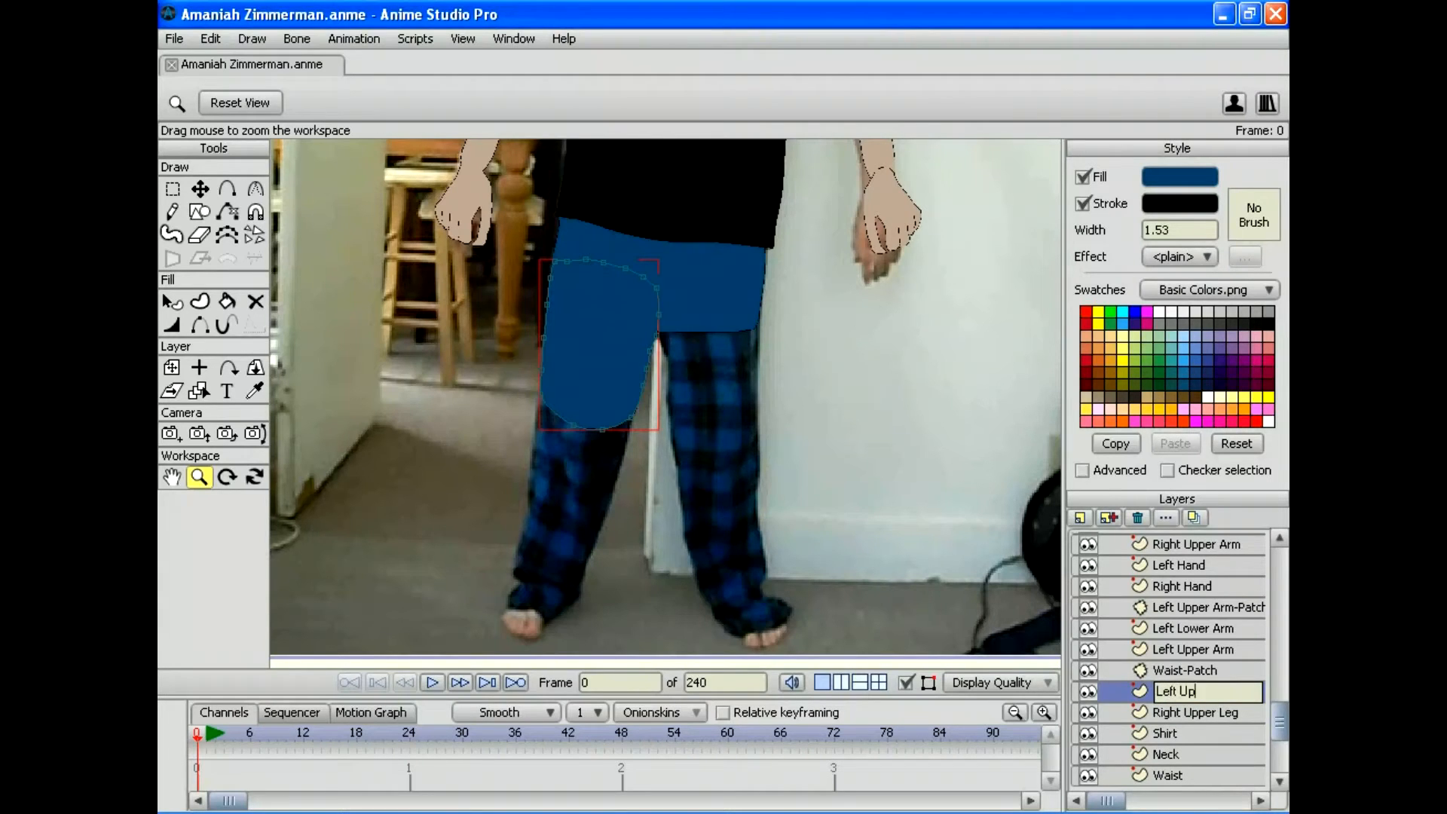
pyautogui.write('per Leg')
pyautogui.press('Return')
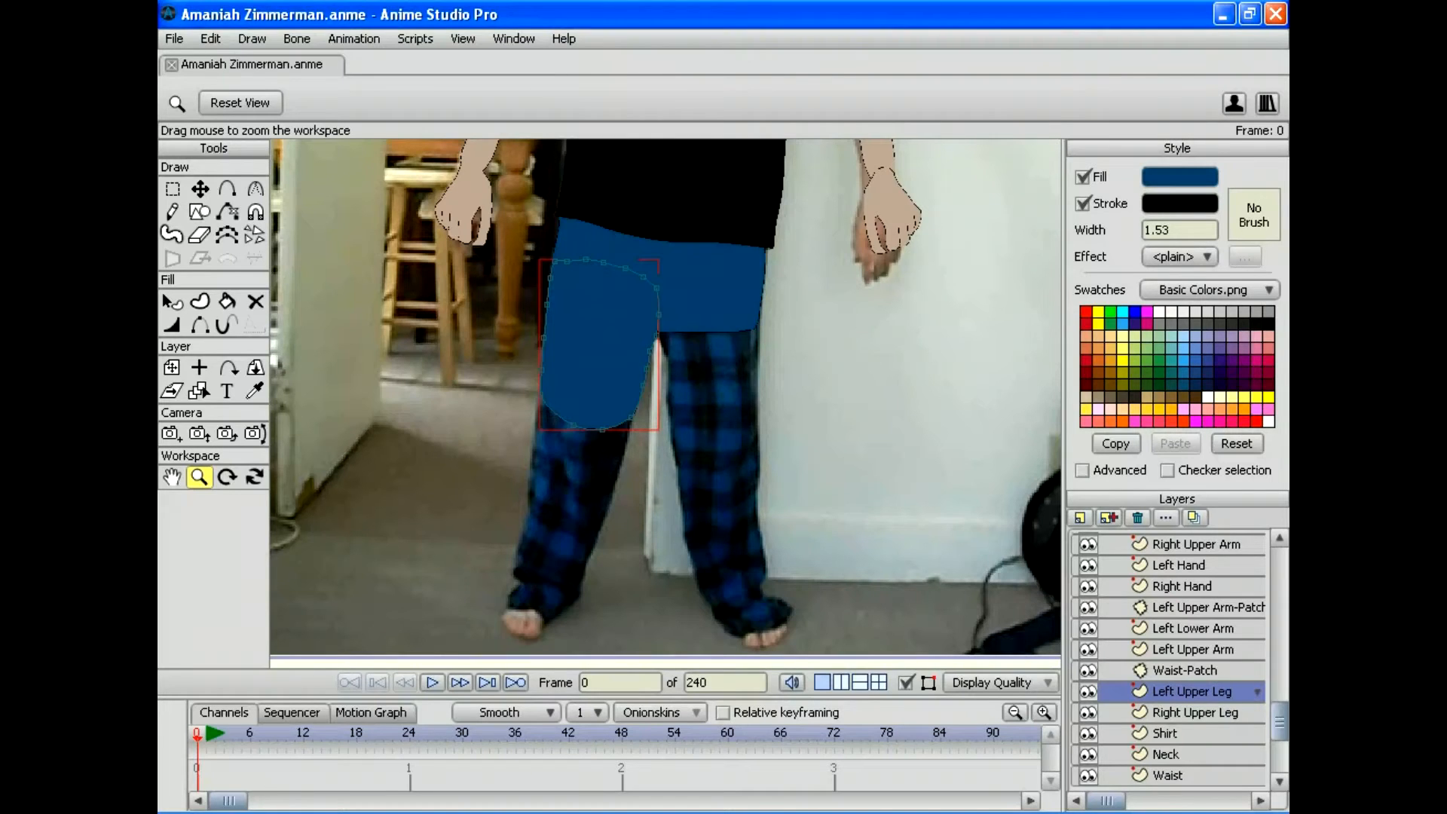
pyautogui.hotkey('ctrl', 'shift', 'p')
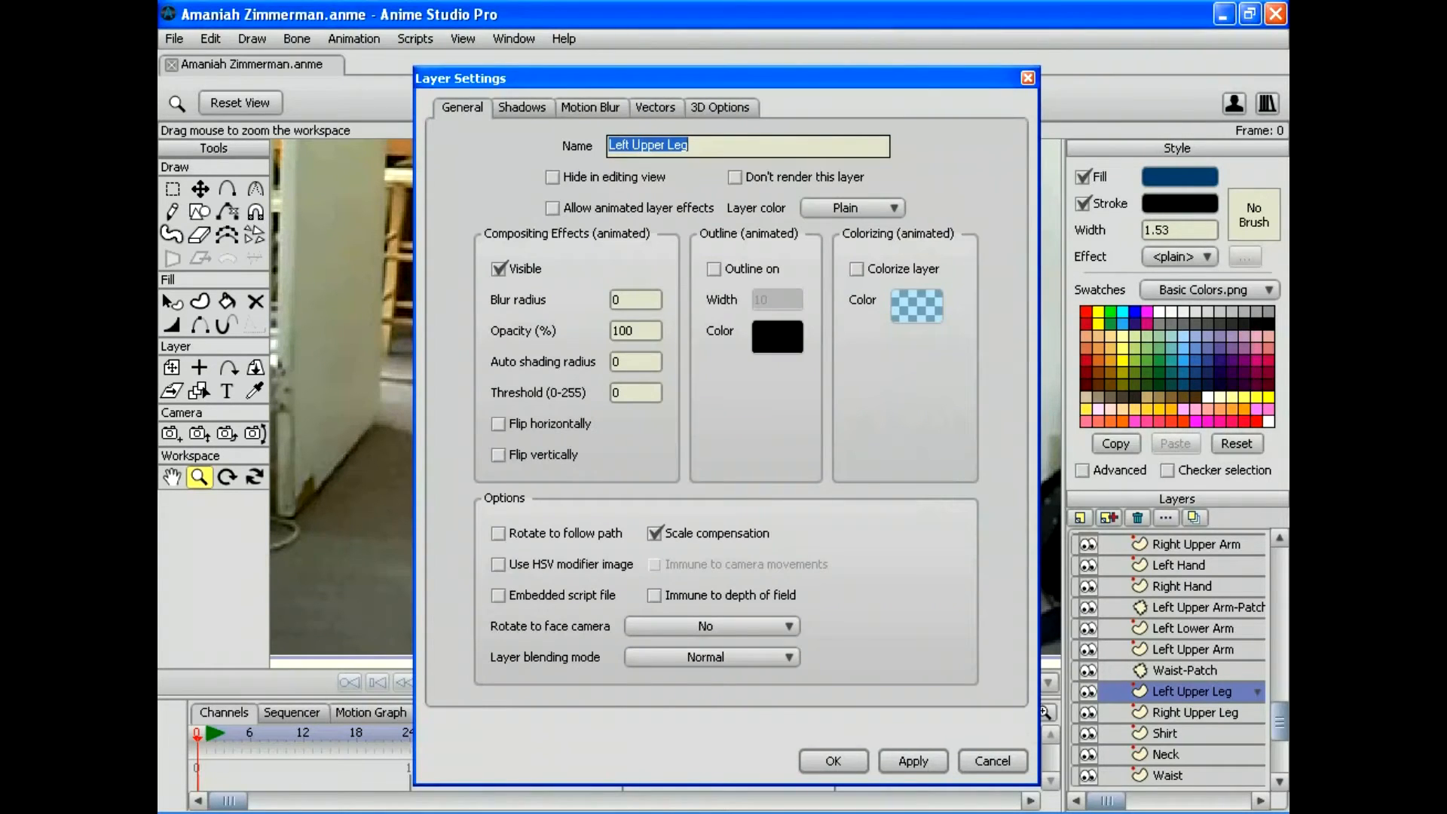
pyautogui.click(498, 424)
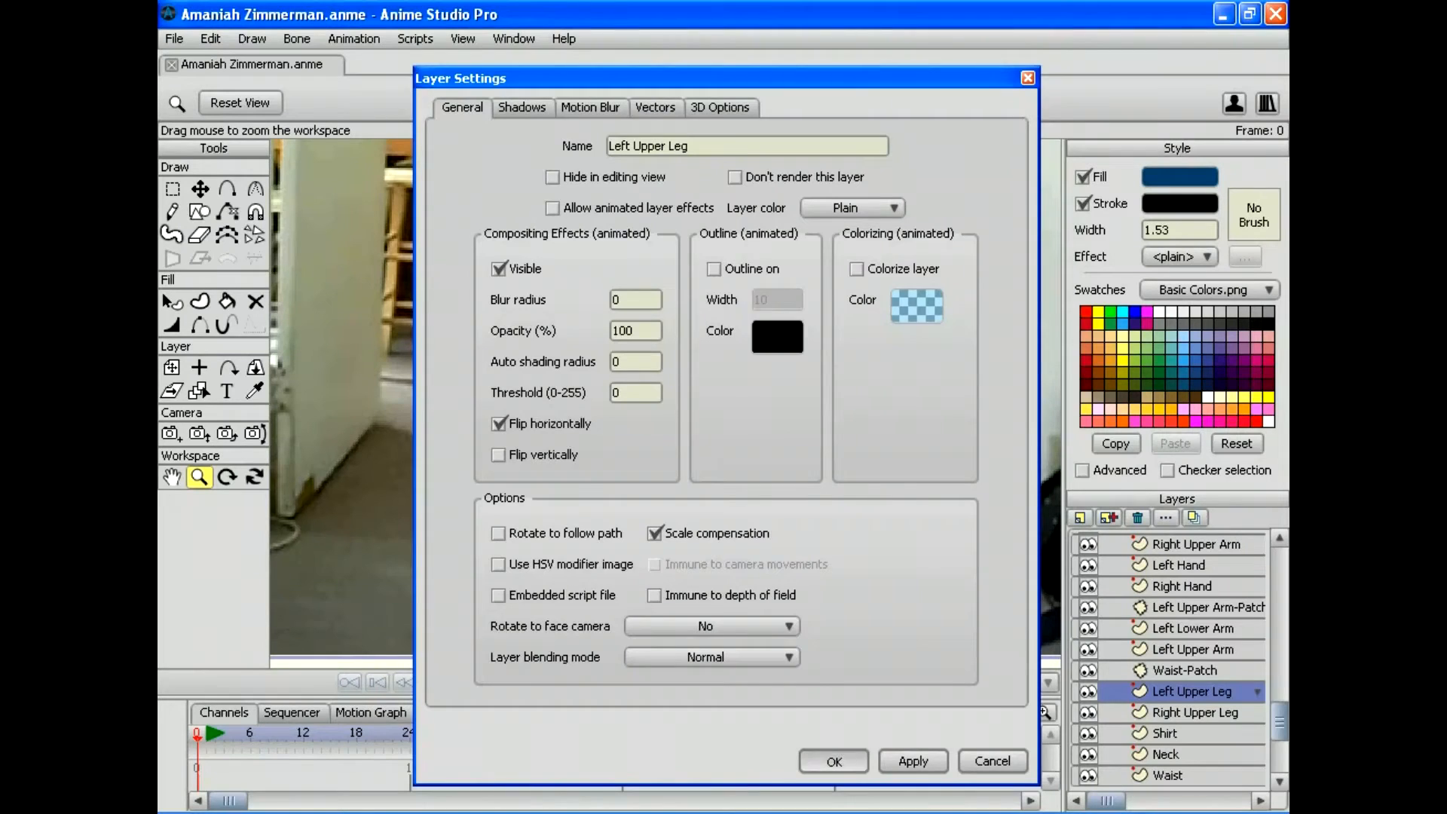
pyautogui.click(834, 761)
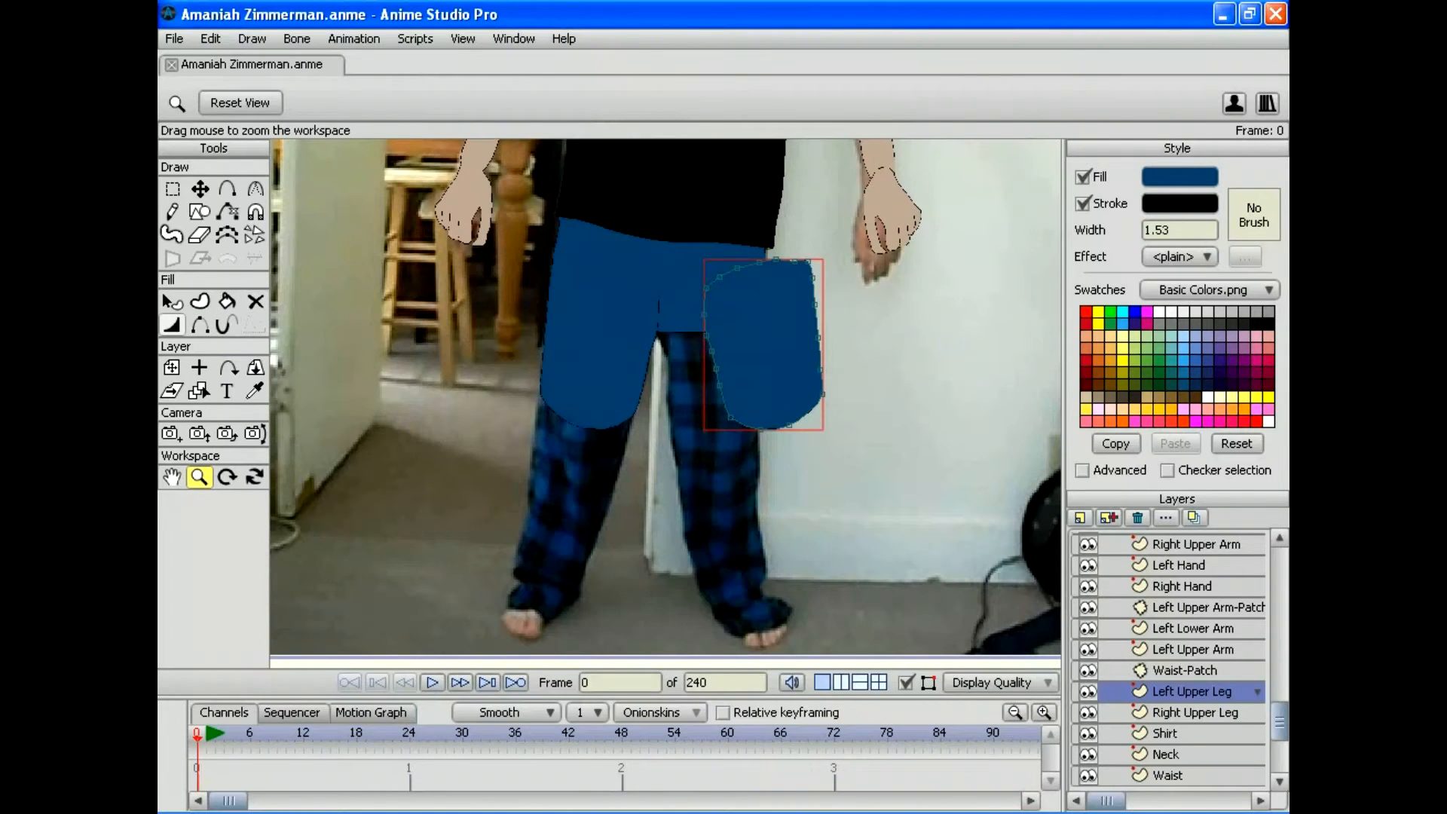
# Step: Set the origin on the leg, rotate Left Upper Leg to -8.7283, and move it over the thigh
pyautogui.click(199, 367)
pyautogui.click(755, 334)
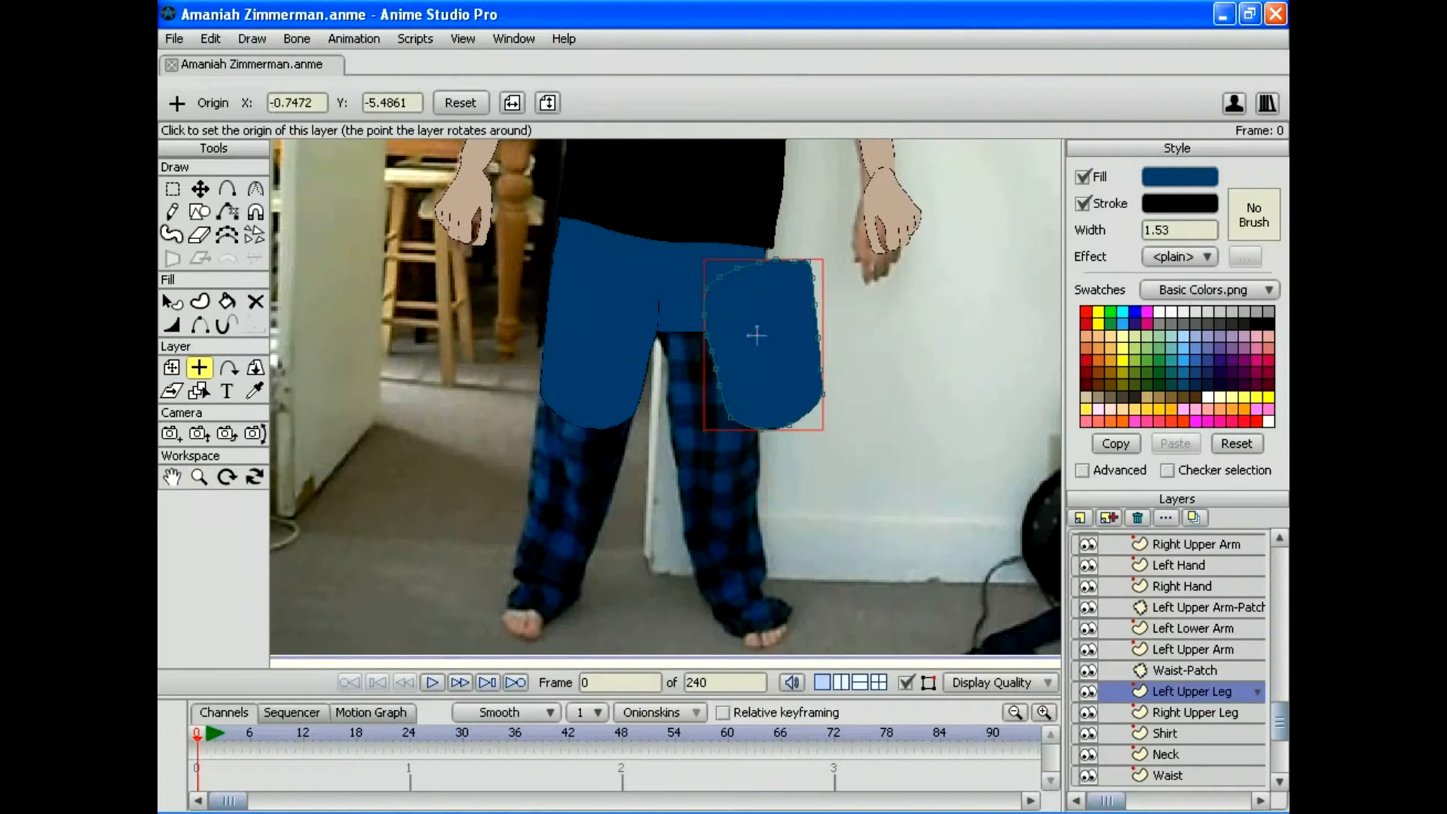
pyautogui.press('t')
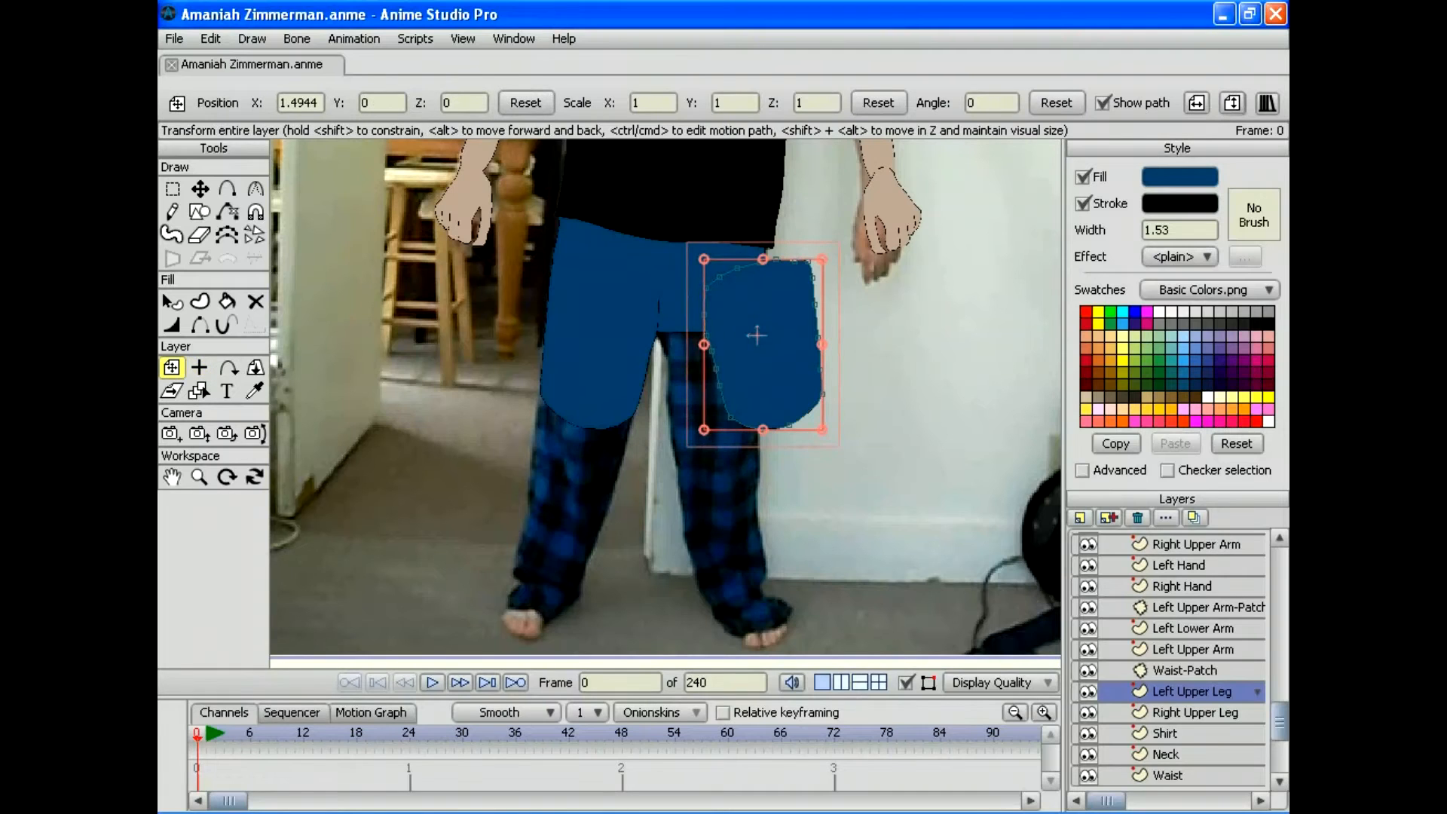
pyautogui.moveTo(830, 252); pyautogui.dragTo(843, 263)
pyautogui.moveTo(753, 335); pyautogui.dragTo(704, 345)
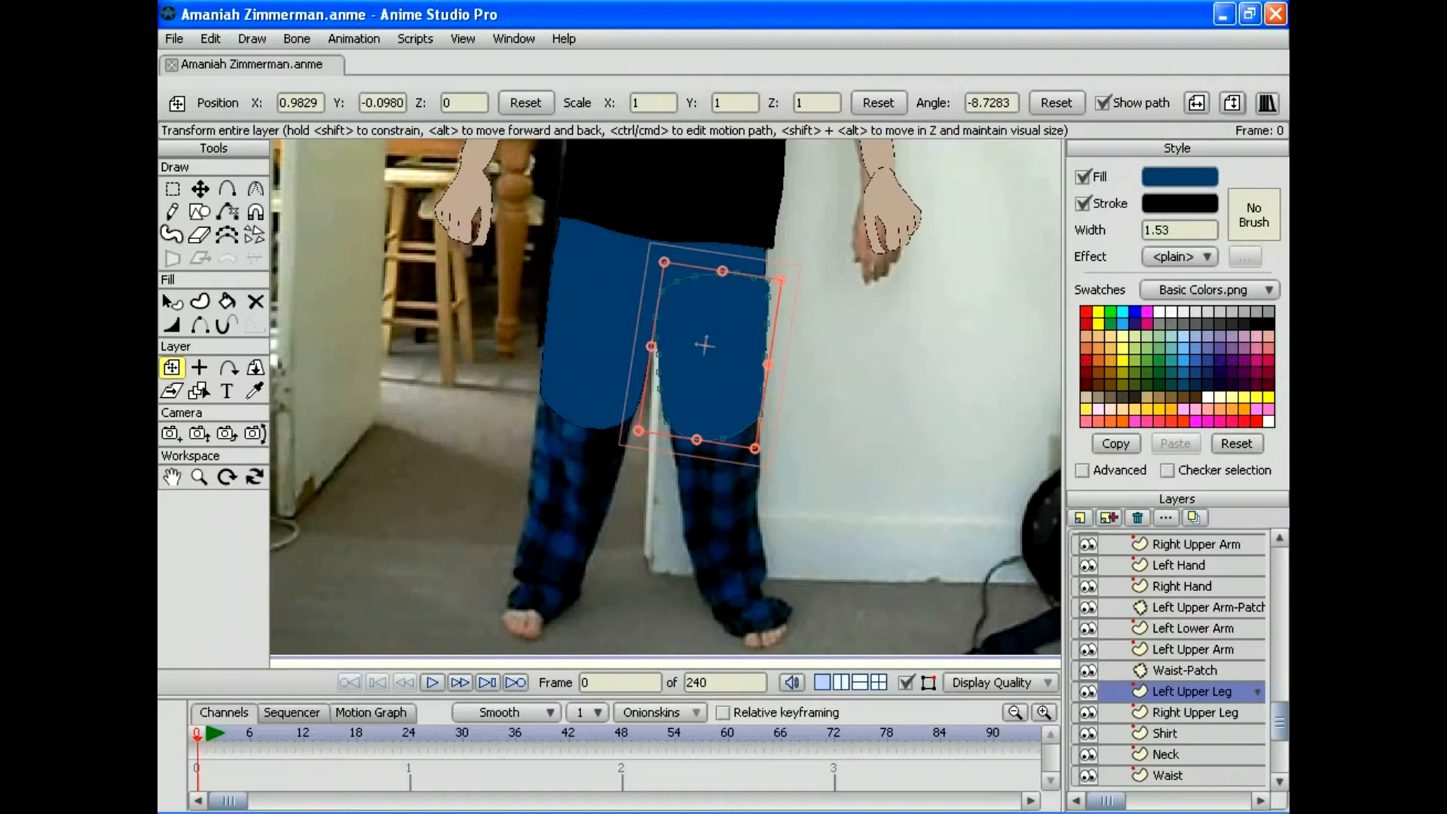
# Step: Toggle Left Upper Leg's visibility repeatedly to check its alignment, then zoom in on the leg
pyautogui.click(1087, 691)
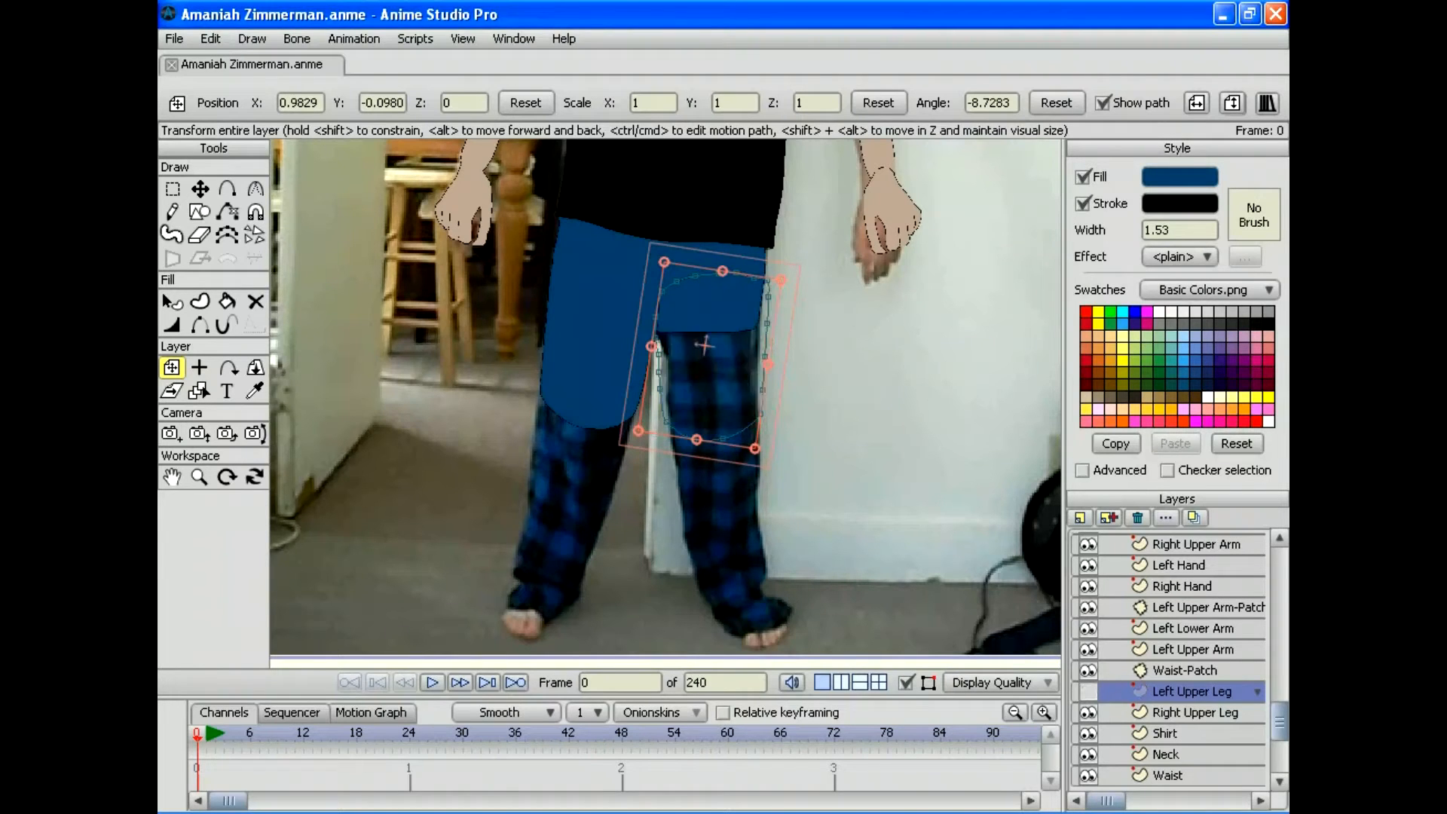
pyautogui.click(1087, 691)
pyautogui.click(1087, 690)
pyautogui.click(1087, 691)
pyautogui.click(1087, 691)
pyautogui.click(1087, 691)
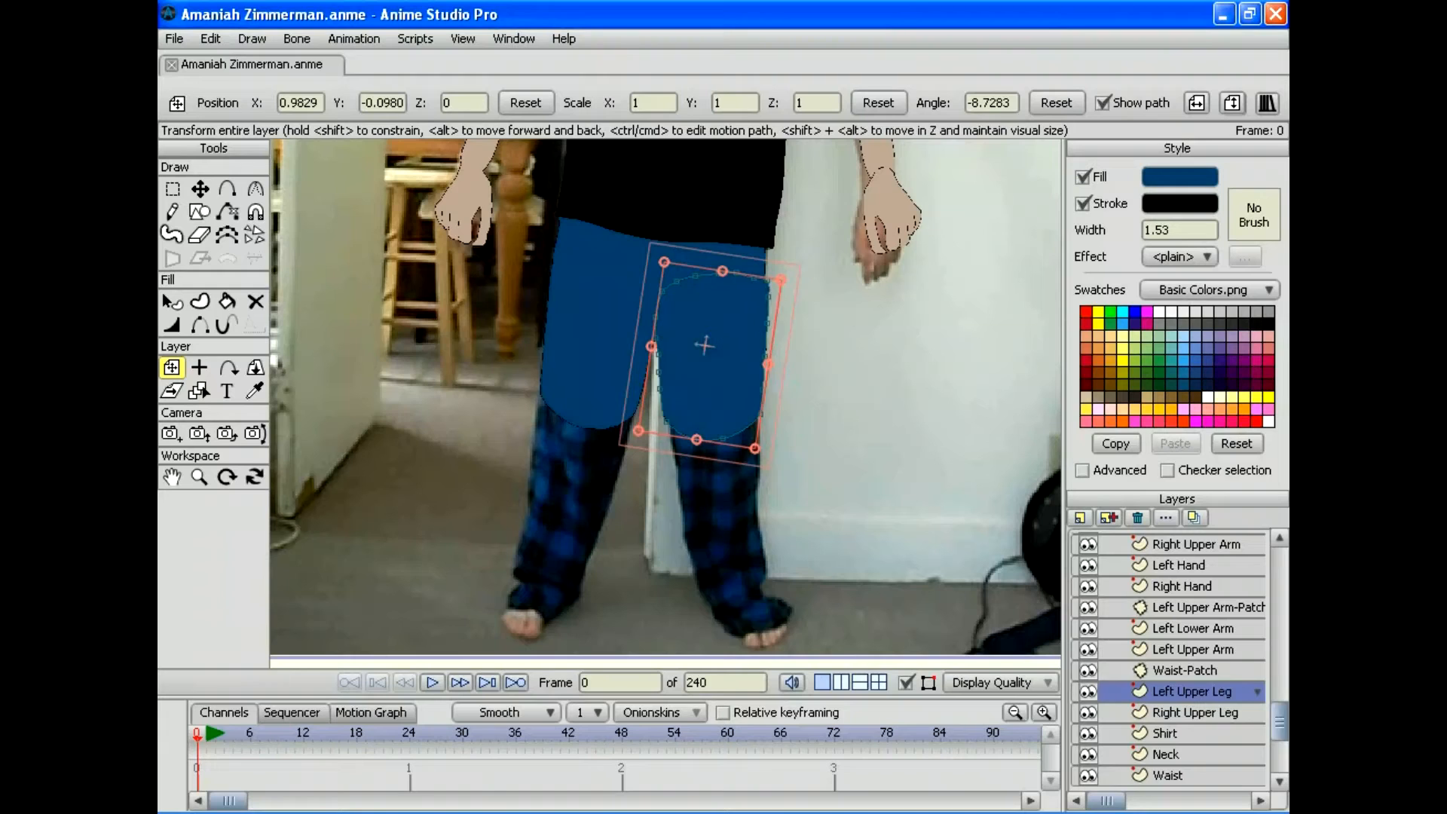
pyautogui.click(1087, 691)
pyautogui.click(1087, 691)
pyautogui.click(1087, 691)
pyautogui.click(1087, 691)
pyautogui.click(1088, 690)
pyautogui.click(1087, 691)
pyautogui.click(1087, 691)
pyautogui.click(1087, 691)
pyautogui.click(1087, 691)
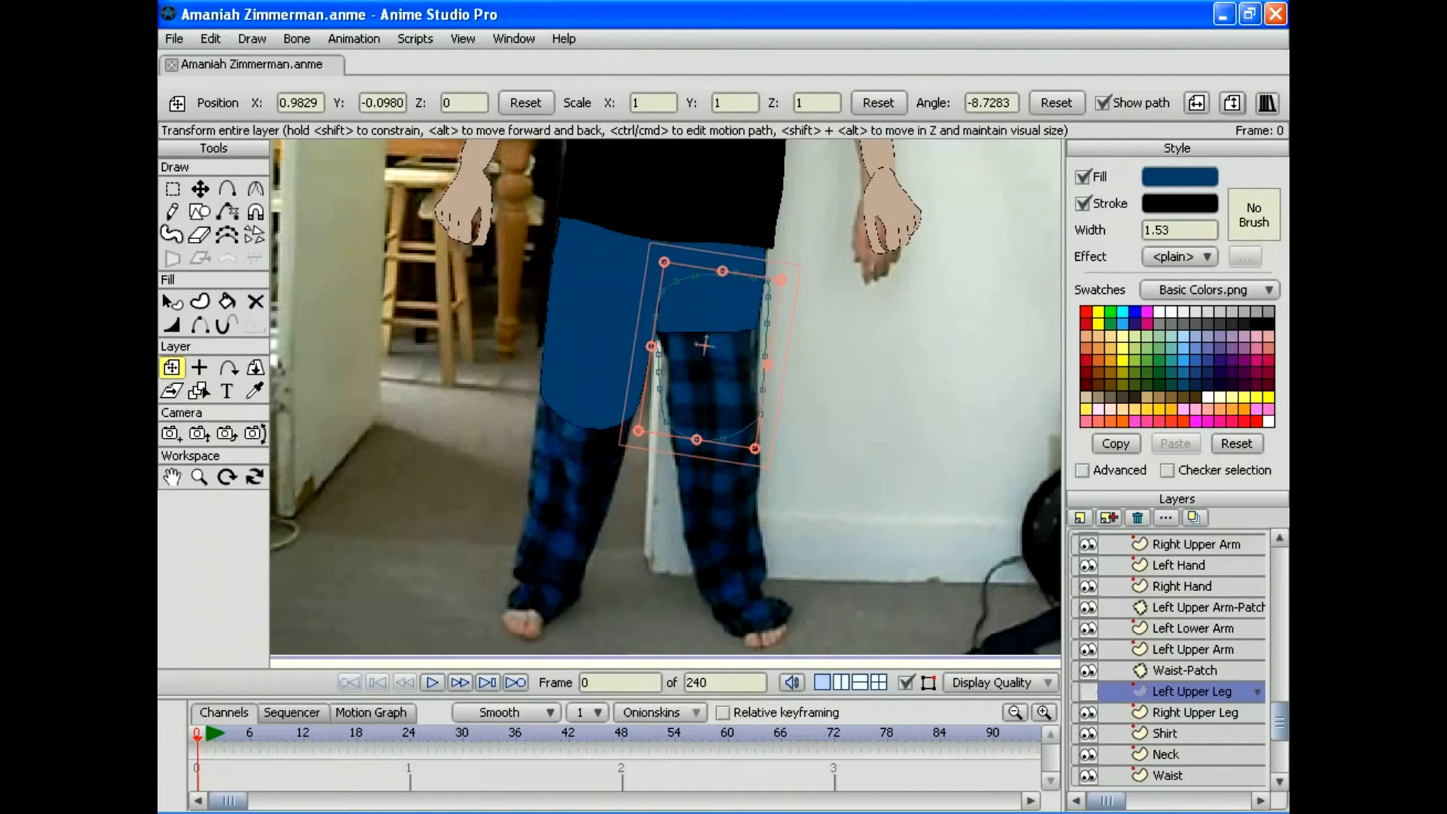
pyautogui.click(1087, 691)
pyautogui.click(198, 477)
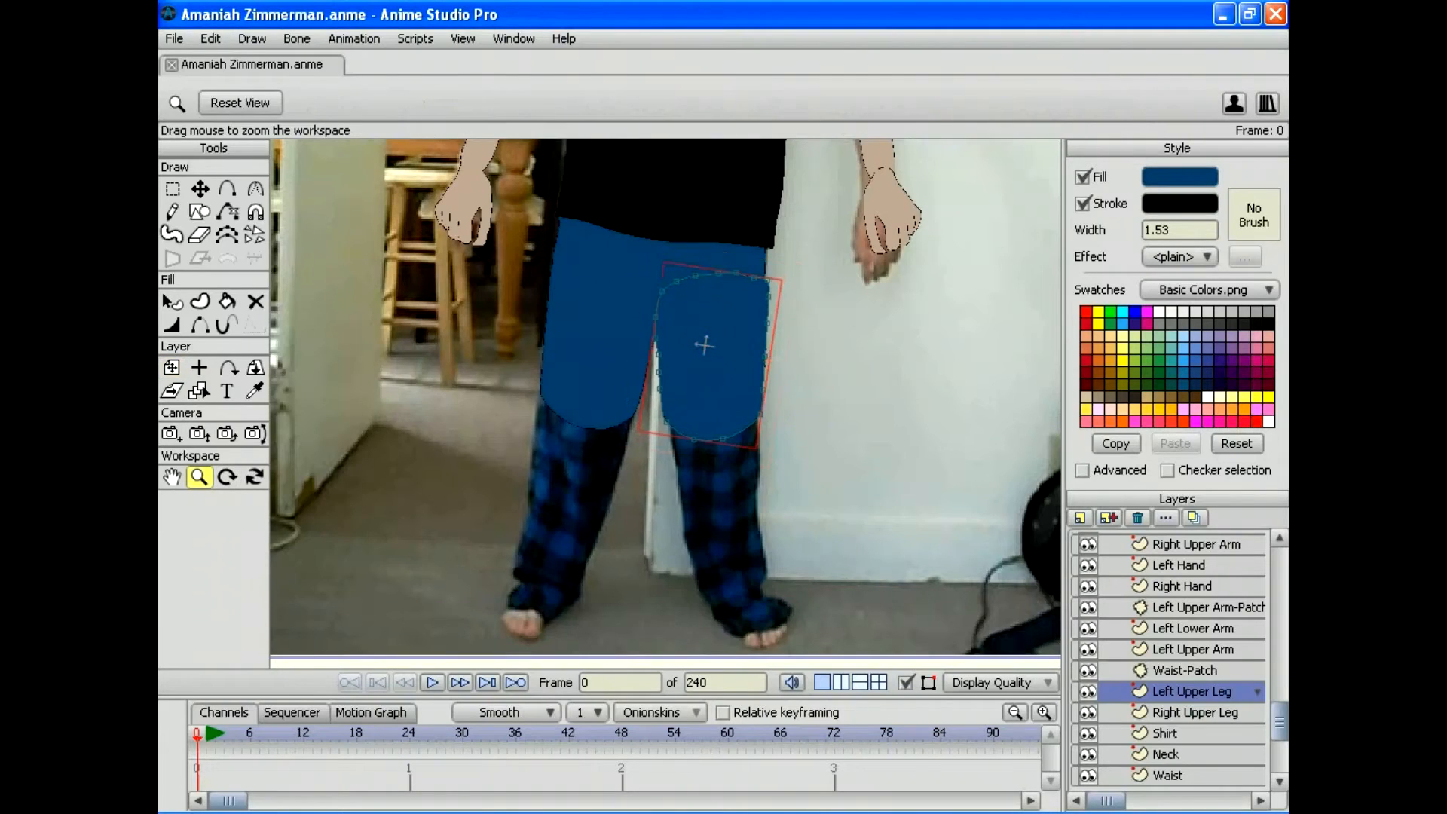
pyautogui.moveTo(815, 288); pyautogui.dragTo(815, 249)
pyautogui.moveTo(816, 364); pyautogui.dragTo(886, 413)
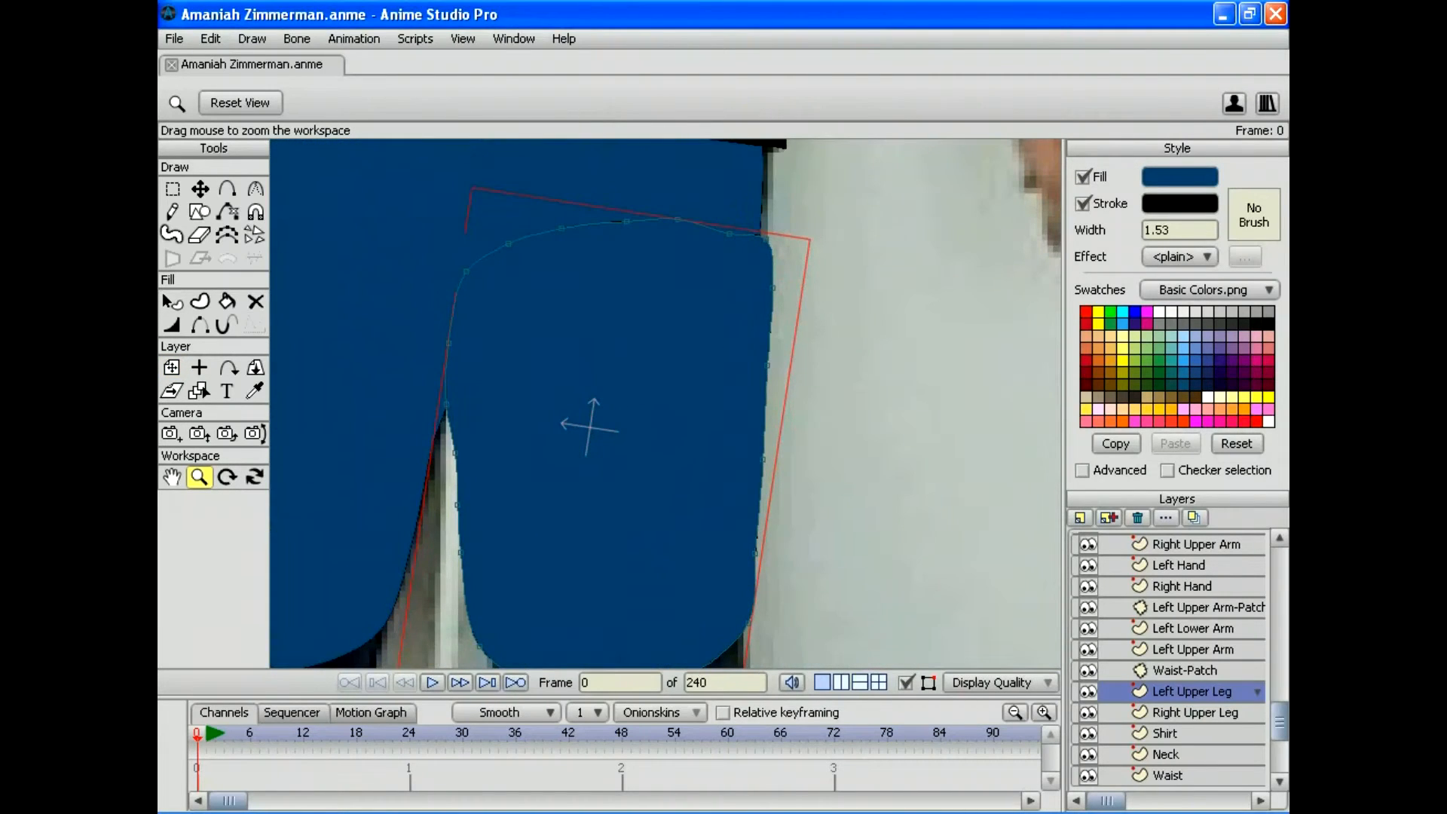
# Step: Nudge Left Upper Leg slightly up and left, then toggle its visibility to compare with the photo
pyautogui.click(172, 367)
pyautogui.moveTo(591, 426); pyautogui.dragTo(441, 454)
pyautogui.click(198, 476)
pyautogui.click(1087, 690)
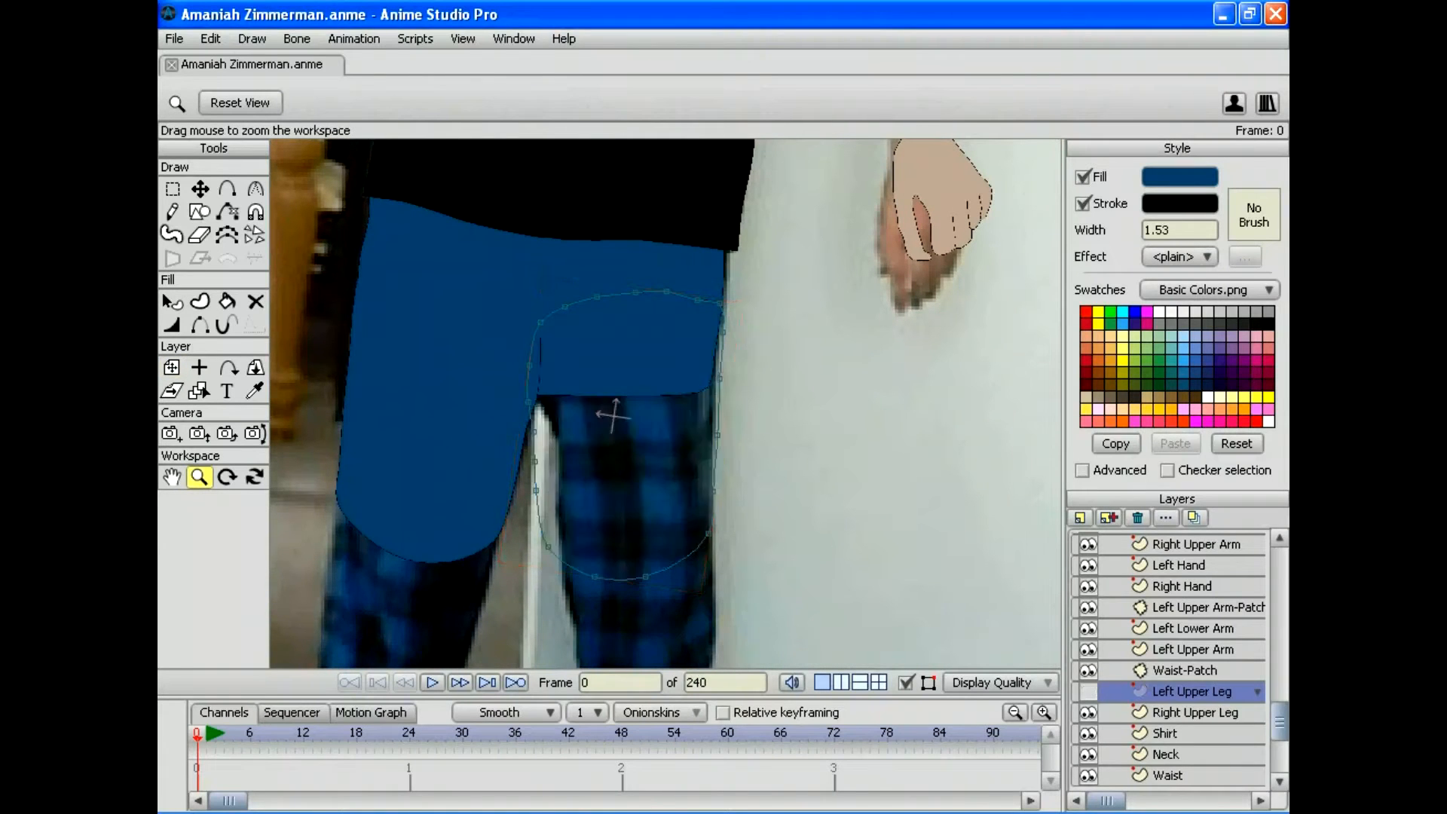
pyautogui.click(1087, 691)
pyautogui.click(1087, 691)
pyautogui.click(1087, 690)
pyautogui.click(1087, 691)
pyautogui.click(1087, 691)
pyautogui.click(1087, 691)
pyautogui.click(1088, 691)
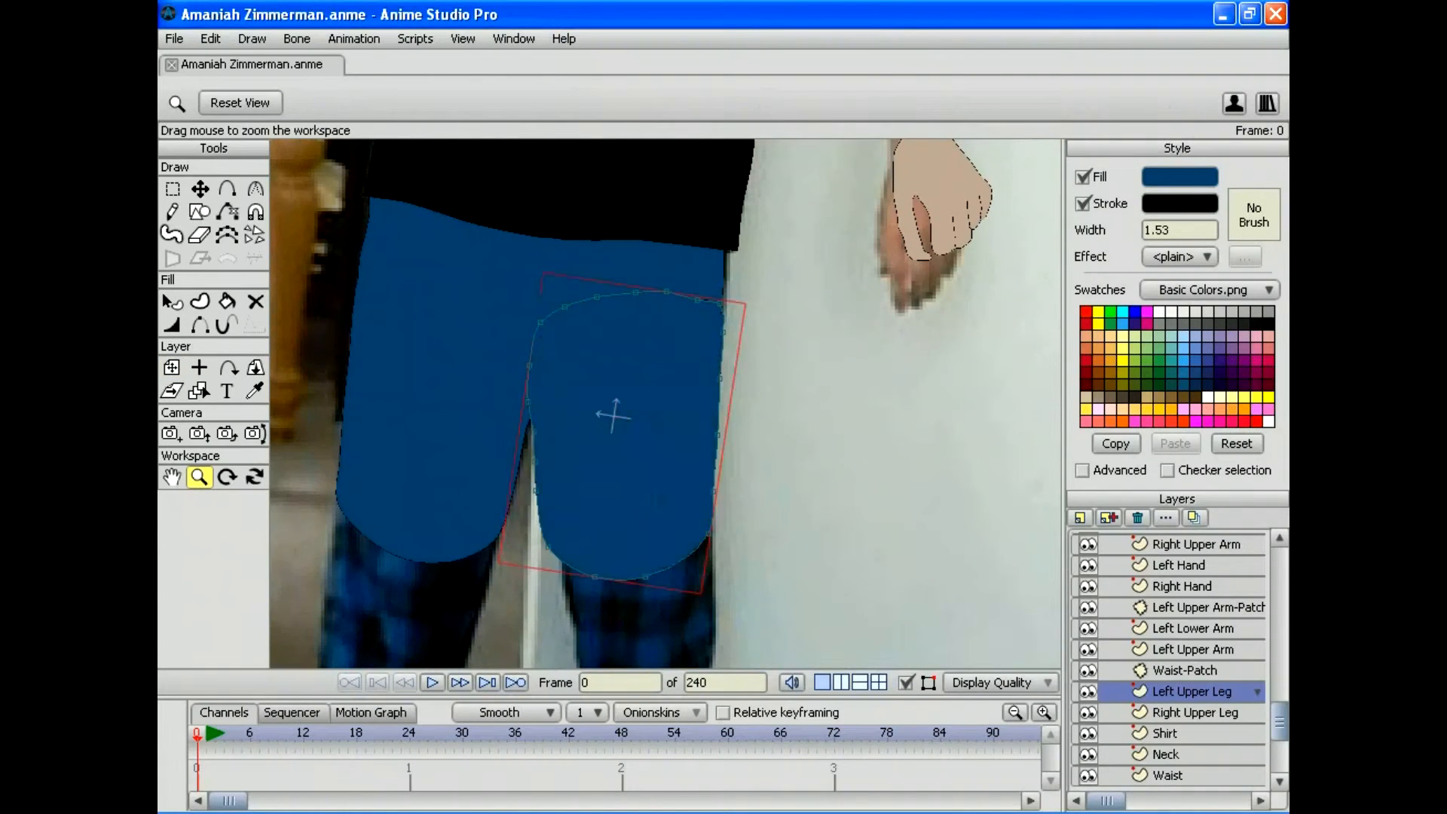
pyautogui.click(1087, 691)
pyautogui.click(1087, 691)
pyautogui.click(1088, 691)
pyautogui.click(1087, 690)
pyautogui.click(1087, 691)
pyautogui.click(1088, 691)
pyautogui.click(1087, 690)
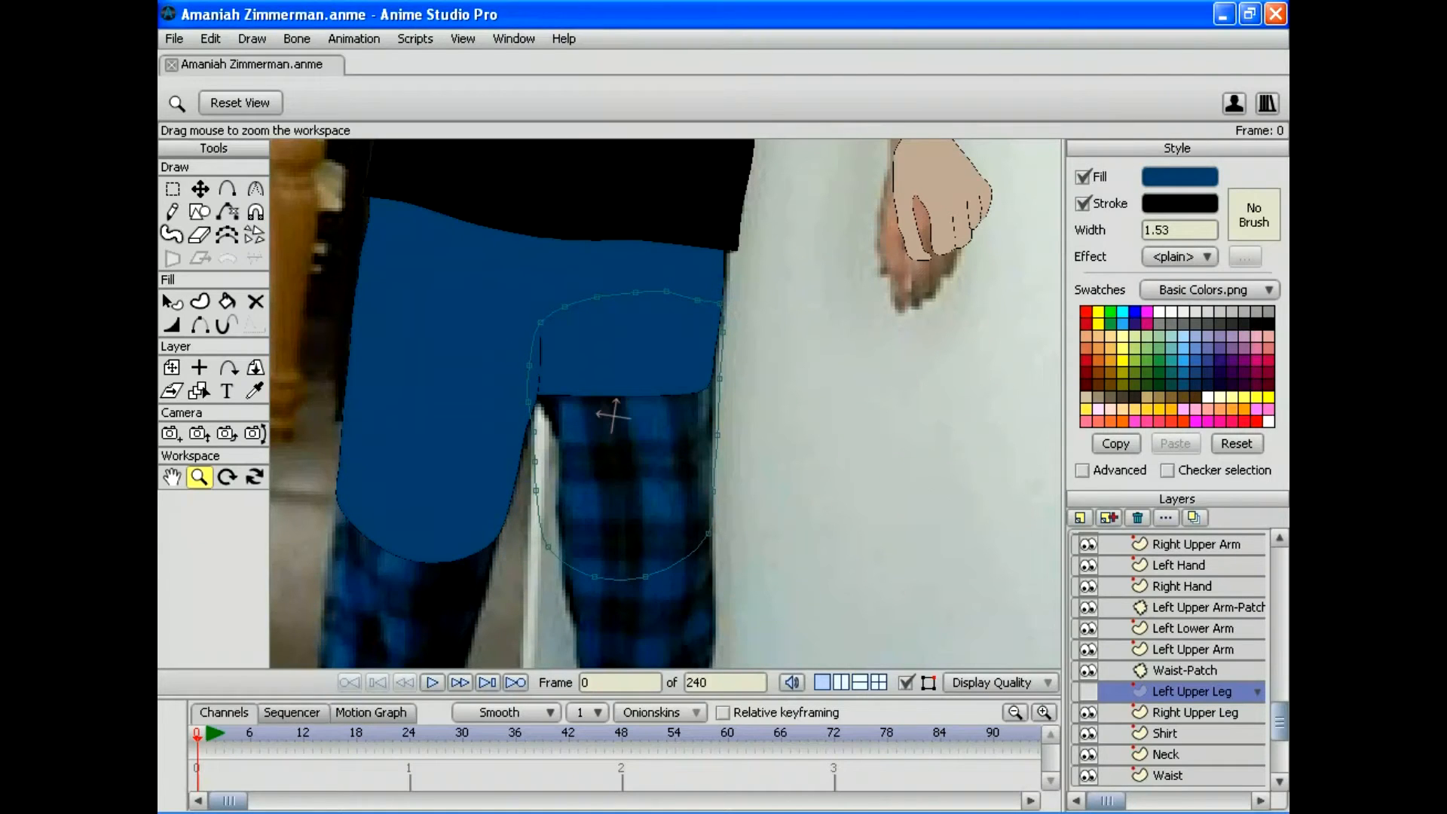
# Step: Compare both upper legs against the photo, leaving Left Upper Leg hidden over the plaid thigh
pyautogui.click(1087, 712)
pyautogui.click(1087, 712)
pyautogui.click(1087, 712)
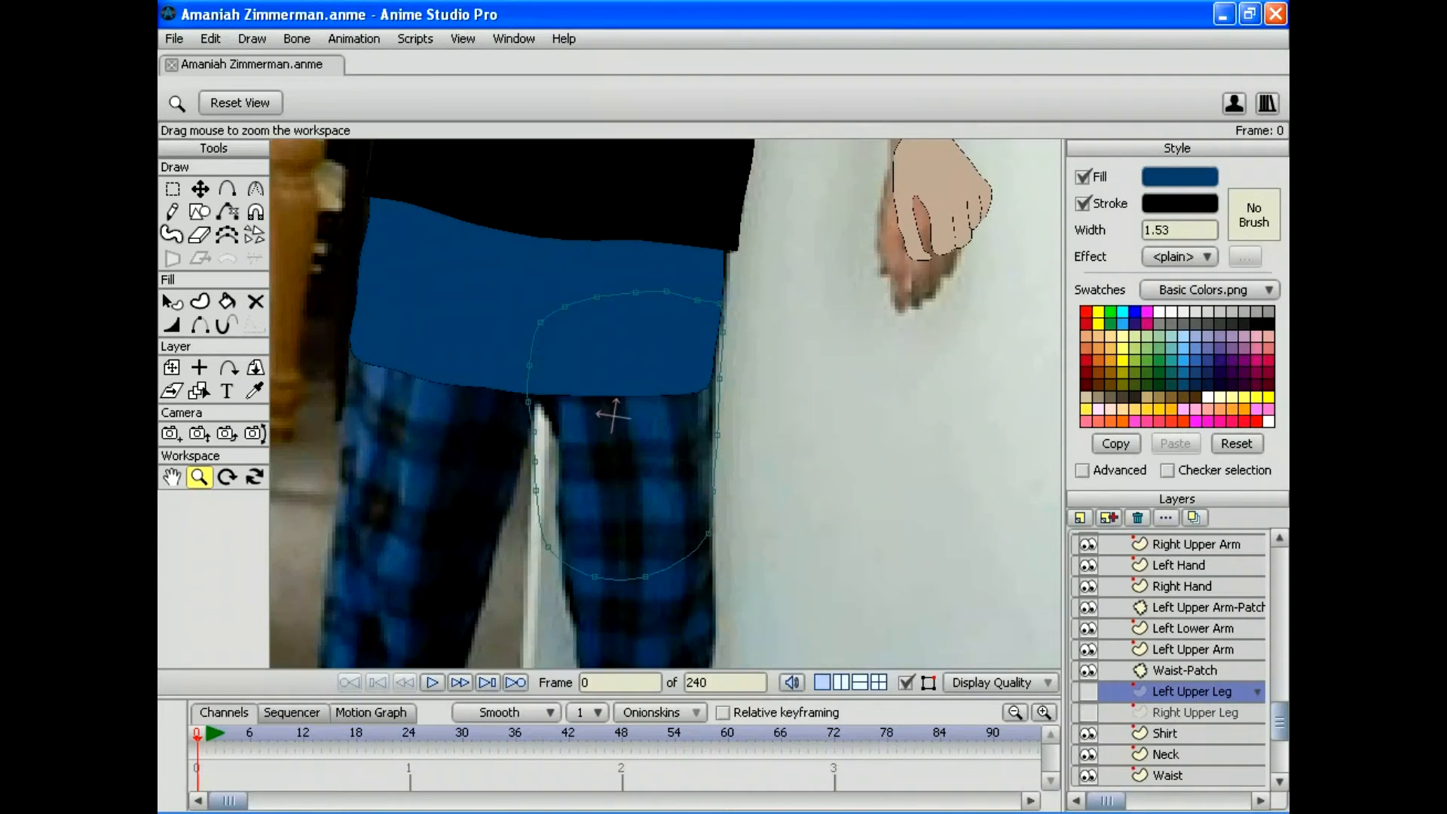
pyautogui.click(1087, 712)
pyautogui.click(1087, 712)
pyautogui.click(1087, 712)
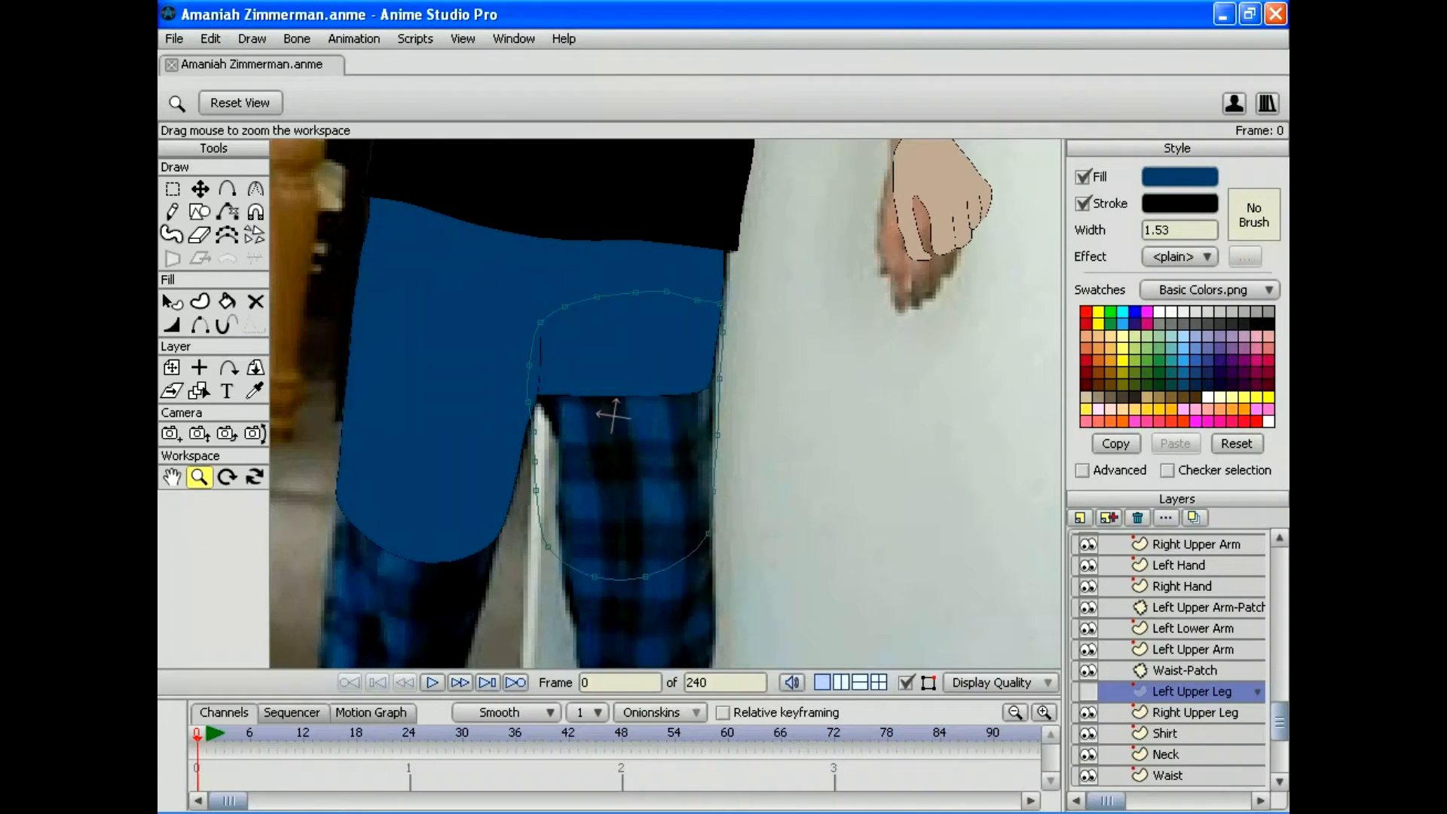
pyautogui.click(1193, 712)
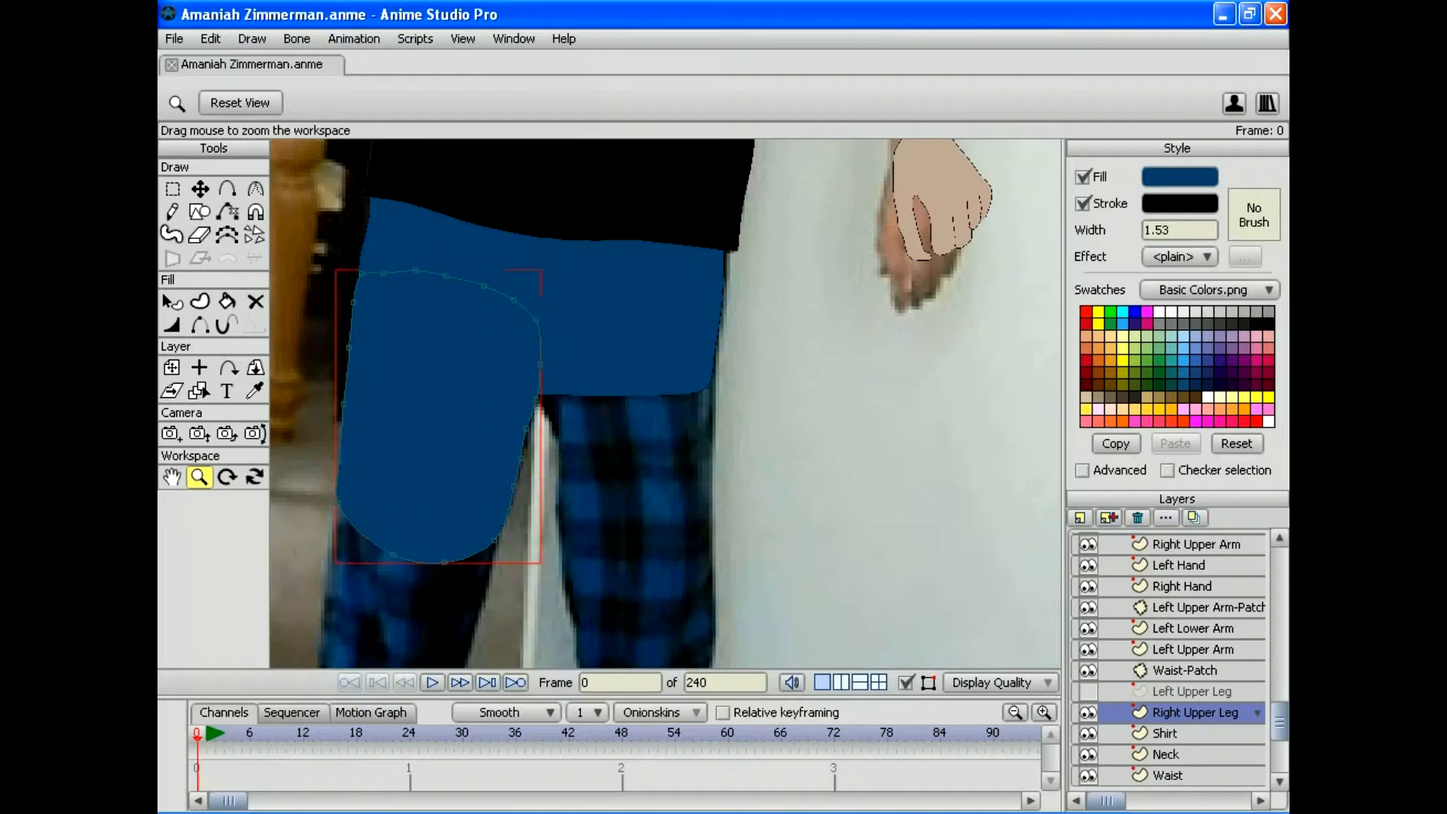
pyautogui.click(1191, 691)
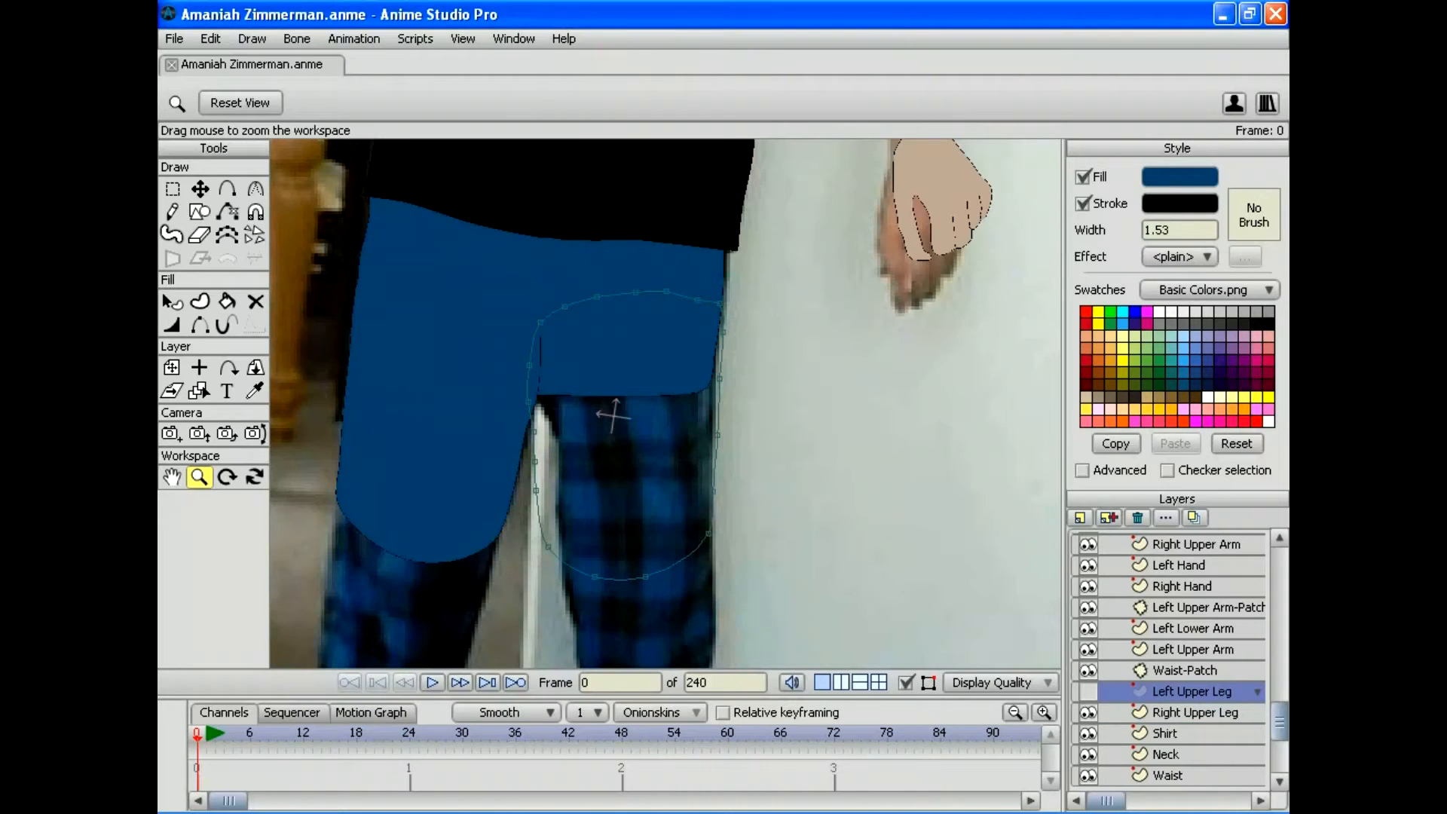
pyautogui.click(1087, 691)
pyautogui.click(1087, 690)
pyautogui.click(1087, 691)
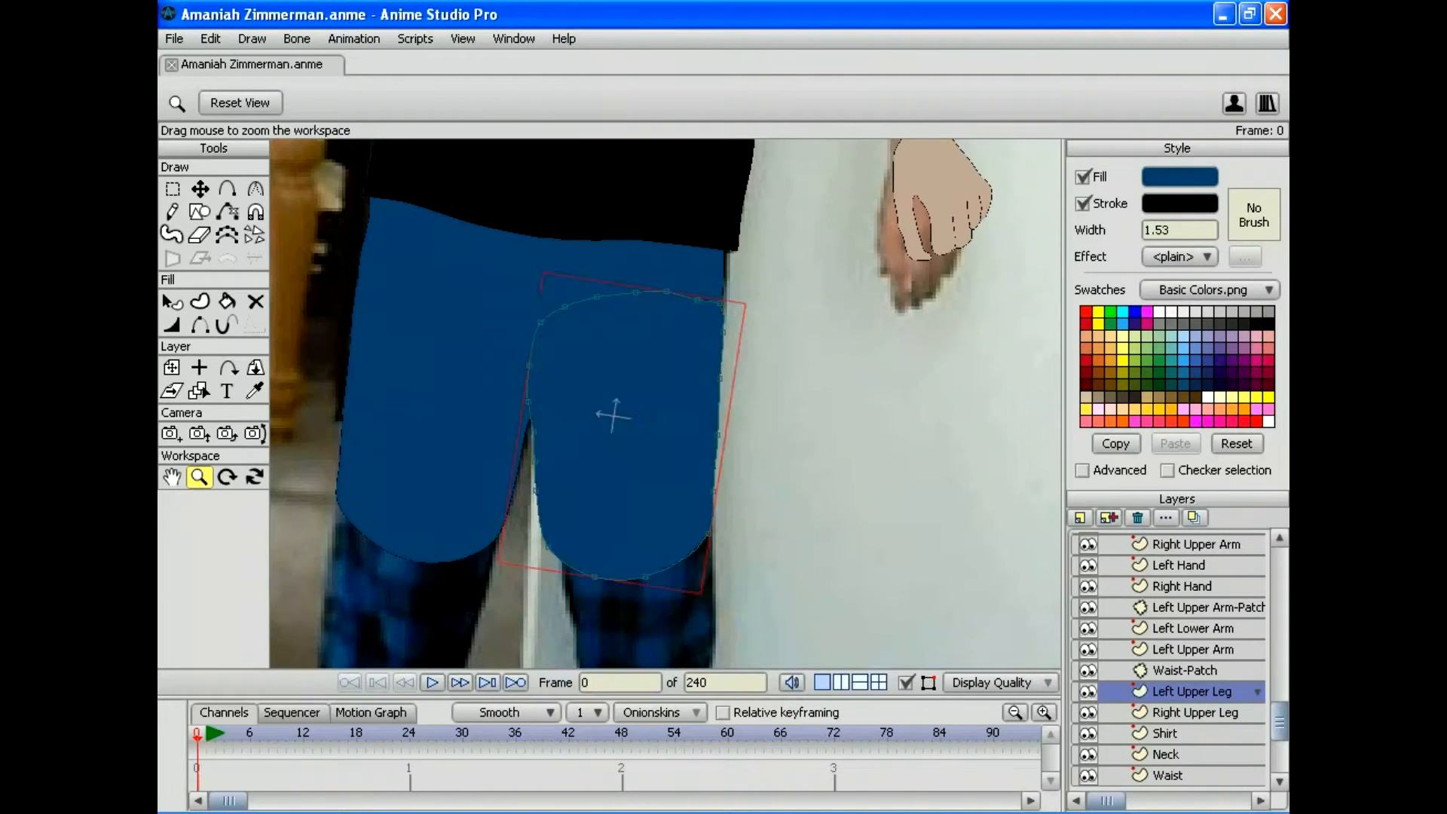
pyautogui.click(1087, 690)
pyautogui.click(1088, 690)
pyautogui.click(1087, 691)
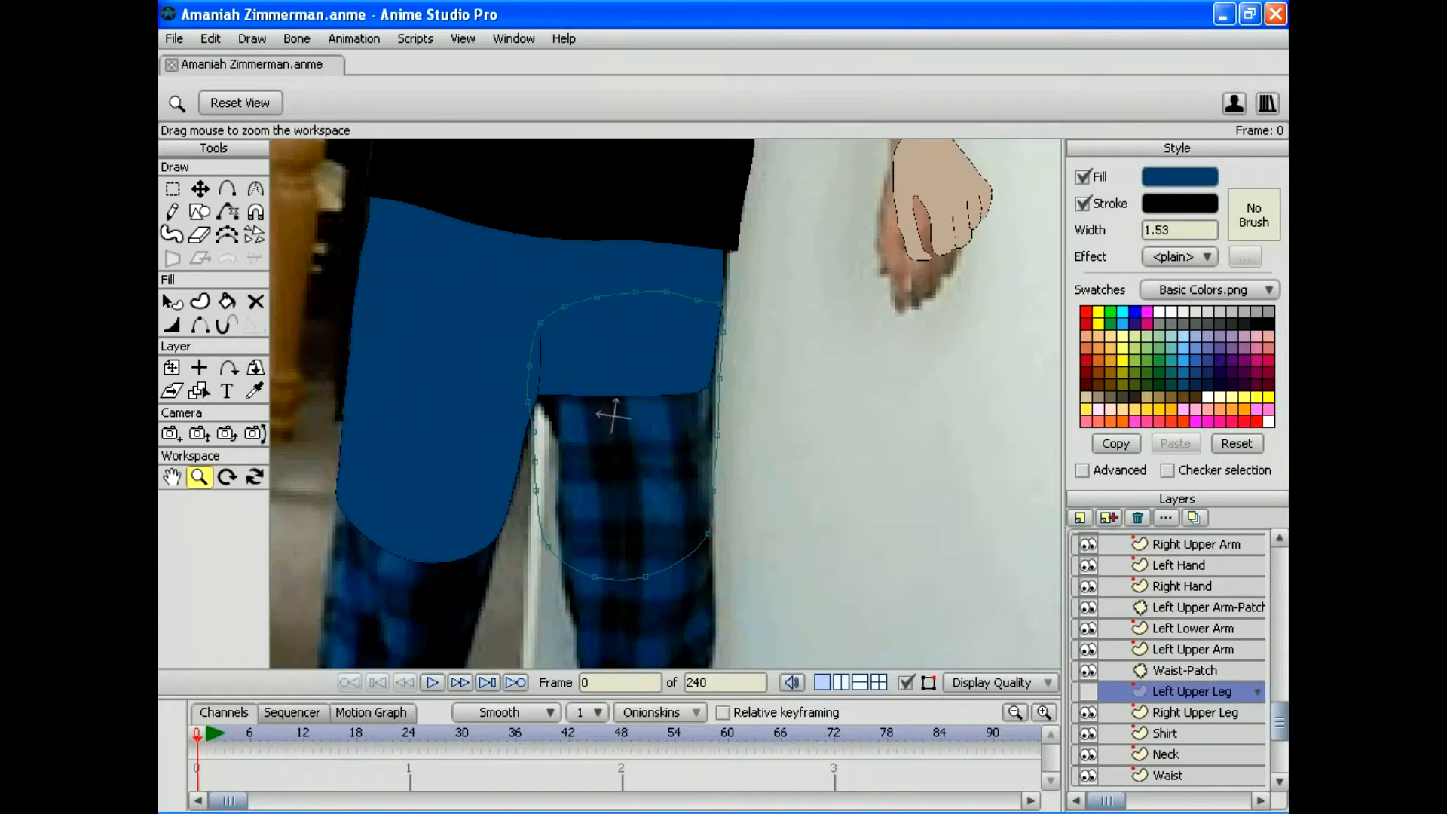
pyautogui.press('t')
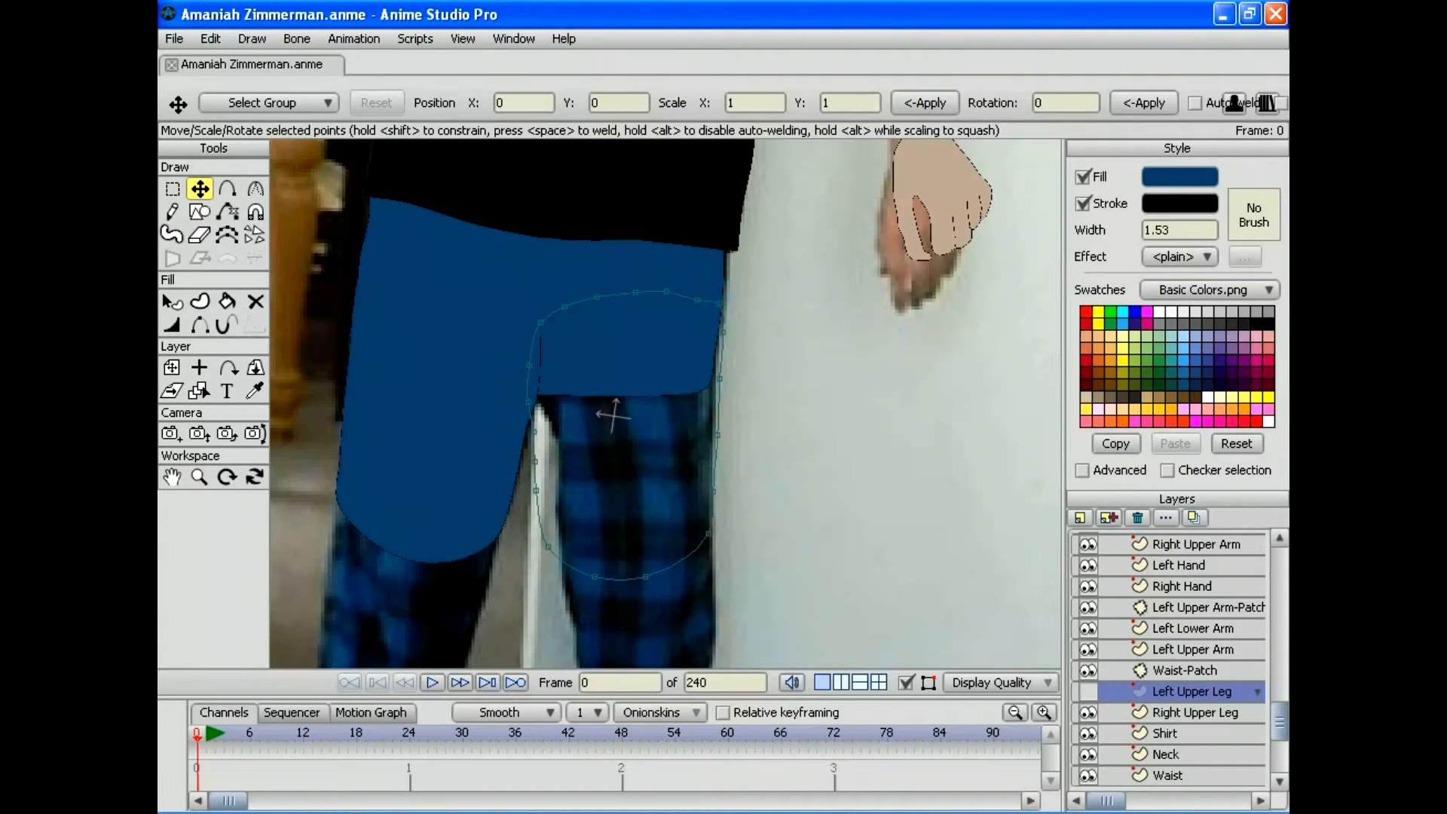
# Step: Drag Left Upper Leg's edge and knee points to follow the photo's thigh, then show it again
pyautogui.moveTo(719, 307); pyautogui.dragTo(717, 332)
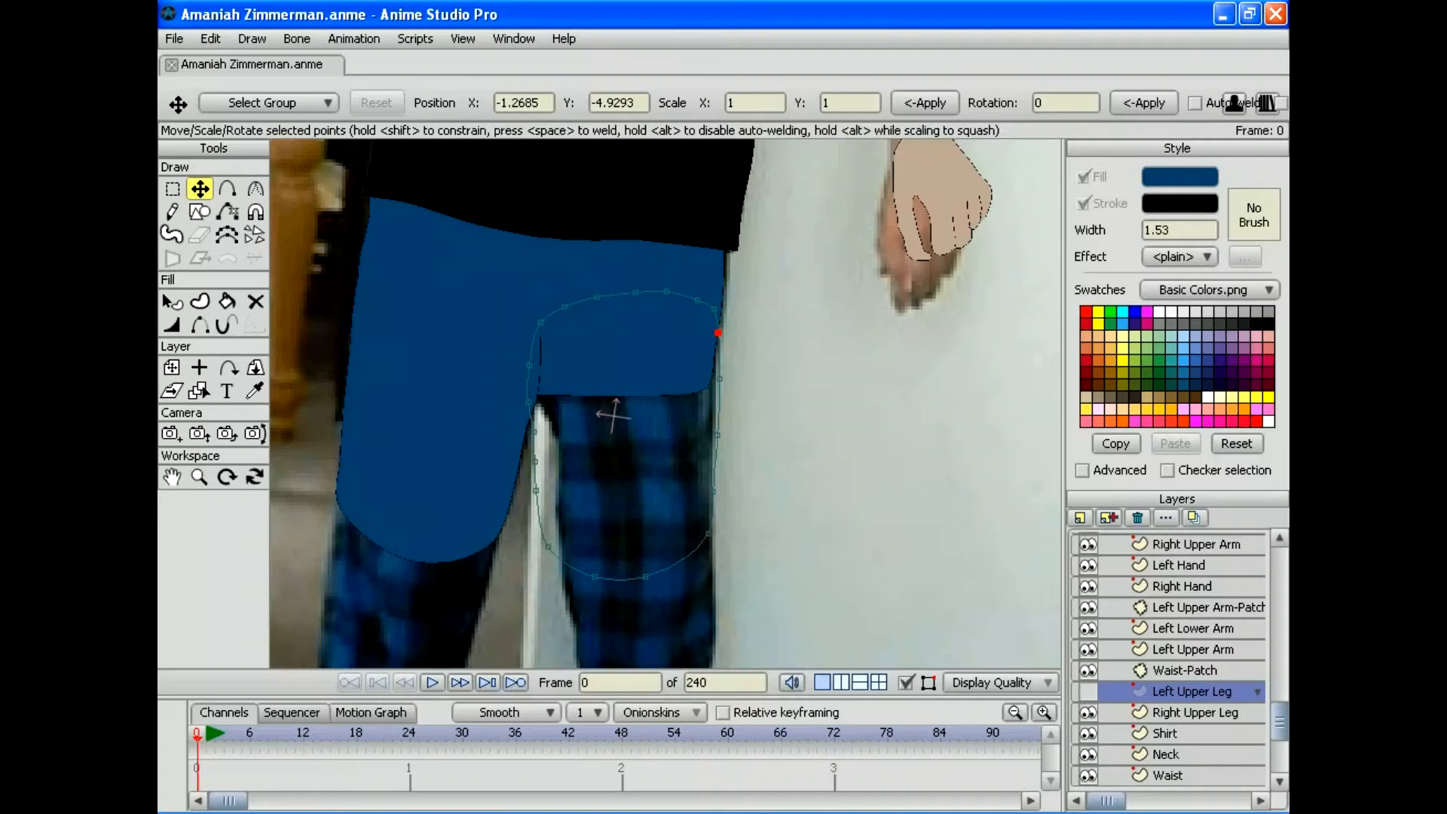
pyautogui.click(540, 400)
pyautogui.moveTo(539, 400); pyautogui.dragTo(544, 437)
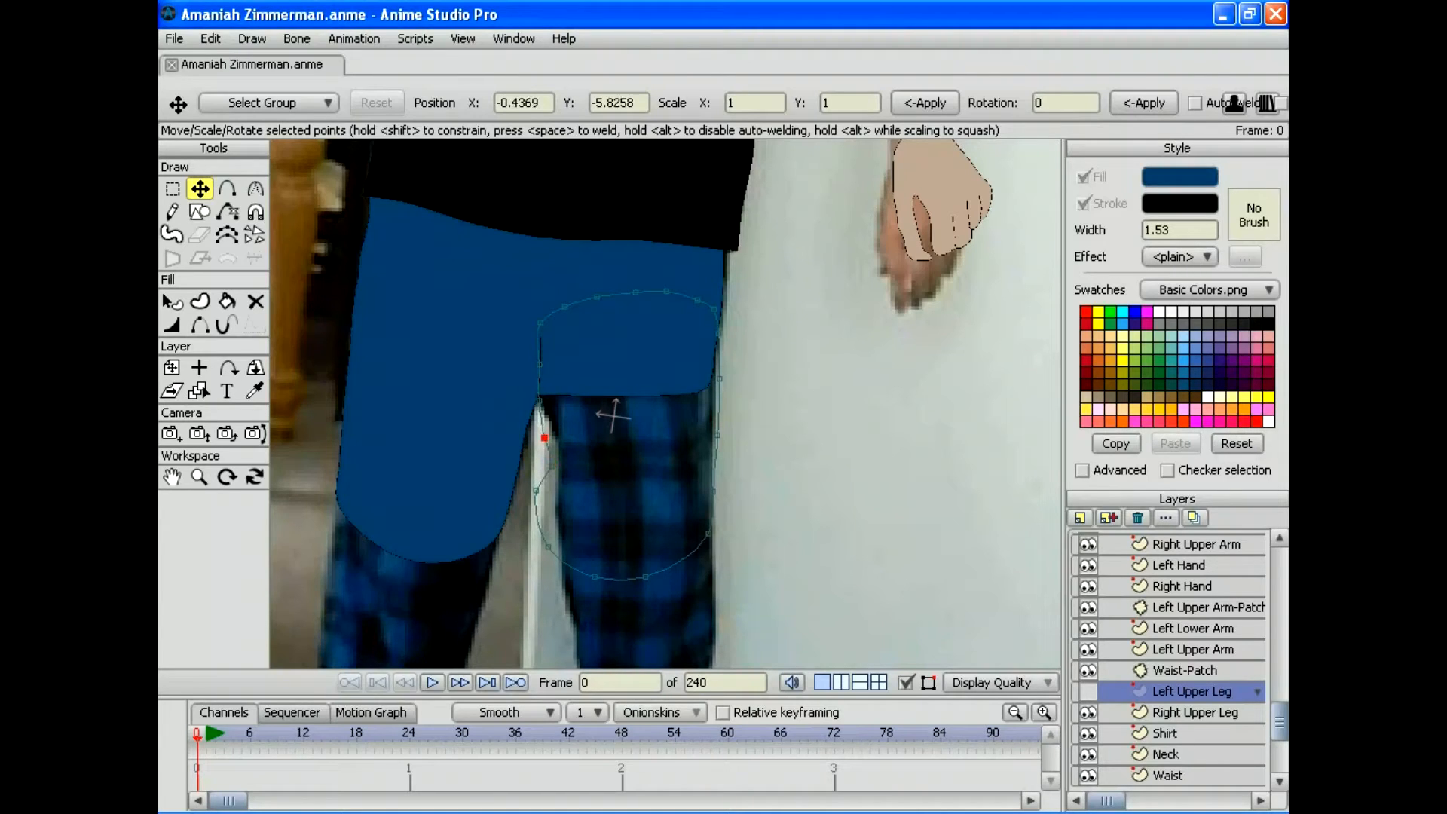
pyautogui.moveTo(535, 491); pyautogui.dragTo(561, 540)
pyautogui.moveTo(645, 577); pyautogui.dragTo(676, 577)
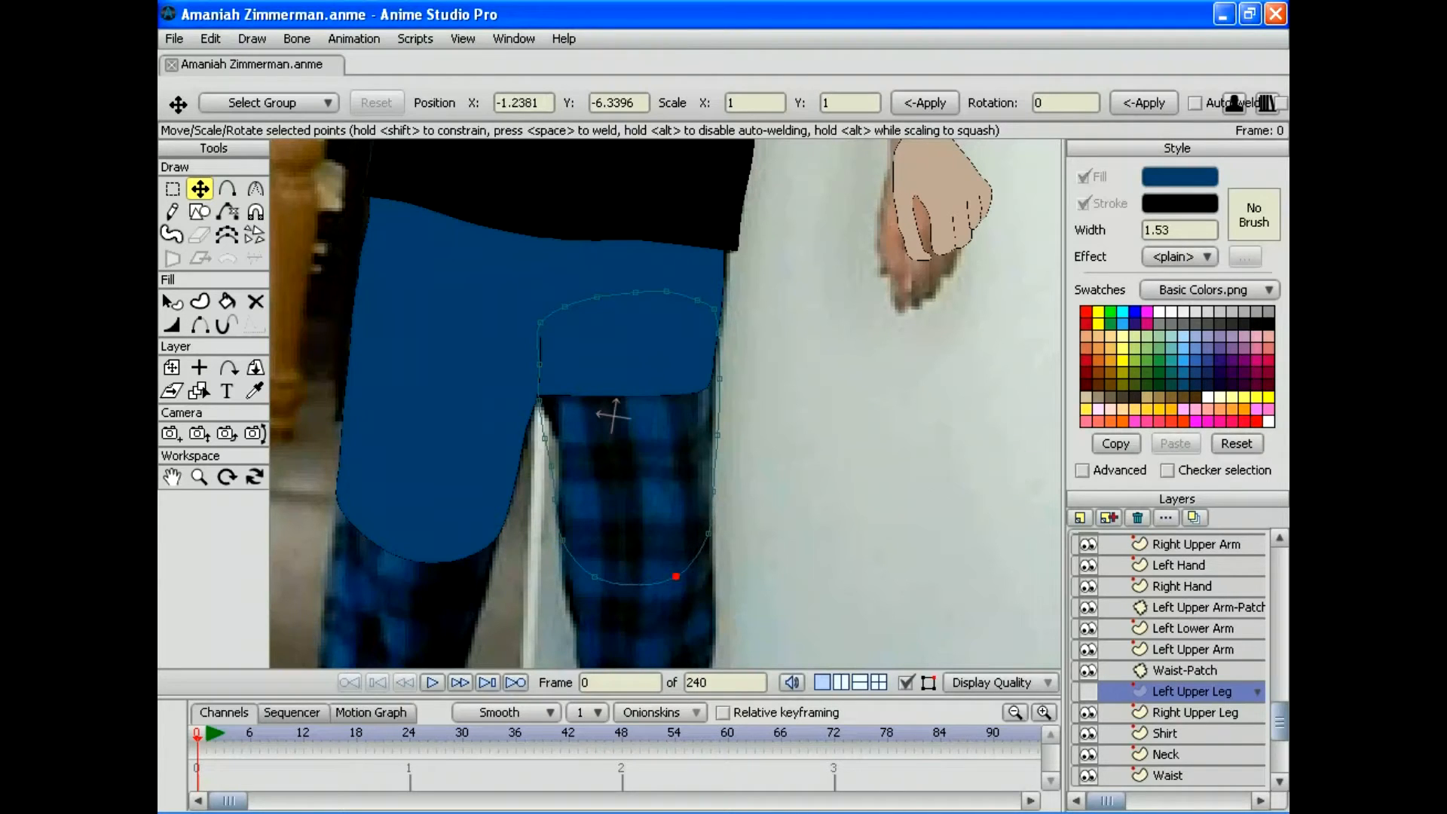
pyautogui.click(708, 535)
pyautogui.moveTo(719, 378); pyautogui.dragTo(716, 376)
pyautogui.moveTo(542, 321); pyautogui.dragTo(545, 321)
pyautogui.click(545, 438)
pyautogui.click(1087, 690)
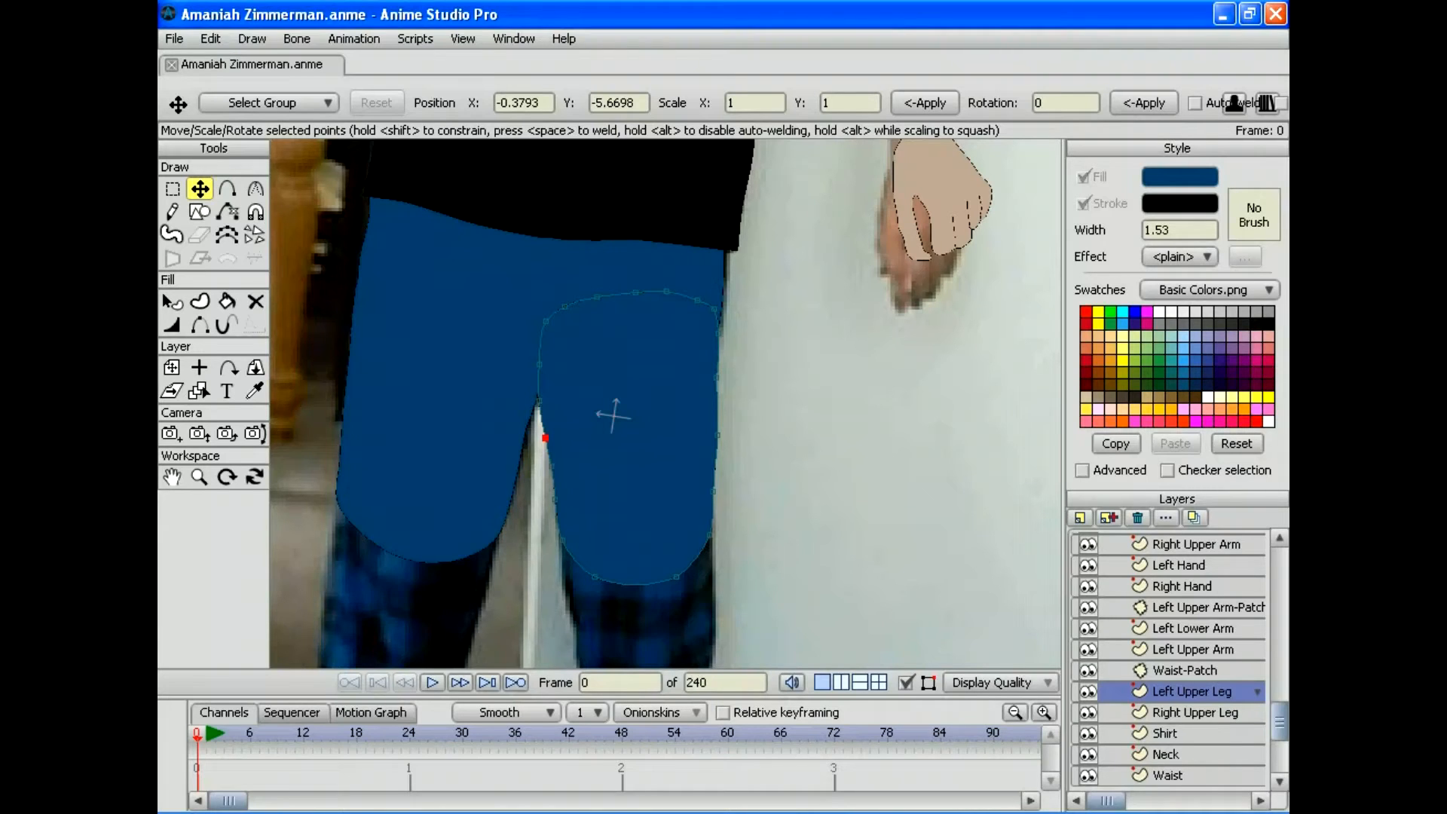
pyautogui.click(1080, 518)
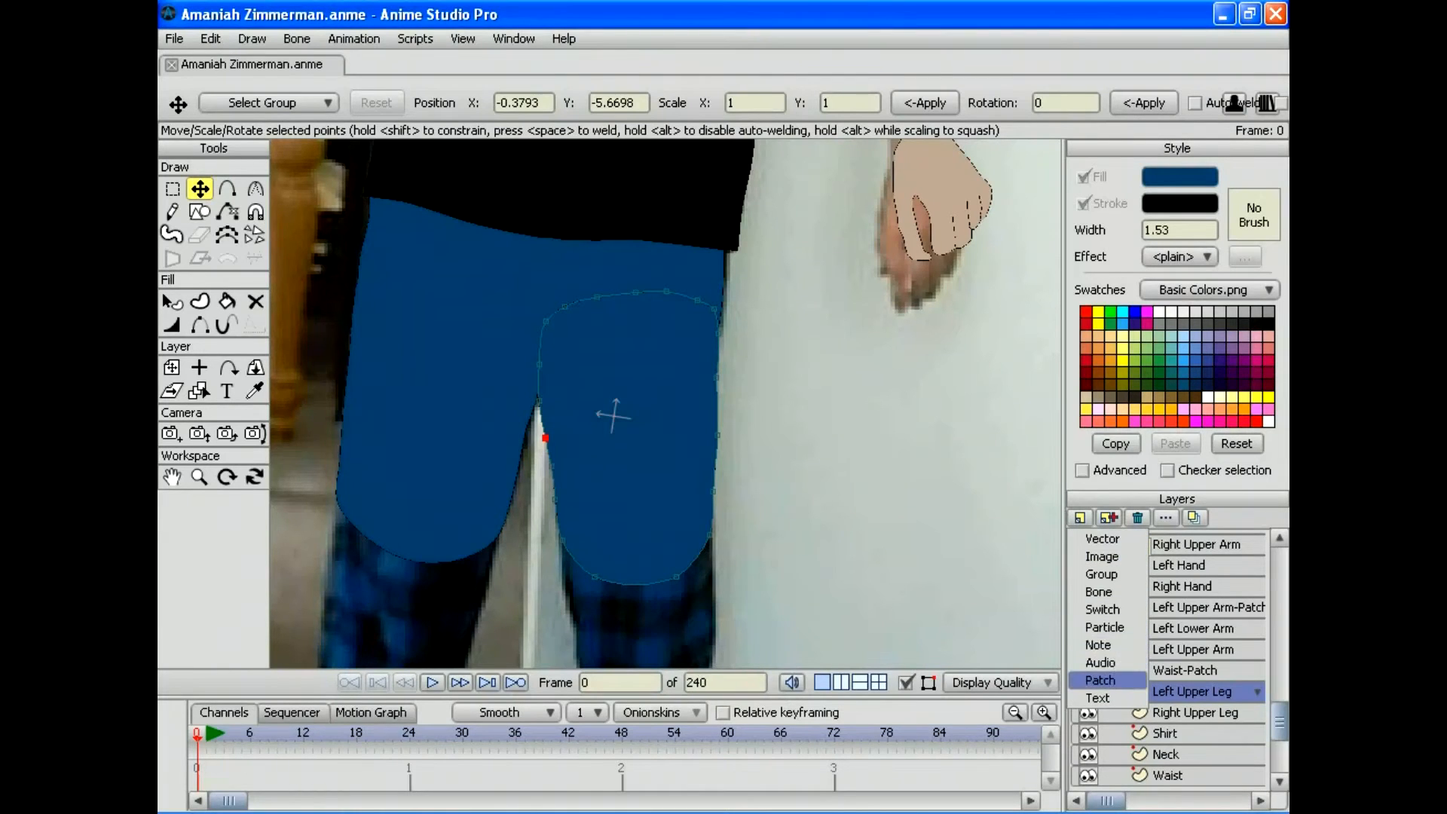
# Step: Add a second patch layer targeting Waist and zoom in on the pants
pyautogui.click(1100, 680)
pyautogui.click(778, 599)
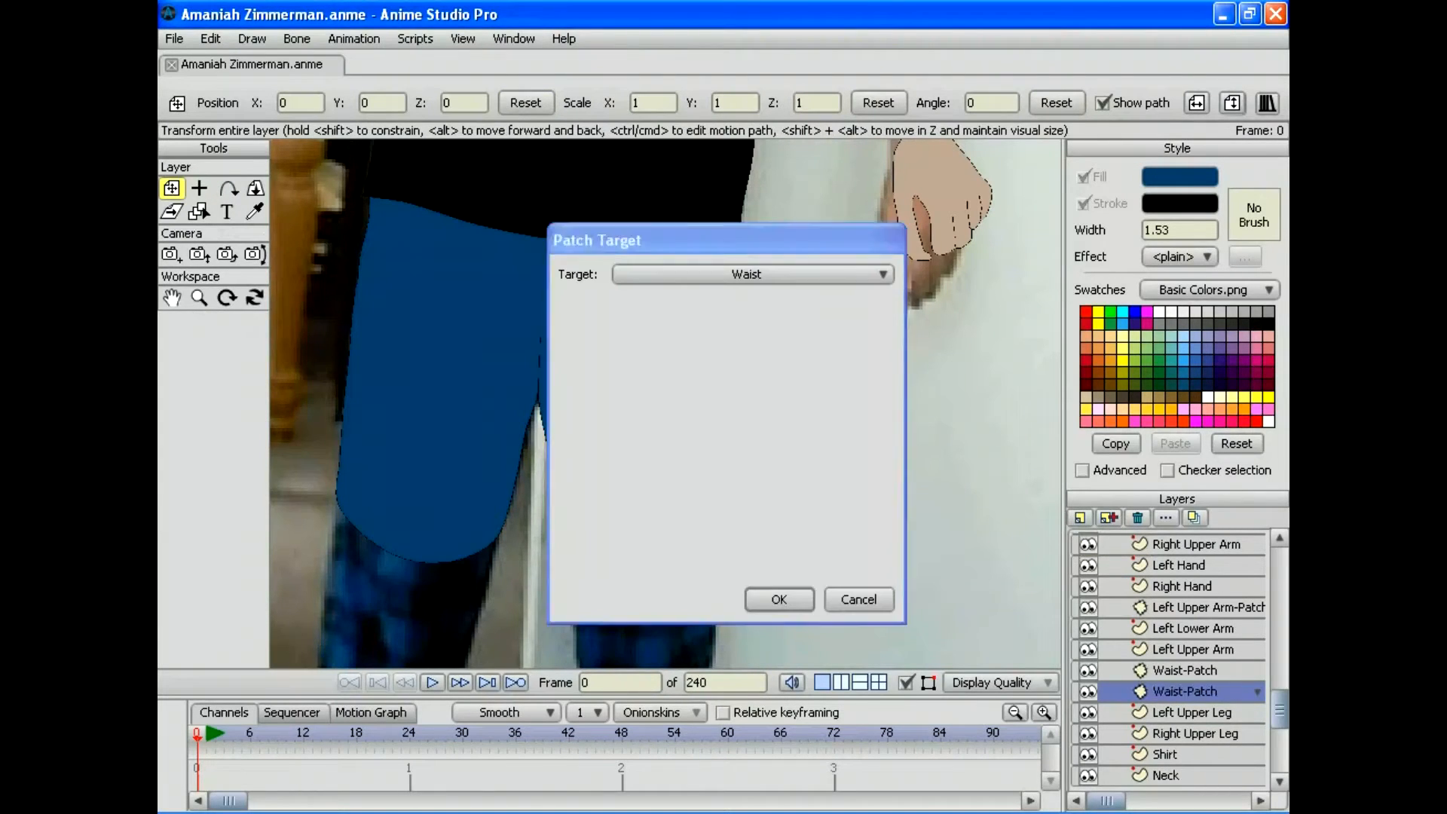
pyautogui.click(198, 298)
pyautogui.moveTo(828, 181); pyautogui.dragTo(639, 181)
pyautogui.click(172, 187)
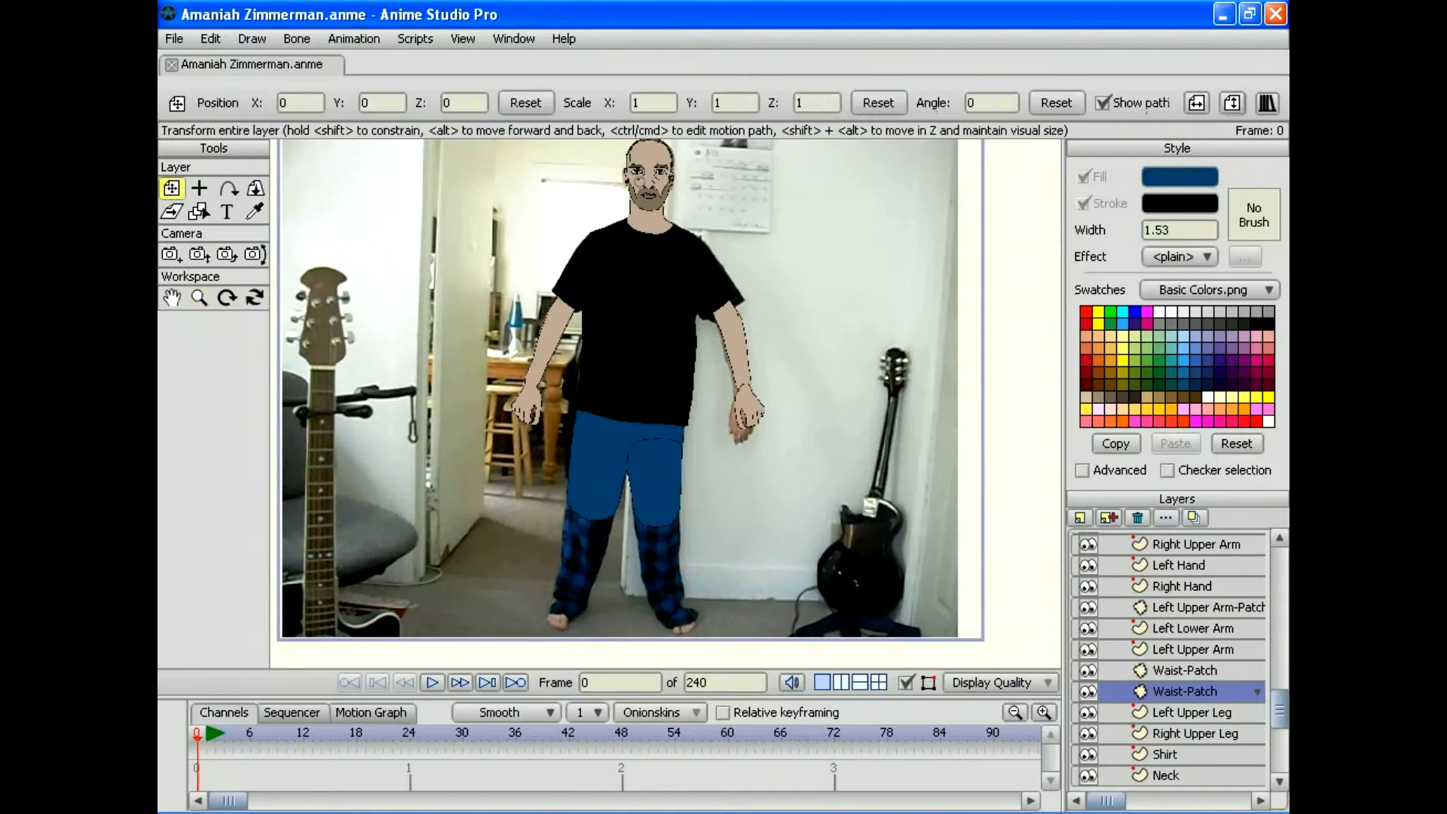
pyautogui.click(199, 298)
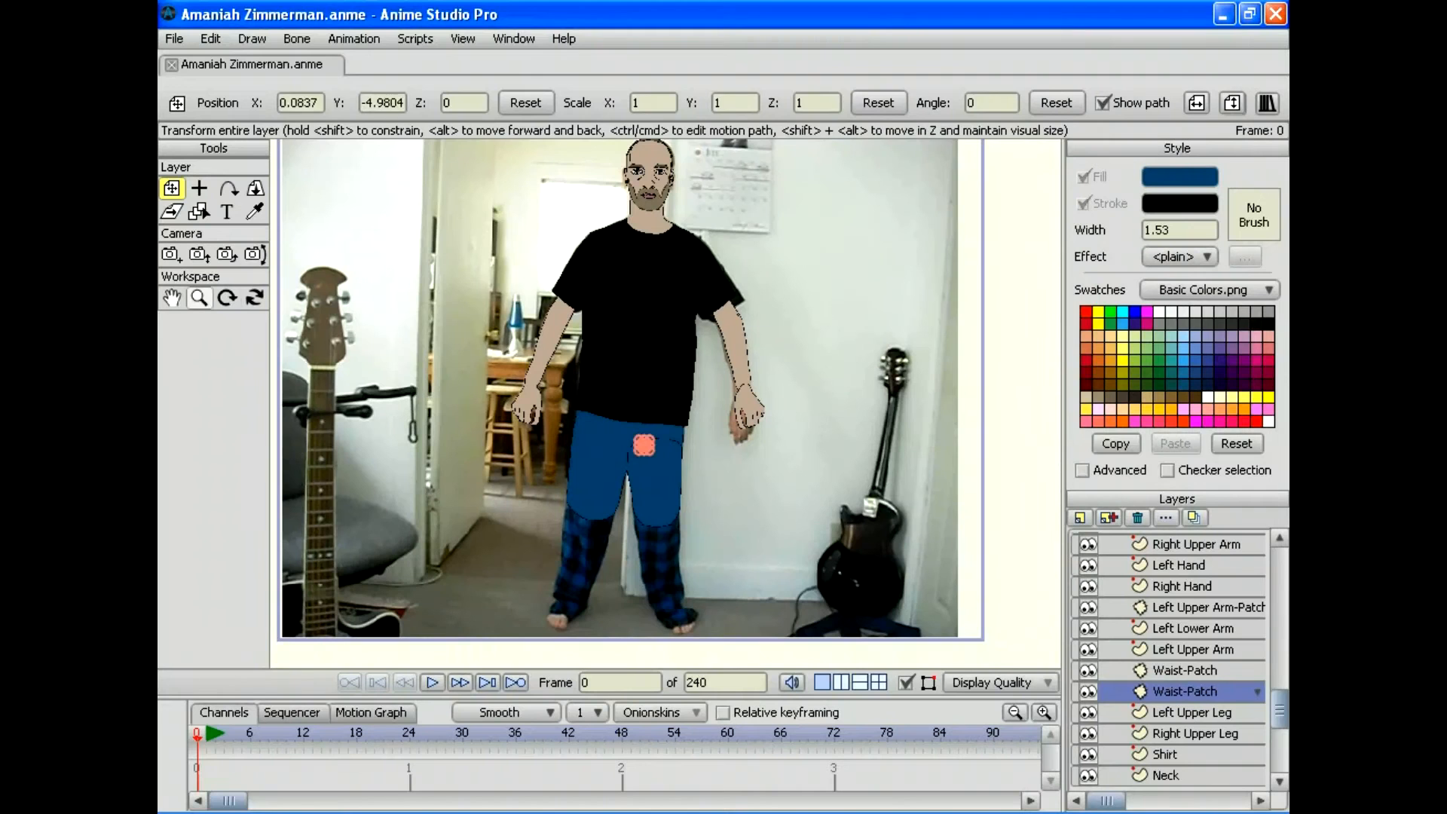
pyautogui.moveTo(643, 444); pyautogui.dragTo(814, 445)
pyautogui.moveTo(601, 527); pyautogui.dragTo(690, 206)
# Step: Scale the new Waist-Patch to 5.0993 × 2.1444 and move it right over the left hip
pyautogui.press('m')
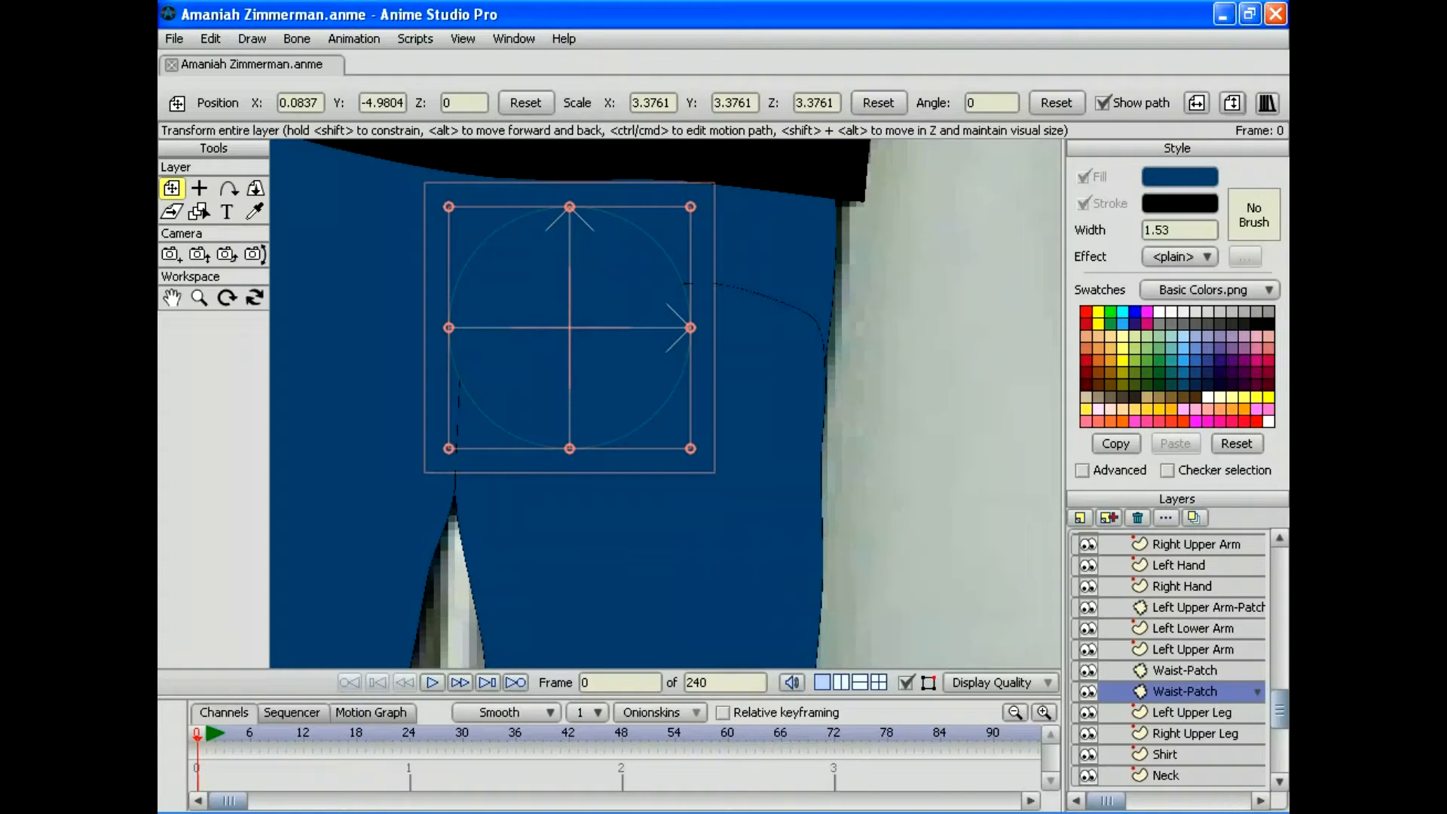
pyautogui.moveTo(570, 207); pyautogui.dragTo(569, 276)
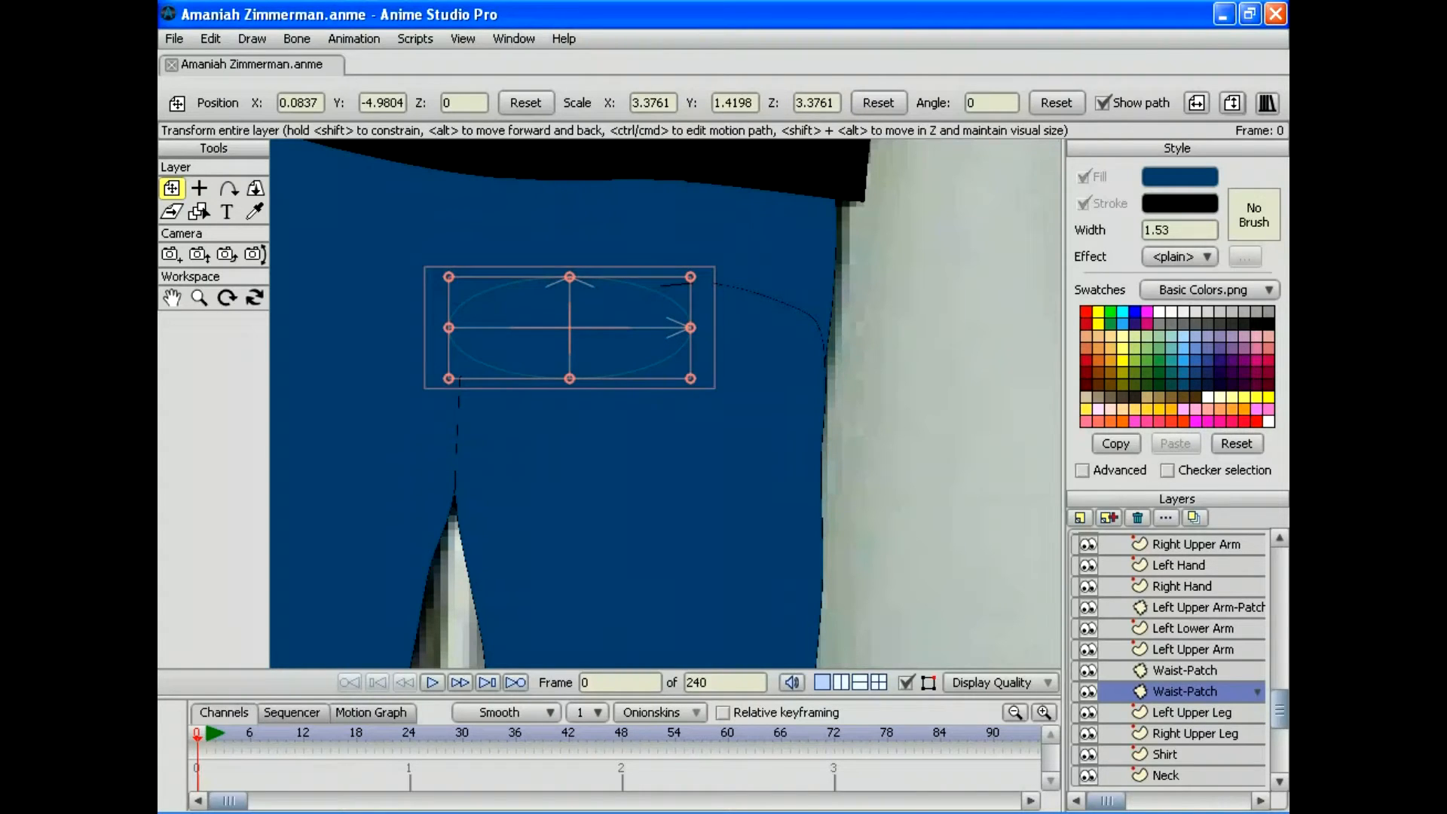
pyautogui.moveTo(690, 277); pyautogui.dragTo(751, 250)
pyautogui.moveTo(569, 327); pyautogui.dragTo(658, 325)
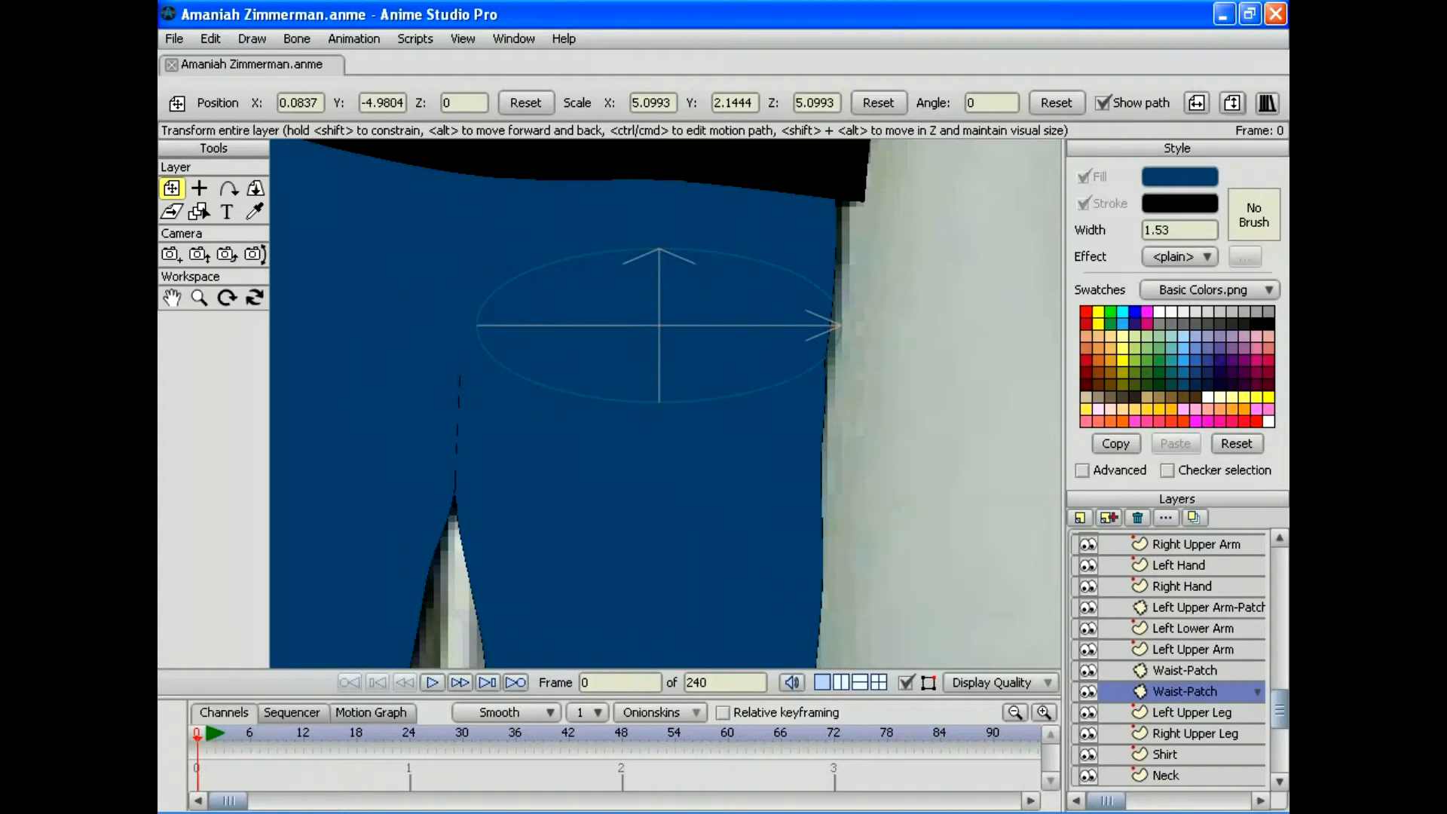
pyautogui.click(198, 297)
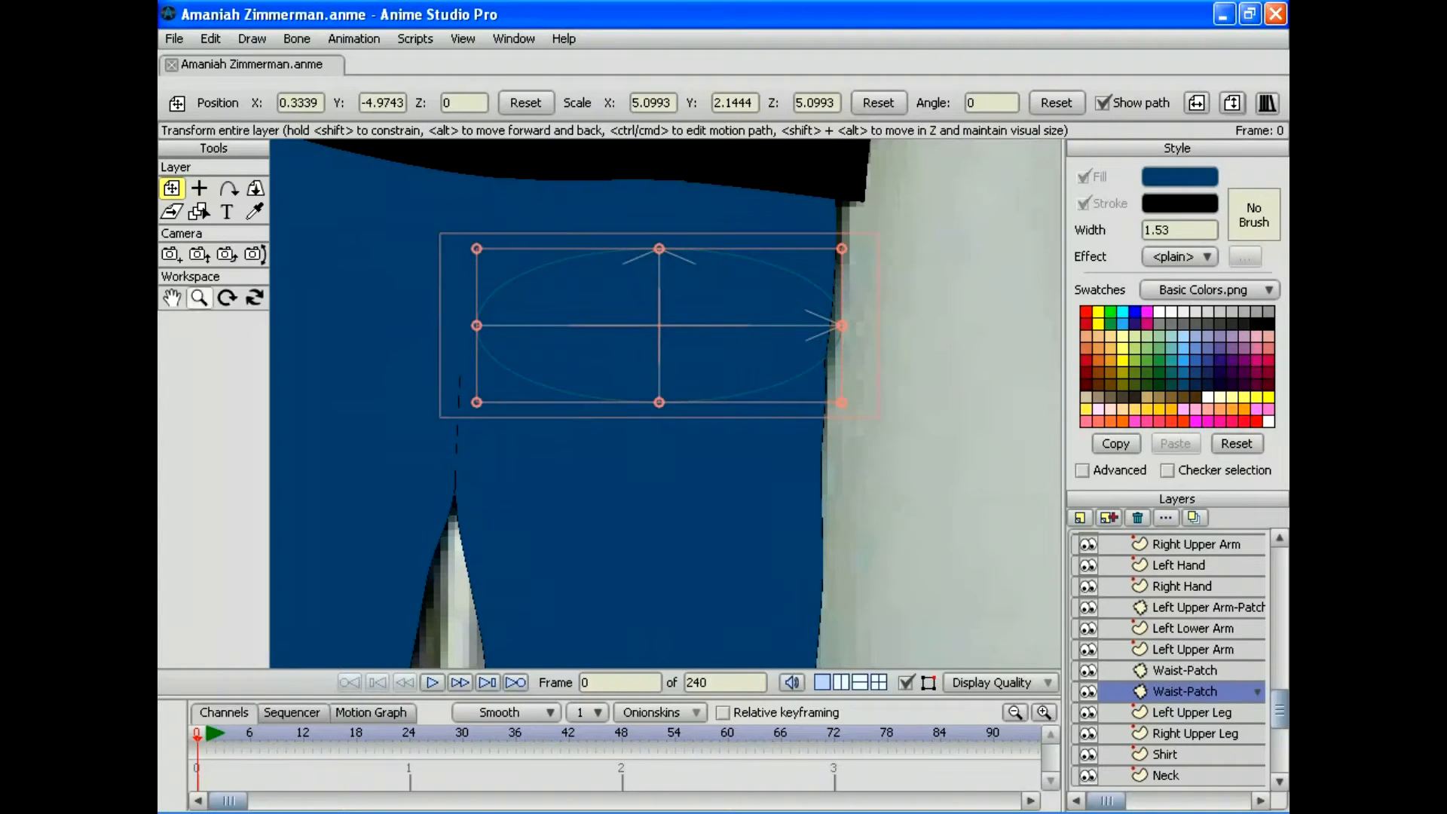
pyautogui.moveTo(666, 403); pyautogui.dragTo(573, 403)
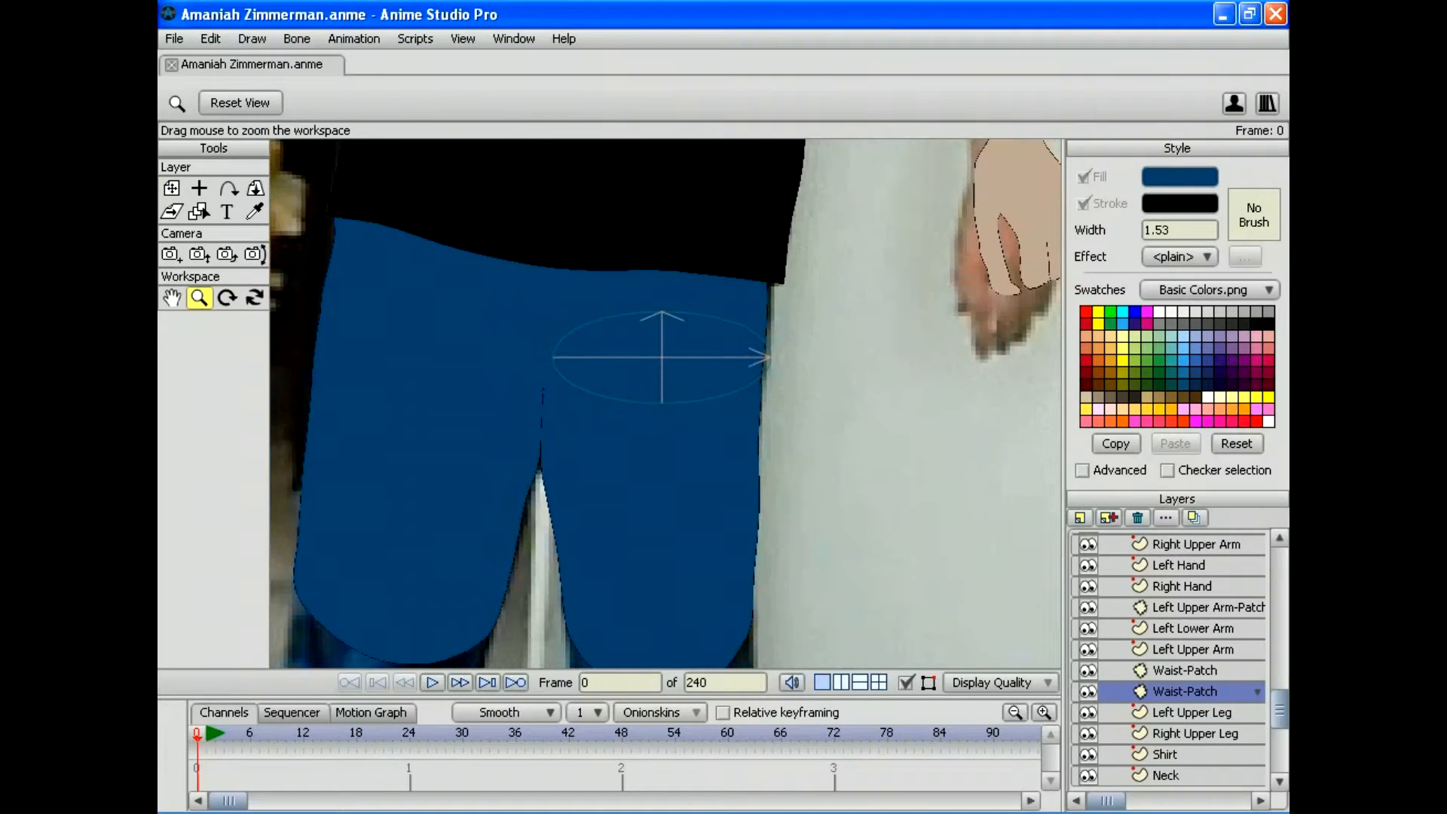
# Step: Select the Left Hand layer, zoom out to the whole figure, and save the project
pyautogui.click(1190, 712)
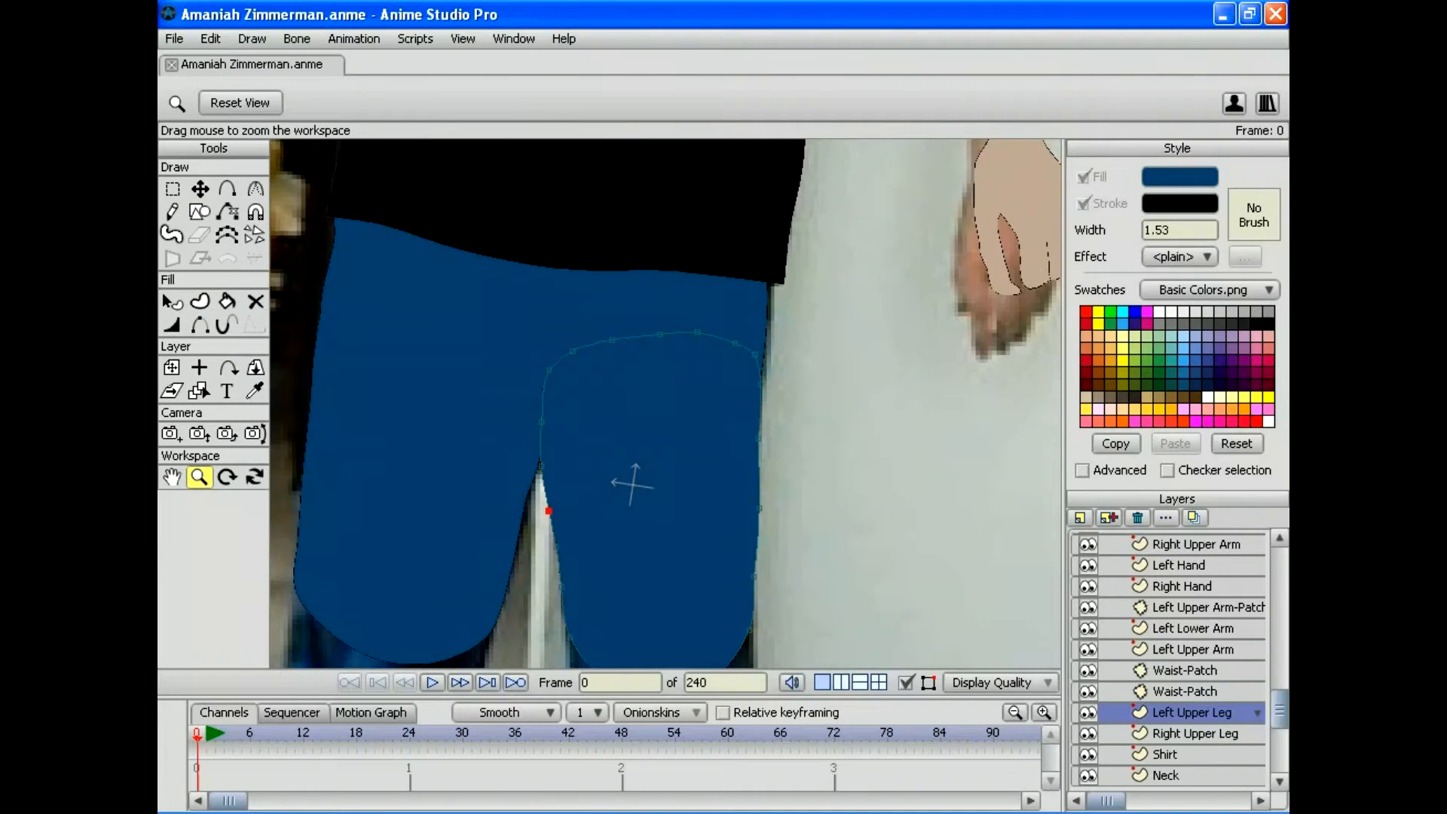
pyautogui.click(1178, 565)
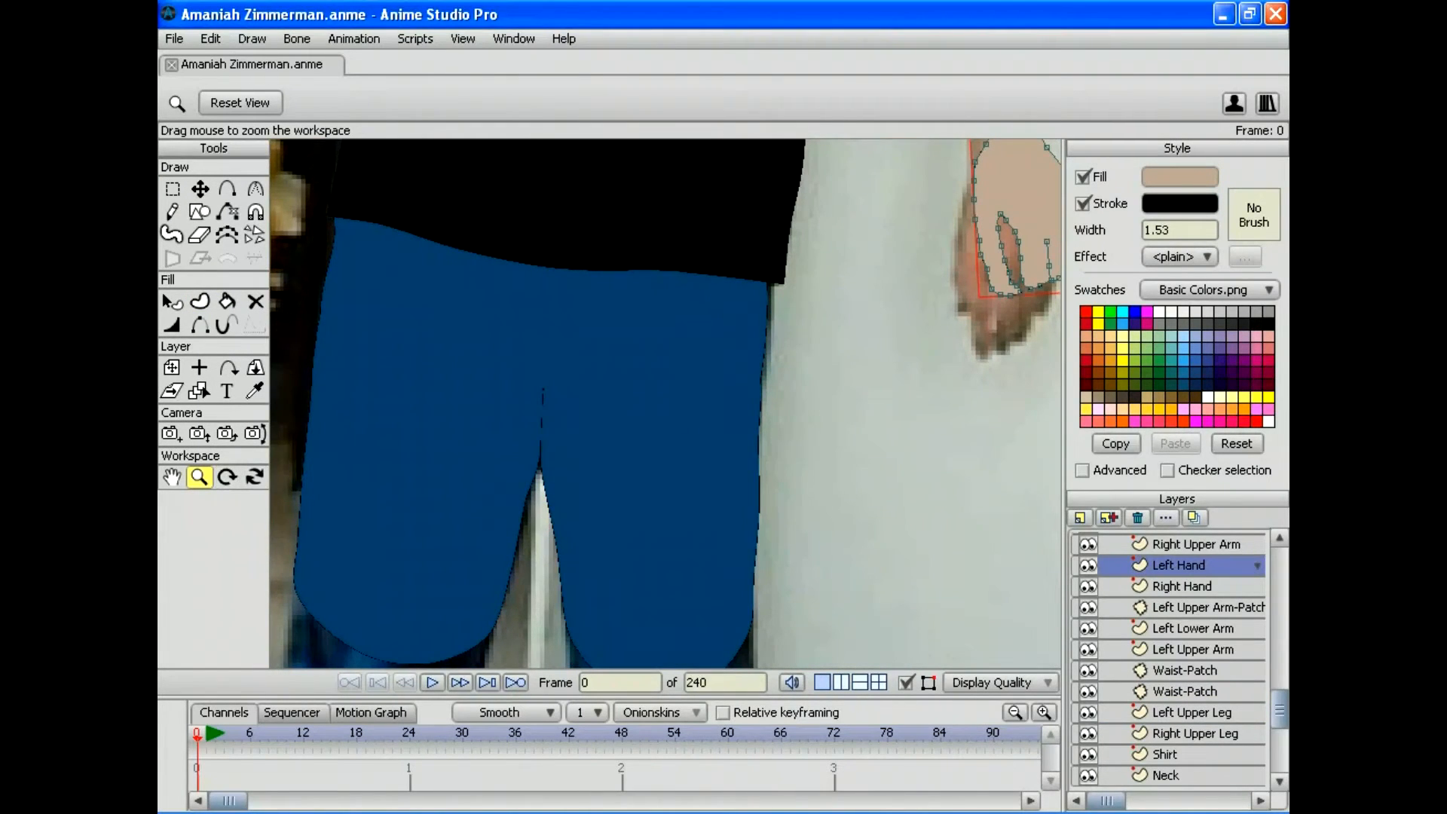
pyautogui.moveTo(665, 403); pyautogui.dragTo(527, 403)
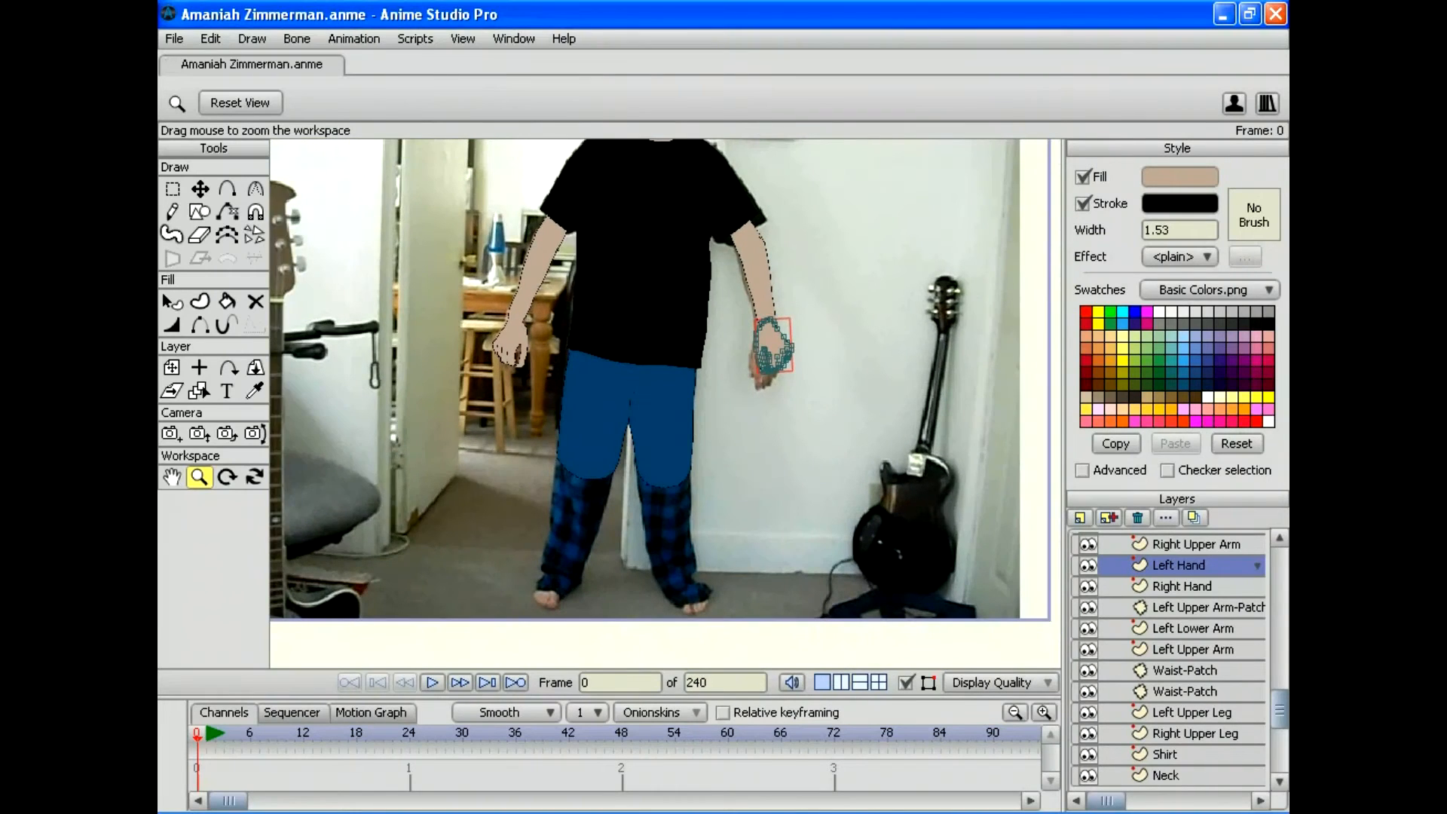
pyautogui.click(174, 38)
pyautogui.click(189, 183)
# Step: Render a preview of the figure, inspect and close it, then zoom in on the legs
pyautogui.moveTo(661, 377); pyautogui.dragTo(663, 428)
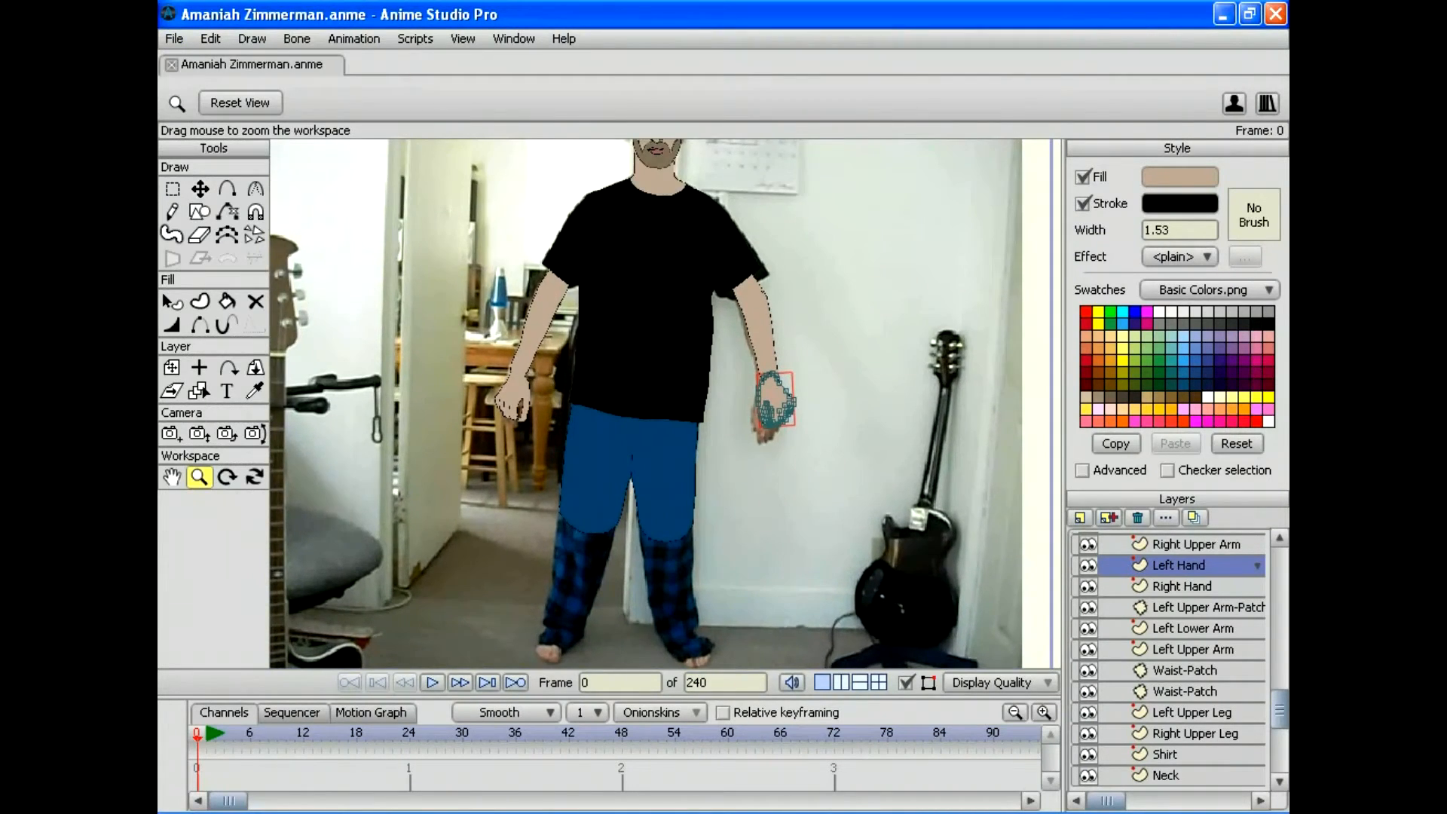
pyautogui.click(175, 38)
pyautogui.click(197, 360)
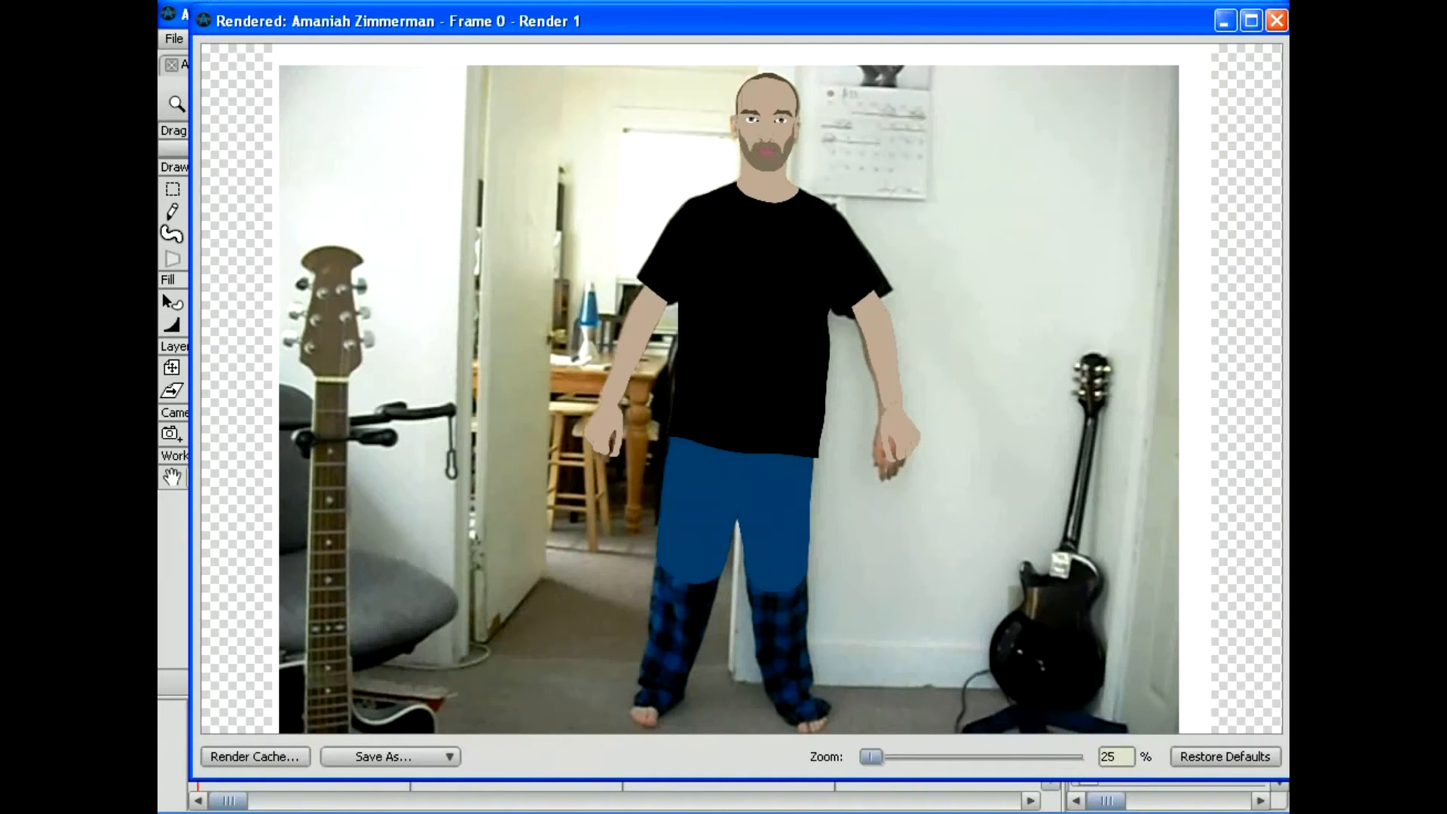
pyautogui.click(1276, 21)
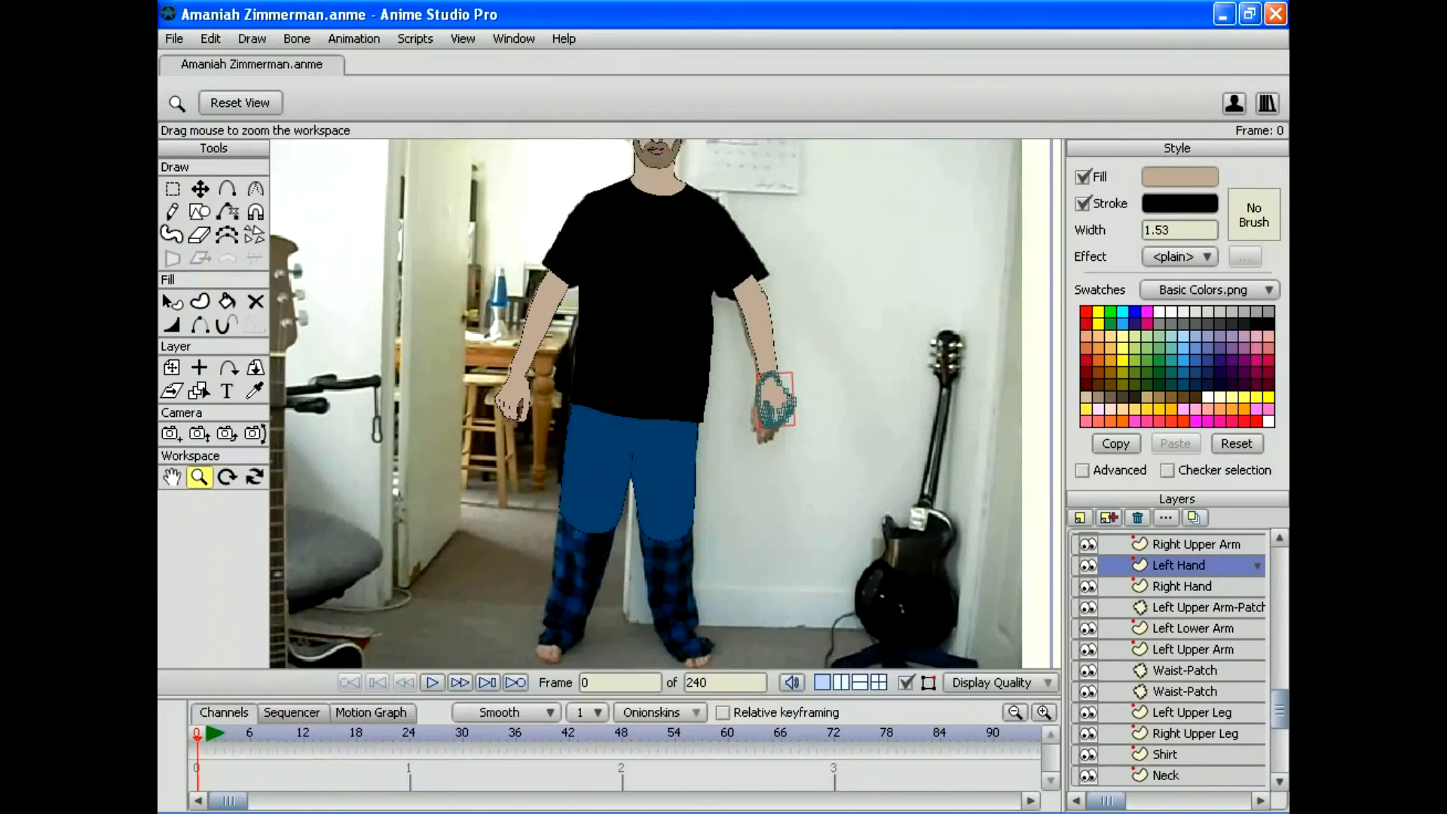
pyautogui.scroll(2, 682, 403)
pyautogui.moveTo(682, 403); pyautogui.dragTo(748, 176)
pyautogui.scroll(2, 665, 403)
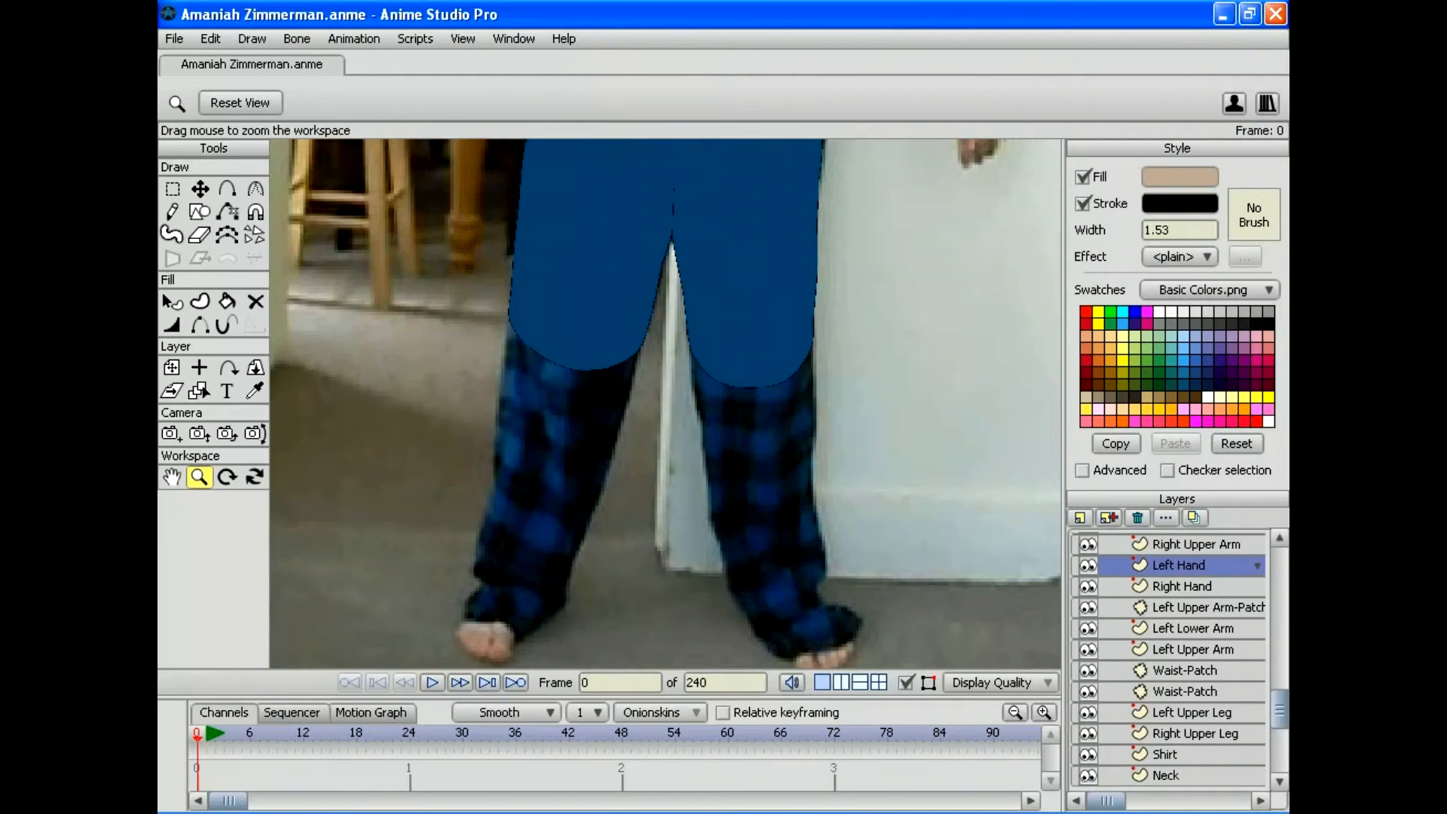
# Step: Create a vector layer named 'Left Lower Leg' and stack it just above Left Upper Leg
pyautogui.scroll(-2, 1168, 660)
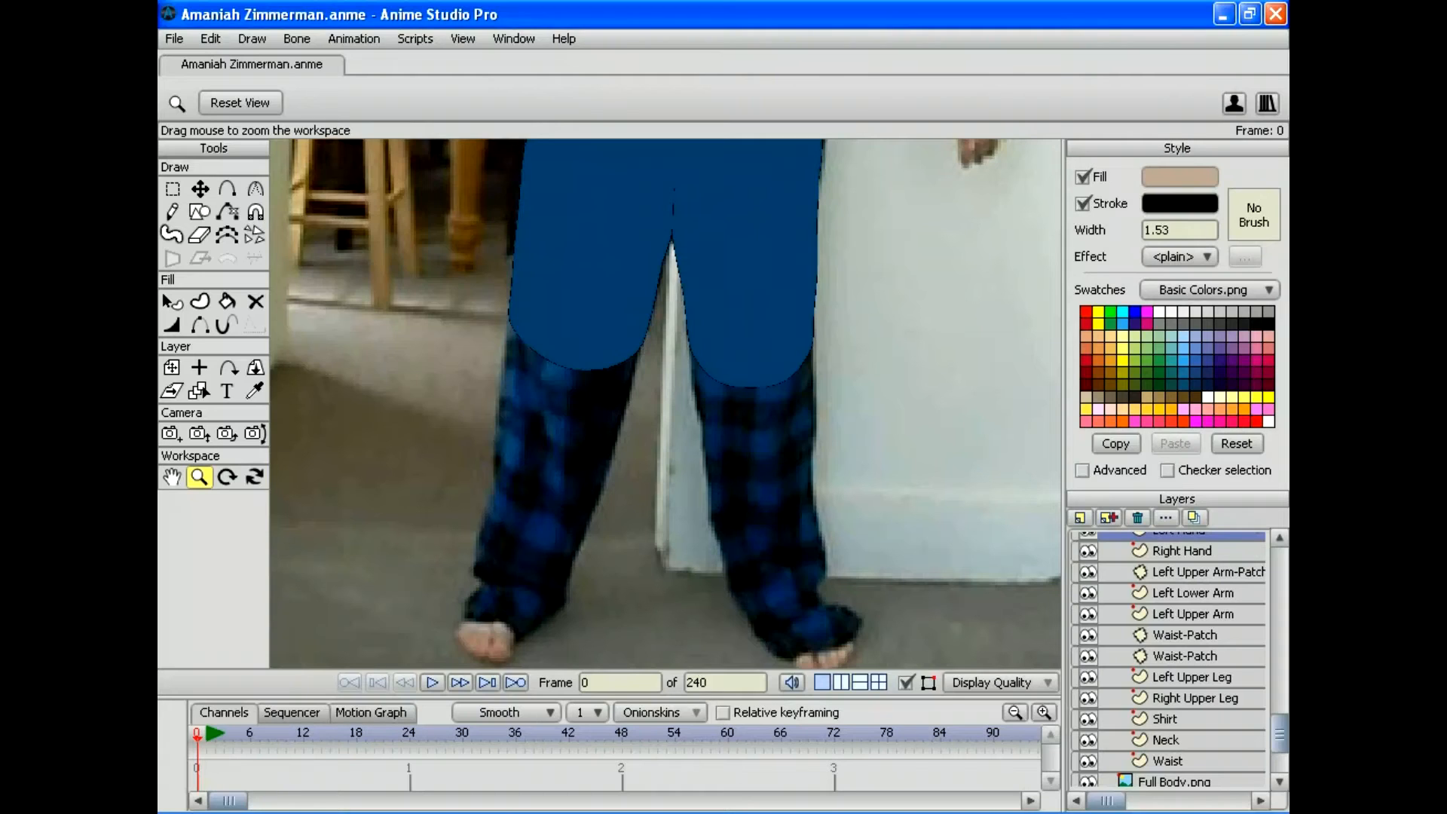
pyautogui.click(1080, 517)
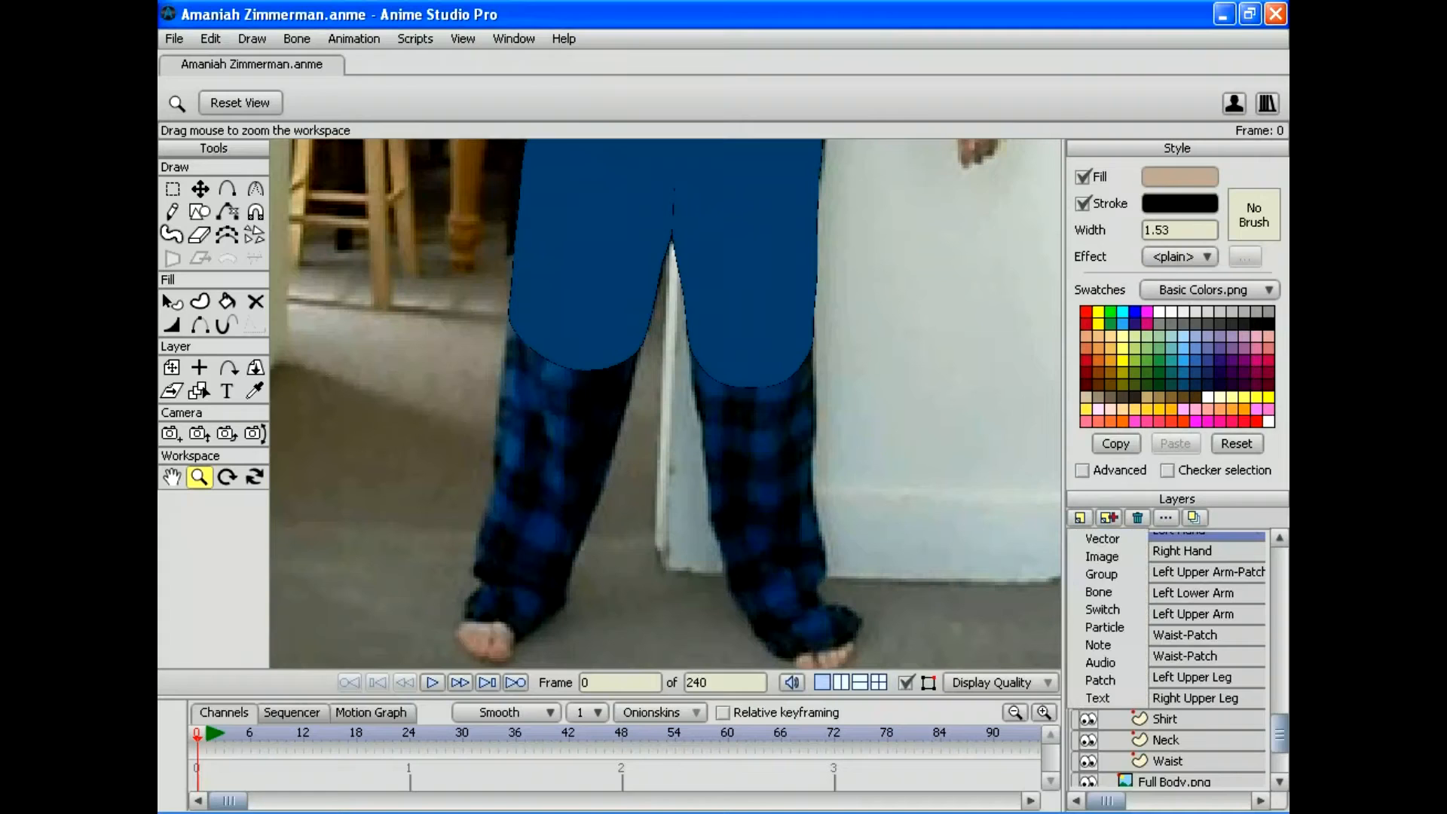
pyautogui.click(1107, 538)
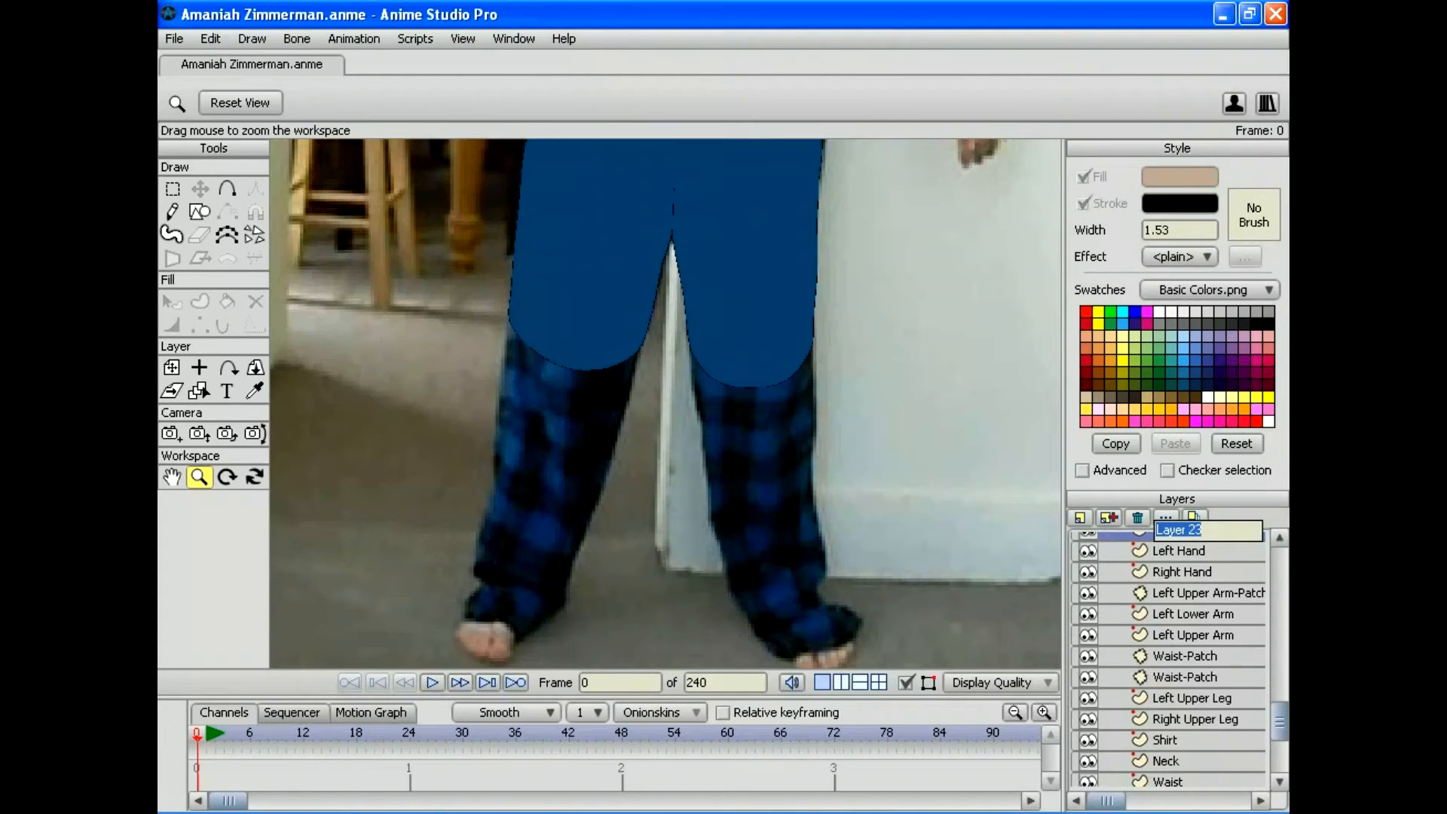
pyautogui.write('Left Lower Leg')
pyautogui.press('Return')
pyautogui.scroll(2, 1168, 659)
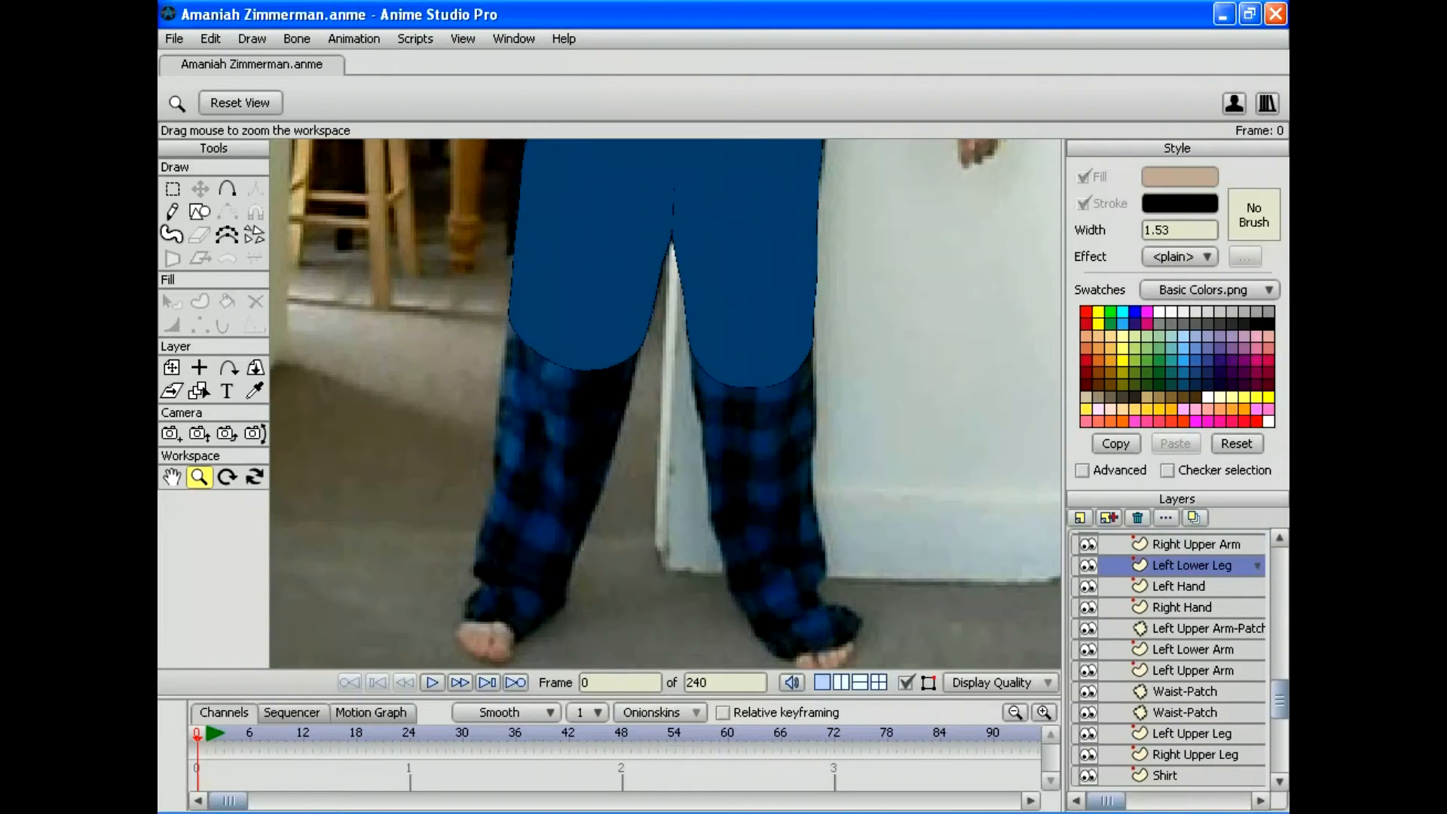
pyautogui.moveTo(1191, 565); pyautogui.dragTo(1190, 743)
pyautogui.scroll(2, 1168, 660)
pyautogui.scroll(-4, 1168, 660)
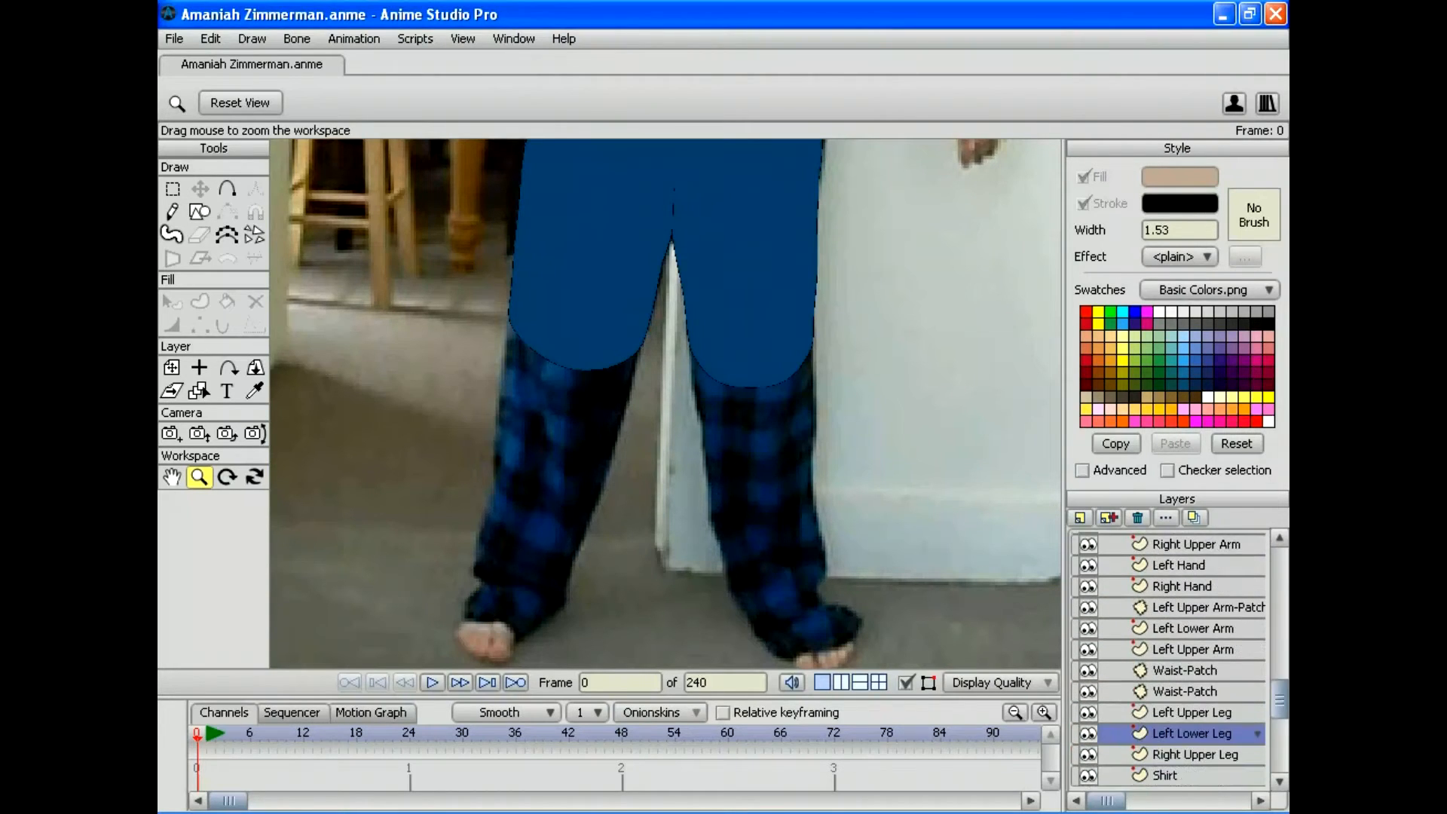
pyautogui.moveTo(1191, 697); pyautogui.dragTo(1190, 667)
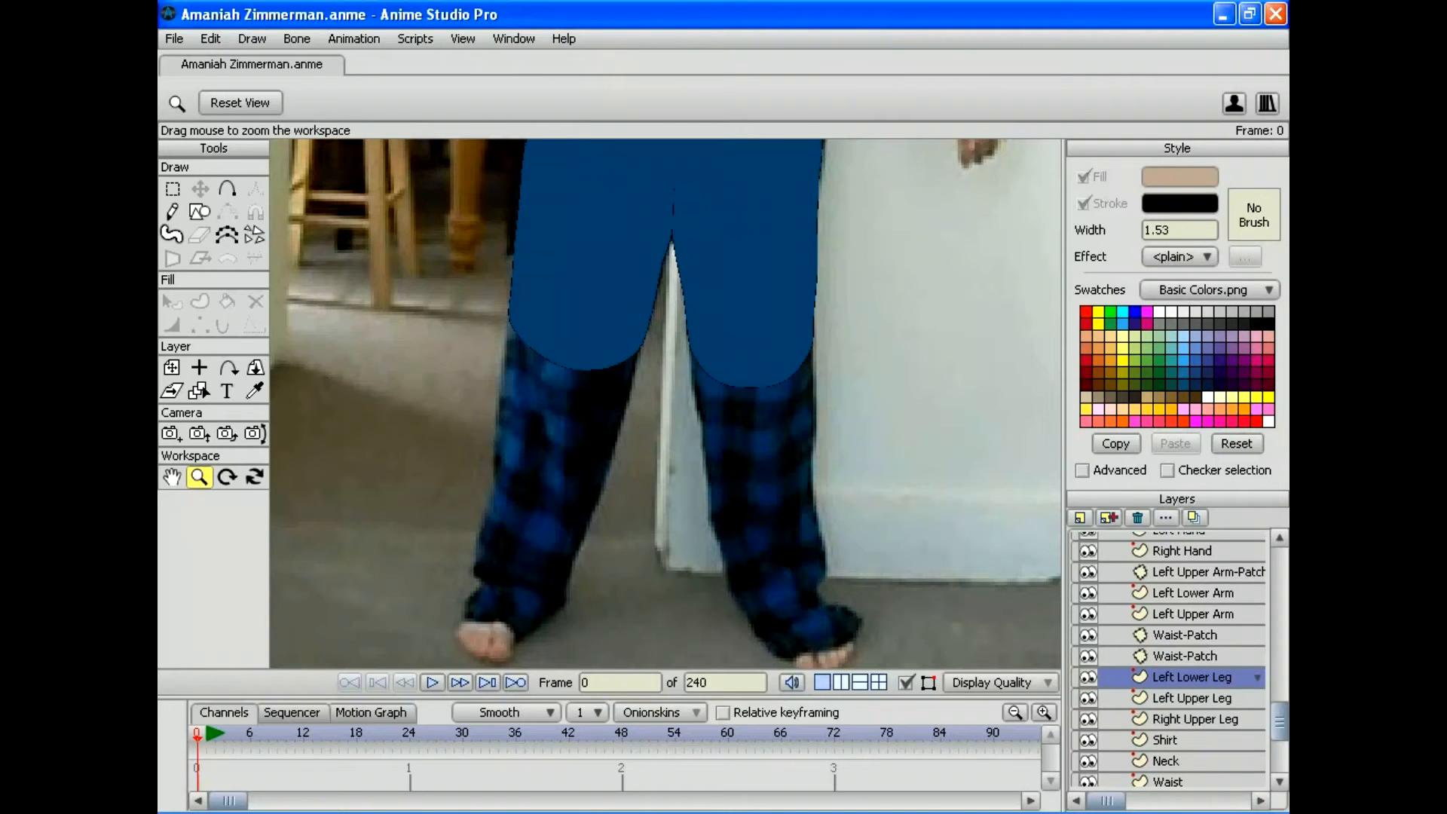
pyautogui.moveTo(665, 403); pyautogui.dragTo(545, 269)
# Step: Sample the upper leg's blue and trace a welded, closed lower-leg outline from knee to ankle
pyautogui.click(227, 188)
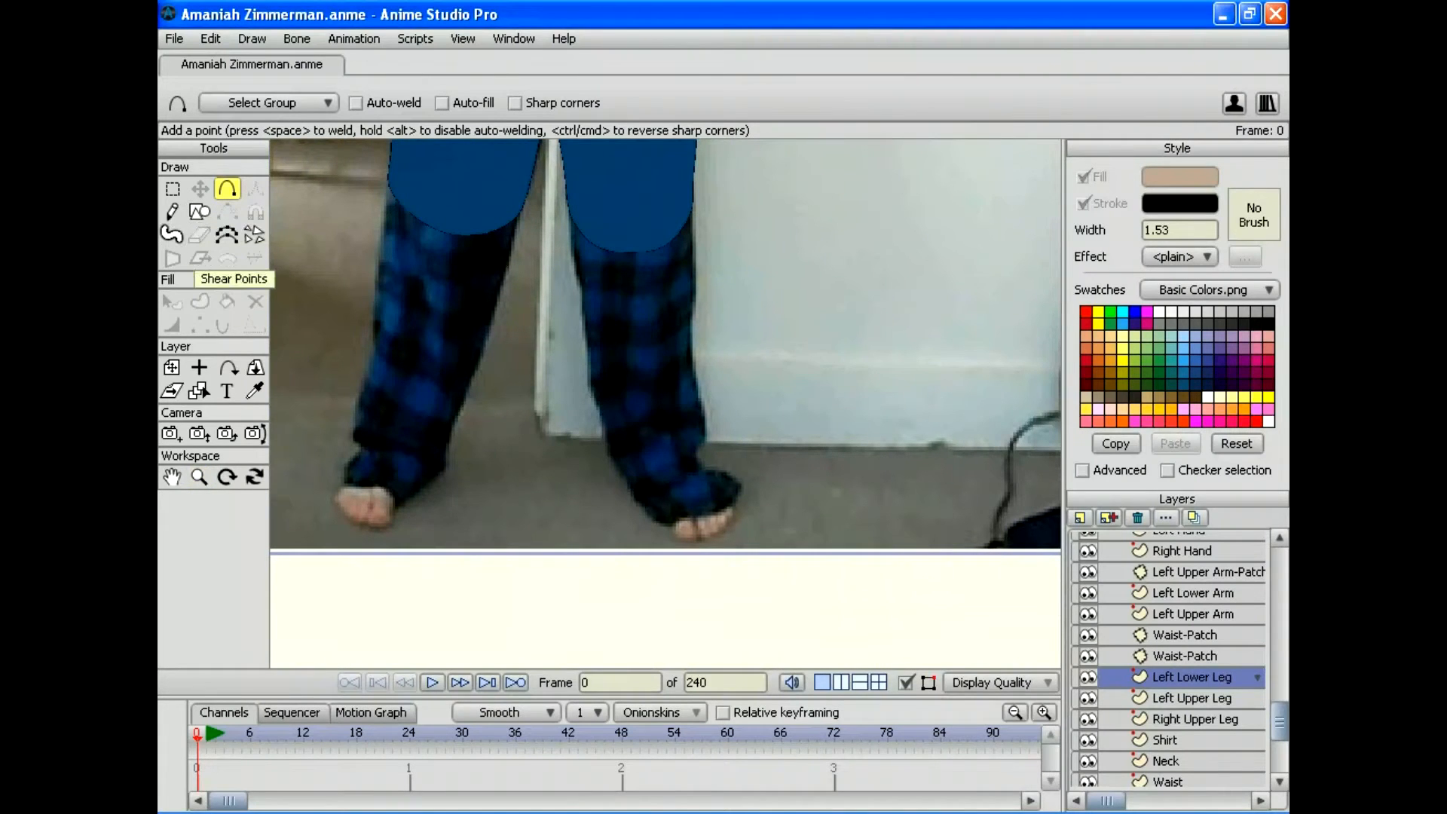
pyautogui.click(255, 390)
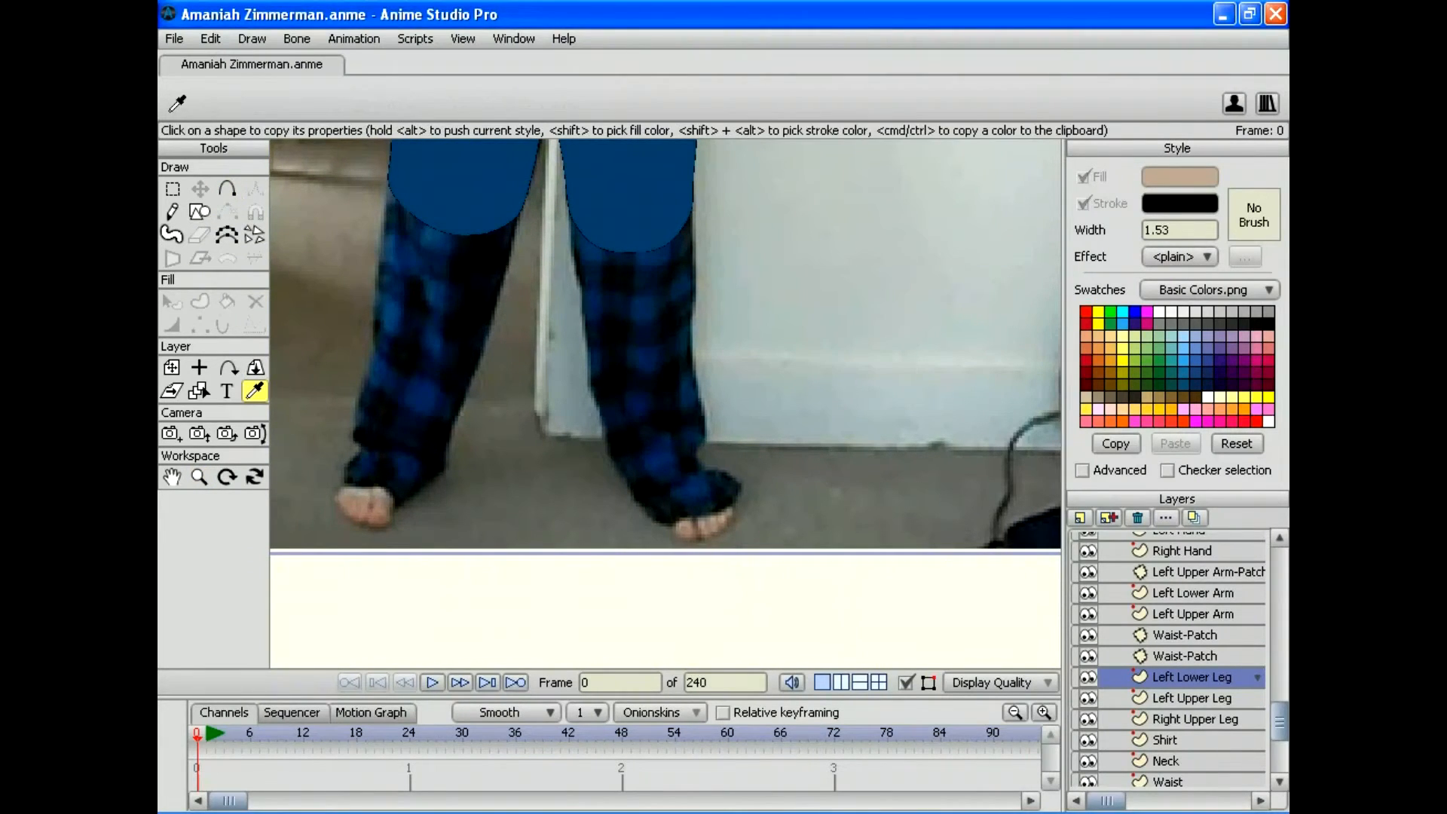
pyautogui.click(467, 188)
pyautogui.click(227, 188)
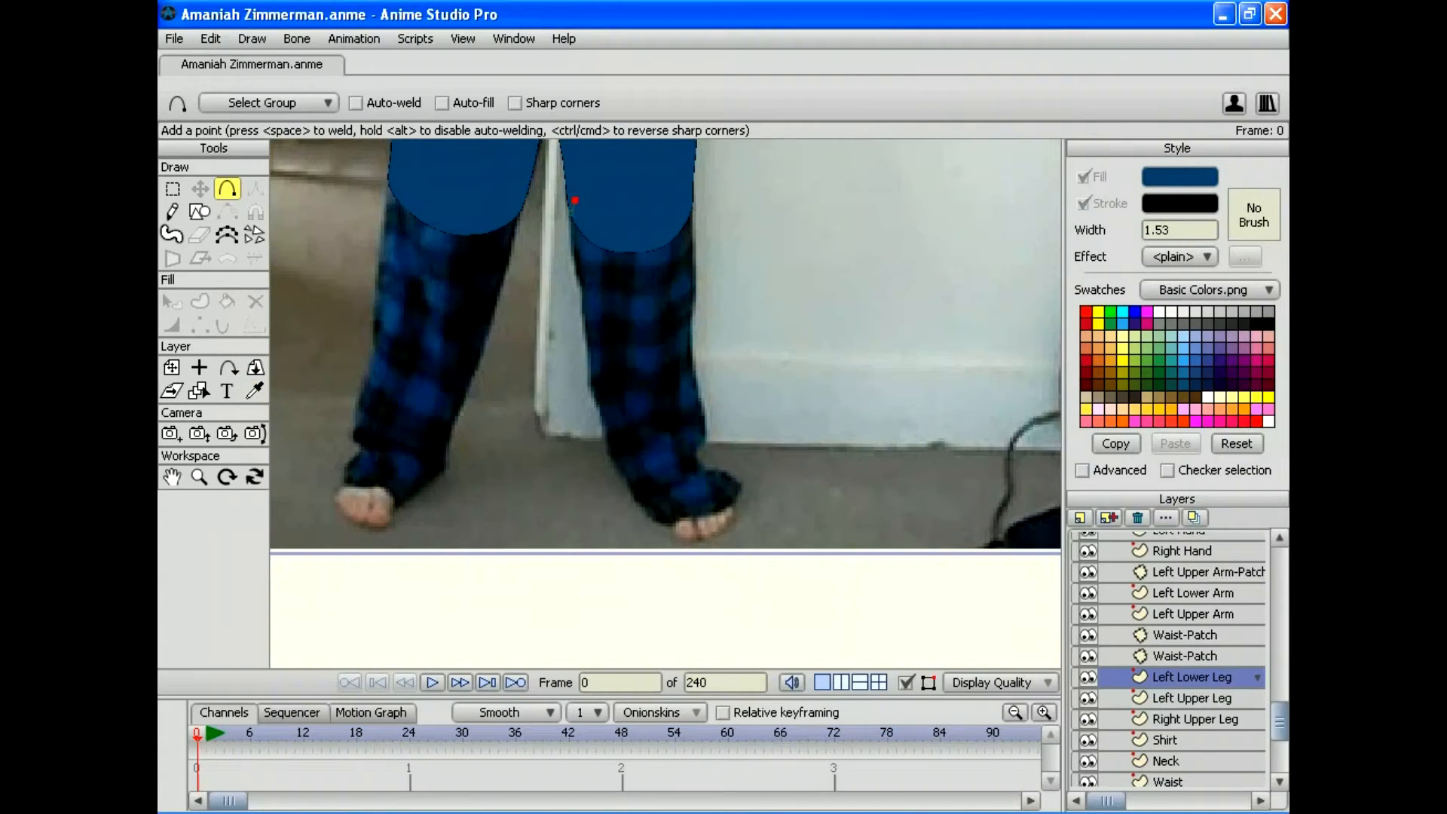
pyautogui.moveTo(600, 193); pyautogui.dragTo(651, 189)
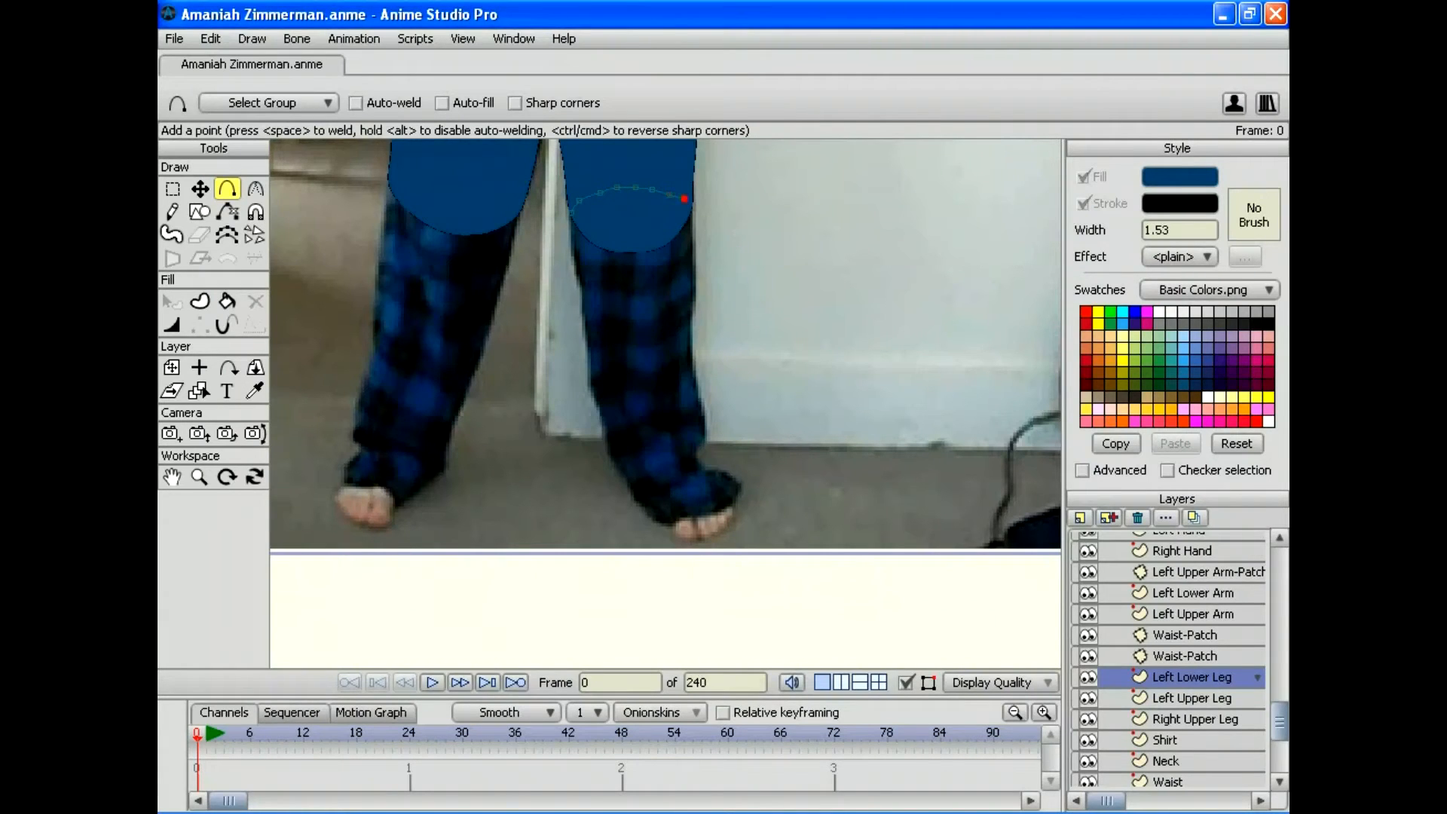
pyautogui.moveTo(571, 233); pyautogui.dragTo(583, 326)
pyautogui.moveTo(590, 383); pyautogui.dragTo(593, 388)
pyautogui.moveTo(594, 387); pyautogui.dragTo(623, 473)
pyautogui.moveTo(690, 209)
pyautogui.mouseDown()
pyautogui.moveTo(703, 219)
pyautogui.moveTo(693, 355)
pyautogui.moveTo(714, 414)
pyautogui.moveTo(682, 470)
pyautogui.moveTo(625, 477)
pyautogui.mouseUp()
pyautogui.press('space')
# Step: Delete the stray extra points at the bottom of the lower-leg outline
pyautogui.press('g')
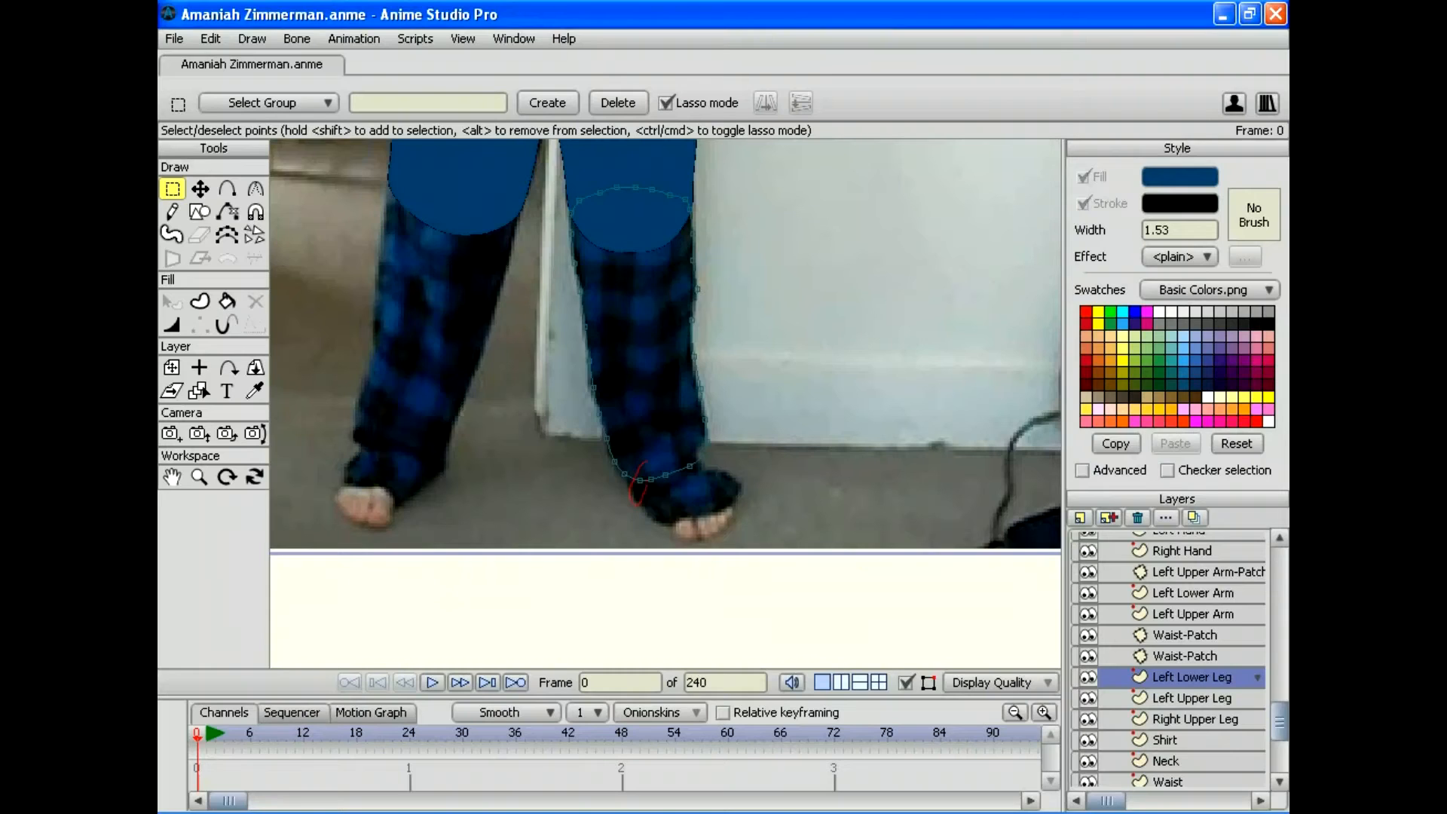
pyautogui.moveTo(638, 503); pyautogui.dragTo(646, 466)
pyautogui.press('Delete')
pyautogui.click(650, 479)
pyautogui.press('Delete')
pyautogui.press('t')
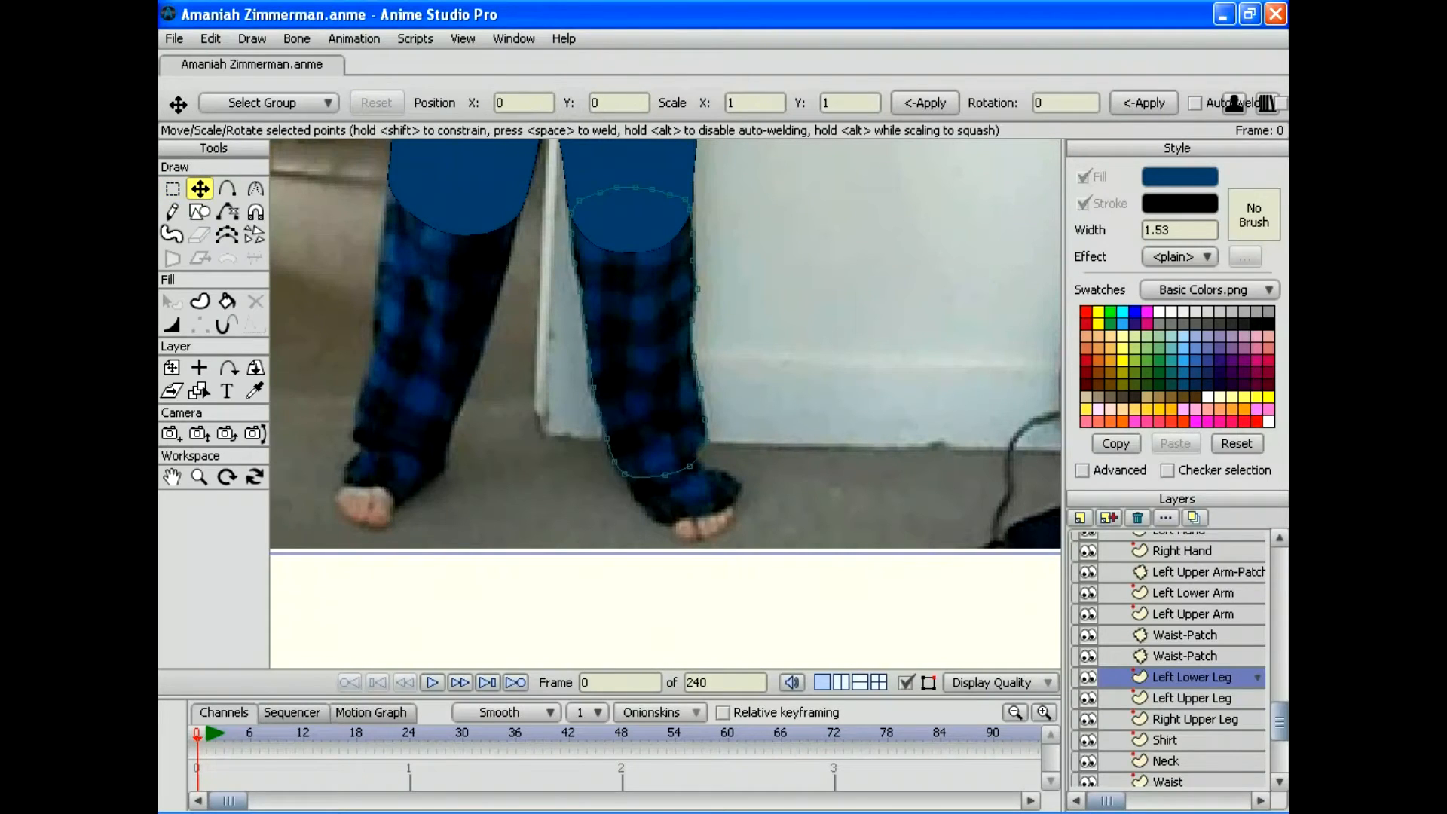
pyautogui.press('g')
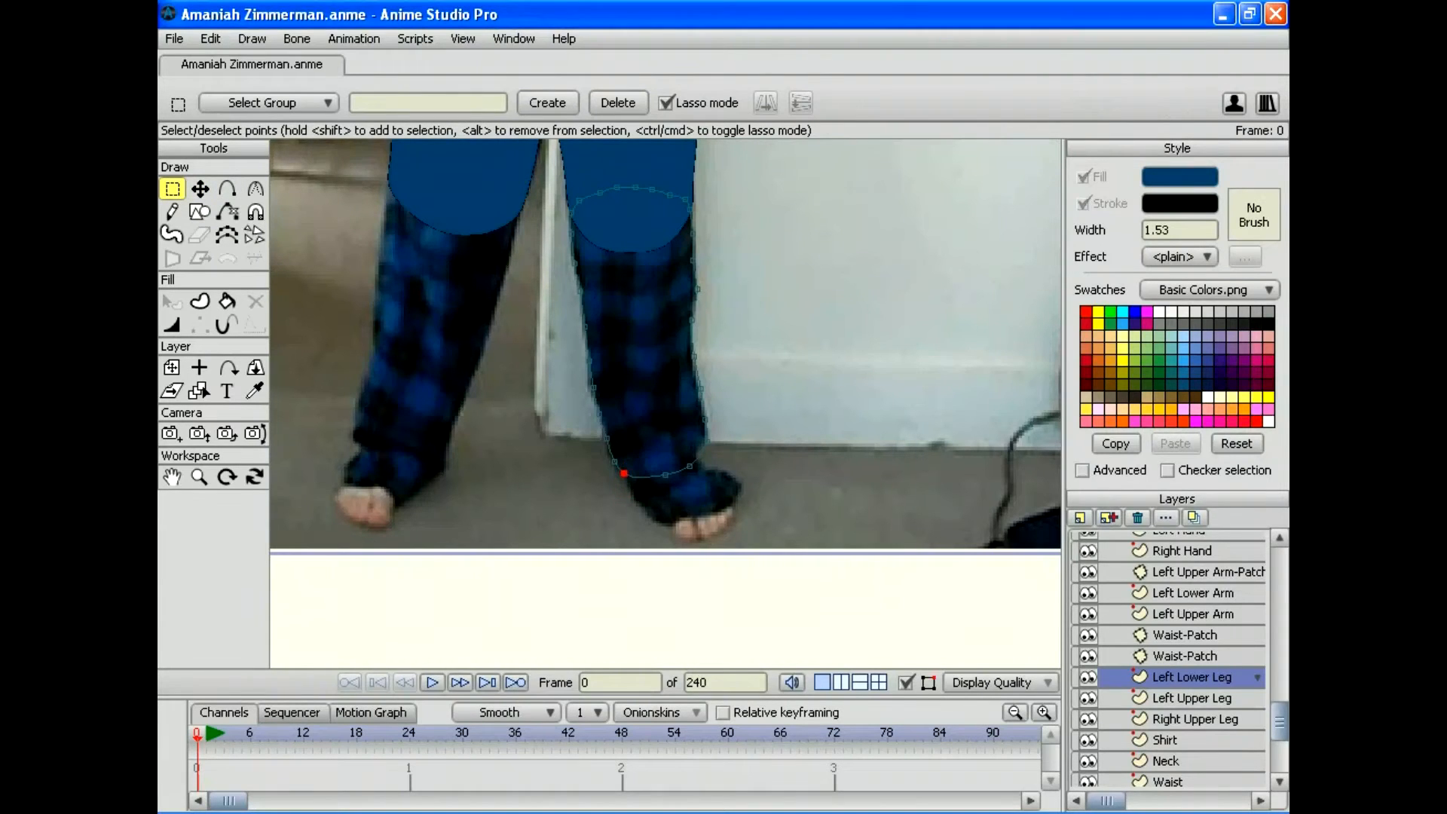
pyautogui.press('Delete')
# Step: Reshape the hem points toward the foot and add a point on the cuff curve
pyautogui.click(199, 188)
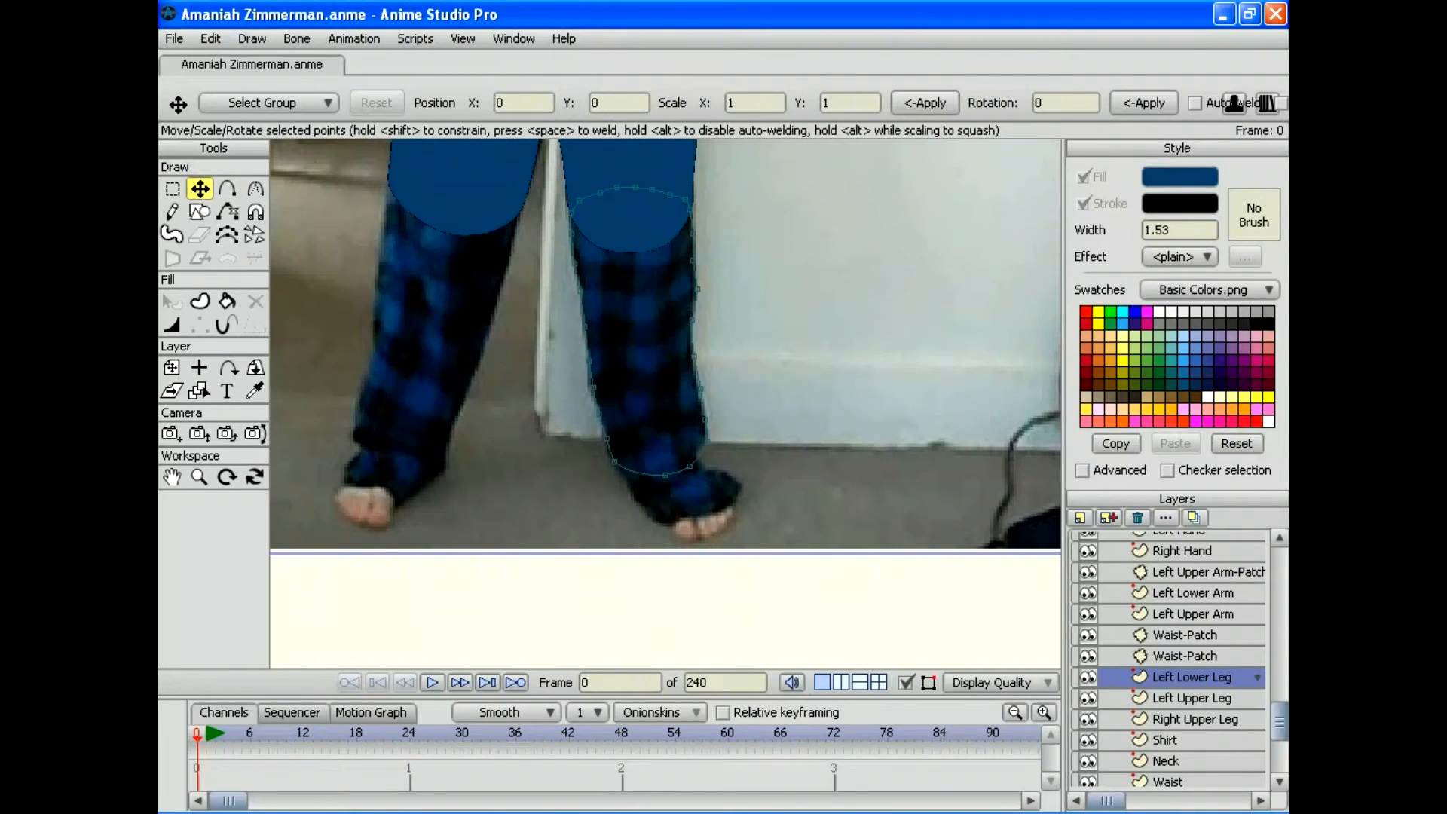
pyautogui.moveTo(665, 476); pyautogui.dragTo(705, 445)
pyautogui.click(707, 442)
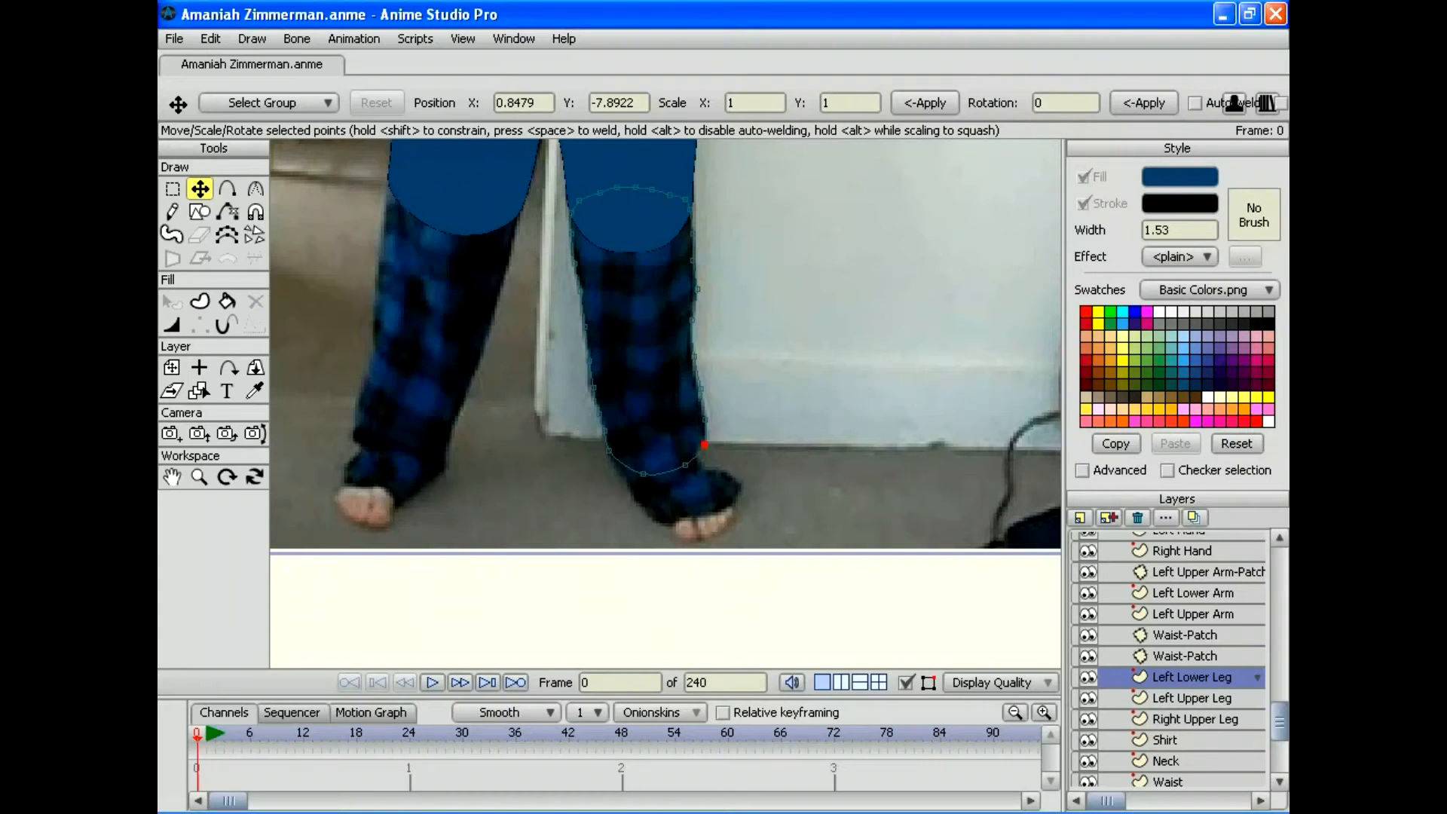
pyautogui.moveTo(642, 473); pyautogui.dragTo(670, 520)
pyautogui.moveTo(685, 465); pyautogui.dragTo(740, 489)
pyautogui.click(704, 444)
pyautogui.click(227, 188)
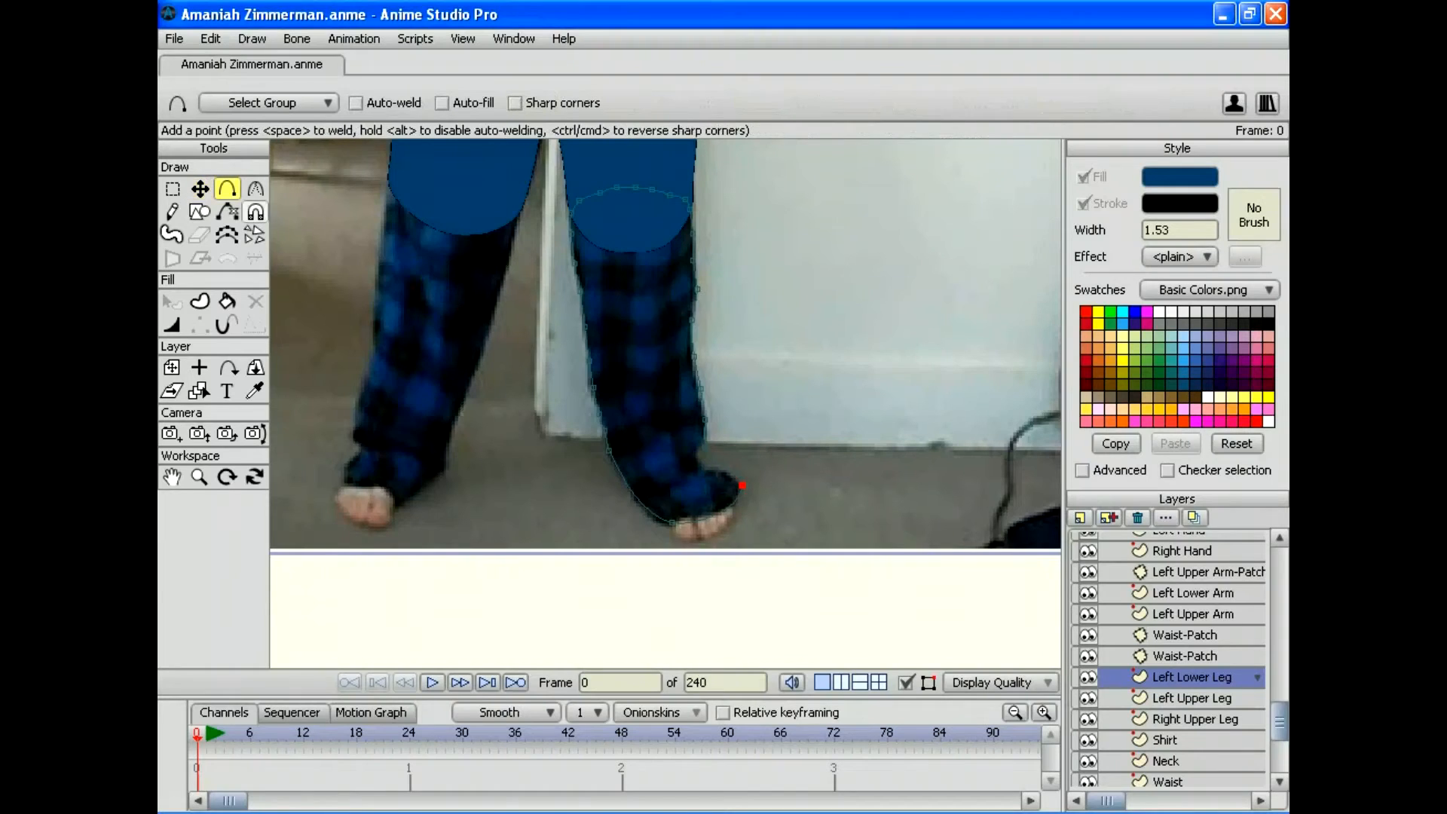
pyautogui.moveTo(705, 517); pyautogui.dragTo(670, 479)
pyautogui.press('g')
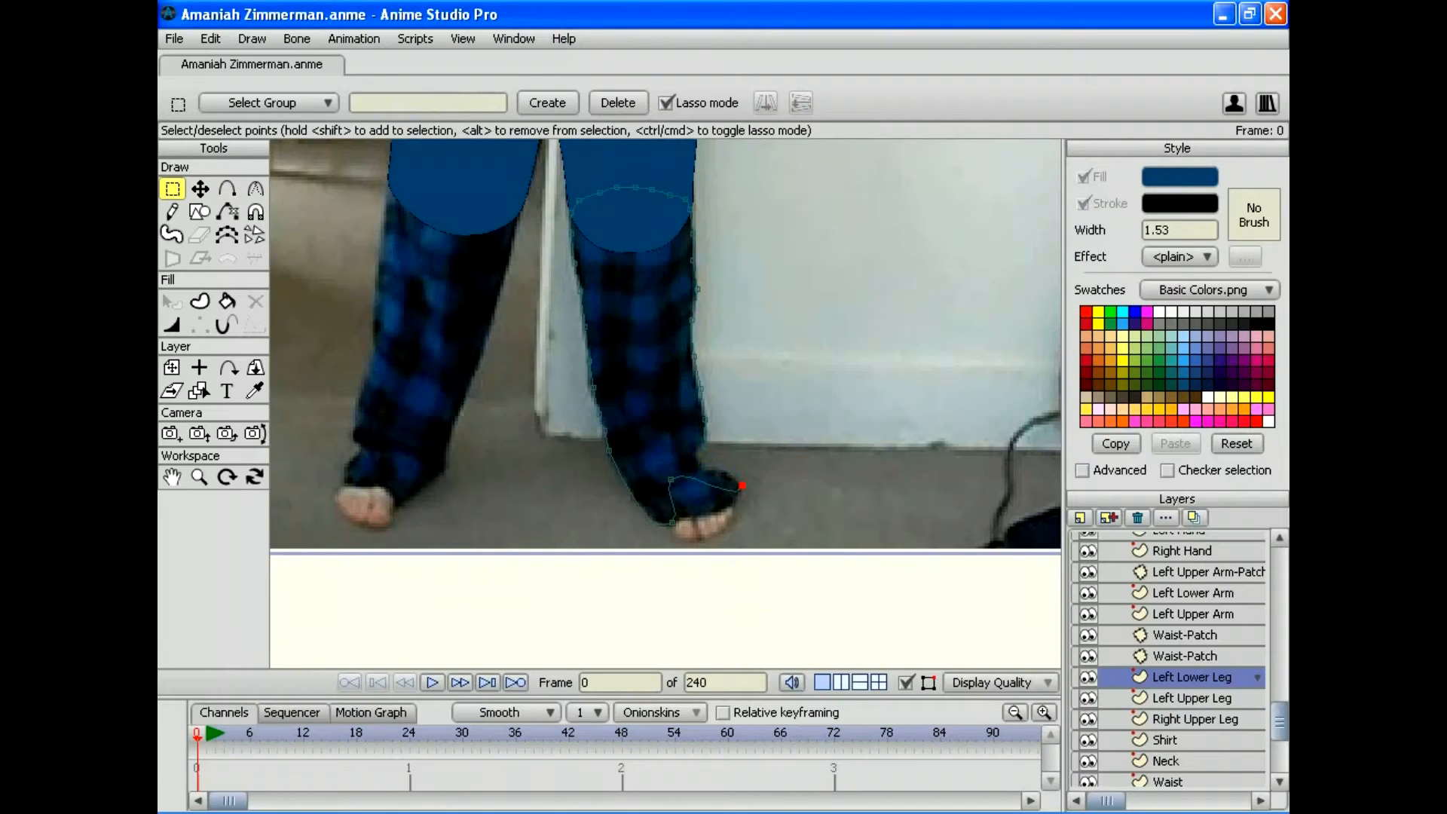
# Step: Drag the lower-leg outline's foot, edge and knee points to follow the photo's pant leg
pyautogui.press('t')
pyautogui.moveTo(742, 485); pyautogui.dragTo(669, 477)
pyautogui.moveTo(704, 419); pyautogui.dragTo(702, 436)
pyautogui.moveTo(604, 431); pyautogui.dragTo(694, 464)
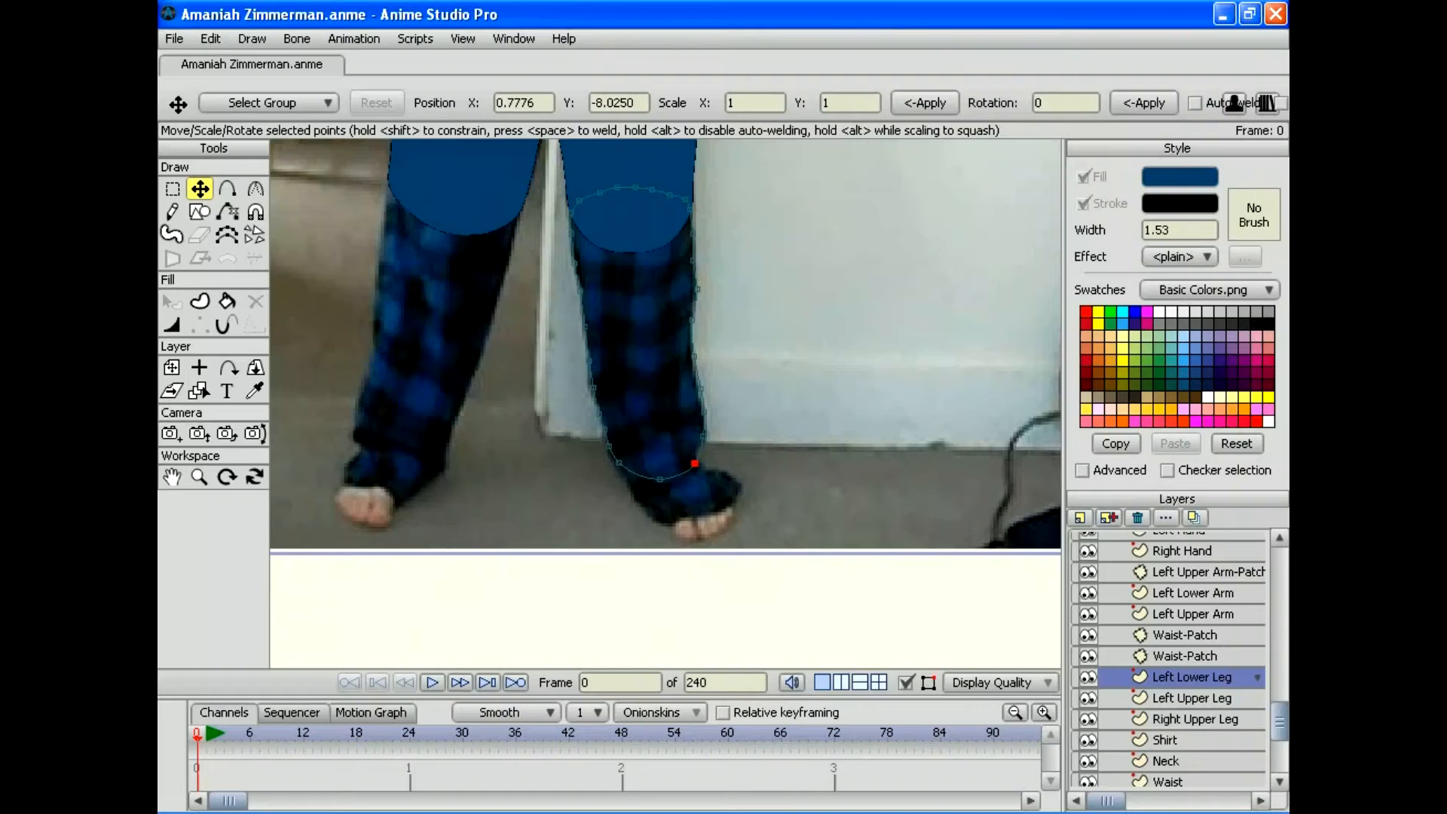
pyautogui.moveTo(689, 208); pyautogui.dragTo(678, 199)
pyautogui.moveTo(570, 214); pyautogui.dragTo(601, 192)
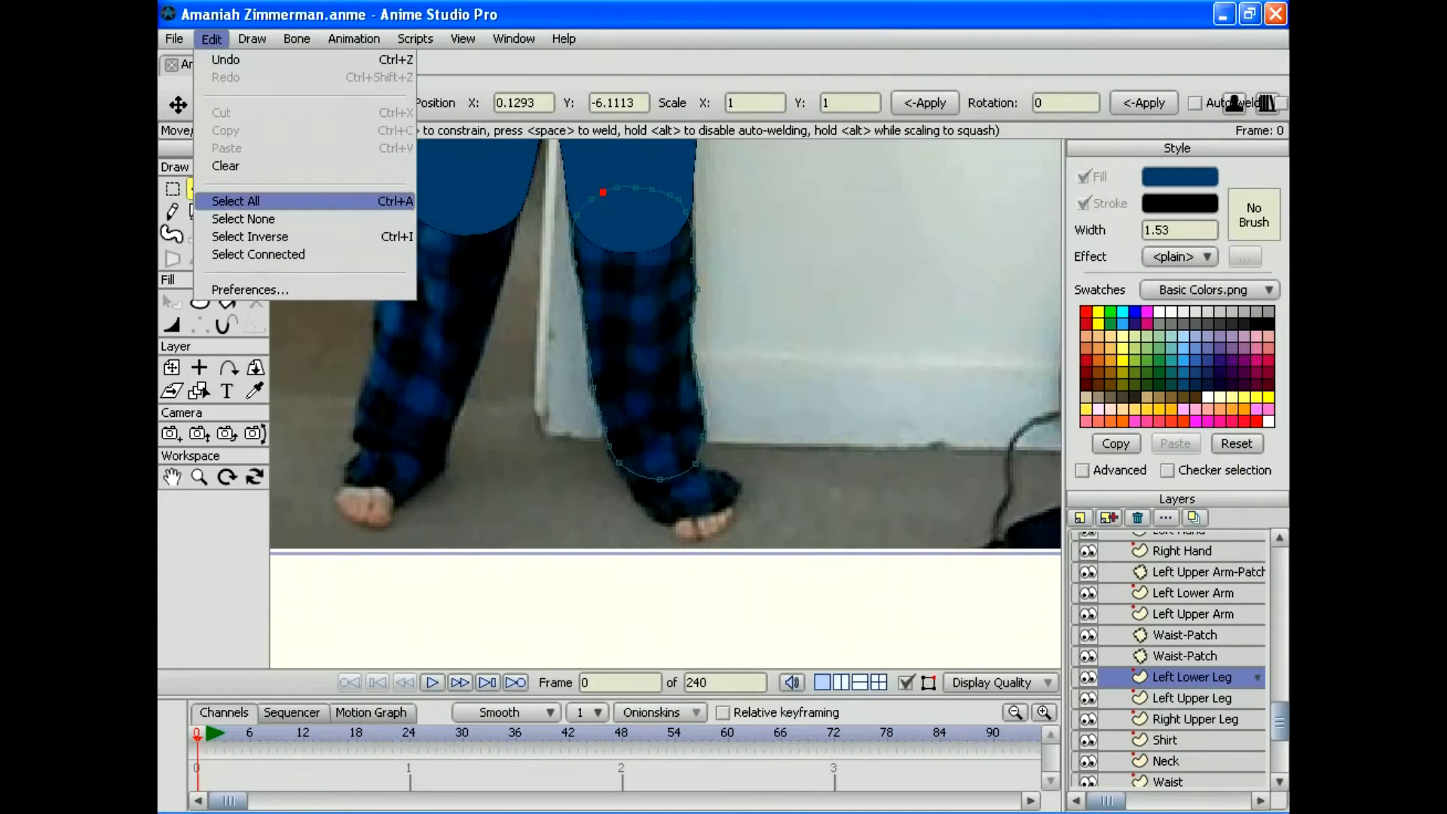
# Step: Select all the Left Lower Leg outline points and fill them as a dark blue shape
pyautogui.click(244, 201)
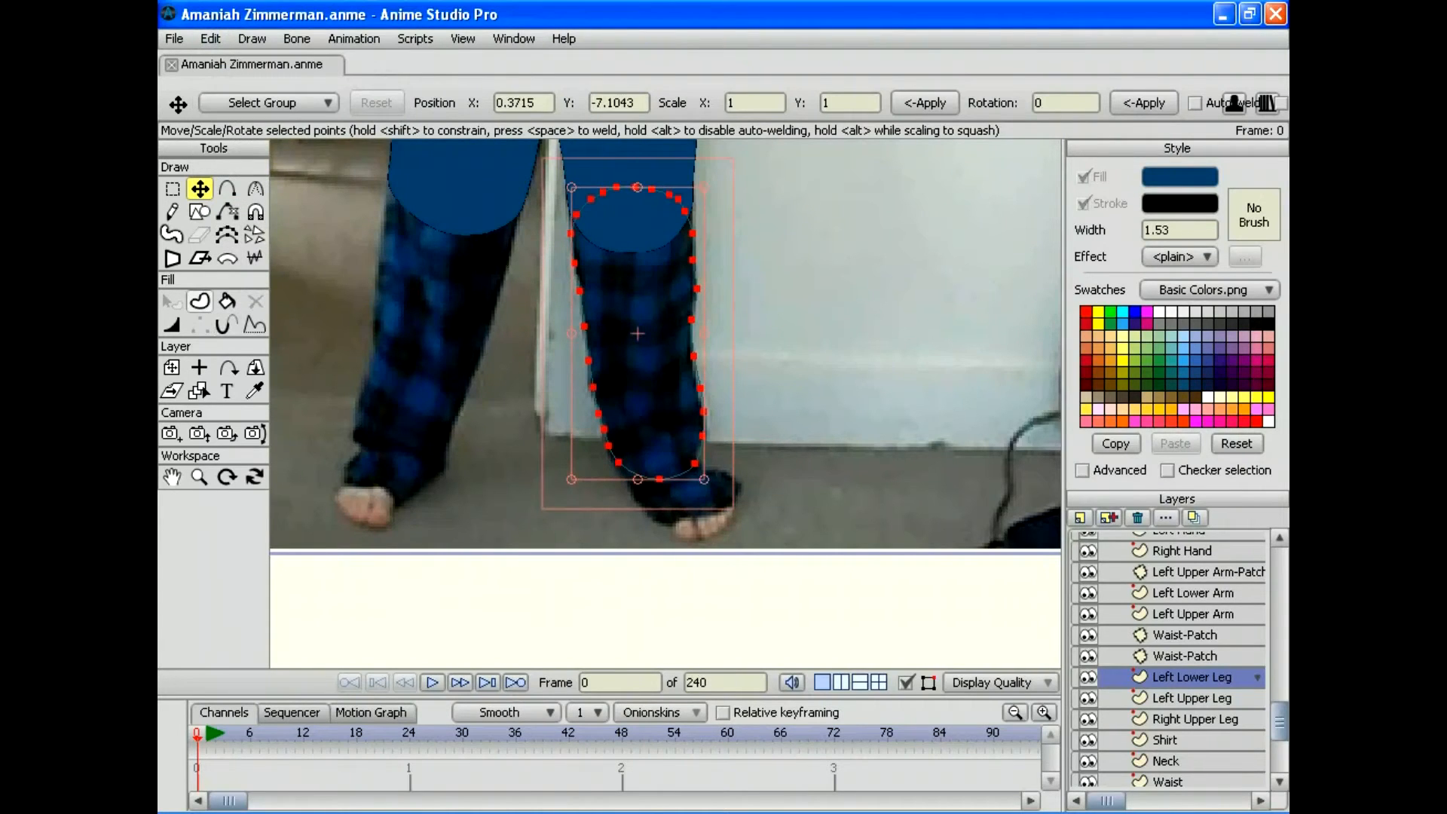
pyautogui.click(200, 301)
pyautogui.click(397, 102)
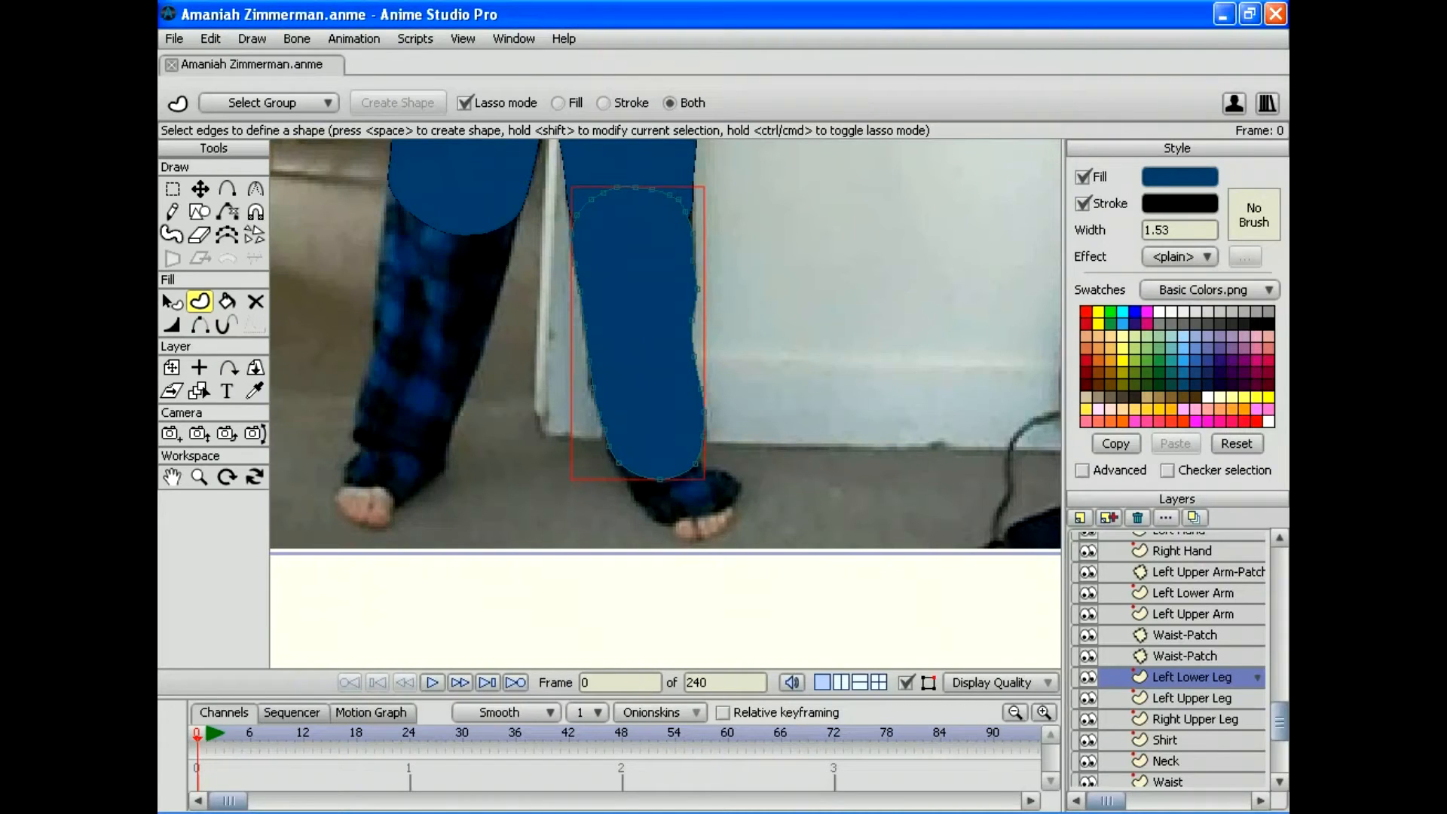
pyautogui.click(1080, 516)
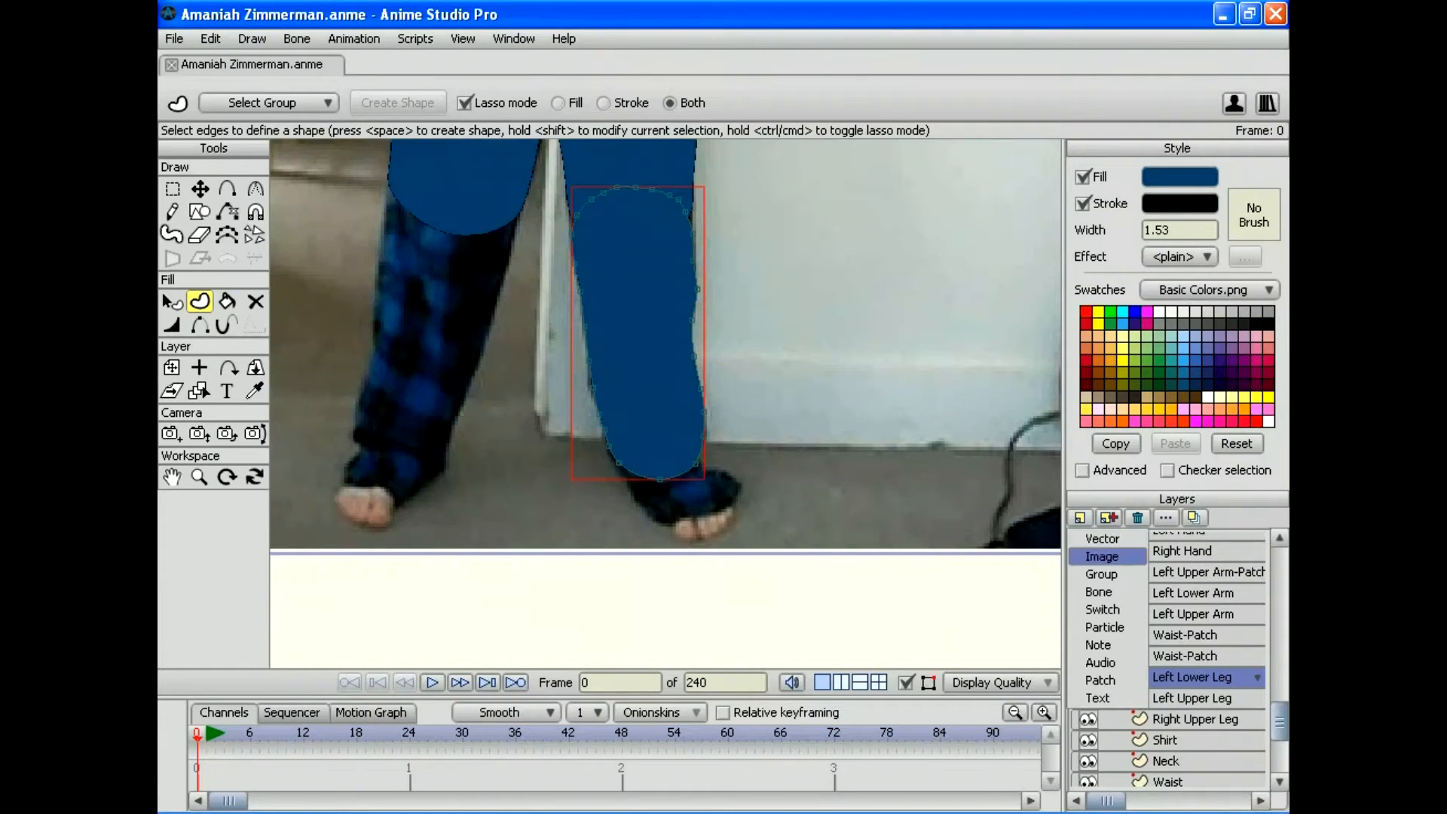
# Step: Add a patch layer with Left Upper Leg as its patch target
pyautogui.click(1100, 679)
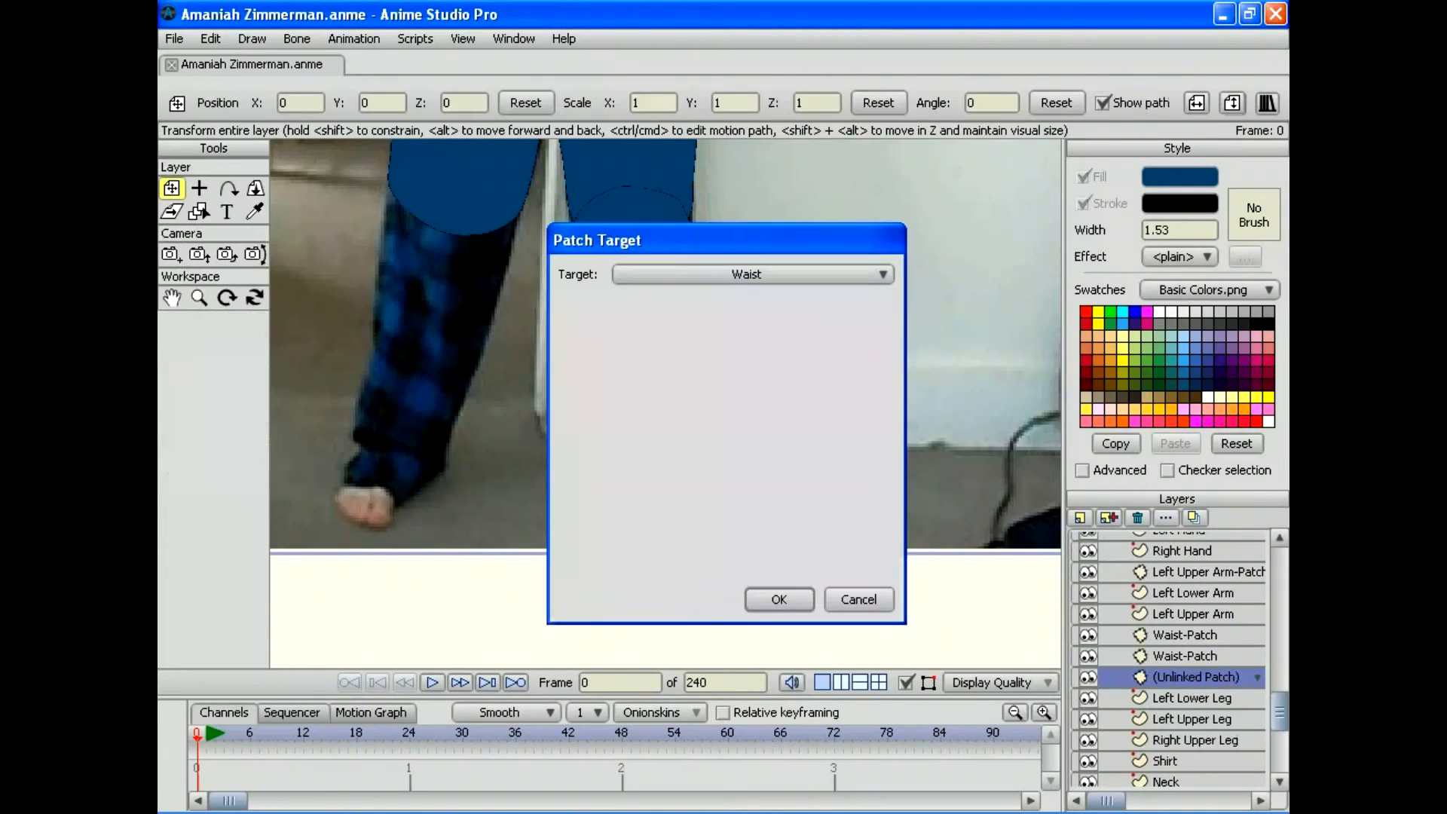
pyautogui.click(827, 275)
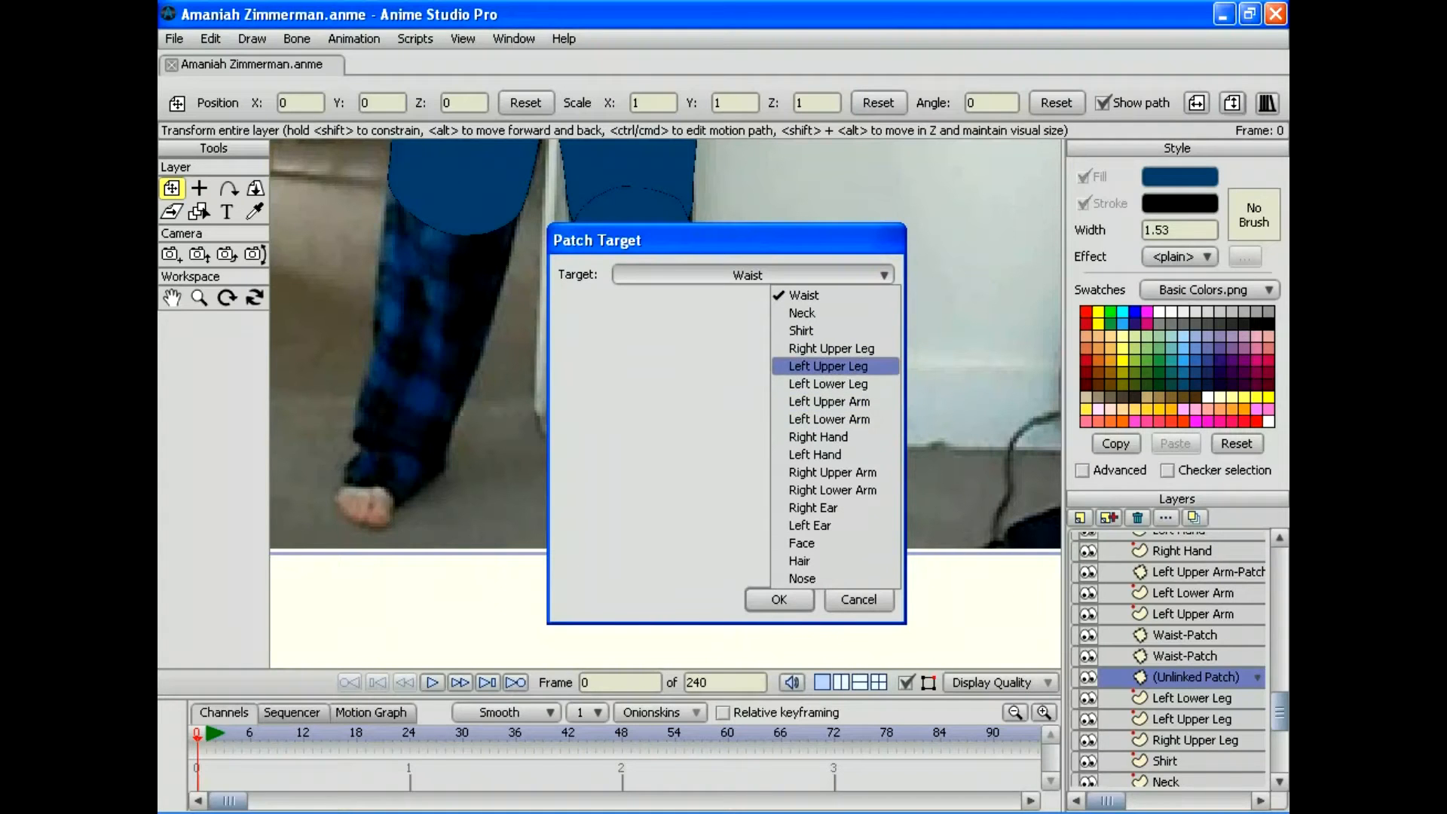
pyautogui.click(827, 365)
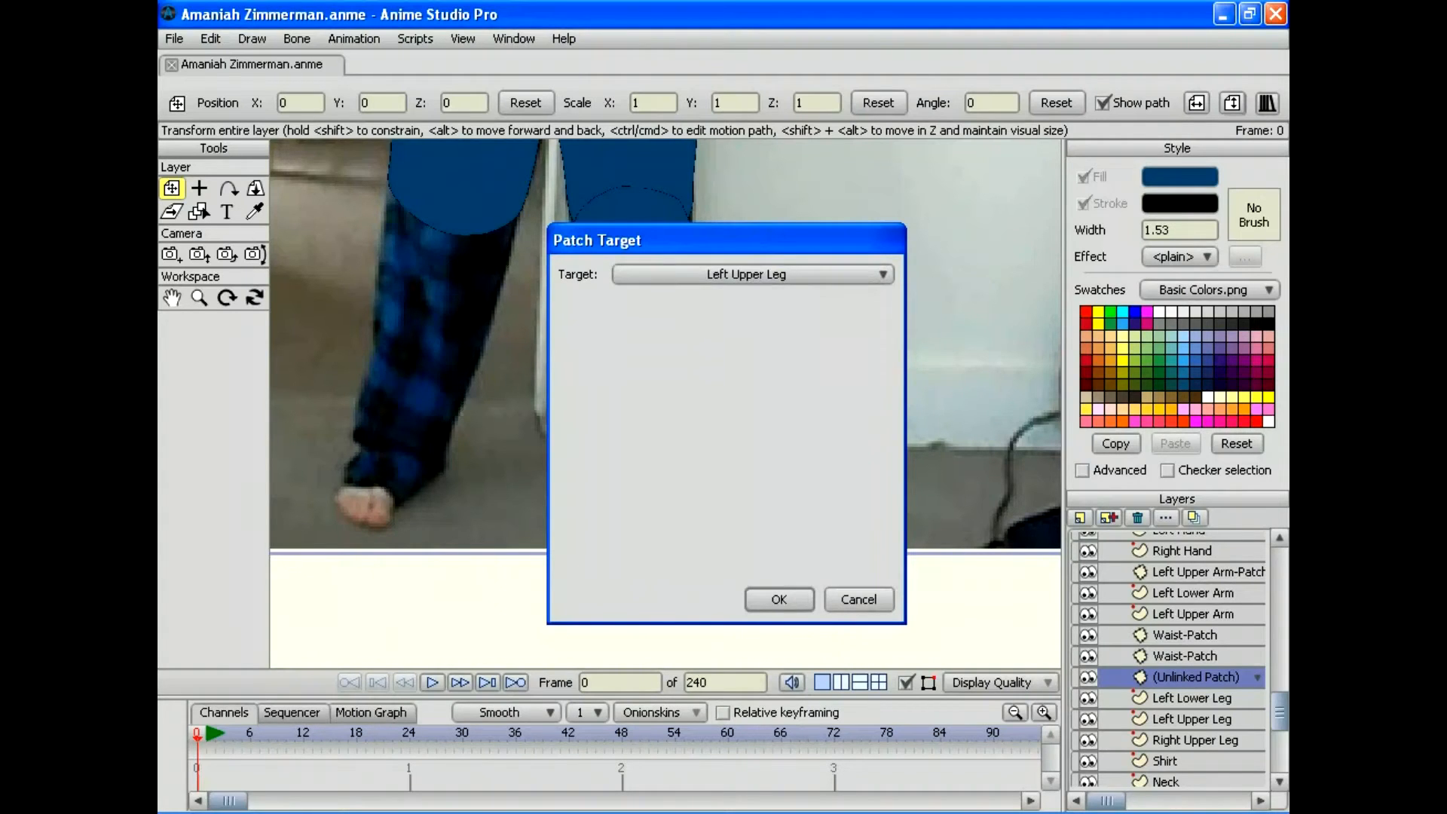
pyautogui.click(779, 599)
# Step: Move and stretch the patch over the left knee seam, scaling it to 4.6736 × 3.1432
pyautogui.click(199, 297)
pyautogui.moveTo(666, 403); pyautogui.dragTo(519, 403)
pyautogui.moveTo(665, 324); pyautogui.dragTo(652, 437)
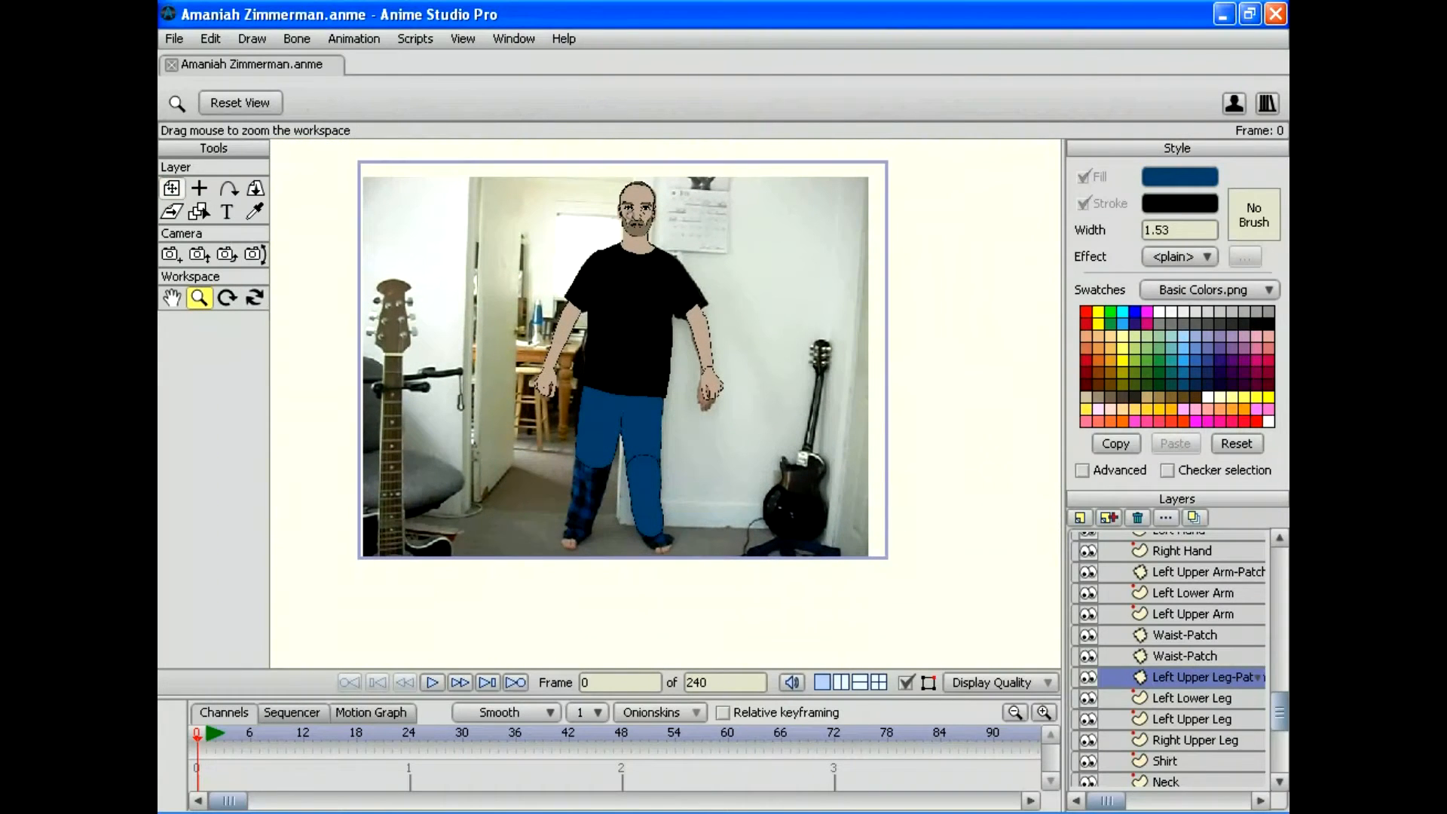
pyautogui.click(171, 188)
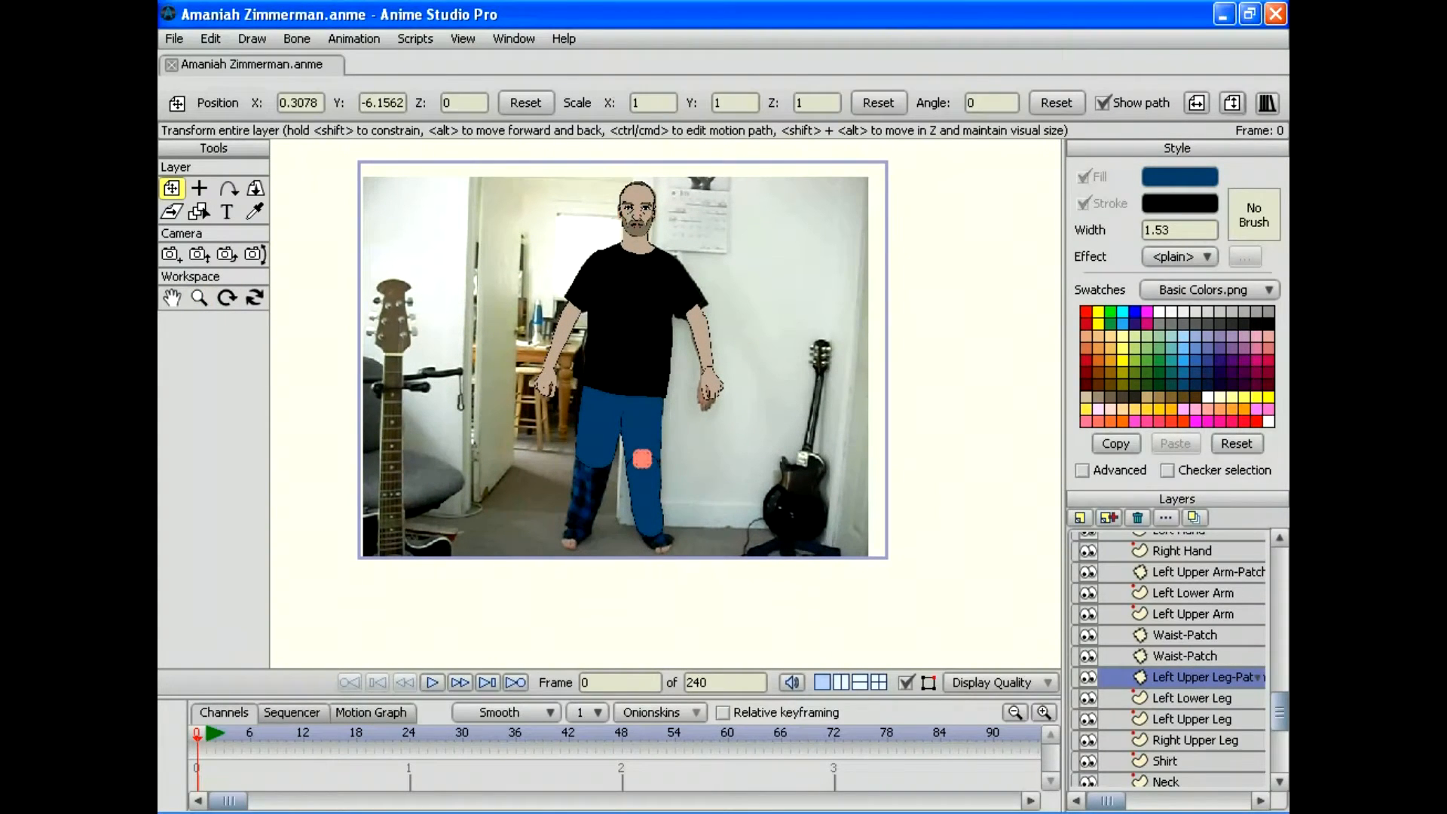
pyautogui.click(199, 297)
pyautogui.moveTo(665, 403); pyautogui.dragTo(776, 403)
pyautogui.moveTo(665, 467); pyautogui.dragTo(646, 209)
pyautogui.moveTo(665, 403); pyautogui.dragTo(769, 403)
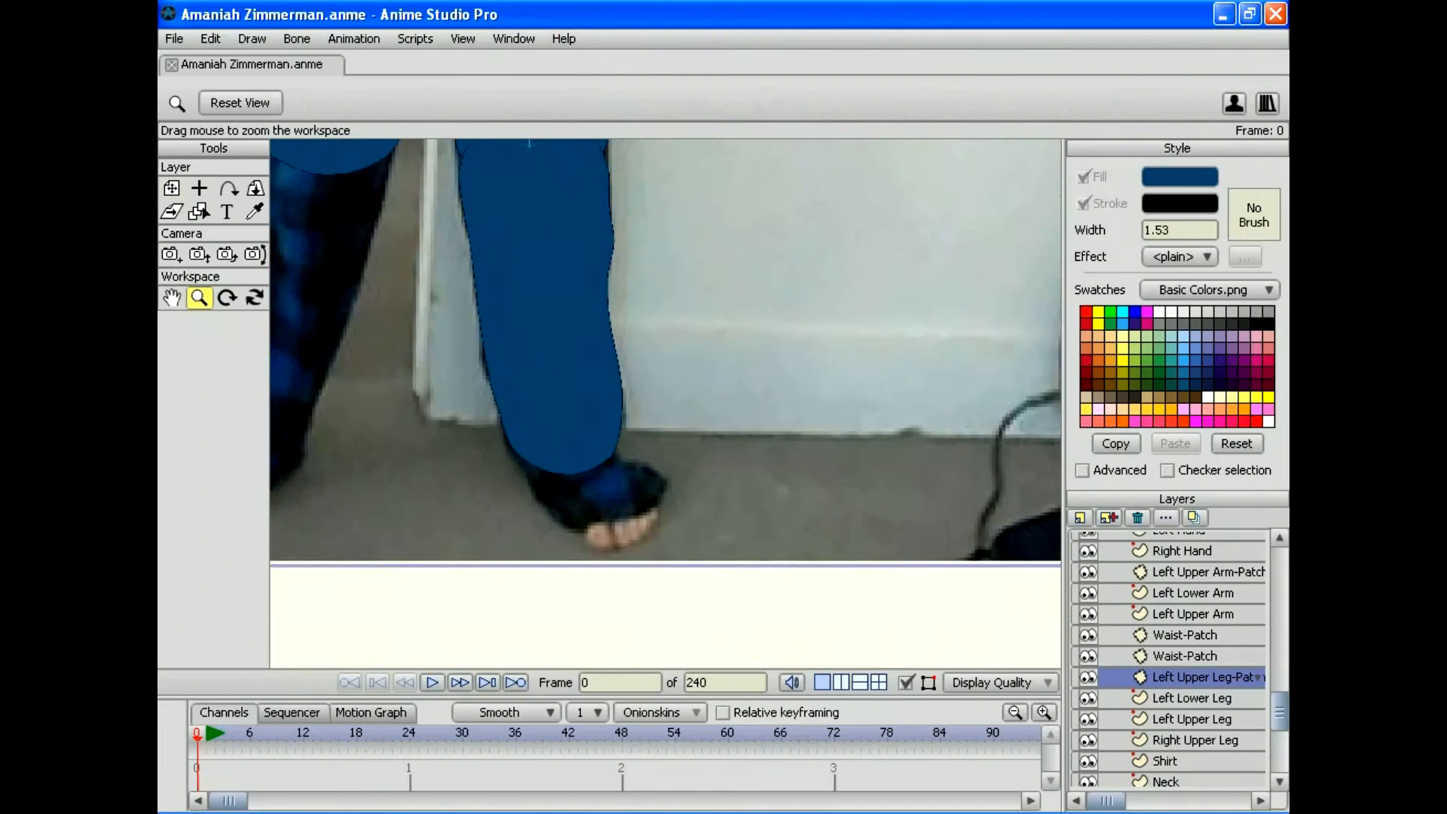
pyautogui.moveTo(666, 324); pyautogui.dragTo(732, 478)
pyautogui.press('1')
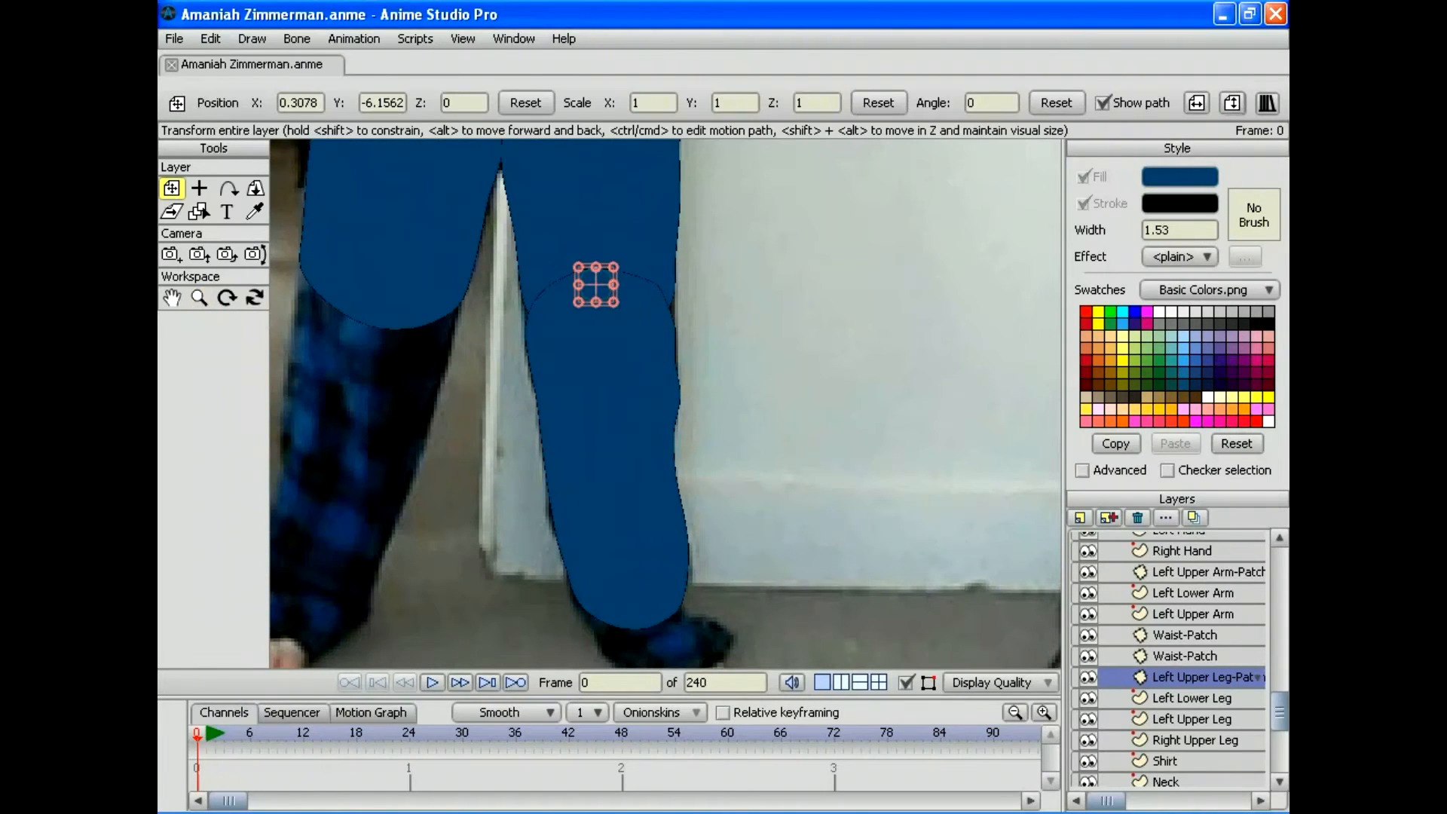
pyautogui.moveTo(613, 284); pyautogui.dragTo(595, 250)
pyautogui.moveTo(593, 310); pyautogui.dragTo(594, 256)
pyautogui.moveTo(593, 311); pyautogui.dragTo(736, 287)
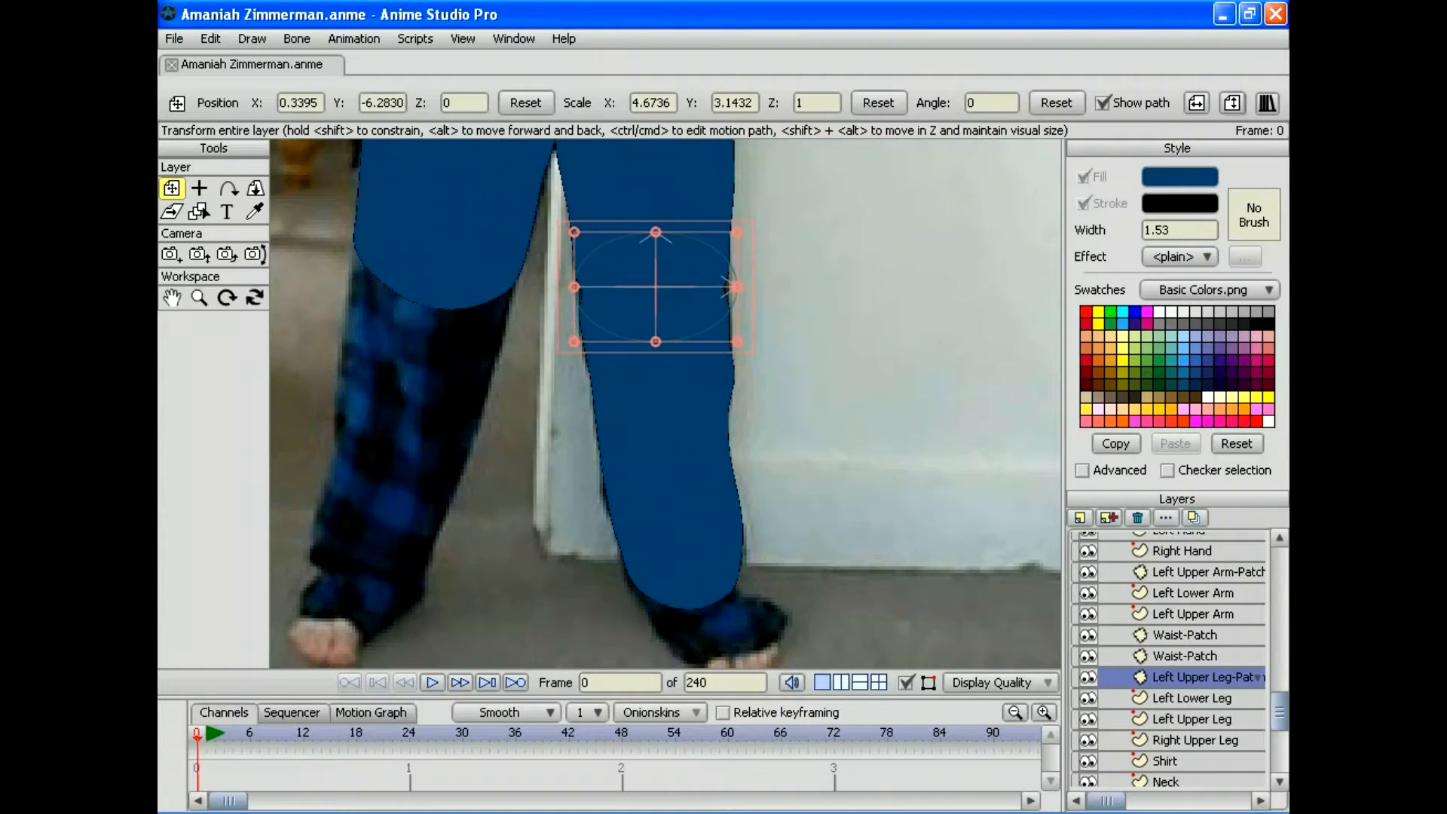
pyautogui.click(1184, 655)
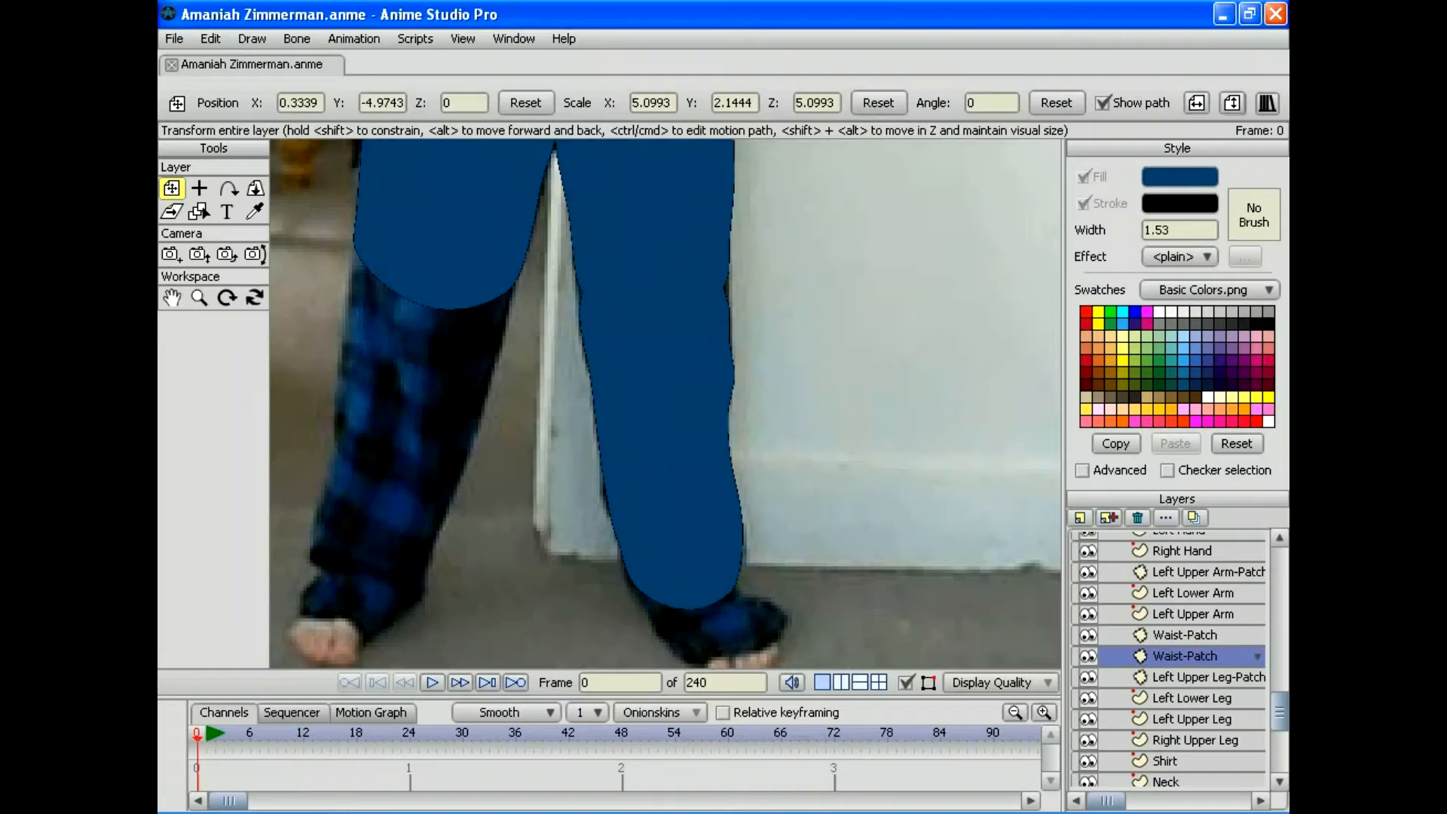
# Step: Duplicate the Left Lower Leg layer and rename the copy 'Right Lower Leg'
pyautogui.click(1191, 698)
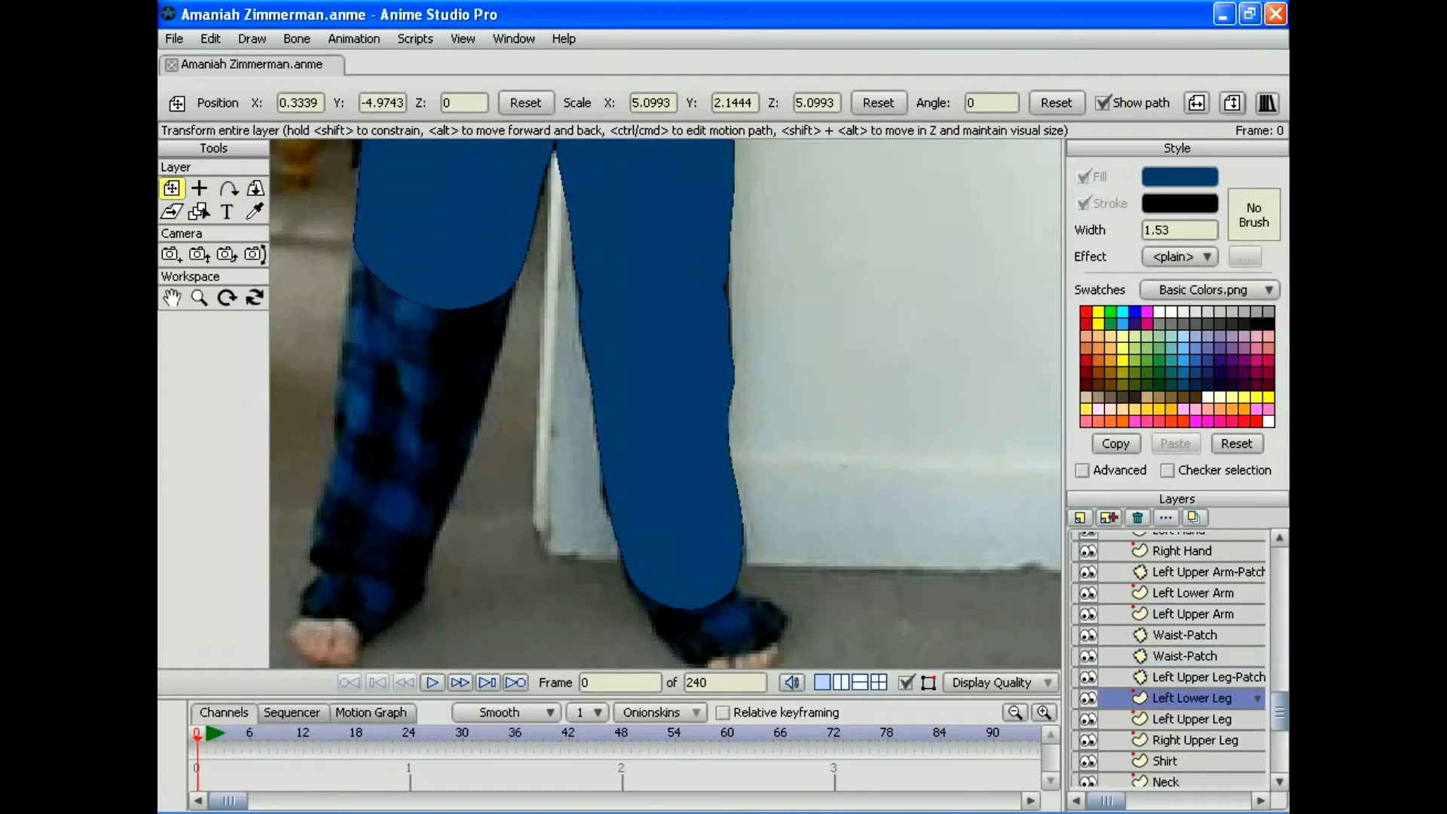
pyautogui.click(1192, 517)
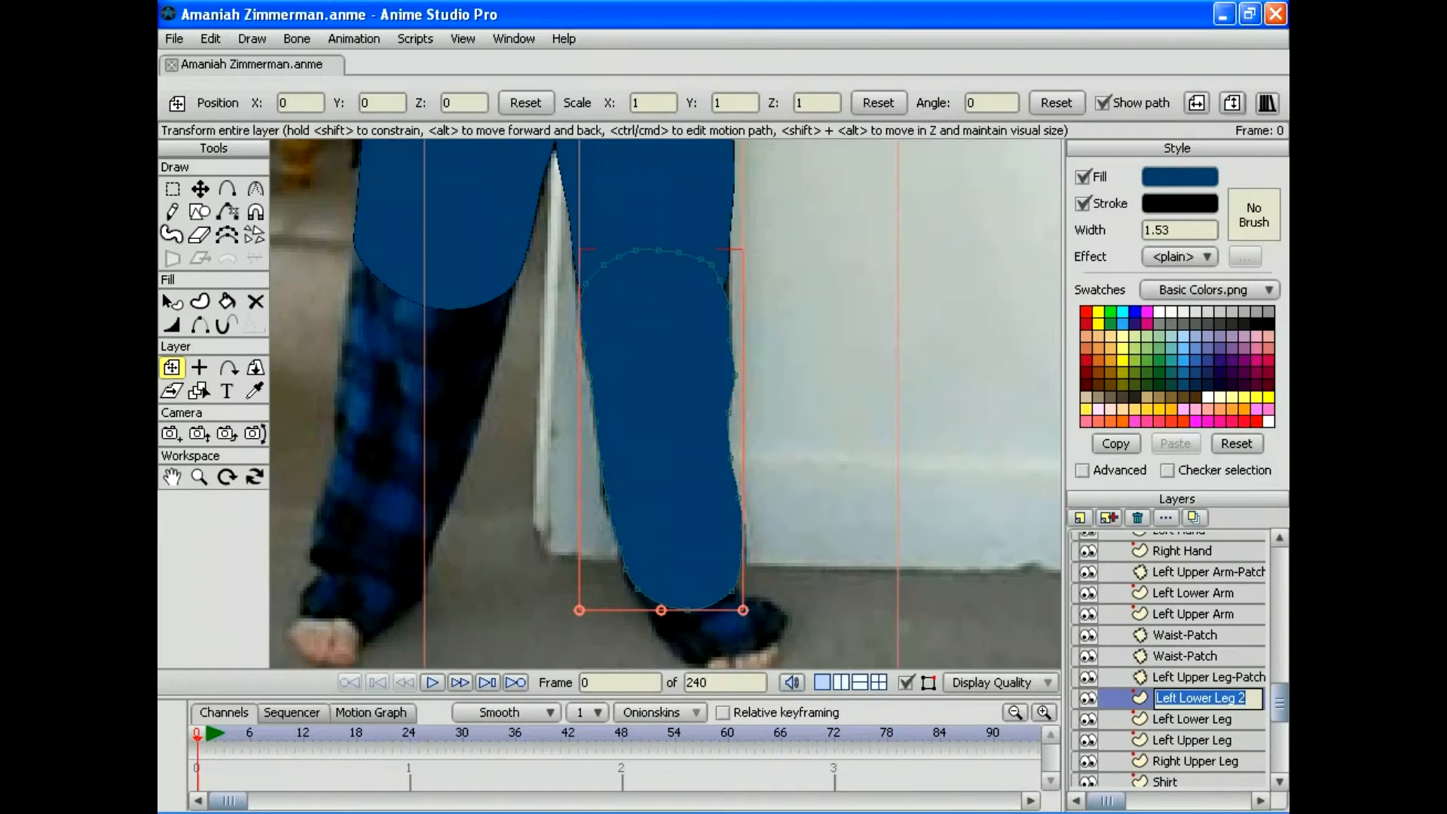
pyautogui.write('Right L')
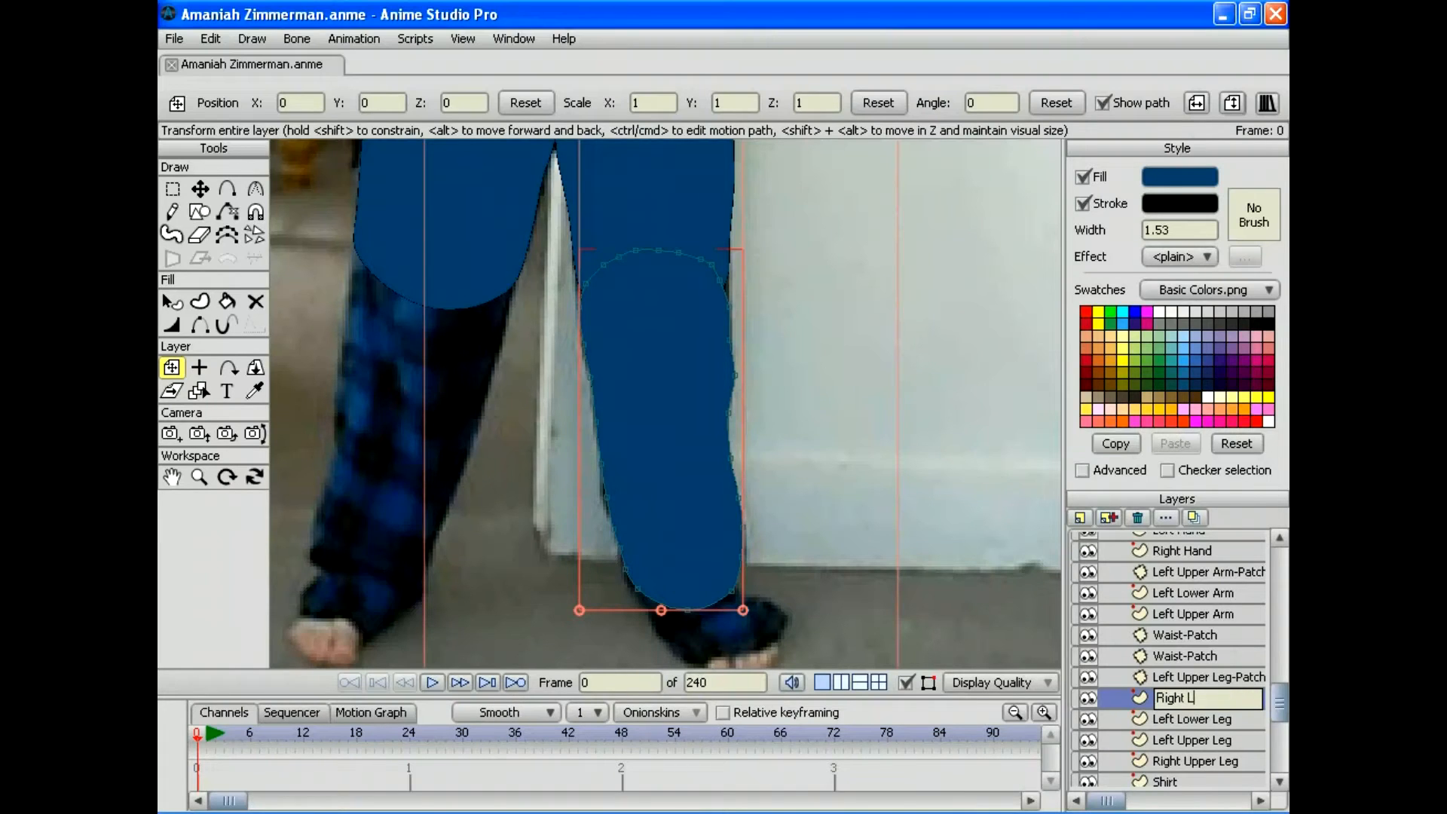
pyautogui.write('ower Leg')
pyautogui.press('Return')
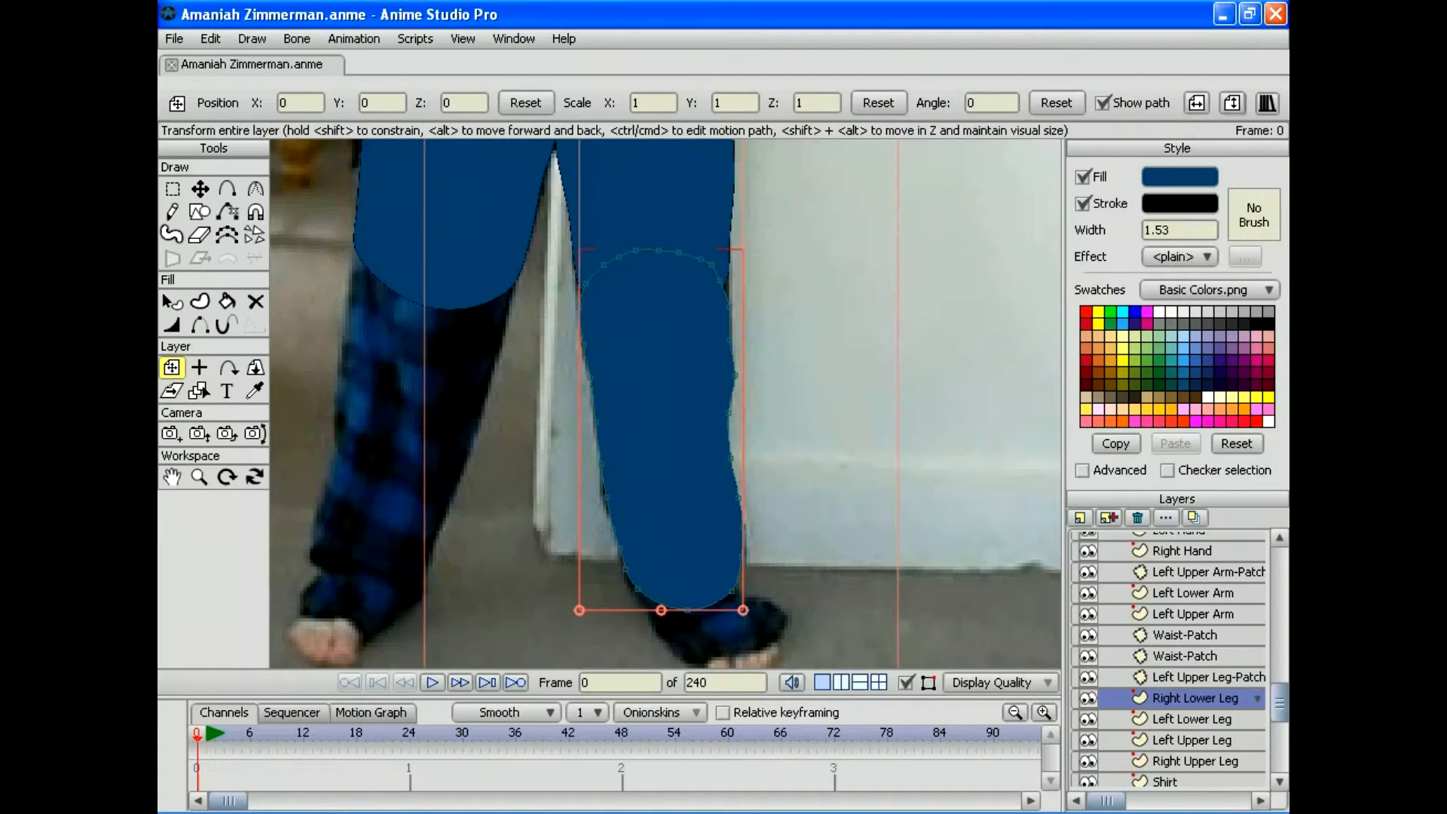
# Step: Flip the Right Lower Leg layer horizontally in its Layer Settings
pyautogui.click(1195, 676)
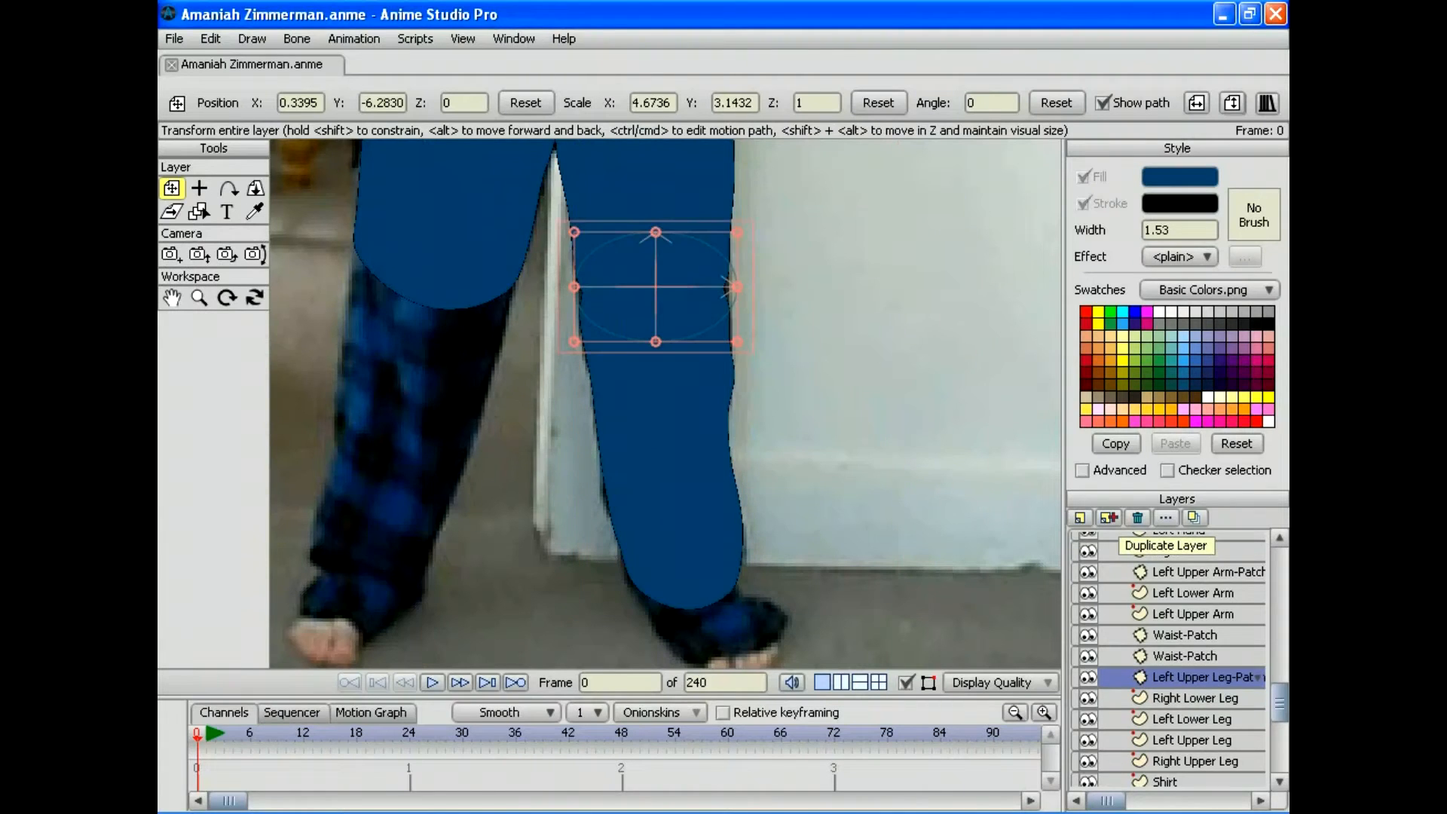
pyautogui.doubleClick(1195, 697)
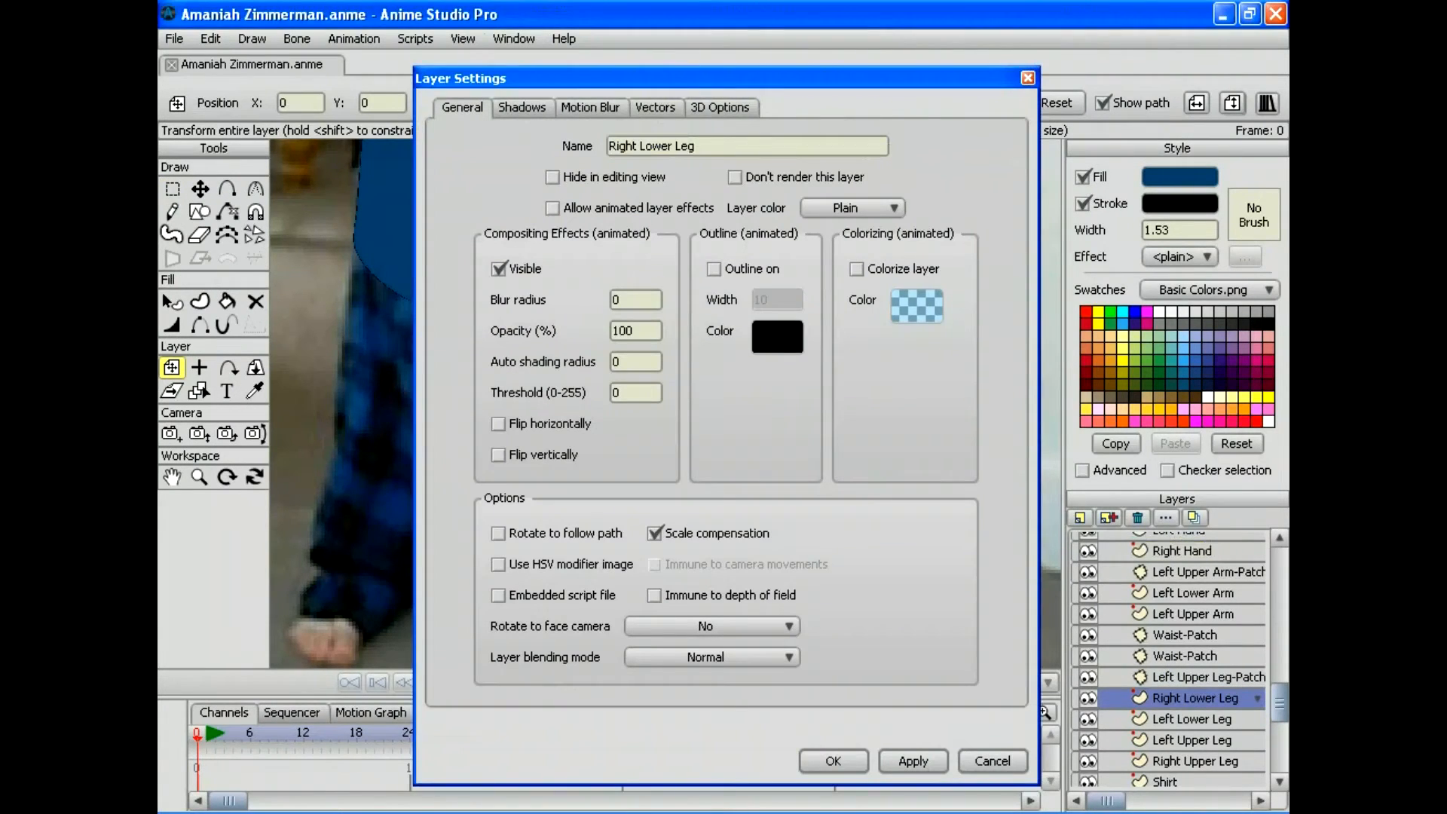
pyautogui.click(498, 423)
pyautogui.click(911, 760)
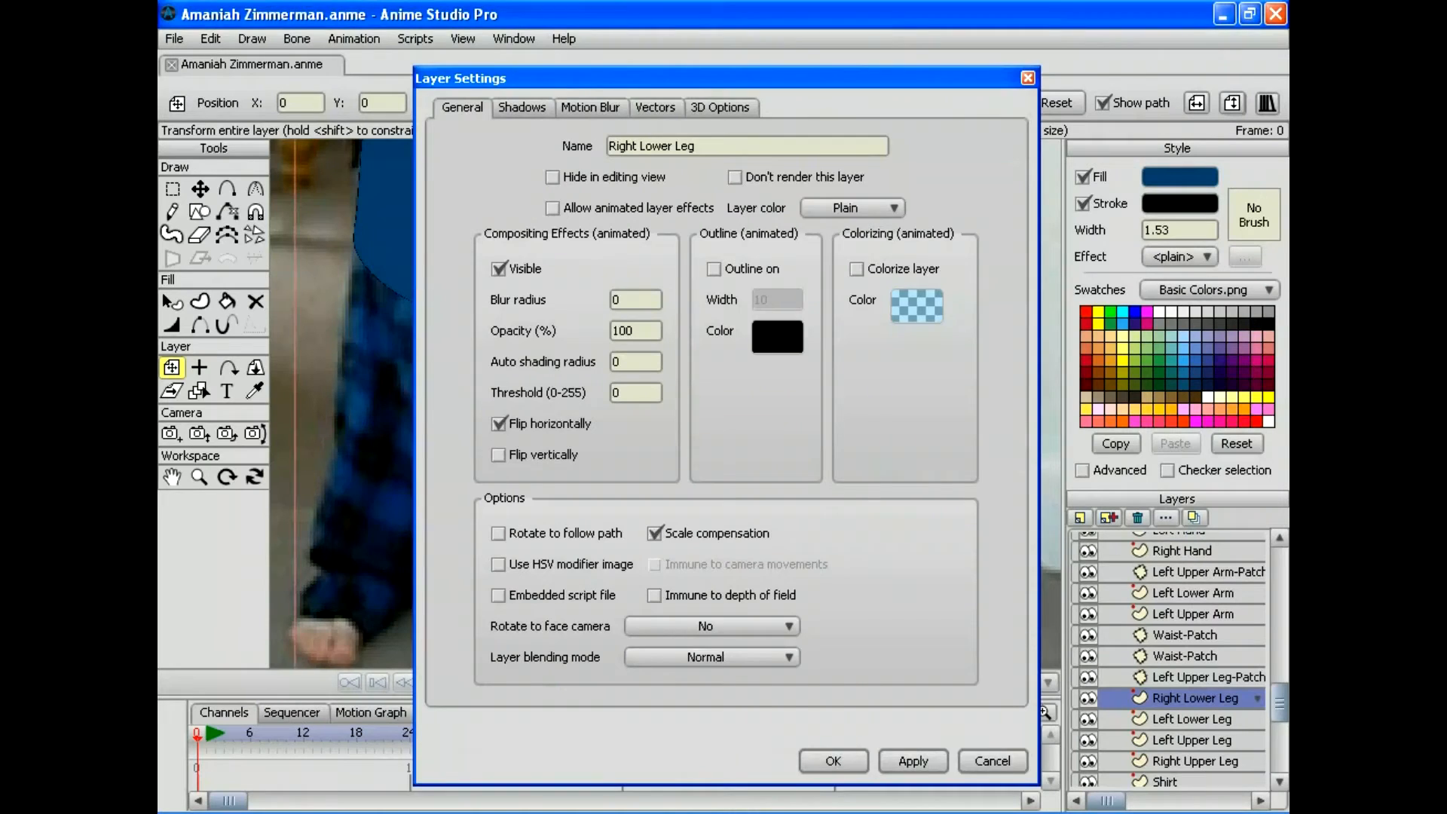
pyautogui.click(832, 760)
pyautogui.click(199, 368)
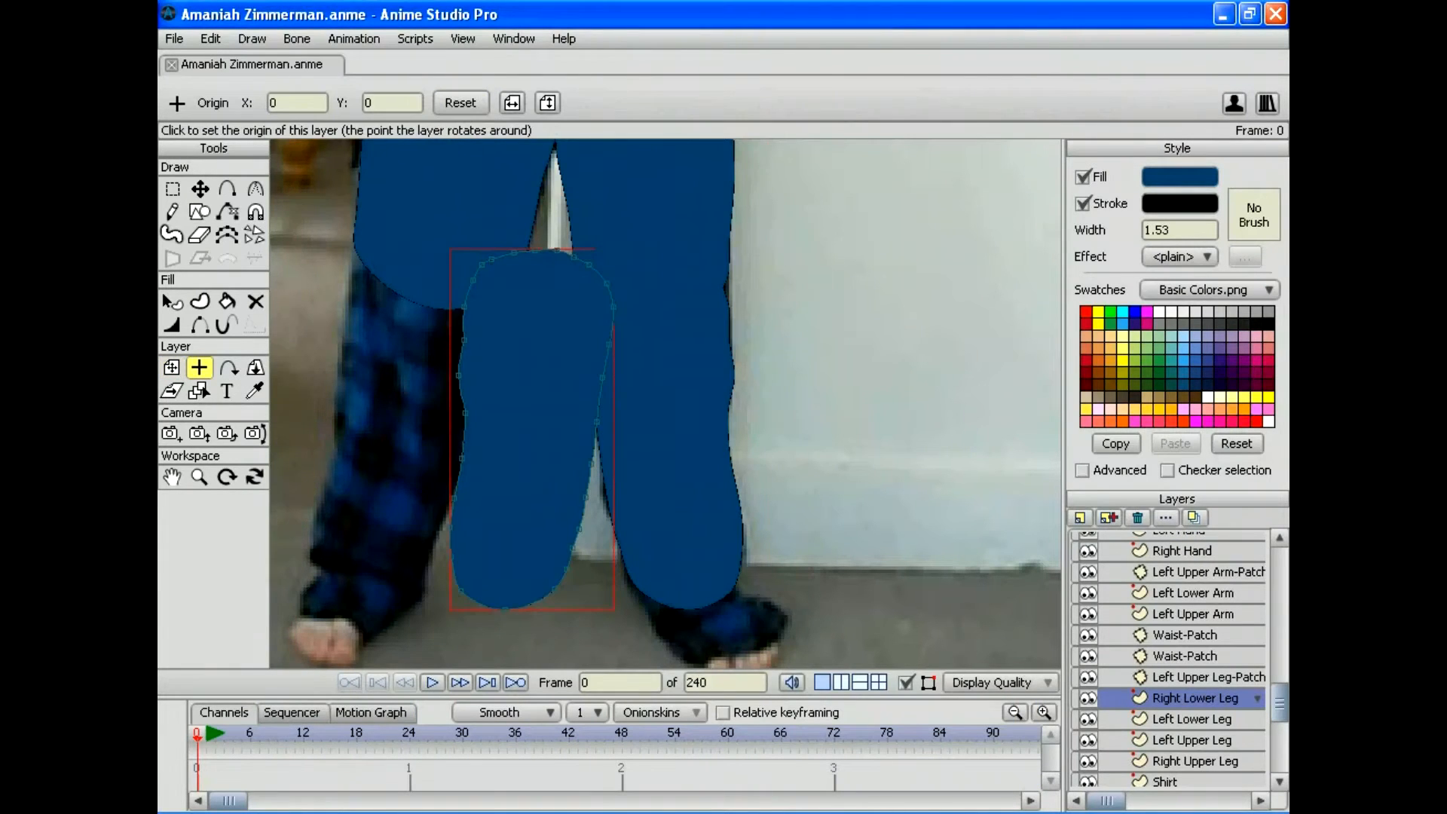
# Step: Set the pivot, then rotate Right Lower Leg to -4.8157, move it onto the other shin and widen it slightly
pyautogui.click(521, 407)
pyautogui.press('m')
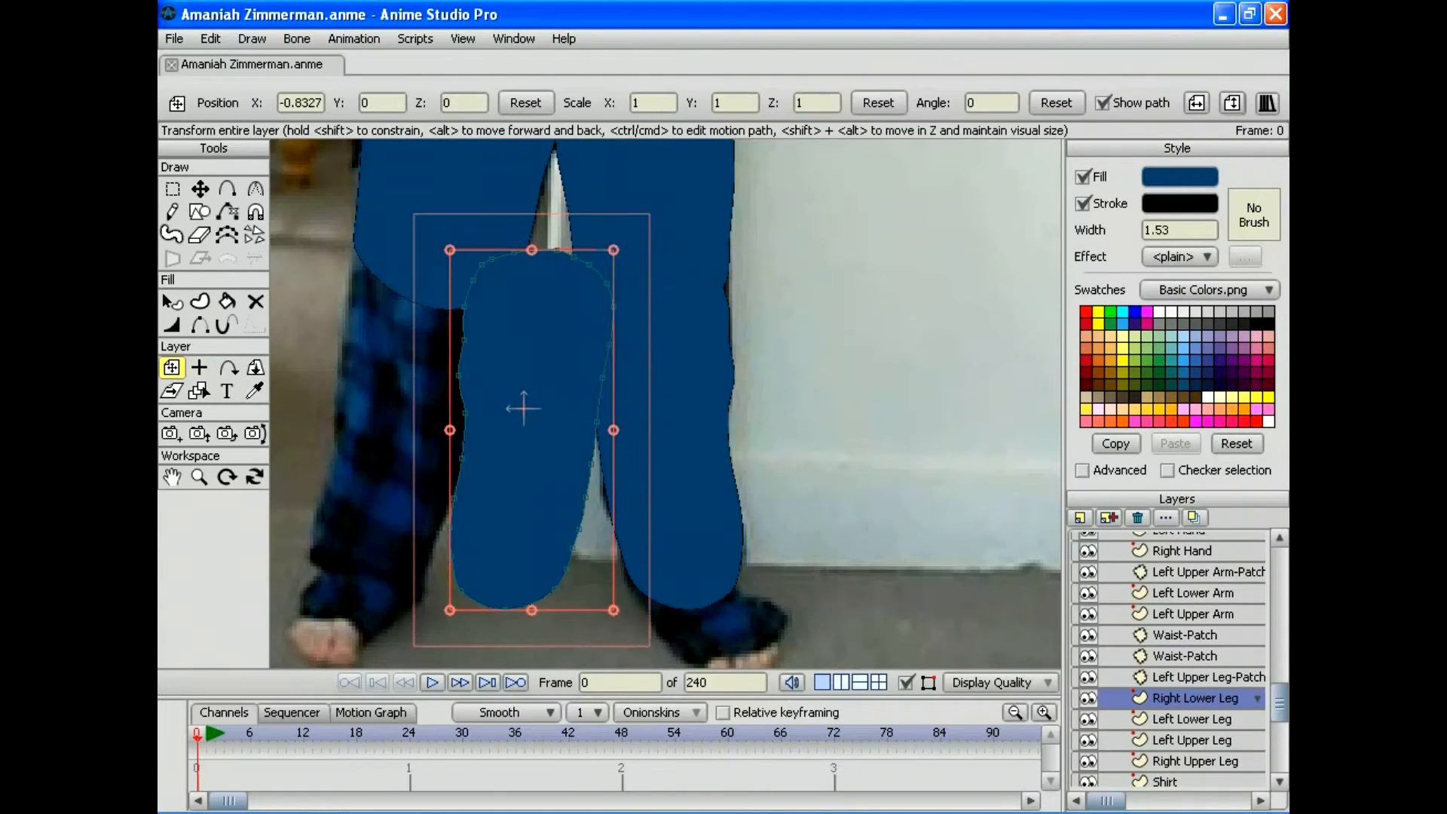
pyautogui.moveTo(632, 249); pyautogui.dragTo(630, 248)
pyautogui.moveTo(523, 407); pyautogui.dragTo(415, 374)
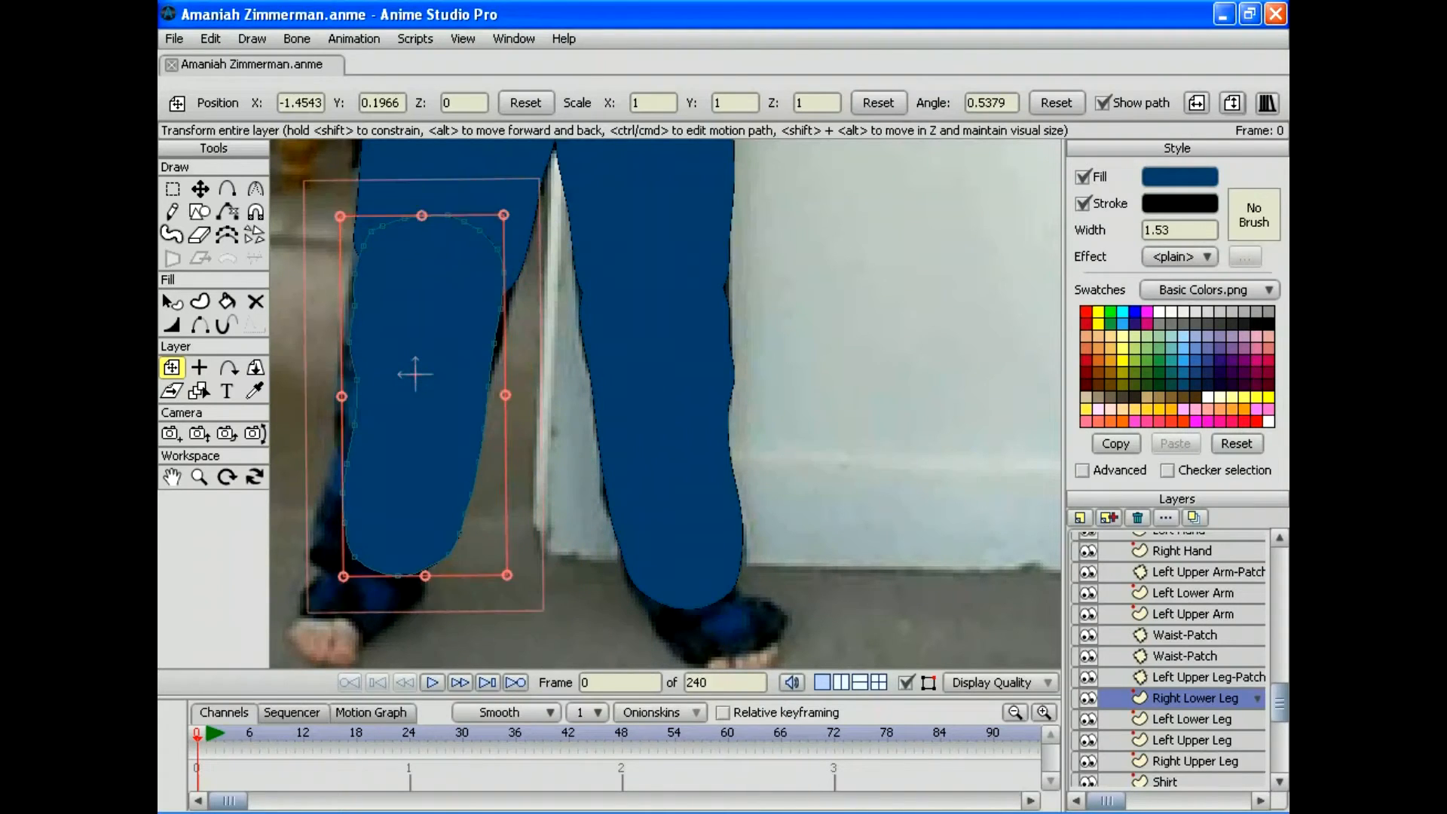
pyautogui.moveTo(521, 214); pyautogui.dragTo(536, 224)
pyautogui.moveTo(415, 373); pyautogui.dragTo(406, 368)
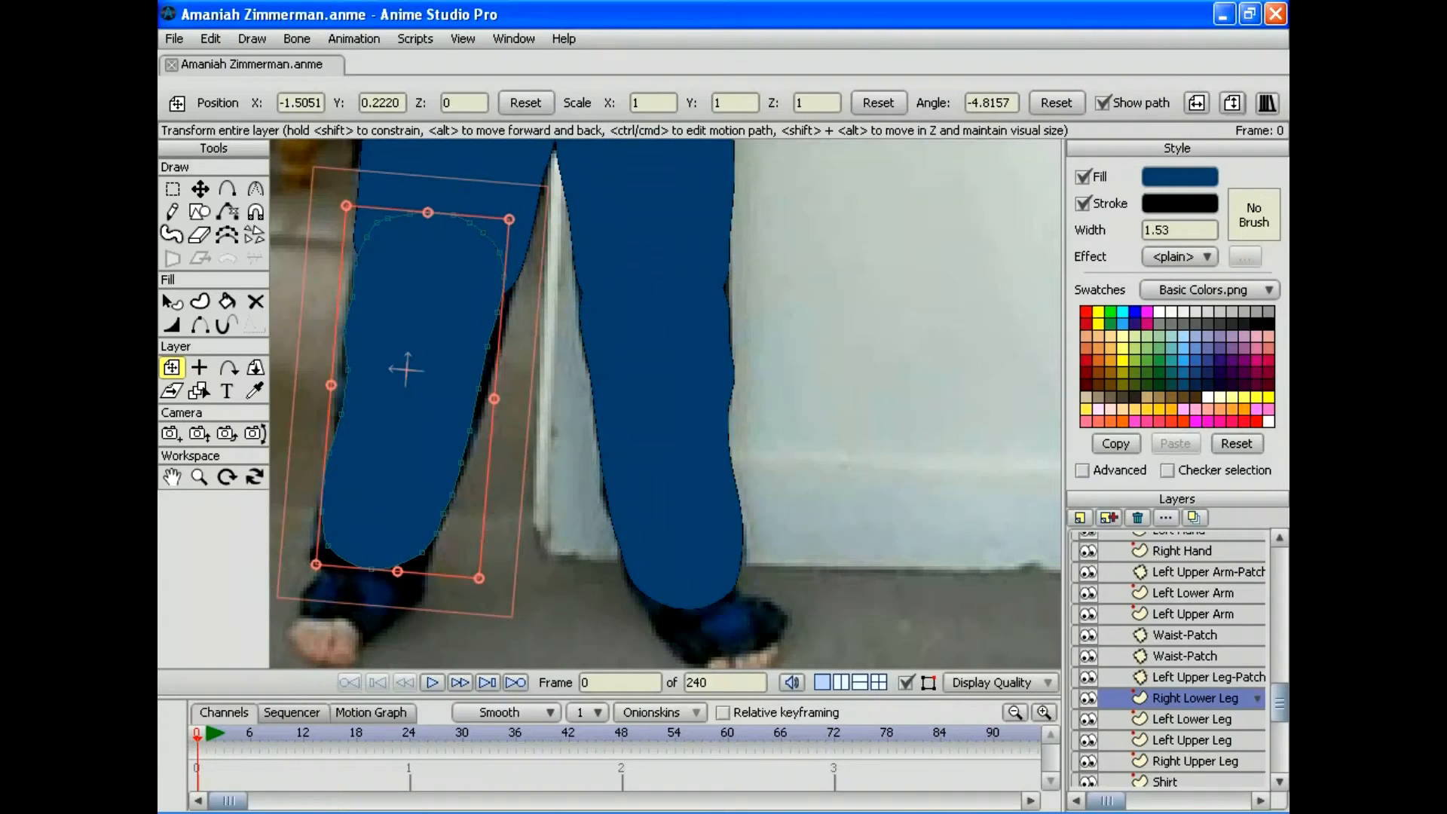
pyautogui.moveTo(407, 370); pyautogui.dragTo(406, 369)
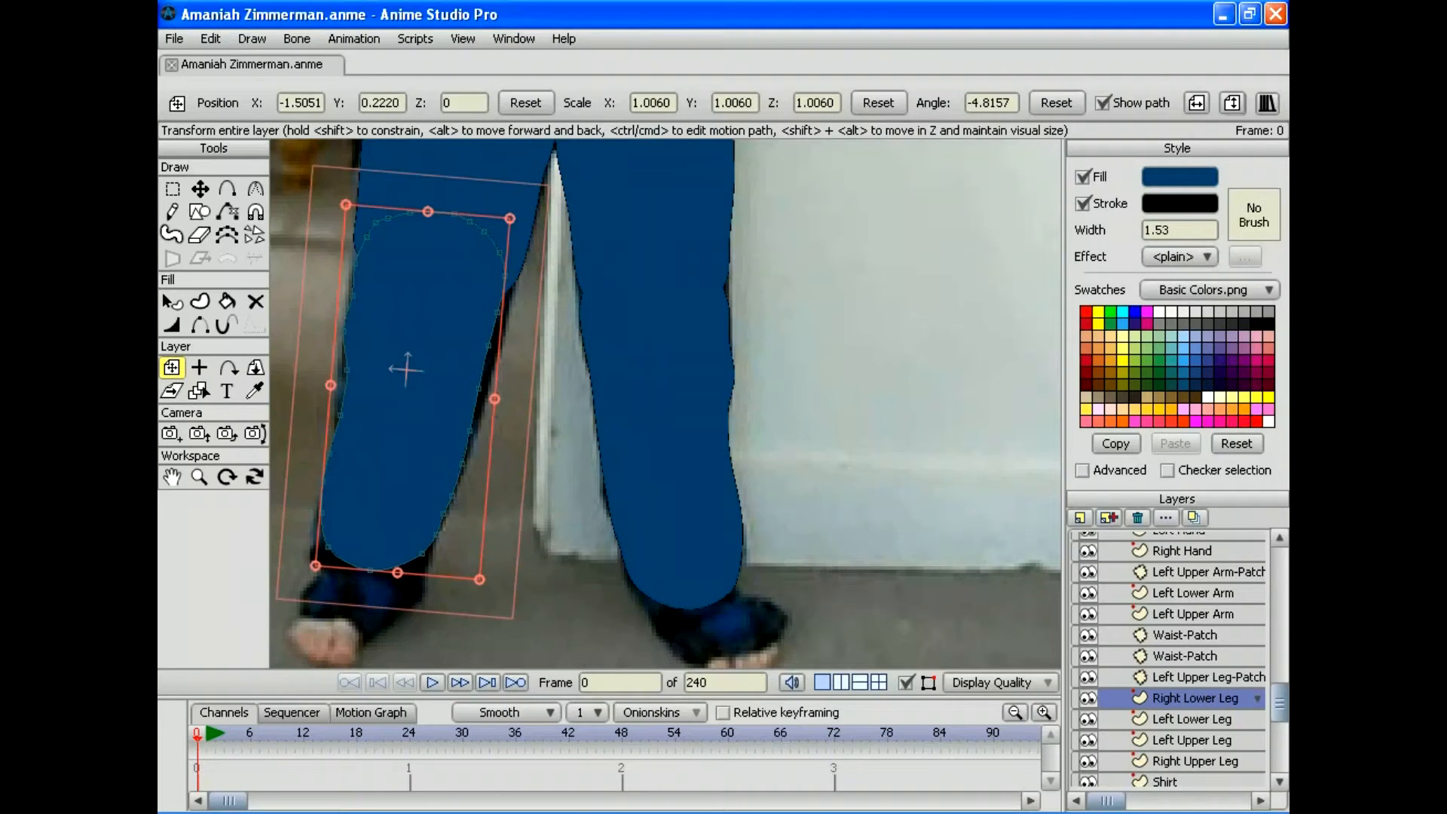
pyautogui.moveTo(495, 399); pyautogui.dragTo(498, 399)
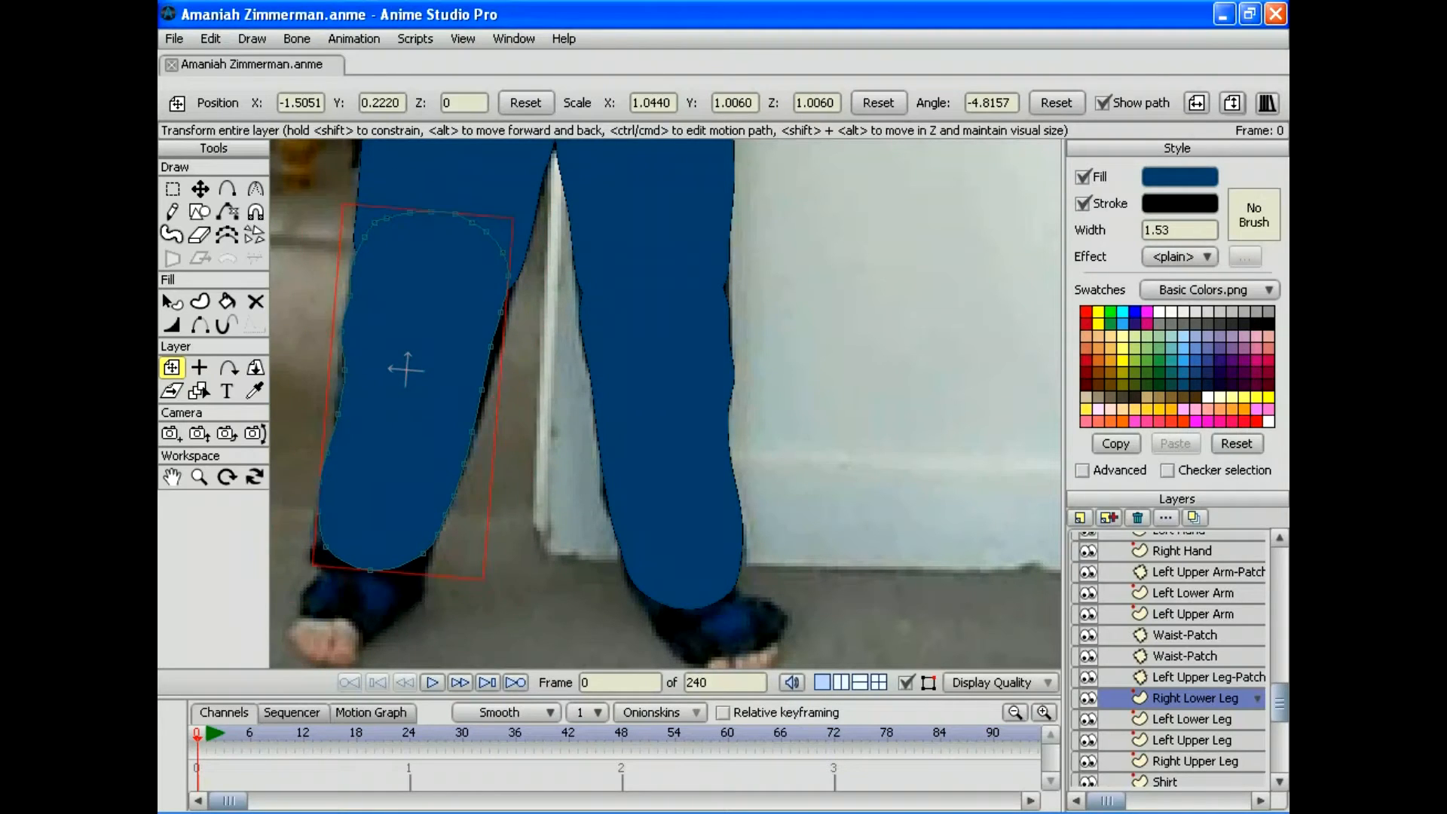
pyautogui.moveTo(406, 370); pyautogui.dragTo(408, 372)
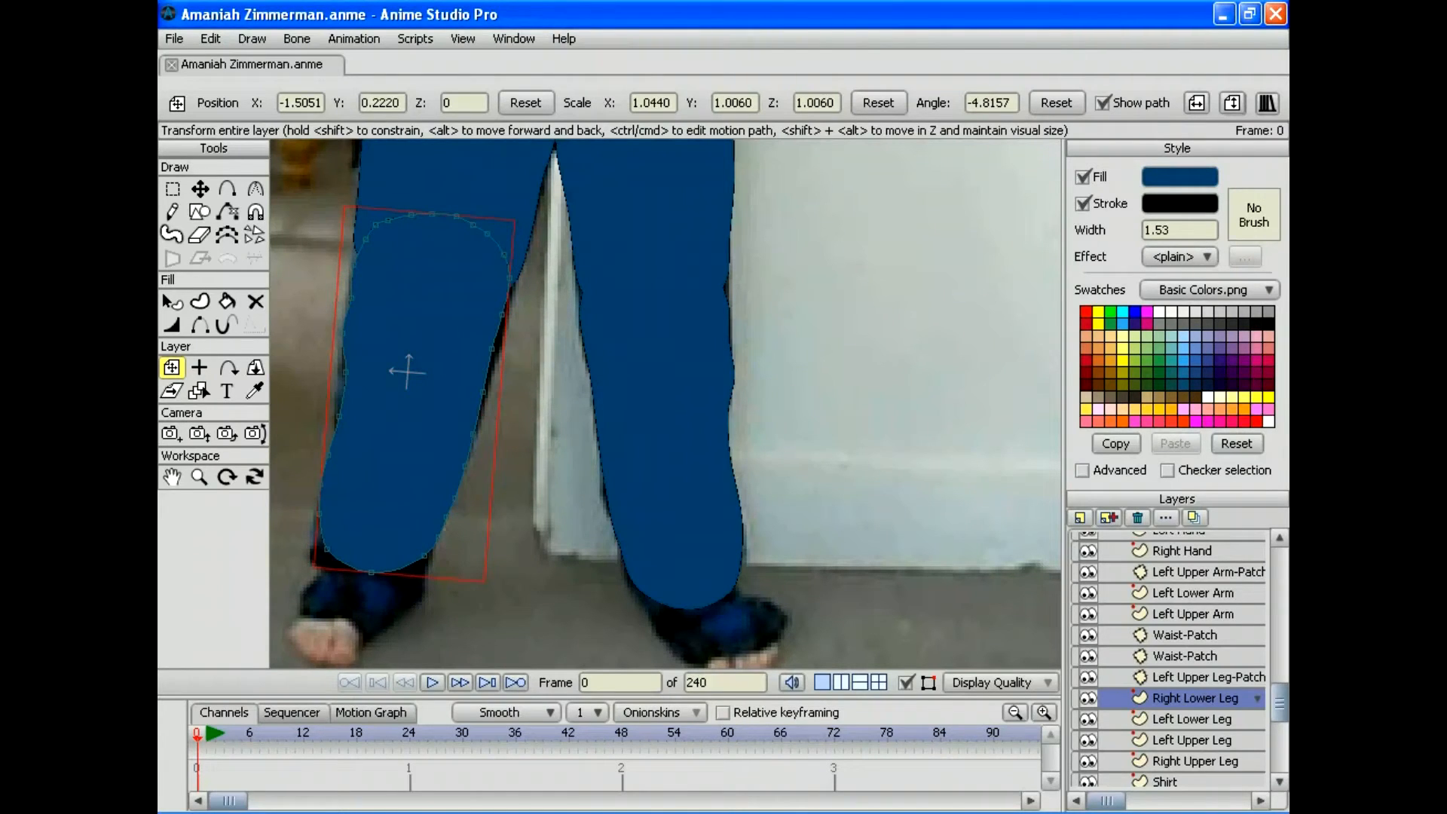
pyautogui.moveTo(407, 371); pyautogui.dragTo(406, 370)
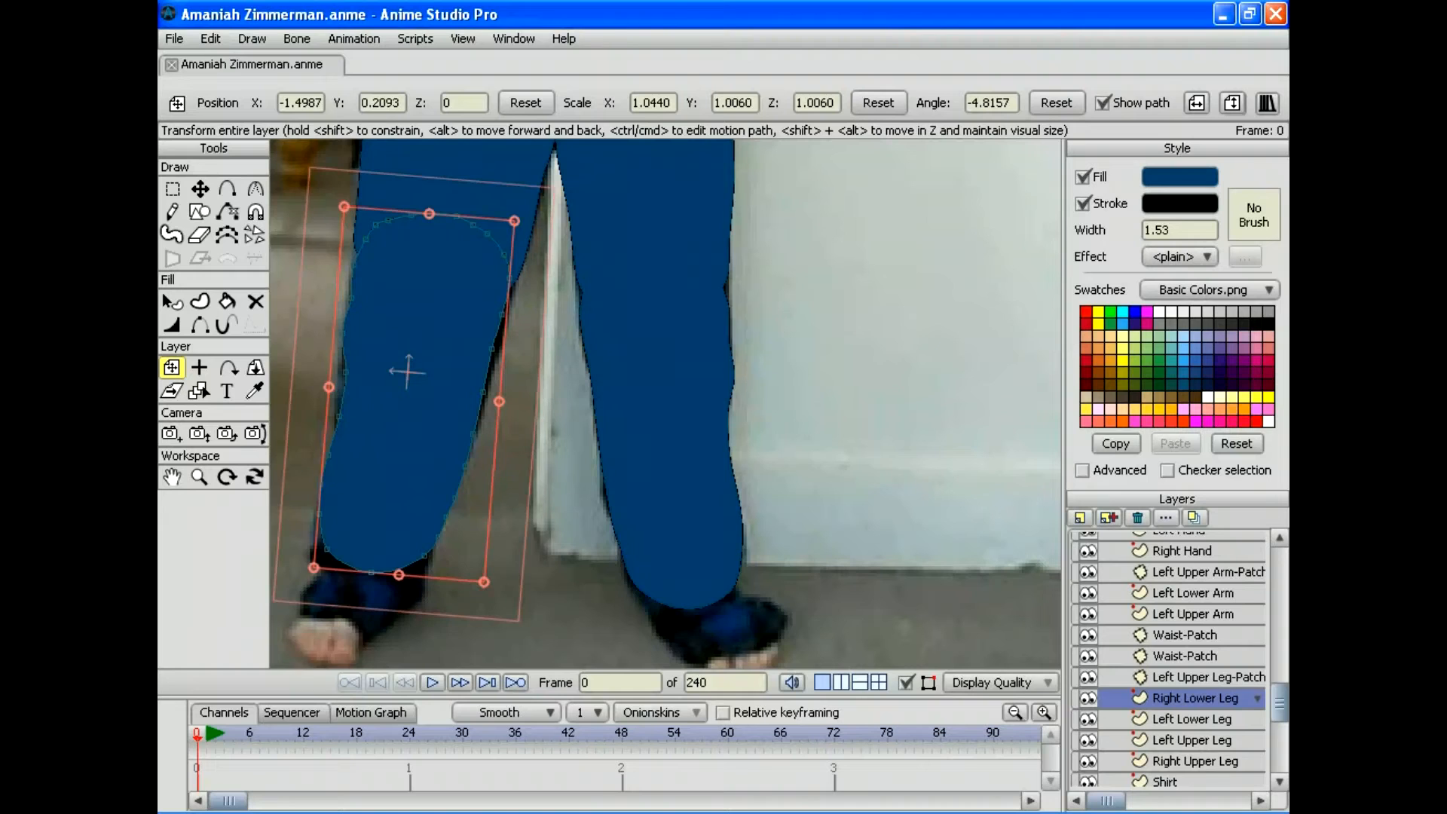
# Step: Drag Right Lower Leg below Left Upper Leg in the layer stack
pyautogui.click(1184, 634)
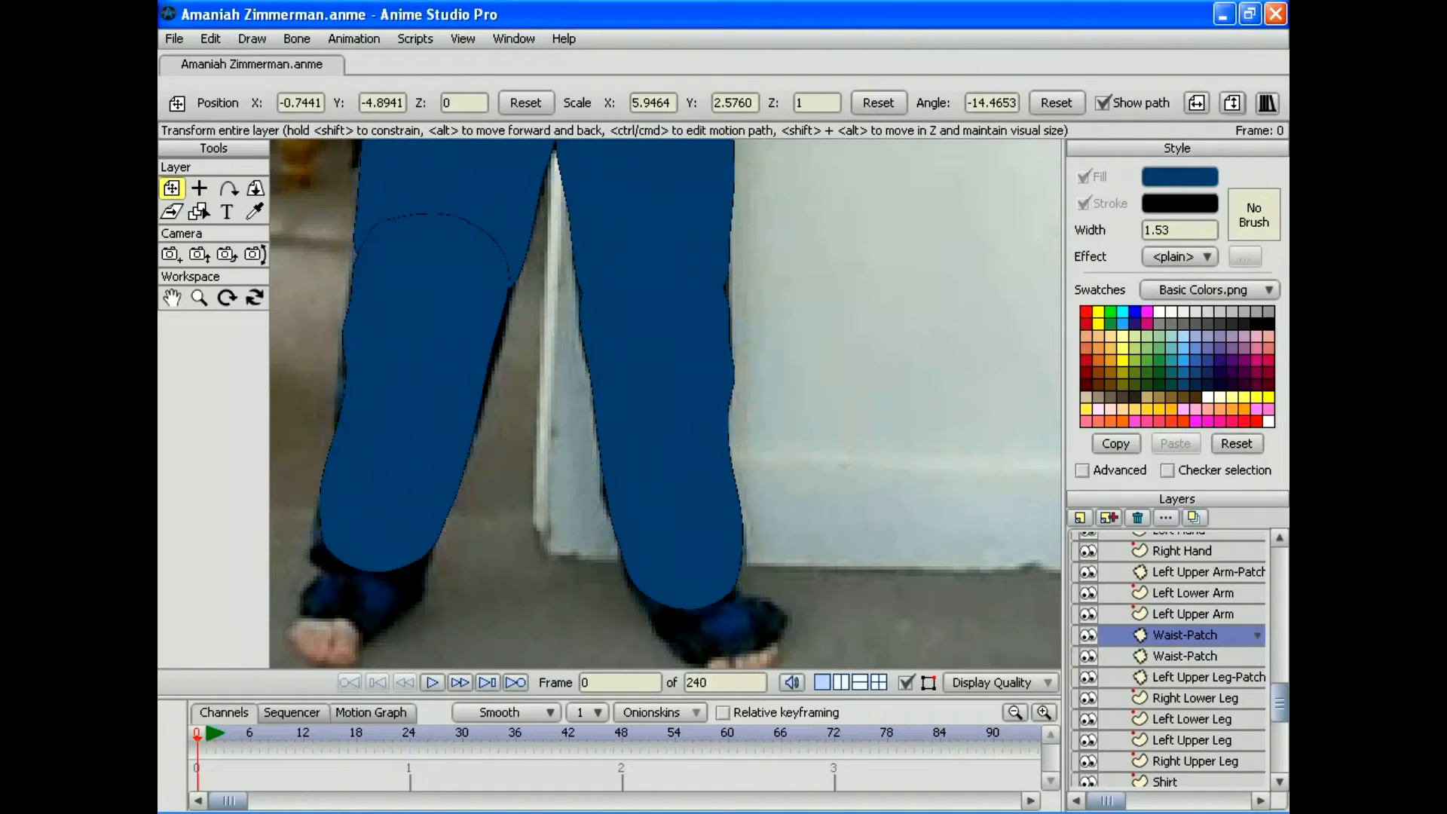
pyautogui.click(1194, 698)
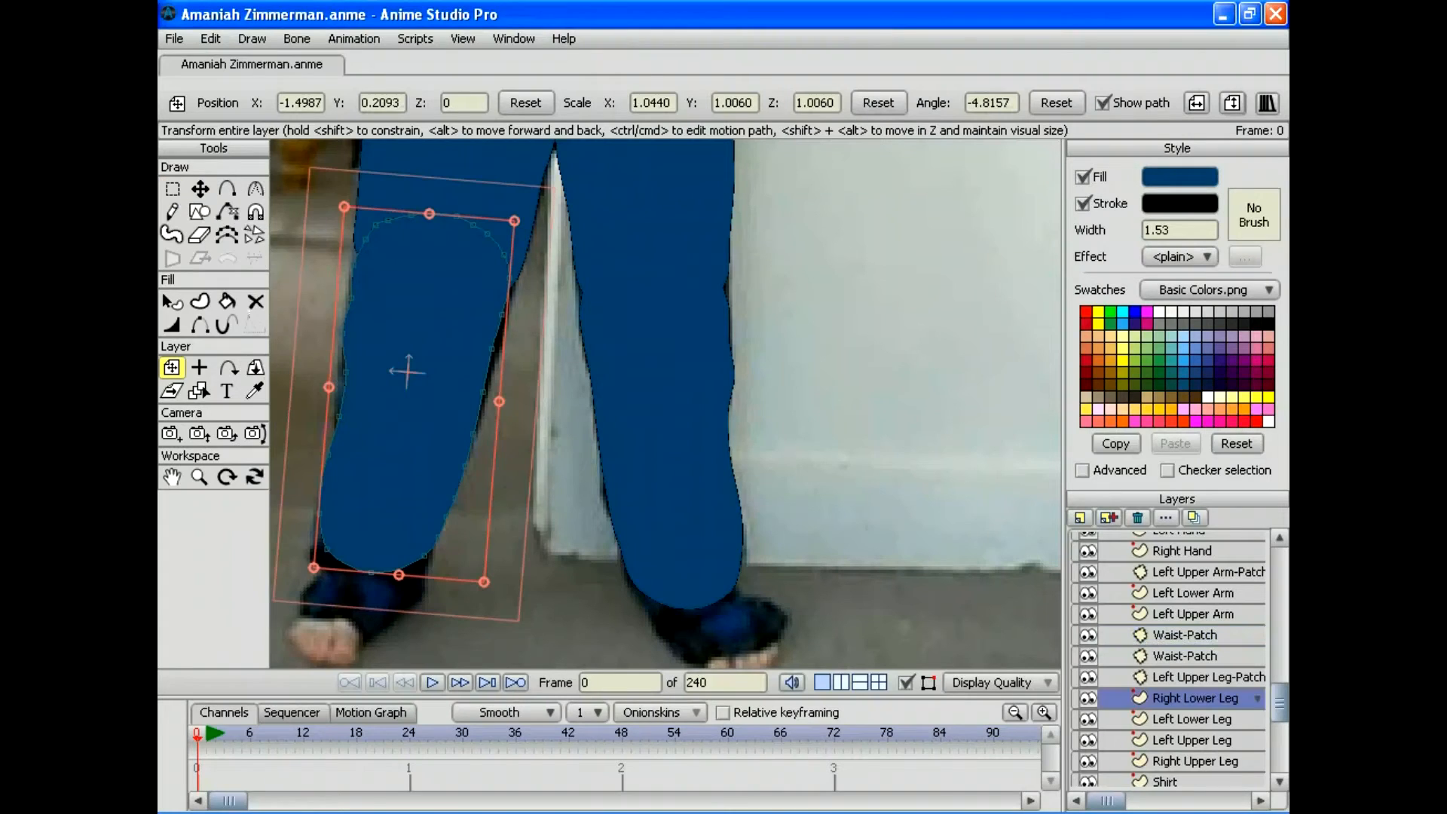
pyautogui.moveTo(1194, 697); pyautogui.dragTo(1194, 750)
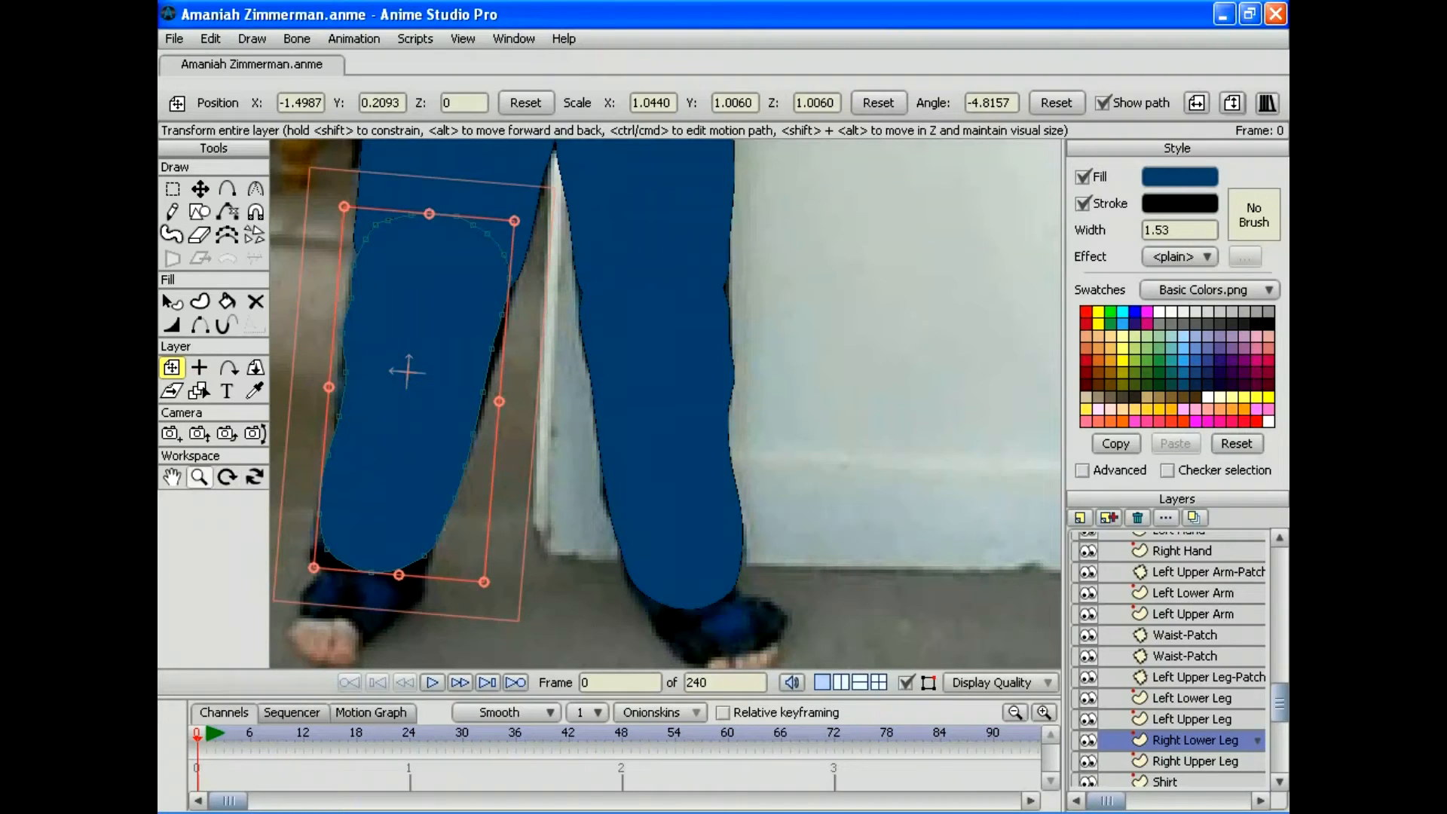
# Step: Zoom out to show the whole traced figure and open the New Layer type menu
pyautogui.click(199, 476)
pyautogui.moveTo(666, 403); pyautogui.dragTo(591, 403)
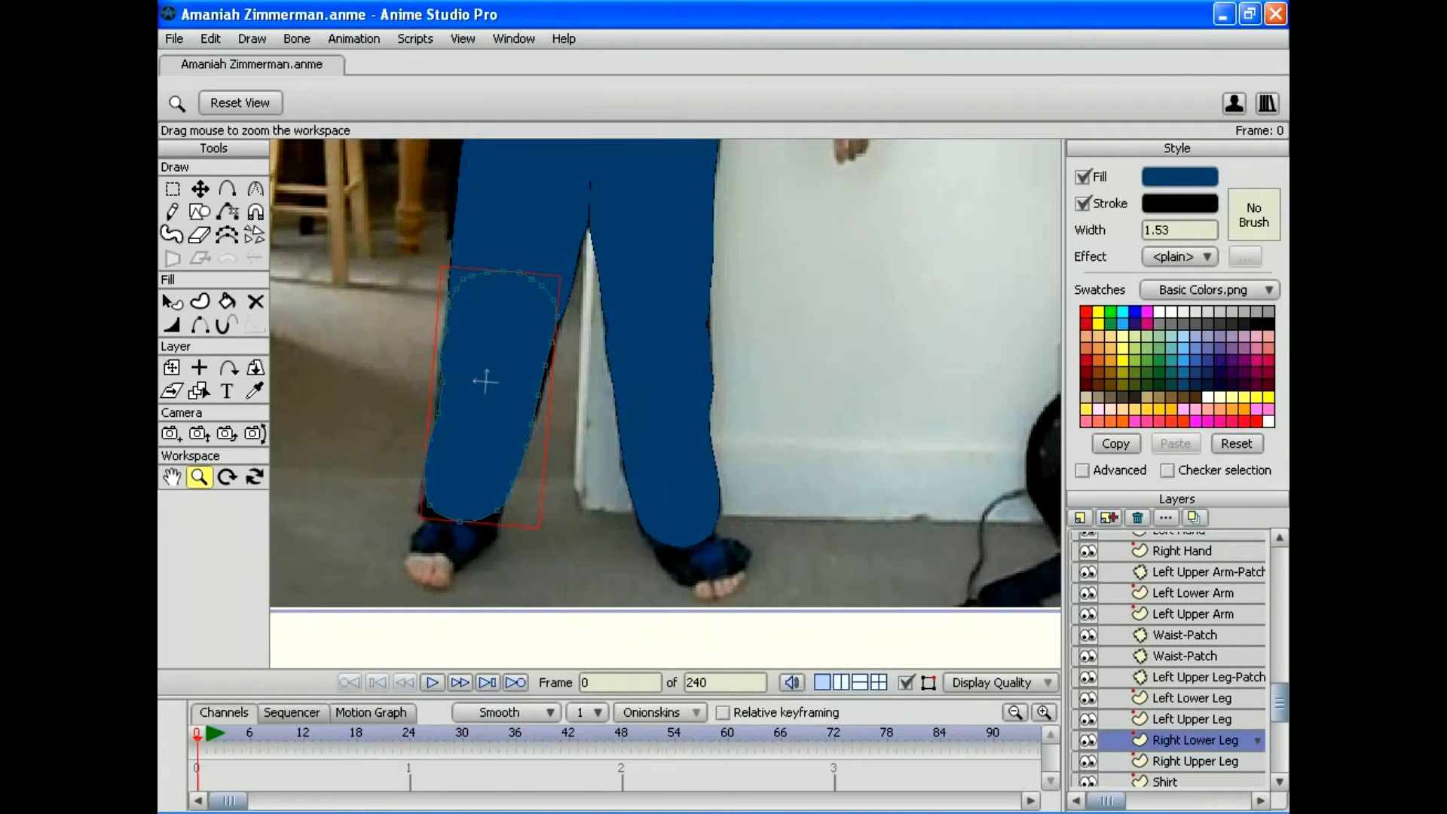
pyautogui.moveTo(666, 403); pyautogui.dragTo(731, 403)
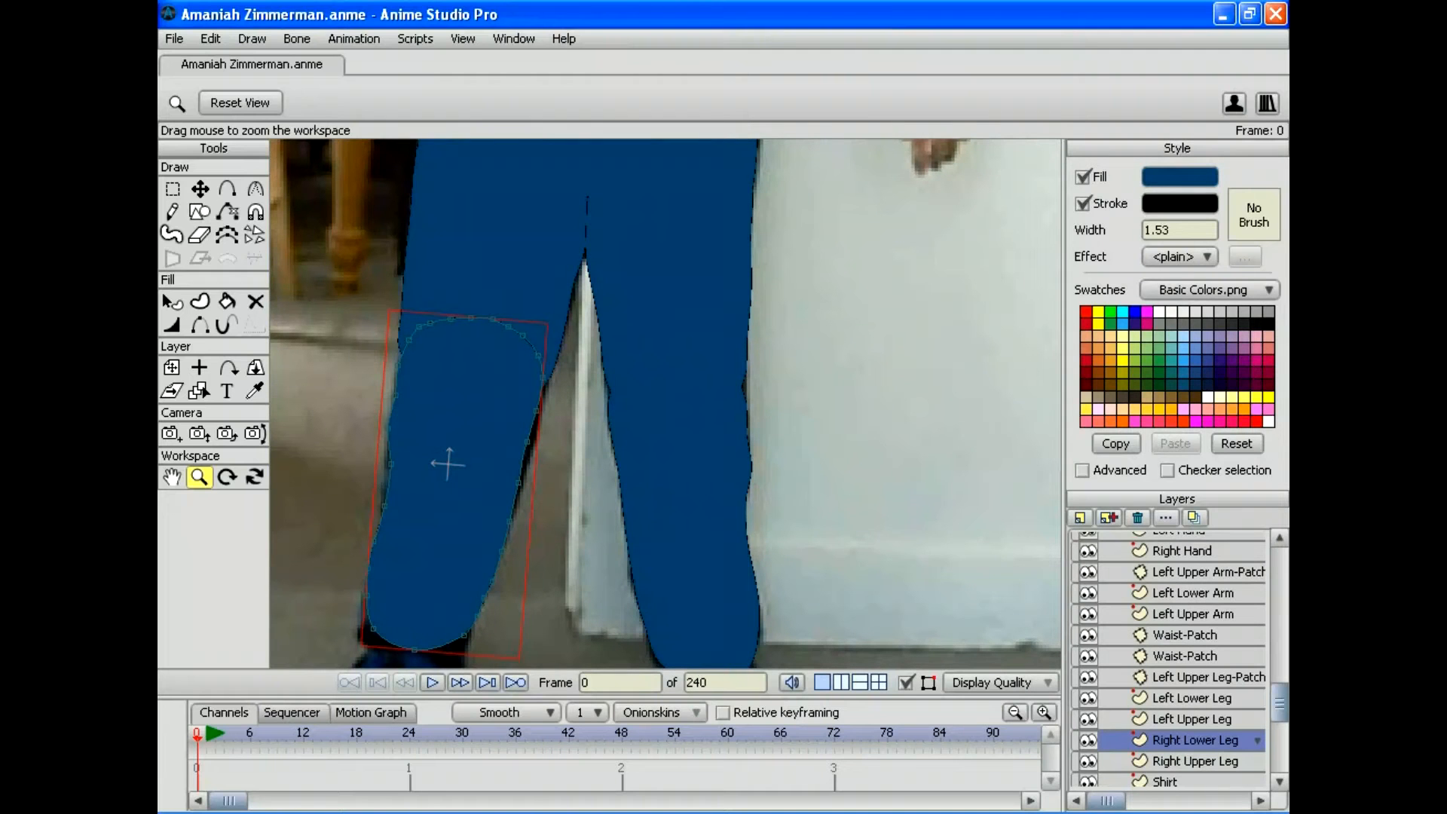
pyautogui.moveTo(666, 403); pyautogui.dragTo(654, 457)
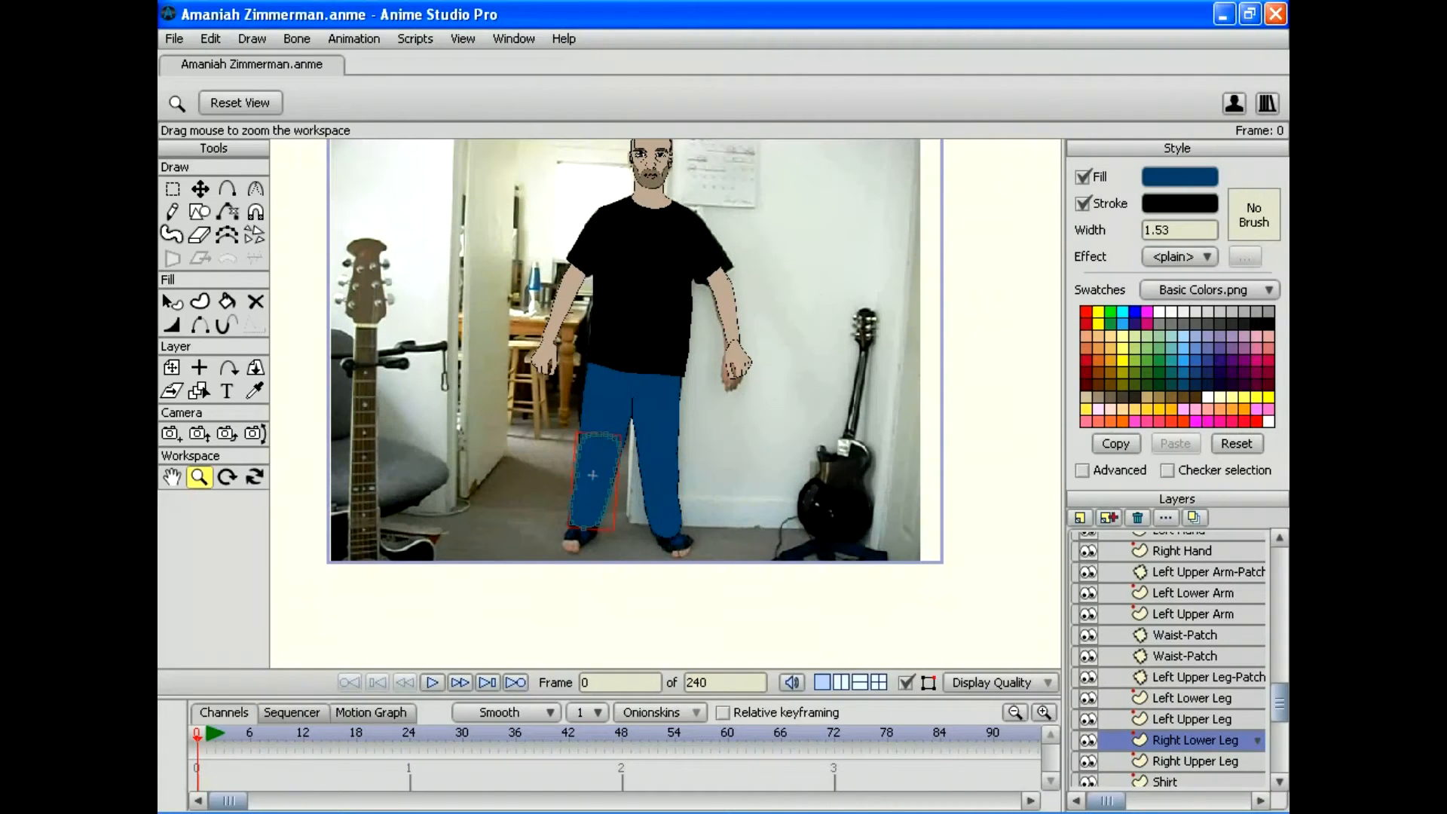
pyautogui.click(1079, 517)
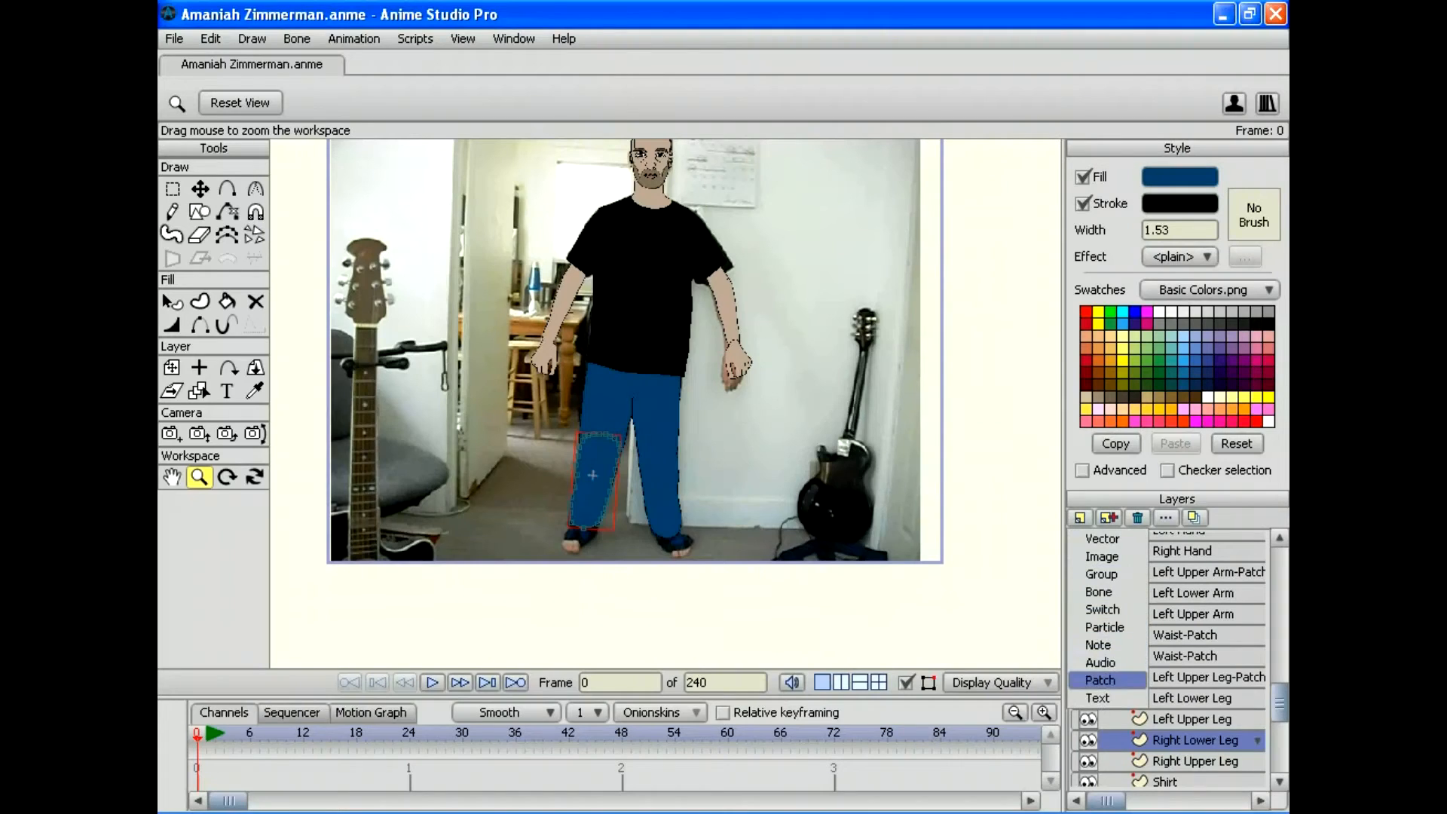
# Step: Add a Patch layer with Right Upper Leg as its target
pyautogui.click(1100, 679)
pyautogui.click(780, 274)
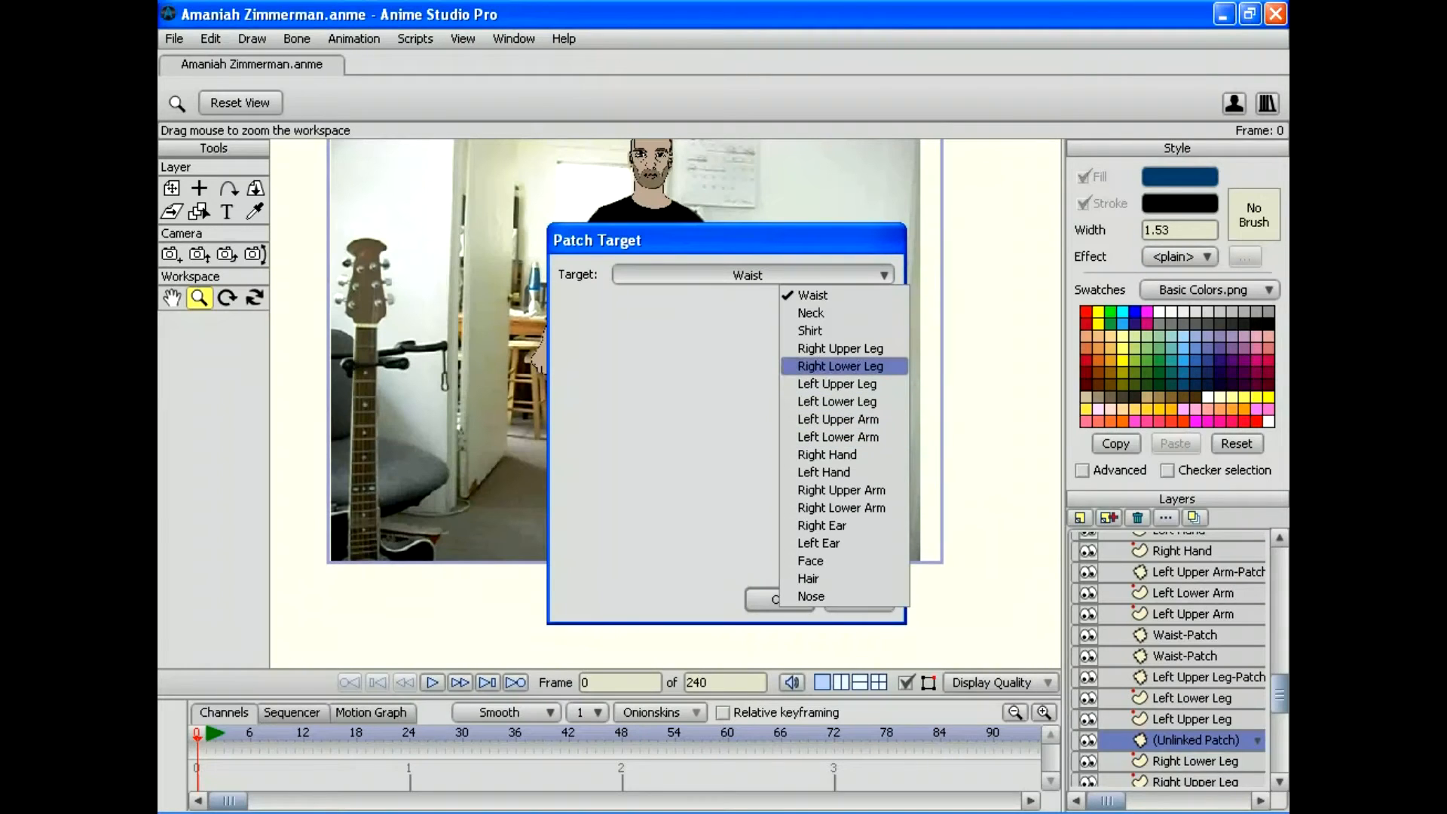
pyautogui.click(840, 348)
pyautogui.press('Return')
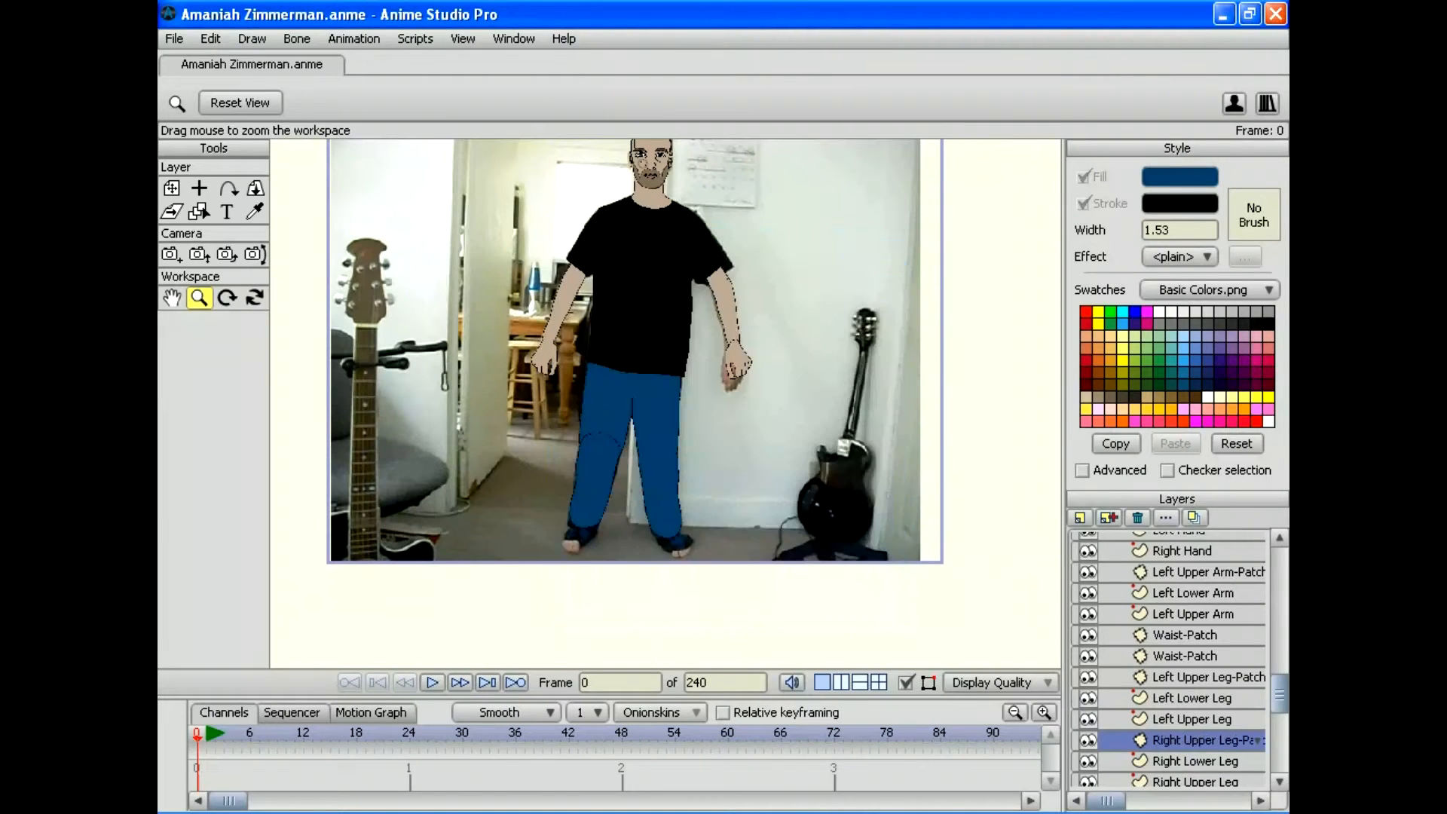
# Step: Move the patch onto the right knee and zoom in close on it
pyautogui.click(172, 187)
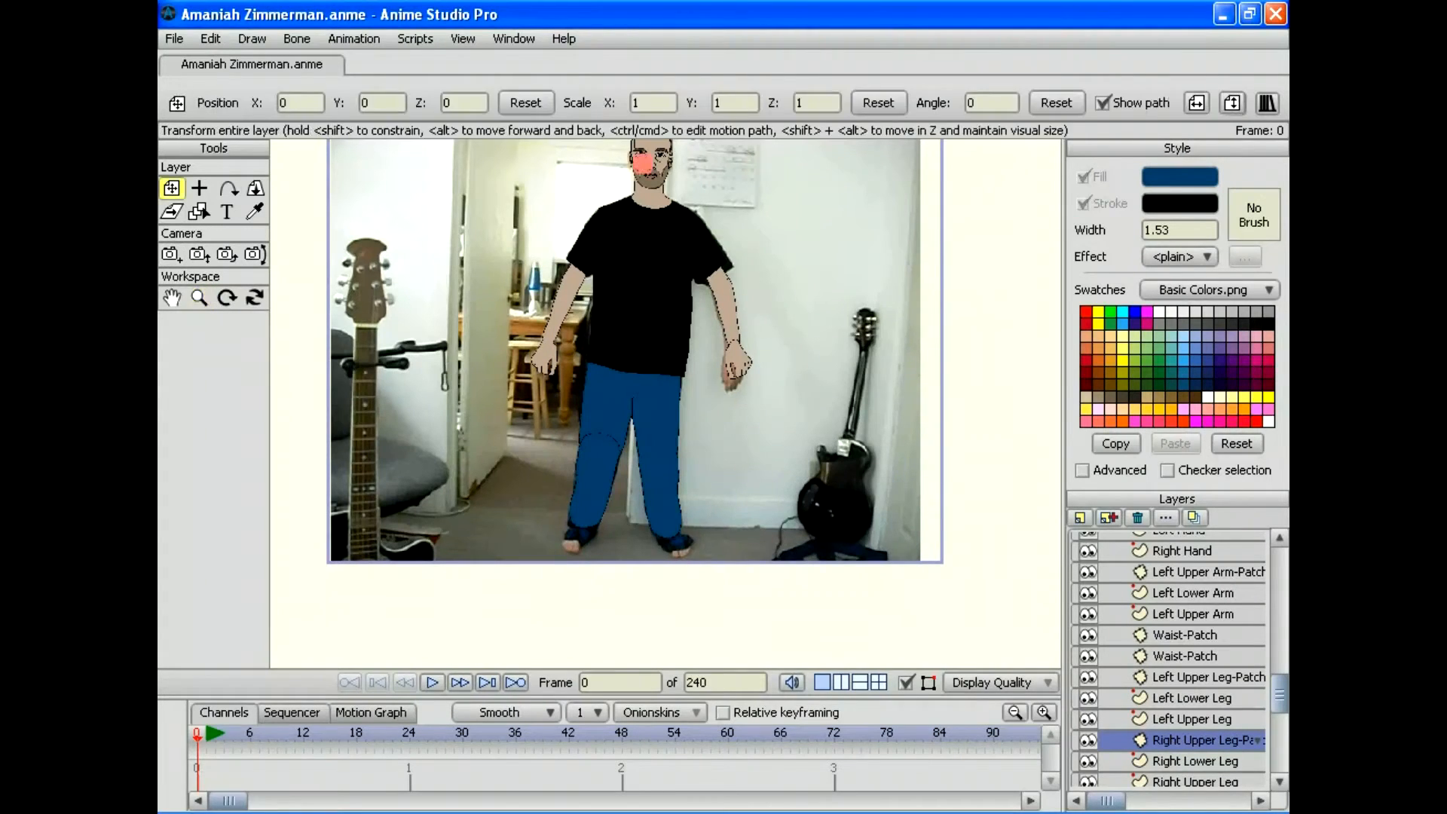
pyautogui.moveTo(604, 383); pyautogui.dragTo(598, 451)
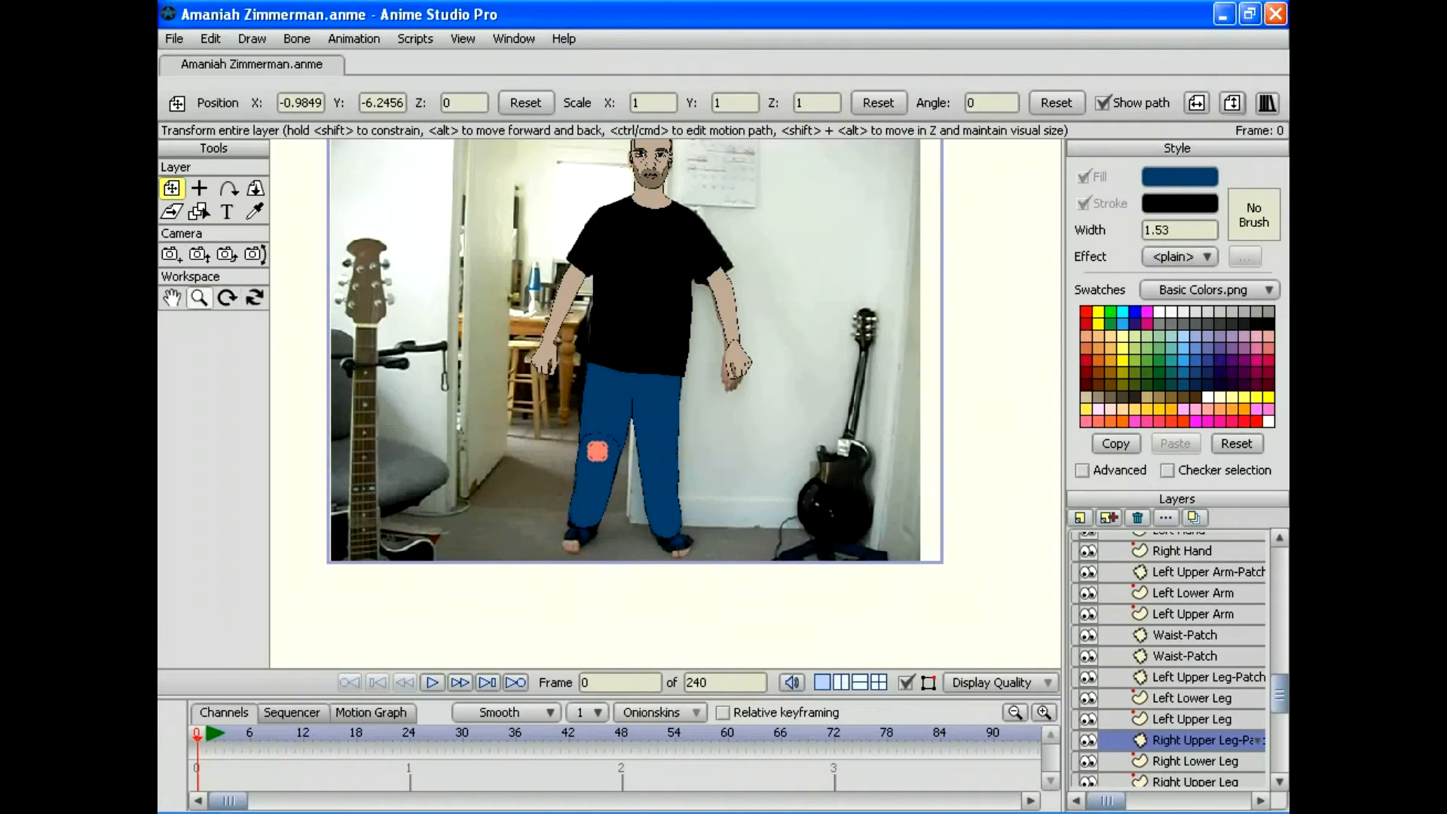
pyautogui.click(199, 297)
pyautogui.moveTo(452, 491); pyautogui.dragTo(683, 198)
# Step: Squash, widen, rotate and reposition the patch to cover the knee joint
pyautogui.press('m')
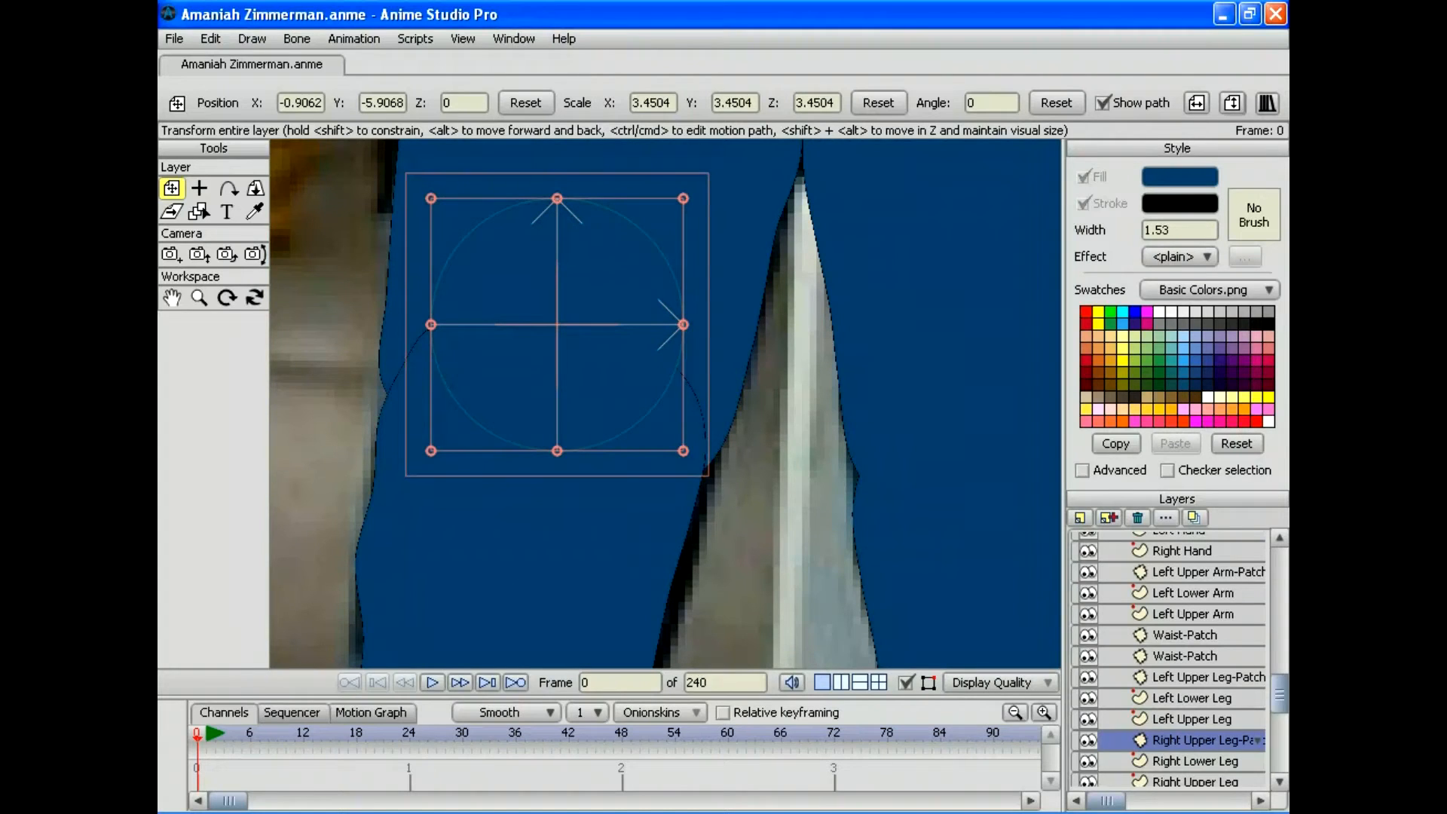
pyautogui.moveTo(557, 198); pyautogui.dragTo(557, 243)
pyautogui.moveTo(557, 324); pyautogui.dragTo(500, 381)
pyautogui.moveTo(625, 380); pyautogui.dragTo(702, 431)
pyautogui.moveTo(528, 377); pyautogui.dragTo(598, 381)
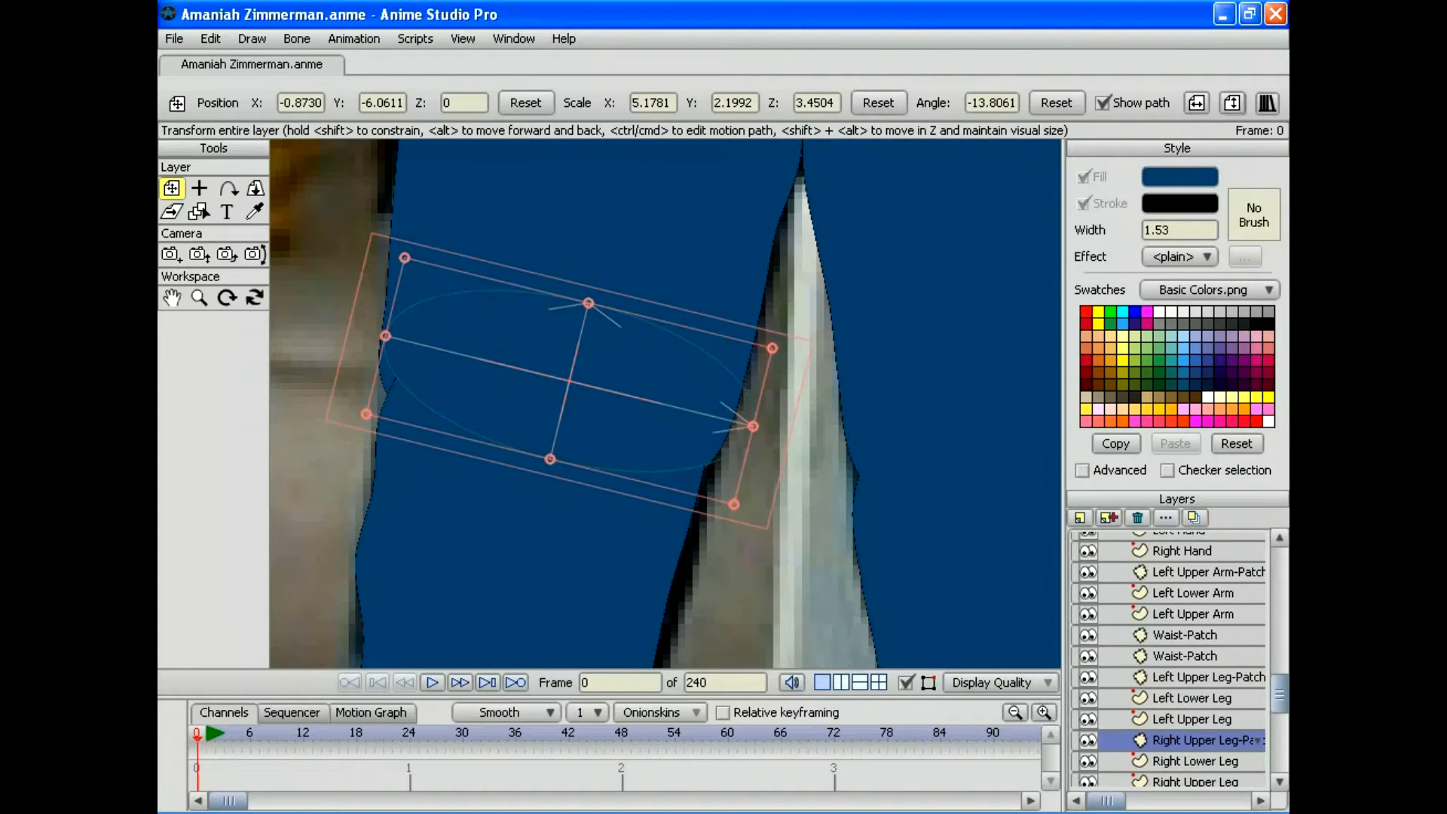
pyautogui.moveTo(588, 303); pyautogui.dragTo(596, 273)
pyautogui.moveTo(569, 380); pyautogui.dragTo(557, 406)
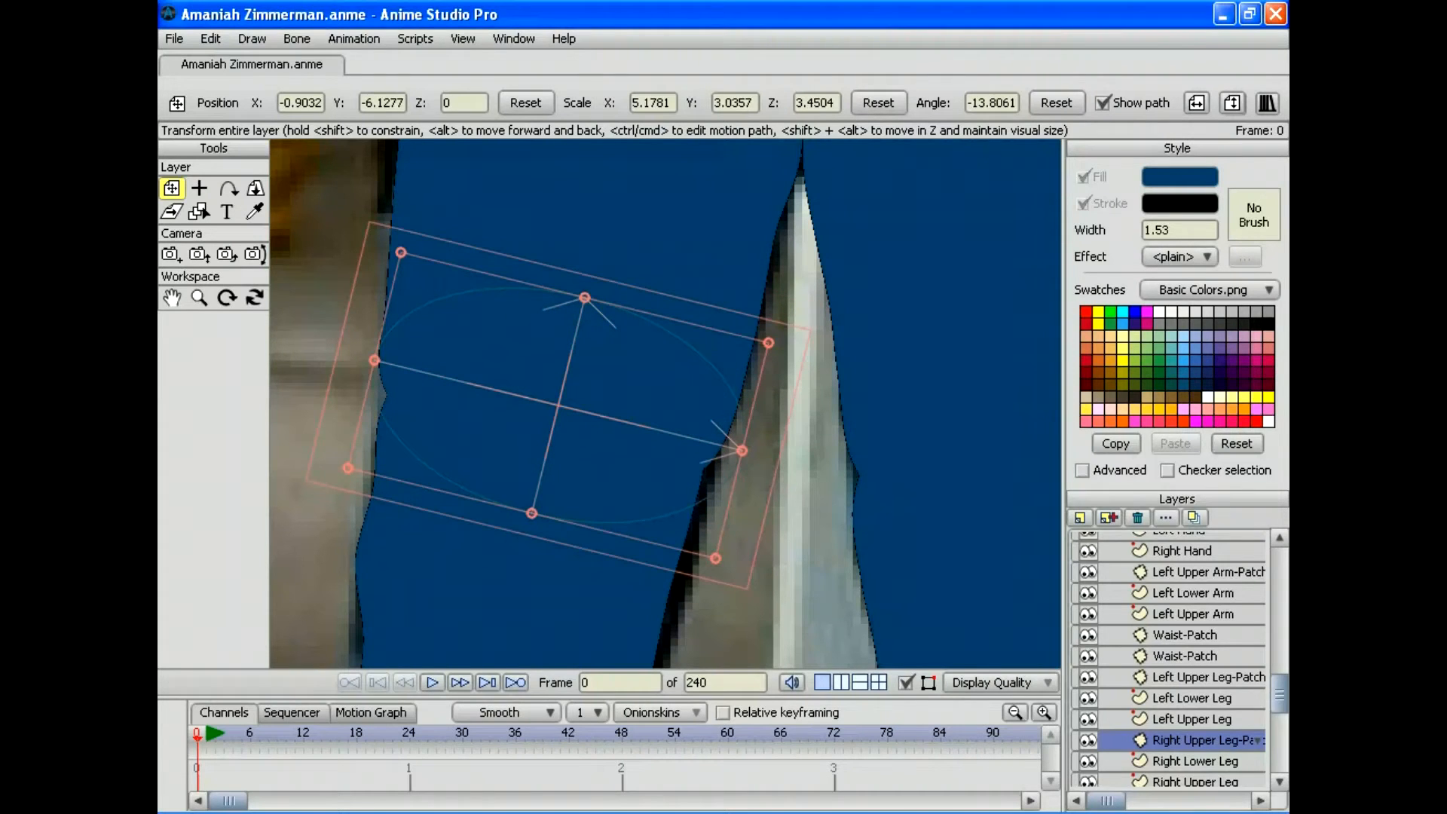
pyautogui.click(198, 297)
pyautogui.moveTo(665, 403); pyautogui.dragTo(501, 403)
pyautogui.moveTo(665, 256); pyautogui.dragTo(658, 548)
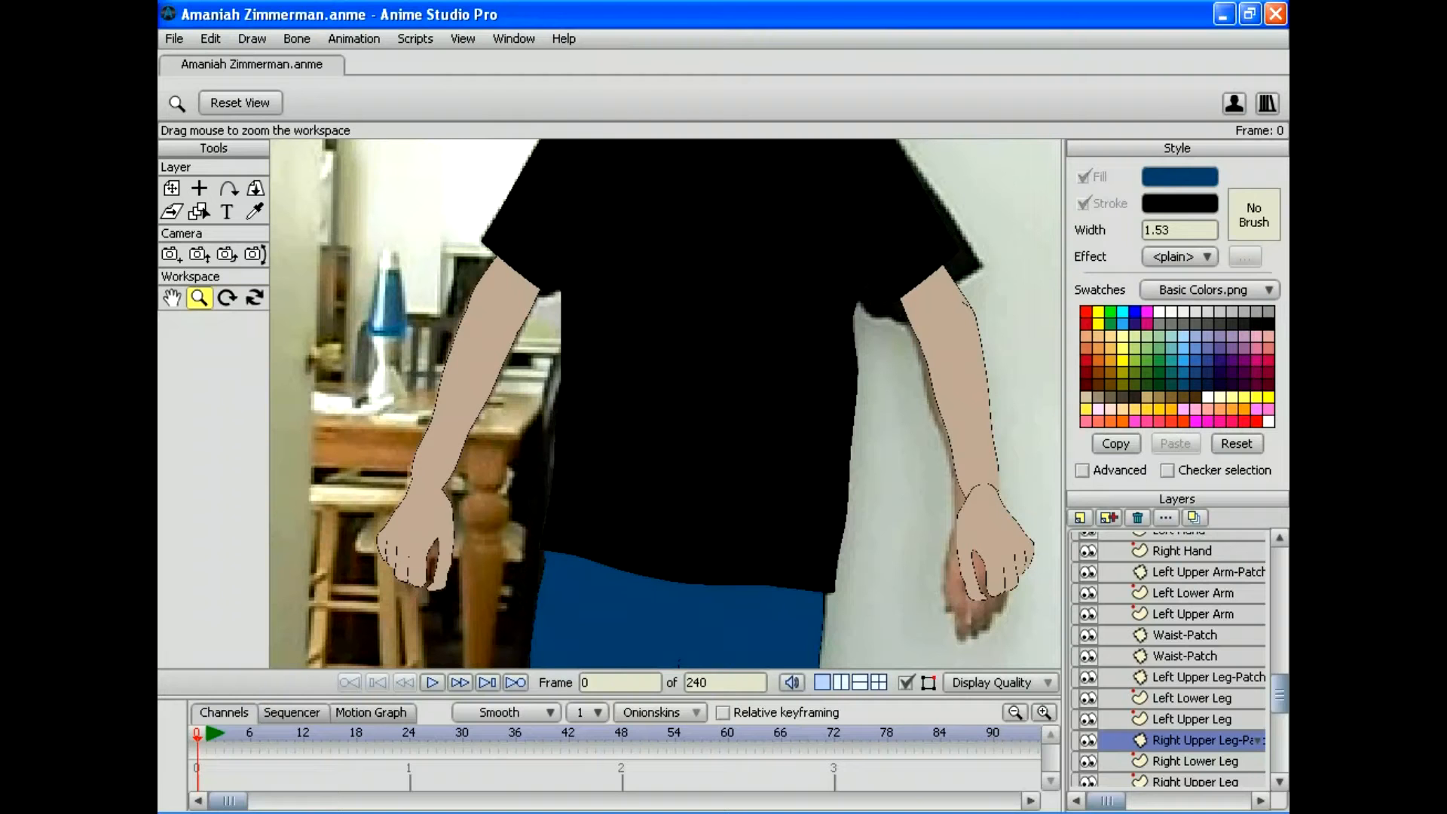
pyautogui.moveTo(663, 400)
pyautogui.mouseDown()
pyautogui.moveTo(641, 469)
pyautogui.moveTo(625, 253)
pyautogui.moveTo(645, 360)
pyautogui.moveTo(611, 564)
pyautogui.moveTo(597, 519)
pyautogui.moveTo(627, 377)
pyautogui.moveTo(637, 426)
pyautogui.moveTo(641, 3)
pyautogui.mouseUp()
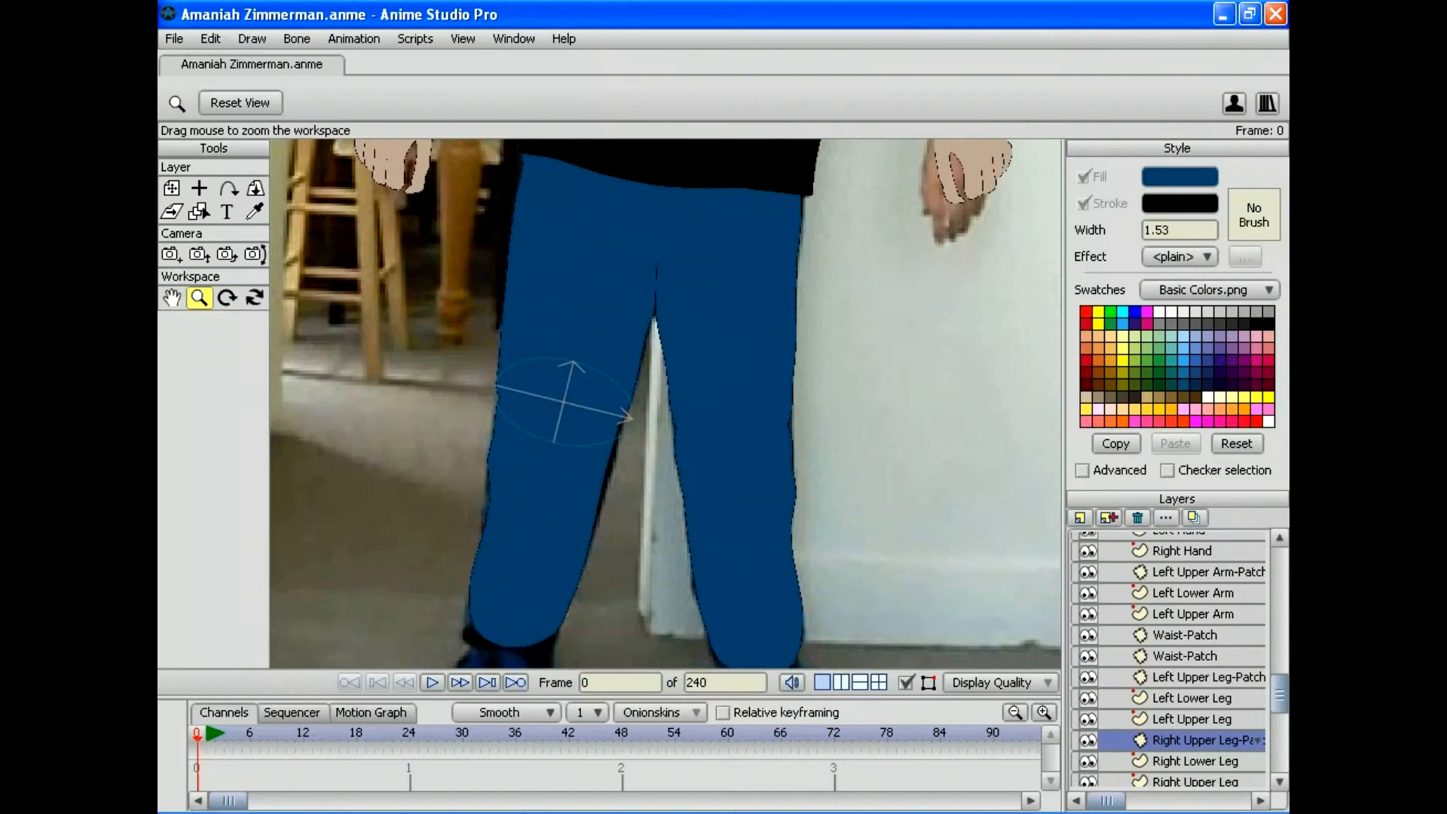
pyautogui.moveTo(564, 402); pyautogui.dragTo(598, 347)
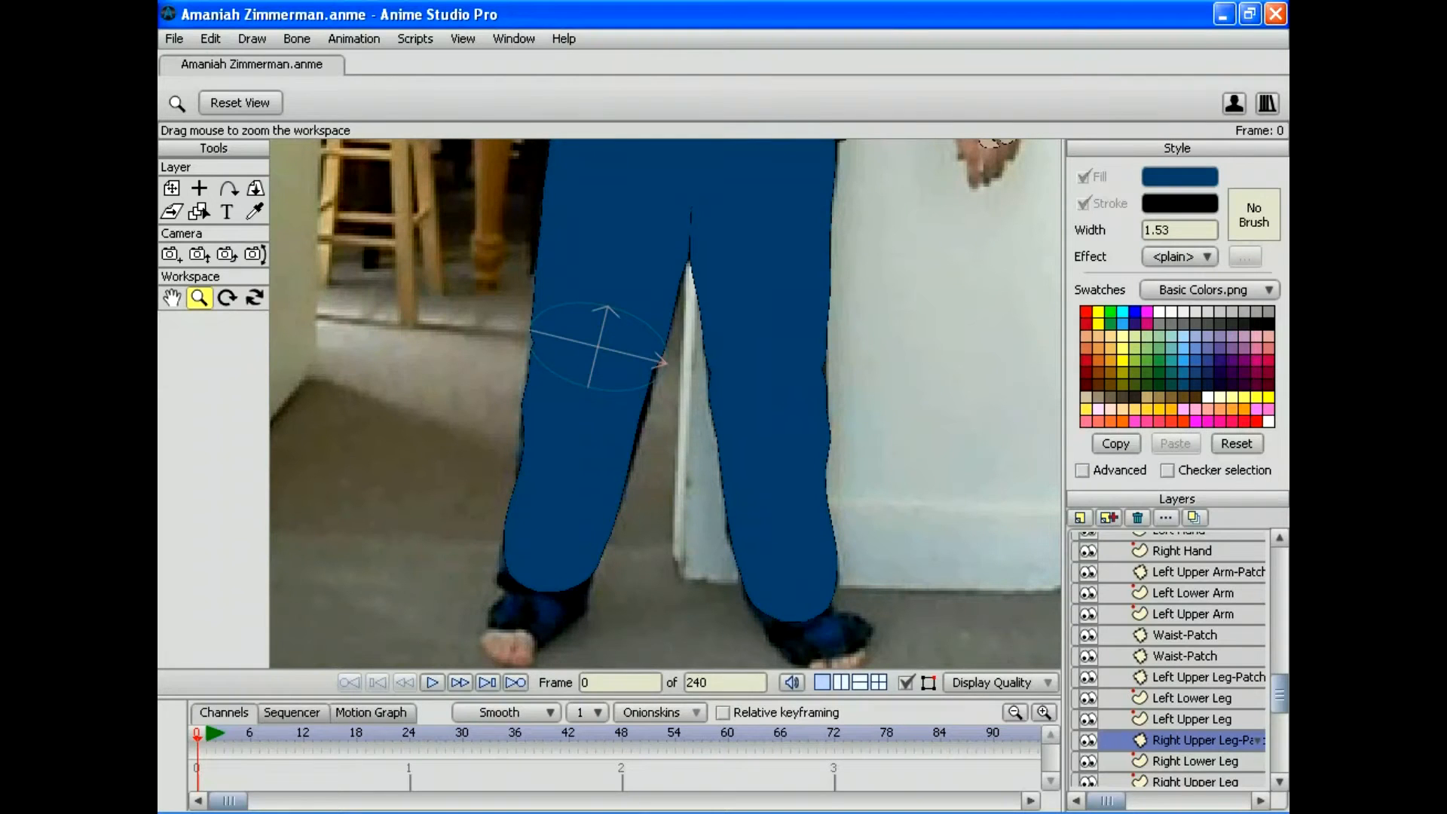
# Step: Render a preview of frame 0, close it, and save the project
pyautogui.click(174, 38)
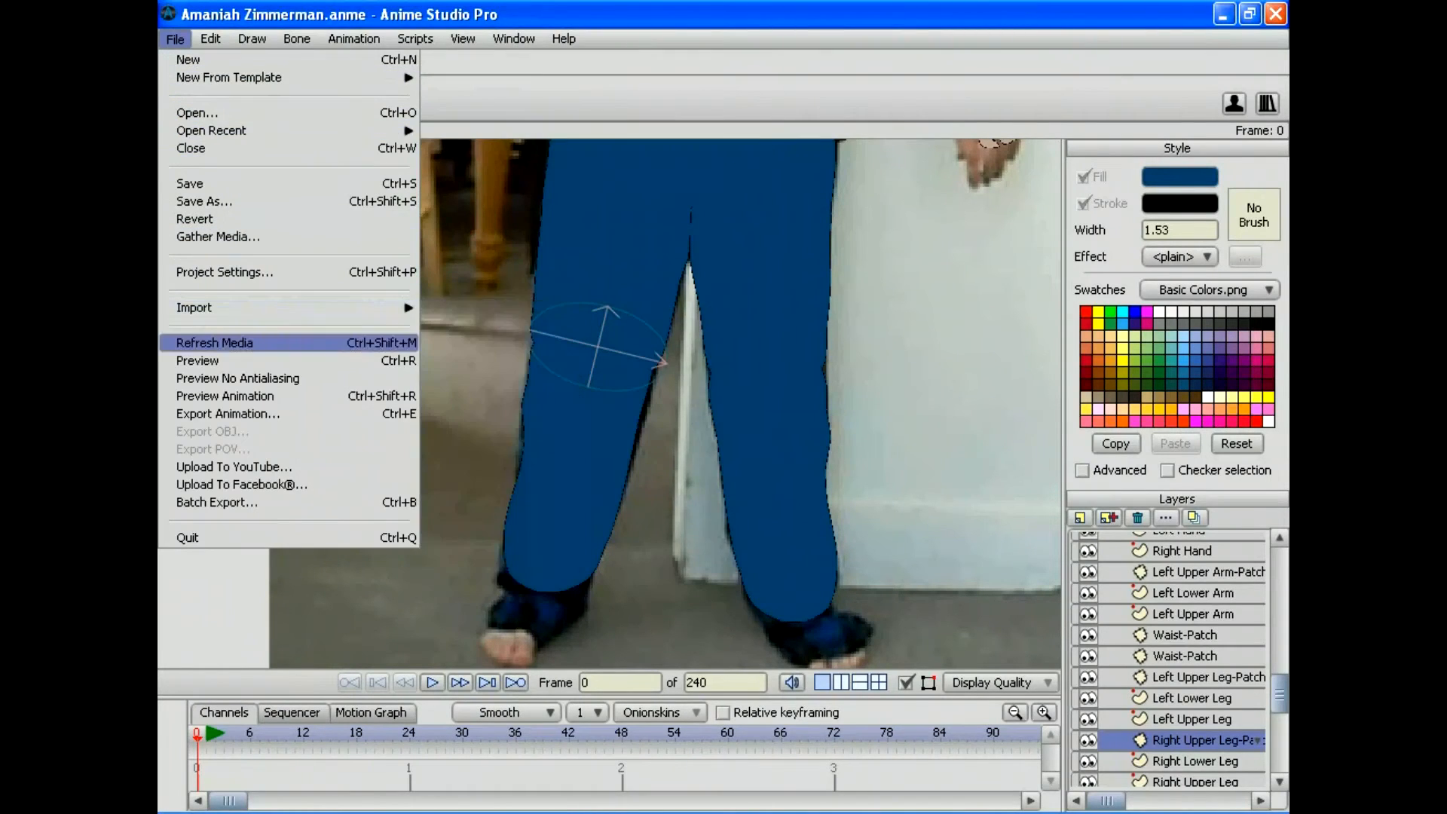
pyautogui.click(197, 360)
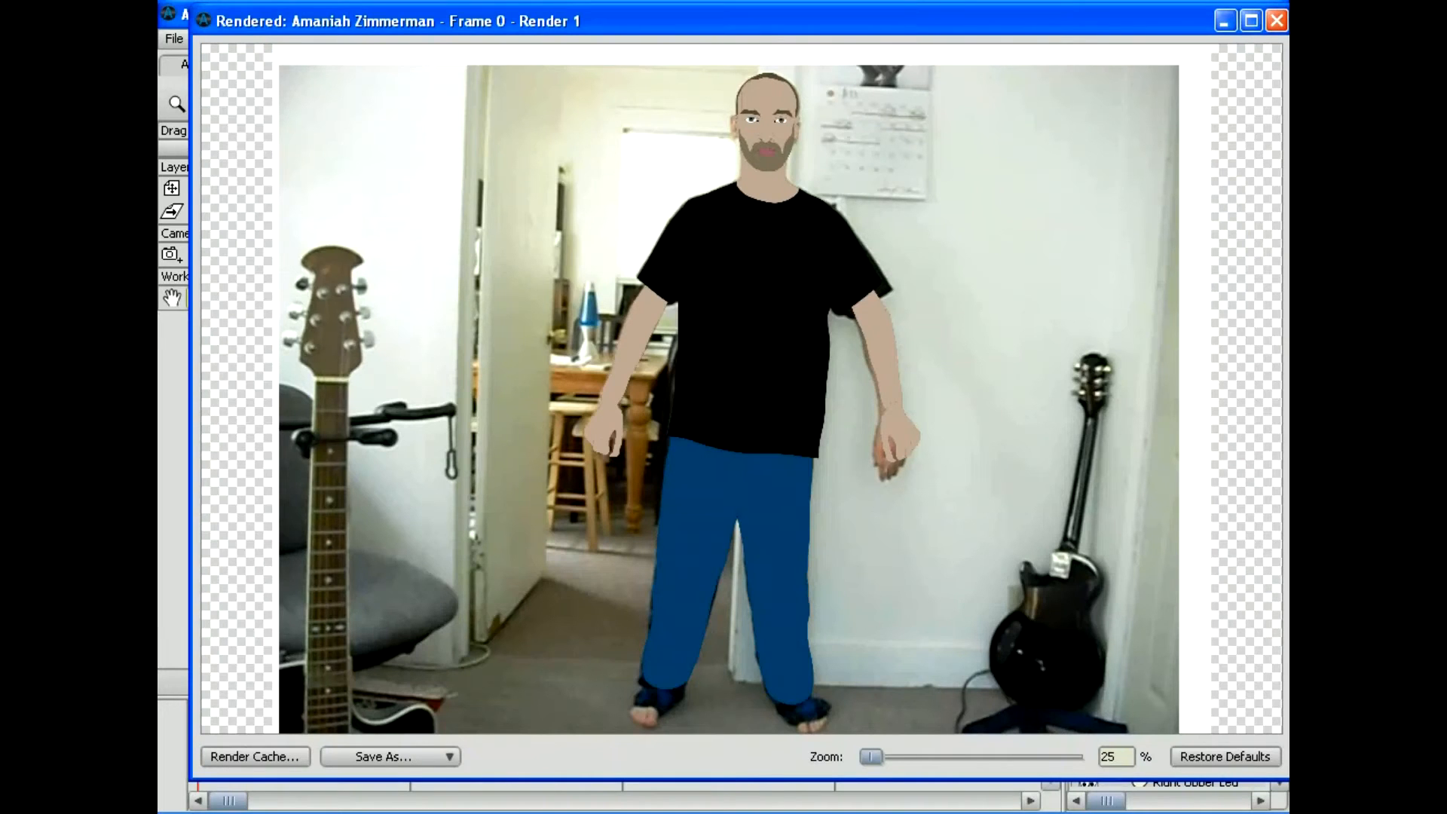
pyautogui.click(1276, 21)
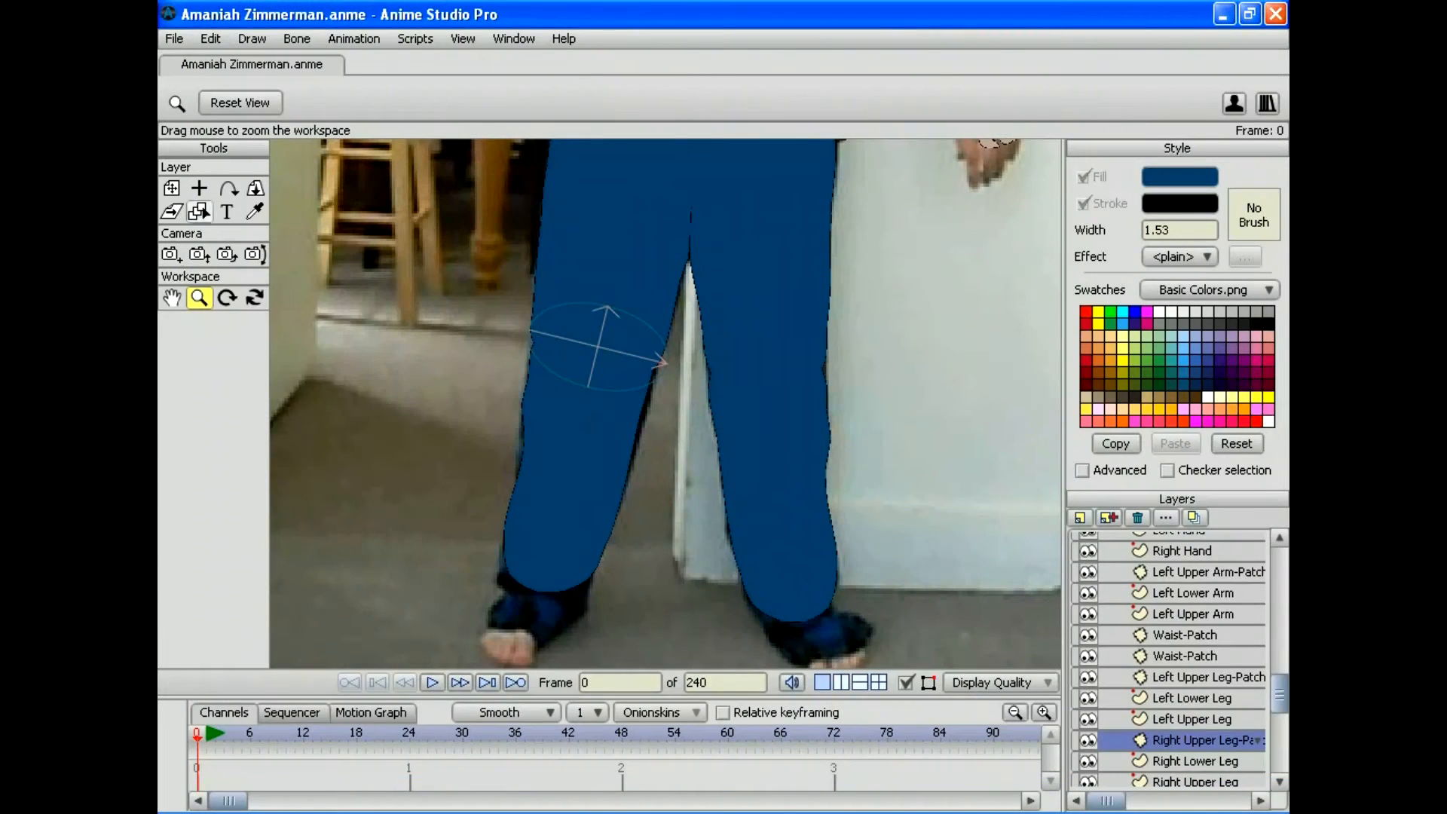
pyautogui.click(174, 39)
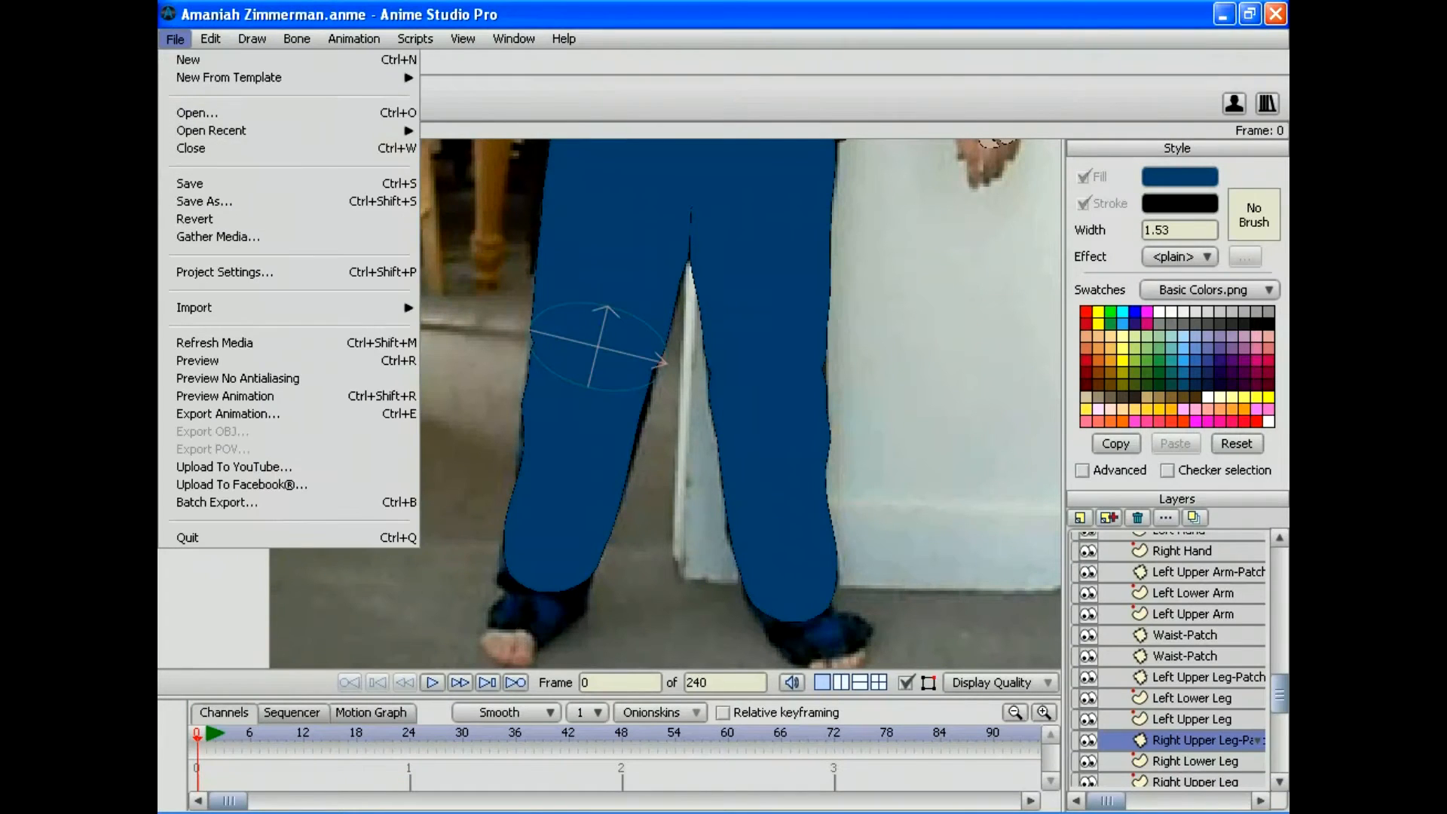
pyautogui.click(199, 183)
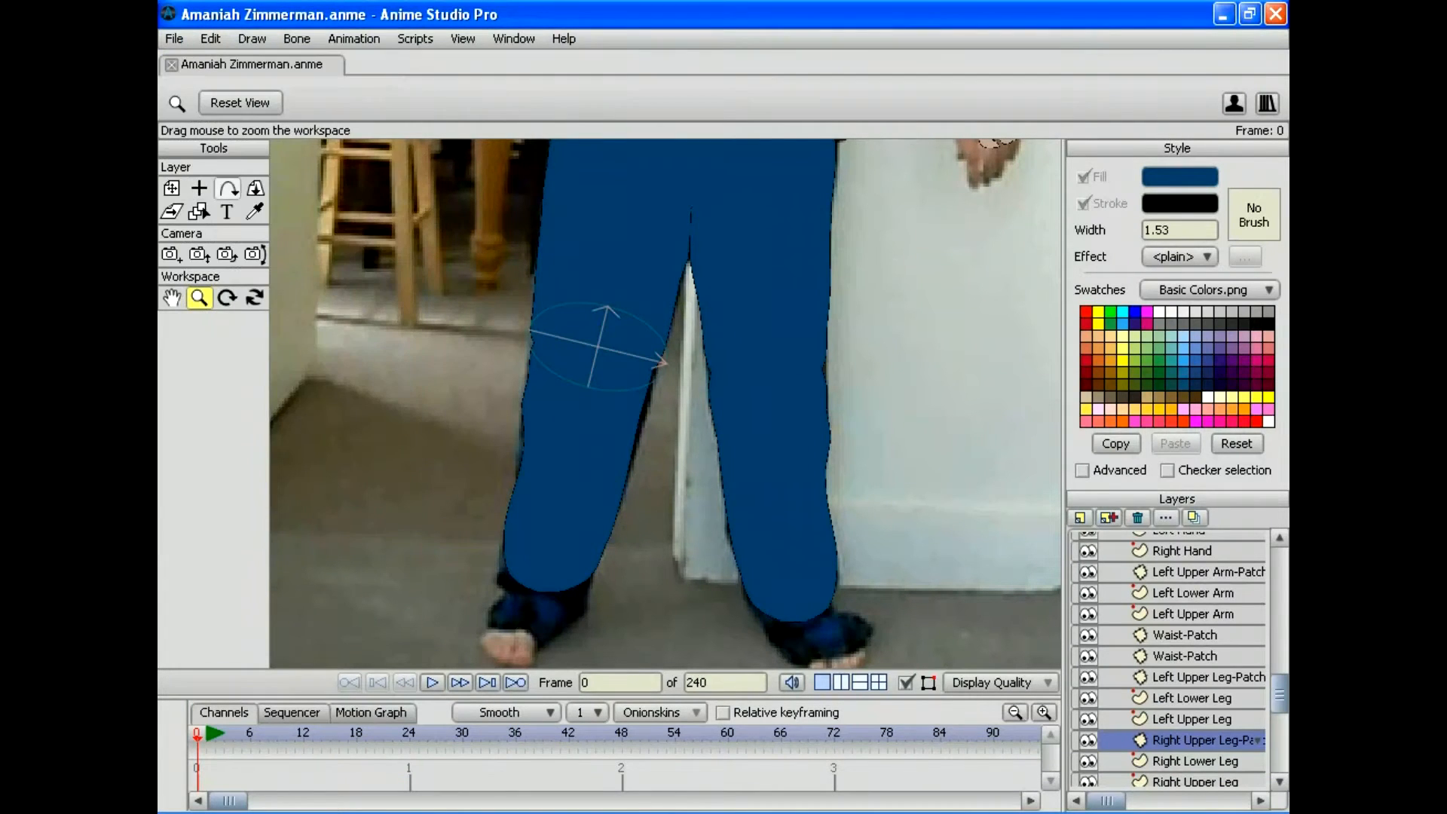
# Step: Add a new vector layer (Layer 27) and rename it Left Foot
pyautogui.moveTo(664, 528); pyautogui.dragTo(642, 294)
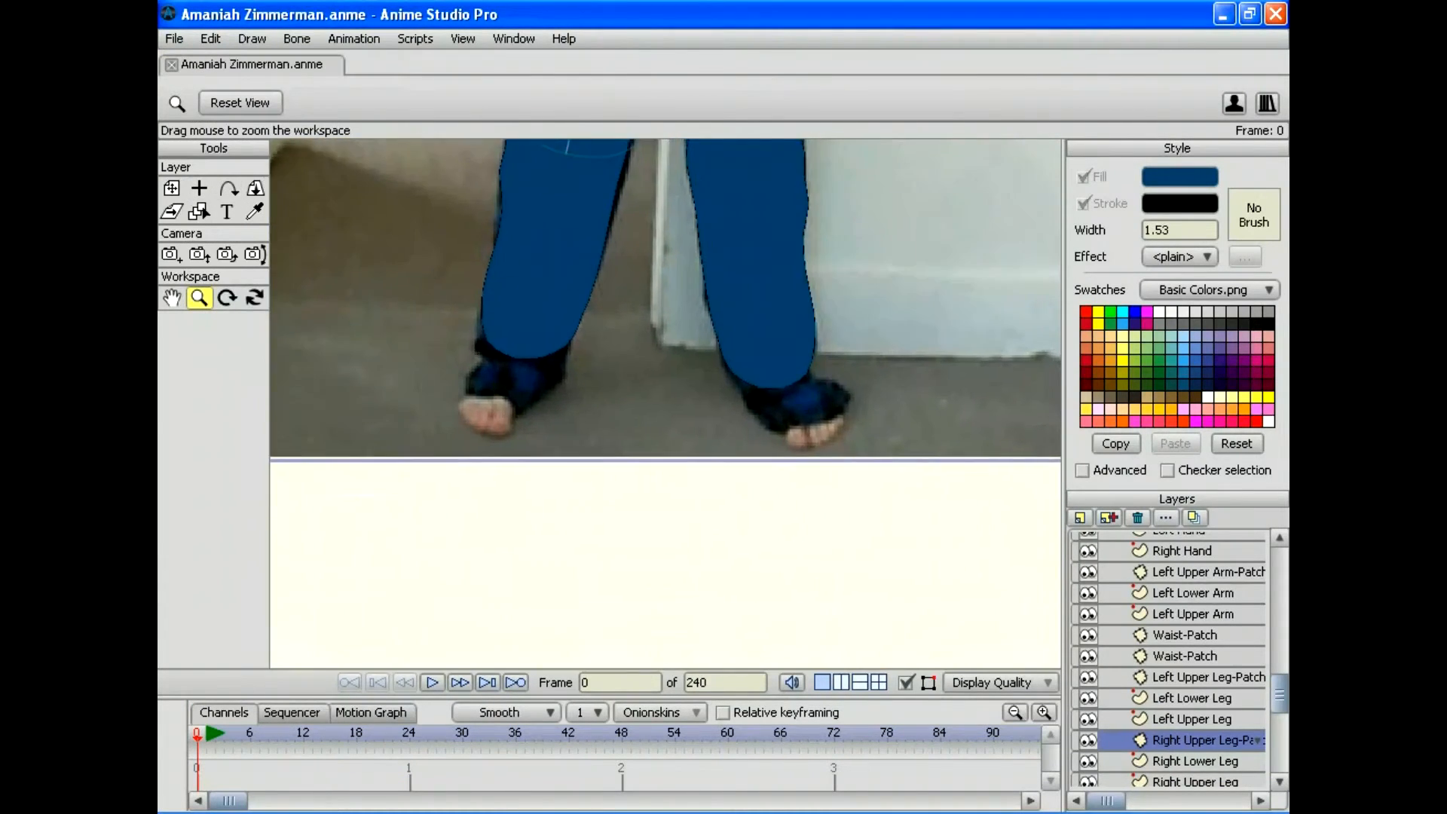
pyautogui.click(1107, 516)
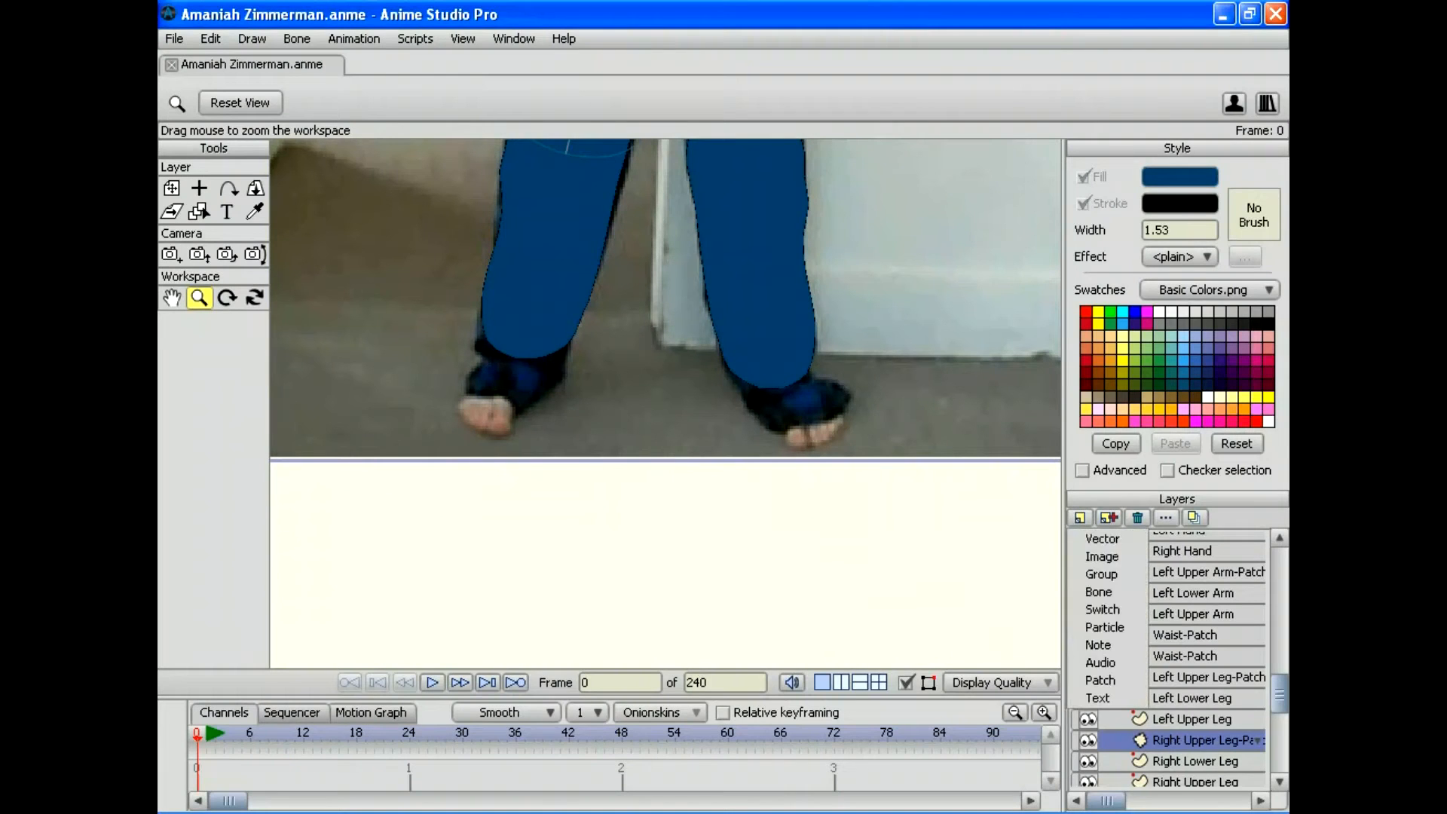
pyautogui.click(1100, 540)
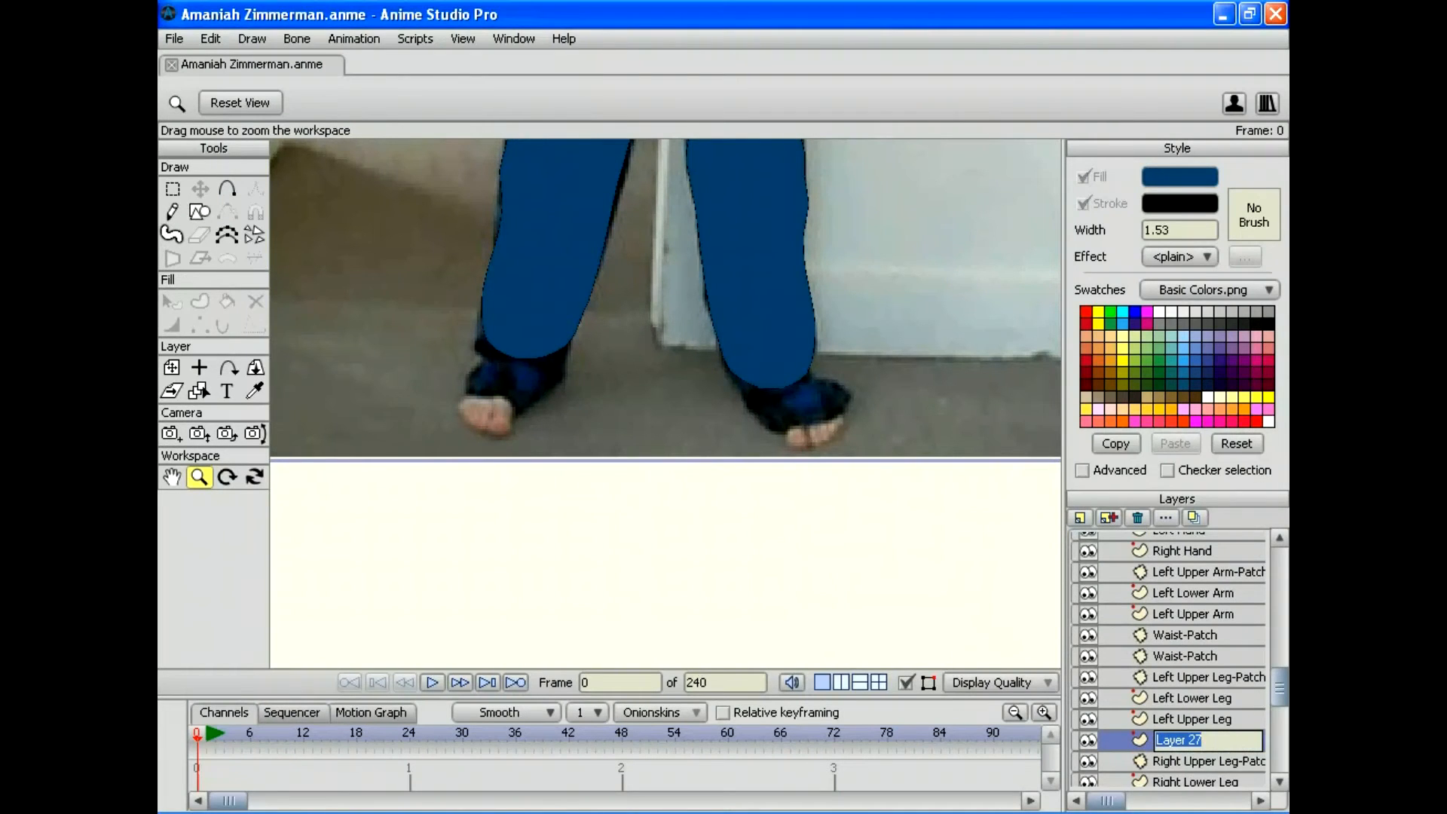
pyautogui.scroll(-3, 1200, 737)
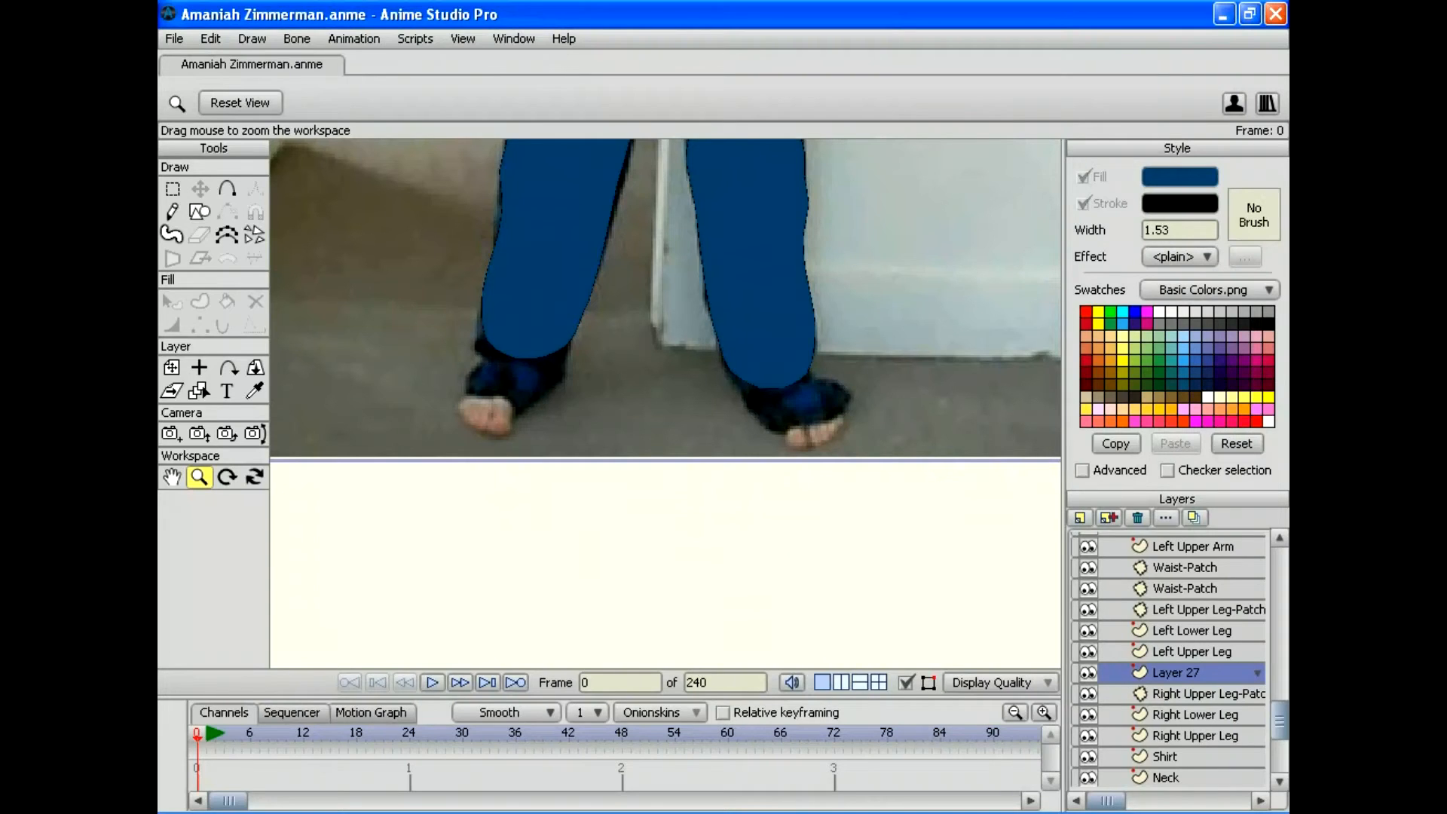
pyautogui.click(1205, 609)
pyautogui.doubleClick(1175, 672)
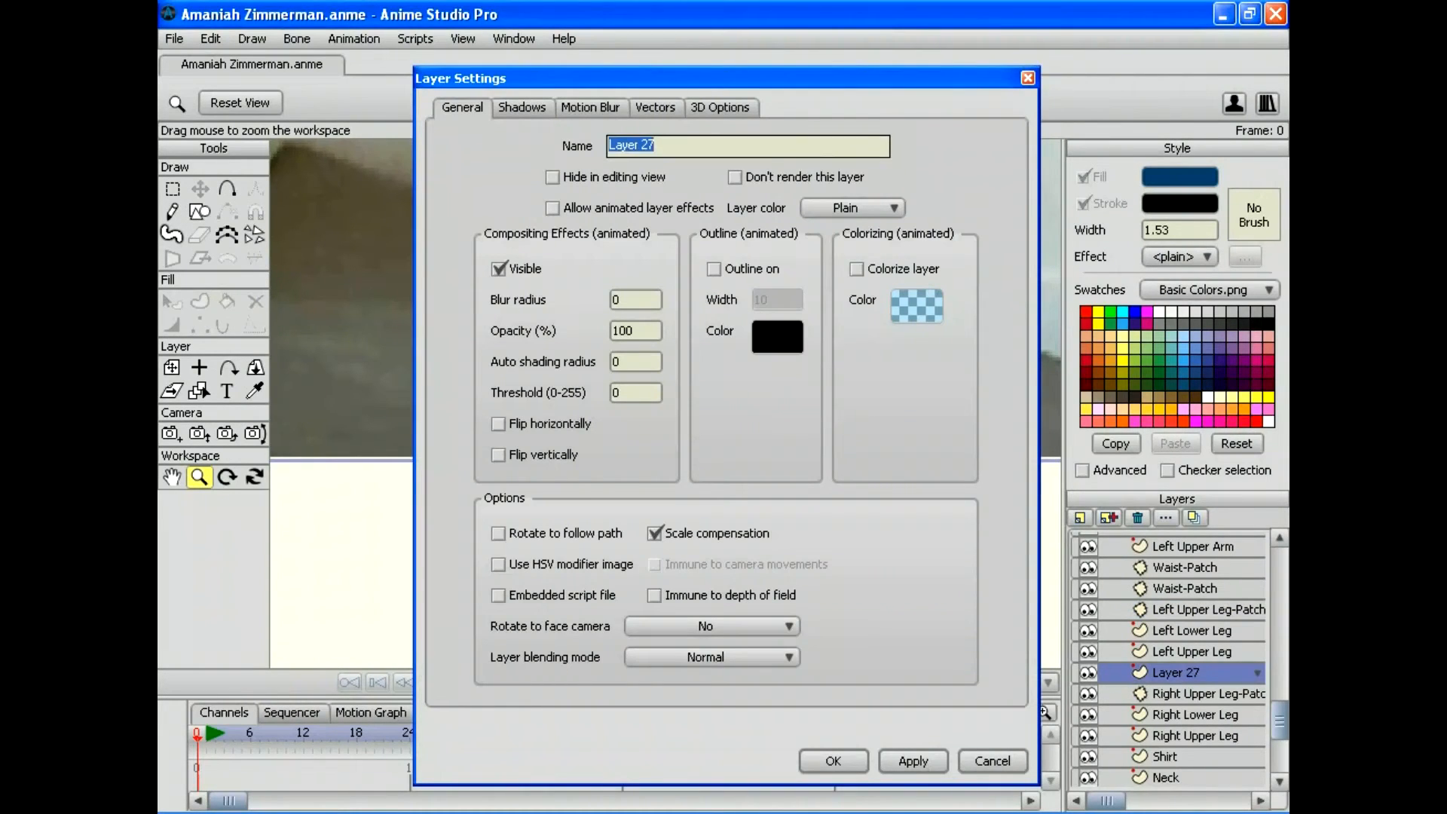
pyautogui.write('Left Foot')
pyautogui.press('Return')
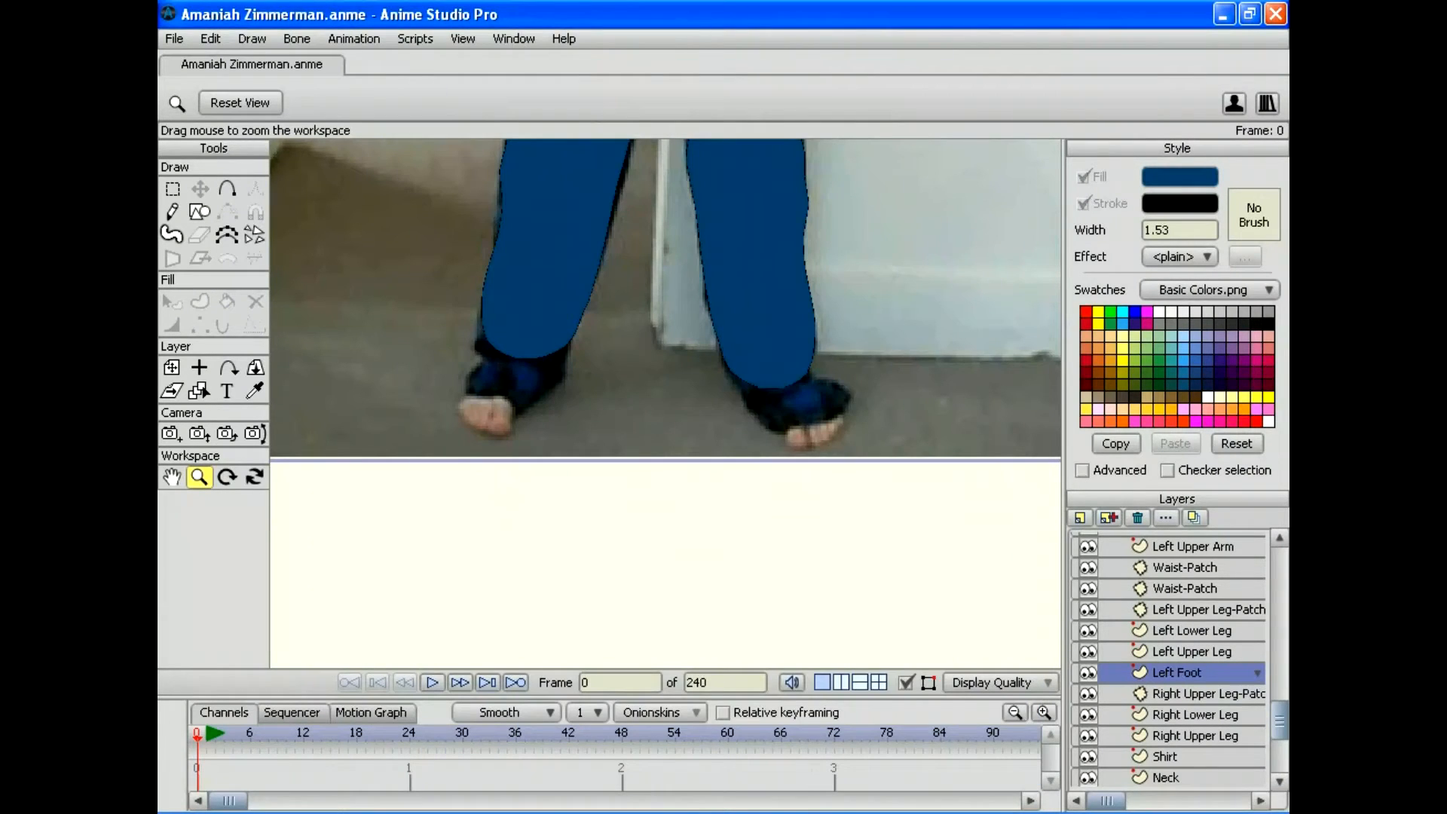
# Step: Pick up the skin tone from an arm and zoom in on the feet
pyautogui.click(227, 188)
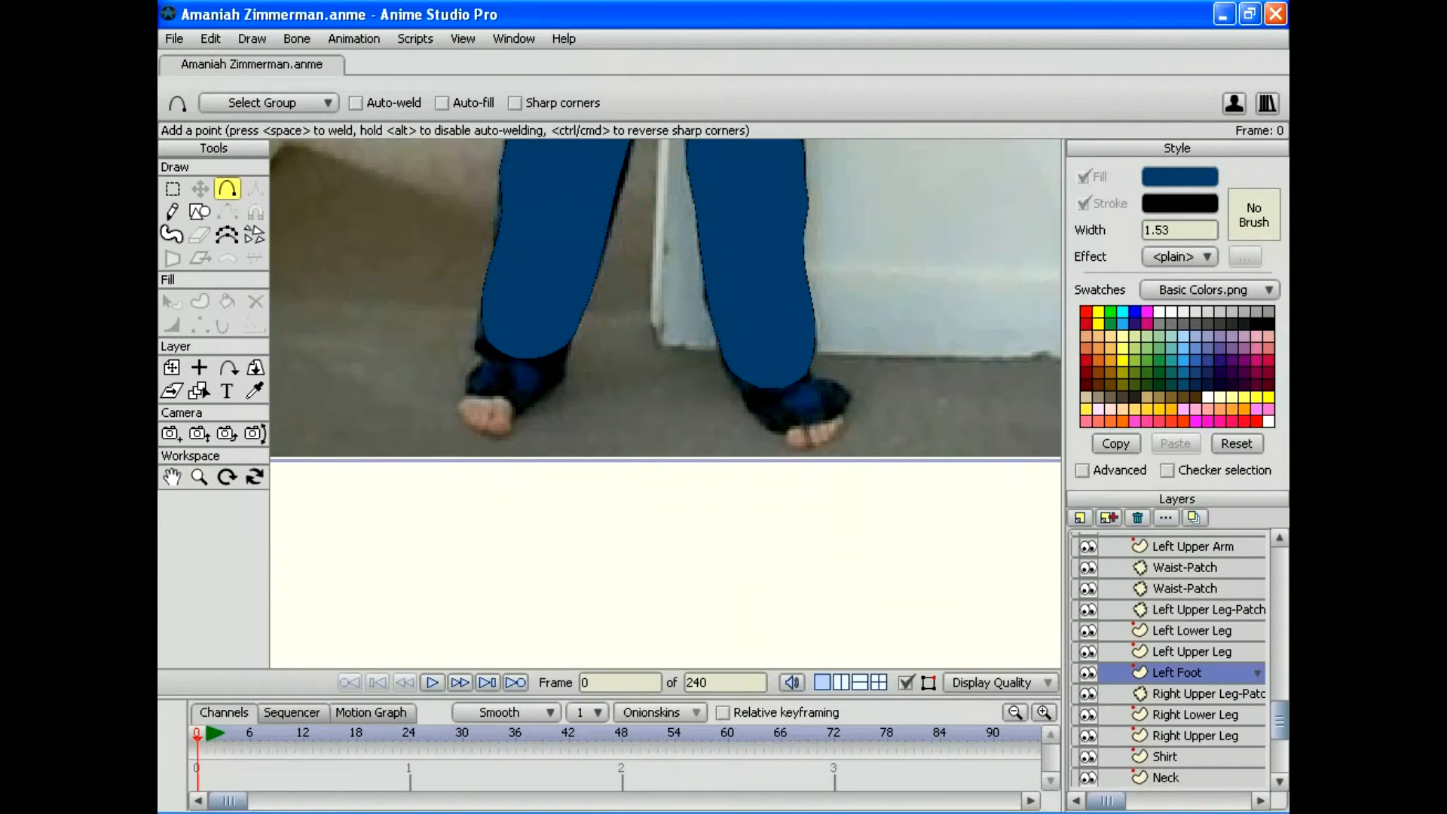
pyautogui.moveTo(666, 226); pyautogui.dragTo(716, 609)
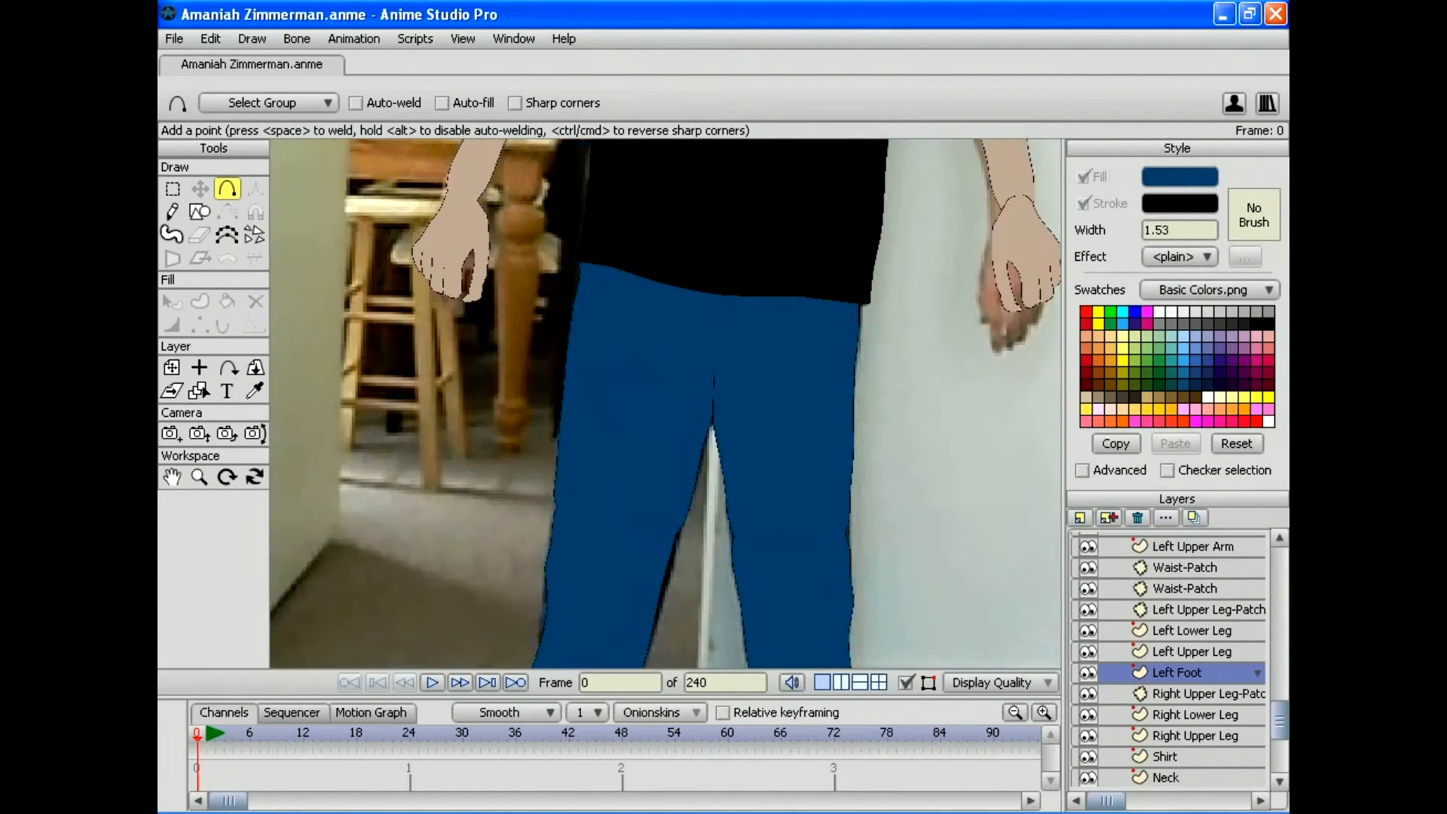
pyautogui.moveTo(666, 301); pyautogui.dragTo(672, 516)
pyautogui.click(254, 391)
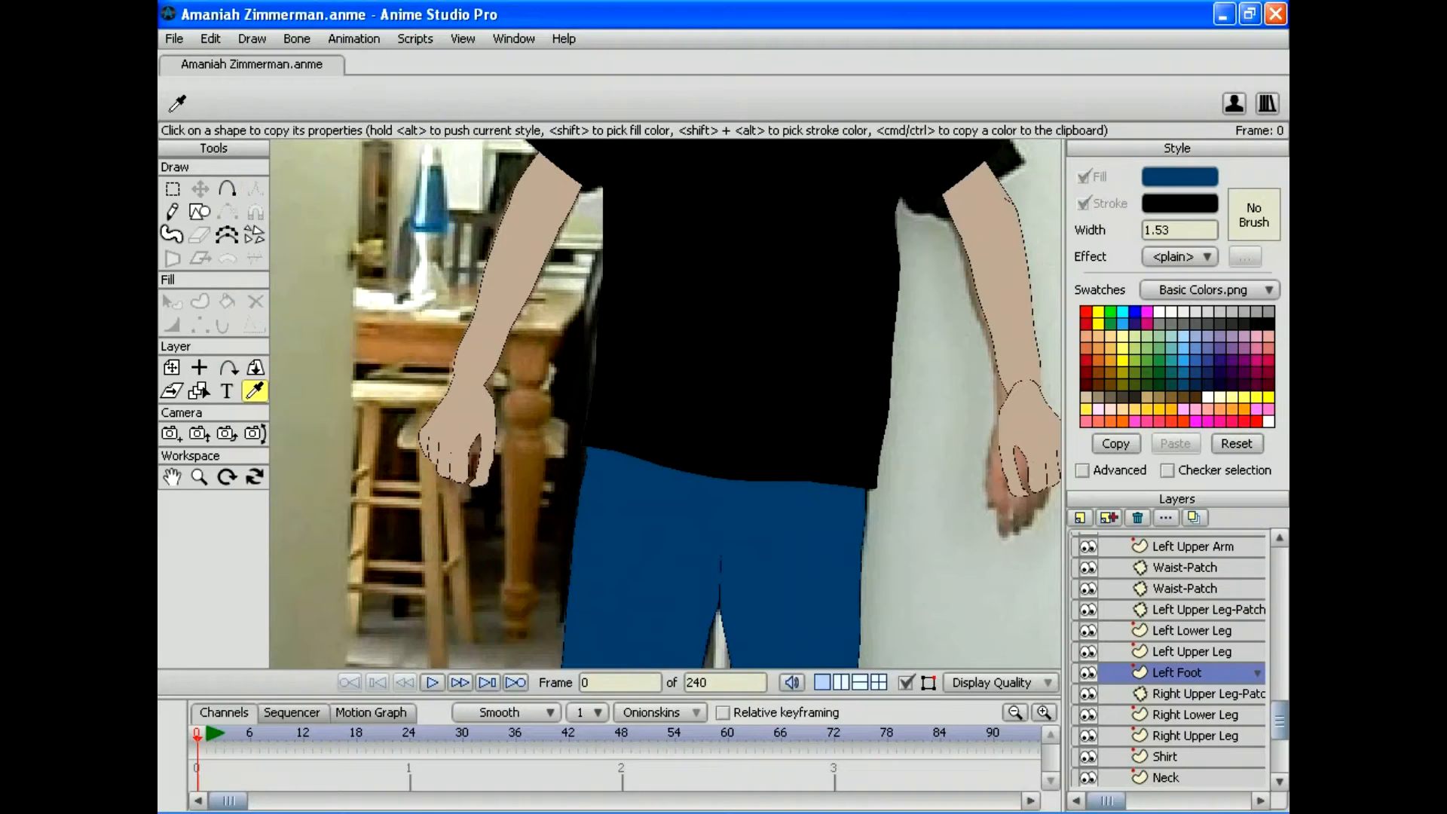
pyautogui.click(463, 422)
pyautogui.moveTo(666, 655); pyautogui.dragTo(573, 143)
pyautogui.moveTo(666, 403); pyautogui.dragTo(699, 246)
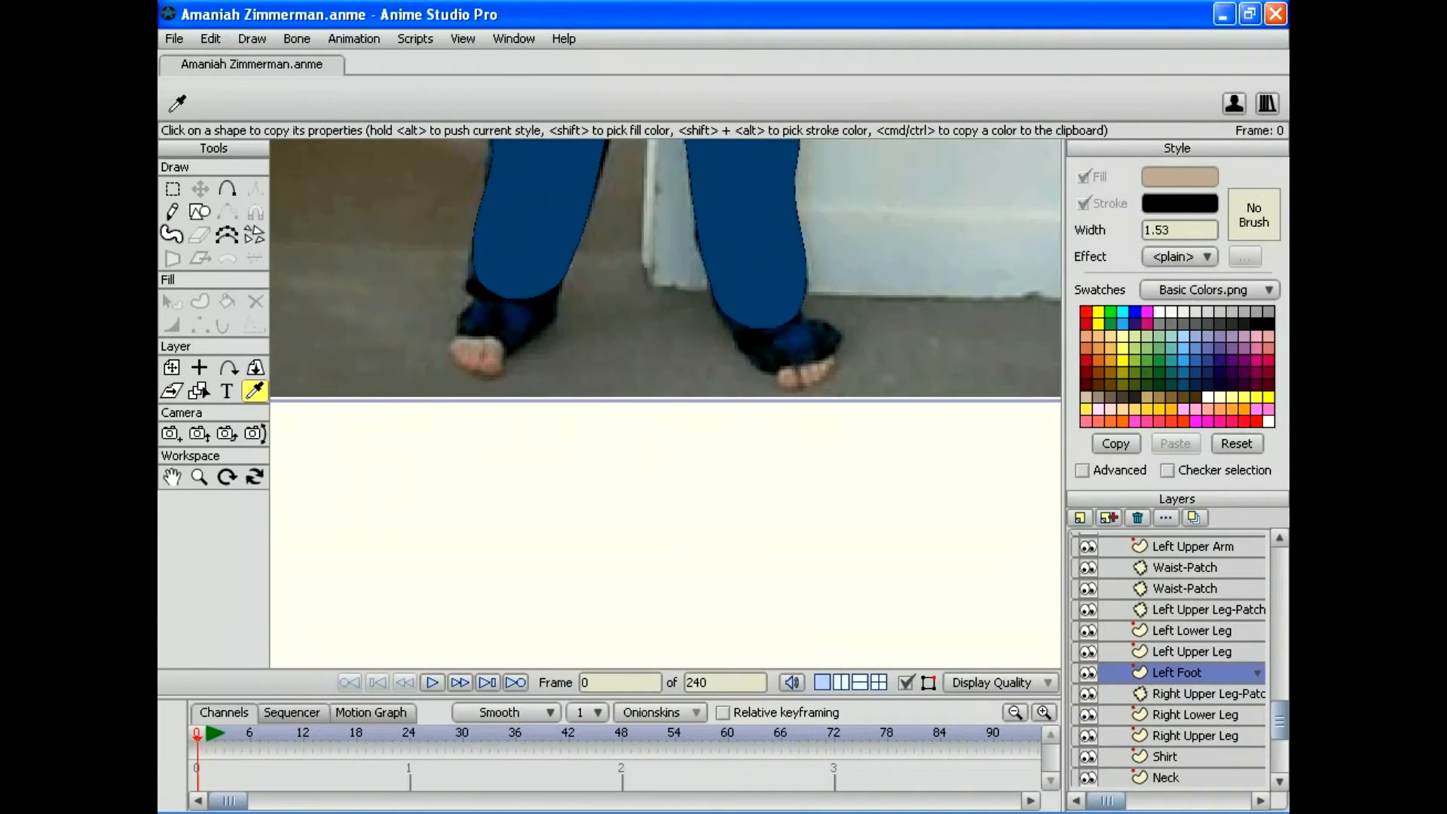
pyautogui.press('a')
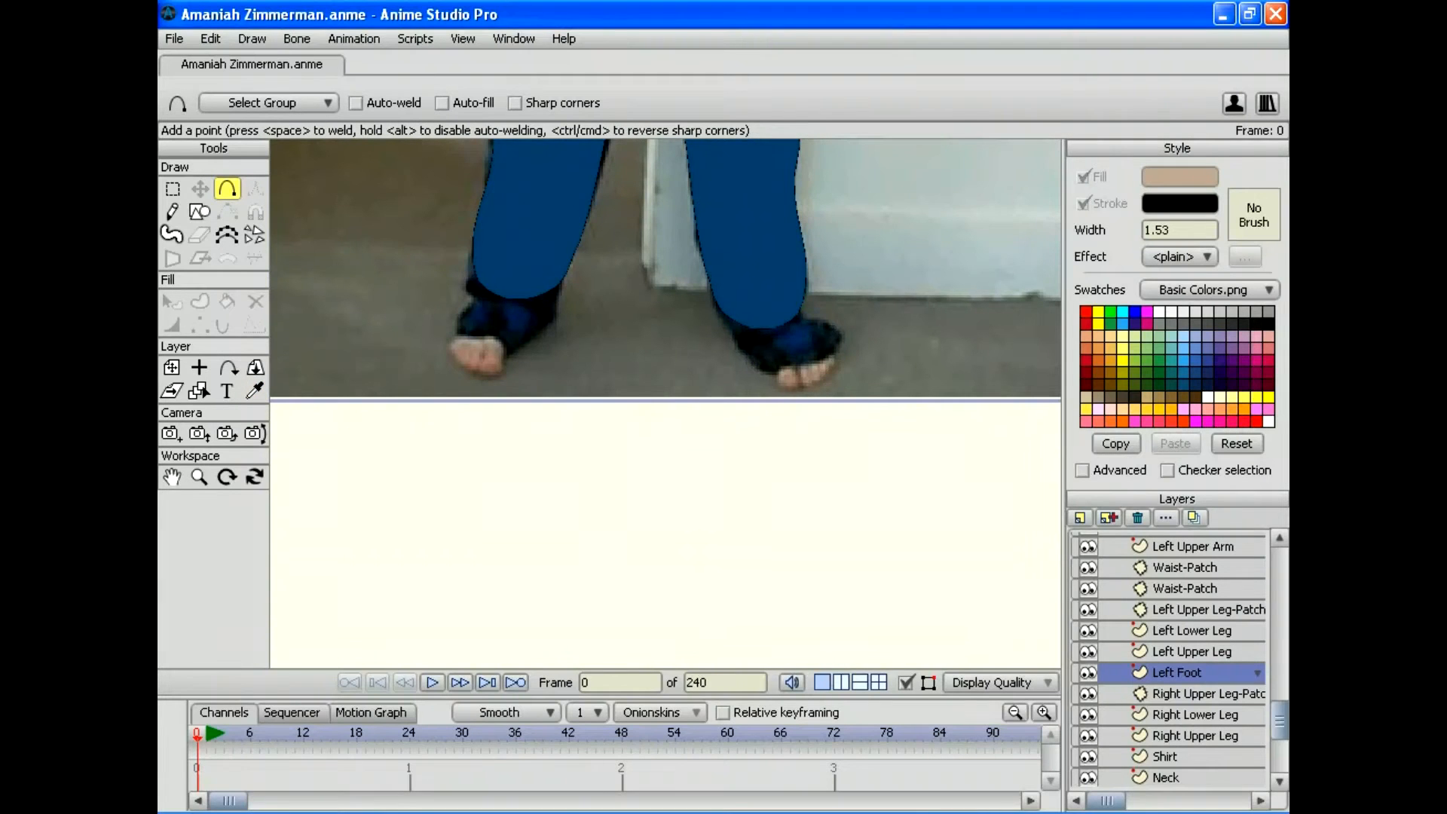
pyautogui.click(199, 476)
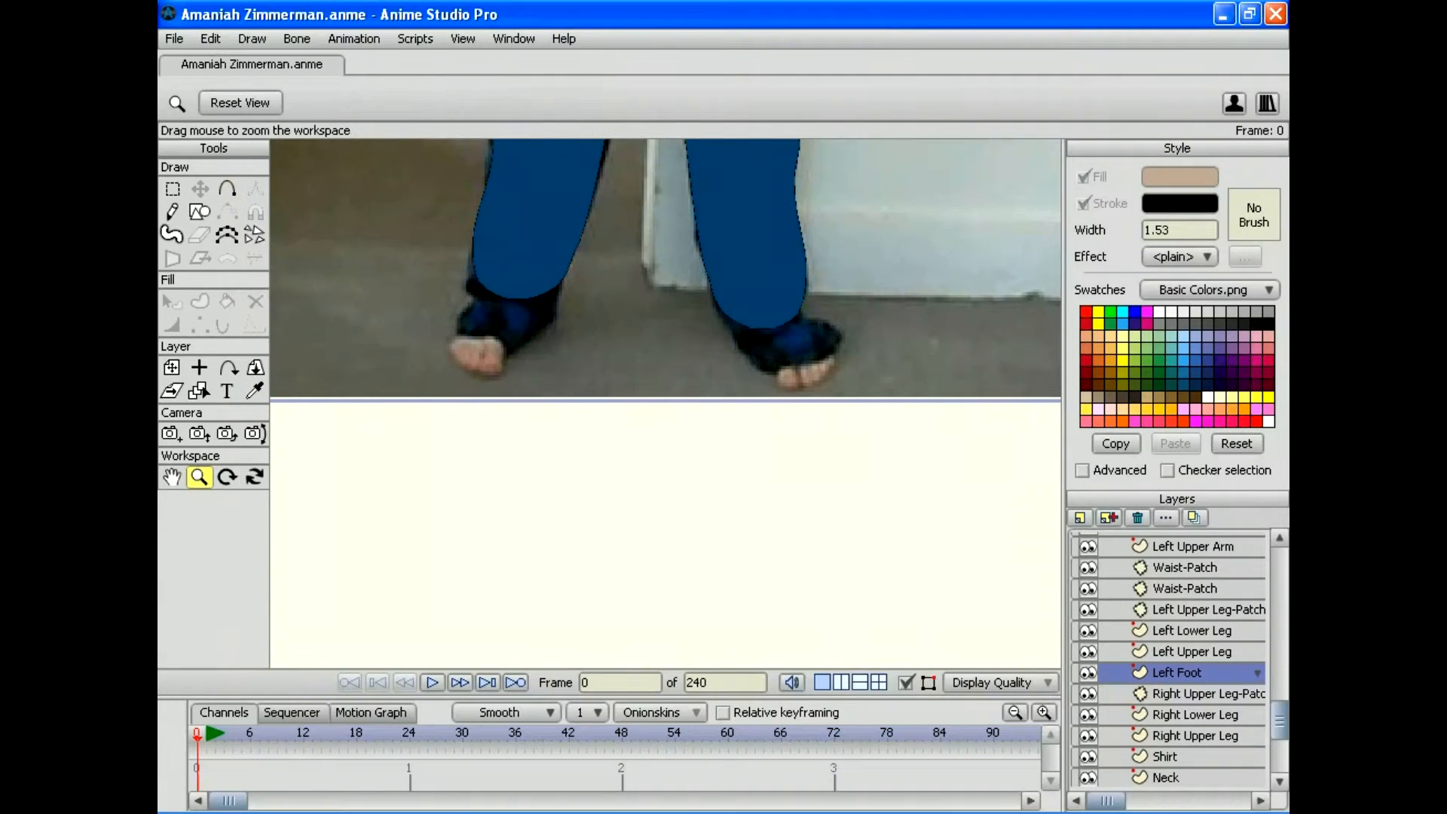
pyautogui.moveTo(666, 403); pyautogui.dragTo(761, 403)
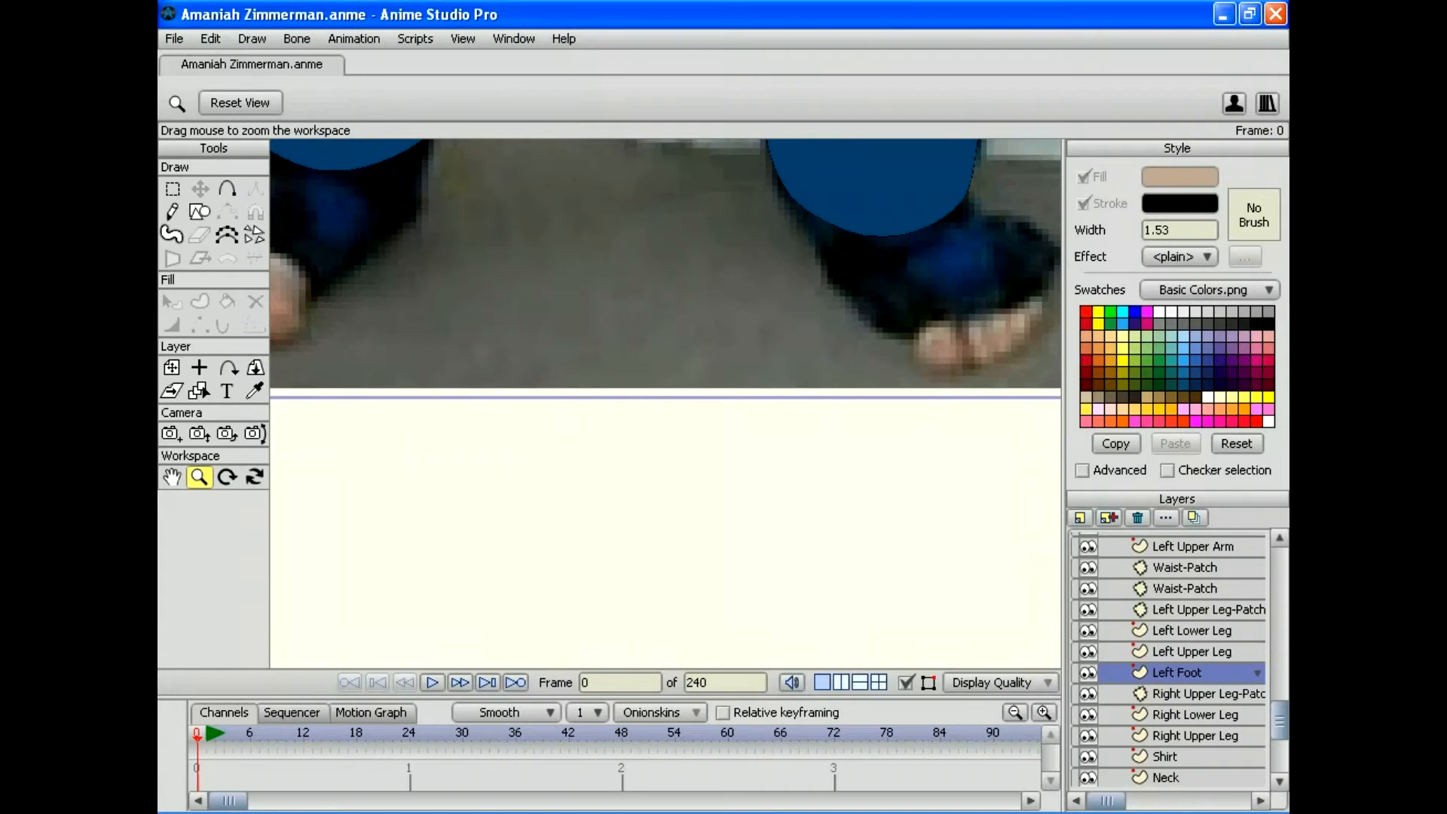
pyautogui.moveTo(666, 403); pyautogui.dragTo(866, 556)
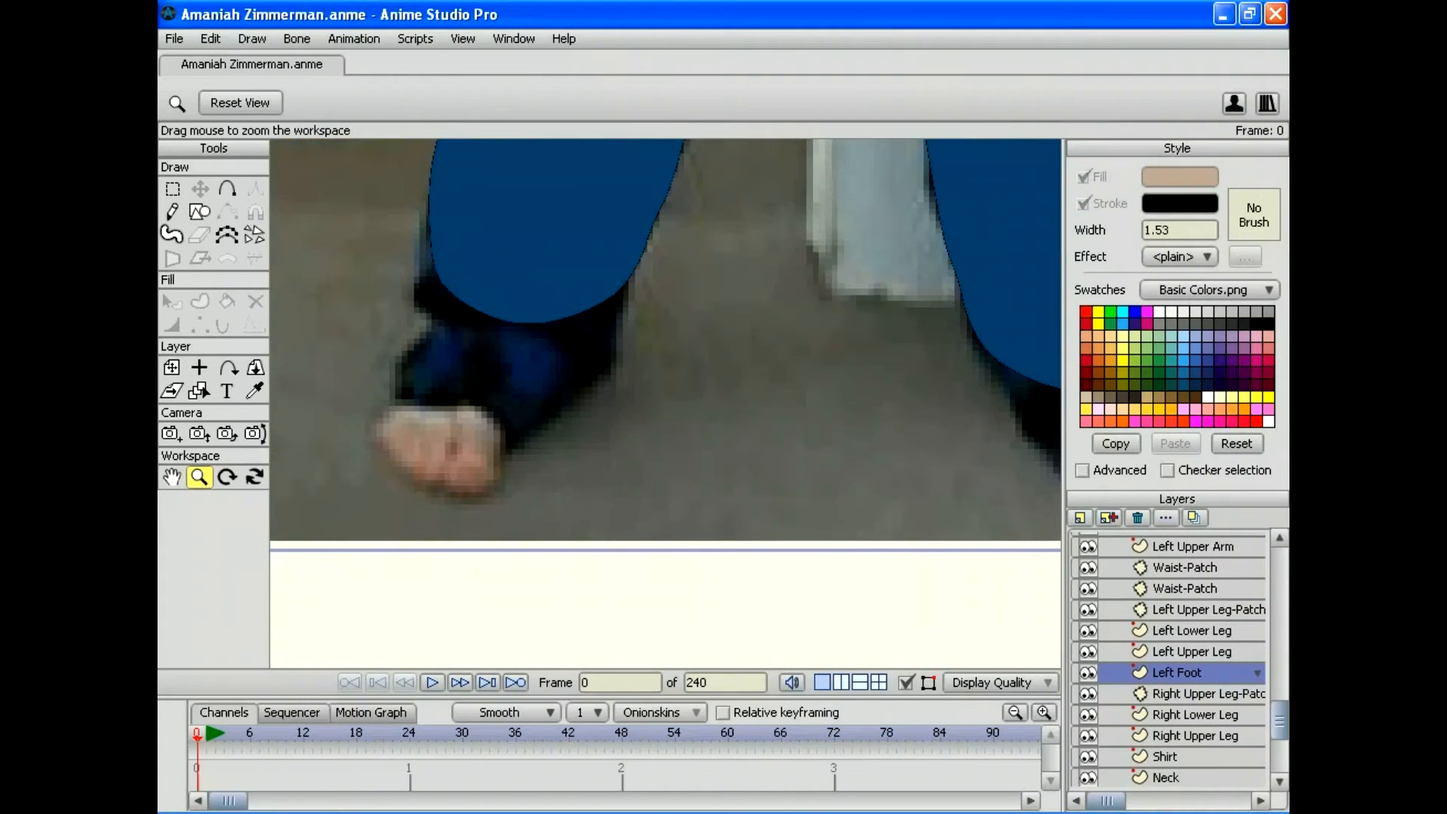
# Step: Trace the foot outline from the trouser leg along the ankle and around the foot
pyautogui.click(227, 188)
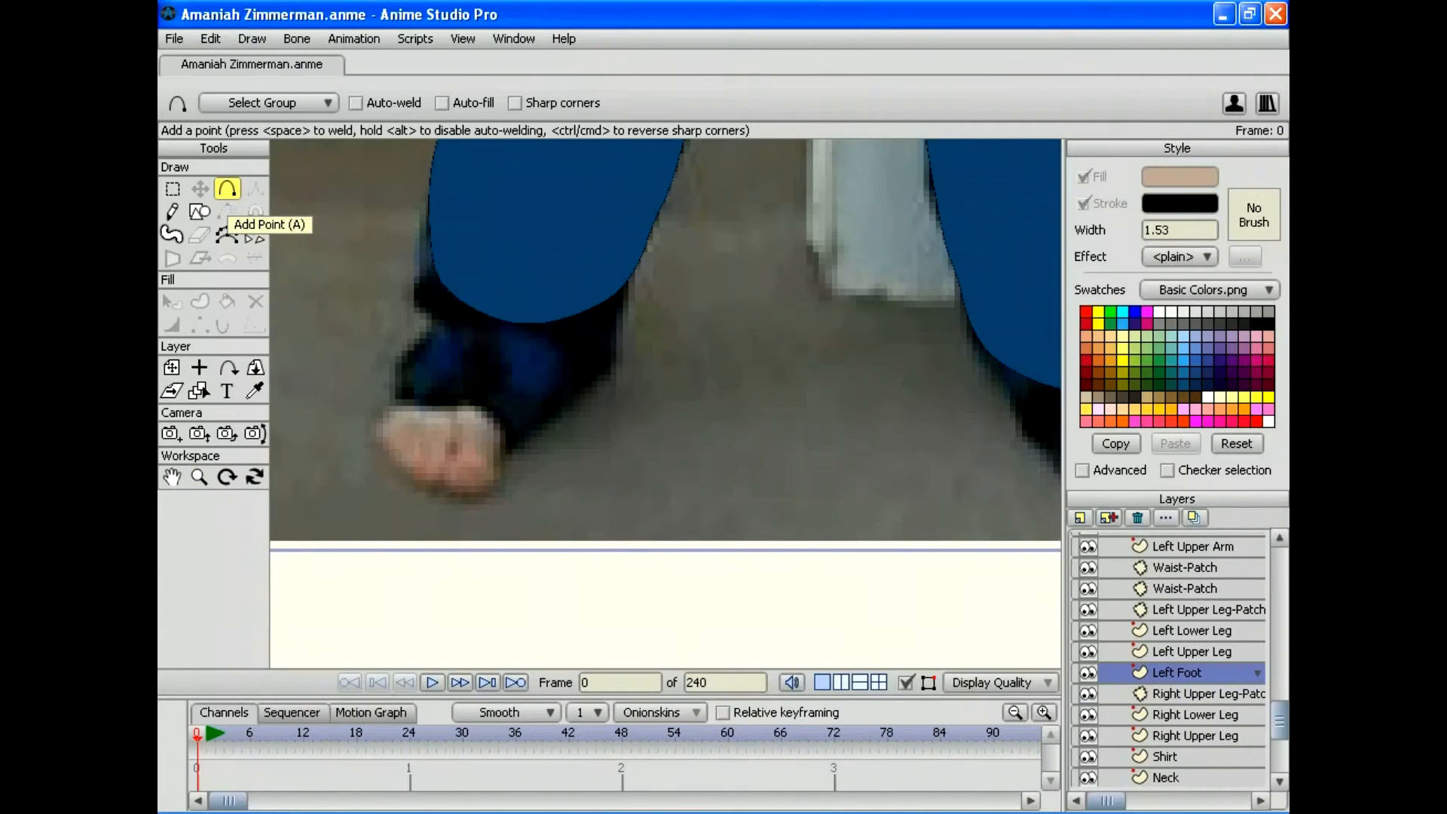
pyautogui.moveTo(556, 296)
pyautogui.mouseDown()
pyautogui.moveTo(598, 363)
pyautogui.moveTo(510, 446)
pyautogui.moveTo(484, 495)
pyautogui.moveTo(429, 487)
pyautogui.moveTo(373, 442)
pyautogui.moveTo(398, 371)
pyautogui.mouseUp()
pyautogui.moveTo(398, 371); pyautogui.dragTo(419, 347)
pyautogui.moveTo(419, 347); pyautogui.dragTo(433, 323)
pyautogui.moveTo(432, 323); pyautogui.dragTo(447, 304)
pyautogui.moveTo(447, 305); pyautogui.dragTo(476, 272)
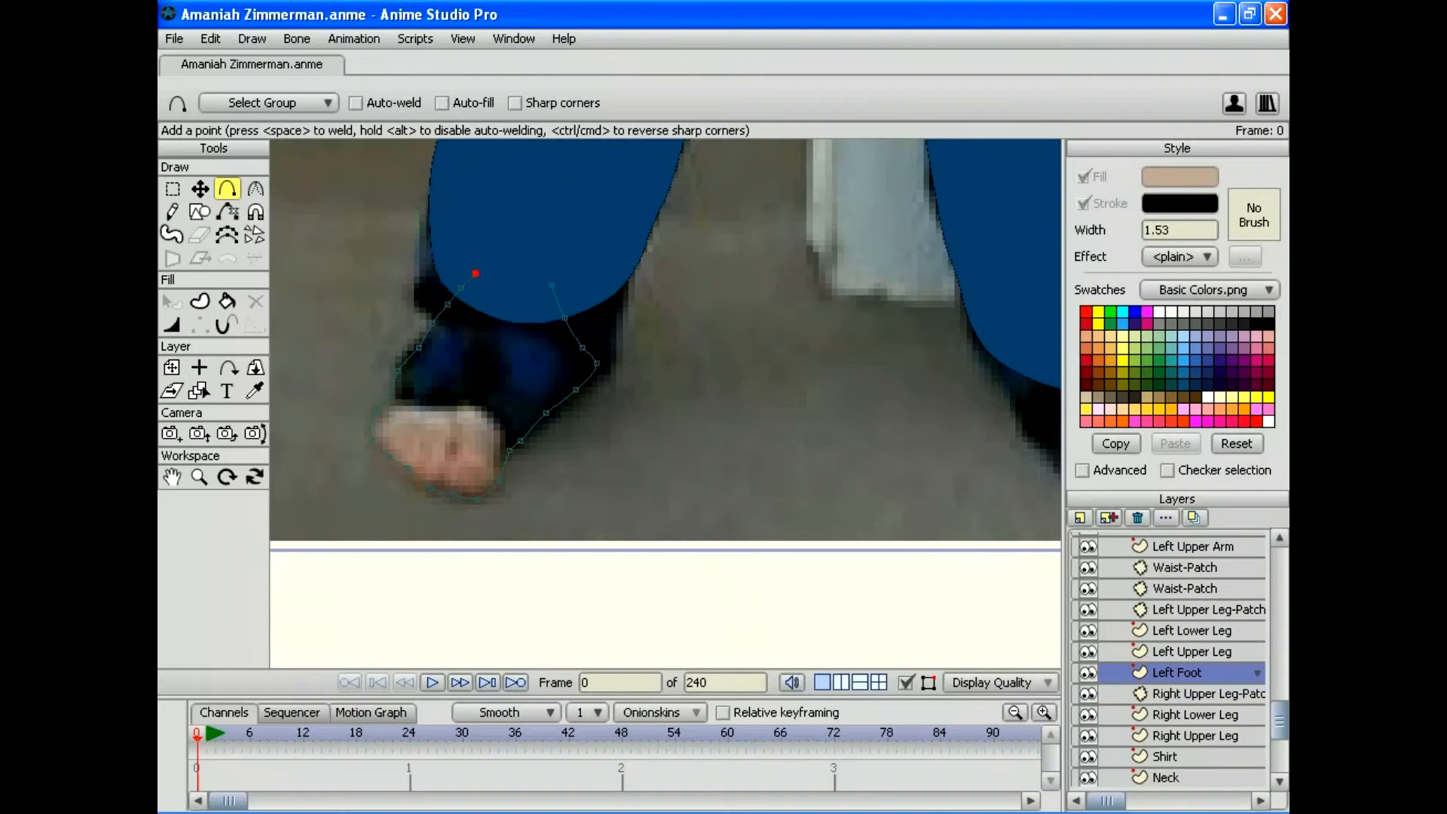
# Step: Adjust the outline points, close its top, and select all points for Create Shape
pyautogui.click(200, 188)
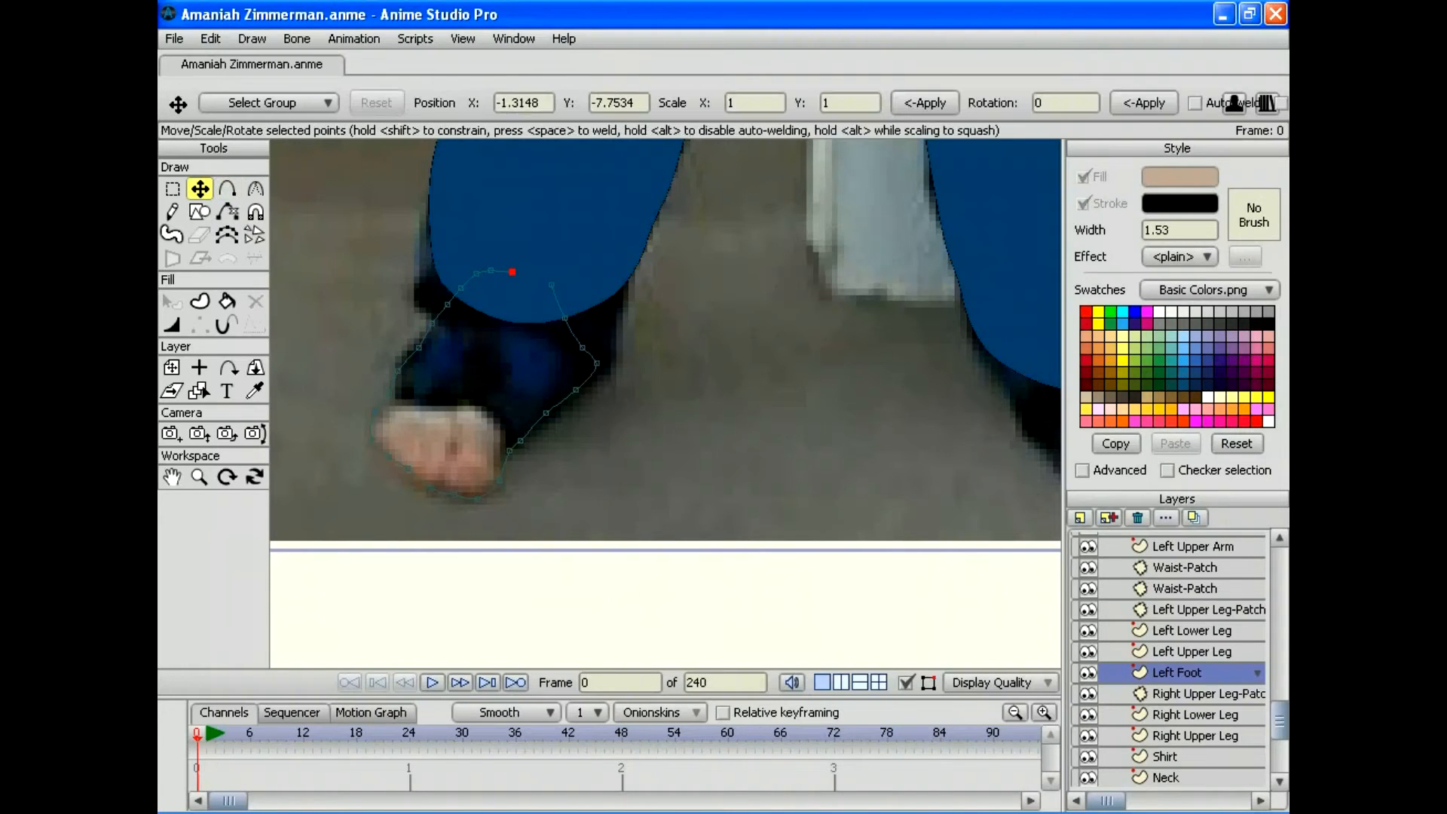
pyautogui.moveTo(582, 347); pyautogui.dragTo(560, 278)
pyautogui.click(227, 189)
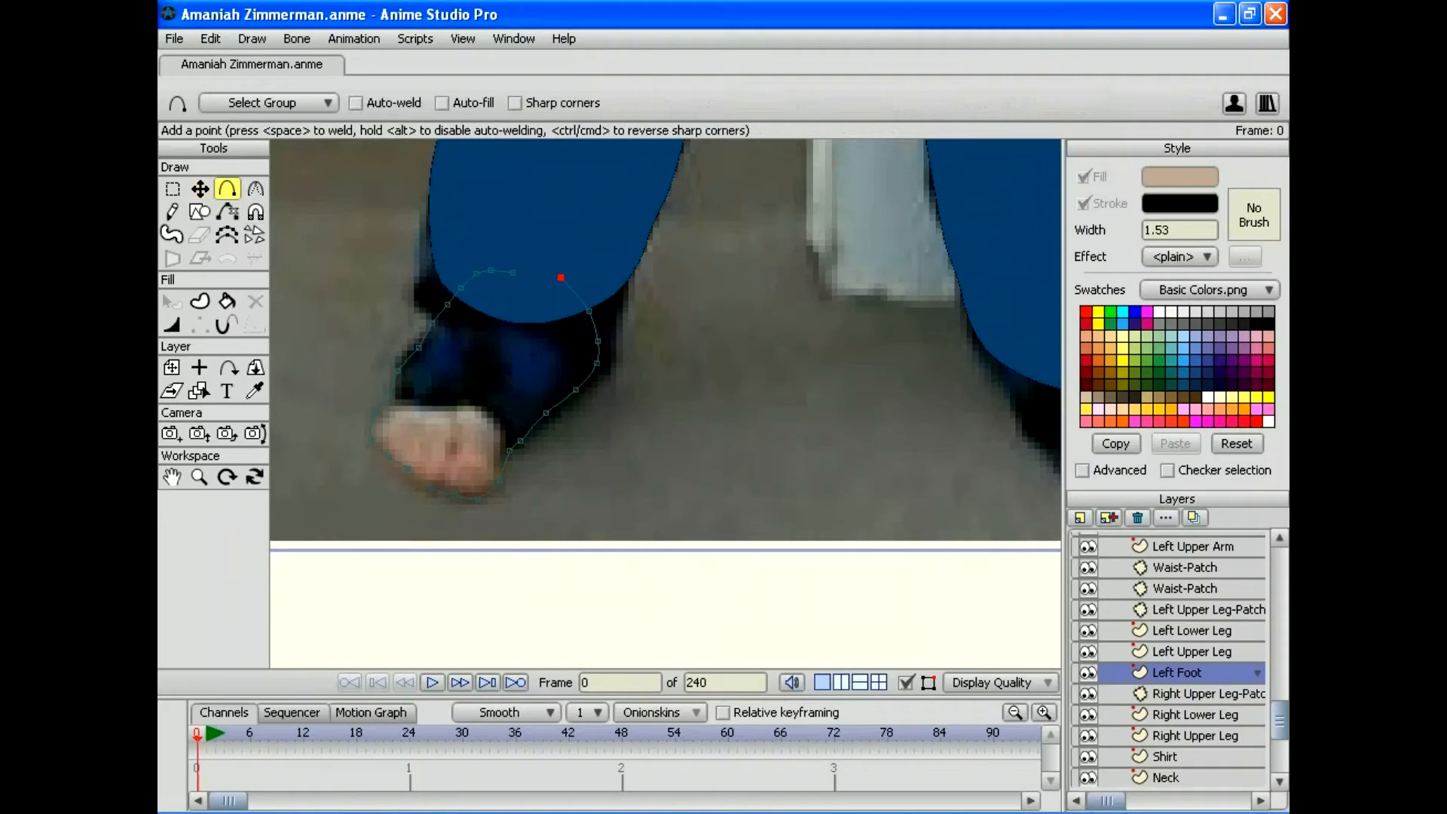
pyautogui.click(523, 271)
pyautogui.click(211, 38)
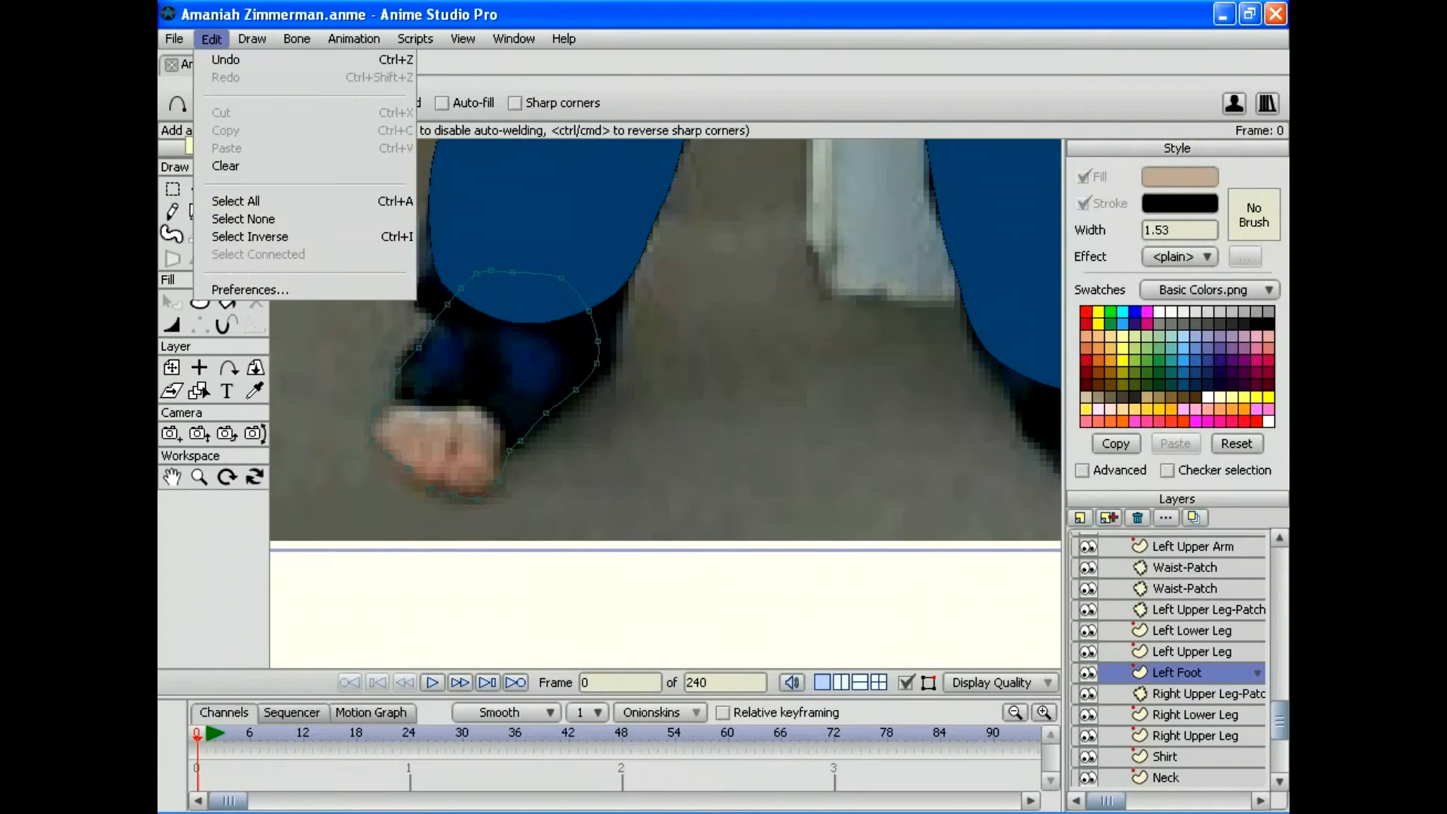
pyautogui.click(236, 200)
pyautogui.click(198, 301)
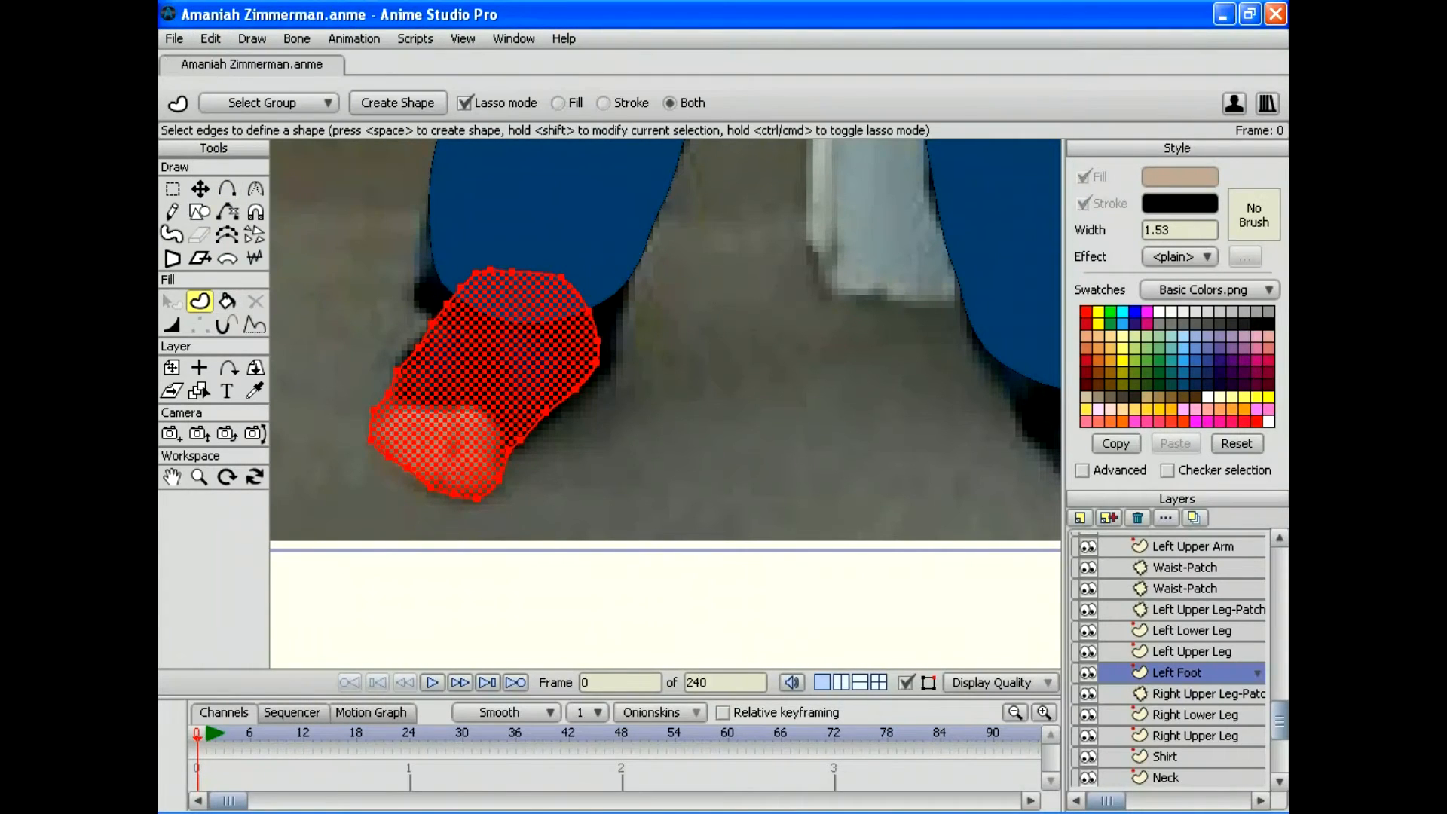
# Step: Create the filled skin-tone foot shape and flip the Left Foot layer horizontally
pyautogui.press('space')
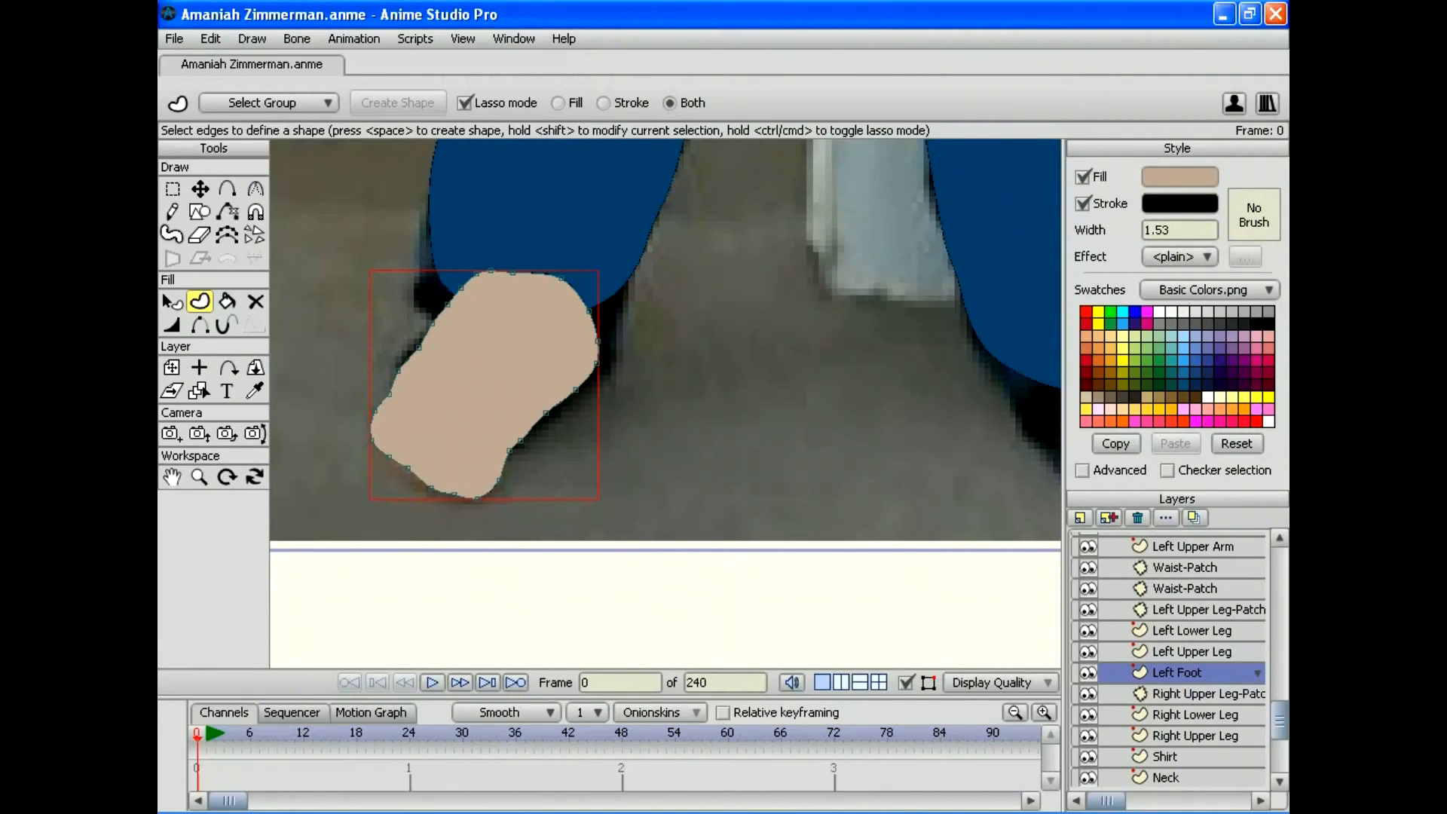
pyautogui.doubleClick(1176, 672)
pyautogui.click(498, 424)
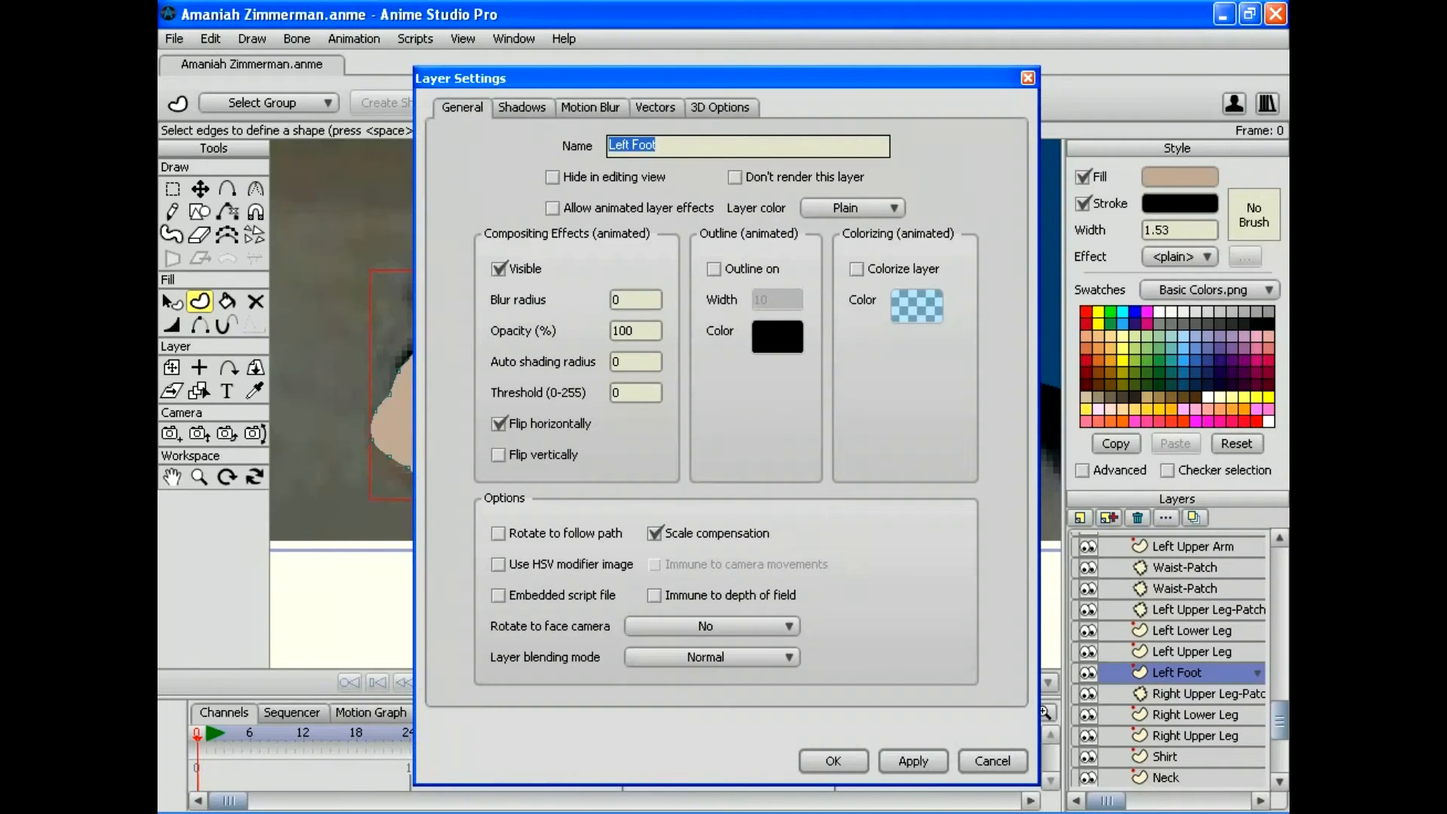
pyautogui.press('Return')
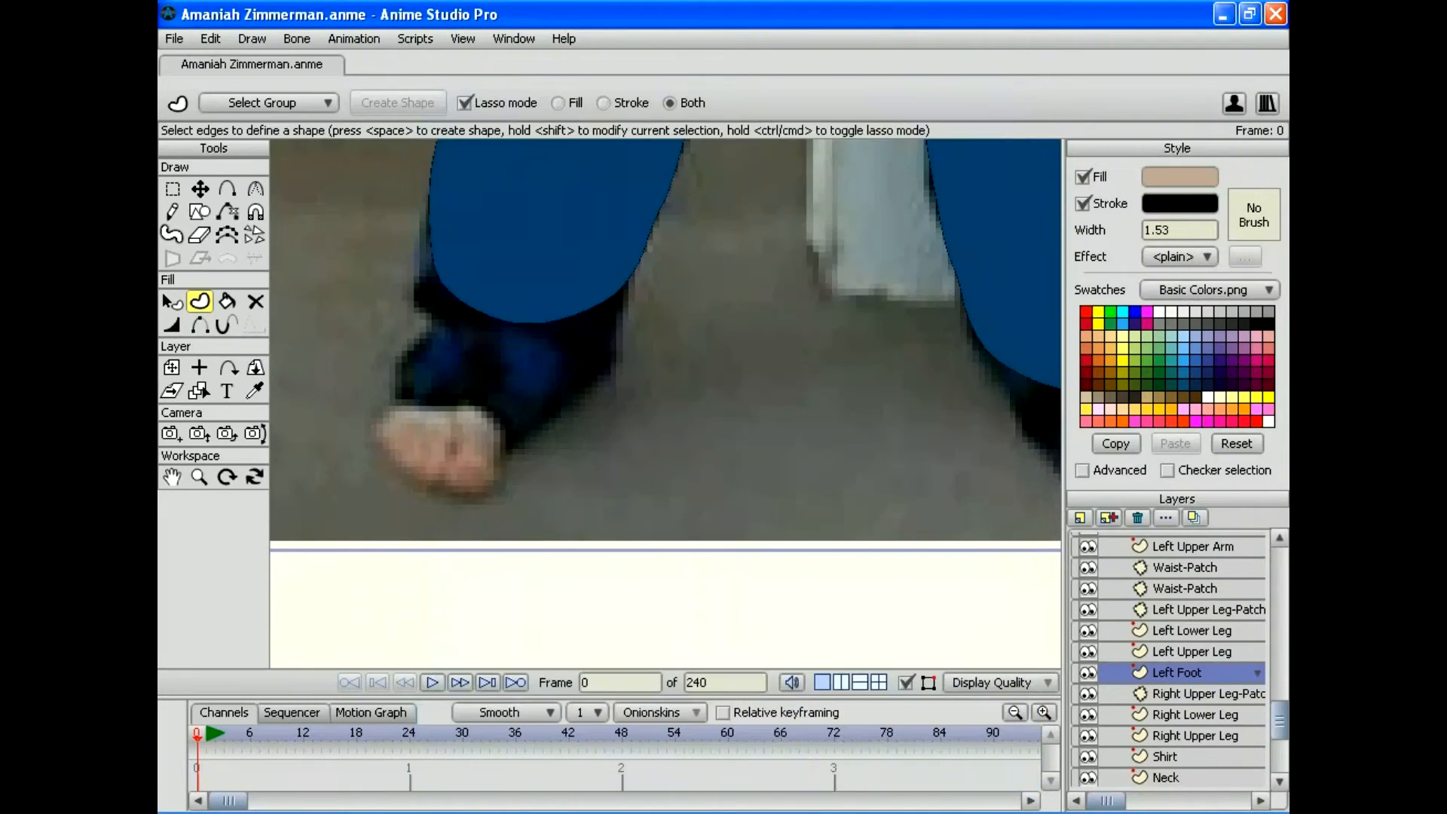
# Step: Move the foot under the trouser leg and nudge its outline points into place
pyautogui.moveTo(422, 444); pyautogui.dragTo(746, 436)
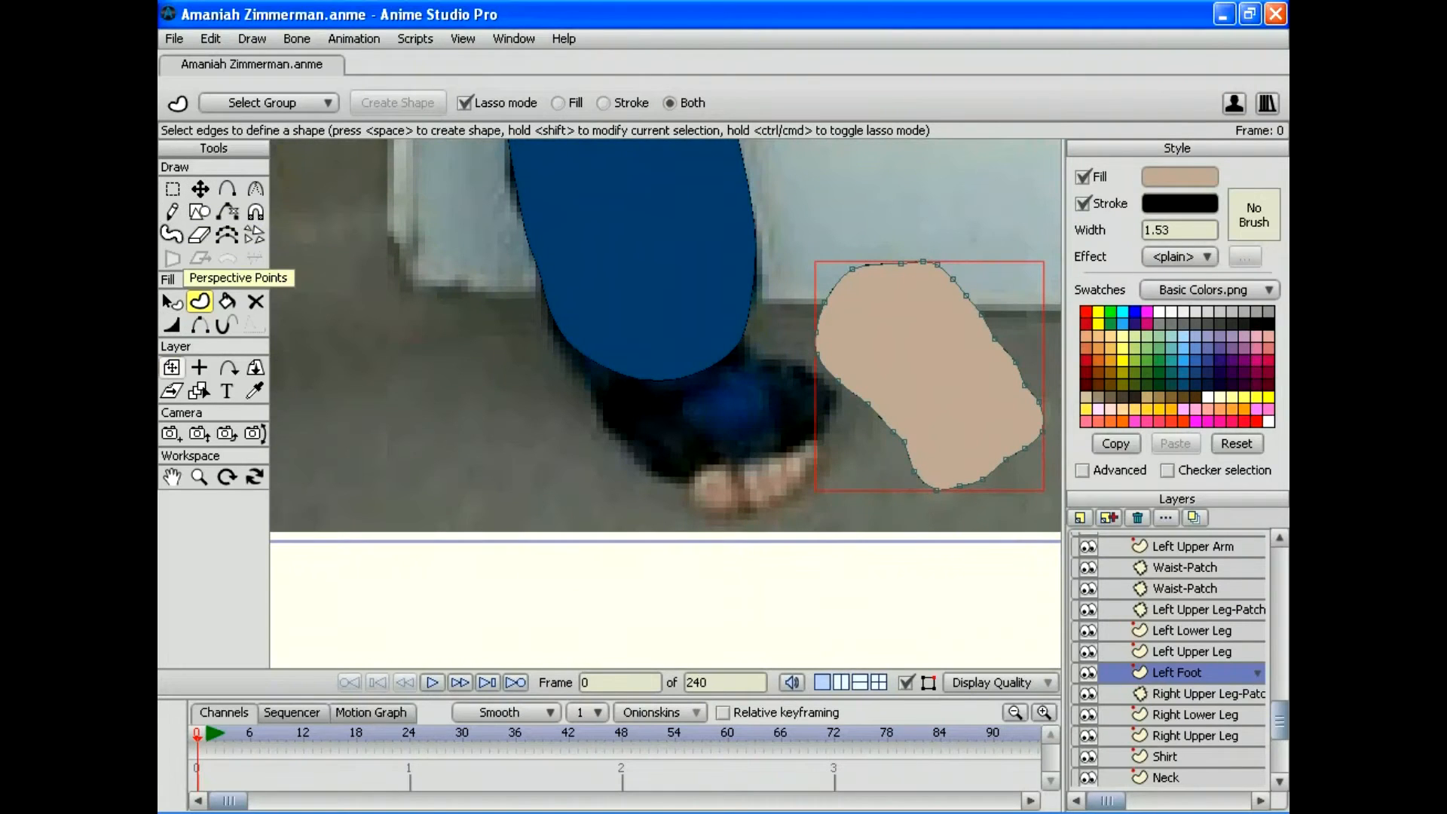
pyautogui.click(171, 367)
pyautogui.moveTo(867, 376); pyautogui.dragTo(710, 416)
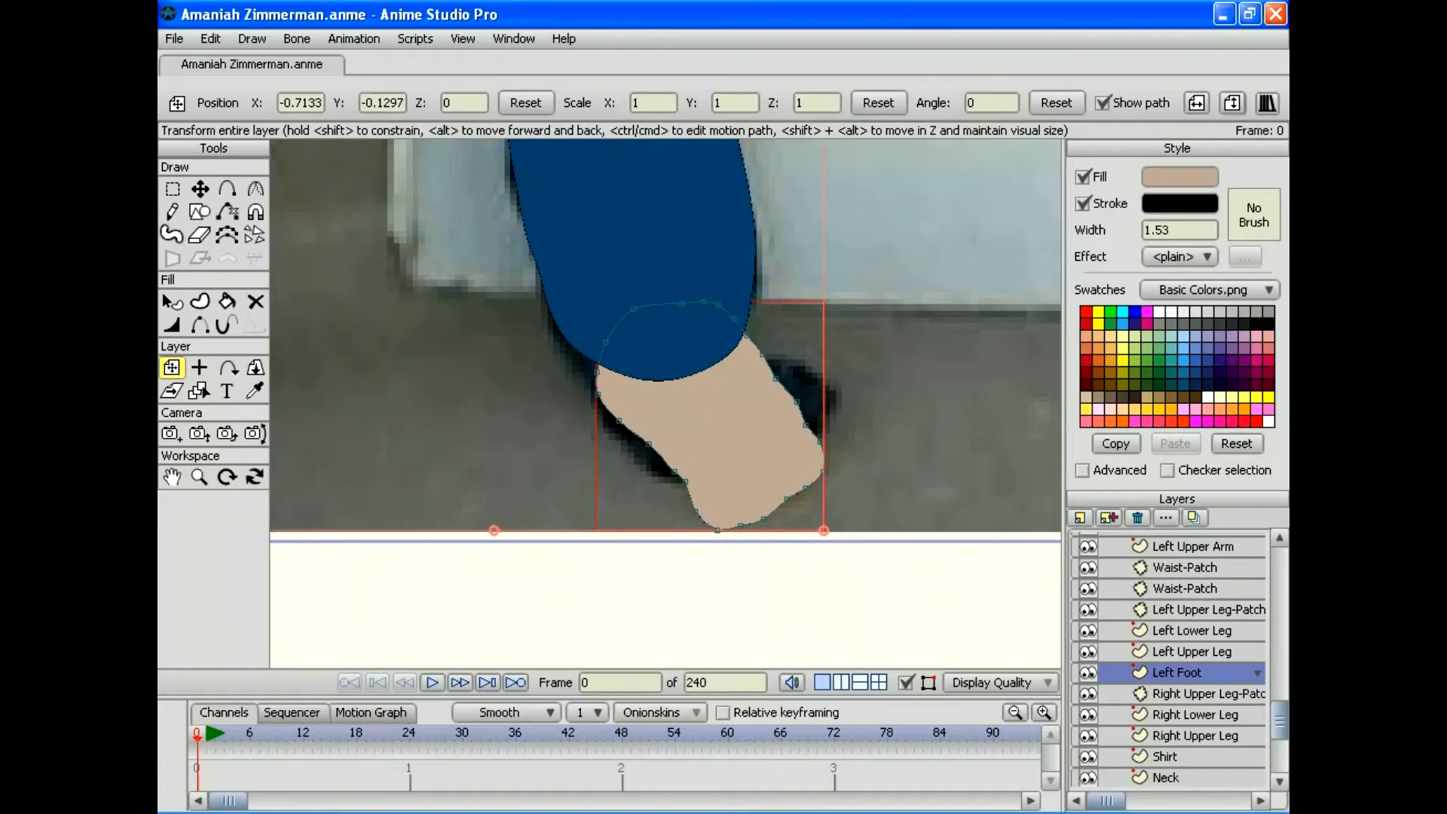
pyautogui.click(199, 188)
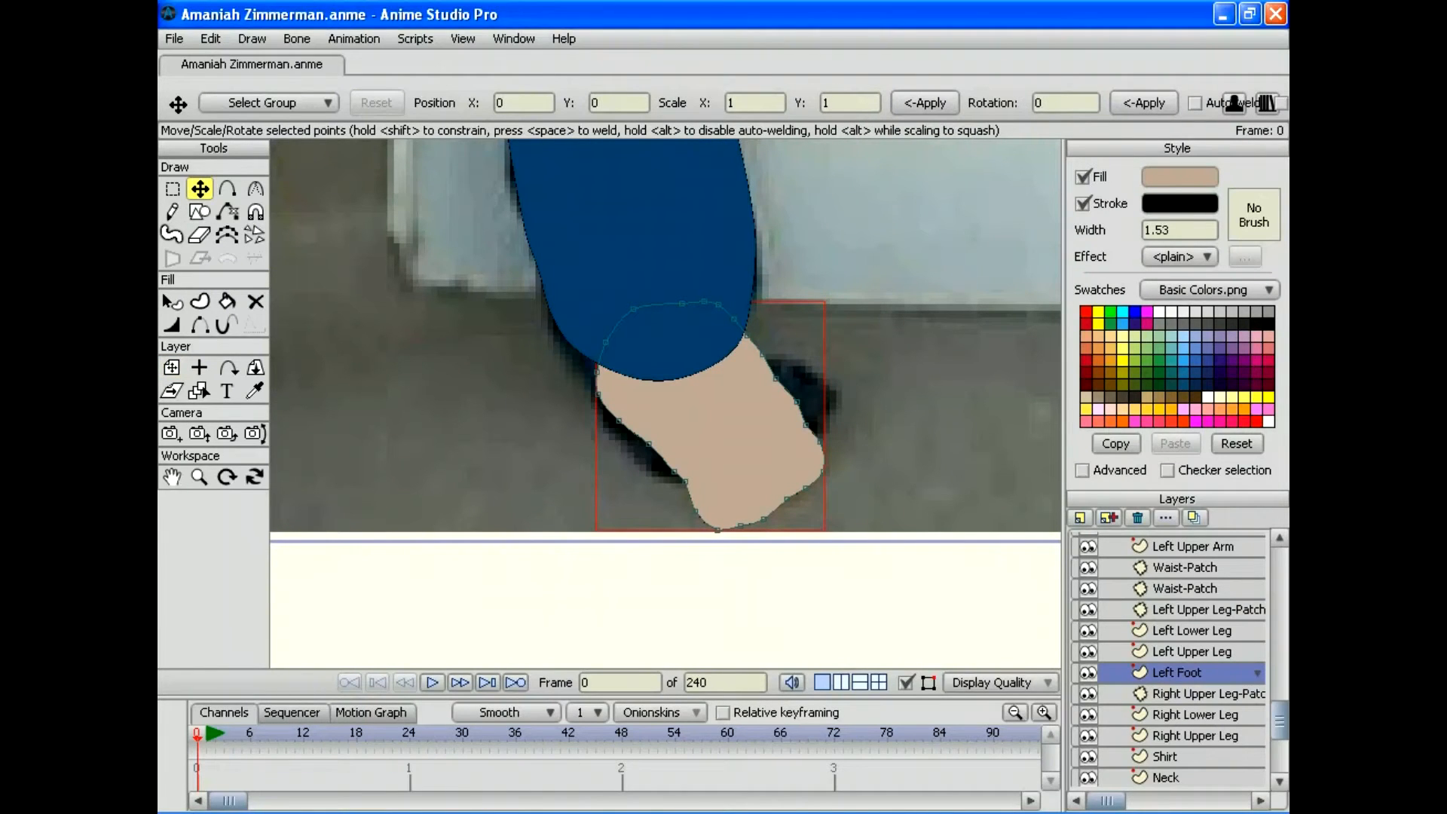
pyautogui.moveTo(672, 471); pyautogui.dragTo(677, 485)
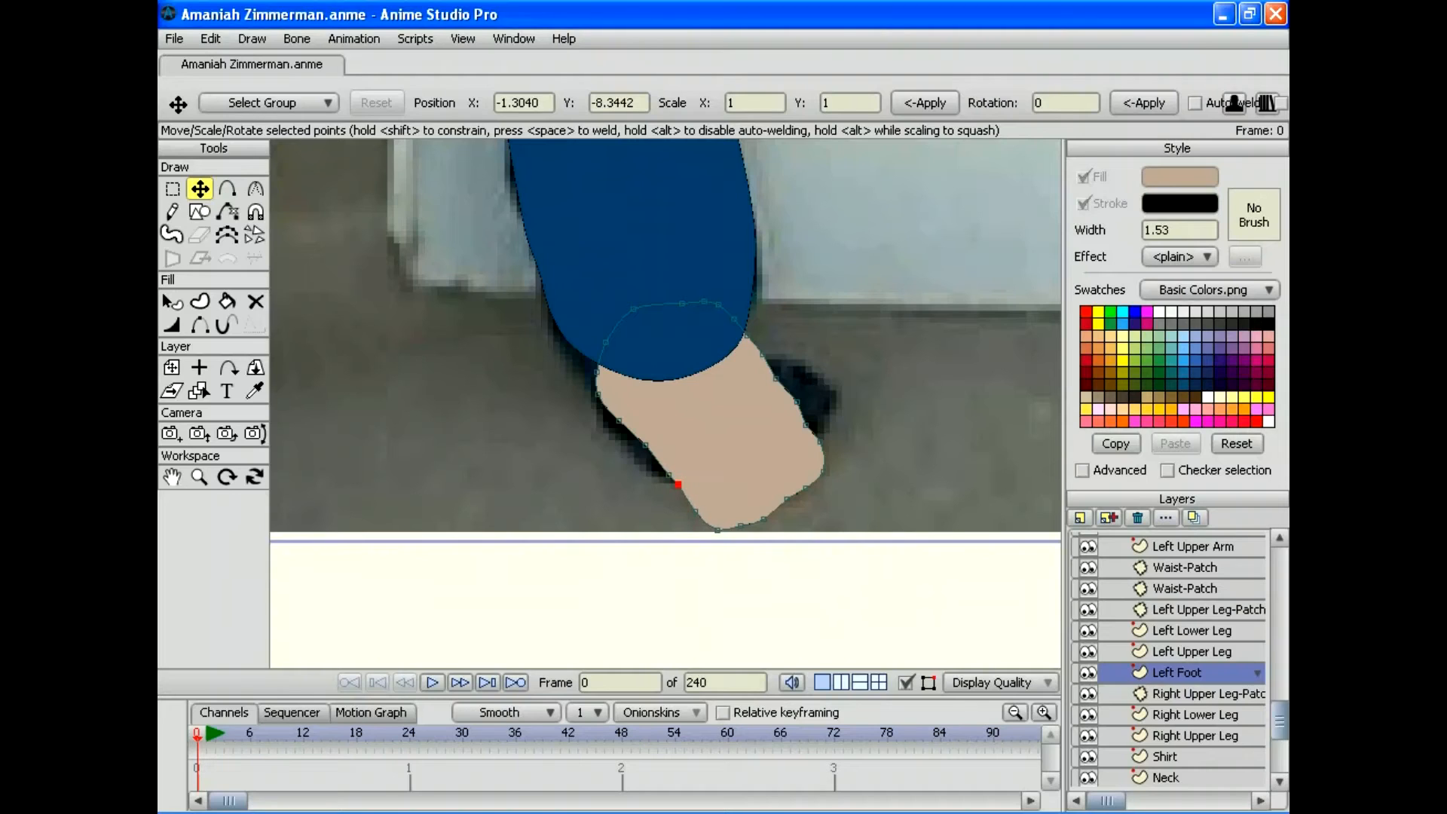
pyautogui.moveTo(804, 425); pyautogui.dragTo(777, 379)
pyautogui.moveTo(787, 499); pyautogui.dragTo(787, 502)
# Step: Duplicate Left Foot and rename the copy Right Foot
pyautogui.click(1108, 517)
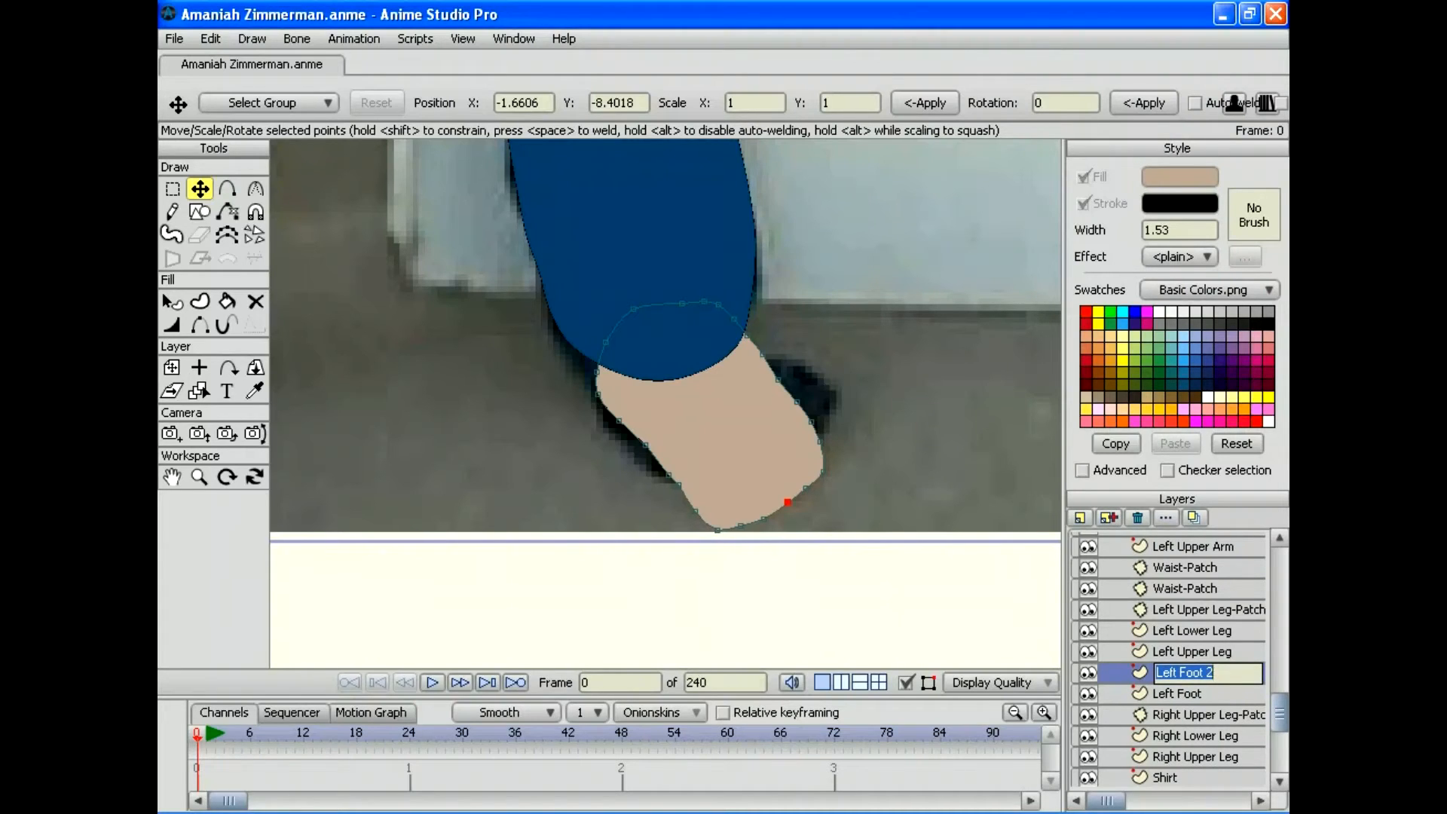
pyautogui.write("Right Foot'")
pyautogui.press('Return')
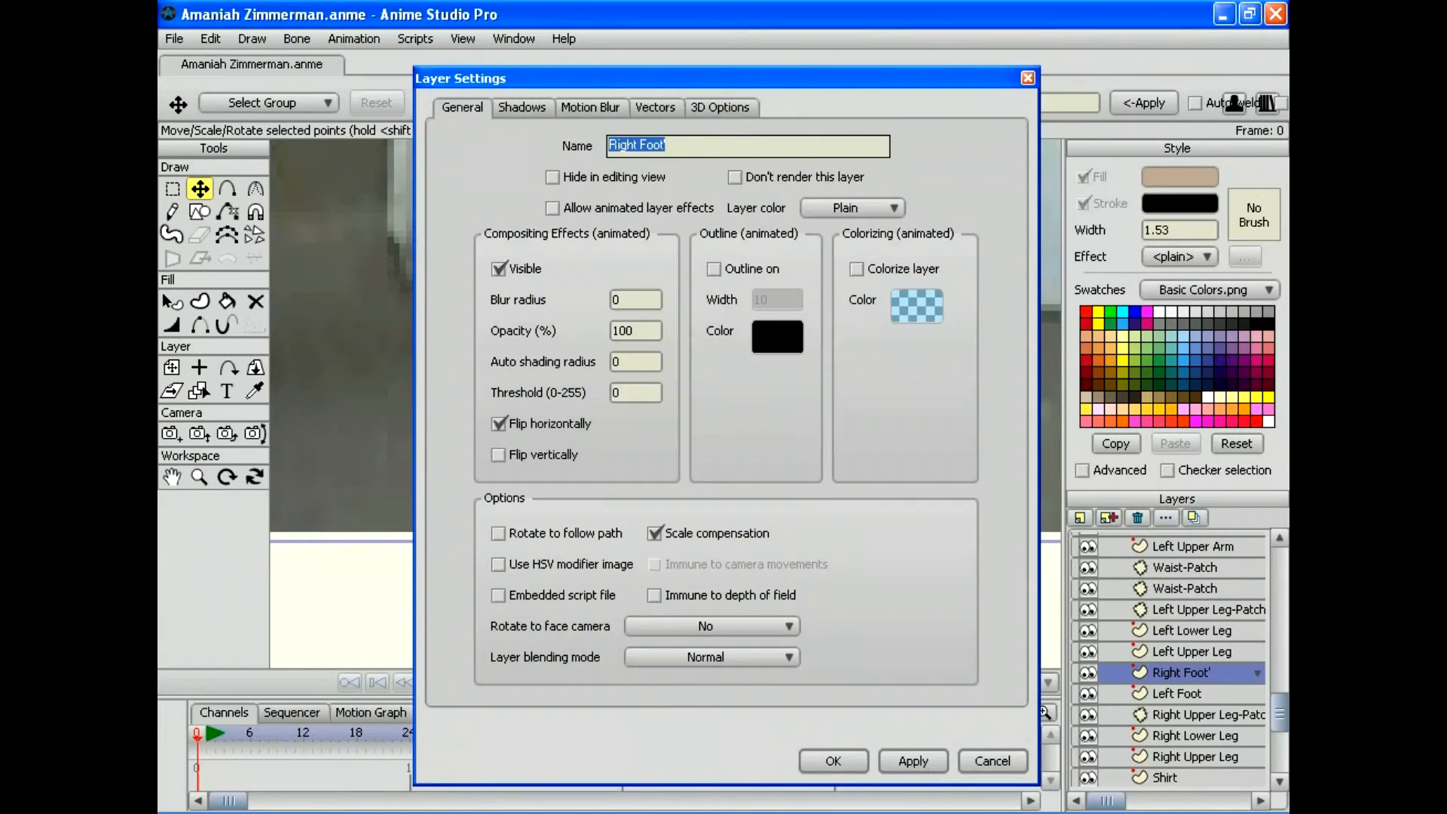
pyautogui.click(667, 145)
pyautogui.press('BackSpace')
pyautogui.press('Return')
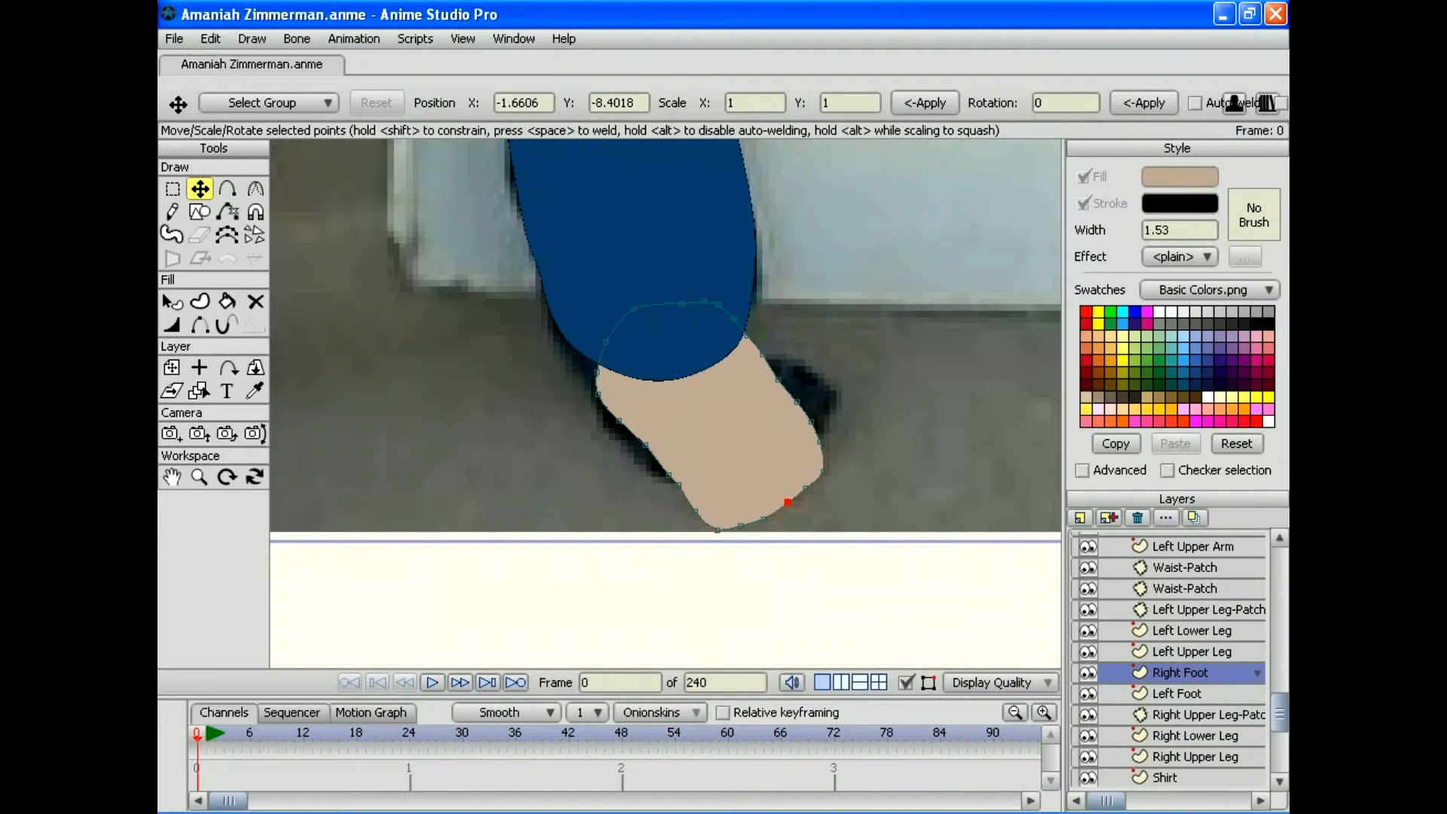
# Step: Move Right Foot below Right Upper Leg and turn off its horizontal flip
pyautogui.moveTo(1180, 673); pyautogui.dragTo(1180, 766)
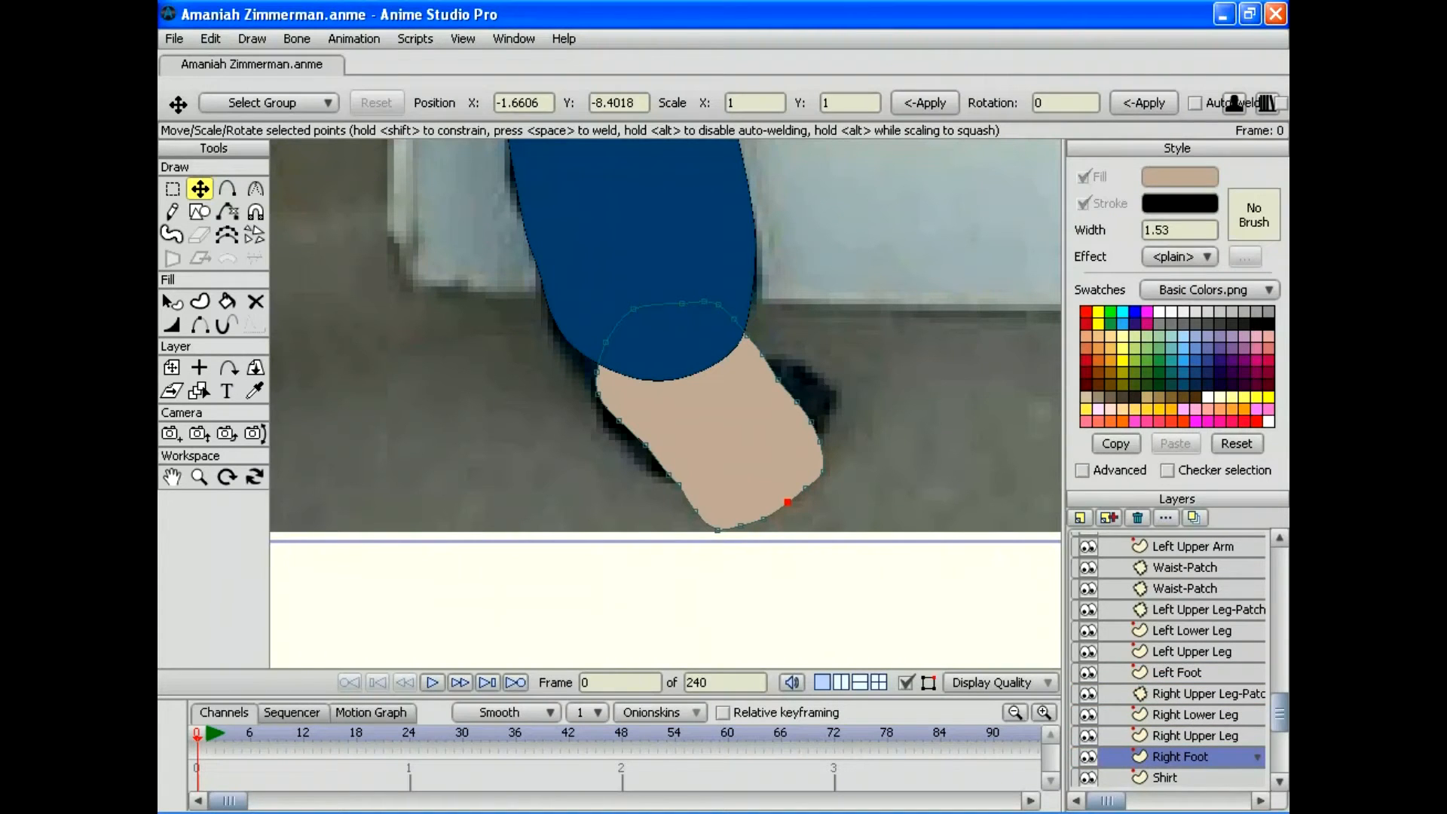
pyautogui.doubleClick(1179, 756)
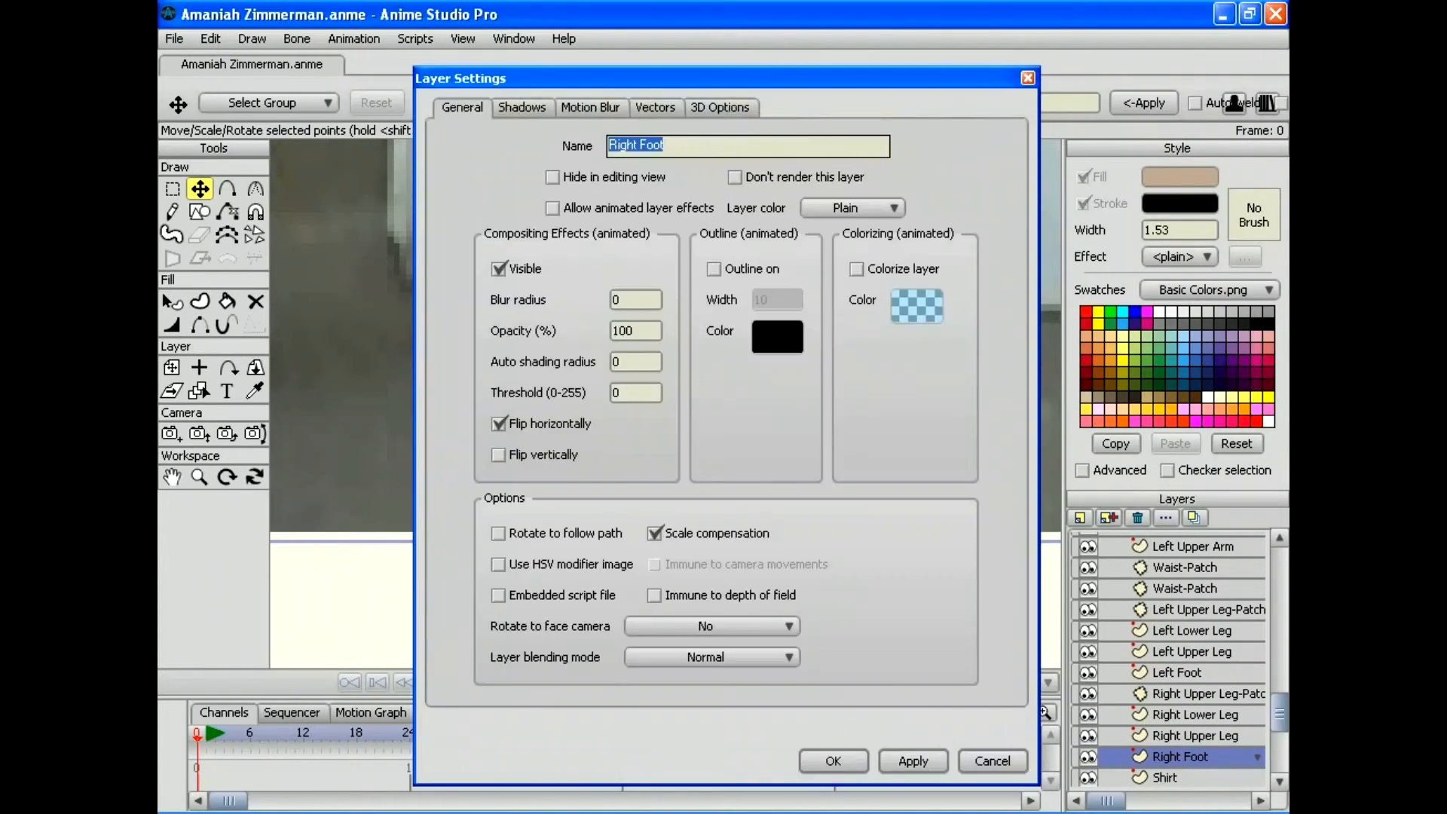
pyautogui.click(911, 760)
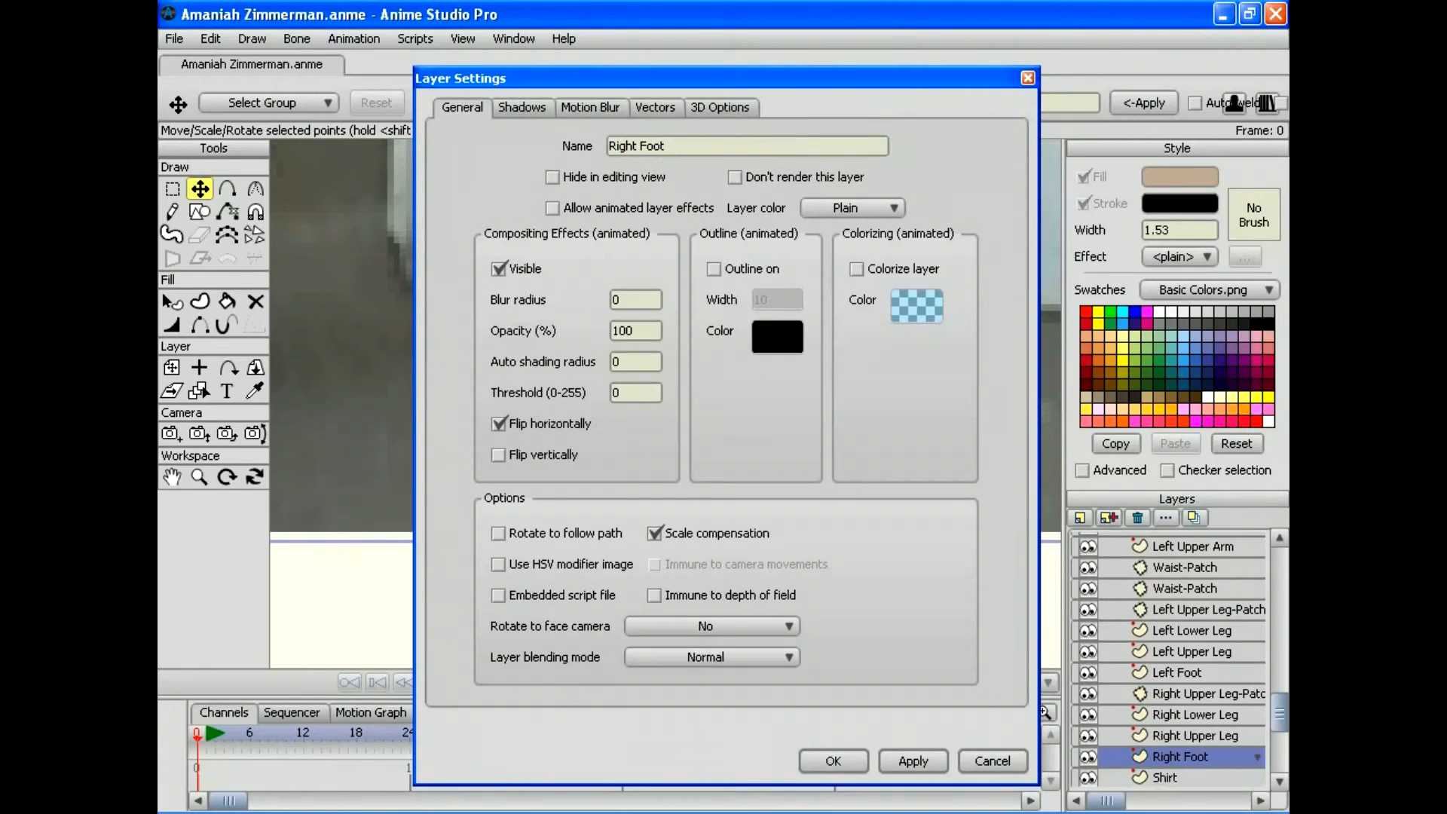
pyautogui.click(498, 424)
pyautogui.press('Return')
# Step: Move the right foot over the other photographed foot
pyautogui.click(199, 476)
pyautogui.moveTo(452, 377); pyautogui.dragTo(990, 442)
pyautogui.press('m')
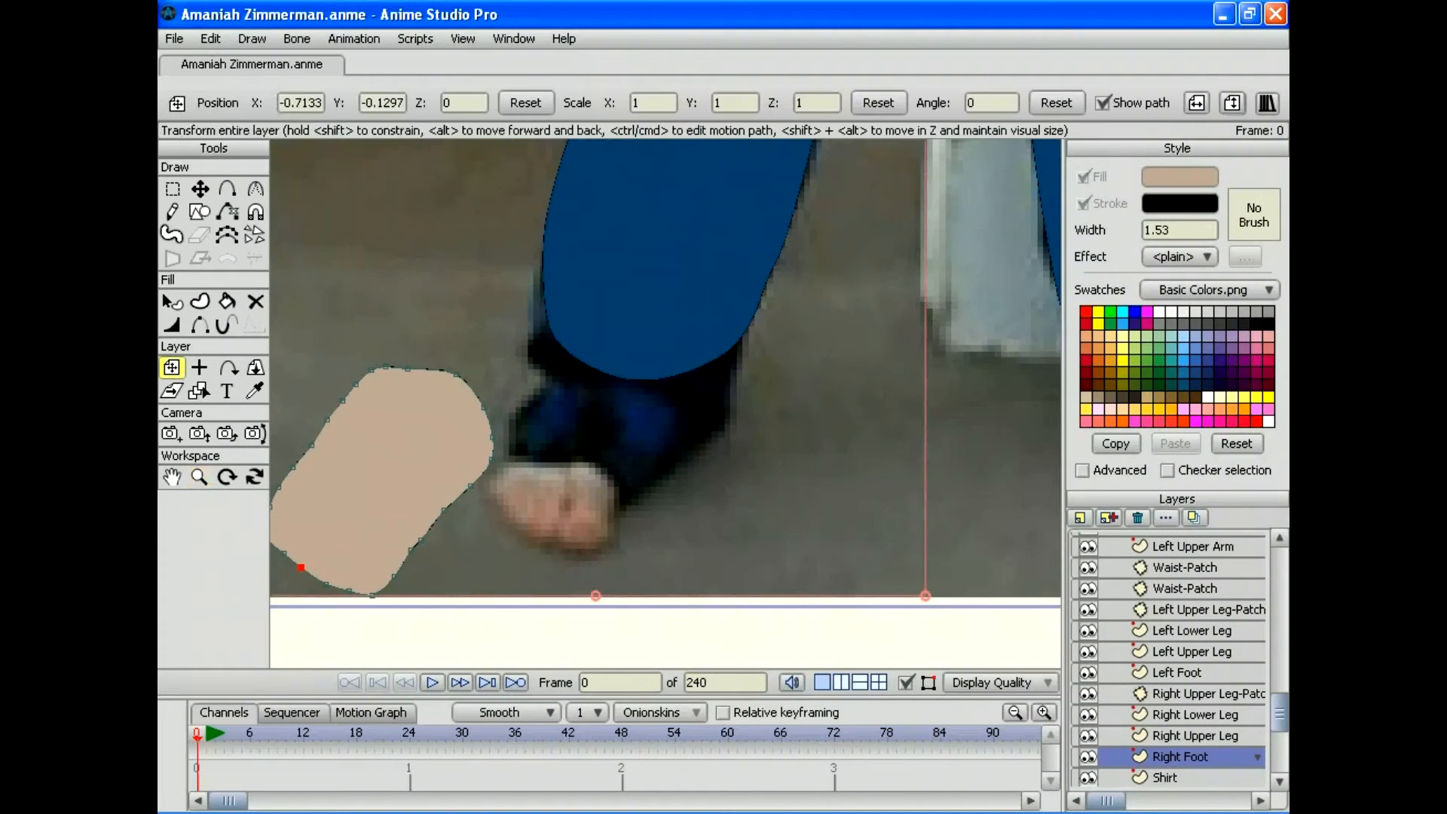
pyautogui.moveTo(381, 478); pyautogui.dragTo(599, 439)
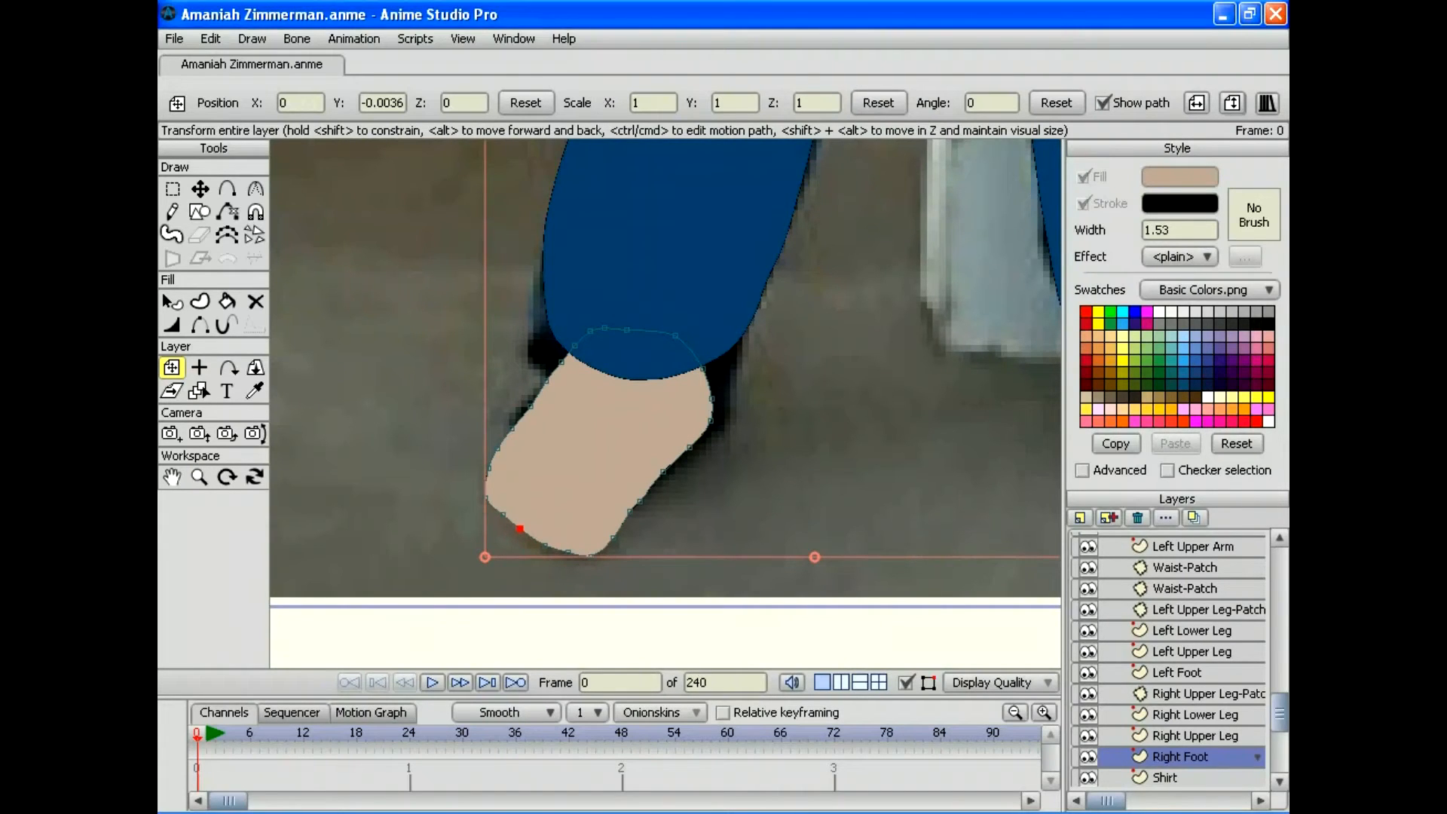
# Step: Save the project, zoom out to the whole figure, and hide the Full Body.png photo
pyautogui.click(173, 38)
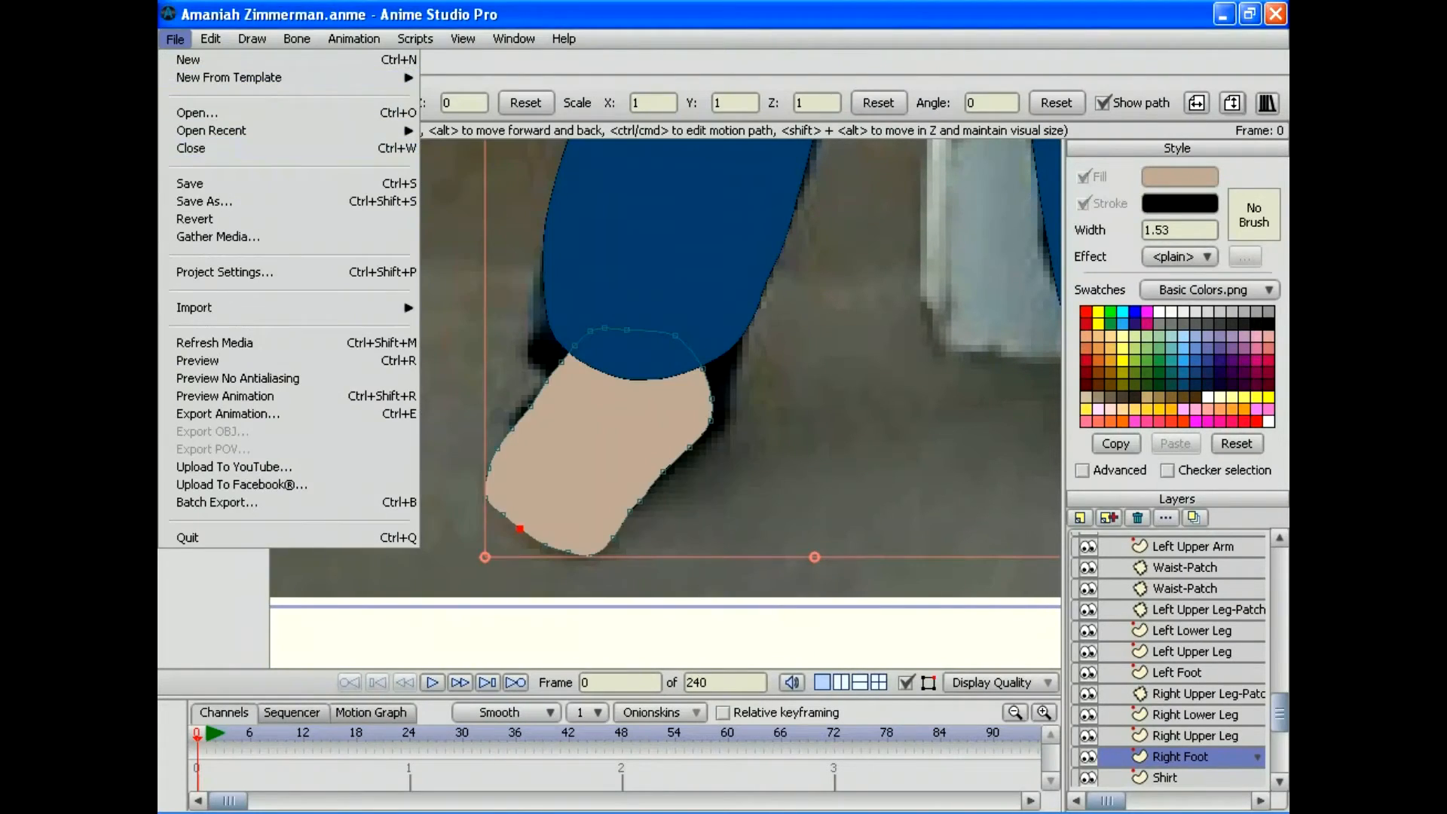
pyautogui.click(189, 183)
pyautogui.click(199, 476)
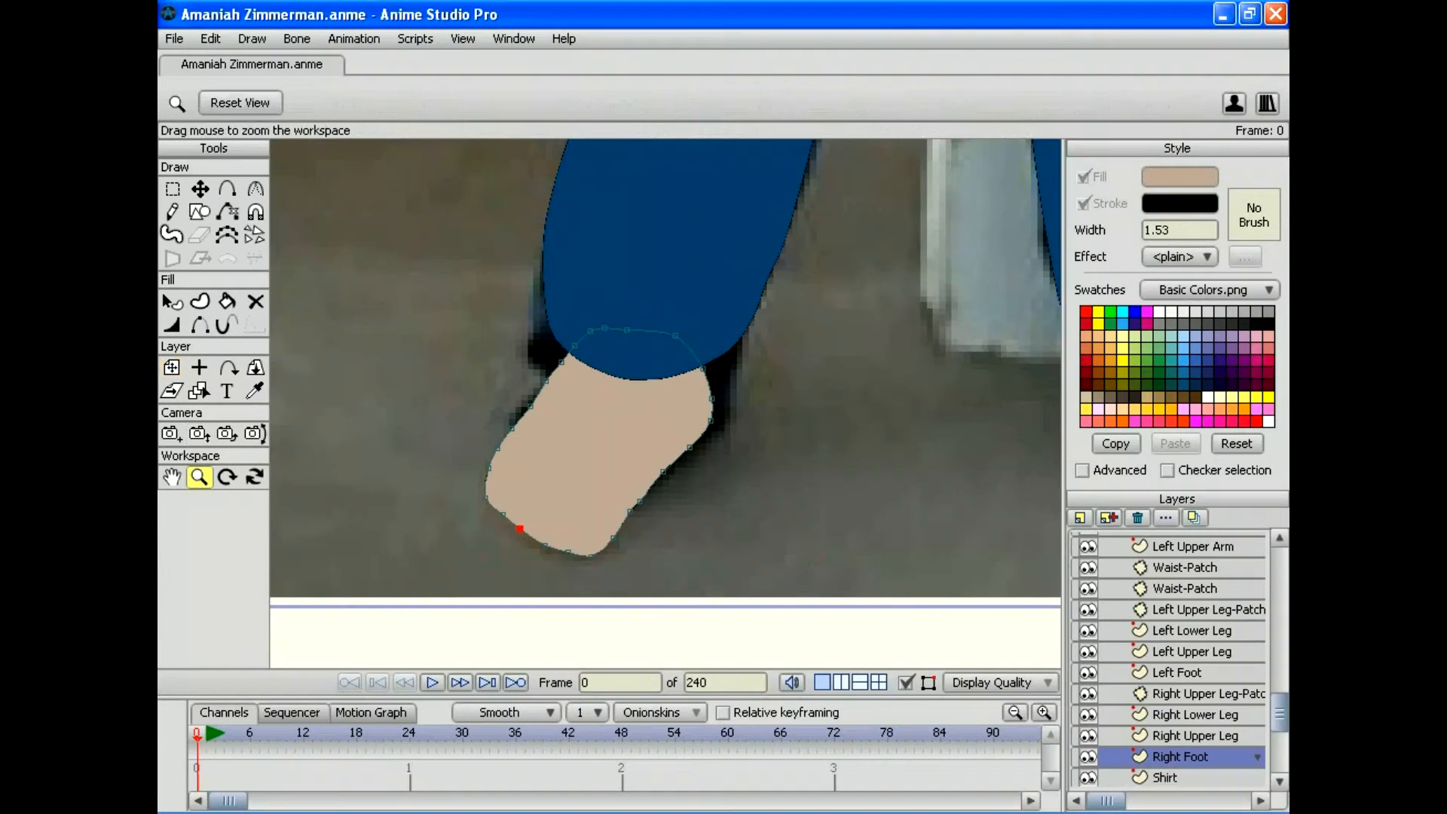
pyautogui.moveTo(666, 403); pyautogui.dragTo(489, 403)
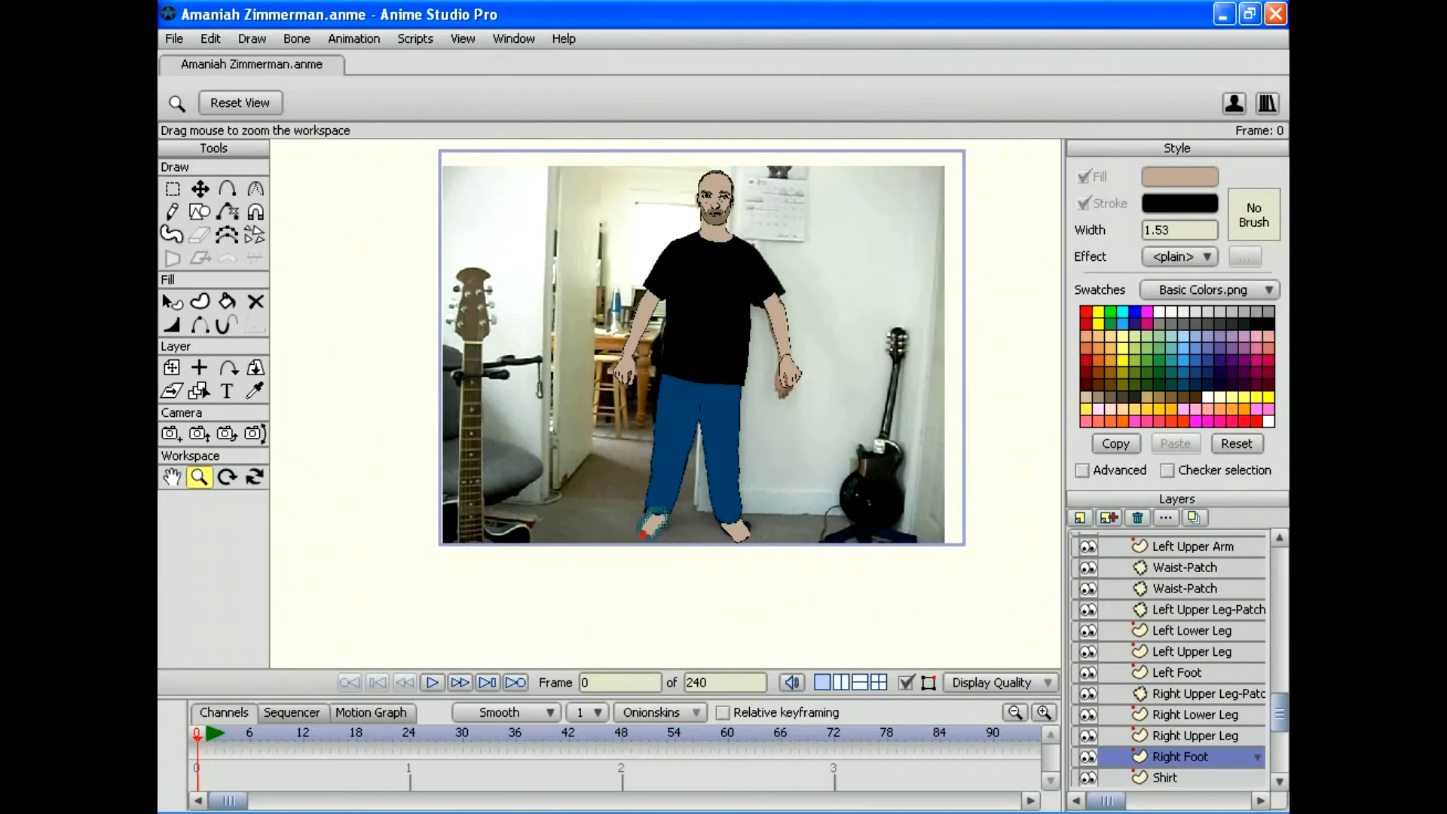
pyautogui.scroll(-2, 1168, 659)
pyautogui.click(1087, 753)
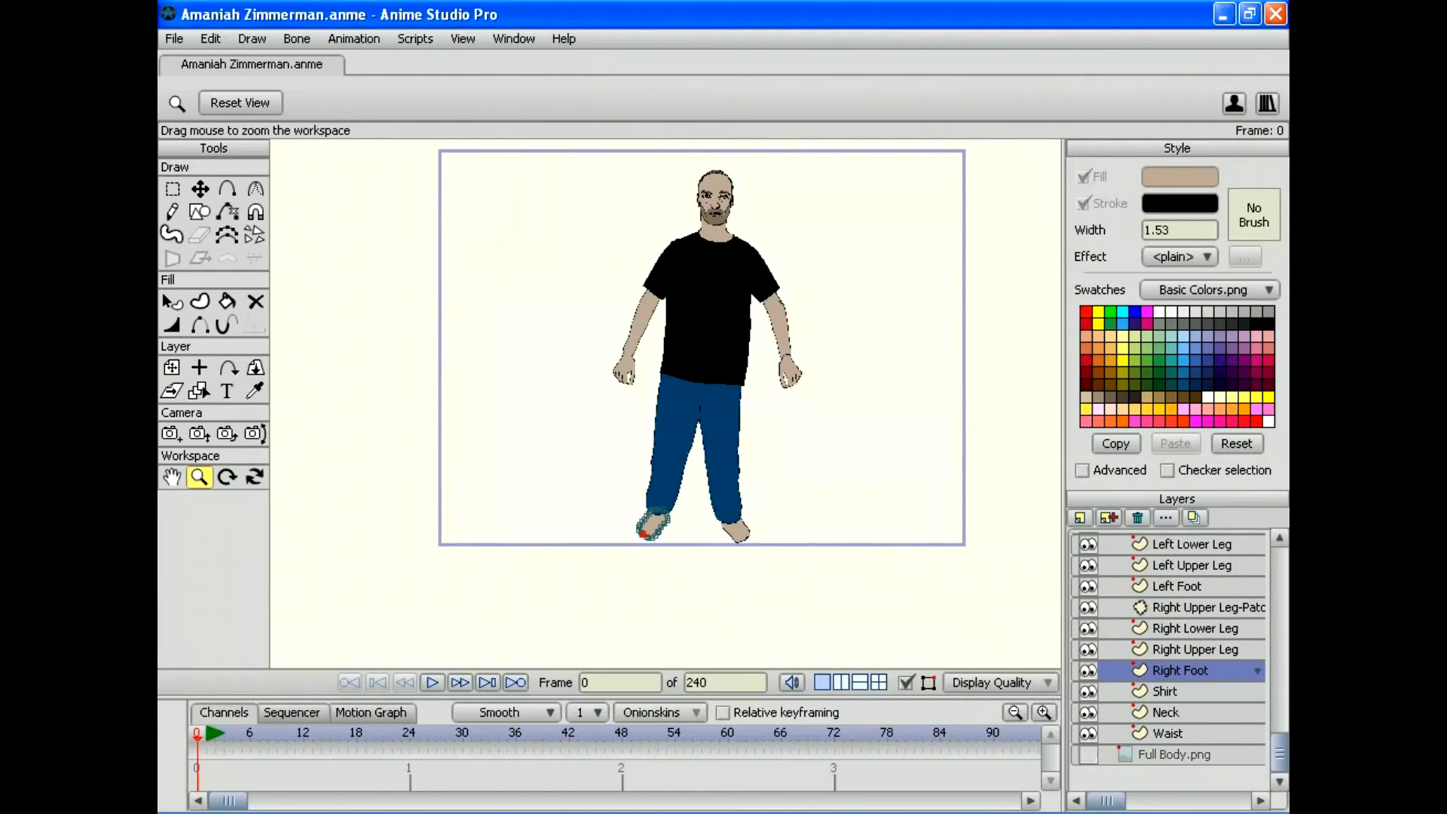
# Step: Check a rendered preview of the figure, then zoom in on the right foot
pyautogui.click(173, 38)
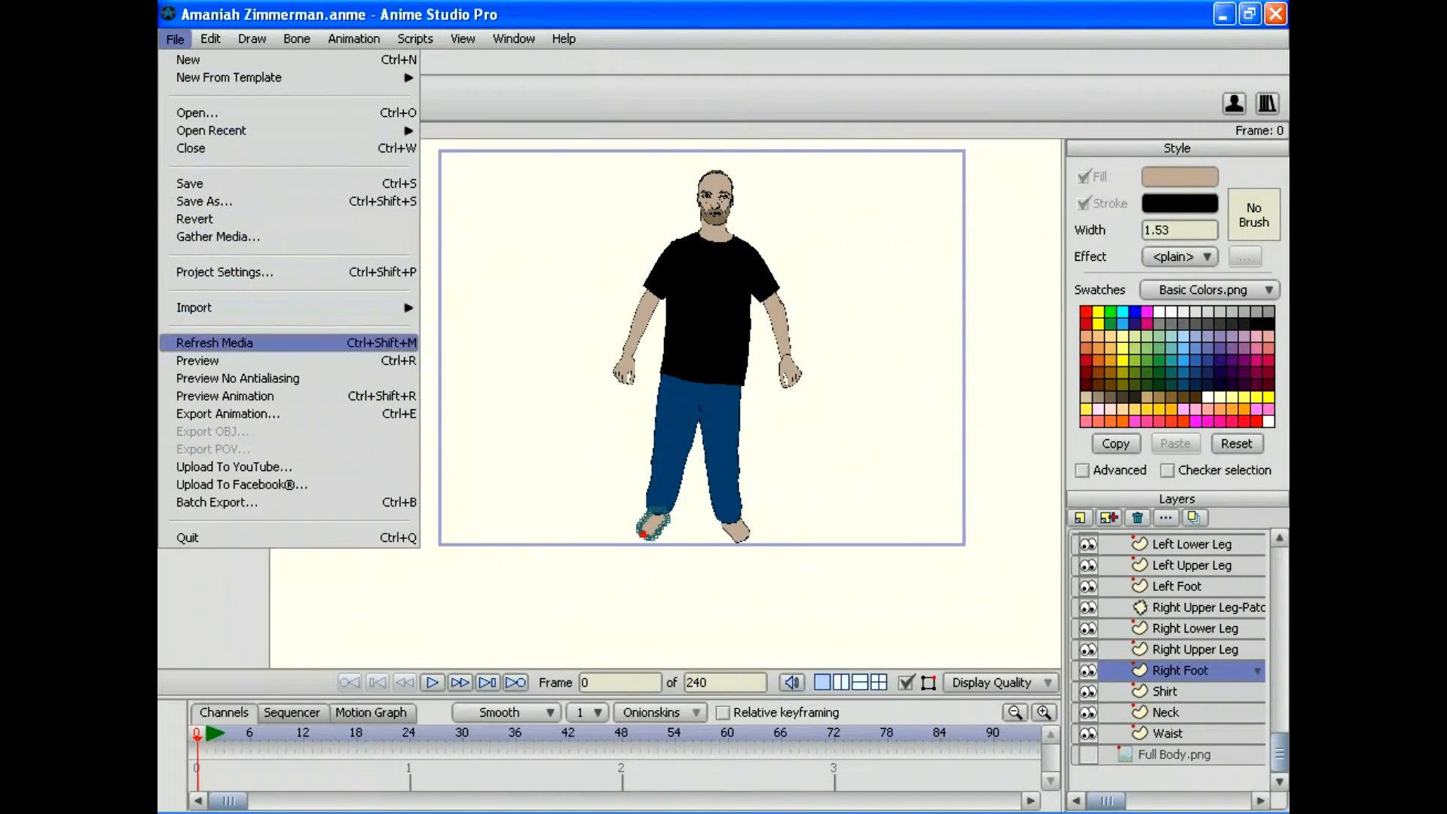
pyautogui.click(204, 360)
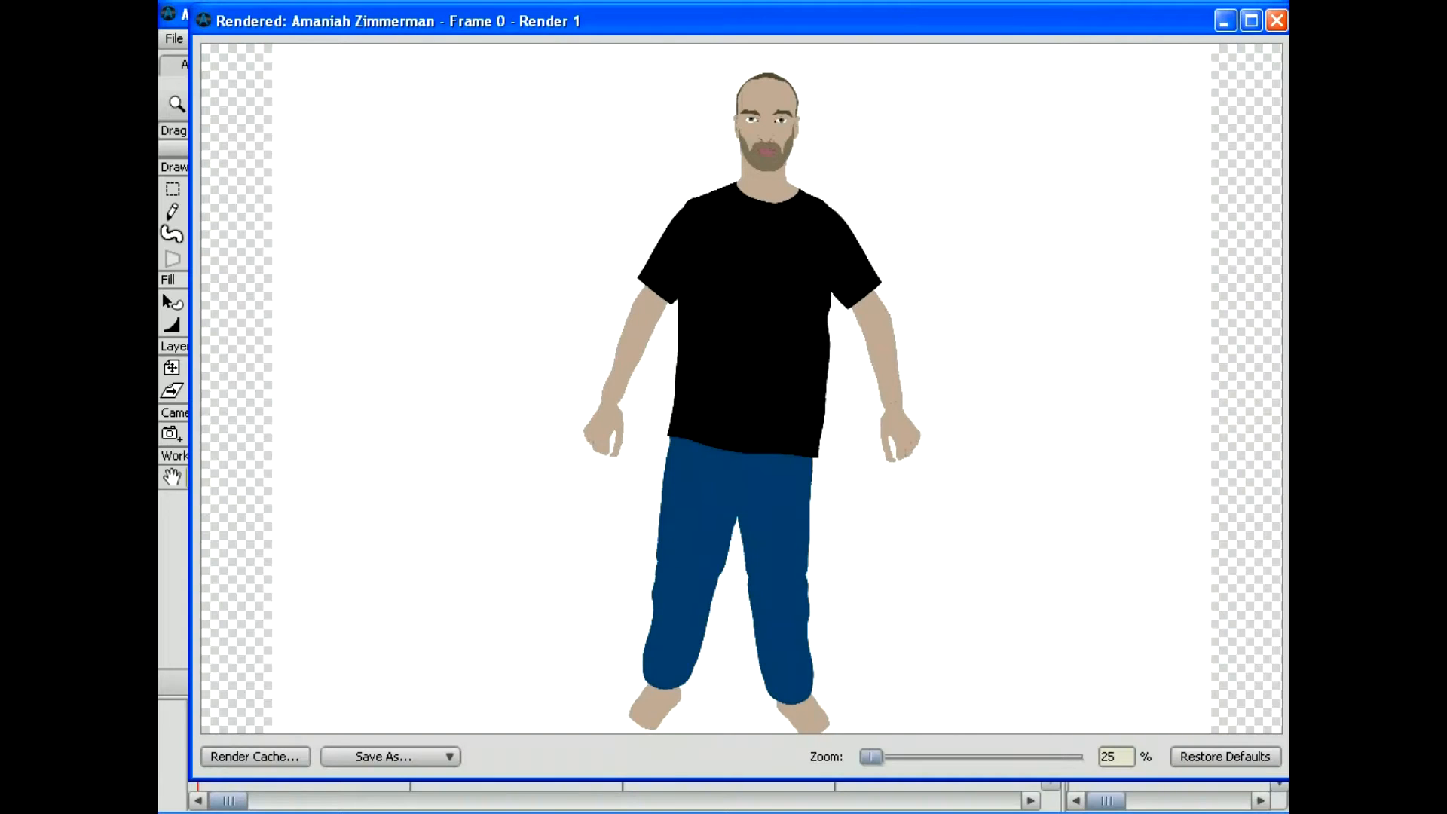
pyautogui.click(1277, 21)
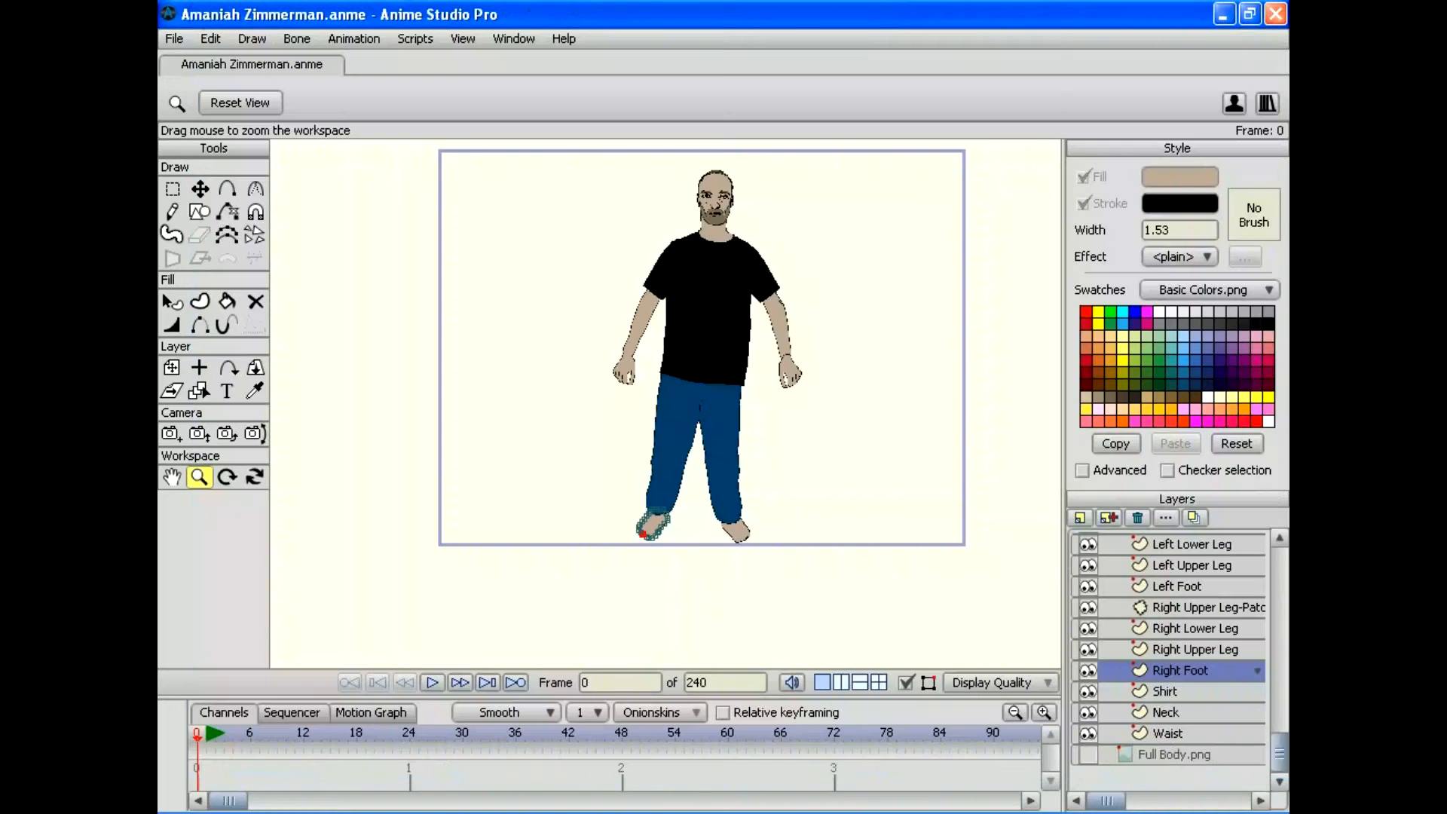
pyautogui.scroll(3, 665, 403)
pyautogui.moveTo(646, 604); pyautogui.dragTo(663, 371)
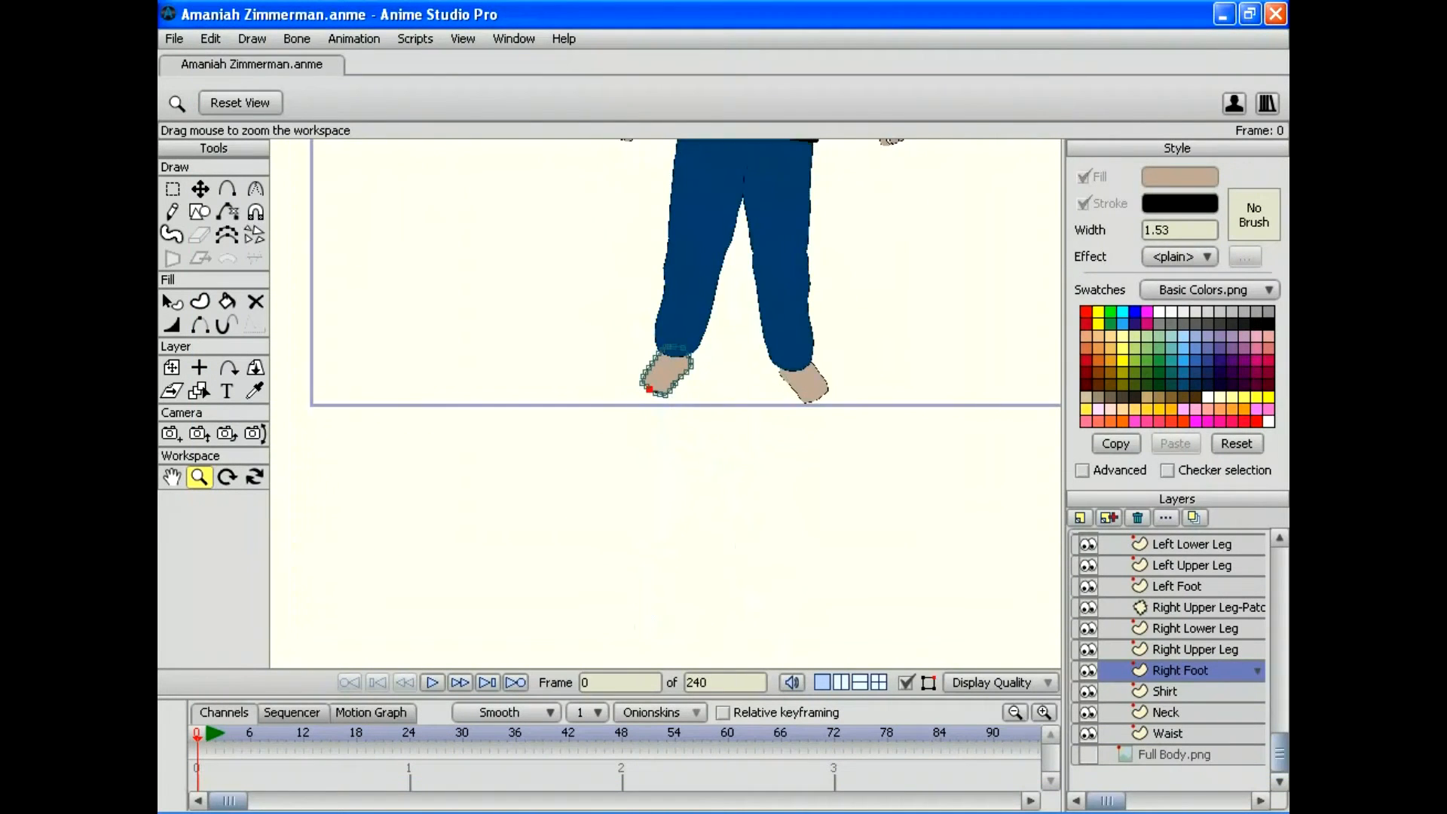
# Step: Select the foot's lower-left edge points, shift them down-left, and render a preview
pyautogui.scroll(7, 665, 403)
pyautogui.click(172, 189)
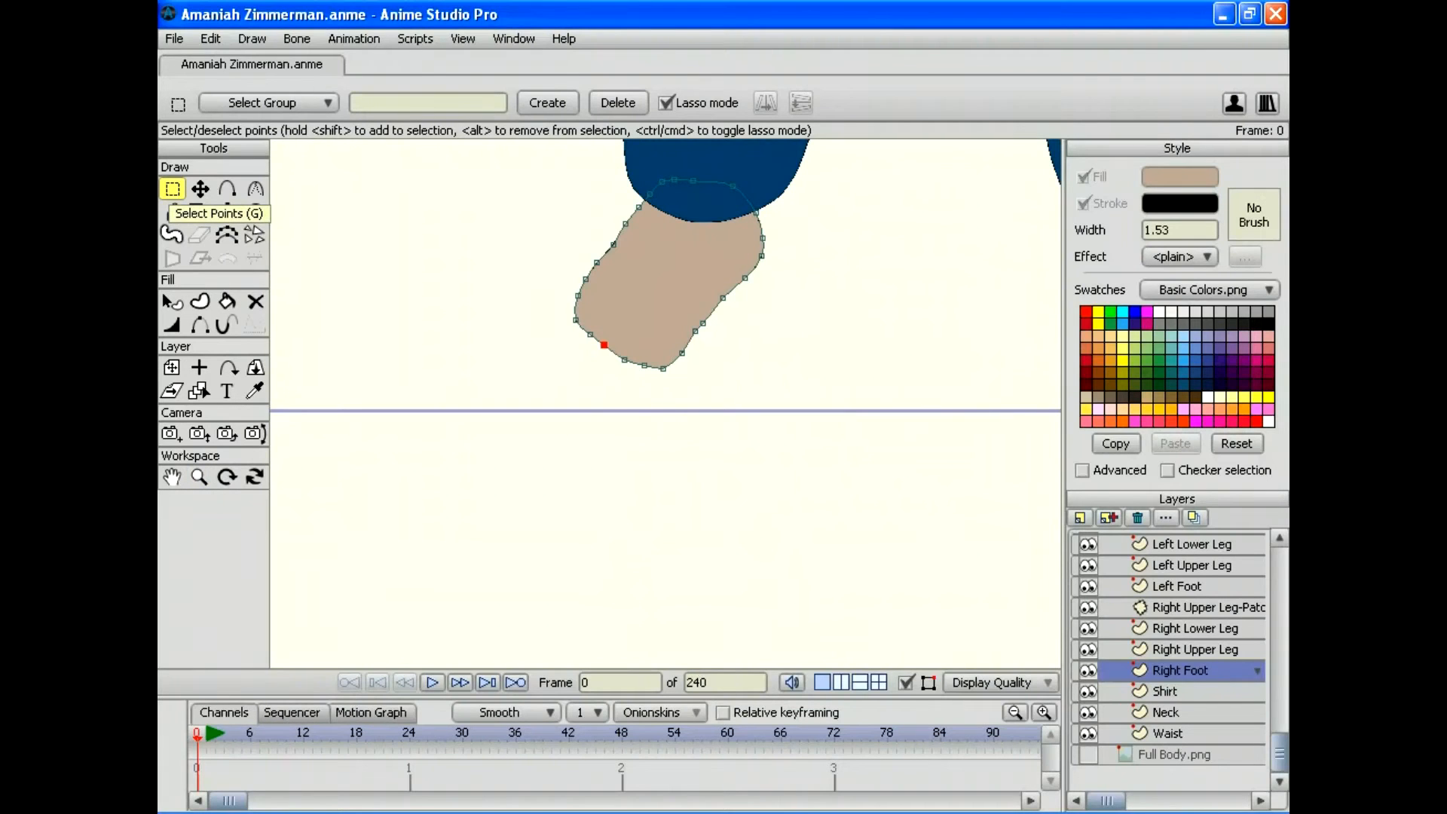
pyautogui.moveTo(696, 391)
pyautogui.mouseDown()
pyautogui.moveTo(650, 340)
pyautogui.moveTo(577, 310)
pyautogui.moveTo(546, 329)
pyautogui.moveTo(674, 422)
pyautogui.mouseUp()
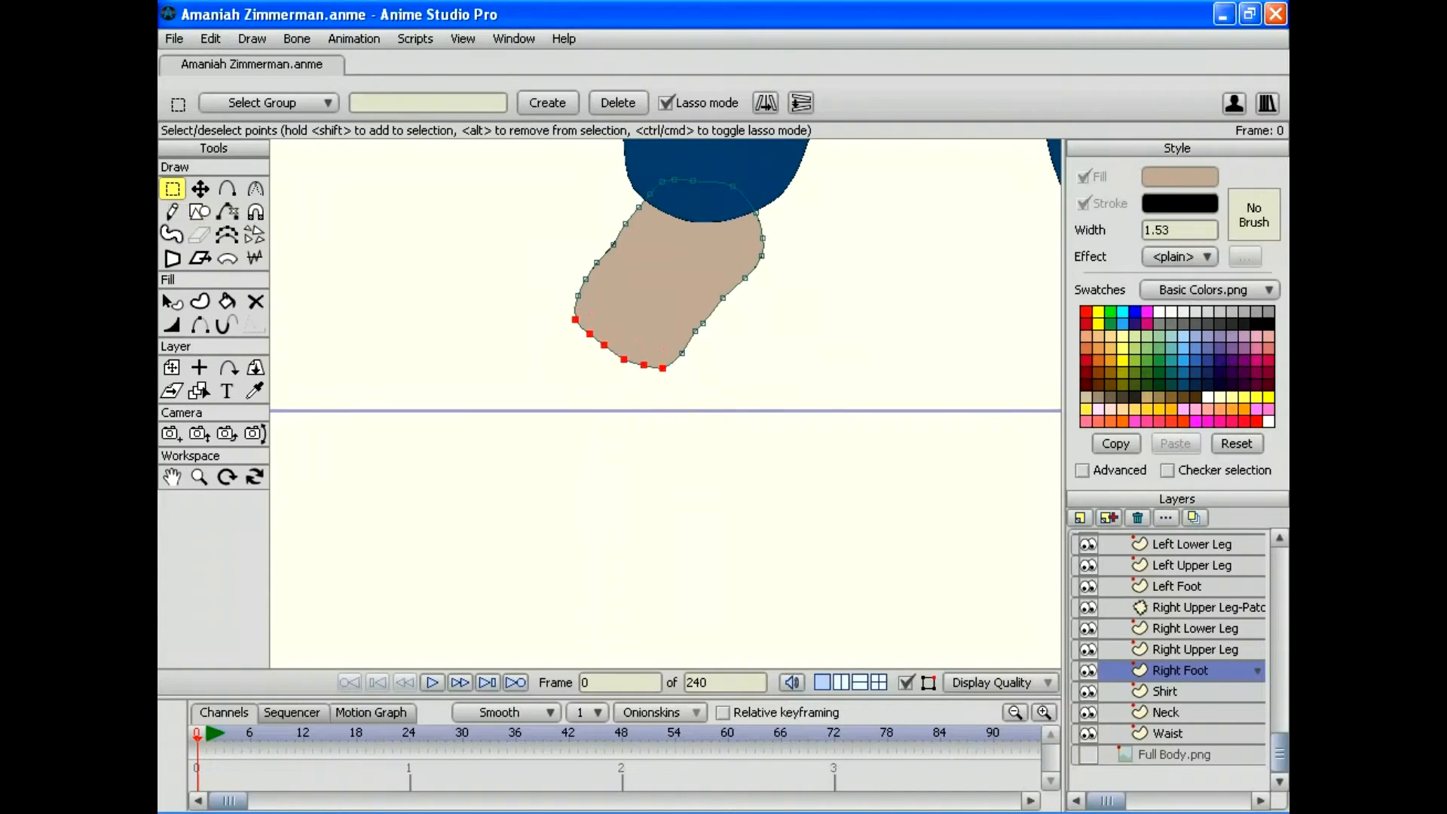
pyautogui.click(199, 189)
pyautogui.moveTo(619, 344); pyautogui.dragTo(606, 359)
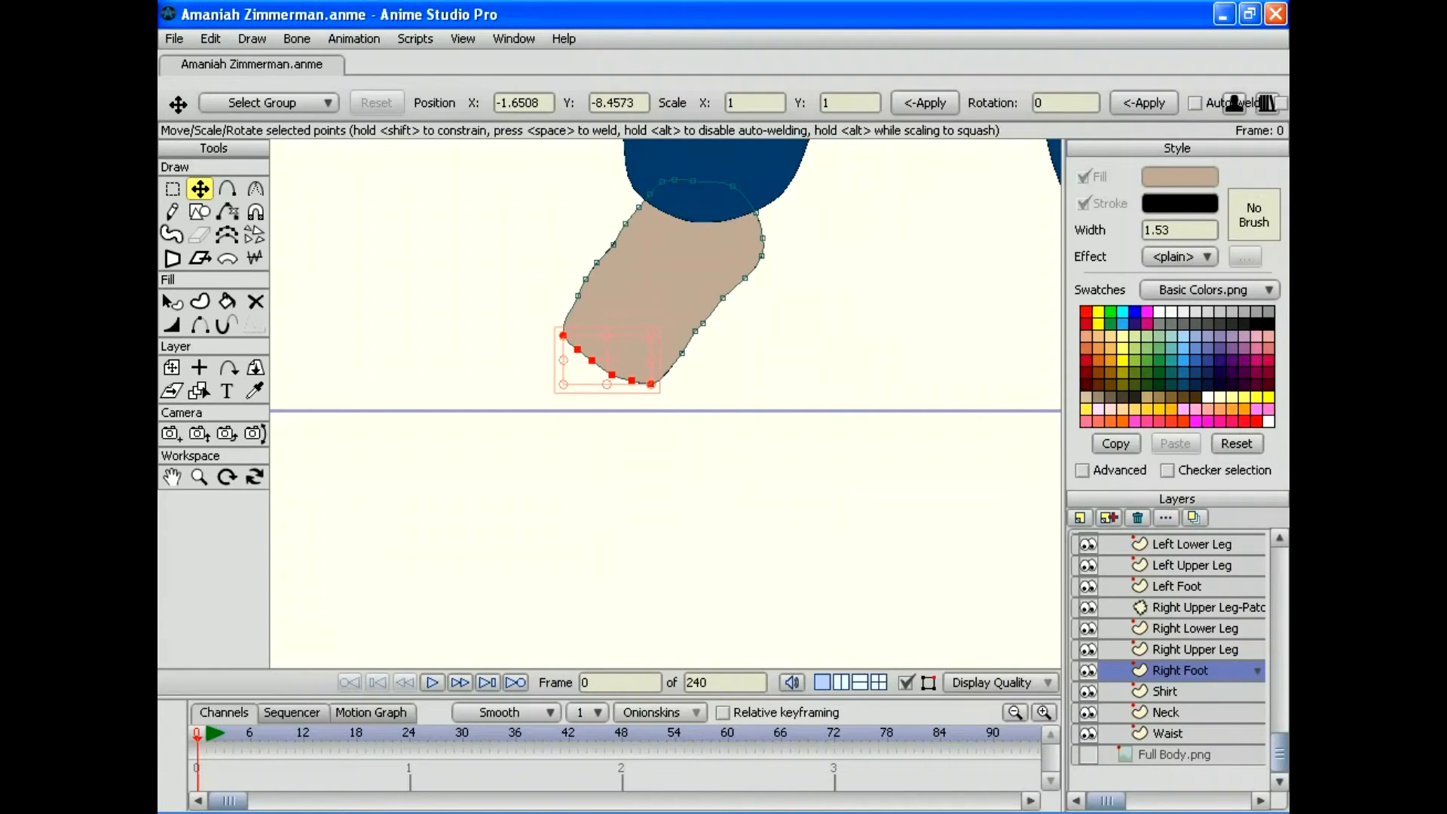
pyautogui.click(174, 38)
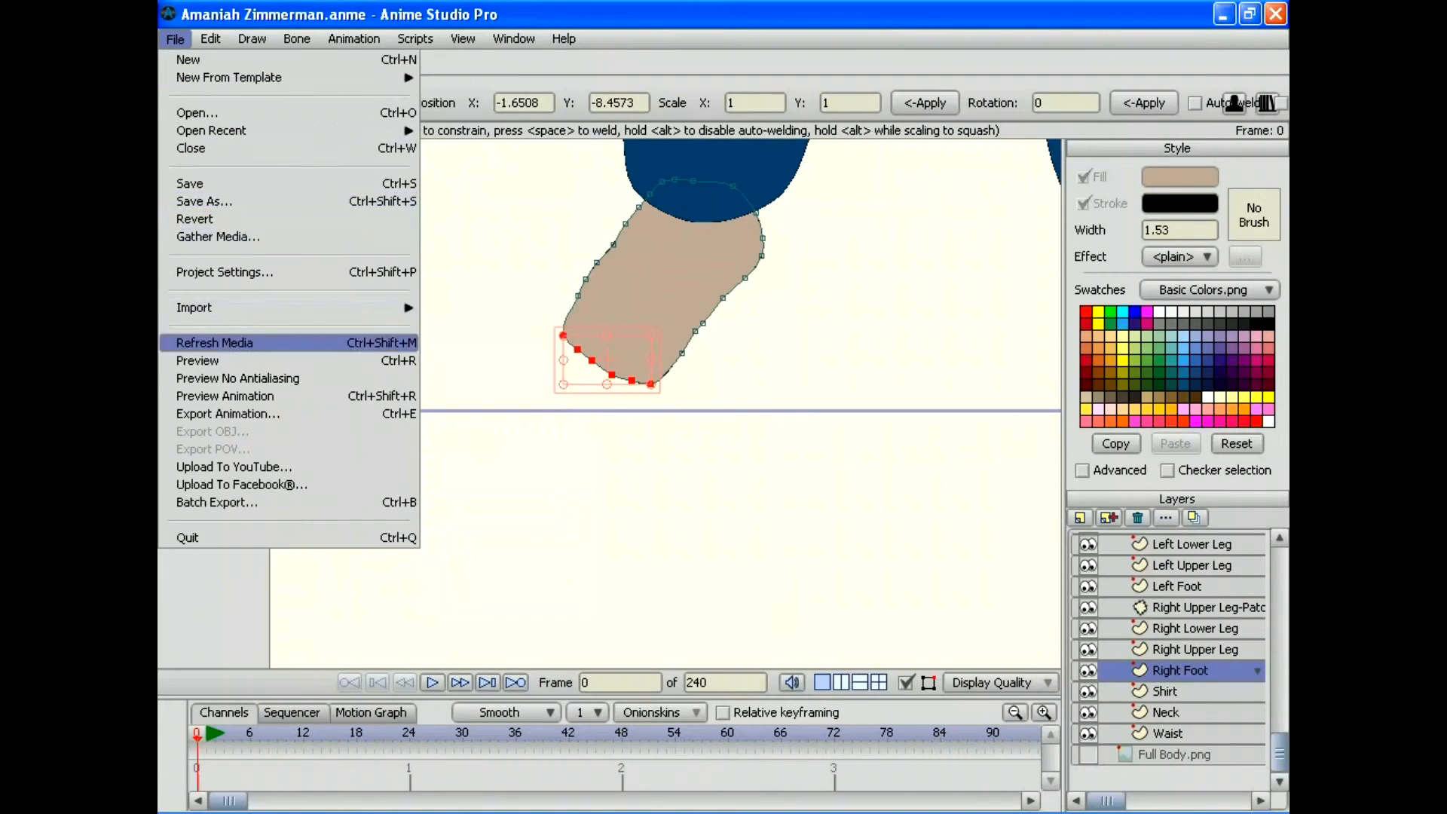
pyautogui.press('Return')
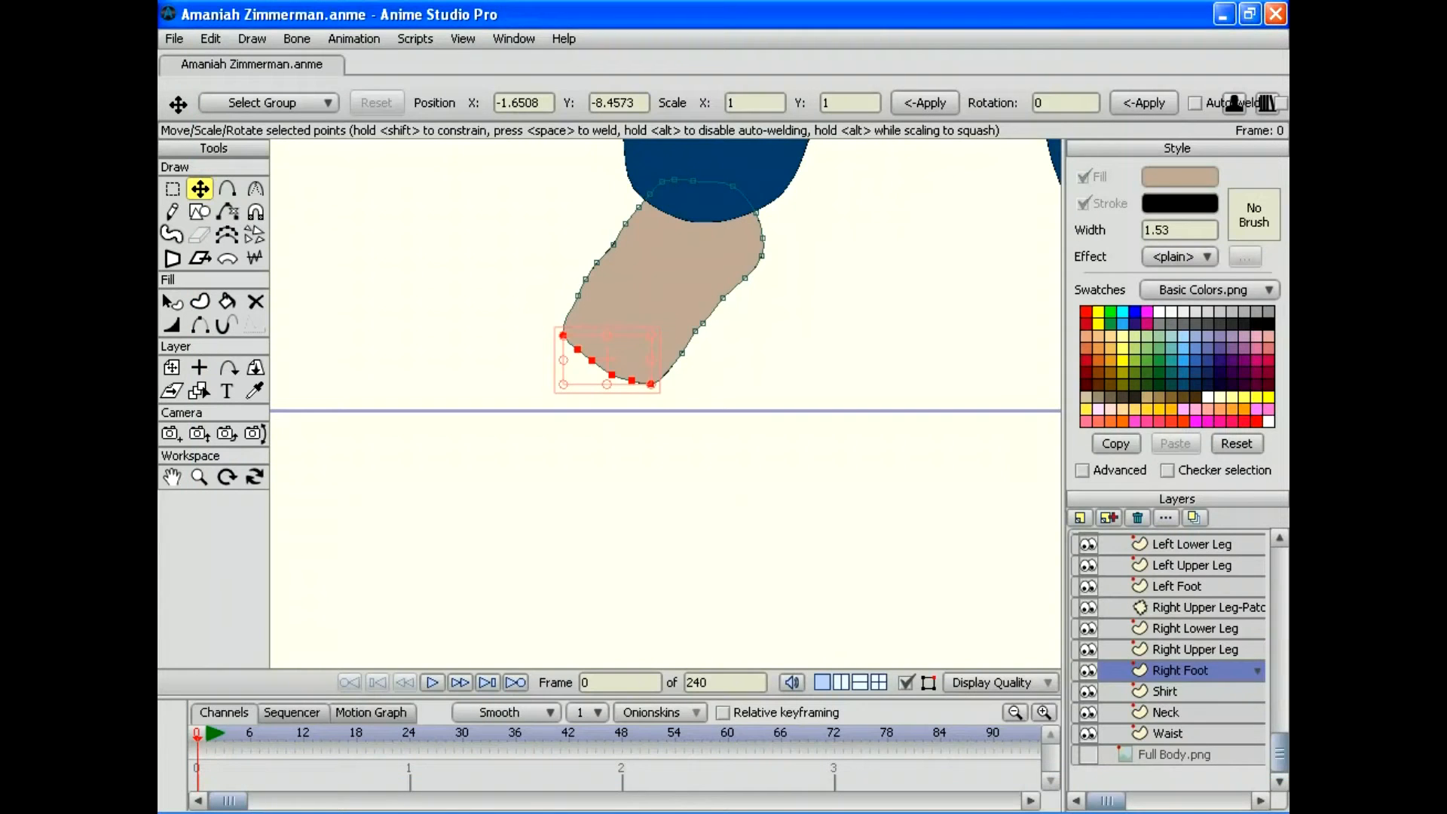
# Step: Push the foot's lower edge further down-left and check it in another preview
pyautogui.moveTo(606, 360); pyautogui.dragTo(599, 366)
pyautogui.click(173, 38)
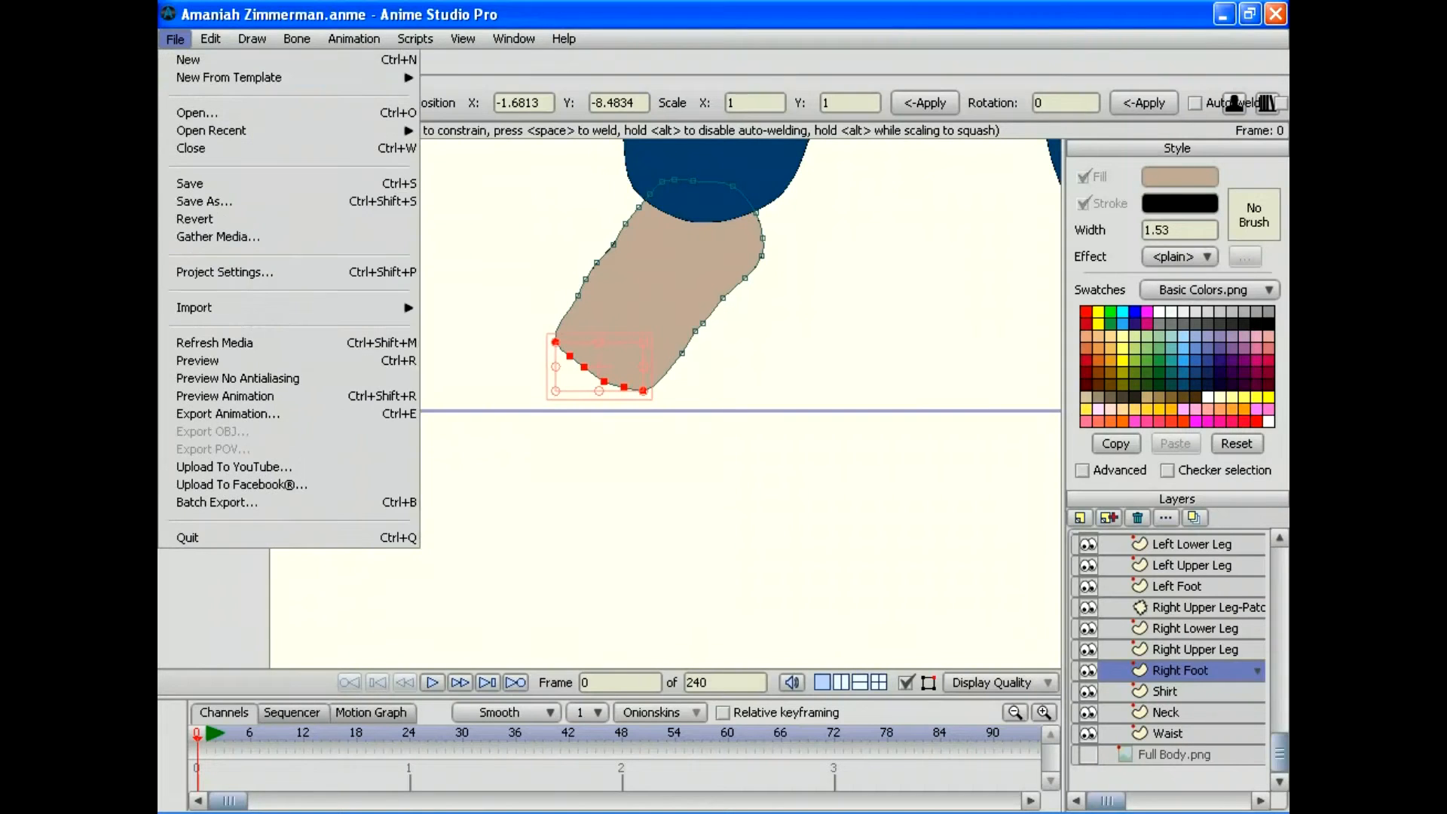
pyautogui.click(211, 360)
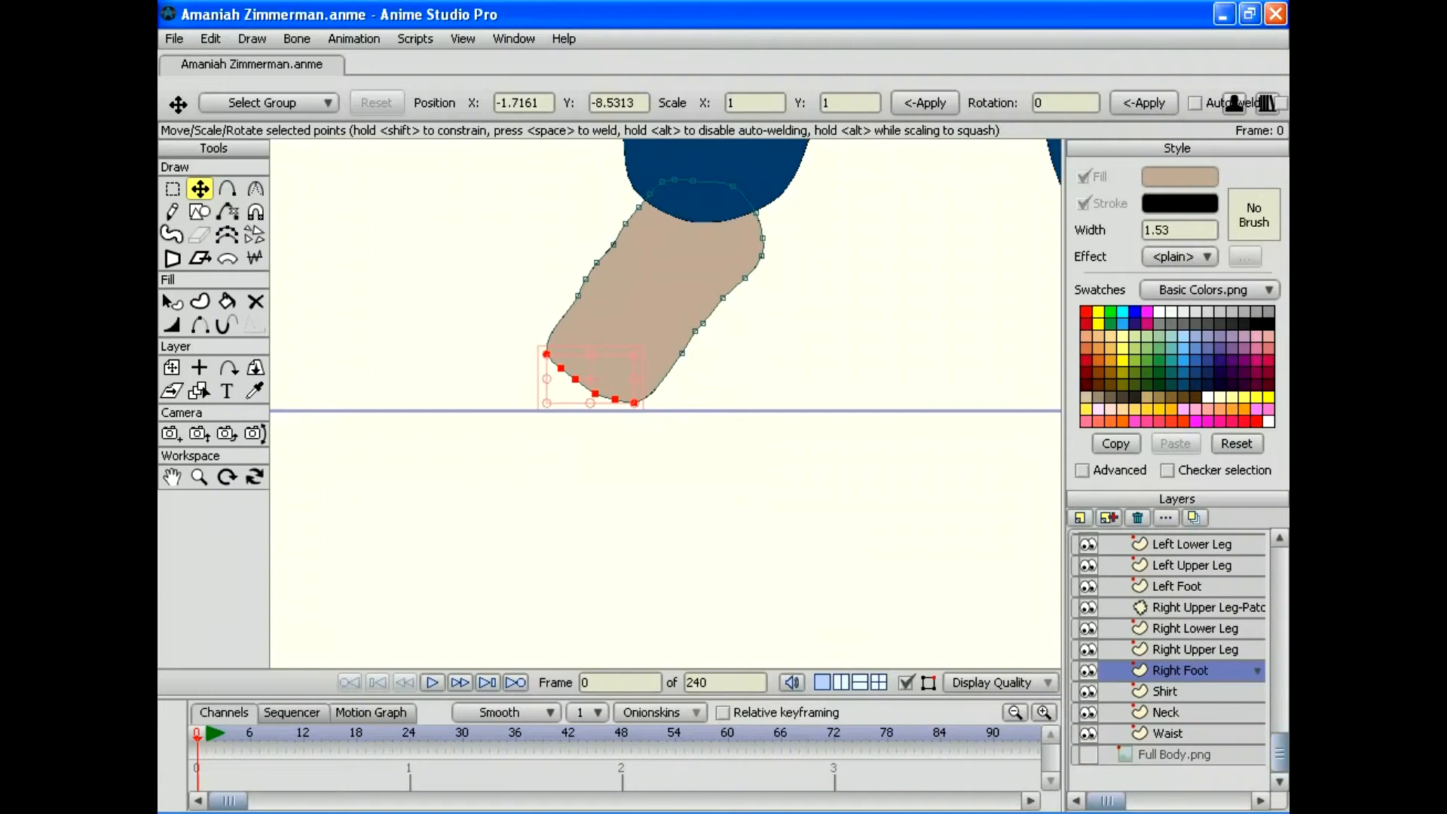
pyautogui.click(174, 38)
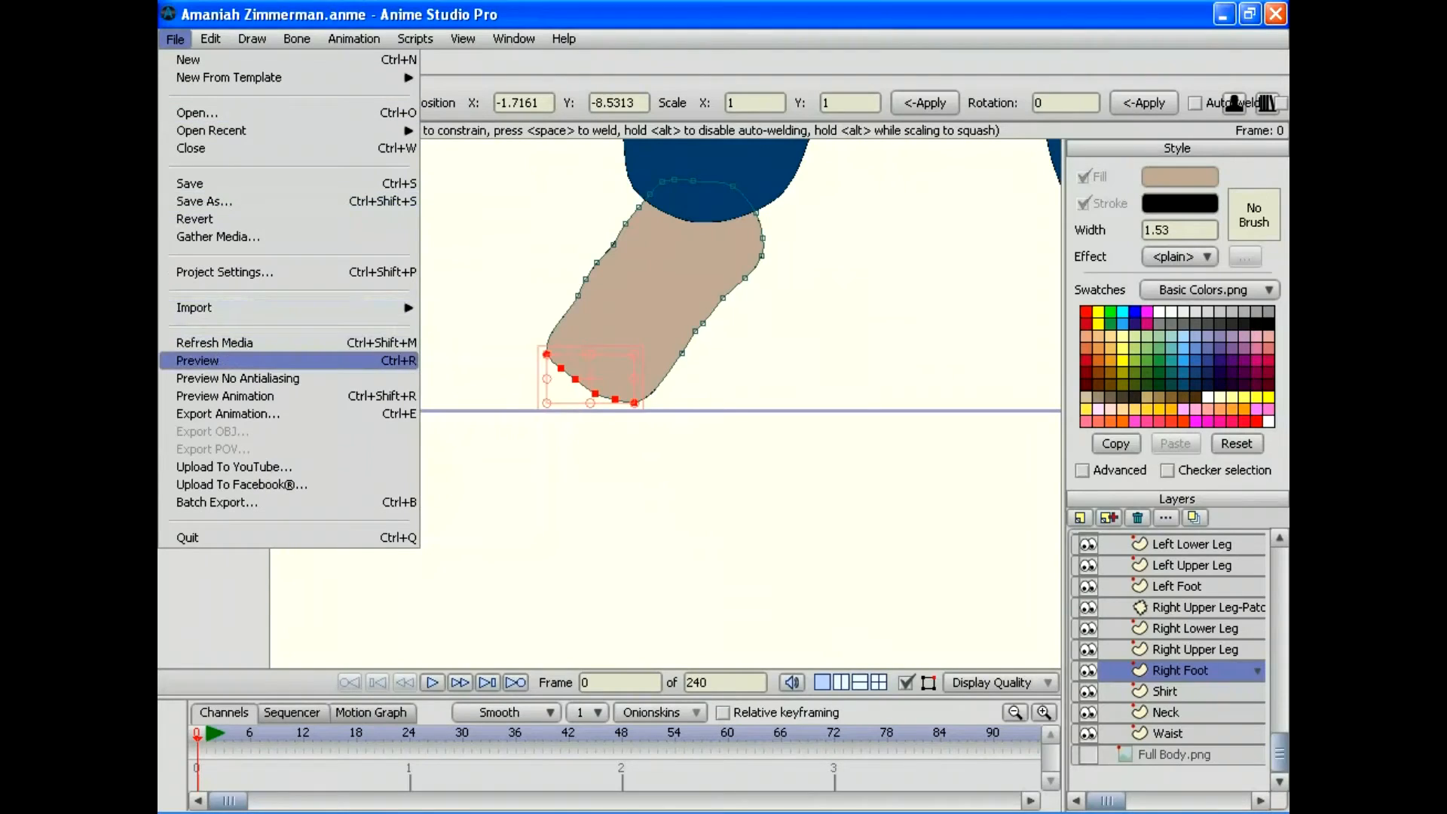
pyautogui.press('Return')
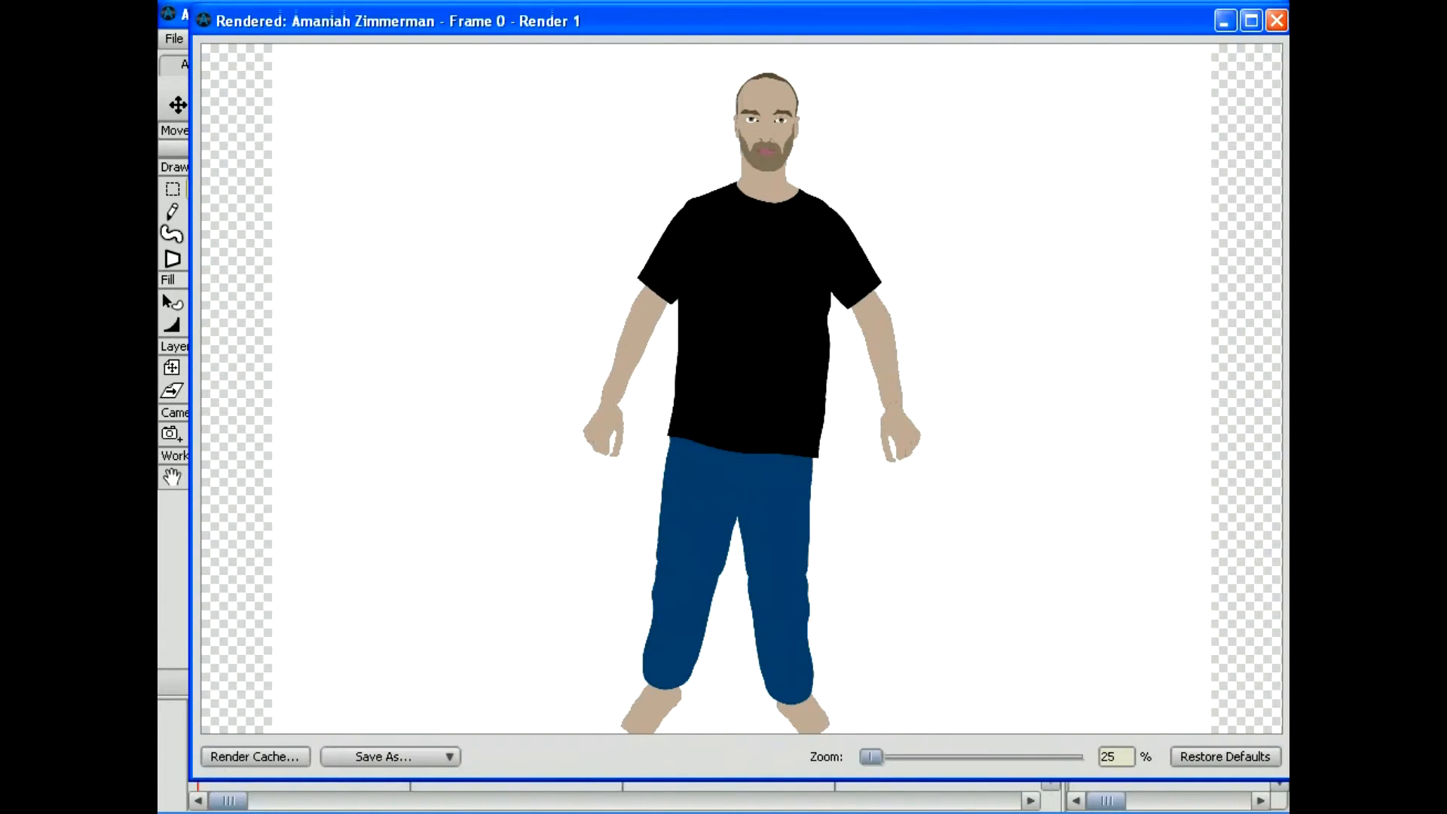
pyautogui.click(1276, 21)
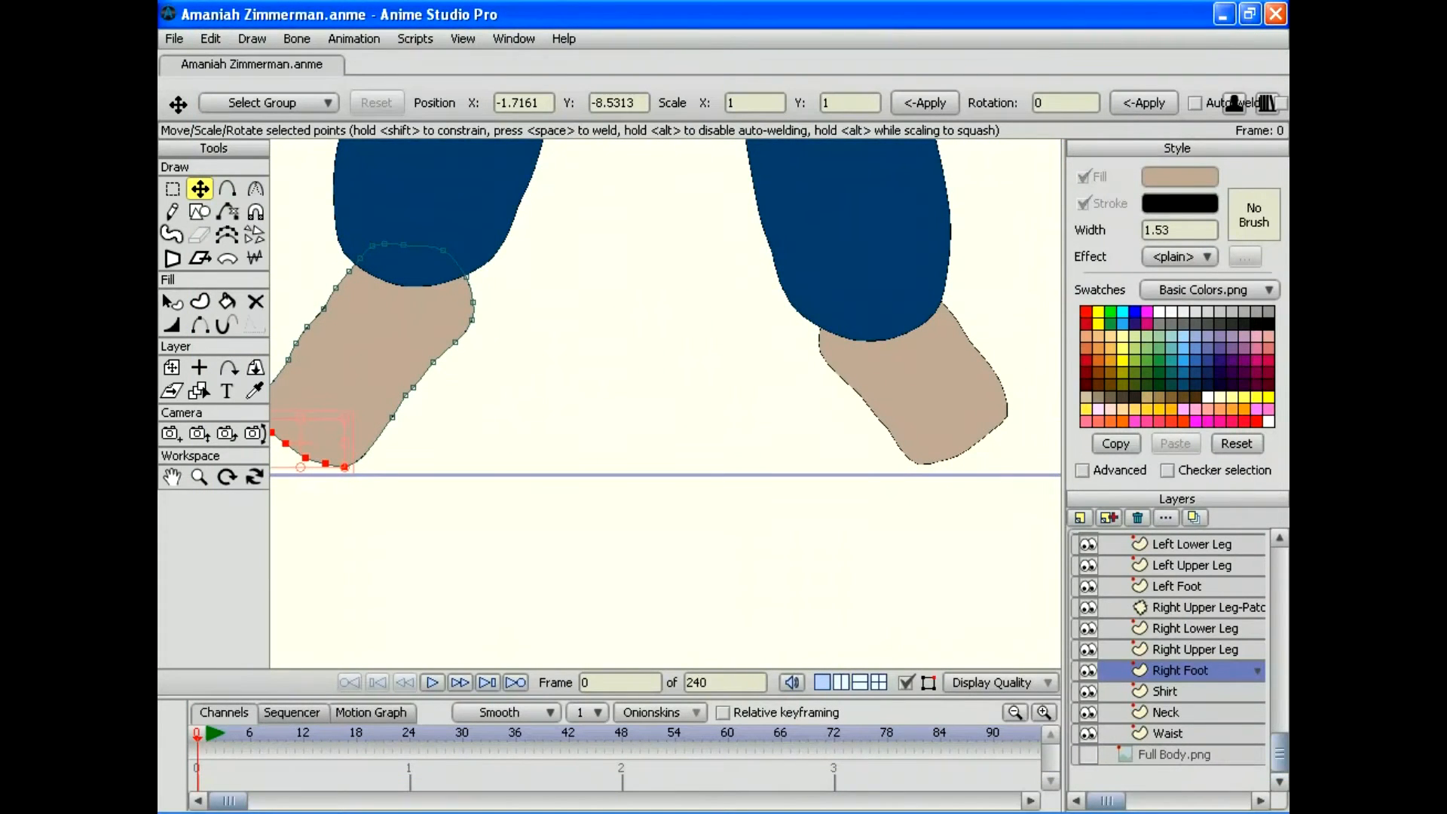
# Step: Delete the old Left Foot, duplicate Right Foot, and name the copy Left Foot
pyautogui.click(1177, 586)
pyautogui.press('Delete')
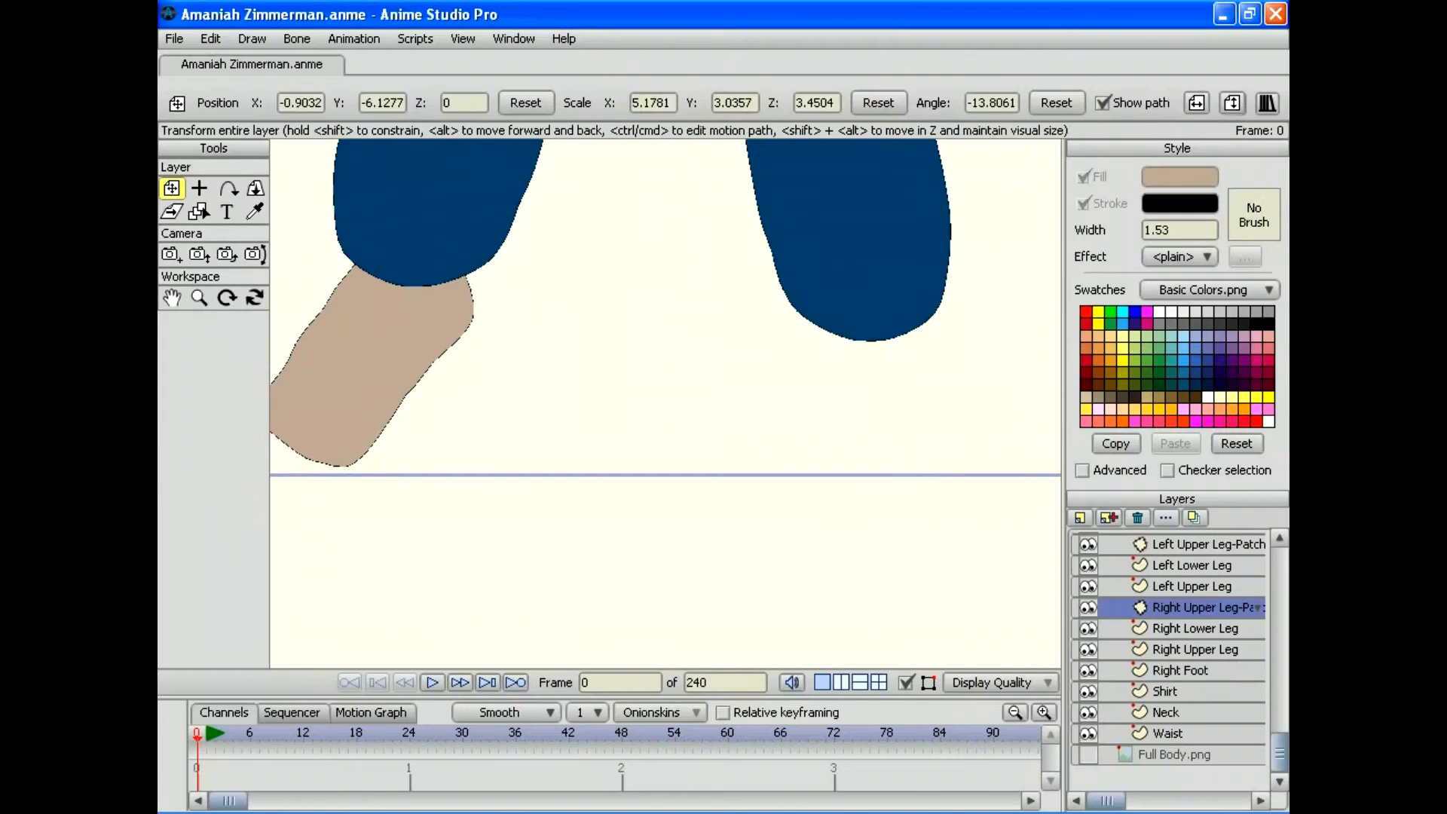
pyautogui.click(1180, 670)
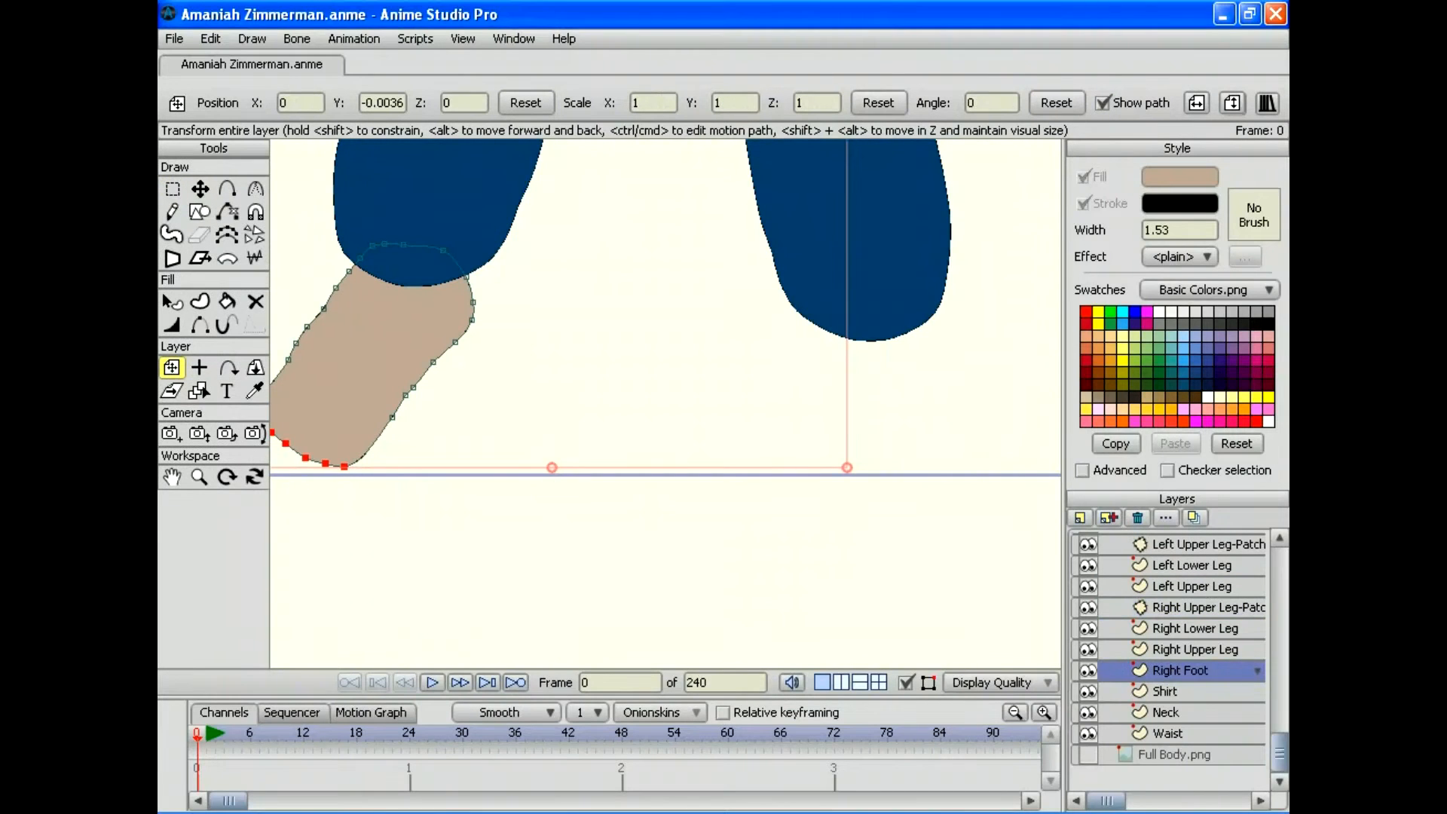
pyautogui.hotkey('ctrl', 'd')
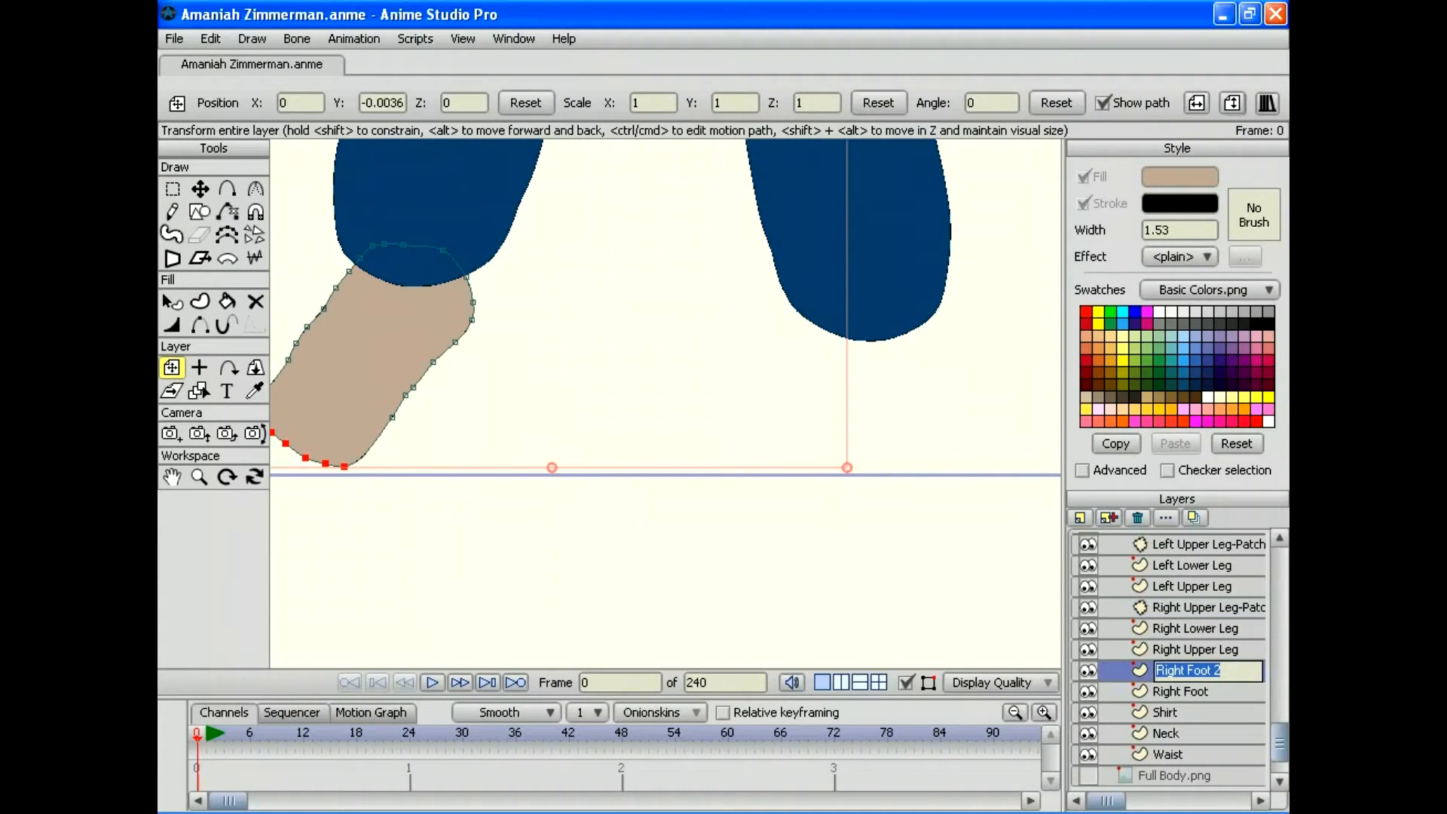
pyautogui.write('Left Foot')
pyautogui.press('Return')
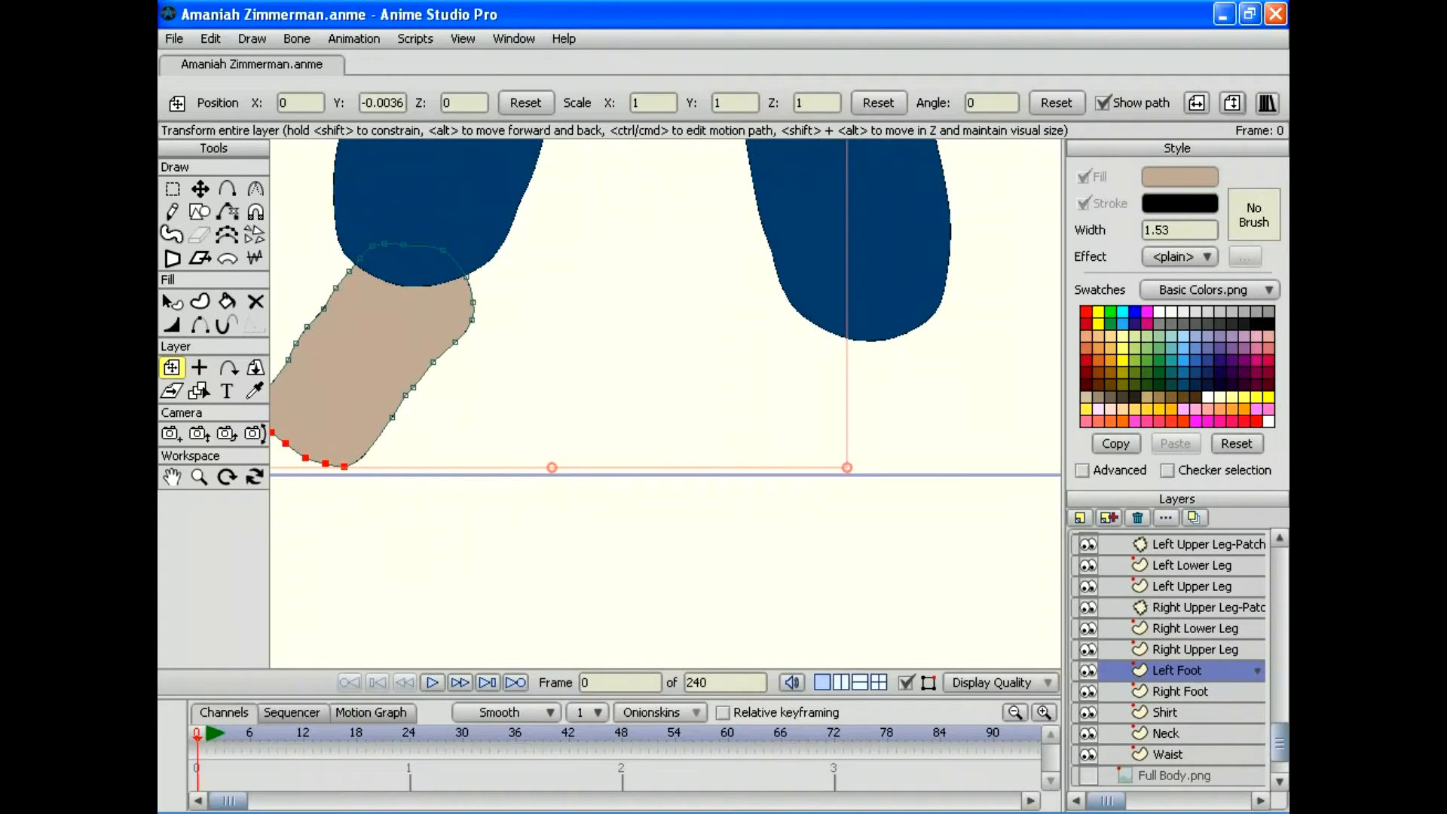
# Step: Flip the new Left Foot horizontally and fit it under the left leg, tilted -5.1669°
pyautogui.doubleClick(1198, 670)
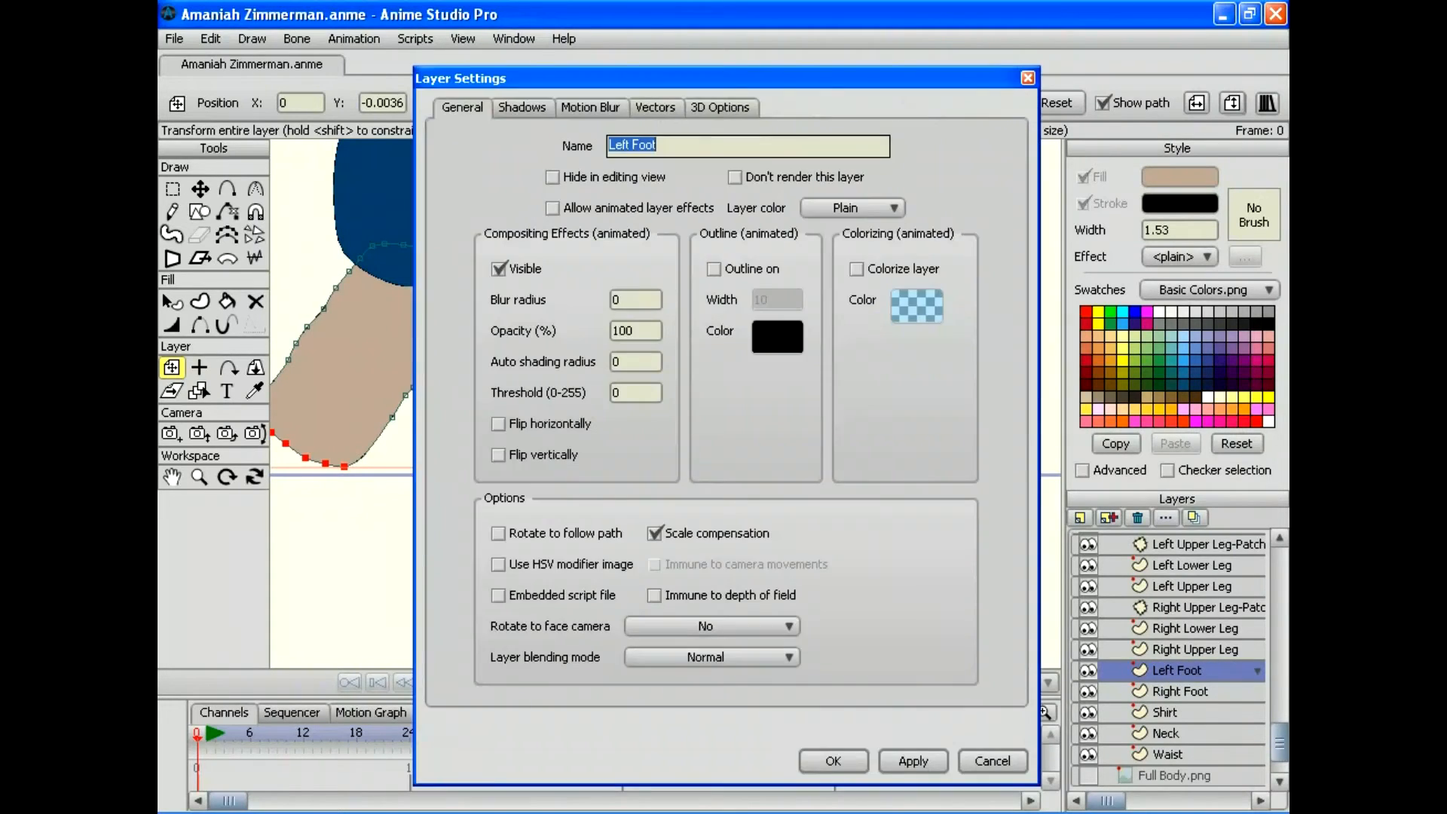
pyautogui.click(498, 424)
pyautogui.press('Return')
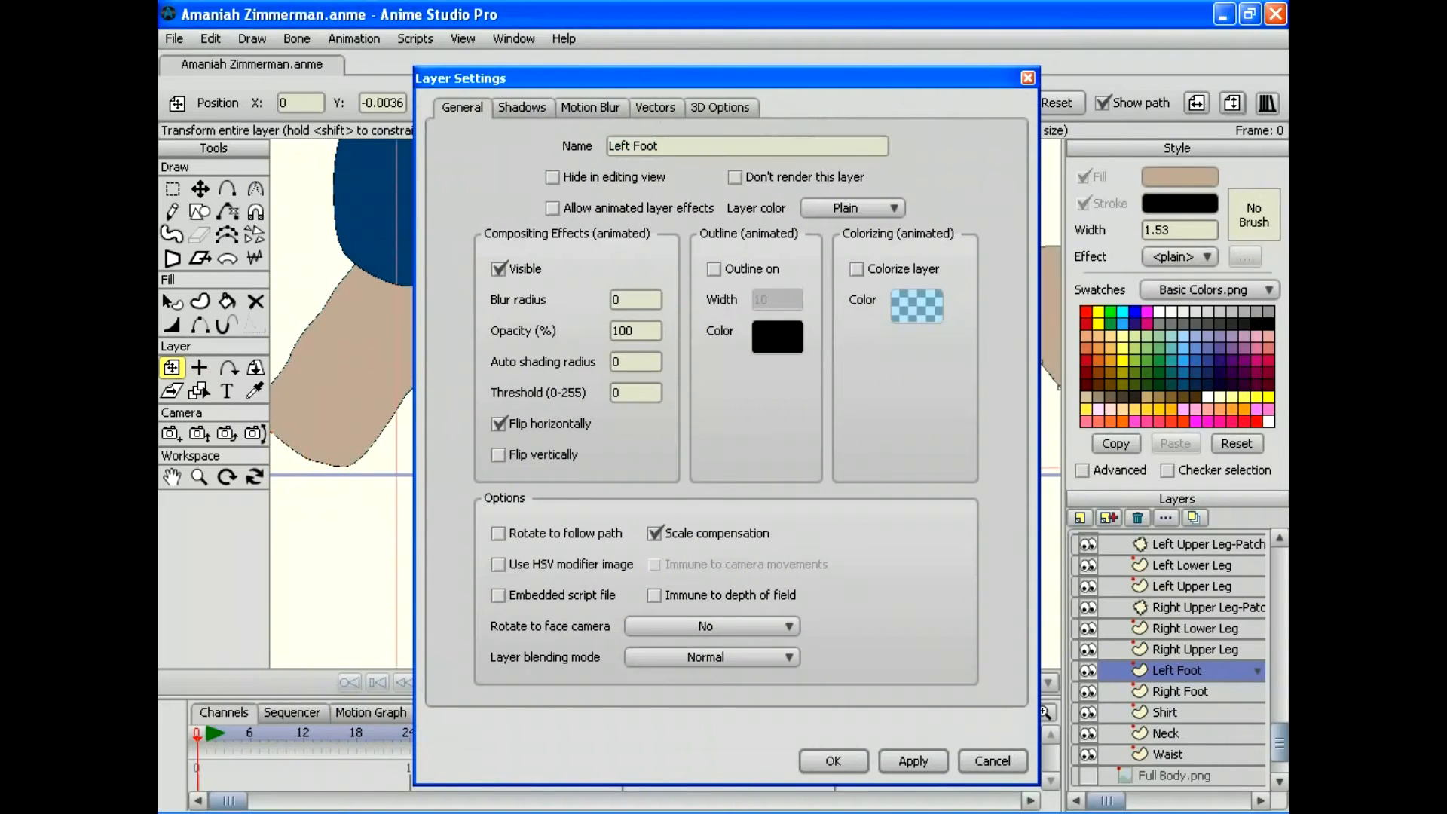
pyautogui.moveTo(803, 374); pyautogui.dragTo(526, 433)
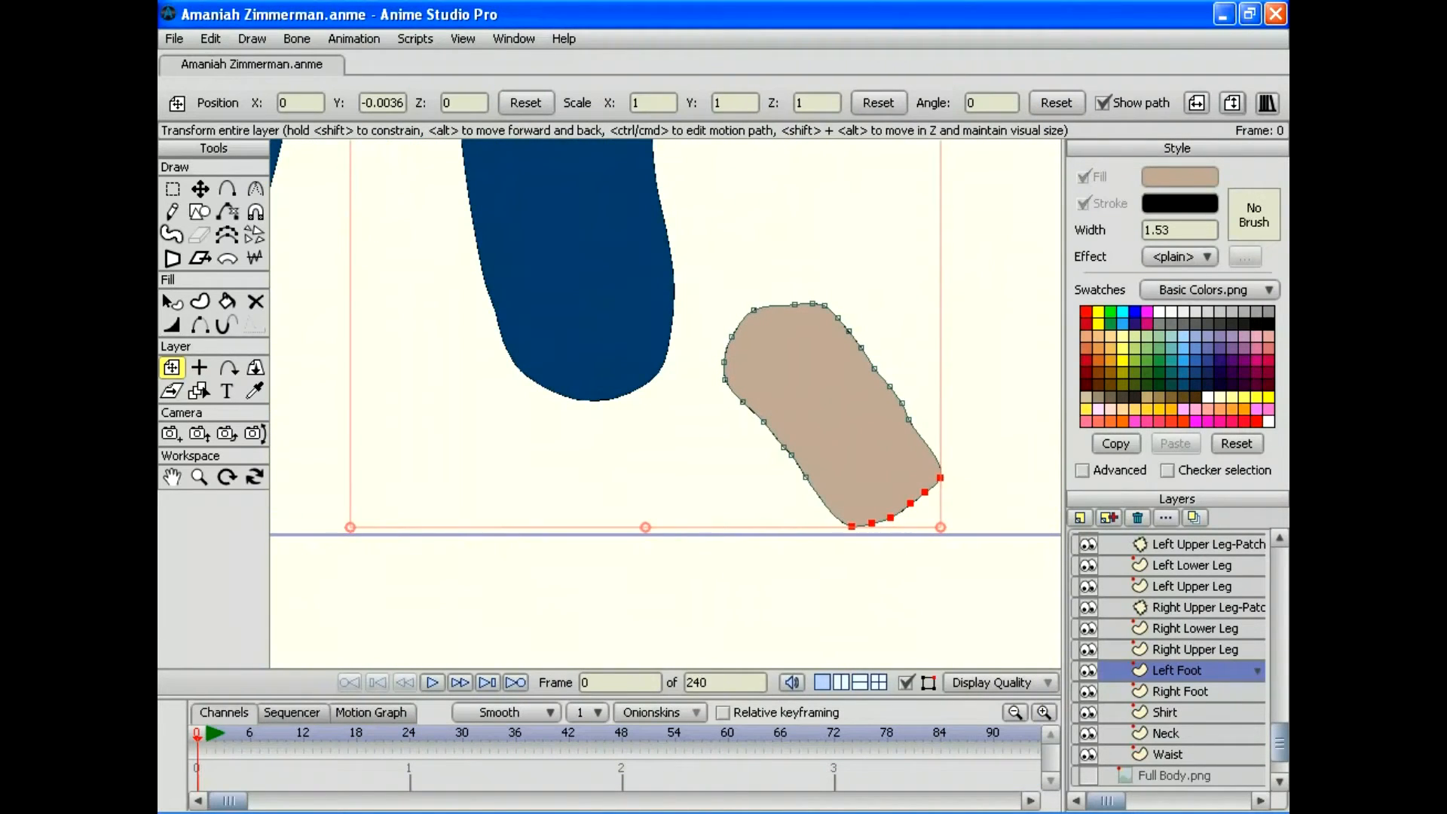
pyautogui.moveTo(972, 497); pyautogui.dragTo(625, 534)
pyautogui.press('2')
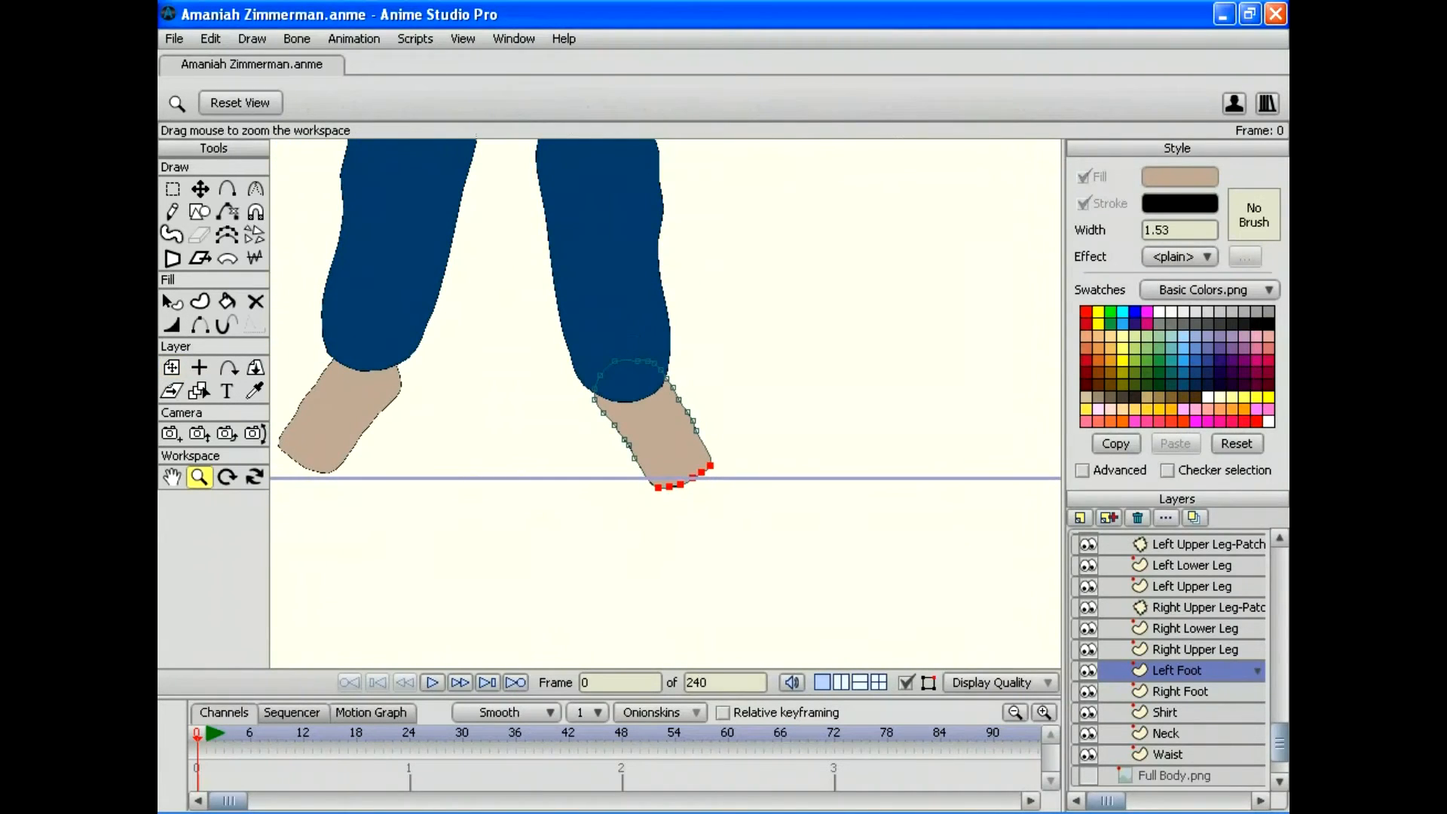
# Step: Nudge the Left Foot slightly left and then lower, checking each move with a preview render
pyautogui.click(171, 366)
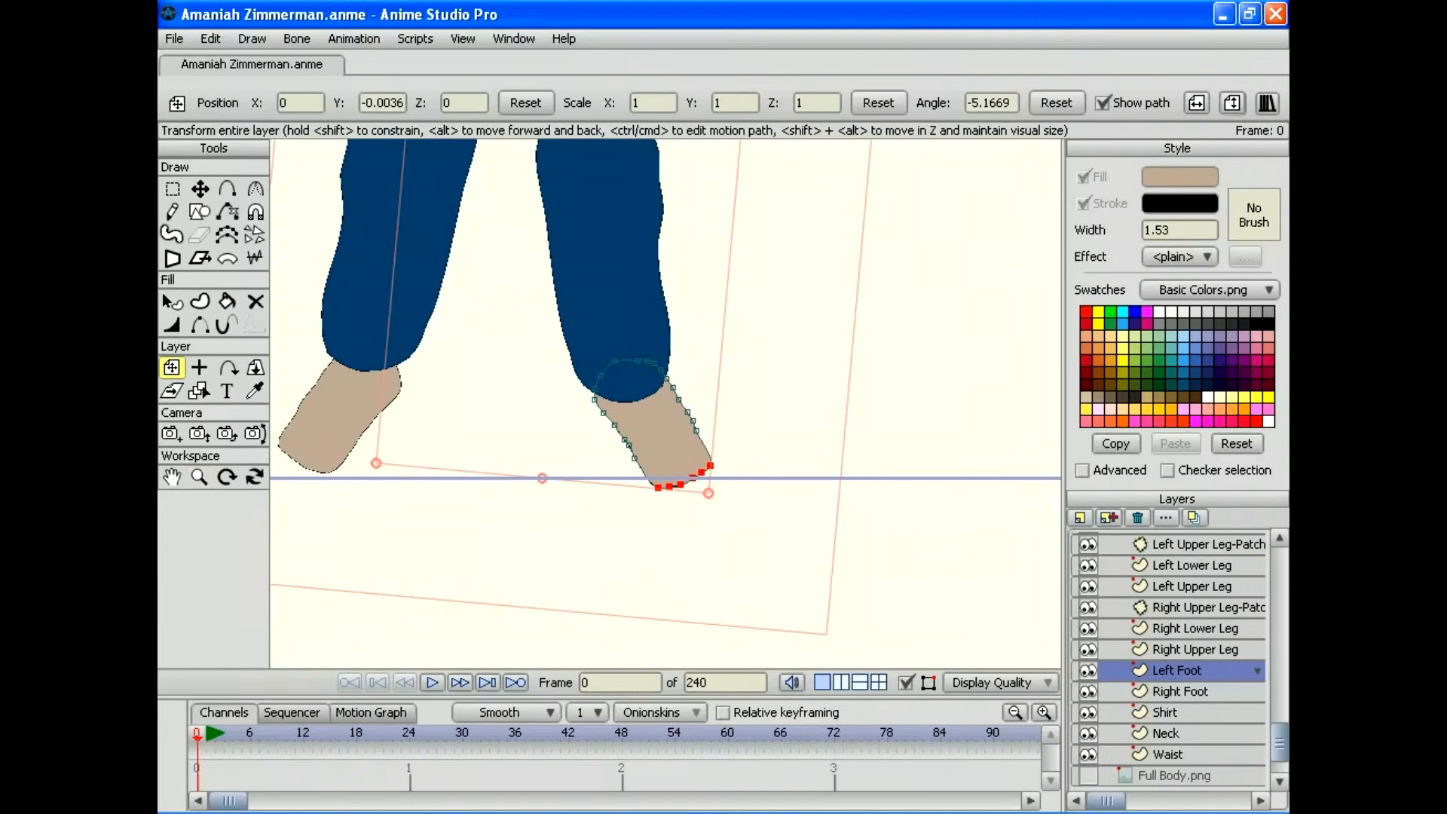
pyautogui.moveTo(651, 441); pyautogui.dragTo(649, 437)
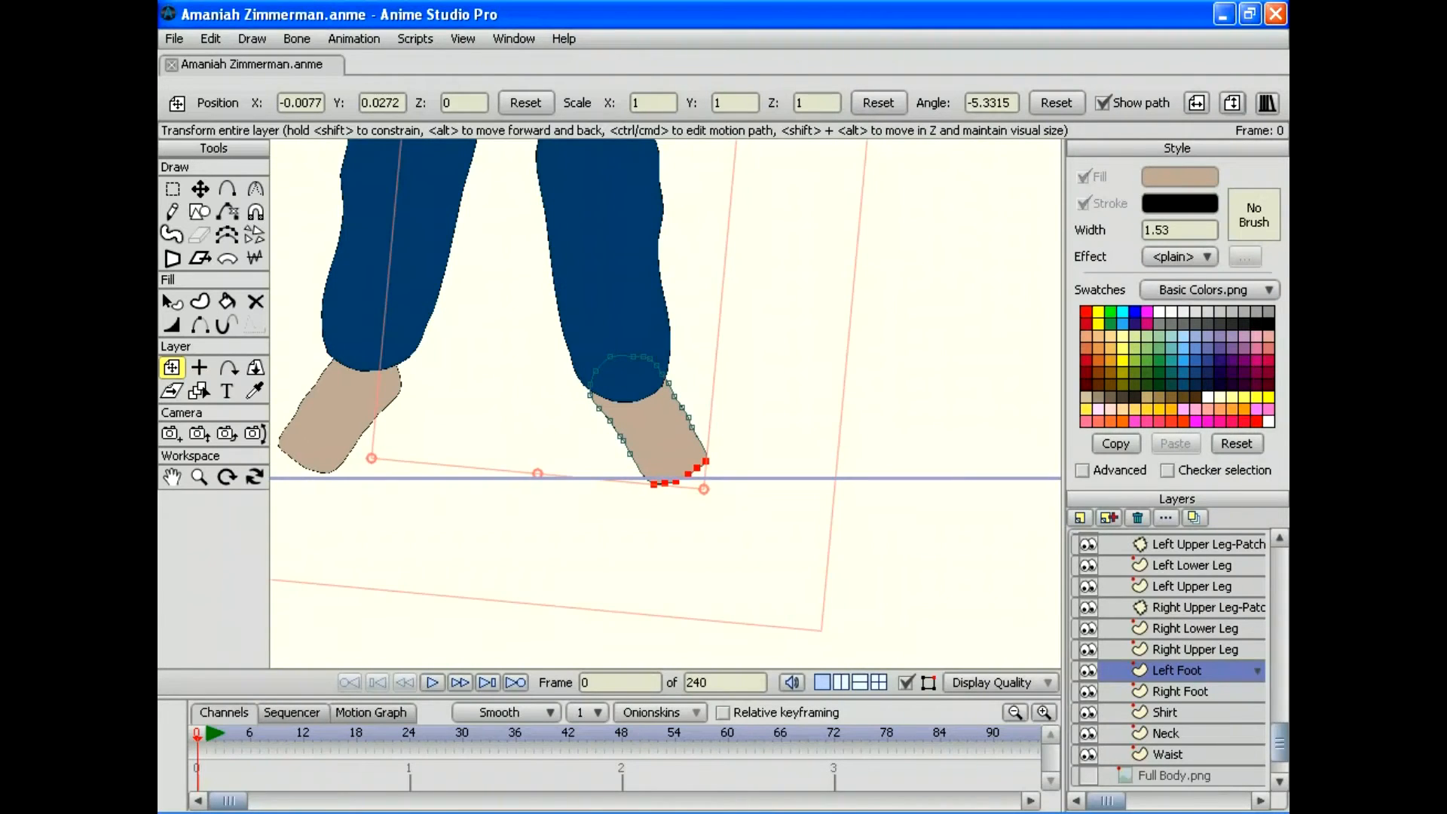
pyautogui.click(174, 39)
pyautogui.click(197, 360)
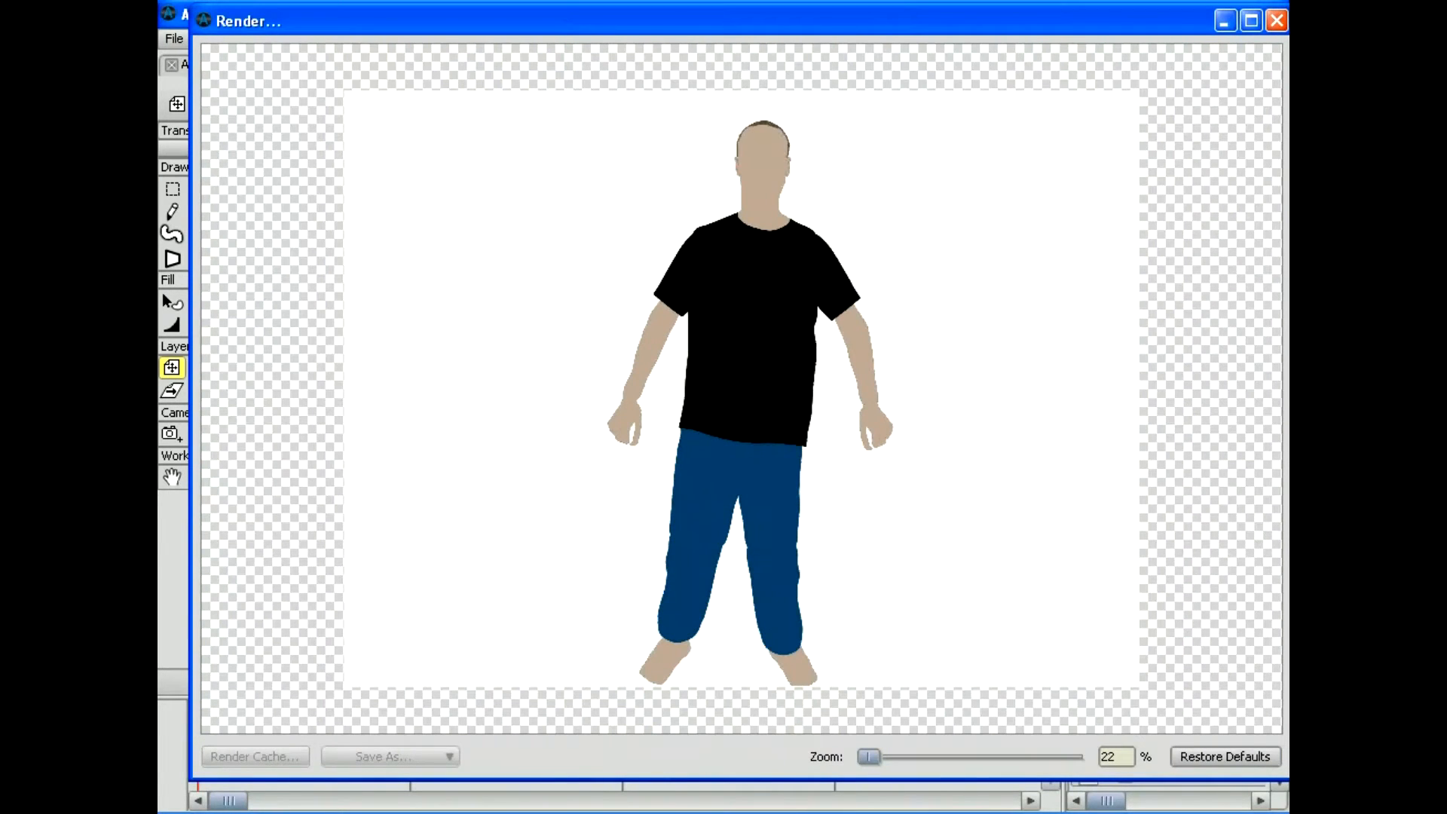
pyautogui.click(1276, 21)
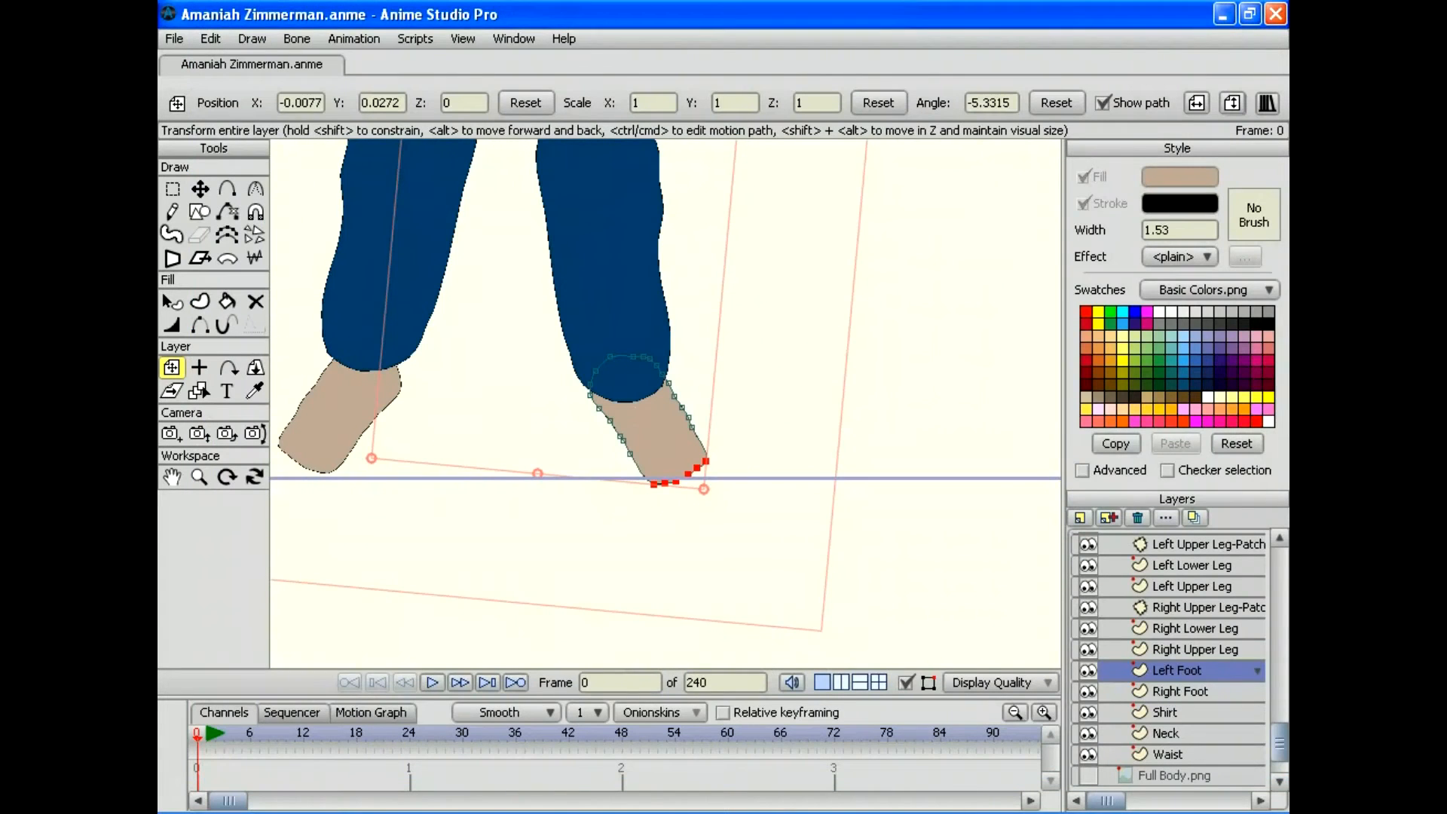
pyautogui.moveTo(648, 437); pyautogui.dragTo(648, 442)
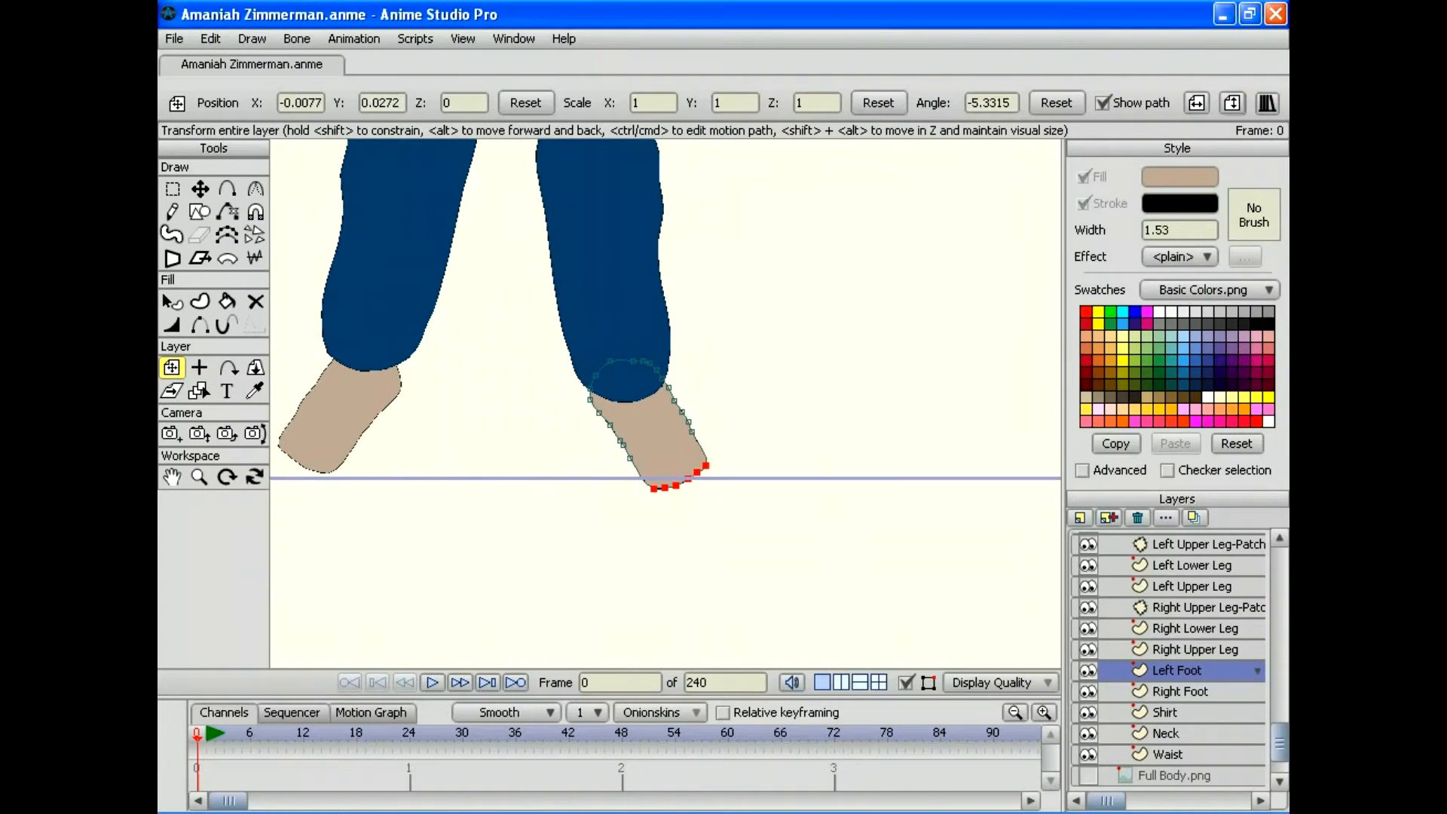
pyautogui.click(174, 38)
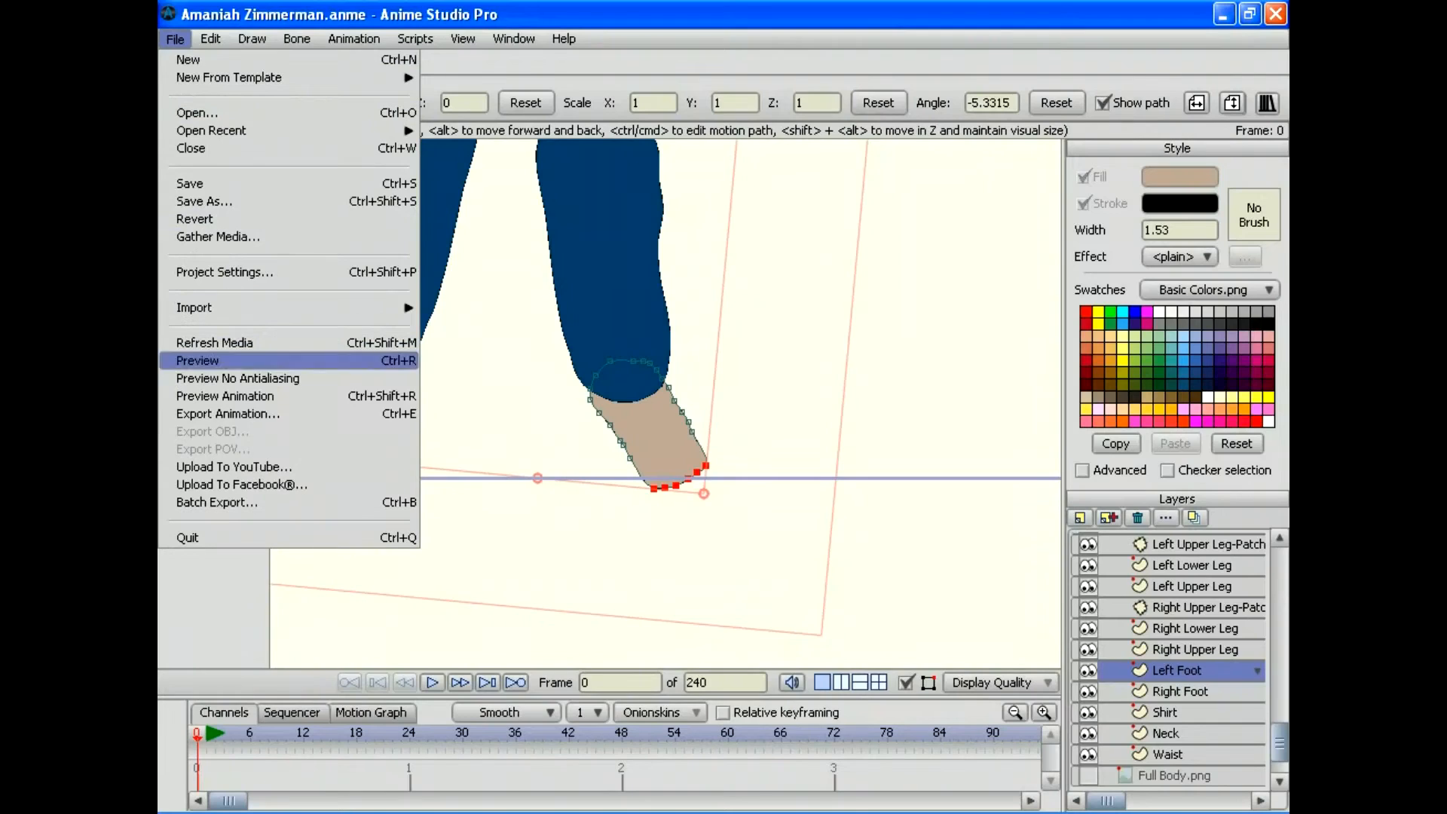
pyautogui.click(197, 361)
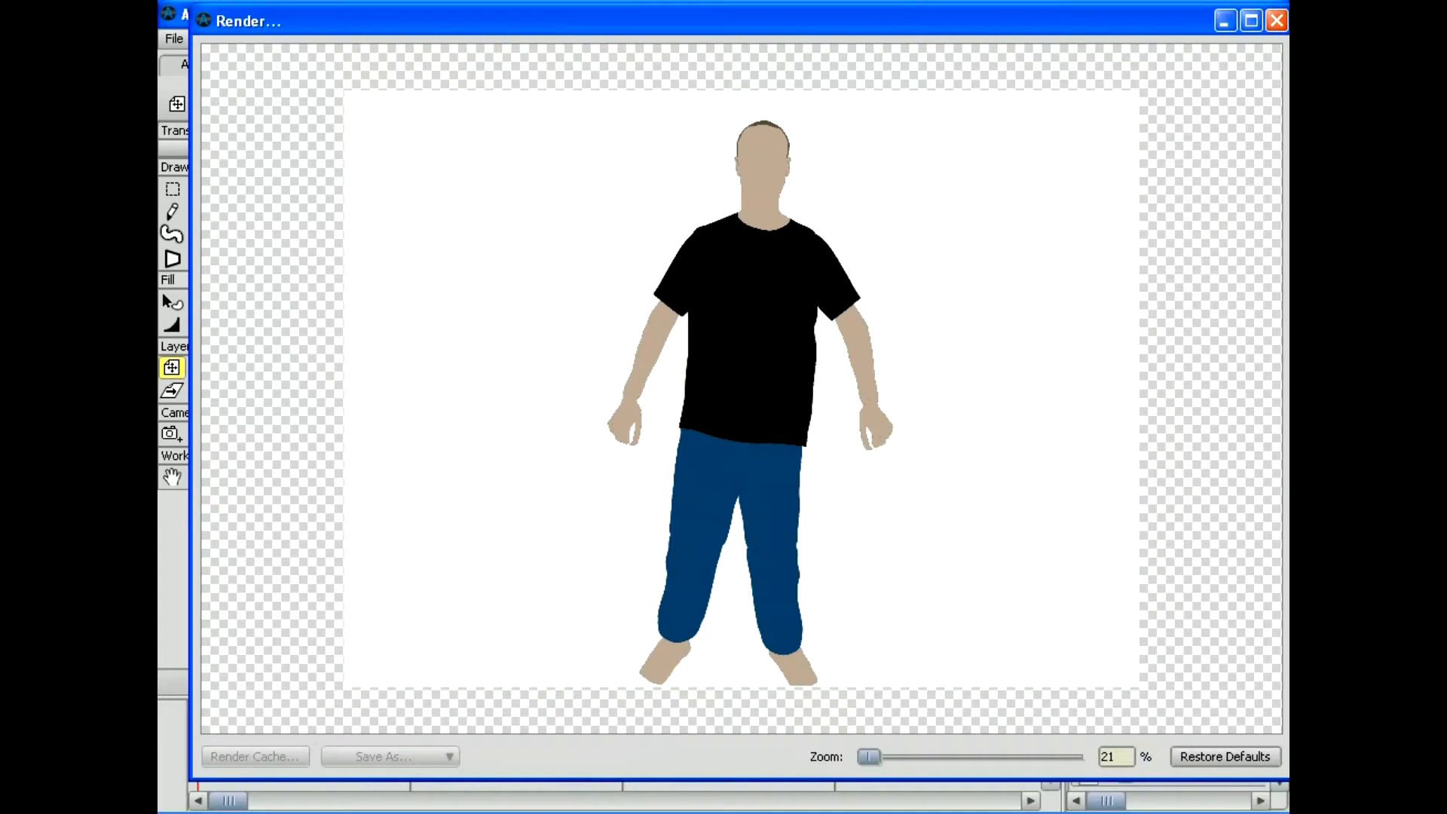
pyautogui.click(1276, 20)
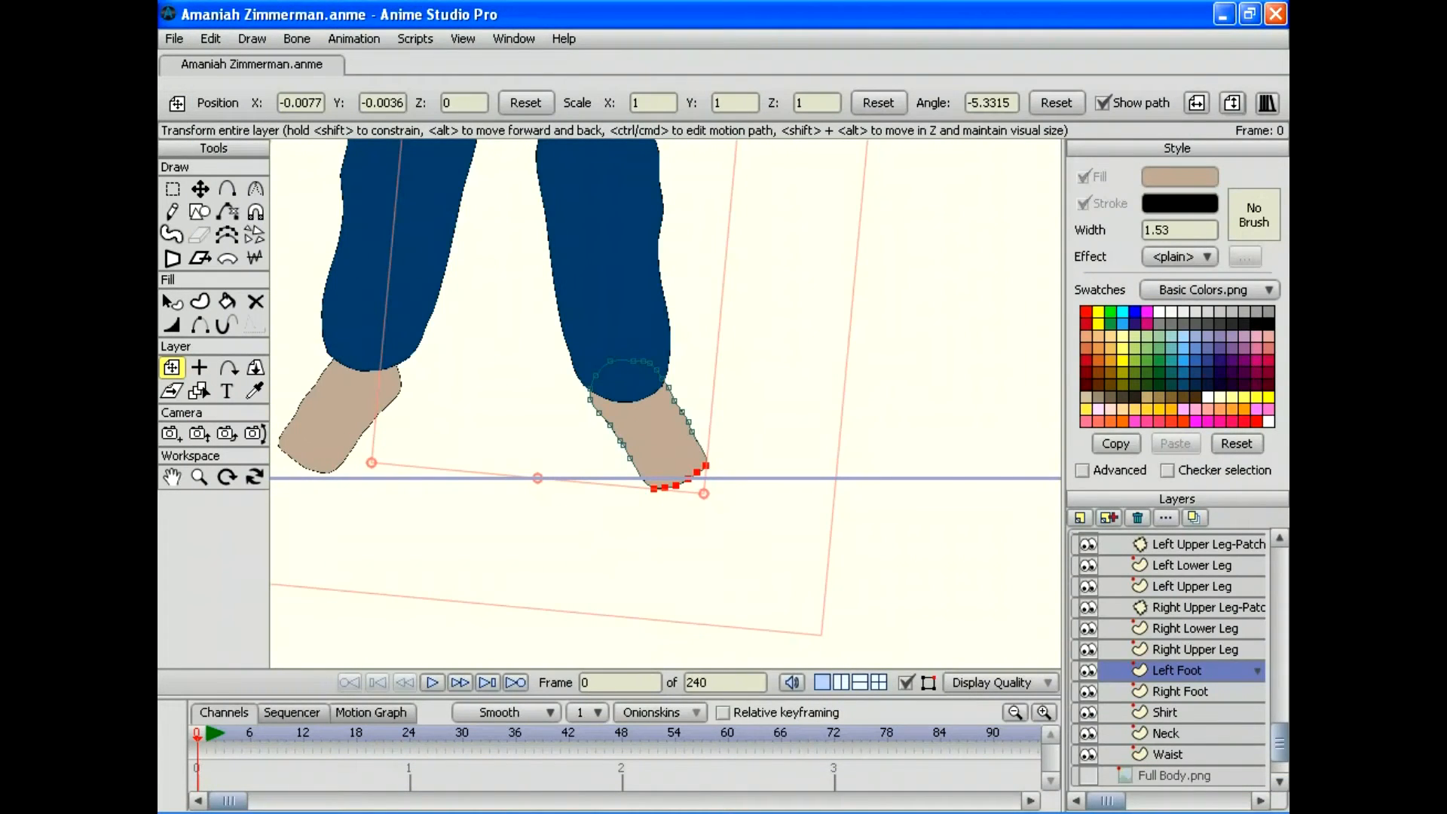
# Step: Move the camera so the legs shift up in frame and render a preview
pyautogui.click(171, 433)
pyautogui.moveTo(625, 402); pyautogui.dragTo(632, 359)
pyautogui.click(174, 38)
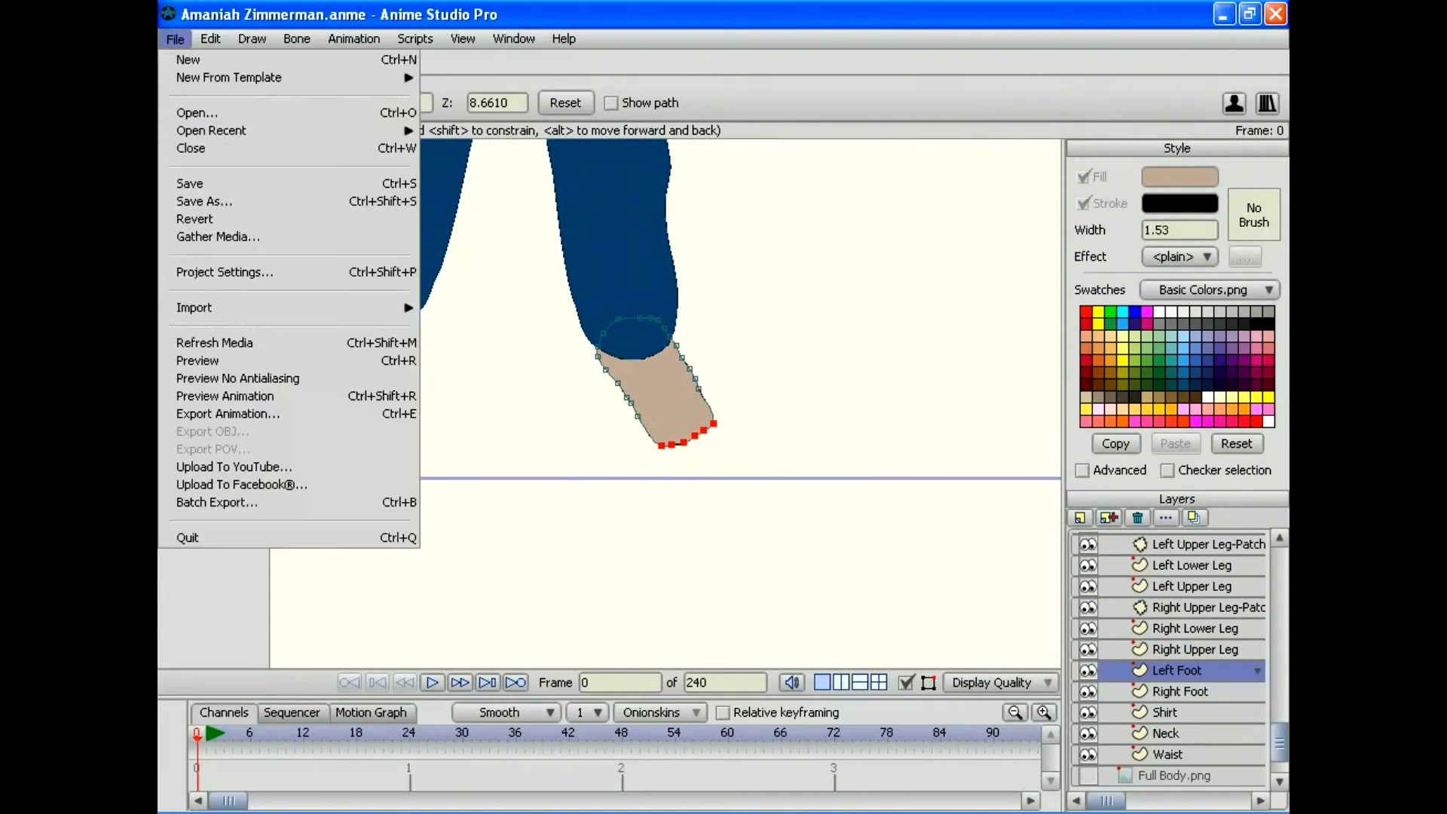
pyautogui.click(204, 359)
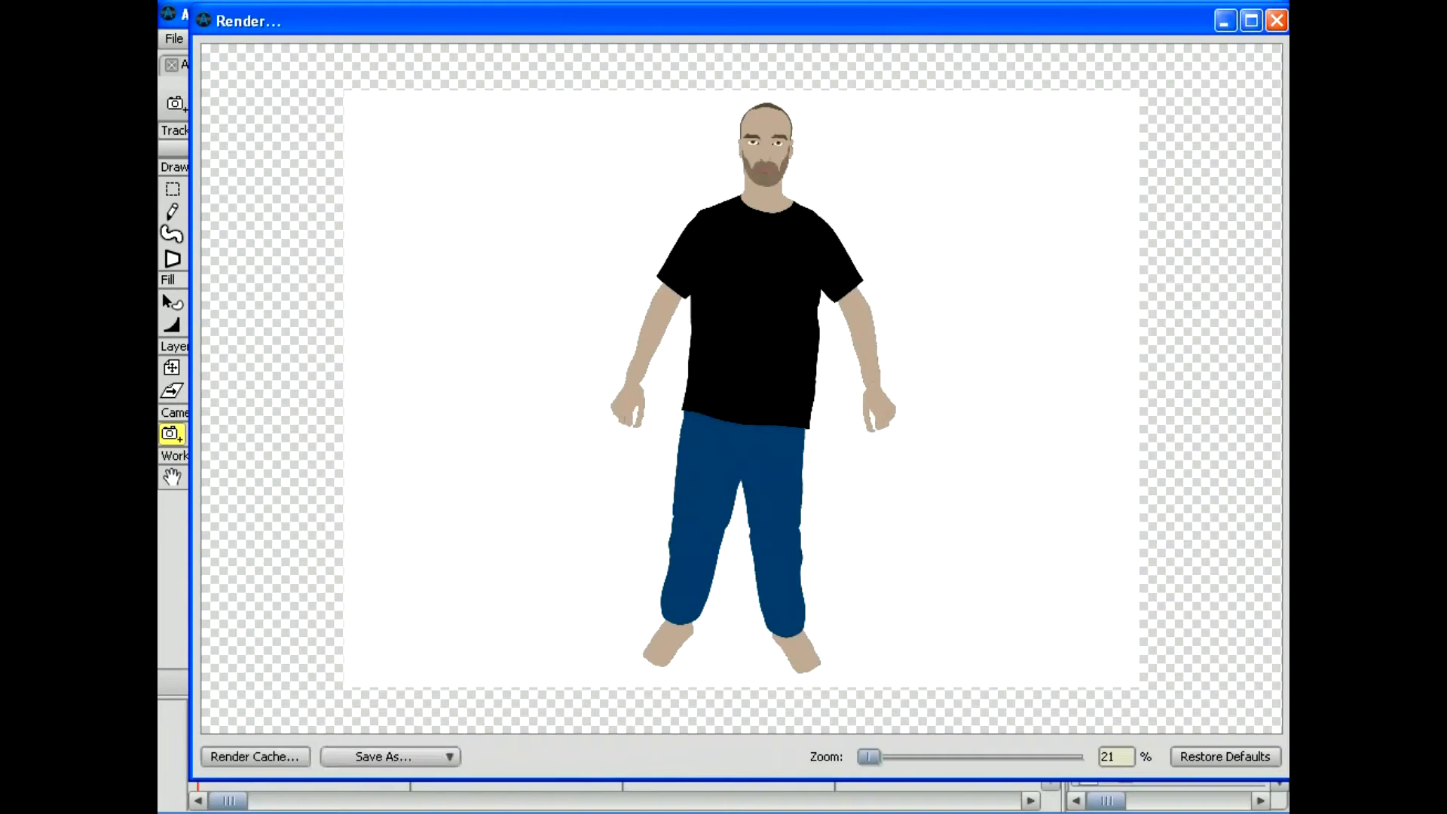
pyautogui.click(1276, 20)
# Step: Reposition the Left Foot under the left pant leg with a drag and arrow-key nudges, previewing the result
pyautogui.click(171, 367)
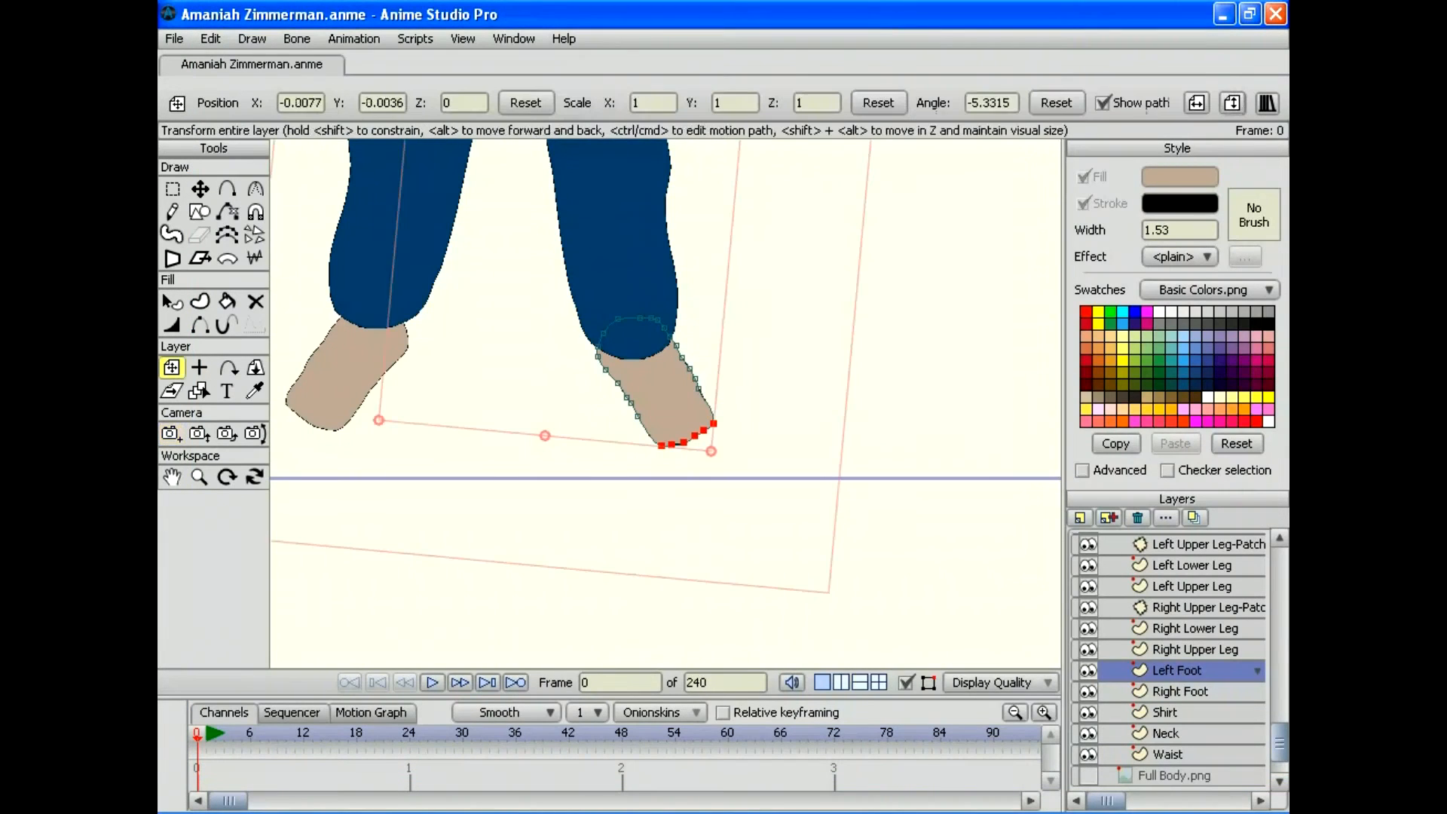
pyautogui.moveTo(655, 392); pyautogui.dragTo(661, 398)
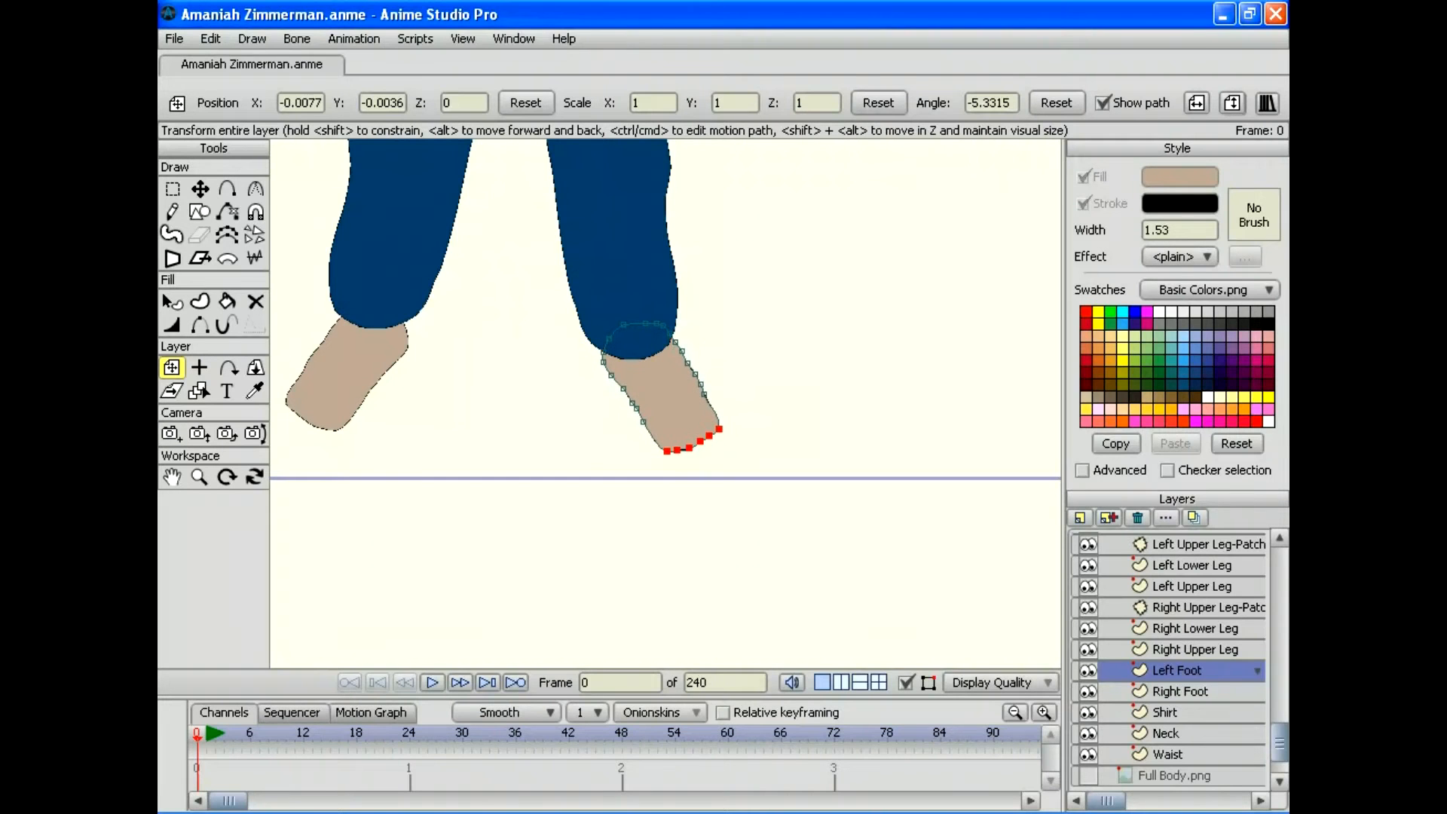
pyautogui.click(175, 39)
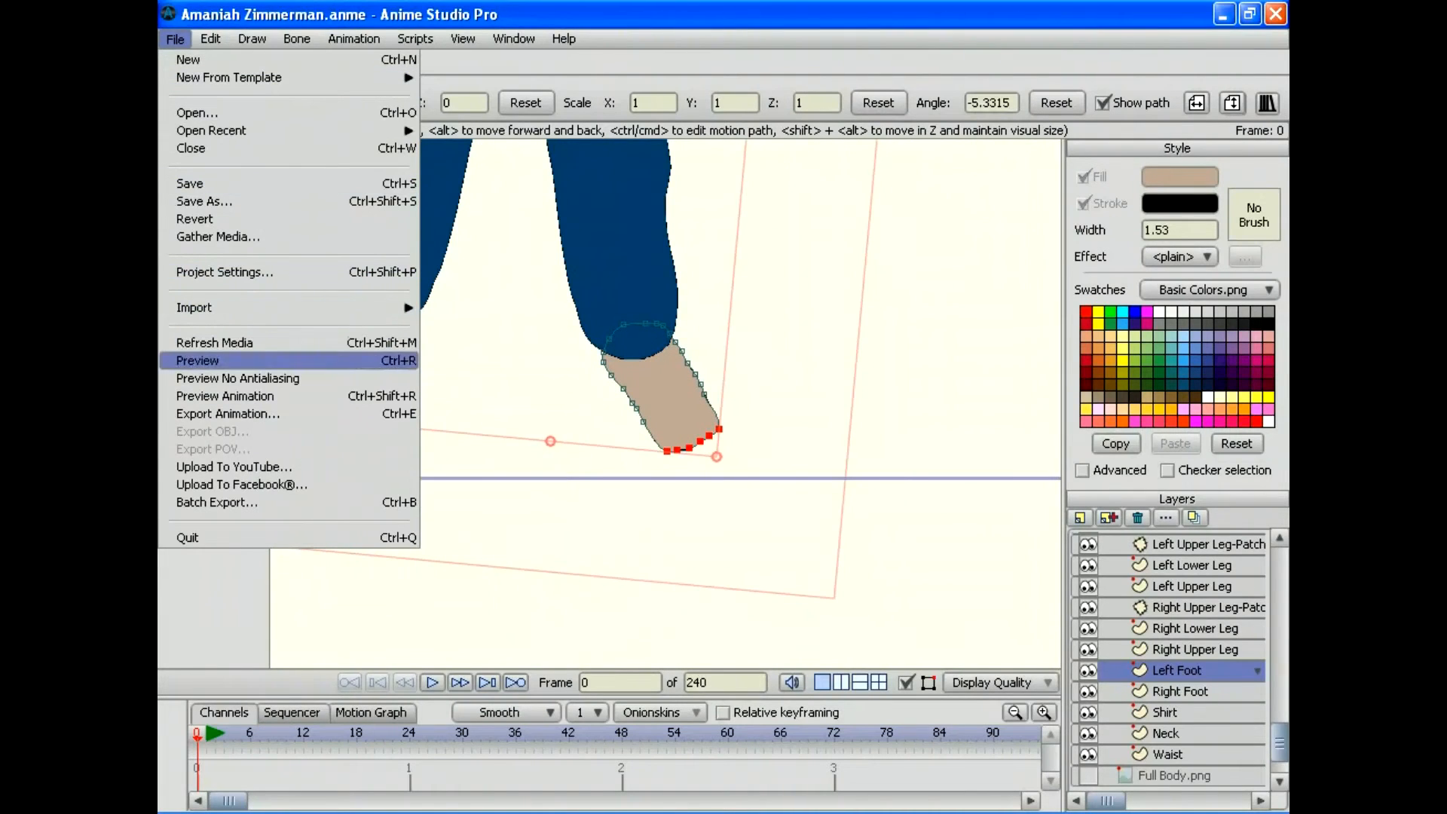
pyautogui.click(218, 360)
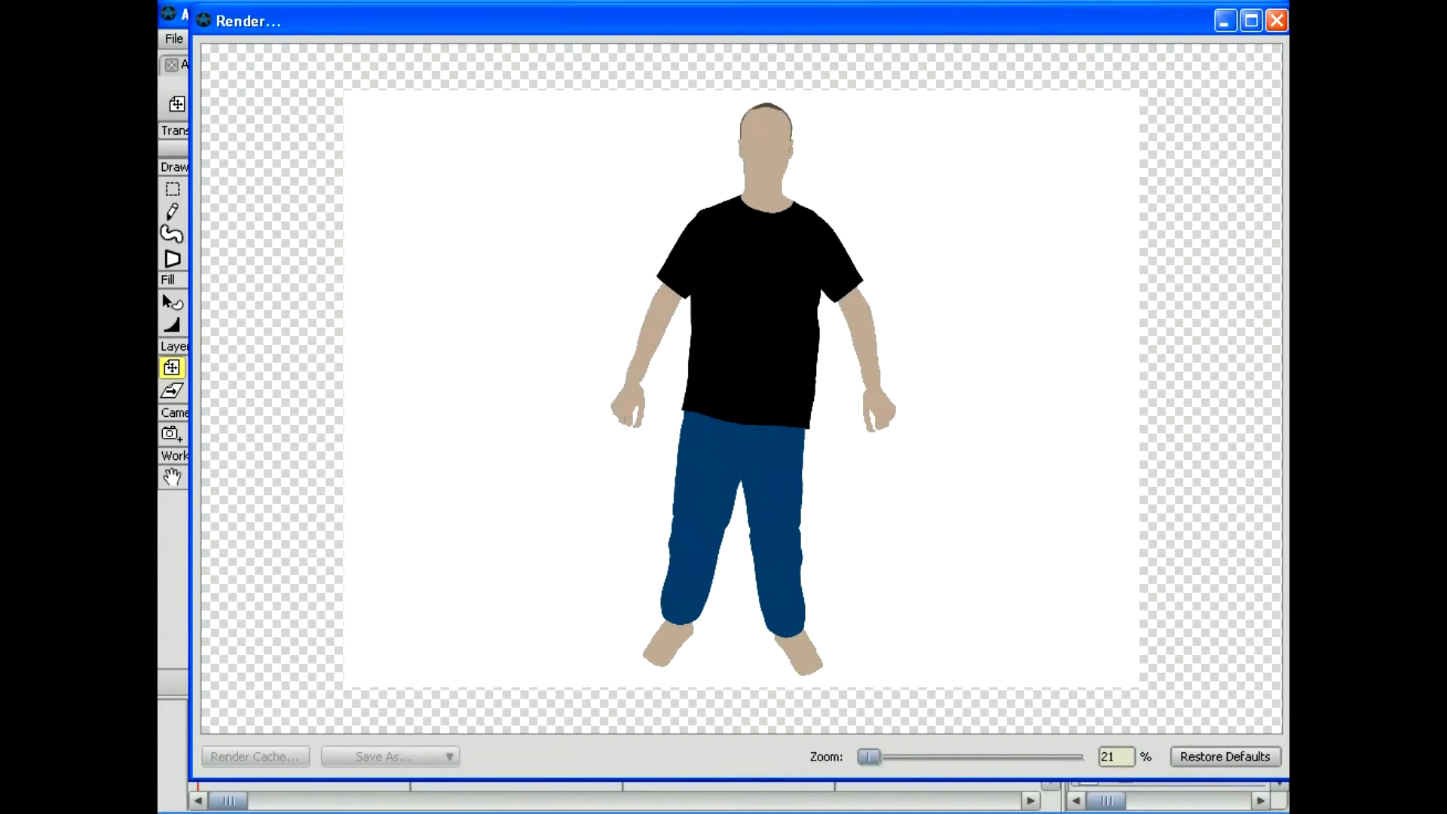
pyautogui.click(1275, 20)
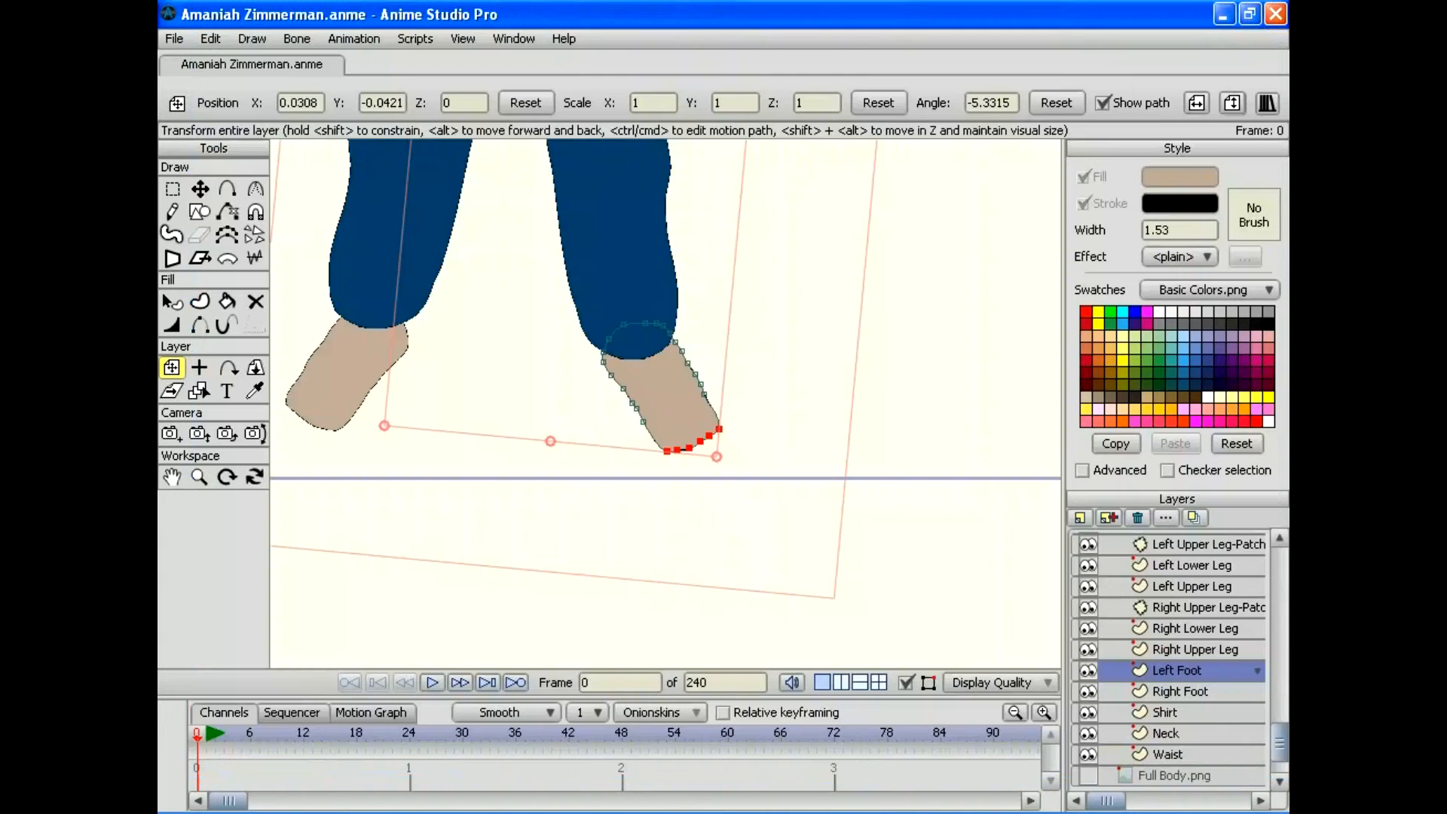
pyautogui.press('Left')
pyautogui.press('Down')
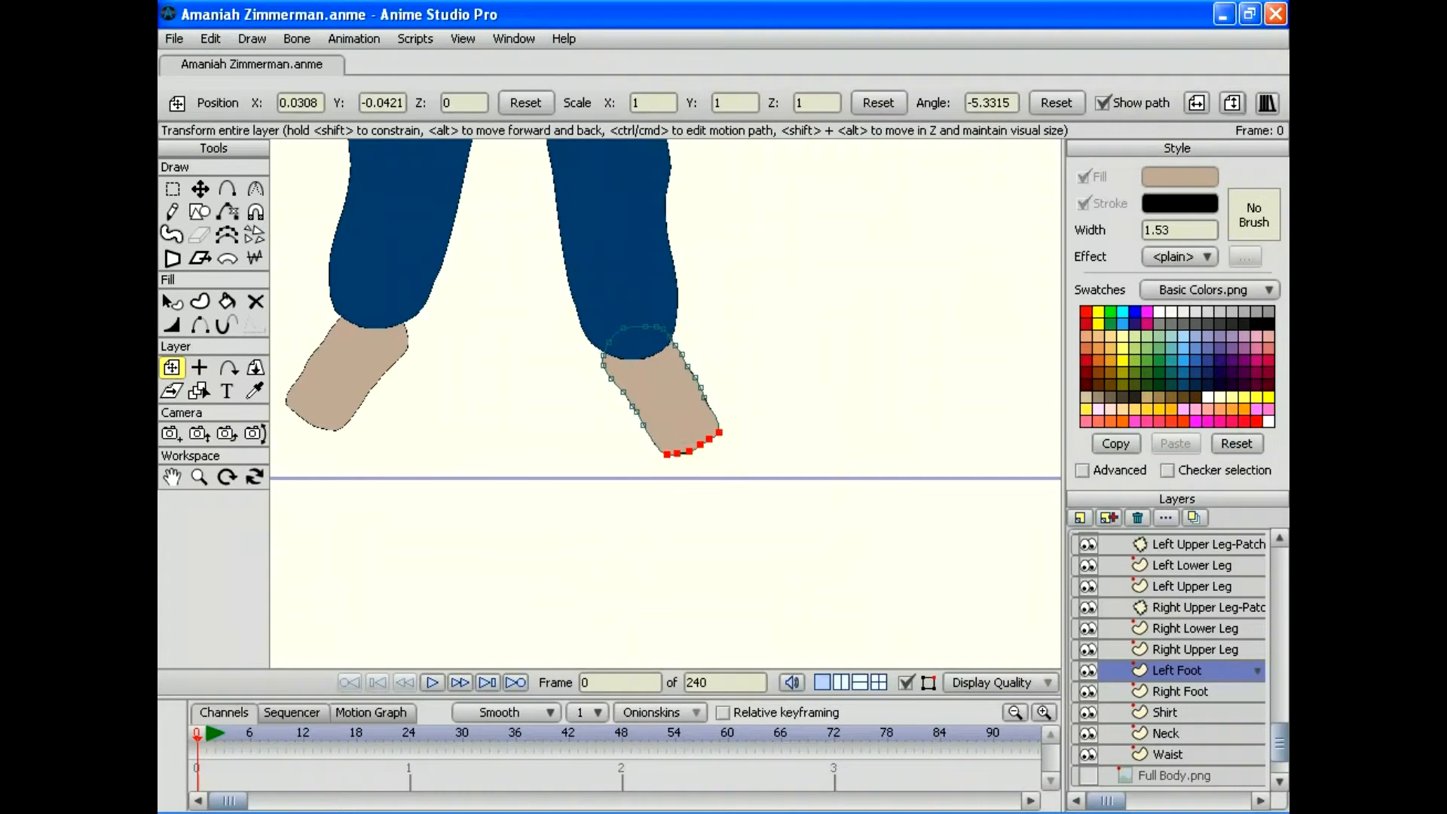
pyautogui.click(174, 39)
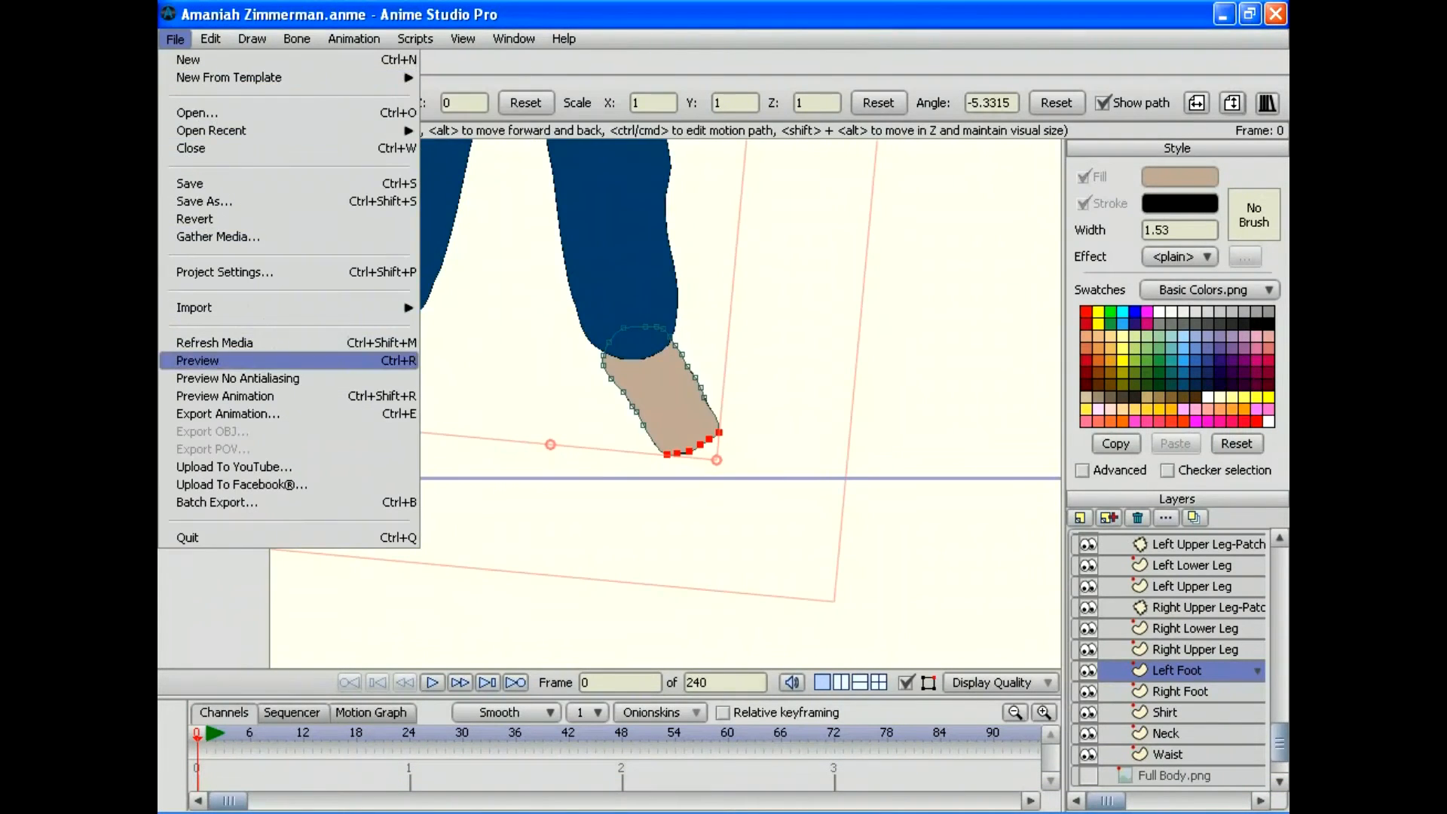
pyautogui.click(197, 360)
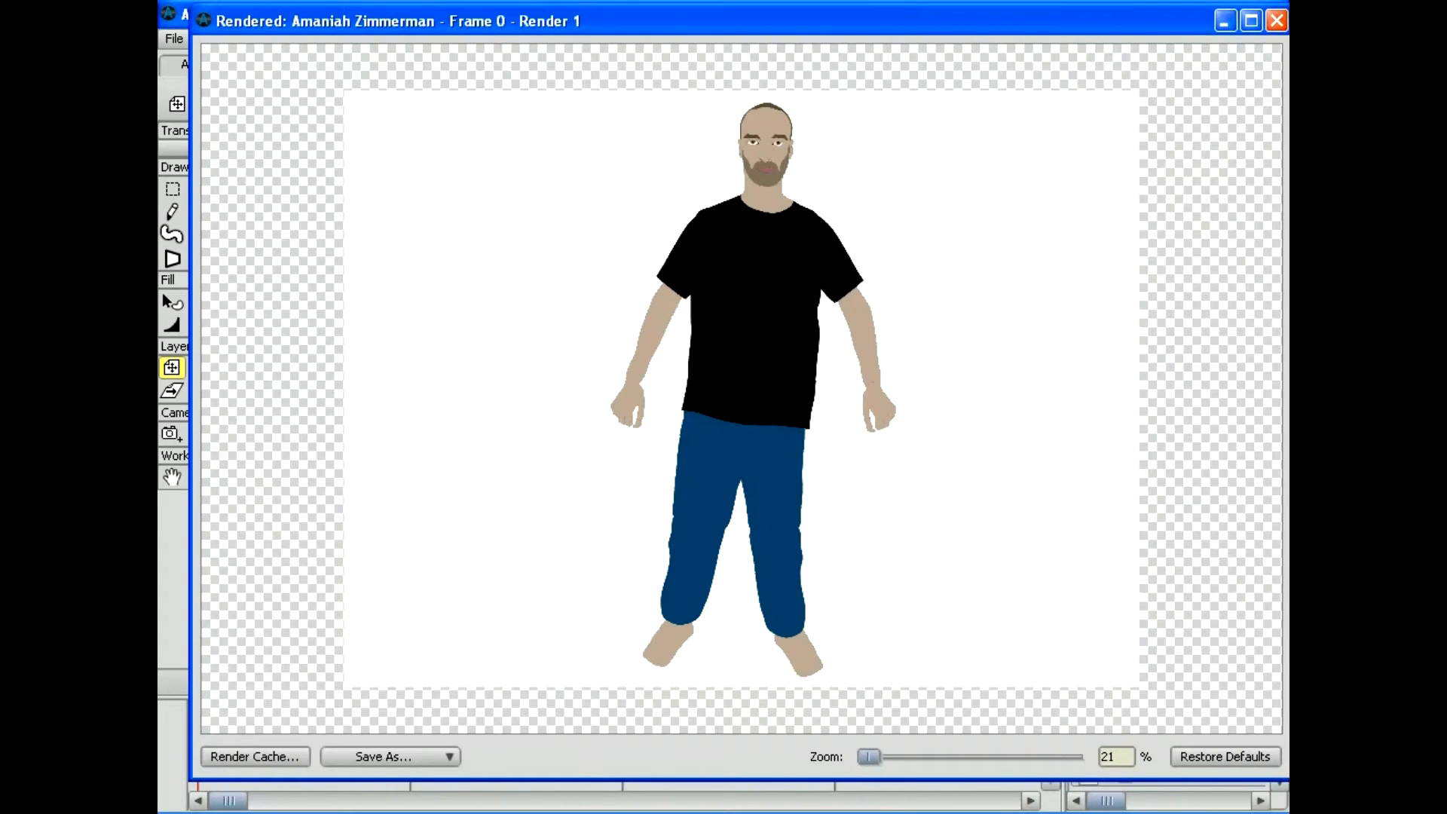
pyautogui.click(1276, 20)
# Step: Save the character file
pyautogui.click(173, 39)
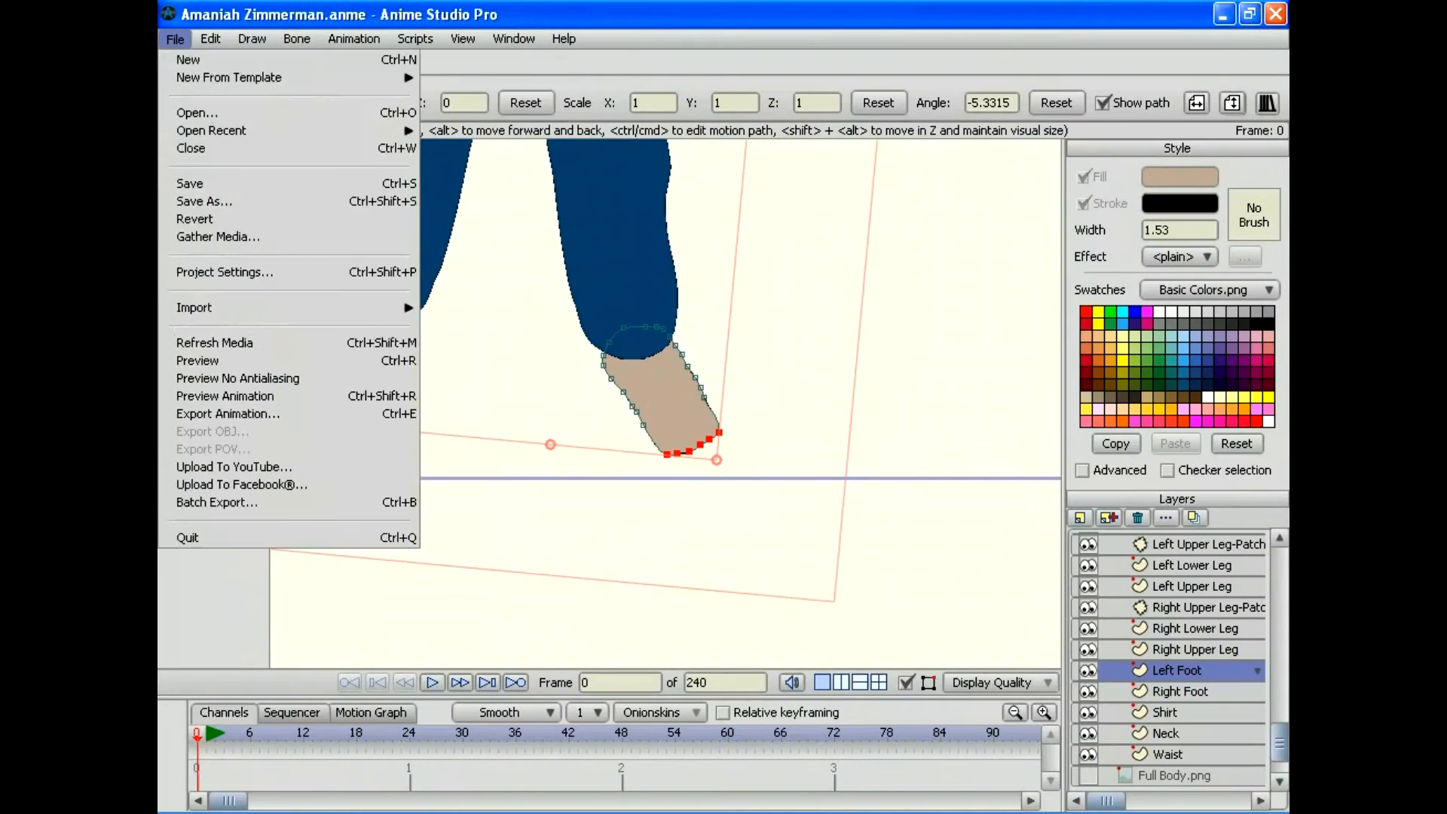
pyautogui.click(200, 184)
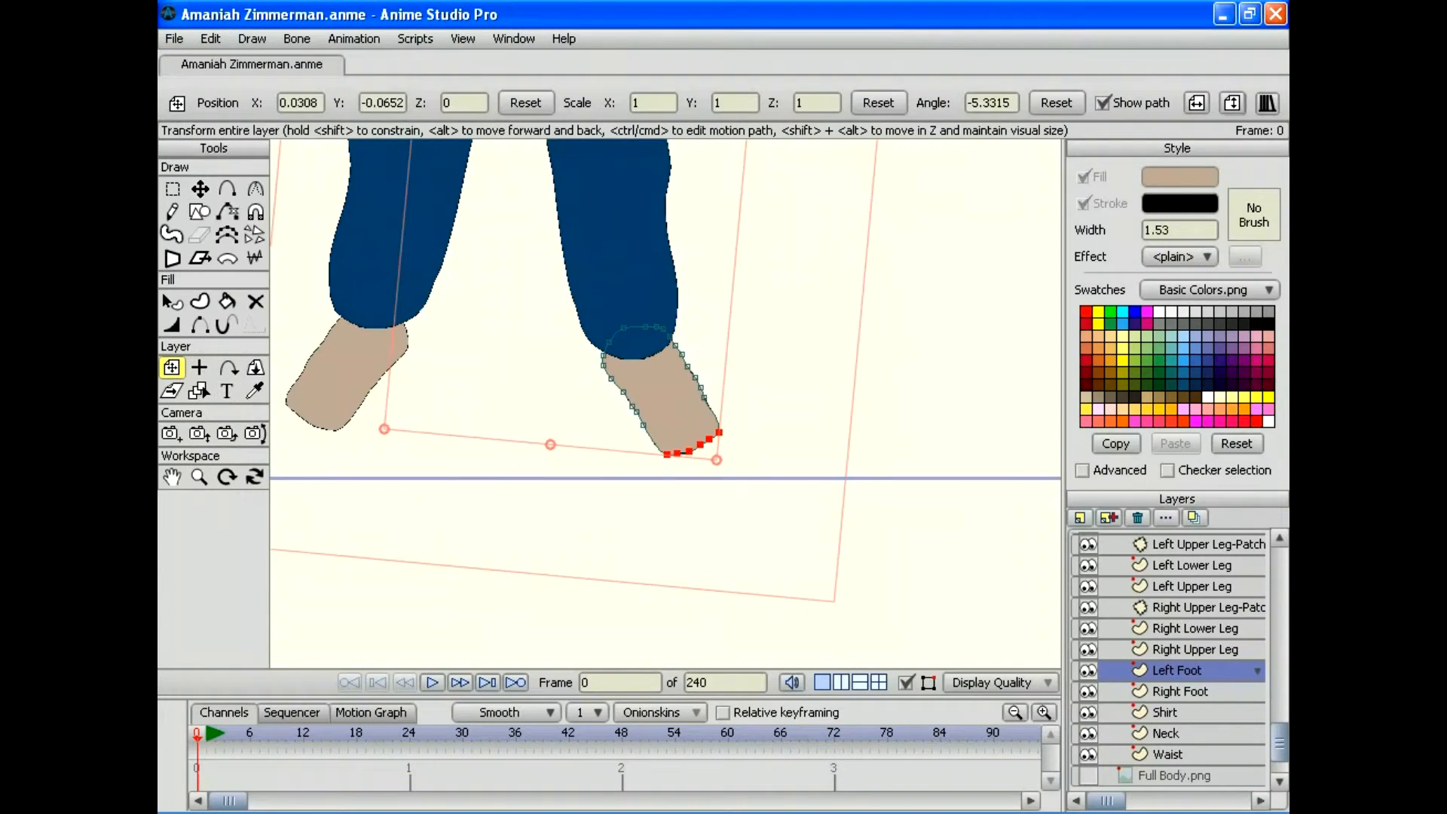
pyautogui.doubleClick(199, 477)
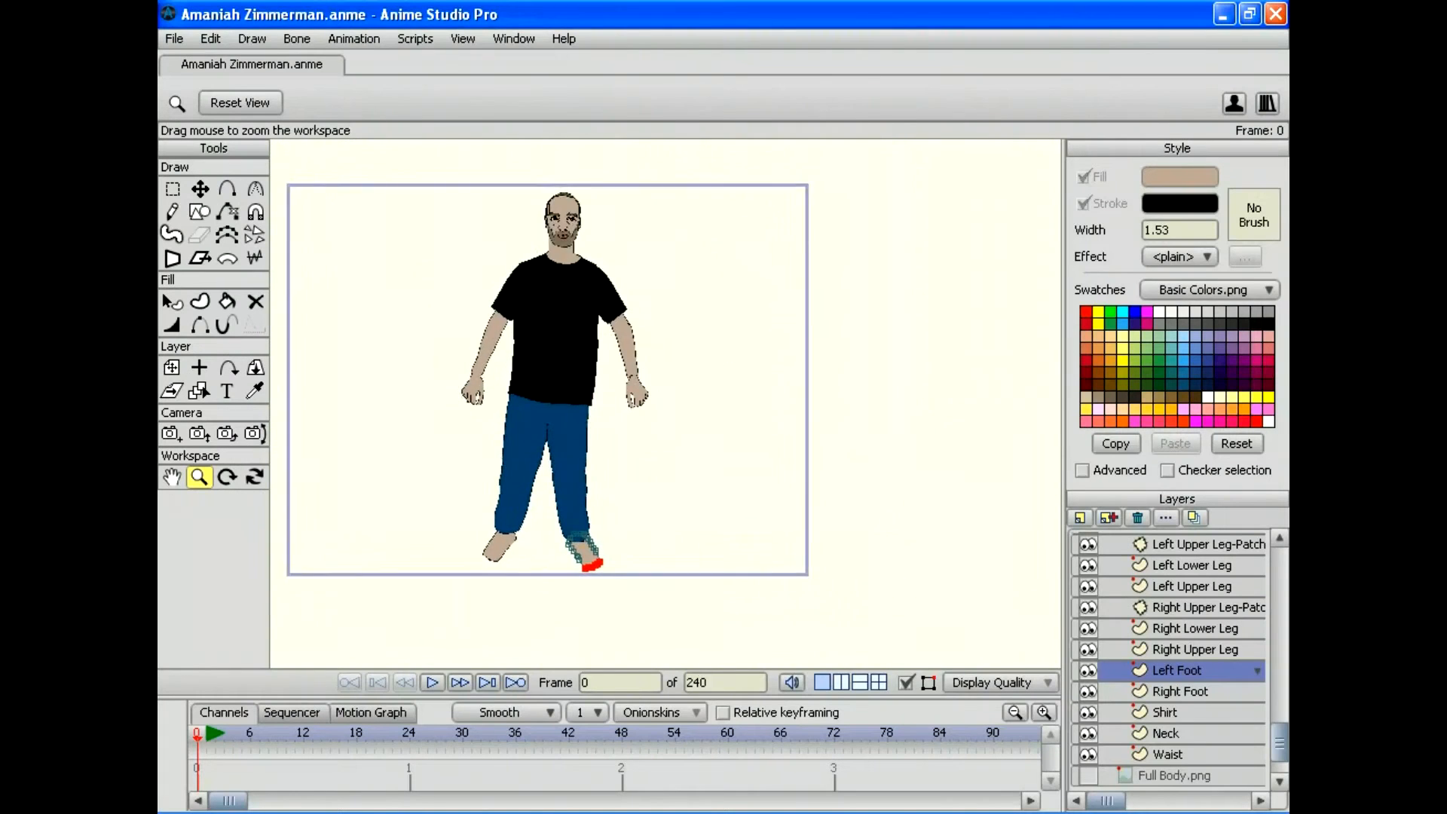
# Step: Select the Left Upper Arm-Patch layer and zoom in on its circle at the left arm
pyautogui.scroll(6, 665, 403)
pyautogui.scroll(-1, 665, 403)
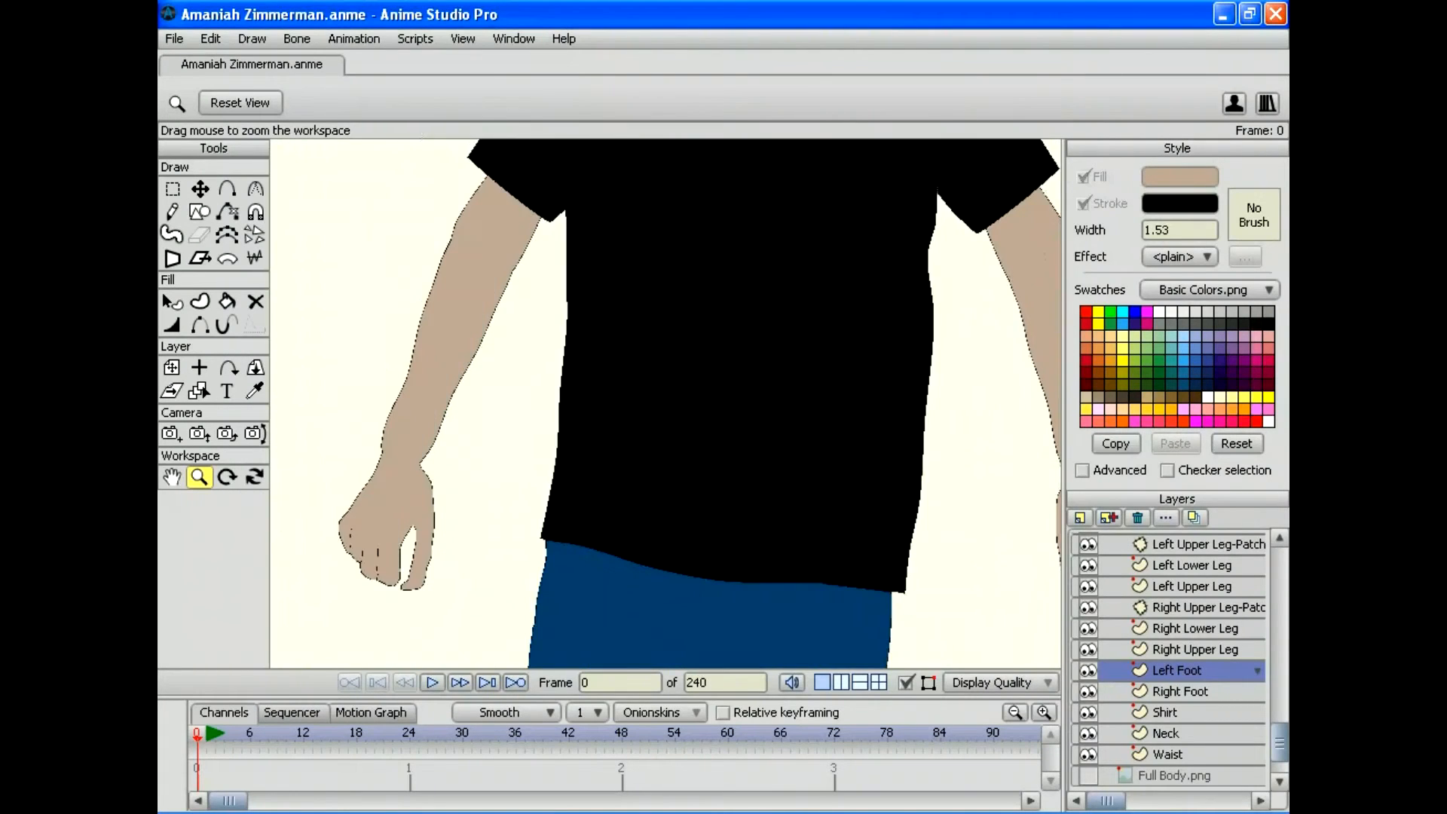
pyautogui.scroll(1, 665, 403)
pyautogui.scroll(3, 665, 403)
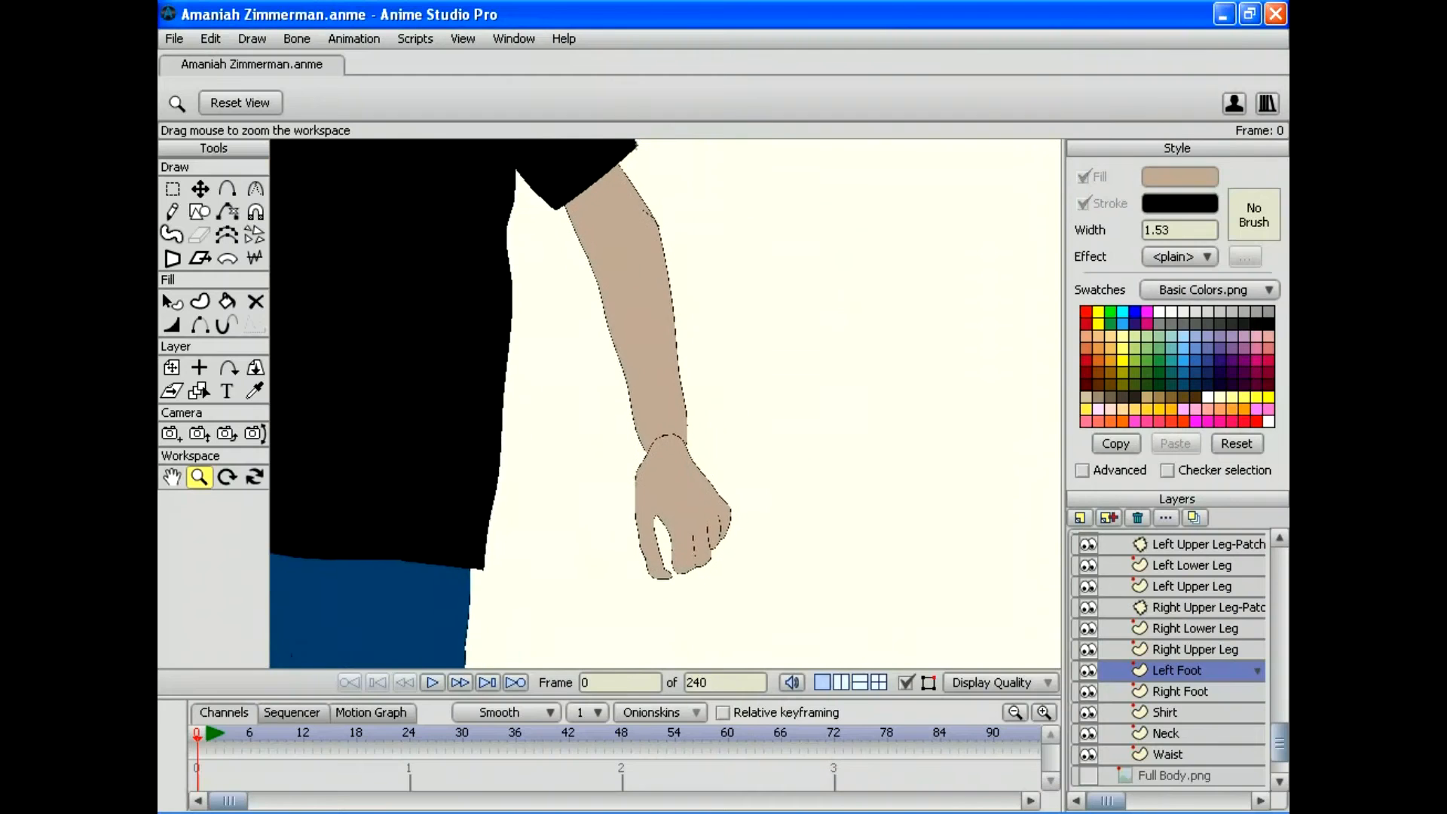
pyautogui.moveTo(532, 263); pyautogui.dragTo(490, 243)
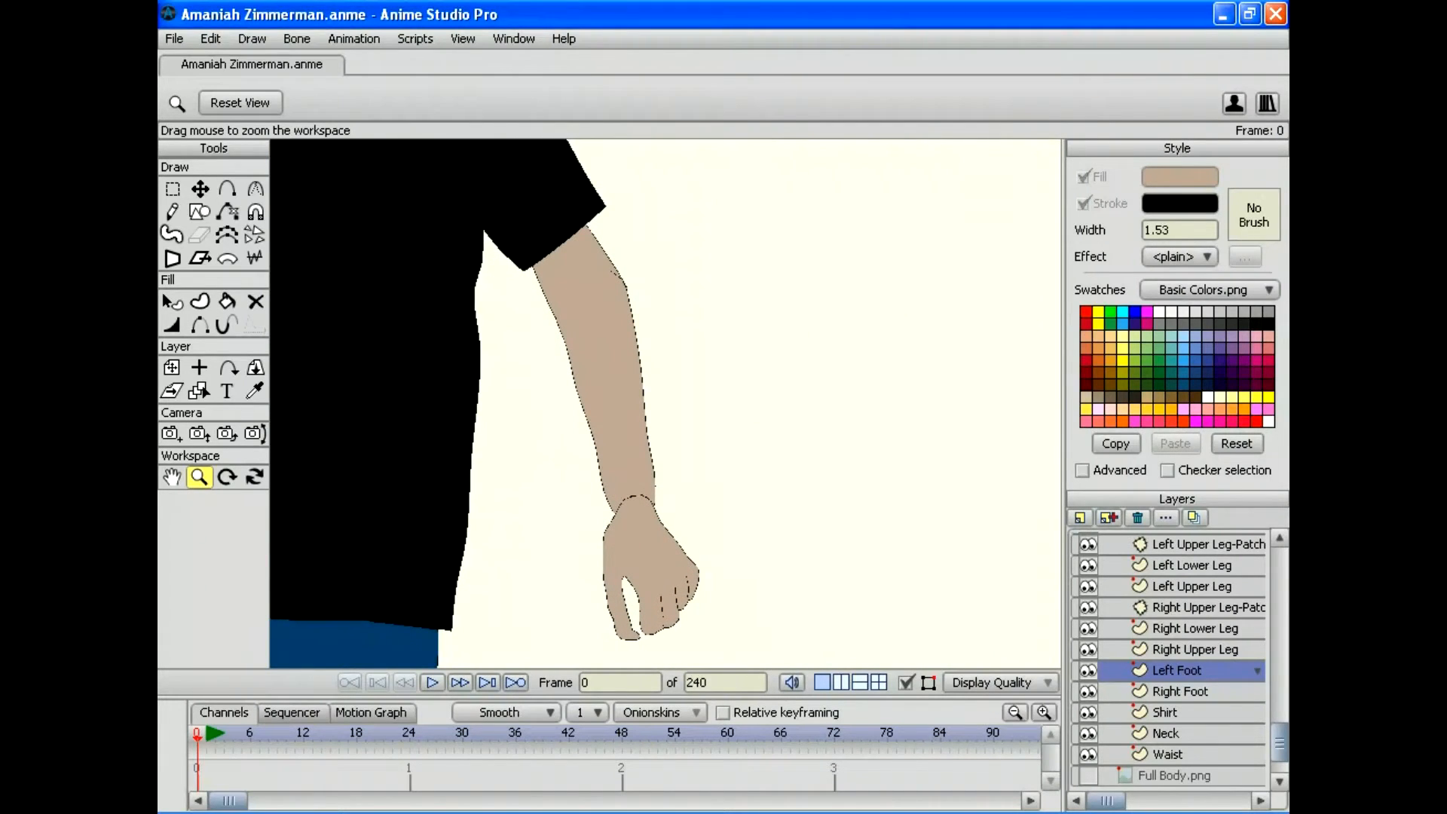
pyautogui.scroll(2, 1168, 660)
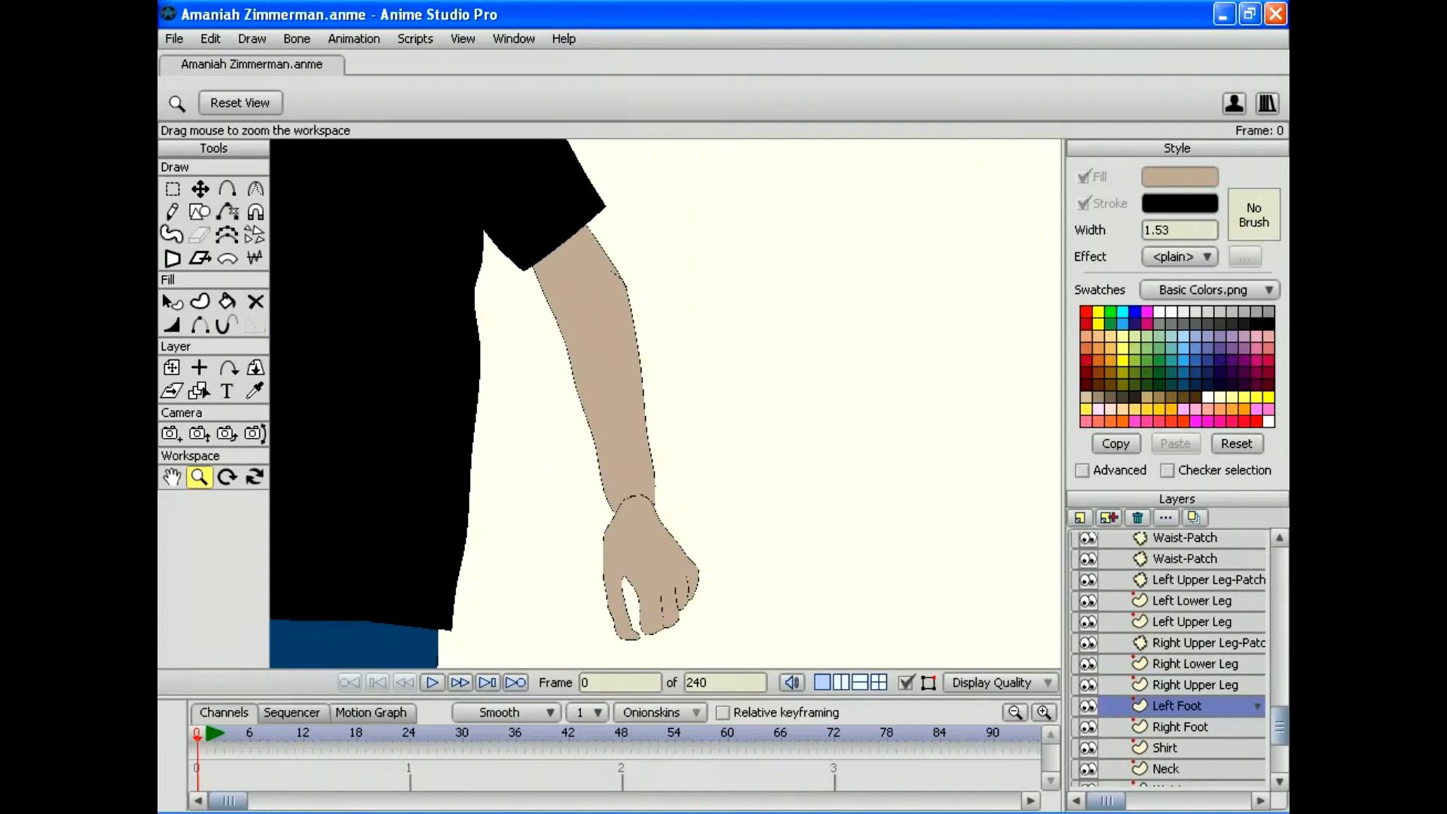
pyautogui.scroll(4, 1167, 659)
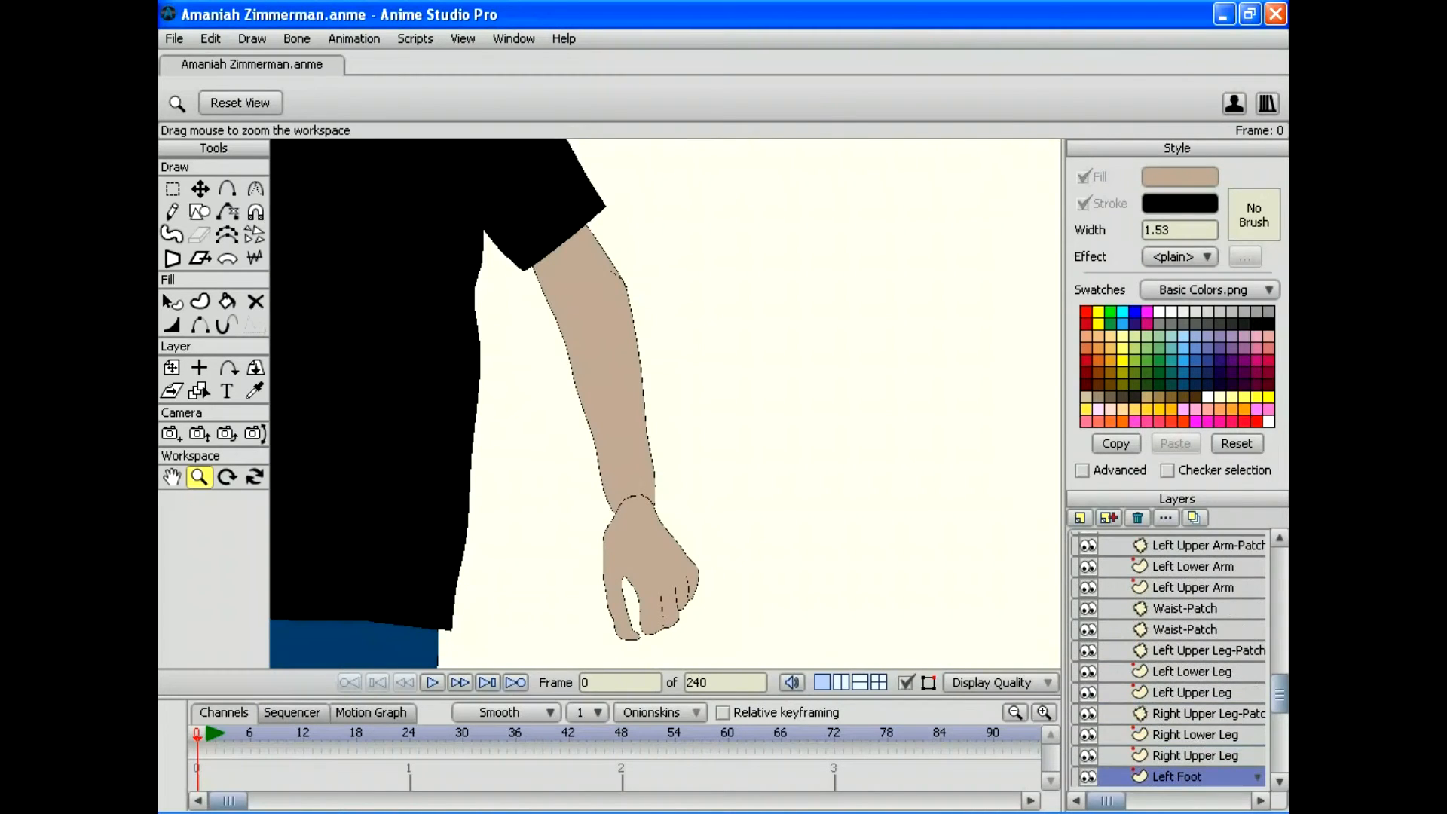
pyautogui.scroll(6, 1168, 660)
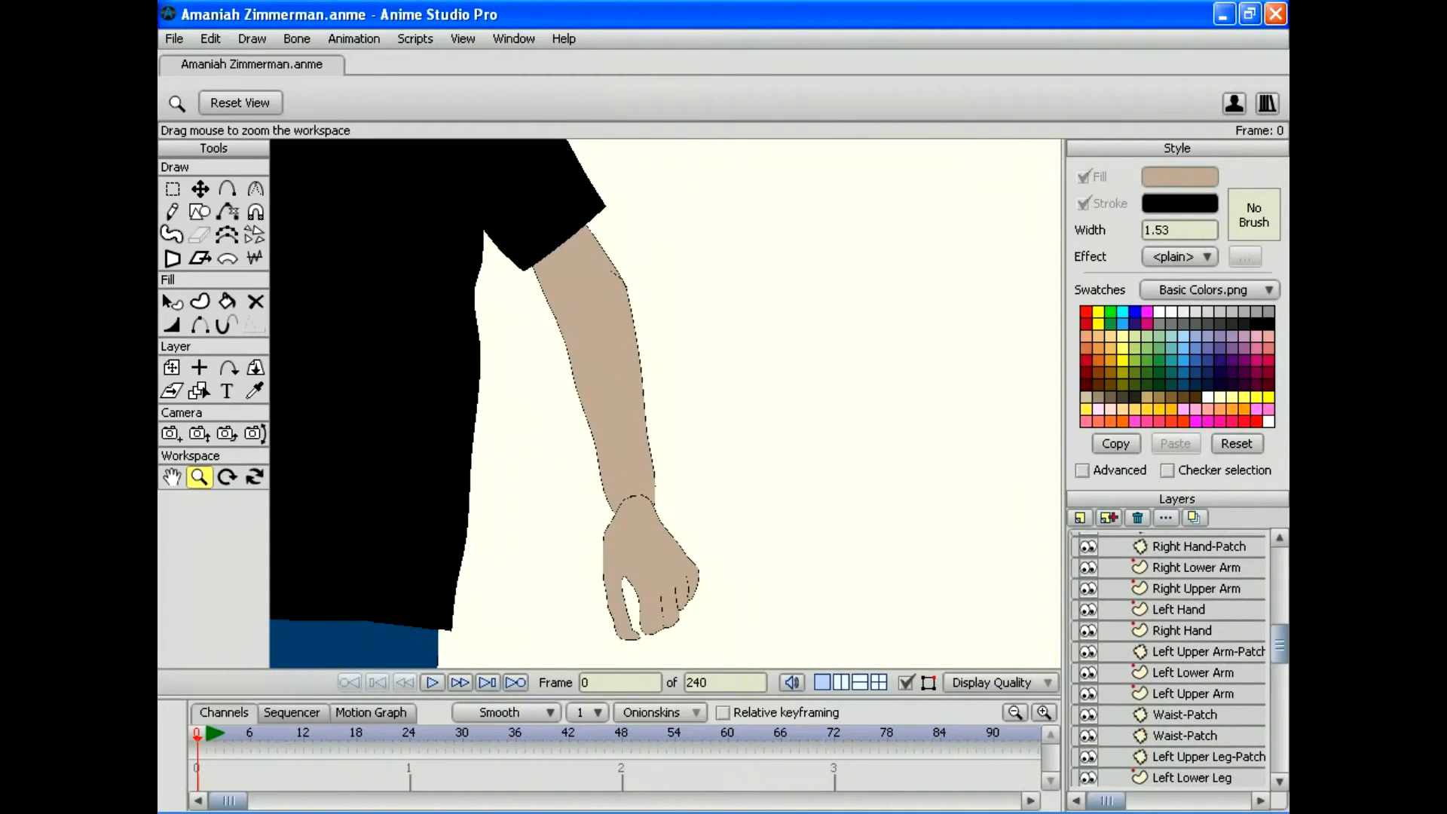
pyautogui.scroll(2, 1168, 659)
pyautogui.click(1198, 582)
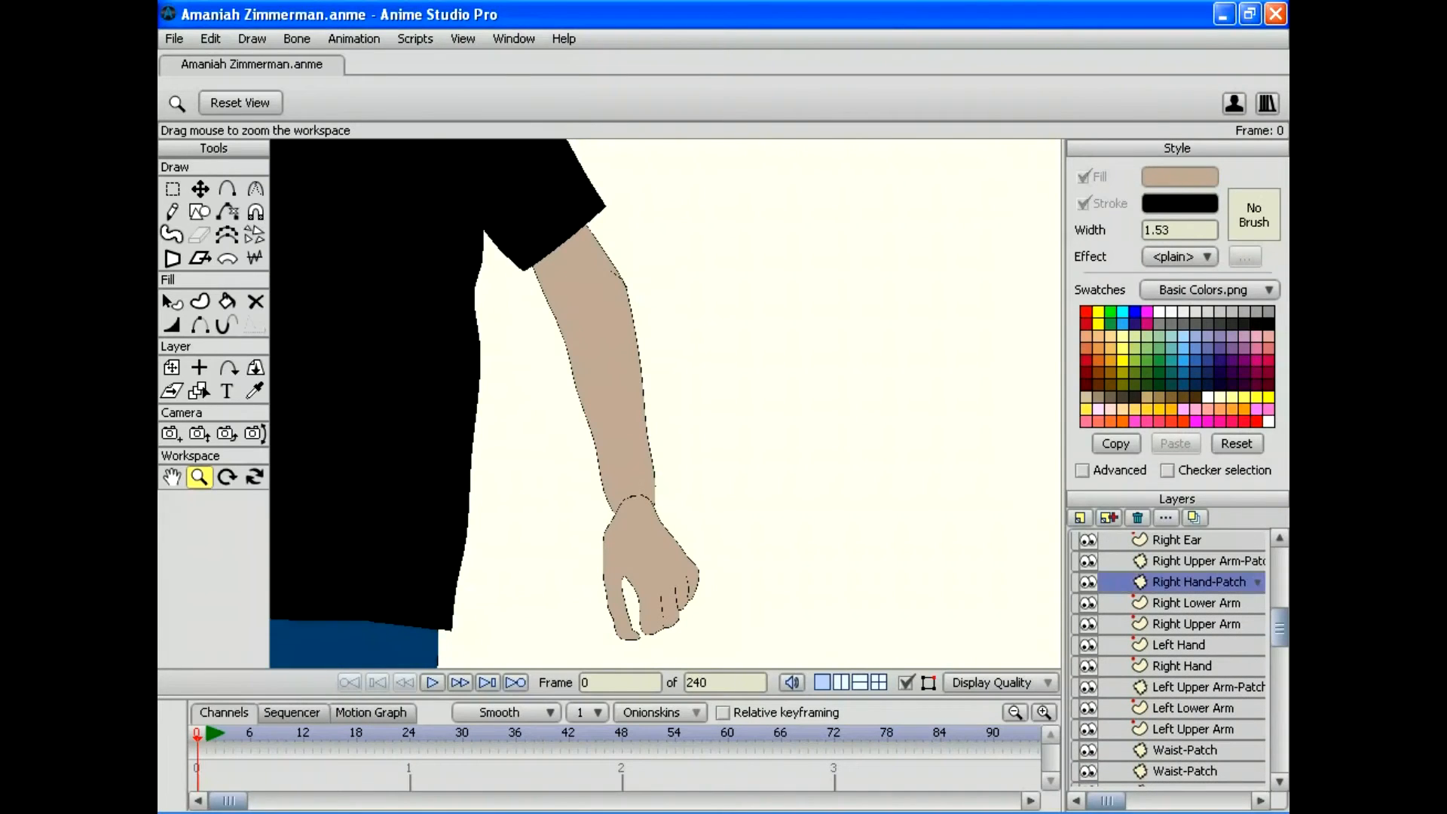
pyautogui.scroll(-10, 666, 403)
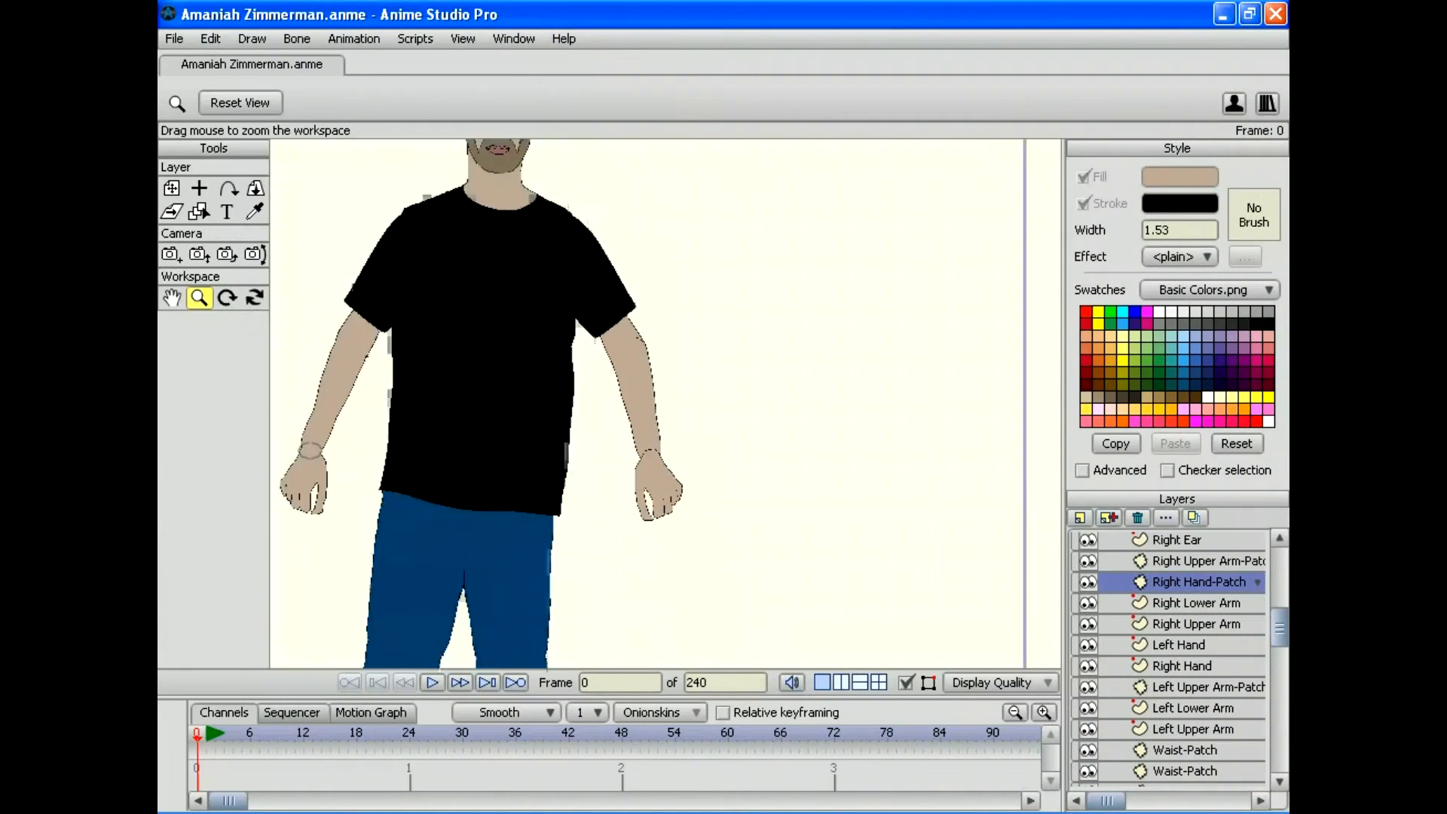
pyautogui.moveTo(665, 403); pyautogui.dragTo(708, 297)
pyautogui.scroll(-2, 665, 403)
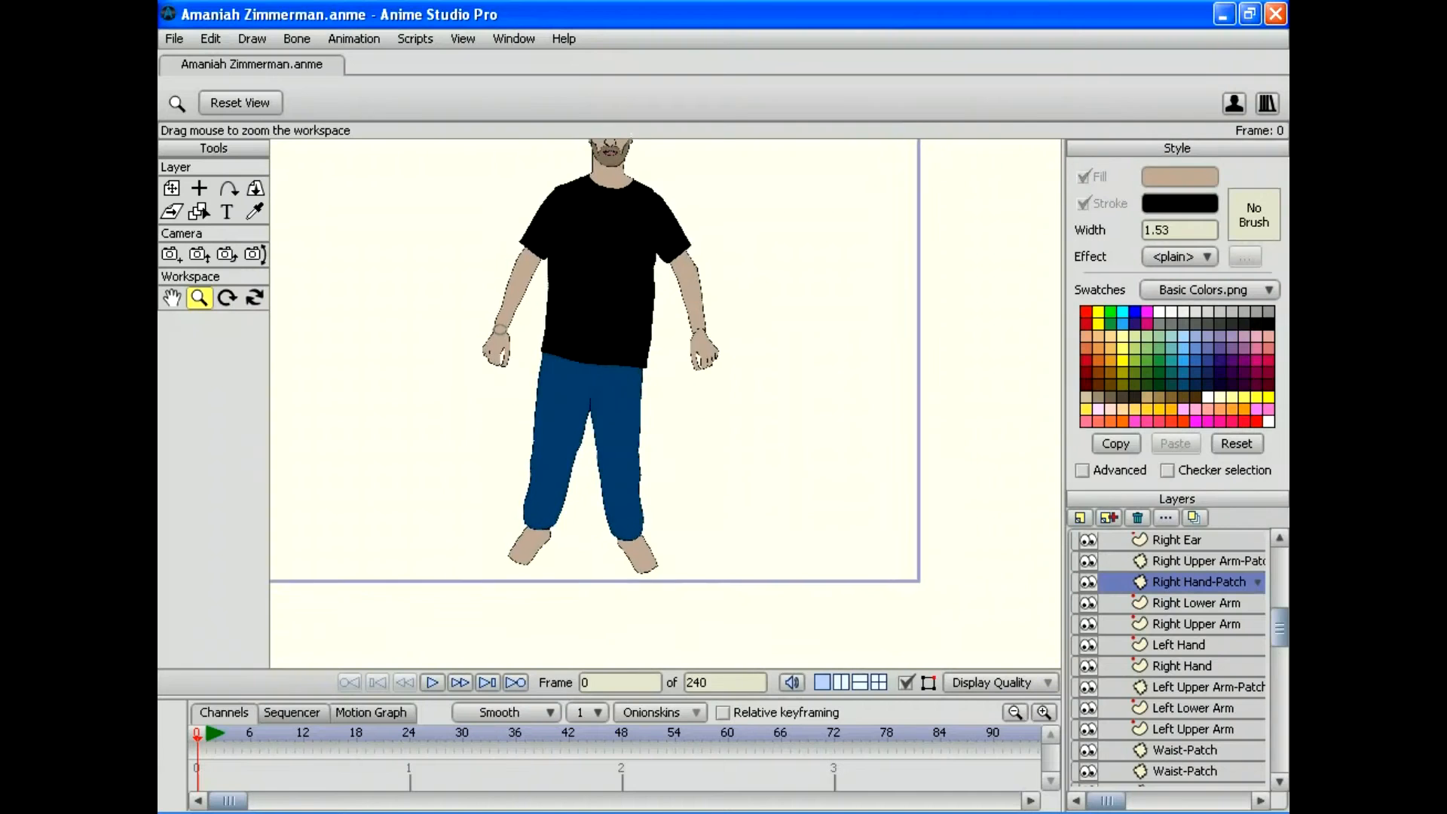
pyautogui.scroll(4, 665, 403)
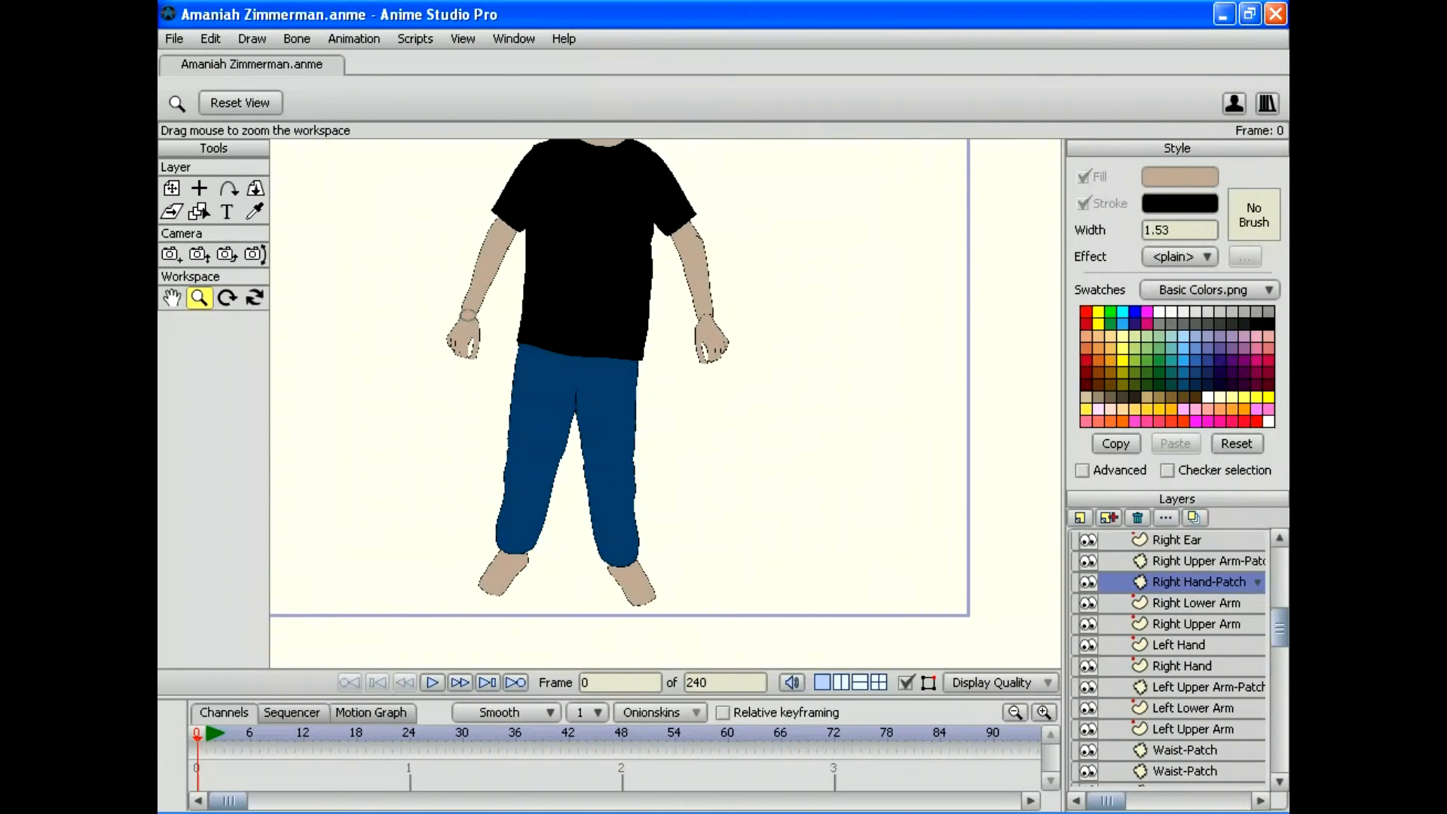
pyautogui.scroll(-2, 1167, 660)
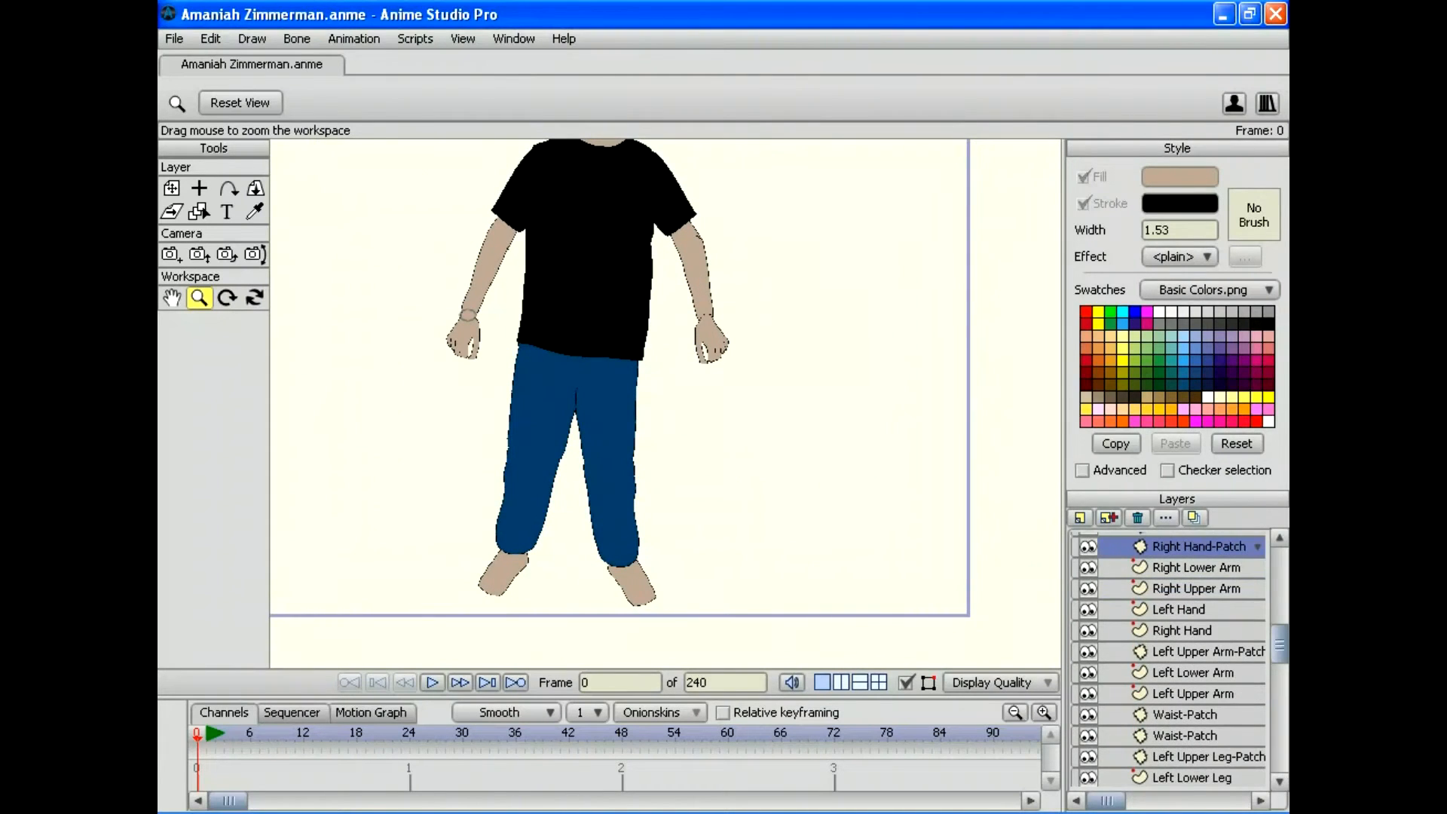
pyautogui.click(1198, 651)
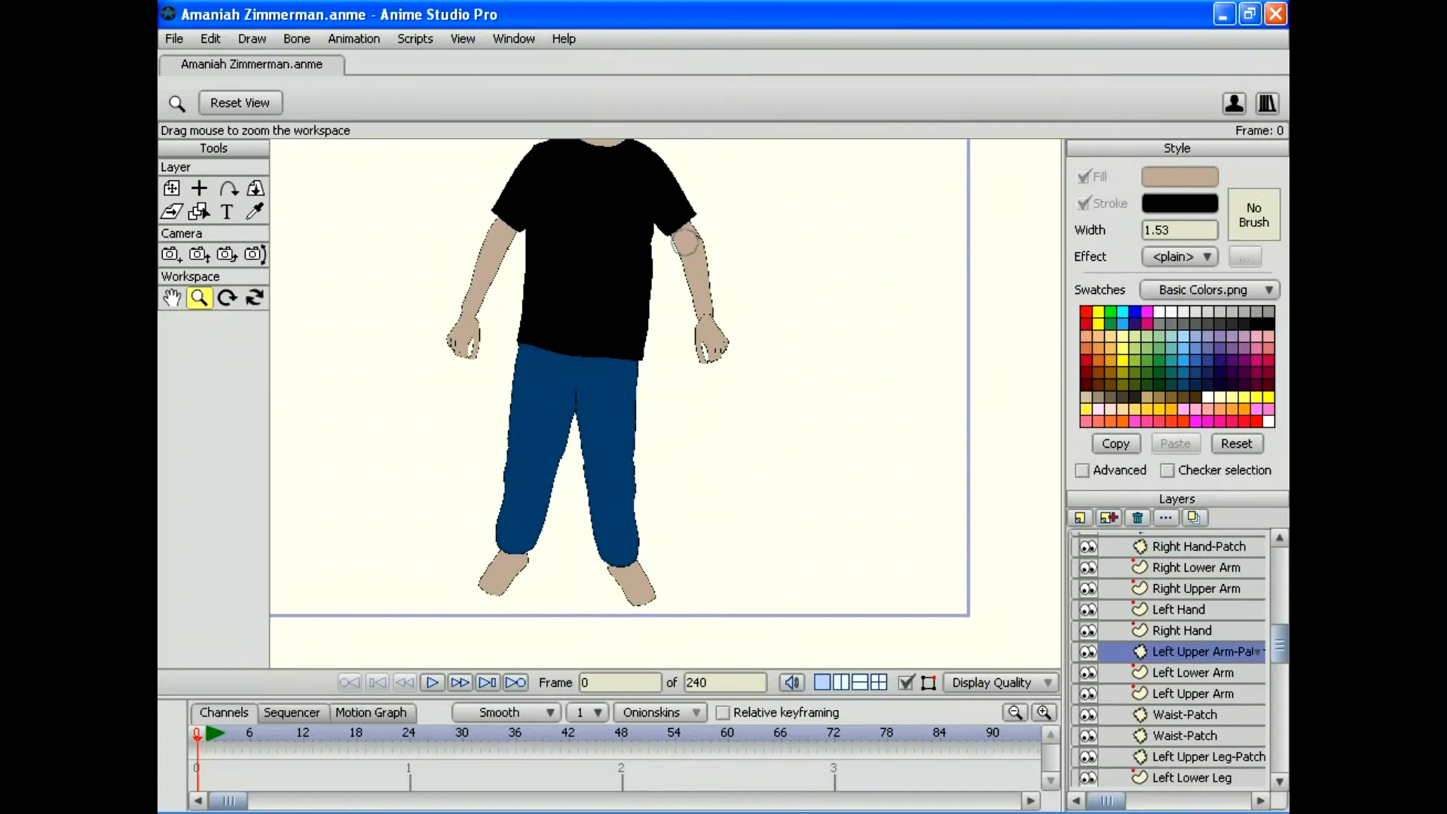
pyautogui.moveTo(665, 403); pyautogui.dragTo(568, 542)
pyautogui.scroll(5, 666, 403)
pyautogui.moveTo(666, 403); pyautogui.dragTo(772, 457)
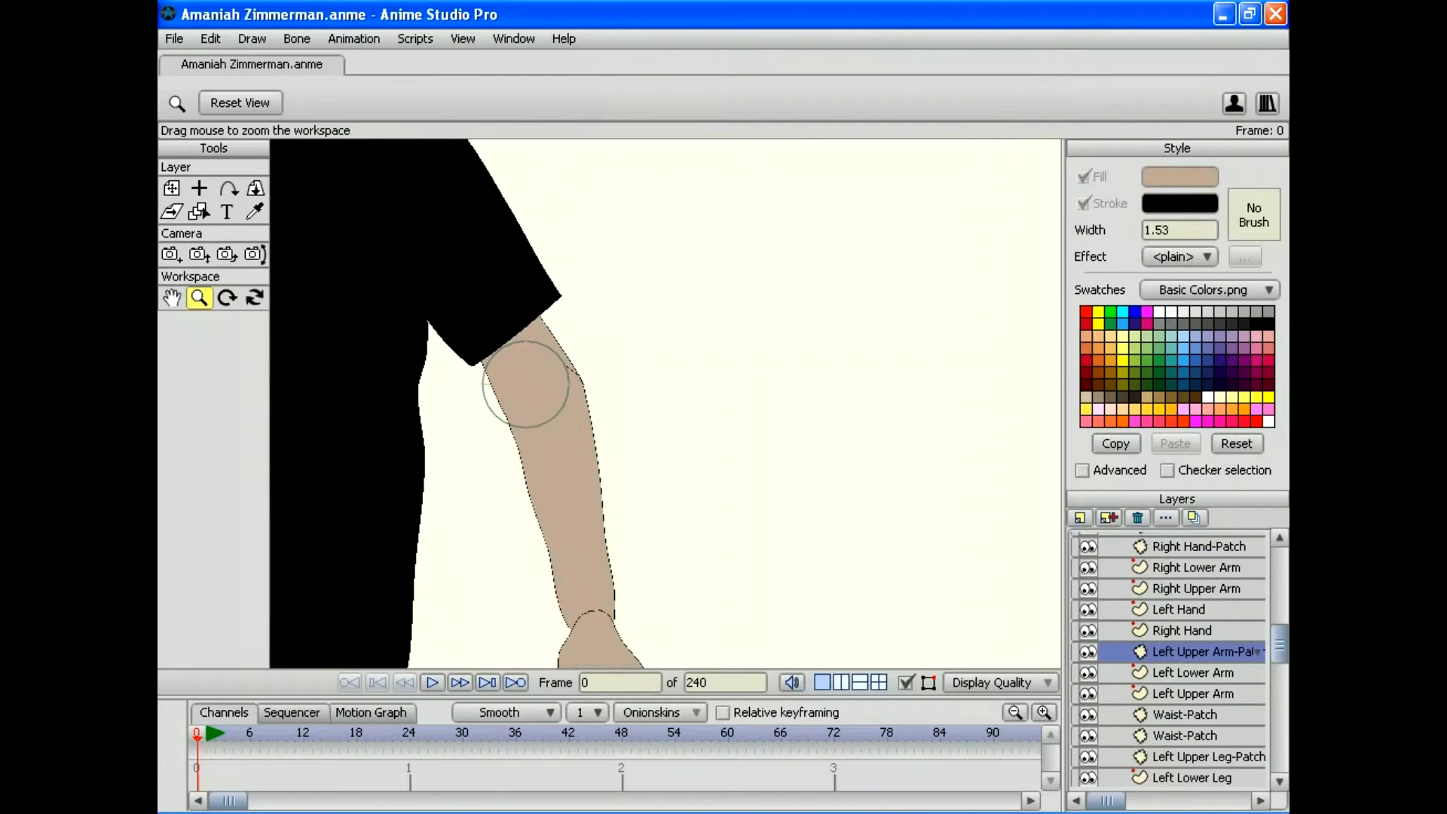
# Step: Fit the patch circle, scaled 2.3398, over the shoulder end of the arm, then select Left Lower Arm
pyautogui.click(172, 188)
pyautogui.moveTo(525, 384); pyautogui.dragTo(593, 240)
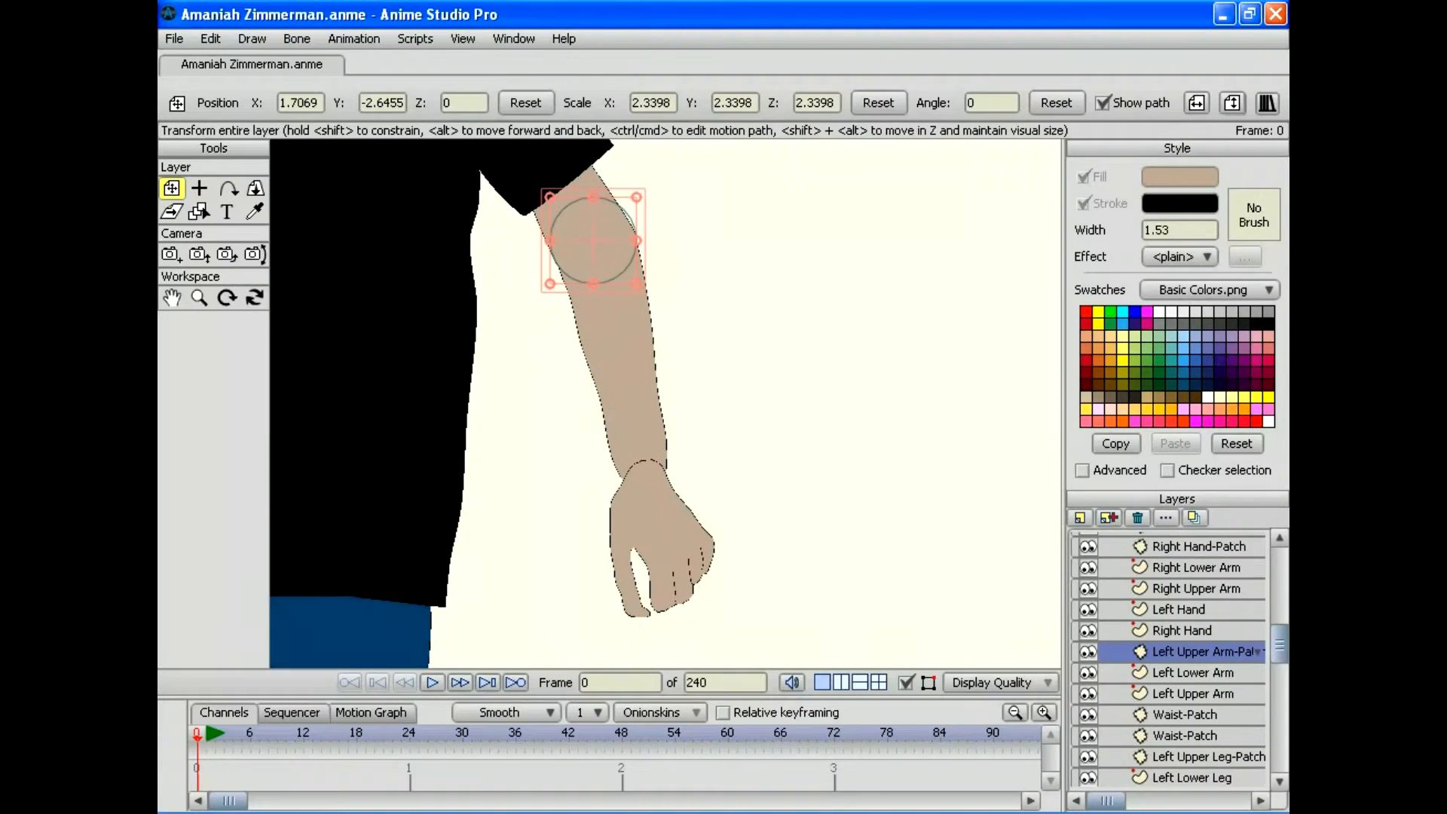
pyautogui.scroll(2, 1168, 658)
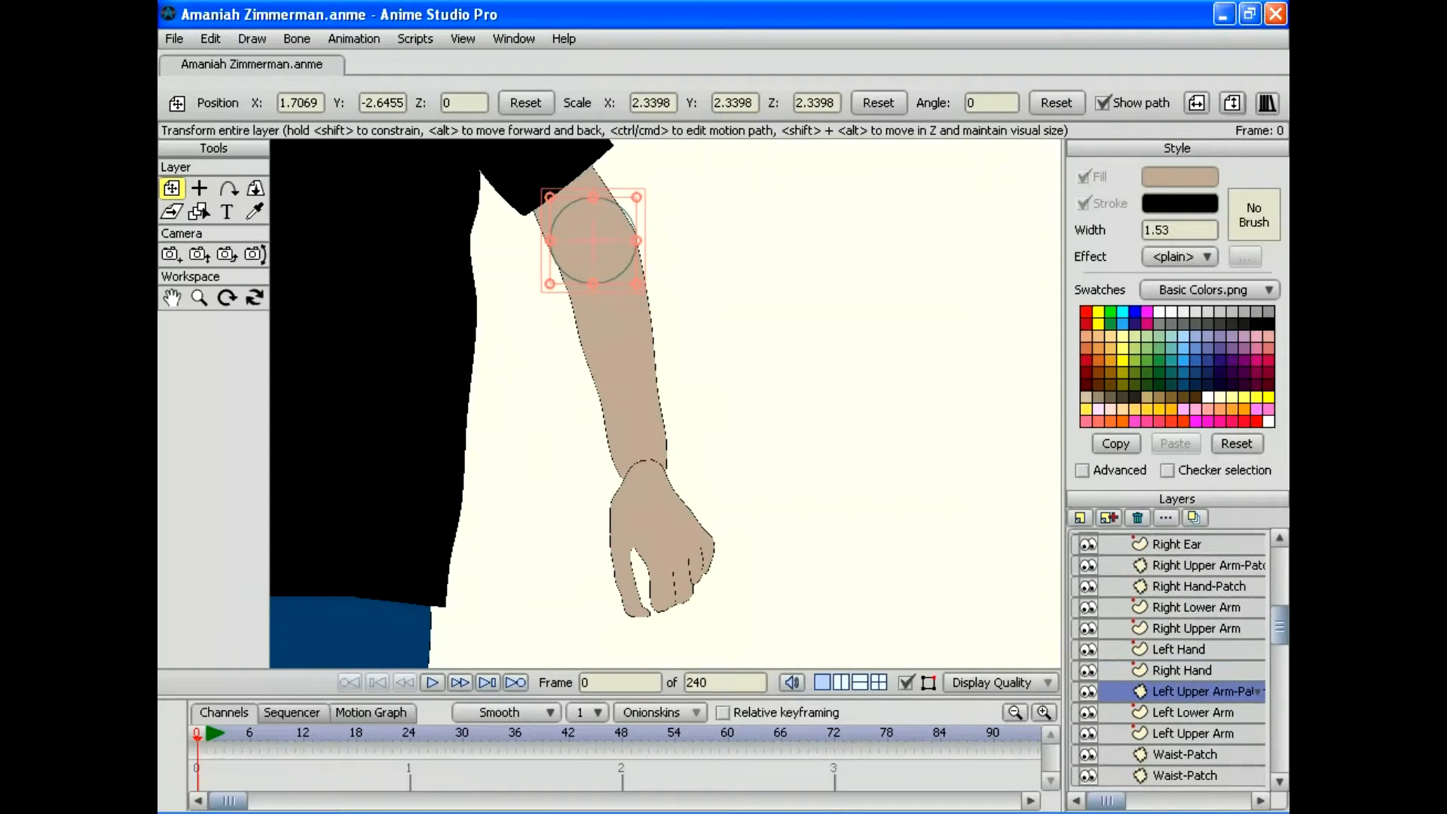
pyautogui.scroll(-2, 1168, 658)
pyautogui.scroll(-2, 1167, 658)
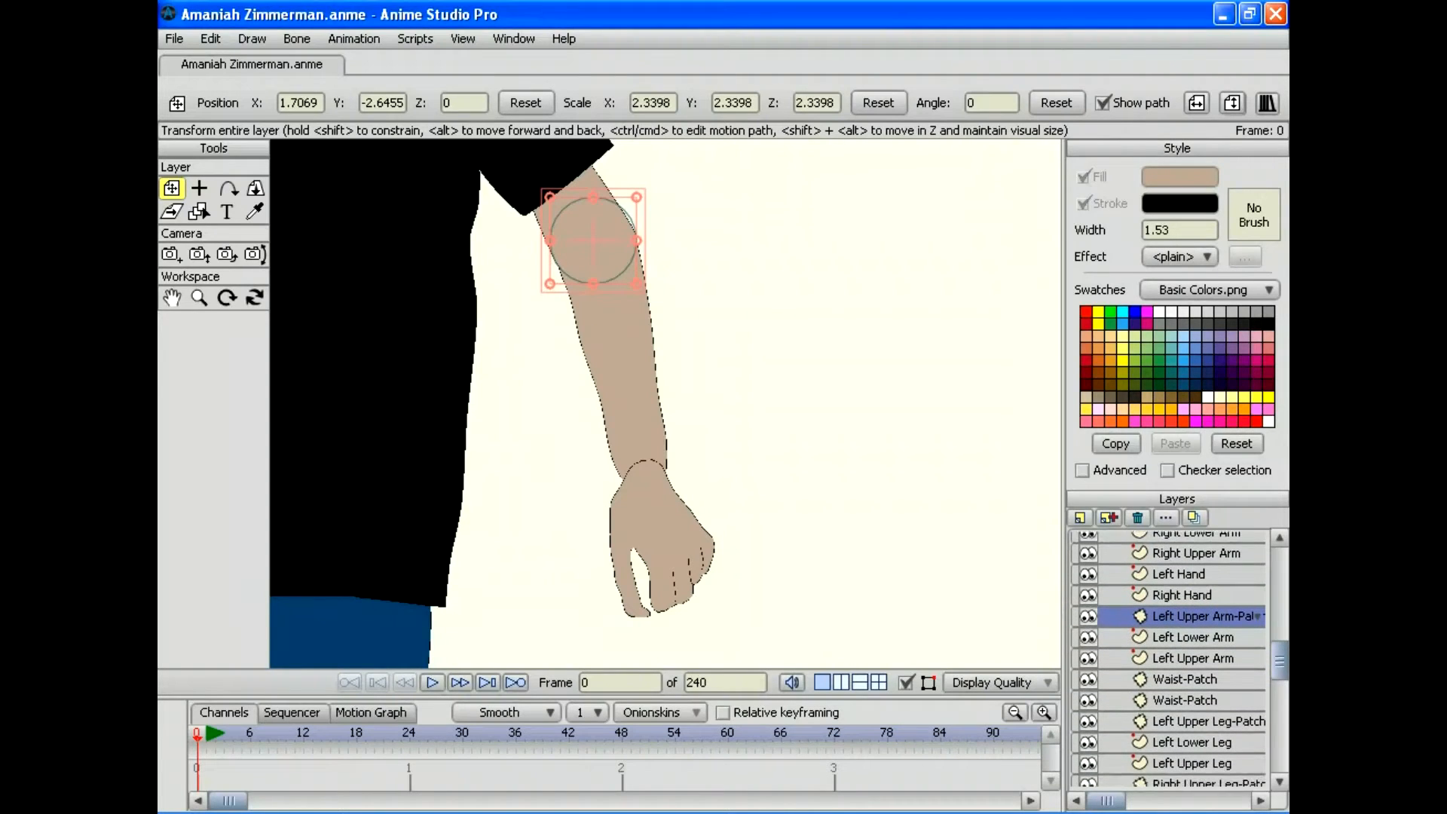
pyautogui.scroll(-9, 1168, 658)
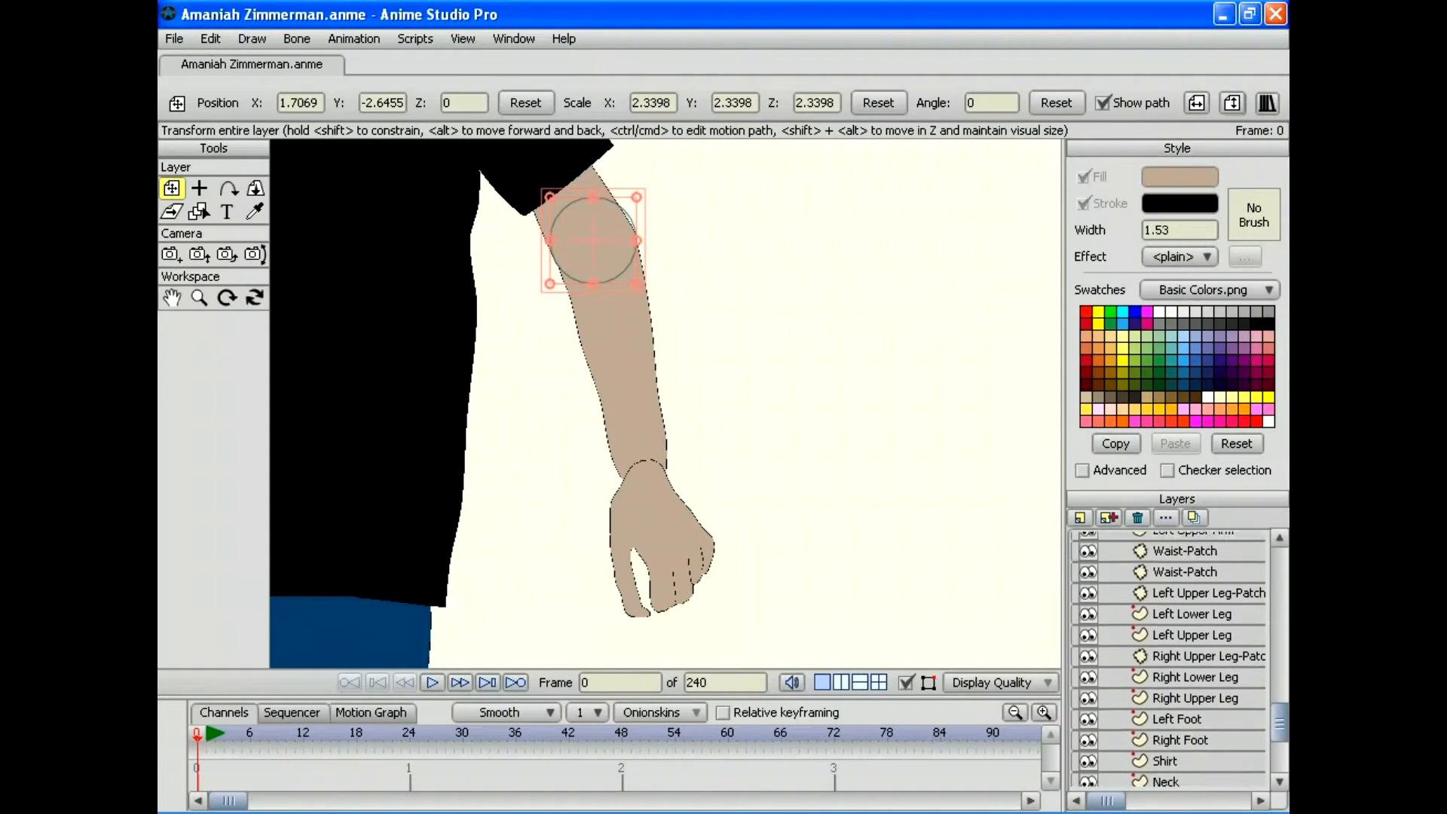
pyautogui.scroll(6, 1167, 658)
pyautogui.scroll(11, 1168, 658)
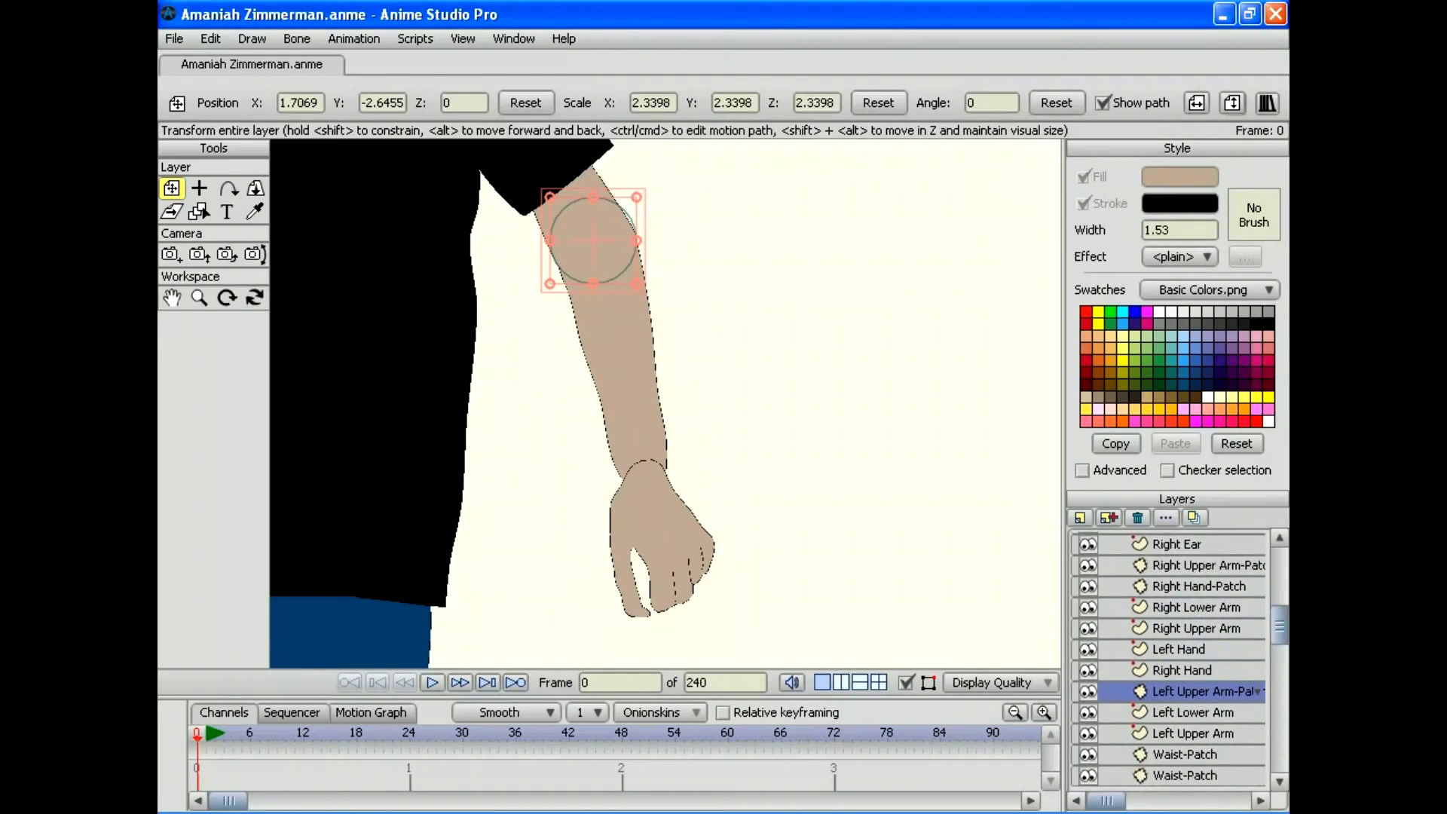
pyautogui.scroll(1, 1168, 657)
pyautogui.scroll(-7, 1168, 658)
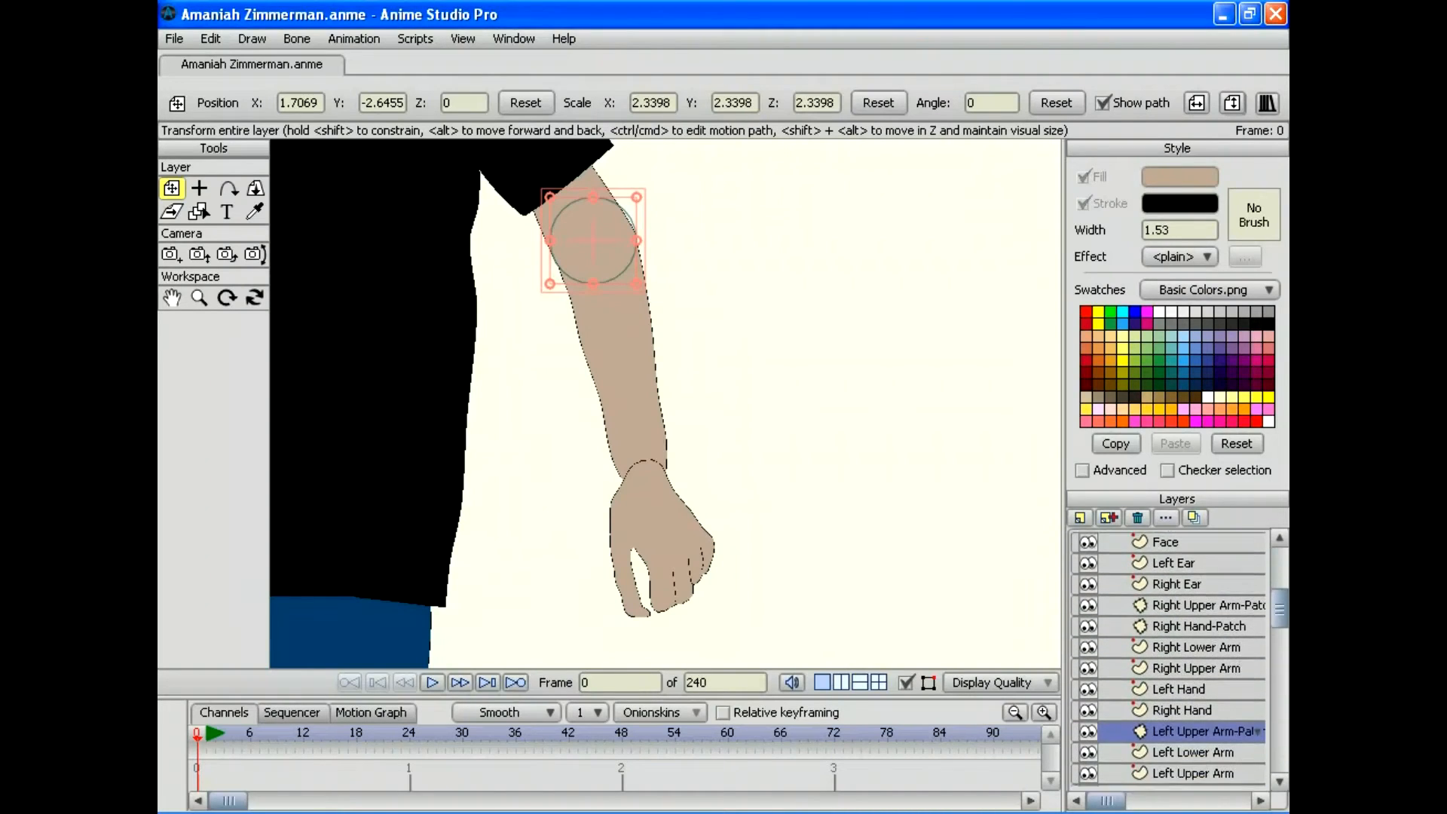
pyautogui.scroll(-1, 1168, 657)
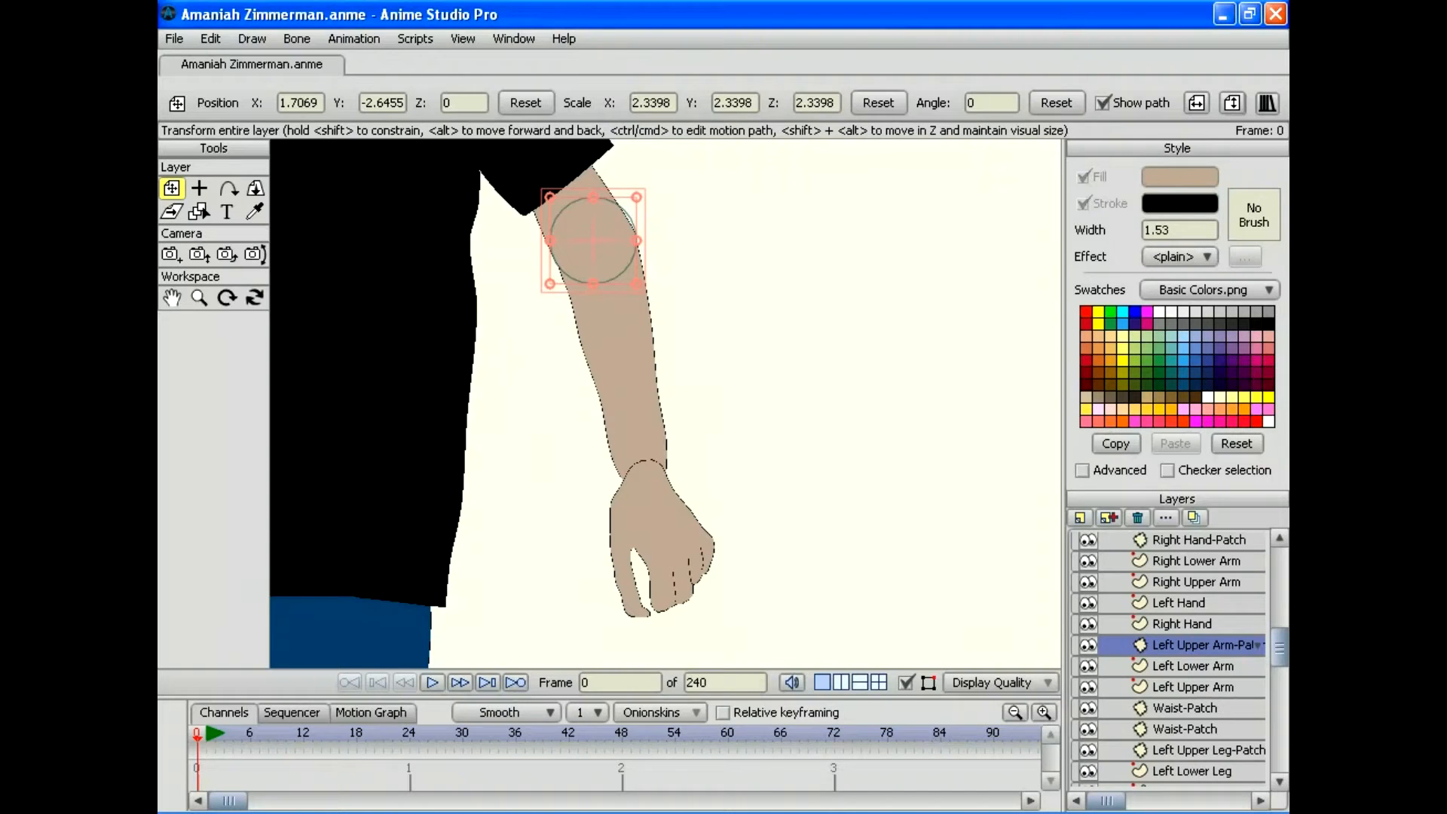
pyautogui.click(1191, 665)
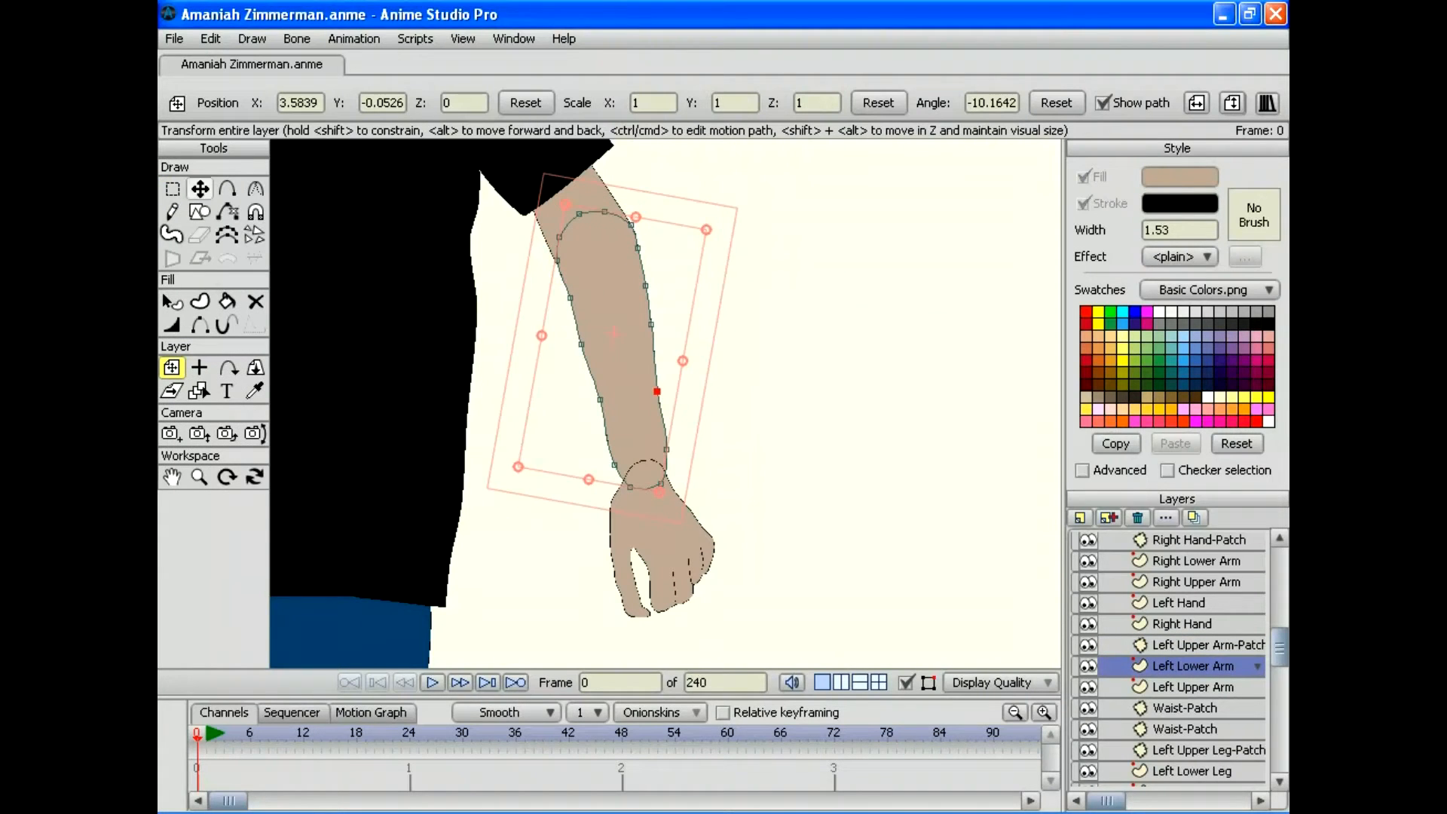
# Step: Add a new Patch layer with Left Hand as its target
pyautogui.click(1080, 517)
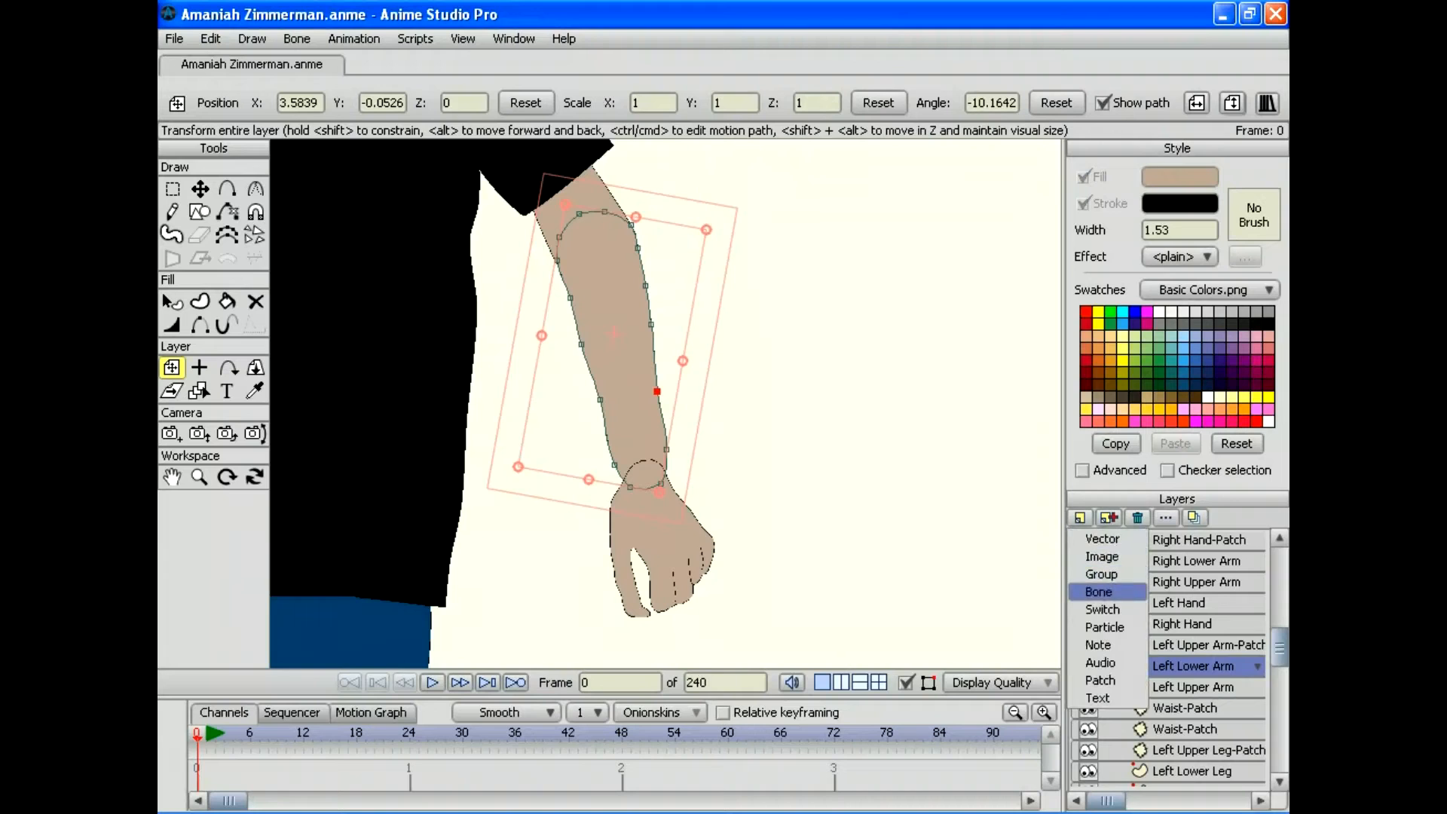
pyautogui.click(1100, 680)
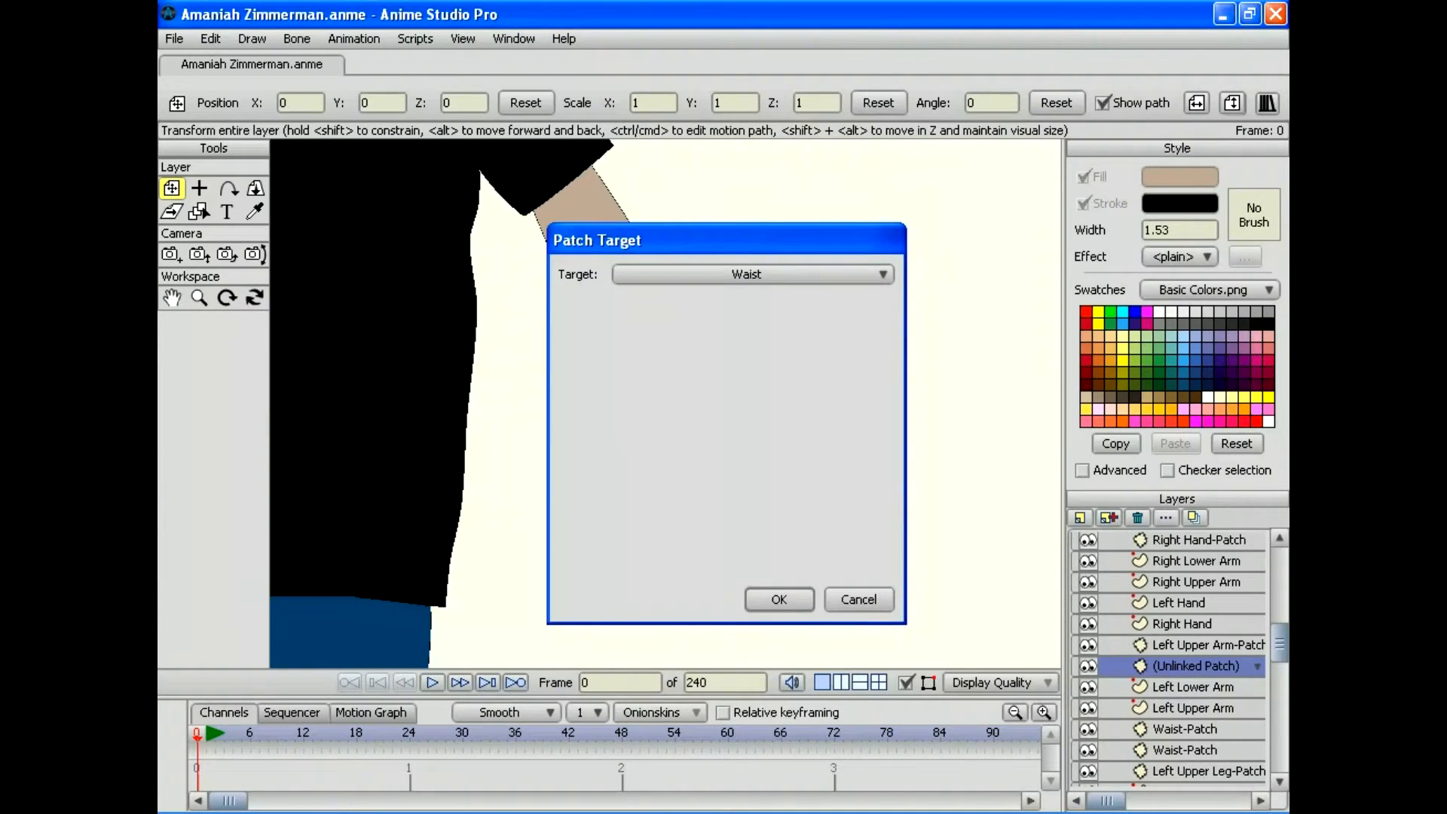
pyautogui.click(752, 274)
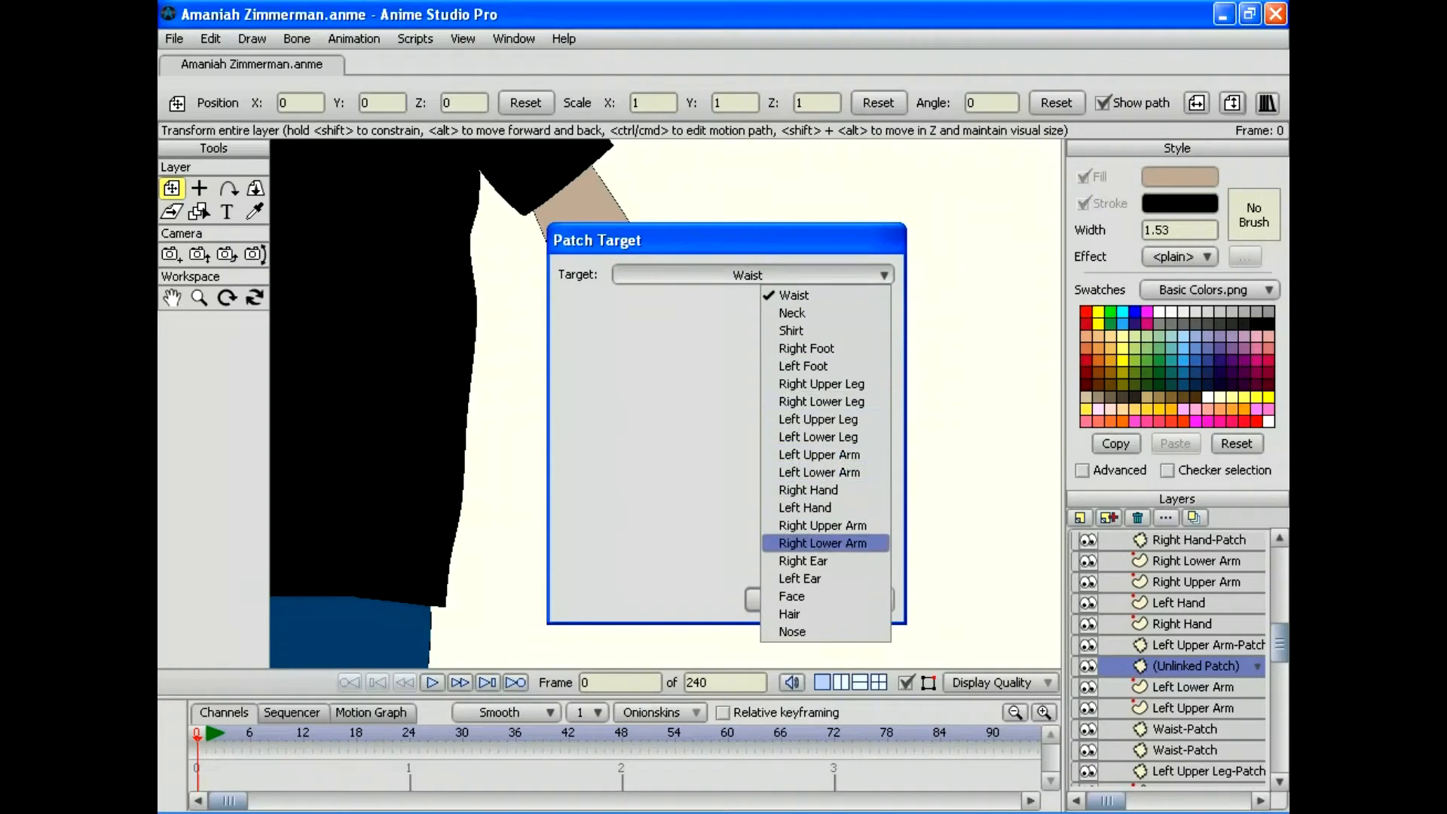
pyautogui.click(805, 507)
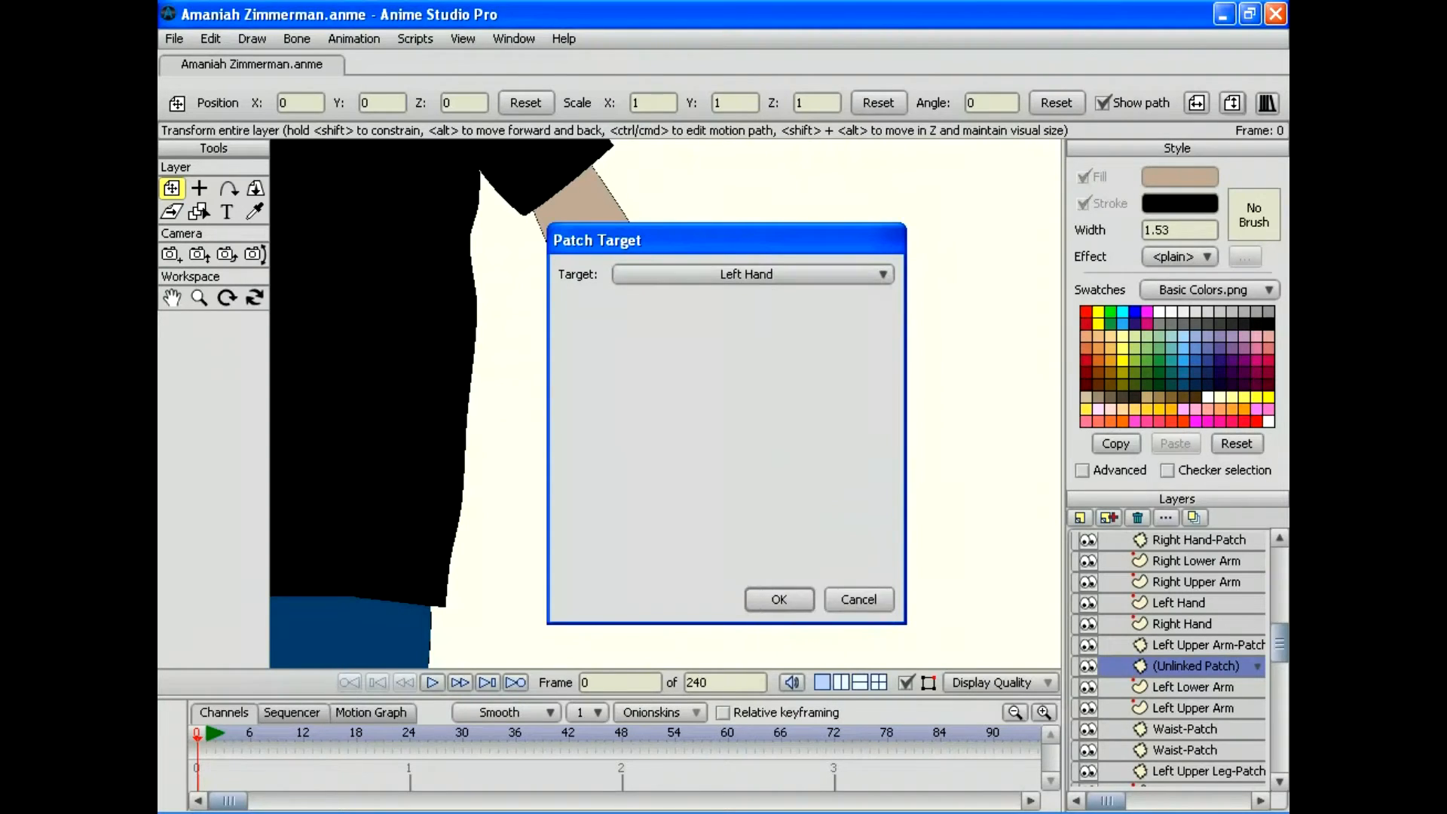
pyautogui.click(780, 598)
# Step: Zoom out and move the Left Hand-Patch onto the left wrist
pyautogui.click(199, 298)
pyautogui.moveTo(647, 406); pyautogui.dragTo(528, 182)
pyautogui.press('t')
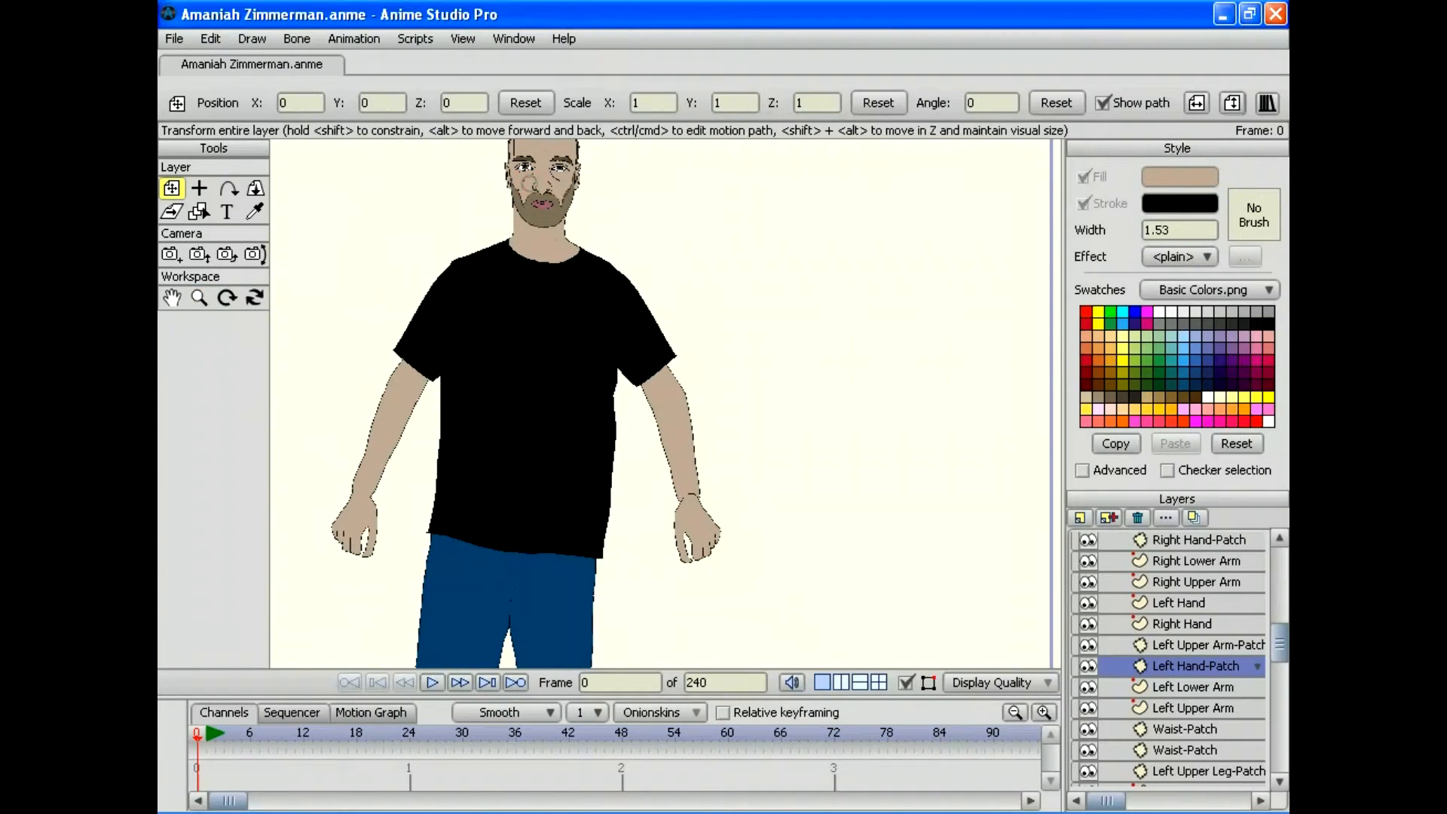
pyautogui.moveTo(690, 488); pyautogui.dragTo(689, 496)
# Step: Zoom in on the left hand and undo the Left Hand-Patch layer
pyautogui.rightClick(689, 497)
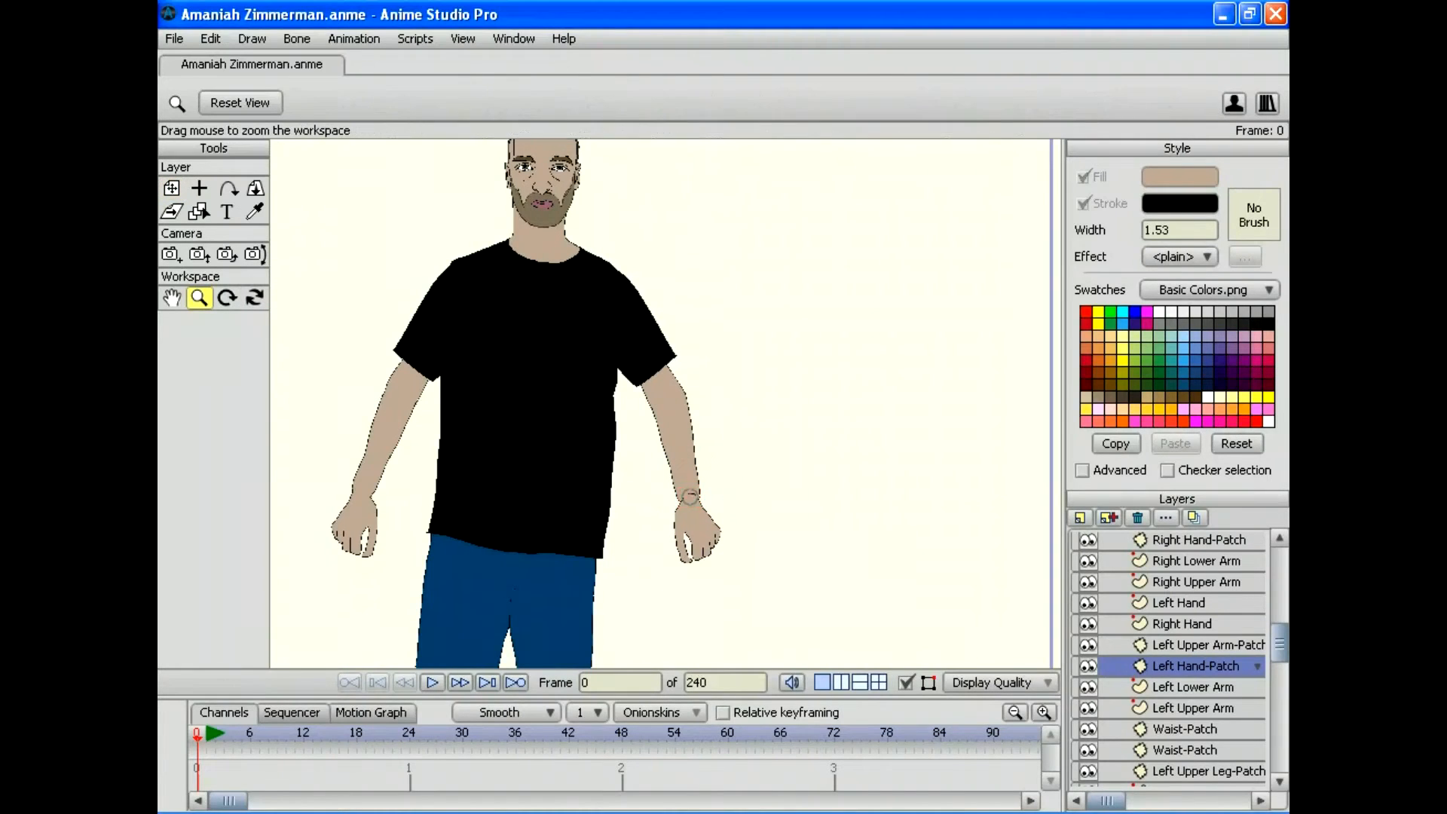
pyautogui.scroll(4, 689, 496)
pyautogui.moveTo(720, 607); pyautogui.dragTo(733, 511)
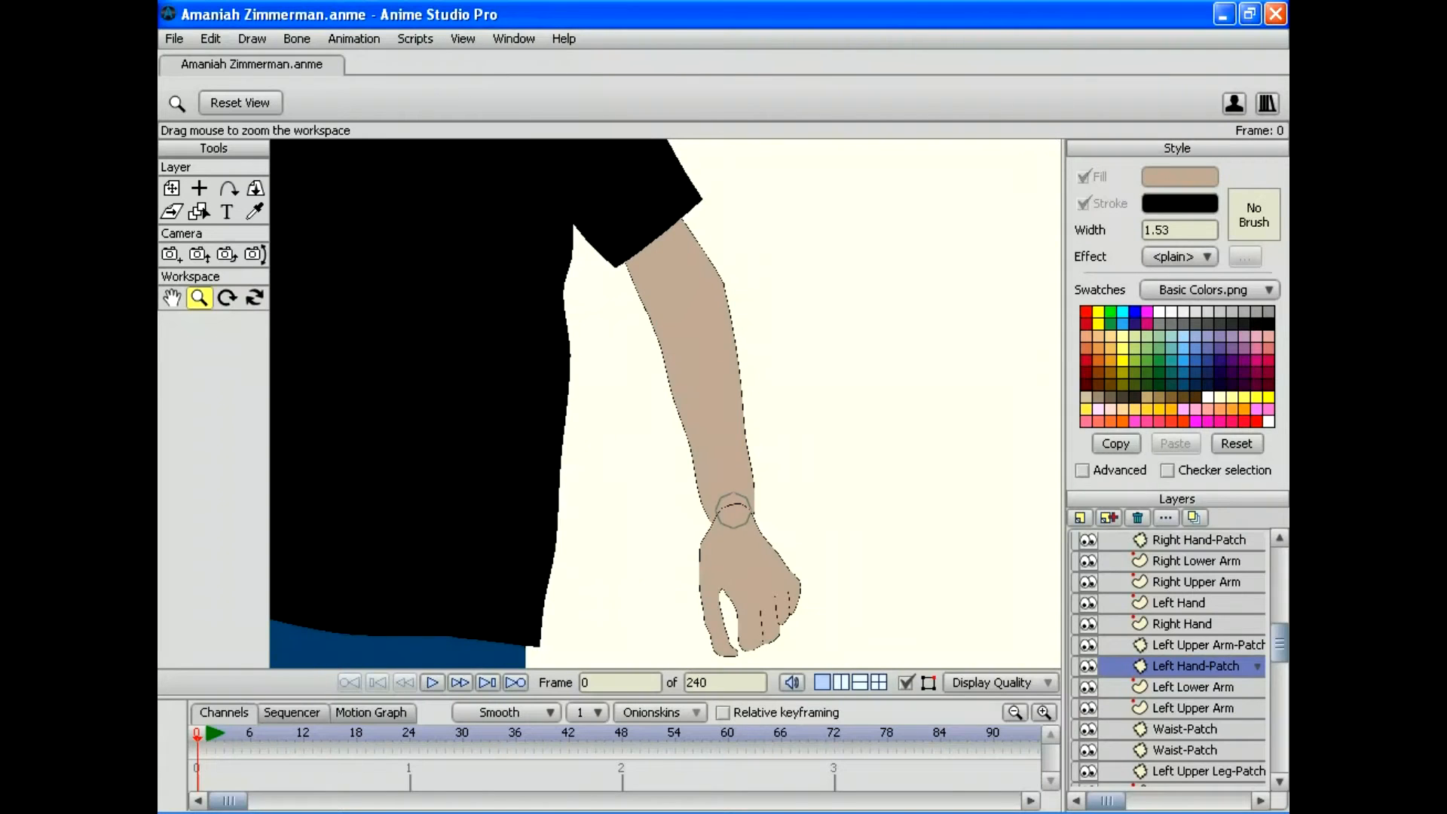
pyautogui.hotkey('ctrl', 'z')
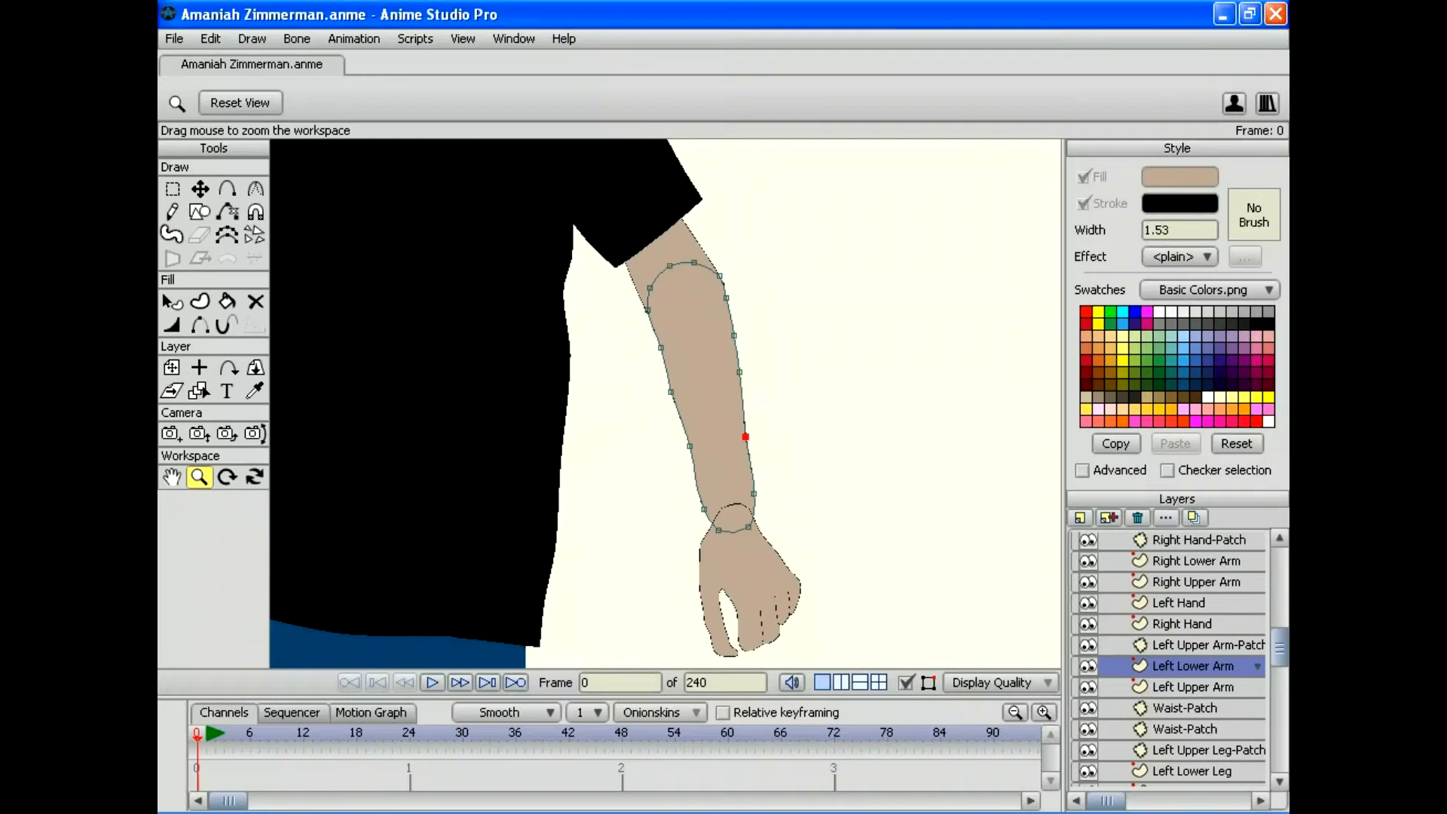
# Step: Move the Left Hand layer below Left Upper Arm in the layer stack
pyautogui.click(1195, 560)
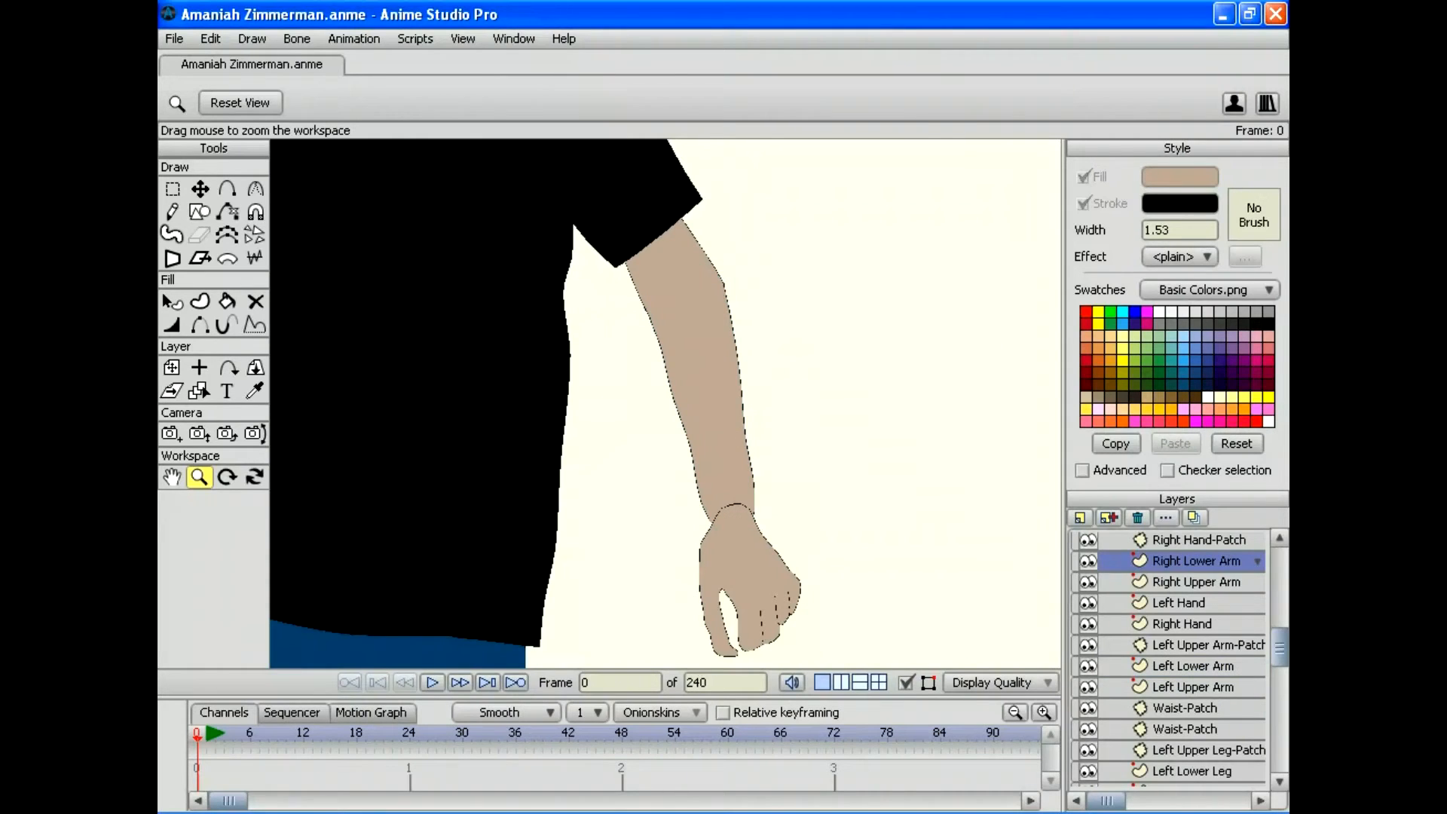
pyautogui.click(1193, 665)
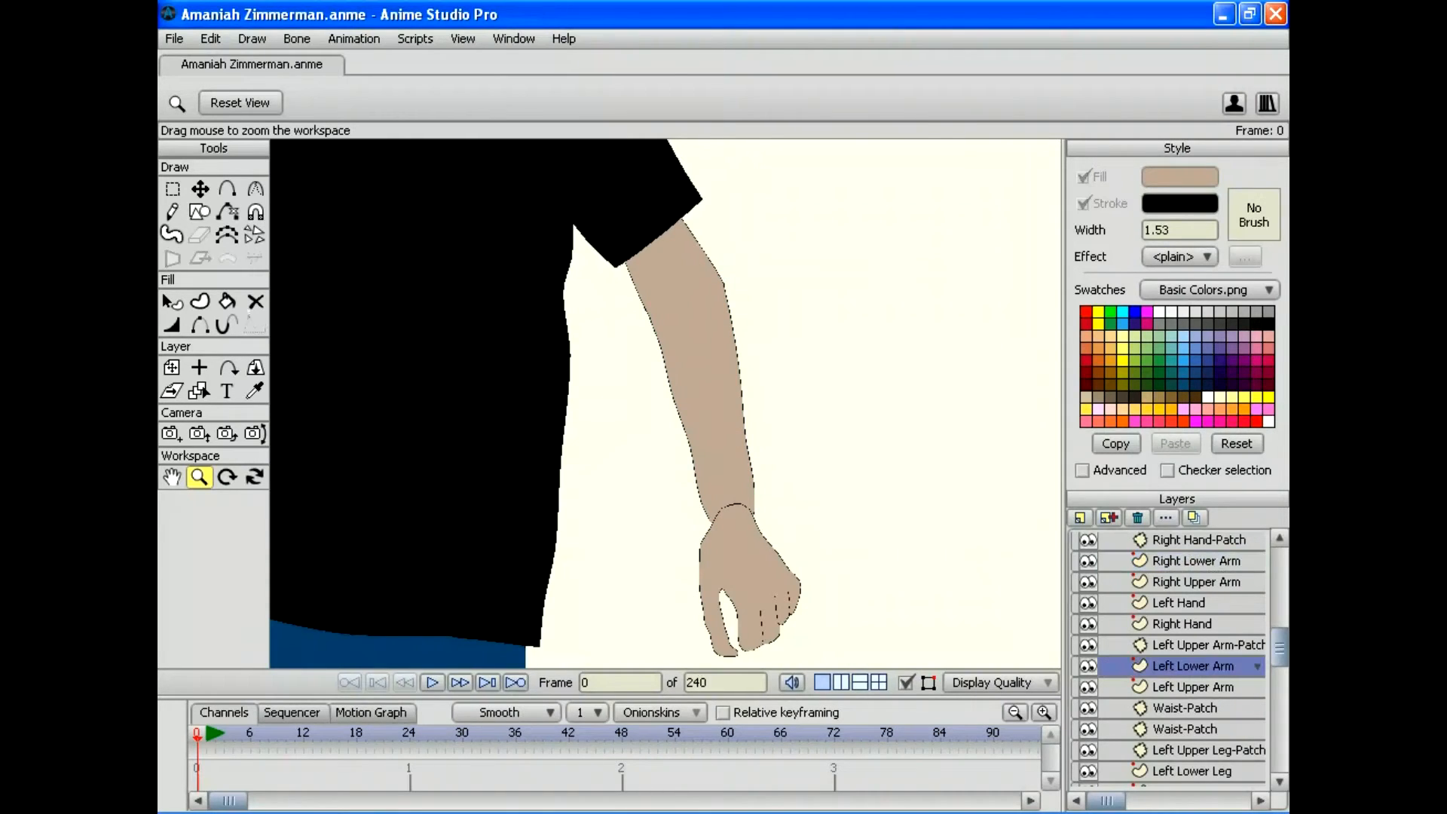
pyautogui.click(1193, 686)
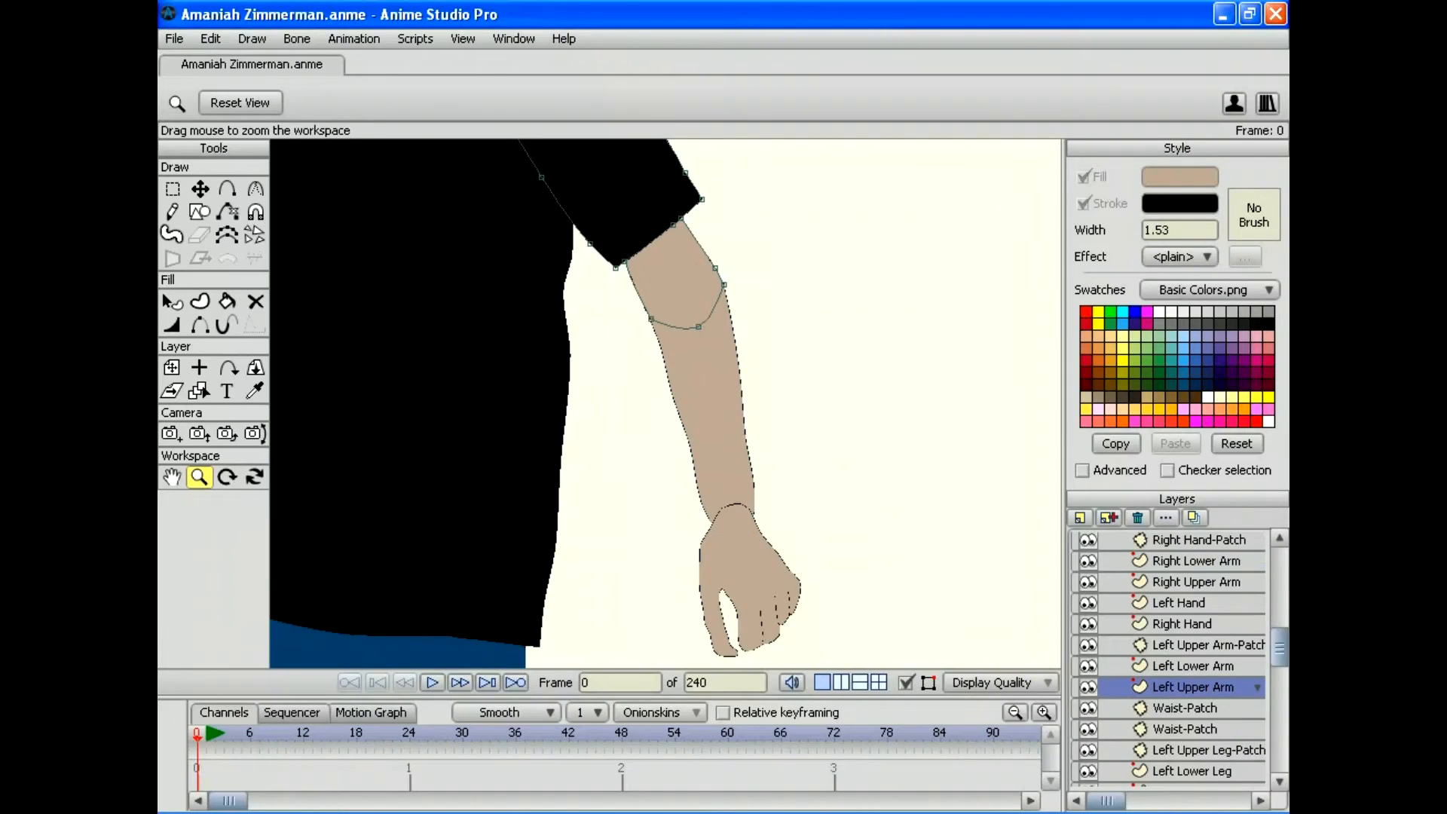
pyautogui.scroll(-4, 1176, 659)
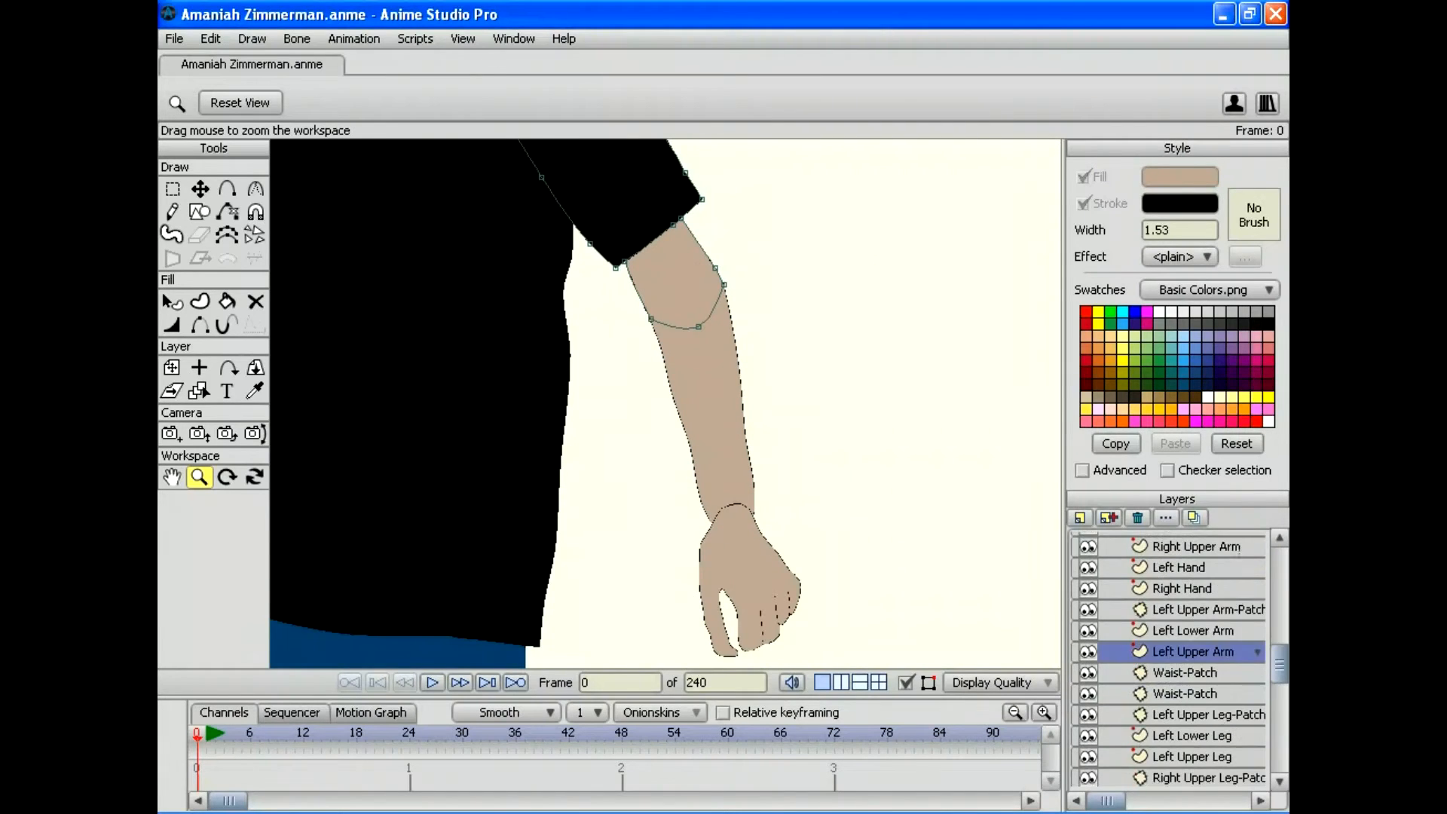
pyautogui.scroll(-1, 1168, 659)
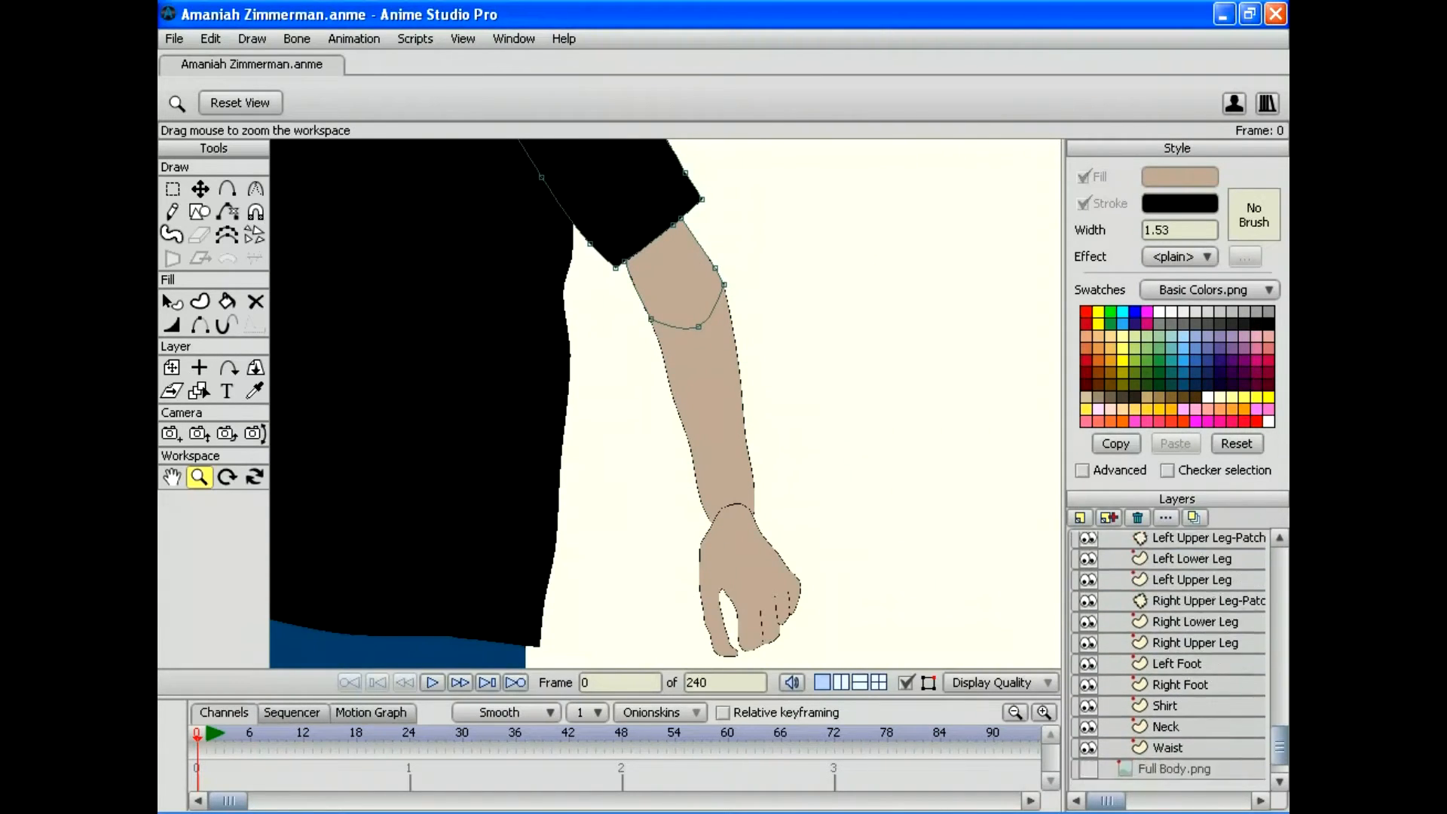
pyautogui.scroll(3, 1168, 660)
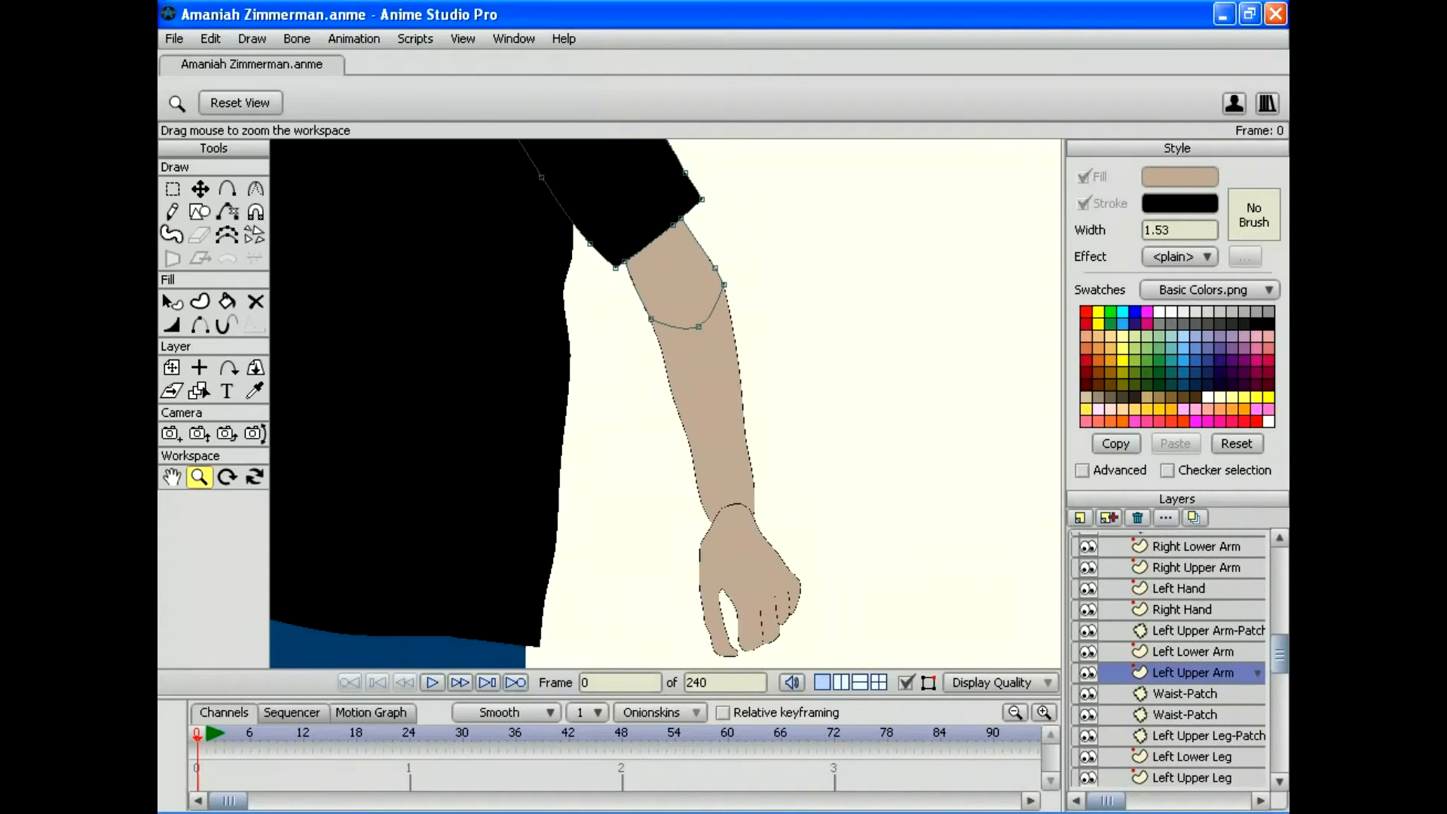
pyautogui.moveTo(1178, 589); pyautogui.dragTo(1178, 683)
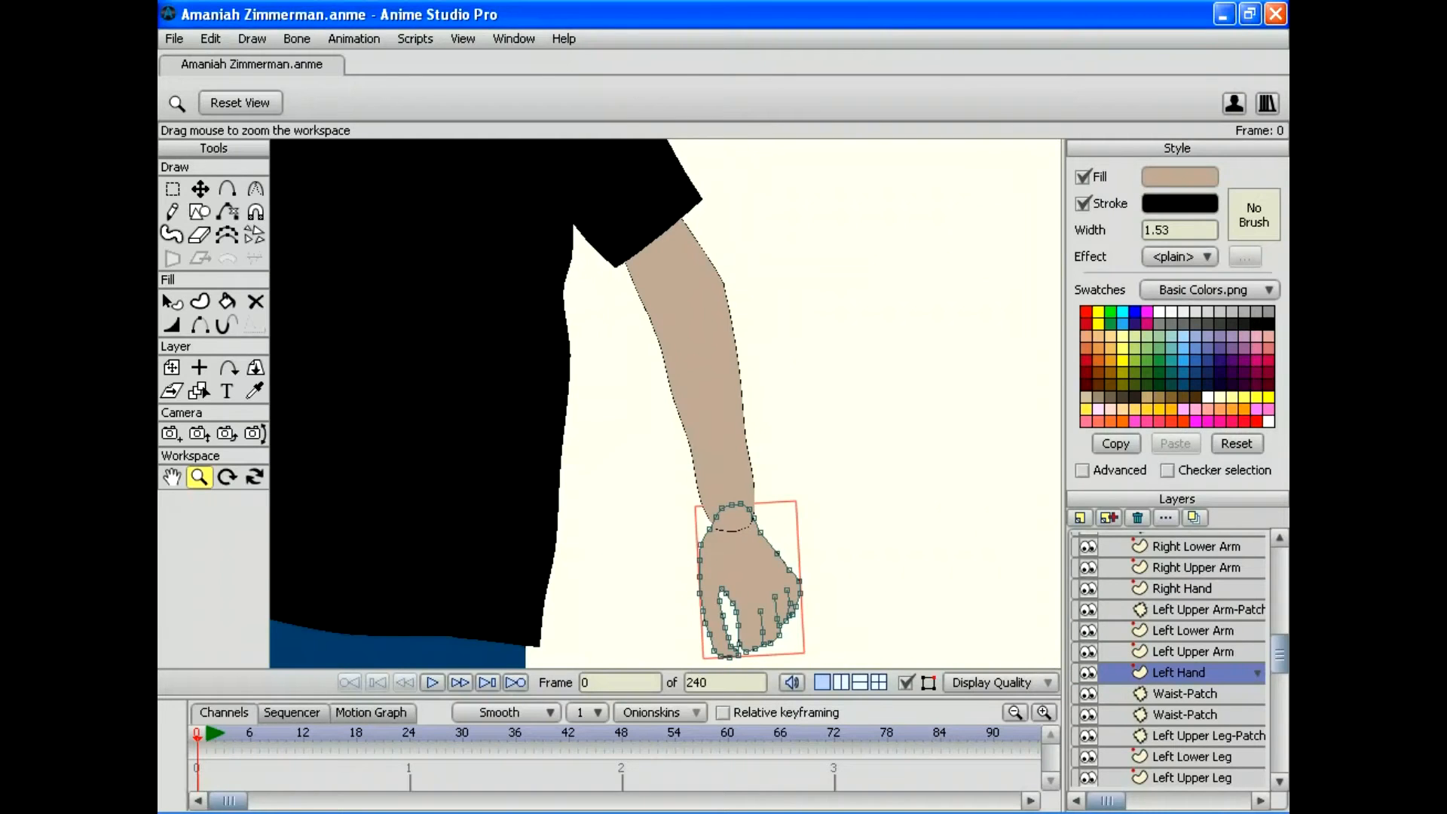
pyautogui.click(1192, 631)
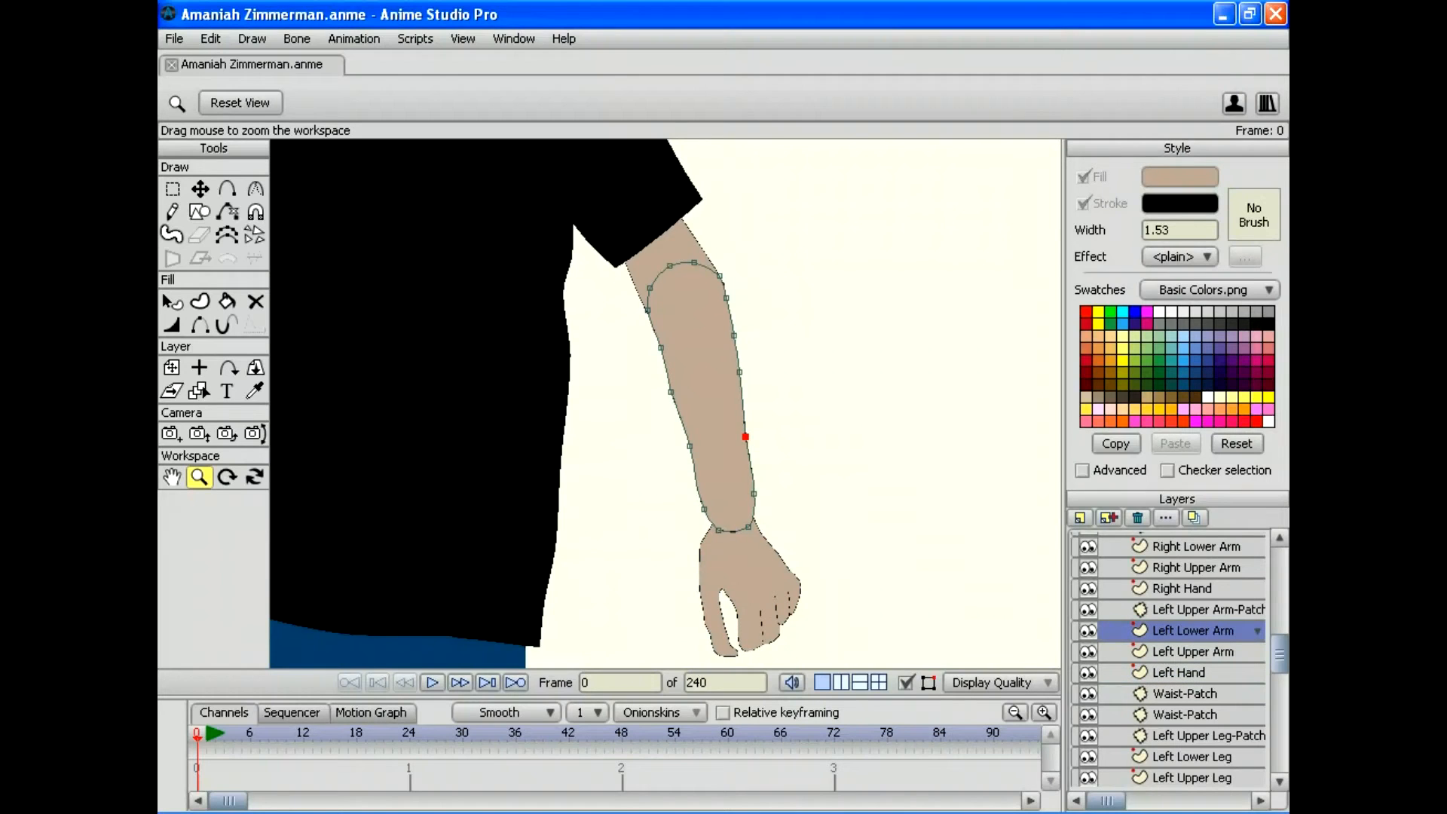
# Step: Add a new Patch layer targeting Left Hand
pyautogui.click(1078, 518)
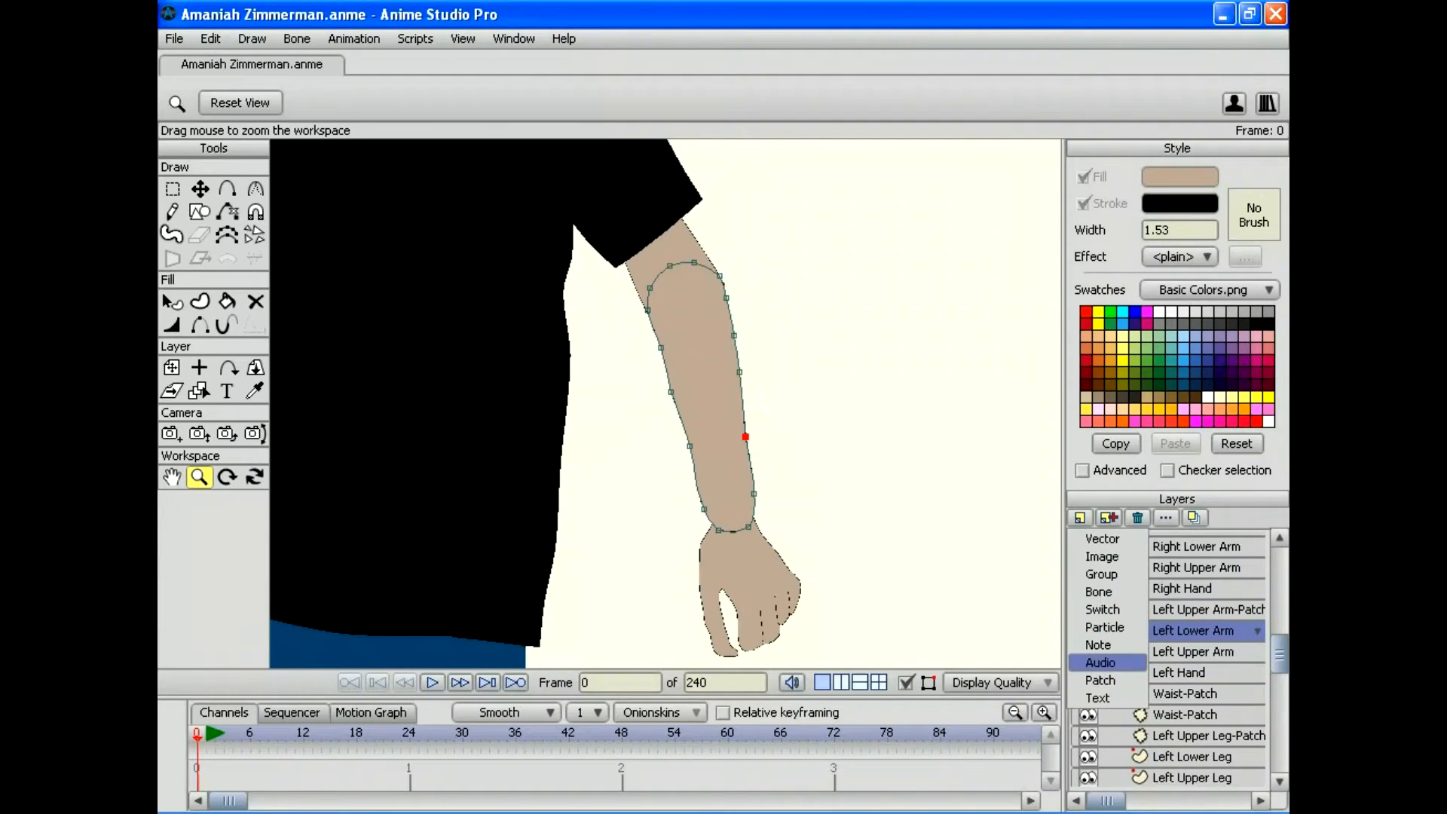
pyautogui.click(1100, 679)
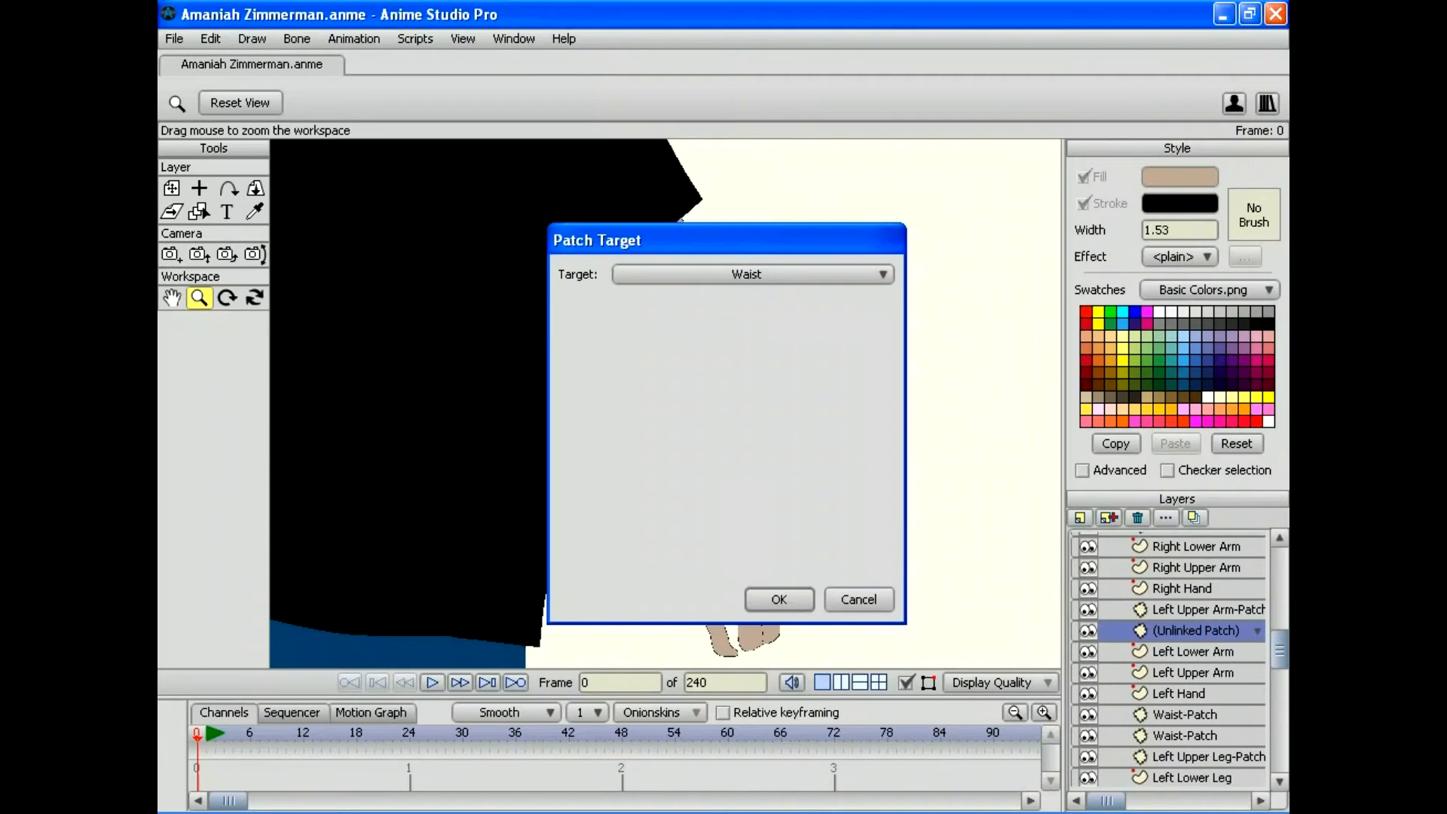
pyautogui.click(753, 274)
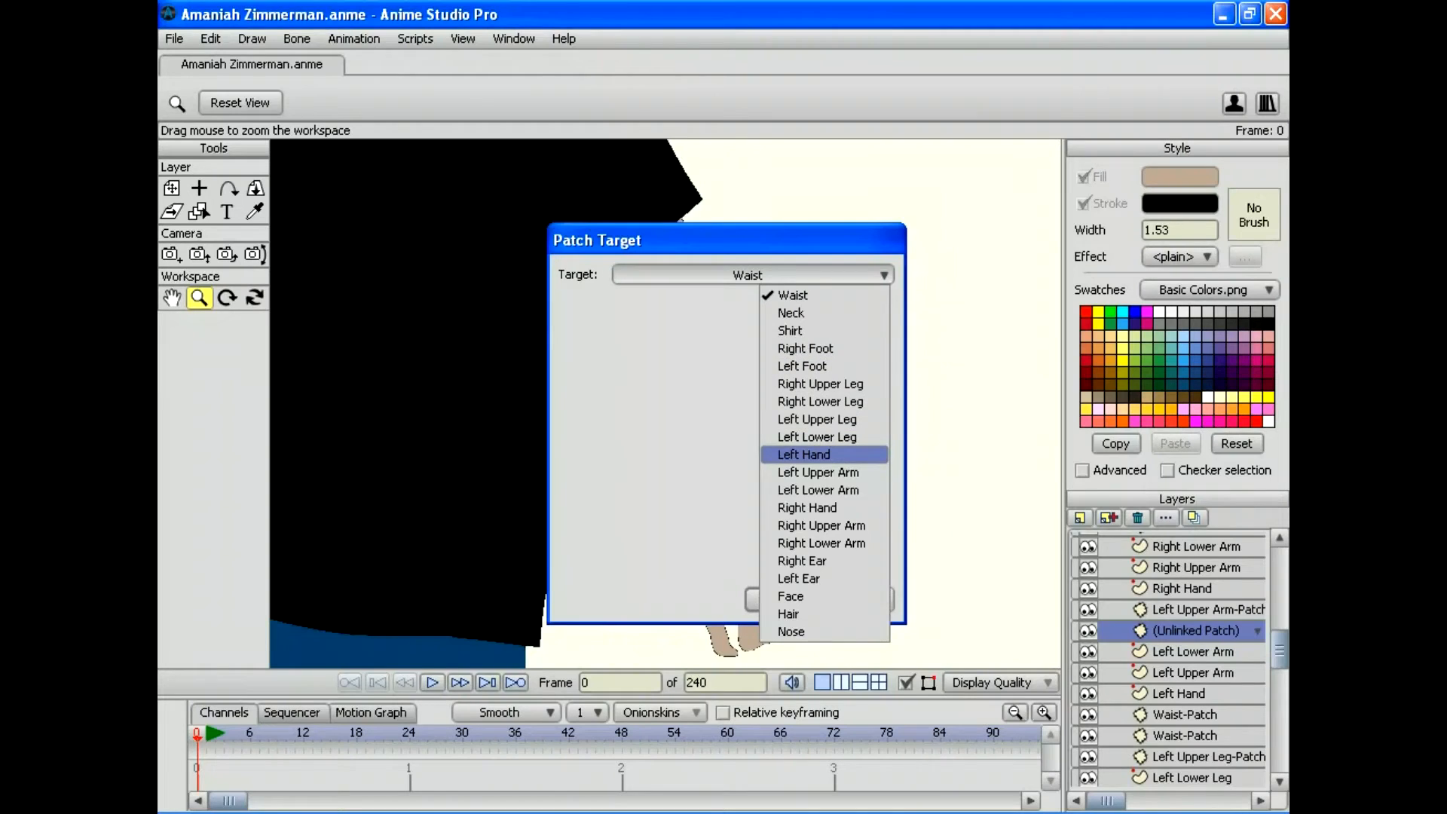
pyautogui.click(804, 454)
pyautogui.click(778, 598)
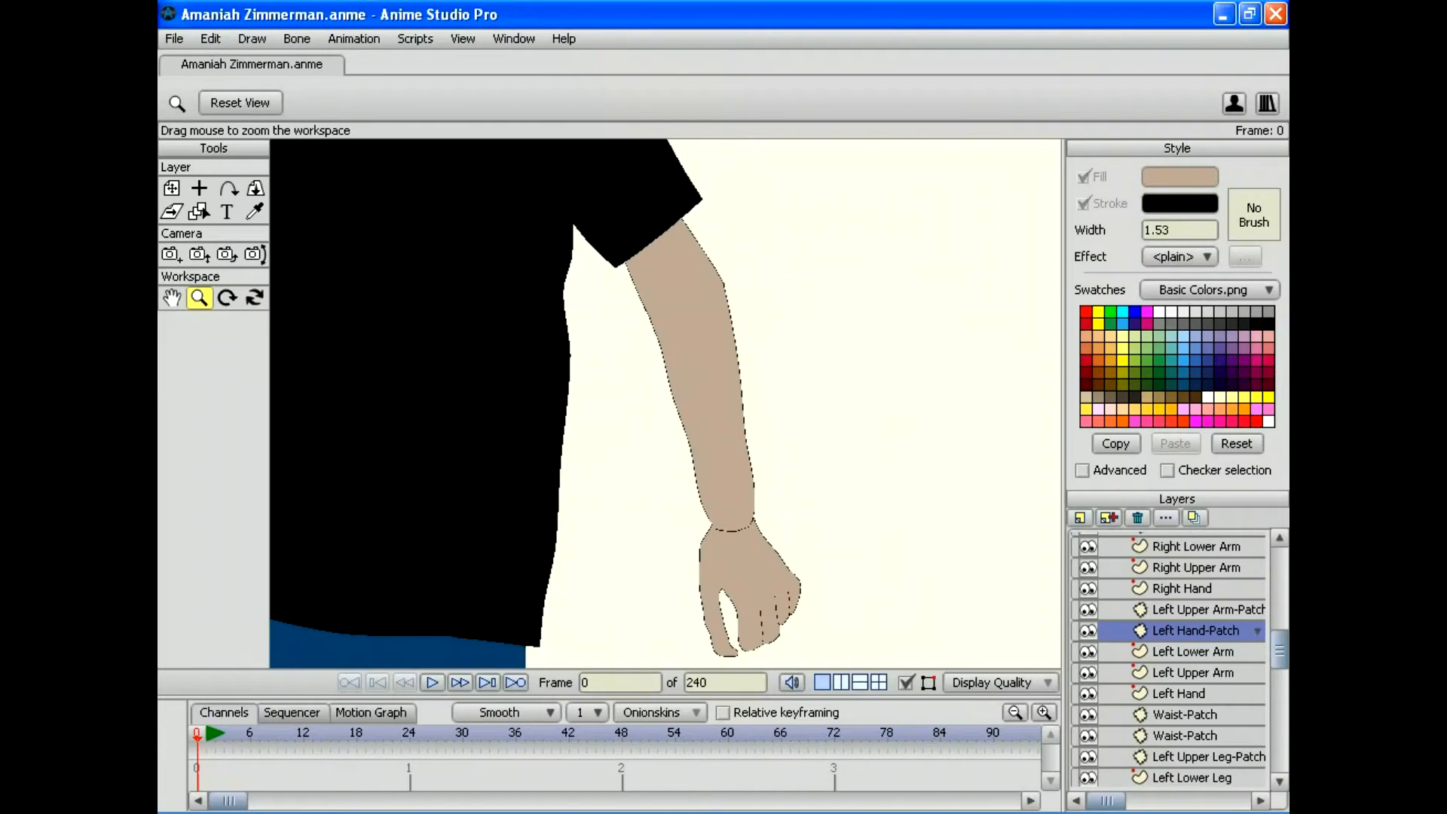
# Step: Place the patch on the wrist joint and stretch it into a wide ellipse, Scale X 1.7206
pyautogui.scroll(-4, 666, 403)
pyautogui.moveTo(666, 403); pyautogui.dragTo(719, 511)
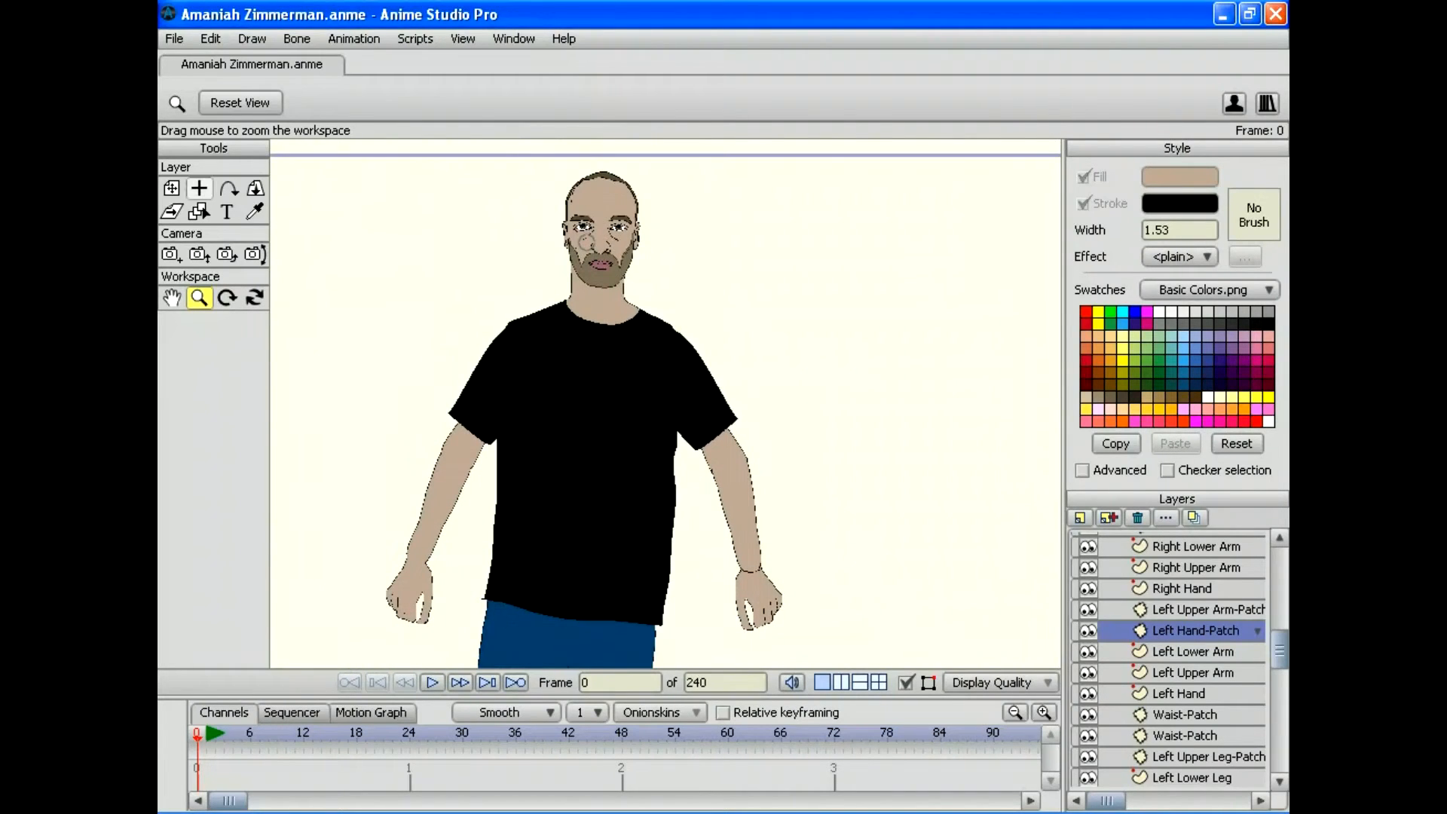
pyautogui.click(173, 188)
pyautogui.moveTo(746, 577); pyautogui.dragTo(593, 287)
pyautogui.rightClick(742, 574)
pyautogui.scroll(5, 666, 404)
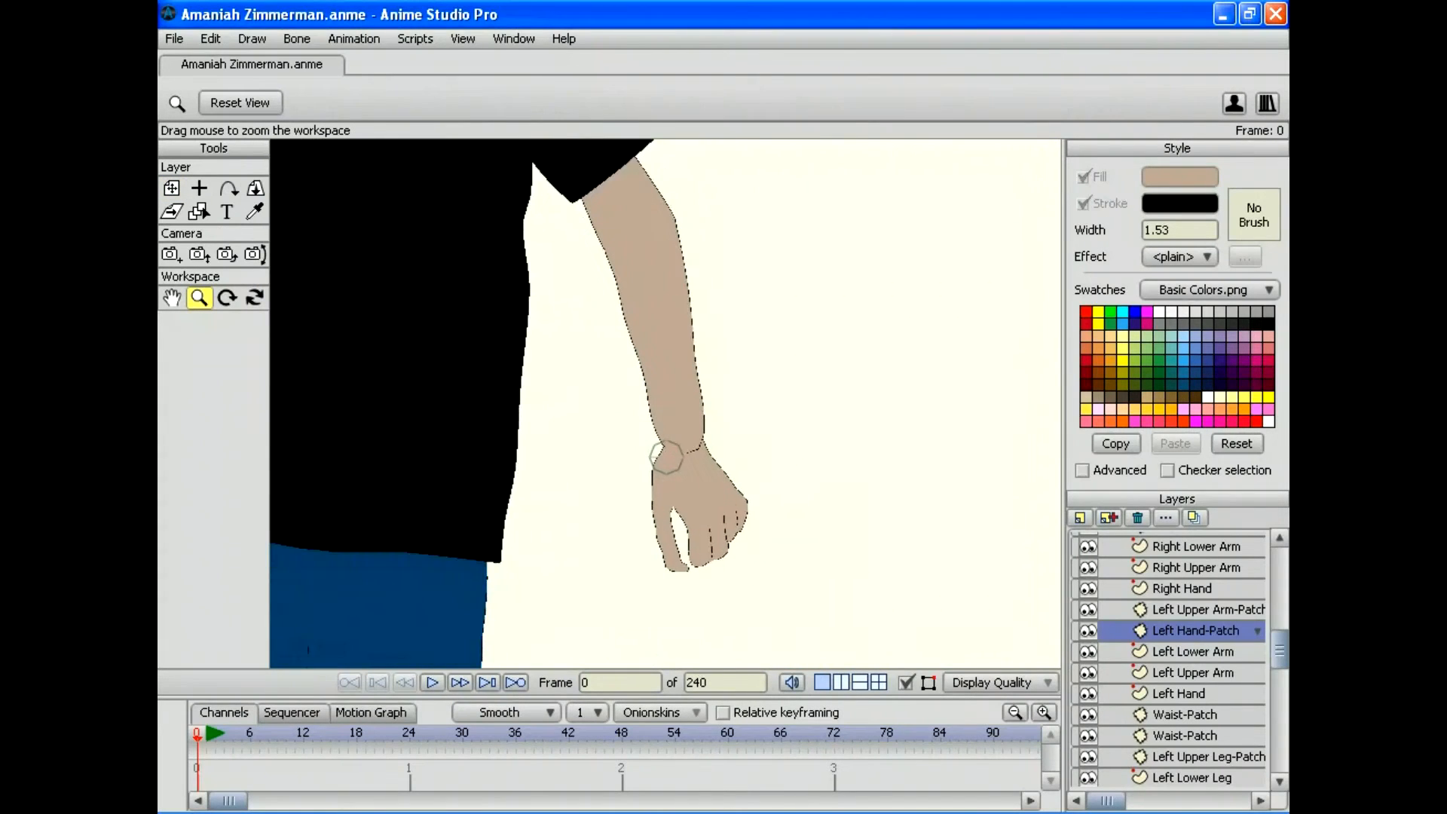
pyautogui.scroll(3, 666, 403)
pyautogui.scroll(5, 665, 403)
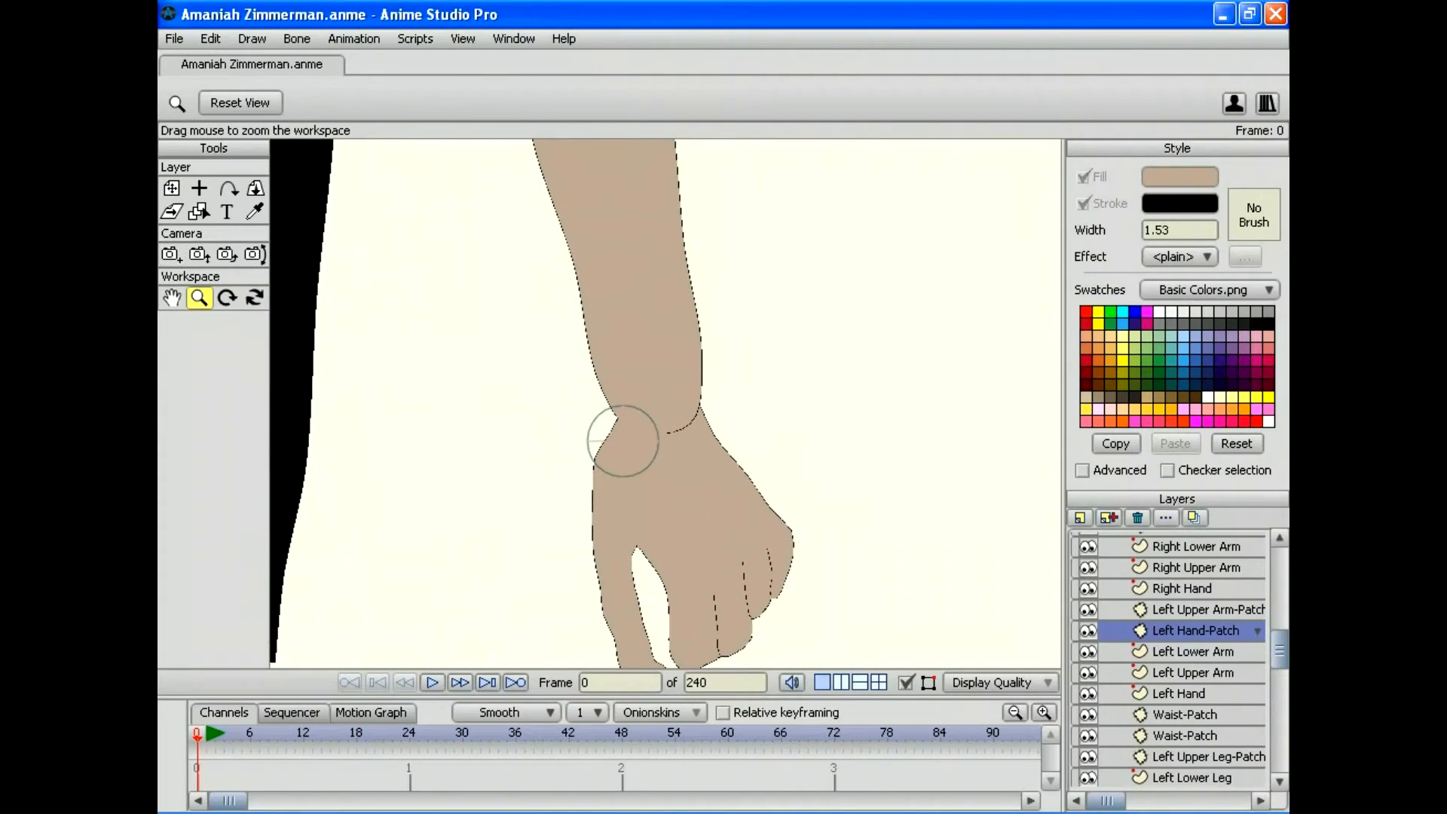
pyautogui.click(172, 188)
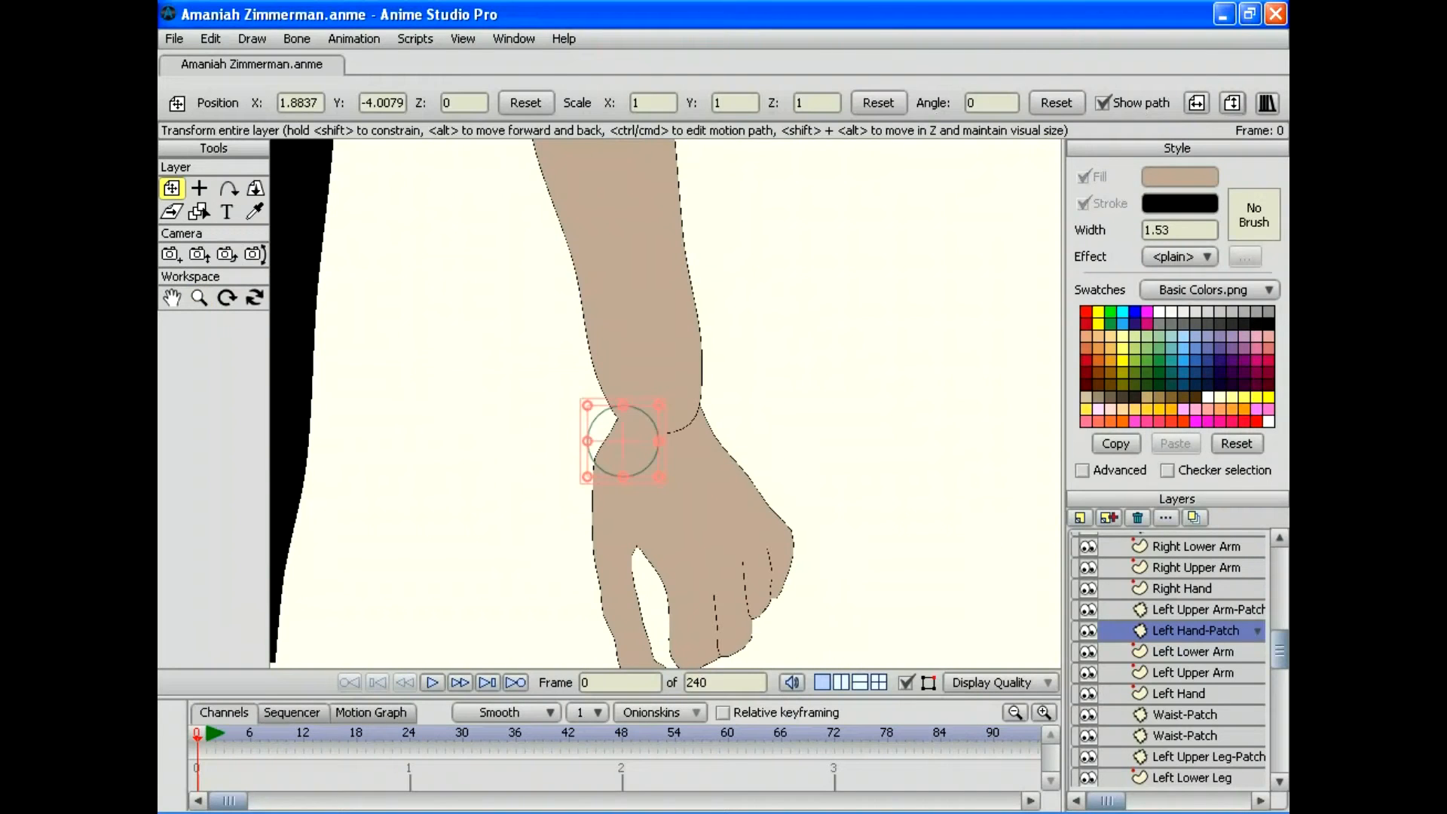
pyautogui.moveTo(623, 440); pyautogui.dragTo(661, 426)
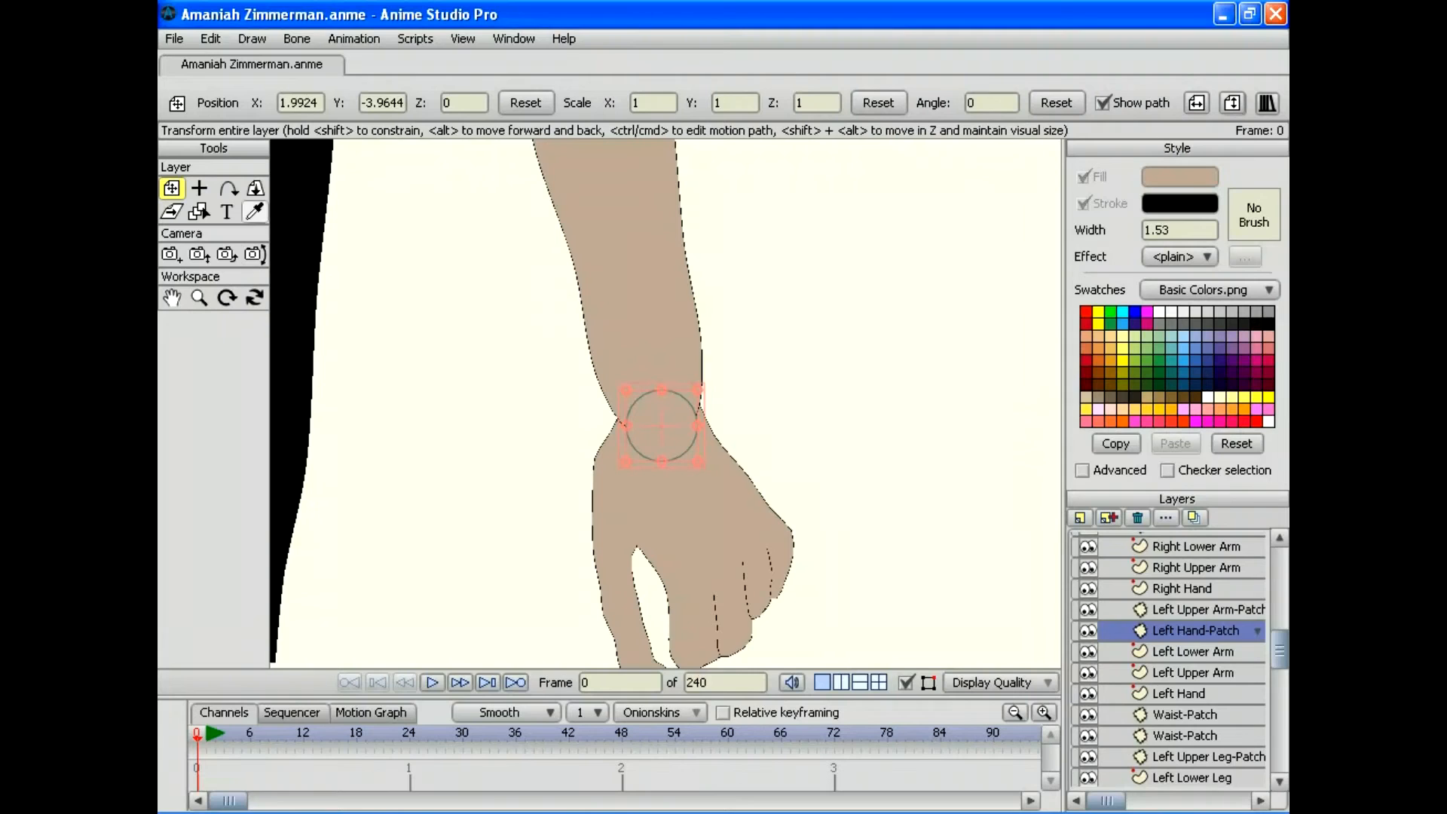
pyautogui.moveTo(698, 424); pyautogui.dragTo(659, 411)
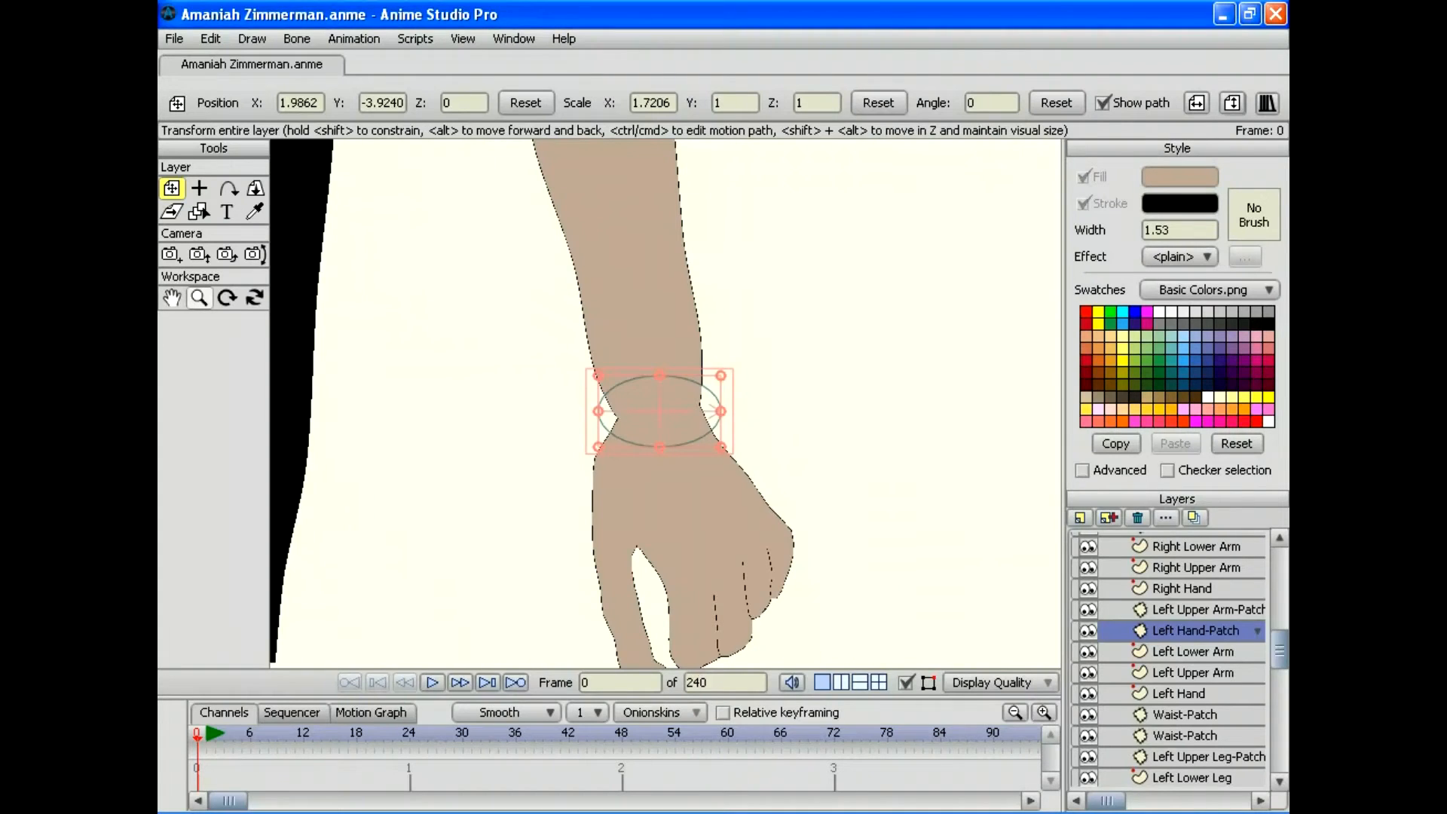
pyautogui.click(199, 297)
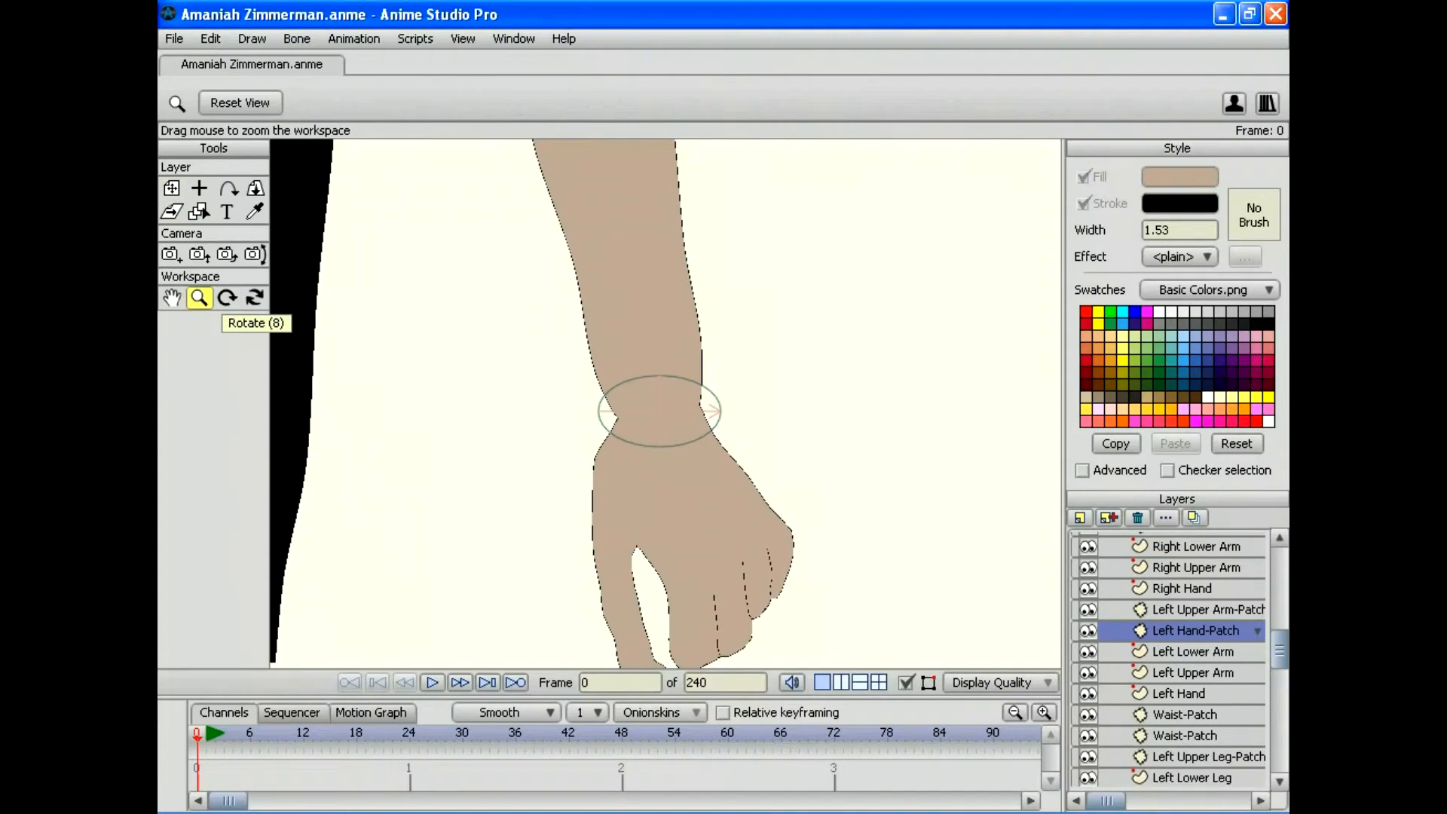
pyautogui.moveTo(665, 403); pyautogui.dragTo(721, 414)
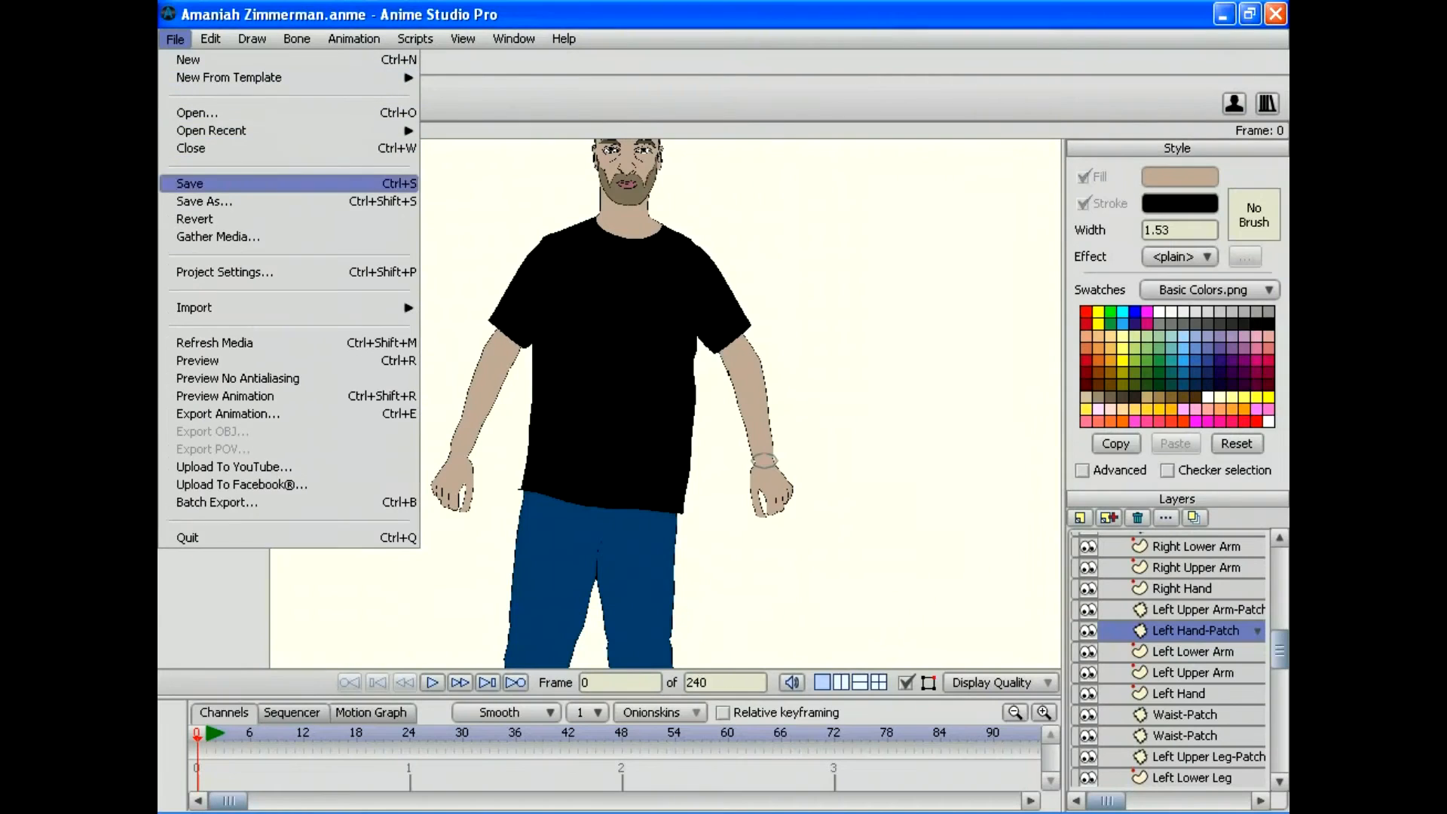
# Step: Save the character file
pyautogui.click(199, 185)
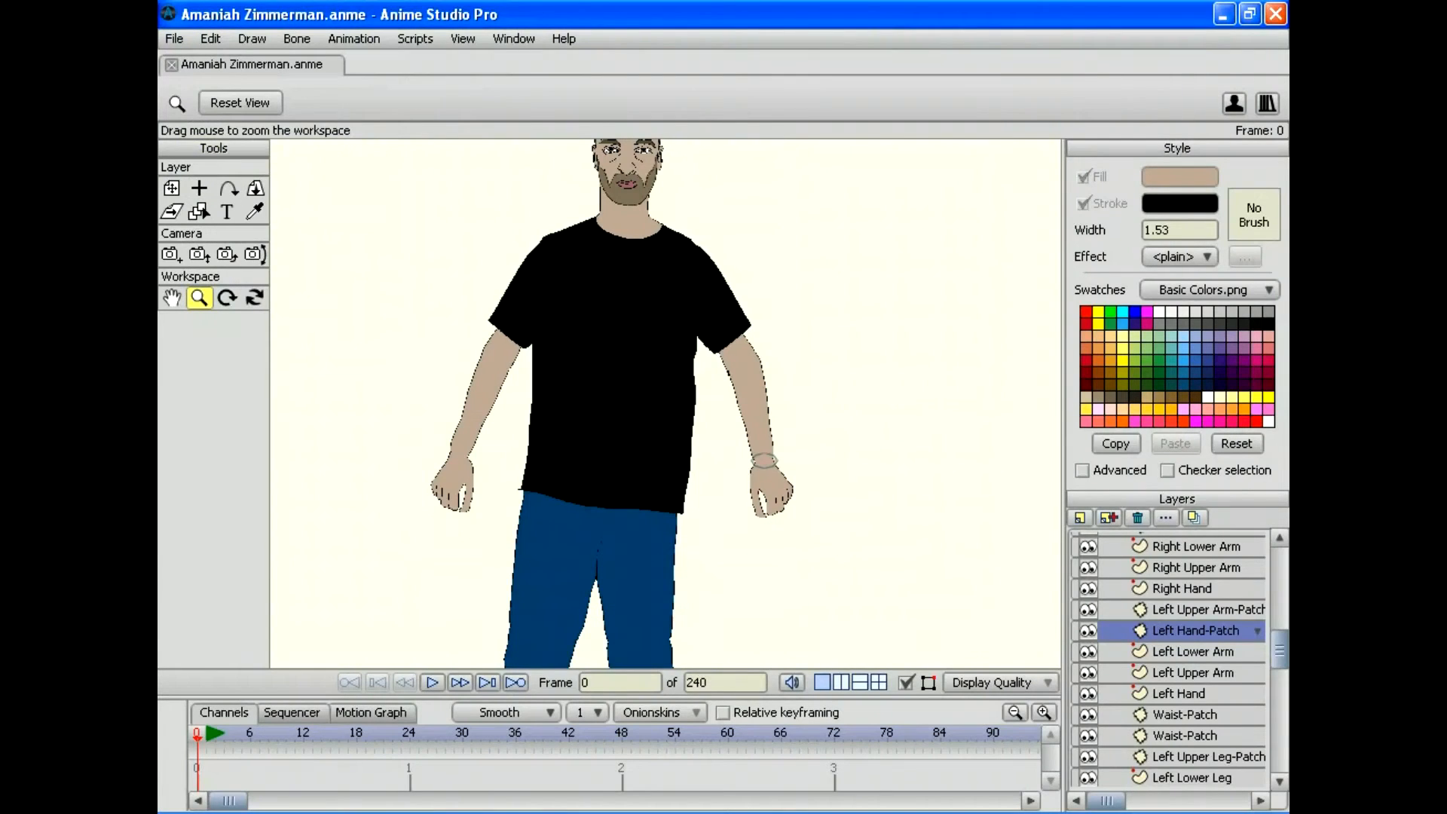
pyautogui.scroll(-3, 665, 403)
pyautogui.click(1180, 588)
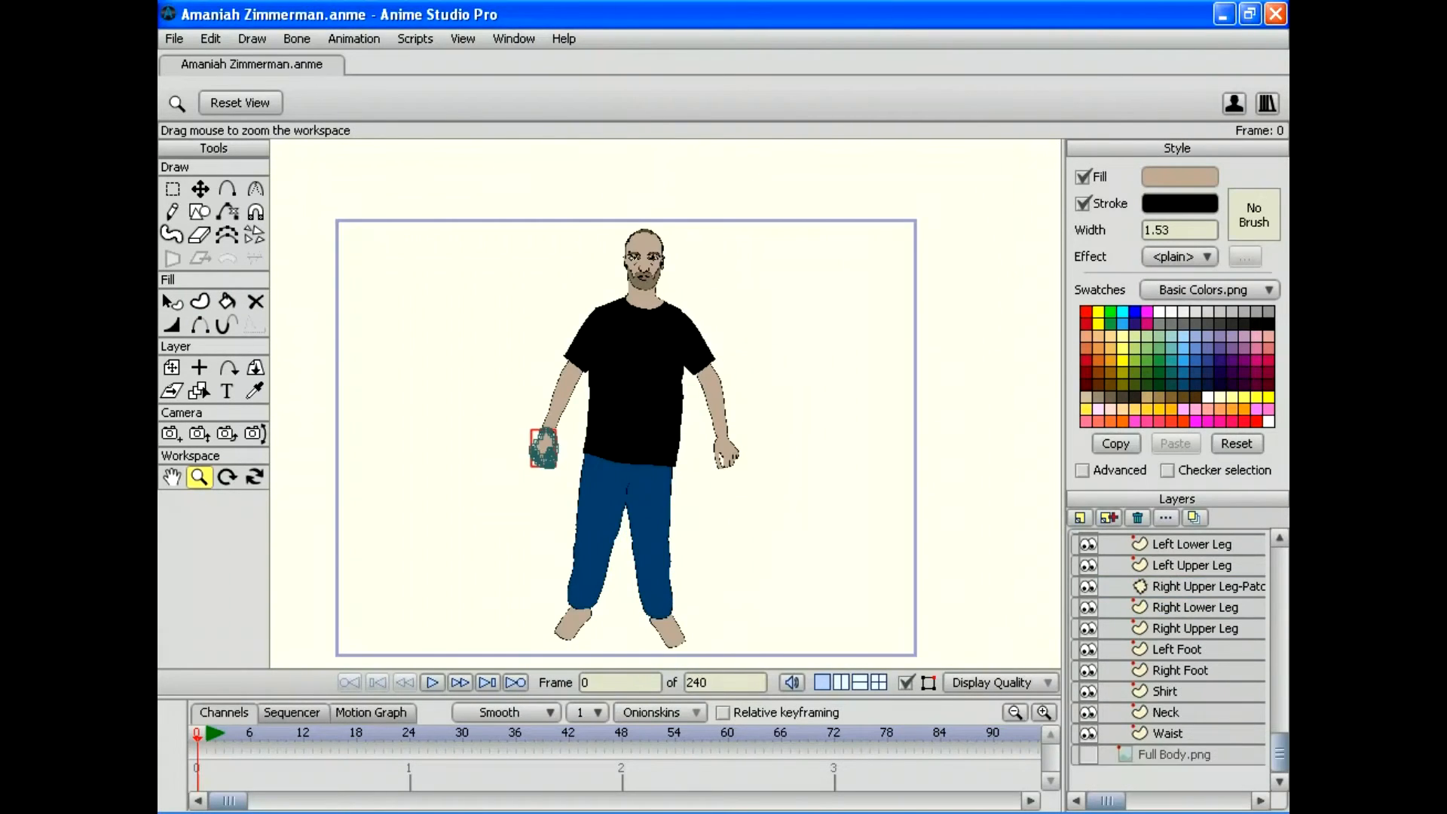
# Step: Delete the Full Body.png reference photo layer after checking the figure without it
pyautogui.click(1173, 754)
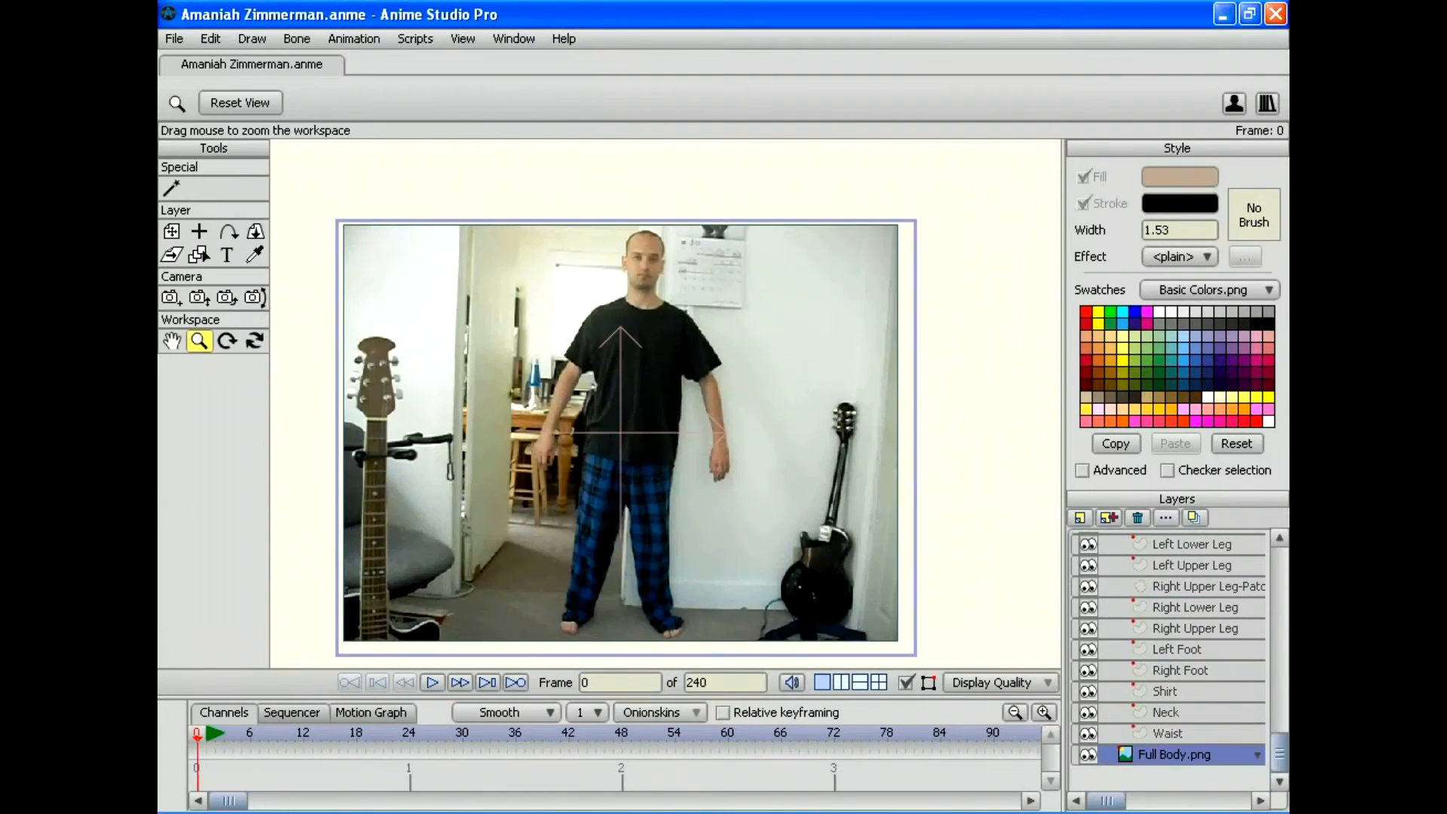
pyautogui.click(1088, 755)
pyautogui.click(1087, 754)
pyautogui.click(1136, 516)
pyautogui.scroll(10, 1168, 659)
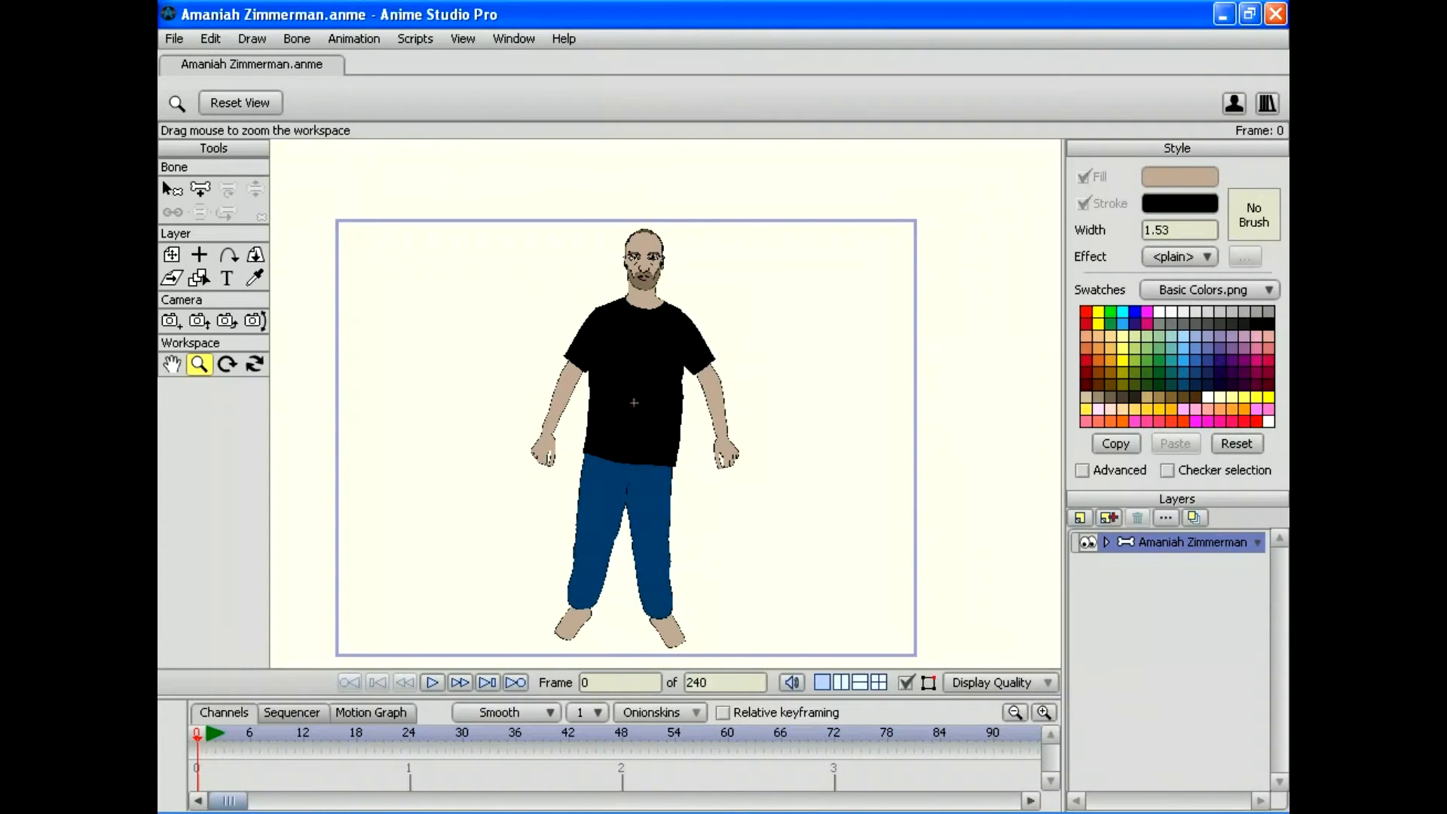
pyautogui.scroll(3, 633, 402)
pyautogui.moveTo(633, 402); pyautogui.dragTo(668, 365)
# Step: Draw a hip bone at the waist, then two spine bones from the shirt hem up to the neck
pyautogui.press('a')
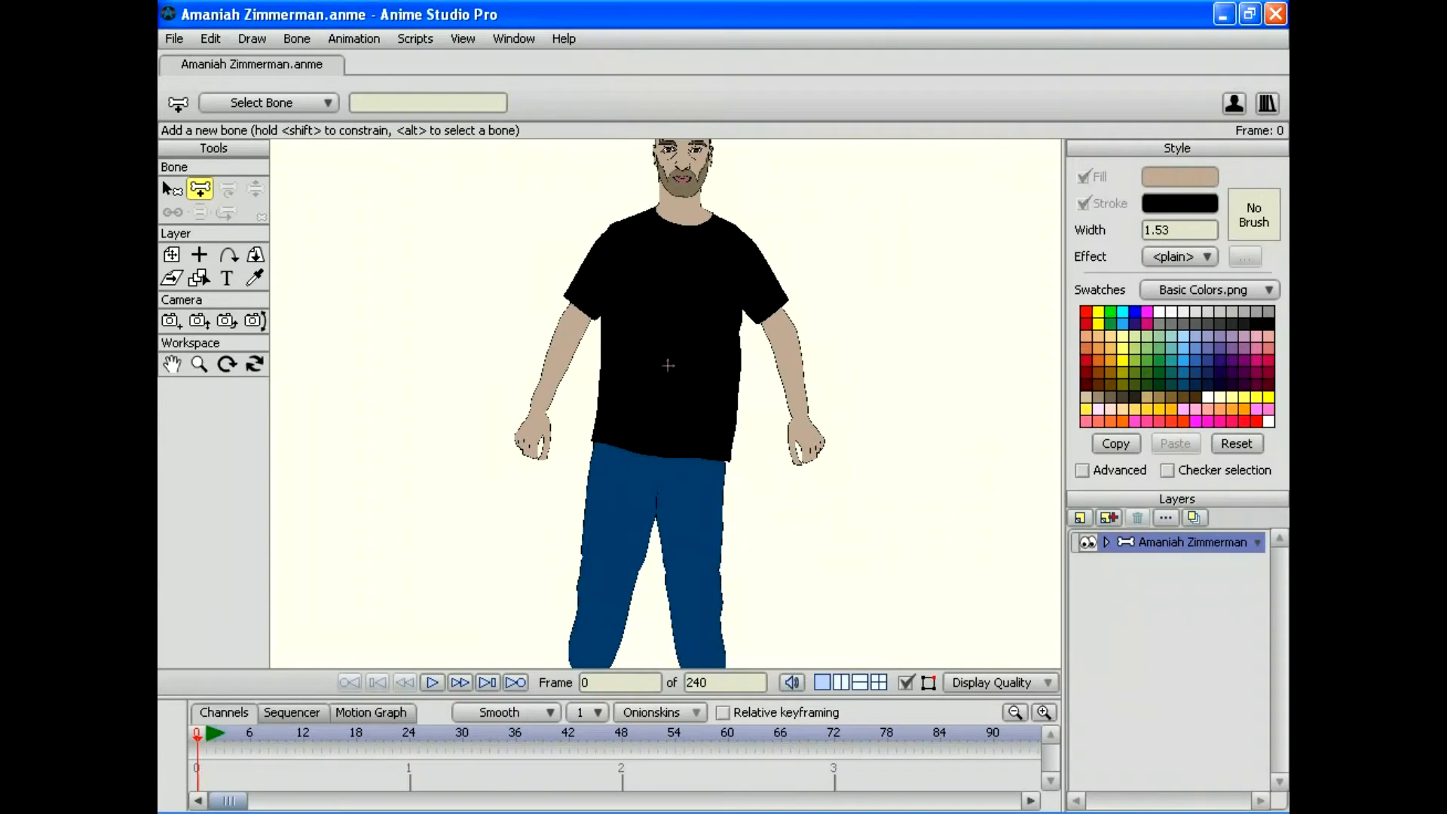
pyautogui.moveTo(725, 461); pyautogui.dragTo(815, 472)
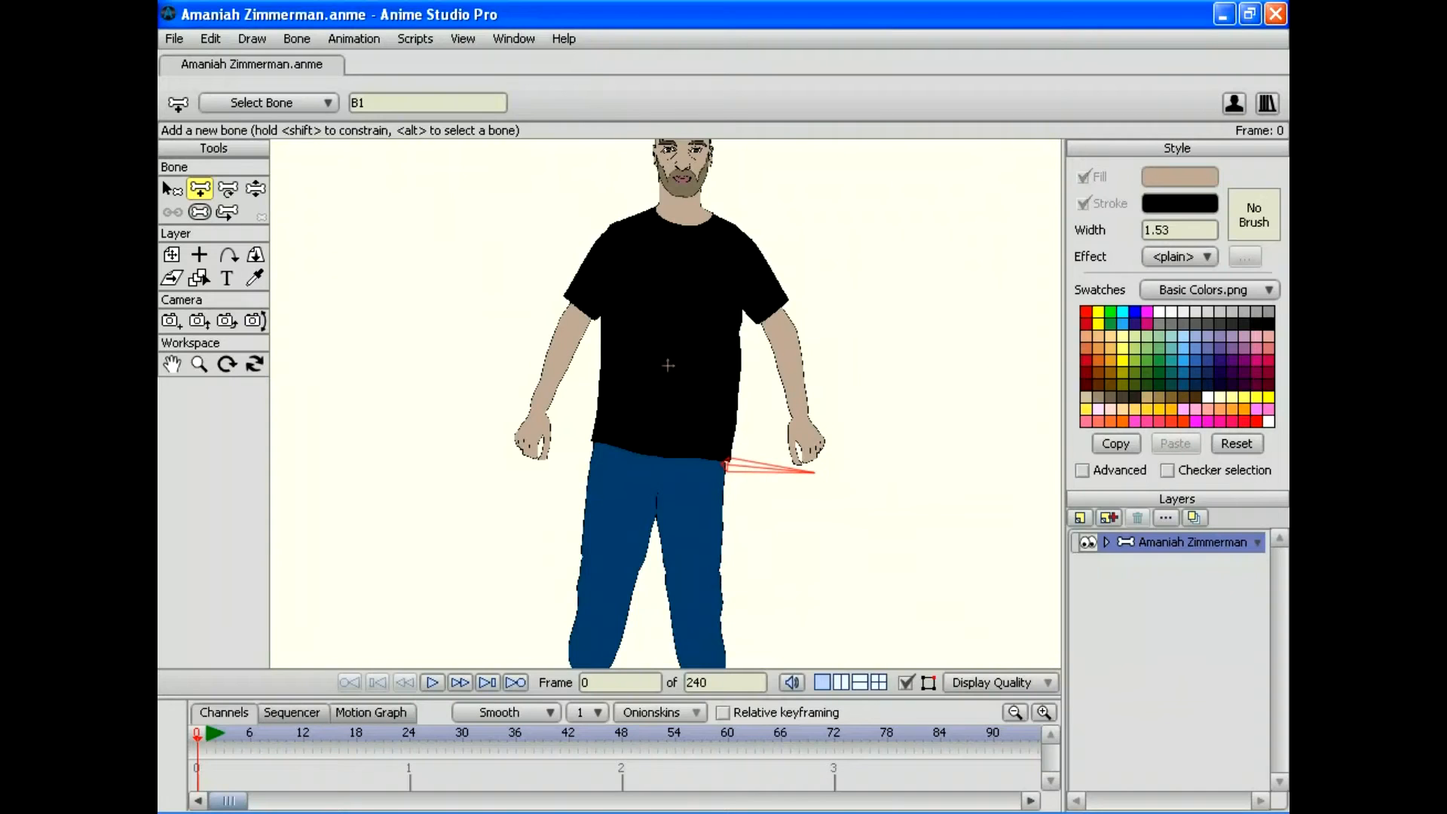
pyautogui.moveTo(664, 452); pyautogui.dragTo(666, 397)
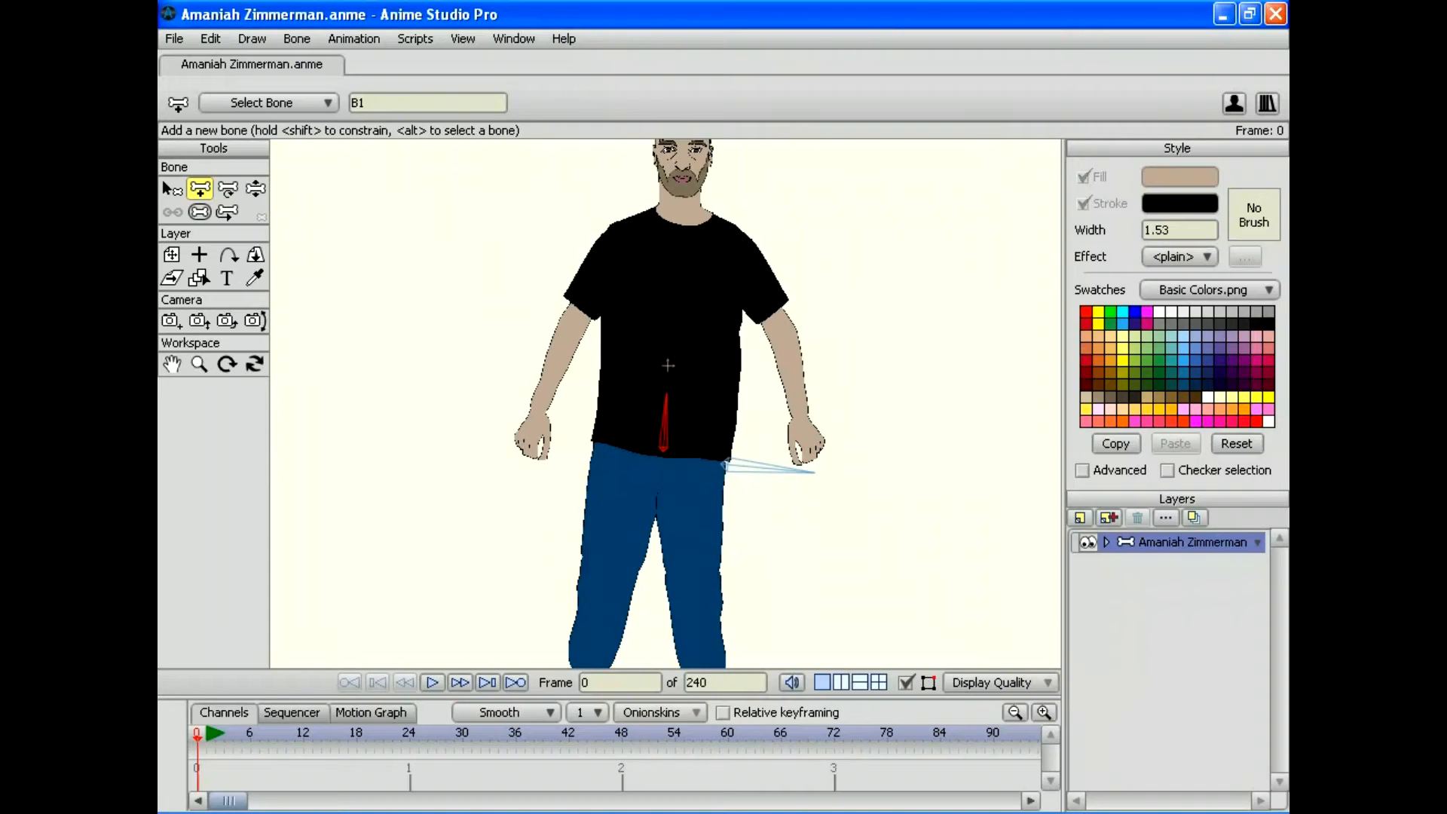
pyautogui.moveTo(666, 394); pyautogui.dragTo(664, 394)
pyautogui.moveTo(665, 390); pyautogui.dragTo(678, 226)
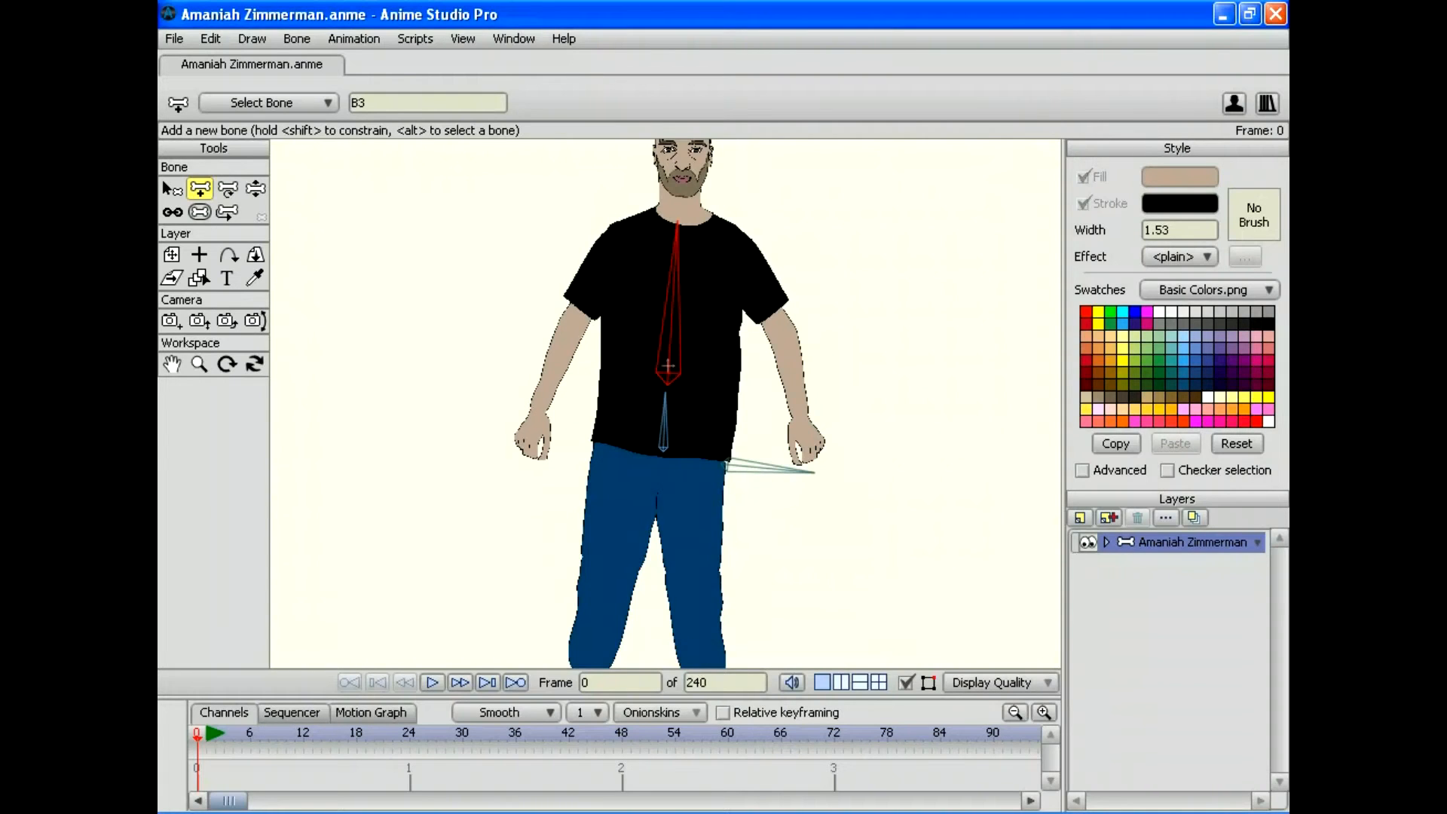
# Step: Pan and zoom in on the head and shoulders
pyautogui.moveTo(667, 366); pyautogui.dragTo(577, 422)
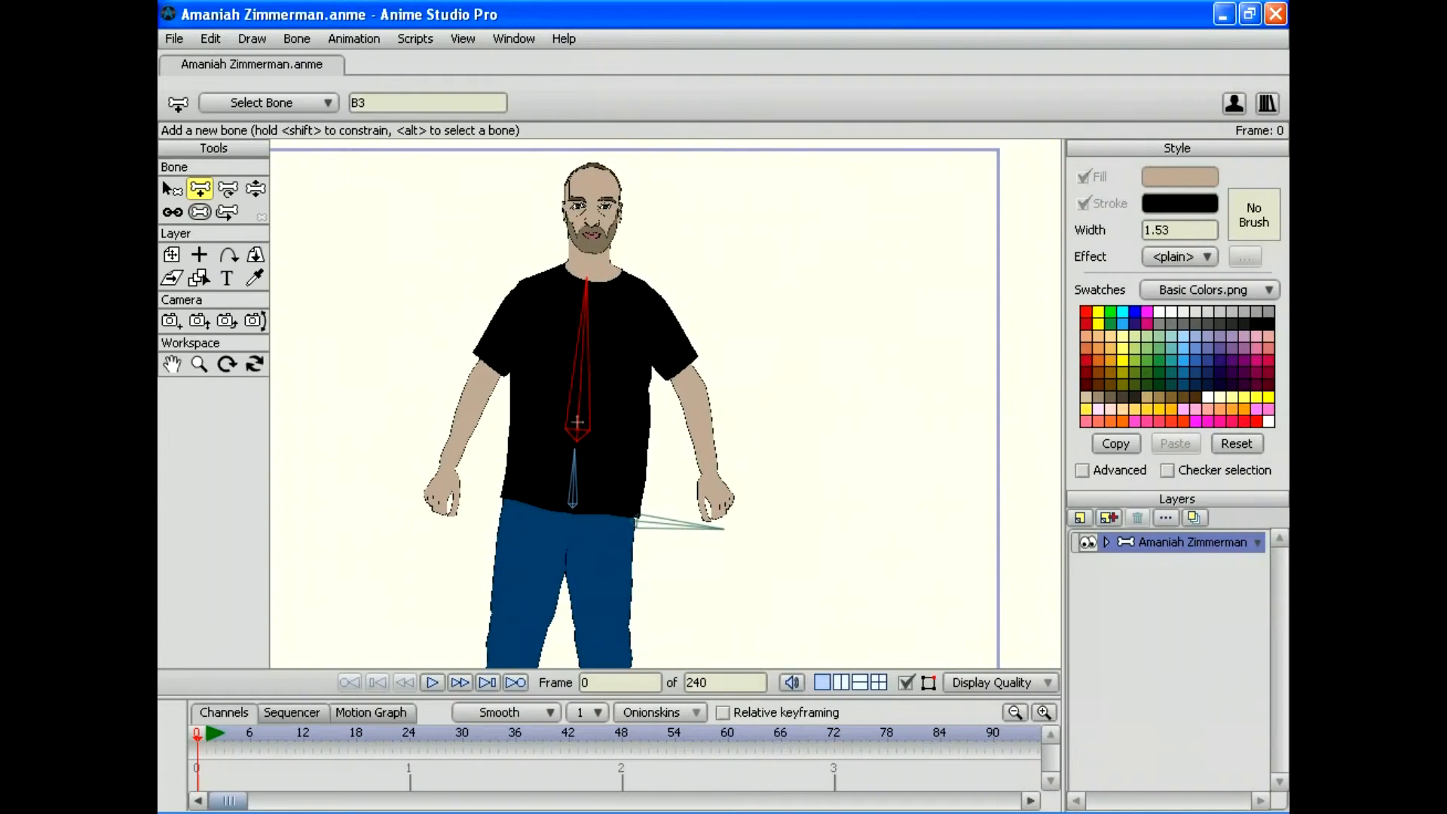
pyautogui.moveTo(577, 422); pyautogui.dragTo(501, 565)
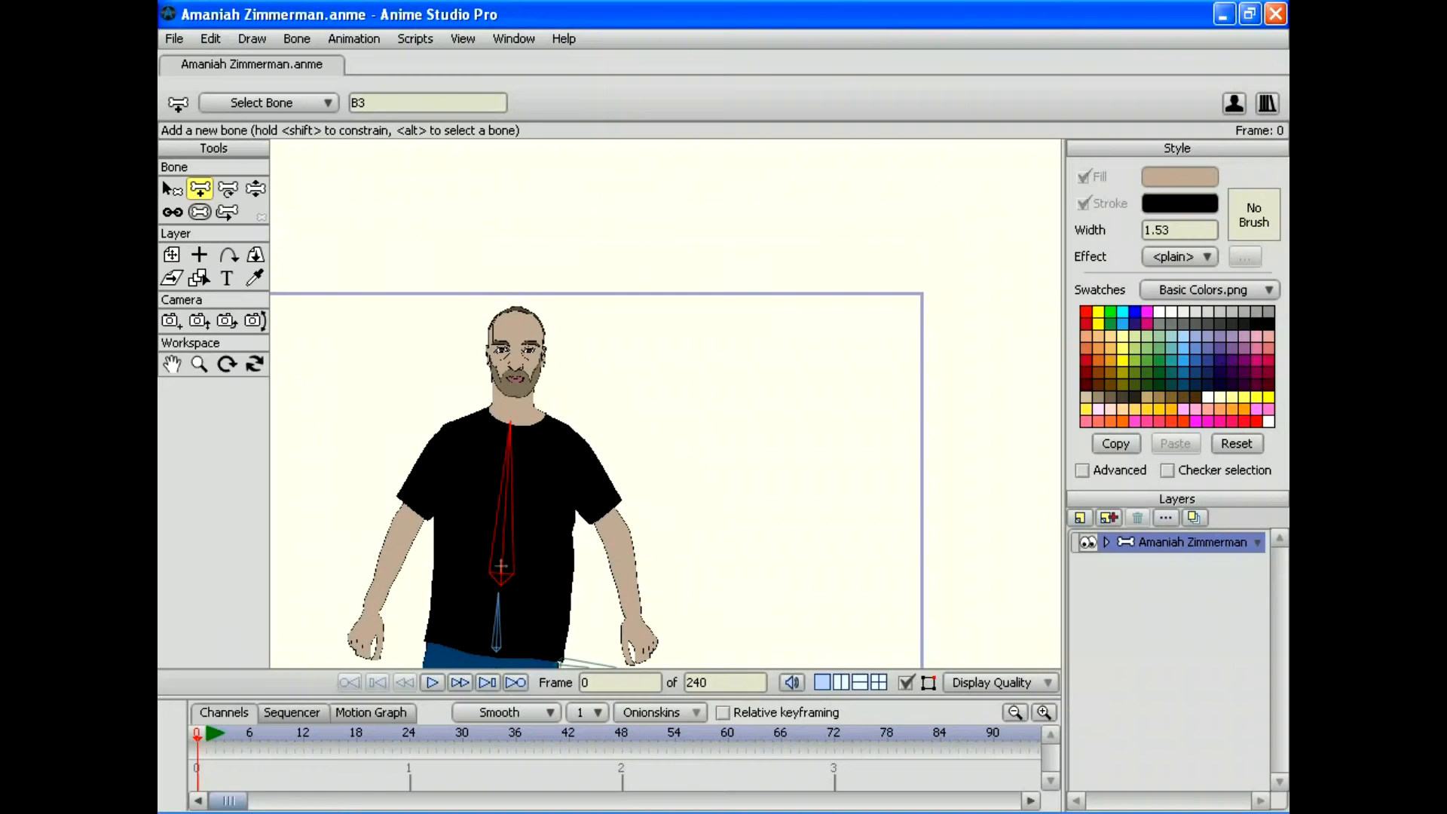
pyautogui.click(199, 364)
pyautogui.moveTo(665, 403); pyautogui.dragTo(761, 403)
pyautogui.moveTo(510, 452); pyautogui.dragTo(798, 495)
pyautogui.moveTo(665, 403); pyautogui.dragTo(639, 370)
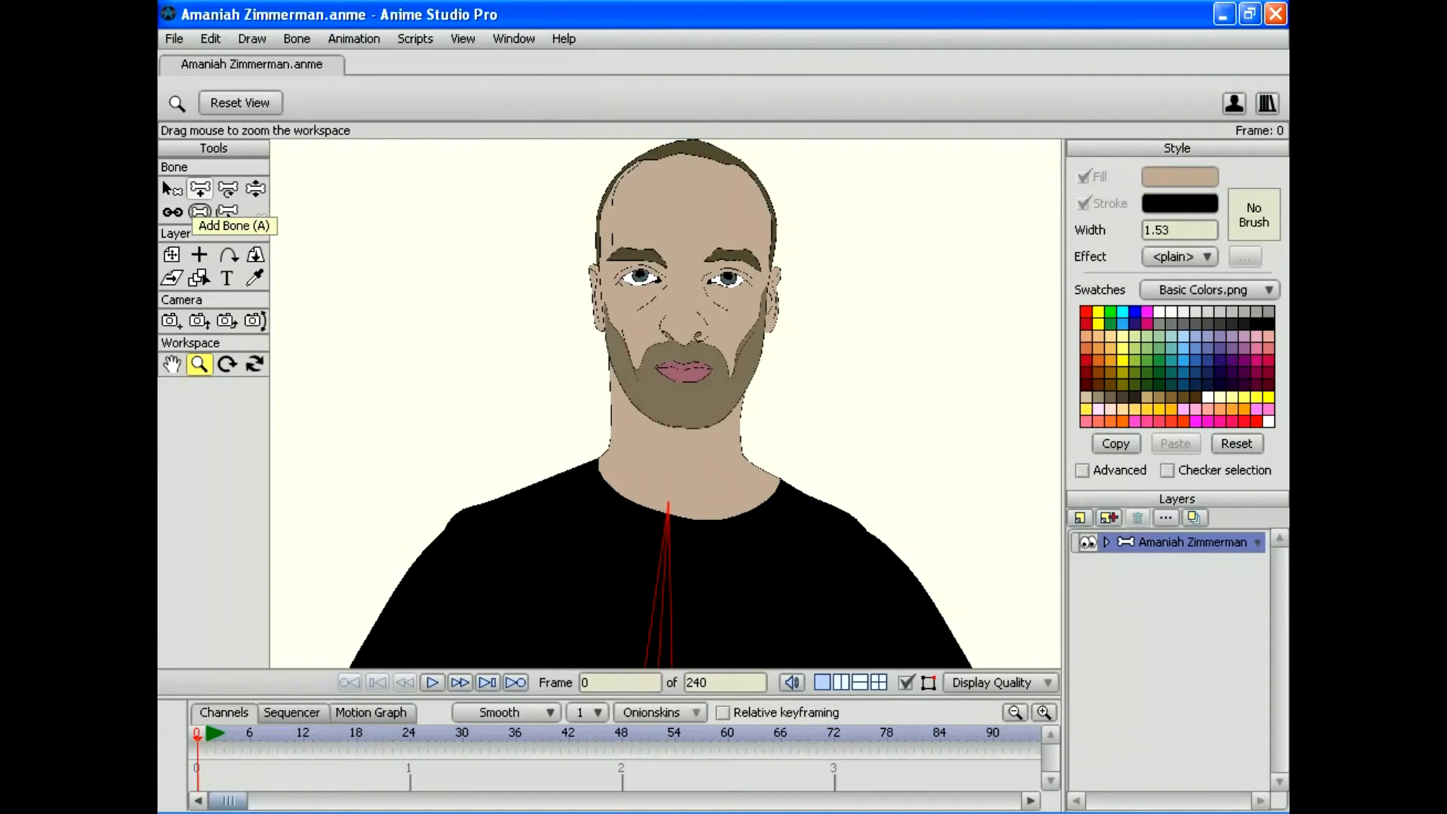
# Step: Draw a neck bone from neck base to chin and a head bone up to the crown
pyautogui.click(200, 188)
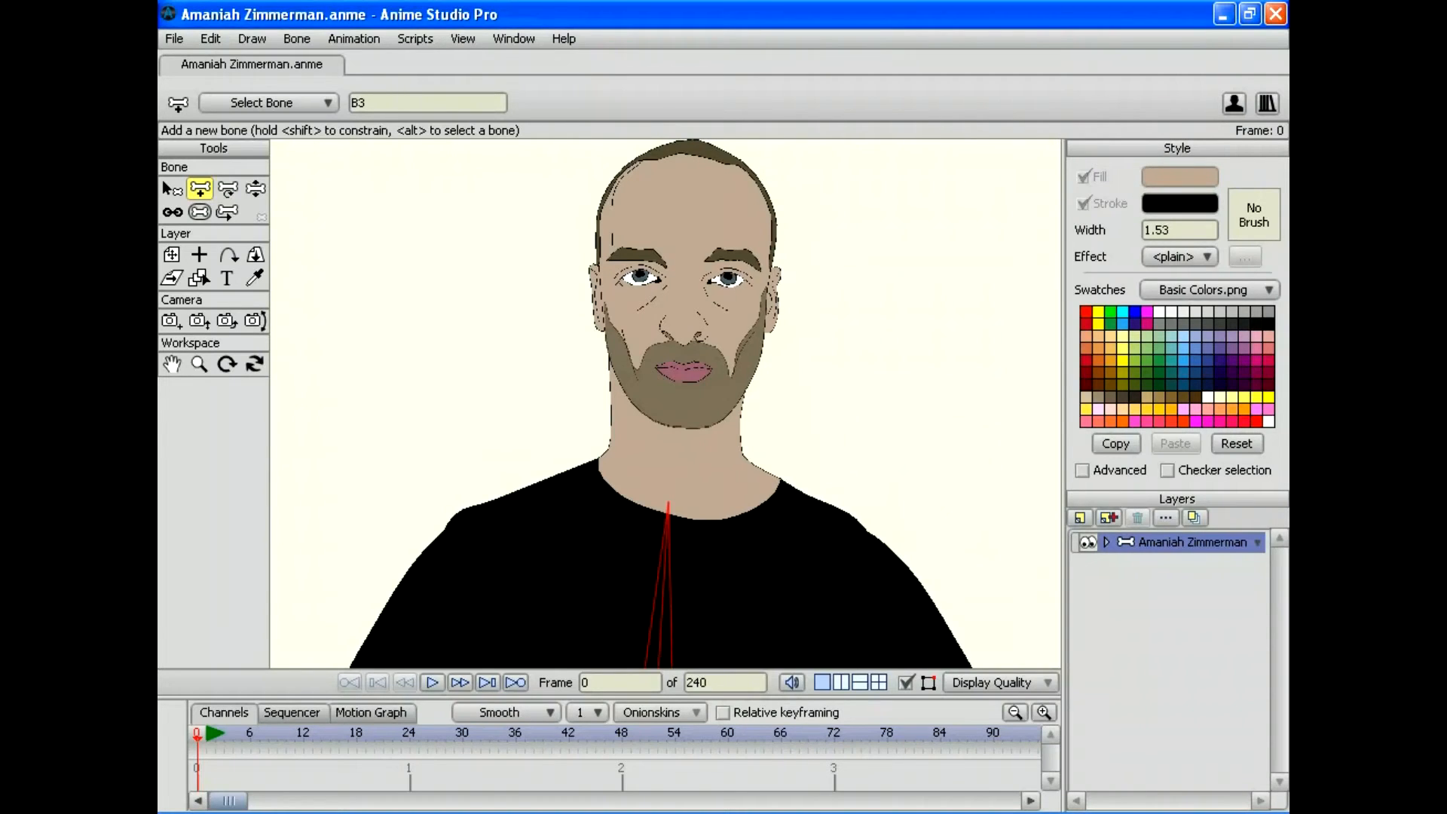
pyautogui.moveTo(669, 490); pyautogui.dragTo(680, 388)
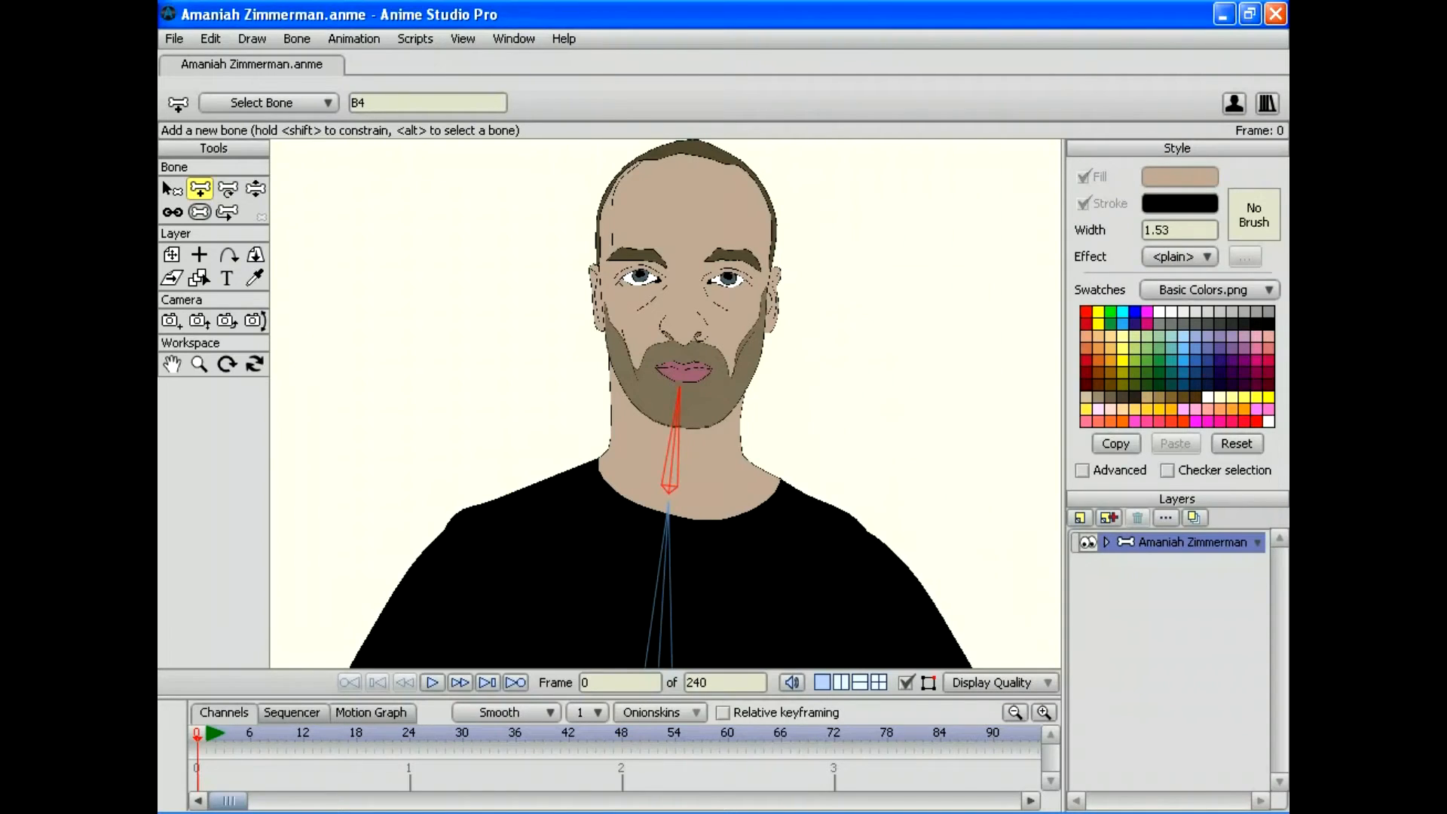
pyautogui.moveTo(680, 386); pyautogui.dragTo(684, 143)
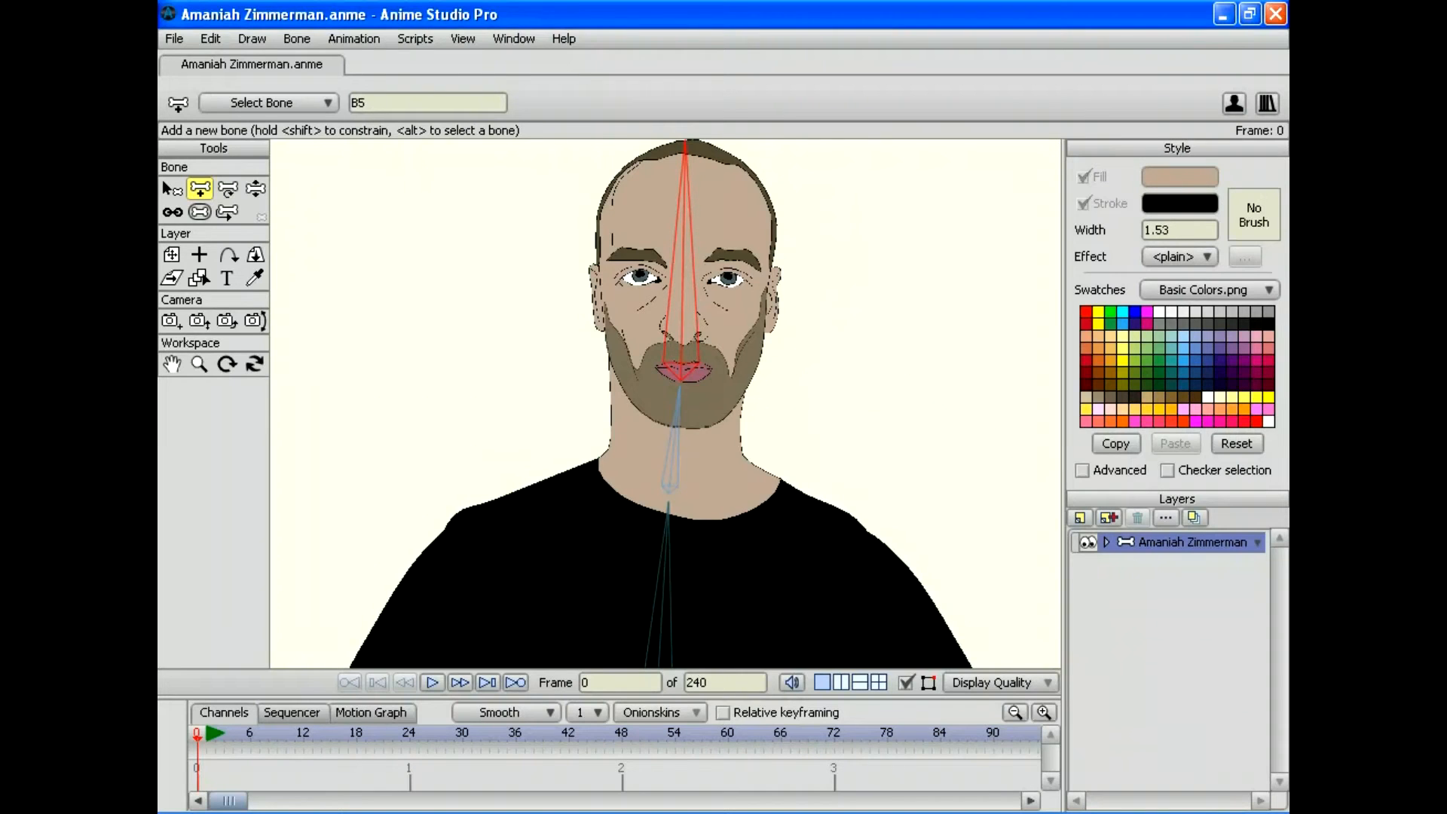
pyautogui.moveTo(604, 326); pyautogui.dragTo(605, 134)
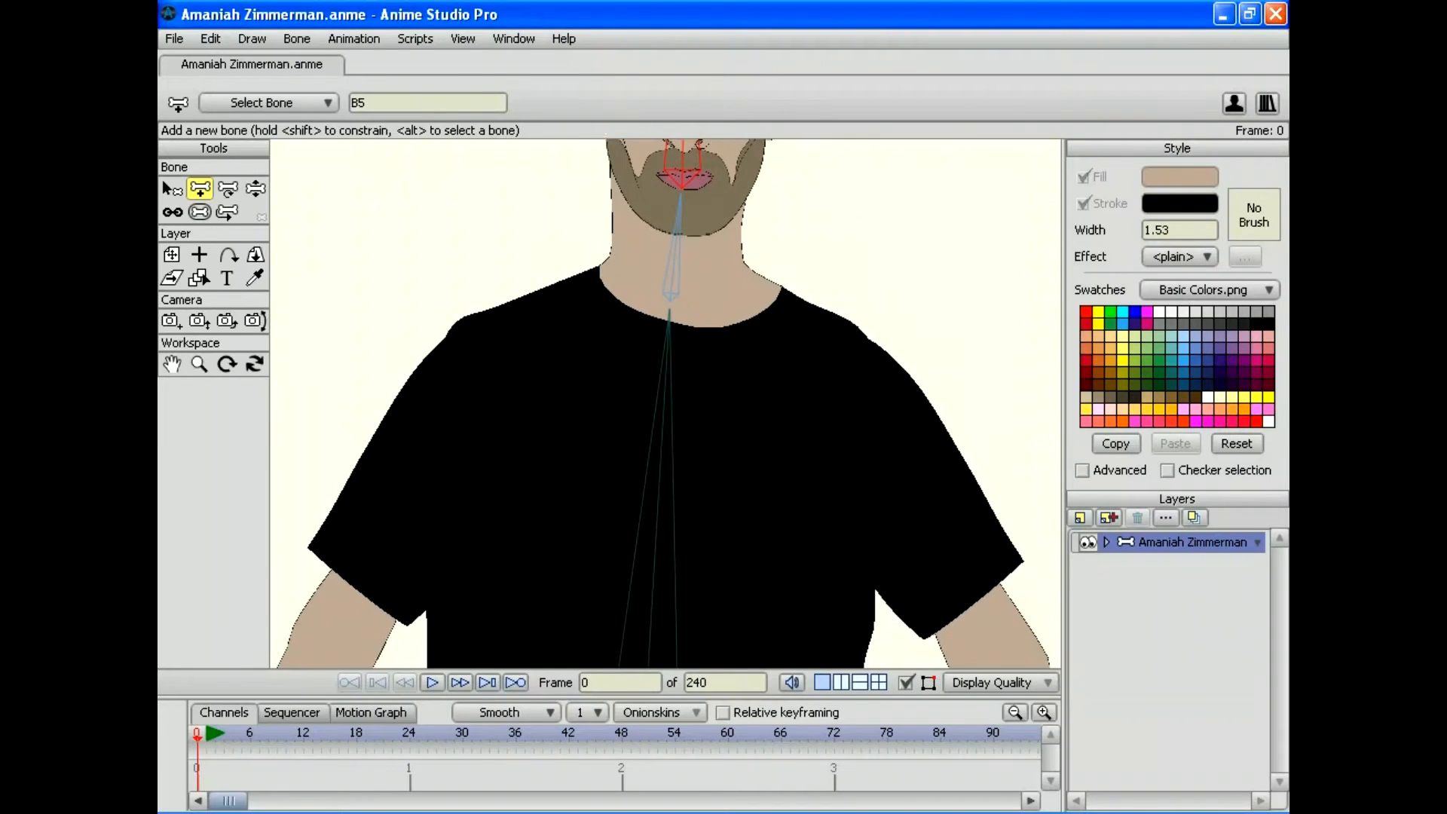
# Step: Branch shoulder bones from the top of B3 out to the left and right shoulders
pyautogui.press('z')
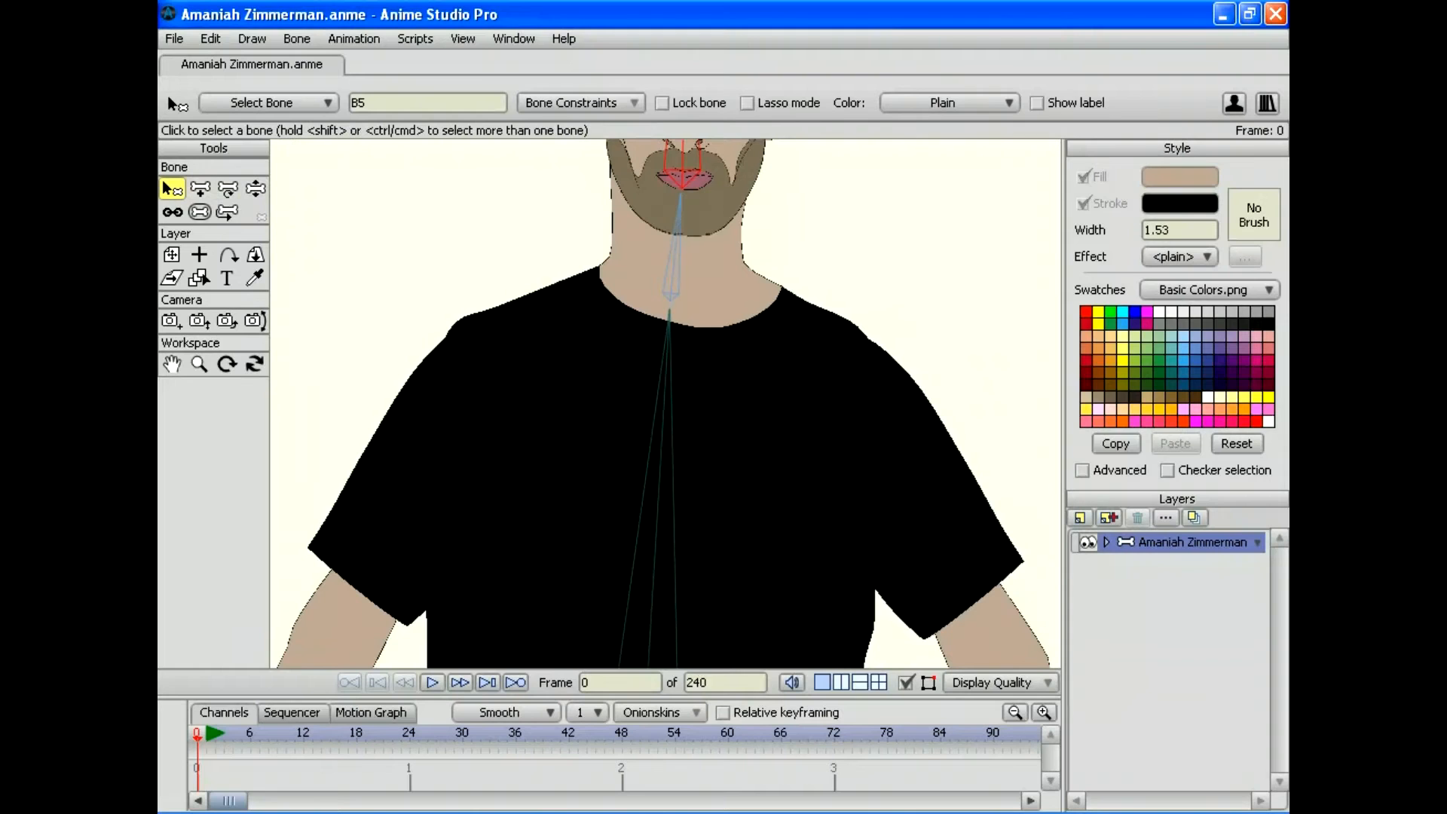
pyautogui.click(664, 362)
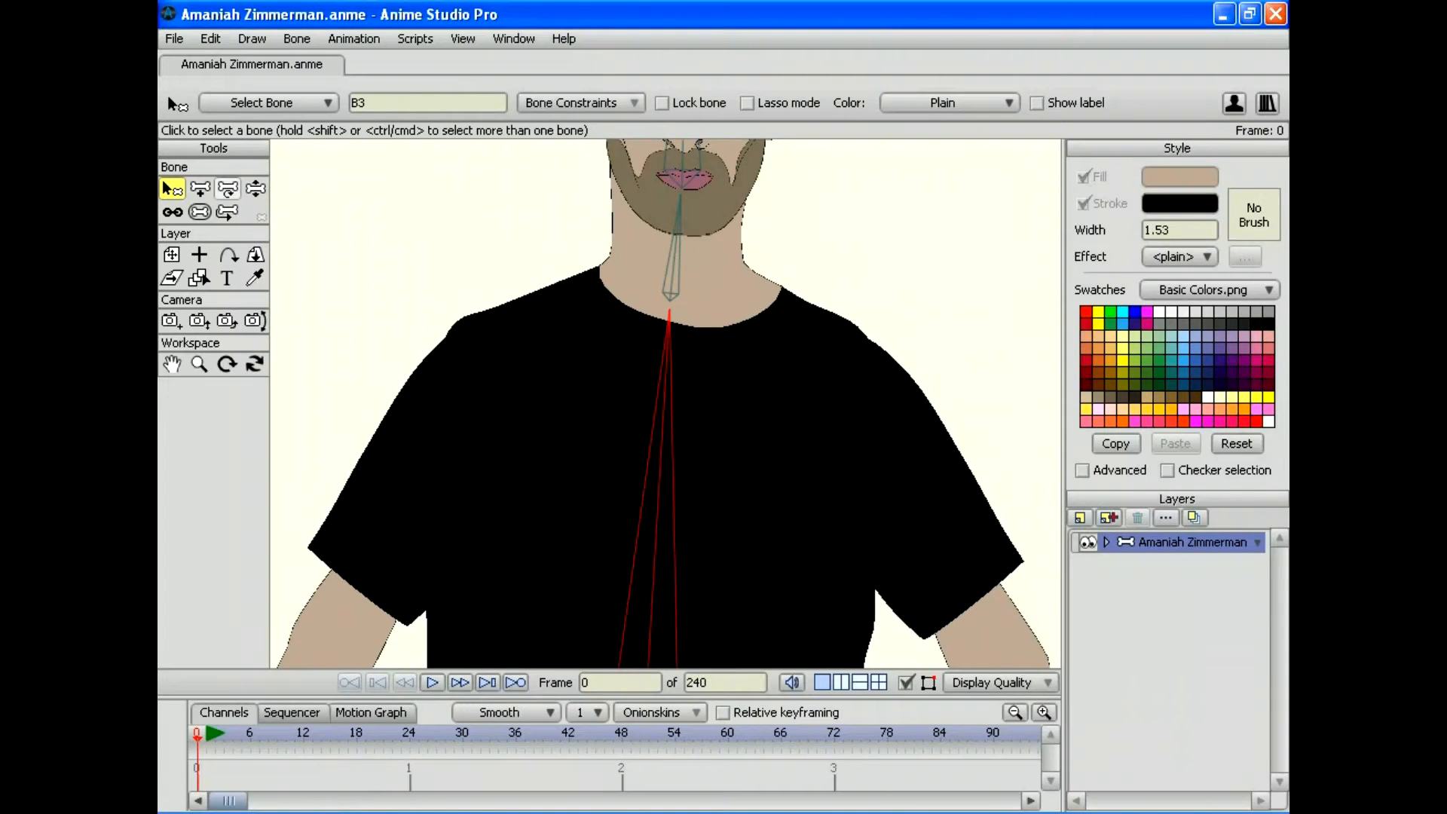
pyautogui.click(199, 188)
pyautogui.moveTo(664, 391); pyautogui.dragTo(647, 328)
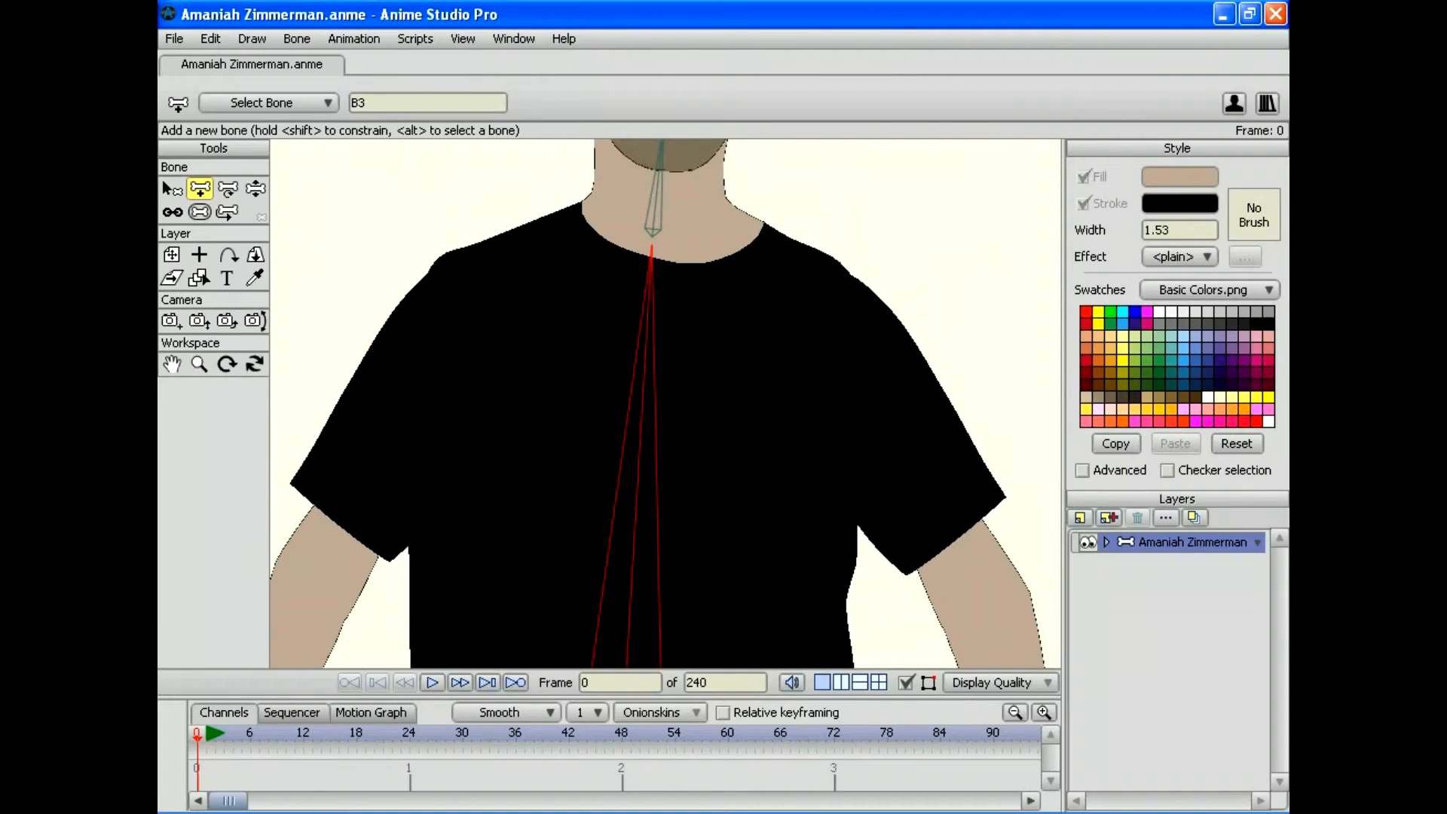
pyautogui.moveTo(651, 246); pyautogui.dragTo(448, 269)
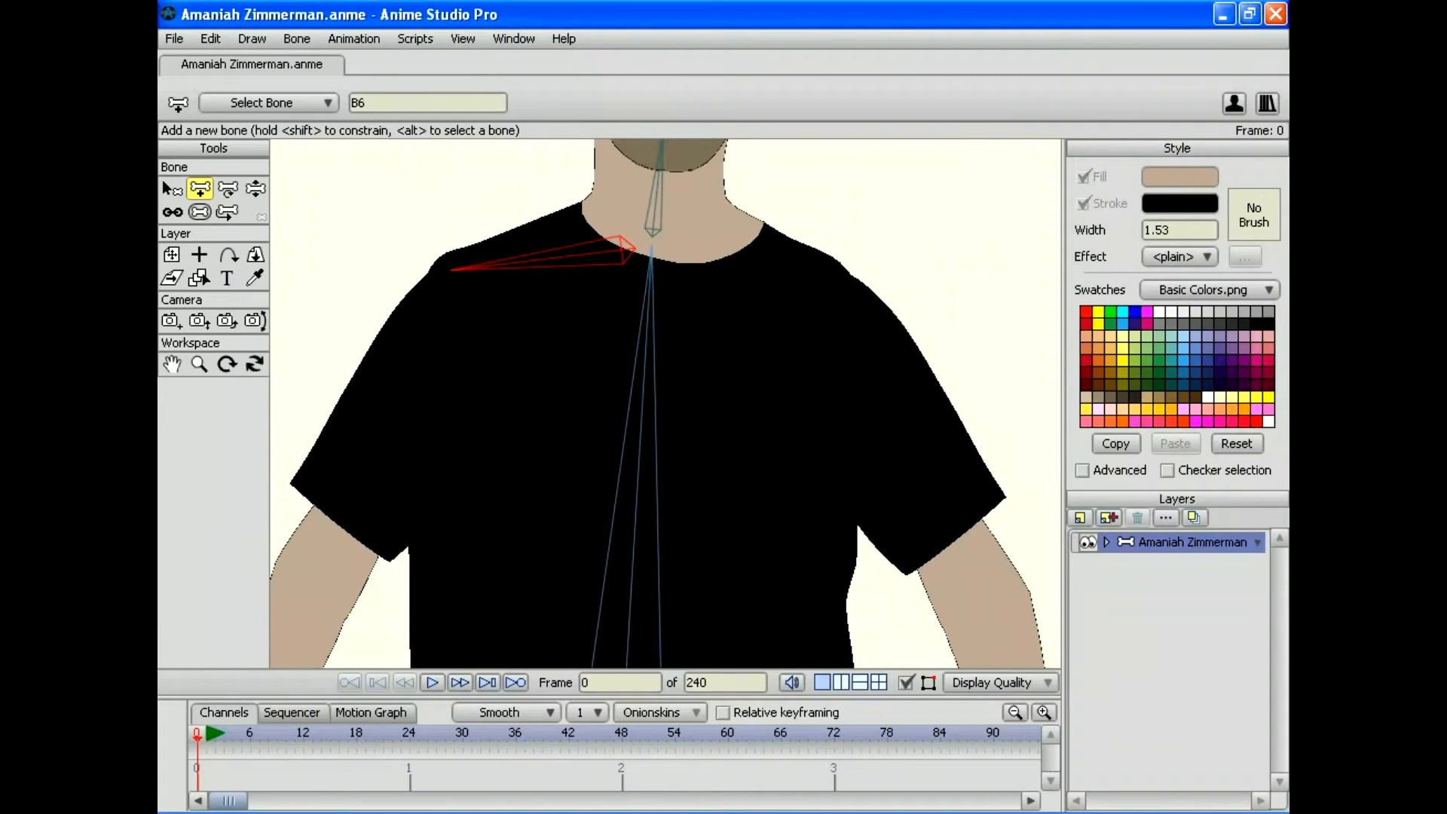
pyautogui.moveTo(452, 269); pyautogui.dragTo(407, 280)
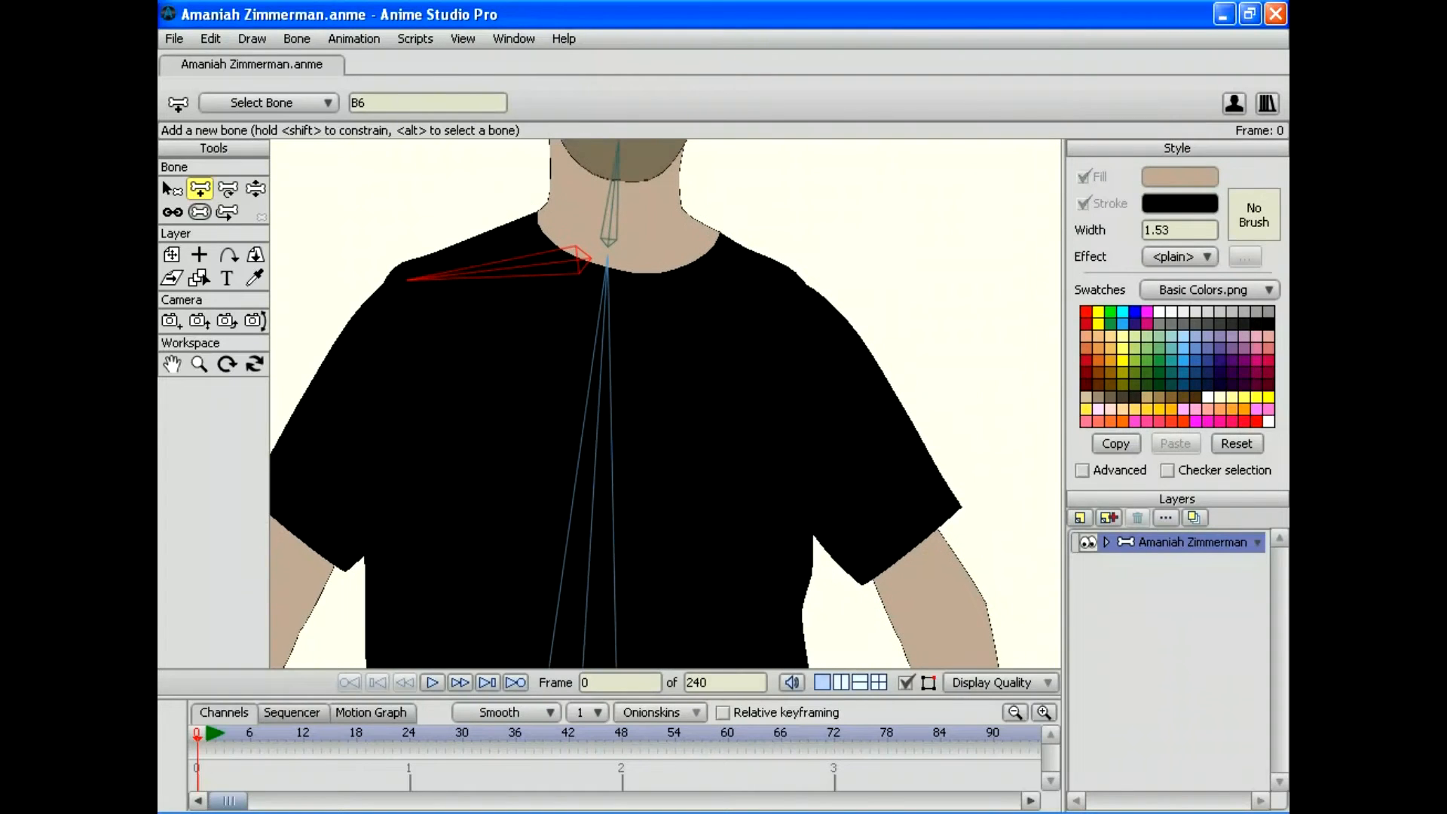
pyautogui.click(172, 189)
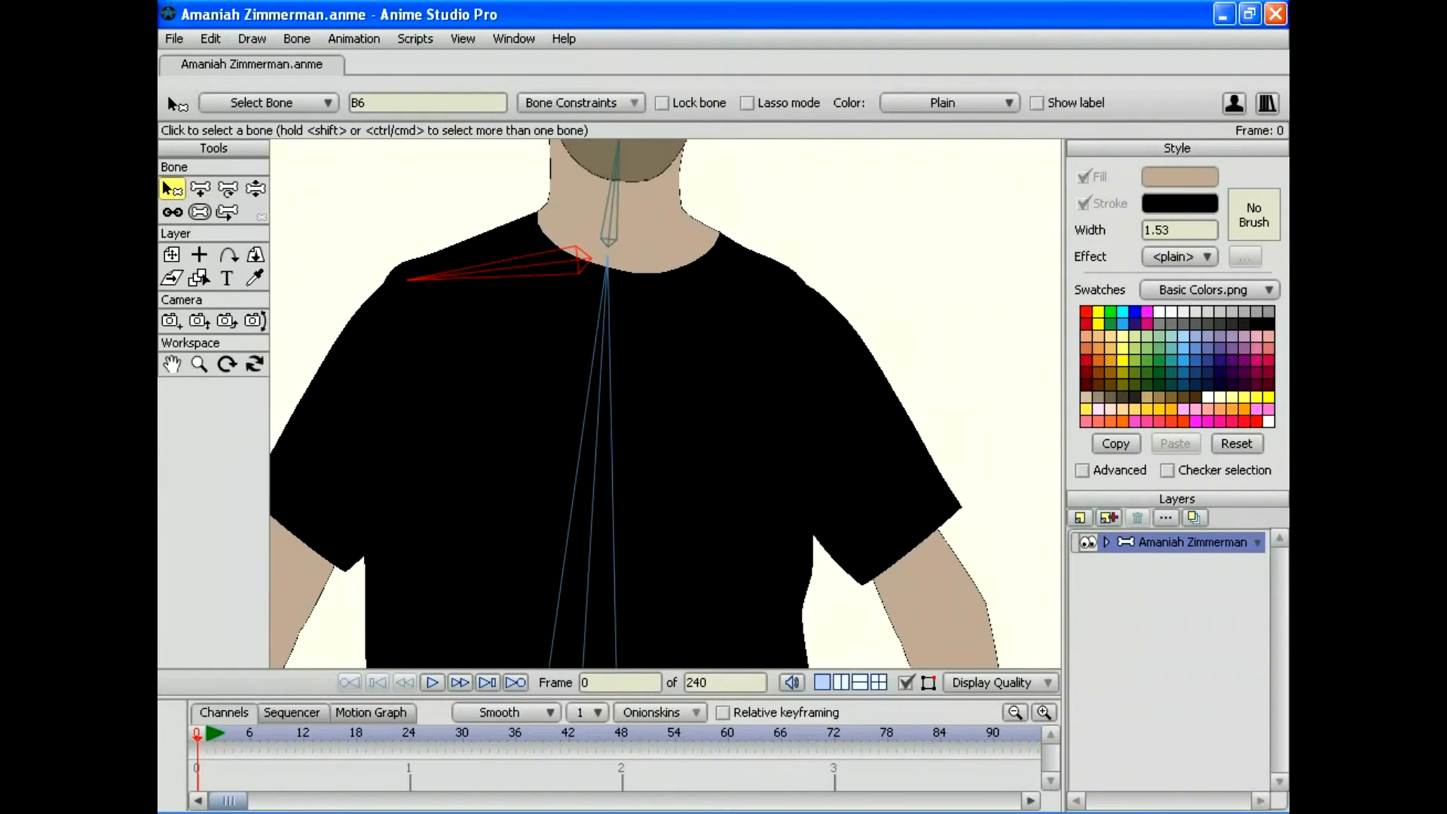
pyautogui.click(599, 377)
pyautogui.click(200, 188)
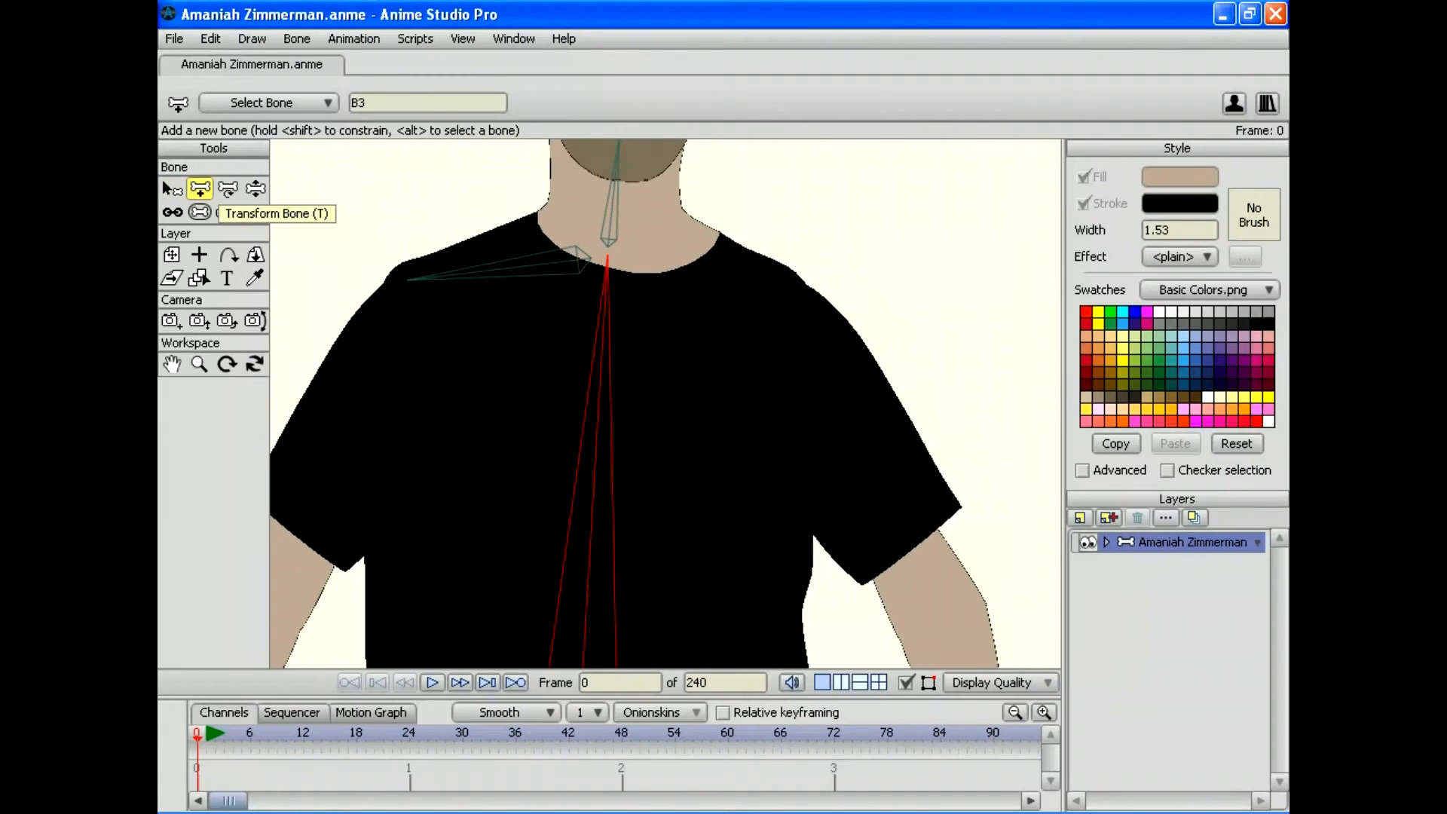
pyautogui.moveTo(623, 260); pyautogui.dragTo(812, 190)
pyautogui.press('b')
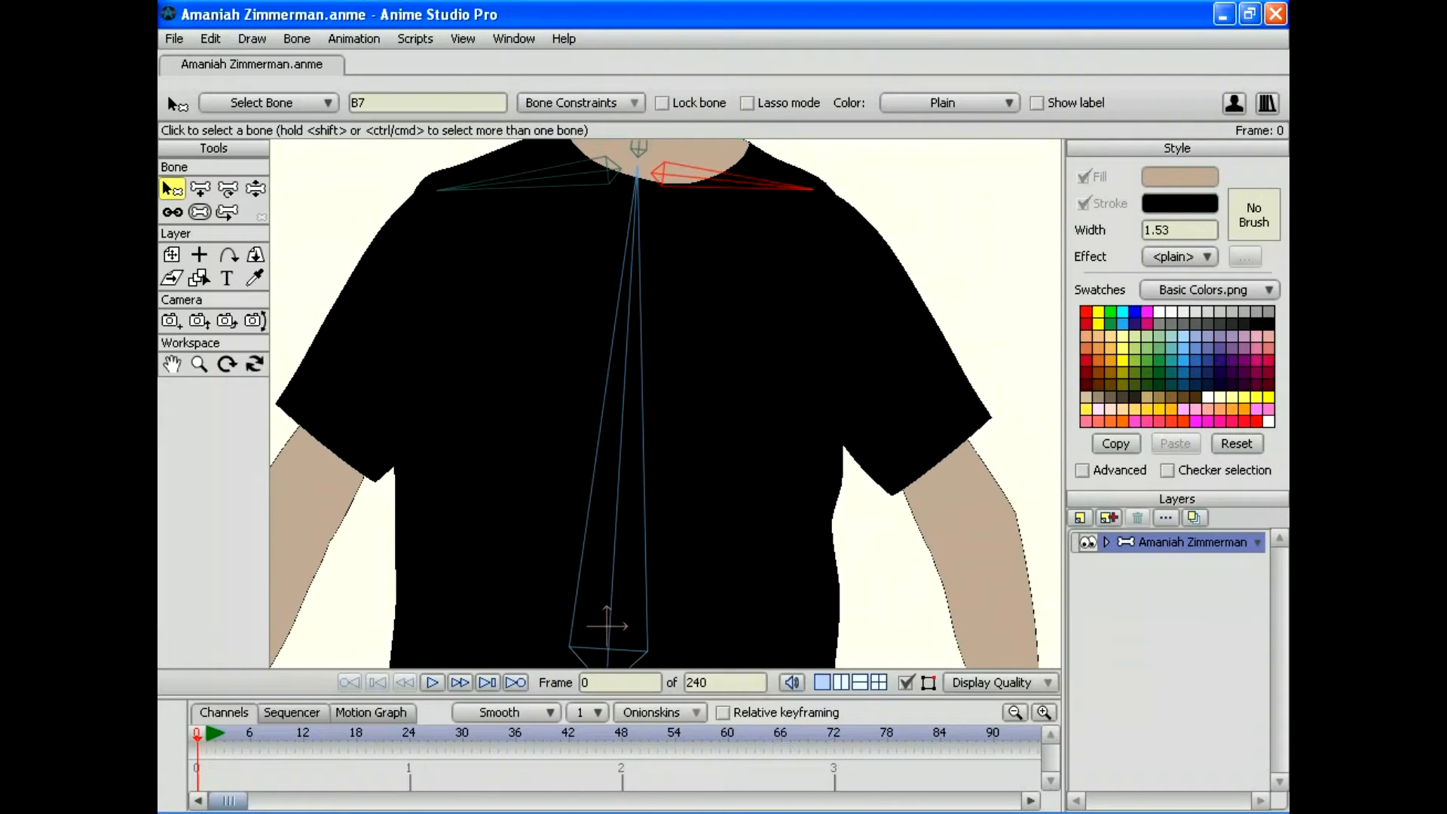
# Step: Select the hip bone B1 and zoom out around the hips and legs
pyautogui.moveTo(665, 641); pyautogui.dragTo(730, 158)
pyautogui.moveTo(730, 505); pyautogui.dragTo(679, 295)
pyautogui.click(607, 181)
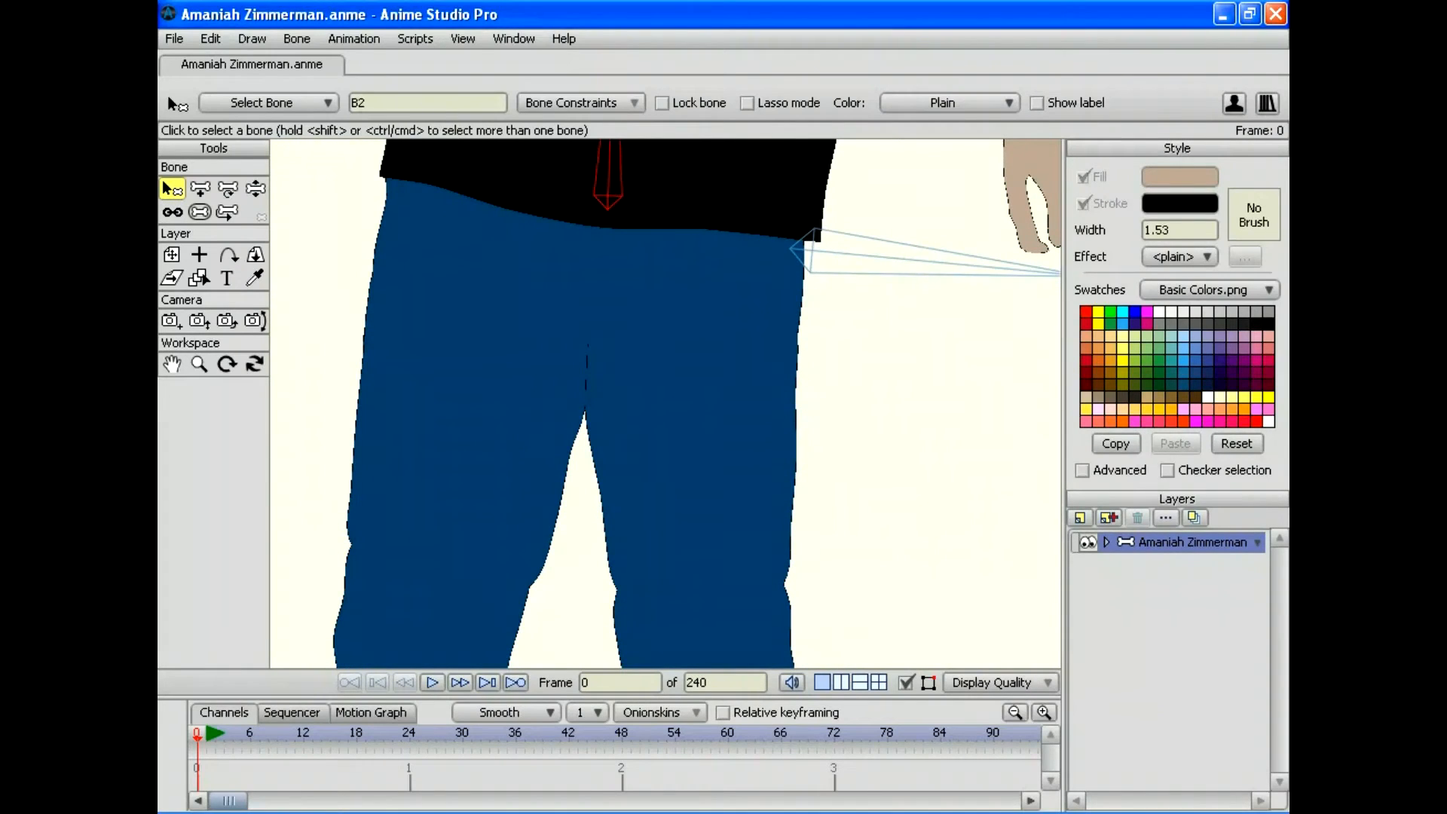
pyautogui.click(859, 255)
pyautogui.moveTo(665, 403); pyautogui.dragTo(639, 329)
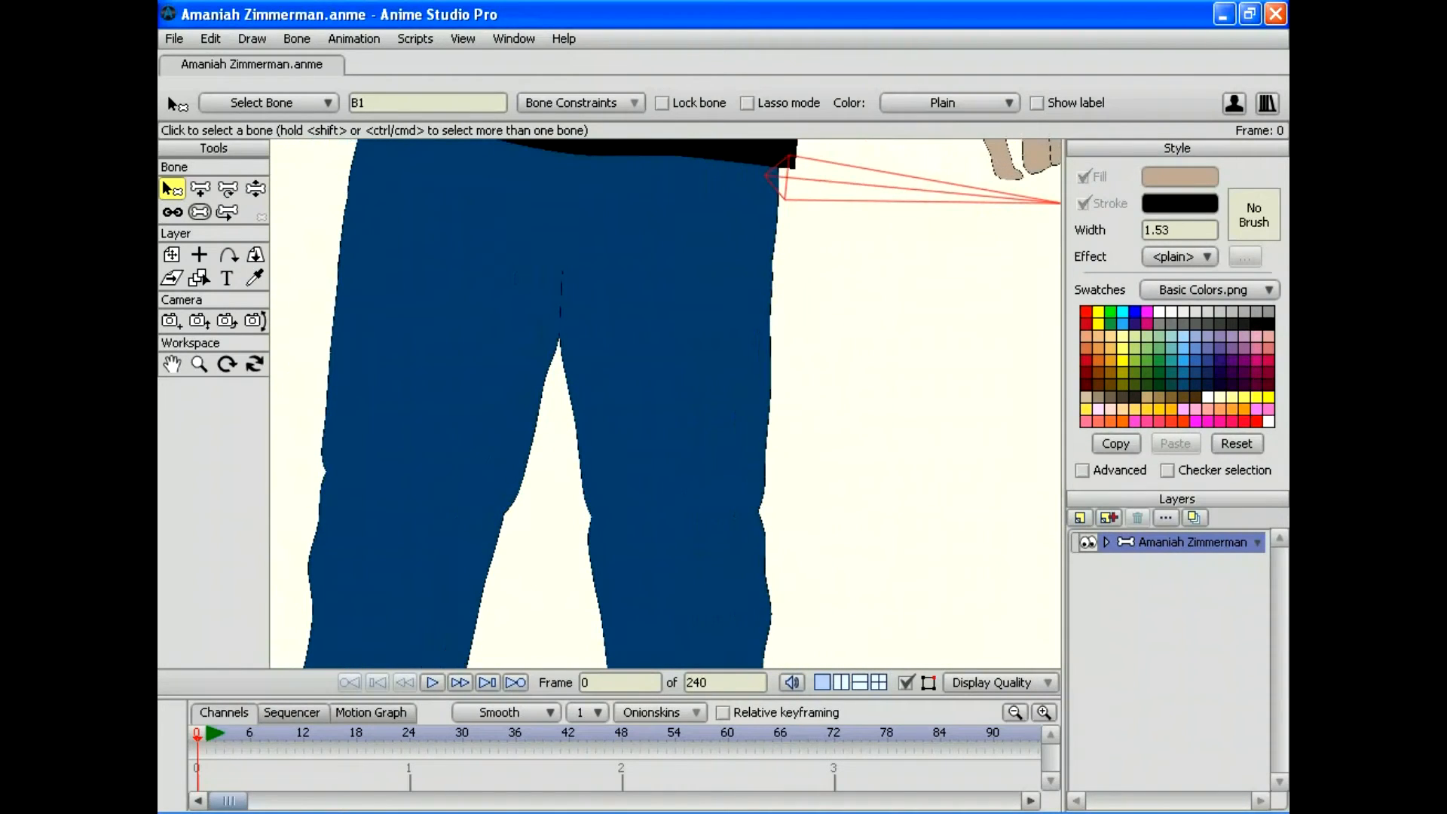
pyautogui.click(199, 364)
pyautogui.moveTo(482, 361); pyautogui.dragTo(362, 339)
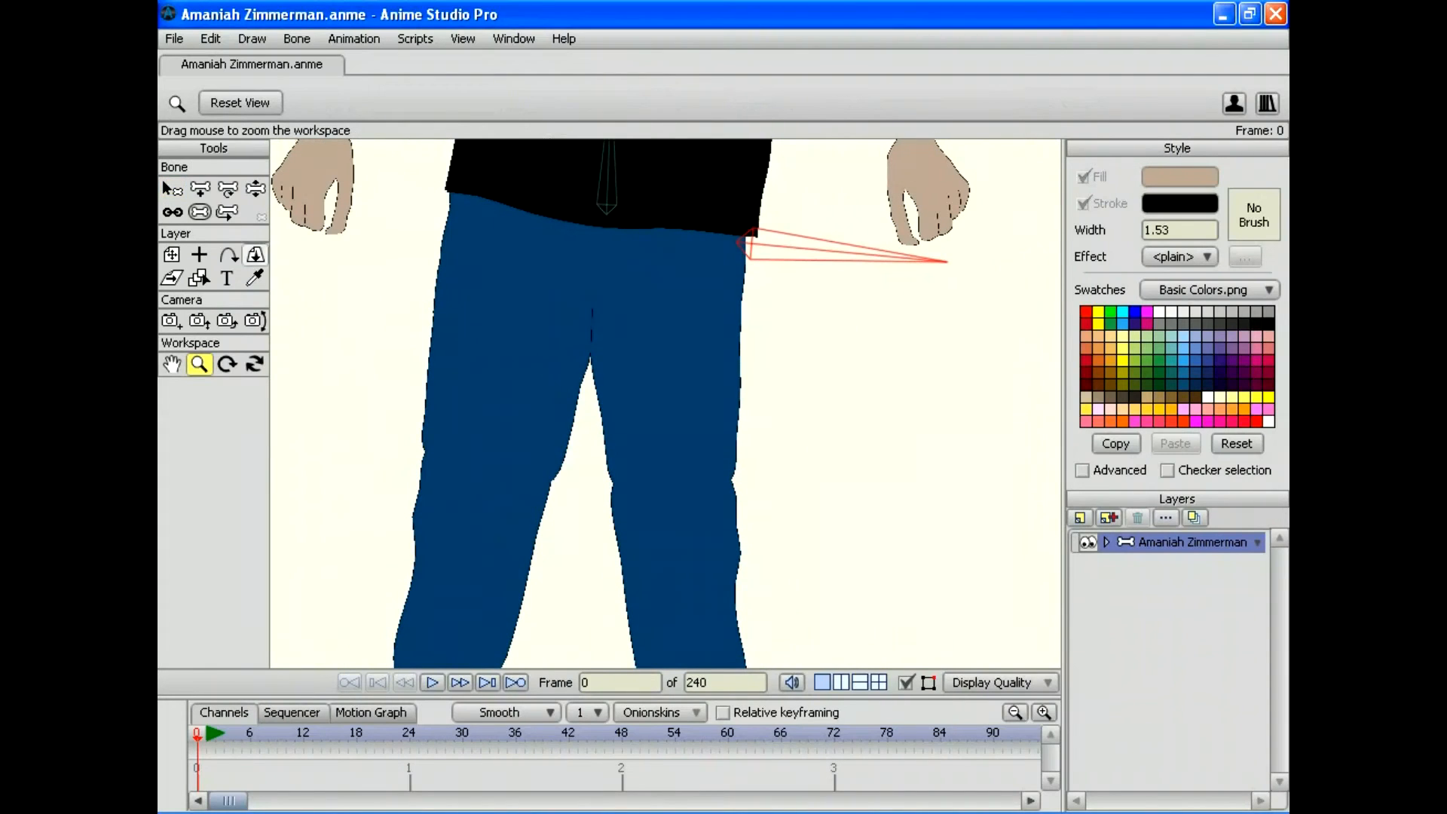
pyautogui.click(200, 188)
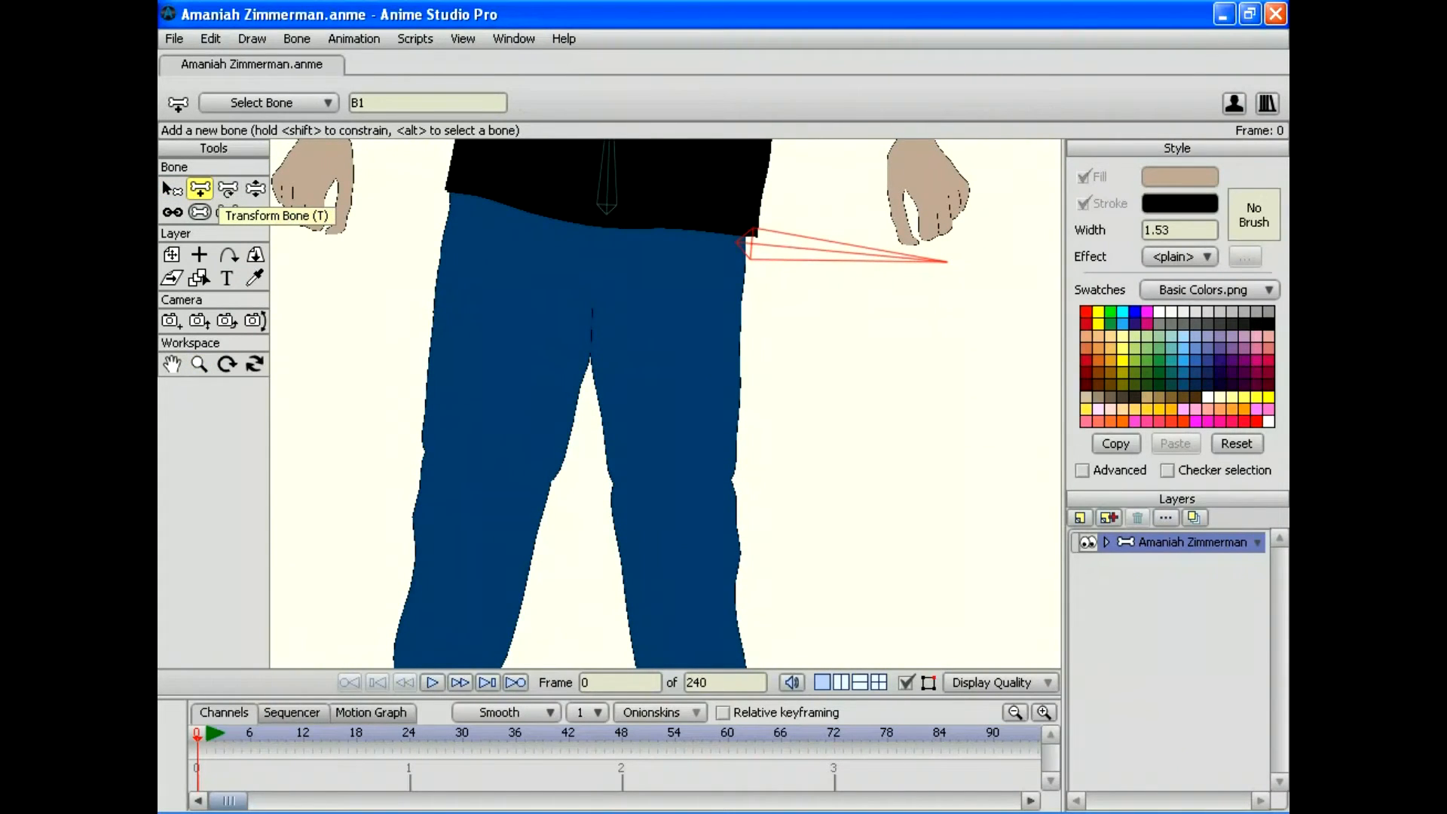
pyautogui.click(171, 189)
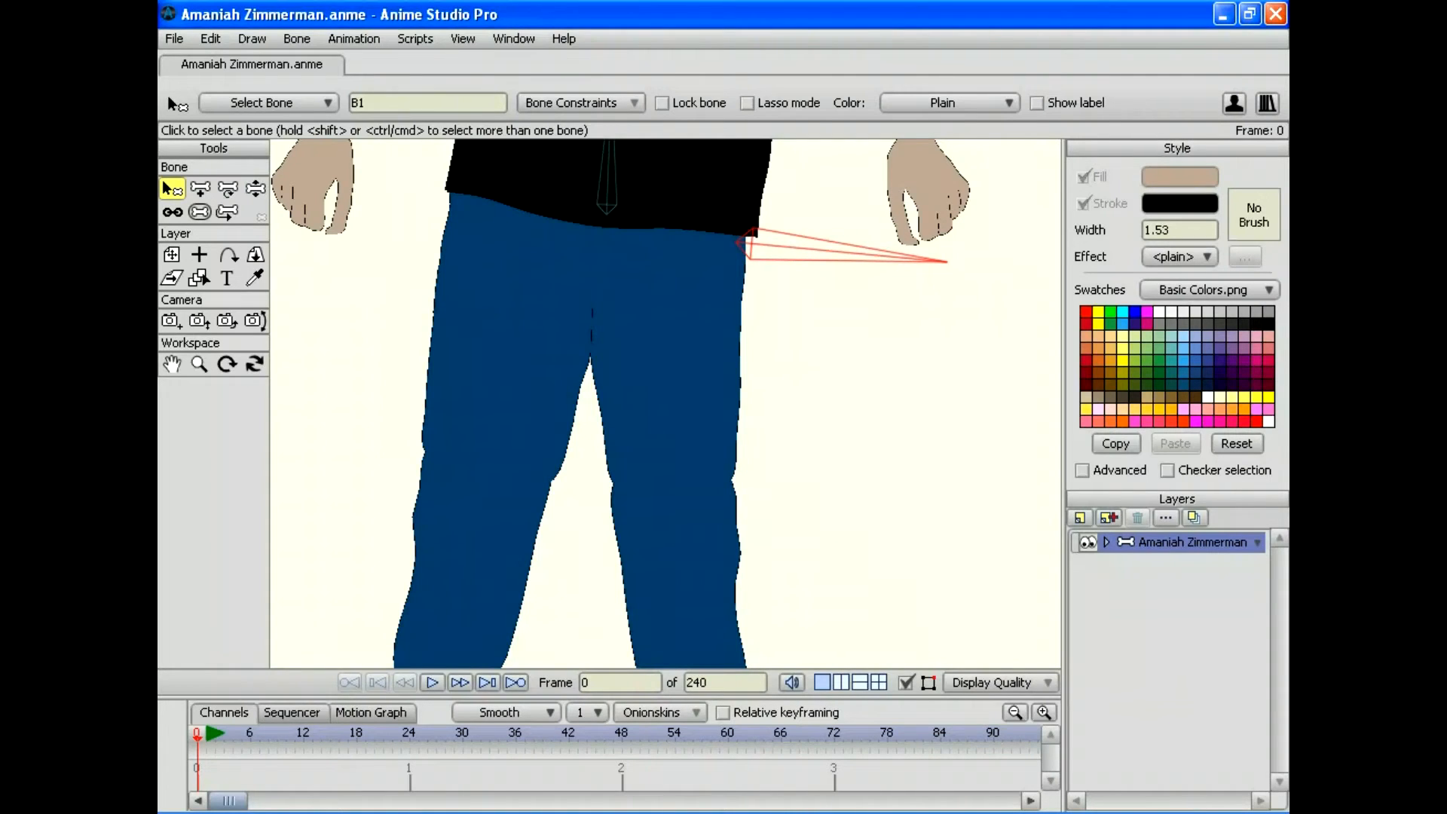
pyautogui.click(200, 189)
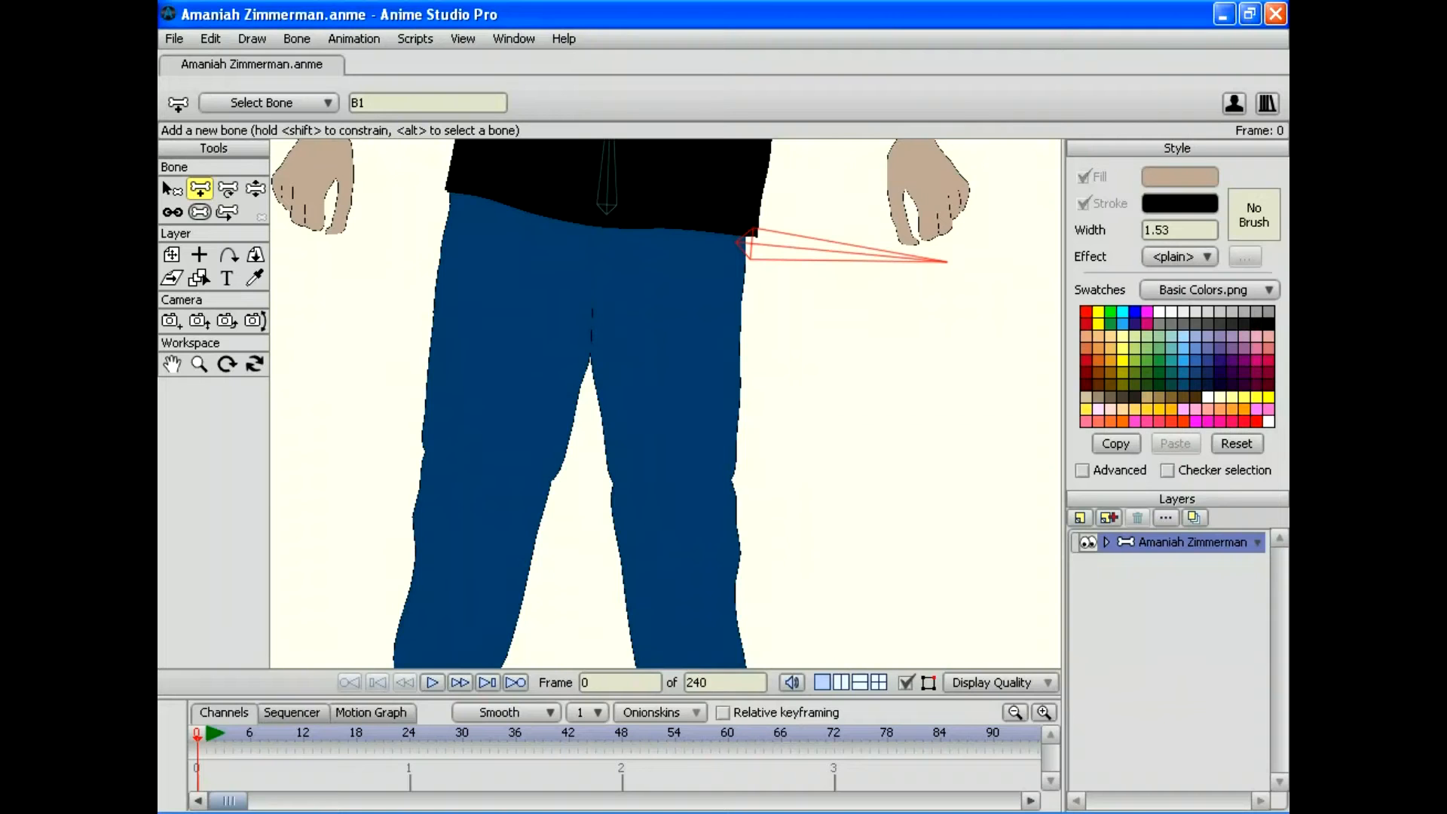
# Step: Expand the character group to inspect the Right Upper Leg layer, then return to the bone layer
pyautogui.click(1106, 542)
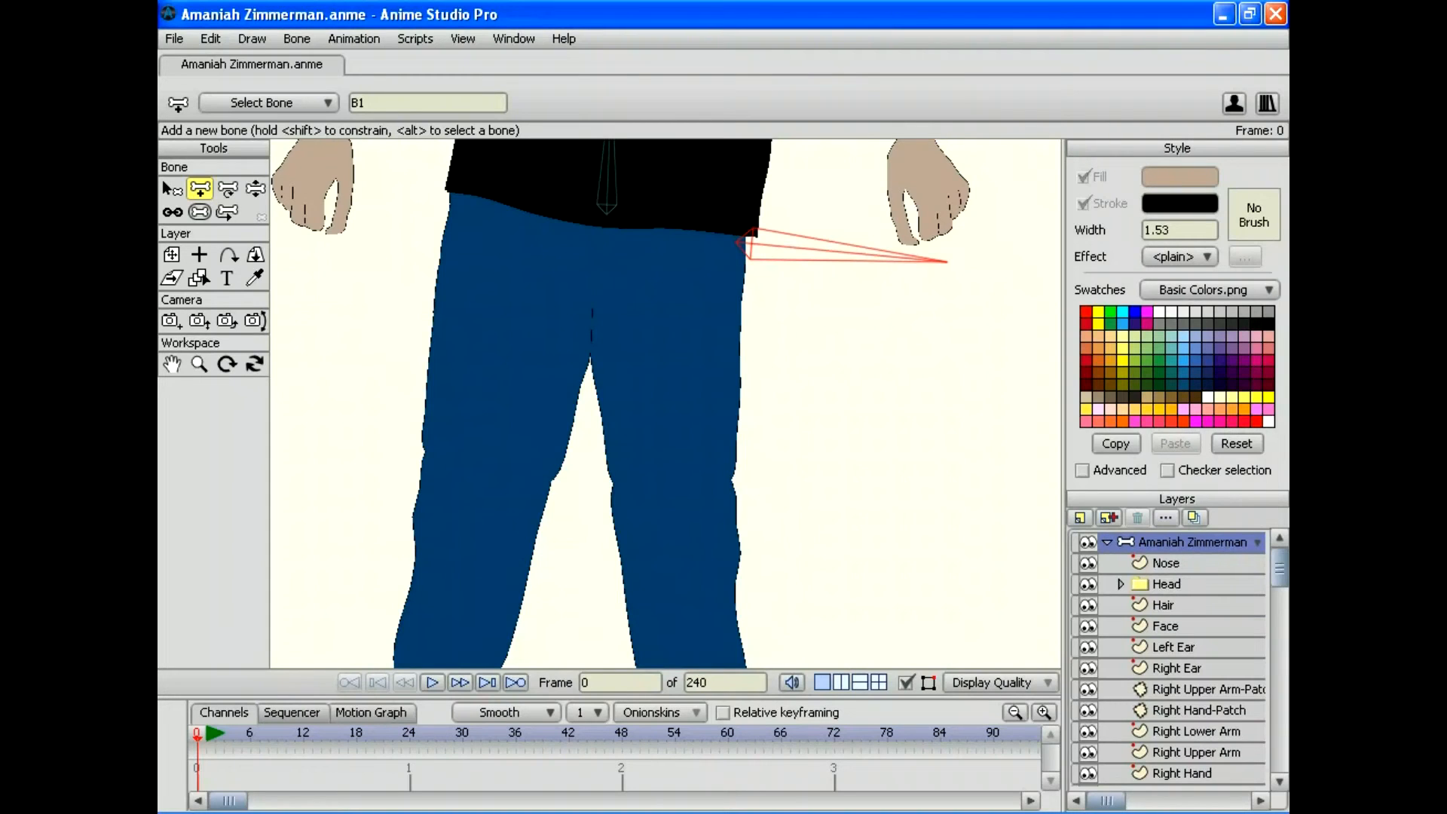
pyautogui.scroll(-4, 1168, 657)
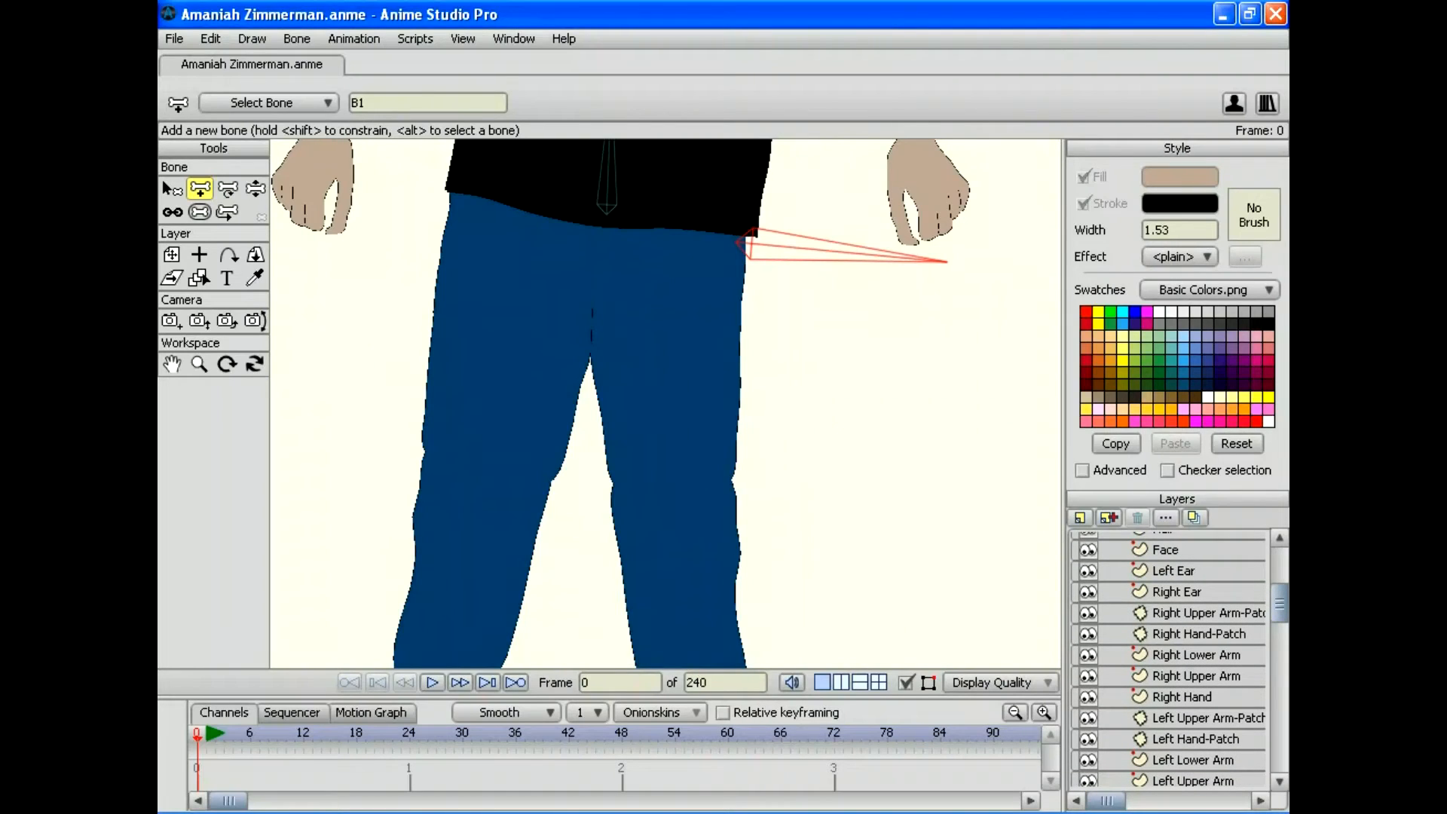
pyautogui.scroll(-8, 1168, 658)
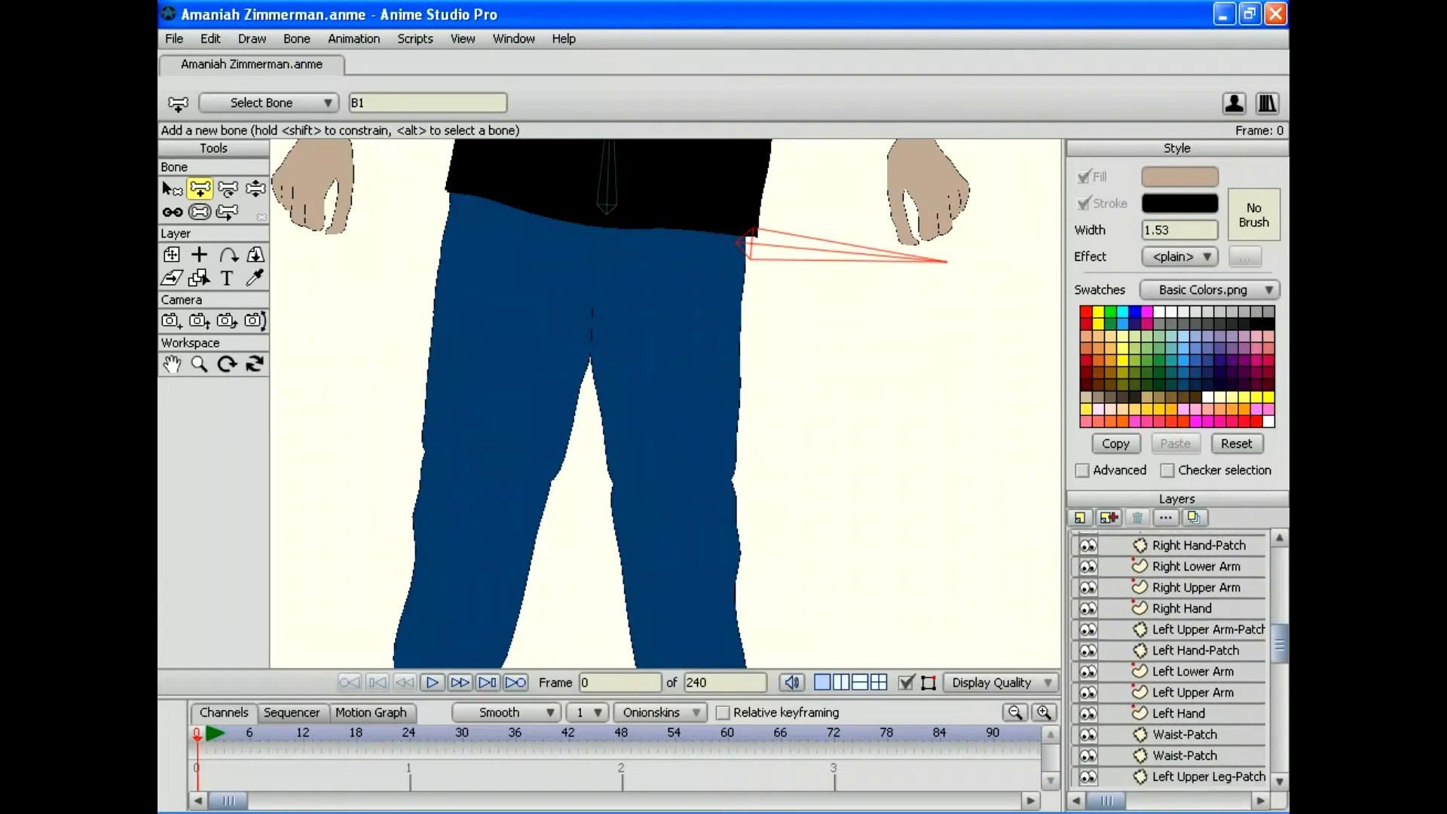
pyautogui.moveTo(1279, 711); pyautogui.dragTo(1278, 729)
pyautogui.click(1195, 699)
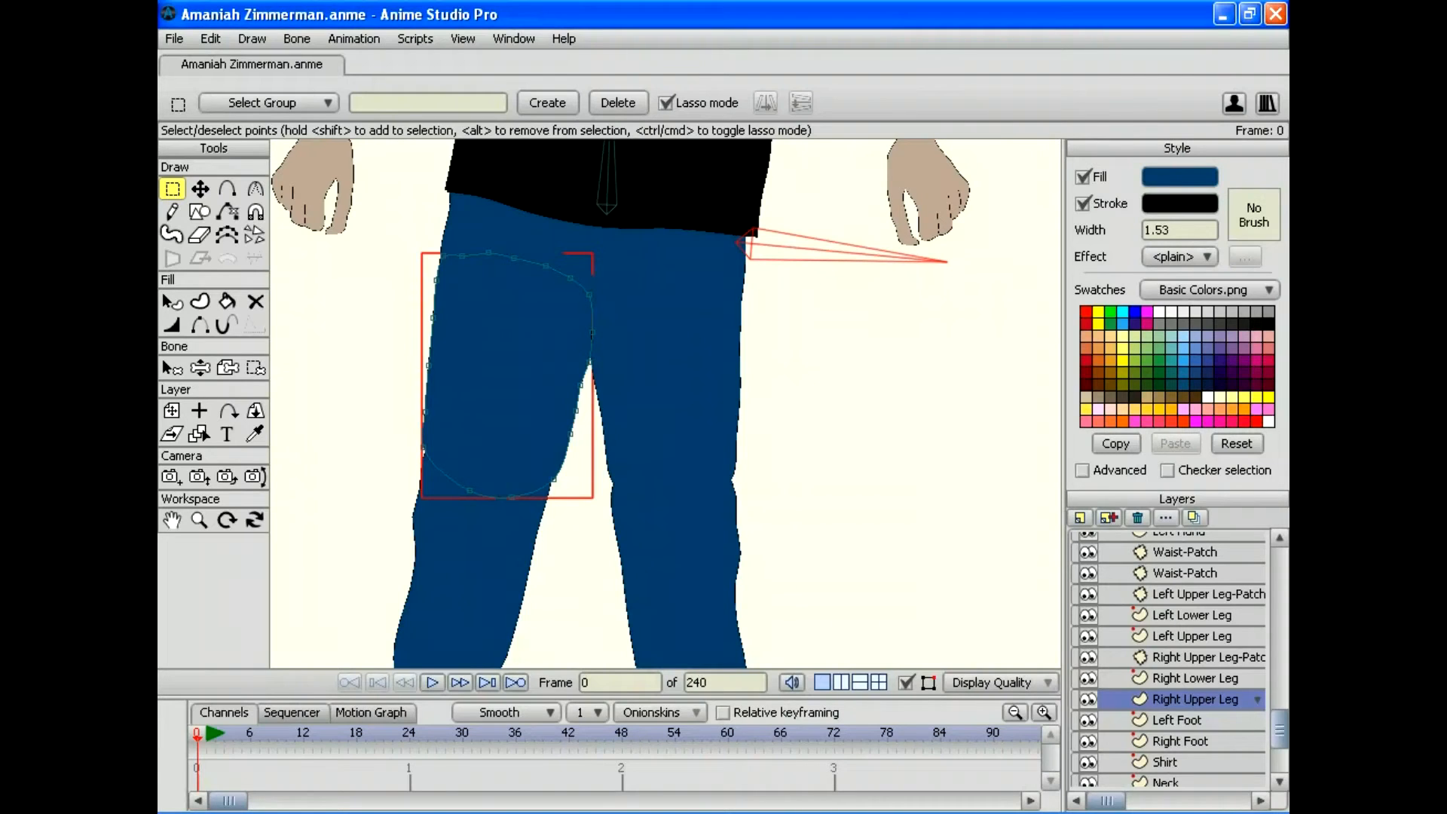
pyautogui.scroll(5, 1167, 658)
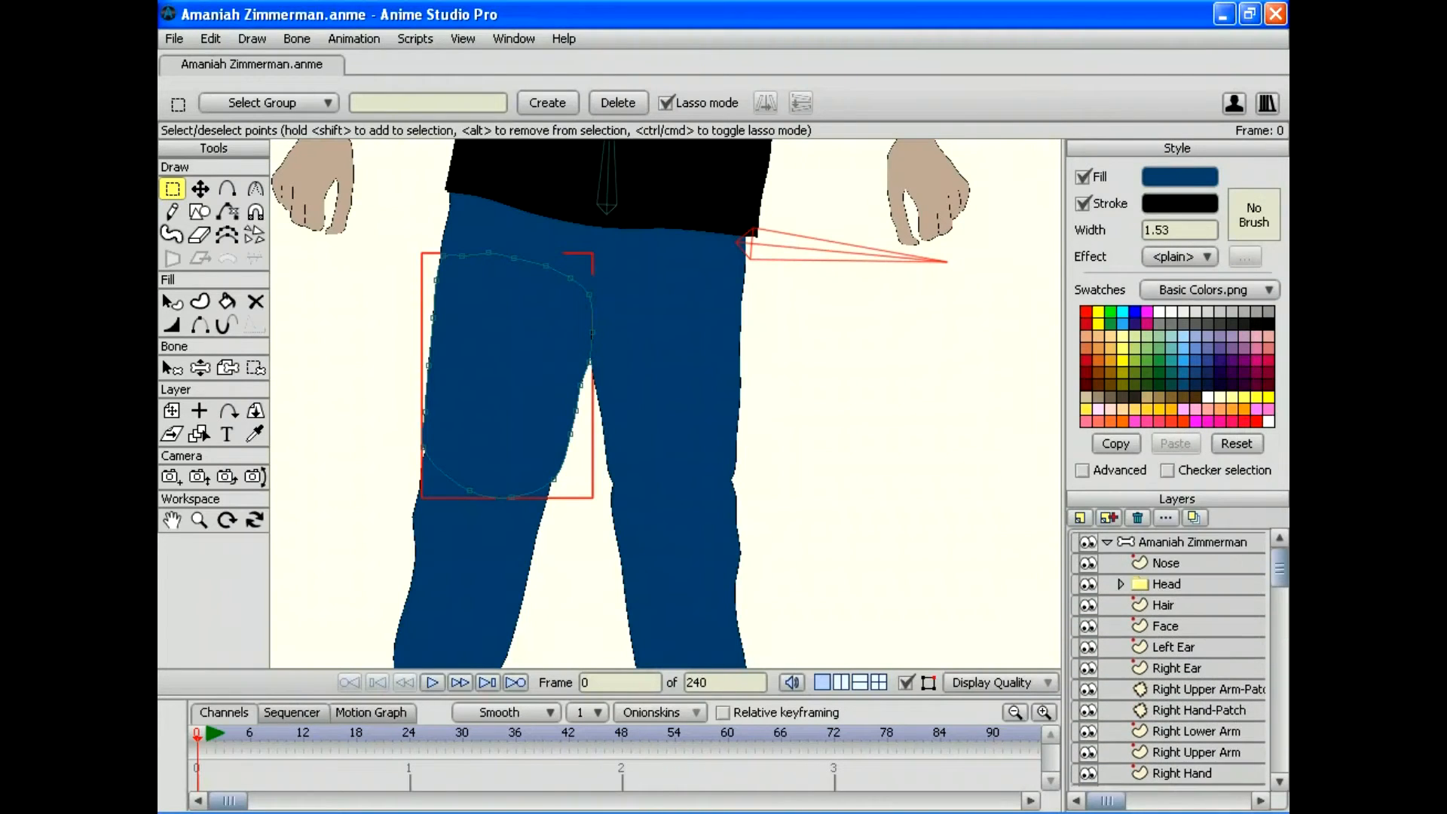
pyautogui.click(1191, 541)
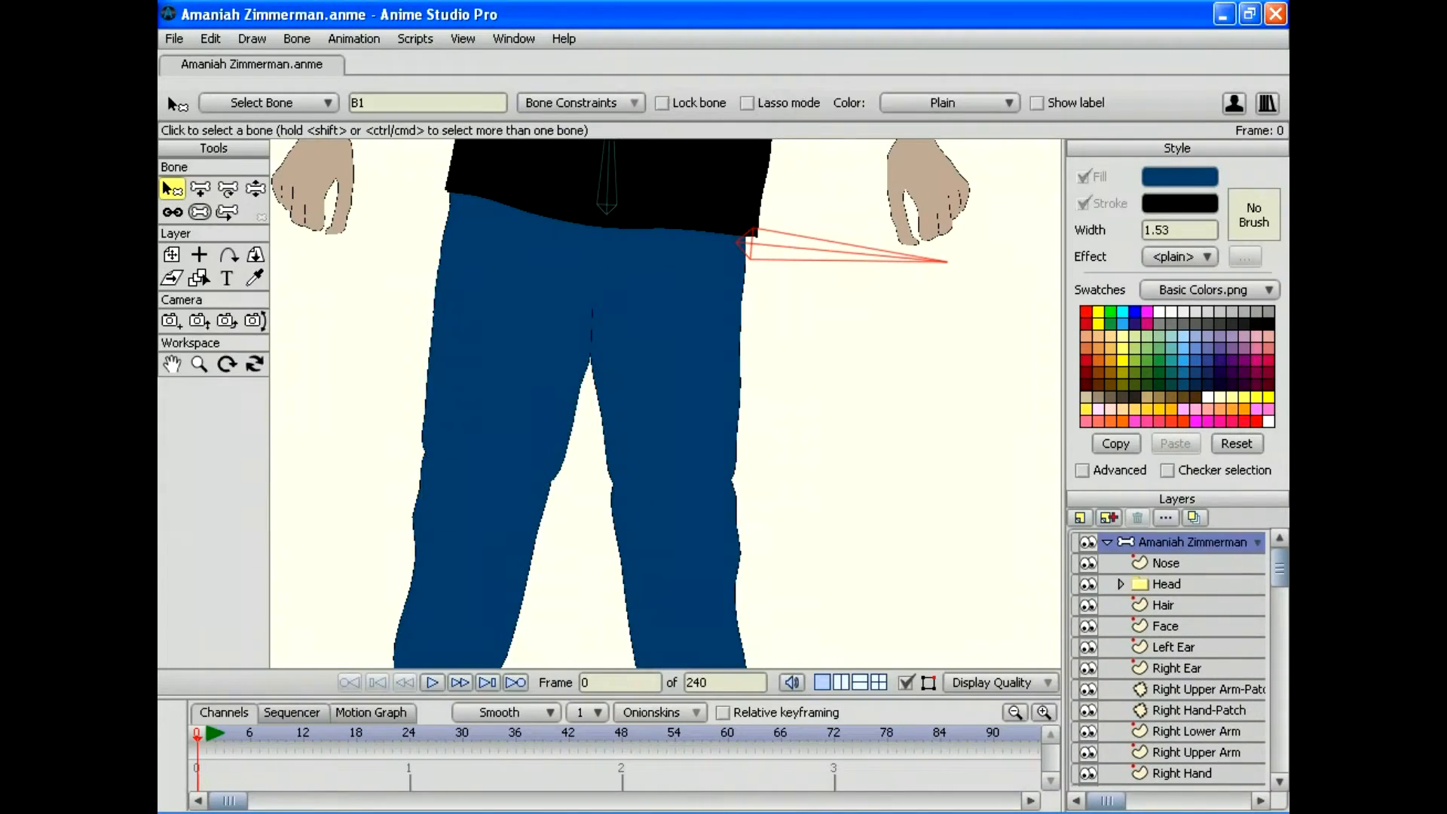
# Step: Draw thigh, shin and foot bones down the screen-left leg
pyautogui.click(200, 188)
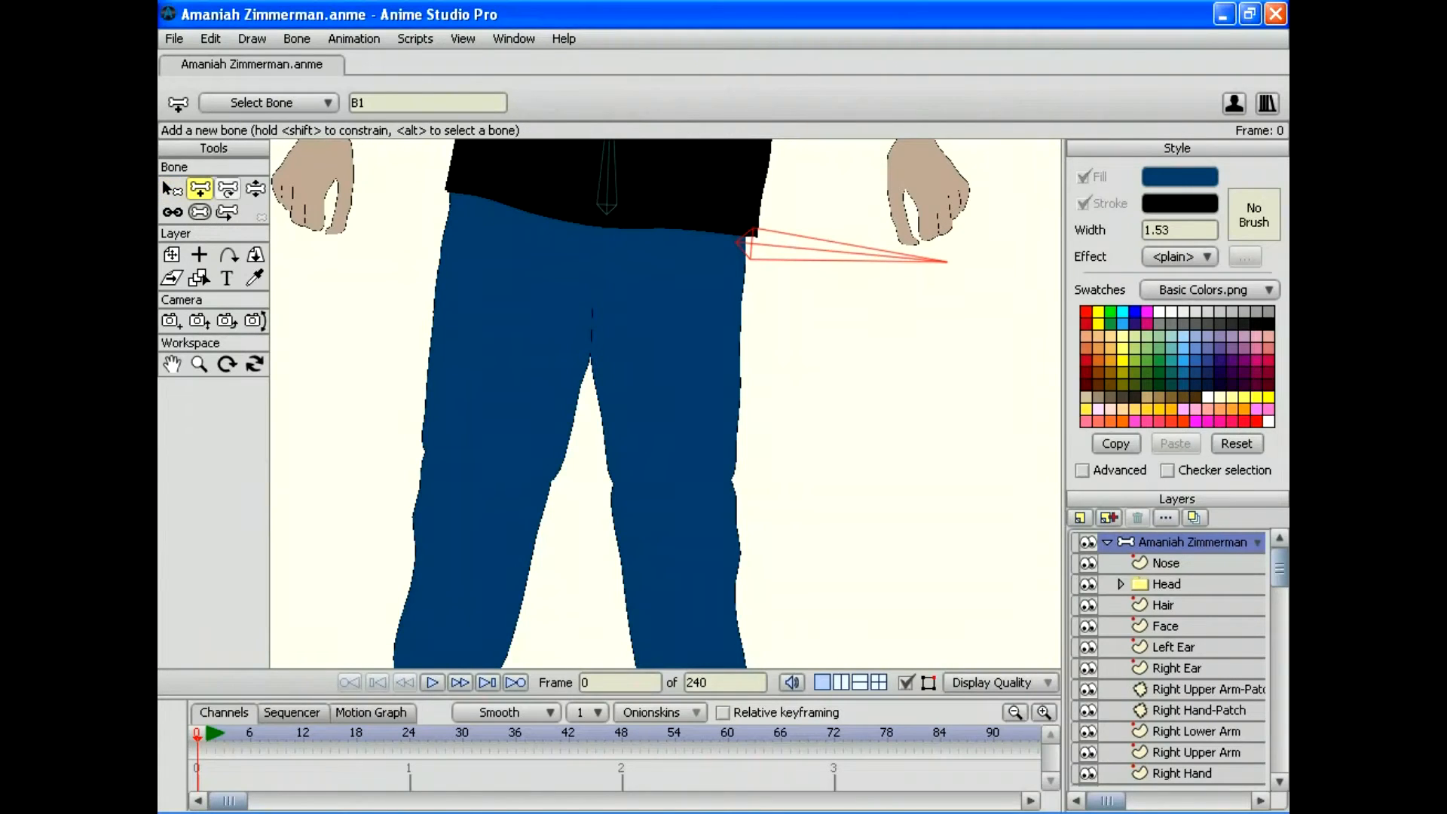
pyautogui.click(515, 268)
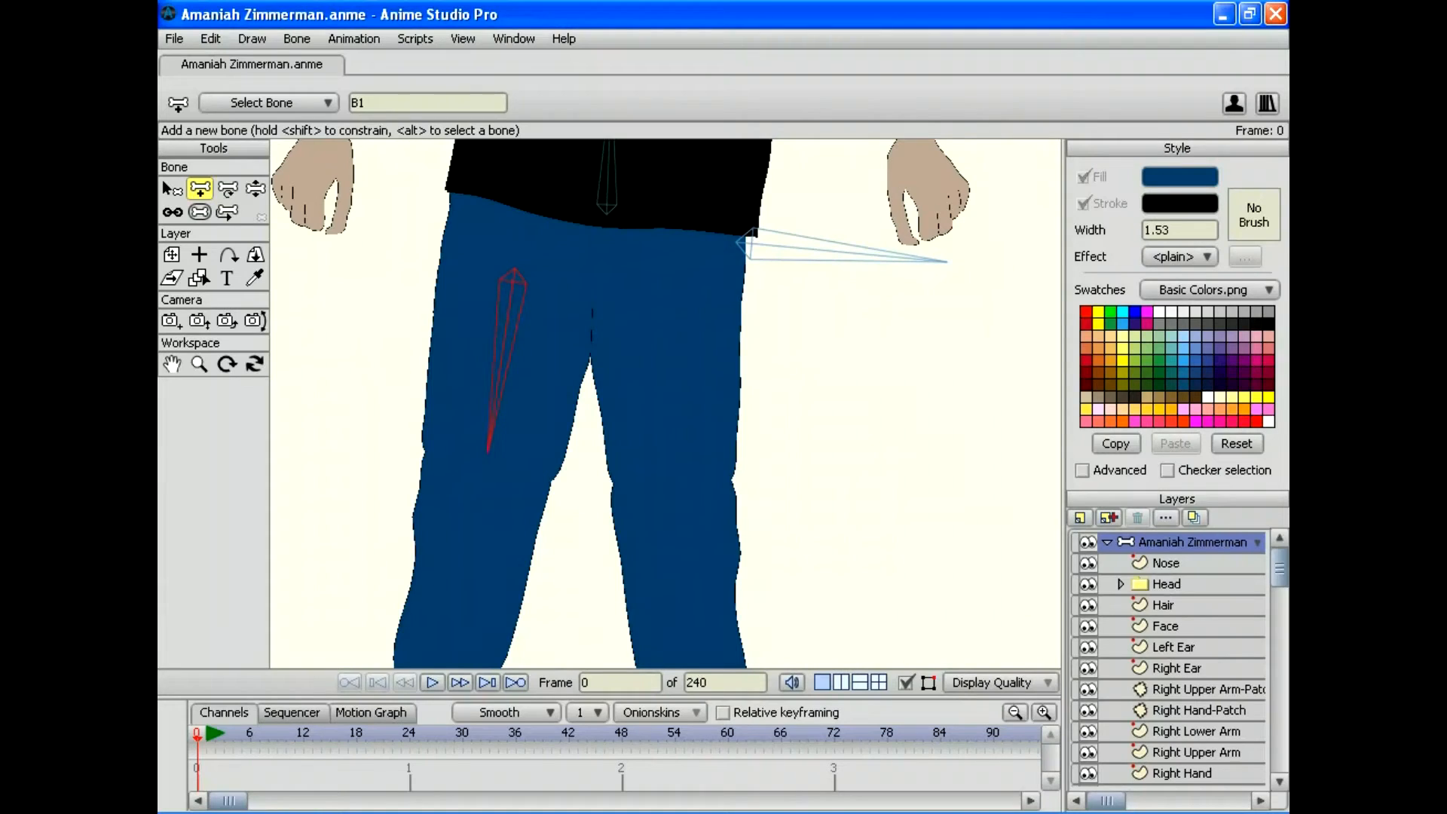
pyautogui.moveTo(483, 468); pyautogui.dragTo(484, 467)
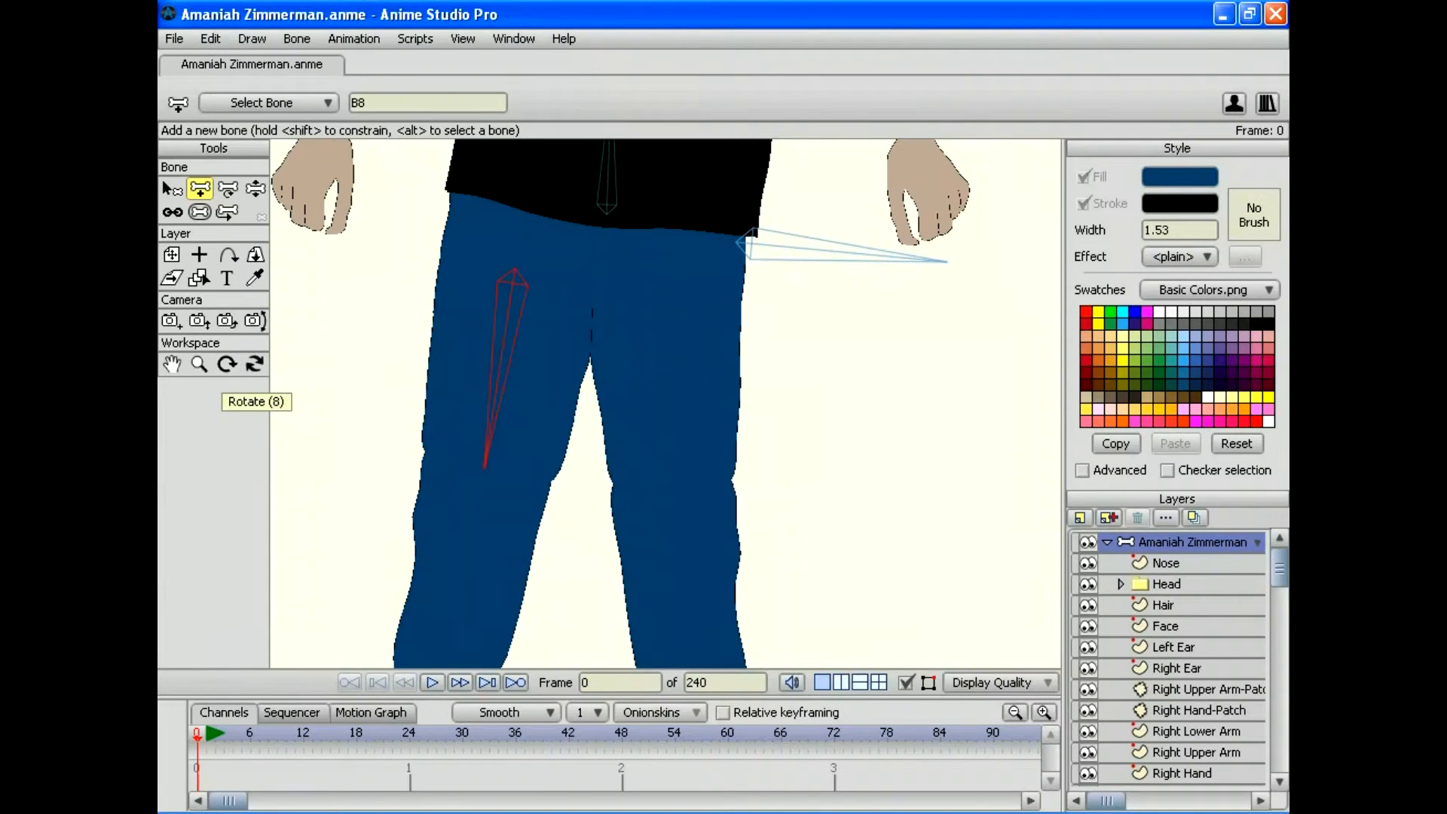
pyautogui.moveTo(665, 403); pyautogui.dragTo(685, 316)
pyautogui.click(199, 363)
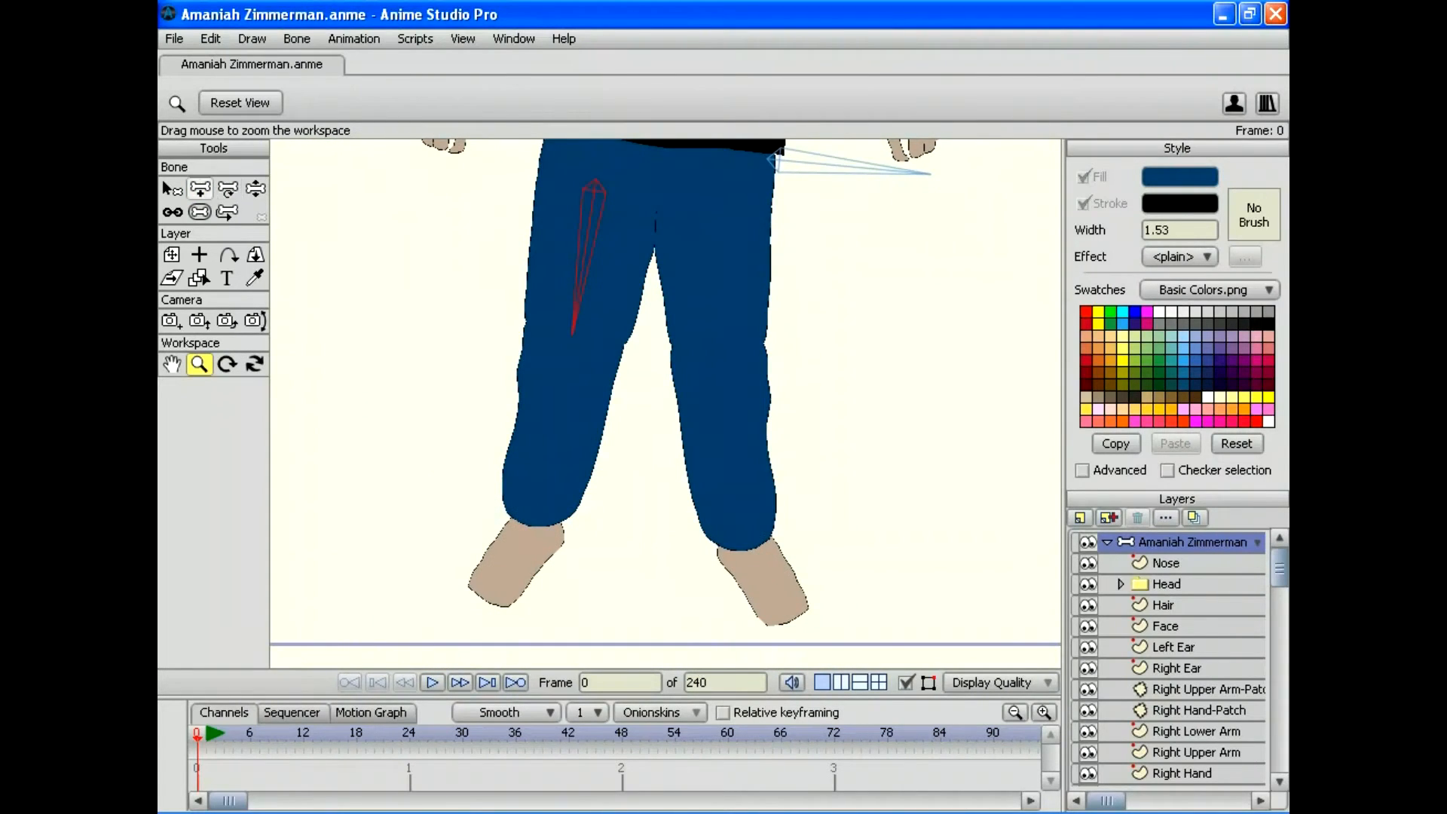
pyautogui.click(199, 188)
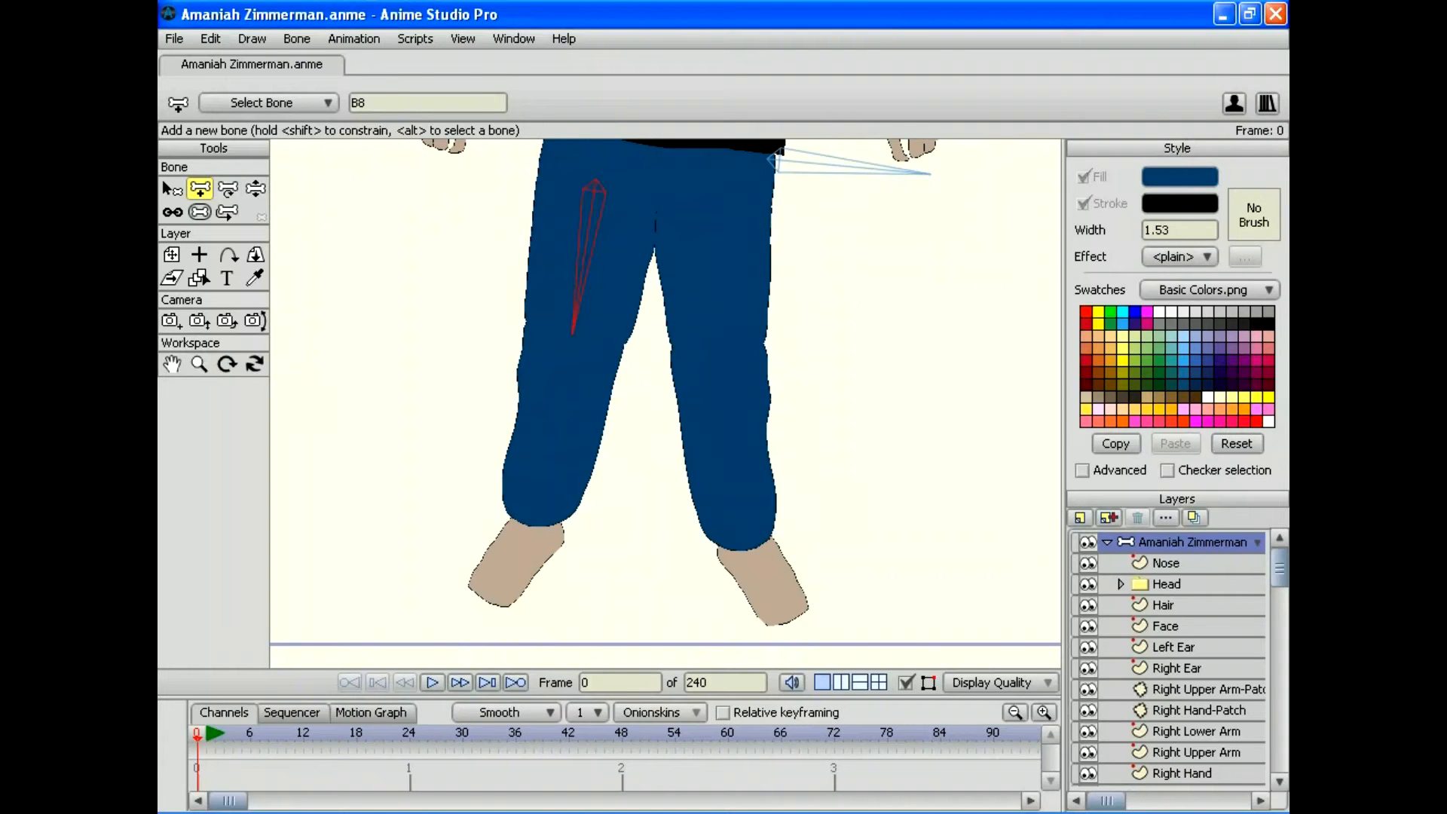
pyautogui.moveTo(572, 335); pyautogui.dragTo(574, 338)
pyautogui.moveTo(562, 405); pyautogui.dragTo(549, 470)
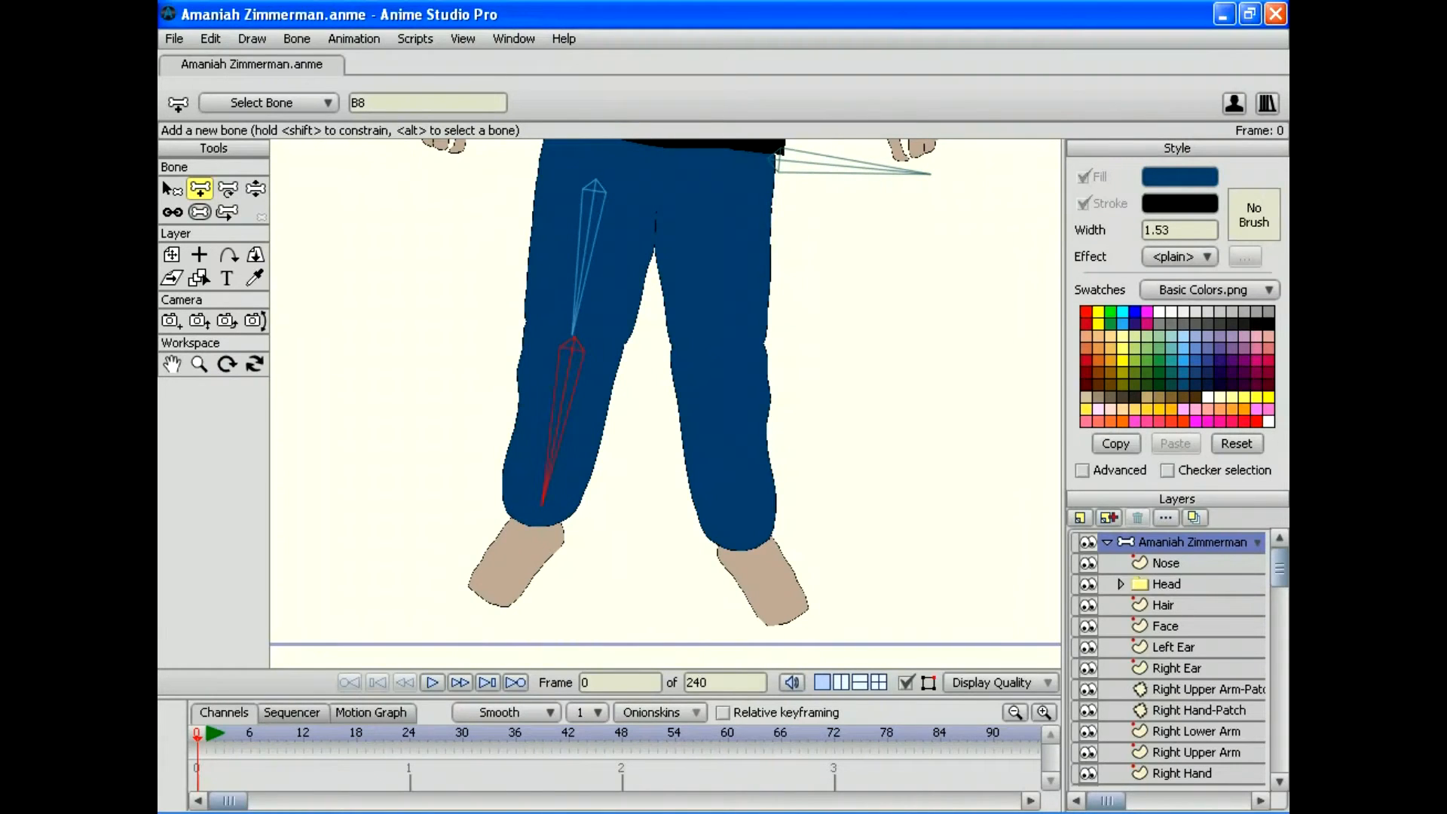
pyautogui.moveTo(537, 522); pyautogui.dragTo(490, 603)
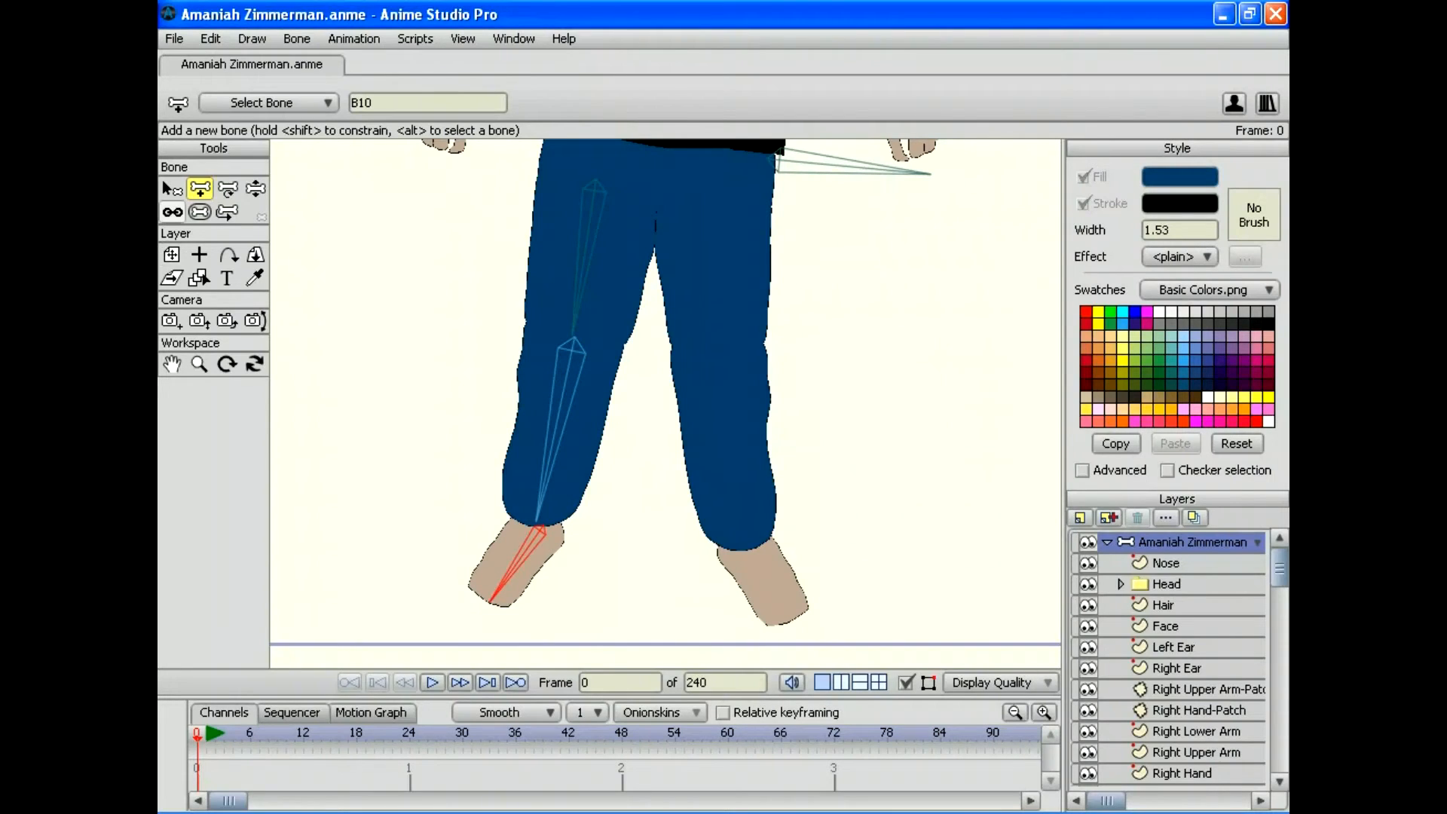
# Step: From the hip bone, draw thigh and shin bones down the screen-right leg
pyautogui.click(171, 189)
pyautogui.click(829, 164)
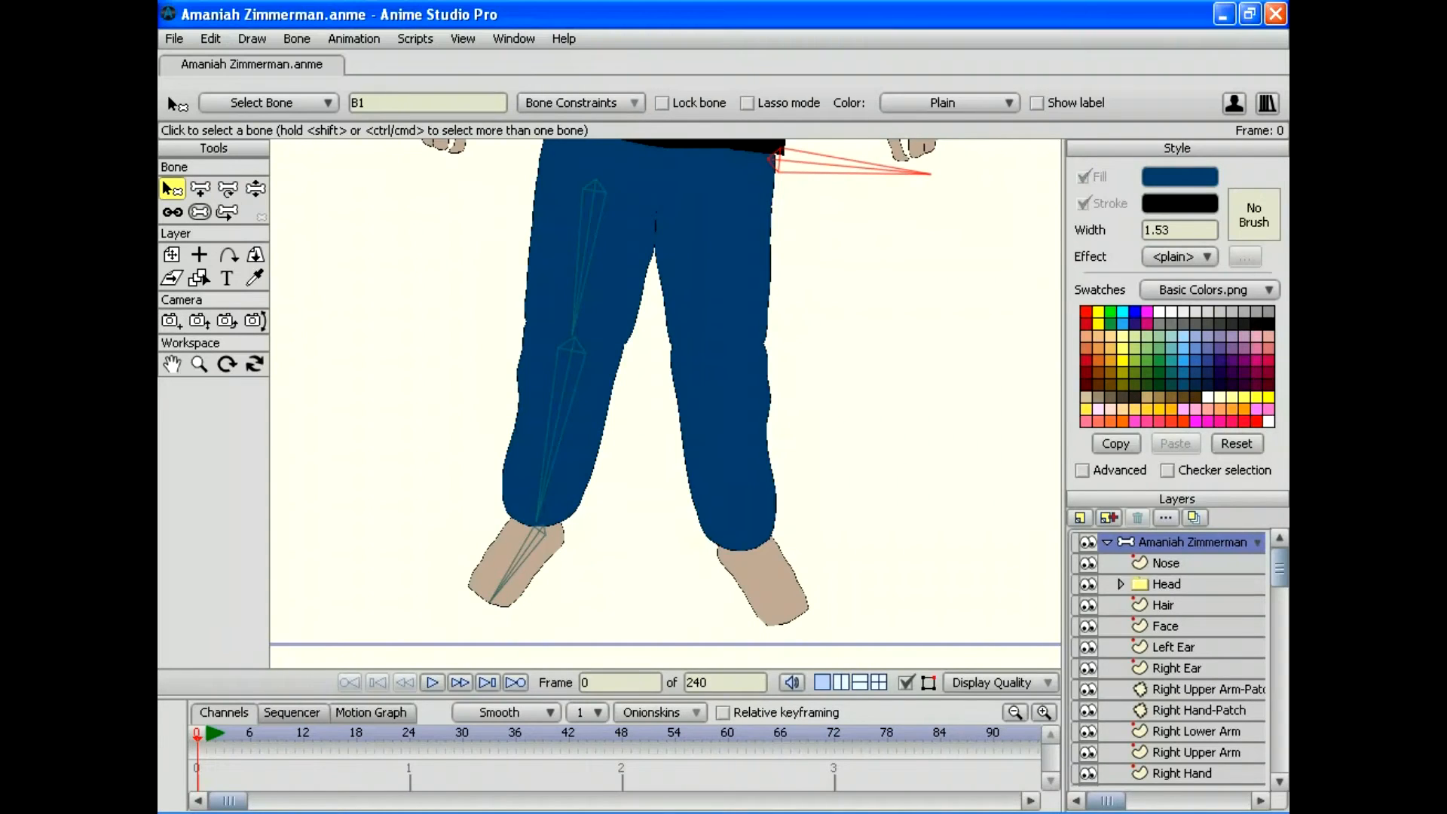
pyautogui.press('a')
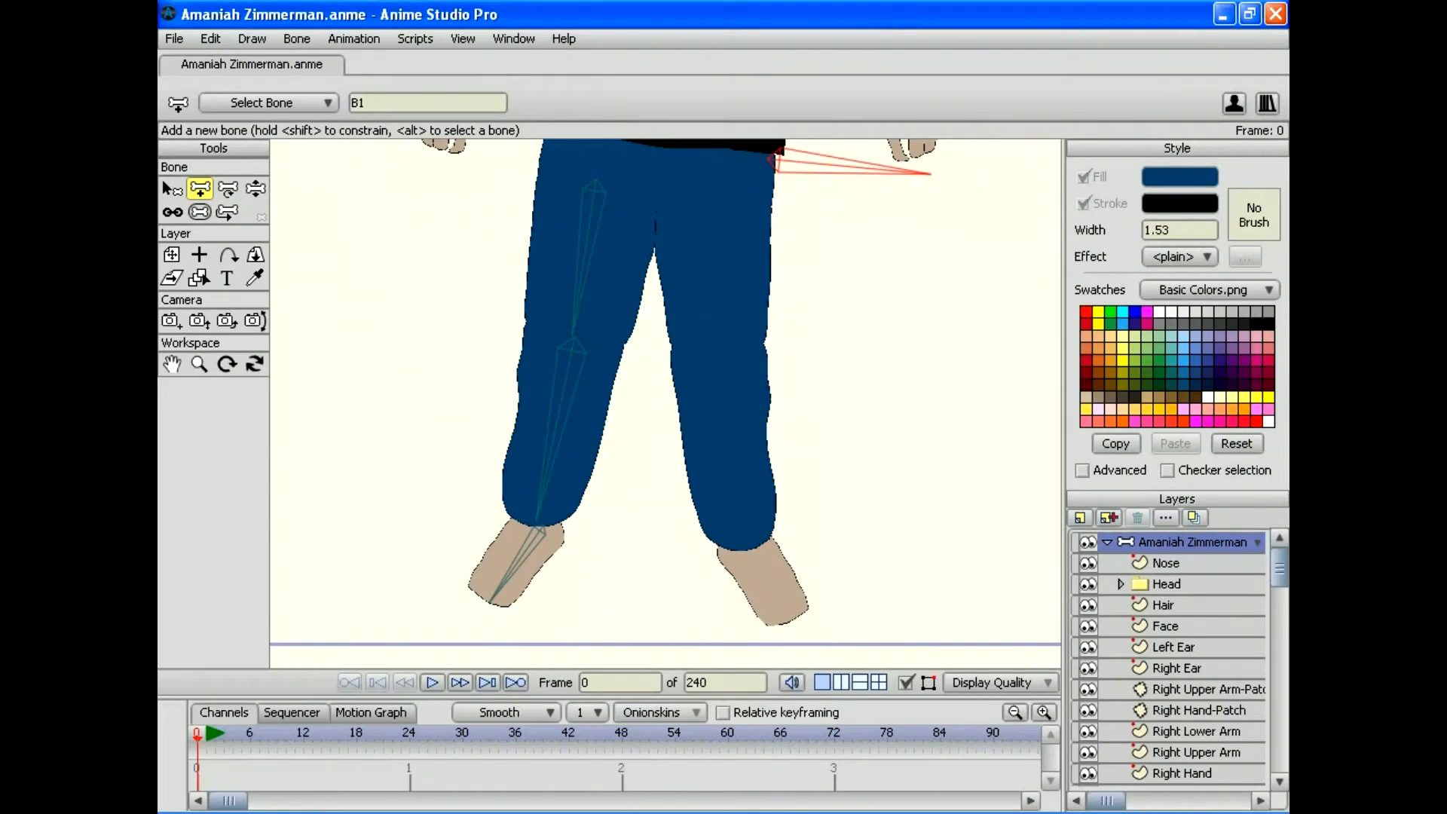
pyautogui.moveTo(715, 188); pyautogui.dragTo(717, 195)
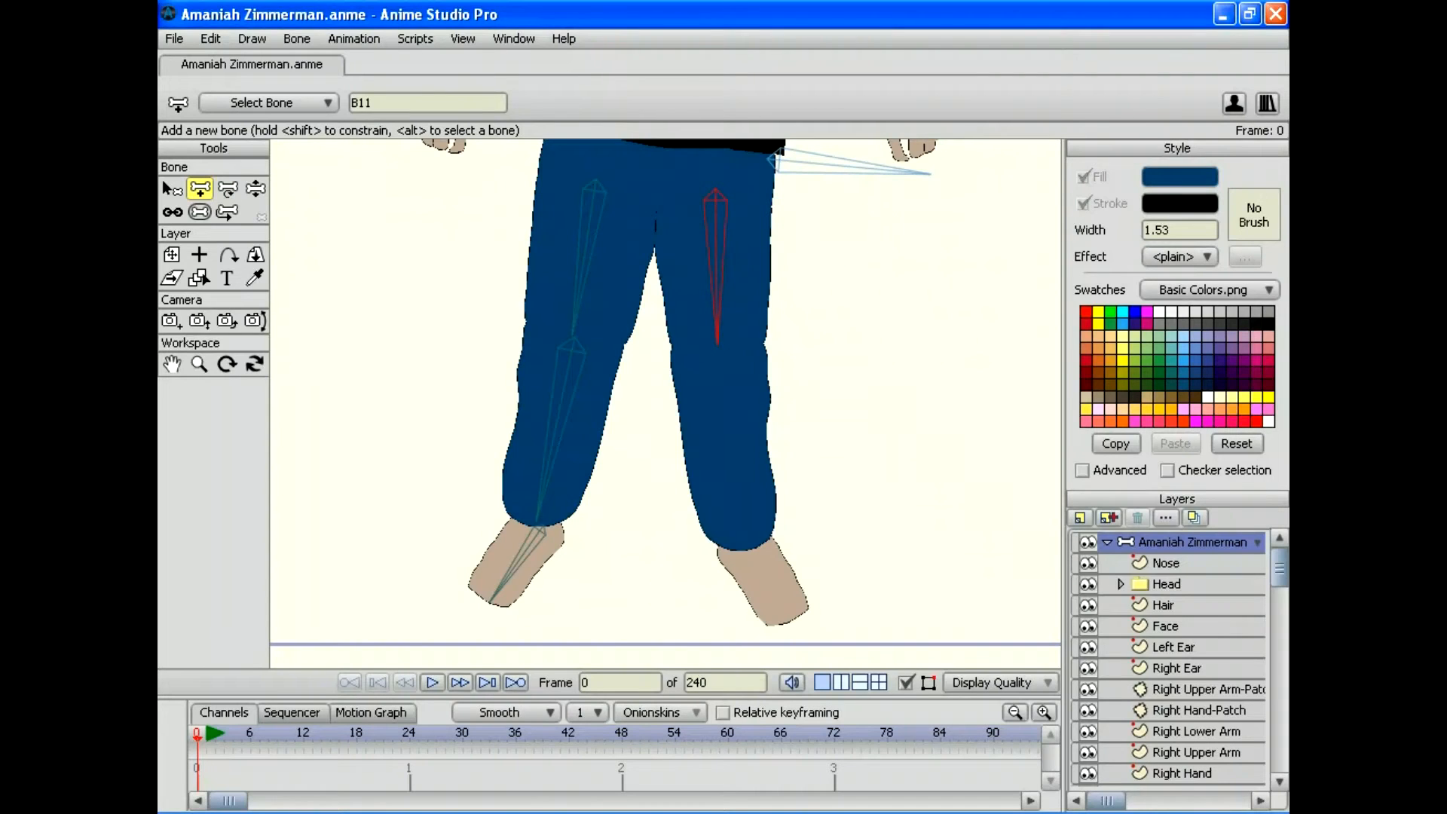
pyautogui.moveTo(717, 346); pyautogui.dragTo(718, 349)
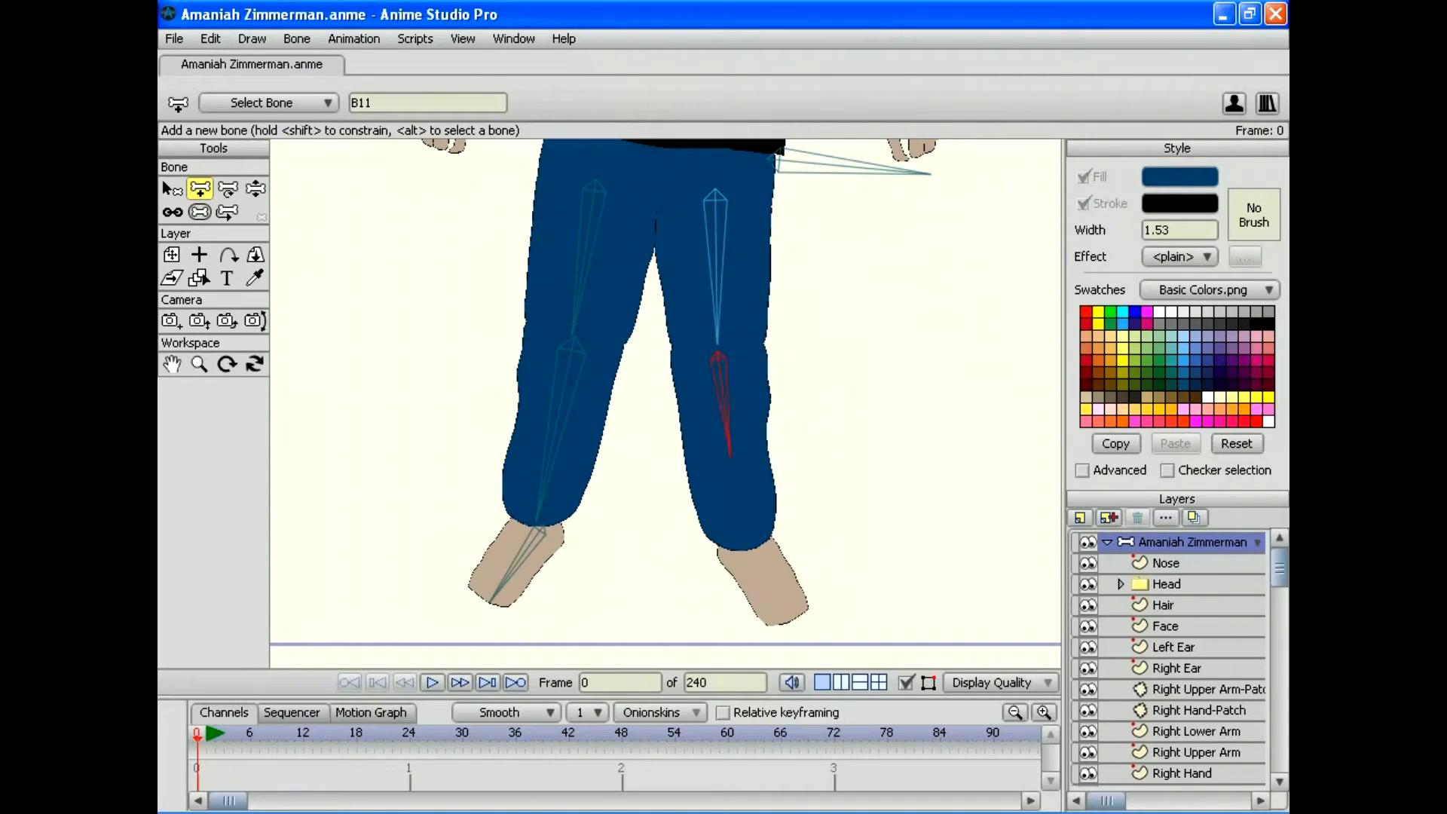
pyautogui.moveTo(744, 540); pyautogui.dragTo(786, 614)
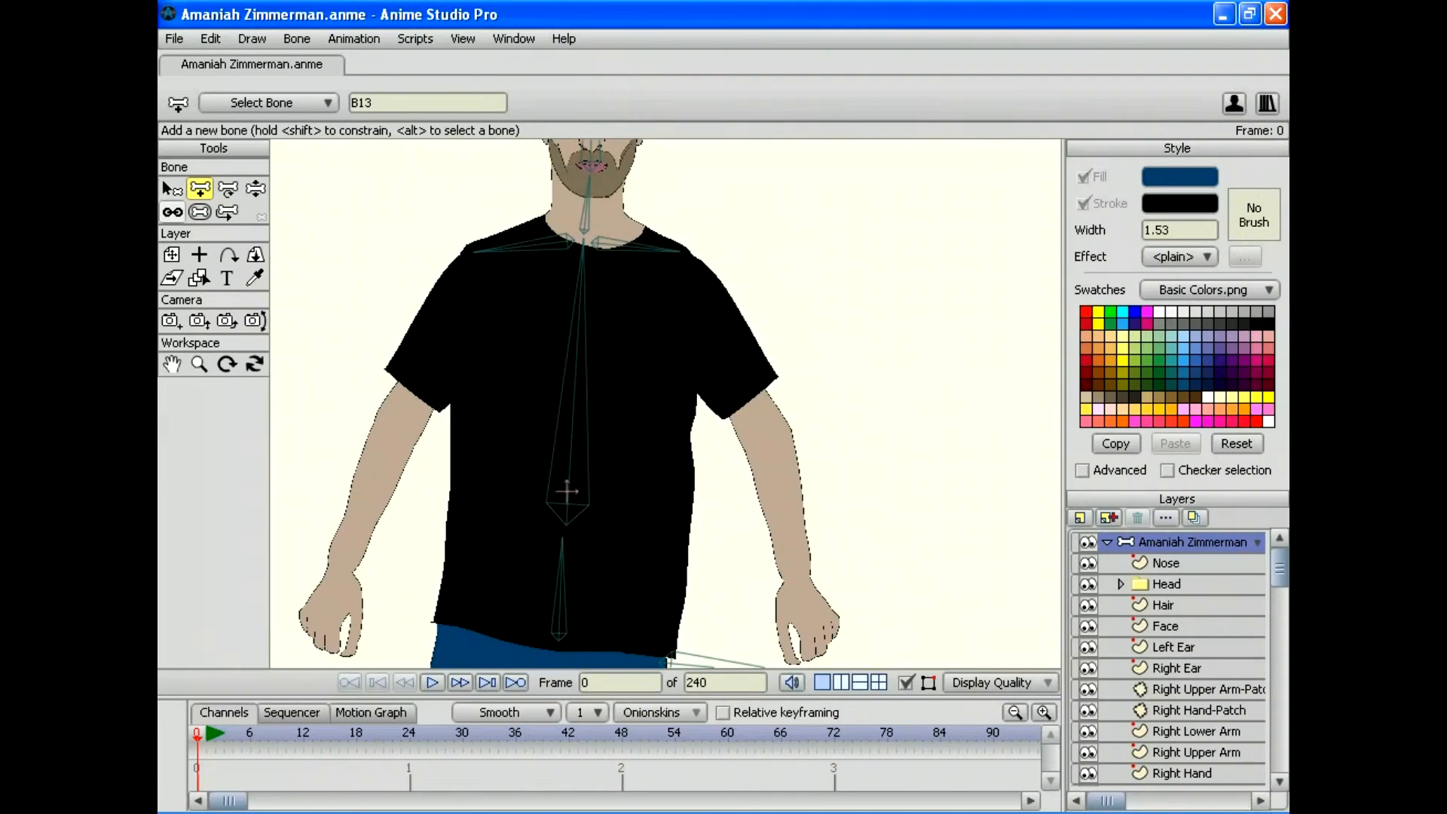
# Step: From the left shoulder bone, draw an upper-arm bone down the screen-left arm
pyautogui.click(172, 189)
pyautogui.click(528, 244)
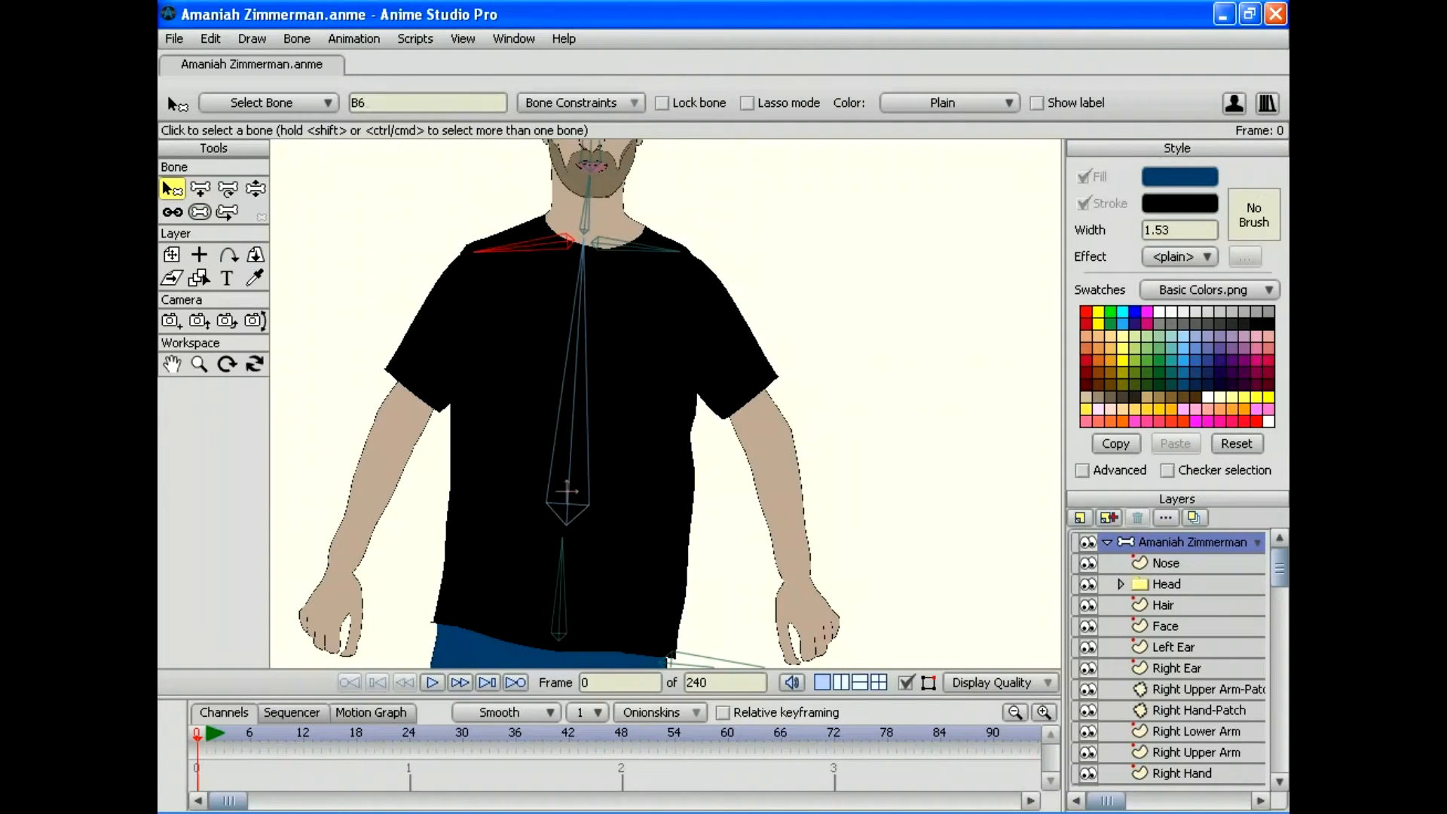
pyautogui.click(200, 189)
pyautogui.moveTo(567, 399); pyautogui.dragTo(638, 403)
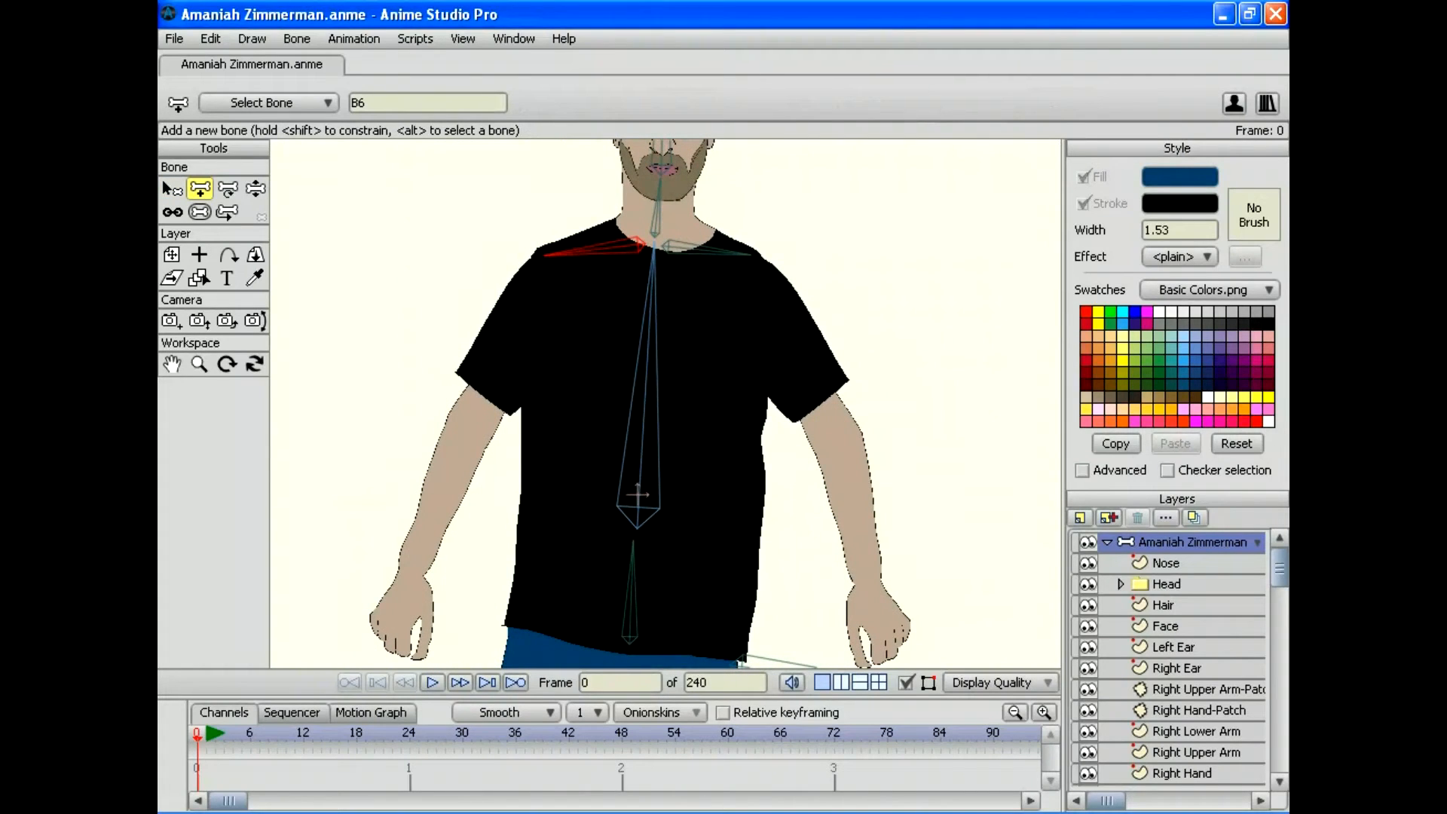
pyautogui.moveTo(568, 263); pyautogui.dragTo(396, 652)
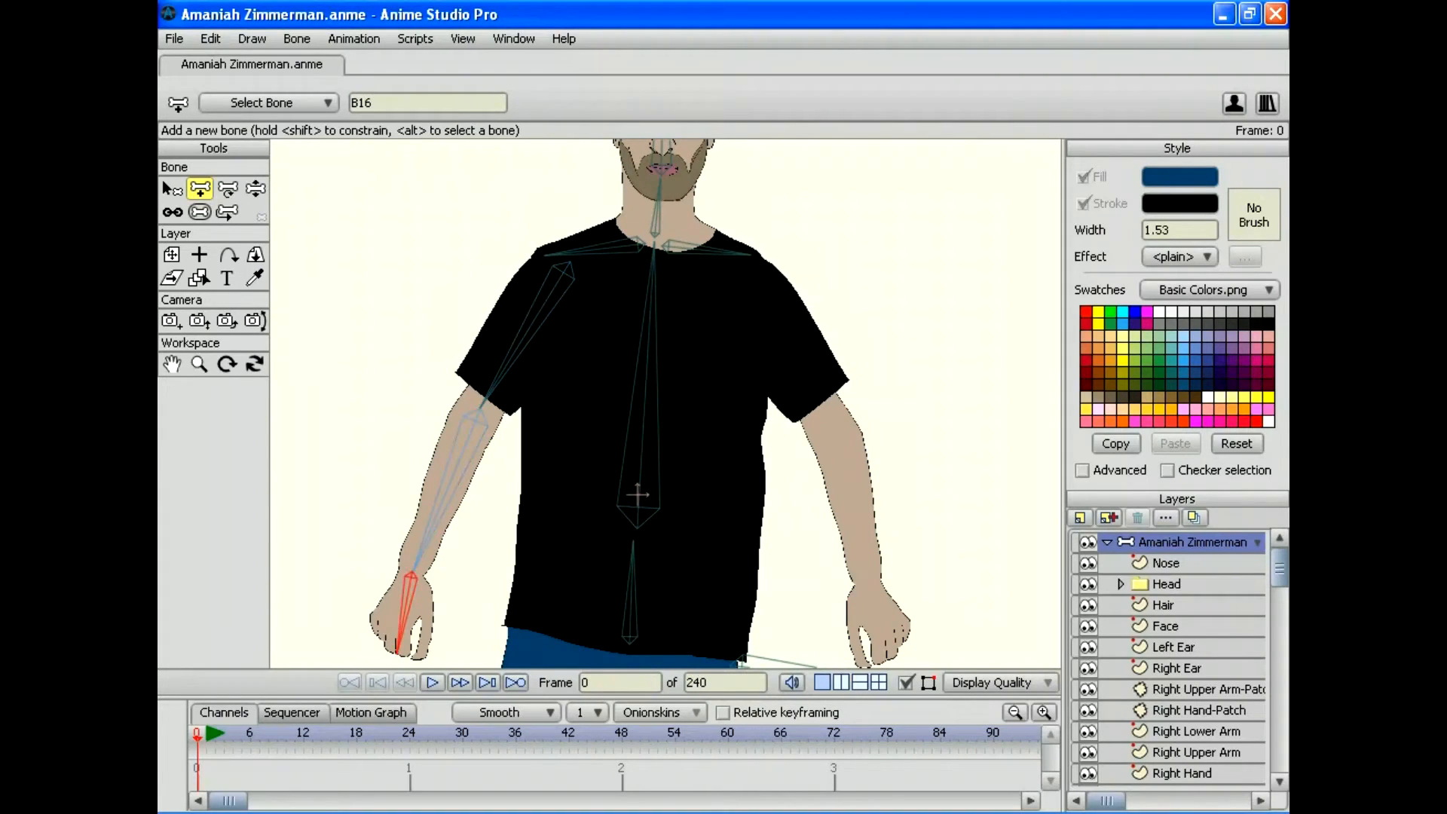
# Step: From the right shoulder bone, chain upper-arm, forearm and hand bones down the screen-right arm
pyautogui.click(173, 211)
pyautogui.click(171, 189)
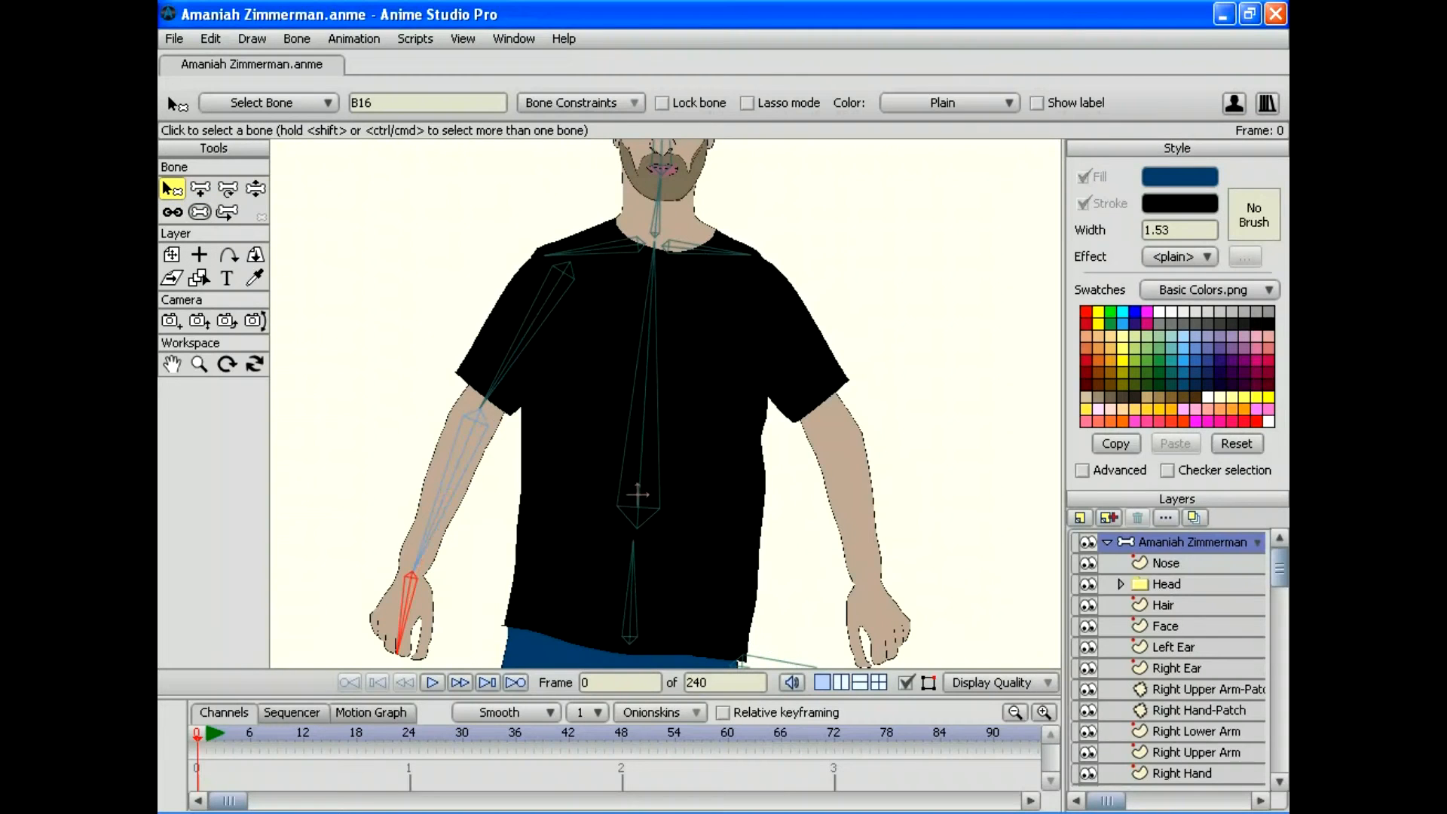
pyautogui.click(705, 249)
pyautogui.click(199, 188)
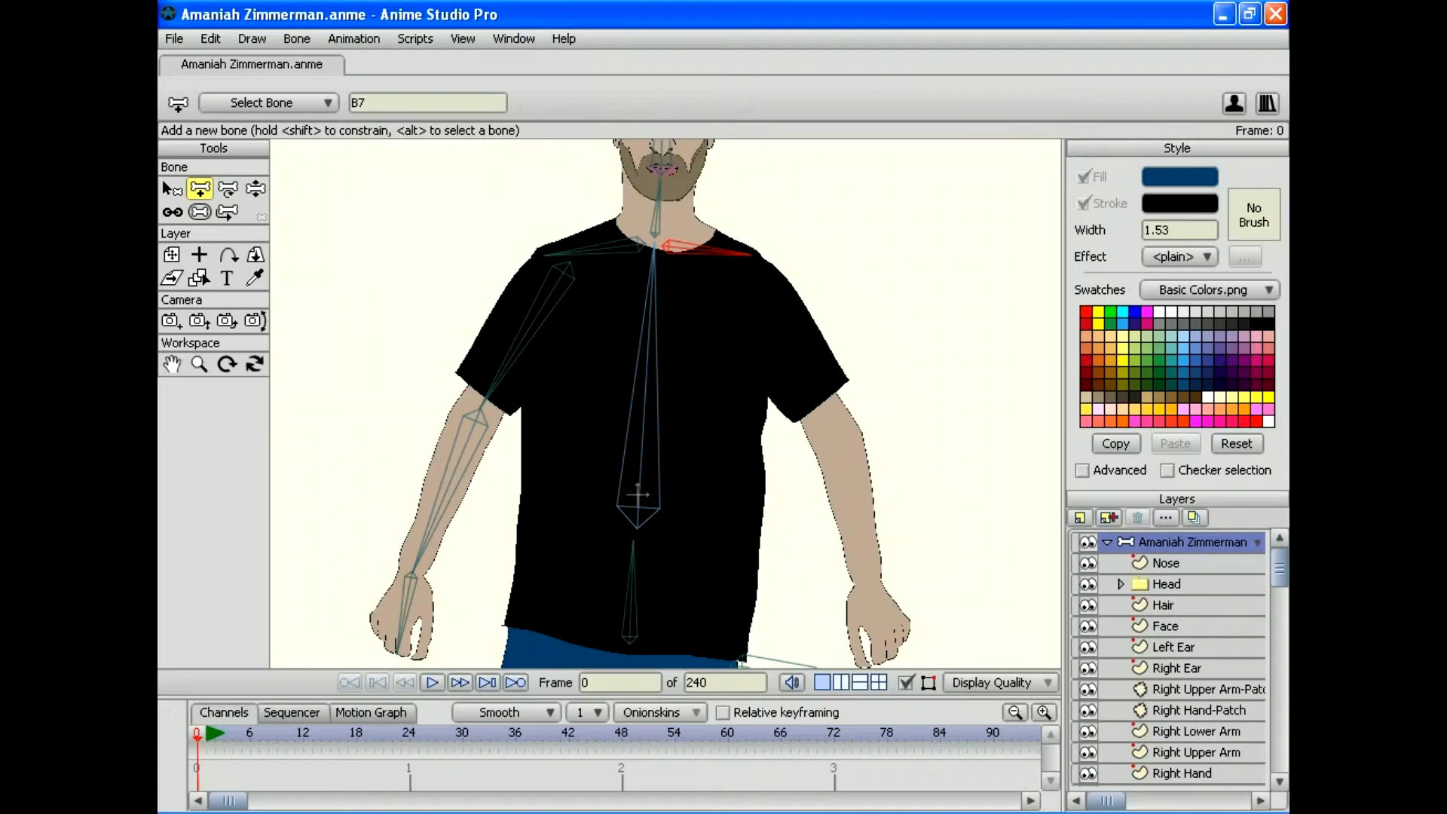
pyautogui.moveTo(735, 266); pyautogui.dragTo(827, 420)
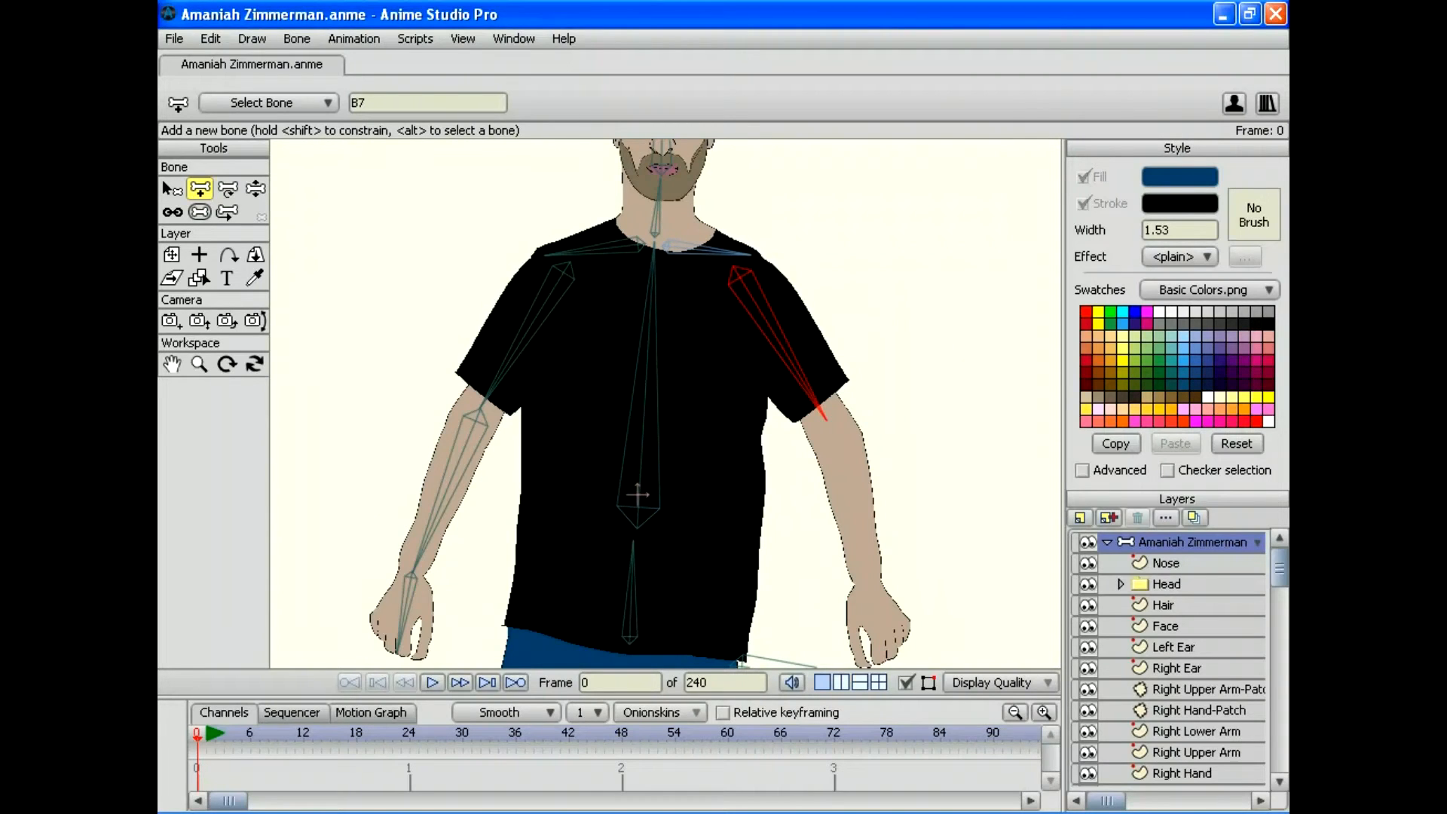
pyautogui.moveTo(827, 419); pyautogui.dragTo(869, 580)
pyautogui.moveTo(870, 582); pyautogui.dragTo(881, 661)
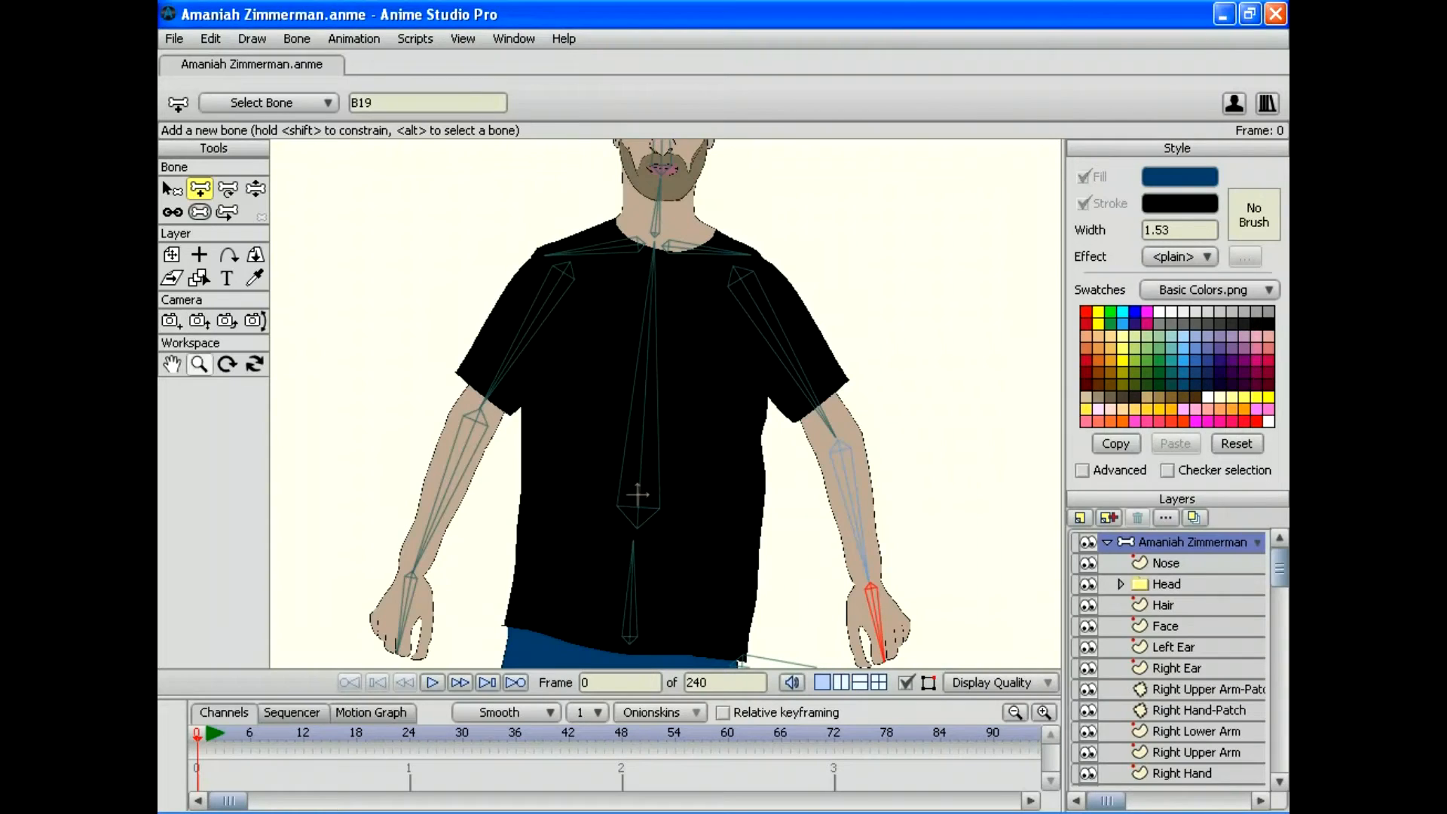
pyautogui.click(199, 364)
pyautogui.moveTo(665, 403); pyautogui.dragTo(618, 403)
pyautogui.moveTo(650, 452); pyautogui.dragTo(672, 334)
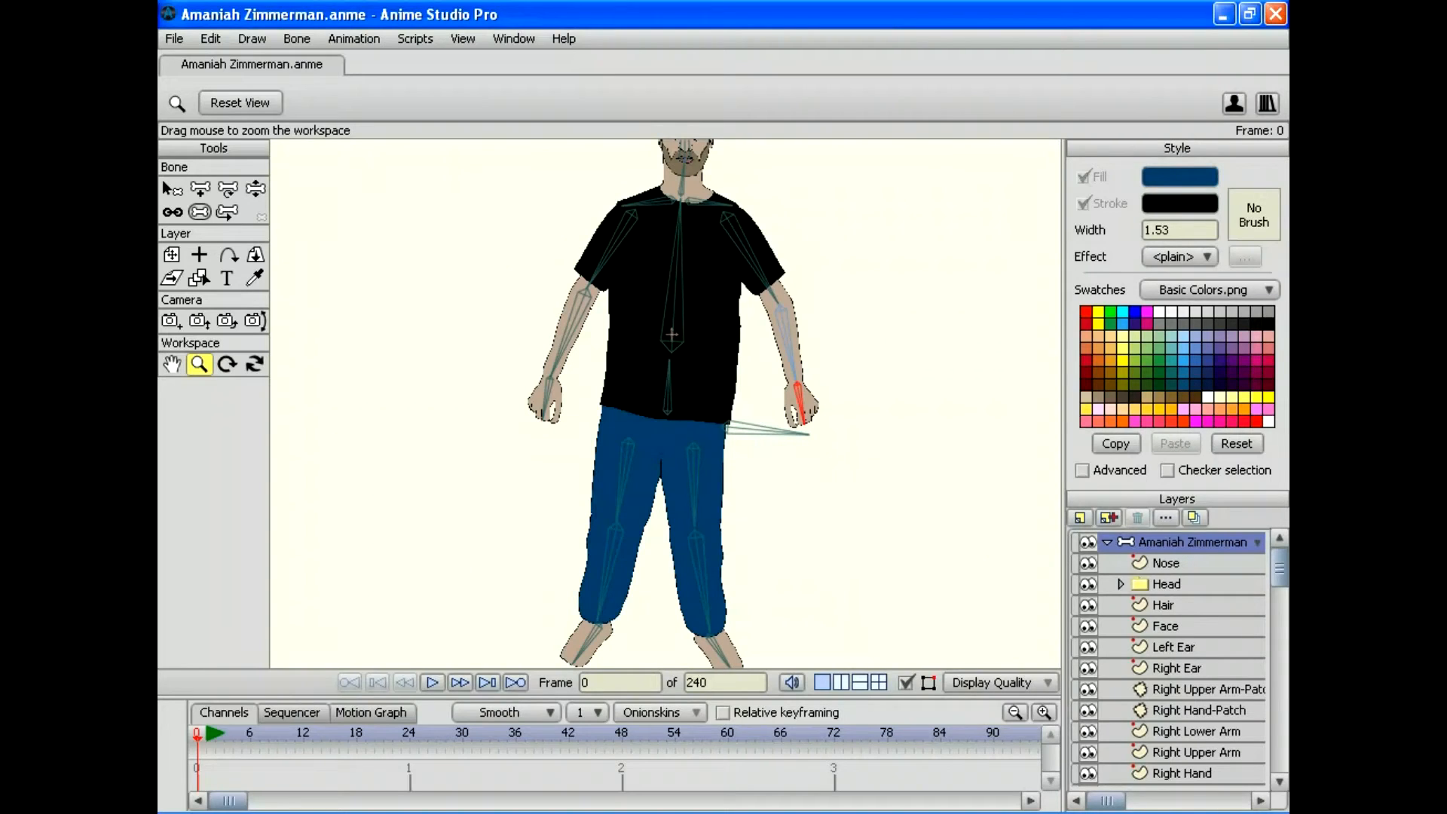
# Step: Test-pose the arm, head, torso and right leg with Manipulate Bones, then restore the rest pose
pyautogui.moveTo(665, 403); pyautogui.dragTo(621, 403)
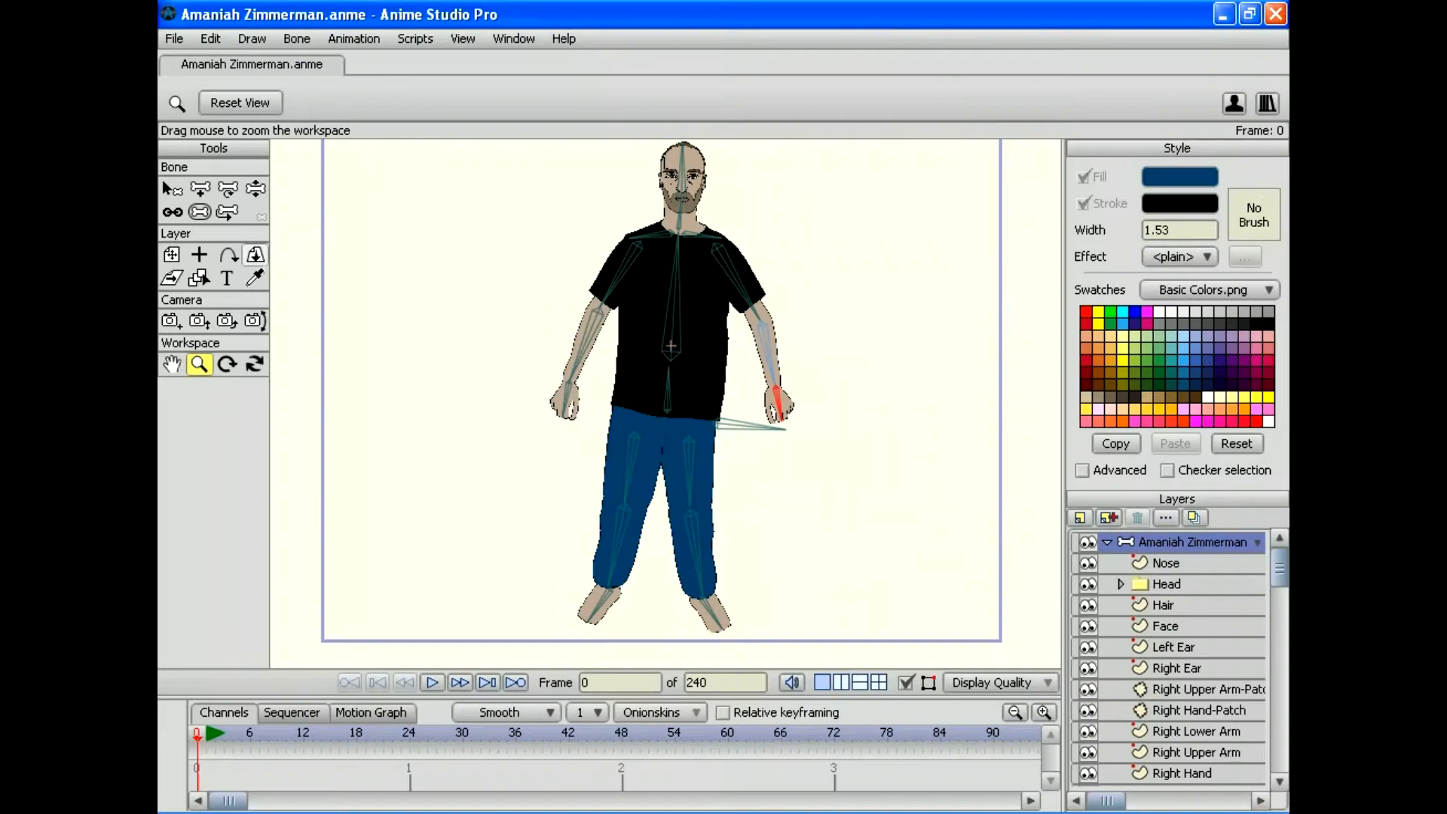
pyautogui.click(255, 189)
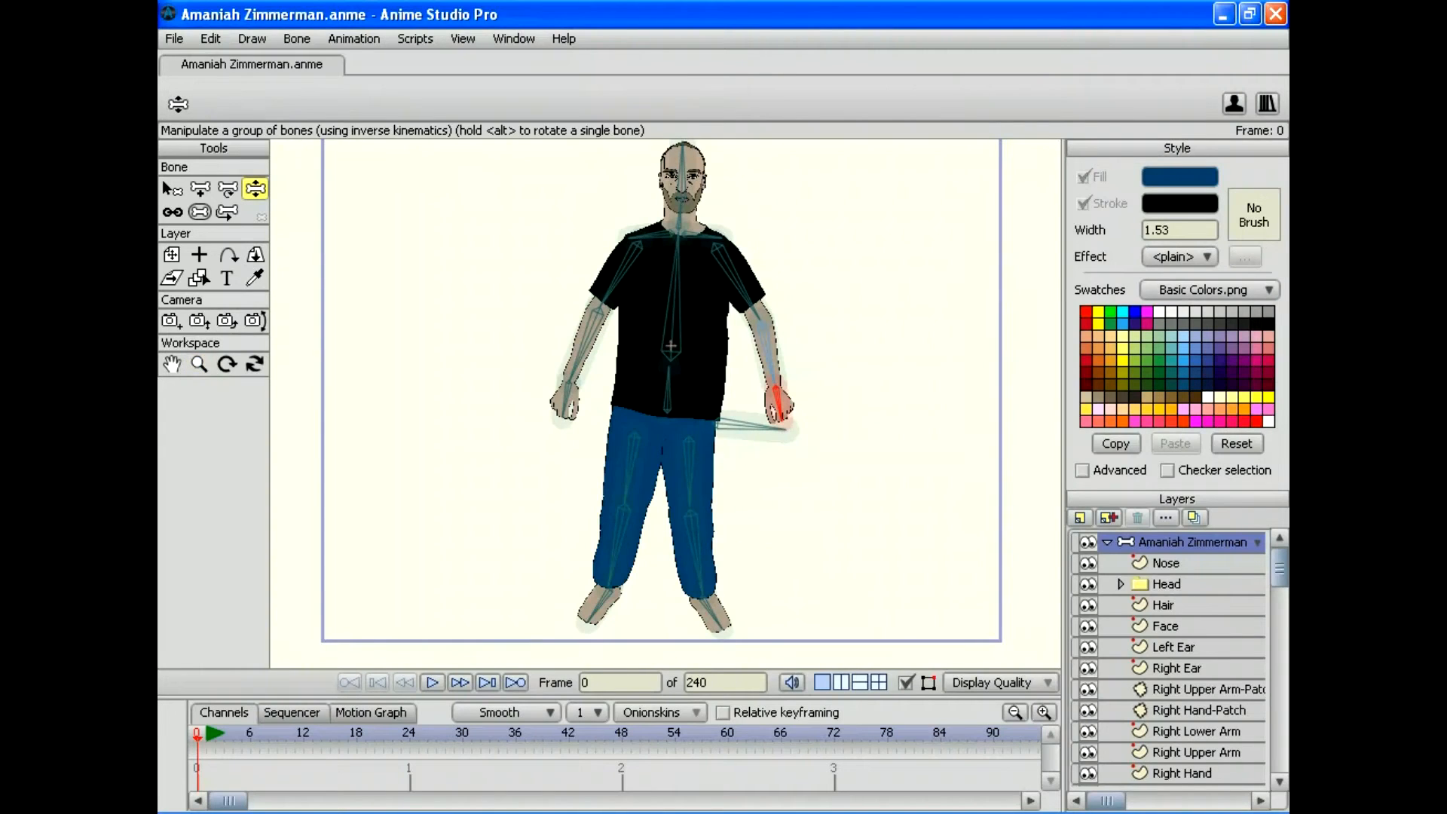
pyautogui.moveTo(565, 403); pyautogui.dragTo(520, 381)
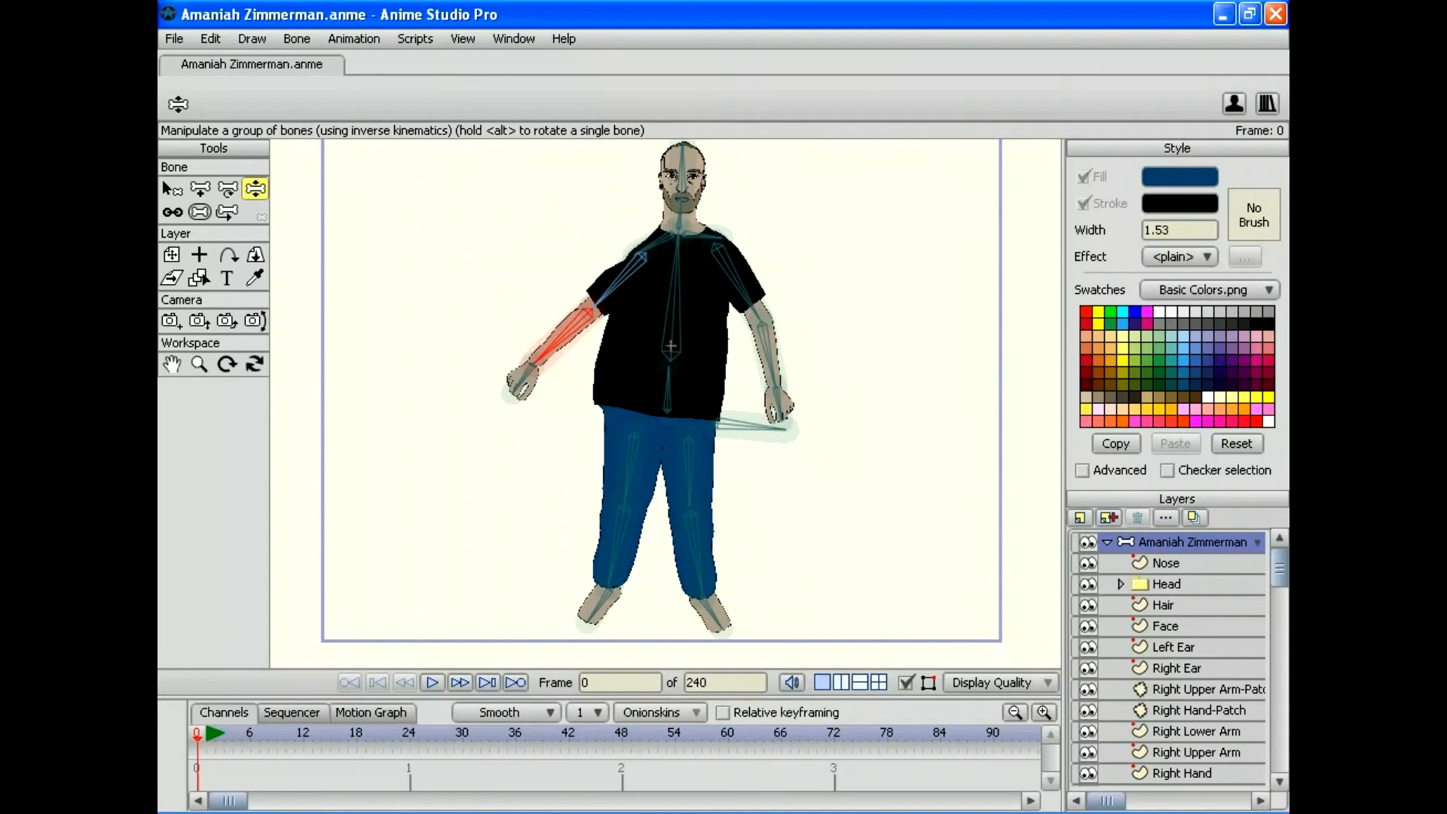
pyautogui.moveTo(682, 162); pyautogui.dragTo(717, 148)
pyautogui.moveTo(770, 362)
pyautogui.mouseDown()
pyautogui.moveTo(863, 215)
pyautogui.moveTo(772, 377)
pyautogui.mouseUp()
pyautogui.moveTo(675, 264); pyautogui.dragTo(638, 276)
pyautogui.moveTo(614, 553); pyautogui.dragTo(558, 562)
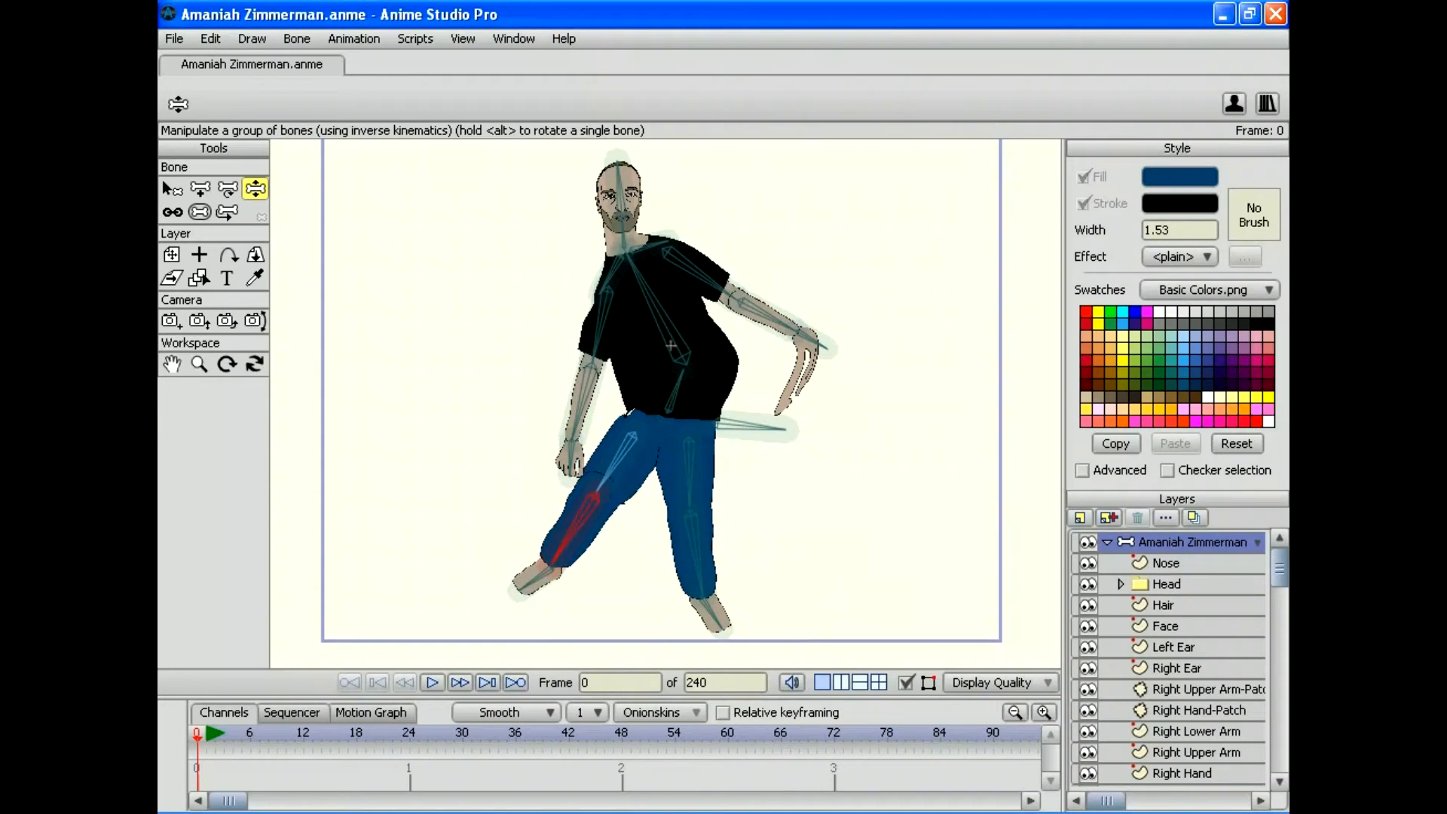
pyautogui.moveTo(699, 572)
pyautogui.mouseDown()
pyautogui.moveTo(812, 494)
pyautogui.moveTo(750, 549)
pyautogui.moveTo(746, 509)
pyautogui.moveTo(701, 581)
pyautogui.moveTo(714, 592)
pyautogui.mouseUp()
pyautogui.moveTo(783, 429)
pyautogui.mouseDown()
pyautogui.moveTo(742, 490)
pyautogui.moveTo(760, 370)
pyautogui.moveTo(784, 437)
pyautogui.mouseUp()
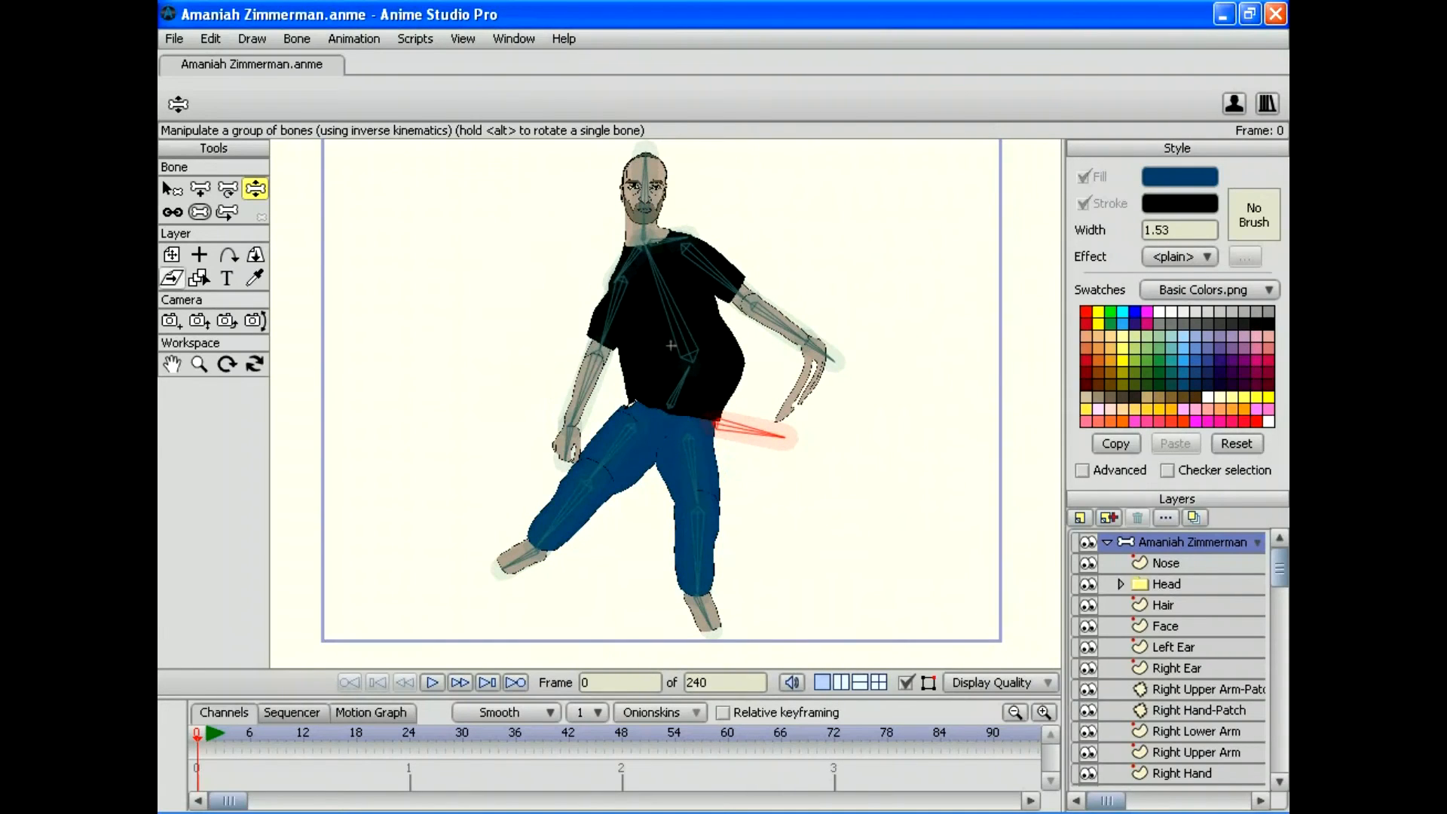
pyautogui.click(172, 254)
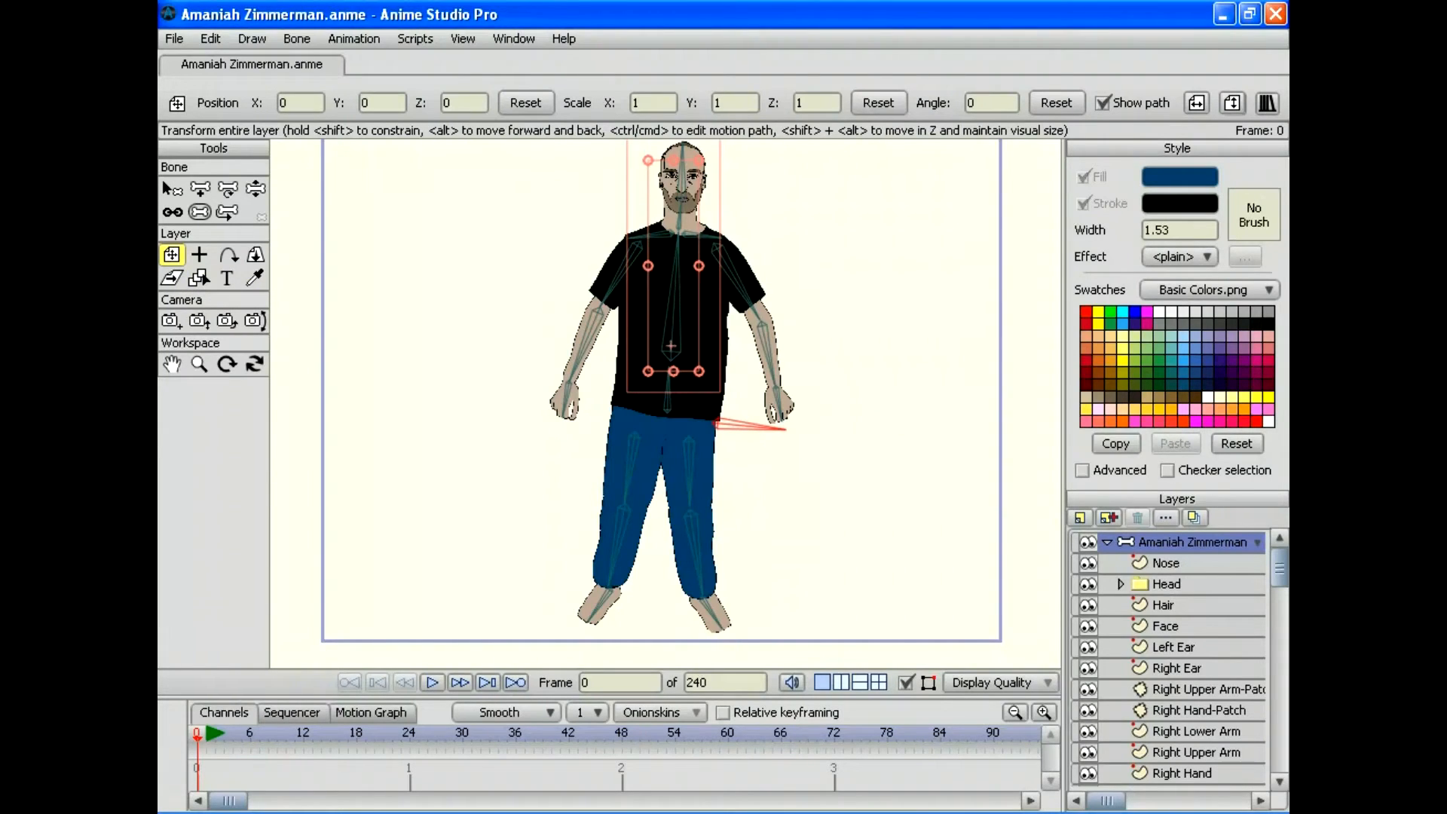
# Step: With the Nose layer selected, zoom in on the head and switch to the Bind Layer tool
pyautogui.click(1164, 563)
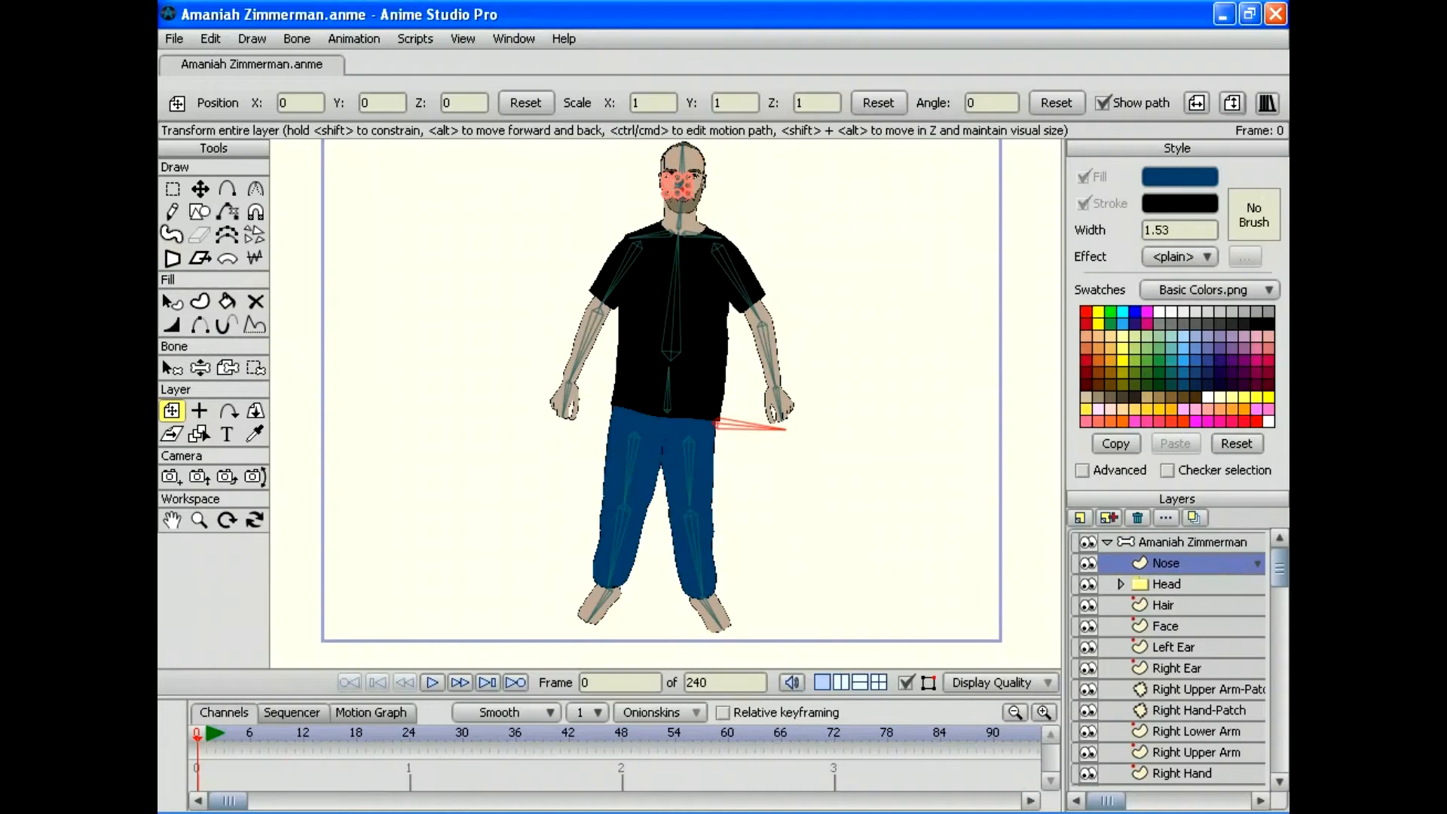
pyautogui.click(199, 520)
pyautogui.moveTo(685, 190); pyautogui.dragTo(671, 384)
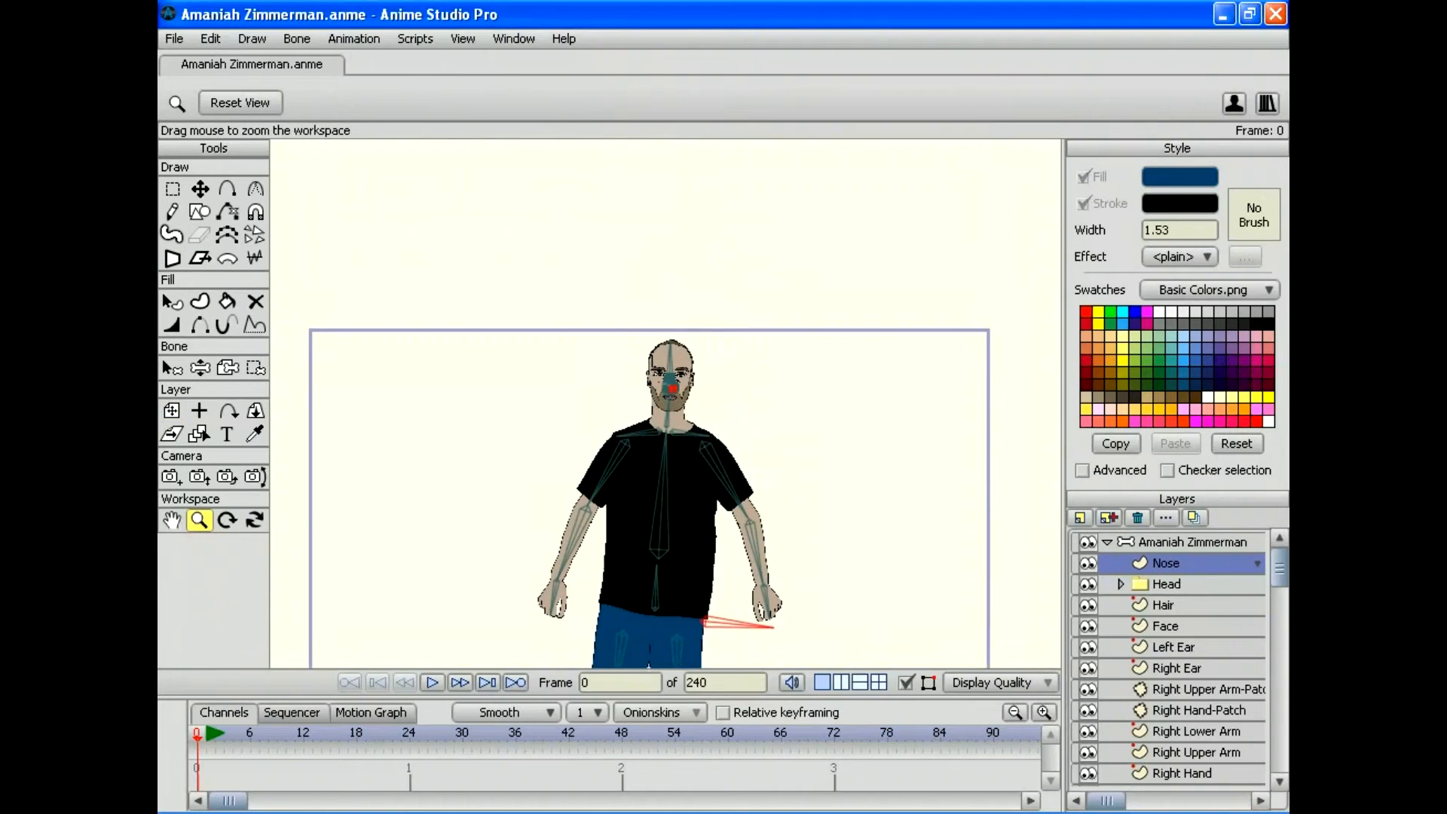
pyautogui.scroll(5, 666, 404)
pyautogui.scroll(4, 666, 404)
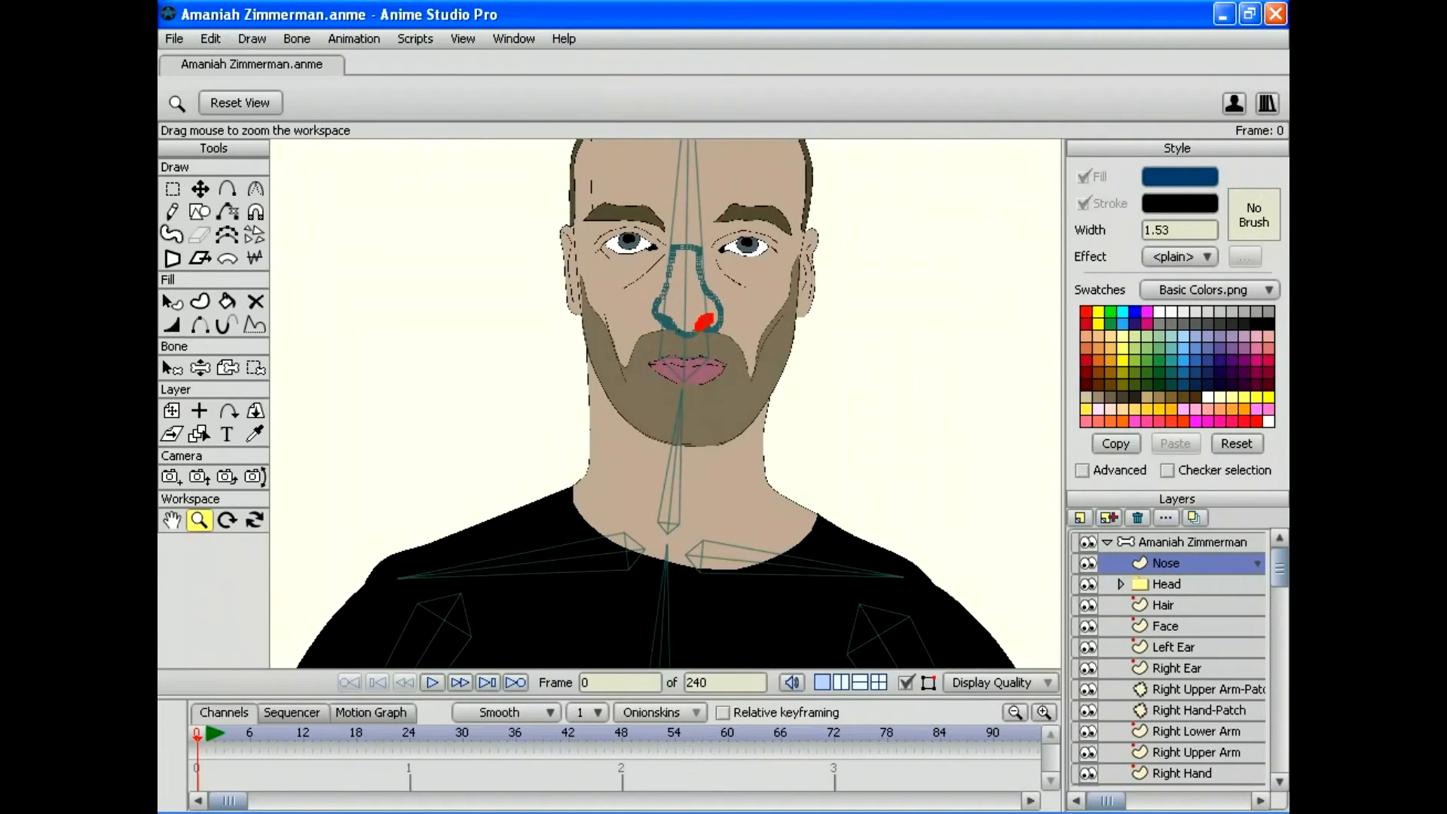
pyautogui.scroll(-2, 666, 404)
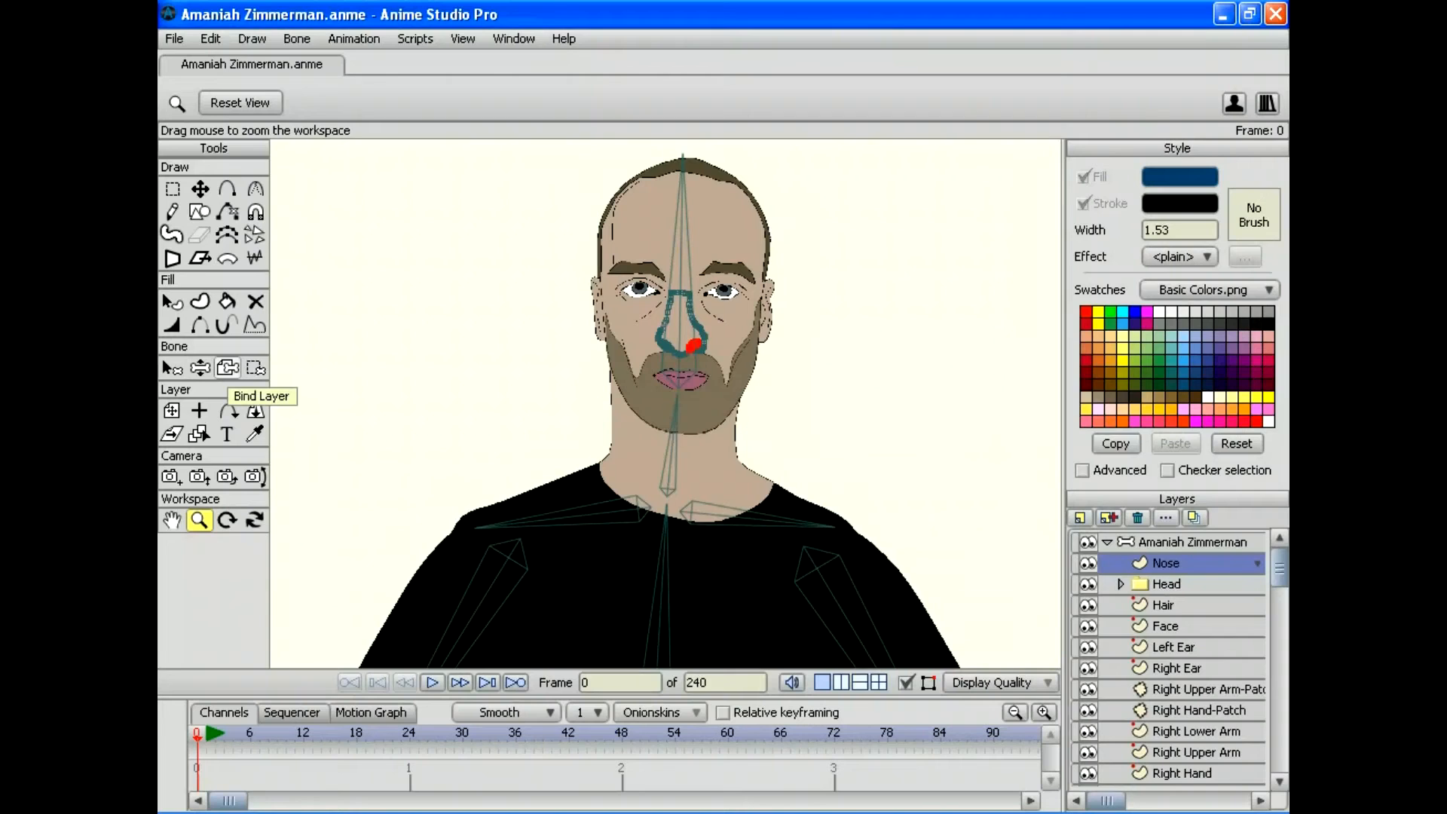
pyautogui.click(227, 368)
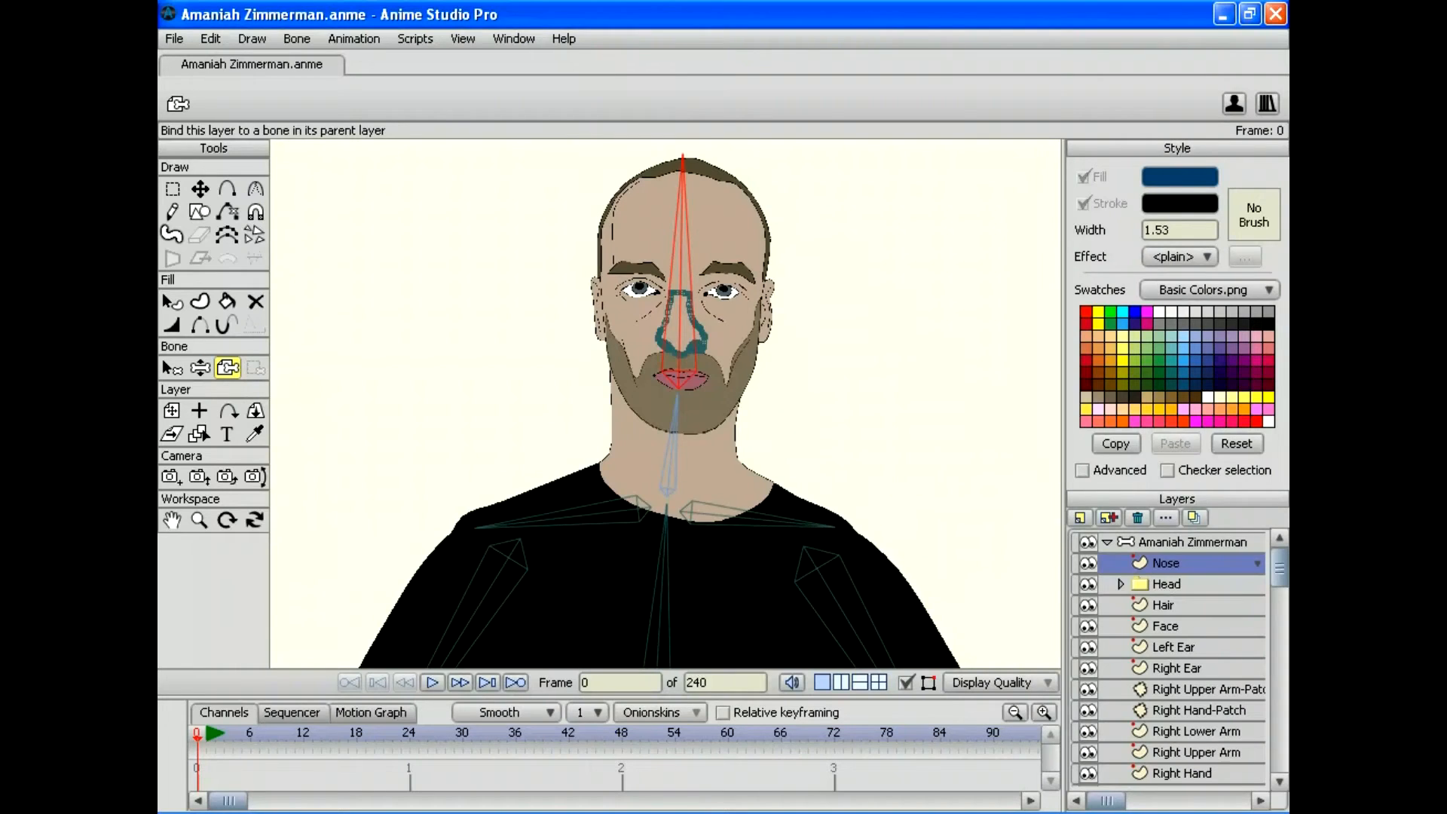
# Step: Bind the Head layer to the head bone, then select the Hair layer
pyautogui.click(1165, 584)
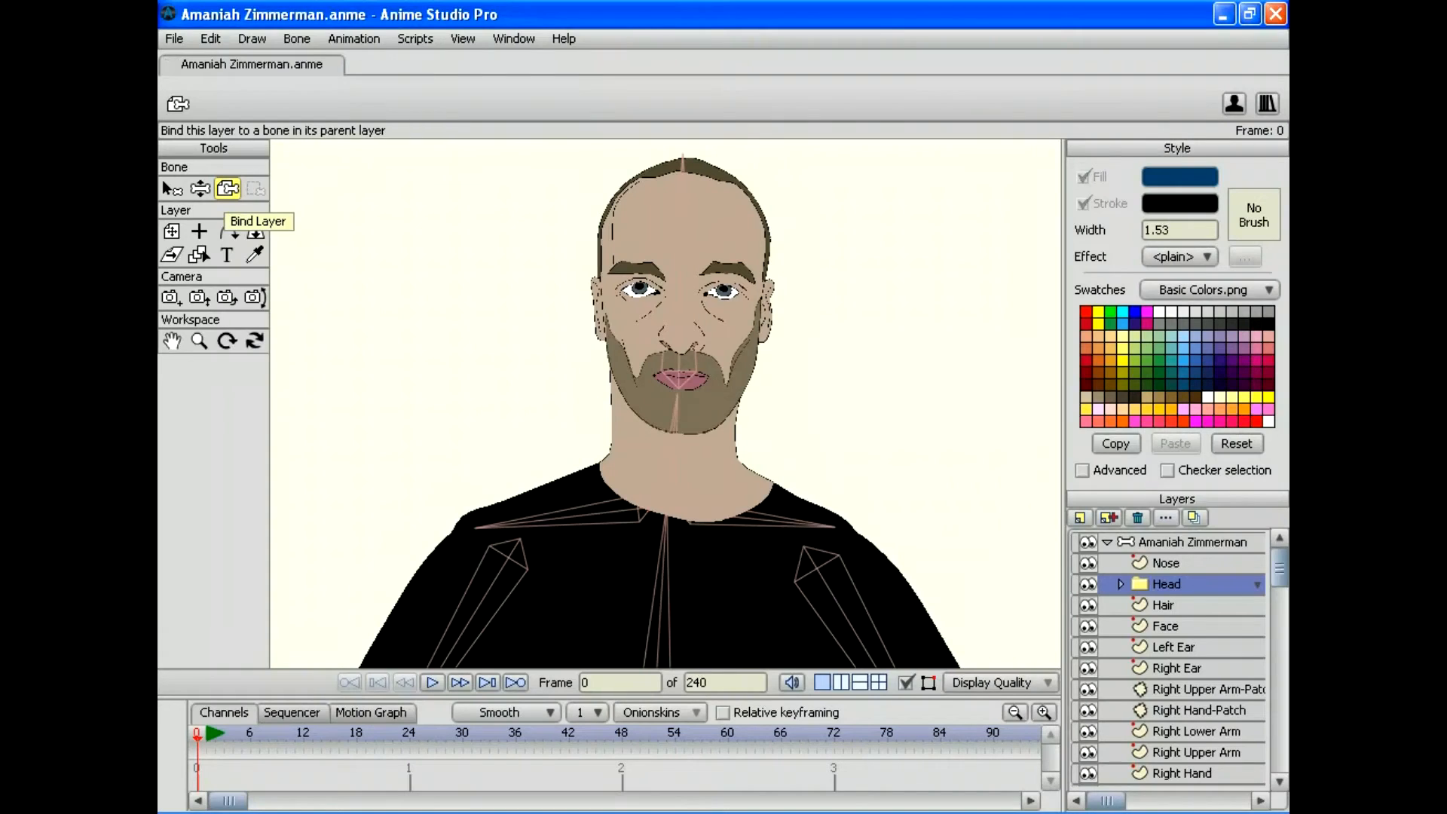
pyautogui.click(296, 39)
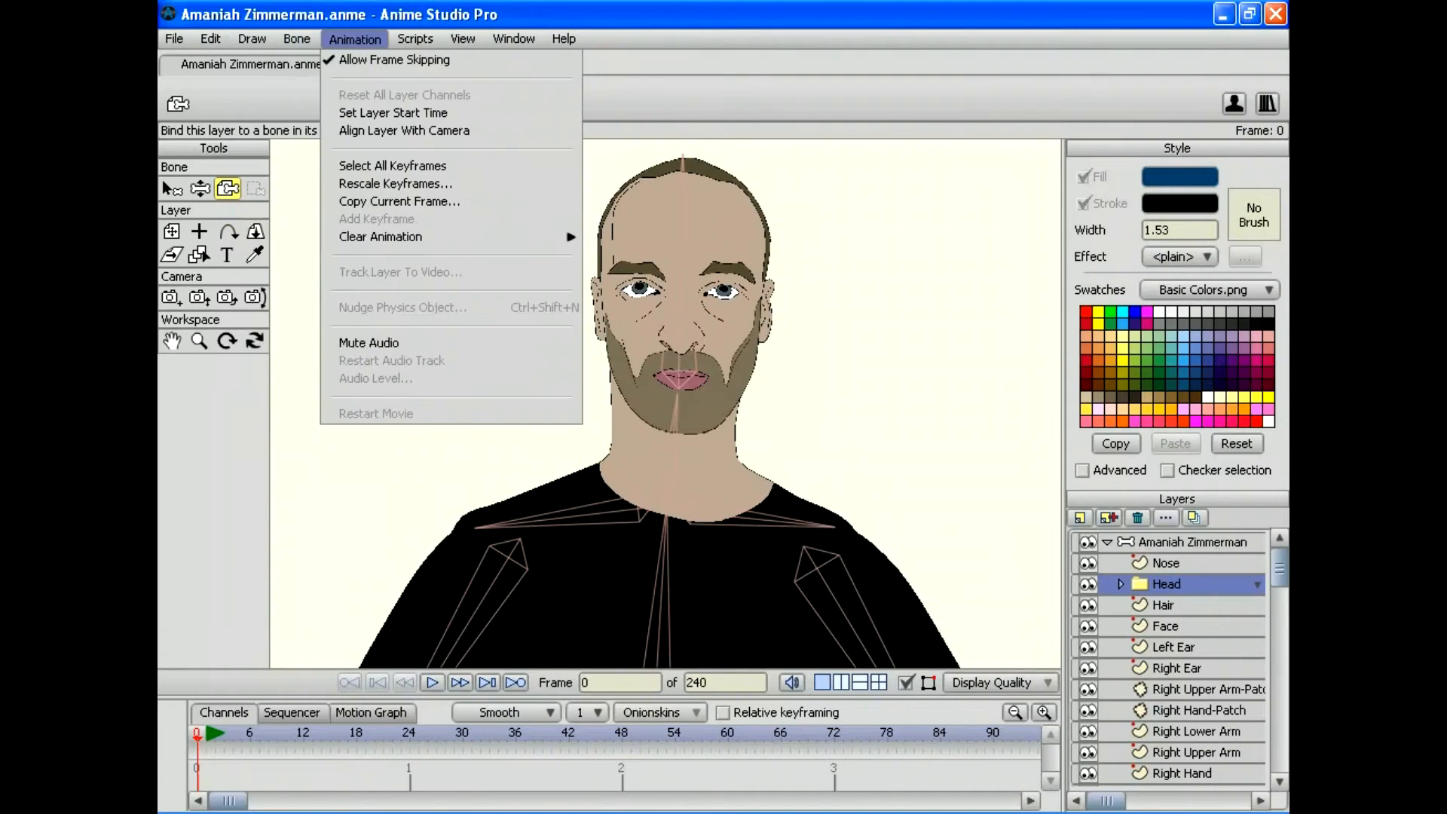
pyautogui.press('Escape')
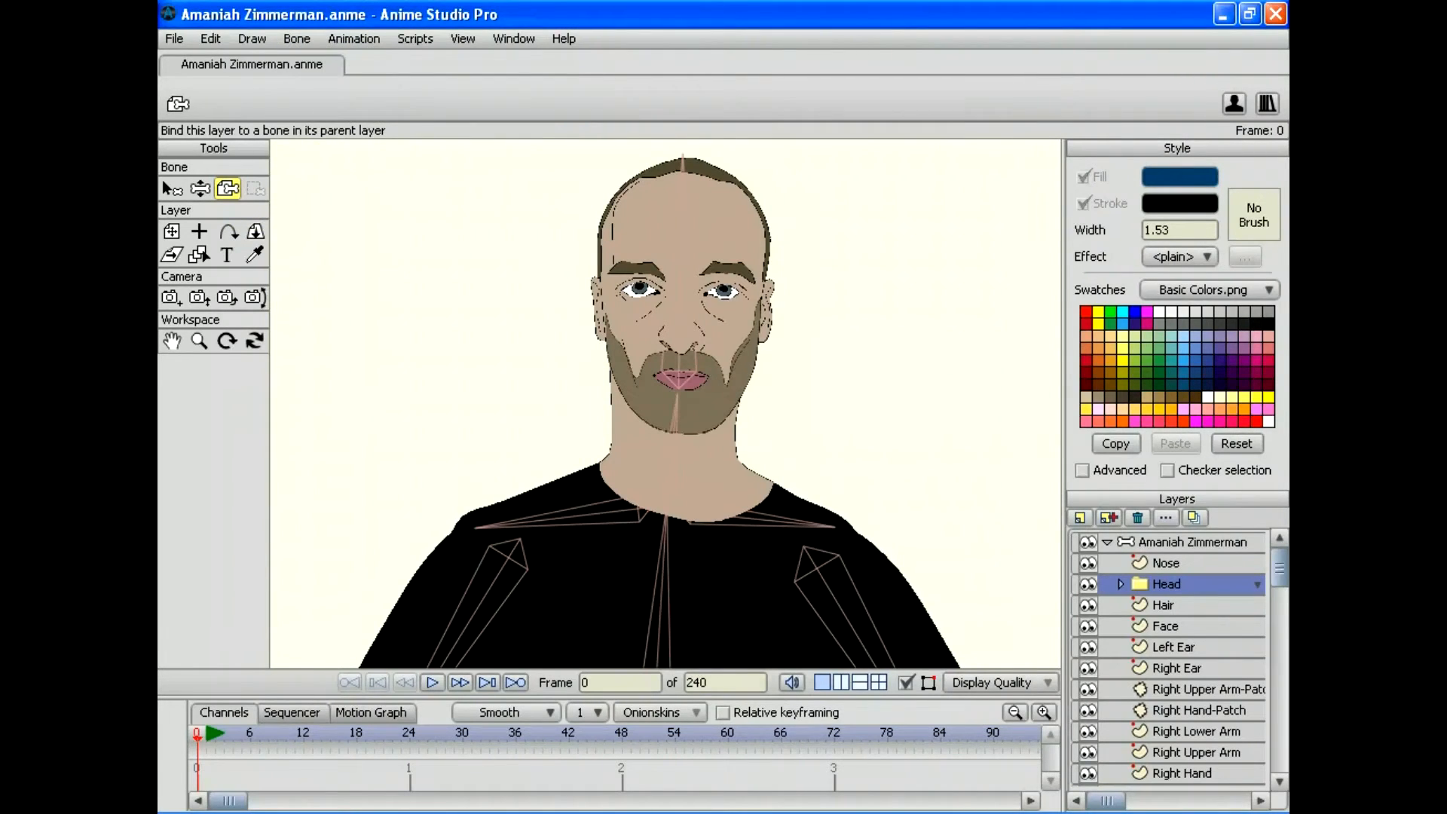
pyautogui.click(680, 301)
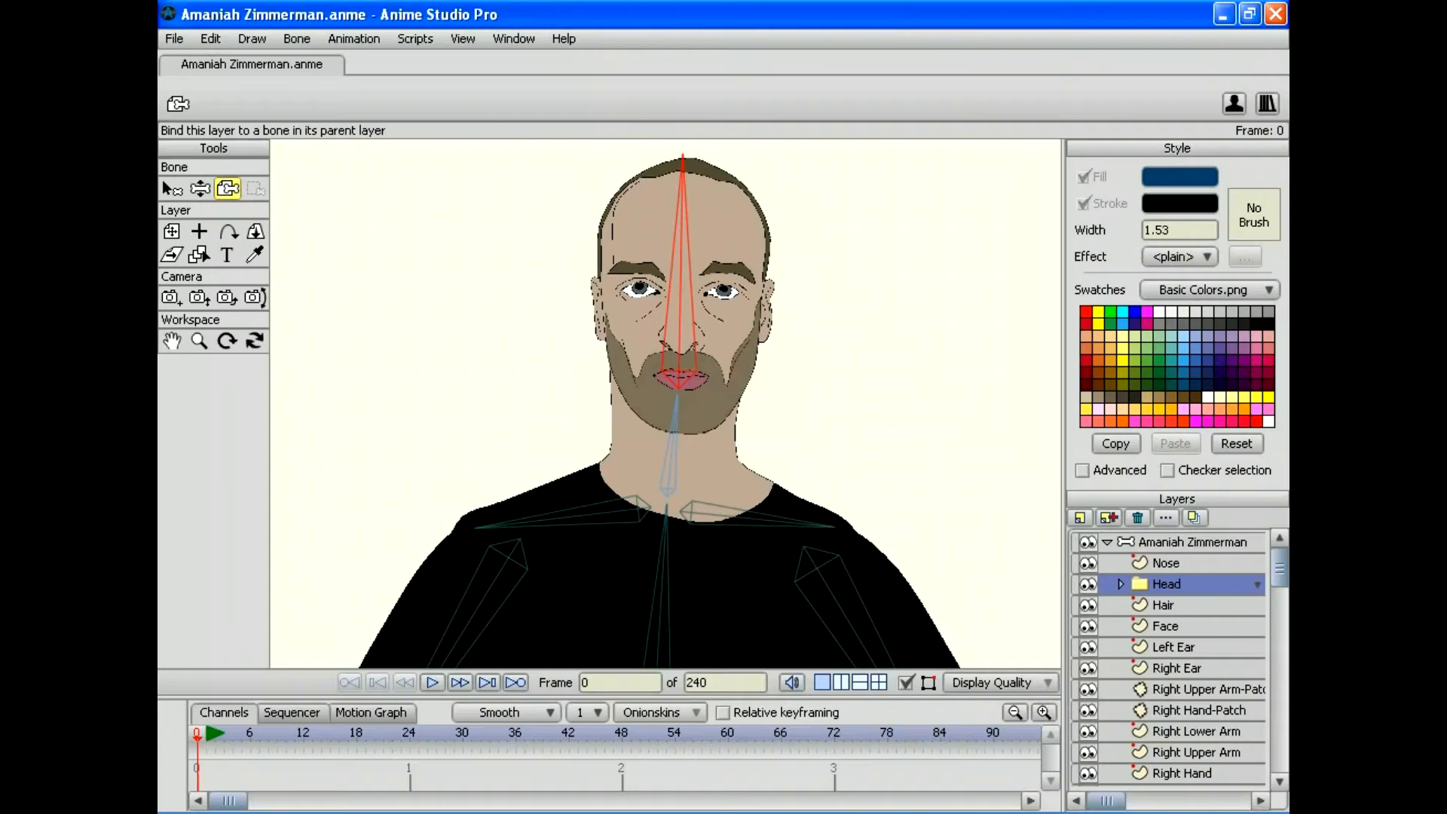
pyautogui.click(1163, 605)
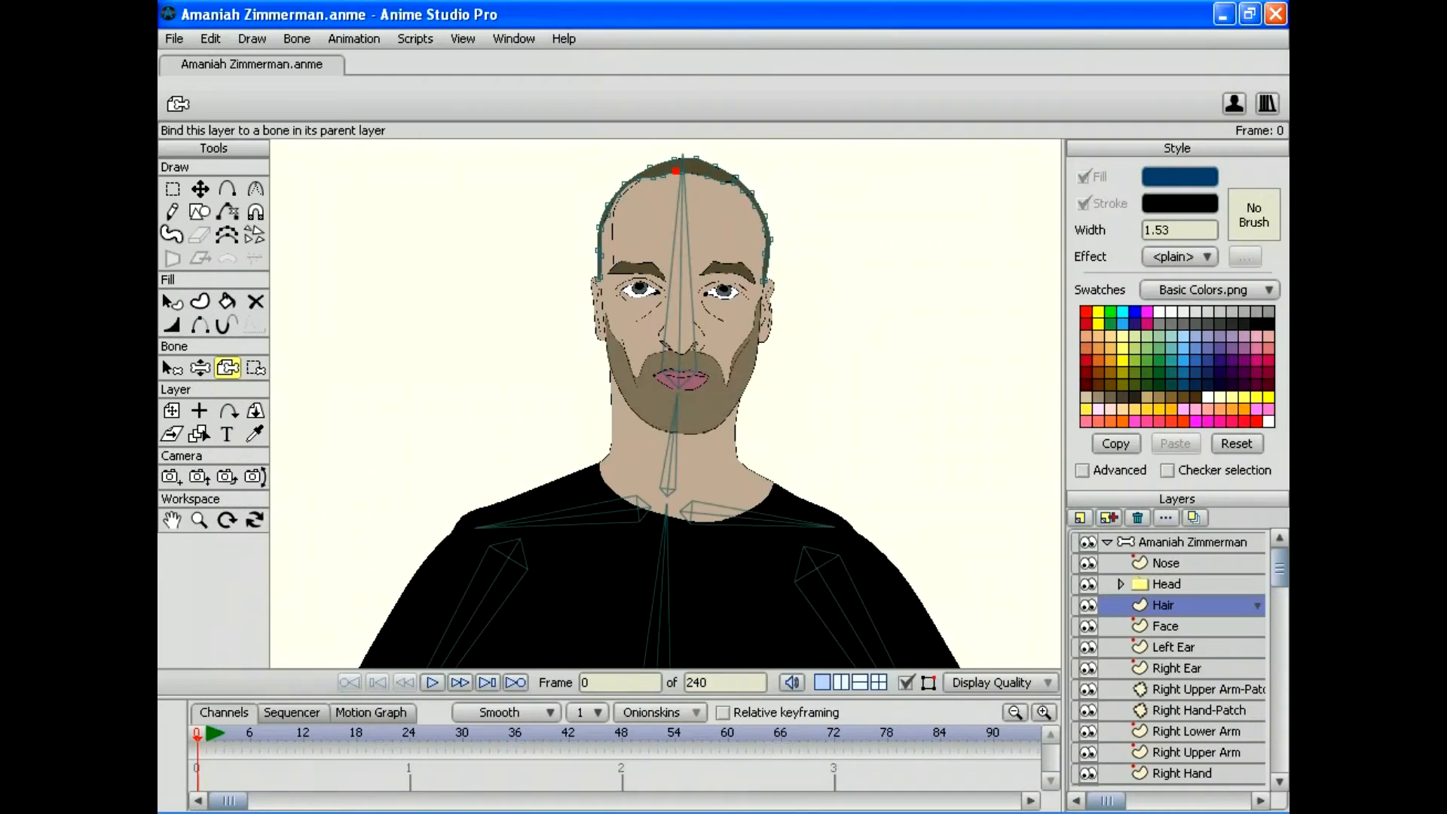
# Step: Bind the Hair, Face, Left Ear and Right Ear layers to the head bone
pyautogui.click(679, 317)
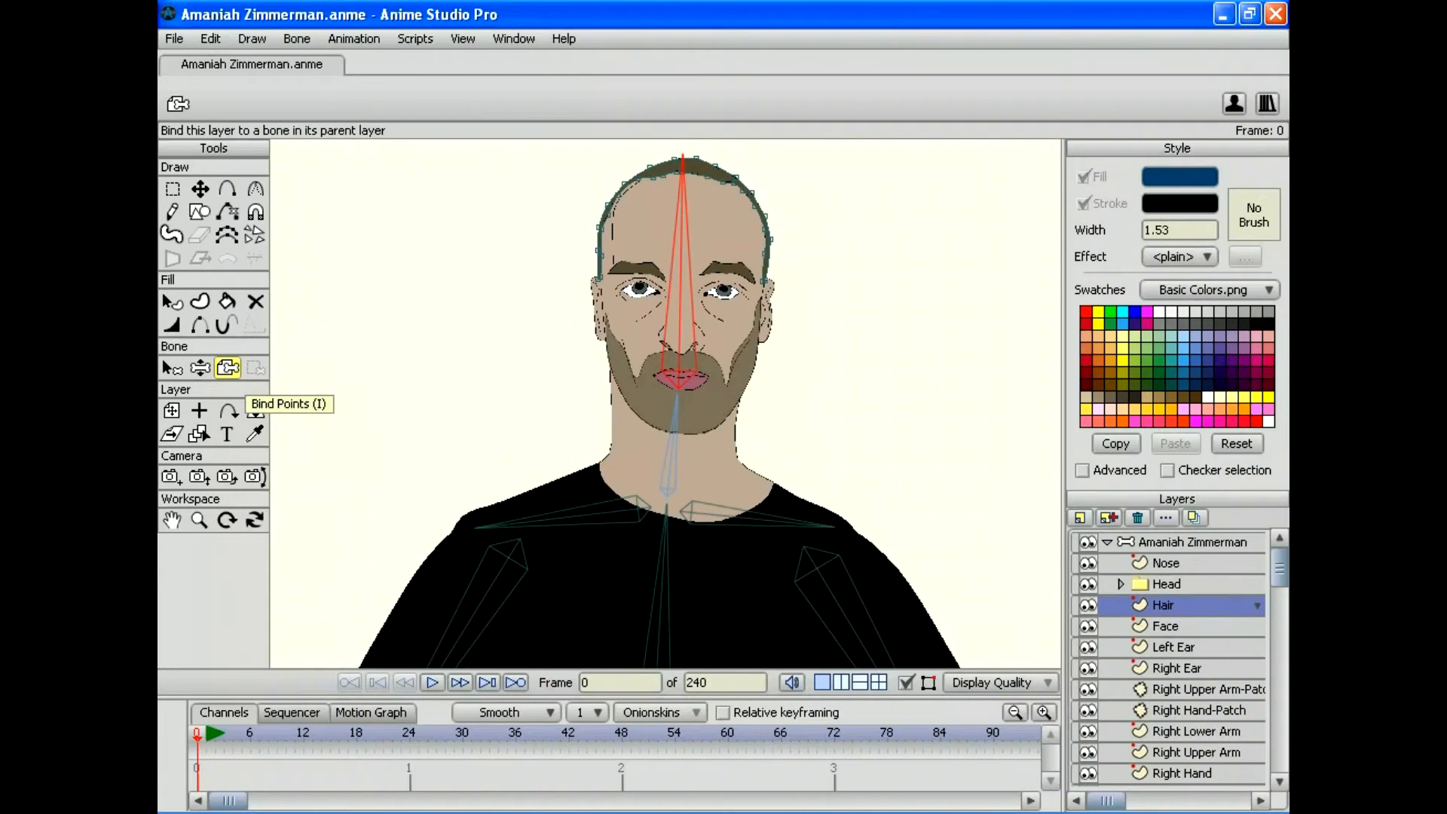
pyautogui.click(1165, 625)
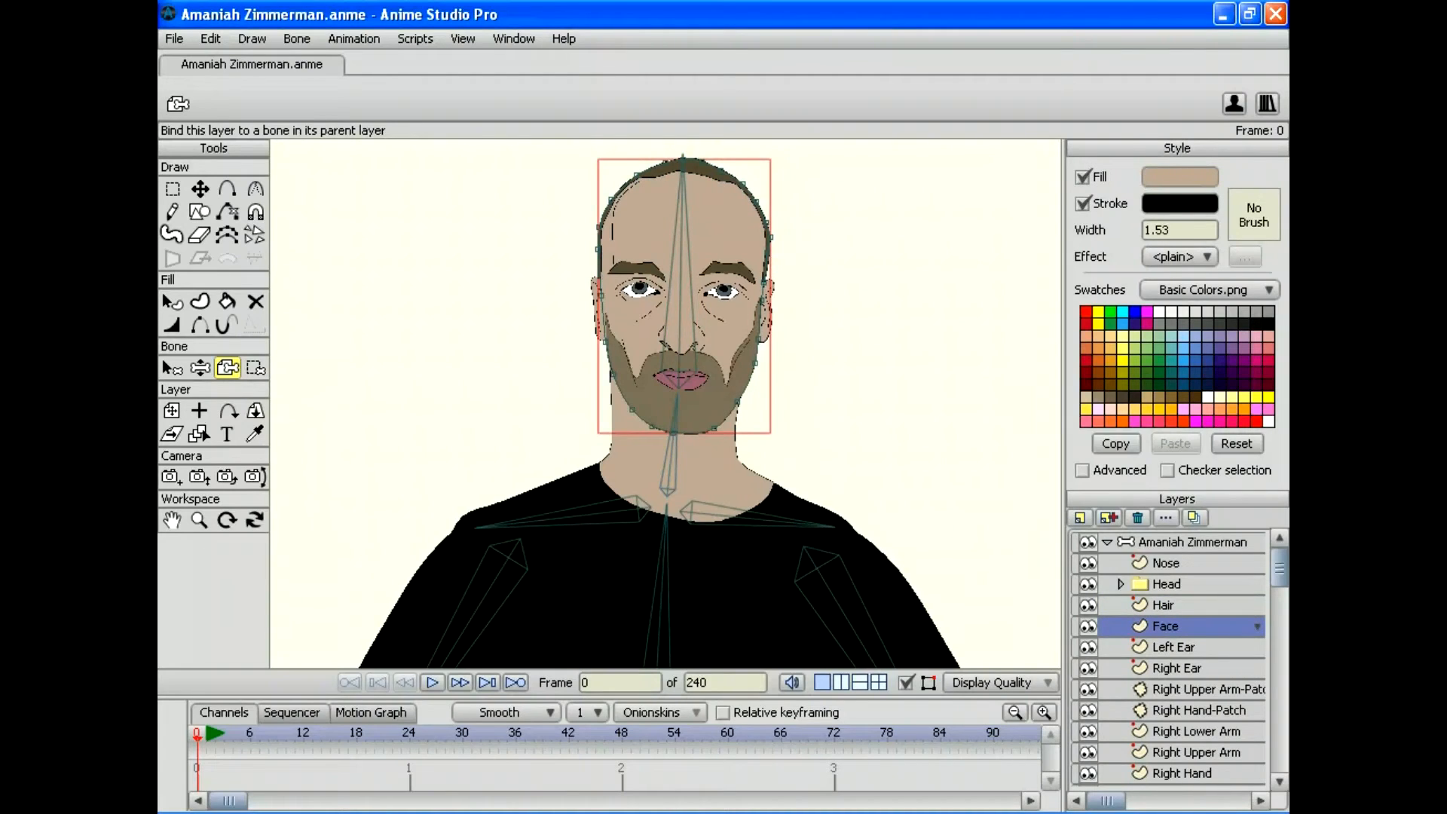
pyautogui.click(679, 317)
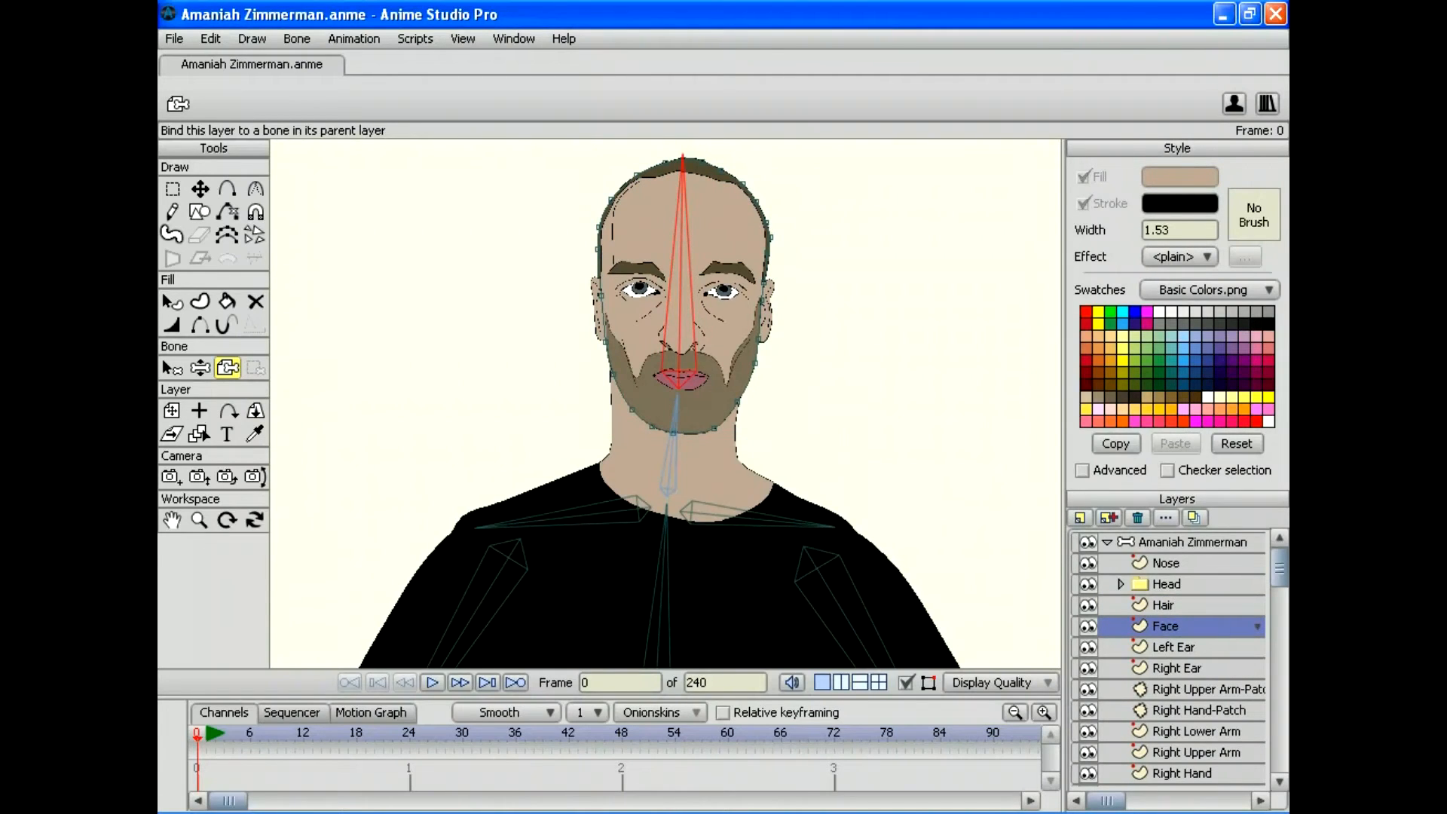
pyautogui.click(1173, 646)
pyautogui.click(679, 317)
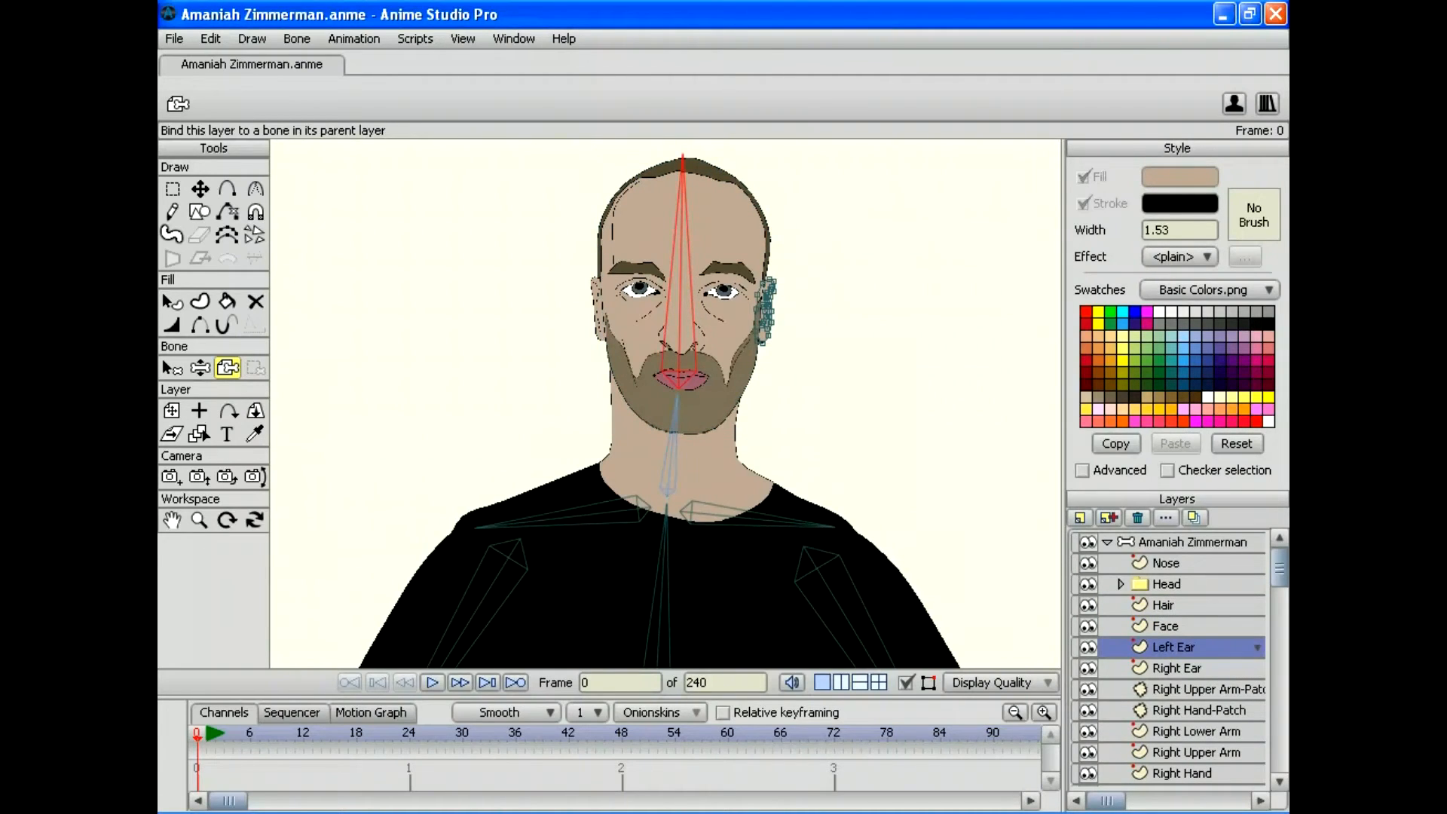
pyautogui.click(1175, 667)
pyautogui.click(679, 317)
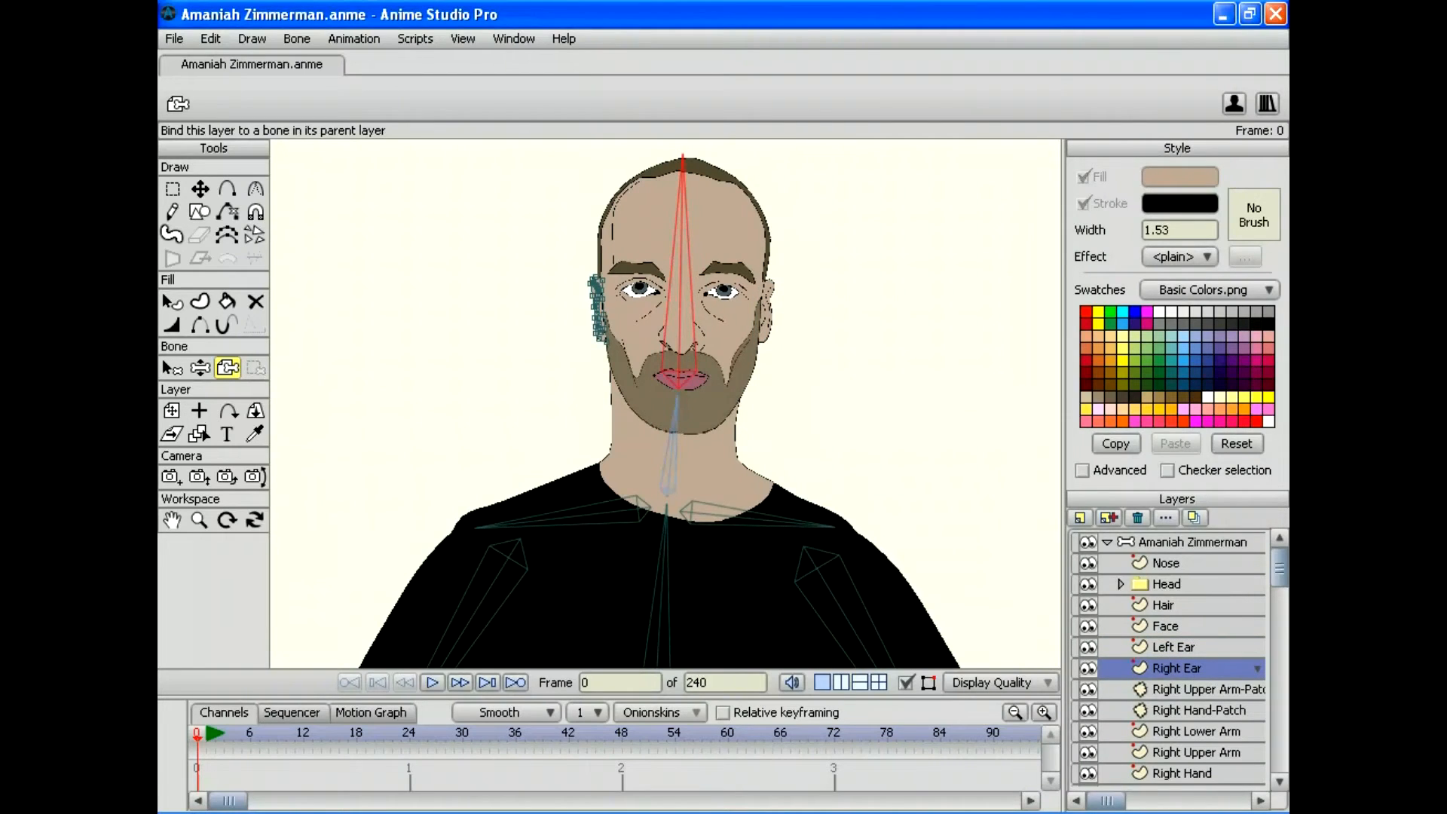
# Step: Bind Right Upper Arm-Patch to upper-arm bone B14, then move to Right Hand-Patch and Right Lower Arm
pyautogui.scroll(-2, 1168, 659)
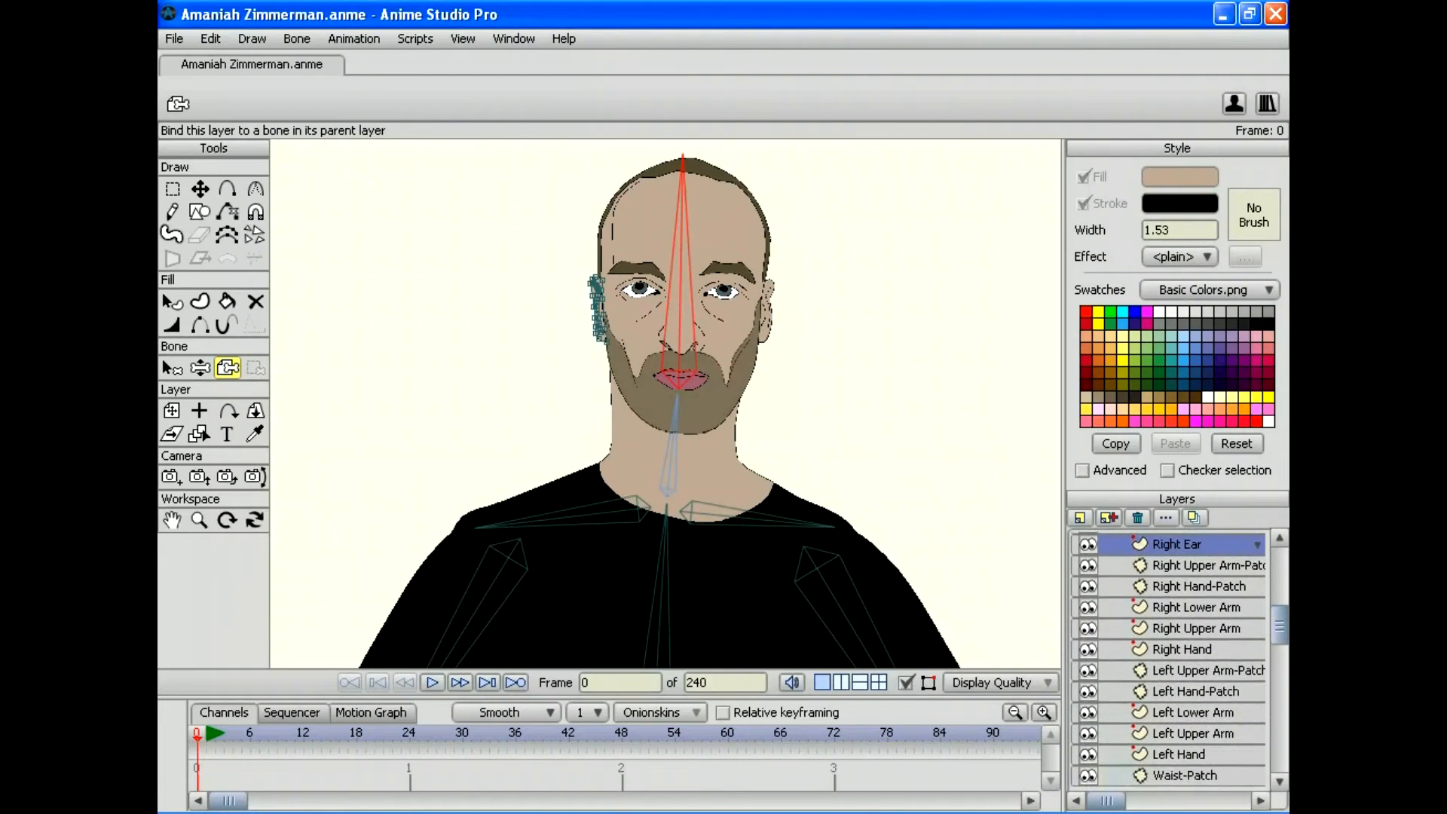
pyautogui.click(1198, 564)
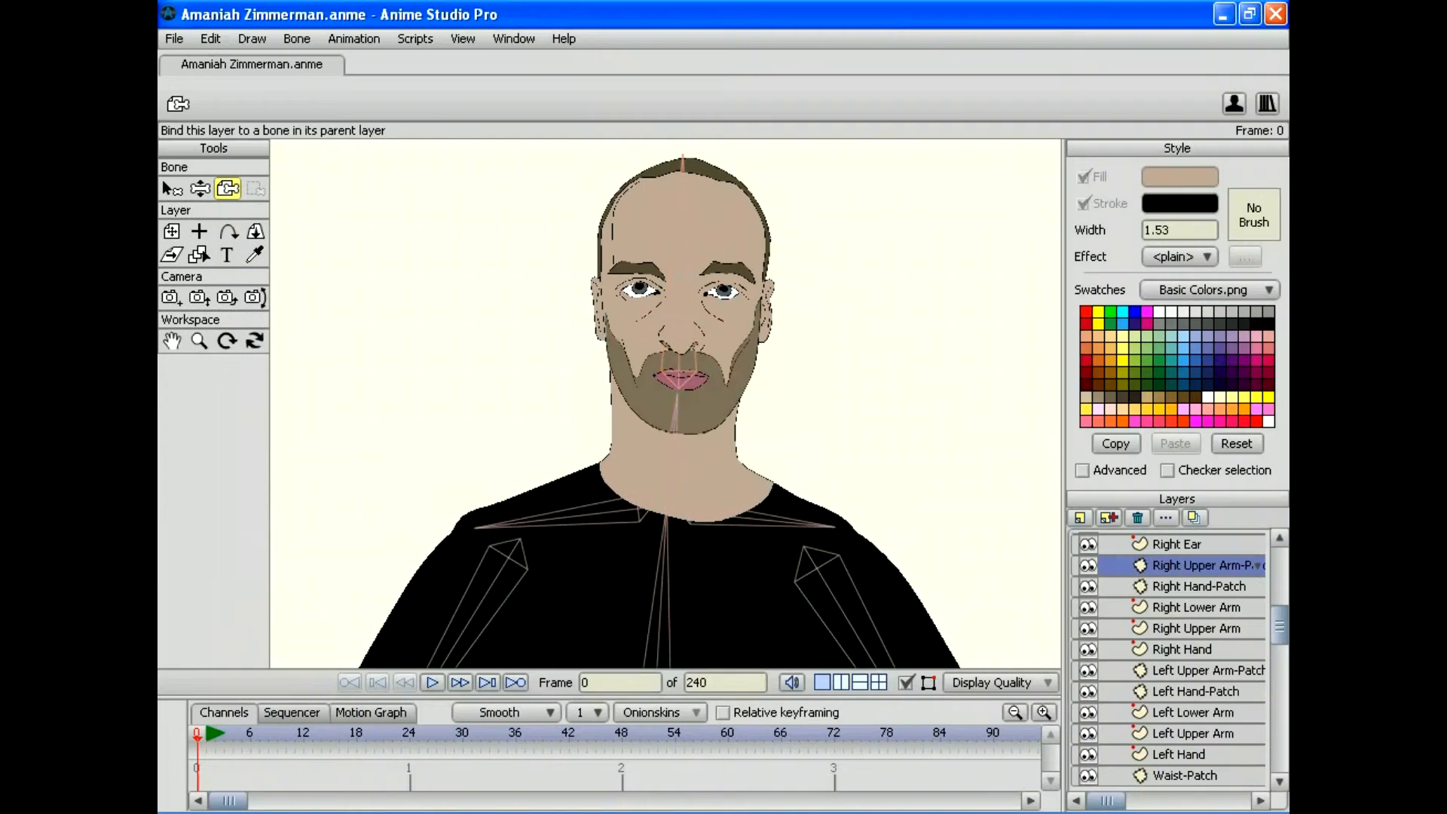
pyautogui.moveTo(663, 528); pyautogui.dragTo(757, 259)
pyautogui.click(199, 341)
pyautogui.moveTo(665, 403); pyautogui.dragTo(549, 361)
pyautogui.click(169, 187)
pyautogui.click(546, 361)
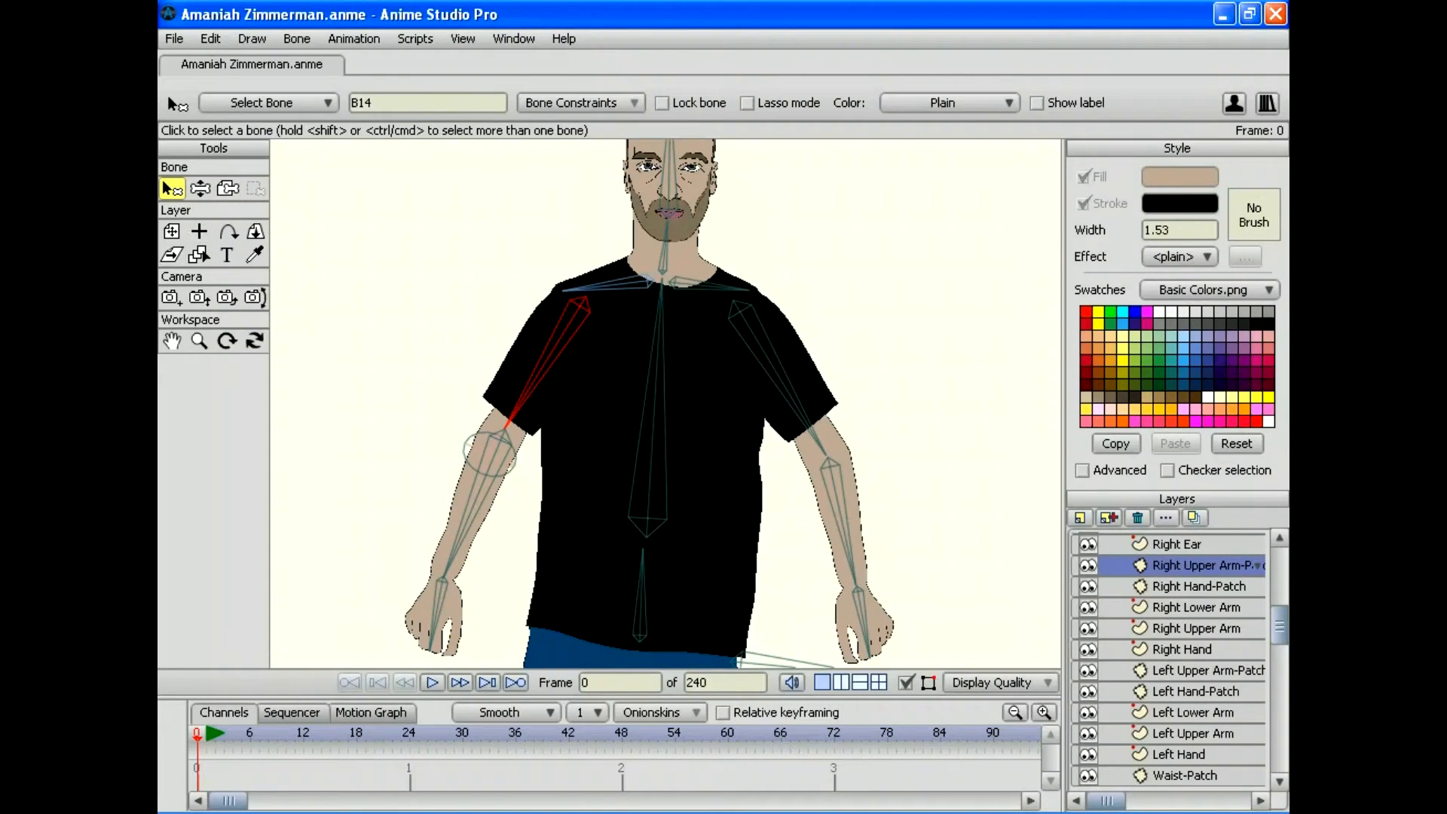
pyautogui.click(228, 188)
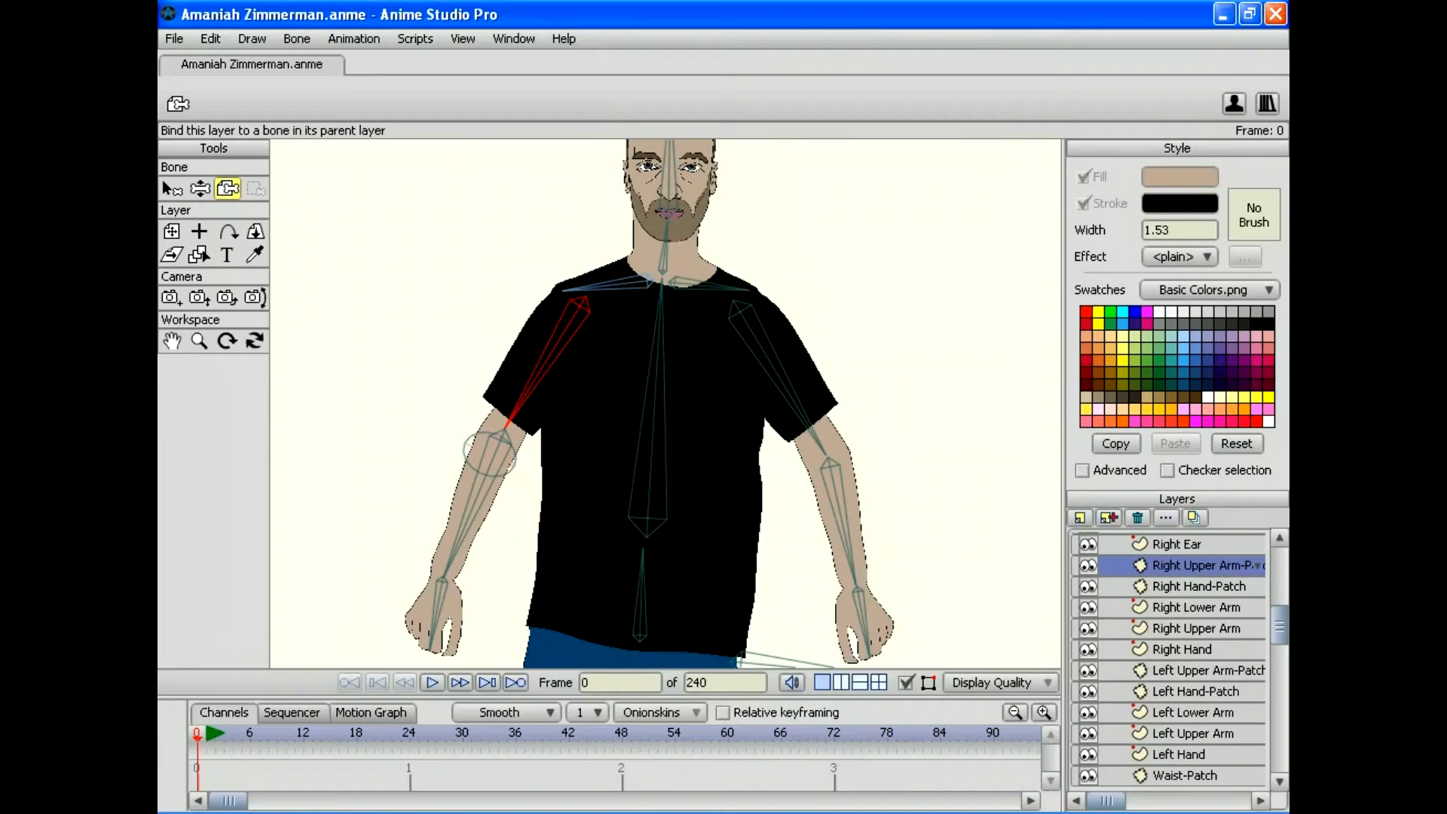
pyautogui.click(1198, 585)
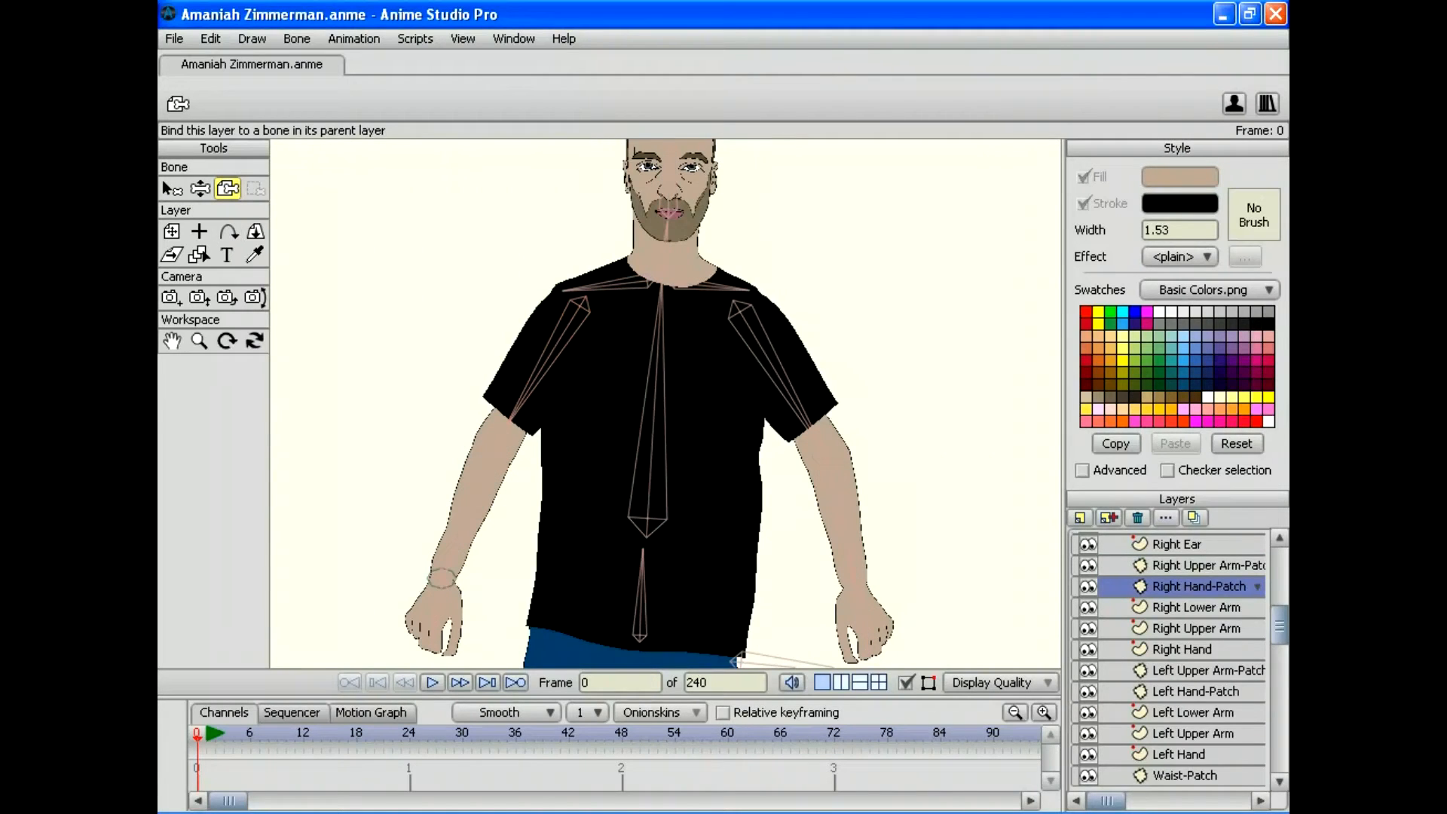
pyautogui.moveTo(663, 403); pyautogui.dragTo(703, 227)
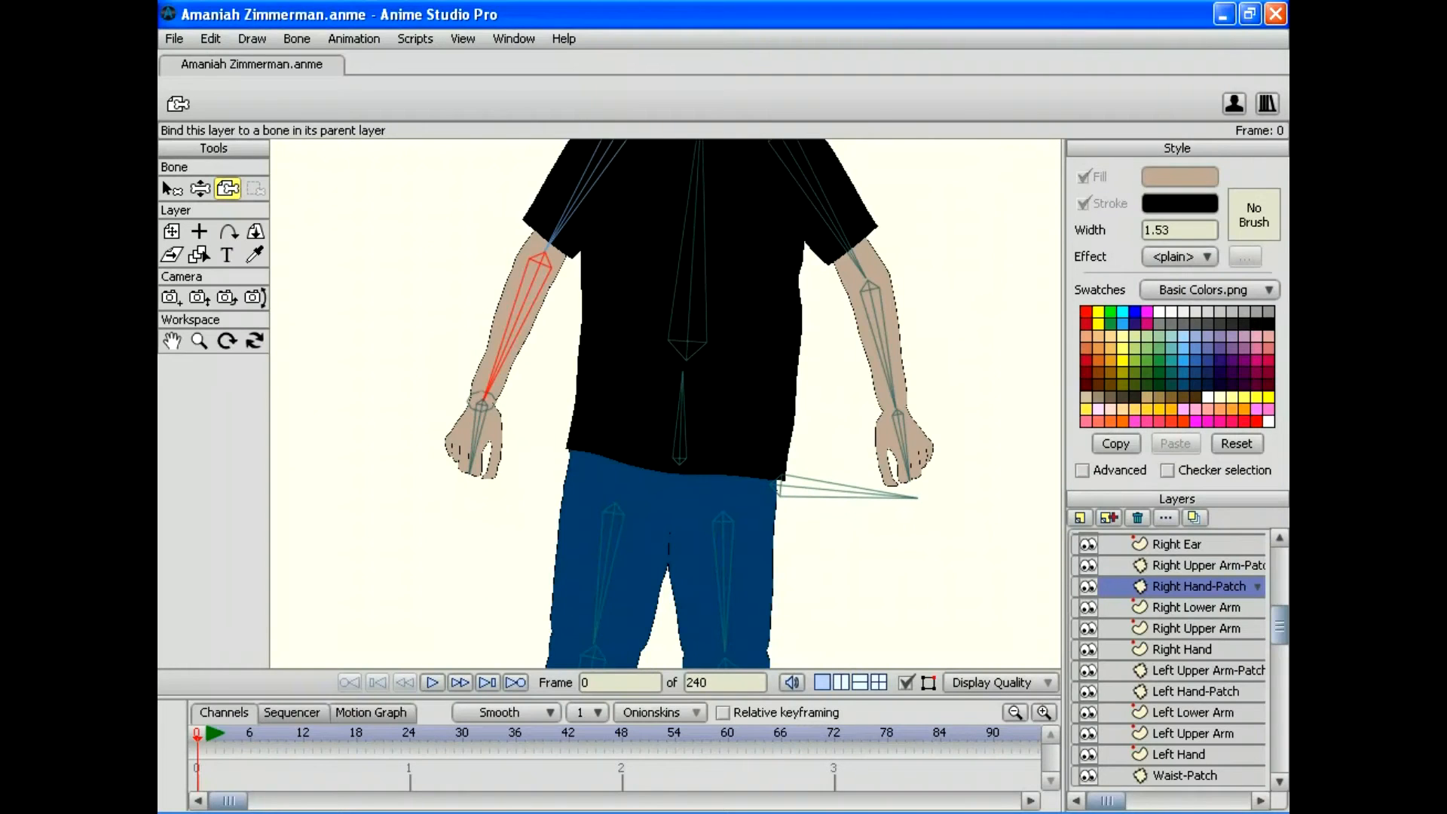
pyautogui.click(1195, 606)
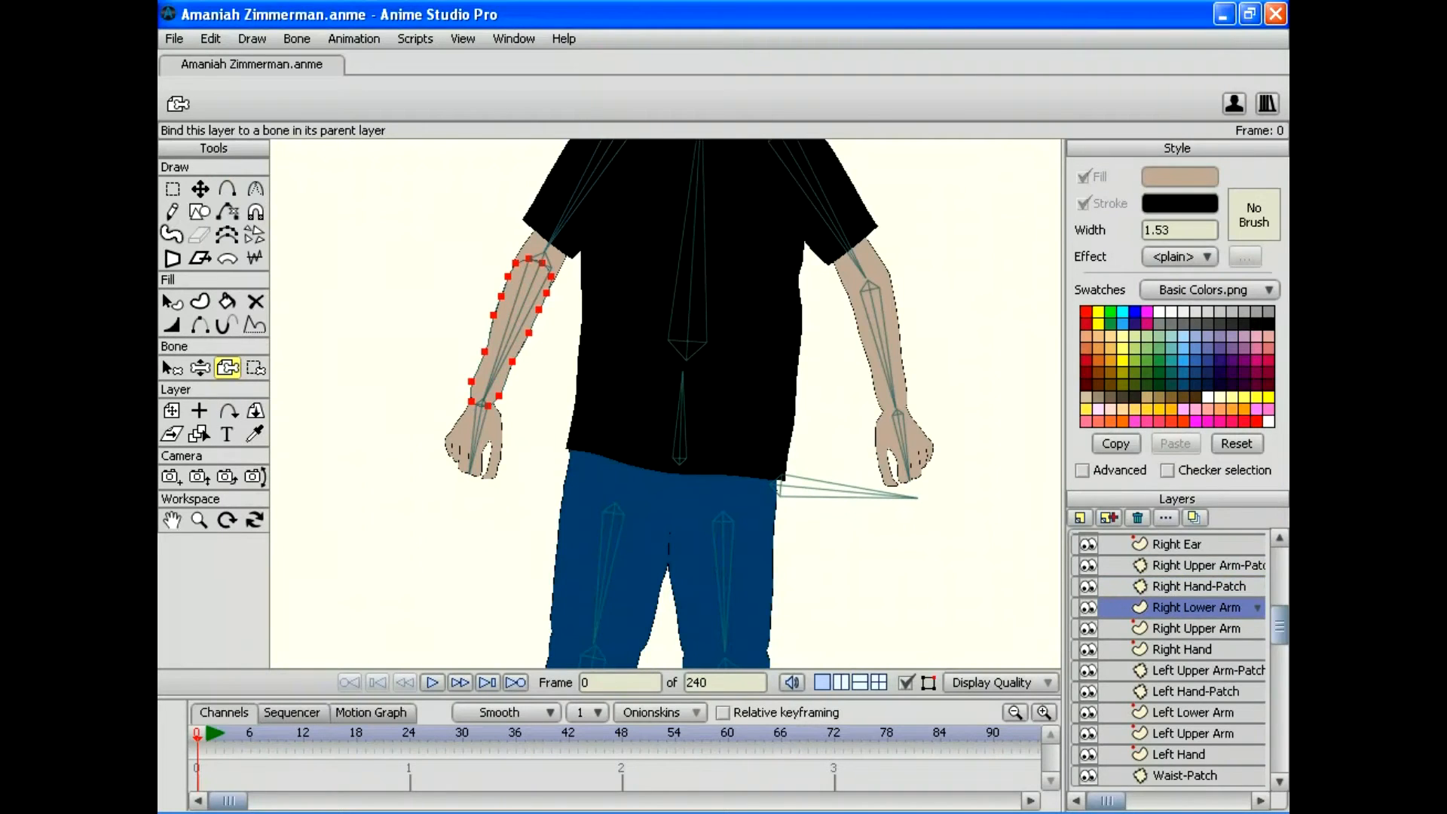
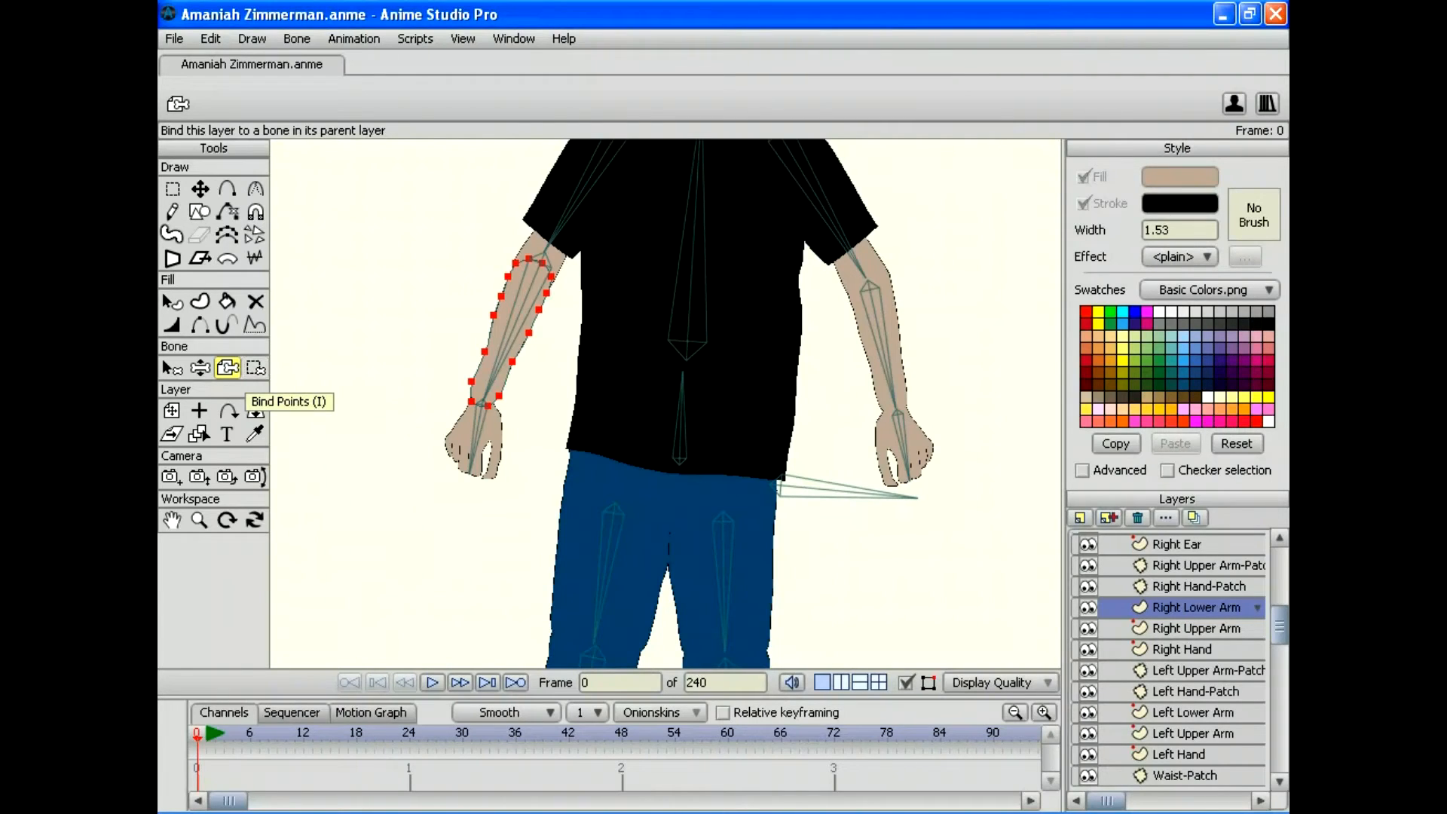
# Step: Bind all Right Lower Arm points to the right forearm bone
pyautogui.click(172, 368)
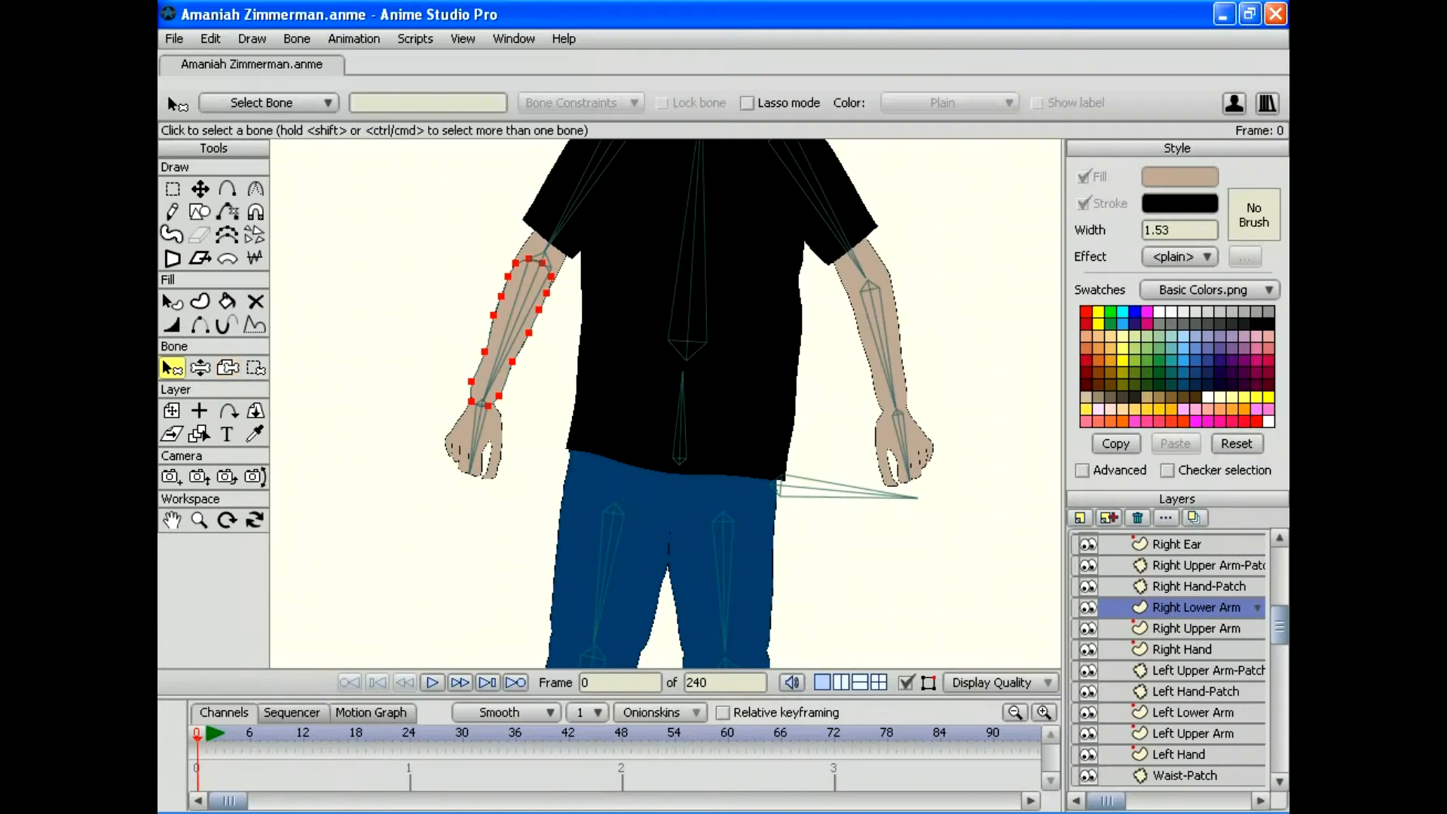
pyautogui.click(514, 324)
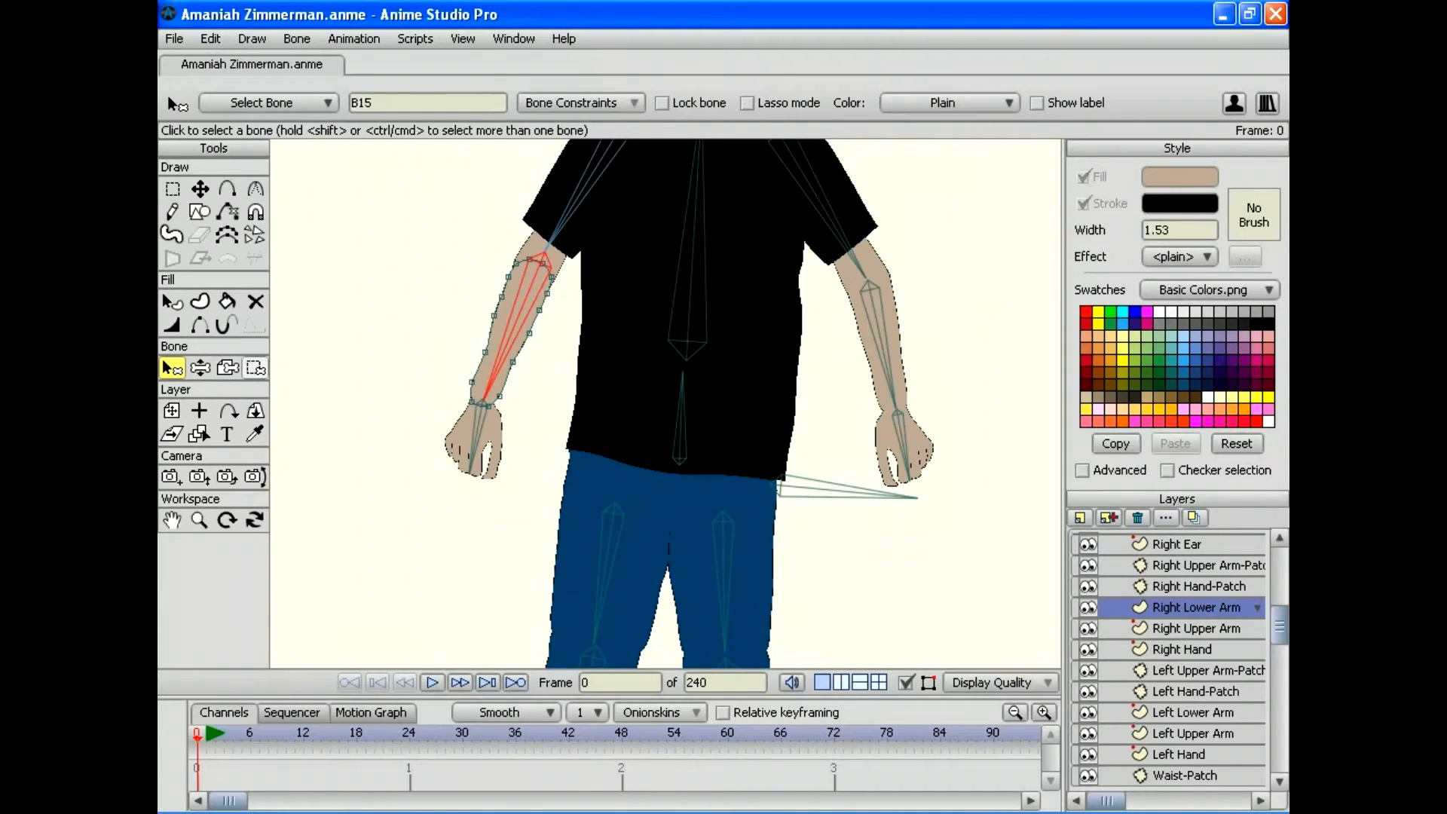
pyautogui.click(255, 367)
pyautogui.moveTo(404, 275)
pyautogui.mouseDown()
pyautogui.moveTo(520, 471)
pyautogui.moveTo(697, 207)
pyautogui.moveTo(328, 169)
pyautogui.mouseUp()
pyautogui.press('space')
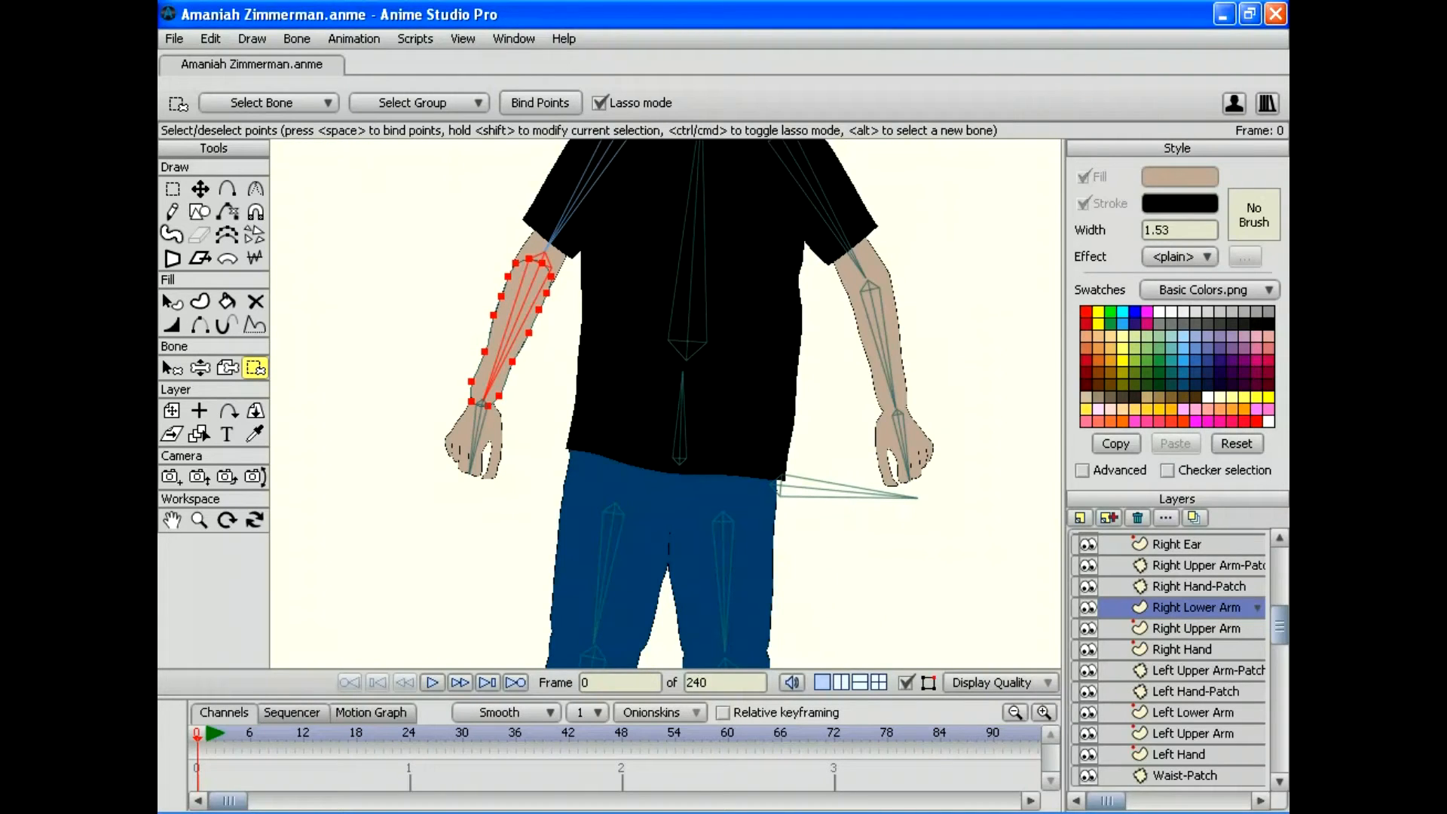
# Step: On the Right Upper Arm layer, select the upper-arm bone and lasso all its sleeve points
pyautogui.click(1194, 627)
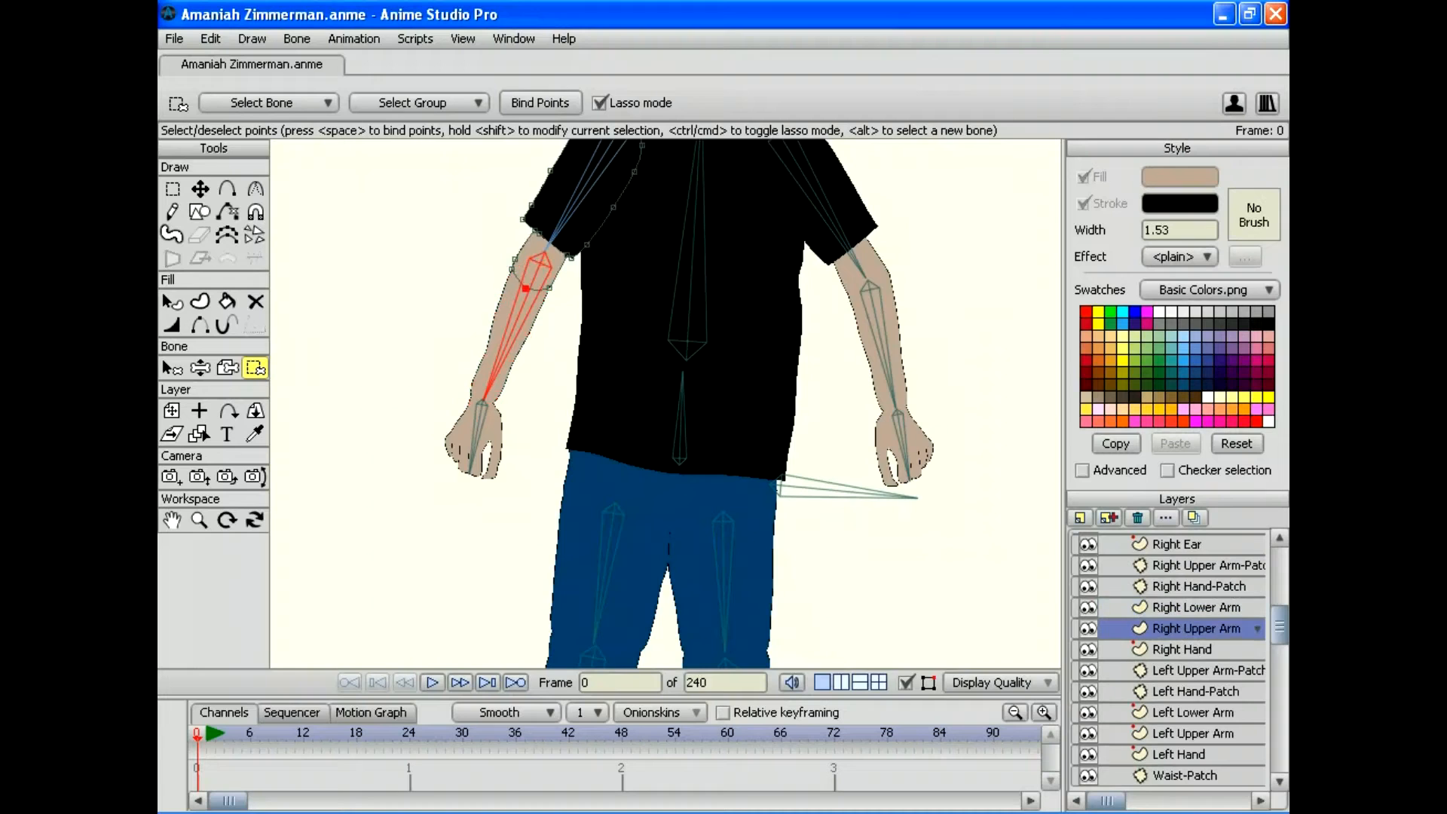
pyautogui.moveTo(690, 300); pyautogui.dragTo(632, 469)
pyautogui.click(172, 367)
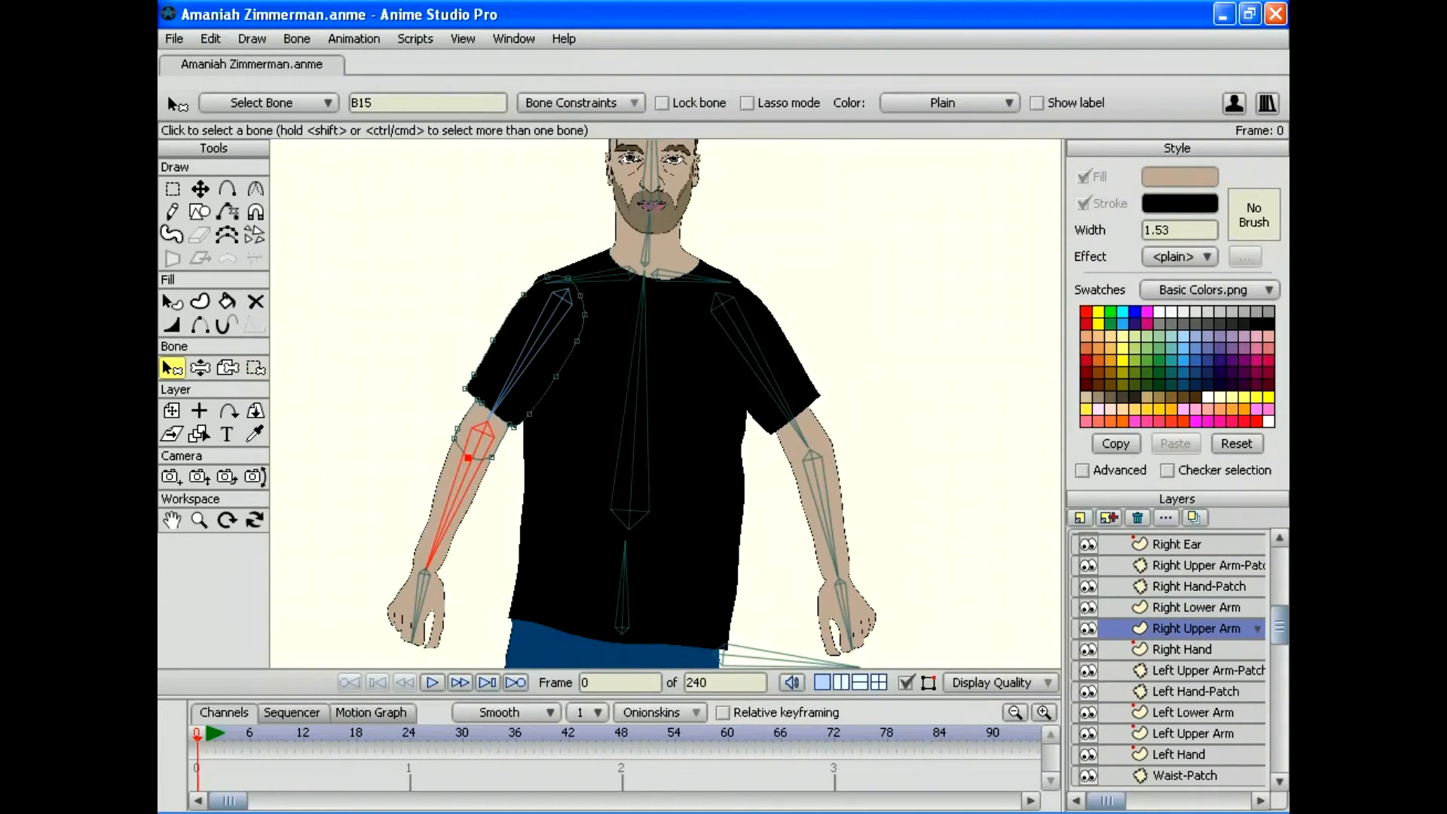
pyautogui.click(528, 354)
pyautogui.click(254, 366)
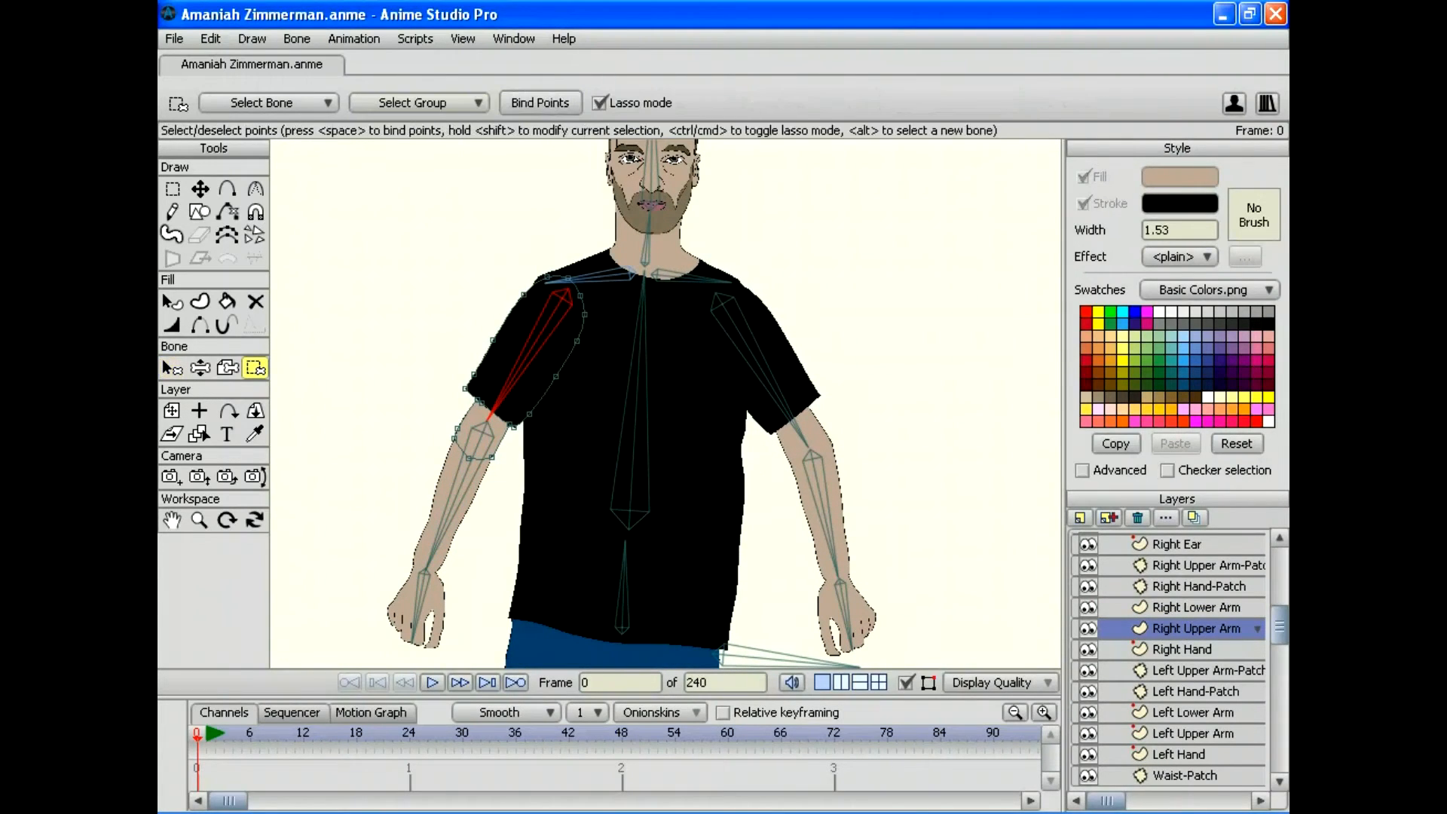
pyautogui.moveTo(510, 241)
pyautogui.mouseDown()
pyautogui.moveTo(426, 264)
pyautogui.moveTo(381, 523)
pyautogui.moveTo(482, 520)
pyautogui.moveTo(639, 428)
pyautogui.moveTo(648, 237)
pyautogui.moveTo(594, 217)
pyautogui.moveTo(510, 242)
pyautogui.mouseUp()
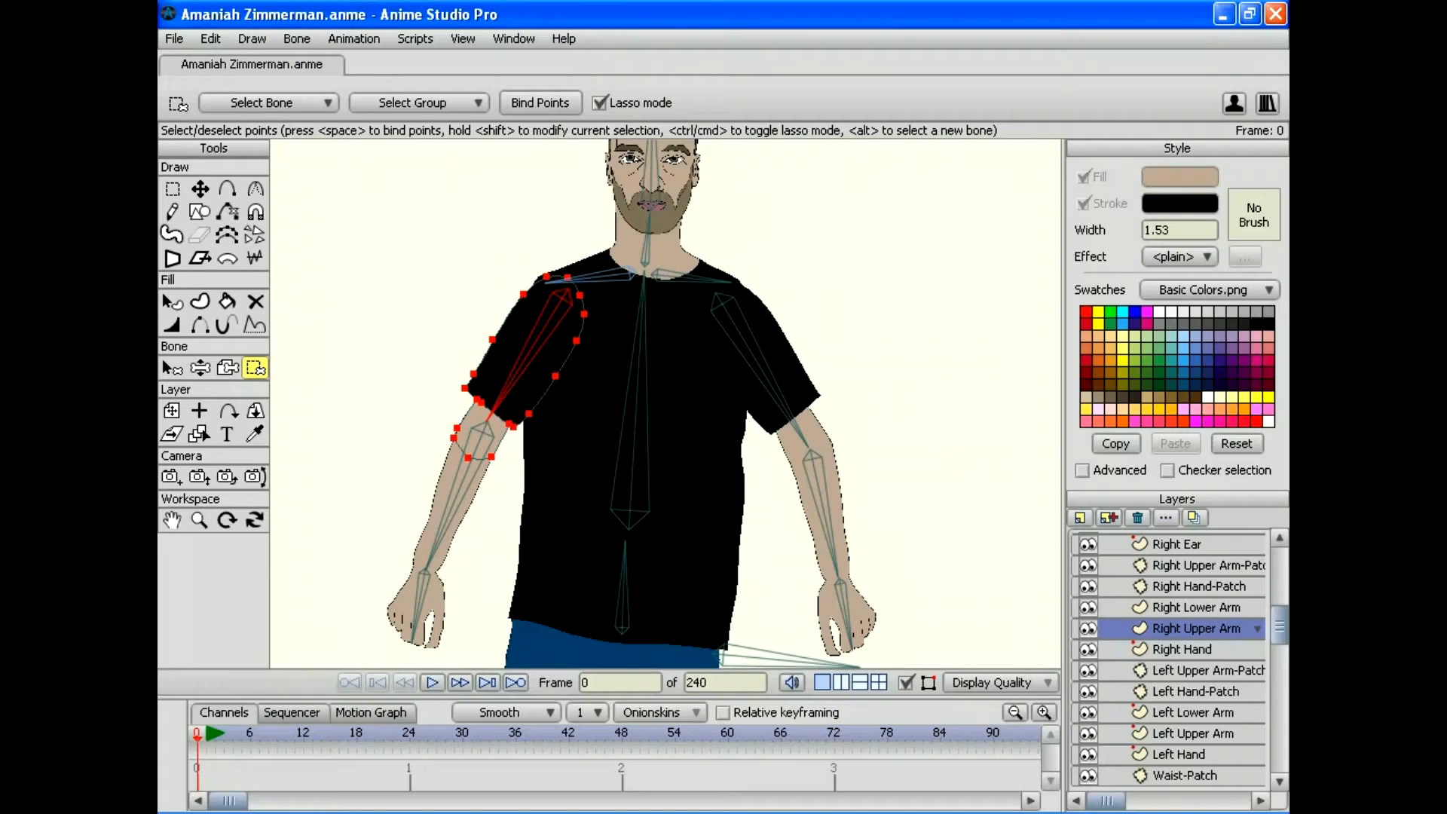
pyautogui.press('space')
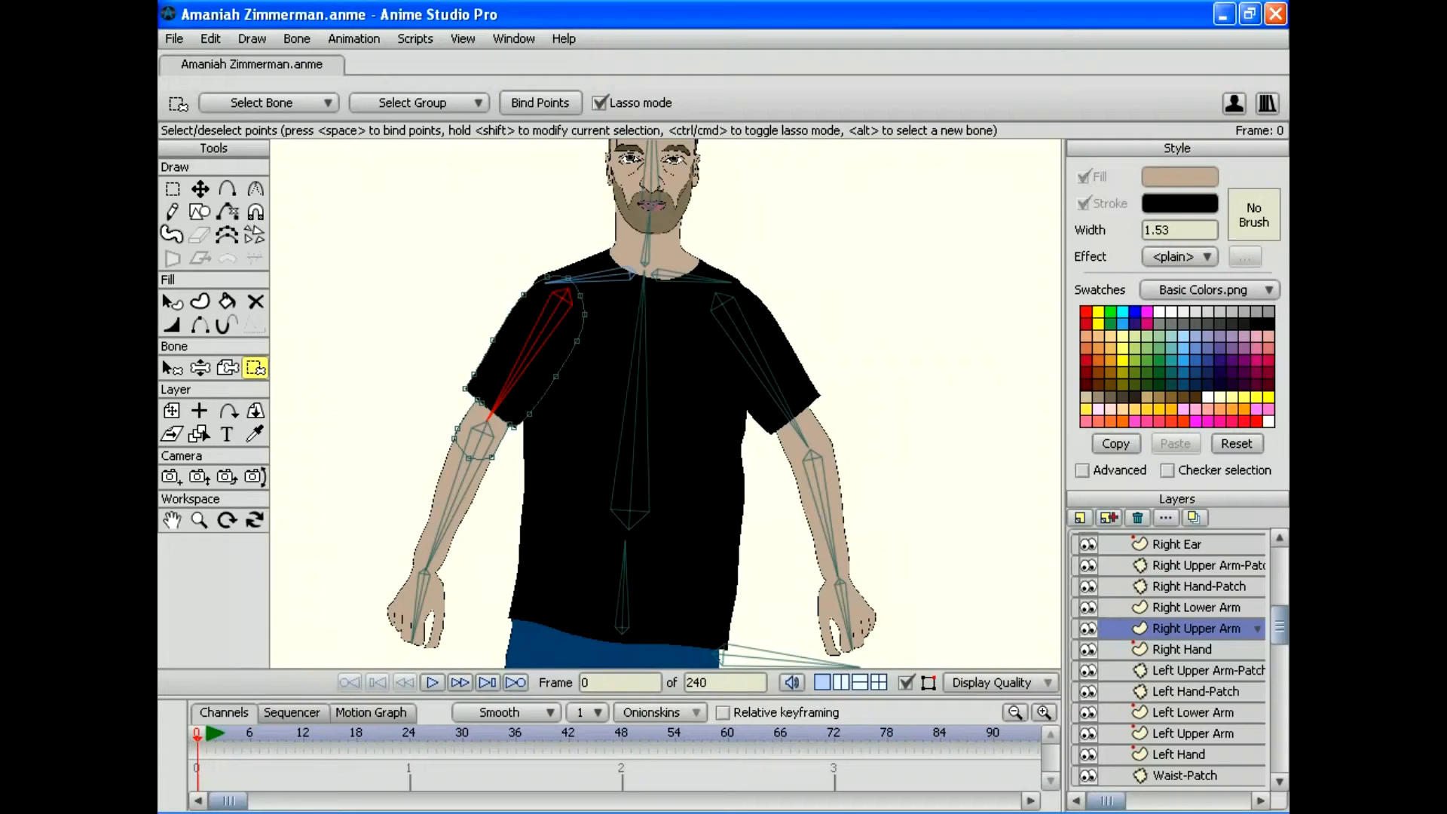
pyautogui.click(1195, 607)
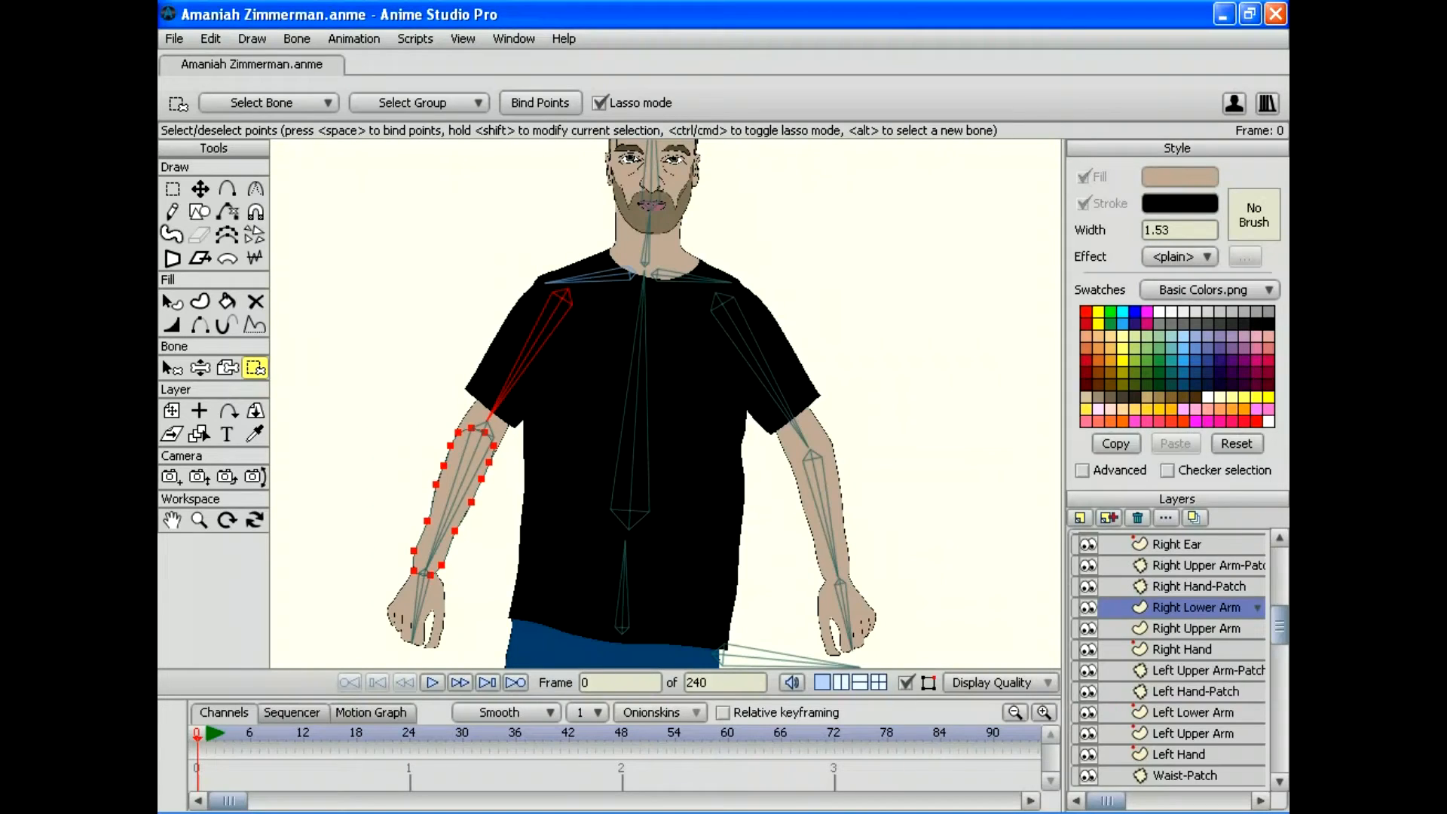
pyautogui.click(1195, 627)
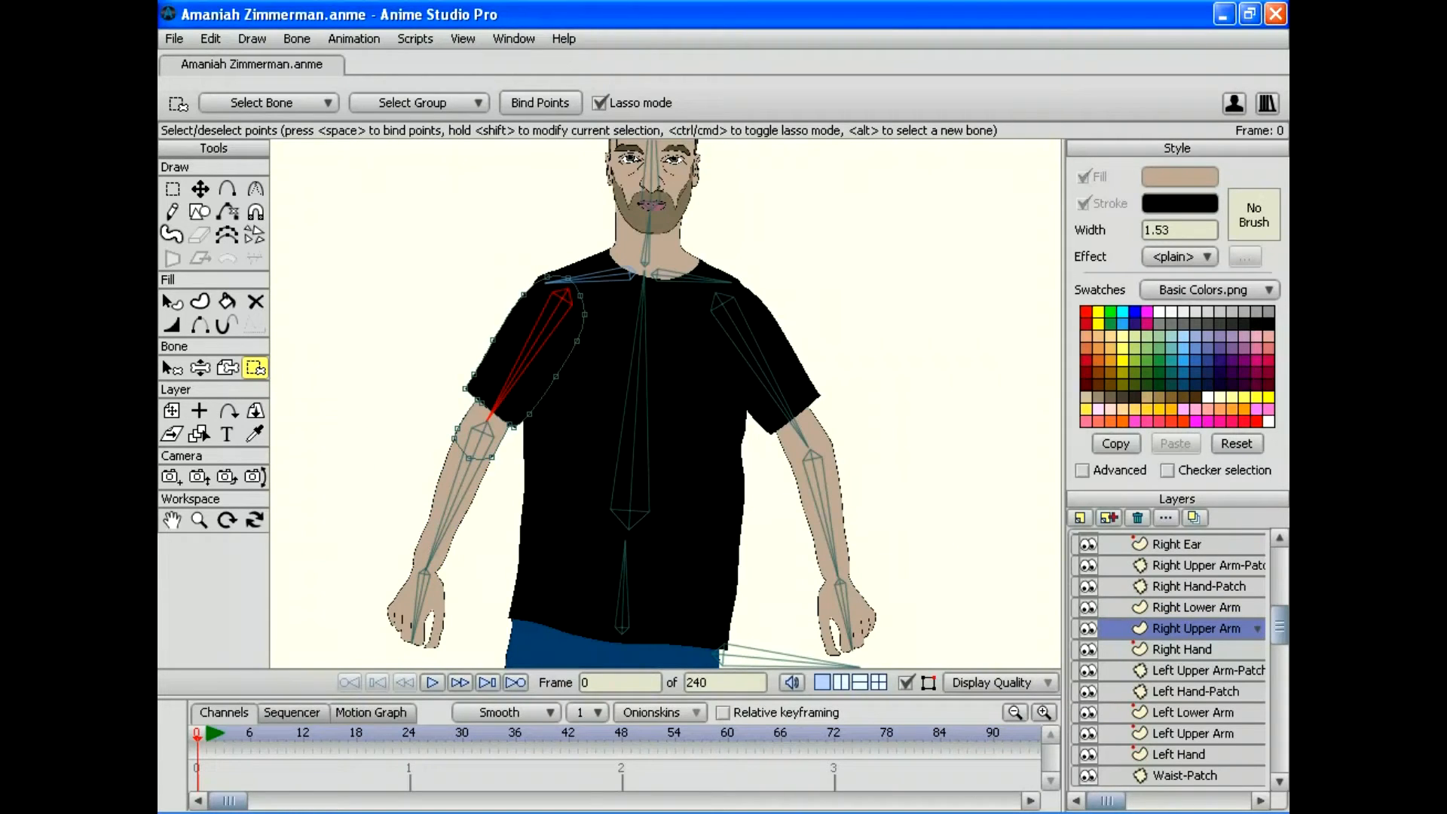
pyautogui.moveTo(576, 205)
pyautogui.mouseDown()
pyautogui.moveTo(475, 264)
pyautogui.moveTo(420, 440)
pyautogui.moveTo(428, 499)
pyautogui.moveTo(595, 399)
pyautogui.moveTo(599, 339)
pyautogui.mouseUp()
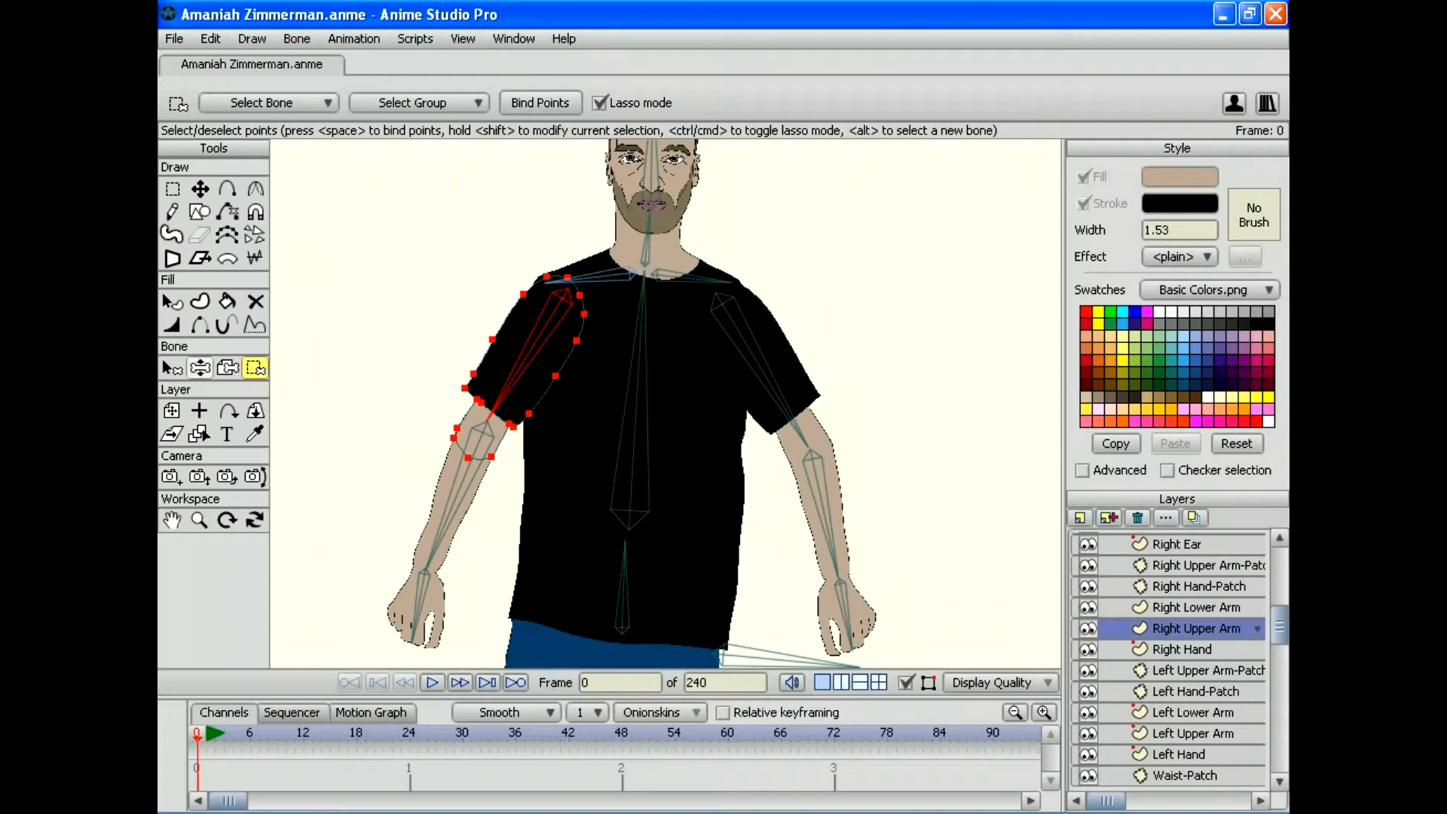
pyautogui.click(200, 367)
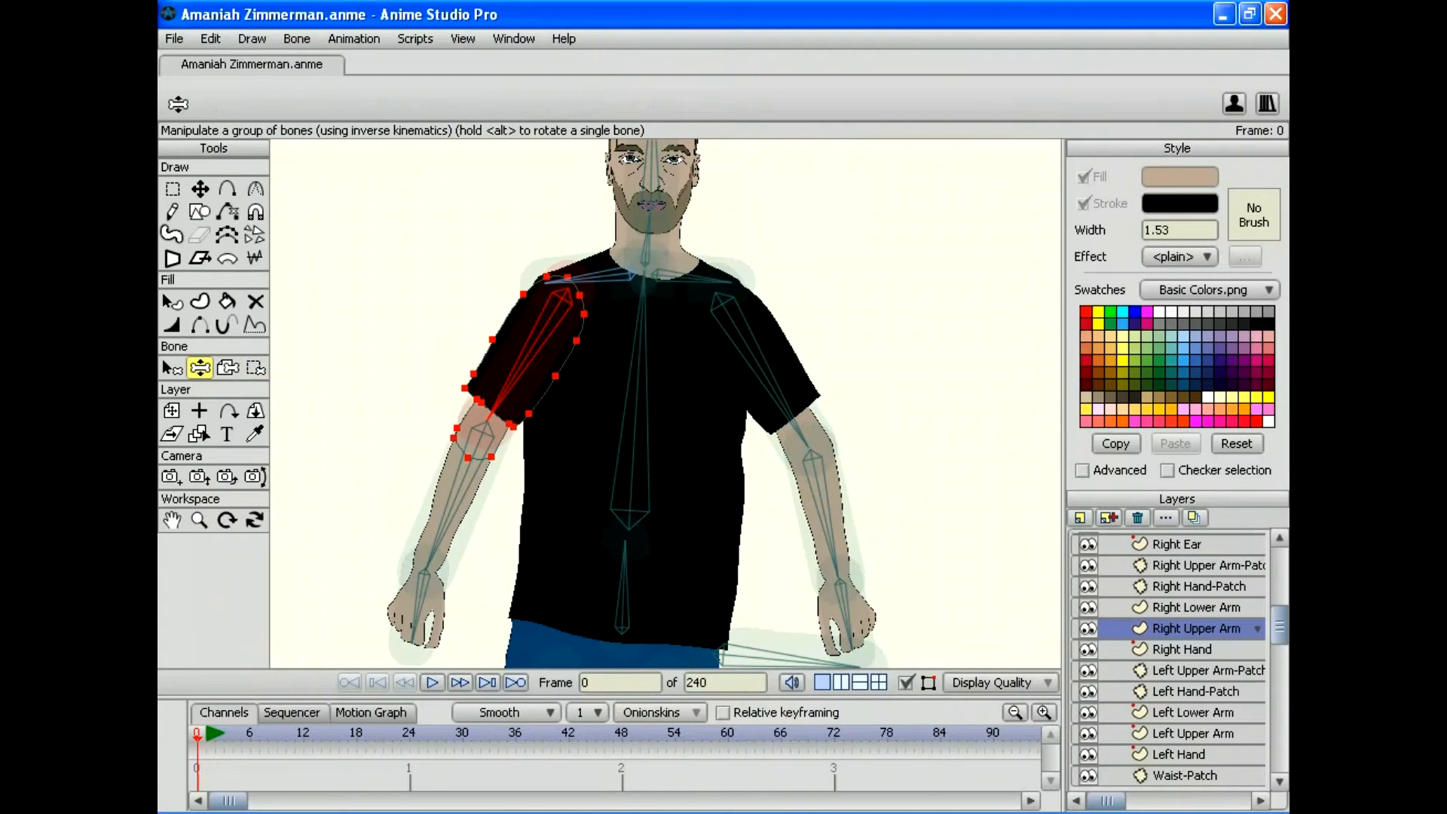
# Step: Swing the right arm to confirm the sleeve, forearm and hand bend at the elbow
pyautogui.moveTo(431, 556); pyautogui.dragTo(351, 522)
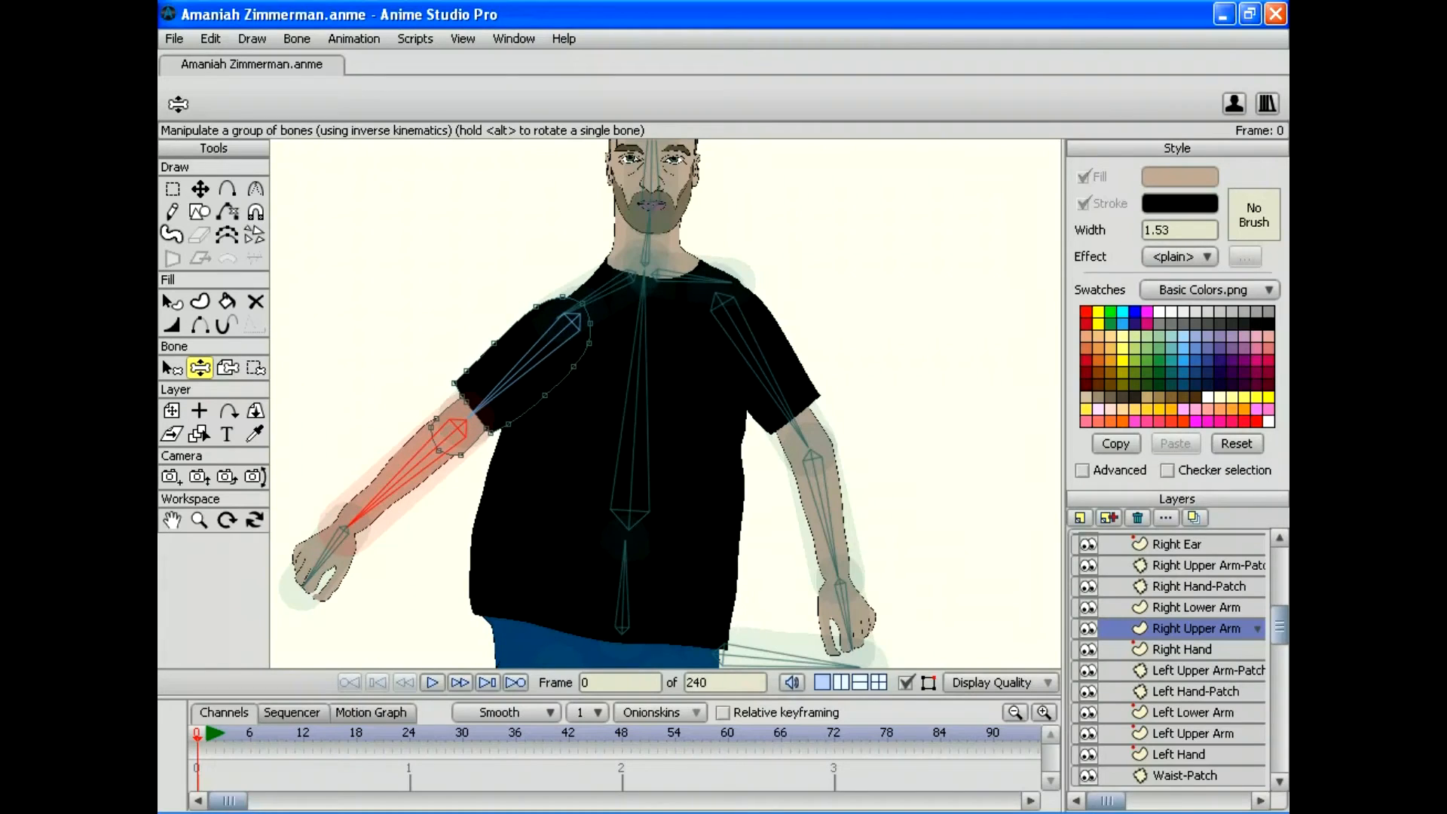
pyautogui.scroll(-3, 1168, 659)
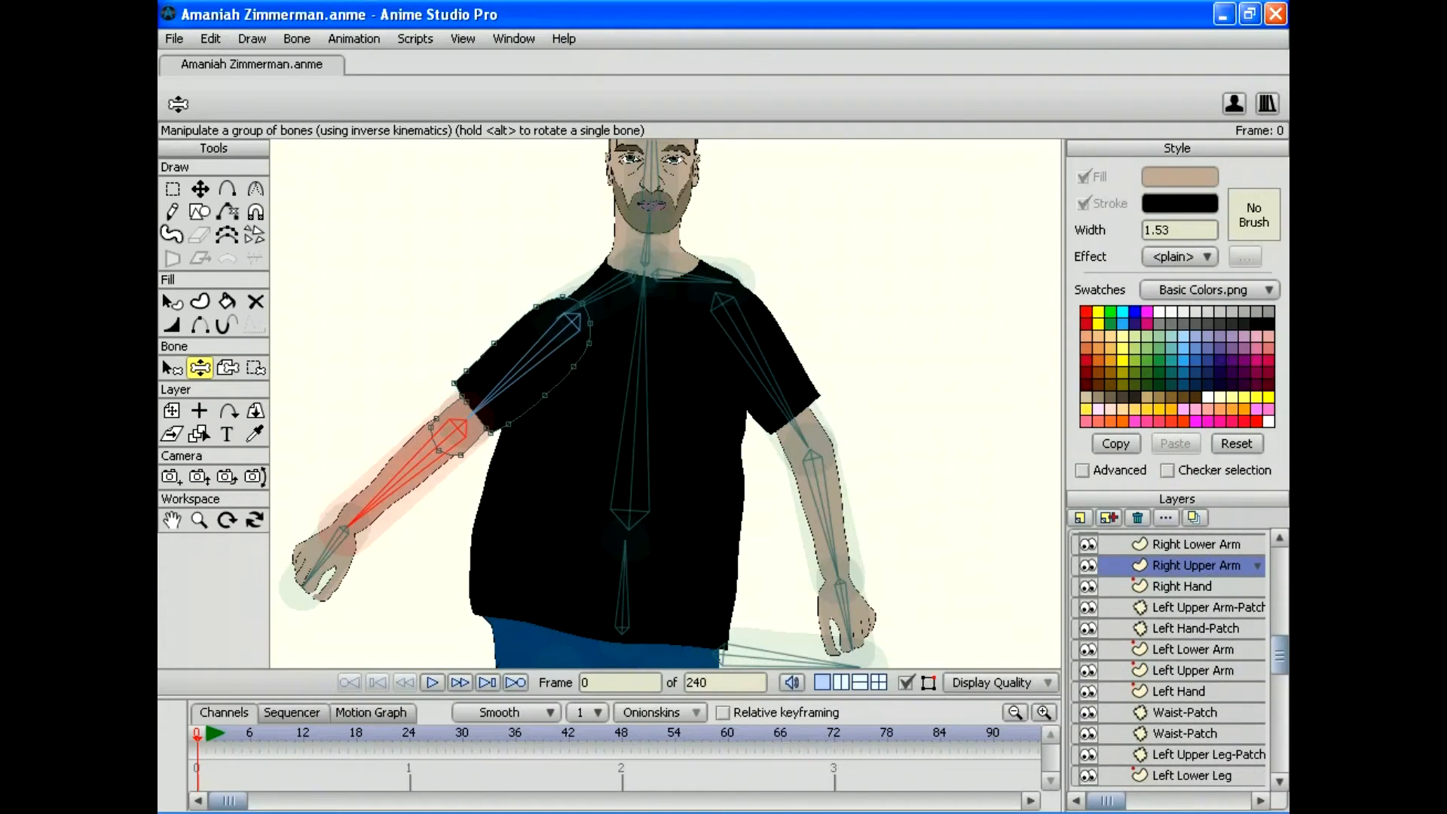
pyautogui.click(1182, 585)
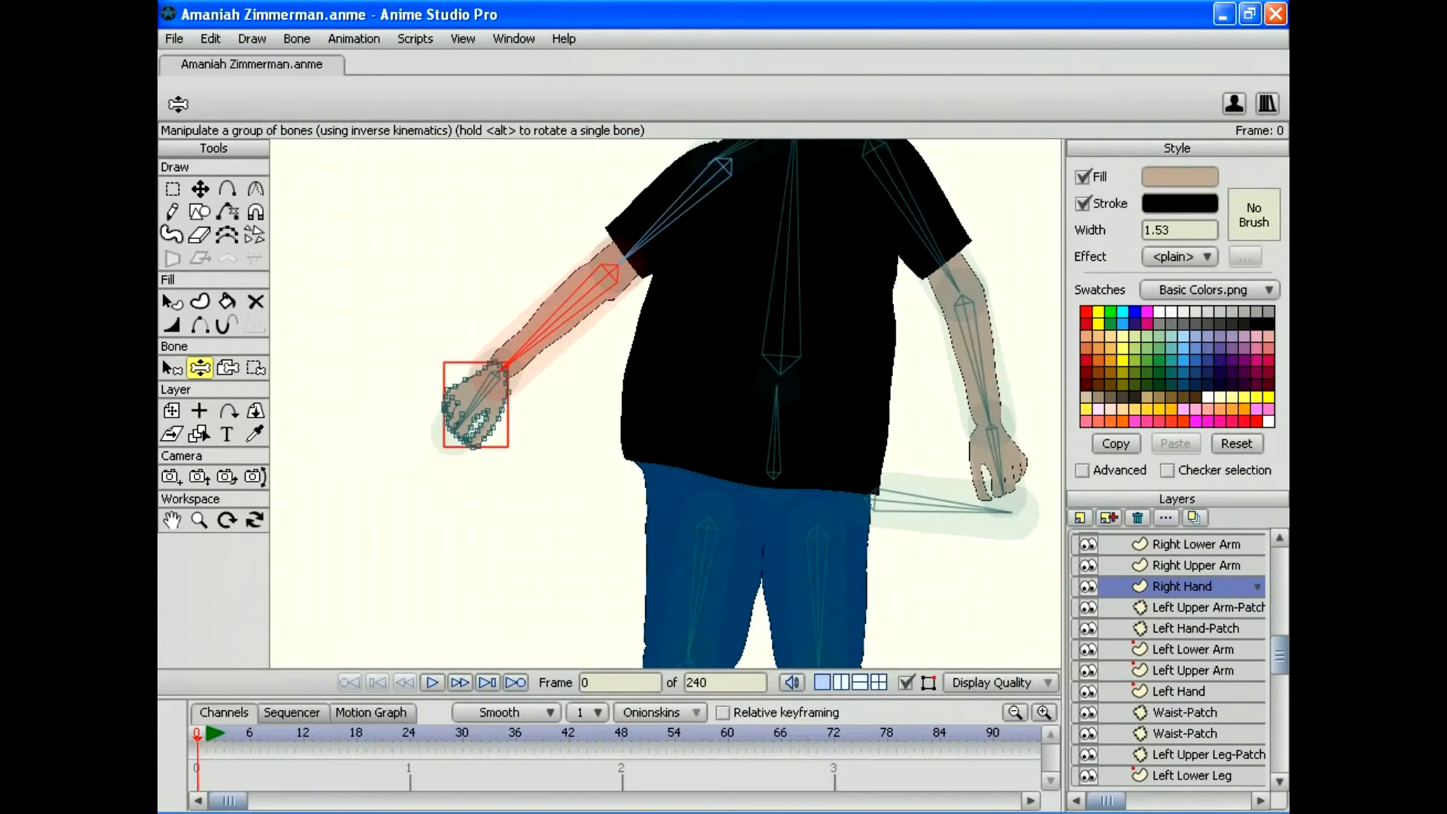
# Step: Bind Left Upper Arm-Patch to the left upper-arm bone and Left Hand-Patch to the lower-arm bone
pyautogui.press('b')
pyautogui.click(571, 445)
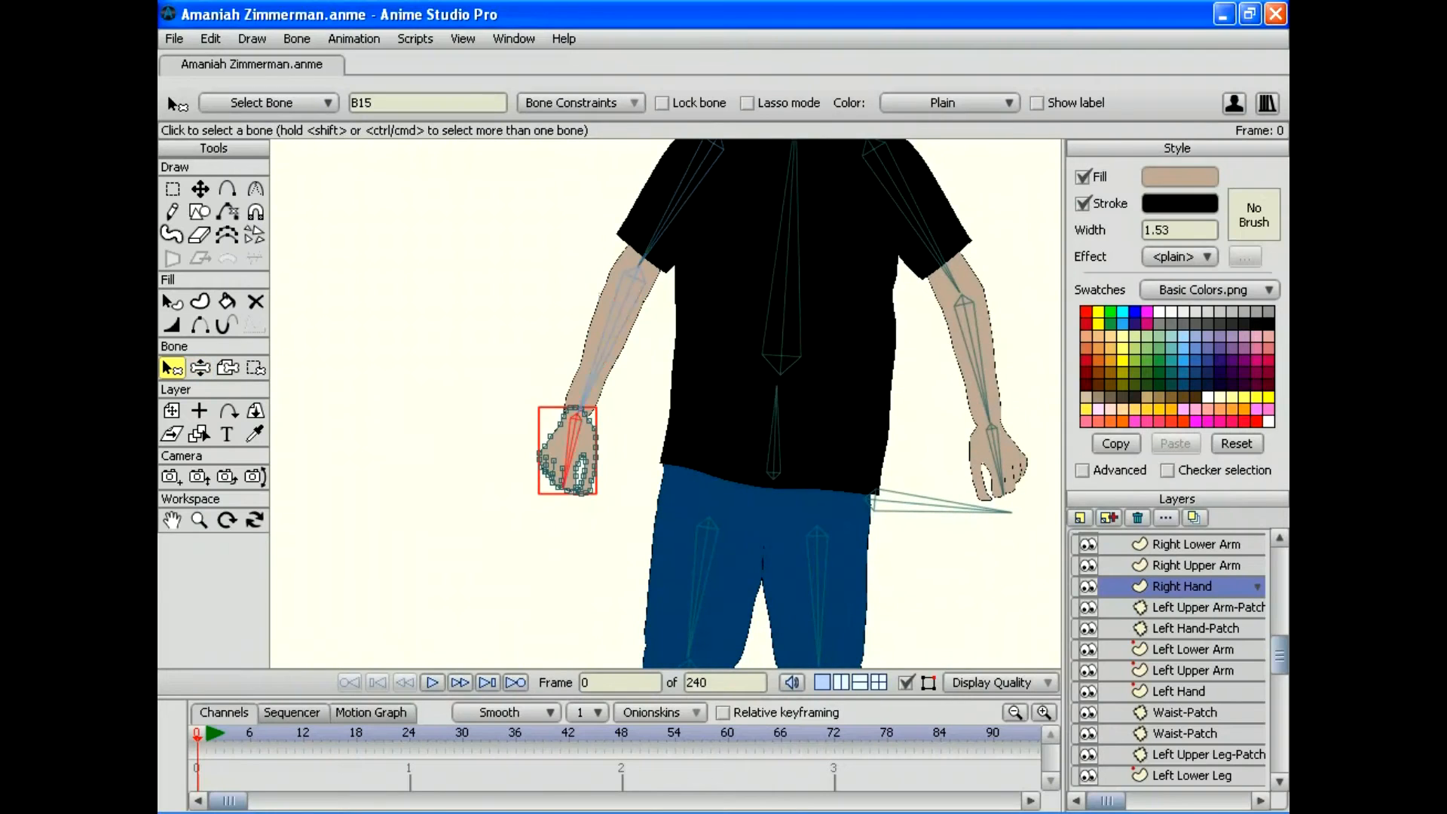
pyautogui.click(227, 368)
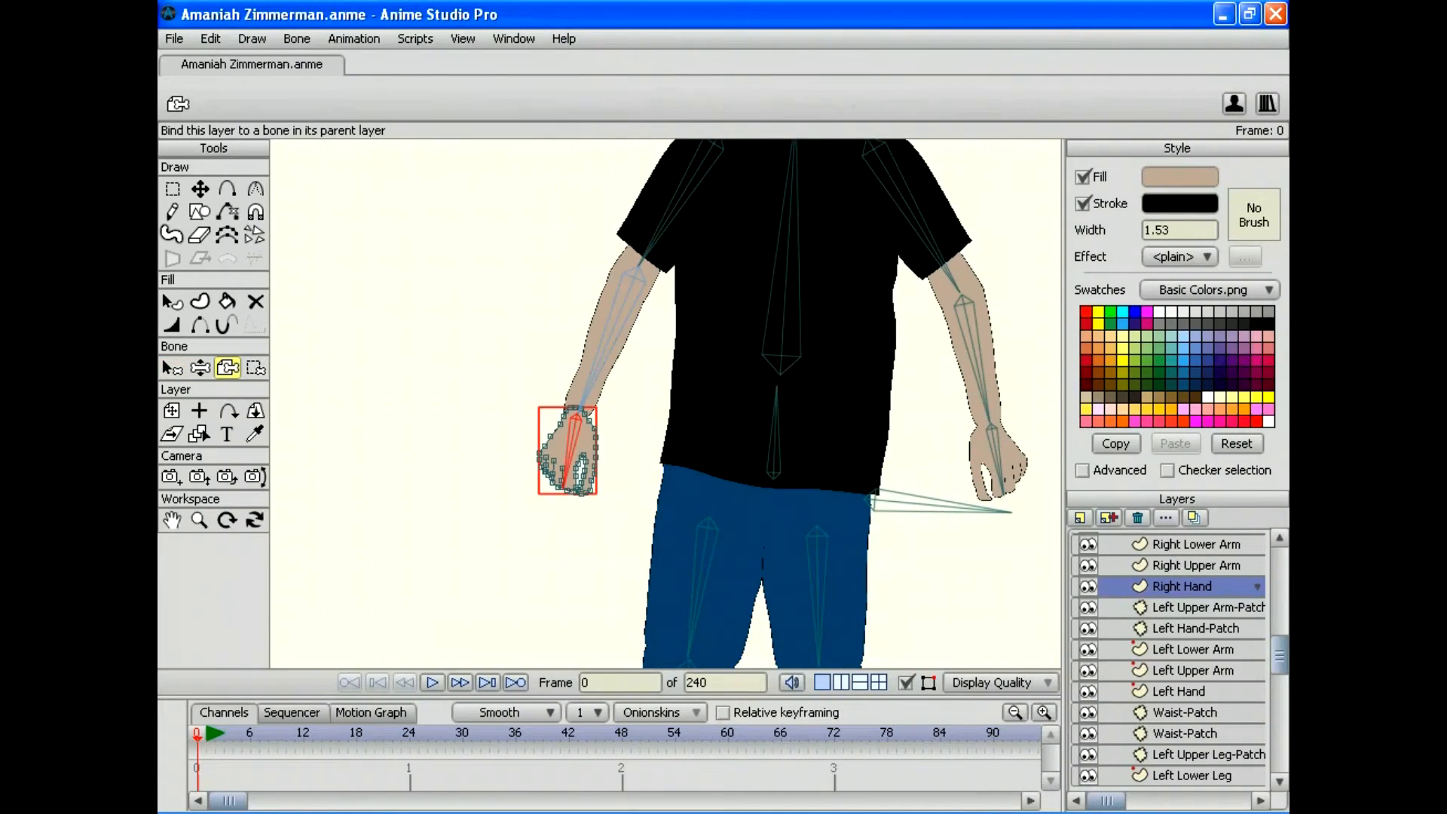
pyautogui.moveTo(699, 501); pyautogui.dragTo(439, 598)
pyautogui.click(1196, 607)
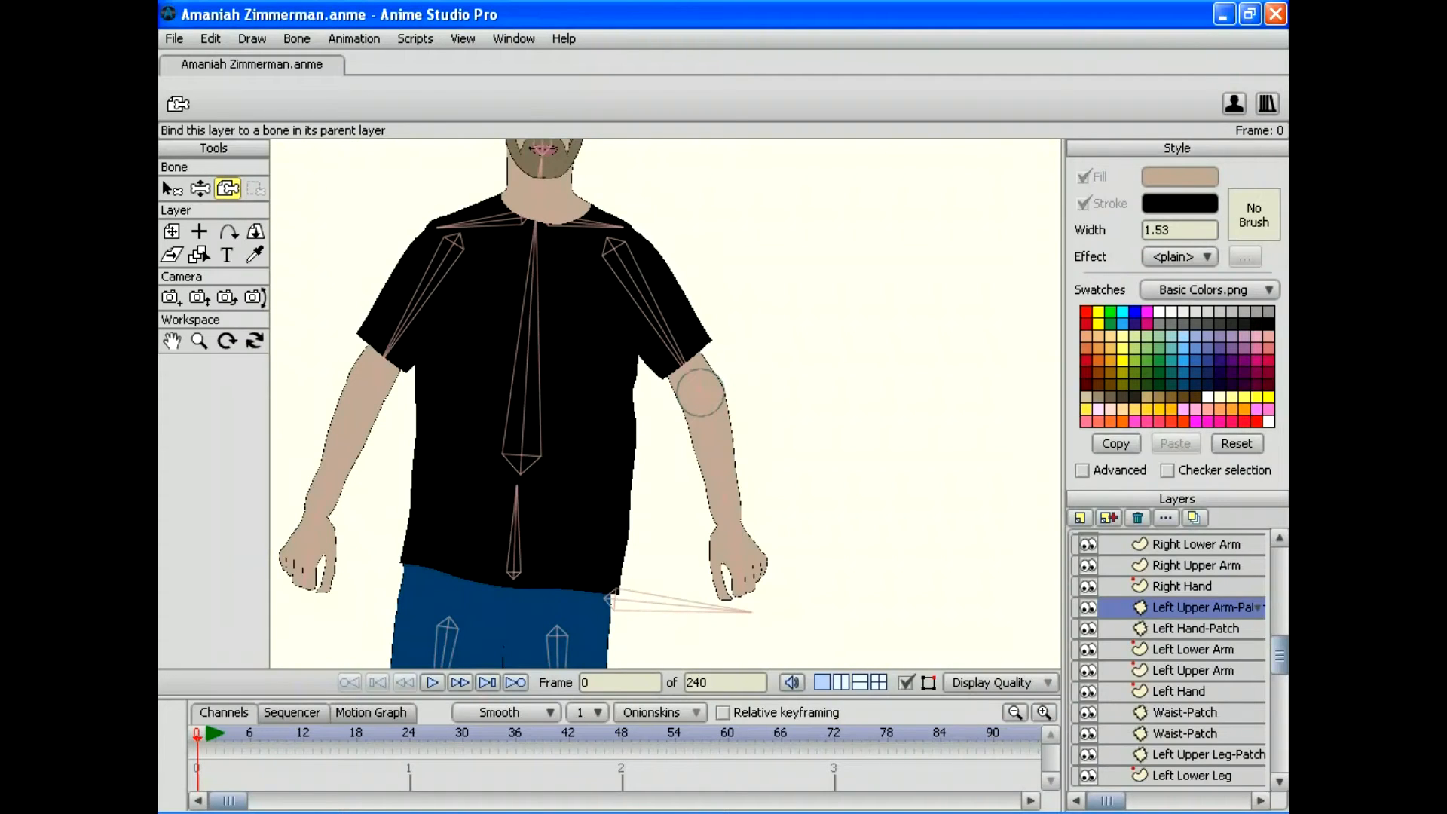
pyautogui.click(653, 316)
pyautogui.click(1196, 628)
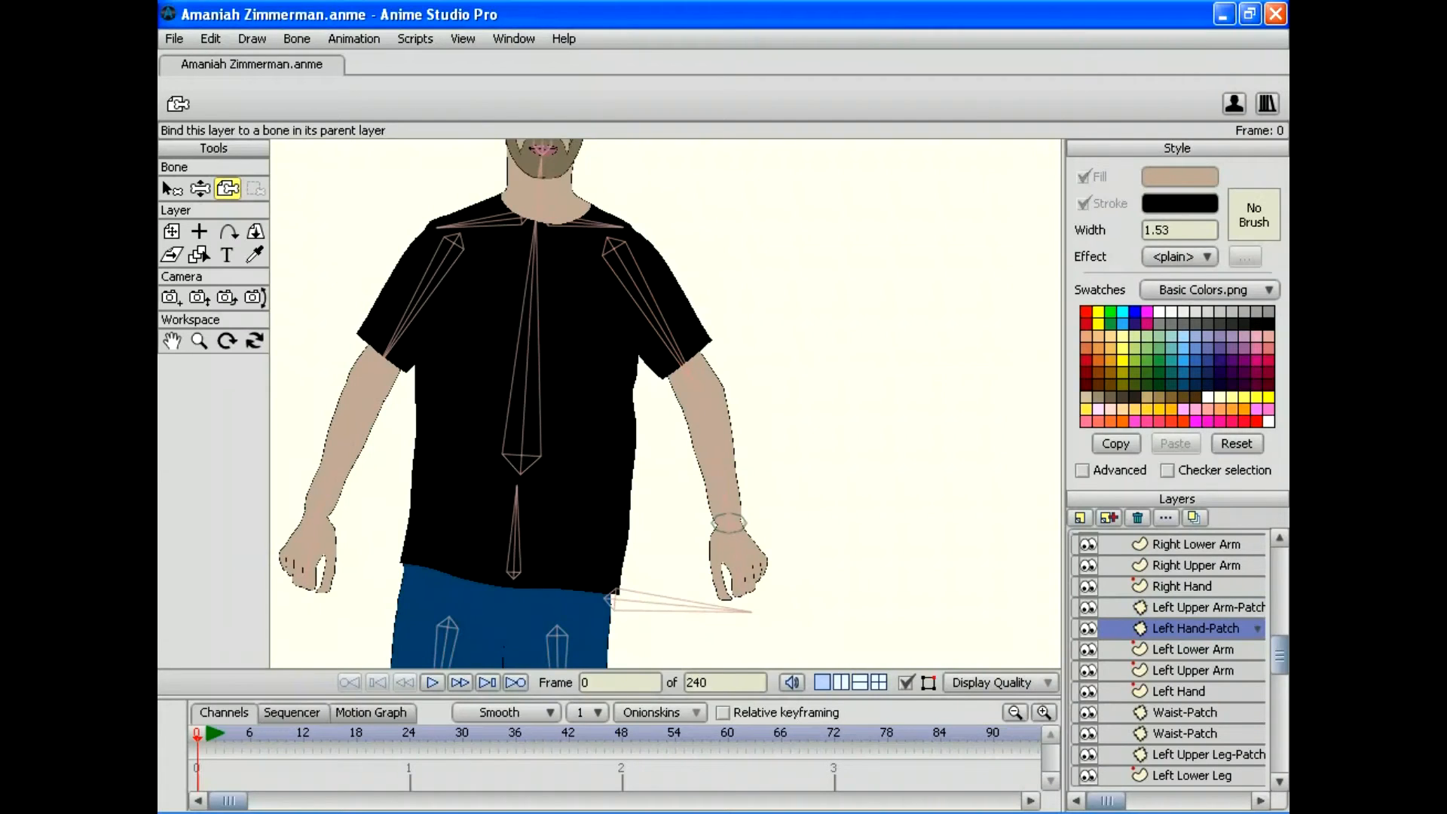
pyautogui.click(712, 452)
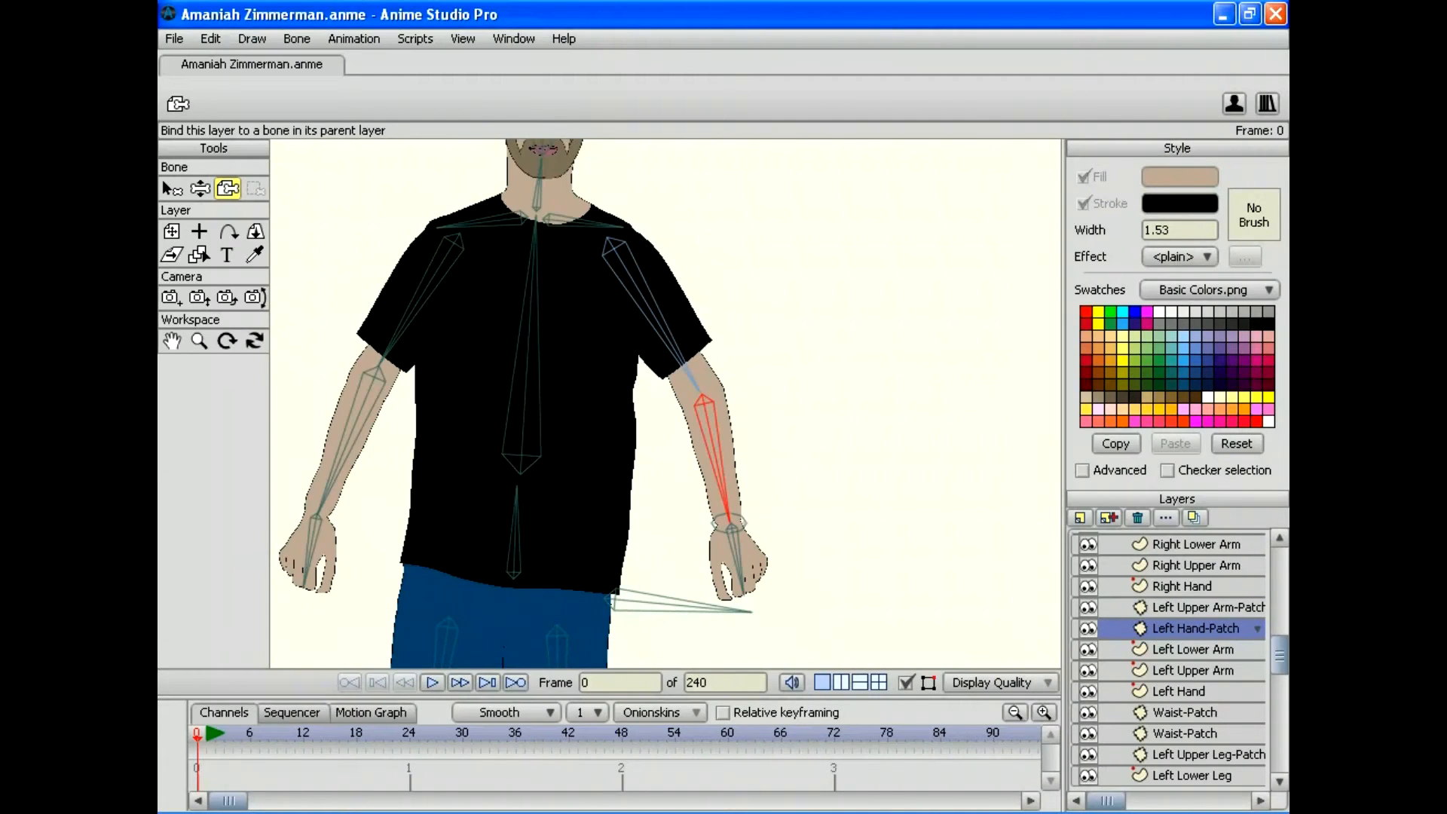
# Step: Bind the Left Lower Arm and Left Upper Arm points to their arm bones
pyautogui.click(1192, 649)
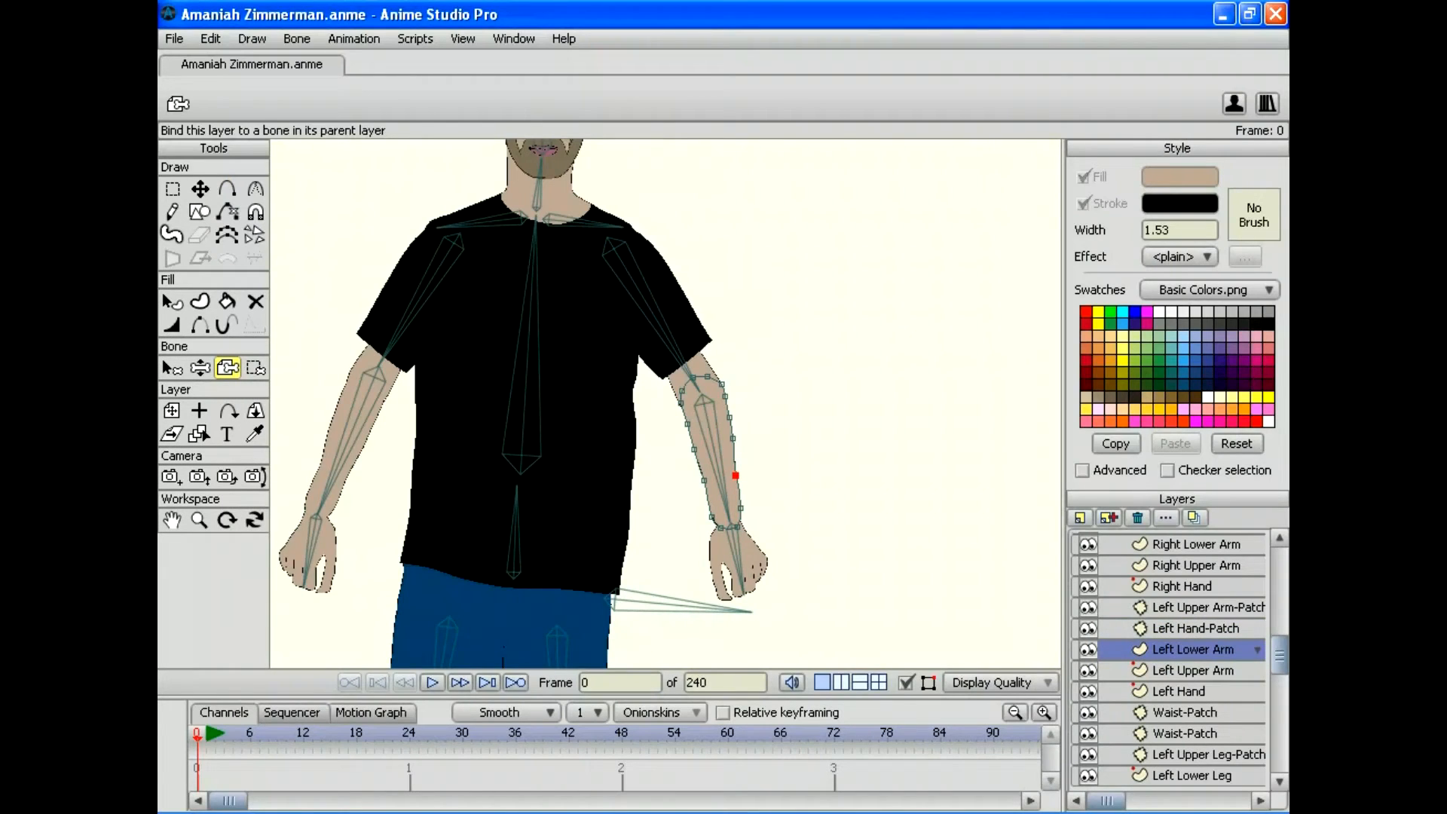
pyautogui.click(172, 367)
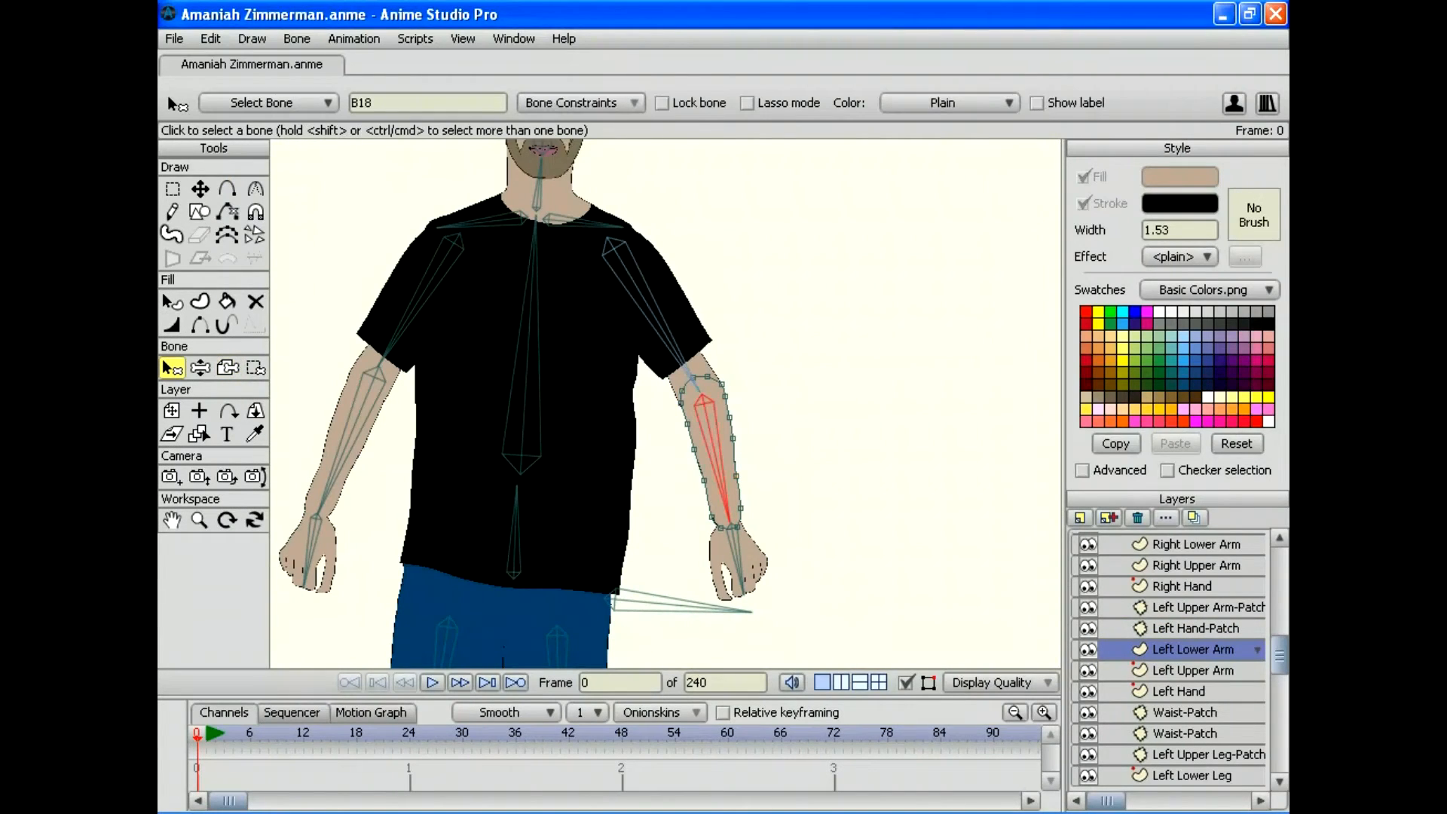
pyautogui.press('i')
pyautogui.moveTo(823, 331)
pyautogui.mouseDown()
pyautogui.moveTo(599, 545)
pyautogui.moveTo(999, 549)
pyautogui.mouseUp()
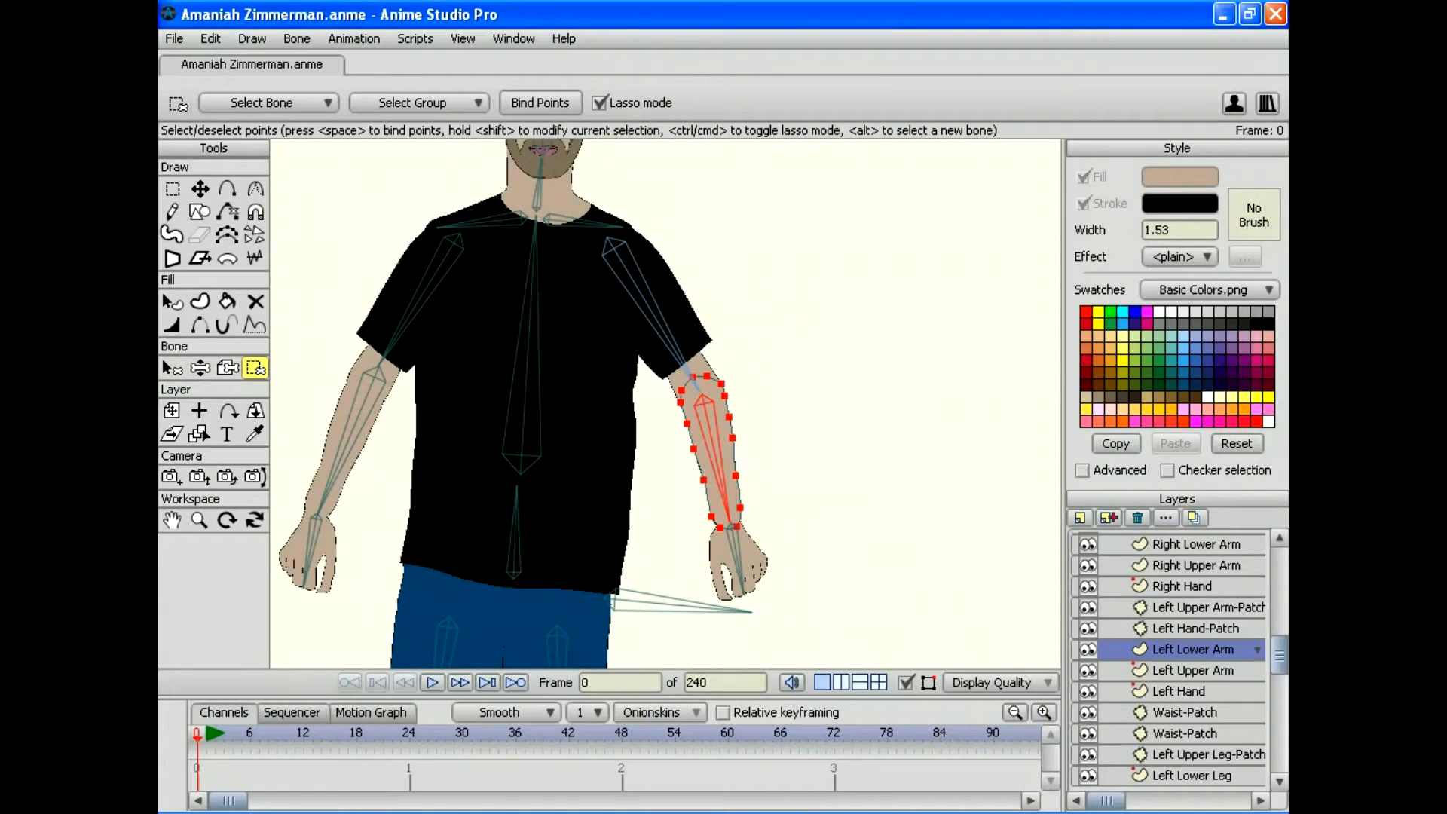
pyautogui.click(1192, 670)
pyautogui.click(171, 367)
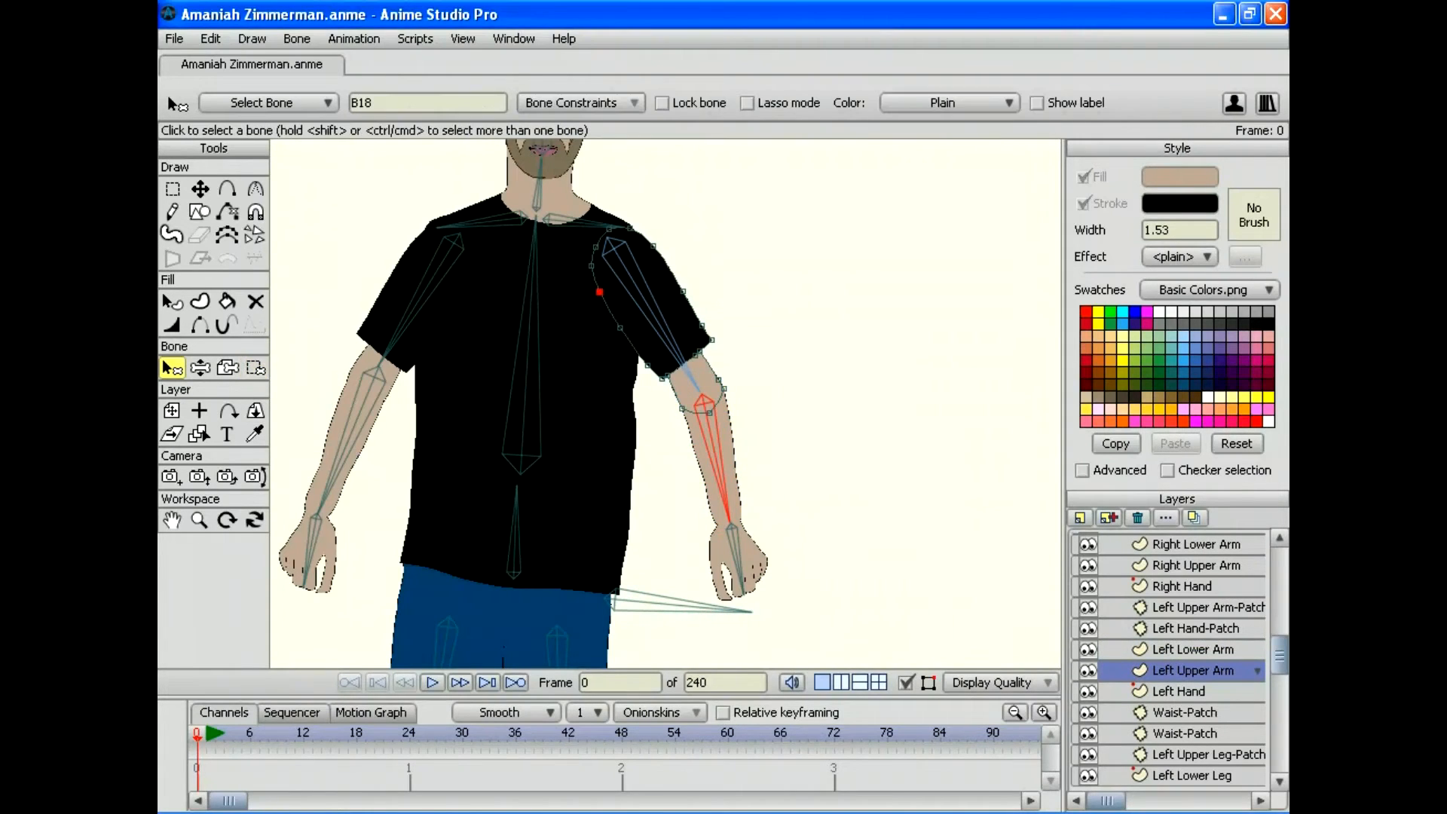
pyautogui.click(649, 316)
pyautogui.press('i')
pyautogui.moveTo(855, 297)
pyautogui.mouseDown()
pyautogui.moveTo(825, 254)
pyautogui.moveTo(576, 242)
pyautogui.moveTo(856, 297)
pyautogui.mouseUp()
pyautogui.press('space')
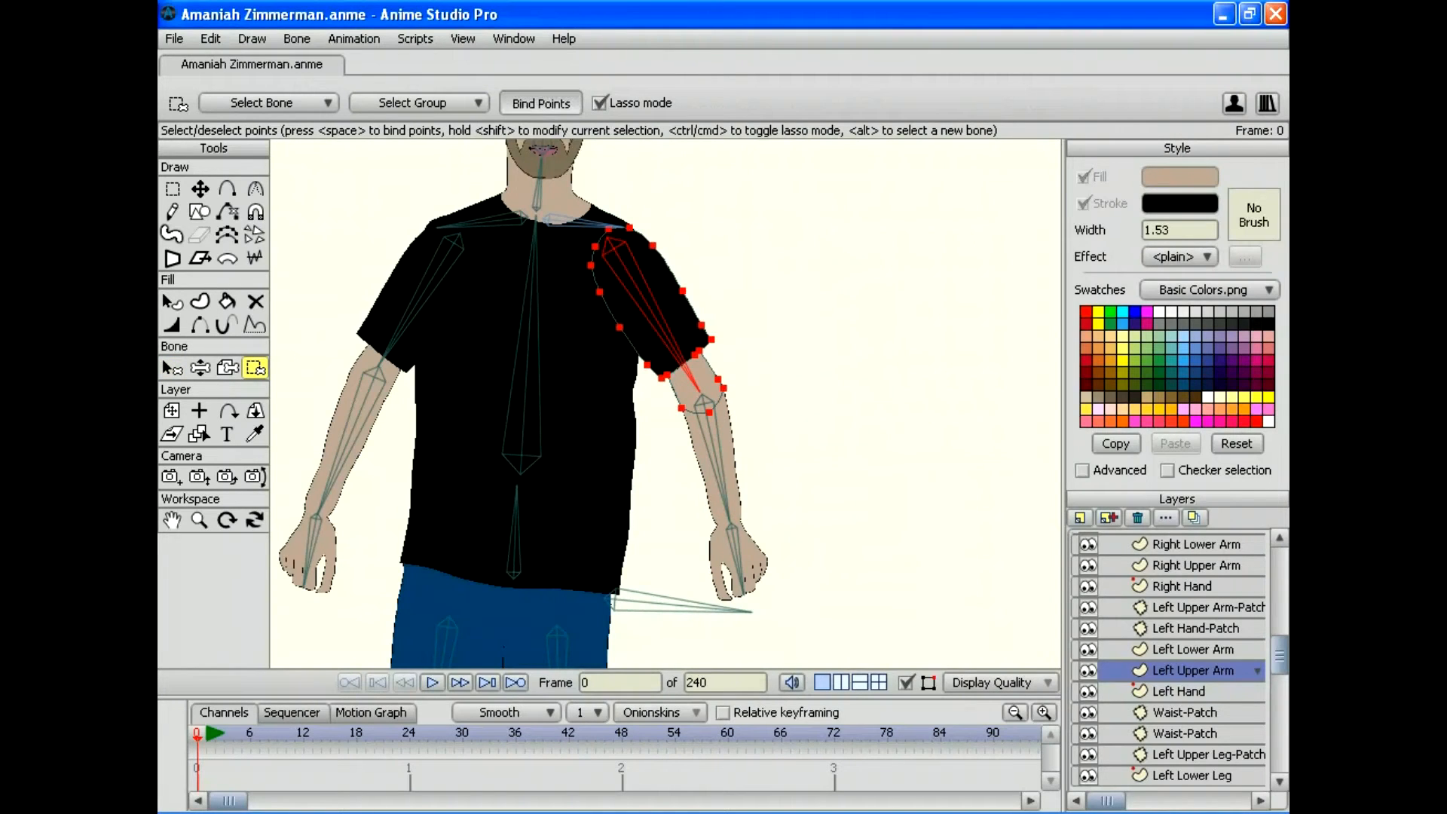
# Step: Bind the Left Hand layer to the left hand bone
pyautogui.click(1178, 690)
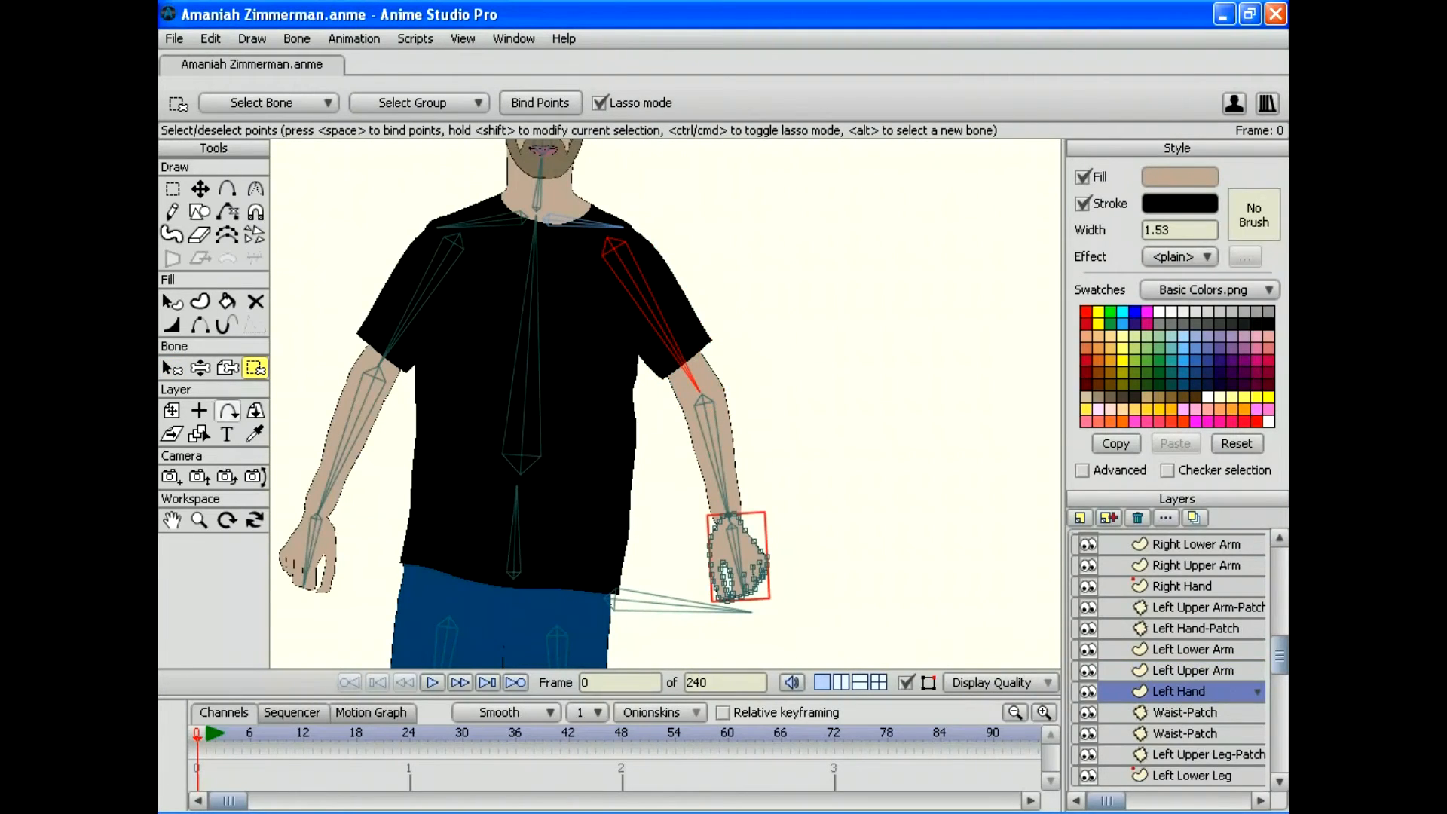
pyautogui.click(227, 366)
pyautogui.click(735, 550)
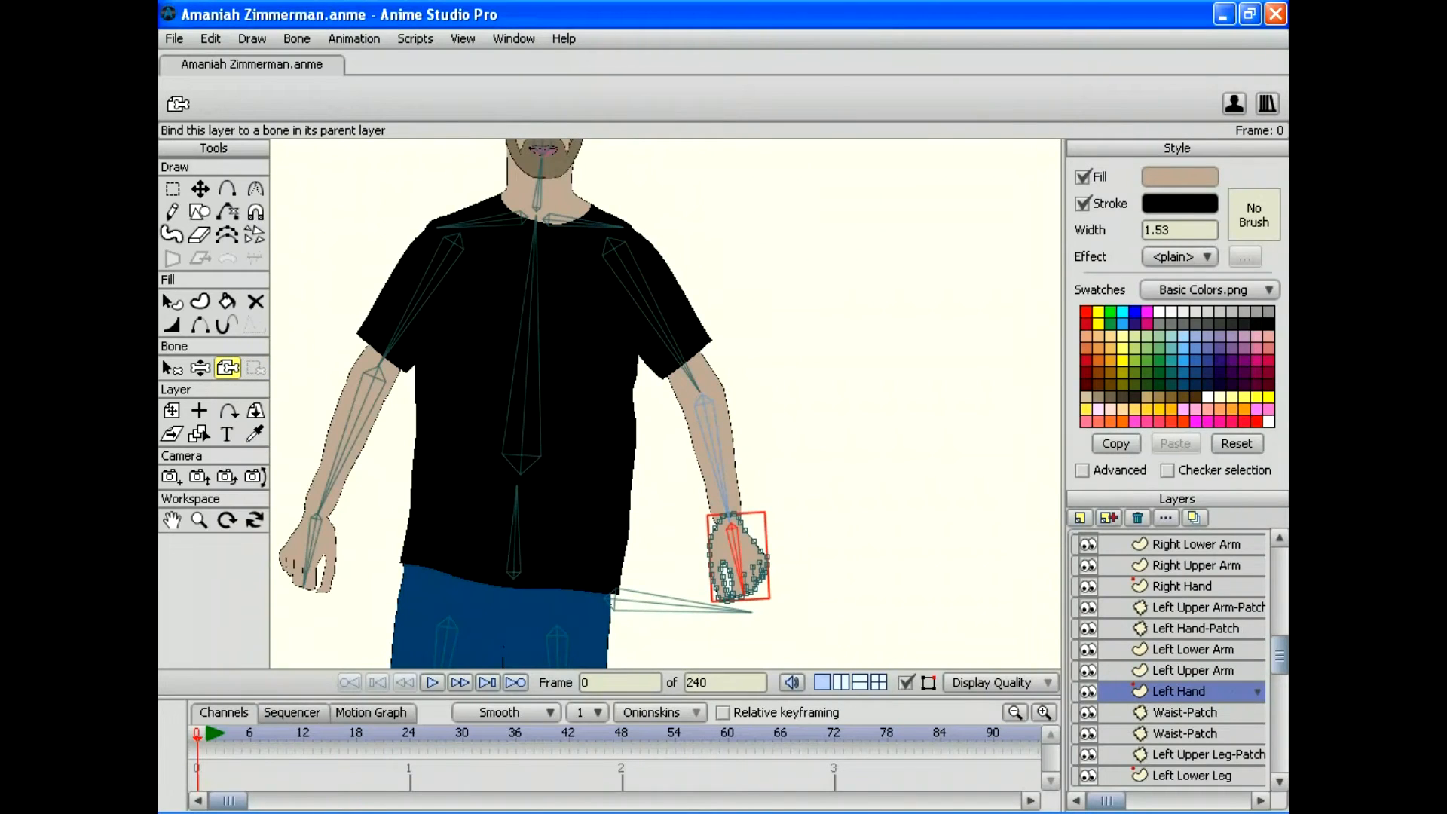
pyautogui.click(1183, 712)
pyautogui.scroll(-7, 1168, 659)
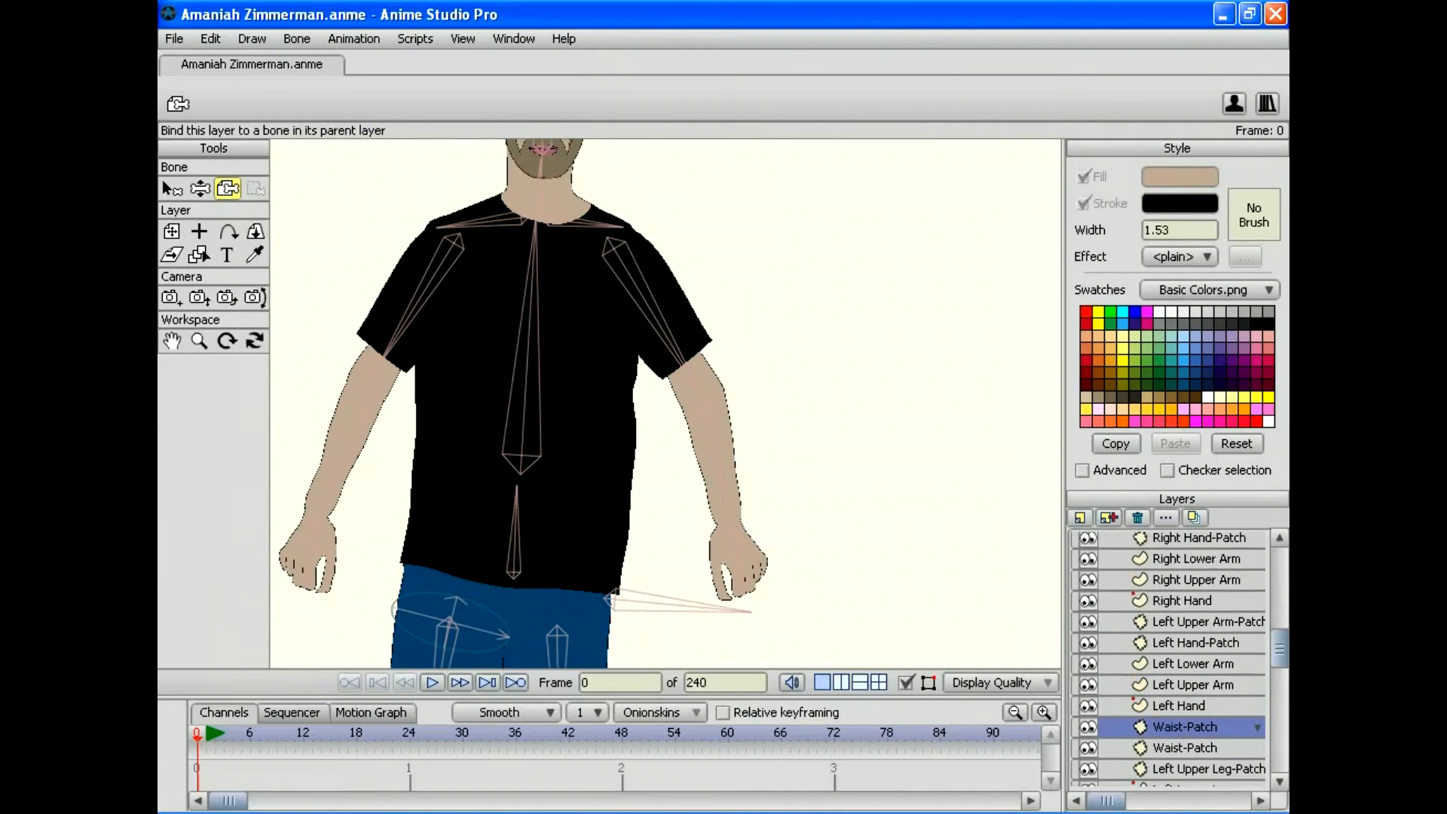
# Step: Bind the waist patch and Left Upper Leg-Patch to the right and left upper-leg bones
pyautogui.moveTo(617, 593); pyautogui.dragTo(665, 438)
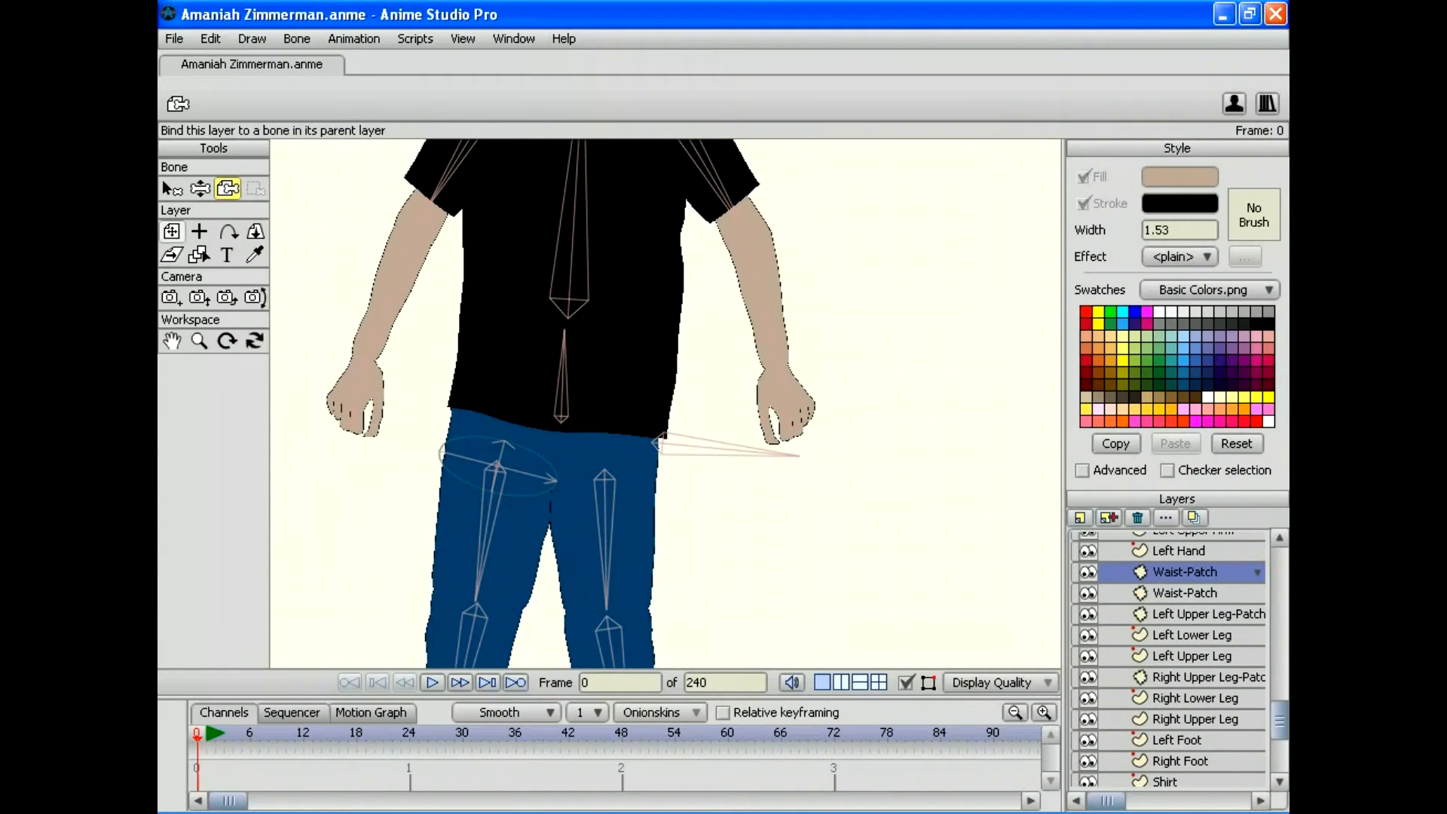
pyautogui.click(490, 513)
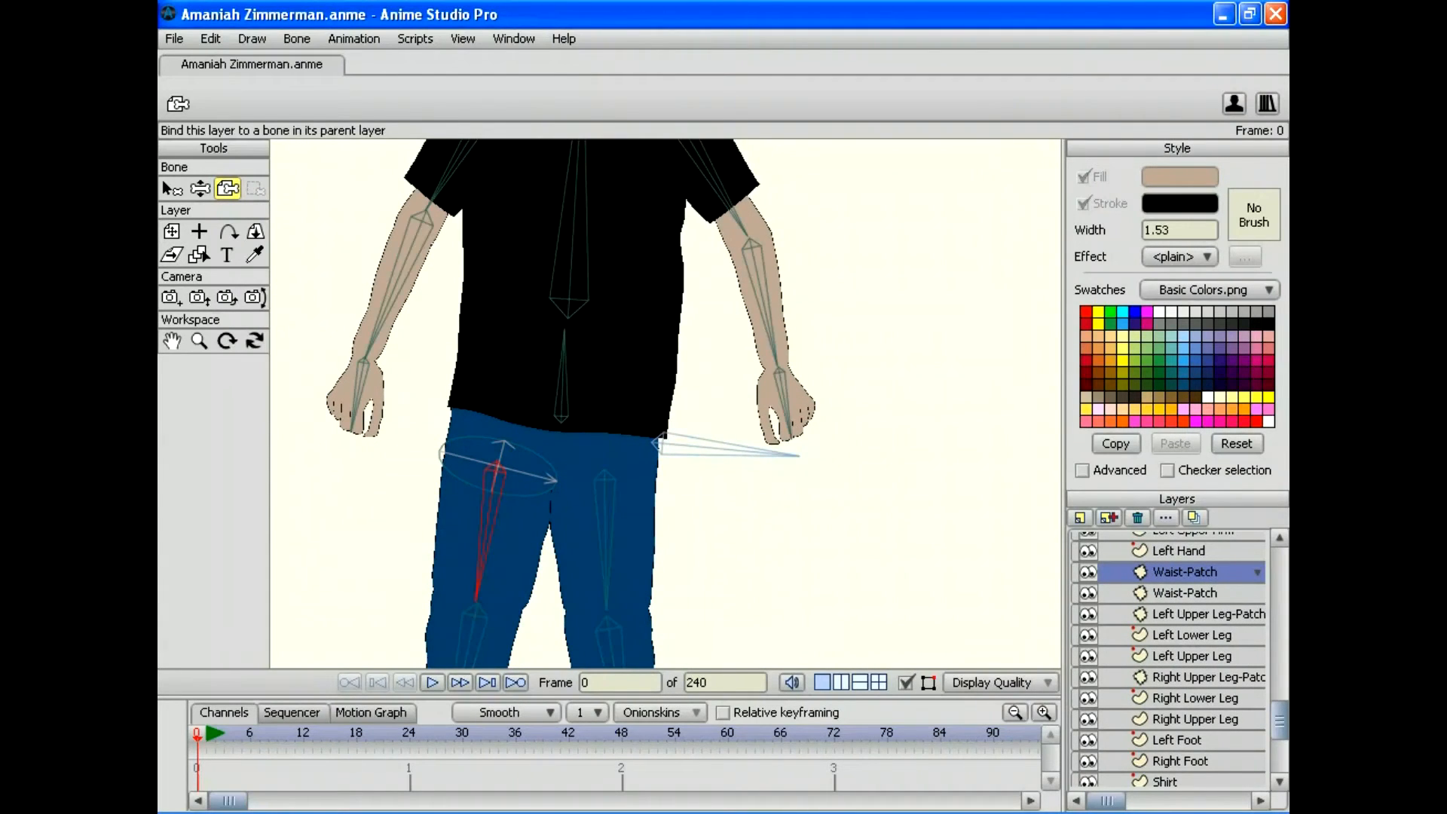
pyautogui.click(1184, 592)
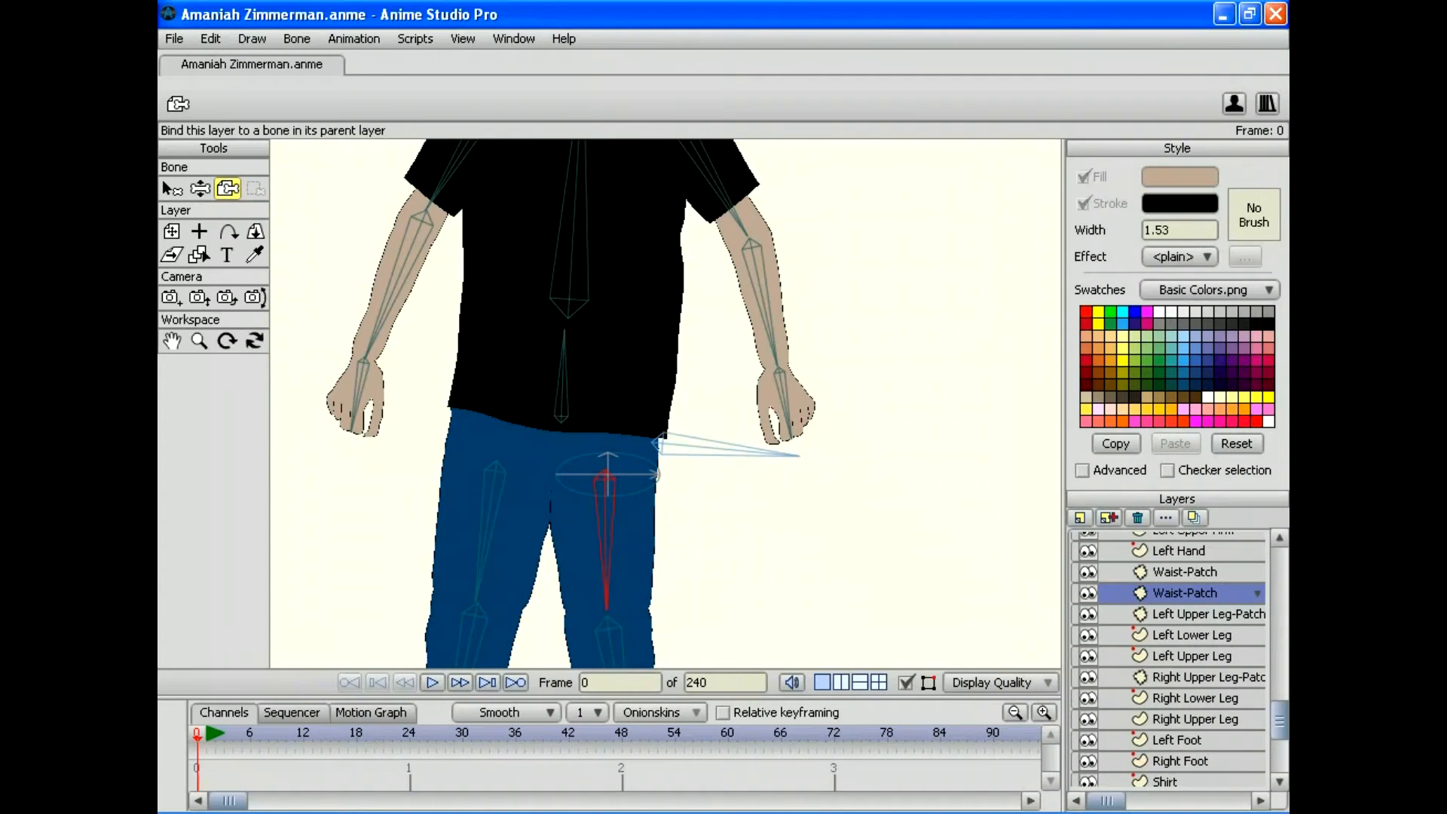
pyautogui.click(1197, 614)
pyautogui.moveTo(665, 473); pyautogui.dragTo(653, 335)
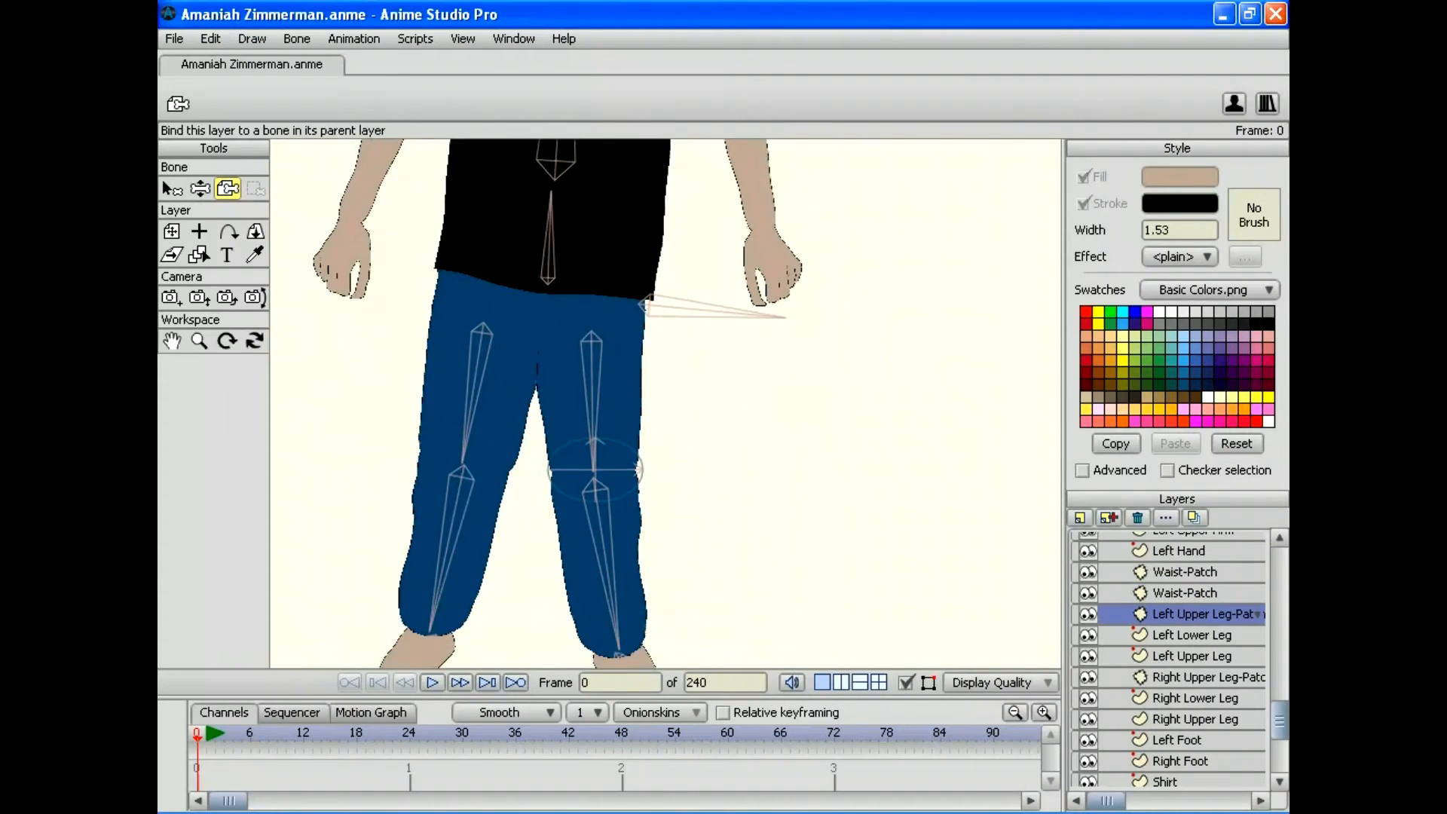
pyautogui.click(593, 399)
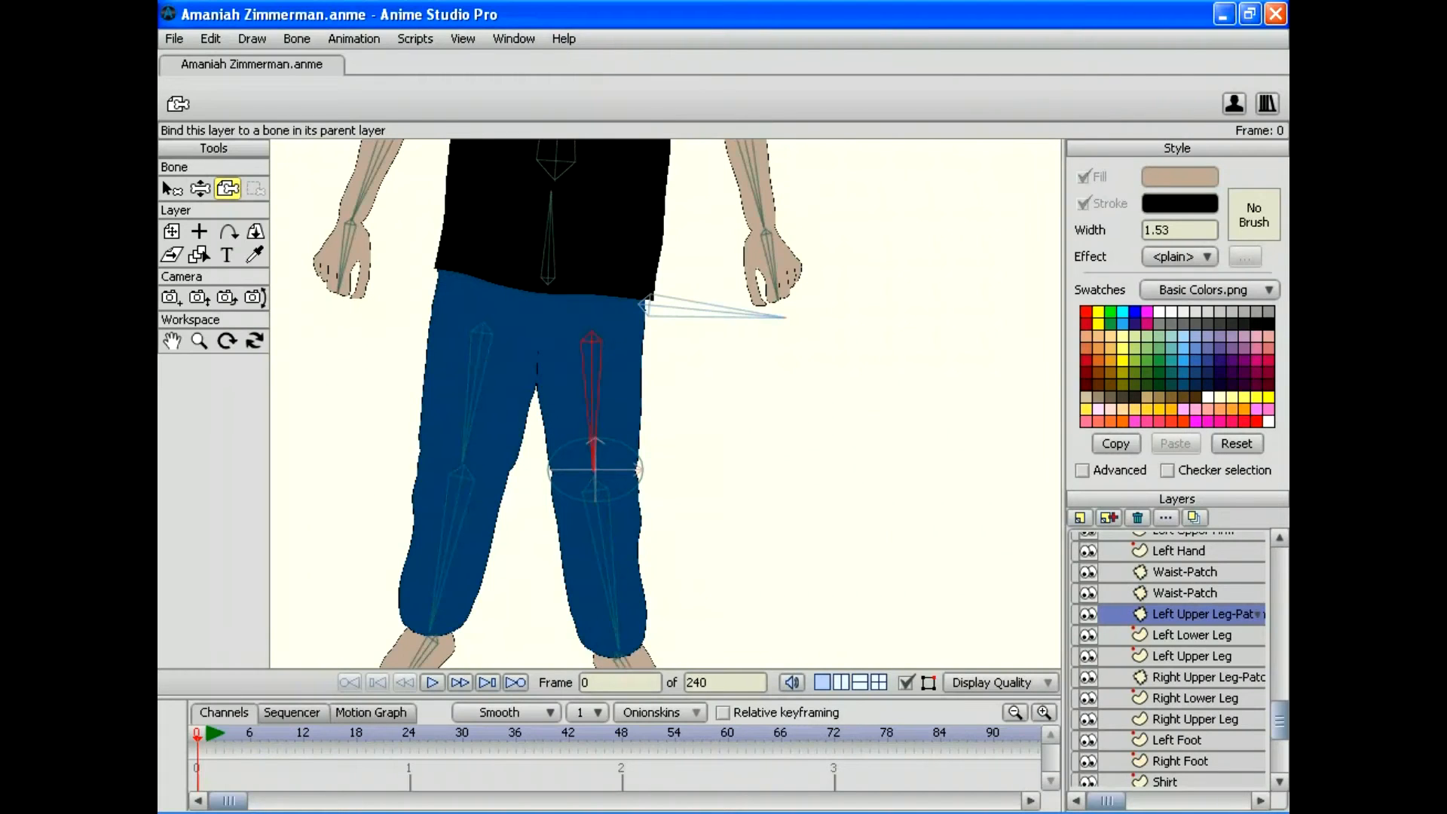
# Step: Bind the Left Lower Leg and Left Upper Leg points to their leg bones
pyautogui.click(1191, 634)
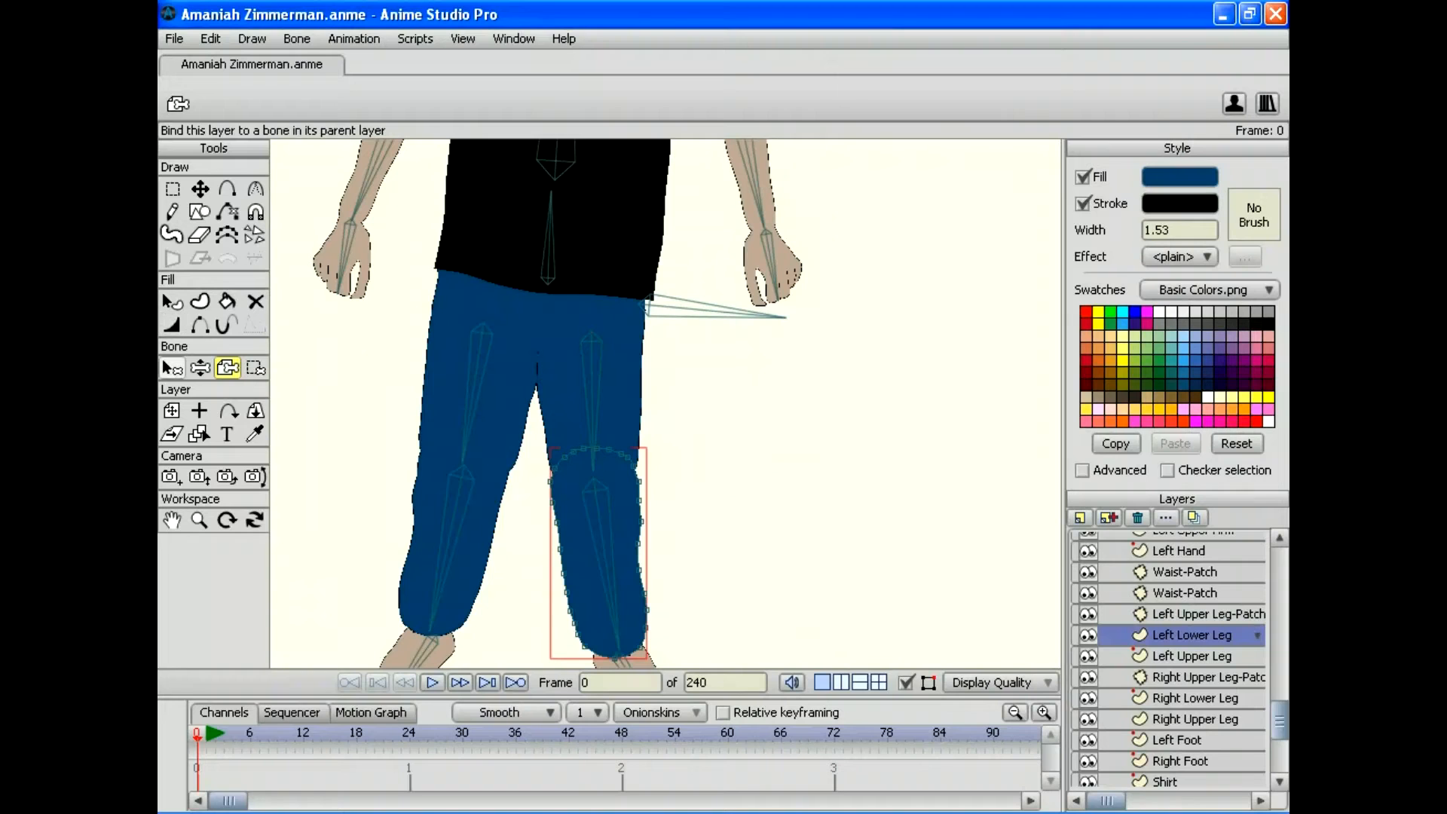
pyautogui.click(171, 368)
pyautogui.click(601, 543)
pyautogui.moveTo(600, 543); pyautogui.dragTo(570, 464)
pyautogui.press('i')
pyautogui.moveTo(682, 314)
pyautogui.mouseDown()
pyautogui.moveTo(621, 339)
pyautogui.moveTo(526, 650)
pyautogui.moveTo(686, 316)
pyautogui.mouseUp()
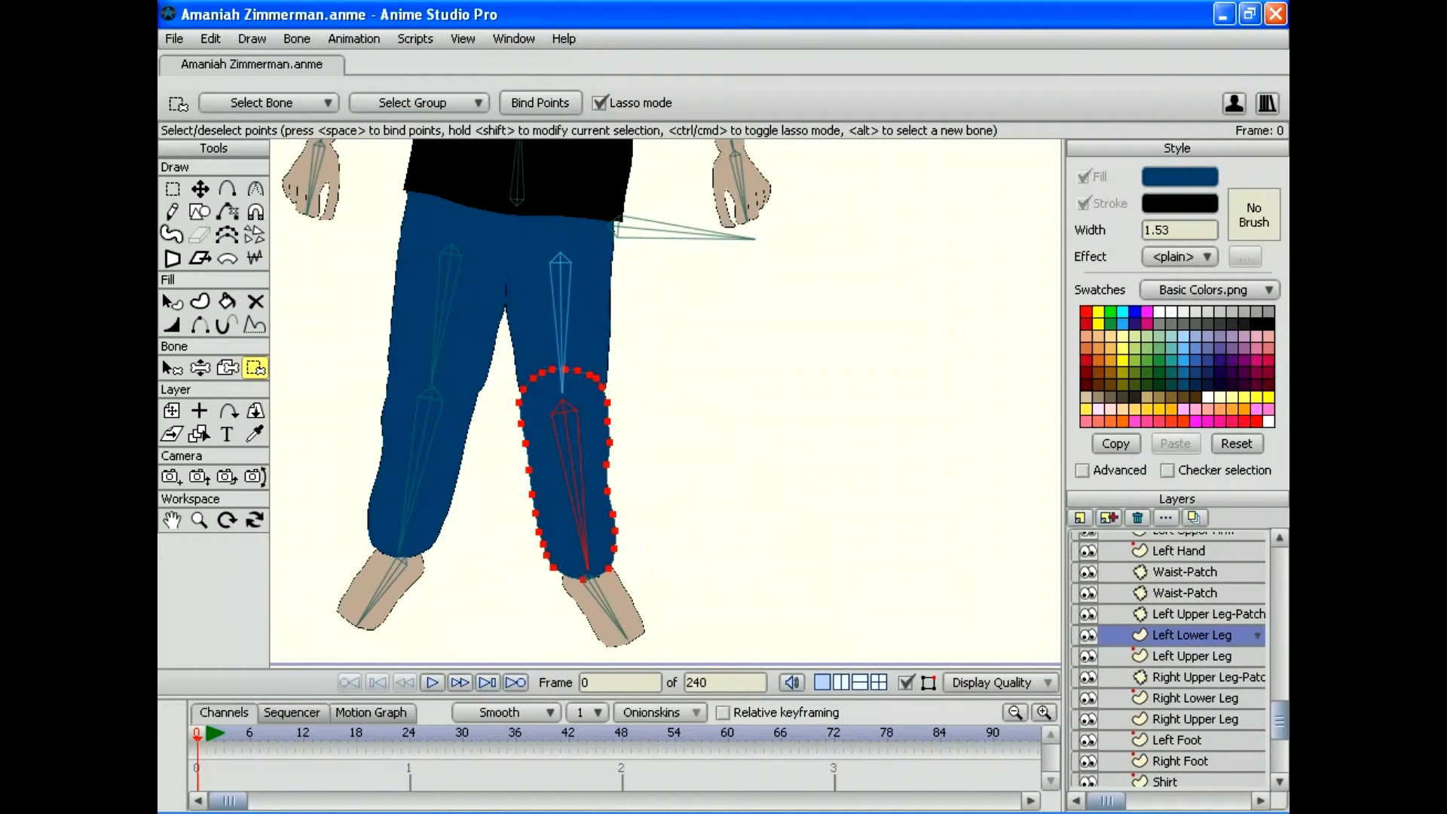
pyautogui.click(1190, 656)
pyautogui.click(172, 368)
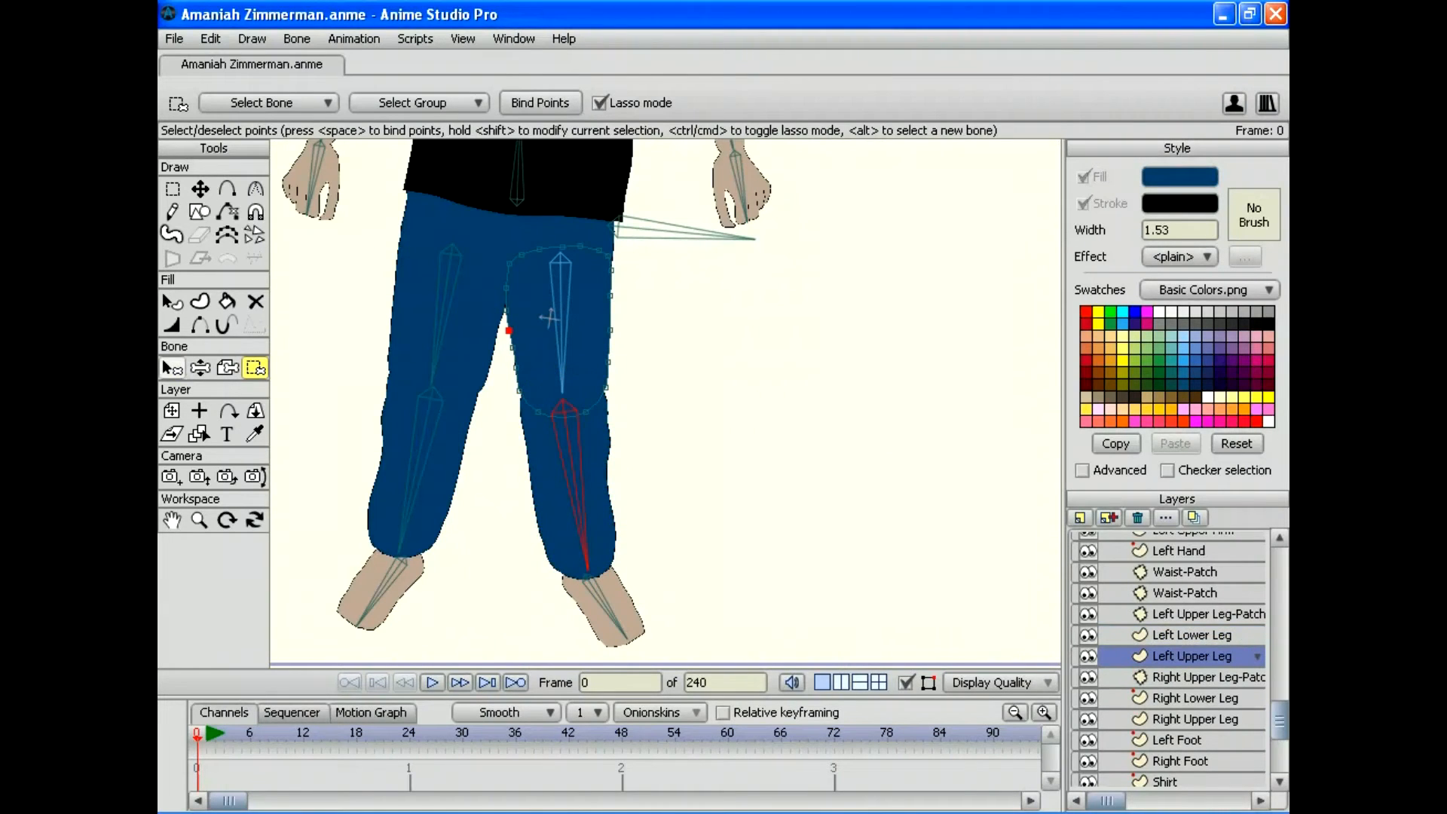
pyautogui.click(549, 318)
pyautogui.press('i')
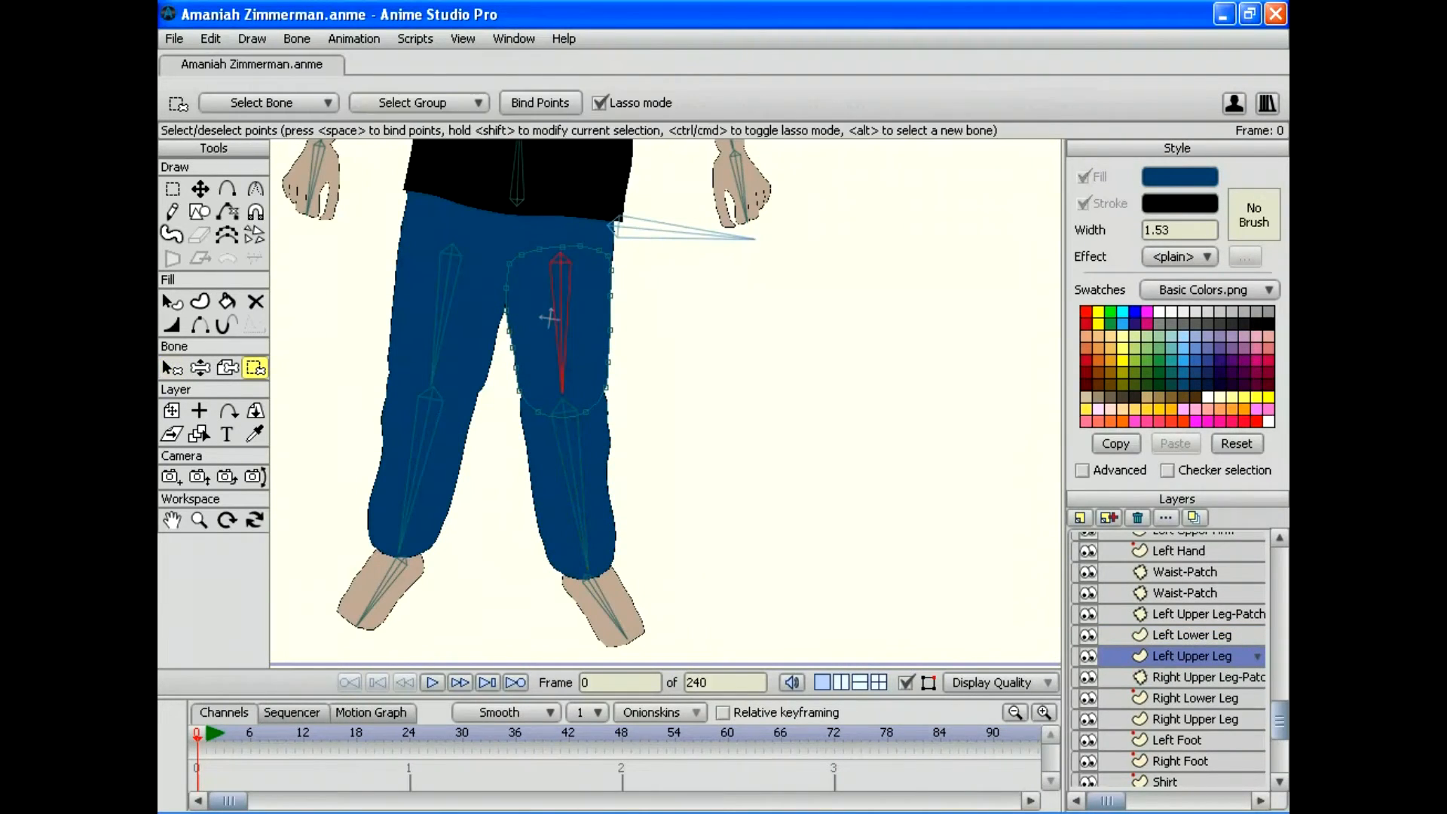
pyautogui.moveTo(675, 250)
pyautogui.mouseDown()
pyautogui.moveTo(548, 208)
pyautogui.moveTo(728, 520)
pyautogui.moveTo(682, 263)
pyautogui.mouseUp()
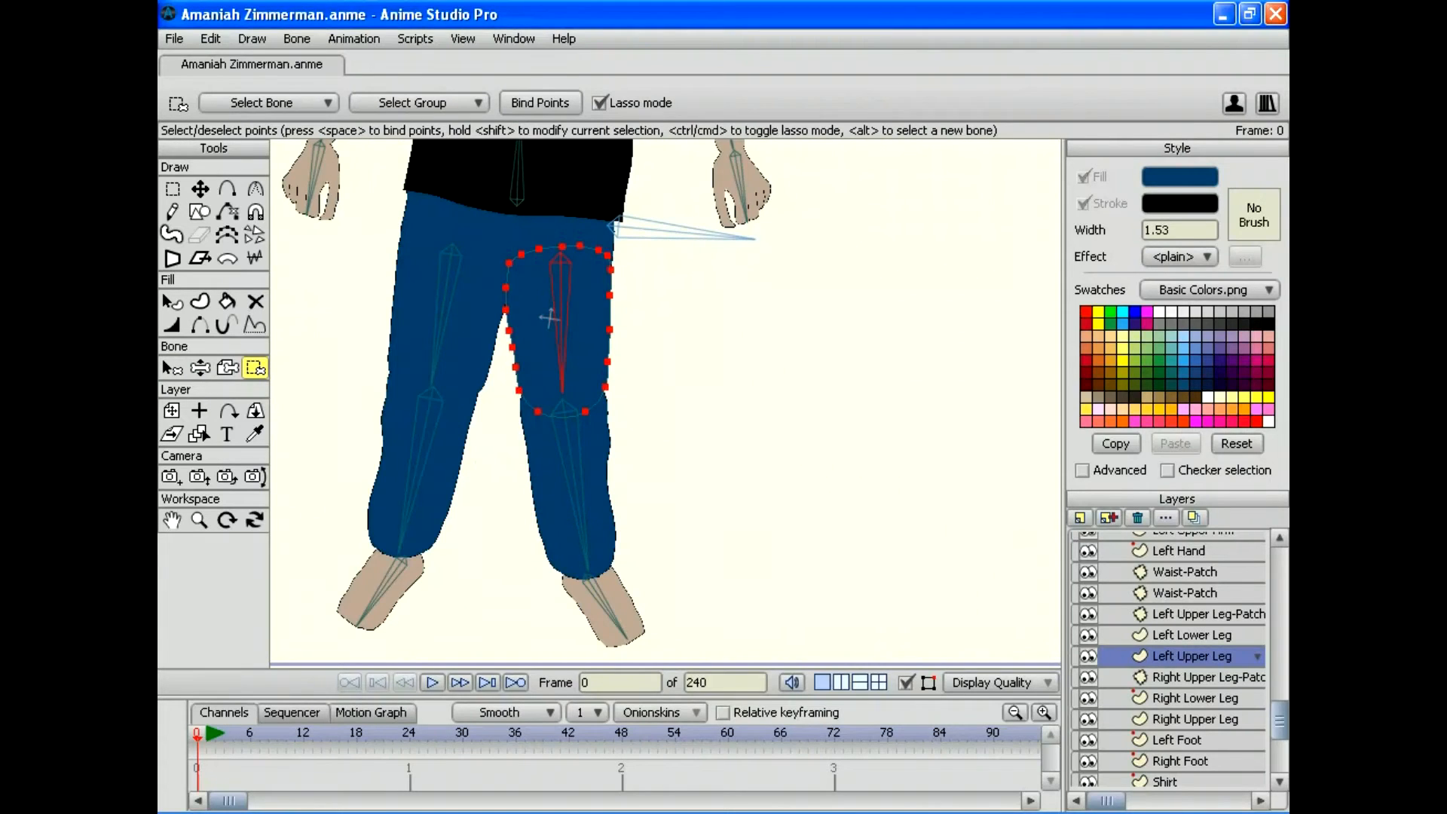
# Step: Bind the Right Upper Leg-Patch layer to the right upper-leg bone
pyautogui.click(1198, 677)
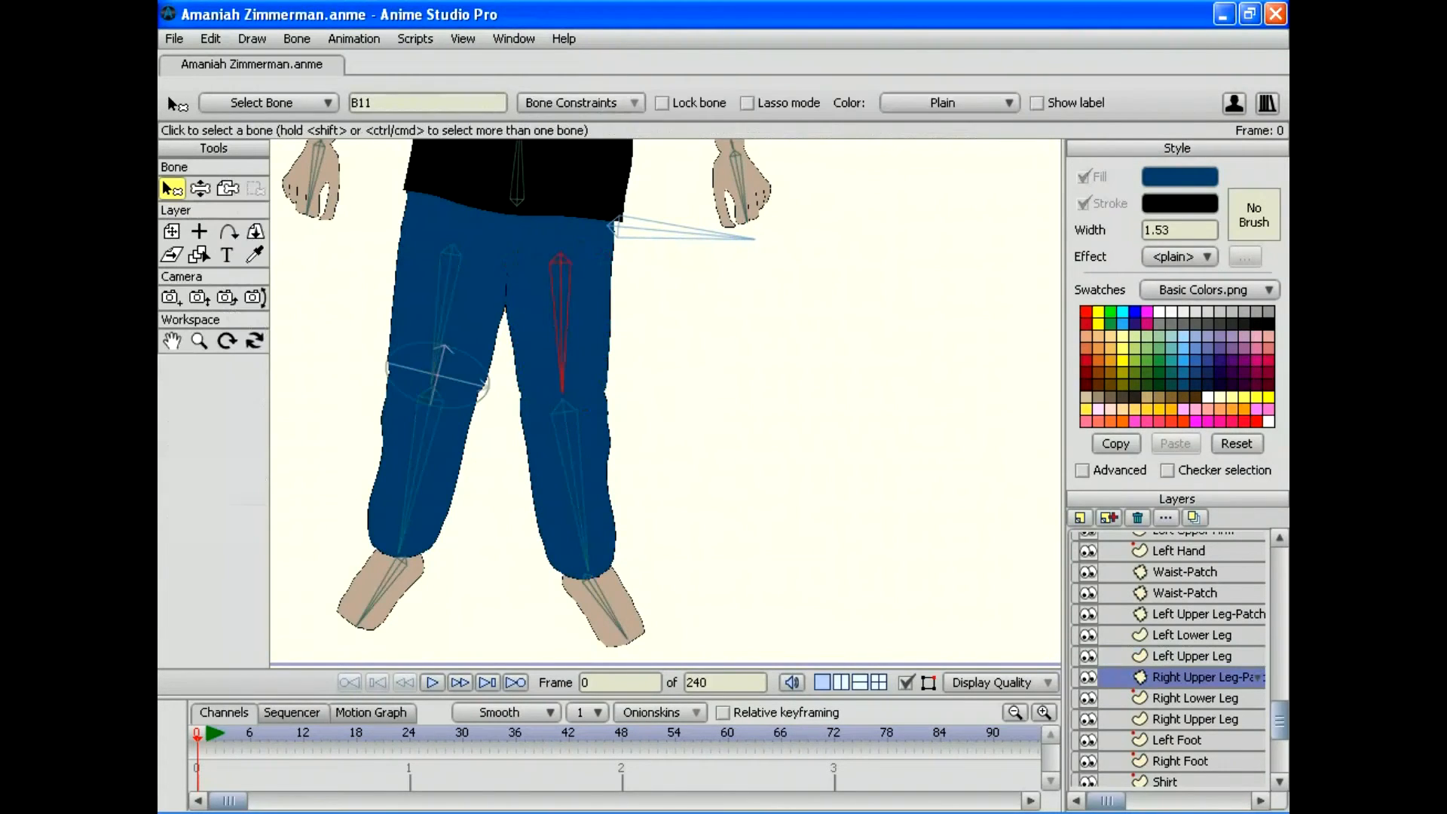
pyautogui.moveTo(665, 403); pyautogui.dragTo(733, 448)
pyautogui.click(228, 189)
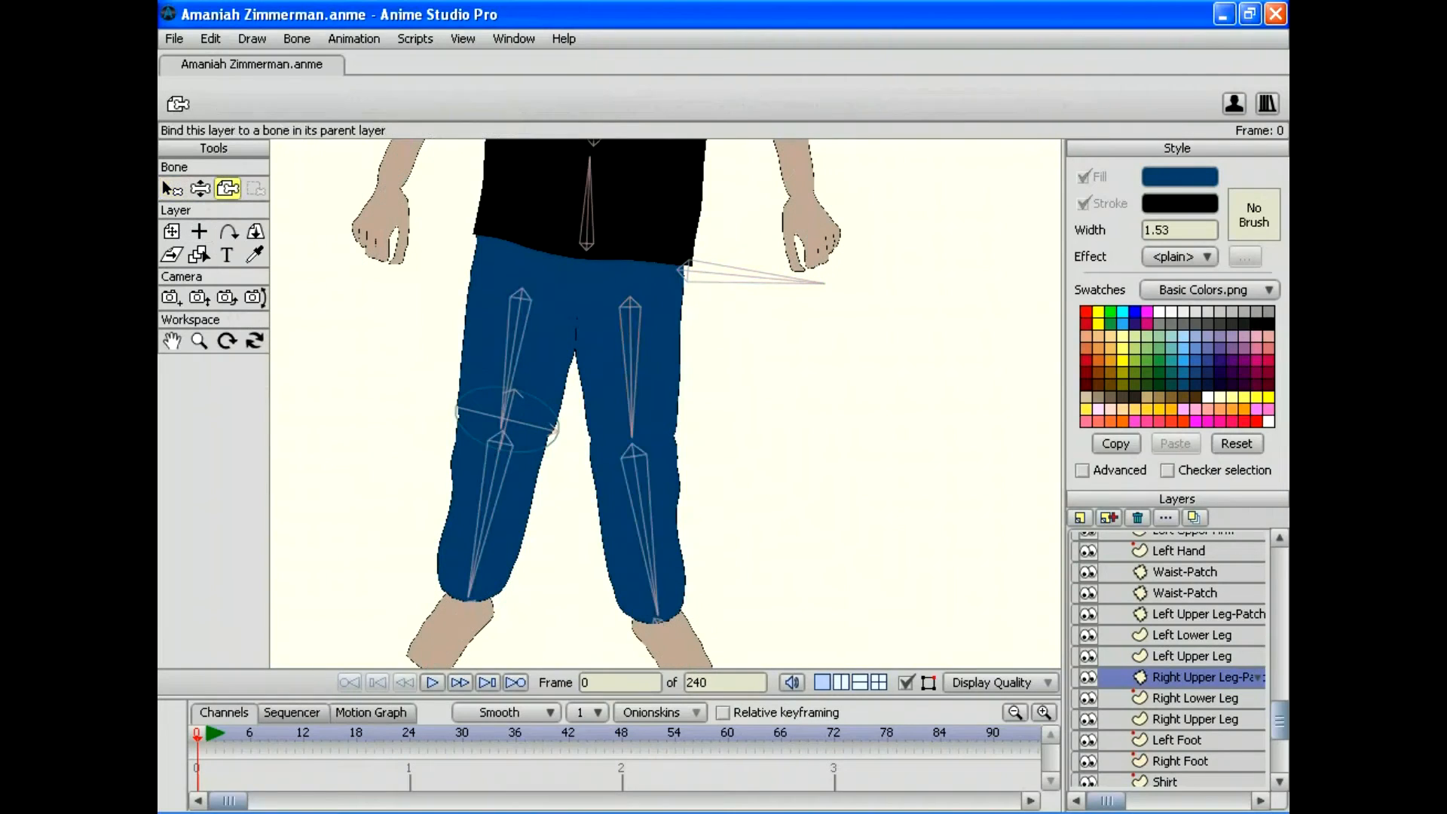
pyautogui.click(514, 346)
pyautogui.scroll(-3, 1168, 656)
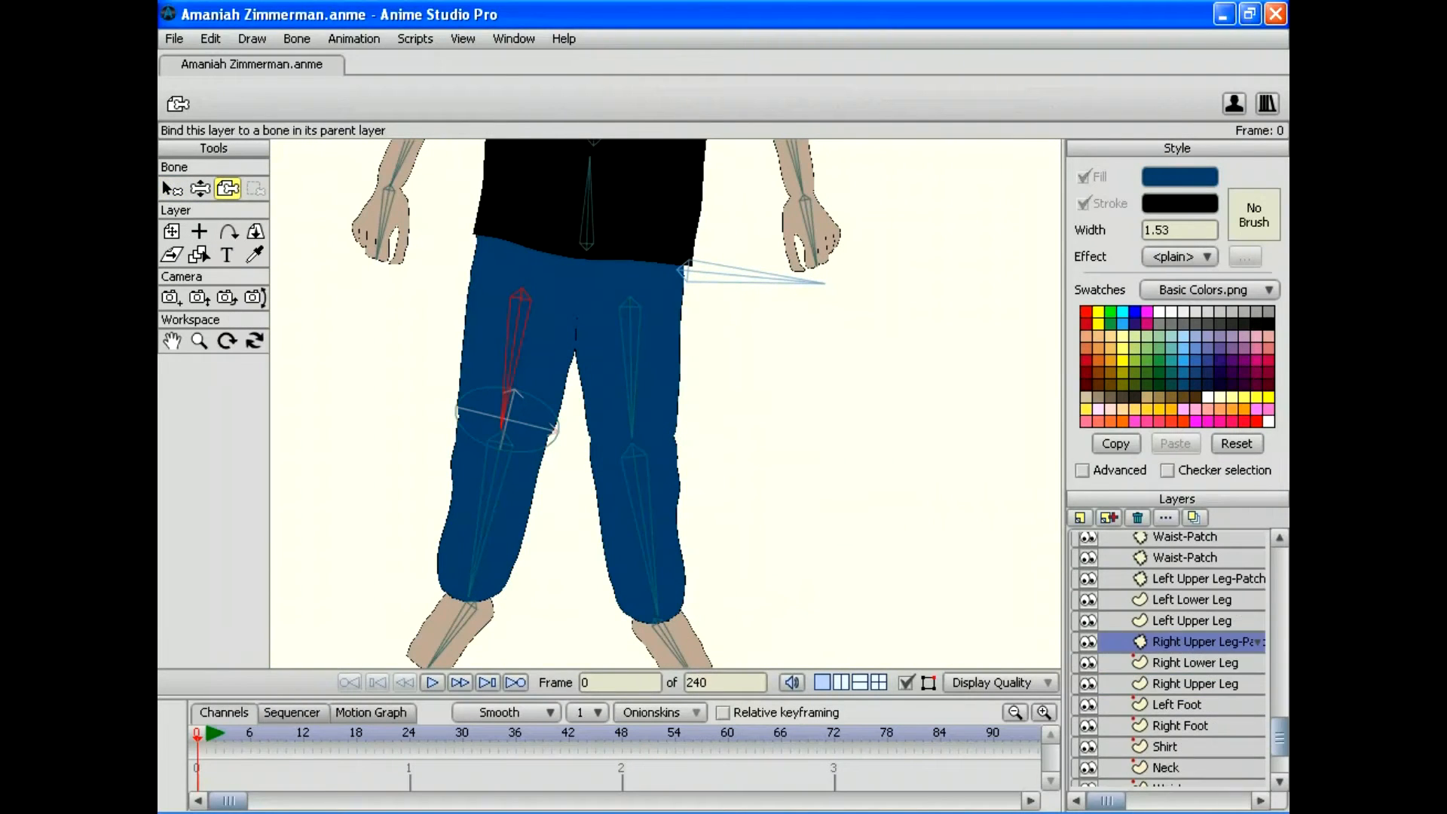
# Step: Bind the Right Lower Leg and Right Upper Leg points to their leg bones
pyautogui.click(1194, 628)
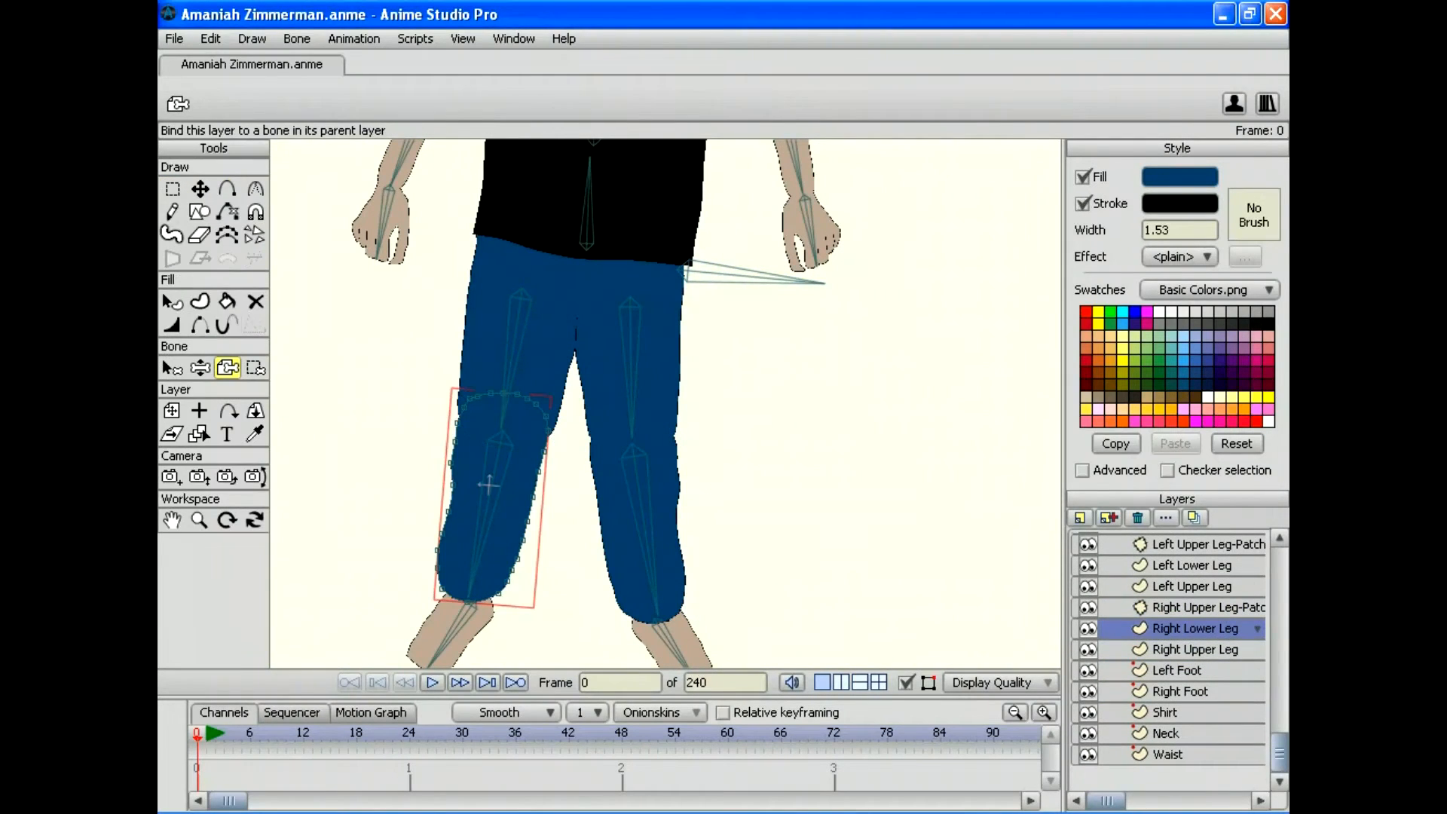
pyautogui.click(172, 368)
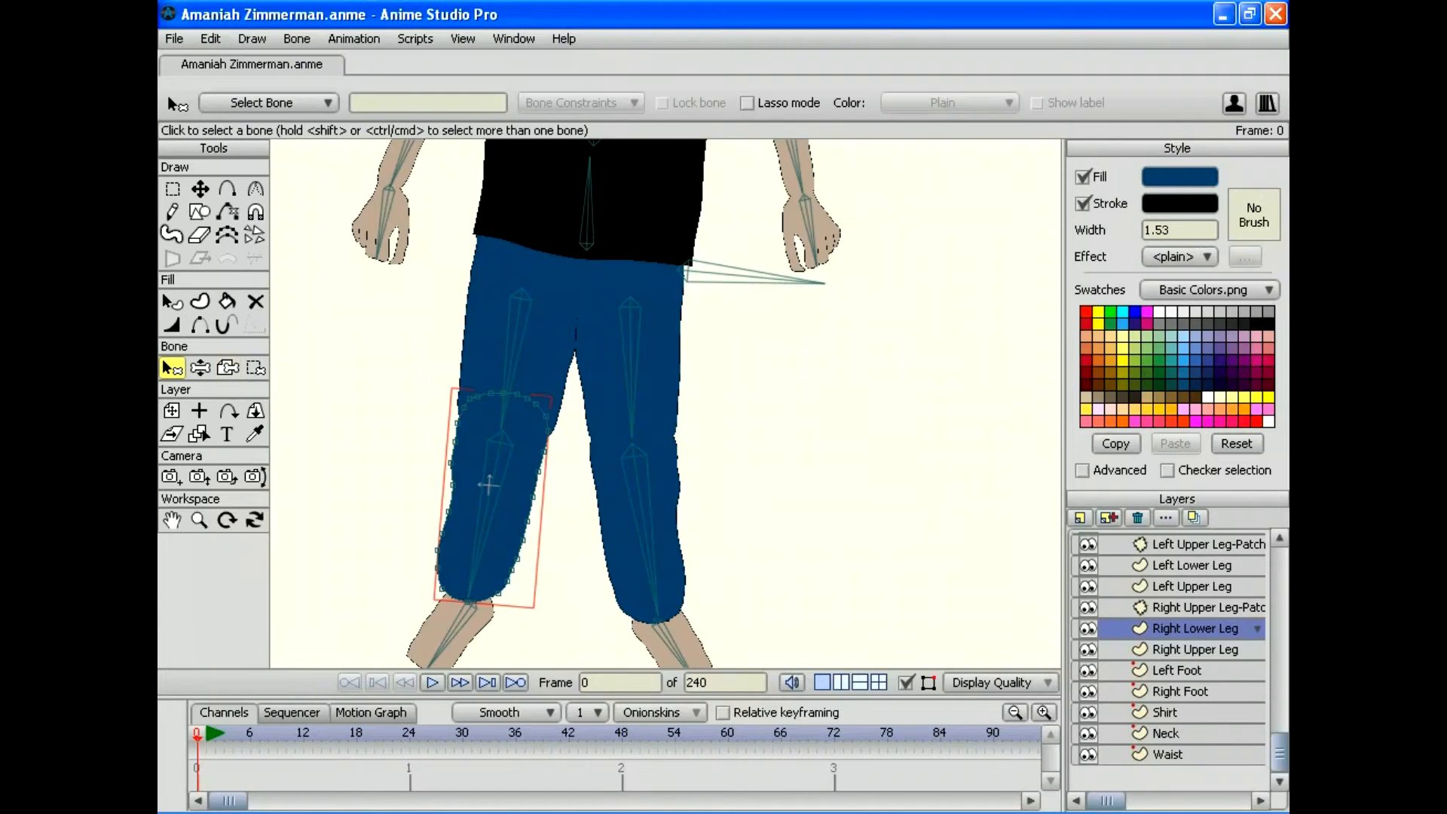
pyautogui.click(256, 367)
pyautogui.moveTo(465, 325)
pyautogui.mouseDown()
pyautogui.moveTo(402, 666)
pyautogui.moveTo(542, 347)
pyautogui.mouseUp()
pyautogui.press('space')
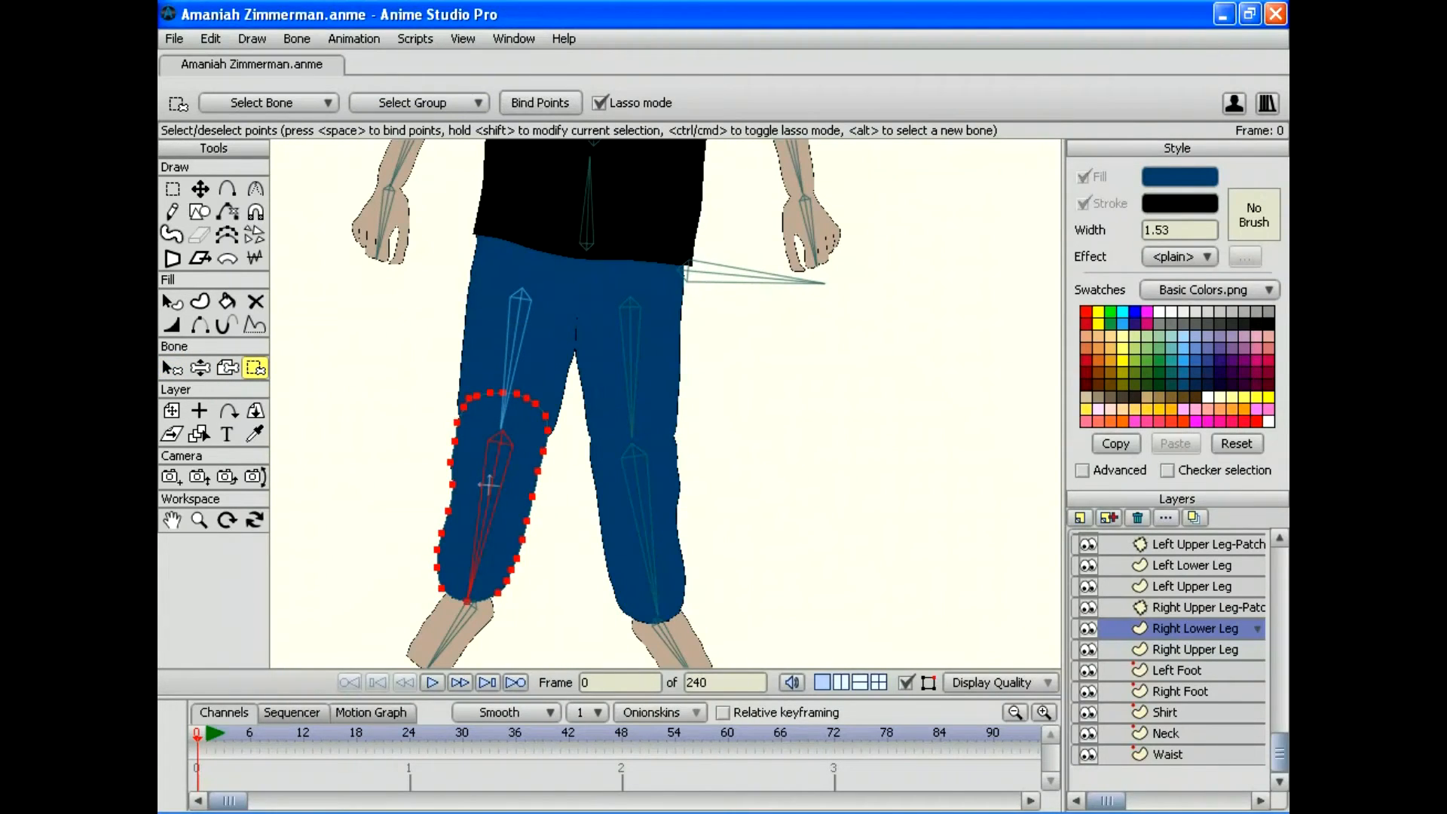
pyautogui.click(1194, 648)
pyautogui.click(171, 368)
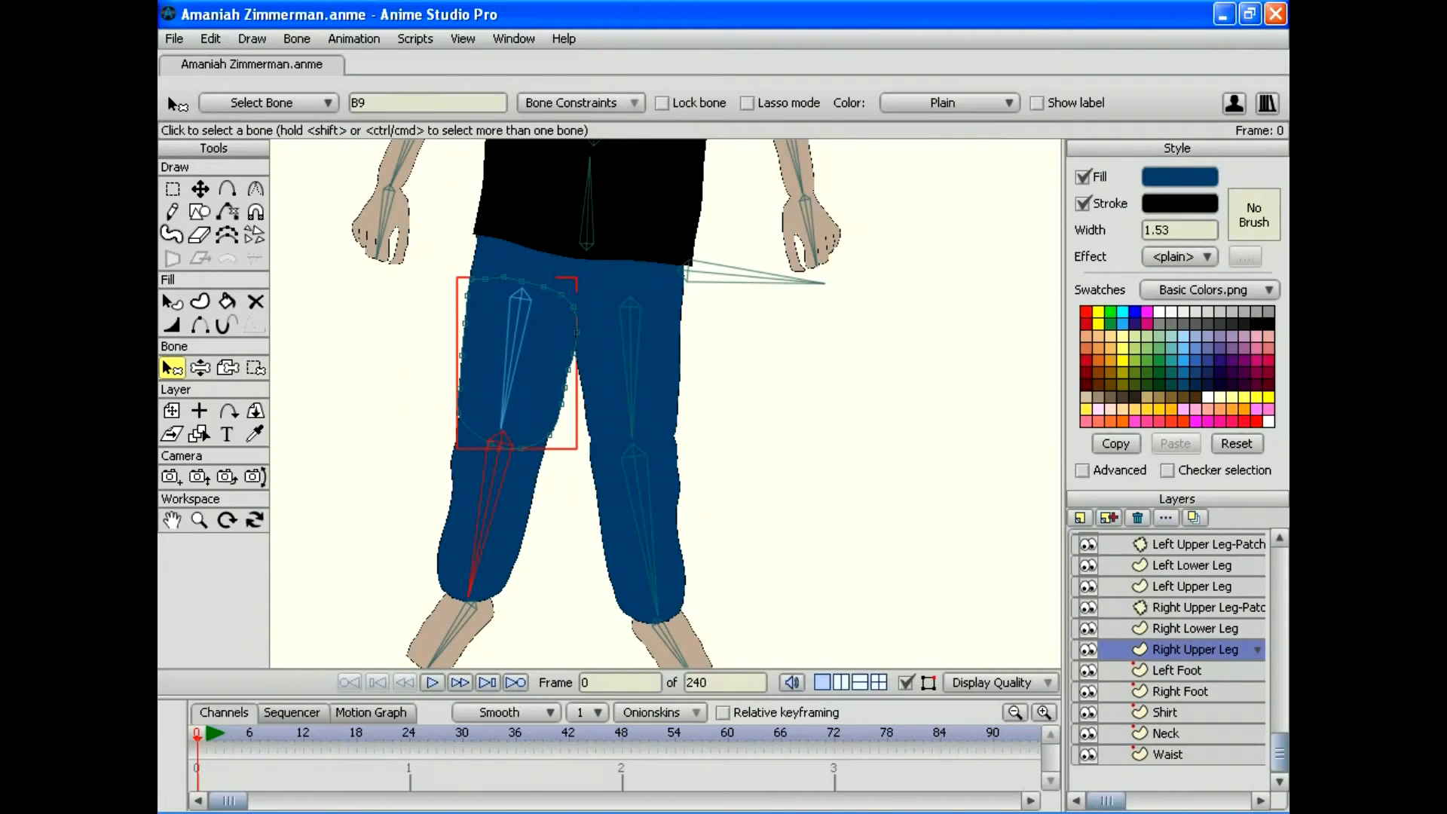
pyautogui.click(513, 347)
pyautogui.click(255, 367)
pyautogui.moveTo(574, 235)
pyautogui.mouseDown()
pyautogui.moveTo(309, 344)
pyautogui.moveTo(603, 245)
pyautogui.moveTo(576, 229)
pyautogui.mouseUp()
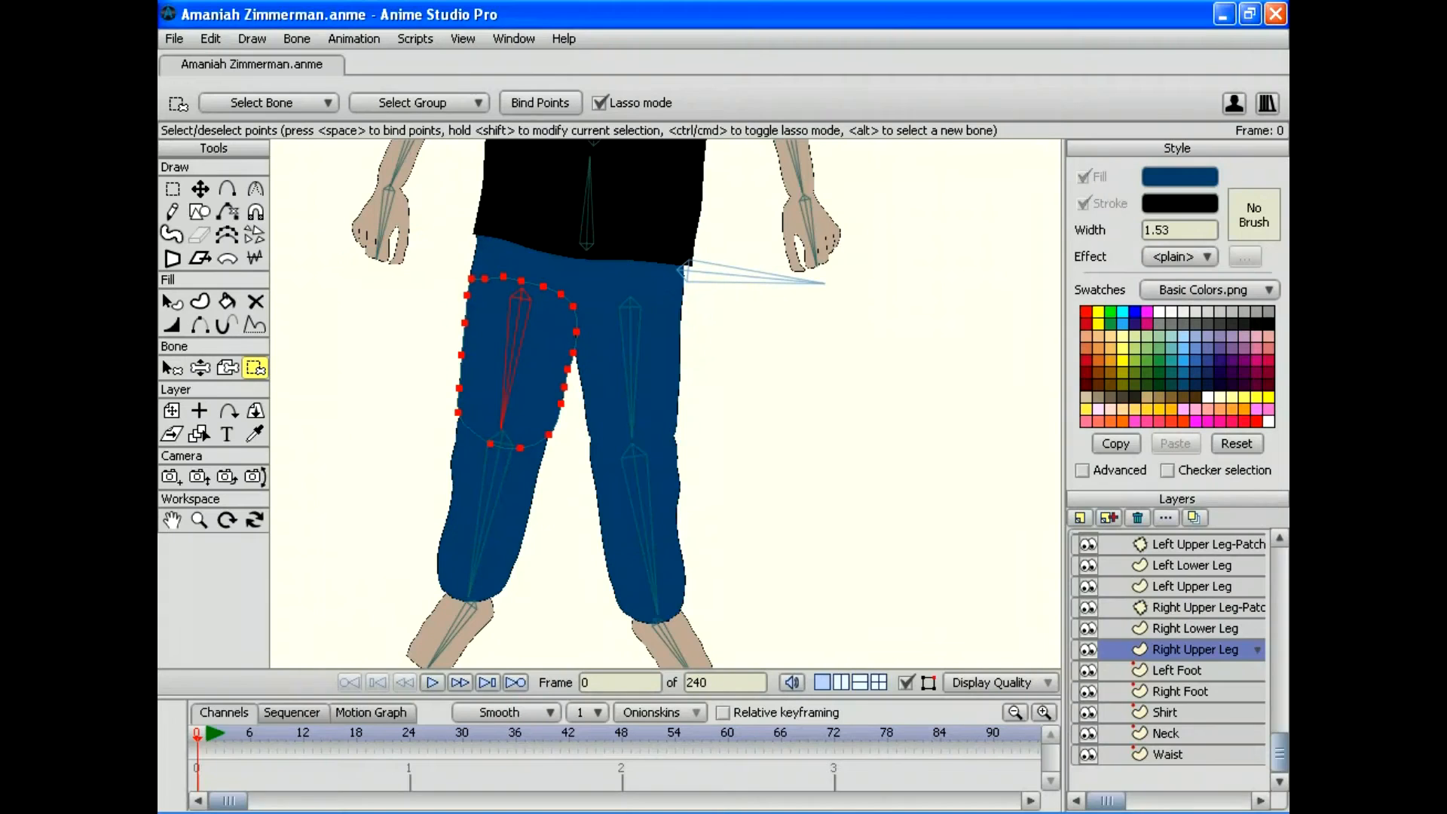
# Step: Bind the Left Foot layer and the Right Foot points to their foot bones
pyautogui.click(1194, 669)
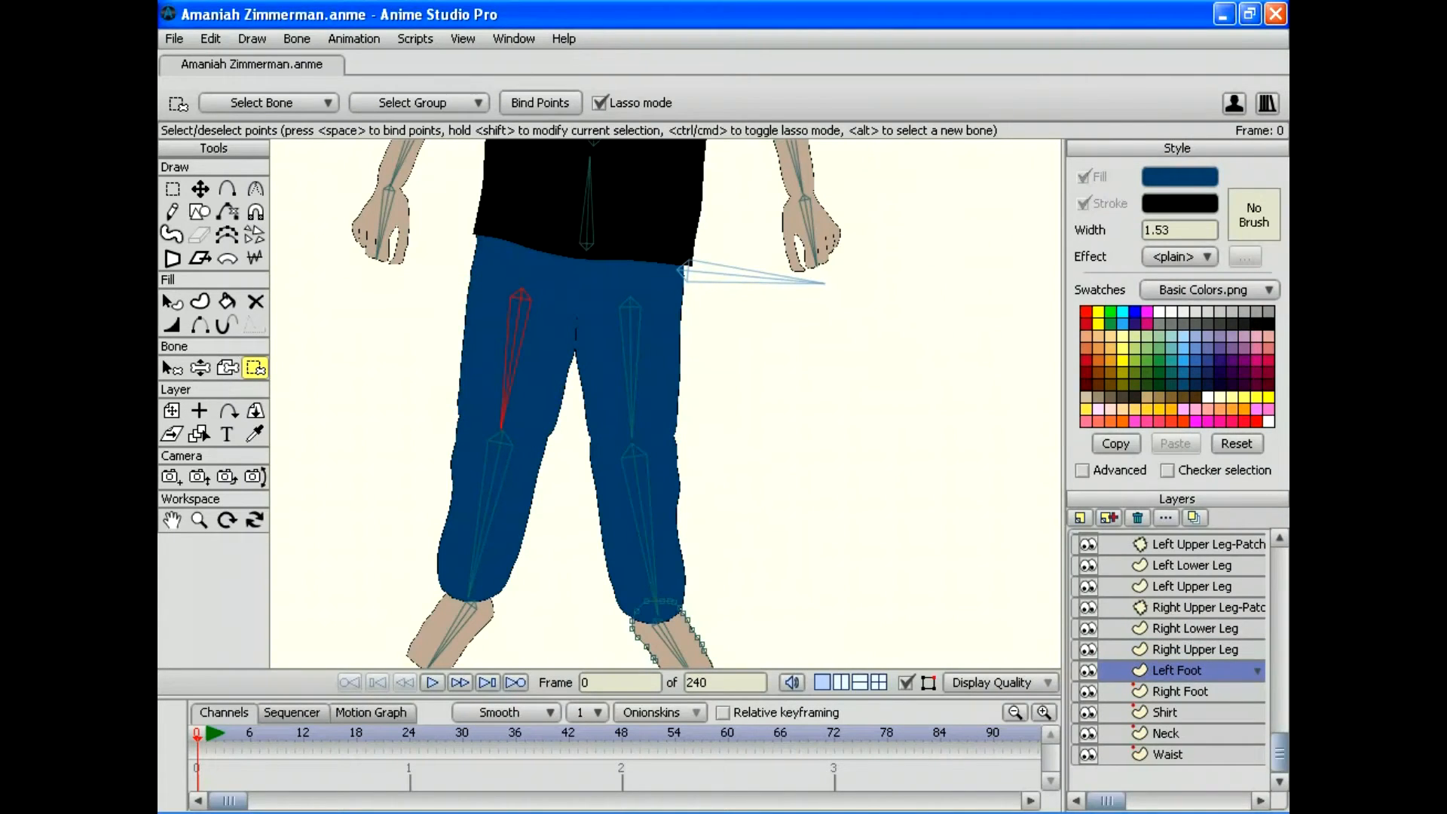
pyautogui.click(228, 368)
pyautogui.moveTo(665, 437); pyautogui.dragTo(618, 367)
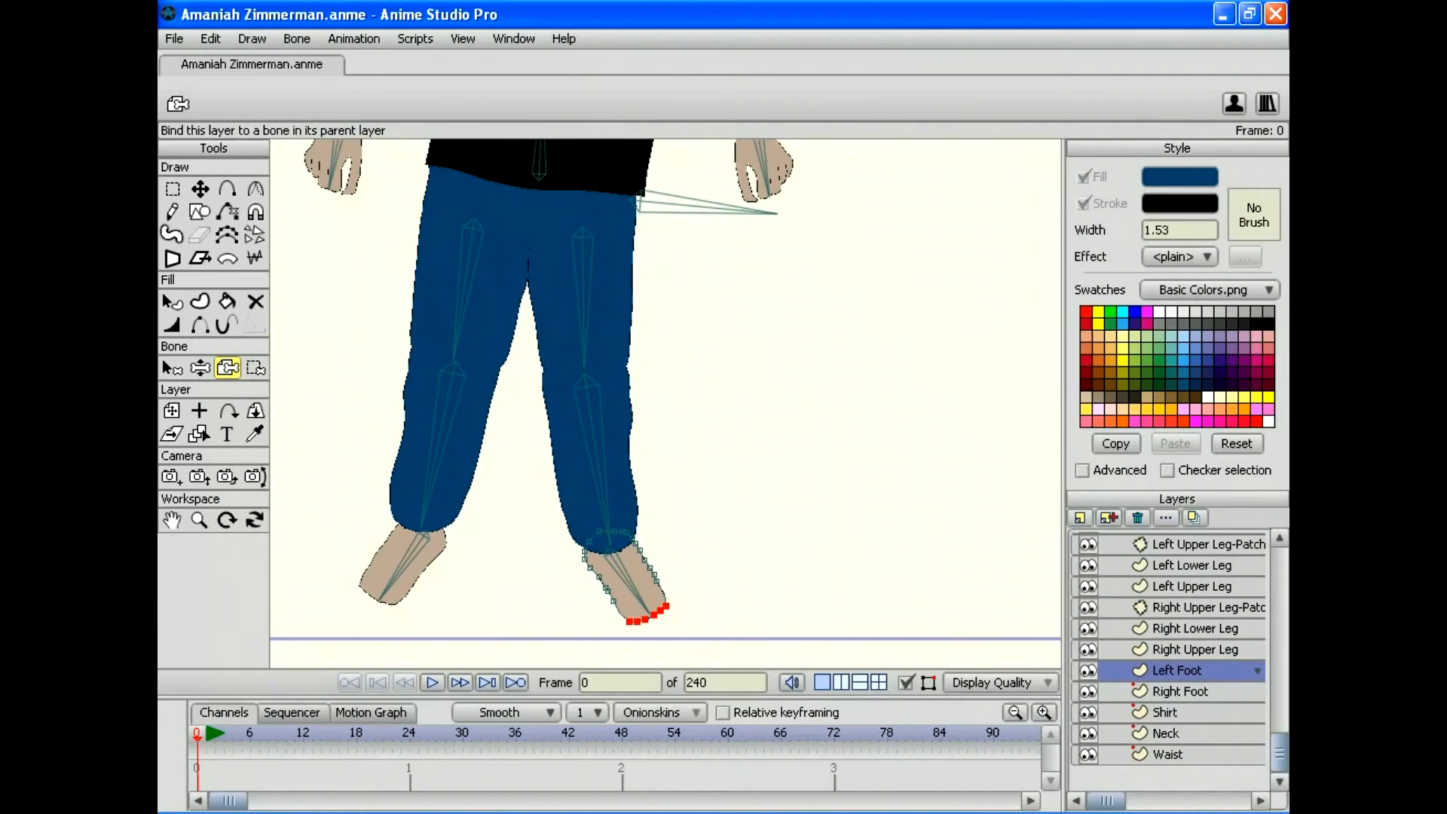
pyautogui.click(629, 584)
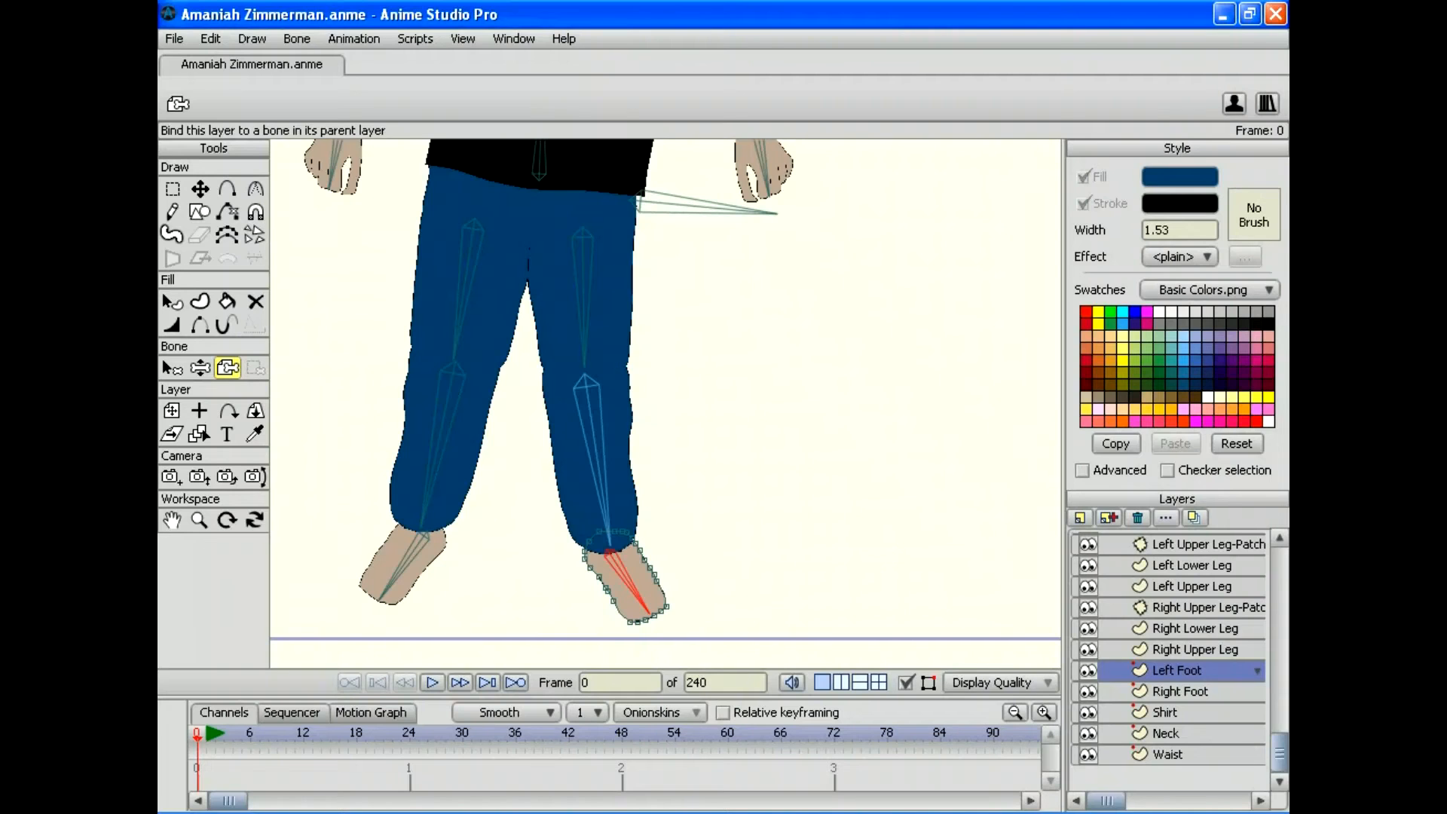
pyautogui.click(1180, 691)
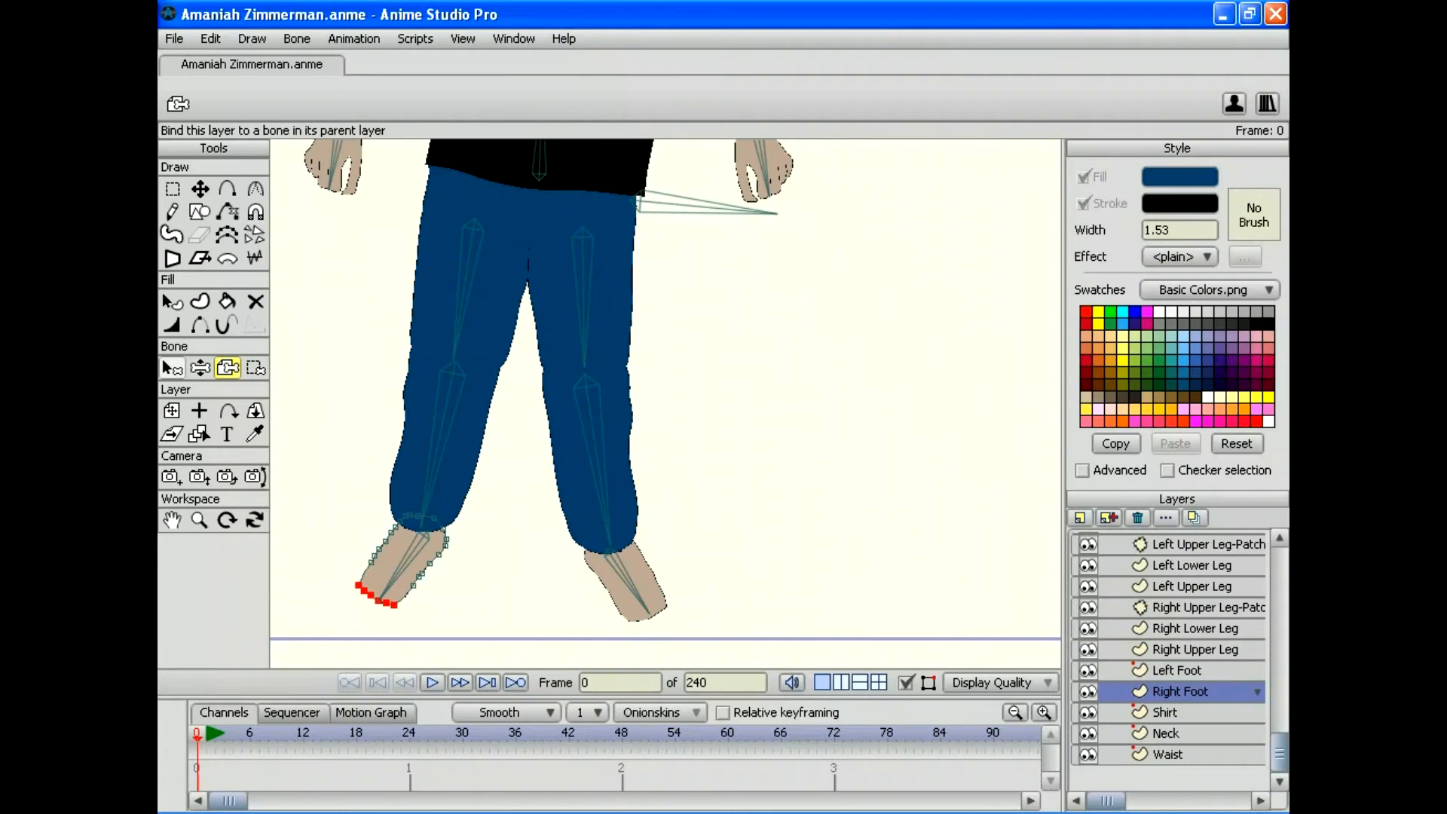
pyautogui.click(172, 368)
pyautogui.click(404, 563)
pyautogui.press('i')
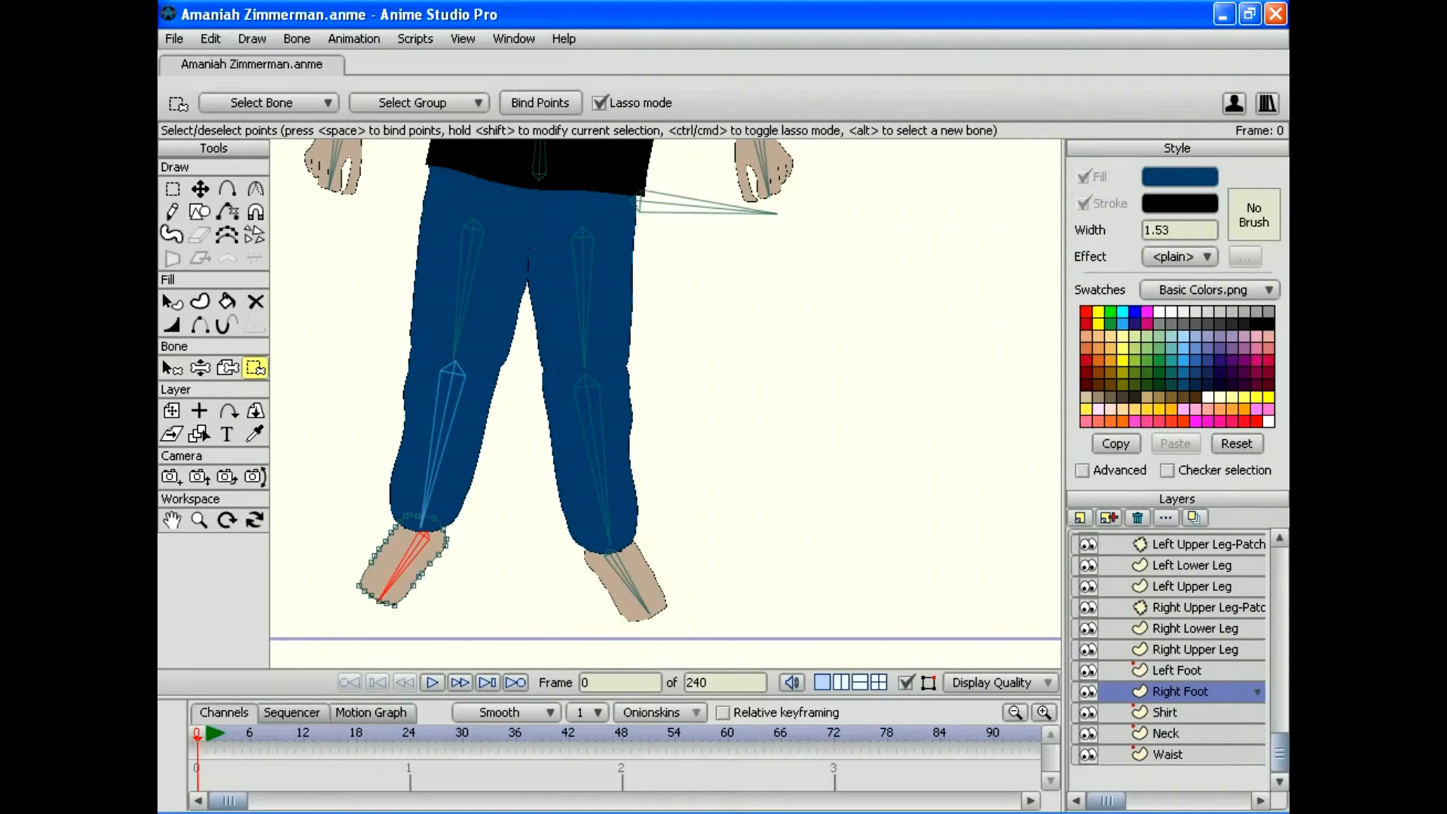
pyautogui.moveTo(490, 433)
pyautogui.mouseDown()
pyautogui.moveTo(298, 629)
pyautogui.moveTo(527, 452)
pyautogui.moveTo(489, 434)
pyautogui.mouseUp()
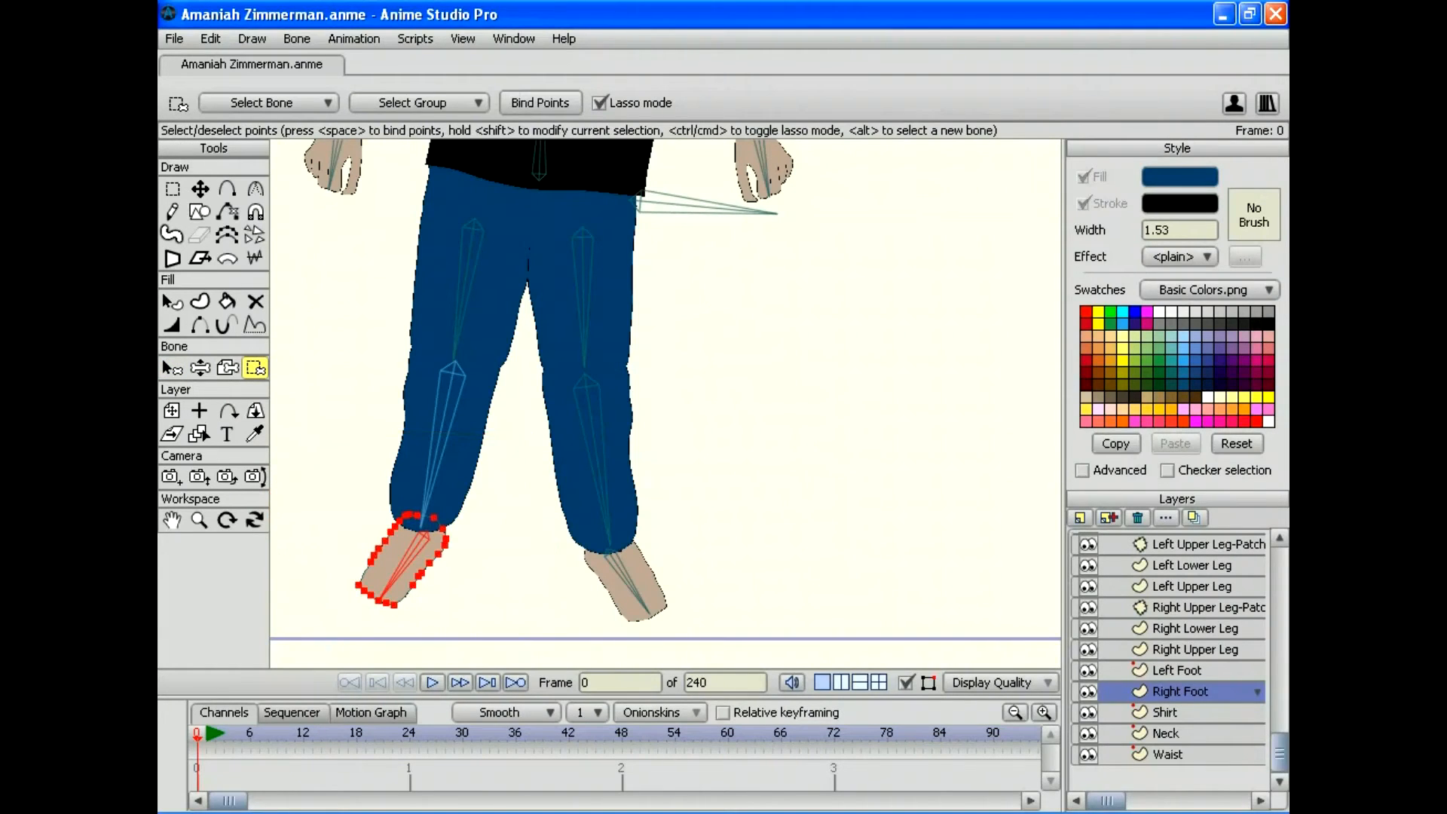
pyautogui.press('space')
pyautogui.click(1164, 733)
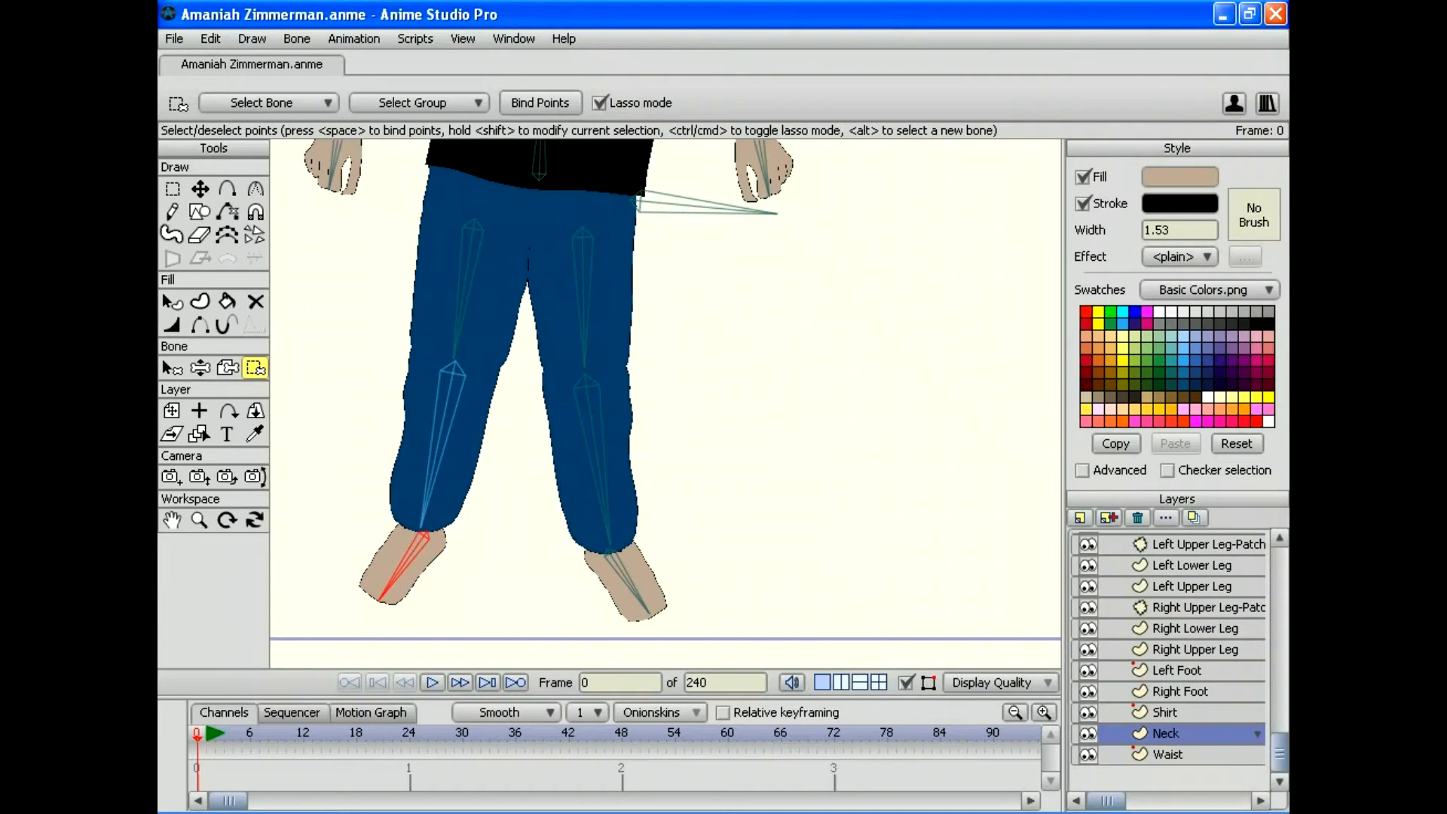
# Step: On the Waist layer, bind the waist points over the right thigh to that thigh bone
pyautogui.click(1167, 754)
pyautogui.moveTo(539, 249); pyautogui.dragTo(620, 590)
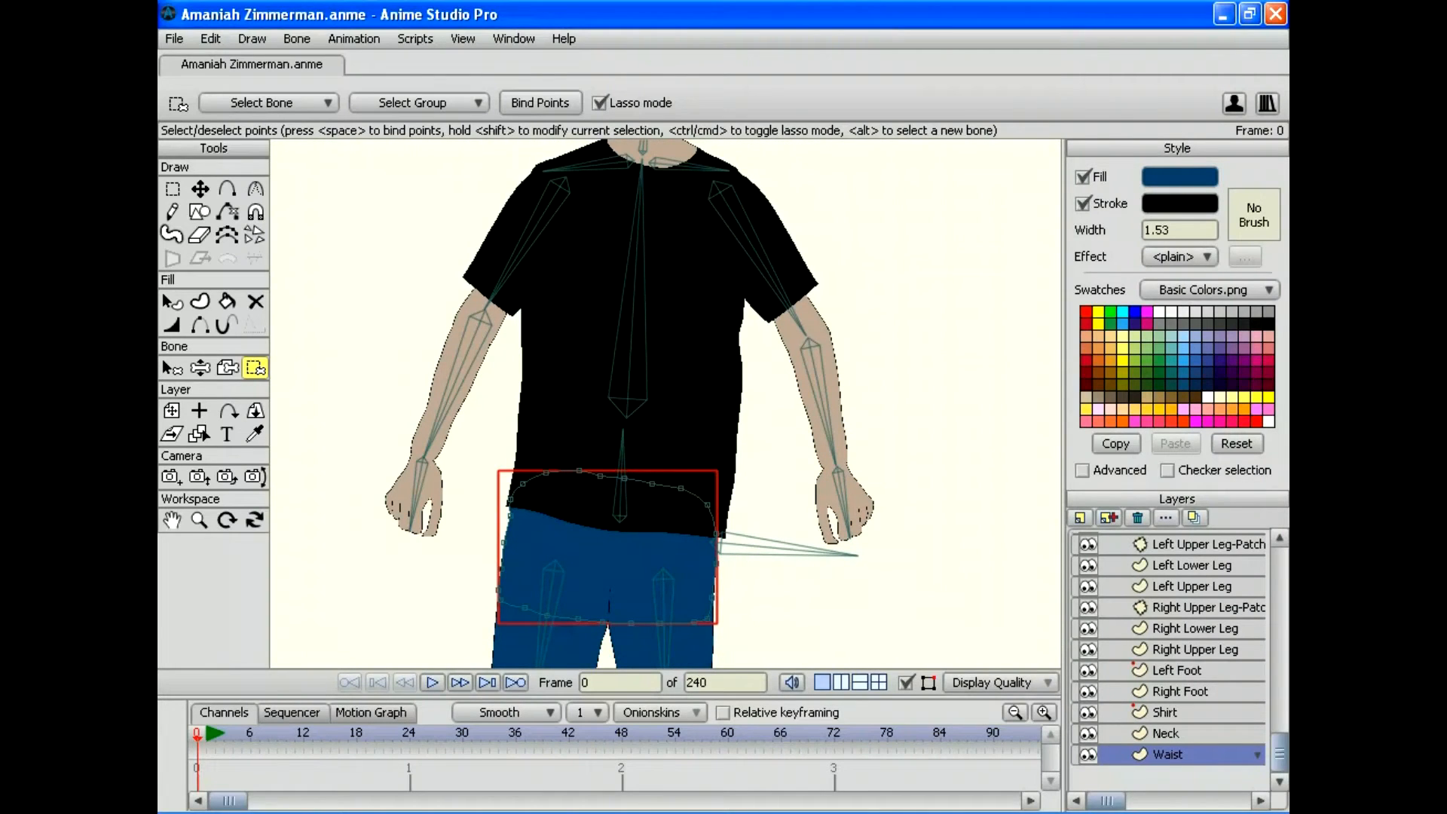
pyautogui.moveTo(620, 590); pyautogui.dragTo(547, 404)
pyautogui.click(172, 368)
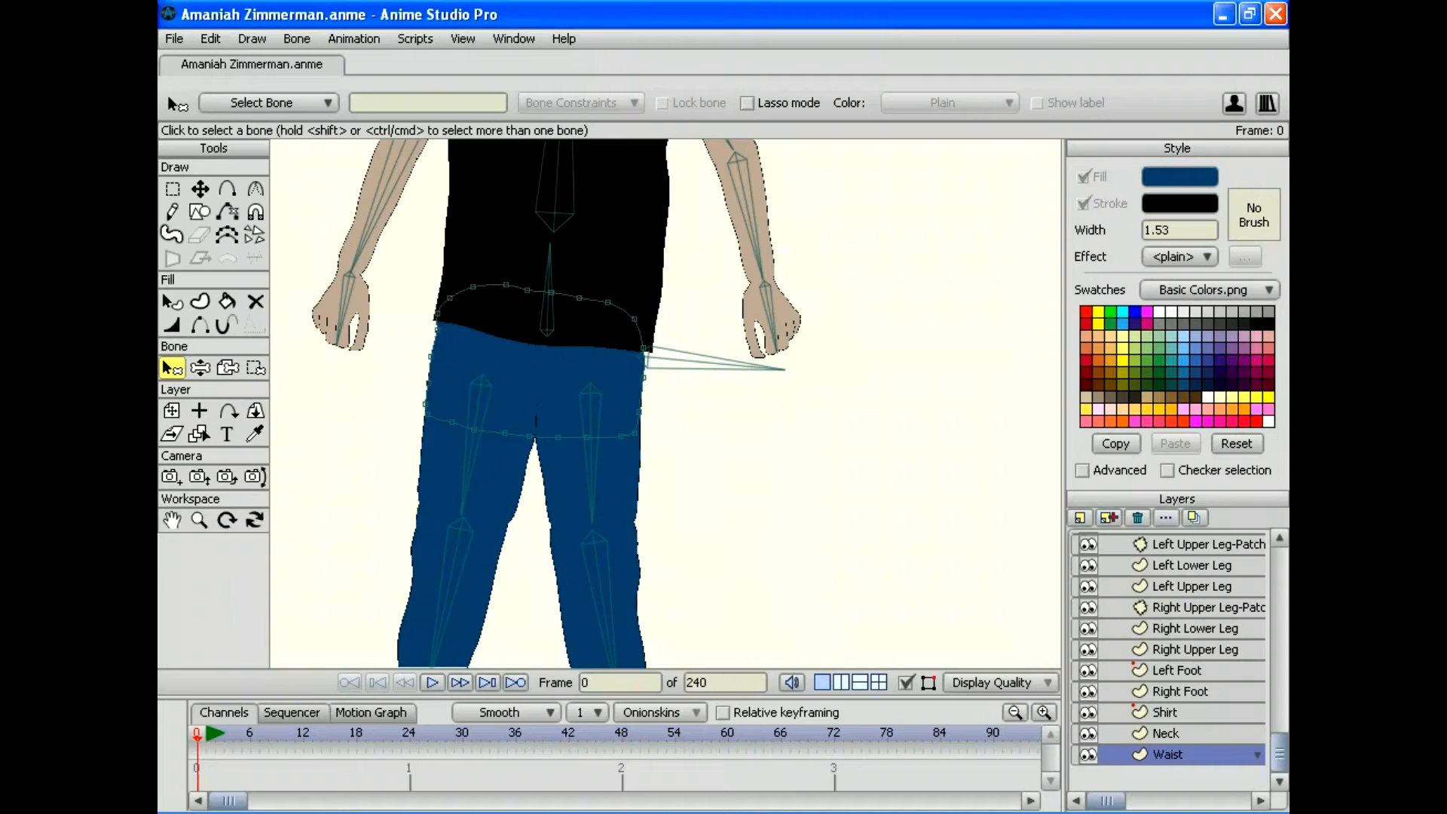
pyautogui.click(473, 433)
pyautogui.click(255, 366)
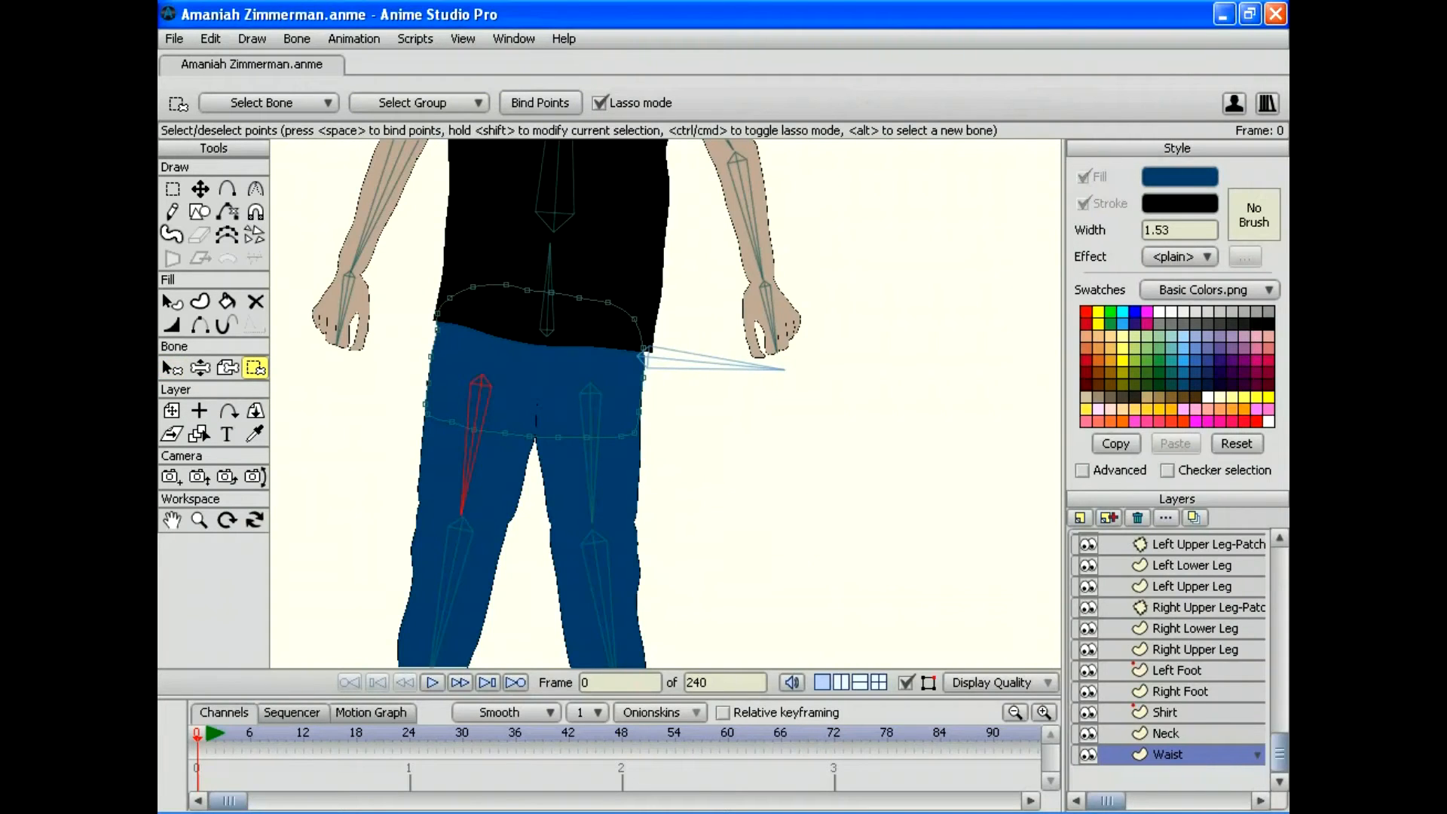
pyautogui.moveTo(358, 329); pyautogui.dragTo(427, 319)
pyautogui.moveTo(542, 410)
pyautogui.mouseDown()
pyautogui.moveTo(465, 493)
pyautogui.moveTo(373, 380)
pyautogui.mouseUp()
pyautogui.press('space')
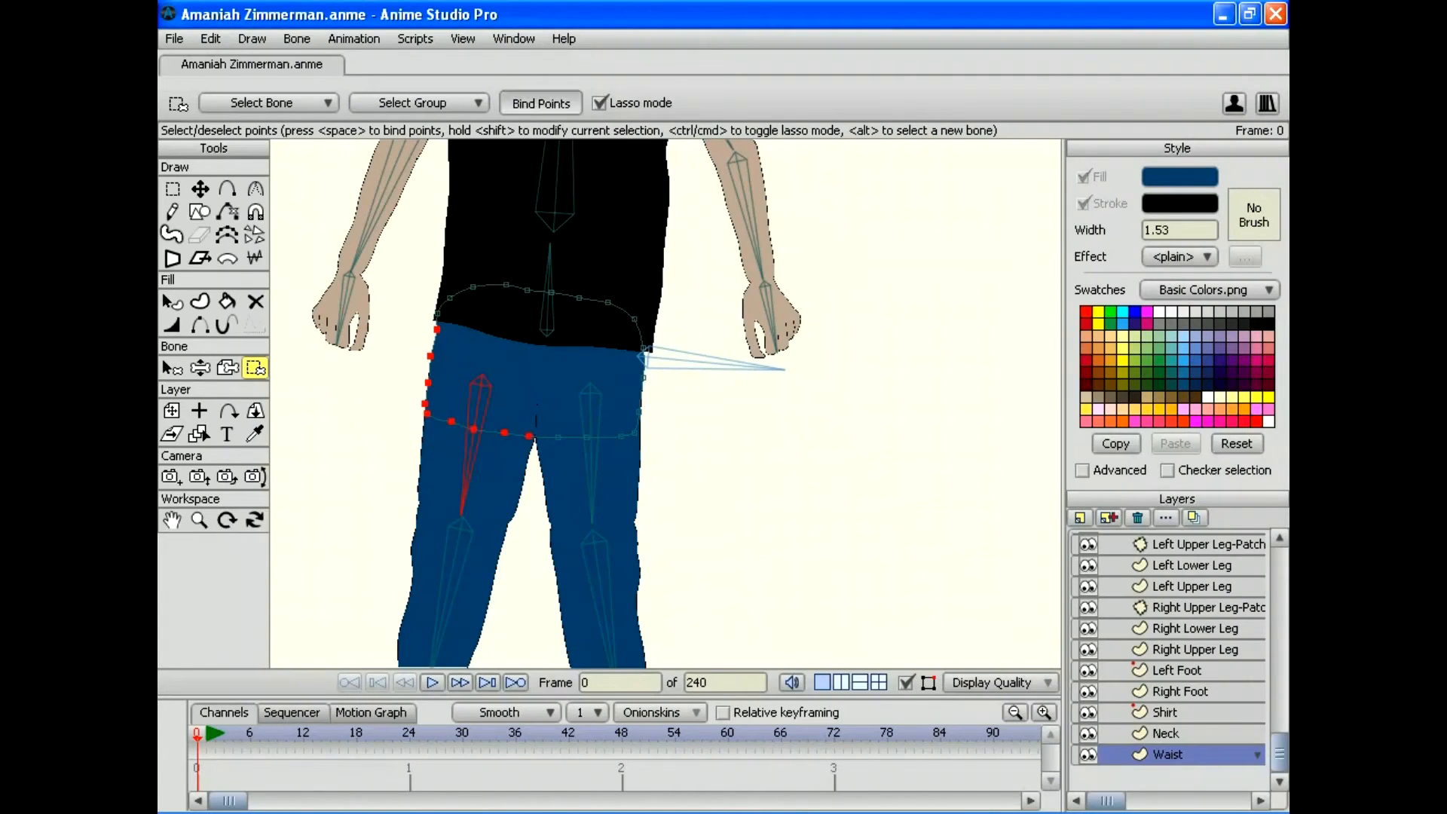
# Step: Select the other hip's waist points for its thigh bone and the upper waistline for the torso bone
pyautogui.click(172, 367)
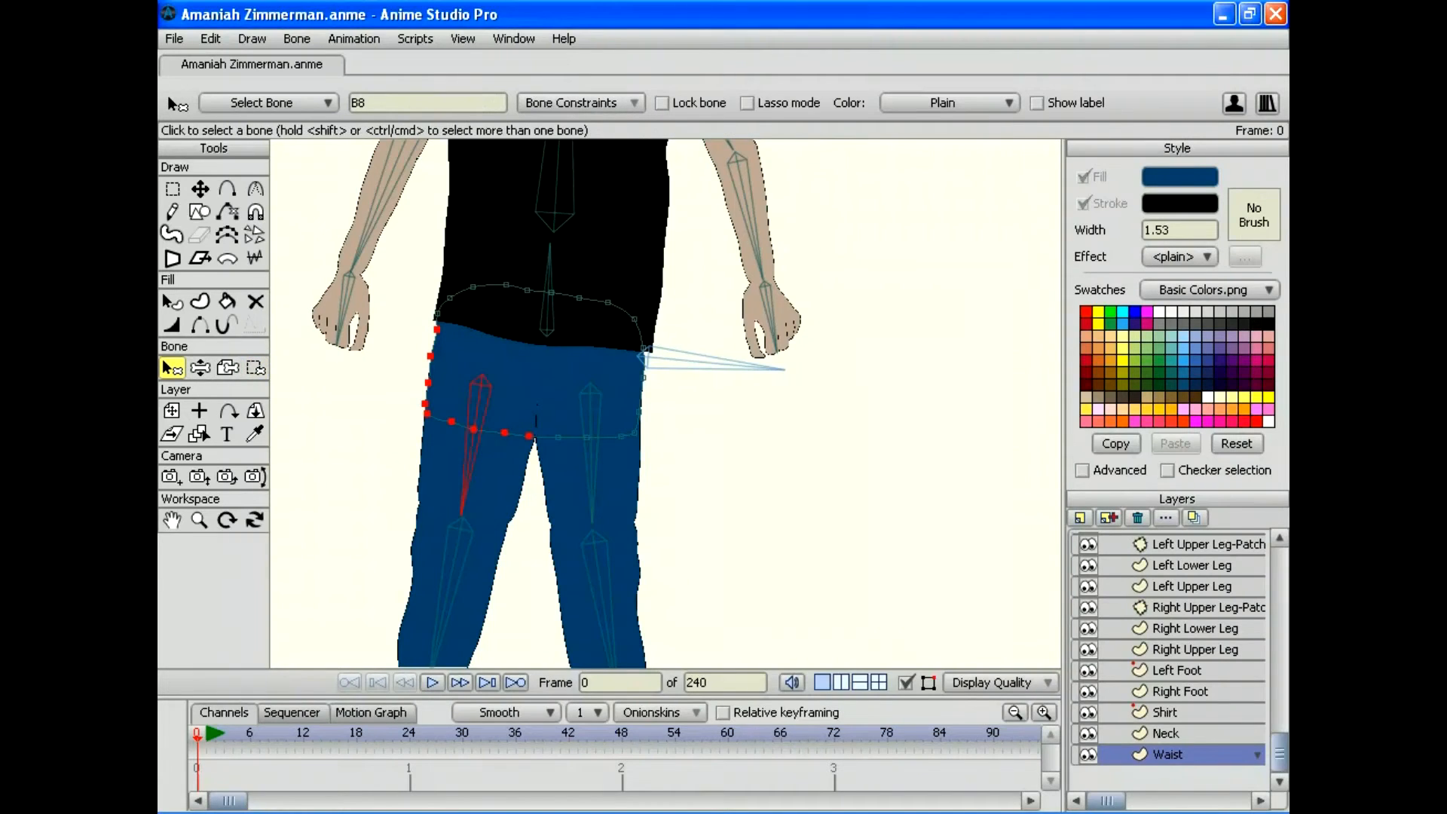
pyautogui.click(591, 453)
pyautogui.click(256, 367)
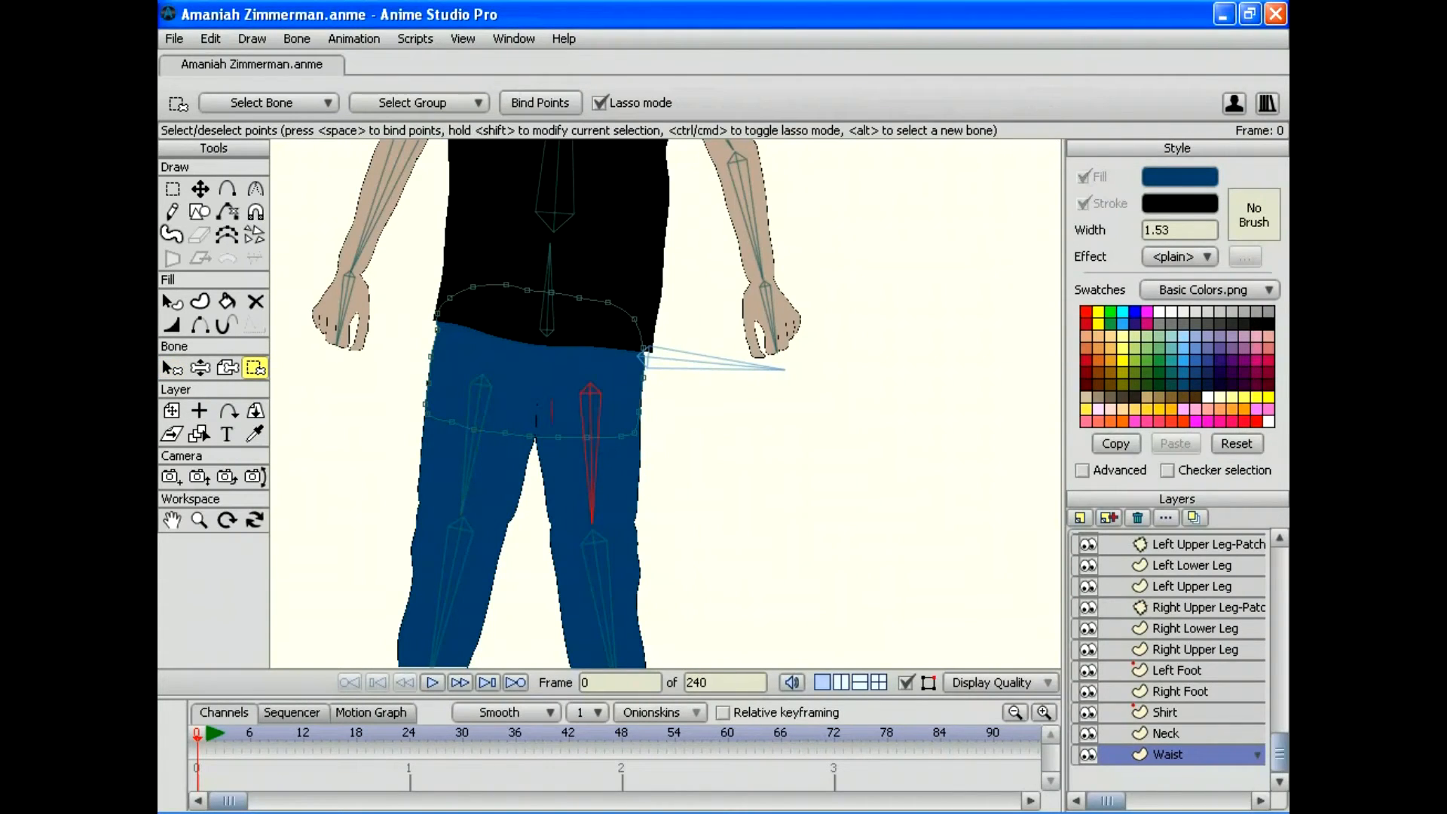
pyautogui.moveTo(557, 489)
pyautogui.mouseDown()
pyautogui.moveTo(673, 494)
pyautogui.moveTo(698, 376)
pyautogui.moveTo(648, 362)
pyautogui.mouseUp()
pyautogui.click(171, 367)
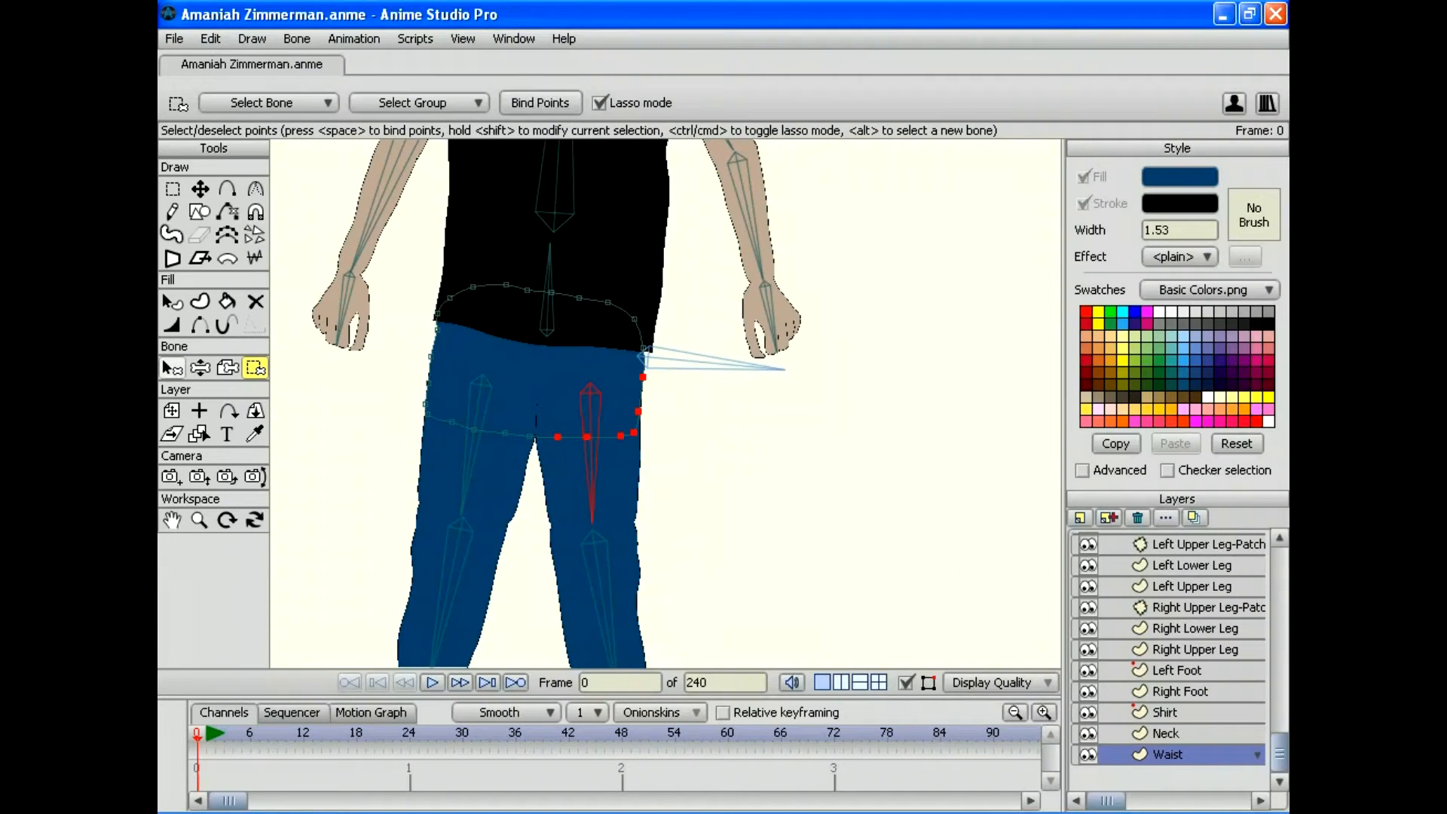
pyautogui.click(549, 294)
pyautogui.click(255, 367)
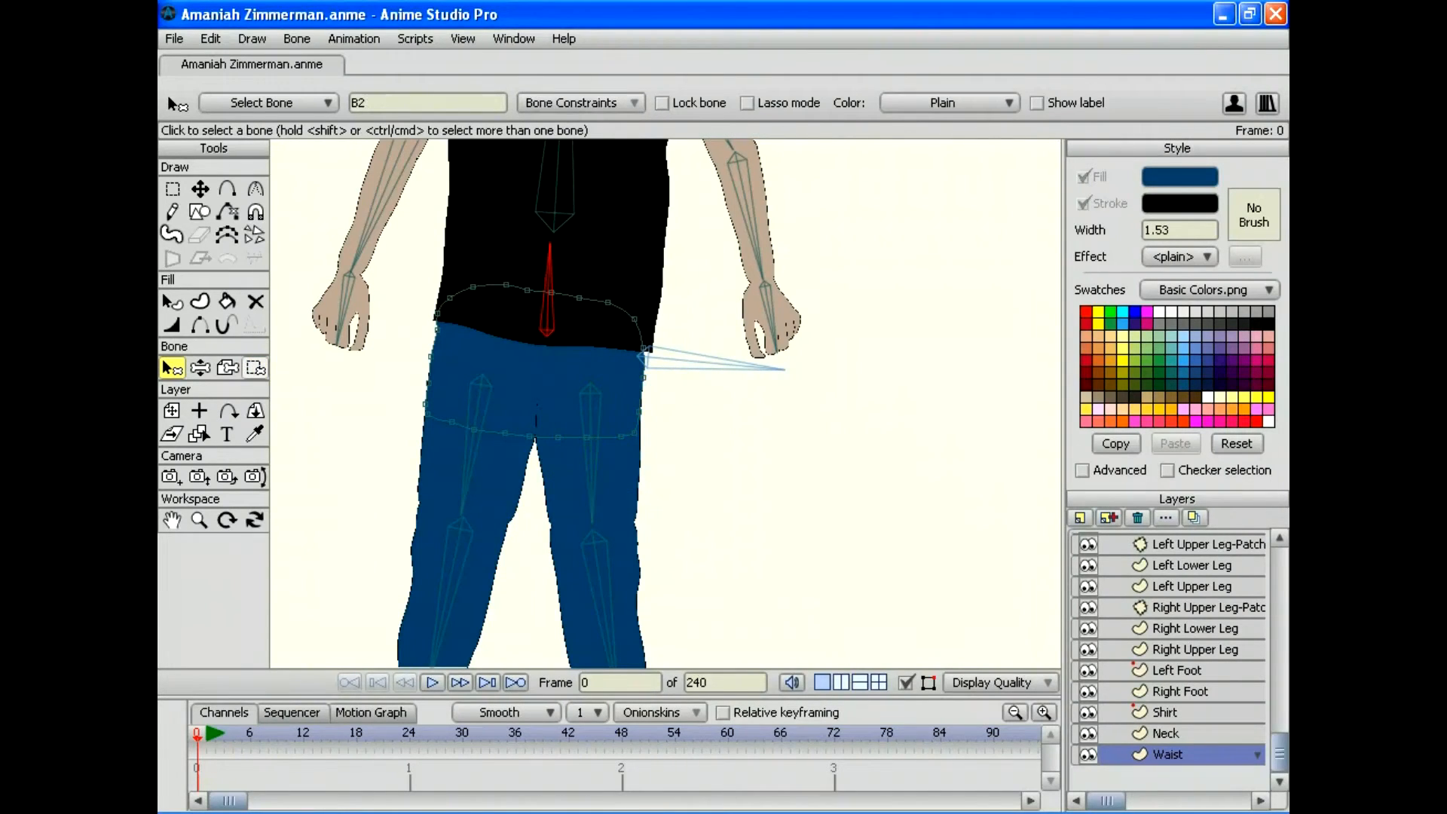
pyautogui.moveTo(360, 315)
pyautogui.mouseDown()
pyautogui.moveTo(432, 355)
pyautogui.moveTo(456, 348)
pyautogui.mouseUp()
pyautogui.moveTo(605, 364)
pyautogui.mouseDown()
pyautogui.moveTo(692, 336)
pyautogui.moveTo(632, 258)
pyautogui.moveTo(474, 238)
pyautogui.moveTo(382, 328)
pyautogui.mouseUp()
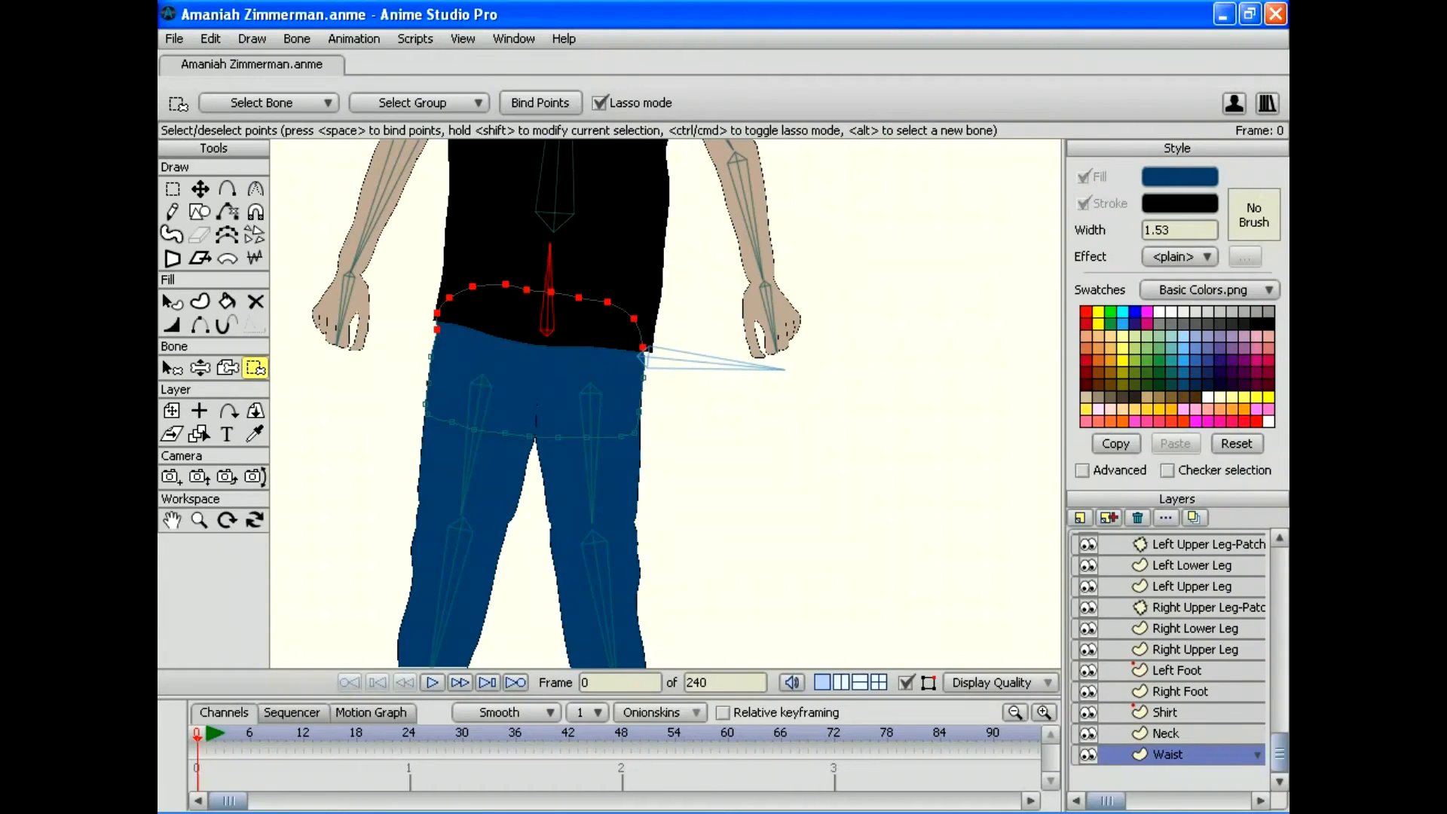
# Step: Swing both thighs and the lower spine to check how the waist deforms
pyautogui.click(200, 368)
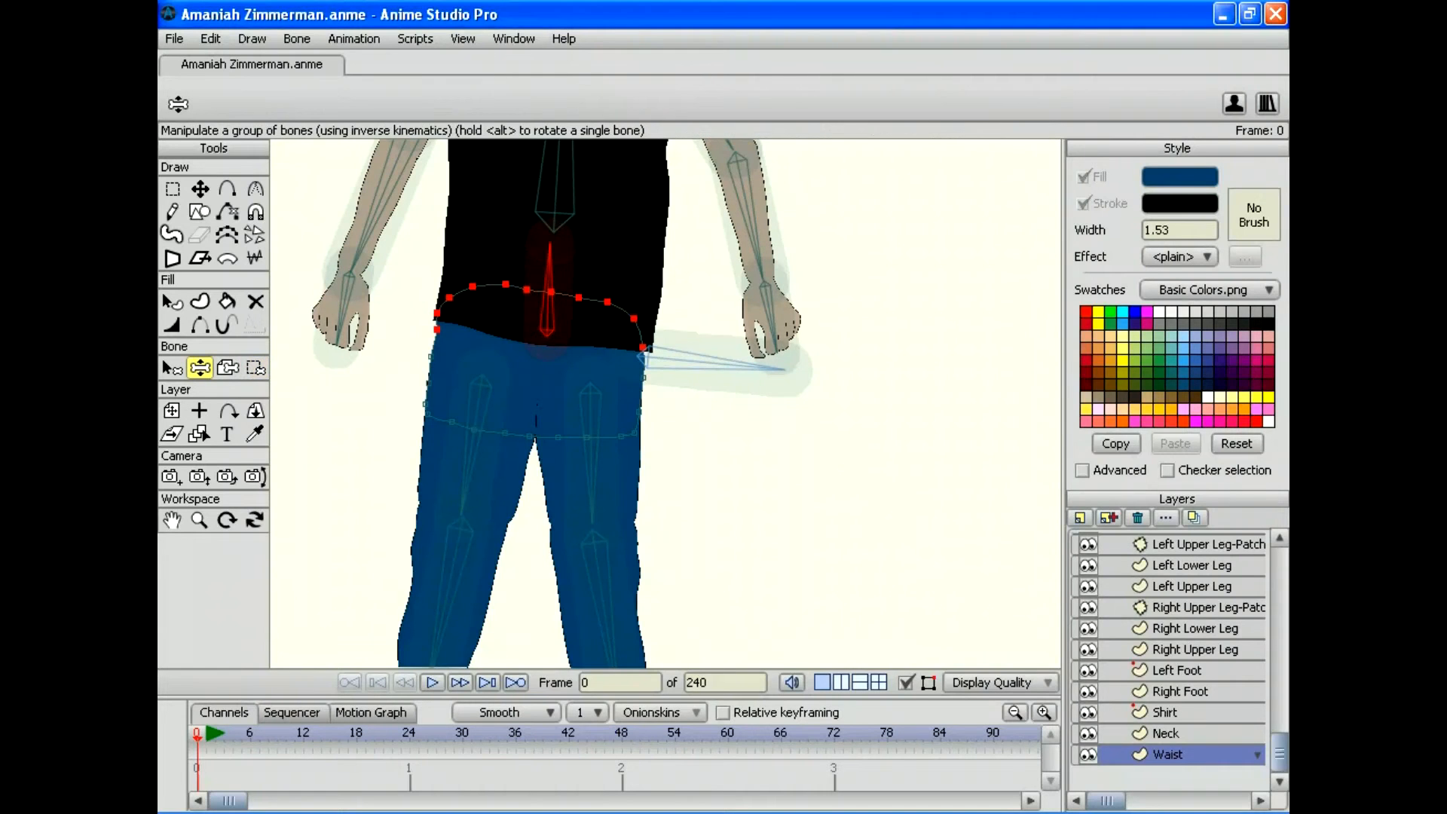
pyautogui.moveTo(460, 507); pyautogui.dragTo(495, 516)
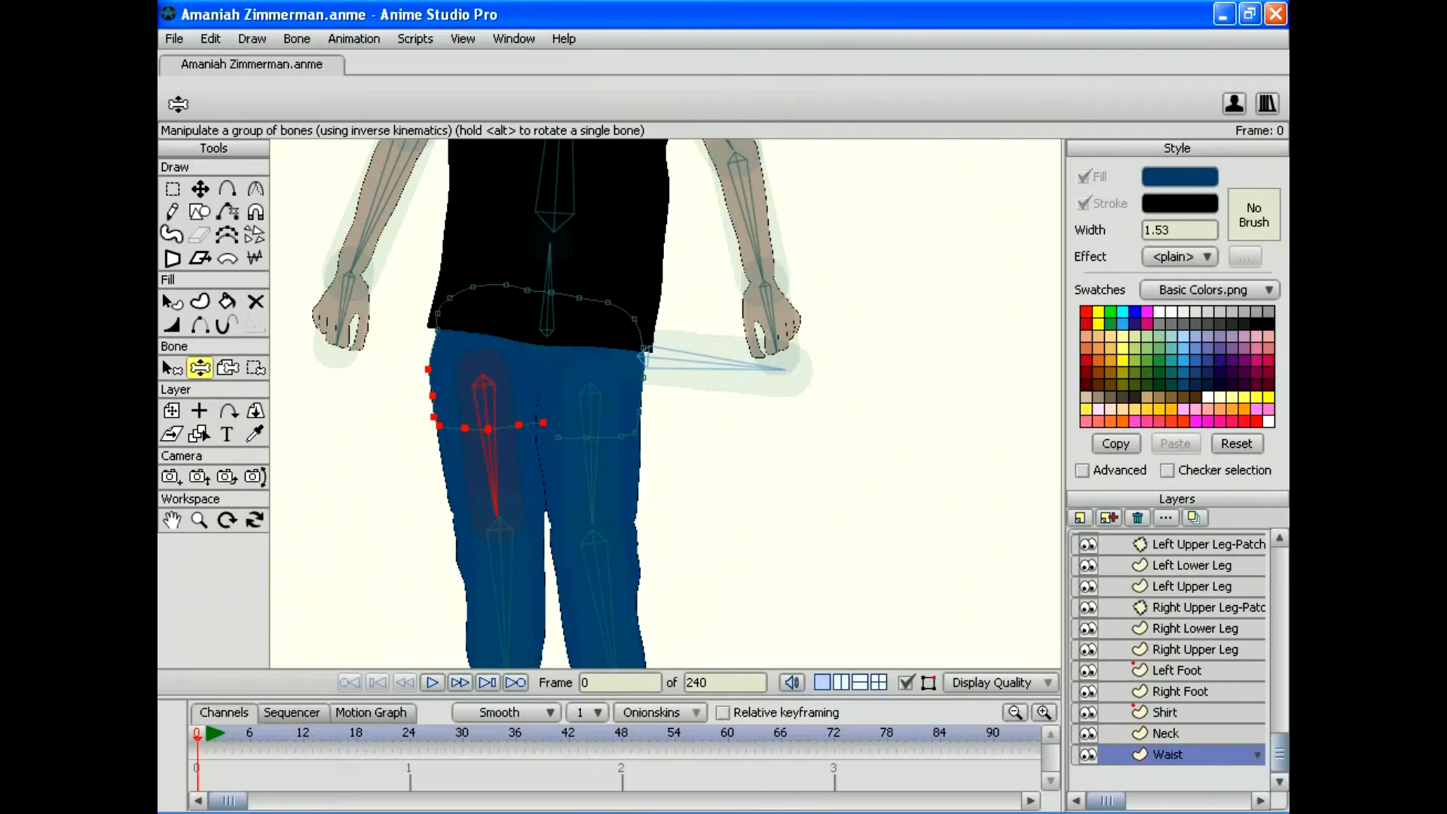
pyautogui.moveTo(592, 512); pyautogui.dragTo(561, 520)
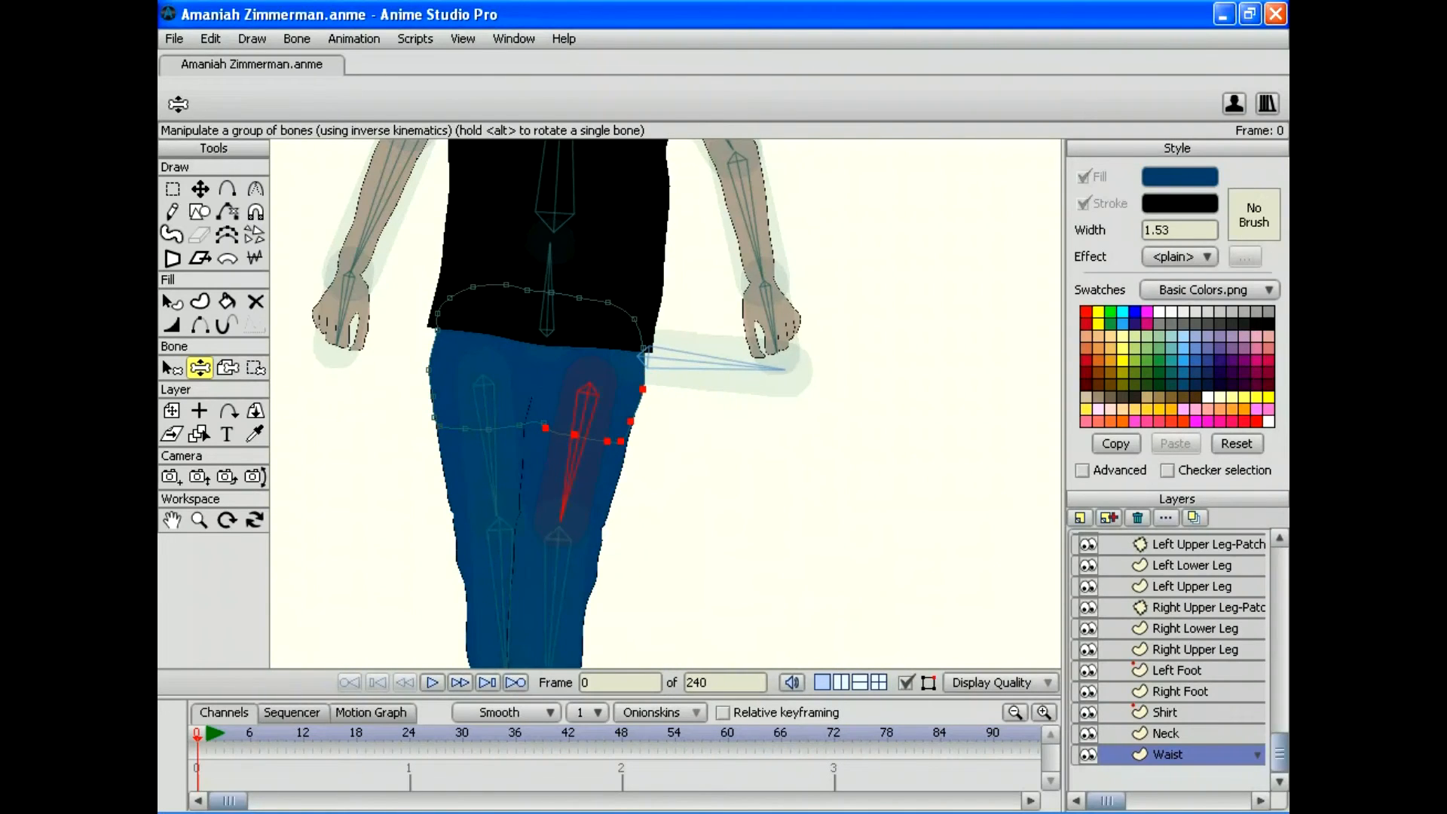
pyautogui.moveTo(550, 248)
pyautogui.mouseDown()
pyautogui.moveTo(637, 316)
pyautogui.moveTo(549, 242)
pyautogui.moveTo(491, 267)
pyautogui.moveTo(536, 243)
pyautogui.moveTo(574, 248)
pyautogui.moveTo(543, 245)
pyautogui.mouseUp()
pyautogui.moveTo(493, 504)
pyautogui.mouseDown()
pyautogui.moveTo(401, 493)
pyautogui.moveTo(518, 513)
pyautogui.moveTo(392, 490)
pyautogui.moveTo(486, 514)
pyautogui.moveTo(452, 514)
pyautogui.moveTo(469, 516)
pyautogui.mouseUp()
# Step: Delete a stray waist point and recheck the hips by swinging both upper legs
pyautogui.click(173, 188)
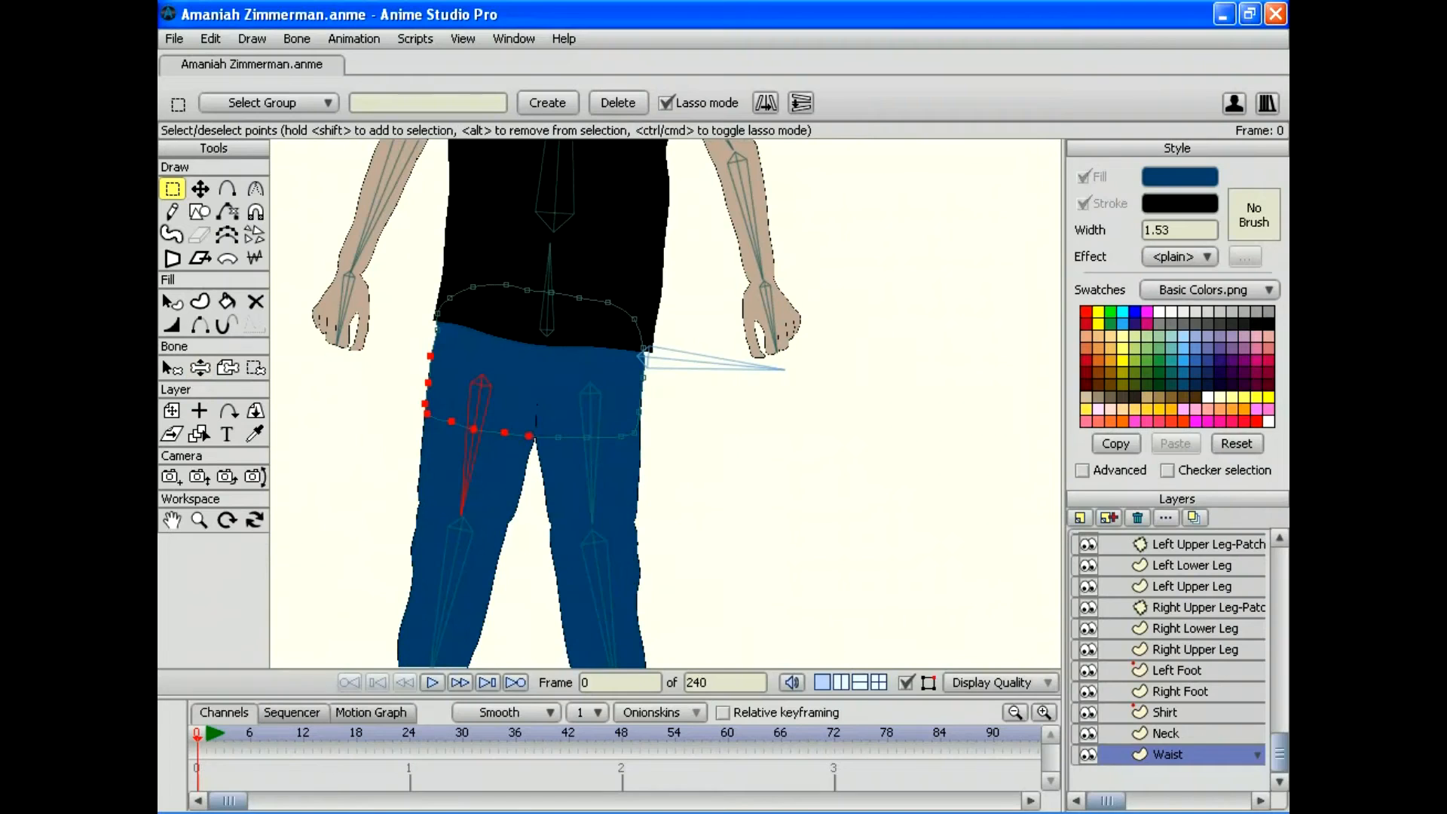
pyautogui.click(436, 329)
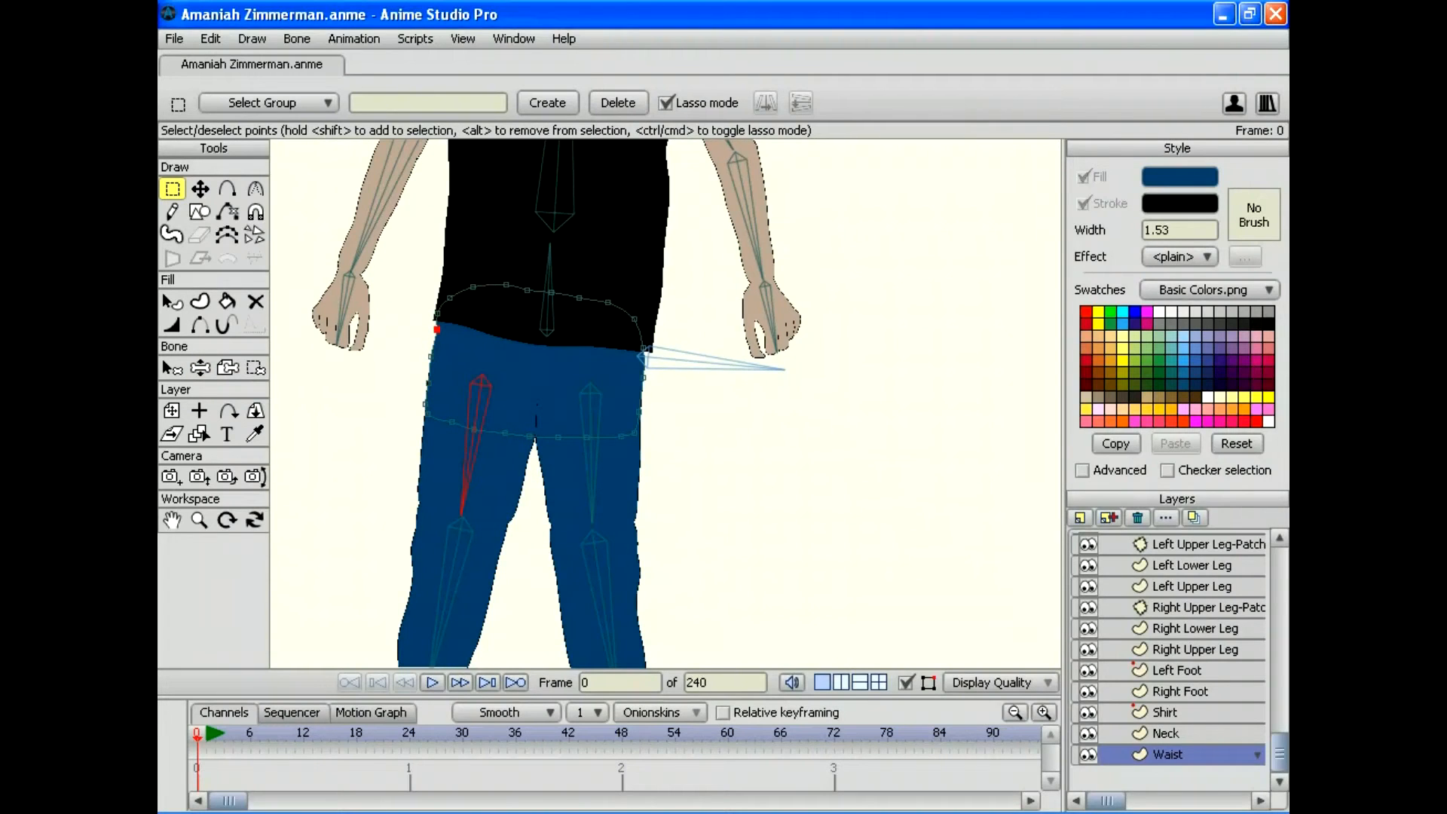
pyautogui.press('Delete')
pyautogui.click(200, 367)
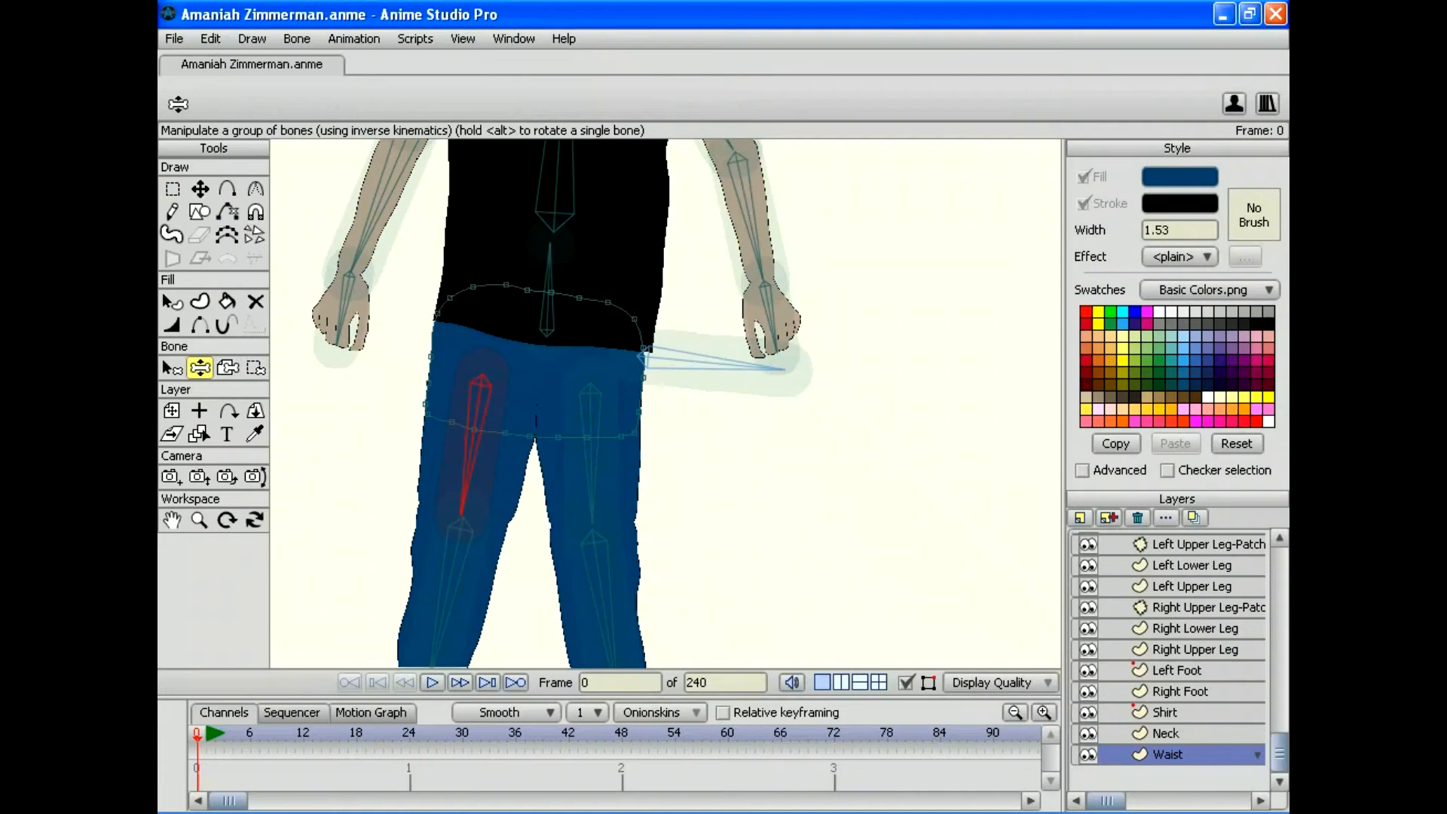
pyautogui.moveTo(461, 512); pyautogui.dragTo(494, 517)
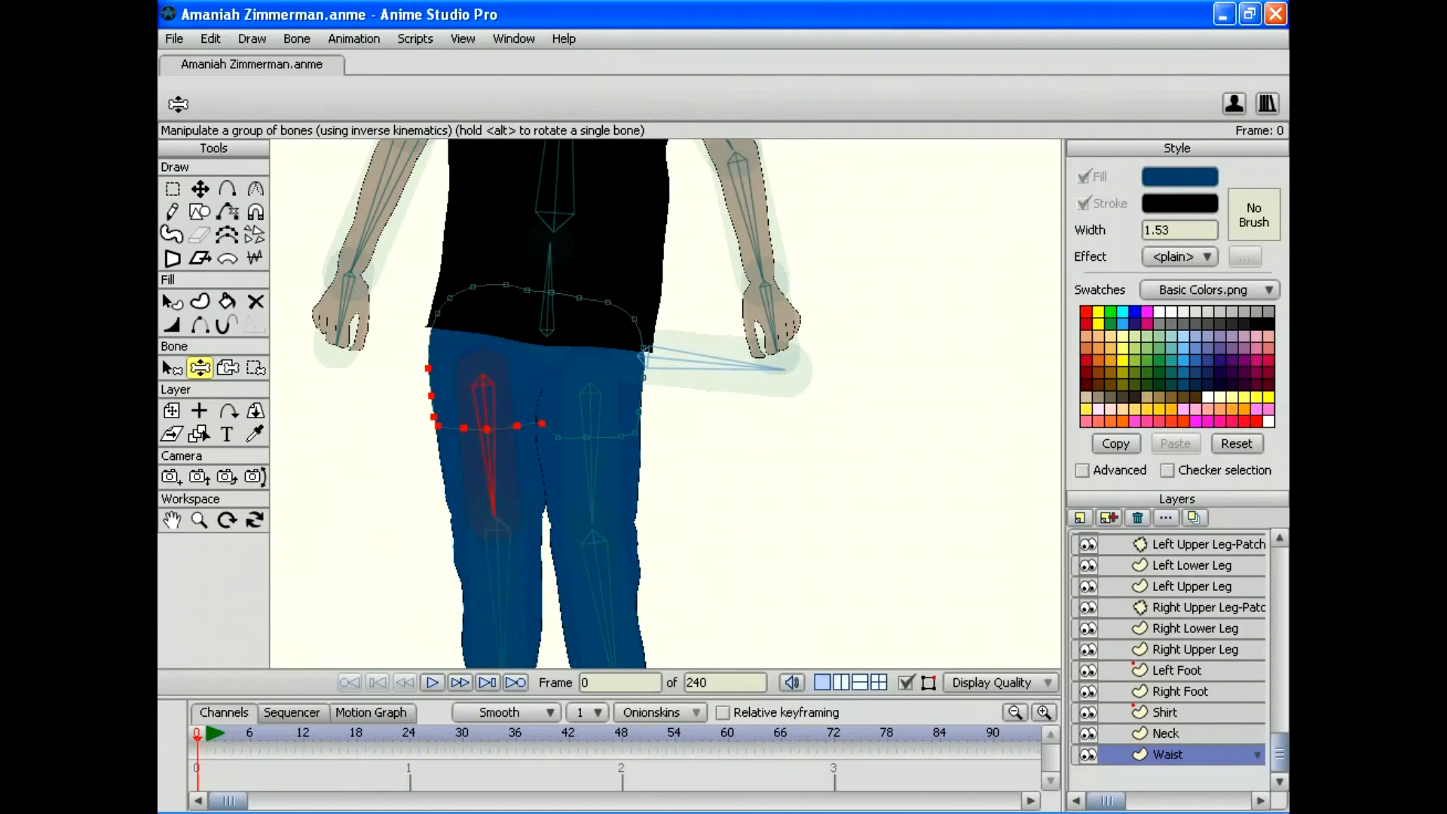
pyautogui.moveTo(592, 513)
pyautogui.mouseDown()
pyautogui.moveTo(501, 486)
pyautogui.moveTo(682, 489)
pyautogui.moveTo(586, 519)
pyautogui.mouseUp()
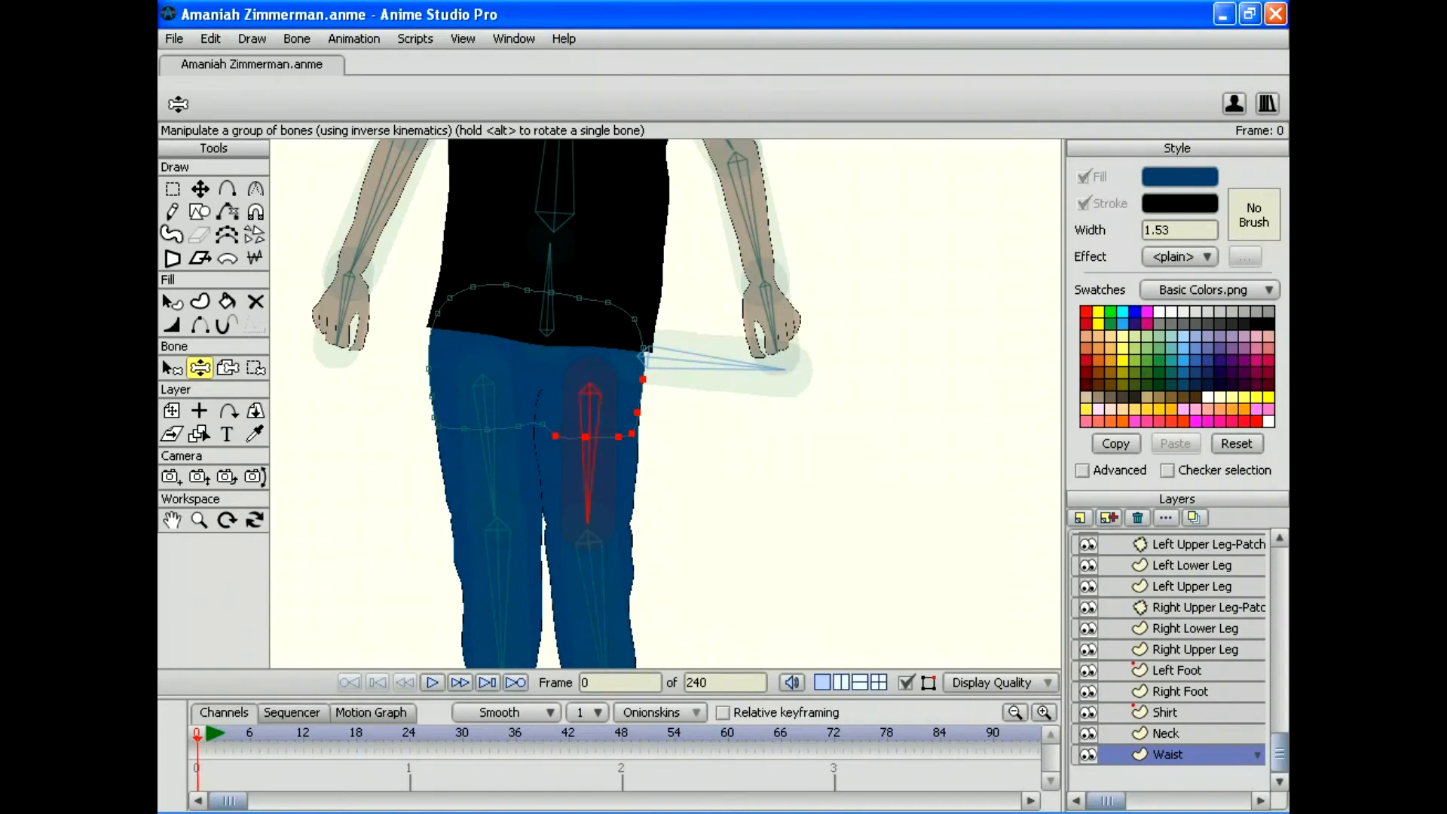
# Step: Delete the extra waist points near the left and right hips, then retest the leg swing
pyautogui.press('g')
pyautogui.moveTo(402, 283); pyautogui.dragTo(446, 324)
pyautogui.press('Delete')
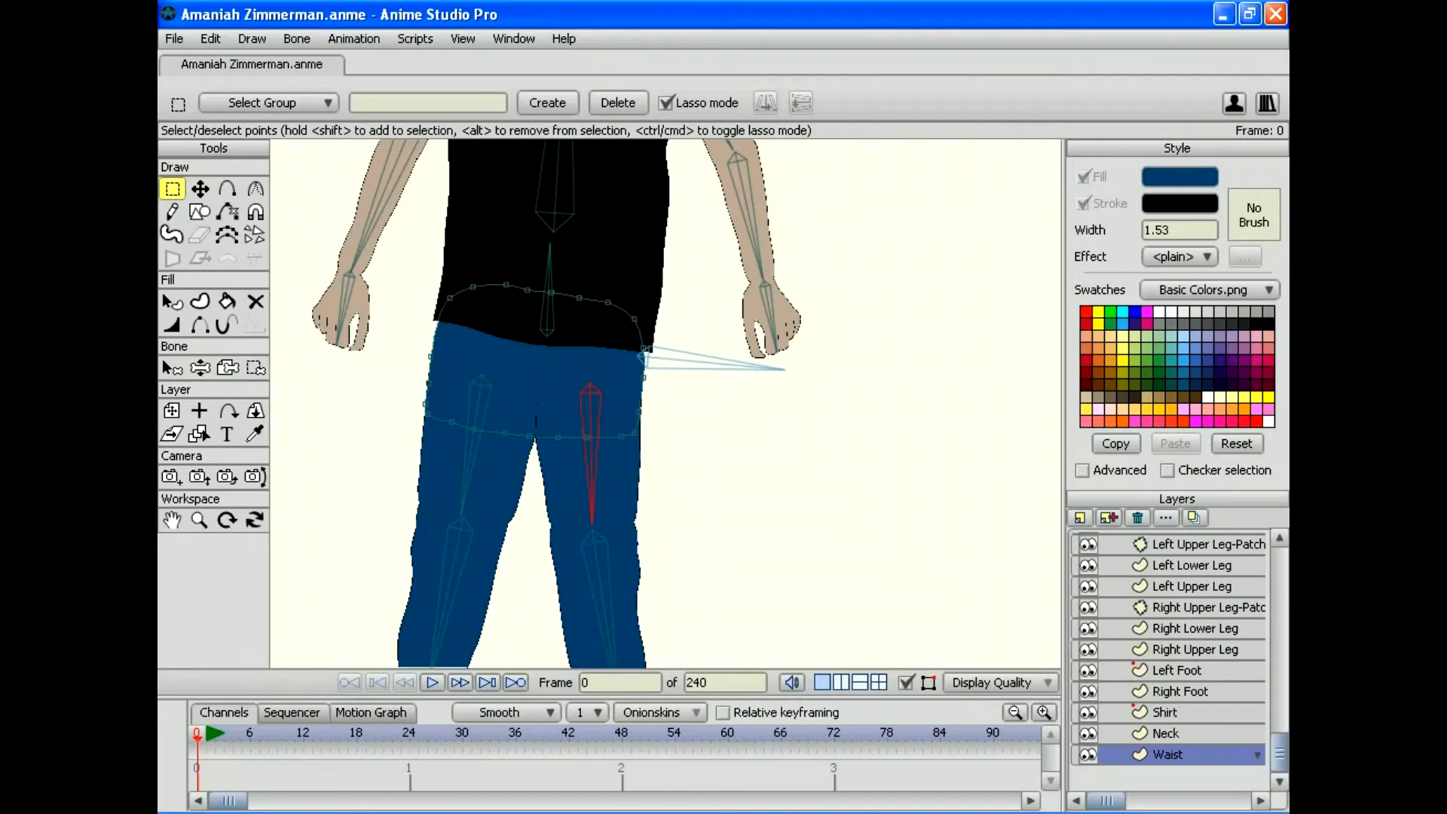
pyautogui.moveTo(654, 335)
pyautogui.mouseDown()
pyautogui.moveTo(621, 339)
pyautogui.moveTo(649, 364)
pyautogui.moveTo(668, 333)
pyautogui.mouseUp()
pyautogui.press('Delete')
pyautogui.click(200, 368)
pyautogui.moveTo(462, 515); pyautogui.dragTo(415, 500)
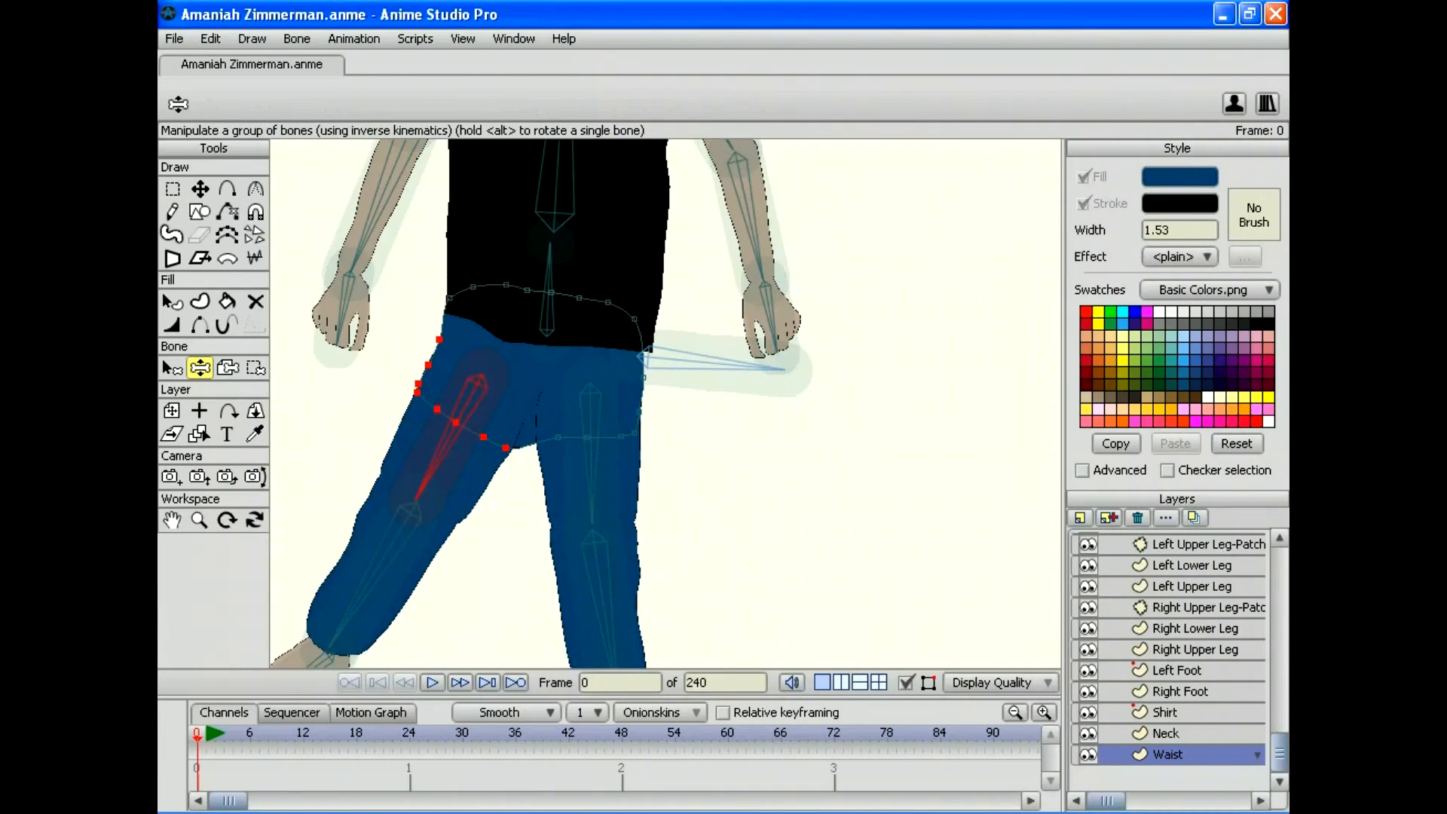
# Step: Rebind the upper-left and right-hip waist points to the bones
pyautogui.click(255, 367)
pyautogui.moveTo(406, 275)
pyautogui.mouseDown()
pyautogui.moveTo(459, 282)
pyautogui.moveTo(422, 313)
pyautogui.moveTo(409, 279)
pyautogui.mouseUp()
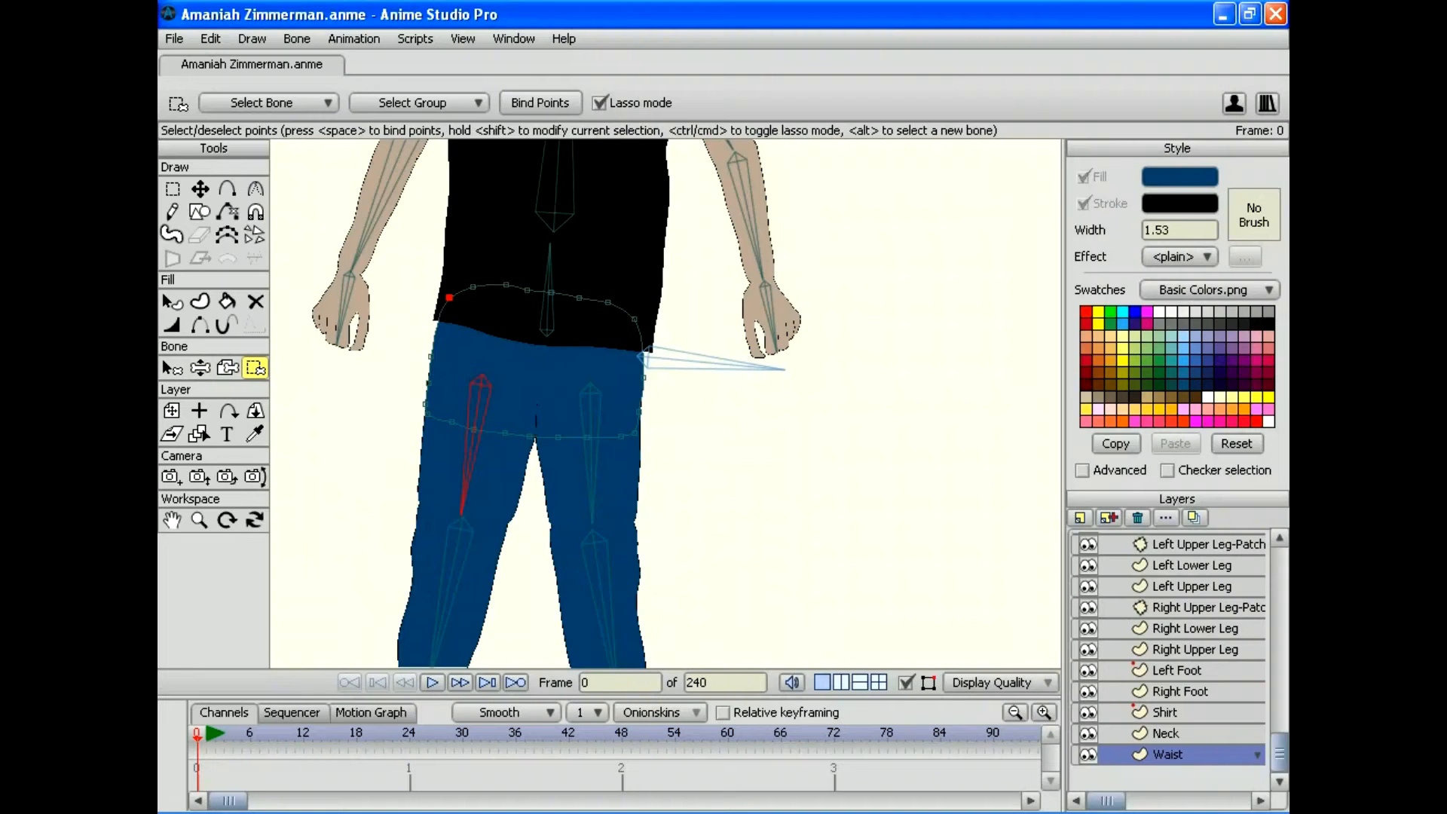
pyautogui.moveTo(679, 286)
pyautogui.mouseDown()
pyautogui.moveTo(622, 336)
pyautogui.moveTo(639, 299)
pyautogui.mouseUp()
pyautogui.moveTo(616, 321); pyautogui.dragTo(644, 300)
# Step: Swing and bend both legs to confirm the pants follow, then straighten them
pyautogui.click(200, 368)
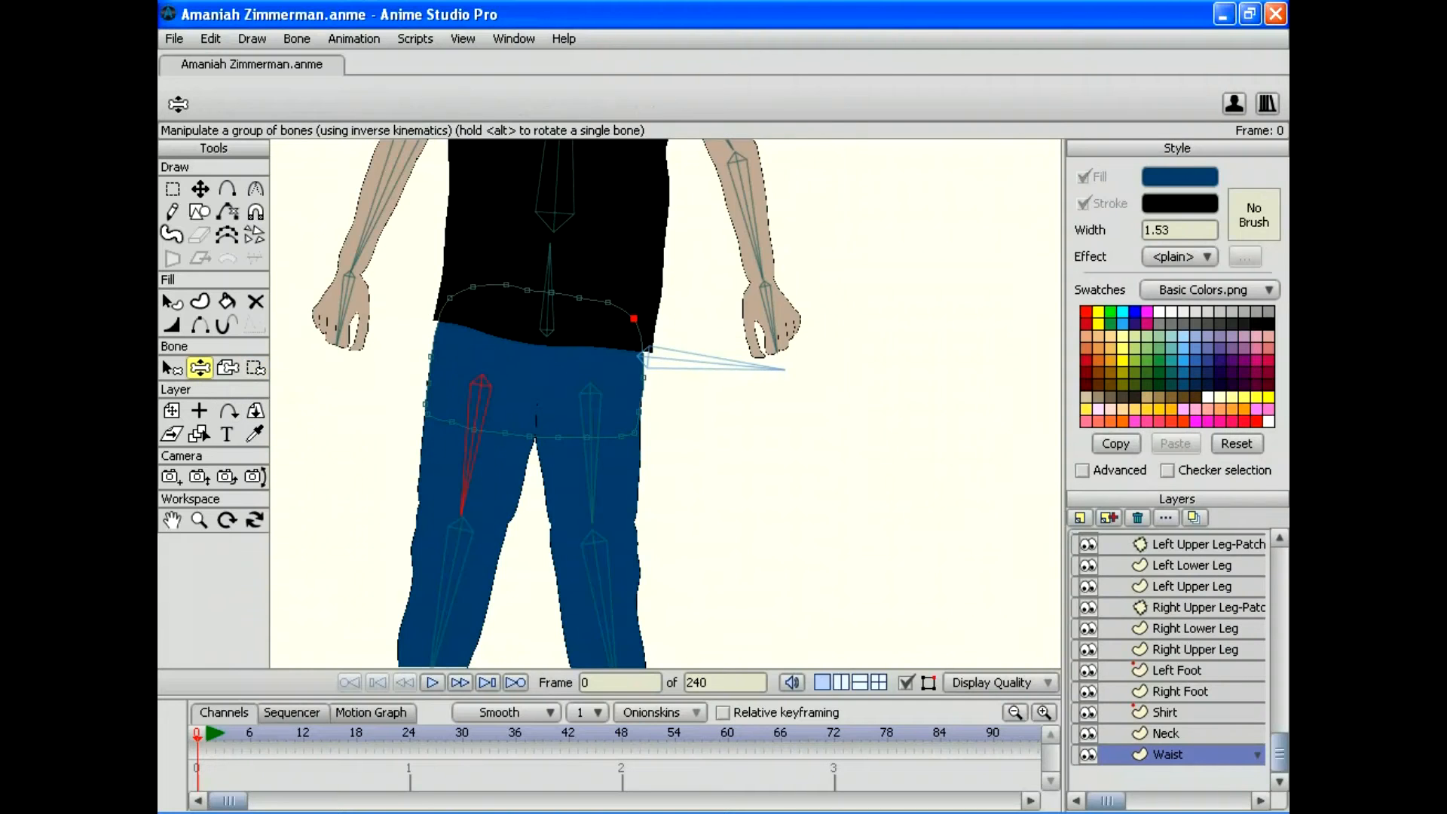
pyautogui.moveTo(465, 489)
pyautogui.mouseDown()
pyautogui.moveTo(381, 429)
pyautogui.moveTo(465, 490)
pyautogui.mouseUp()
pyautogui.moveTo(592, 489); pyautogui.dragTo(678, 437)
pyautogui.moveTo(687, 435); pyautogui.dragTo(588, 576)
pyautogui.moveTo(587, 452); pyautogui.dragTo(666, 601)
pyautogui.moveTo(555, 528)
pyautogui.mouseDown()
pyautogui.moveTo(422, 418)
pyautogui.moveTo(421, 383)
pyautogui.moveTo(501, 483)
pyautogui.moveTo(558, 490)
pyautogui.moveTo(520, 486)
pyautogui.moveTo(565, 535)
pyautogui.mouseUp()
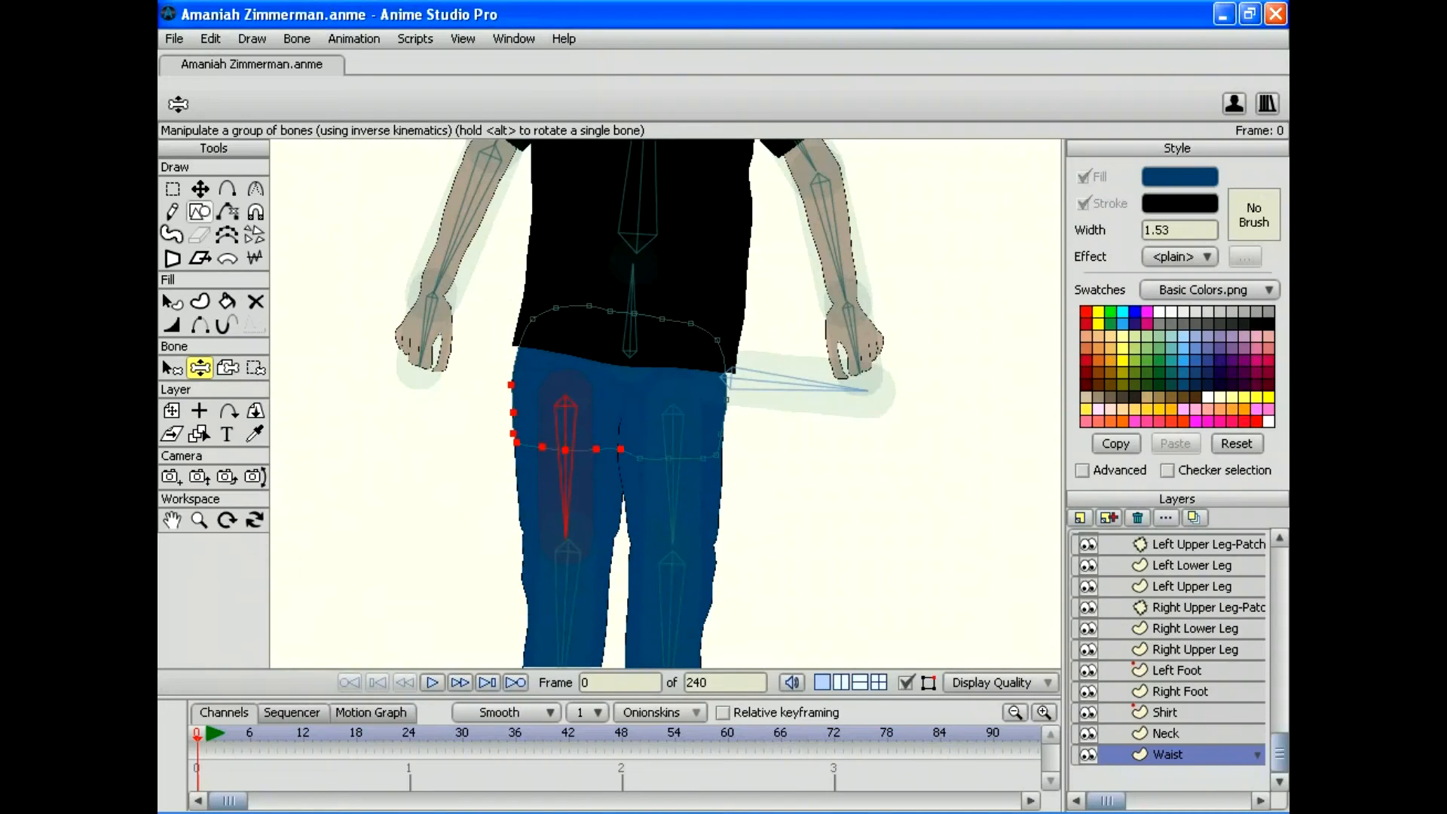
# Step: Delete the waist outline's upper-left point and pull the remaining corner point outward to the left
pyautogui.click(171, 188)
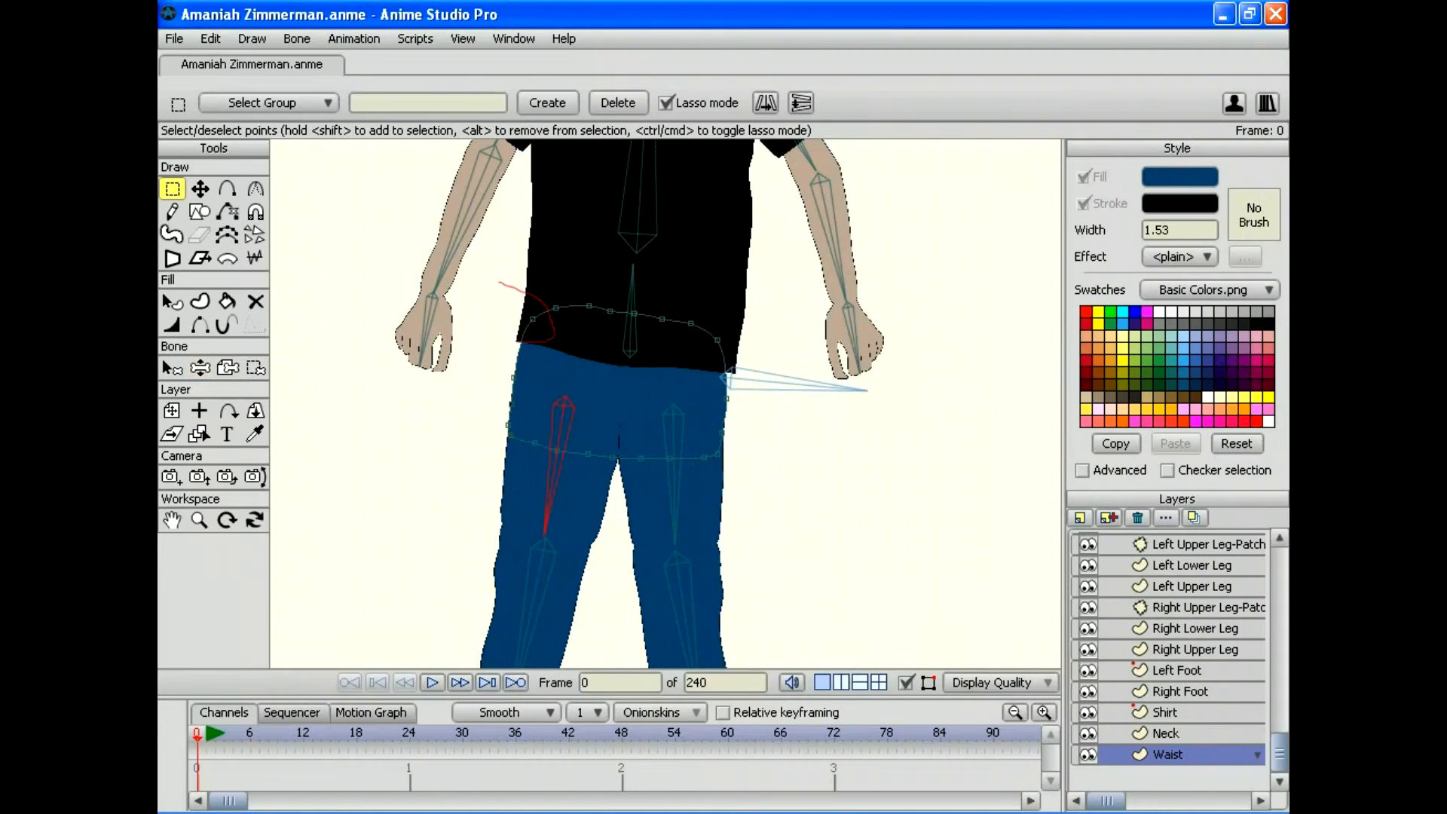
pyautogui.moveTo(517, 342); pyautogui.dragTo(485, 328)
pyautogui.press('Delete')
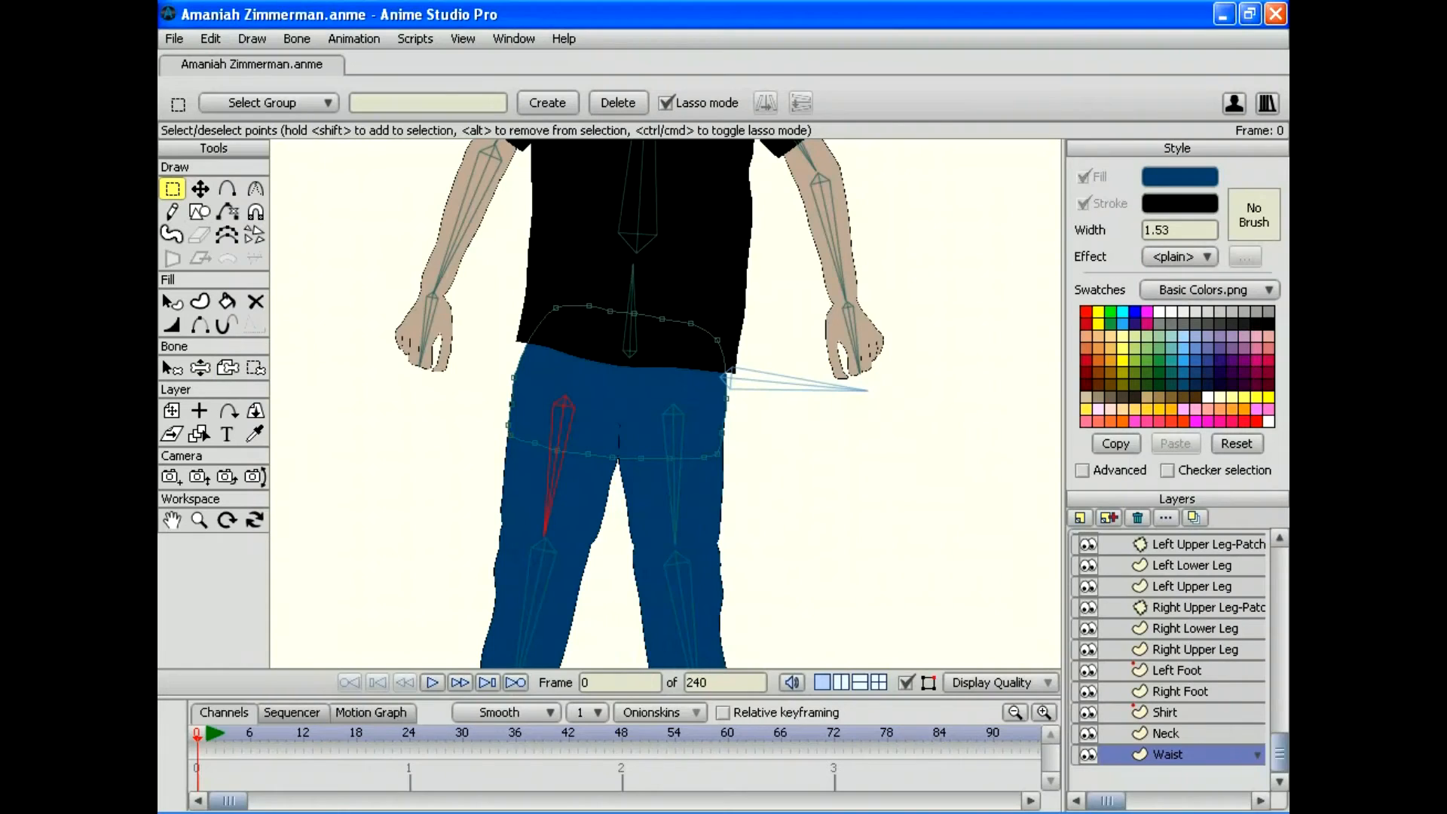
pyautogui.click(200, 188)
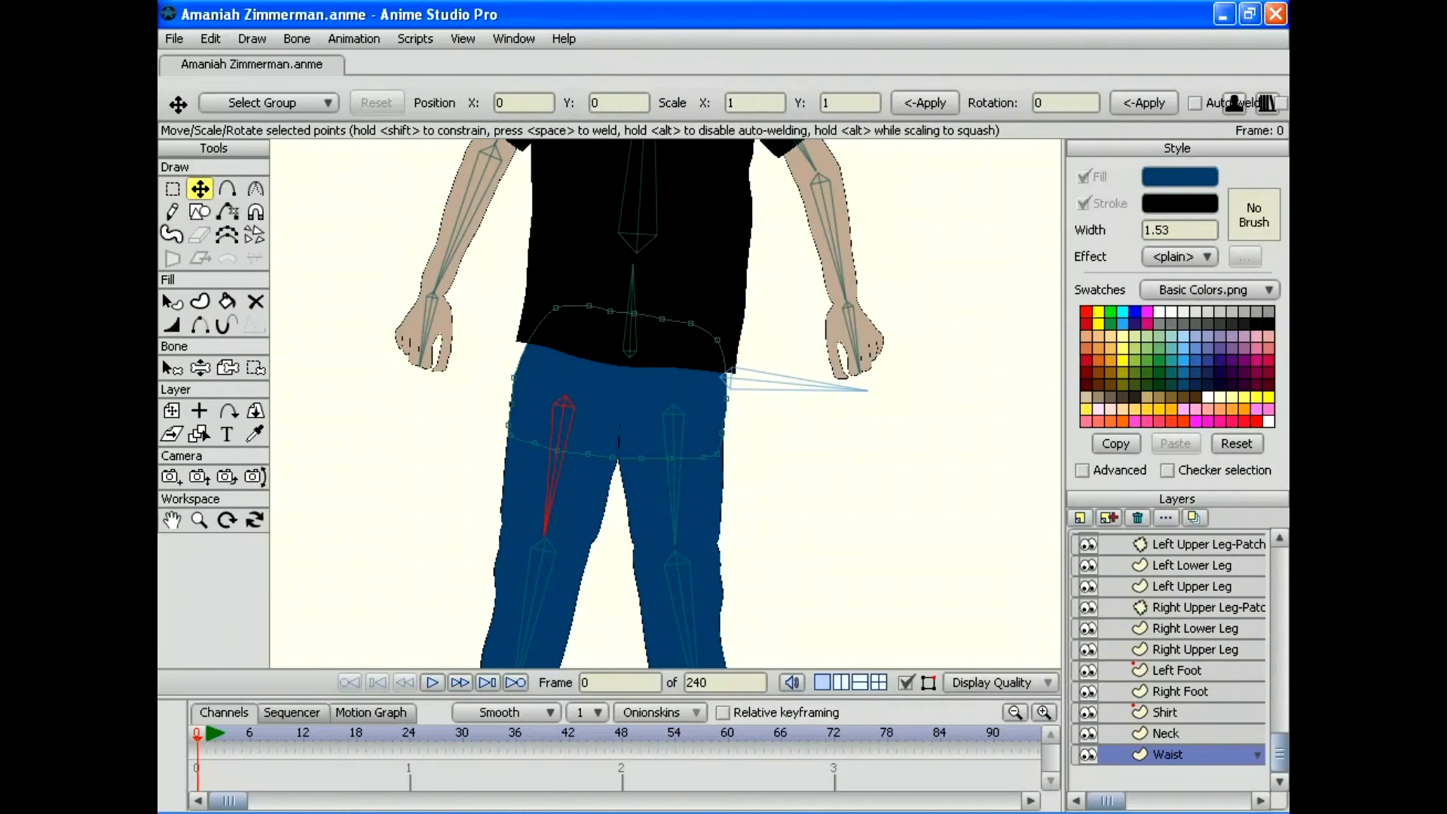
pyautogui.moveTo(555, 308); pyautogui.dragTo(533, 305)
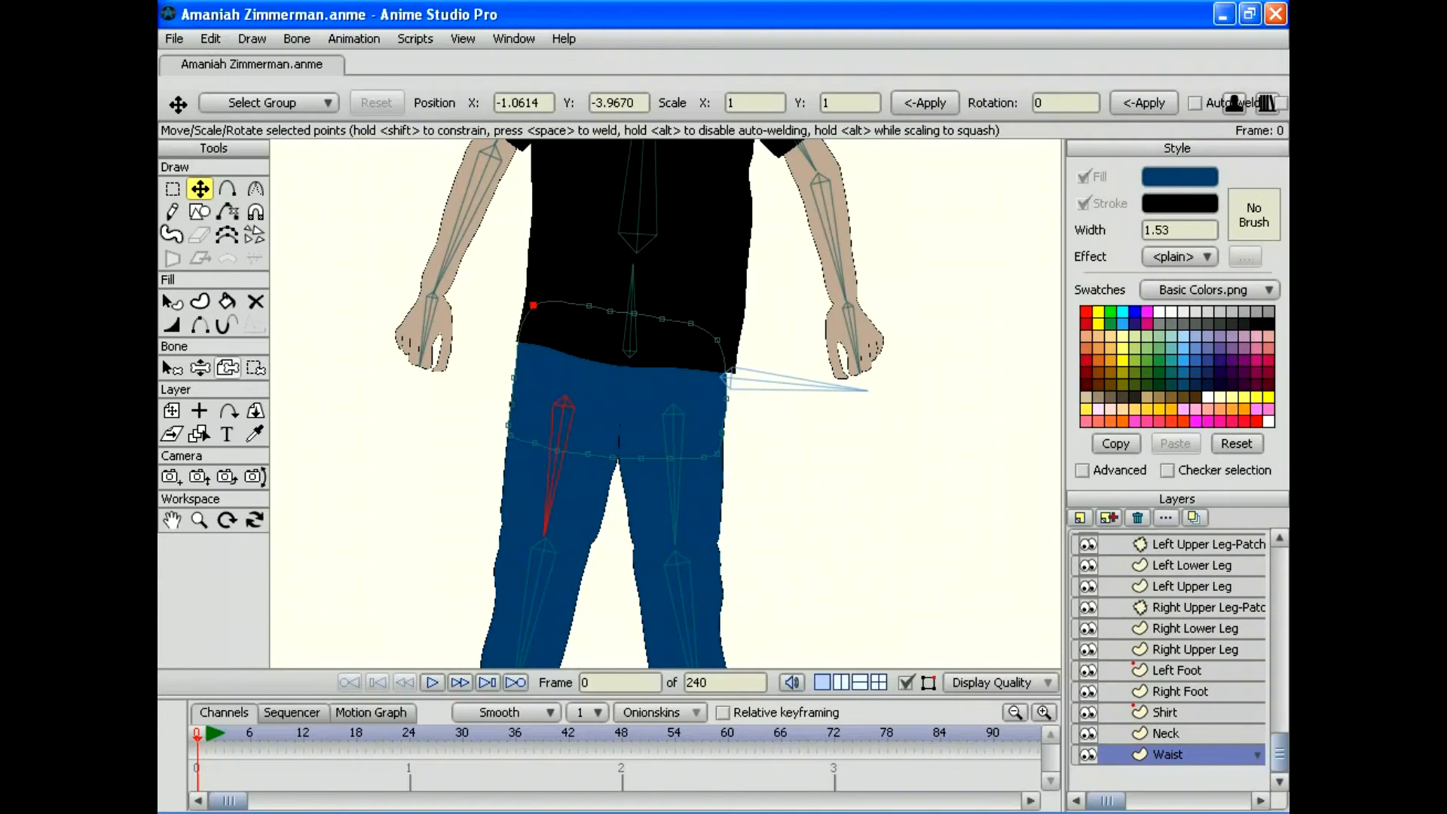
# Step: Swing the upper leg to test the hip bend, then undo a bad shift of the waist points
pyautogui.click(200, 367)
pyautogui.moveTo(545, 532); pyautogui.dragTo(446, 475)
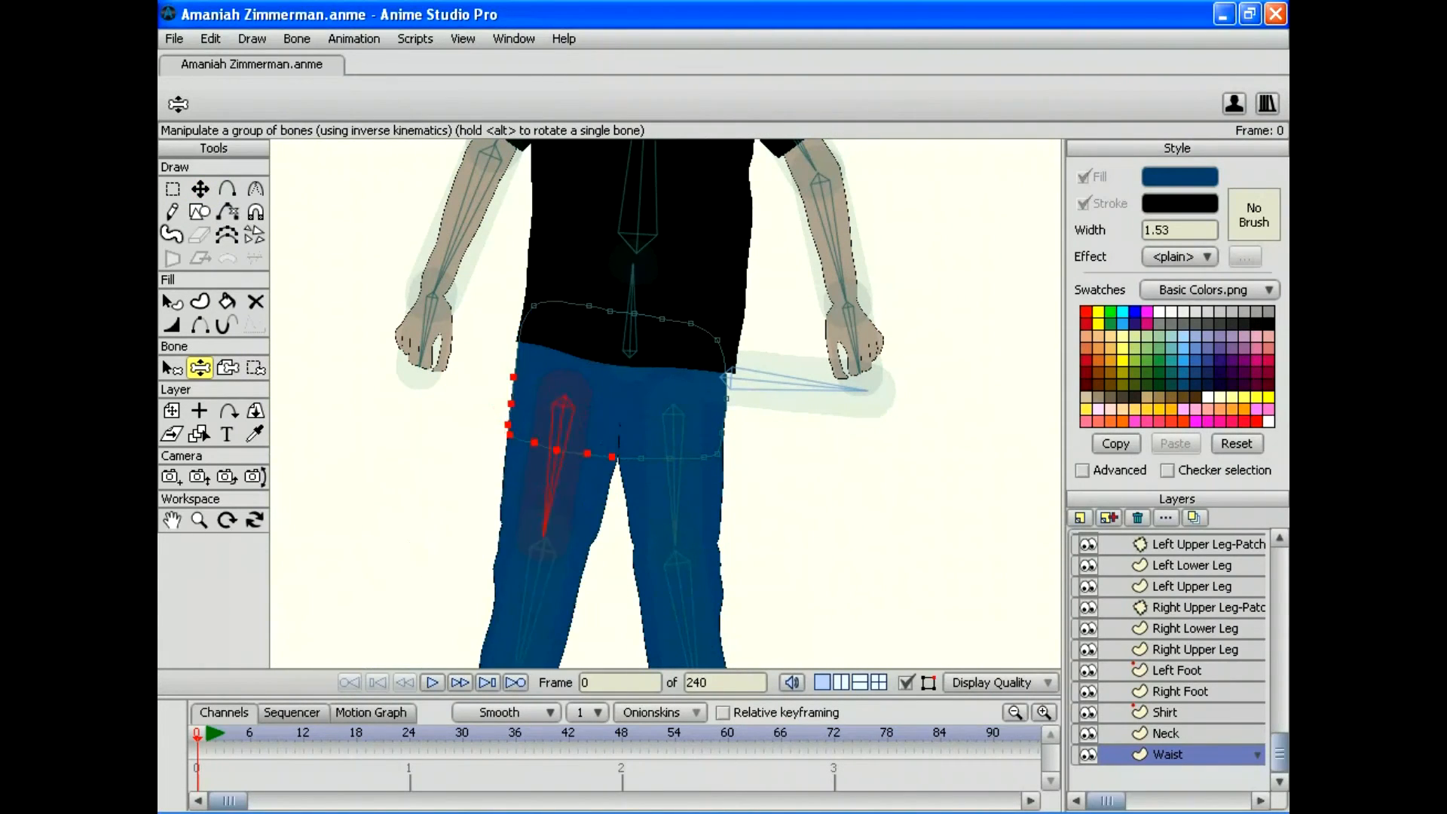
pyautogui.click(199, 189)
pyautogui.moveTo(561, 418); pyautogui.dragTo(572, 418)
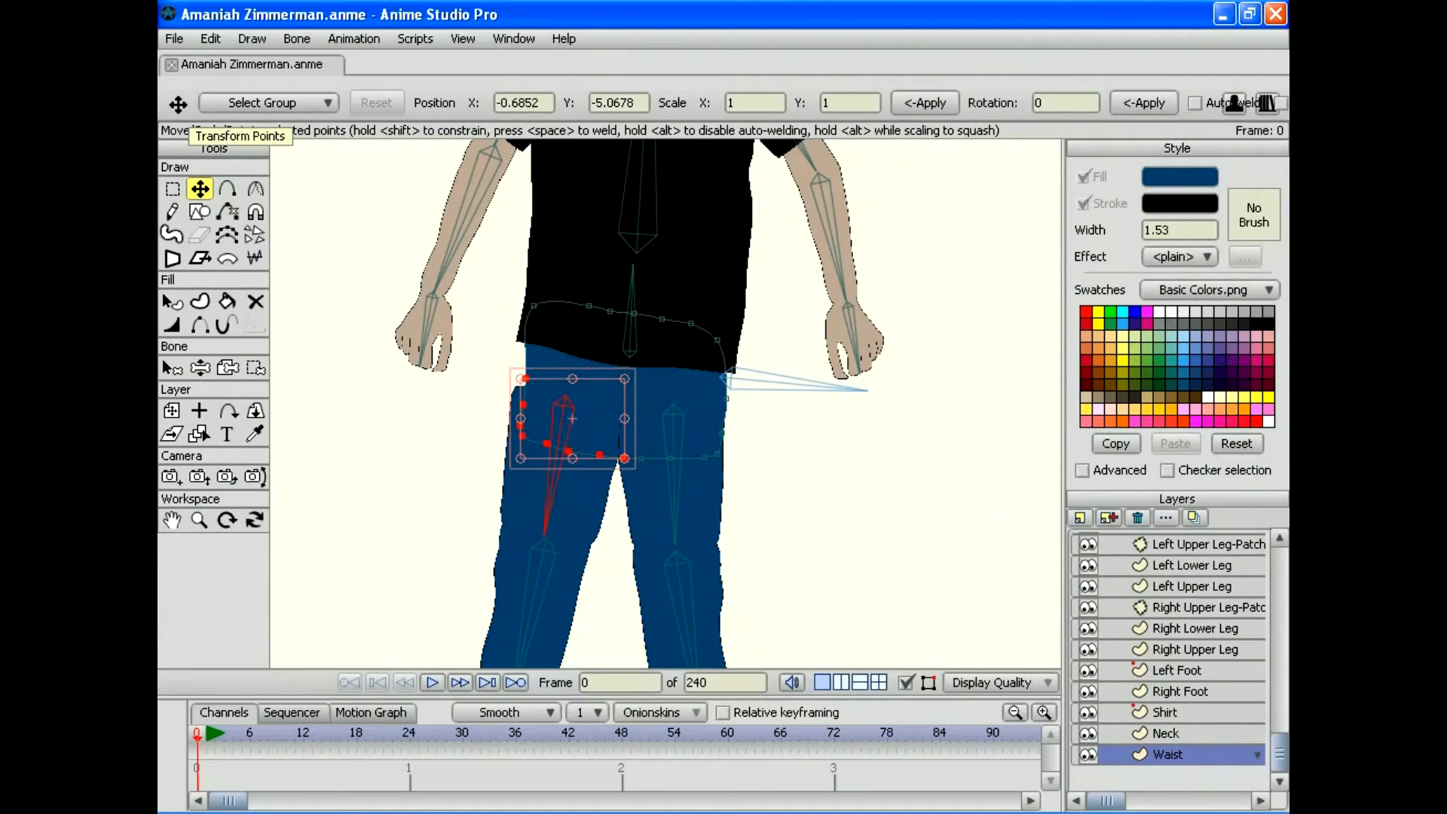
pyautogui.click(210, 38)
pyautogui.click(219, 55)
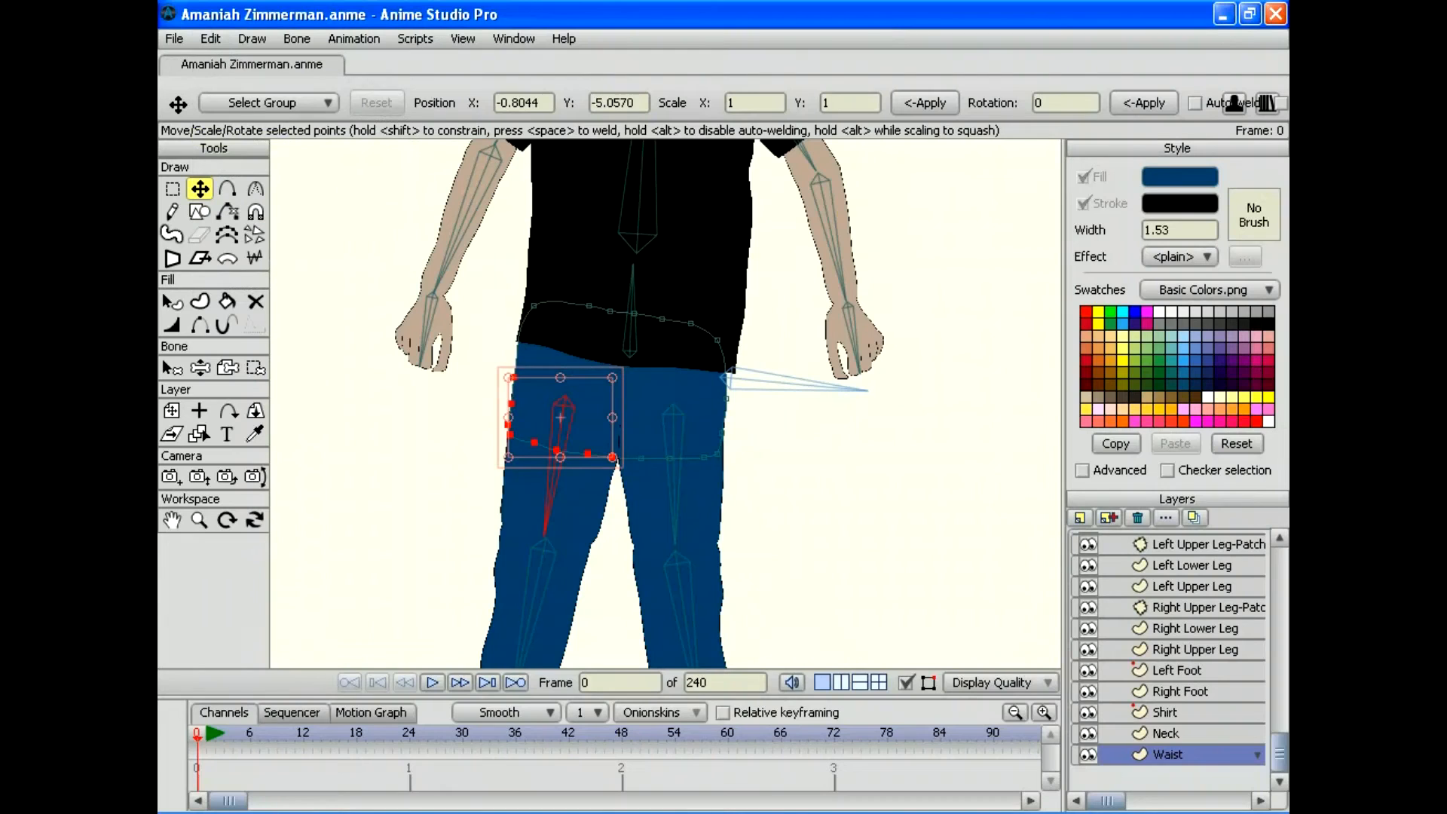
# Step: Nudge the upper-left waist point right, retest with a leg lift, then make the Neck layer active
pyautogui.click(211, 39)
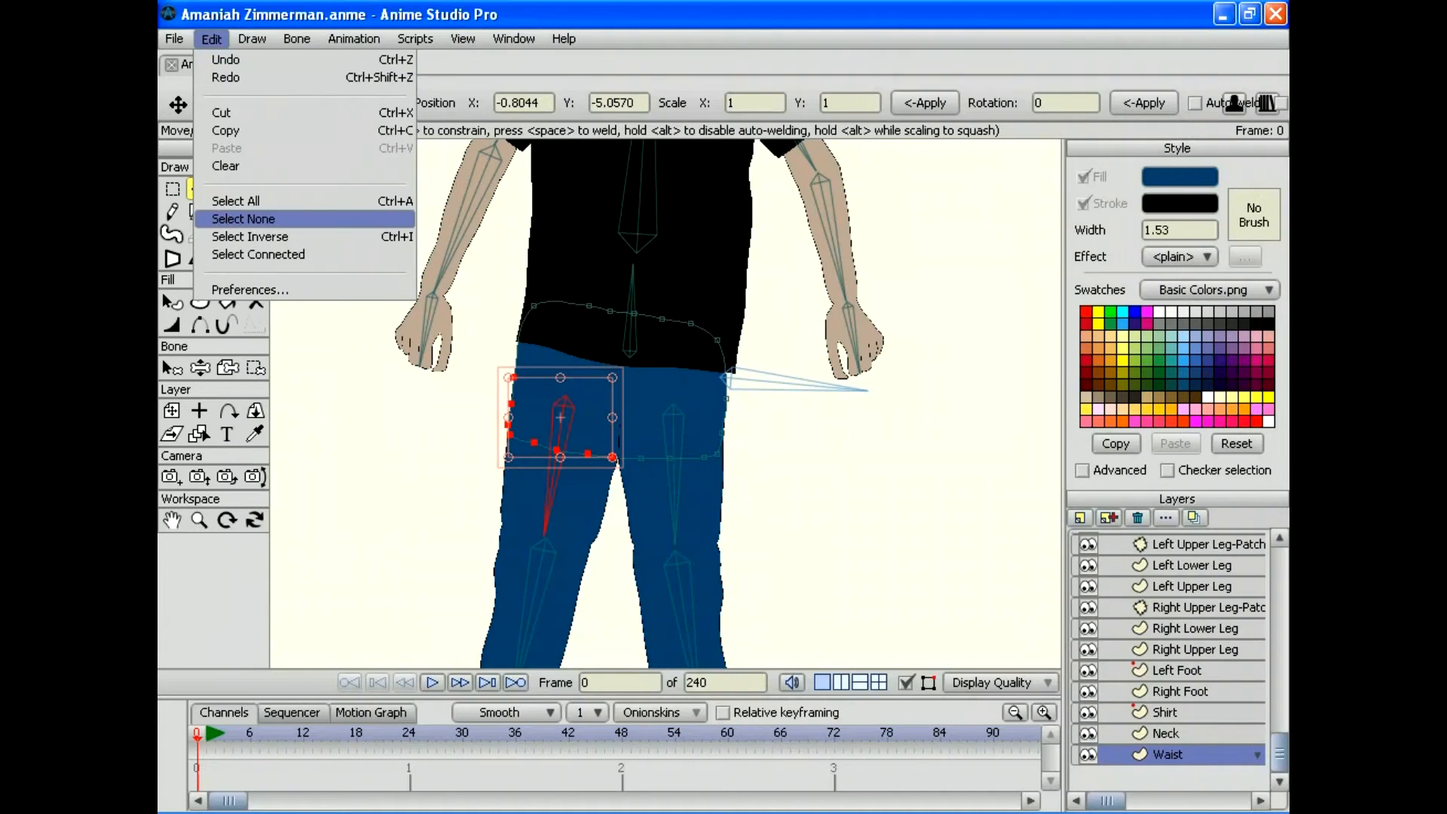
pyautogui.click(242, 219)
pyautogui.moveTo(534, 305); pyautogui.dragTo(541, 311)
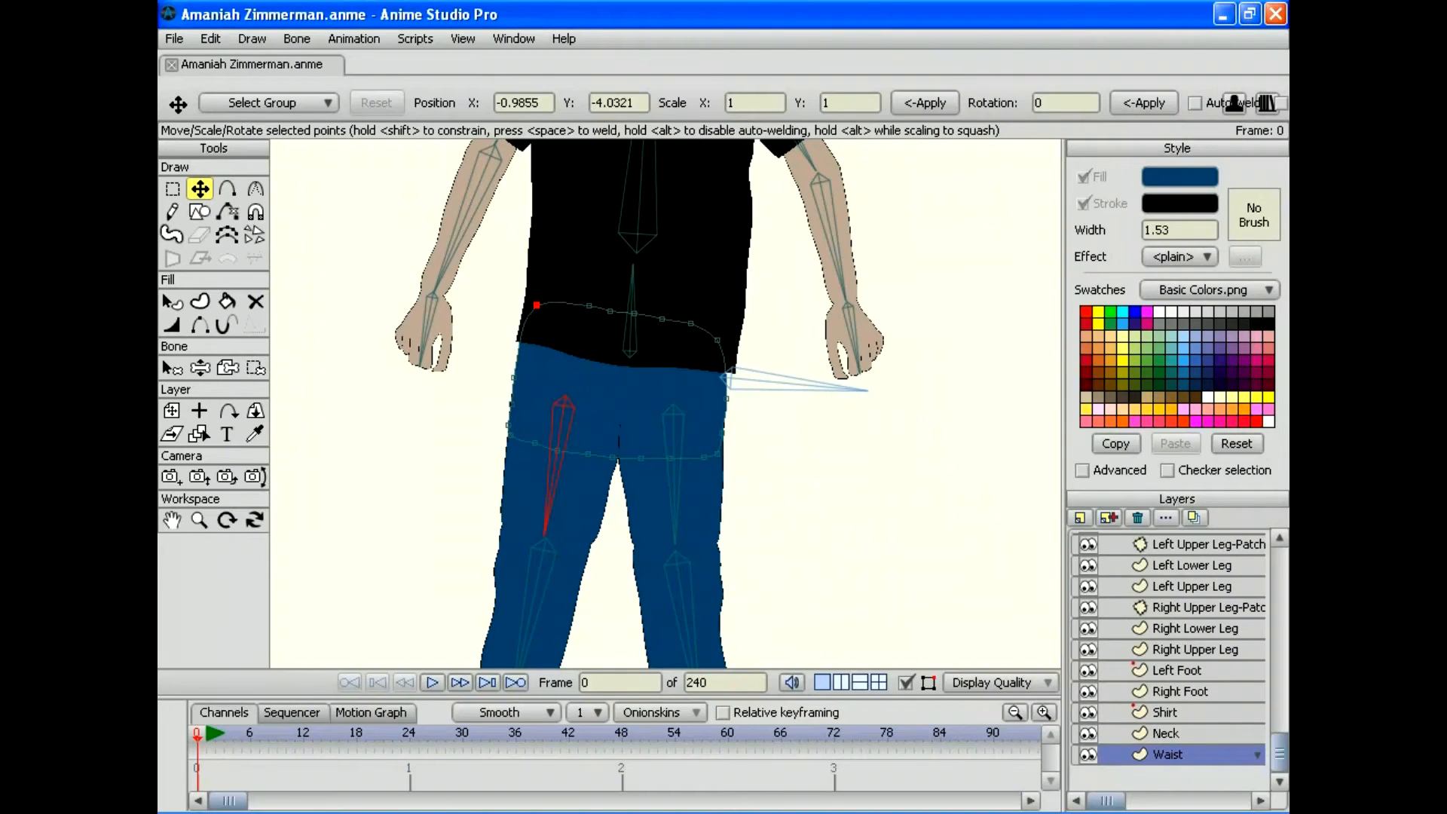
pyautogui.click(227, 367)
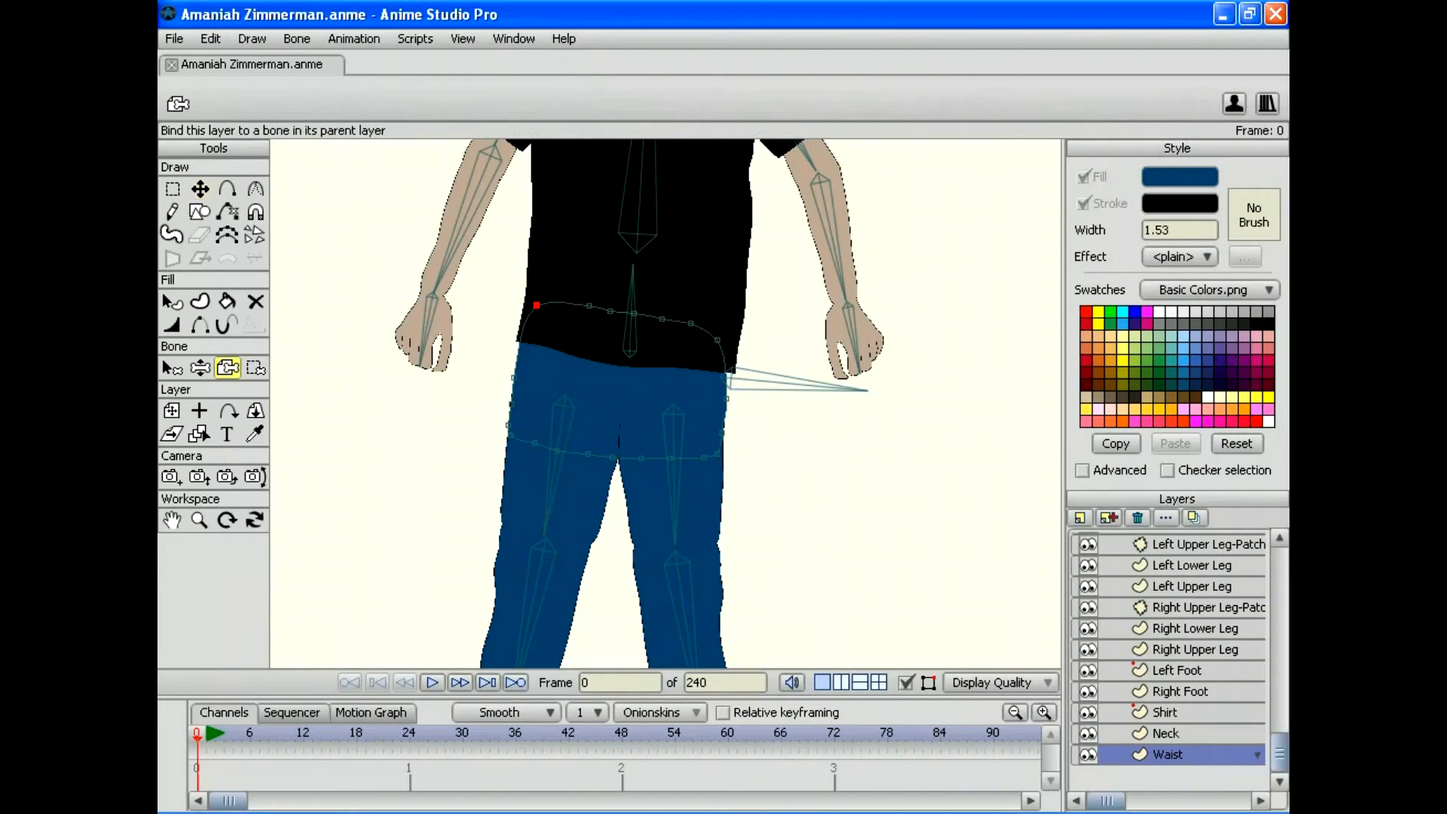
pyautogui.press('z')
pyautogui.moveTo(545, 527)
pyautogui.mouseDown()
pyautogui.moveTo(501, 526)
pyautogui.moveTo(444, 476)
pyautogui.moveTo(426, 426)
pyautogui.moveTo(549, 485)
pyautogui.moveTo(648, 467)
pyautogui.moveTo(549, 485)
pyautogui.moveTo(426, 426)
pyautogui.moveTo(469, 534)
pyautogui.moveTo(452, 517)
pyautogui.moveTo(468, 533)
pyautogui.moveTo(593, 531)
pyautogui.moveTo(490, 498)
pyautogui.moveTo(426, 388)
pyautogui.moveTo(444, 550)
pyautogui.moveTo(426, 392)
pyautogui.moveTo(452, 557)
pyautogui.moveTo(558, 539)
pyautogui.moveTo(407, 411)
pyautogui.moveTo(483, 489)
pyautogui.moveTo(403, 418)
pyautogui.moveTo(576, 536)
pyautogui.moveTo(520, 505)
pyautogui.moveTo(498, 520)
pyautogui.moveTo(436, 483)
pyautogui.moveTo(565, 519)
pyautogui.moveTo(422, 455)
pyautogui.moveTo(557, 537)
pyautogui.moveTo(433, 448)
pyautogui.moveTo(562, 537)
pyautogui.mouseUp()
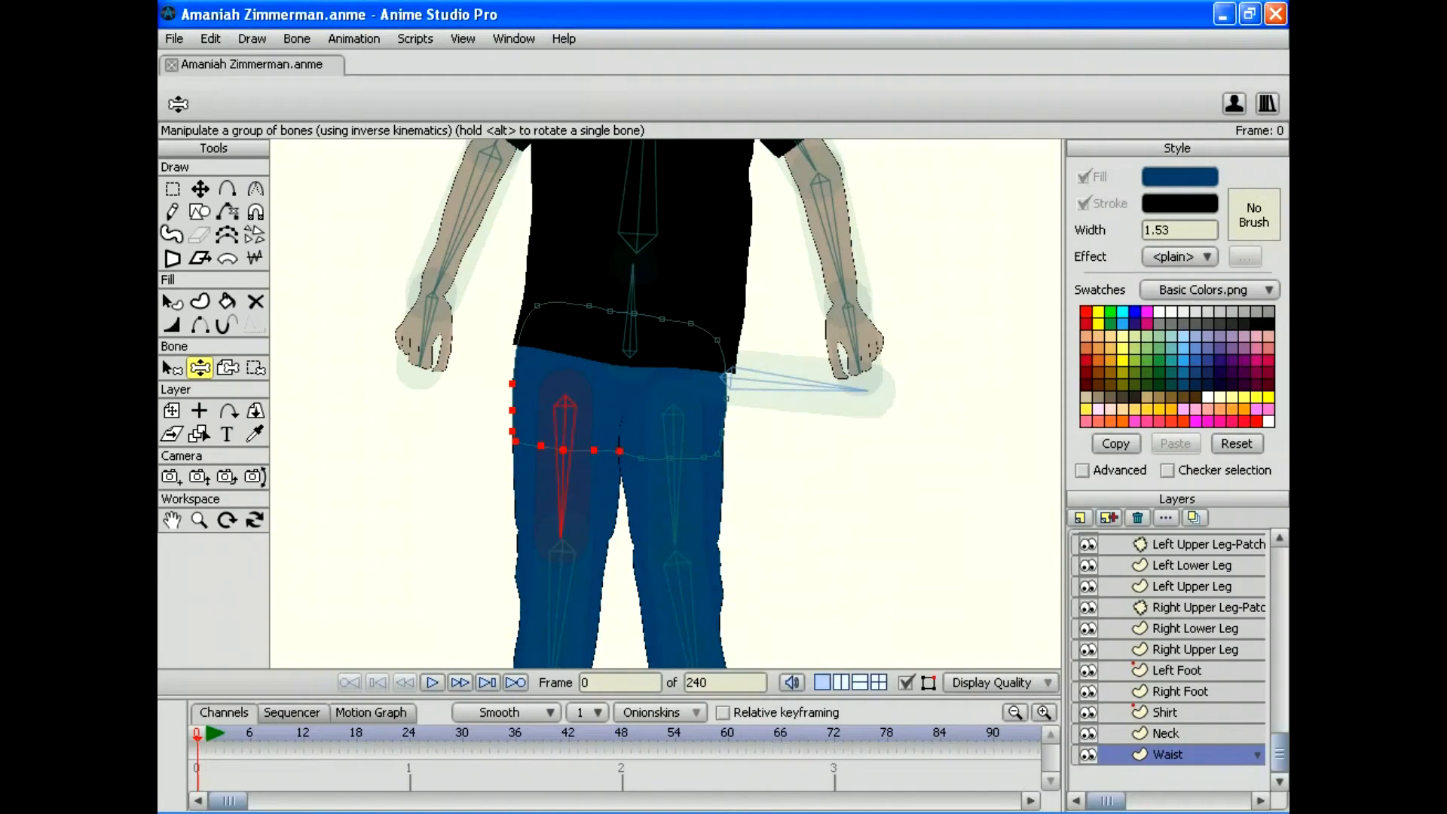
pyautogui.click(1166, 732)
pyautogui.moveTo(648, 264); pyautogui.dragTo(559, 750)
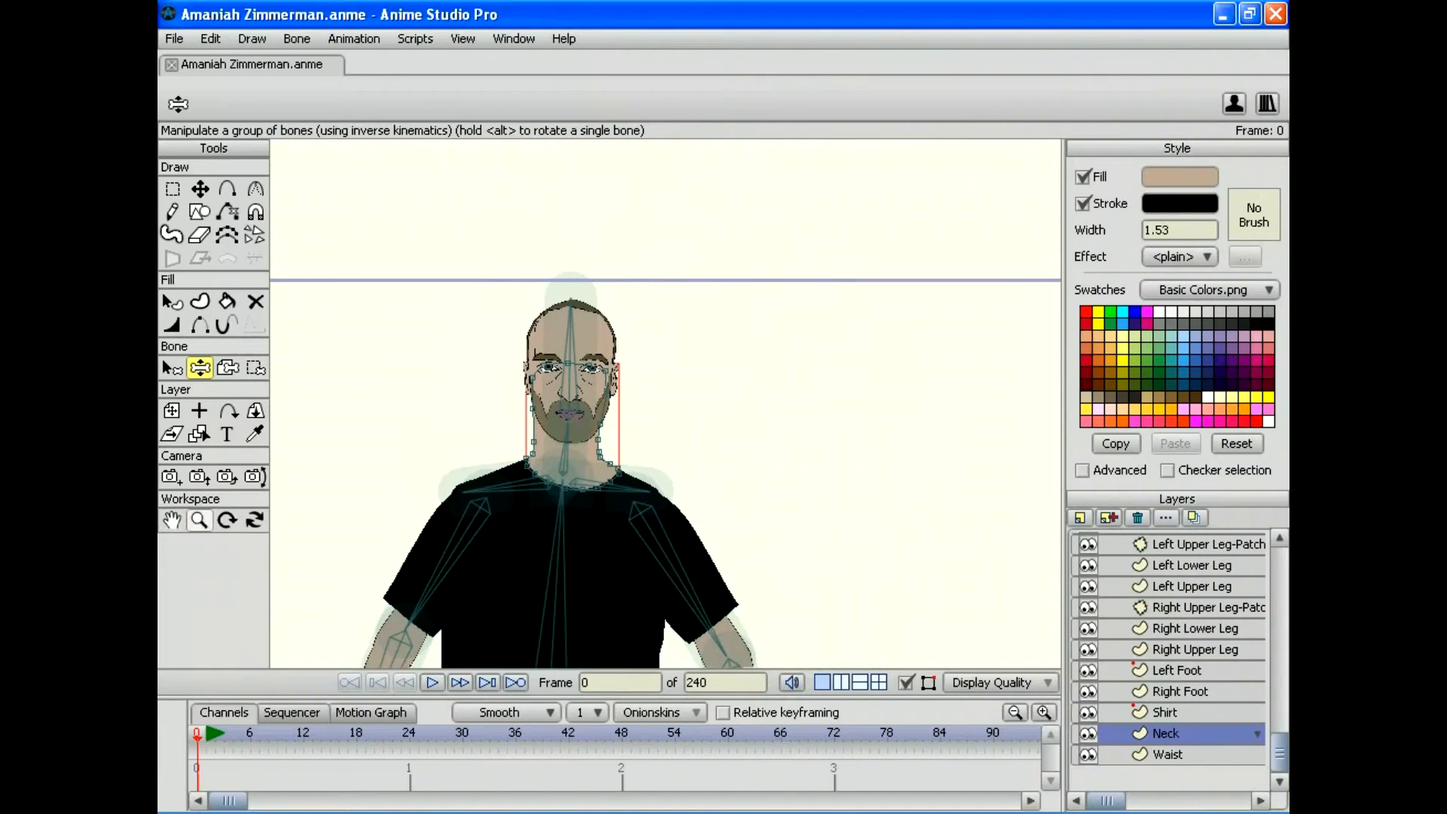
# Step: Zoom and pan onto the head and shoulders, pick spine bone B3, and switch to Bind Points
pyautogui.click(199, 519)
pyautogui.moveTo(616, 493); pyautogui.dragTo(708, 494)
pyautogui.moveTo(518, 467); pyautogui.dragTo(668, 441)
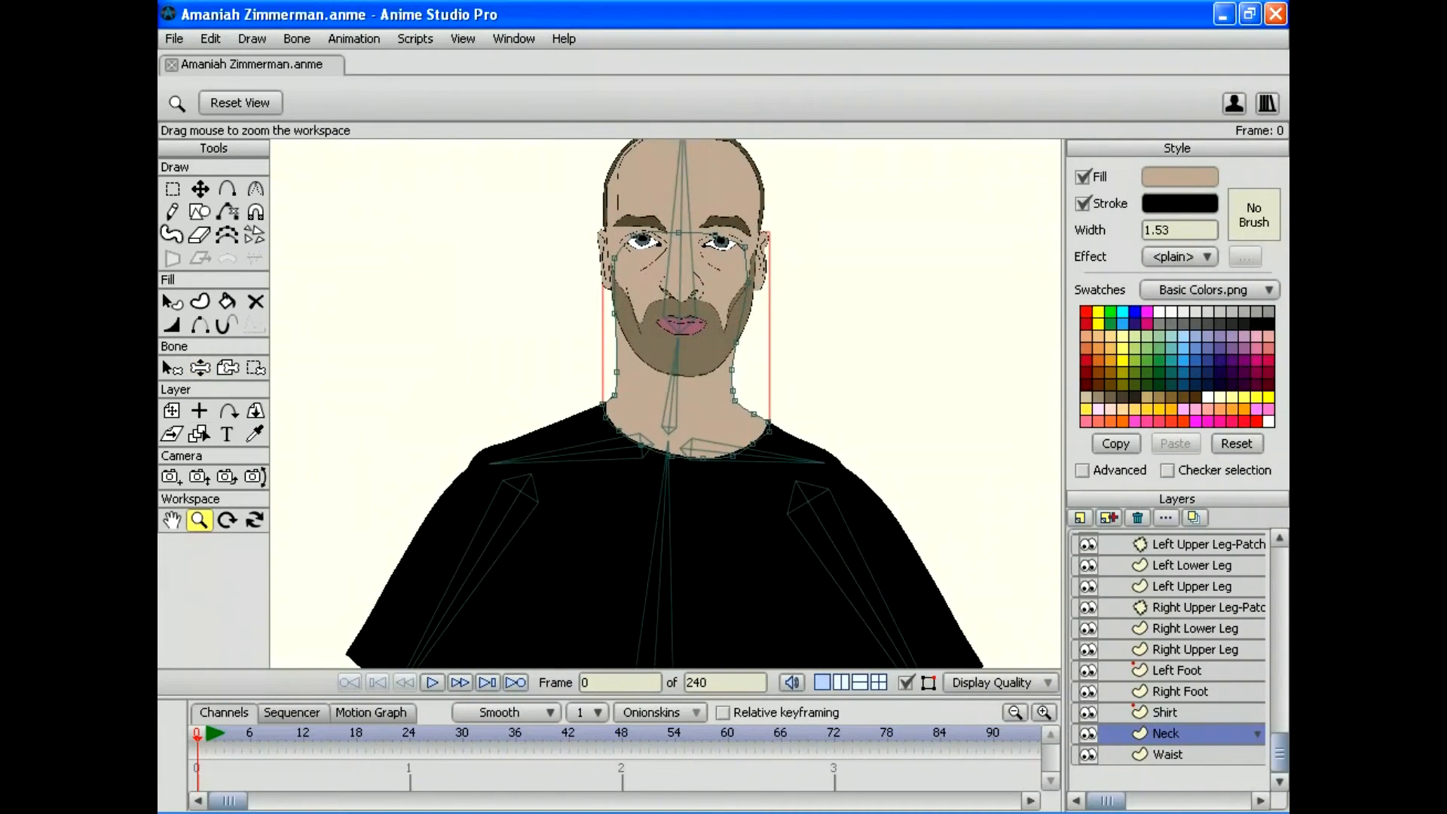
pyautogui.click(172, 368)
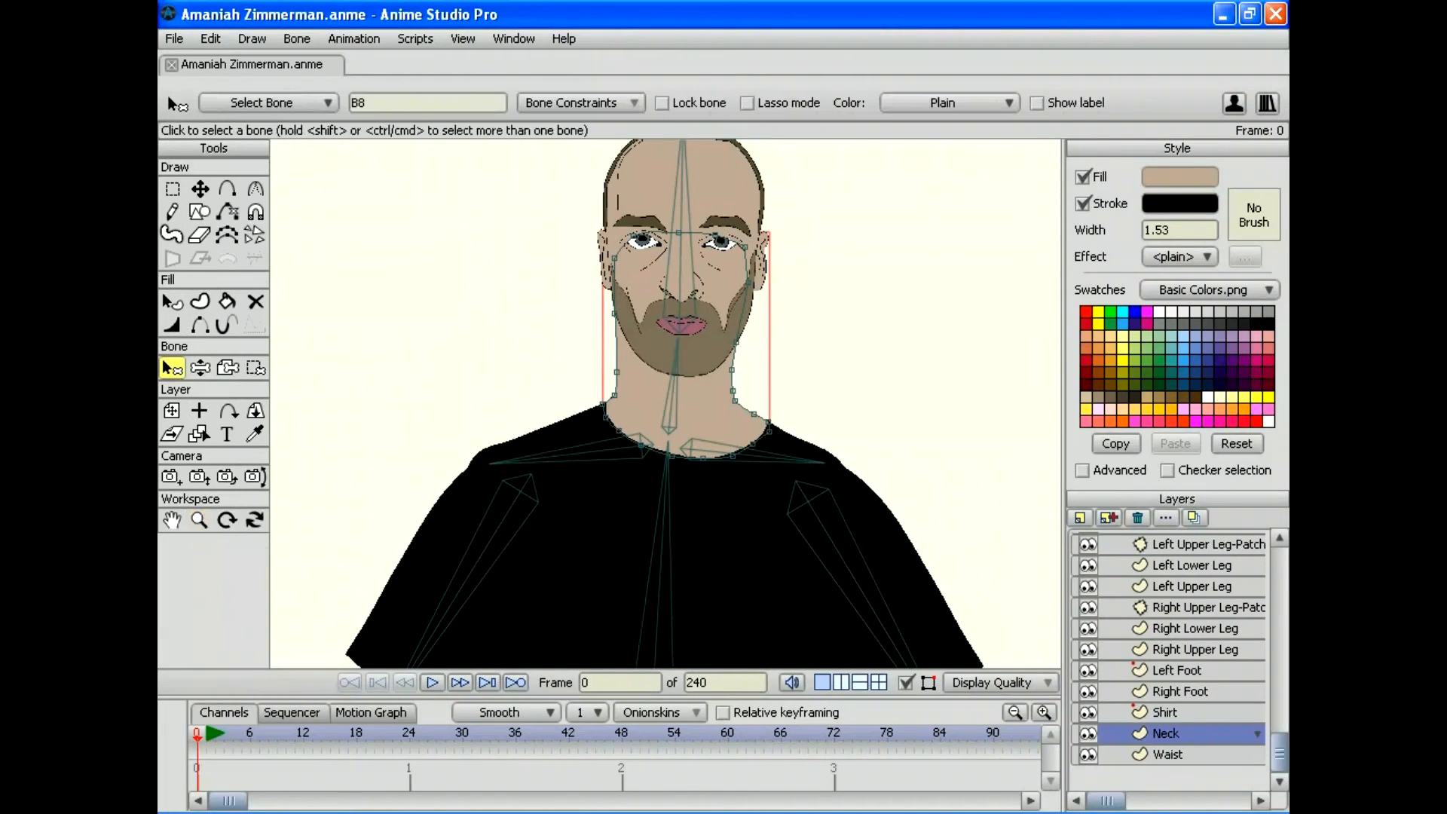
pyautogui.moveTo(668, 467); pyautogui.dragTo(644, 425)
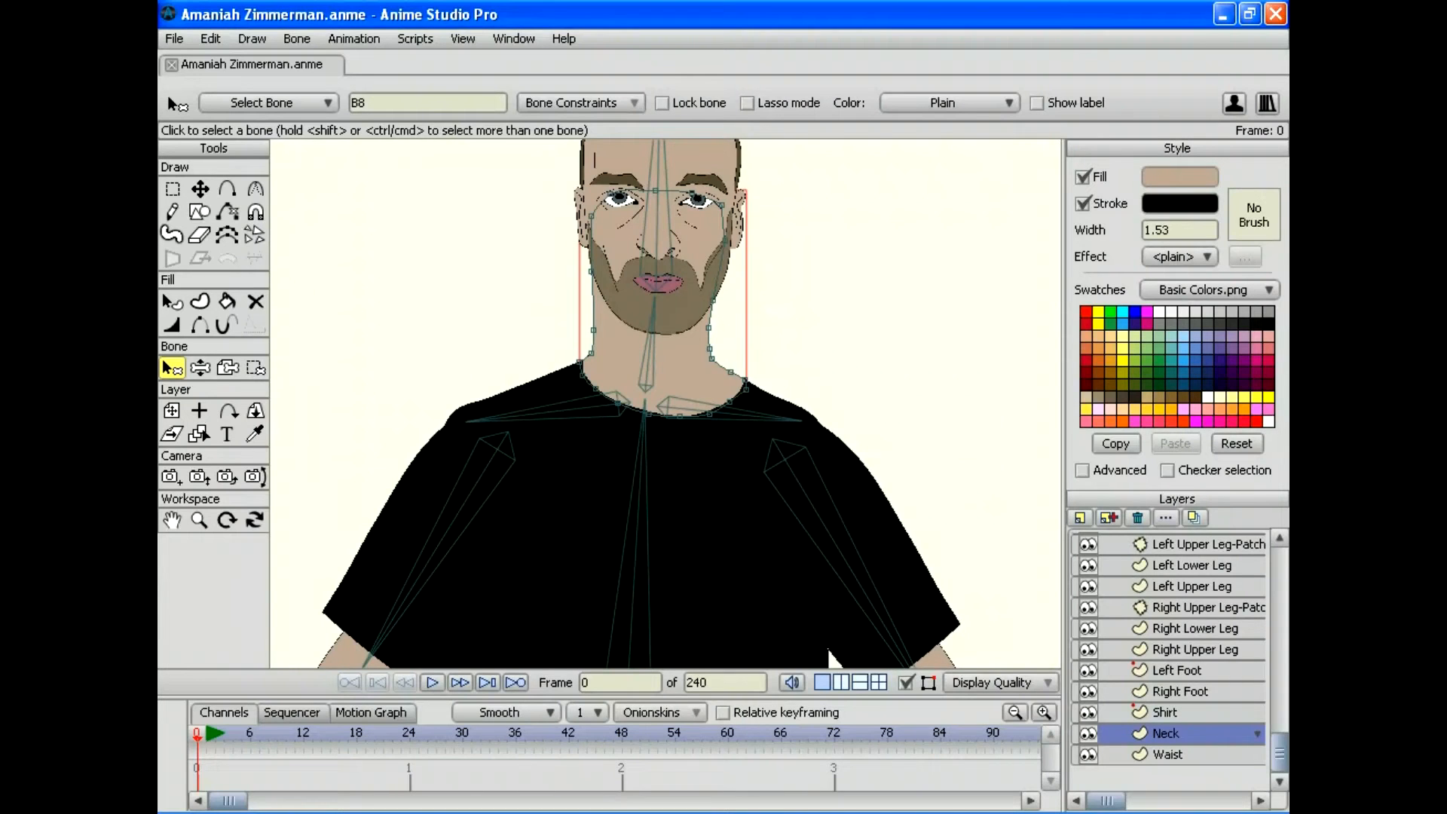
pyautogui.moveTo(828, 652); pyautogui.dragTo(787, 611)
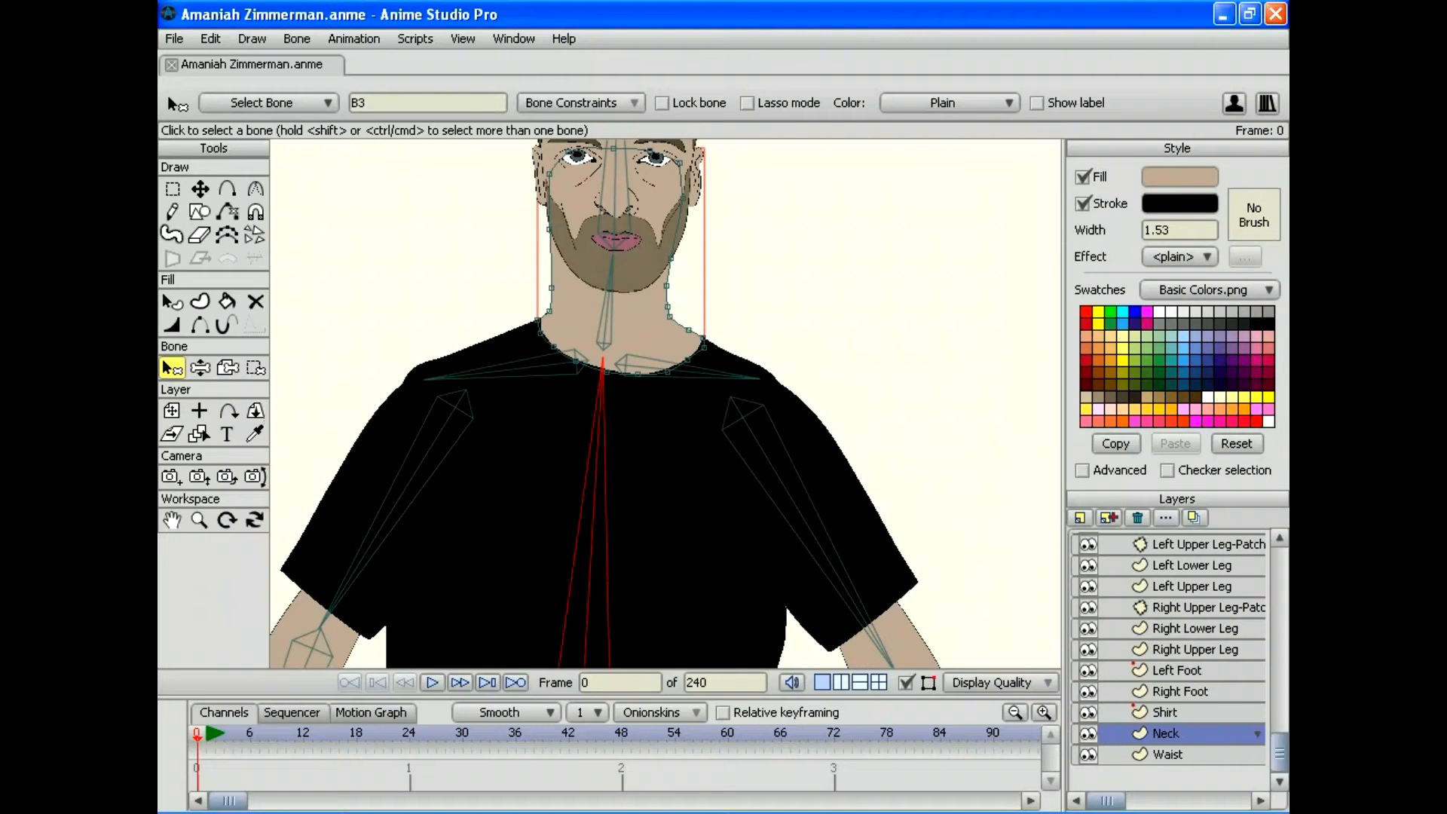
pyautogui.click(256, 368)
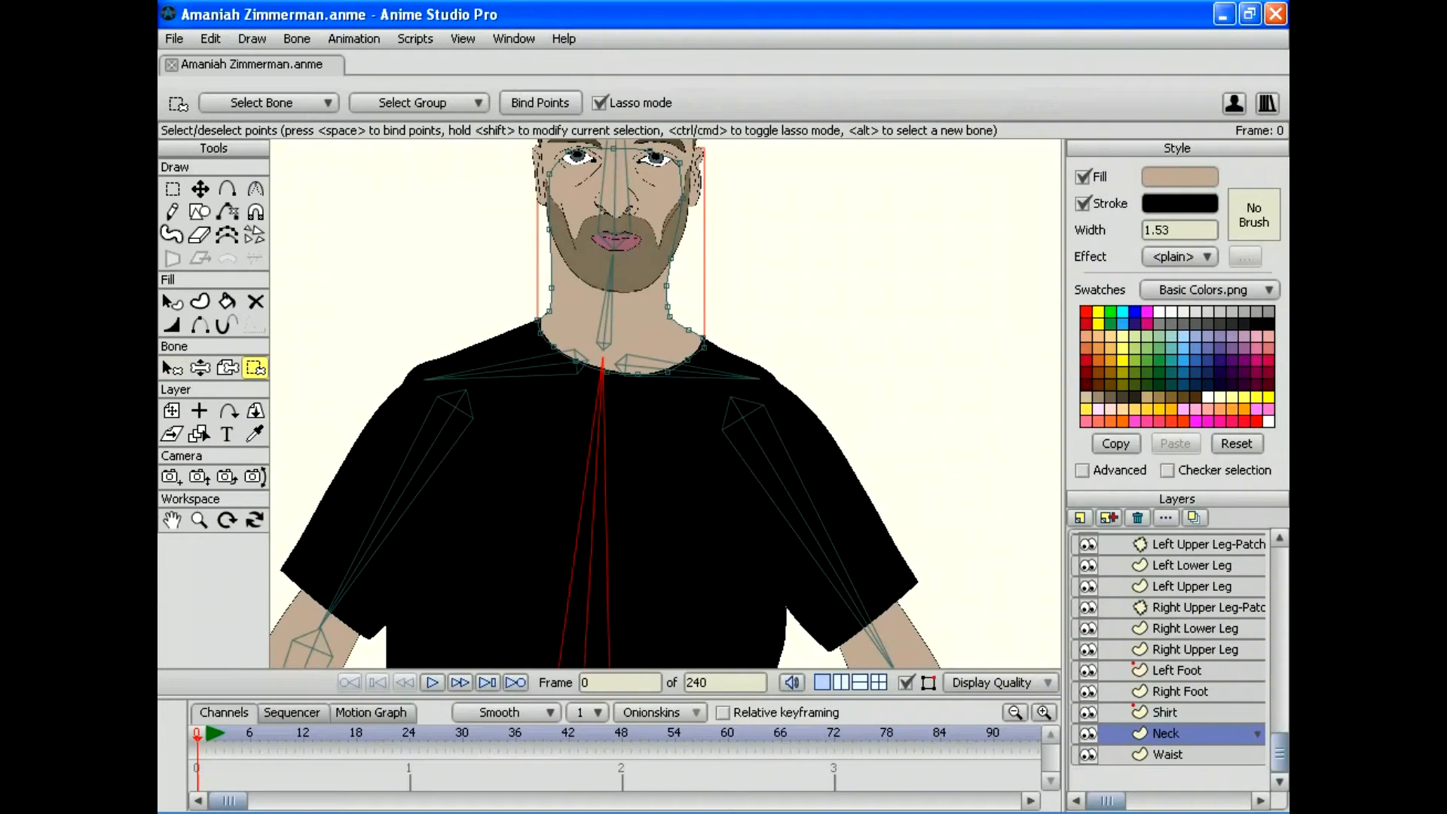
# Step: Bind the neck's collar outline points to spine bone B3
pyautogui.click(414, 282)
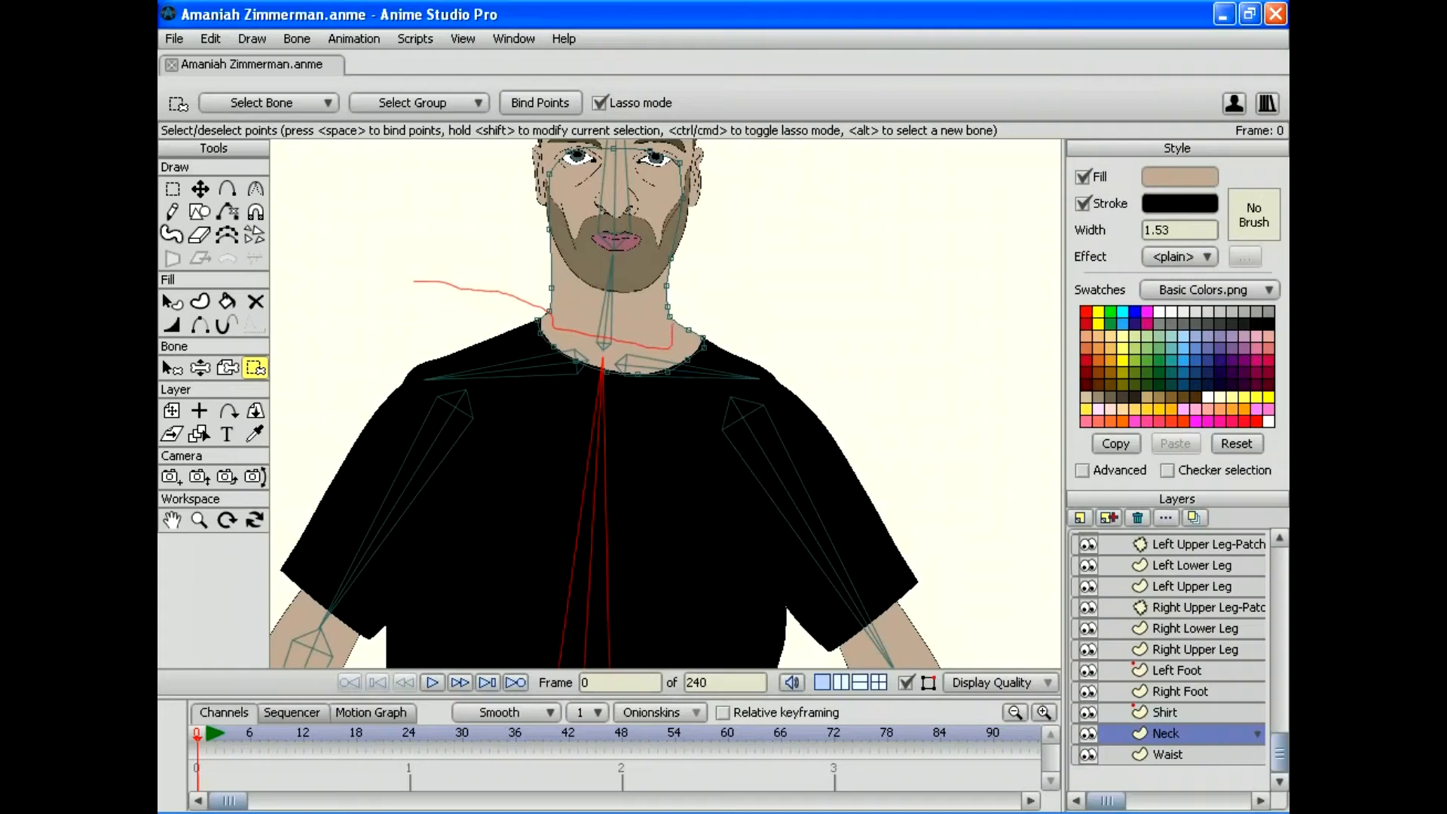
pyautogui.moveTo(671, 326)
pyautogui.mouseDown()
pyautogui.moveTo(771, 346)
pyautogui.moveTo(703, 394)
pyautogui.moveTo(549, 412)
pyautogui.moveTo(480, 369)
pyautogui.mouseUp()
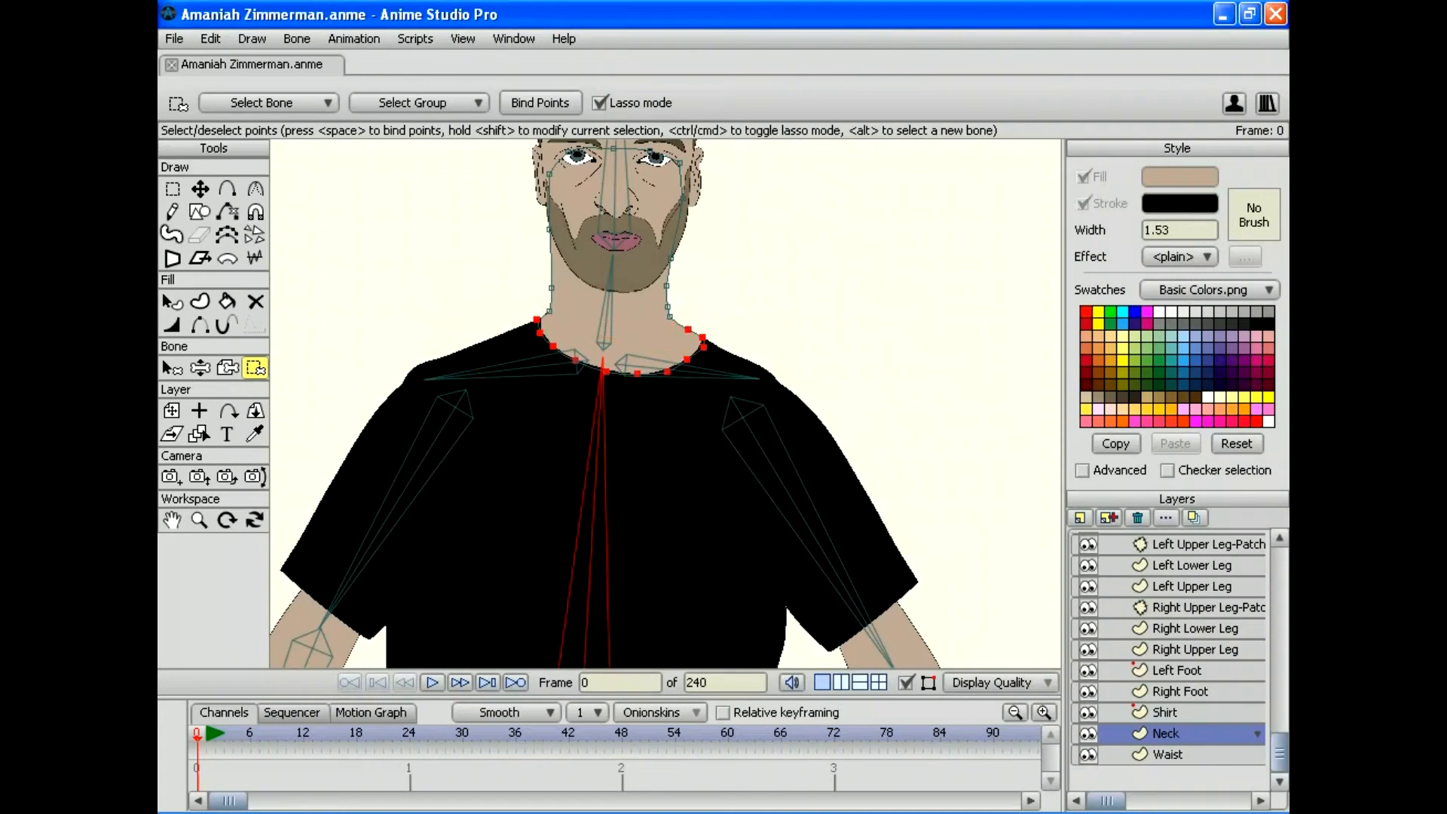
pyautogui.press('space')
# Step: Switch to bone B4 and begin lassoing the upper neck and face points
pyautogui.press('b')
pyautogui.press('i')
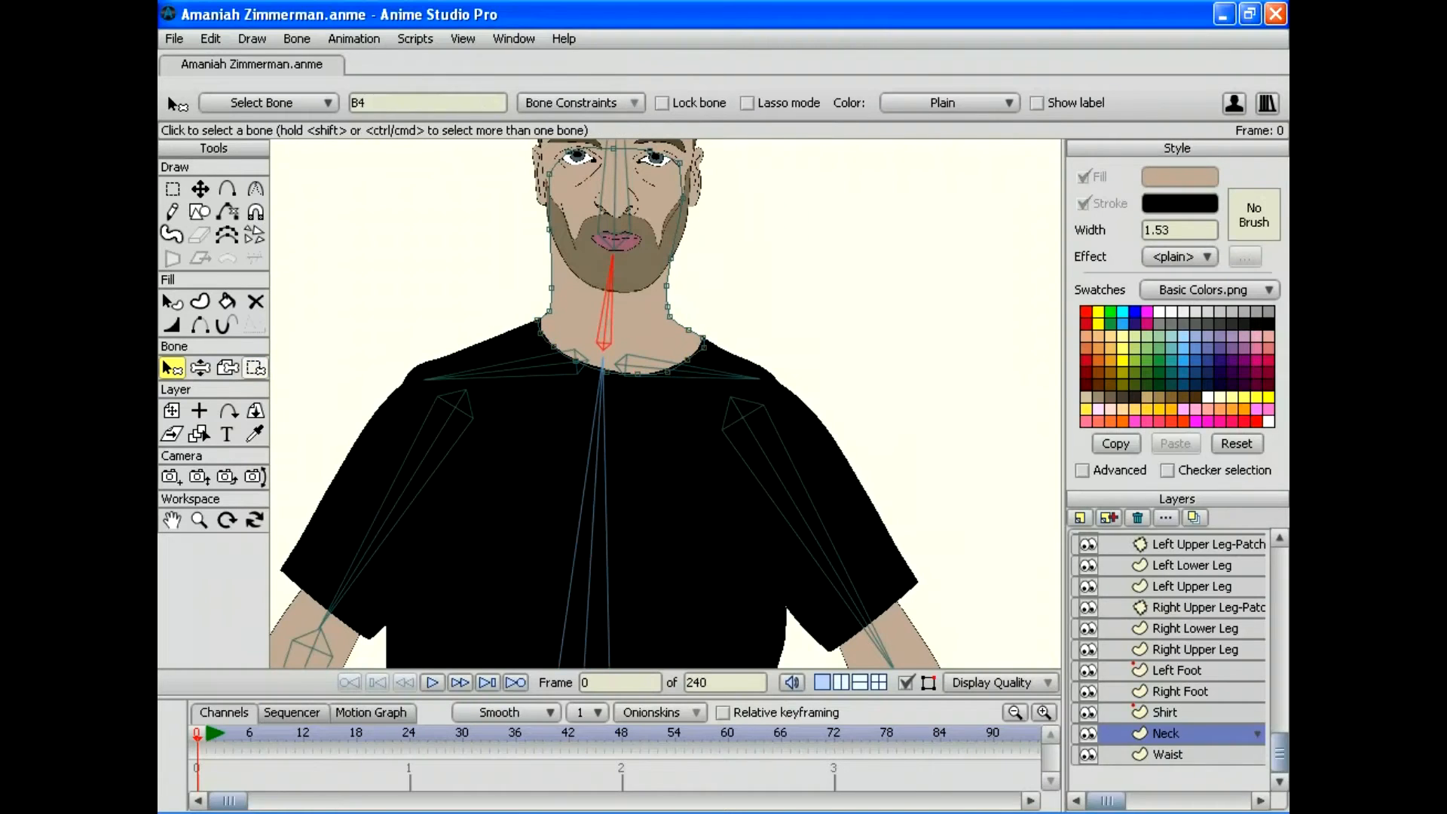
pyautogui.moveTo(454, 250); pyautogui.dragTo(513, 281)
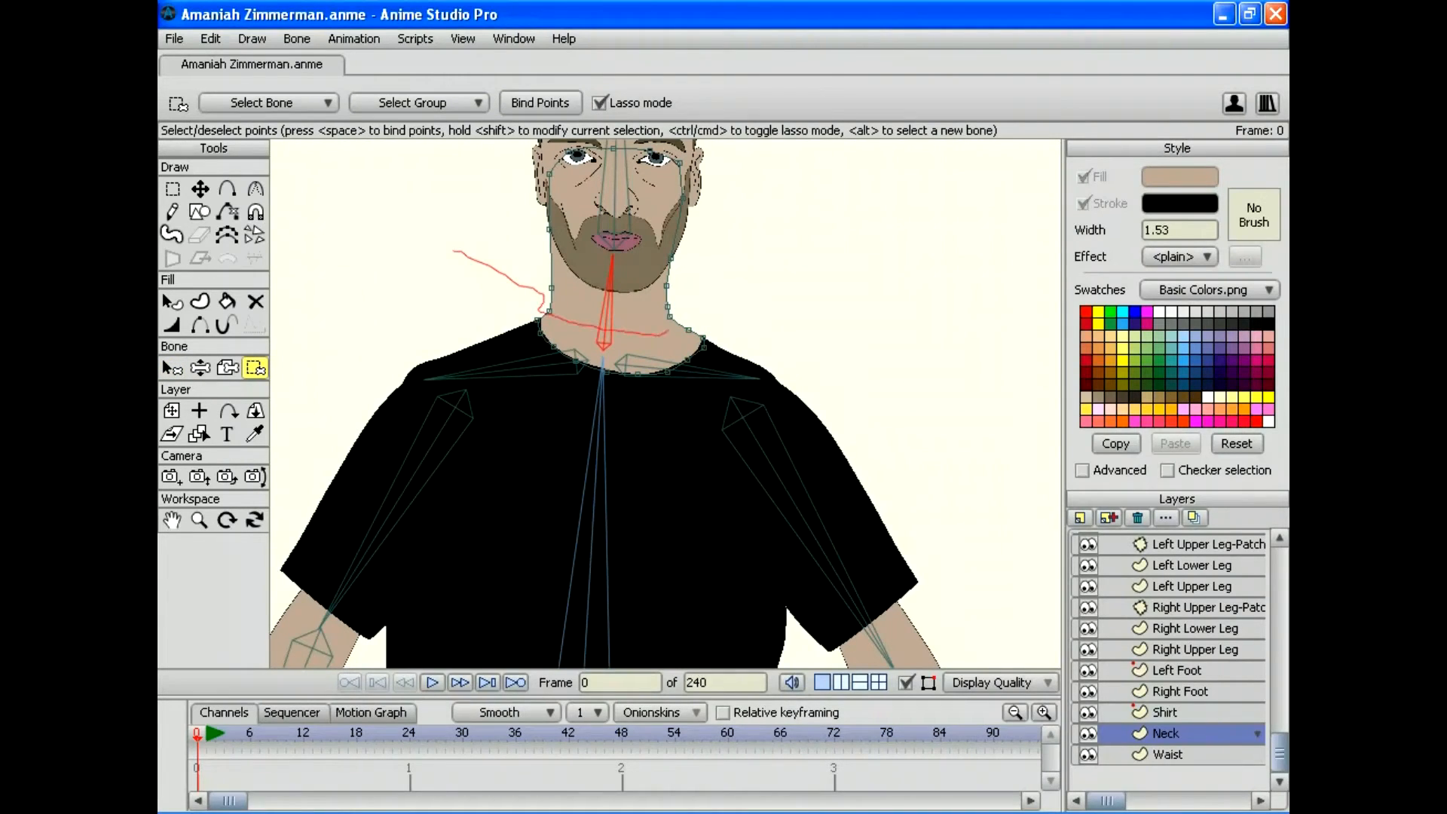
pyautogui.moveTo(714, 275)
pyautogui.mouseDown()
pyautogui.moveTo(761, 182)
pyautogui.moveTo(439, 213)
pyautogui.moveTo(428, 284)
pyautogui.mouseUp()
# Step: Bind the face outline points to the neck bone and the eye-area points to the head bone
pyautogui.press('space')
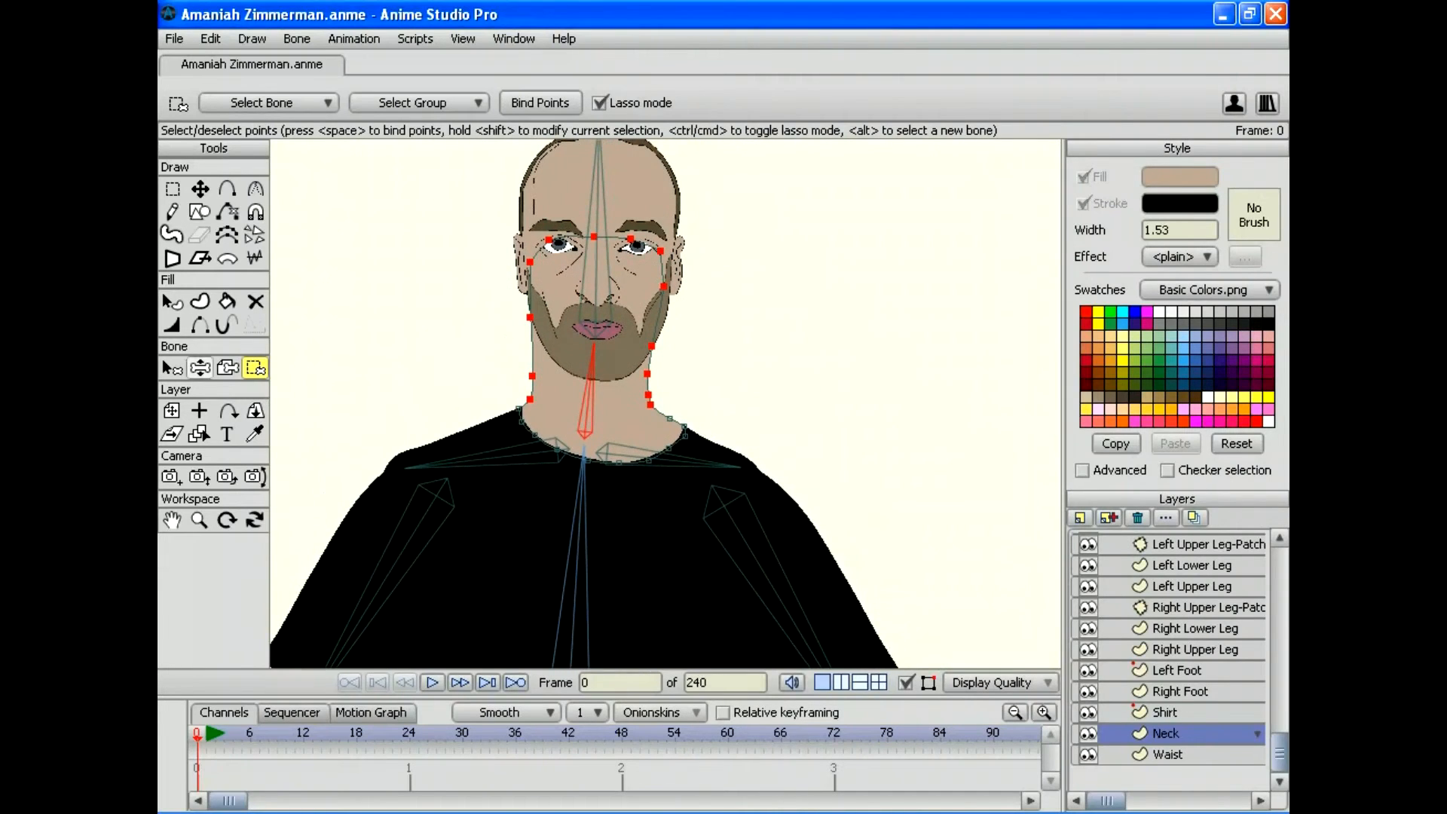
pyautogui.press('b')
pyautogui.click(596, 264)
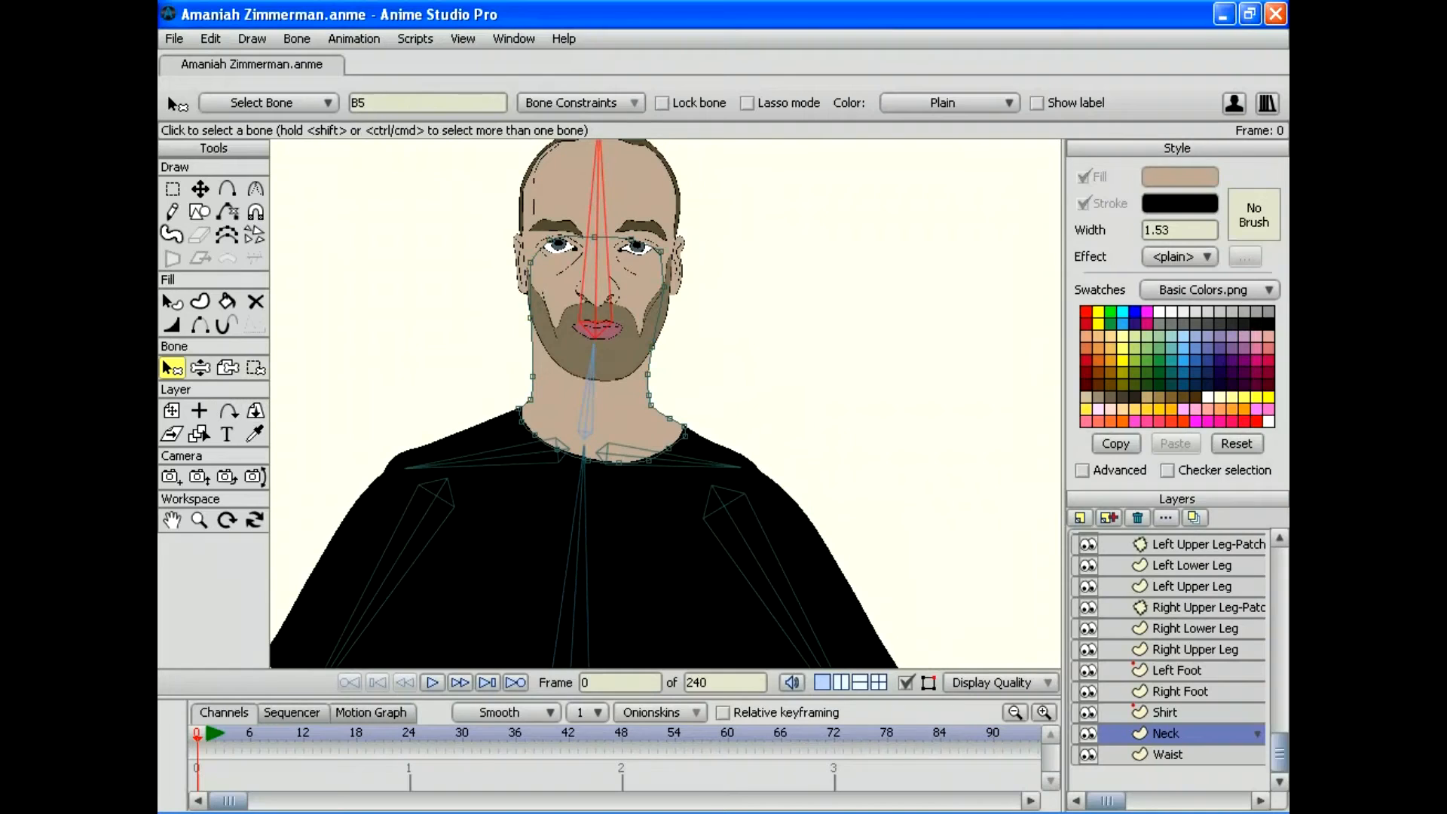
pyautogui.press('i')
pyautogui.moveTo(428, 226); pyautogui.dragTo(546, 281)
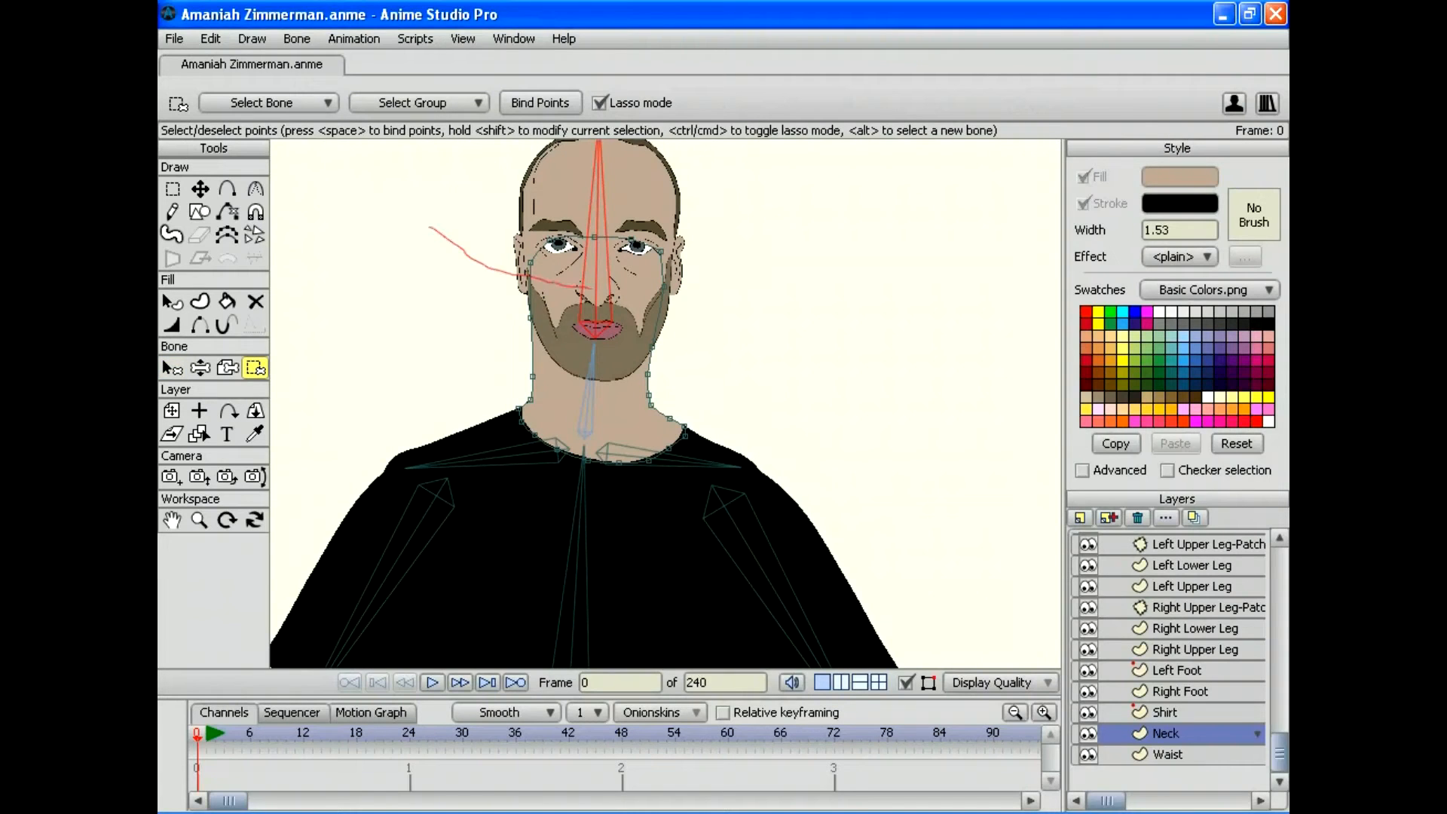
pyautogui.moveTo(652, 265)
pyautogui.mouseDown()
pyautogui.moveTo(722, 205)
pyautogui.moveTo(429, 226)
pyautogui.mouseUp()
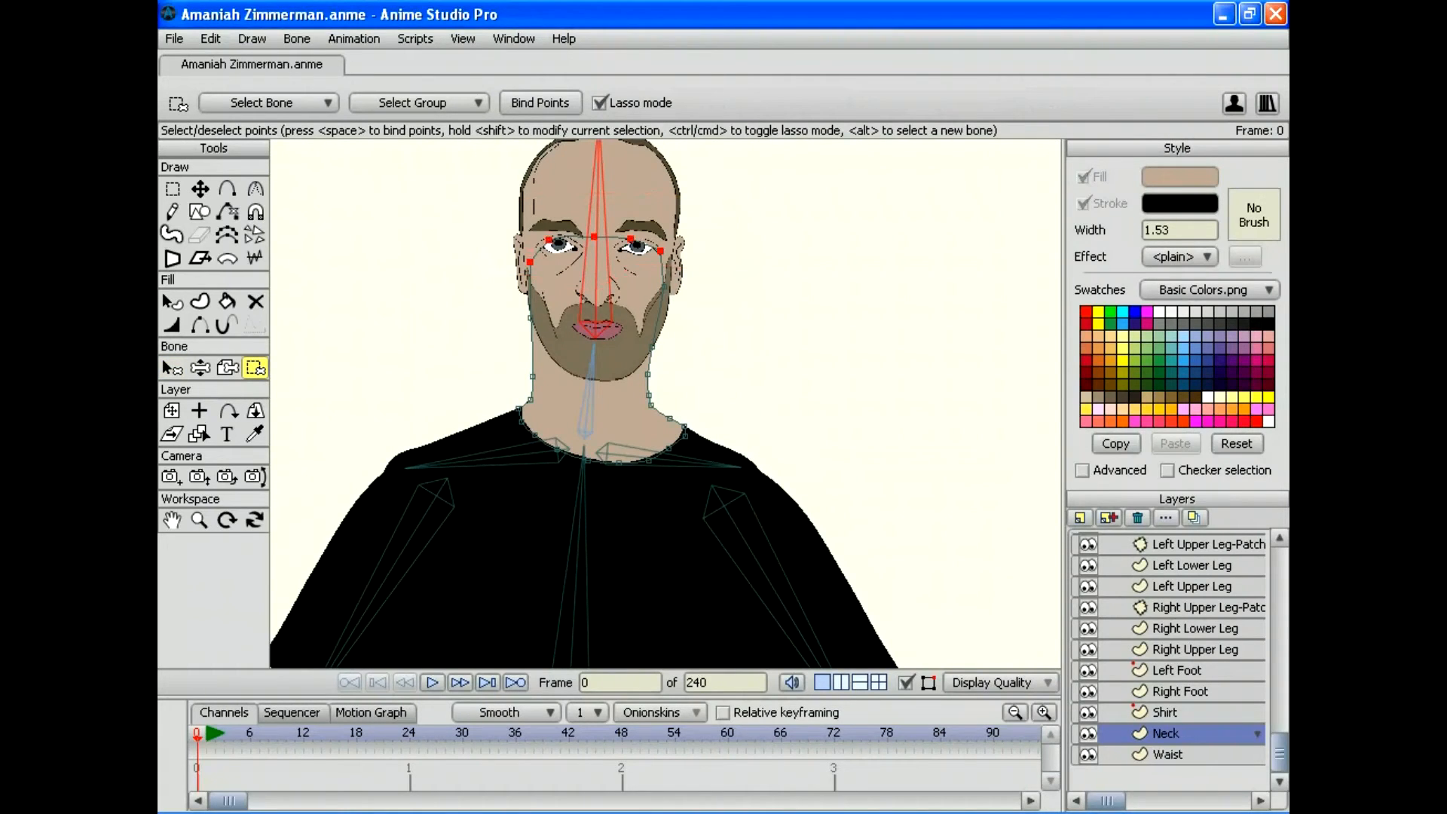
pyautogui.press('space')
# Step: Tilt the head side to side to test the binding, ending nearly upright
pyautogui.press('z')
pyautogui.moveTo(593, 354); pyautogui.dragTo(623, 352)
pyautogui.moveTo(562, 279); pyautogui.dragTo(641, 166)
pyautogui.moveTo(610, 346)
pyautogui.mouseDown()
pyautogui.moveTo(633, 356)
pyautogui.moveTo(602, 345)
pyautogui.mouseUp()
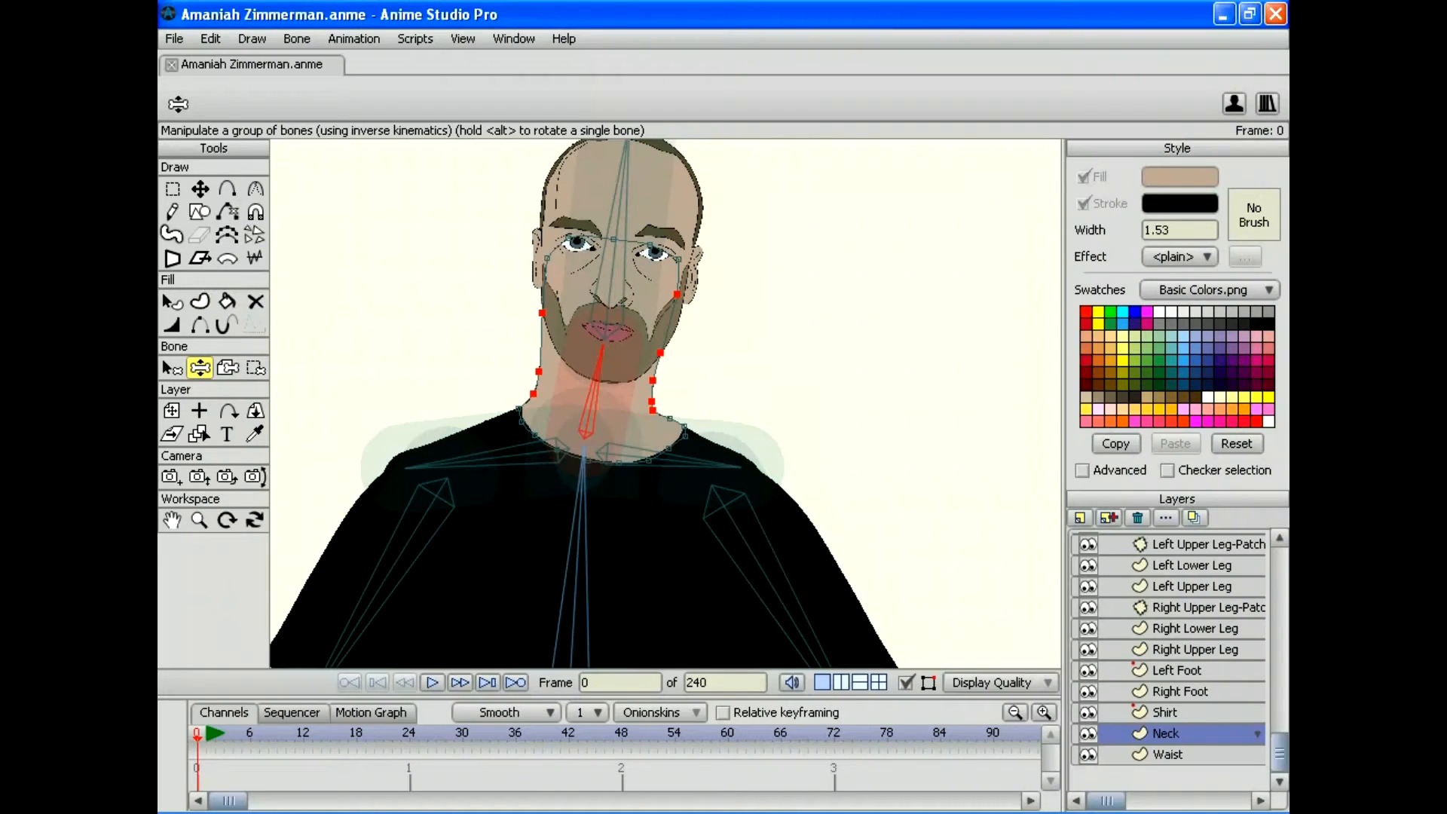
# Step: Clear the point selection and tilt the head and neck right to check the bend
pyautogui.click(211, 39)
pyautogui.click(241, 218)
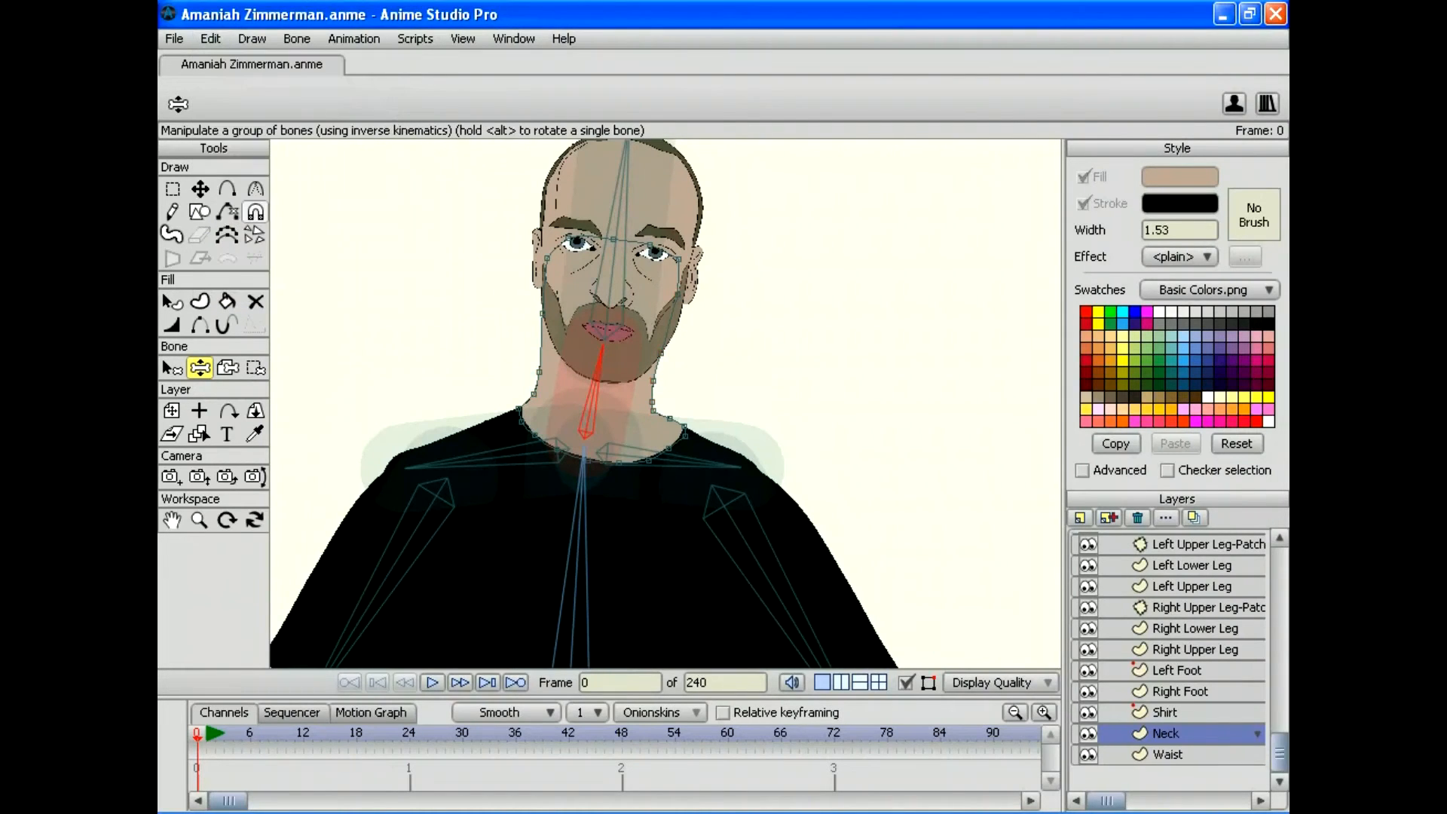
pyautogui.click(173, 190)
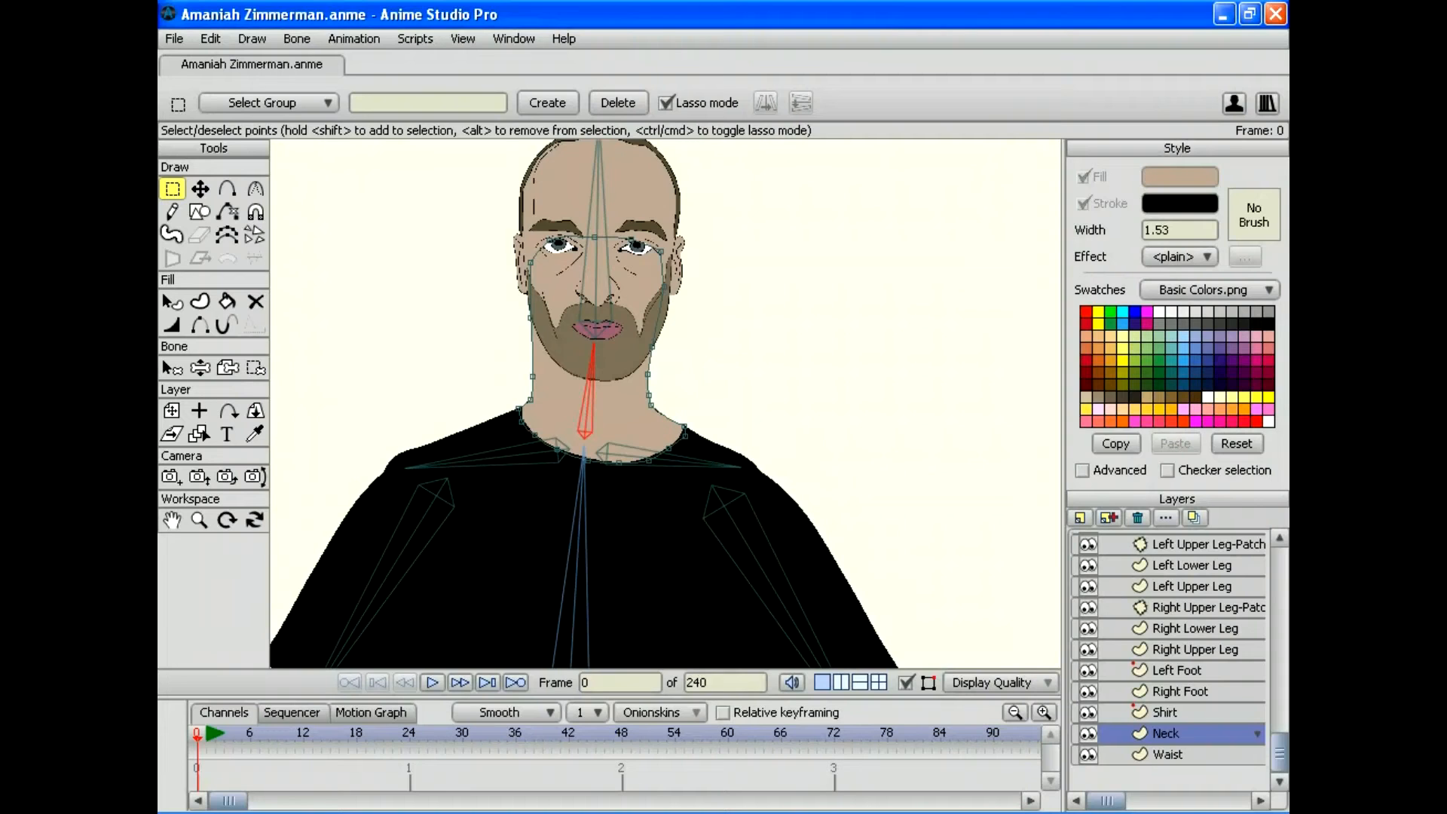
pyautogui.click(200, 368)
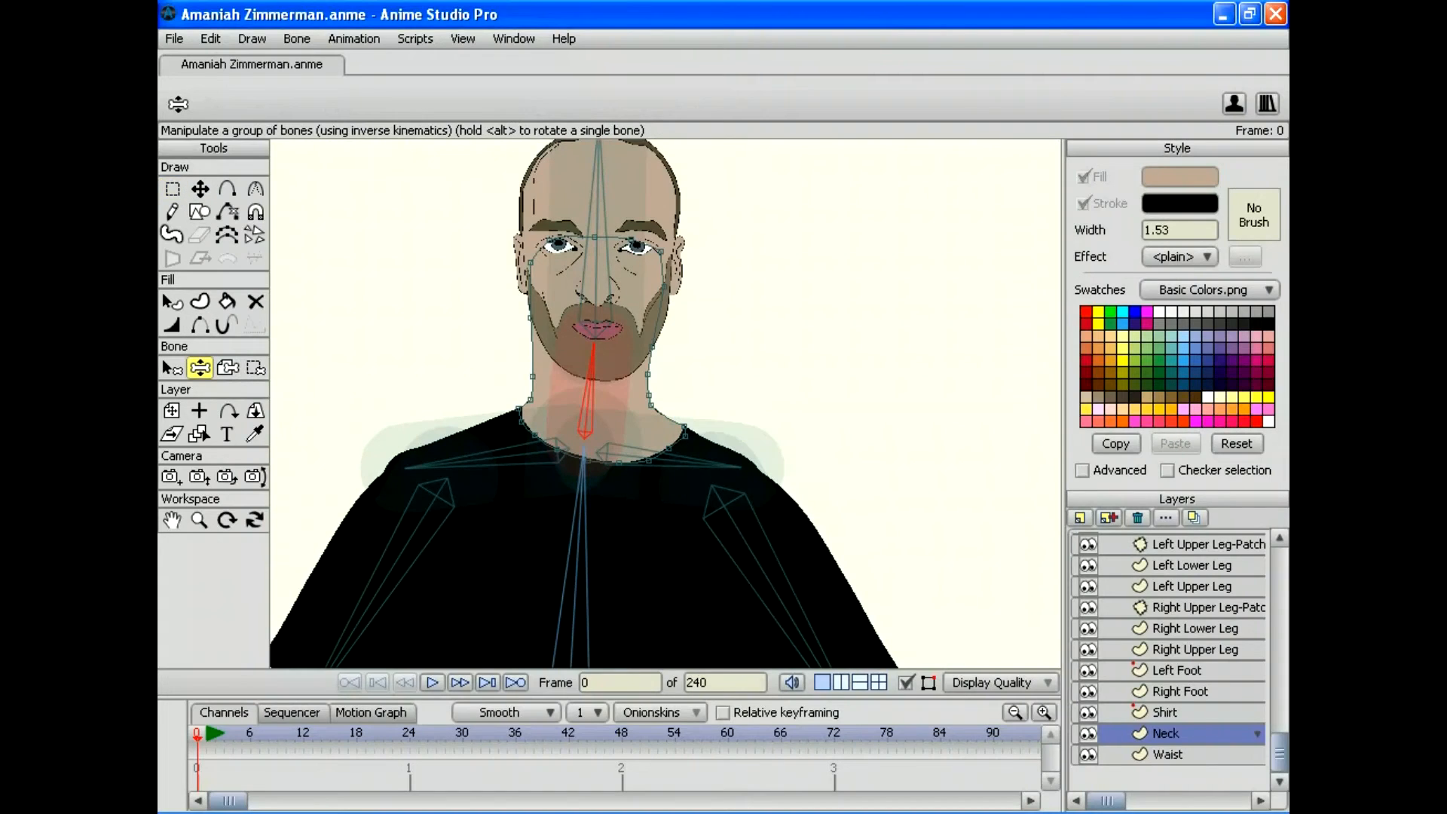
pyautogui.moveTo(594, 345); pyautogui.dragTo(599, 279)
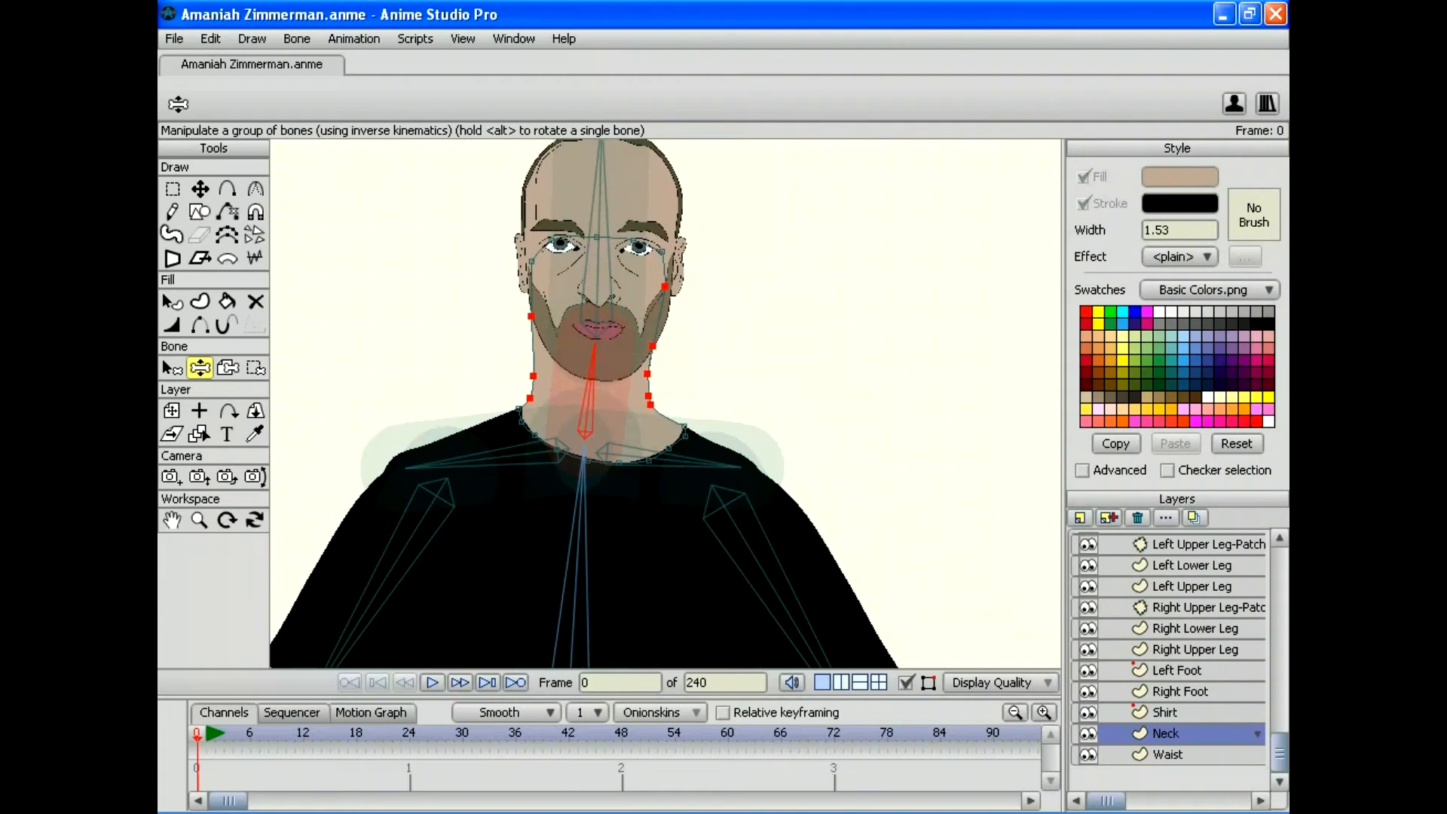
# Step: Delete the stray point on the neck edge and tilt the head again to retest
pyautogui.click(486, 458)
pyautogui.press('g')
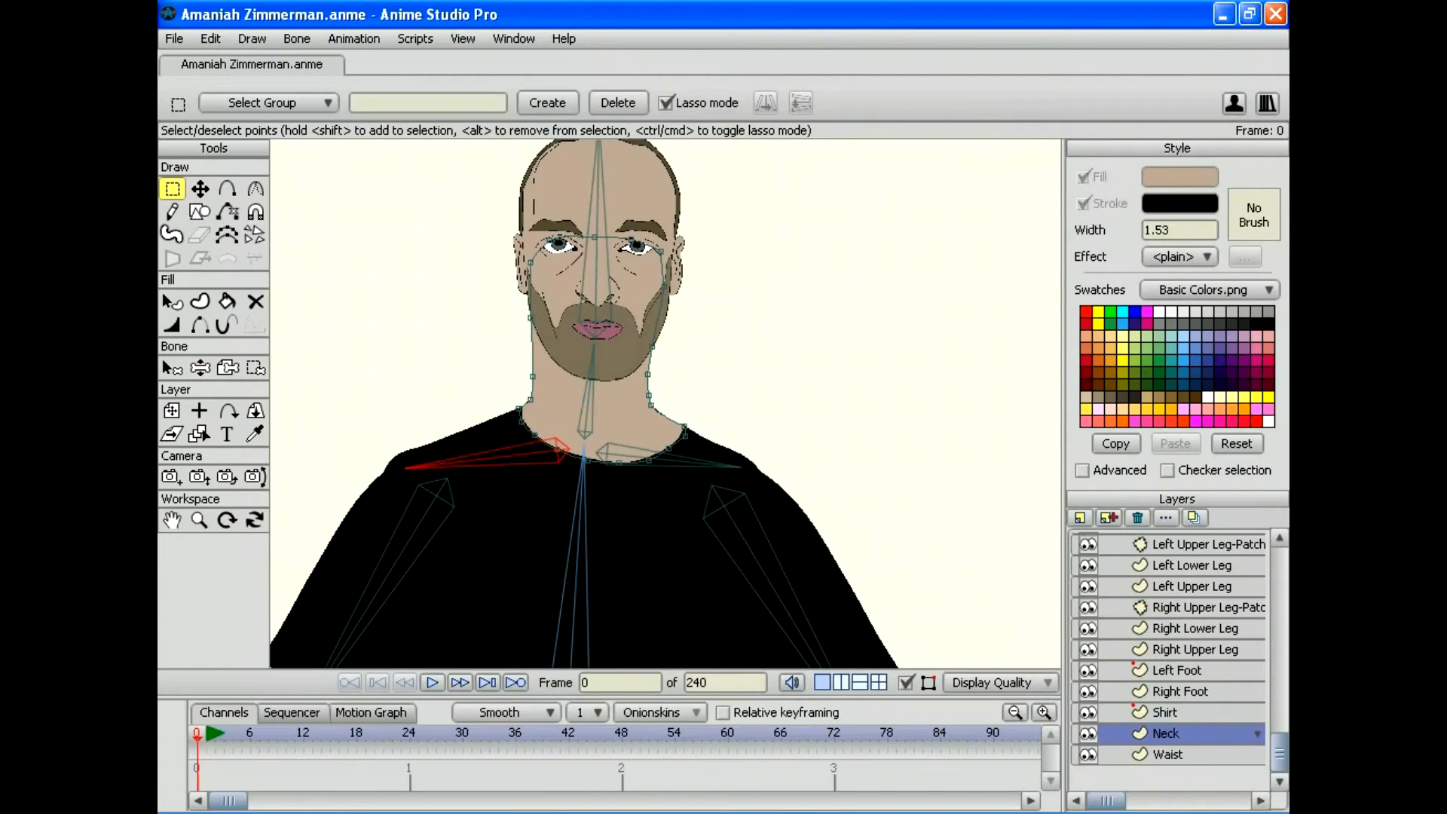
pyautogui.moveTo(646, 416); pyautogui.dragTo(674, 413)
pyautogui.press('Delete')
pyautogui.click(199, 368)
pyautogui.moveTo(591, 362)
pyautogui.mouseDown()
pyautogui.moveTo(630, 376)
pyautogui.moveTo(592, 362)
pyautogui.mouseUp()
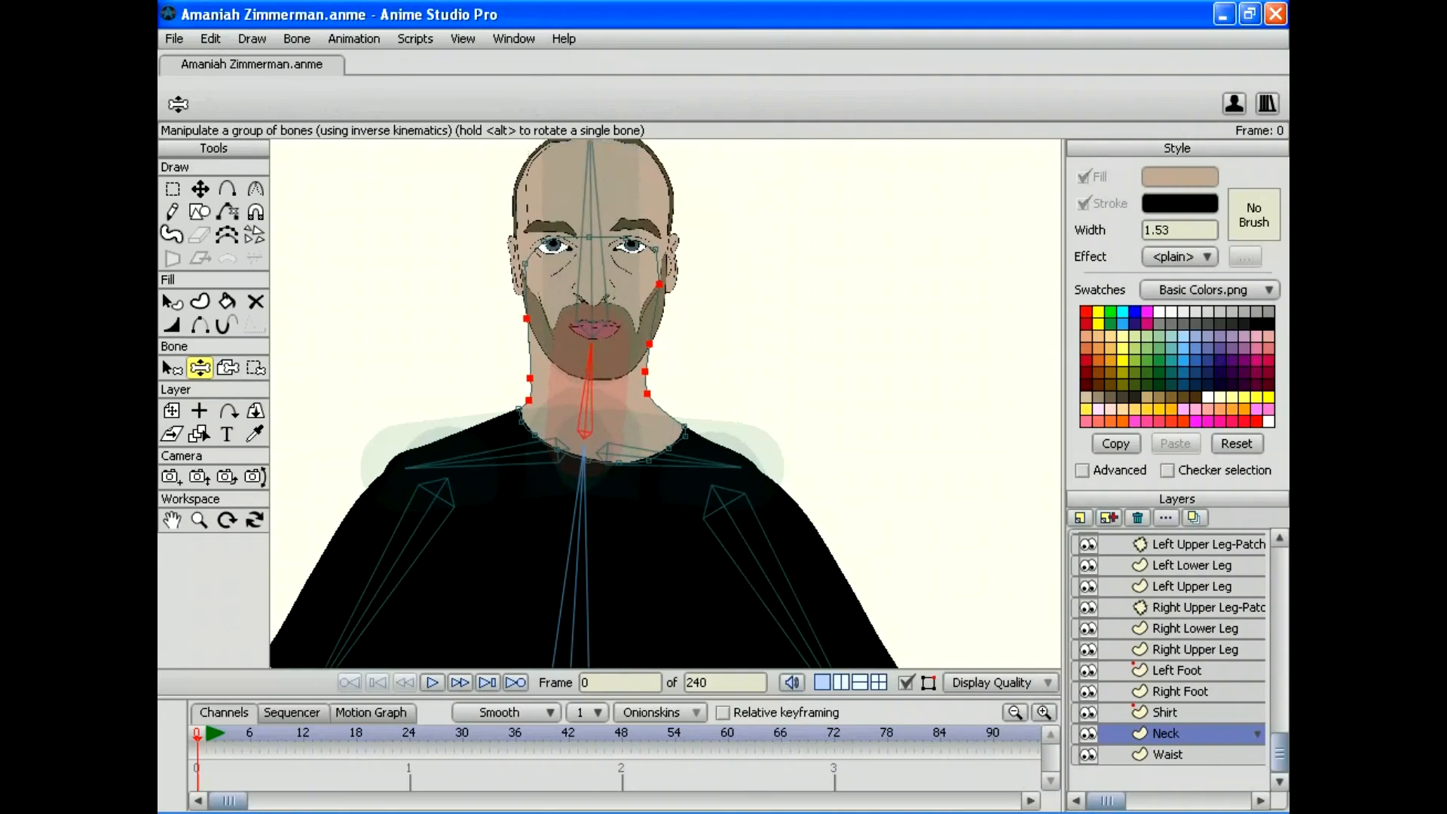
# Step: Delete another neck-edge point so the neck outline runs straight
pyautogui.click(200, 189)
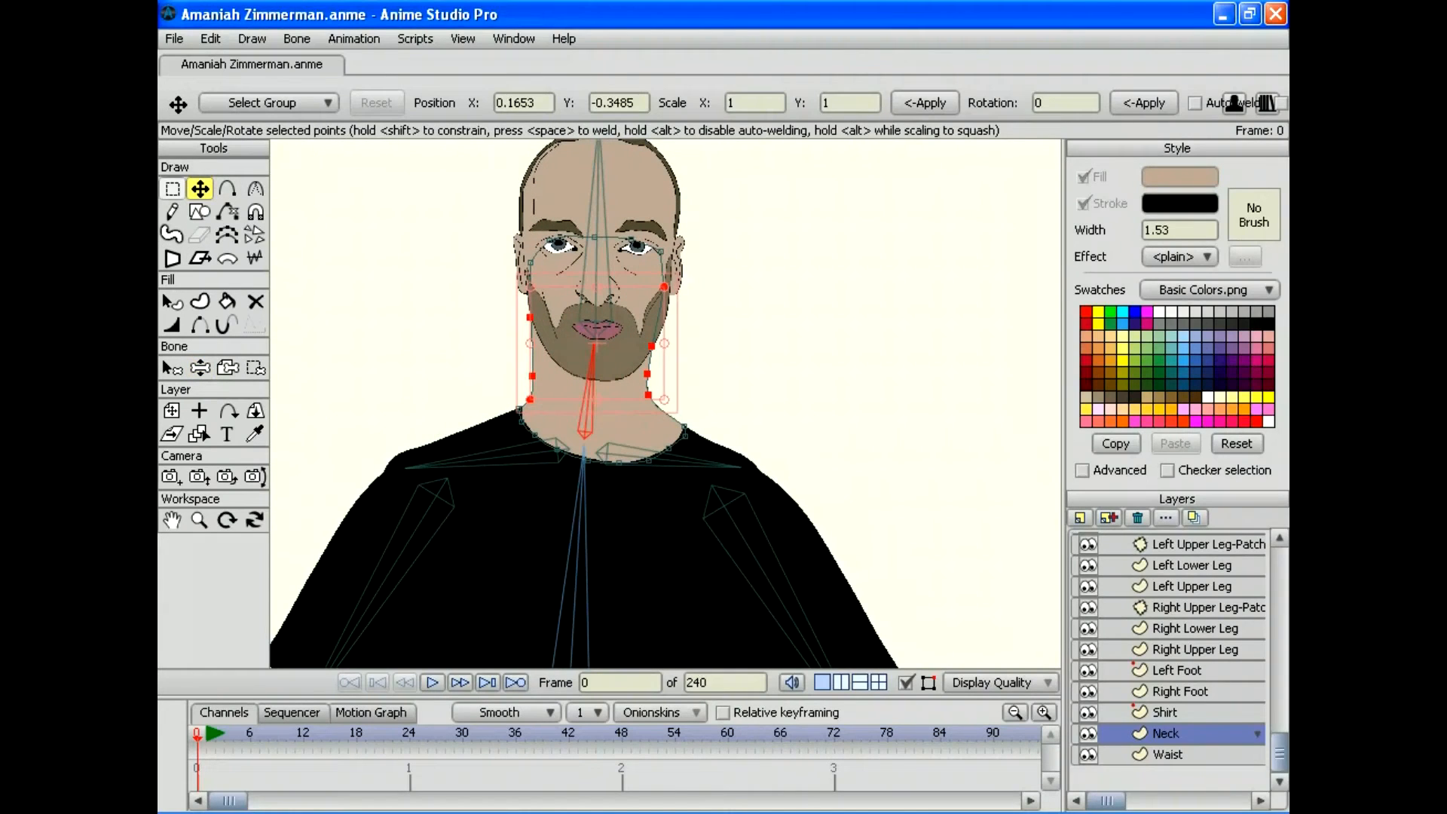
pyautogui.click(171, 188)
pyautogui.click(695, 380)
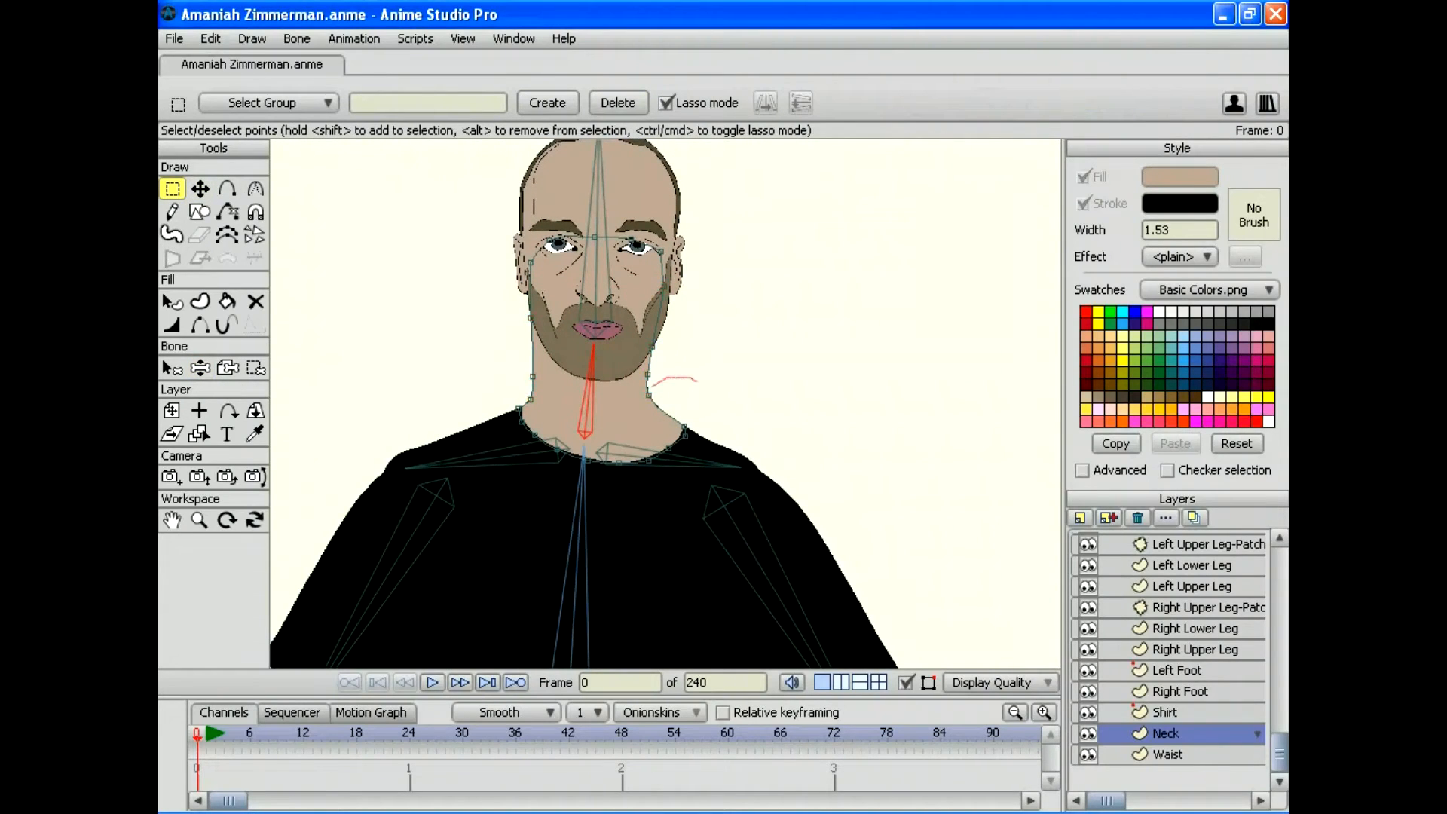
pyautogui.moveTo(652, 386); pyautogui.dragTo(639, 413)
pyautogui.press('Delete')
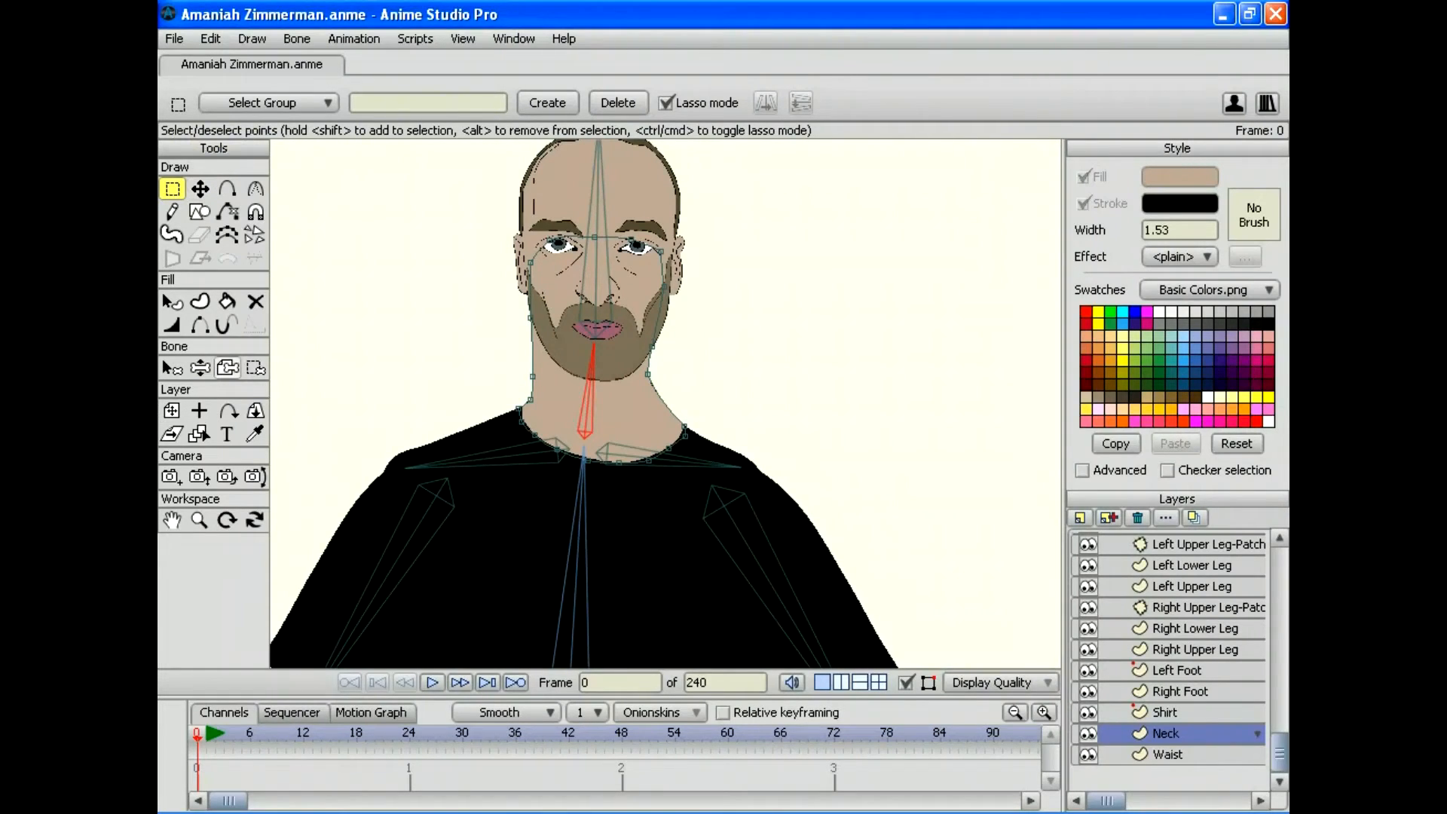
pyautogui.press('t')
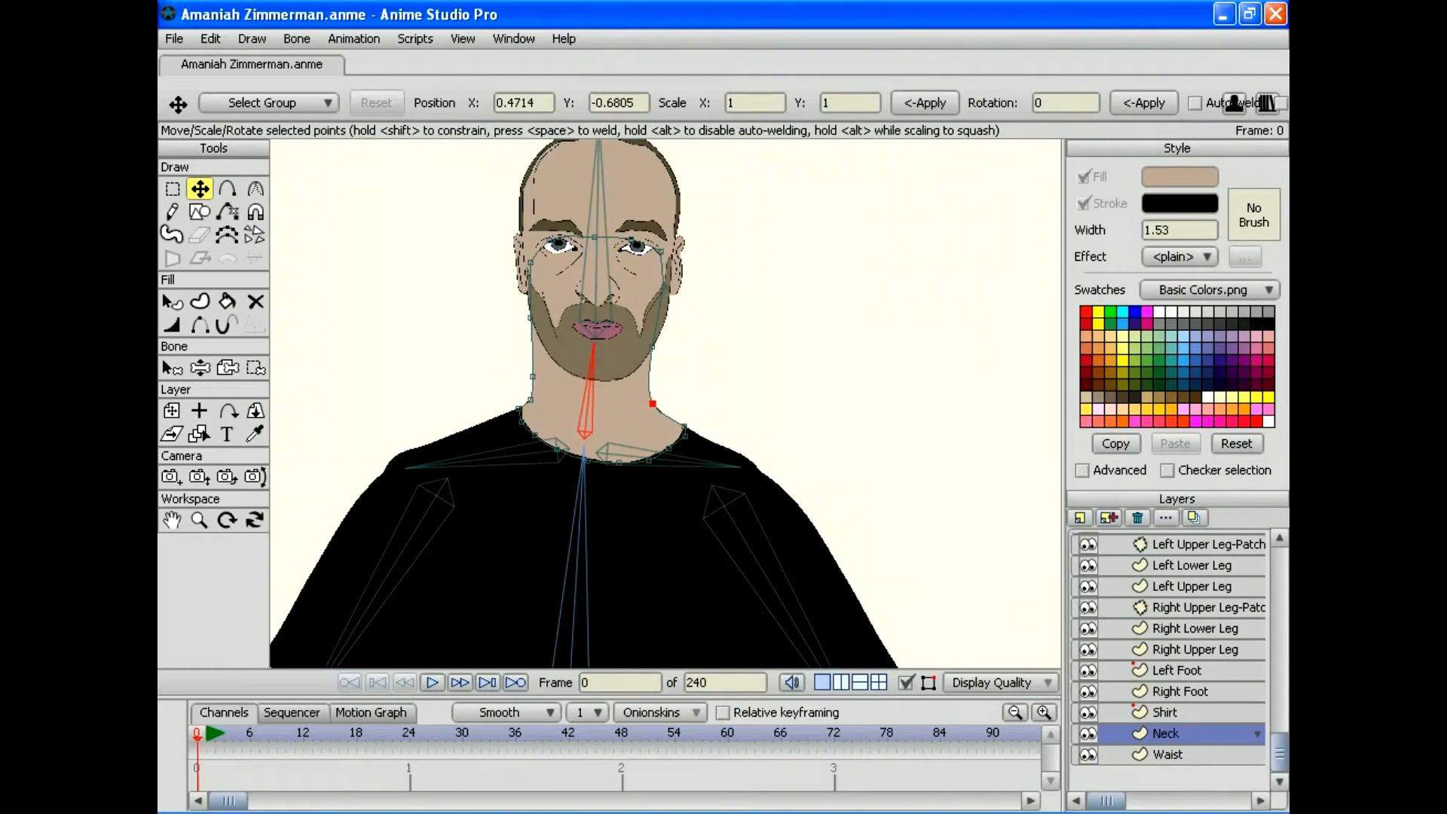
# Step: Clear the selection and swing the head side to side to test the neck, ending upright
pyautogui.click(200, 368)
pyautogui.moveTo(593, 347)
pyautogui.mouseDown()
pyautogui.moveTo(616, 348)
pyautogui.moveTo(530, 363)
pyautogui.moveTo(621, 350)
pyautogui.moveTo(595, 343)
pyautogui.mouseUp()
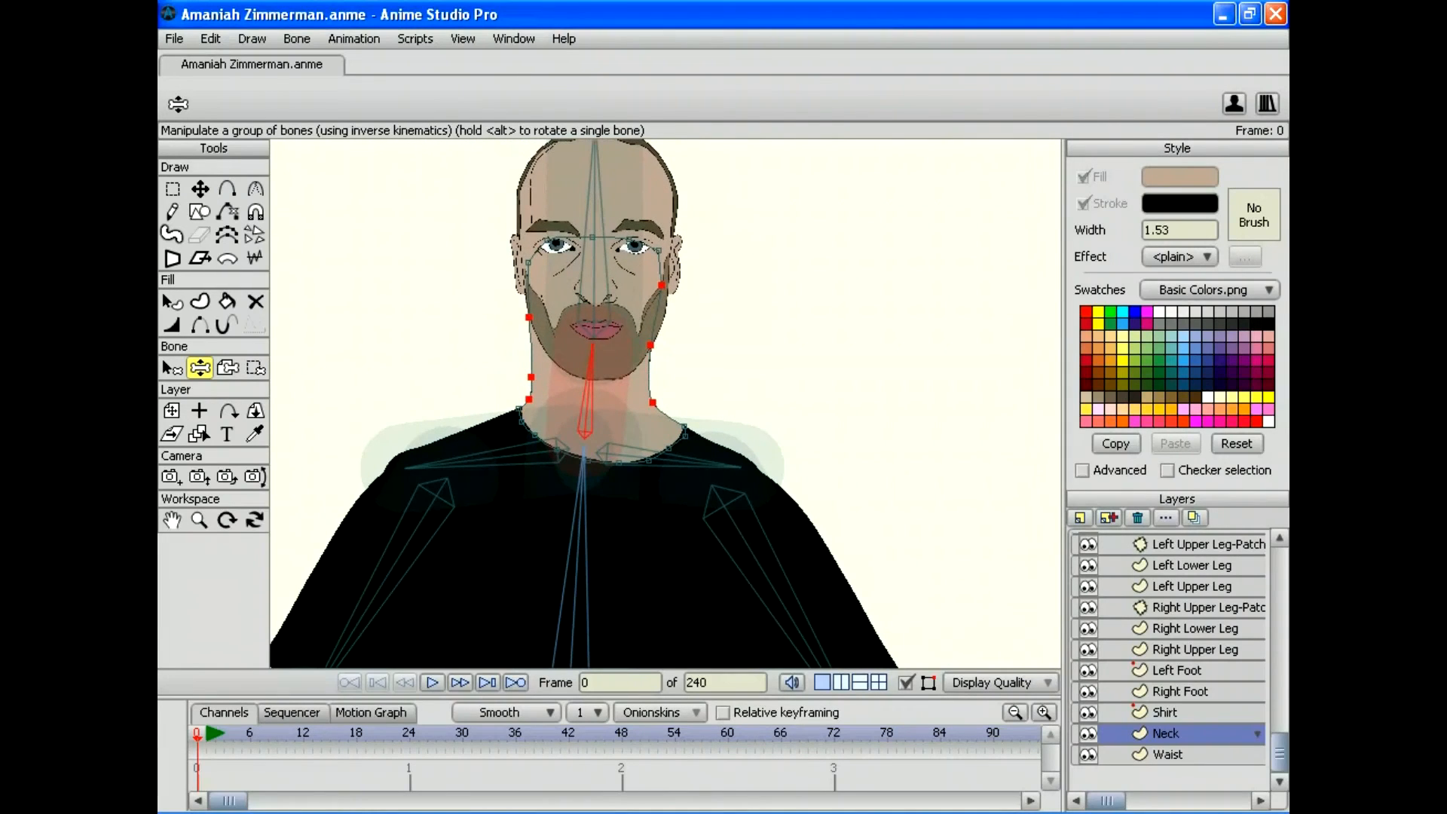
pyautogui.click(200, 189)
pyautogui.click(210, 38)
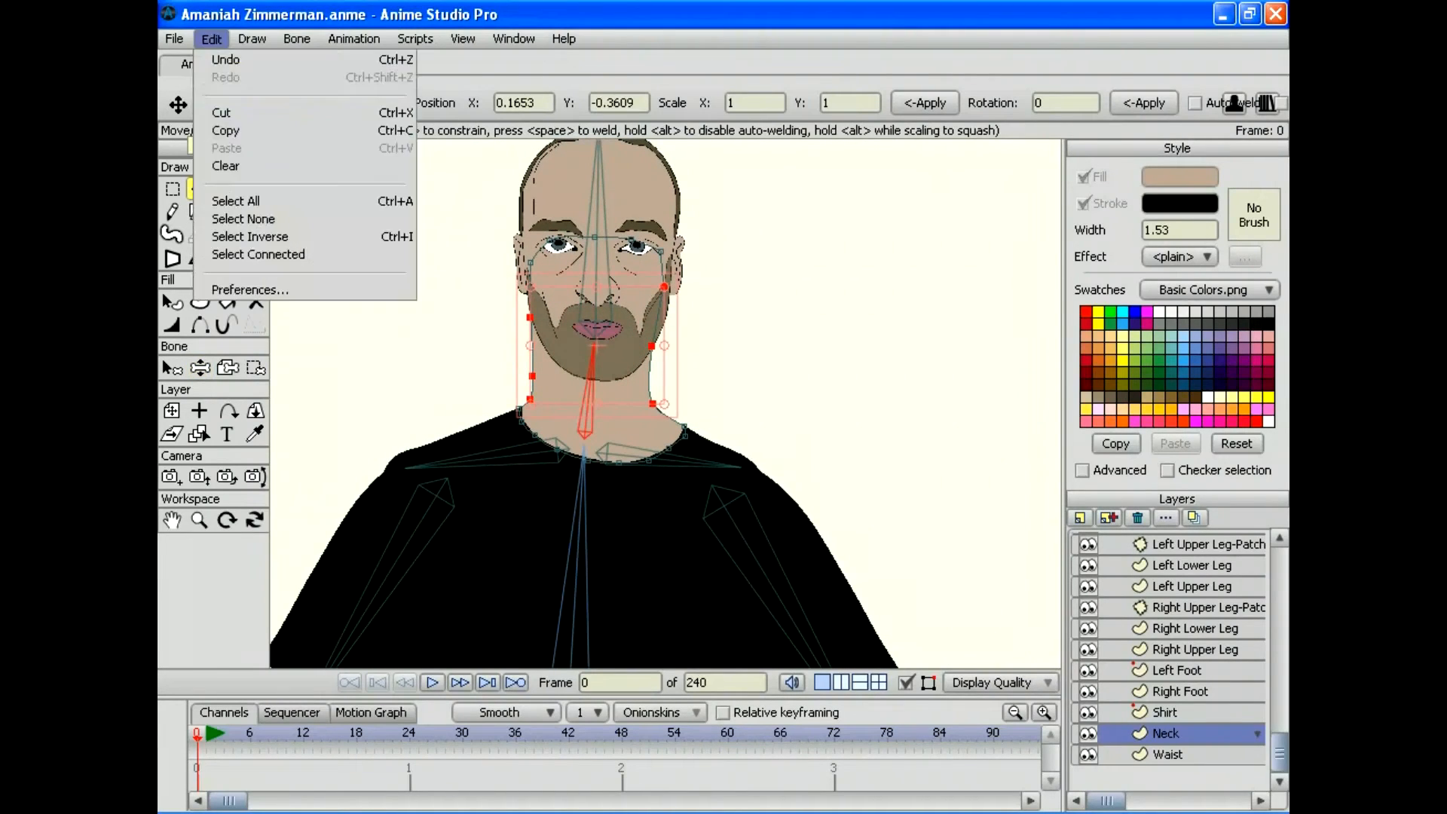
pyautogui.click(244, 219)
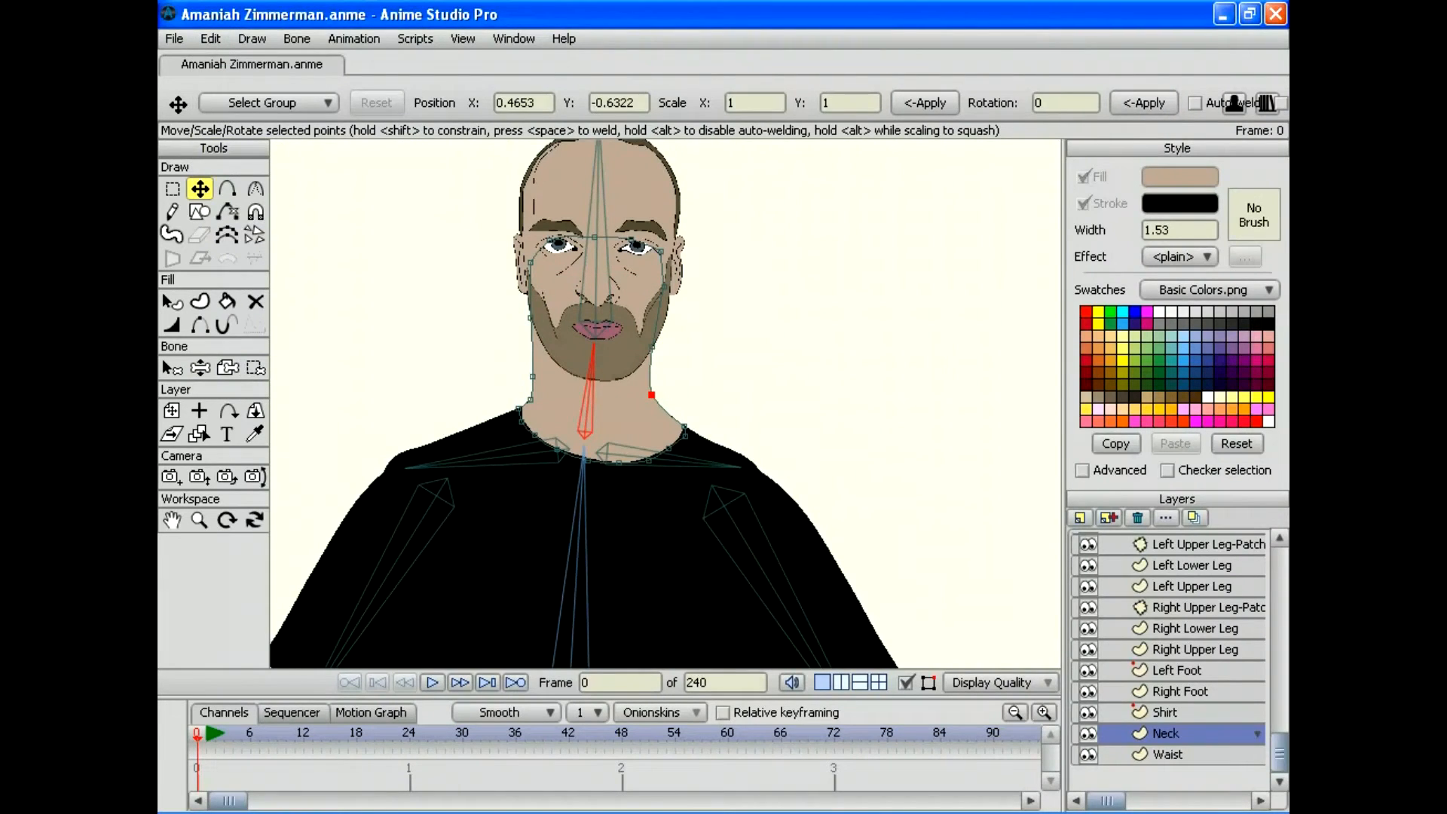
pyautogui.click(200, 368)
pyautogui.moveTo(599, 342); pyautogui.dragTo(630, 356)
pyautogui.moveTo(566, 279); pyautogui.dragTo(597, 275)
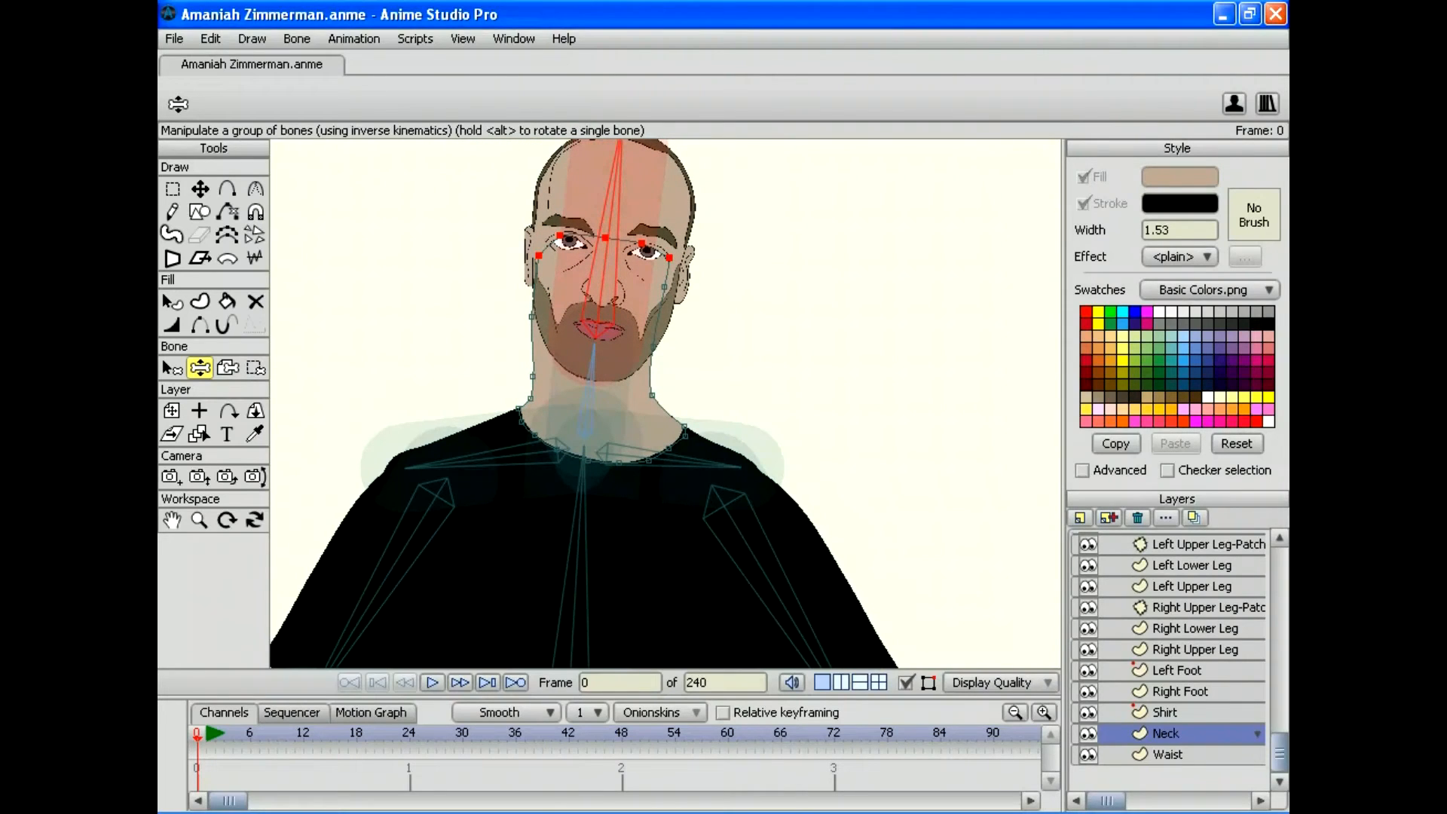
# Step: Bind the face points to the head bone and tilt the head left to test
pyautogui.press('b')
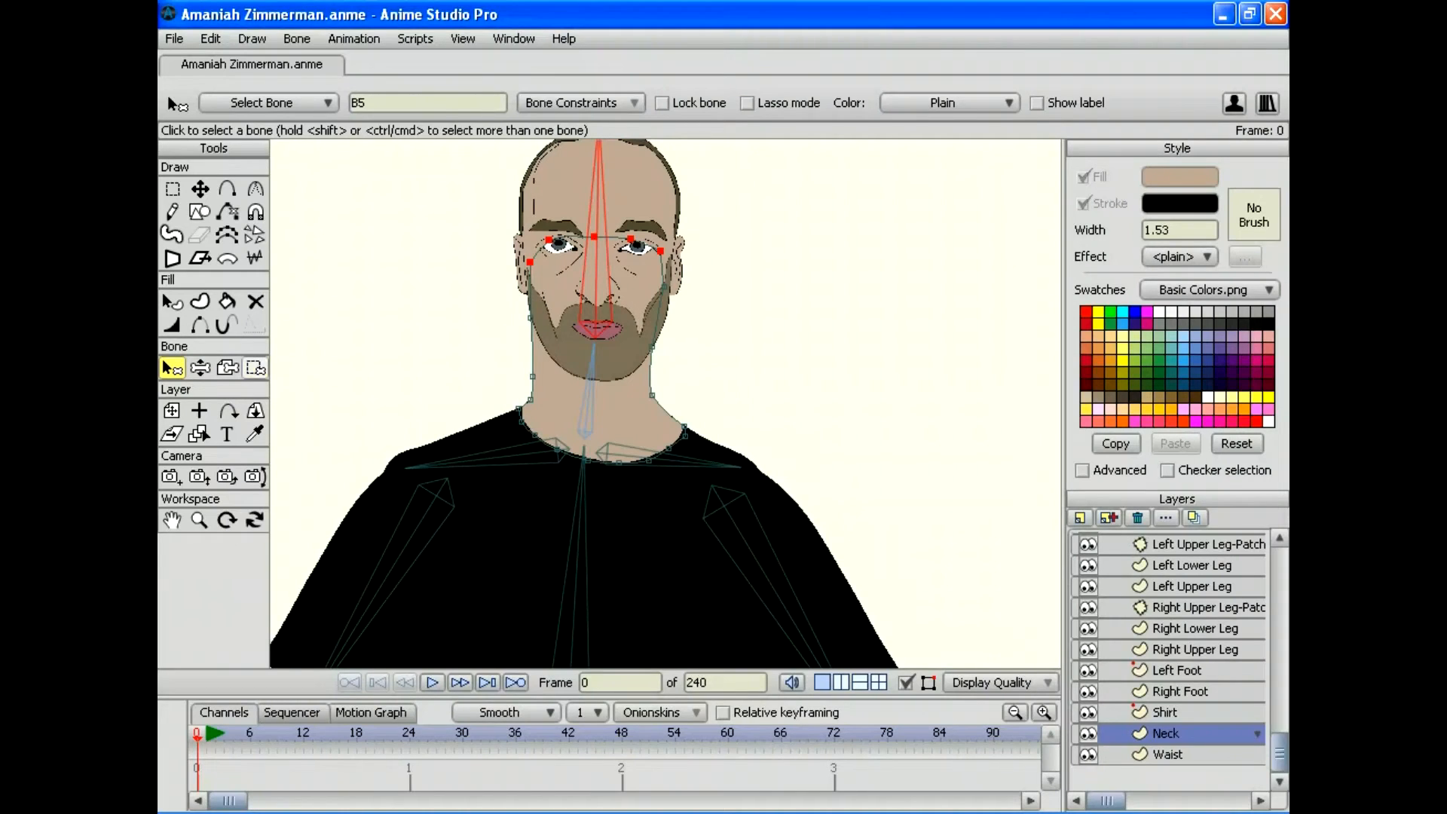
pyautogui.press('i')
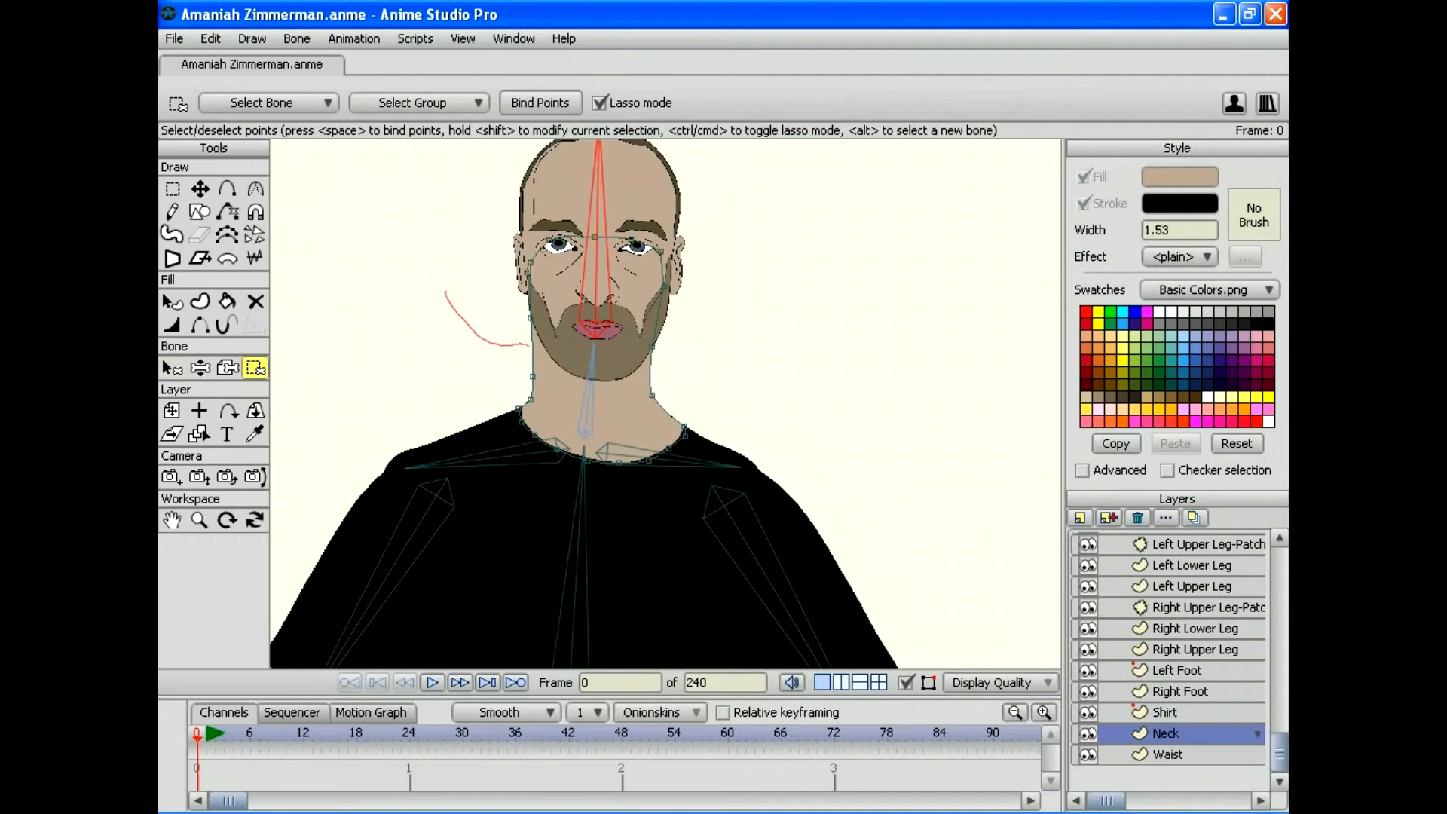
pyautogui.moveTo(445, 292); pyautogui.dragTo(591, 172)
pyautogui.press('space')
pyautogui.press('z')
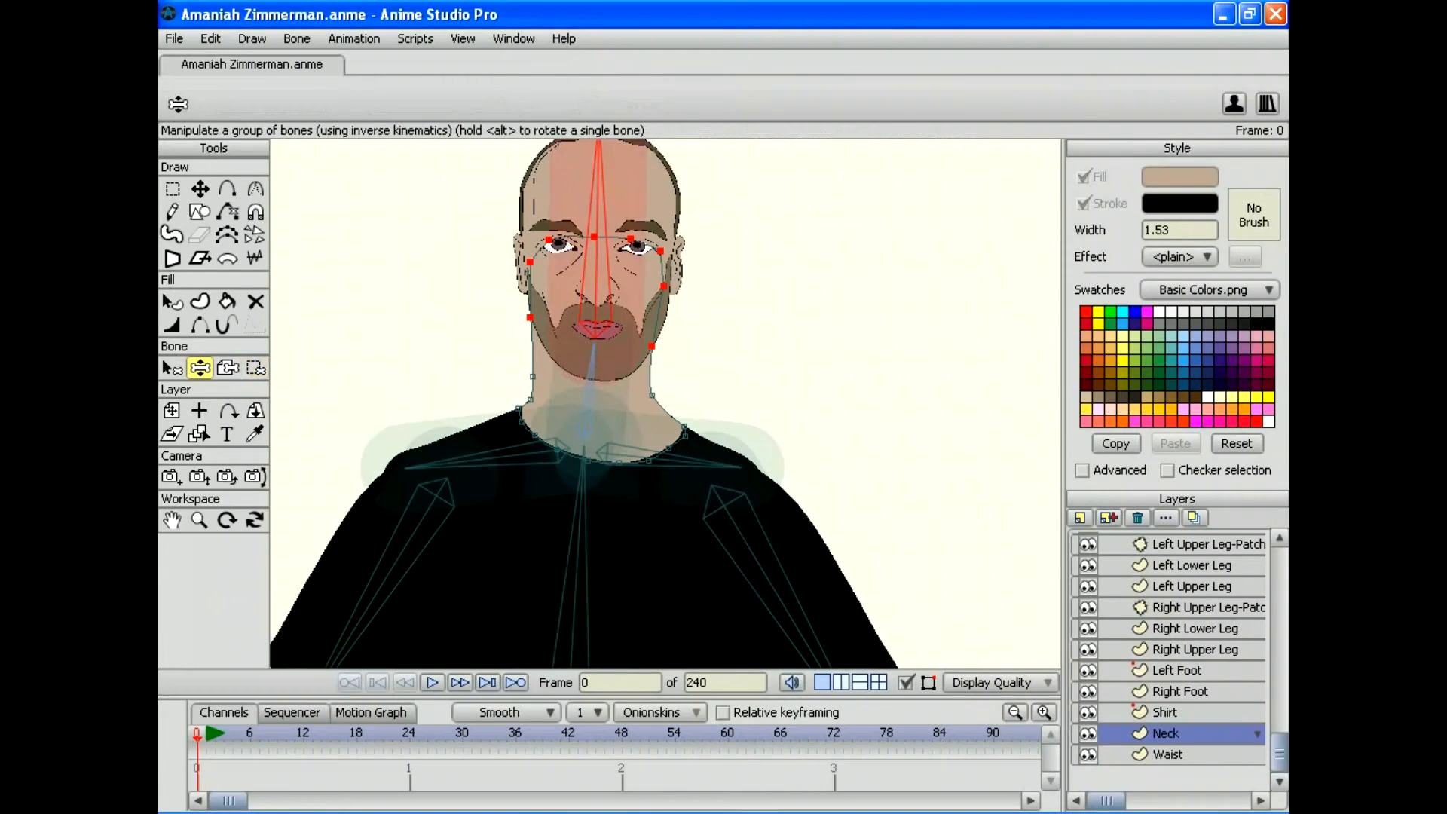
pyautogui.moveTo(598, 150)
pyautogui.mouseDown()
pyautogui.moveTo(525, 151)
pyautogui.moveTo(456, 195)
pyautogui.moveTo(512, 147)
pyautogui.moveTo(419, 264)
pyautogui.moveTo(414, 193)
pyautogui.moveTo(482, 154)
pyautogui.moveTo(591, 143)
pyautogui.moveTo(762, 193)
pyautogui.moveTo(799, 233)
pyautogui.moveTo(766, 178)
pyautogui.moveTo(623, 143)
pyautogui.mouseUp()
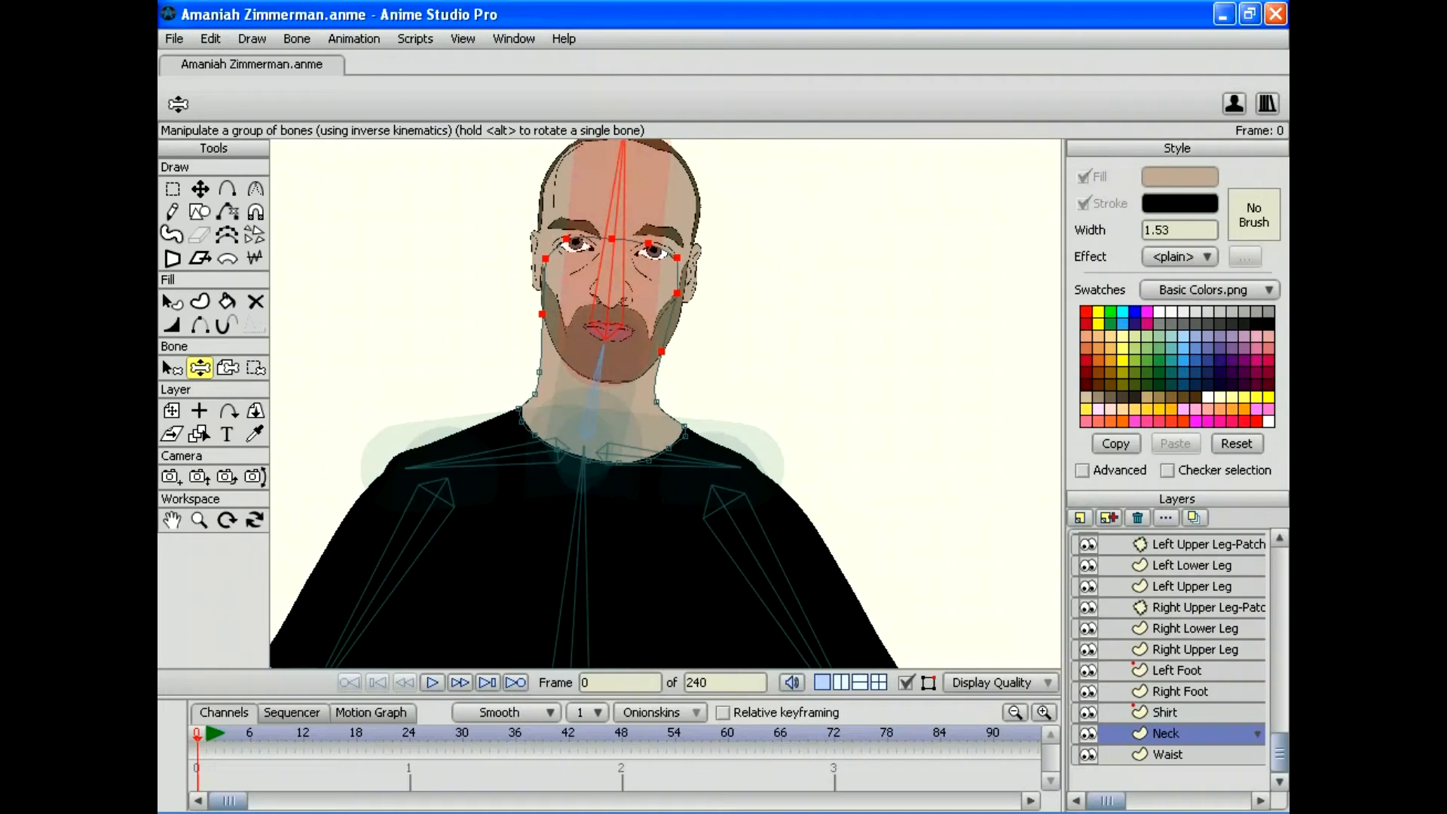
# Step: Clear the face point selection and tilt the head left again to confirm the face follows
pyautogui.click(210, 39)
pyautogui.click(242, 218)
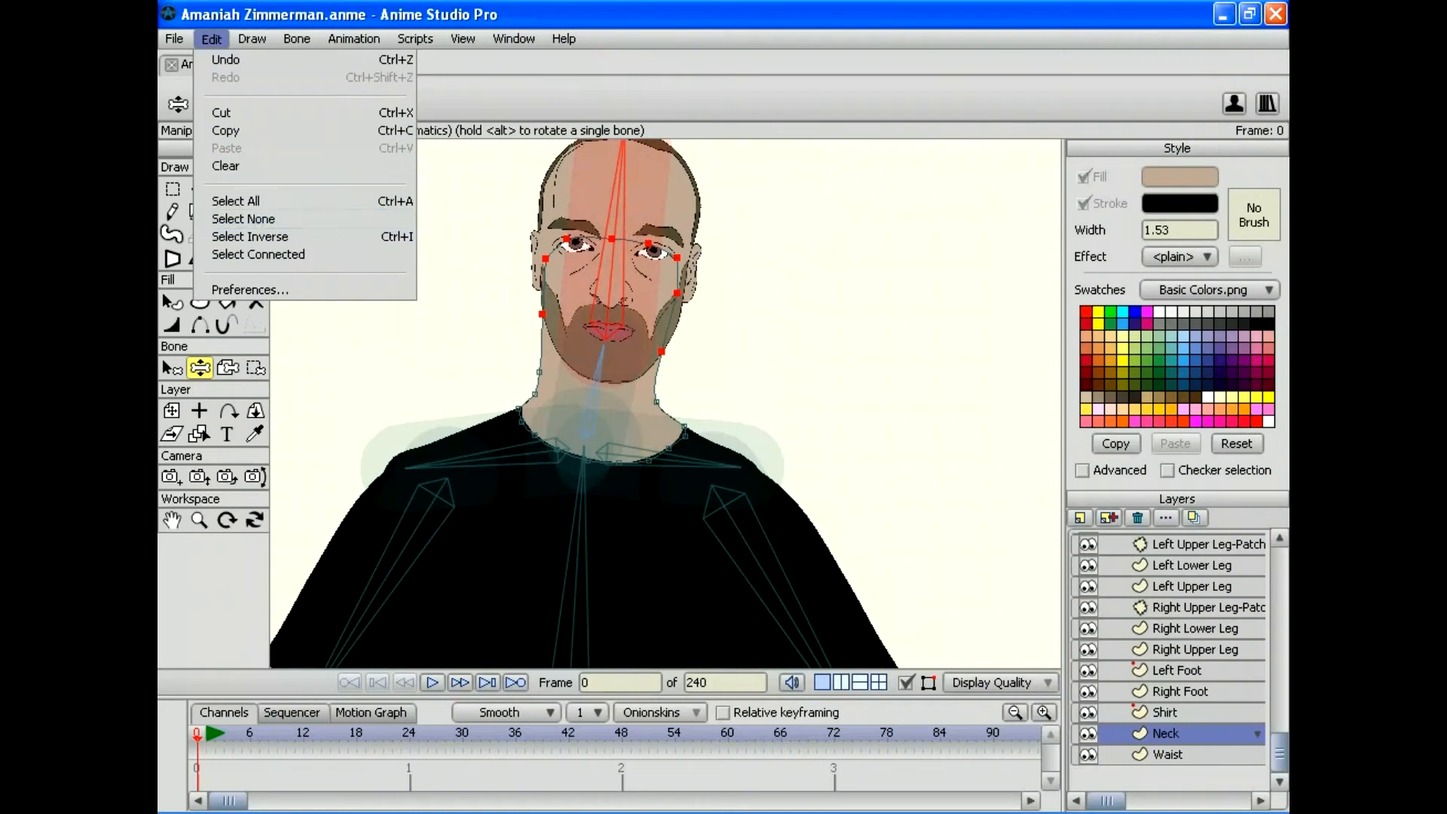
pyautogui.click(173, 189)
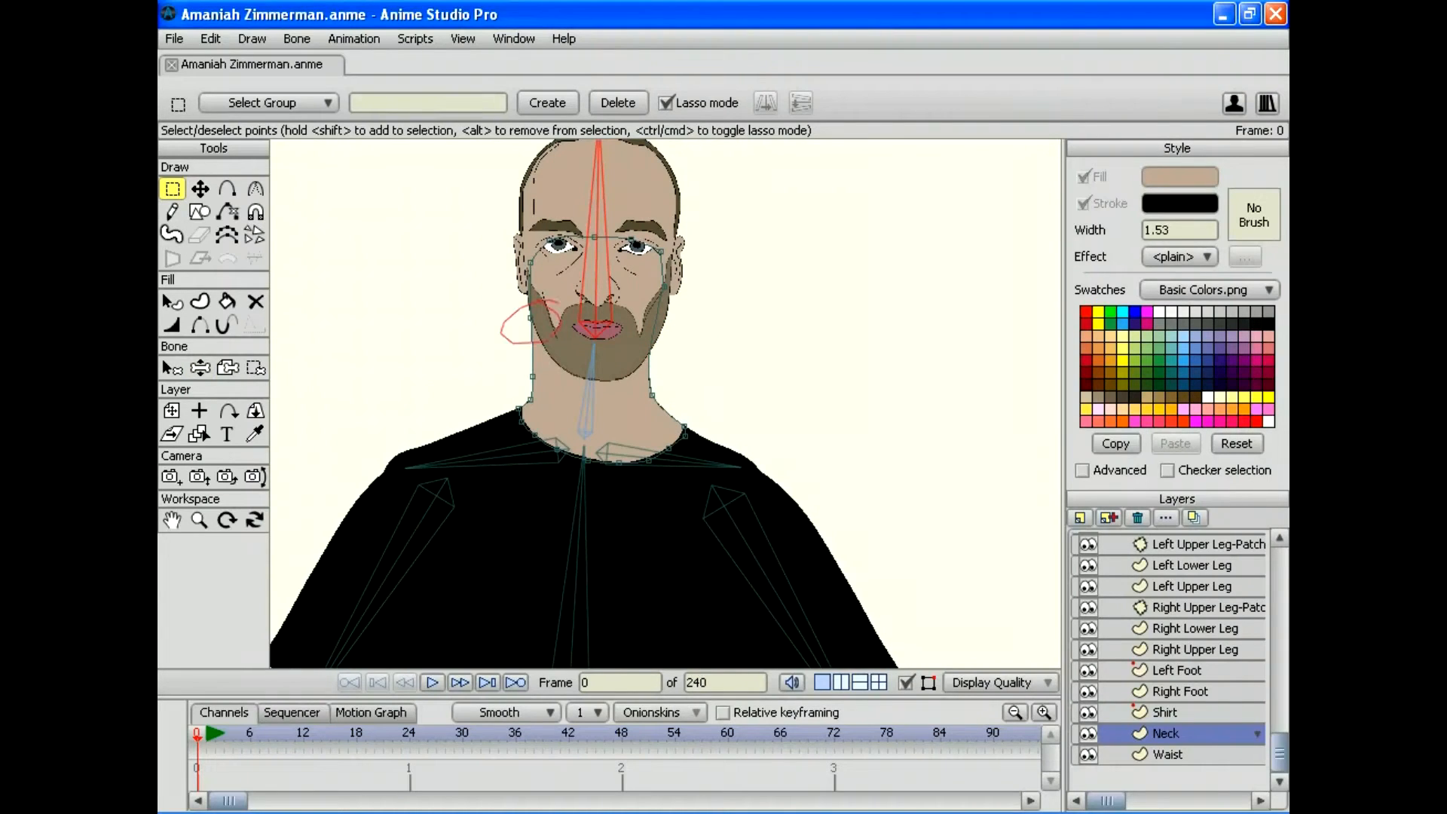
pyautogui.click(200, 367)
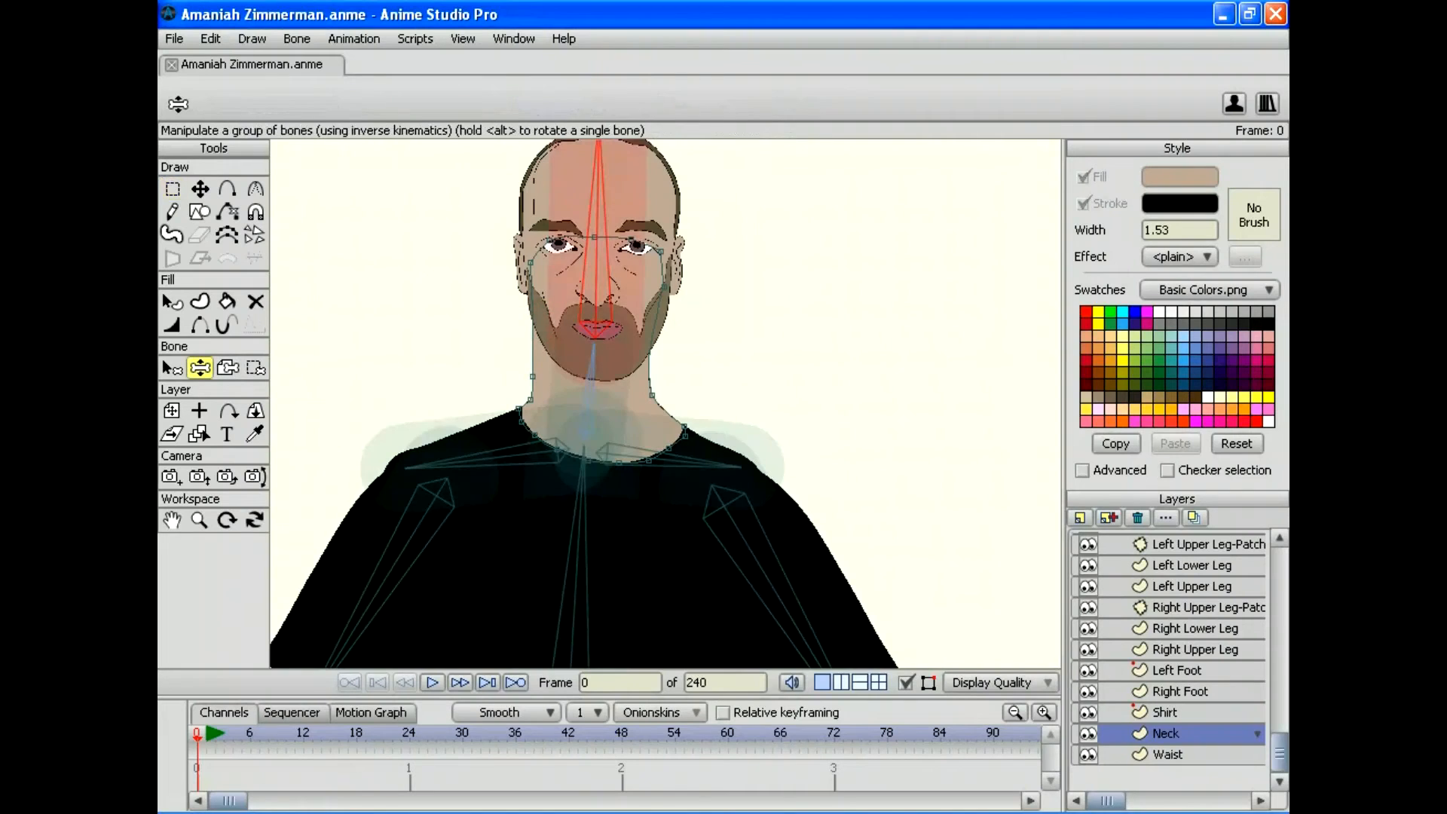
pyautogui.moveTo(599, 158)
pyautogui.mouseDown()
pyautogui.moveTo(545, 159)
pyautogui.moveTo(477, 220)
pyautogui.moveTo(486, 209)
pyautogui.moveTo(420, 219)
pyautogui.moveTo(510, 161)
pyautogui.moveTo(663, 143)
pyautogui.moveTo(697, 158)
pyautogui.moveTo(712, 211)
pyautogui.moveTo(708, 184)
pyautogui.moveTo(533, 147)
pyautogui.moveTo(324, 256)
pyautogui.moveTo(721, 177)
pyautogui.moveTo(821, 257)
pyautogui.moveTo(517, 178)
pyautogui.moveTo(419, 226)
pyautogui.moveTo(441, 197)
pyautogui.moveTo(419, 219)
pyautogui.moveTo(528, 162)
pyautogui.moveTo(391, 237)
pyautogui.moveTo(560, 147)
pyautogui.moveTo(662, 146)
pyautogui.moveTo(742, 193)
pyautogui.moveTo(791, 322)
pyautogui.moveTo(764, 218)
pyautogui.moveTo(501, 137)
pyautogui.moveTo(422, 407)
pyautogui.moveTo(517, 131)
pyautogui.moveTo(616, 143)
pyautogui.mouseUp()
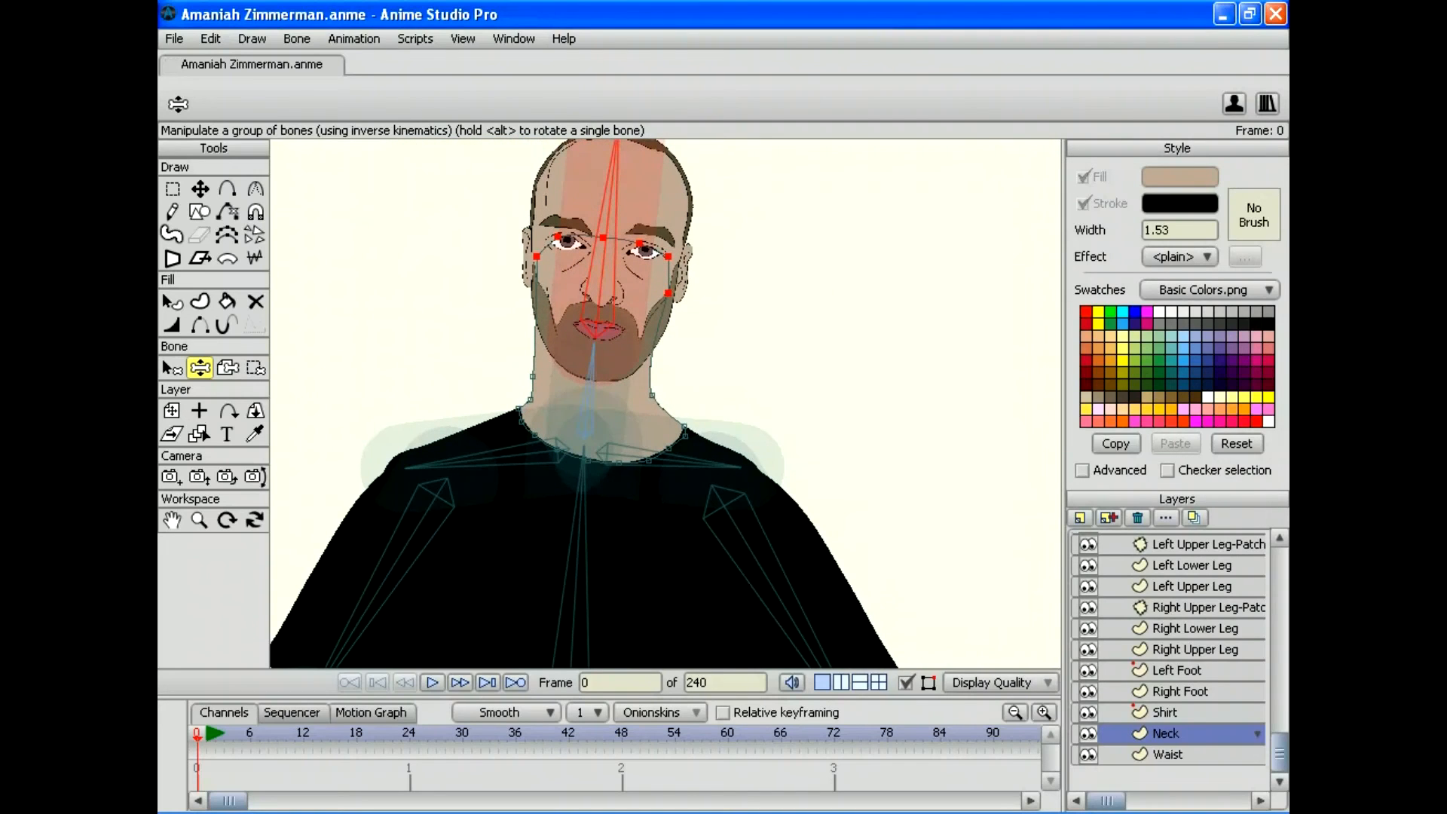
# Step: Undo the last four binding edits with Edit > Undo
pyautogui.click(210, 38)
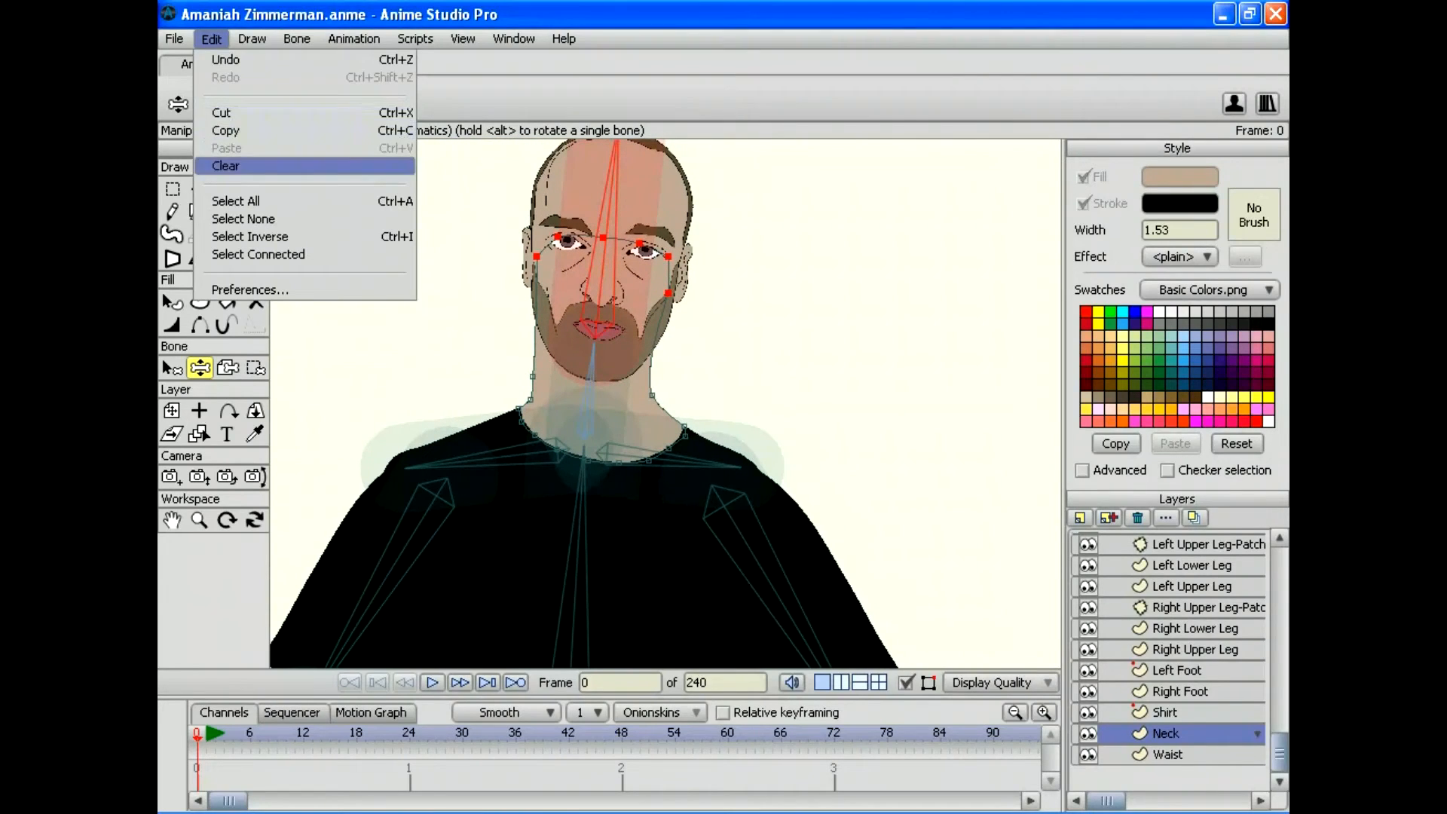
pyautogui.click(225, 60)
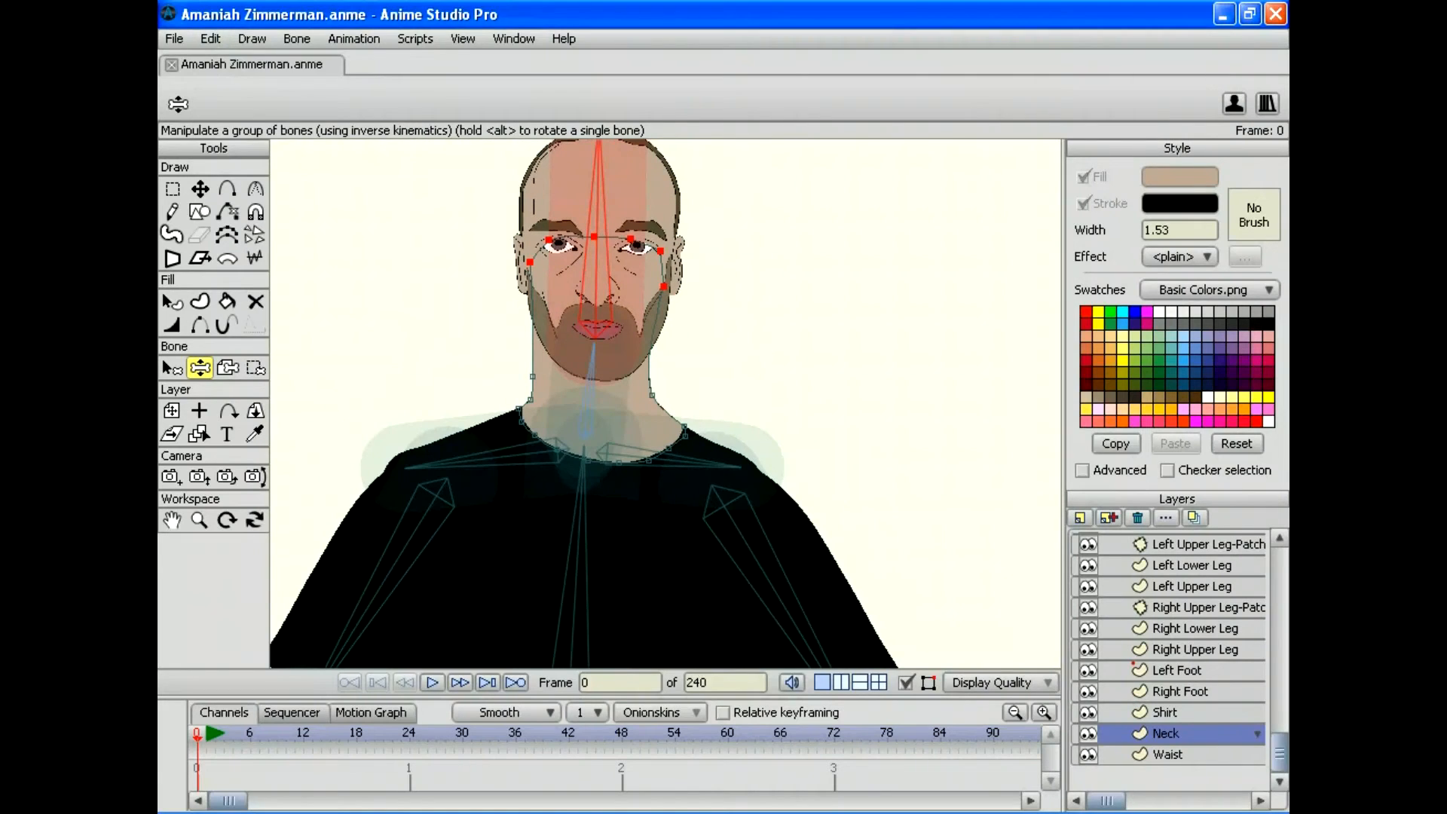
pyautogui.click(210, 39)
pyautogui.click(225, 59)
pyautogui.click(210, 39)
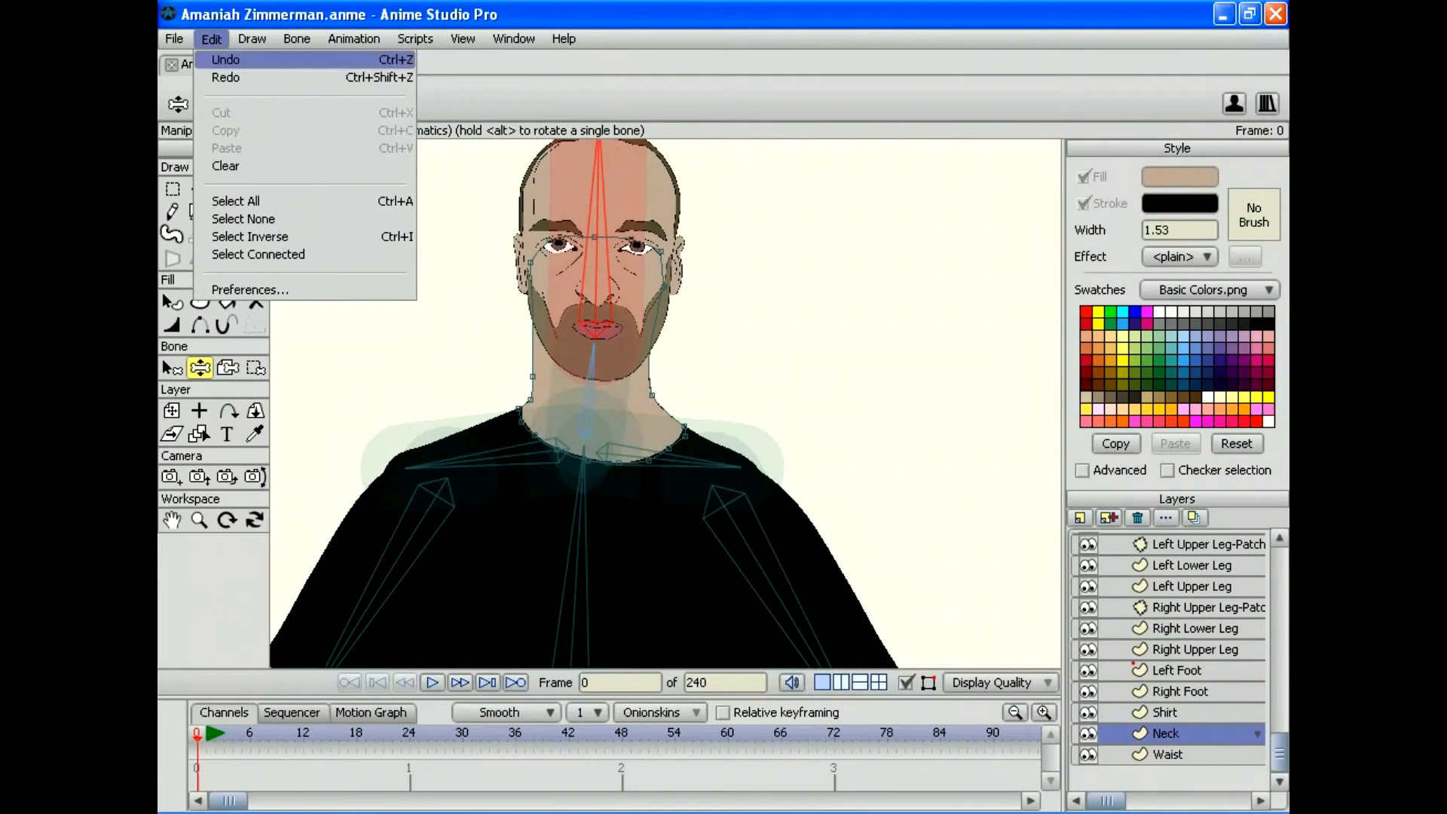
pyautogui.click(225, 59)
pyautogui.click(209, 38)
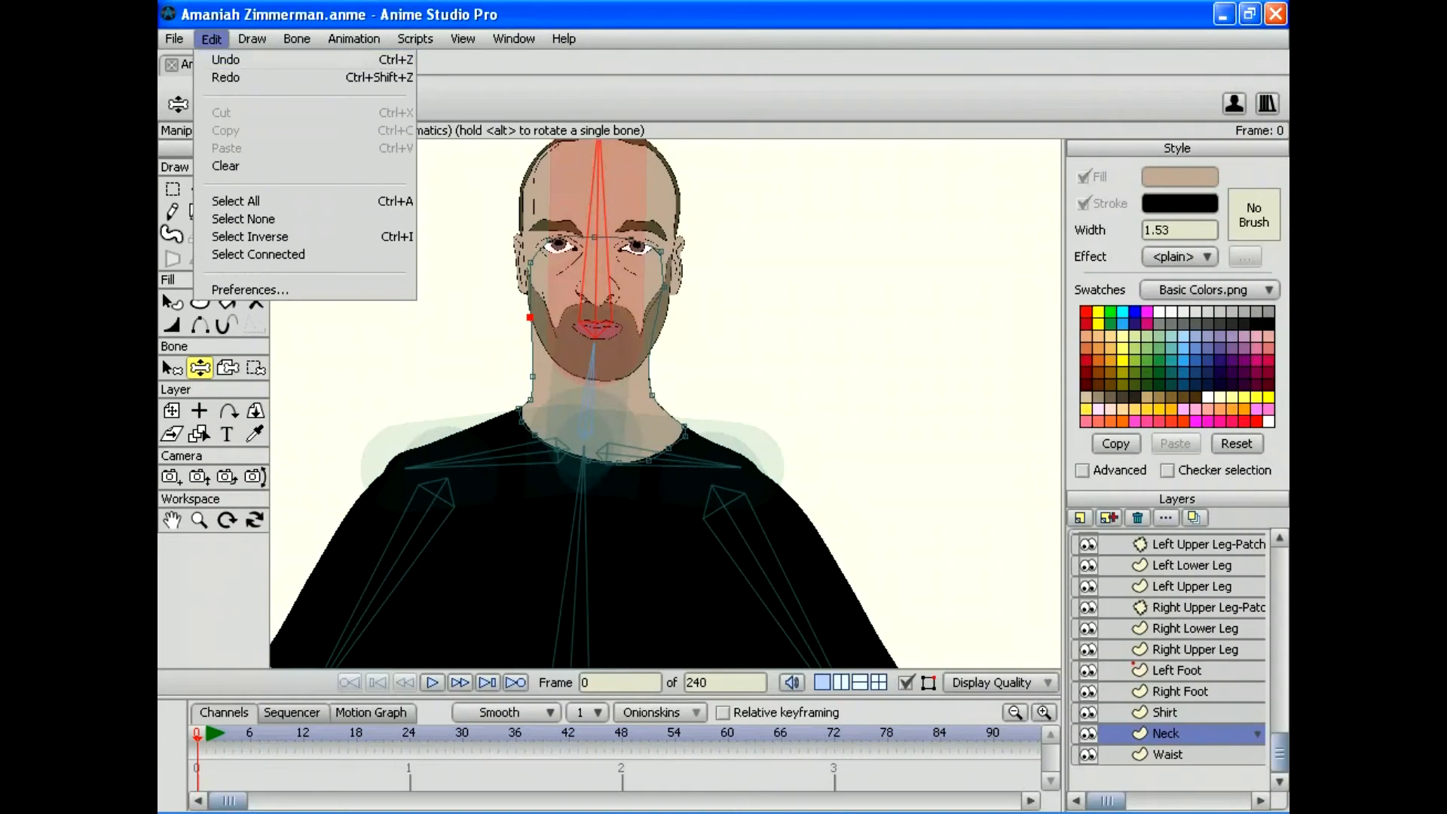
pyautogui.click(225, 60)
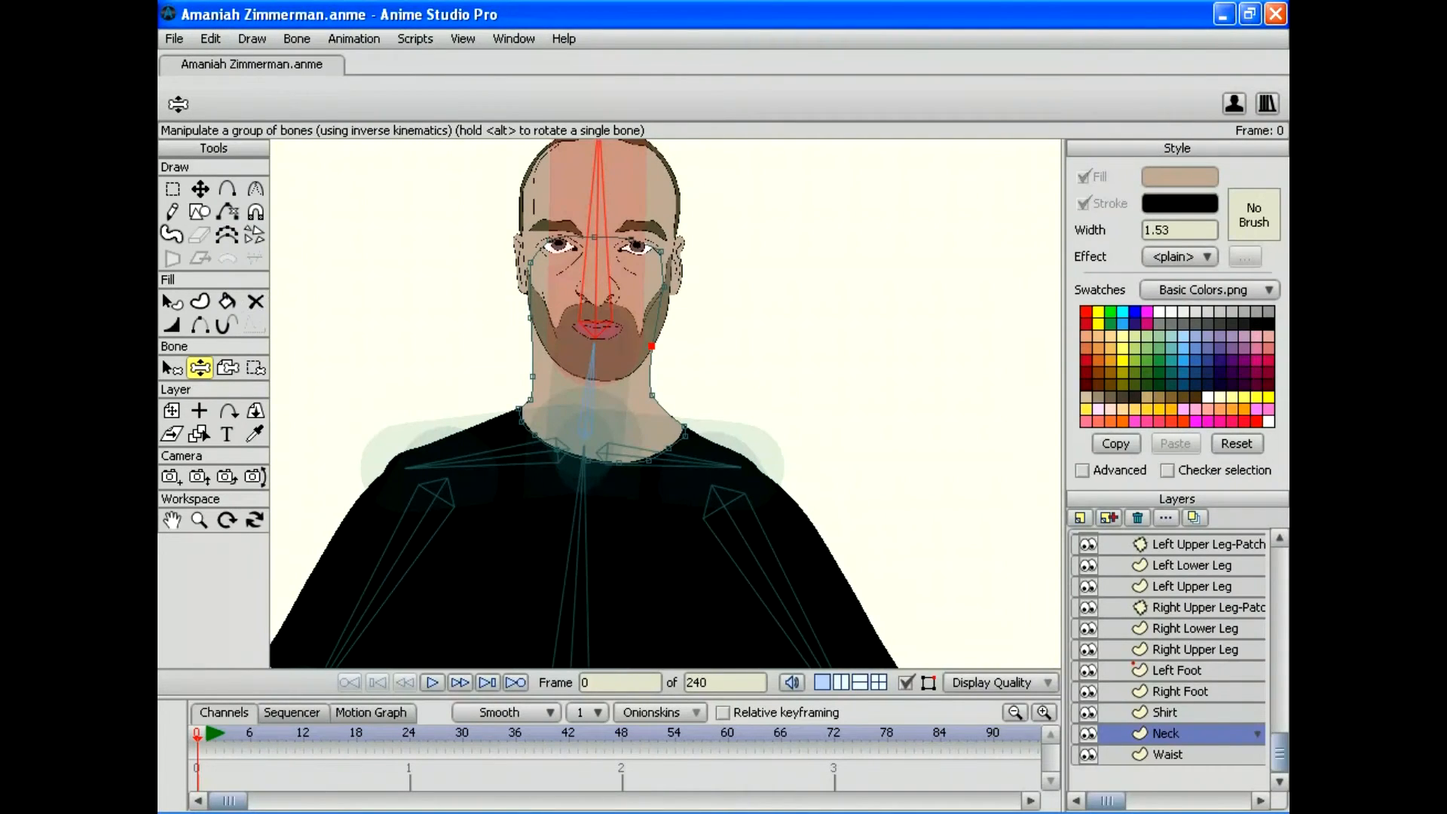
# Step: Tilt the head on its bone to test, then zoom out to show the torso and hands
pyautogui.click(172, 189)
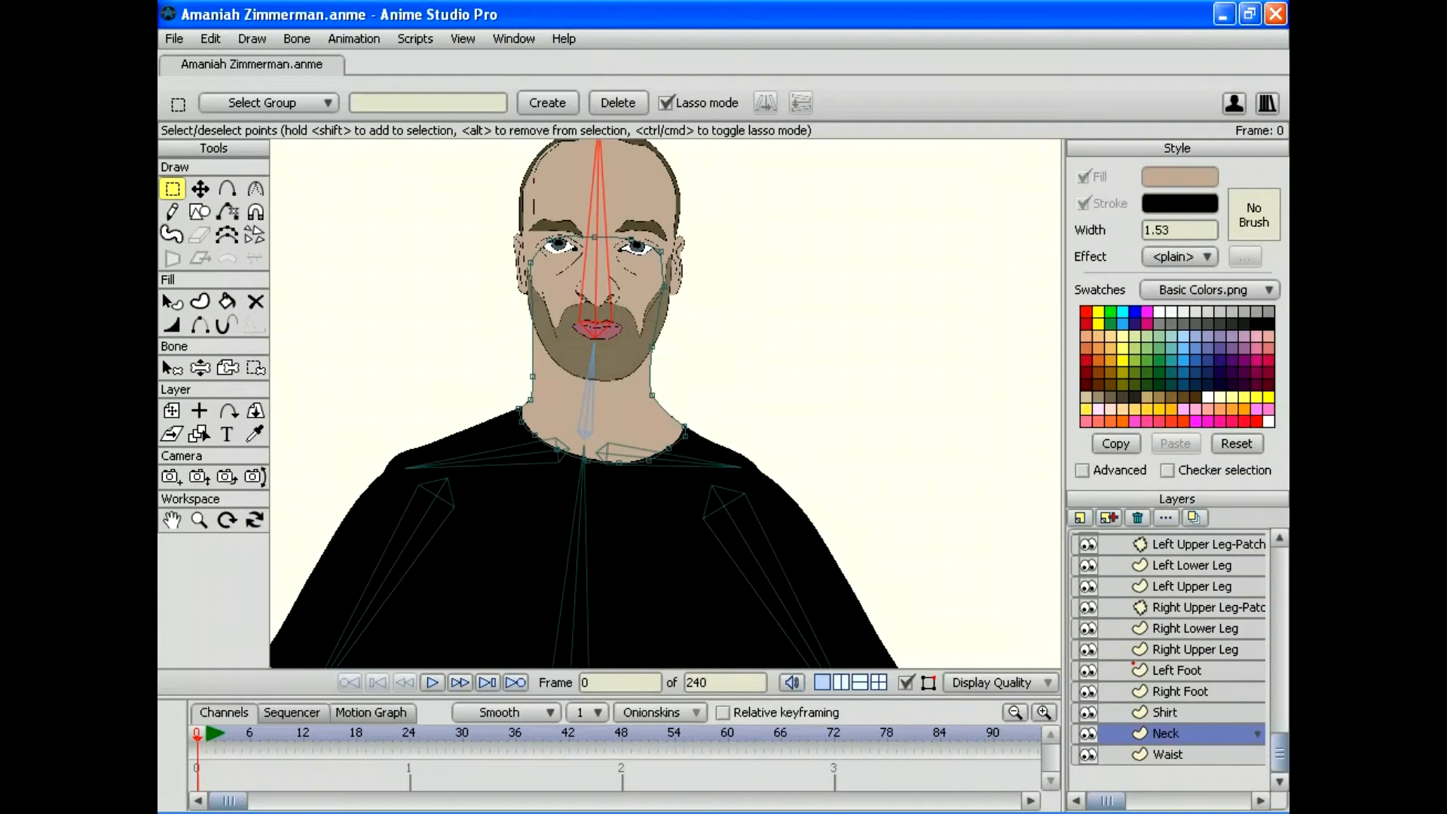
pyautogui.click(200, 367)
pyautogui.moveTo(598, 145)
pyautogui.mouseDown()
pyautogui.moveTo(491, 155)
pyautogui.moveTo(397, 232)
pyautogui.moveTo(574, 146)
pyautogui.moveTo(769, 175)
pyautogui.moveTo(806, 241)
pyautogui.moveTo(783, 211)
pyautogui.moveTo(554, 143)
pyautogui.moveTo(452, 150)
pyautogui.moveTo(757, 177)
pyautogui.moveTo(595, 143)
pyautogui.moveTo(546, 149)
pyautogui.moveTo(663, 142)
pyautogui.moveTo(738, 162)
pyautogui.moveTo(625, 141)
pyautogui.moveTo(653, 144)
pyautogui.moveTo(704, 219)
pyautogui.moveTo(759, 210)
pyautogui.moveTo(801, 264)
pyautogui.moveTo(865, 303)
pyautogui.moveTo(575, 147)
pyautogui.moveTo(404, 211)
pyautogui.moveTo(520, 156)
pyautogui.moveTo(803, 276)
pyautogui.moveTo(795, 200)
pyautogui.moveTo(829, 320)
pyautogui.moveTo(710, 158)
pyautogui.moveTo(516, 147)
pyautogui.moveTo(419, 194)
pyautogui.moveTo(750, 171)
pyautogui.moveTo(783, 301)
pyautogui.moveTo(689, 162)
pyautogui.moveTo(761, 226)
pyautogui.moveTo(776, 228)
pyautogui.moveTo(694, 161)
pyautogui.moveTo(856, 242)
pyautogui.moveTo(703, 145)
pyautogui.moveTo(593, 140)
pyautogui.mouseUp()
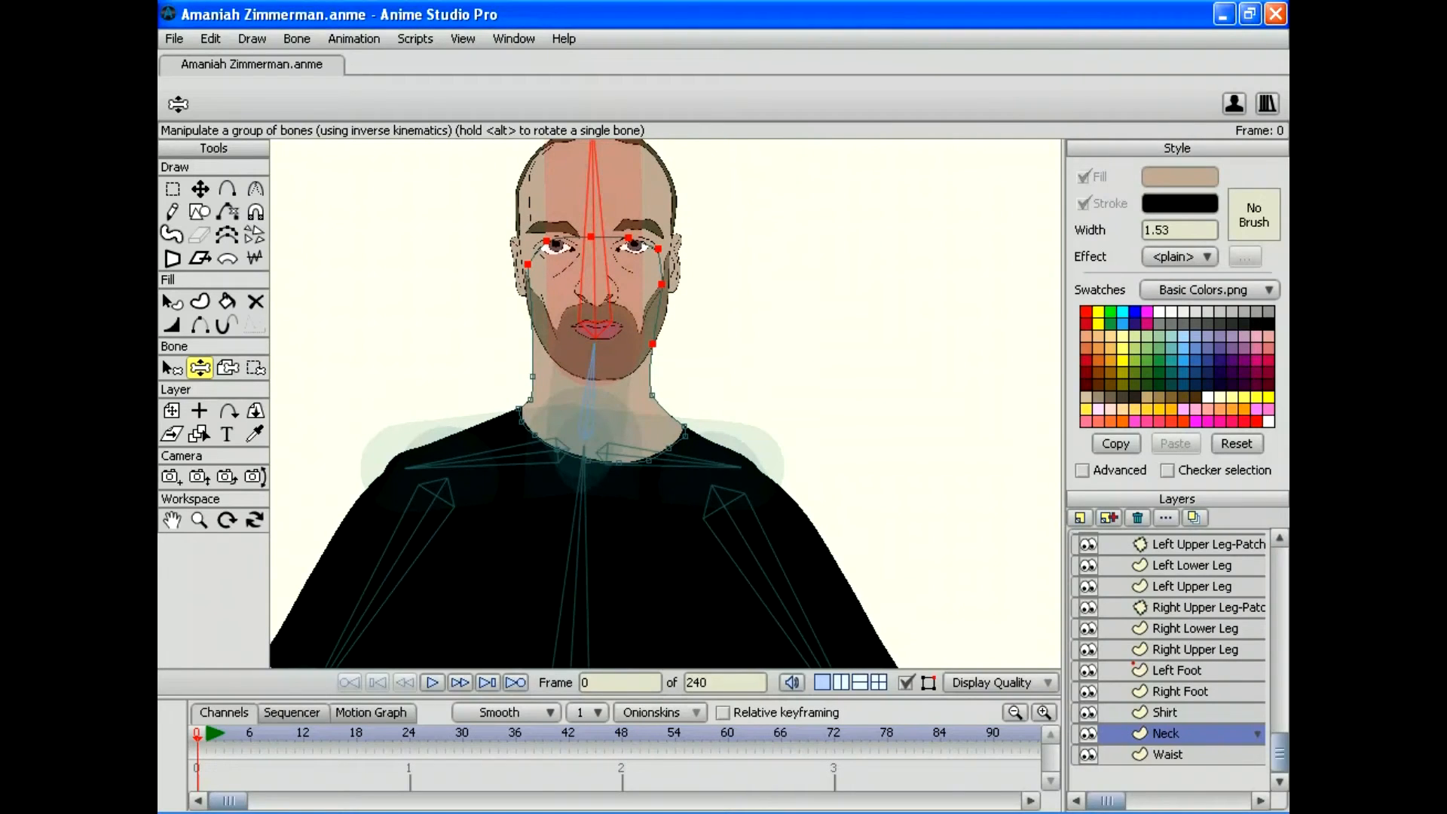
pyautogui.click(199, 519)
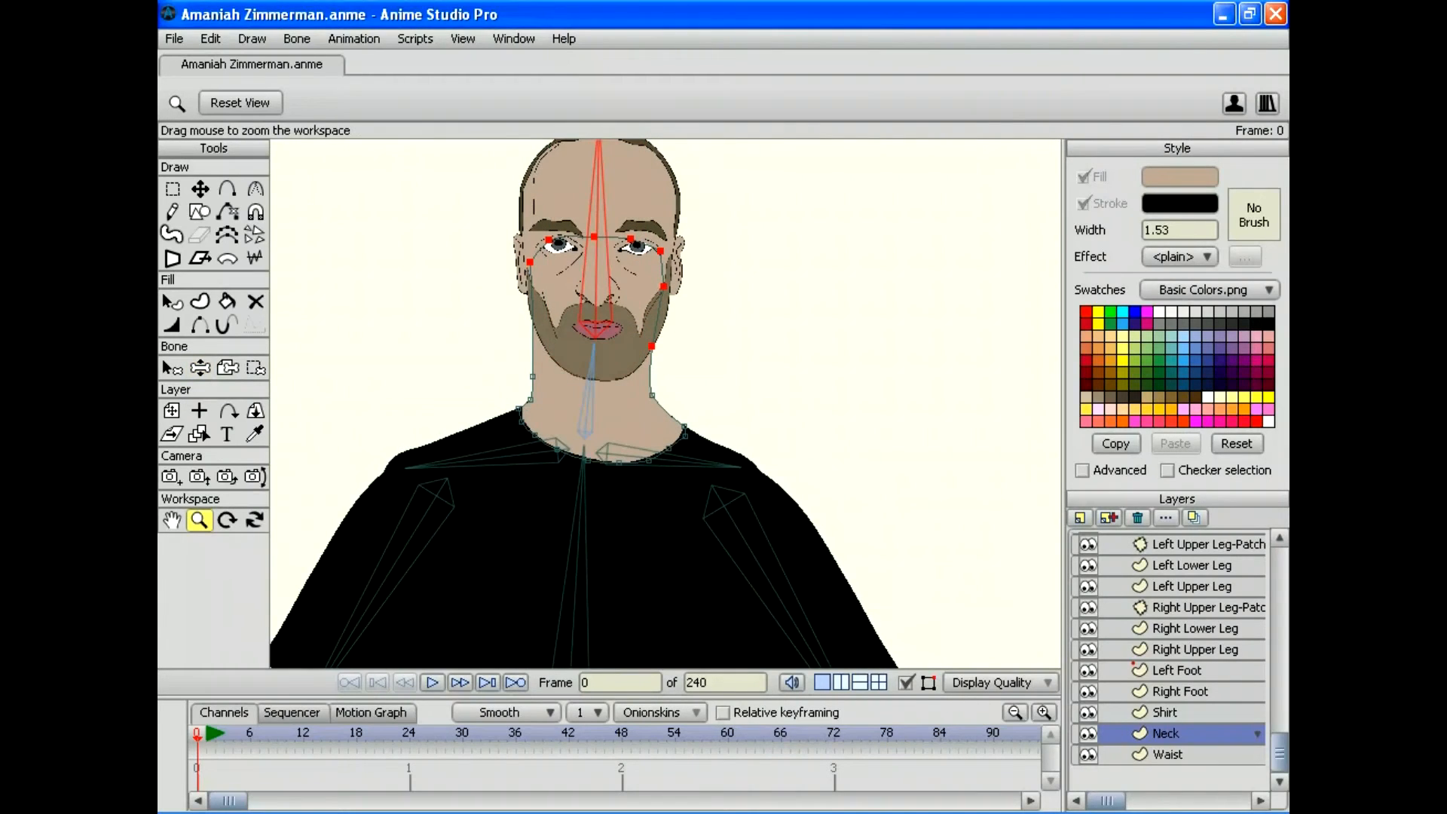
pyautogui.moveTo(665, 403); pyautogui.dragTo(613, 288)
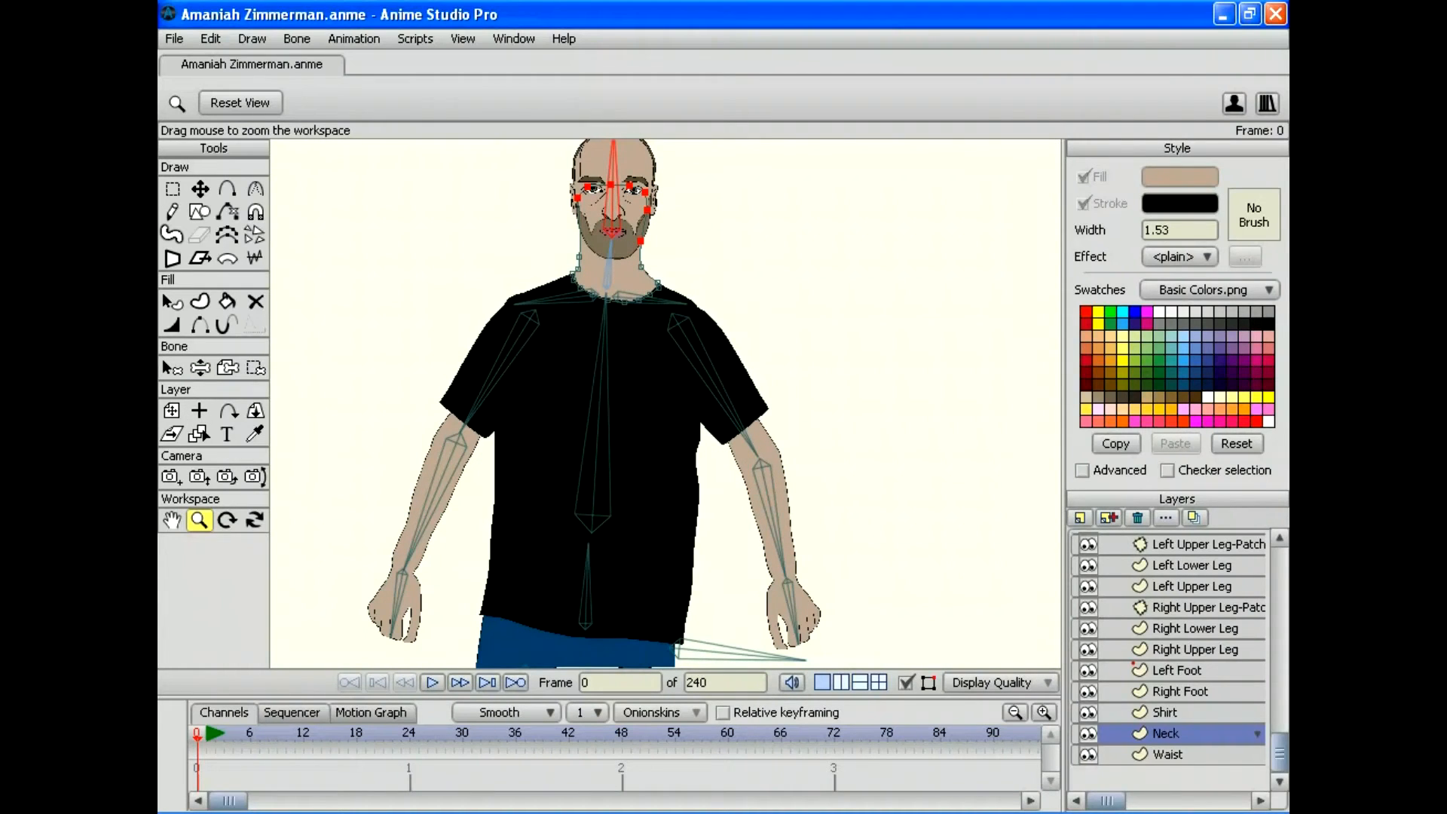
# Step: Make the Shirt layer active and bind all its points to hip bone B1
pyautogui.click(1164, 712)
pyautogui.moveTo(665, 403); pyautogui.dragTo(650, 285)
pyautogui.moveTo(665, 403); pyautogui.dragTo(688, 445)
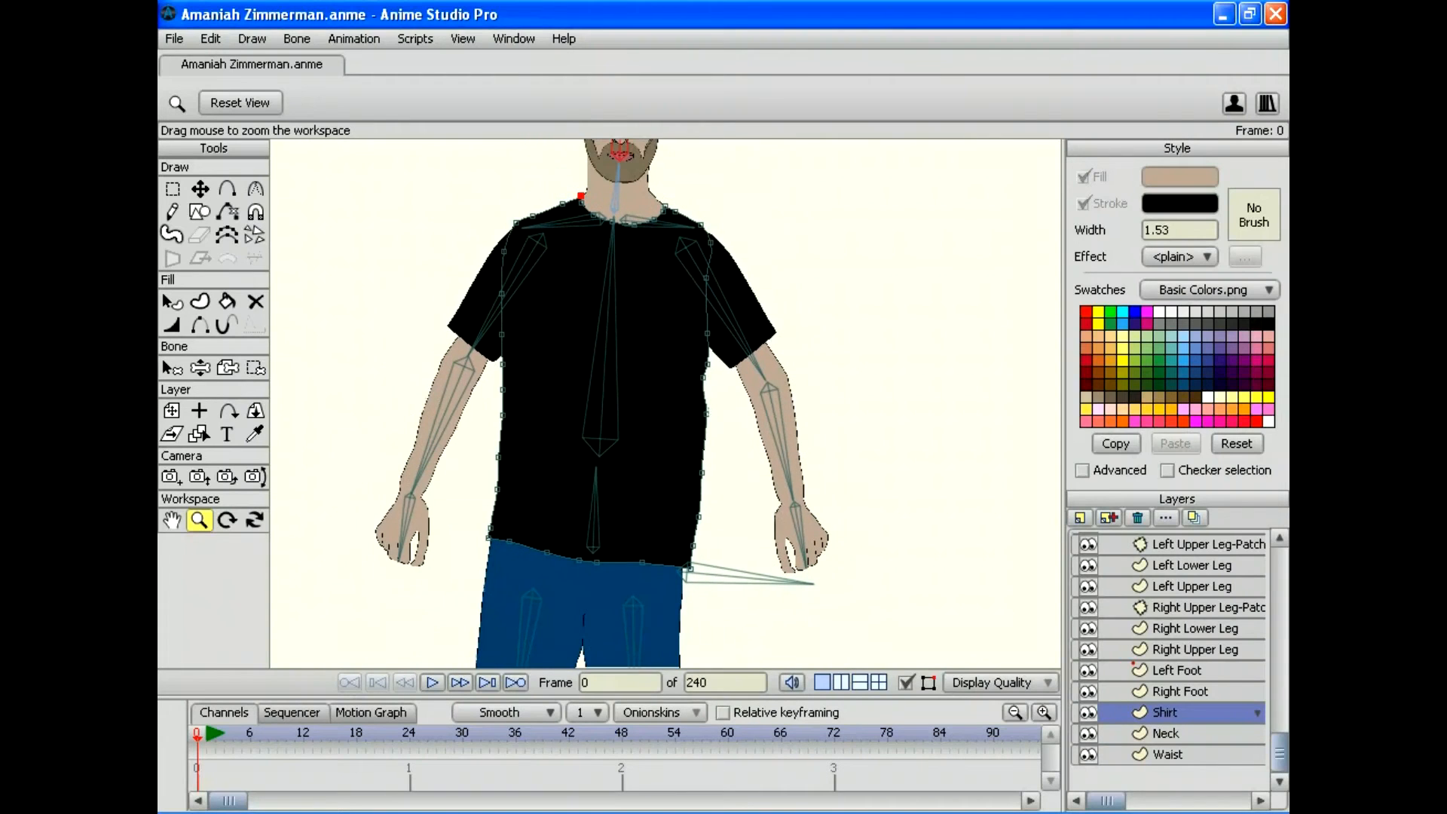
pyautogui.click(172, 367)
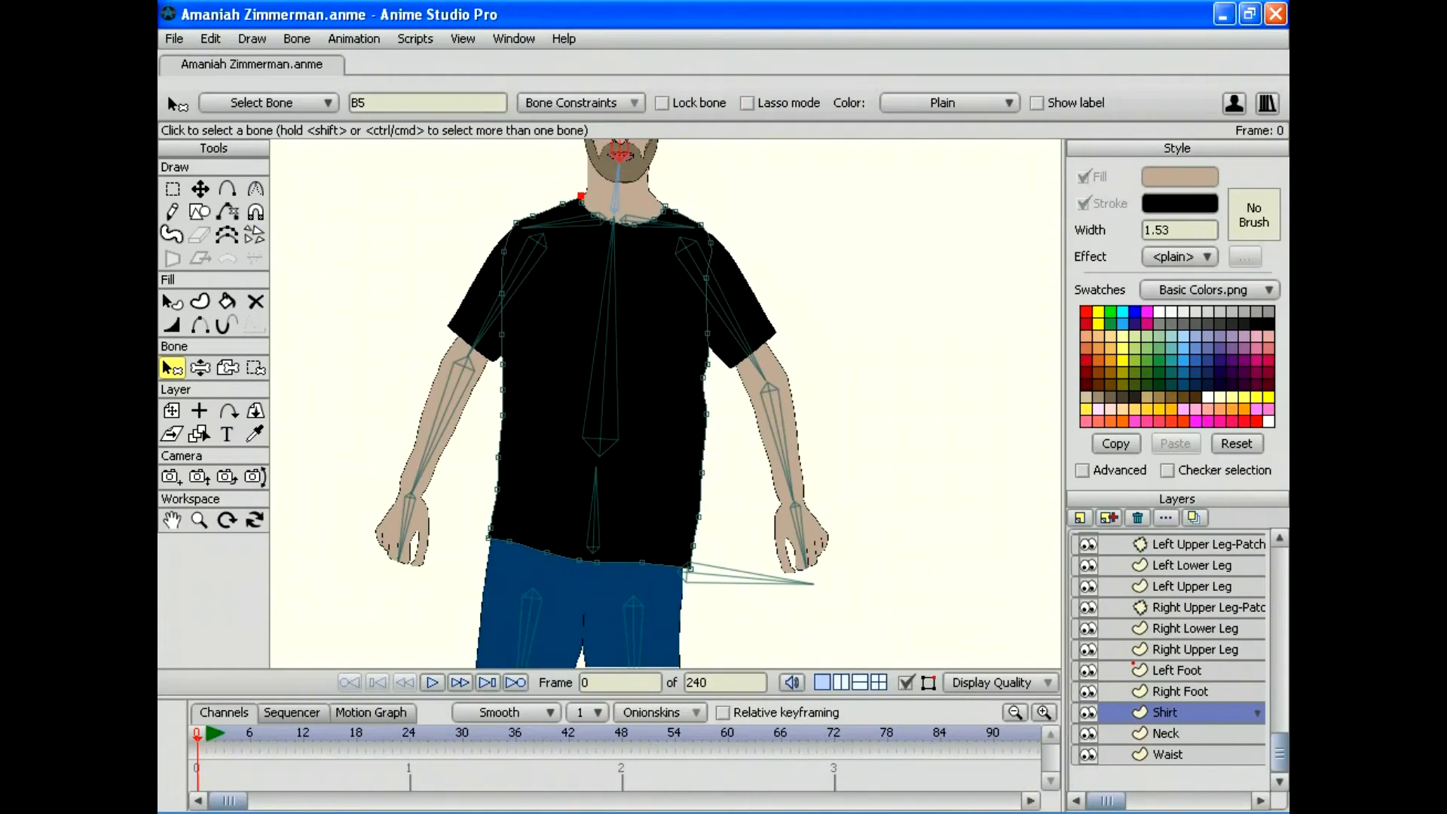
pyautogui.click(750, 577)
pyautogui.click(256, 368)
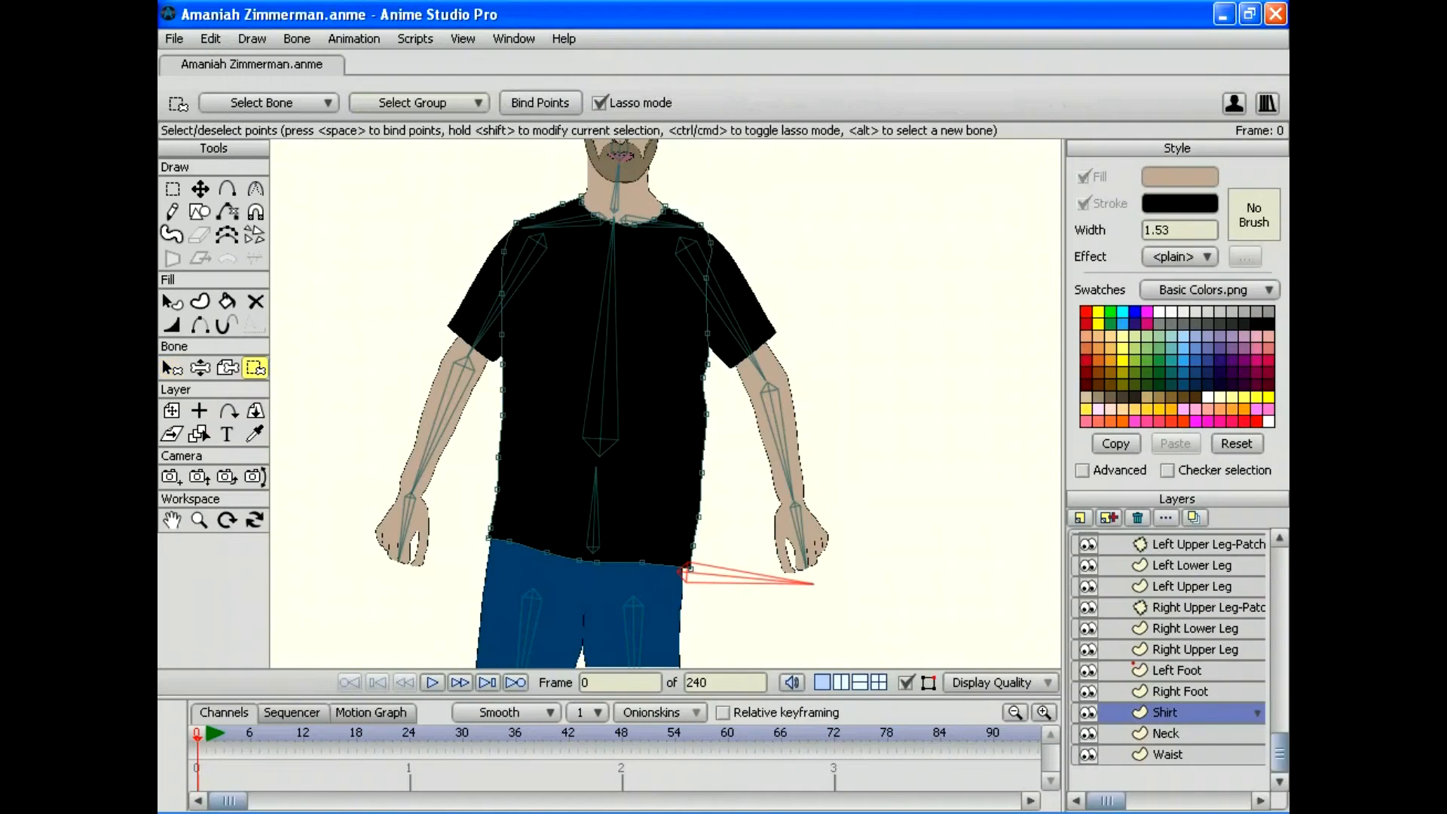
pyautogui.moveTo(278, 470)
pyautogui.mouseDown()
pyautogui.moveTo(461, 648)
pyautogui.moveTo(669, 668)
pyautogui.mouseUp()
pyautogui.moveTo(906, 140)
pyautogui.mouseDown()
pyautogui.moveTo(278, 452)
pyautogui.moveTo(278, 470)
pyautogui.mouseUp()
pyautogui.moveTo(663, 339)
pyautogui.mouseDown()
pyautogui.moveTo(625, 436)
pyautogui.moveTo(665, 309)
pyautogui.mouseUp()
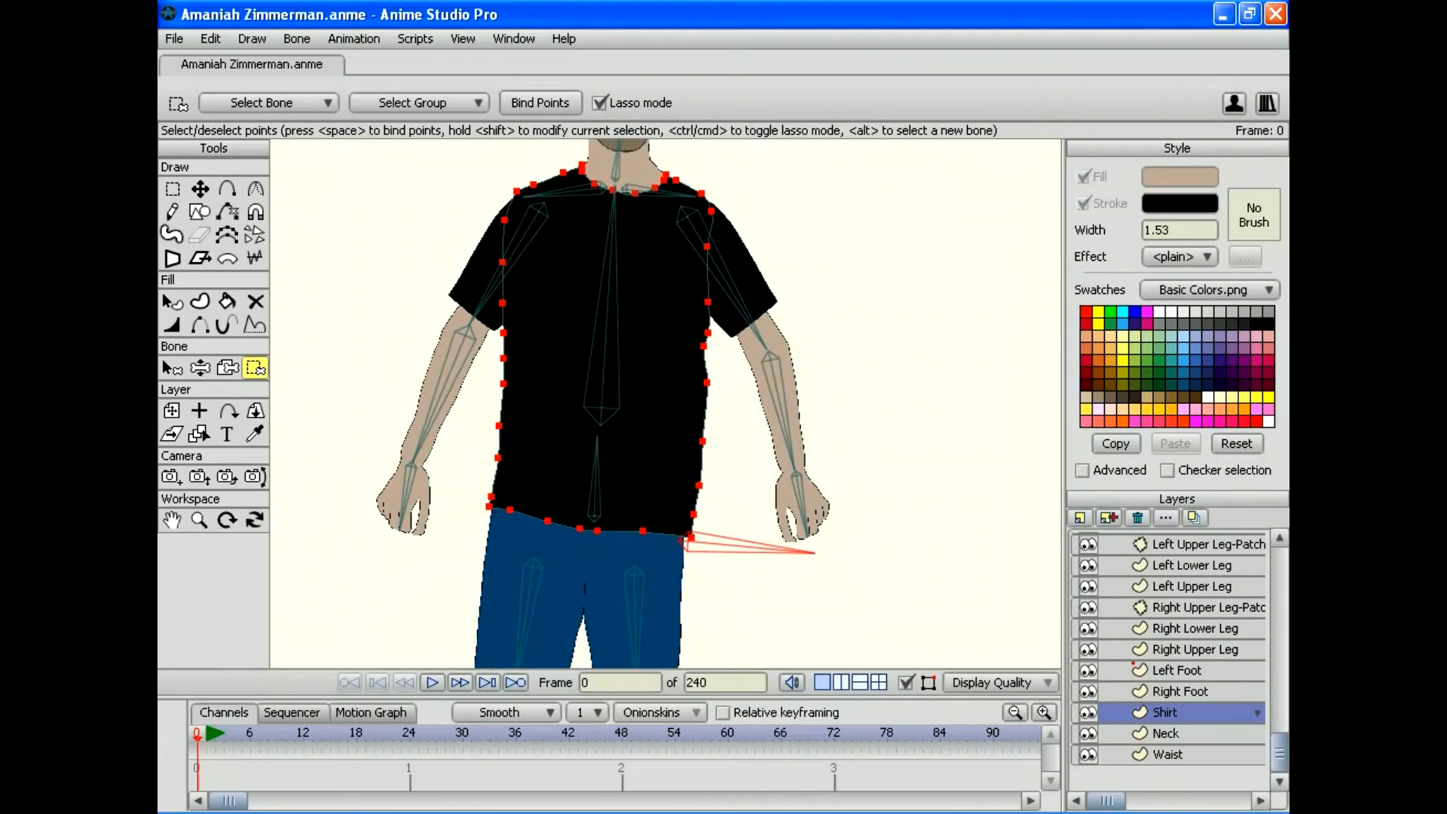
pyautogui.click(540, 103)
# Step: Bind the lower shirt points to the lower spine bone
pyautogui.click(172, 366)
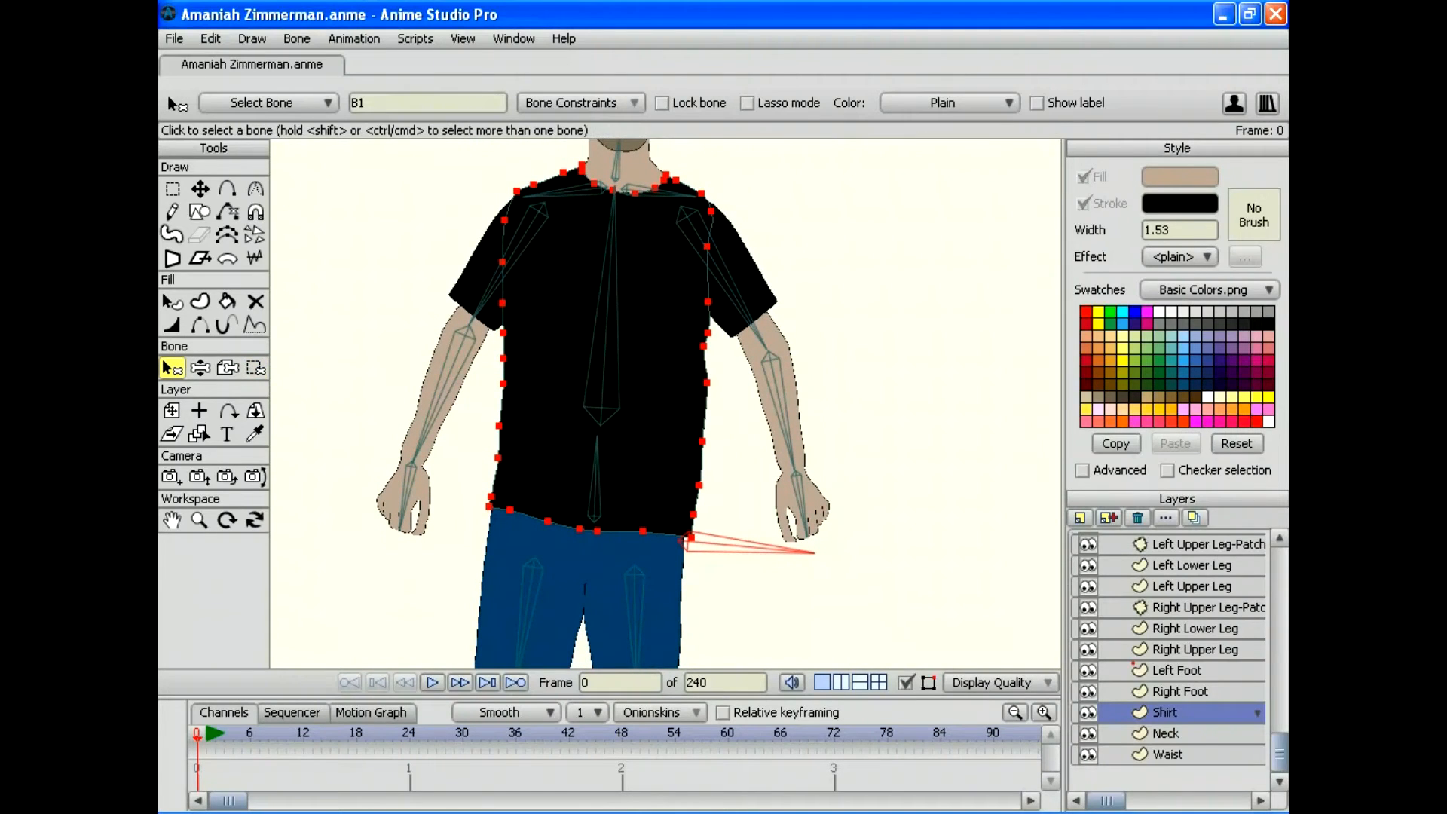
pyautogui.click(594, 489)
pyautogui.click(255, 367)
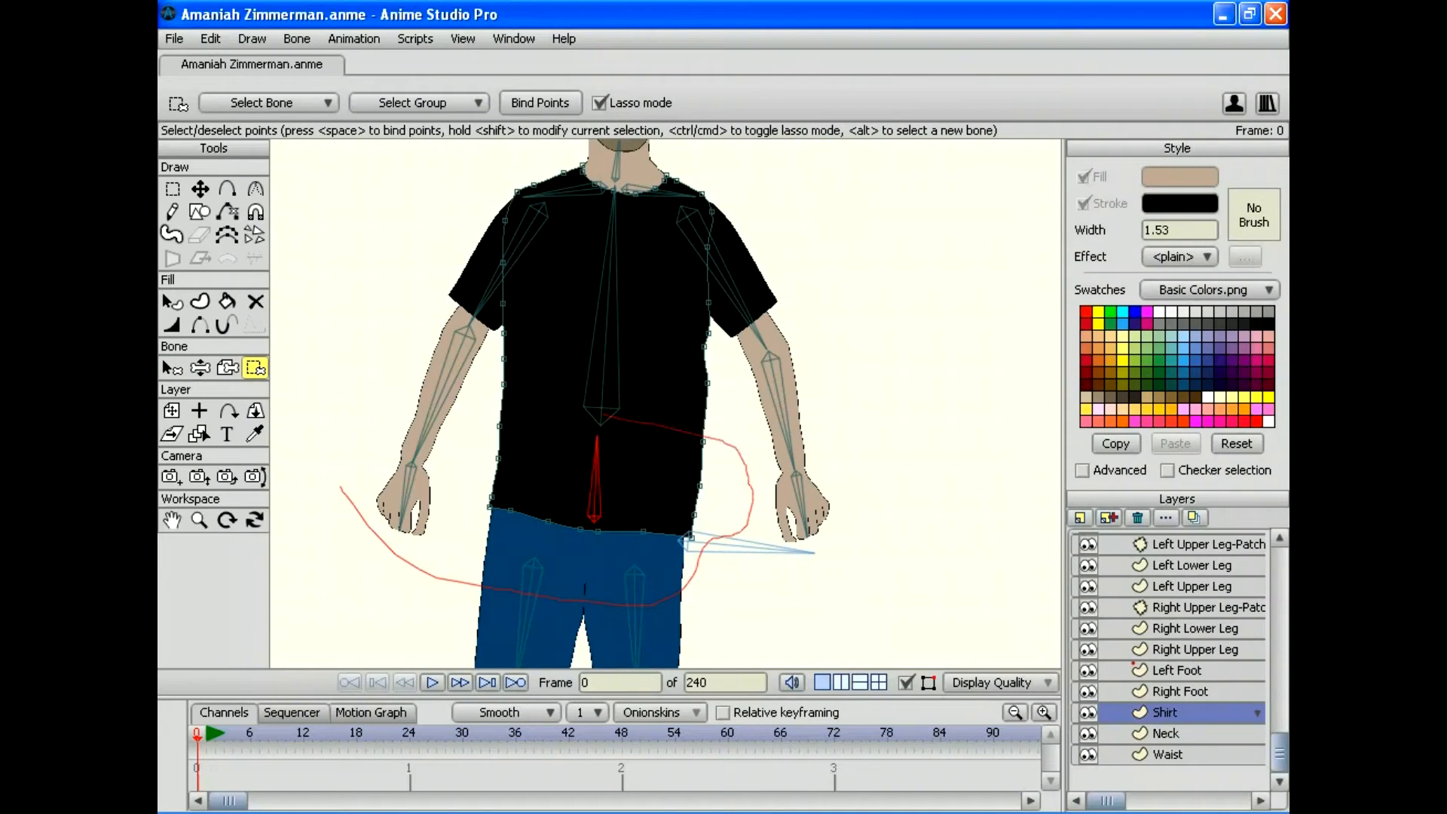
pyautogui.moveTo(340, 486); pyautogui.dragTo(341, 486)
pyautogui.click(540, 102)
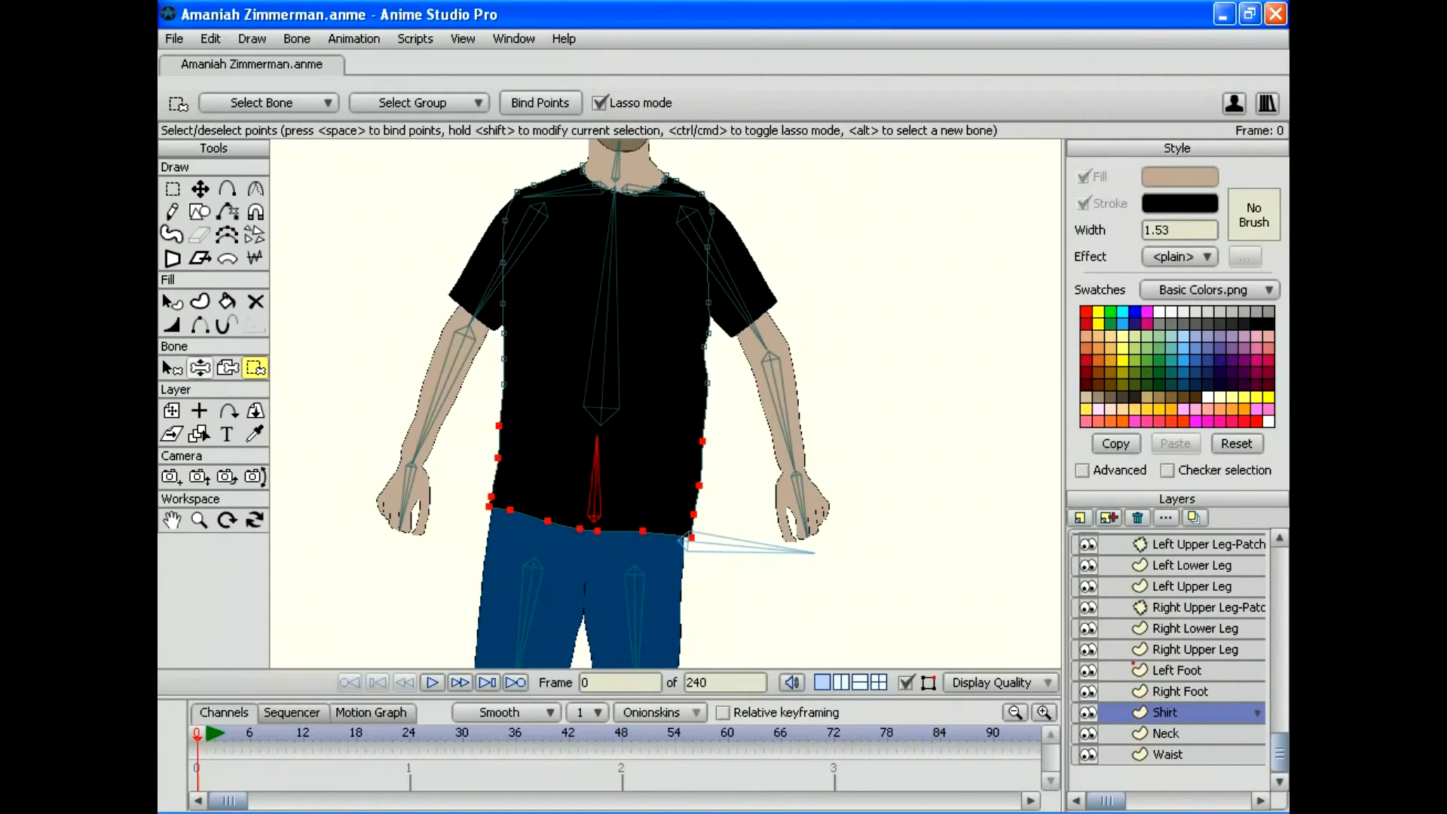
# Step: Bind the upper shirt and shoulder points to spine bone B3
pyautogui.click(172, 367)
pyautogui.click(600, 376)
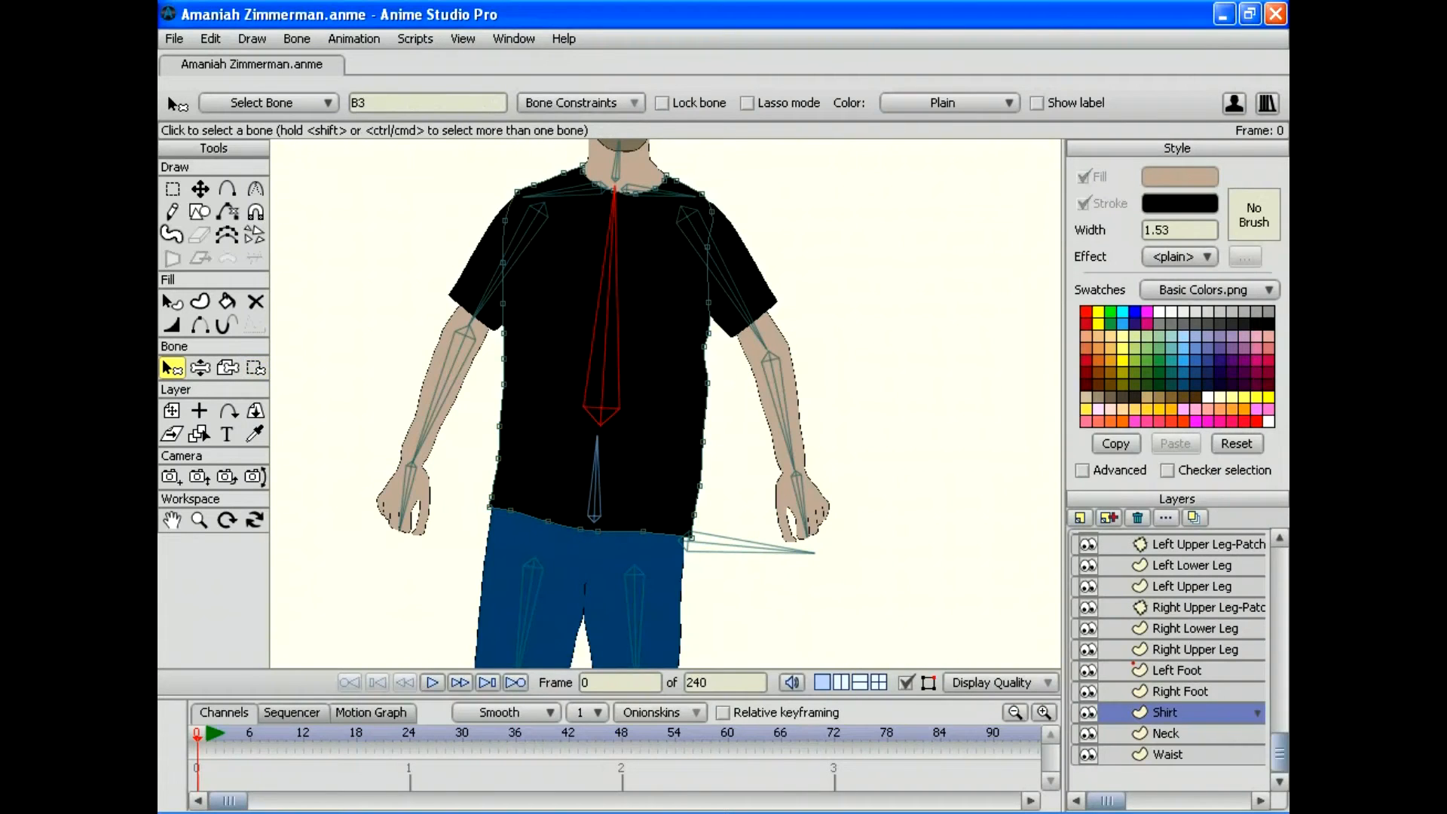
pyautogui.click(255, 367)
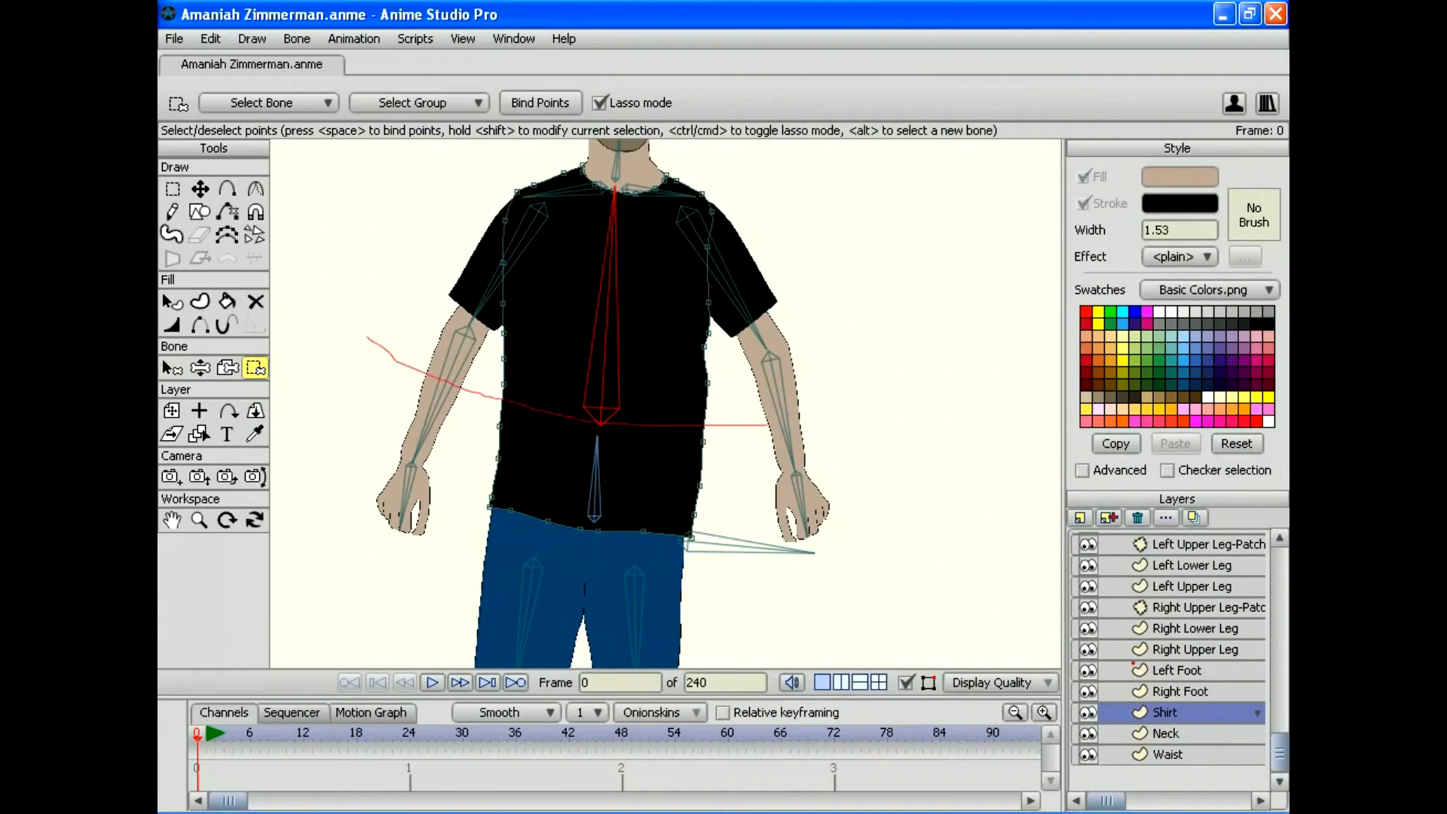
pyautogui.moveTo(774, 141); pyautogui.dragTo(451, 140)
pyautogui.click(539, 102)
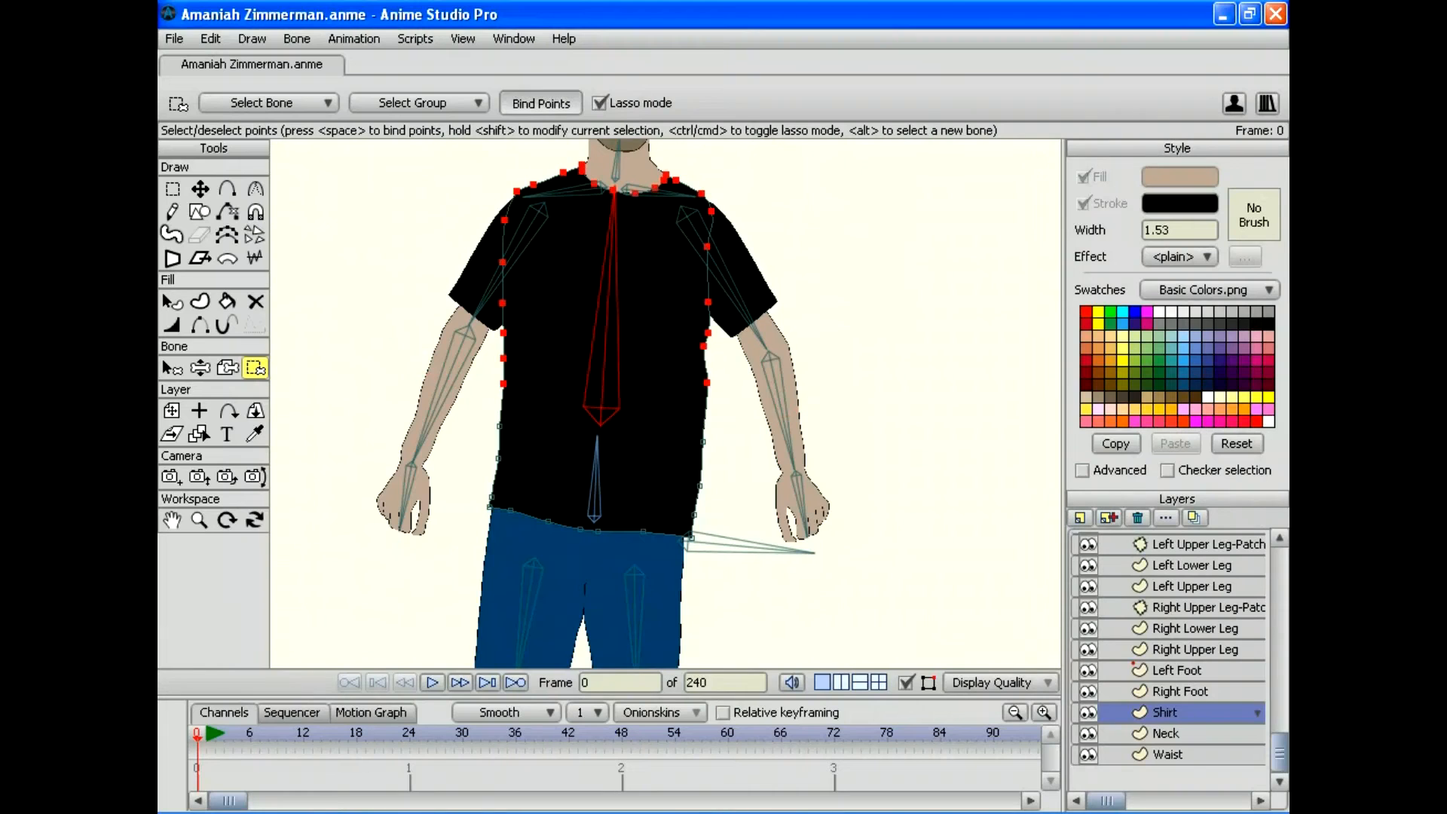
# Step: Pick the left shoulder bone B6 and zoom in on the shoulders
pyautogui.moveTo(666, 339); pyautogui.dragTo(656, 414)
pyautogui.click(172, 367)
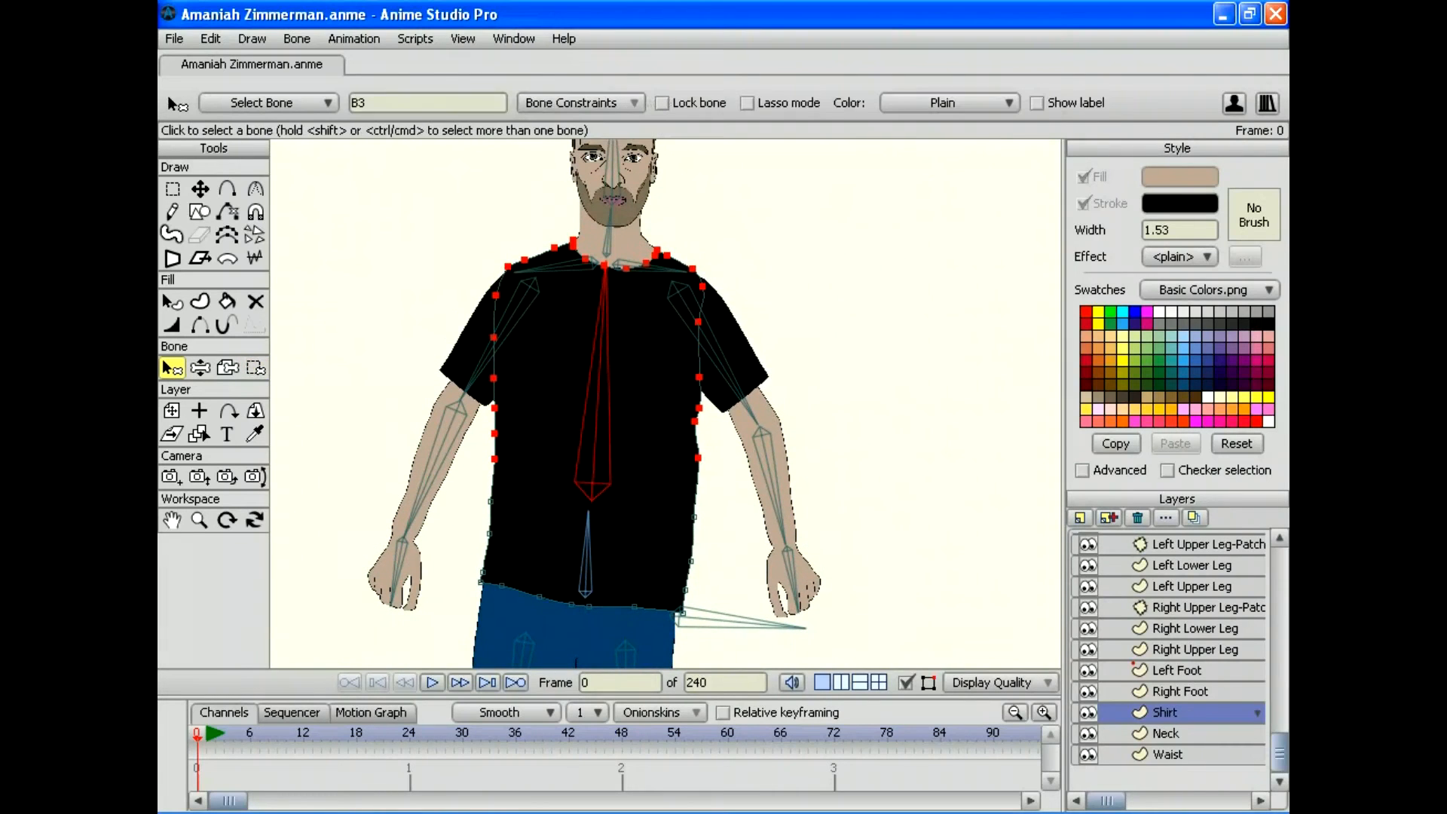
pyautogui.click(558, 267)
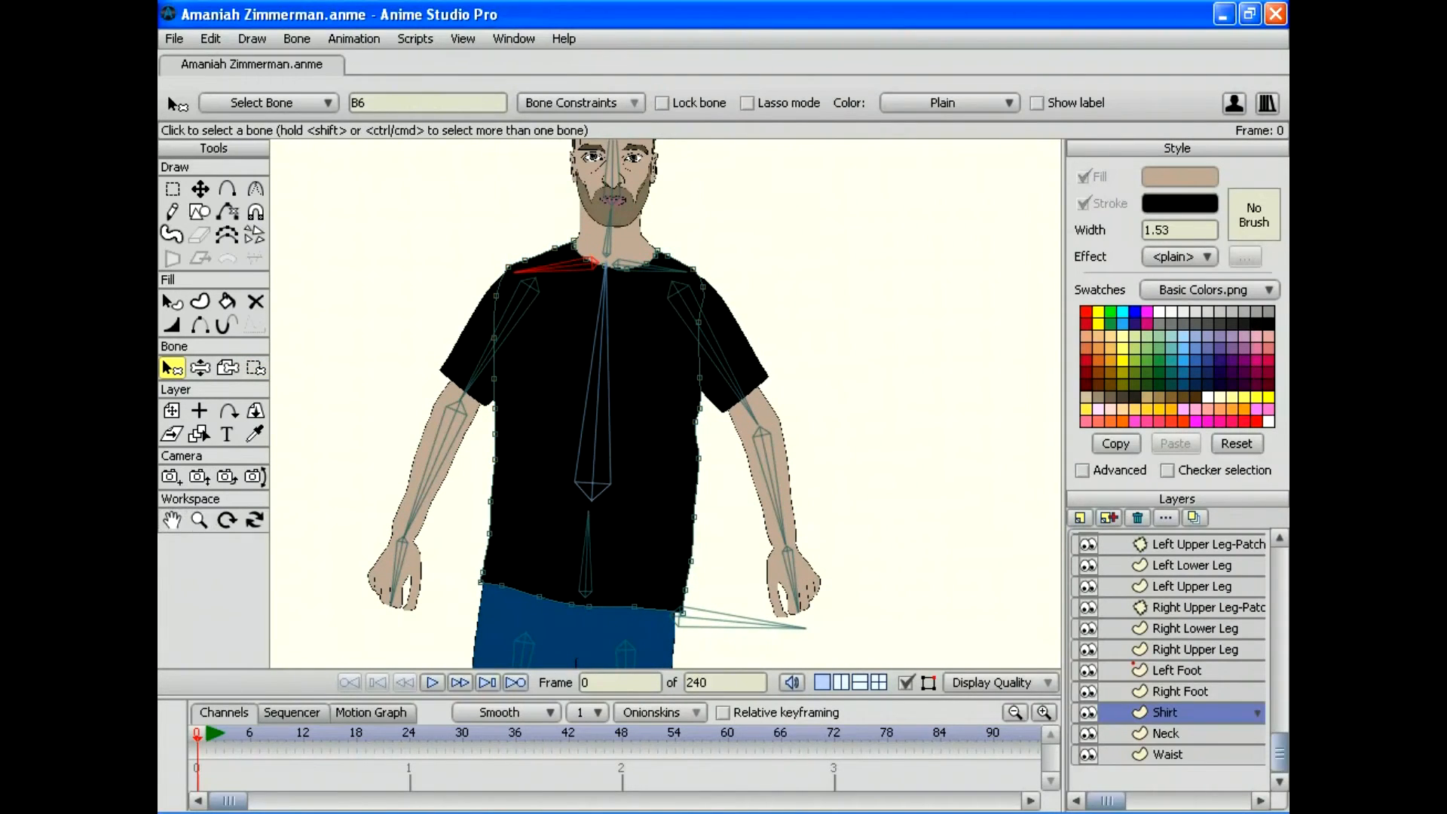
pyautogui.click(199, 519)
pyautogui.moveTo(665, 403); pyautogui.dragTo(746, 403)
pyautogui.moveTo(603, 302); pyautogui.dragTo(654, 492)
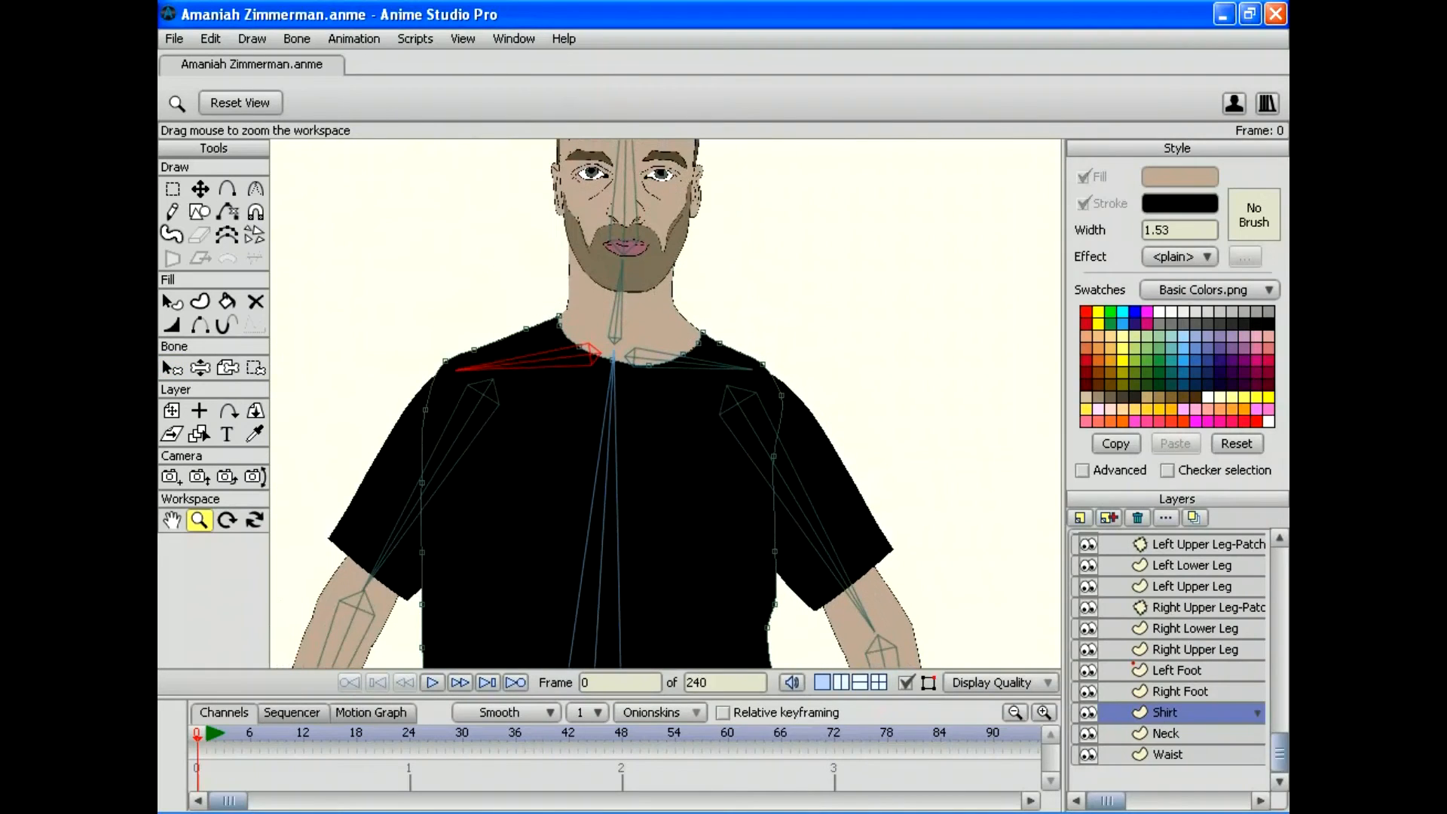
# Step: Lasso the left shoulder shirt points for B6 and the right shoulder points for B7
pyautogui.click(255, 367)
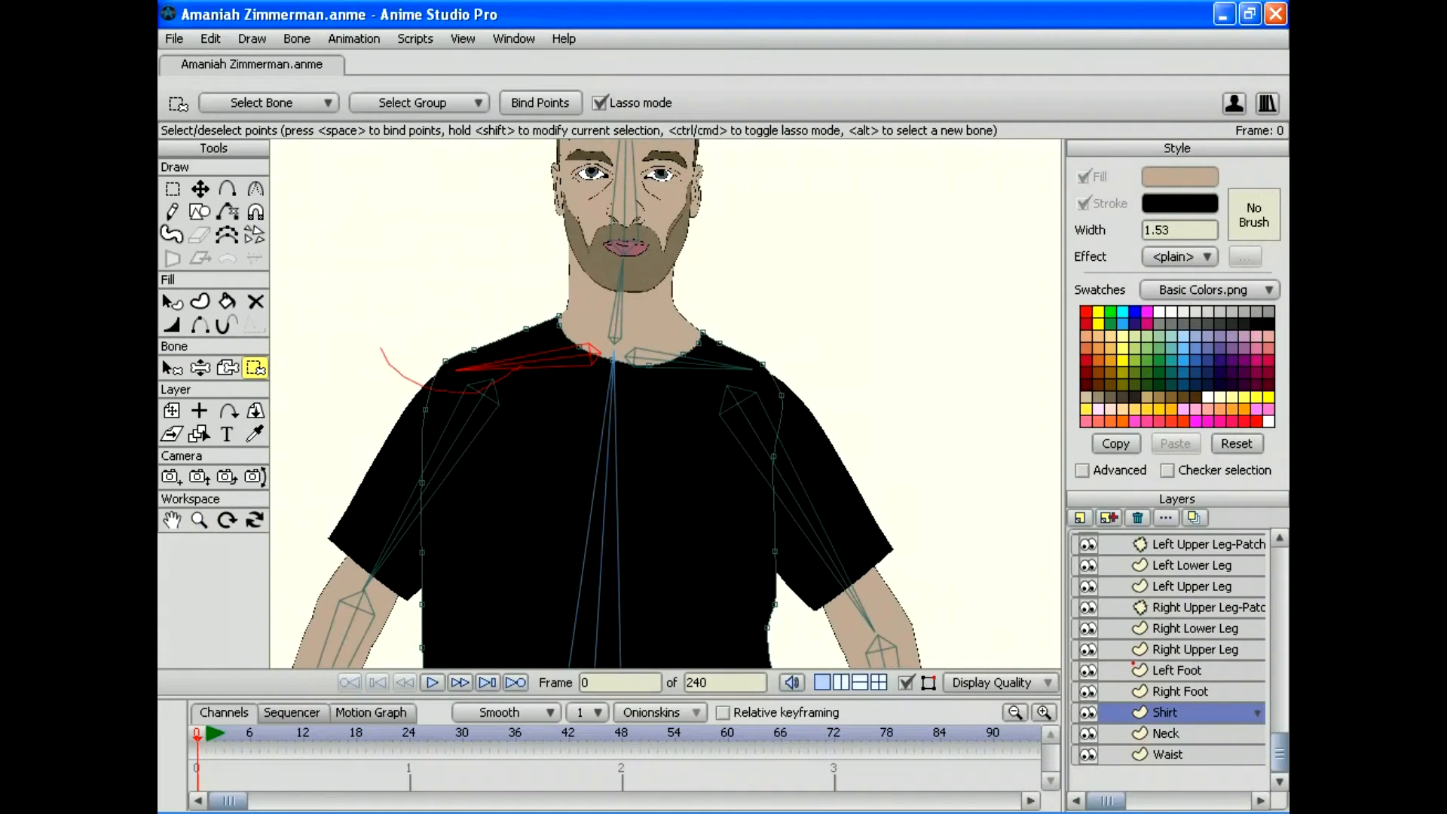
pyautogui.moveTo(498, 383); pyautogui.dragTo(445, 298)
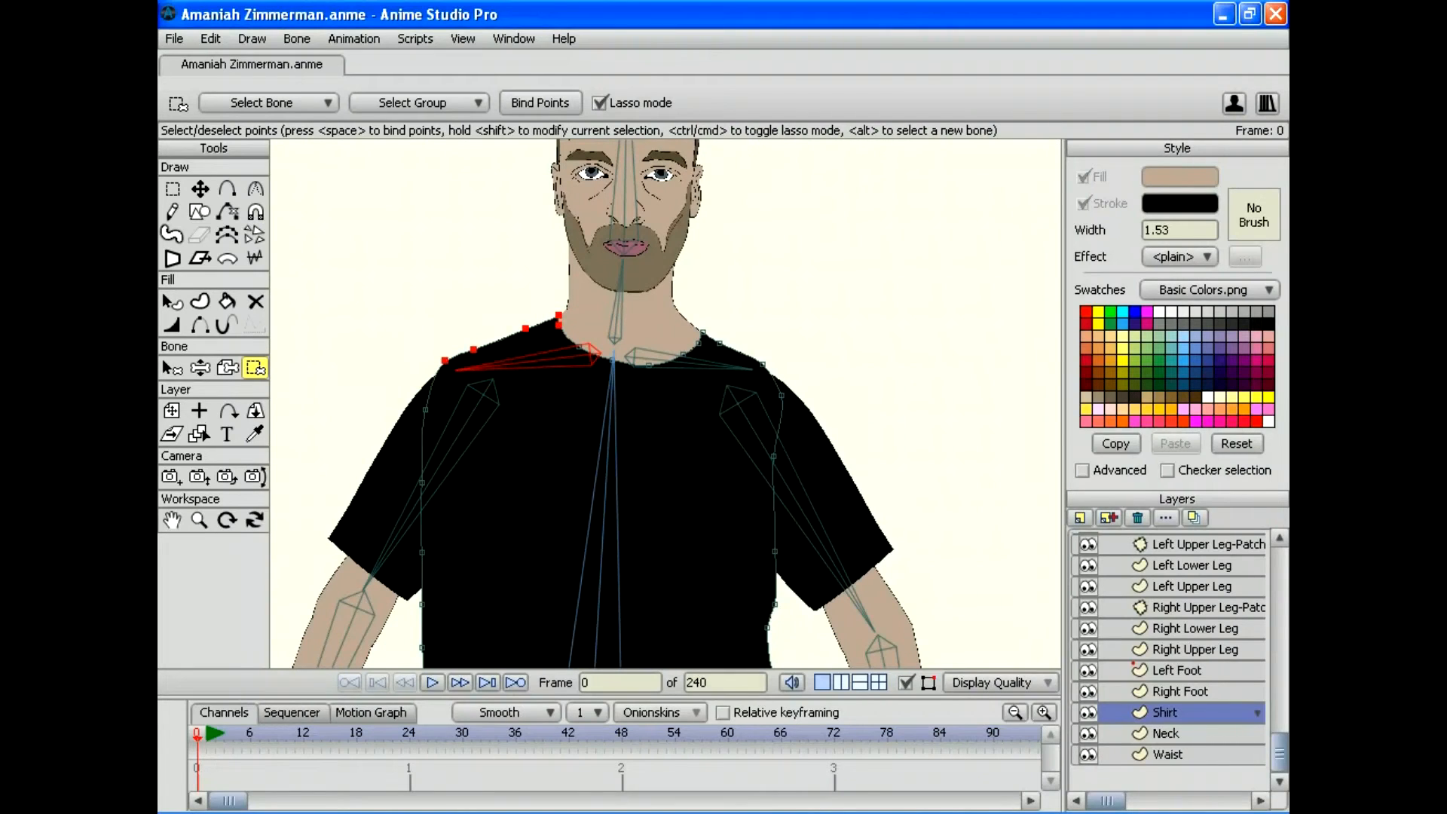
pyautogui.press('z')
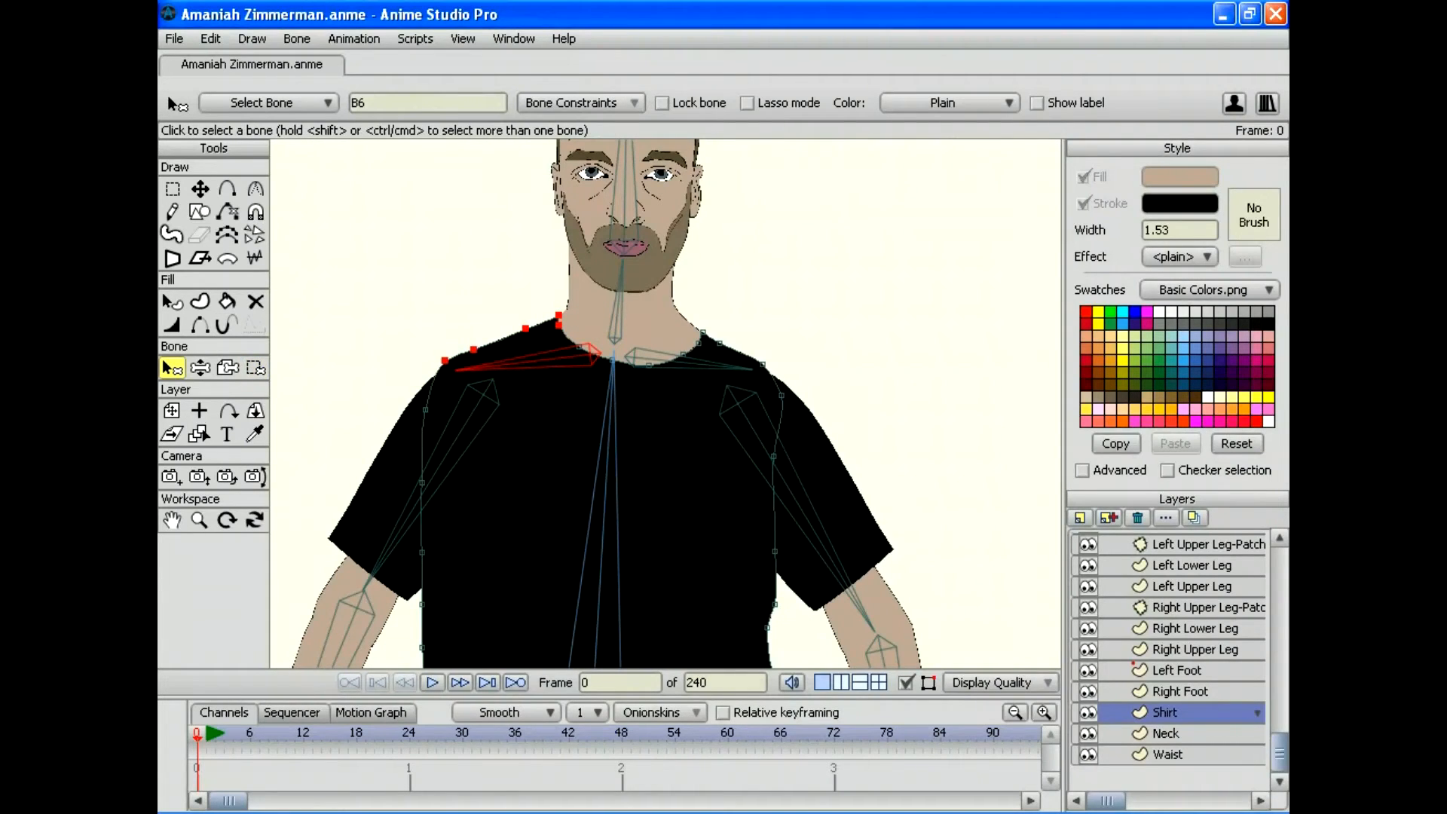
pyautogui.click(682, 360)
pyautogui.click(255, 367)
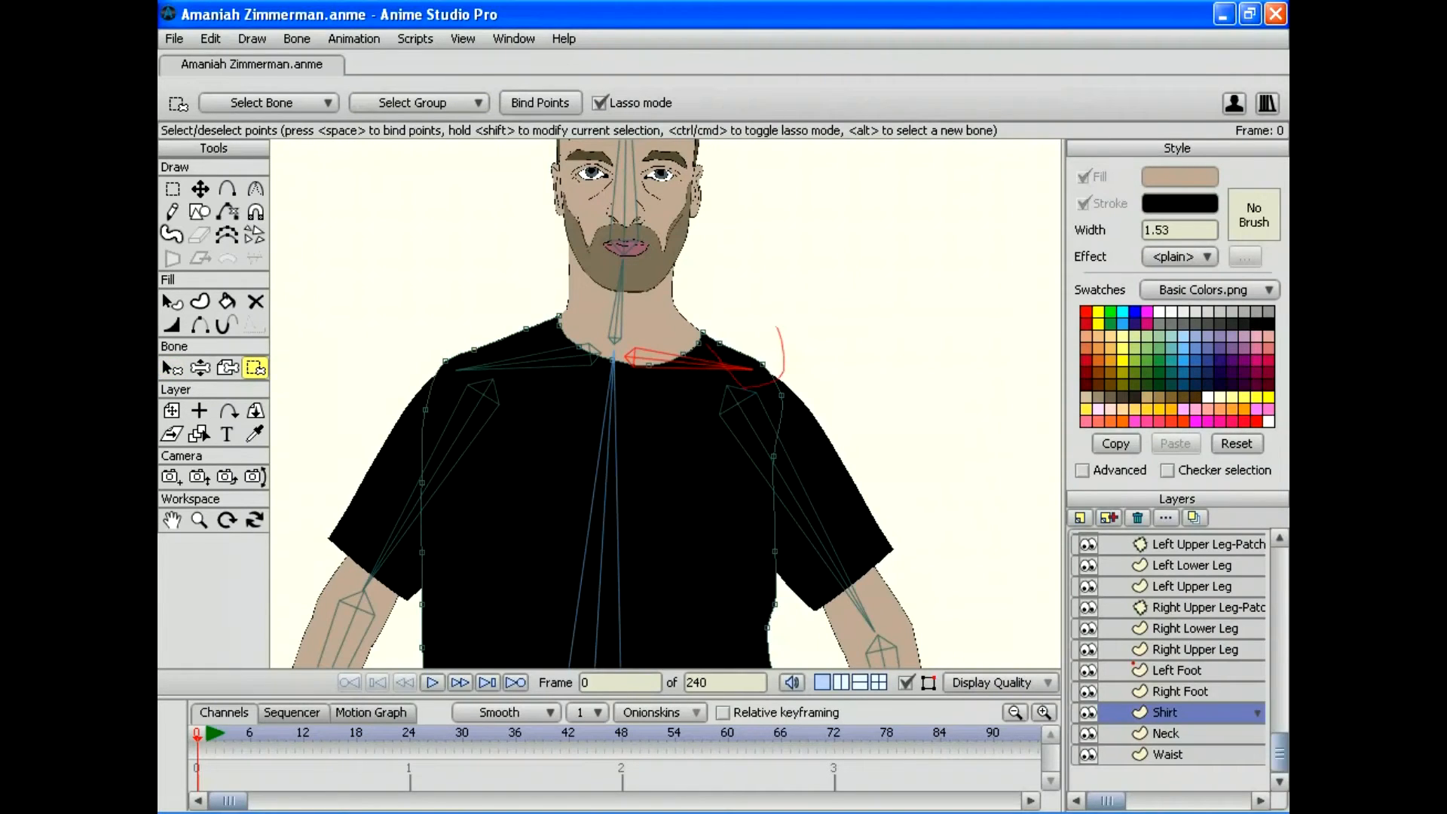
pyautogui.moveTo(778, 329); pyautogui.dragTo(774, 324)
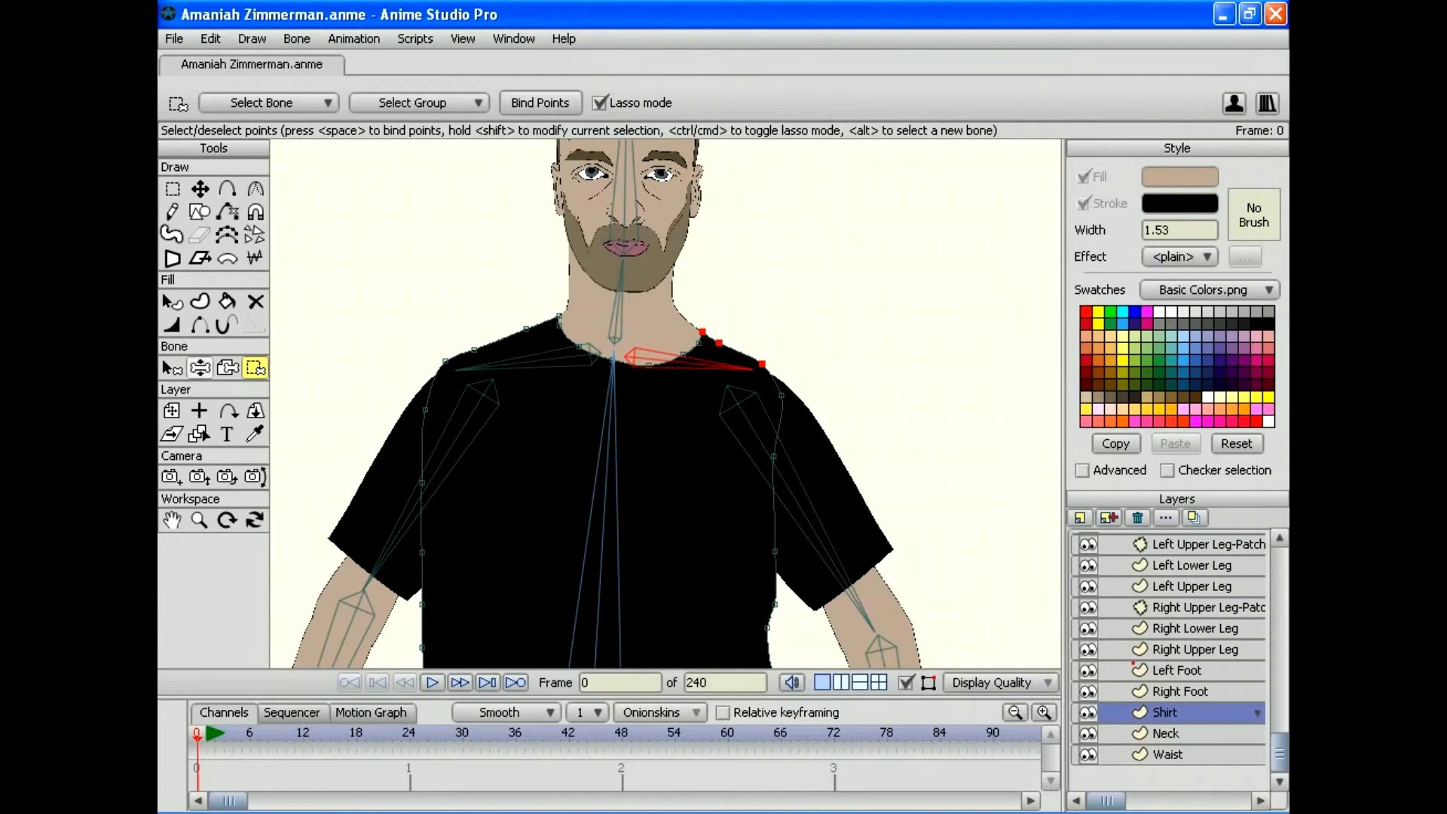
# Step: Zoom out and pan up to show the arms and hands
pyautogui.press('z')
pyautogui.click(199, 519)
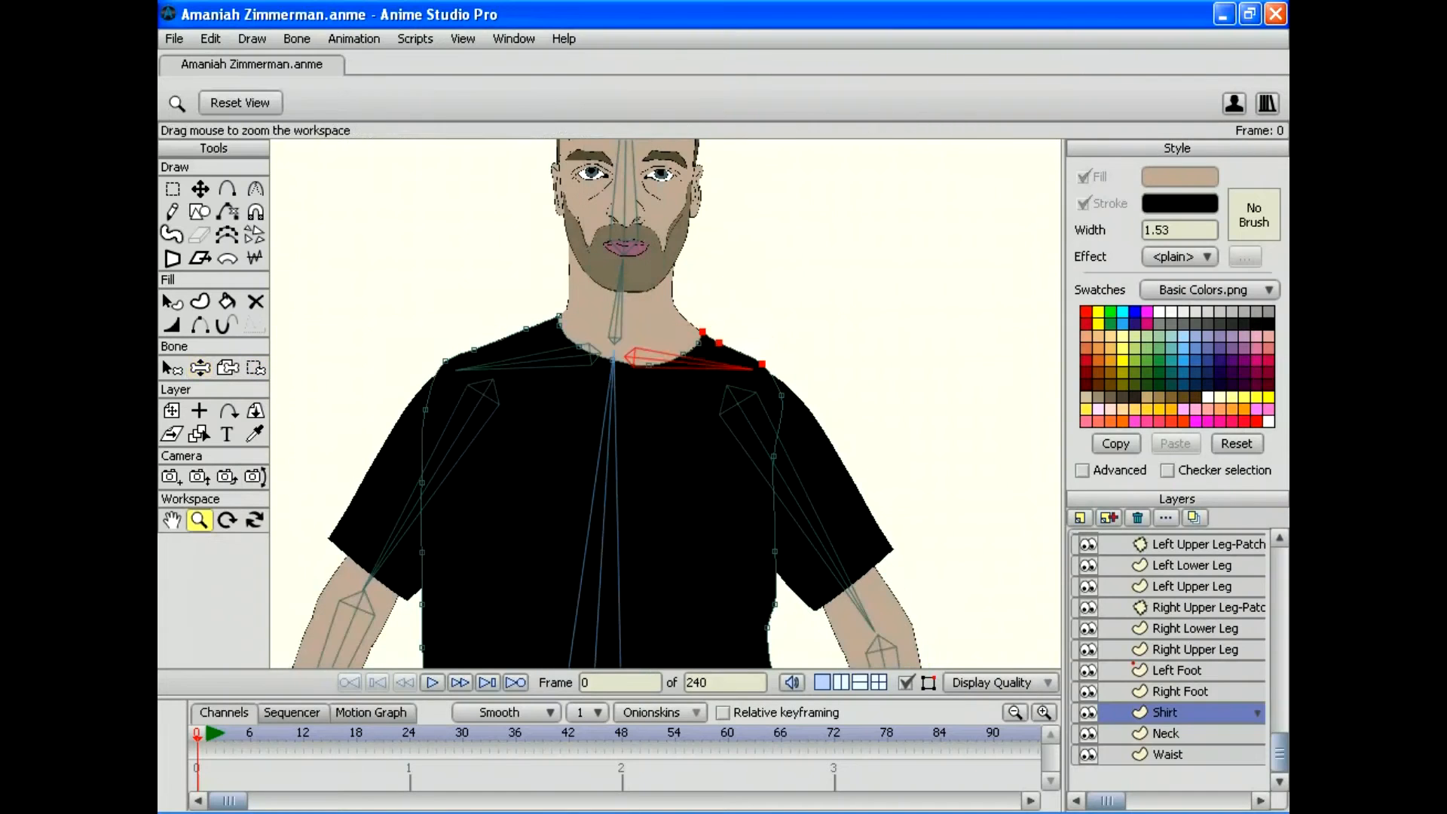
pyautogui.moveTo(665, 403); pyautogui.dragTo(565, 403)
pyautogui.moveTo(665, 452); pyautogui.dragTo(641, 353)
# Step: Bend the torso far to the right at the spine, then swing it back upright to test the shirt
pyautogui.press('z')
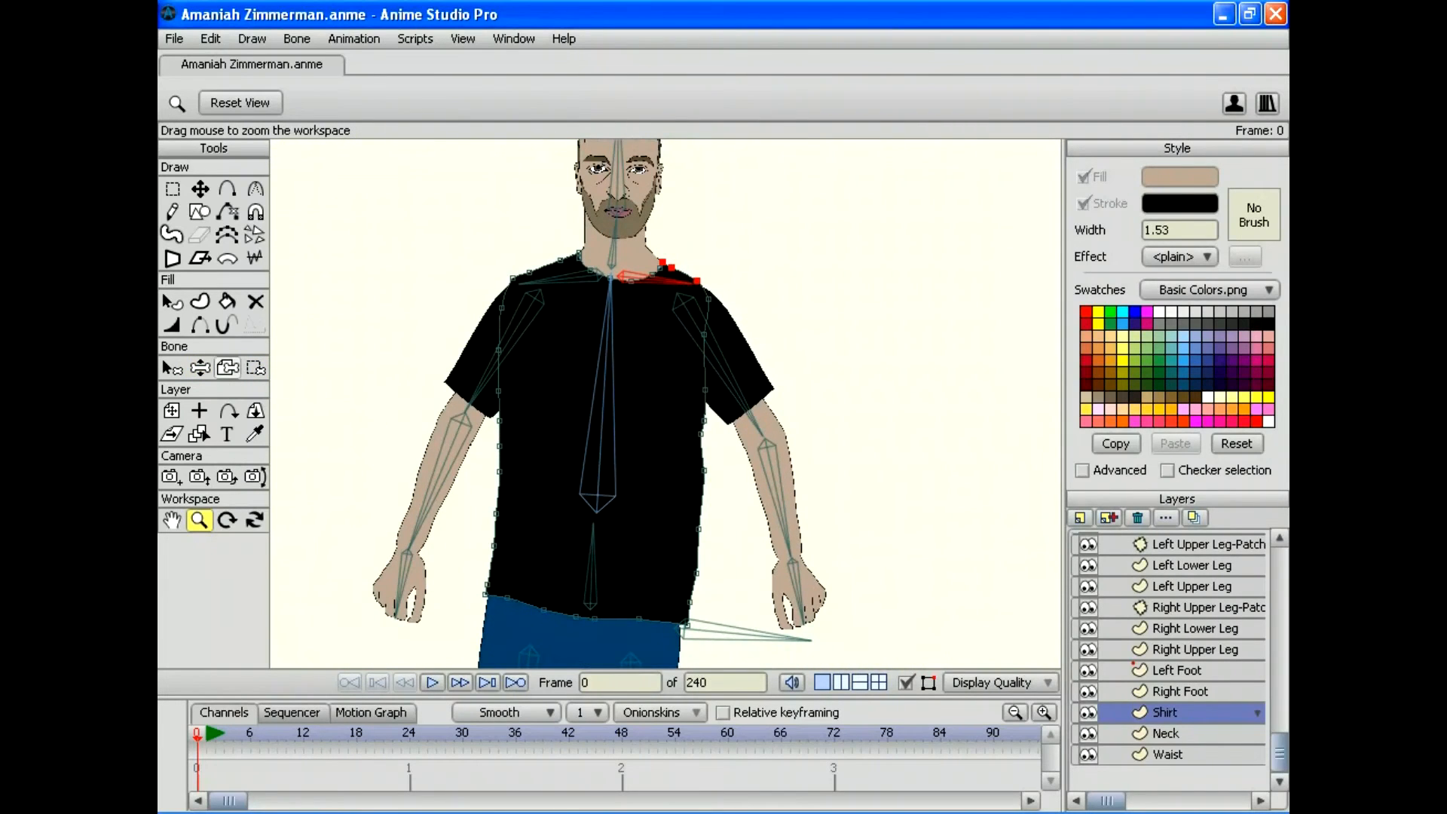
pyautogui.moveTo(610, 280); pyautogui.dragTo(768, 352)
pyautogui.moveTo(591, 557); pyautogui.dragTo(526, 289)
pyautogui.moveTo(603, 174); pyautogui.dragTo(574, 170)
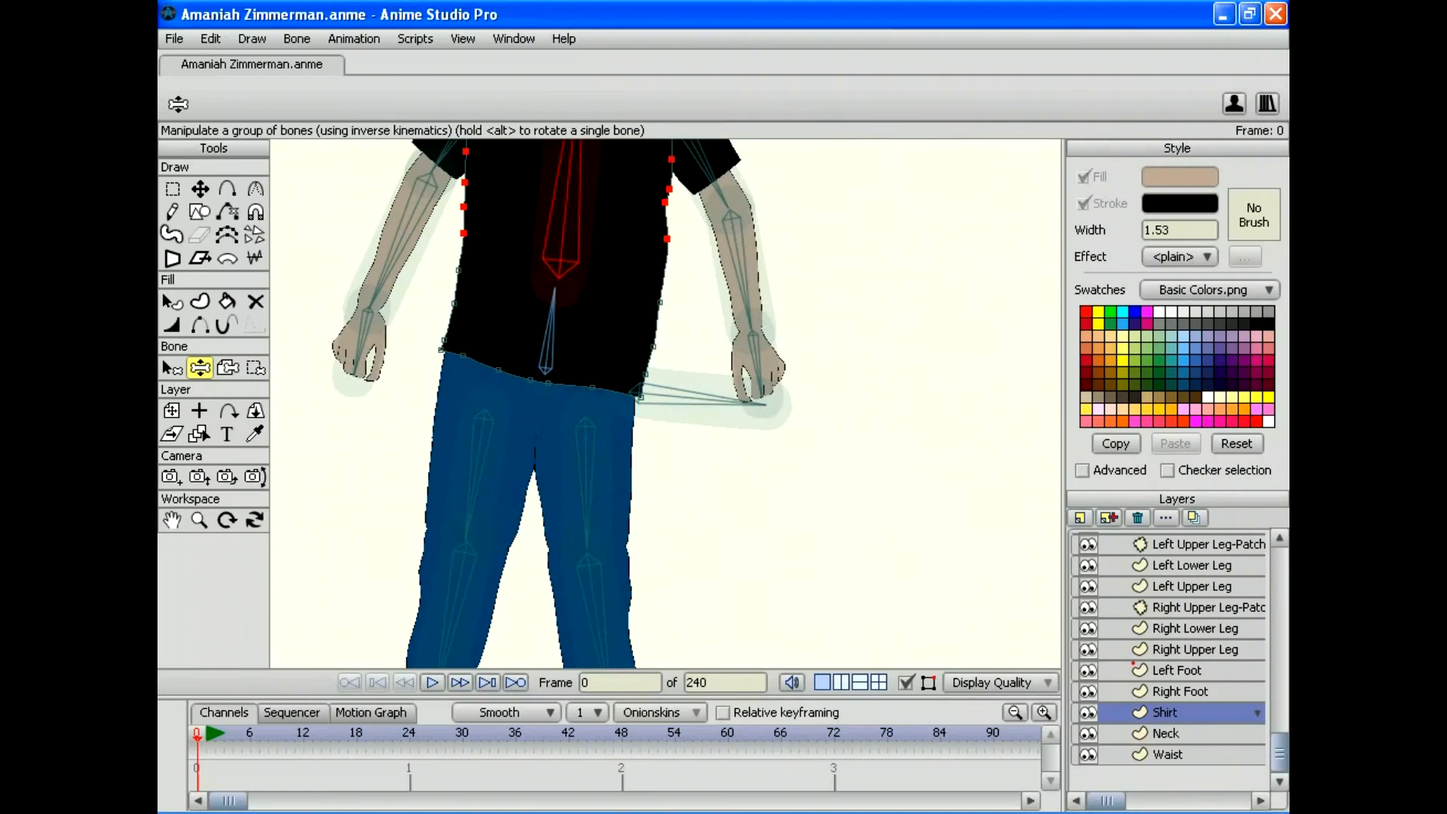
pyautogui.moveTo(551, 309); pyautogui.dragTo(664, 496)
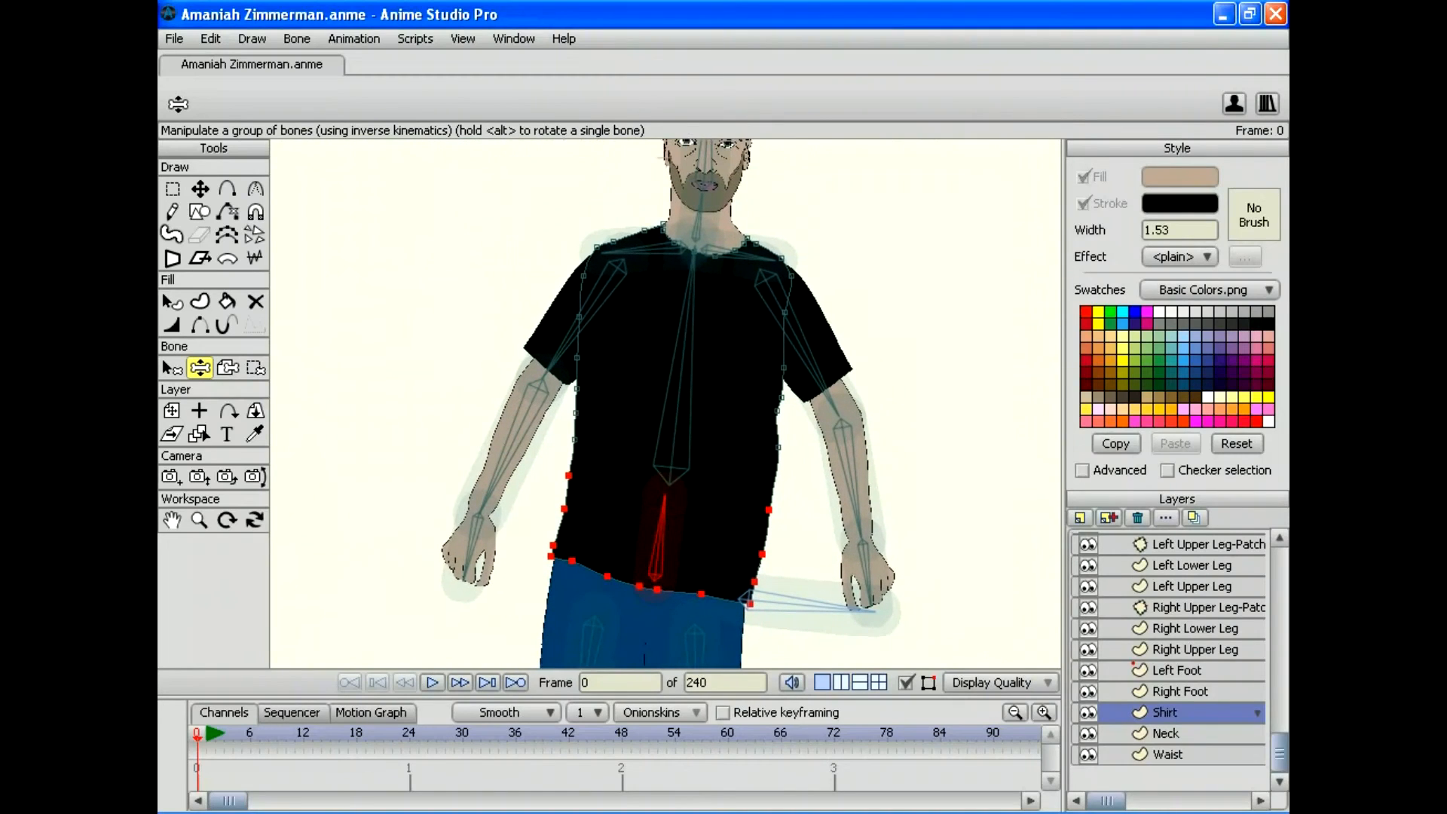
pyautogui.moveTo(689, 287); pyautogui.dragTo(639, 283)
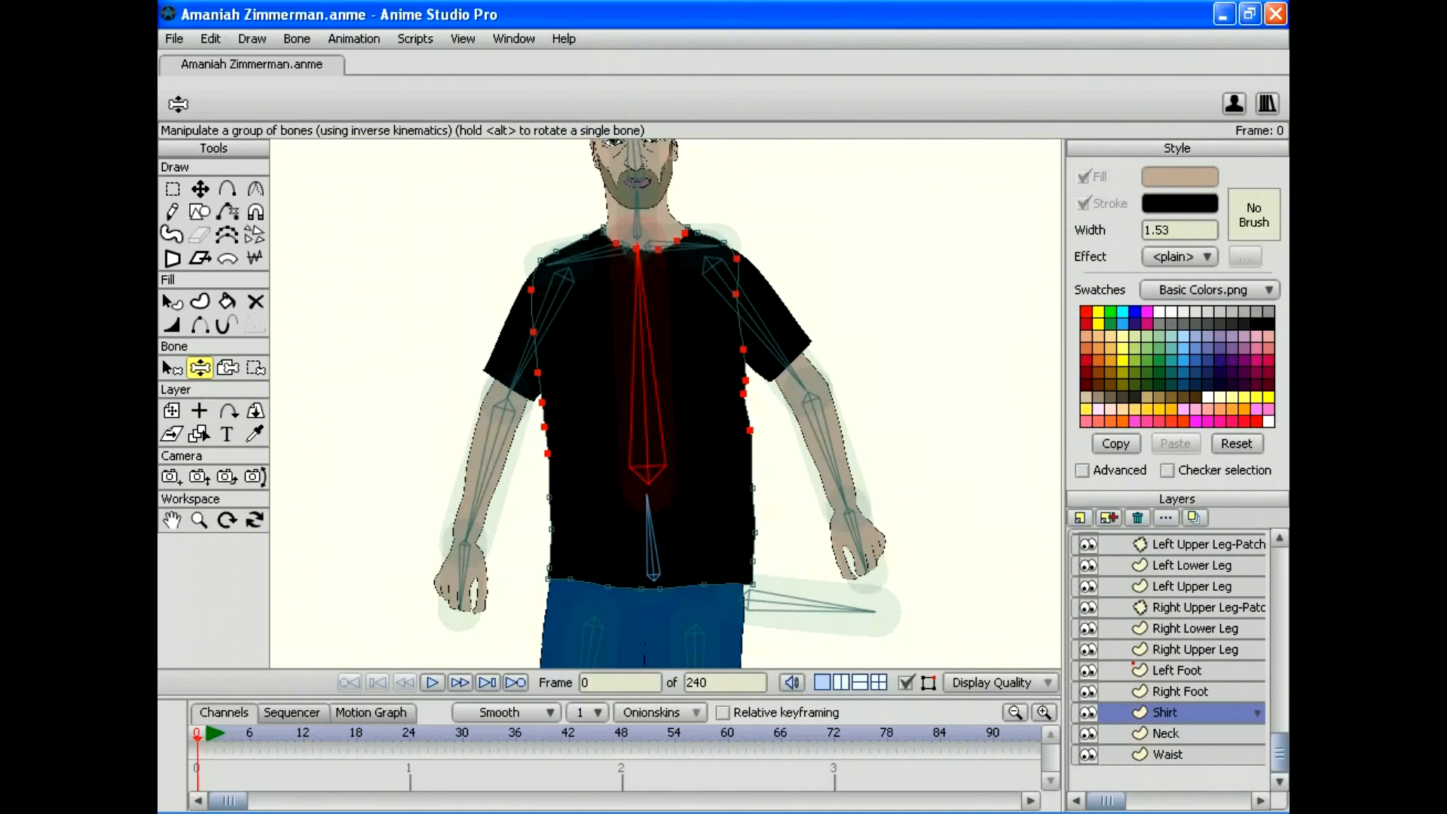
# Step: Reset the pose, lean the torso far left to test, then reset it upright
pyautogui.press('g')
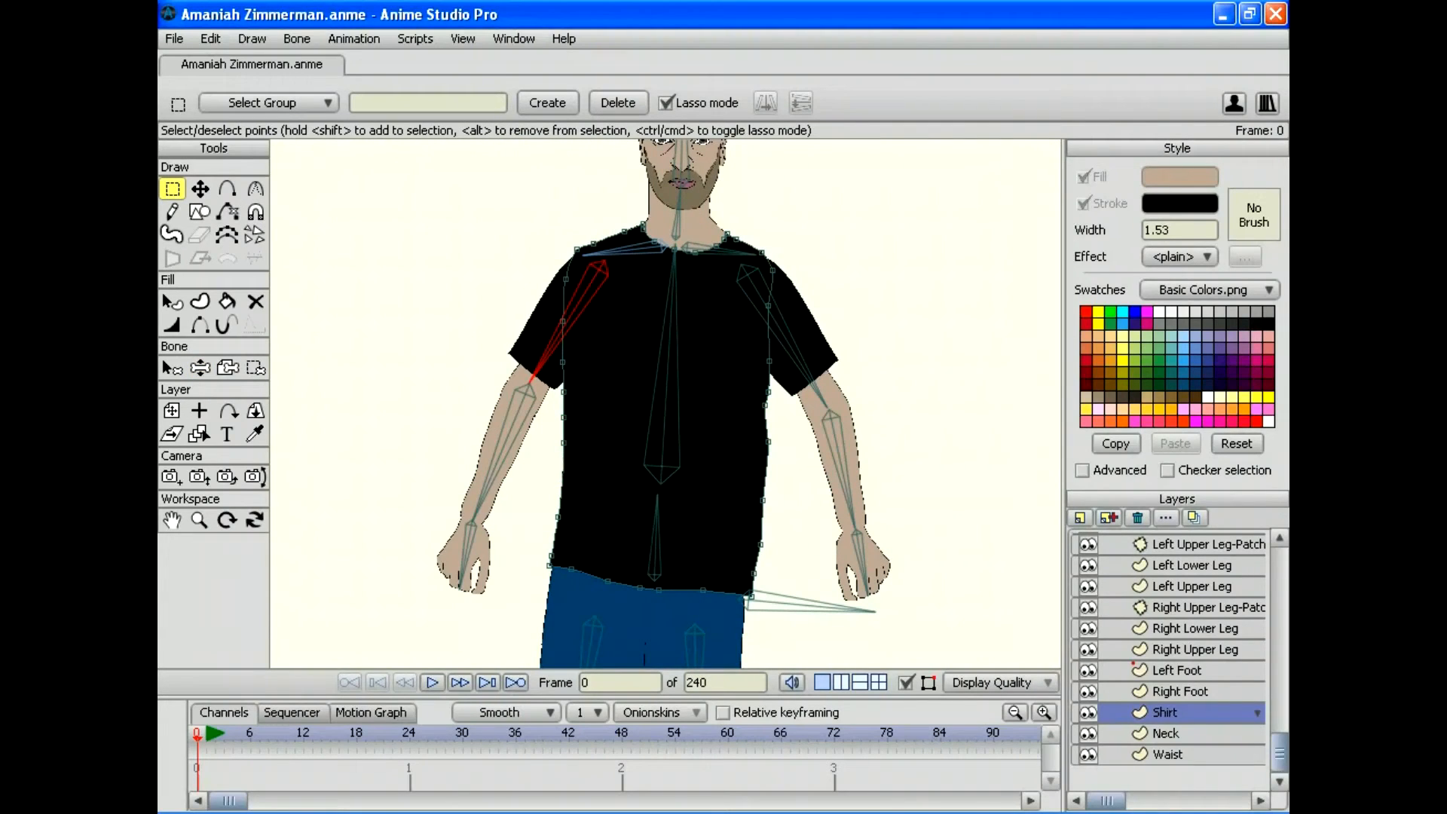
pyautogui.press('z')
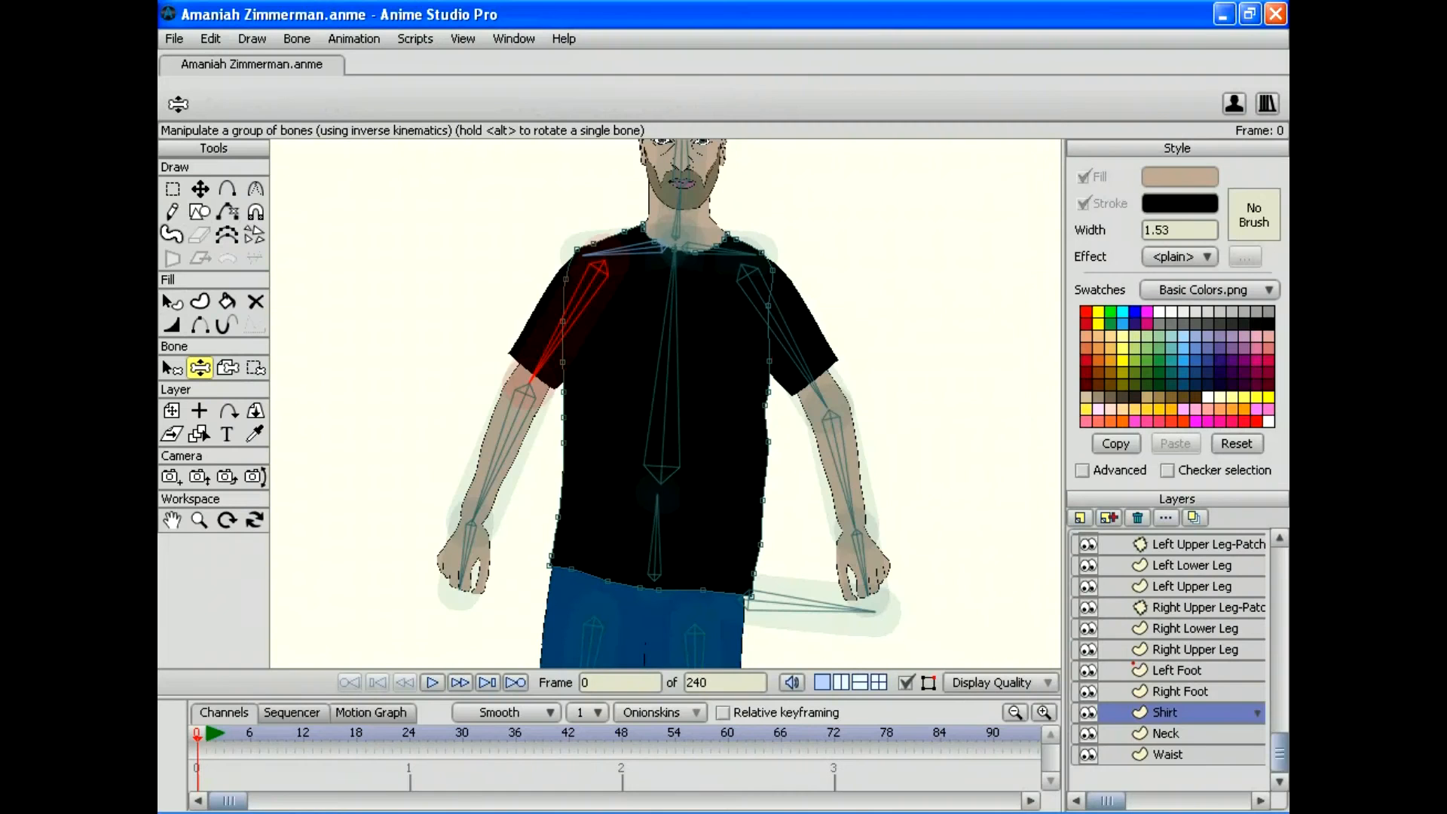
pyautogui.moveTo(670, 283); pyautogui.dragTo(510, 354)
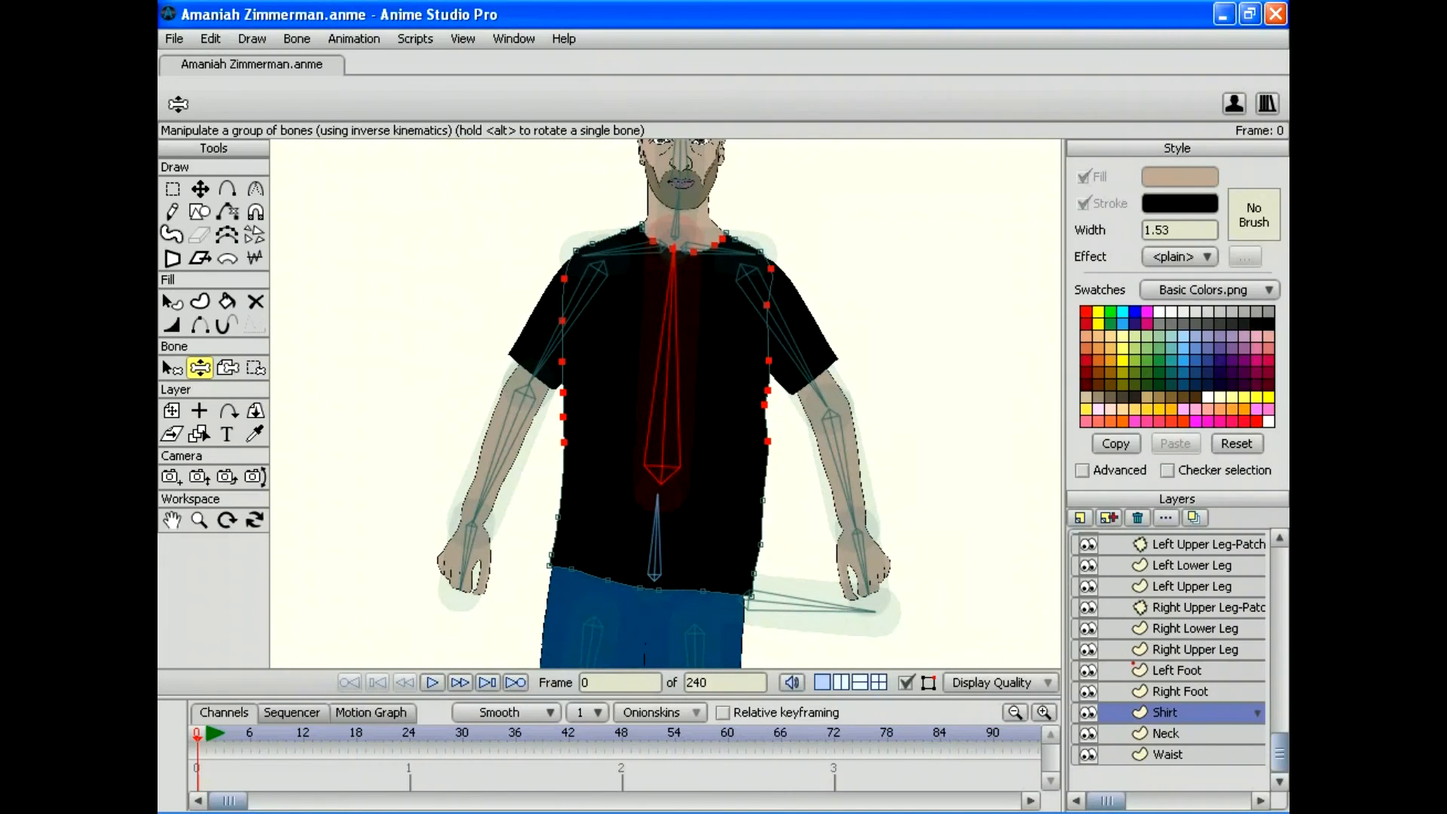
pyautogui.press('g')
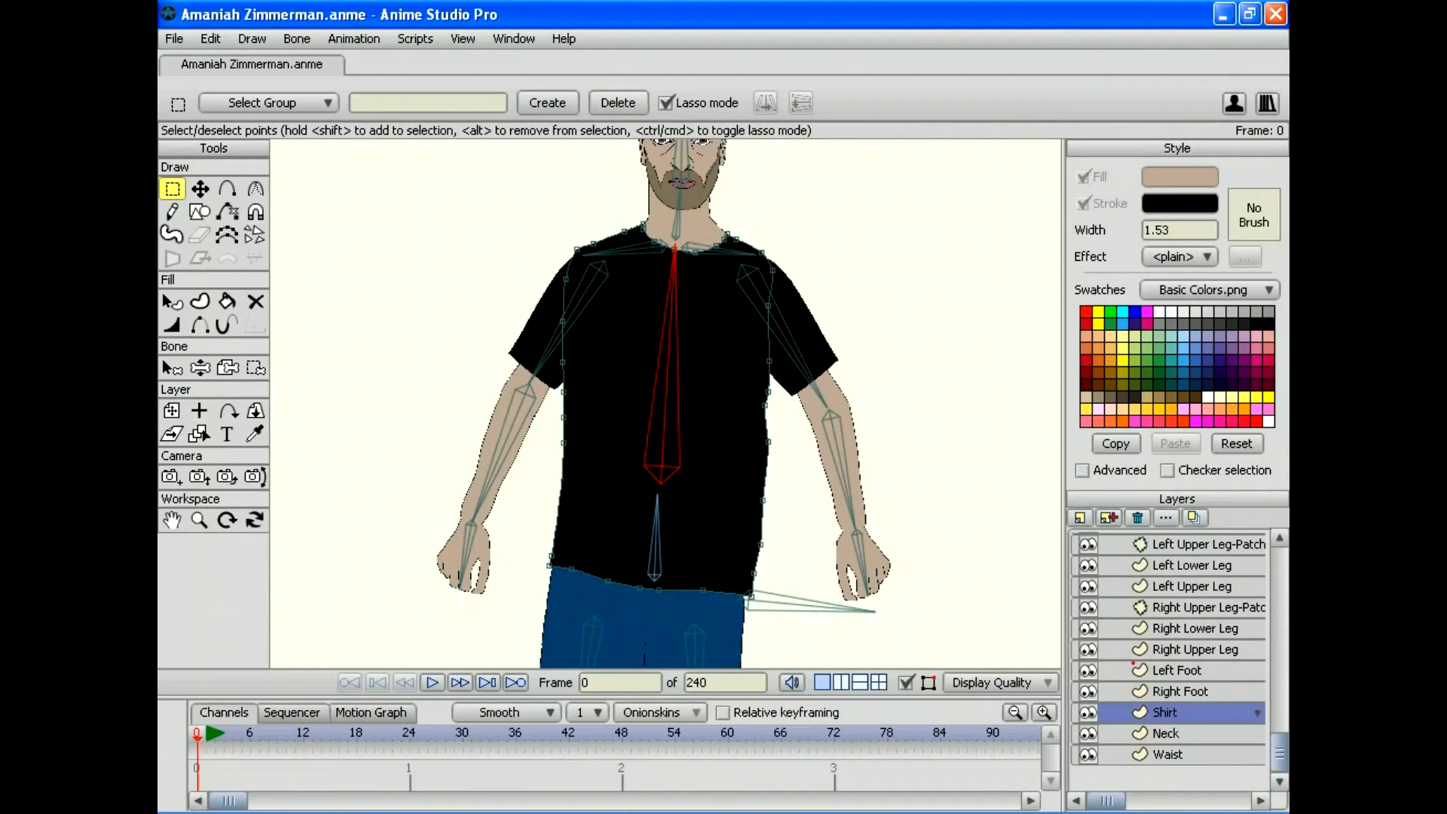
# Step: Lean the upper body sideways, reset, then bend it far right and left before resetting again
pyautogui.press('z')
pyautogui.moveTo(673, 252); pyautogui.dragTo(632, 248)
pyautogui.press('g')
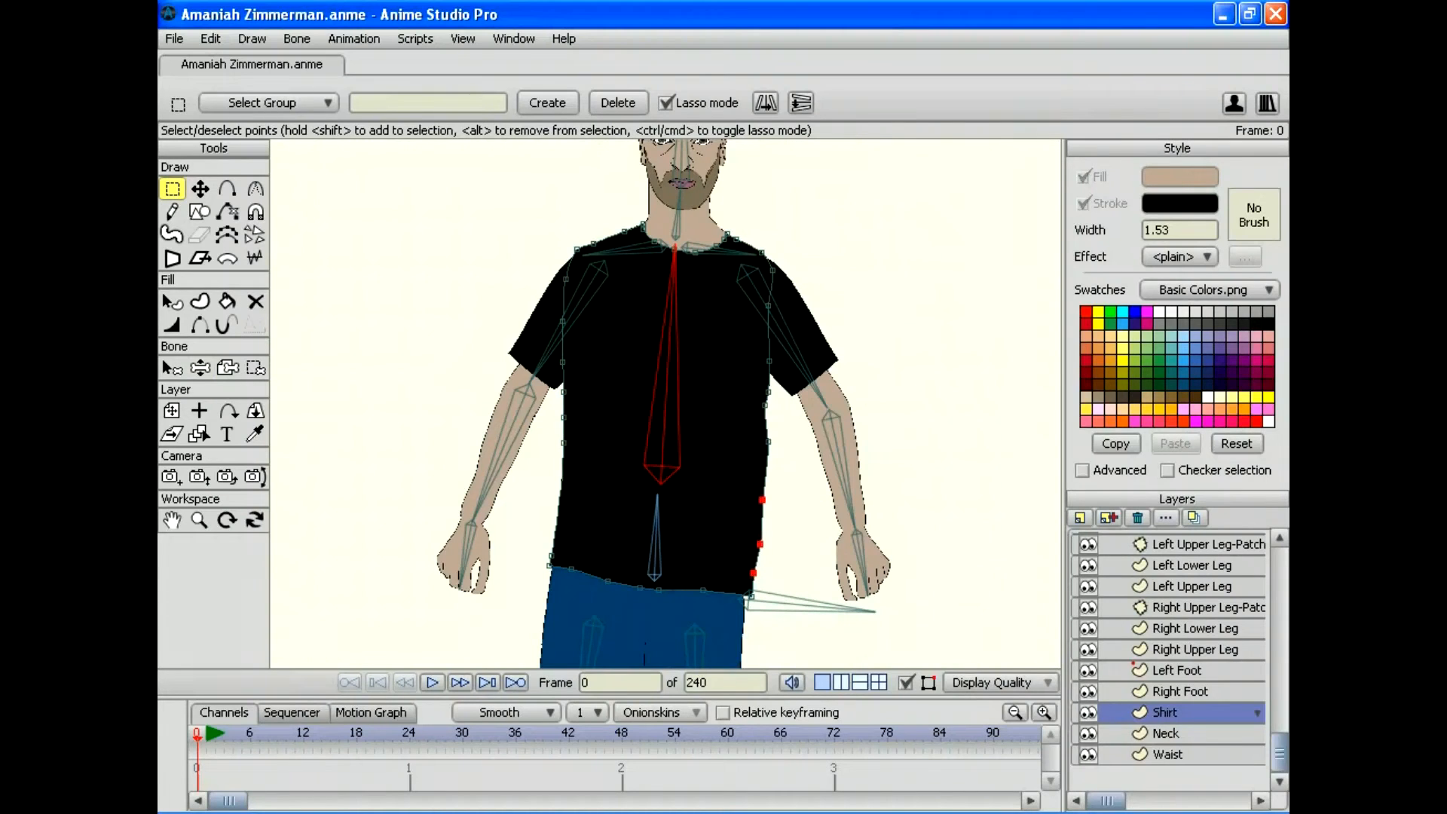
pyautogui.click(200, 367)
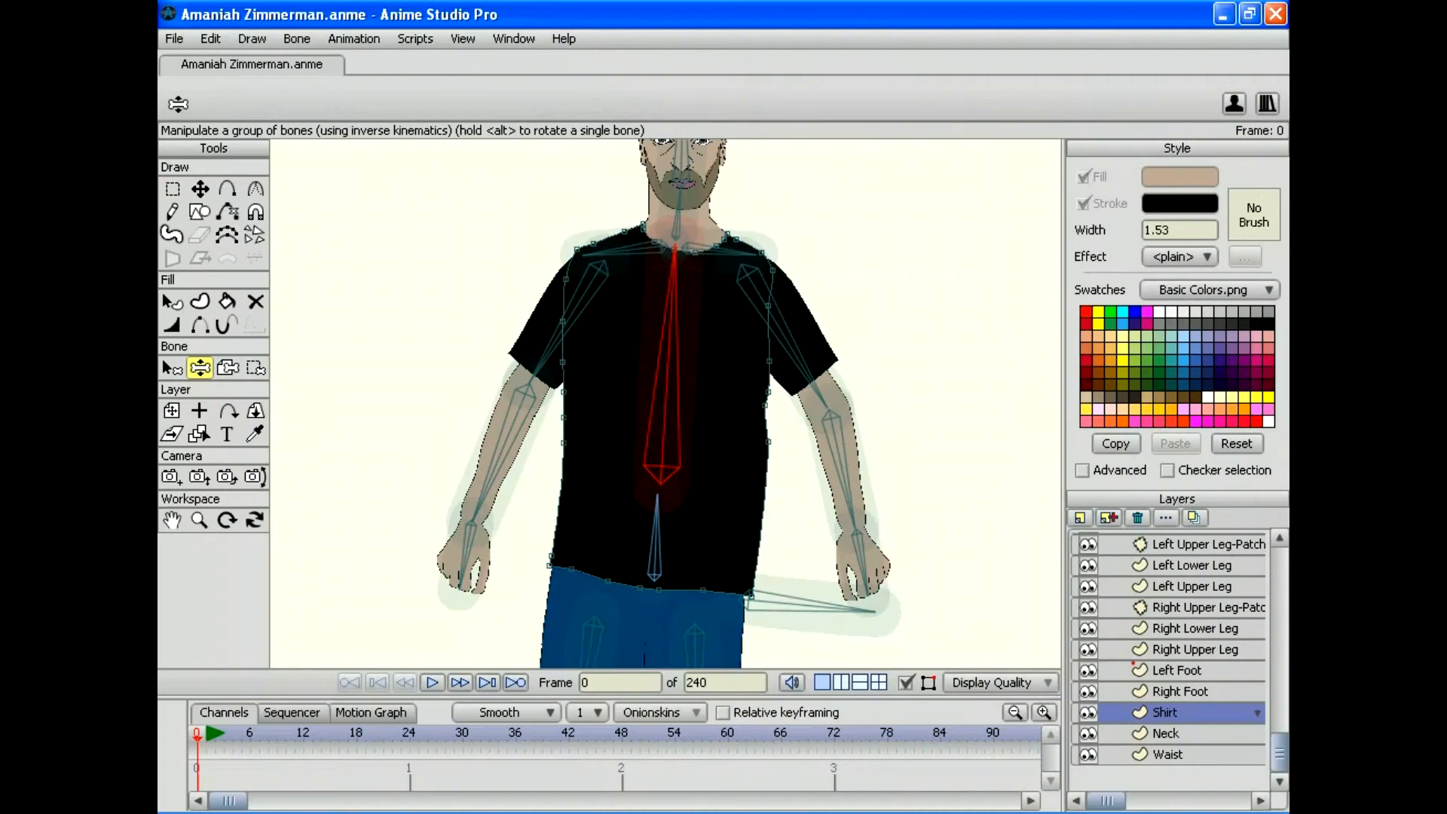
pyautogui.moveTo(674, 248); pyautogui.dragTo(635, 138)
pyautogui.moveTo(592, 273); pyautogui.dragTo(657, 248)
pyautogui.press('g')
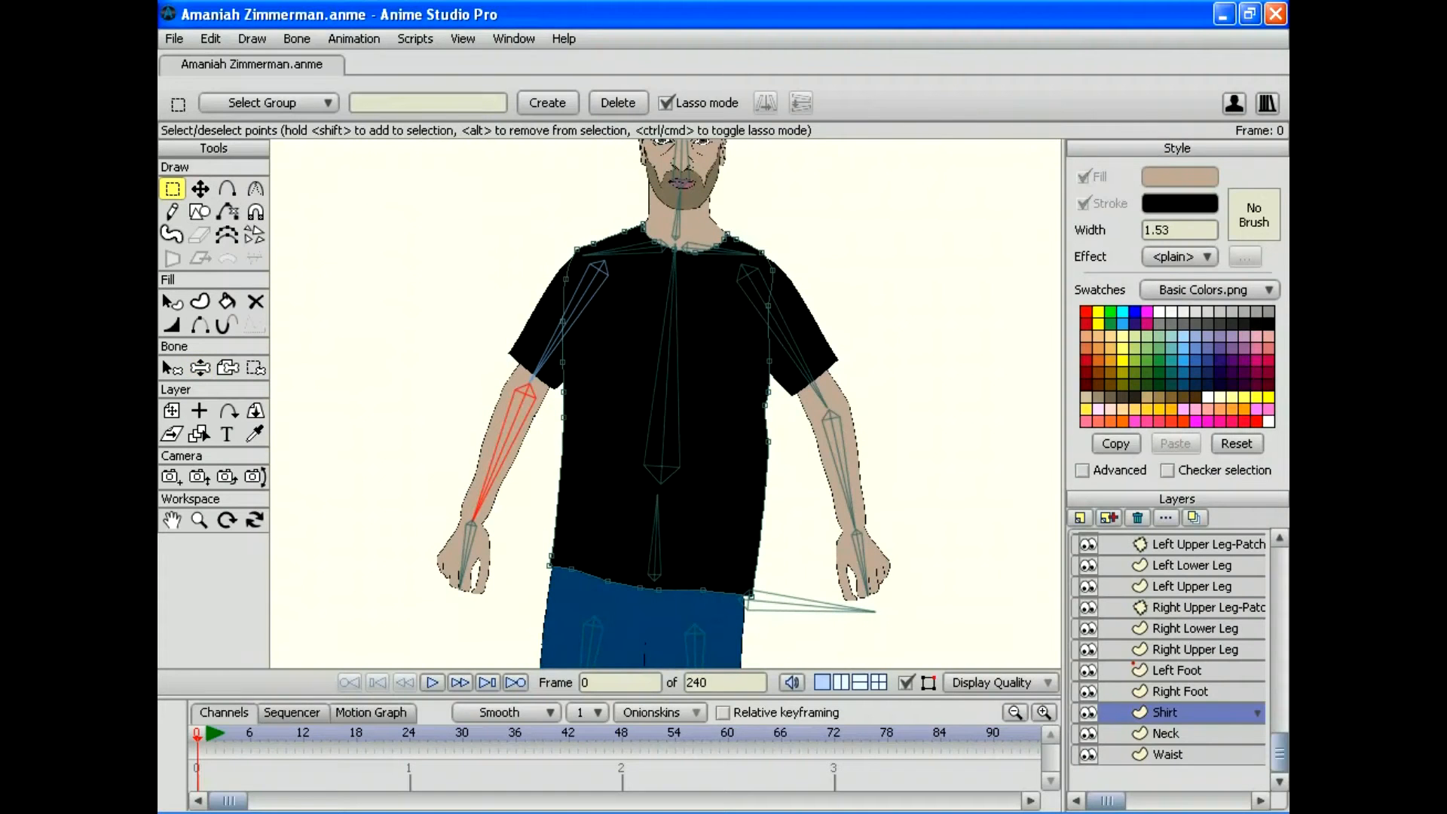
# Step: Rotate the torso about 60 degrees left and swing both shoulders up and down
pyautogui.press('z')
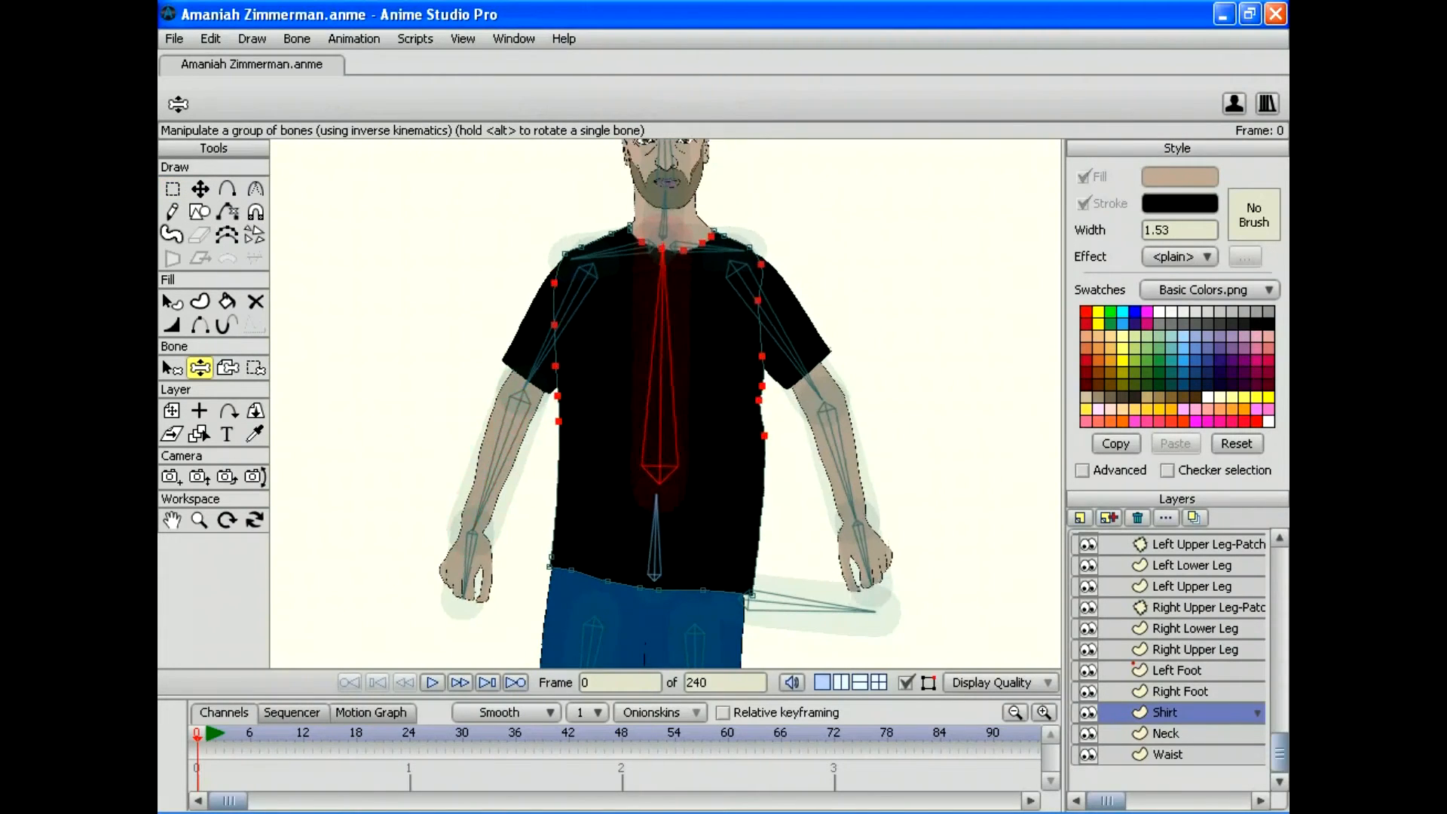
pyautogui.moveTo(662, 248); pyautogui.dragTo(660, 323)
pyautogui.moveTo(570, 327)
pyautogui.mouseDown()
pyautogui.moveTo(591, 255)
pyautogui.moveTo(631, 234)
pyautogui.moveTo(567, 299)
pyautogui.mouseUp()
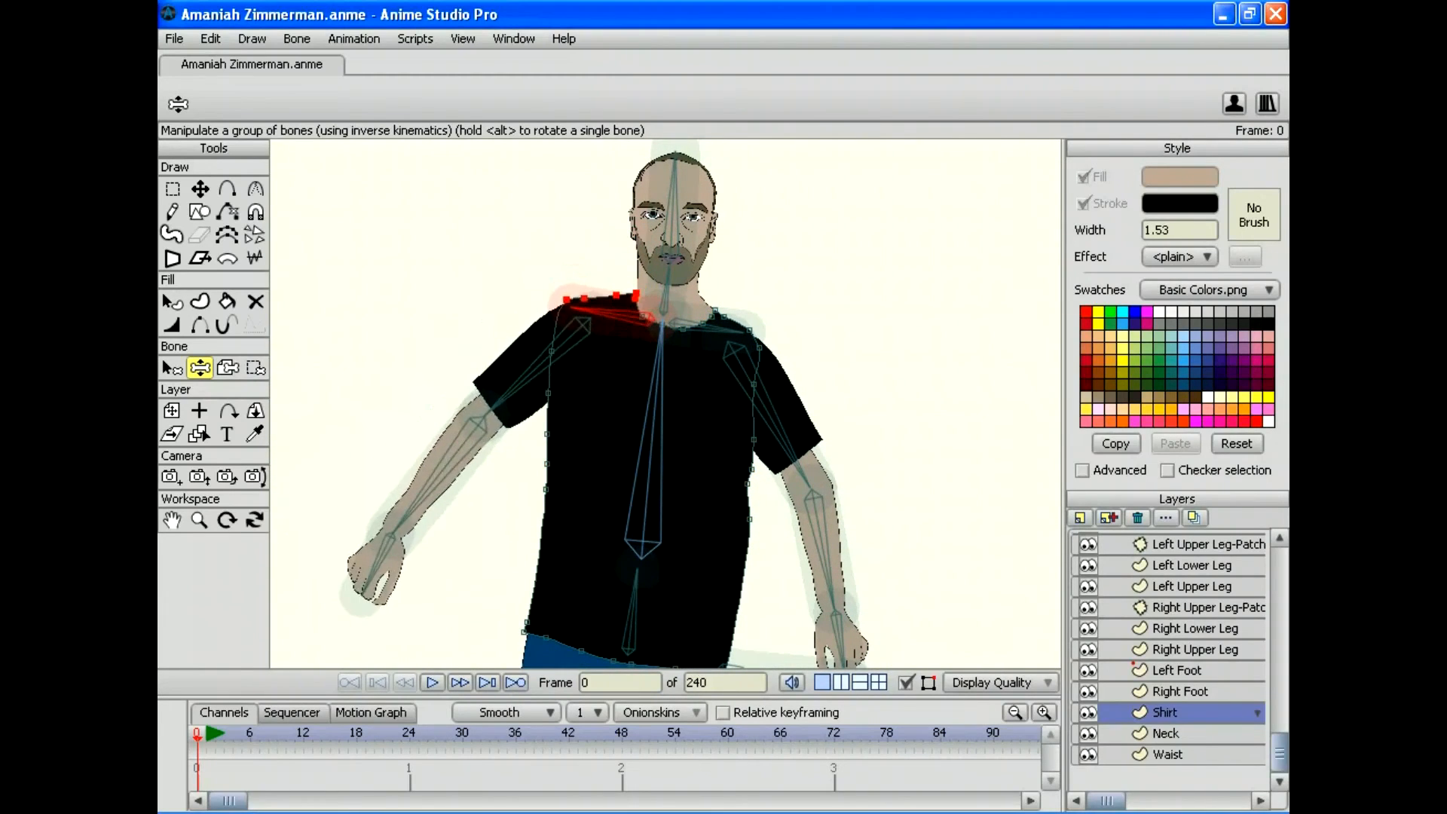
pyautogui.moveTo(784, 437); pyautogui.dragTo(837, 354)
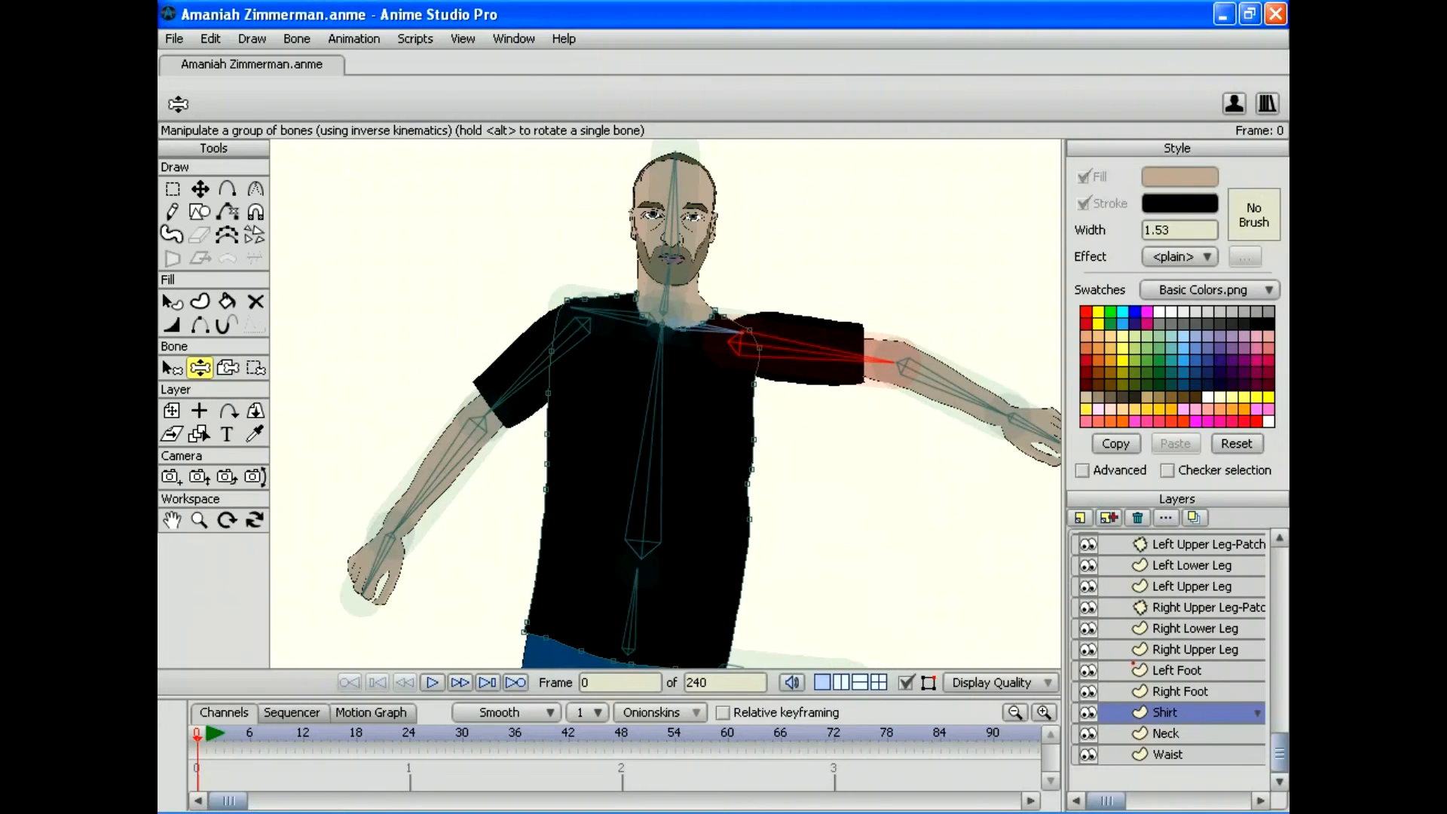
pyautogui.moveTo(740, 330)
pyautogui.mouseDown()
pyautogui.moveTo(722, 260)
pyautogui.moveTo(749, 334)
pyautogui.mouseUp()
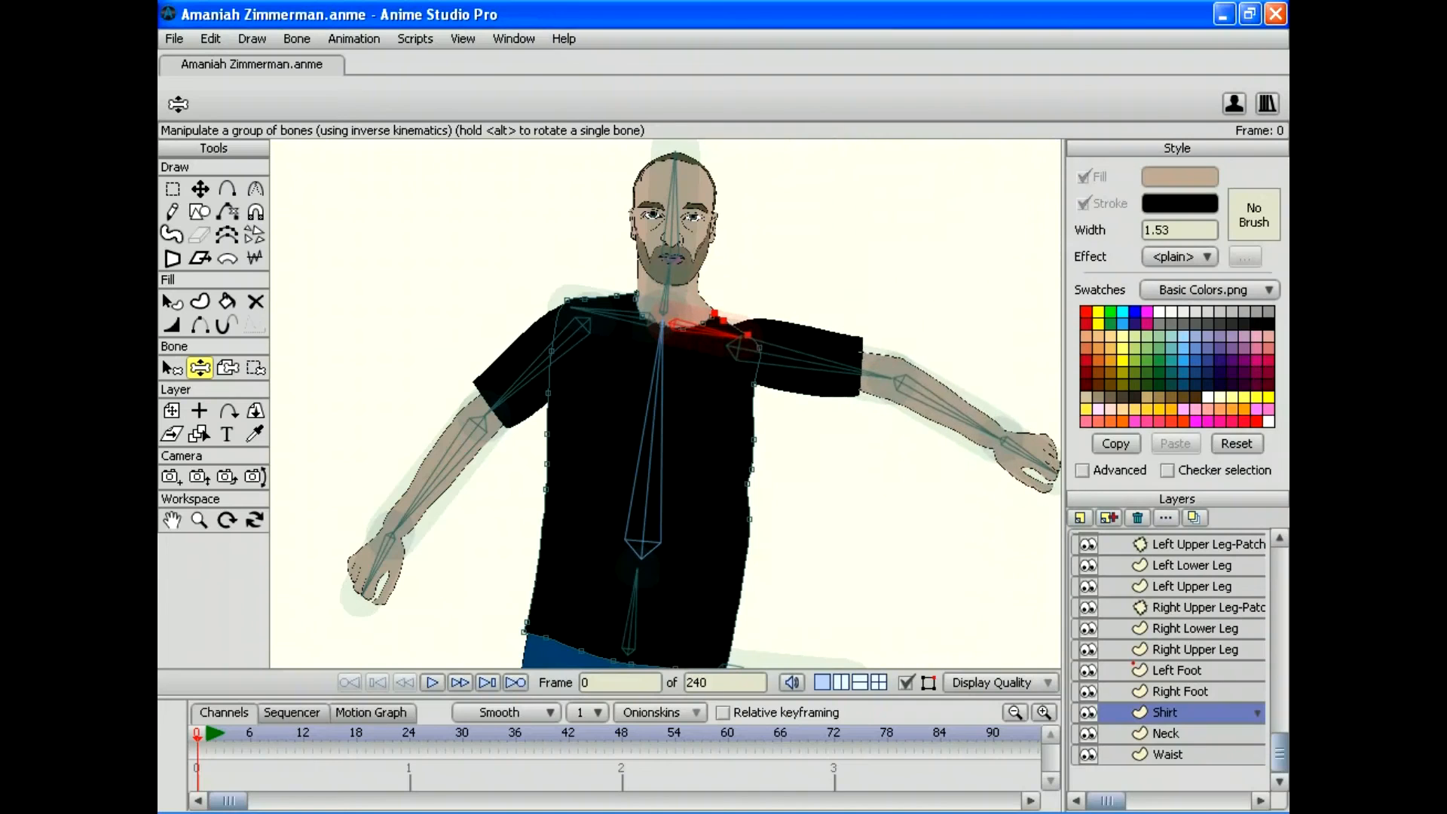
pyautogui.moveTo(584, 308)
pyautogui.mouseDown()
pyautogui.moveTo(594, 265)
pyautogui.moveTo(575, 293)
pyautogui.moveTo(584, 363)
pyautogui.moveTo(588, 265)
pyautogui.moveTo(579, 301)
pyautogui.mouseUp()
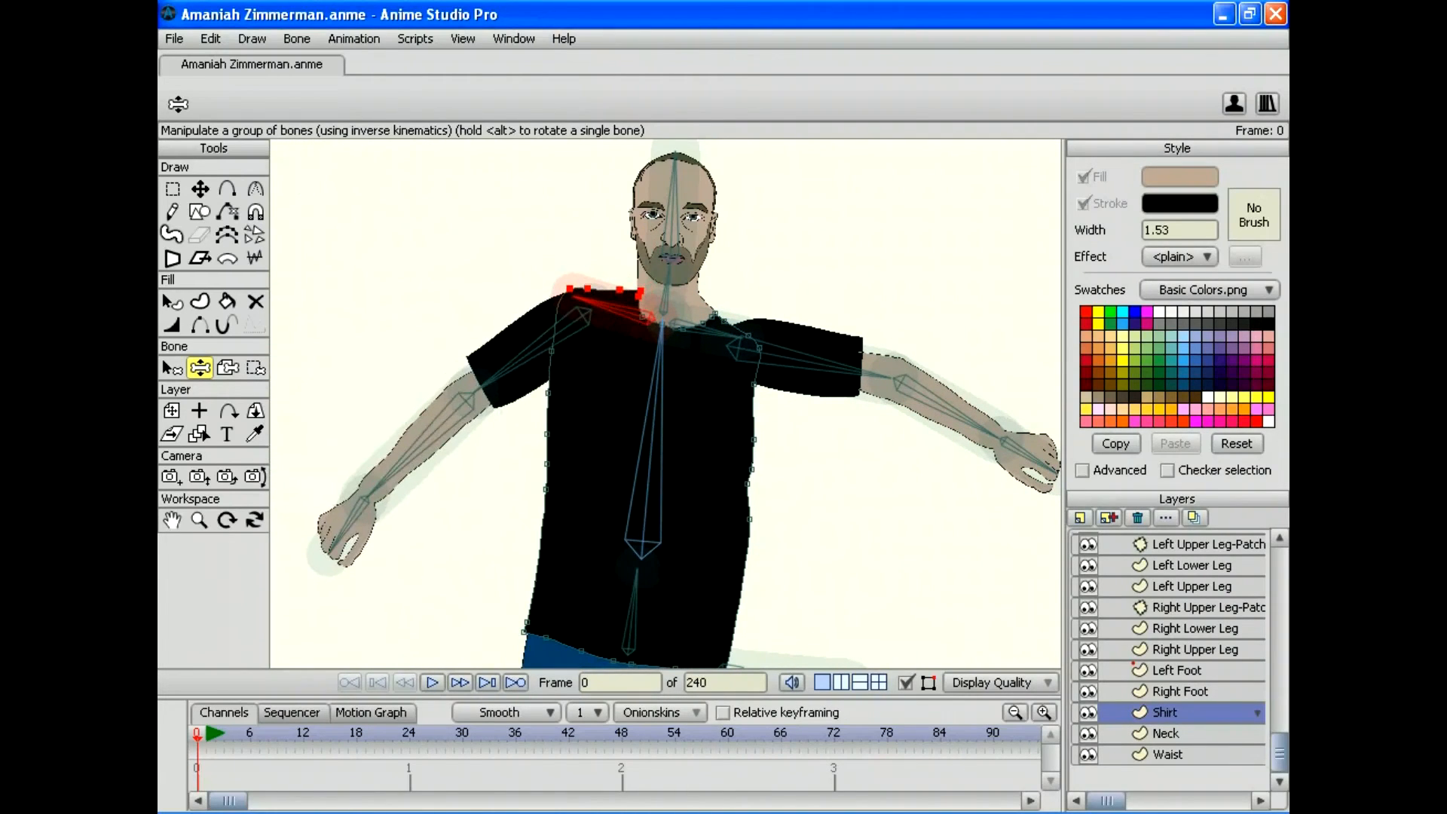
# Step: Lower and raise the arms, bending the left forearm out horizontally and folding the right across the chest
pyautogui.moveTo(891, 377); pyautogui.dragTo(788, 498)
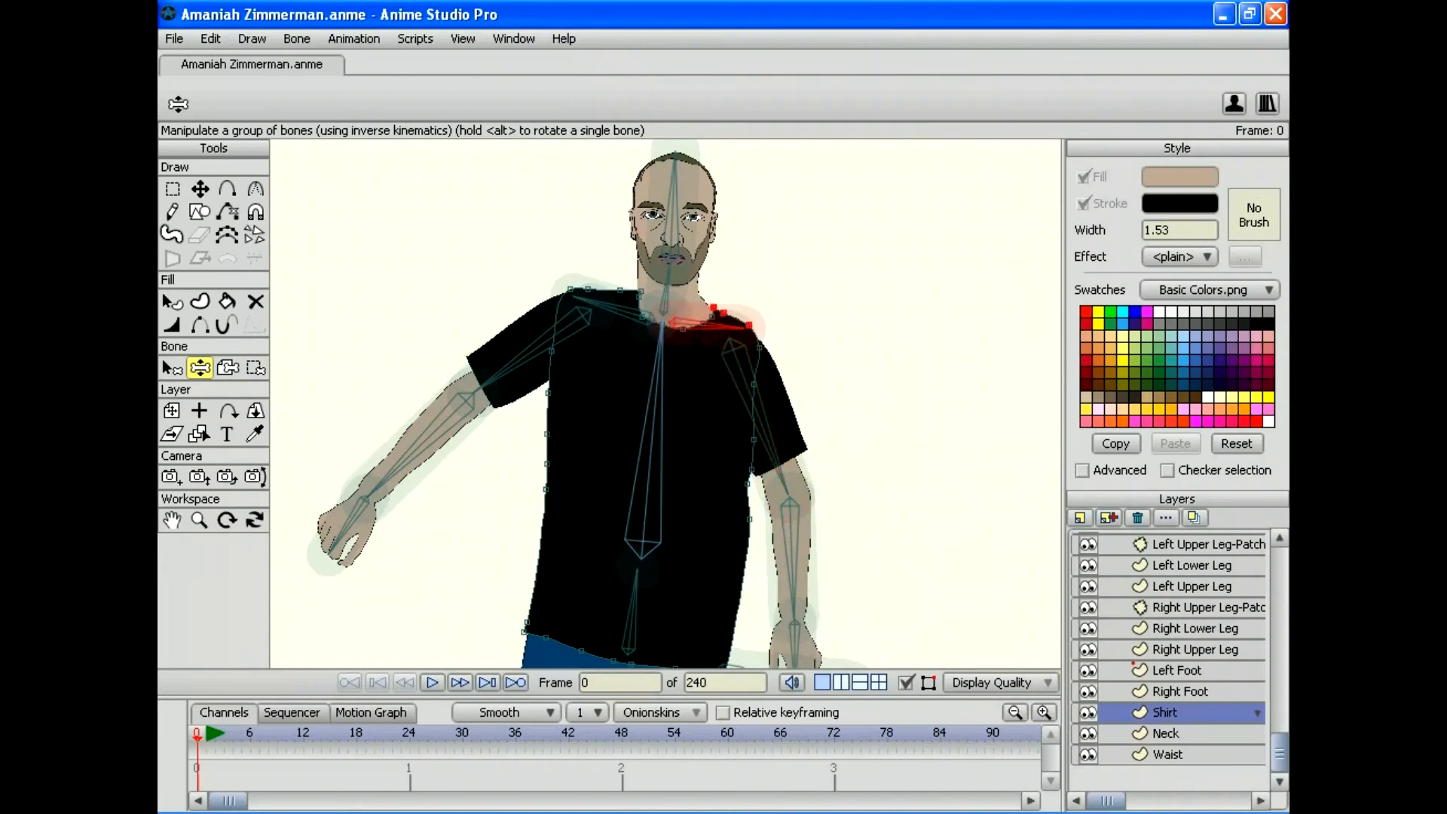
pyautogui.moveTo(748, 327); pyautogui.dragTo(806, 490)
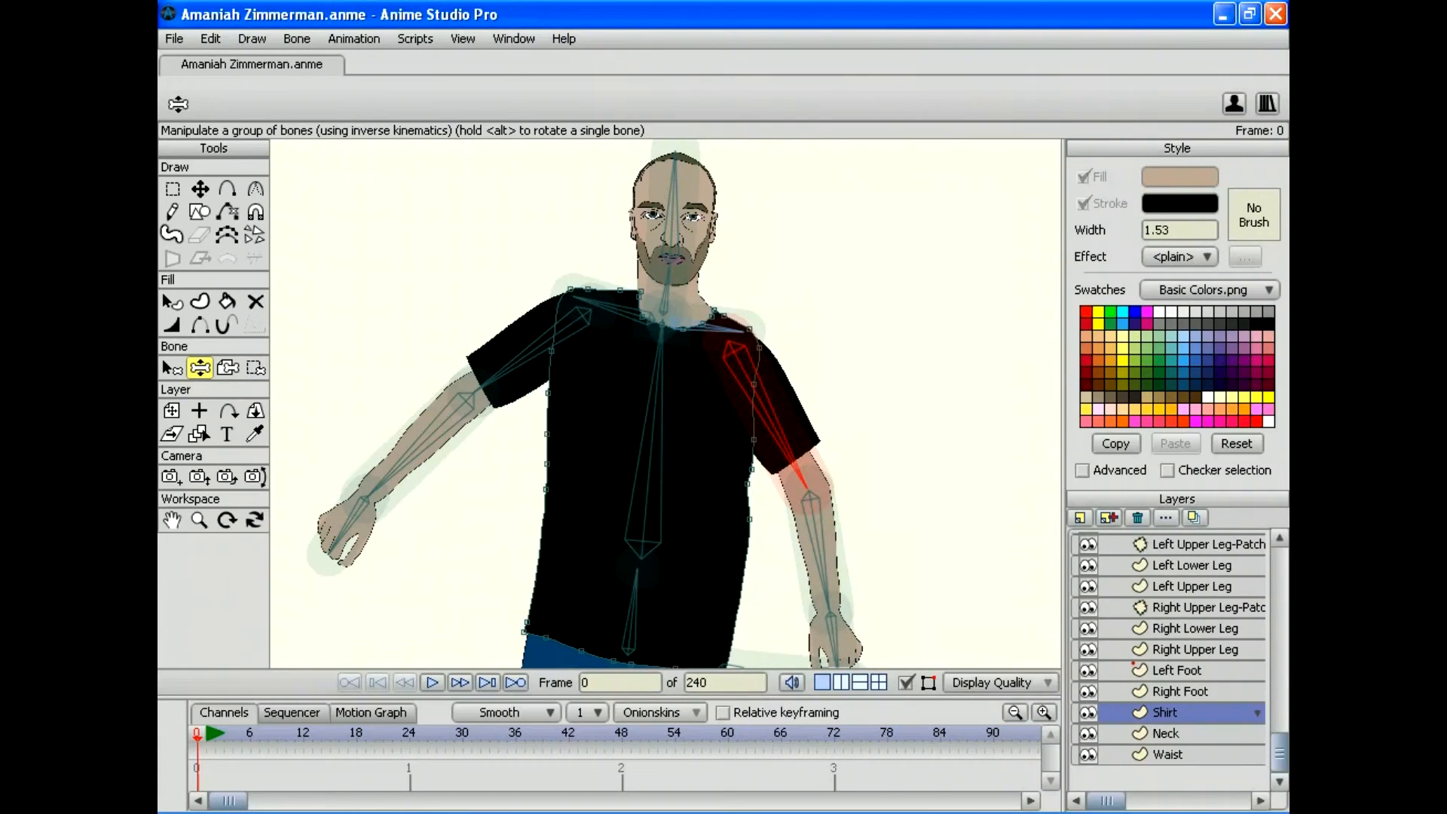
pyautogui.moveTo(486, 385)
pyautogui.mouseDown()
pyautogui.moveTo(470, 267)
pyautogui.moveTo(618, 162)
pyautogui.moveTo(480, 215)
pyautogui.moveTo(487, 405)
pyautogui.mouseUp()
pyautogui.moveTo(487, 405); pyautogui.dragTo(510, 264)
pyautogui.moveTo(416, 381); pyautogui.dragTo(291, 254)
pyautogui.moveTo(850, 468); pyautogui.dragTo(1018, 332)
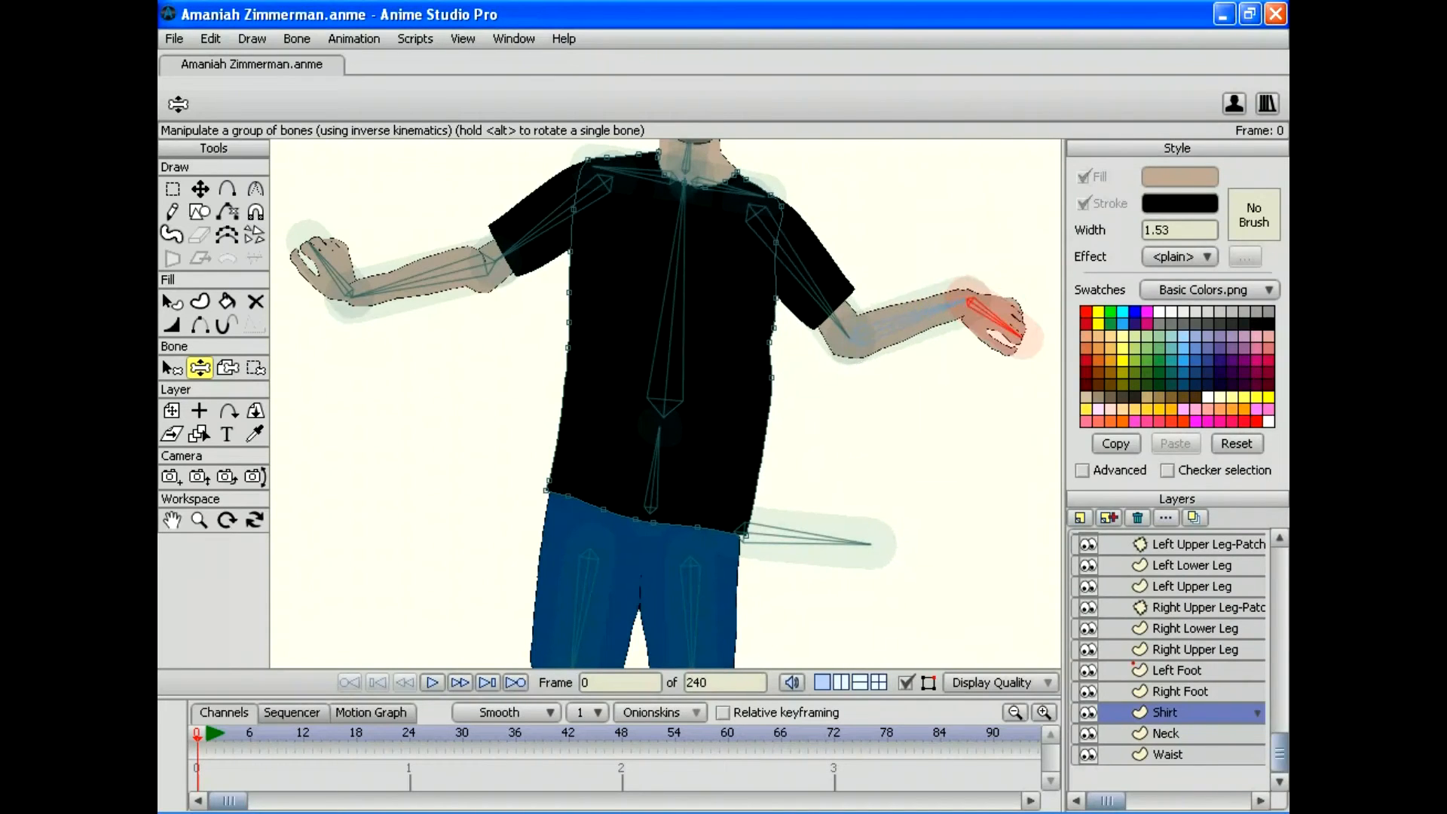
# Step: Bend both knees and swing a foot to test the legs, then return to the torso
pyautogui.moveTo(665, 535); pyautogui.dragTo(661, 231)
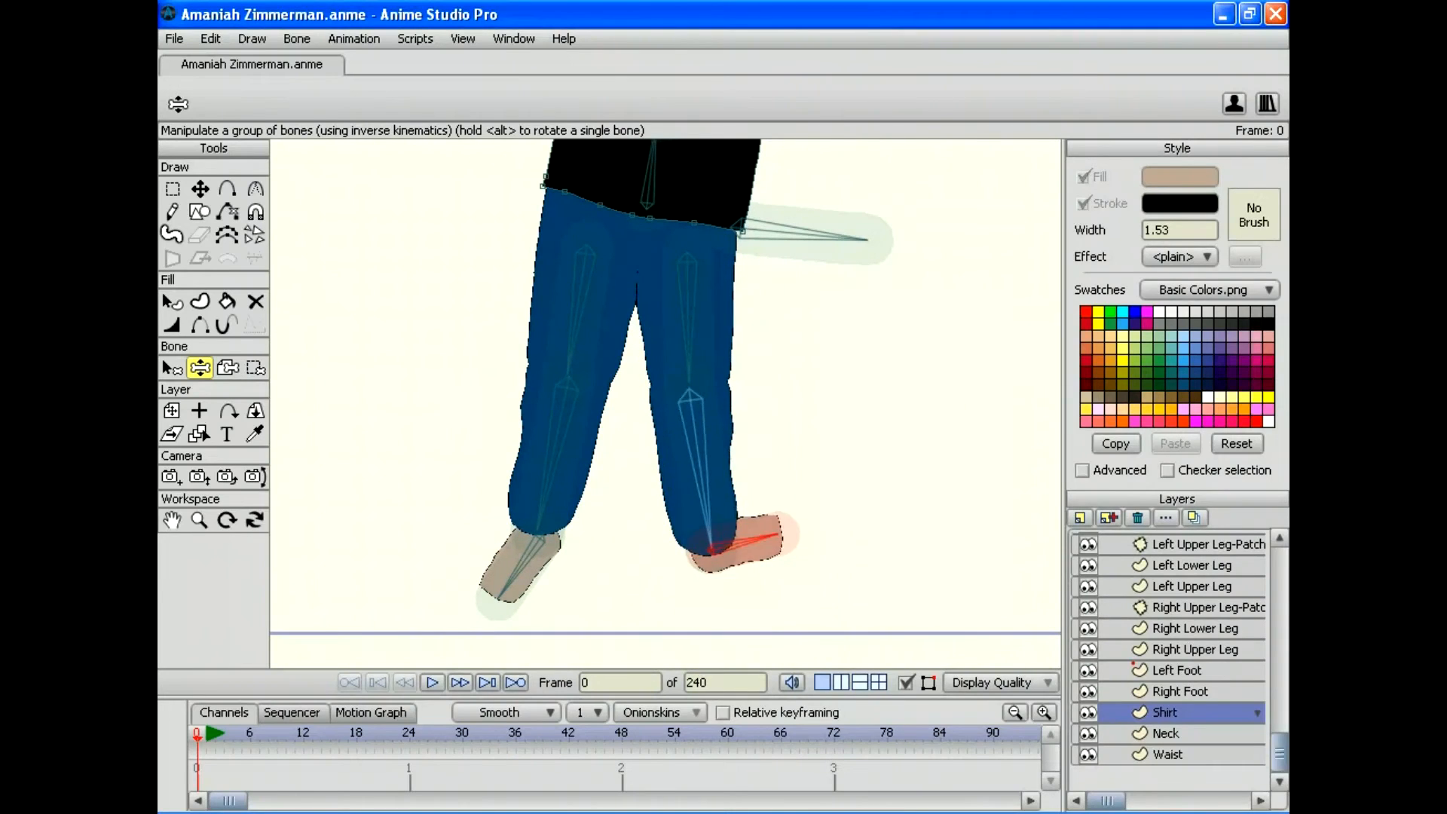
pyautogui.moveTo(778, 534)
pyautogui.mouseDown()
pyautogui.moveTo(704, 590)
pyautogui.moveTo(774, 607)
pyautogui.moveTo(628, 366)
pyautogui.moveTo(630, 307)
pyautogui.moveTo(759, 486)
pyautogui.moveTo(883, 418)
pyautogui.moveTo(874, 306)
pyautogui.moveTo(780, 532)
pyautogui.mouseUp()
pyautogui.moveTo(500, 595)
pyautogui.mouseDown()
pyautogui.moveTo(568, 589)
pyautogui.moveTo(556, 603)
pyautogui.moveTo(459, 566)
pyautogui.moveTo(478, 601)
pyautogui.mouseUp()
pyautogui.moveTo(503, 501)
pyautogui.mouseDown()
pyautogui.moveTo(630, 507)
pyautogui.moveTo(681, 393)
pyautogui.moveTo(588, 512)
pyautogui.moveTo(479, 513)
pyautogui.mouseUp()
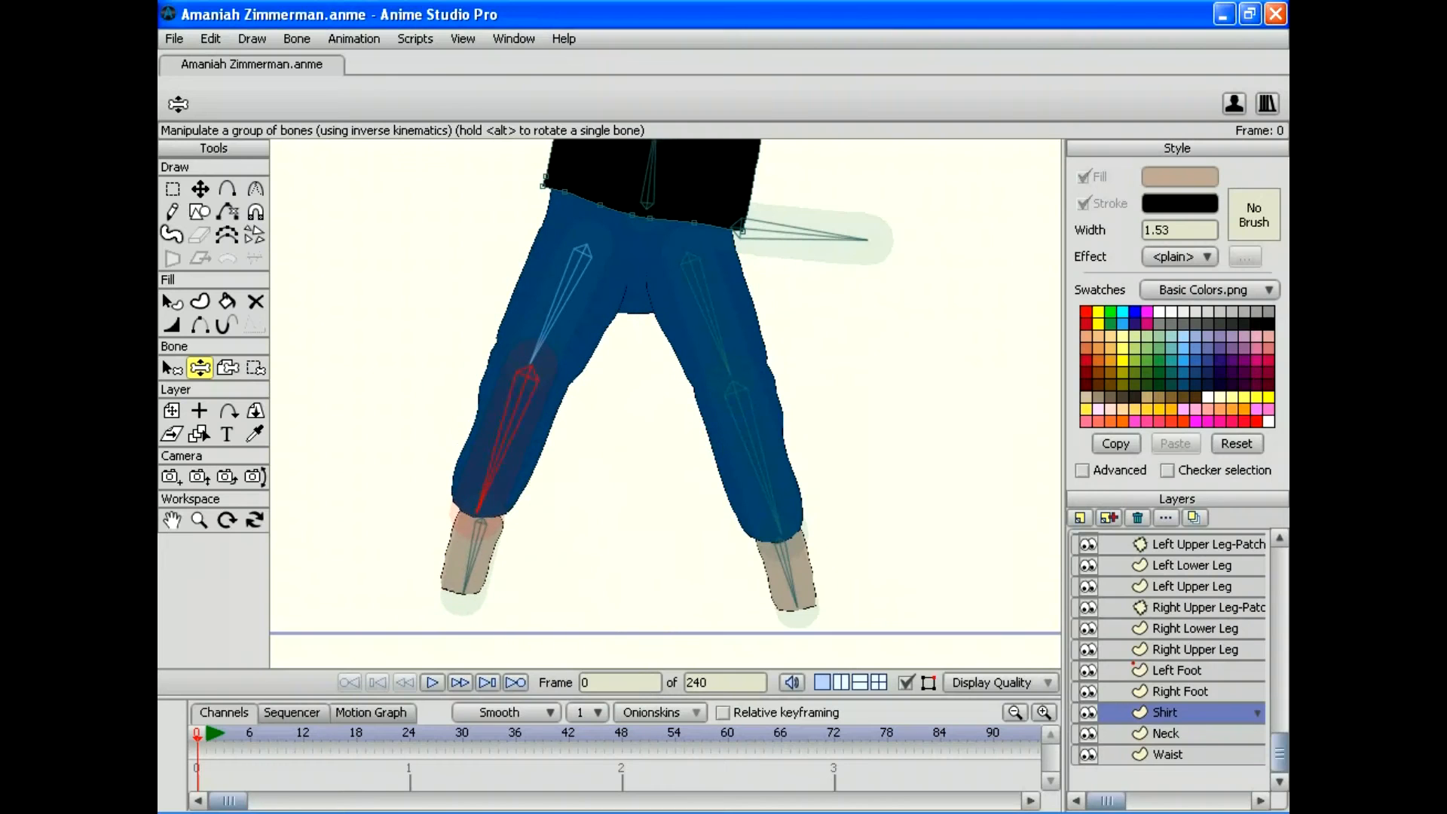
pyautogui.moveTo(648, 181); pyautogui.dragTo(669, 364)
pyautogui.moveTo(663, 301)
pyautogui.mouseDown()
pyautogui.moveTo(673, 381)
pyautogui.moveTo(660, 520)
pyautogui.moveTo(645, 535)
pyautogui.mouseUp()
# Step: Save the rigged figure and zoom in on the torso and arms
pyautogui.click(174, 39)
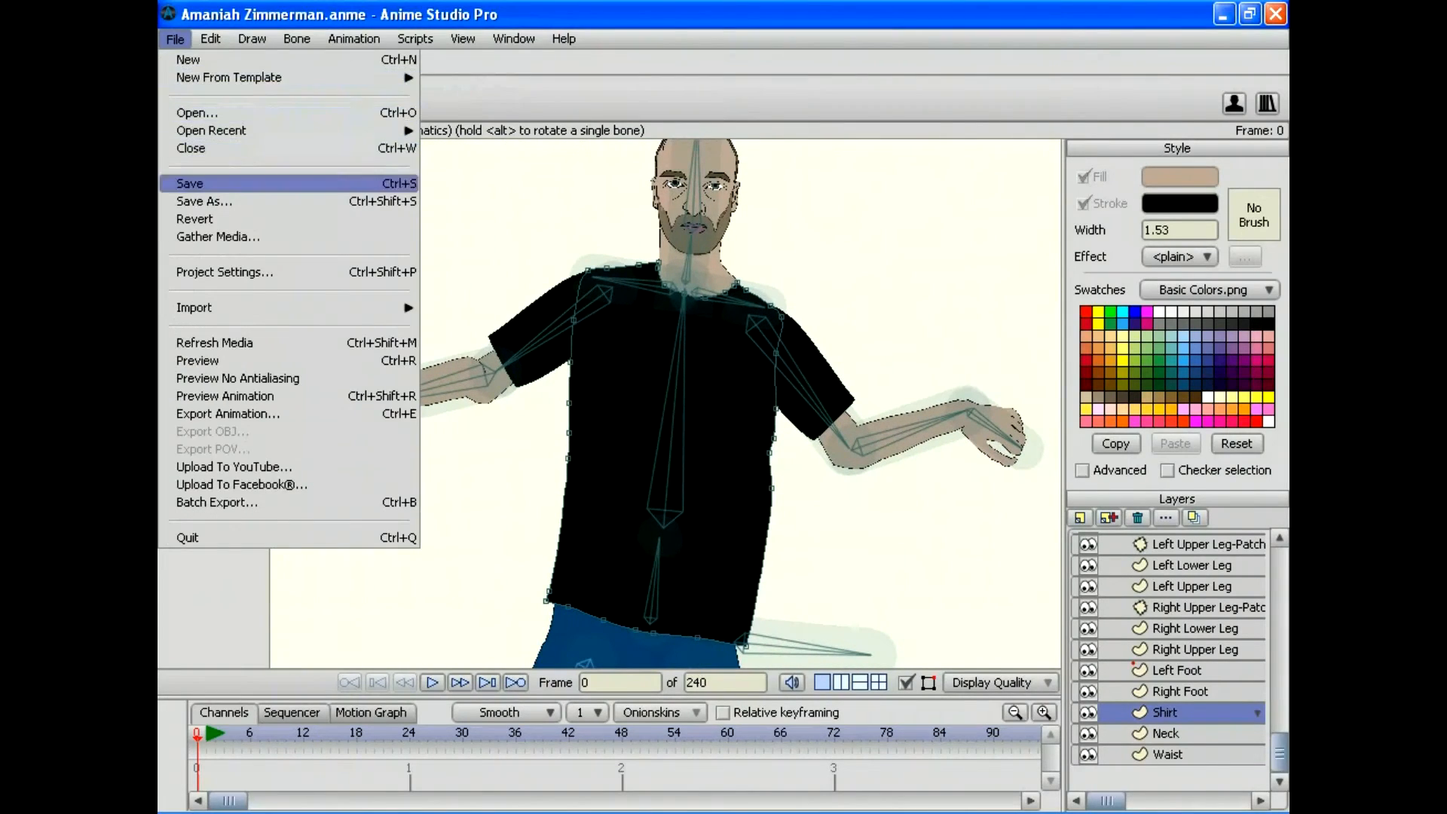
pyautogui.click(203, 183)
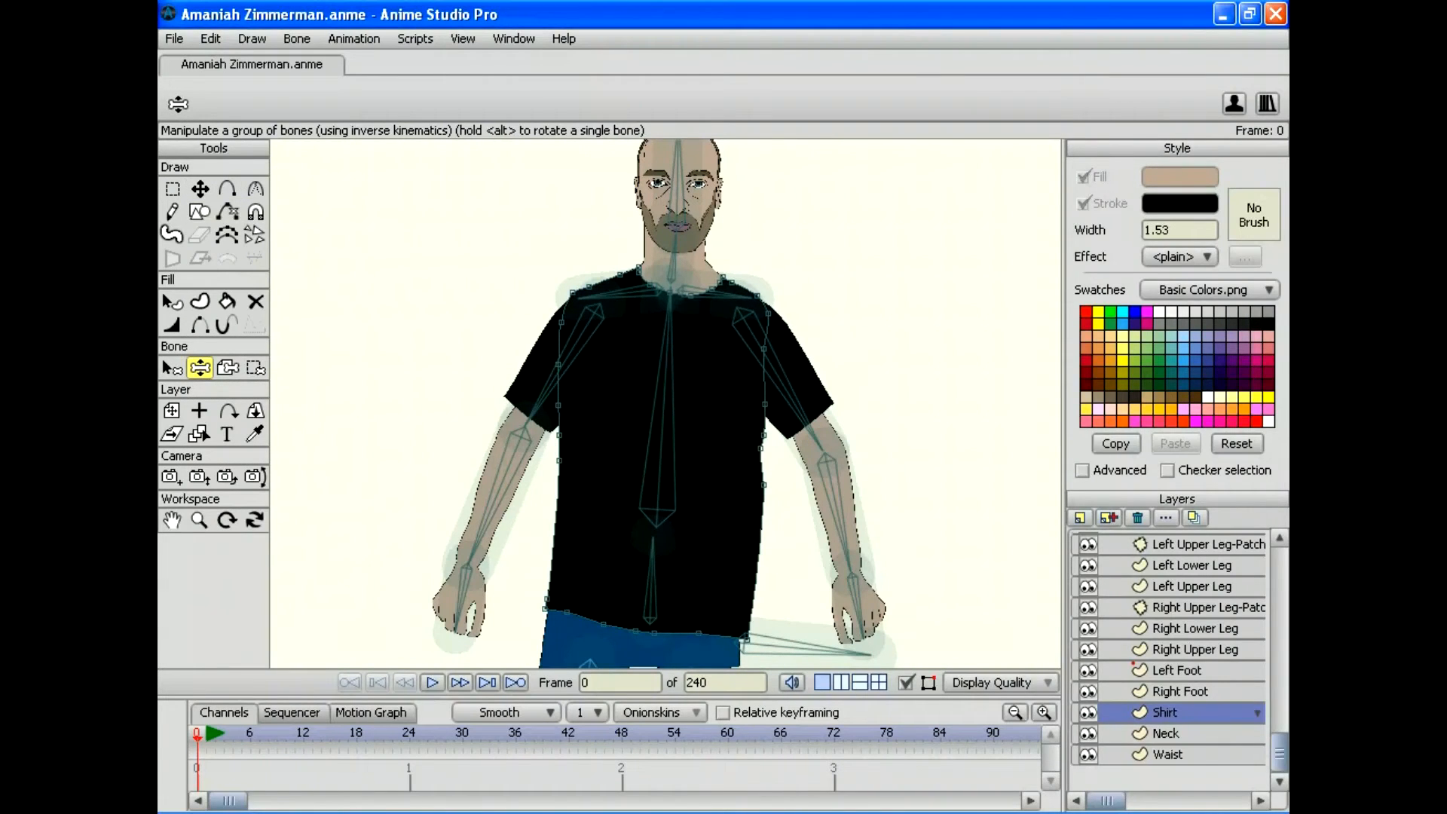
pyautogui.moveTo(656, 452); pyautogui.dragTo(677, 392)
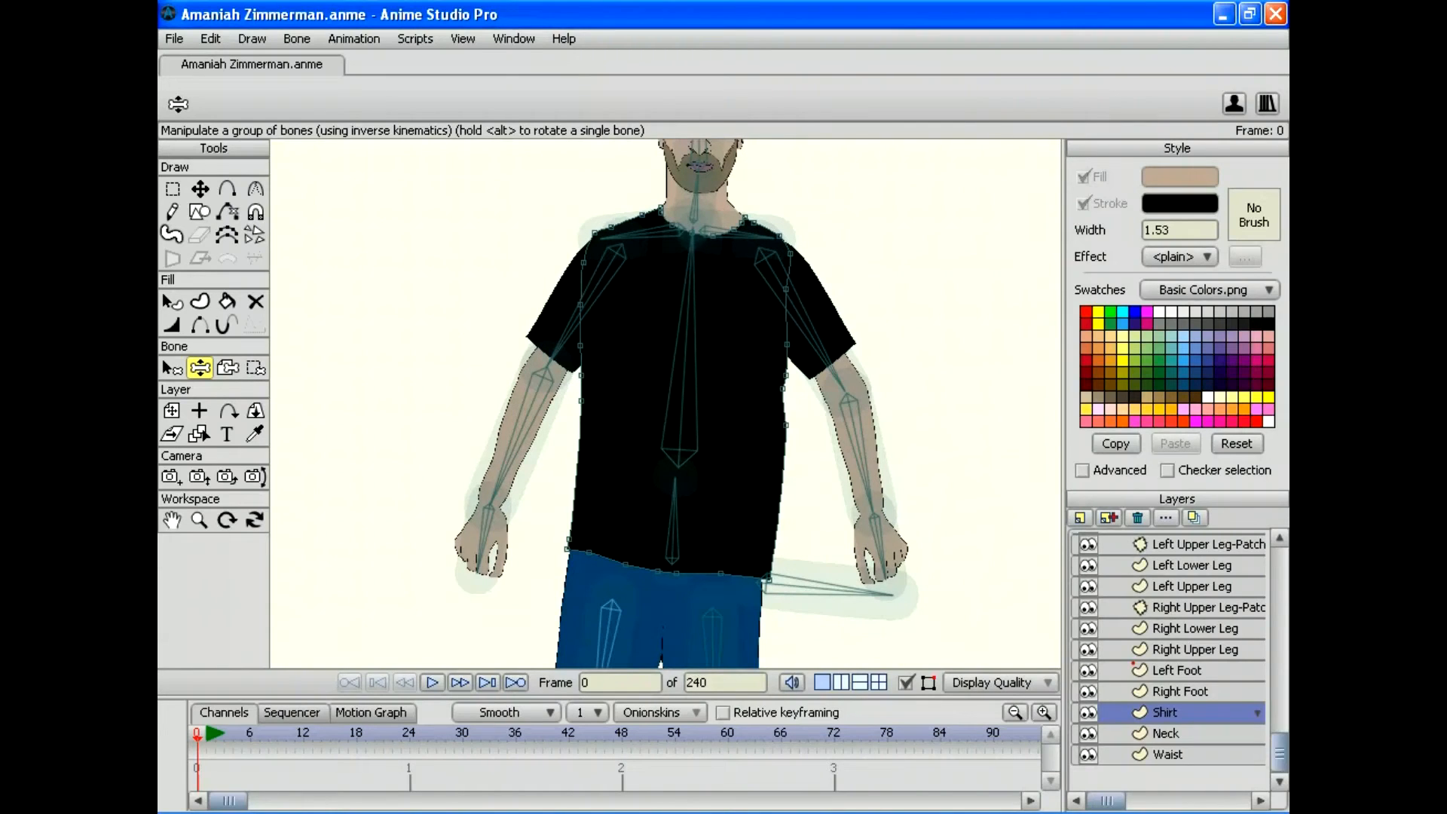
pyautogui.click(199, 519)
pyautogui.moveTo(665, 404); pyautogui.dragTo(724, 403)
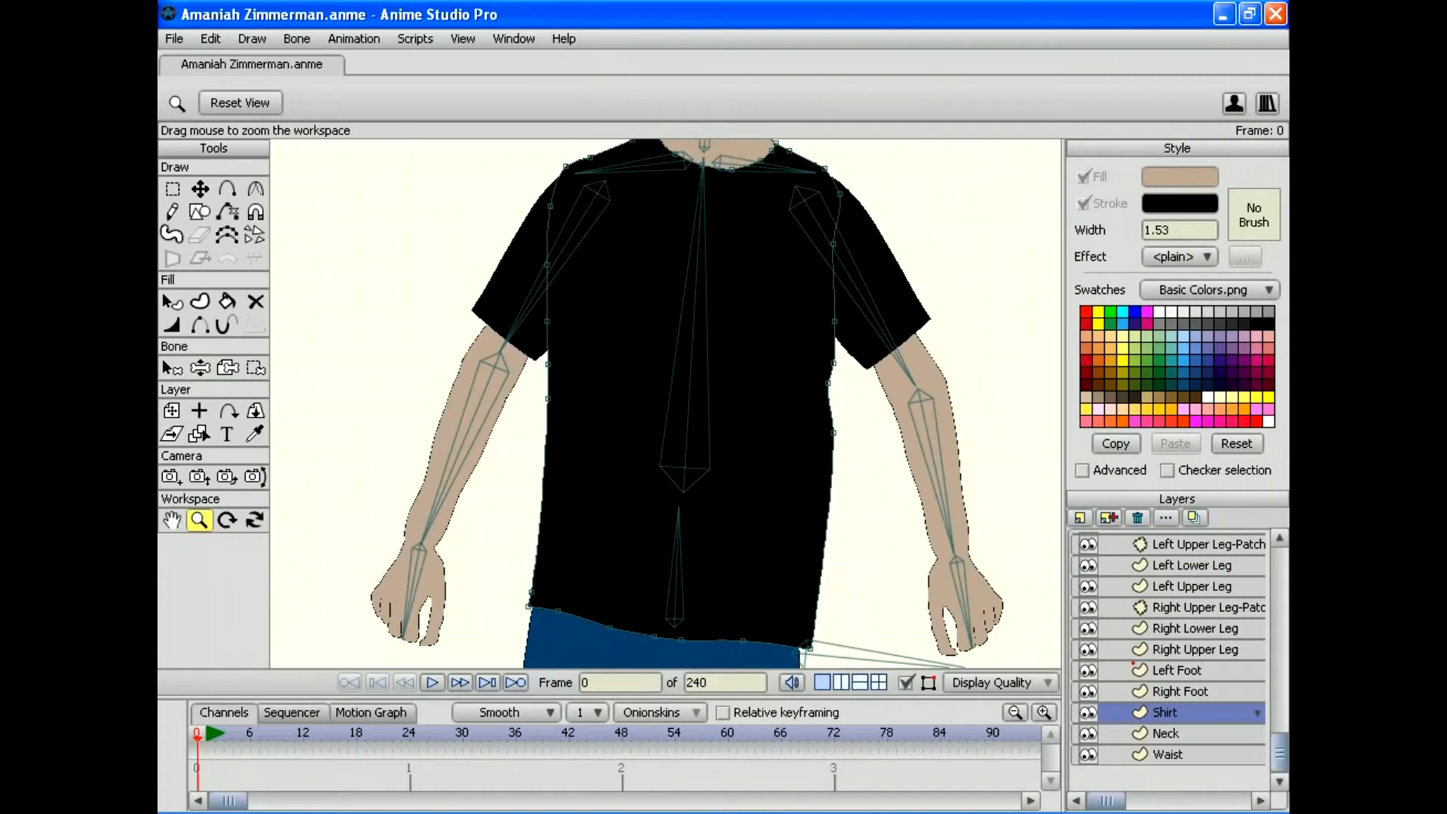
# Step: Select the left forearm bone, test-swing both arms, reset, and activate the skeleton layer
pyautogui.press('b')
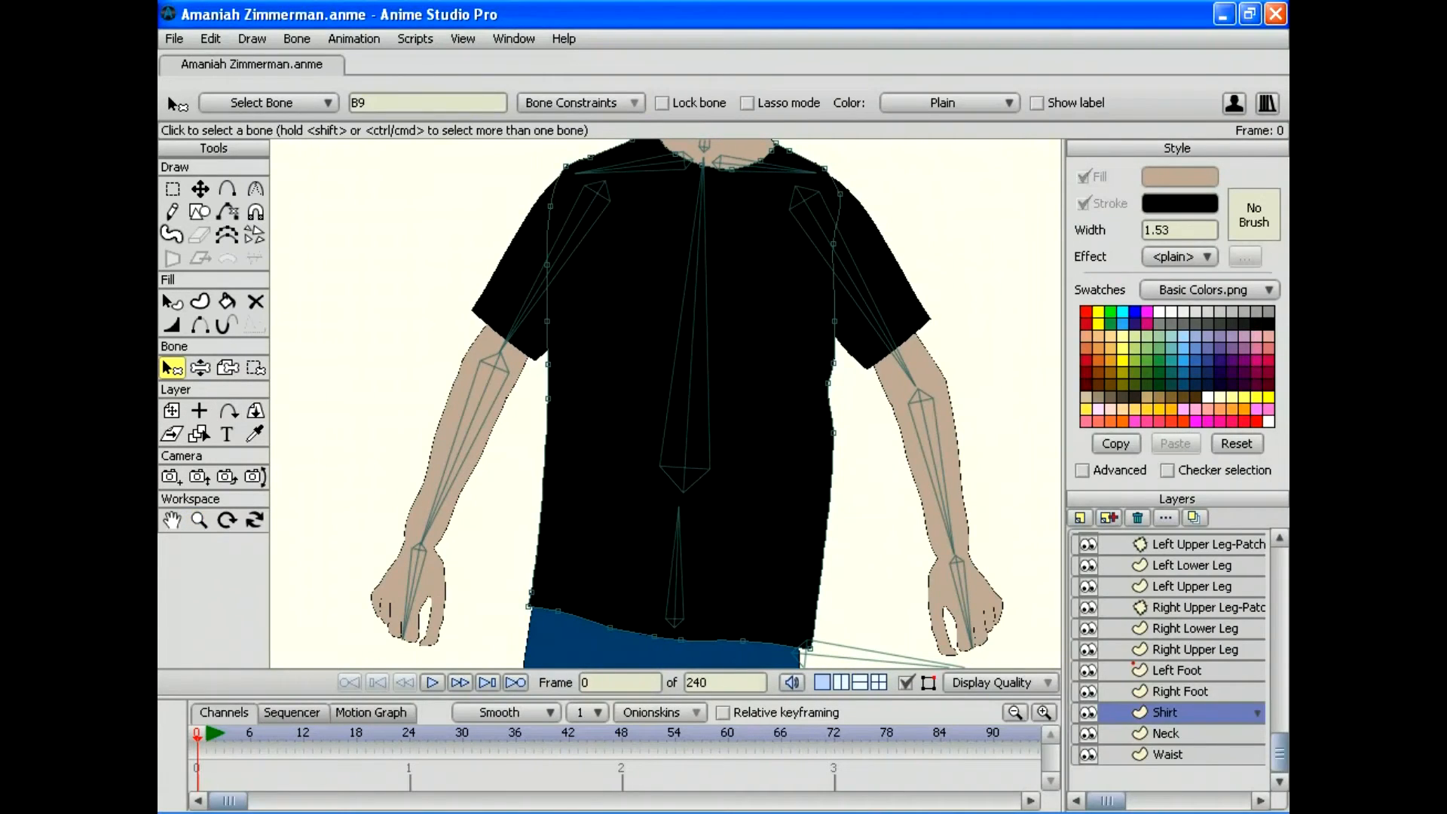
pyautogui.click(467, 430)
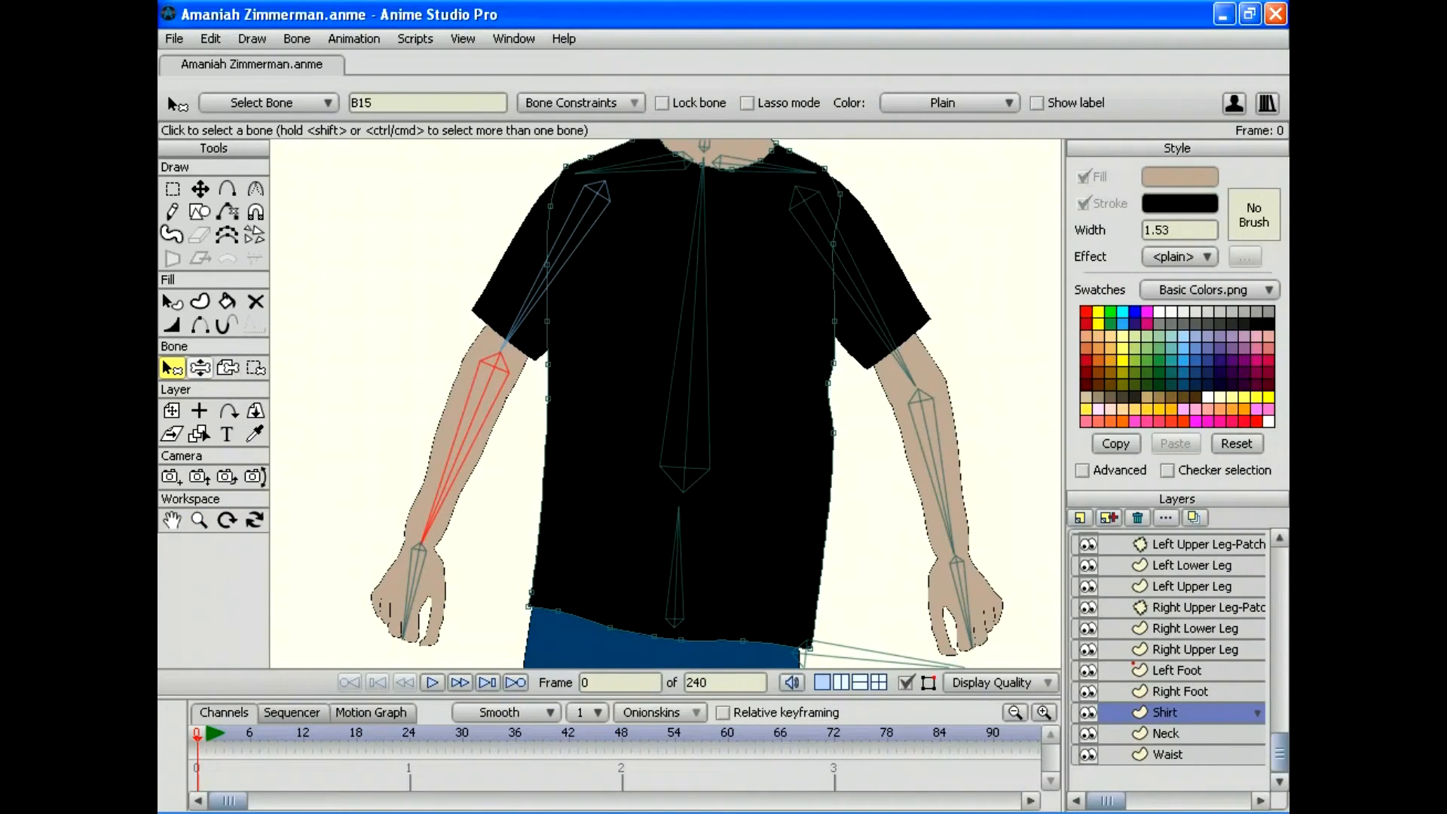
pyautogui.press('z')
pyautogui.moveTo(425, 531); pyautogui.dragTo(290, 520)
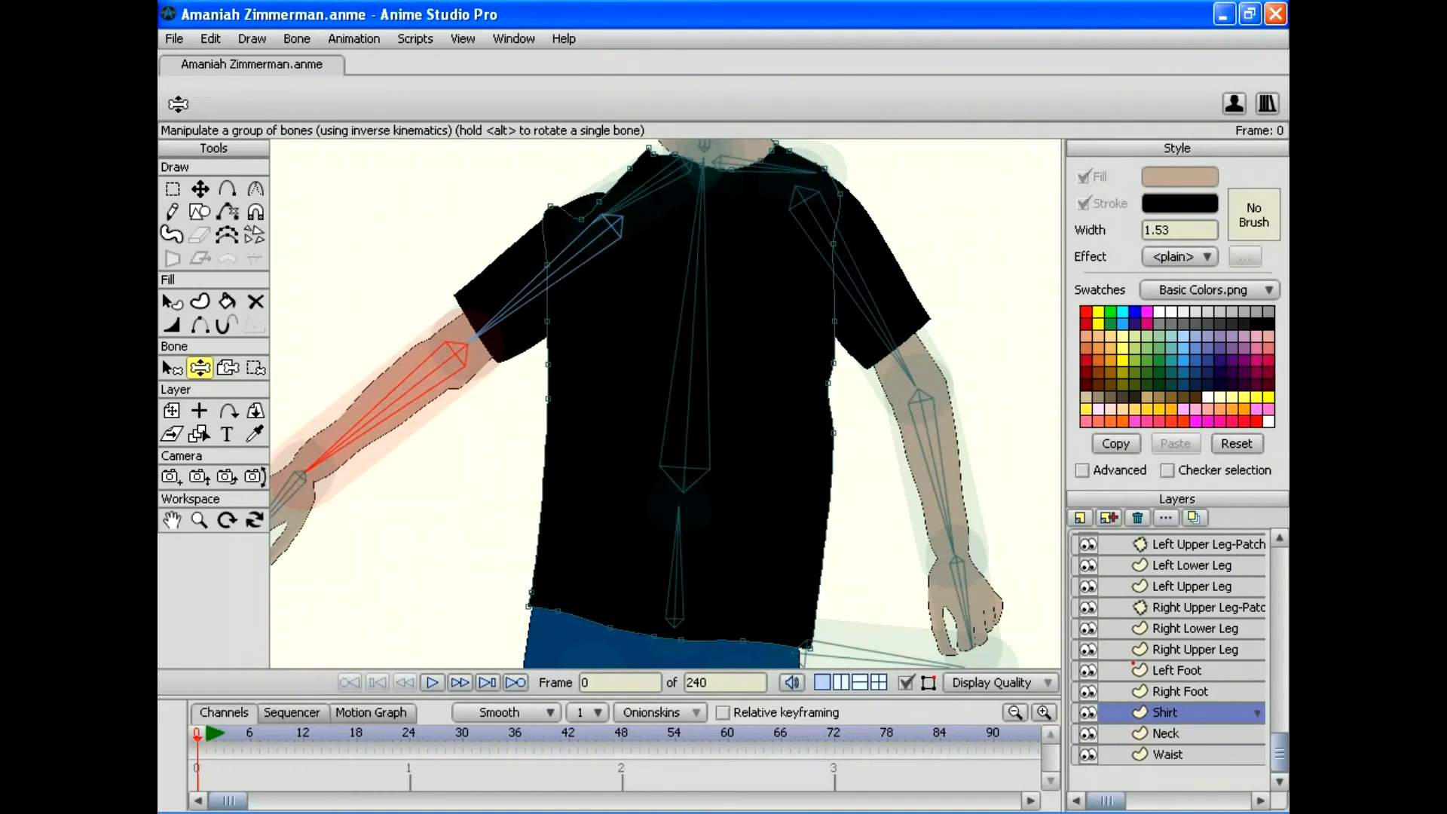
pyautogui.moveTo(951, 546); pyautogui.dragTo(705, 324)
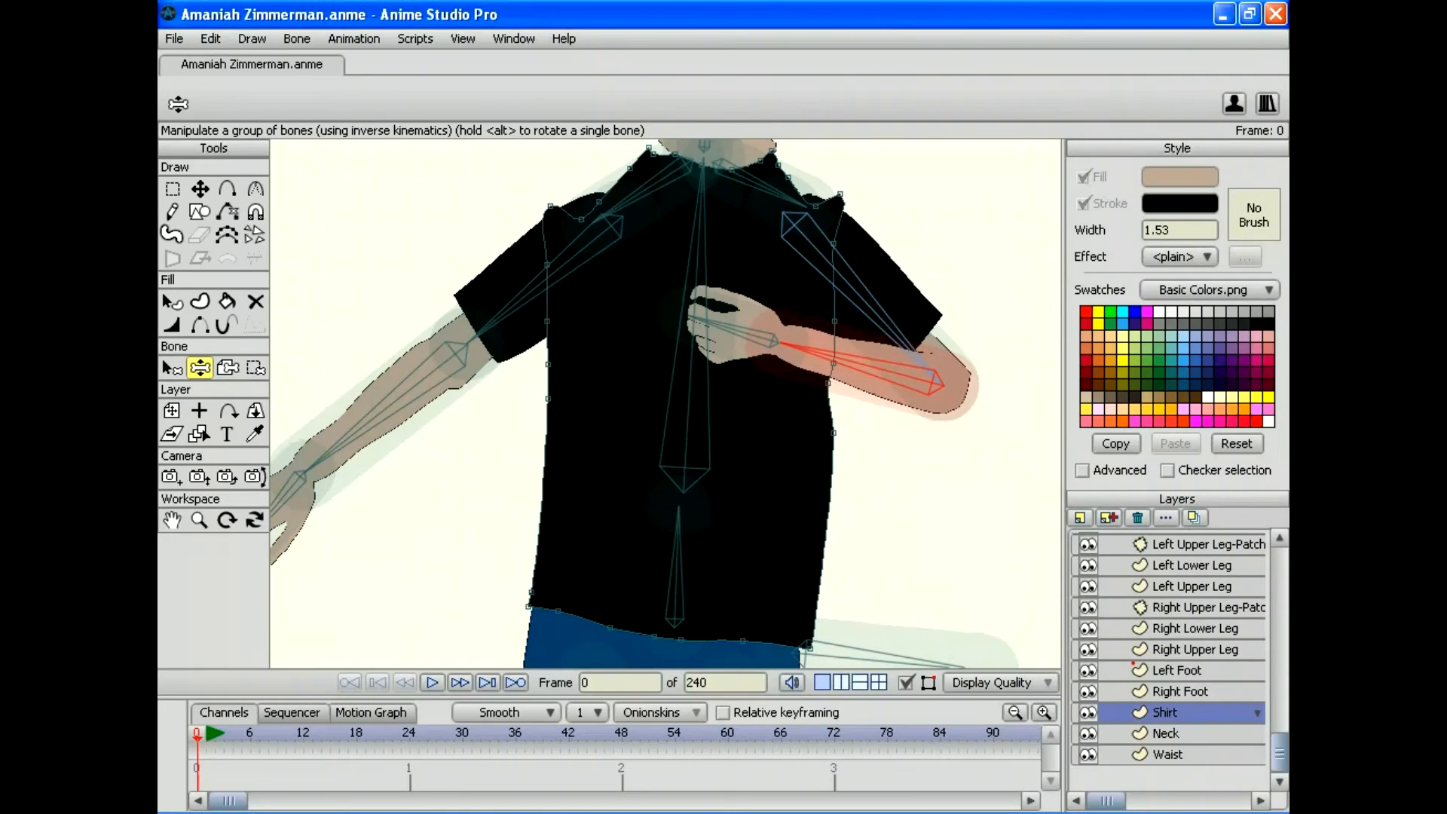
pyautogui.moveTo(300, 475); pyautogui.dragTo(369, 629)
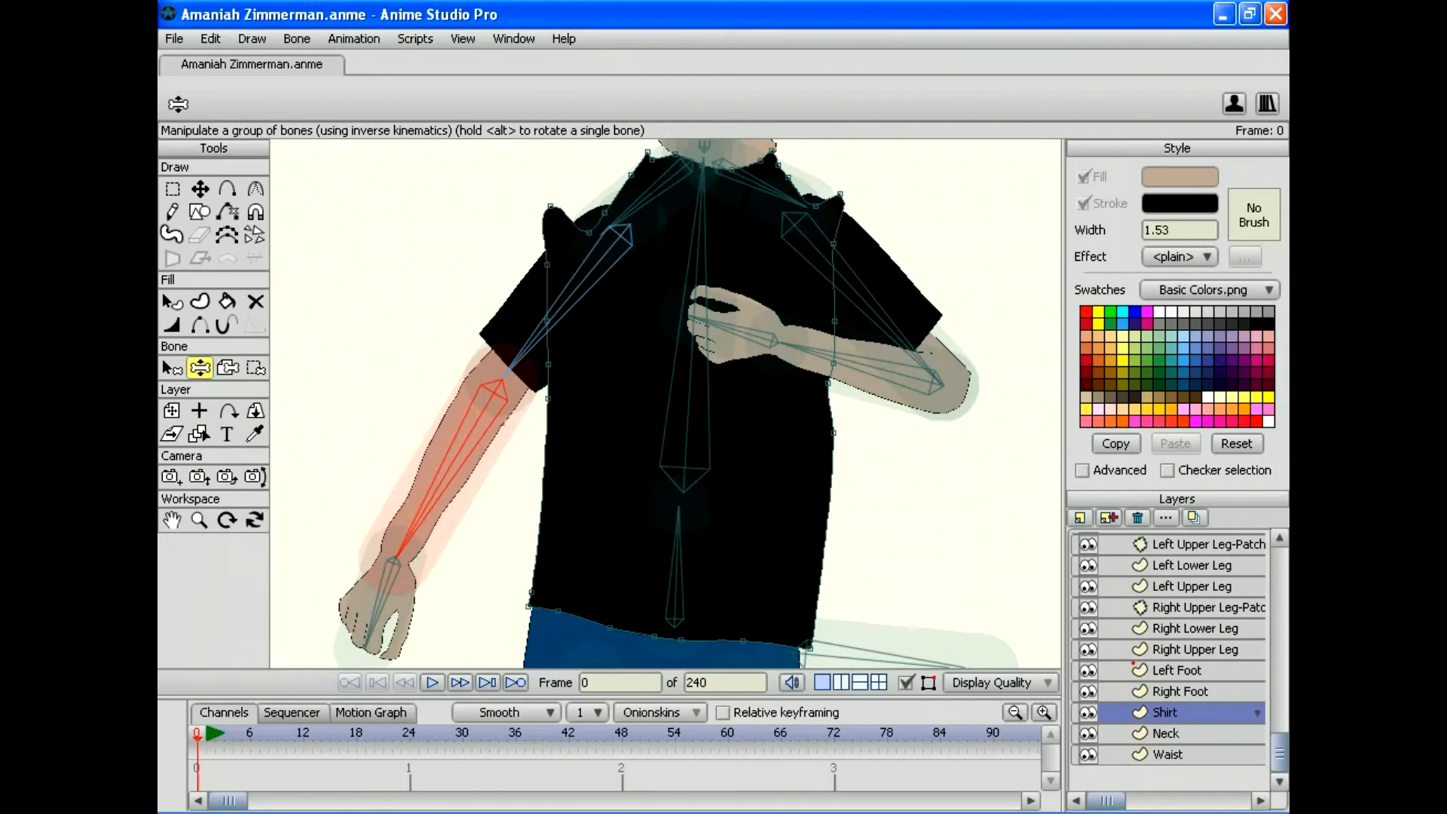
pyautogui.press('b')
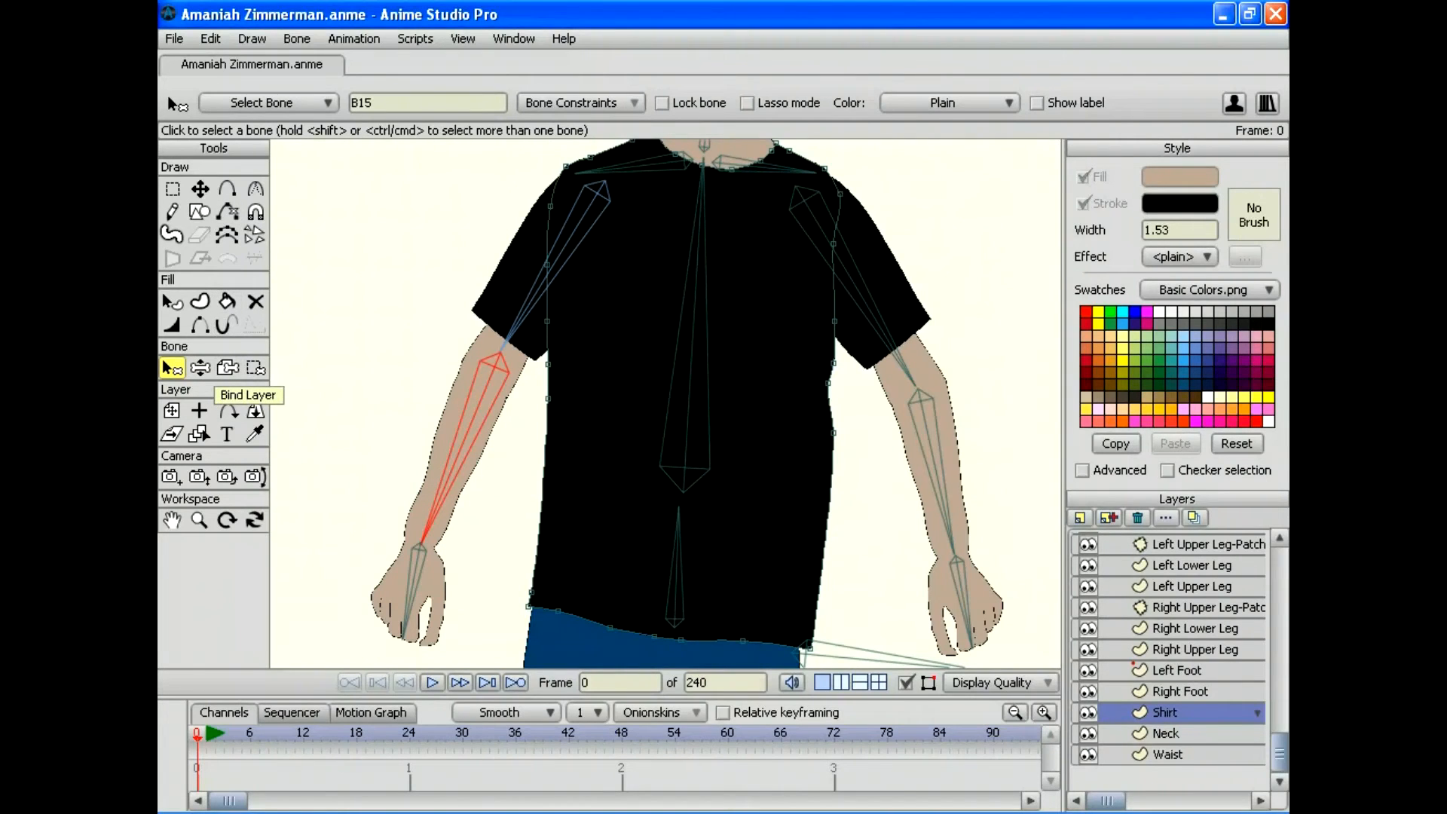
pyautogui.scroll(6, 1167, 658)
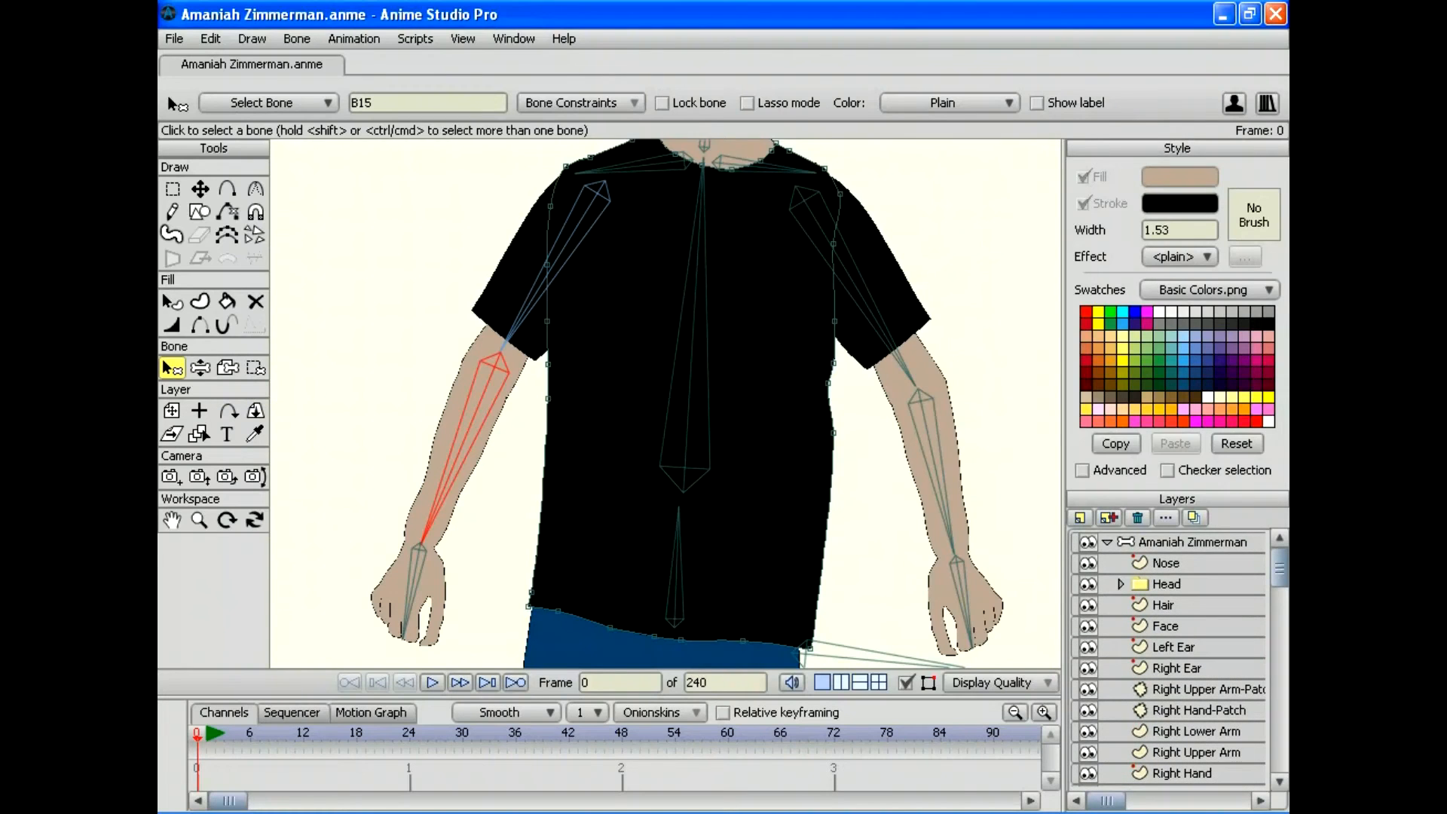
pyautogui.click(1192, 542)
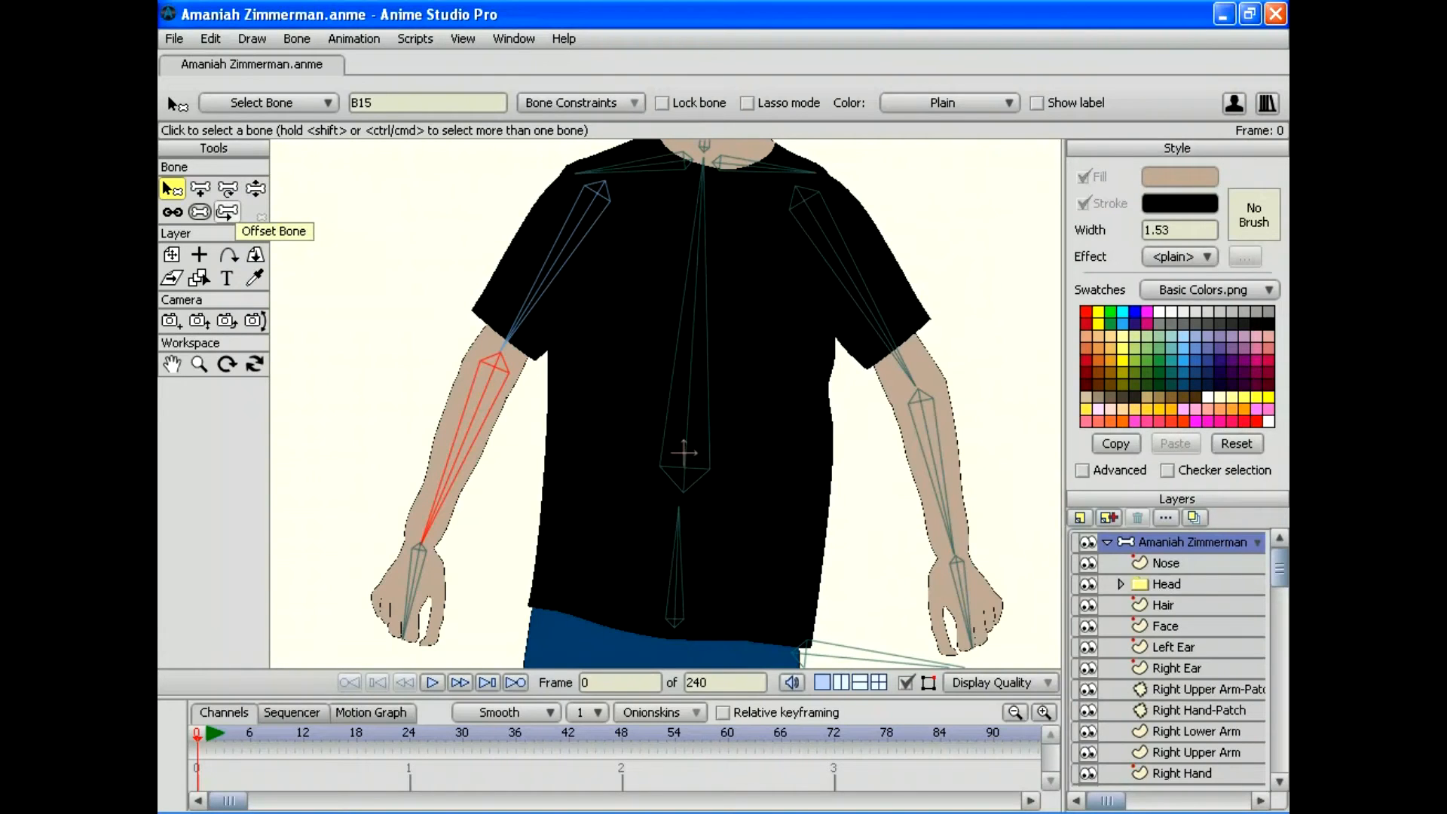
pyautogui.click(227, 212)
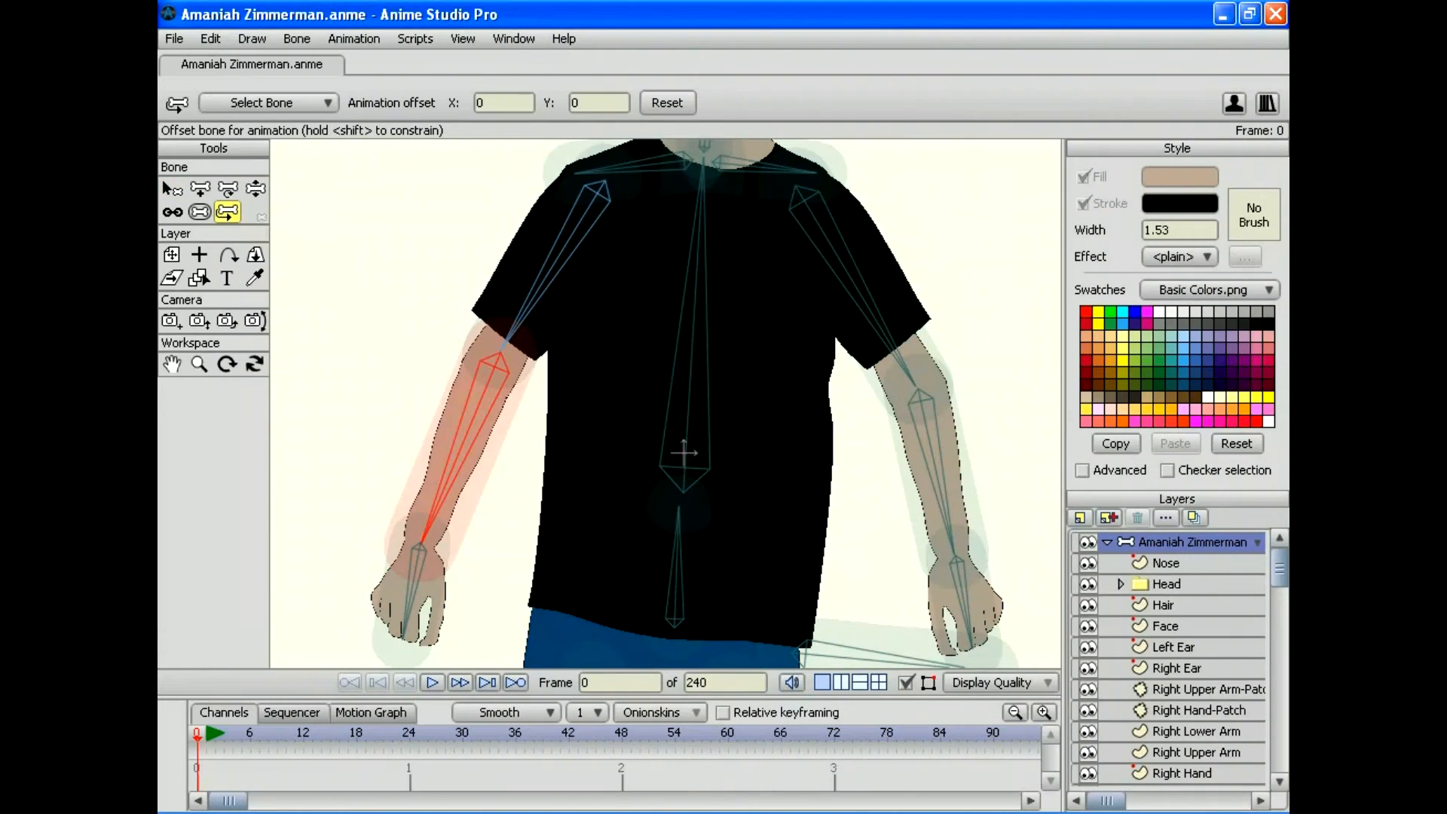
pyautogui.moveTo(456, 452); pyautogui.dragTo(451, 468)
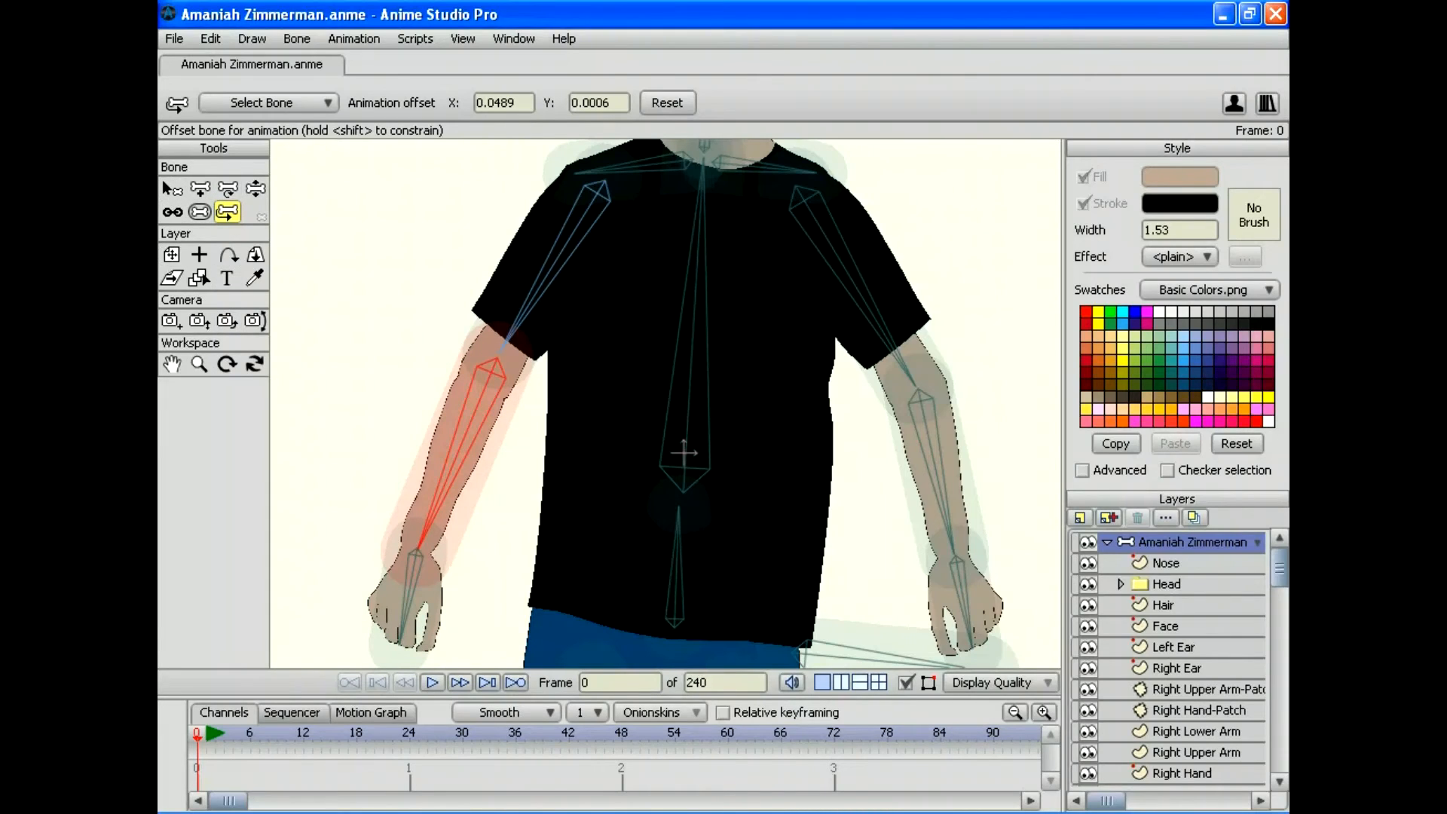
pyautogui.click(255, 188)
pyautogui.moveTo(418, 548)
pyautogui.mouseDown()
pyautogui.moveTo(498, 555)
pyautogui.moveTo(610, 511)
pyautogui.moveTo(588, 536)
pyautogui.moveTo(412, 546)
pyautogui.moveTo(317, 467)
pyautogui.moveTo(307, 290)
pyautogui.moveTo(291, 482)
pyautogui.moveTo(411, 500)
pyautogui.moveTo(418, 519)
pyautogui.mouseUp()
pyautogui.click(211, 39)
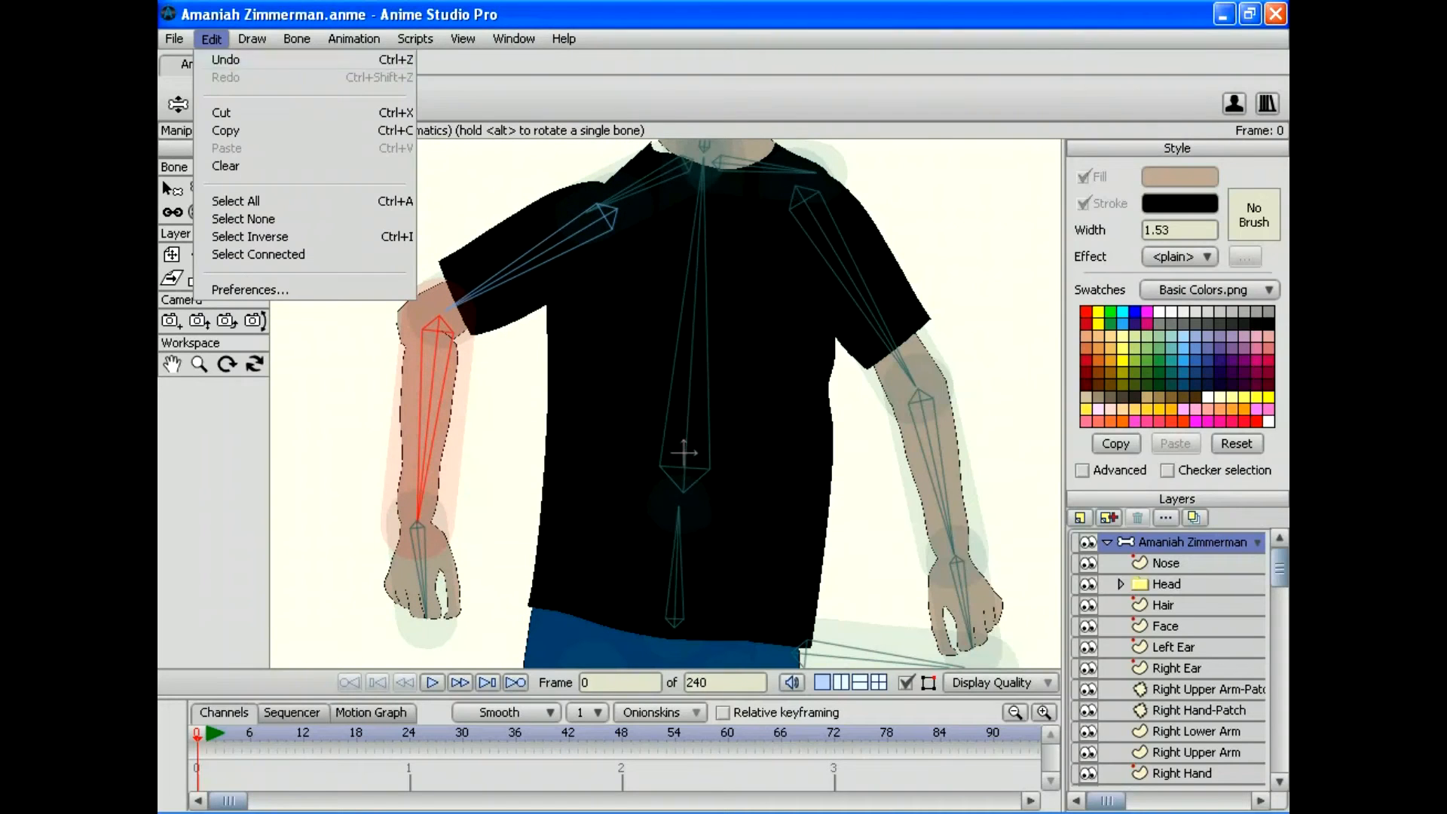
pyautogui.click(220, 59)
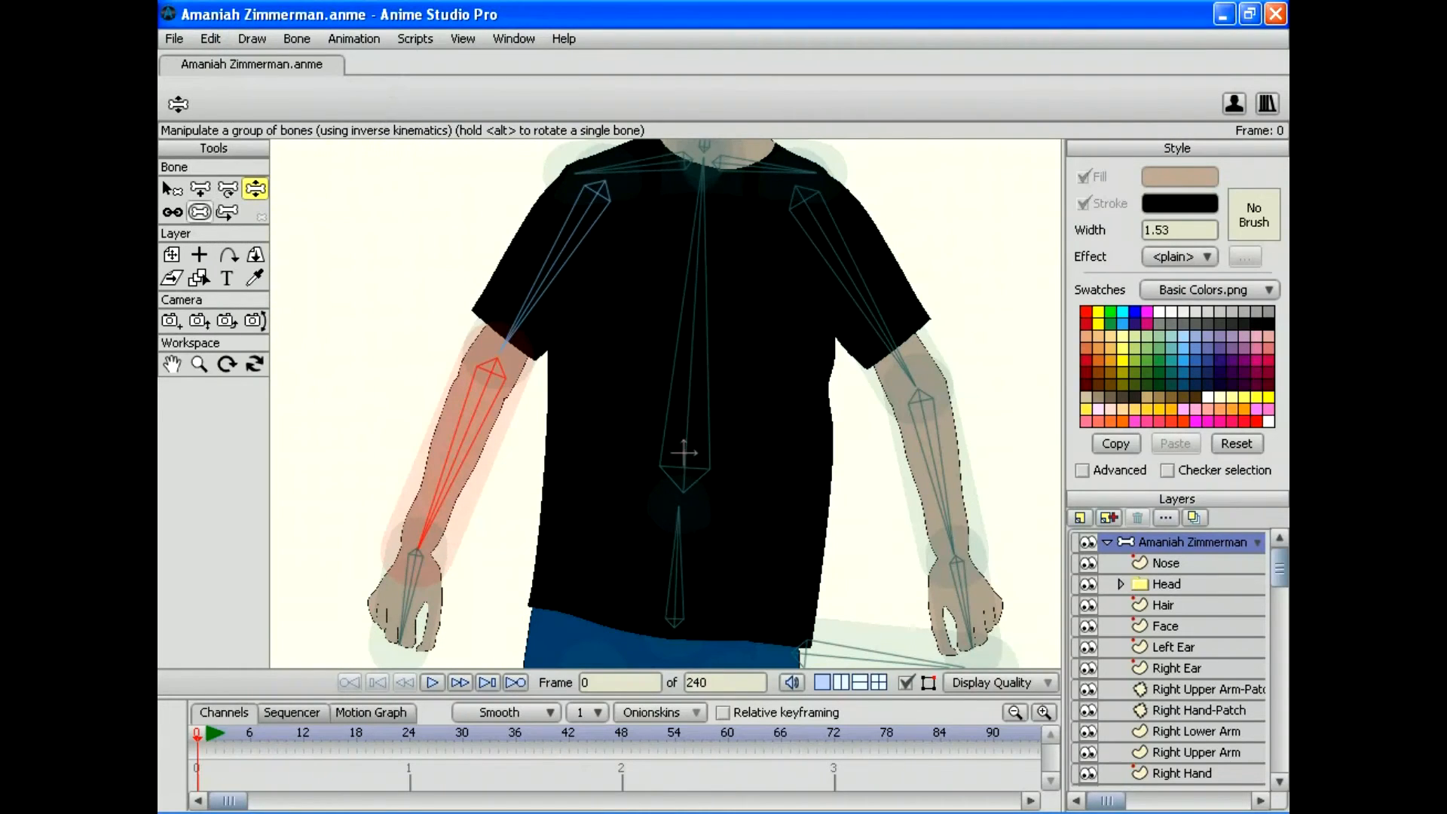
pyautogui.click(228, 188)
# Step: Rotate the right forearm bone slightly about the elbow, then test-bend the arm across the torso
pyautogui.moveTo(422, 542)
pyautogui.mouseDown()
pyautogui.moveTo(395, 532)
pyautogui.moveTo(429, 532)
pyautogui.mouseUp()
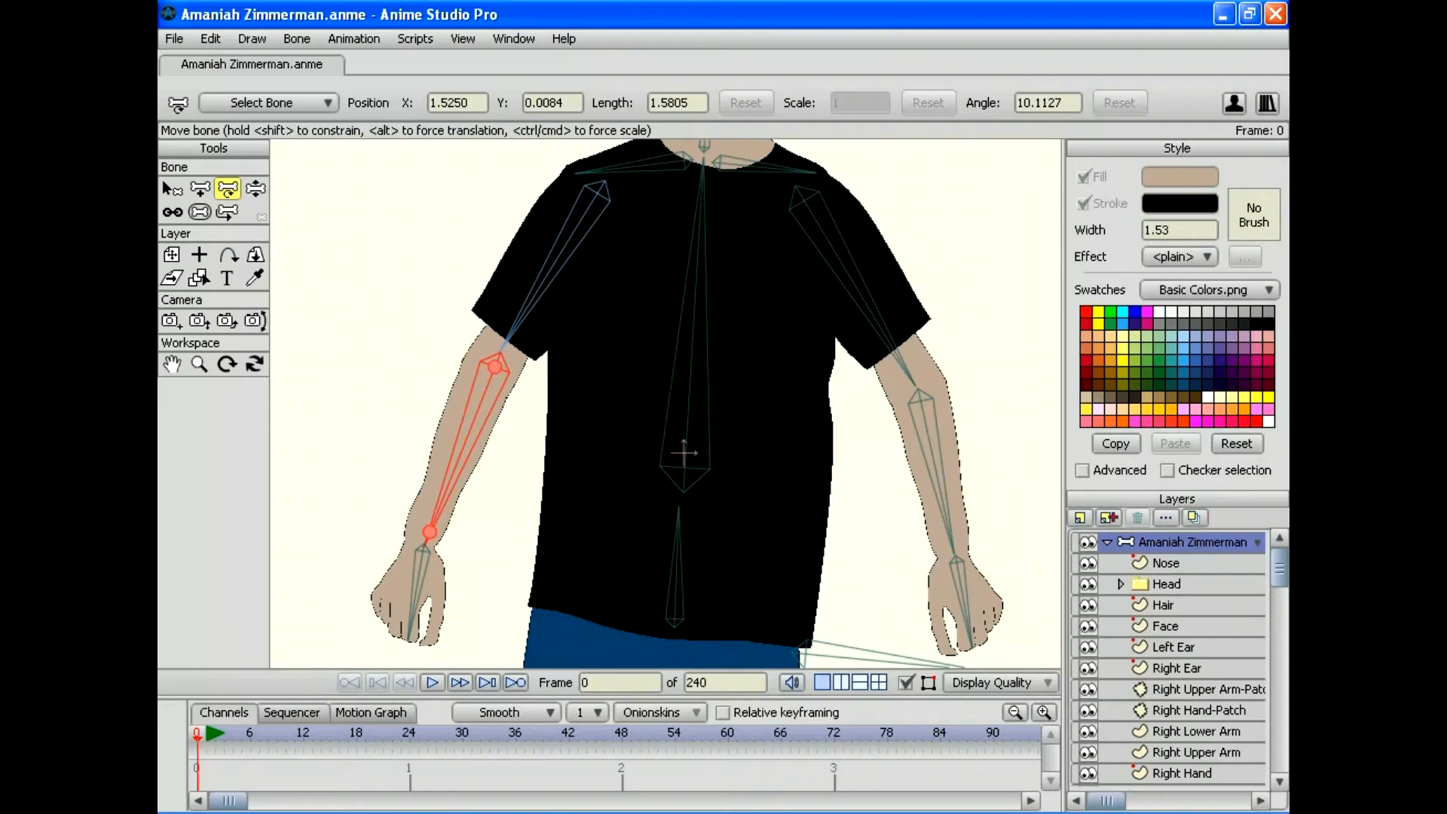
pyautogui.moveTo(429, 532)
pyautogui.mouseDown()
pyautogui.moveTo(392, 529)
pyautogui.moveTo(431, 535)
pyautogui.moveTo(419, 553)
pyautogui.mouseUp()
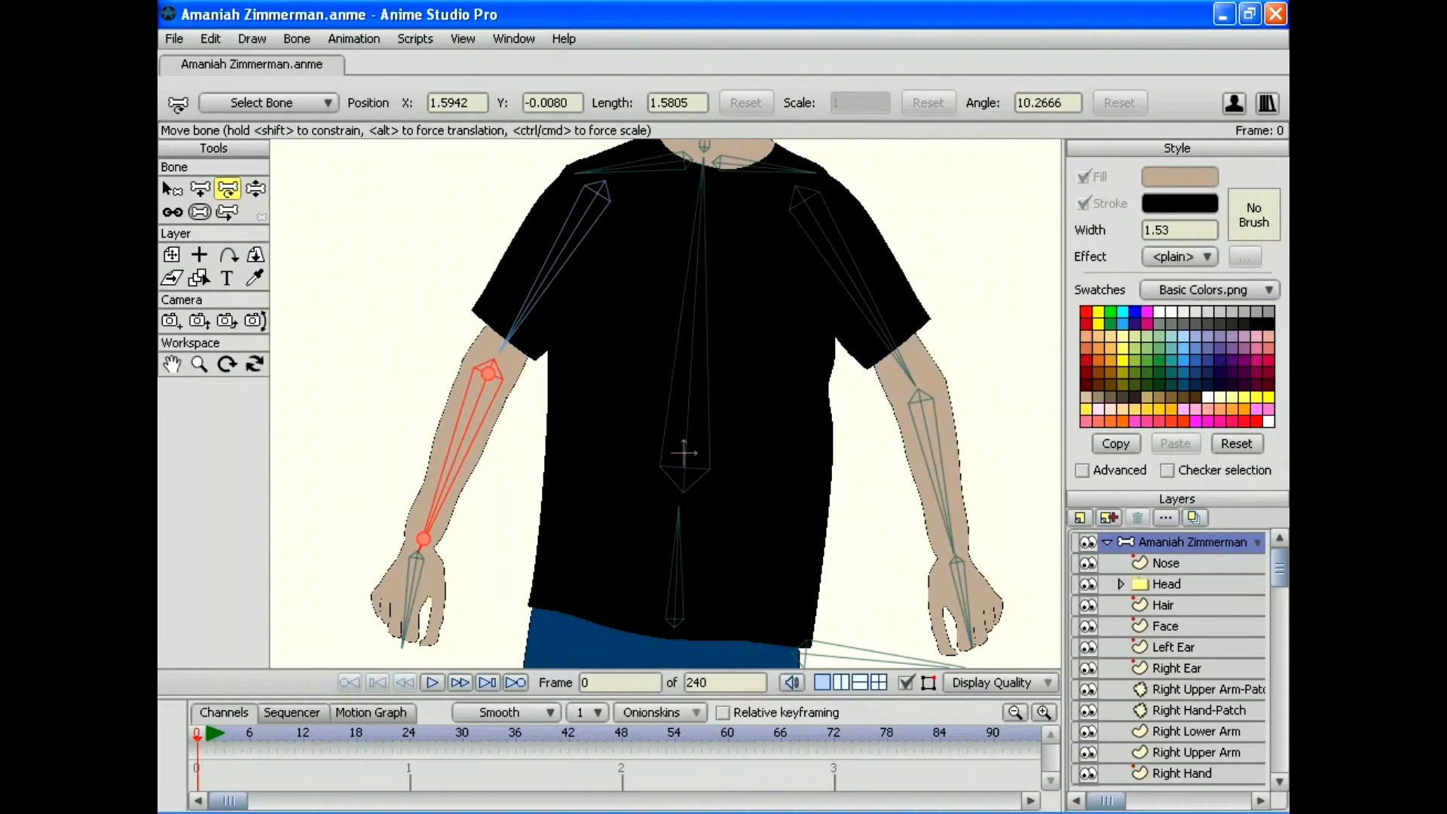
pyautogui.press('z')
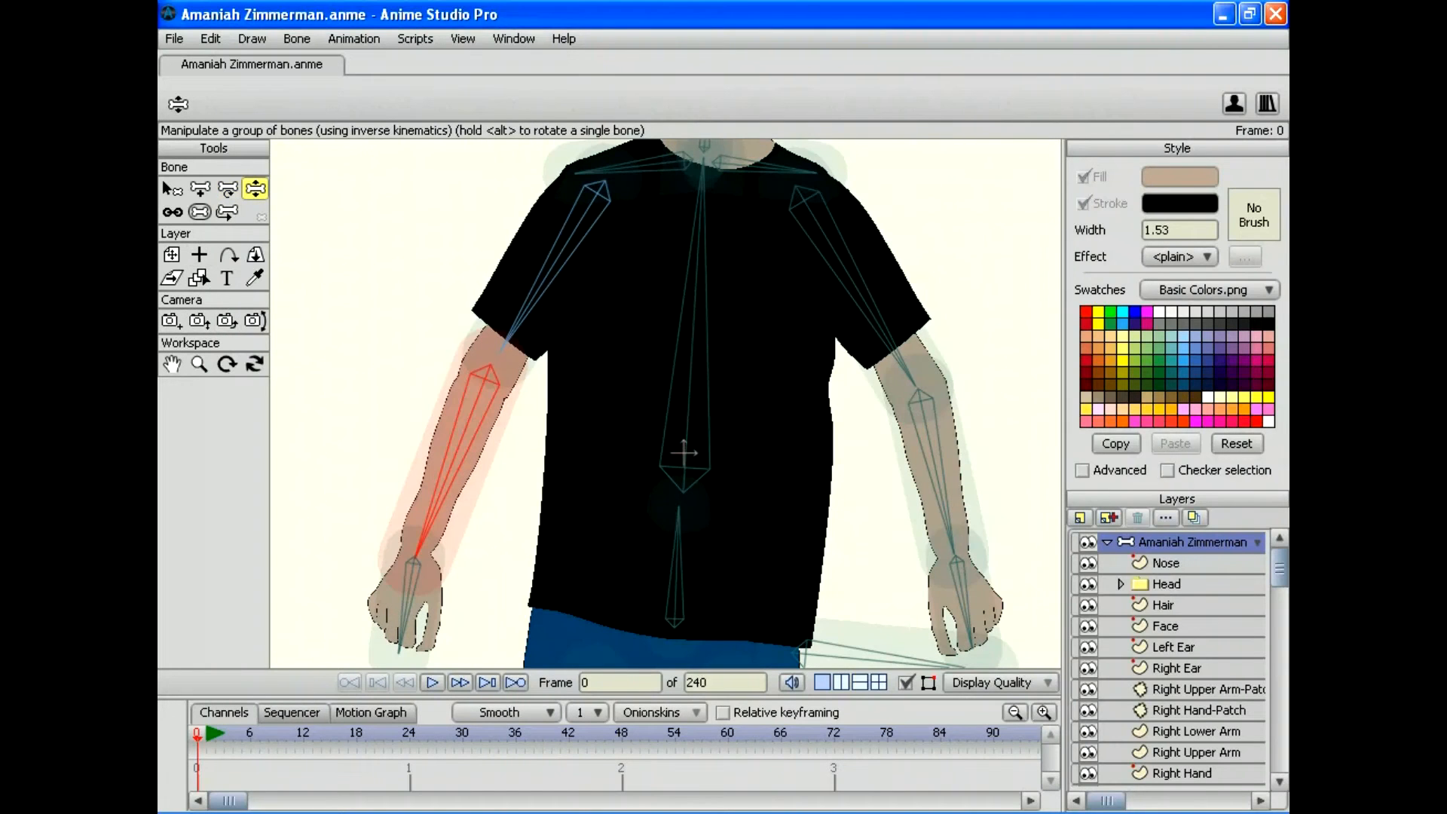
pyautogui.moveTo(417, 553)
pyautogui.mouseDown()
pyautogui.moveTo(475, 554)
pyautogui.moveTo(598, 488)
pyautogui.moveTo(639, 438)
pyautogui.moveTo(462, 550)
pyautogui.moveTo(330, 478)
pyautogui.moveTo(355, 349)
pyautogui.moveTo(270, 392)
pyautogui.moveTo(323, 452)
pyautogui.moveTo(475, 534)
pyautogui.moveTo(656, 482)
pyautogui.moveTo(621, 474)
pyautogui.moveTo(350, 542)
pyautogui.moveTo(275, 362)
pyautogui.moveTo(284, 233)
pyautogui.moveTo(271, 374)
pyautogui.moveTo(317, 535)
pyautogui.moveTo(413, 565)
pyautogui.mouseUp()
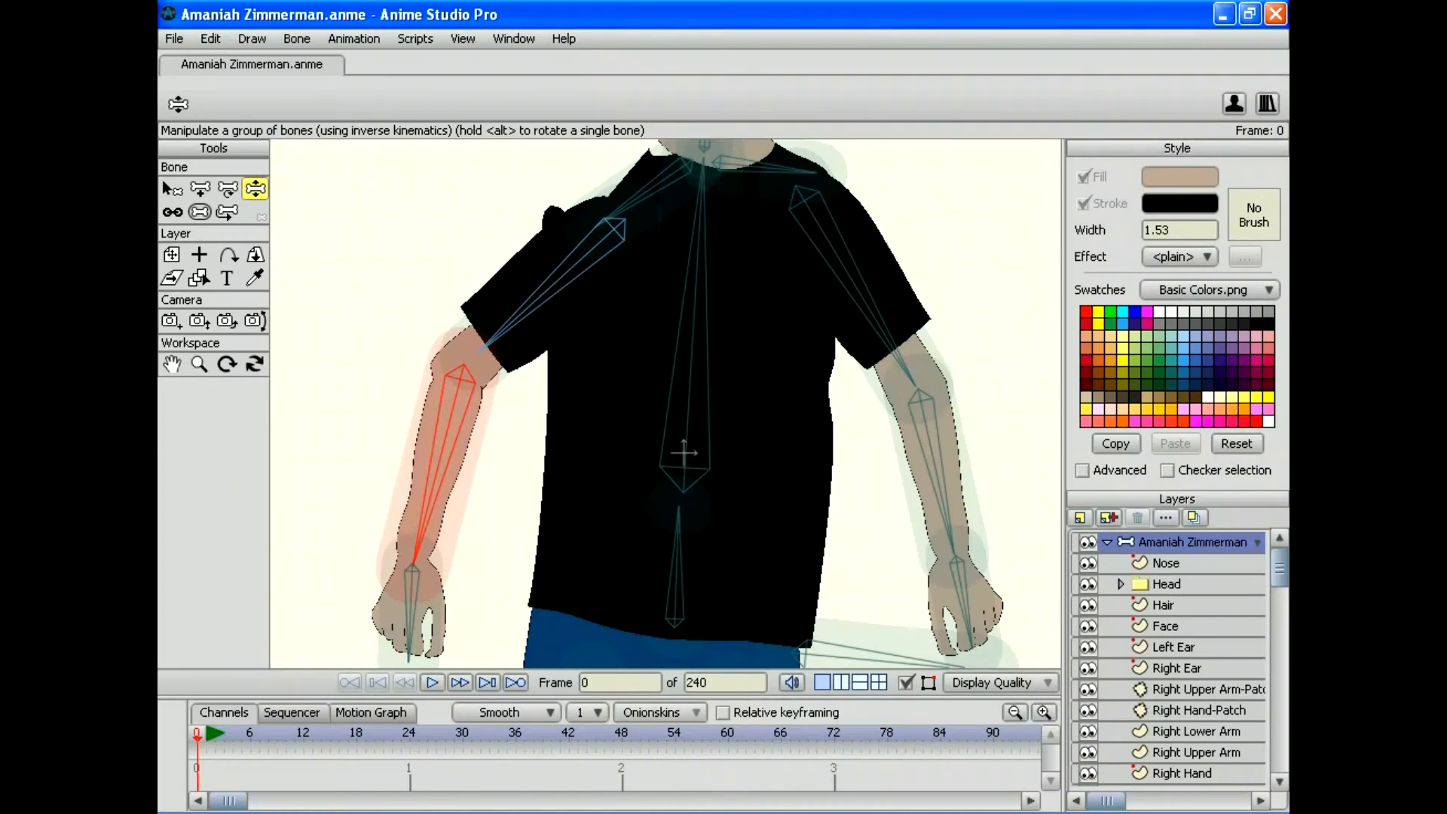
pyautogui.moveTo(407, 648); pyautogui.dragTo(345, 647)
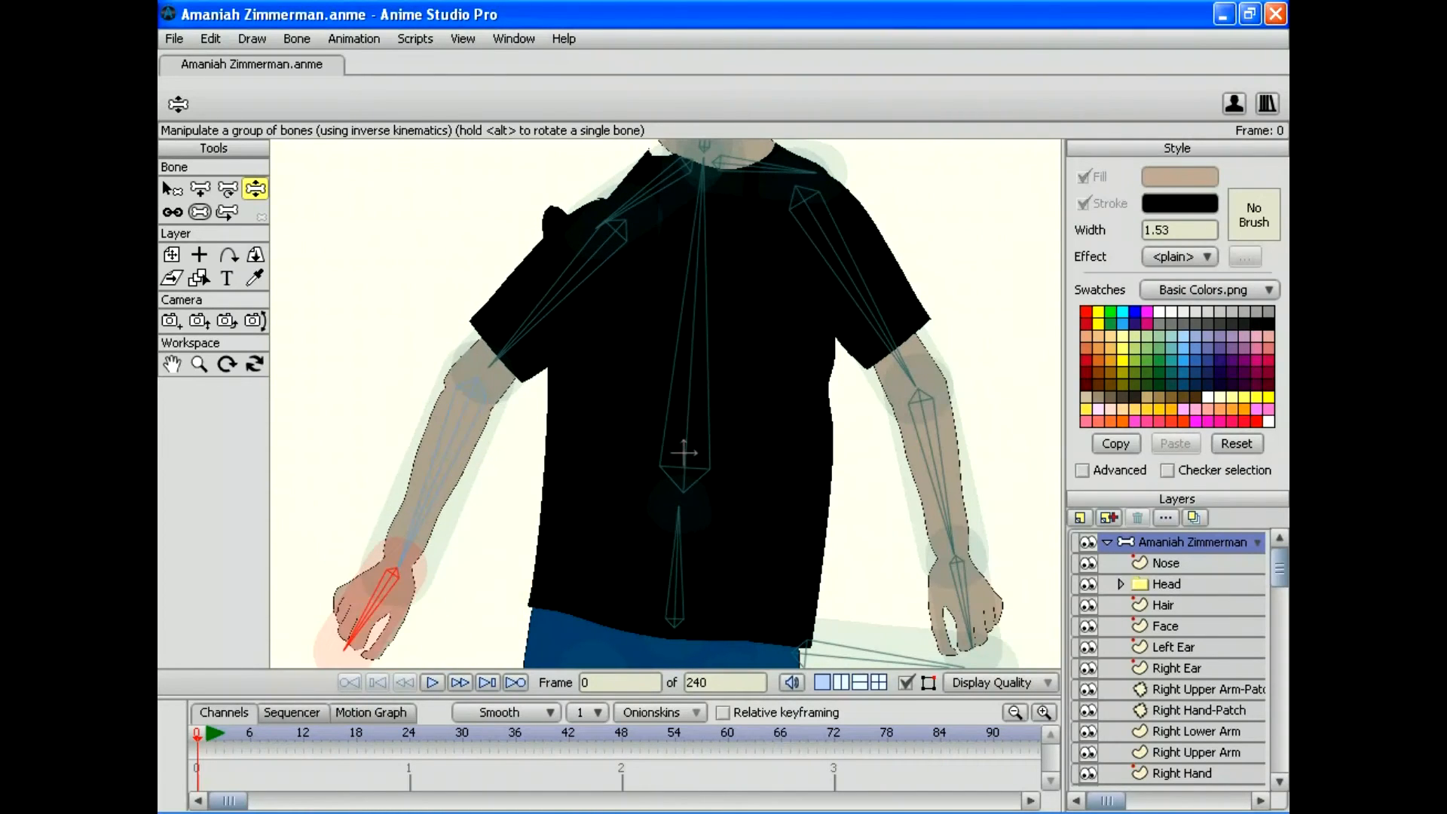
pyautogui.moveTo(403, 557); pyautogui.dragTo(307, 438)
# Step: Make the Right Upper Arm layer active for point editing
pyautogui.moveTo(1279, 566); pyautogui.dragTo(1279, 618)
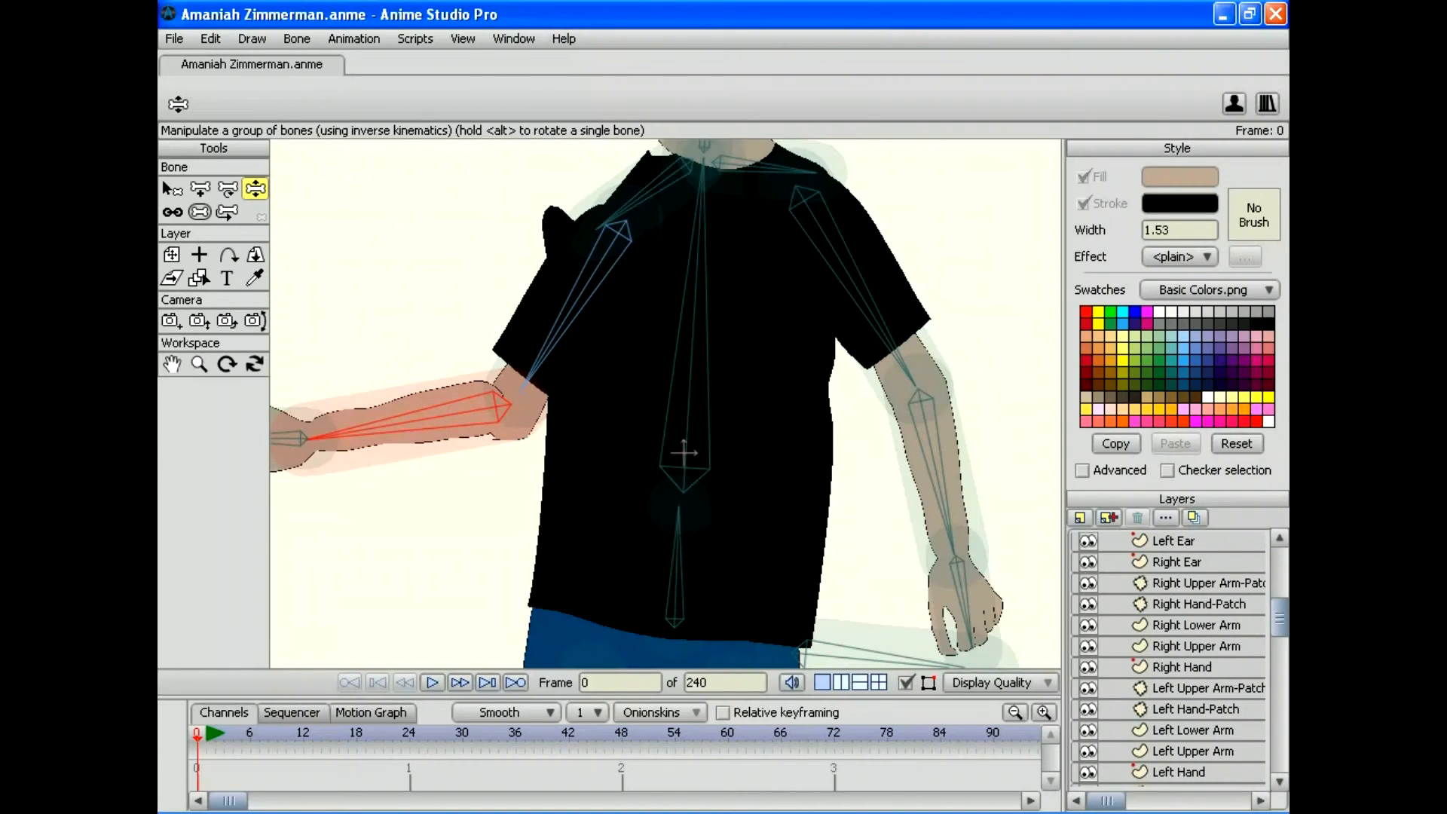
pyautogui.click(1196, 645)
pyautogui.press('g')
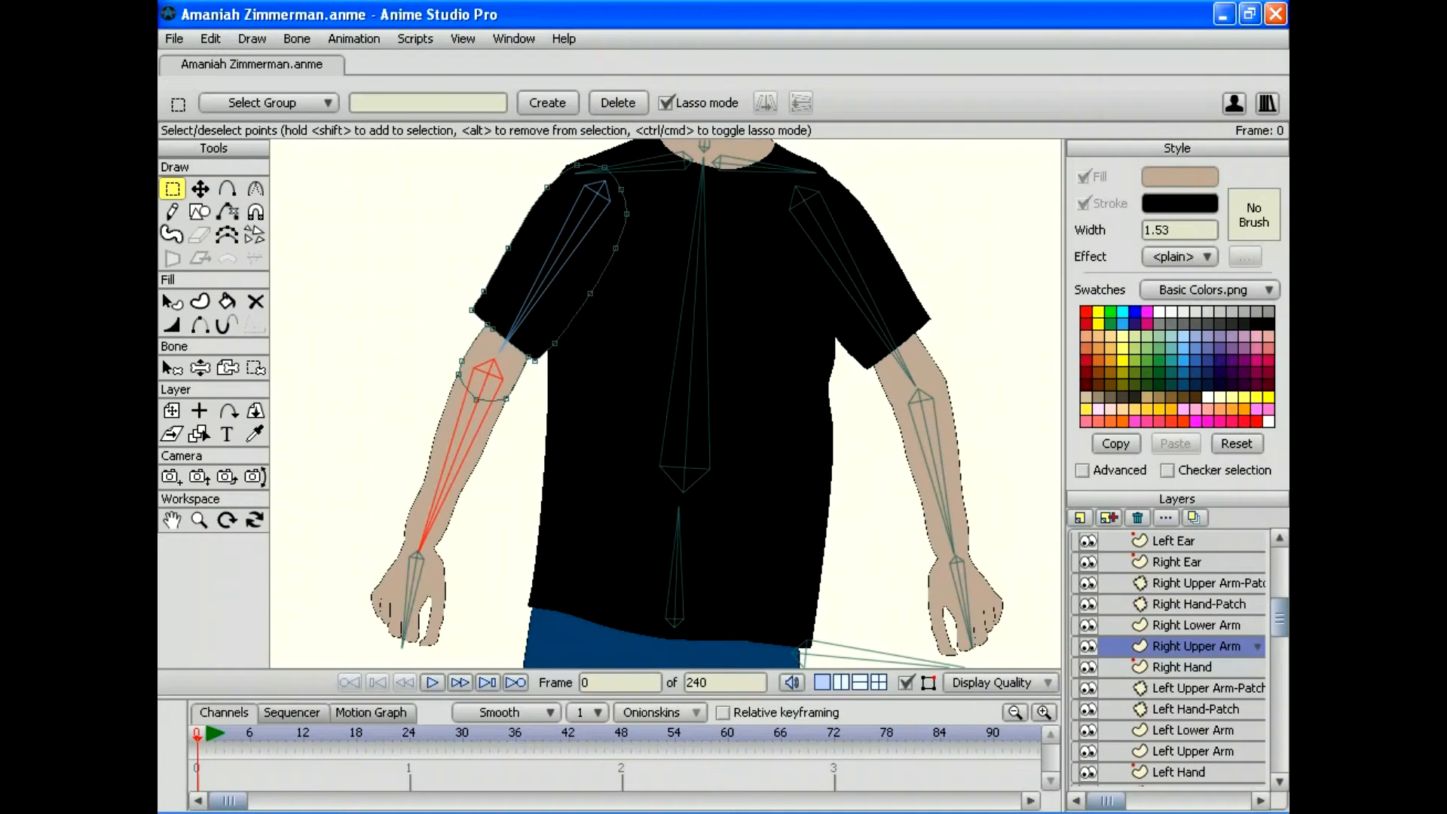
# Step: Select the elbow outline point, delete and restore it, then nudge it to reshape the outline
pyautogui.moveTo(445, 361); pyautogui.dragTo(443, 340)
pyautogui.press('Delete')
pyautogui.hotkey('alt', 'e')
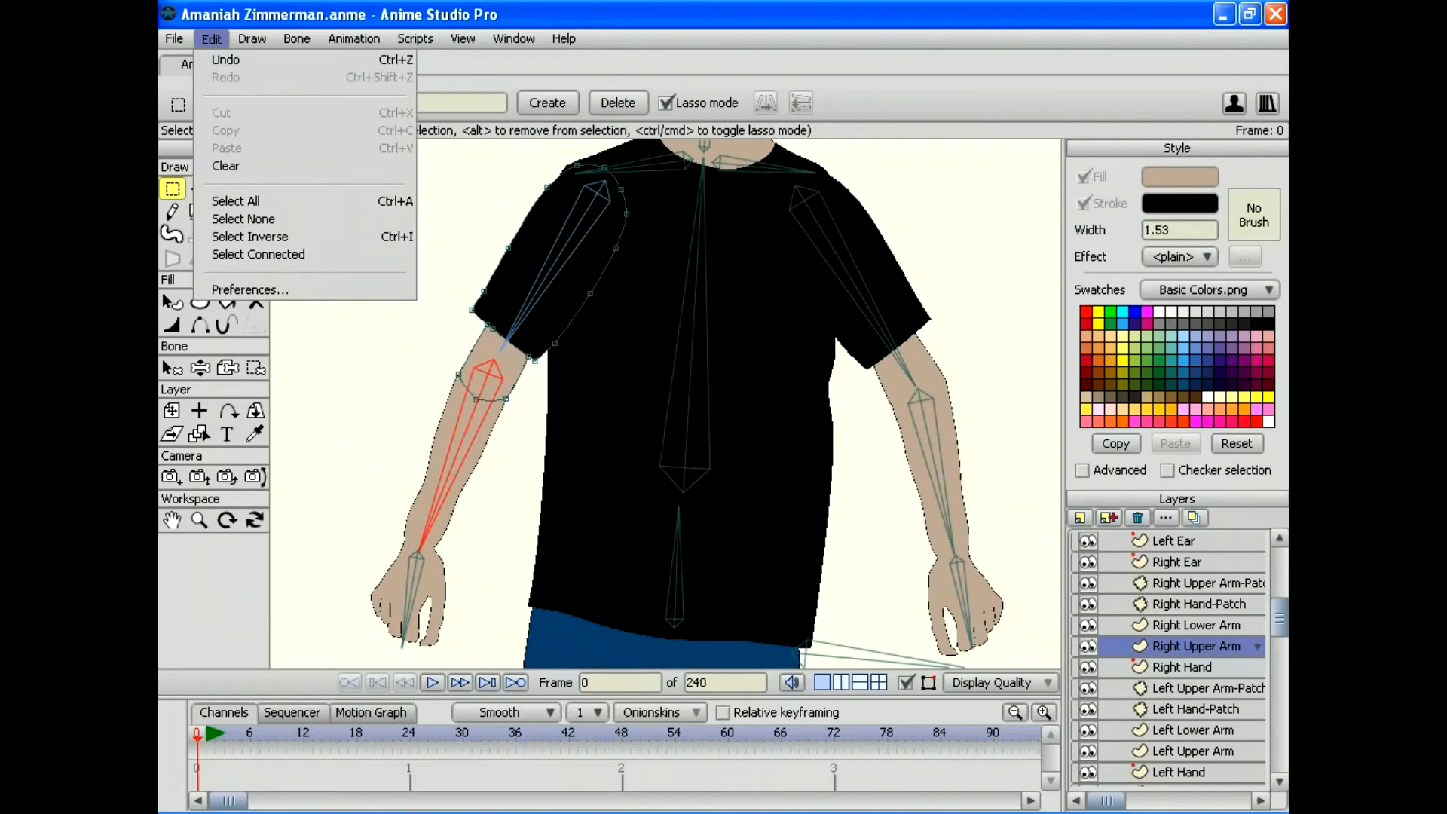
pyautogui.press('Return')
pyautogui.press('t')
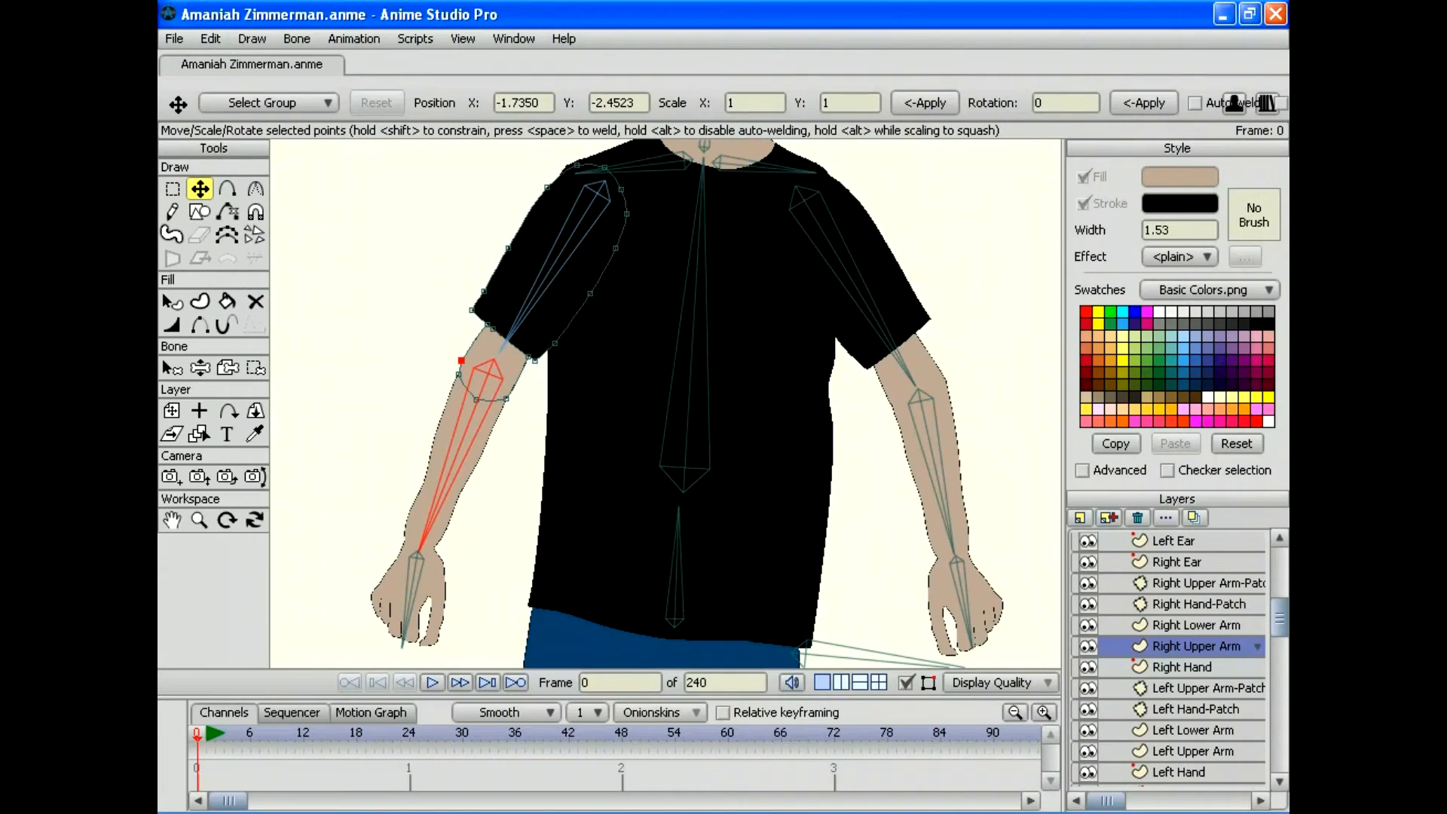
pyautogui.moveTo(461, 360); pyautogui.dragTo(511, 383)
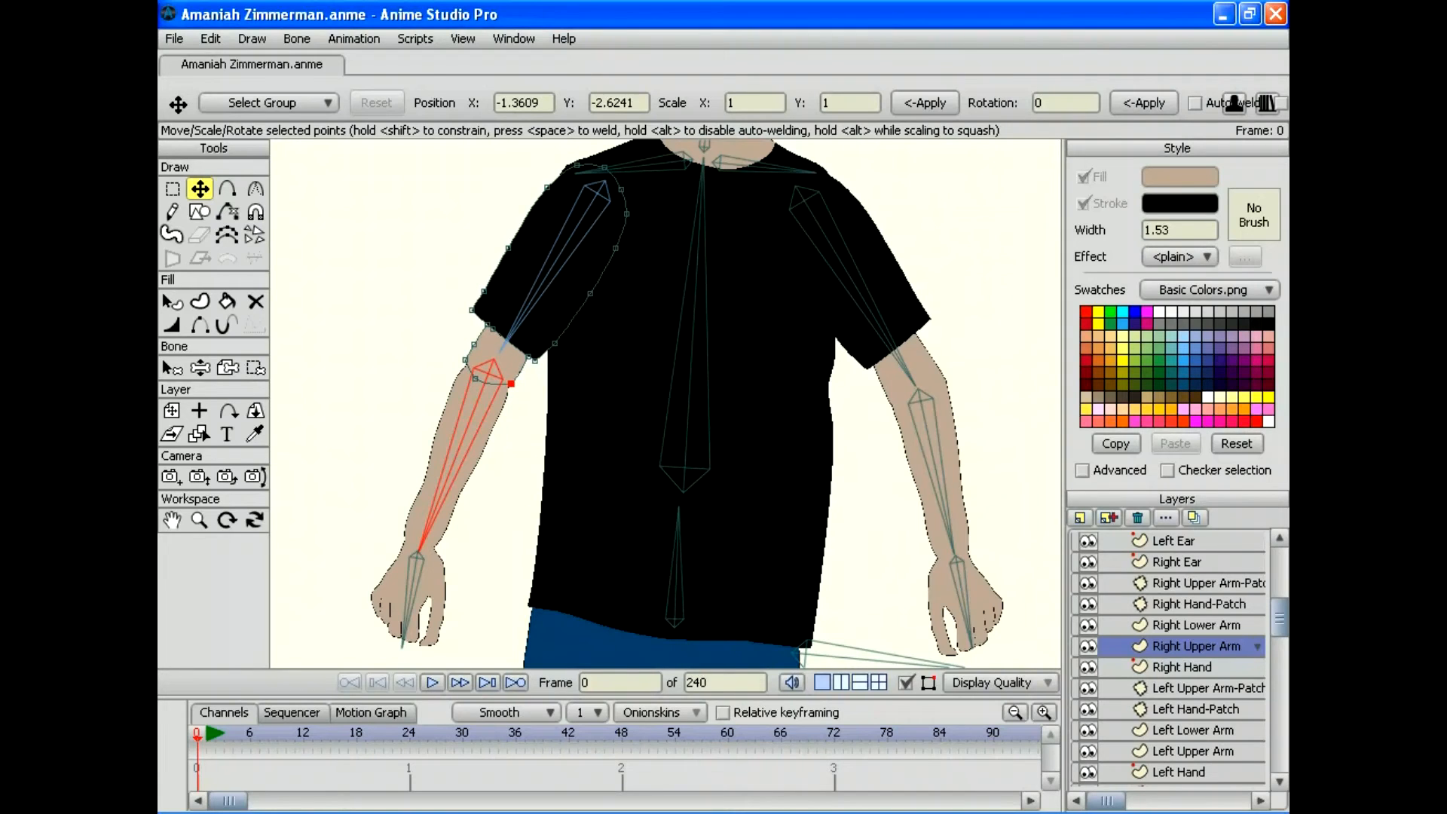
# Step: Test the elbow bend, nudge the point slightly upward, and pose the hand at the hip
pyautogui.press('z')
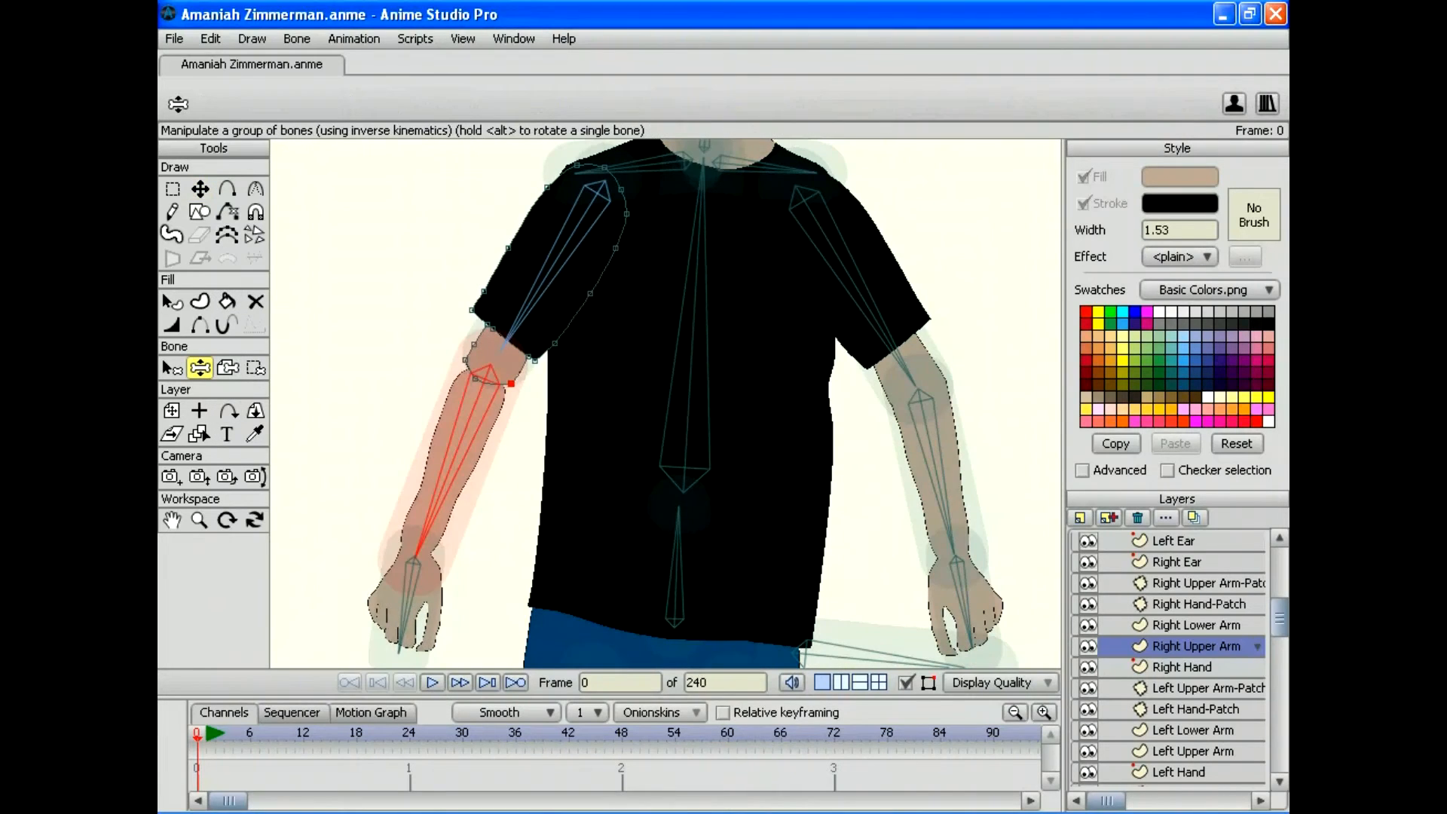
pyautogui.moveTo(416, 556); pyautogui.dragTo(374, 537)
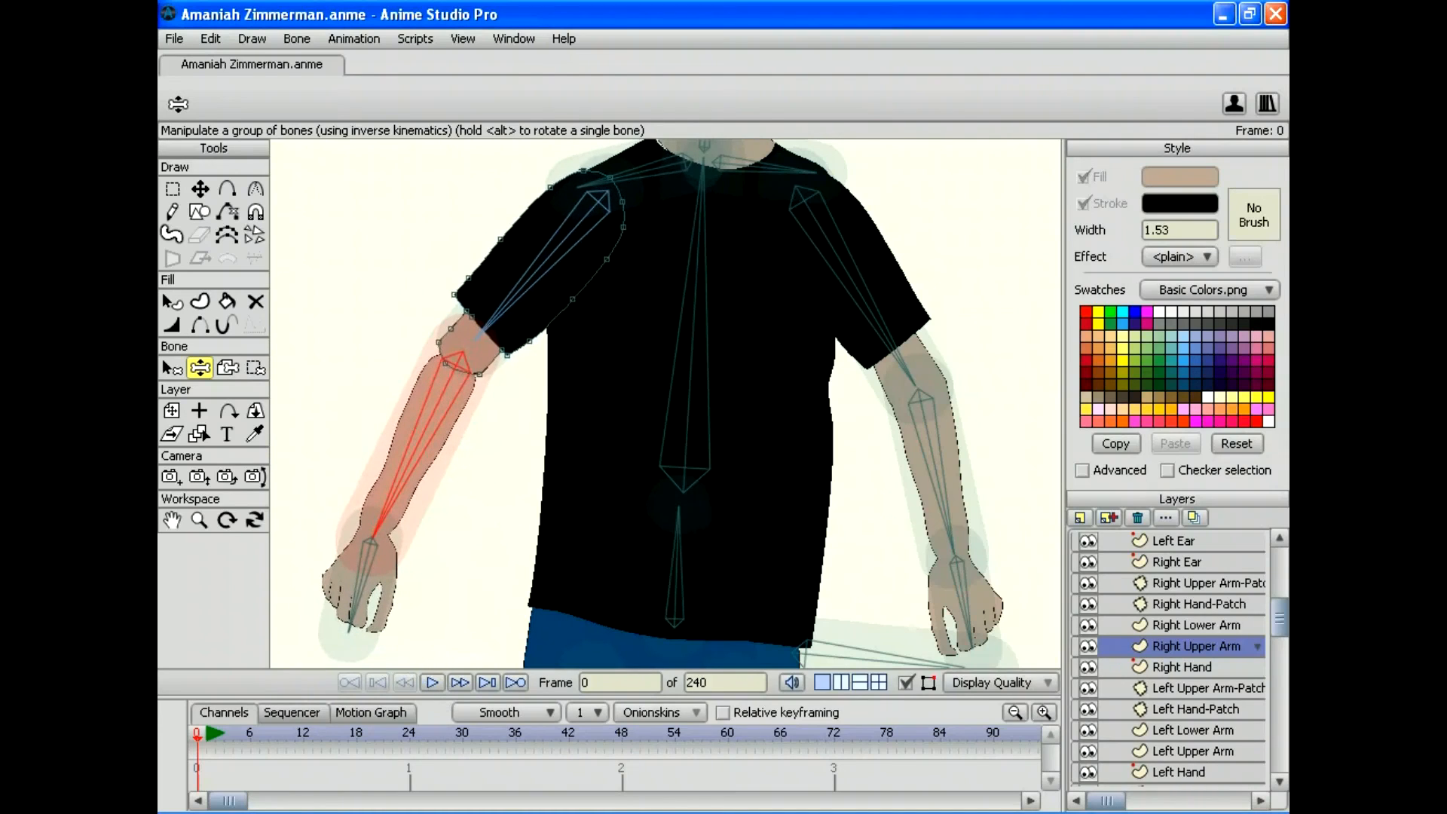
pyautogui.press('t')
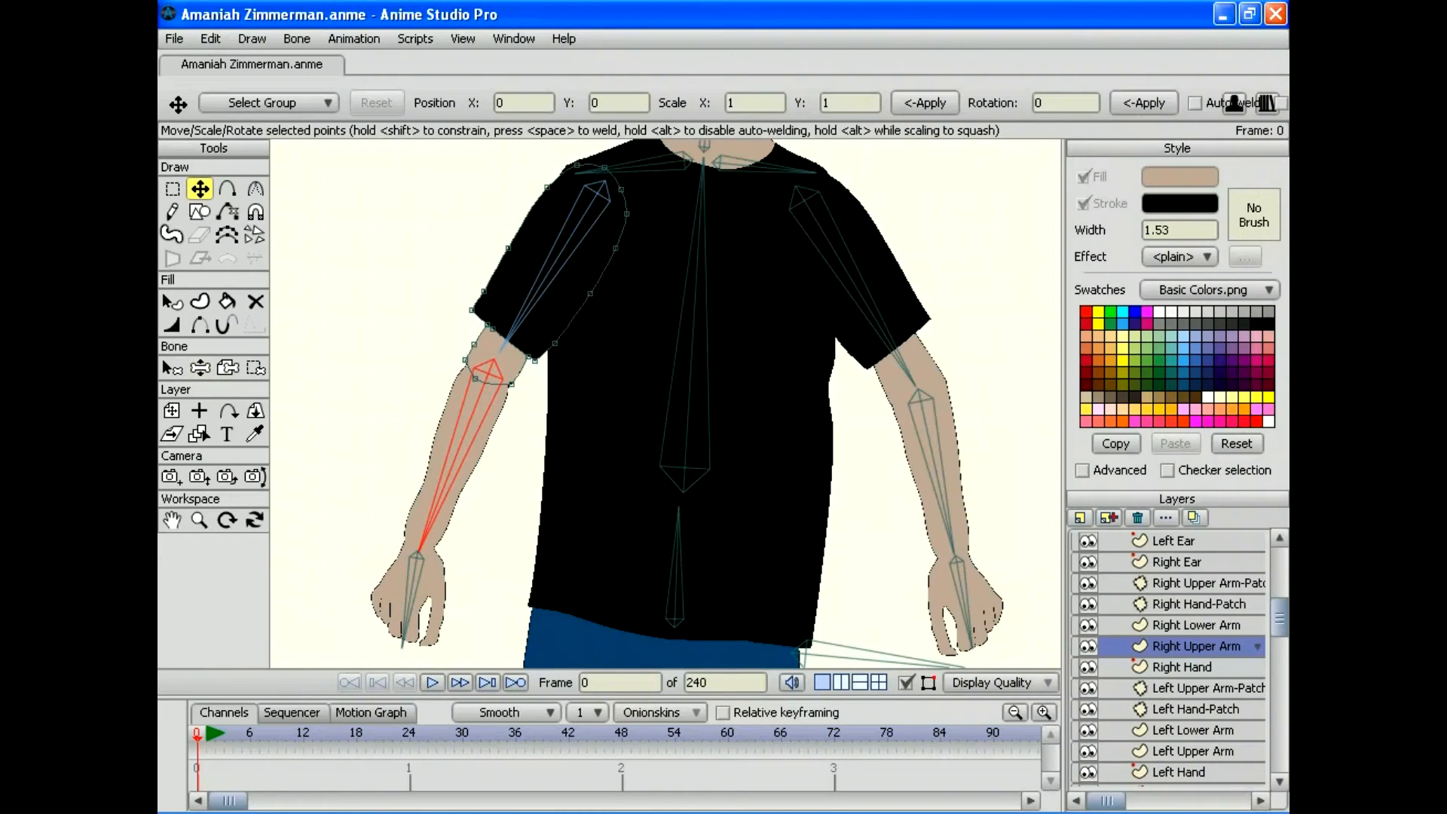
pyautogui.moveTo(504, 391); pyautogui.dragTo(474, 390)
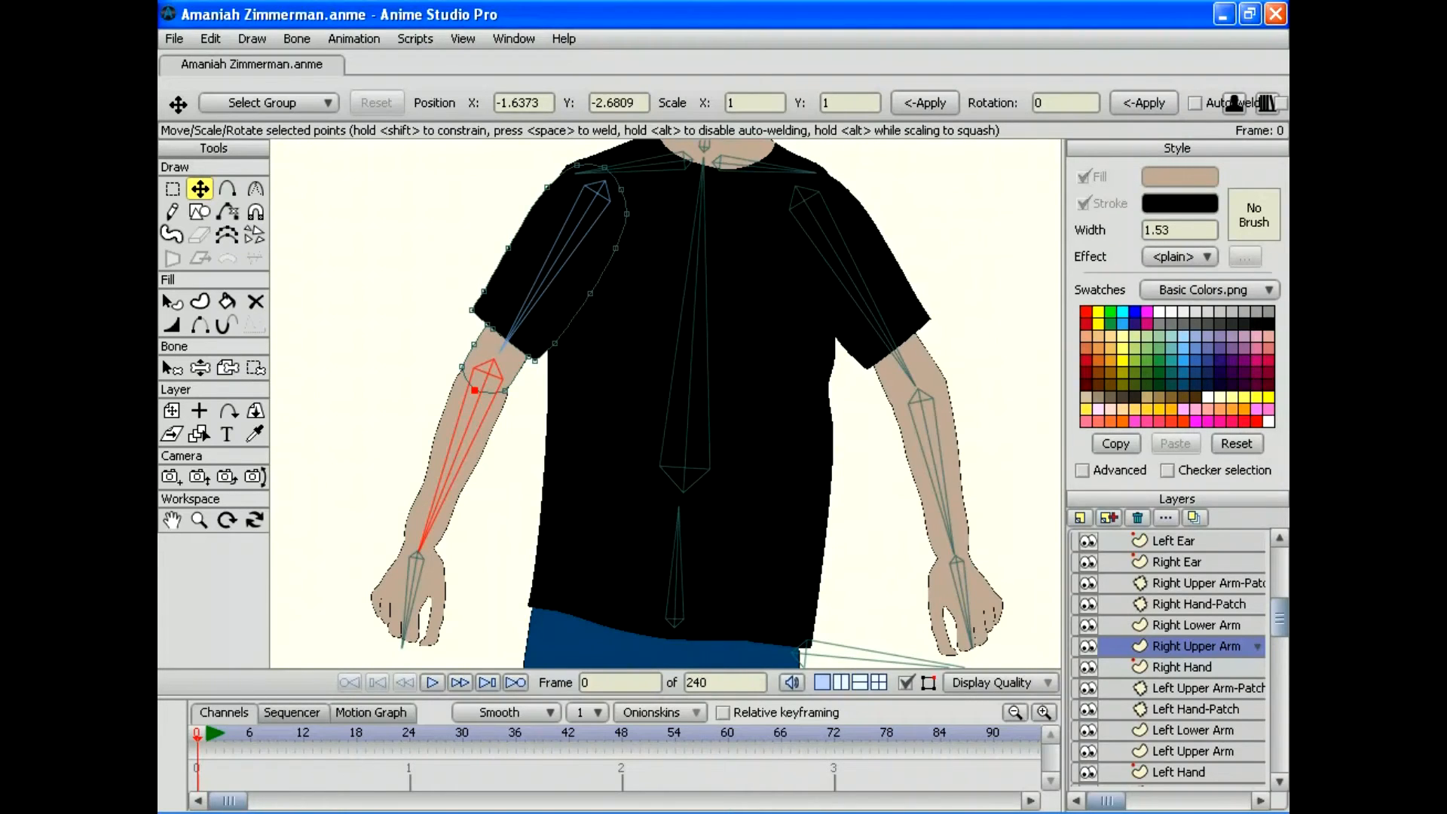
pyautogui.click(200, 368)
pyautogui.moveTo(416, 556); pyautogui.dragTo(498, 452)
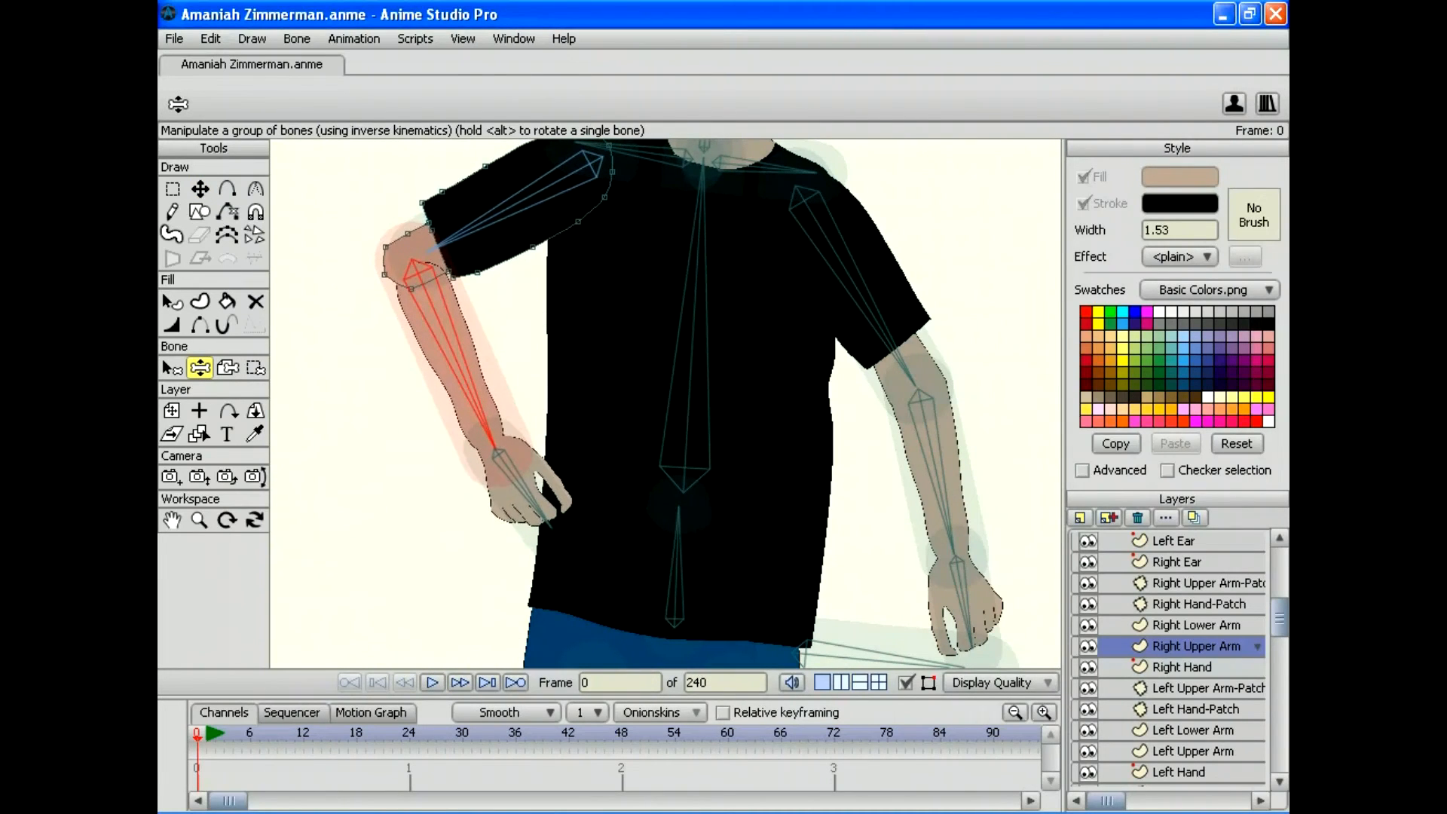
pyautogui.click(174, 39)
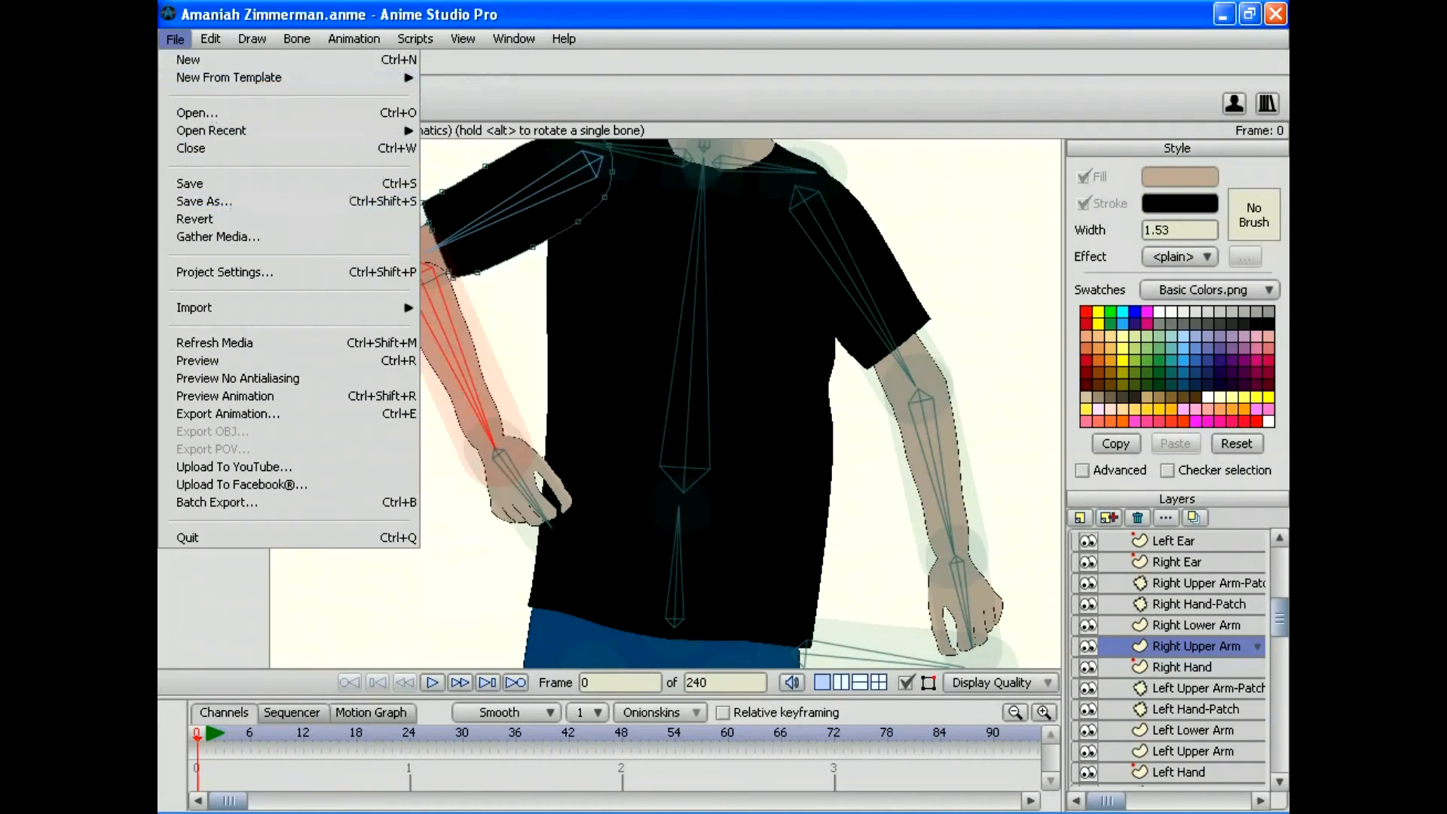
pyautogui.press('Return')
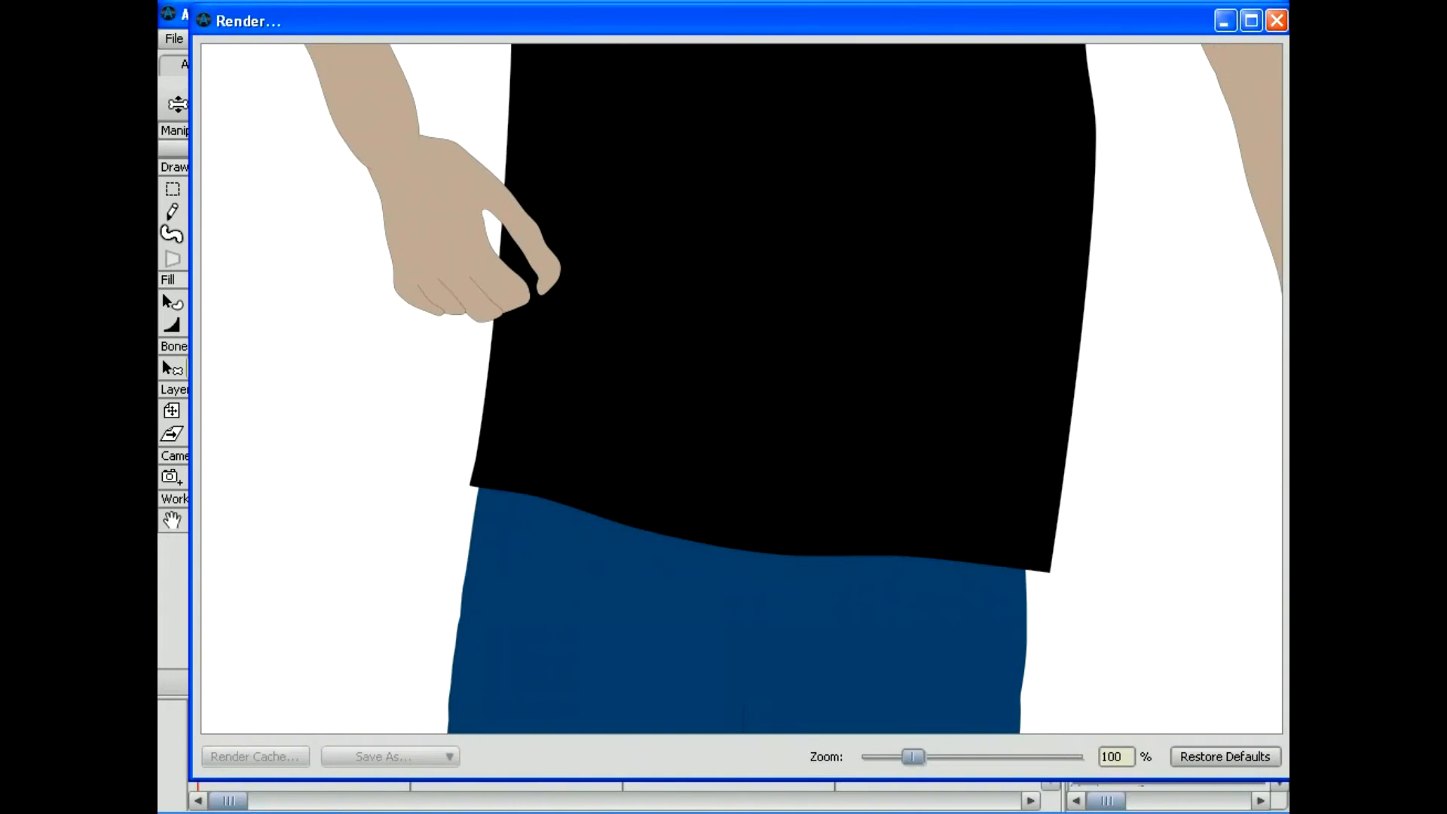
pyautogui.moveTo(912, 757)
pyautogui.mouseDown()
pyautogui.moveTo(862, 757)
pyautogui.moveTo(888, 757)
pyautogui.mouseUp()
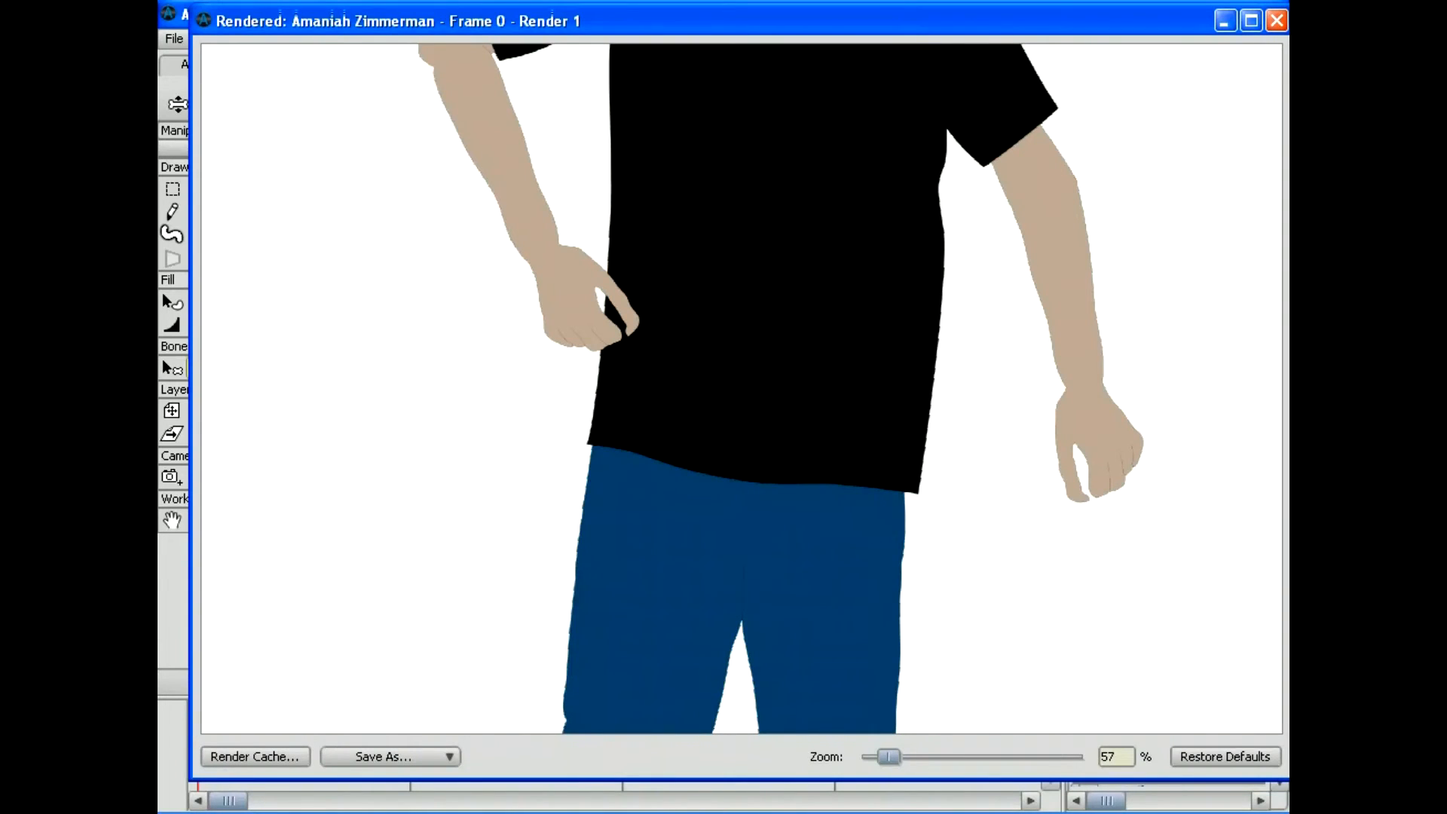
pyautogui.moveTo(888, 756); pyautogui.dragTo(881, 756)
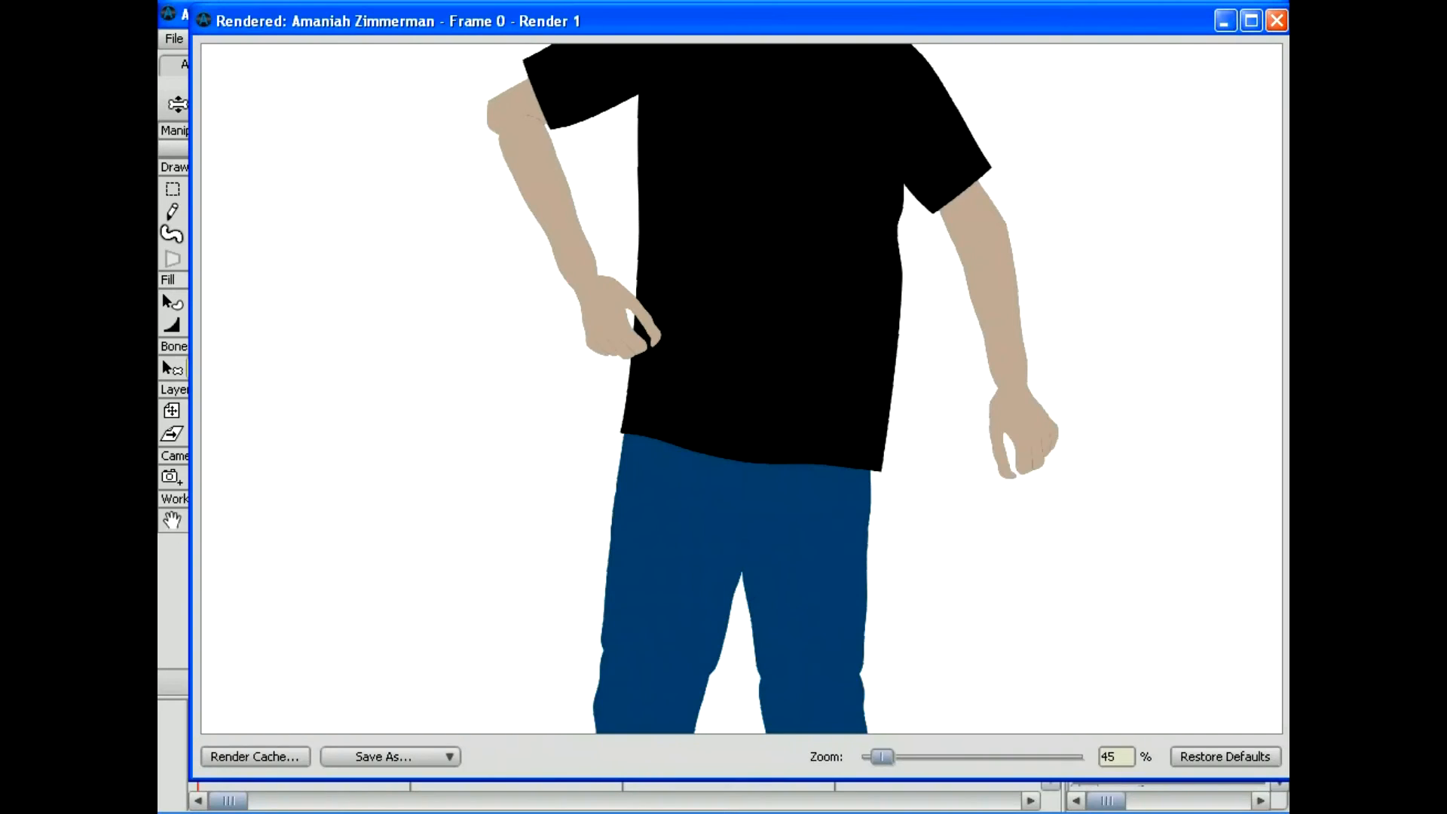
pyautogui.click(1276, 21)
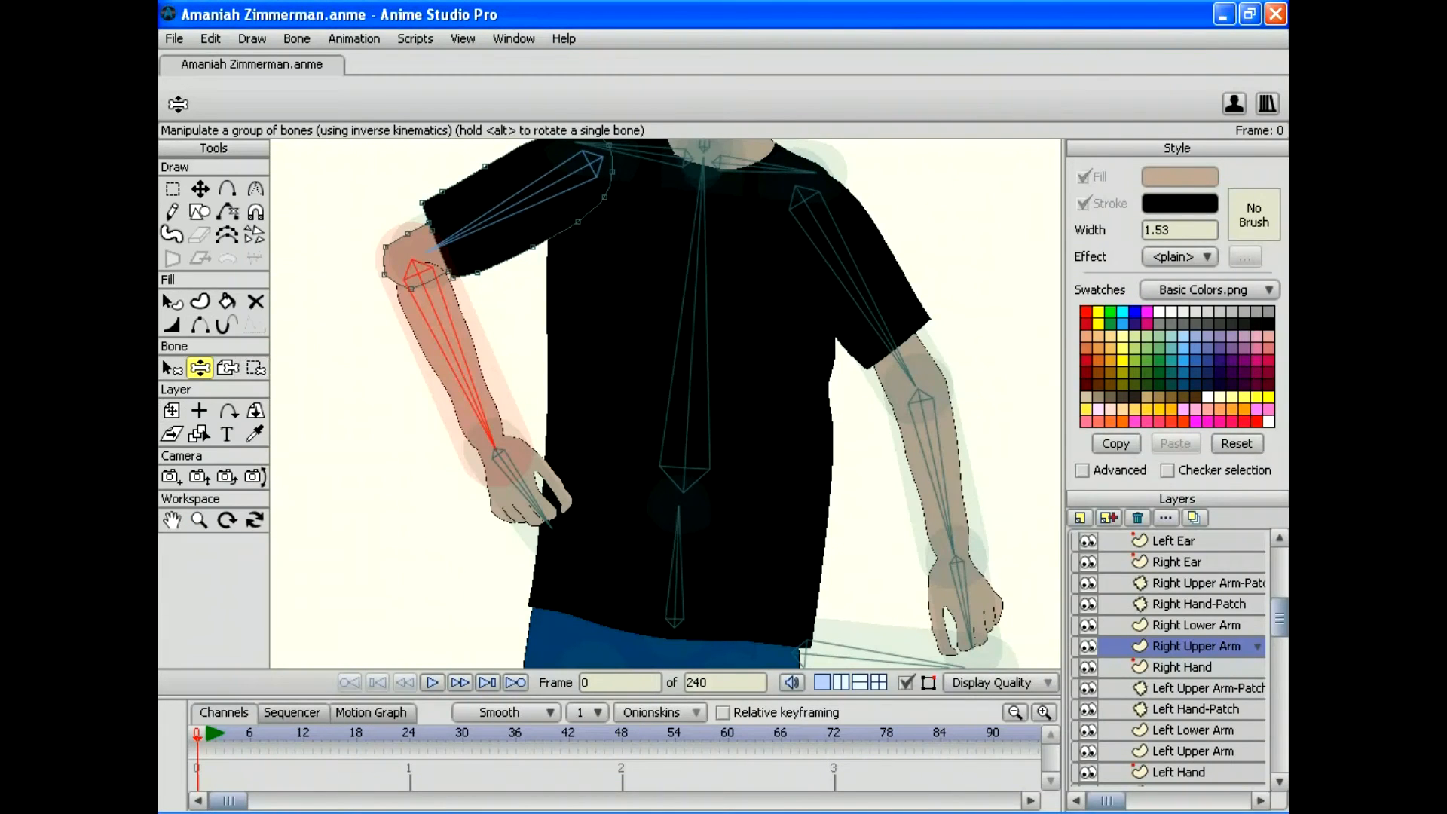
# Step: Swing the right forearm out, reset, then tilt the torso and bend the right hand across it
pyautogui.moveTo(496, 449); pyautogui.dragTo(649, 544)
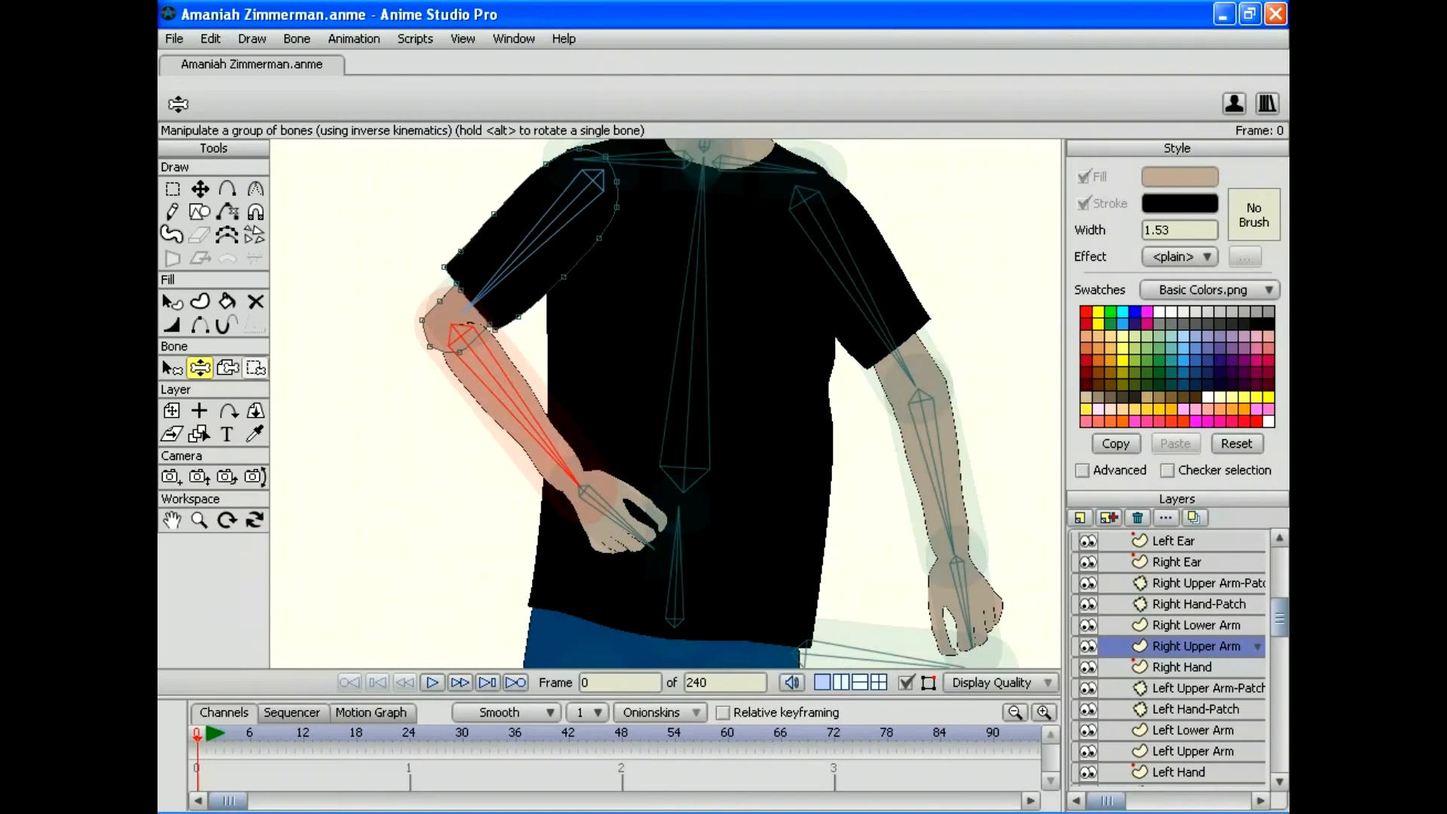
pyautogui.click(200, 188)
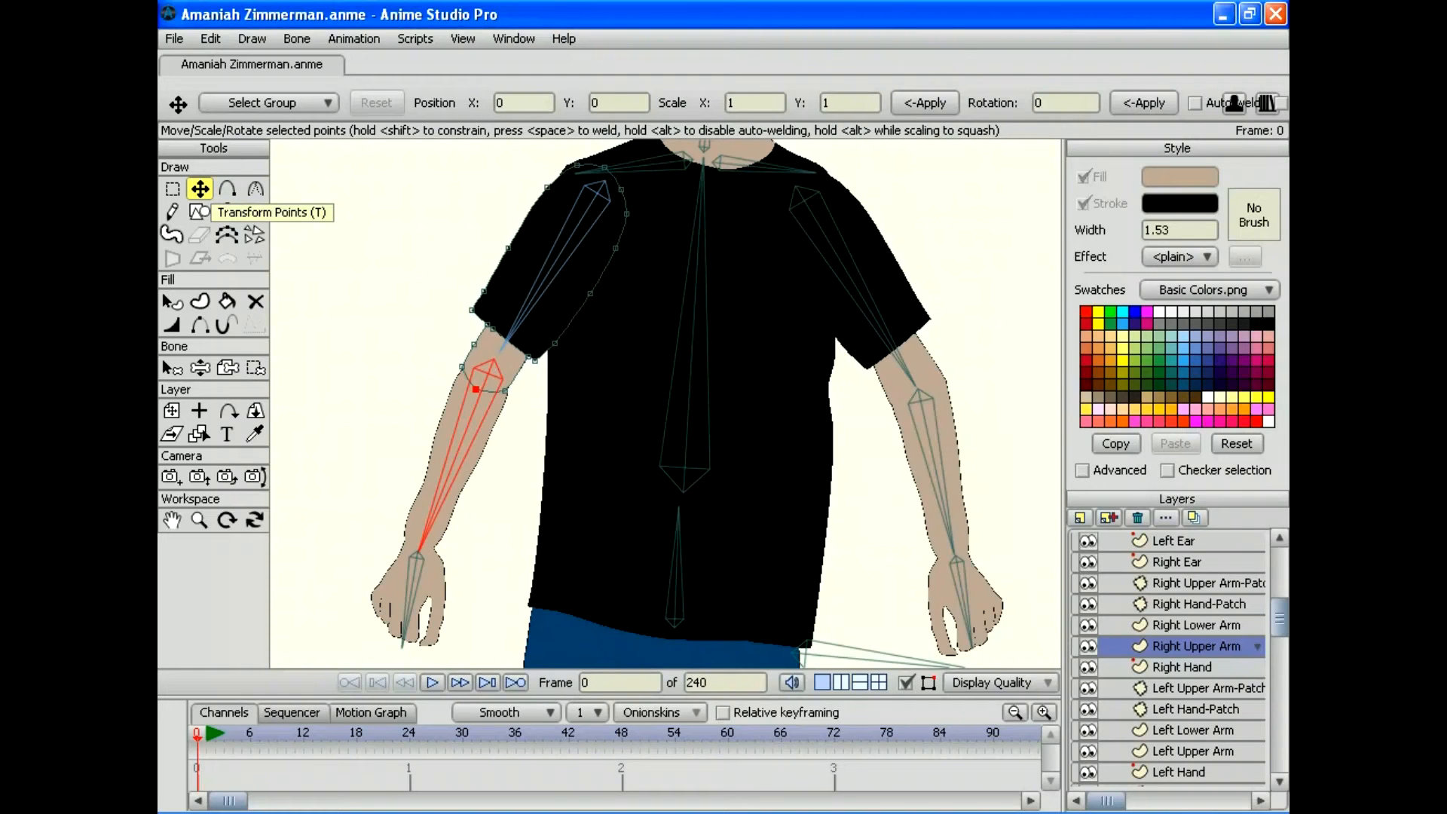
pyautogui.click(200, 368)
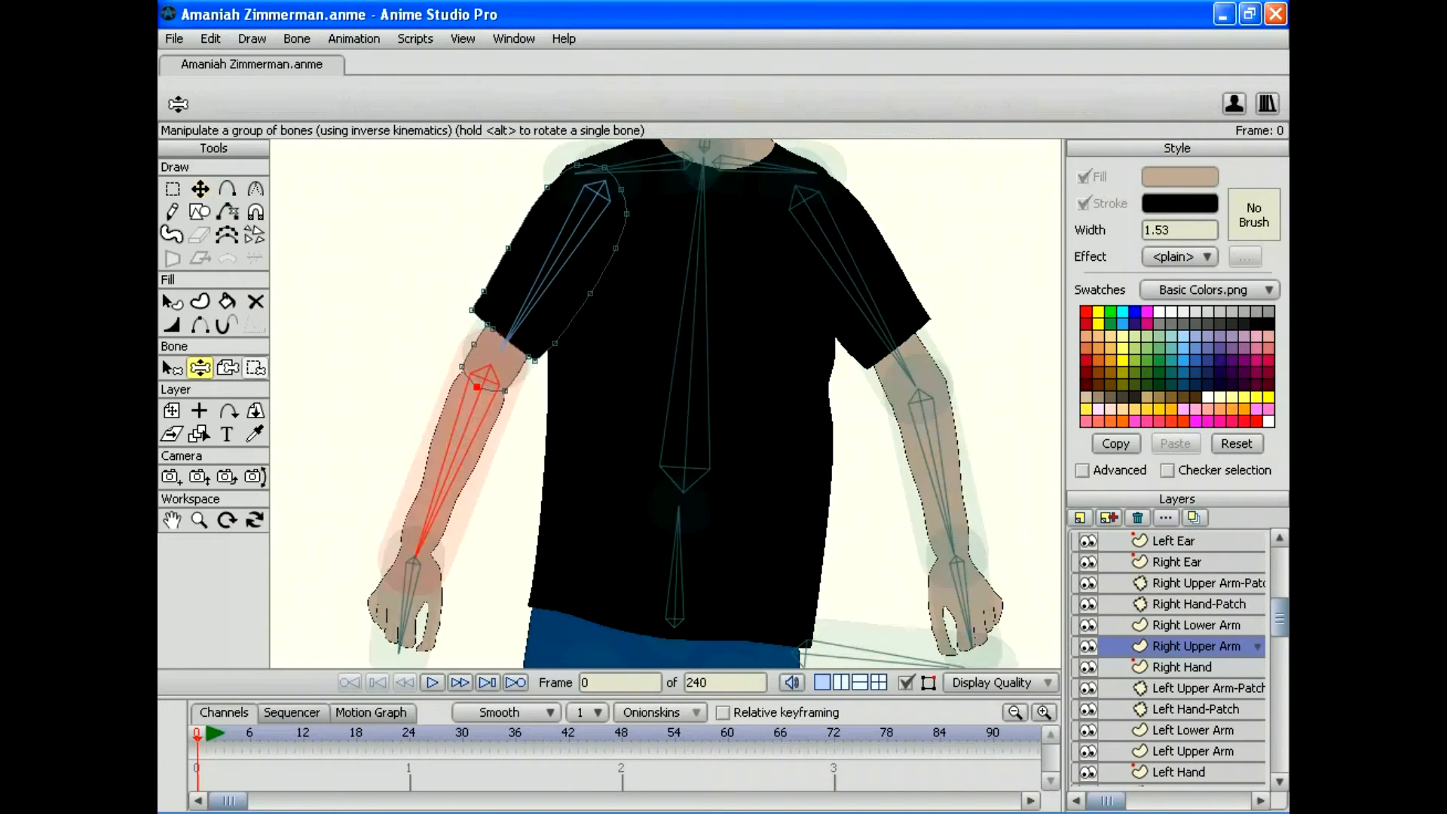
pyautogui.moveTo(422, 539); pyautogui.dragTo(503, 539)
pyautogui.moveTo(701, 203); pyautogui.dragTo(721, 204)
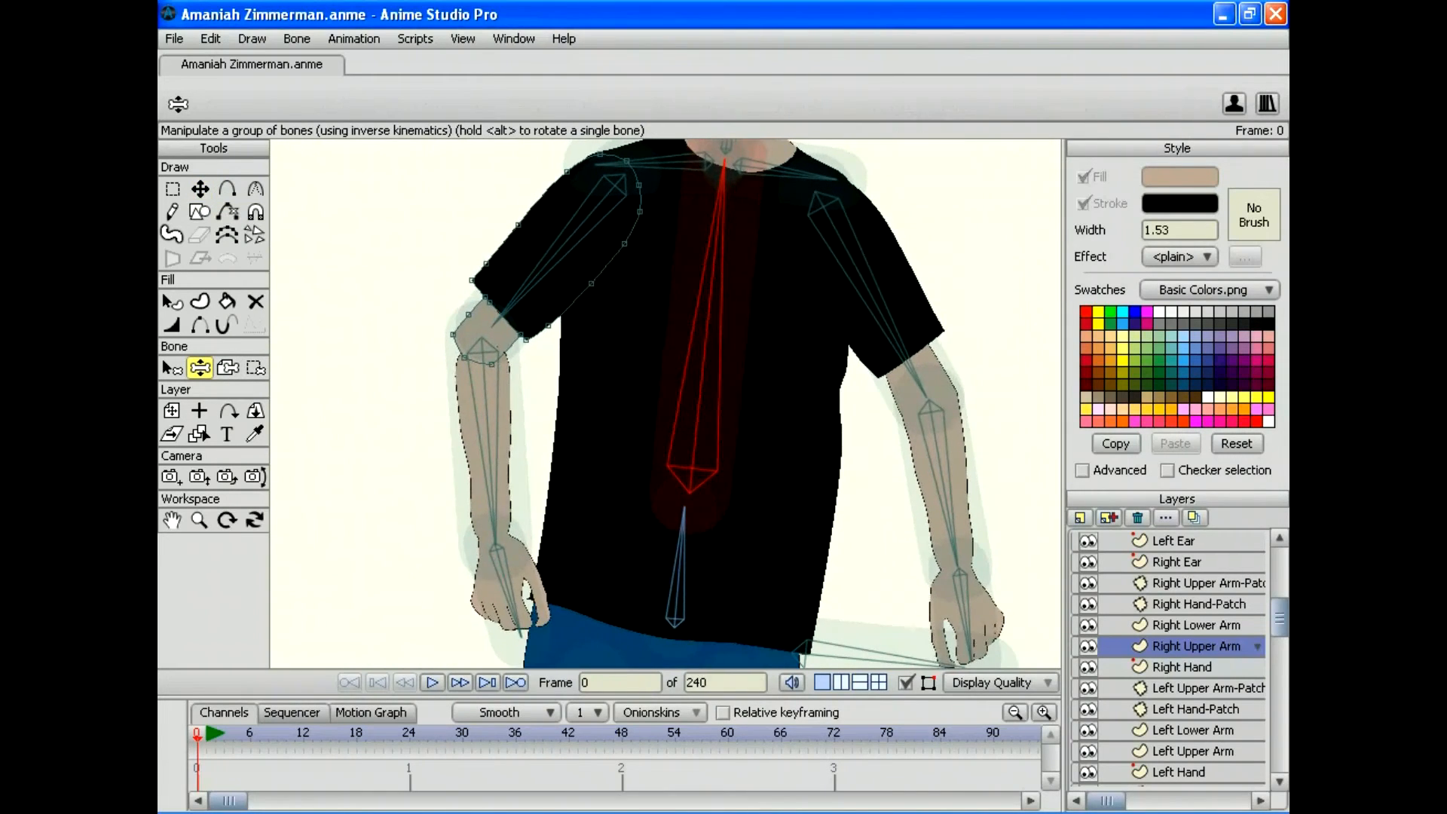
pyautogui.moveTo(495, 528); pyautogui.dragTo(369, 617)
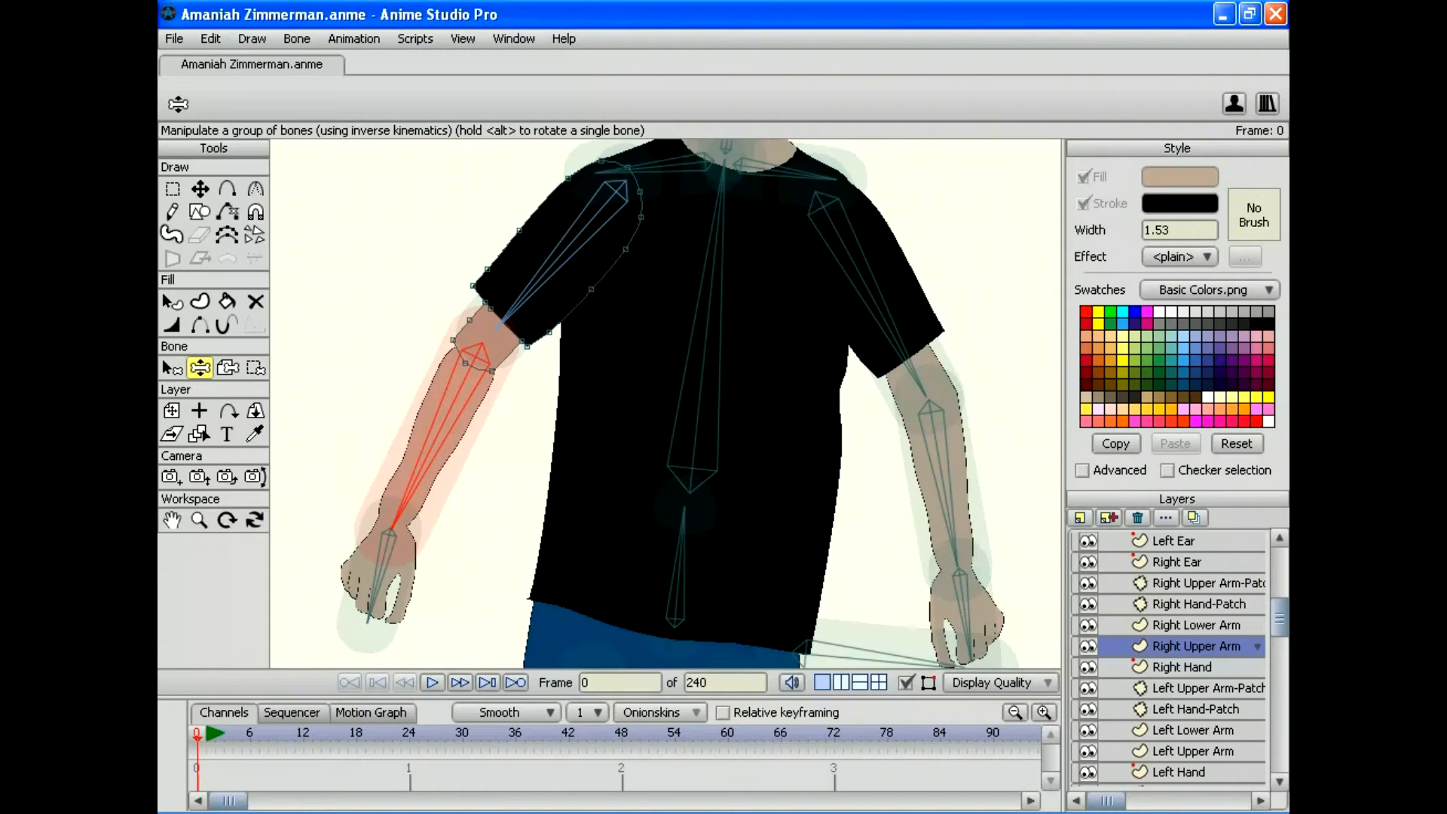
# Step: Scroll the Layers list past Right Upper Leg-Patch and select the Right Upper Arm-Patch layer
pyautogui.scroll(5, 1177, 657)
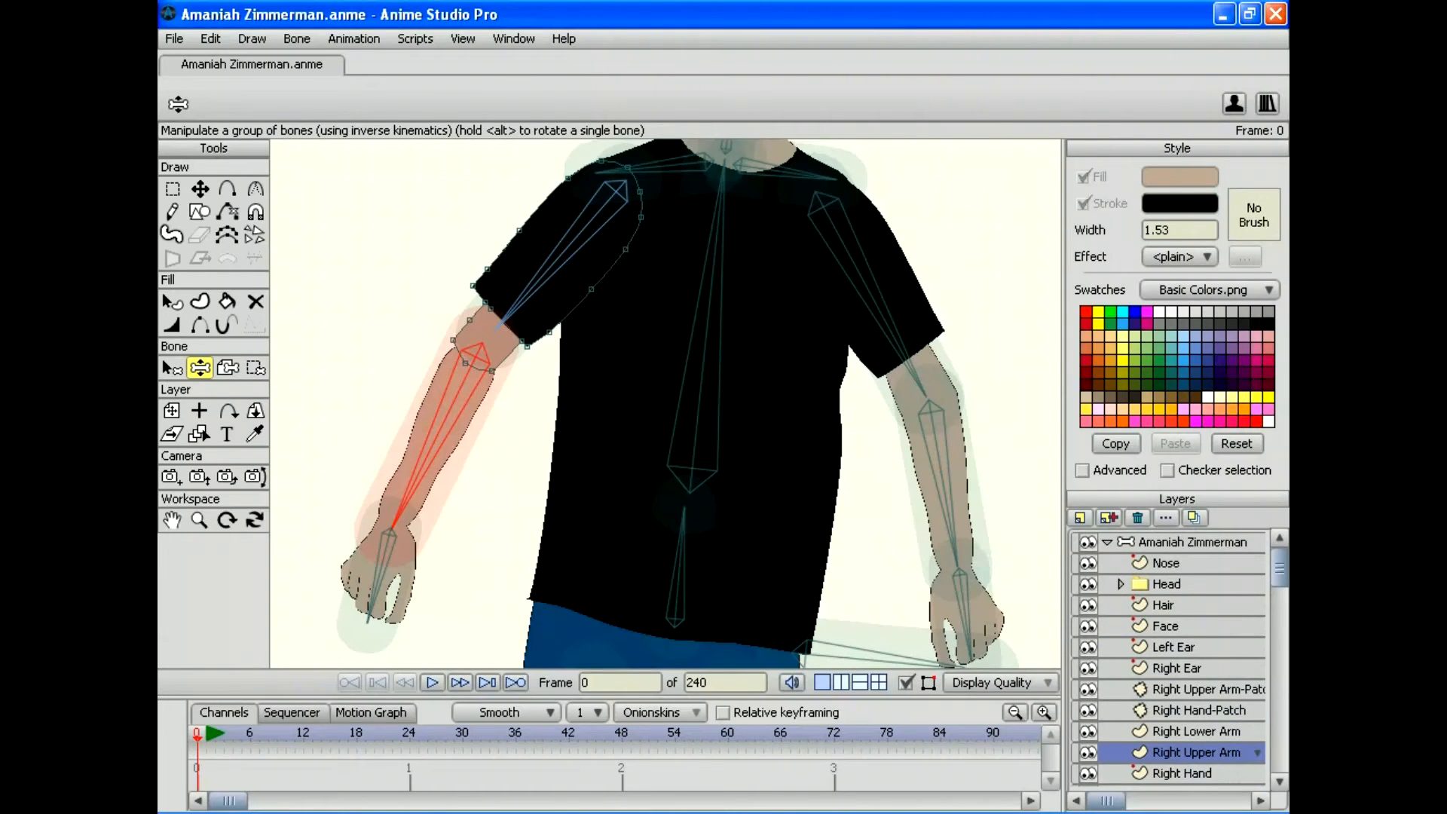
pyautogui.scroll(-3, 1167, 659)
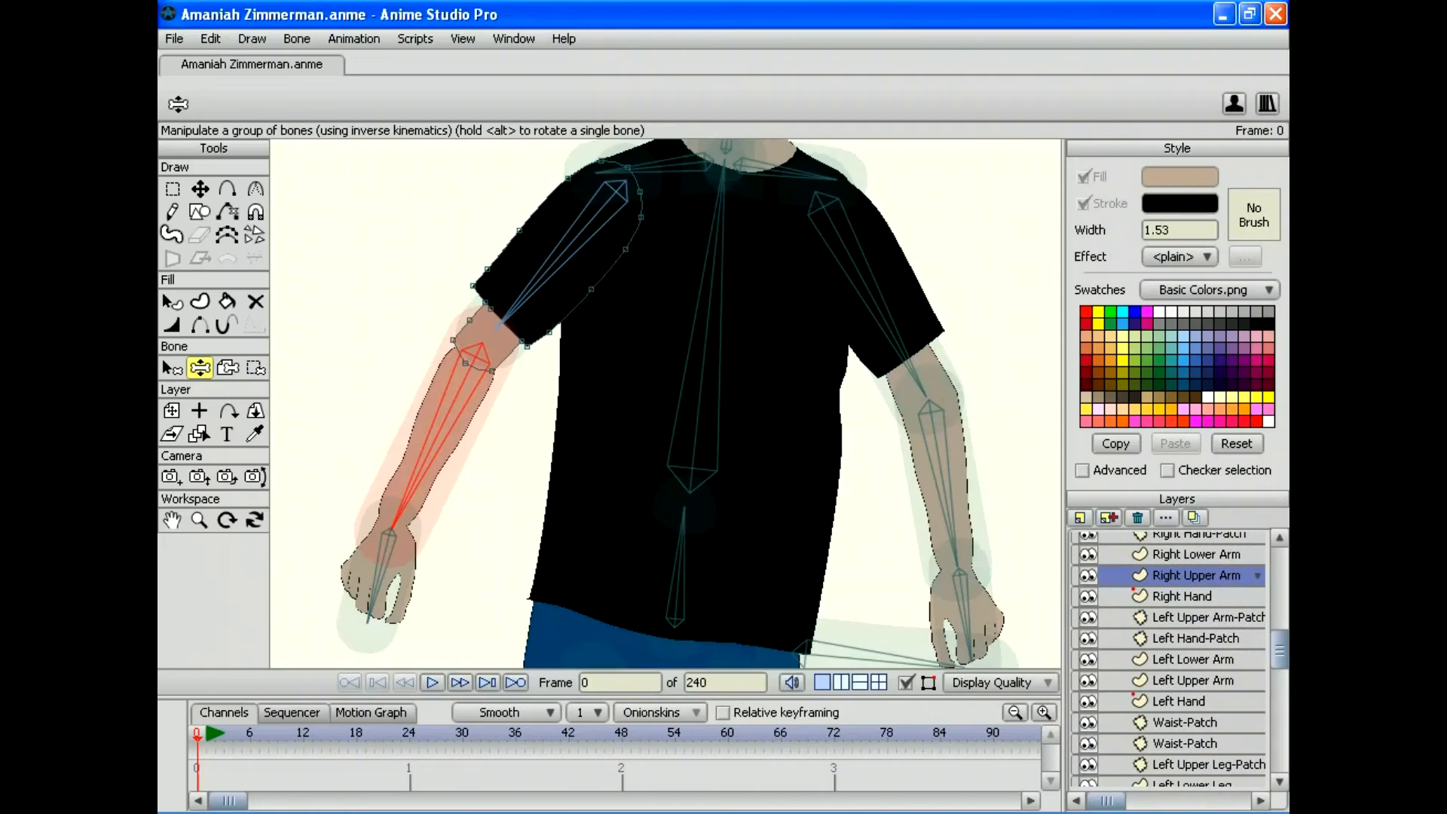
pyautogui.scroll(-2, 1168, 659)
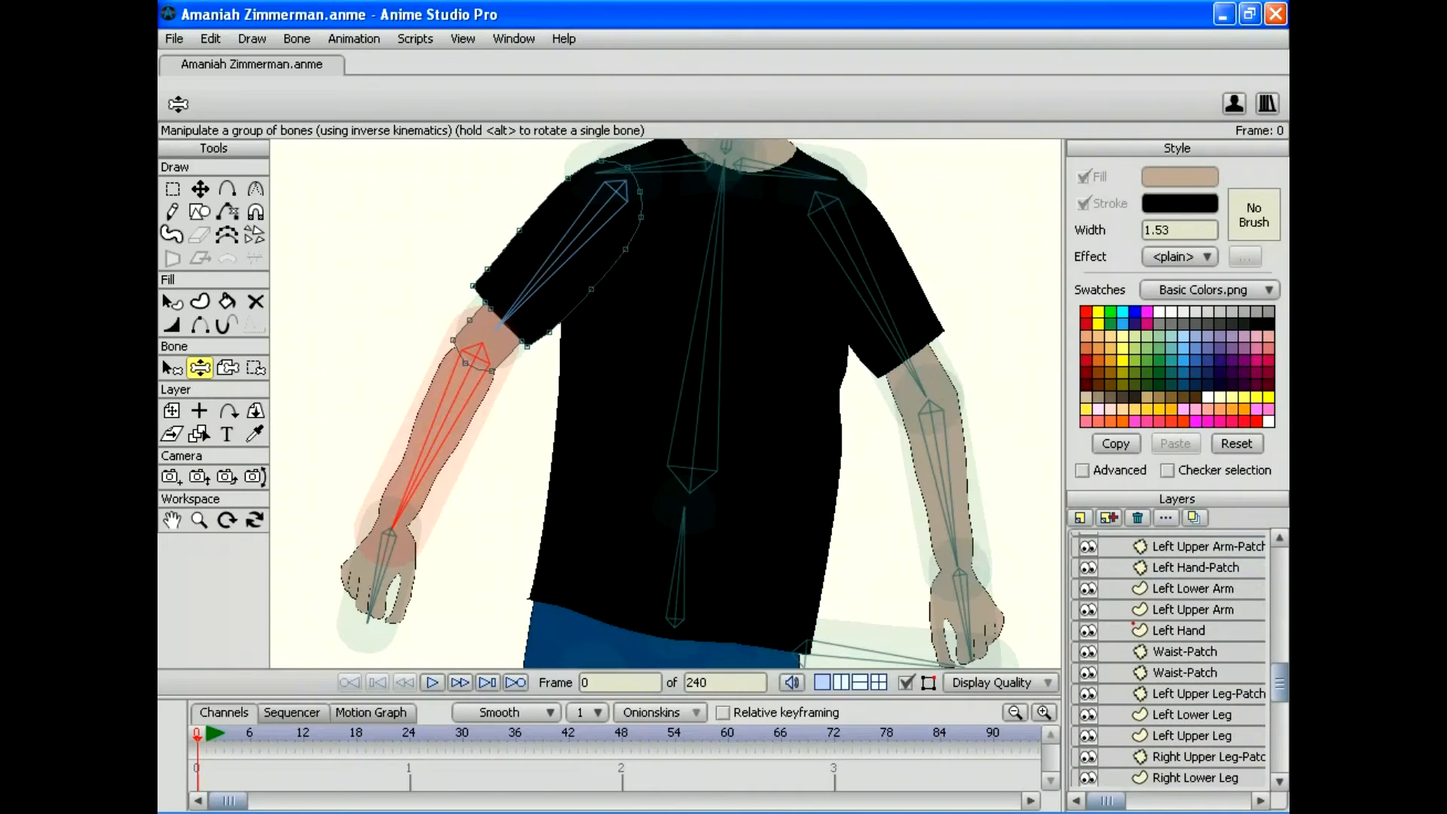
pyautogui.click(1197, 756)
pyautogui.scroll(-3, 1168, 659)
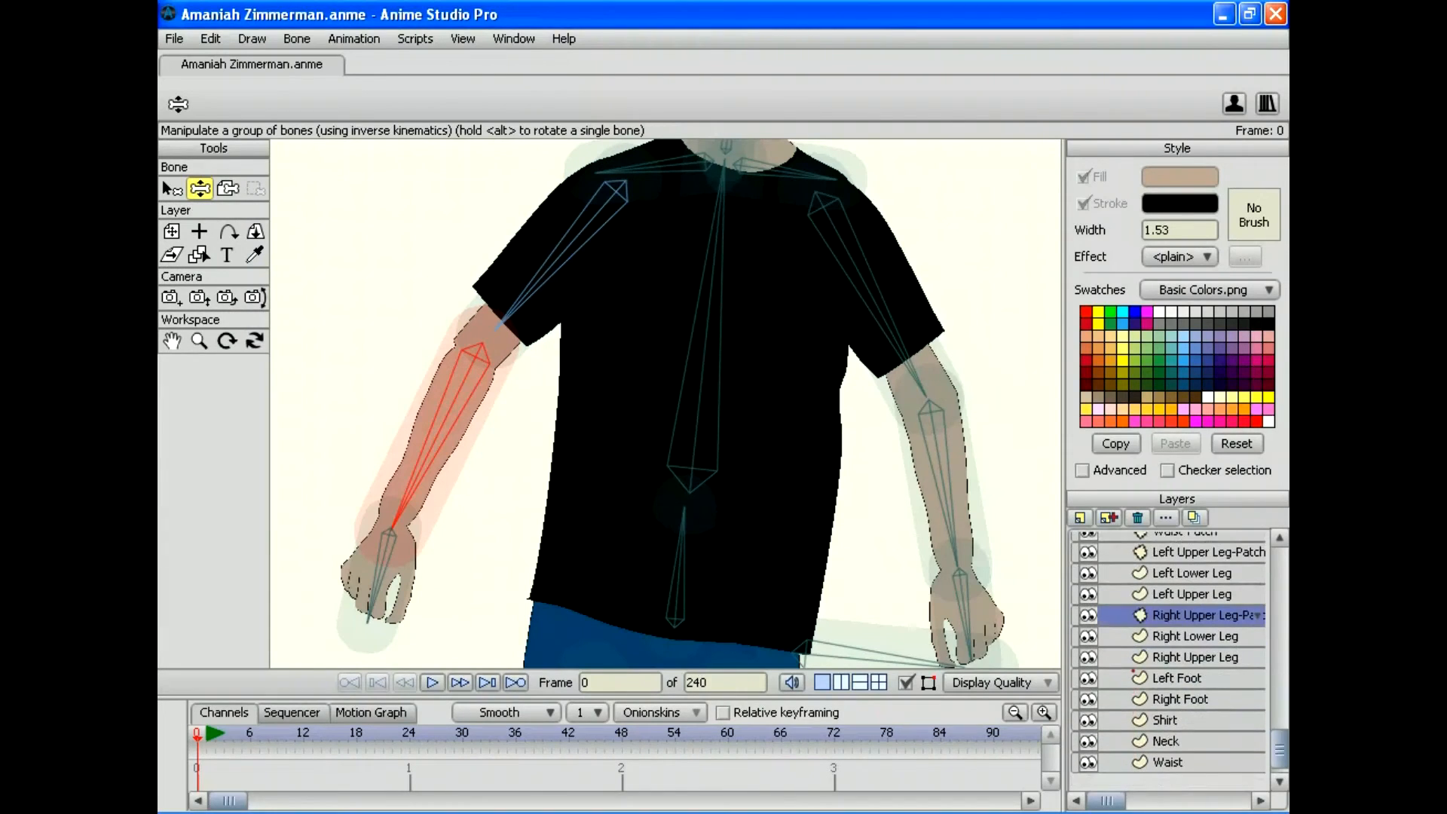
pyautogui.scroll(1, 1168, 659)
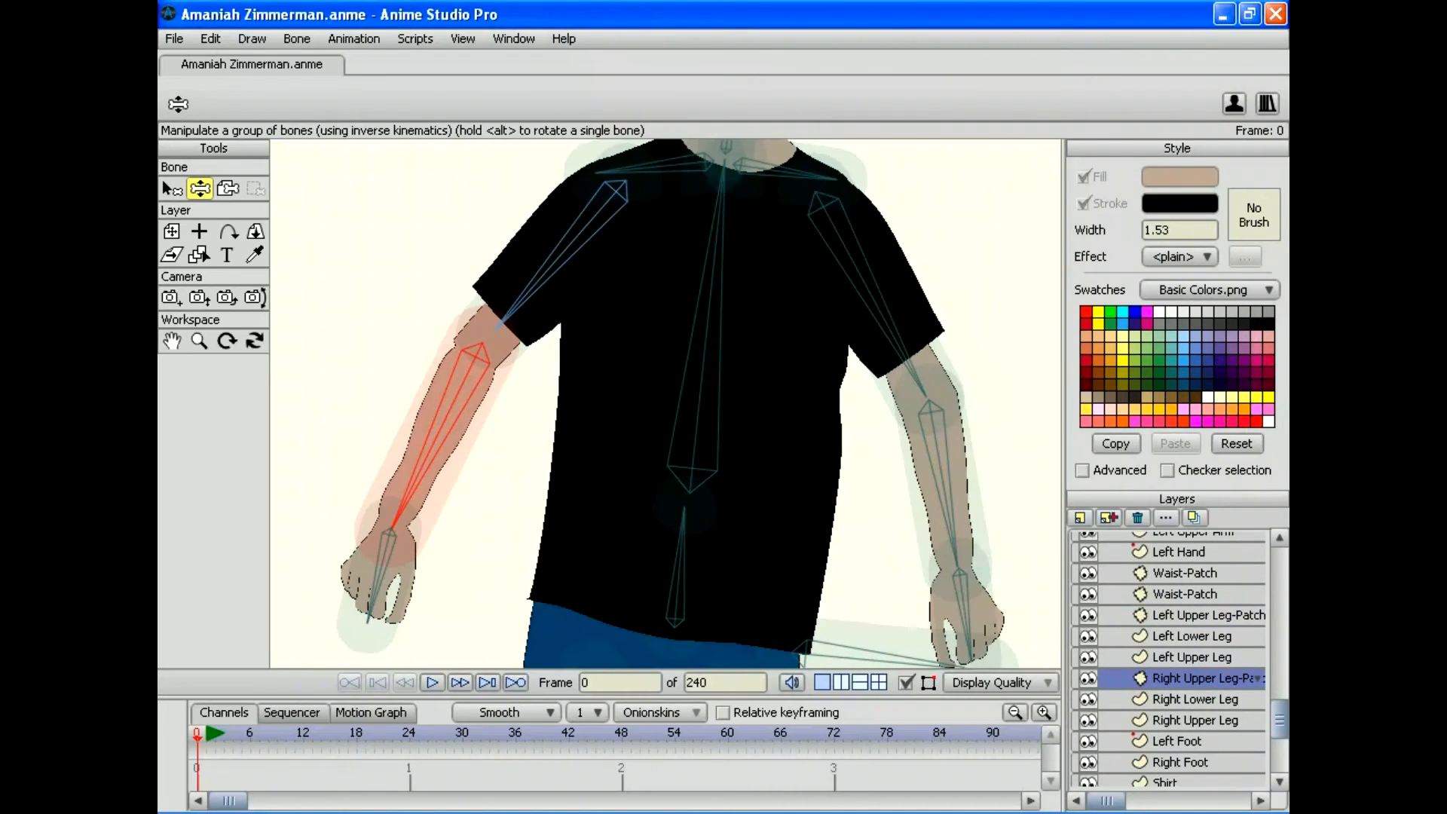
pyautogui.scroll(3, 1168, 660)
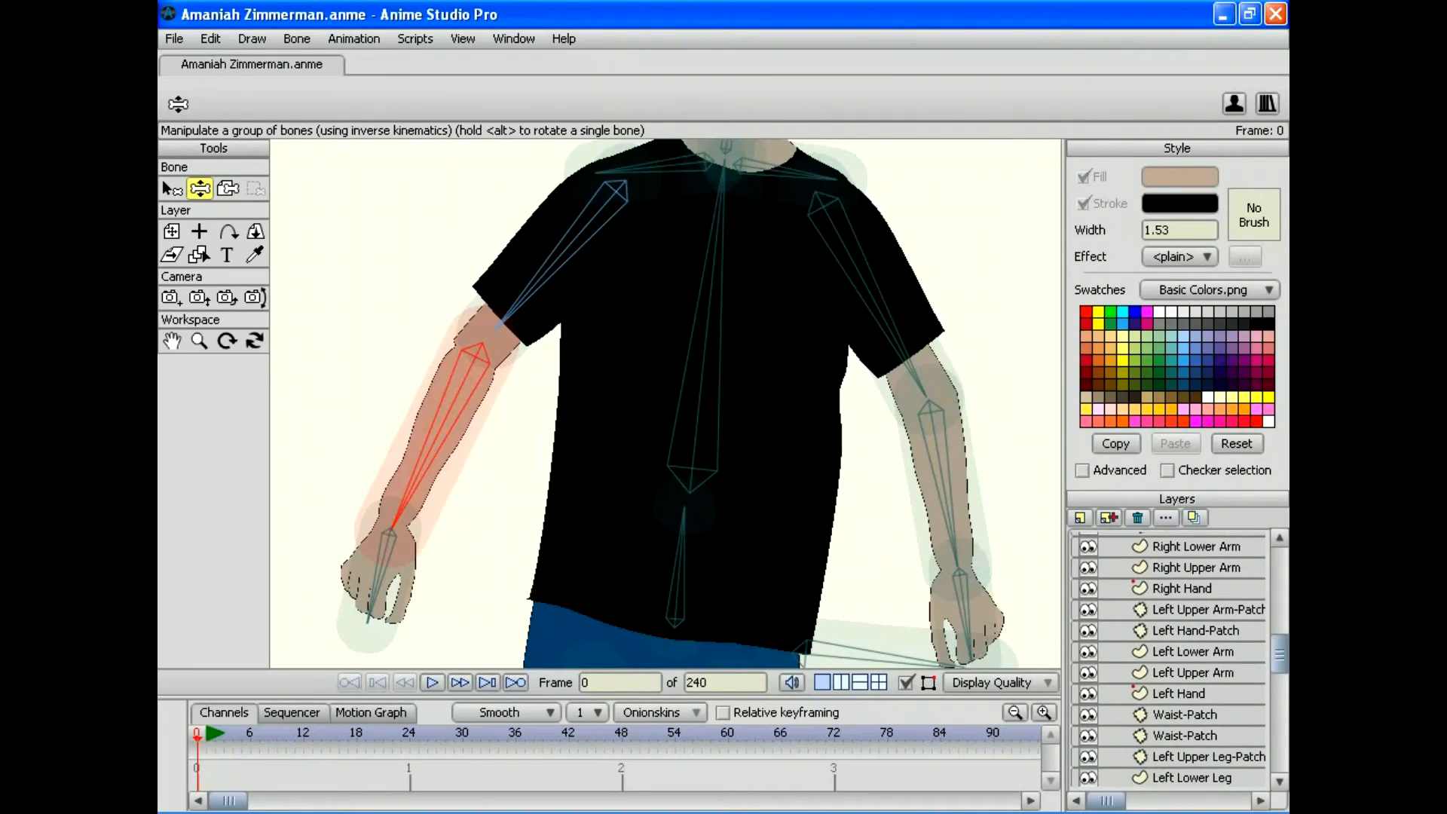
pyautogui.scroll(2, 1168, 660)
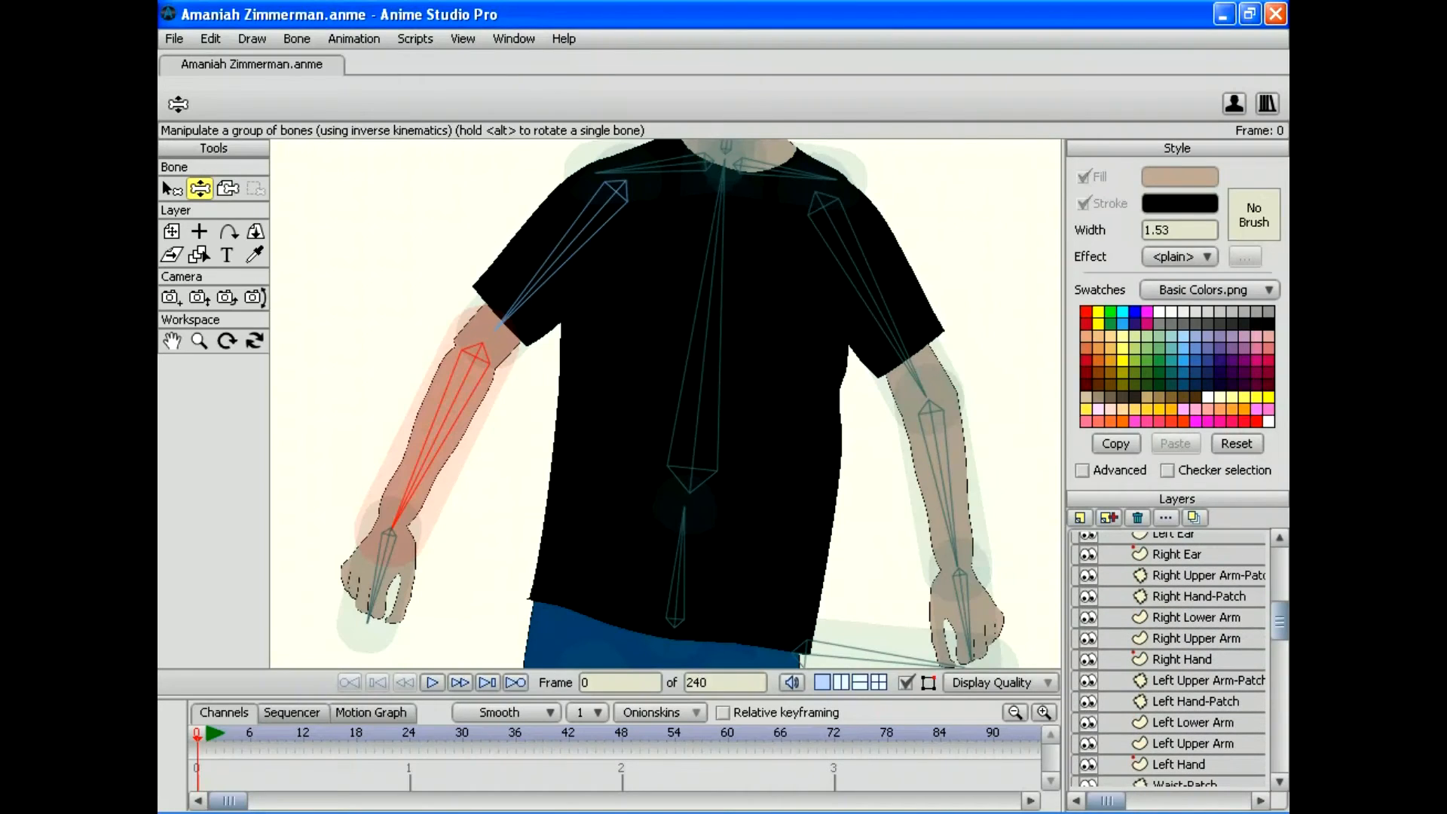
pyautogui.click(1198, 575)
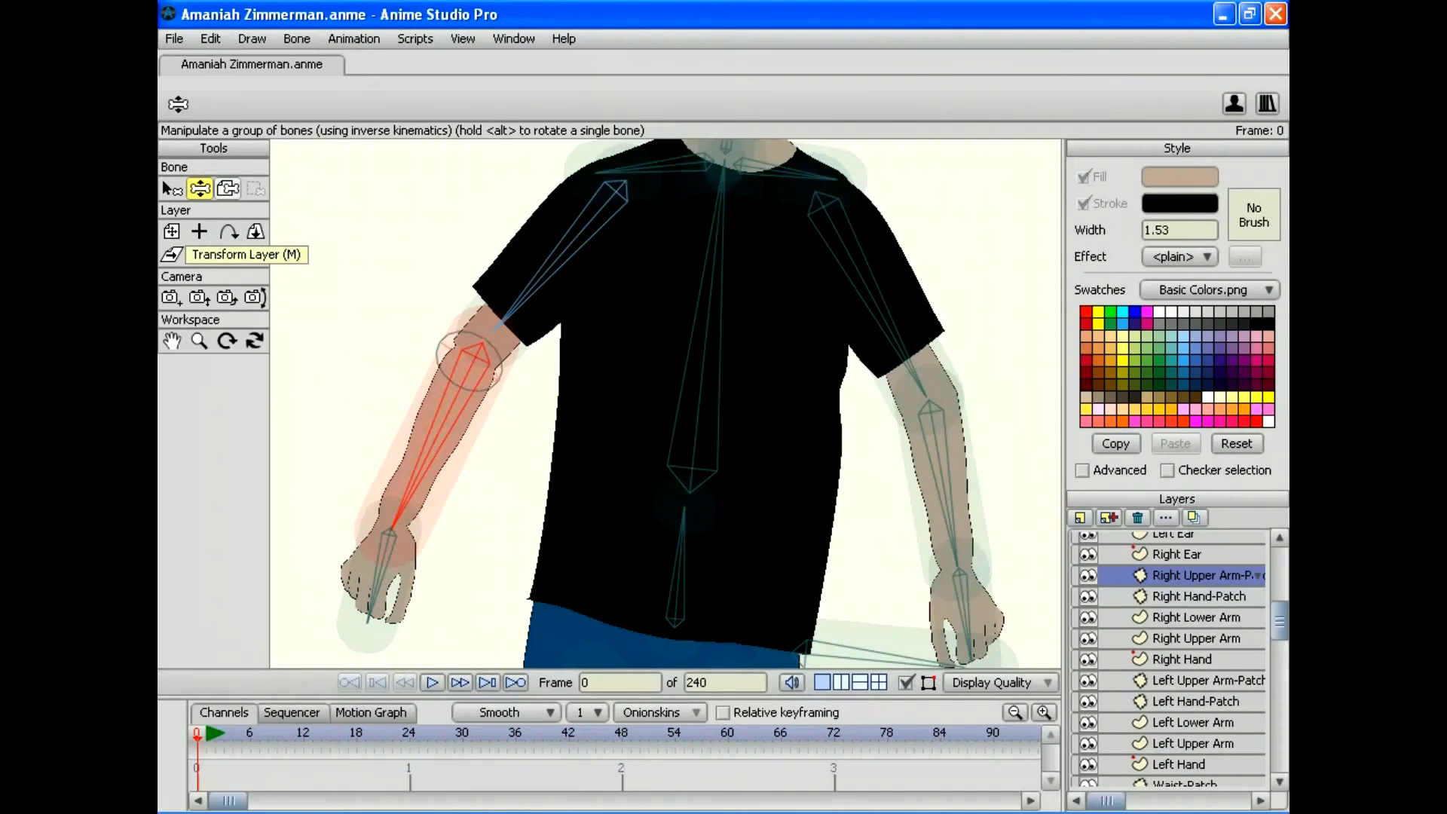
# Step: Bind the patch layer to the right lower-arm bone and test the elbow bend close up
pyautogui.click(227, 188)
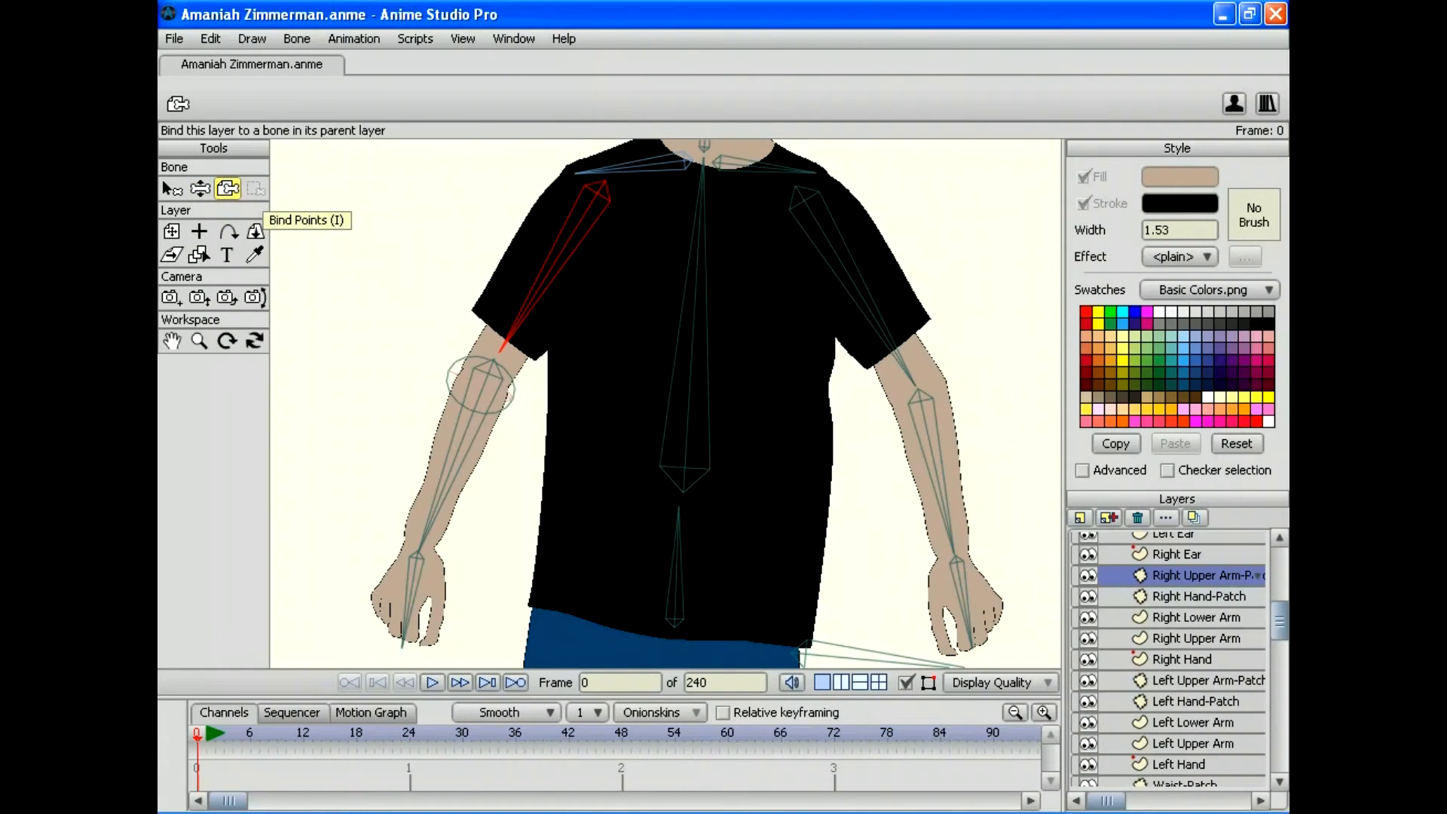
pyautogui.click(461, 452)
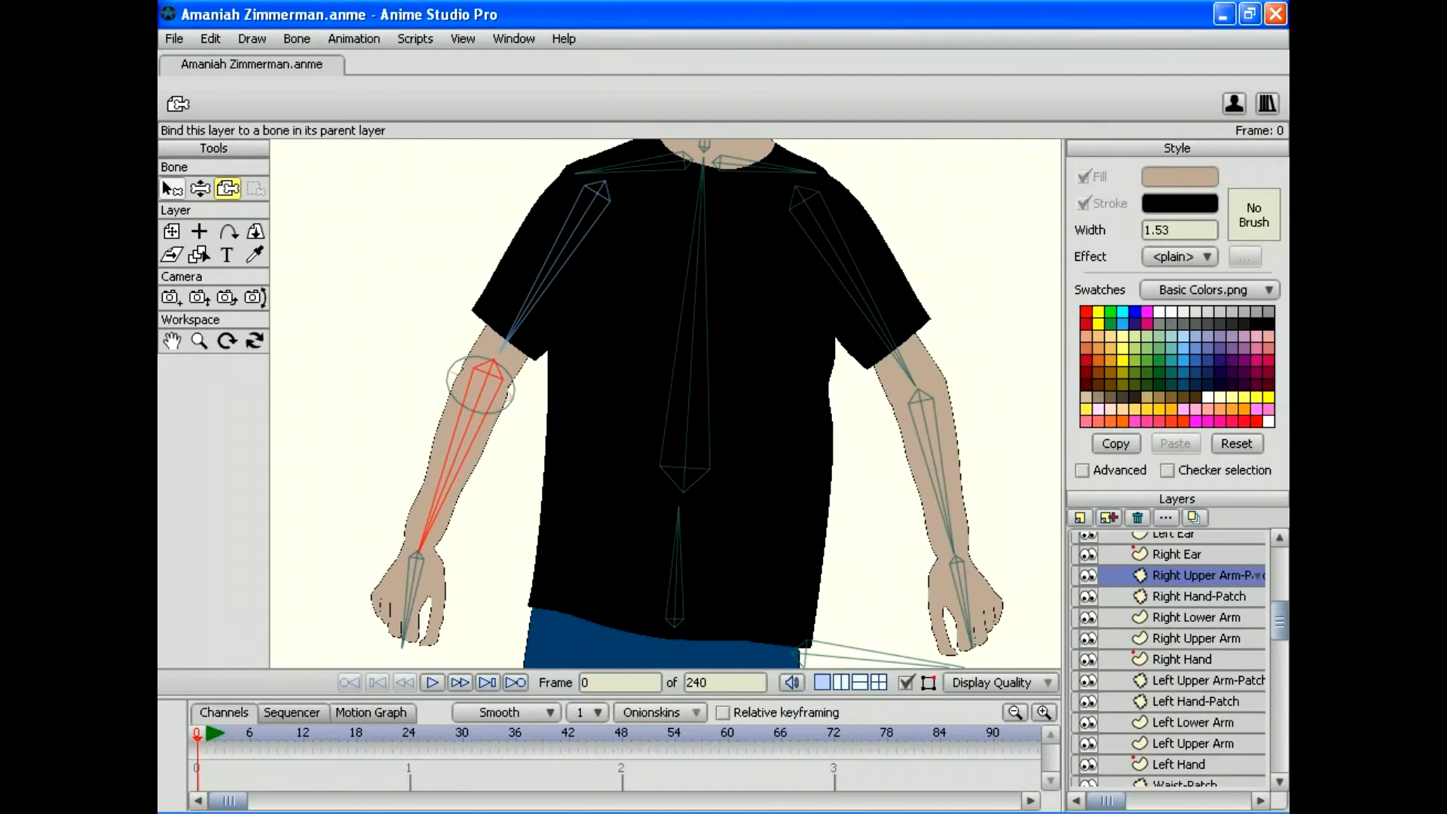
pyautogui.click(200, 188)
pyautogui.moveTo(418, 562); pyautogui.dragTo(611, 518)
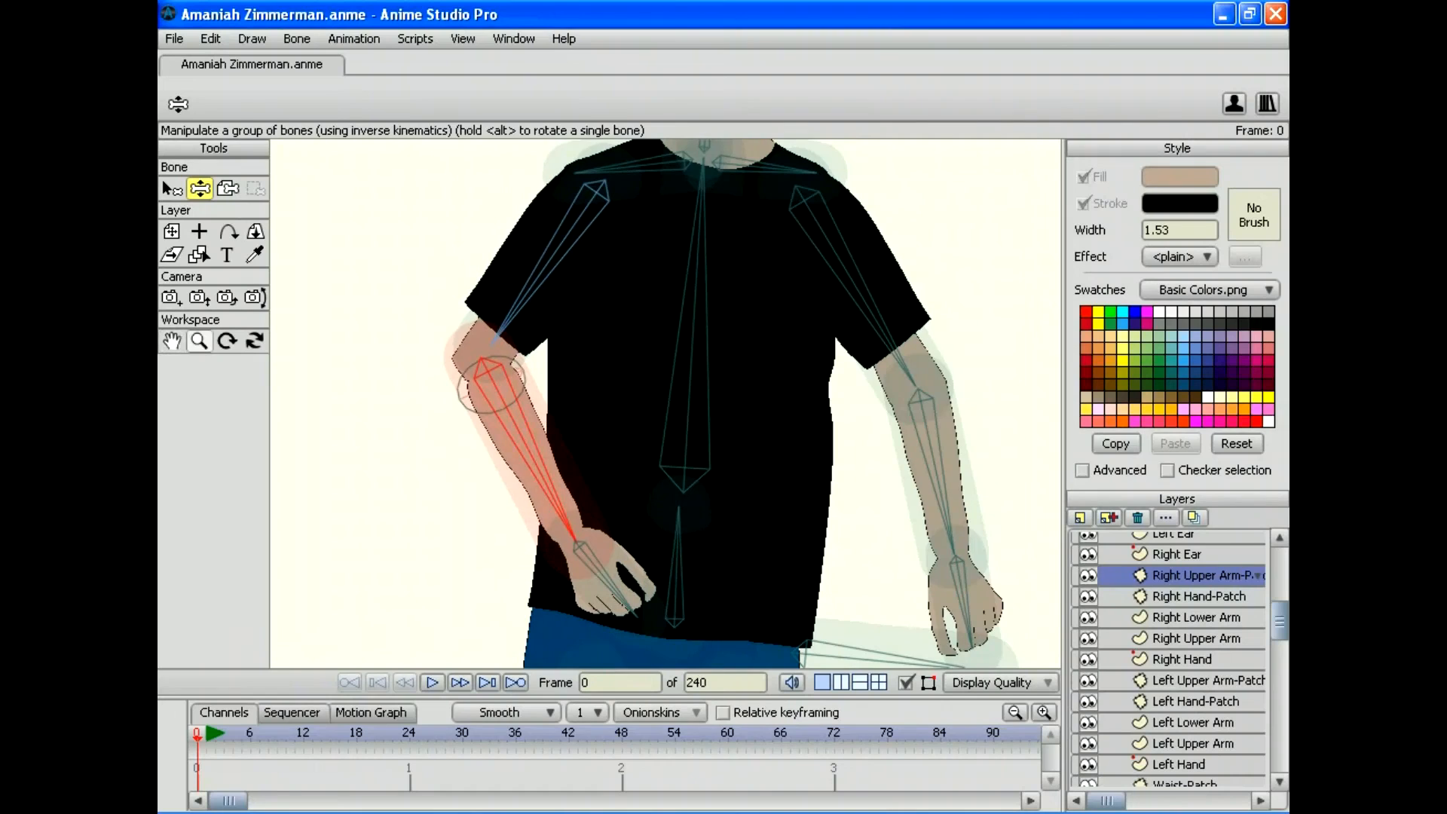
pyautogui.click(199, 341)
pyautogui.moveTo(664, 403); pyautogui.dragTo(761, 403)
pyautogui.moveTo(422, 376); pyautogui.dragTo(648, 395)
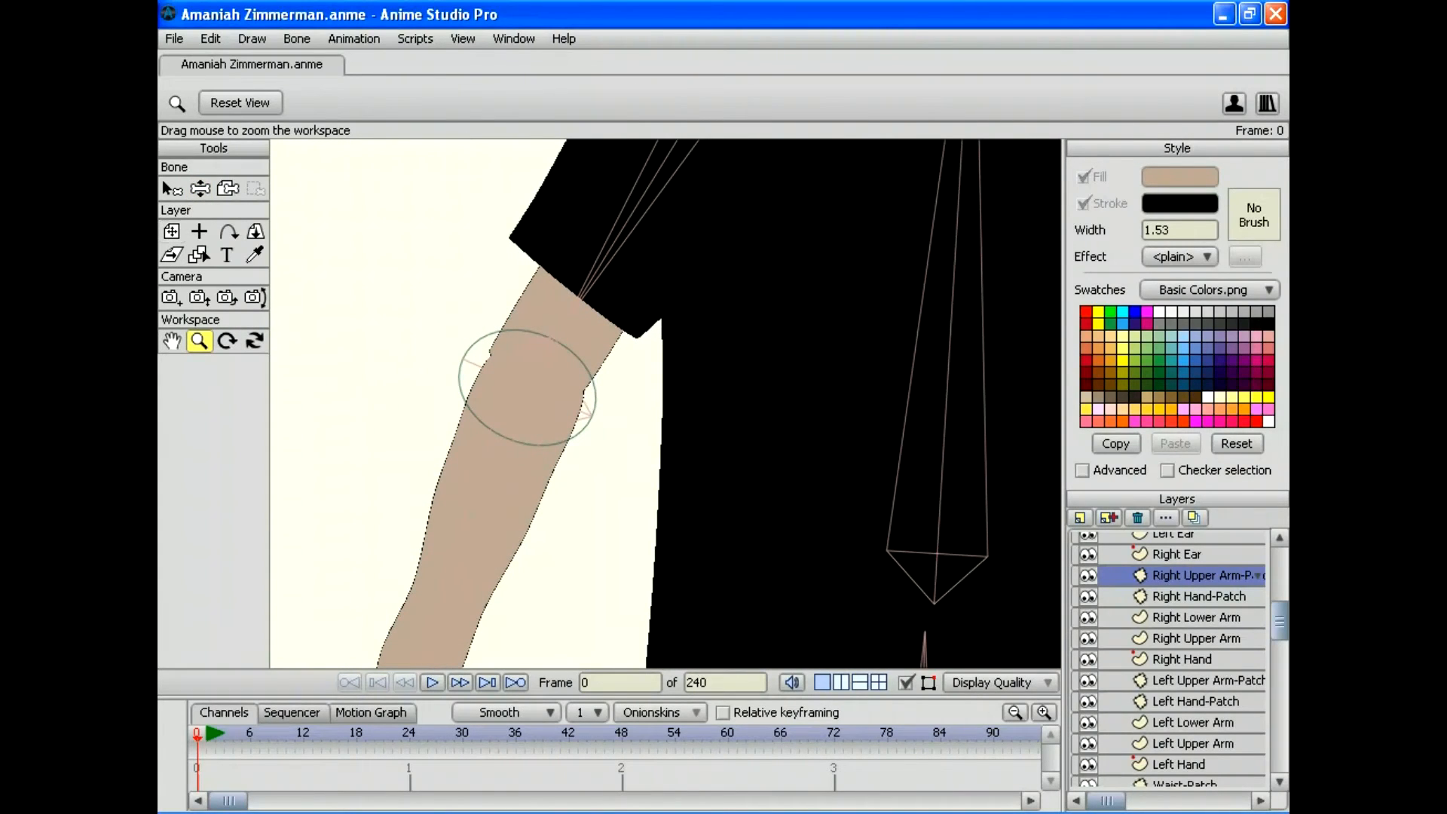
pyautogui.click(199, 188)
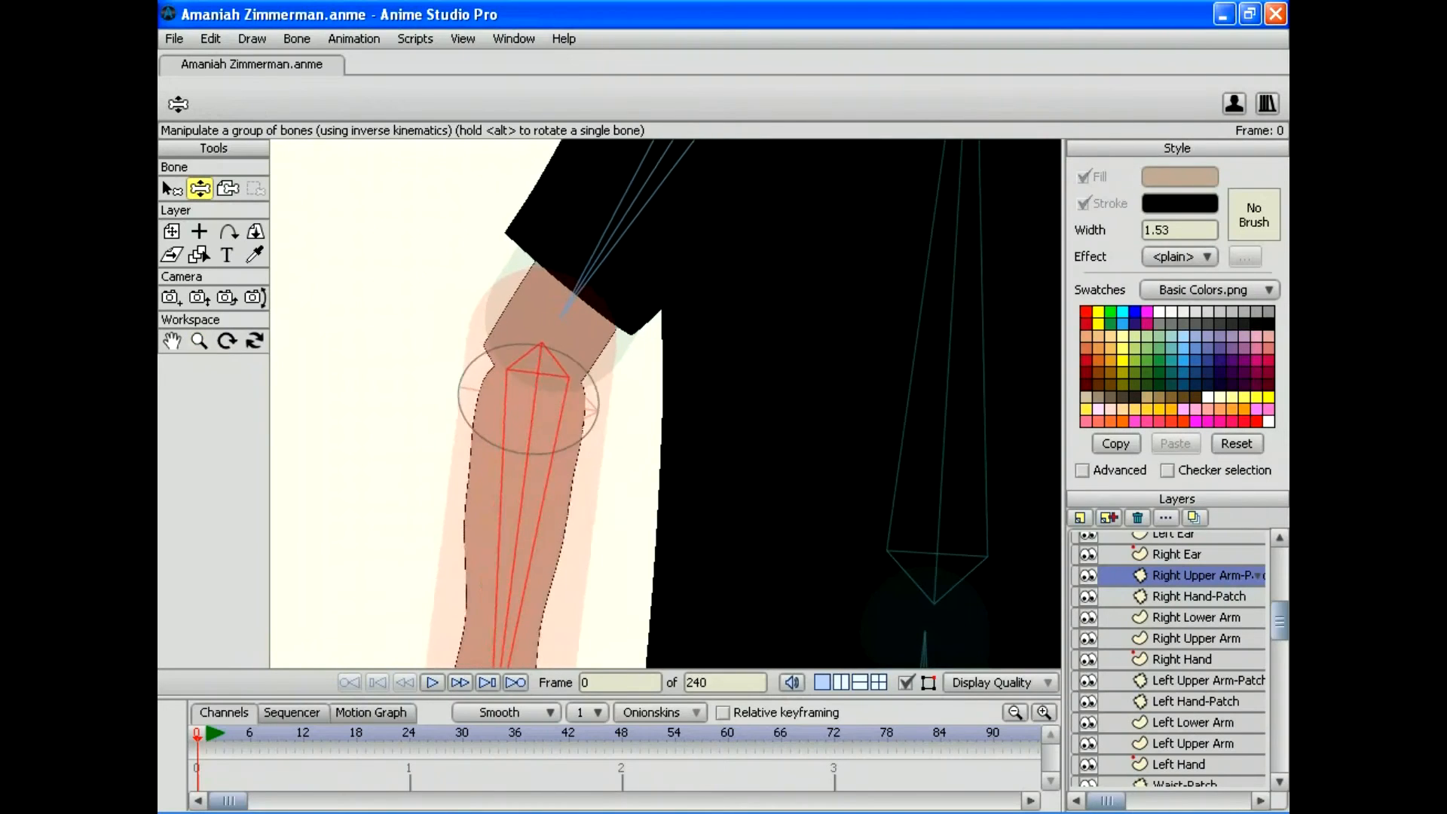
pyautogui.moveTo(504, 588); pyautogui.dragTo(533, 564)
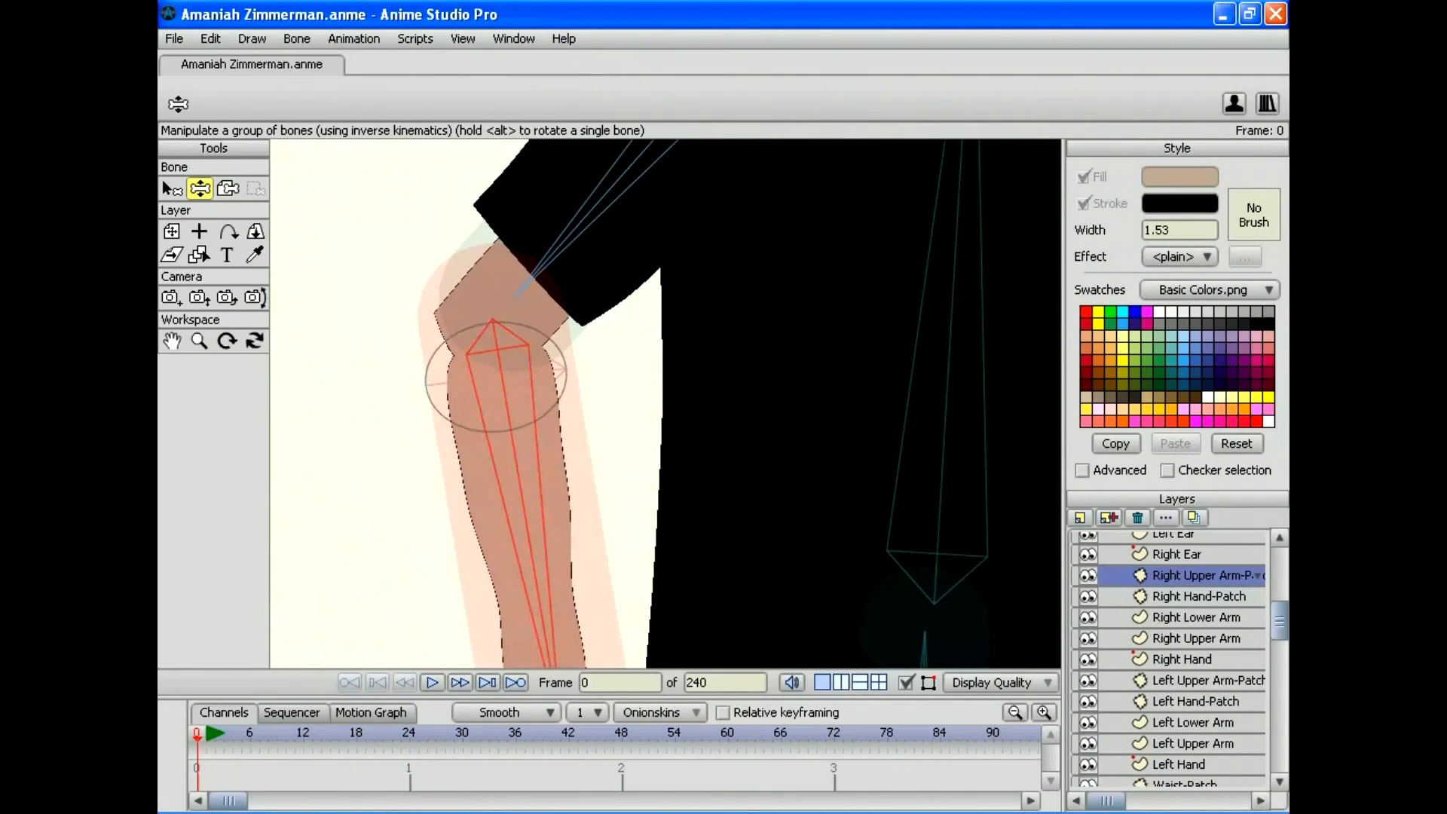
# Step: Swing the other forearm to test its elbow, then zoom out and bend the right arm again
pyautogui.moveTo(754, 362); pyautogui.dragTo(472, 421)
pyautogui.moveTo(829, 361); pyautogui.dragTo(487, 441)
pyautogui.moveTo(753, 528); pyautogui.dragTo(618, 365)
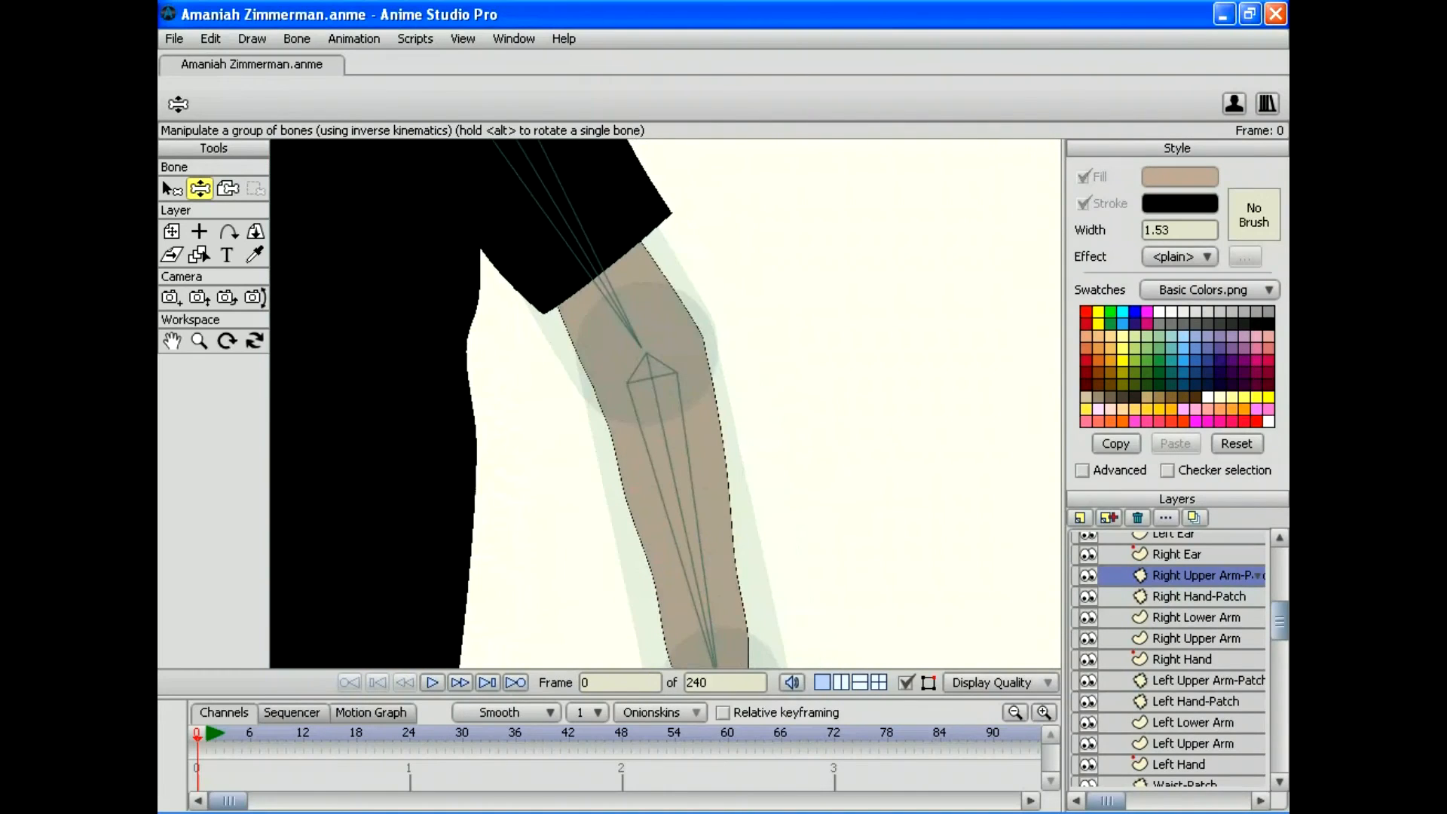
pyautogui.moveTo(689, 565); pyautogui.dragTo(918, 396)
pyautogui.moveTo(1024, 426); pyautogui.dragTo(929, 573)
pyautogui.moveTo(665, 403); pyautogui.dragTo(876, 309)
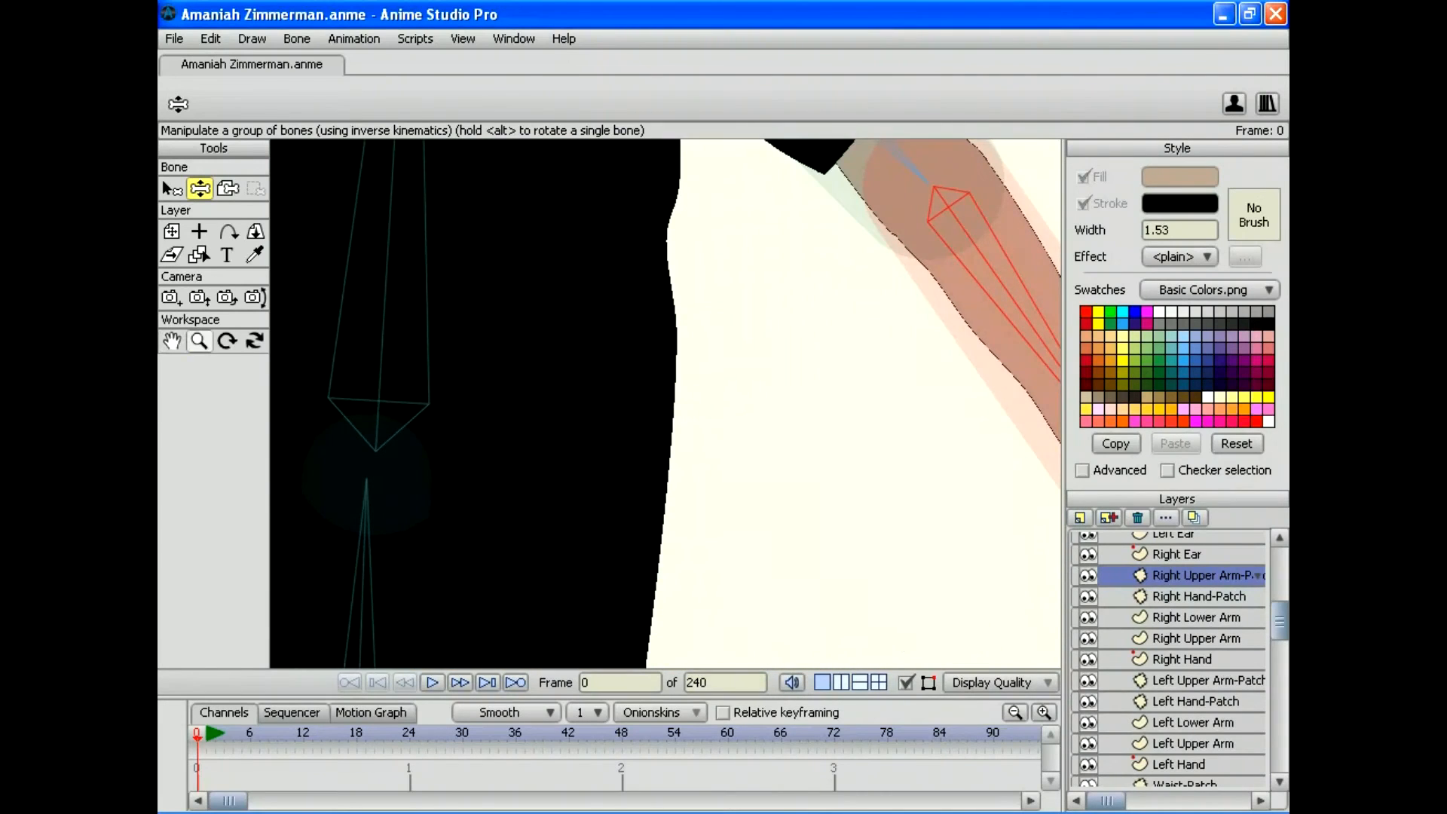
pyautogui.click(199, 341)
pyautogui.moveTo(727, 182); pyautogui.dragTo(835, 231)
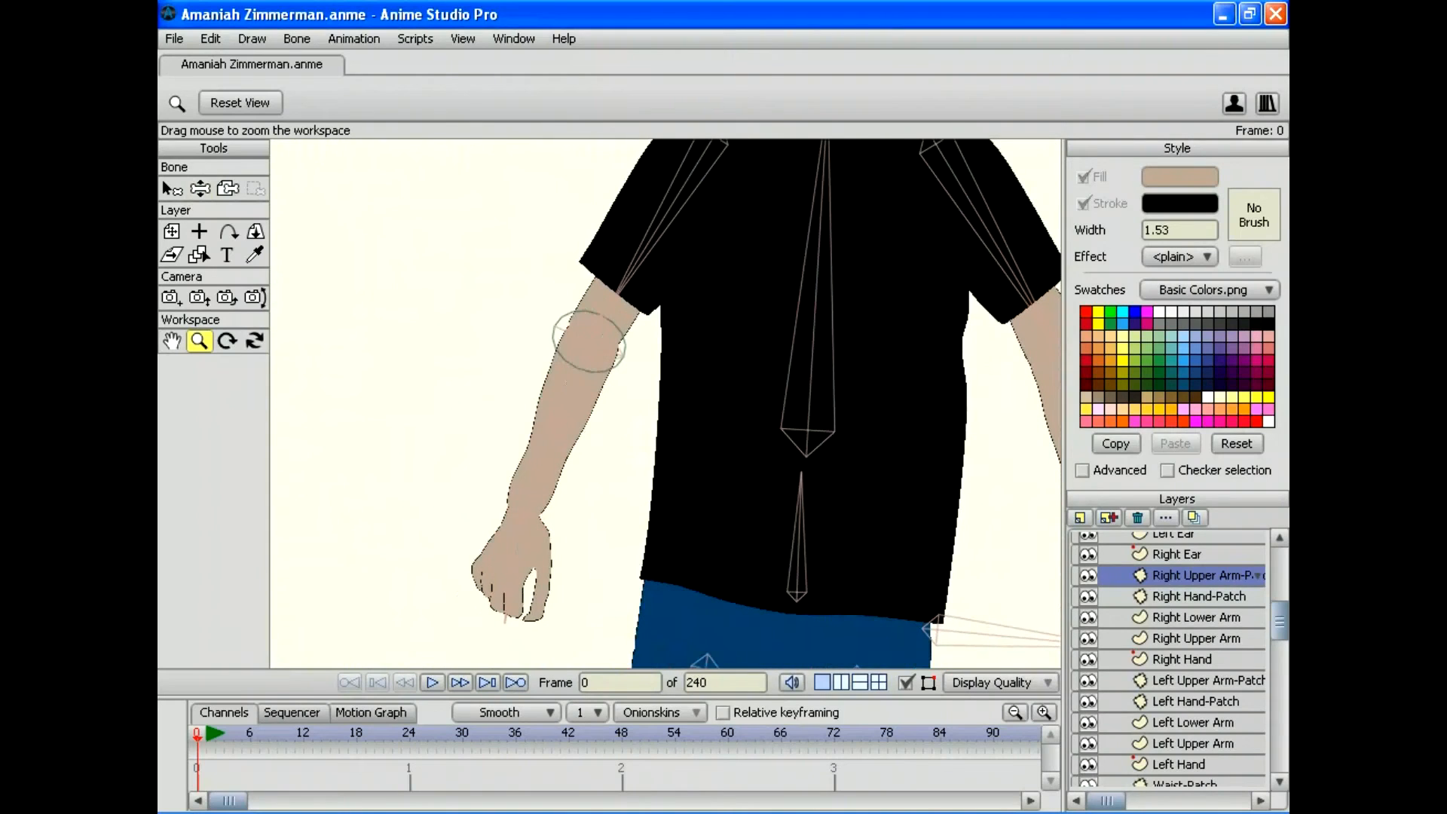
pyautogui.click(200, 188)
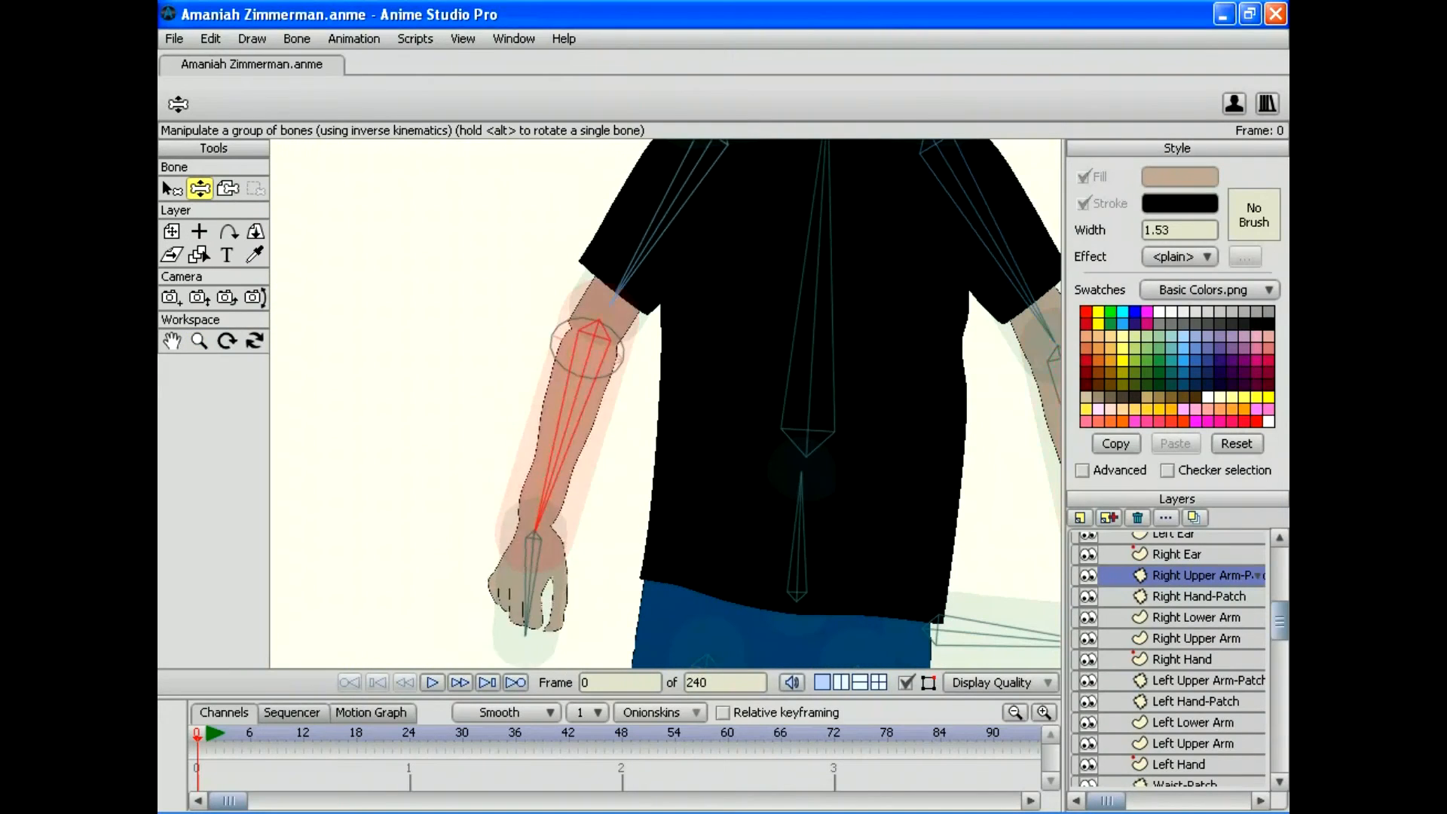
pyautogui.moveTo(527, 527); pyautogui.dragTo(561, 619)
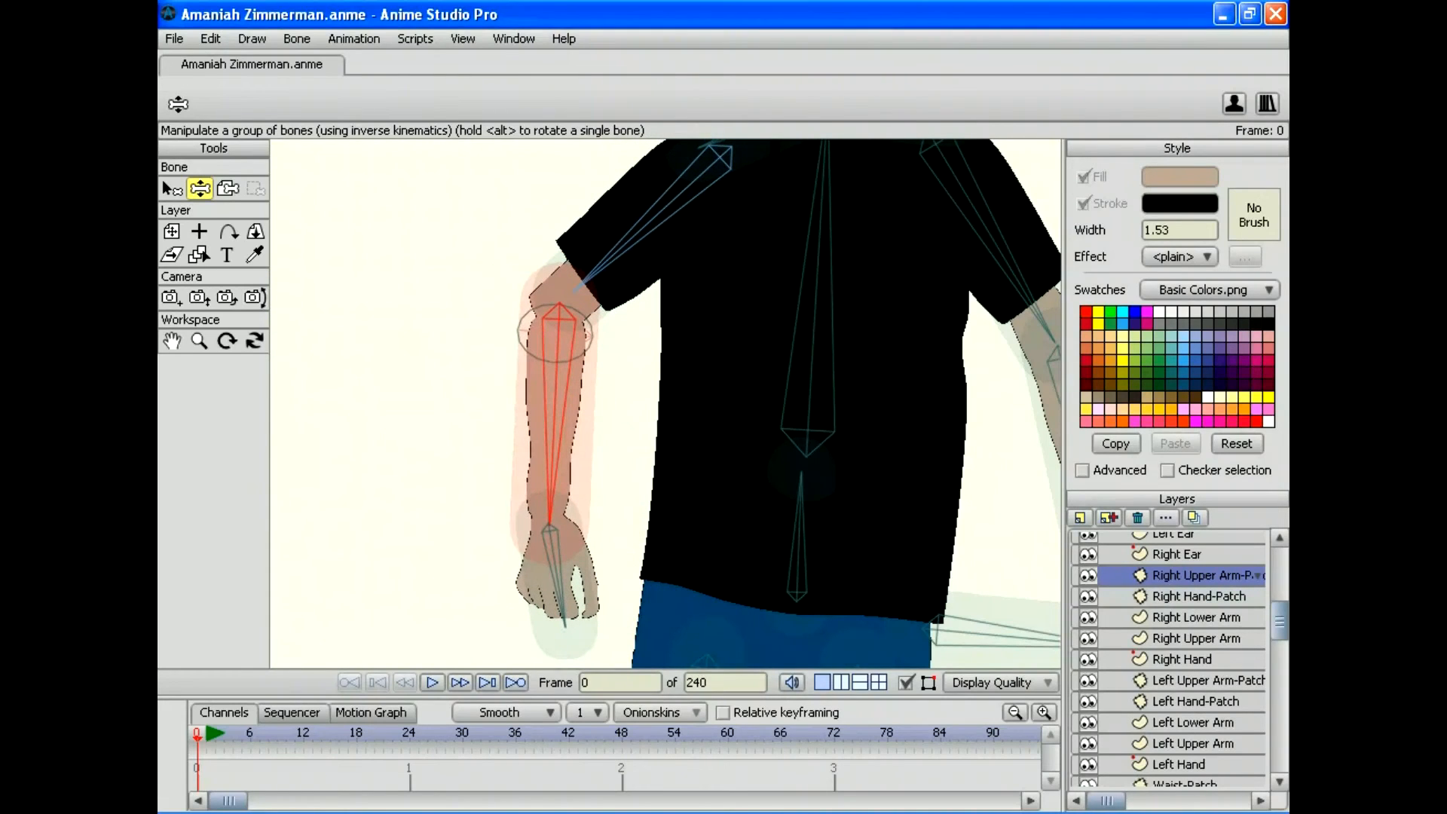
# Step: Render a preview of the posed figure, close it, and select the Right Upper Arm layer
pyautogui.click(174, 39)
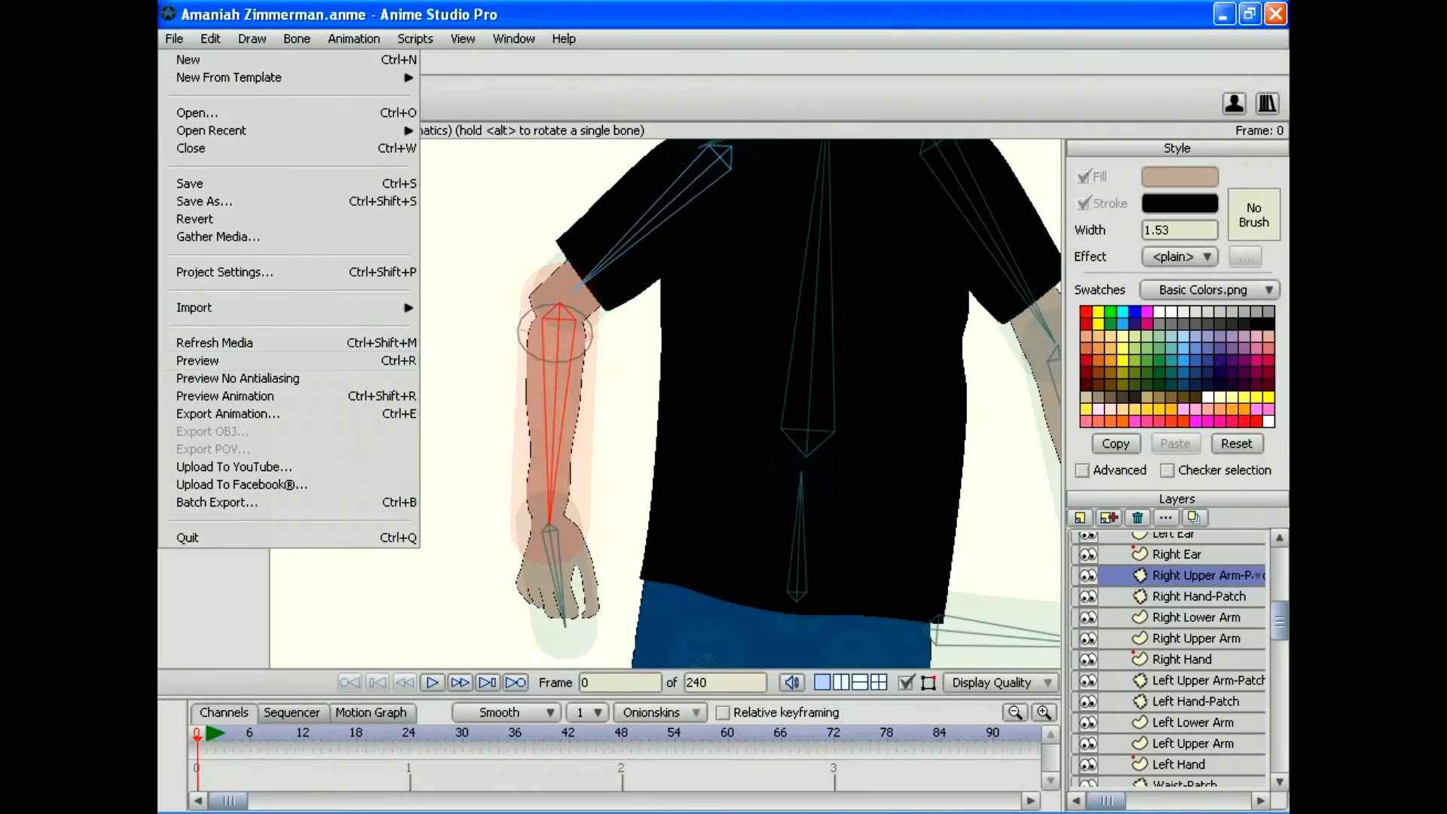
pyautogui.click(211, 360)
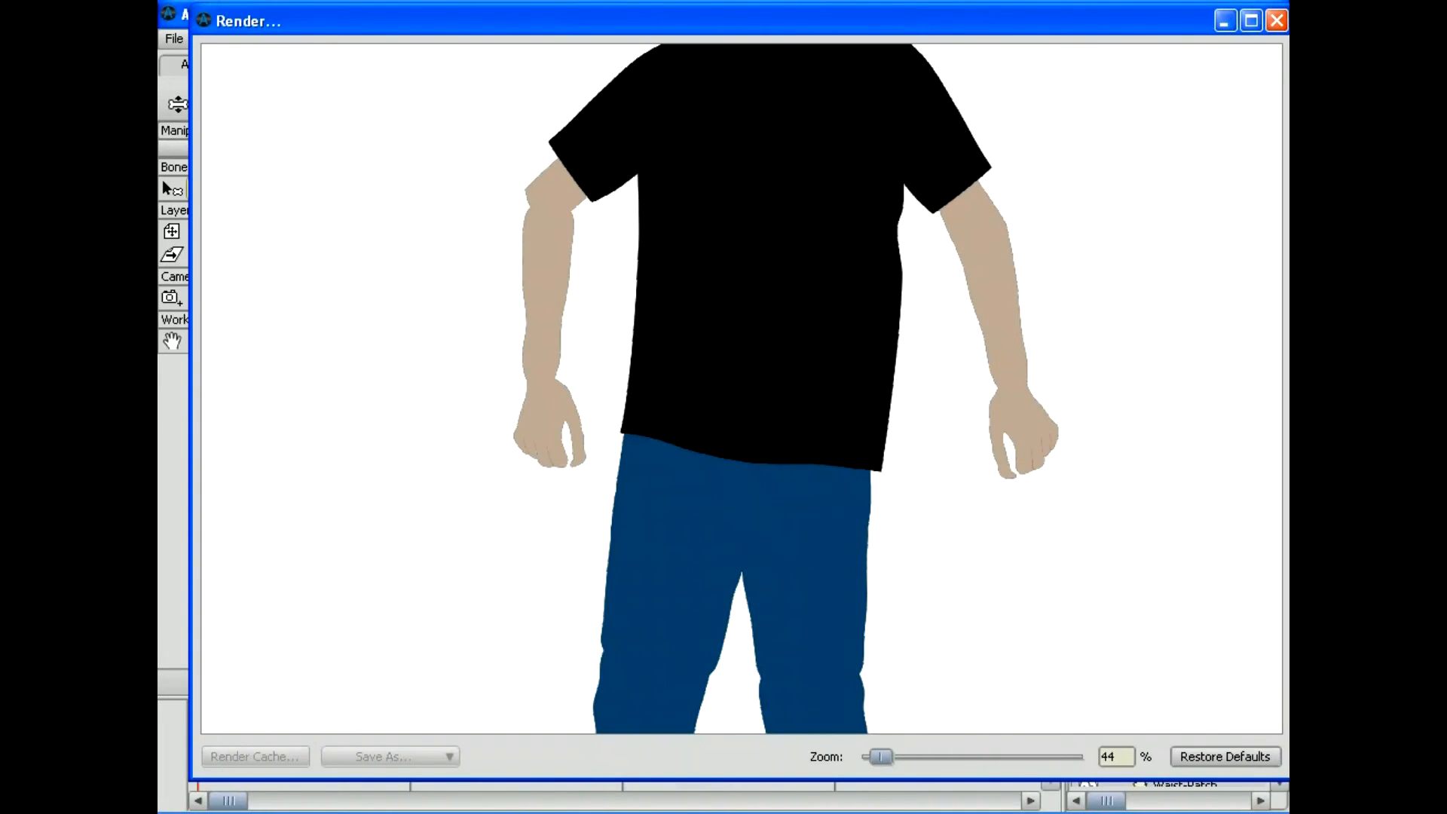
pyautogui.click(1275, 20)
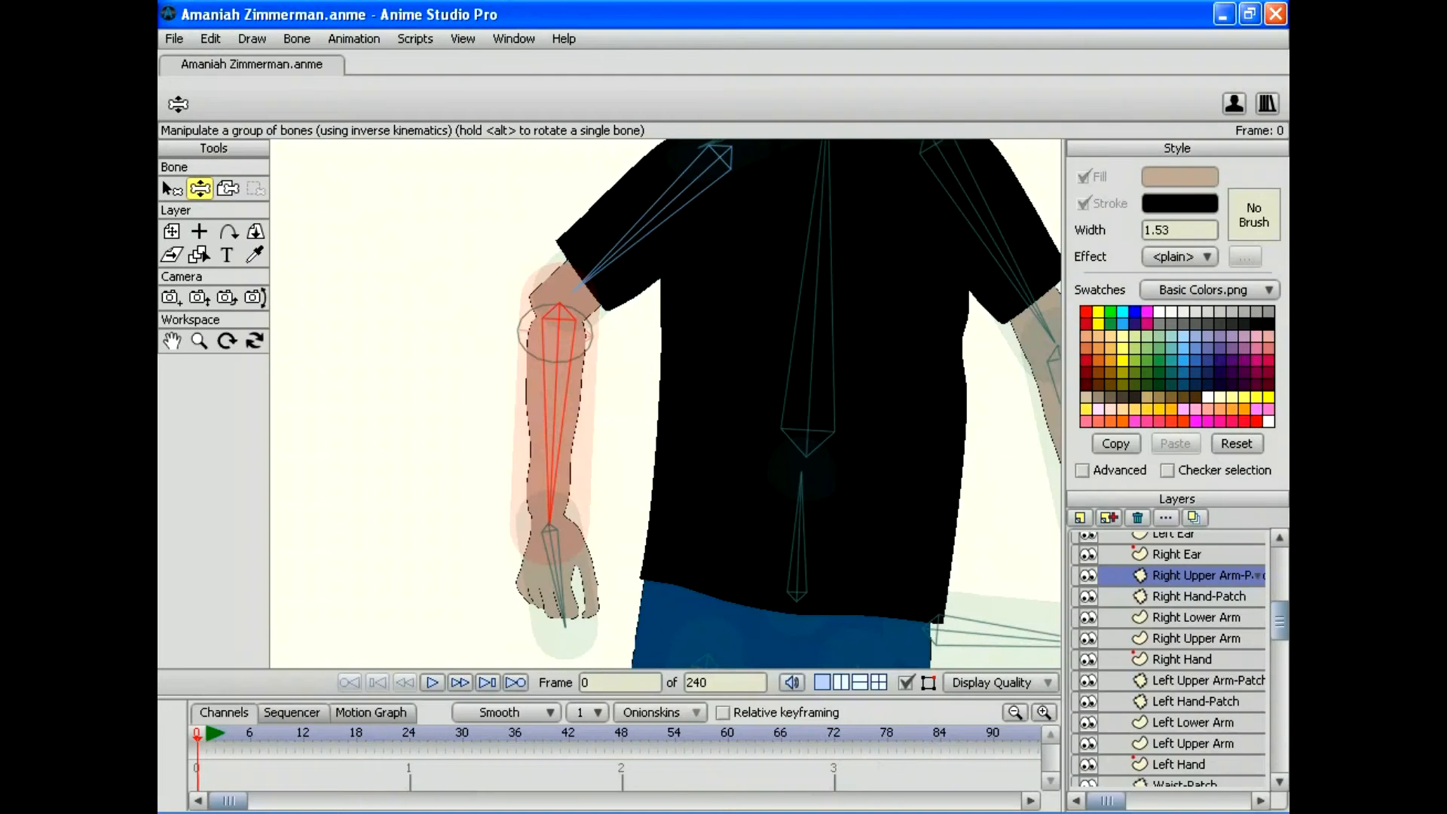
pyautogui.click(1195, 638)
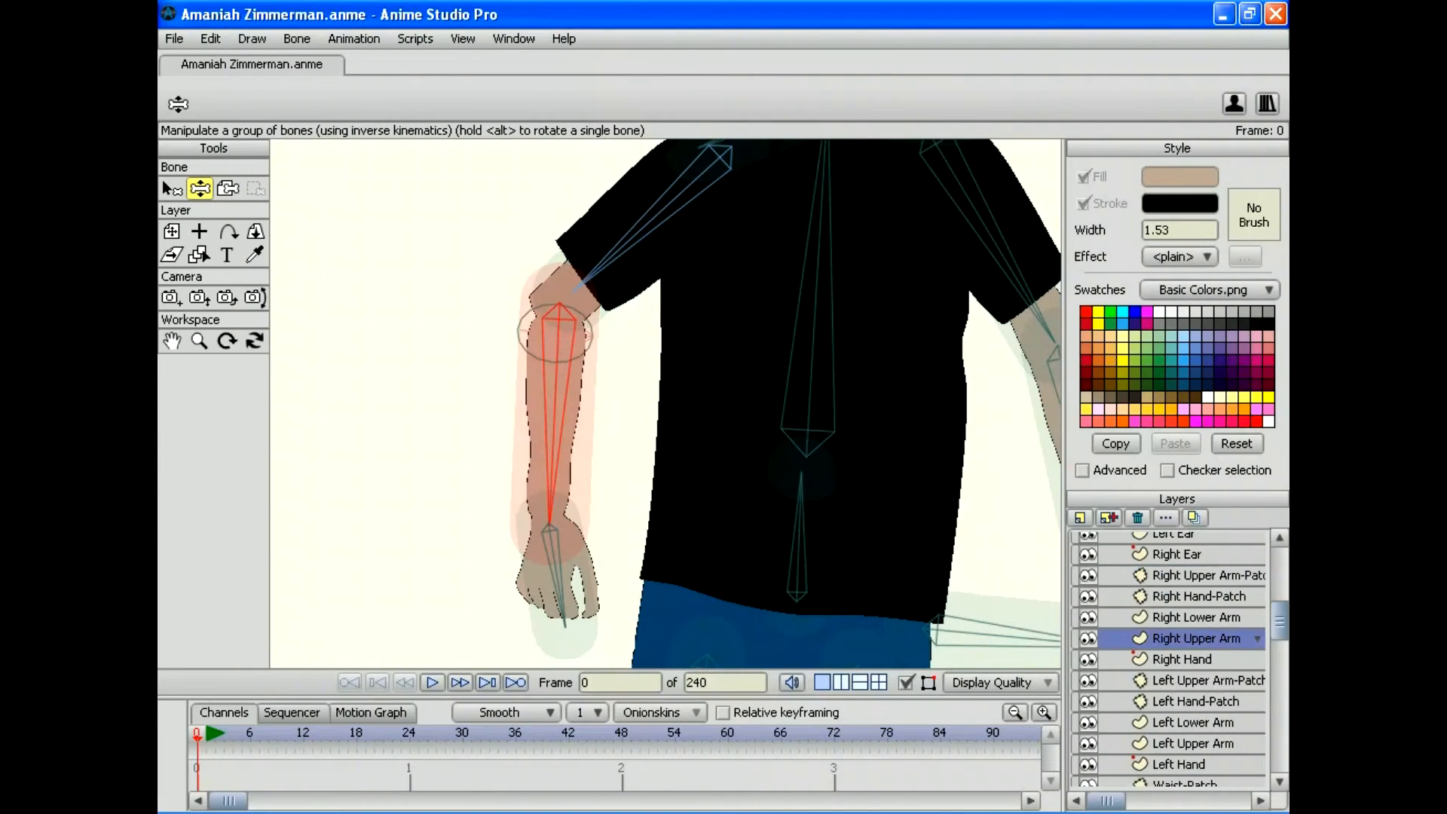
# Step: Nudge the elbow outline point slightly outward and bend the right arm up to test it
pyautogui.click(200, 189)
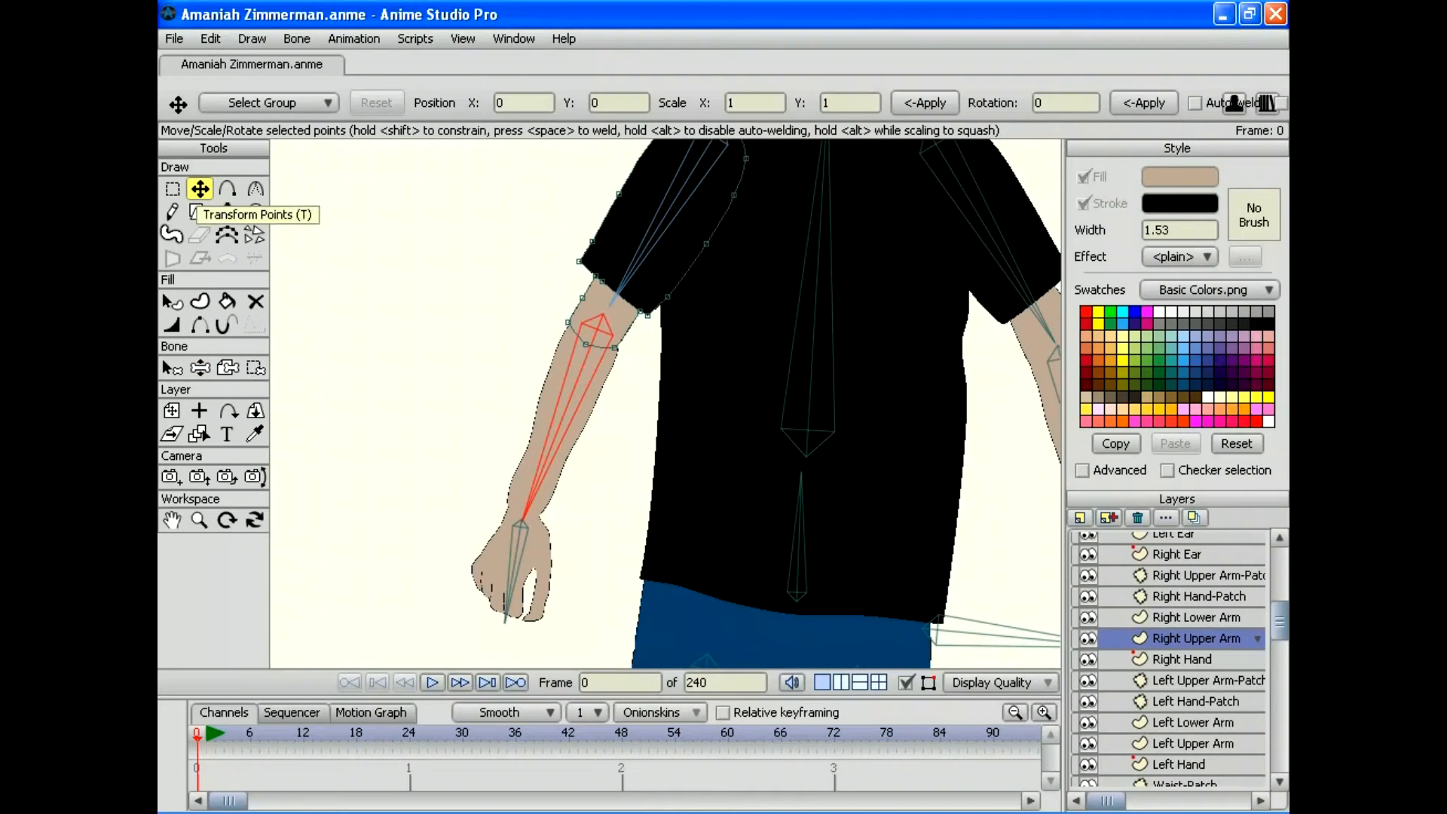
pyautogui.moveTo(568, 323); pyautogui.dragTo(572, 323)
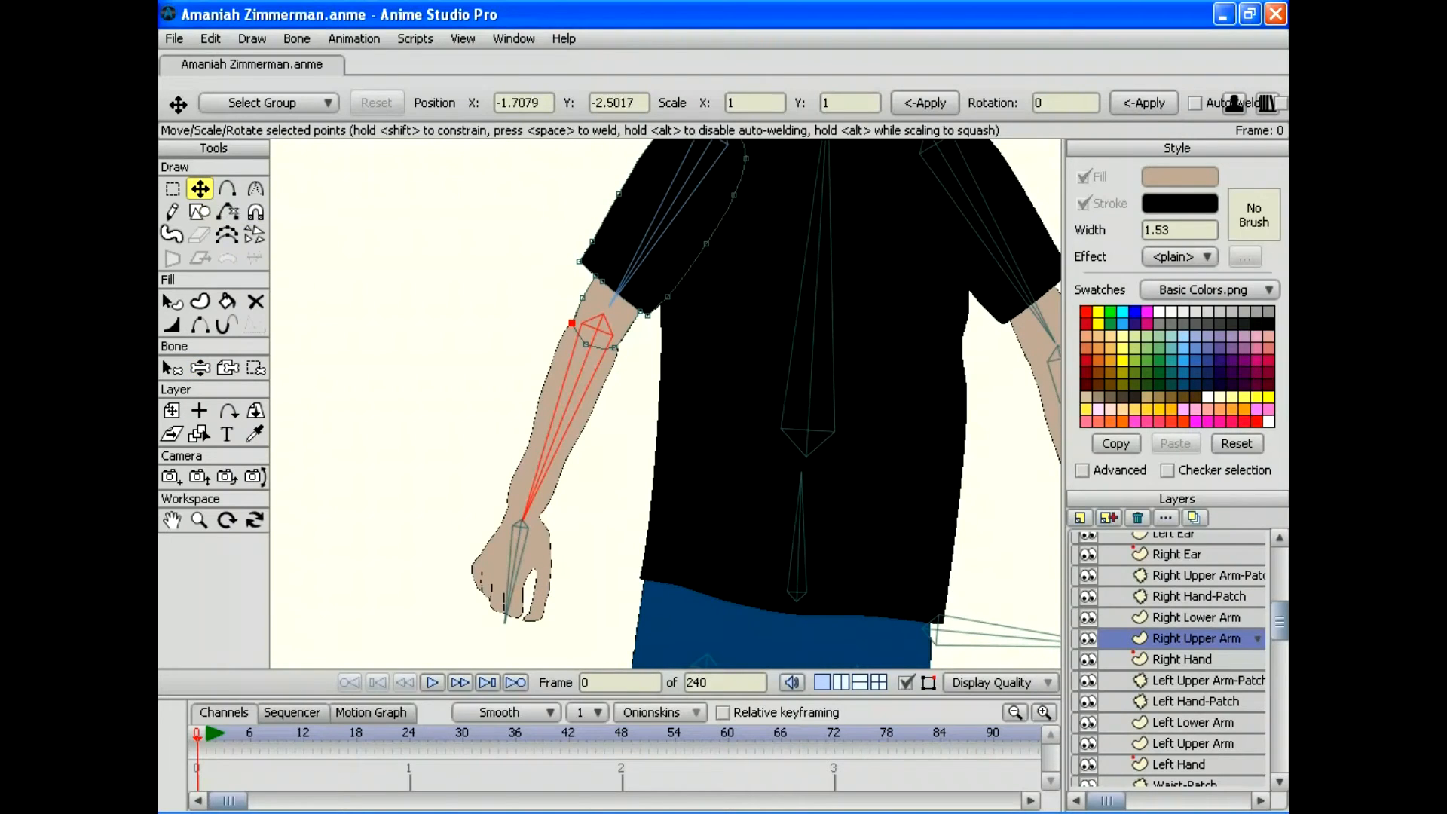
pyautogui.press('z')
pyautogui.moveTo(518, 525); pyautogui.dragTo(370, 378)
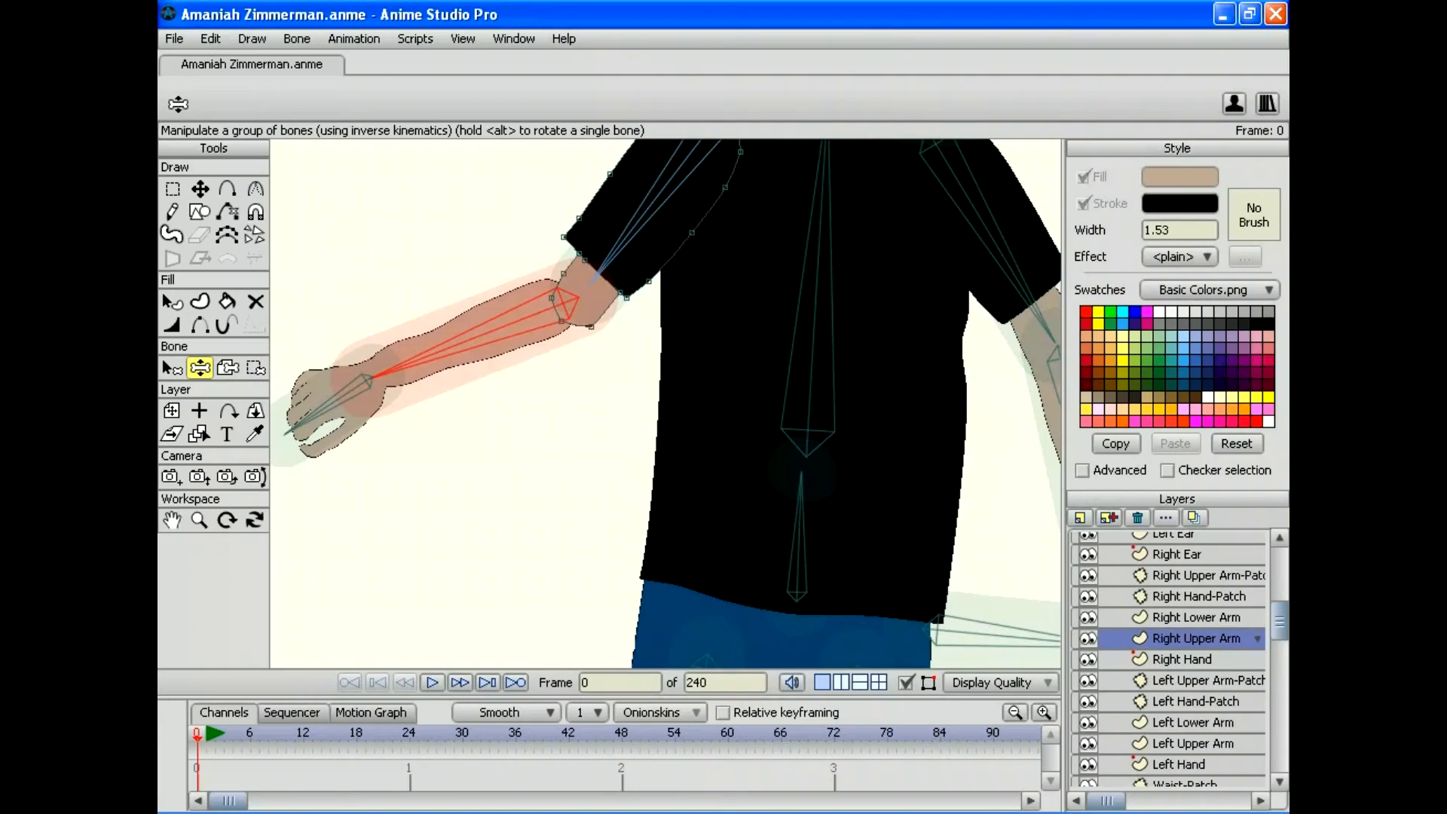
# Step: Render a preview of the bent arm and close it, dismissing the save prompt
pyautogui.click(174, 38)
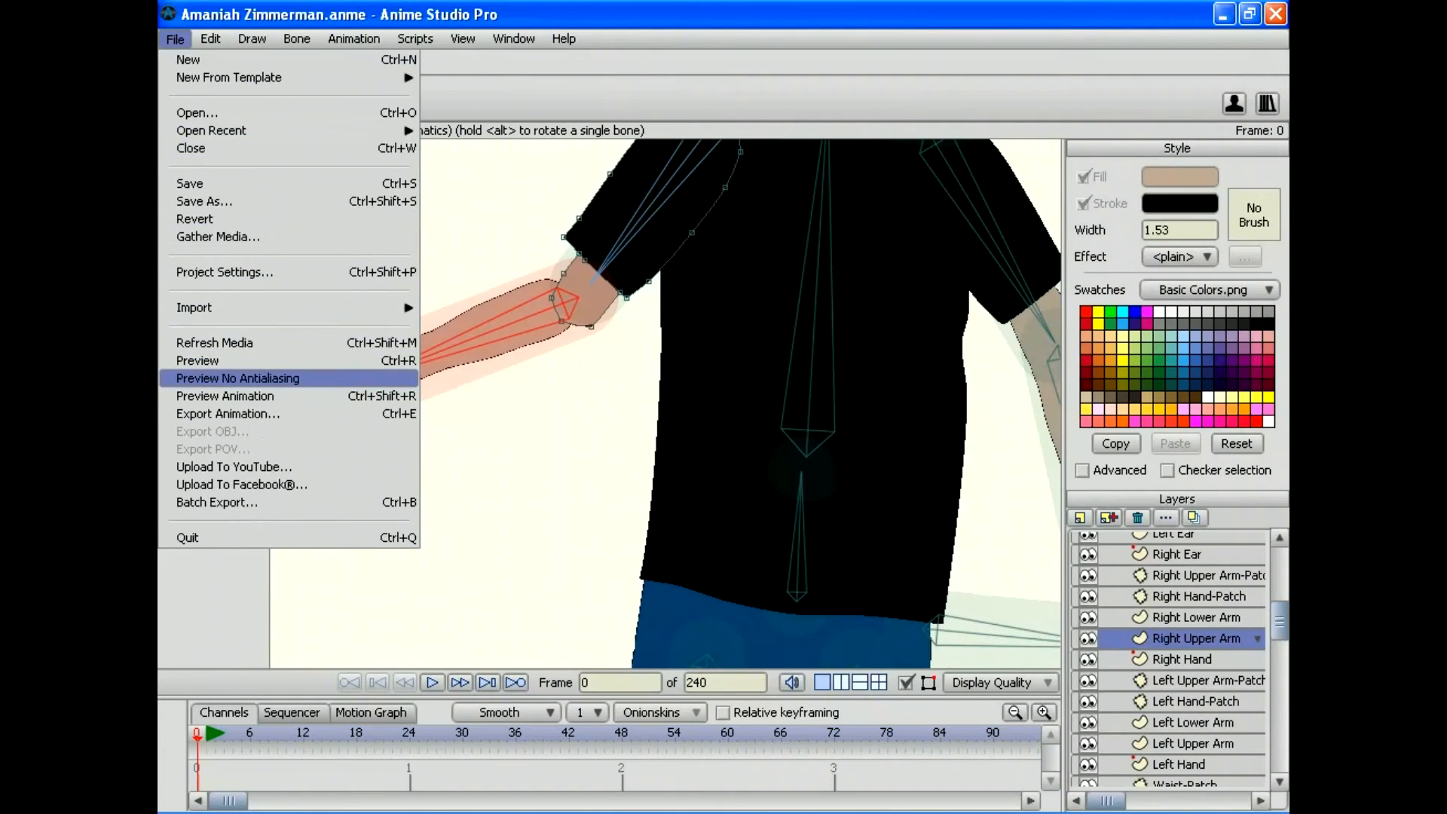
pyautogui.click(197, 360)
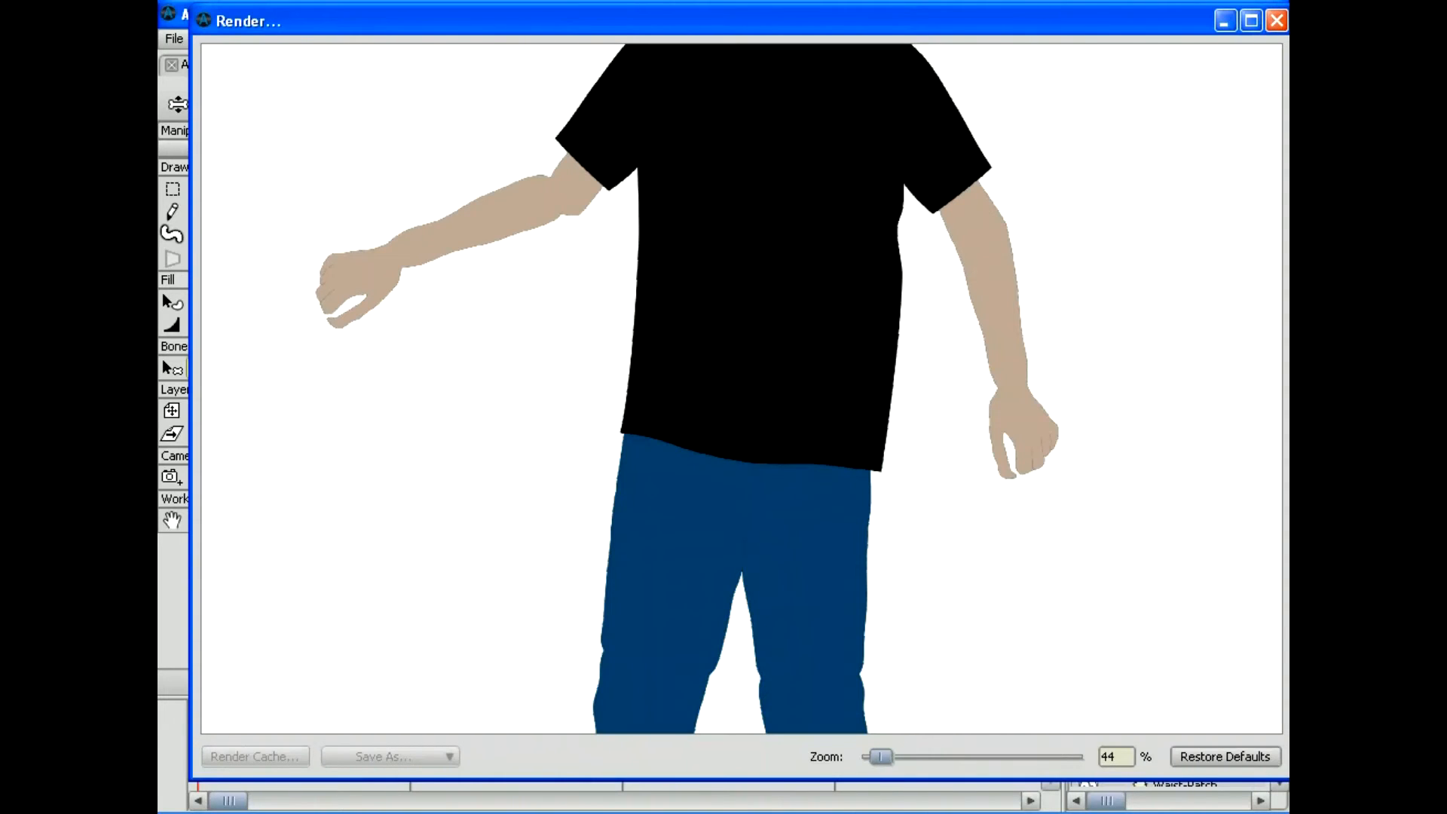
pyautogui.hotkey('alt', 'F4')
pyautogui.hotkey('alt', 'F4')
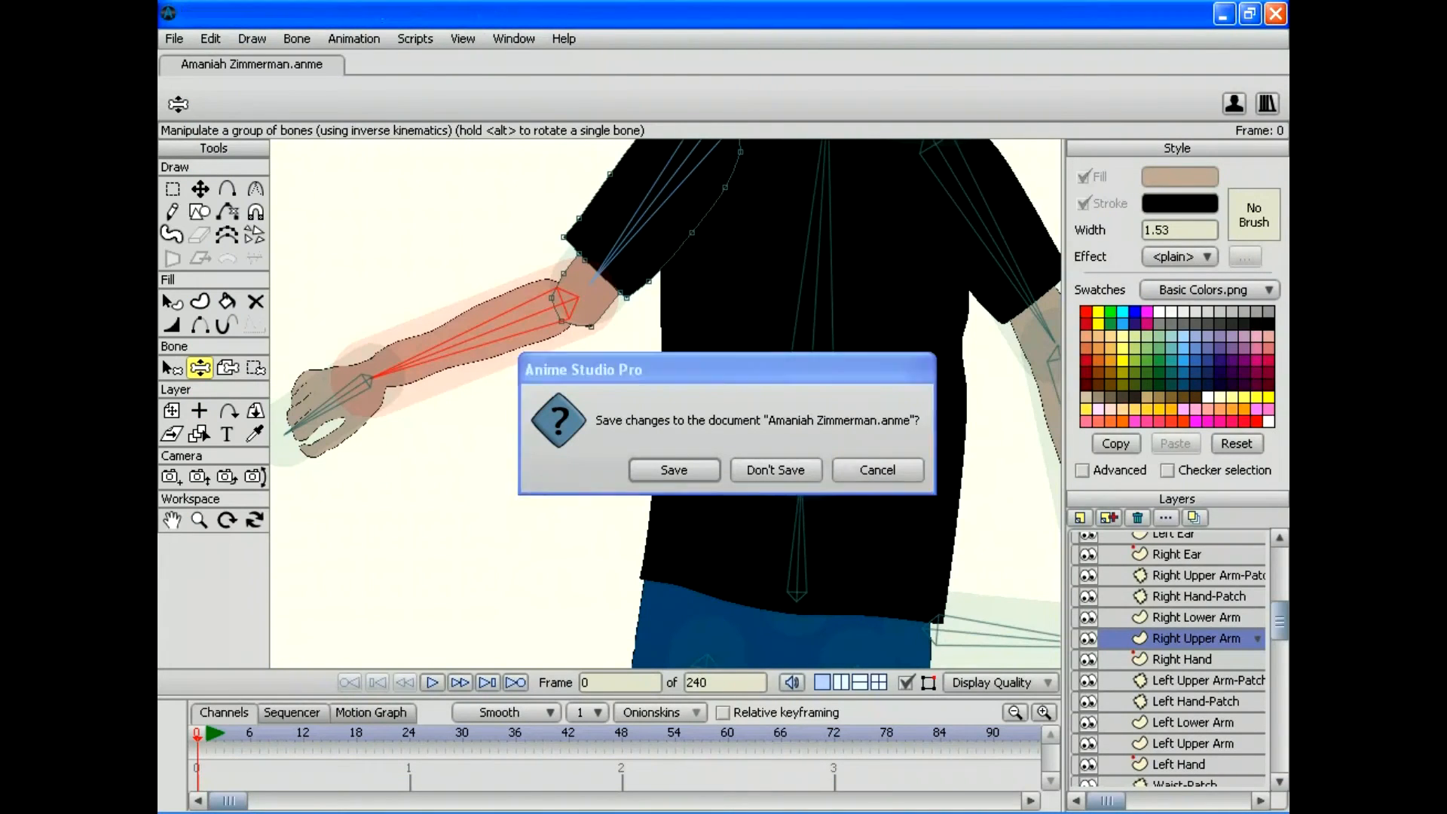
pyautogui.press('Escape')
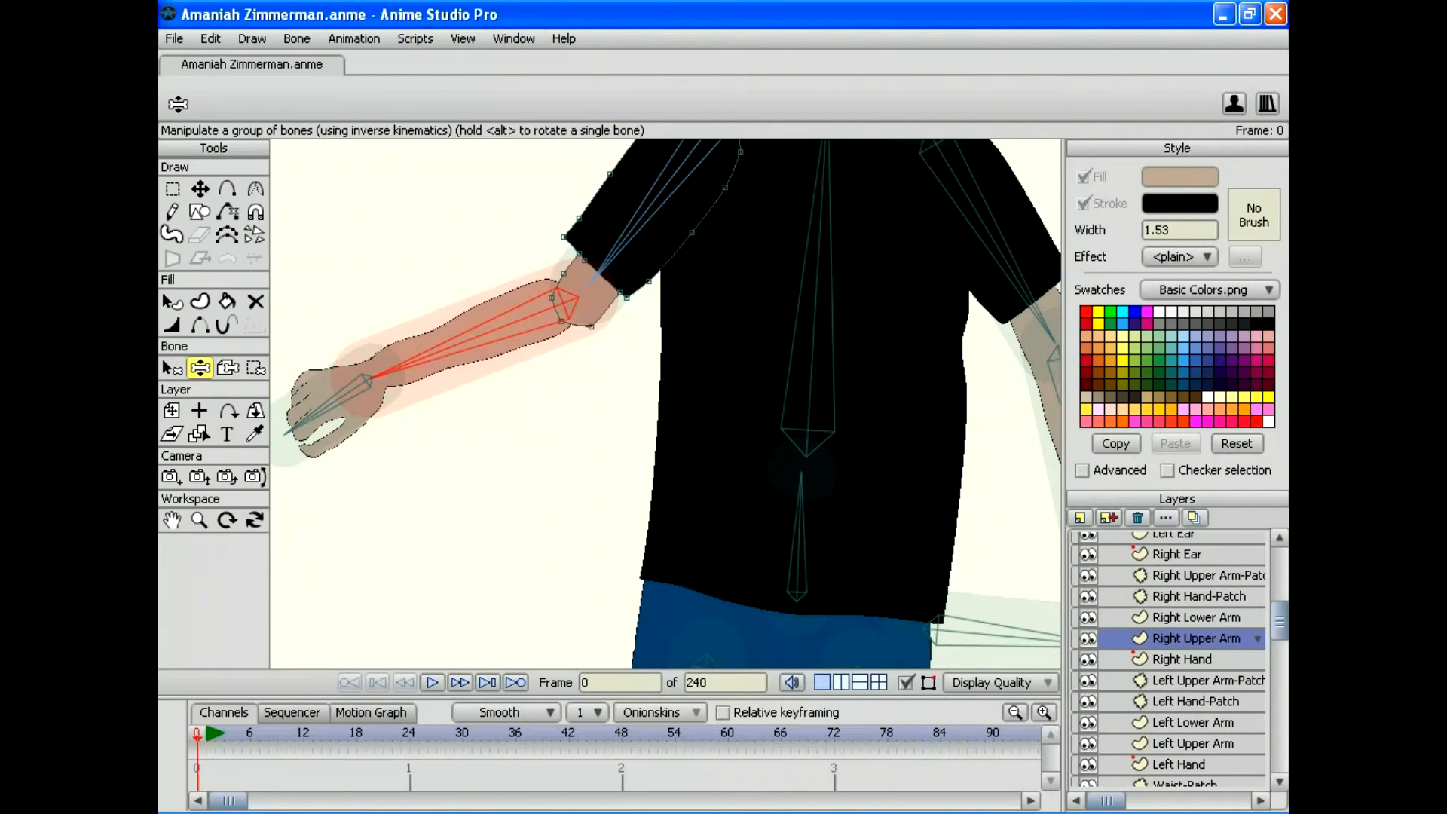
pyautogui.press('t')
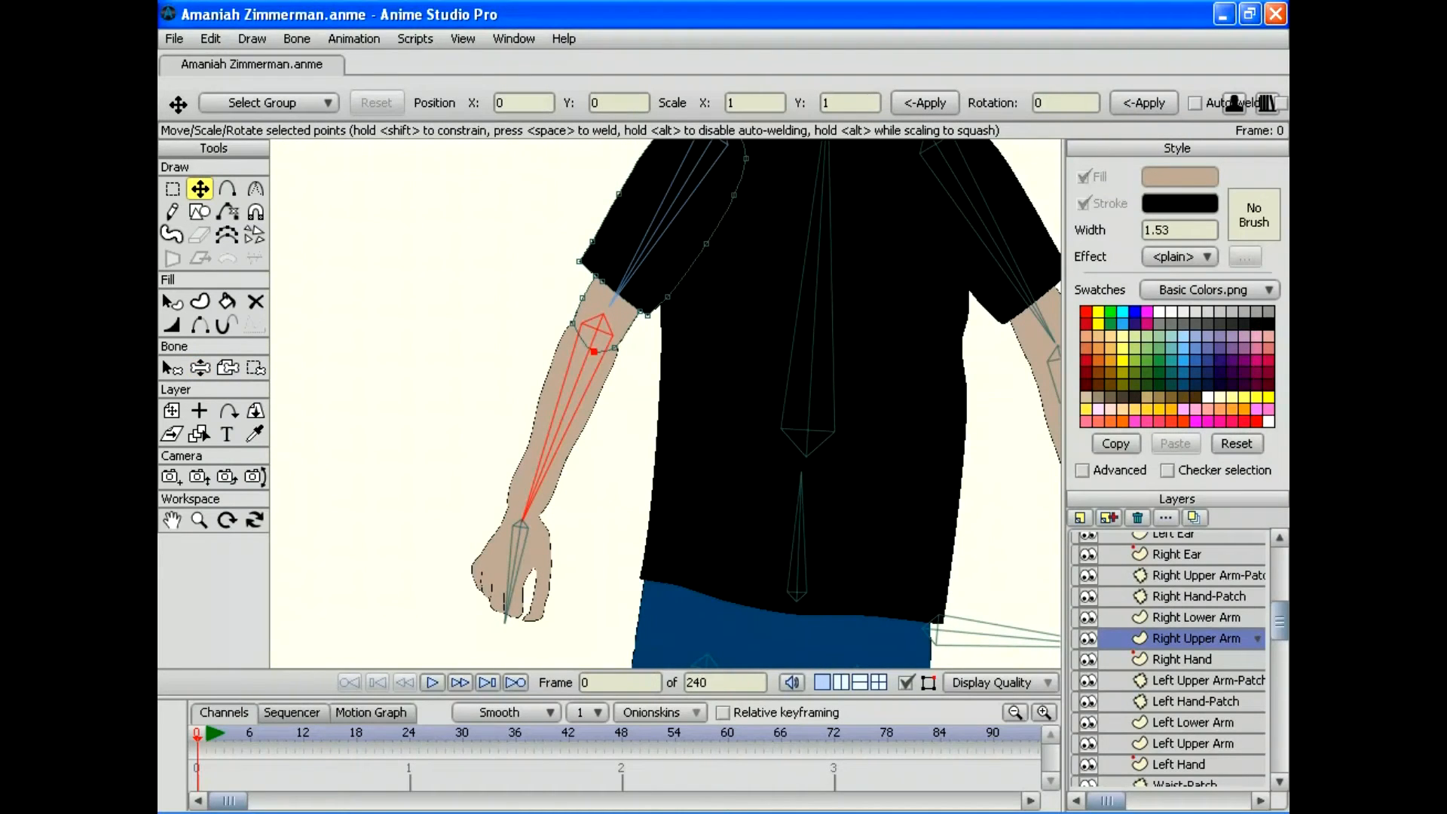
# Step: Test the right elbow by raising the forearm with Manipulate Bones, then undo the pose twice
pyautogui.click(594, 351)
pyautogui.press('z')
pyautogui.moveTo(518, 525); pyautogui.dragTo(379, 344)
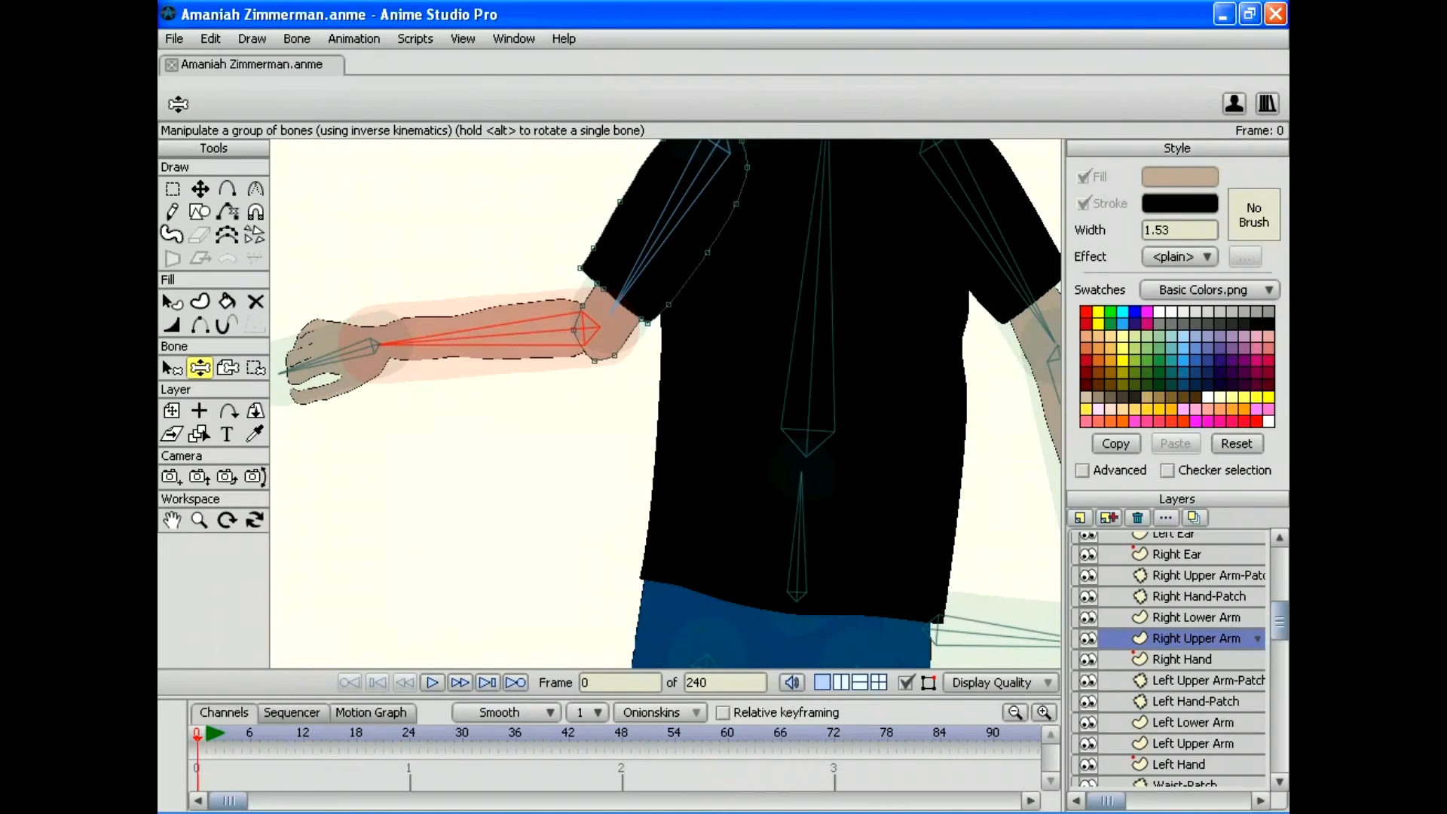
pyautogui.click(211, 38)
pyautogui.click(226, 60)
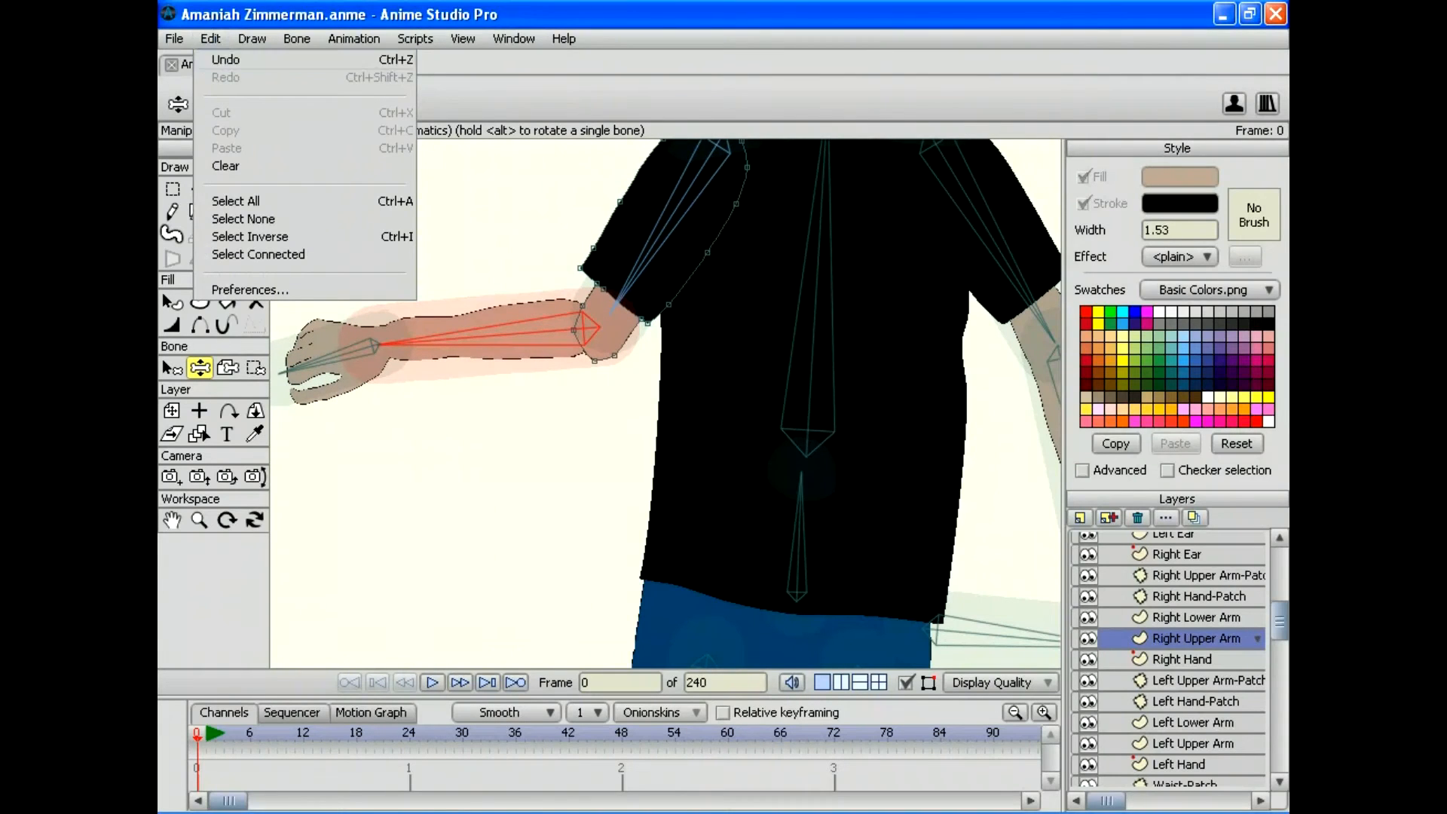
pyautogui.click(211, 39)
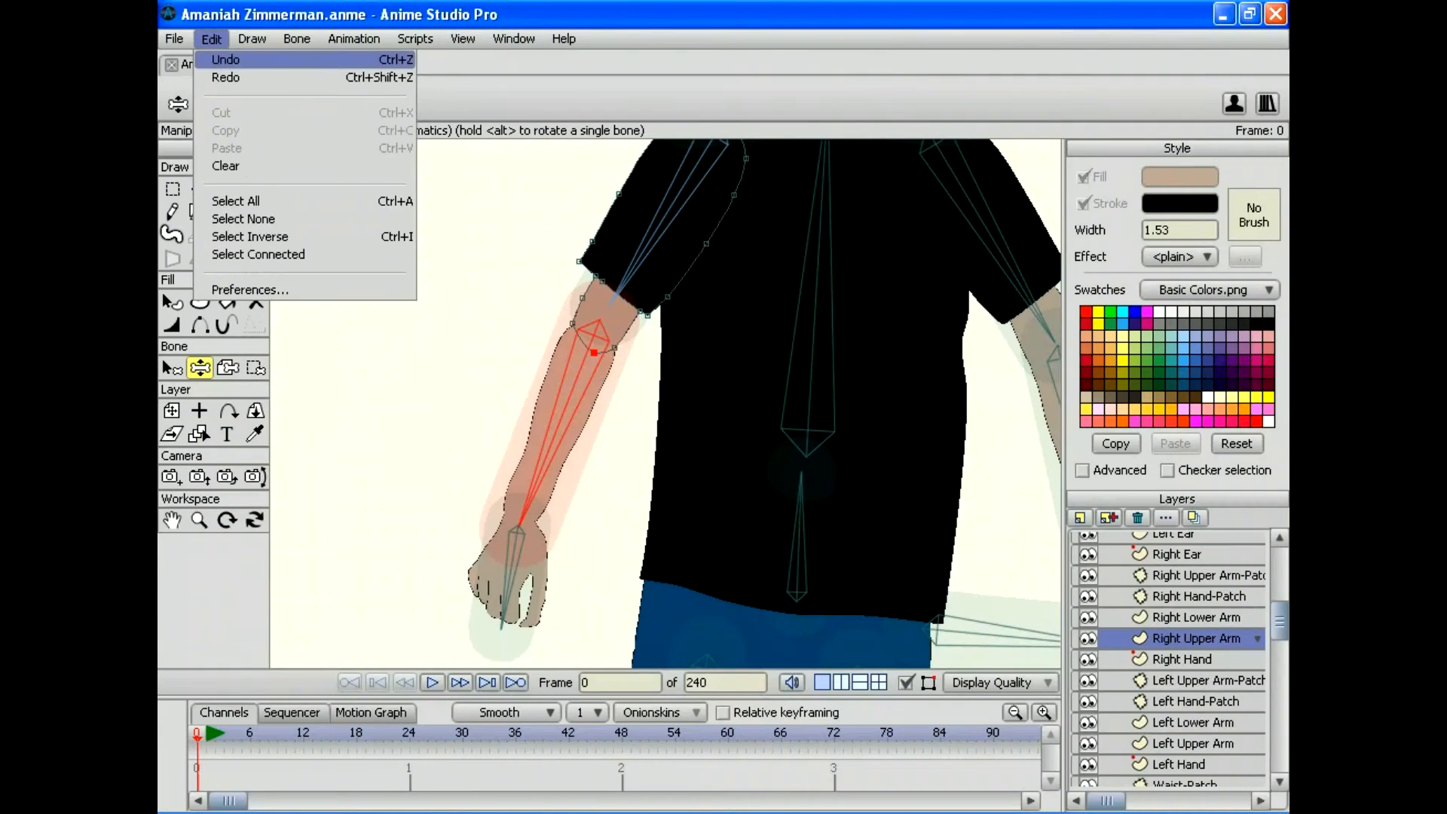
pyautogui.click(226, 59)
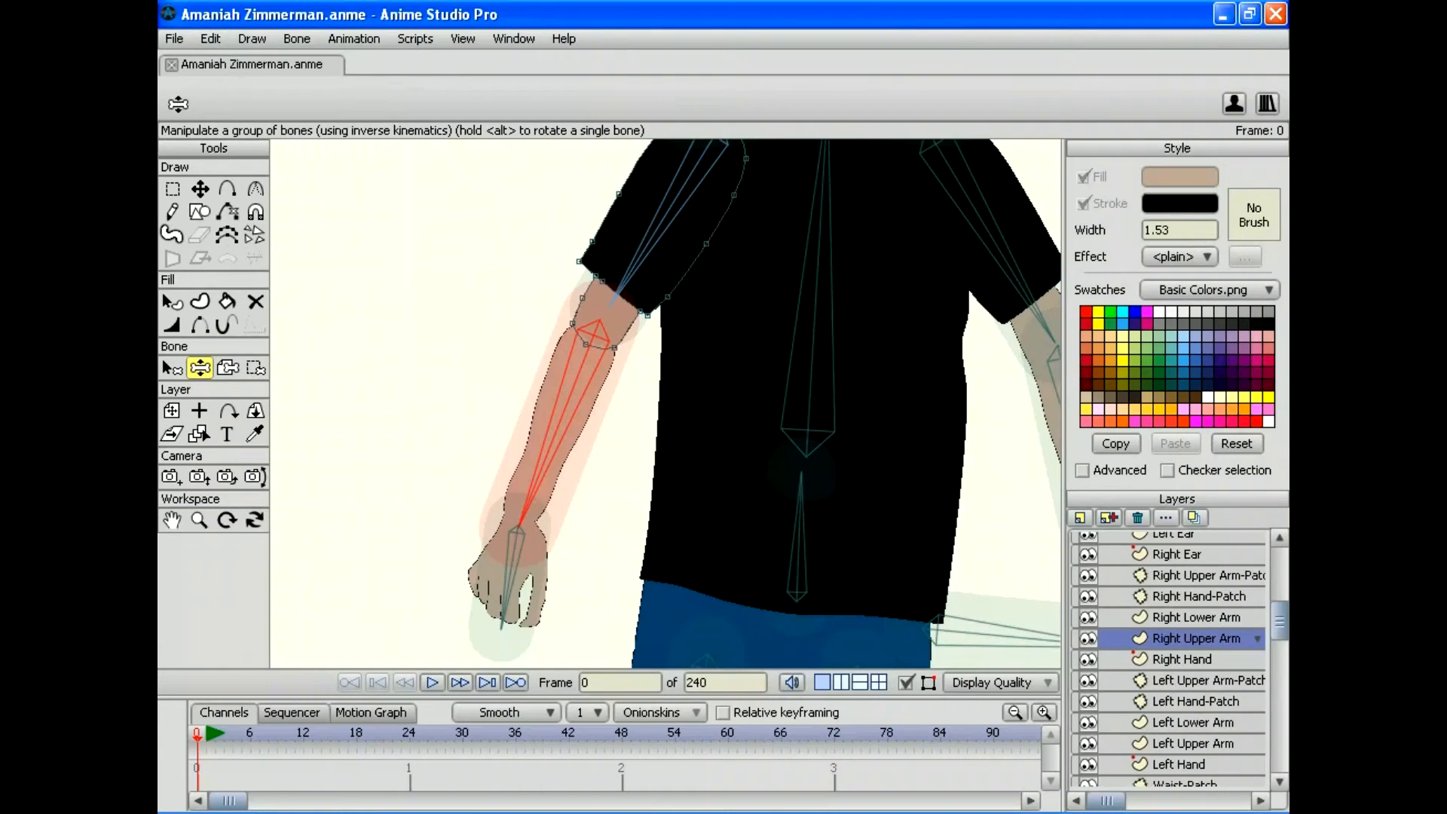
pyautogui.click(227, 367)
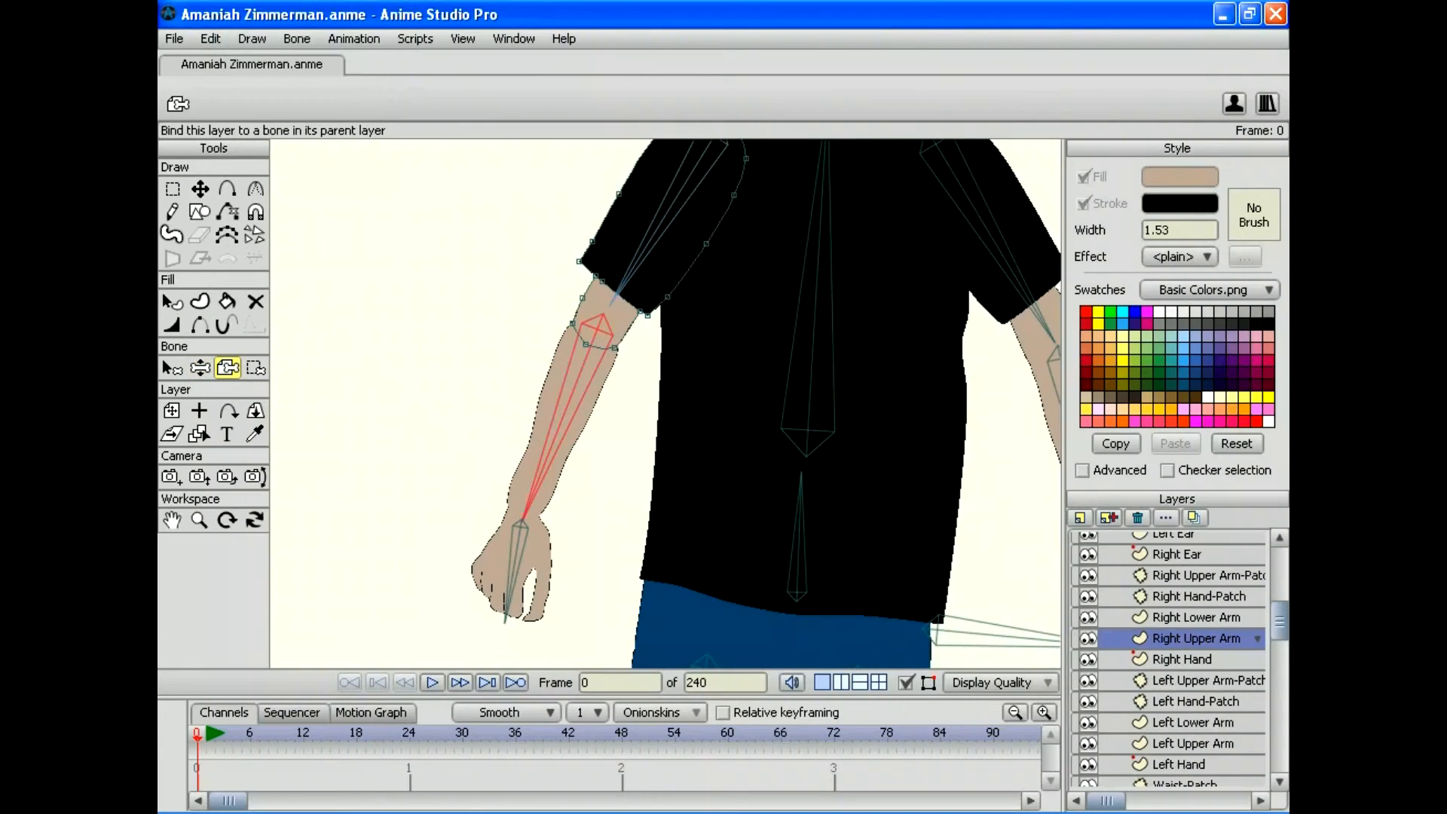
pyautogui.click(200, 367)
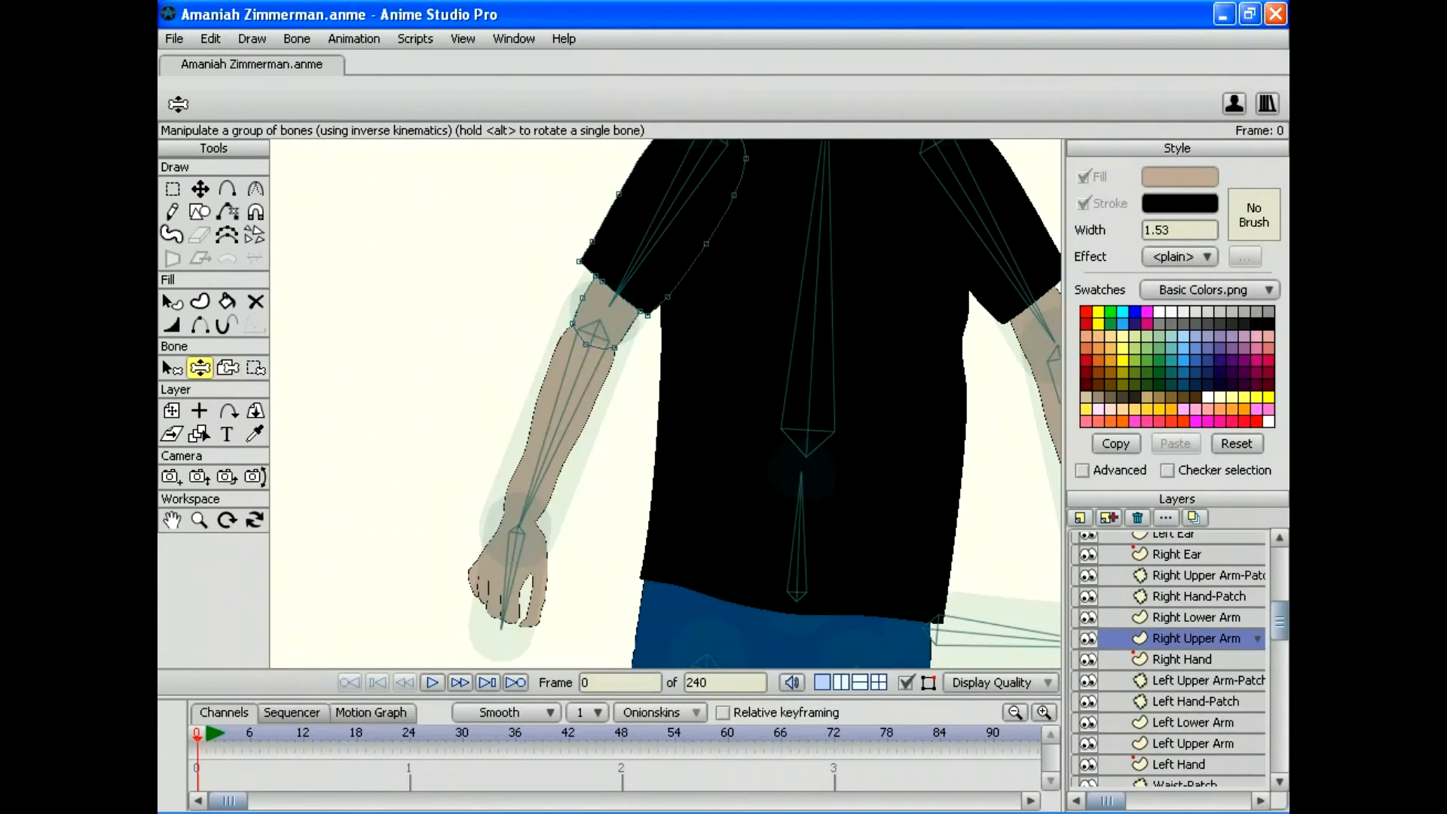
# Step: Swing the right forearm up to horizontal, check it in a rendered preview, then select the Right Lower Arm layer
pyautogui.moveTo(518, 526); pyautogui.dragTo(407, 260)
pyautogui.click(174, 38)
pyautogui.moveTo(194, 307)
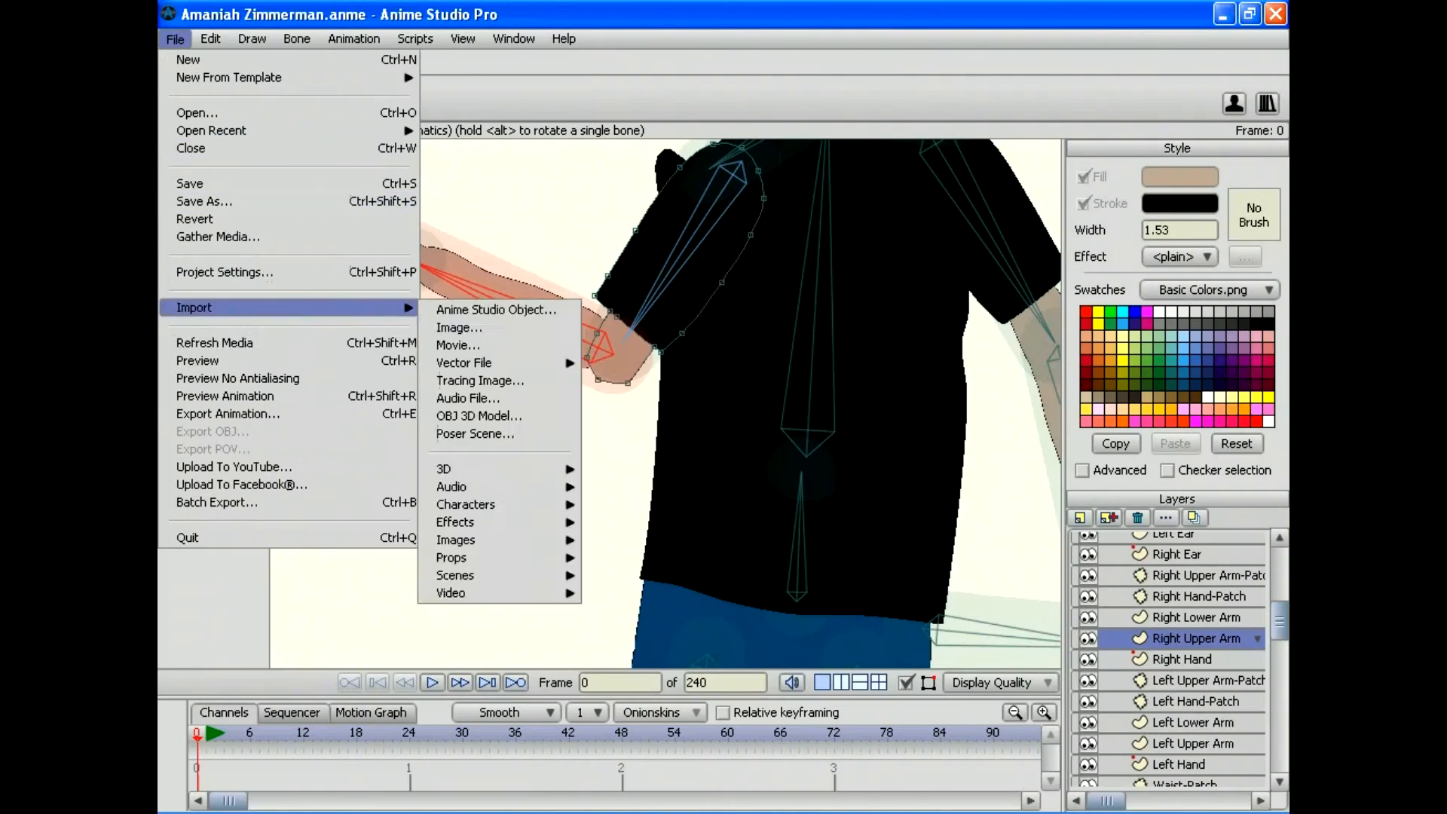
pyautogui.click(200, 360)
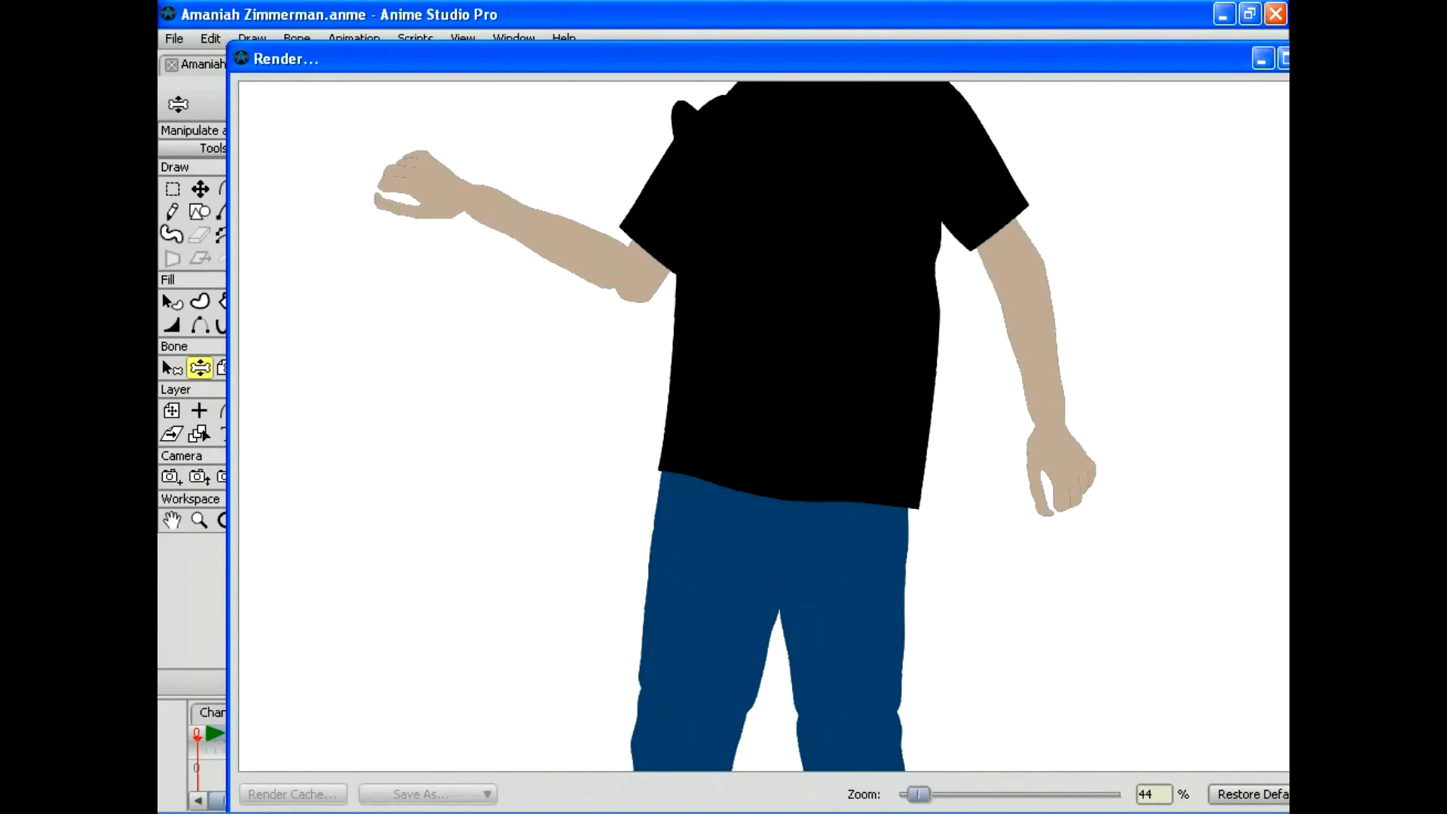
pyautogui.moveTo(1228, 58); pyautogui.dragTo(1046, 57)
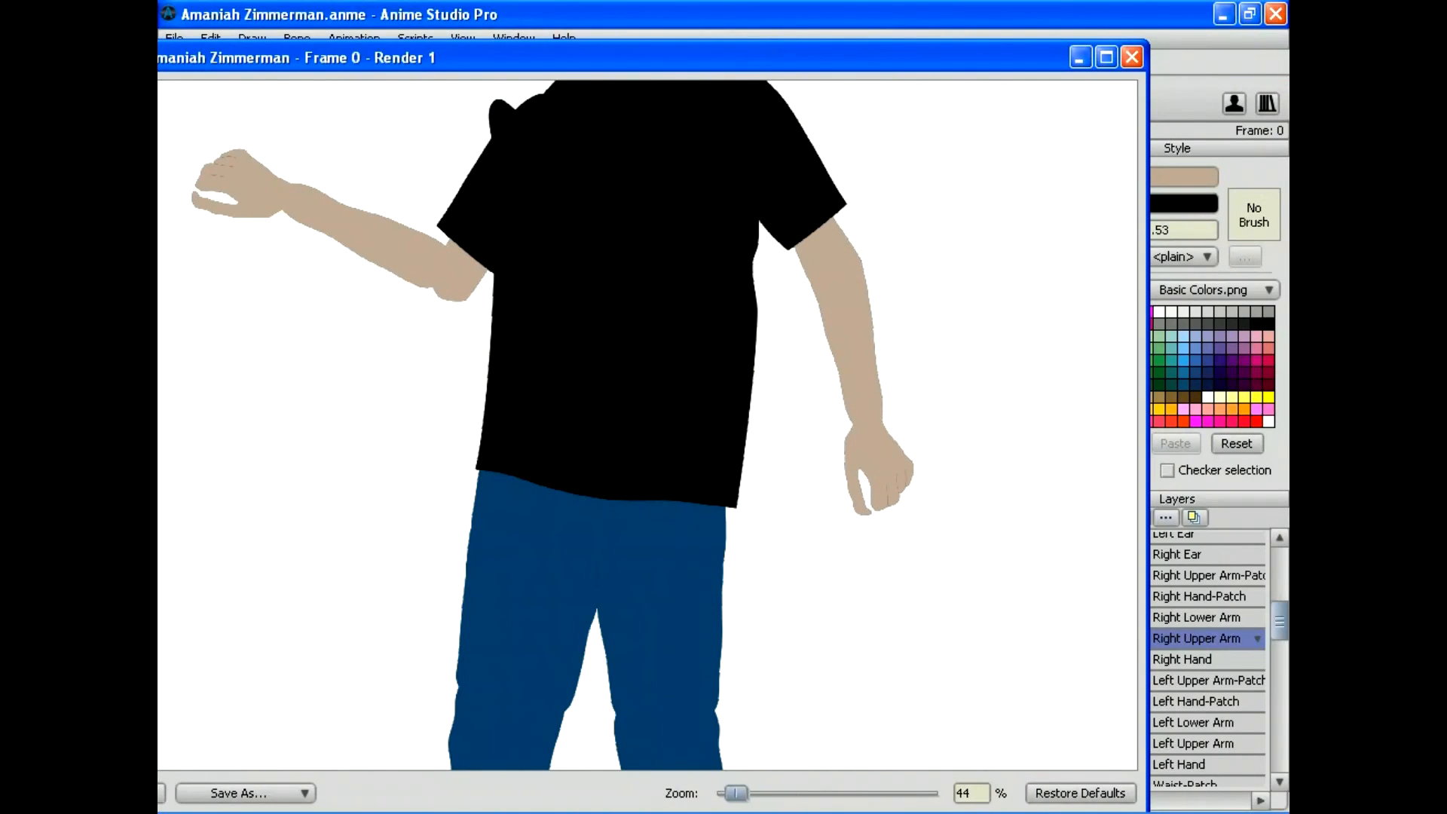
pyautogui.press('Escape')
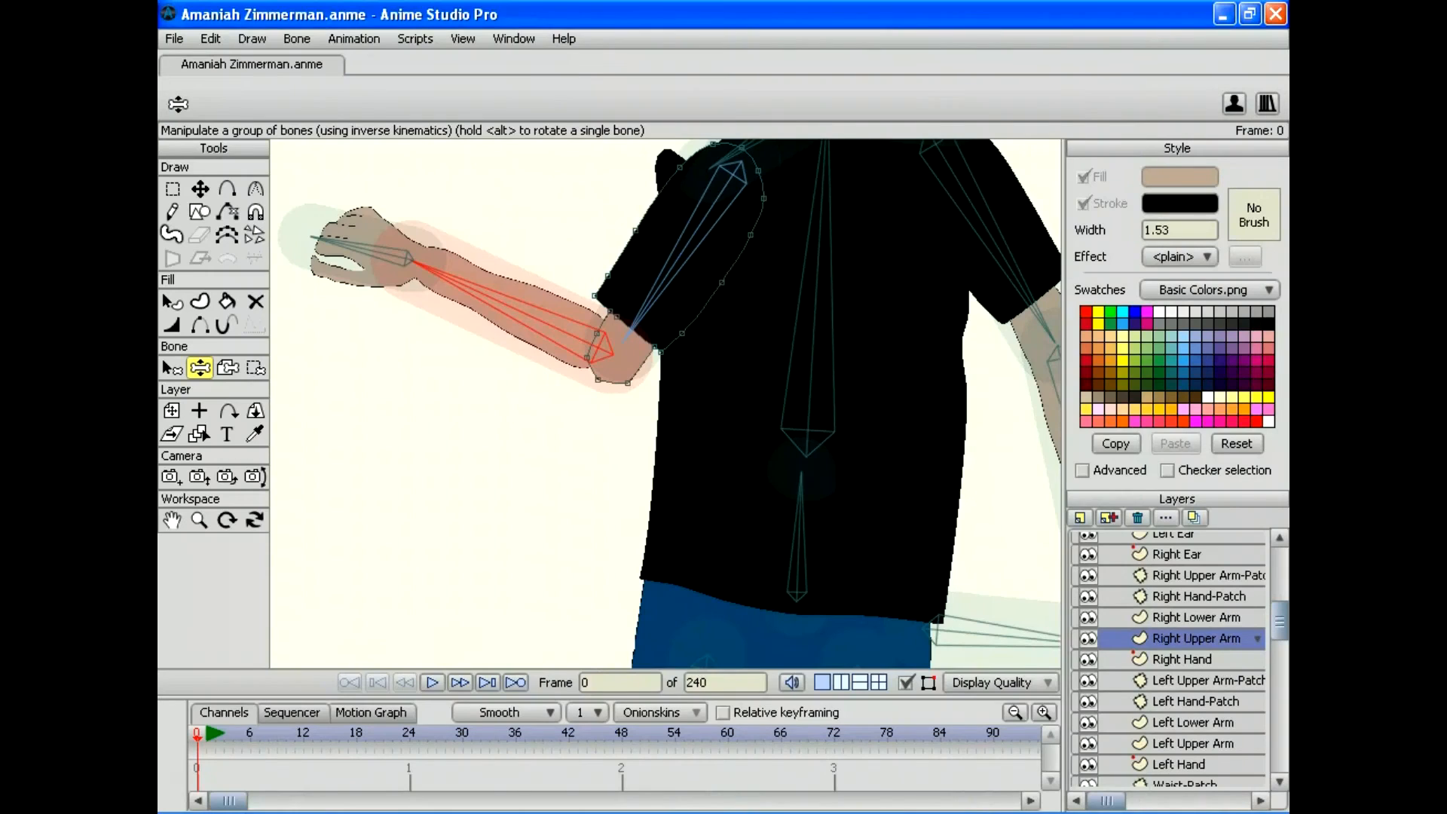
pyautogui.rightClick(774, 812)
pyautogui.click(852, 810)
pyautogui.click(1195, 617)
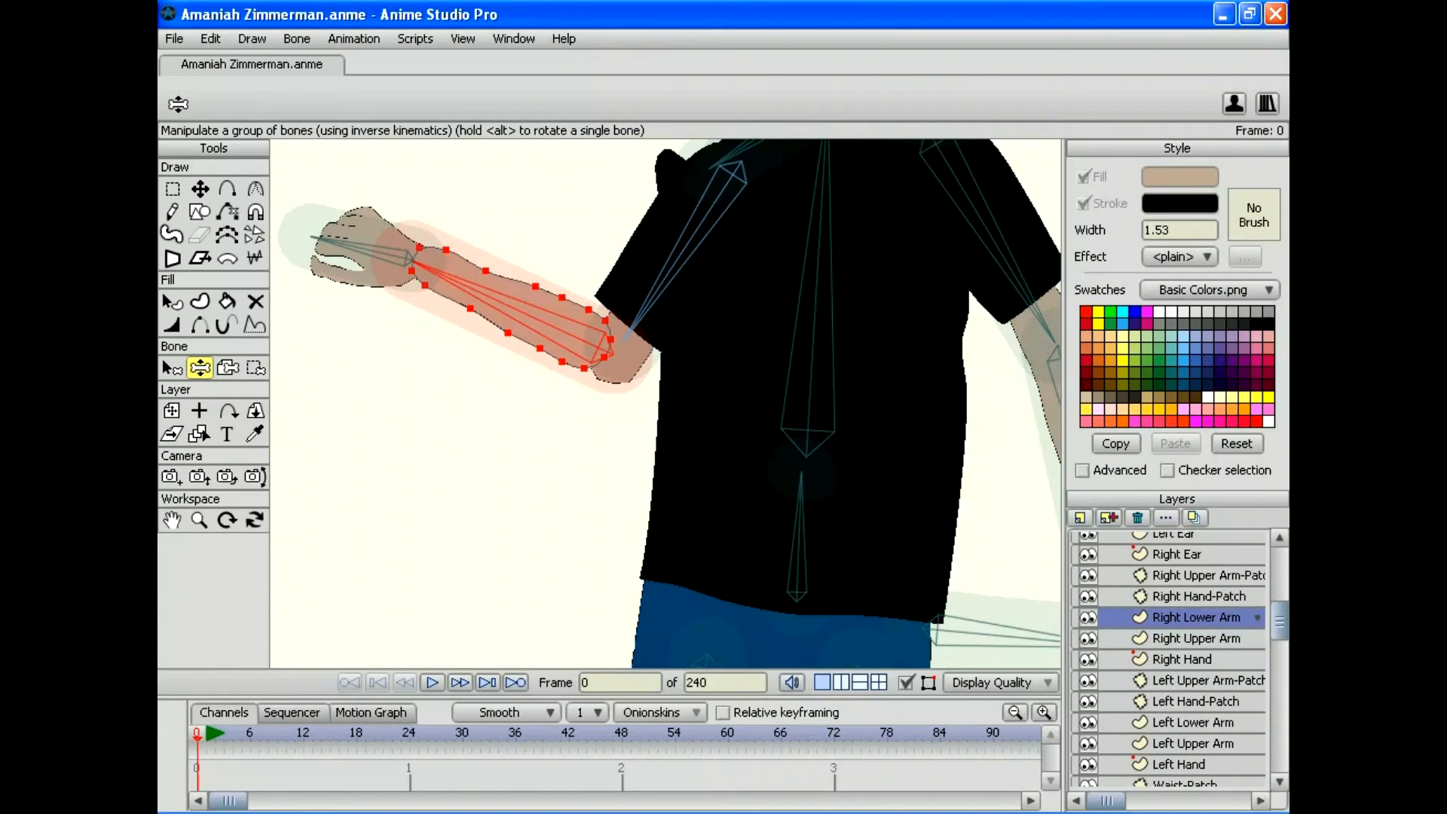
# Step: Deselect all points and nudge the lower arm's top point slightly up-right
pyautogui.click(211, 38)
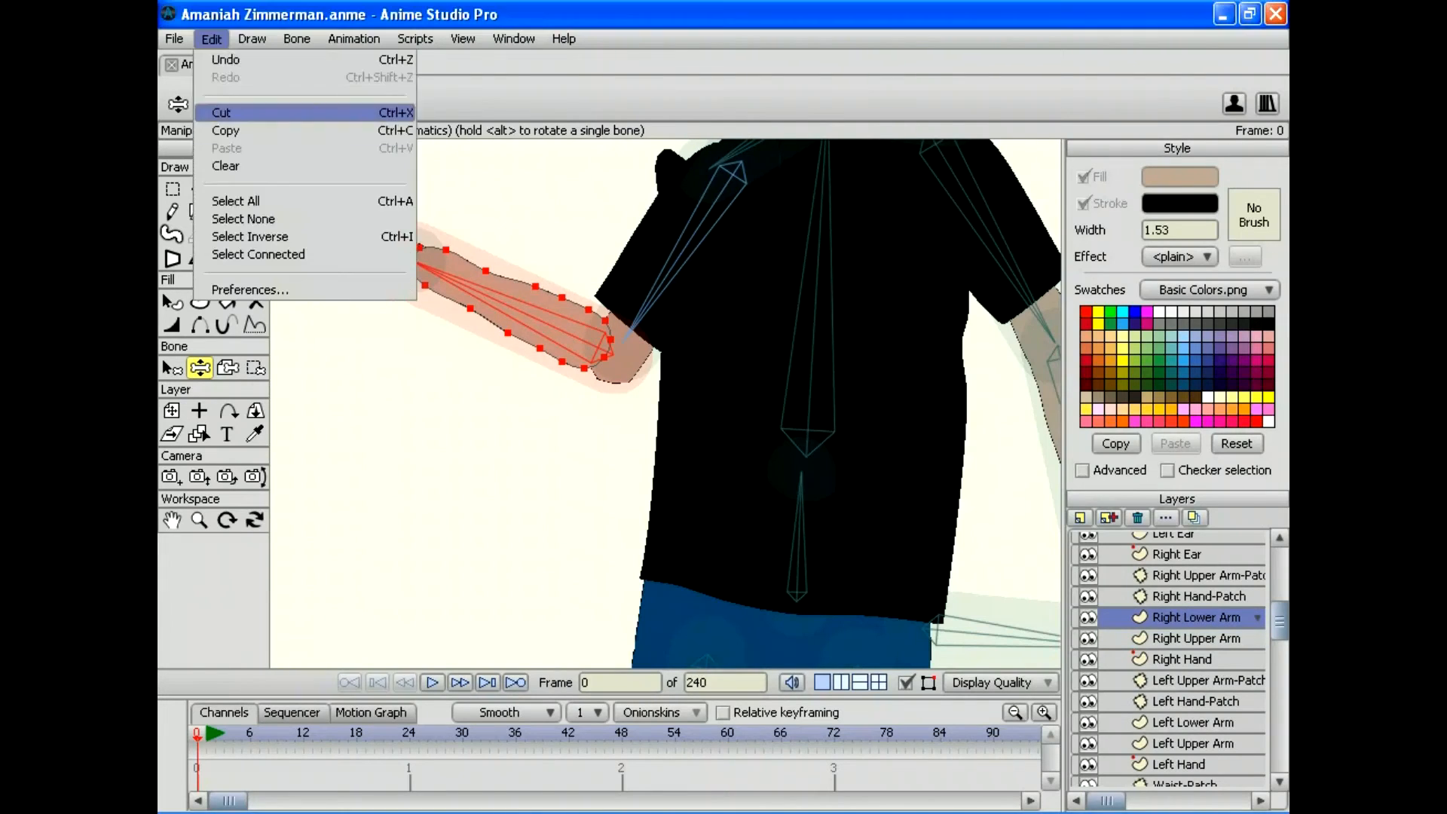
pyautogui.click(243, 219)
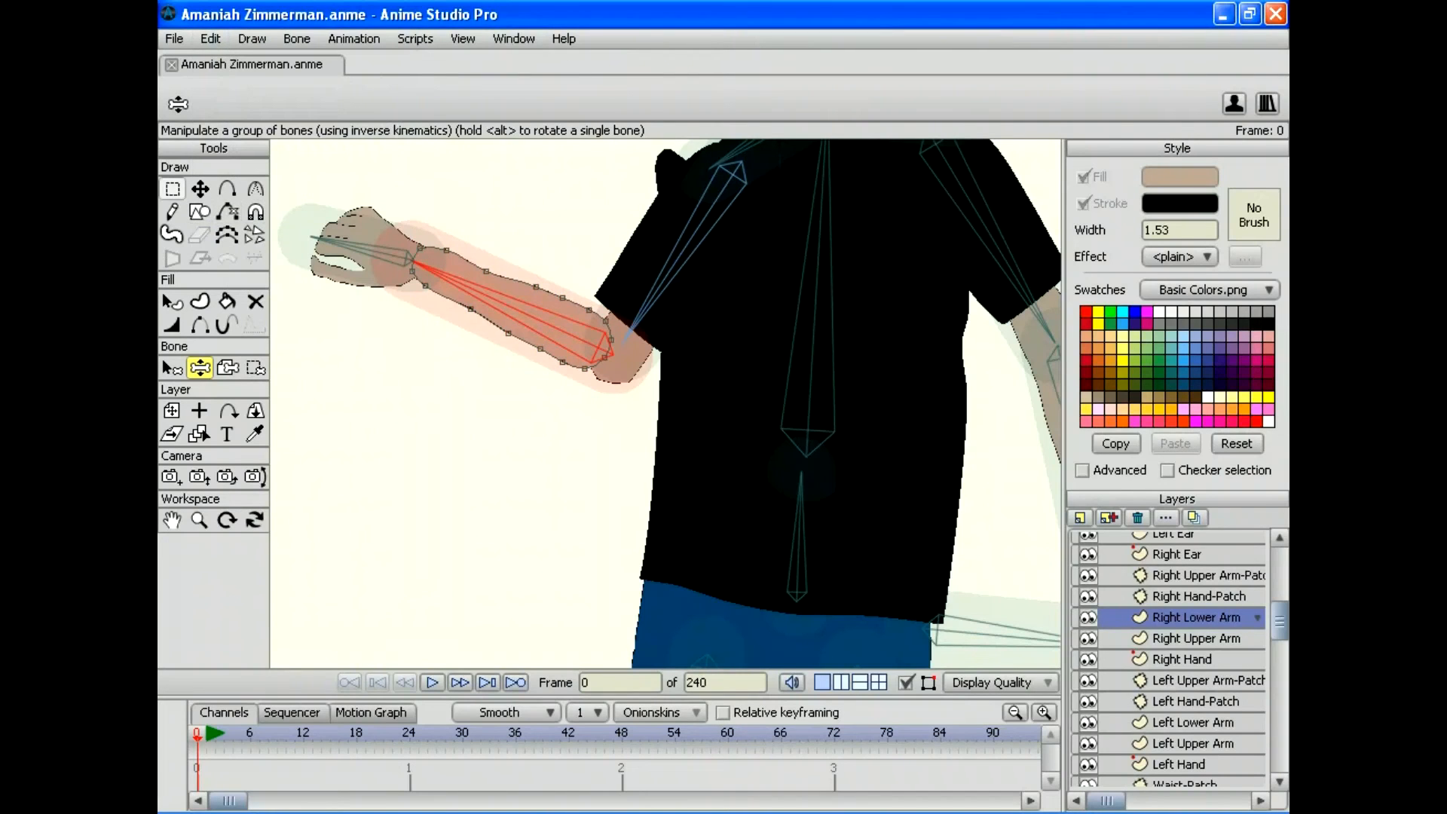
pyautogui.press('t')
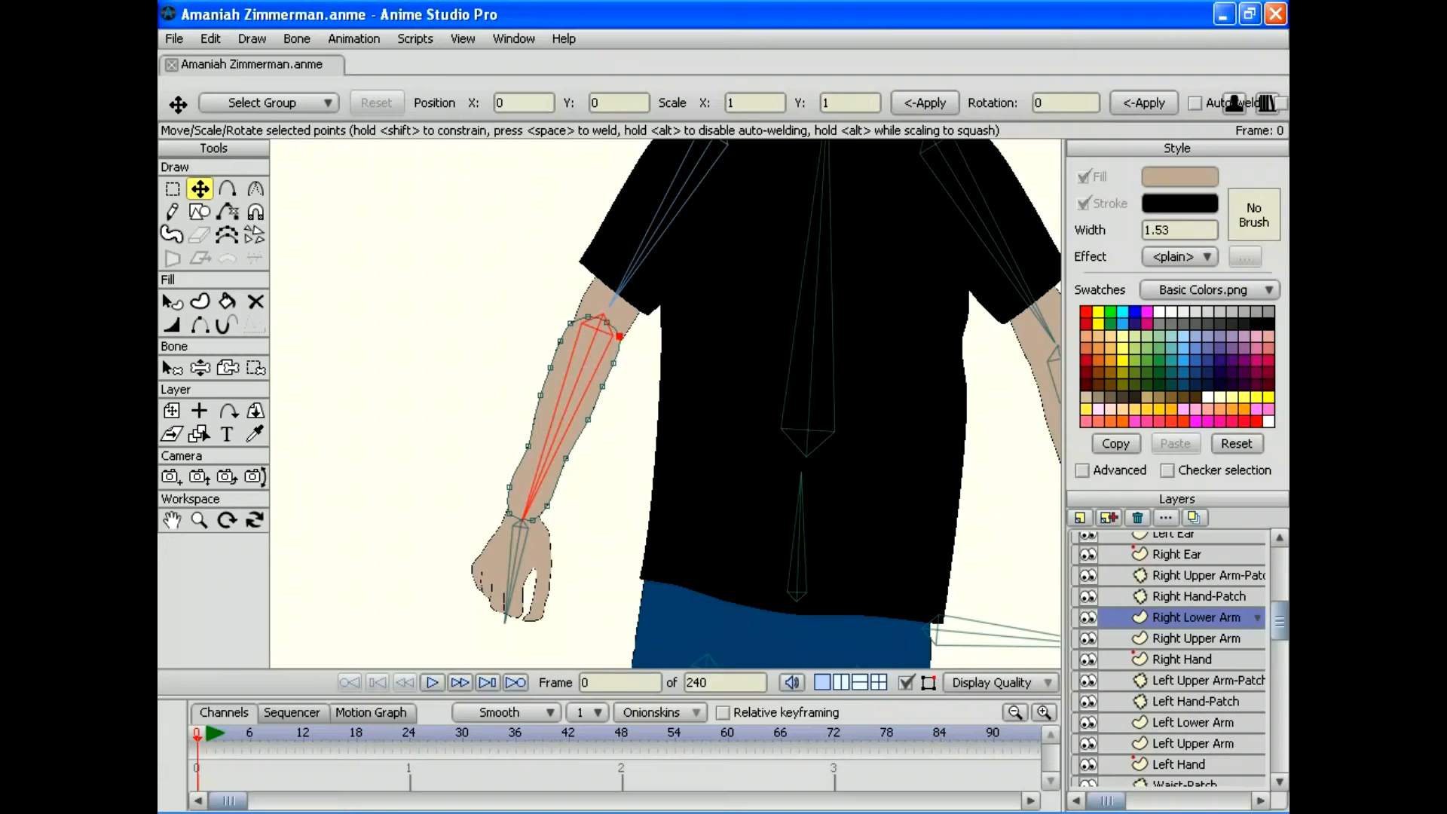
pyautogui.moveTo(620, 336); pyautogui.dragTo(604, 316)
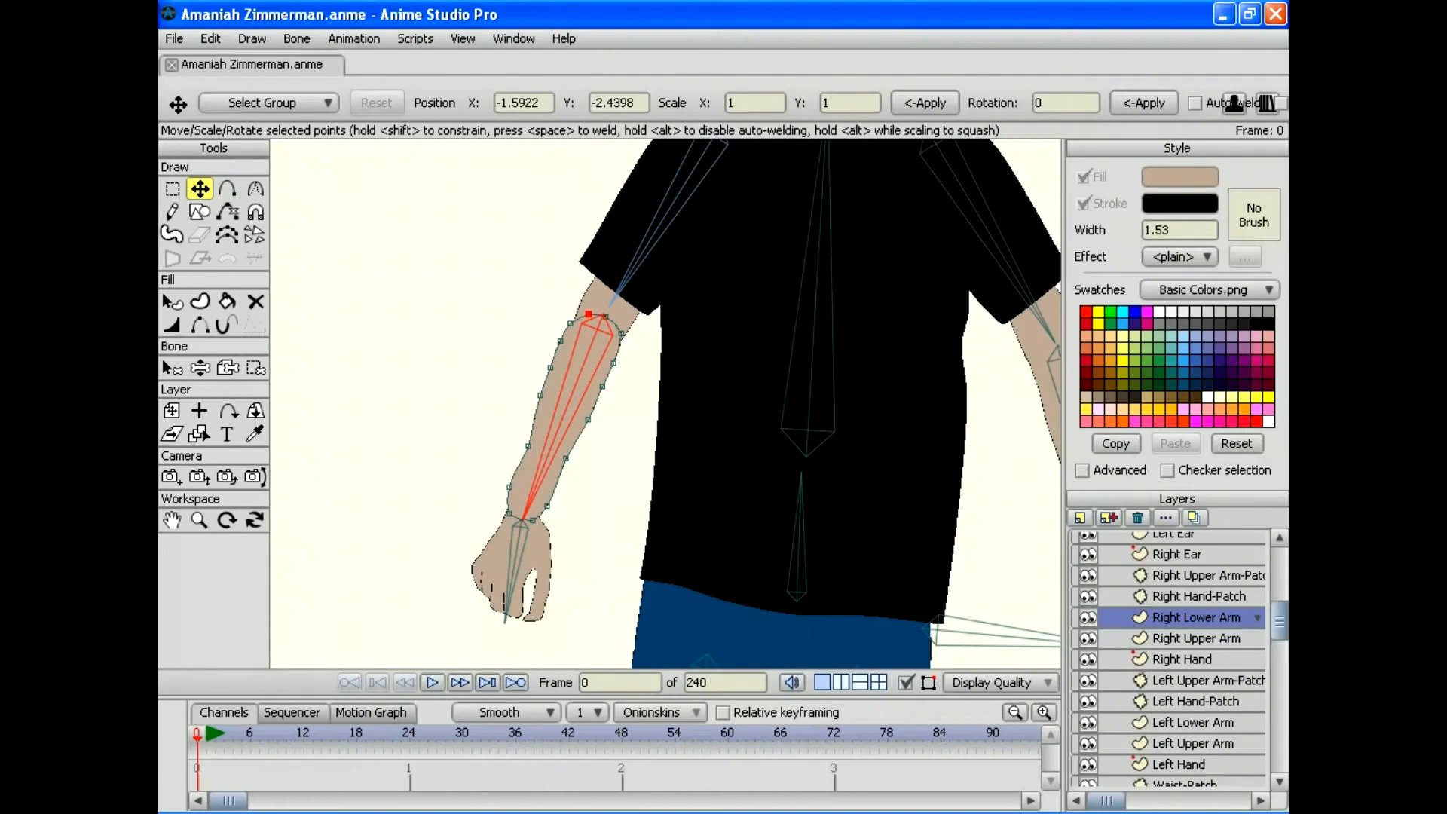
# Step: Bend the right forearm across the torso, preview the render, then select the Right Upper Arm-Patch layer
pyautogui.press('z')
pyautogui.moveTo(519, 526)
pyautogui.mouseDown()
pyautogui.moveTo(462, 484)
pyautogui.moveTo(387, 348)
pyautogui.moveTo(436, 210)
pyautogui.moveTo(354, 332)
pyautogui.moveTo(452, 533)
pyautogui.moveTo(623, 533)
pyautogui.moveTo(662, 404)
pyautogui.moveTo(694, 404)
pyautogui.moveTo(663, 420)
pyautogui.moveTo(697, 416)
pyautogui.mouseUp()
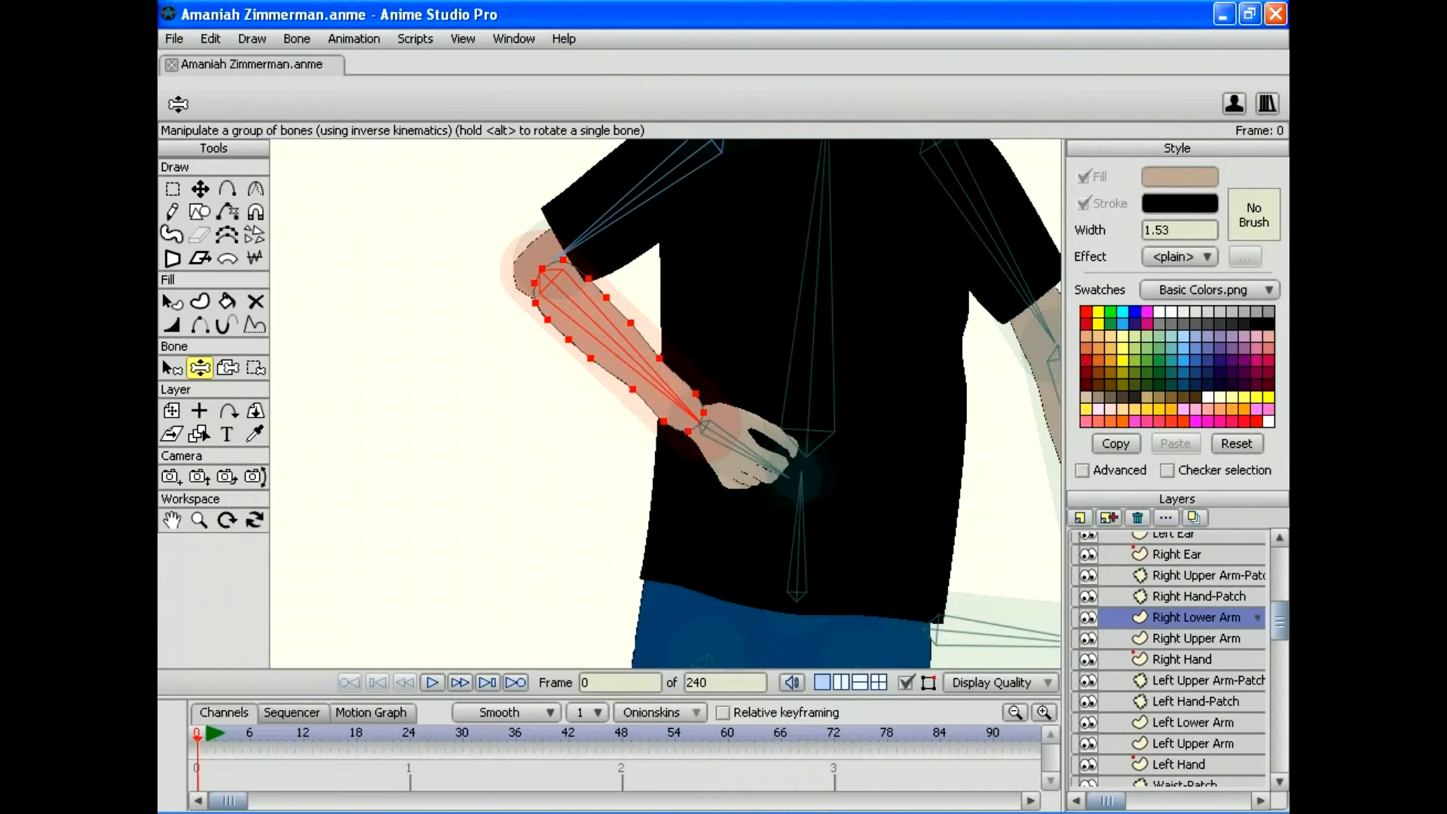
pyautogui.click(174, 39)
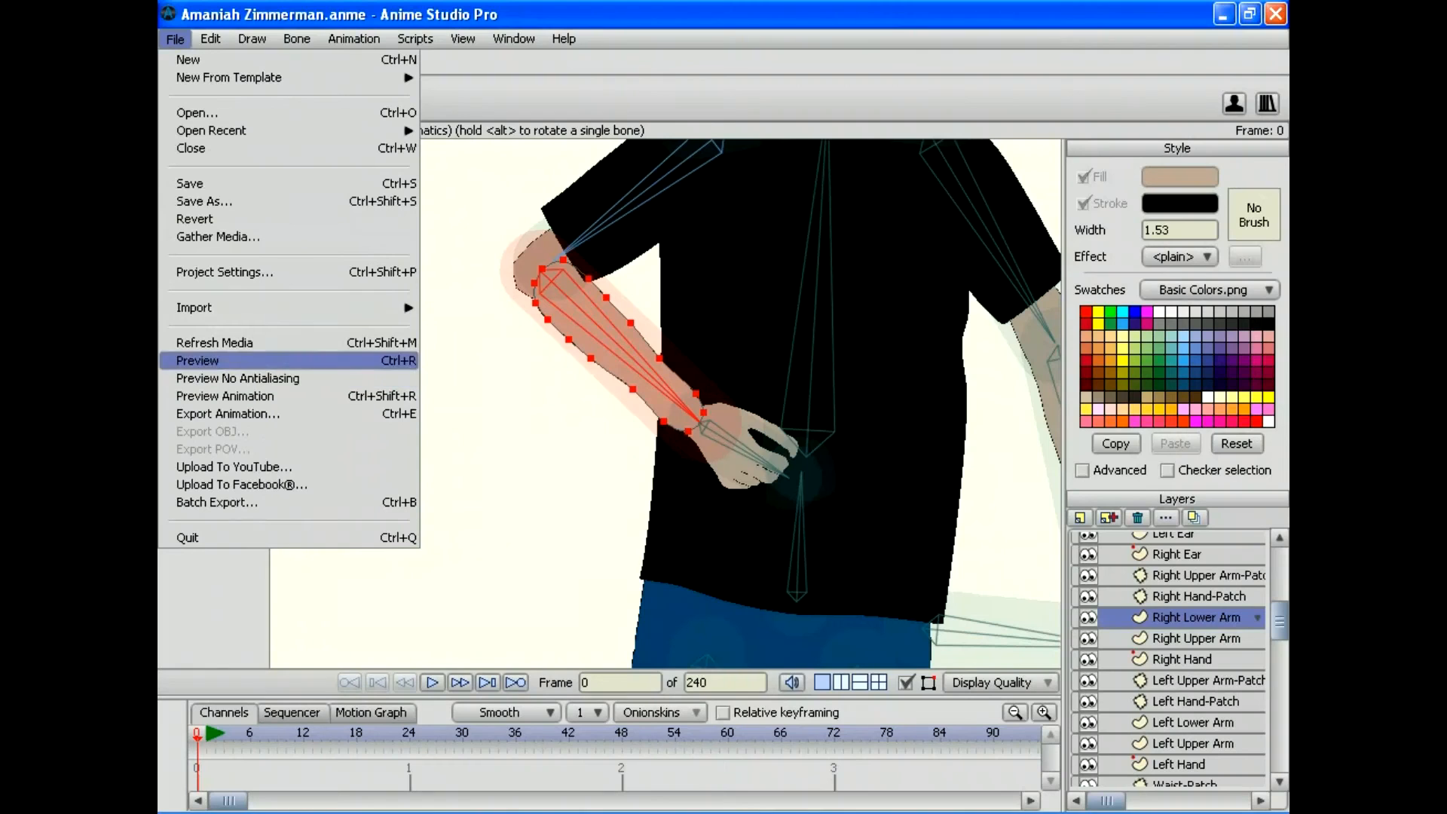
pyautogui.click(197, 360)
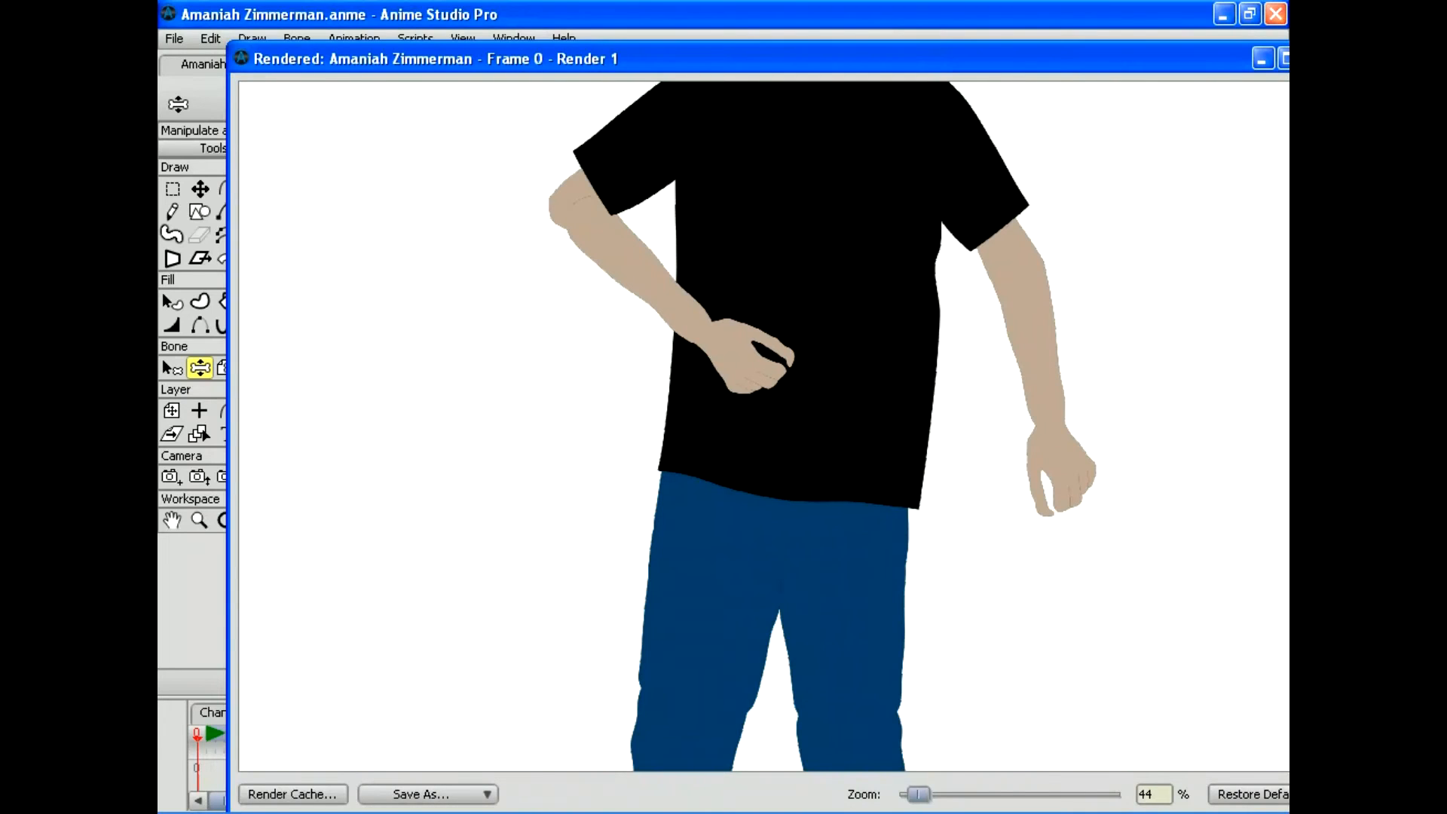
pyautogui.moveTo(1206, 58); pyautogui.dragTo(1046, 58)
pyautogui.click(1154, 58)
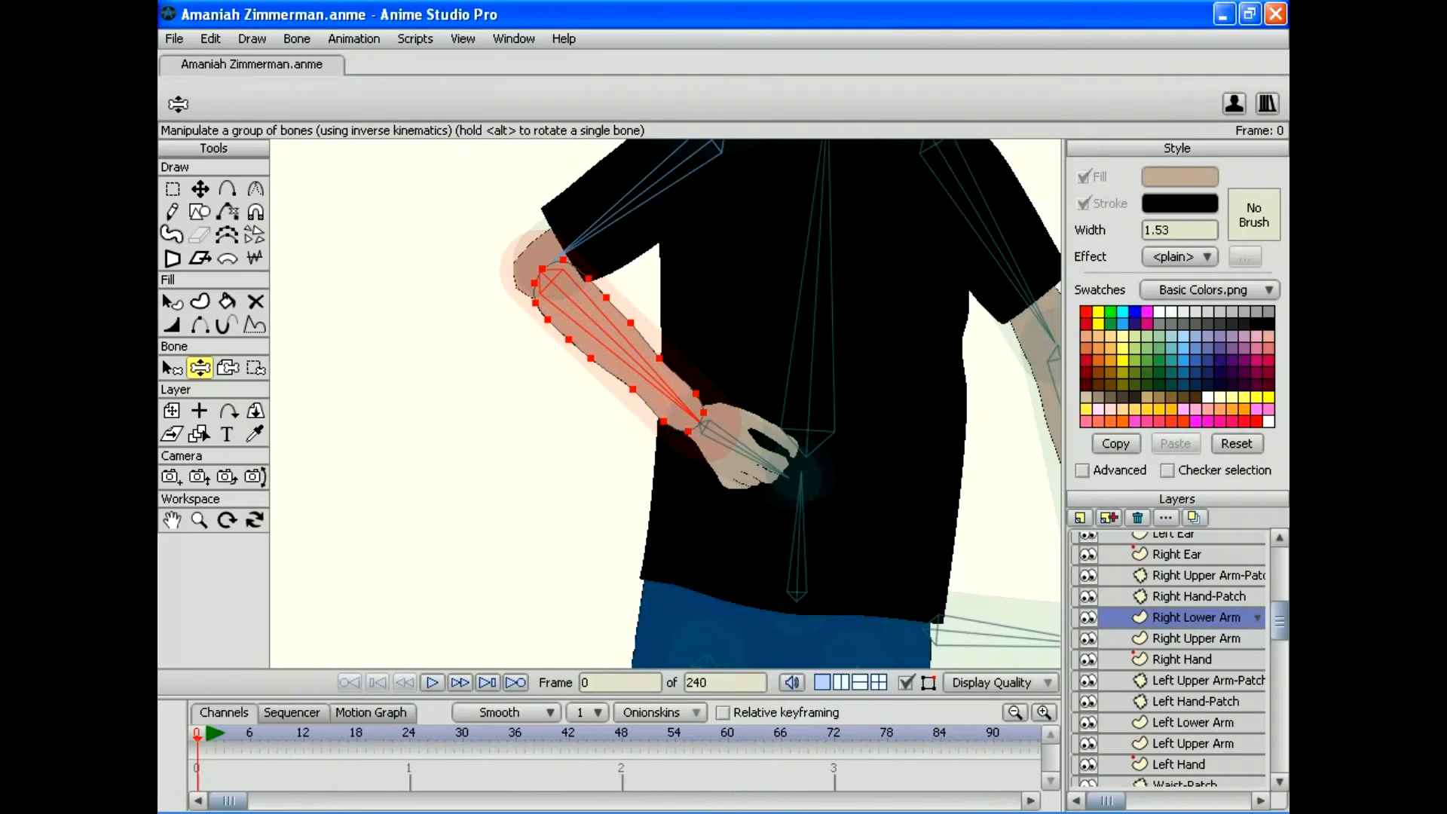
pyautogui.click(1198, 575)
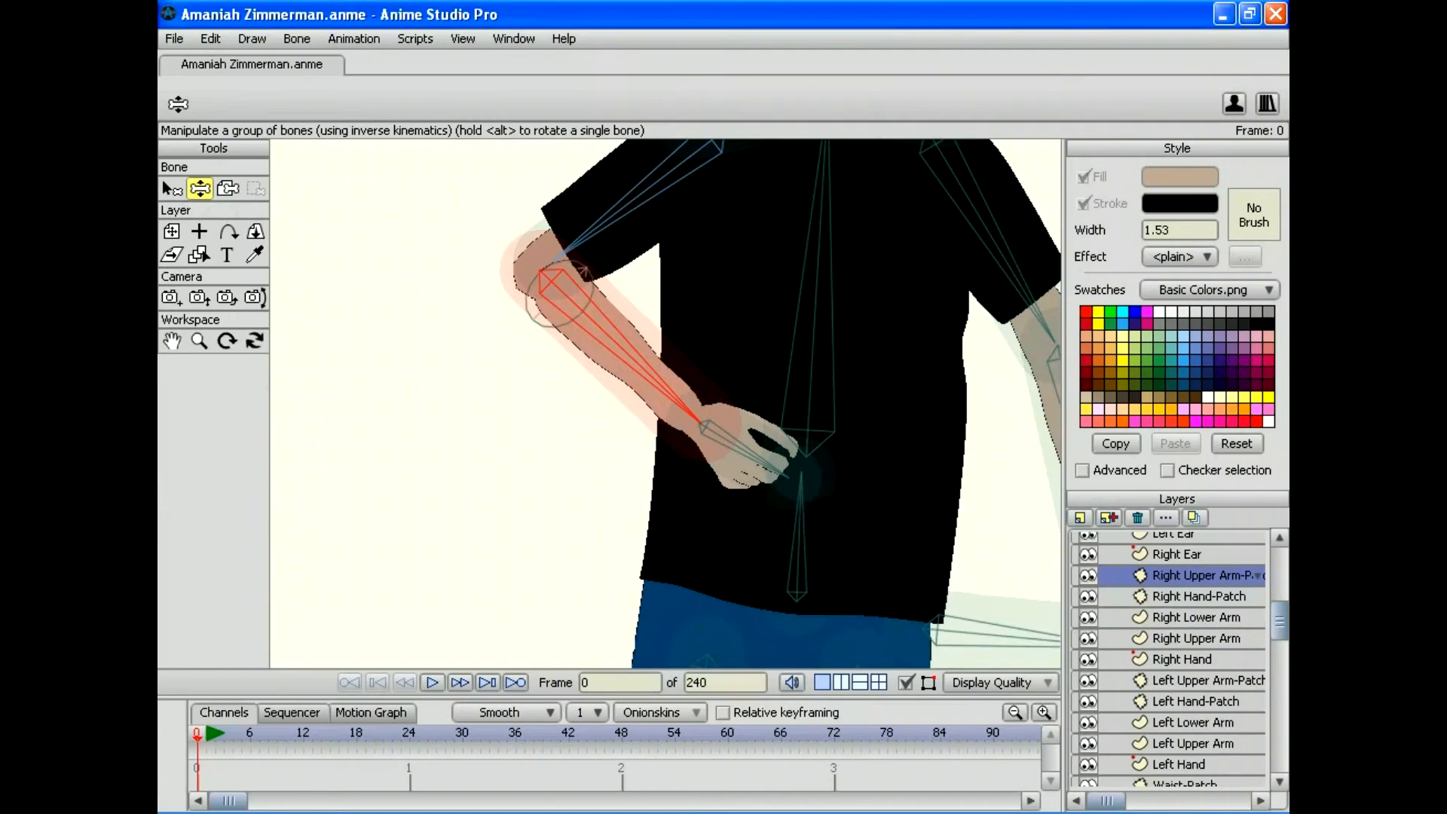
# Step: Shift the elbow patch slightly up-right and preview the forearm swung across the torso
pyautogui.click(172, 231)
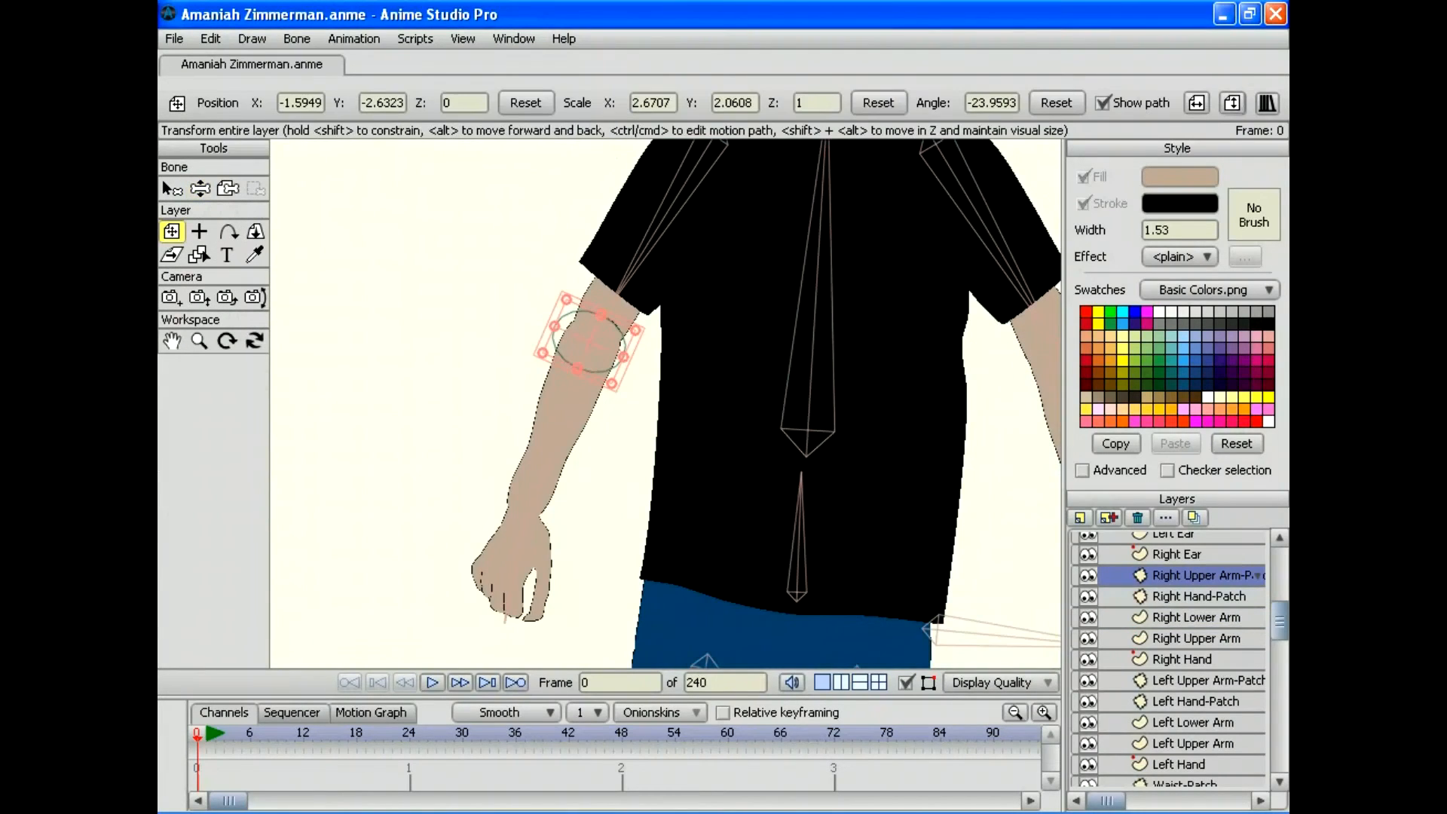
pyautogui.moveTo(589, 342); pyautogui.dragTo(595, 330)
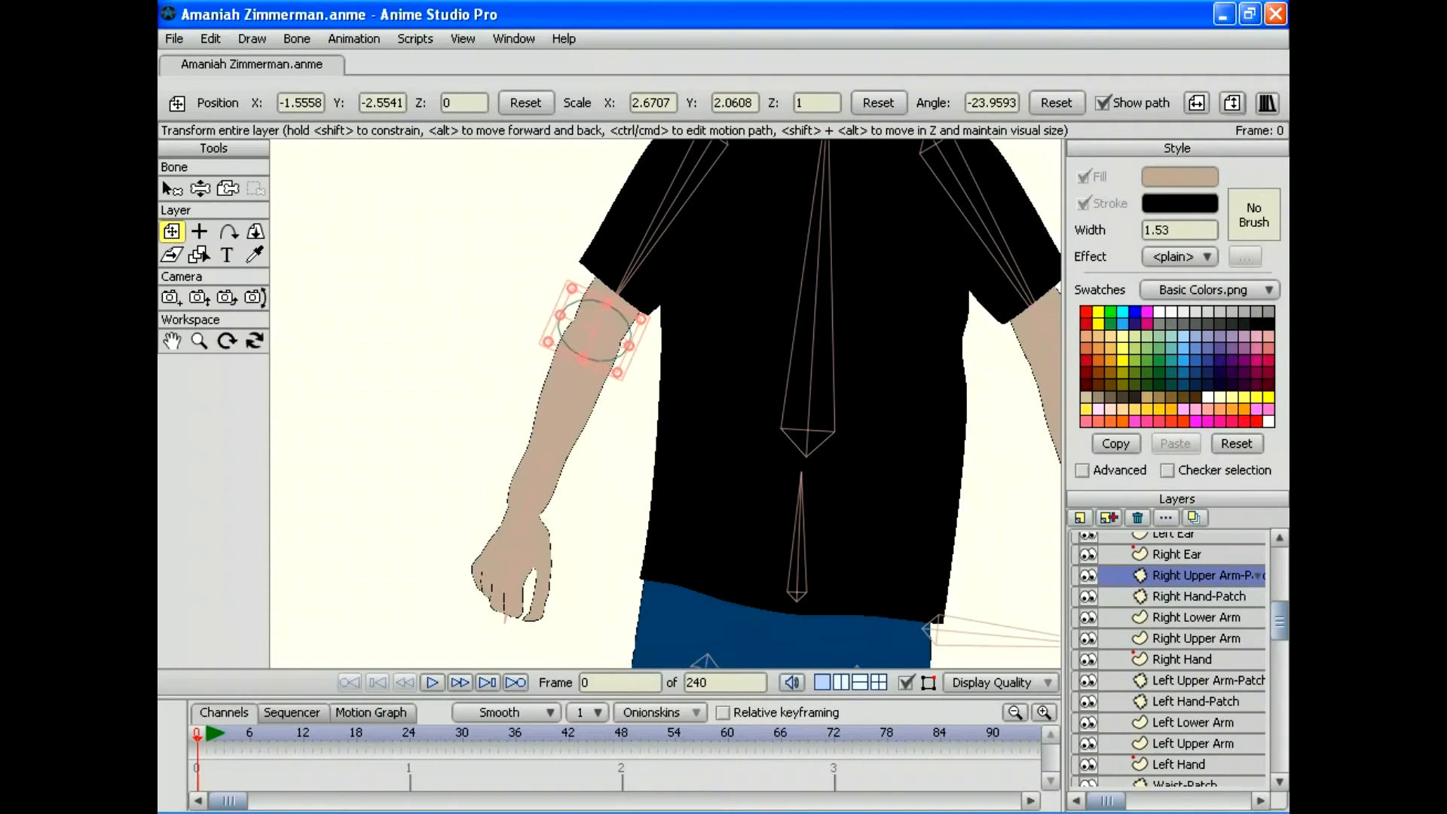
pyautogui.press('z')
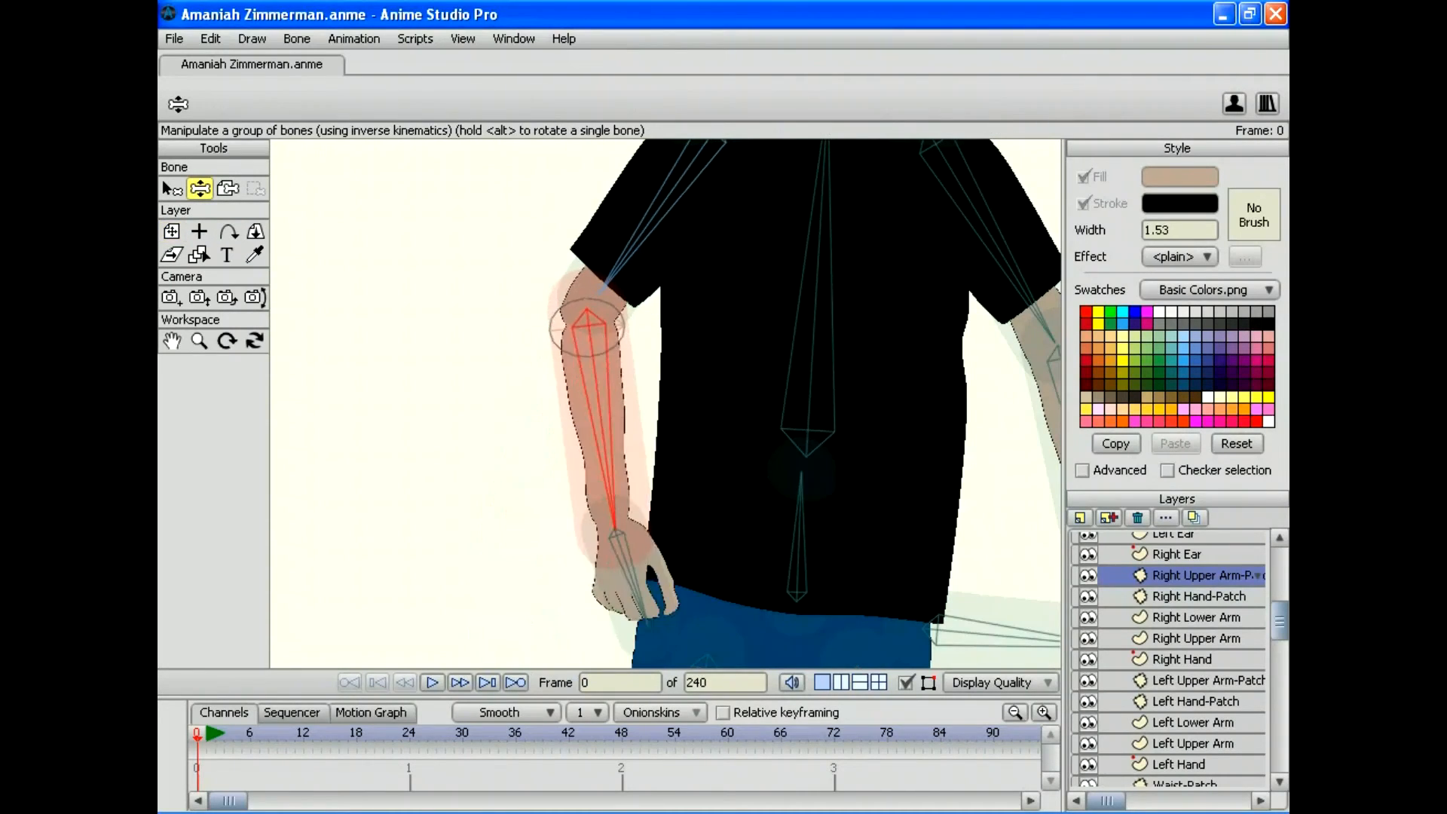
pyautogui.moveTo(615, 527); pyautogui.dragTo(777, 424)
pyautogui.click(173, 38)
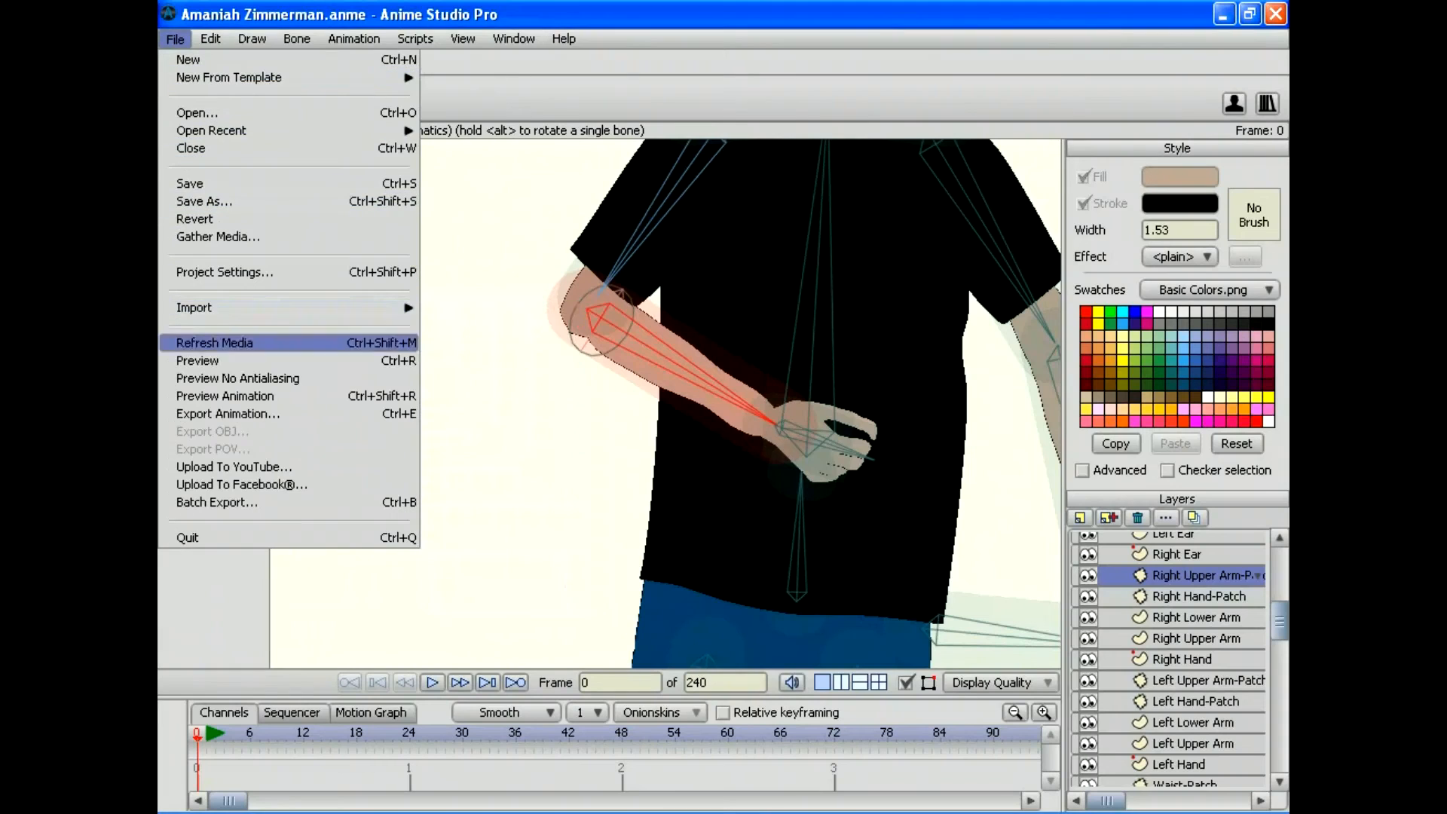
pyautogui.click(197, 360)
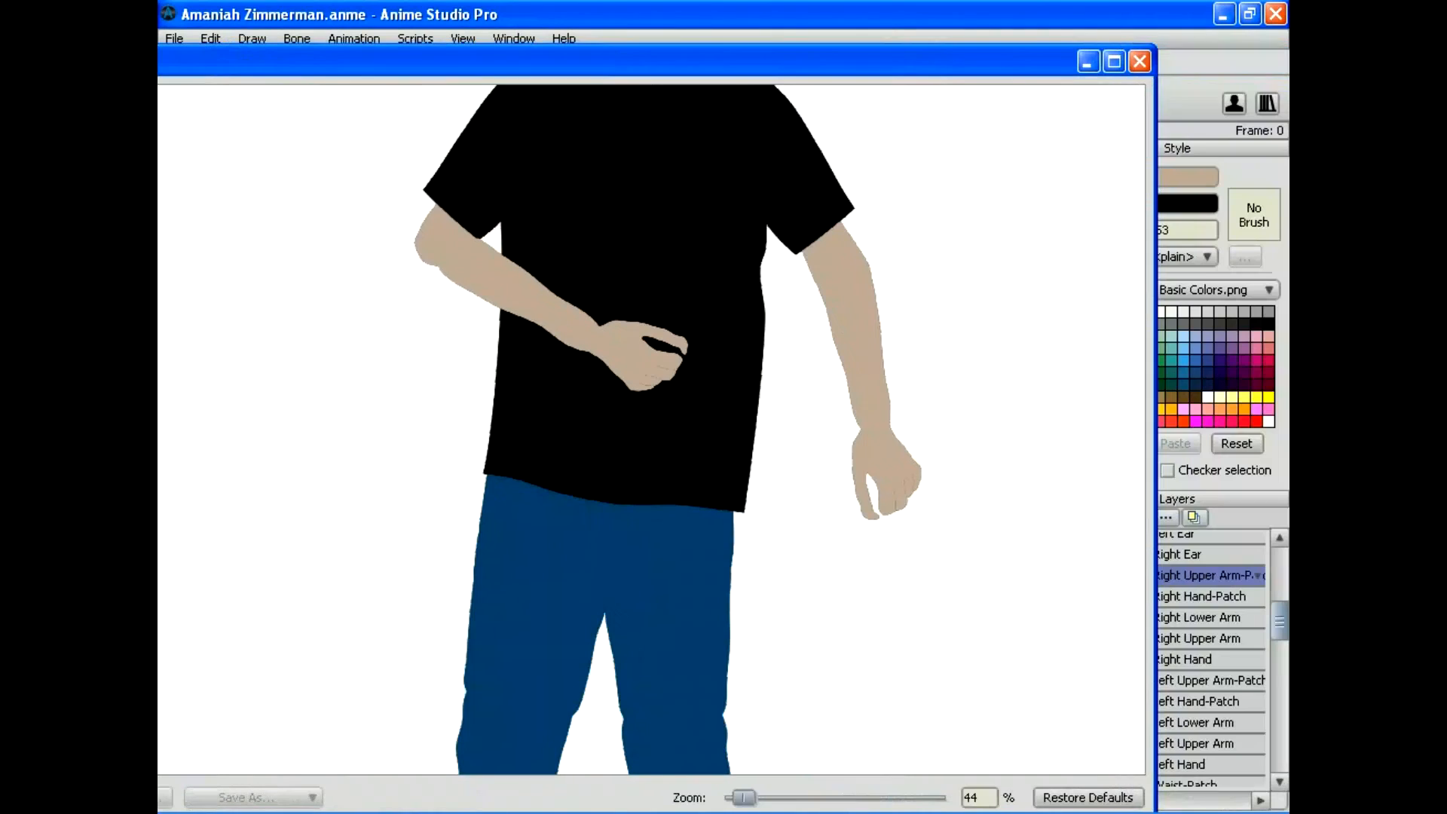
pyautogui.click(1123, 62)
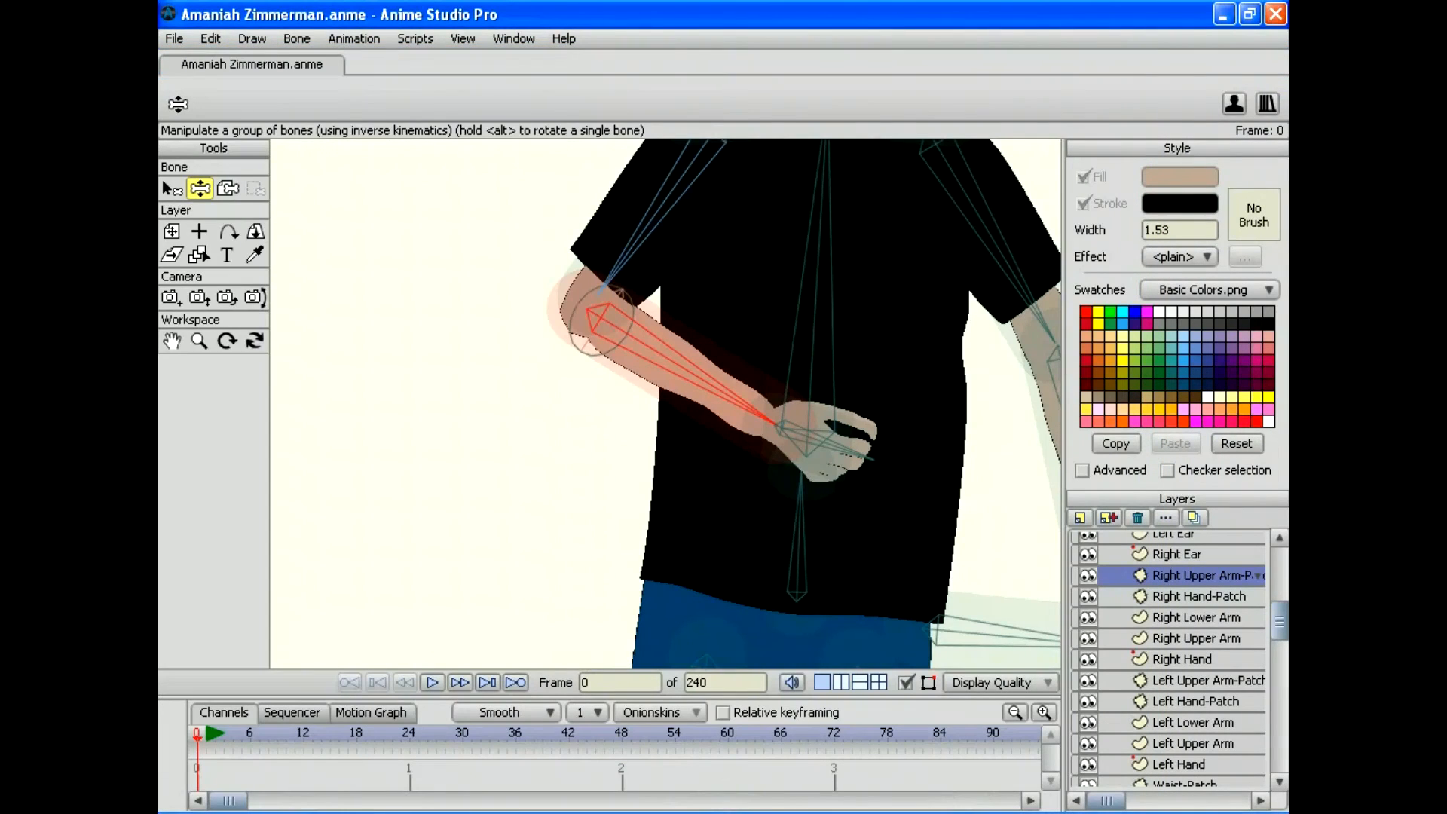
# Step: Swing the forearm down toward the shirt hem and render another preview
pyautogui.moveTo(776, 424); pyautogui.dragTo(758, 545)
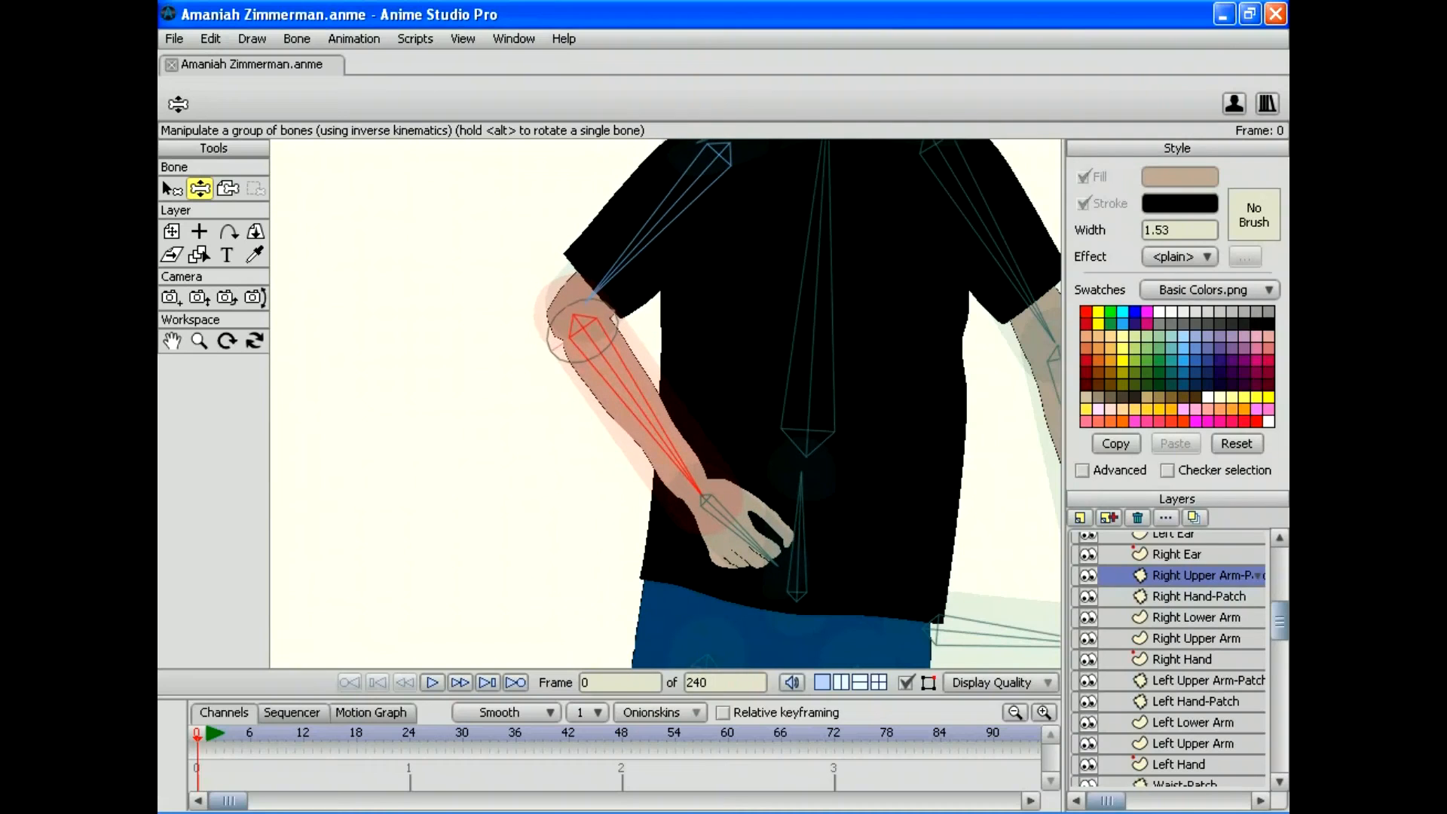
pyautogui.click(174, 38)
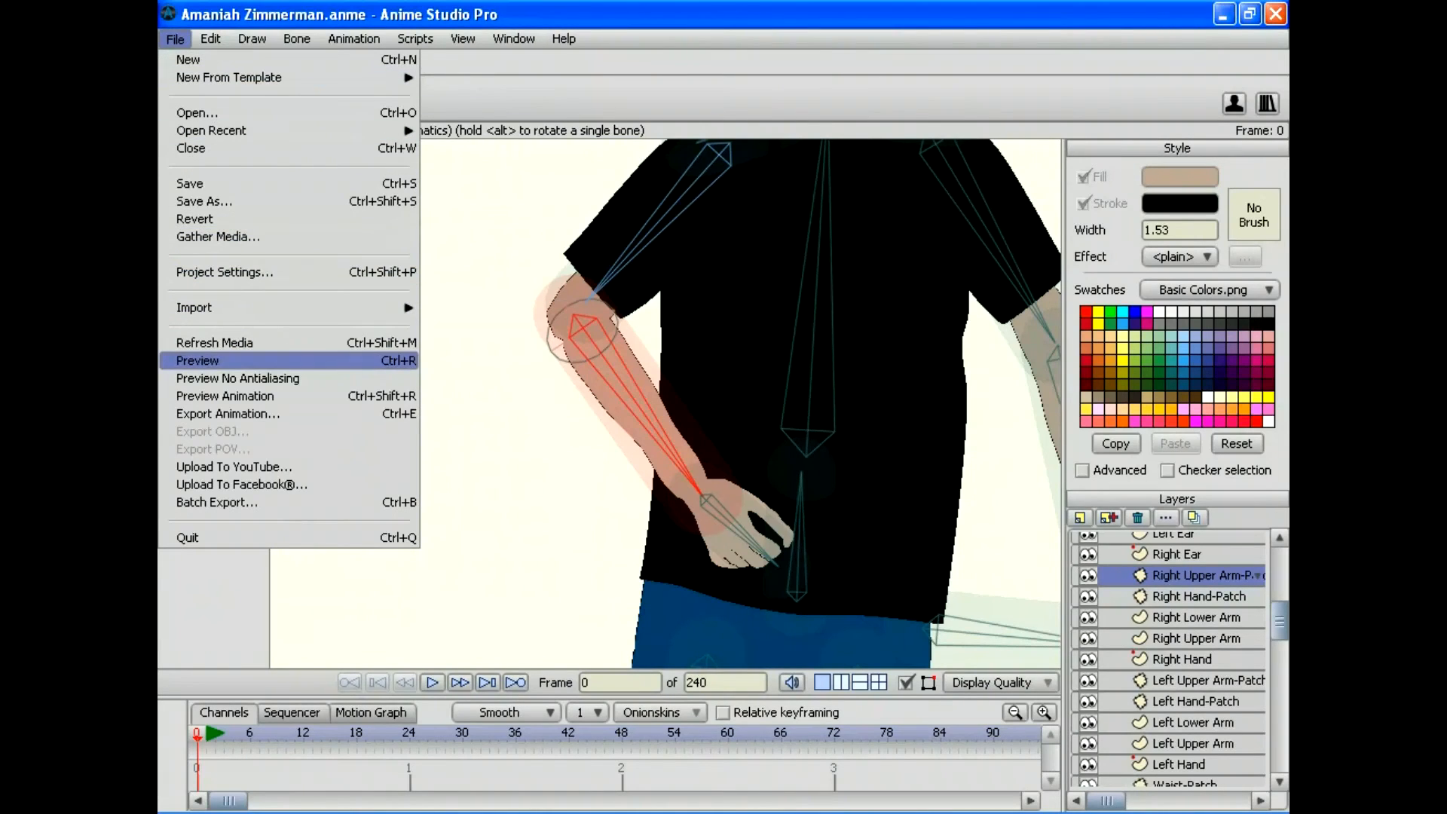
pyautogui.click(197, 361)
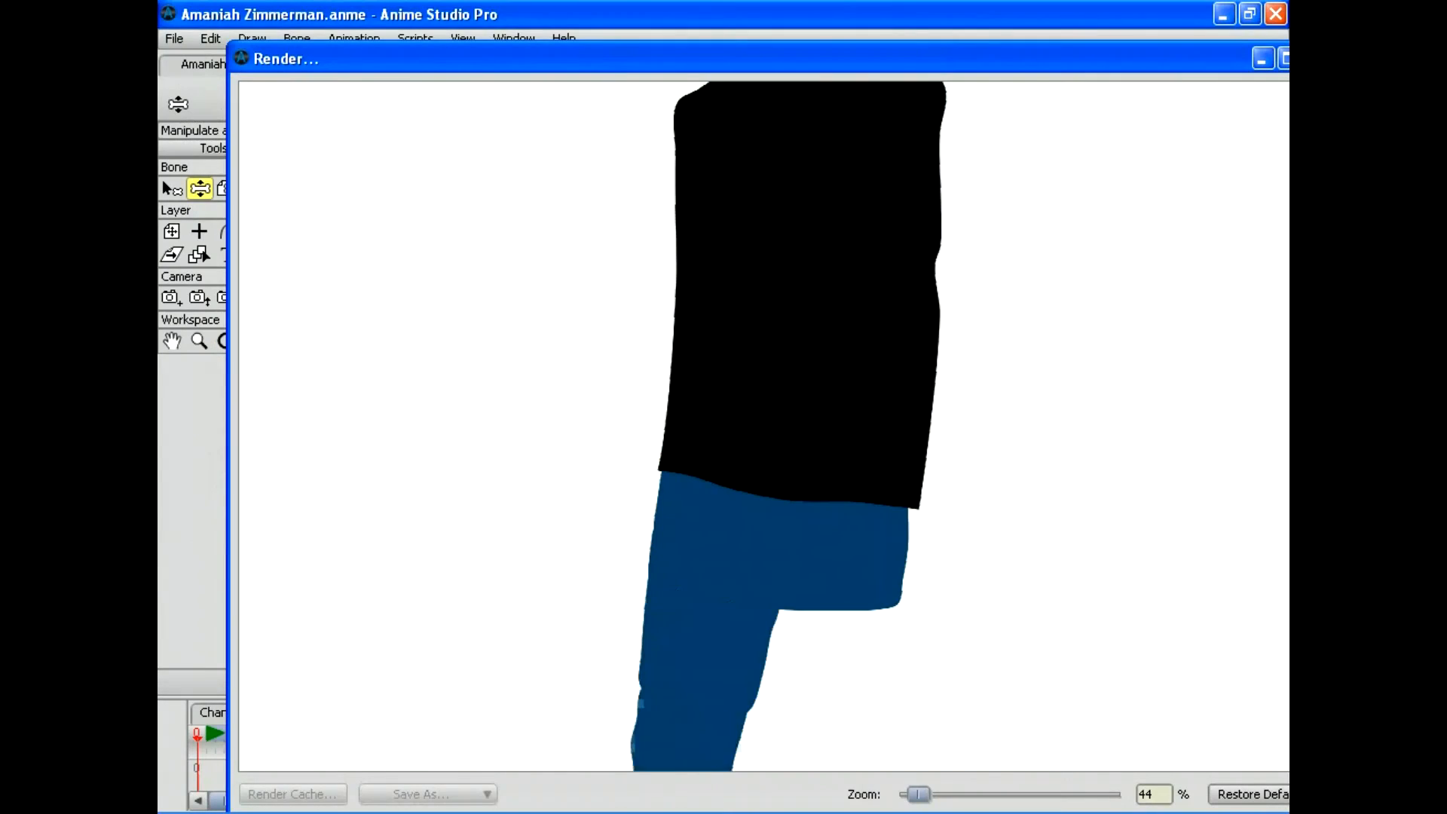
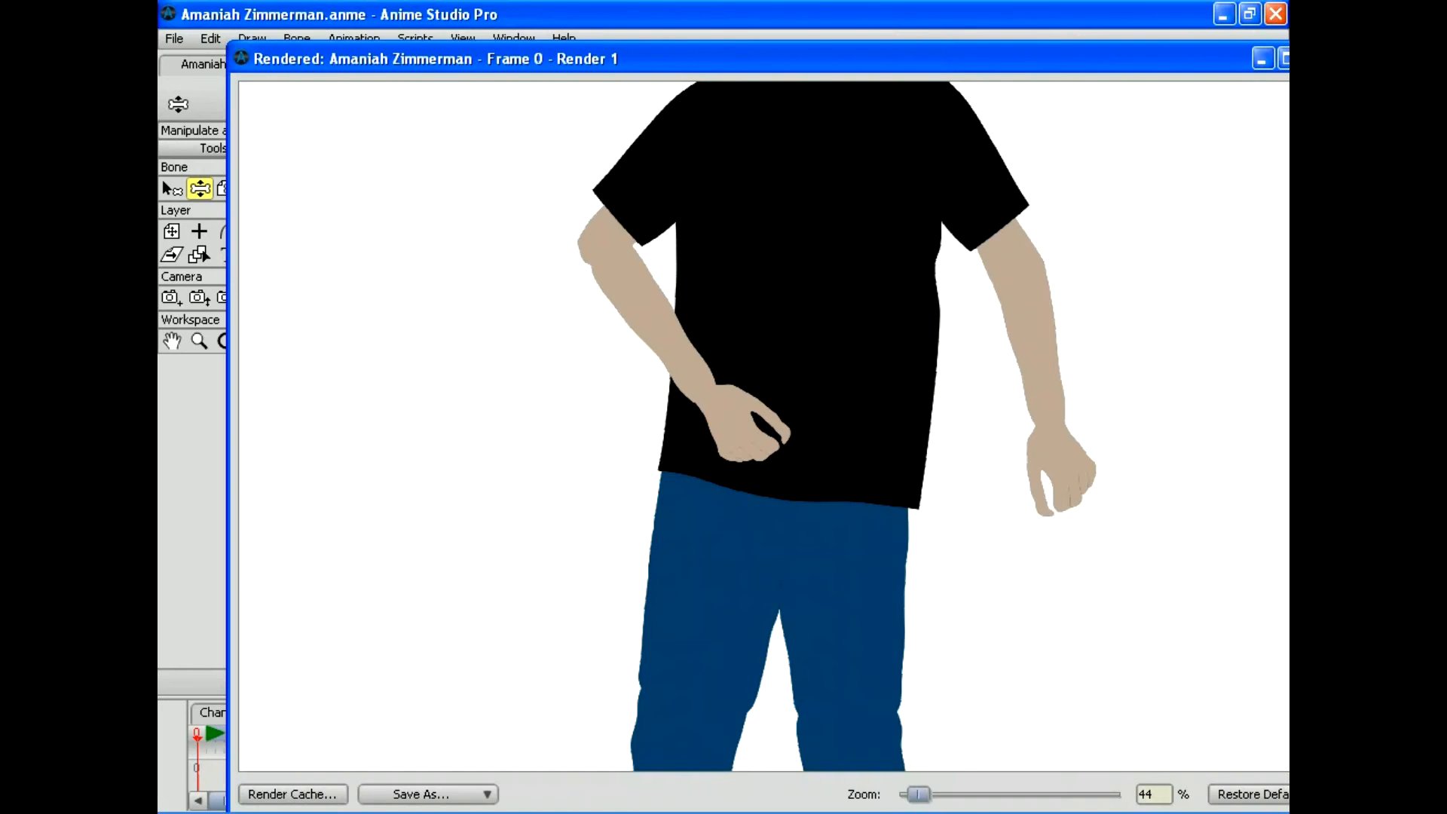
# Step: Close the rendered preview and save the project, leaving the forearm hanging straight again
pyautogui.click(1284, 58)
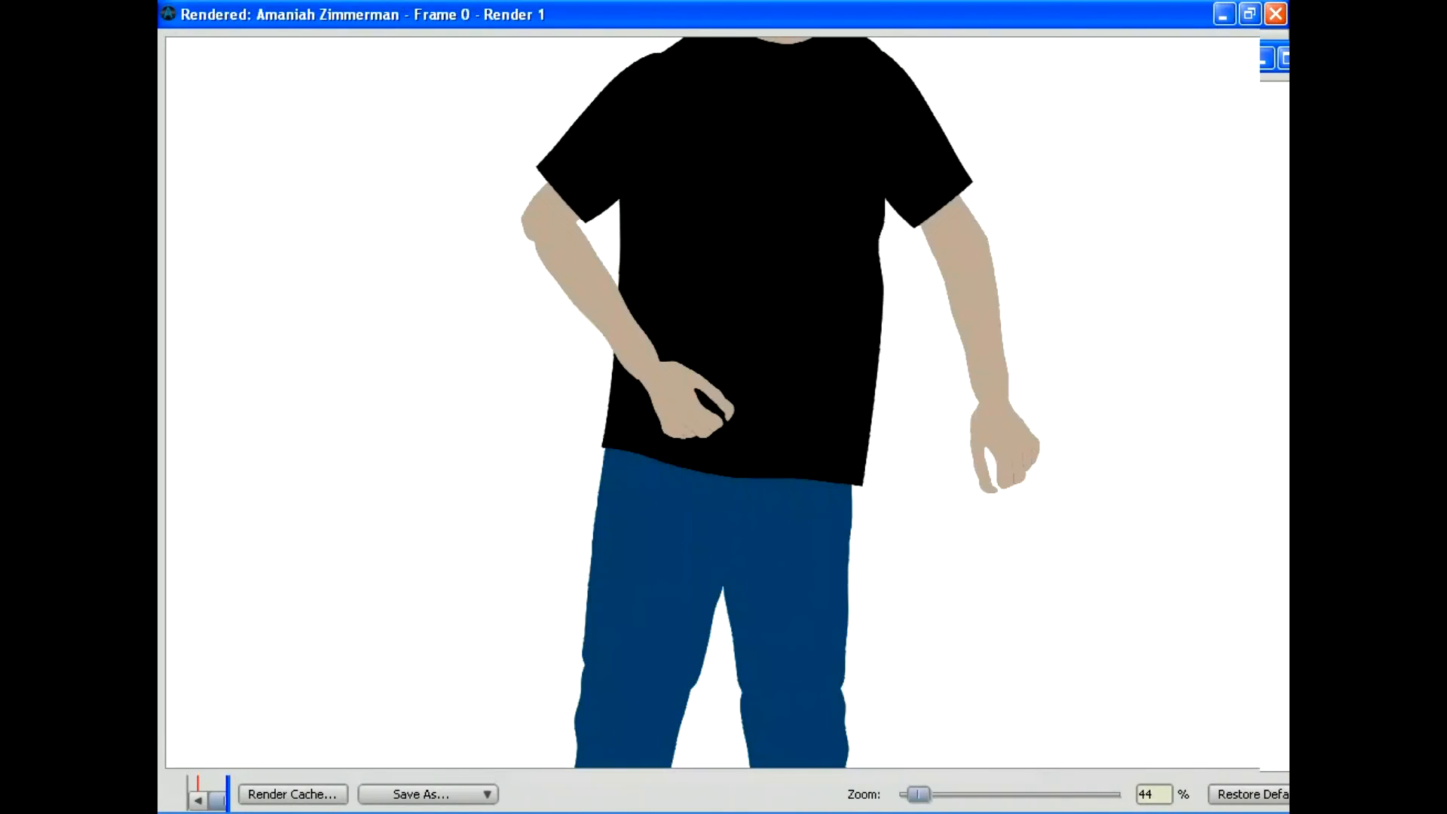
pyautogui.click(1276, 13)
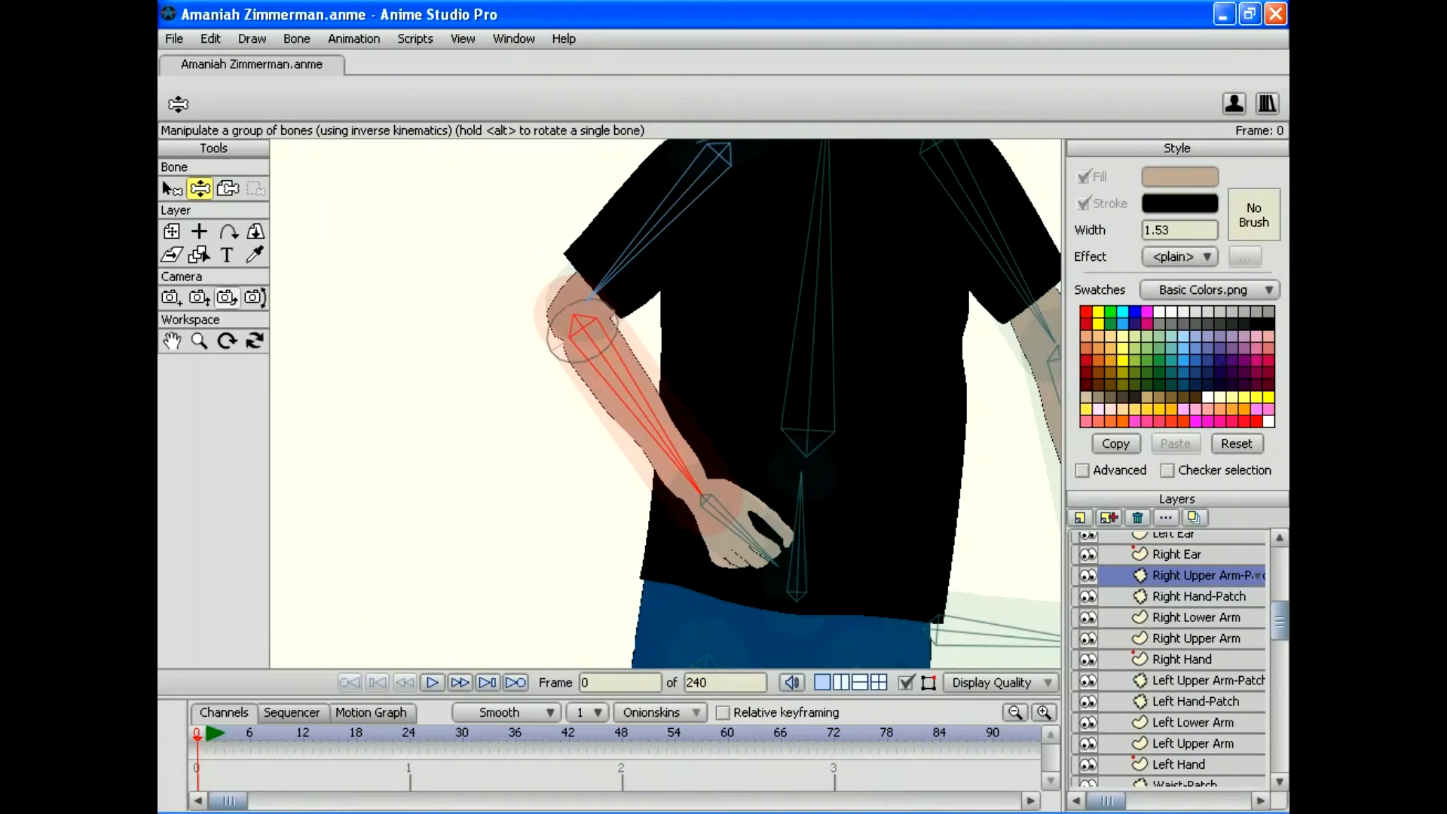
pyautogui.click(174, 39)
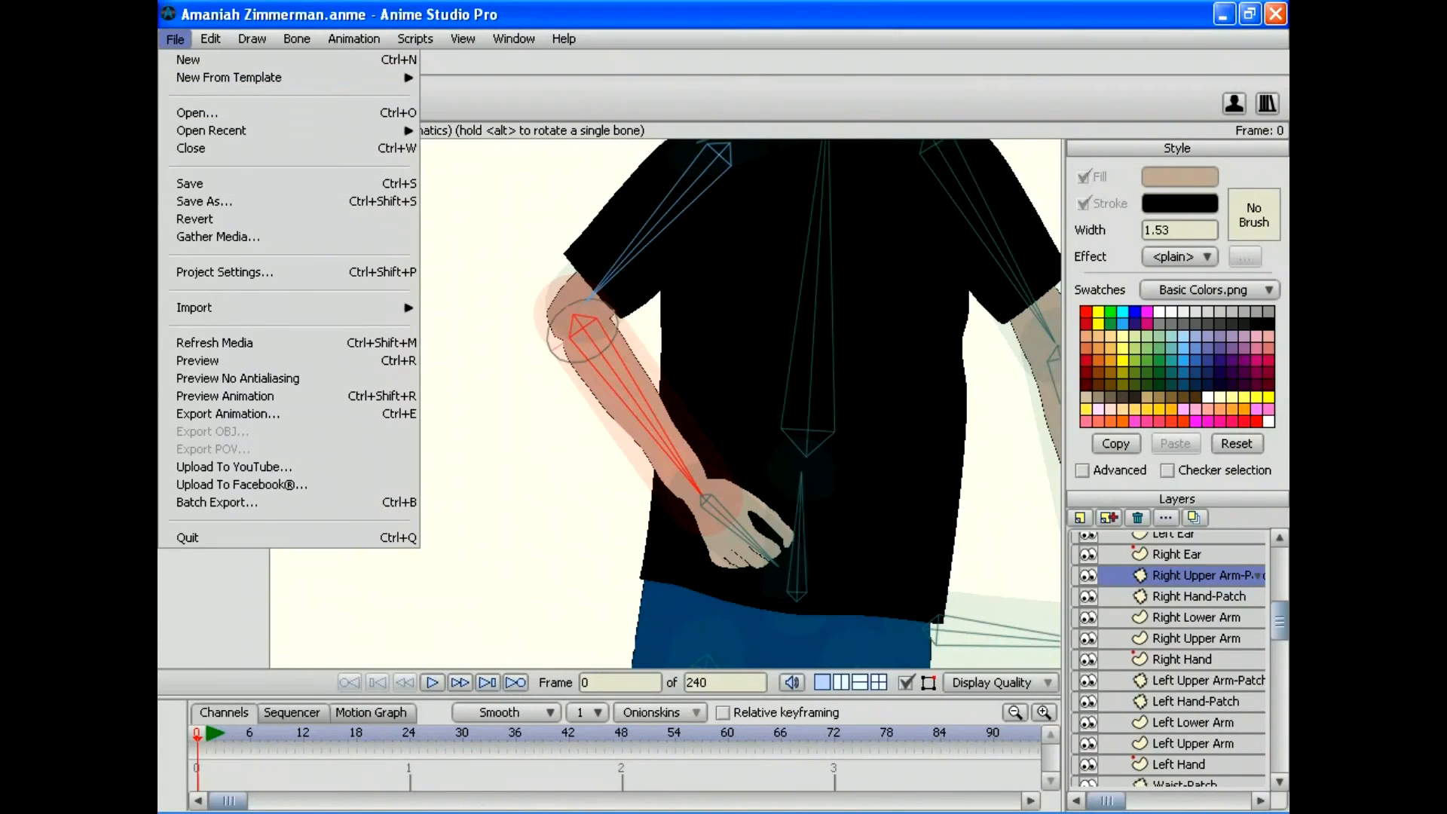
pyautogui.click(189, 183)
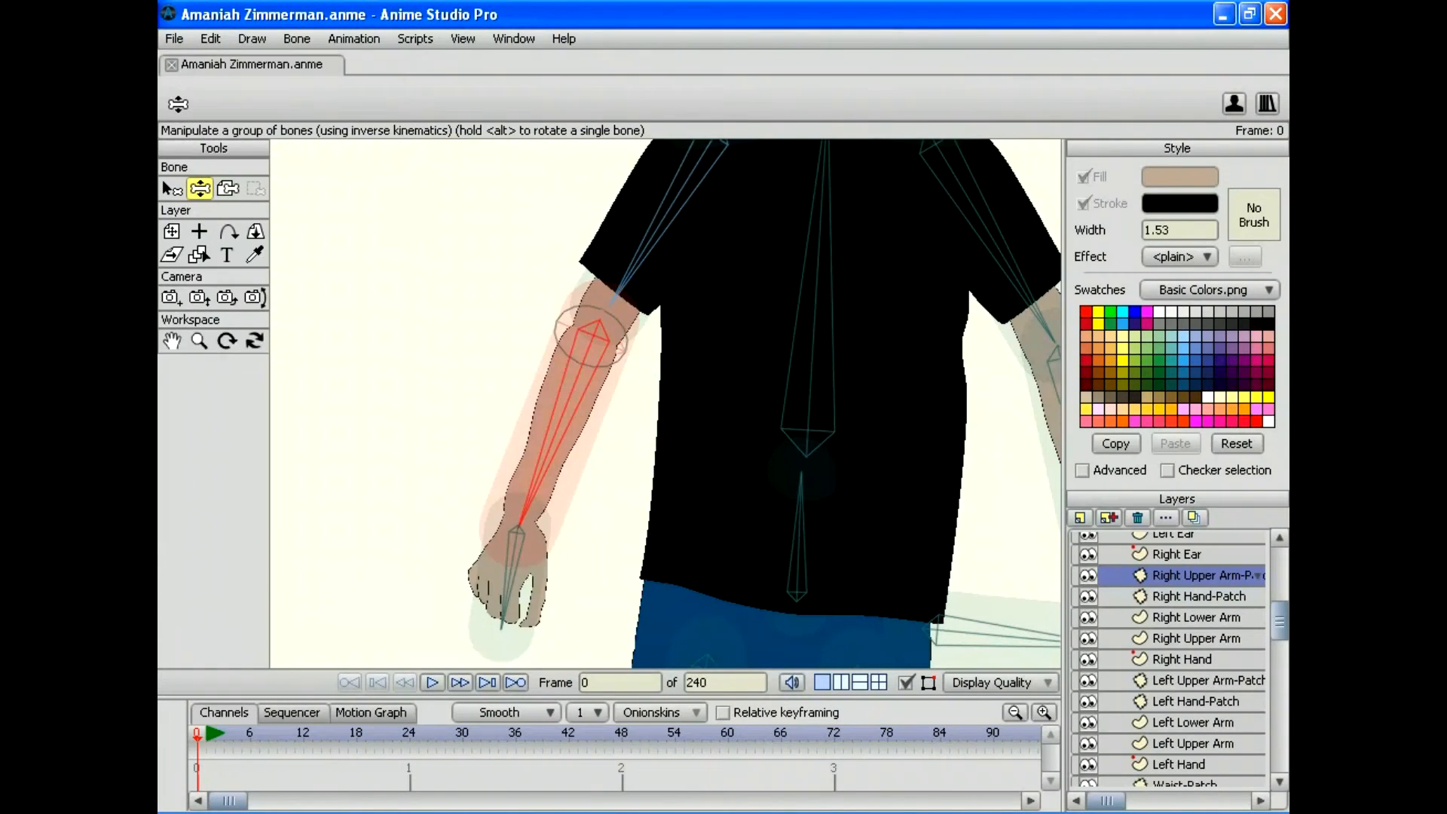
pyautogui.moveTo(665, 633); pyautogui.dragTo(549, 119)
# Step: Zoom out to the legs and test-bend the right leg, leaving it straight afterwards
pyautogui.click(199, 341)
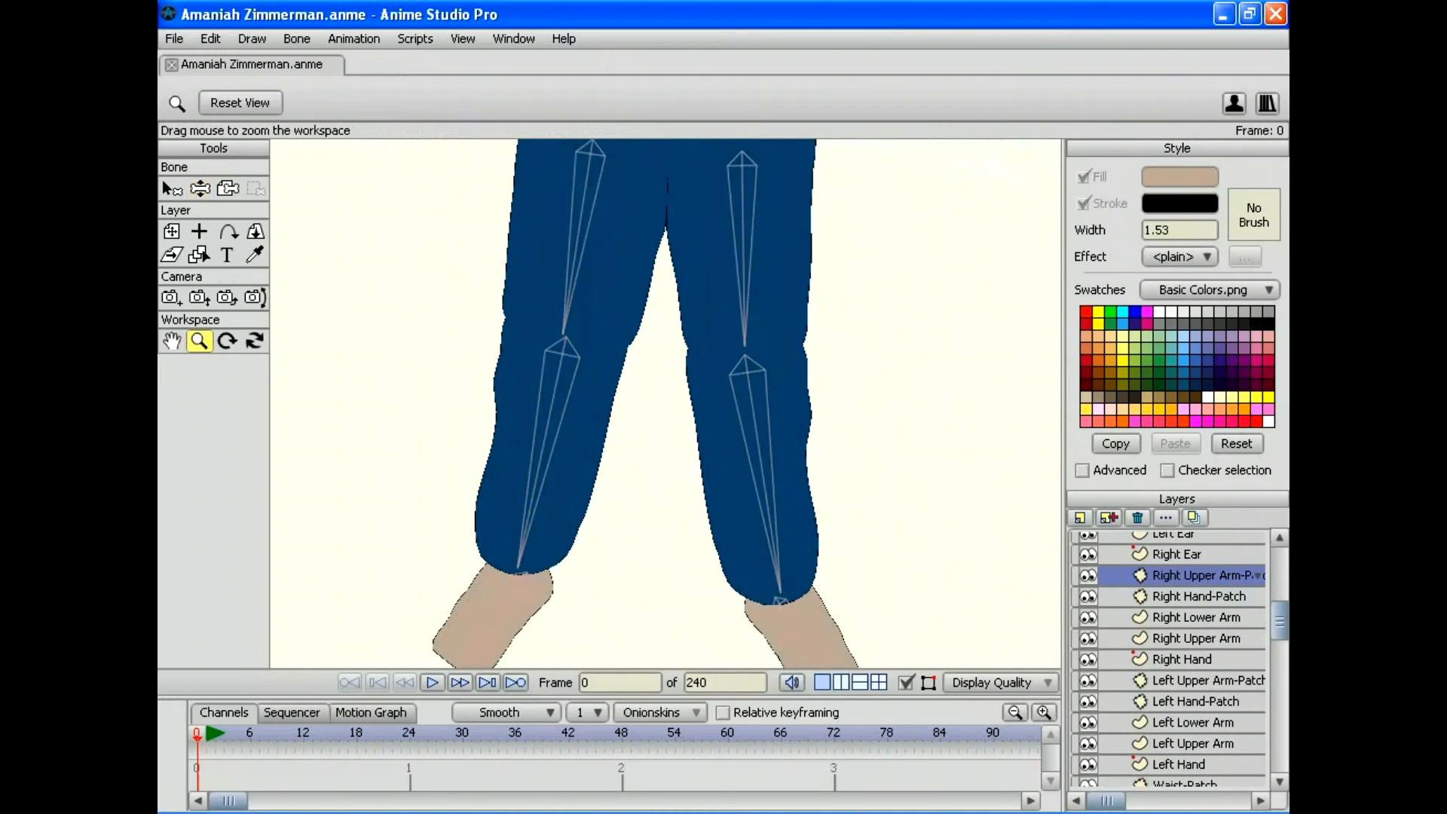
pyautogui.scroll(-1, 666, 404)
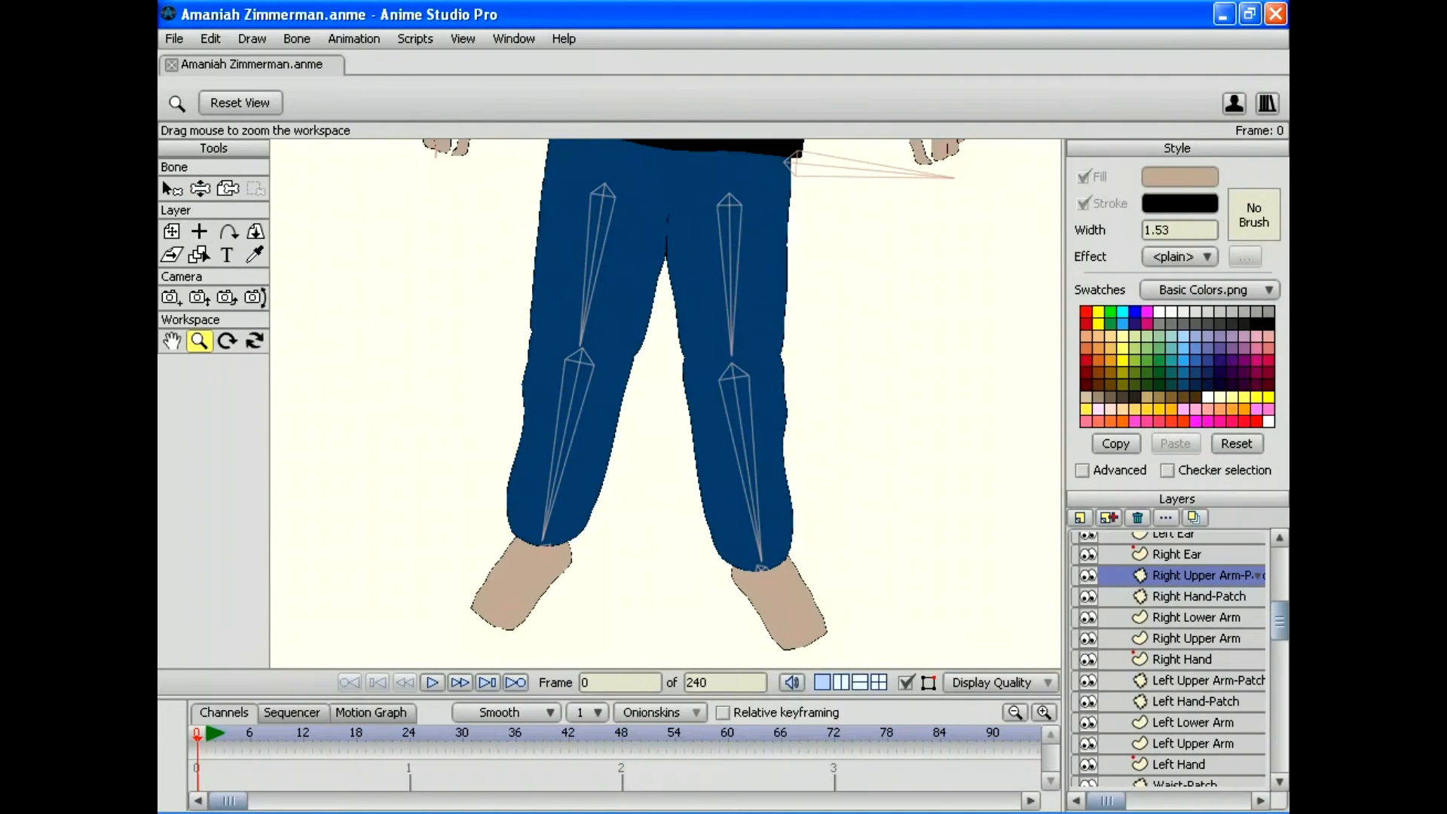
pyautogui.press('z')
pyautogui.moveTo(544, 538)
pyautogui.mouseDown()
pyautogui.moveTo(661, 494)
pyautogui.moveTo(726, 417)
pyautogui.moveTo(723, 394)
pyautogui.moveTo(559, 542)
pyautogui.moveTo(403, 419)
pyautogui.moveTo(404, 259)
pyautogui.moveTo(420, 452)
pyautogui.moveTo(600, 544)
pyautogui.moveTo(467, 497)
pyautogui.moveTo(565, 541)
pyautogui.mouseUp()
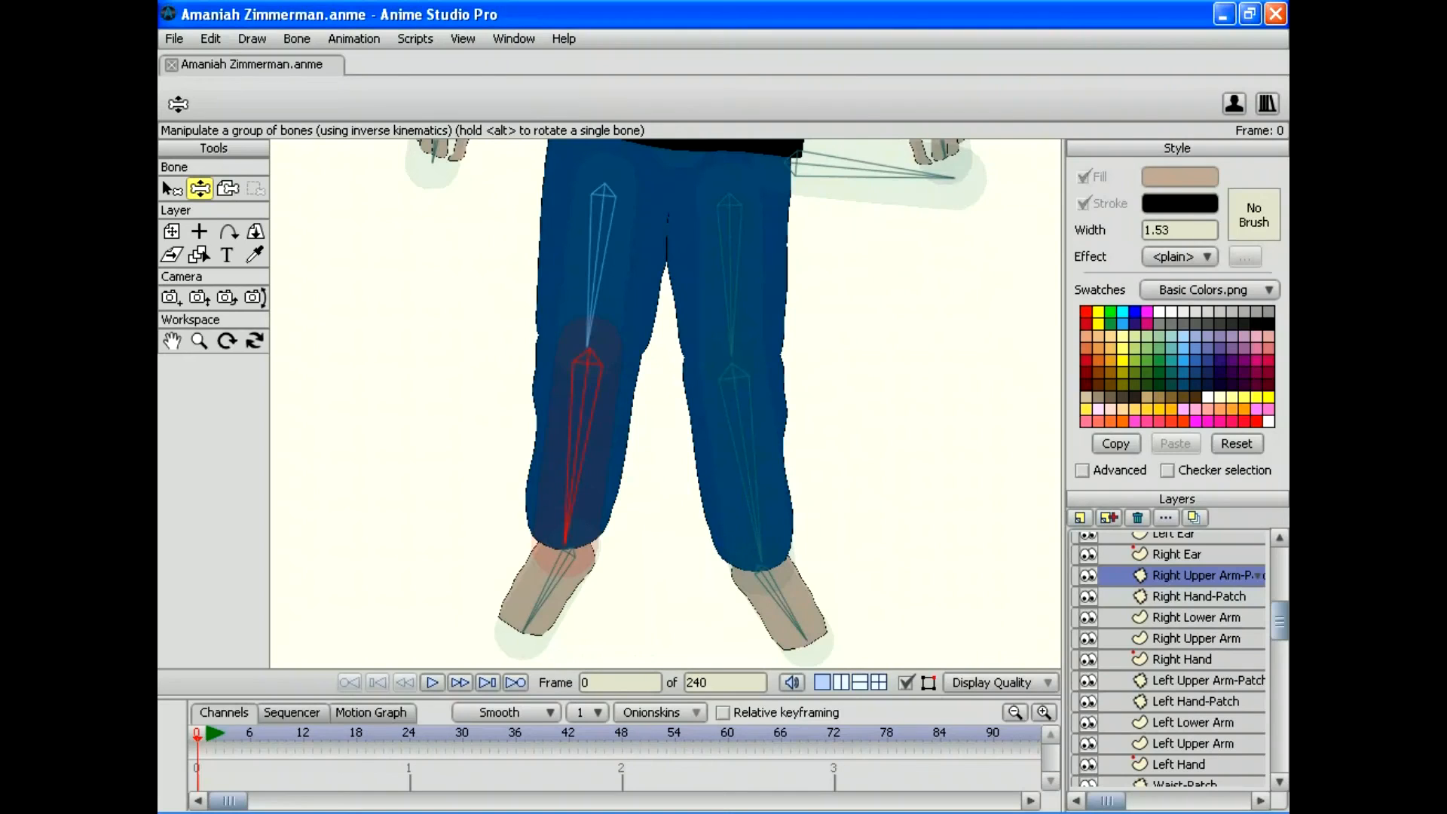
pyautogui.scroll(-2, 1168, 659)
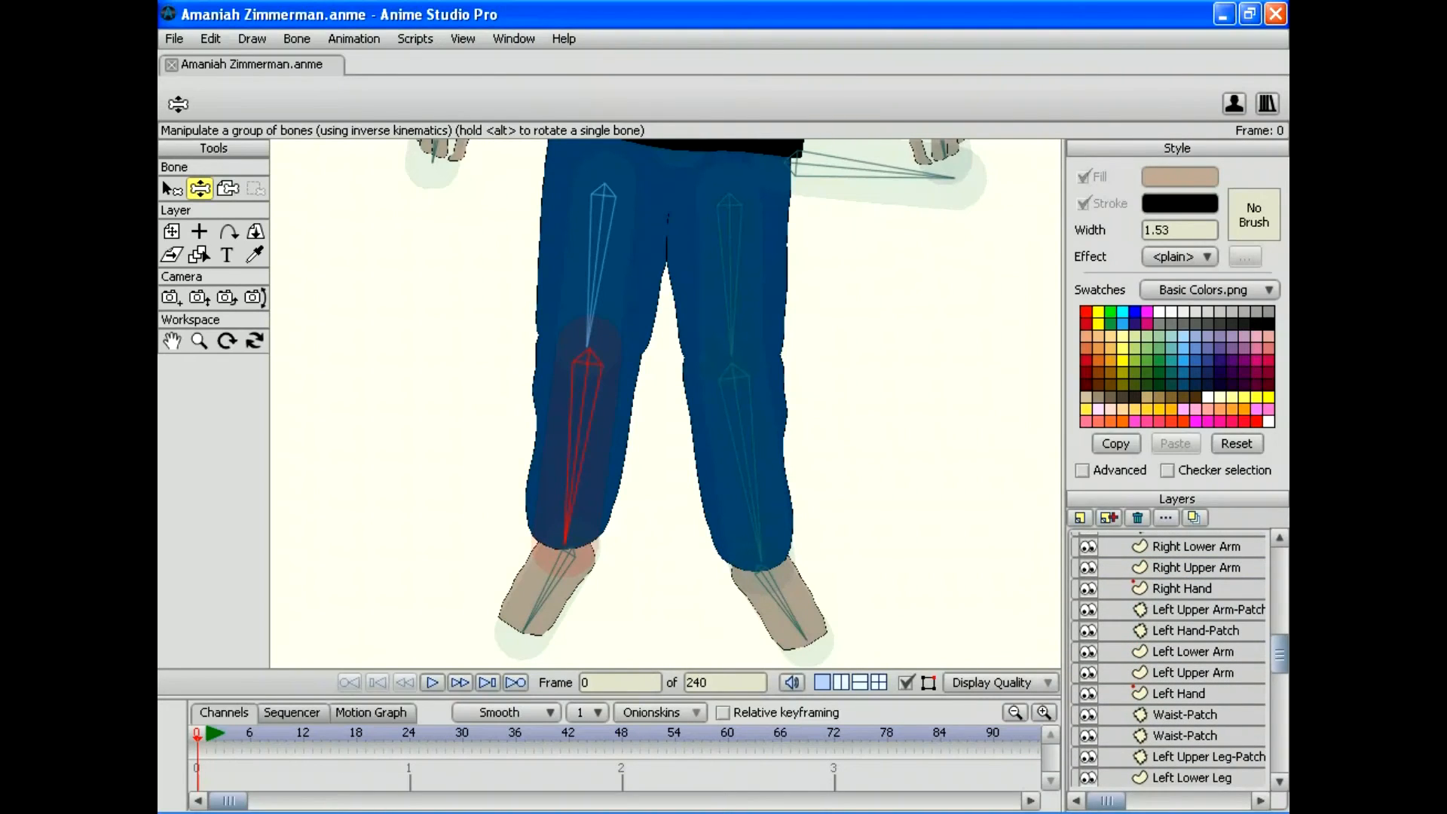
pyautogui.scroll(-4, 1168, 659)
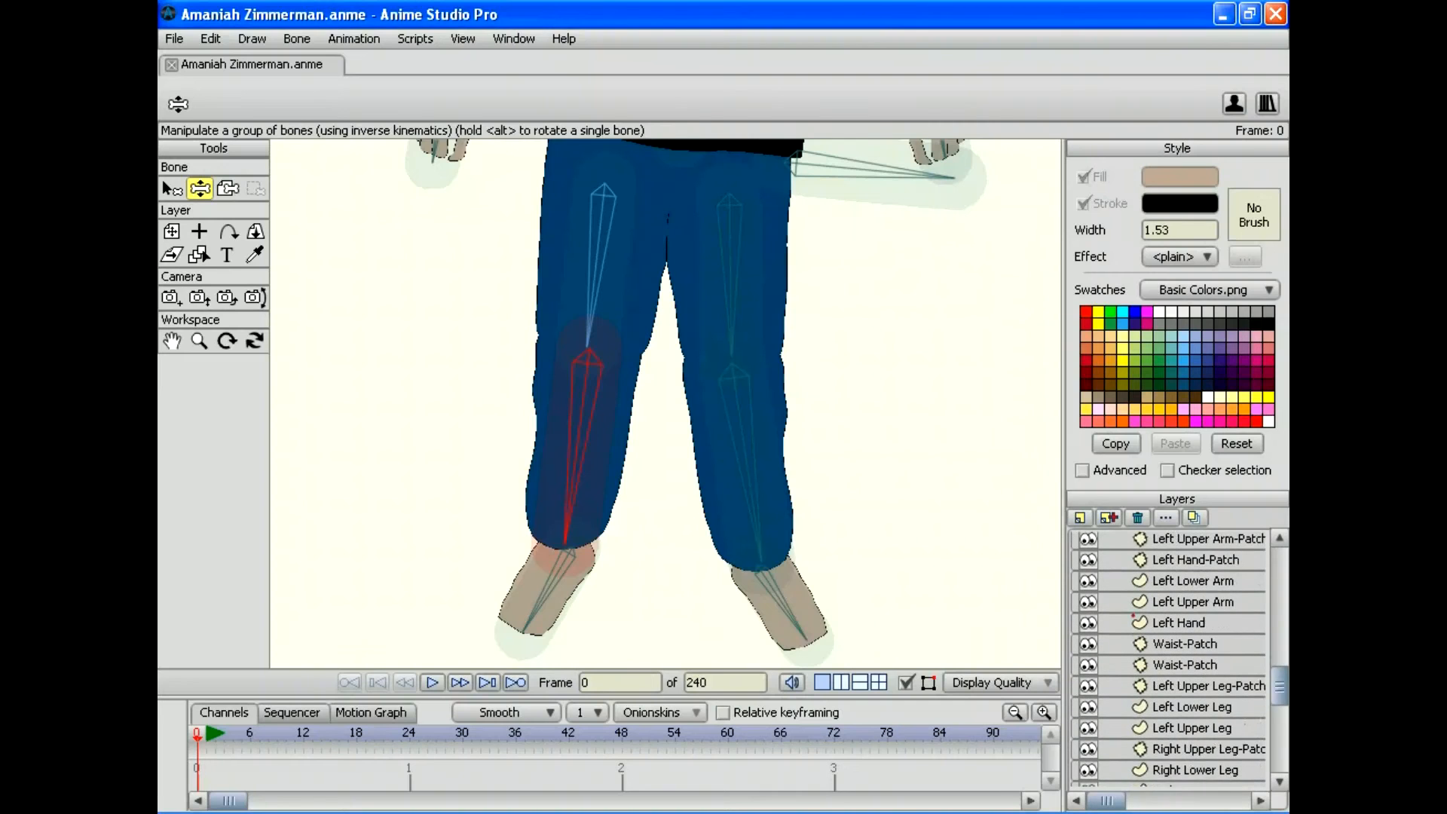
# Step: On the Right Lower Leg layer, deselect all points, lasso the top arc and undo an accidental move
pyautogui.click(1195, 734)
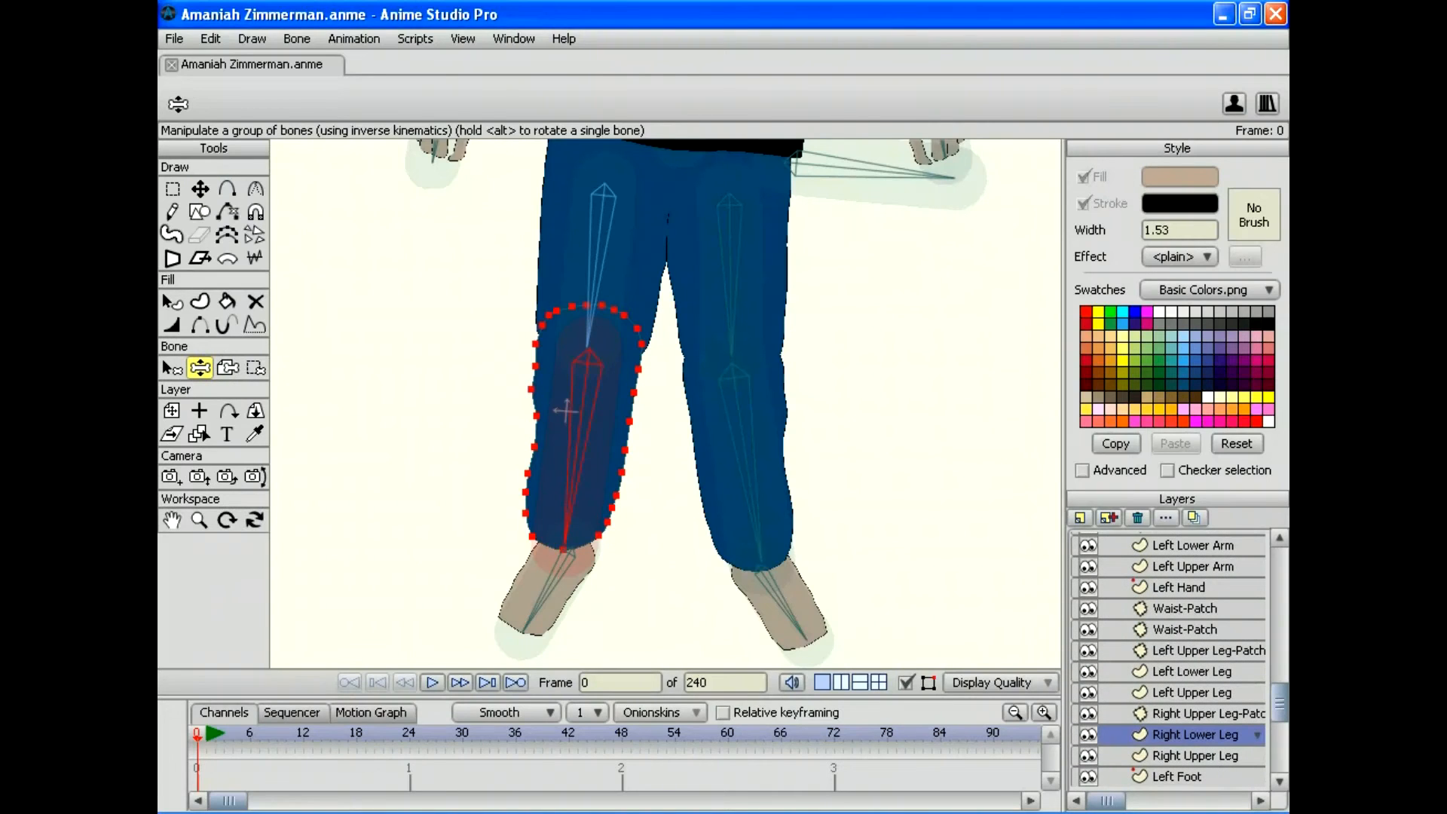
pyautogui.click(211, 38)
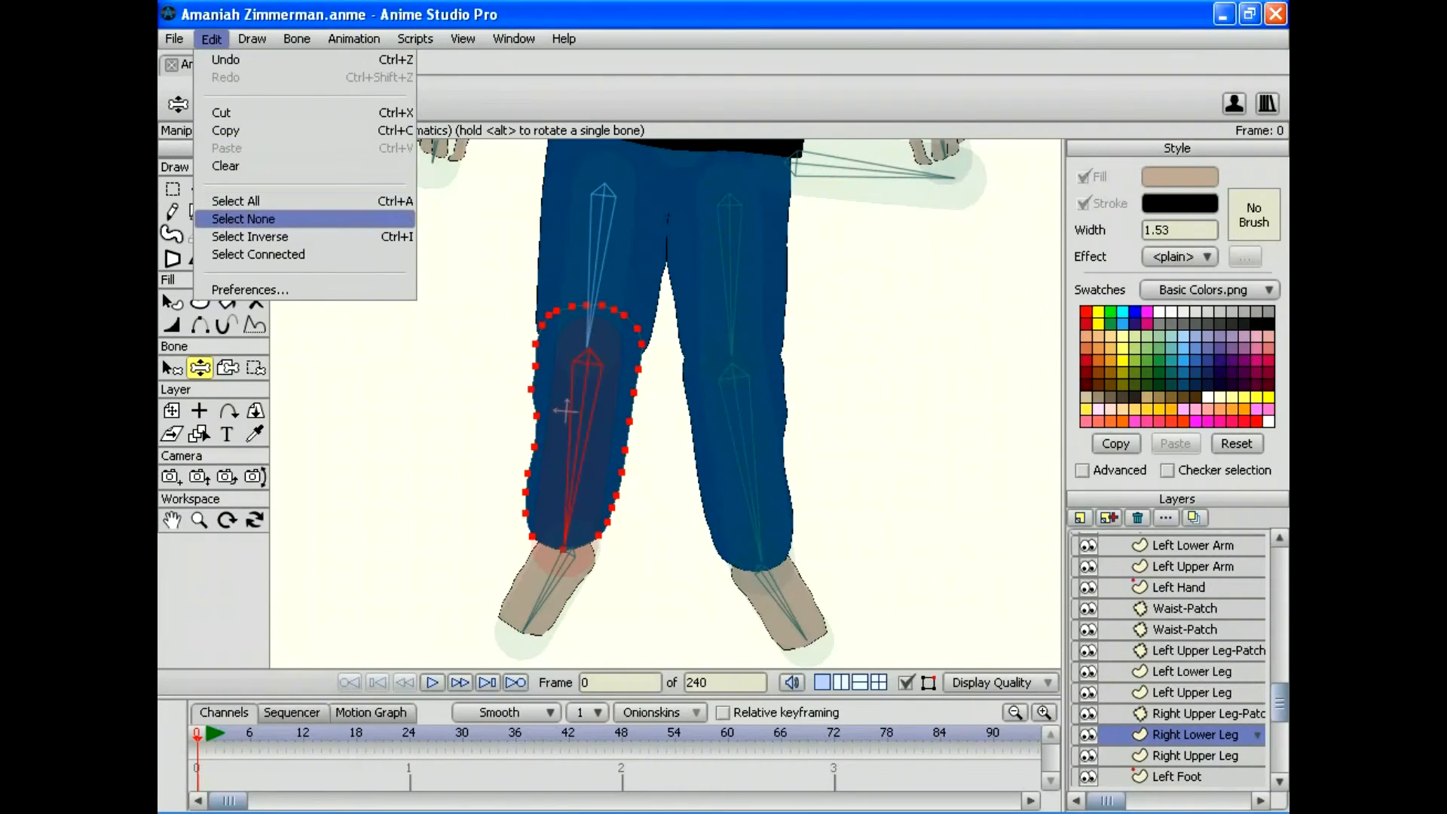
pyautogui.click(226, 217)
pyautogui.press('g')
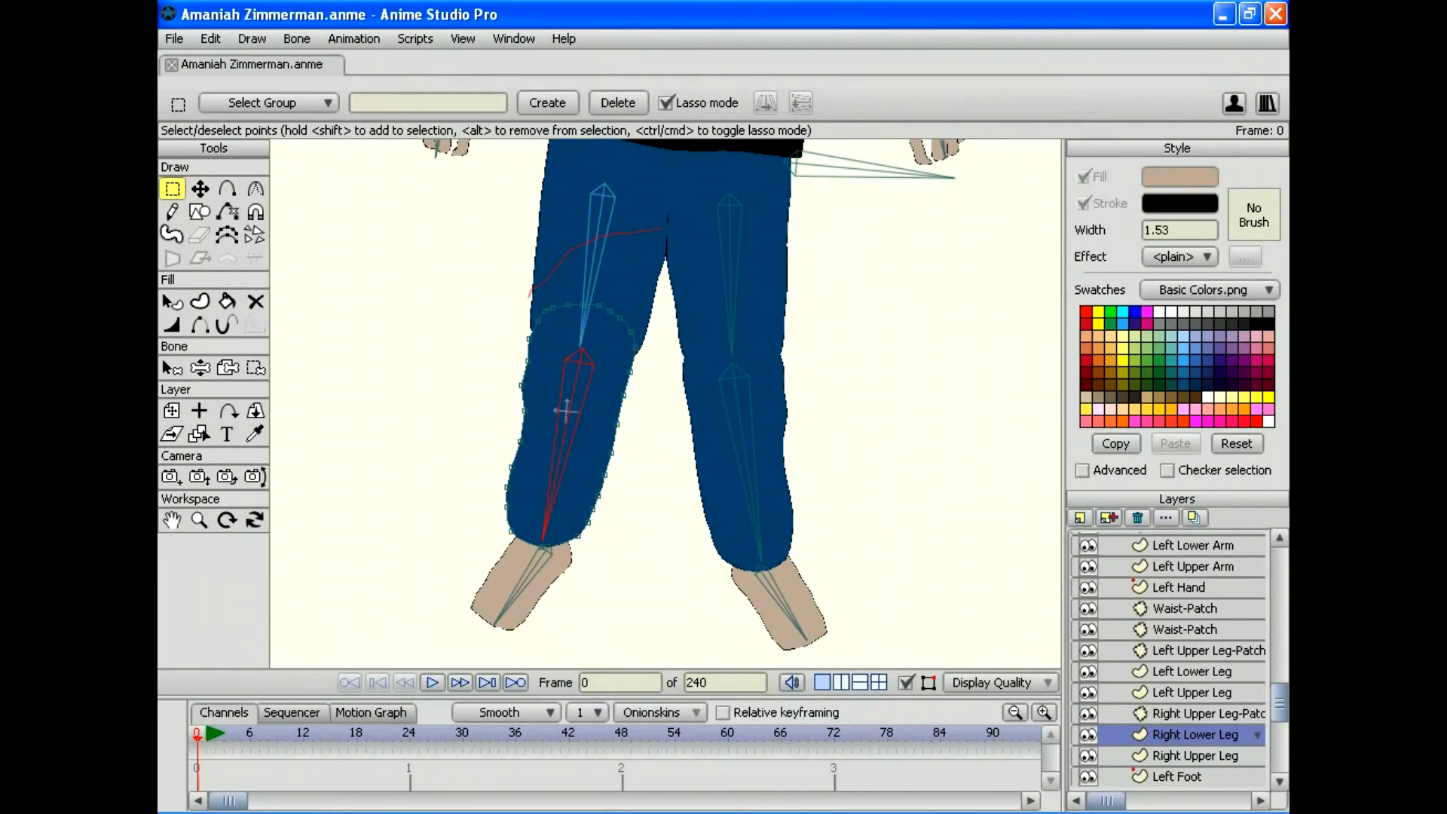
pyautogui.moveTo(625, 347); pyautogui.dragTo(659, 279)
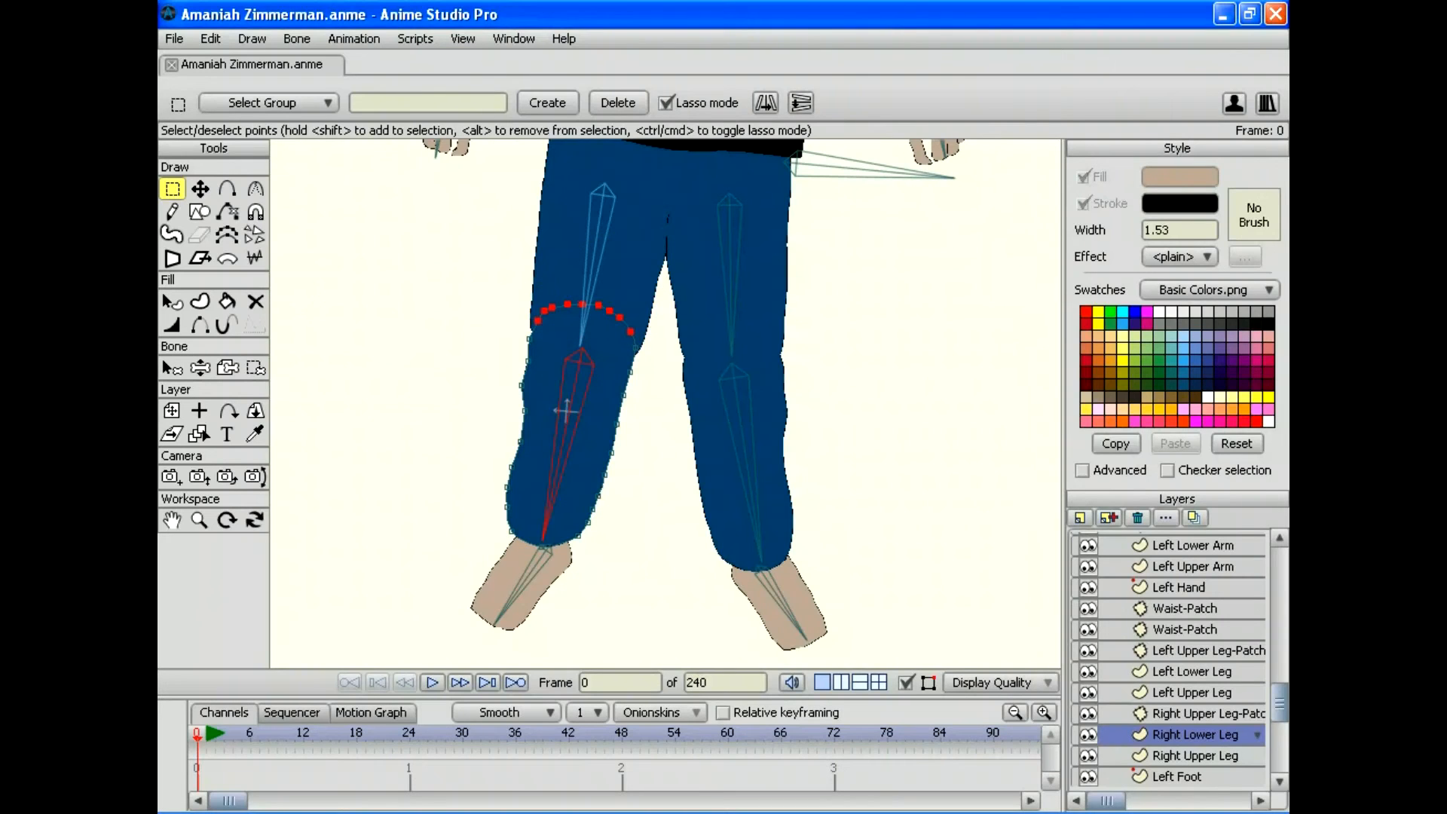
pyautogui.press('t')
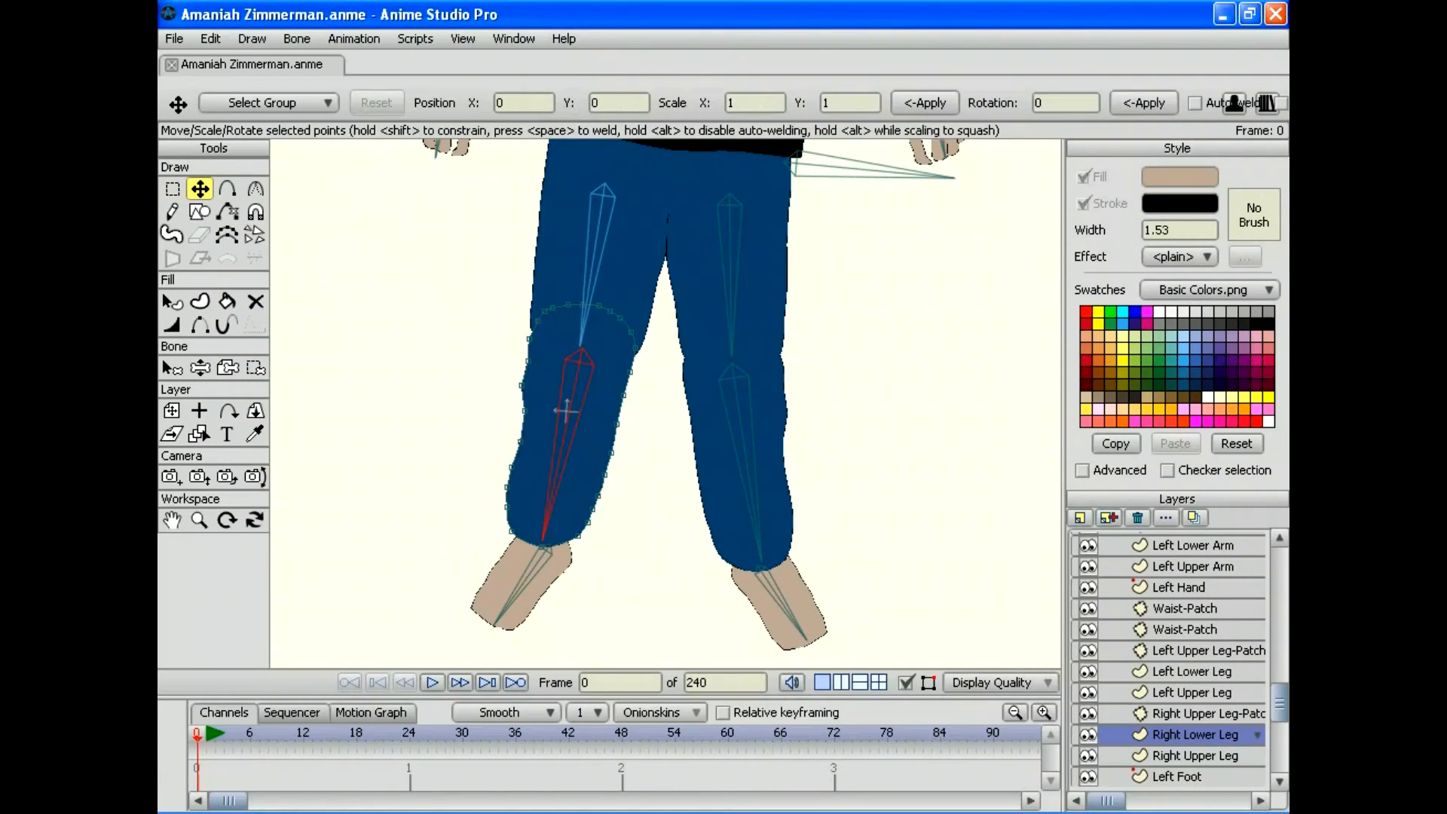
pyautogui.moveTo(629, 371); pyautogui.dragTo(631, 369)
pyautogui.click(211, 38)
pyautogui.click(225, 59)
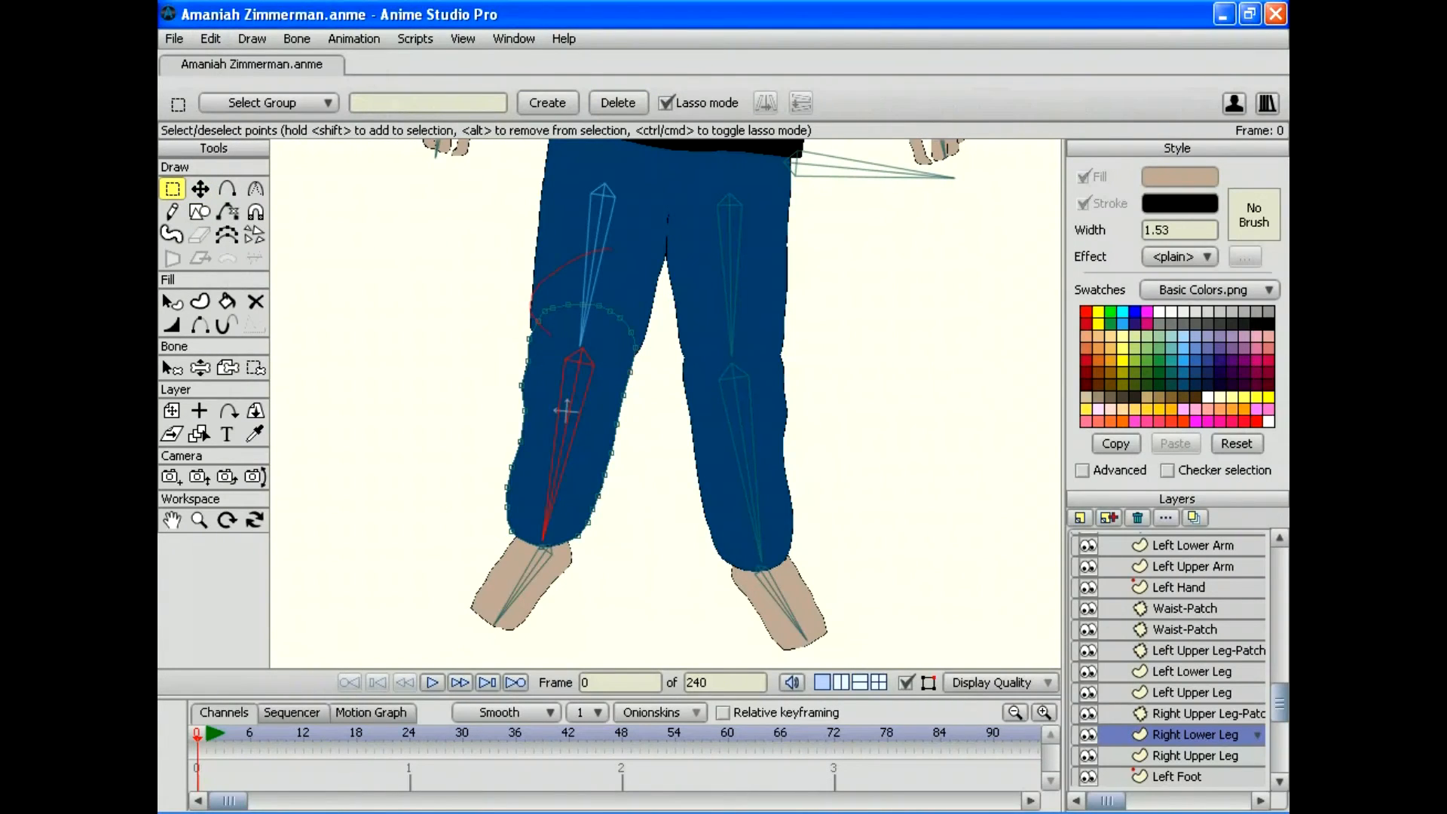
# Step: Raise the knee arc of points slightly up-right and bend the knee to test it
pyautogui.moveTo(612, 338)
pyautogui.mouseDown()
pyautogui.moveTo(666, 324)
pyautogui.moveTo(672, 273)
pyautogui.mouseUp()
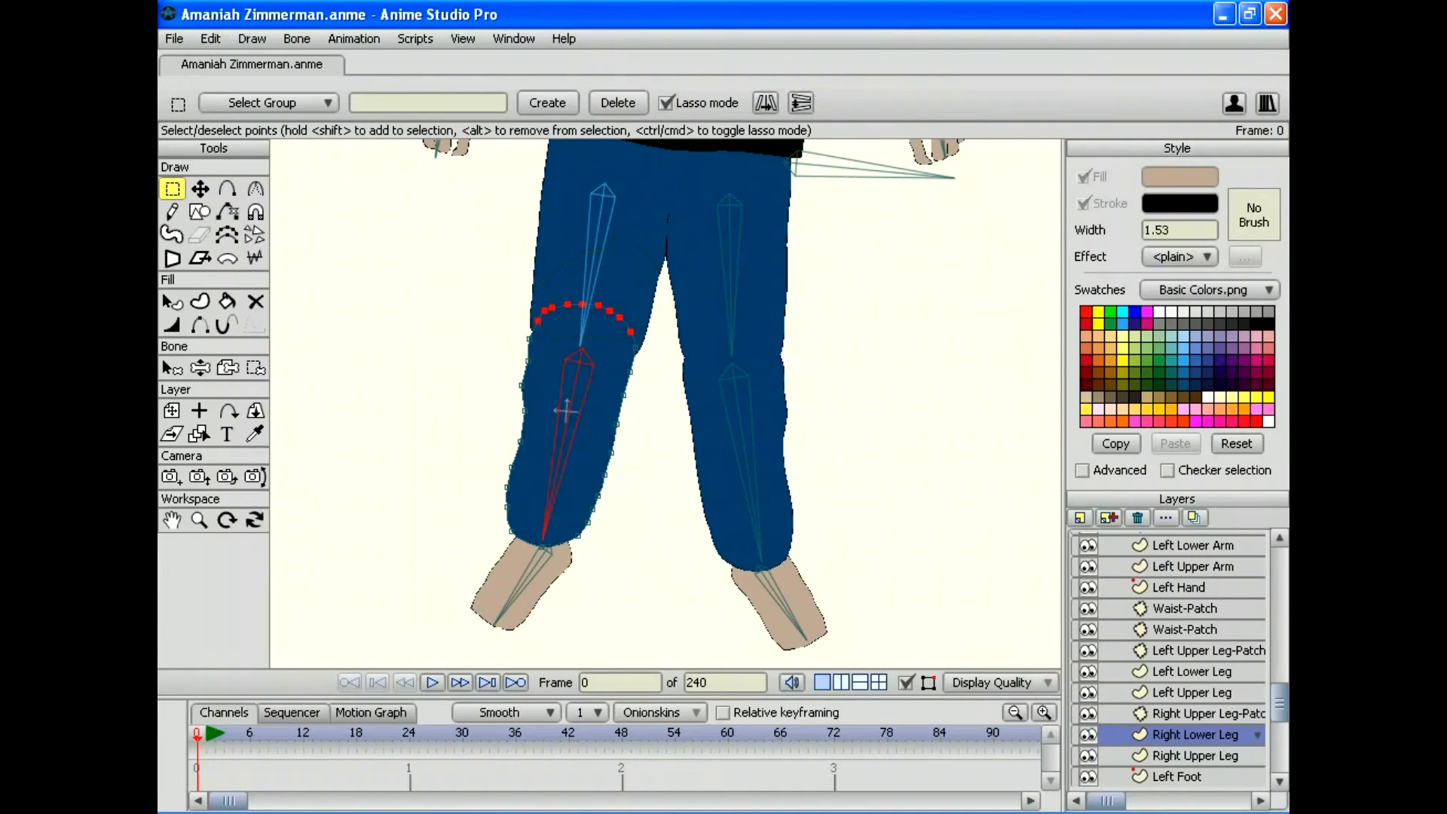
pyautogui.press('t')
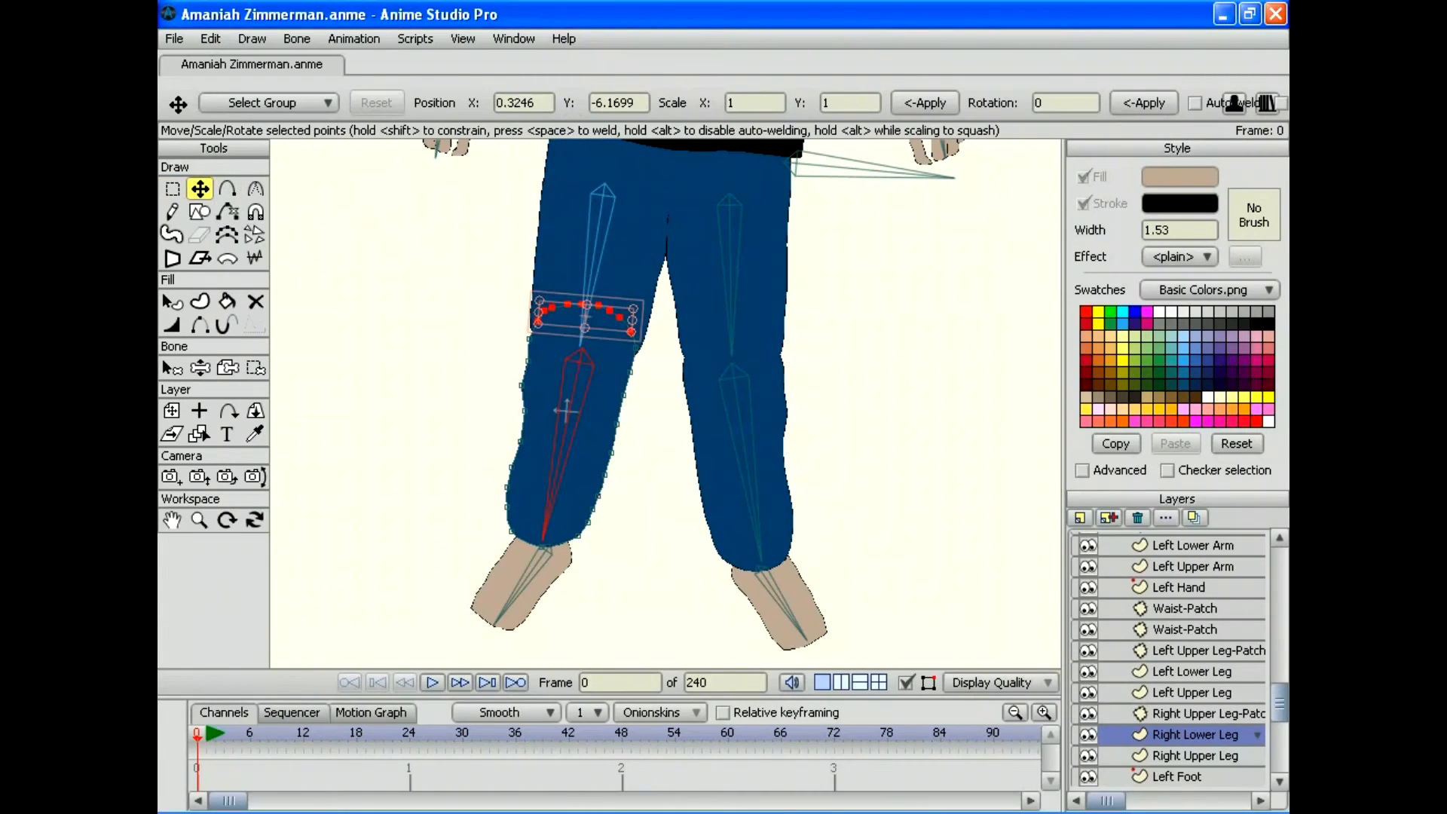
pyautogui.moveTo(584, 315); pyautogui.dragTo(586, 309)
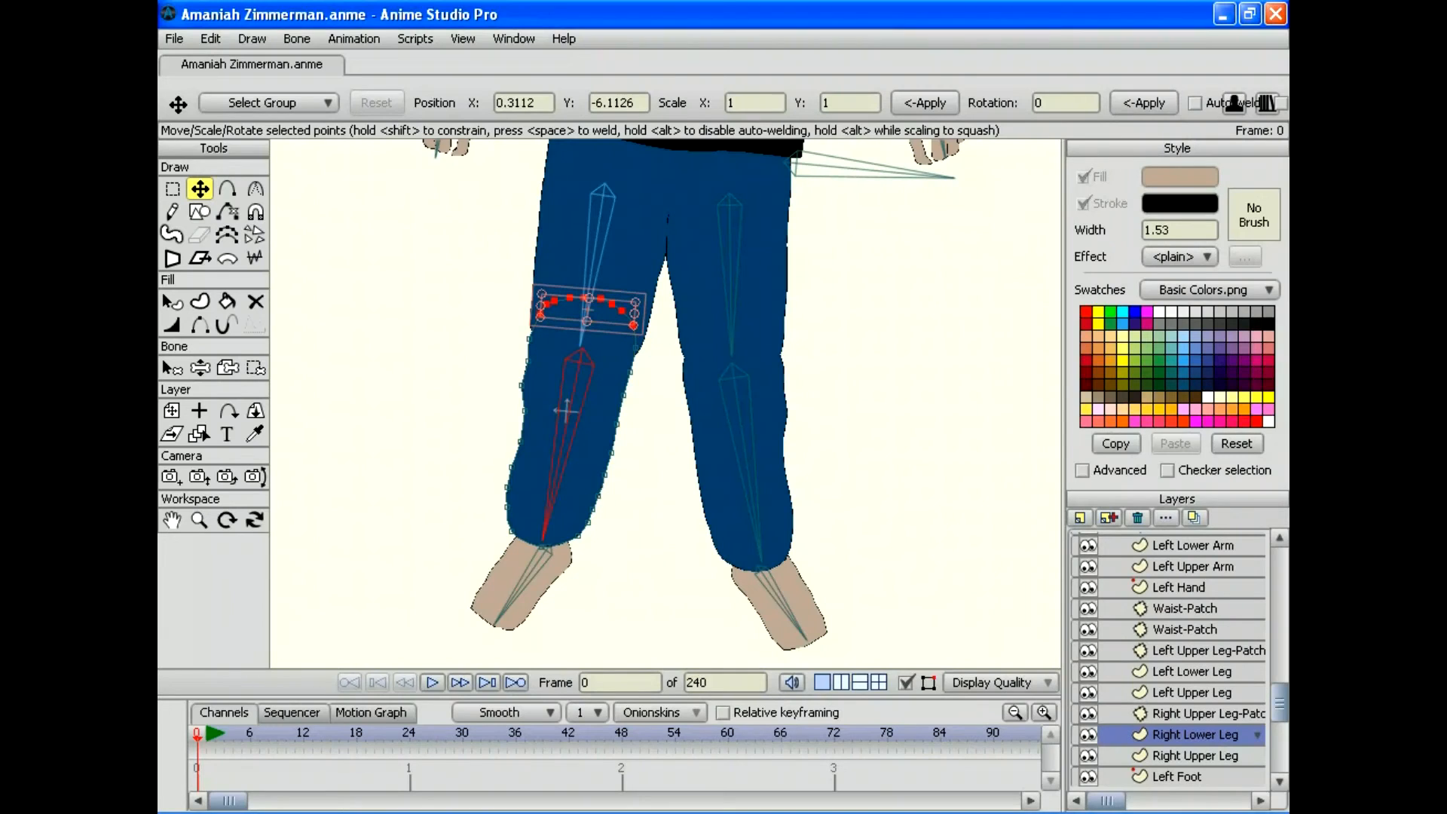
pyautogui.press('z')
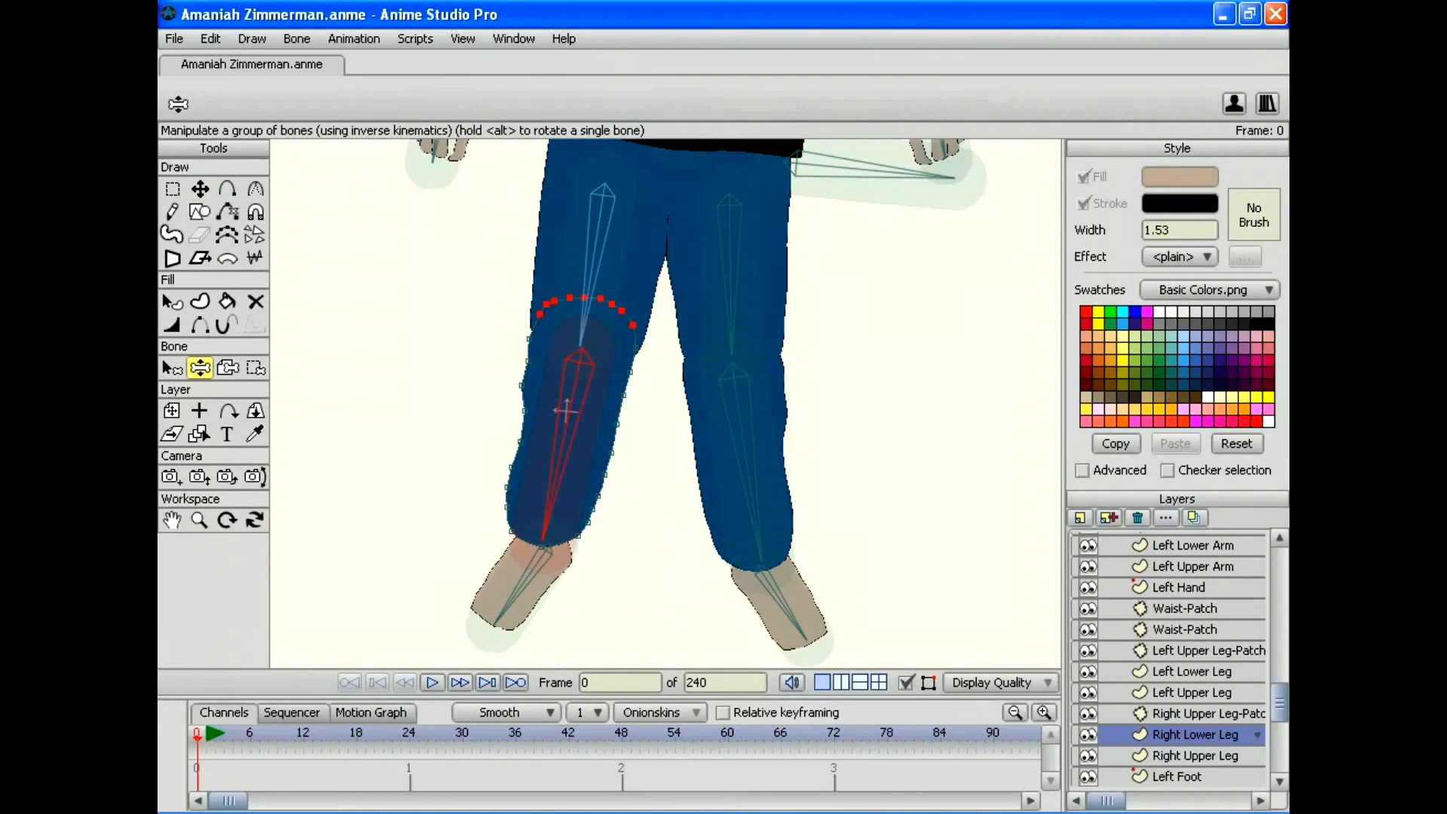
pyautogui.moveTo(543, 539); pyautogui.dragTo(721, 444)
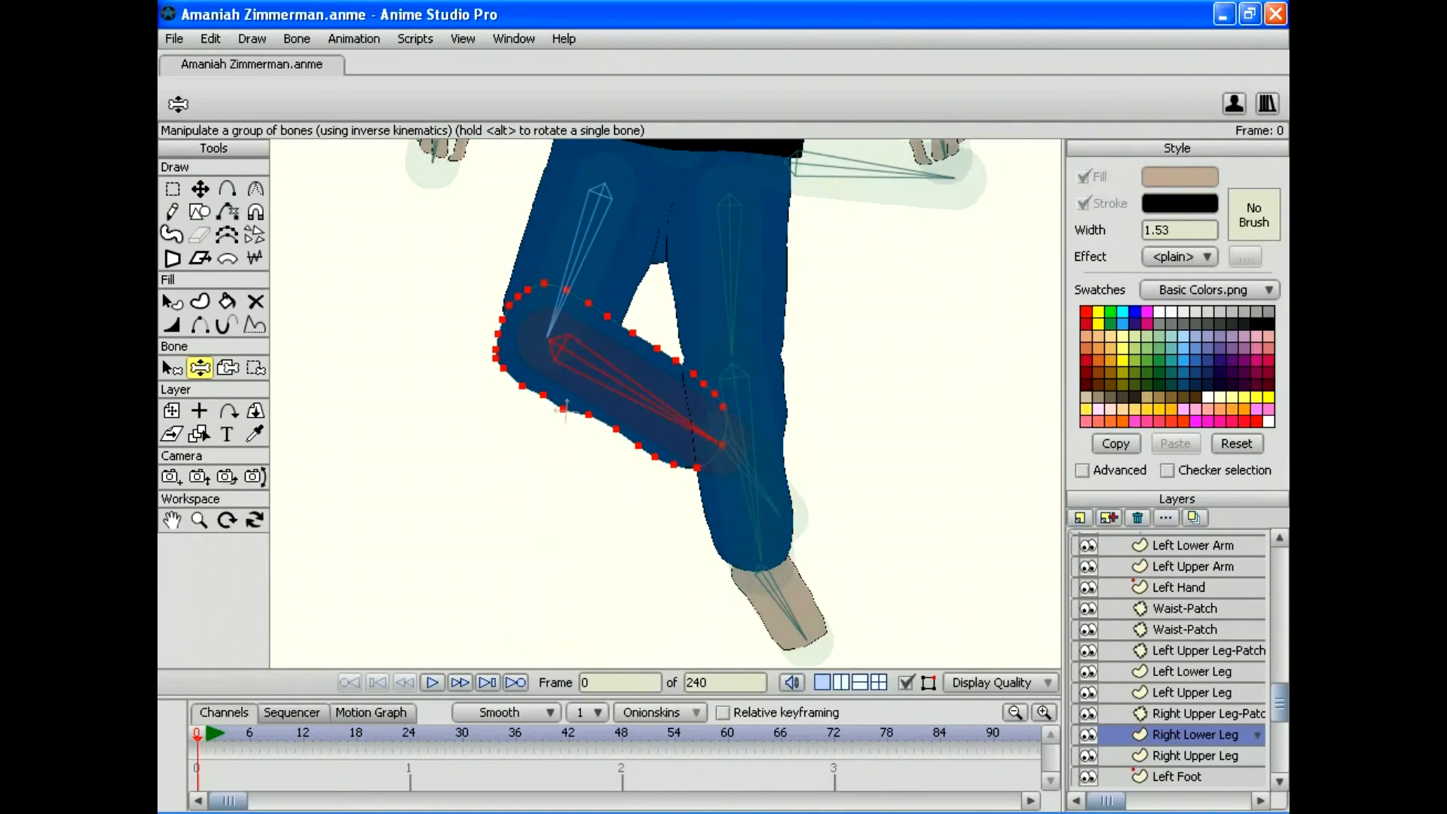
pyautogui.click(1193, 566)
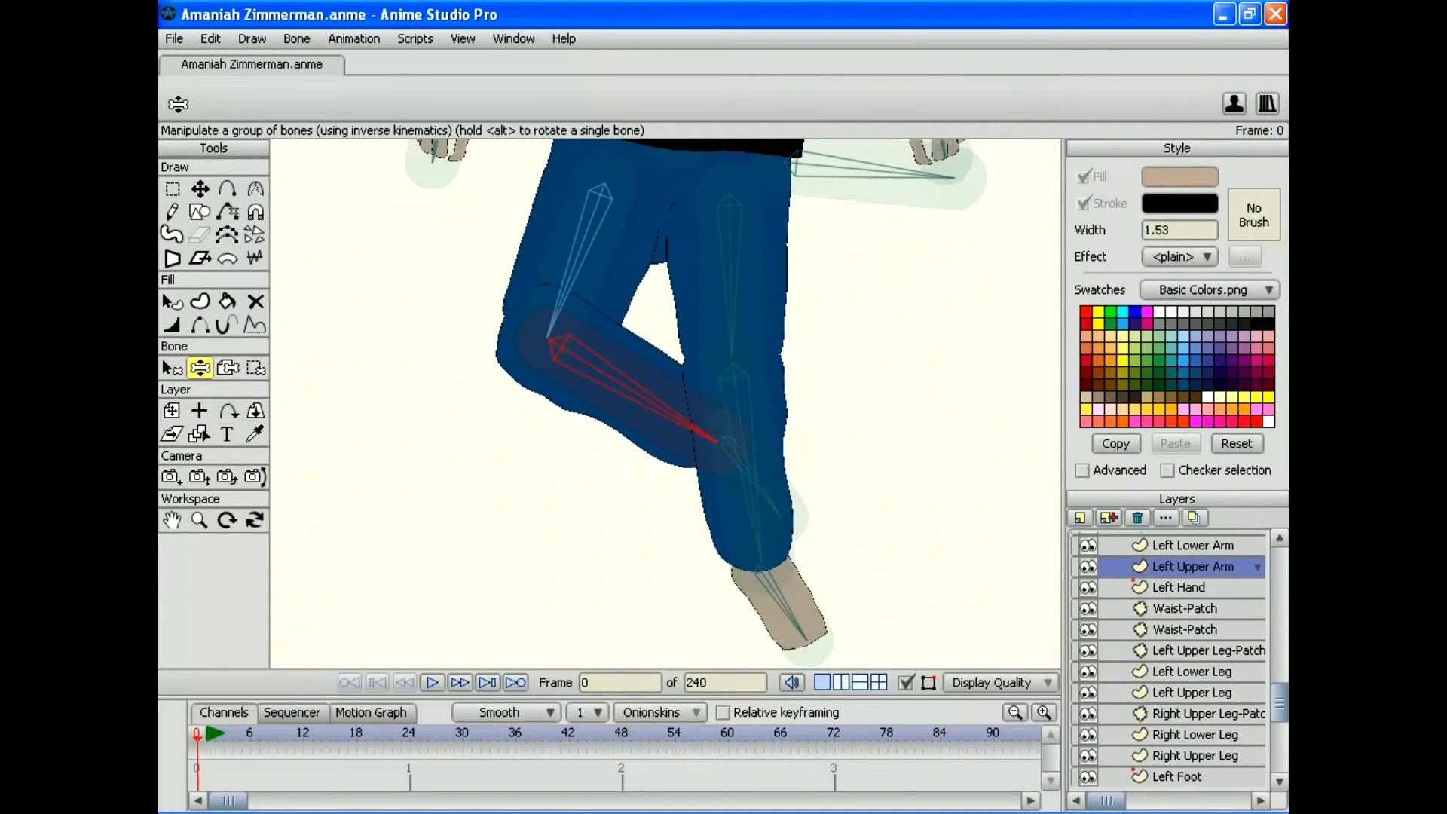
pyautogui.moveTo(716, 442)
pyautogui.mouseDown()
pyautogui.moveTo(688, 482)
pyautogui.moveTo(368, 442)
pyautogui.moveTo(364, 246)
pyautogui.moveTo(399, 457)
pyautogui.moveTo(539, 541)
pyautogui.mouseUp()
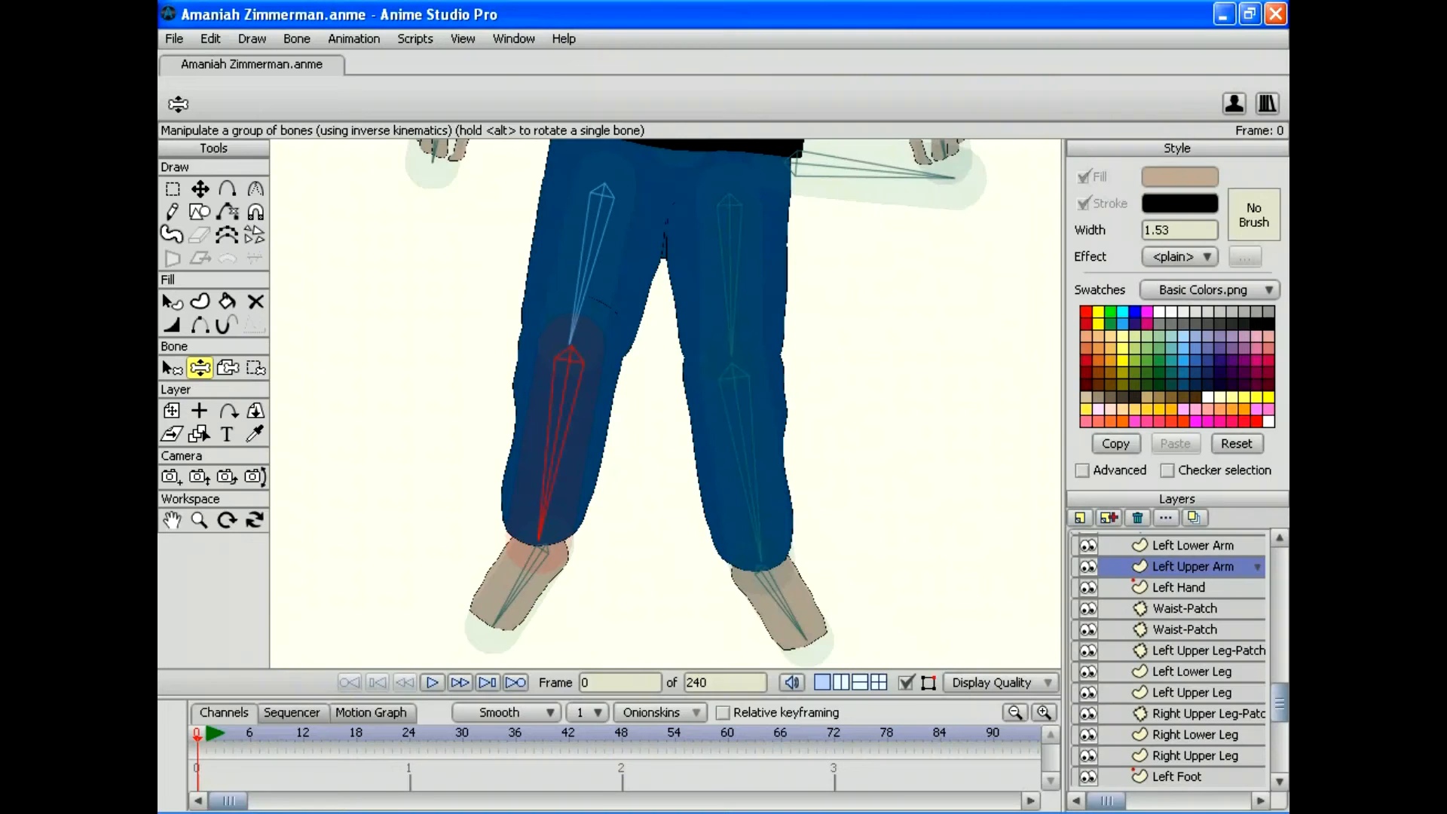
# Step: Reselect the leg layer and raise the top arc of leg points slightly again
pyautogui.keyDown('alt'); pyautogui.rightClick(565, 411); pyautogui.keyUp('alt')
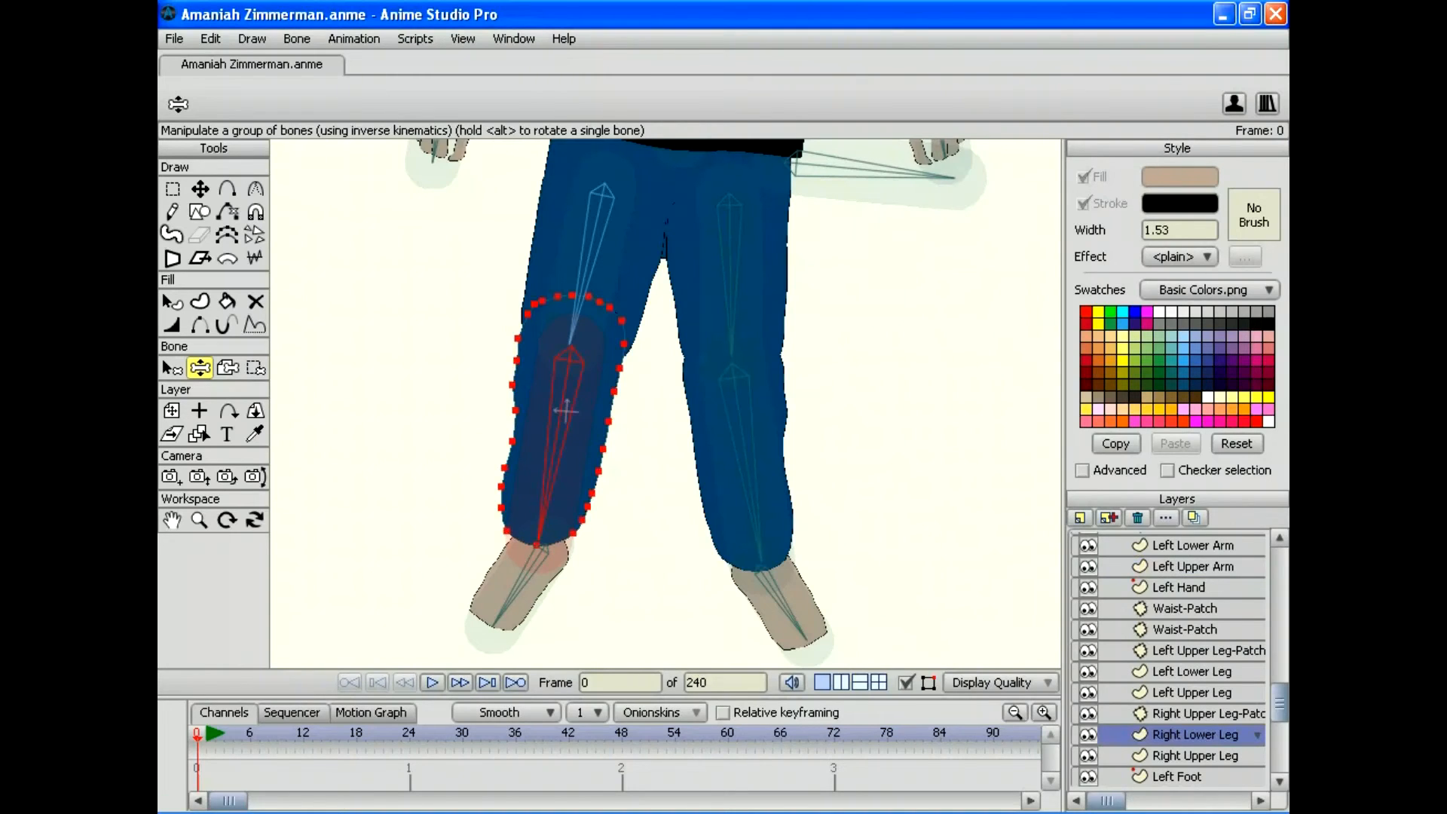
pyautogui.press('g')
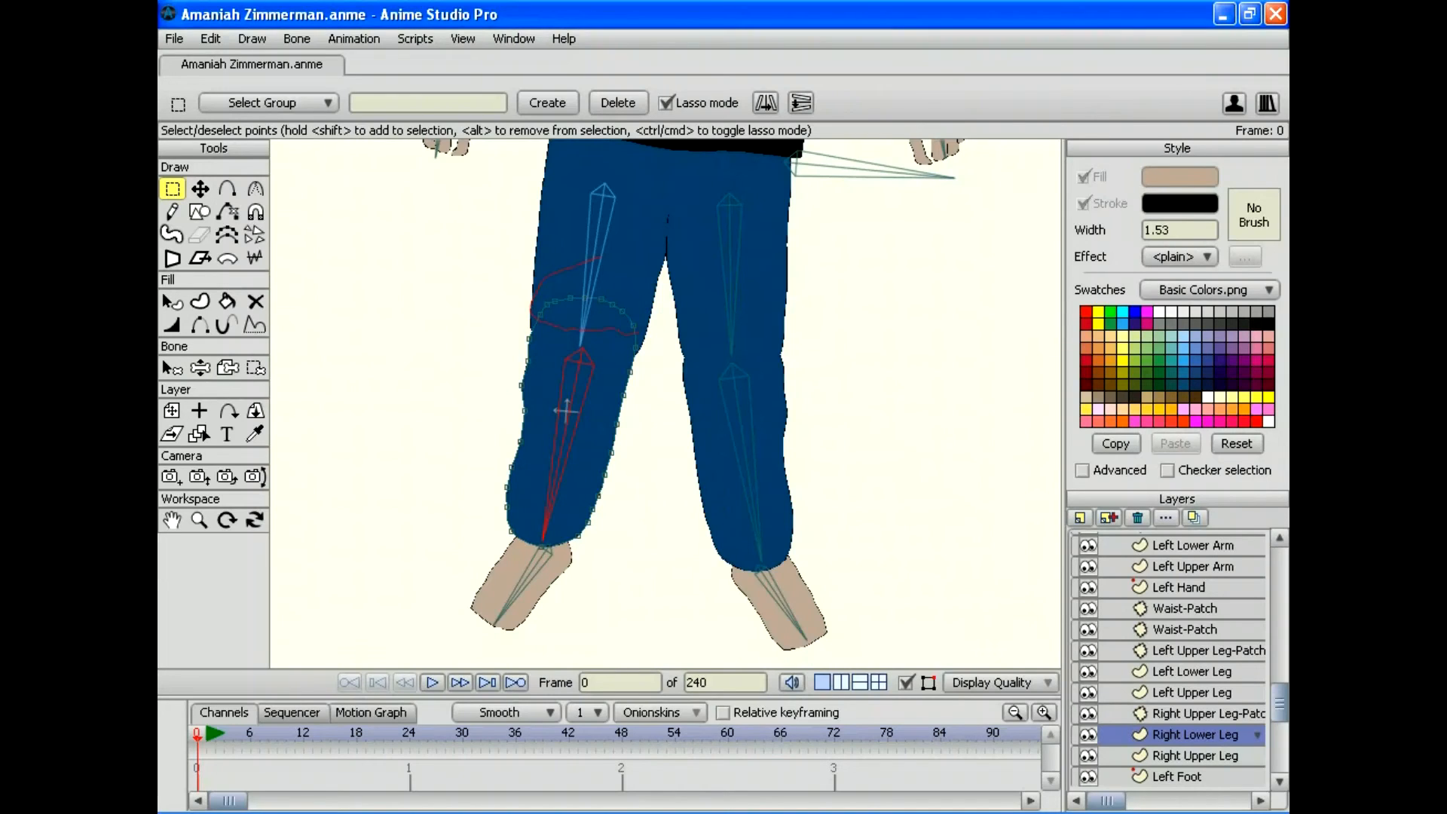
pyautogui.moveTo(637, 333); pyautogui.dragTo(656, 278)
pyautogui.press('t')
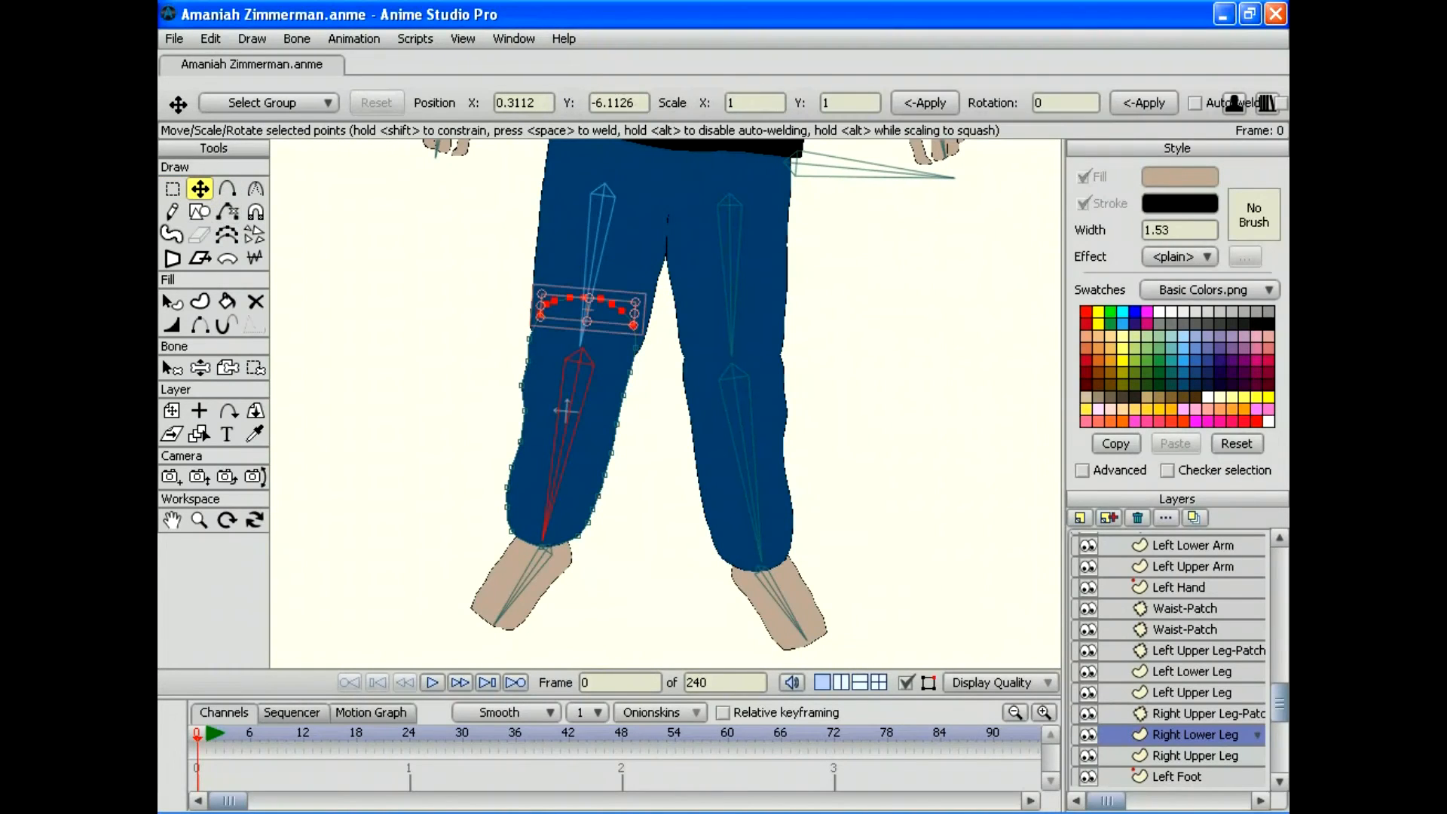
pyautogui.moveTo(588, 310); pyautogui.dragTo(590, 303)
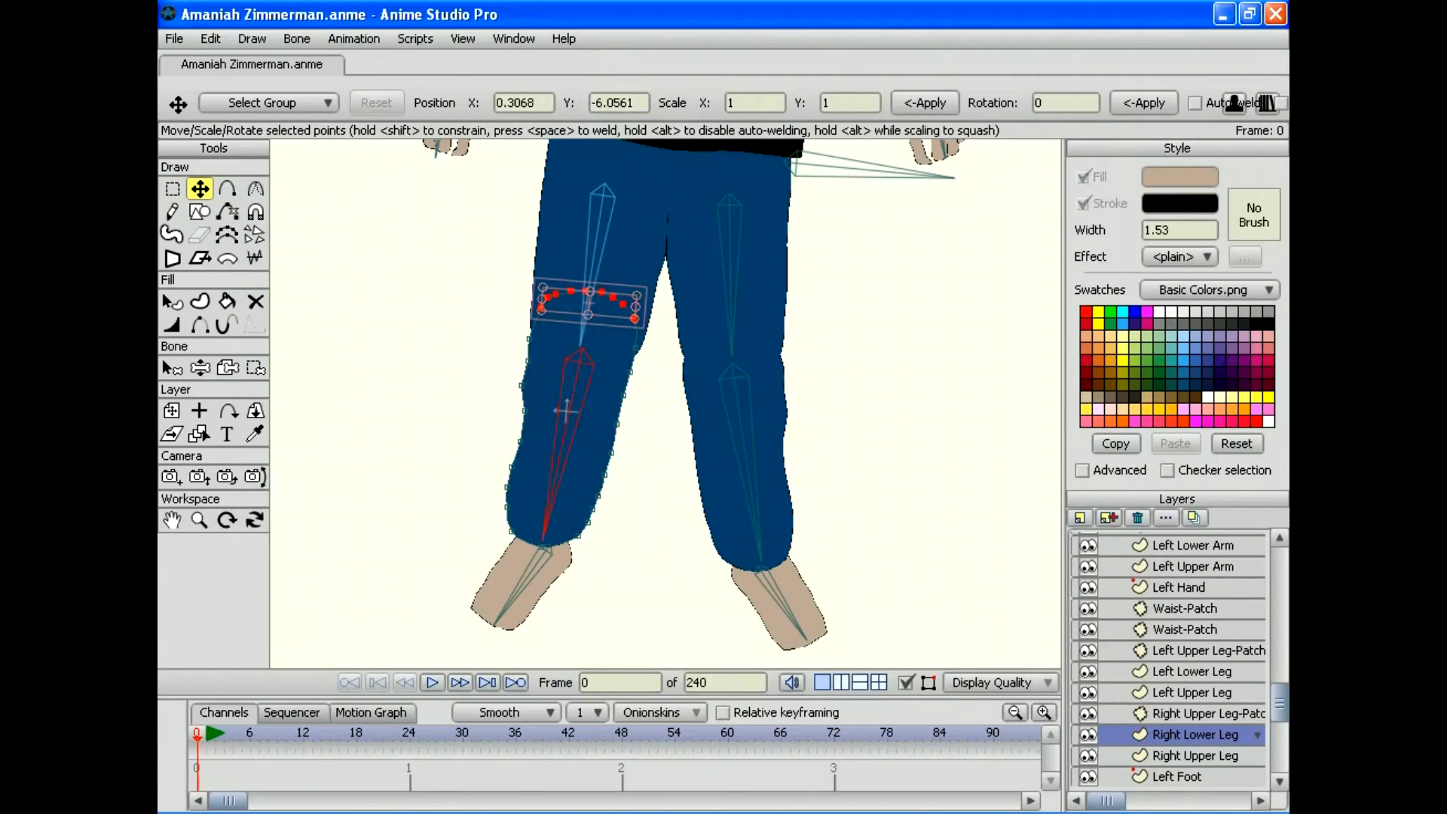
pyautogui.press('b')
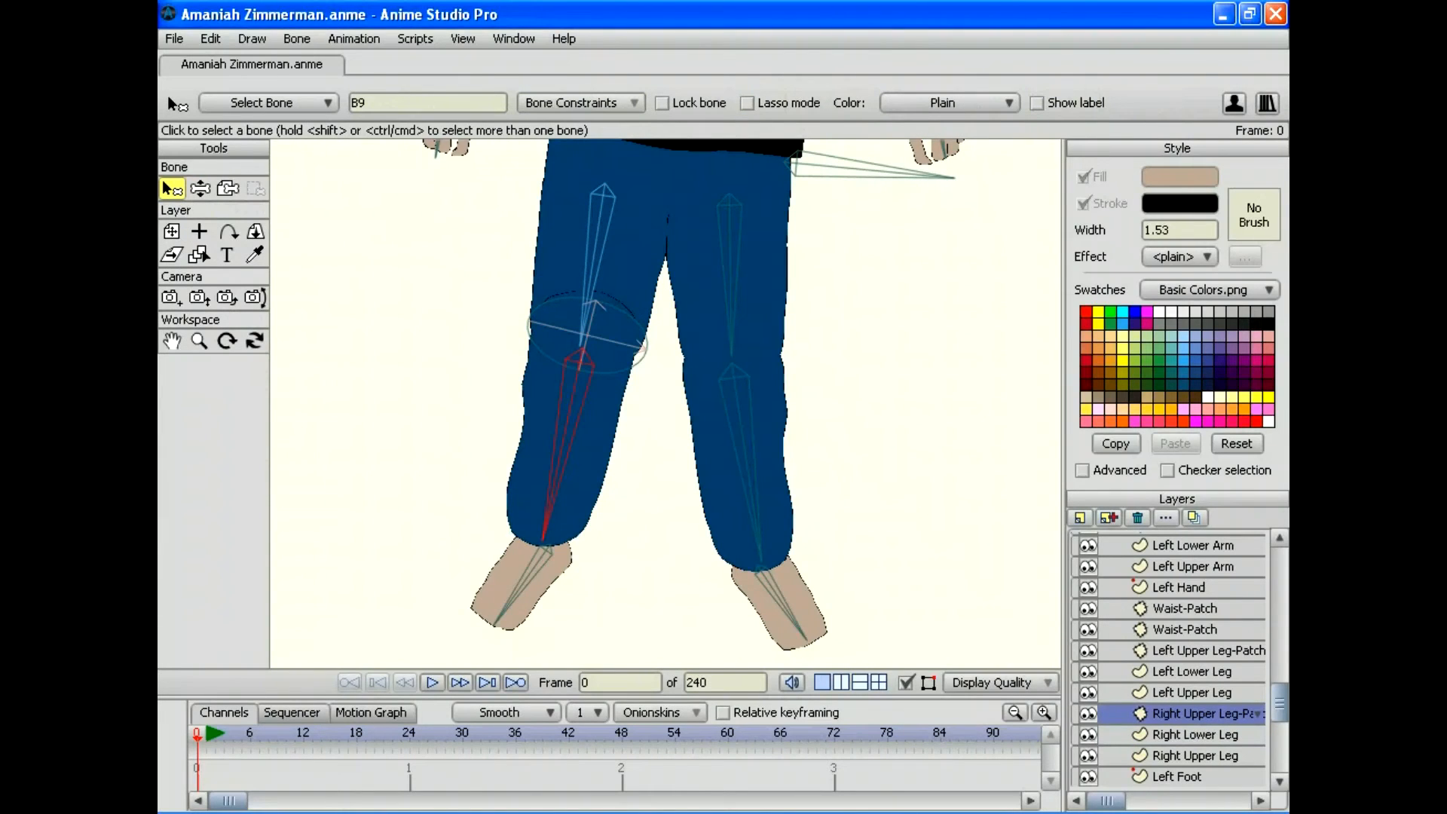
# Step: Nudge the Right Upper Leg-Patch into place and bend the leg to check it
pyautogui.click(172, 231)
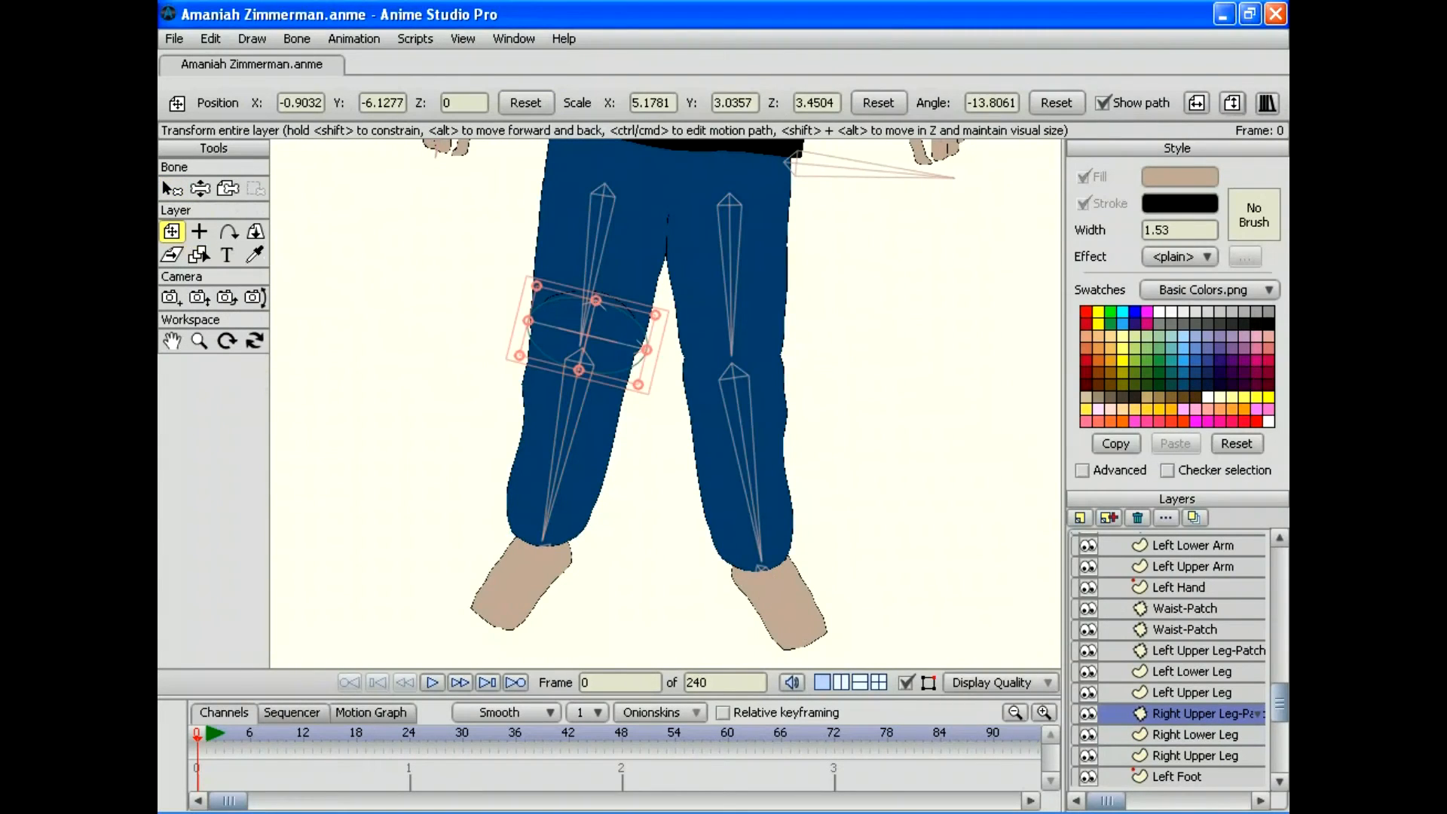
pyautogui.moveTo(586, 313)
pyautogui.mouseDown()
pyautogui.moveTo(590, 325)
pyautogui.moveTo(602, 280)
pyautogui.moveTo(587, 321)
pyautogui.mouseUp()
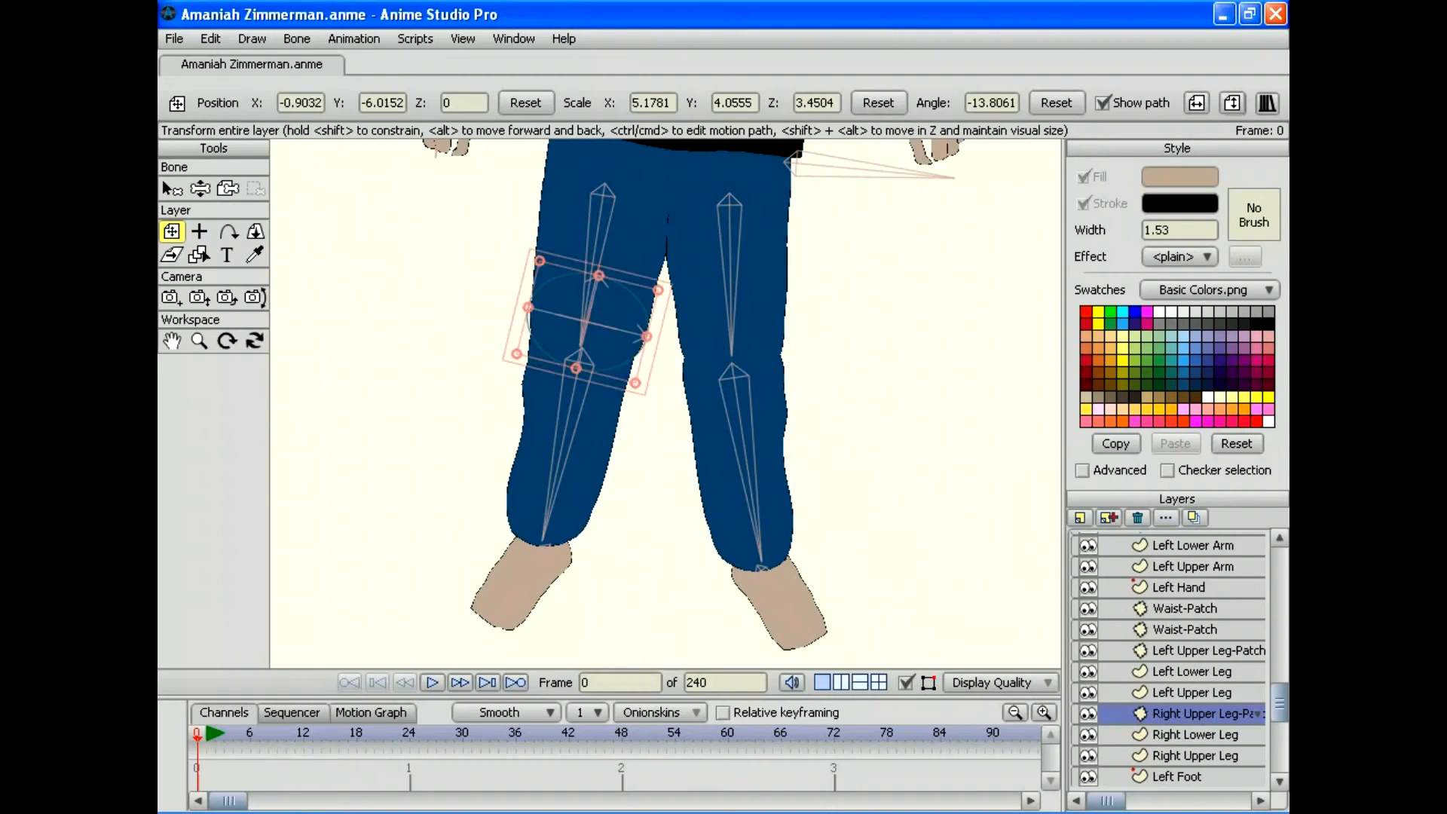
pyautogui.press('z')
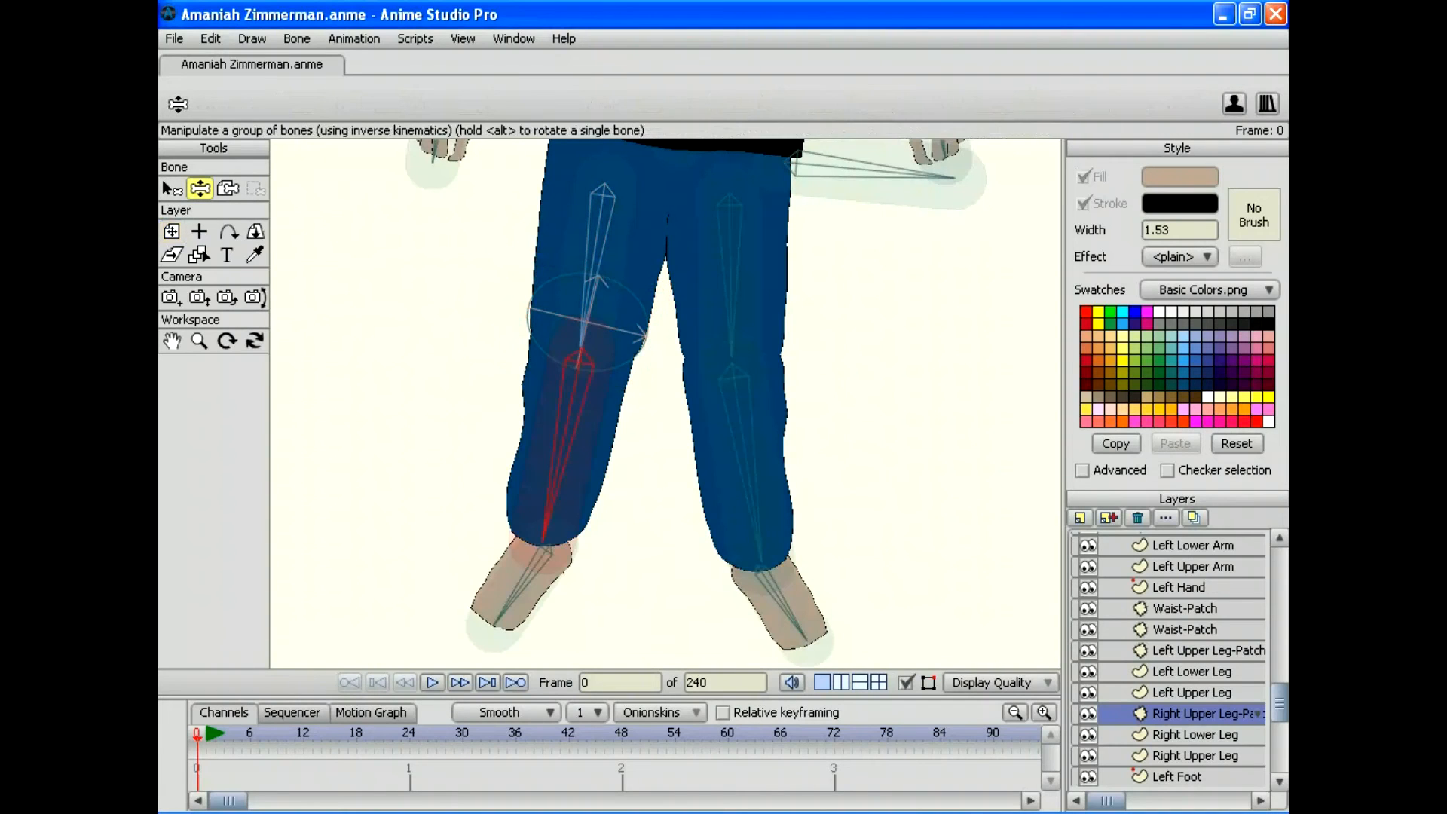
pyautogui.moveTo(542, 540); pyautogui.dragTo(595, 534)
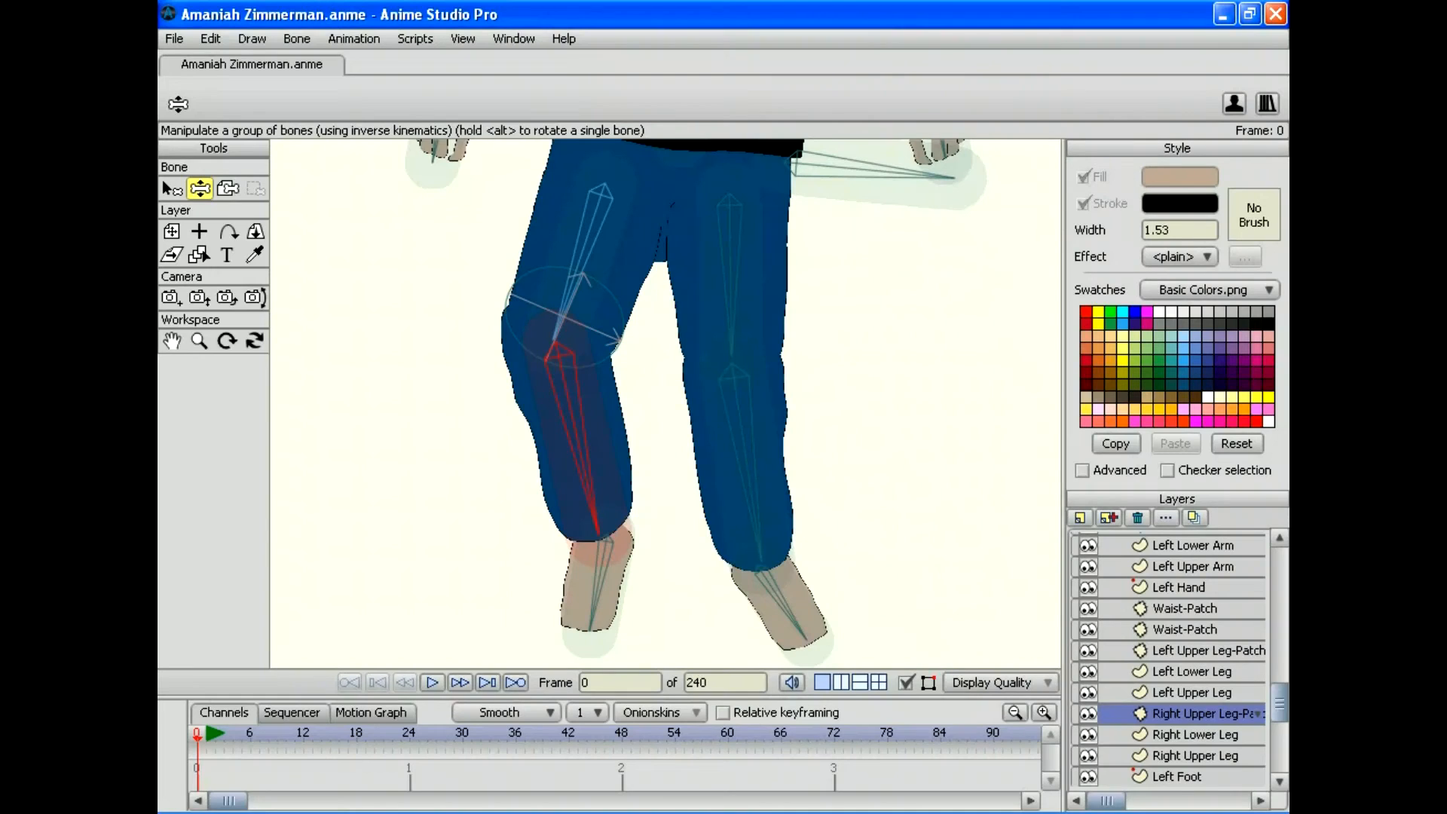
# Step: Lower the Right Lower Leg's top points with Ctrl+Down and re-test the knee bend
pyautogui.click(1194, 734)
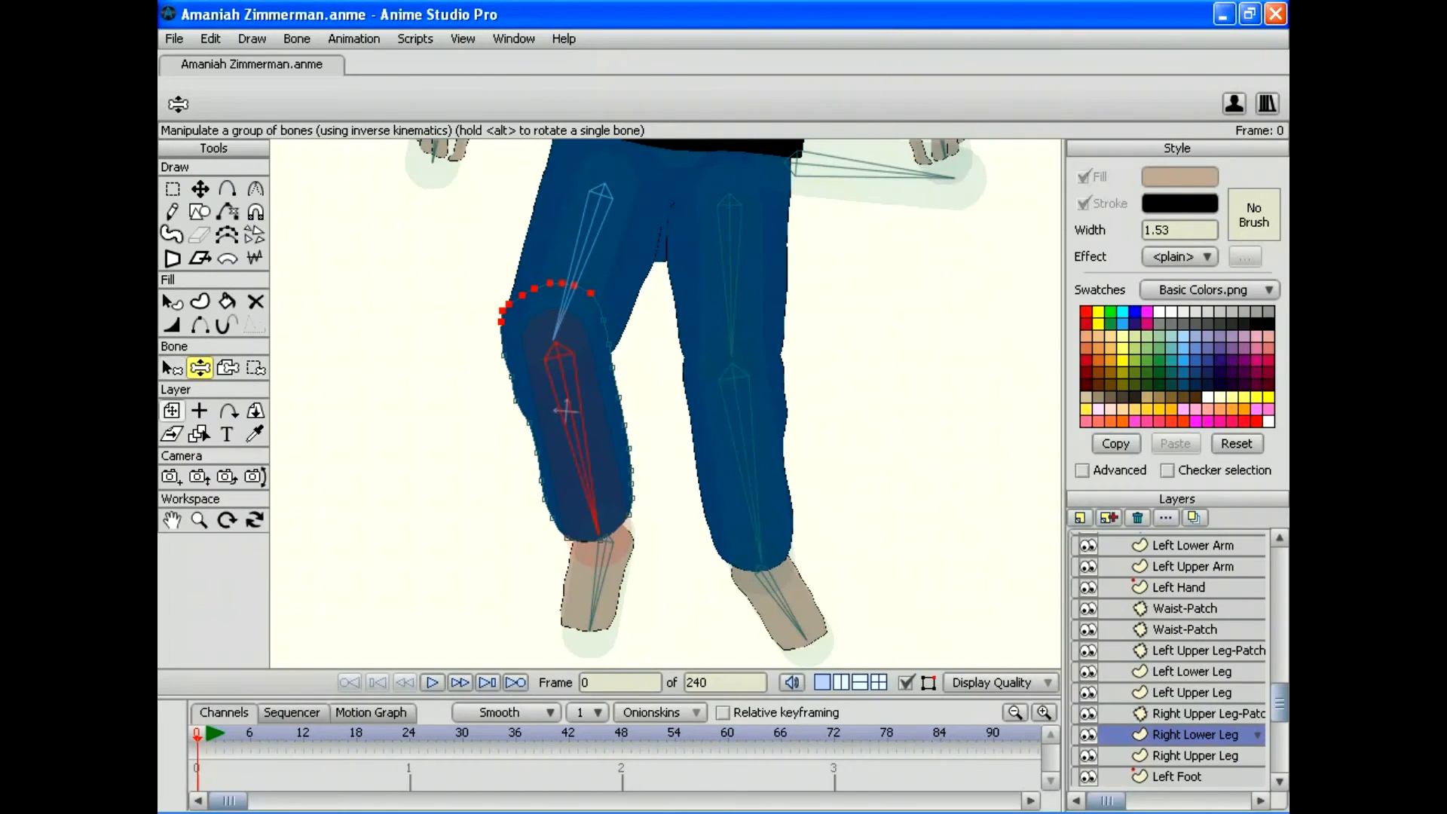
pyautogui.click(171, 410)
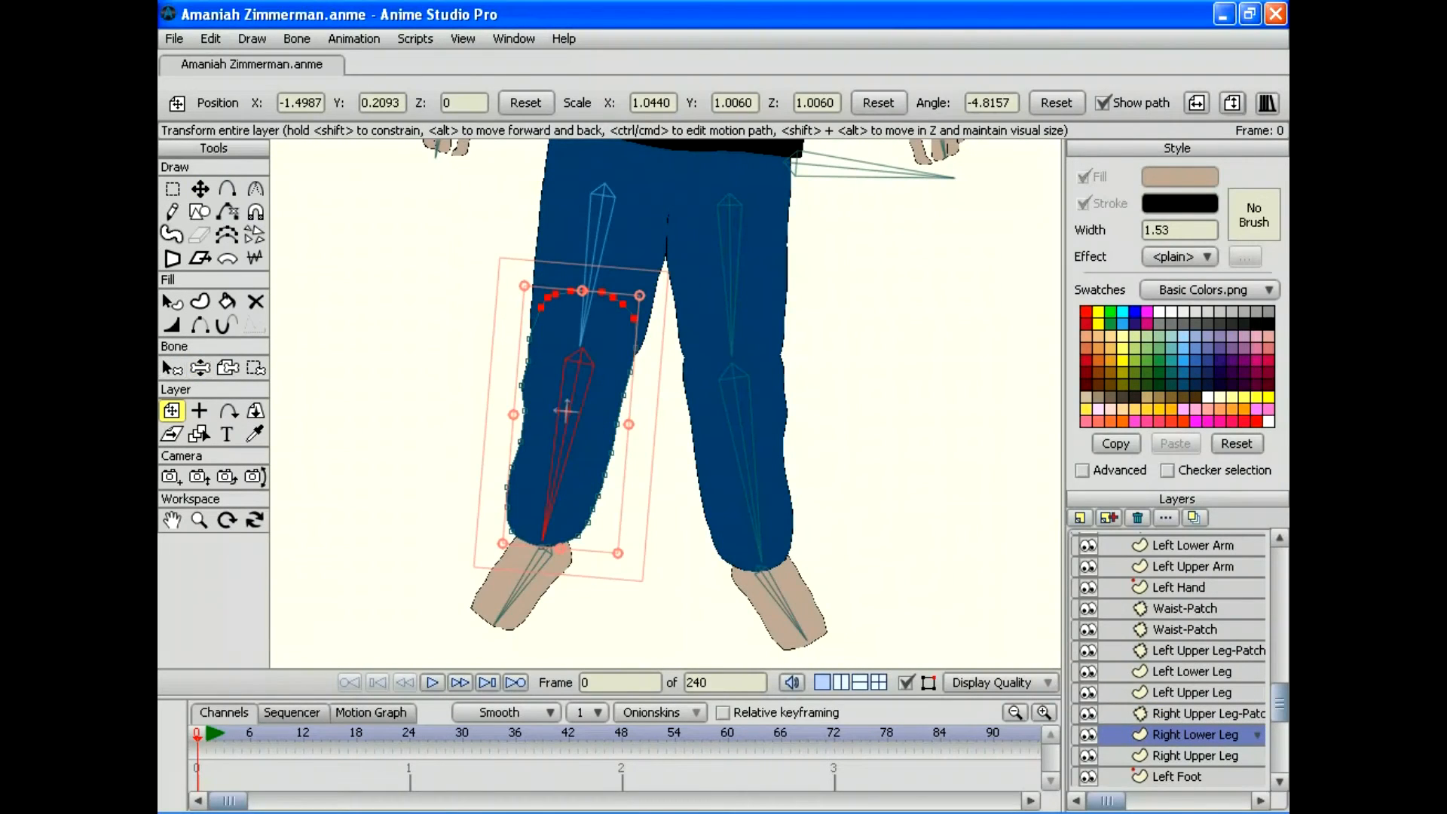
pyautogui.press('t')
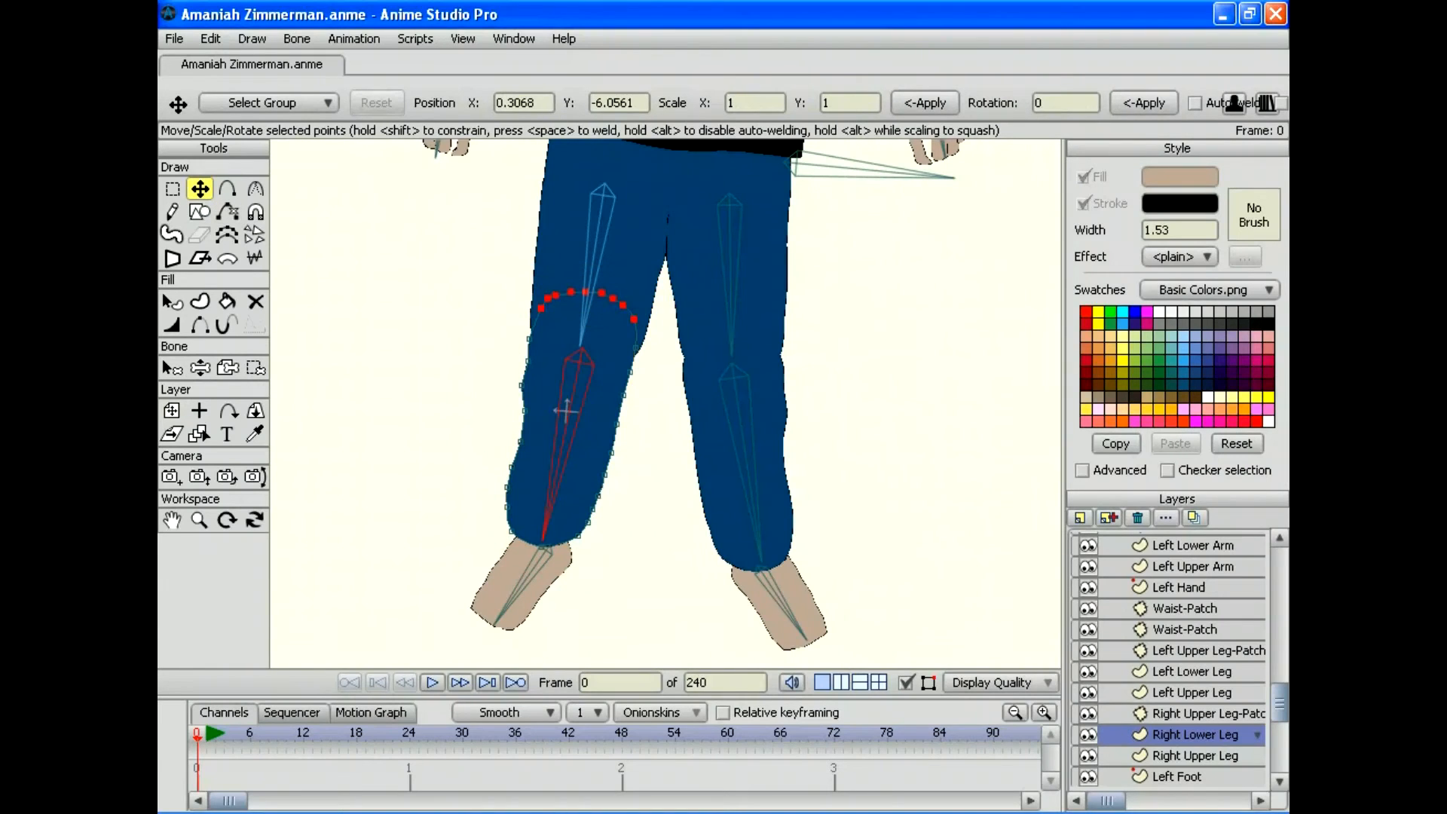
pyautogui.hotkey('ctrl', 'Down')
pyautogui.hotkey('ctrl', 'Down')
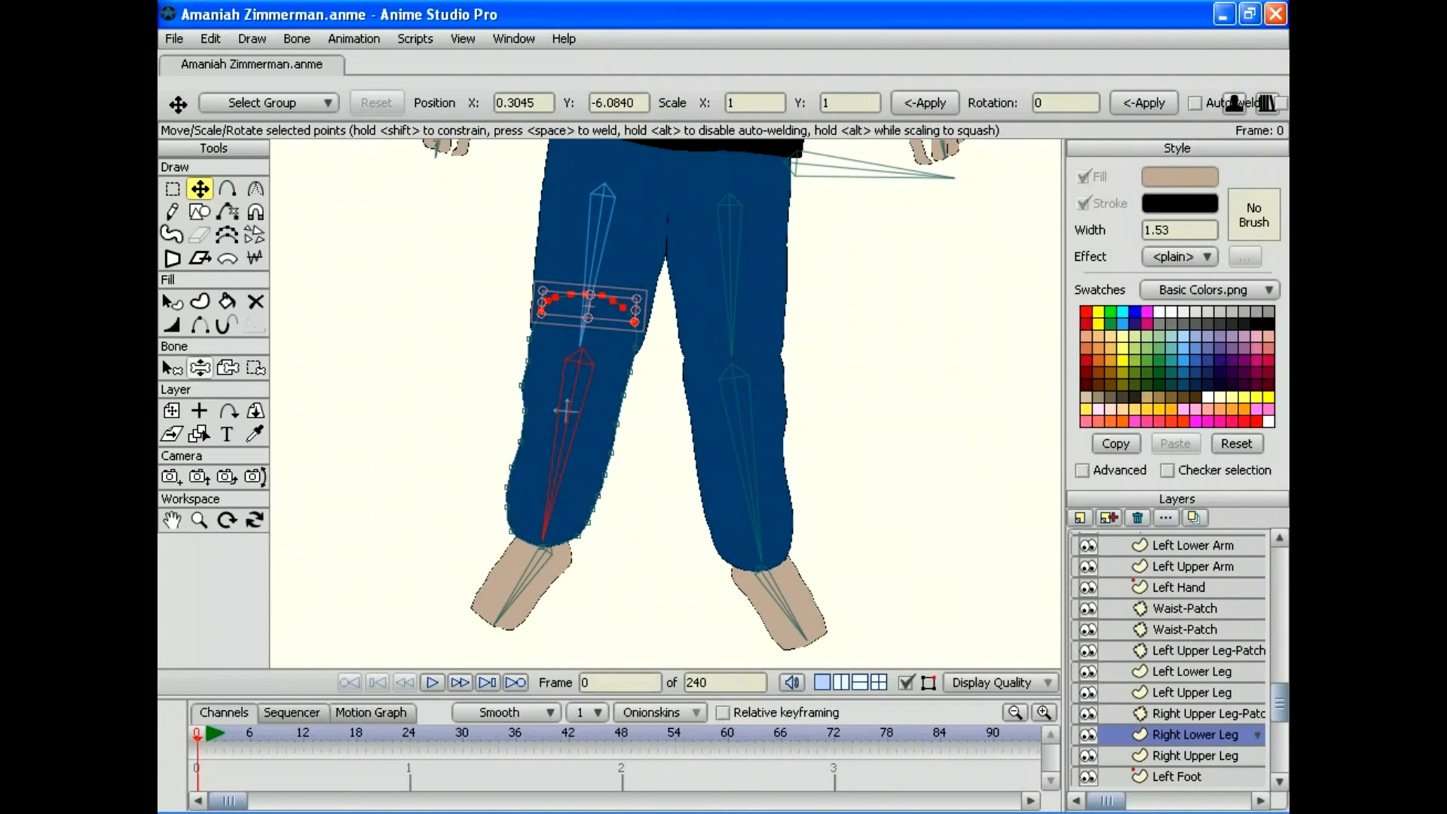
pyautogui.click(200, 368)
pyautogui.moveTo(590, 548)
pyautogui.mouseDown()
pyautogui.moveTo(654, 525)
pyautogui.moveTo(715, 431)
pyautogui.moveTo(678, 496)
pyautogui.moveTo(574, 537)
pyautogui.moveTo(427, 480)
pyautogui.moveTo(354, 259)
pyautogui.moveTo(404, 485)
pyautogui.moveTo(581, 533)
pyautogui.moveTo(662, 525)
pyautogui.moveTo(600, 548)
pyautogui.mouseUp()
pyautogui.click(1177, 587)
# Step: Test-bend the feet, knees and waist, then zoom out to show the whole figure
pyautogui.moveTo(574, 641)
pyautogui.mouseDown()
pyautogui.moveTo(601, 643)
pyautogui.moveTo(660, 568)
pyautogui.moveTo(549, 642)
pyautogui.mouseUp()
pyautogui.moveTo(804, 639)
pyautogui.mouseDown()
pyautogui.moveTo(730, 646)
pyautogui.moveTo(818, 631)
pyautogui.mouseUp()
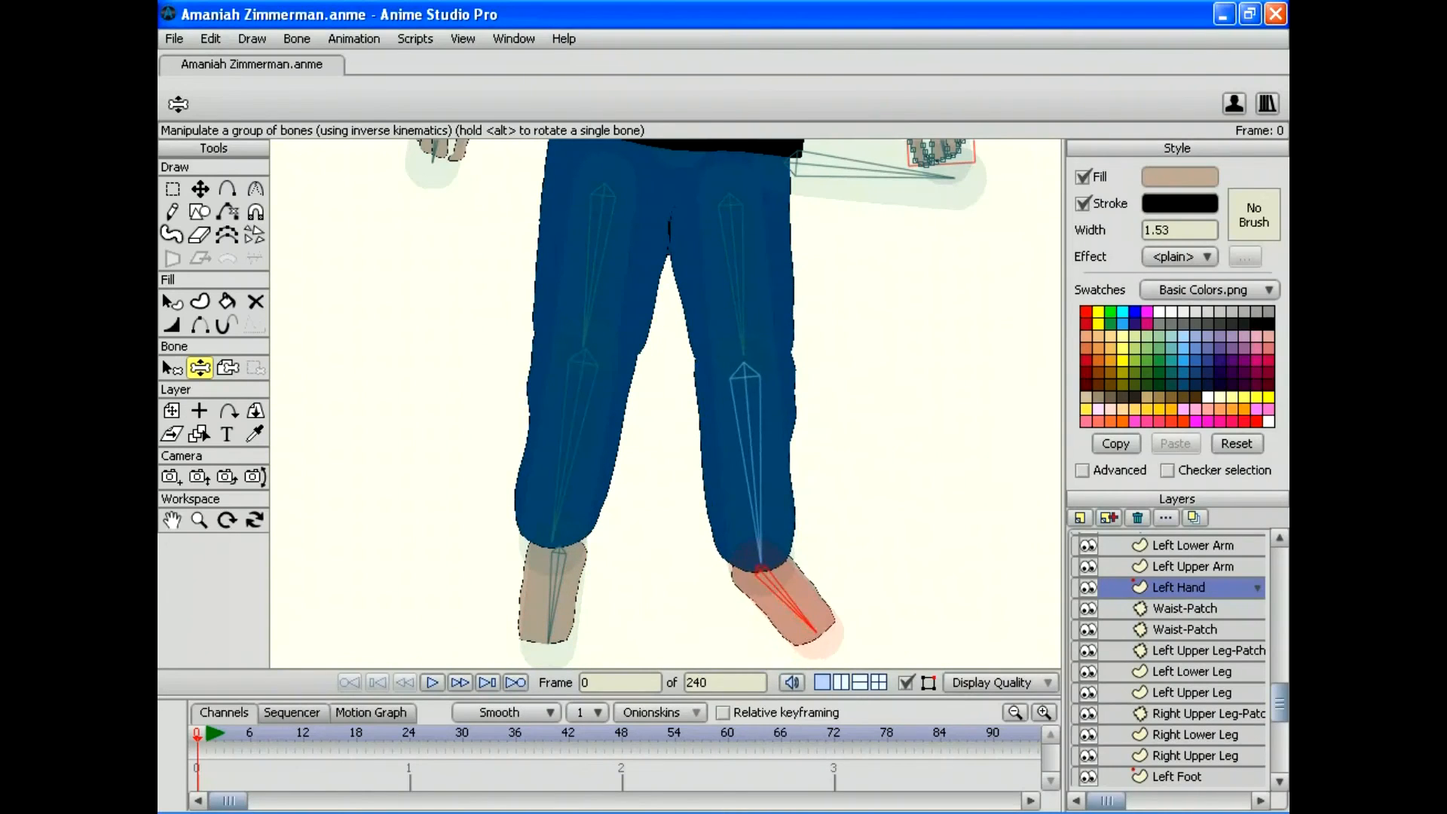
pyautogui.moveTo(760, 560); pyautogui.dragTo(795, 558)
pyautogui.moveTo(946, 176)
pyautogui.mouseDown()
pyautogui.moveTo(942, 225)
pyautogui.moveTo(952, 176)
pyautogui.mouseUp()
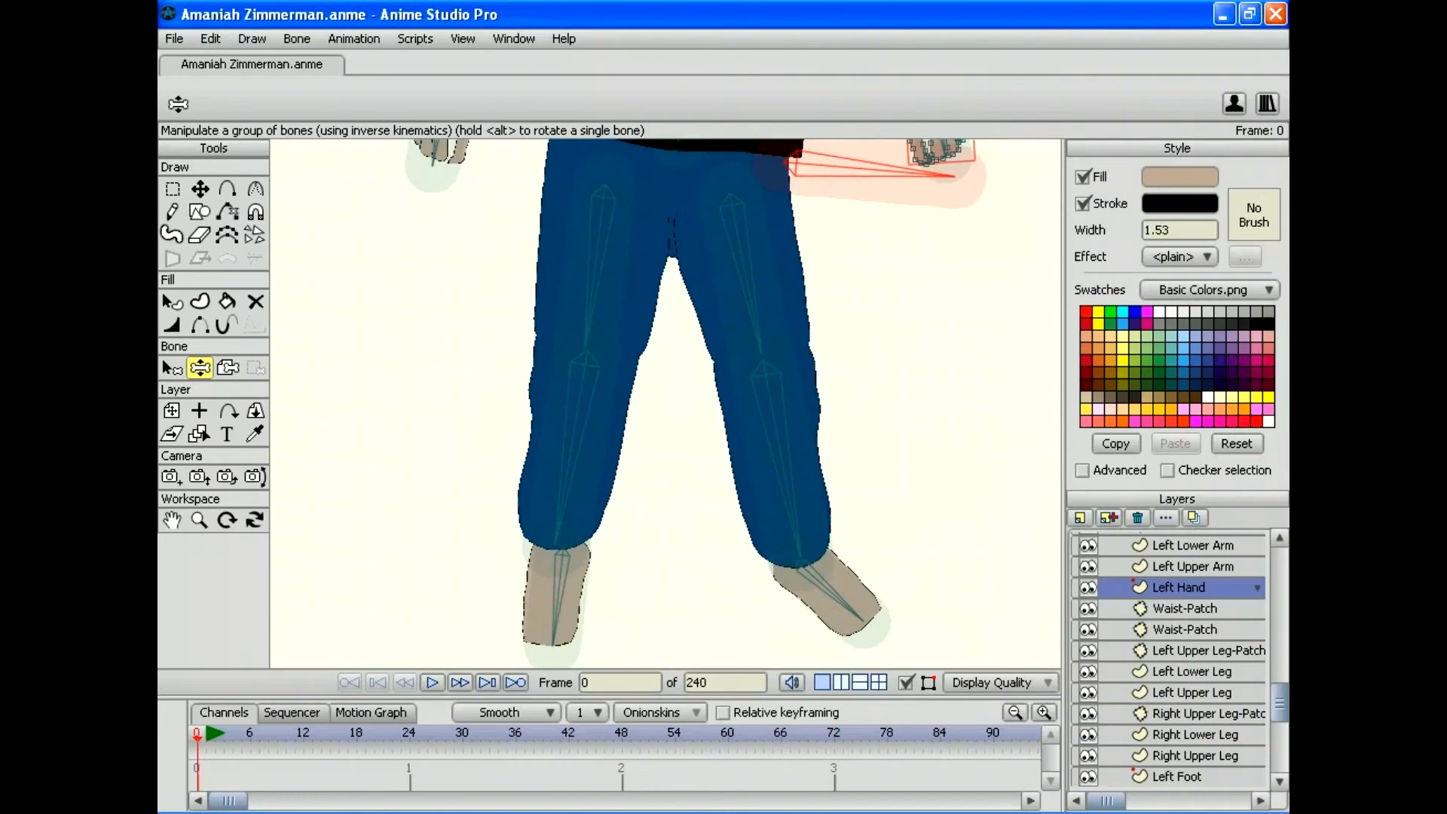
pyautogui.click(199, 520)
pyautogui.moveTo(666, 403); pyautogui.dragTo(482, 403)
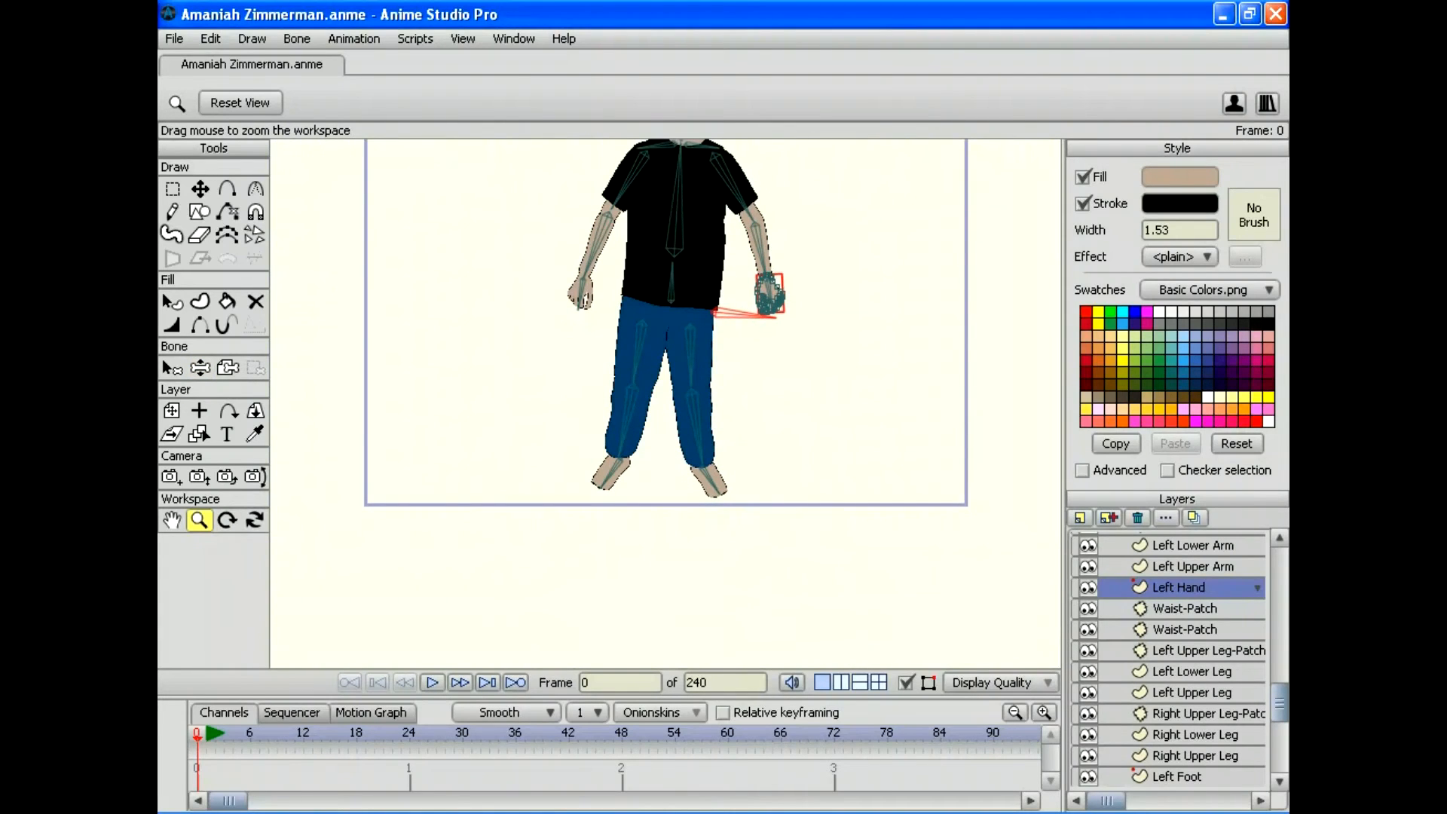
pyautogui.moveTo(666, 306); pyautogui.dragTo(629, 404)
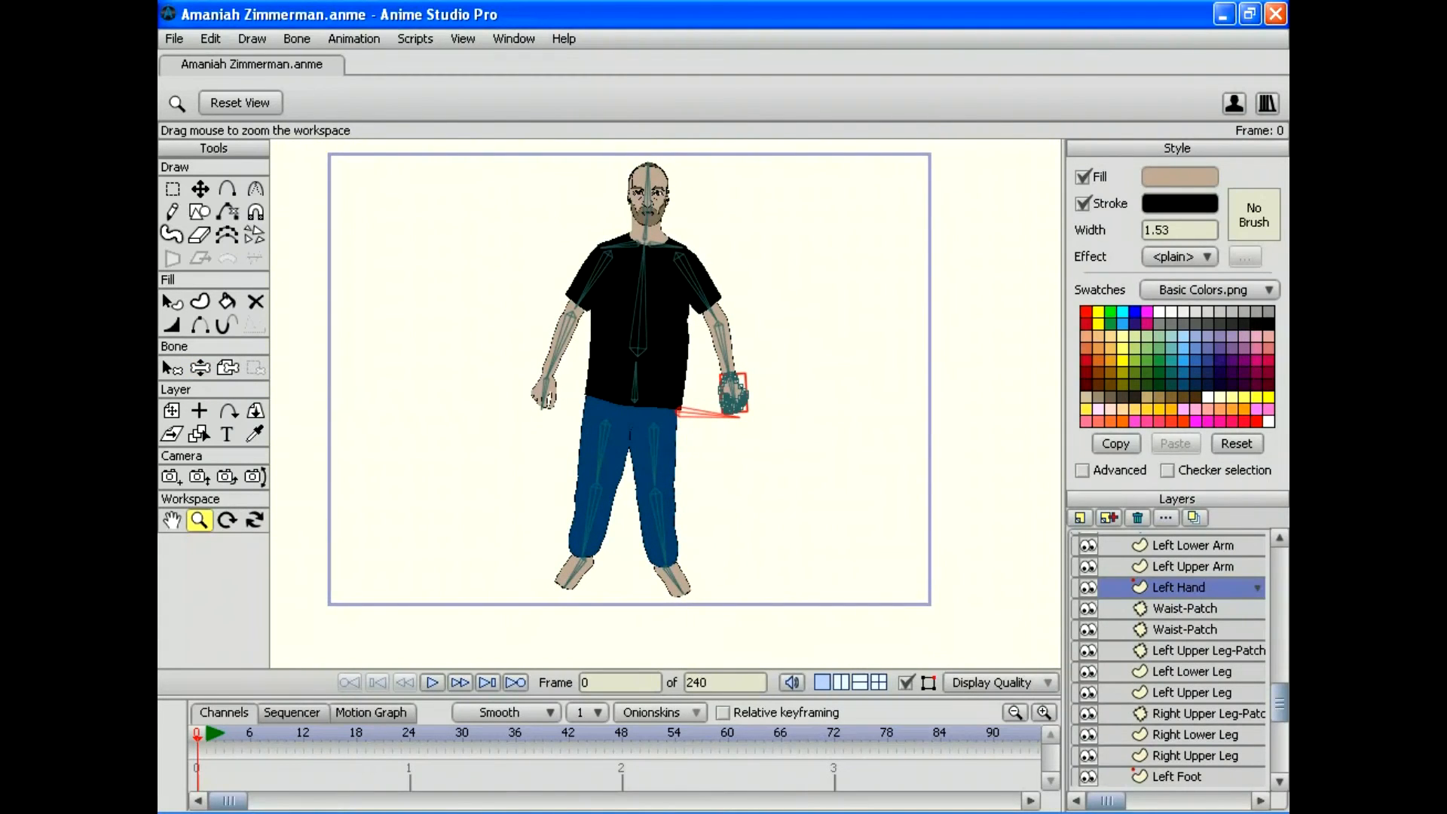
# Step: Test-pose the hip, upper spine and head bones
pyautogui.press('z')
pyautogui.moveTo(735, 416); pyautogui.dragTo(701, 478)
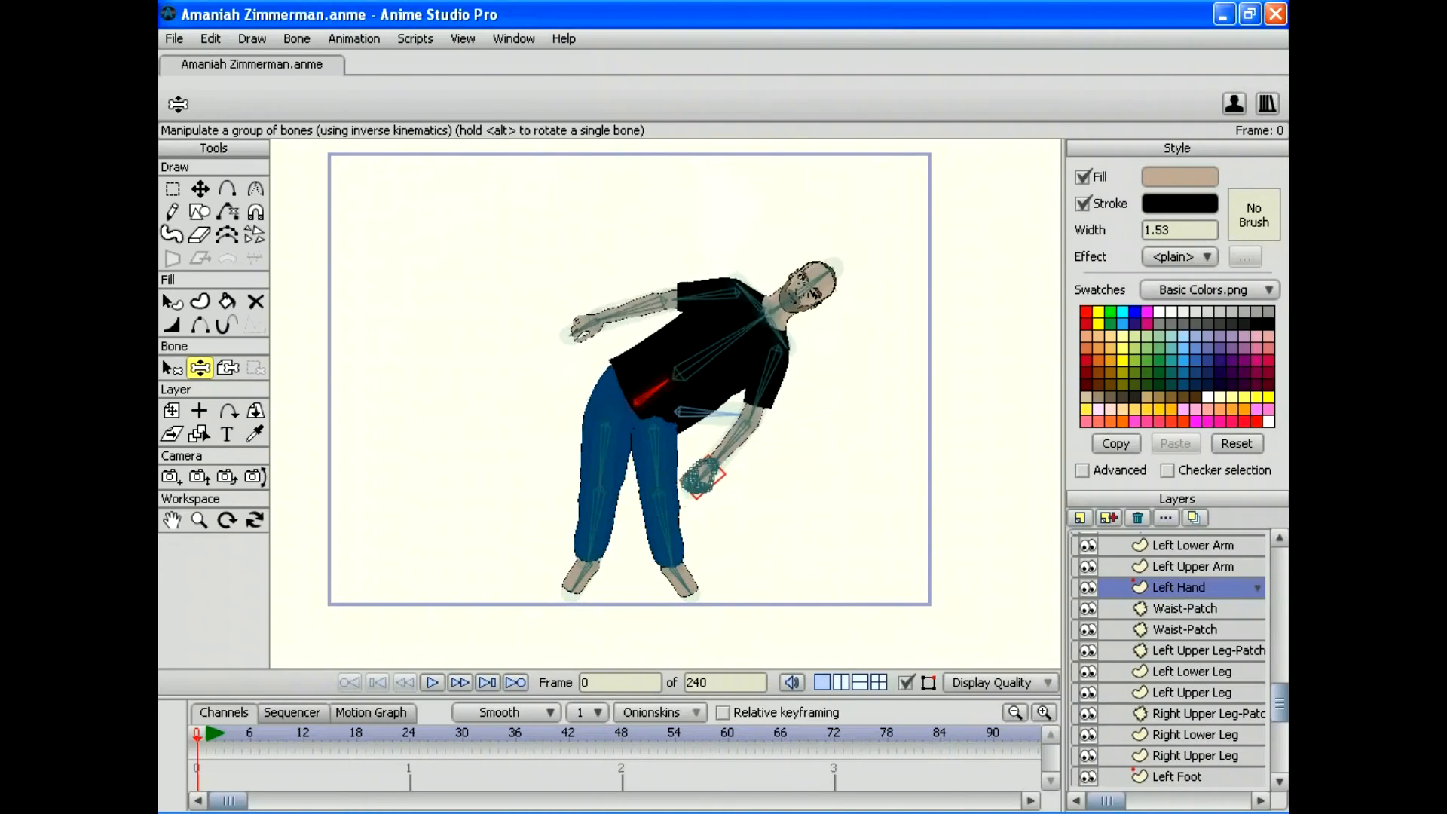
pyautogui.moveTo(668, 380); pyautogui.dragTo(635, 365)
pyautogui.moveTo(630, 300); pyautogui.dragTo(682, 260)
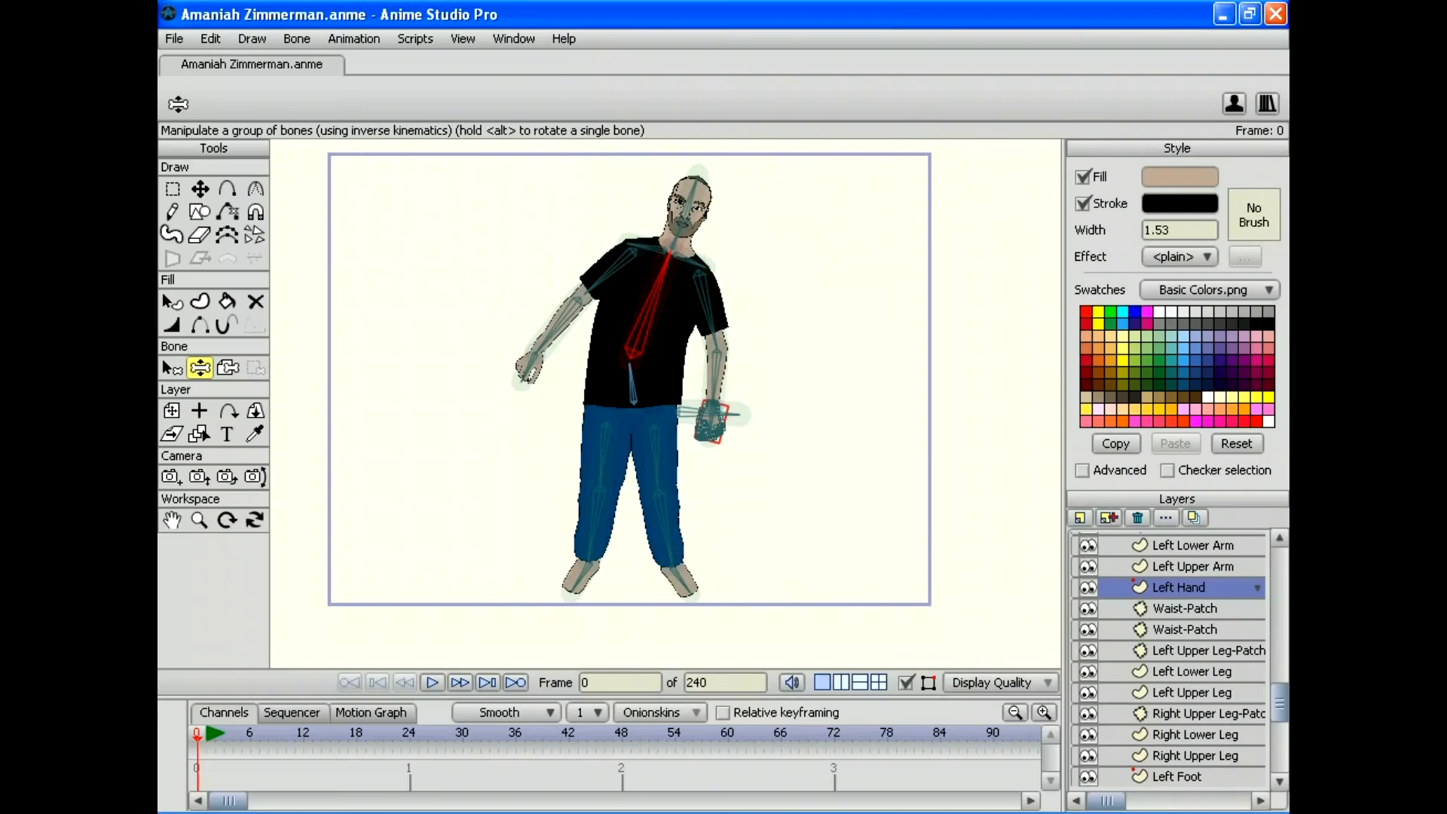
pyautogui.moveTo(697, 180)
pyautogui.mouseDown()
pyautogui.moveTo(661, 181)
pyautogui.moveTo(700, 179)
pyautogui.moveTo(687, 172)
pyautogui.mouseUp()
# Step: Test both arms, leaving them bent at the elbows with hands near the hips
pyautogui.moveTo(586, 293); pyautogui.dragTo(574, 265)
pyautogui.moveTo(714, 331); pyautogui.dragTo(764, 299)
pyautogui.moveTo(796, 350); pyautogui.dragTo(763, 374)
pyautogui.moveTo(493, 323); pyautogui.dragTo(555, 363)
pyautogui.moveTo(759, 375)
pyautogui.mouseDown()
pyautogui.moveTo(784, 363)
pyautogui.moveTo(752, 384)
pyautogui.mouseUp()
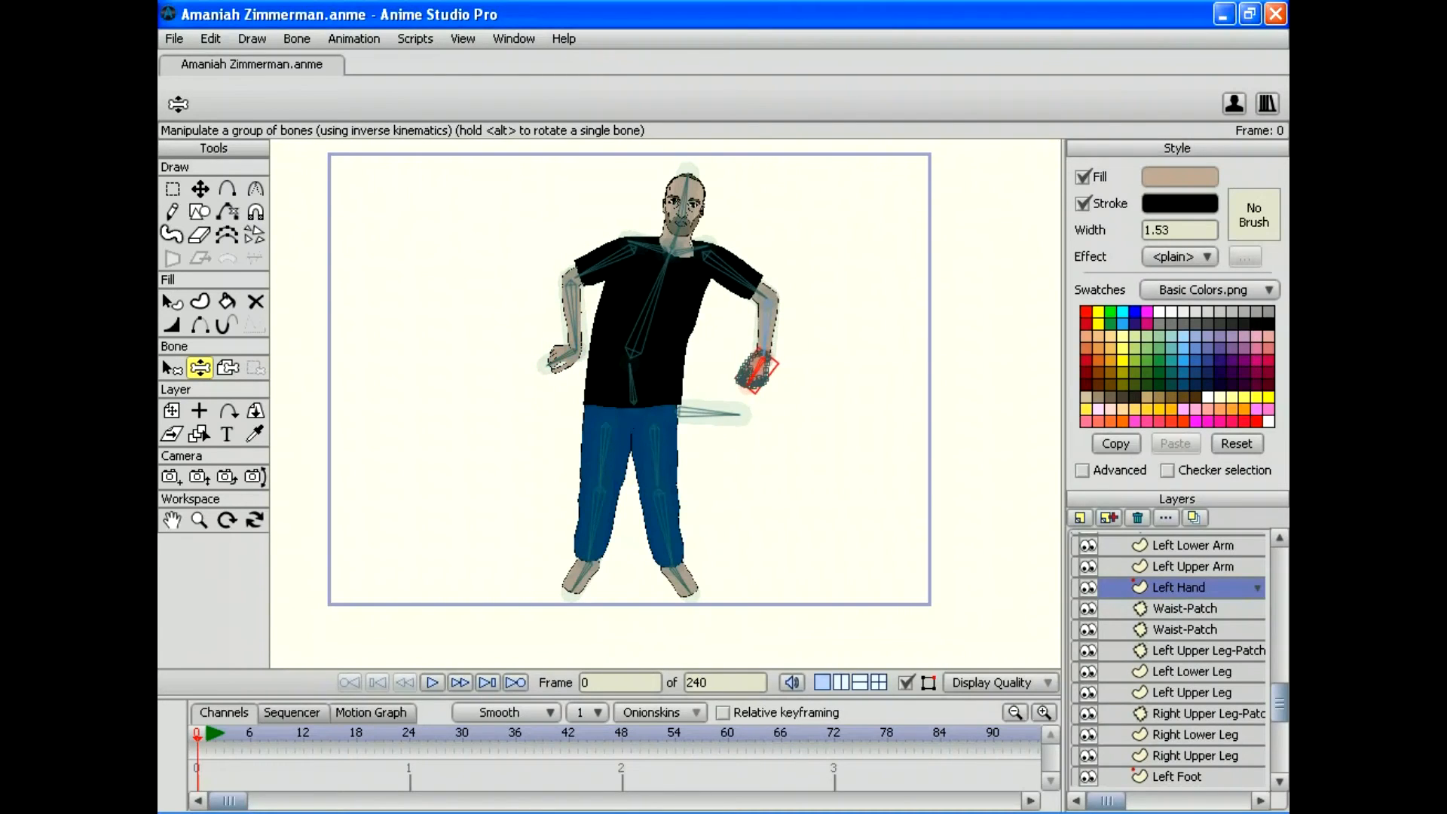
pyautogui.scroll(6, 1168, 660)
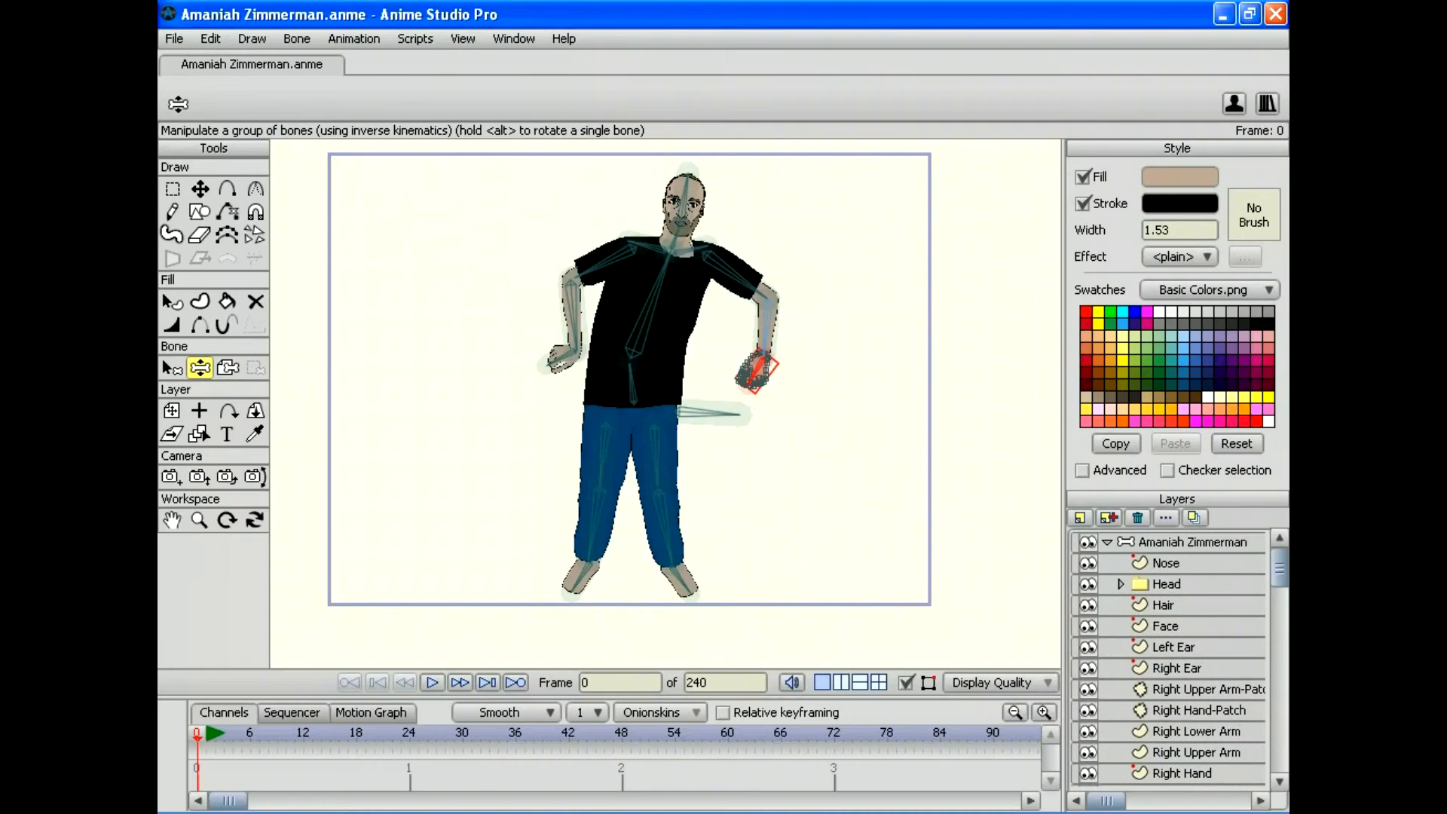
# Step: Select the top-level bone layer and save the project
pyautogui.click(1191, 542)
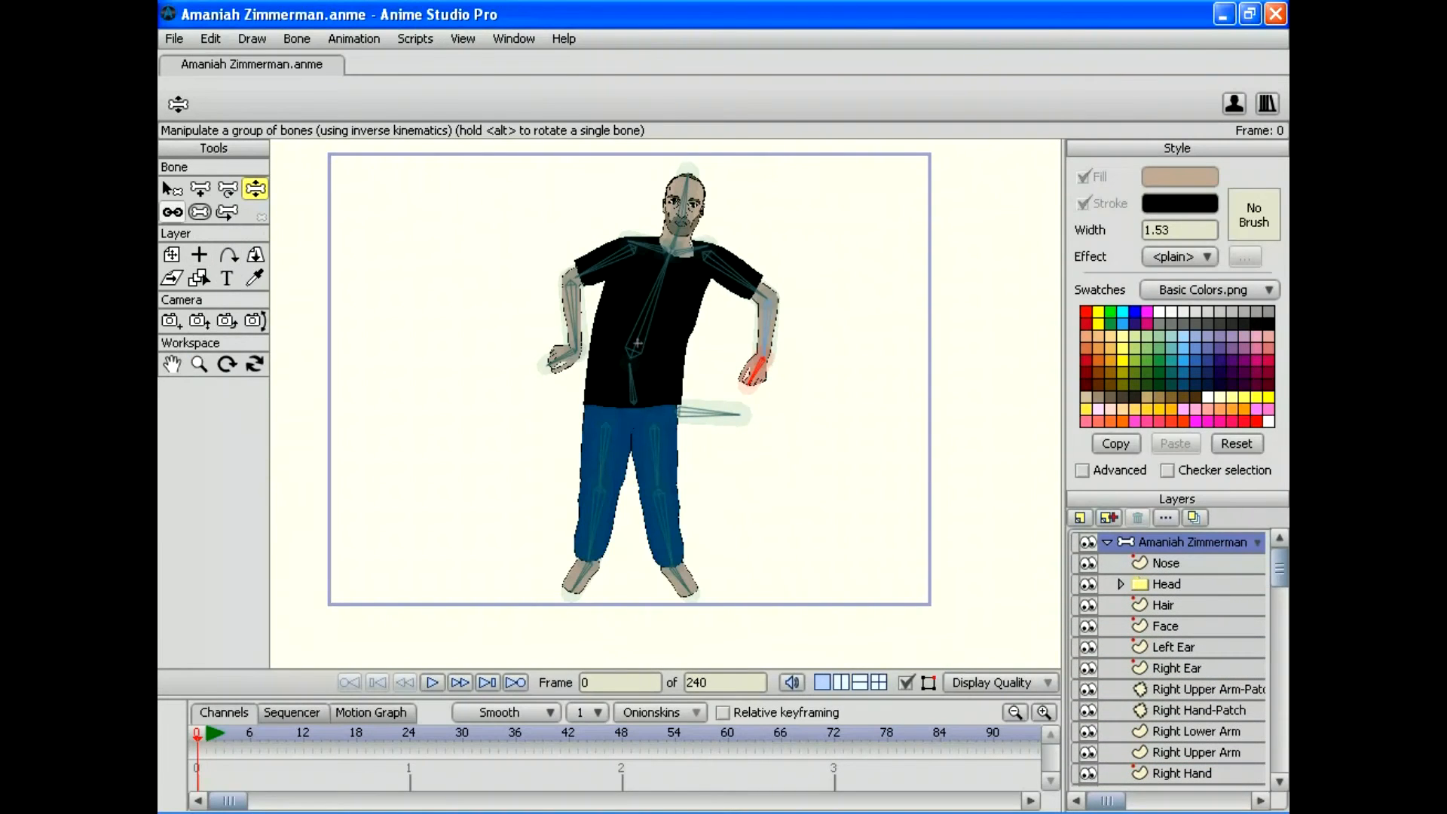
pyautogui.click(170, 187)
pyautogui.click(174, 39)
pyautogui.moveTo(226, 77)
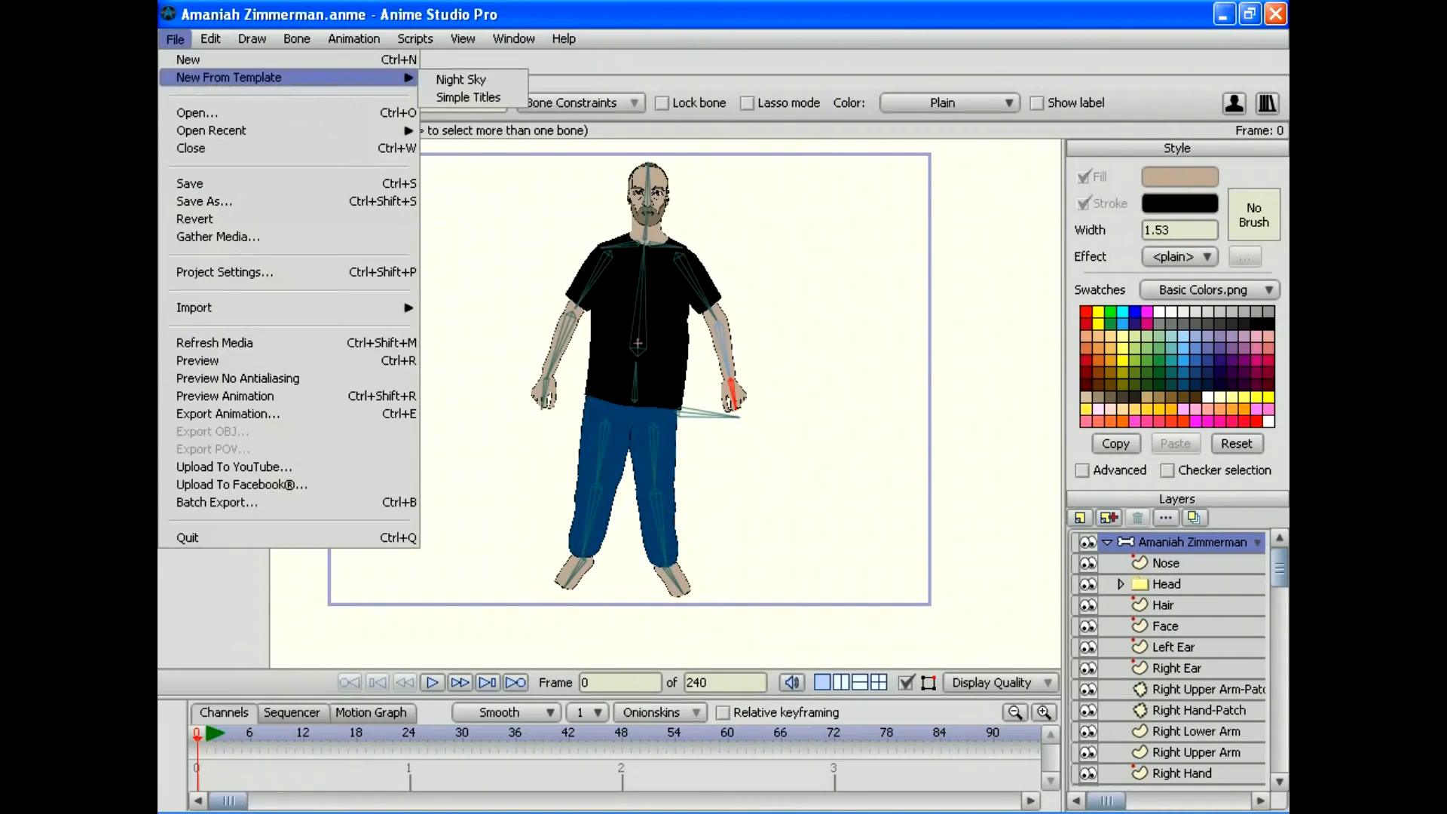
pyautogui.click(190, 183)
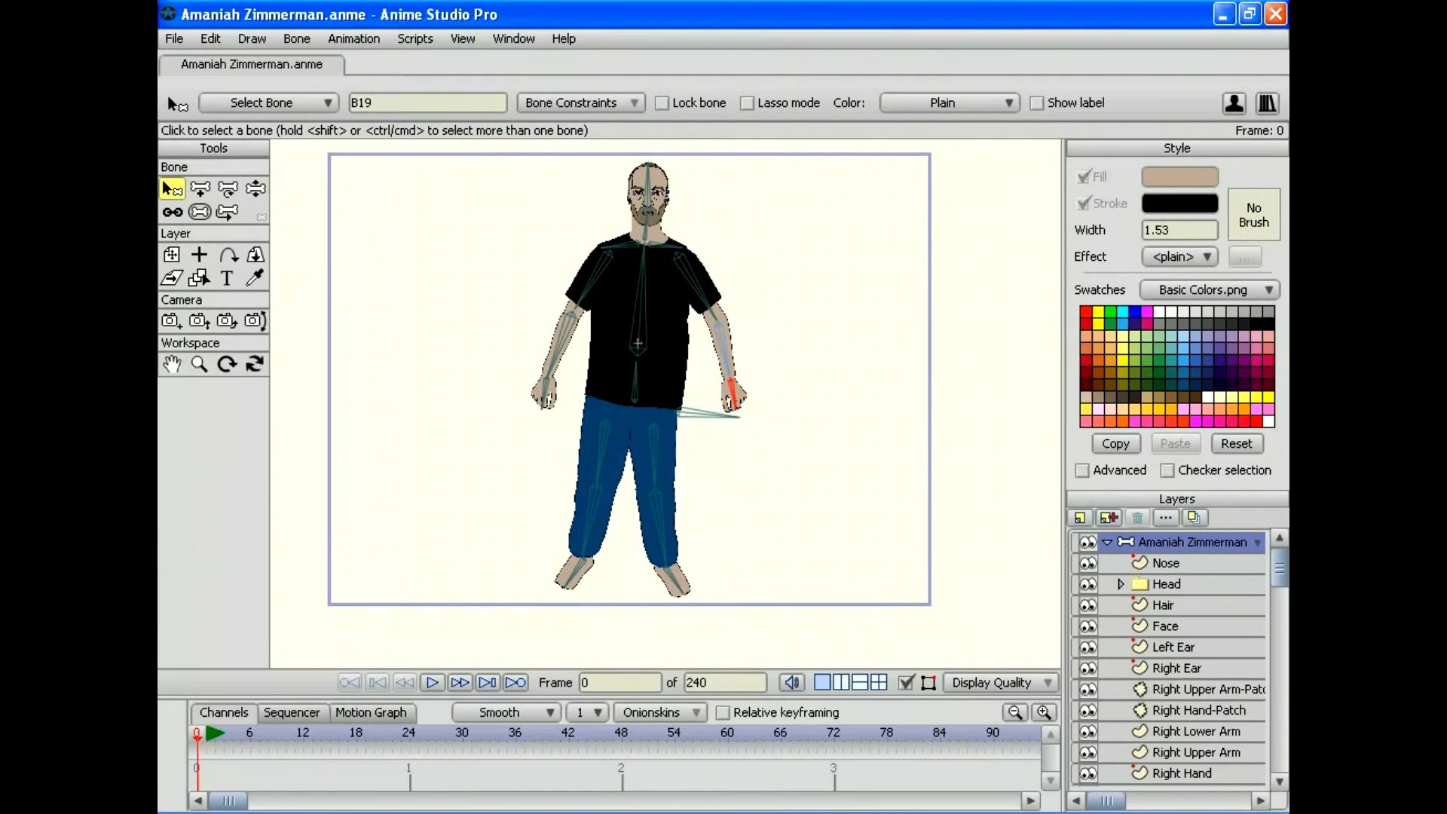
# Step: Zoom in on the head and torso and select collar bone B6
pyautogui.click(199, 364)
pyautogui.moveTo(665, 404); pyautogui.dragTo(741, 404)
pyautogui.moveTo(617, 296); pyautogui.dragTo(656, 548)
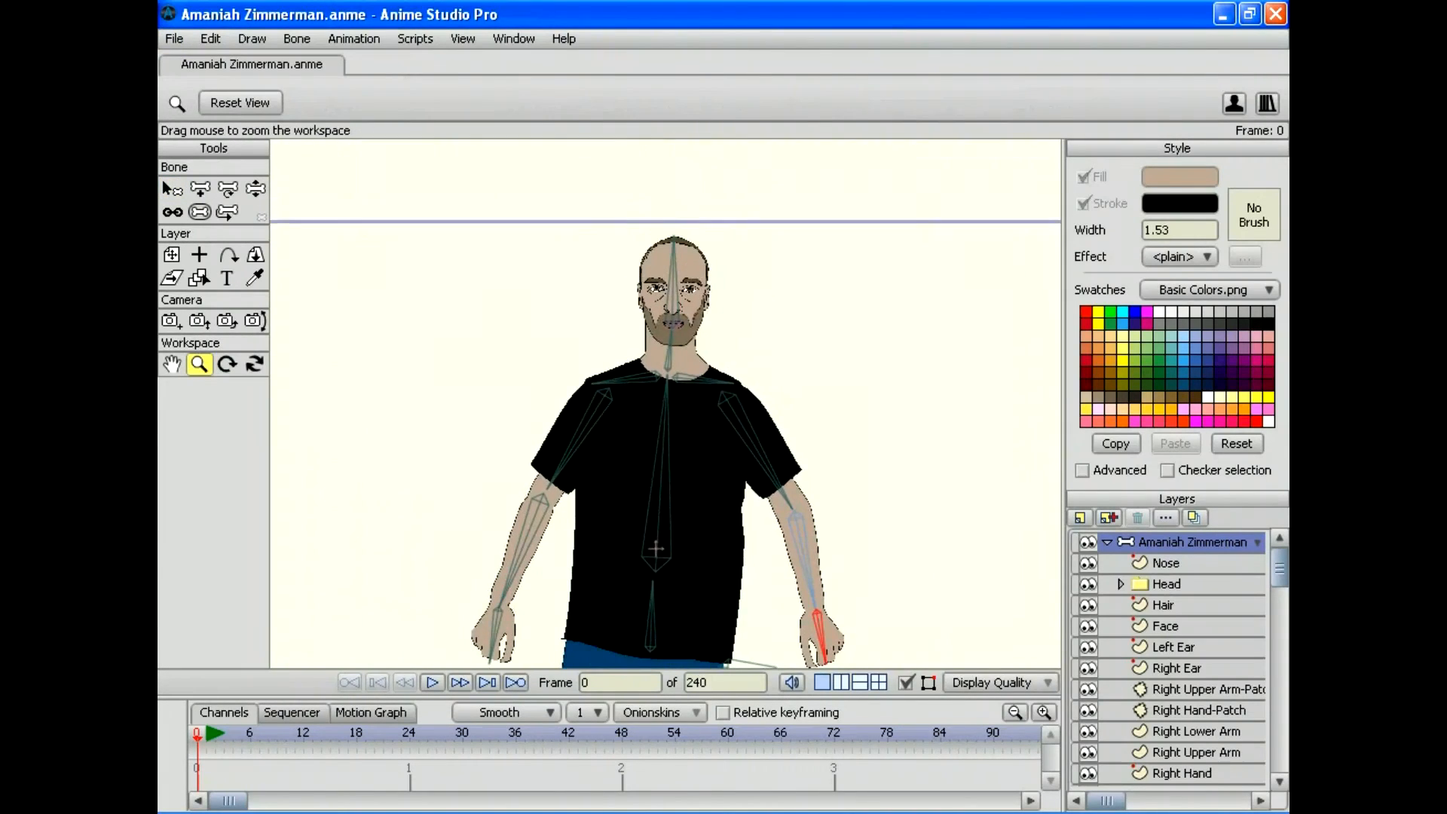
pyautogui.moveTo(665, 404); pyautogui.dragTo(634, 464)
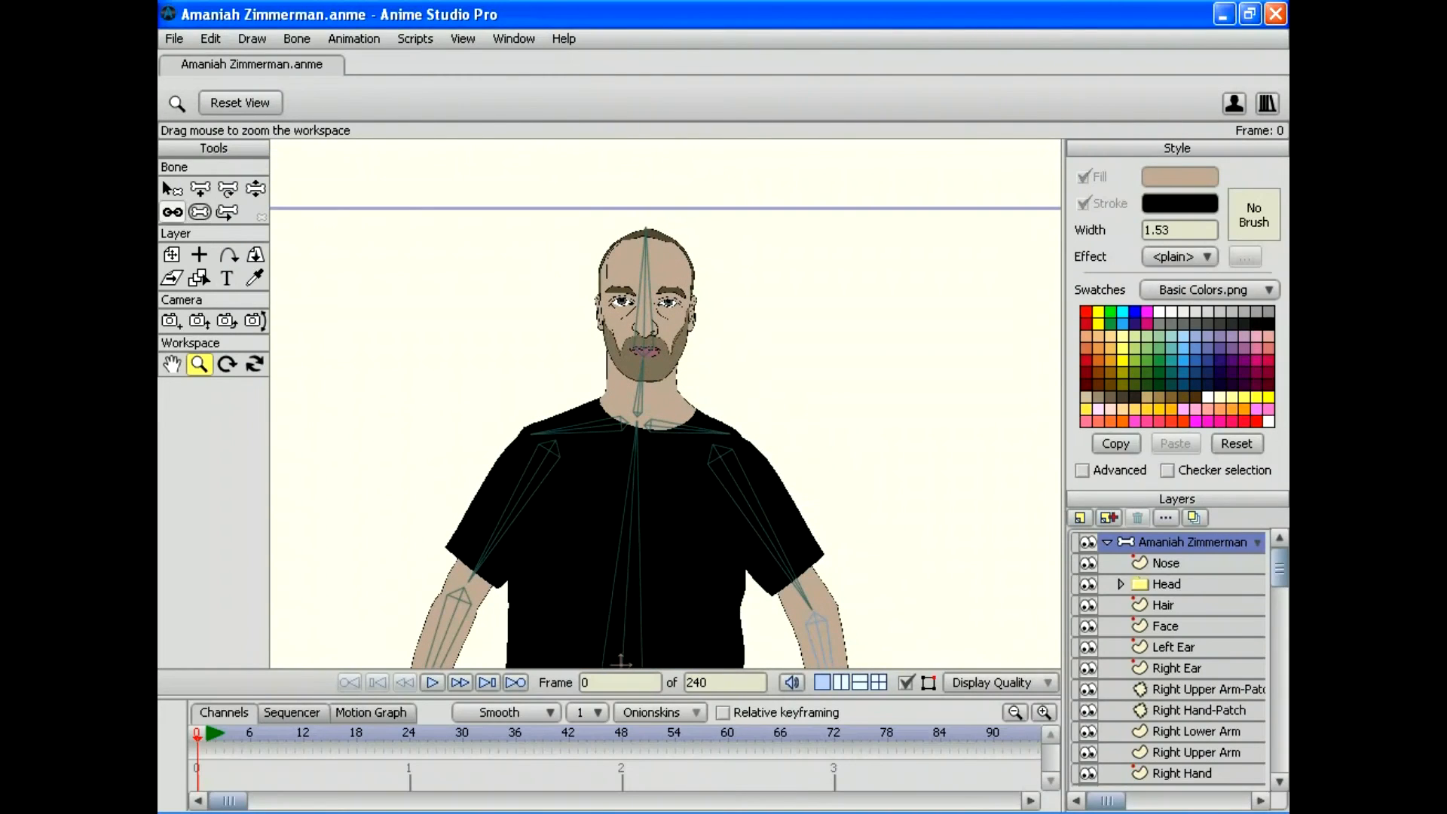
pyautogui.click(167, 187)
pyautogui.click(579, 428)
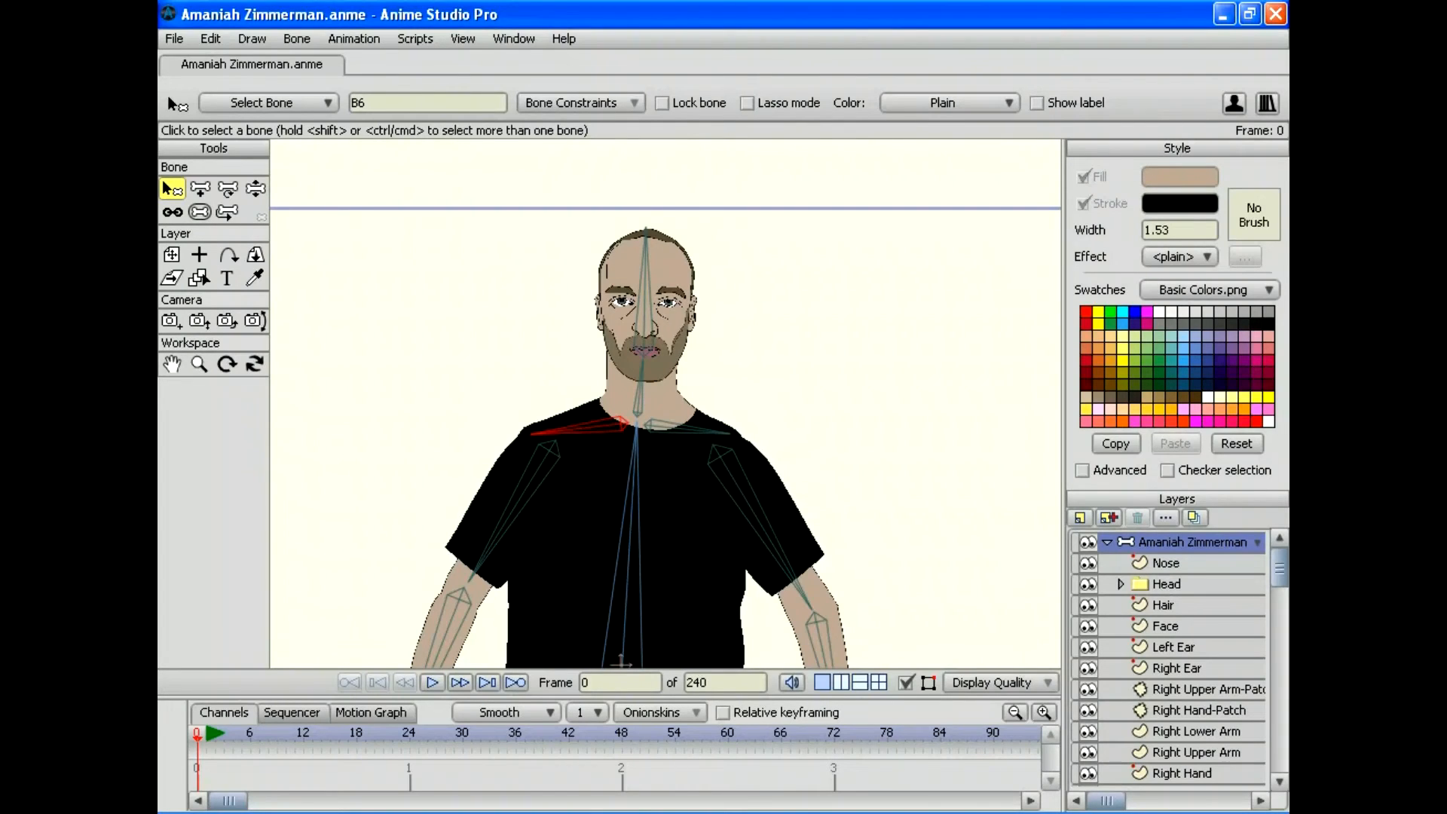
# Step: Enable angle constraints on bone B6 with Min -30 and Max 30 degrees
pyautogui.click(580, 103)
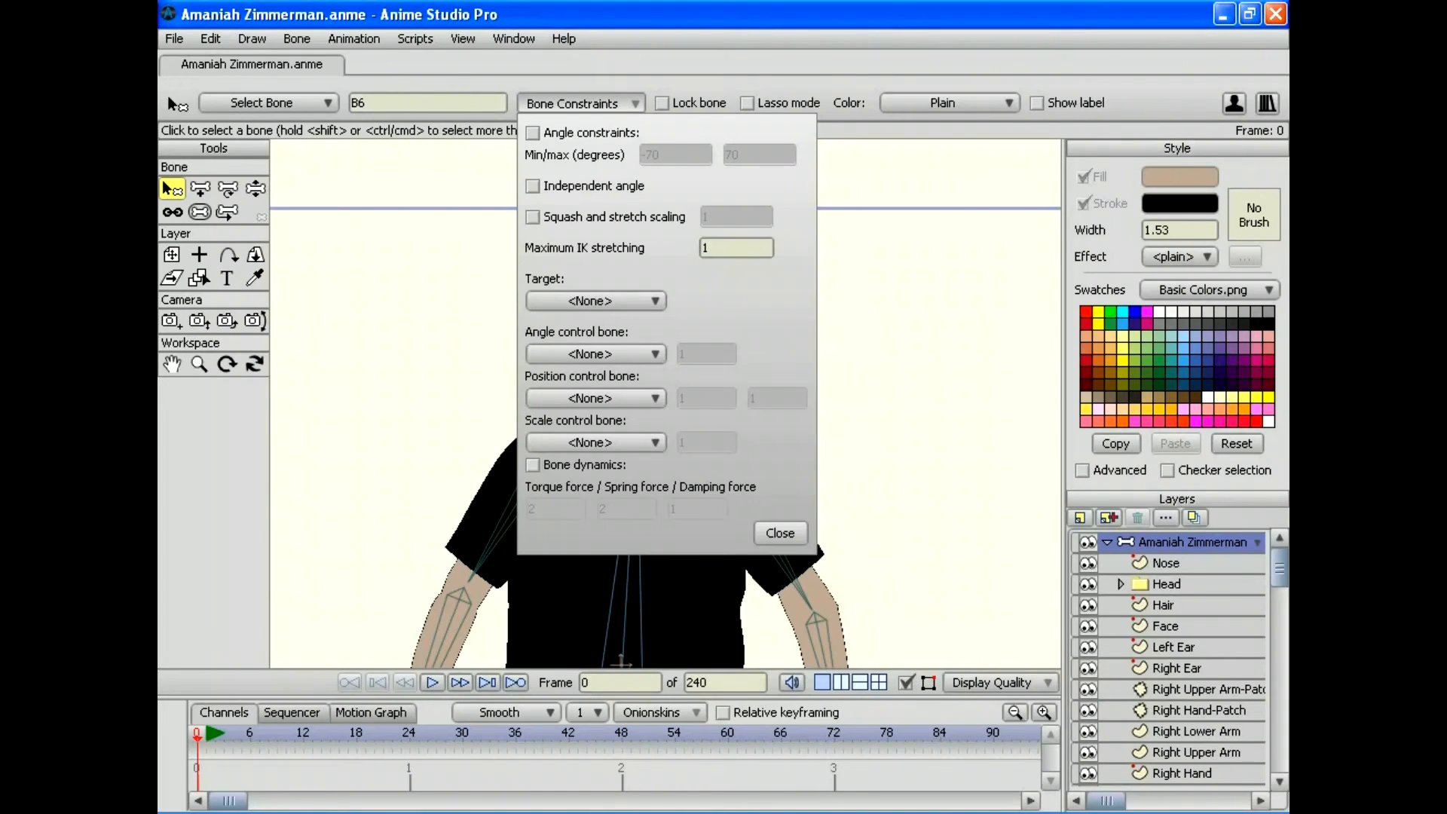
pyautogui.click(533, 133)
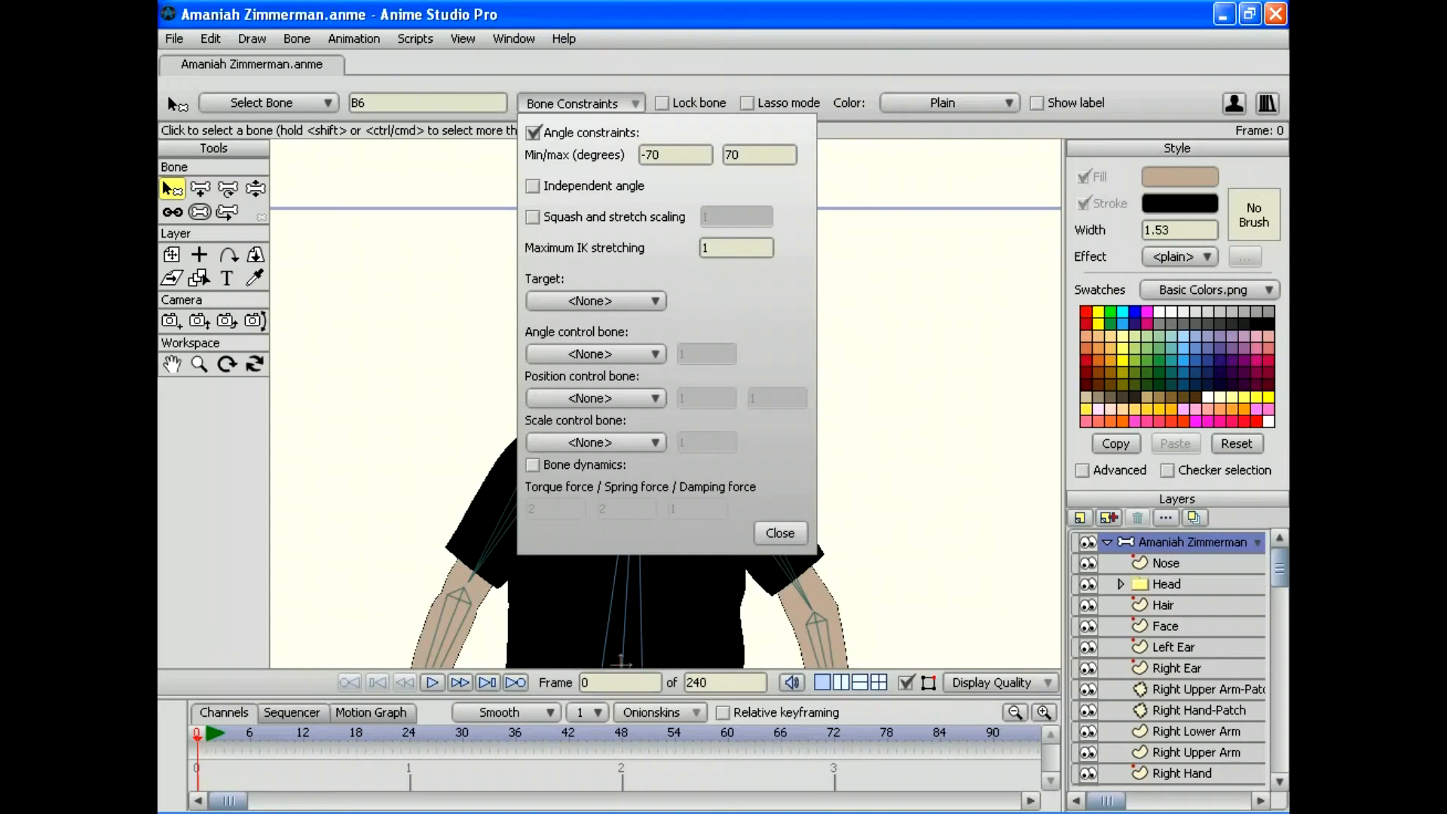
pyautogui.click(646, 155)
pyautogui.press('Delete')
pyautogui.write('3')
pyautogui.press('Tab')
pyautogui.write('30')
pyautogui.press('Return')
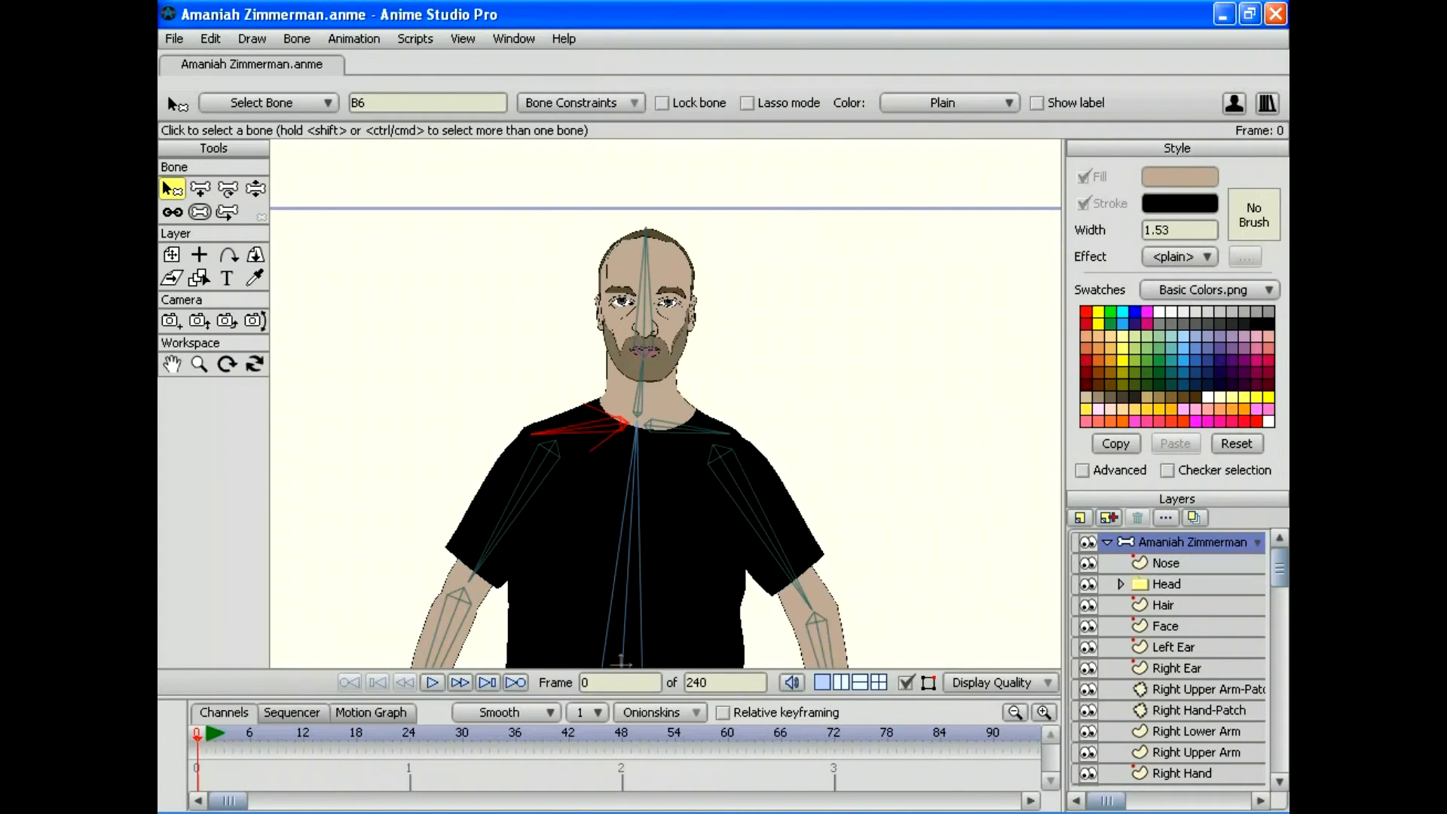
# Step: Select collar bone B7 and enable angle constraints from -30 to 30 degrees
pyautogui.click(686, 428)
pyautogui.click(579, 102)
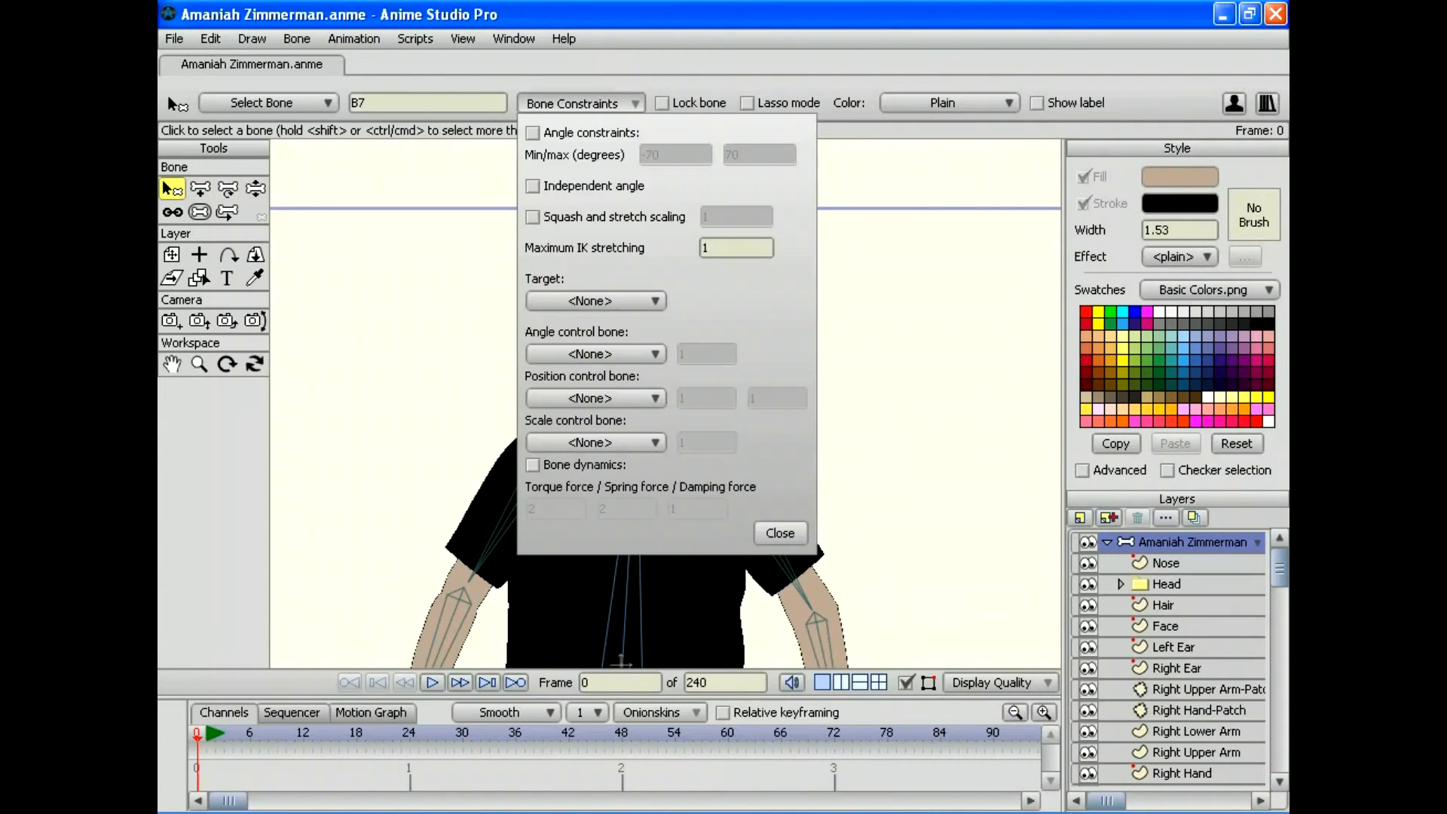
pyautogui.click(532, 133)
pyautogui.click(667, 154)
pyautogui.press('Left')
pyautogui.press('Left')
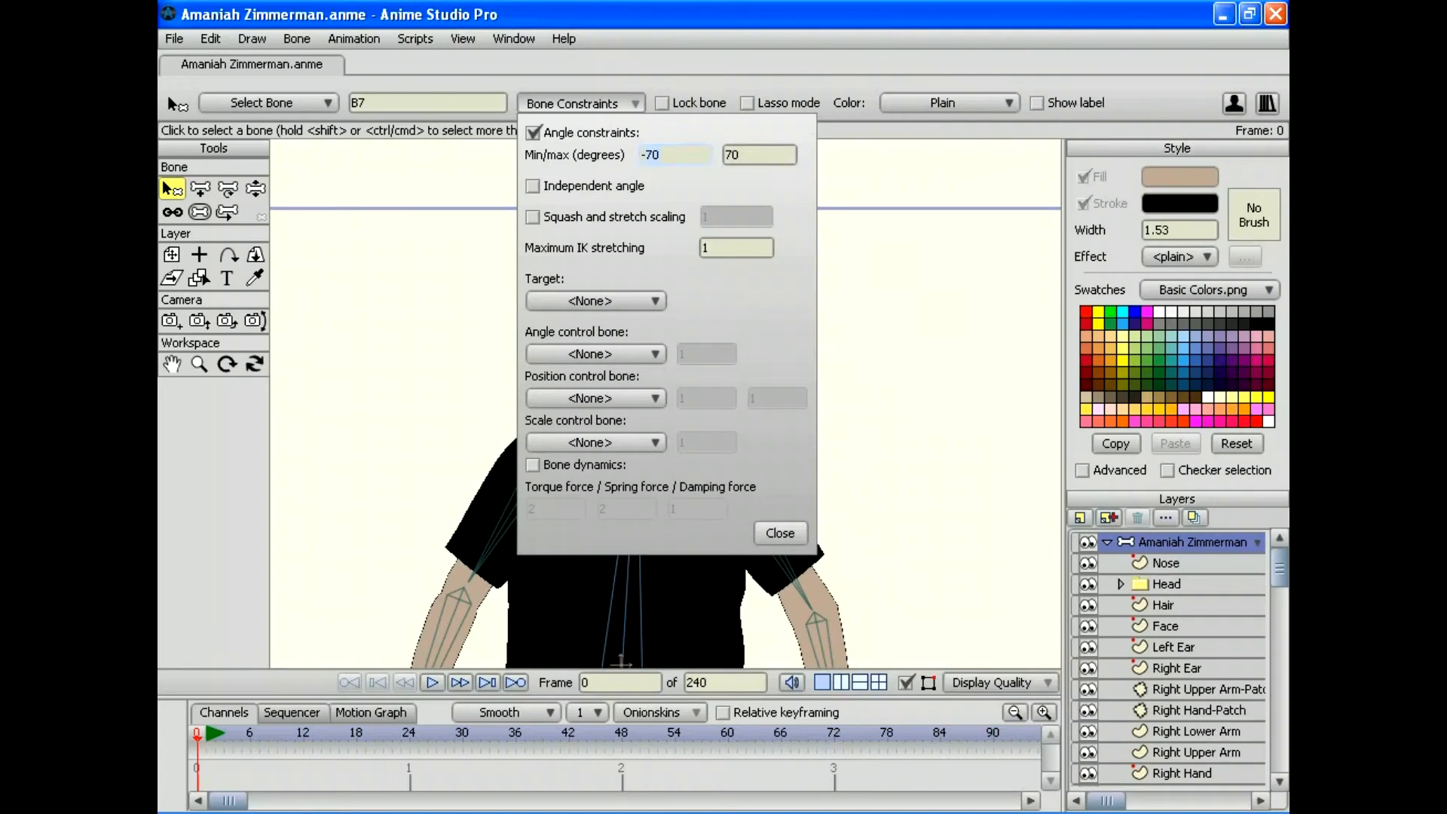
pyautogui.press('Delete')
pyautogui.press('Delete')
pyautogui.write('30')
pyautogui.press('Tab')
pyautogui.write('30')
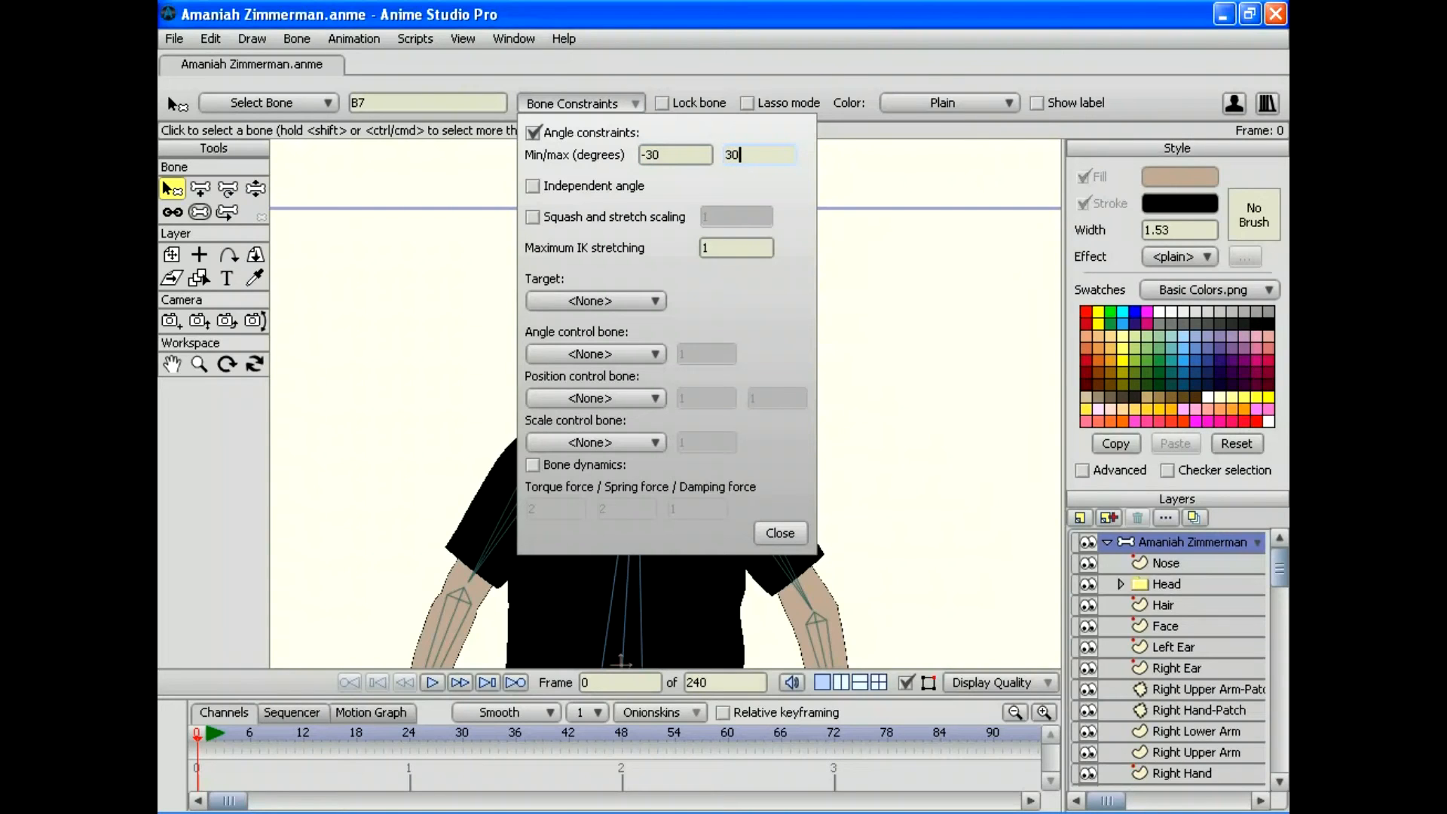
pyautogui.click(779, 533)
pyautogui.click(255, 189)
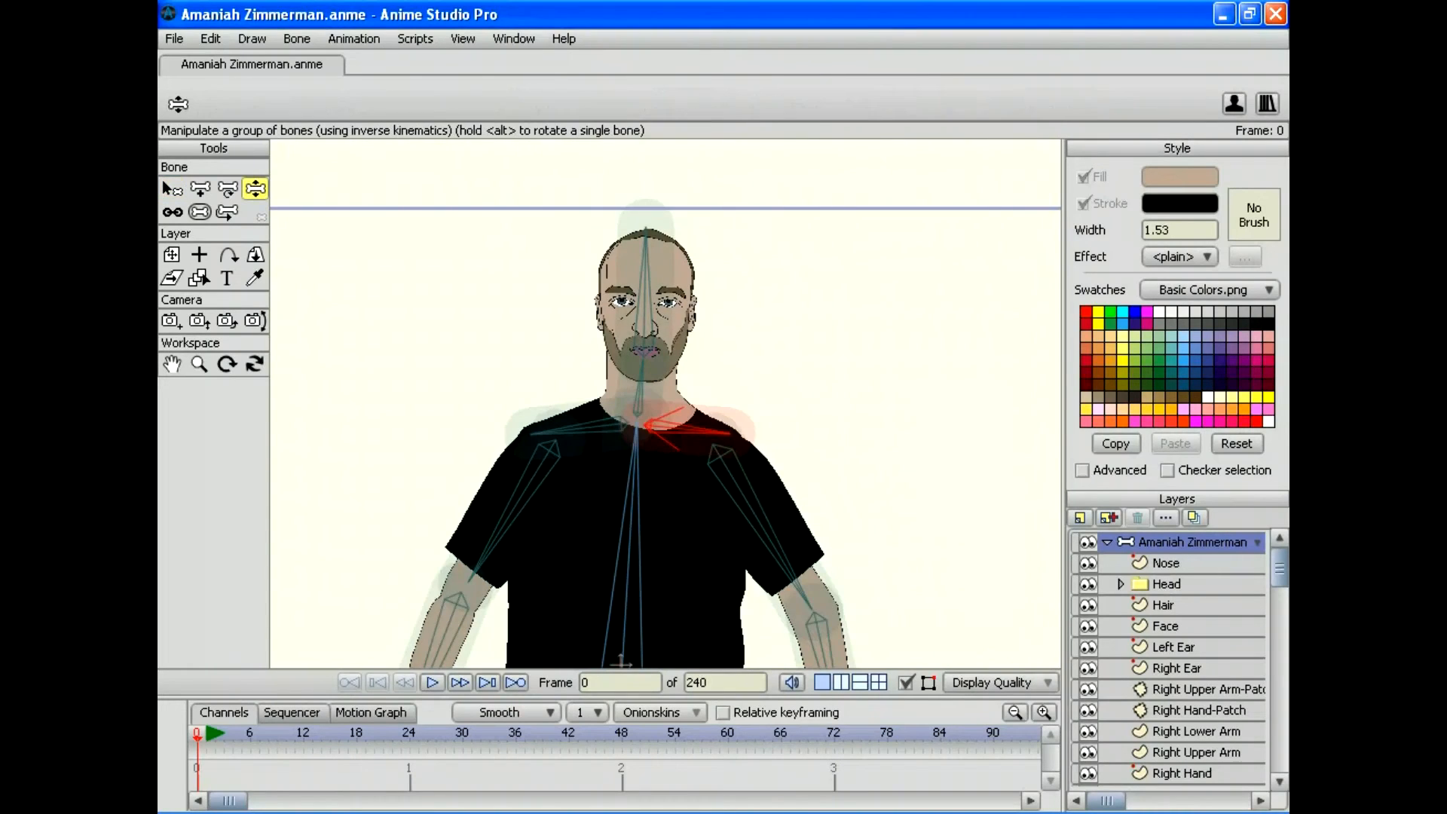
# Step: Test both arms, then change bone B6's maximum angle to 20 degrees
pyautogui.moveTo(472, 575); pyautogui.dragTo(444, 550)
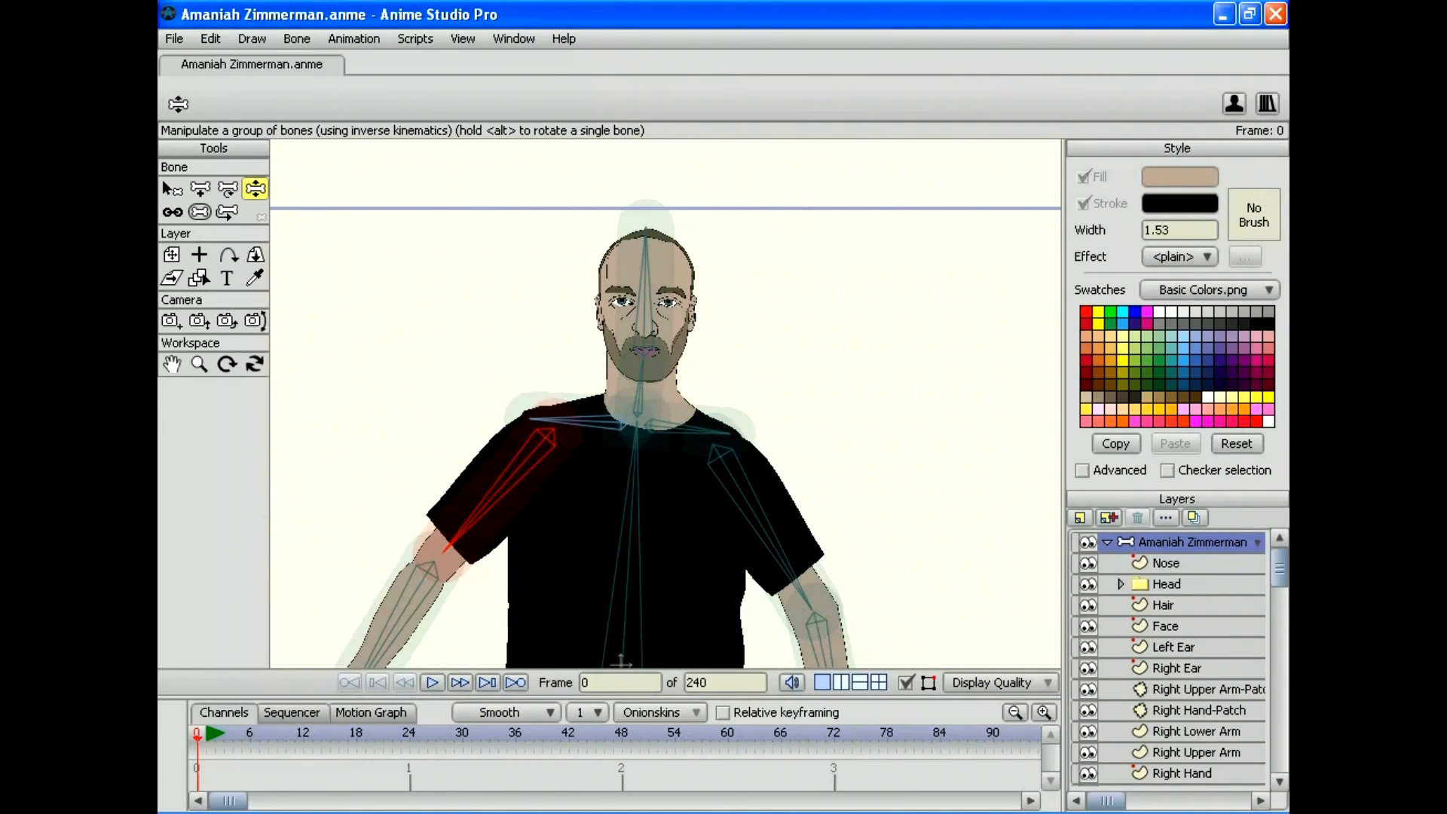
pyautogui.moveTo(808, 603); pyautogui.dragTo(705, 614)
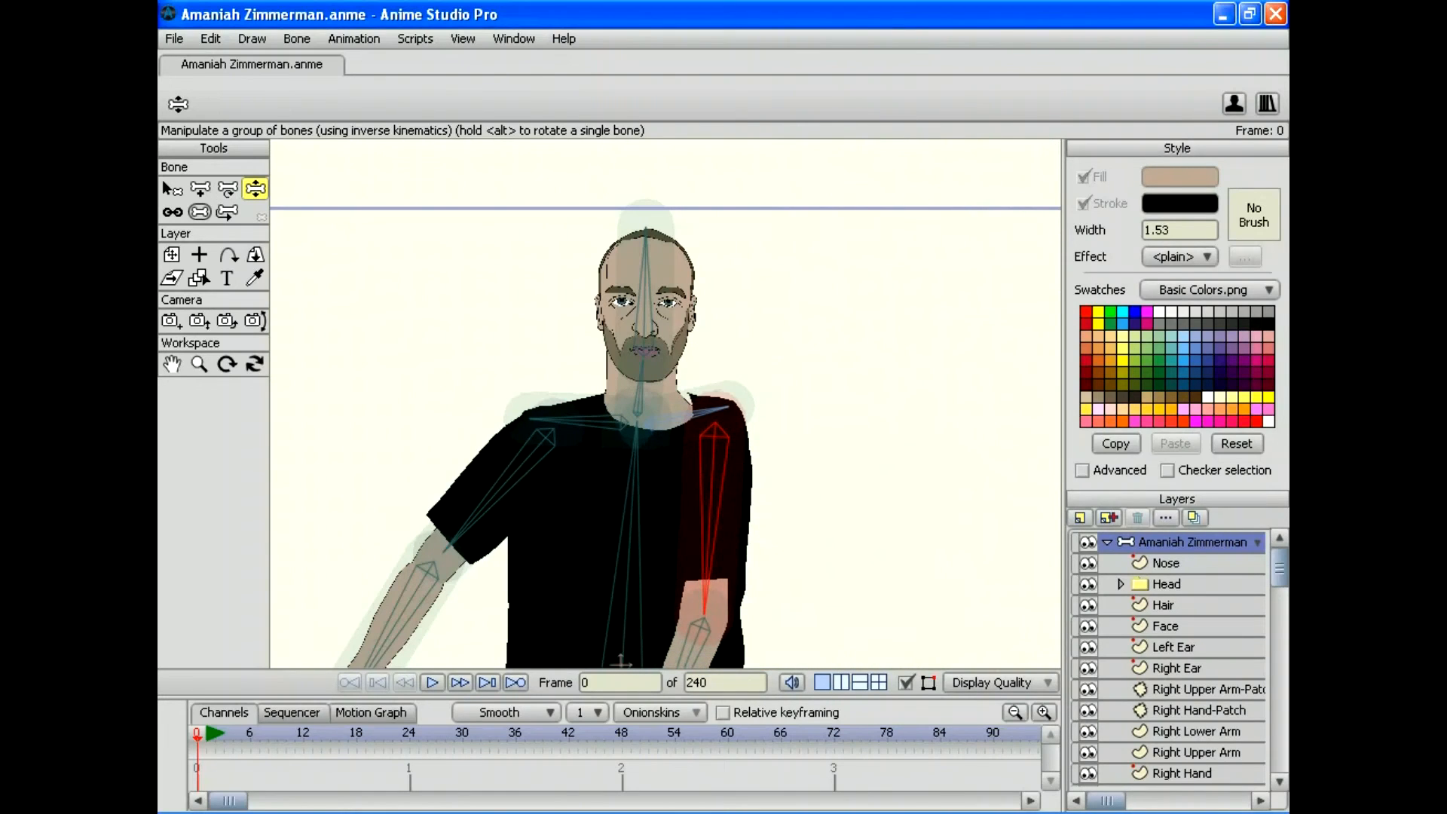
pyautogui.click(165, 184)
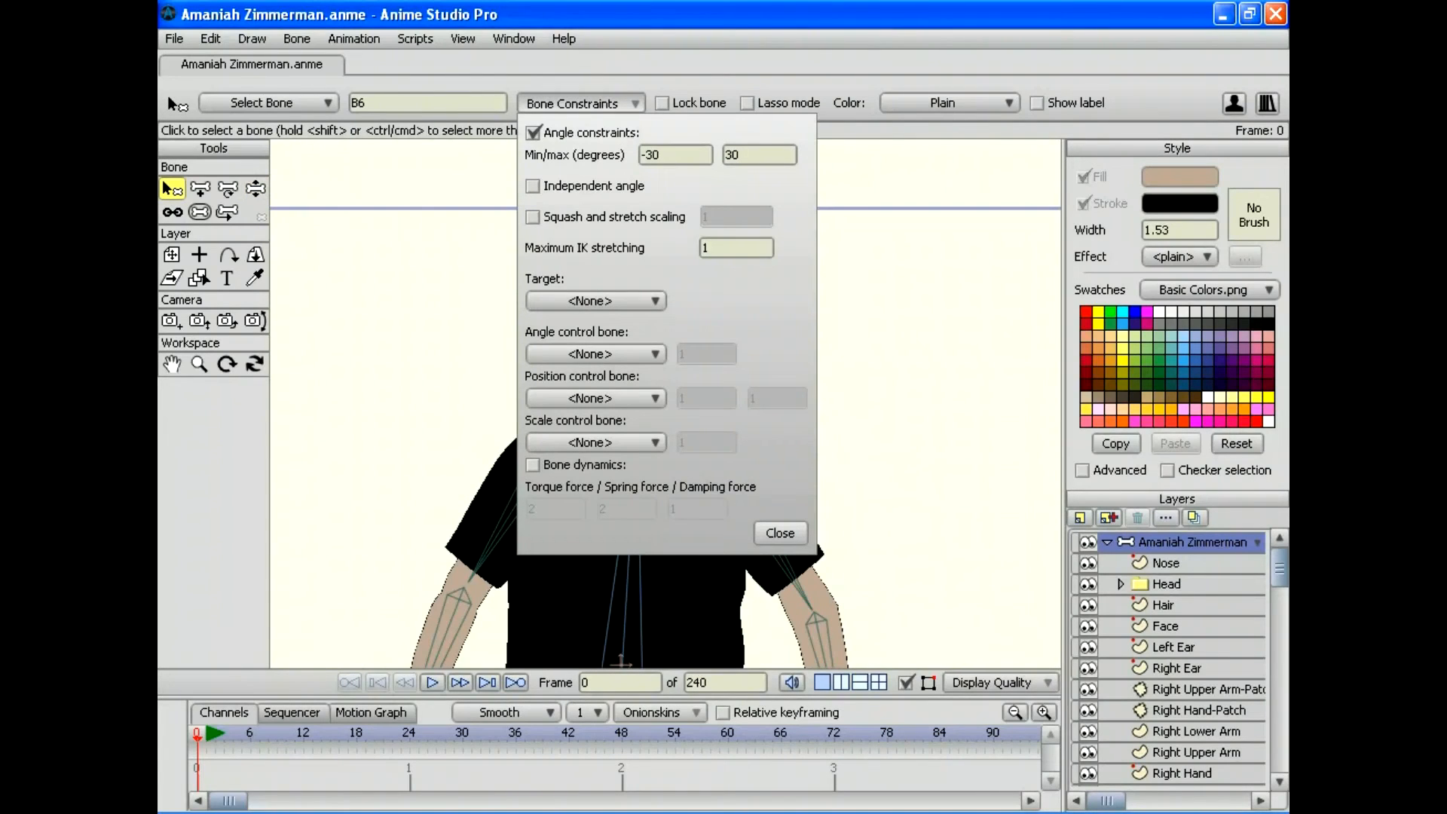
pyautogui.click(739, 155)
pyautogui.press('Delete')
pyautogui.press('Delete')
pyautogui.write('20')
pyautogui.press('Return')
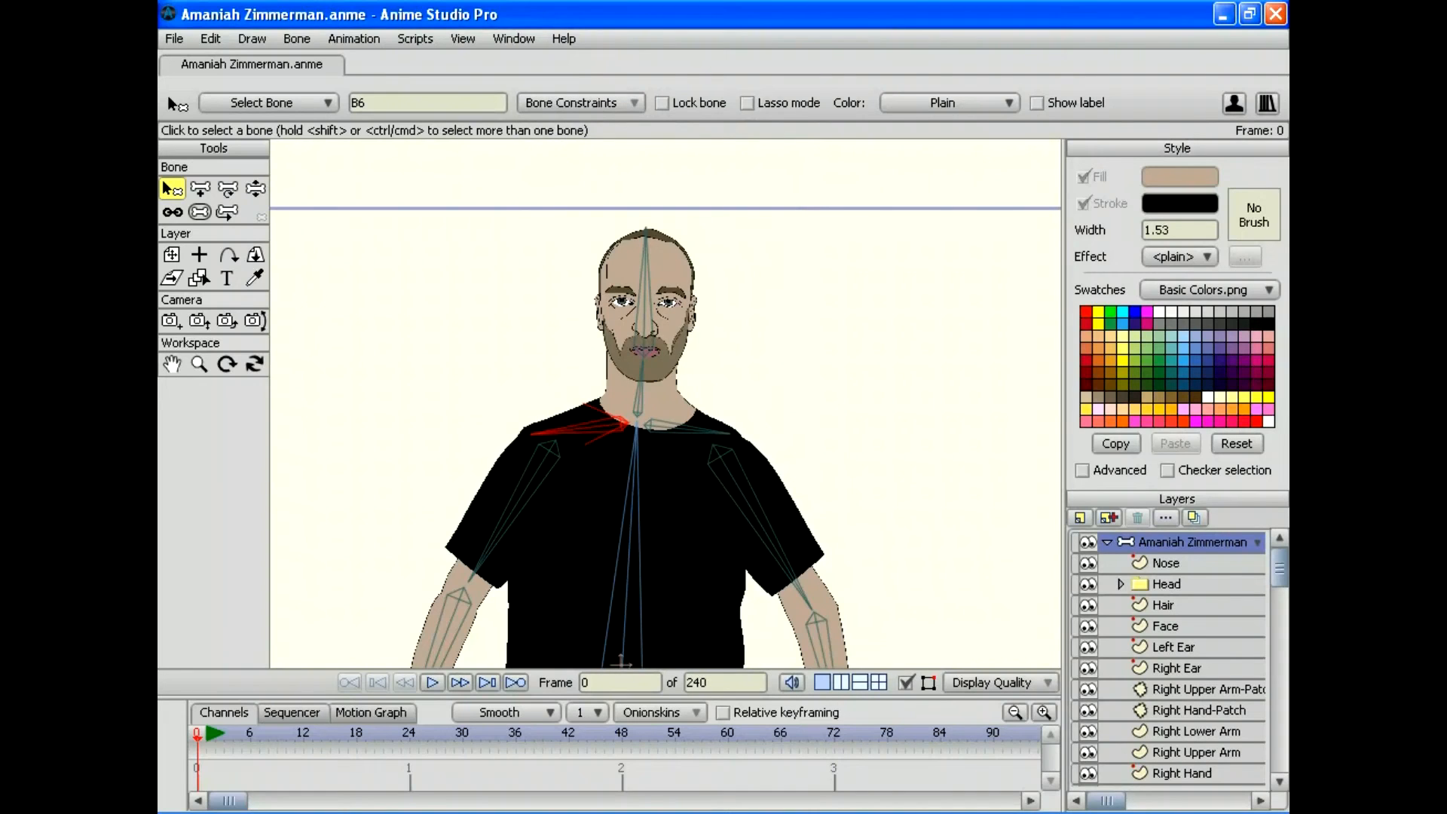
# Step: Swing both arms across and away from the torso, leaving the right shoulder raised
pyautogui.press('z')
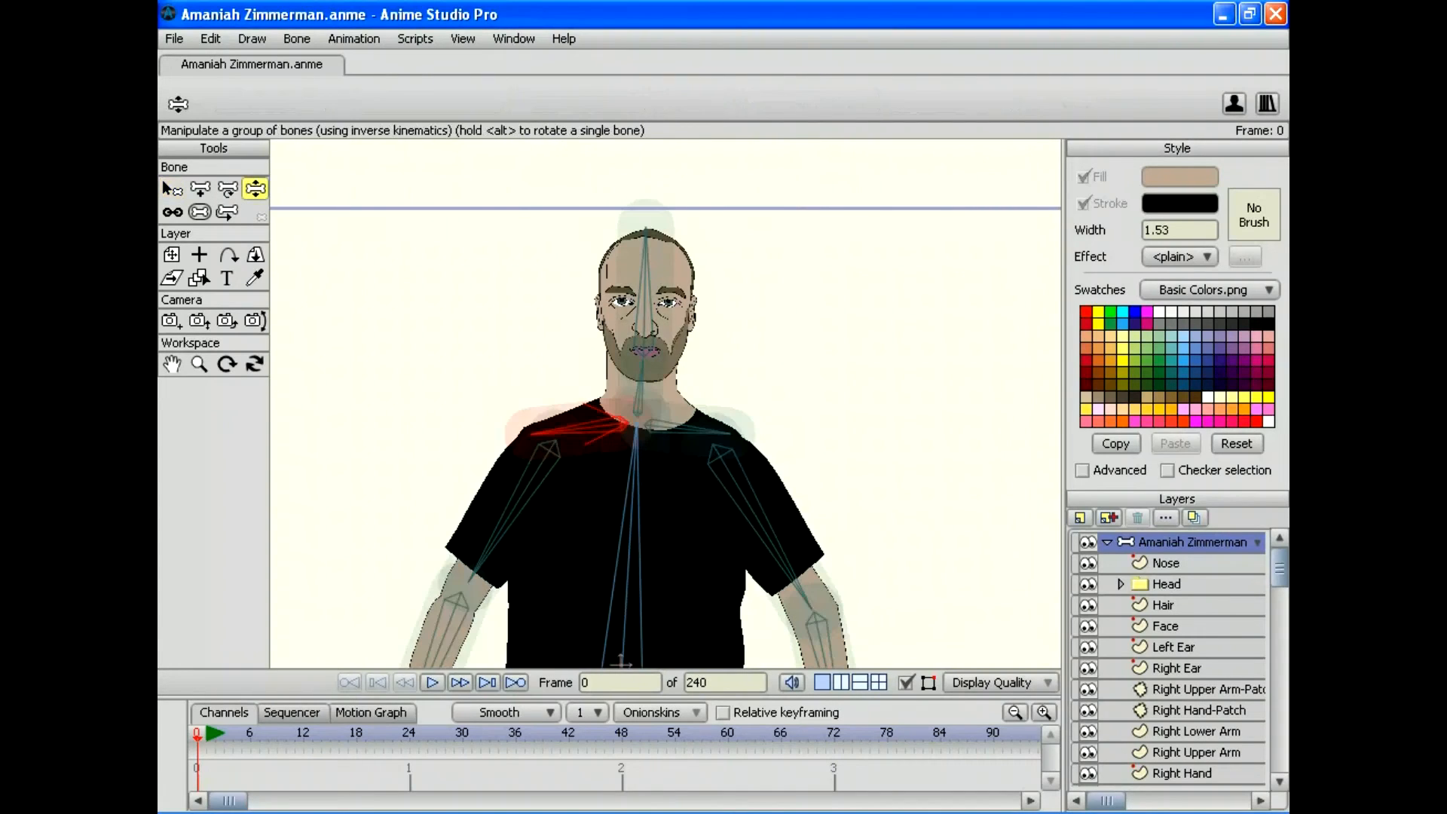
pyautogui.moveTo(469, 580); pyautogui.dragTo(652, 604)
pyautogui.moveTo(621, 660); pyautogui.dragTo(628, 616)
pyautogui.moveTo(811, 609); pyautogui.dragTo(572, 566)
pyautogui.moveTo(675, 642)
pyautogui.mouseDown()
pyautogui.moveTo(667, 618)
pyautogui.moveTo(729, 618)
pyautogui.moveTo(676, 645)
pyautogui.moveTo(664, 632)
pyautogui.moveTo(671, 662)
pyautogui.mouseUp()
pyautogui.moveTo(572, 567)
pyautogui.mouseDown()
pyautogui.moveTo(582, 609)
pyautogui.moveTo(571, 594)
pyautogui.moveTo(565, 610)
pyautogui.moveTo(544, 566)
pyautogui.mouseUp()
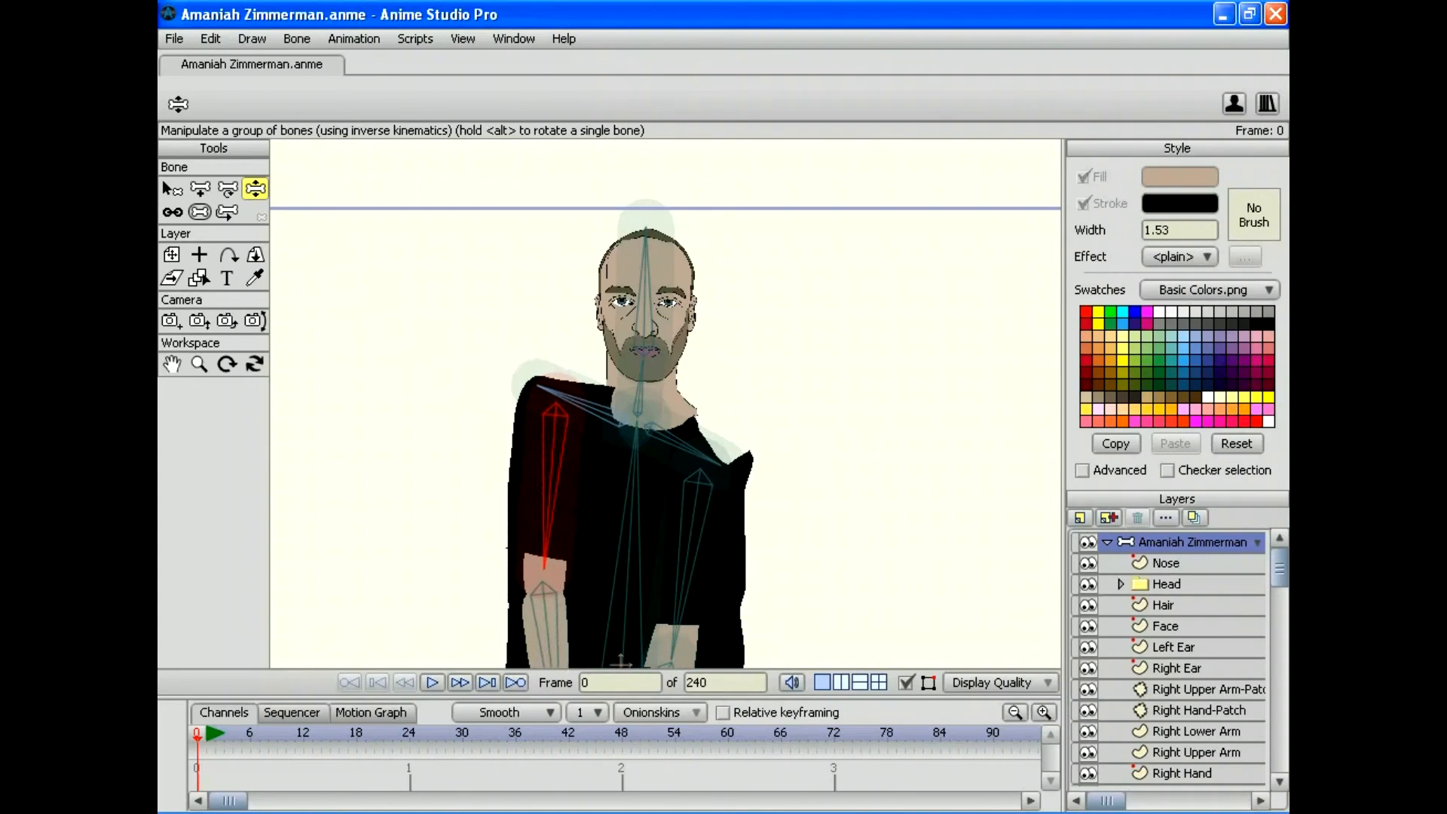
pyautogui.scroll(-5, 1168, 659)
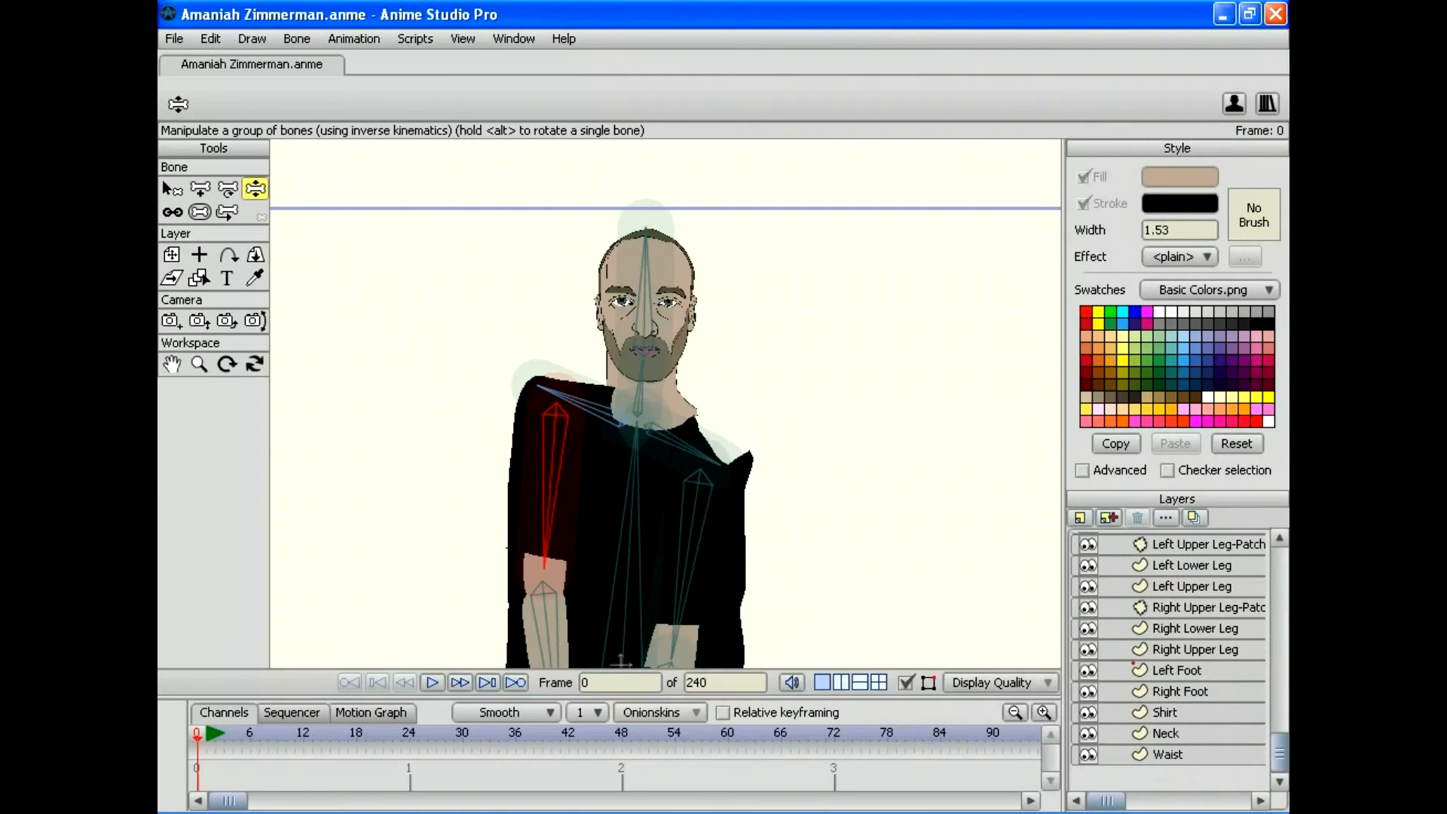
# Step: On the Shirt layer, delete the stray shoulder outline points and test the sleeves
pyautogui.click(1165, 711)
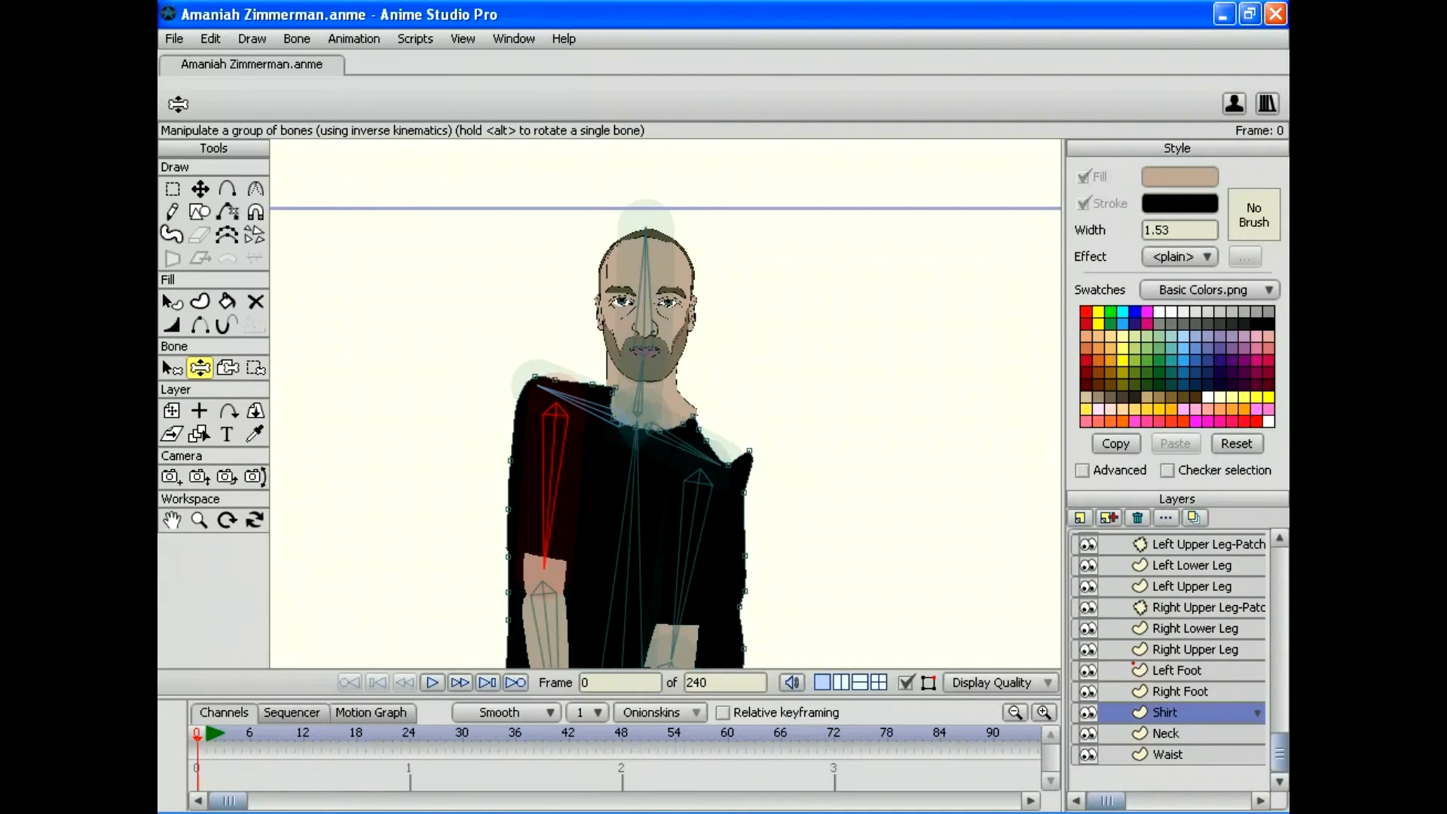
pyautogui.click(171, 410)
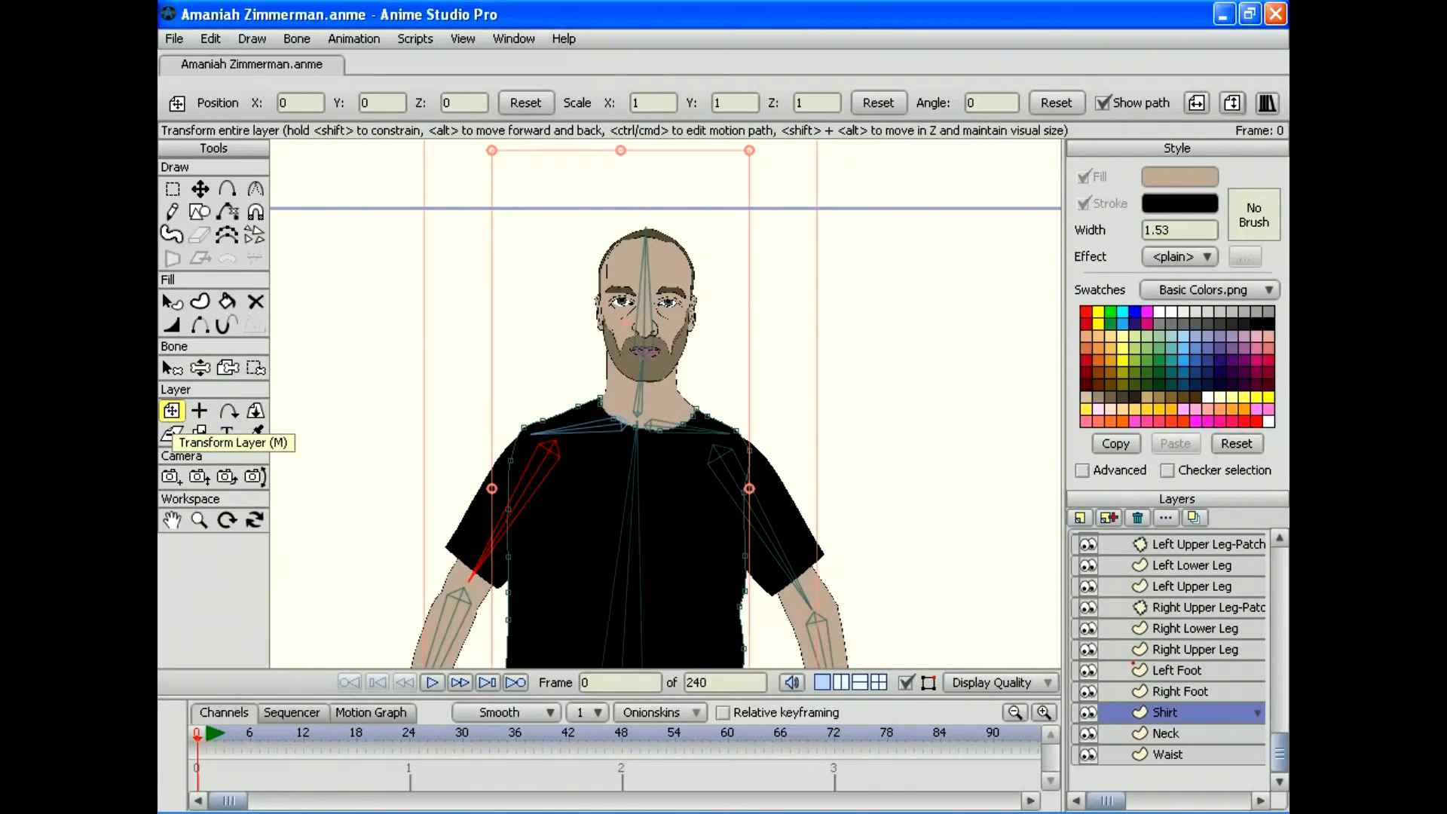
pyautogui.press('g')
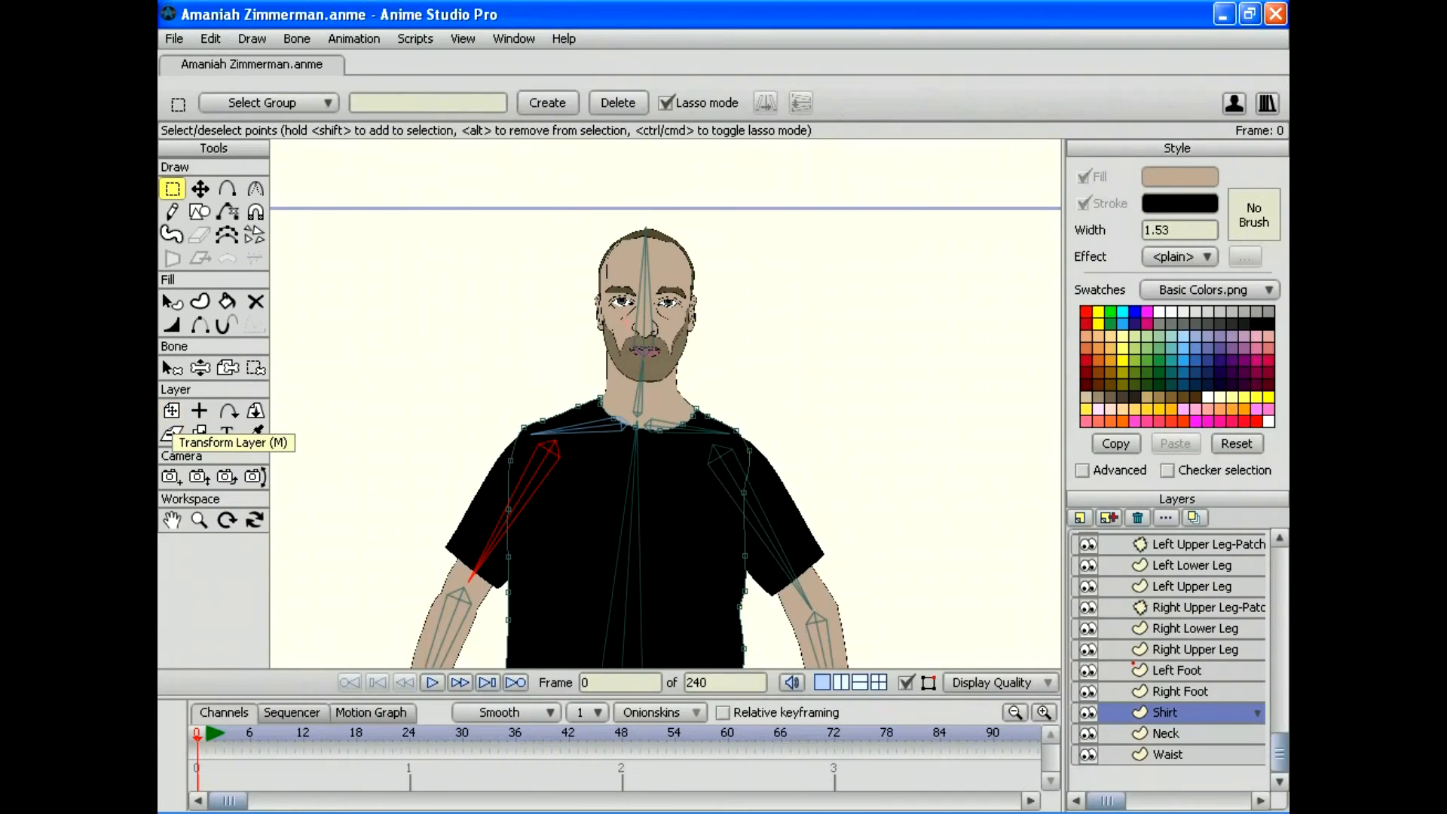
pyautogui.click(510, 458)
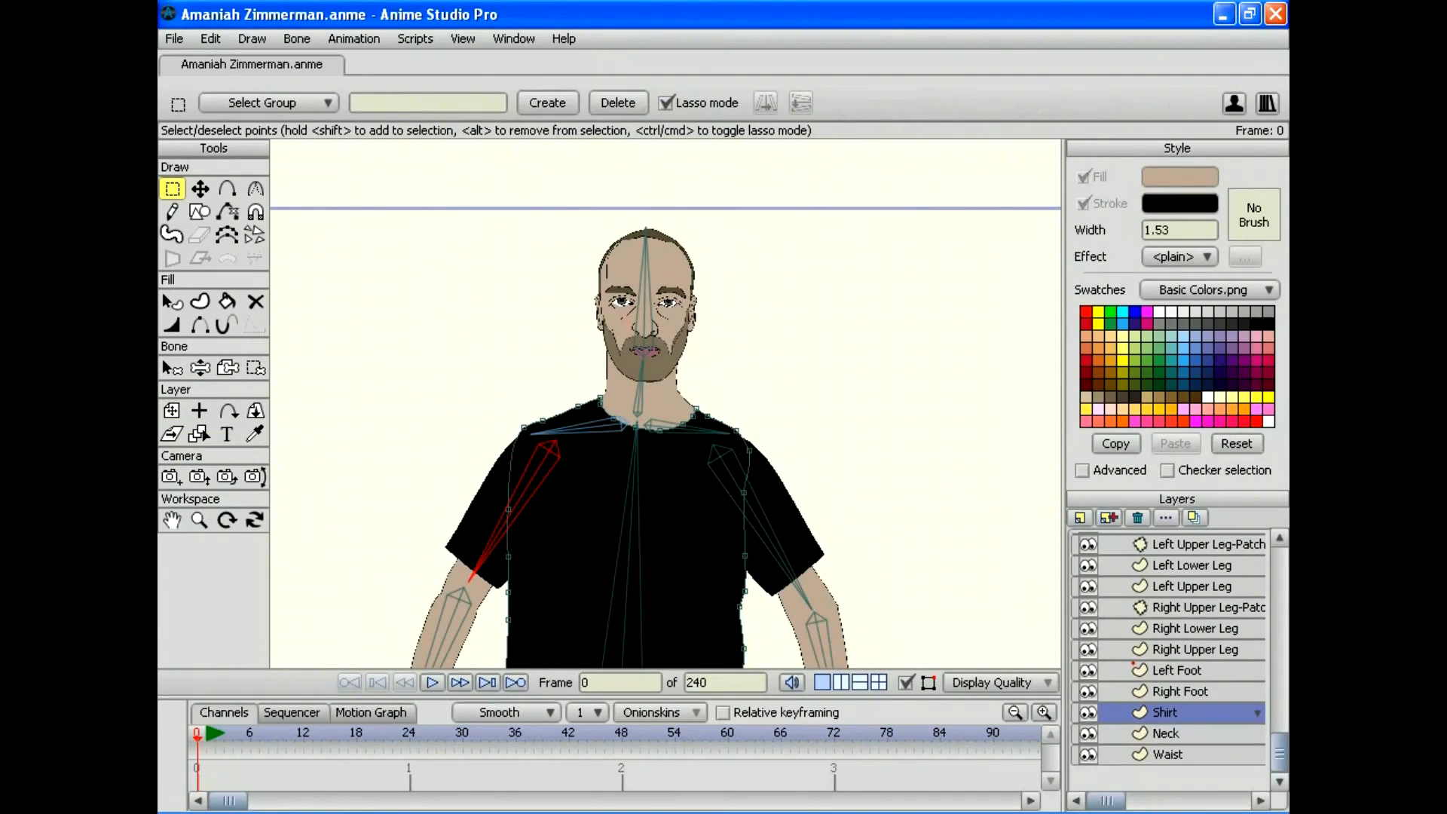
pyautogui.moveTo(730, 481)
pyautogui.mouseDown()
pyautogui.moveTo(762, 527)
pyautogui.moveTo(752, 478)
pyautogui.mouseUp()
pyautogui.press('Delete')
pyautogui.click(228, 368)
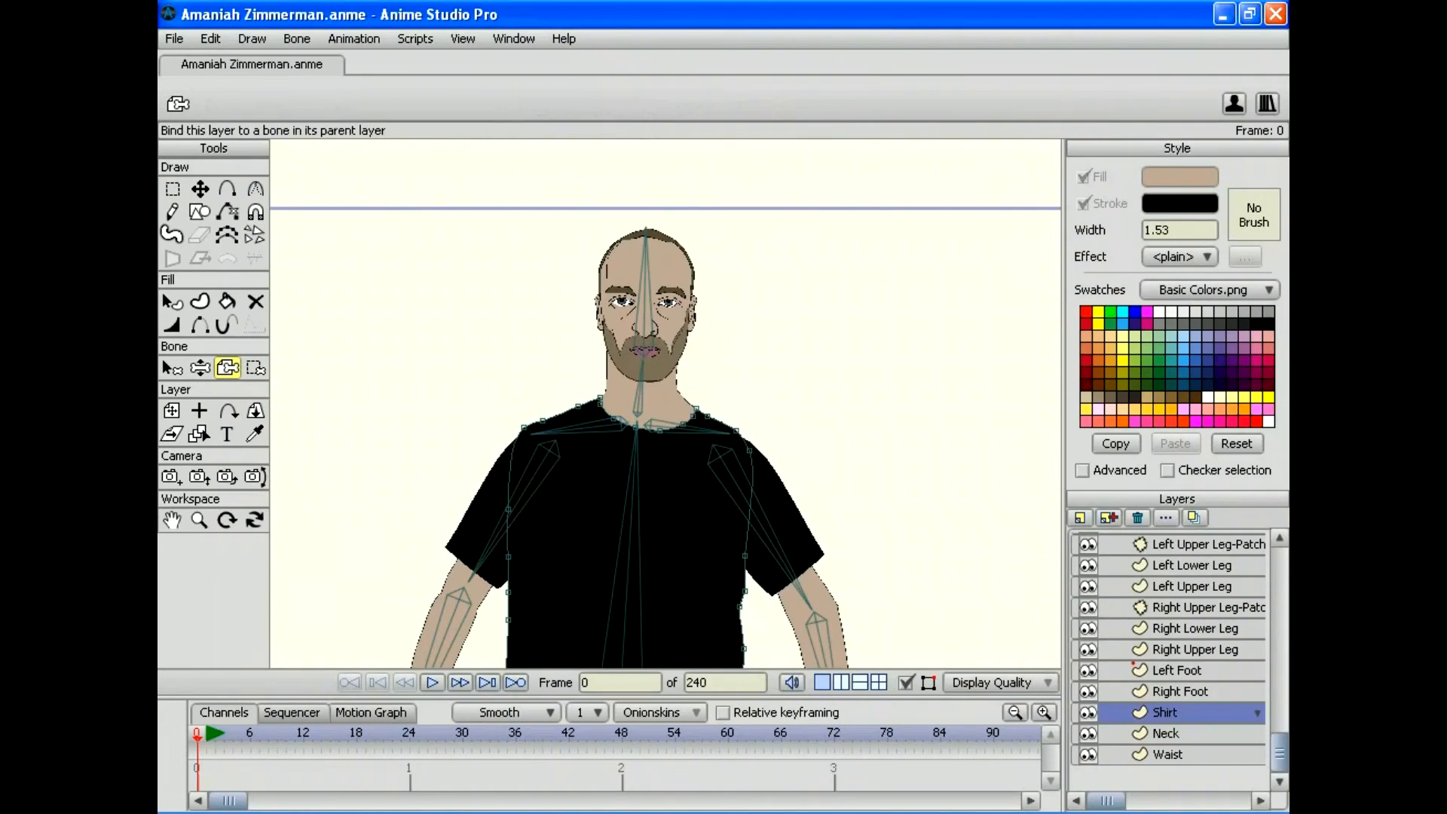
pyautogui.click(199, 367)
pyautogui.moveTo(497, 534); pyautogui.dragTo(564, 509)
pyautogui.moveTo(771, 533); pyautogui.dragTo(727, 553)
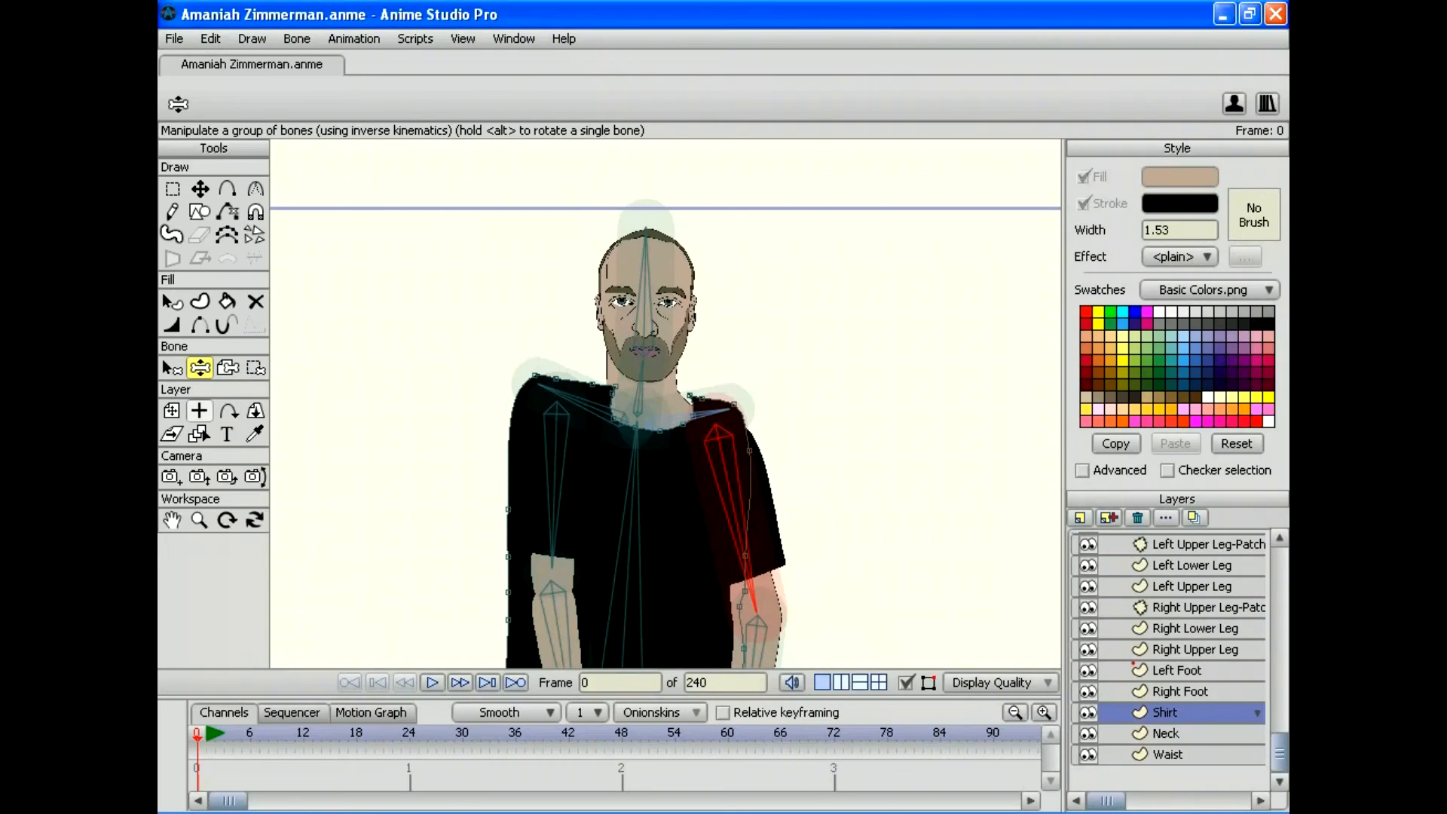
# Step: Delete one more extra point on the right shoulder outline of the shirt
pyautogui.click(172, 410)
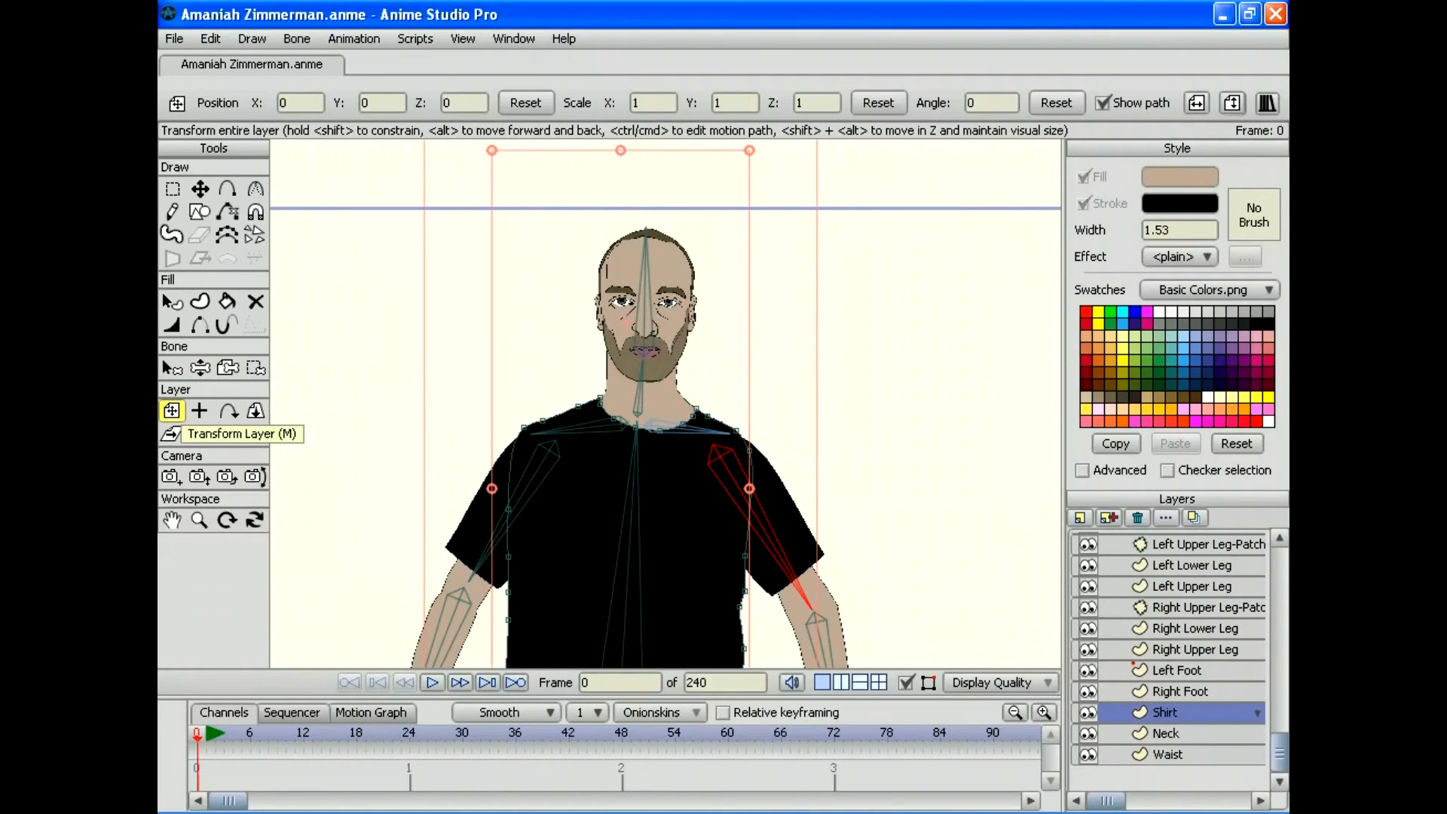
pyautogui.click(172, 188)
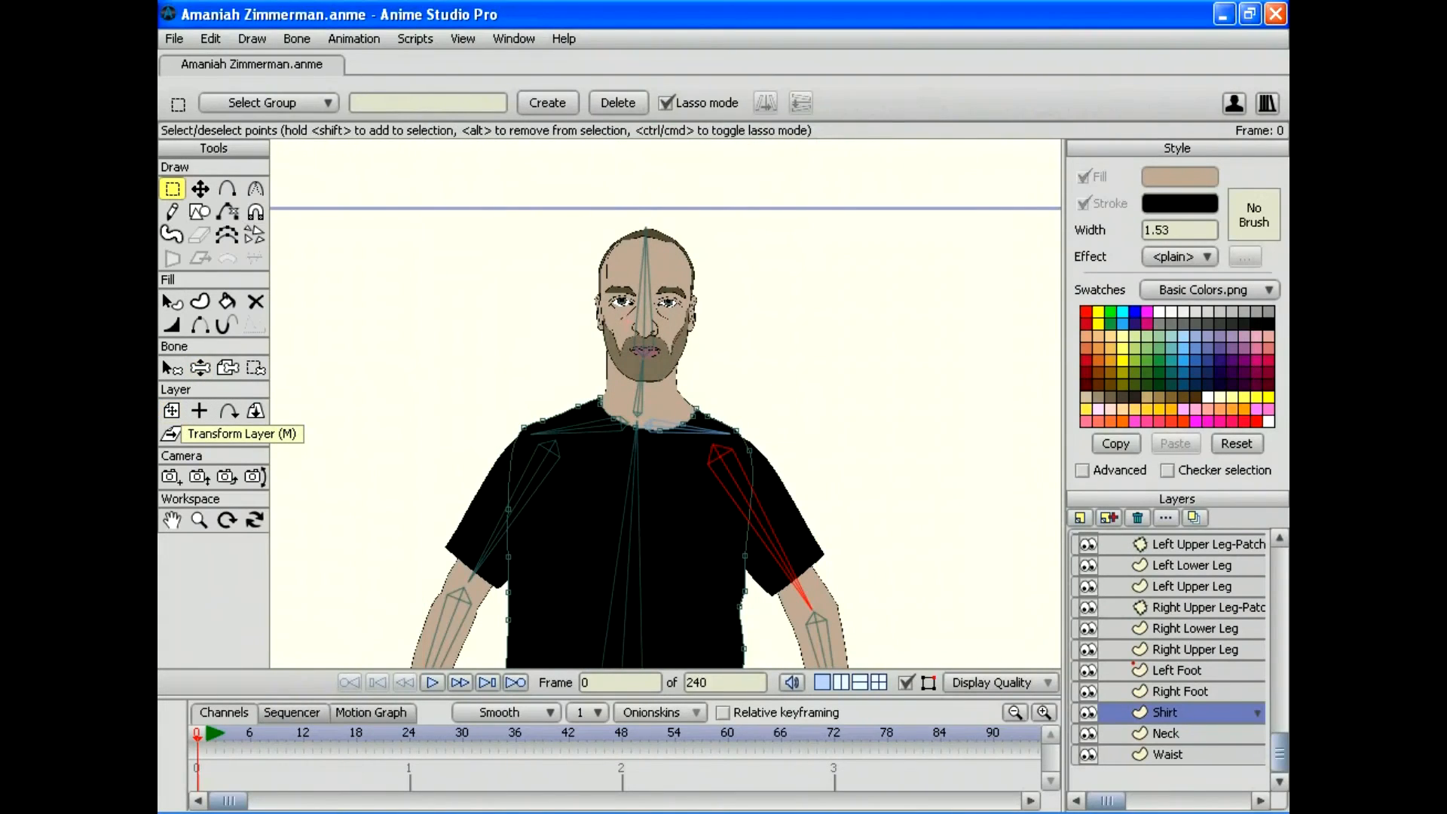
pyautogui.moveTo(755, 444)
pyautogui.mouseDown()
pyautogui.moveTo(766, 451)
pyautogui.moveTo(737, 468)
pyautogui.moveTo(746, 444)
pyautogui.mouseUp()
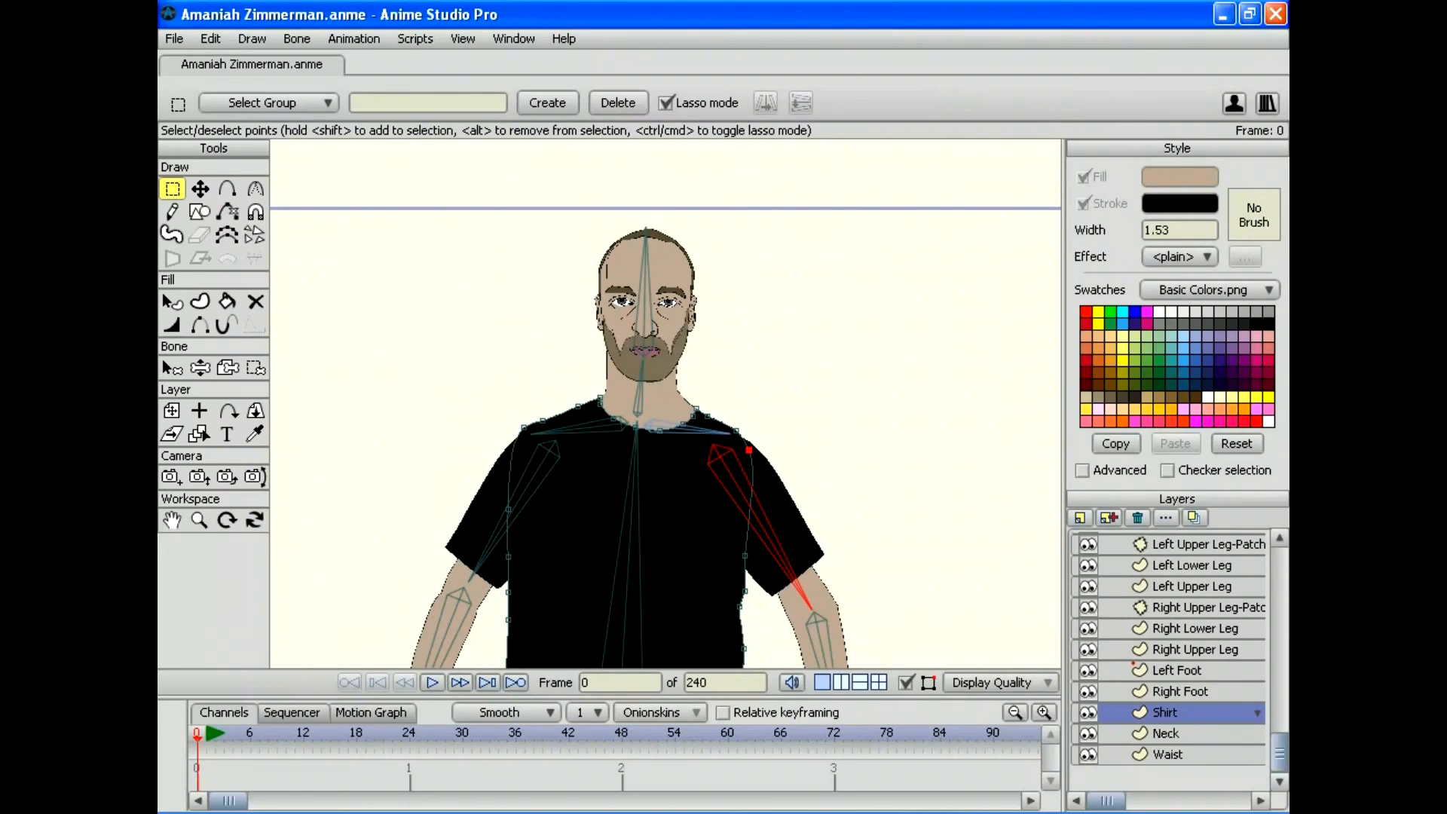
pyautogui.press('Delete')
pyautogui.click(199, 368)
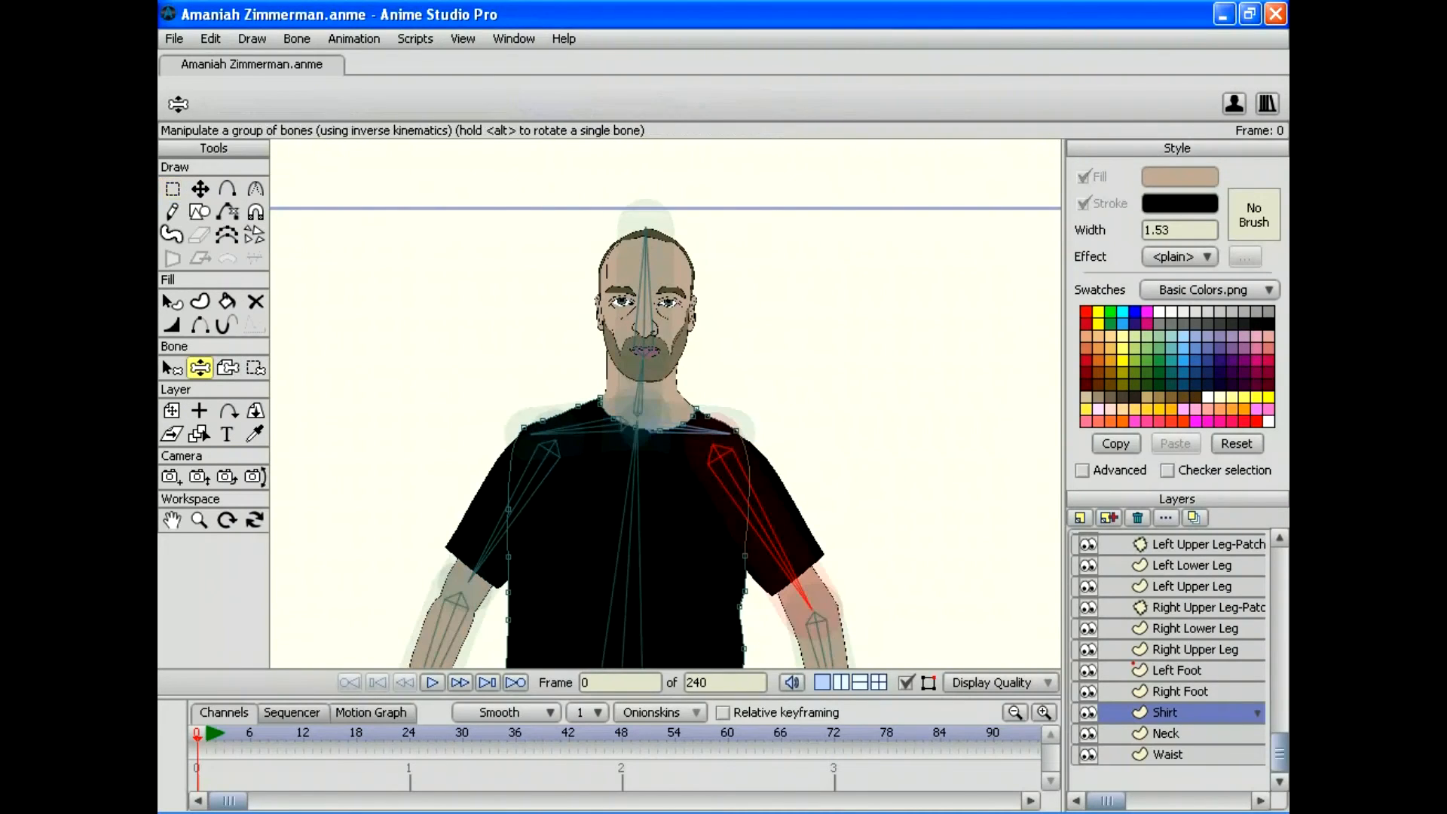
# Step: Swing both arms to test the shoulder and shirt movement
pyautogui.moveTo(805, 599)
pyautogui.mouseDown()
pyautogui.moveTo(760, 637)
pyautogui.moveTo(614, 649)
pyautogui.moveTo(844, 647)
pyautogui.moveTo(633, 650)
pyautogui.moveTo(663, 656)
pyautogui.moveTo(807, 574)
pyautogui.mouseUp()
pyautogui.moveTo(468, 580); pyautogui.dragTo(432, 523)
pyautogui.moveTo(809, 573); pyautogui.dragTo(725, 603)
pyautogui.click(686, 407)
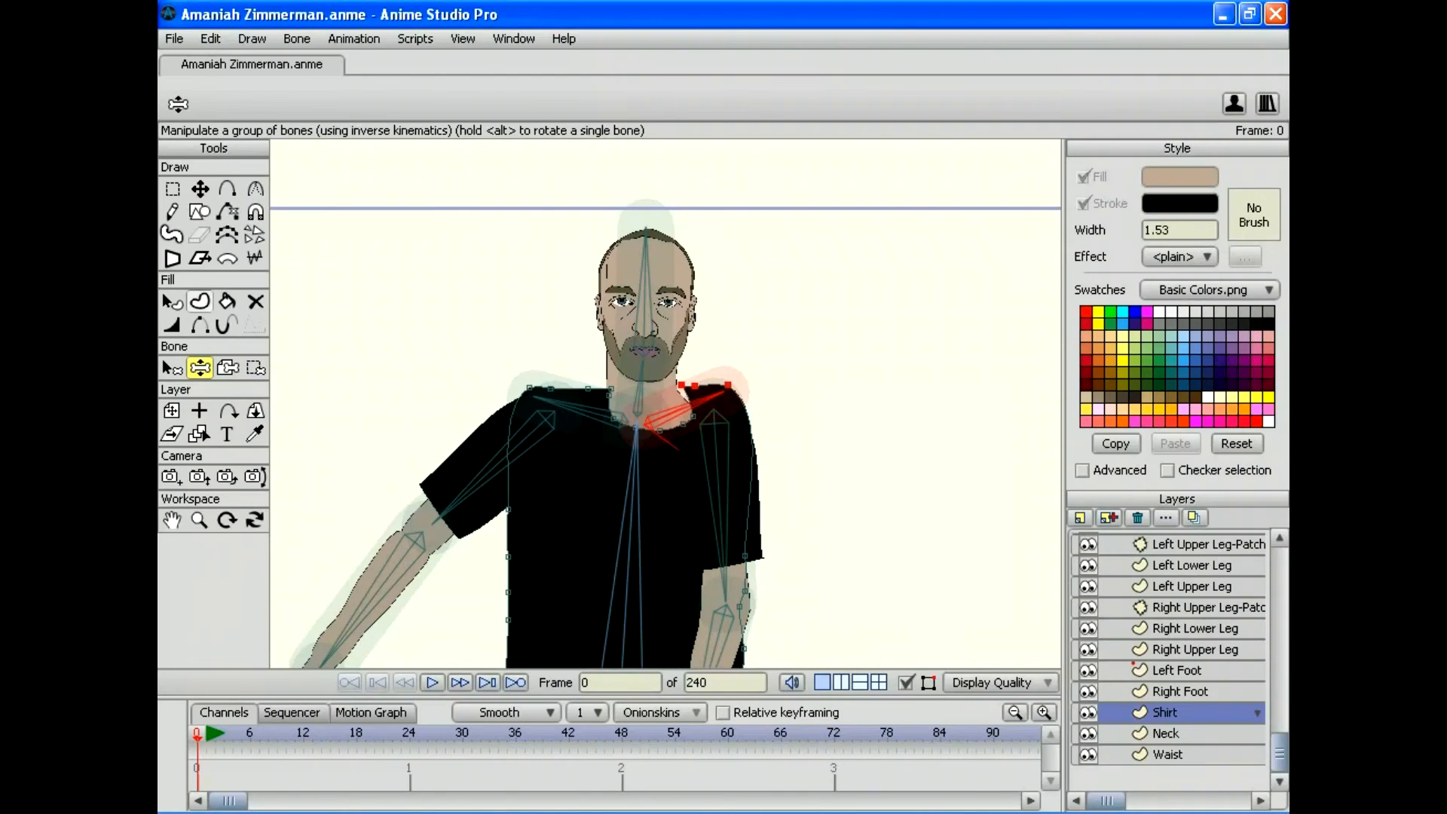
# Step: Open bone B7's constraints and delete the 3 from its -30 minimum angle
pyautogui.click(172, 367)
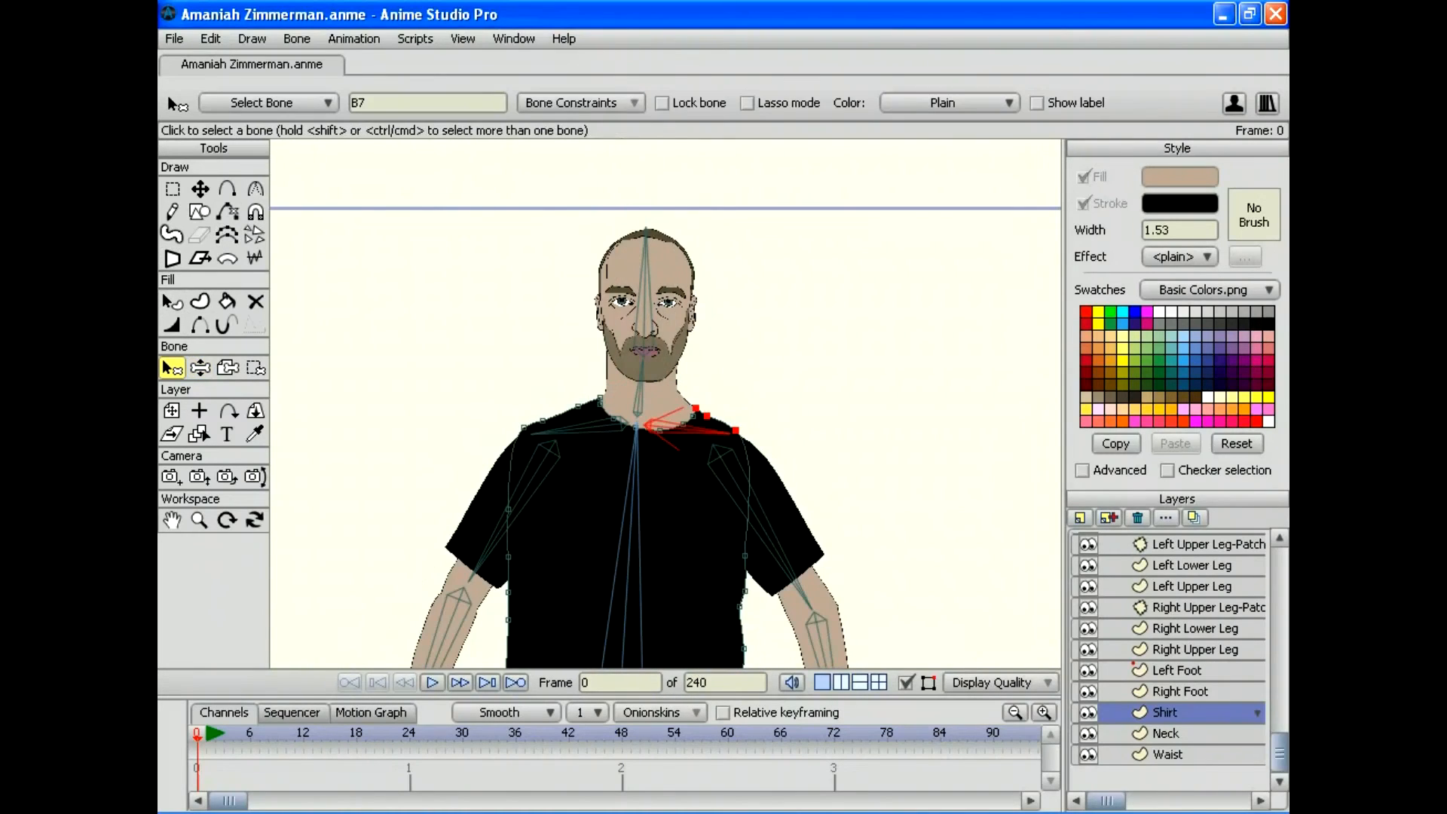
pyautogui.click(580, 103)
pyautogui.click(745, 155)
pyautogui.press('Left')
pyautogui.press('Left')
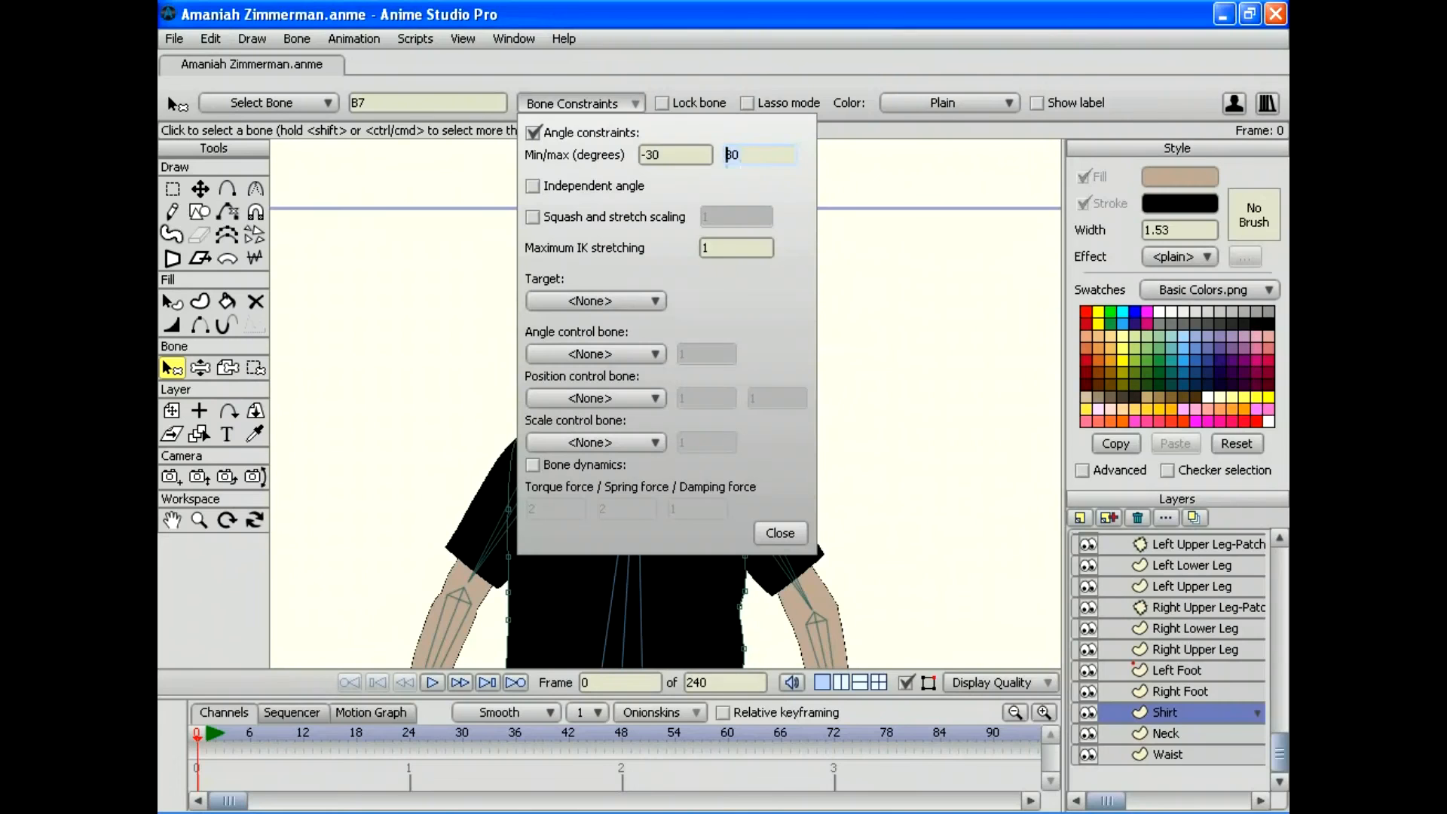
pyautogui.click(671, 155)
pyautogui.press('Left')
pyautogui.press('Left')
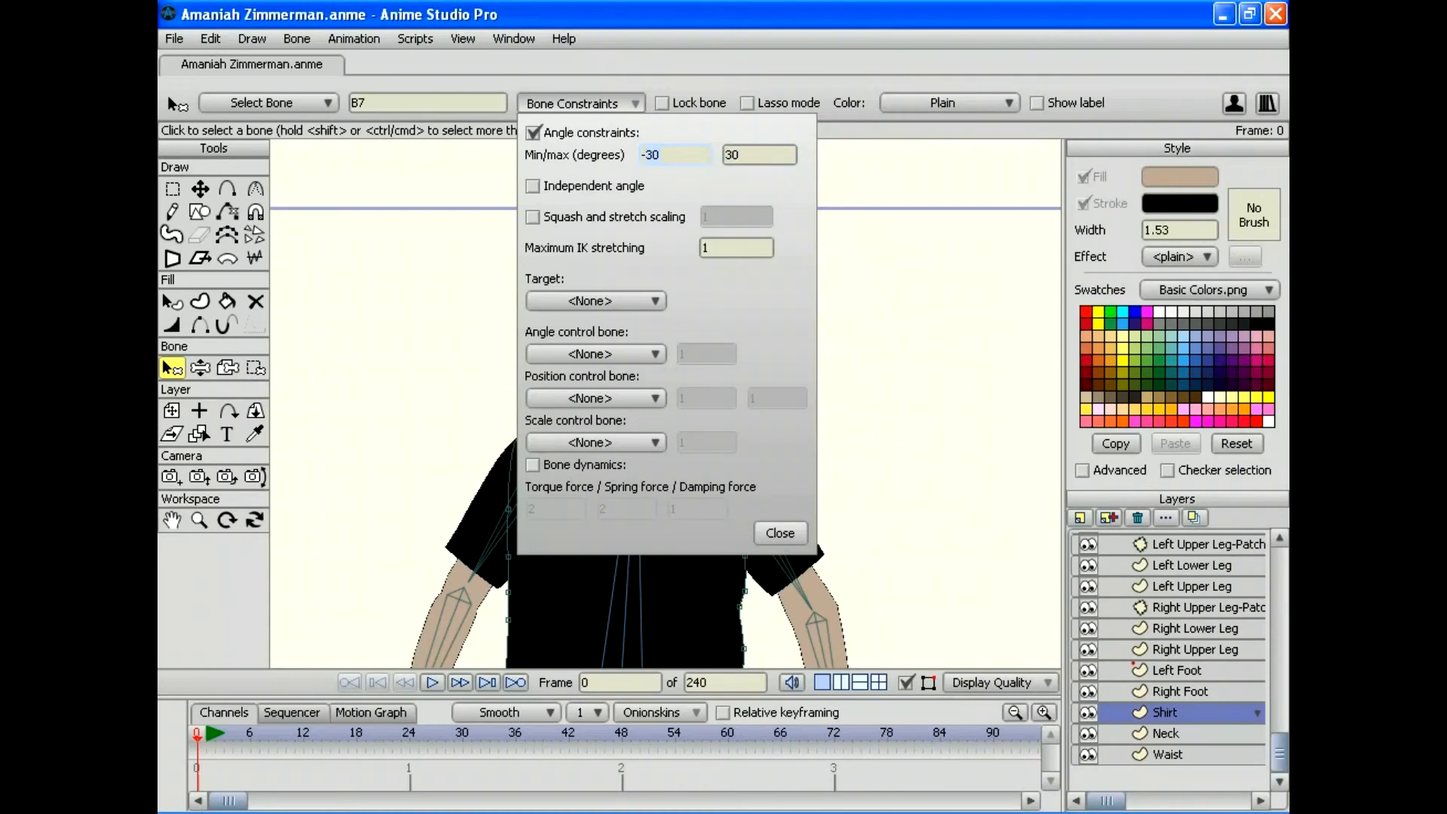
pyautogui.press('Delete')
# Step: Set bone B7's minimum angle to -20 and test both arms against the new limit
pyautogui.write('2')
pyautogui.press('Return')
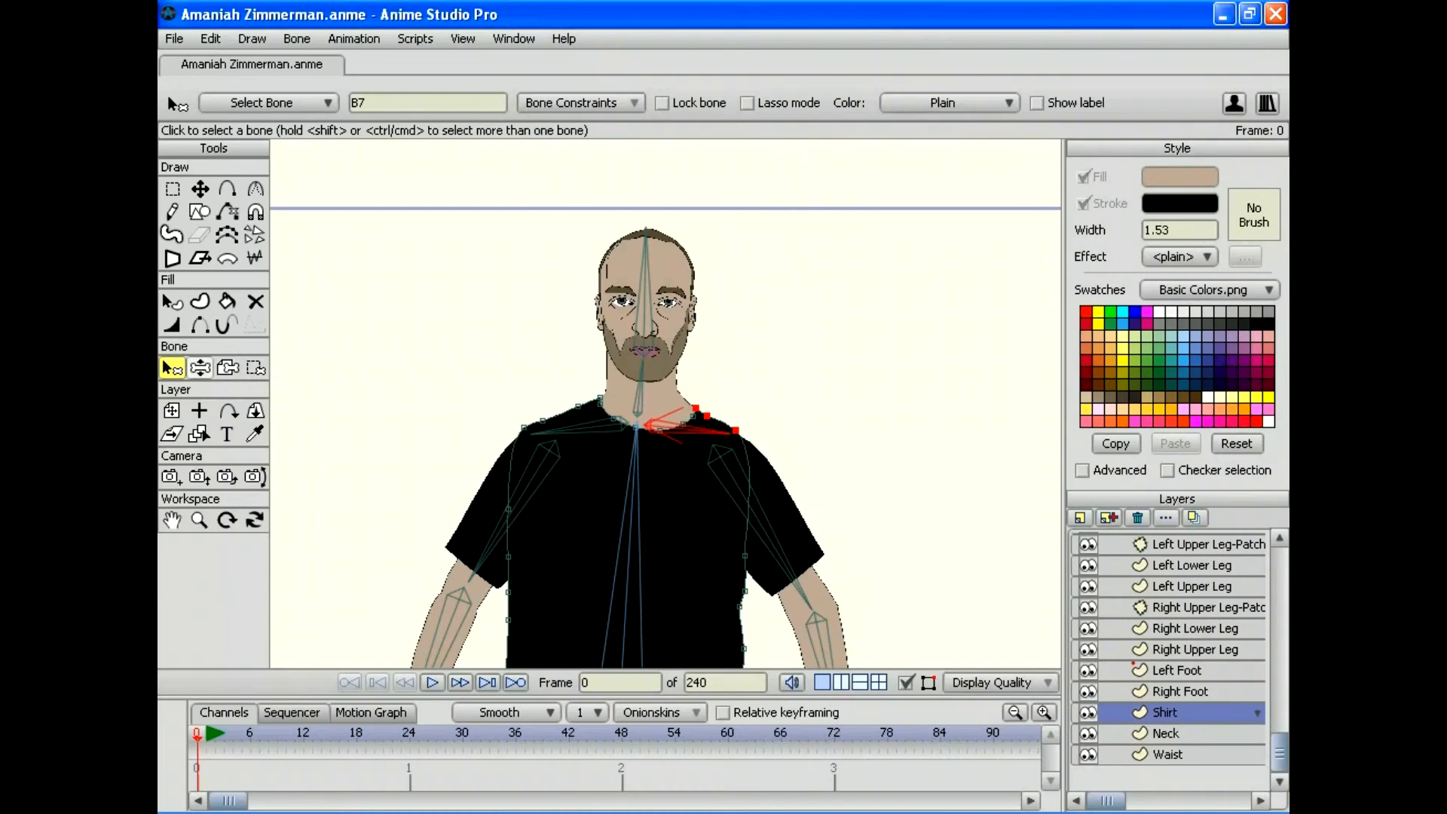
pyautogui.click(200, 367)
pyautogui.moveTo(798, 584)
pyautogui.mouseDown()
pyautogui.moveTo(719, 625)
pyautogui.moveTo(607, 622)
pyautogui.moveTo(747, 559)
pyautogui.moveTo(723, 587)
pyautogui.moveTo(776, 588)
pyautogui.moveTo(743, 625)
pyautogui.moveTo(776, 602)
pyautogui.moveTo(753, 638)
pyautogui.moveTo(720, 645)
pyautogui.moveTo(790, 584)
pyautogui.mouseUp()
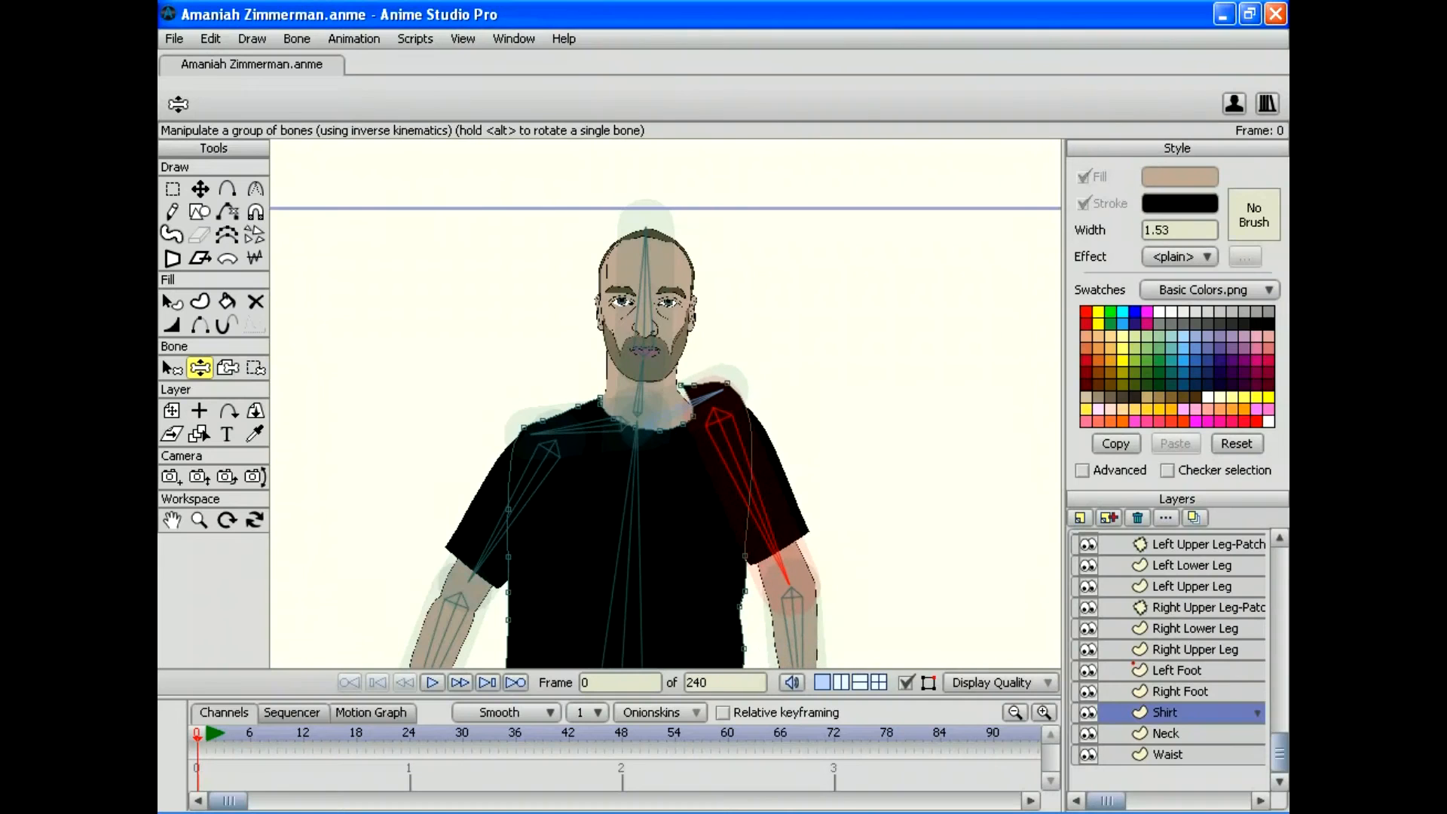
pyautogui.moveTo(469, 580)
pyautogui.mouseDown()
pyautogui.moveTo(479, 605)
pyautogui.moveTo(454, 564)
pyautogui.mouseUp()
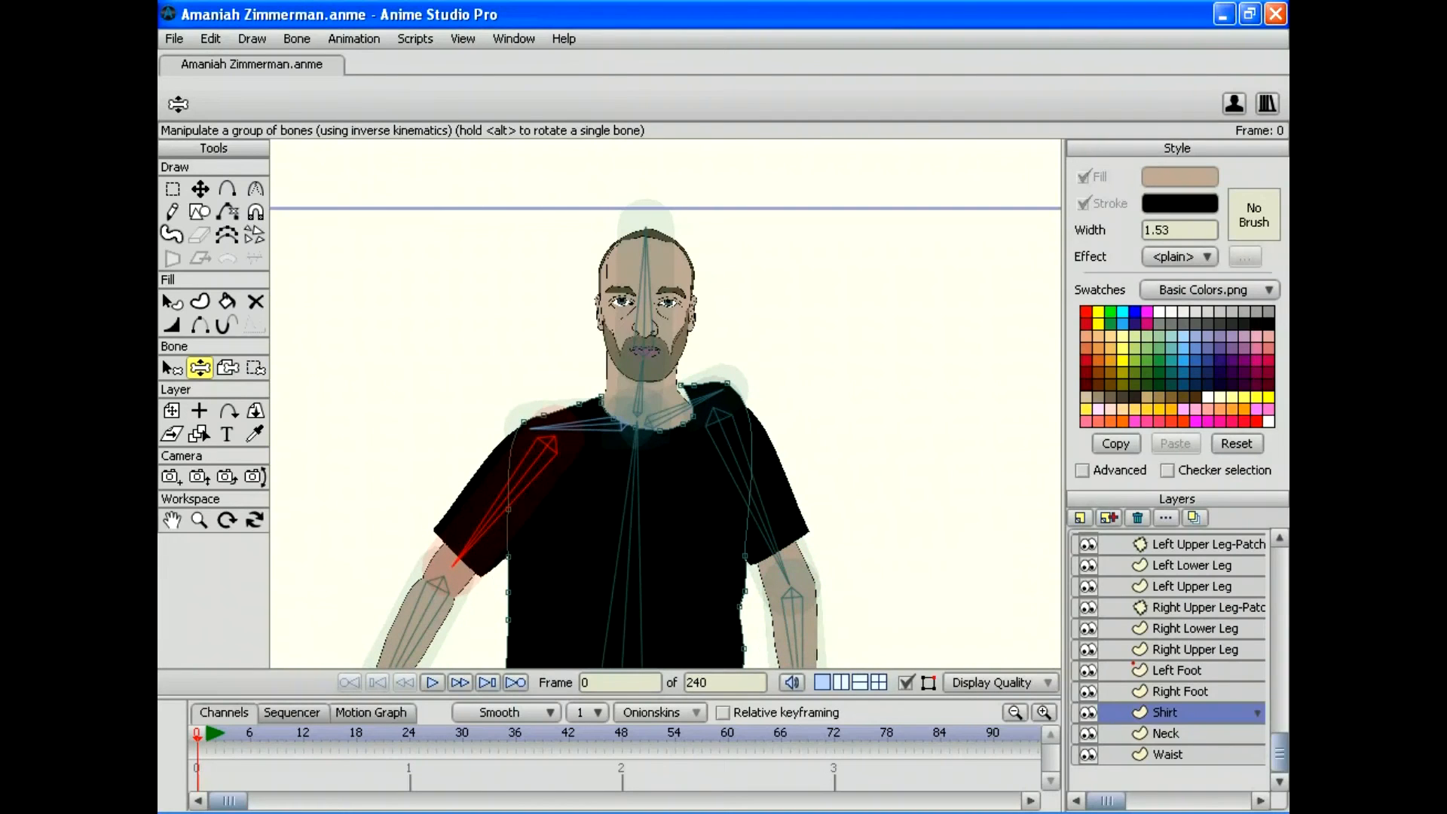
# Step: Save the project and return to bone selection
pyautogui.click(174, 38)
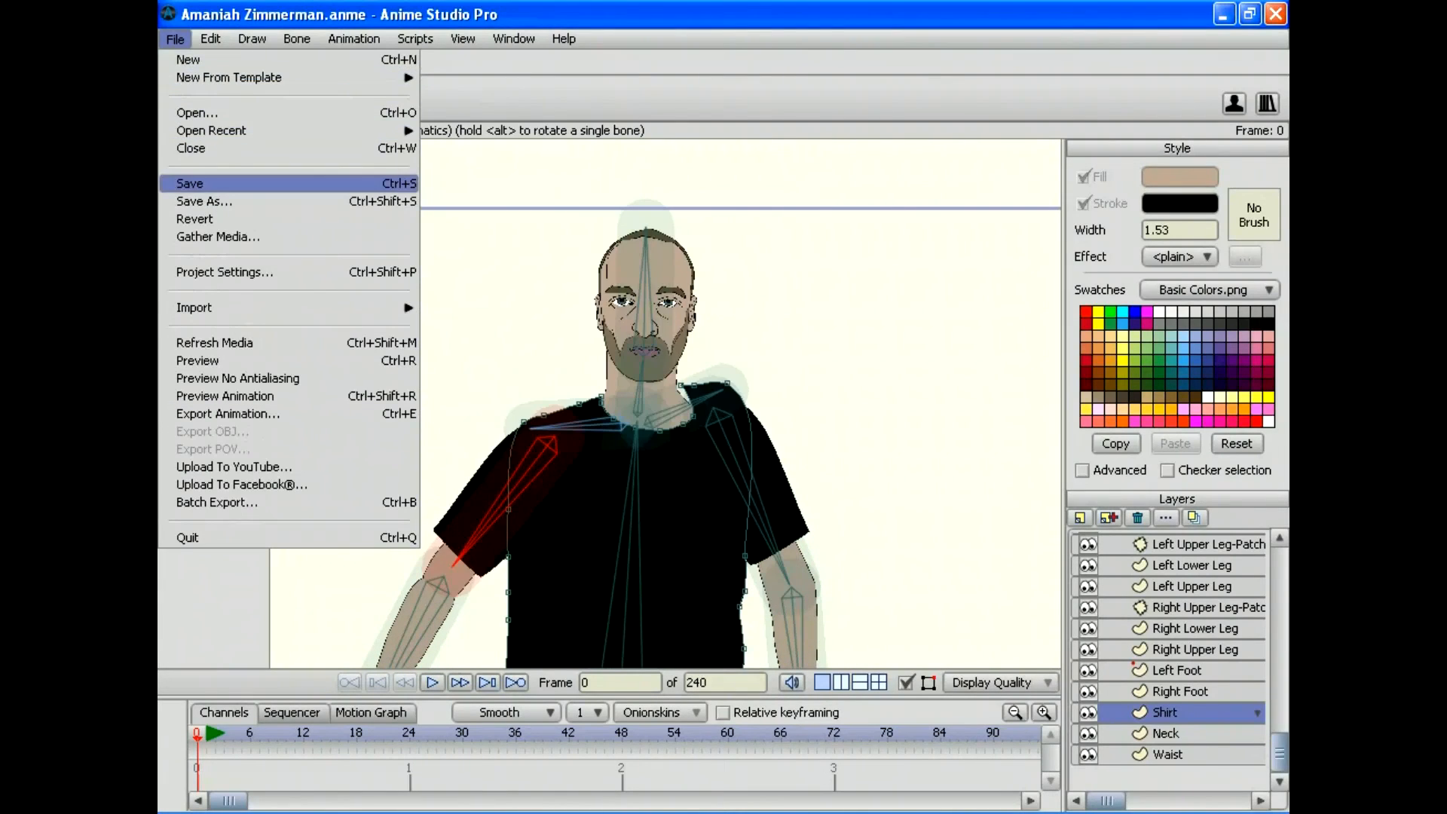
pyautogui.click(211, 183)
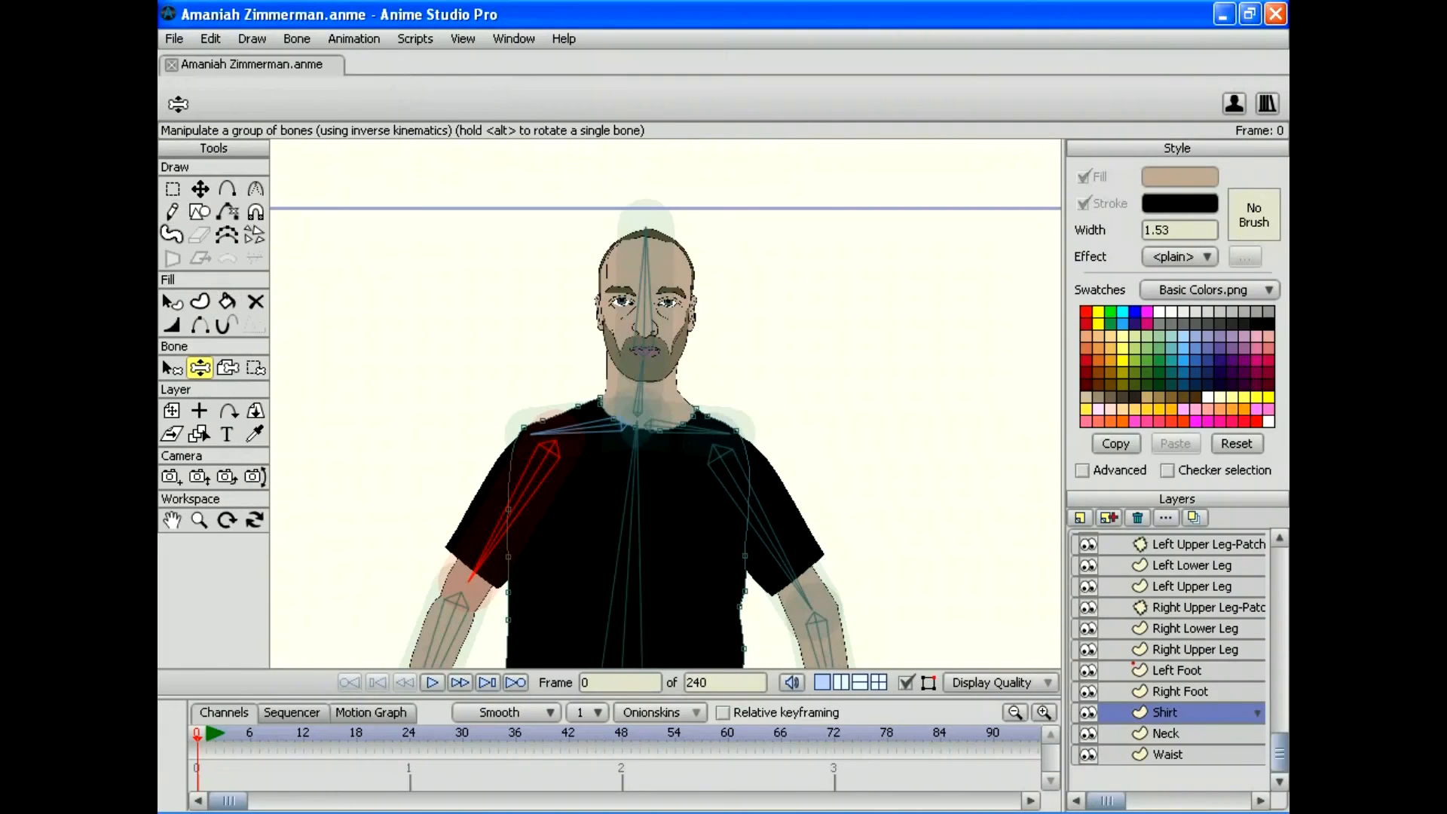
pyautogui.click(172, 368)
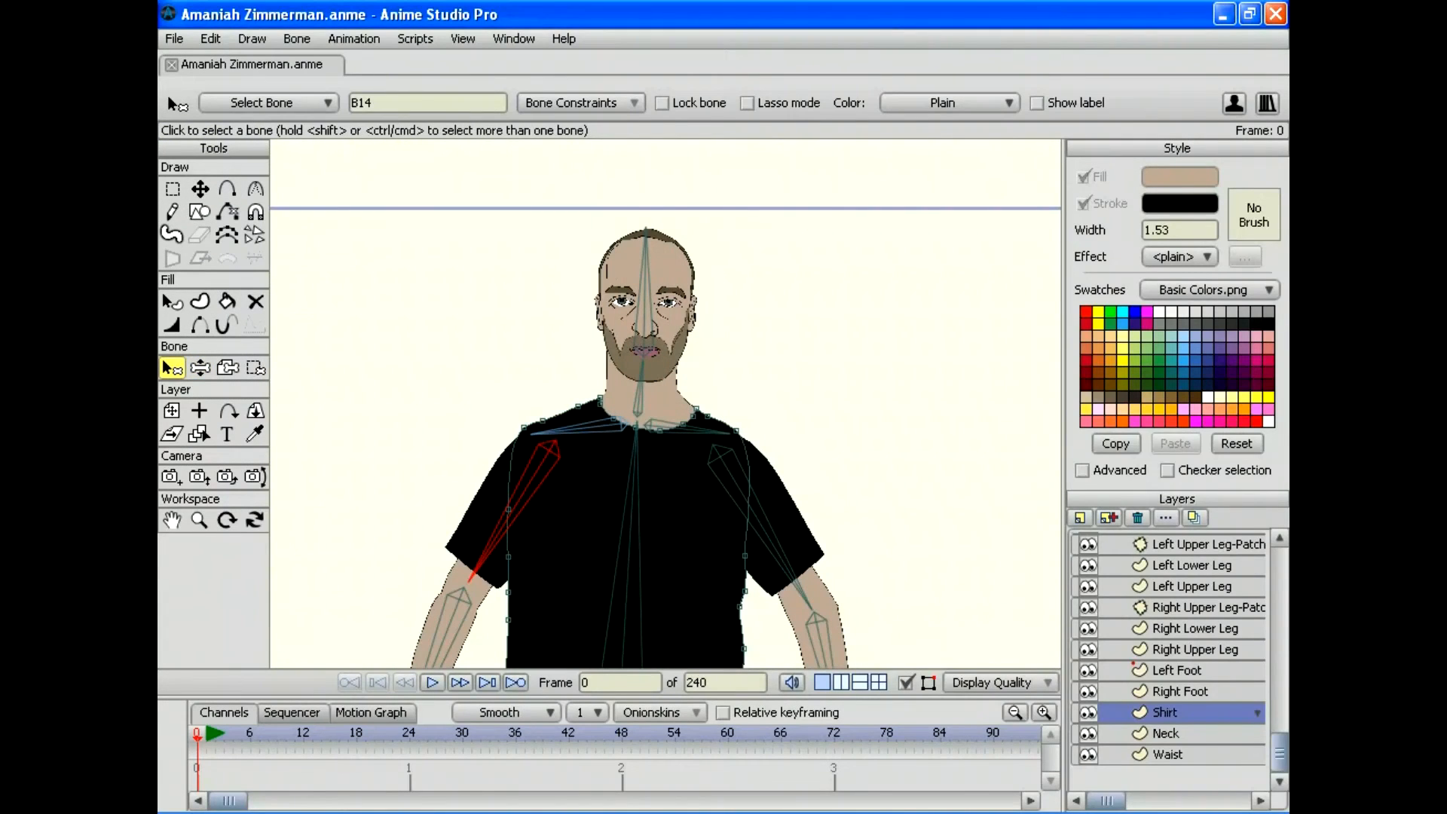
# Step: Enable angle constraints on bone B14 with Min -170 and Max 170 degrees
pyautogui.click(580, 103)
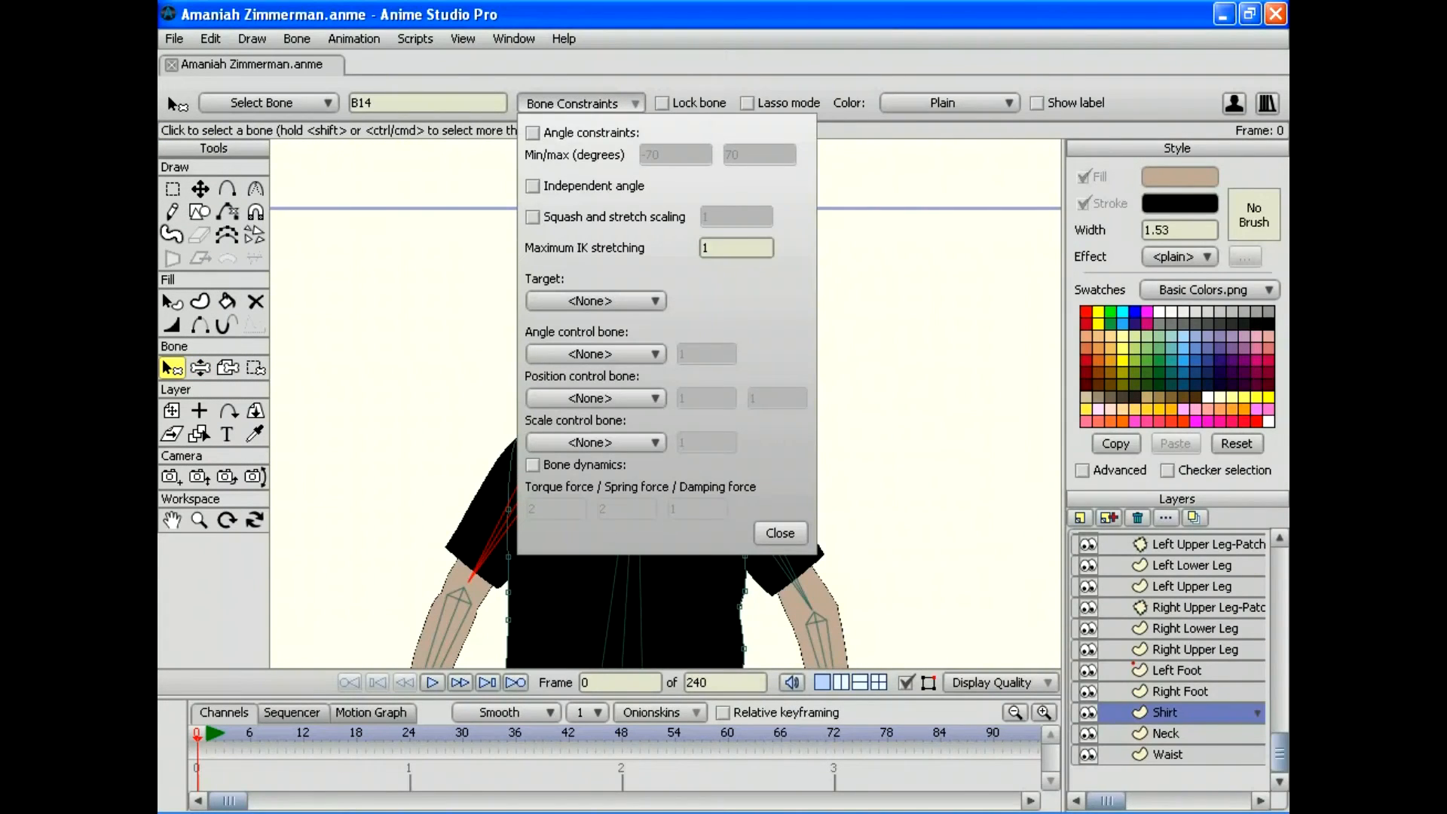
pyautogui.click(533, 133)
pyautogui.click(660, 154)
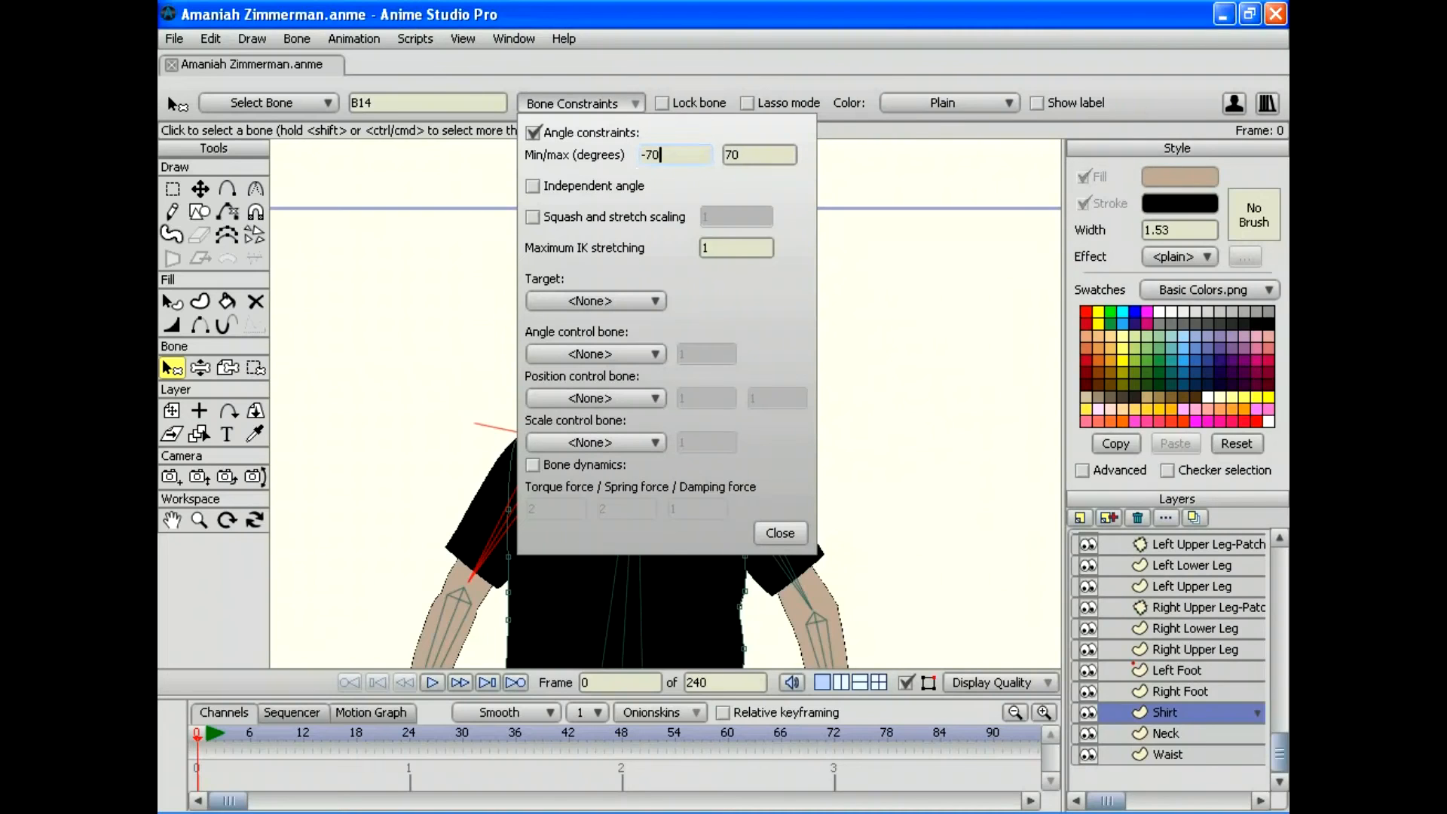
pyautogui.click(642, 154)
pyautogui.write('150')
pyautogui.click(726, 155)
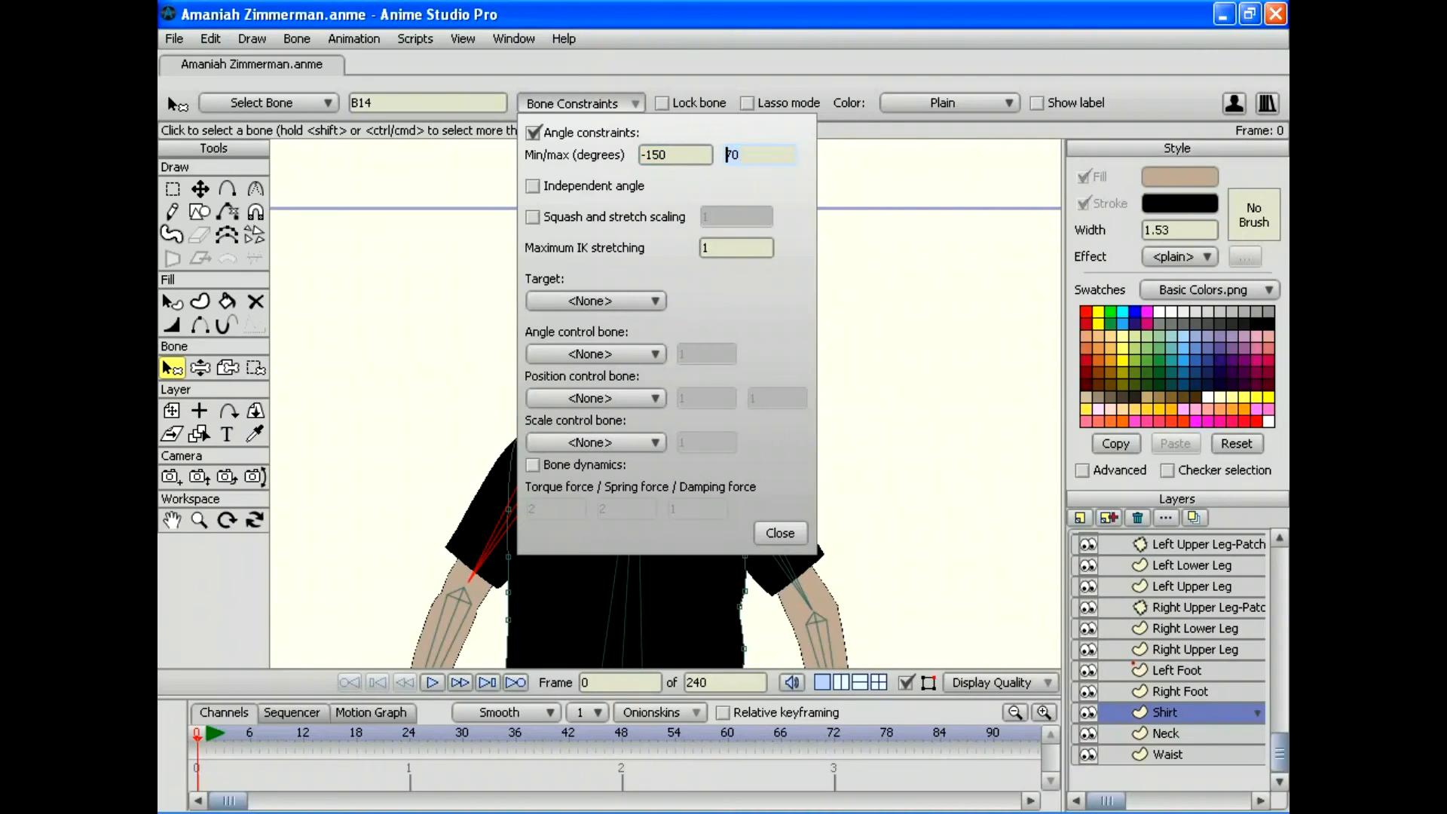
pyautogui.click(667, 155)
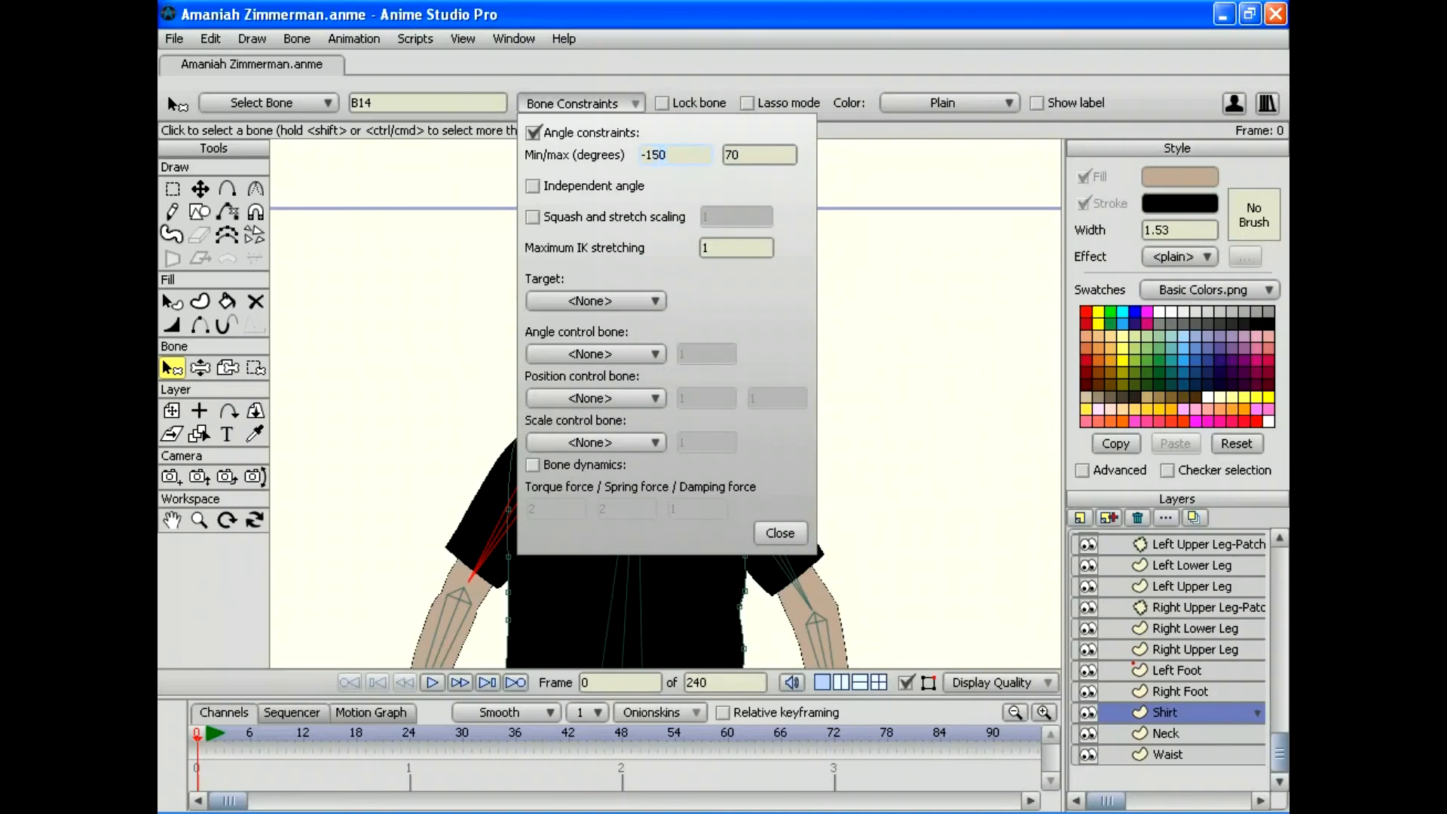
pyautogui.press('BackSpace')
pyautogui.press('BackSpace')
pyautogui.write('70')
pyautogui.press('Tab')
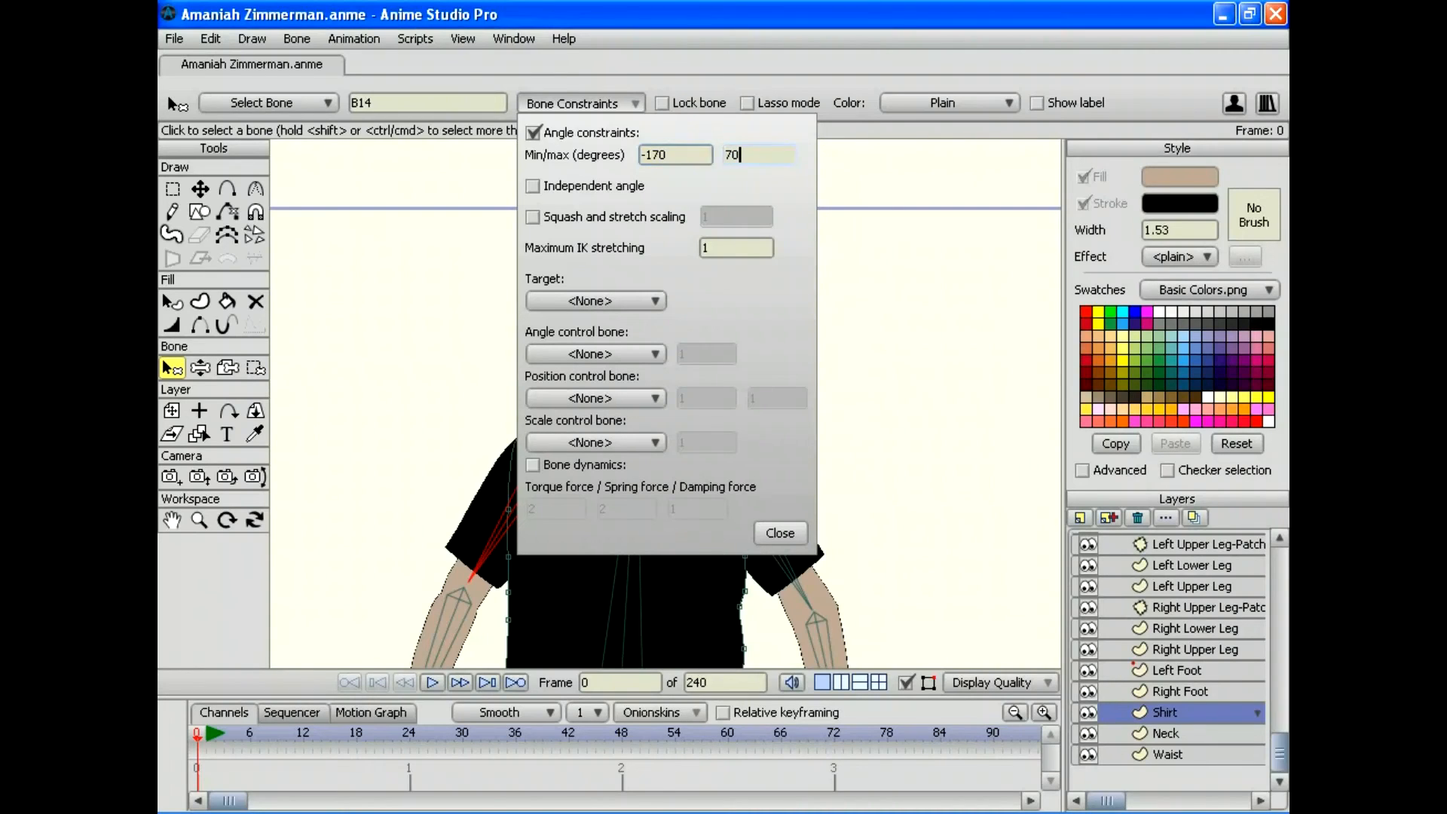
pyautogui.write('170')
pyautogui.press('Return')
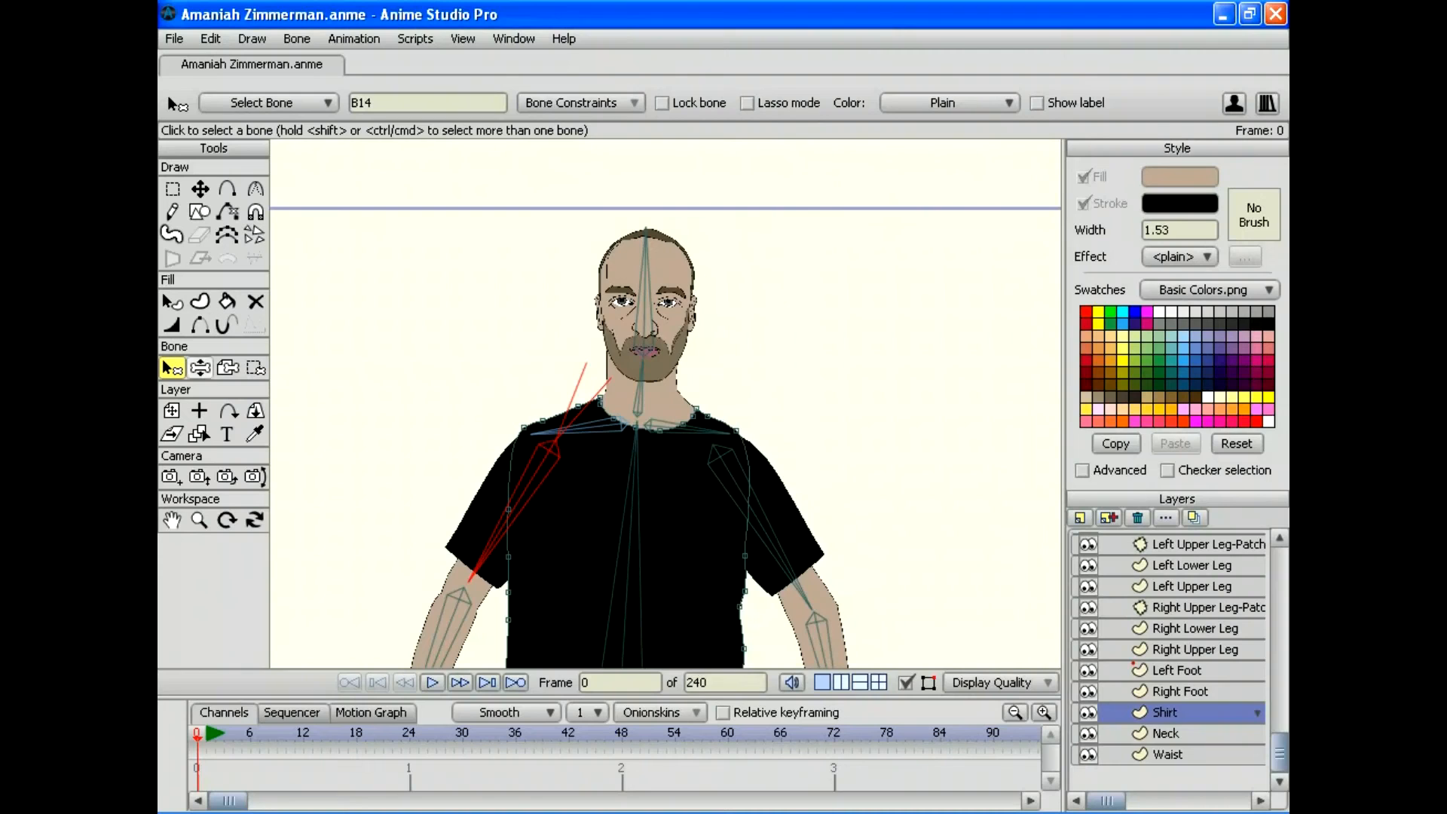
# Step: Give bone B7 the same -170 to 170 degree angle limits
pyautogui.click(689, 427)
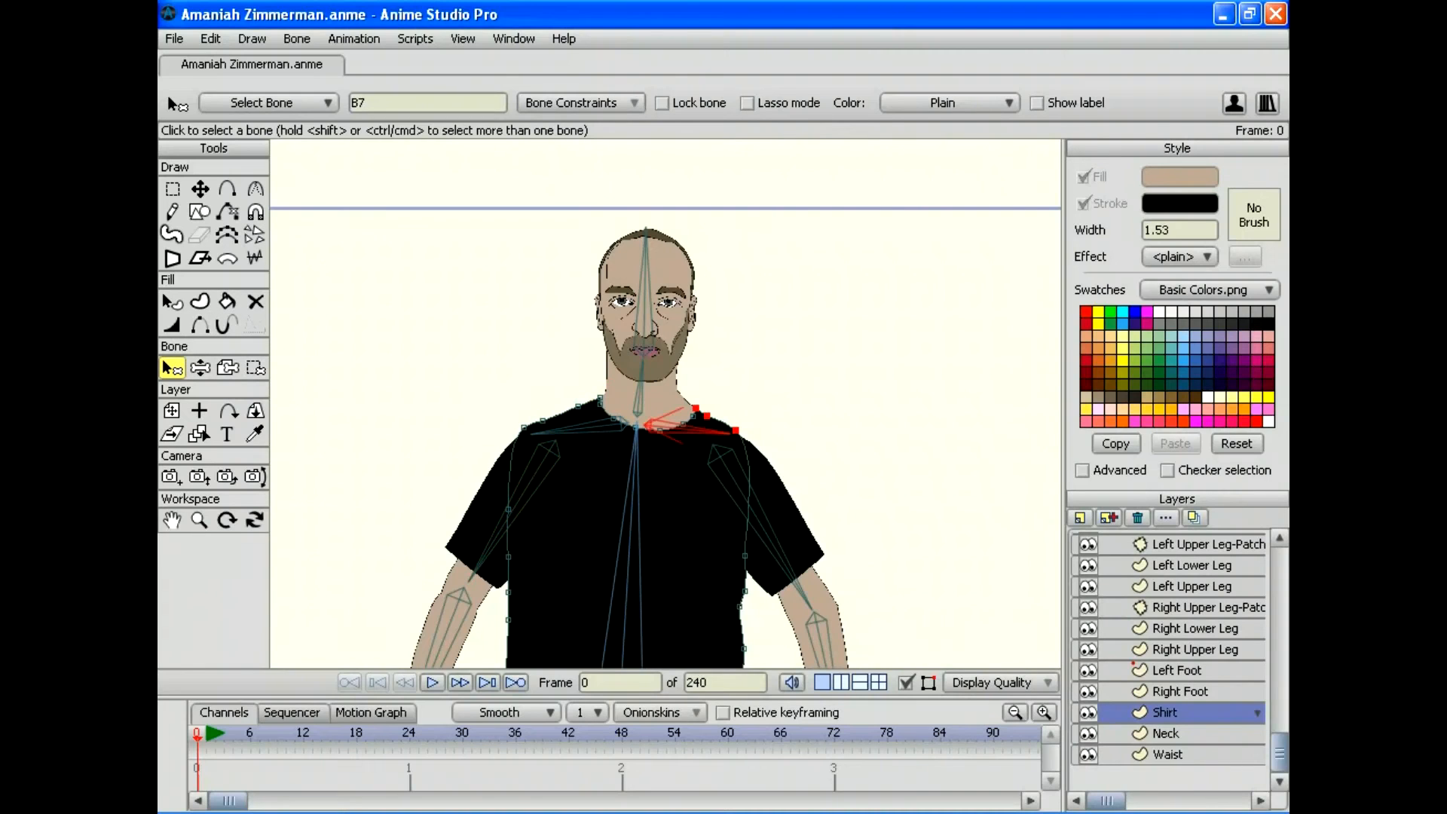
pyautogui.click(581, 102)
pyautogui.click(661, 155)
pyautogui.press('Left')
pyautogui.press('Left')
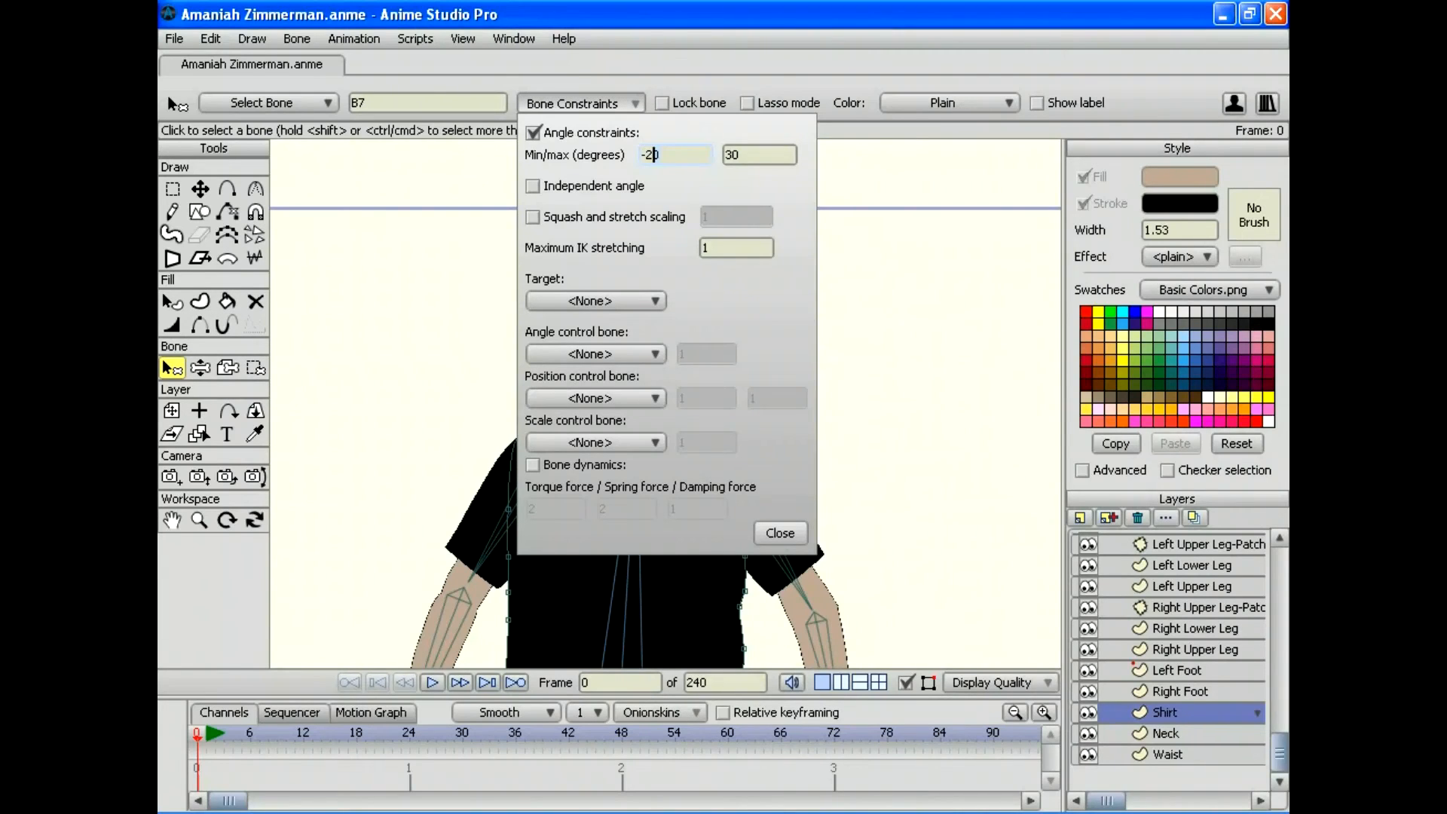
pyautogui.press('Delete')
pyautogui.write('17')
pyautogui.press('Tab')
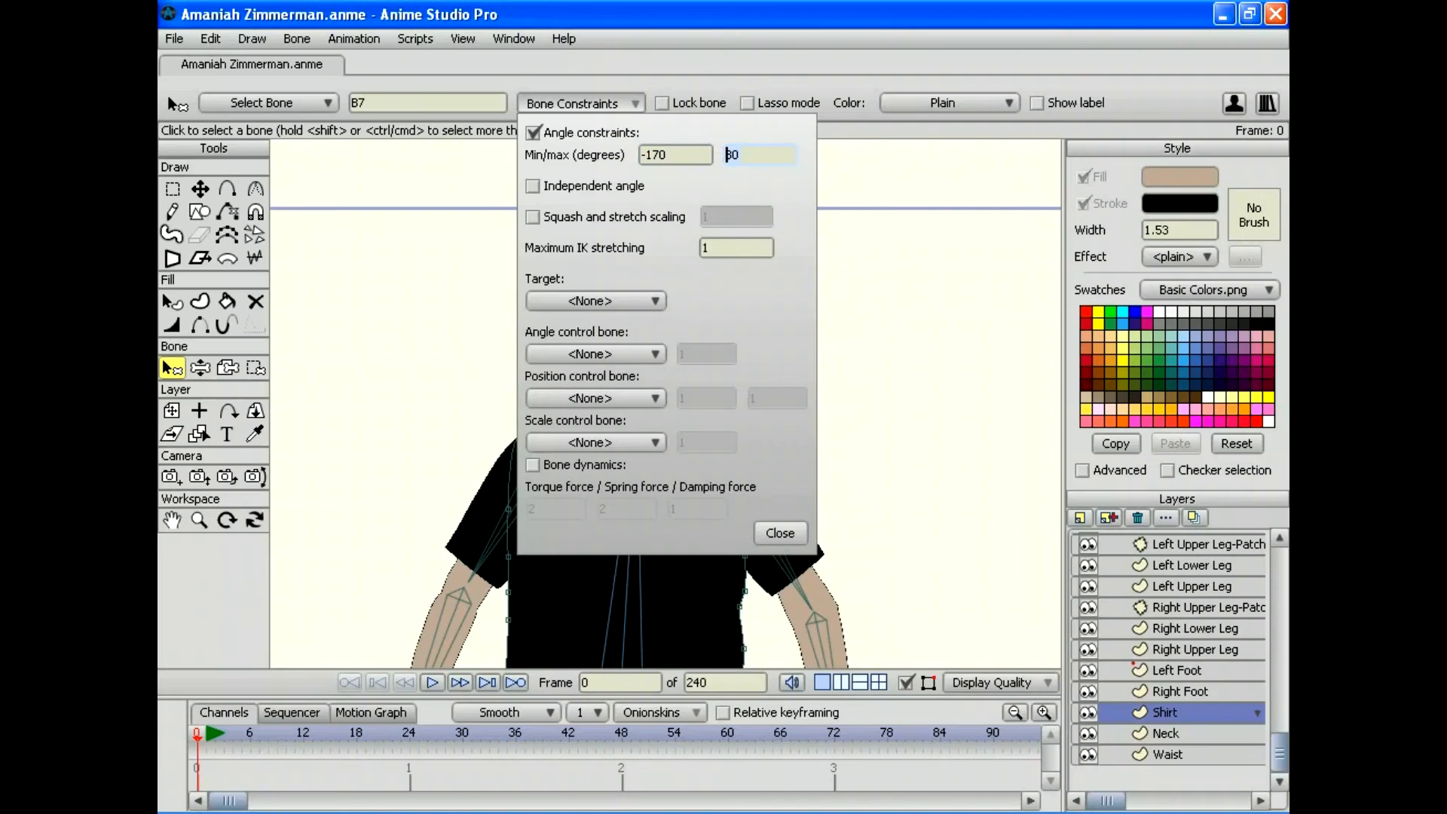
pyautogui.press('Delete')
pyautogui.write('17')
pyautogui.press('End')
pyautogui.press('Return')
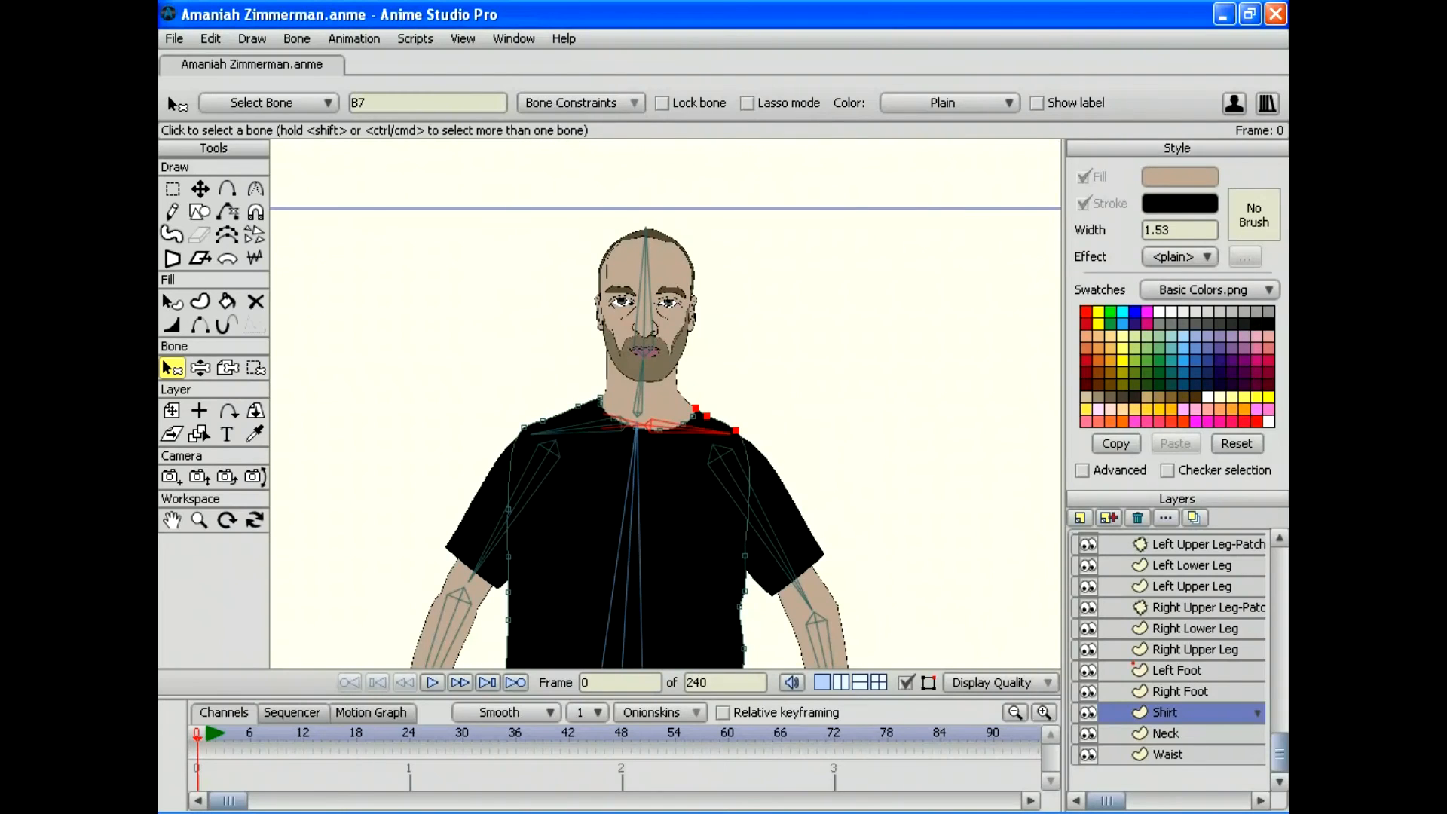
# Step: Pose both arms overhead and across the chest to test the shoulders, then let them hang
pyautogui.click(200, 368)
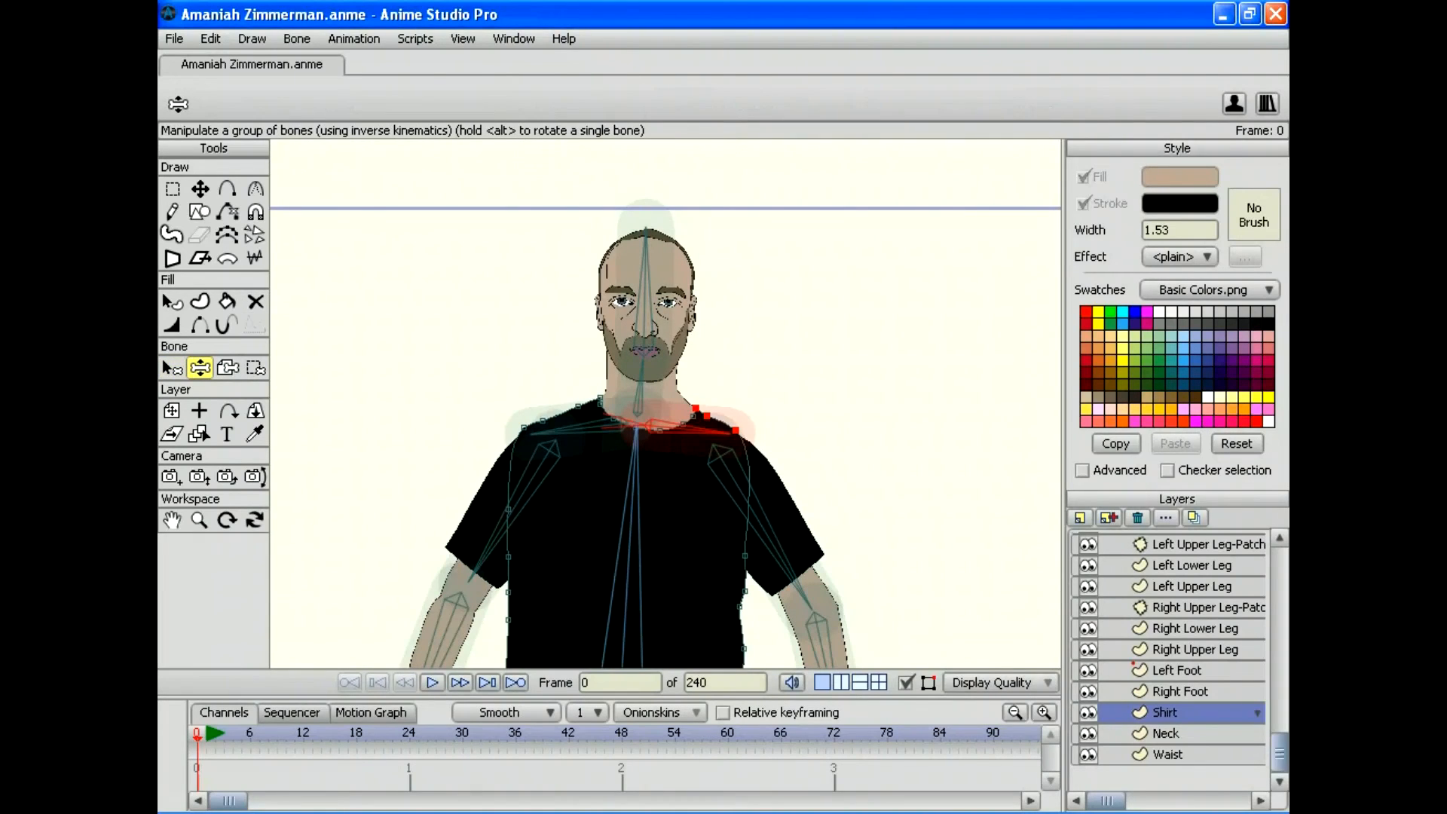
pyautogui.moveTo(482, 557); pyautogui.dragTo(463, 266)
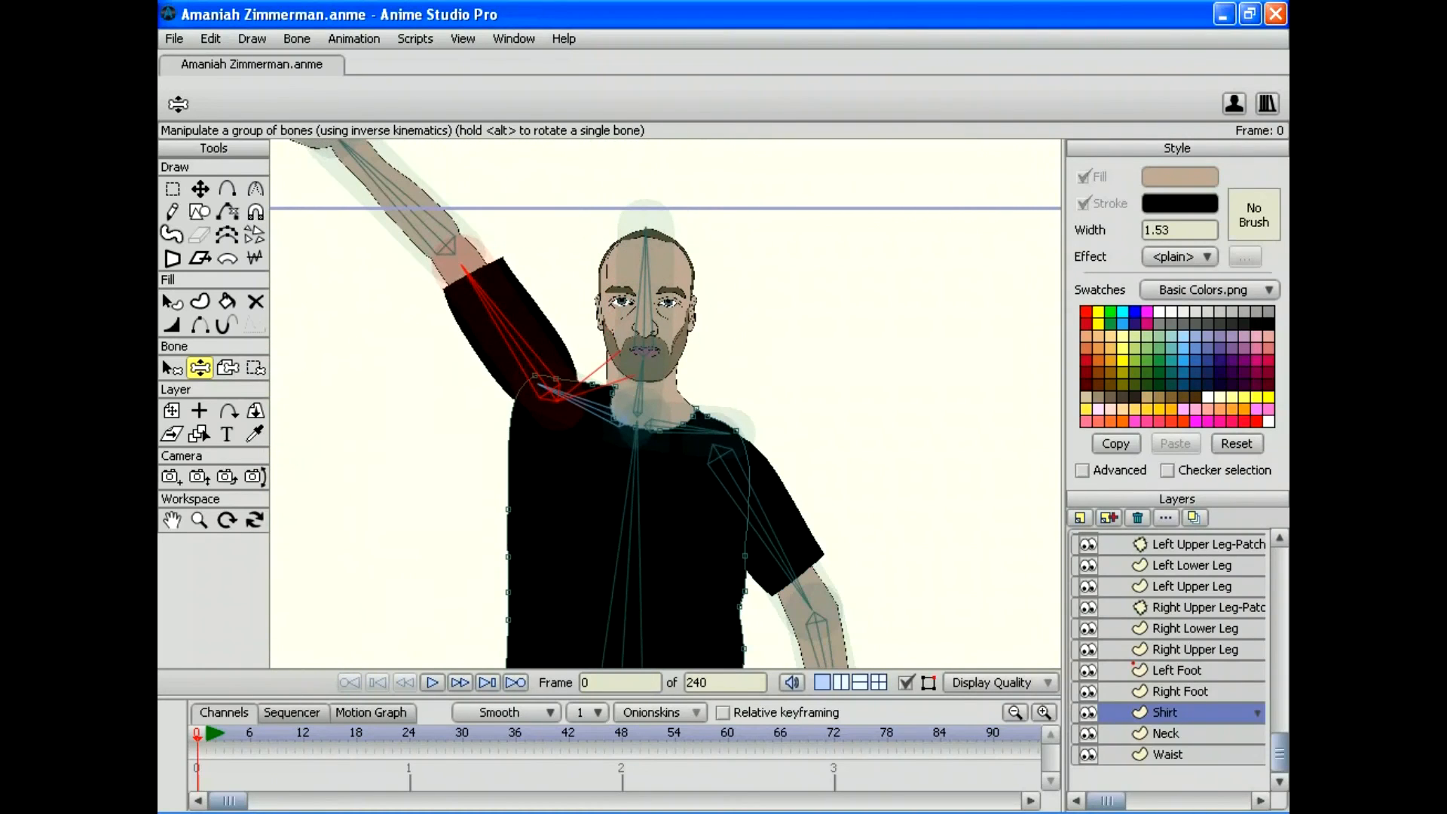
pyautogui.moveTo(808, 599); pyautogui.dragTo(820, 255)
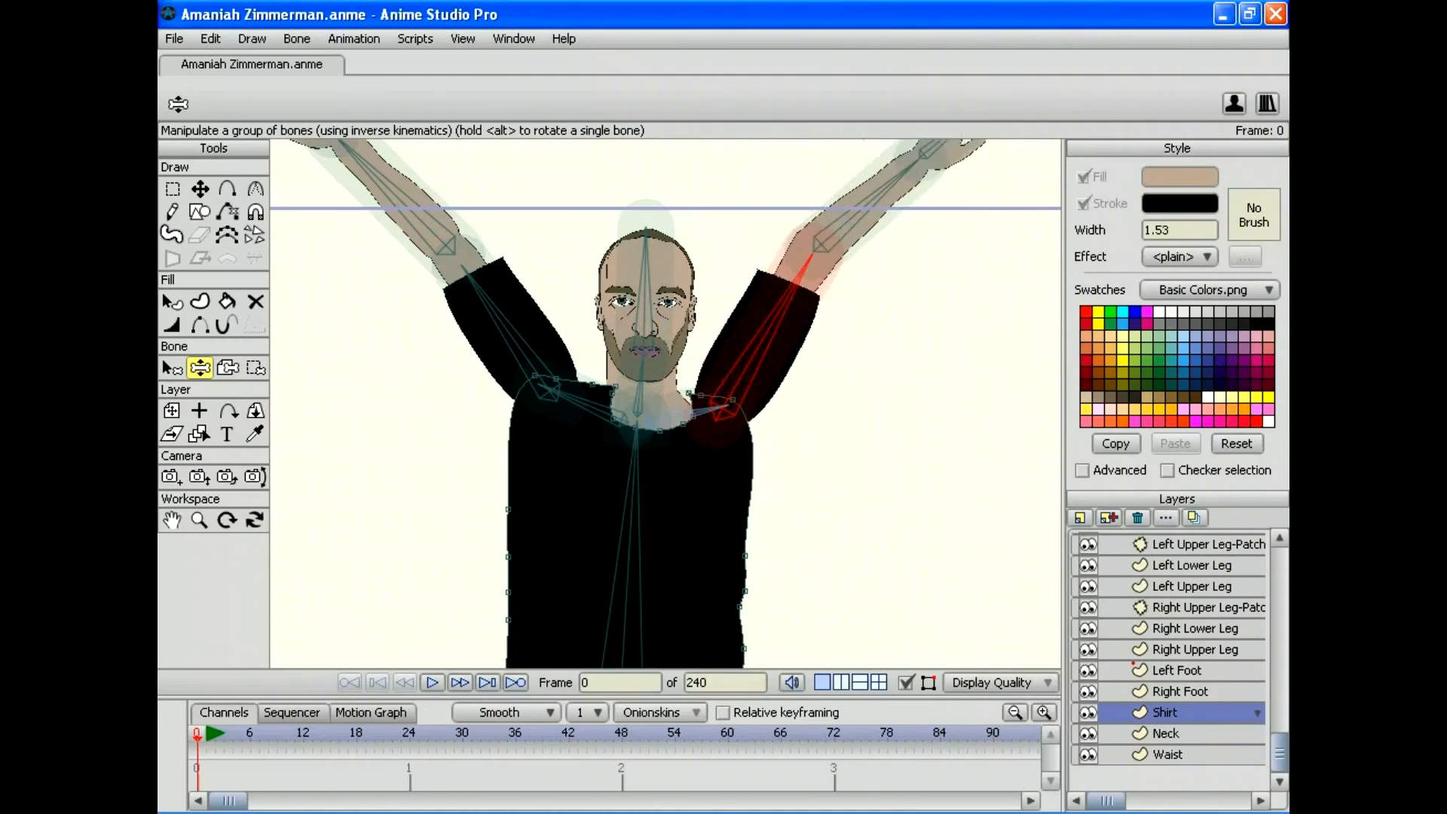
pyautogui.moveTo(348, 149); pyautogui.dragTo(275, 343)
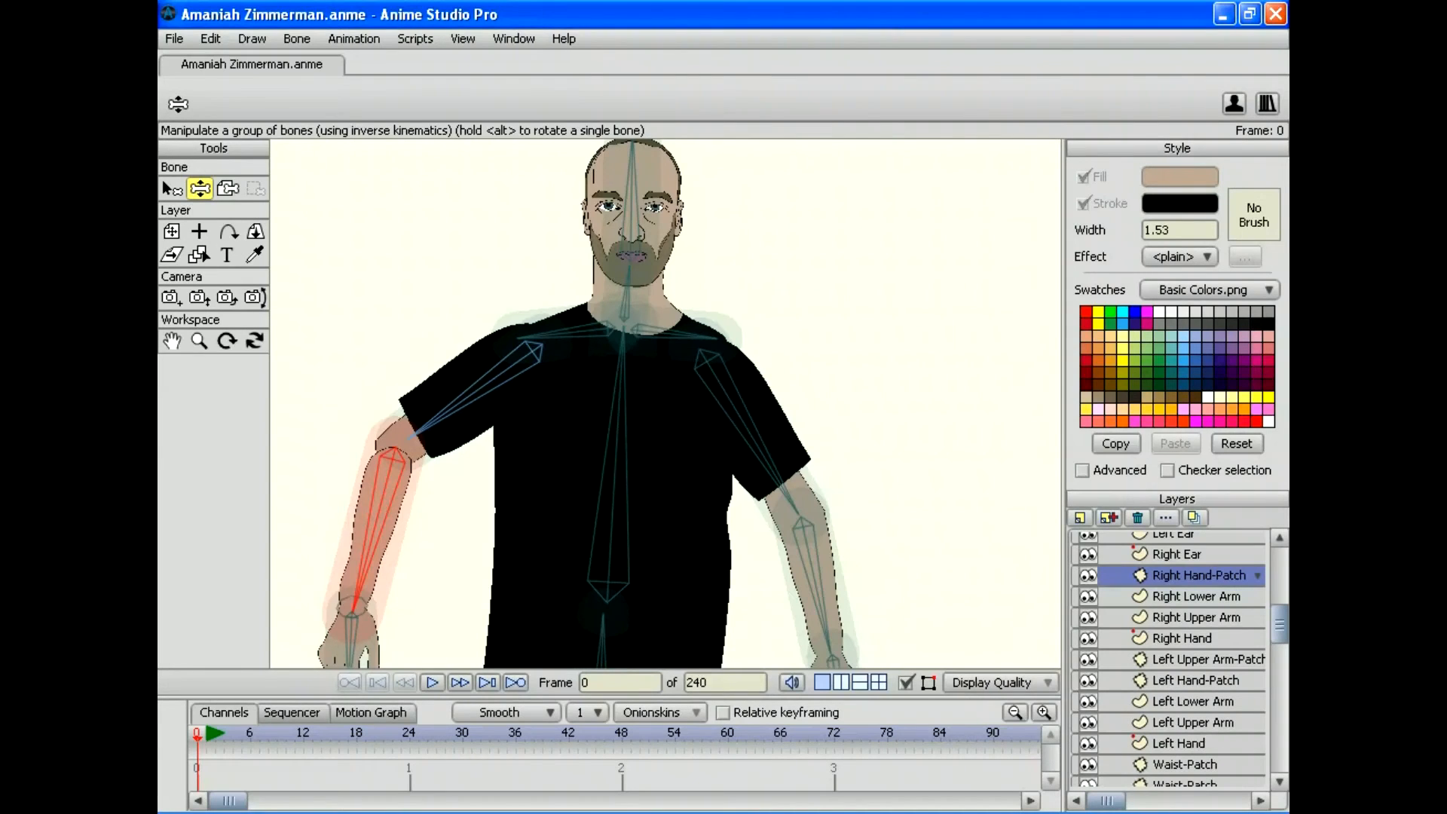
pyautogui.moveTo(351, 609); pyautogui.dragTo(479, 512)
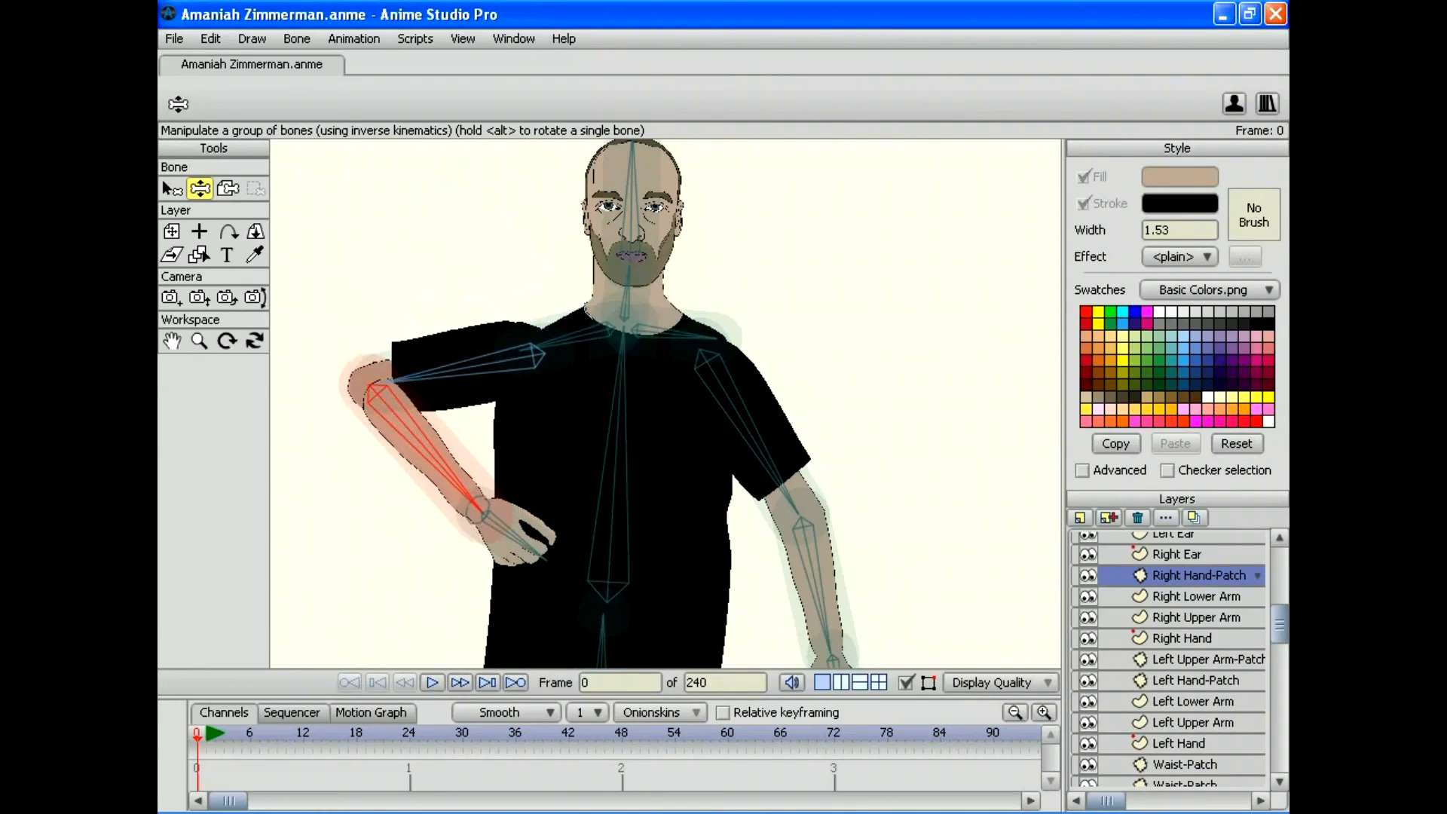
pyautogui.moveTo(829, 648)
pyautogui.mouseDown()
pyautogui.moveTo(601, 436)
pyautogui.moveTo(649, 342)
pyautogui.moveTo(823, 386)
pyautogui.moveTo(743, 323)
pyautogui.moveTo(549, 404)
pyautogui.moveTo(685, 614)
pyautogui.moveTo(829, 640)
pyautogui.mouseUp()
pyautogui.moveTo(810, 592); pyautogui.dragTo(979, 538)
pyautogui.moveTo(476, 509); pyautogui.dragTo(380, 640)
pyautogui.click(199, 340)
# Step: Zoom in on the character's right elbow
pyautogui.moveTo(665, 403); pyautogui.dragTo(790, 297)
pyautogui.moveTo(665, 403); pyautogui.dragTo(742, 403)
pyautogui.moveTo(665, 403); pyautogui.dragTo(812, 372)
pyautogui.moveTo(665, 403); pyautogui.dragTo(827, 522)
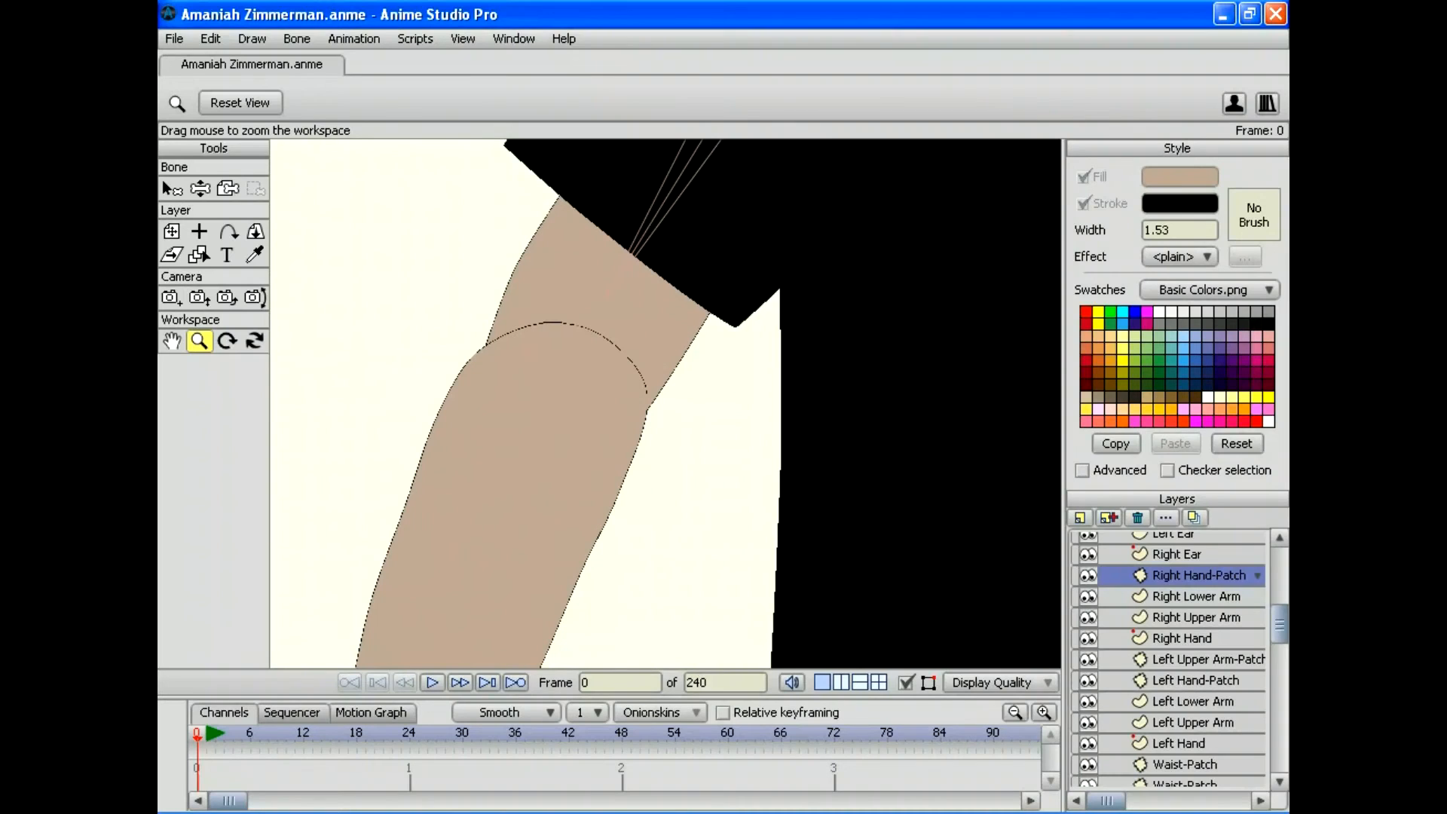
# Step: On the Right Lower Arm layer, deselect all points and hide the elbow seam edge
pyautogui.scroll(-2, 1168, 659)
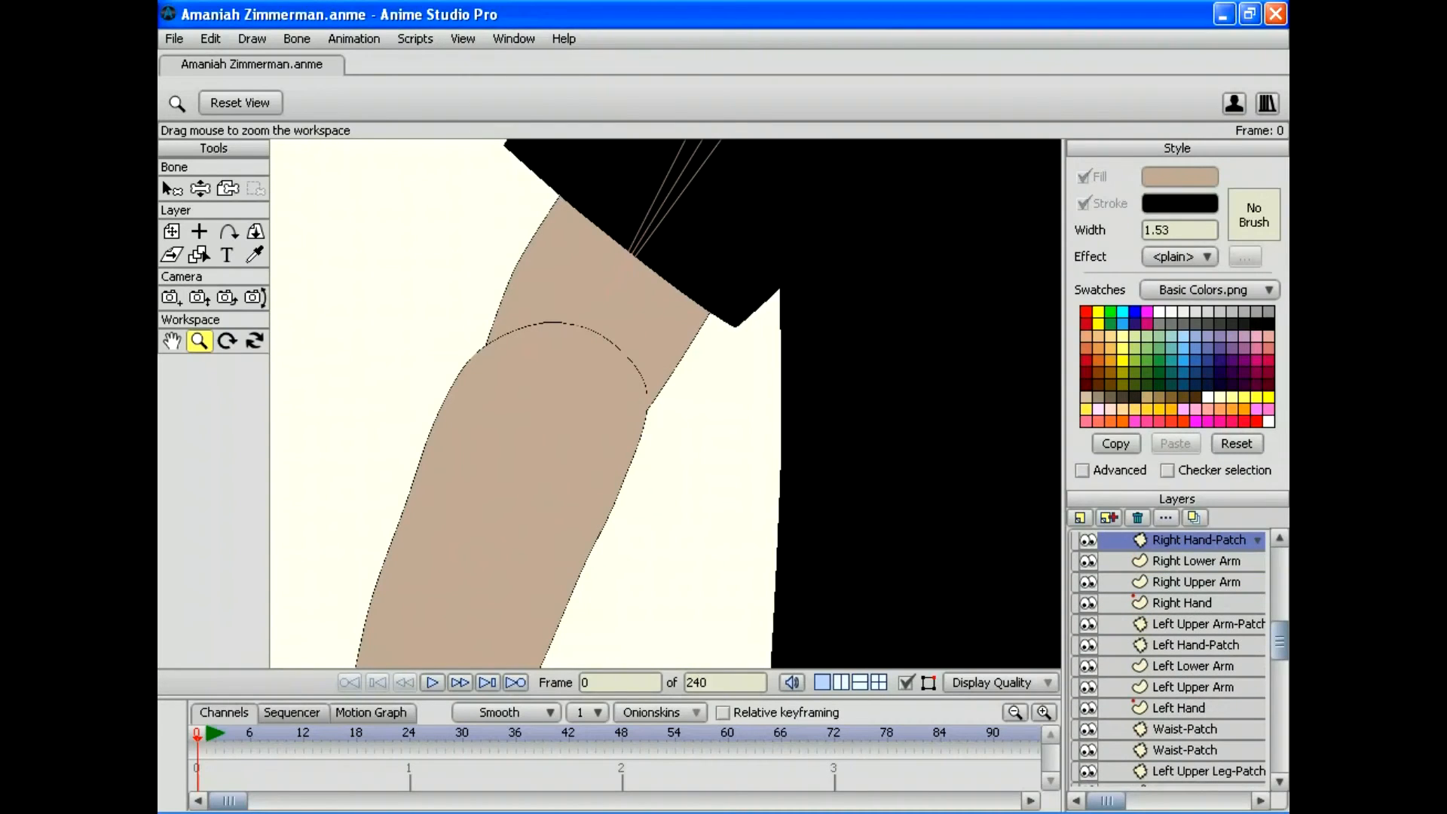
pyautogui.click(1195, 561)
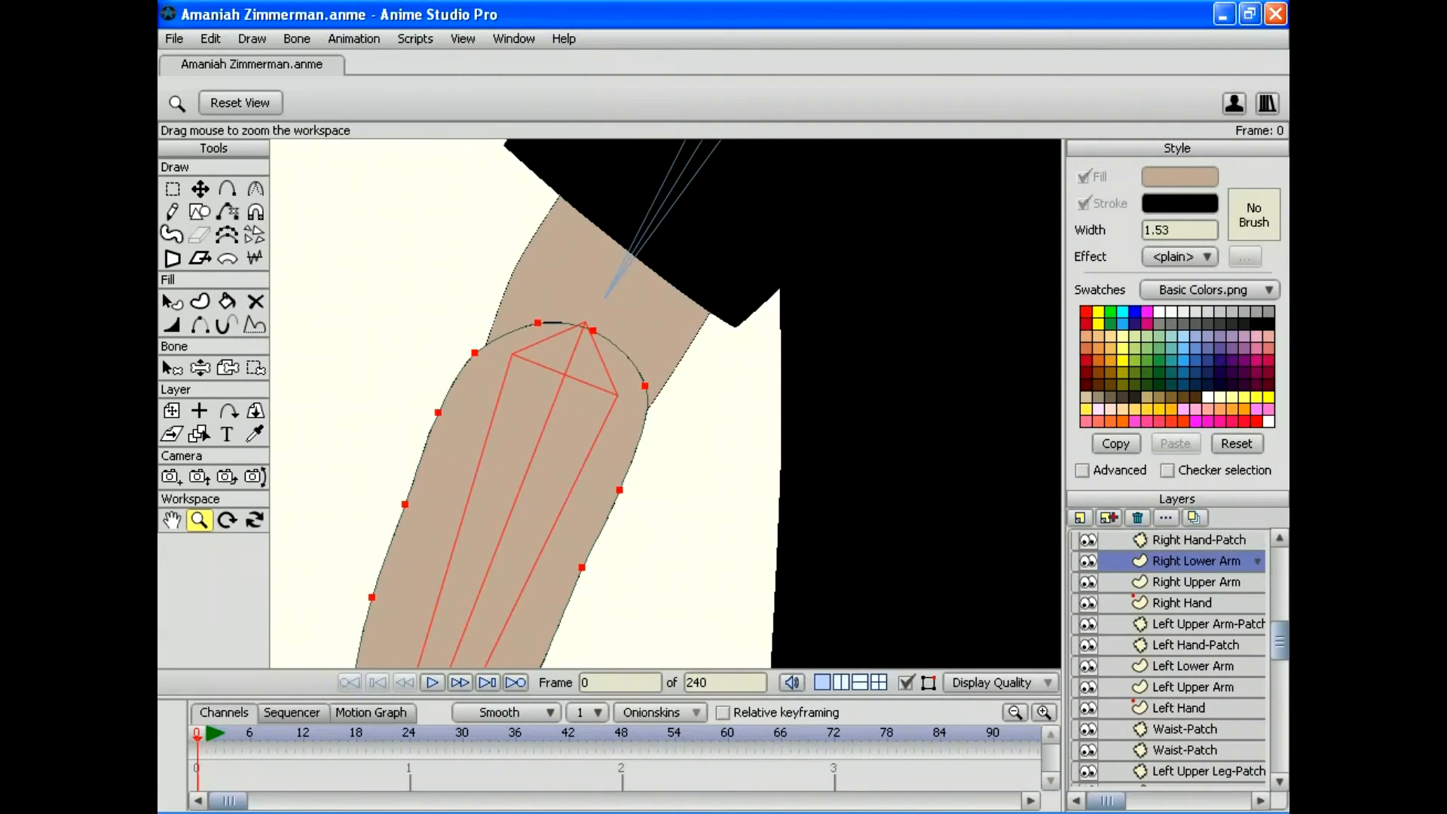
pyautogui.click(210, 39)
pyautogui.click(242, 219)
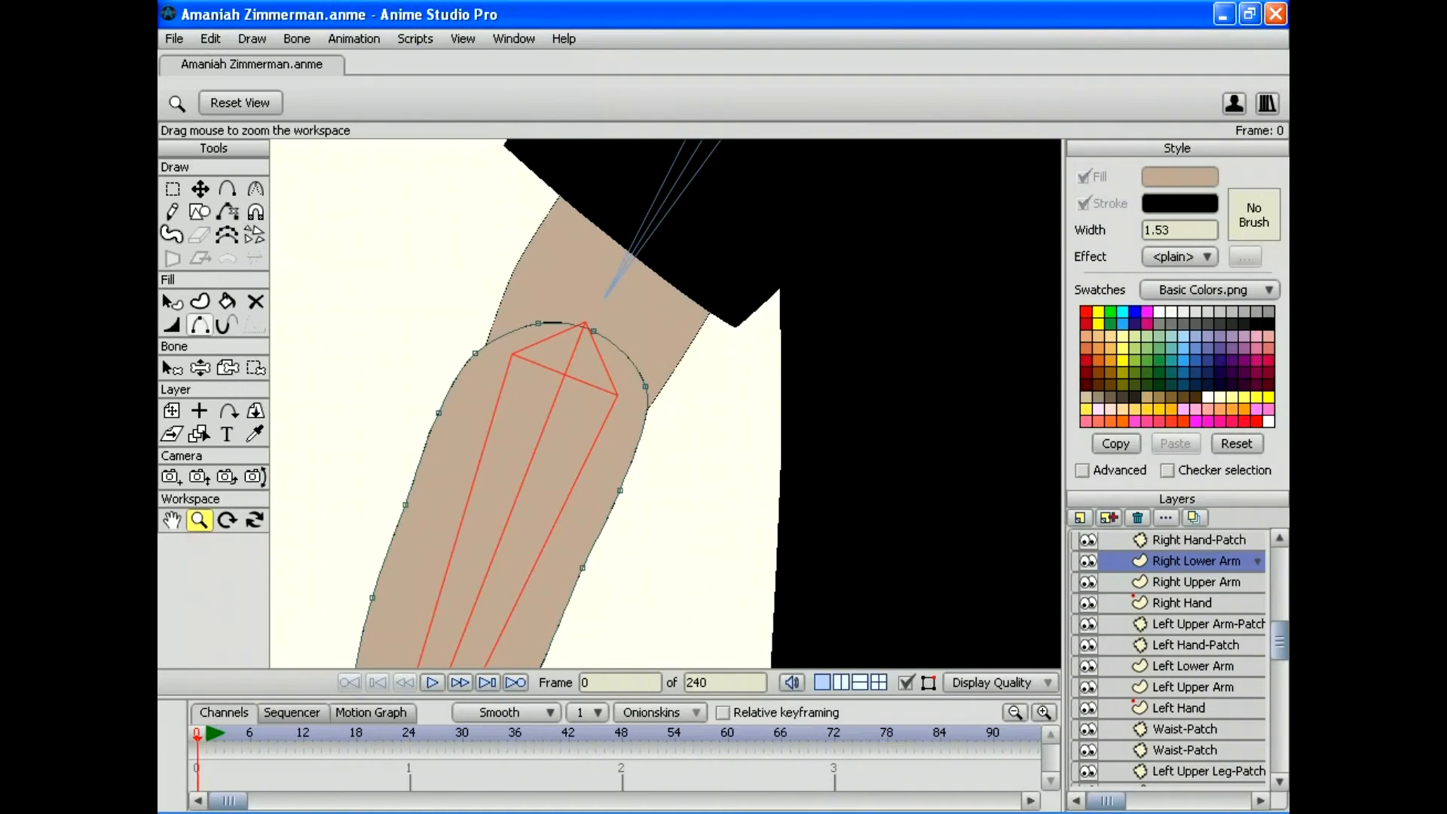
pyautogui.click(208, 323)
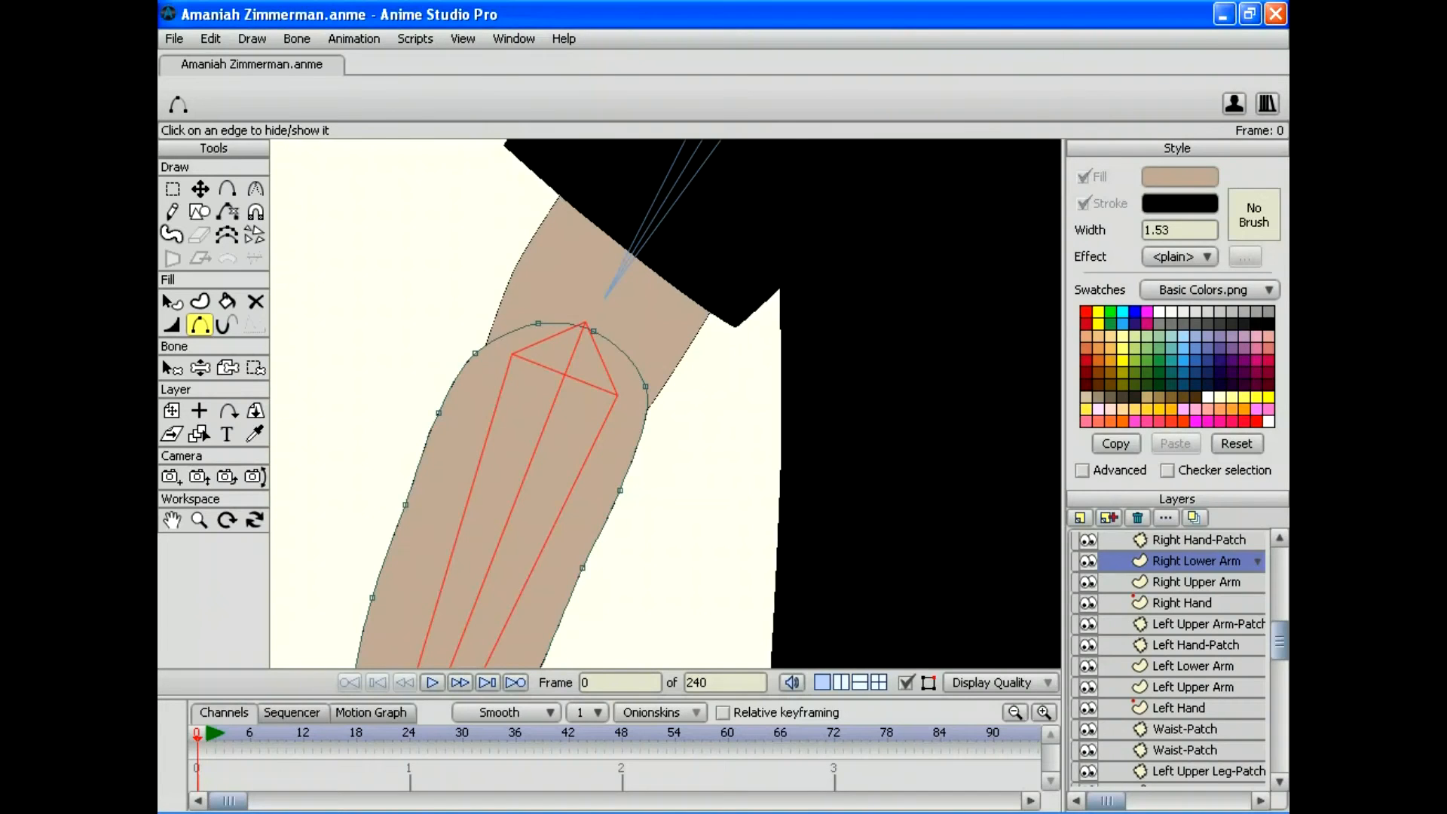
pyautogui.click(1195, 582)
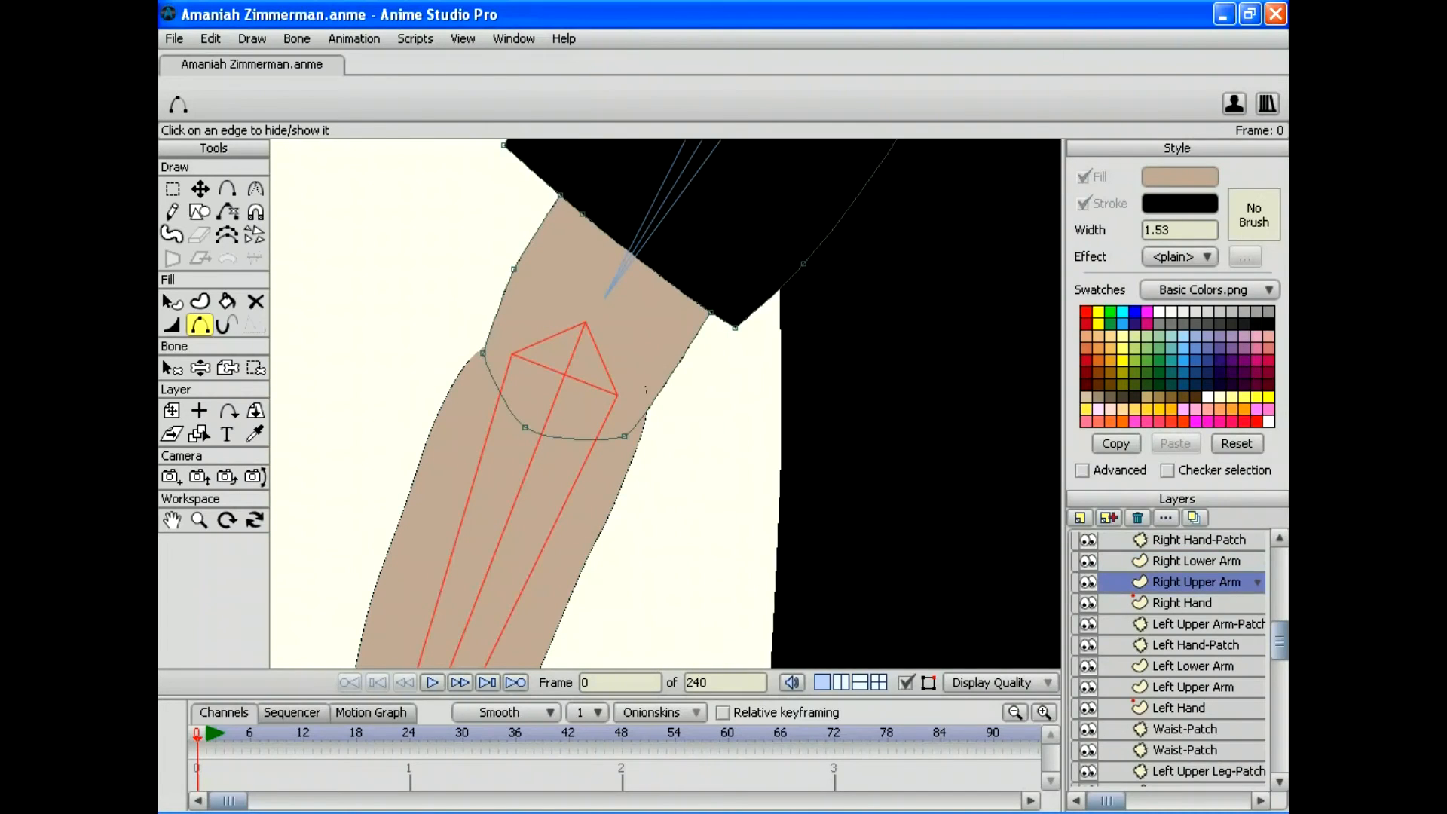
pyautogui.click(1184, 728)
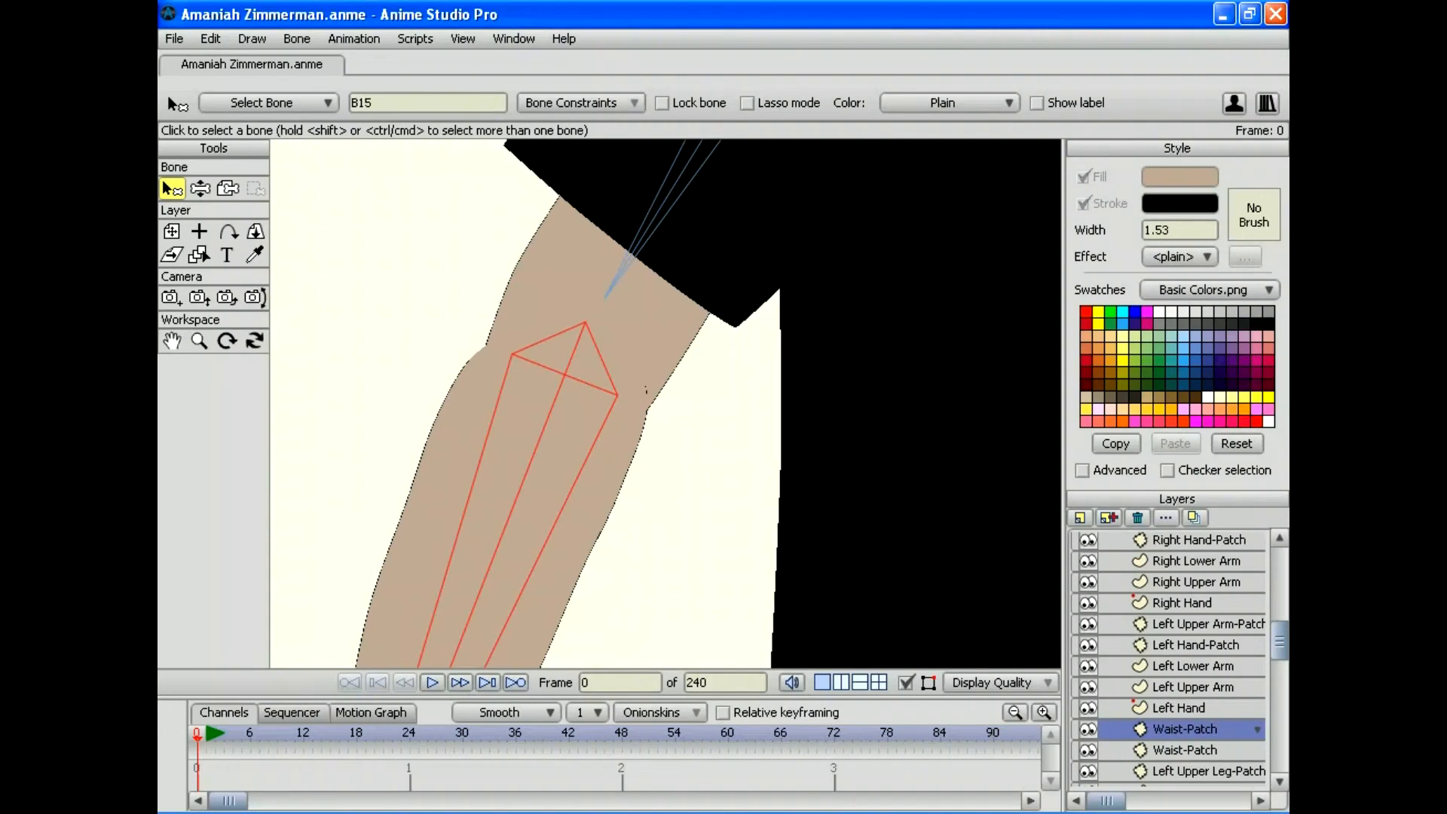
pyautogui.click(200, 188)
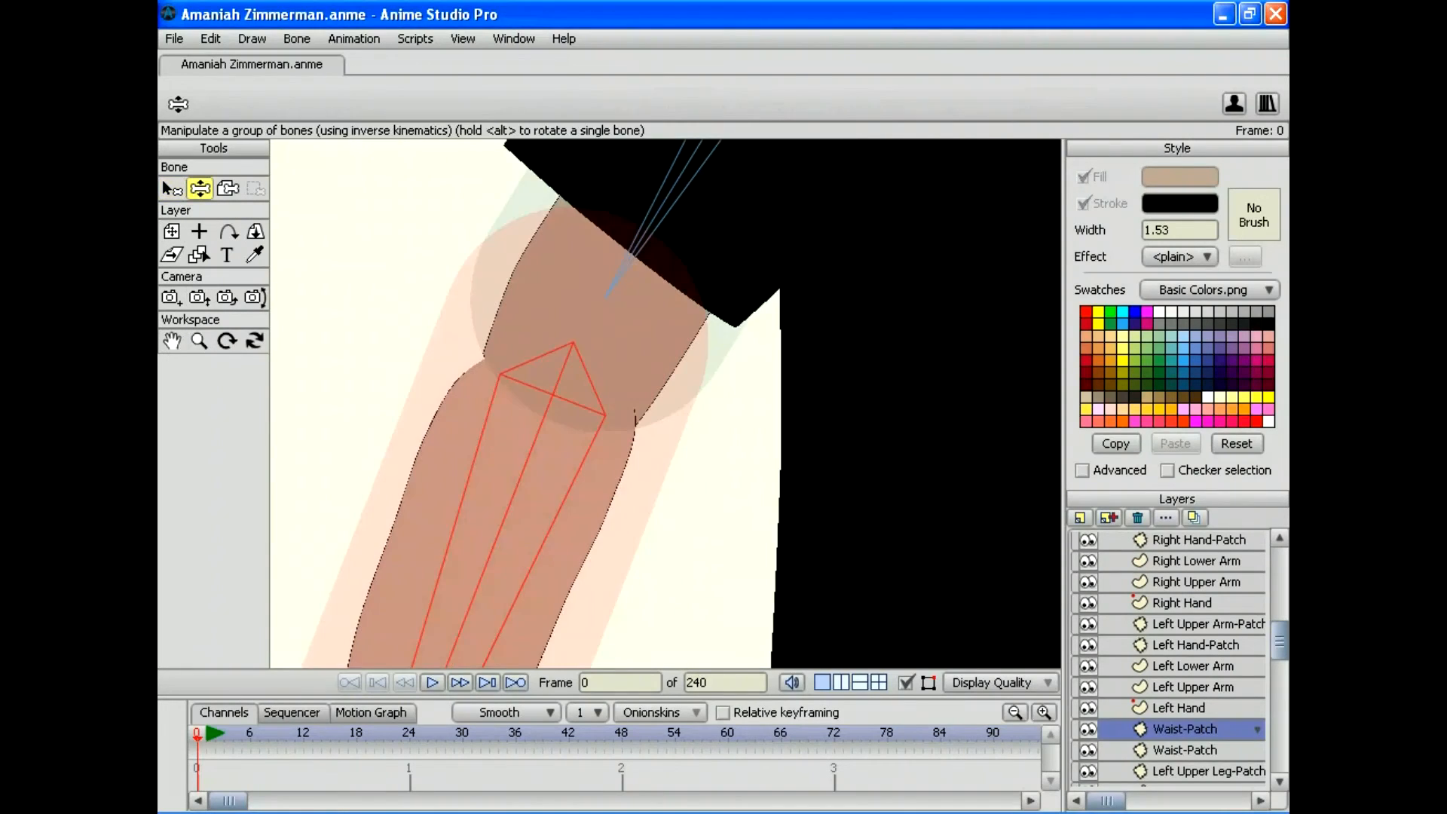
# Step: Bend the right forearm back and forth at the elbow, then zoom out to the torso and legs
pyautogui.moveTo(446, 663); pyautogui.dragTo(866, 654)
pyautogui.moveTo(528, 302); pyautogui.dragTo(689, 544)
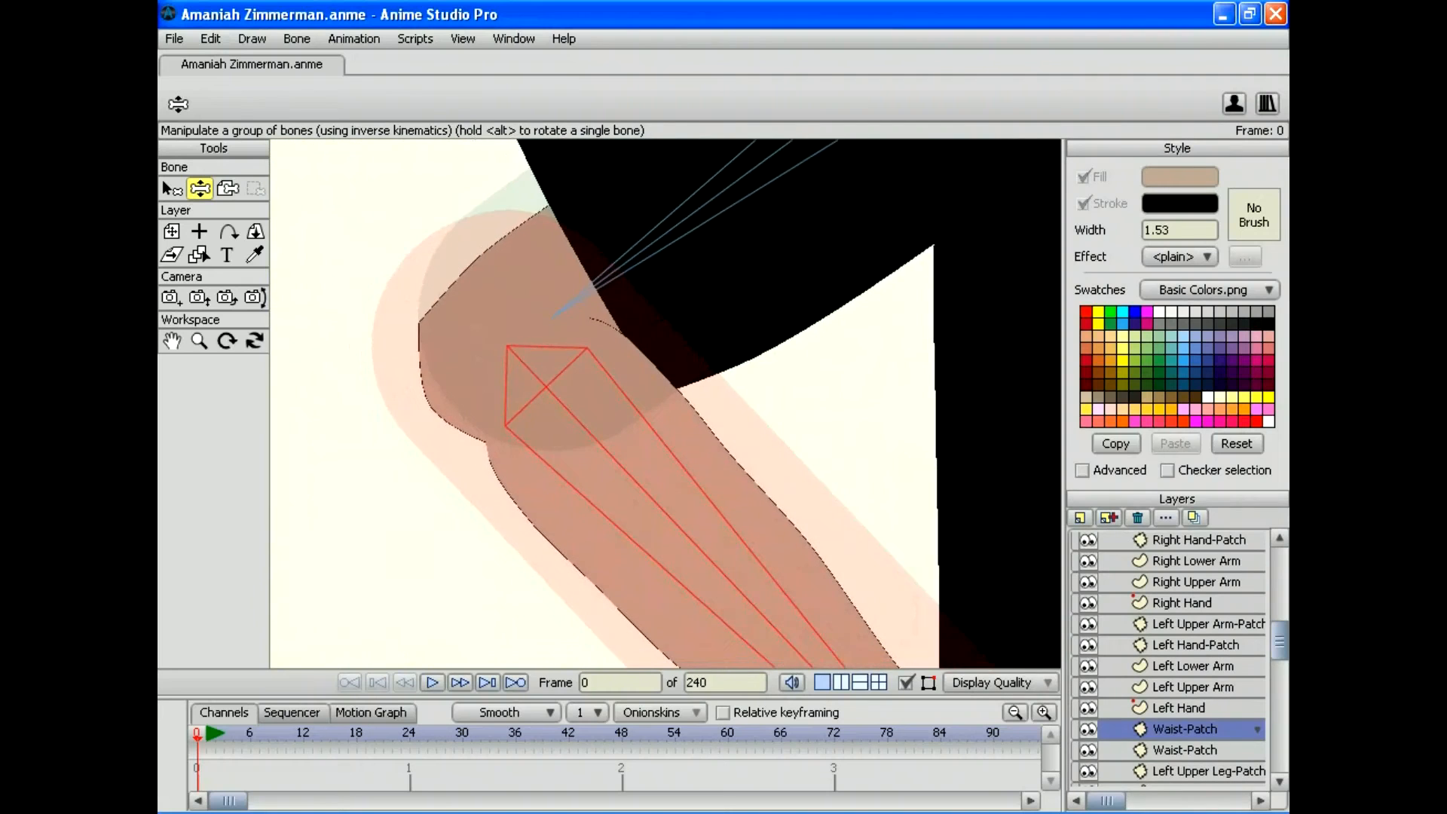
pyautogui.moveTo(841, 663); pyautogui.dragTo(709, 663)
pyautogui.moveTo(937, 654); pyautogui.dragTo(790, 484)
pyautogui.moveTo(452, 534); pyautogui.dragTo(210, 470)
pyautogui.moveTo(666, 403); pyautogui.dragTo(543, 199)
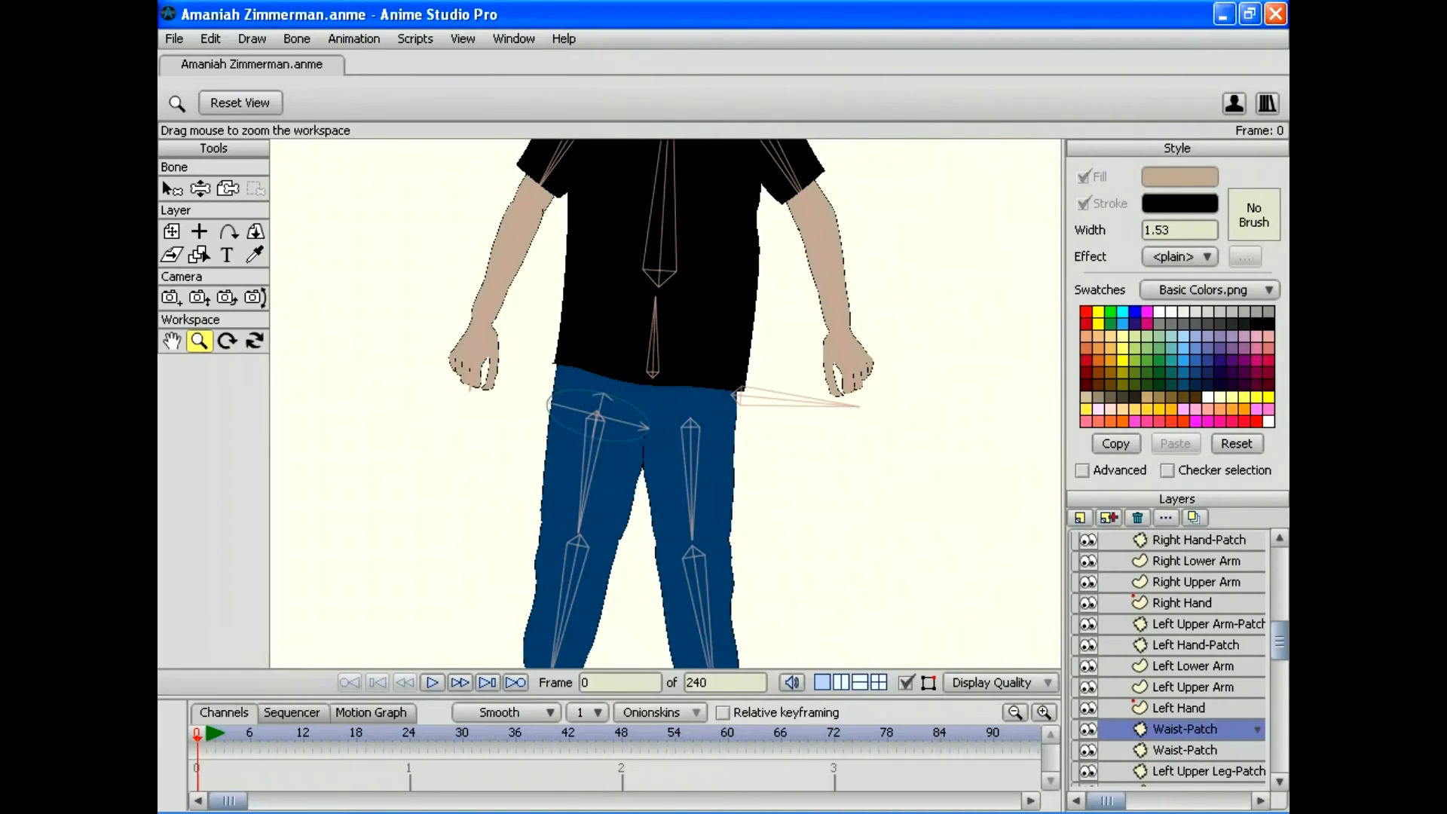
# Step: Save the rigged character file
pyautogui.click(174, 38)
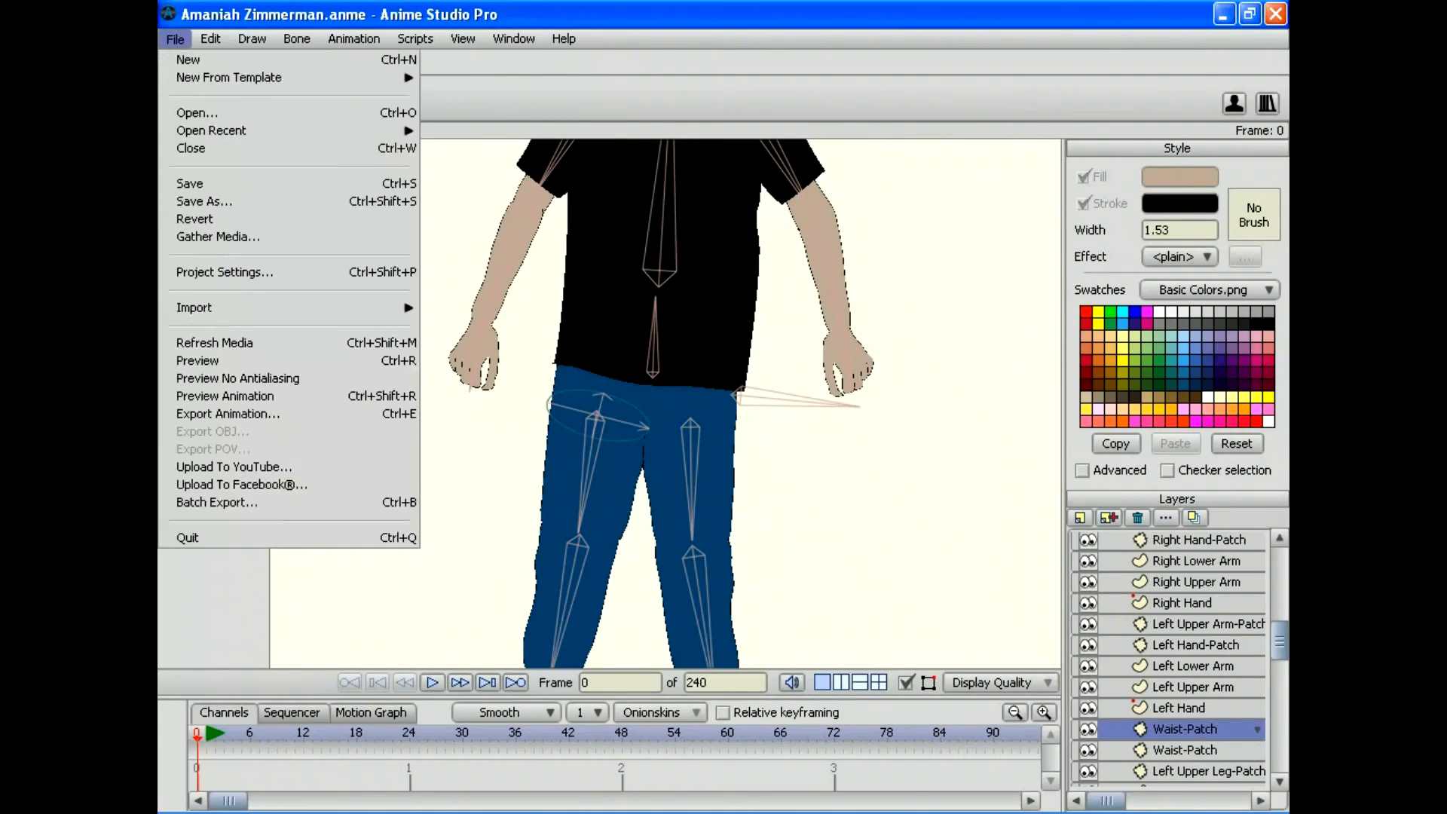
pyautogui.click(163, 183)
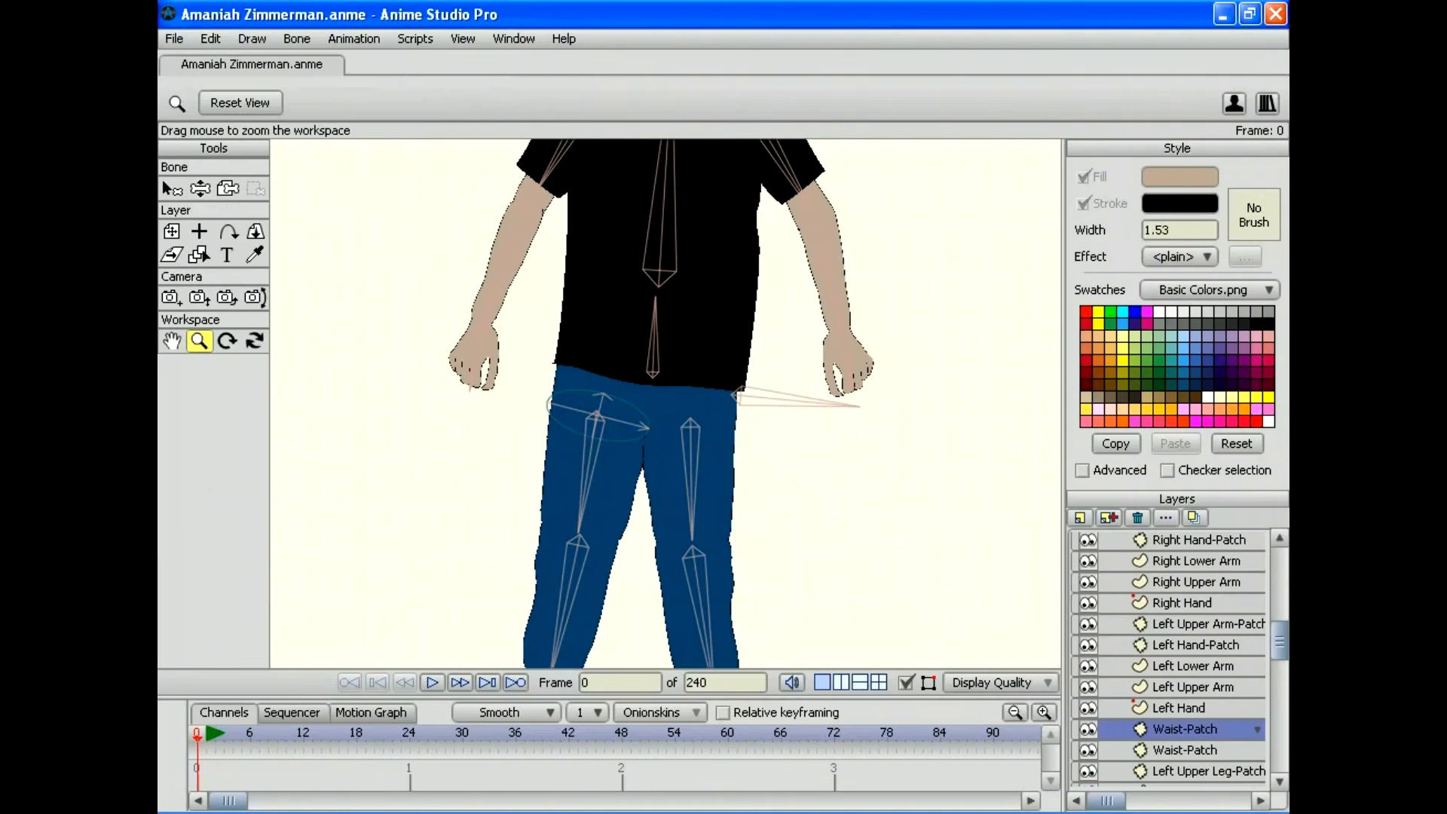
pyautogui.scroll(-3, 665, 403)
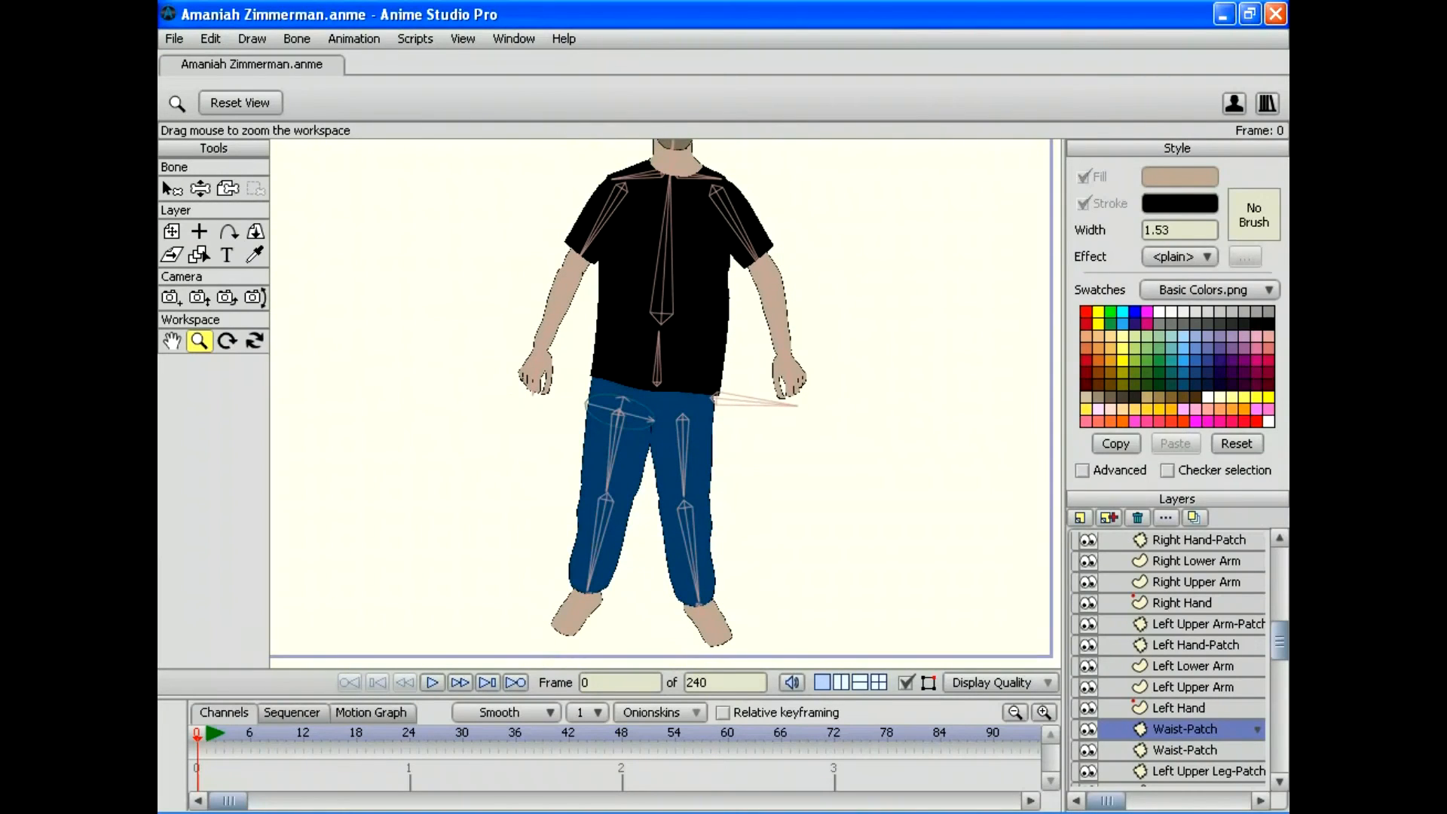
# Step: Tilt the character's head side to side with the head bone to test it
pyautogui.moveTo(665, 403); pyautogui.dragTo(568, 569)
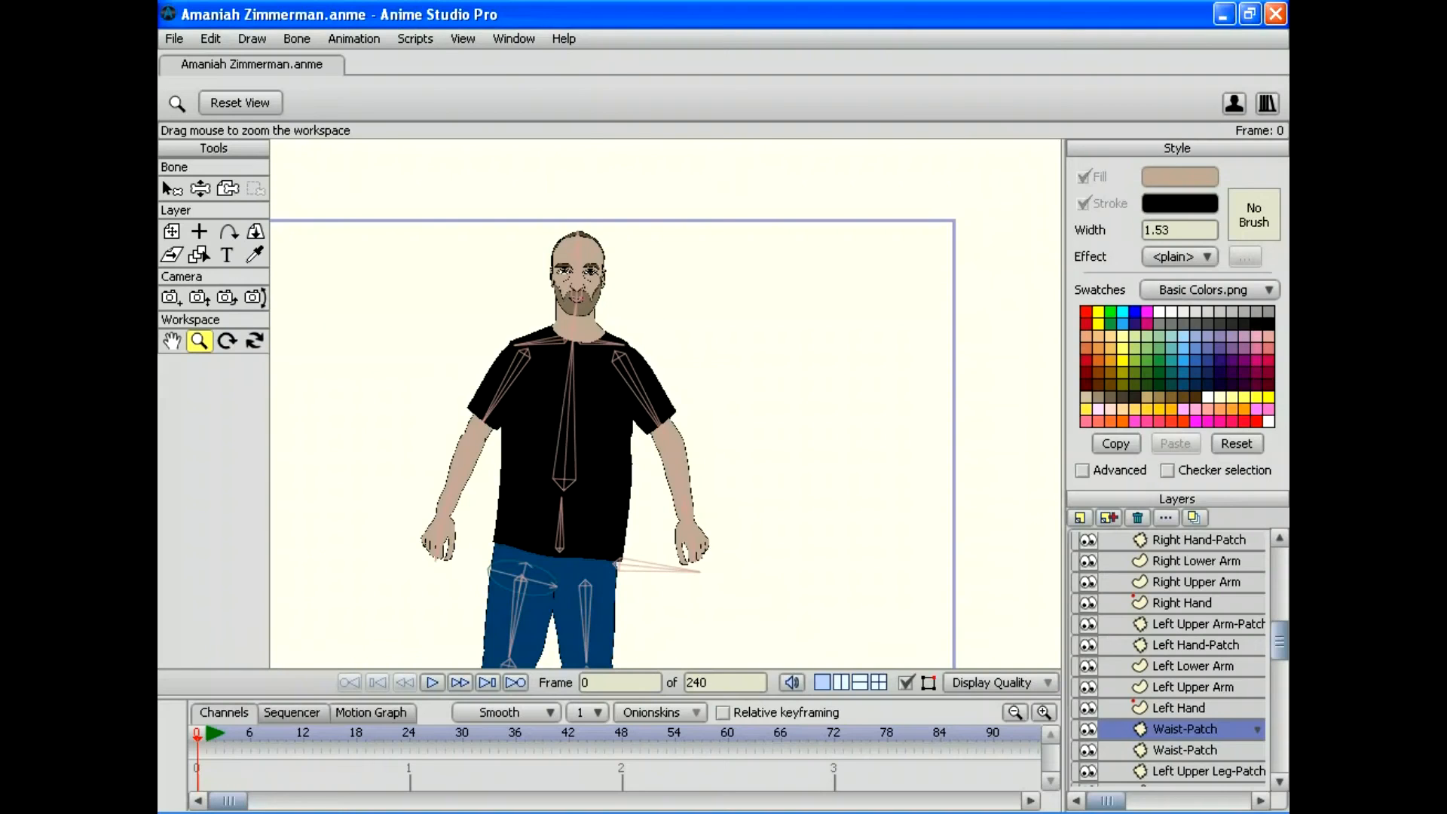
pyautogui.press('z')
pyautogui.moveTo(577, 249)
pyautogui.mouseDown()
pyautogui.moveTo(648, 276)
pyautogui.moveTo(584, 245)
pyautogui.moveTo(532, 250)
pyautogui.moveTo(598, 253)
pyautogui.moveTo(565, 249)
pyautogui.mouseUp()
# Step: Bend the body at the waist and sideways at the spine, then start renaming bone B3
pyautogui.moveTo(565, 399); pyautogui.dragTo(577, 282)
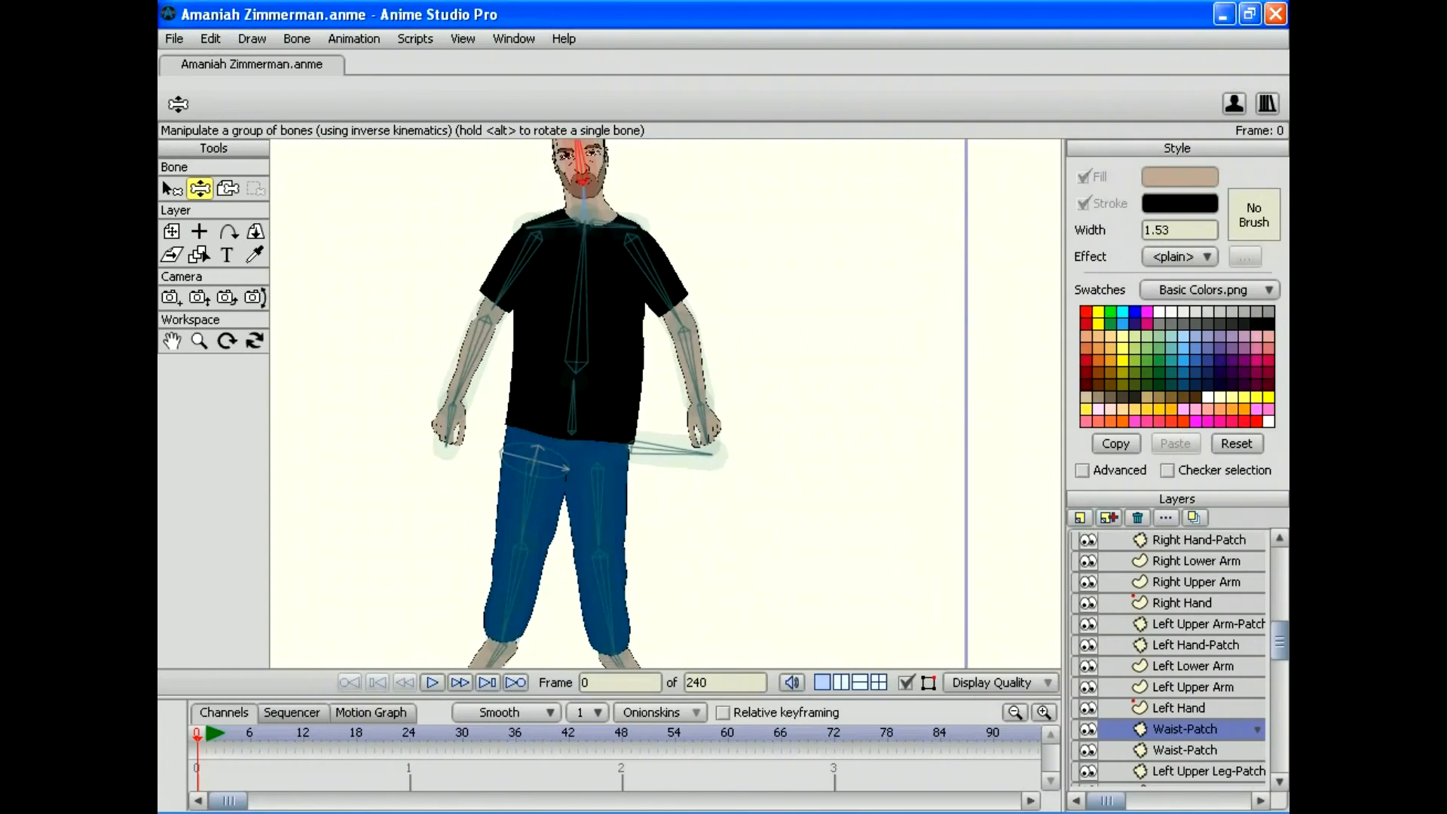
pyautogui.moveTo(573, 396)
pyautogui.mouseDown()
pyautogui.moveTo(529, 434)
pyautogui.moveTo(549, 400)
pyautogui.moveTo(592, 395)
pyautogui.moveTo(570, 388)
pyautogui.mouseUp()
pyautogui.moveTo(570, 253); pyautogui.dragTo(599, 223)
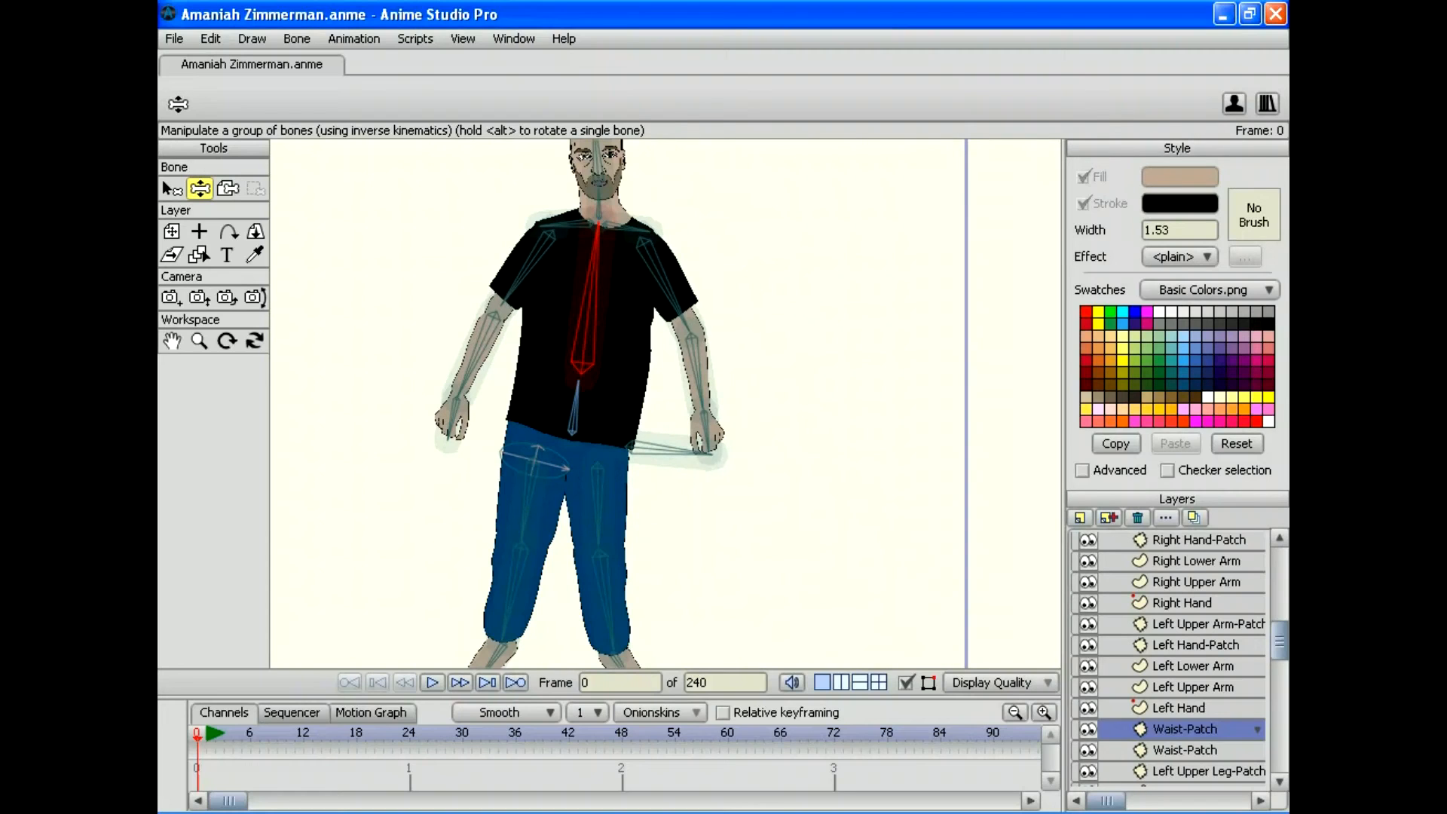
pyautogui.click(172, 189)
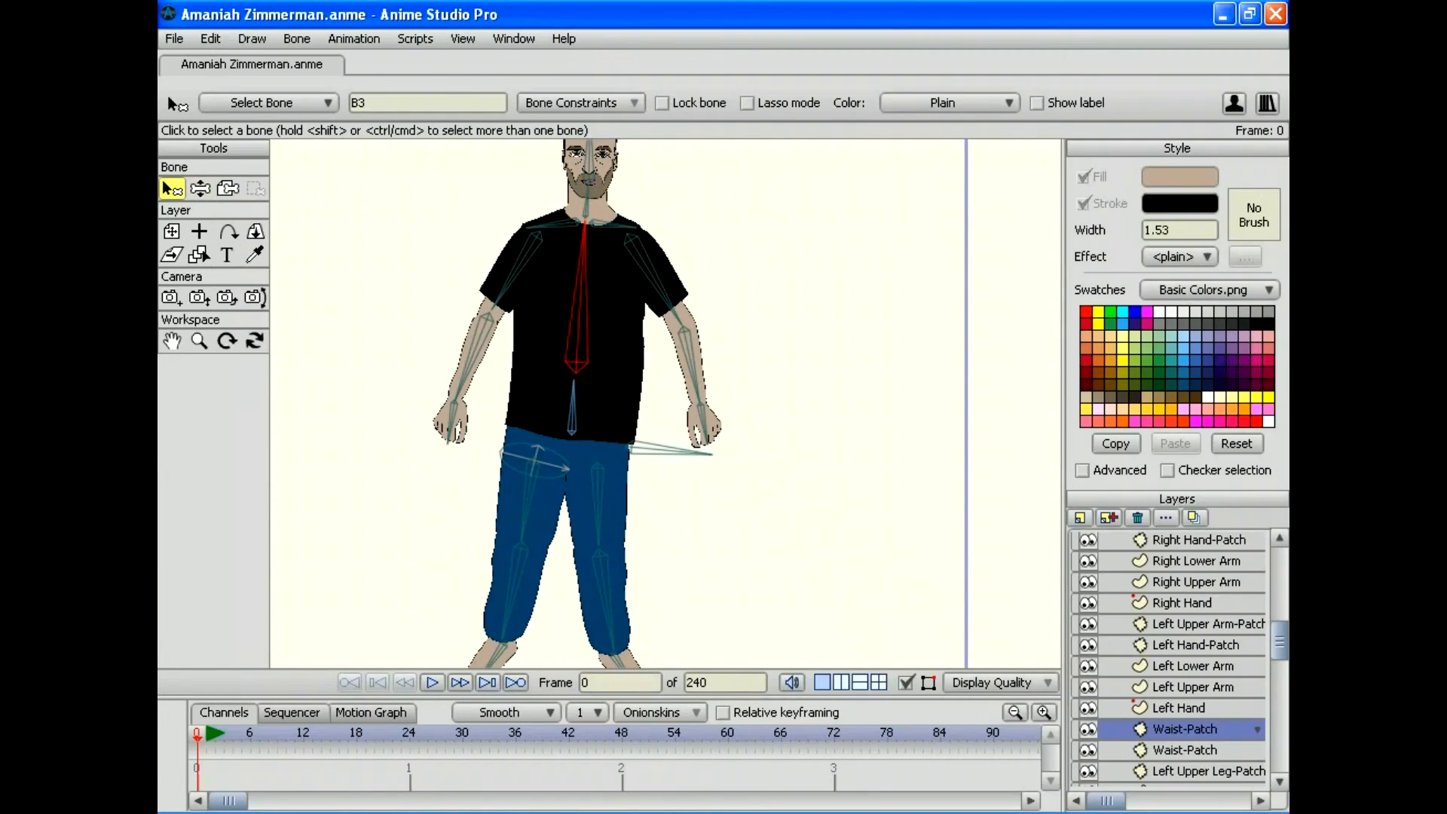
pyautogui.click(360, 102)
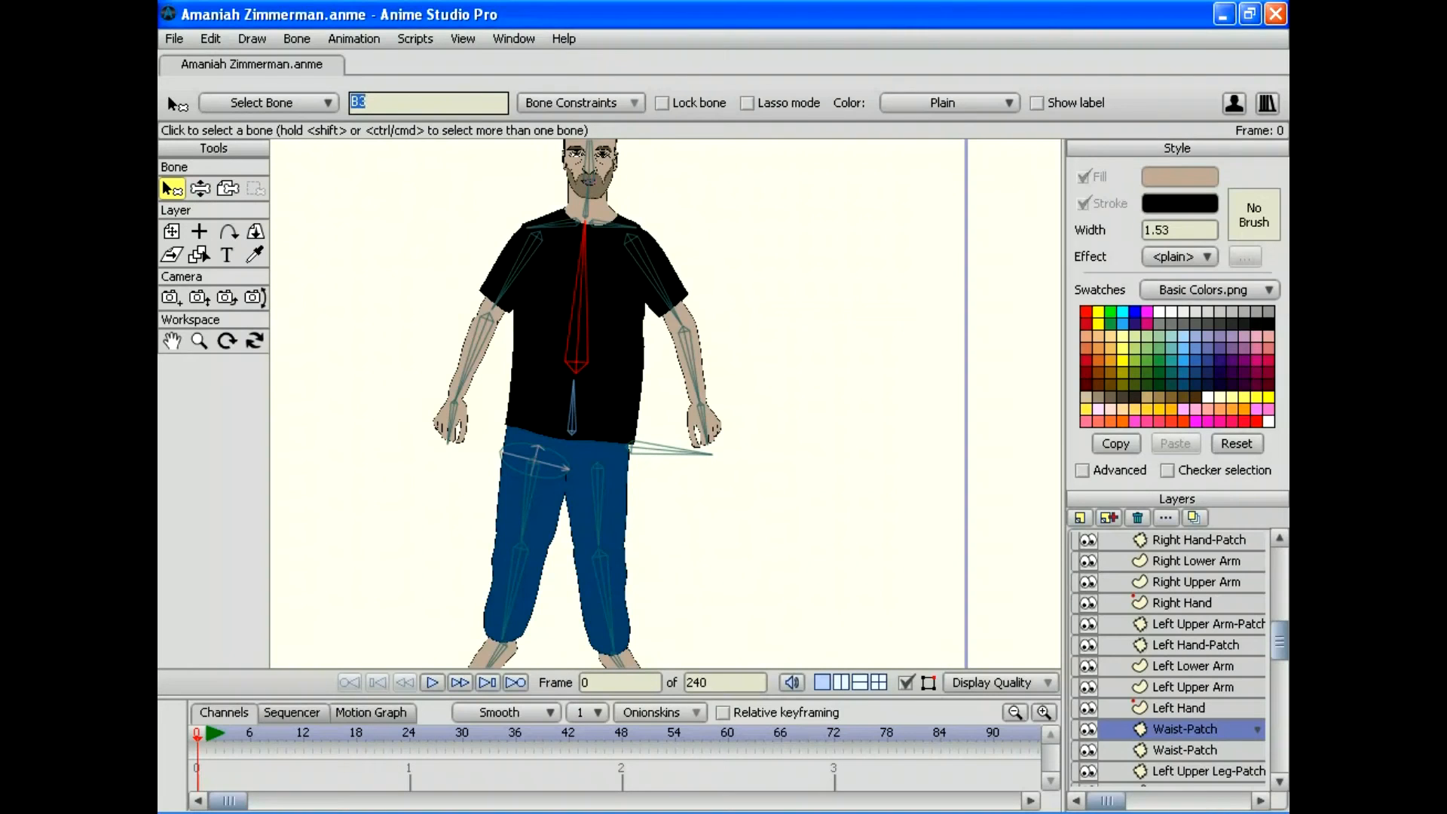
# Step: Name bone B3 'Chest Bone', open the Actions panel, and select the character's main bone layer
pyautogui.write('Chest Bone')
pyautogui.press('Return')
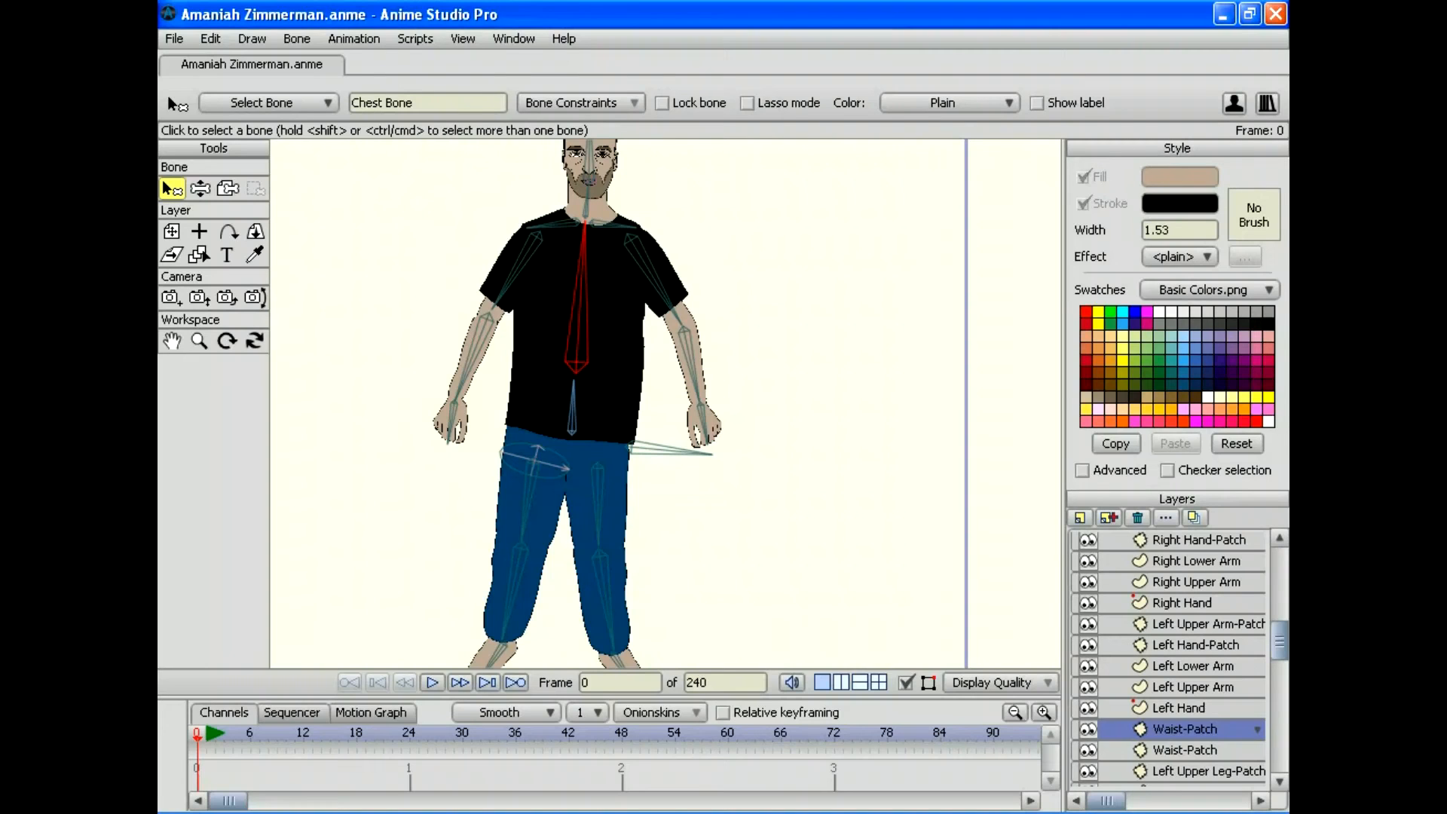
pyautogui.click(513, 38)
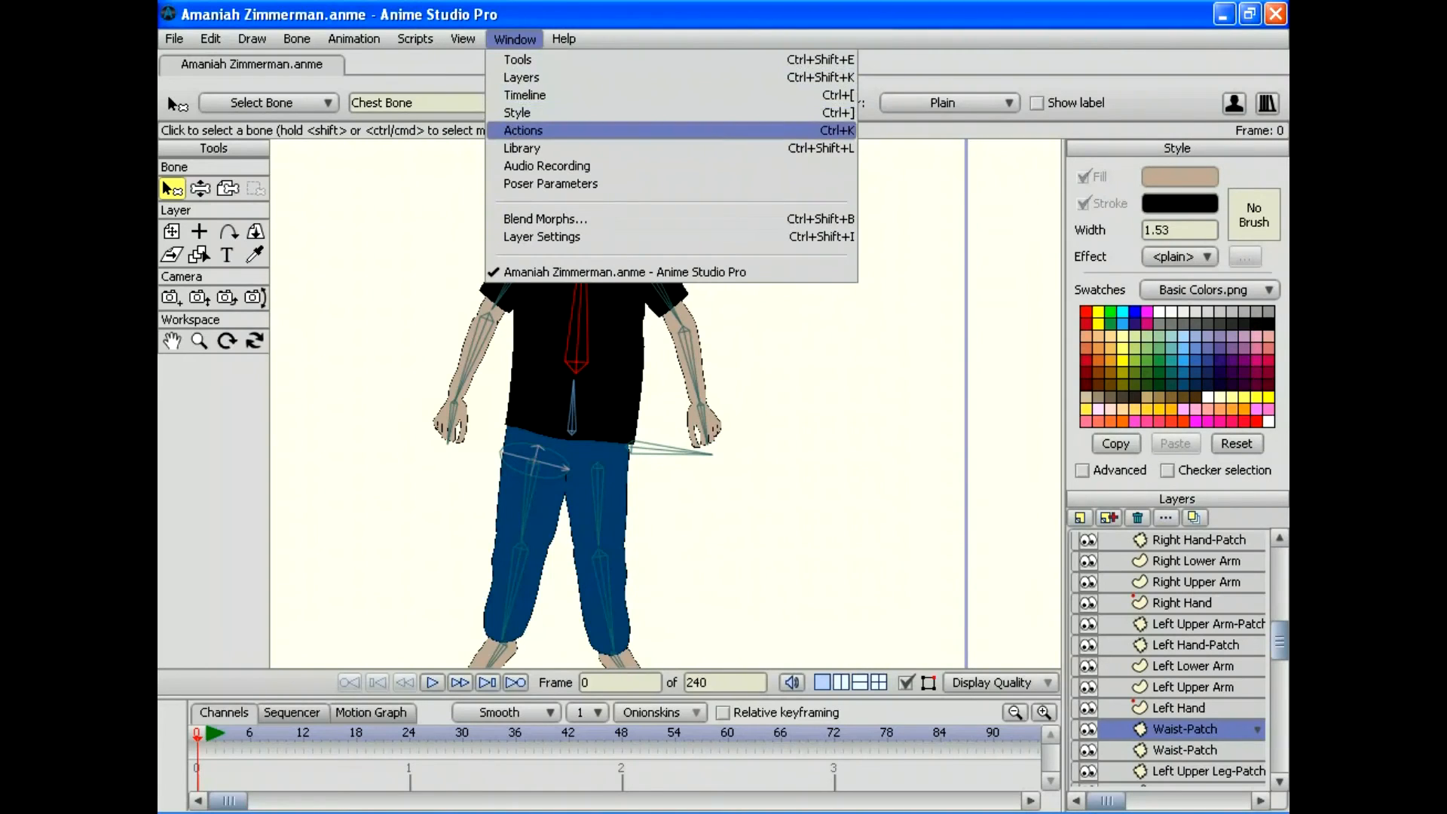
pyautogui.click(522, 131)
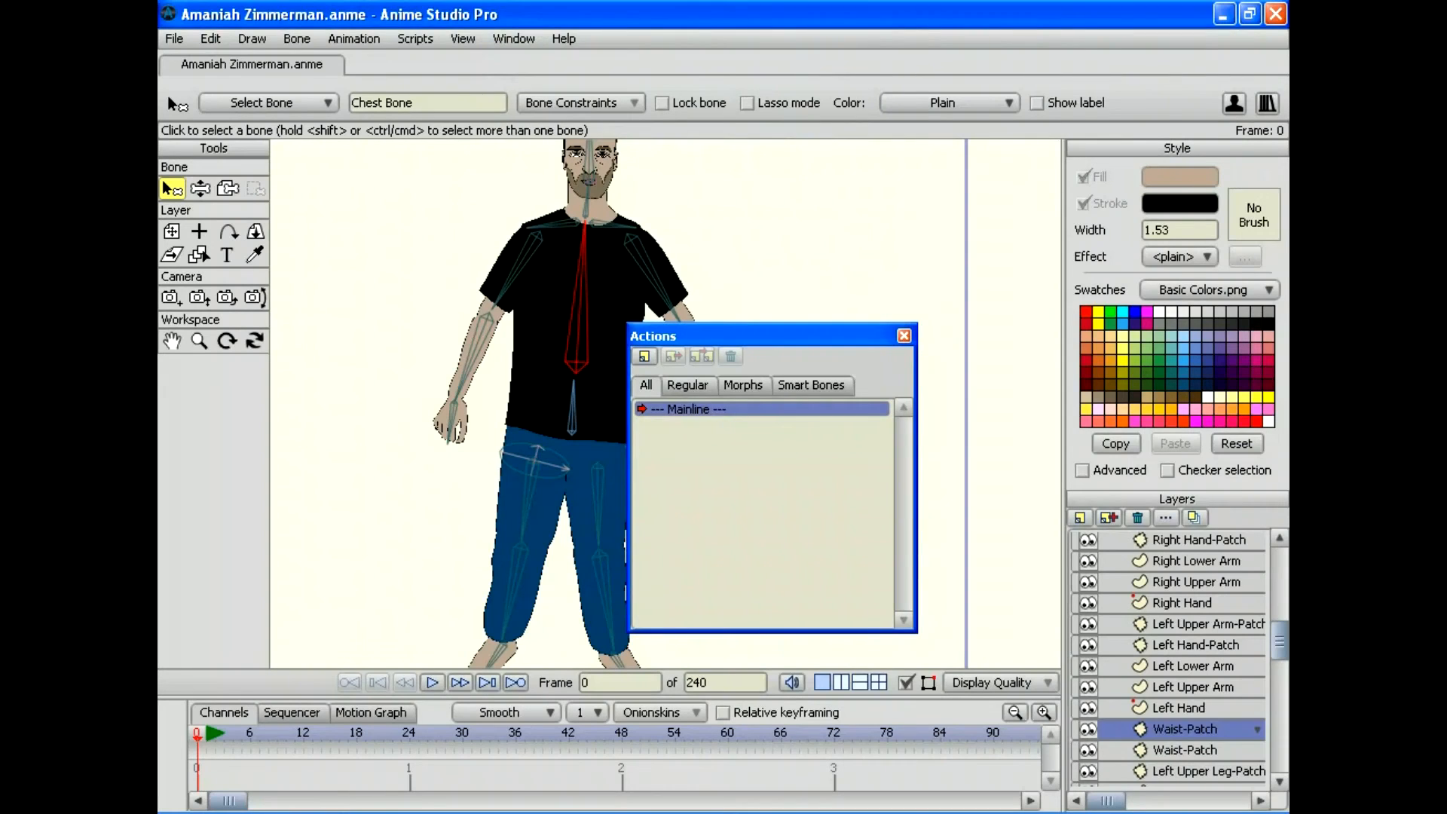
pyautogui.moveTo(678, 336); pyautogui.dragTo(884, 73)
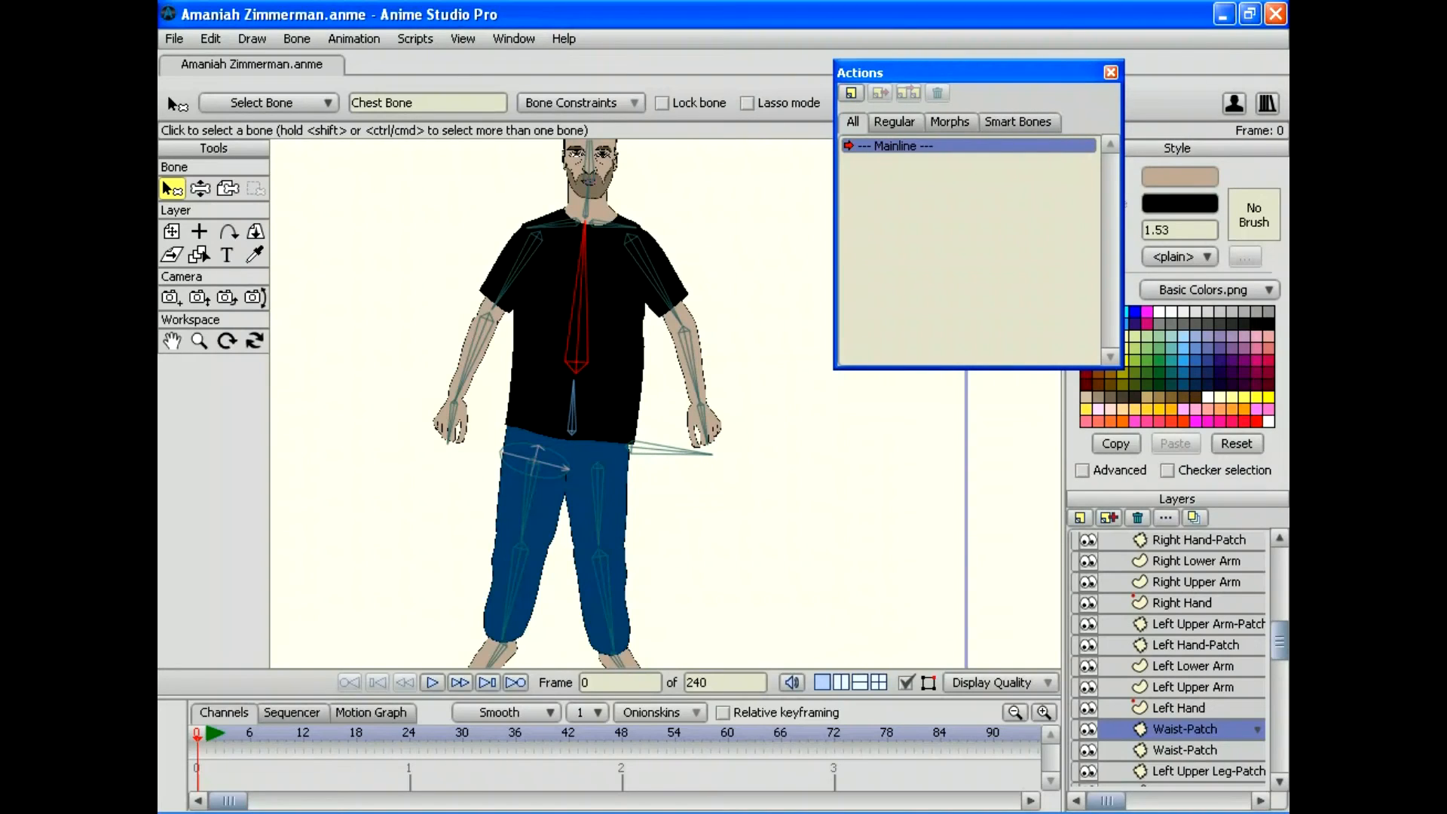
pyautogui.scroll(3, 1168, 659)
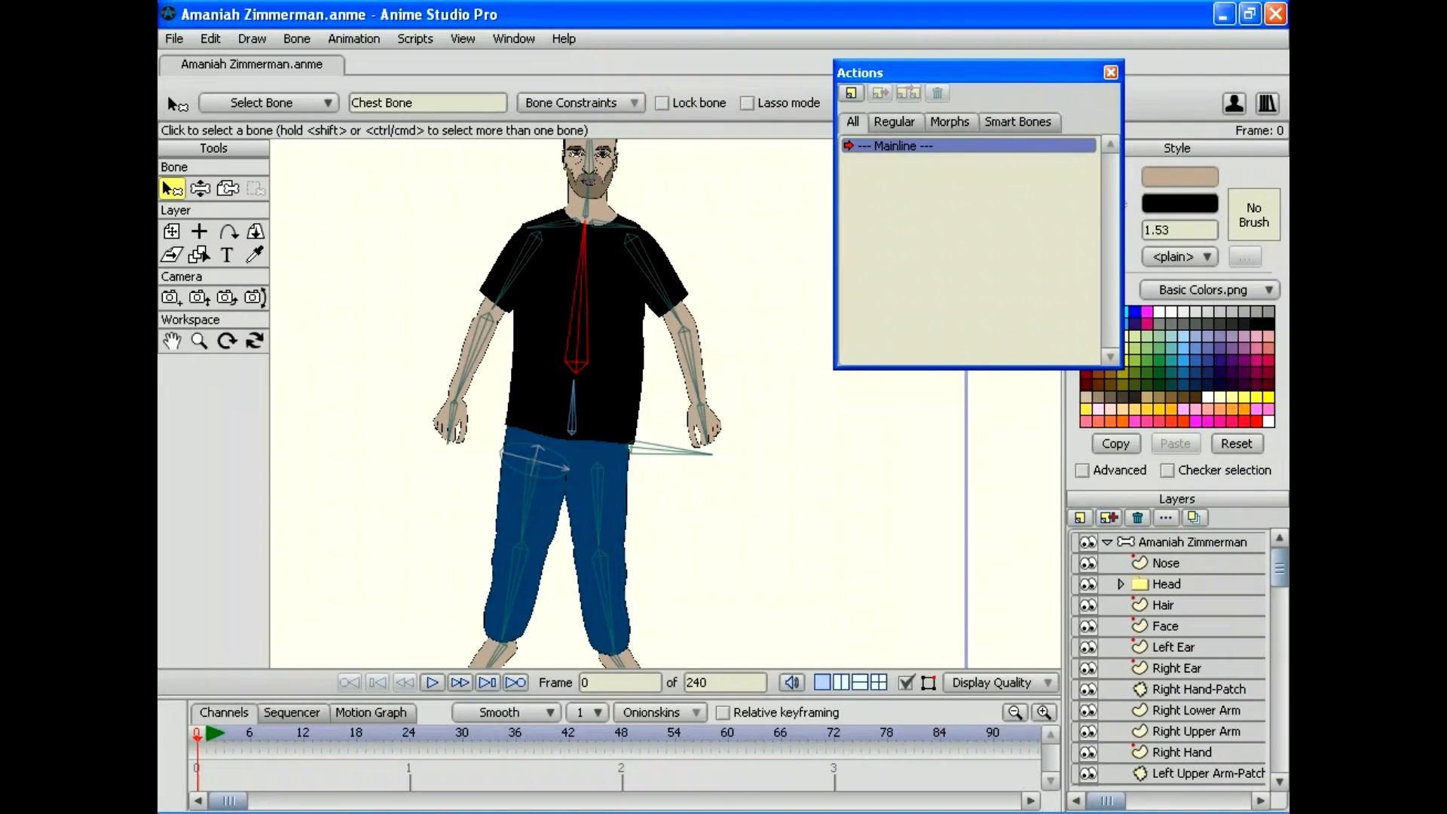
pyautogui.click(1191, 541)
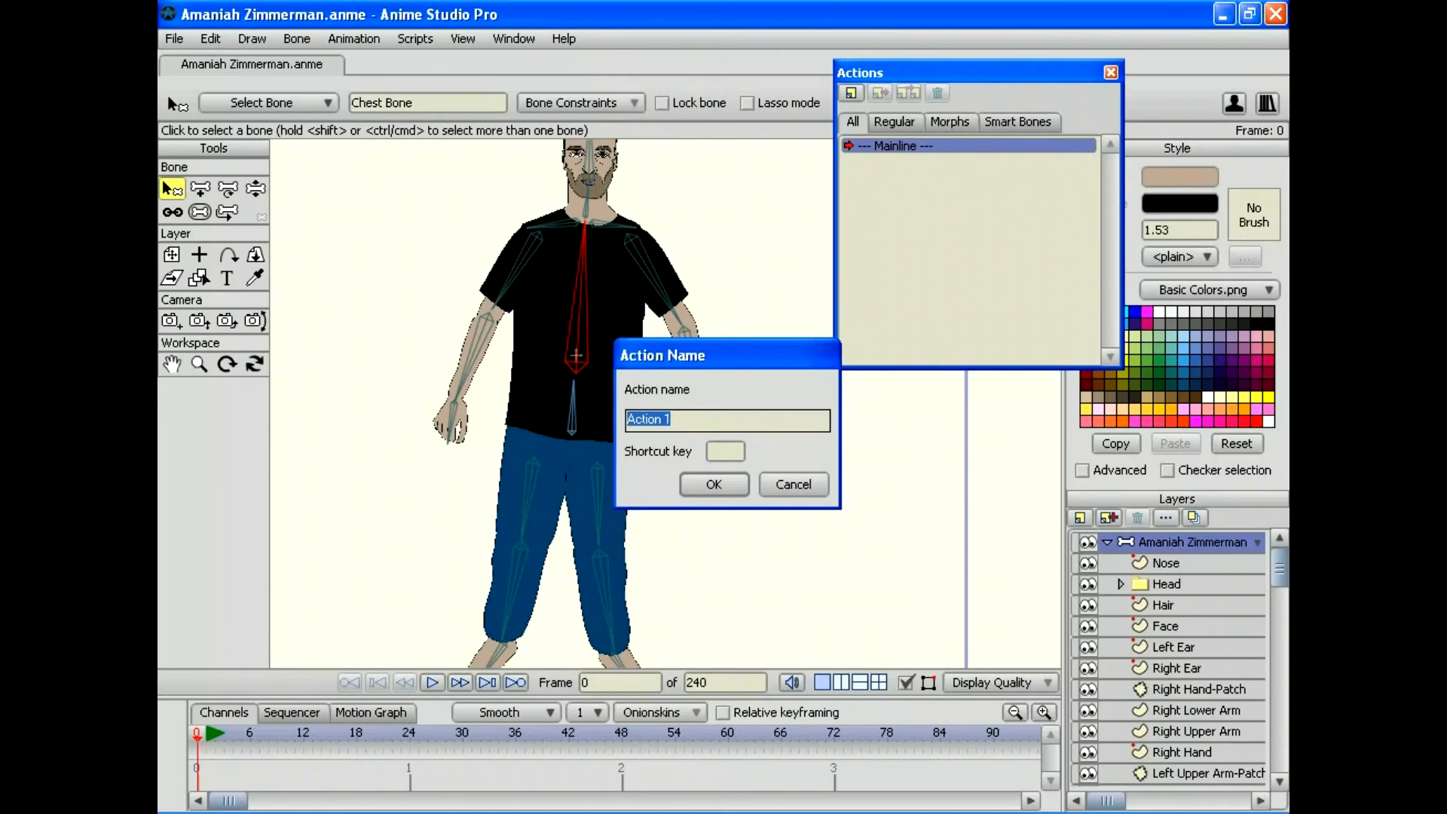
# Step: Create a 'Chest Bone' action and rotate the chest bone to bend the torso sideways
pyautogui.write('Chest')
pyautogui.write('one')
pyautogui.press('Return')
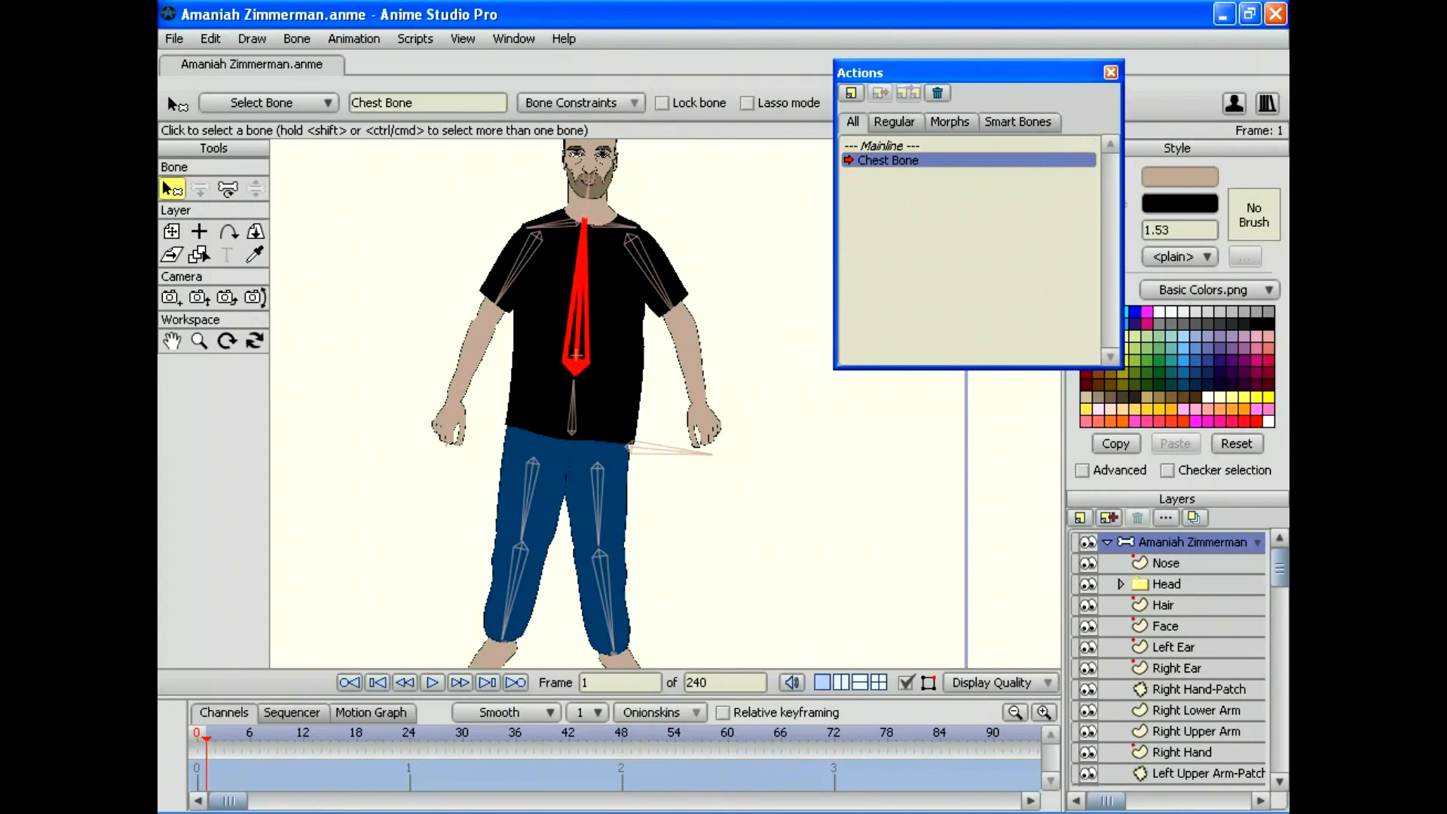
pyautogui.press('t')
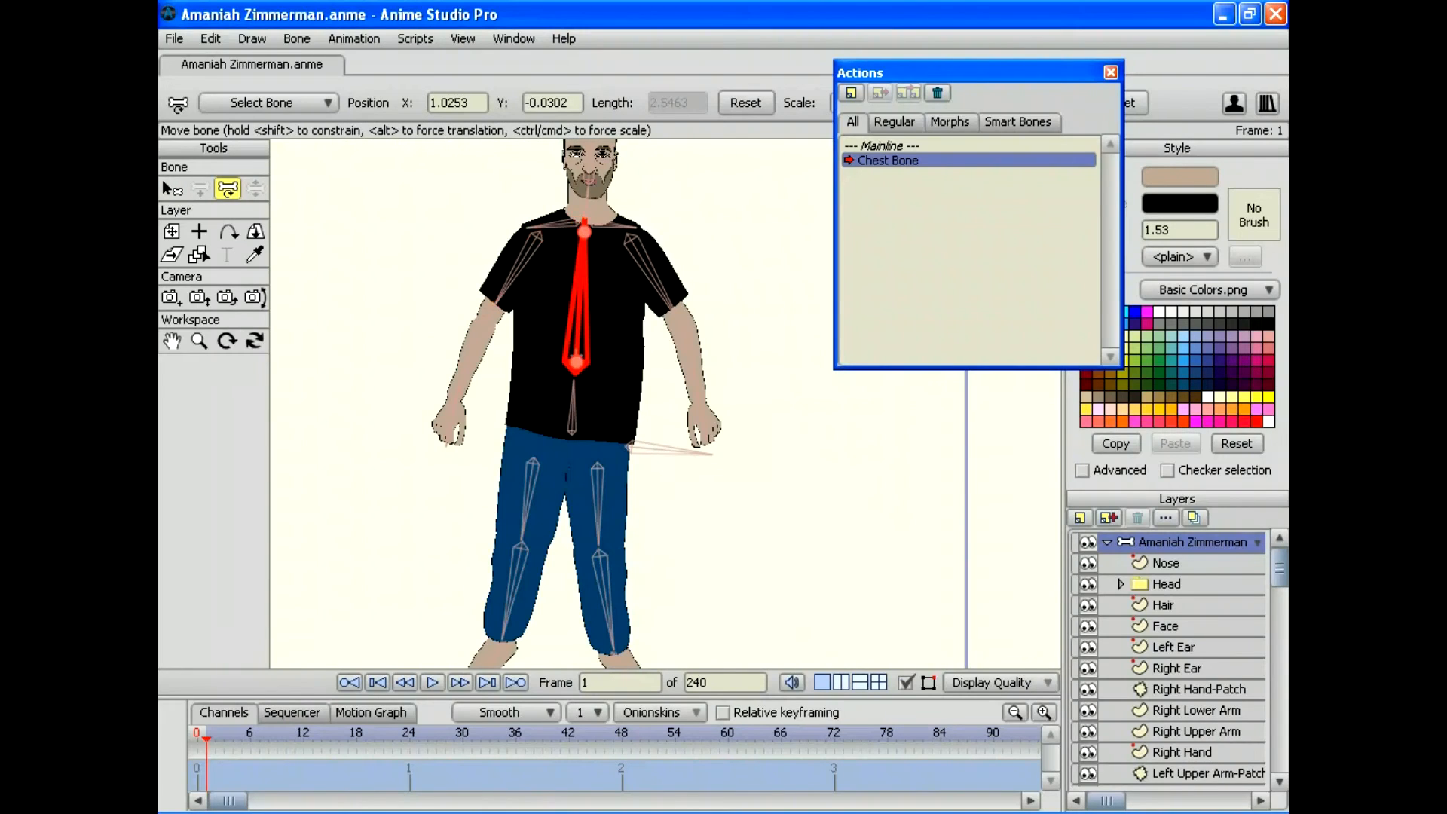
pyautogui.moveTo(584, 232); pyautogui.dragTo(727, 391)
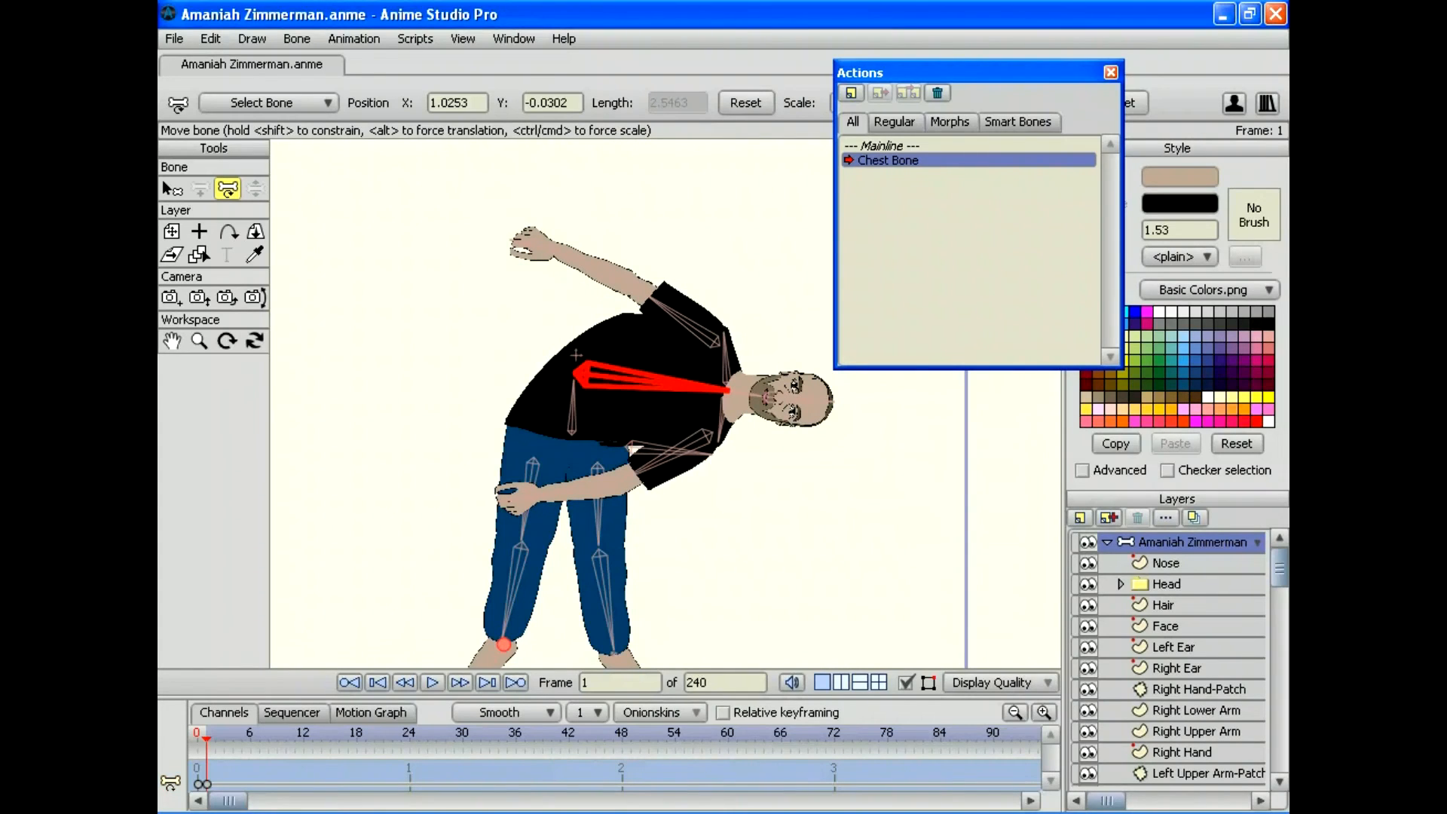
# Step: Move the chest bend keys to frame 30 and play the action back
pyautogui.moveTo(229, 697); pyautogui.dragTo(229, 589)
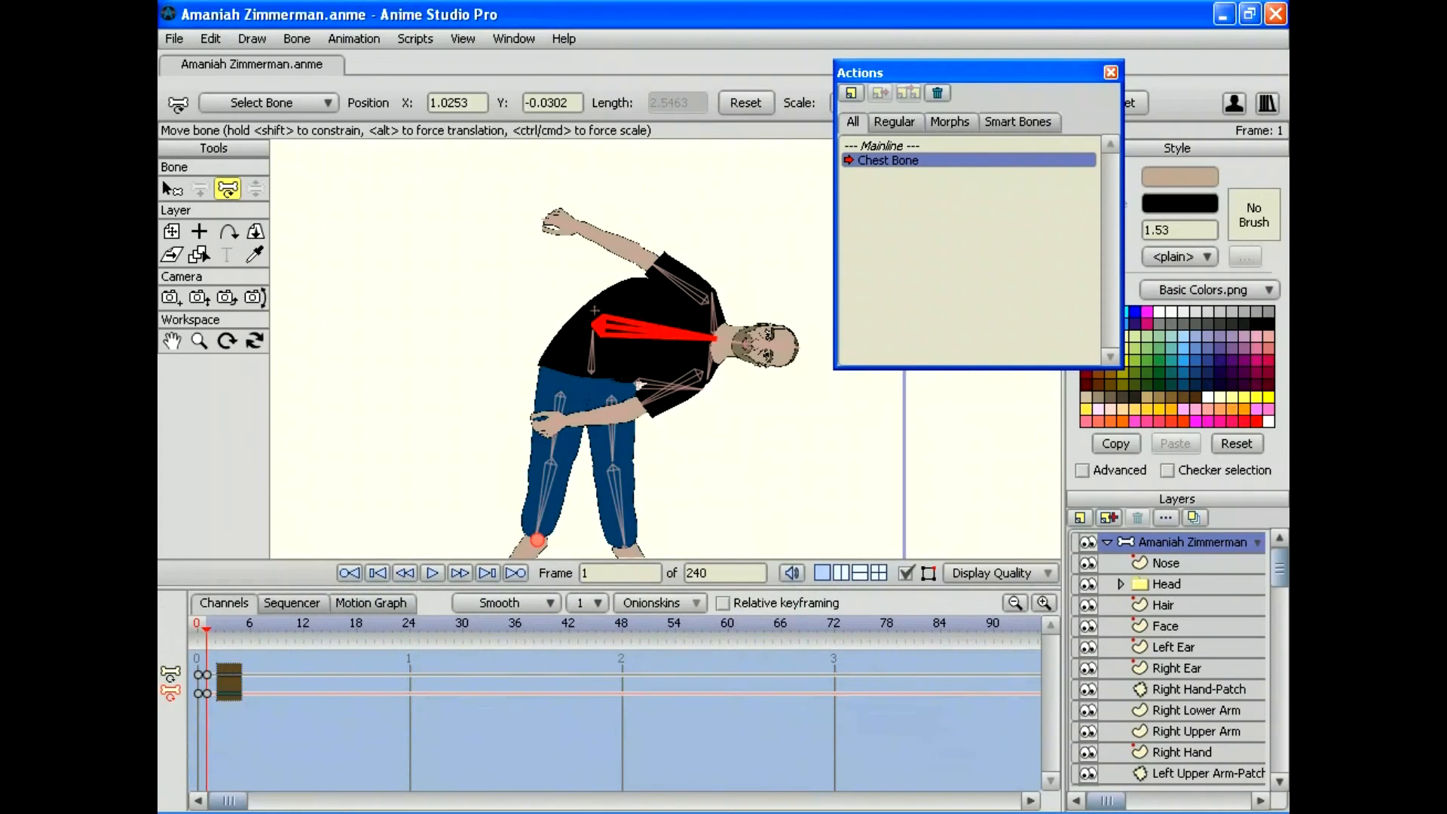
pyautogui.moveTo(207, 675); pyautogui.dragTo(463, 674)
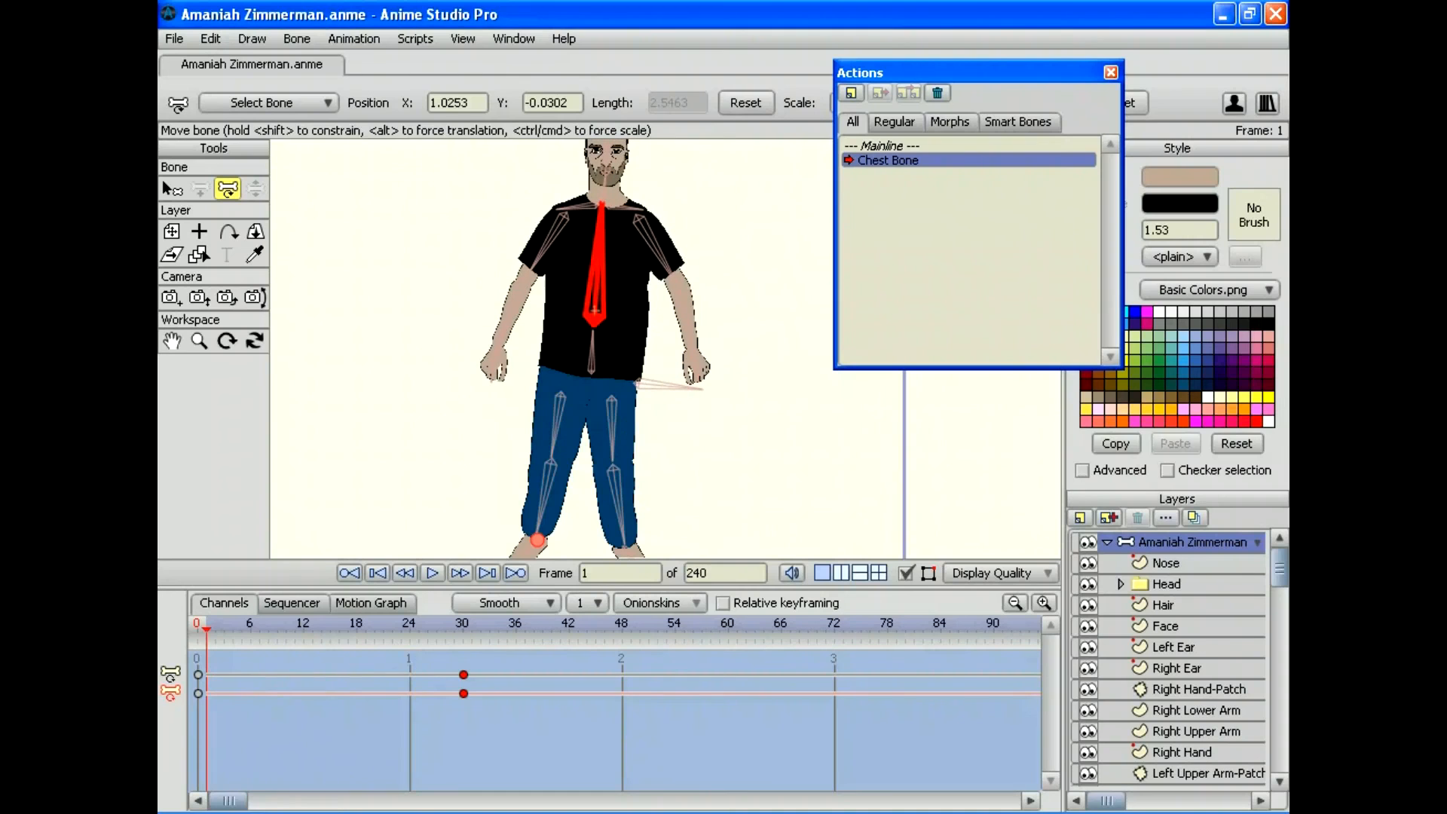
pyautogui.press('Left')
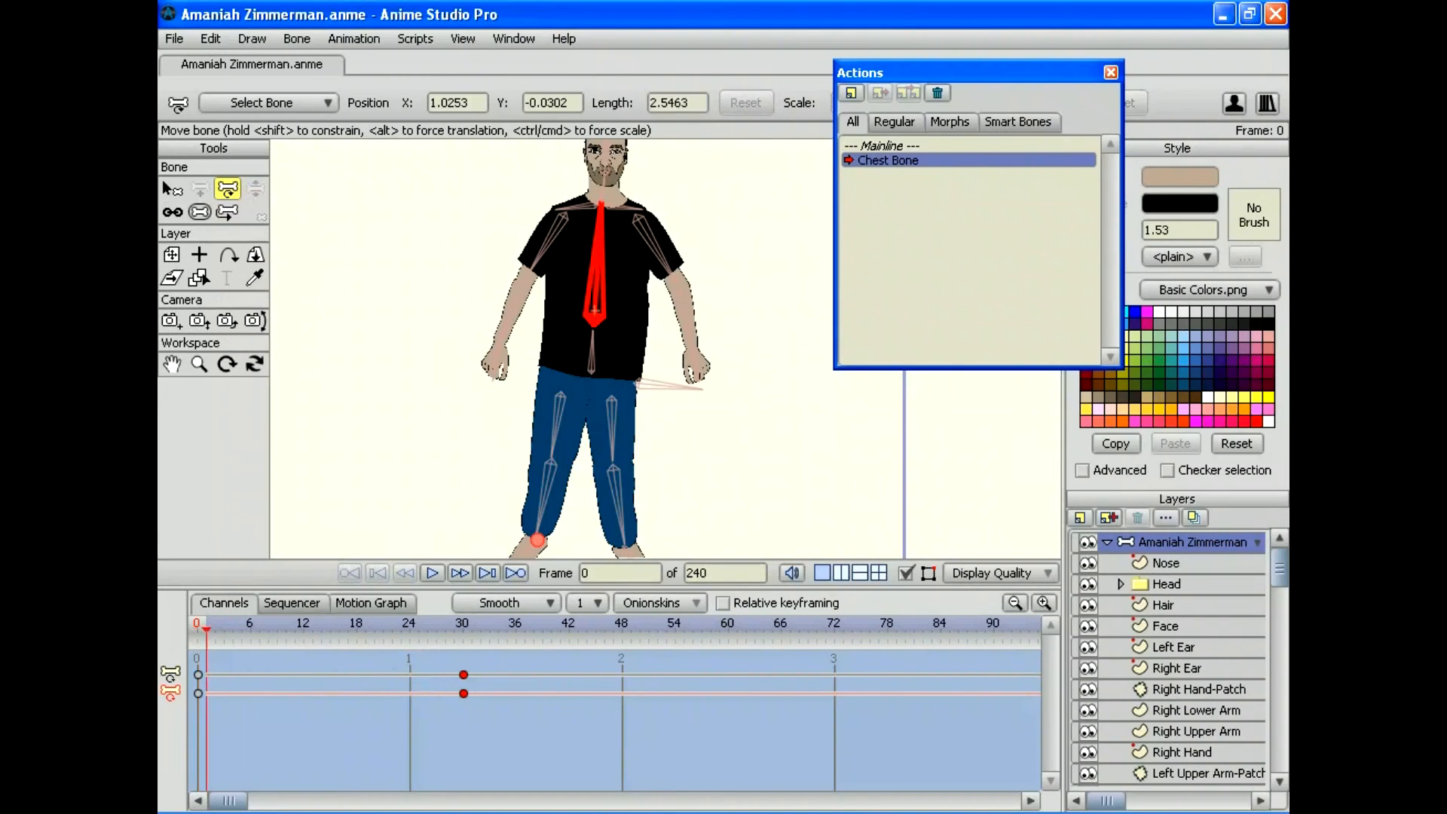
pyautogui.press('space')
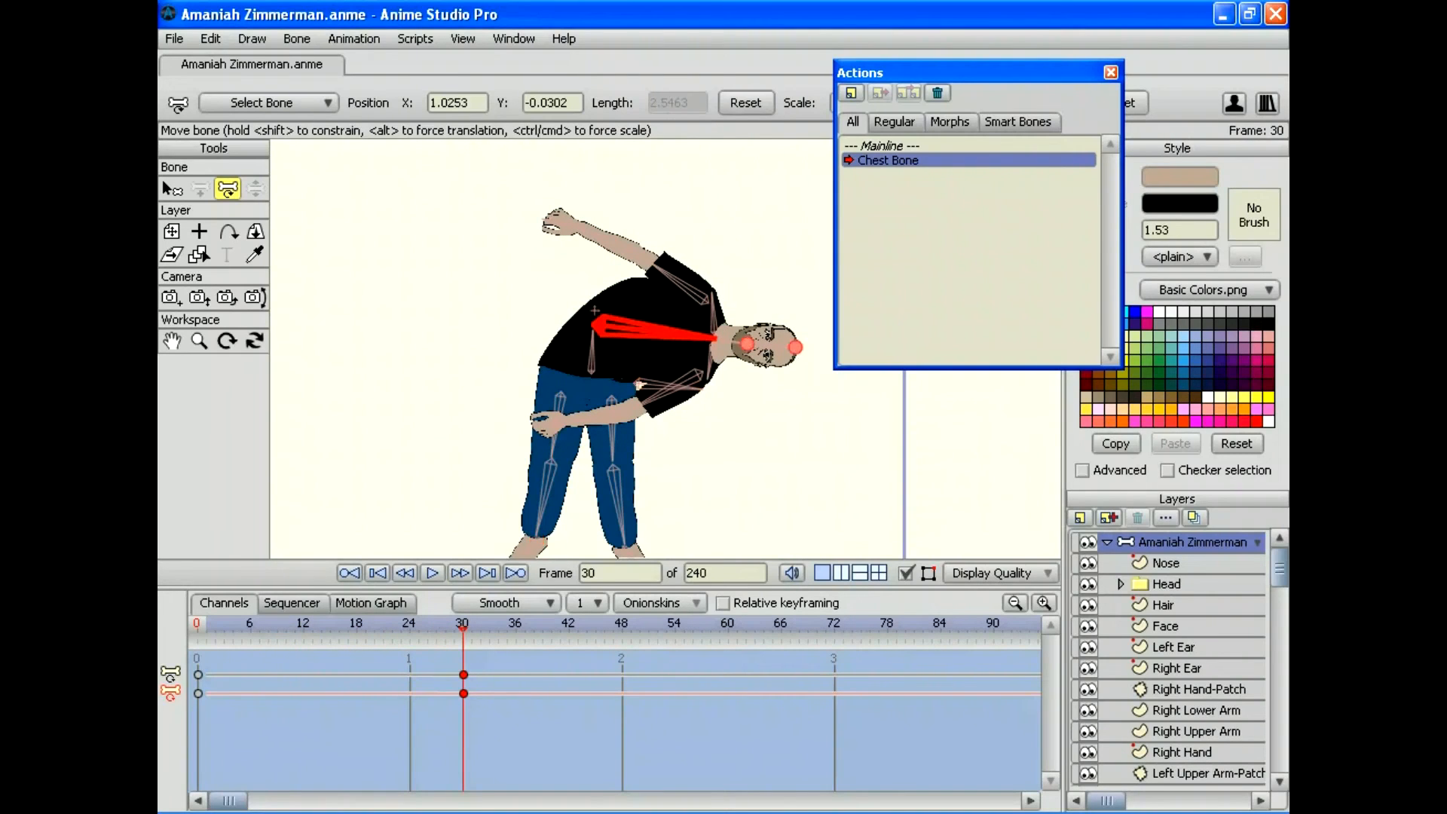
# Step: Select the Shirt layer in the Layers panel
pyautogui.scroll(-6, 1167, 658)
pyautogui.scroll(-1, 1167, 658)
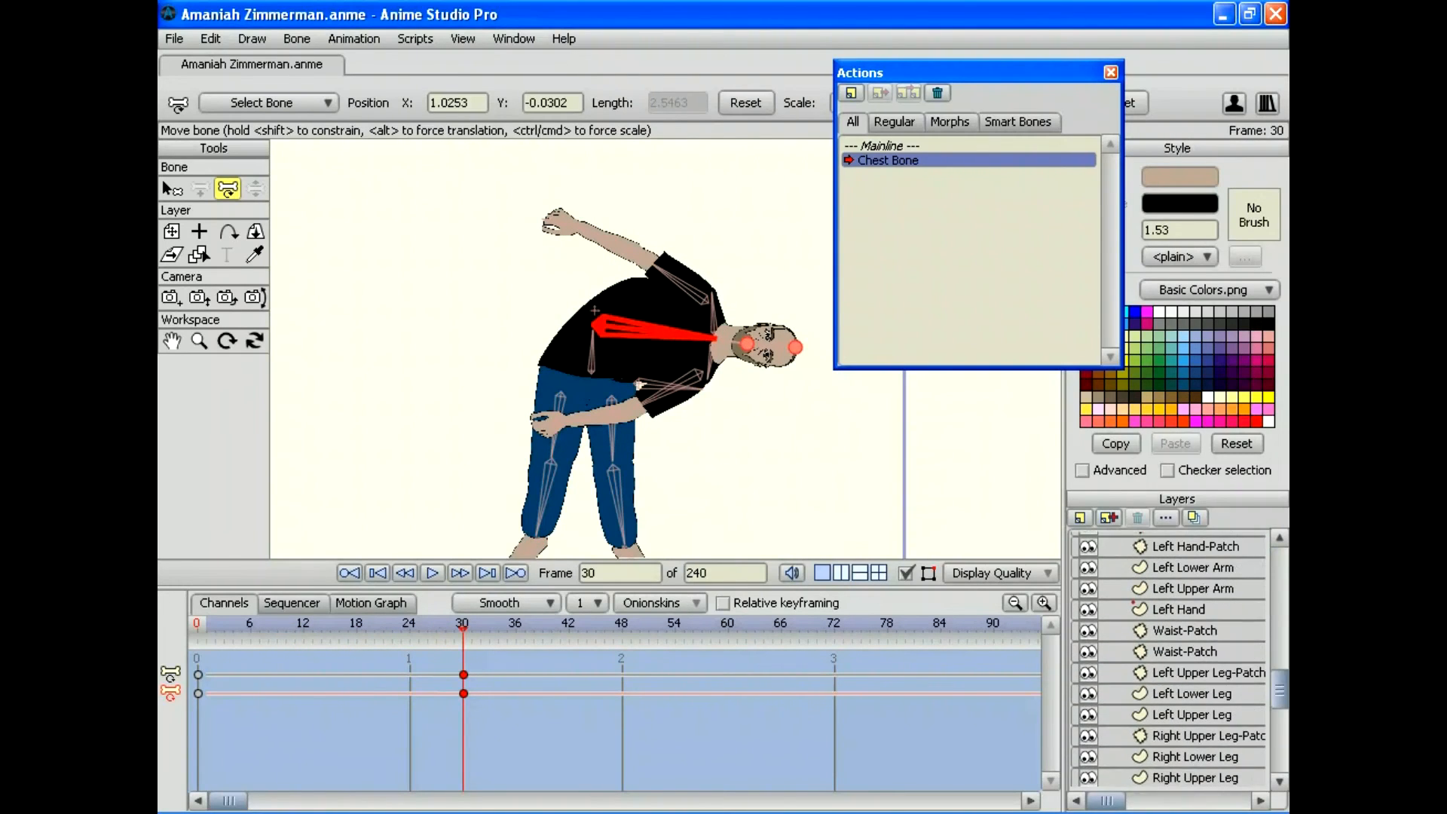
pyautogui.scroll(-2, 1167, 659)
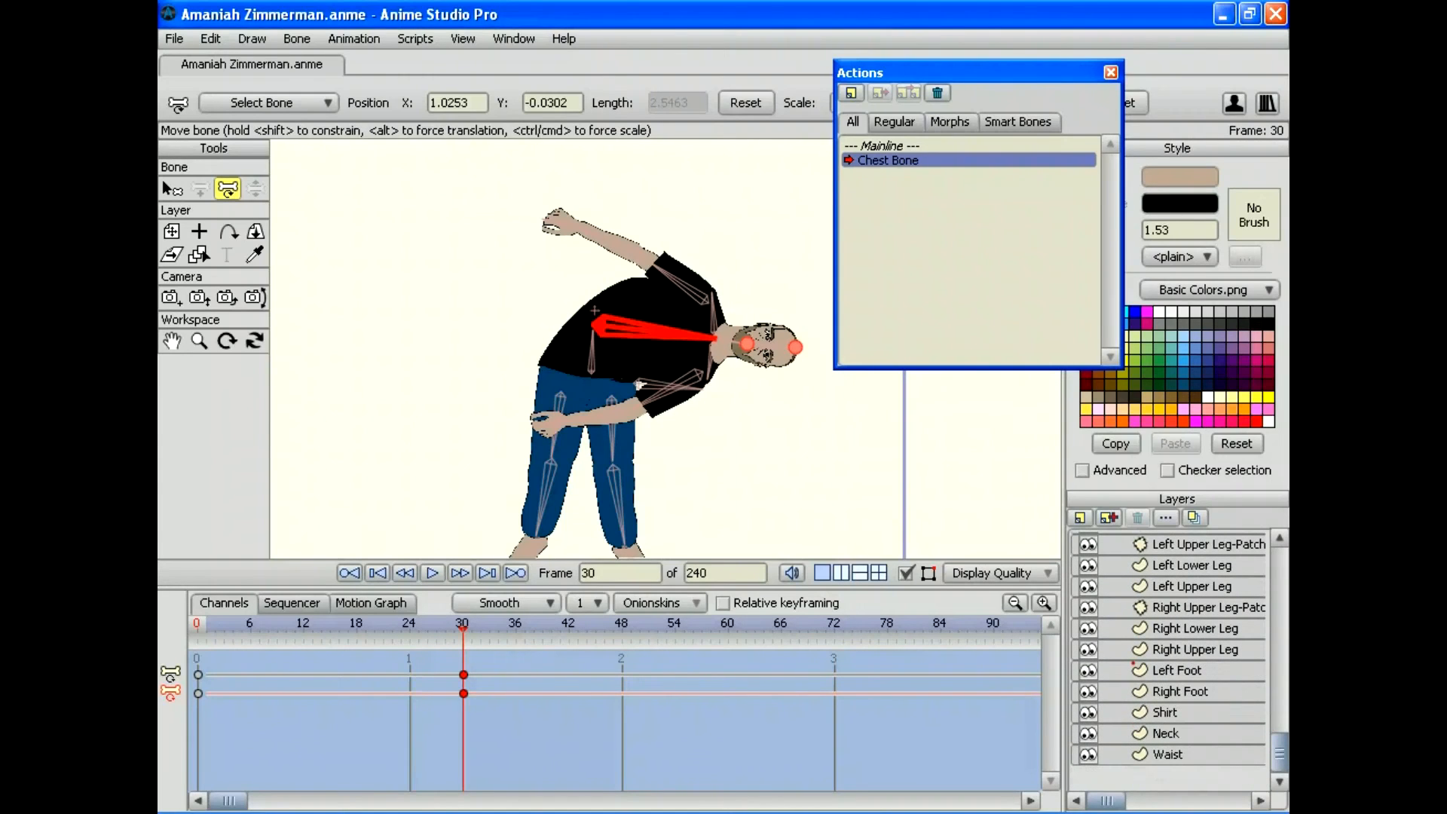
pyautogui.click(1180, 712)
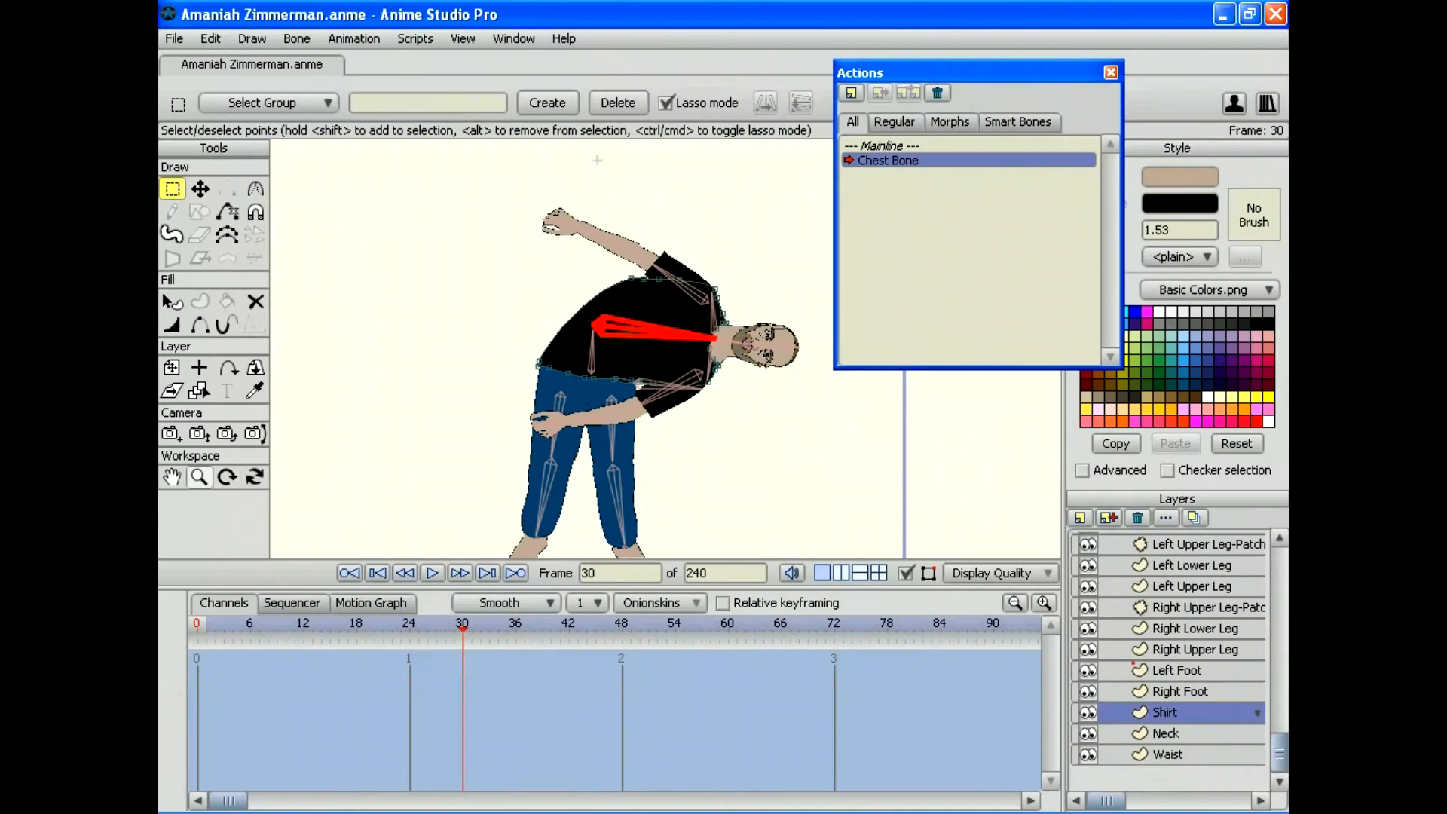
# Step: Zoom in on the torso and pull the shirt's shoulder point to fit the bent torso
pyautogui.click(199, 476)
pyautogui.moveTo(635, 318); pyautogui.dragTo(723, 317)
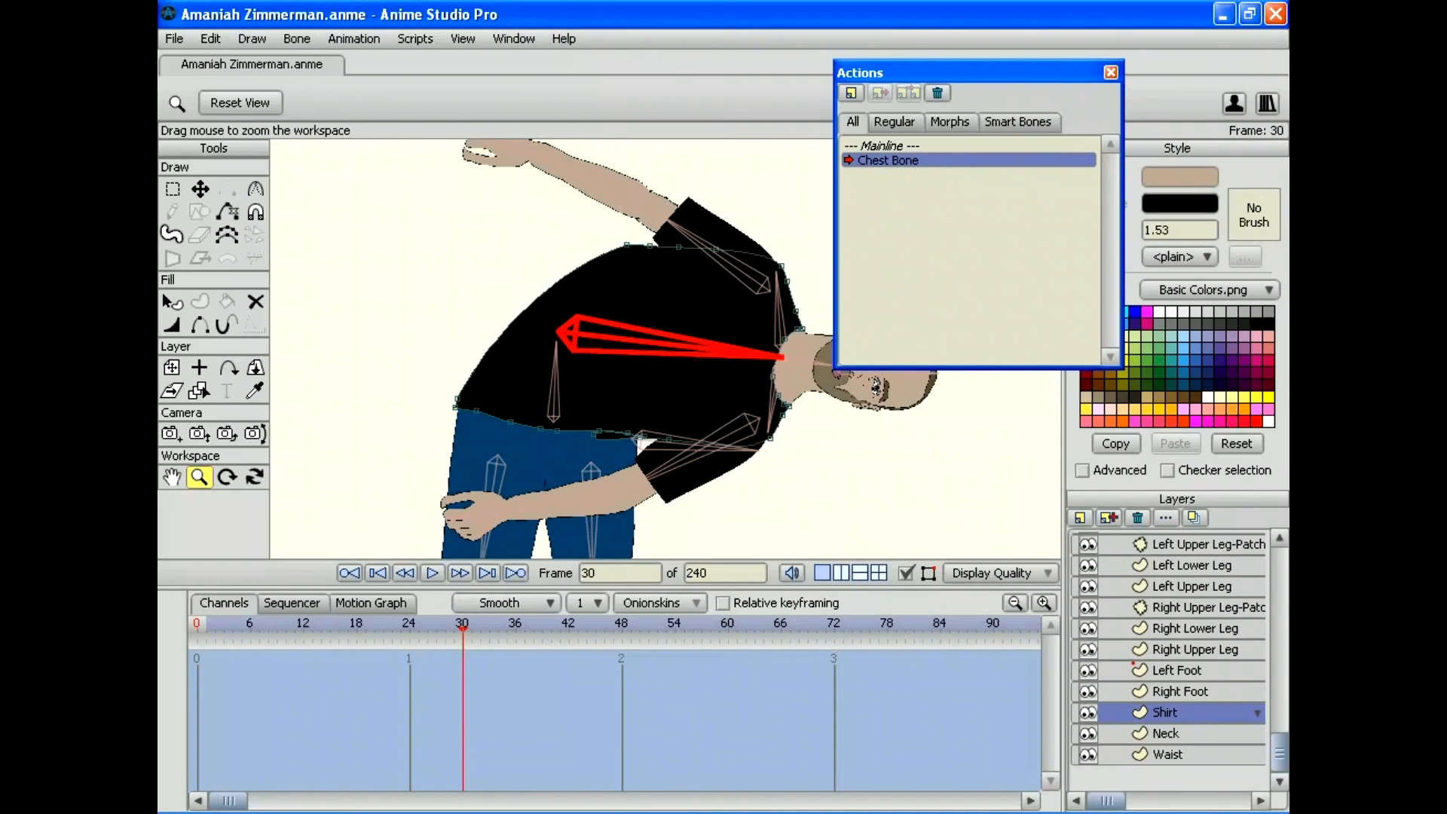
pyautogui.moveTo(904, 72); pyautogui.dragTo(1054, 47)
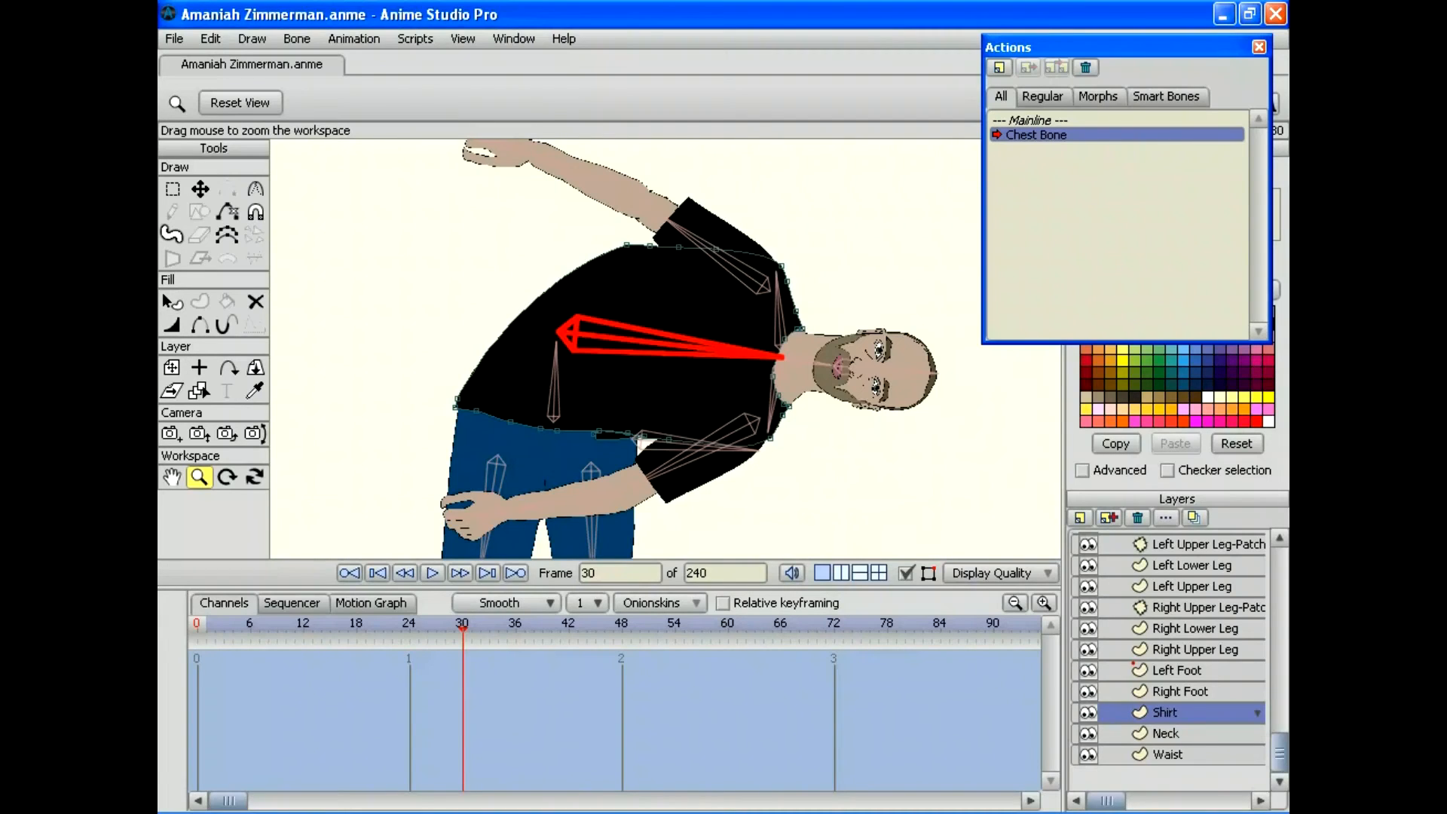
pyautogui.click(200, 189)
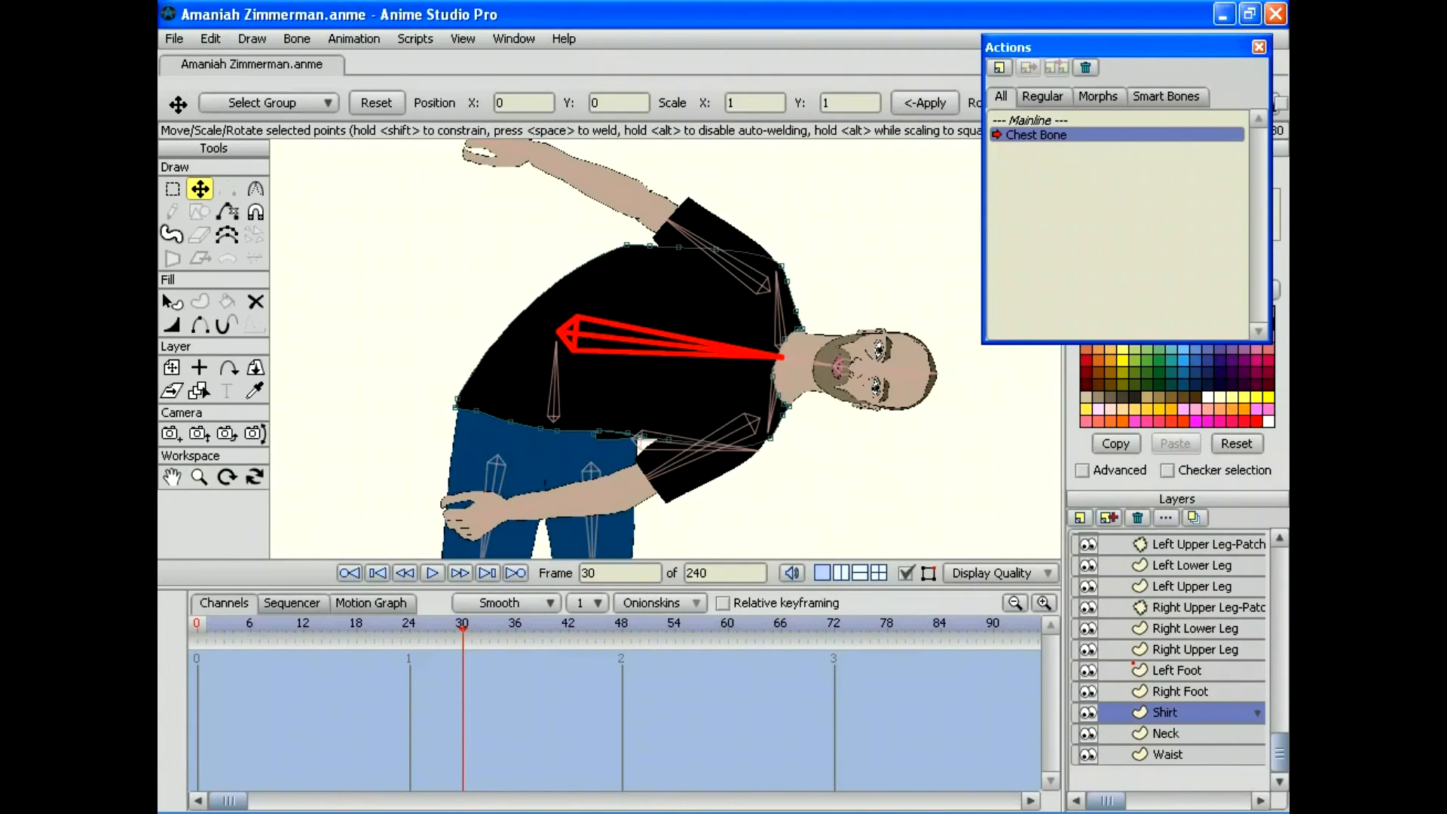
pyautogui.moveTo(626, 245); pyautogui.dragTo(507, 293)
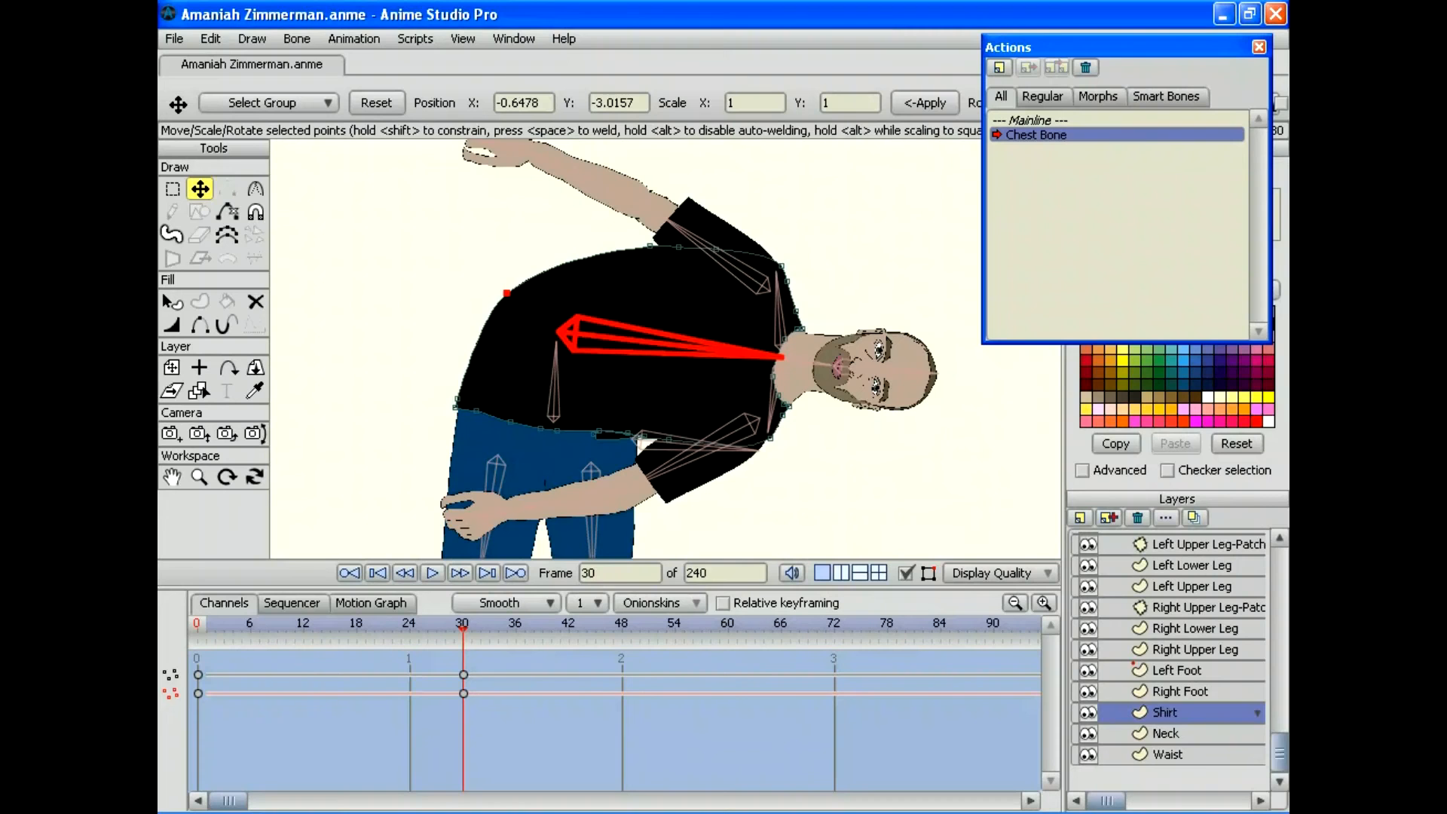
# Step: Select and nudge the shirt points under the arm to smooth the armpit outline
pyautogui.moveTo(463, 629); pyautogui.dragTo(392, 629)
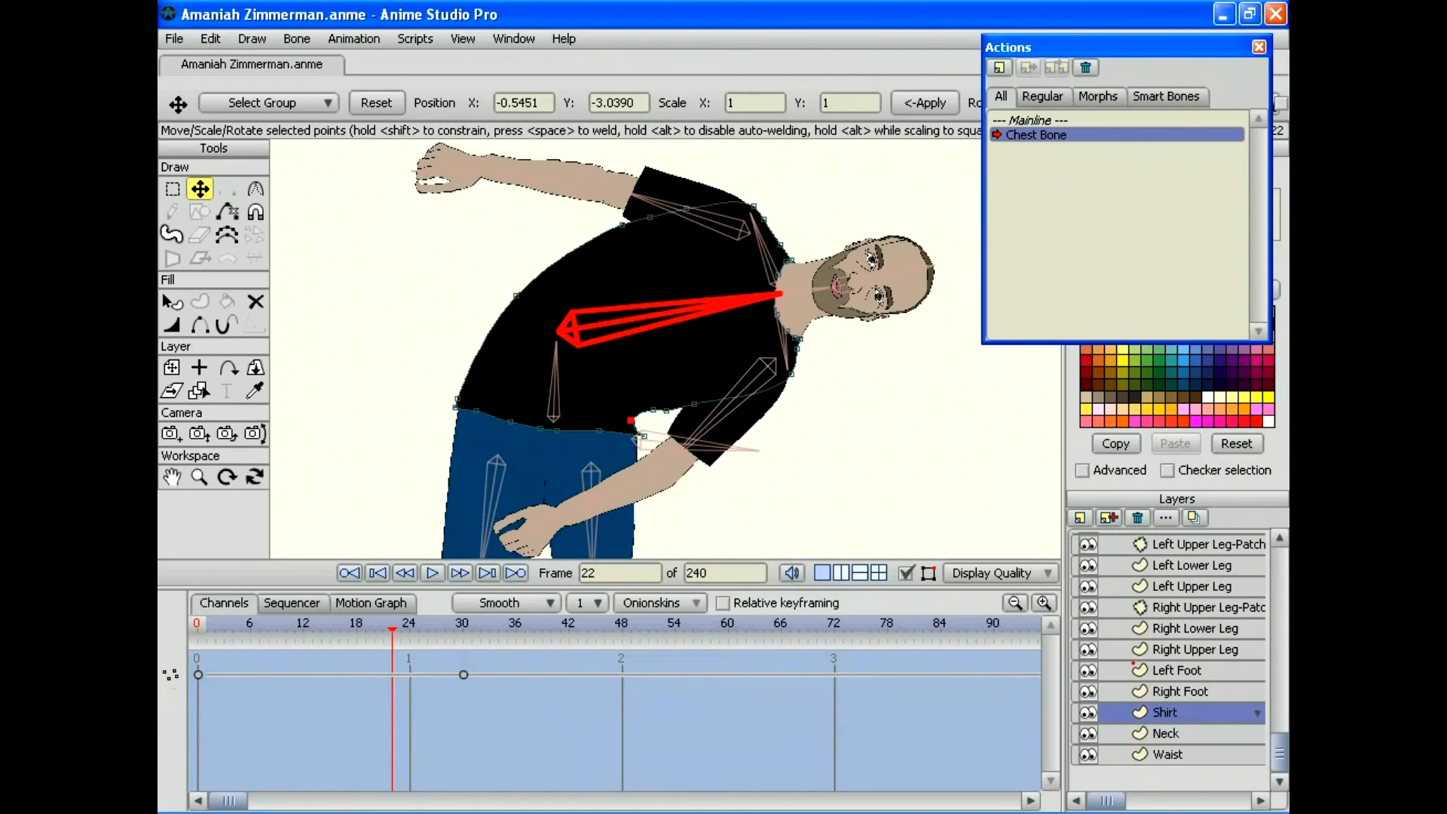
pyautogui.click(645, 415)
pyautogui.click(644, 436)
pyautogui.click(645, 416)
pyautogui.click(652, 411)
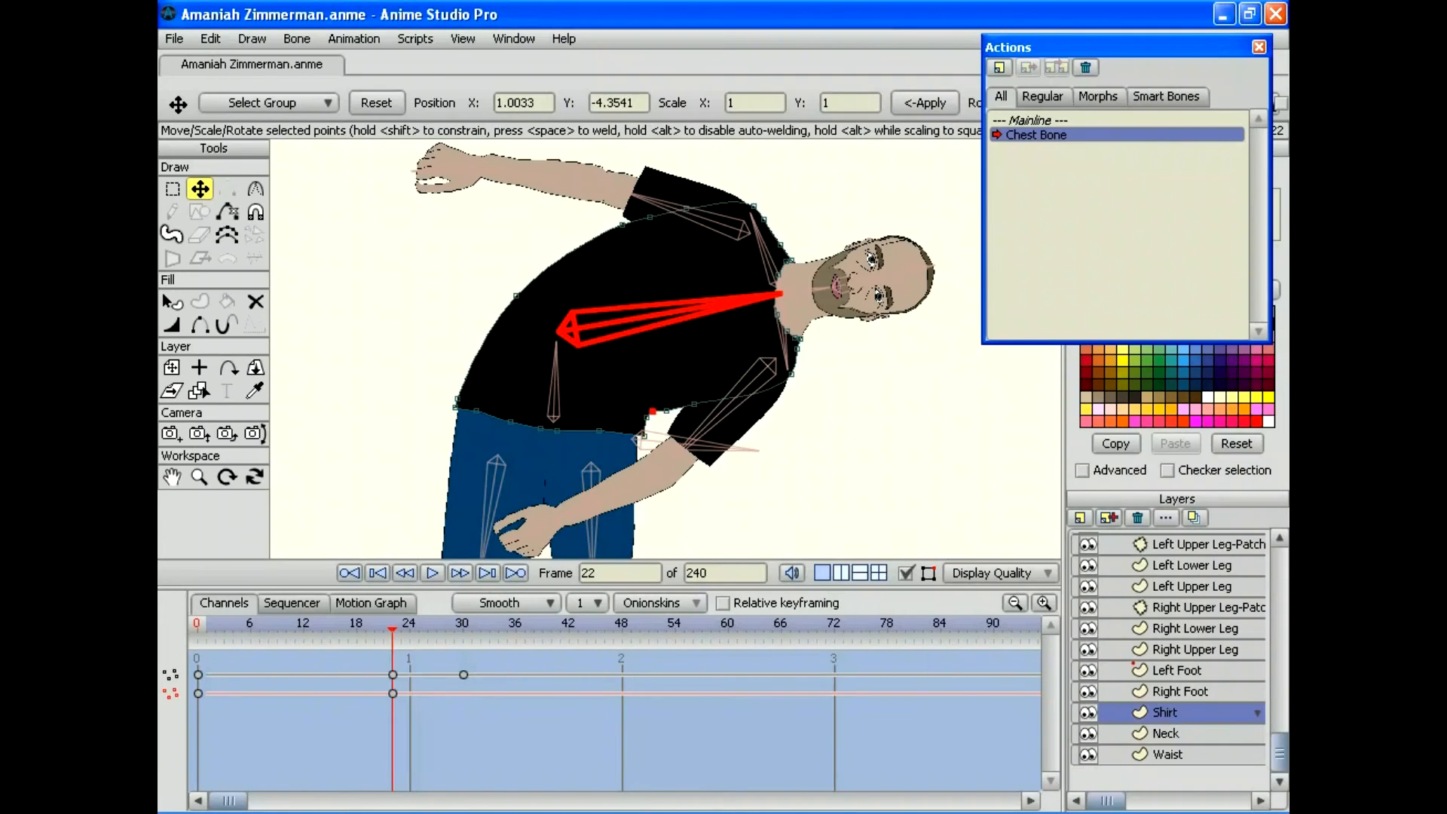
pyautogui.press('Right')
pyautogui.press('Right')
pyautogui.press('Right')
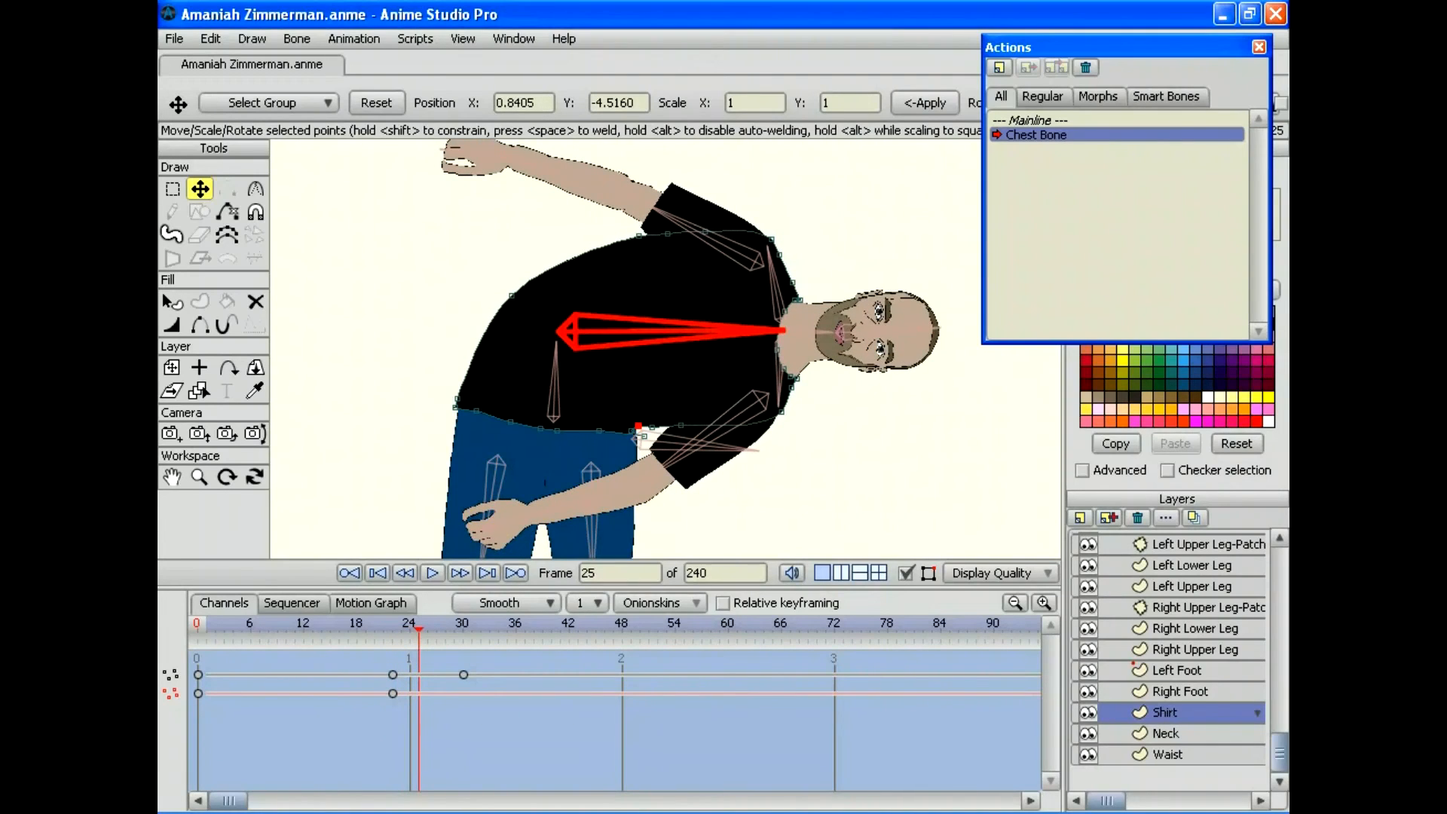
pyautogui.click(634, 430)
pyautogui.moveTo(633, 431); pyautogui.dragTo(631, 432)
# Step: At frame 30, nudge the armpit shirt point to fit the bend, then scrub back to check
pyautogui.press('Right')
pyautogui.press('Right')
pyautogui.press('Right')
pyautogui.press('Right')
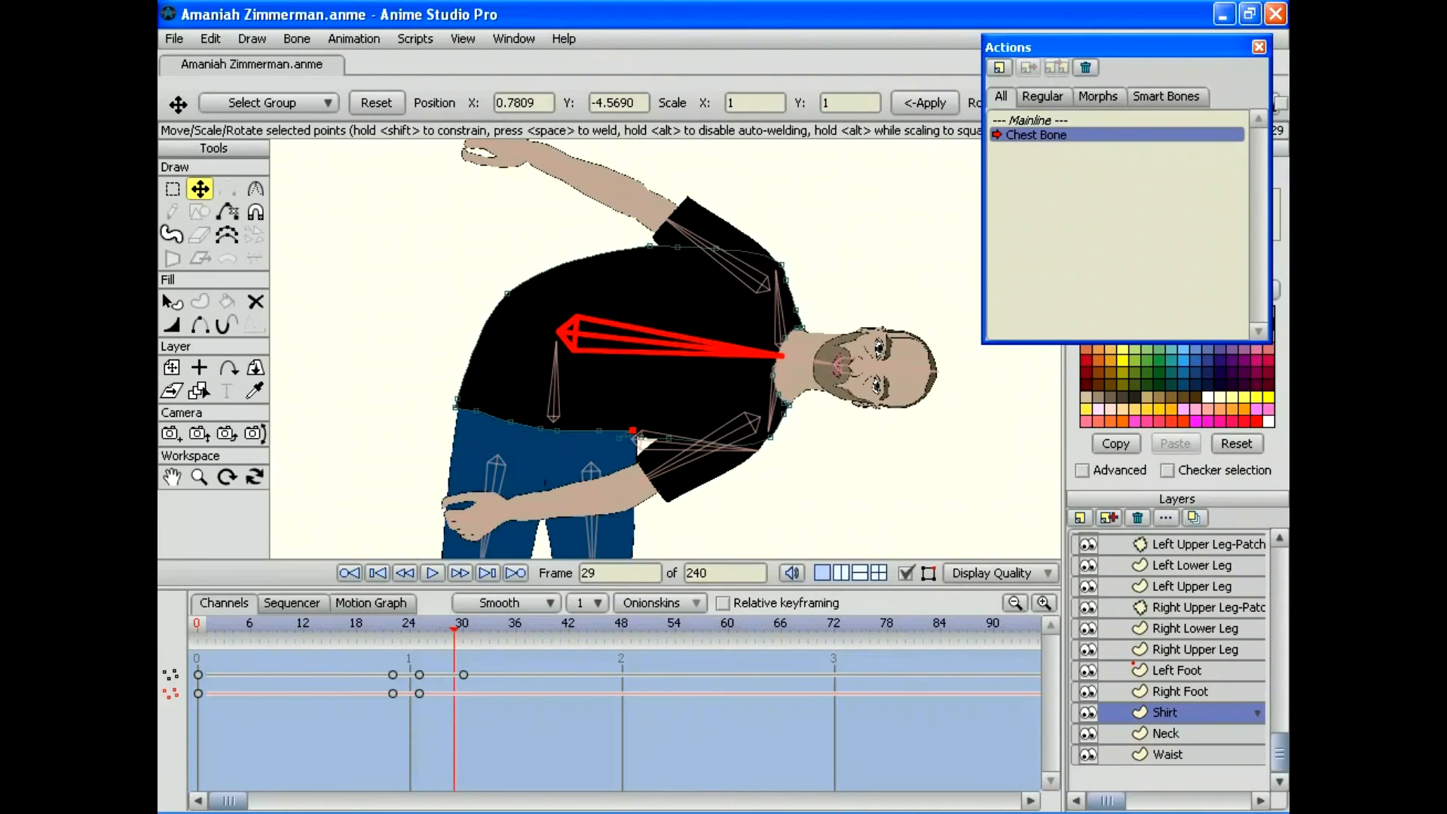
pyautogui.press('Right')
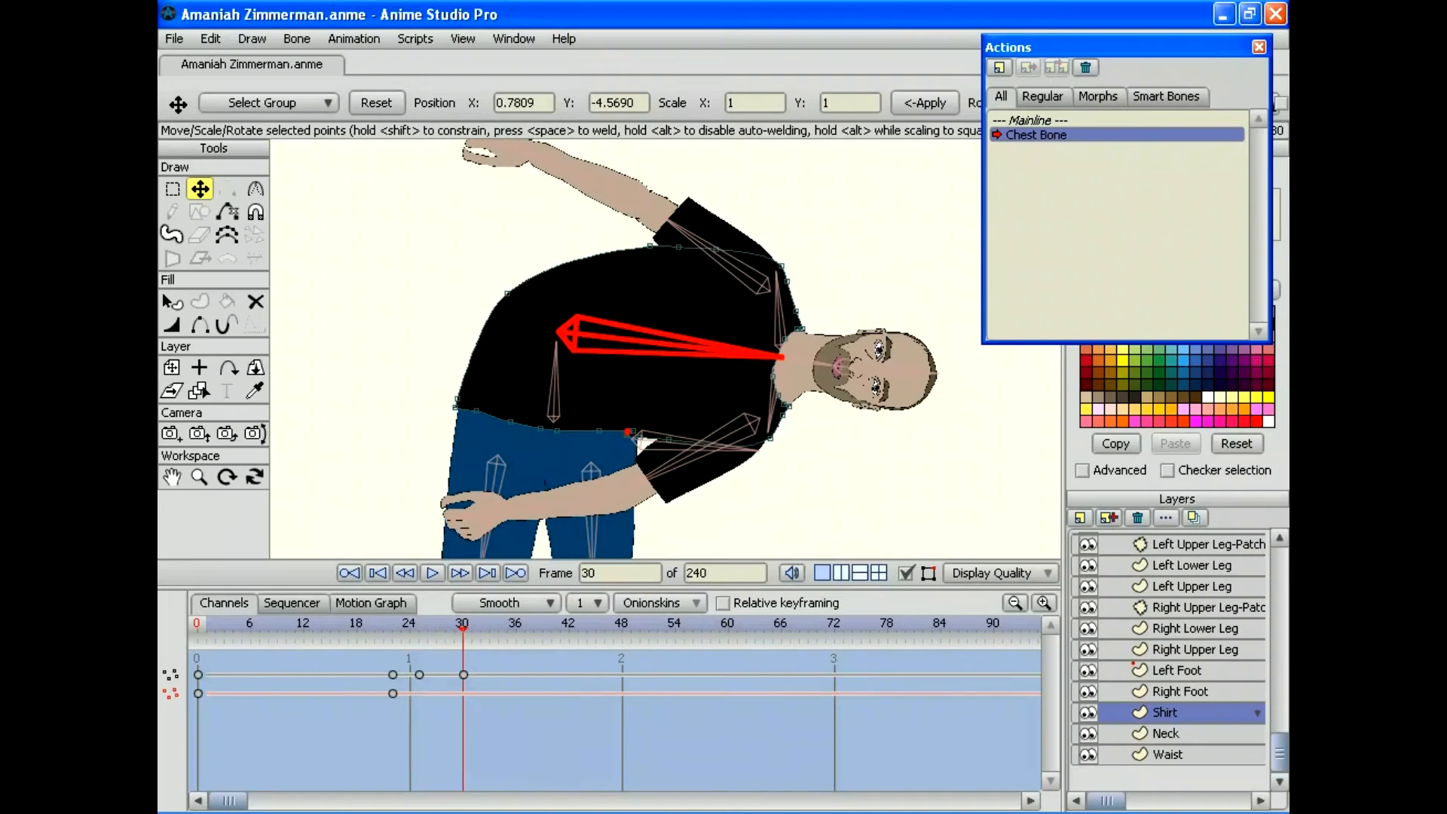
pyautogui.moveTo(637, 437); pyautogui.dragTo(639, 440)
pyautogui.moveTo(463, 629); pyautogui.dragTo(198, 629)
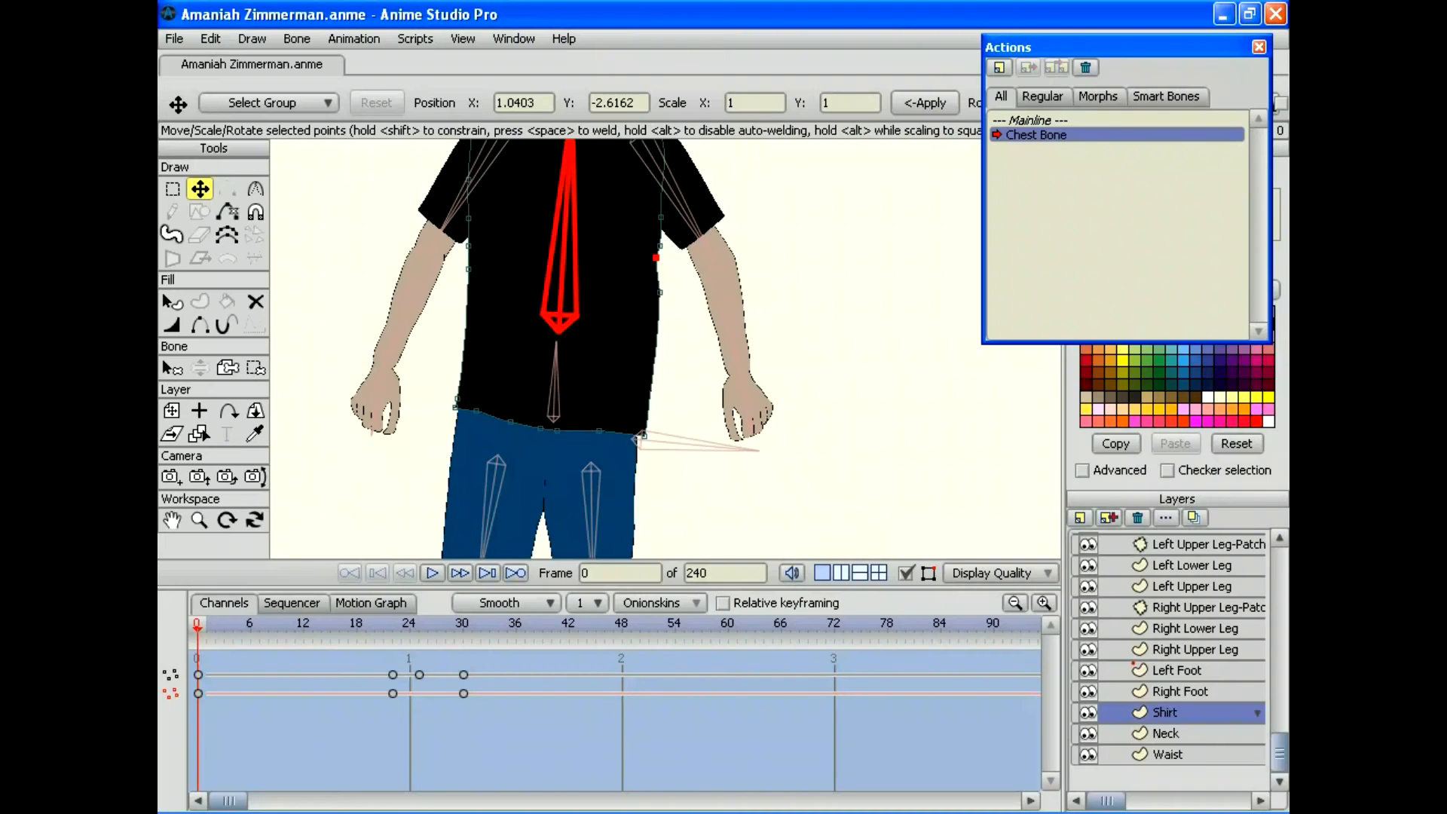
pyautogui.scroll(6, 1167, 658)
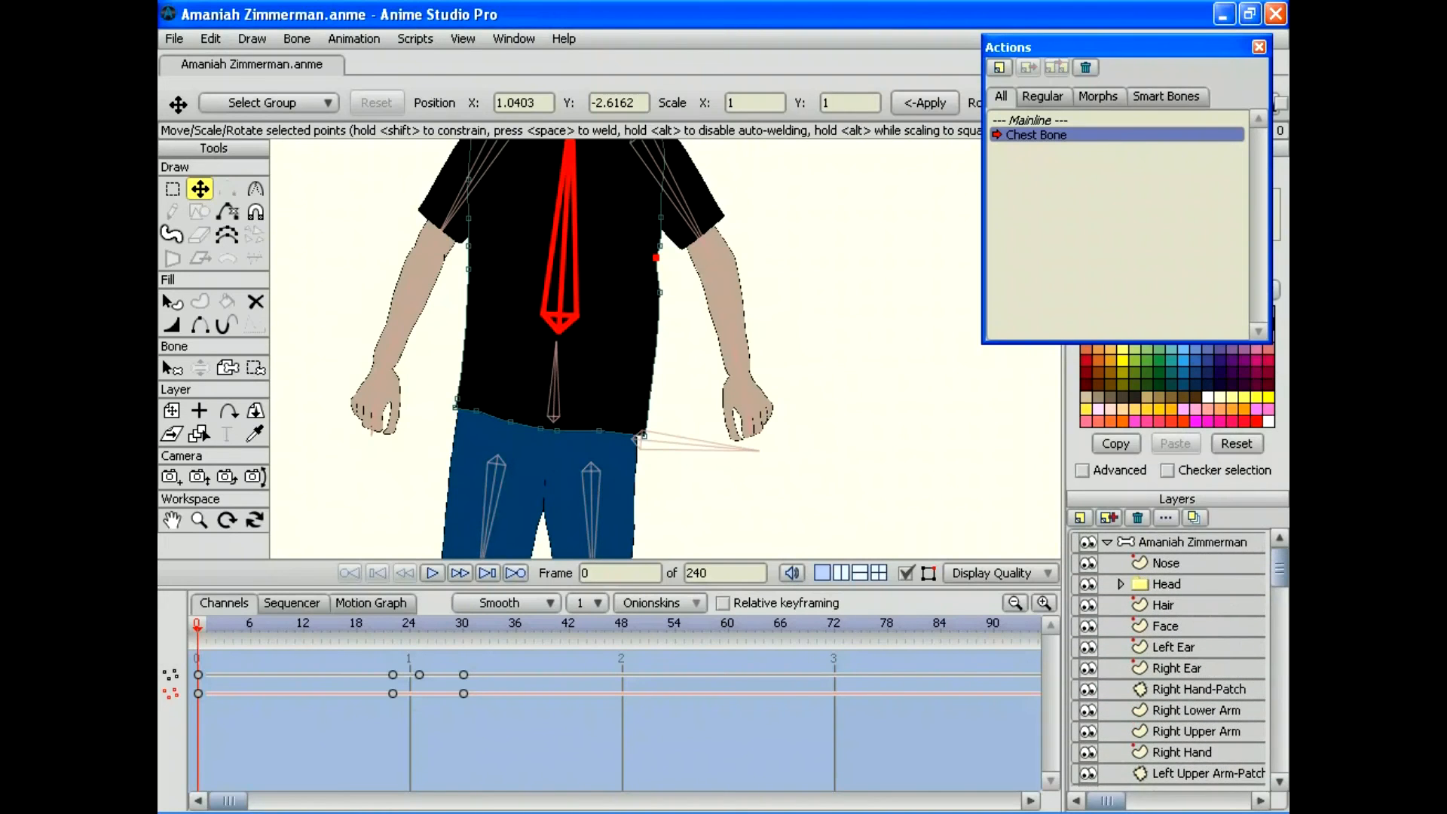
# Step: Create a 'Chest Bone 2' action with the chest bone bent to the other side at frame 30
pyautogui.doubleClick(1036, 119)
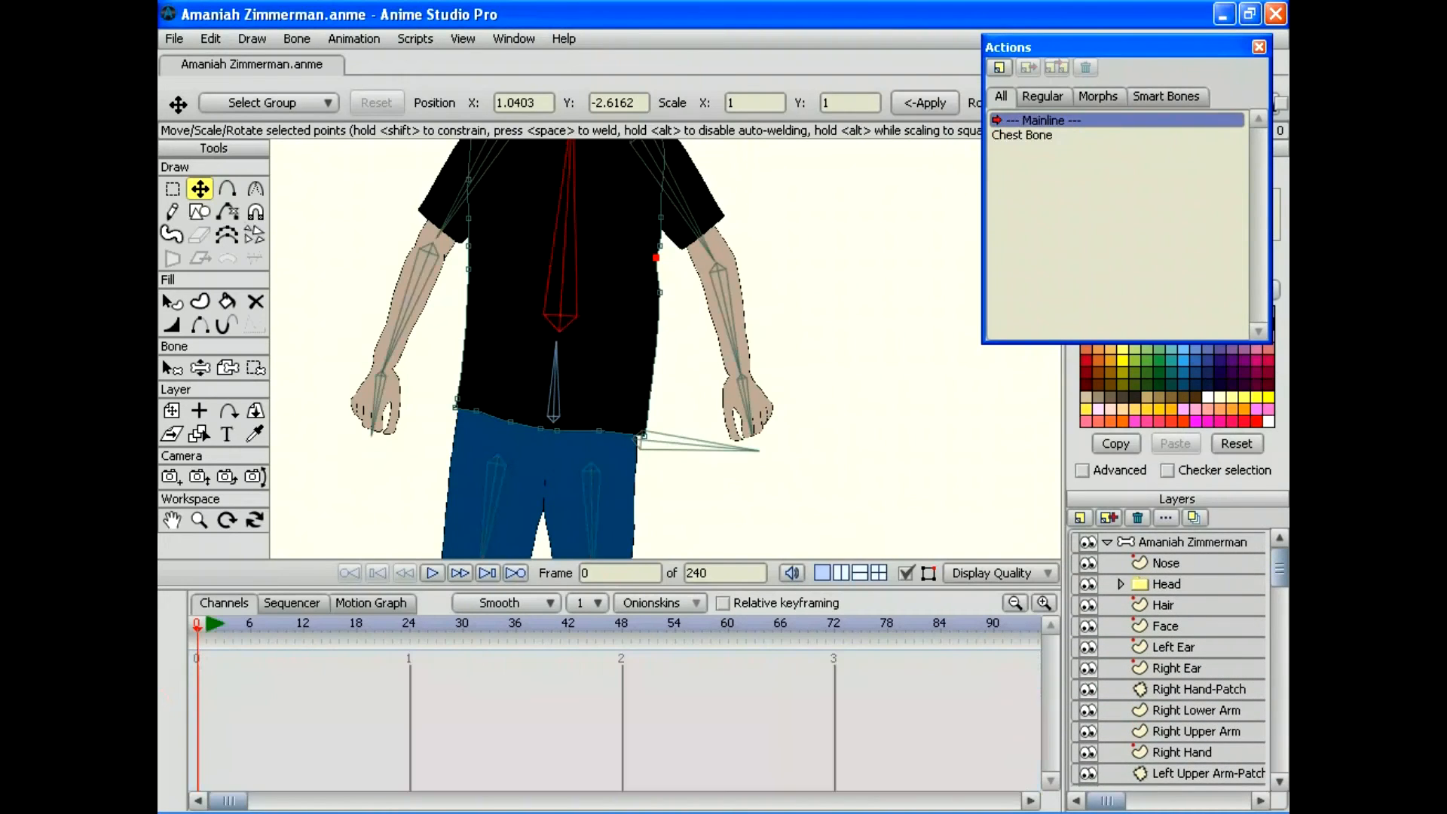
pyautogui.click(171, 367)
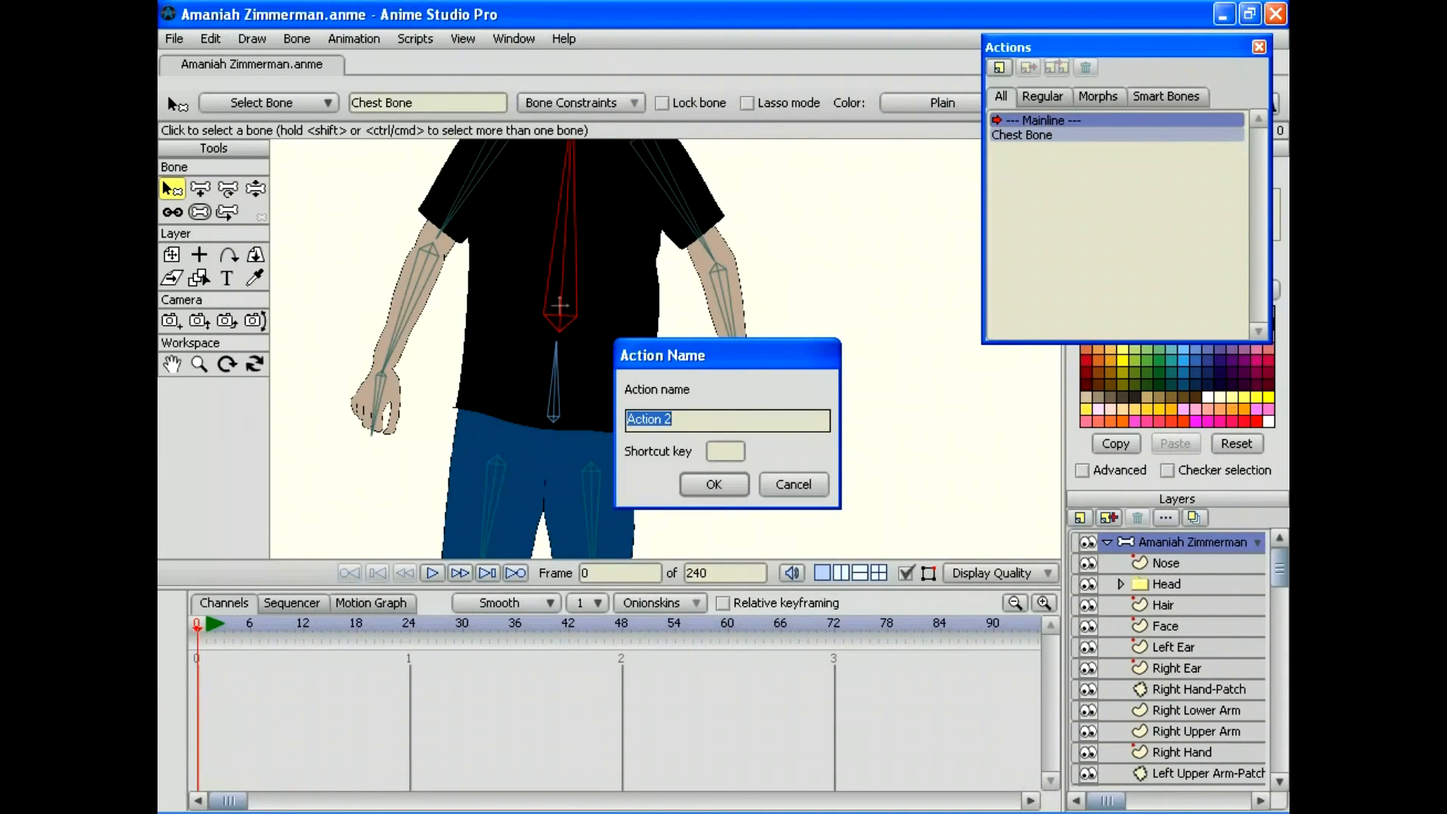
pyautogui.write('Chest Bone 2')
pyautogui.press('Return')
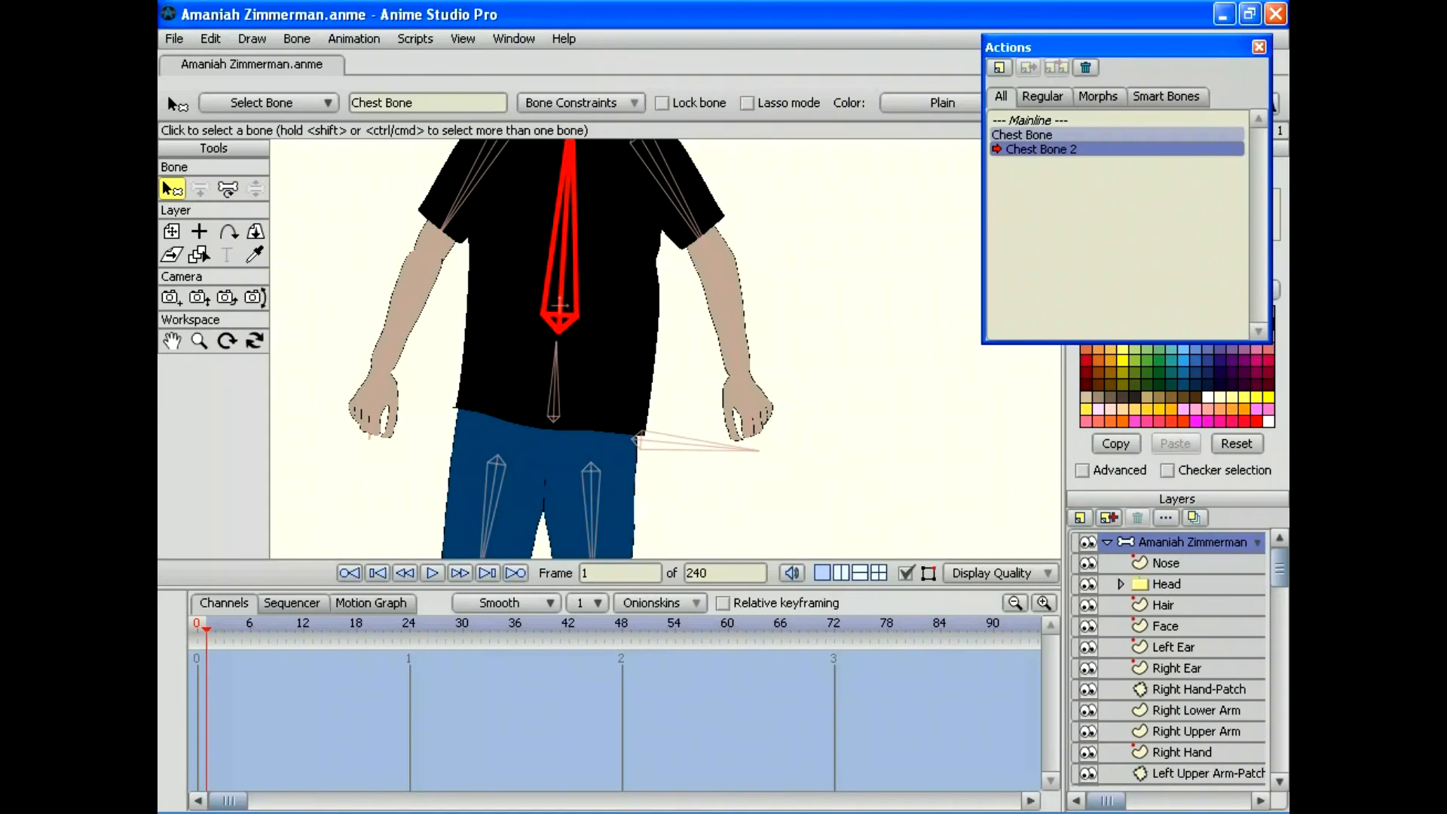
pyautogui.click(461, 624)
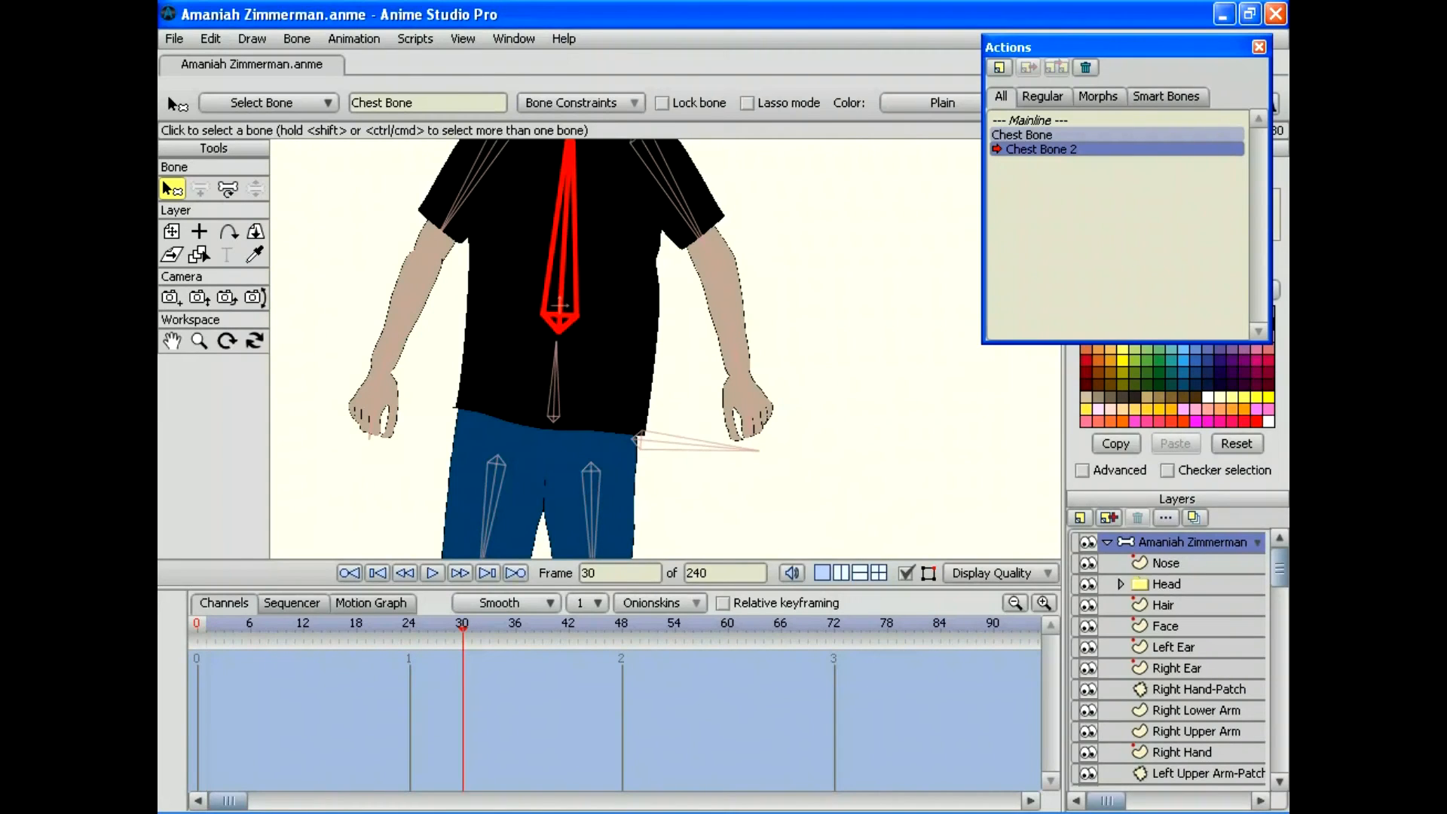
pyautogui.press('t')
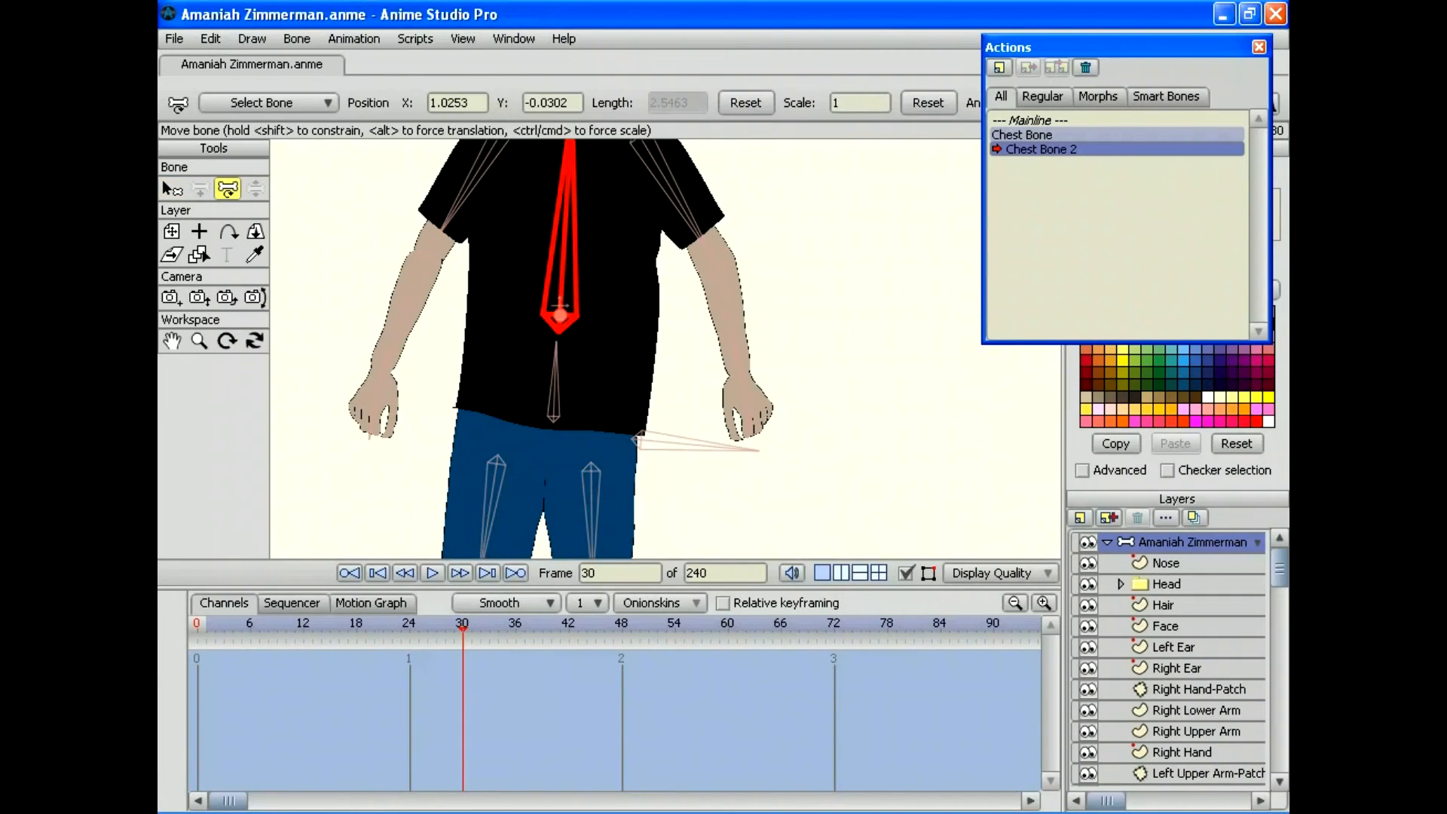
pyautogui.moveTo(560, 305); pyautogui.dragTo(743, 303)
# Step: Select the Shirt layer
pyautogui.scroll(-5, 1167, 658)
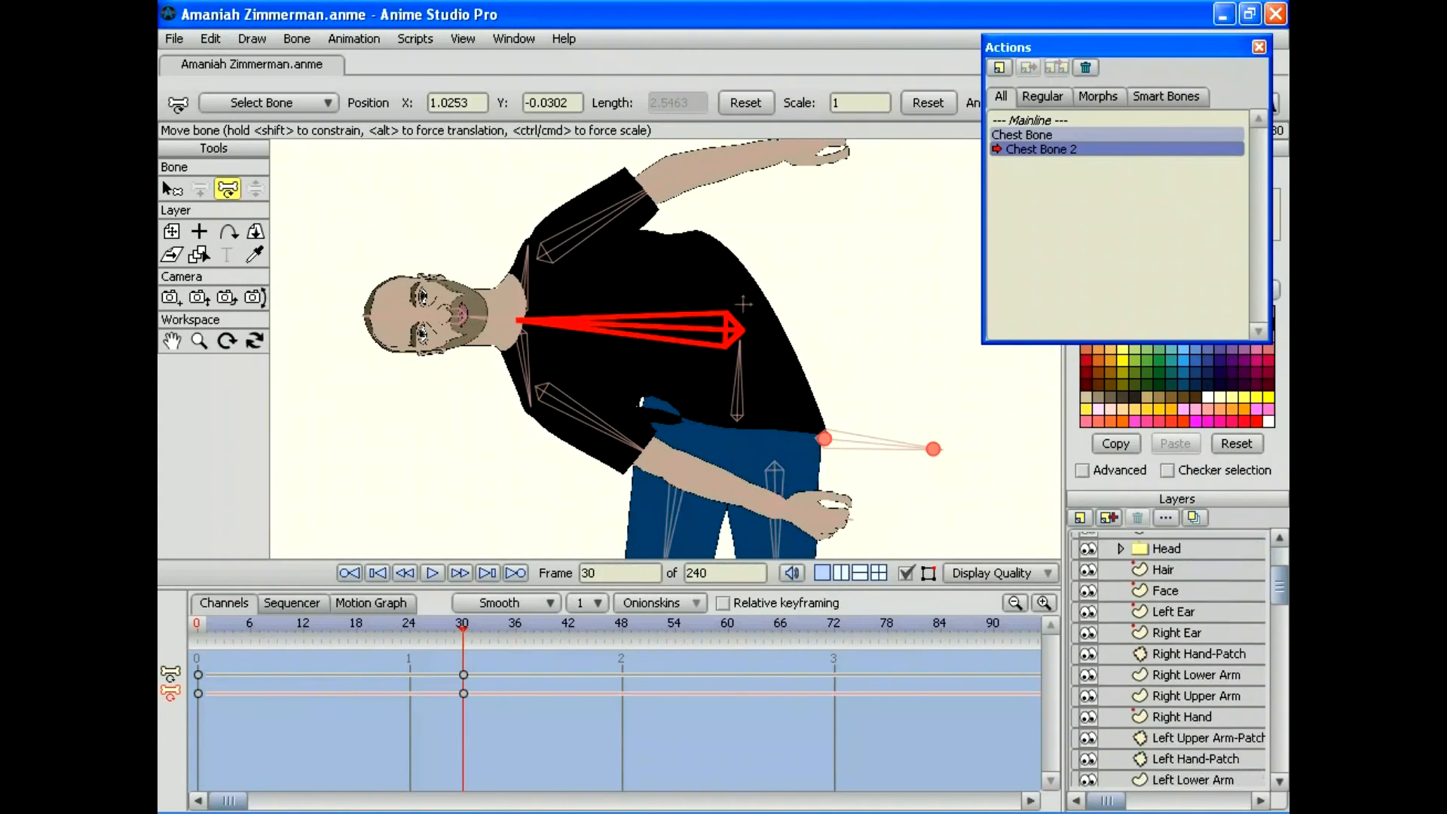
pyautogui.scroll(-1, 1168, 658)
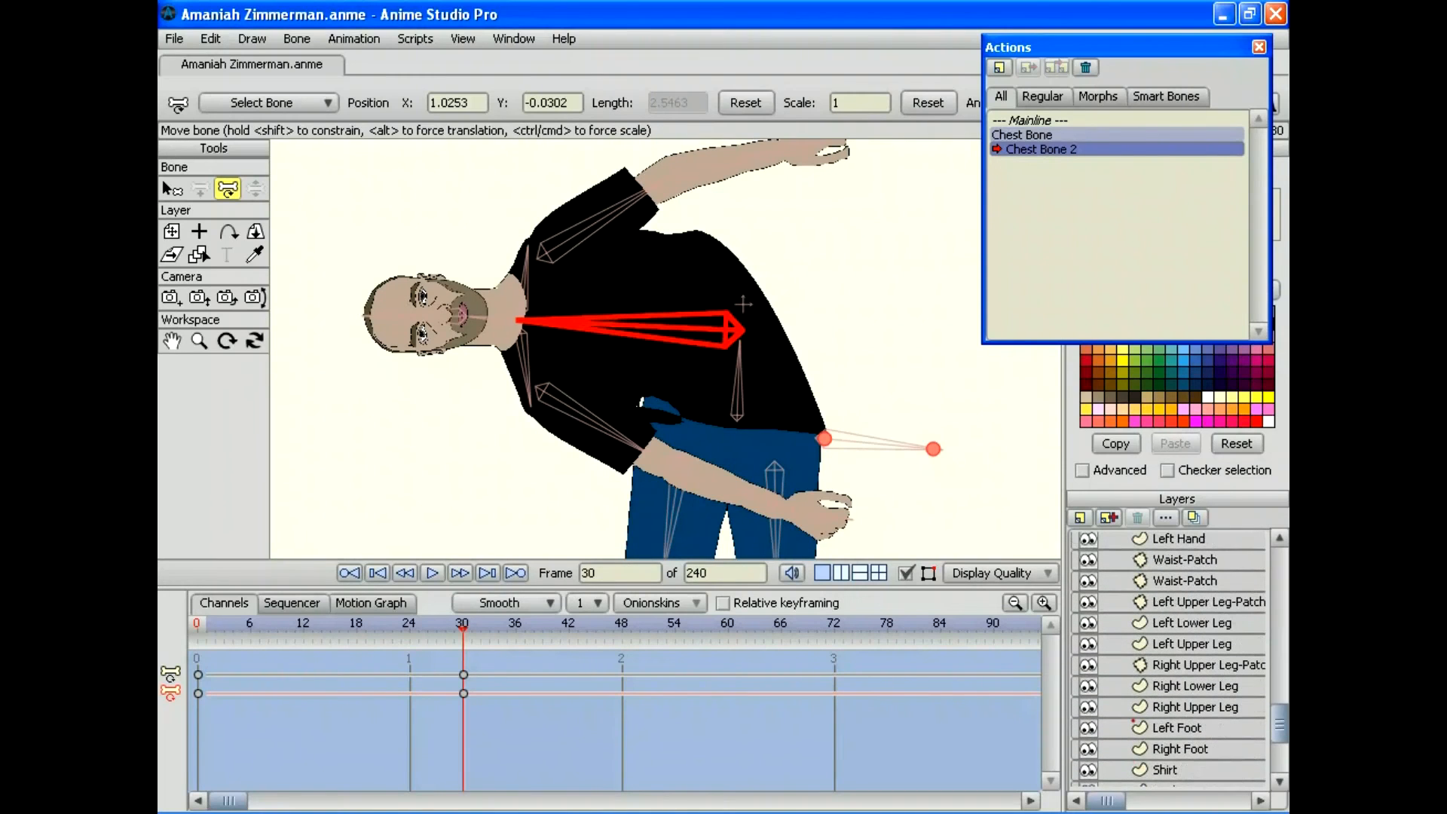
pyautogui.click(1180, 769)
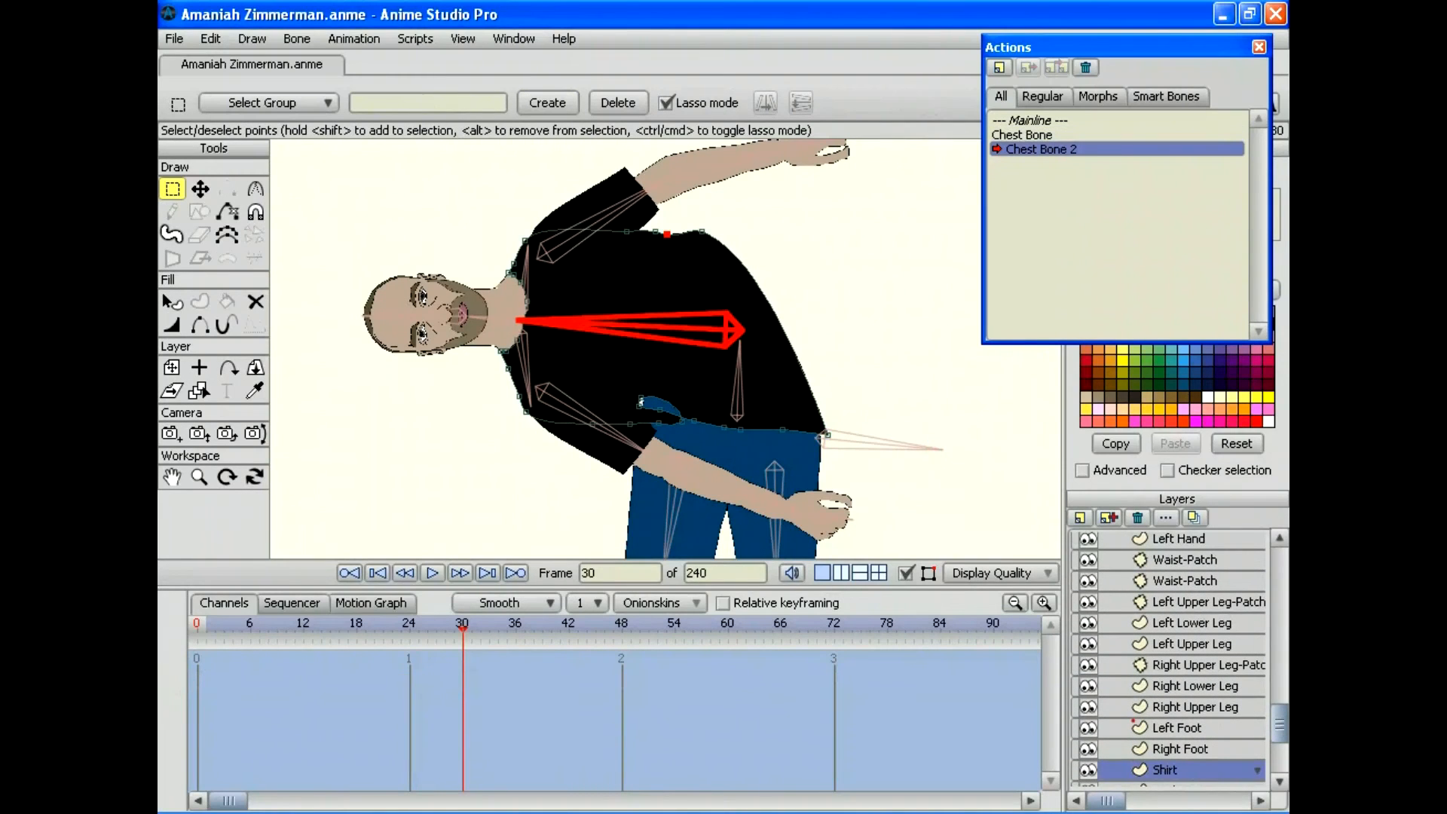
# Step: Refit the Shirt layer points at frames 30, 18 and 20 to follow the bent chest
pyautogui.click(199, 189)
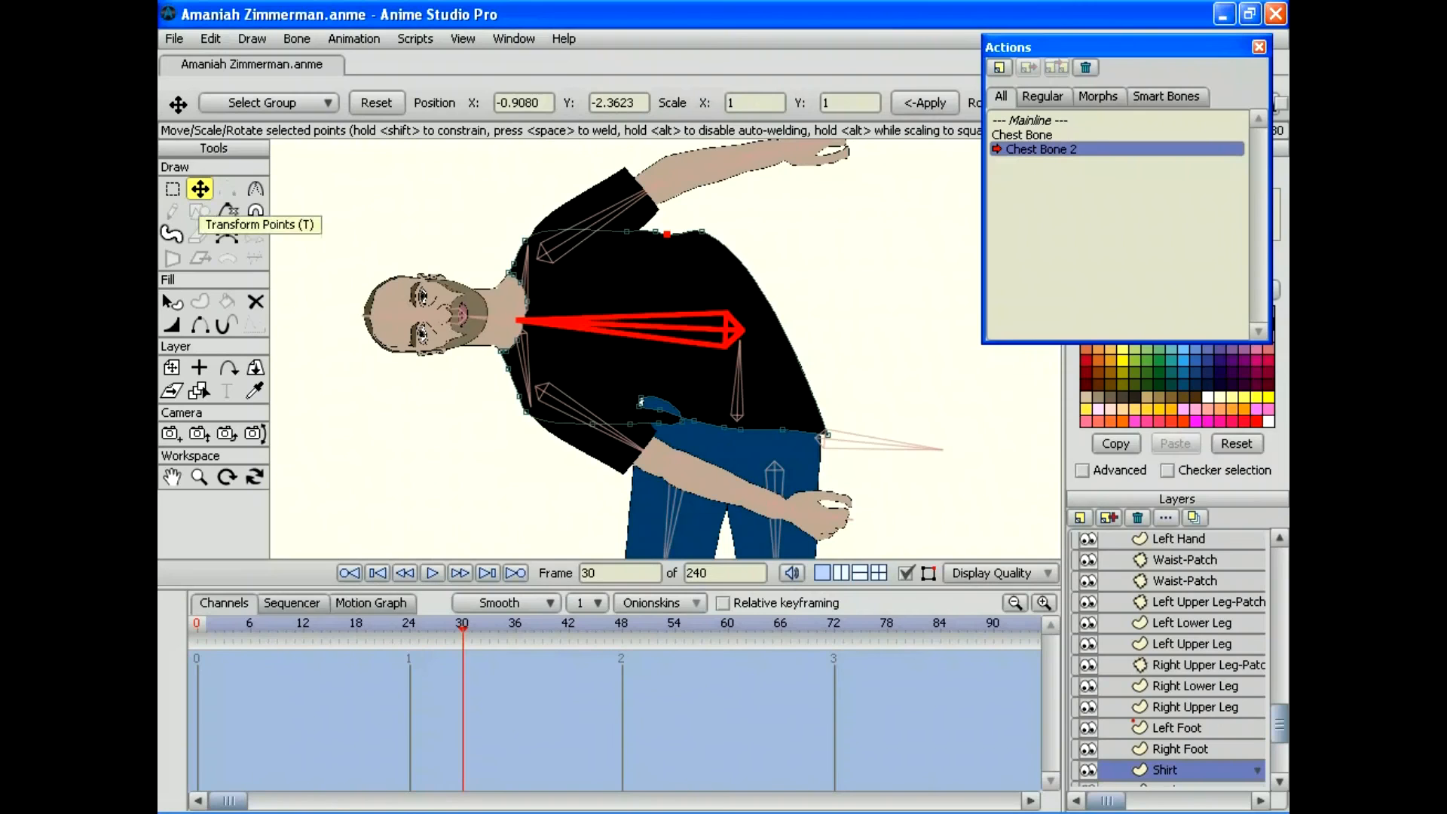
pyautogui.moveTo(667, 234); pyautogui.dragTo(785, 301)
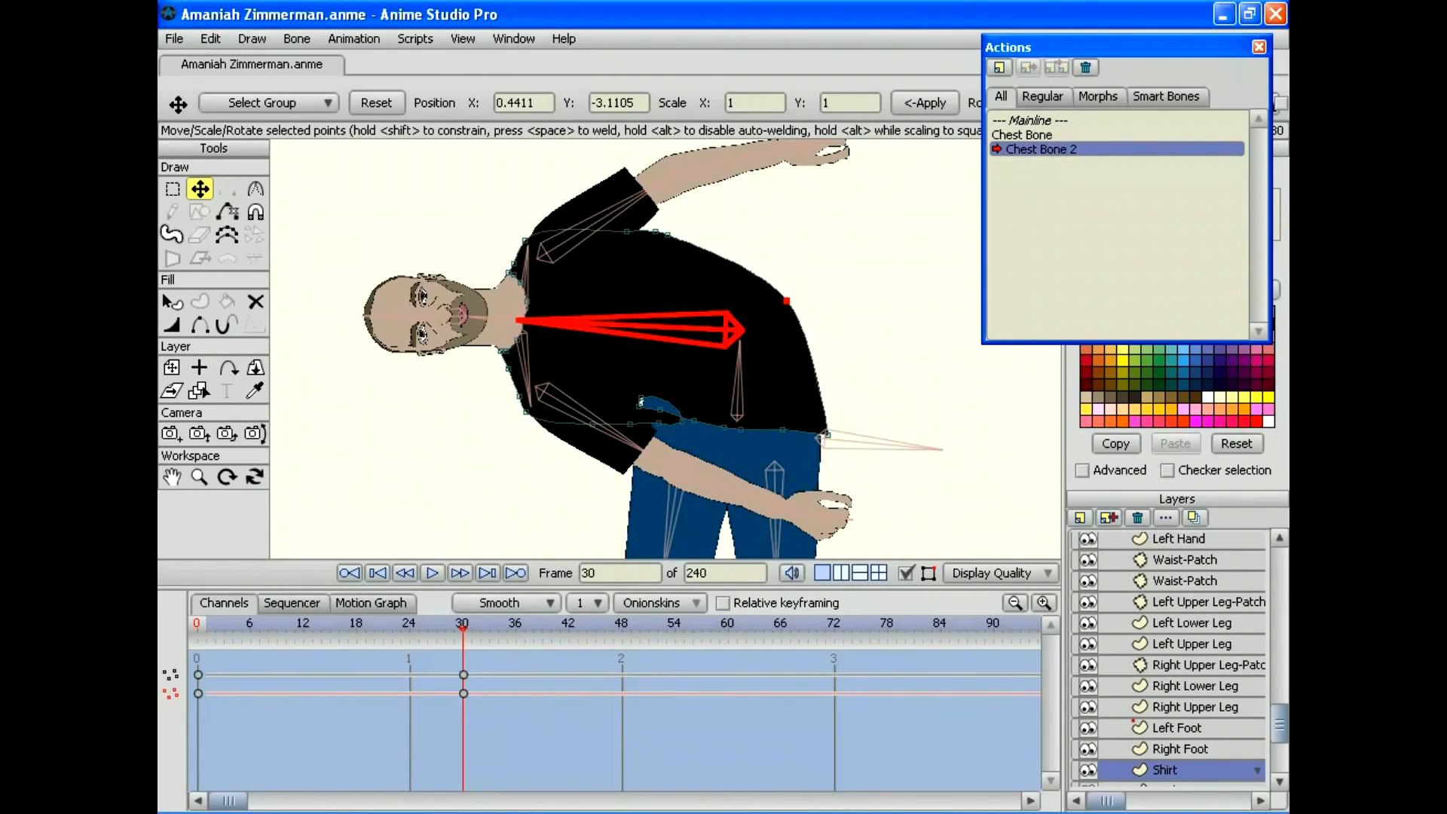
pyautogui.moveTo(462, 626); pyautogui.dragTo(356, 626)
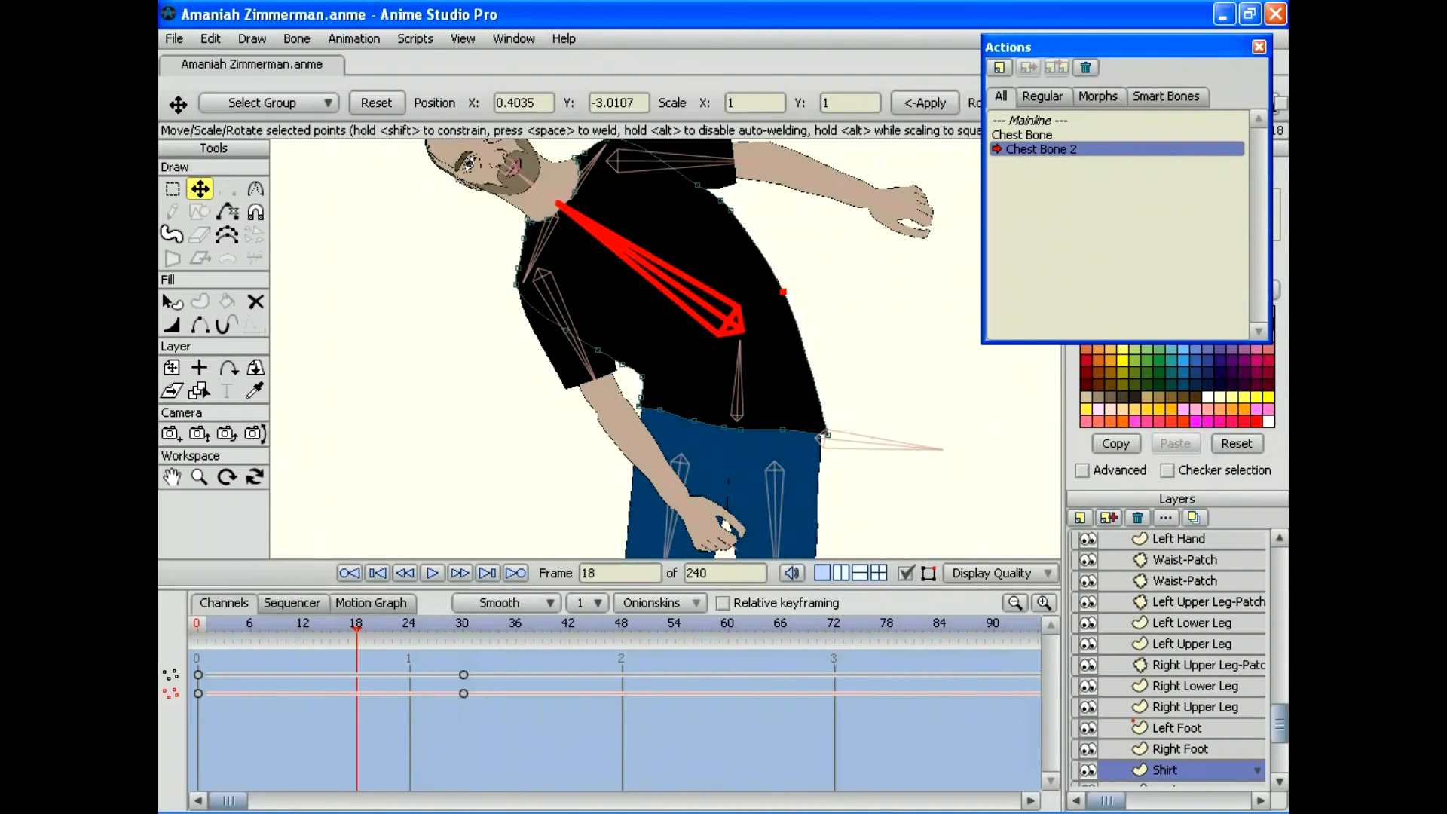
pyautogui.moveTo(783, 291); pyautogui.dragTo(796, 302)
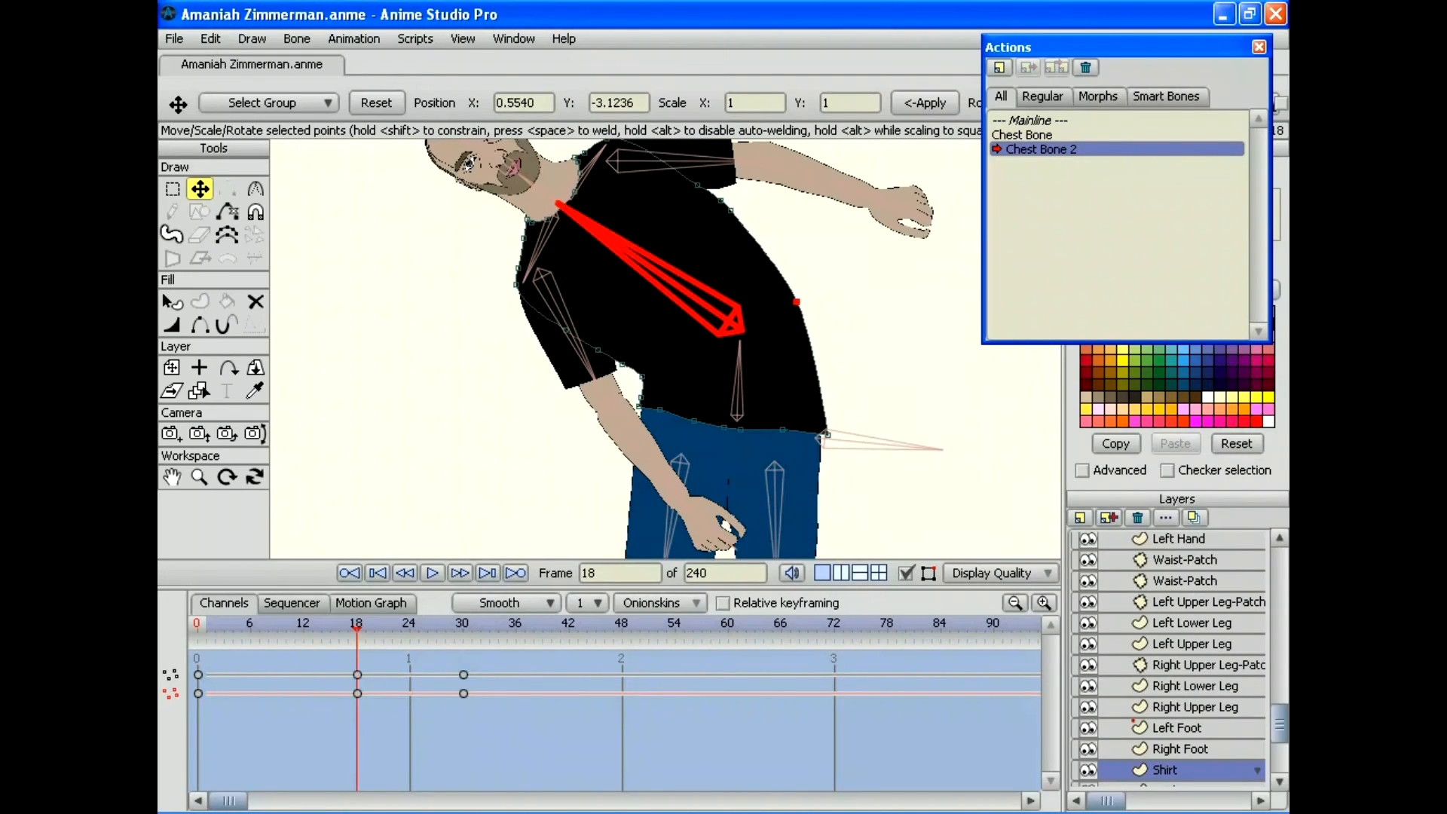
pyautogui.moveTo(356, 627)
pyautogui.mouseDown()
pyautogui.moveTo(480, 627)
pyautogui.moveTo(291, 627)
pyautogui.moveTo(374, 626)
pyautogui.mouseUp()
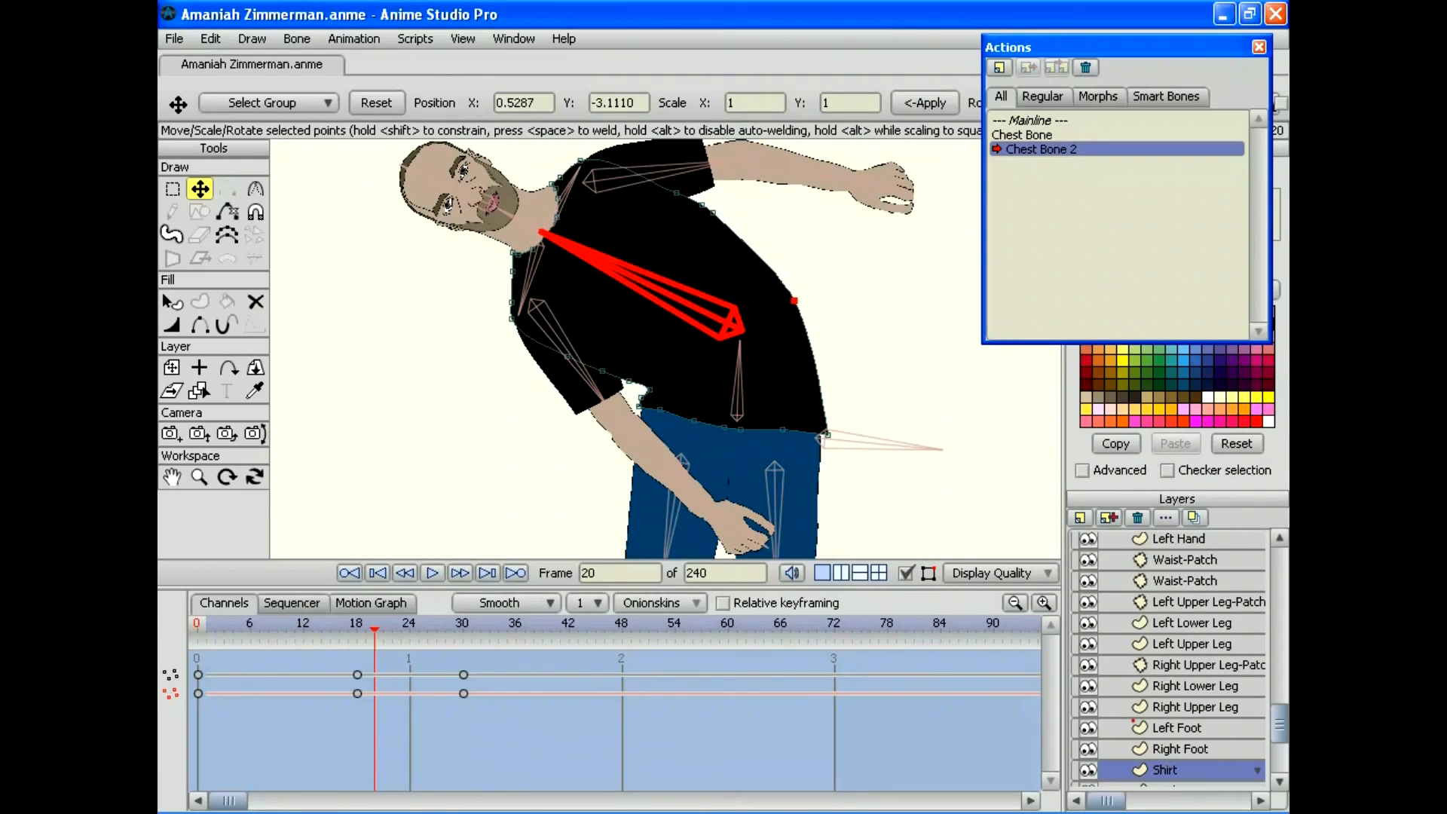
pyautogui.moveTo(648, 390); pyautogui.dragTo(635, 388)
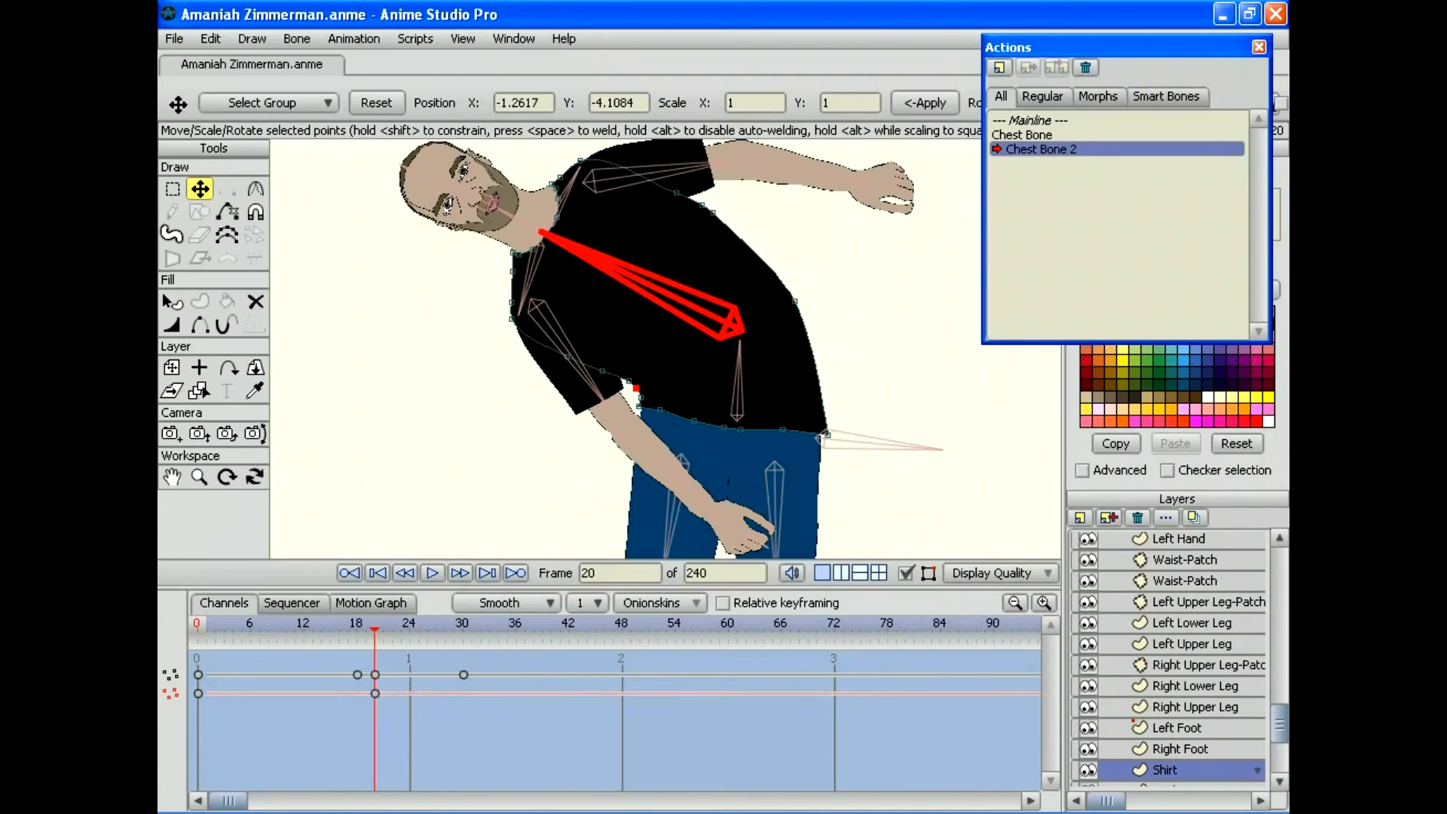
# Step: Adjust the waistline shirt point at frames 23, 26, 29 and 30
pyautogui.press('Right')
pyautogui.press('Right')
pyautogui.press('Right')
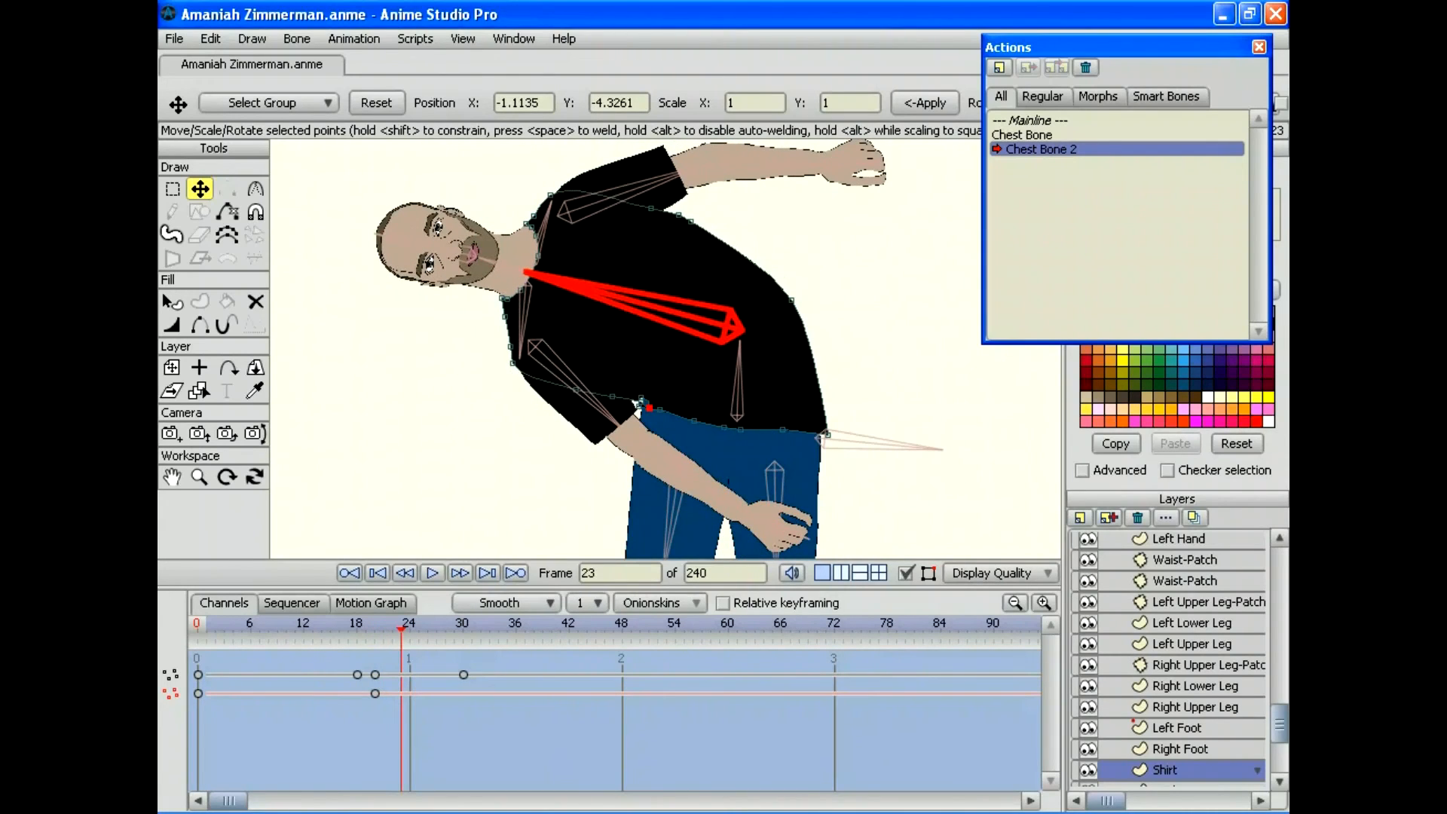
pyautogui.moveTo(640, 404); pyautogui.dragTo(632, 394)
pyautogui.press('Right')
pyautogui.press('Right')
pyautogui.press('Right')
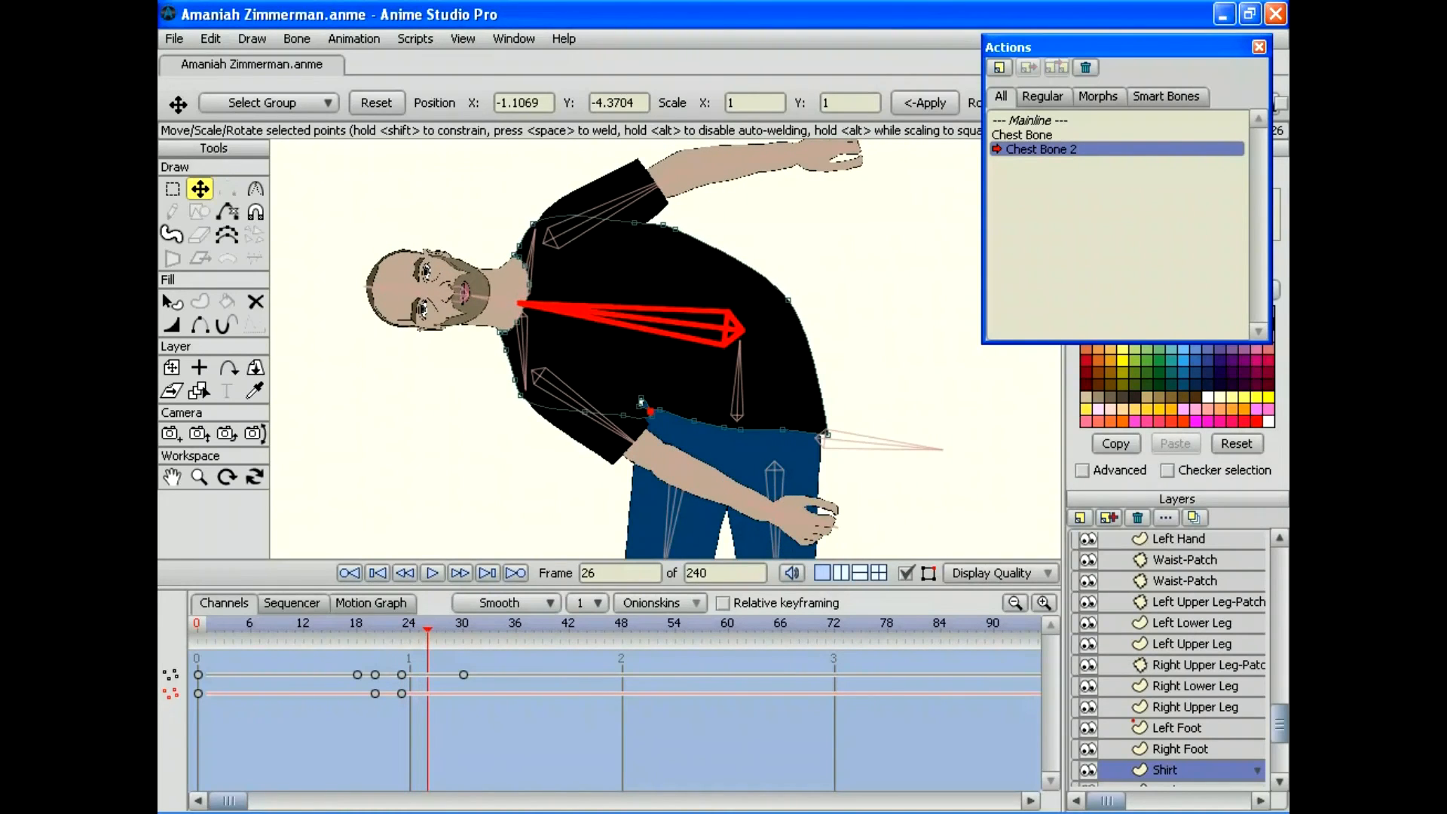
pyautogui.moveTo(640, 400); pyautogui.dragTo(644, 404)
pyautogui.press('Right')
pyautogui.press('Right')
pyautogui.press('Right')
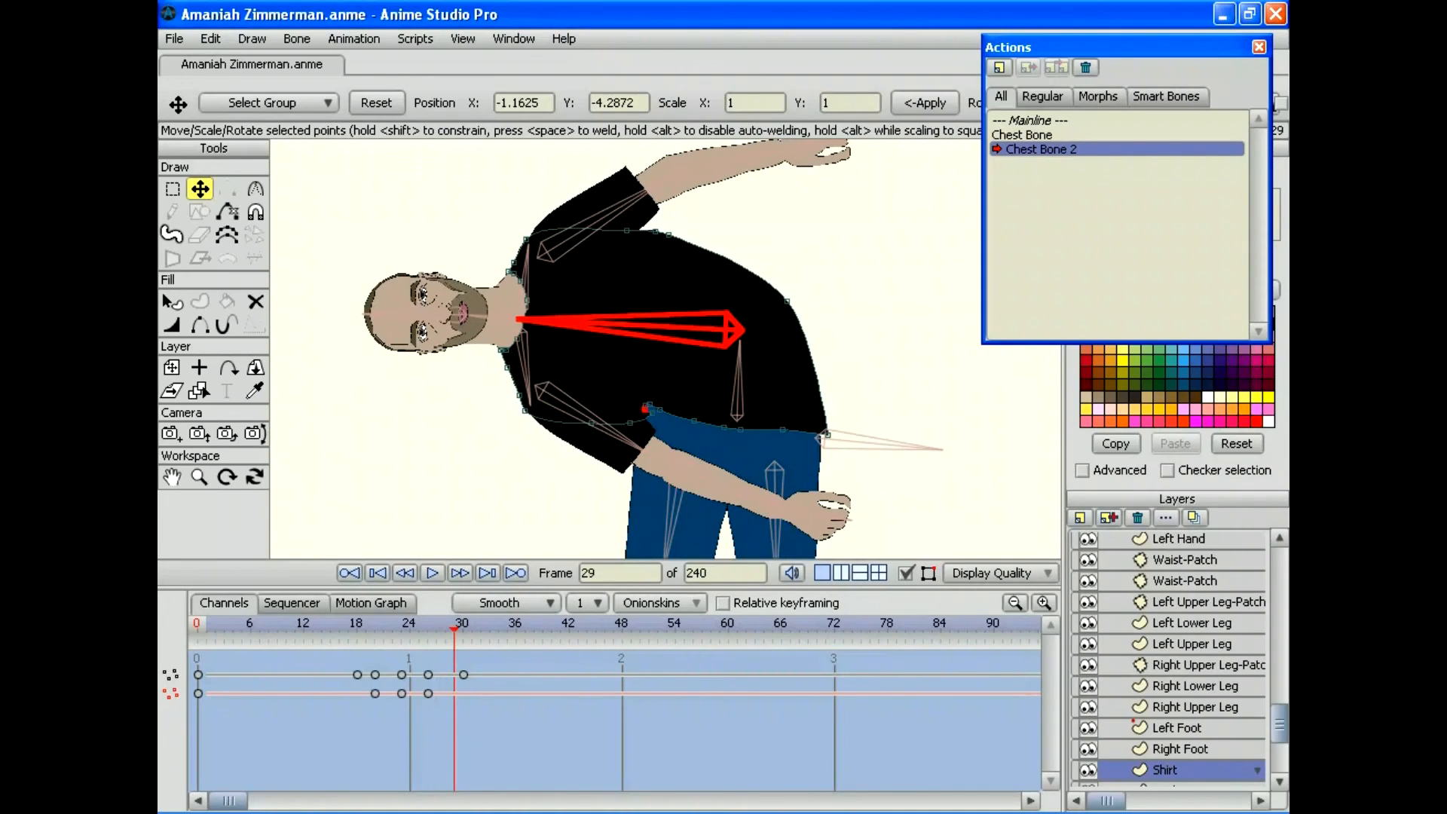
pyautogui.moveTo(645, 405); pyautogui.dragTo(650, 408)
pyautogui.press('Right')
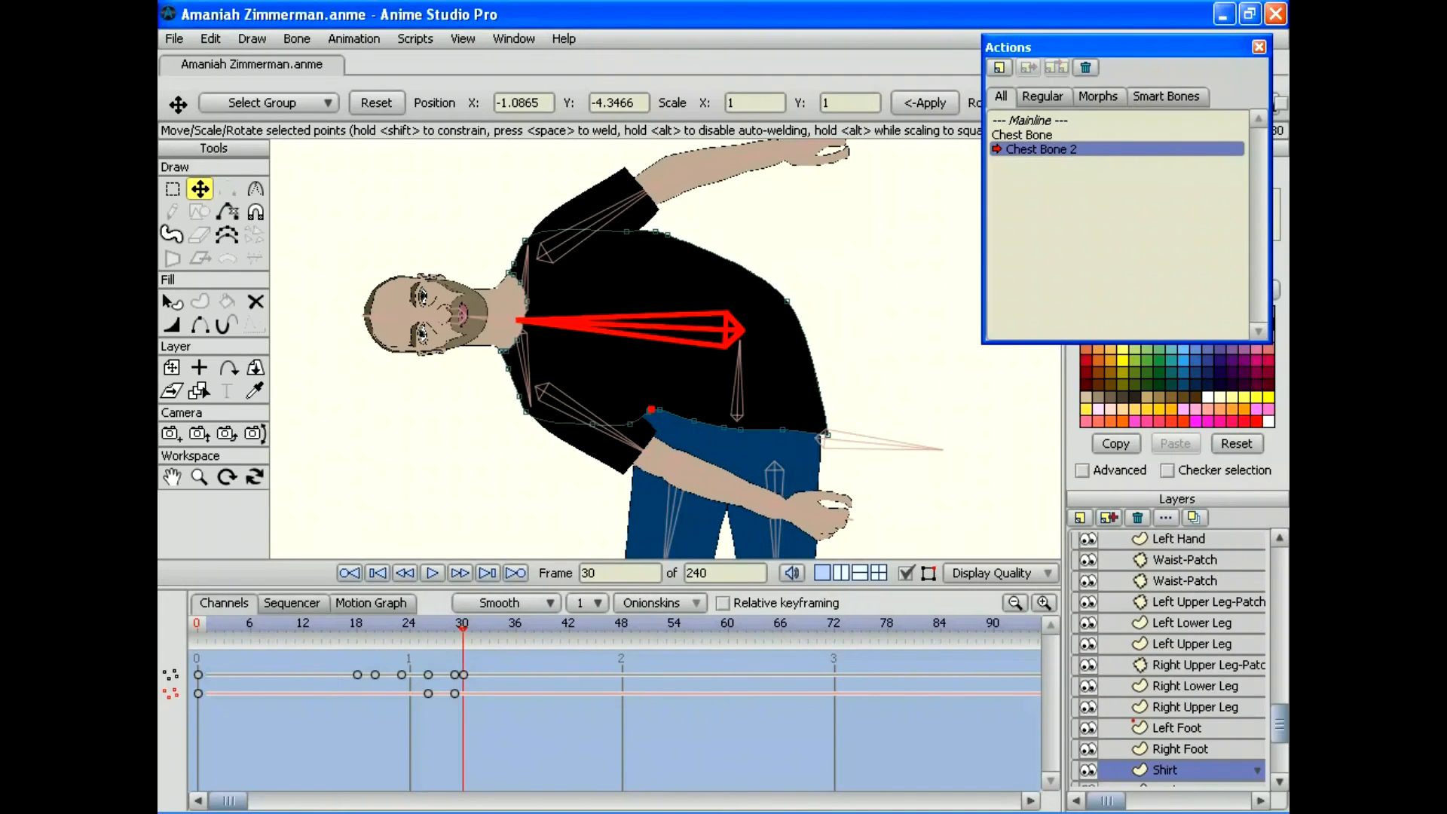
pyautogui.moveTo(649, 409); pyautogui.dragTo(649, 411)
# Step: Touch up the shirt point at frame 15, then rewind the action to frame 0
pyautogui.press('Left')
pyautogui.press('Left')
pyautogui.press('Left')
pyautogui.press('Left')
pyautogui.press('Left')
pyautogui.press('Left')
pyautogui.press('Left')
pyautogui.press('Left')
pyautogui.press('Left')
pyautogui.press('Left')
pyautogui.press('Left')
pyautogui.press('Left')
pyautogui.press('Left')
pyautogui.press('Left')
pyautogui.press('Left')
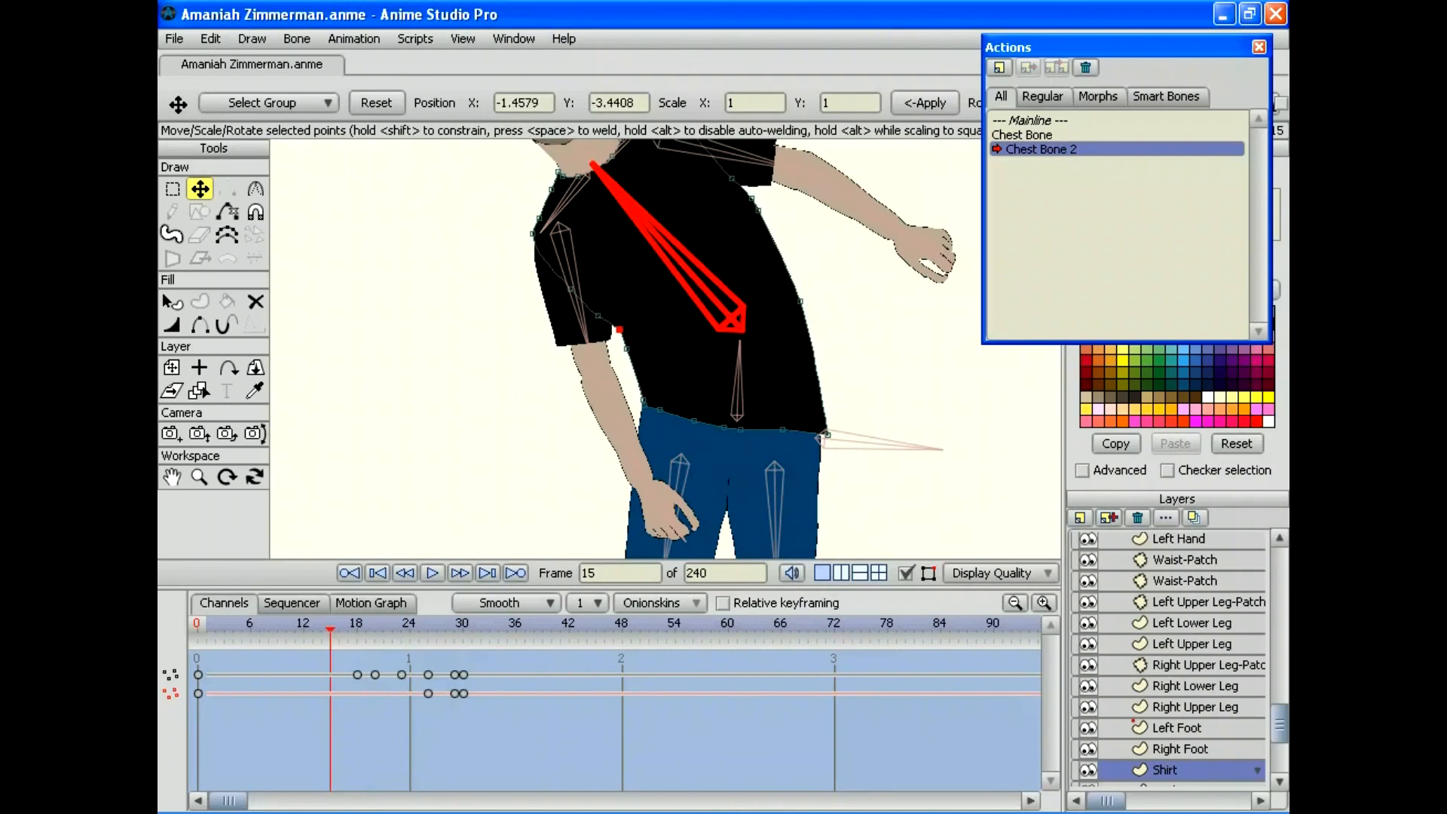
pyautogui.moveTo(619, 329); pyautogui.dragTo(615, 333)
pyautogui.press('Right')
pyautogui.press('Right')
pyautogui.press('Right')
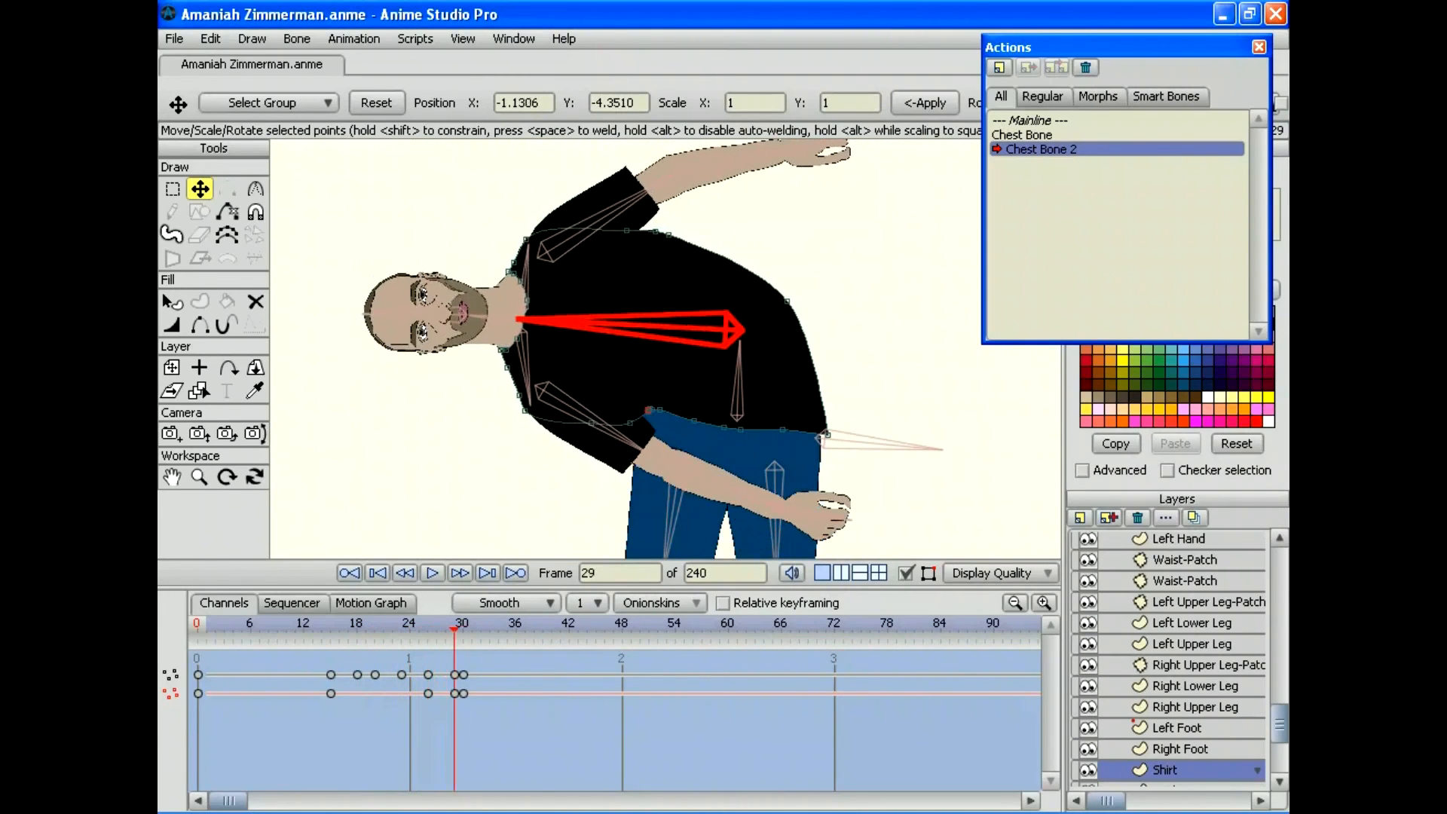
pyautogui.moveTo(312, 626); pyautogui.dragTo(197, 627)
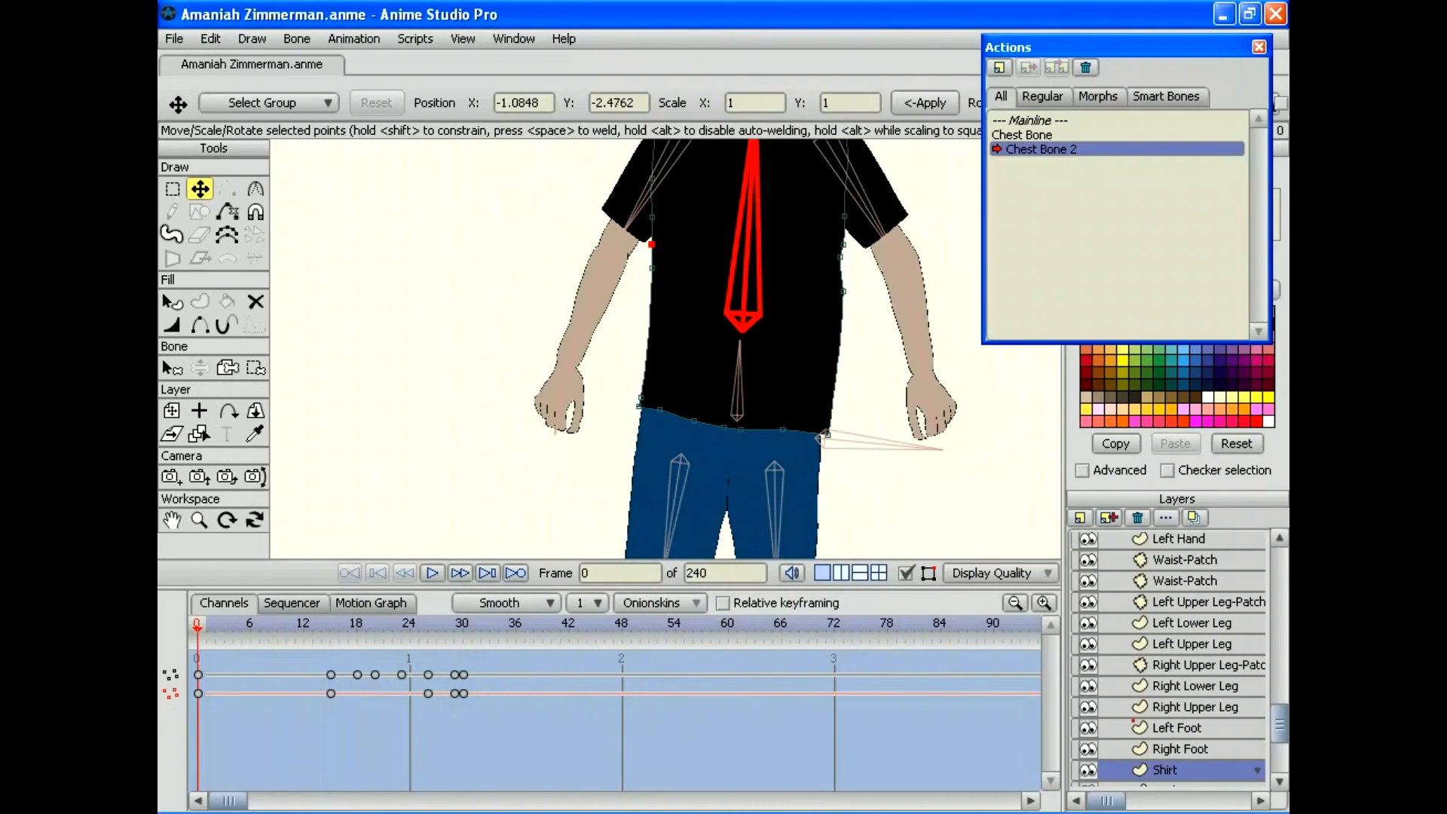
# Step: Zoom out to the whole character, return to the Mainline and save the file
pyautogui.click(199, 520)
pyautogui.moveTo(666, 349); pyautogui.dragTo(559, 349)
pyautogui.doubleClick(1042, 120)
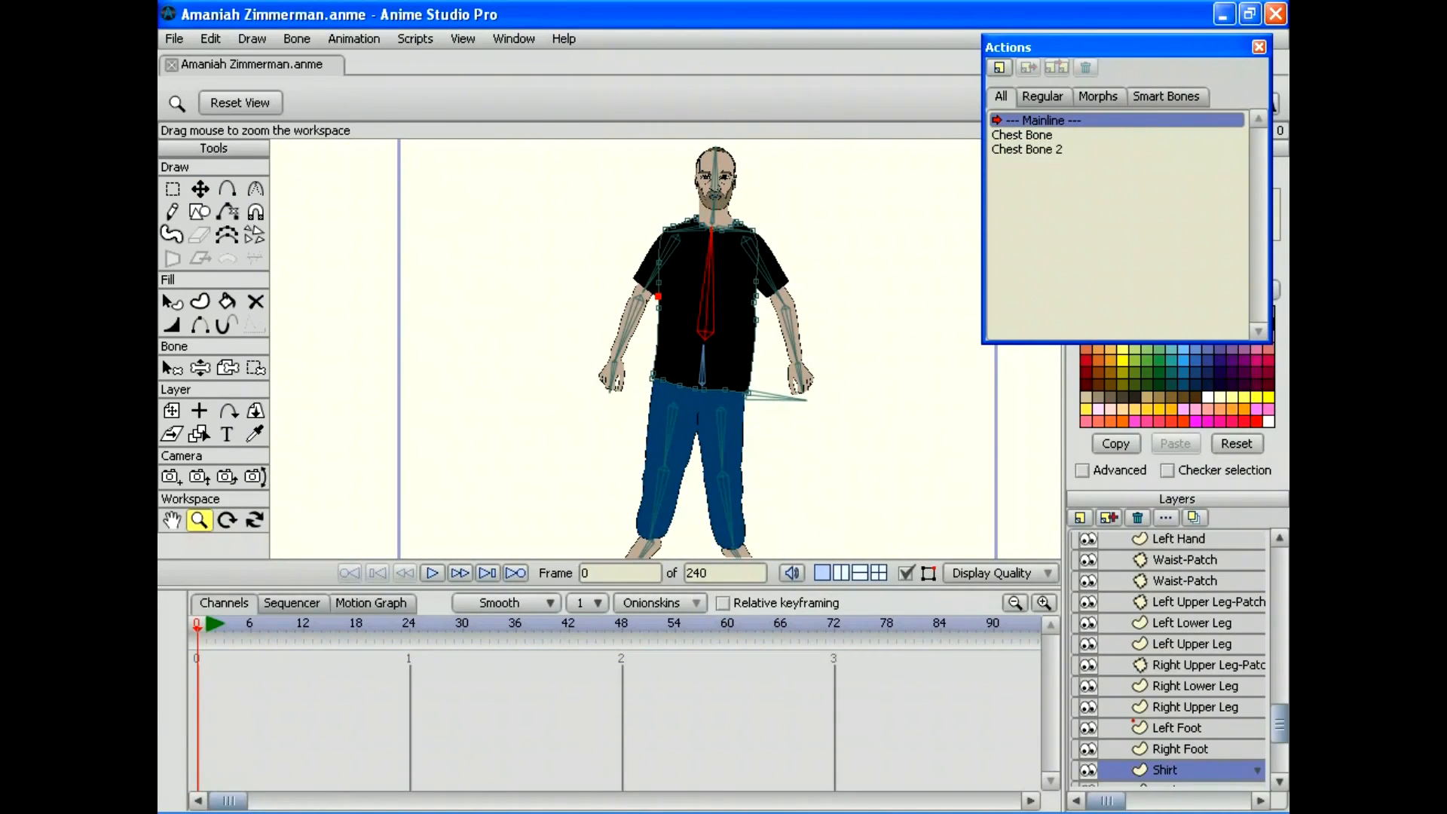
pyautogui.click(174, 39)
pyautogui.click(190, 183)
# Step: Zoom in and frame the head, neck and chest
pyautogui.press('z')
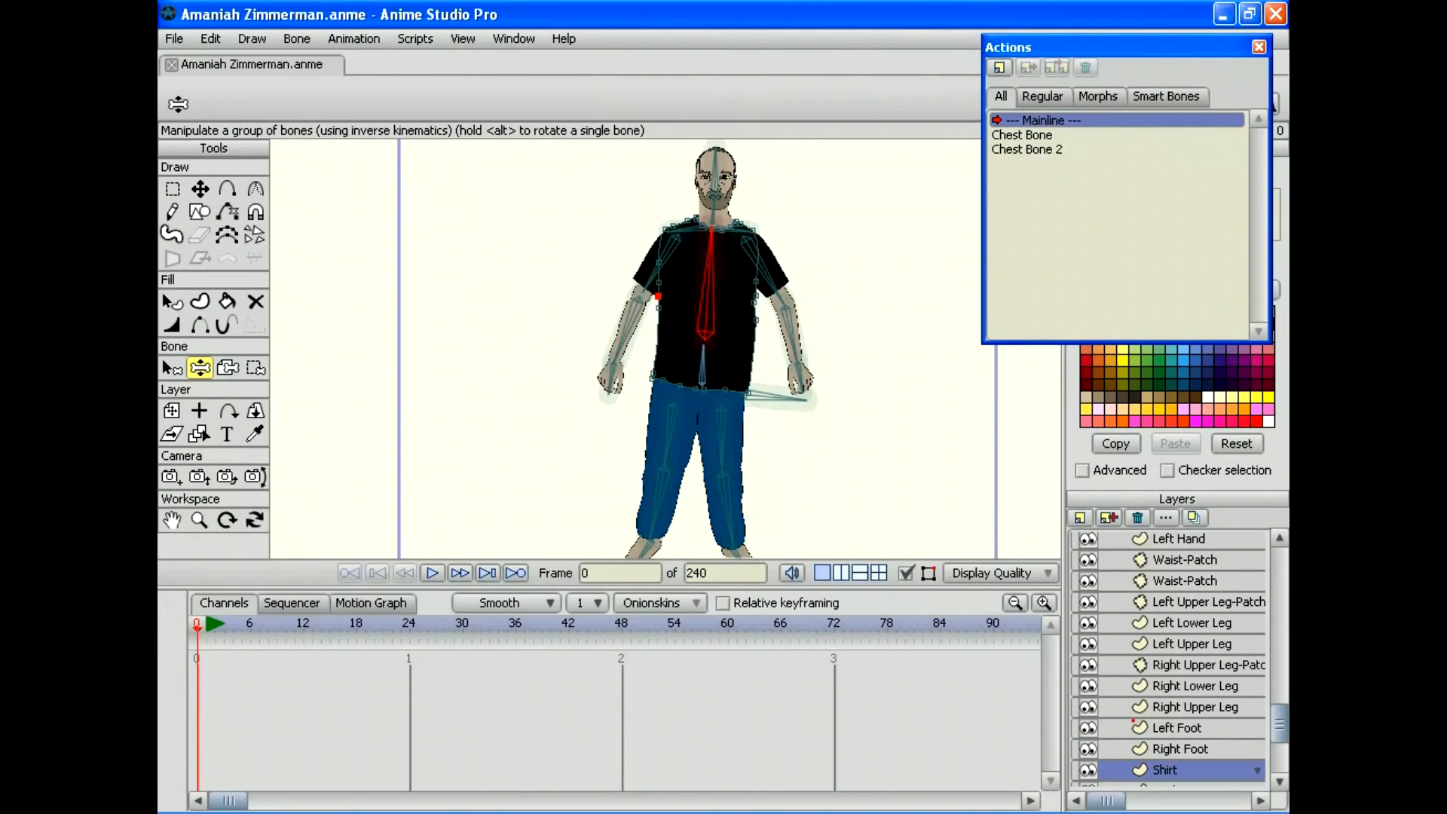
pyautogui.click(199, 519)
pyautogui.moveTo(767, 239); pyautogui.dragTo(889, 239)
pyautogui.scroll(5, 665, 349)
pyautogui.moveTo(404, 297); pyautogui.dragTo(565, 387)
# Step: Swing the neck, head and both shoulder bones to check how the shirt follows
pyautogui.press('z')
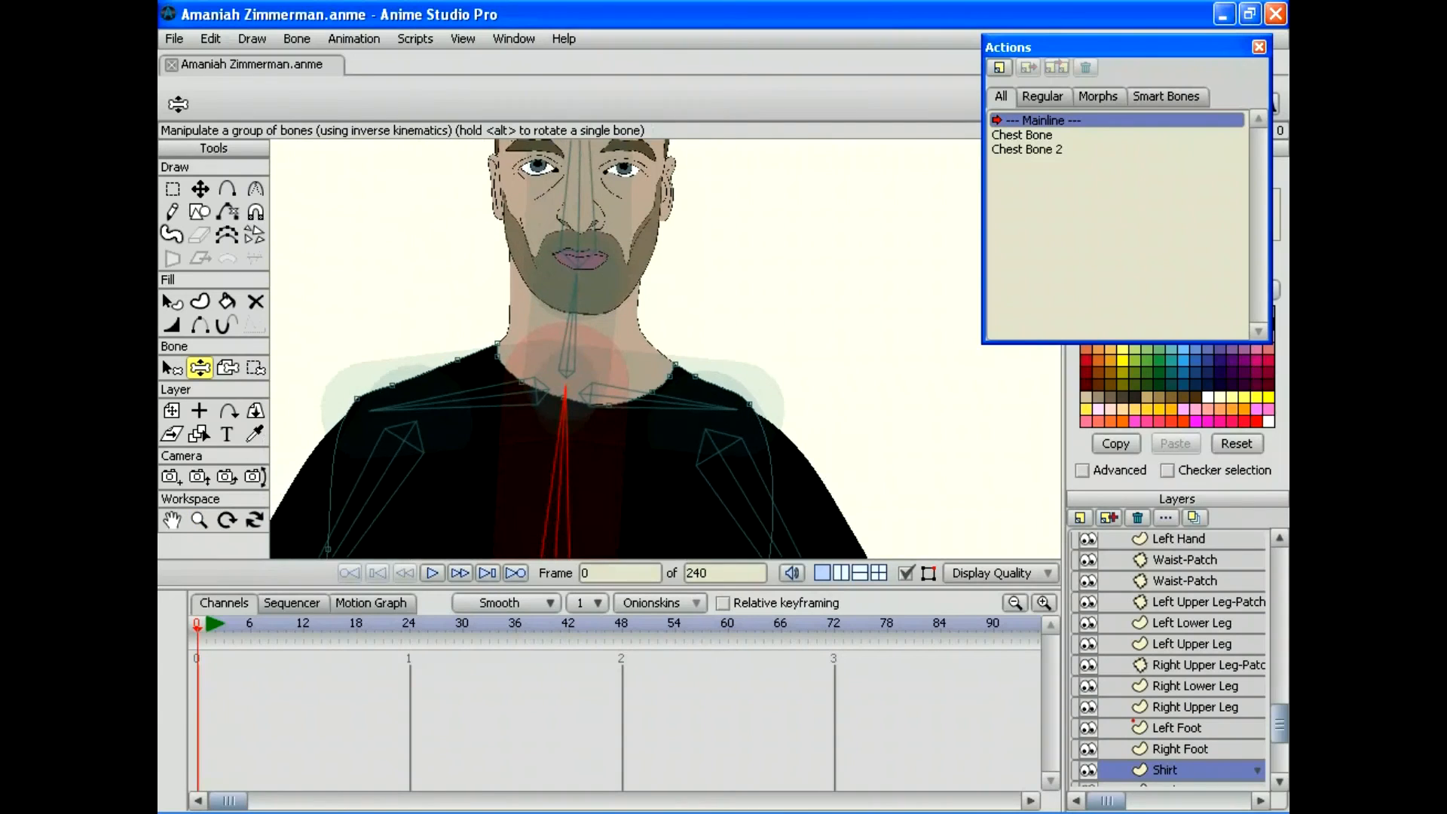
pyautogui.moveTo(576, 290); pyautogui.dragTo(605, 280)
pyautogui.moveTo(722, 407)
pyautogui.mouseDown()
pyautogui.moveTo(719, 445)
pyautogui.moveTo(739, 379)
pyautogui.moveTo(725, 324)
pyautogui.moveTo(737, 398)
pyautogui.mouseUp()
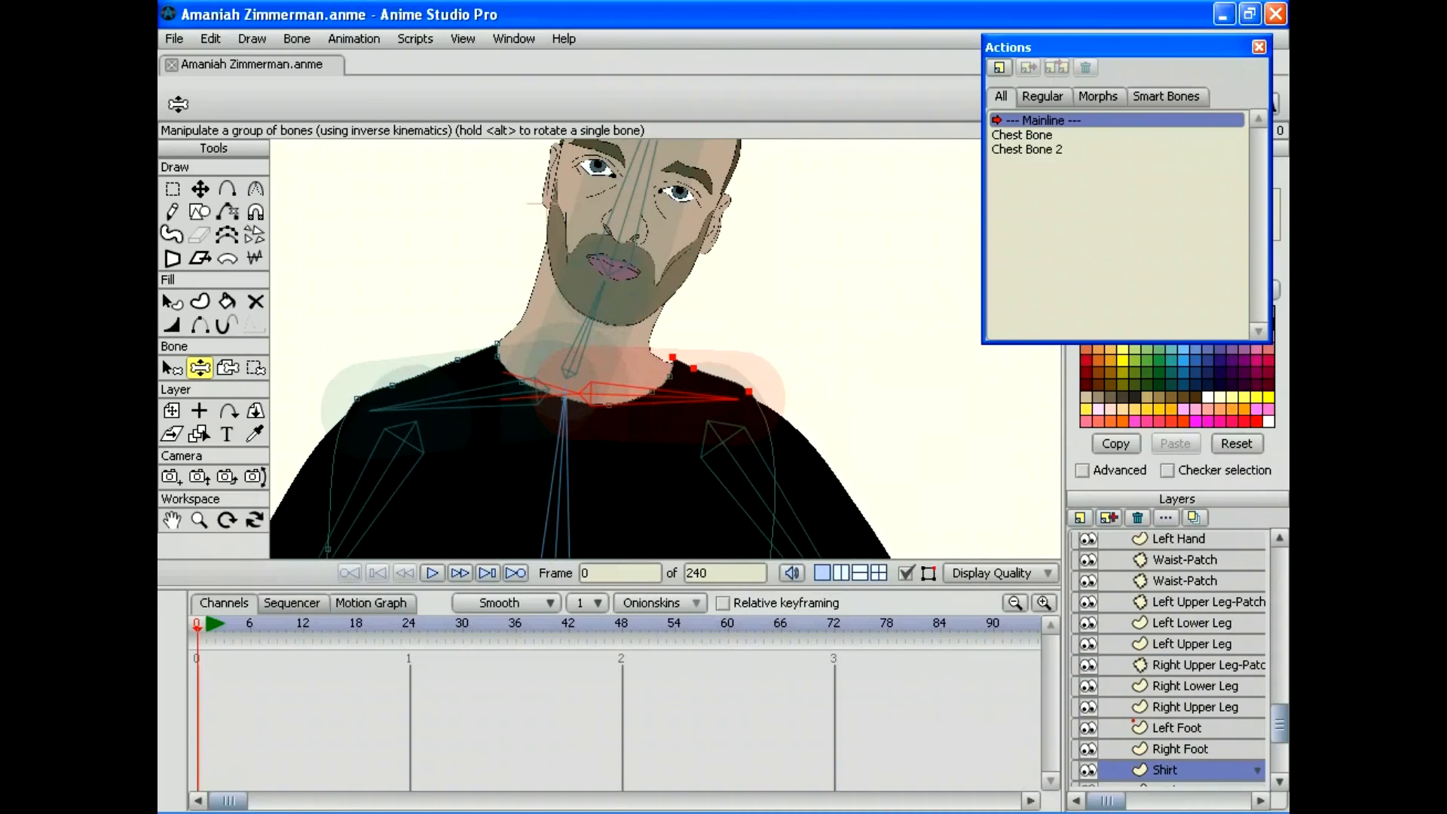
pyautogui.moveTo(547, 204)
pyautogui.mouseDown()
pyautogui.moveTo(565, 258)
pyautogui.moveTo(526, 265)
pyautogui.moveTo(549, 200)
pyautogui.moveTo(539, 278)
pyautogui.moveTo(561, 197)
pyautogui.moveTo(528, 211)
pyautogui.moveTo(558, 198)
pyautogui.moveTo(547, 202)
pyautogui.mouseUp()
pyautogui.moveTo(756, 142); pyautogui.dragTo(643, 257)
pyautogui.moveTo(684, 161); pyautogui.dragTo(727, 180)
pyautogui.moveTo(587, 452); pyautogui.dragTo(600, 290)
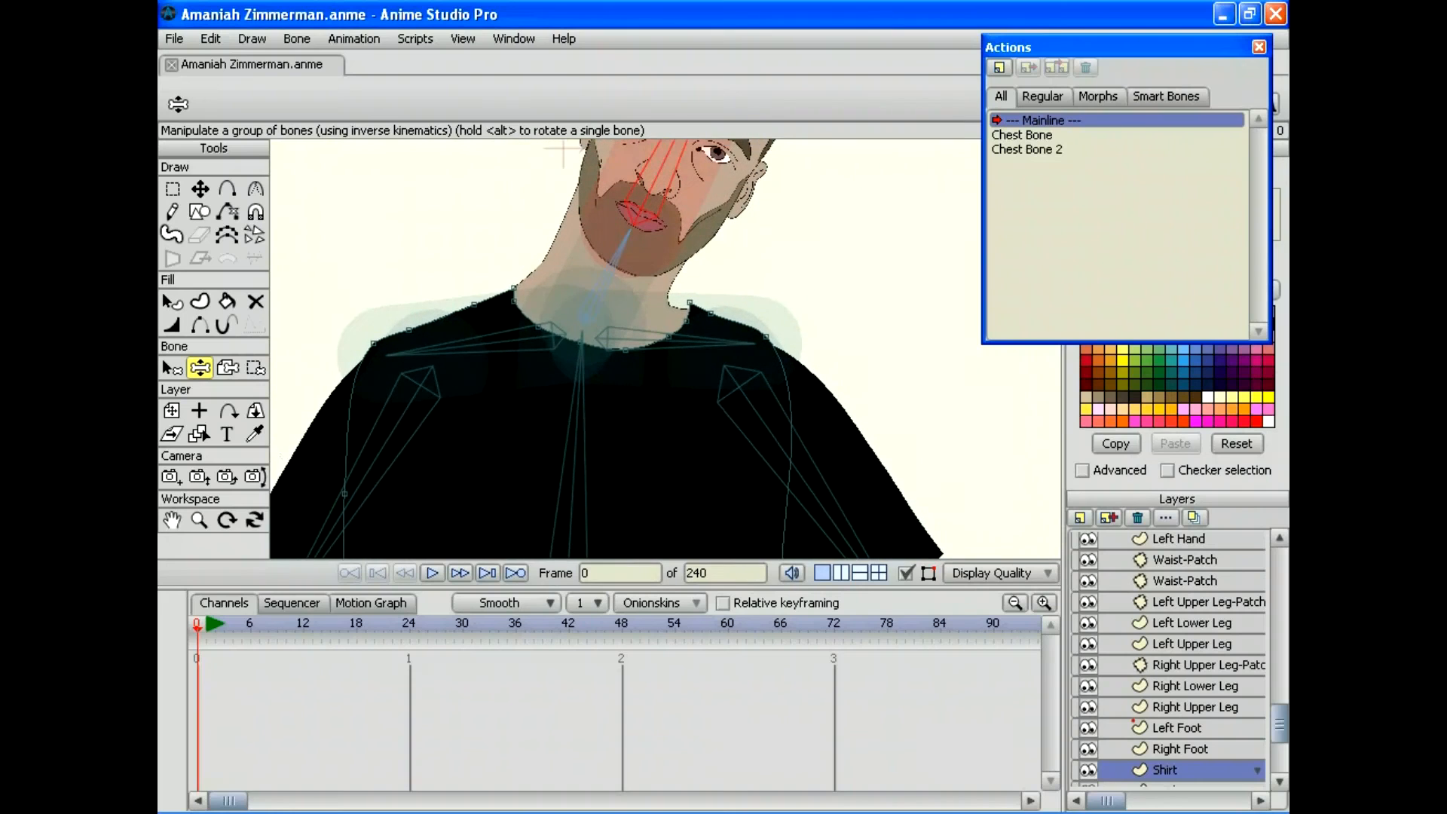
pyautogui.moveTo(407, 362); pyautogui.dragTo(380, 332)
# Step: Zoom back out to show the whole upper body
pyautogui.click(199, 519)
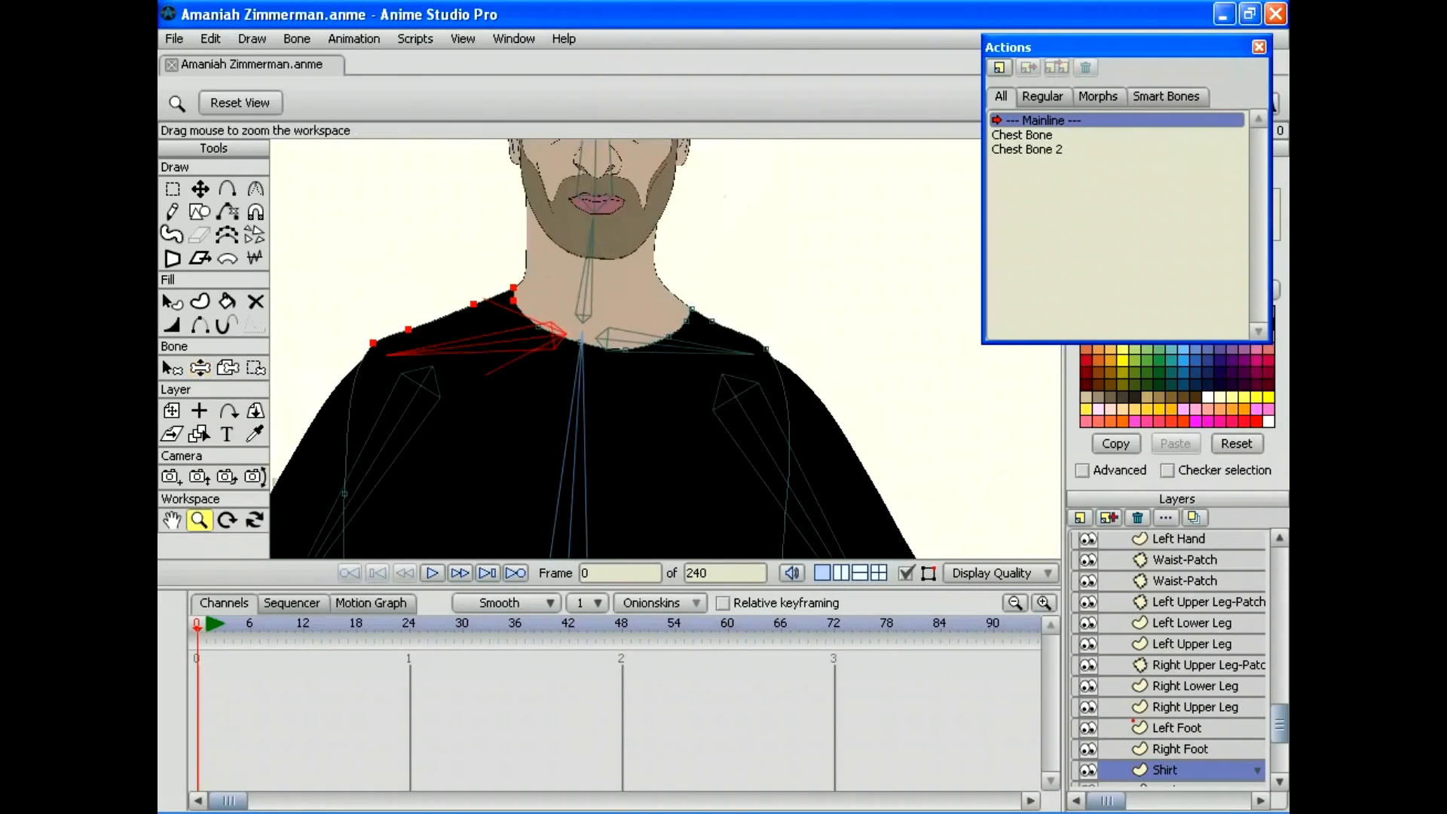
pyautogui.moveTo(528, 347); pyautogui.dragTo(399, 331)
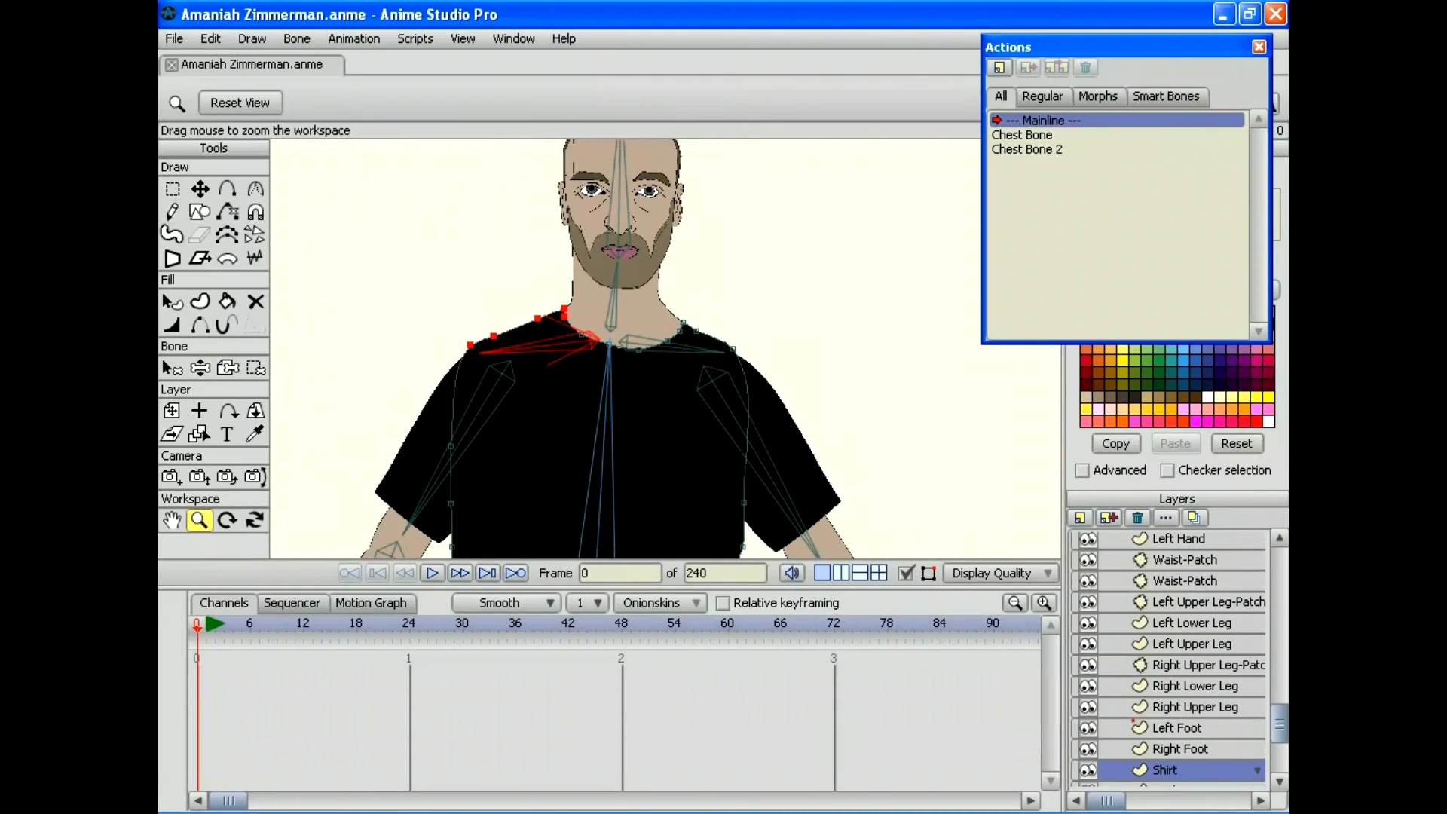
pyautogui.moveTo(1279, 722); pyautogui.dragTo(1279, 566)
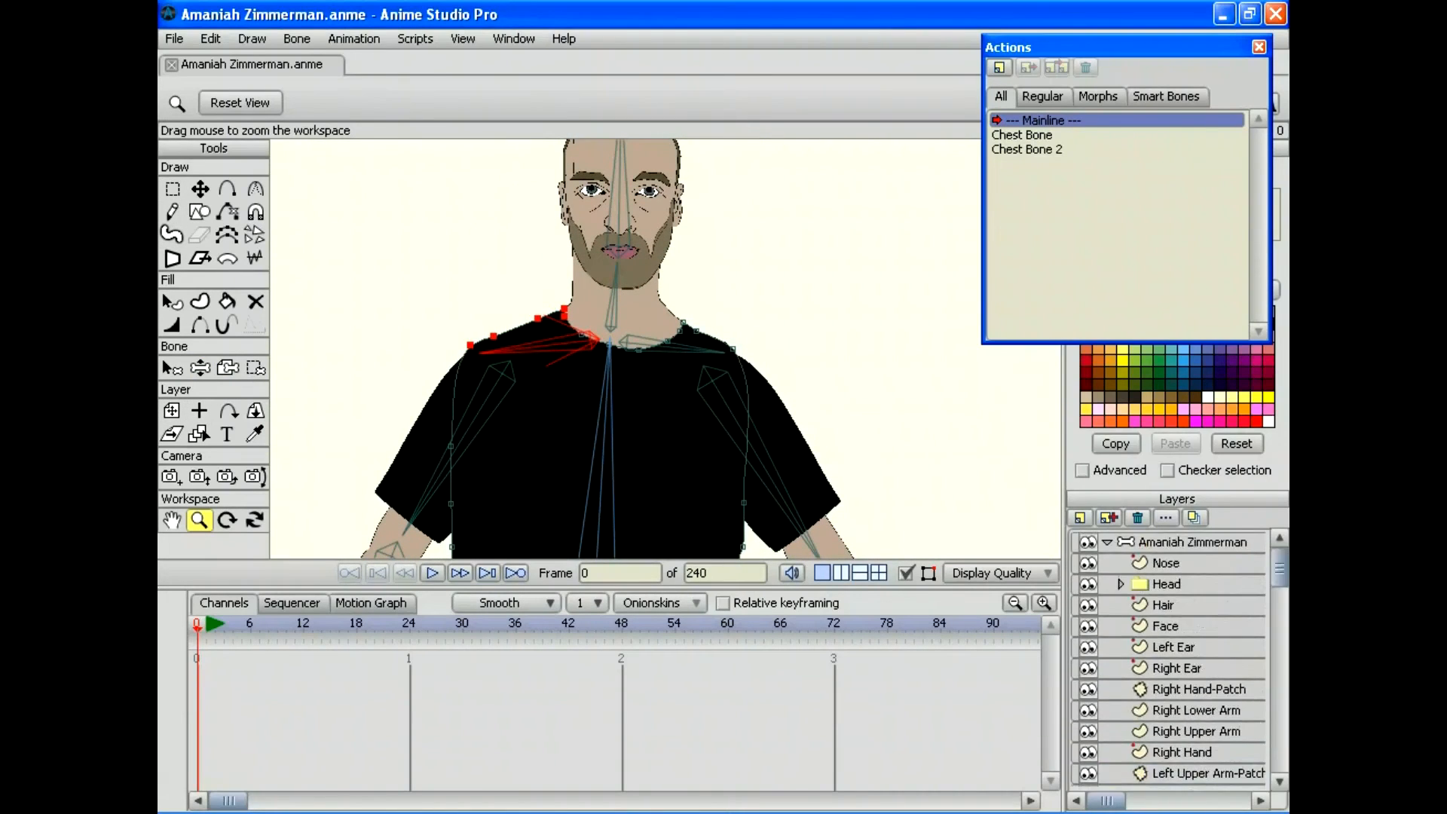
# Step: On the top bone layer, rename the first collar bone to 'Right Collar Bone'
pyautogui.click(1192, 542)
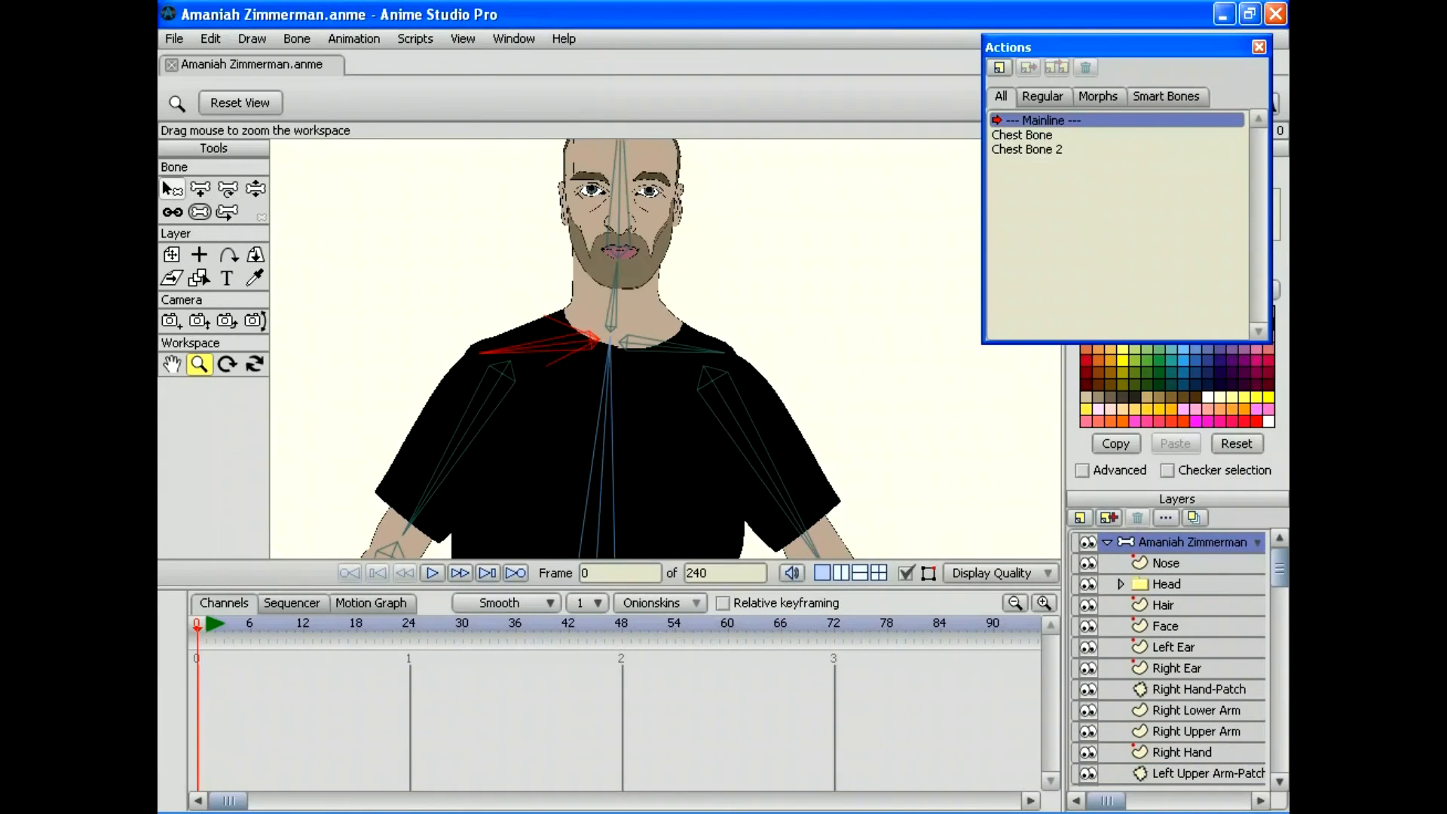
pyautogui.click(168, 187)
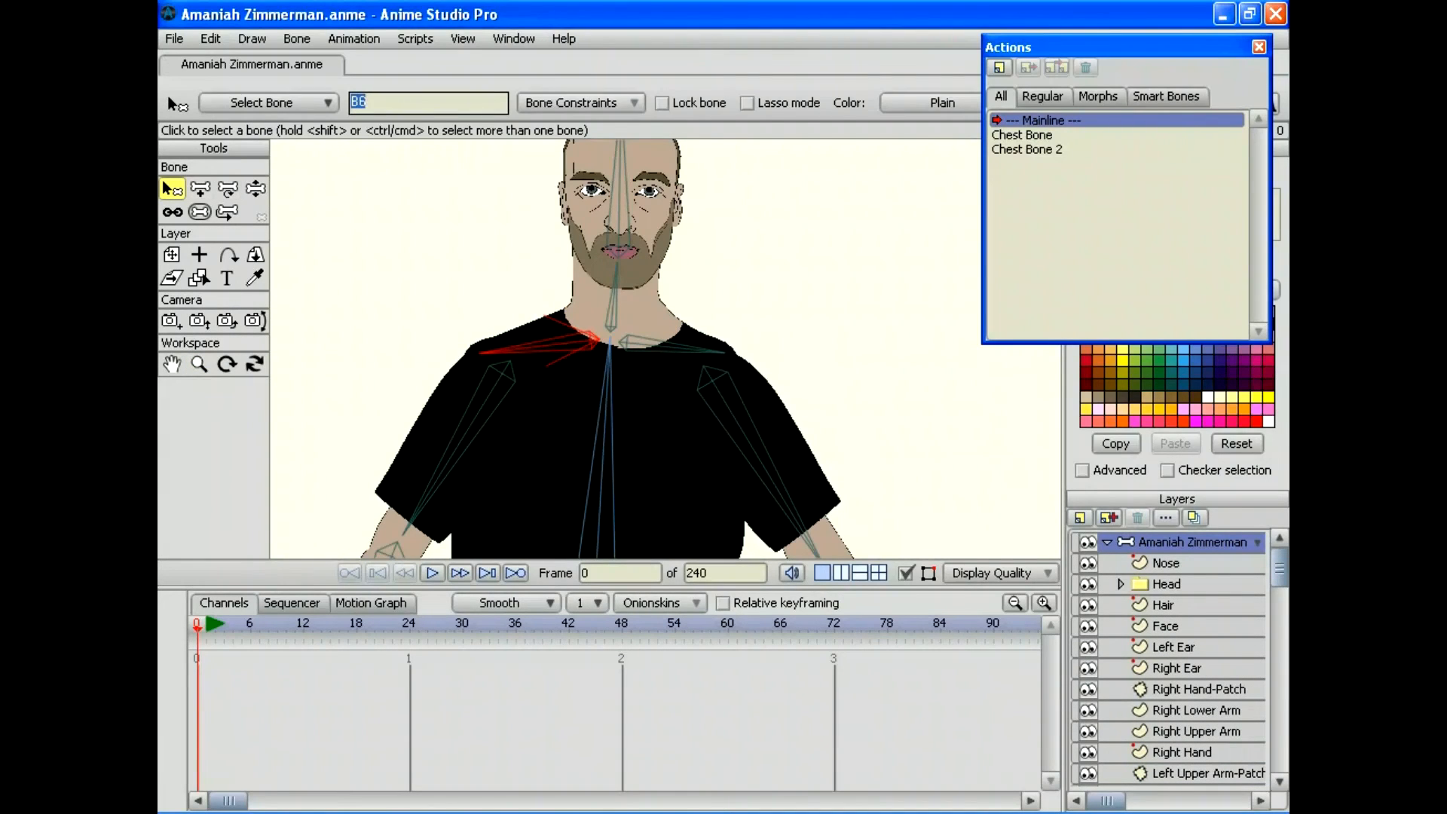
pyautogui.write('Right Collo')
pyautogui.press('BackSpace')
pyautogui.write('ar Bone')
pyautogui.press('Return')
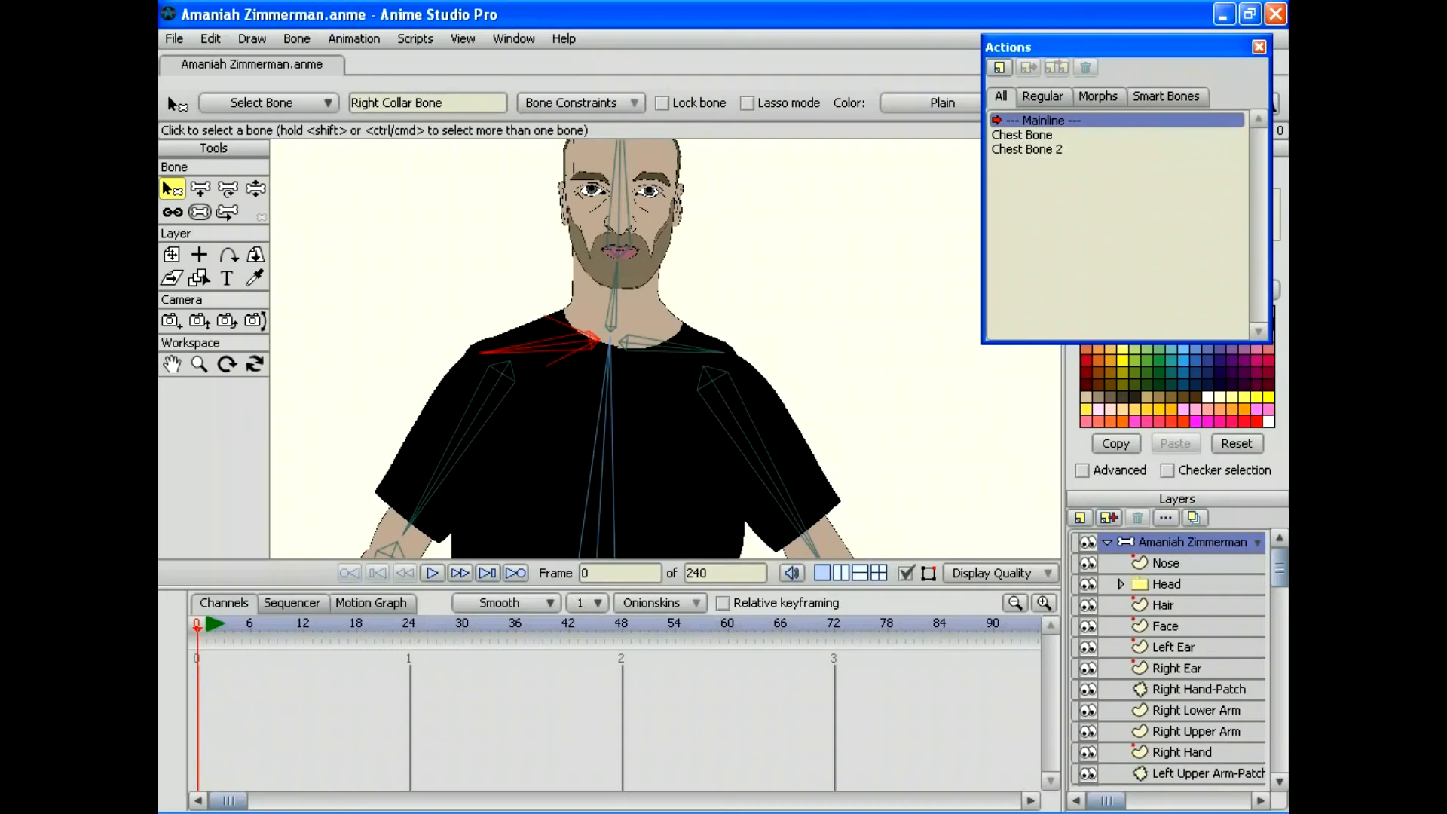
# Step: Rename the other collar bone to 'Left Collar Bone'
pyautogui.click(663, 345)
pyautogui.click(366, 103)
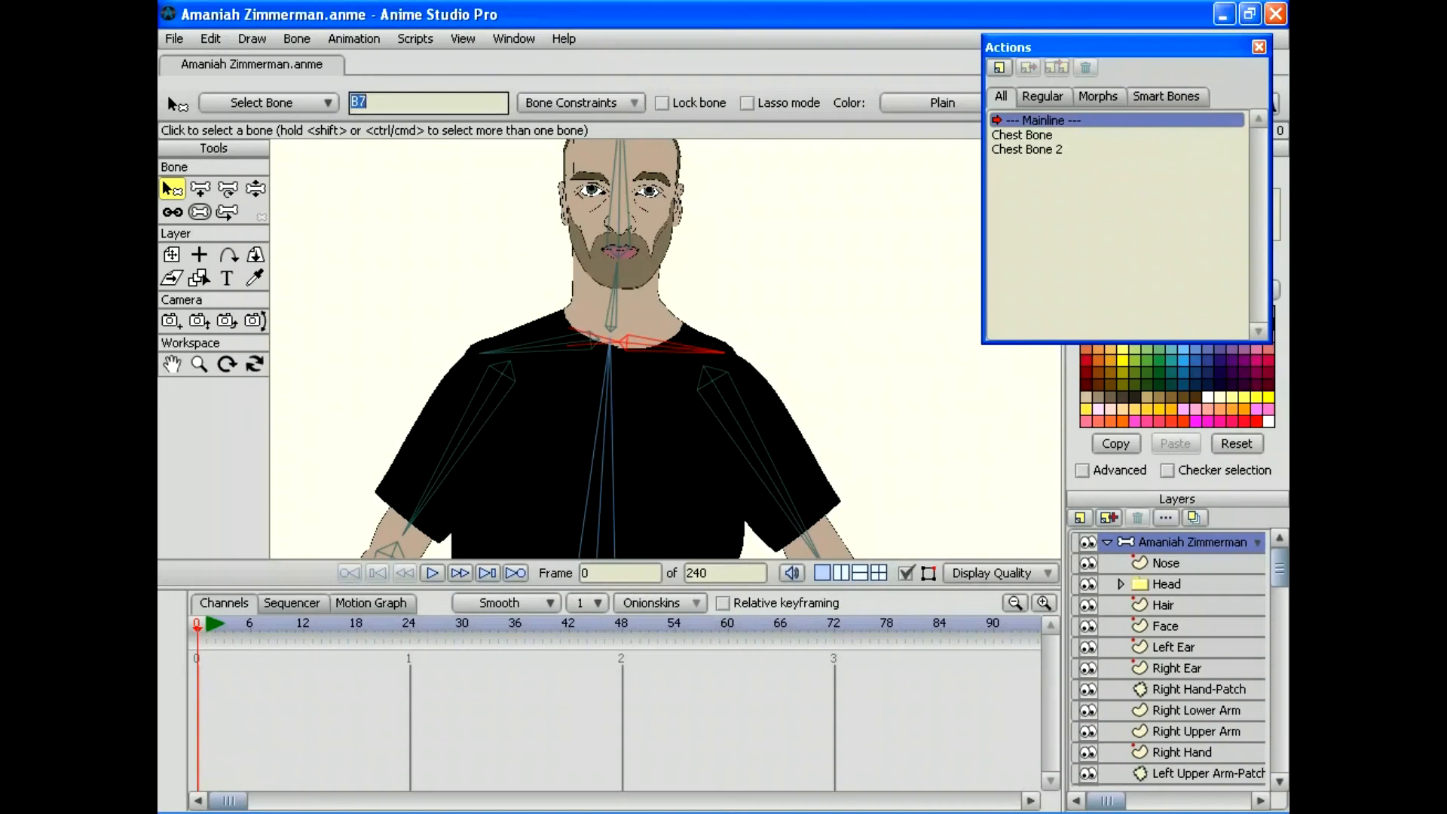
pyautogui.write('Left Collar Bone')
pyautogui.press('Return')
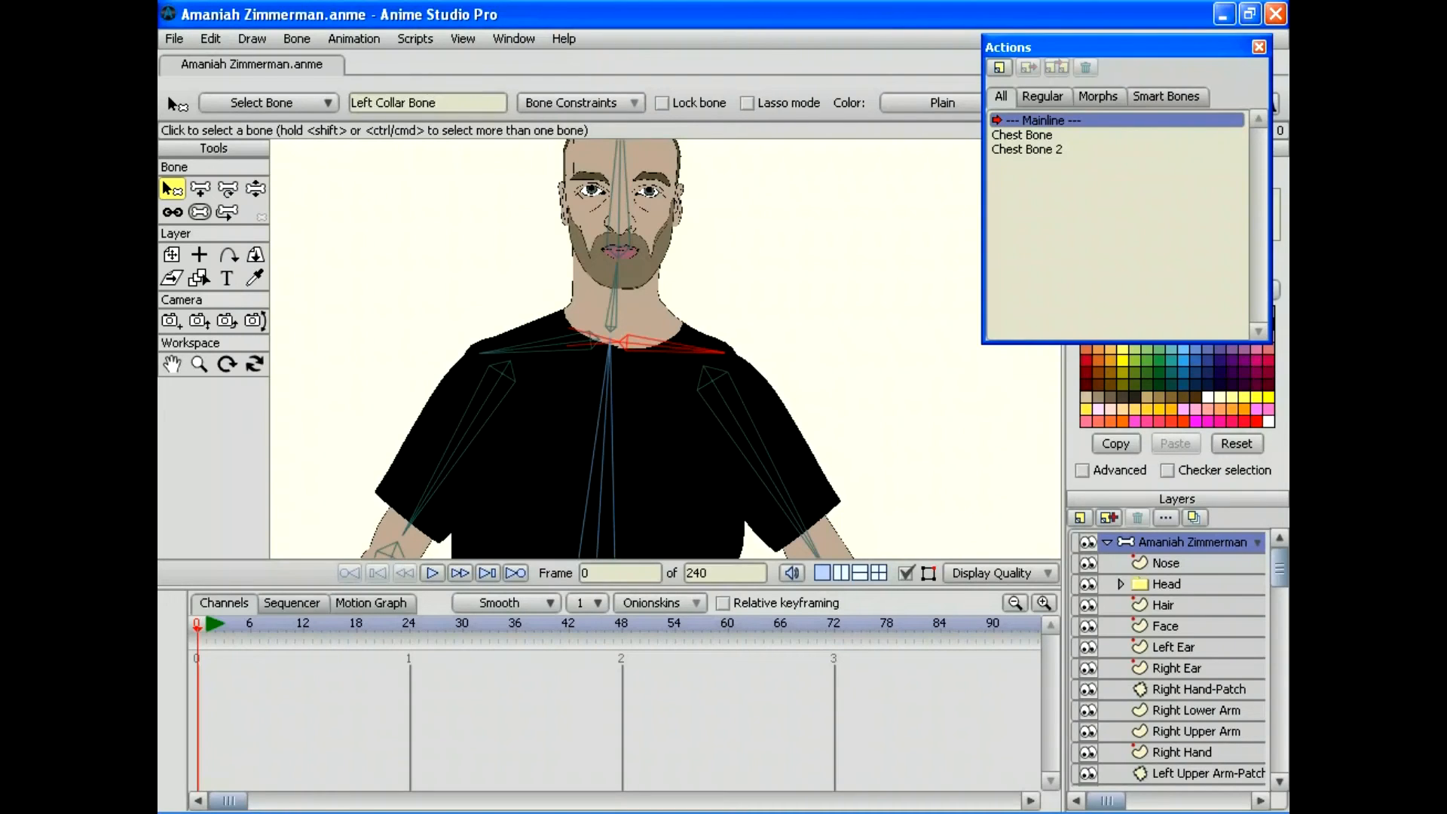
# Step: Swing both collar bones and the upper arm to test the shoulder movement
pyautogui.press('z')
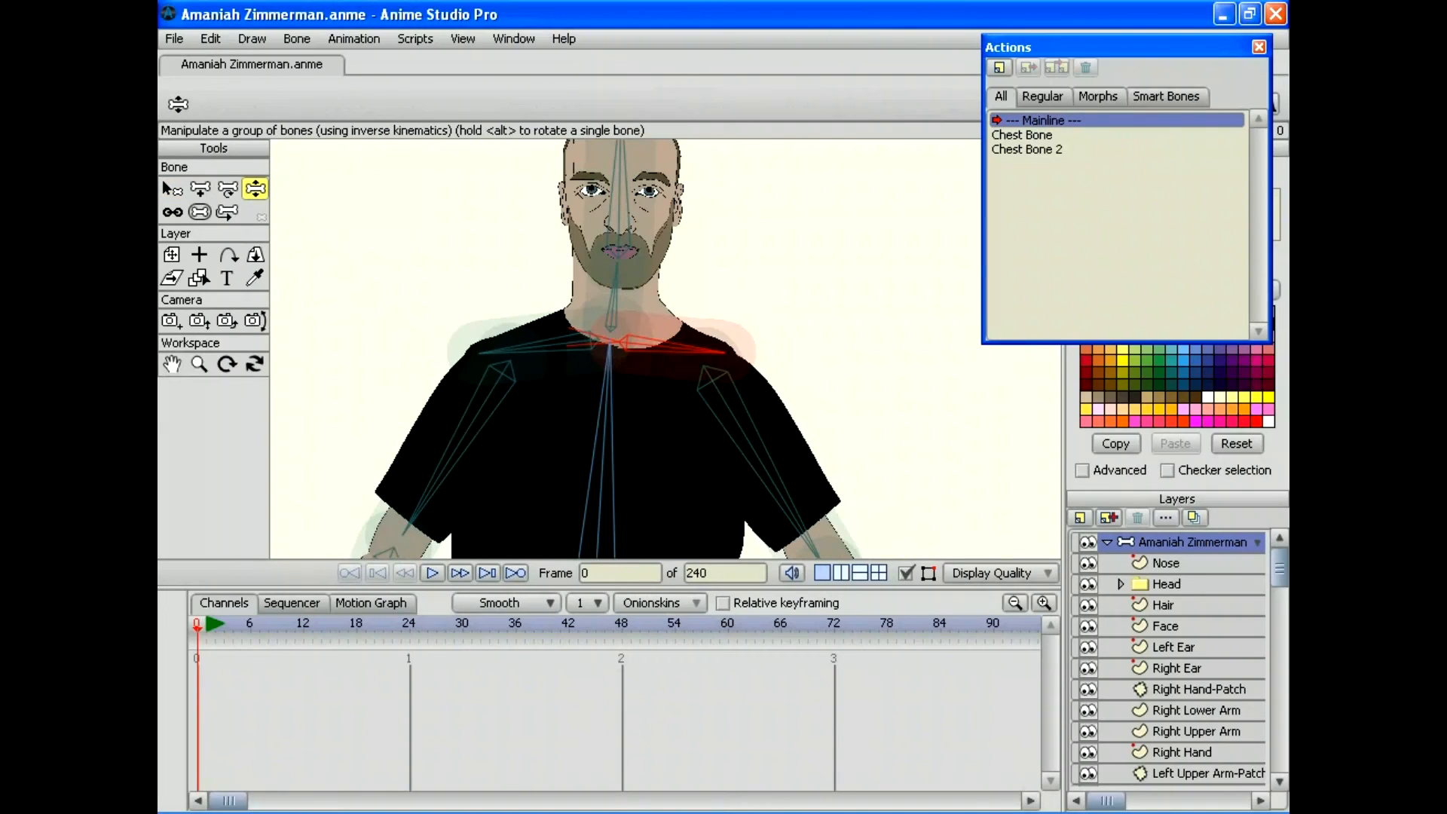
pyautogui.moveTo(489, 351); pyautogui.dragTo(490, 290)
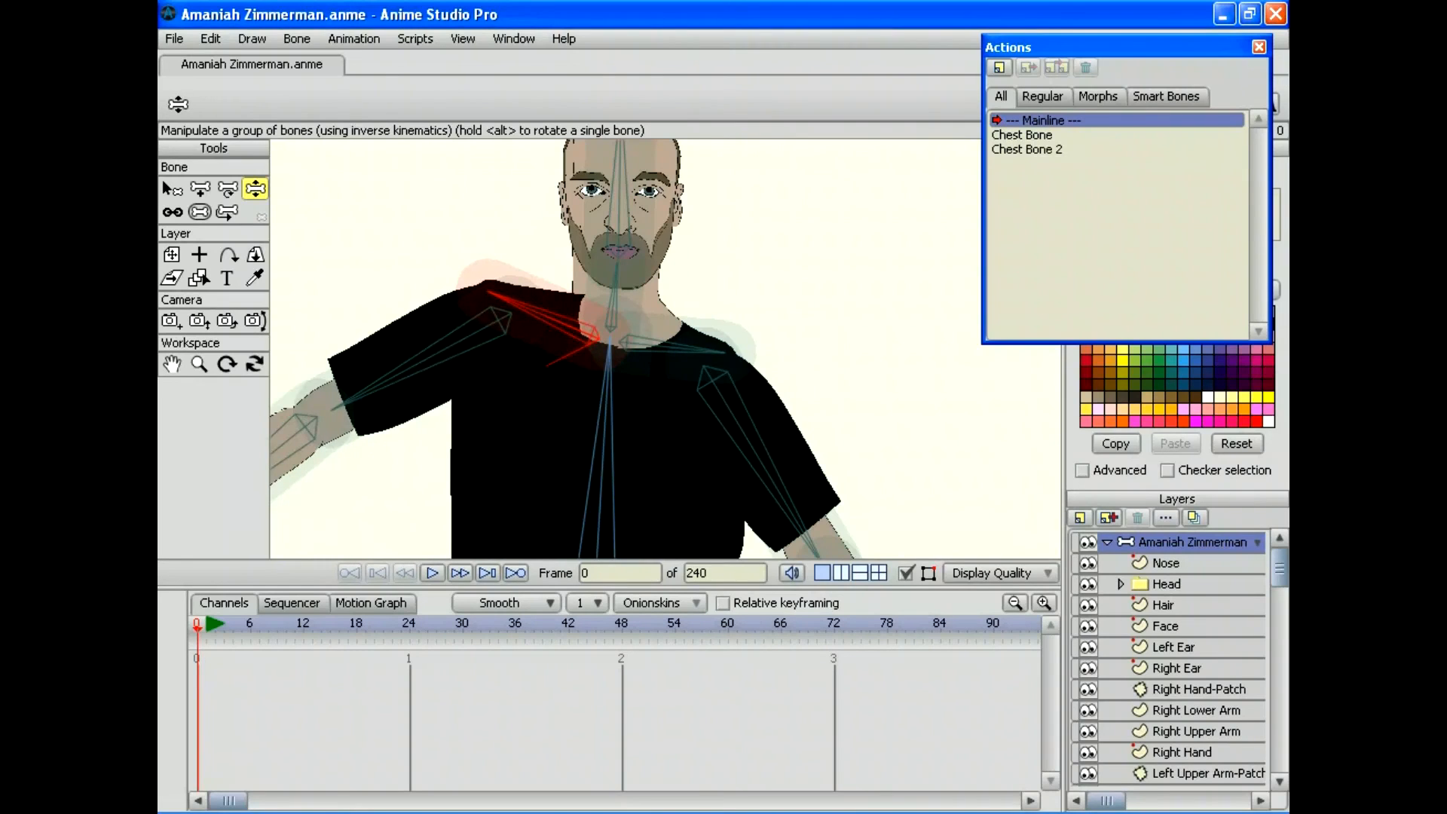
pyautogui.moveTo(719, 351)
pyautogui.mouseDown()
pyautogui.moveTo(663, 435)
pyautogui.moveTo(702, 419)
pyautogui.moveTo(706, 275)
pyautogui.moveTo(723, 351)
pyautogui.mouseUp()
pyautogui.moveTo(490, 294); pyautogui.dragTo(481, 357)
pyautogui.moveTo(722, 351)
pyautogui.mouseDown()
pyautogui.moveTo(704, 403)
pyautogui.moveTo(725, 362)
pyautogui.moveTo(699, 272)
pyautogui.moveTo(708, 397)
pyautogui.moveTo(712, 326)
pyautogui.moveTo(723, 354)
pyautogui.mouseUp()
pyautogui.moveTo(843, 543); pyautogui.dragTo(889, 501)
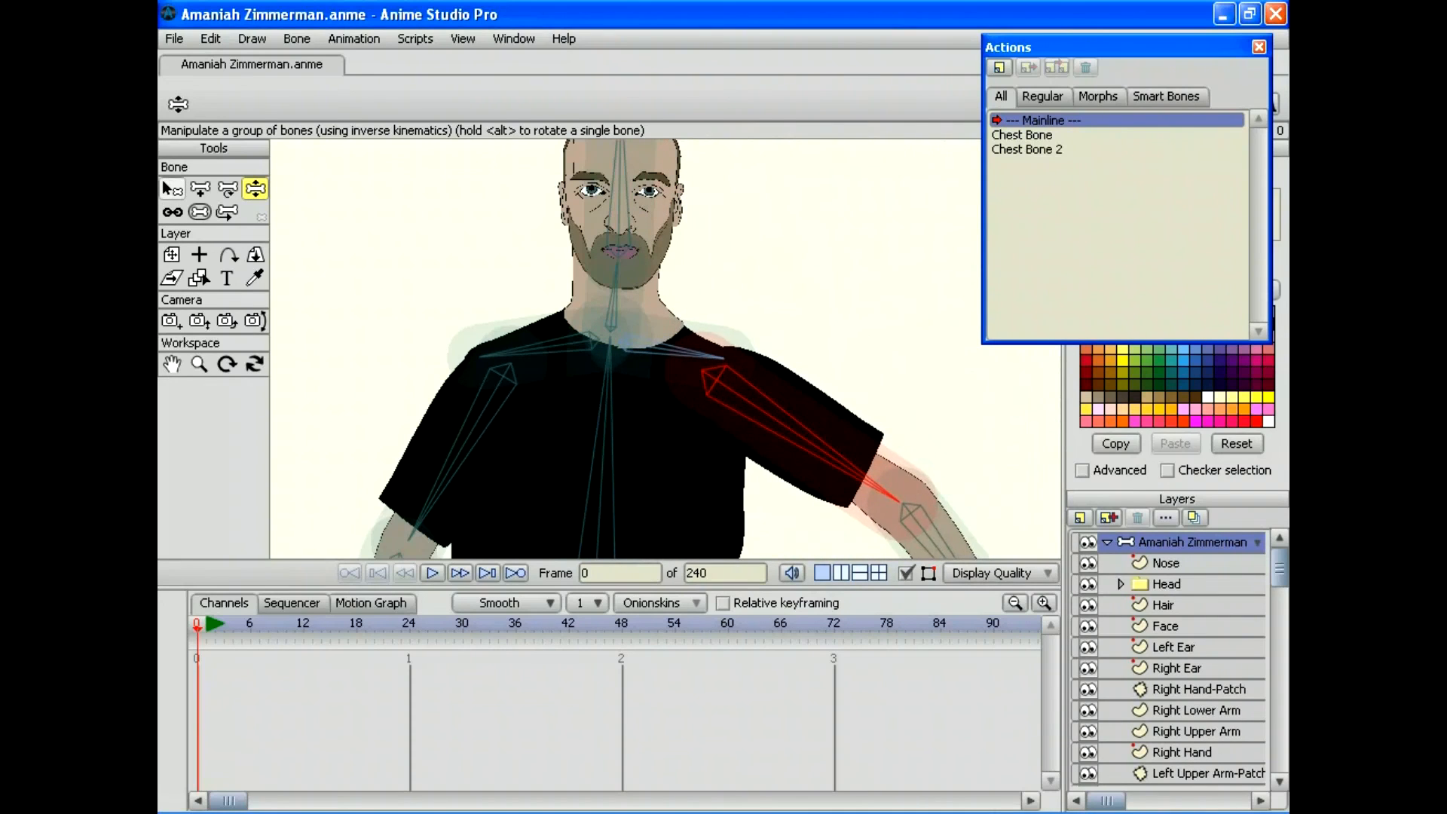
pyautogui.press('b')
pyautogui.click(670, 346)
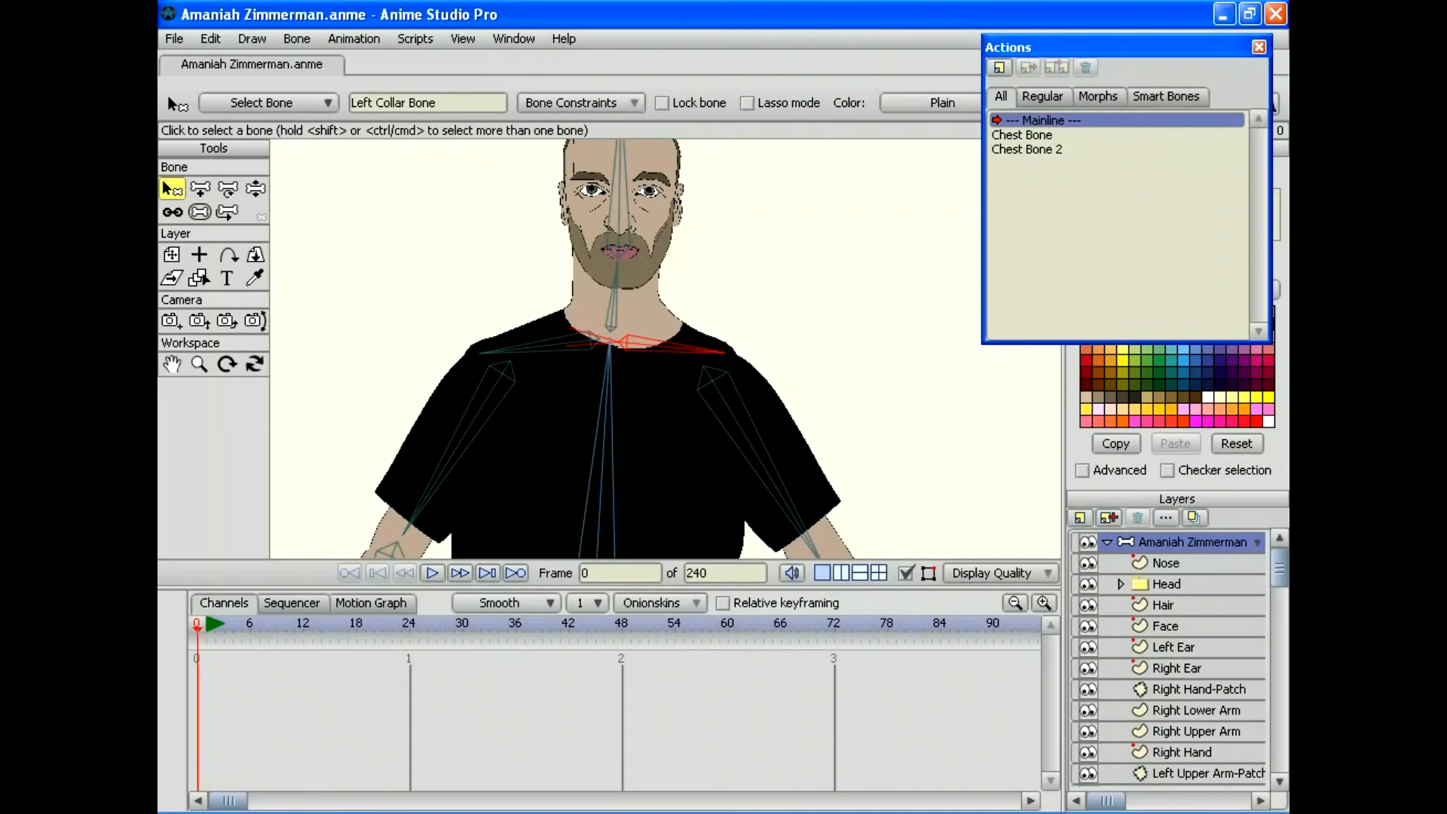
# Step: Limit Left Collar Bone's angle to a minimum of -20 and maximum of 30 degrees
pyautogui.click(581, 102)
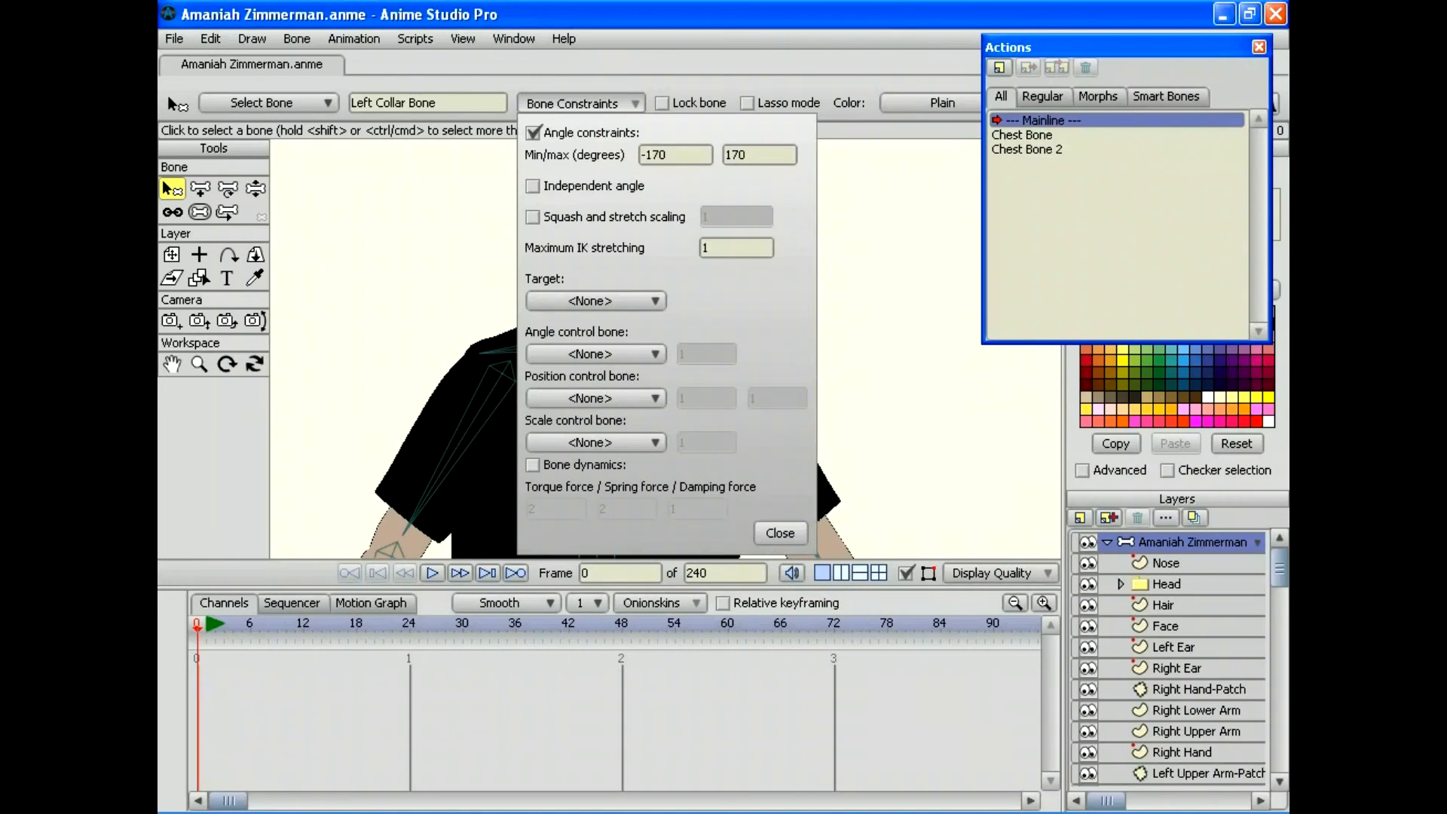
pyautogui.moveTo(668, 155); pyautogui.dragTo(639, 154)
pyautogui.write('20')
pyautogui.click(727, 155)
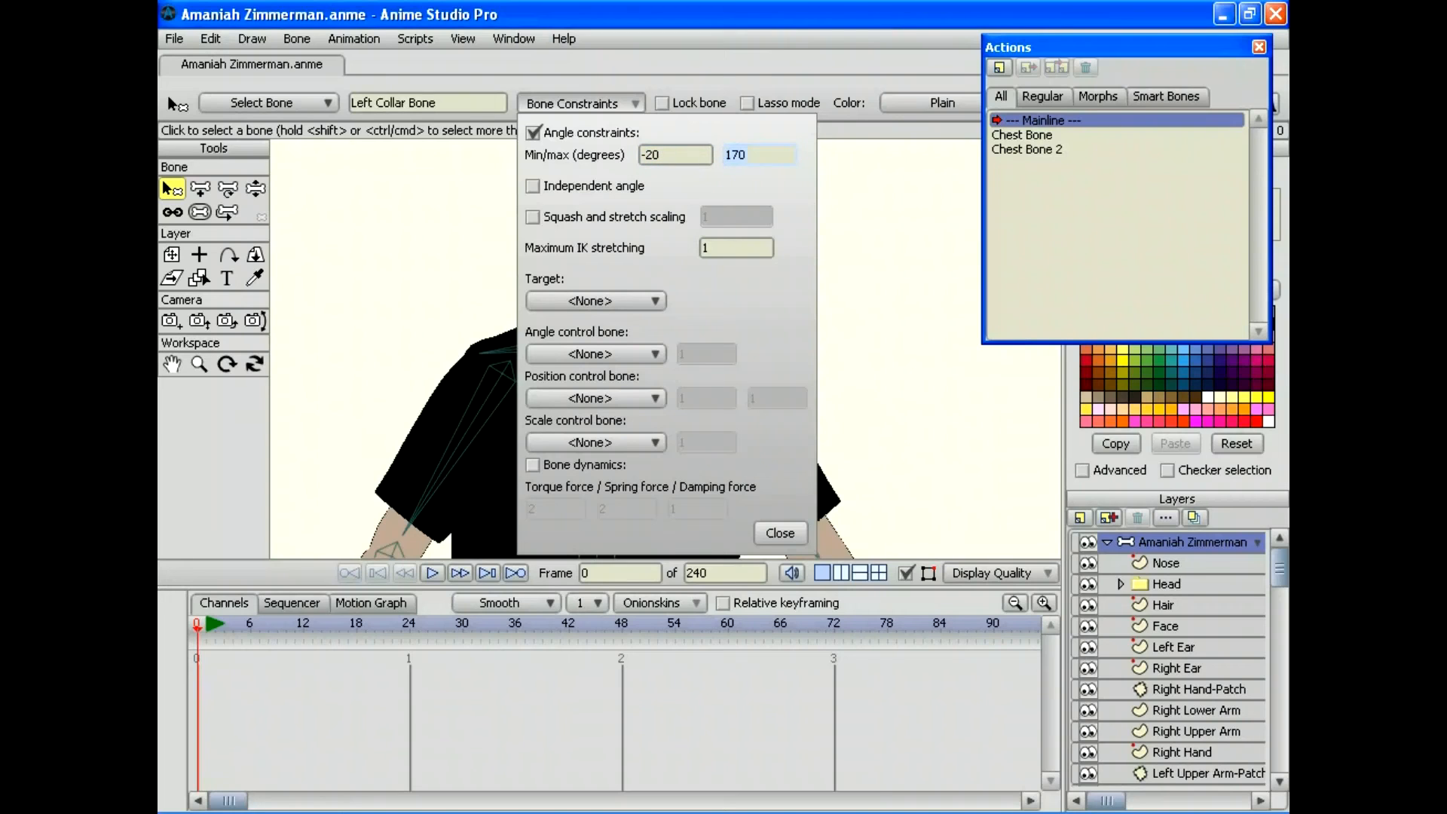
pyautogui.write('30')
pyautogui.press('Return')
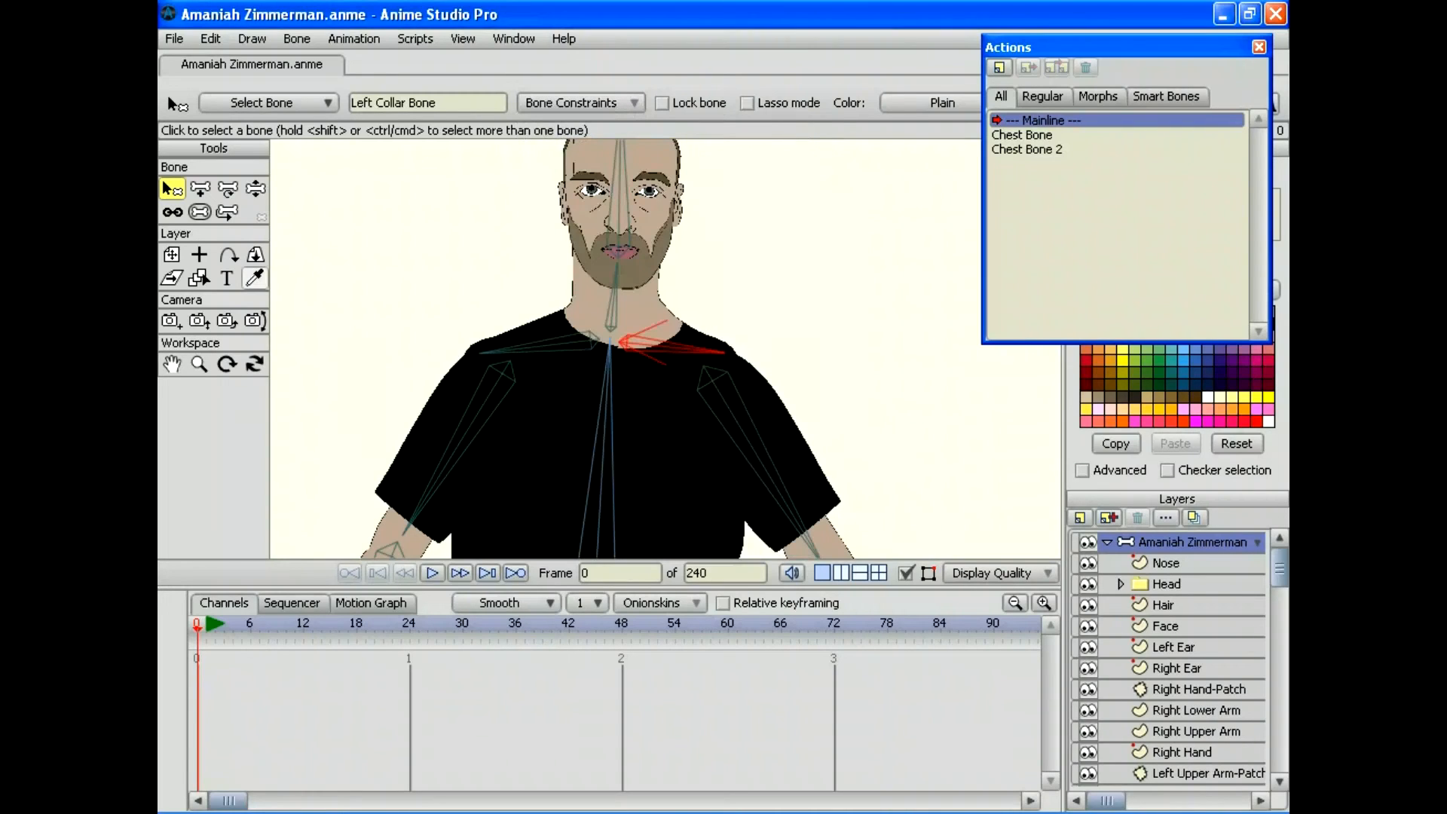
# Step: Test both collar bones within their limits and nudge the right arm down
pyautogui.click(255, 189)
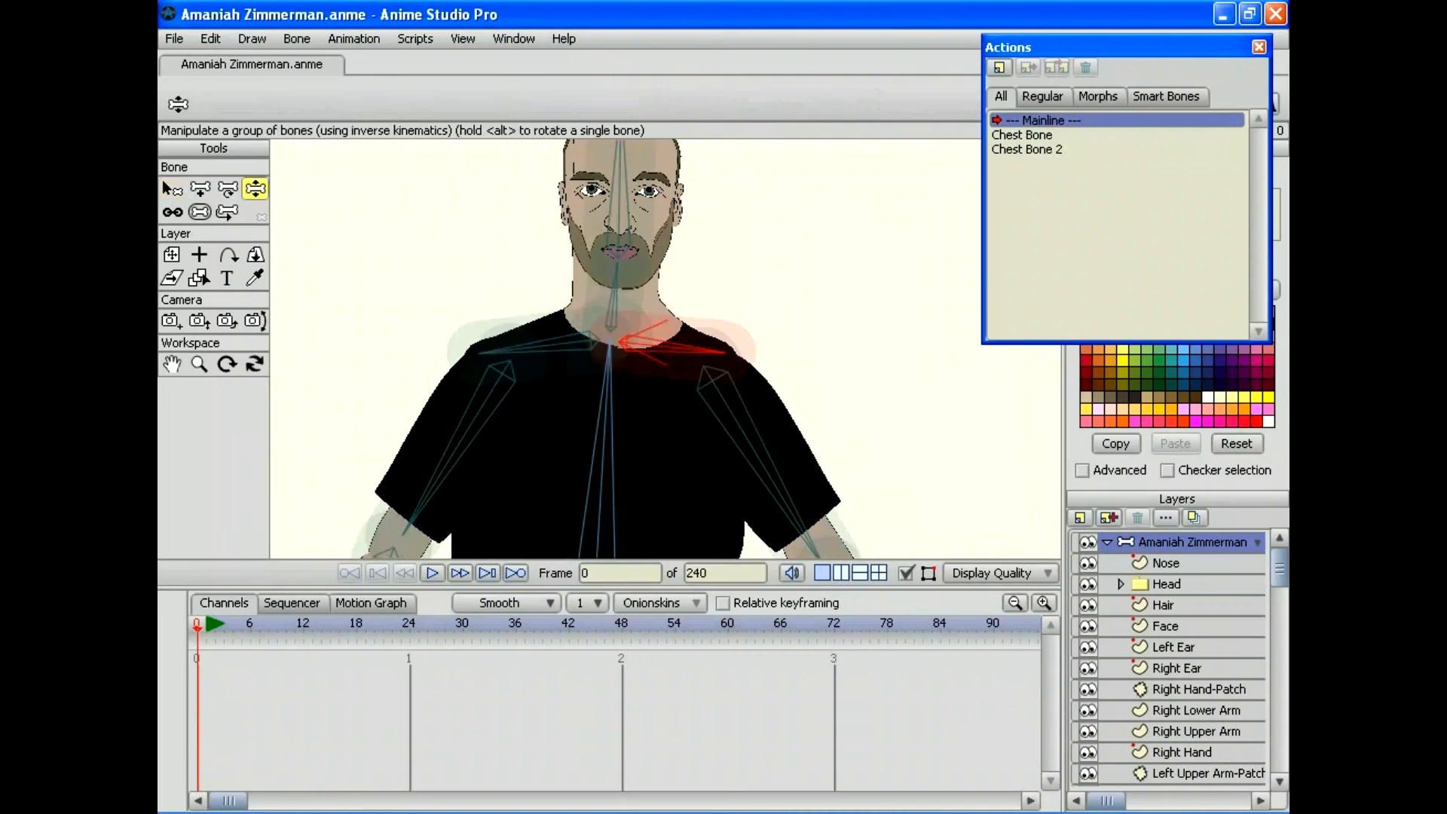
pyautogui.moveTo(716, 351); pyautogui.dragTo(716, 299)
pyautogui.moveTo(482, 352); pyautogui.dragTo(488, 291)
pyautogui.click(810, 380)
pyautogui.moveTo(810, 380); pyautogui.dragTo(807, 388)
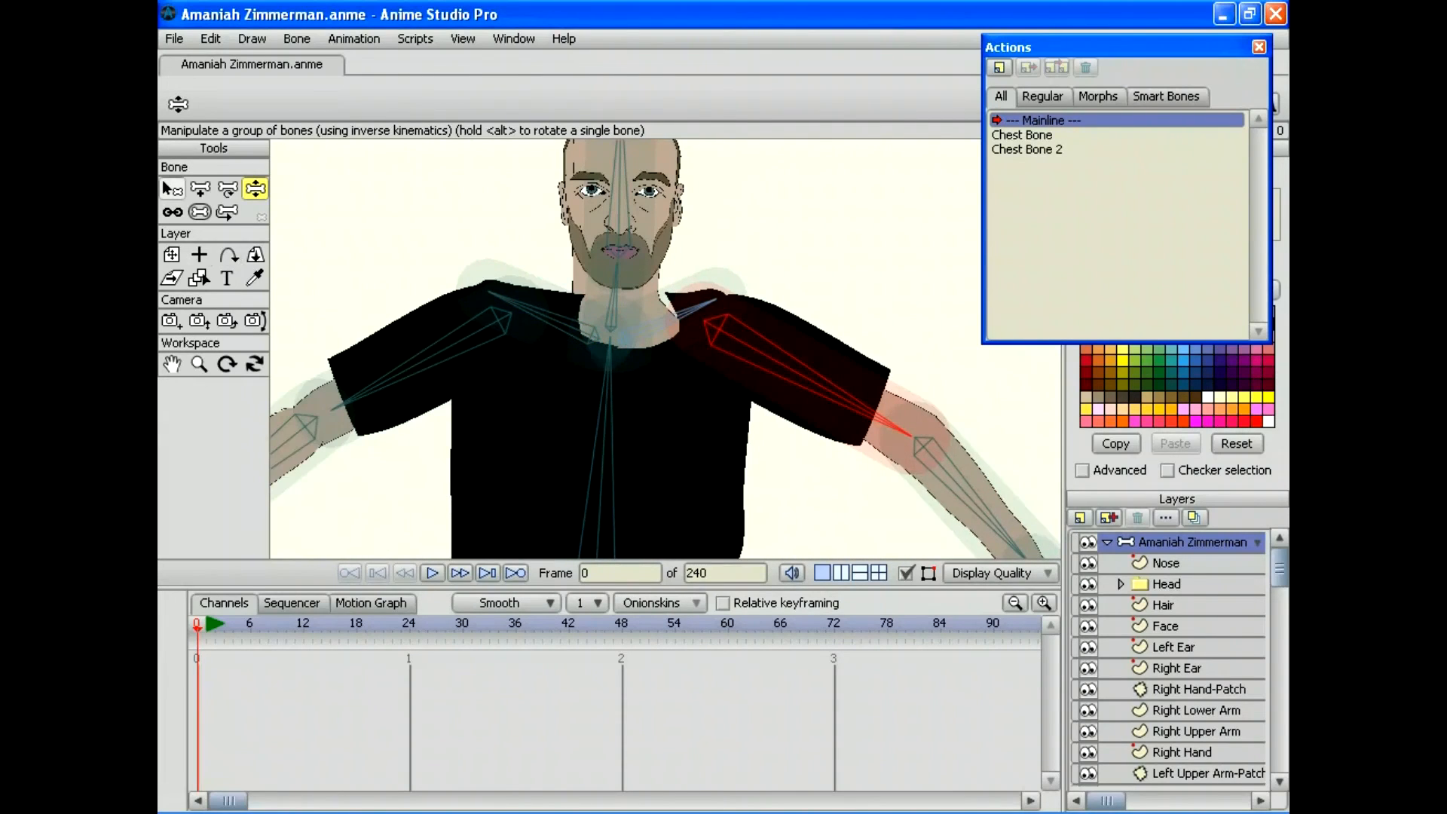
# Step: Enable angle constraints on bone B17 with a range of -170 to 170 degrees
pyautogui.click(172, 188)
pyautogui.click(580, 102)
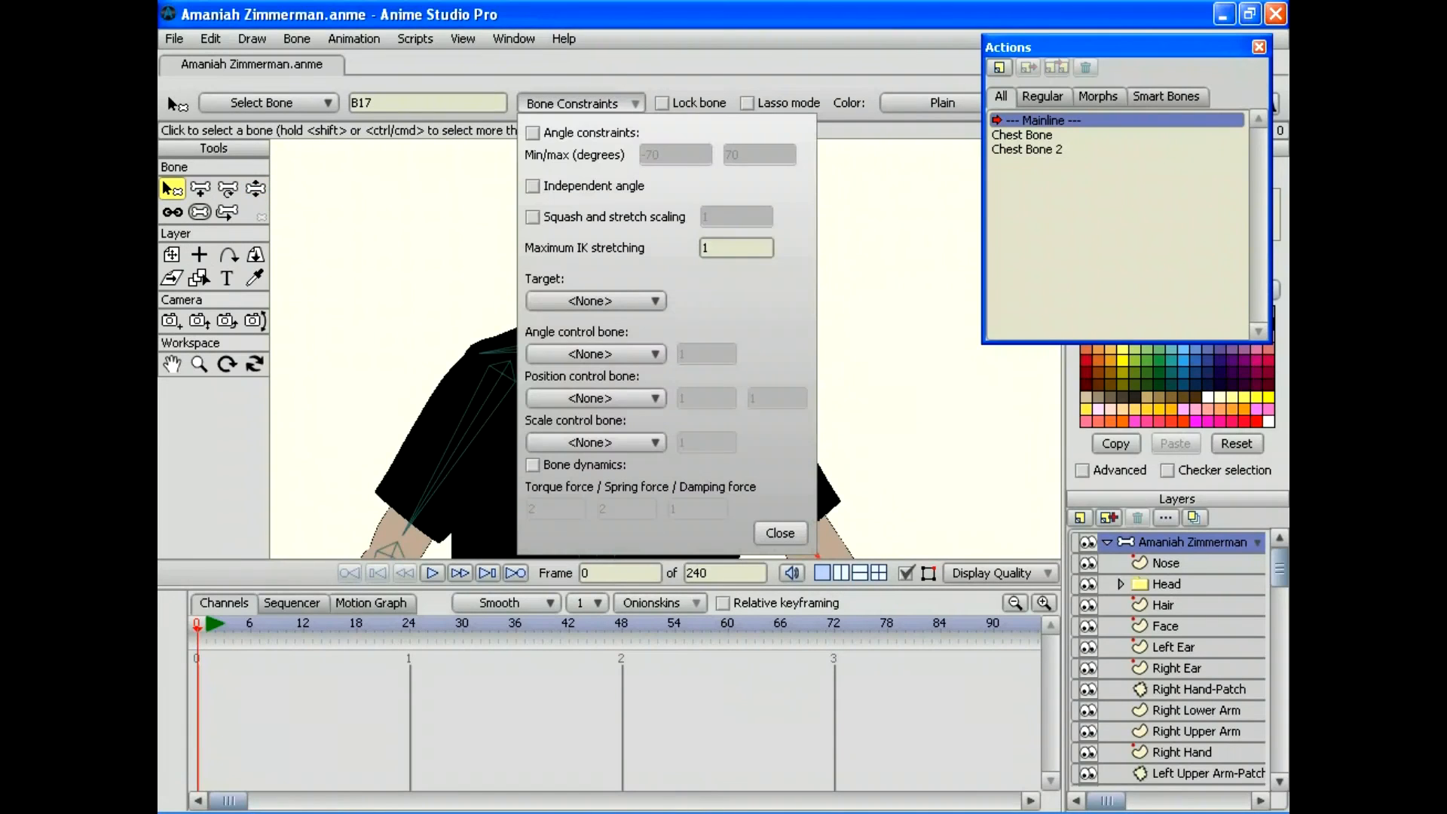
pyautogui.click(532, 132)
pyautogui.click(654, 154)
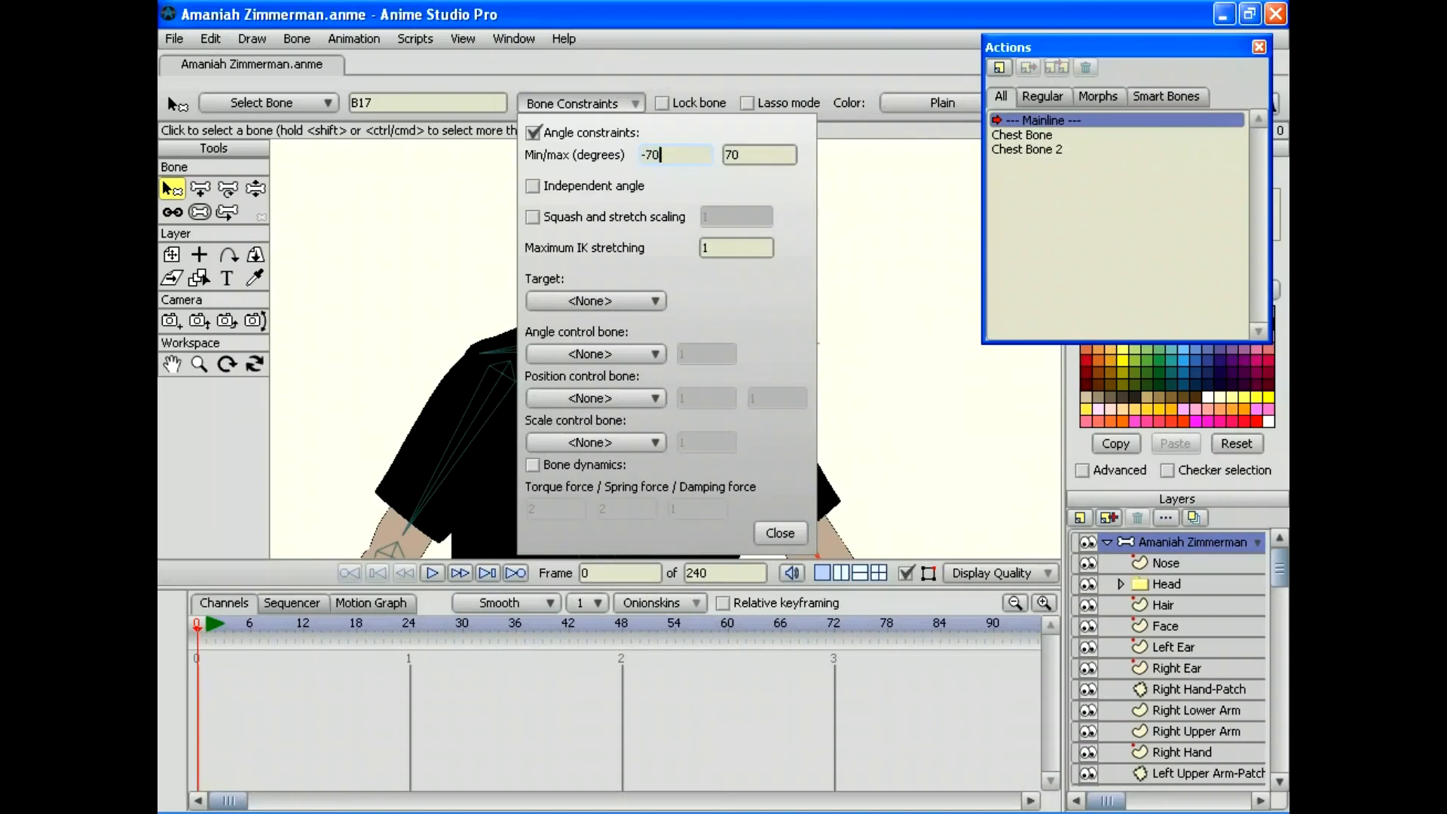
pyautogui.click(646, 154)
pyautogui.write('1')
pyautogui.click(727, 156)
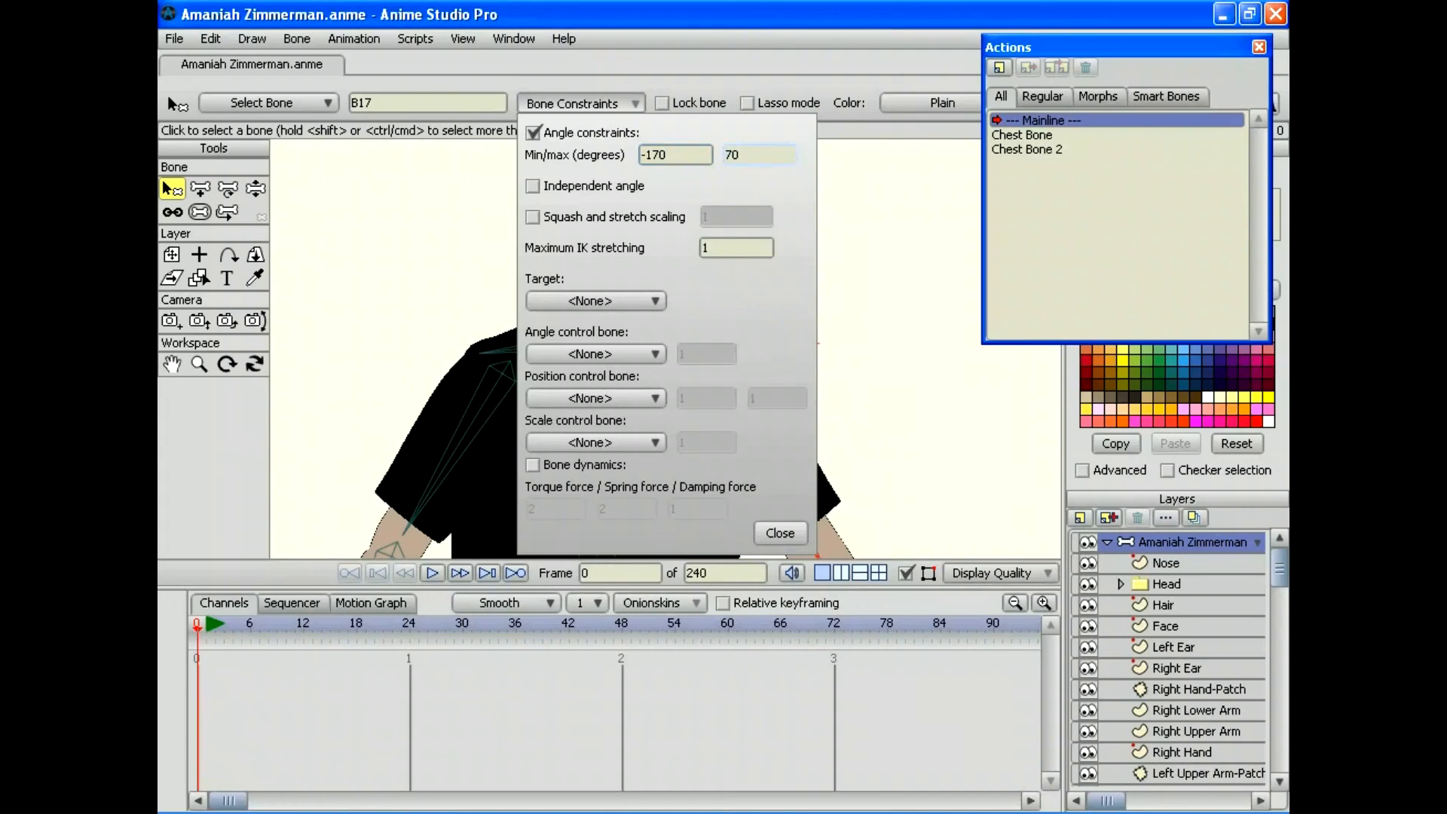
pyautogui.write('1')
pyautogui.click(780, 533)
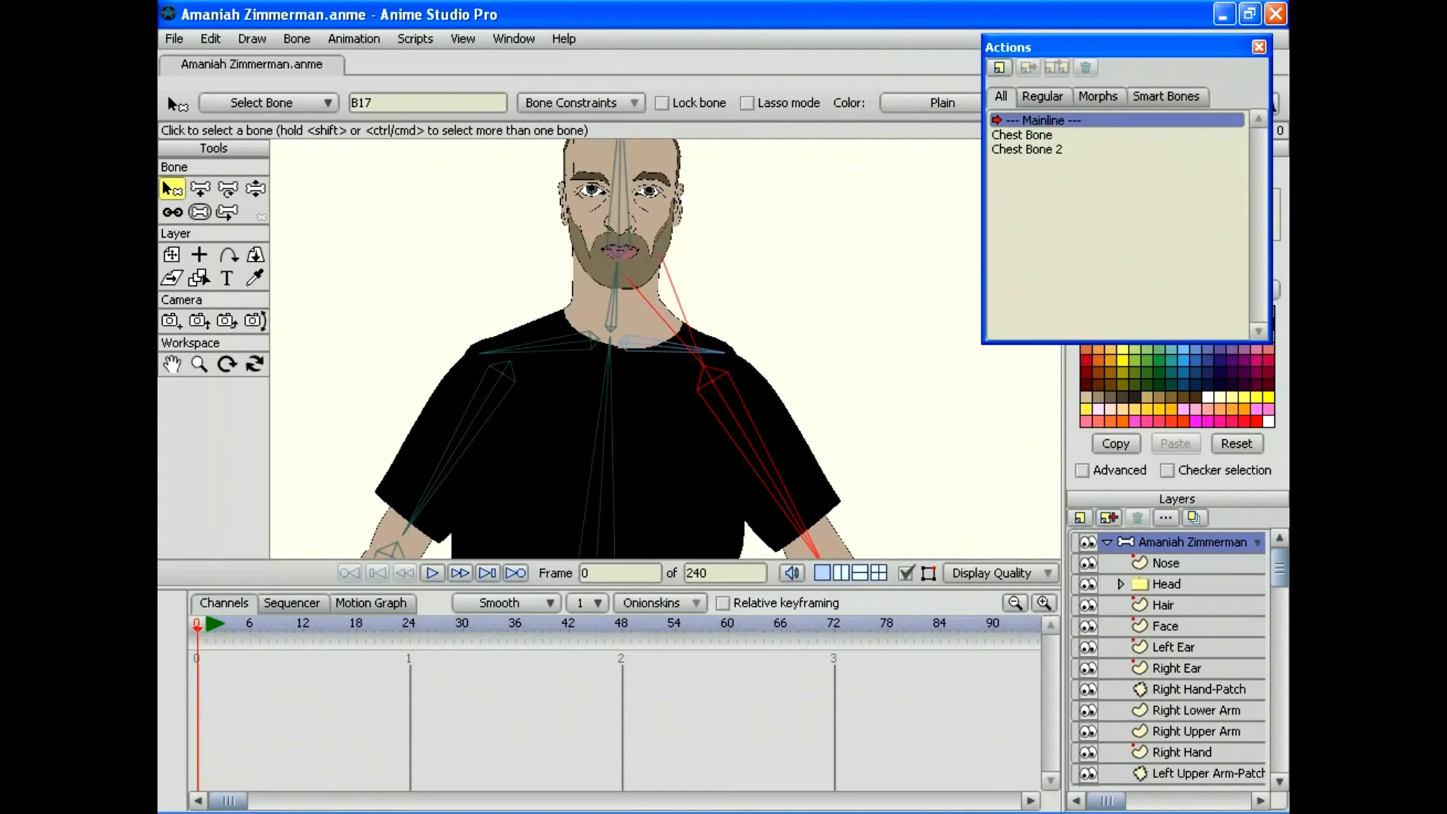
# Step: Raise both arms beside the head and lower them to the sides to test the new limits
pyautogui.click(255, 189)
pyautogui.moveTo(798, 520); pyautogui.dragTo(932, 511)
pyautogui.moveTo(471, 546); pyautogui.dragTo(504, 252)
pyautogui.moveTo(932, 511); pyautogui.dragTo(828, 678)
pyautogui.moveTo(827, 527); pyautogui.dragTo(848, 316)
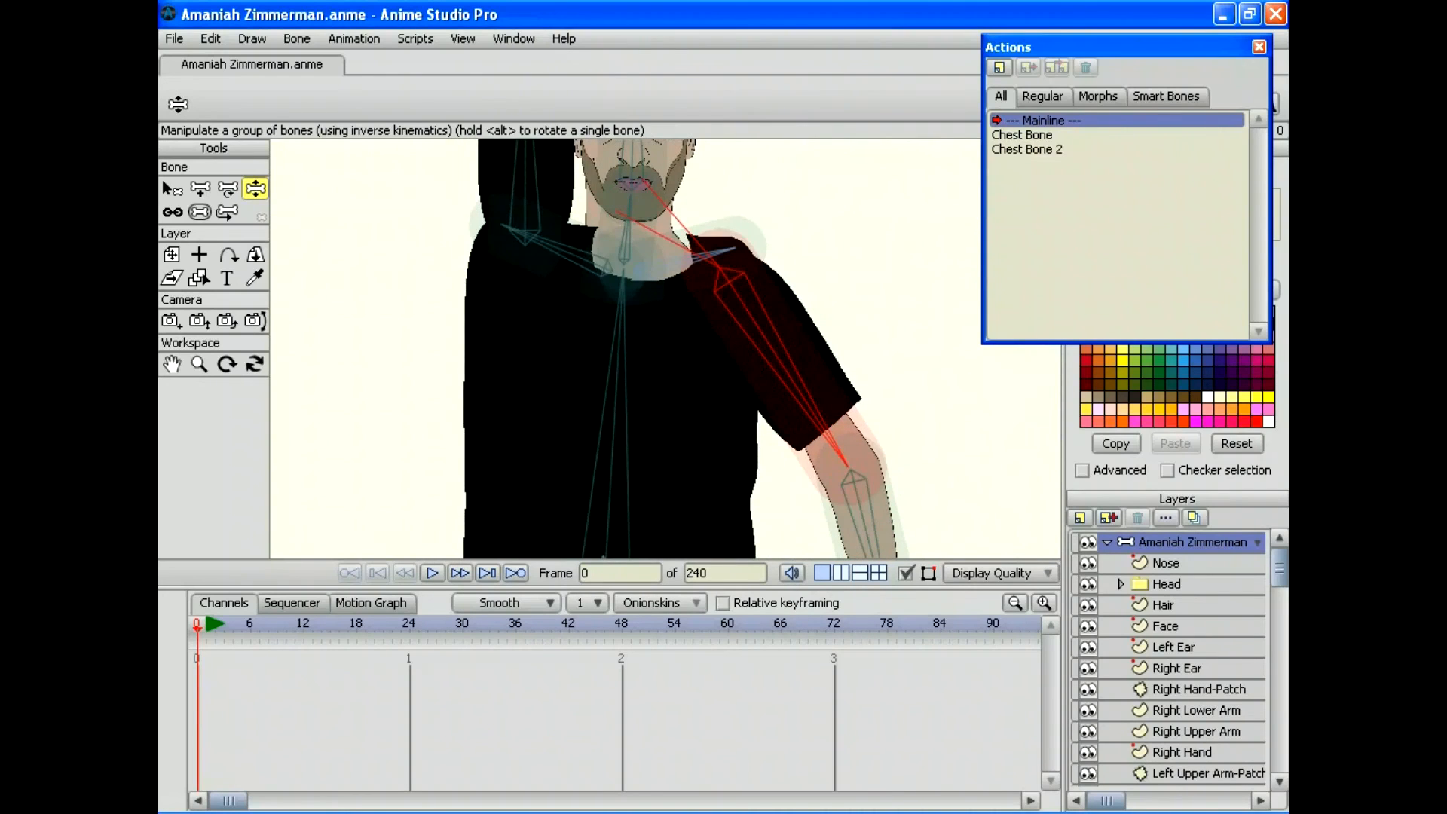
pyautogui.moveTo(528, 192); pyautogui.dragTo(406, 443)
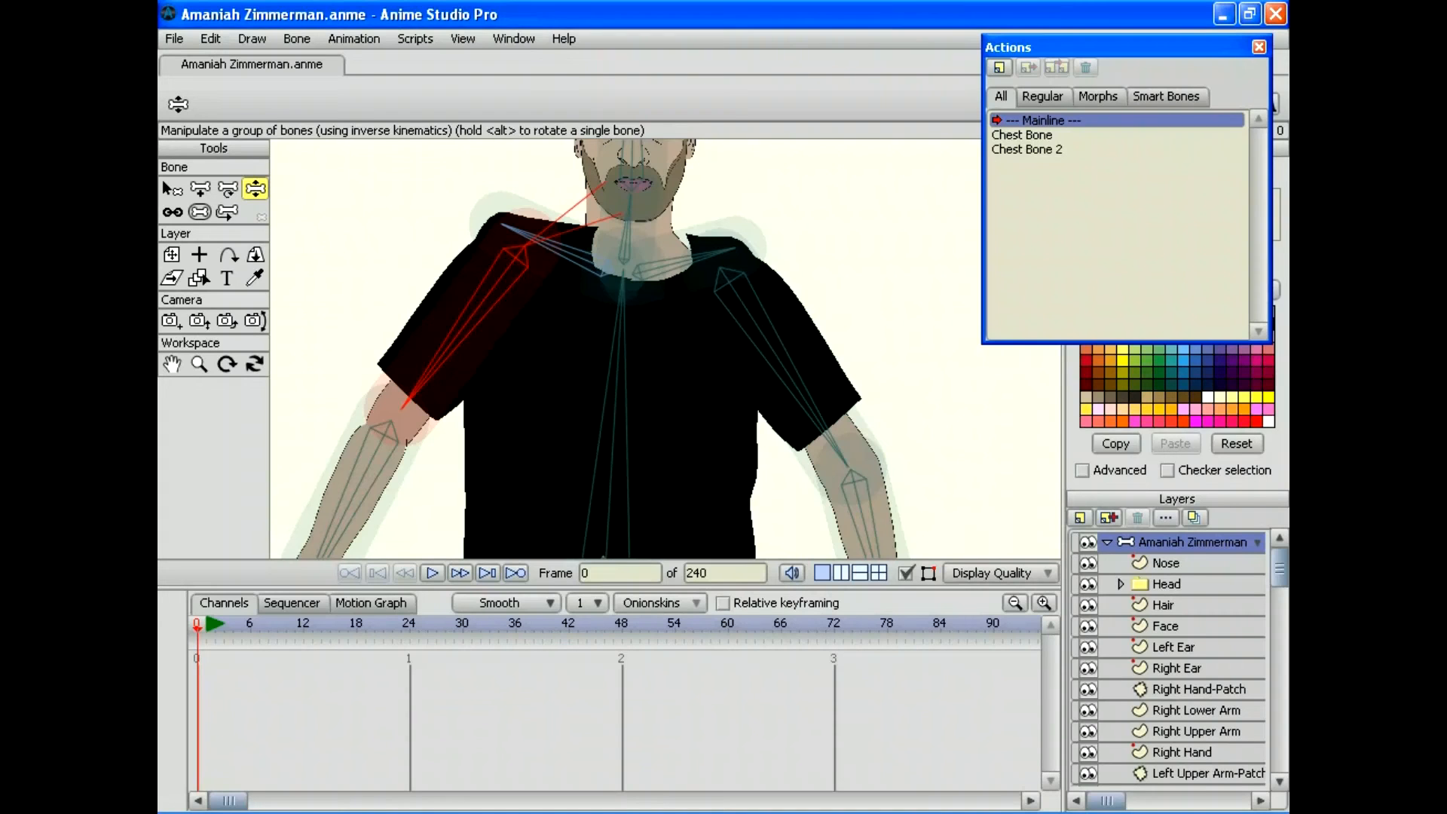
pyautogui.press('m')
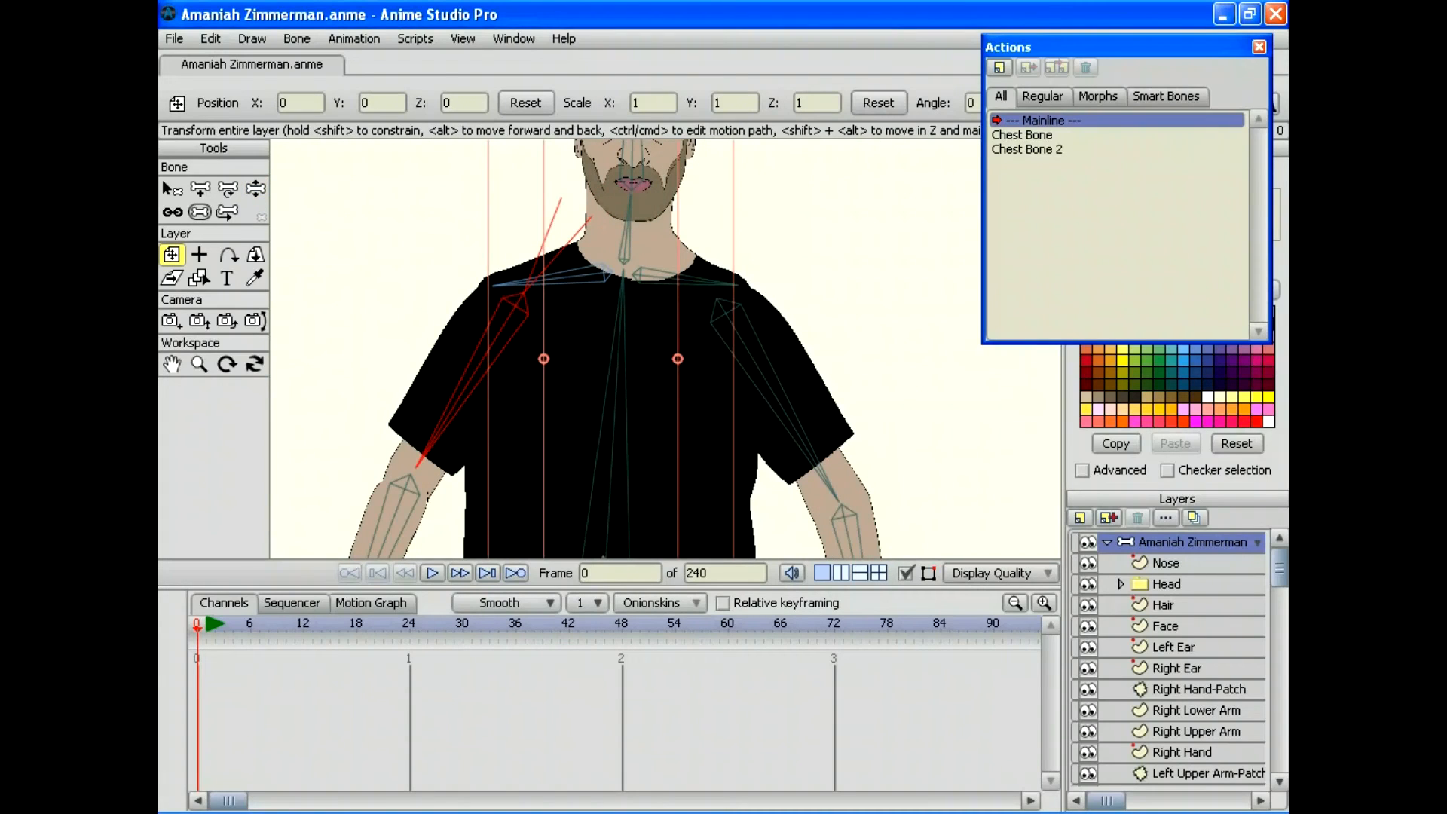
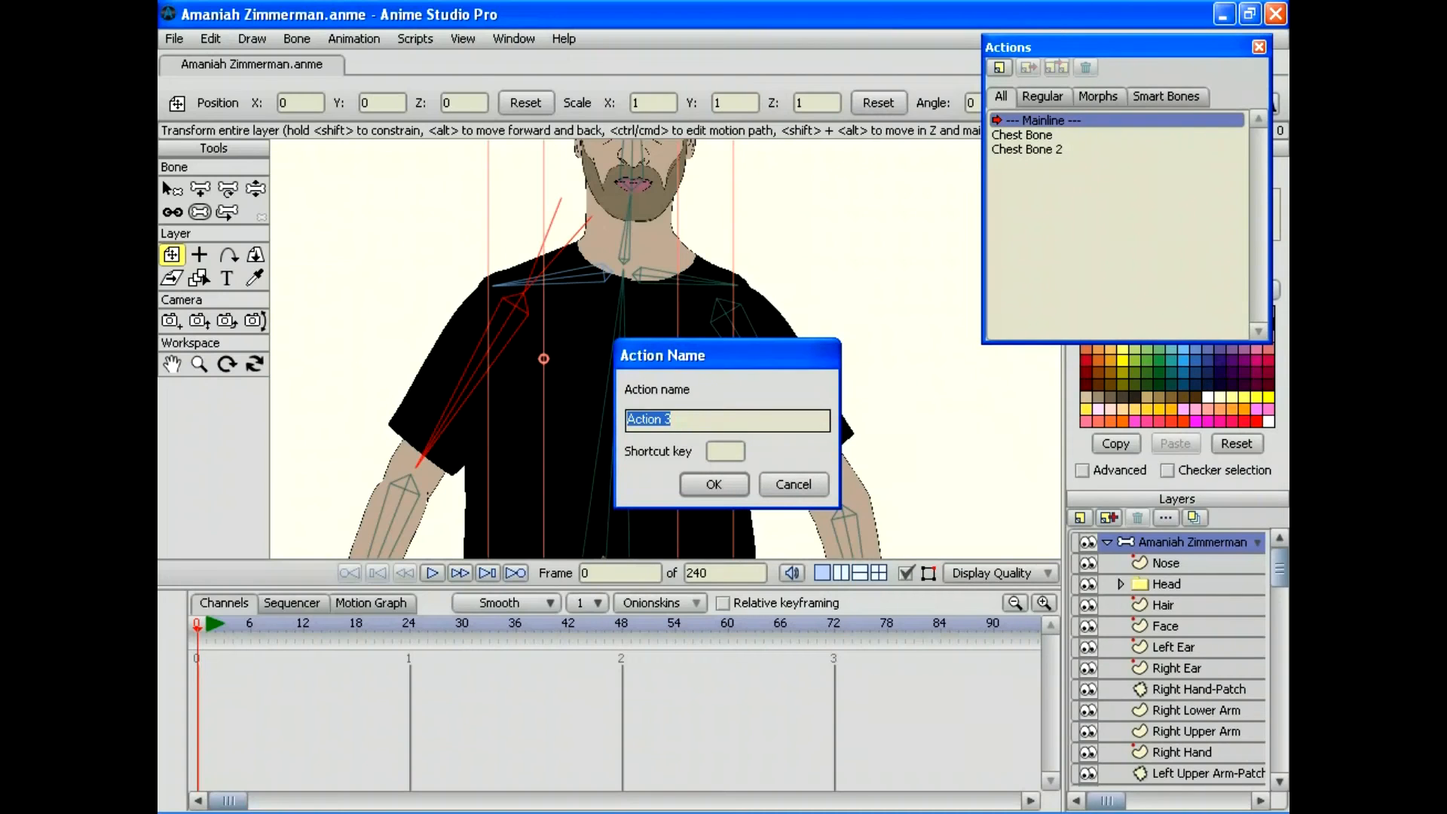
# Step: Name the new action 'Right Collar Bone' and rotate the right collar bone down at frame 30
pyautogui.write('Right Collar Bone')
pyautogui.press('Return')
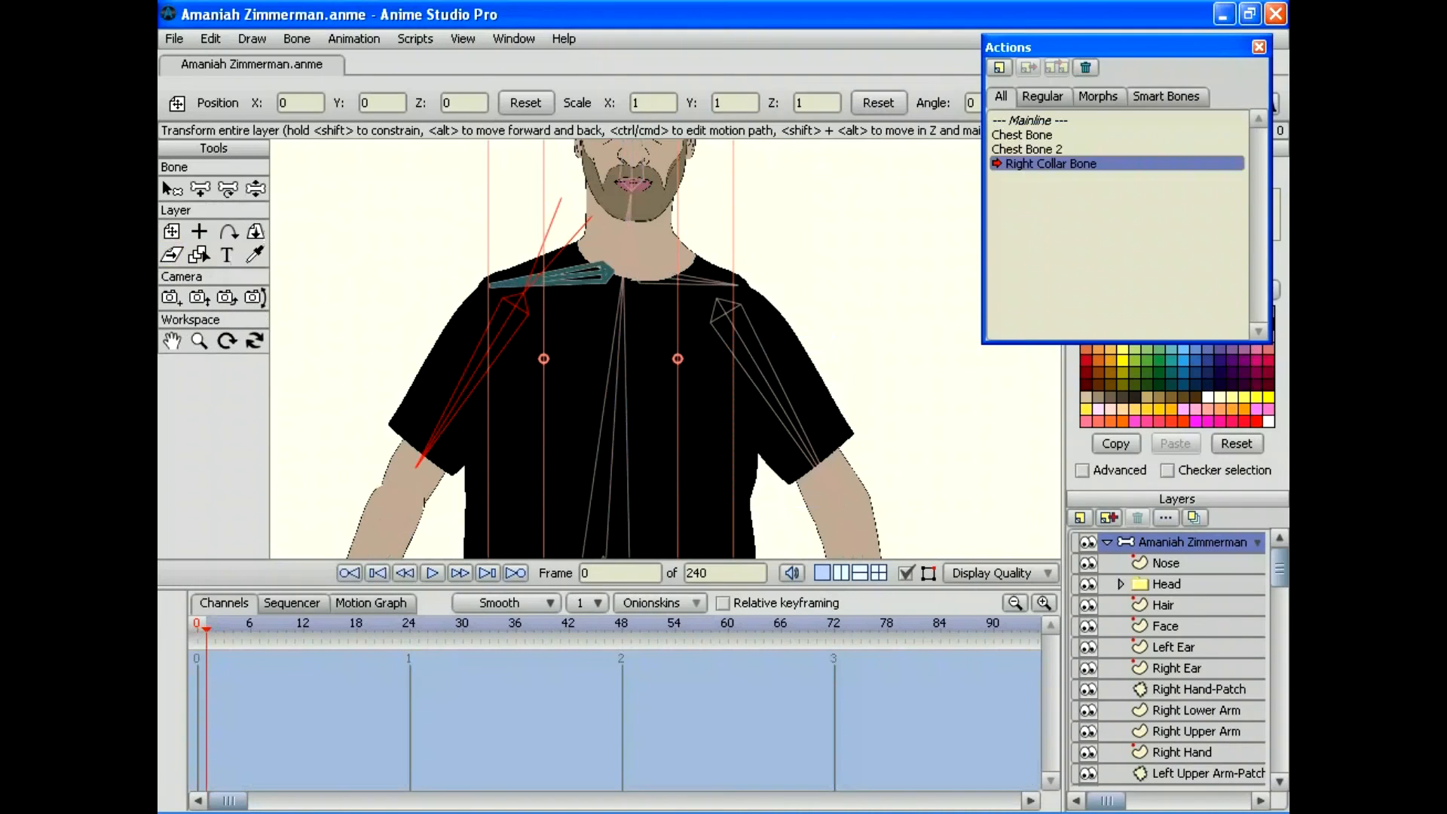
pyautogui.click(461, 625)
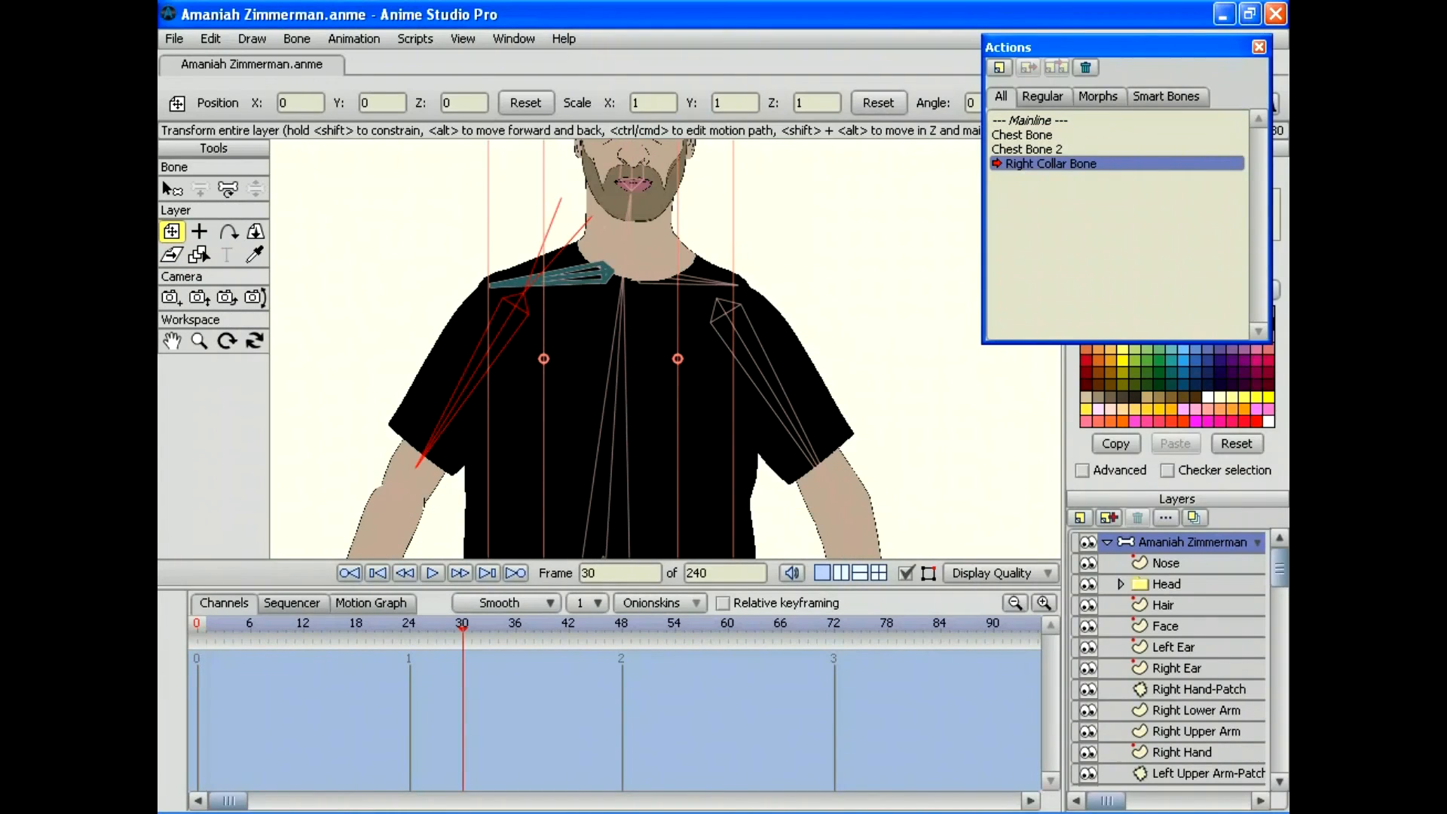
pyautogui.click(226, 188)
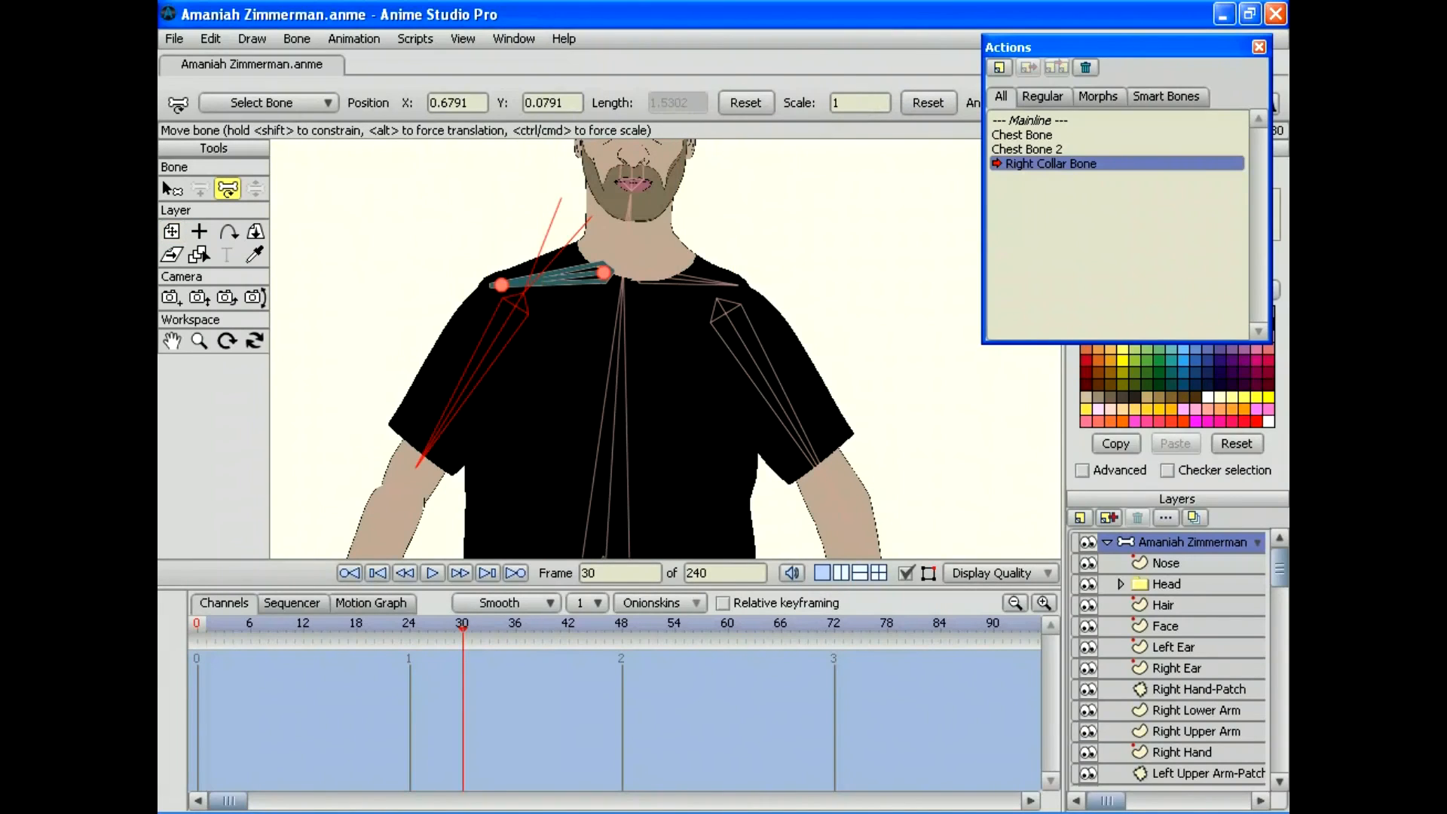
pyautogui.moveTo(501, 284); pyautogui.dragTo(512, 322)
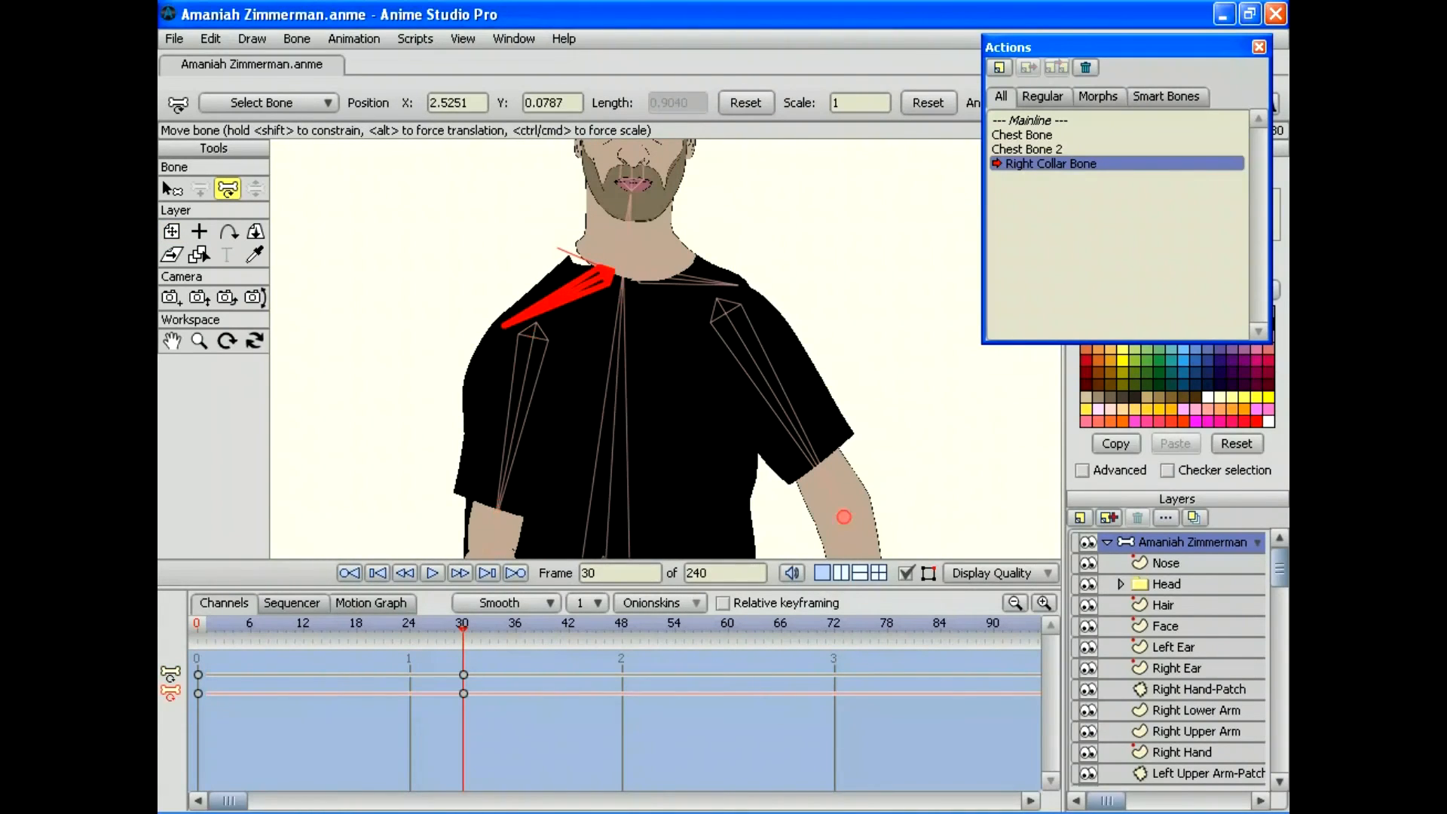
pyautogui.scroll(-2, 1167, 658)
pyautogui.scroll(-6, 1168, 659)
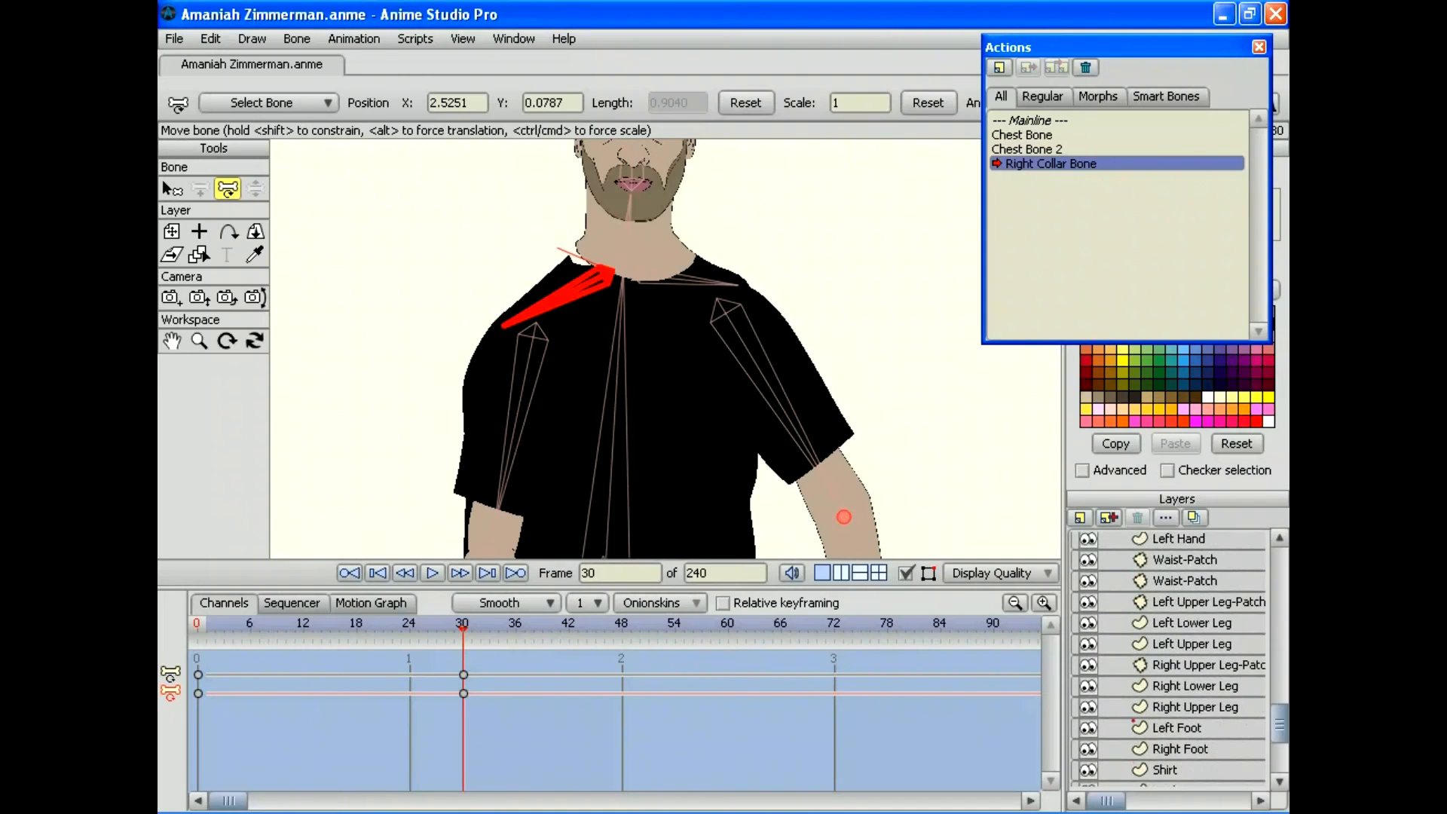
# Step: Select the Shirt layer, deselect all its points and frame the chest and collar area
pyautogui.click(1181, 712)
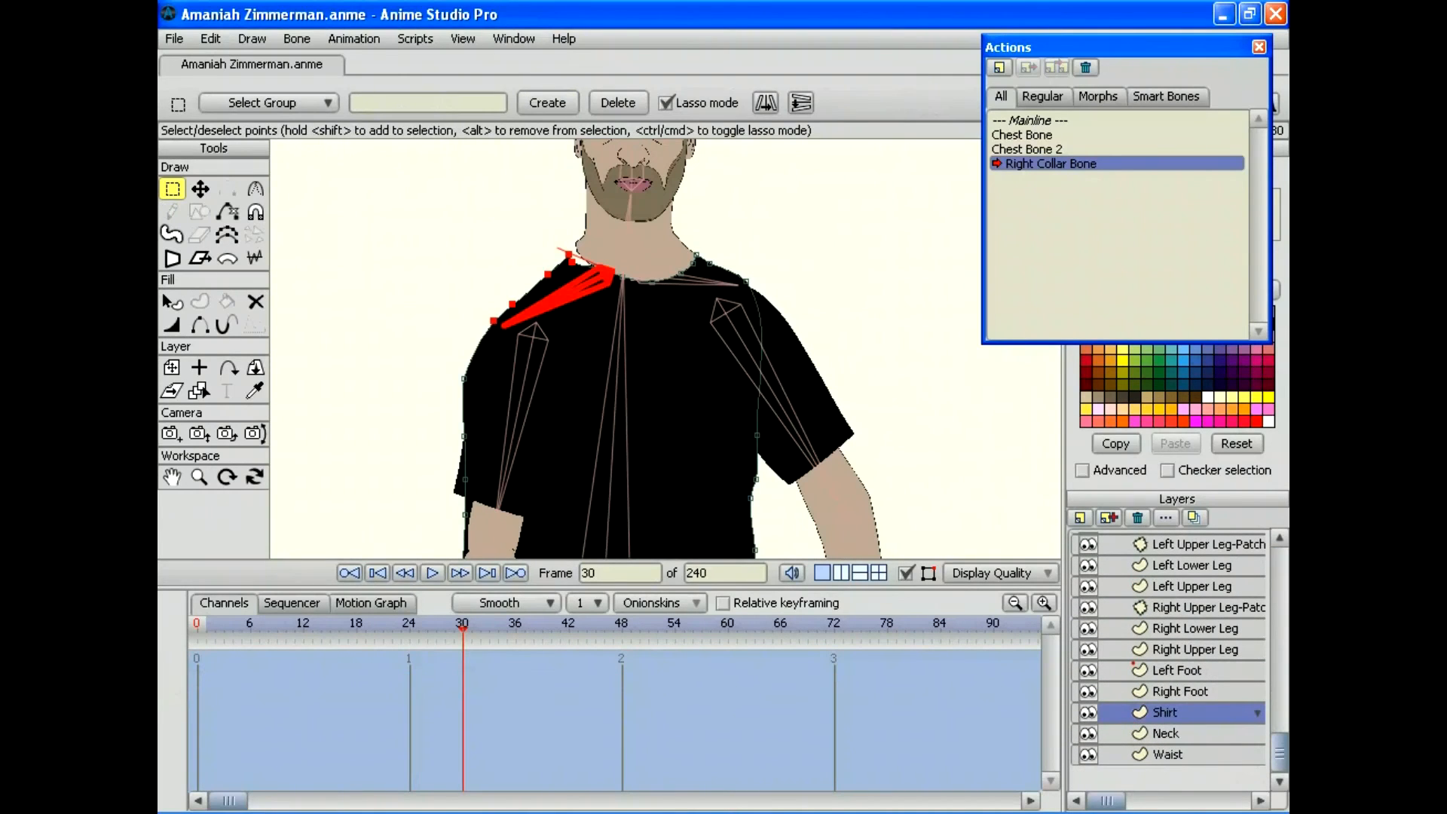
pyautogui.click(199, 476)
pyautogui.moveTo(626, 348); pyautogui.dragTo(716, 348)
pyautogui.moveTo(602, 317); pyautogui.dragTo(667, 399)
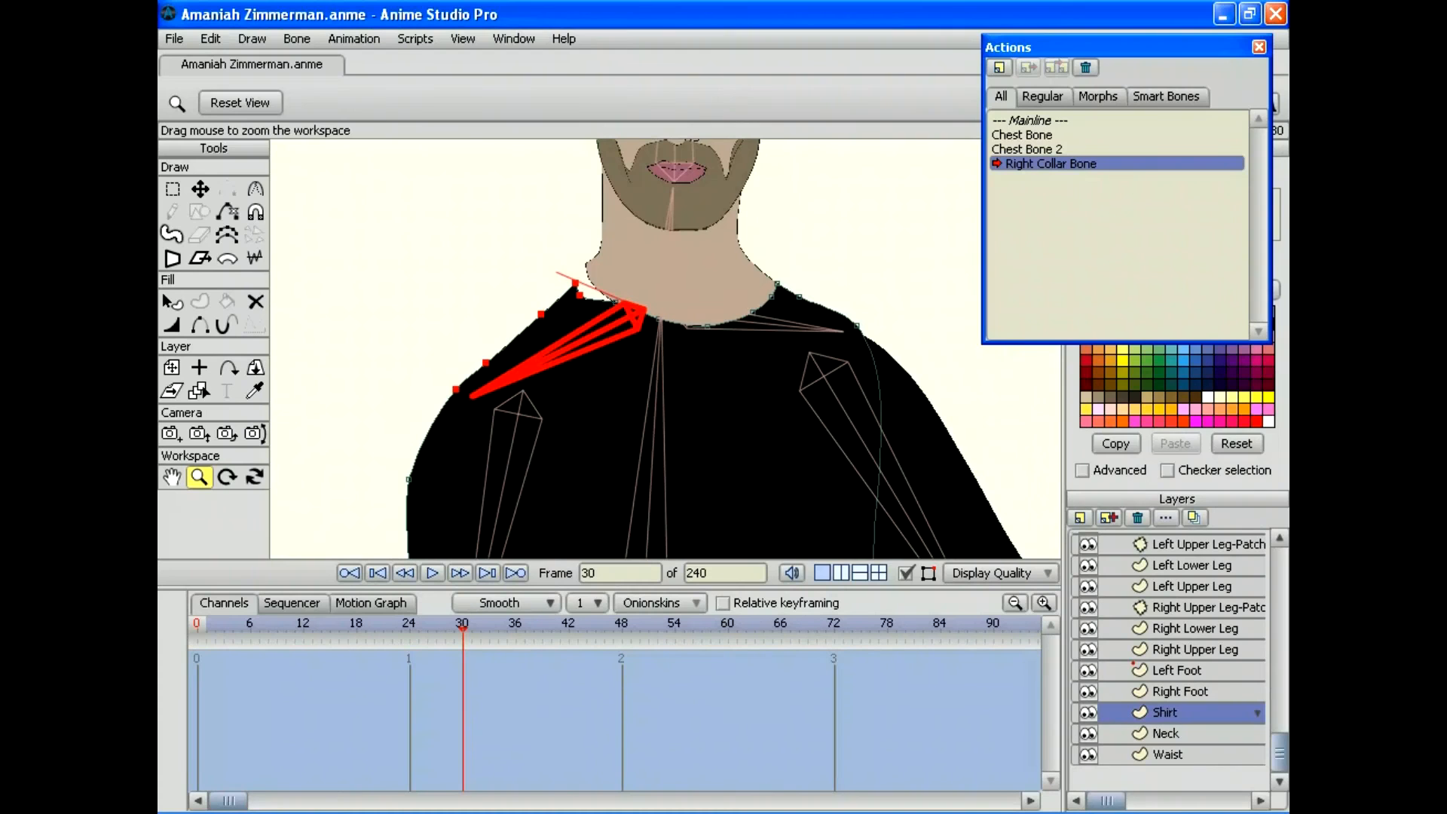
pyautogui.click(210, 38)
pyautogui.click(226, 216)
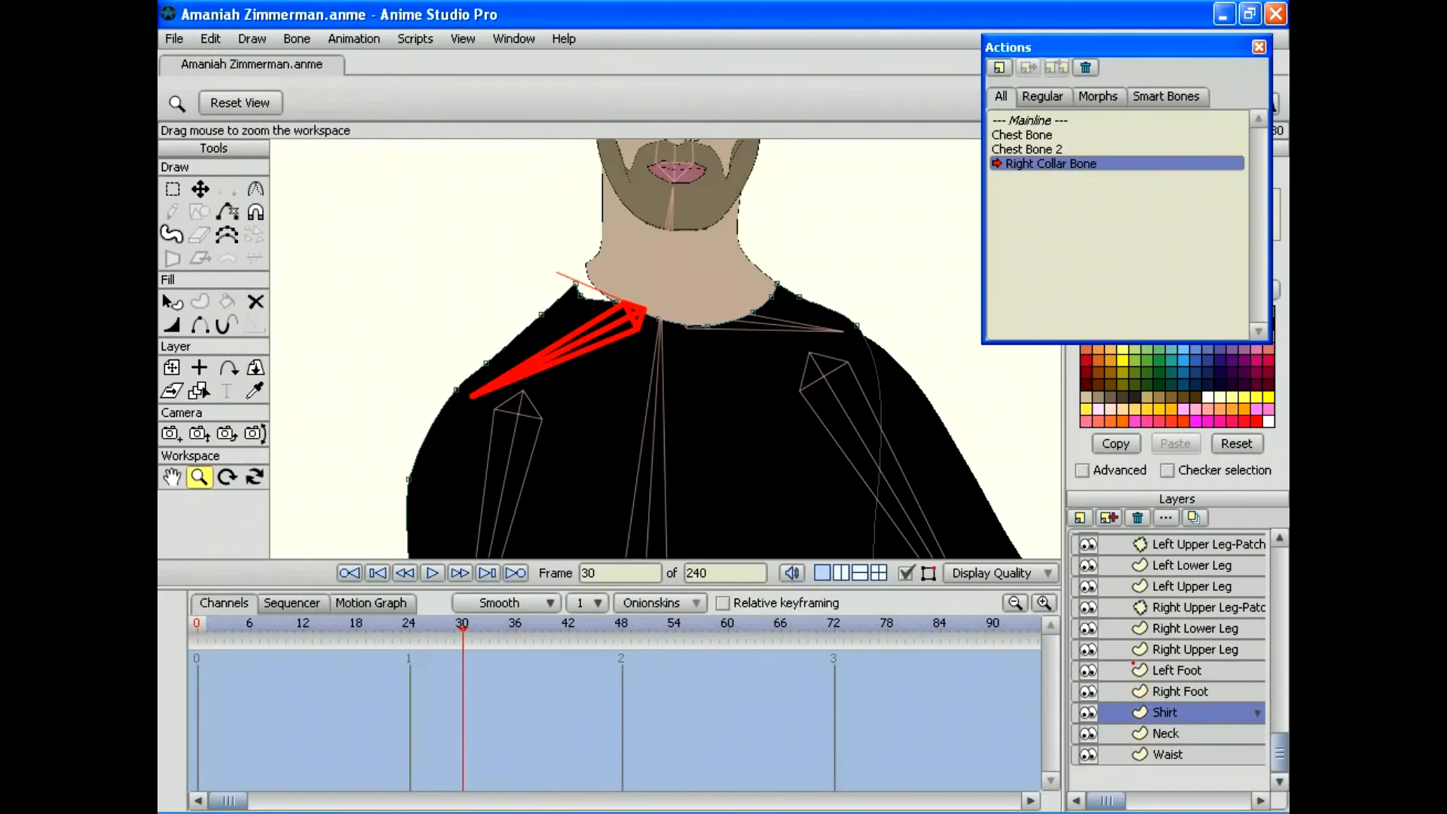
pyautogui.moveTo(666, 348); pyautogui.dragTo(565, 348)
pyautogui.moveTo(655, 376); pyautogui.dragTo(693, 236)
pyautogui.moveTo(678, 348); pyautogui.dragTo(572, 348)
pyautogui.moveTo(666, 316); pyautogui.dragTo(742, 348)
pyautogui.moveTo(665, 317); pyautogui.dragTo(648, 355)
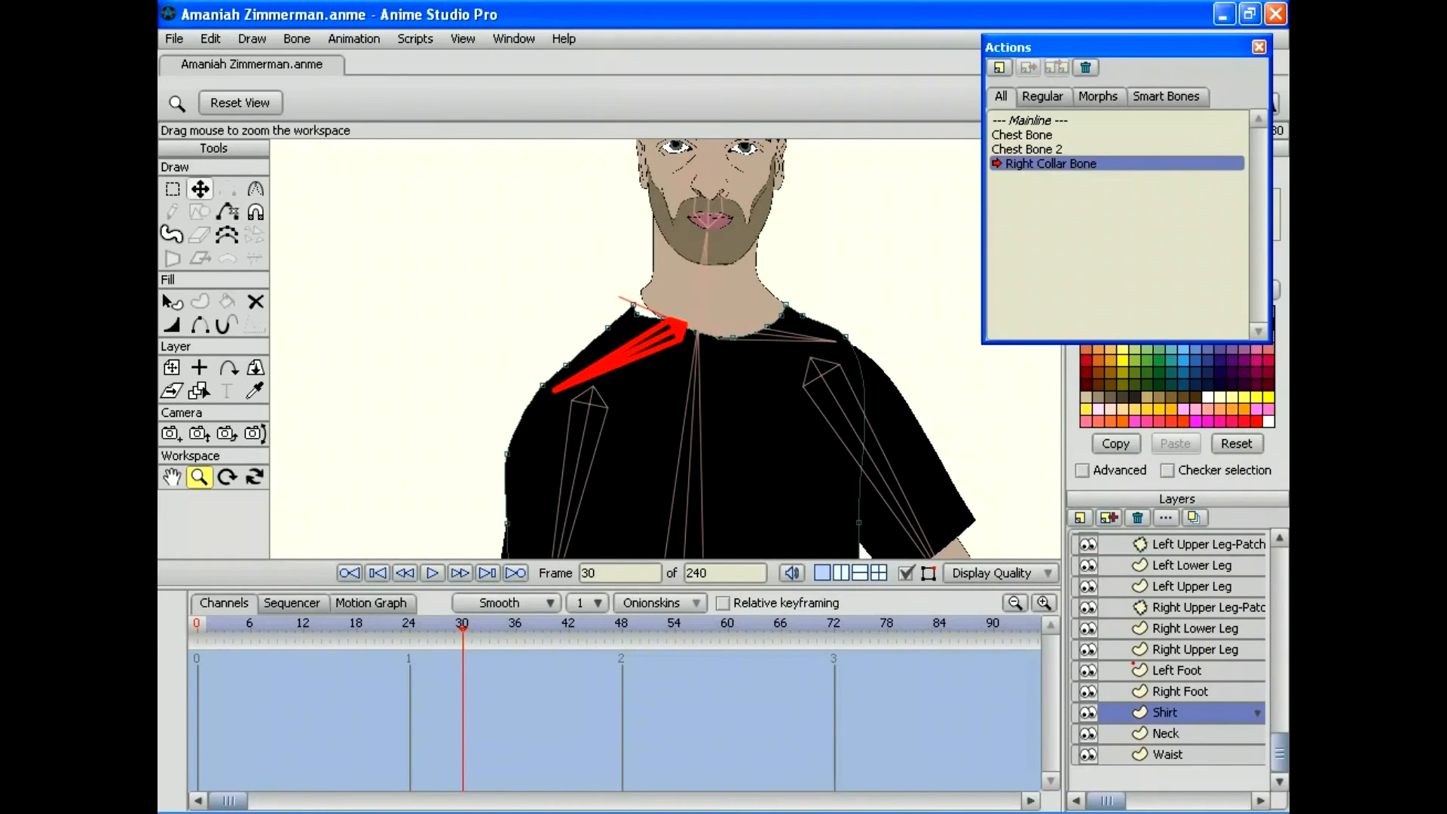
# Step: Move the shirt's neck point down and shoulder points up to fit the lowered collar bone at frame 30
pyautogui.click(199, 189)
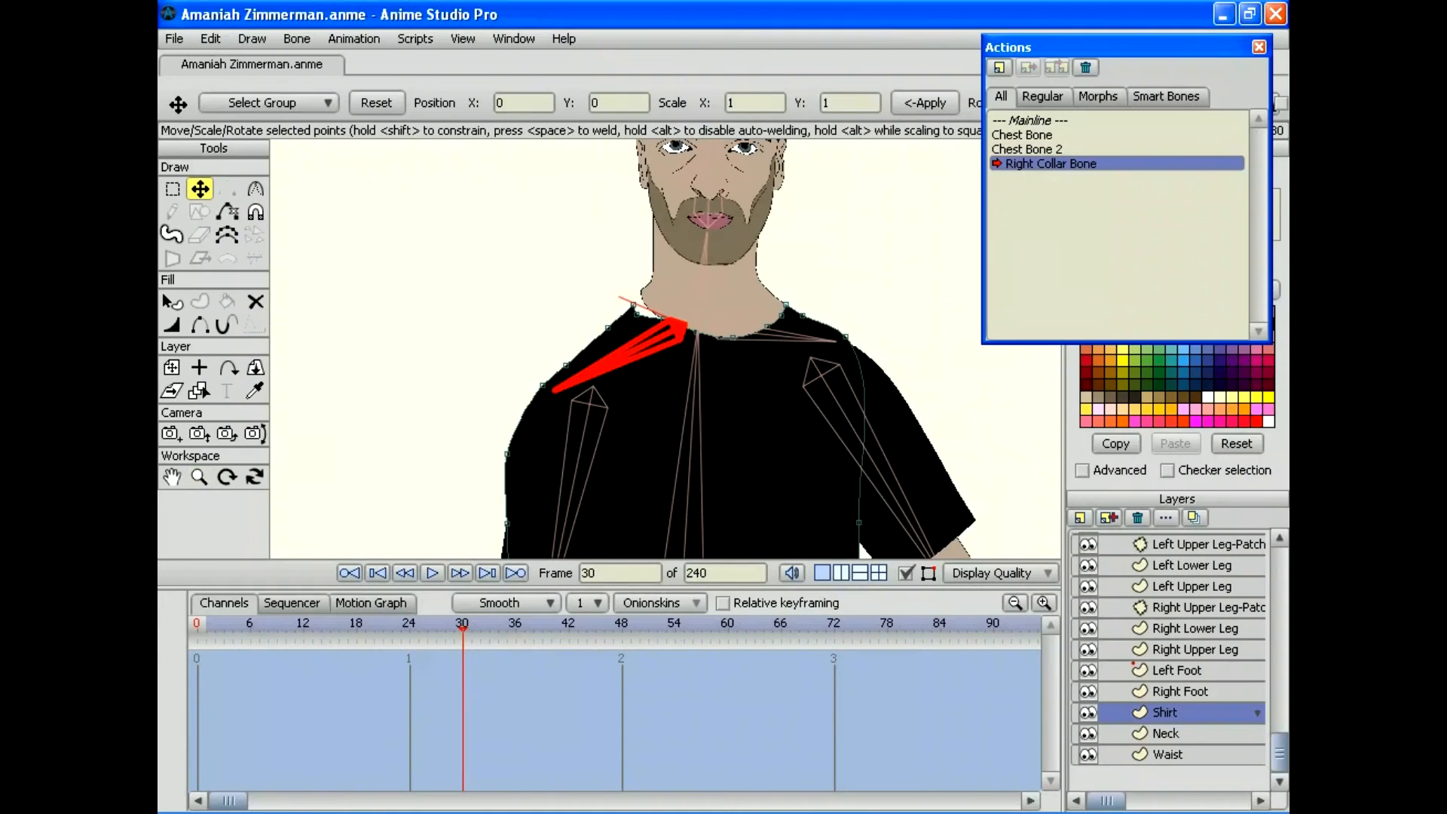
pyautogui.click(641, 291)
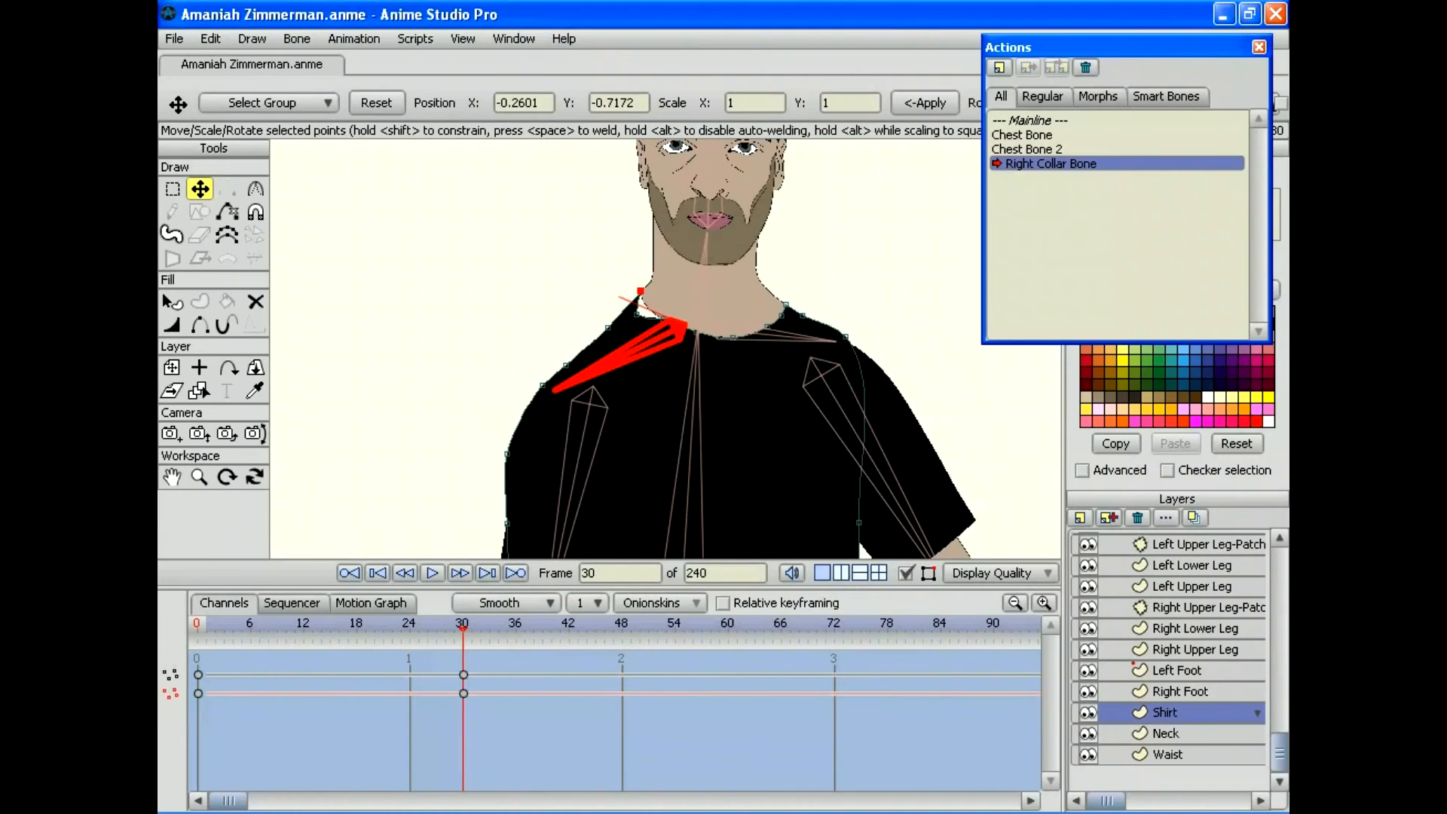
pyautogui.moveTo(640, 290); pyautogui.dragTo(602, 315)
pyautogui.moveTo(566, 365); pyautogui.dragTo(530, 381)
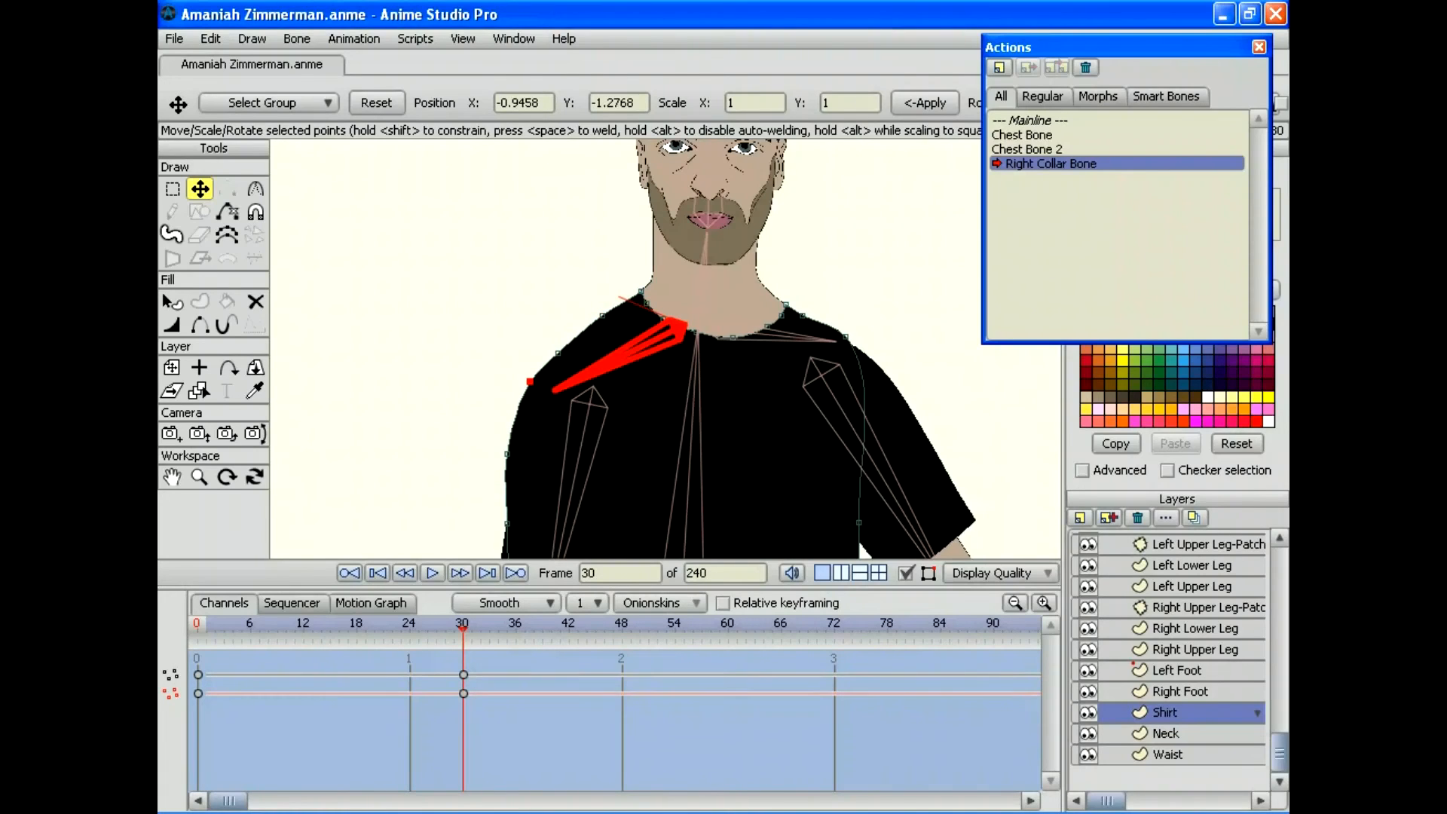
pyautogui.click(199, 476)
pyautogui.moveTo(665, 349); pyautogui.dragTo(726, 349)
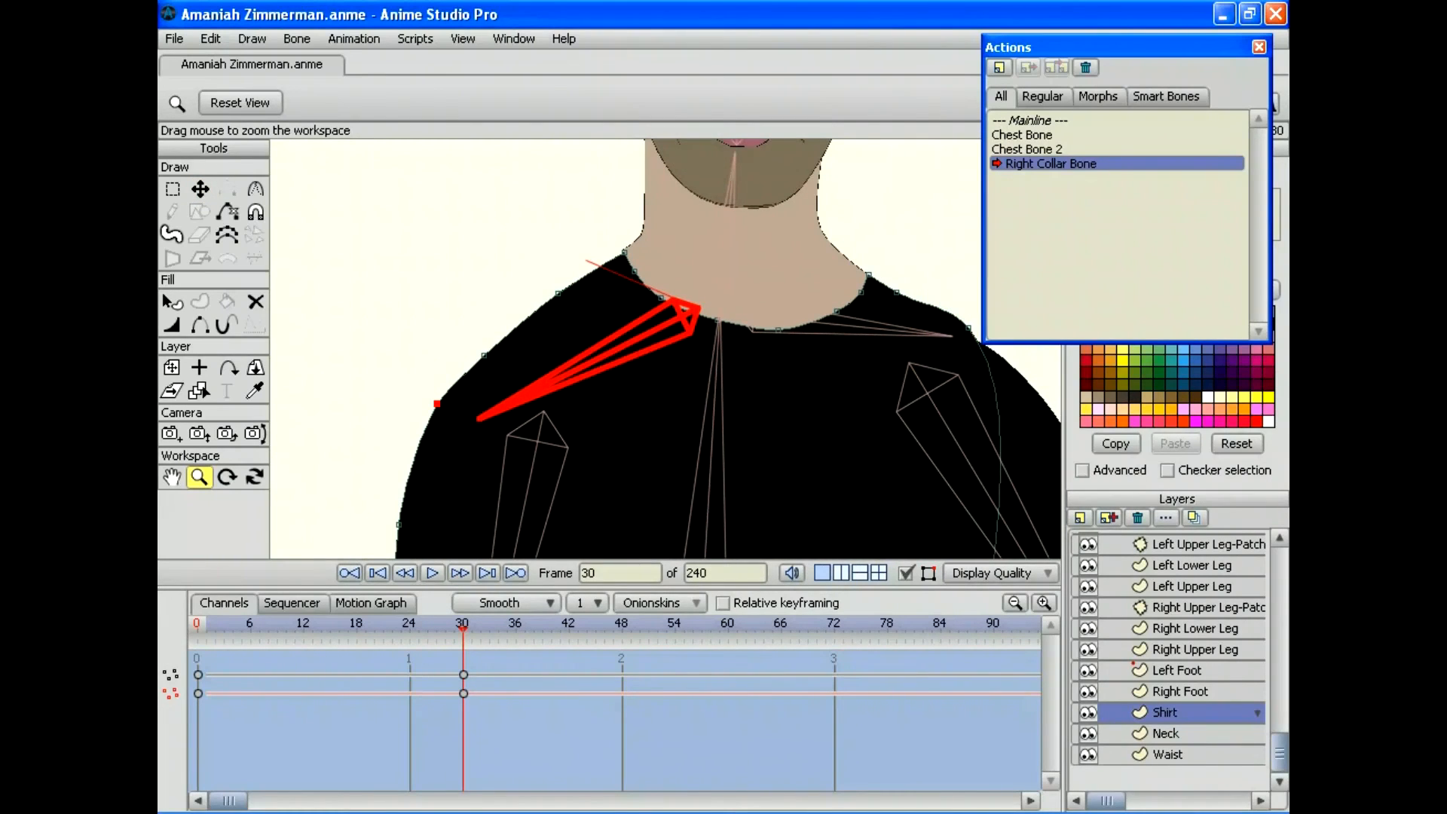
pyautogui.press('t')
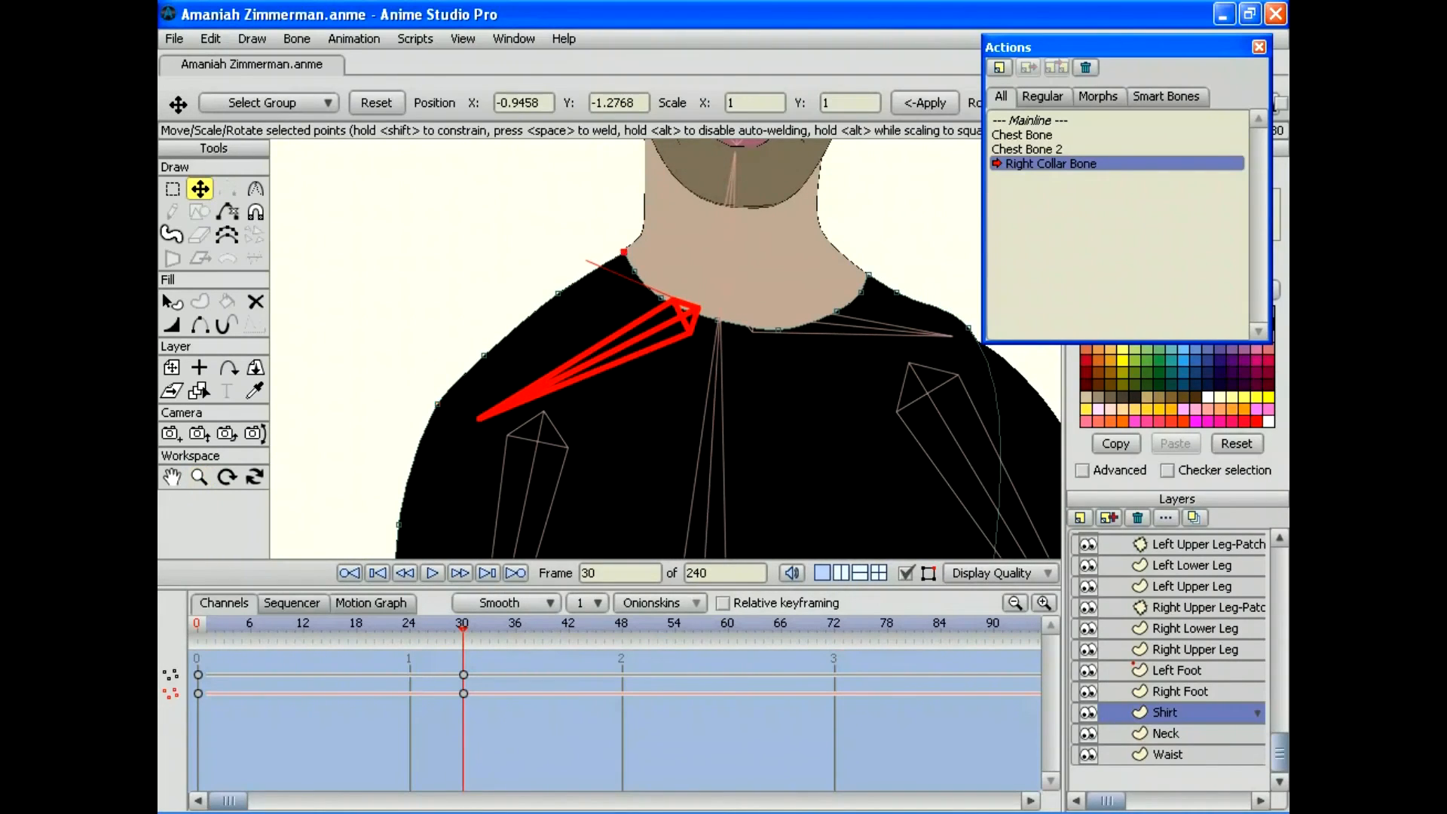
pyautogui.moveTo(624, 252); pyautogui.dragTo(621, 250)
pyautogui.click(199, 476)
pyautogui.moveTo(723, 349); pyautogui.dragTo(602, 349)
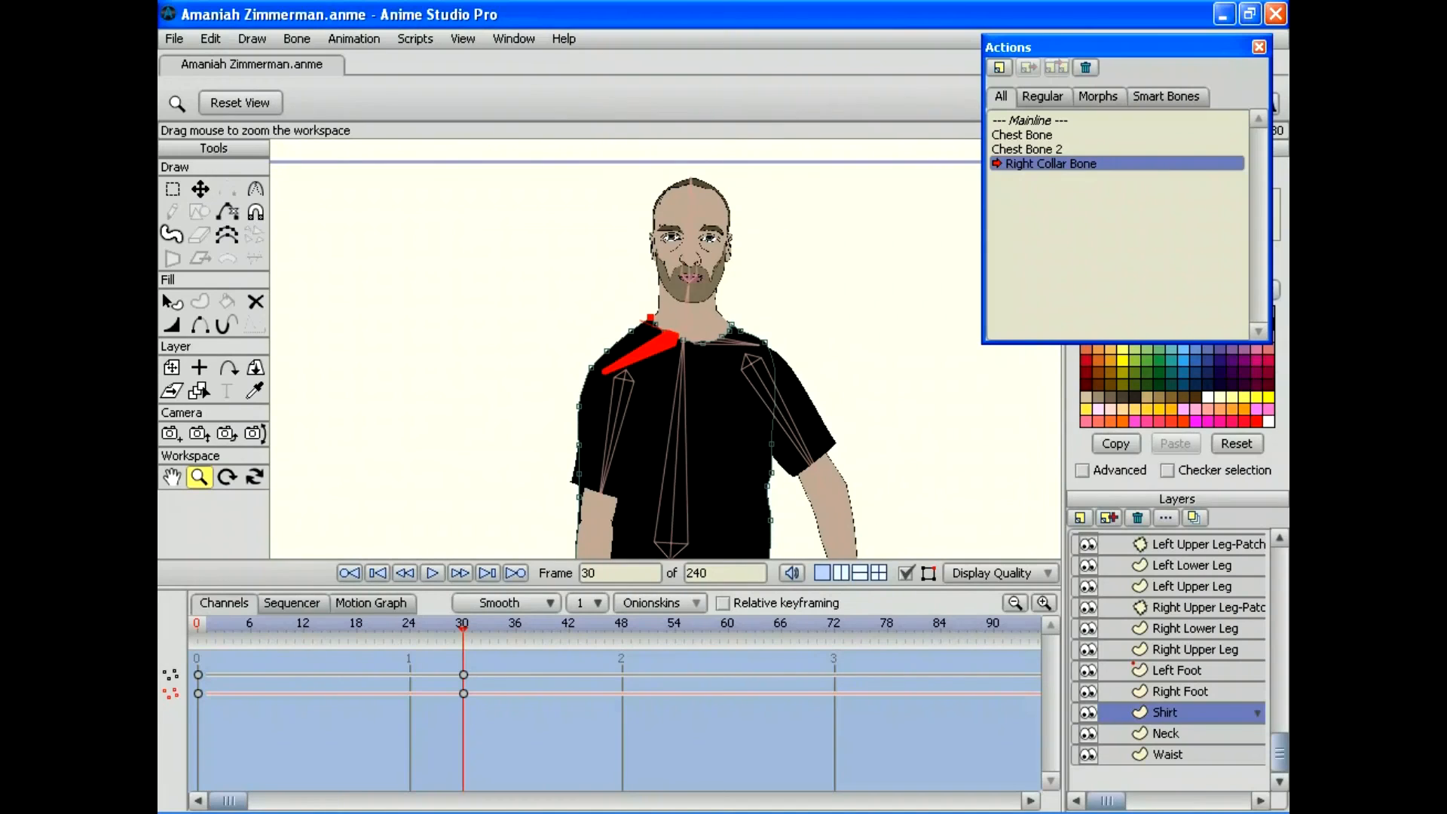
# Step: Scrub the action to check the shirt deformation, then return to the Mainline
pyautogui.moveTo(462, 629); pyautogui.dragTo(197, 628)
pyautogui.scroll(3, 666, 348)
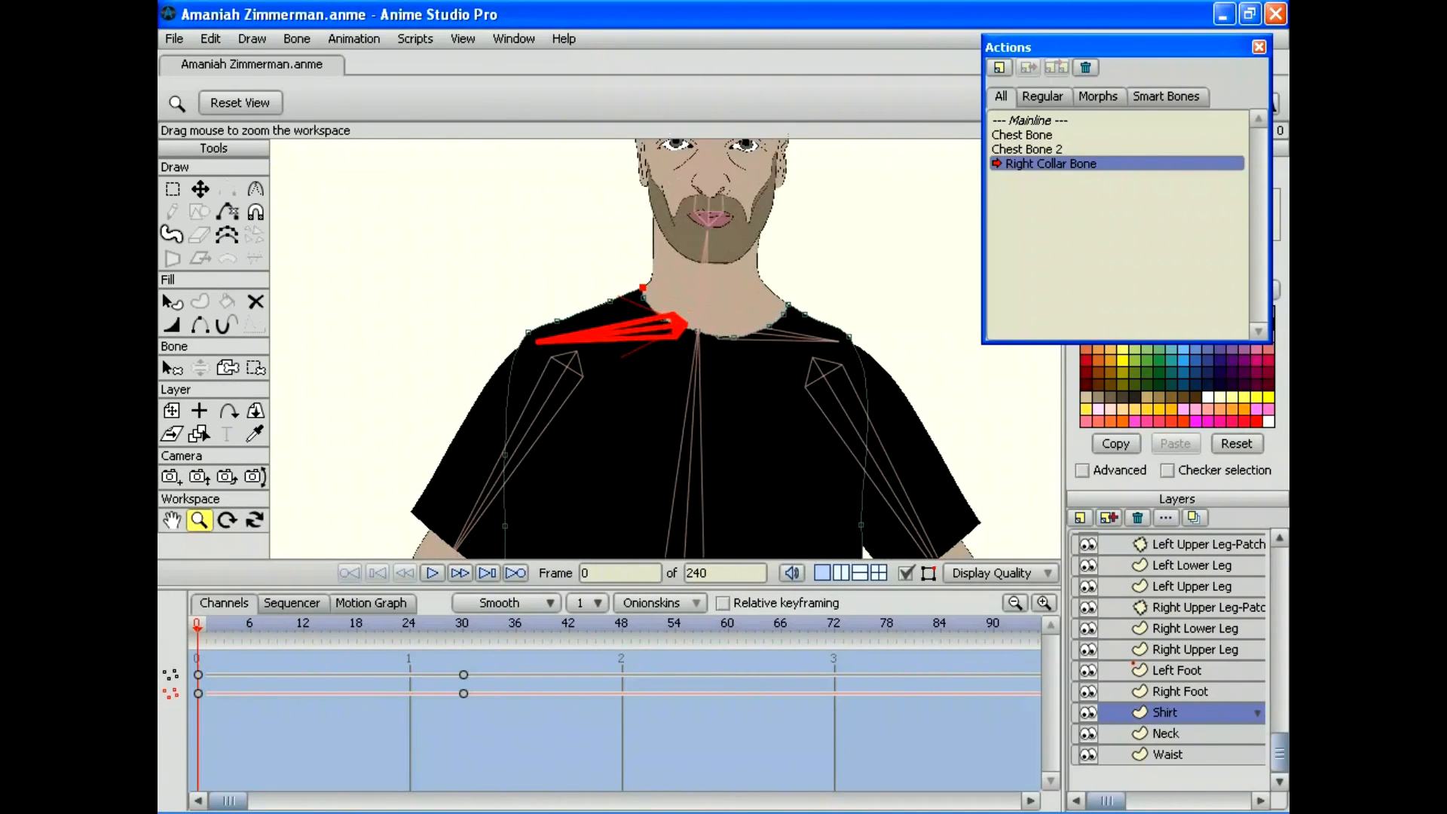
pyautogui.scroll(3, 665, 349)
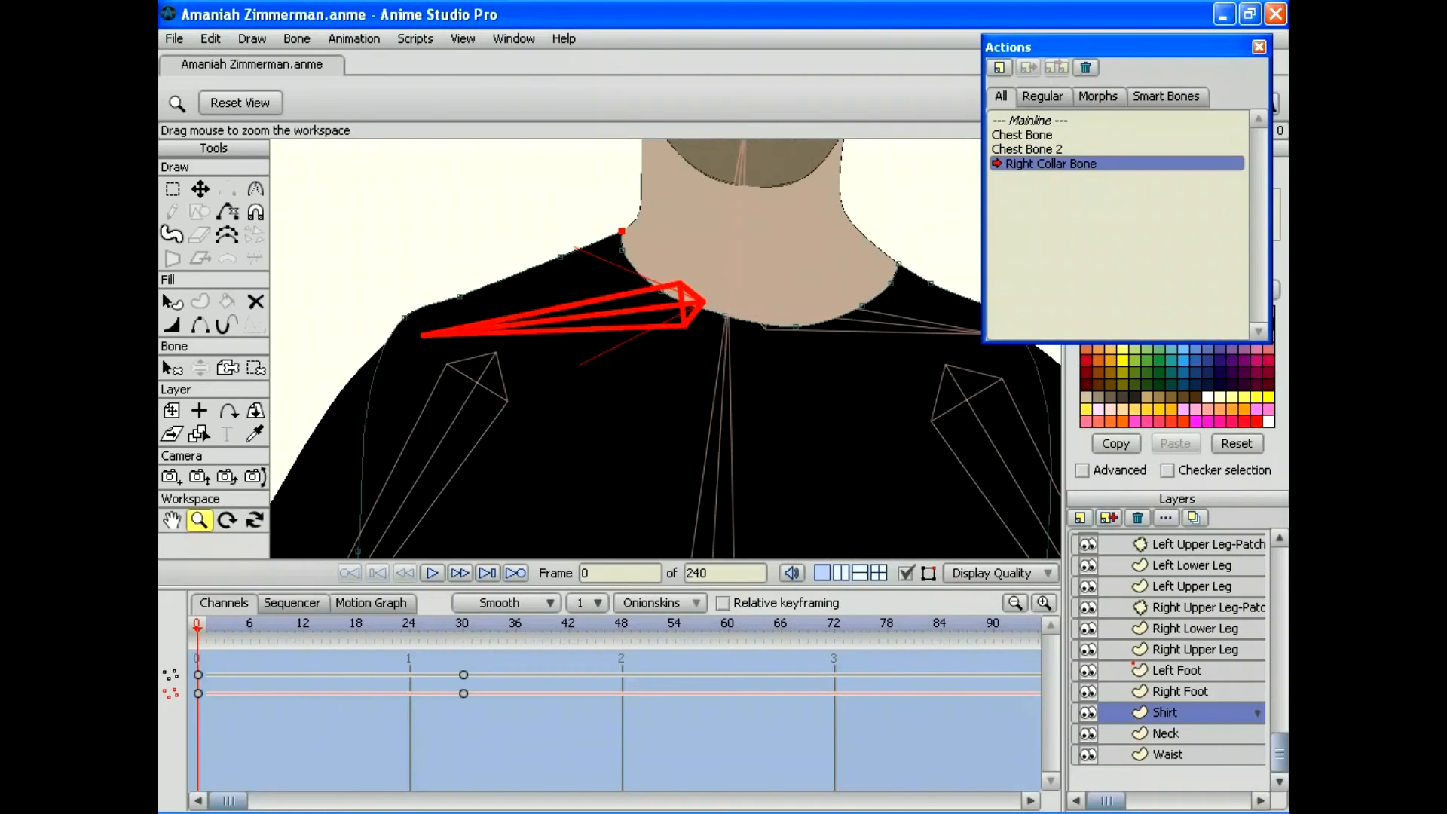
pyautogui.moveTo(197, 629)
pyautogui.mouseDown()
pyautogui.moveTo(550, 629)
pyautogui.moveTo(197, 629)
pyautogui.mouseUp()
pyautogui.scroll(-6, 666, 349)
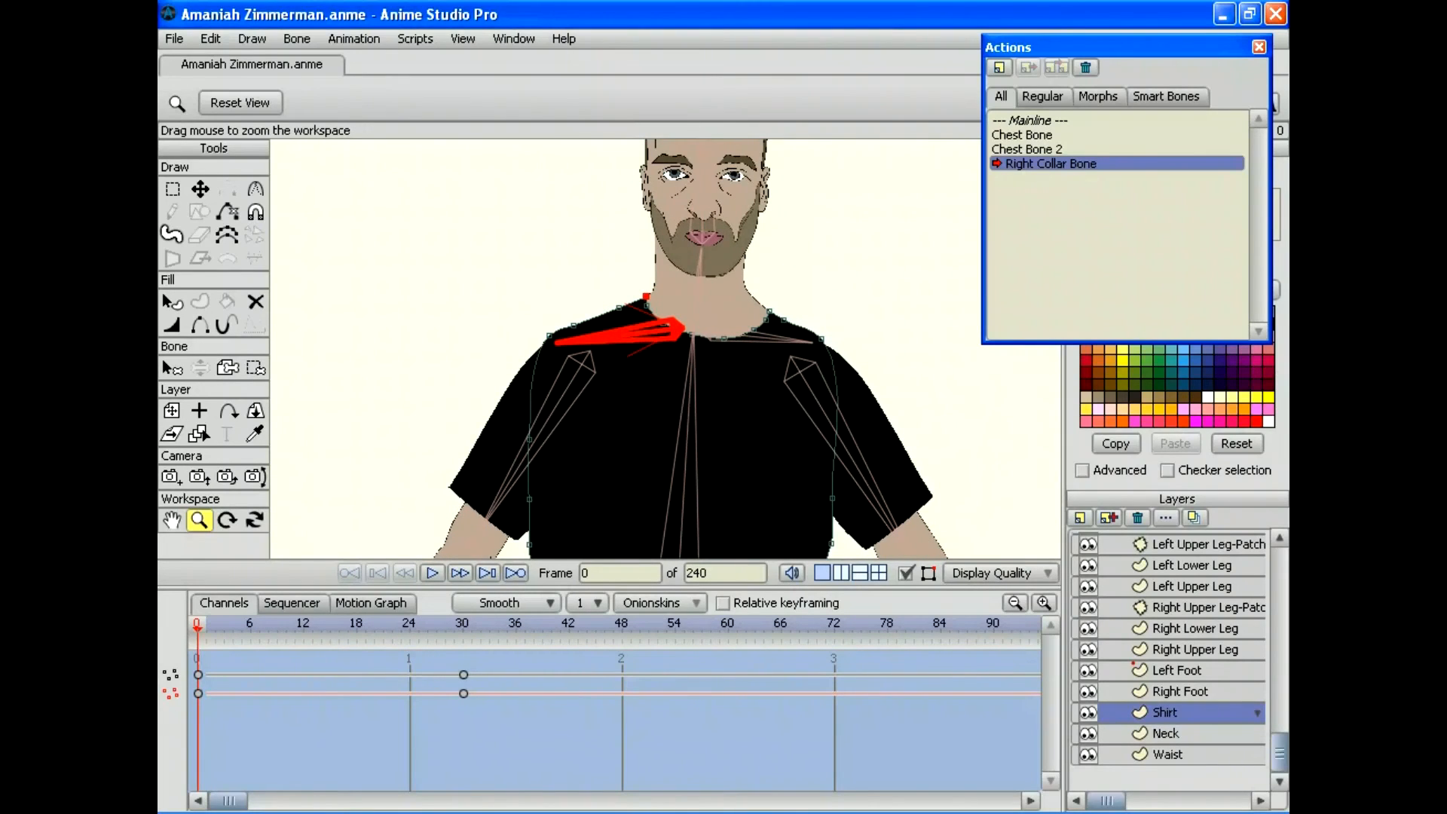
pyautogui.doubleClick(1037, 119)
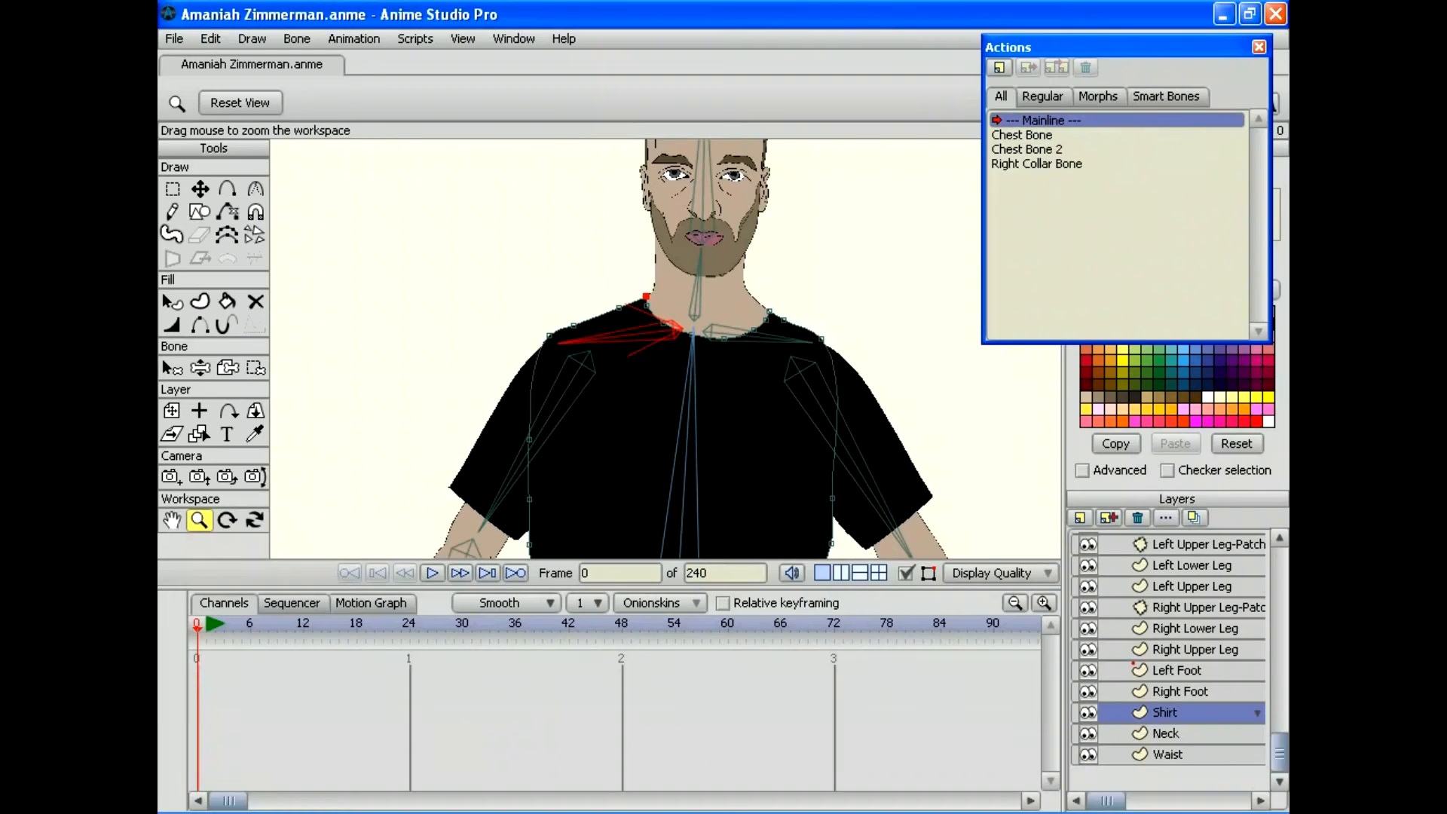
# Step: Add a 'Right Collar Bone 2' action on the bone layer and rotate the right collar bone up at frame 30
pyautogui.moveTo(1278, 752); pyautogui.dragTo(1279, 567)
pyautogui.click(1191, 541)
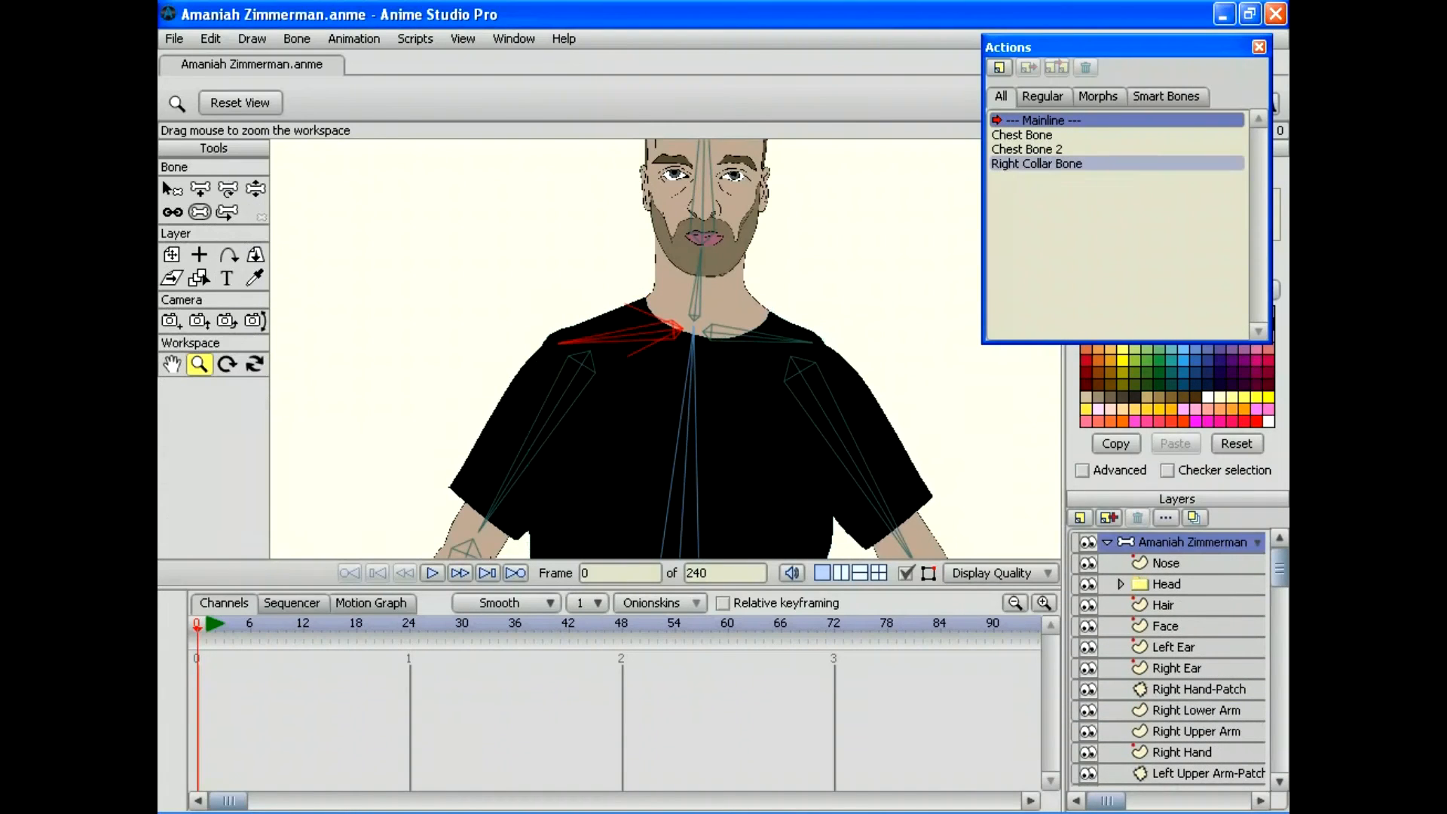
pyautogui.click(998, 67)
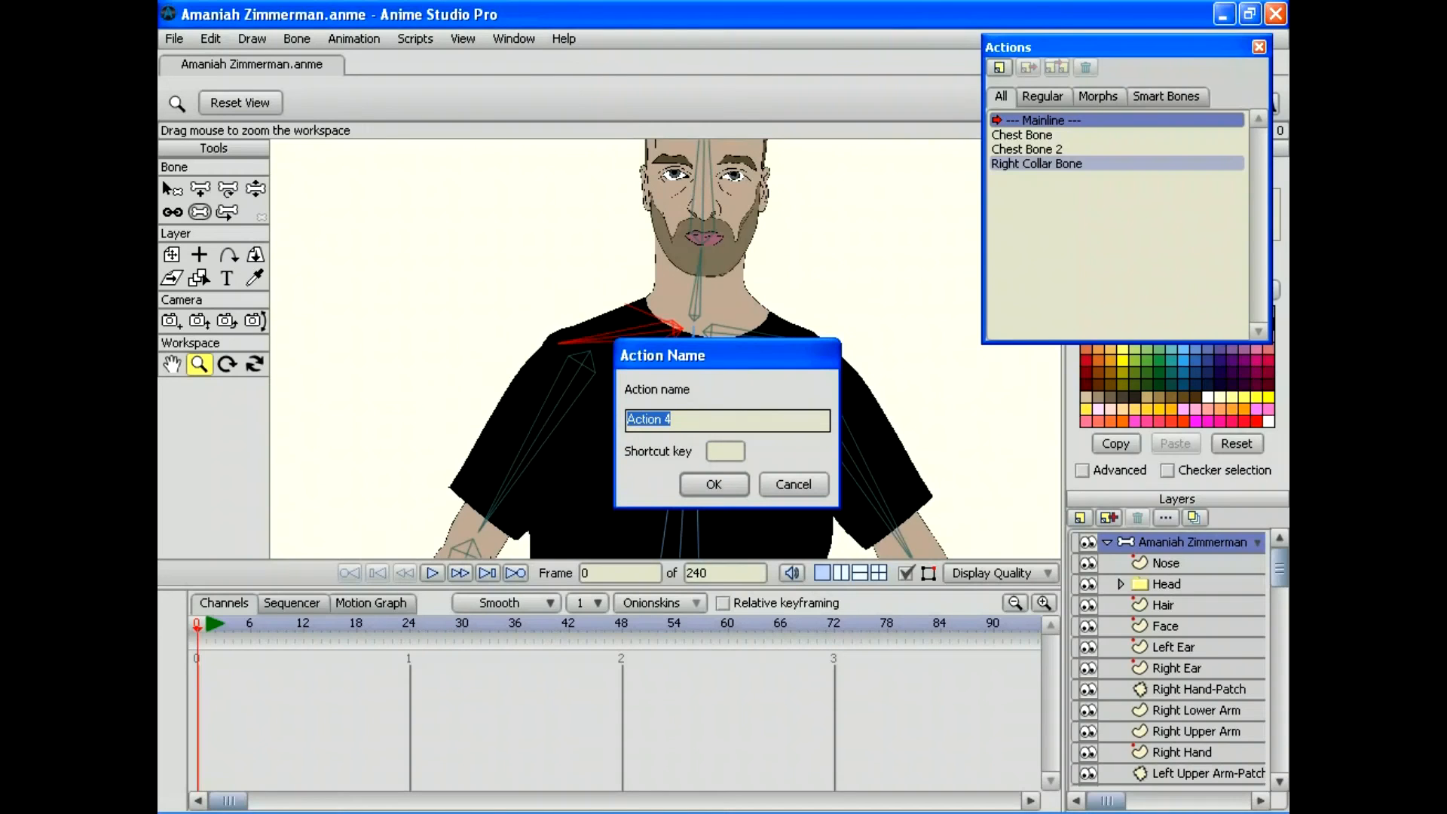
pyautogui.write('Right Collo')
pyautogui.write('r Bone 2')
pyautogui.press('Return')
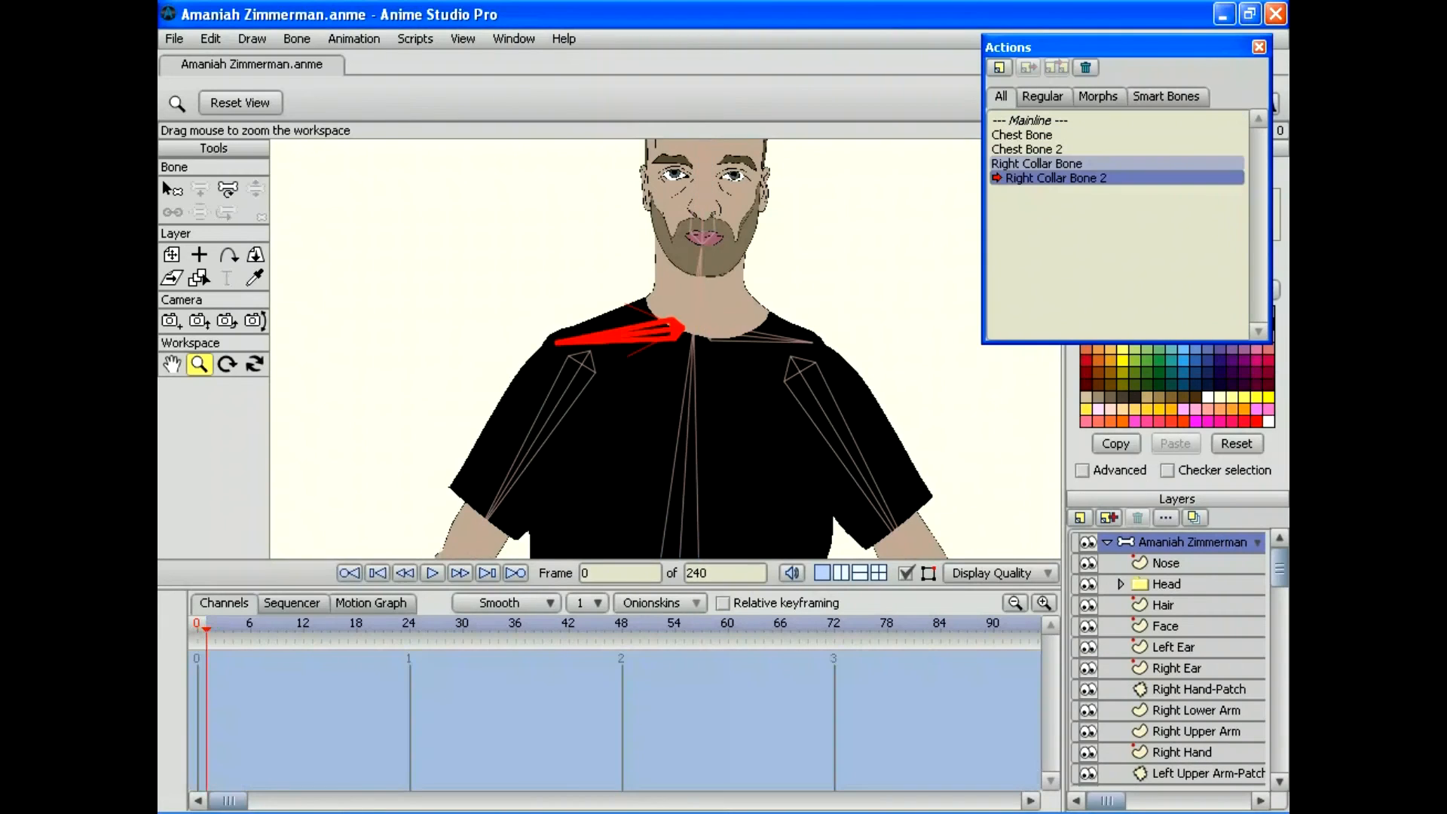
pyautogui.click(462, 624)
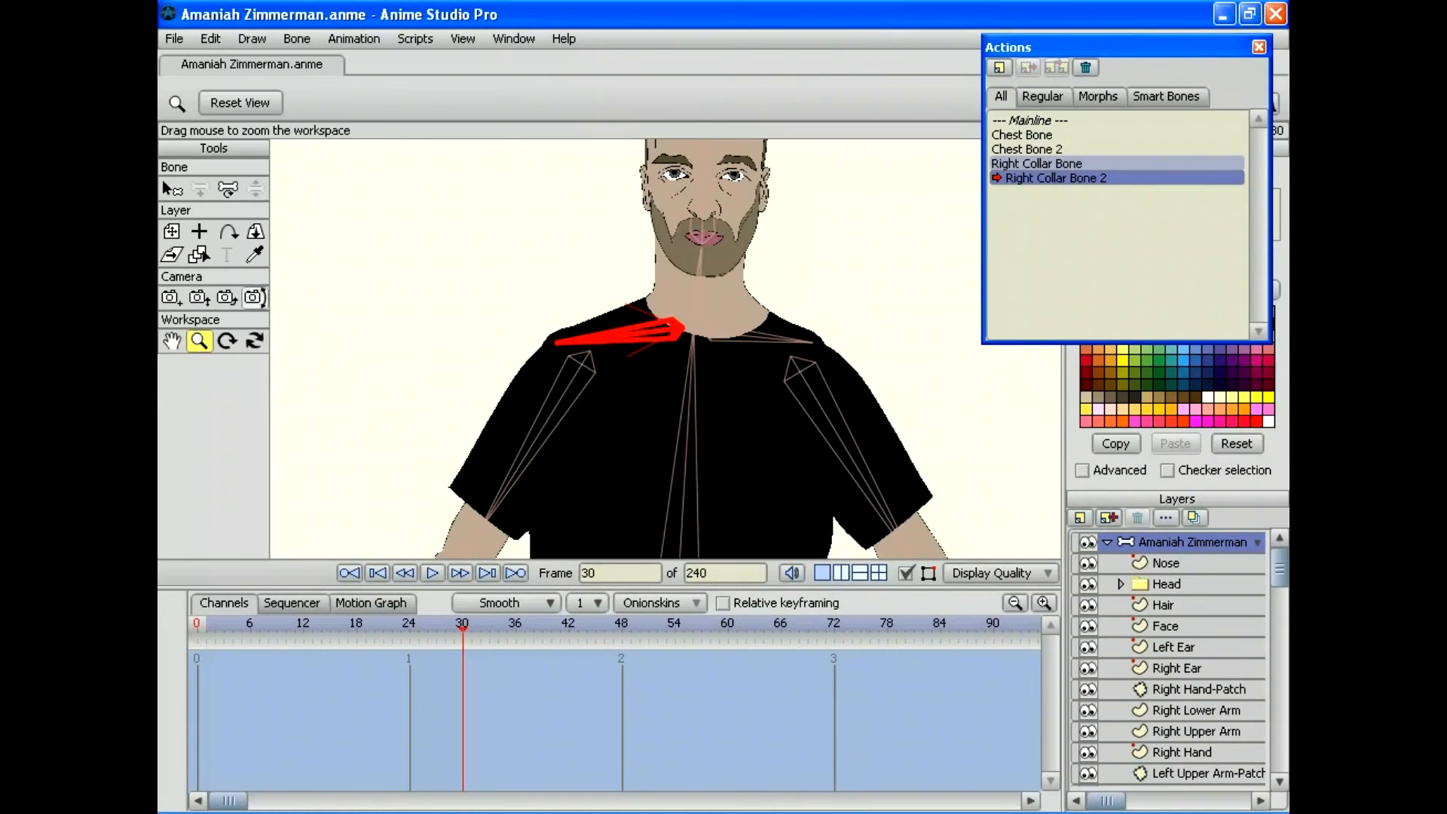
pyautogui.click(227, 188)
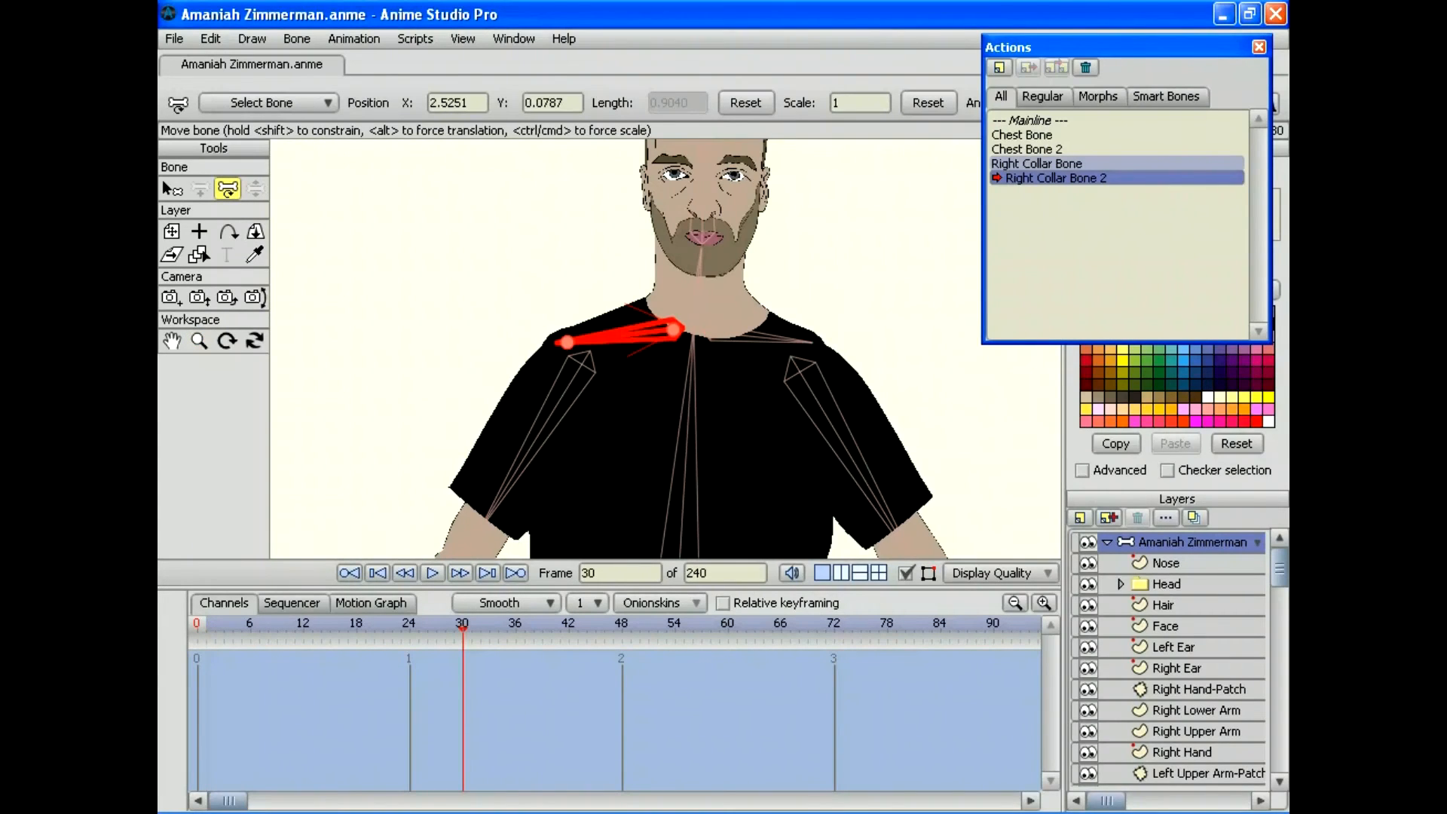
pyautogui.moveTo(602, 338); pyautogui.dragTo(614, 295)
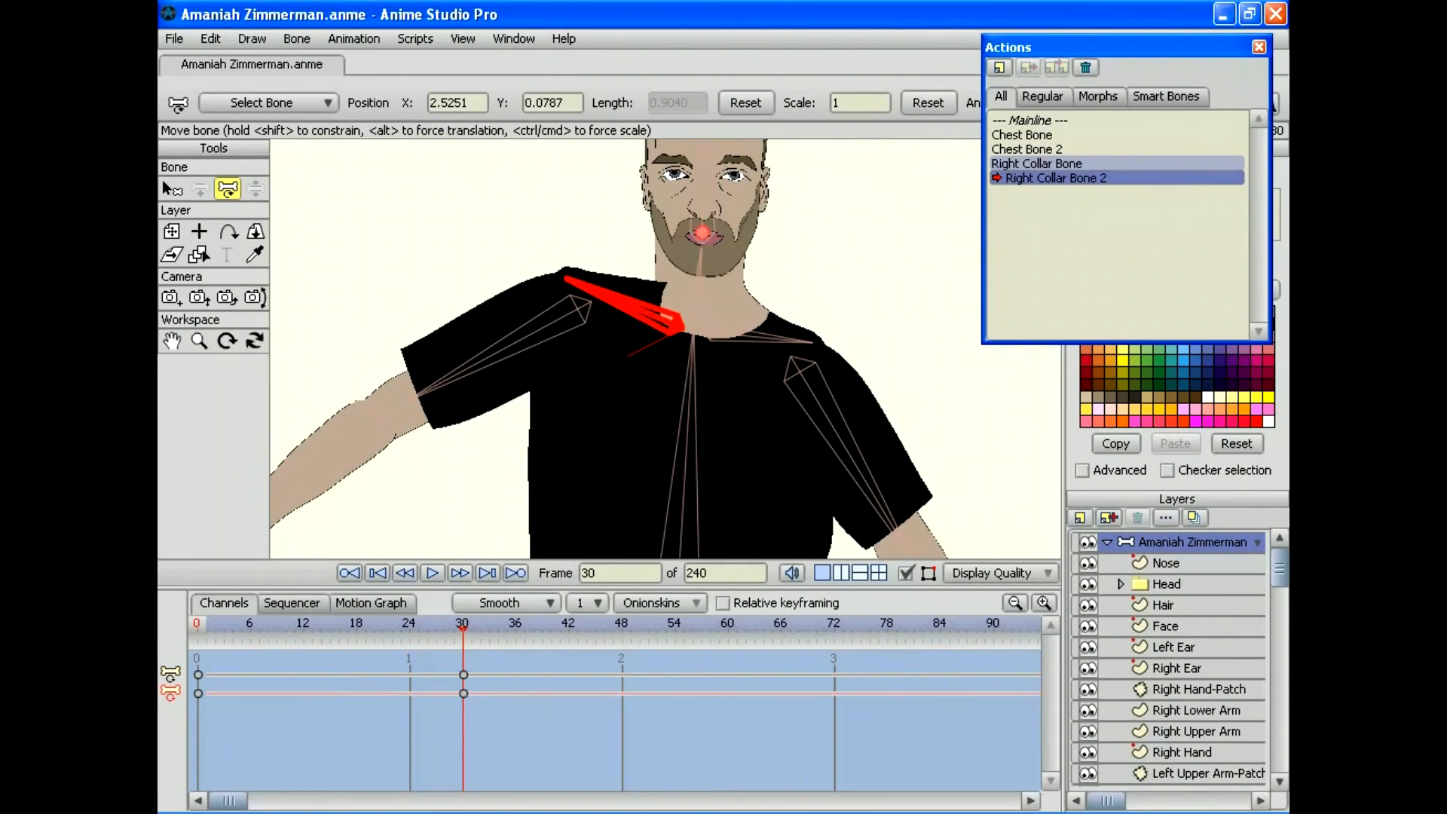
pyautogui.scroll(-6, 1168, 659)
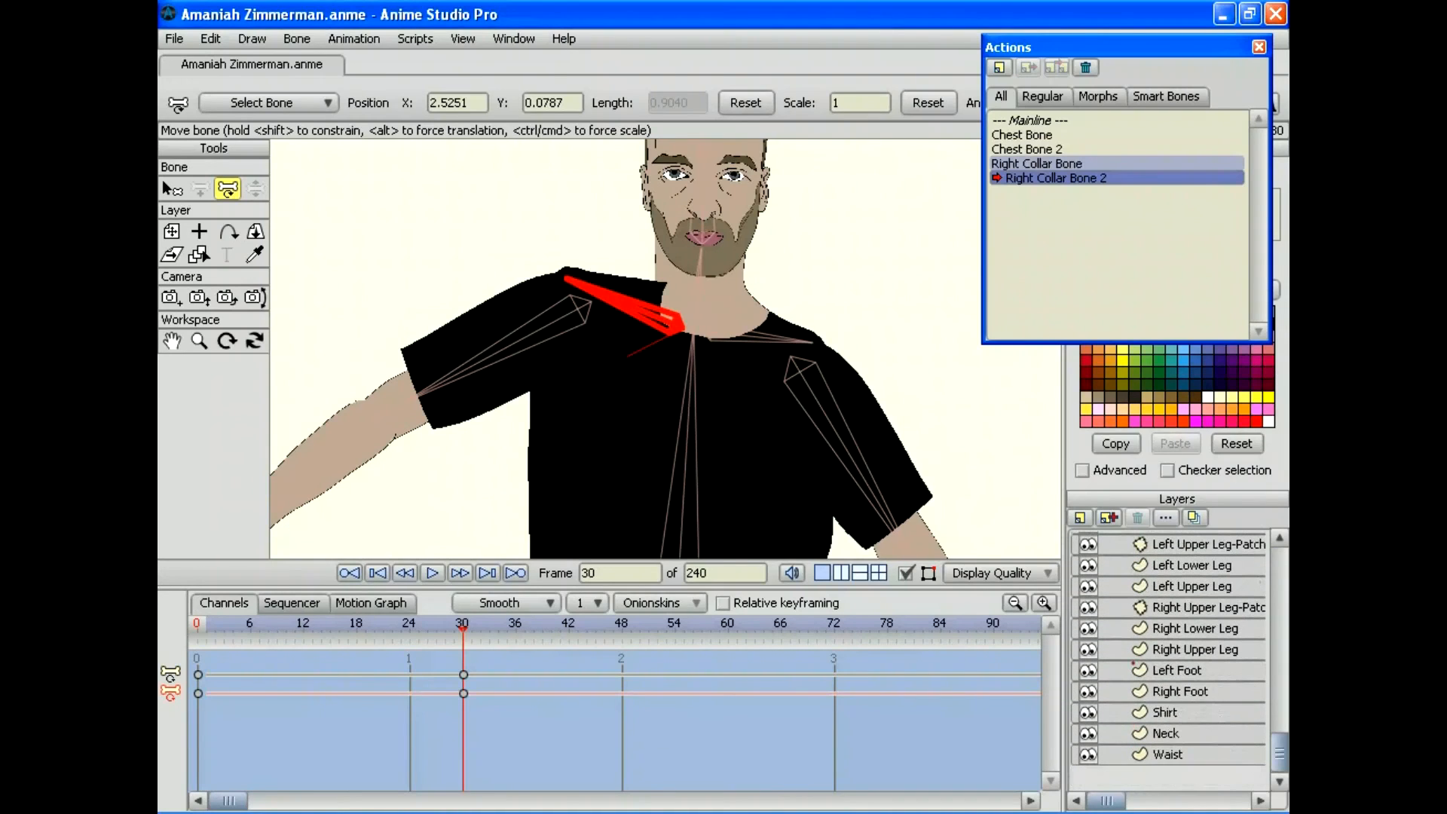
# Step: On the Shirt layer, pull the collar point left at frame 30 and nudge two collar points at frame 19
pyautogui.click(1180, 711)
pyautogui.click(199, 476)
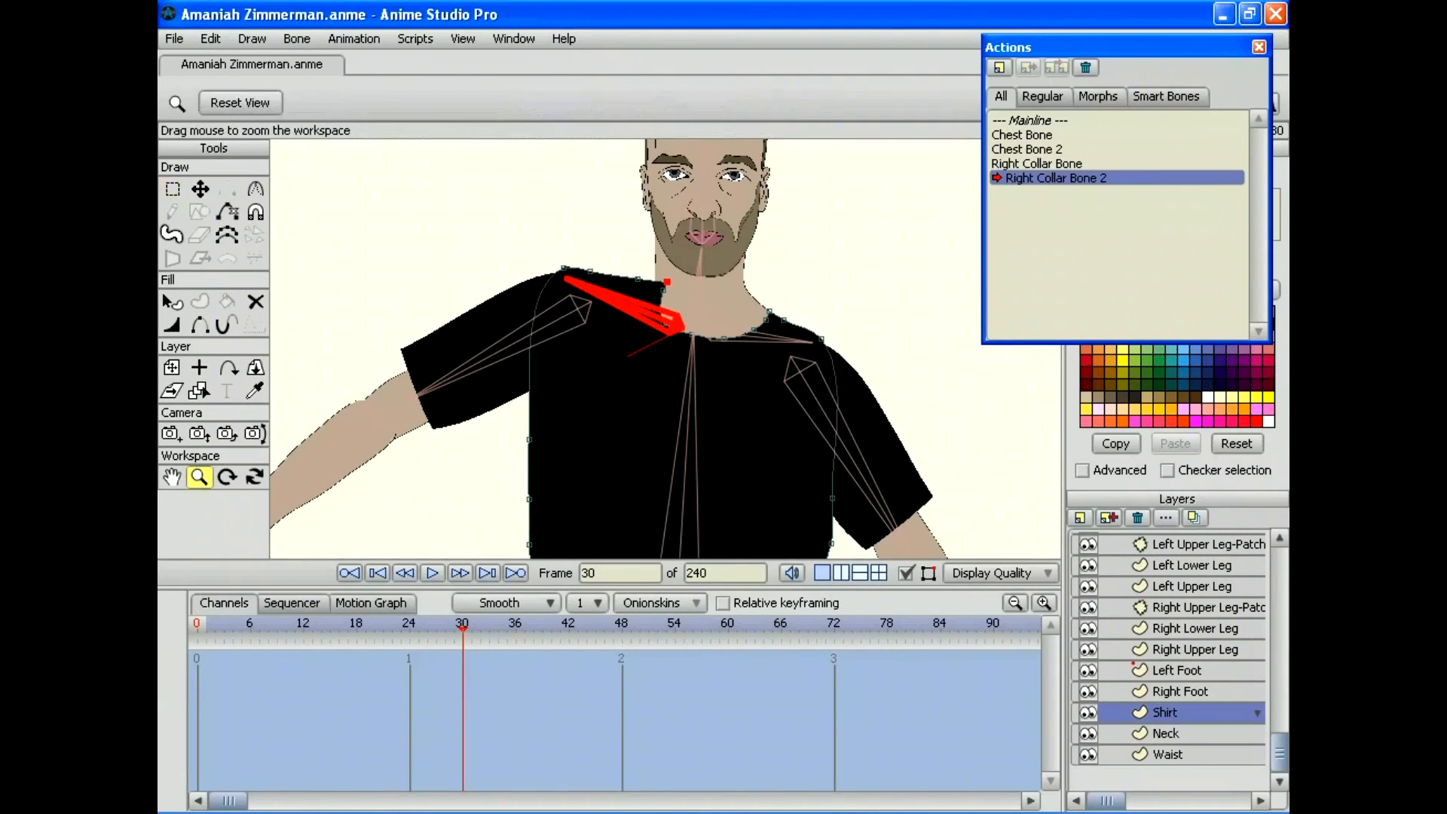
pyautogui.moveTo(666, 349); pyautogui.dragTo(719, 348)
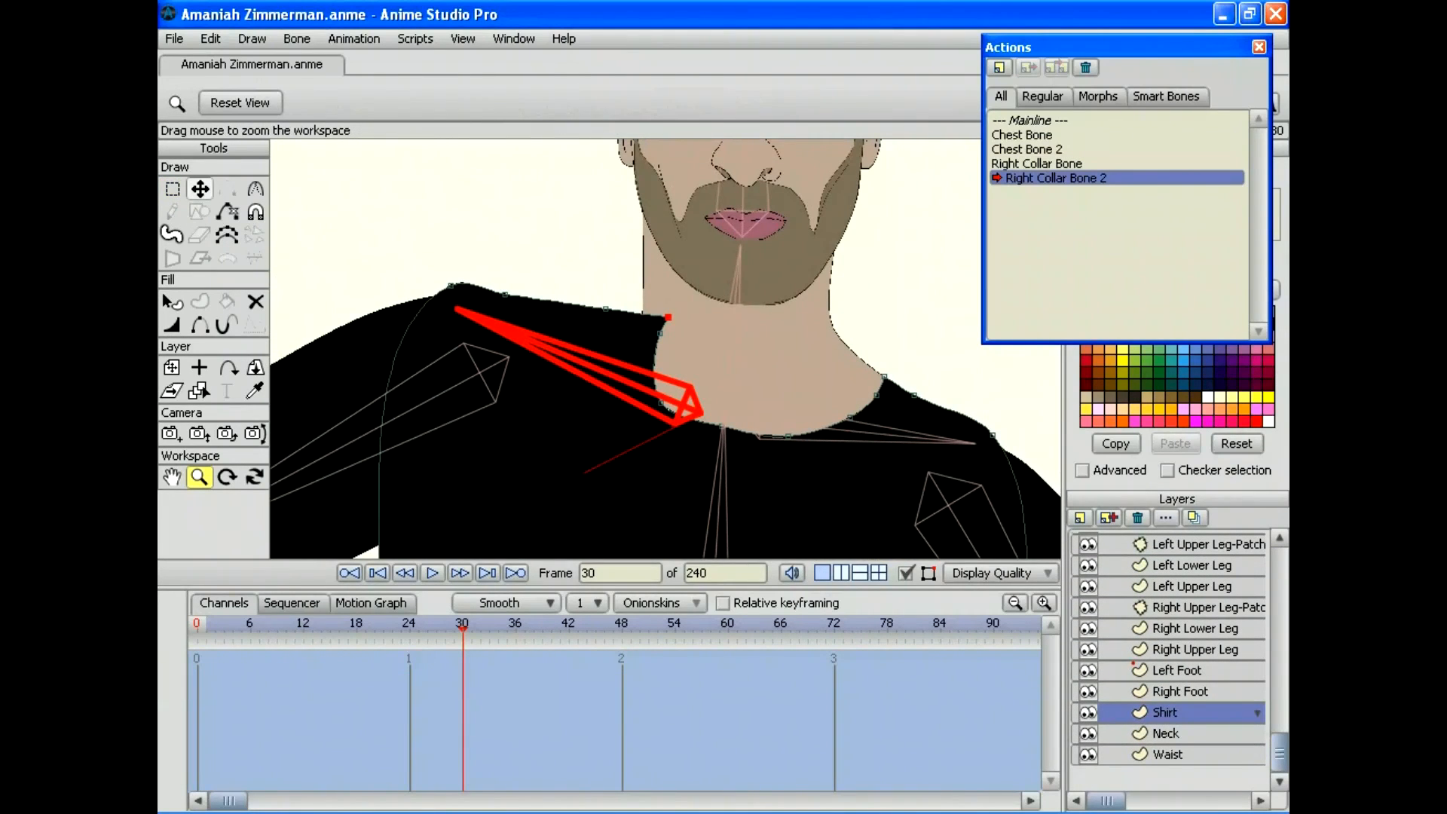
pyautogui.click(200, 189)
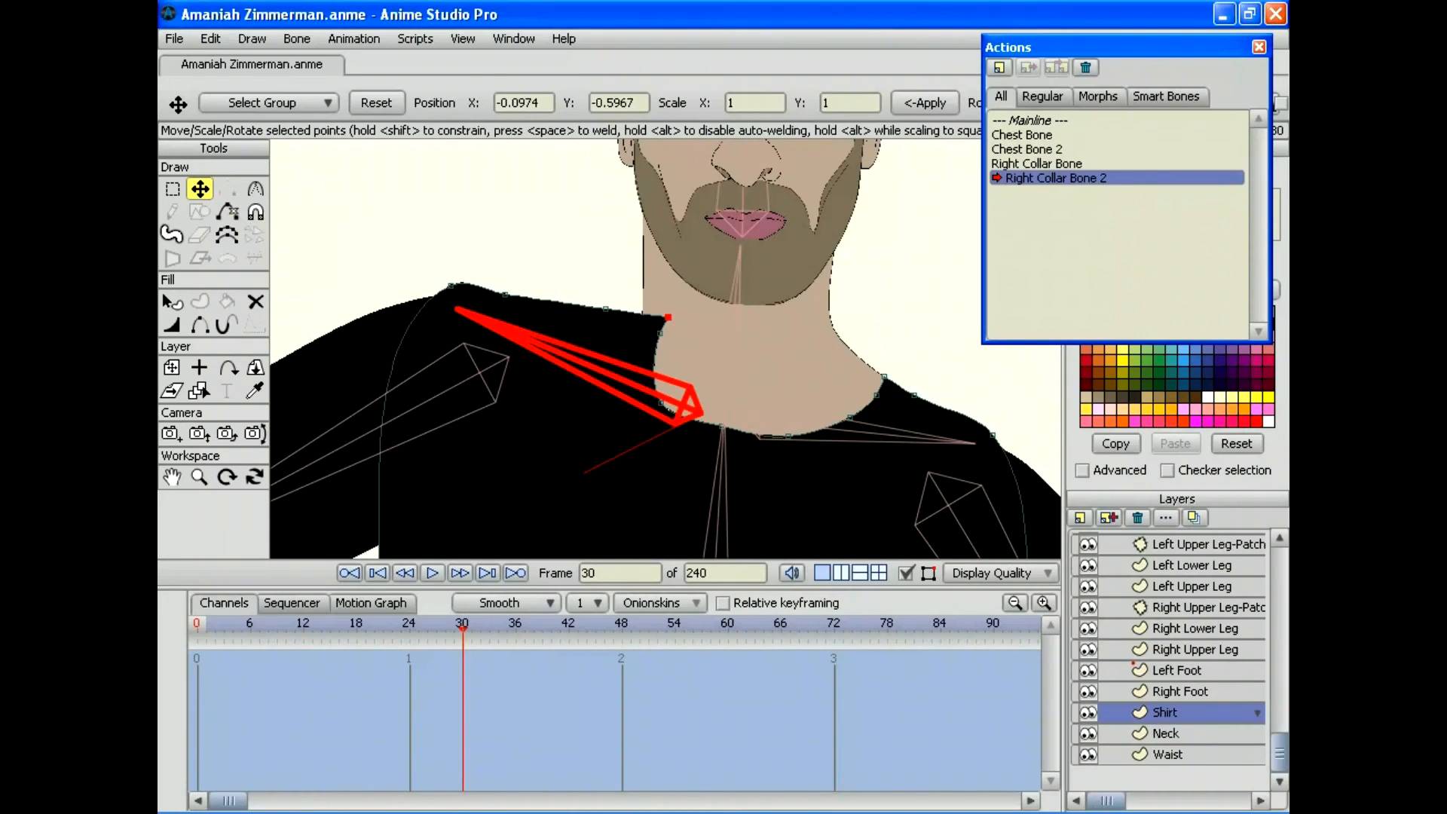
pyautogui.moveTo(667, 318); pyautogui.dragTo(588, 349)
pyautogui.click(199, 476)
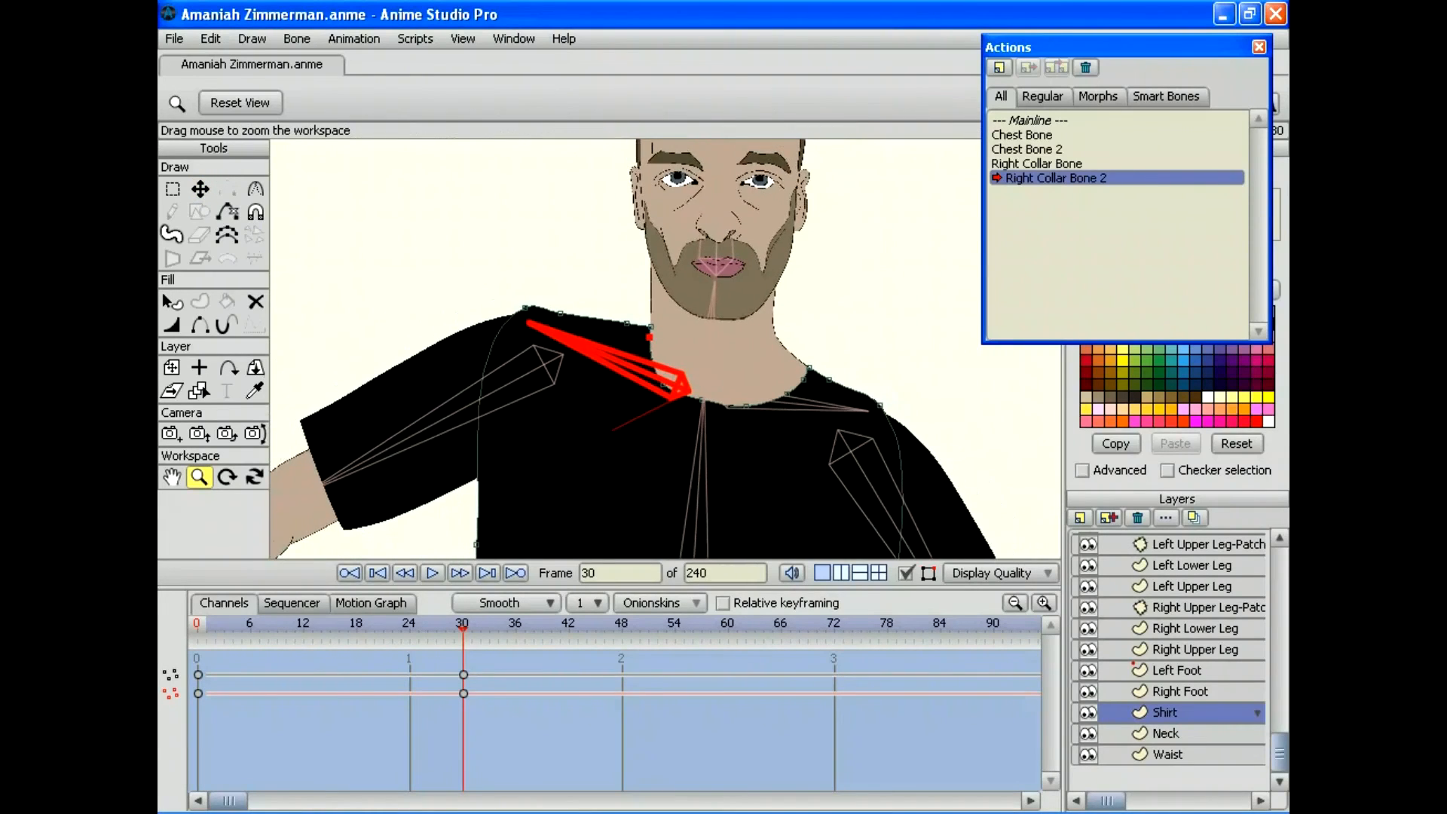
pyautogui.moveTo(462, 629); pyautogui.dragTo(366, 630)
pyautogui.press('t')
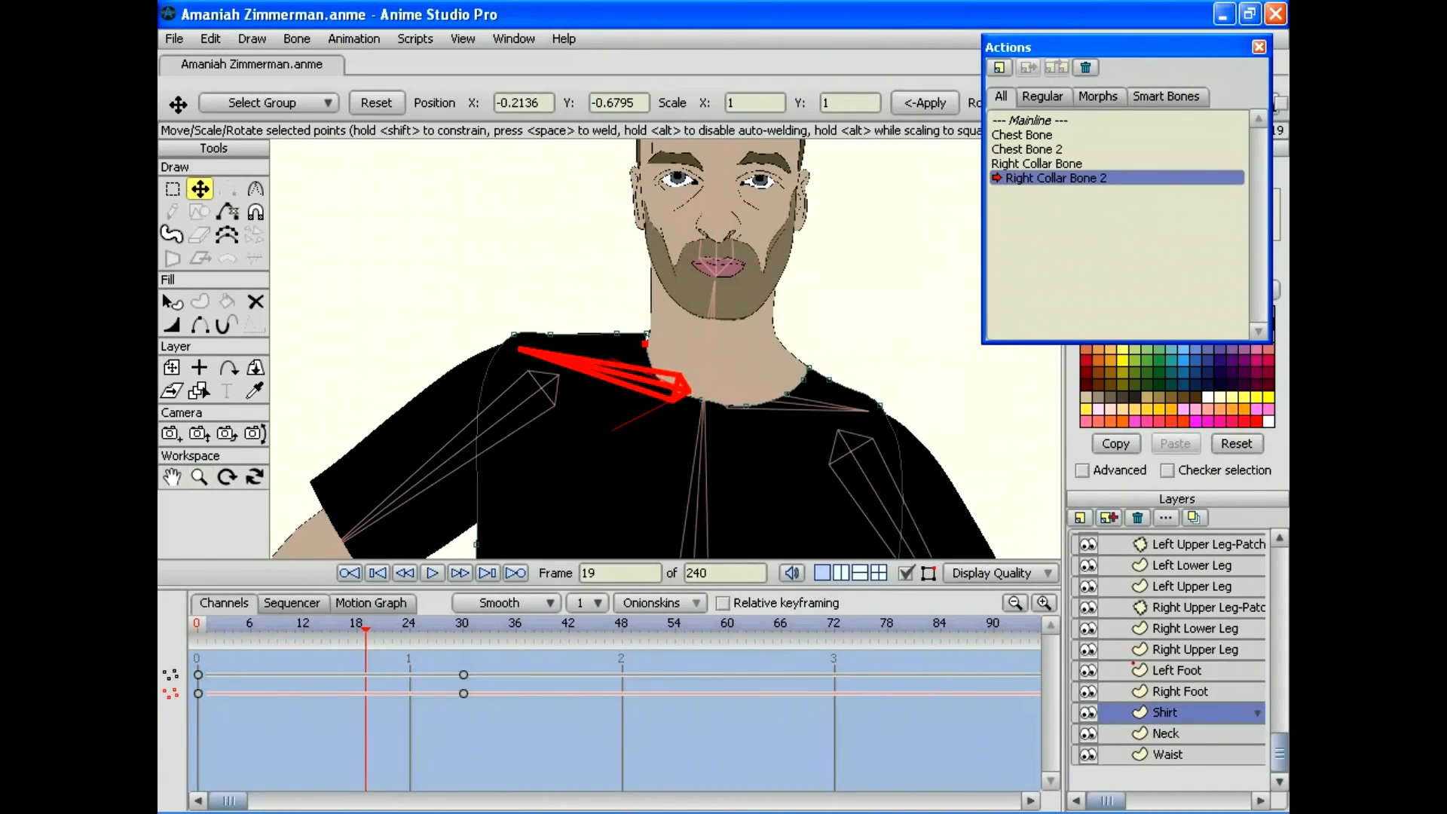
pyautogui.moveTo(647, 333); pyautogui.dragTo(647, 345)
# Step: Zoom in on the shoulder, nudge the shirt edge at frame 30 and move its upper corner left at frame 23
pyautogui.moveTo(462, 629); pyautogui.dragTo(232, 630)
pyautogui.press('z')
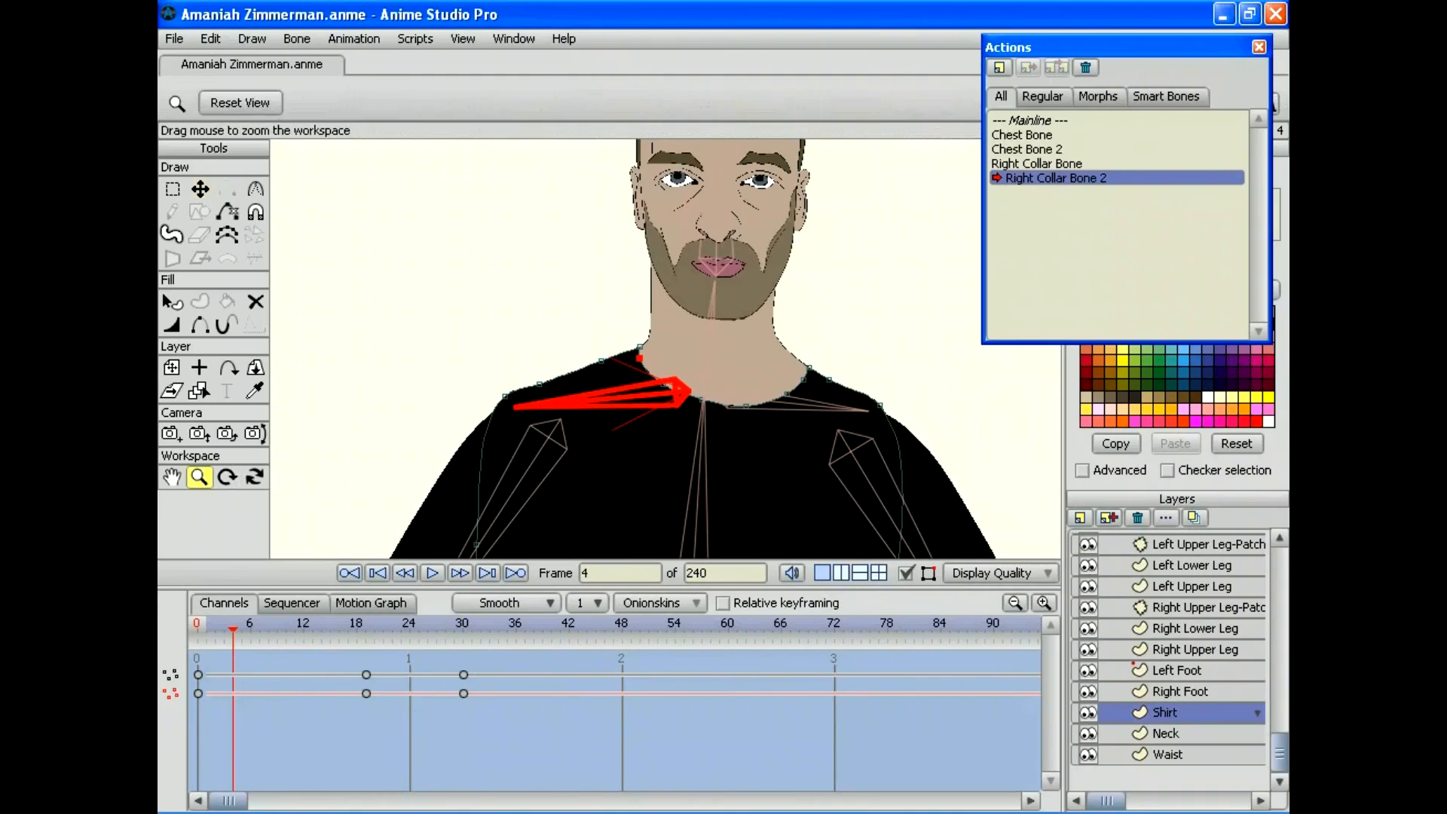
pyautogui.moveTo(665, 348); pyautogui.dragTo(791, 348)
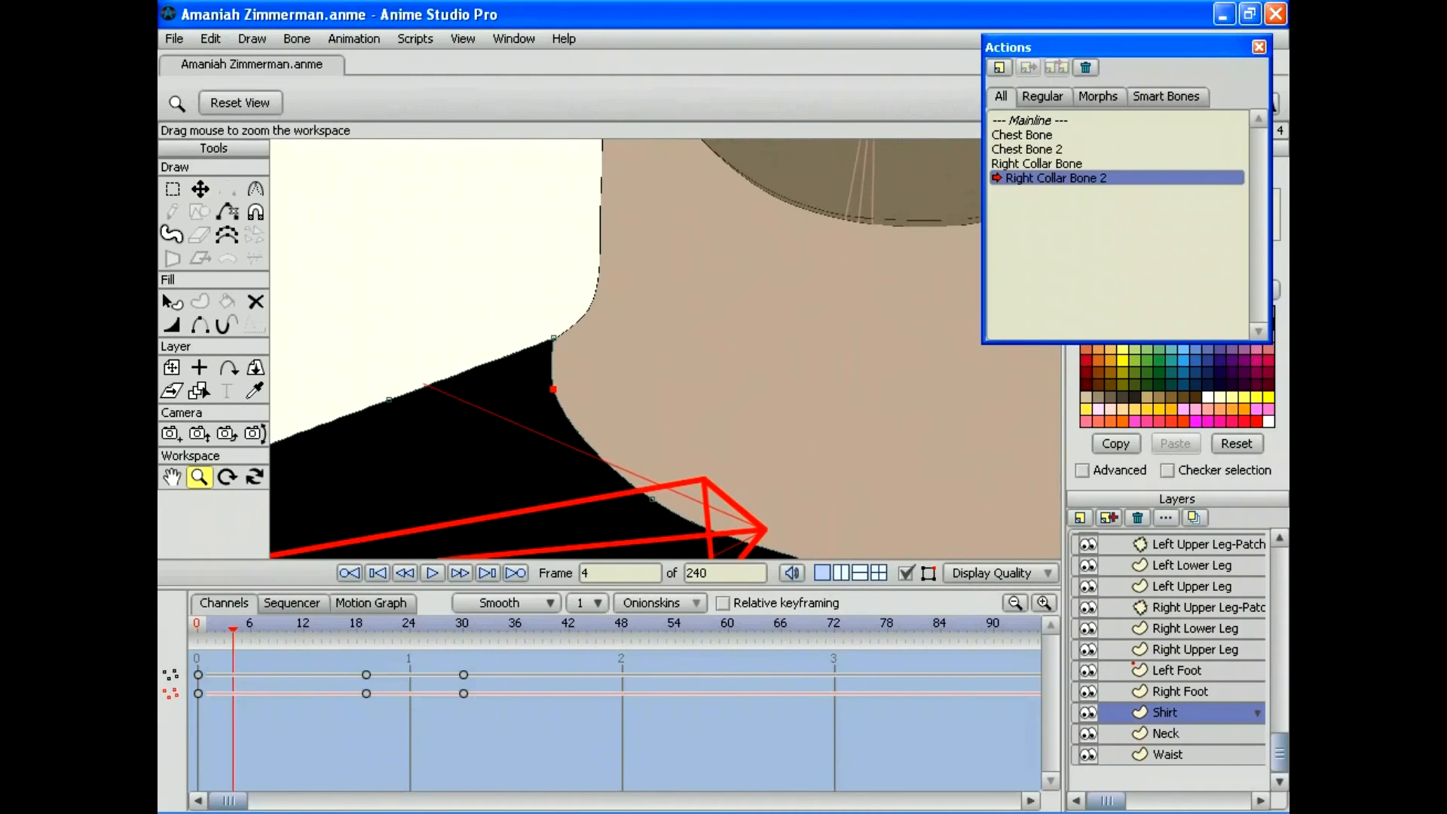
pyautogui.moveTo(232, 629); pyautogui.dragTo(463, 629)
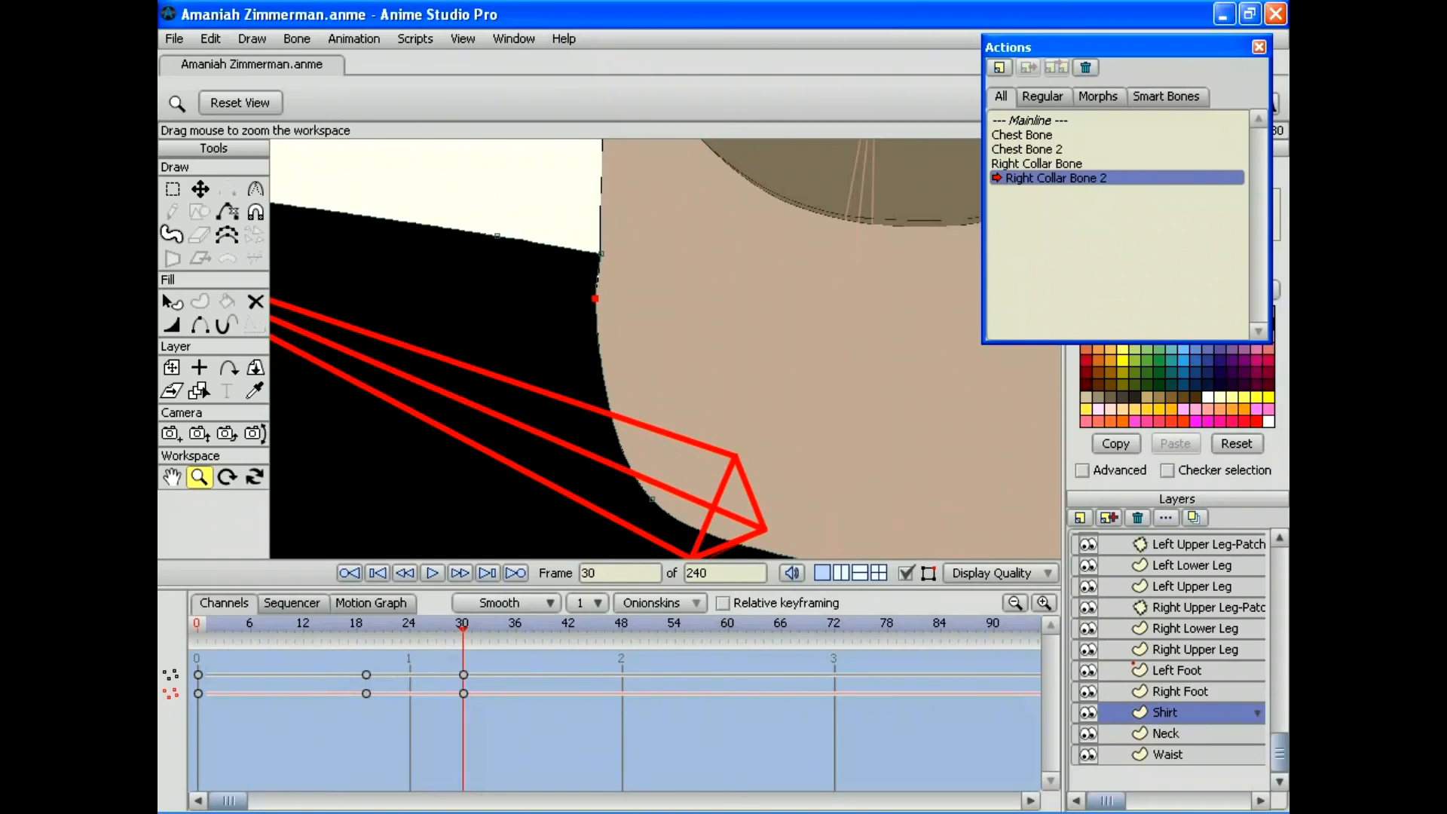
pyautogui.press('t')
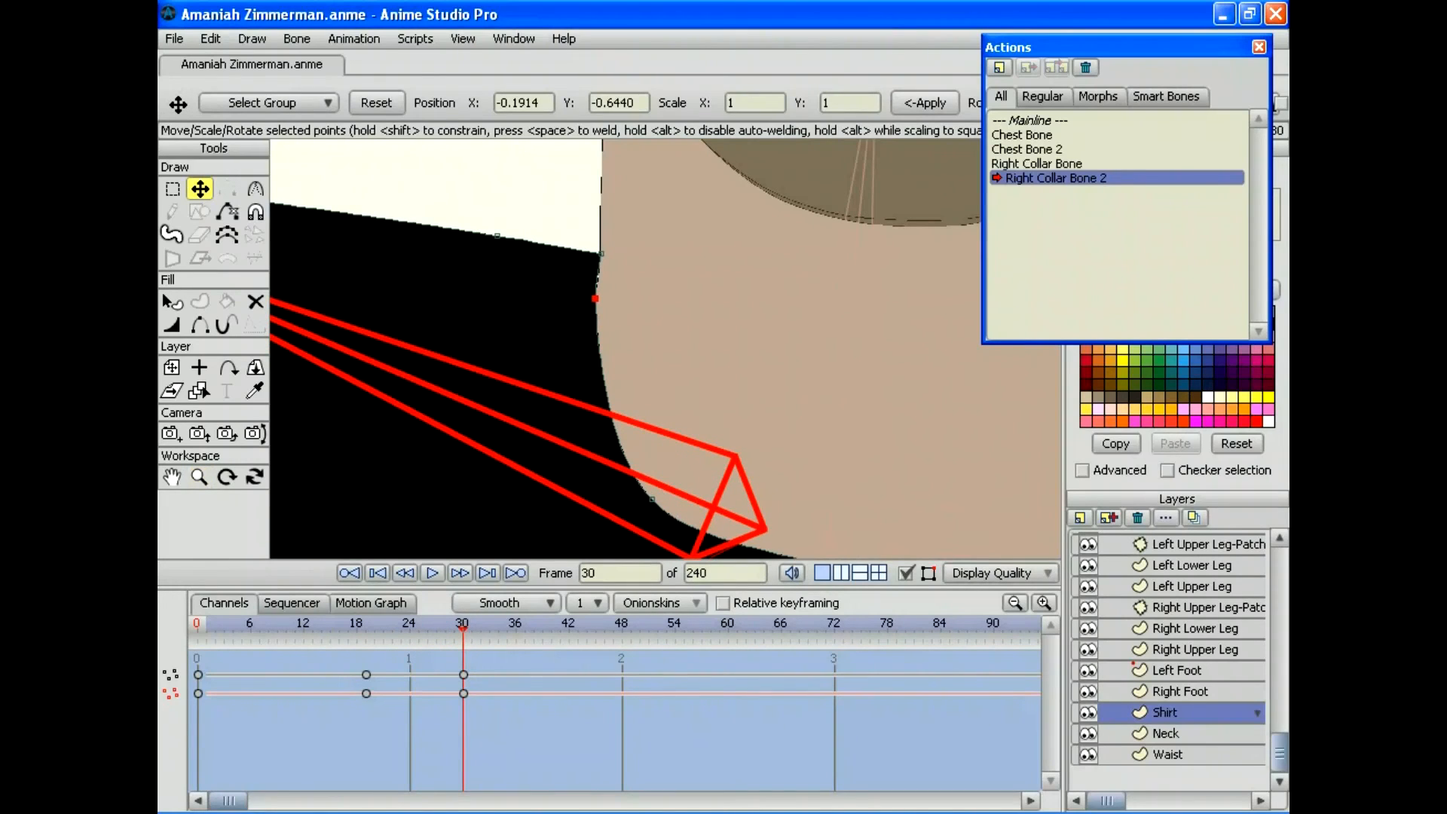
pyautogui.moveTo(595, 298); pyautogui.dragTo(598, 301)
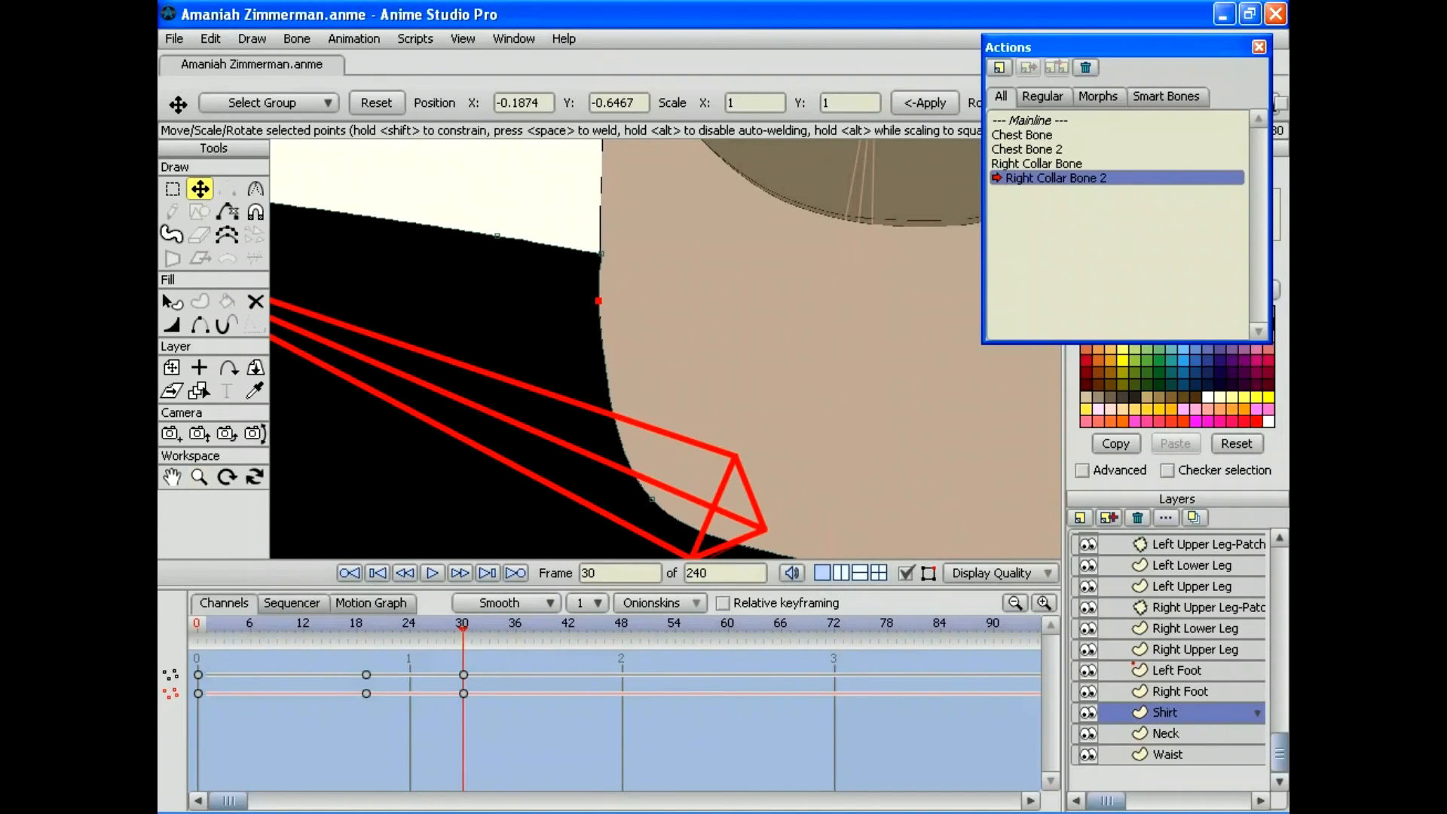
pyautogui.moveTo(463, 629); pyautogui.dragTo(401, 629)
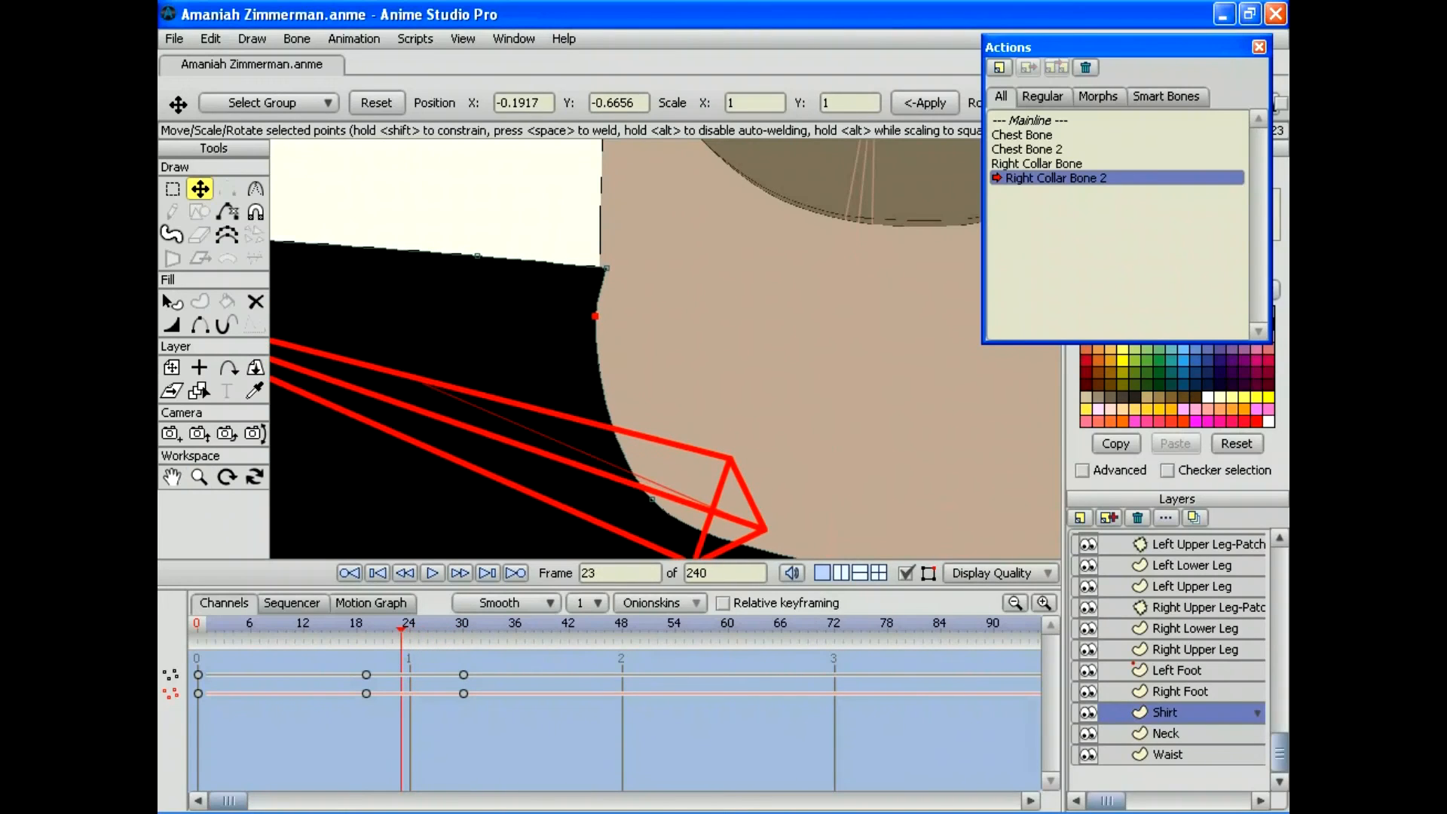
pyautogui.moveTo(606, 268); pyautogui.dragTo(598, 266)
# Step: Add corrective shirt-point keys at frames 20, 18 and 12 to smooth the collar edge
pyautogui.moveTo(401, 629); pyautogui.dragTo(374, 629)
pyautogui.press('Left')
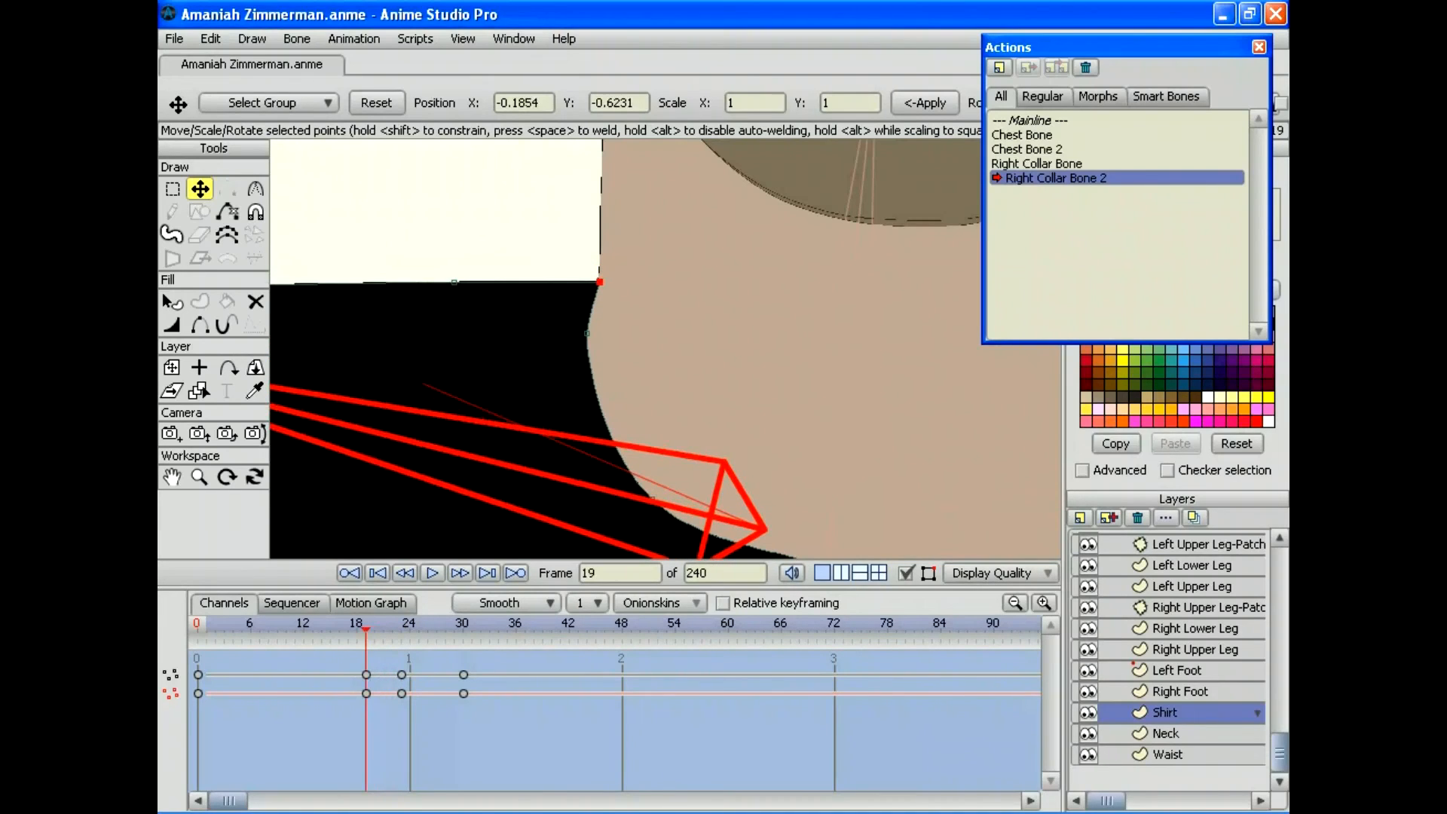
pyautogui.press('Right')
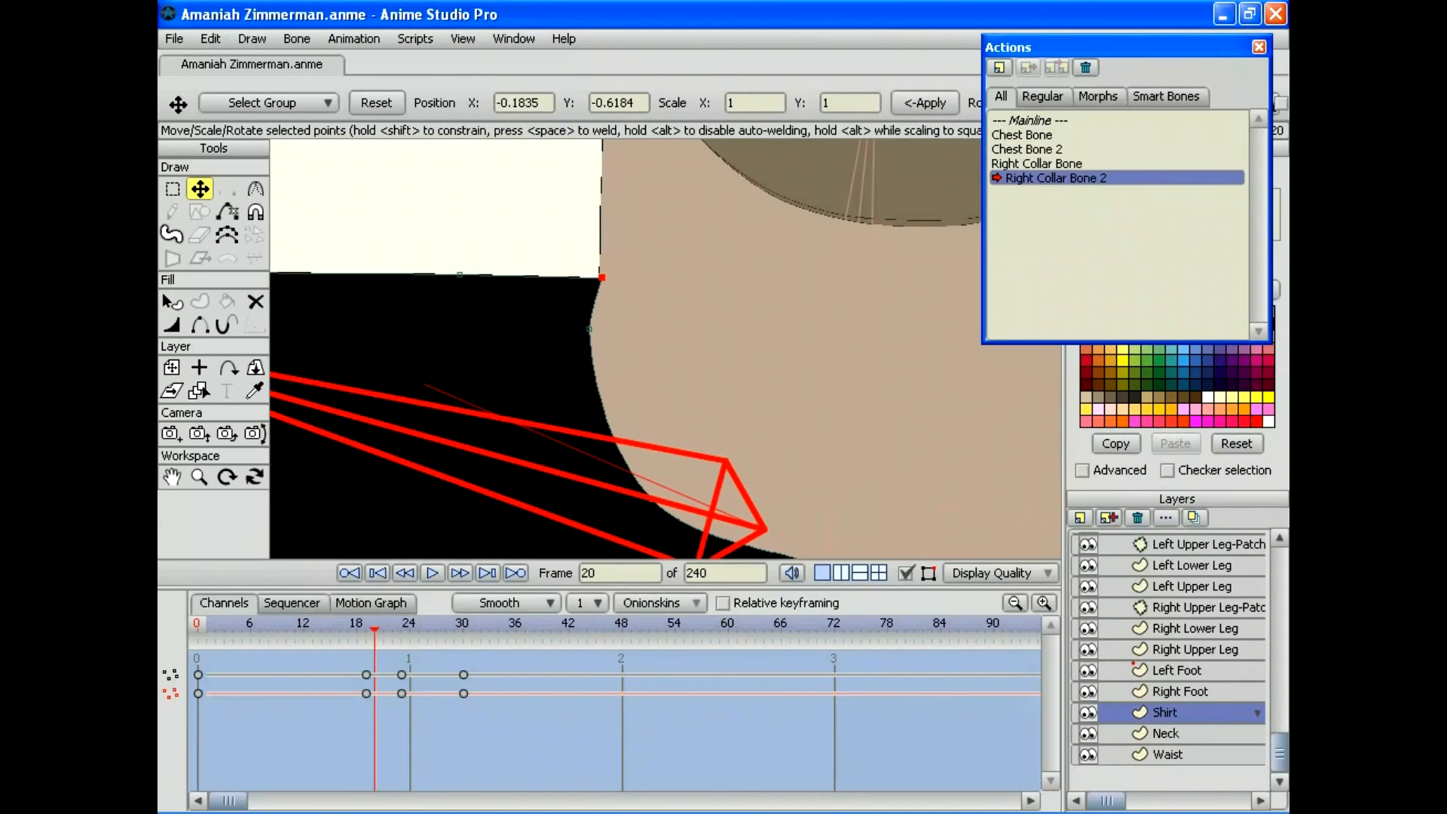
pyautogui.moveTo(601, 277); pyautogui.dragTo(598, 275)
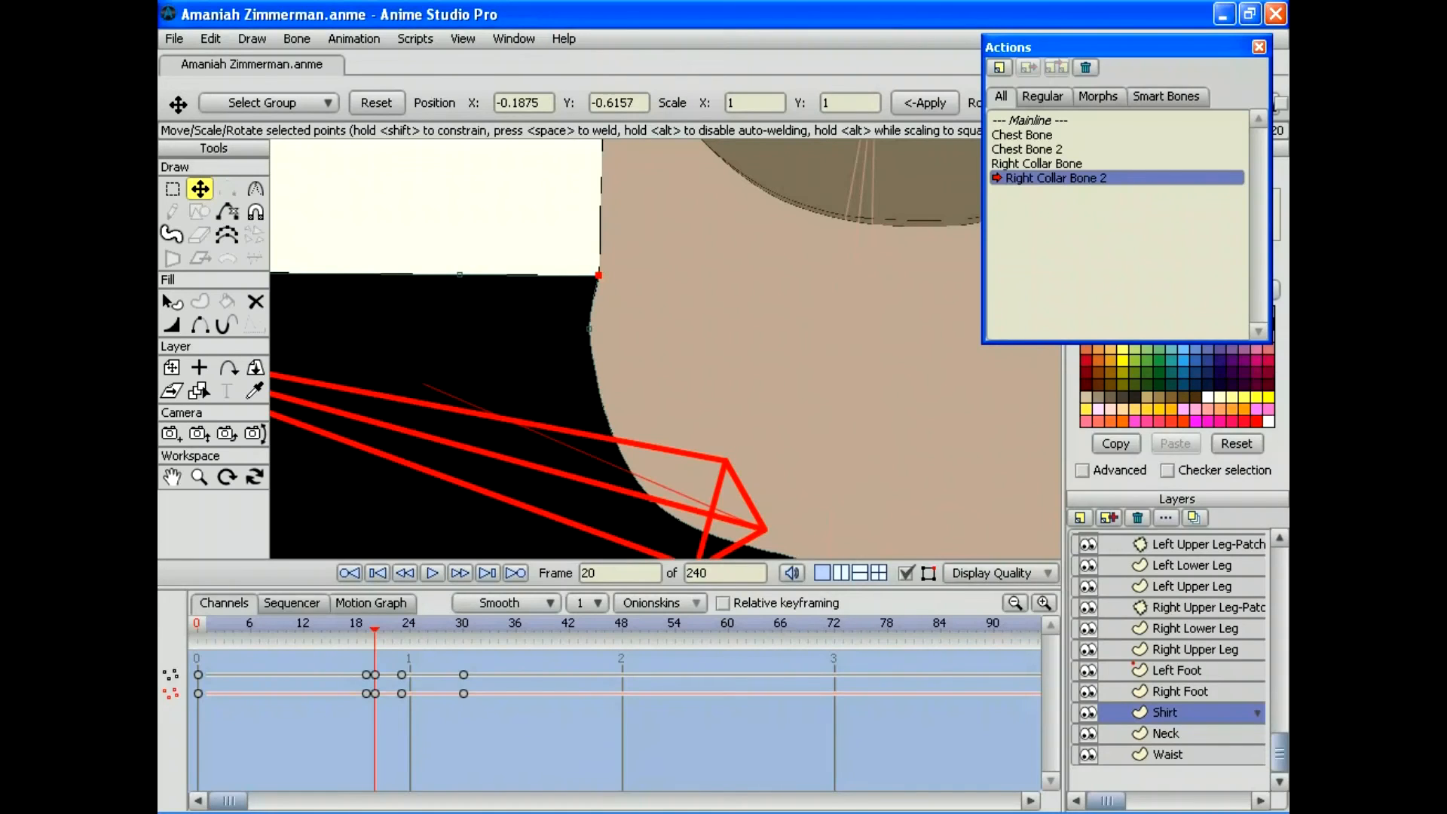
pyautogui.press('Left')
pyautogui.press('Left')
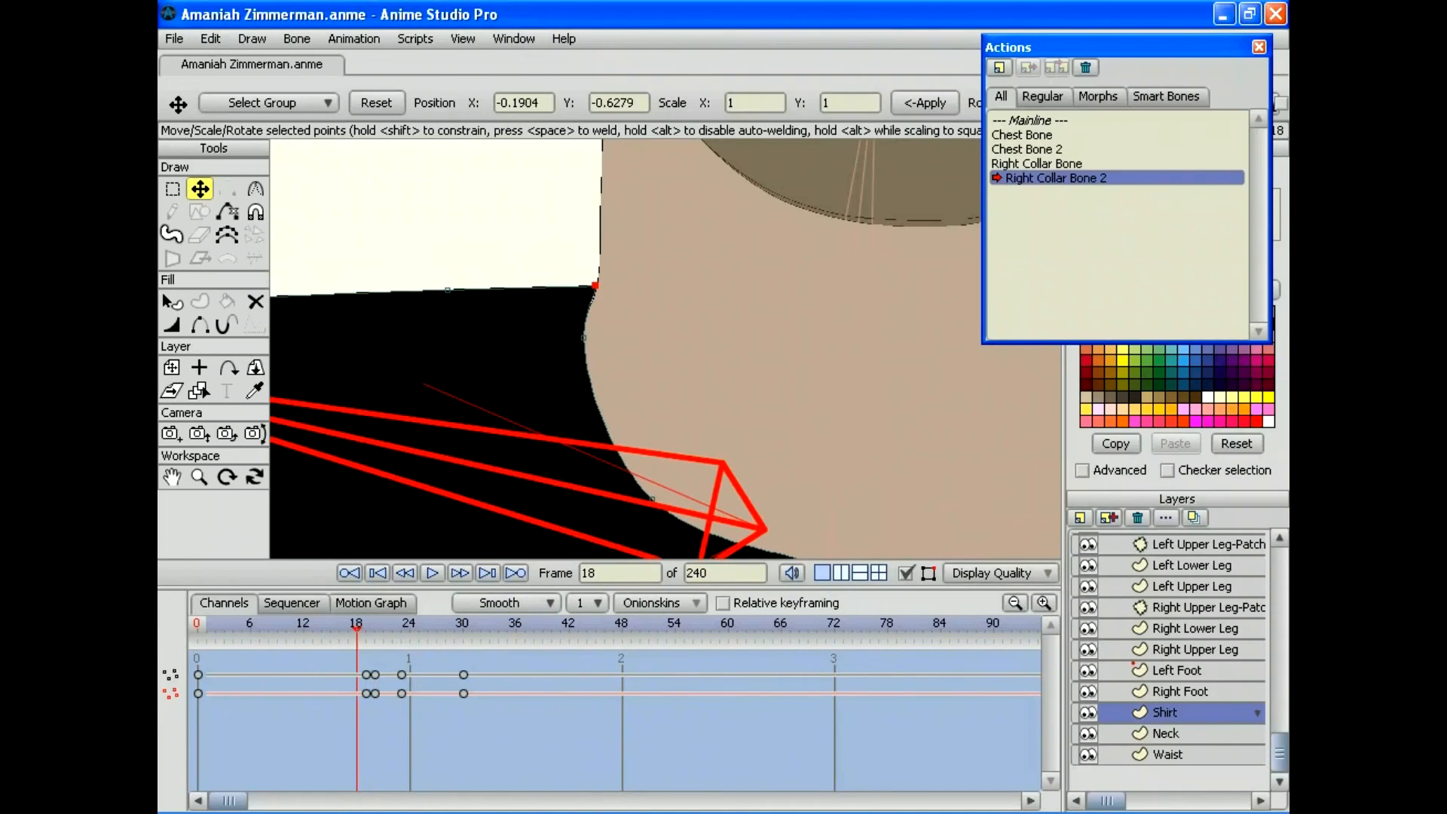
pyautogui.moveTo(595, 284); pyautogui.dragTo(598, 284)
pyautogui.press('Left')
pyautogui.press('Left')
pyautogui.press('Left')
pyautogui.press('Left')
pyautogui.press('Left')
pyautogui.press('Left')
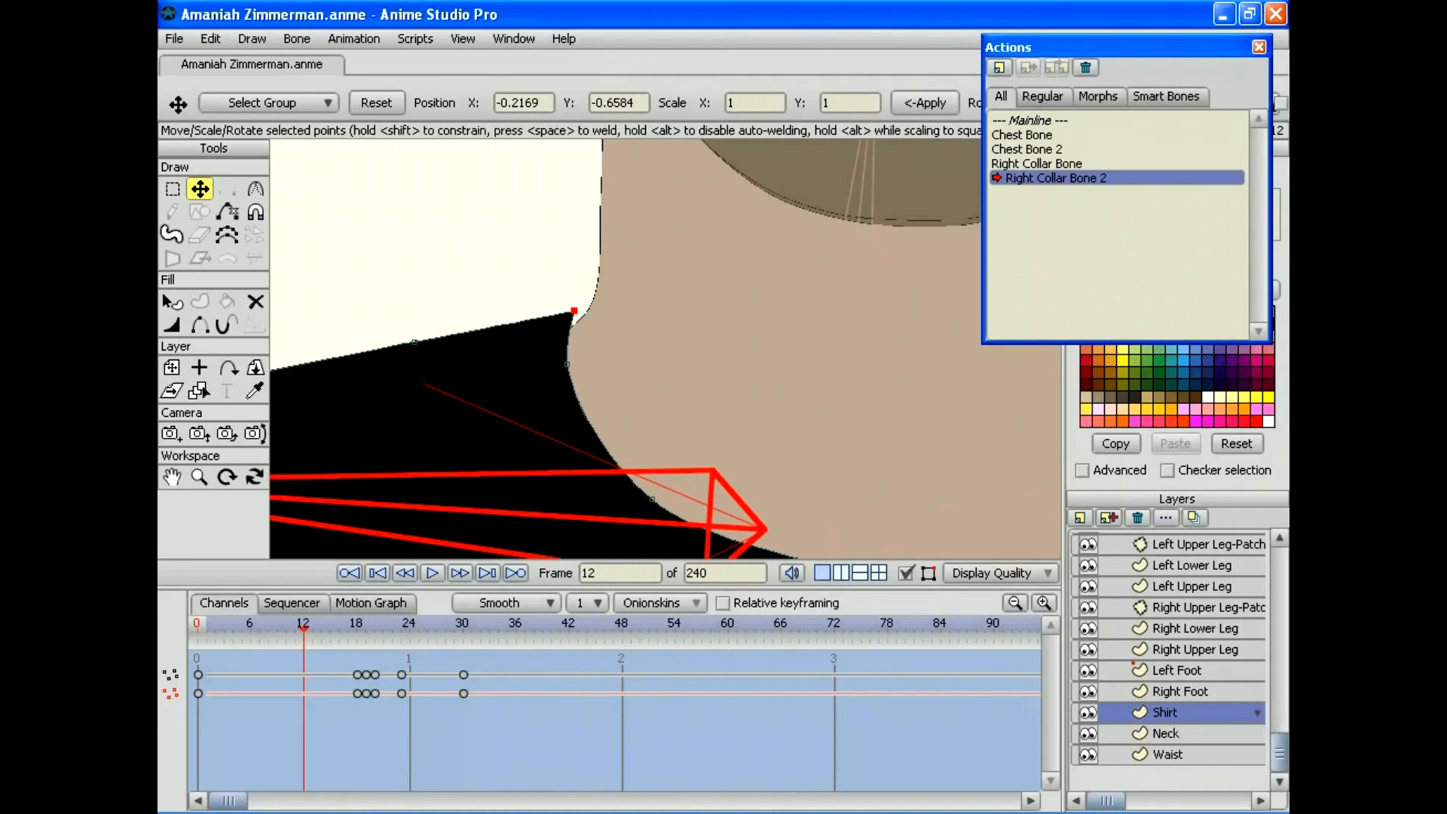
pyautogui.moveTo(574, 311); pyautogui.dragTo(582, 315)
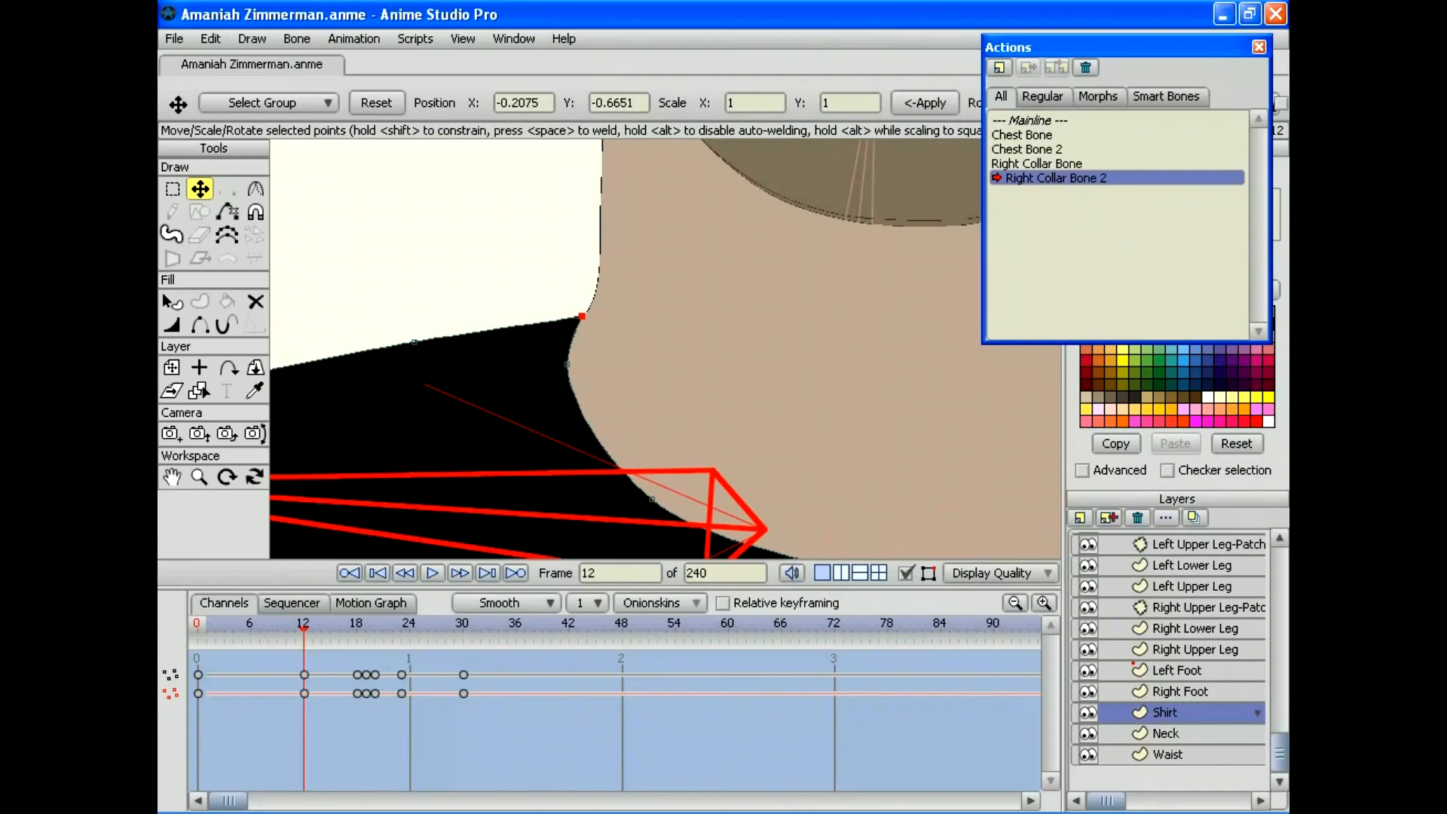
# Step: Step through the frames, zoom out to the upper body and play the collar bone motion
pyautogui.press('Right')
pyautogui.press('Right')
pyautogui.press('Right')
pyautogui.press('Right')
pyautogui.press('Right')
pyautogui.press('Right')
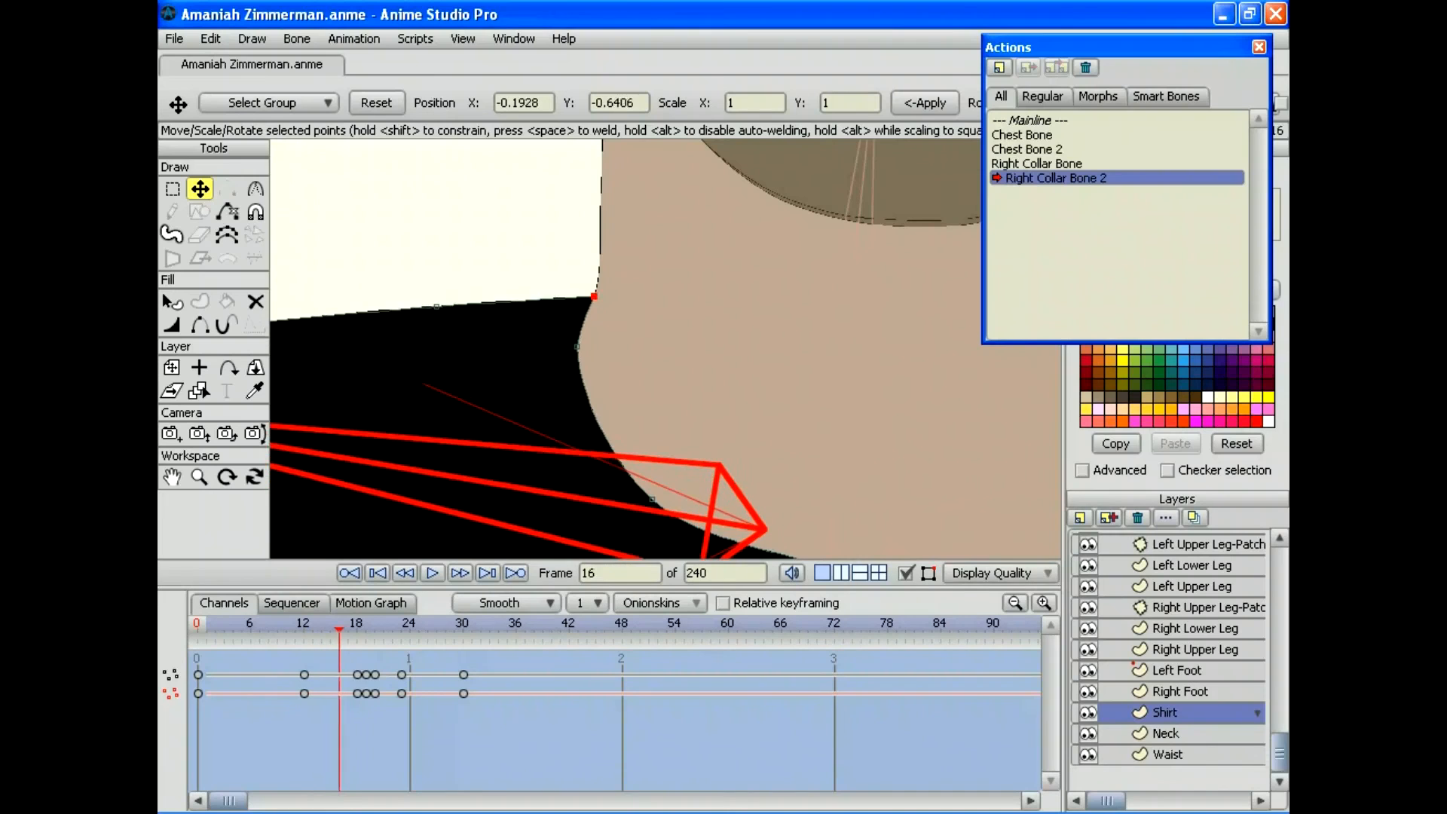
pyautogui.press('Left')
pyautogui.press('Left')
pyautogui.press('Left')
pyautogui.press('Left')
pyautogui.press('Left')
pyautogui.press('Left')
pyautogui.press('Left')
pyautogui.press('Left')
pyautogui.press('Left')
pyautogui.press('Left')
pyautogui.press('Left')
pyautogui.press('Left')
pyautogui.press('Left')
pyautogui.press('Left')
pyautogui.press('Left')
pyautogui.press('Left')
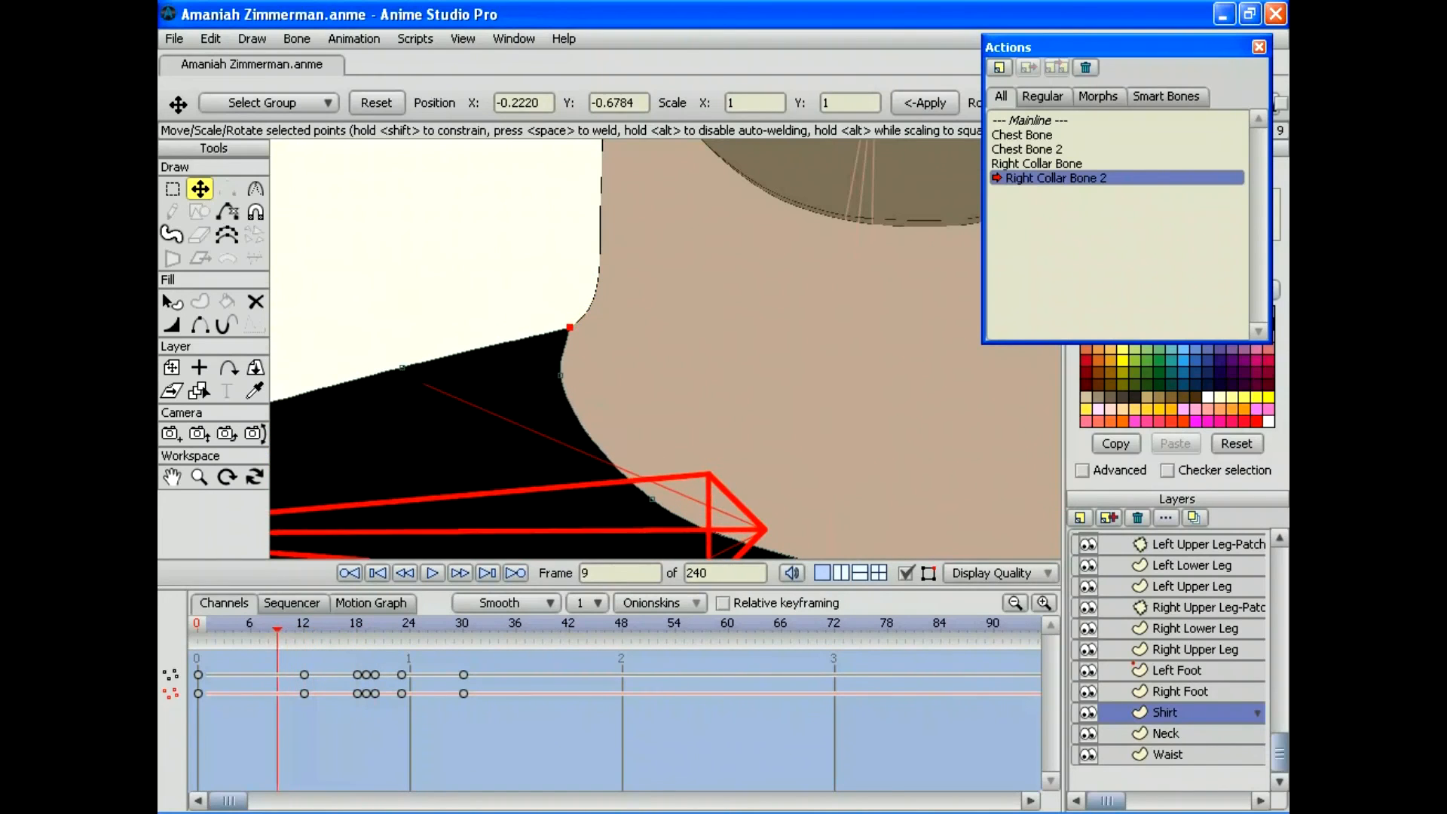
pyautogui.press('Left')
pyautogui.press('Left')
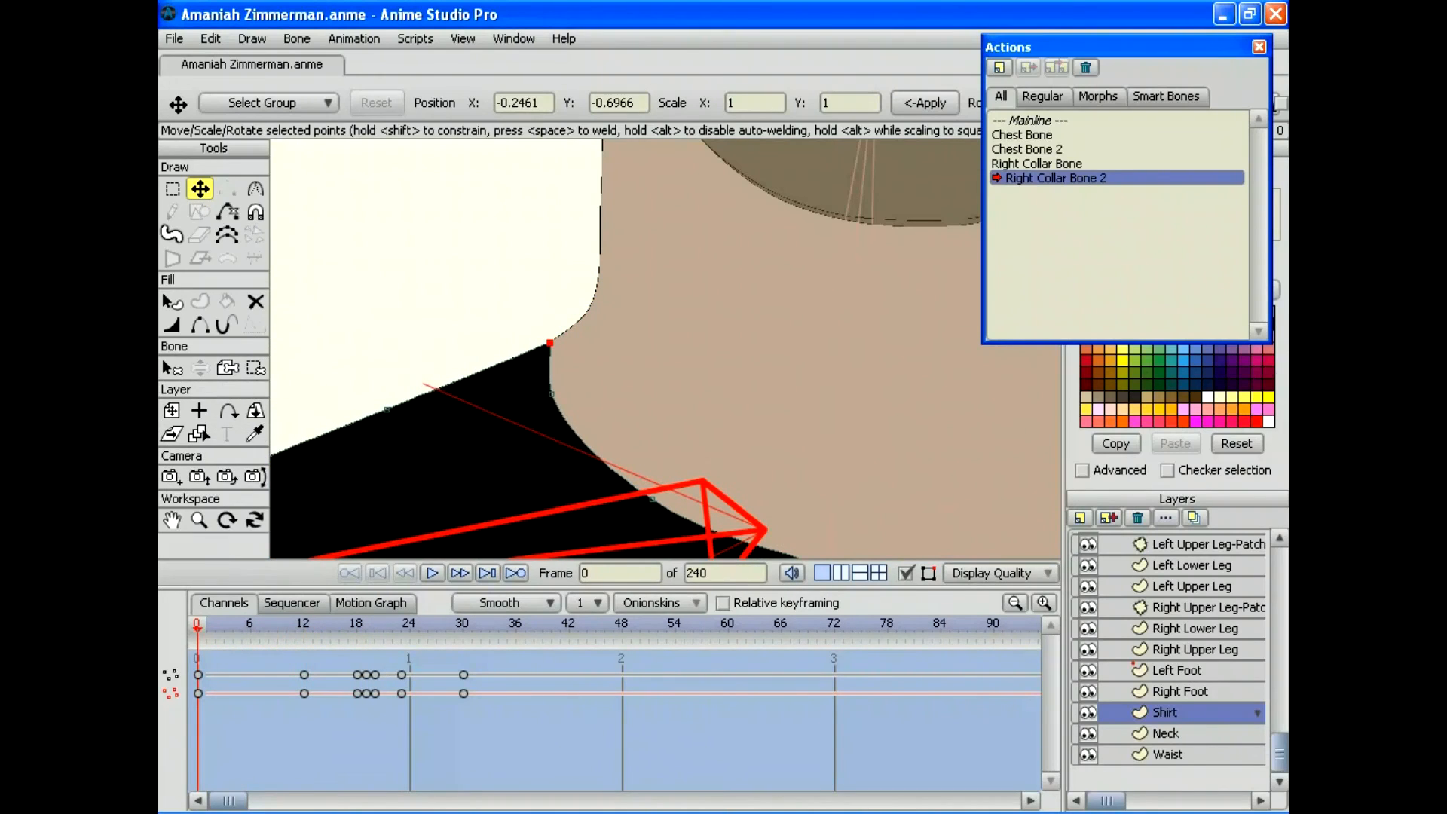
pyautogui.press('Right')
pyautogui.press('Right')
pyautogui.press('Right')
pyautogui.press('Right')
pyautogui.press('Right')
pyautogui.press('Right')
pyautogui.press('Right')
pyautogui.press('Right')
pyautogui.press('Right')
pyautogui.press('Right')
pyautogui.press('Right')
pyautogui.press('Right')
pyautogui.press('Right')
pyautogui.press('Right')
pyautogui.press('Right')
pyautogui.press('Right')
pyautogui.press('Right')
pyautogui.press('Right')
pyautogui.press('Right')
pyautogui.press('Right')
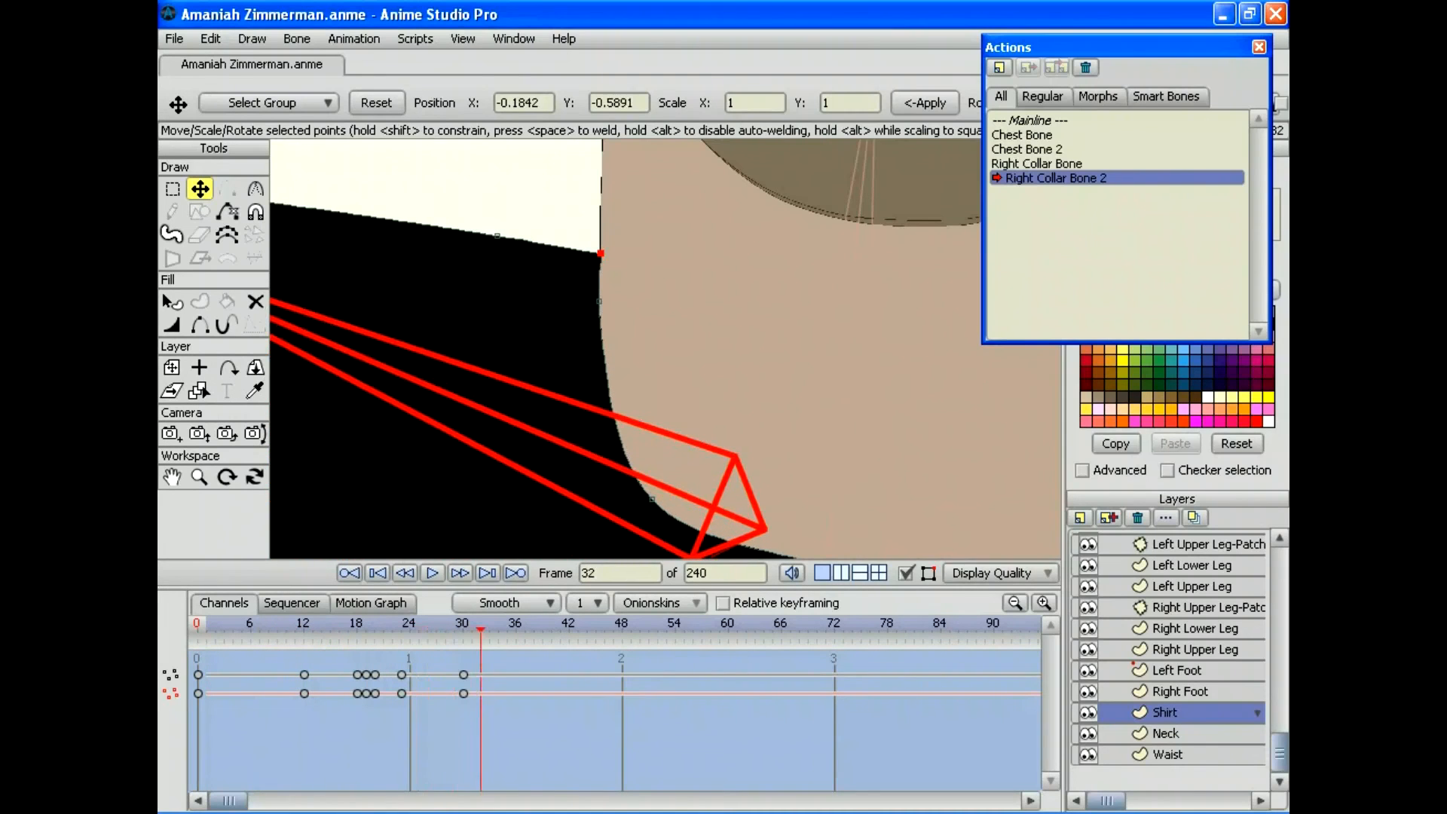
pyautogui.press('Left')
pyautogui.click(199, 476)
pyautogui.moveTo(666, 349); pyautogui.dragTo(407, 348)
pyautogui.moveTo(197, 625)
pyautogui.mouseDown()
pyautogui.moveTo(516, 625)
pyautogui.moveTo(197, 626)
pyautogui.mouseUp()
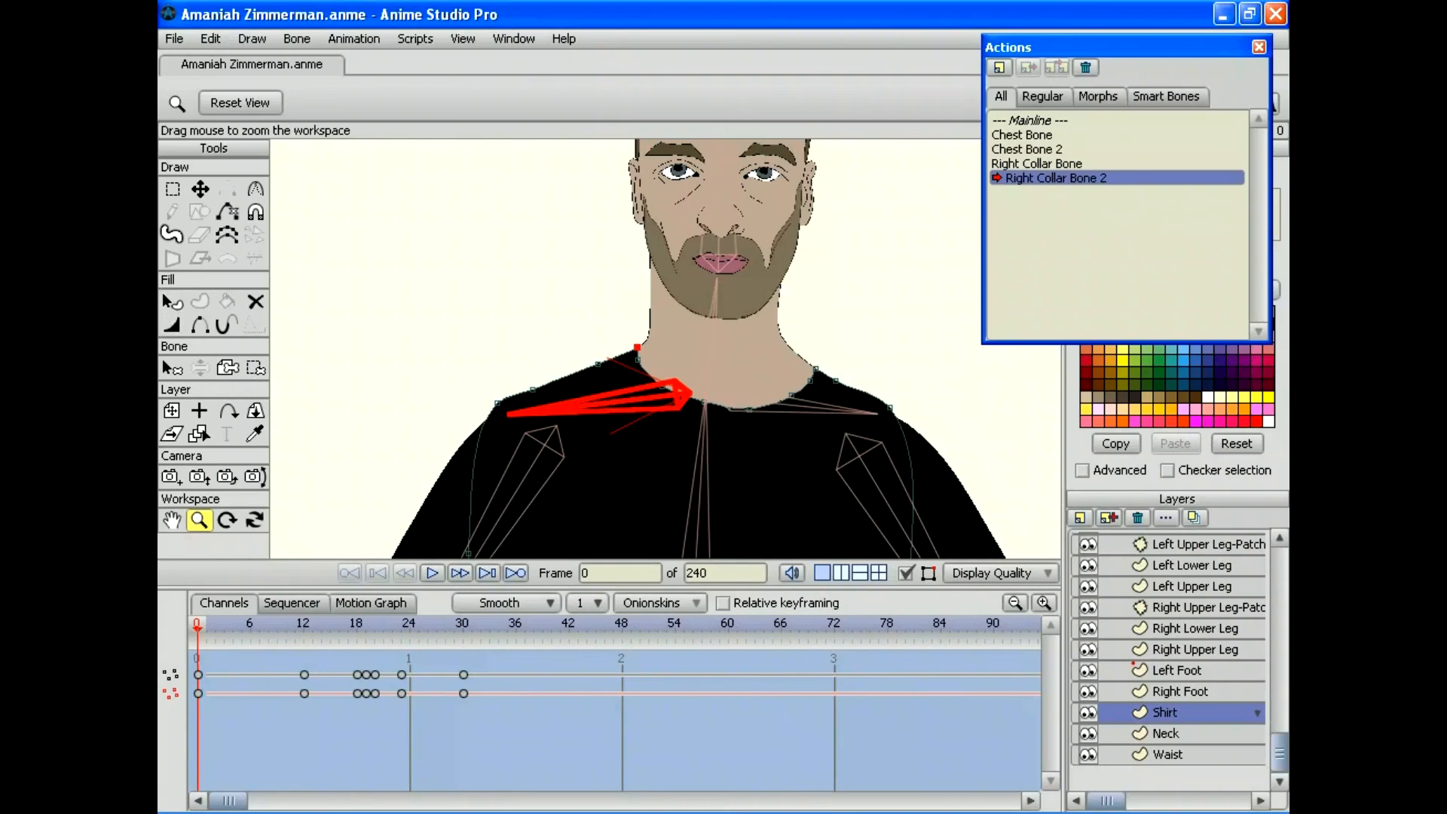
# Step: Save the project and return to the Mainline
pyautogui.click(174, 39)
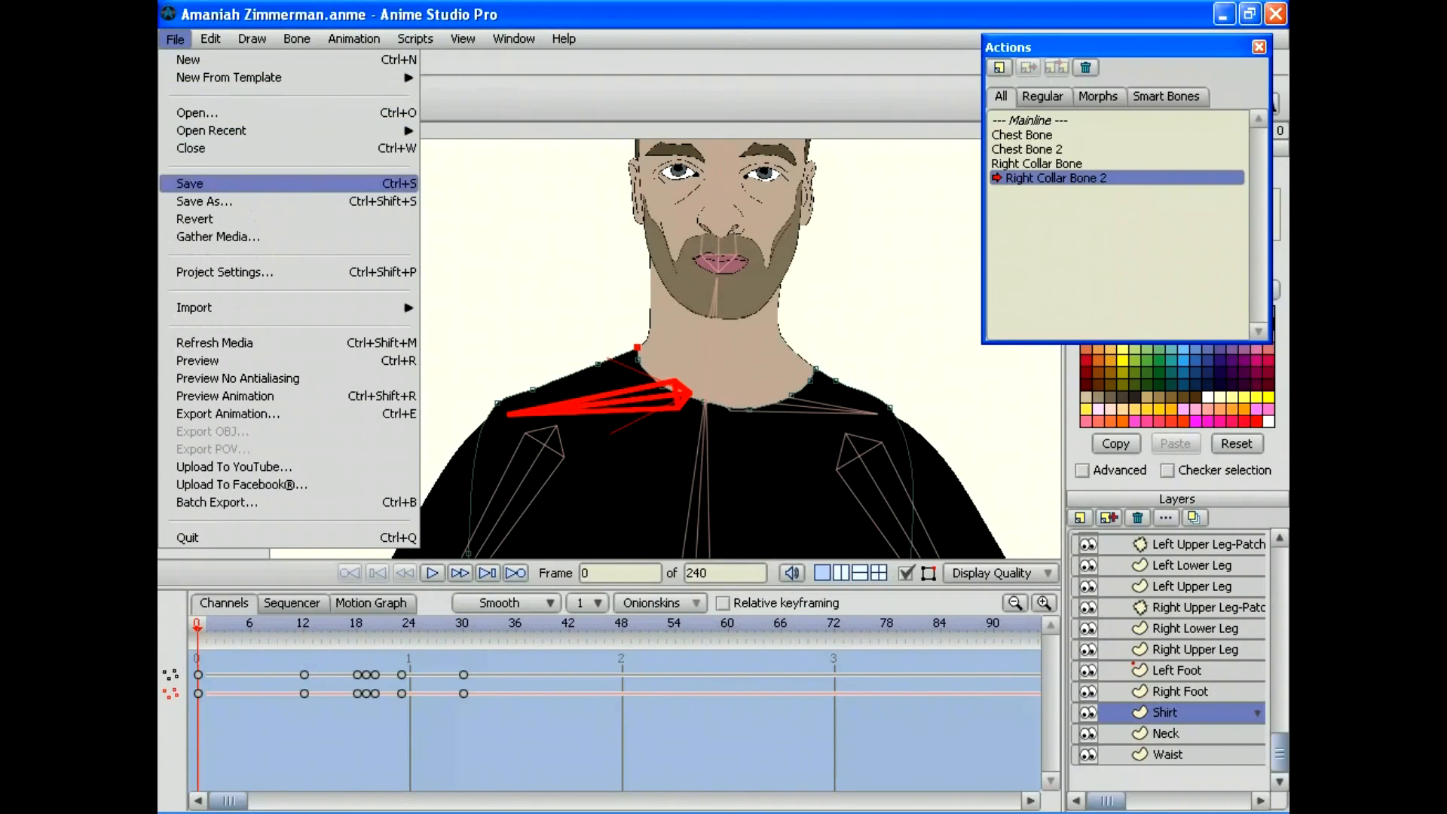
pyautogui.click(199, 184)
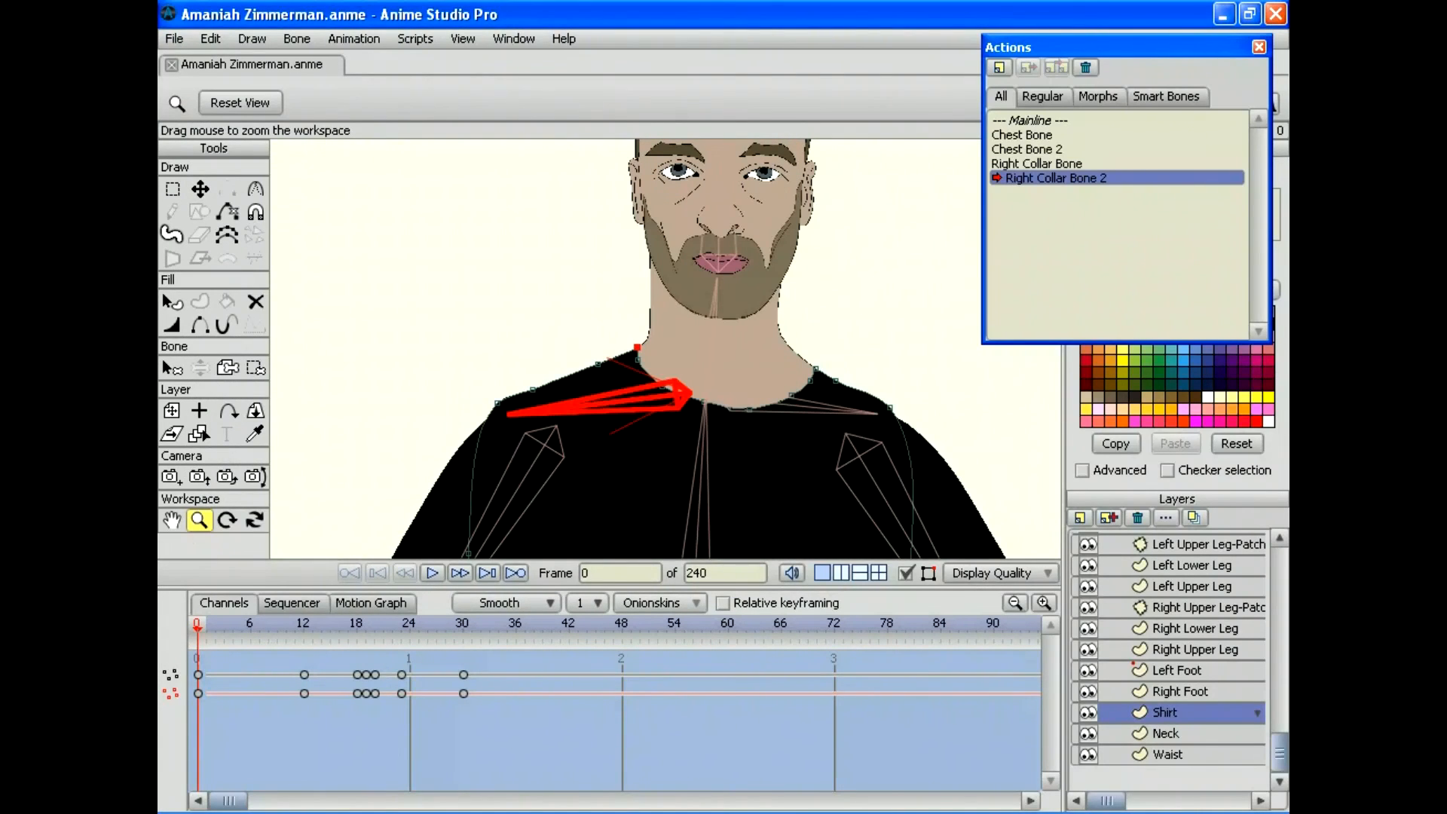
pyautogui.doubleClick(1029, 119)
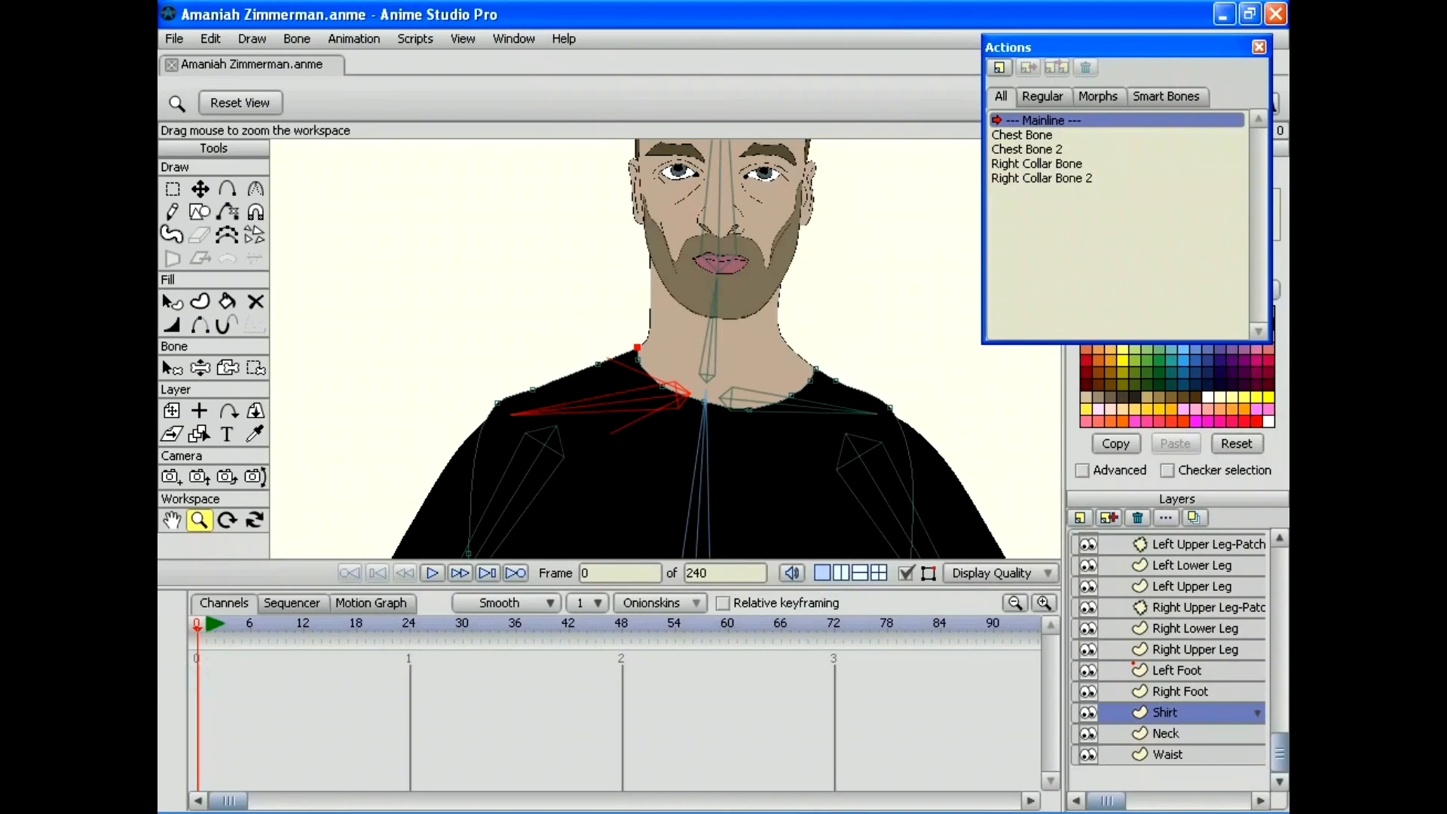
pyautogui.scroll(15, 1168, 659)
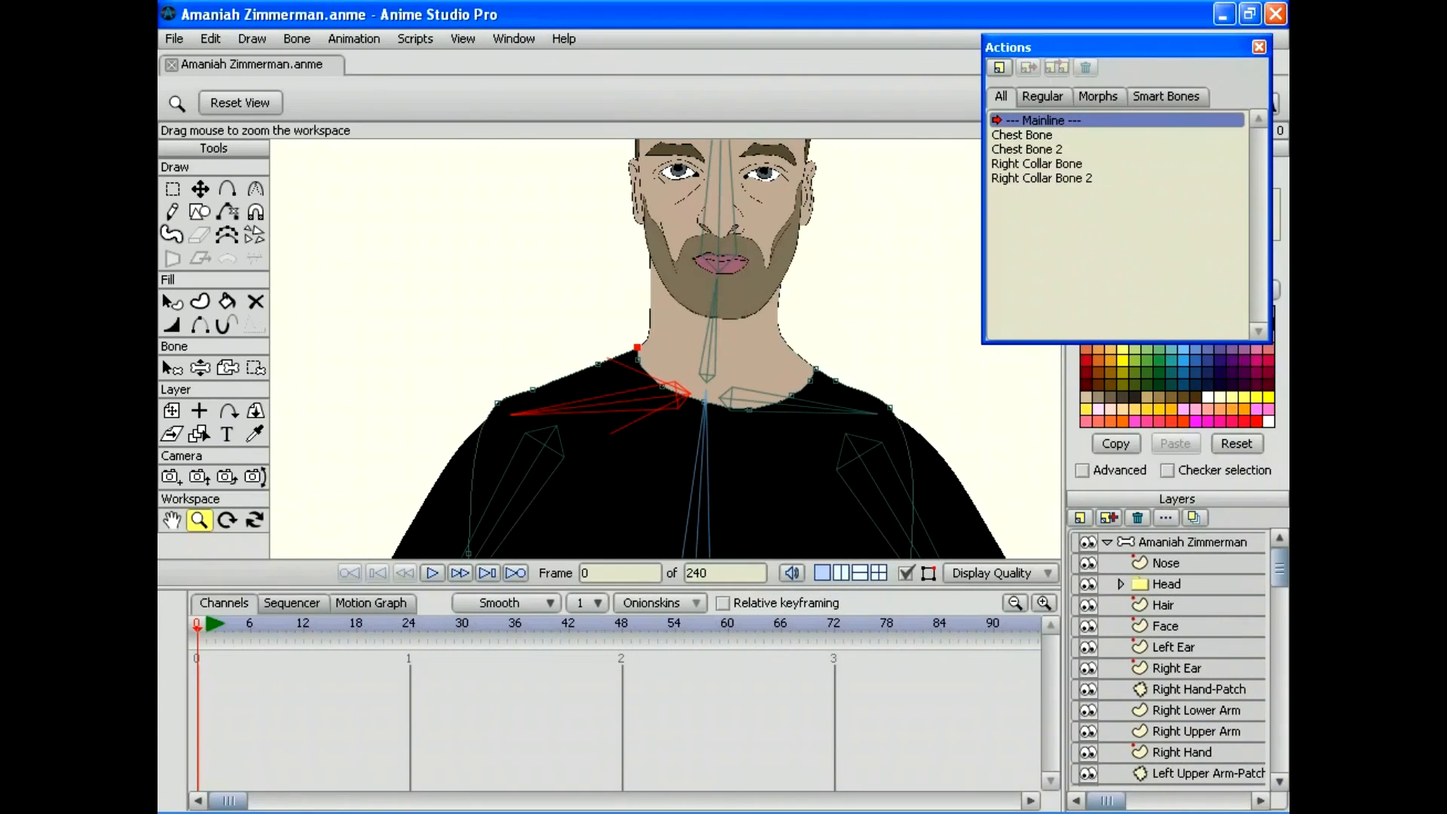
# Step: Select the top bone layer and create the 'Left Collar Bone' action
pyautogui.doubleClick(1191, 542)
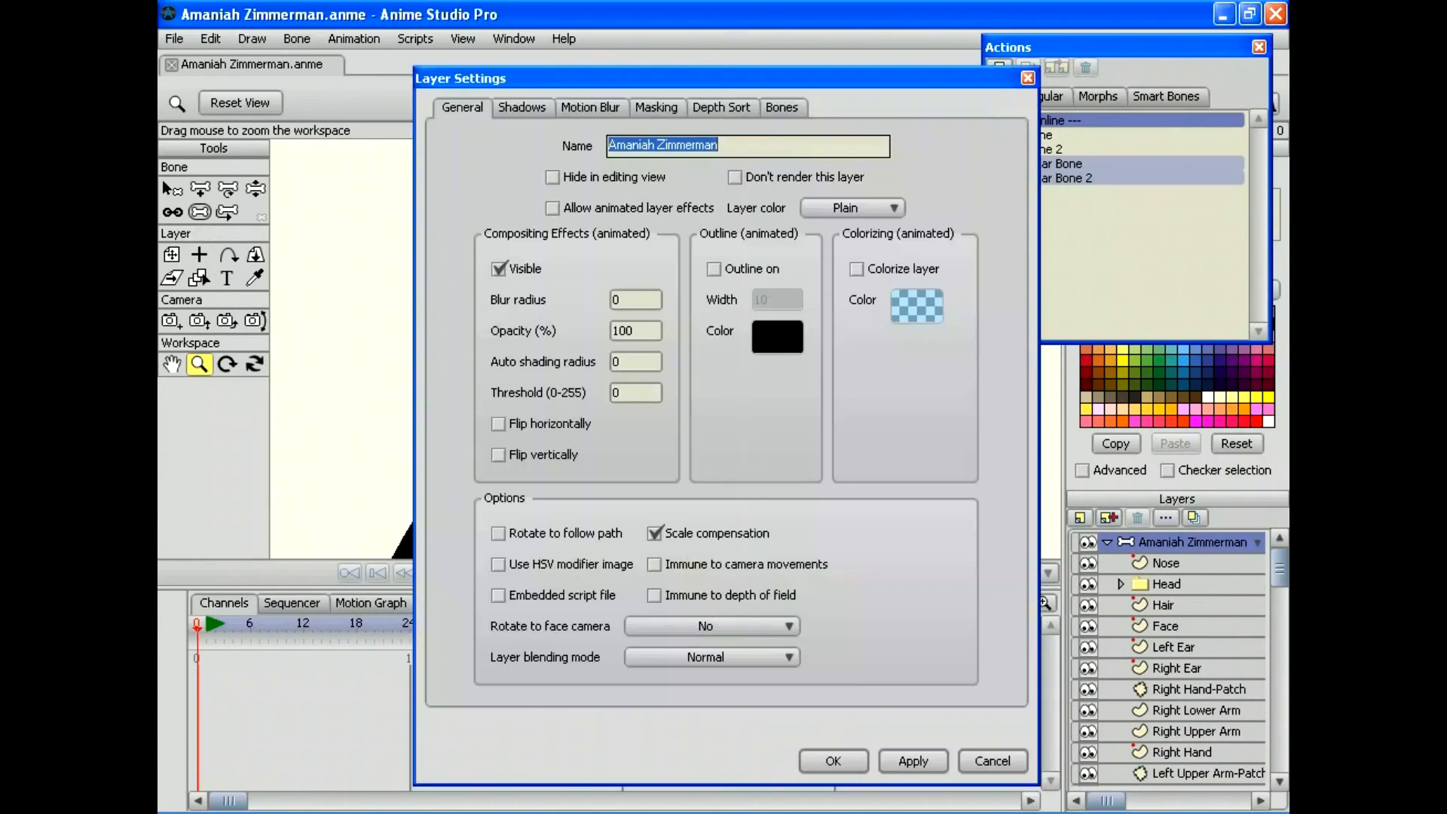
pyautogui.press('Escape')
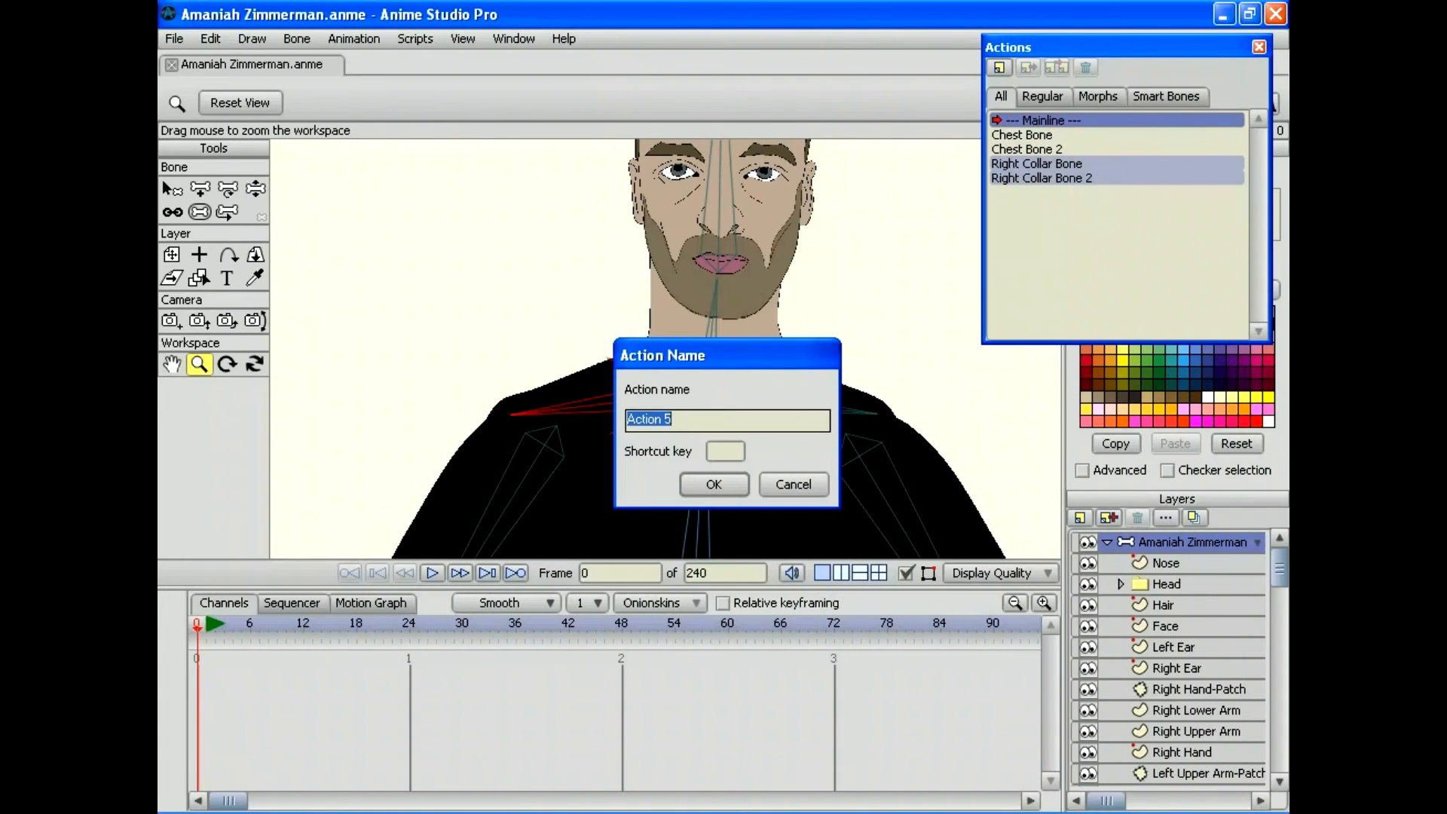
pyautogui.write('Left Collar Bone')
pyautogui.press('Return')
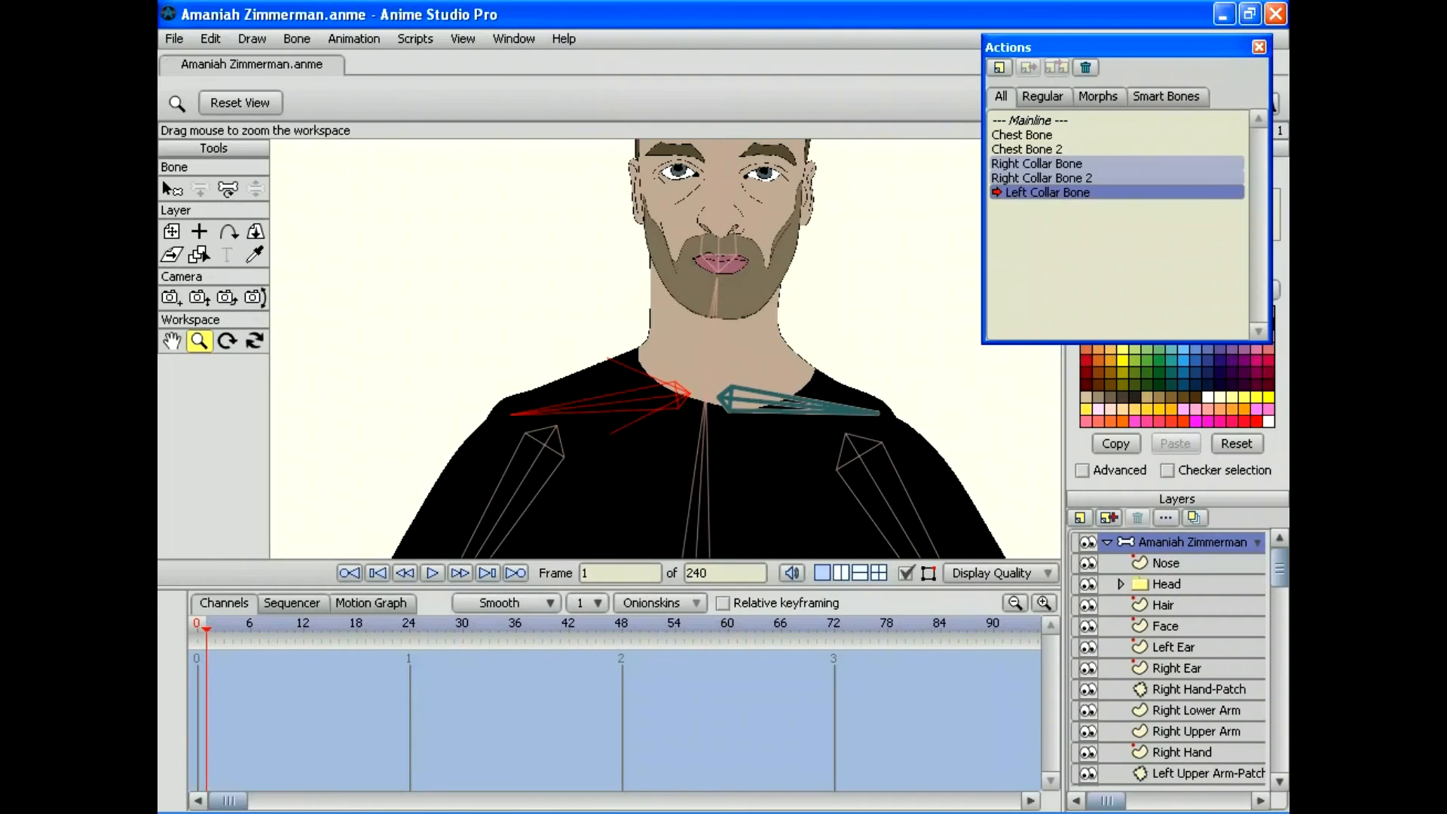
# Step: Rotate the left collar bone down at frame 30, then select the Shirt layer
pyautogui.click(462, 625)
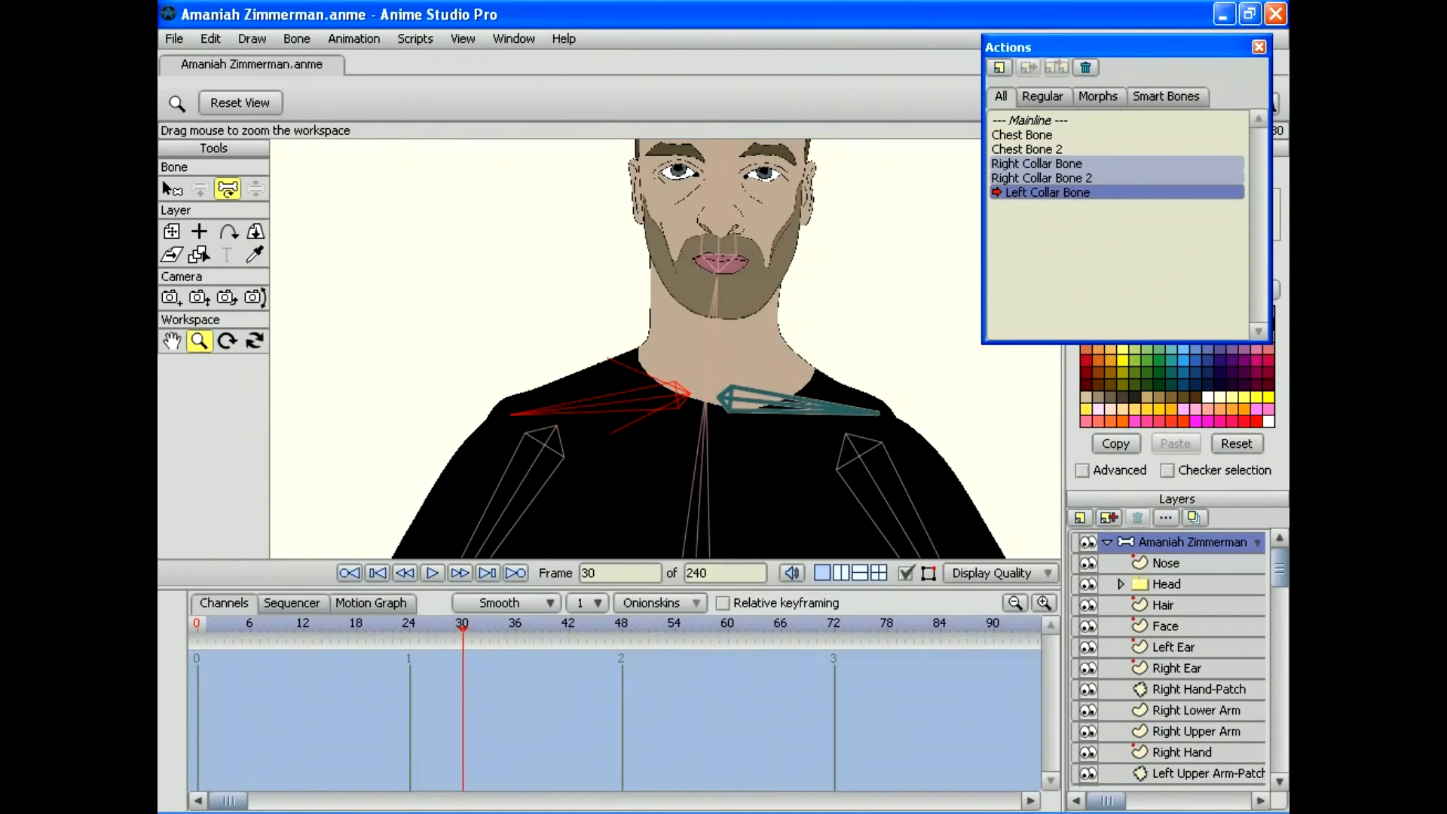
pyautogui.click(227, 188)
pyautogui.moveTo(822, 409); pyautogui.dragTo(625, 376)
pyautogui.scroll(-5, 1168, 659)
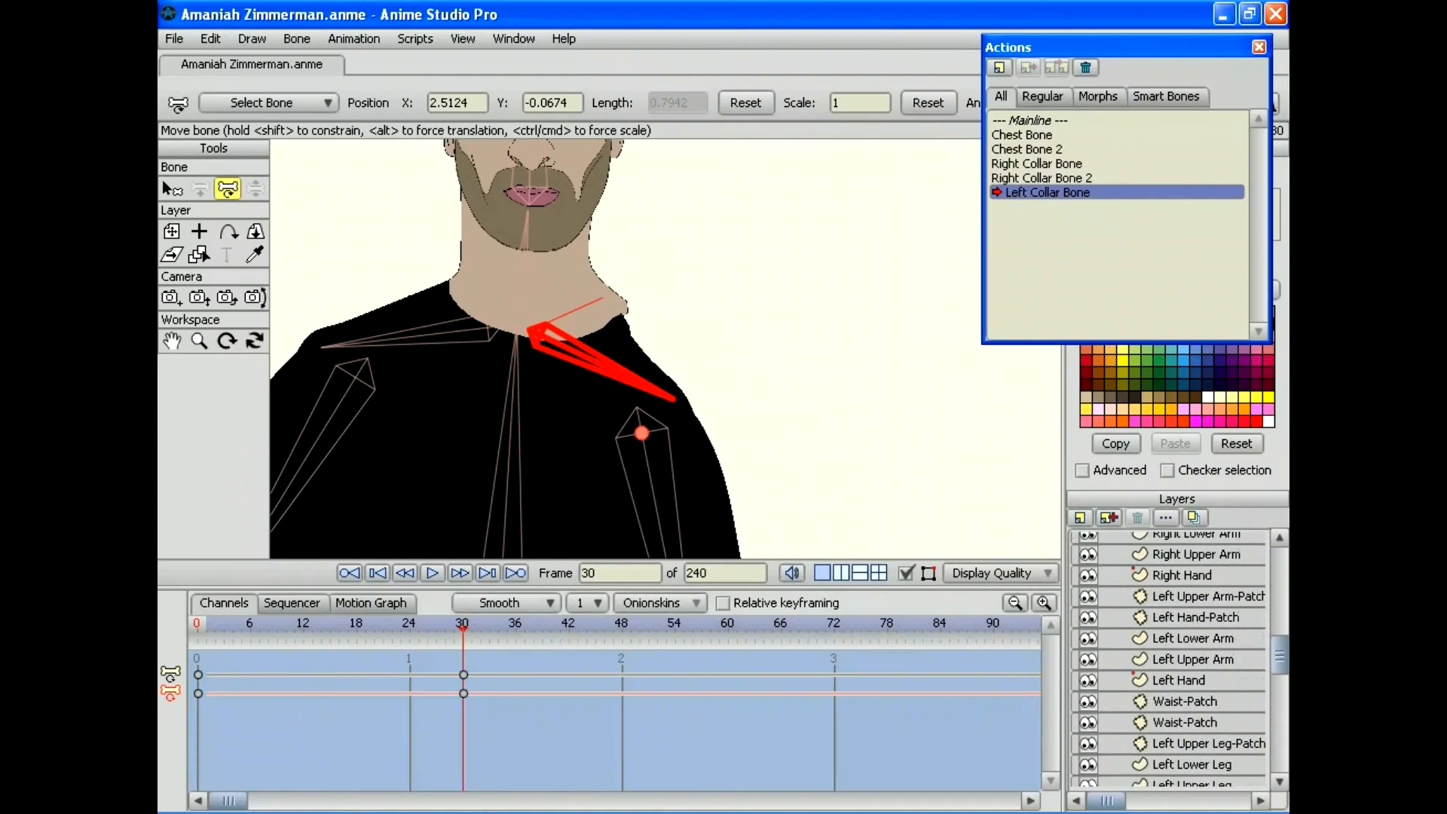
pyautogui.scroll(-2, 1167, 660)
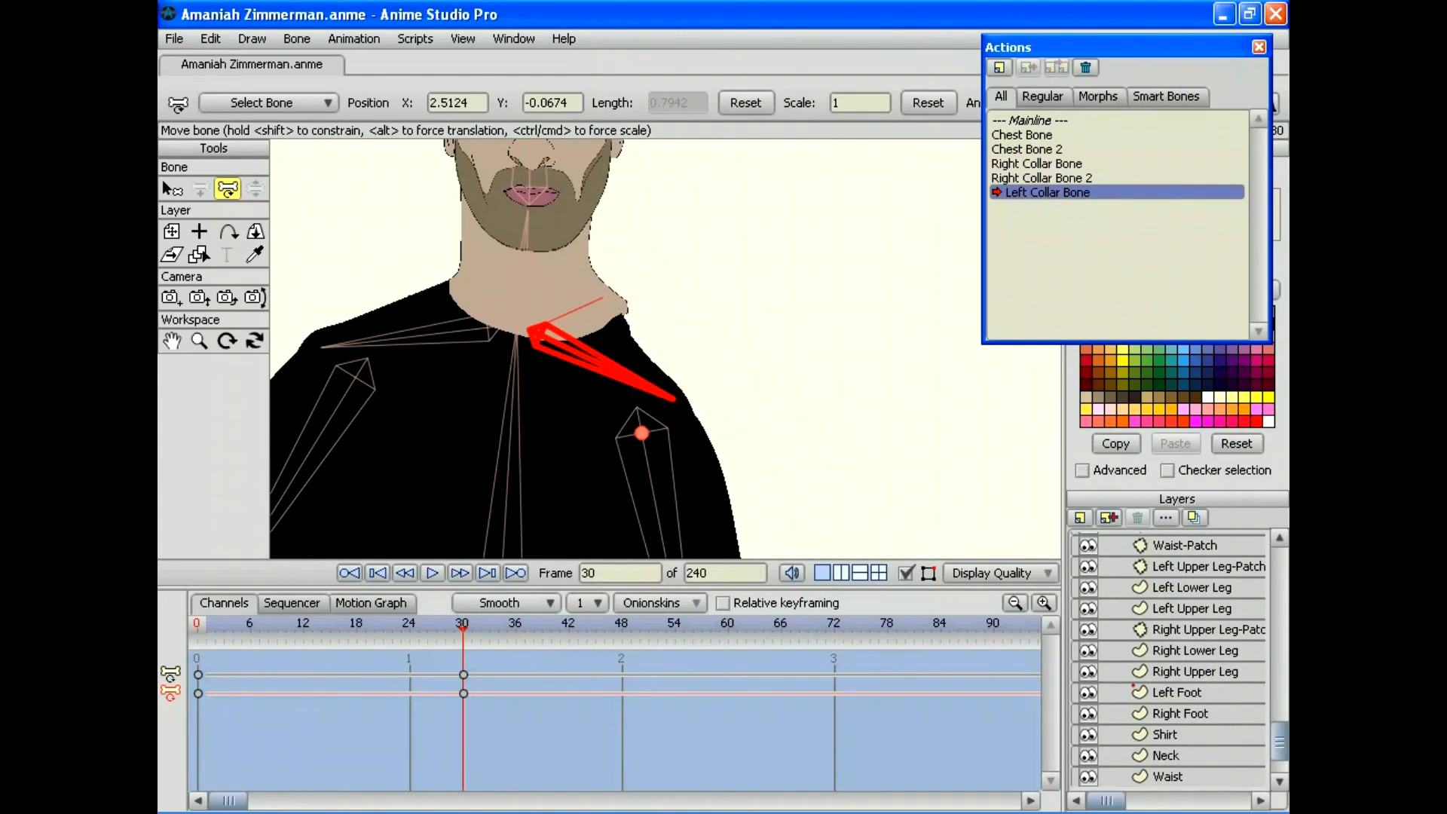
pyautogui.click(1181, 733)
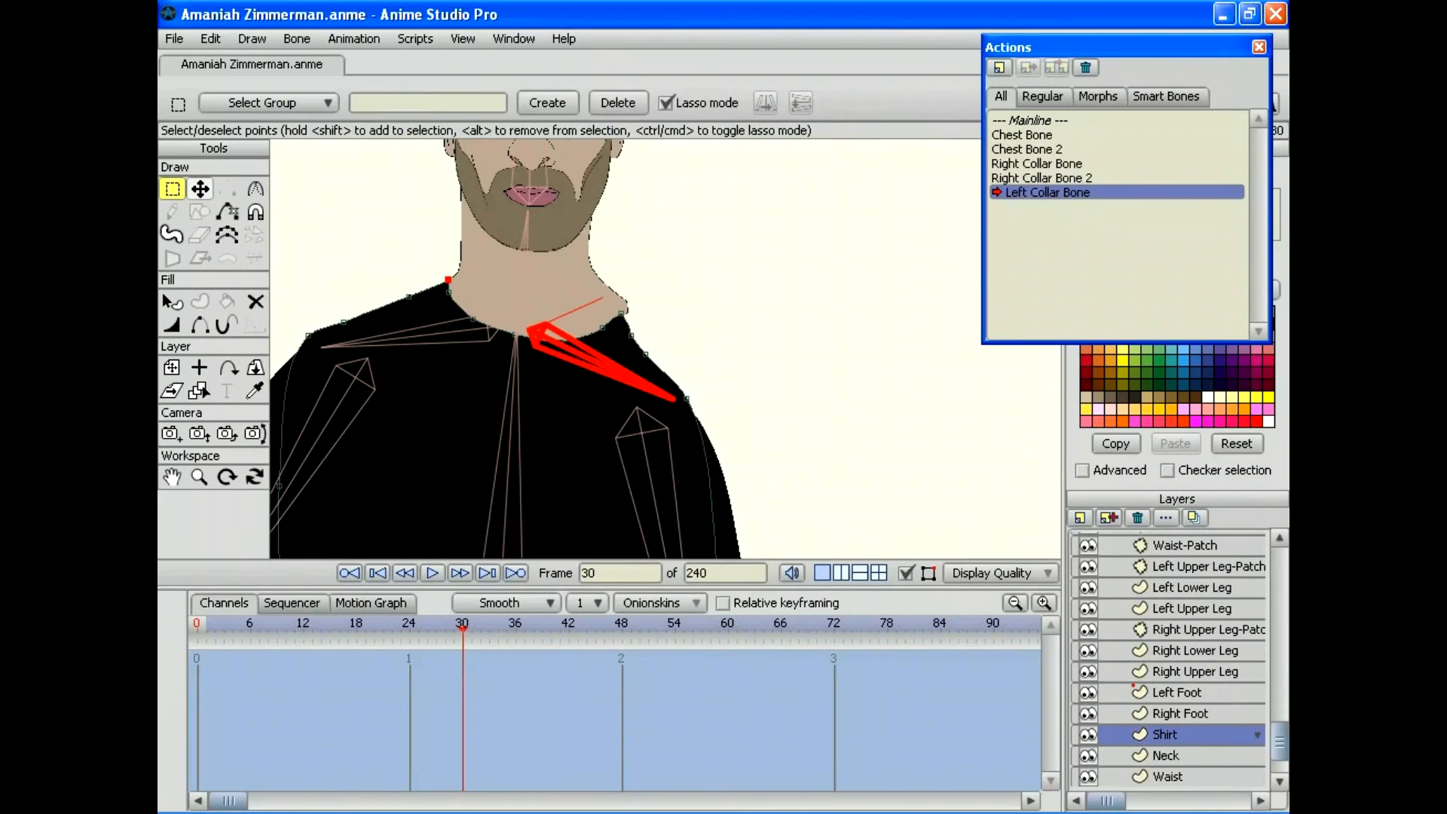
# Step: Raise two shirt collar points at frame 30 and preview the collar motion
pyautogui.click(199, 188)
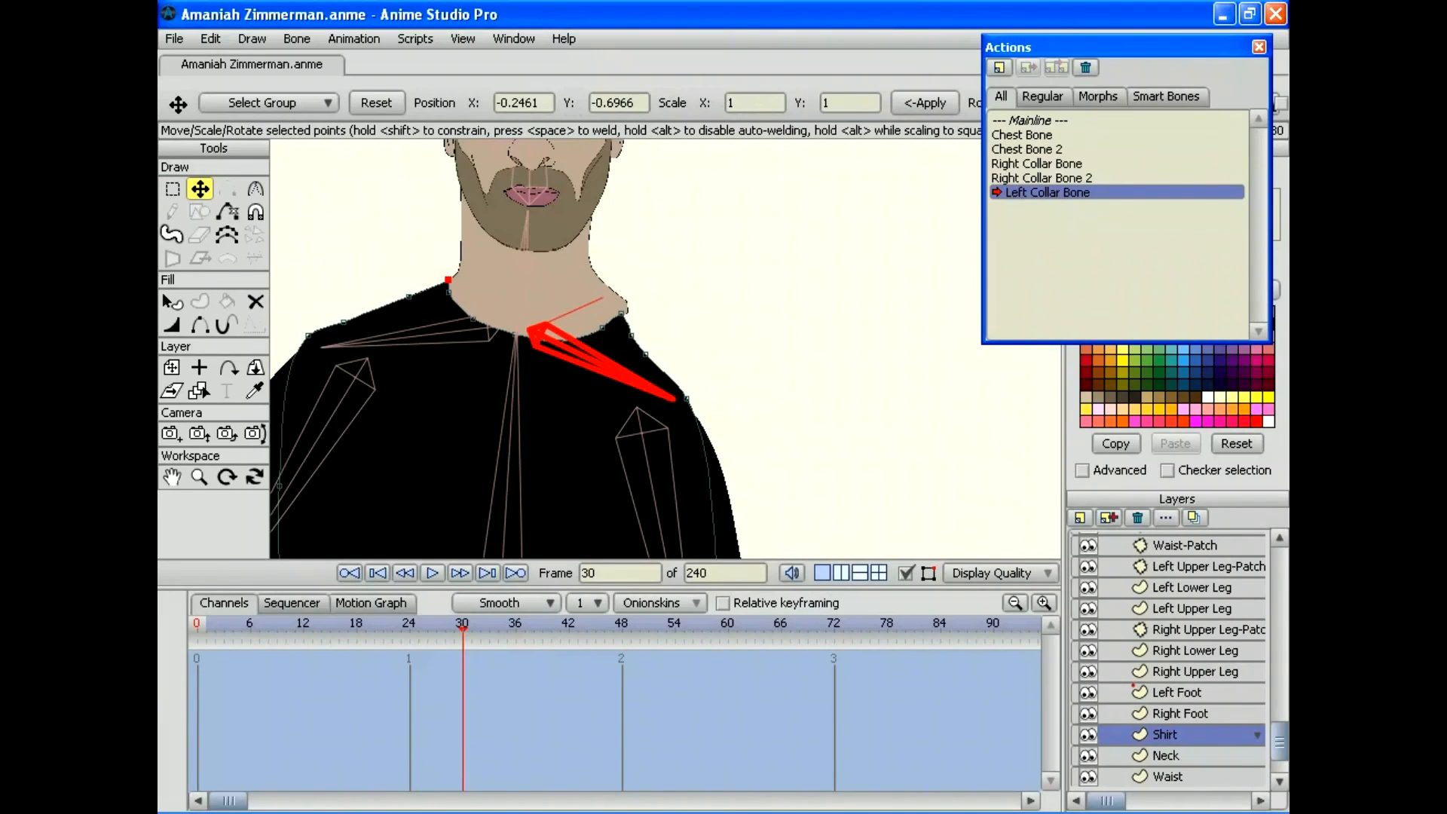
pyautogui.moveTo(620, 313); pyautogui.dragTo(584, 349)
pyautogui.click(199, 477)
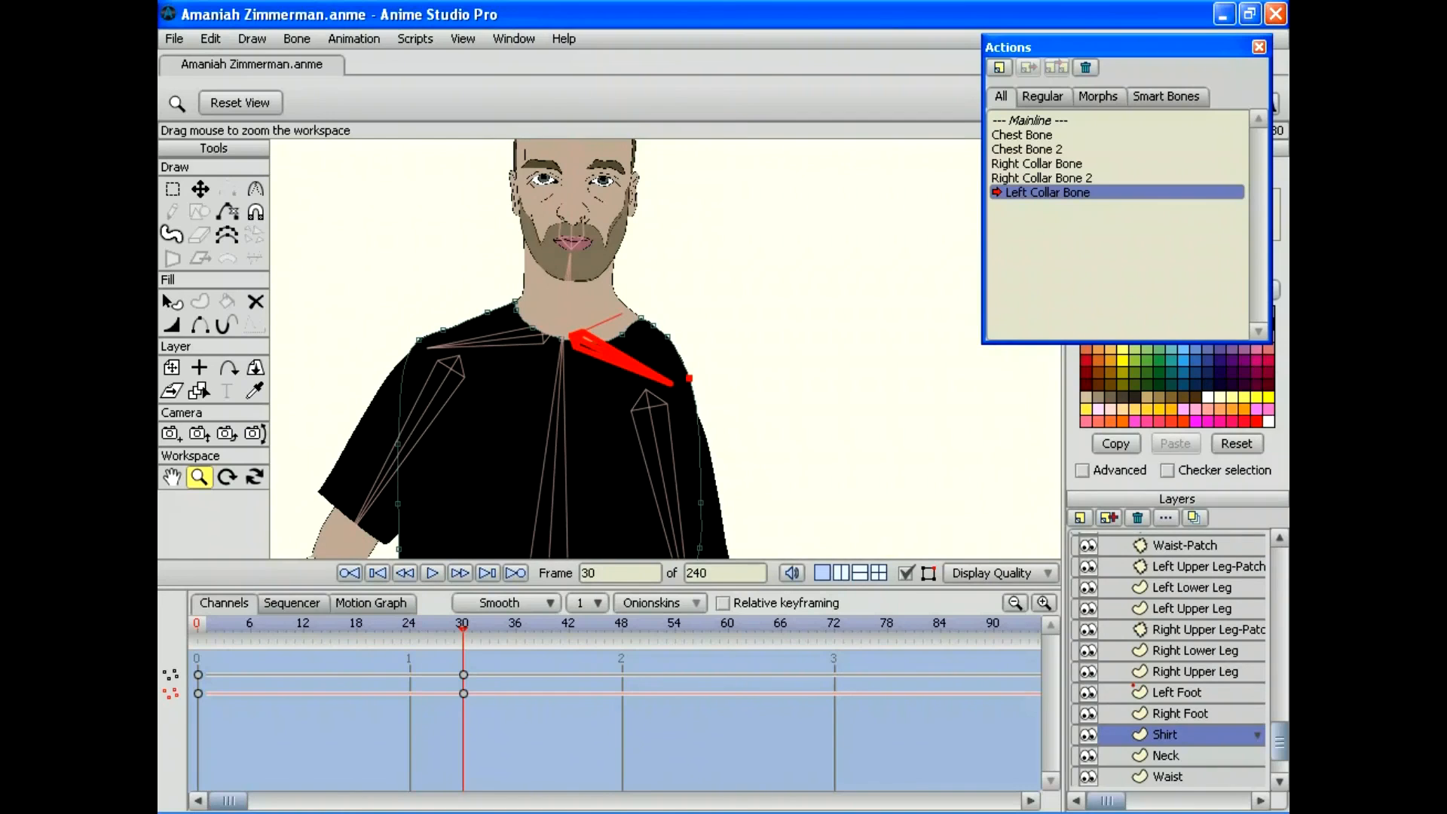
pyautogui.moveTo(462, 626); pyautogui.dragTo(197, 625)
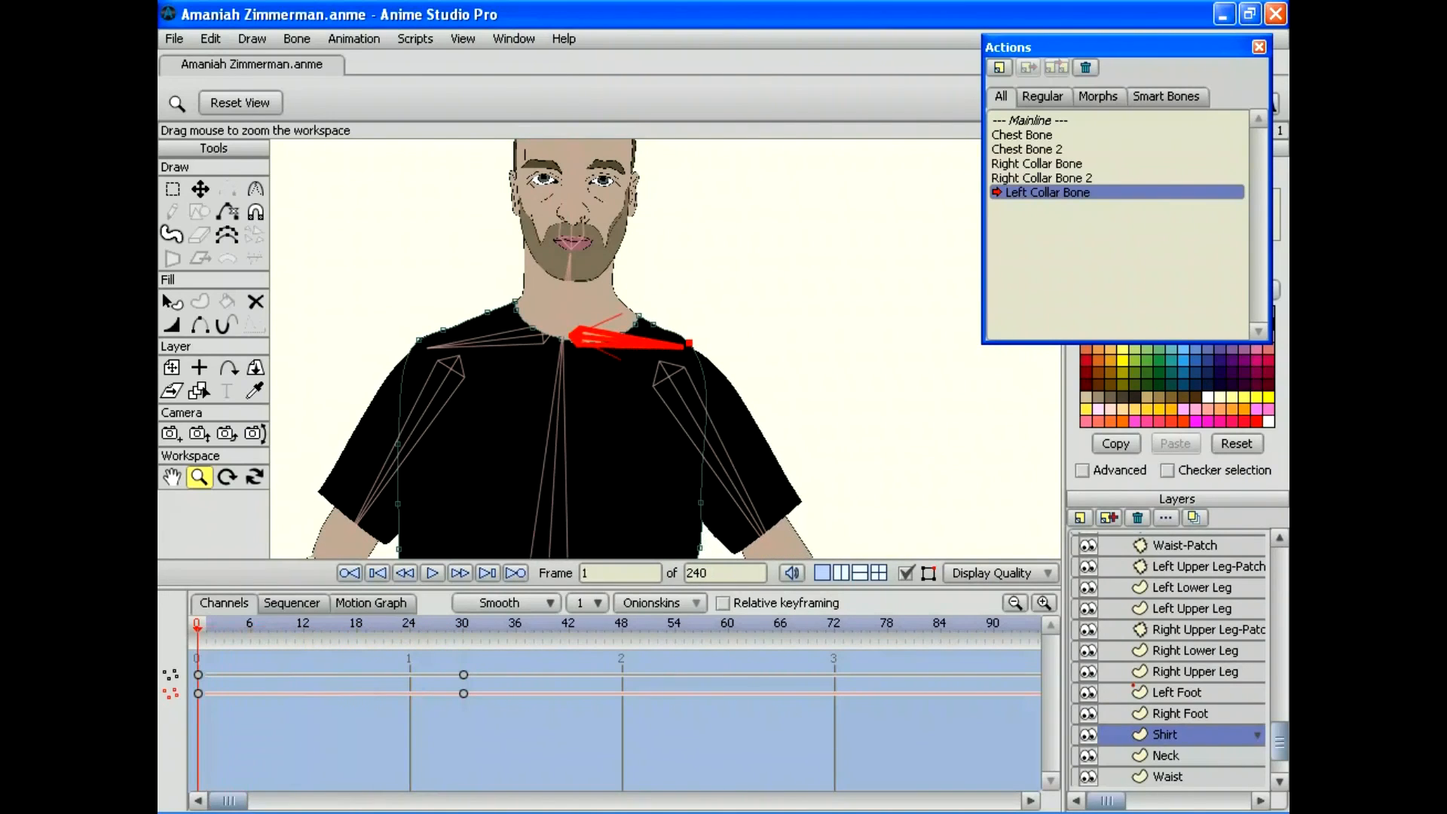
pyautogui.moveTo(527, 349); pyautogui.dragTo(682, 349)
pyautogui.moveTo(198, 625)
pyautogui.mouseDown()
pyautogui.moveTo(572, 626)
pyautogui.moveTo(197, 625)
pyautogui.mouseUp()
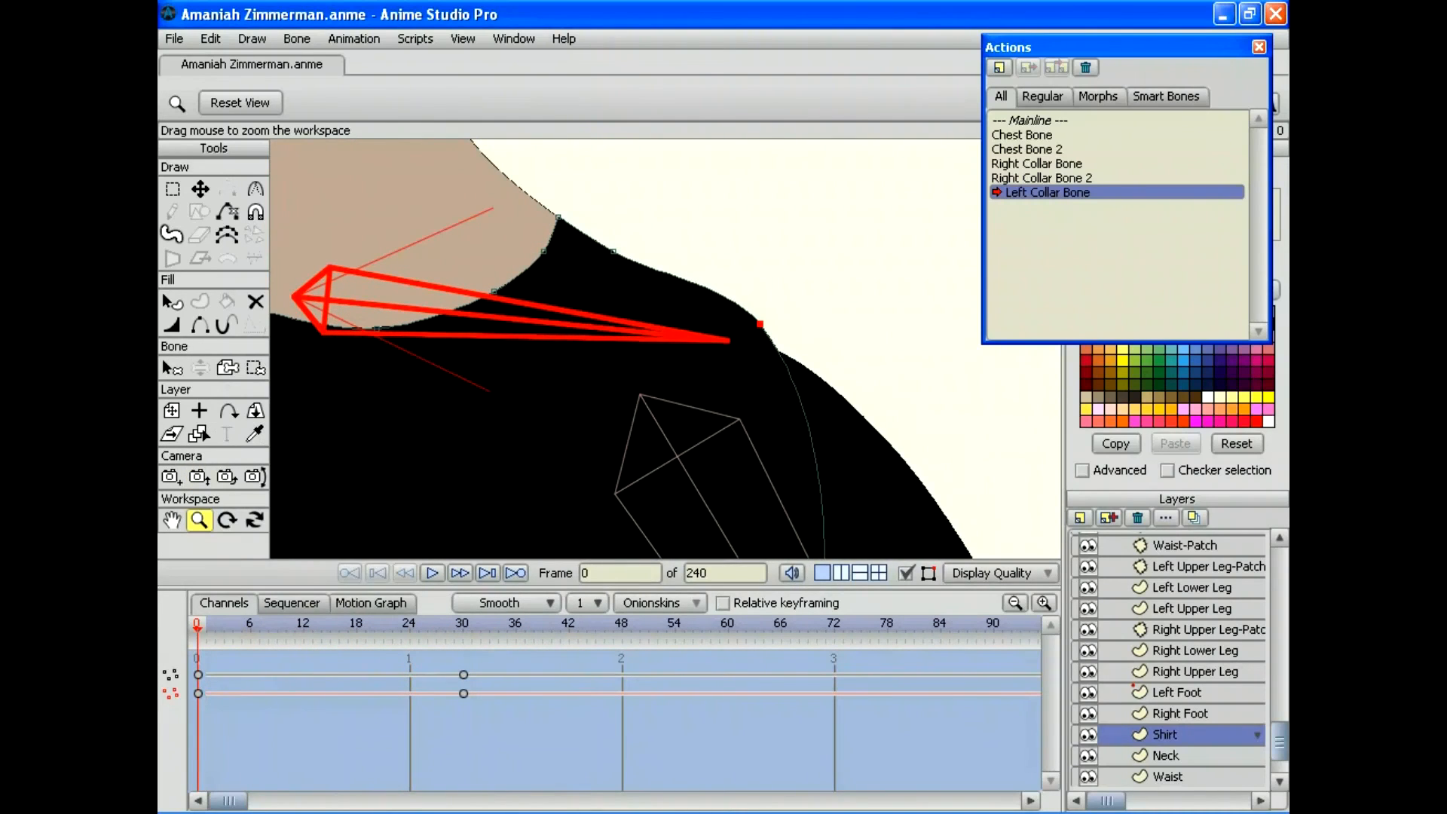
# Step: Adjust the shirt shoulder-top point at frame 30 and add corrective keys at frames 12 and 21
pyautogui.click(462, 625)
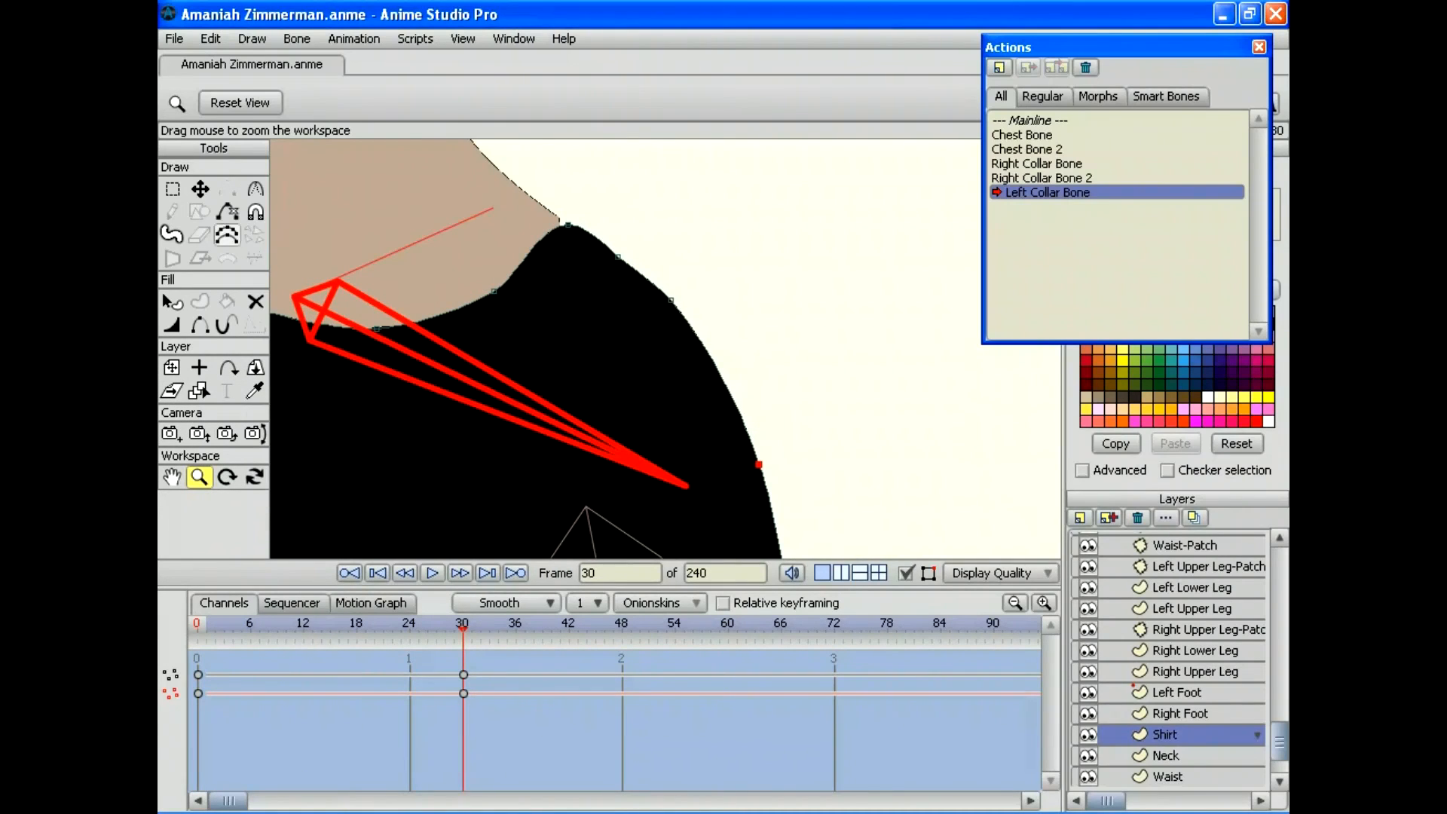
pyautogui.click(199, 189)
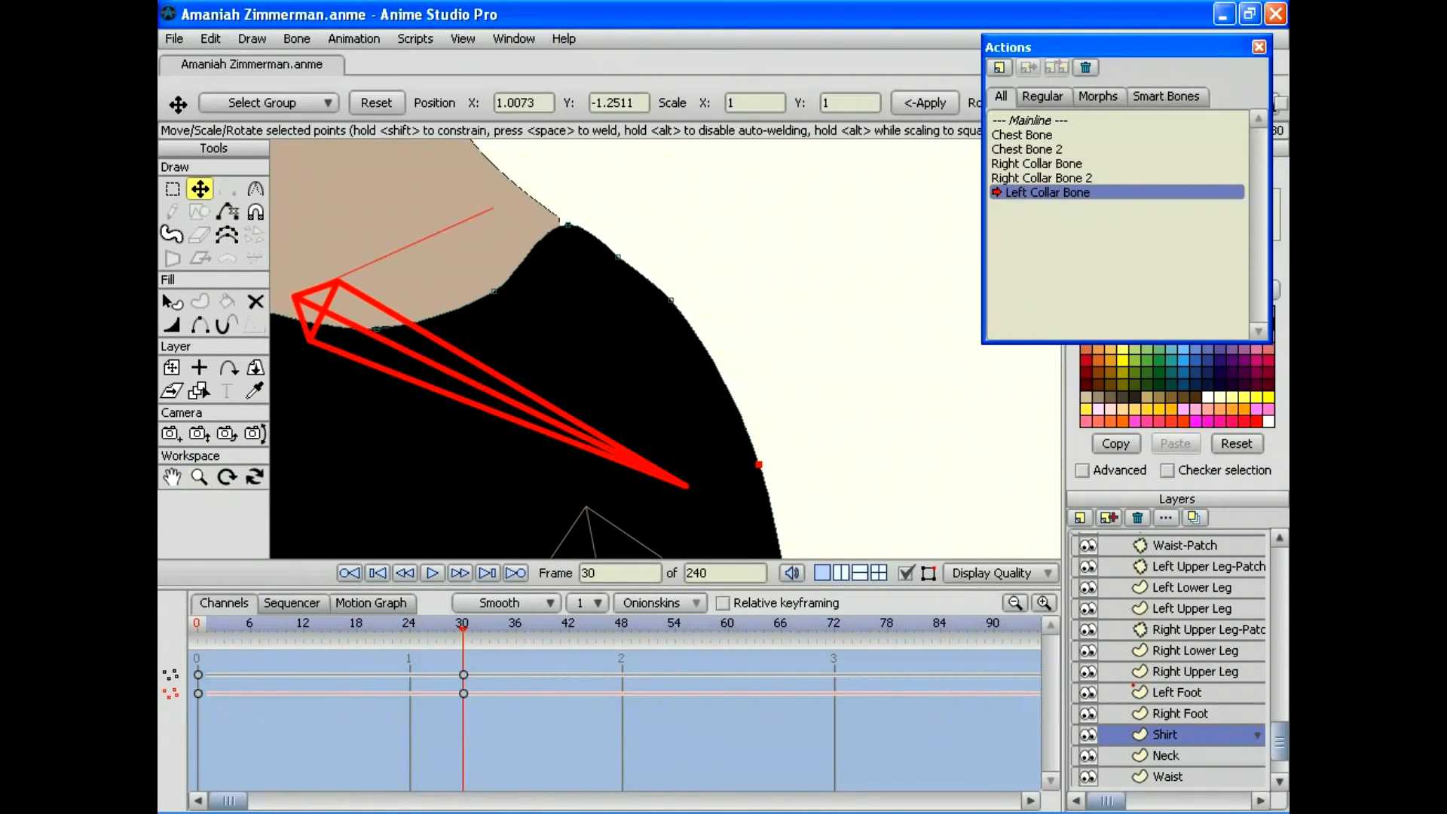
pyautogui.moveTo(568, 224); pyautogui.dragTo(561, 216)
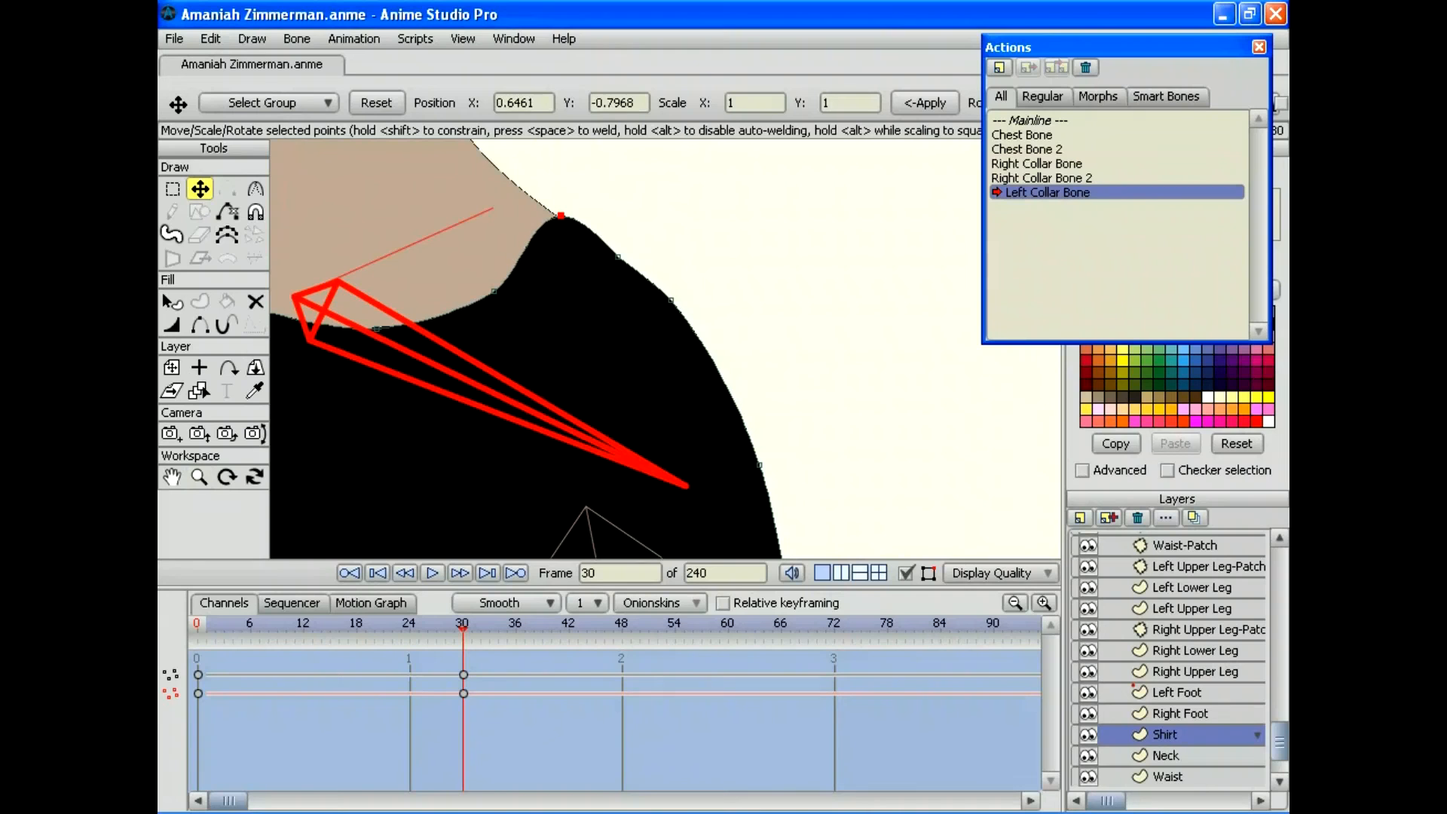
pyautogui.moveTo(463, 625); pyautogui.dragTo(303, 626)
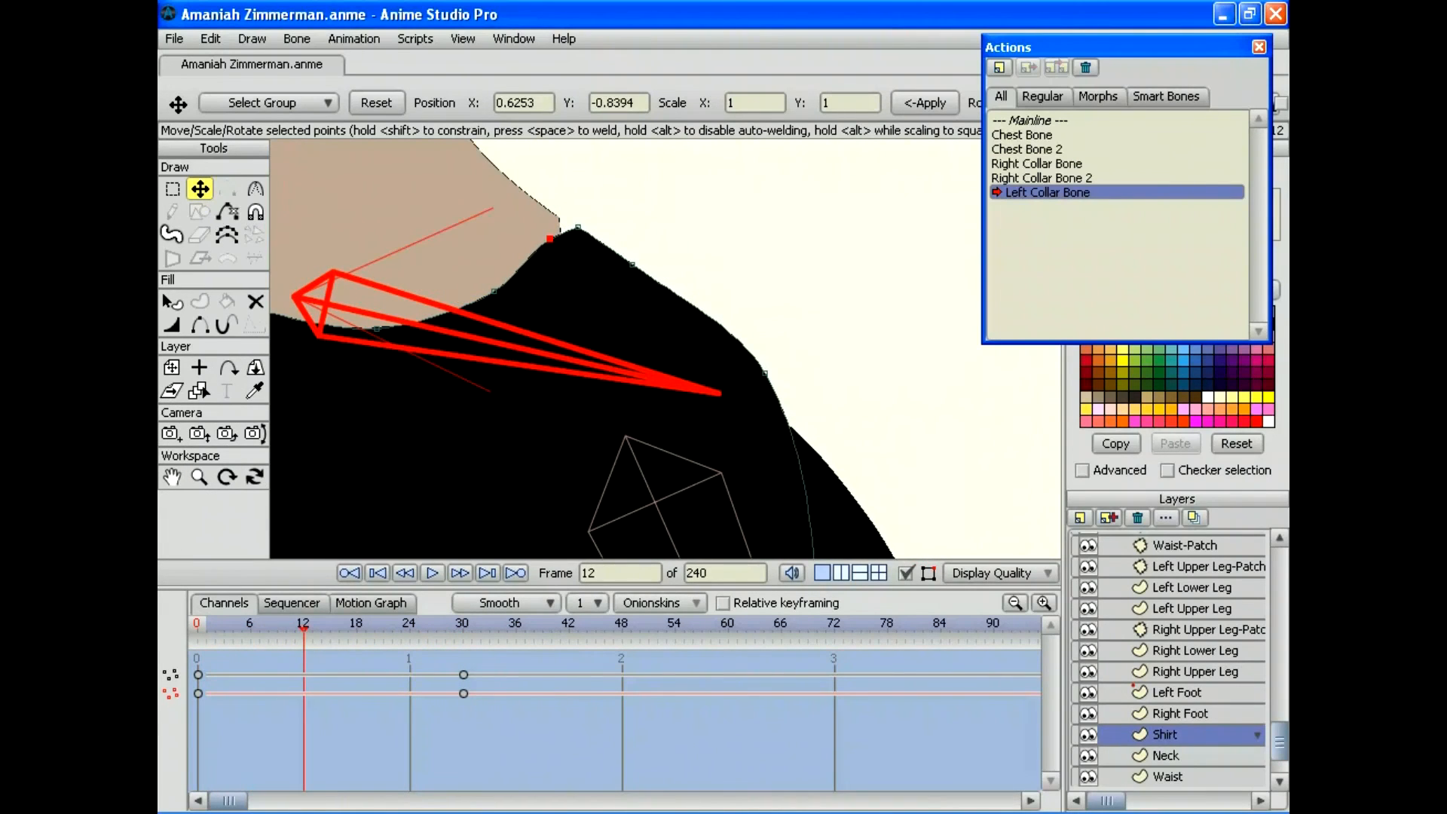
pyautogui.moveTo(550, 238); pyautogui.dragTo(559, 218)
pyautogui.moveTo(304, 626); pyautogui.dragTo(383, 625)
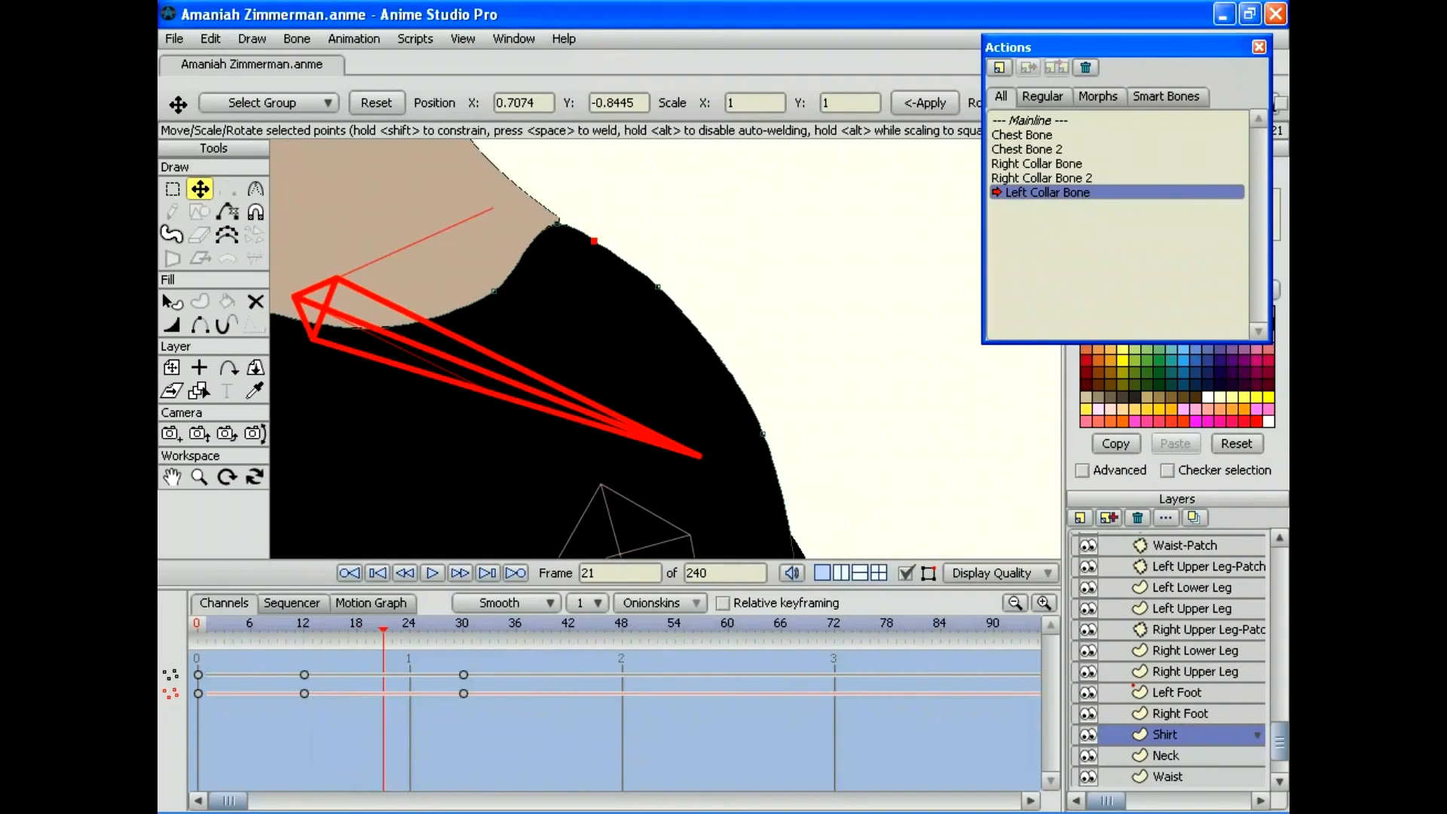
pyautogui.moveTo(594, 241); pyautogui.dragTo(559, 218)
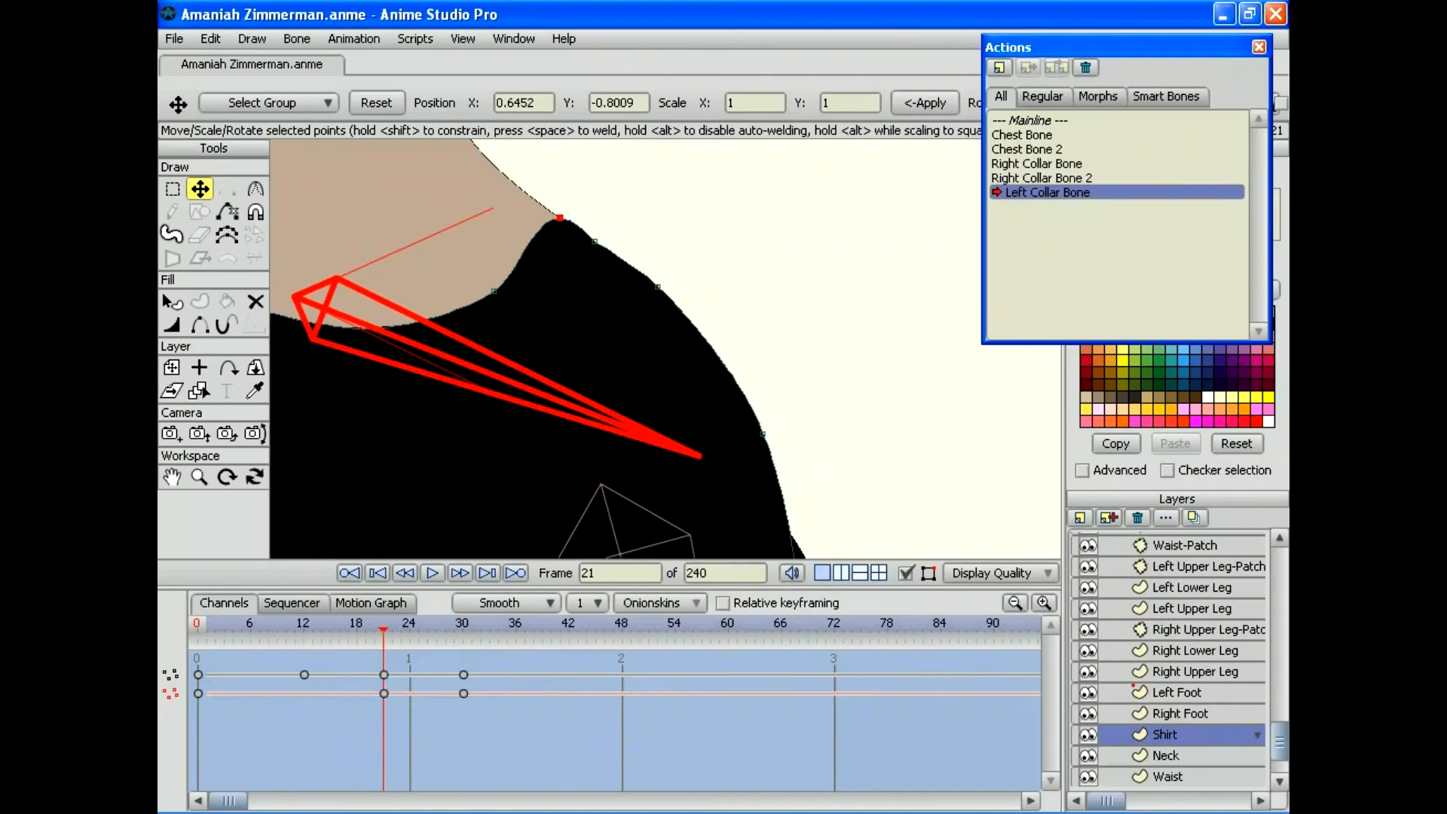
# Step: Delete the frame-30 keyframes, then undo the deletion to restore them
pyautogui.moveTo(509, 732); pyautogui.dragTo(450, 654)
pyautogui.press('Delete')
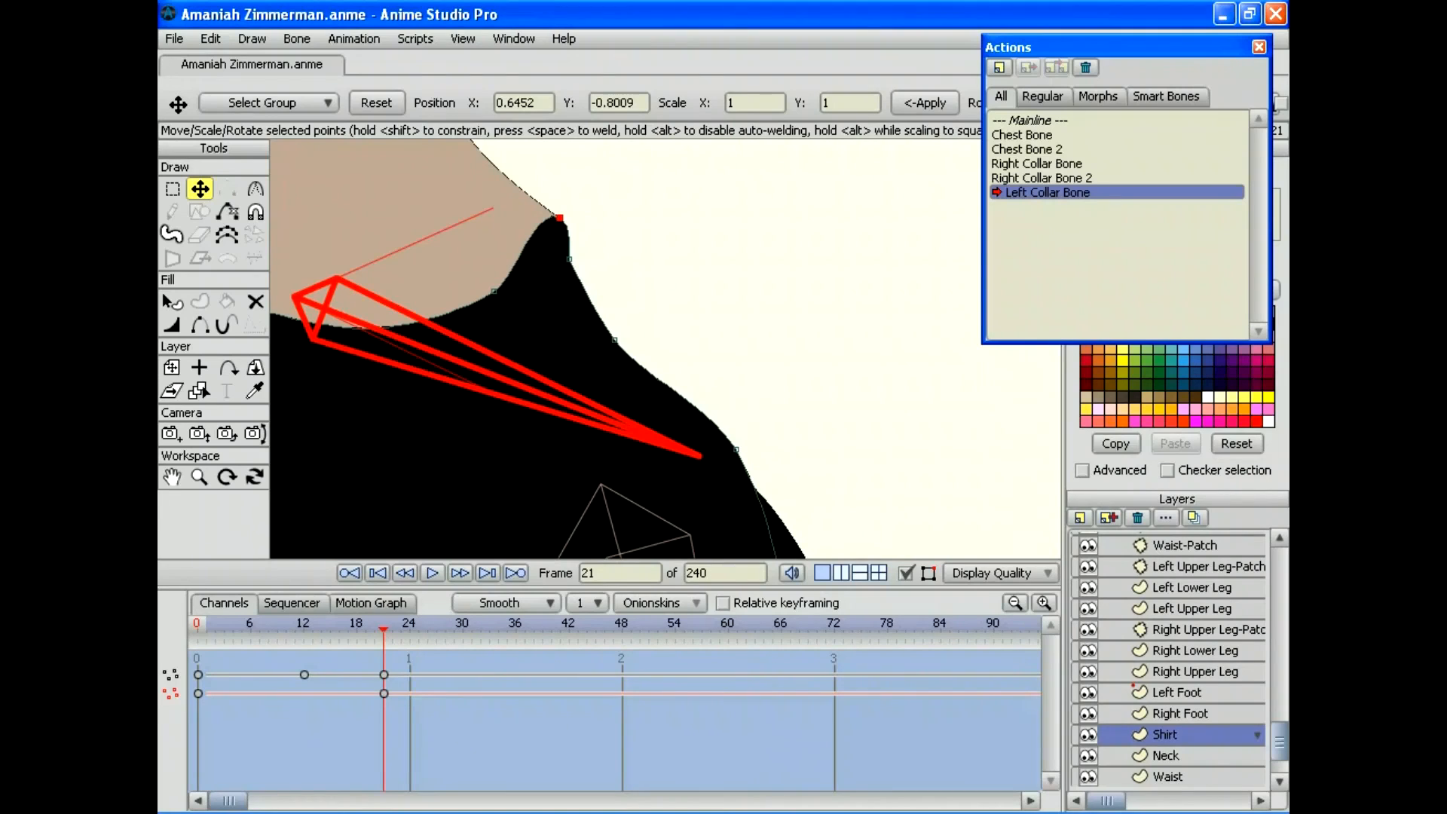
pyautogui.click(211, 38)
pyautogui.click(226, 60)
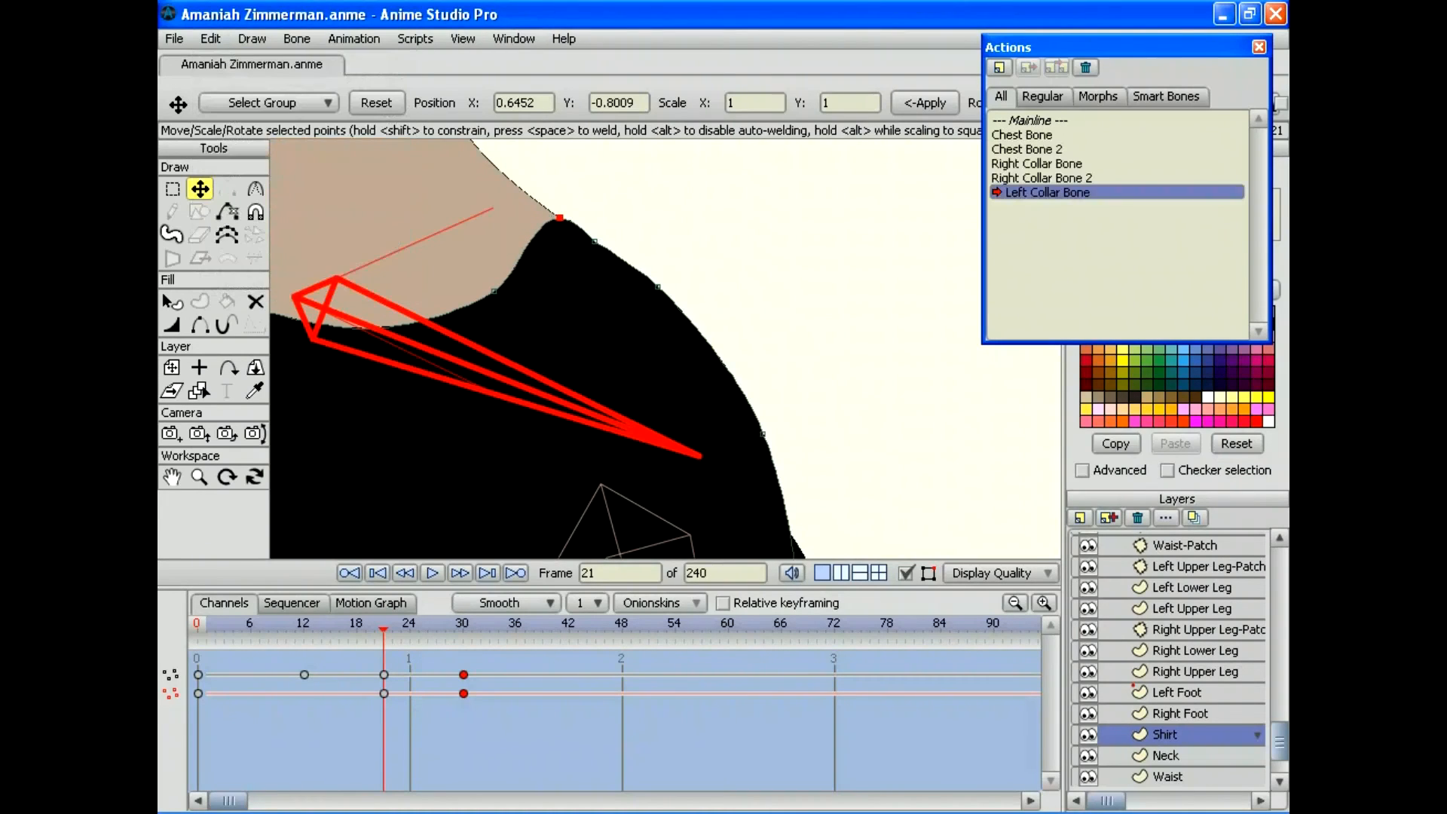
# Step: Delete the shirt keyframes at frames 21 and 30
pyautogui.moveTo(410, 724); pyautogui.dragTo(294, 629)
pyautogui.press('Delete')
pyautogui.moveTo(392, 627); pyautogui.dragTo(286, 627)
pyautogui.moveTo(489, 666); pyautogui.dragTo(454, 699)
pyautogui.press('Delete')
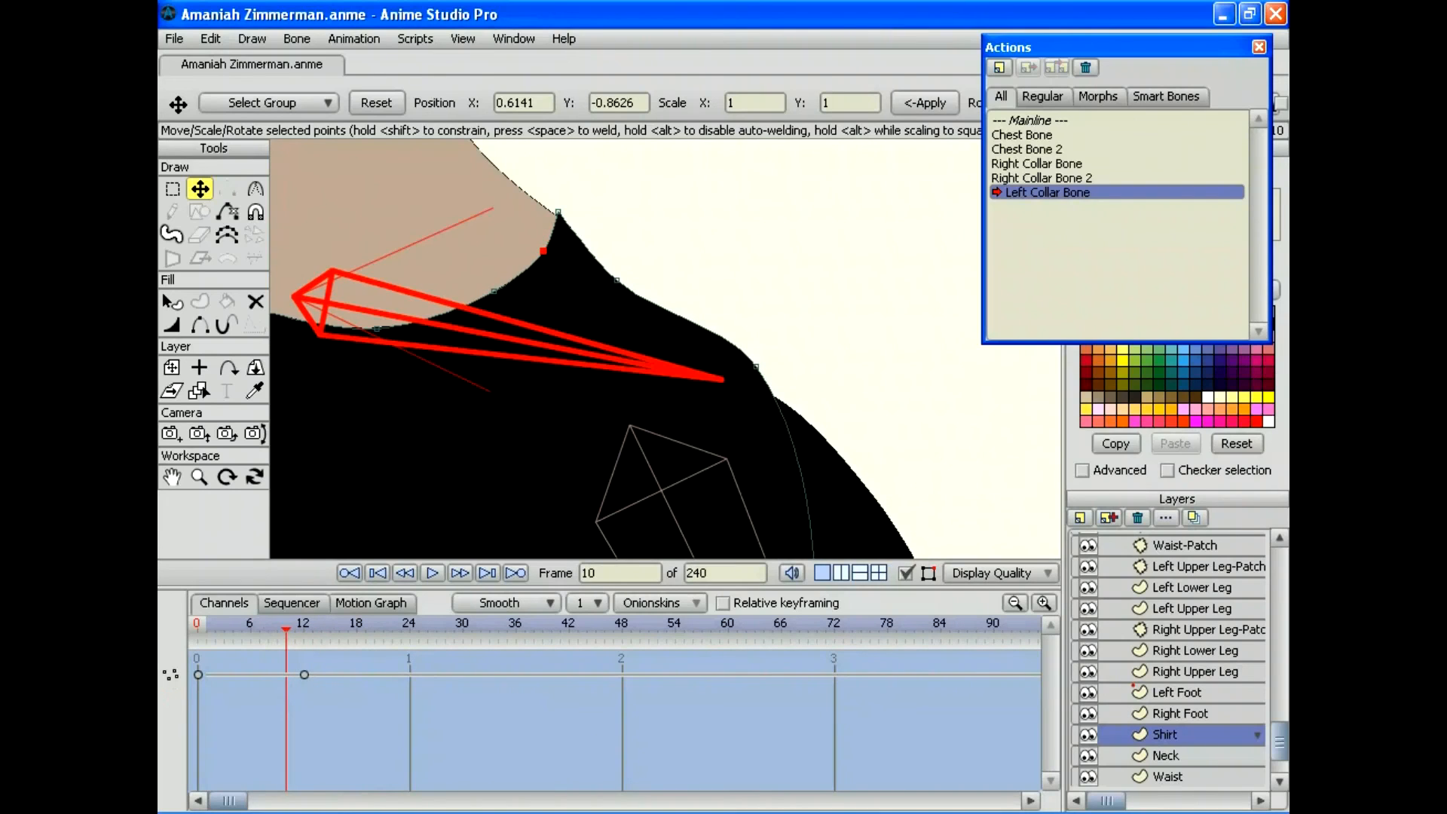
# Step: Re-key the shirt shoulder point at frame 30, raising it and nudging it outward
pyautogui.click(463, 627)
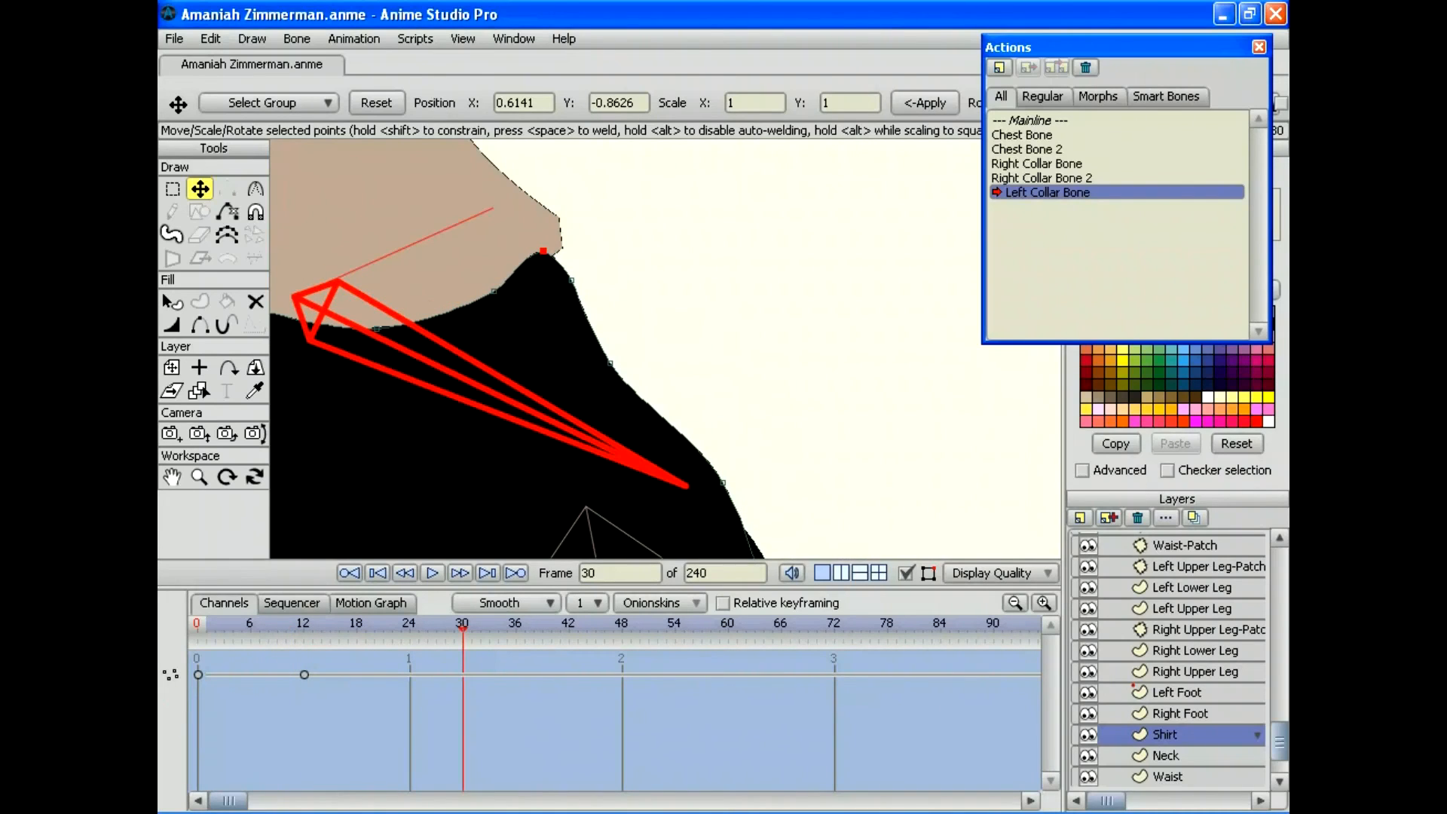
pyautogui.moveTo(572, 280); pyautogui.dragTo(651, 295)
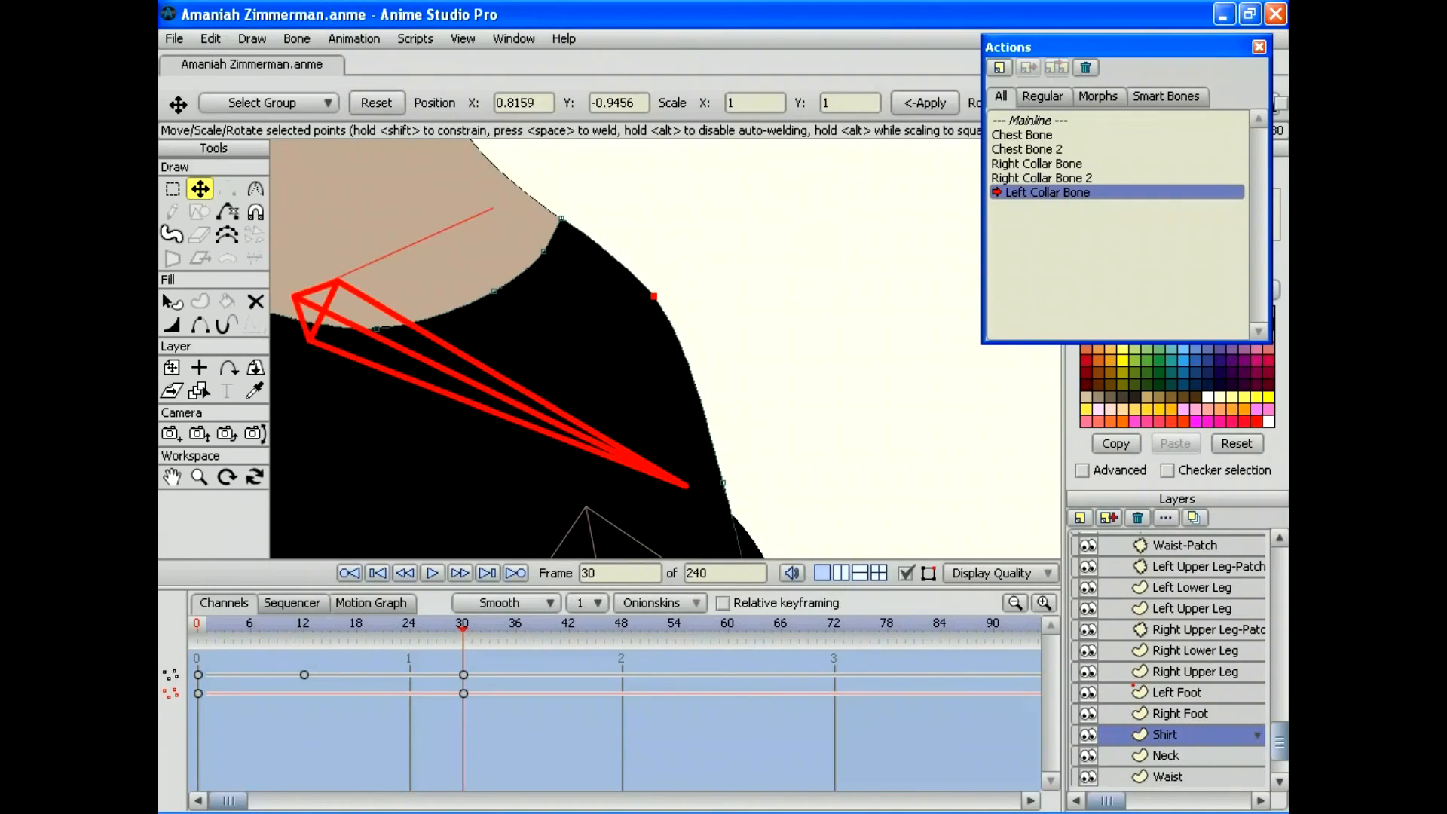
pyautogui.click(199, 476)
pyautogui.moveTo(665, 349); pyautogui.dragTo(498, 349)
pyautogui.moveTo(463, 626)
pyautogui.mouseDown()
pyautogui.moveTo(233, 625)
pyautogui.moveTo(517, 625)
pyautogui.moveTo(463, 626)
pyautogui.mouseUp()
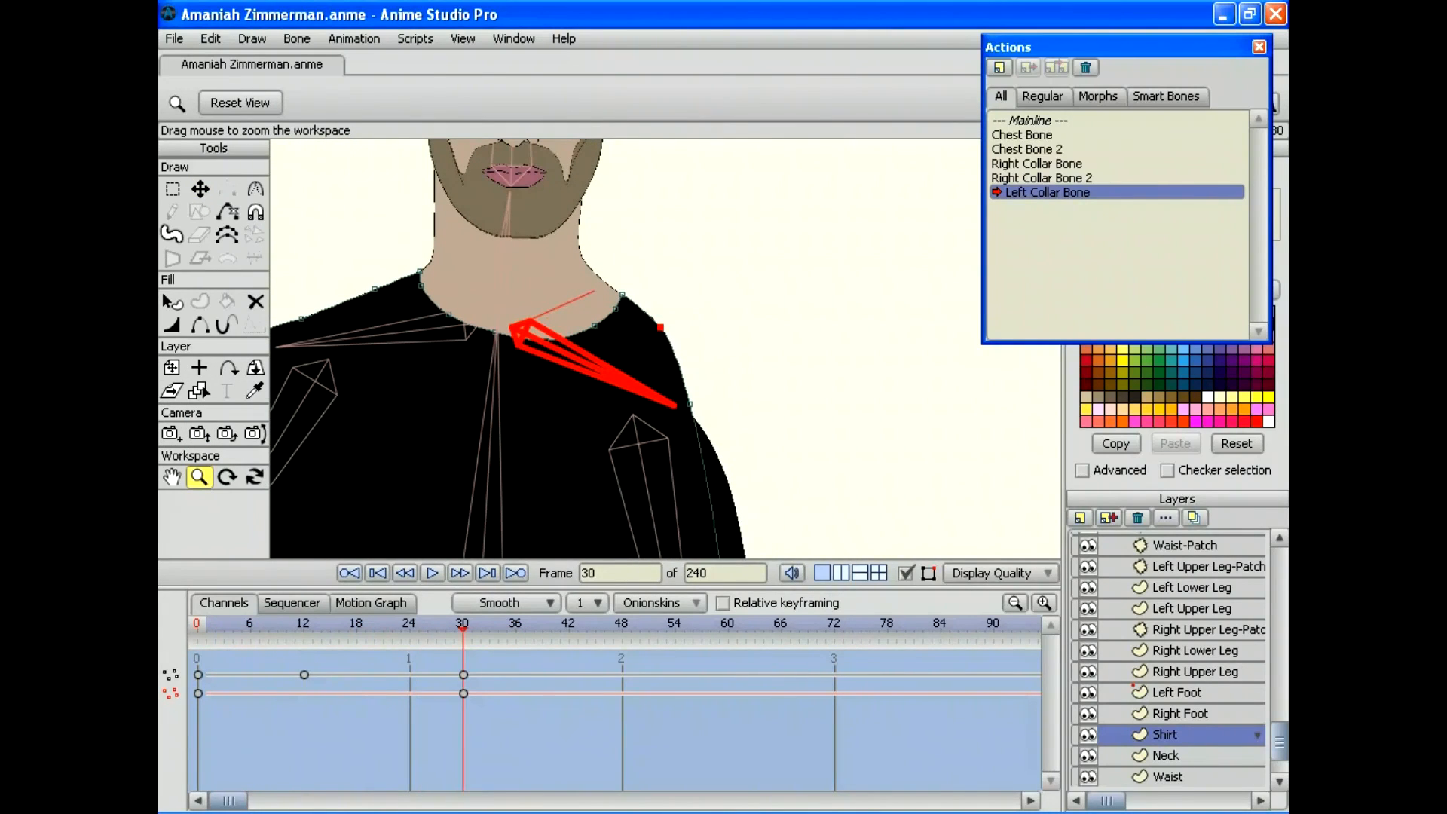
pyautogui.click(200, 188)
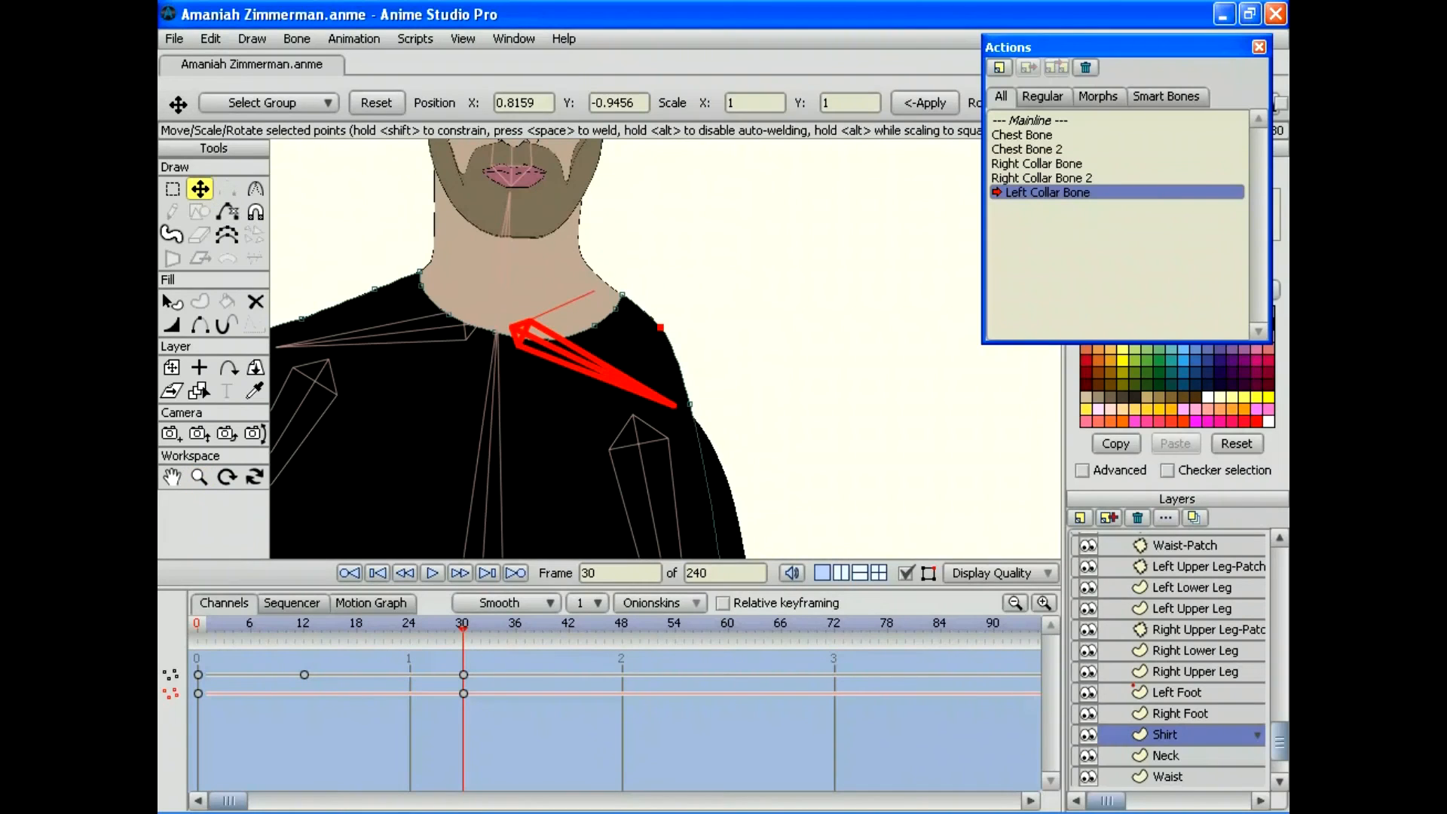
pyautogui.click(688, 403)
pyautogui.moveTo(688, 403); pyautogui.dragTo(700, 400)
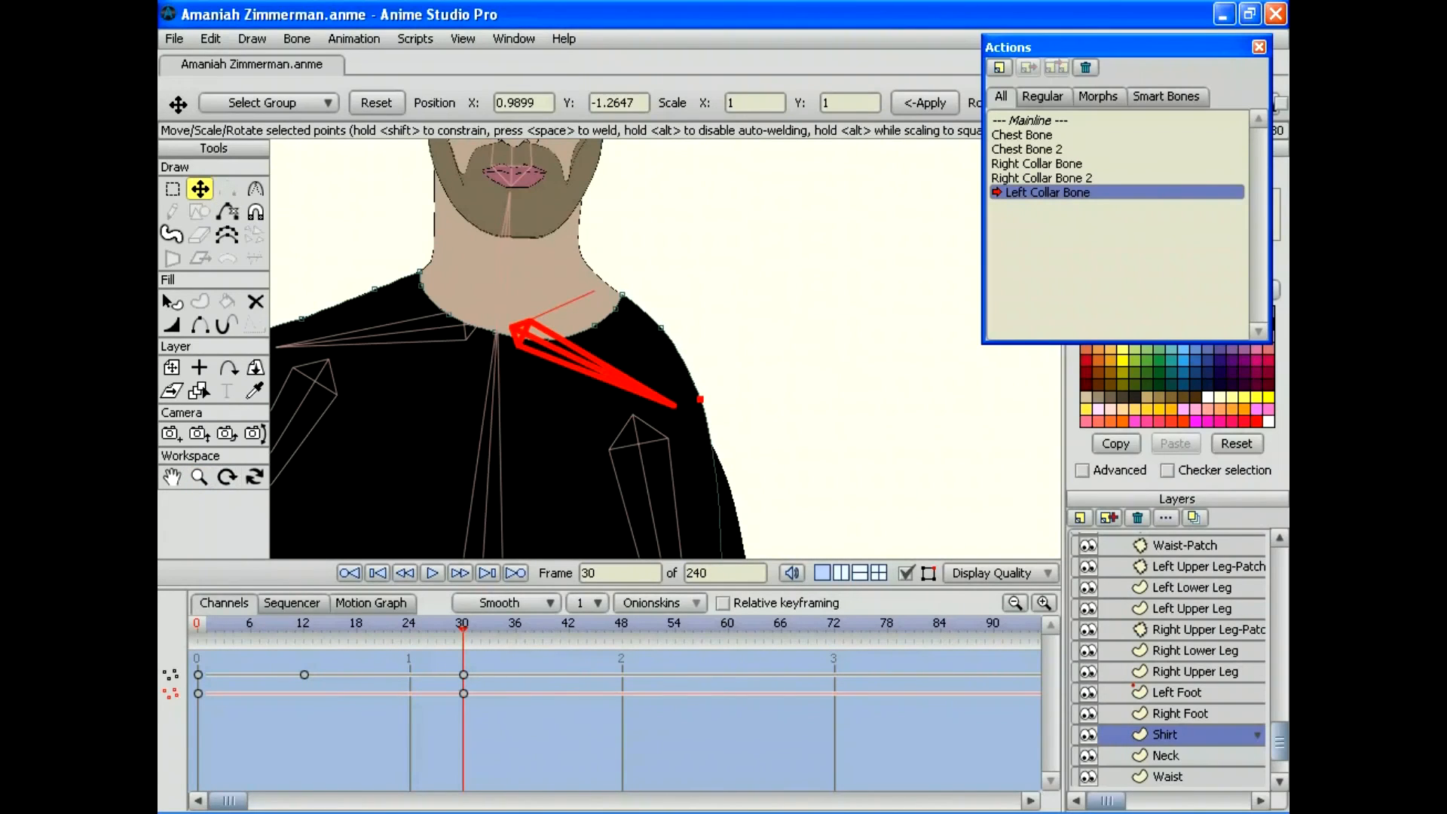
pyautogui.click(199, 476)
pyautogui.moveTo(666, 348); pyautogui.dragTo(591, 348)
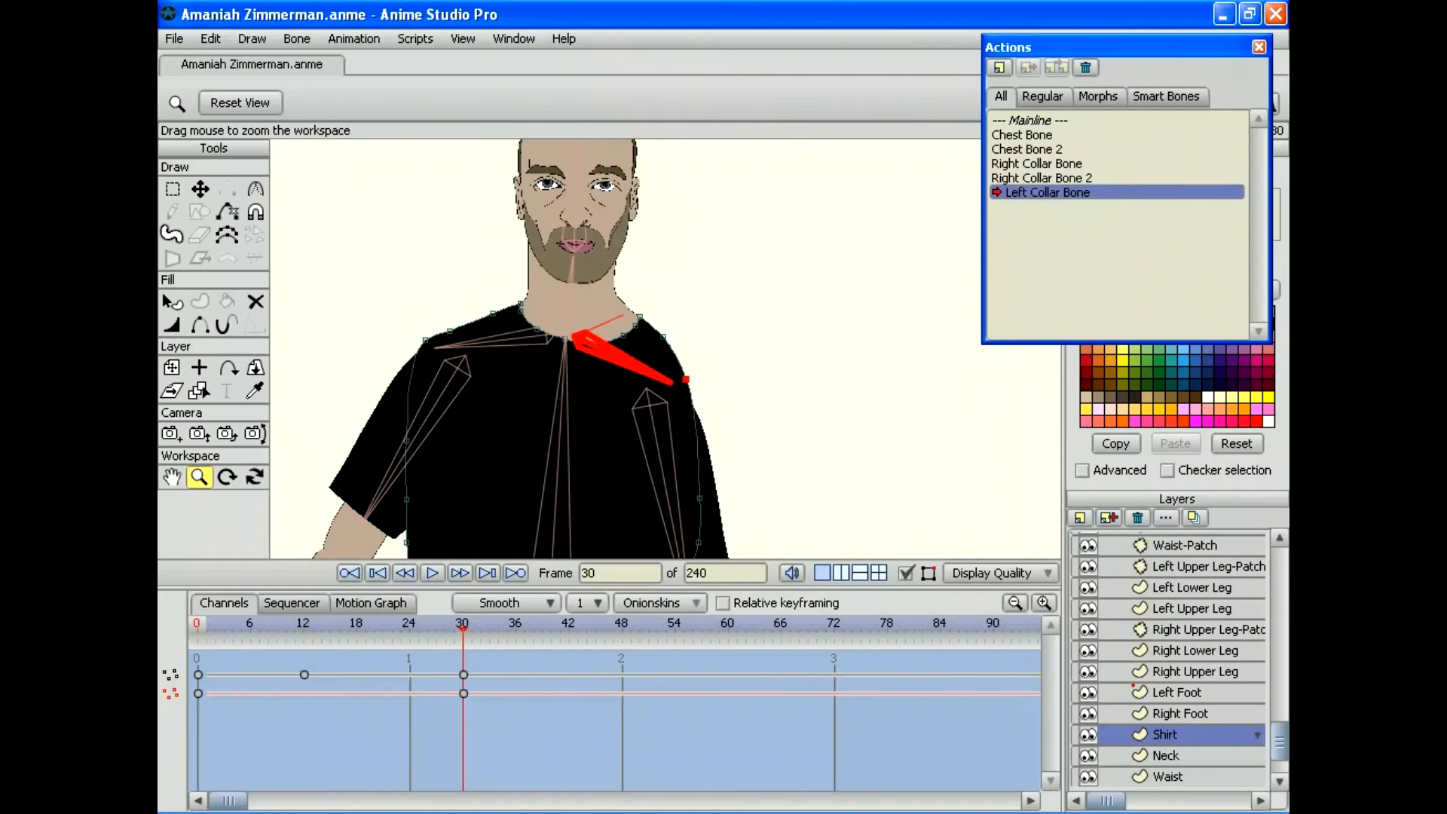
# Step: Adjust the shirt's collar corner point, add a key at frame 18, and preview the full motion
pyautogui.moveTo(461, 627)
pyautogui.mouseDown()
pyautogui.moveTo(198, 627)
pyautogui.moveTo(480, 627)
pyautogui.moveTo(462, 627)
pyautogui.mouseUp()
pyautogui.moveTo(665, 349); pyautogui.dragTo(814, 349)
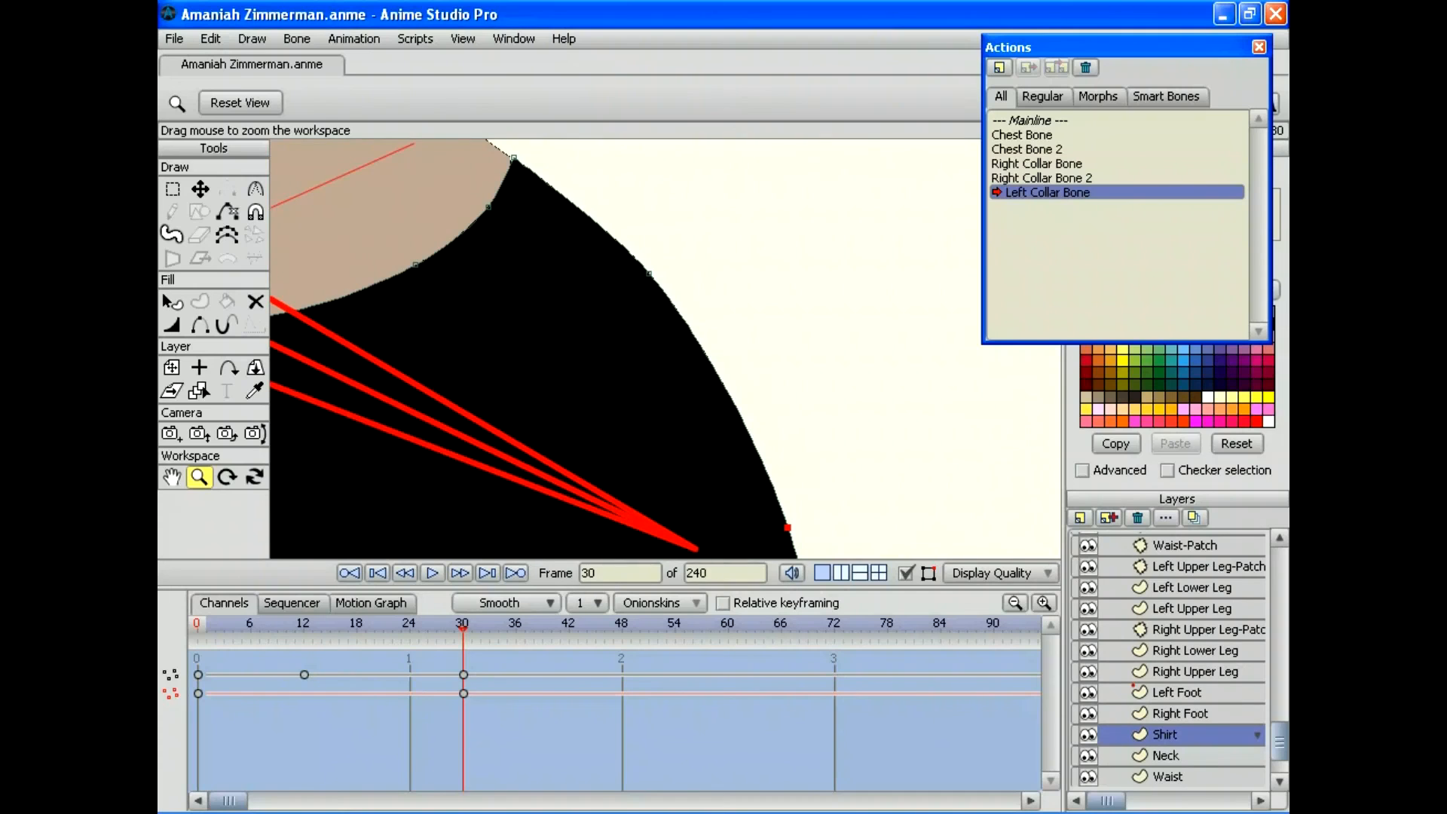
pyautogui.moveTo(666, 349); pyautogui.dragTo(680, 425)
pyautogui.press('t')
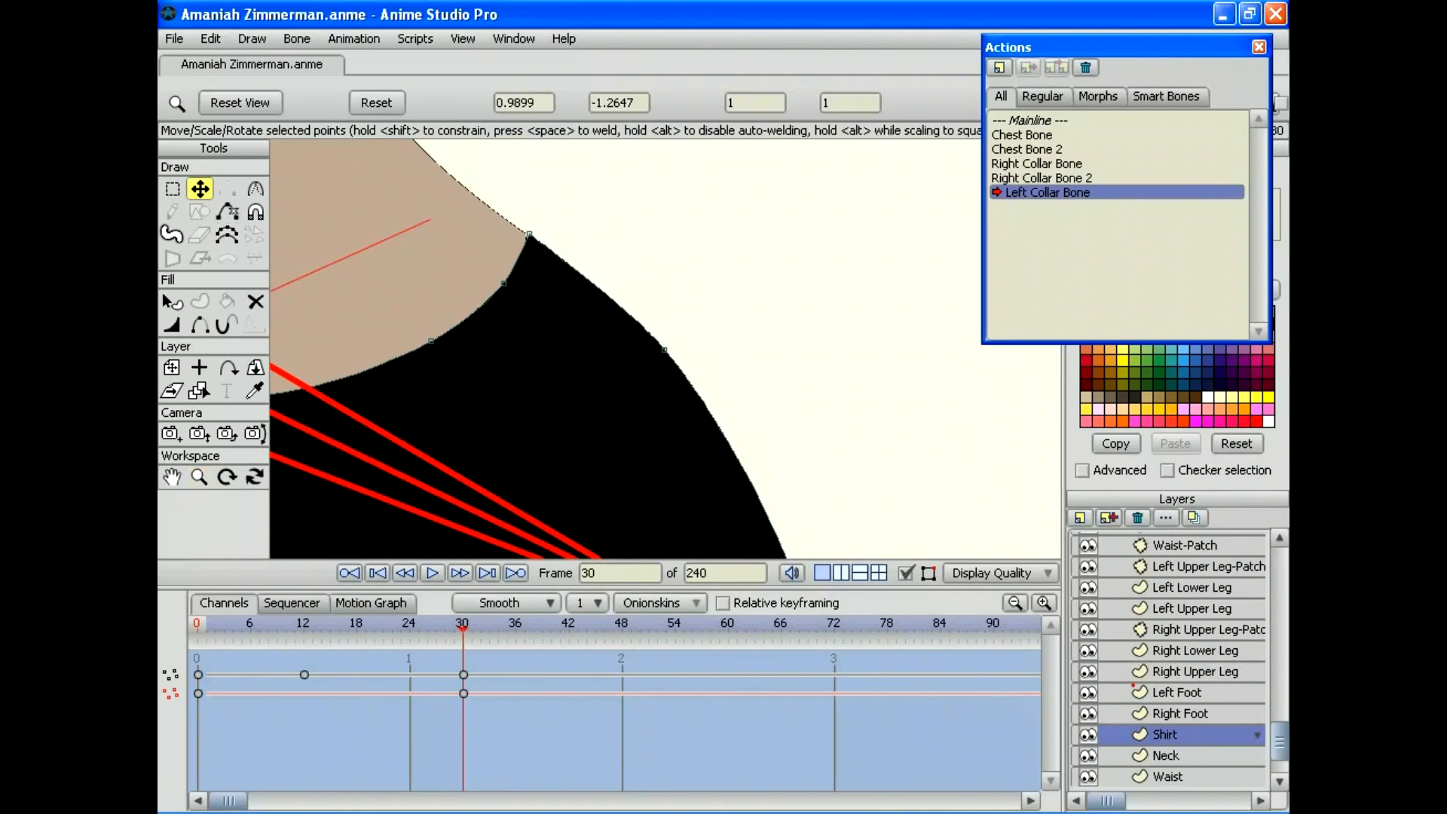
pyautogui.moveTo(528, 234); pyautogui.dragTo(527, 232)
pyautogui.moveTo(462, 625); pyautogui.dragTo(356, 624)
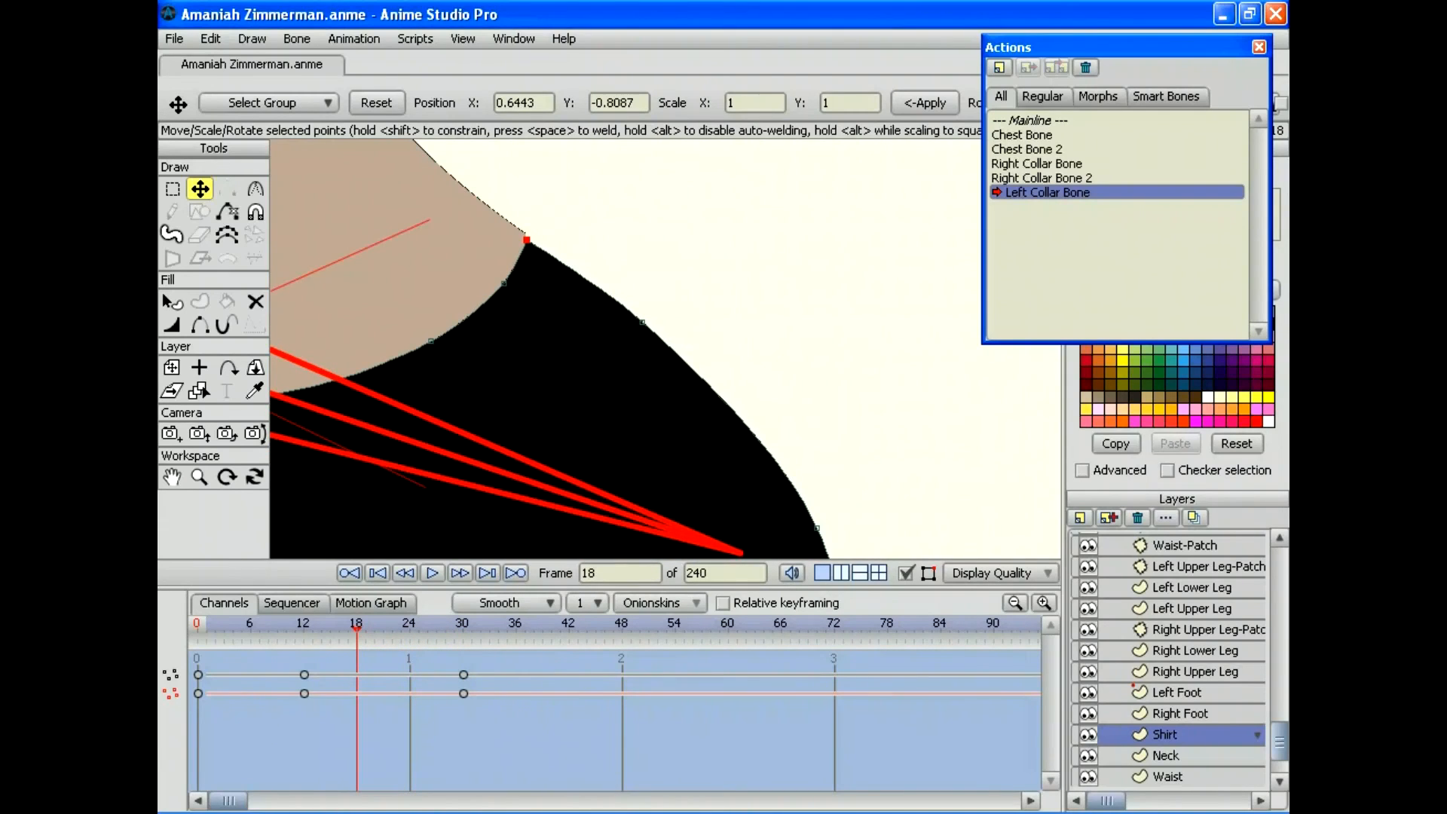
pyautogui.moveTo(527, 240)
pyautogui.mouseDown()
pyautogui.moveTo(543, 255)
pyautogui.moveTo(525, 233)
pyautogui.mouseUp()
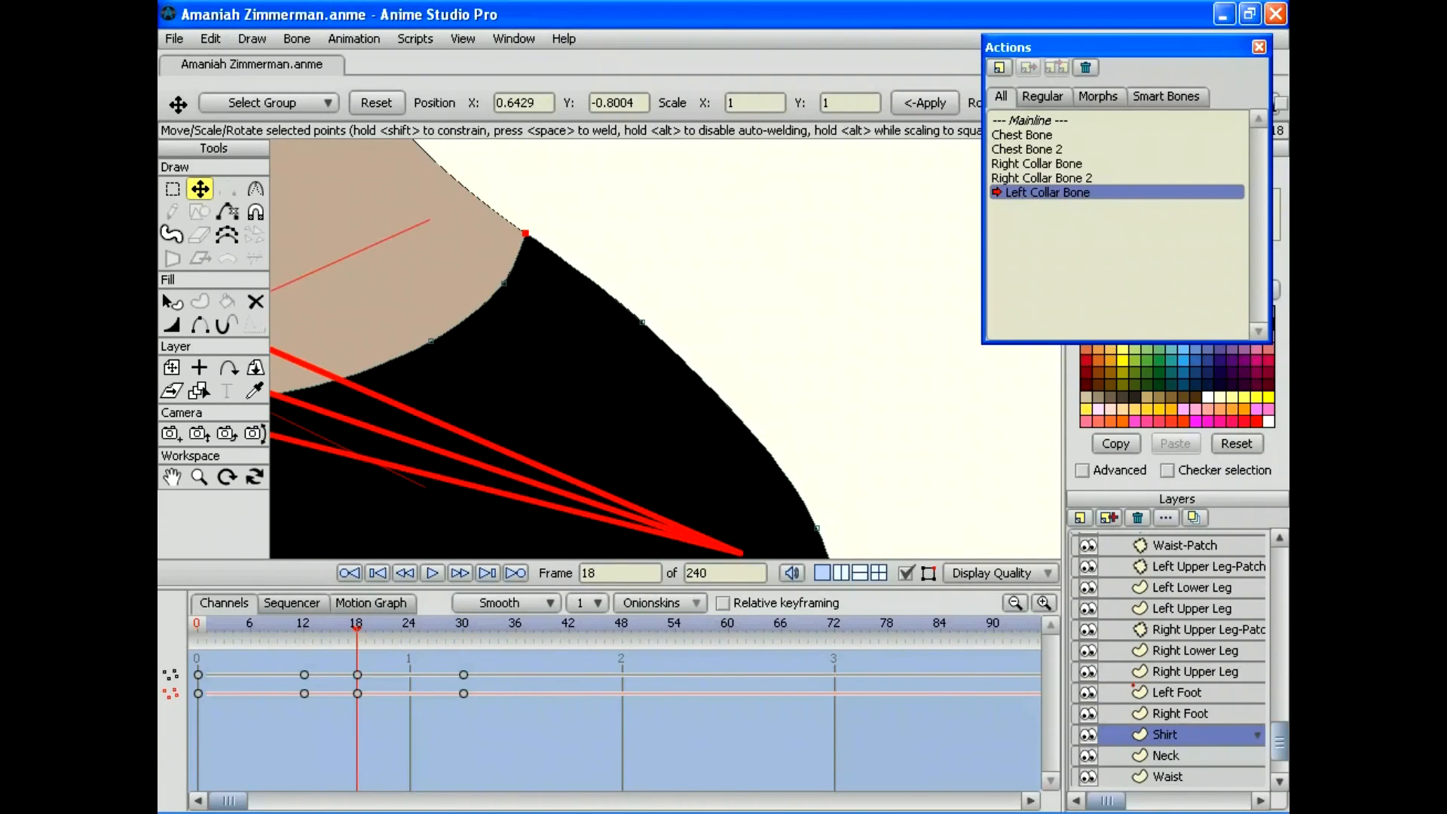
pyautogui.moveTo(356, 624); pyautogui.dragTo(516, 624)
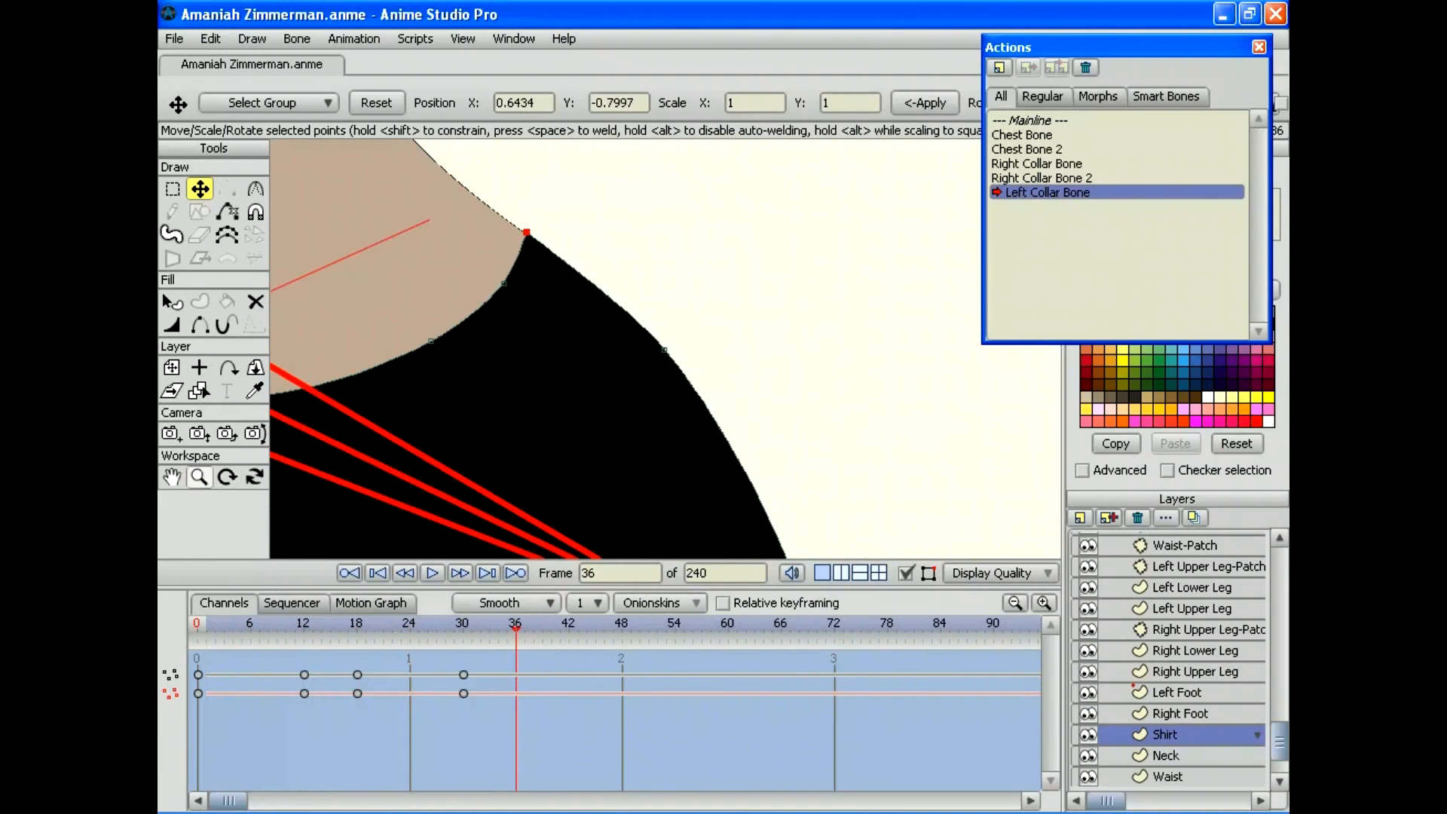
pyautogui.click(199, 477)
pyautogui.moveTo(665, 349); pyautogui.dragTo(530, 349)
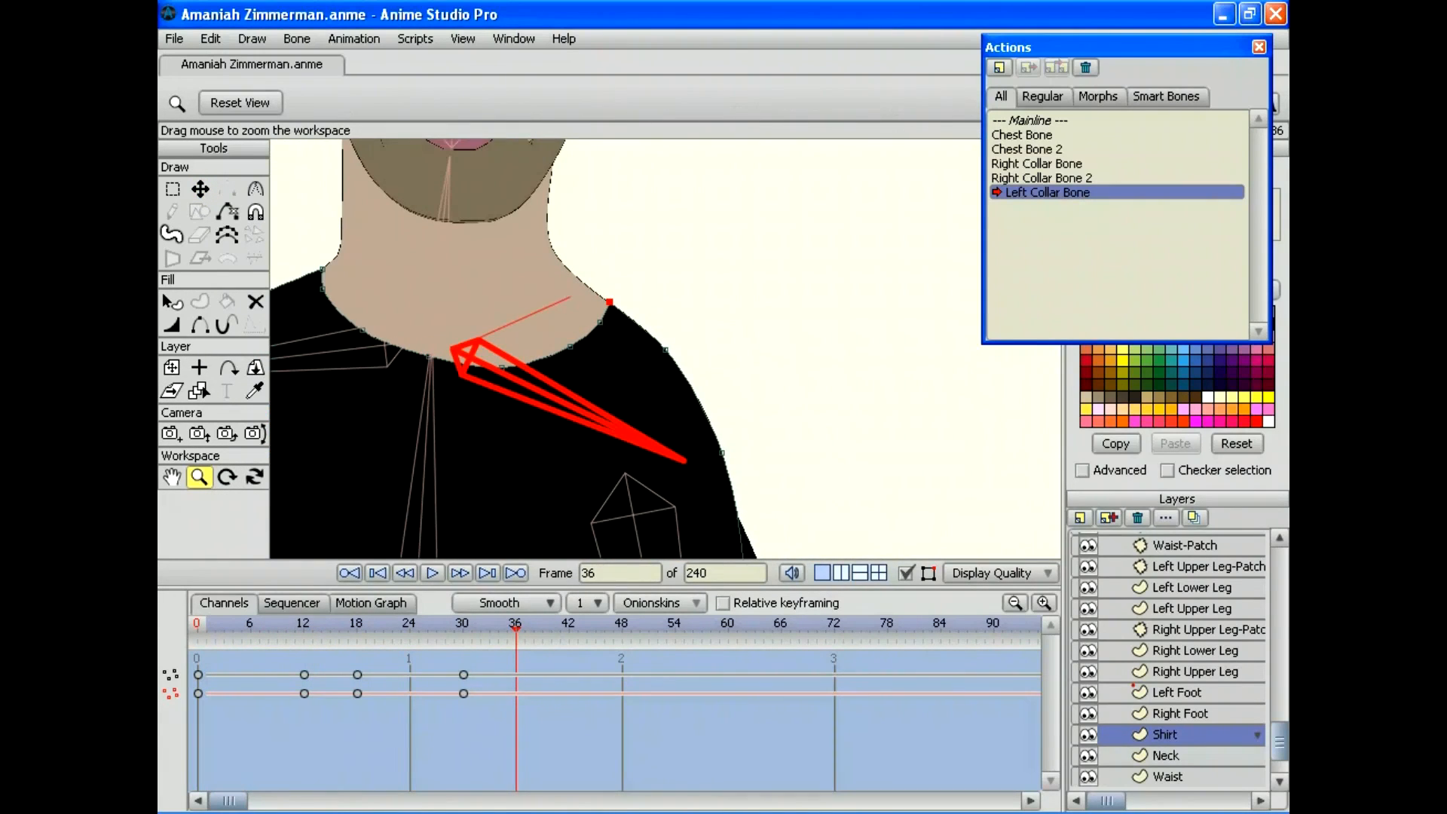
pyautogui.moveTo(515, 624); pyautogui.dragTo(197, 625)
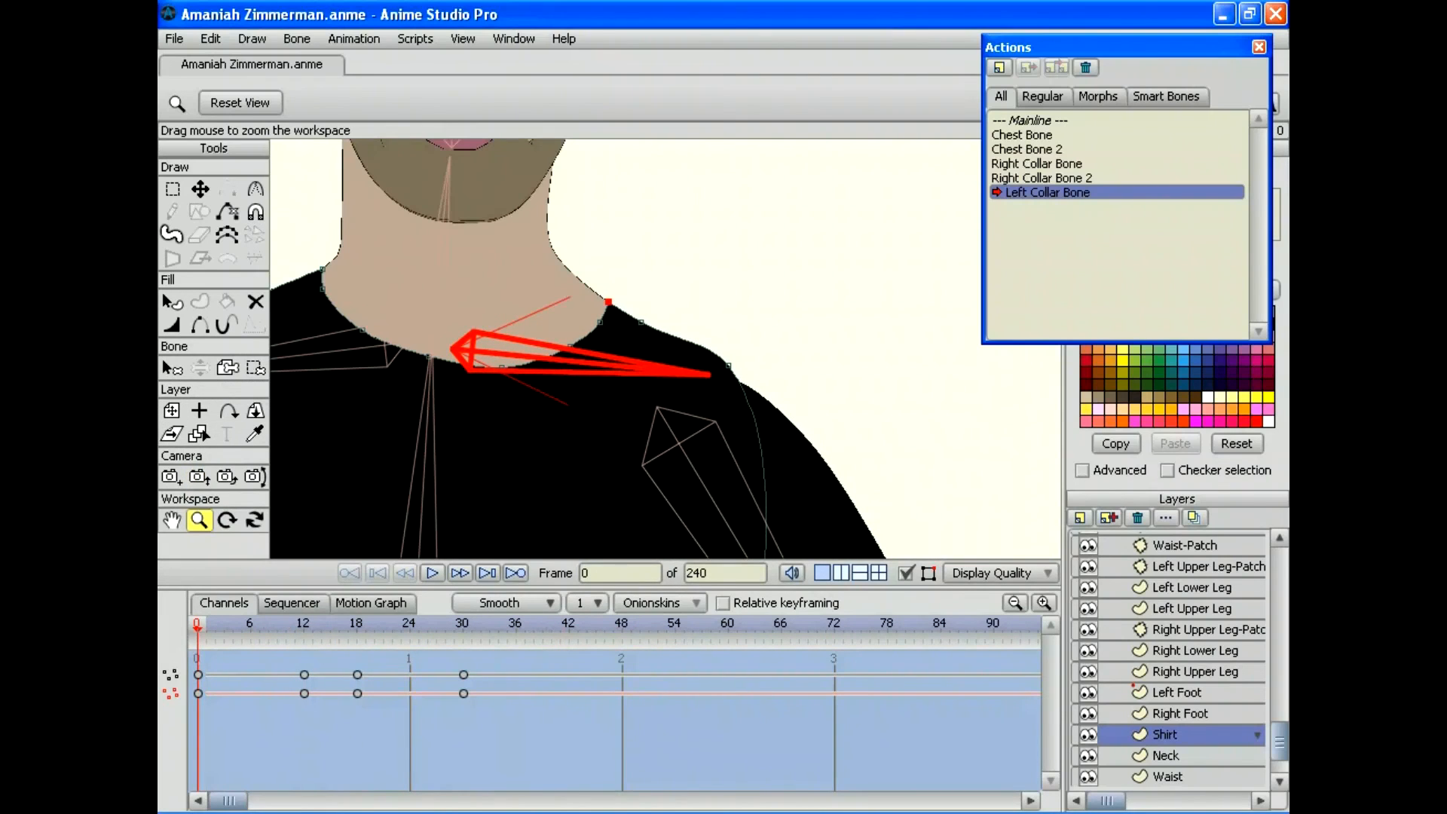
# Step: Save the project and return to the Mainline
pyautogui.click(174, 38)
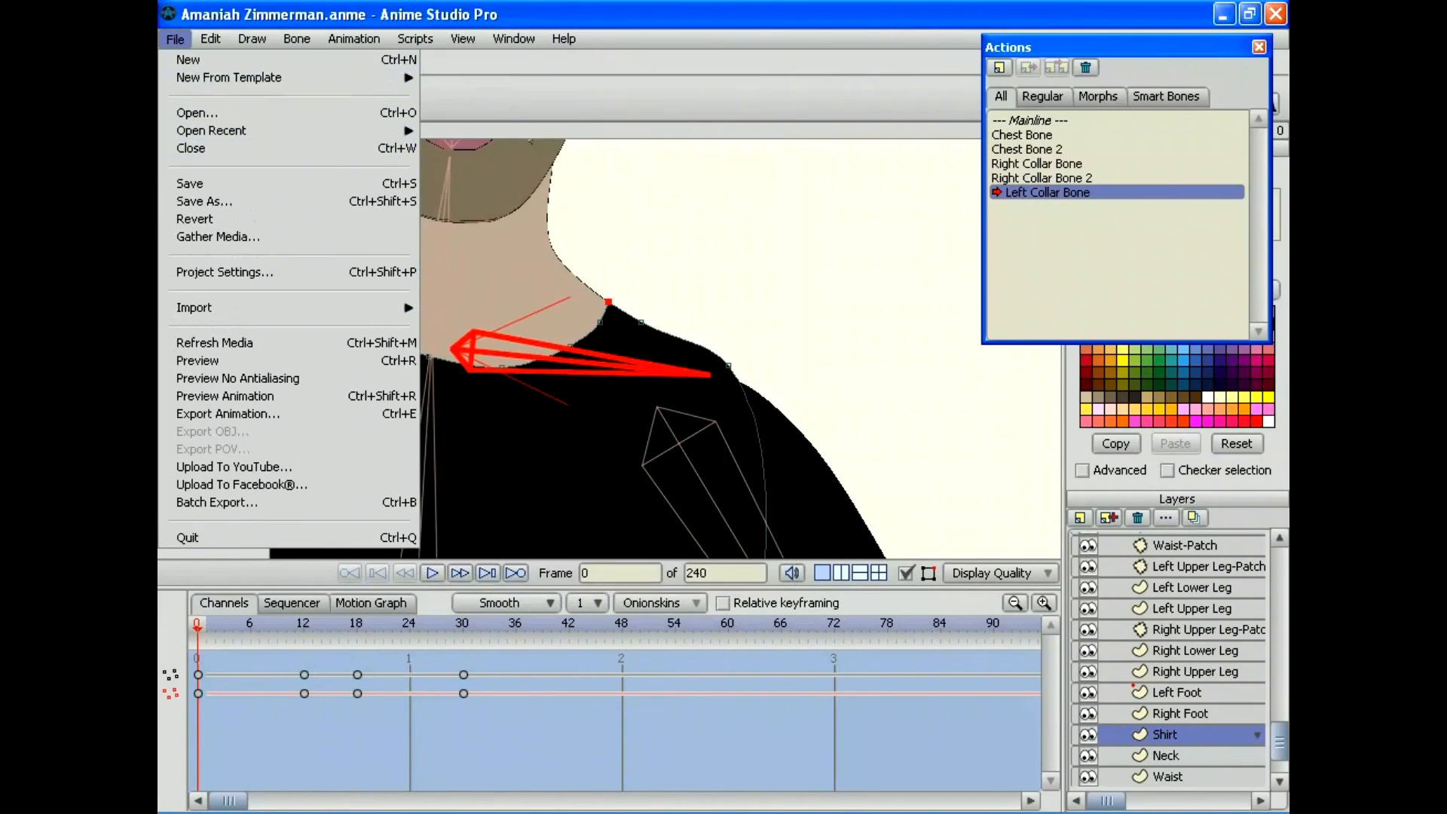
pyautogui.click(197, 183)
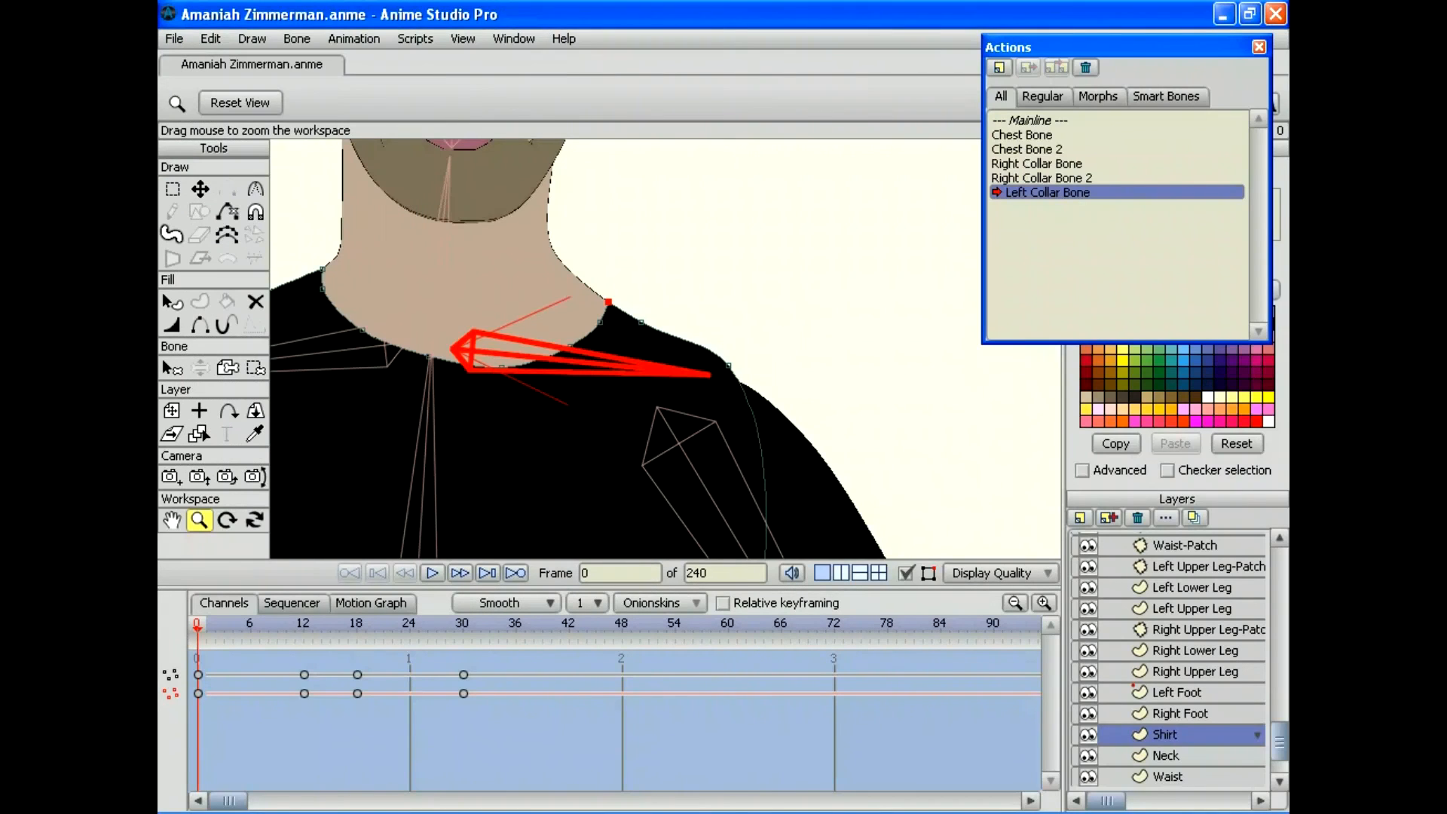
pyautogui.doubleClick(1037, 120)
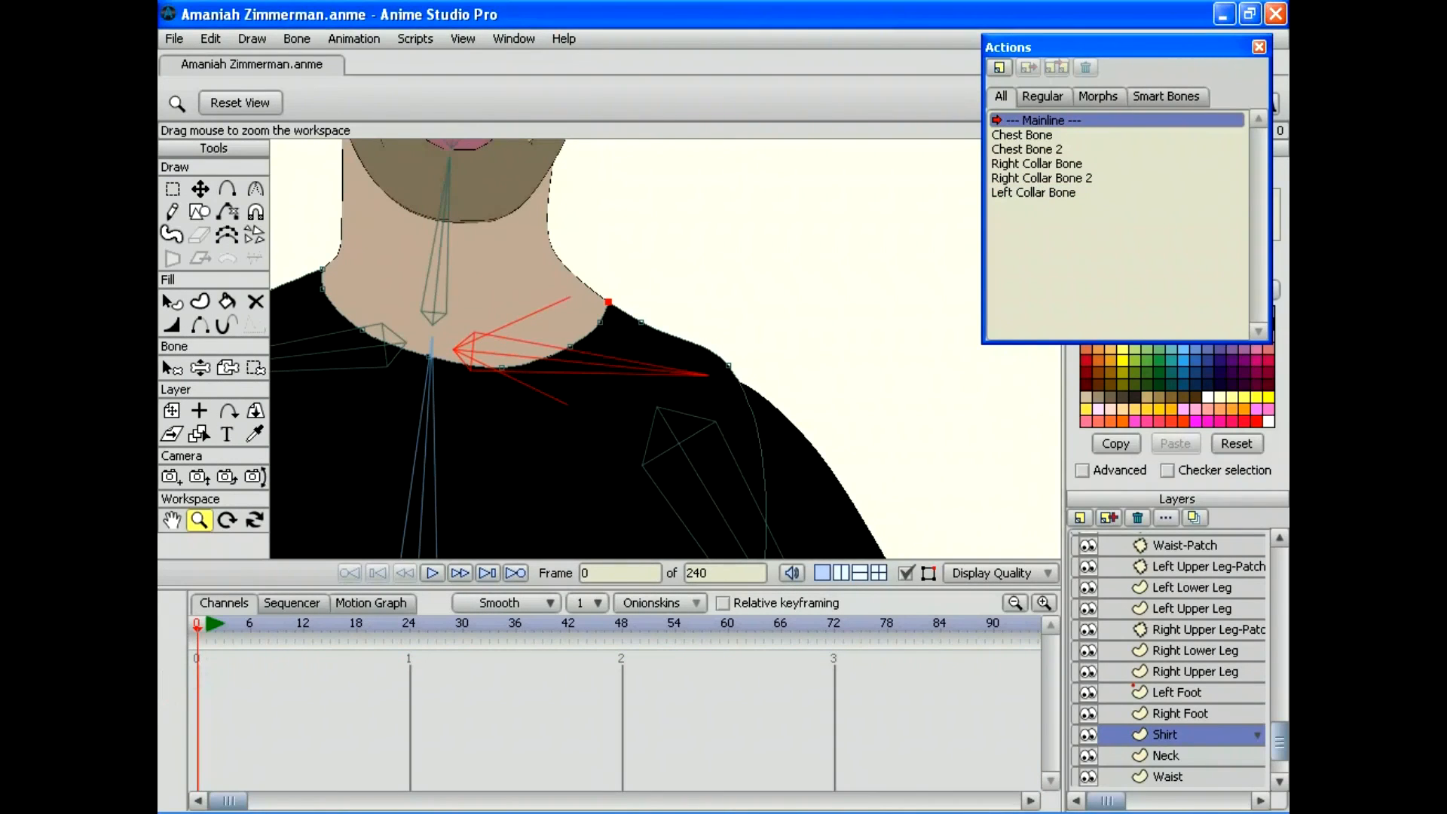
# Step: Select the character's bone layer and create the 'Left Collar Bone 2' action
pyautogui.click(1192, 542)
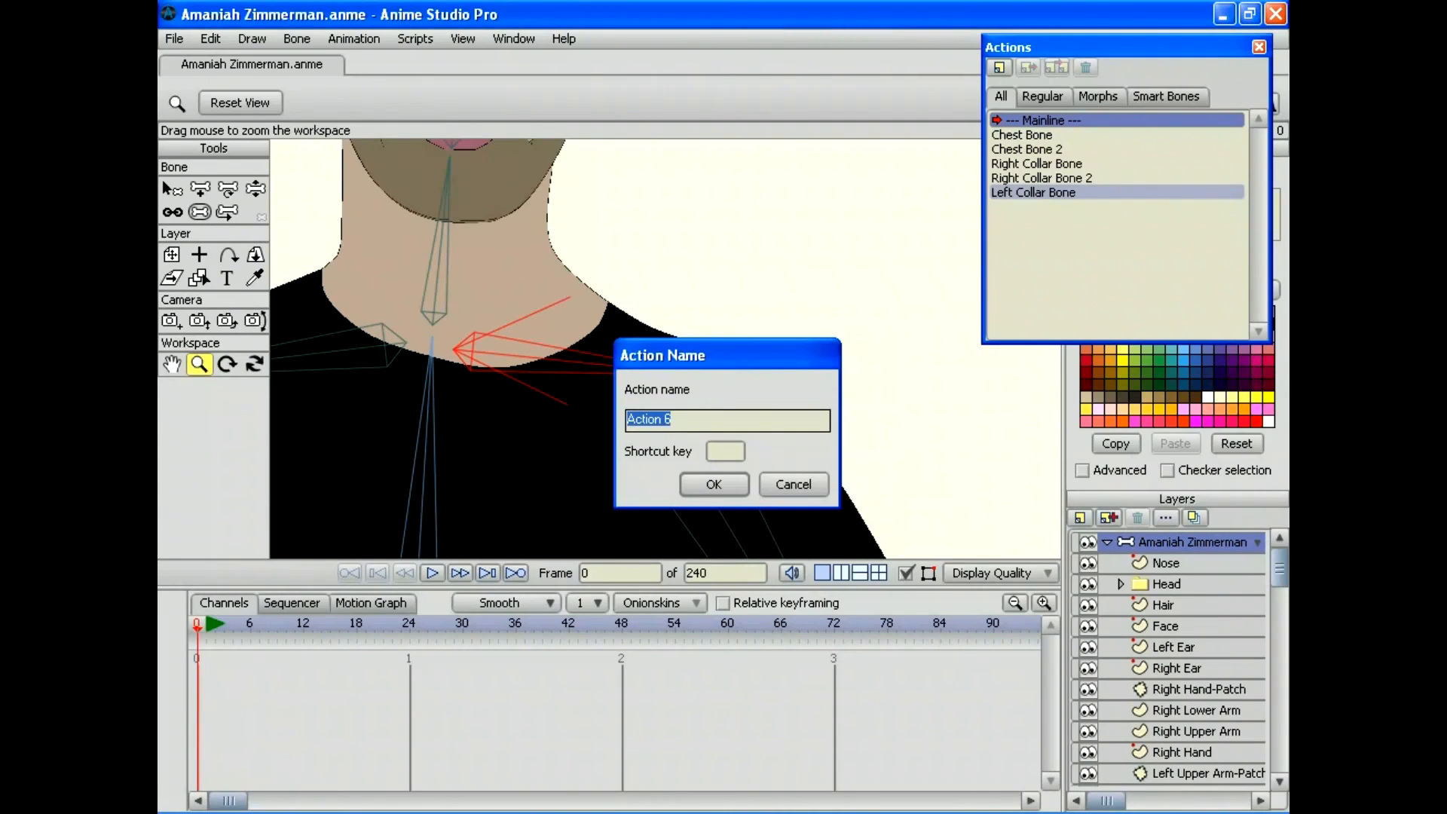
pyautogui.write('Left Collar Bone 2')
pyautogui.press('Return')
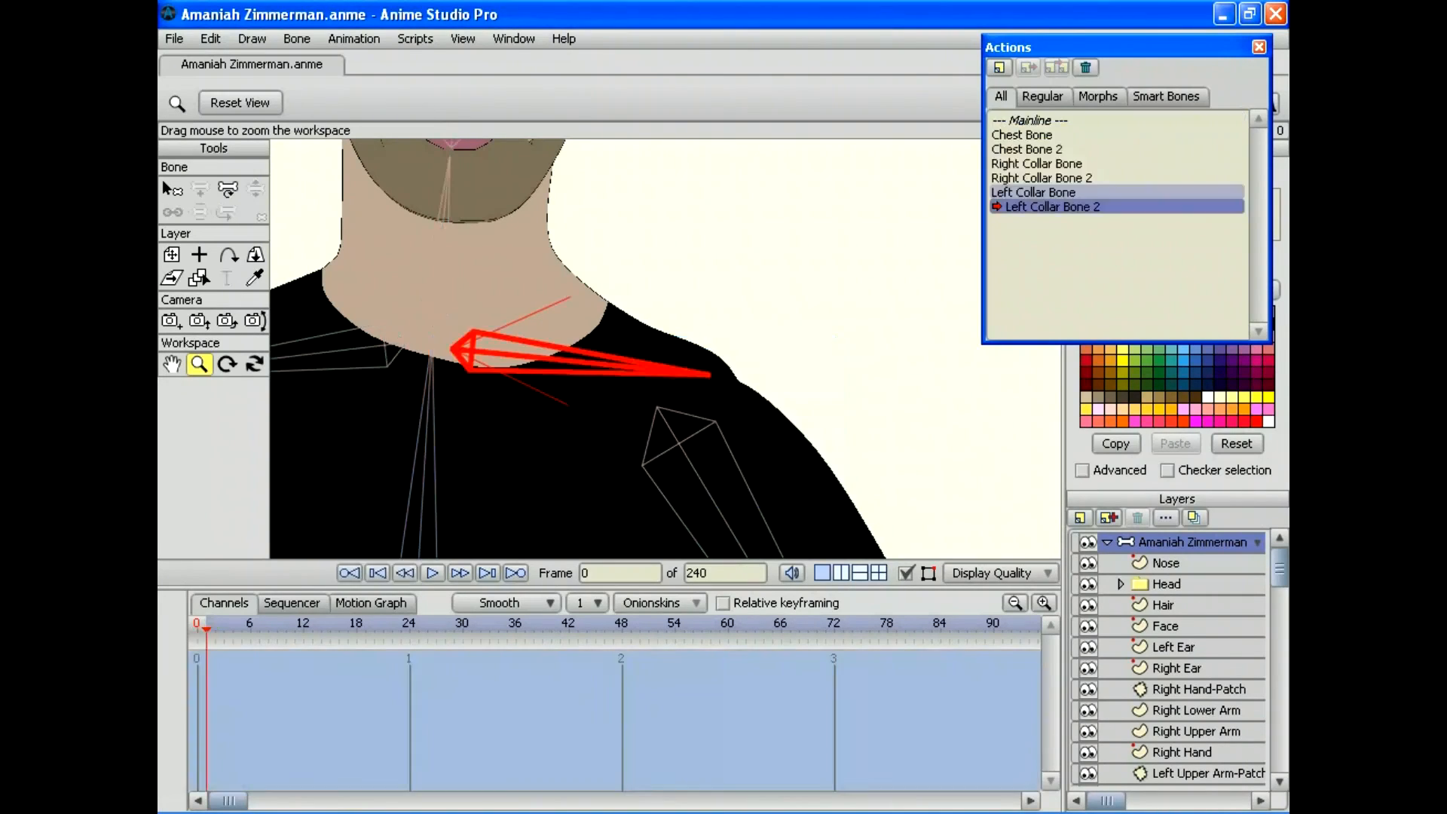
# Step: Rotate the left collar bone fully upward at frame 30 of the action
pyautogui.click(462, 623)
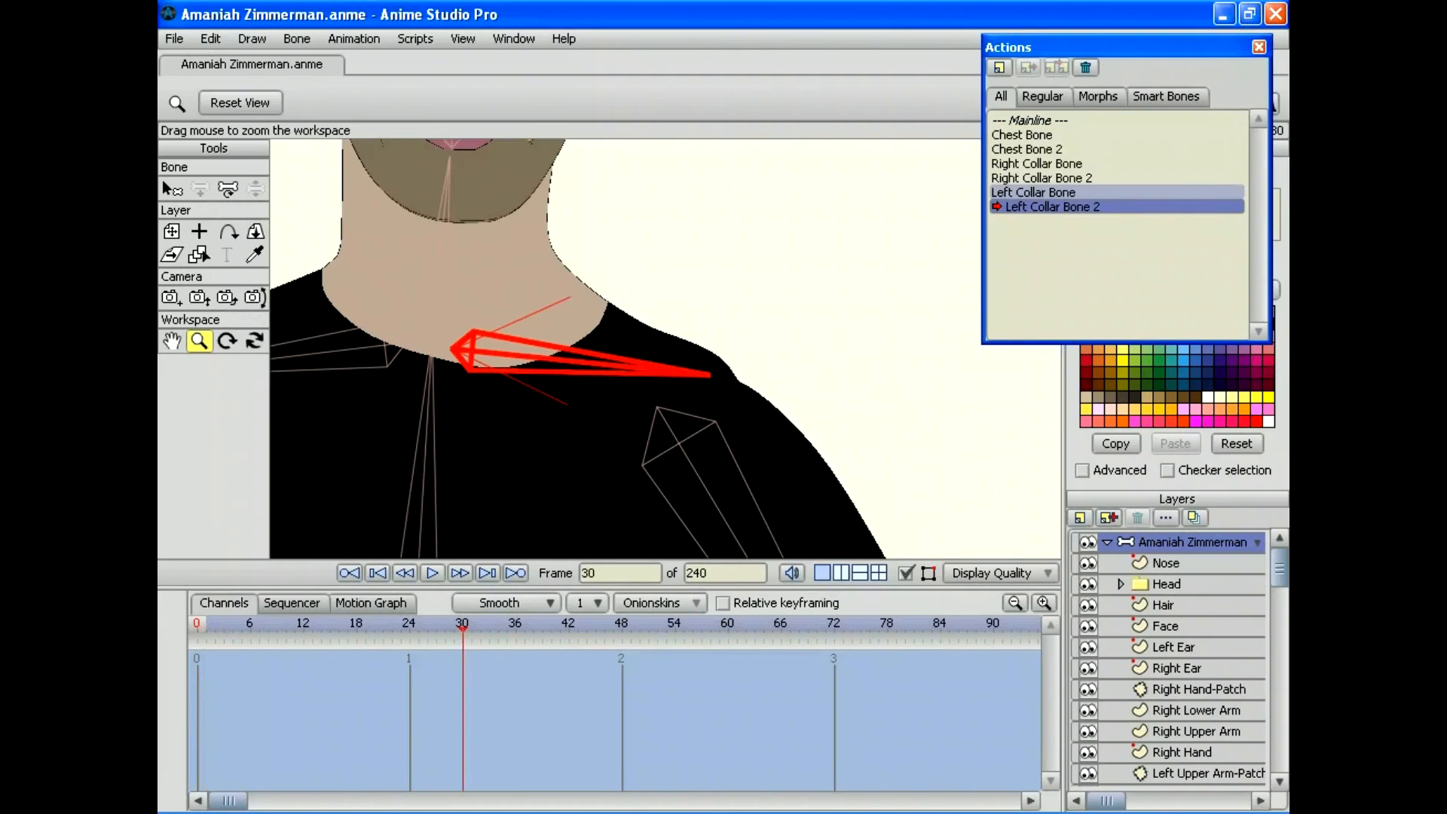
pyautogui.click(227, 188)
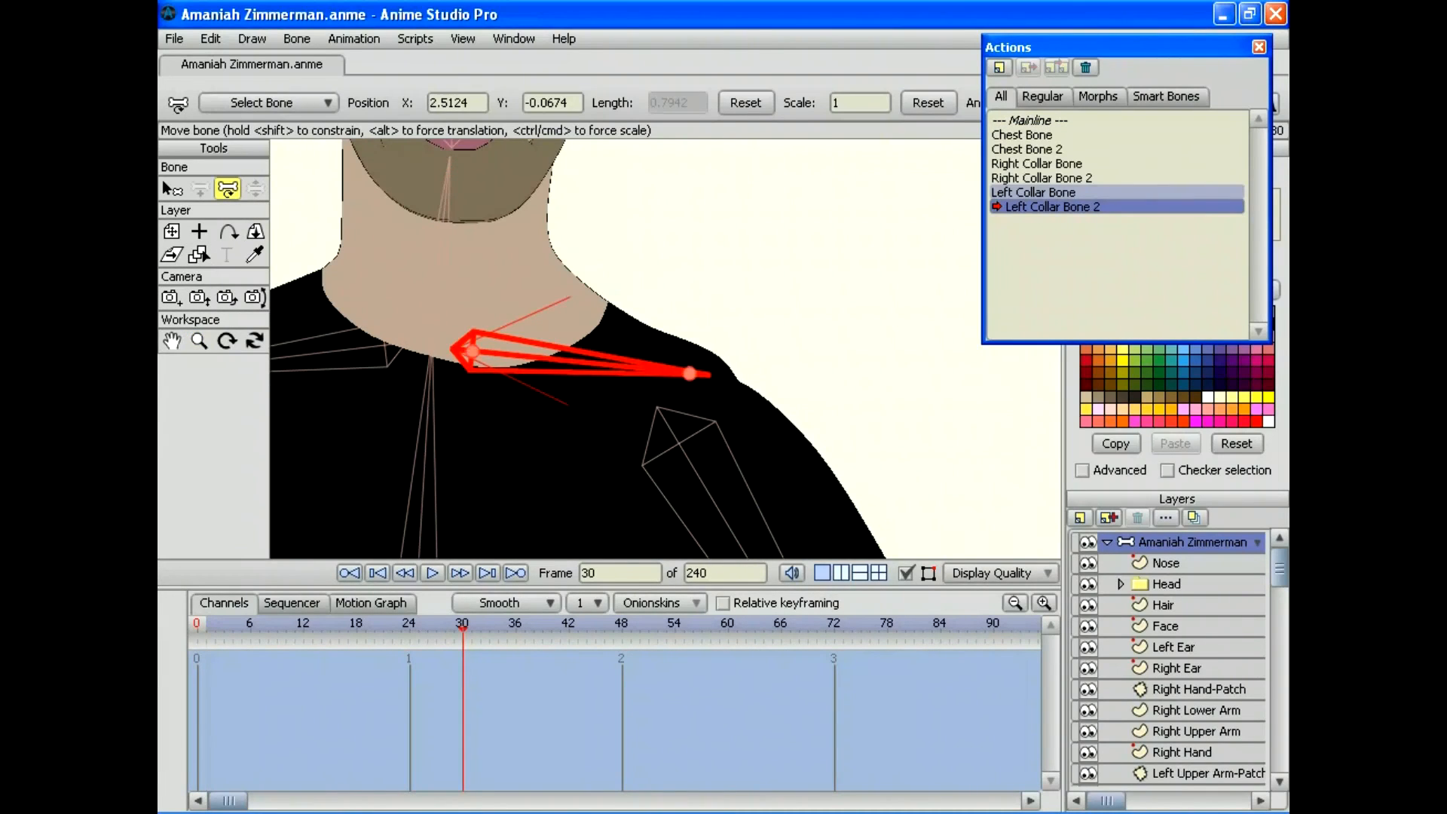
pyautogui.moveTo(637, 366); pyautogui.dragTo(619, 271)
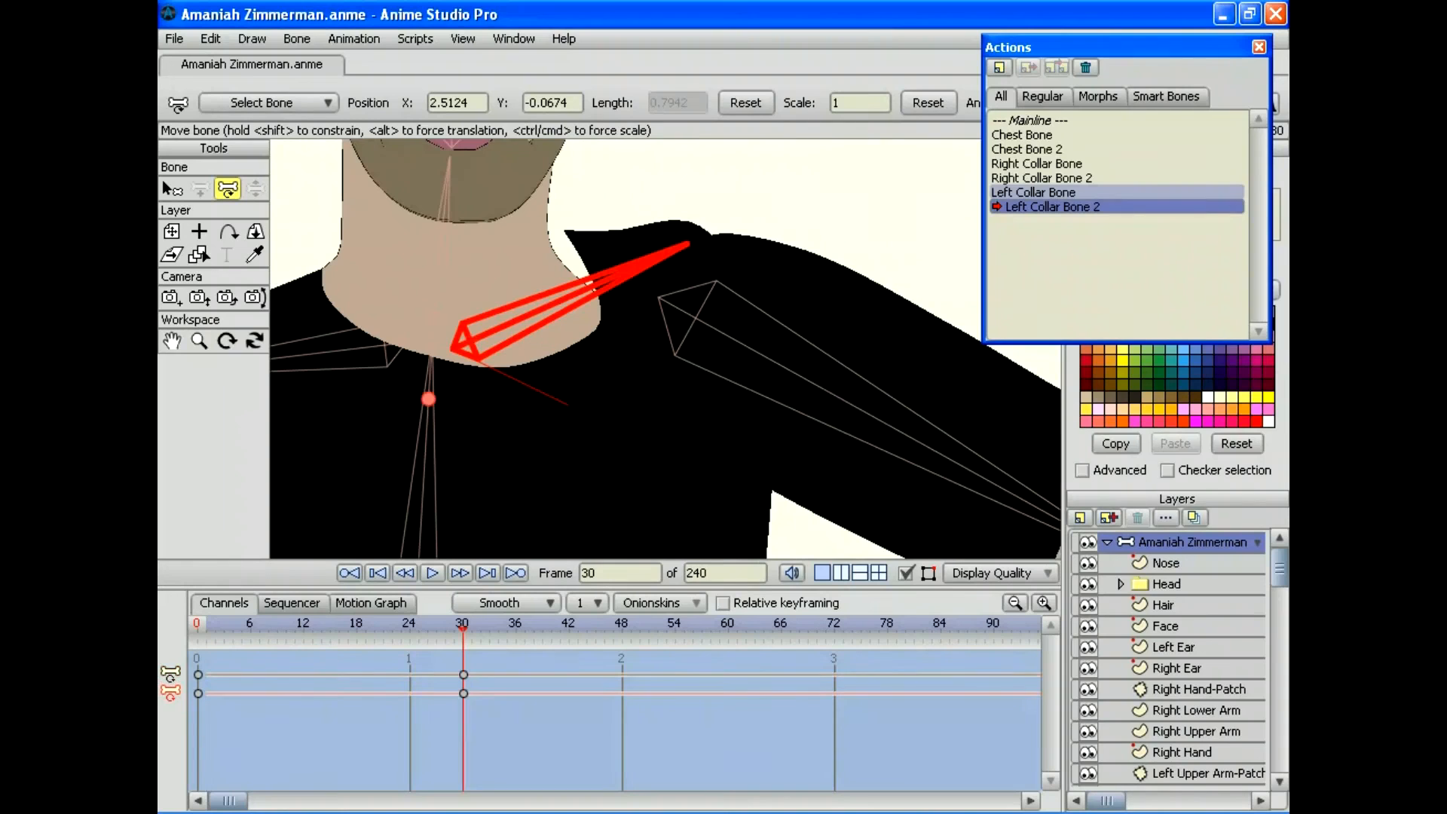
# Step: Move the Shirt layer's collar point to fit the raised shoulder, then preview the deformation
pyautogui.scroll(-5, 1133, 683)
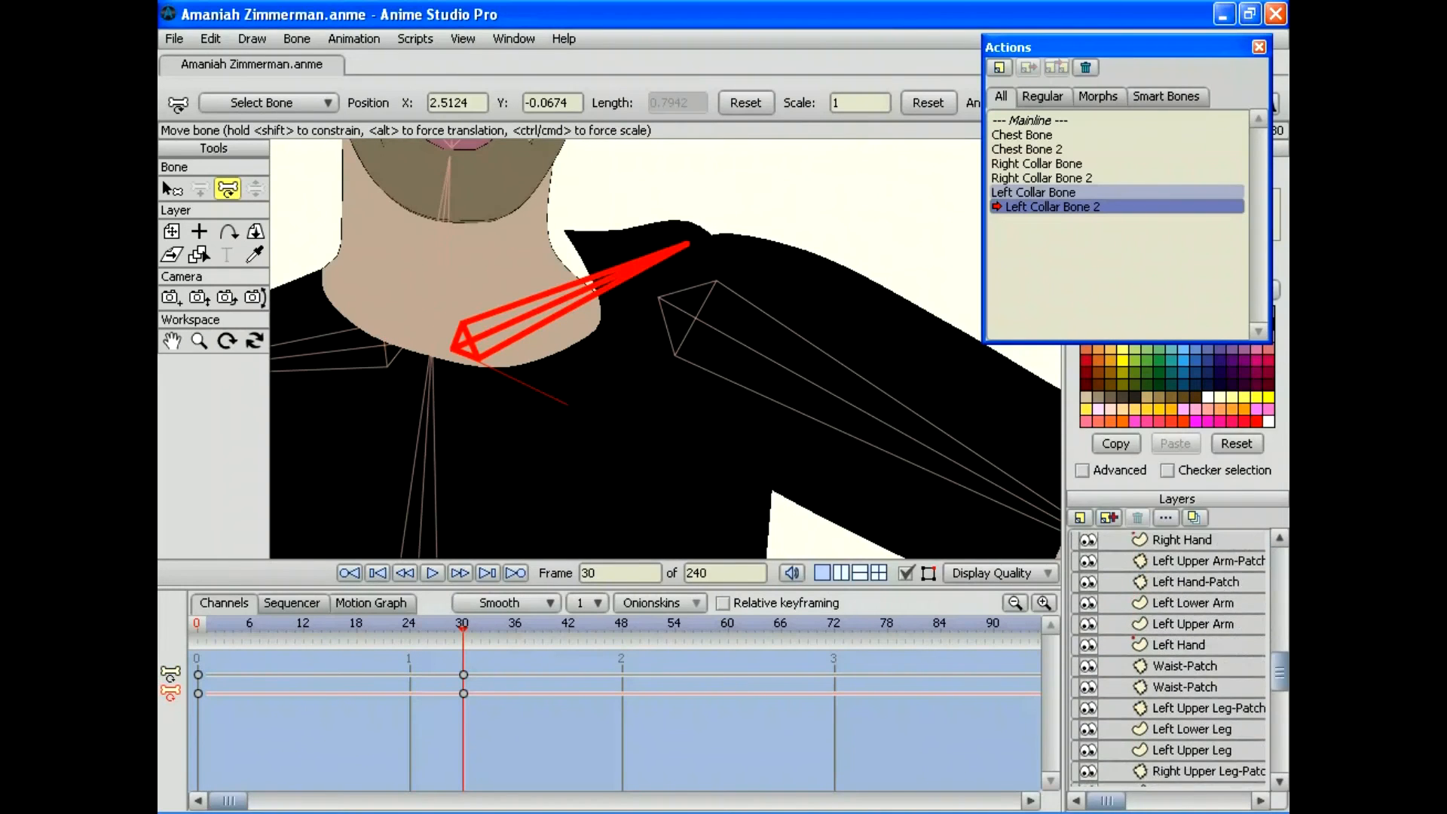
pyautogui.scroll(-1, 1132, 684)
pyautogui.click(1164, 712)
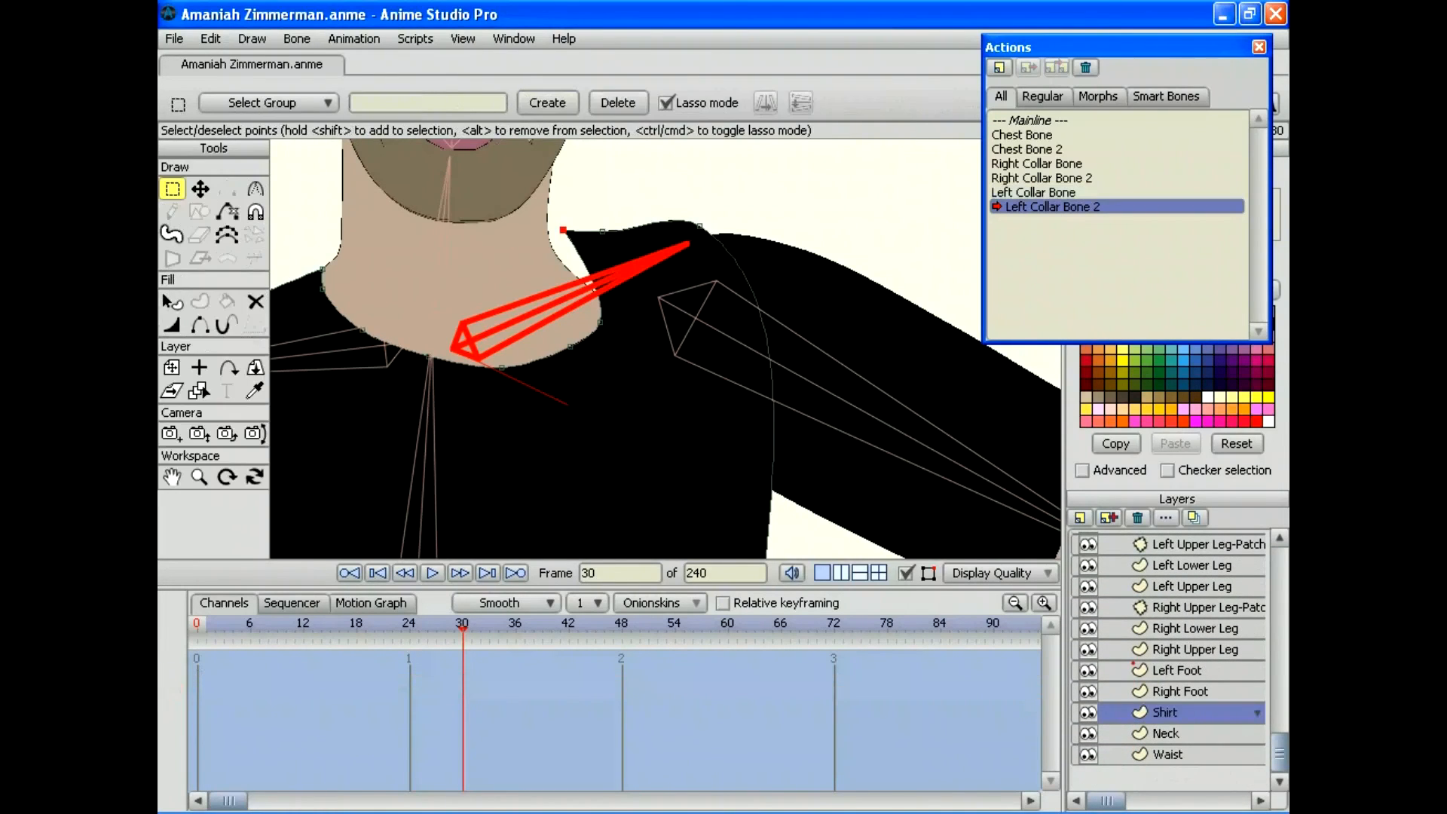
pyautogui.moveTo(462, 629)
pyautogui.mouseDown()
pyautogui.moveTo(223, 629)
pyautogui.moveTo(462, 629)
pyautogui.mouseUp()
pyautogui.press('t')
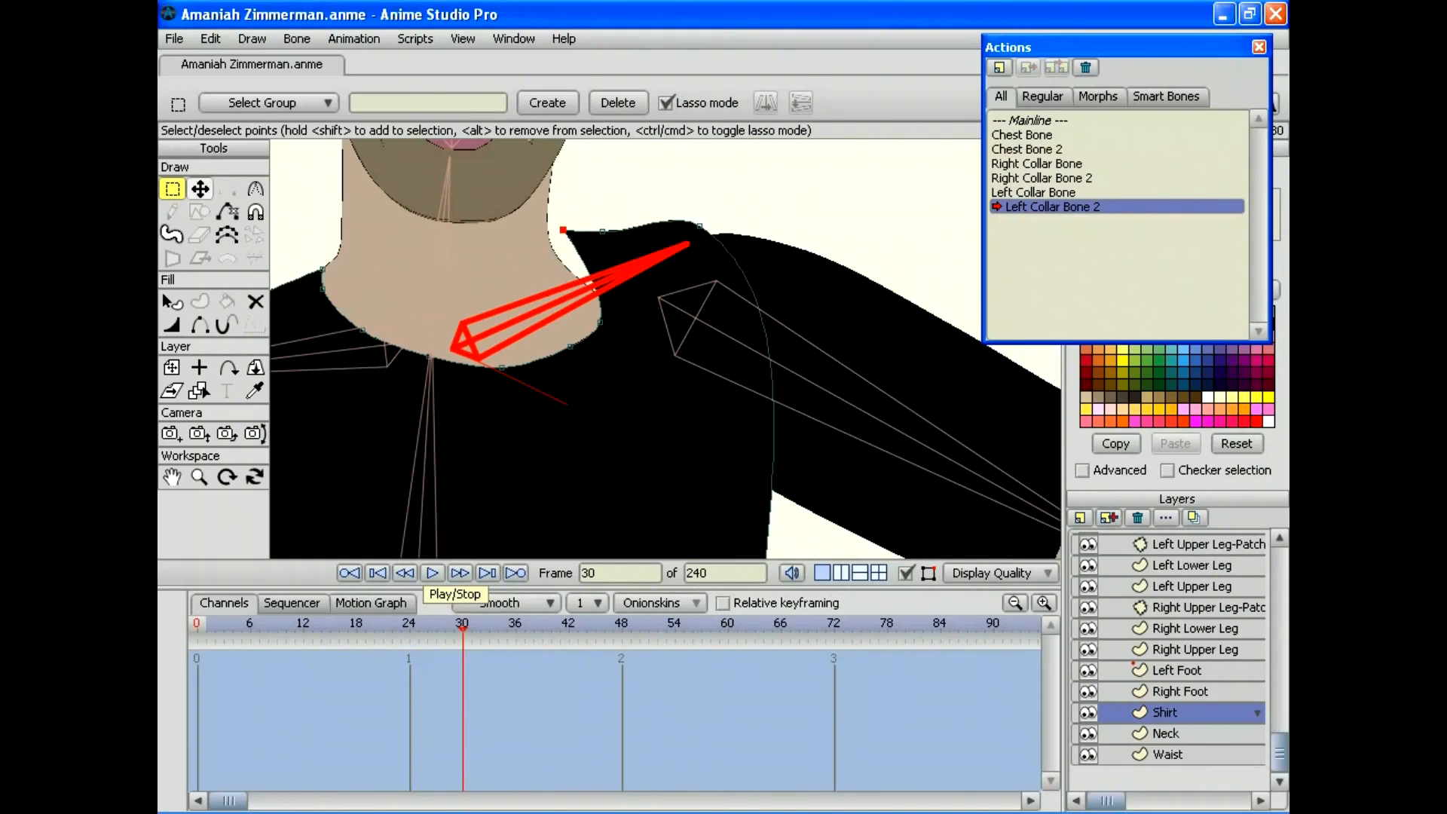
pyautogui.moveTo(563, 230); pyautogui.dragTo(552, 254)
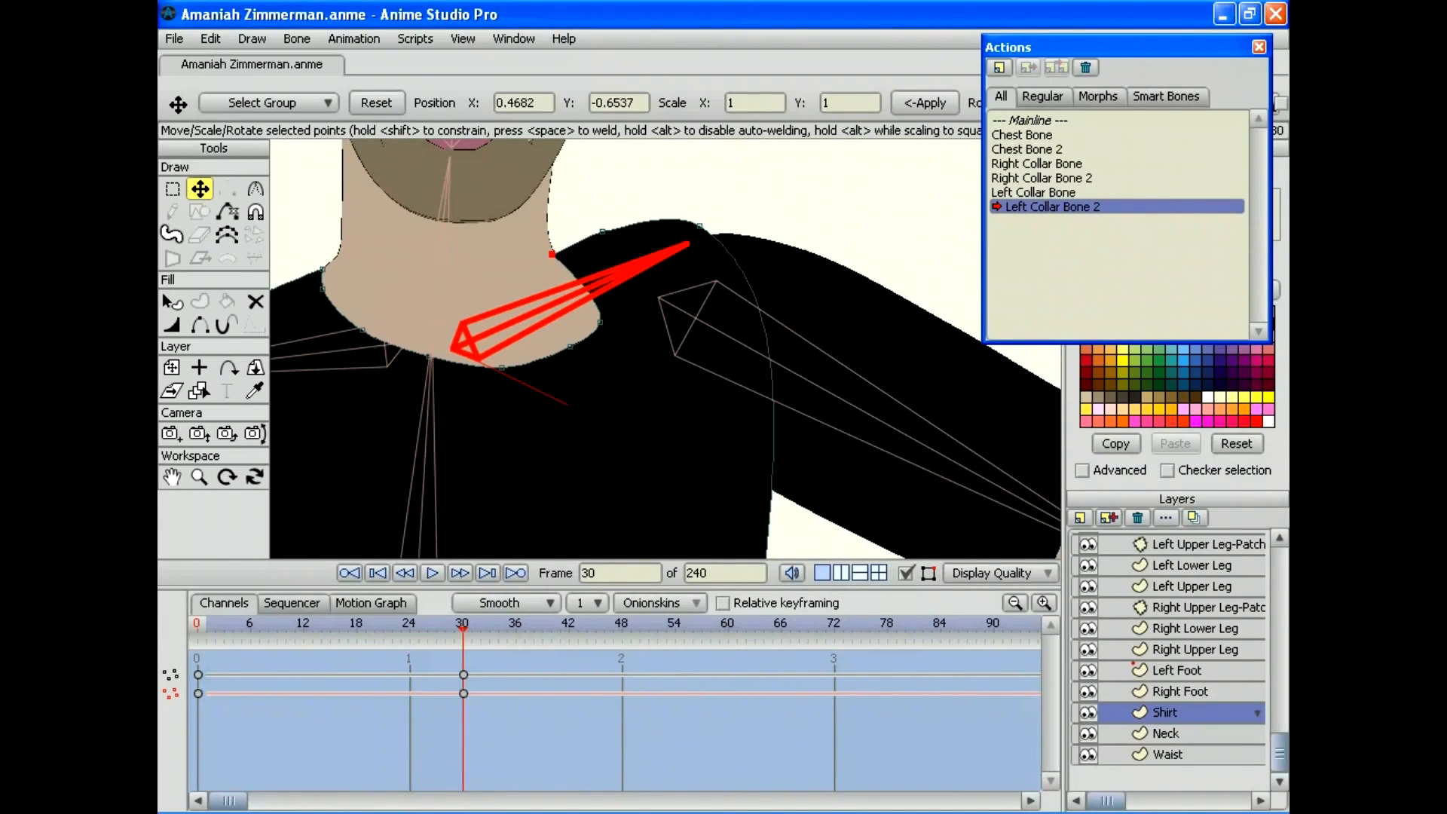
pyautogui.moveTo(462, 627); pyautogui.dragTo(366, 627)
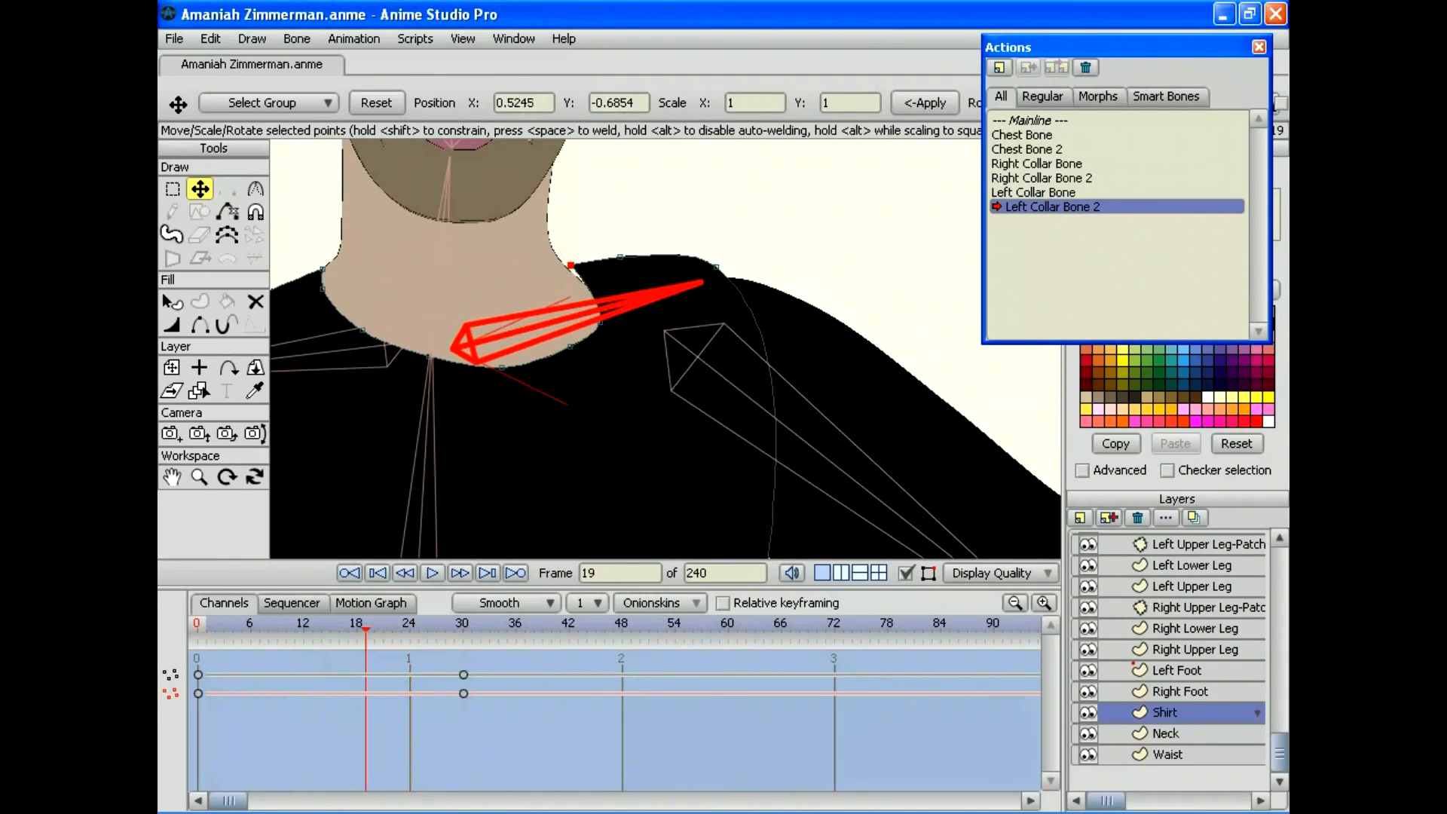
# Step: Preview the shoulder motion along the timeline and zoom in closely on the left collar bone
pyautogui.click(199, 476)
pyautogui.moveTo(665, 348); pyautogui.dragTo(512, 348)
pyautogui.moveTo(260, 627); pyautogui.dragTo(462, 627)
pyautogui.moveTo(665, 348); pyautogui.dragTo(788, 348)
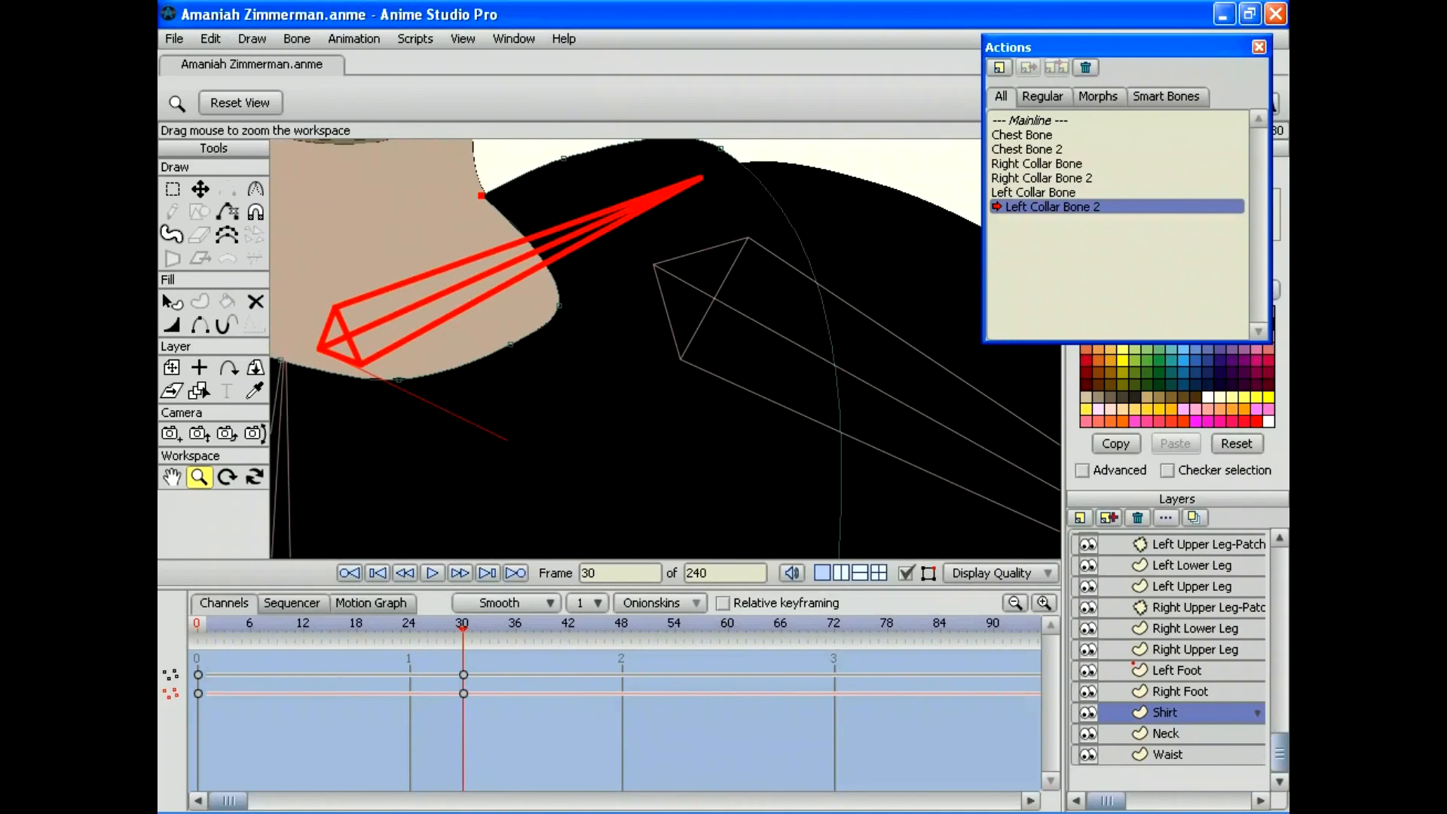
# Step: Nudge the shirt's collar point against the neck at frames 19 and 12
pyautogui.moveTo(666, 348); pyautogui.dragTo(648, 467)
pyautogui.press('t')
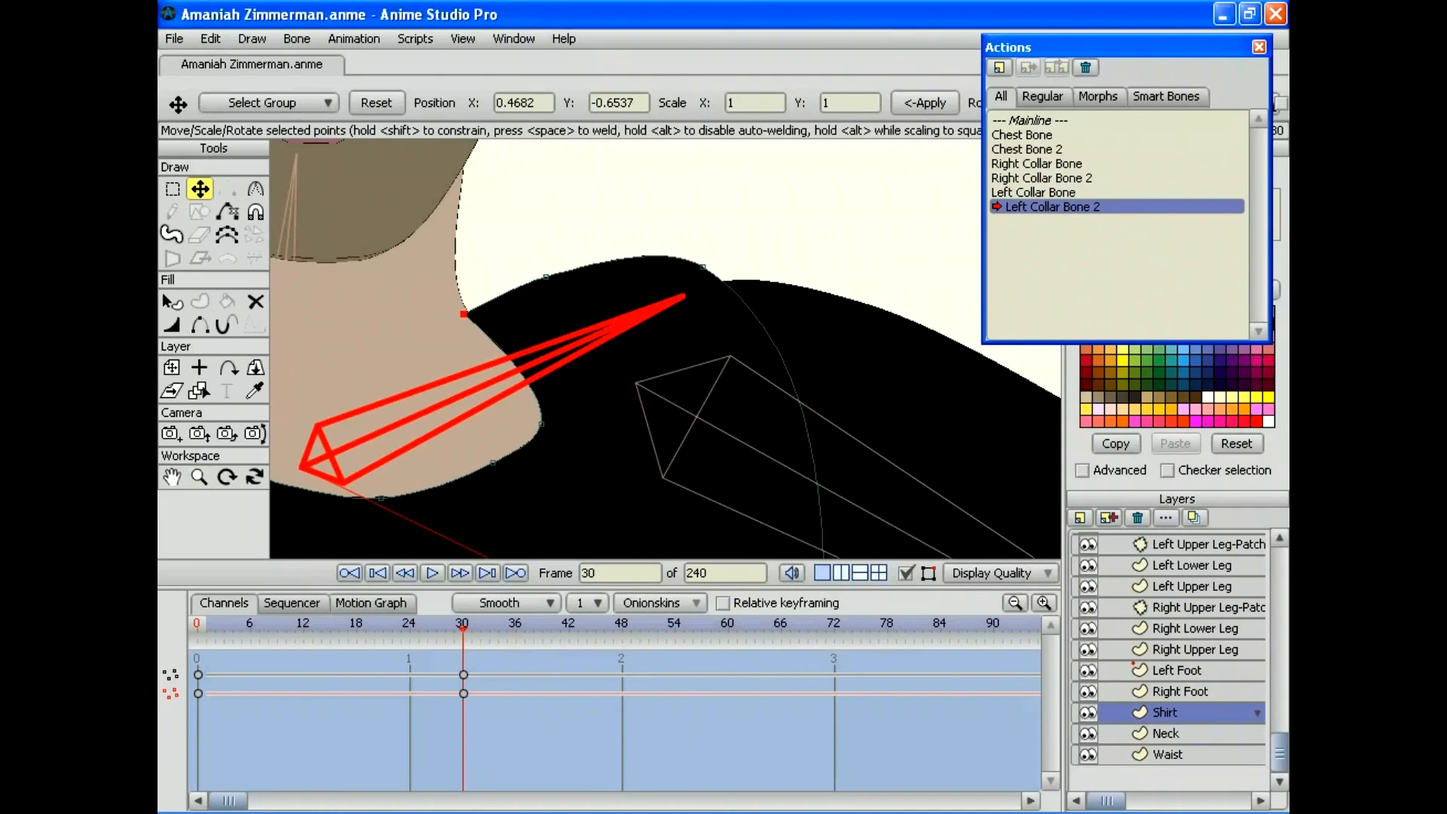
pyautogui.moveTo(462, 625); pyautogui.dragTo(366, 625)
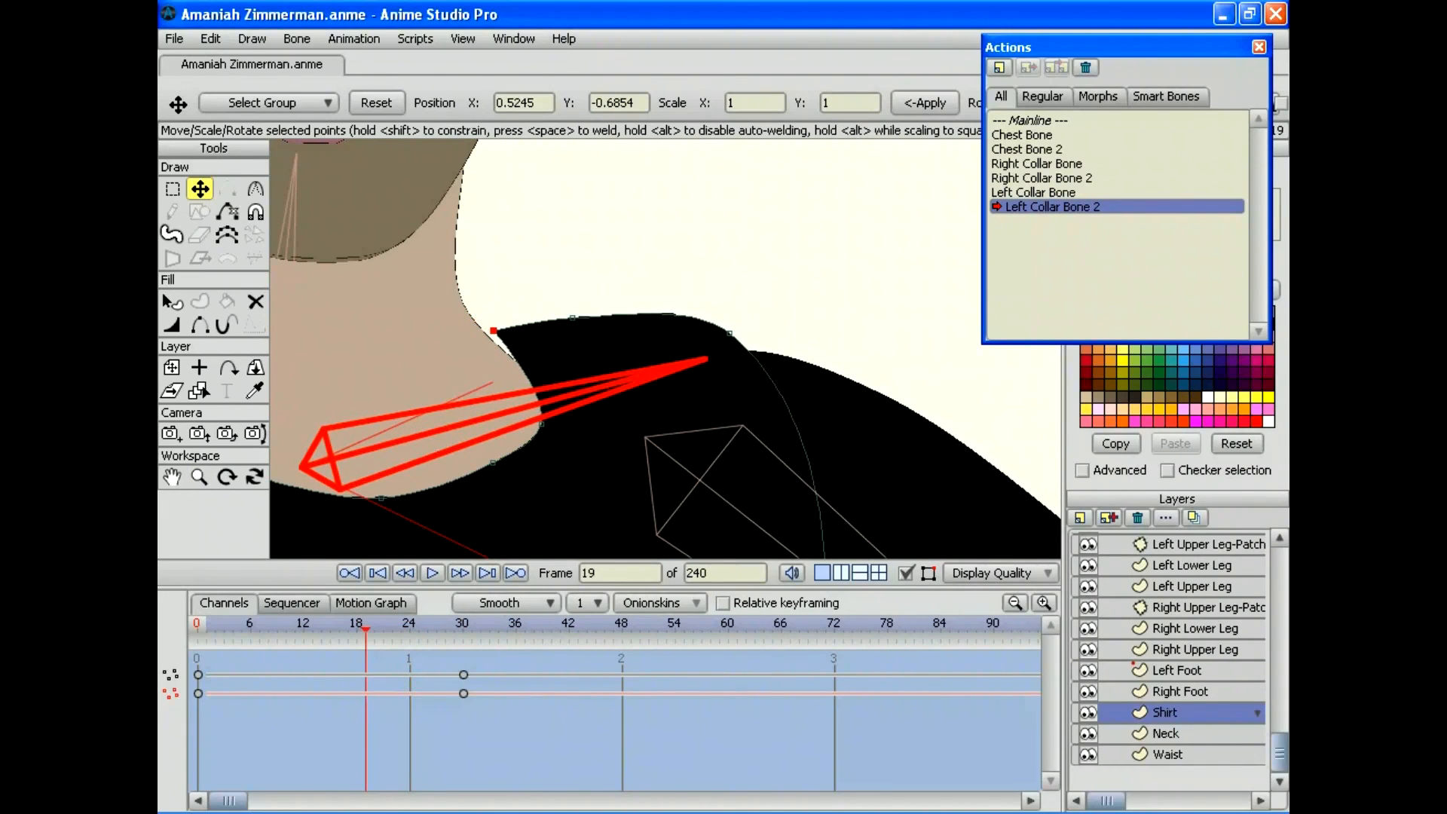
pyautogui.moveTo(493, 331); pyautogui.dragTo(485, 332)
pyautogui.moveTo(366, 625); pyautogui.dragTo(303, 626)
pyautogui.moveTo(519, 359); pyautogui.dragTo(515, 360)
# Step: Adjust the shirt's collar point at frames 17, 21 and 24 to hug the neck
pyautogui.moveTo(304, 625); pyautogui.dragTo(348, 626)
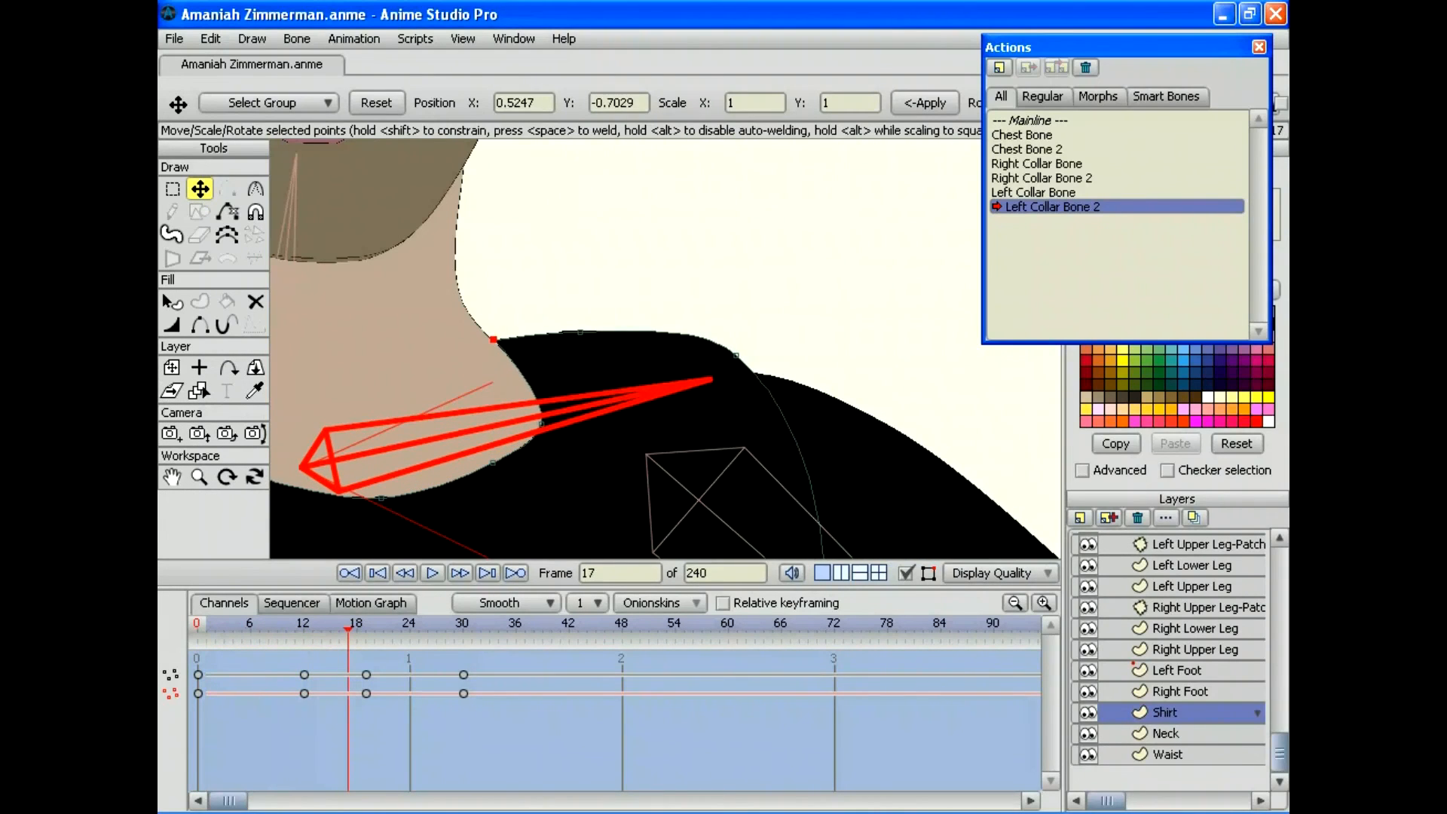
pyautogui.moveTo(494, 339); pyautogui.dragTo(494, 339)
pyautogui.moveTo(493, 339); pyautogui.dragTo(491, 339)
pyautogui.press('Right')
pyautogui.press('Right')
pyautogui.press('Right')
pyautogui.press('Right')
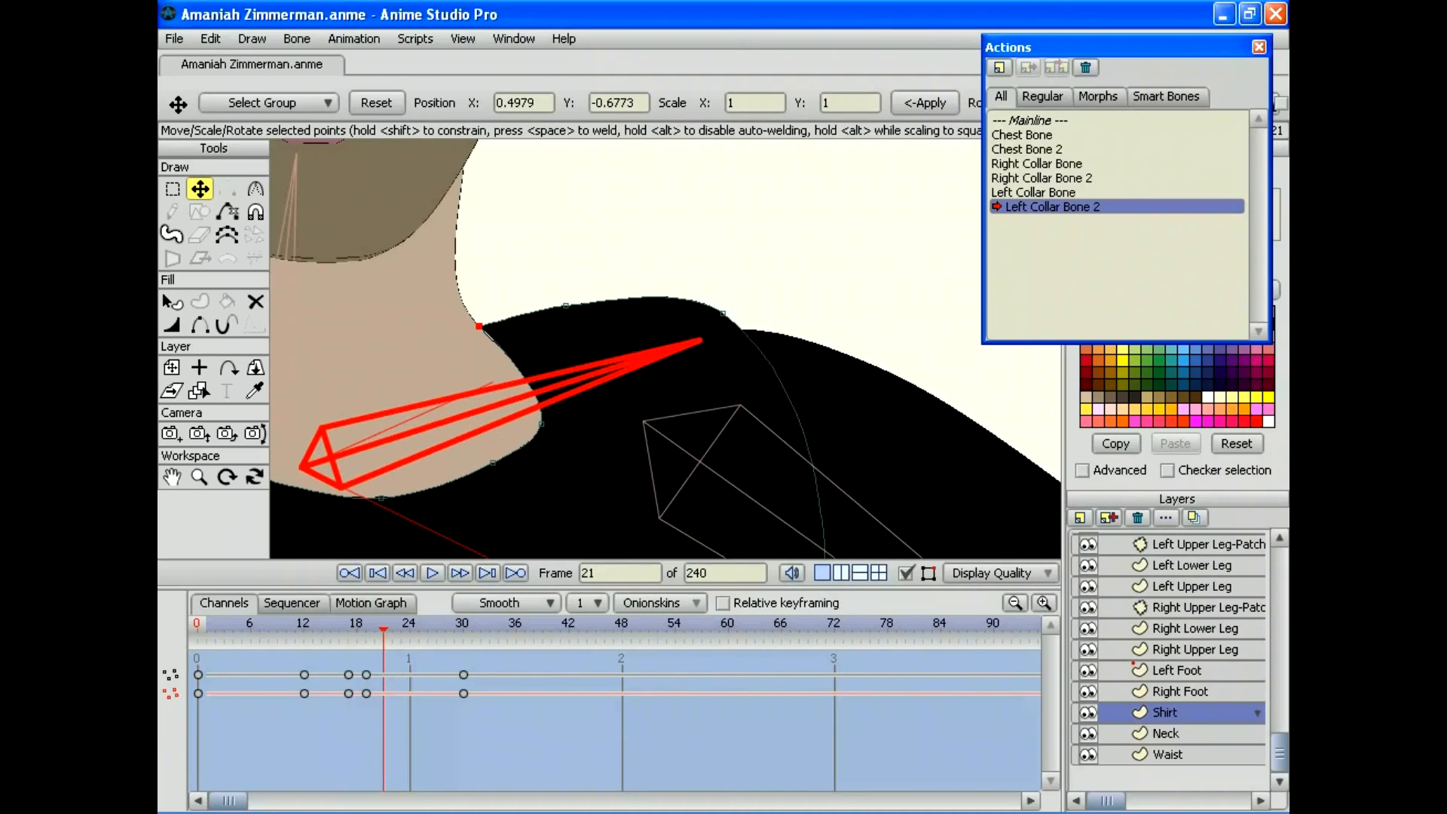
pyautogui.moveTo(479, 326); pyautogui.dragTo(478, 328)
pyautogui.press('Right')
pyautogui.press('Right')
pyautogui.press('Right')
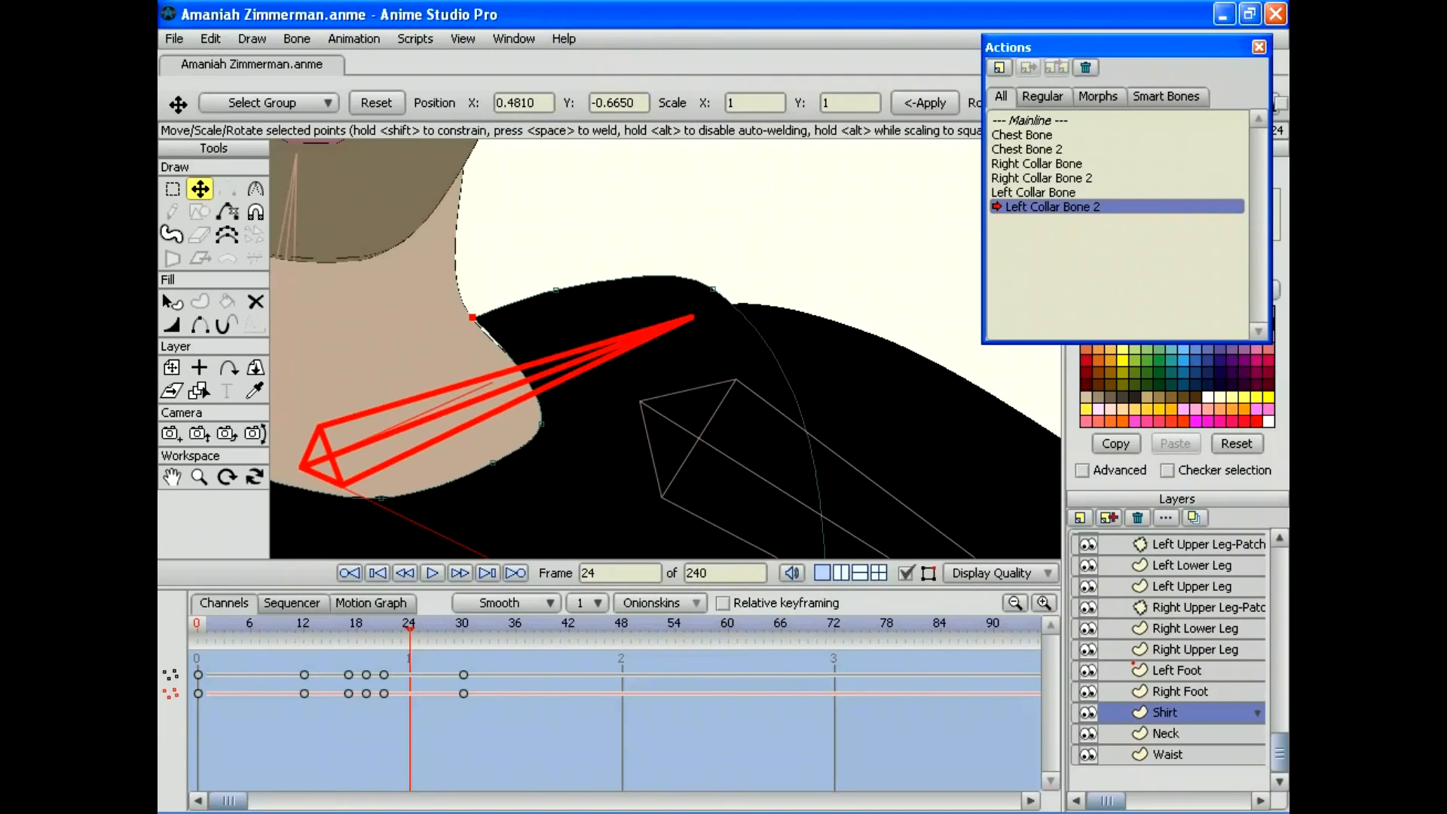
pyautogui.moveTo(470, 319); pyautogui.dragTo(467, 319)
# Step: Zoom in on the collar and step through the frames to check the shirt fit
pyautogui.click(199, 476)
pyautogui.moveTo(665, 349); pyautogui.dragTo(783, 349)
pyautogui.moveTo(528, 339); pyautogui.dragTo(766, 404)
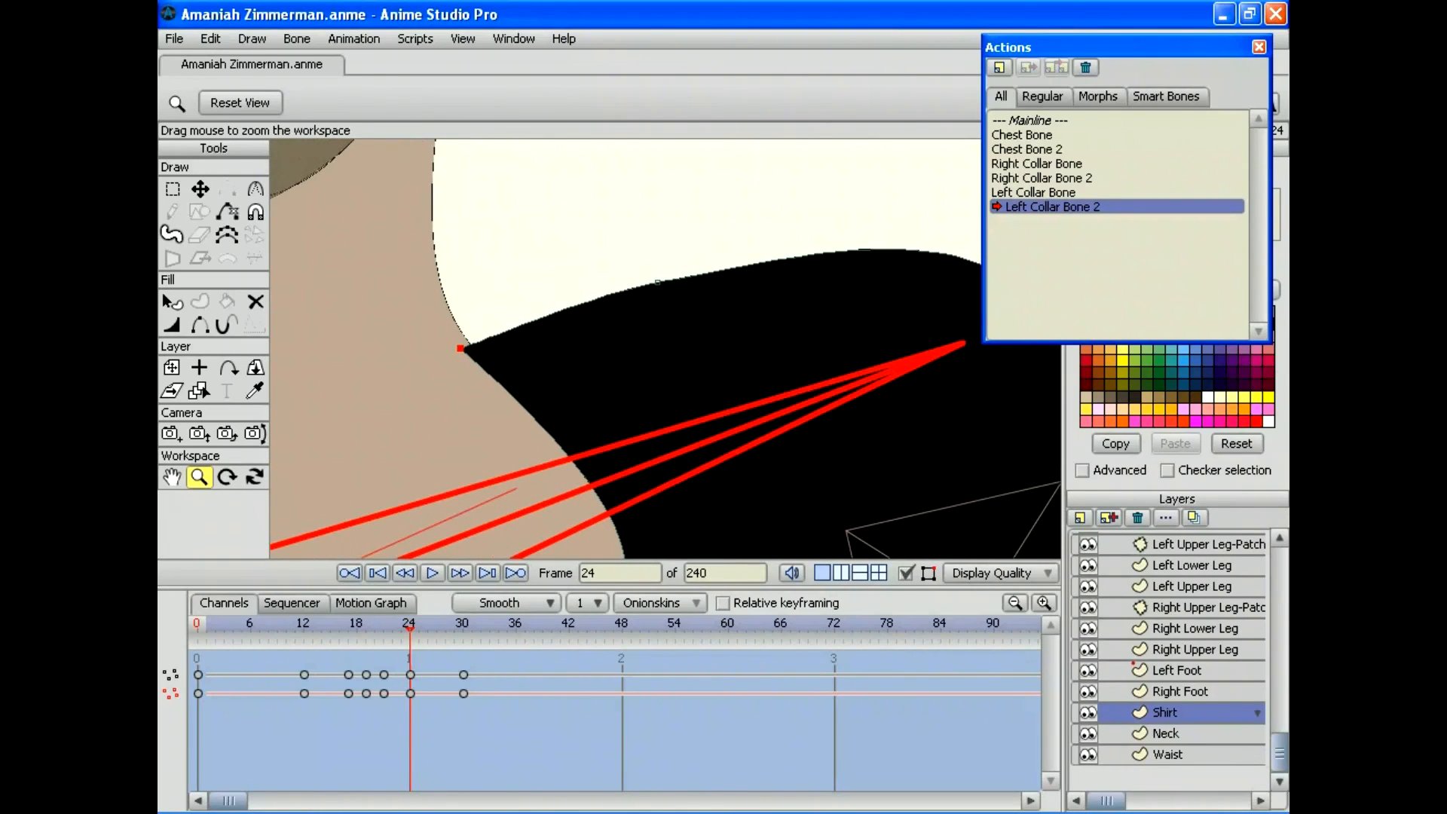
pyautogui.press('Left')
pyautogui.press('Left')
pyautogui.press('Left')
pyautogui.press('Right')
pyautogui.press('Right')
pyautogui.press('Right')
pyautogui.press('Right')
pyautogui.press('Right')
pyautogui.press('Right')
pyautogui.press('Right')
pyautogui.press('Right')
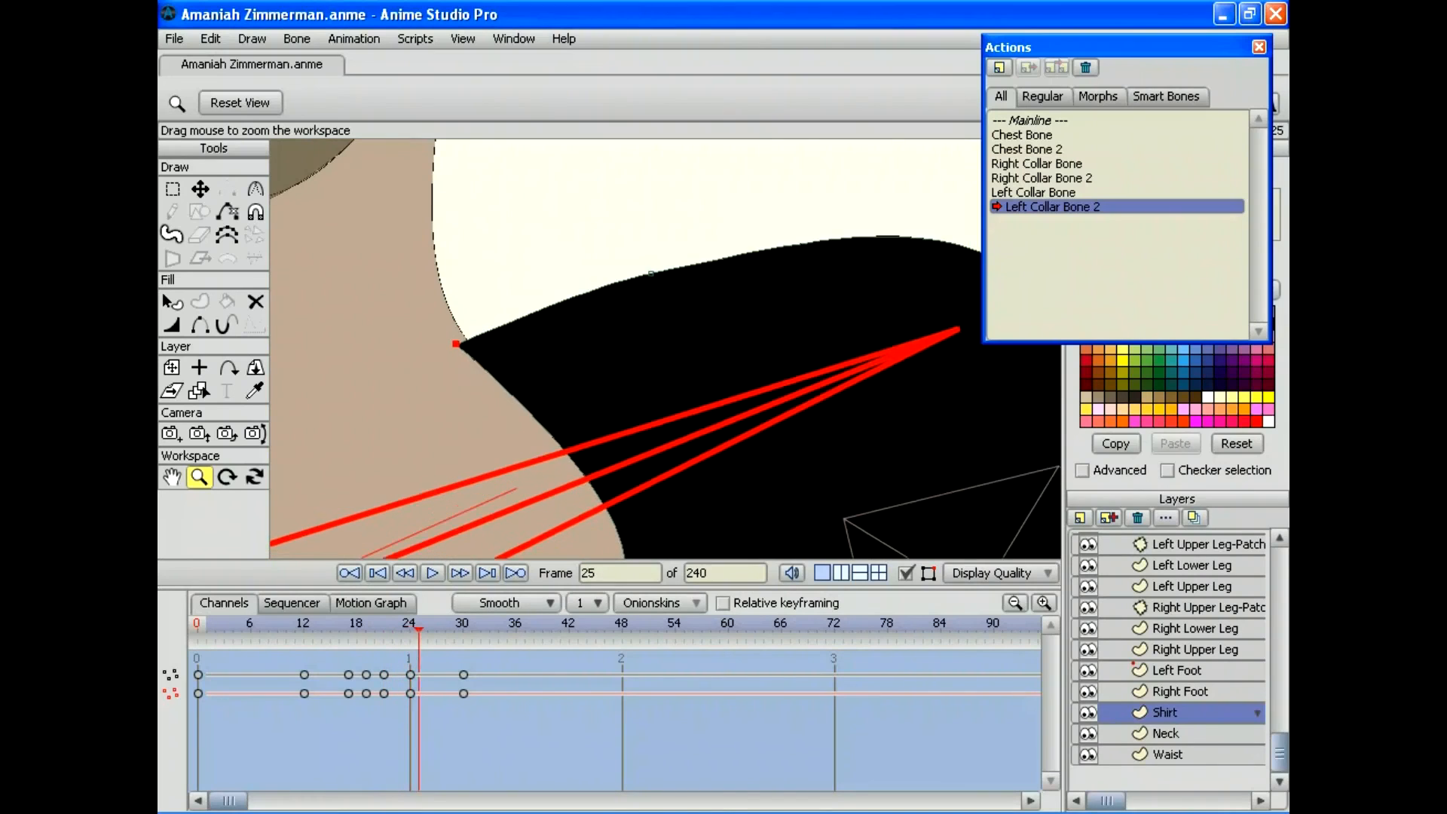
pyautogui.press('Right')
pyautogui.press('Right')
pyautogui.press('Right')
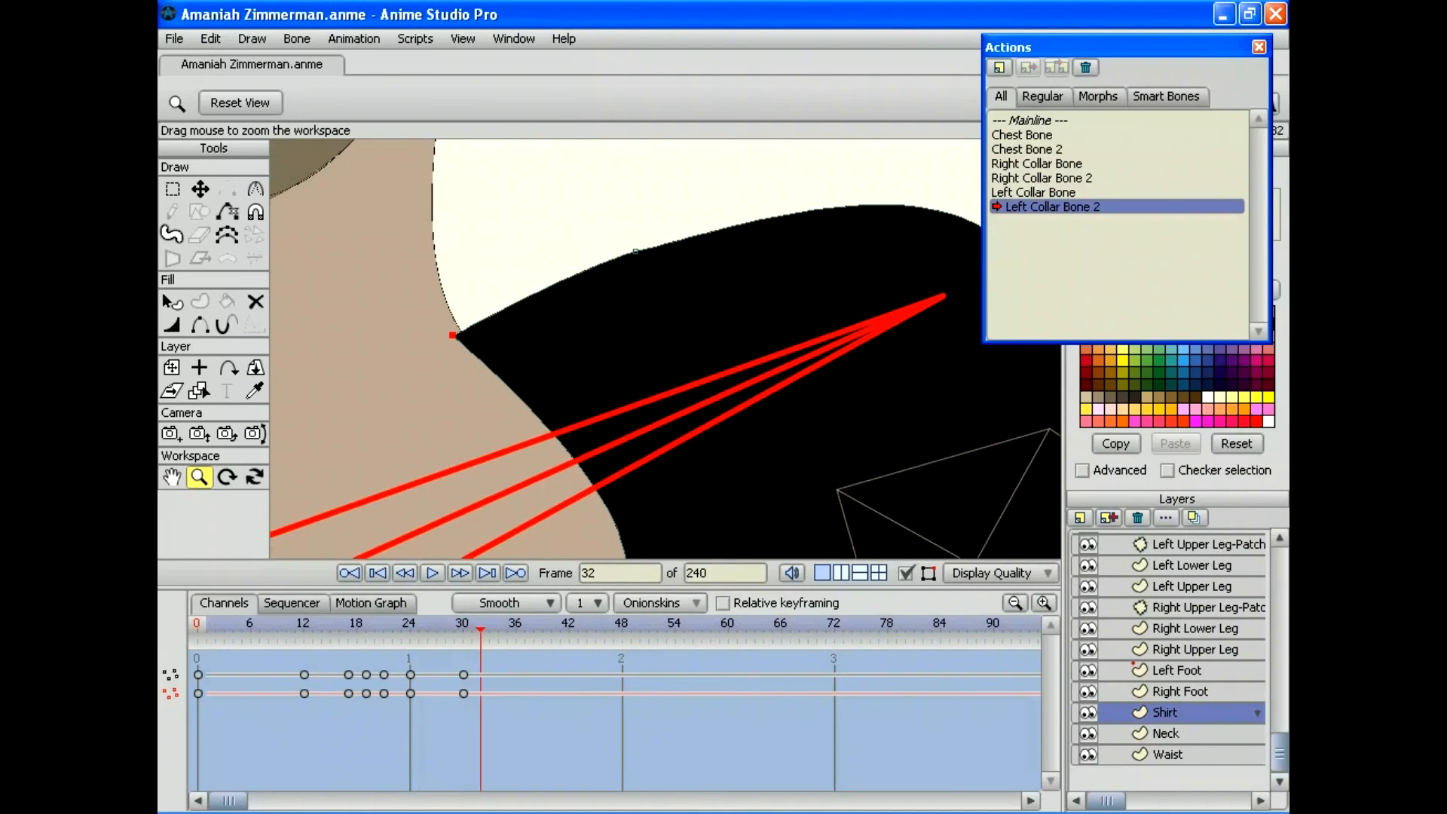
pyautogui.press('Left')
pyautogui.press('Left')
pyautogui.press('Left')
pyautogui.press('Left')
pyautogui.press('Left')
pyautogui.press('Left')
pyautogui.press('Right')
pyautogui.press('Right')
pyautogui.press('Right')
pyautogui.press('Right')
pyautogui.press('Right')
pyautogui.press('Left')
pyautogui.press('Left')
pyautogui.press('Left')
pyautogui.press('Left')
pyautogui.press('Left')
pyautogui.press('Left')
pyautogui.press('Left')
pyautogui.press('Left')
pyautogui.press('Left')
pyautogui.press('Left')
pyautogui.press('Left')
pyautogui.press('Left')
pyautogui.press('Left')
pyautogui.press('Left')
pyautogui.press('Left')
pyautogui.press('Left')
pyautogui.press('Left')
pyautogui.press('Left')
pyautogui.press('Left')
pyautogui.press('Left')
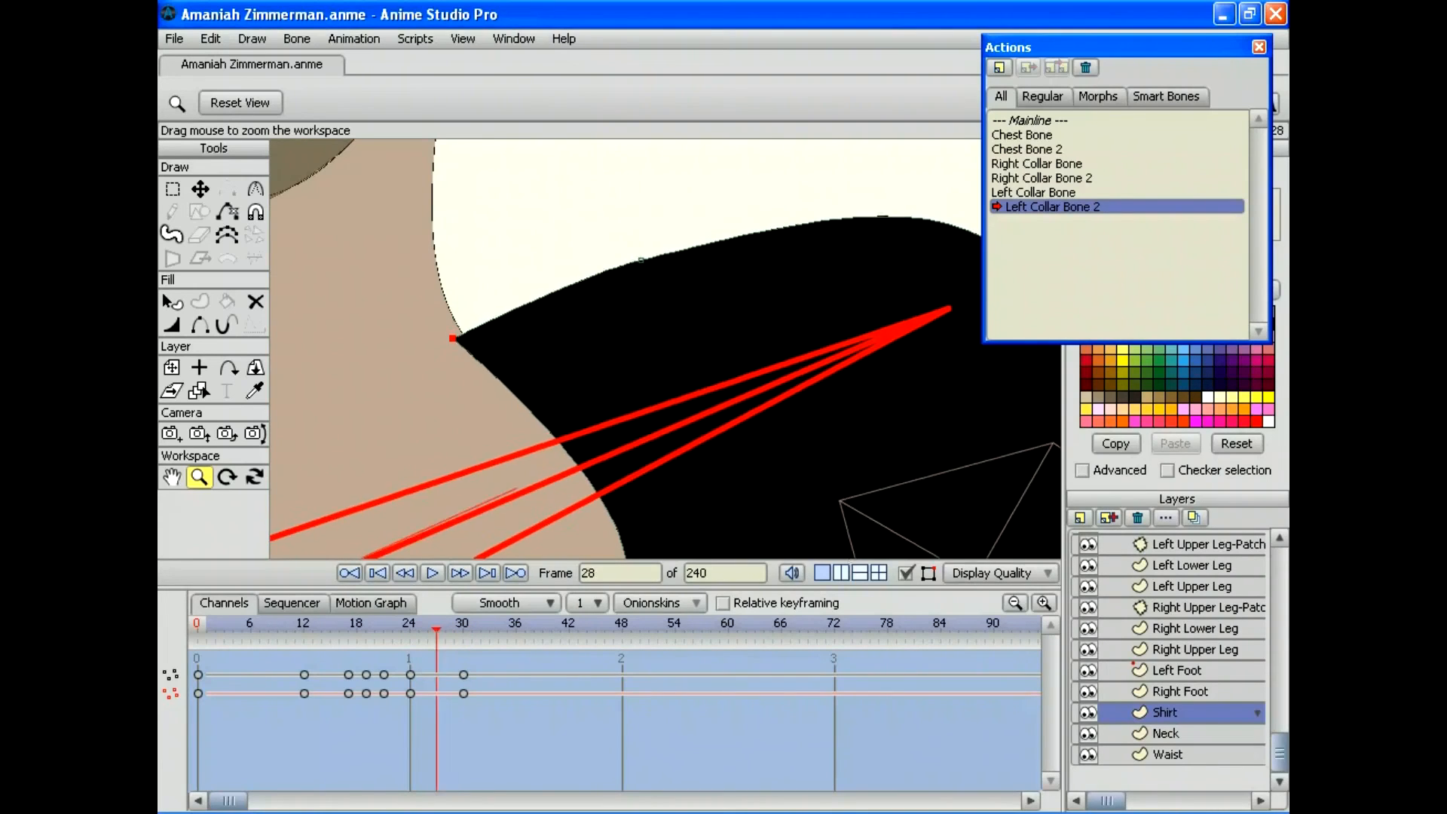
pyautogui.scroll(-5, 665, 349)
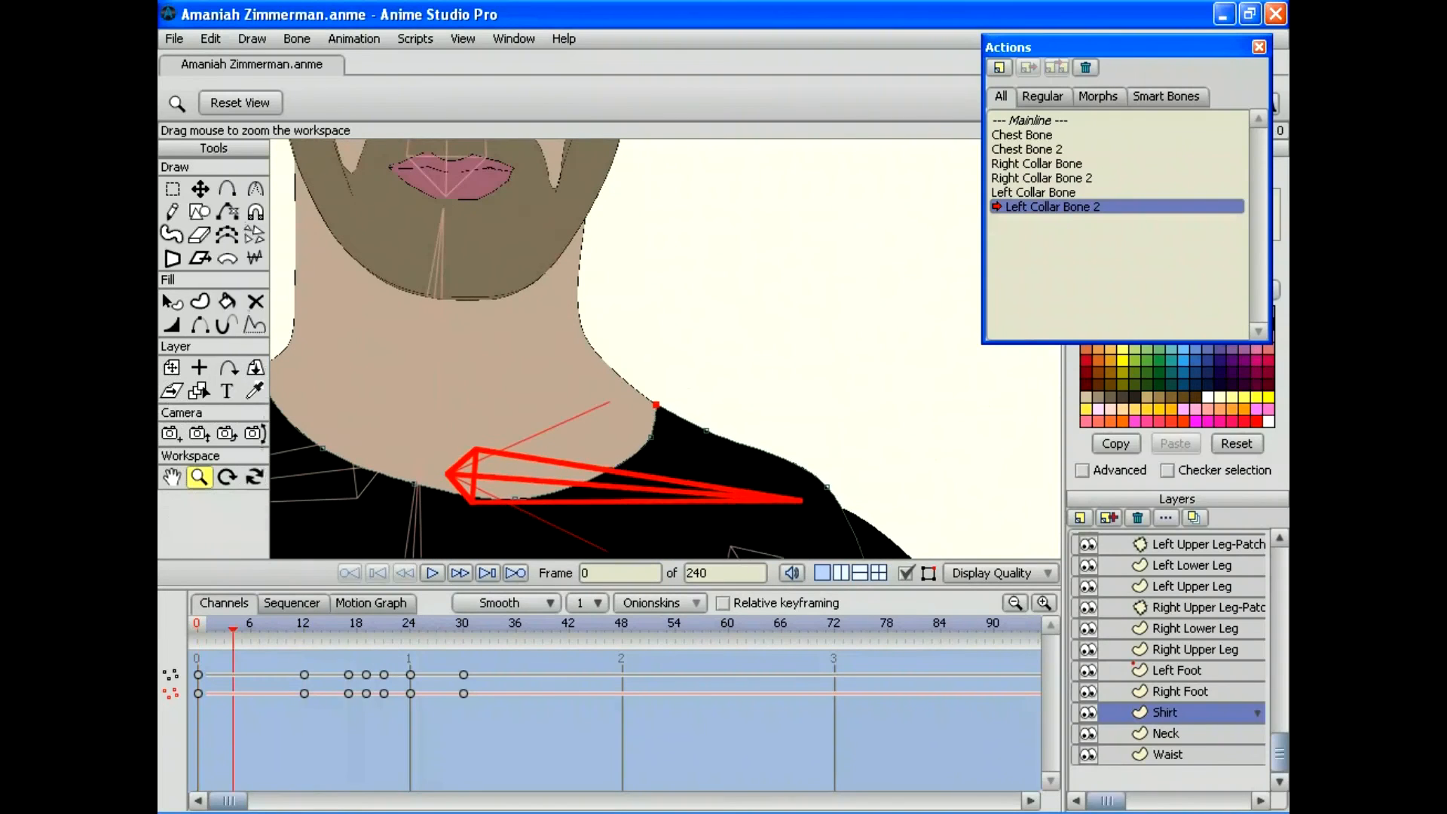
# Step: Scrub through the collar raise to review the collar and shirt motion
pyautogui.press('Right')
pyautogui.press('Right')
pyautogui.press('Right')
pyautogui.press('Right')
pyautogui.press('Right')
pyautogui.press('Right')
pyautogui.press('Right')
pyautogui.press('Right')
pyautogui.press('Right')
pyautogui.press('Right')
pyautogui.press('Right')
pyautogui.press('Right')
pyautogui.press('Right')
pyautogui.press('Right')
pyautogui.press('Right')
pyautogui.press('Right')
pyautogui.press('Right')
pyautogui.press('Right')
pyautogui.press('Right')
pyautogui.press('Right')
pyautogui.press('Left')
pyautogui.press('Left')
pyautogui.moveTo(578, 629); pyautogui.dragTo(198, 629)
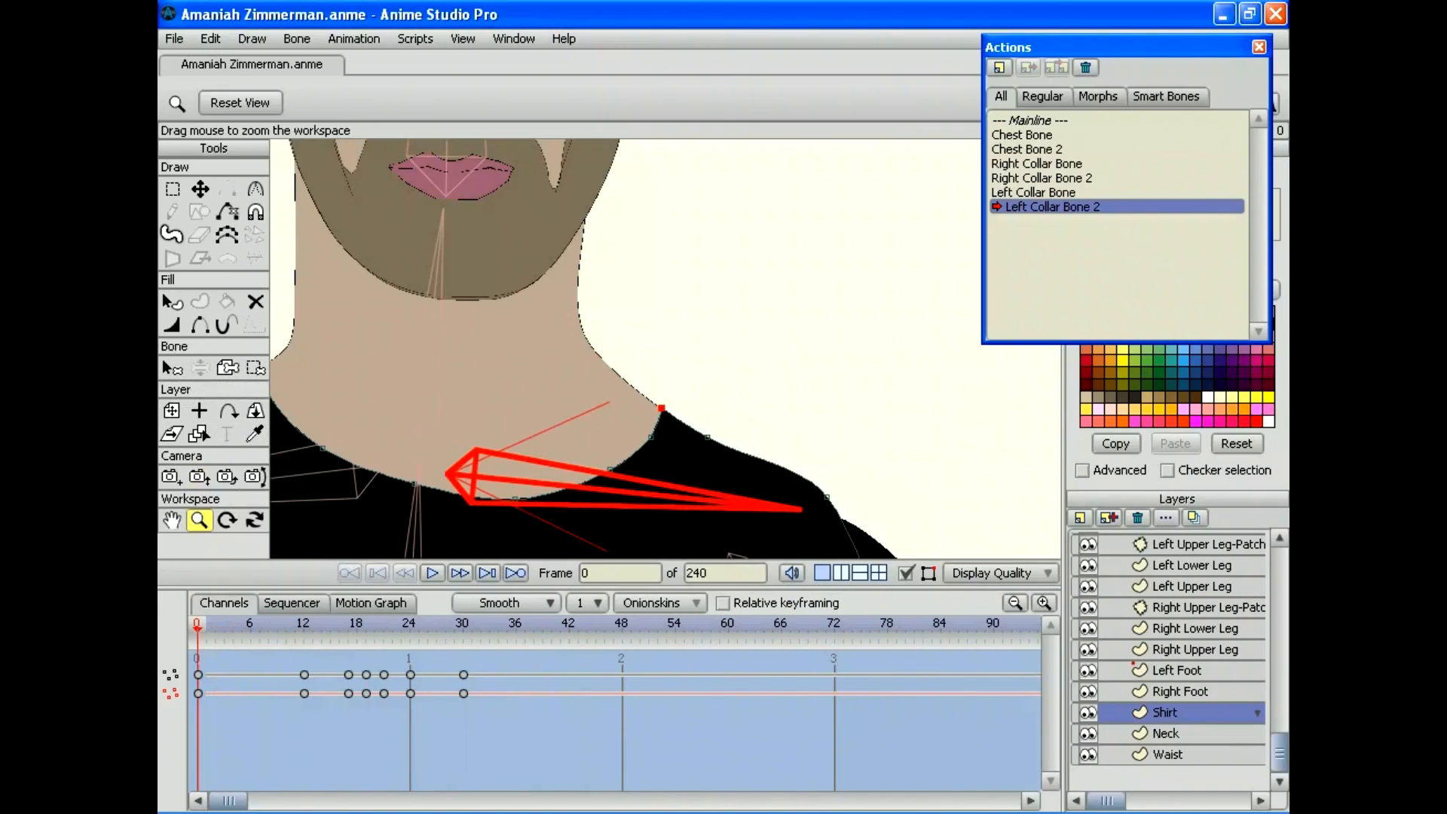
pyautogui.scroll(-5, 665, 348)
pyautogui.scroll(-2, 665, 348)
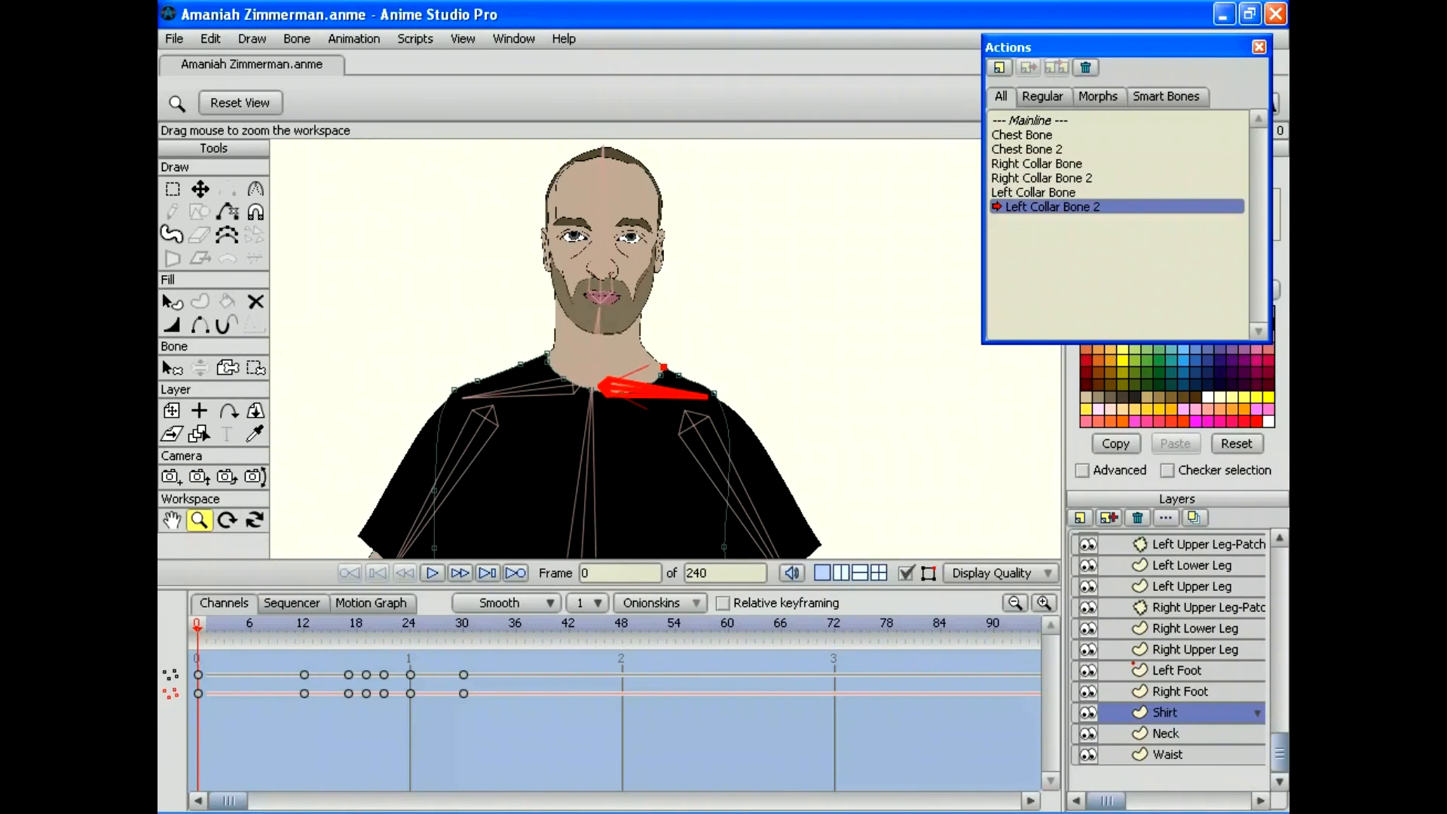
pyautogui.moveTo(198, 628)
pyautogui.mouseDown()
pyautogui.moveTo(613, 628)
pyautogui.moveTo(198, 629)
pyautogui.mouseUp()
# Step: Return to the Mainline, select the bone layer and raise the left arm overhead
pyautogui.doubleClick(1029, 119)
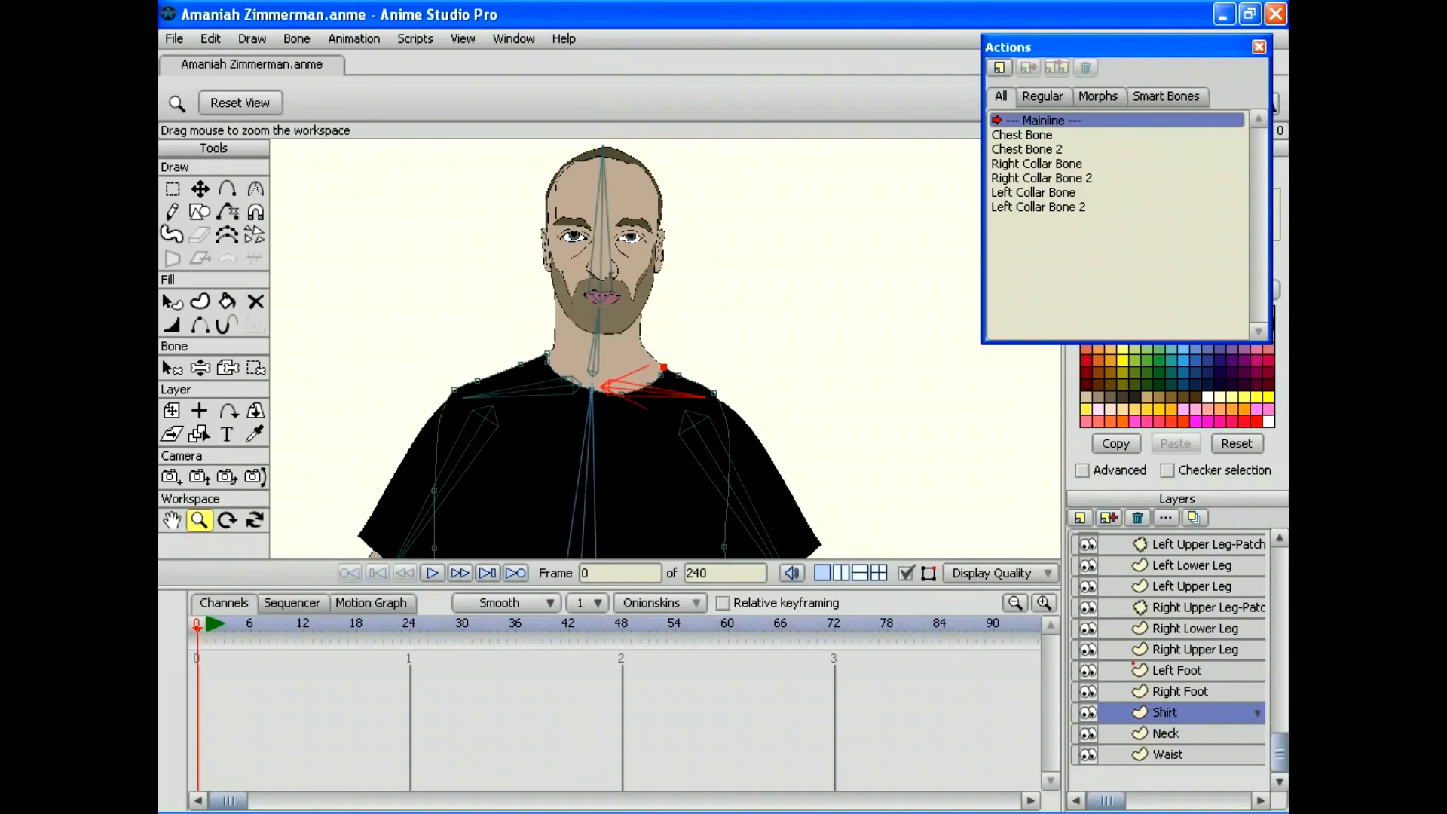
pyautogui.moveTo(1279, 752); pyautogui.dragTo(1279, 558)
pyautogui.click(1191, 542)
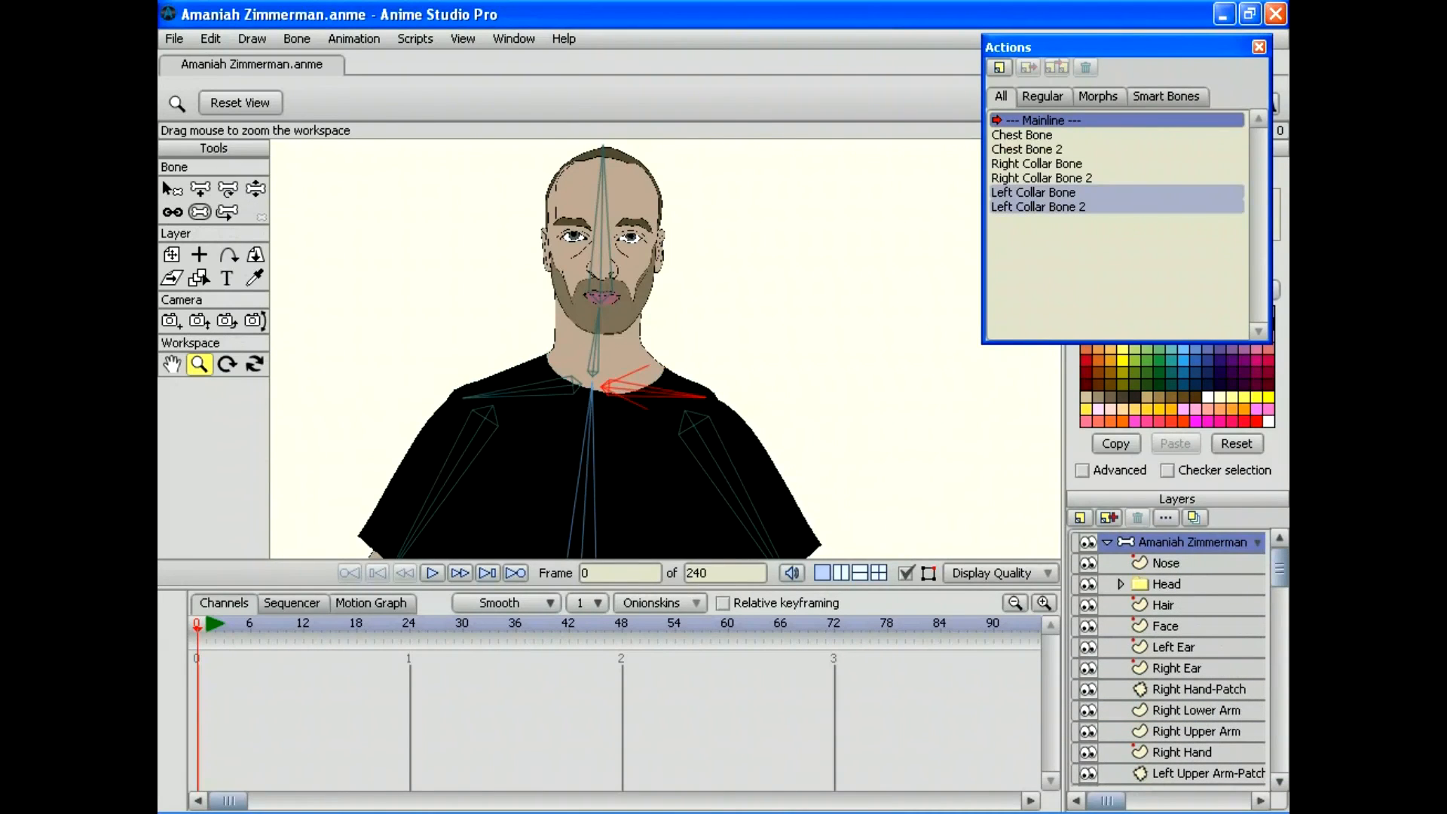
pyautogui.moveTo(690, 550); pyautogui.dragTo(609, 550)
pyautogui.press('z')
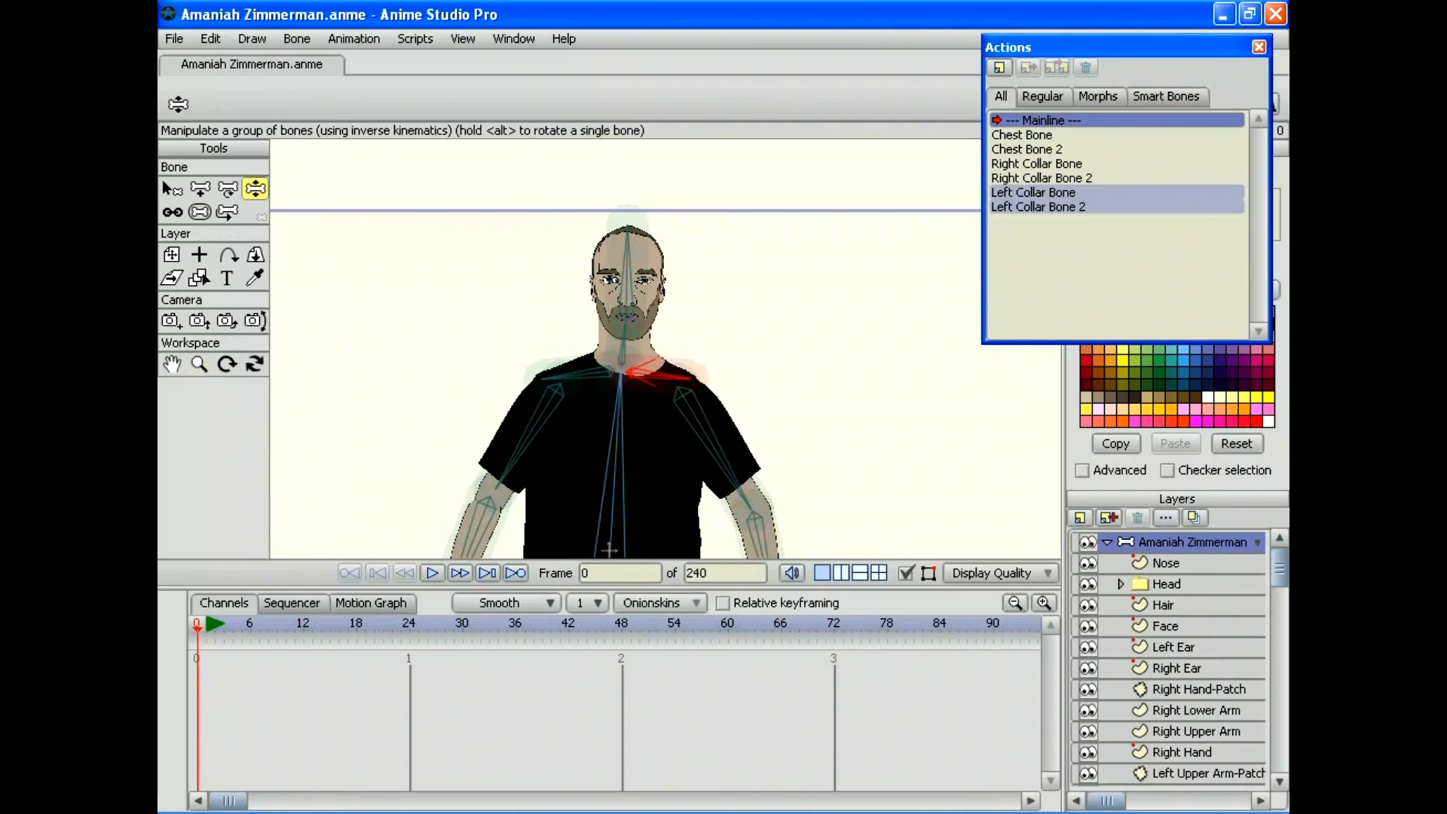
pyautogui.moveTo(742, 493); pyautogui.dragTo(645, 498)
# Step: Swing the upper arm to test the shoulder, then enlarge the workspace by shortening the timeline
pyautogui.click(199, 364)
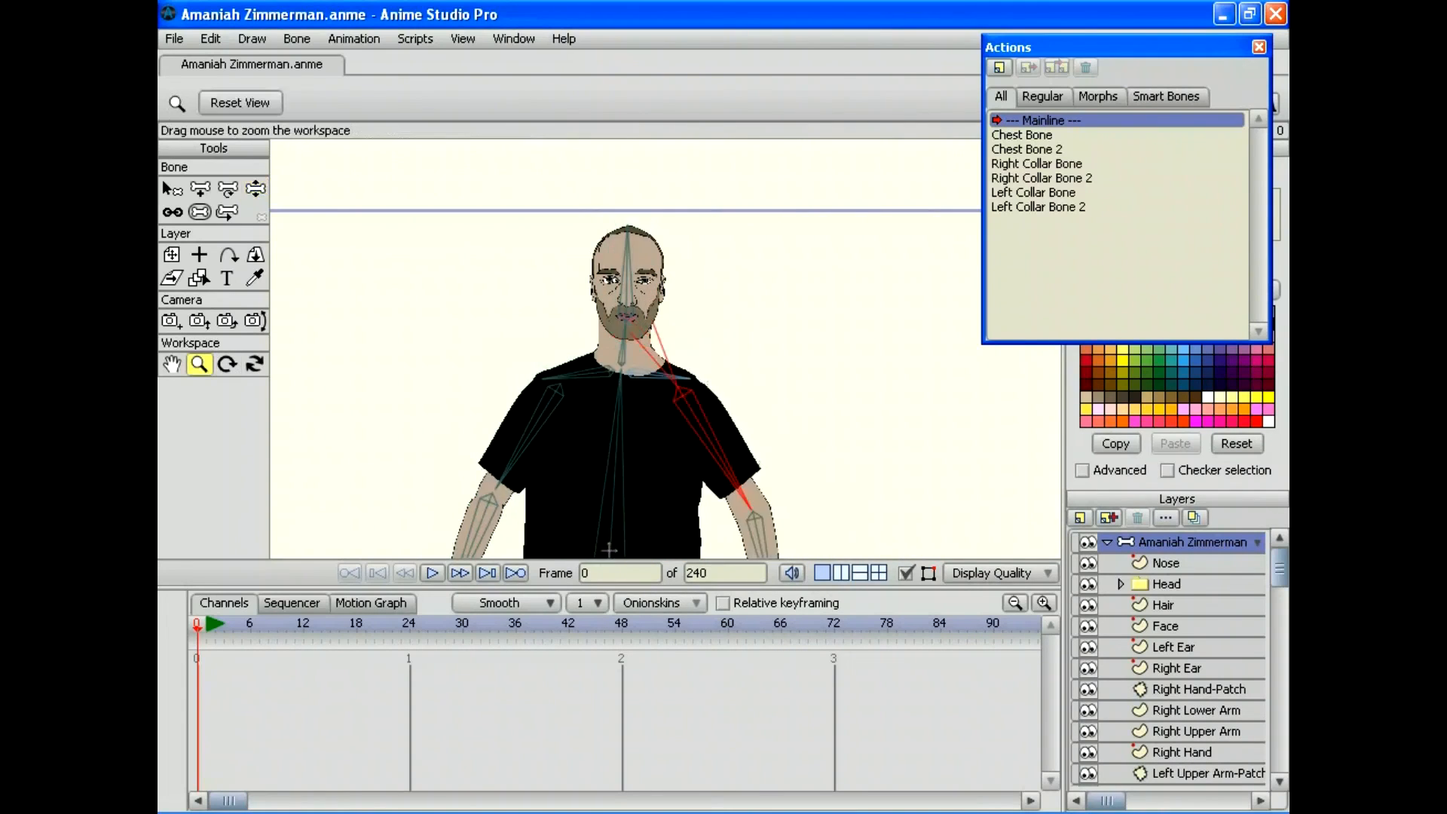
pyautogui.moveTo(665, 349); pyautogui.dragTo(813, 349)
pyautogui.click(255, 188)
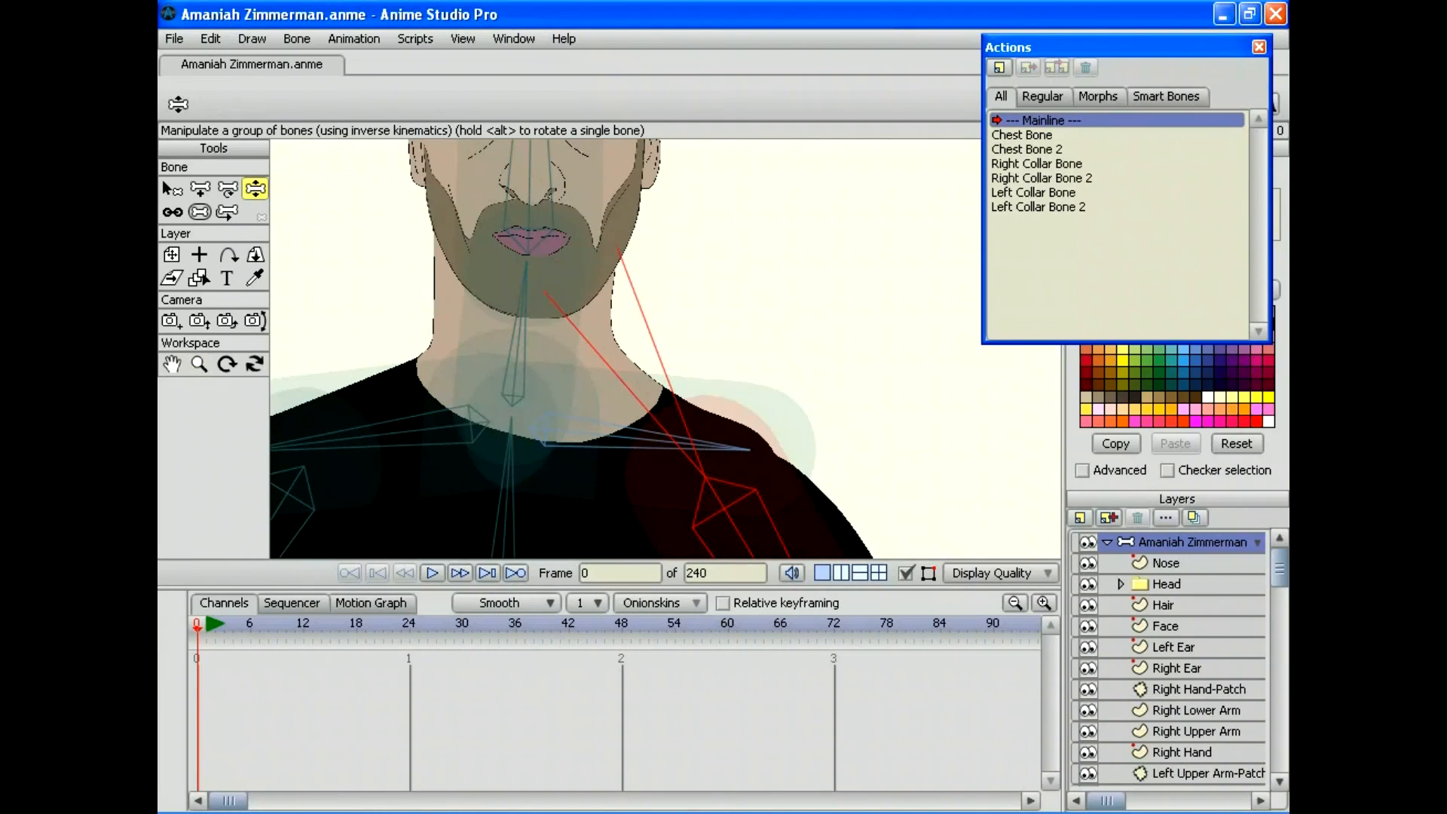
pyautogui.moveTo(735, 527); pyautogui.dragTo(664, 531)
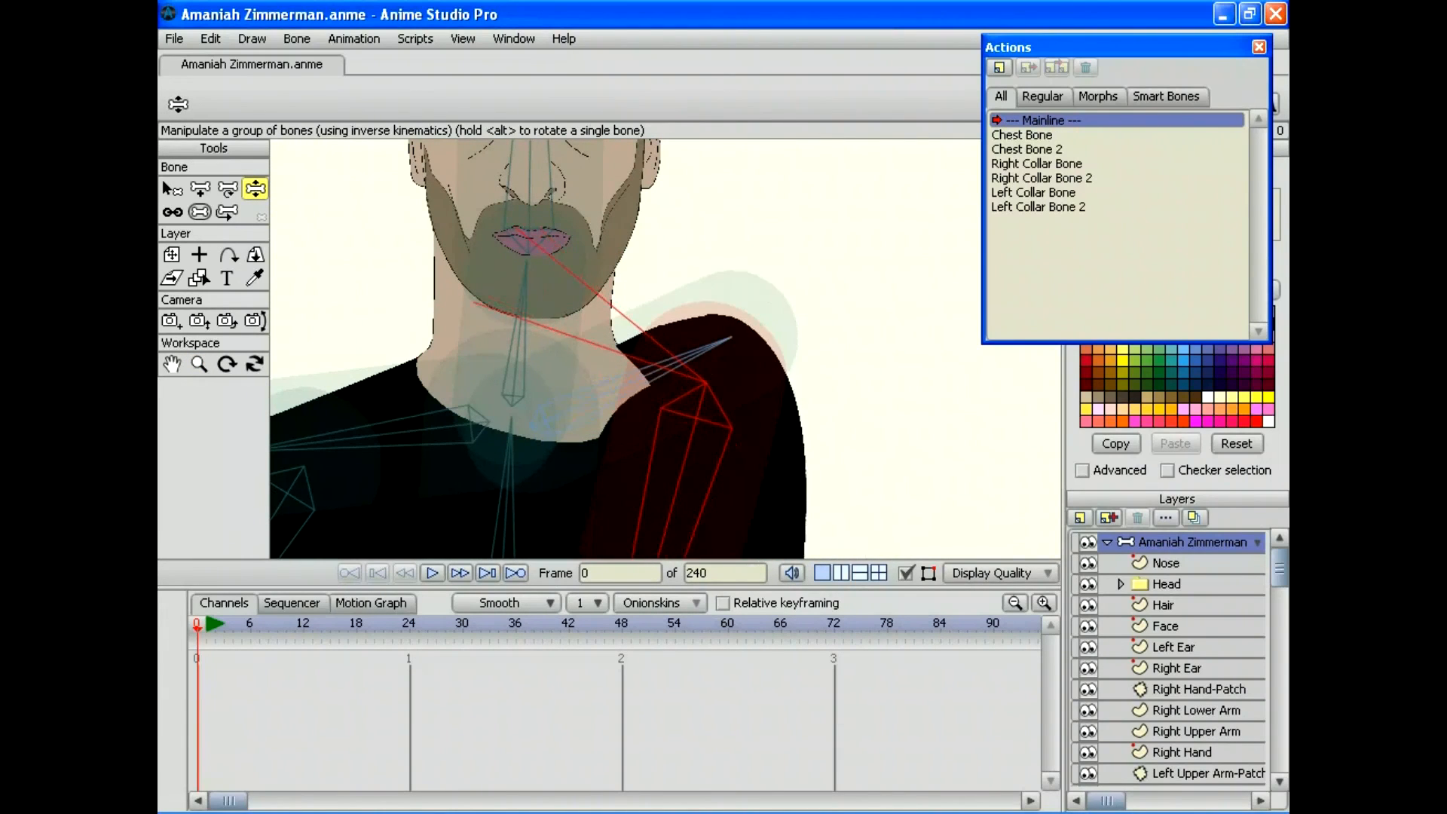
pyautogui.click(199, 363)
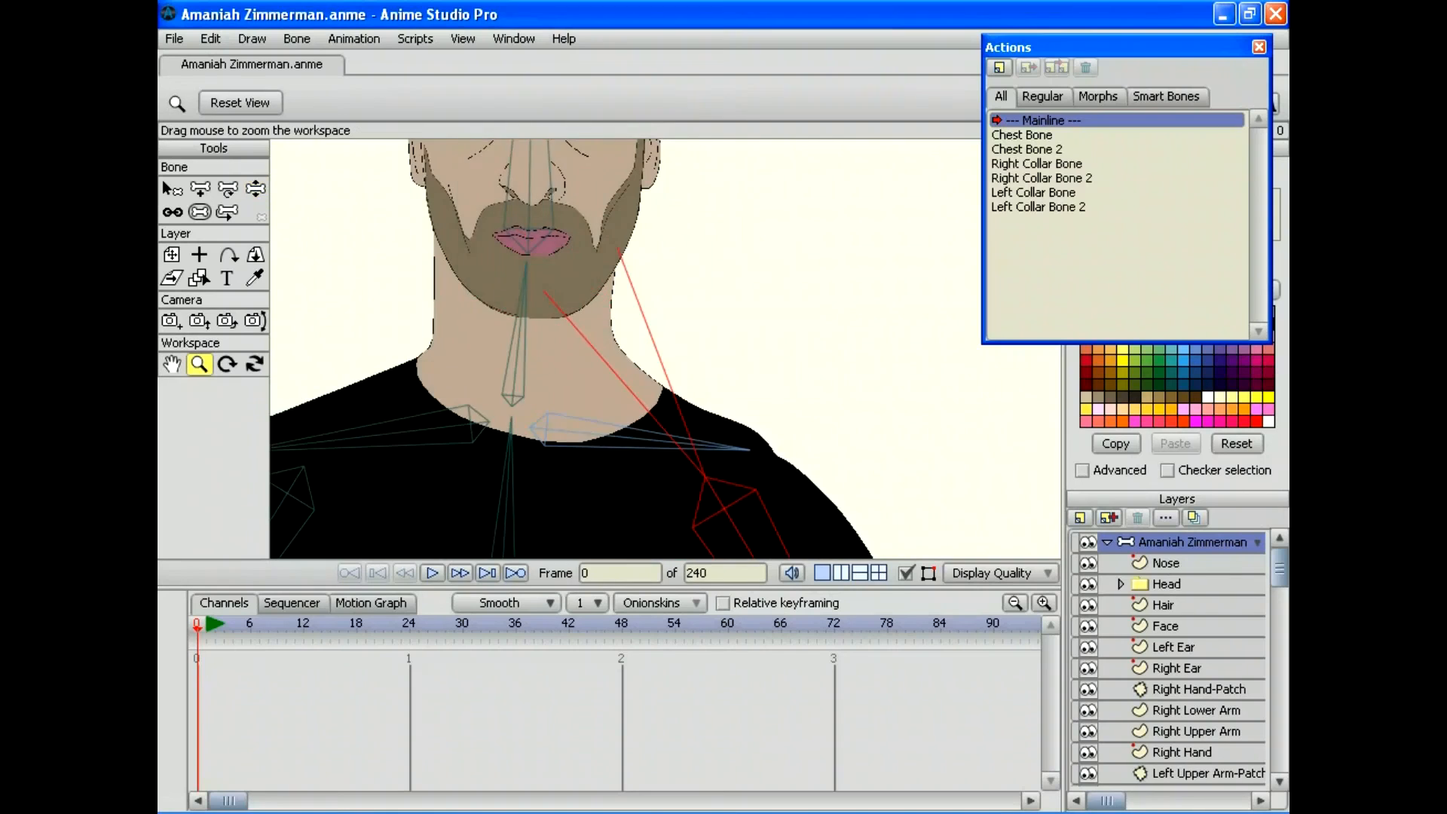
pyautogui.moveTo(715, 422); pyautogui.dragTo(657, 348)
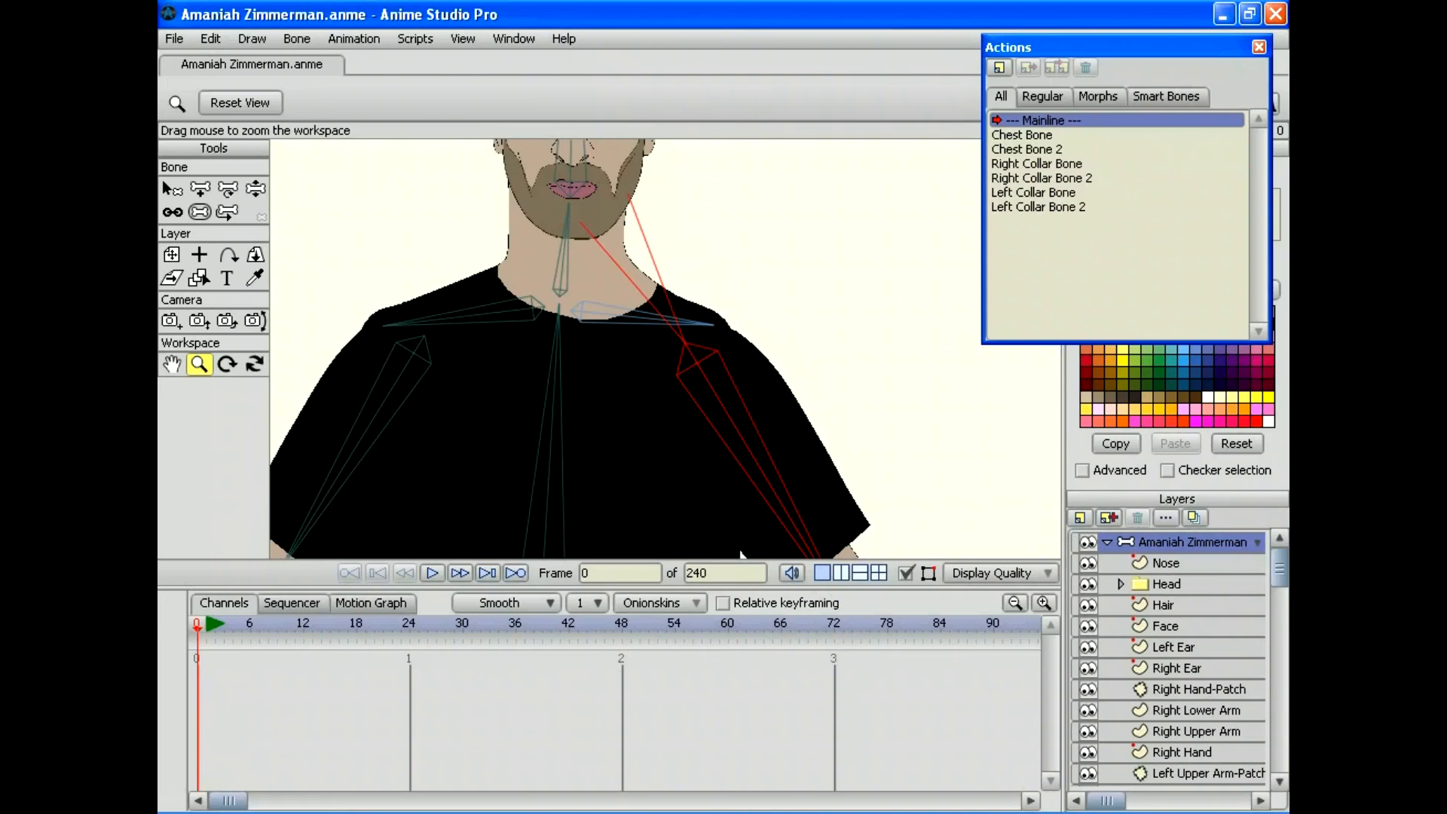
pyautogui.moveTo(740, 554); pyautogui.dragTo(640, 663)
# Step: Swing both upper arms and a forearm across the torso, then reset the bones to rest pose
pyautogui.press('z')
pyautogui.click(199, 364)
pyautogui.moveTo(482, 376); pyautogui.dragTo(316, 376)
pyautogui.click(255, 188)
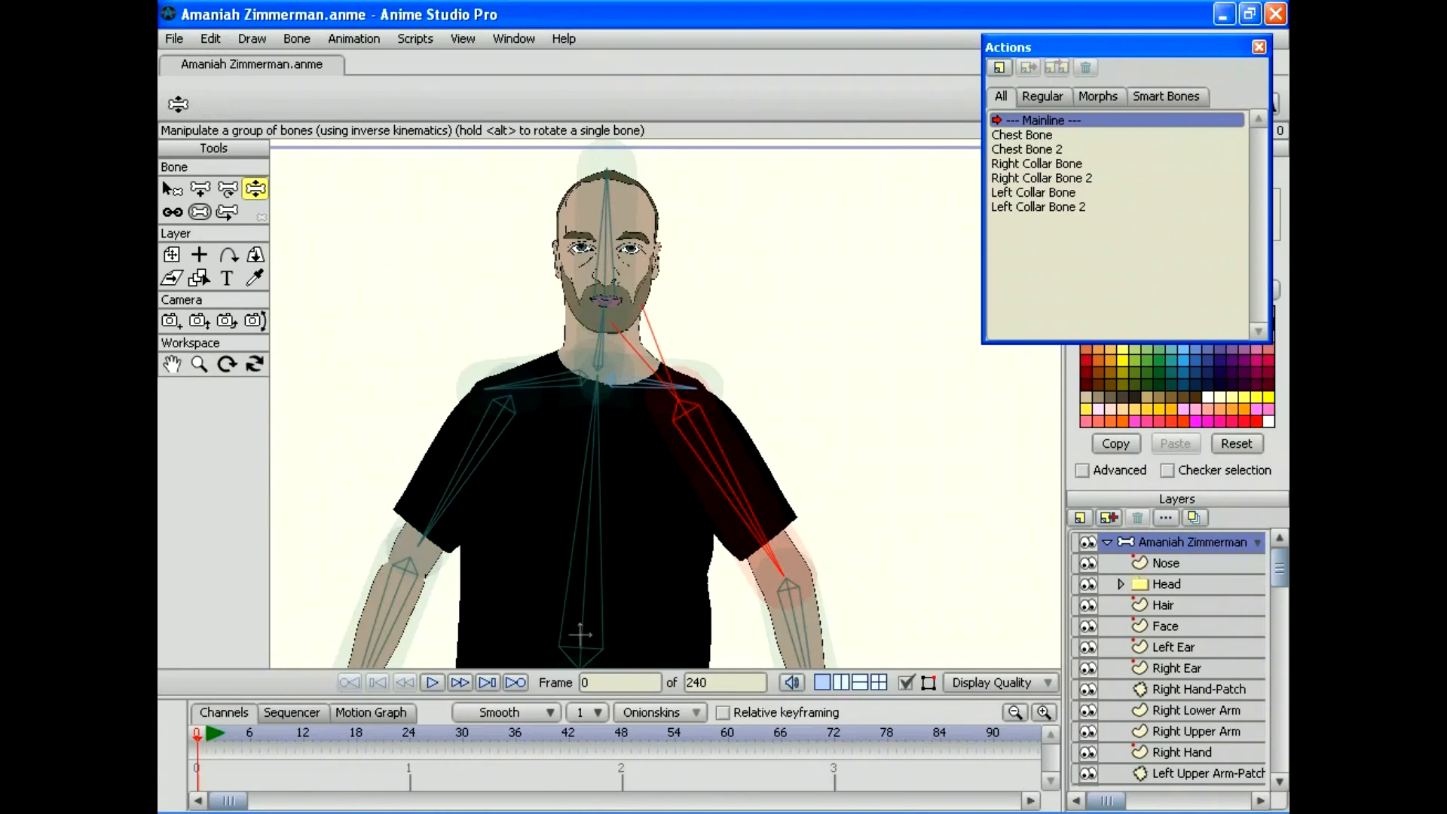
pyautogui.moveTo(782, 574)
pyautogui.mouseDown()
pyautogui.moveTo(592, 572)
pyautogui.moveTo(609, 579)
pyautogui.moveTo(582, 522)
pyautogui.moveTo(641, 578)
pyautogui.moveTo(616, 577)
pyautogui.moveTo(761, 566)
pyautogui.mouseUp()
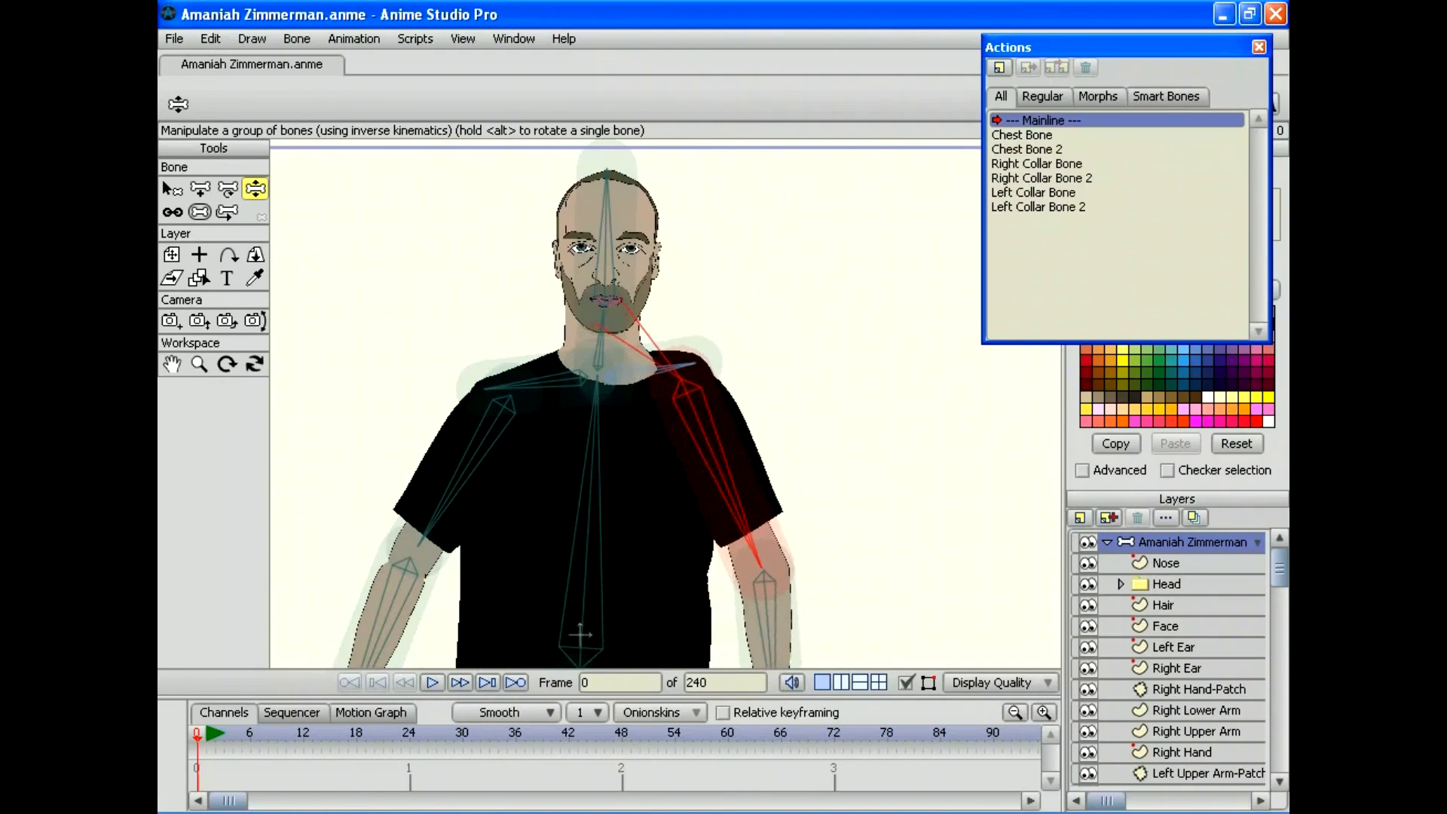
pyautogui.moveTo(420, 543); pyautogui.dragTo(517, 528)
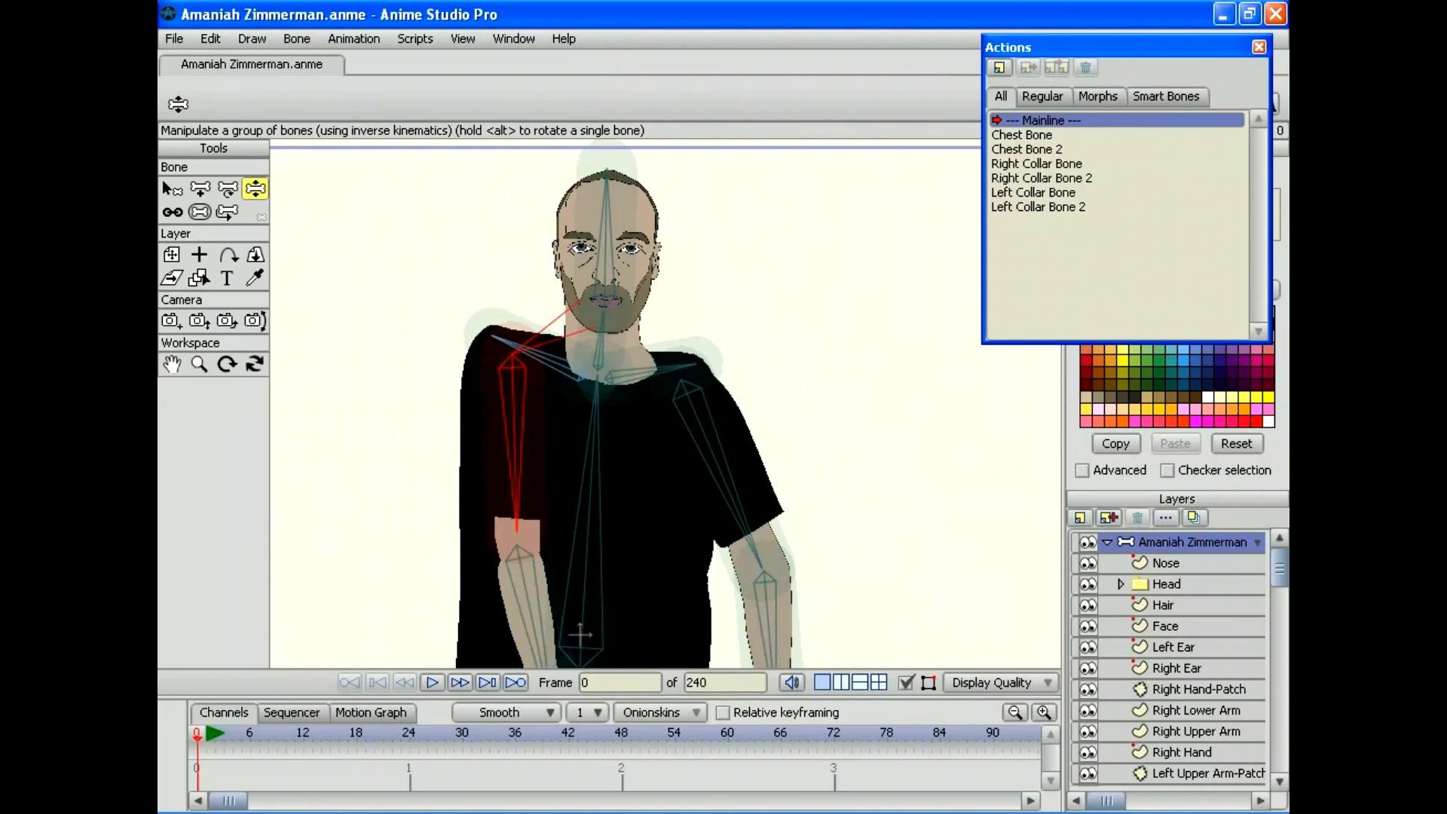
pyautogui.moveTo(760, 561); pyautogui.dragTo(694, 412)
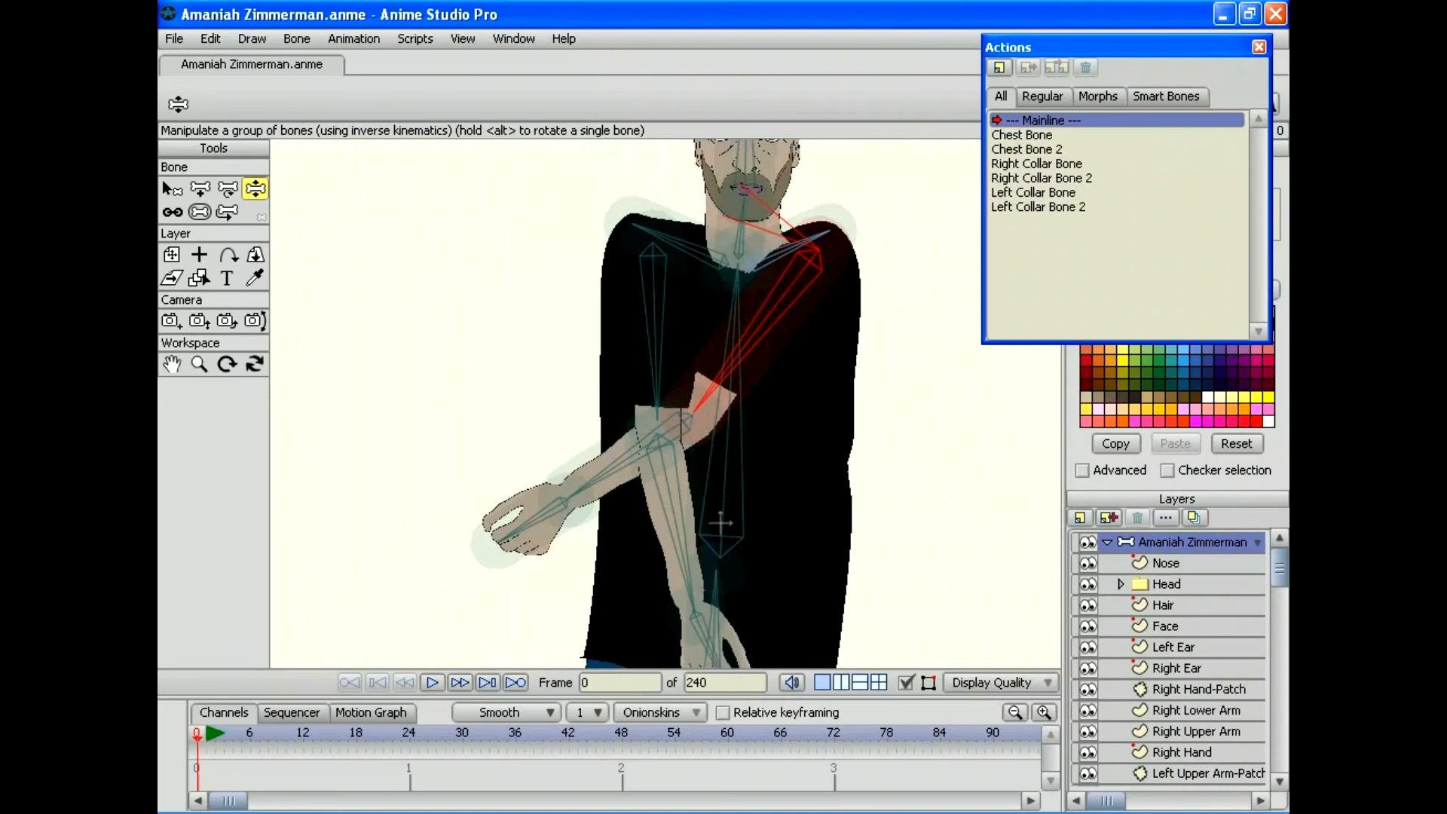
pyautogui.moveTo(696, 614); pyautogui.dragTo(801, 576)
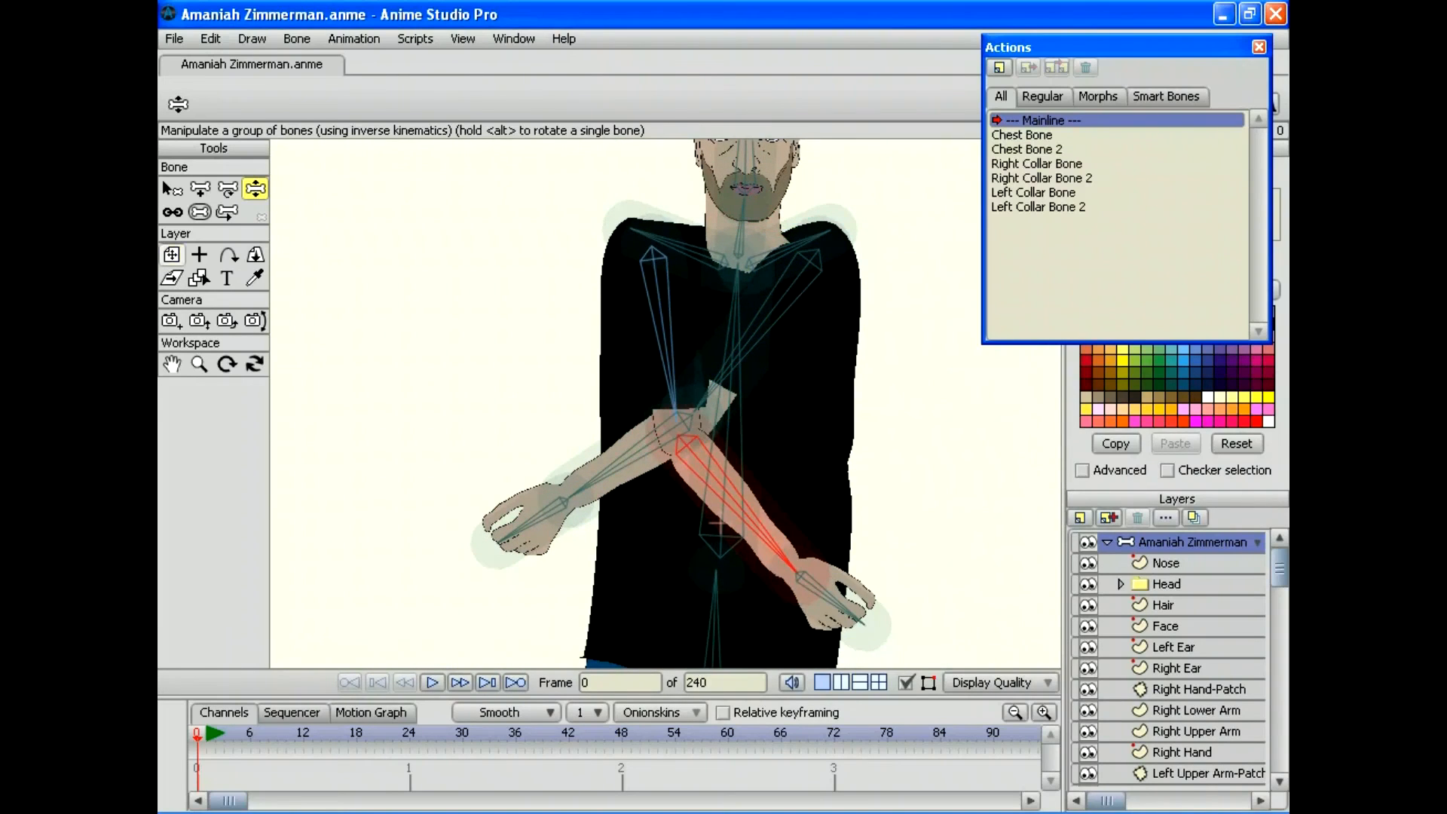
pyautogui.click(171, 254)
pyautogui.click(174, 39)
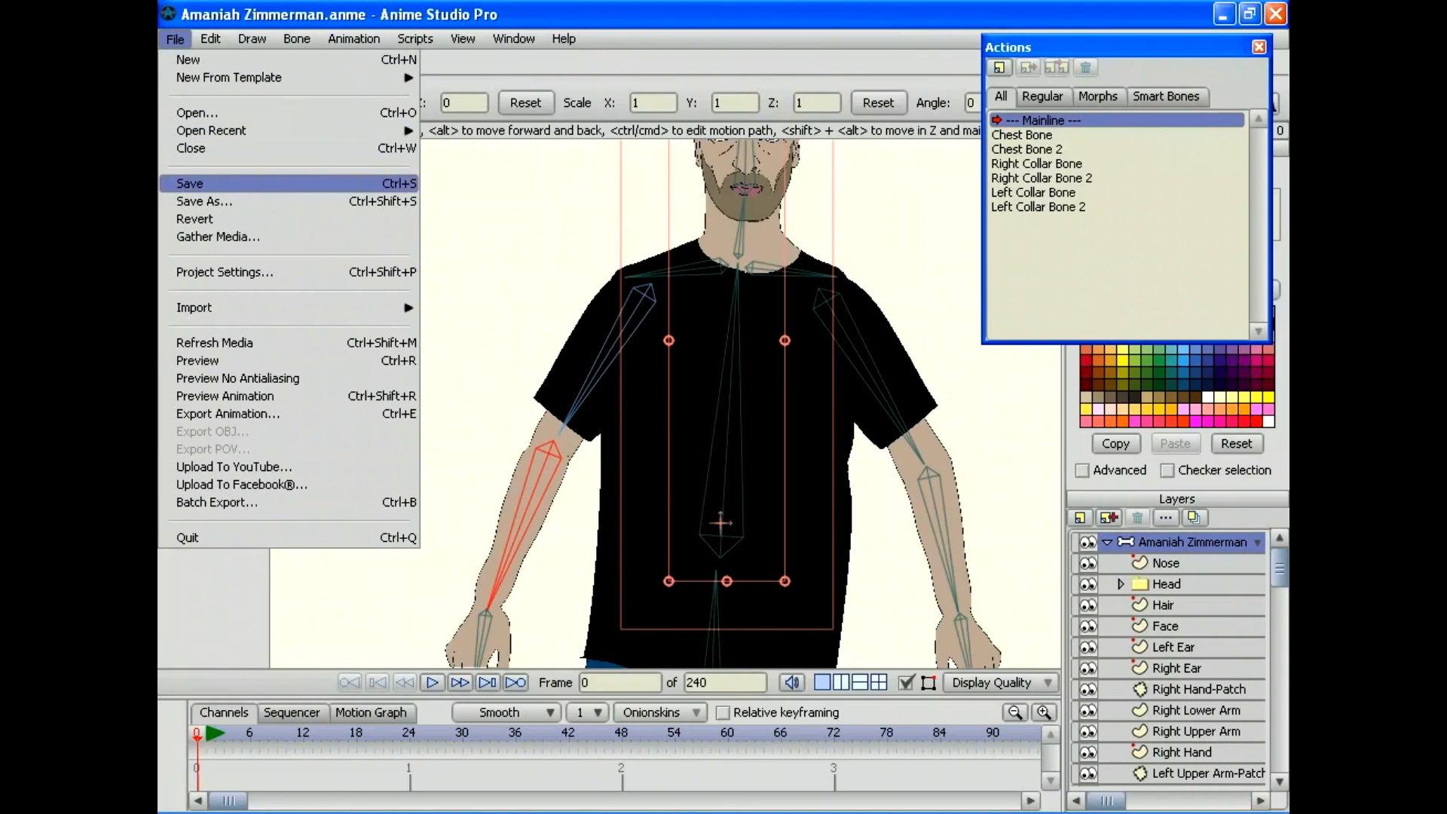
# Step: Save the character file and frame the whole figure, moving the Actions window aside
pyautogui.click(189, 183)
pyautogui.click(199, 364)
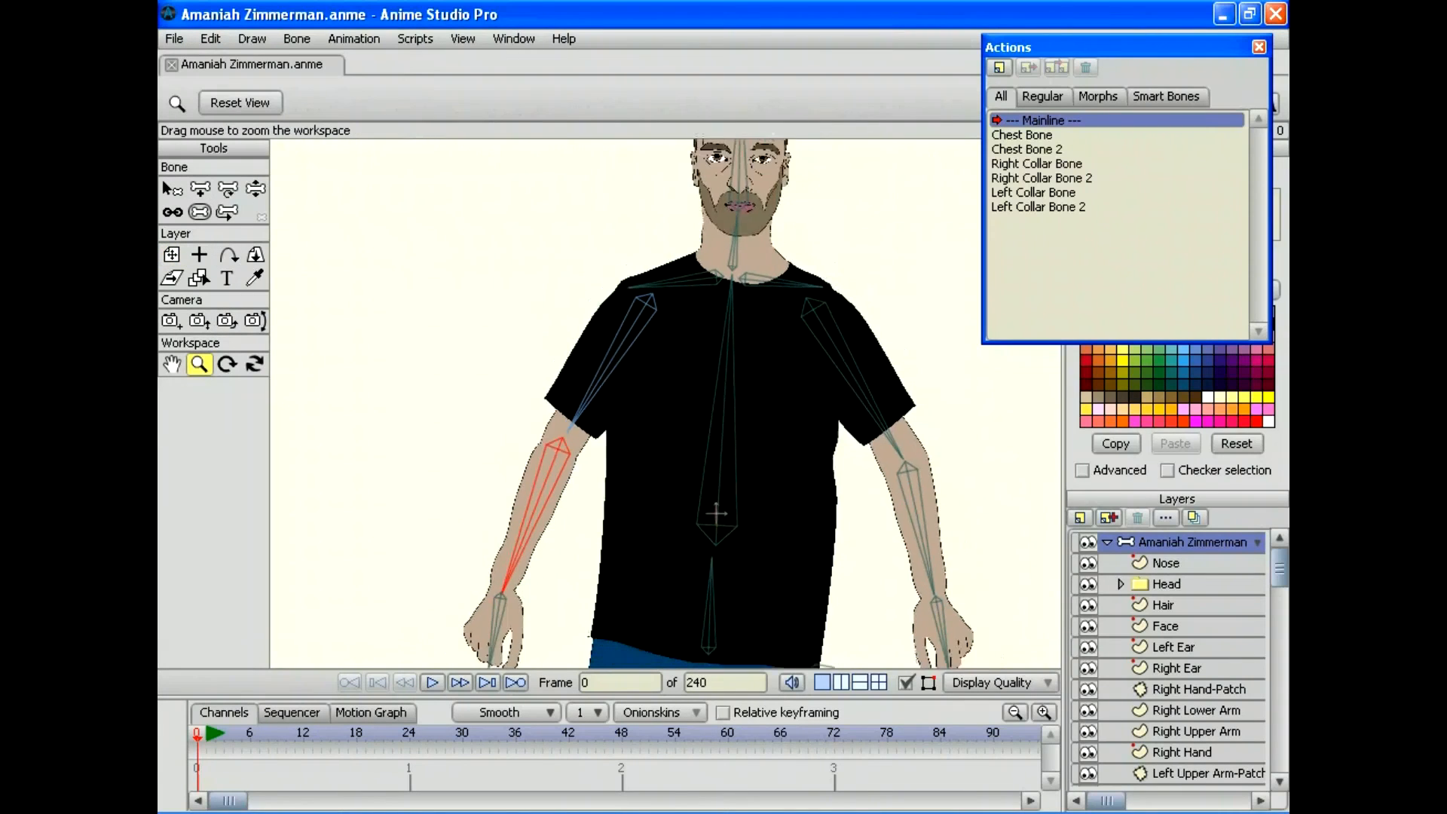
pyautogui.moveTo(665, 403); pyautogui.dragTo(591, 404)
pyautogui.moveTo(1115, 47); pyautogui.dragTo(1207, 9)
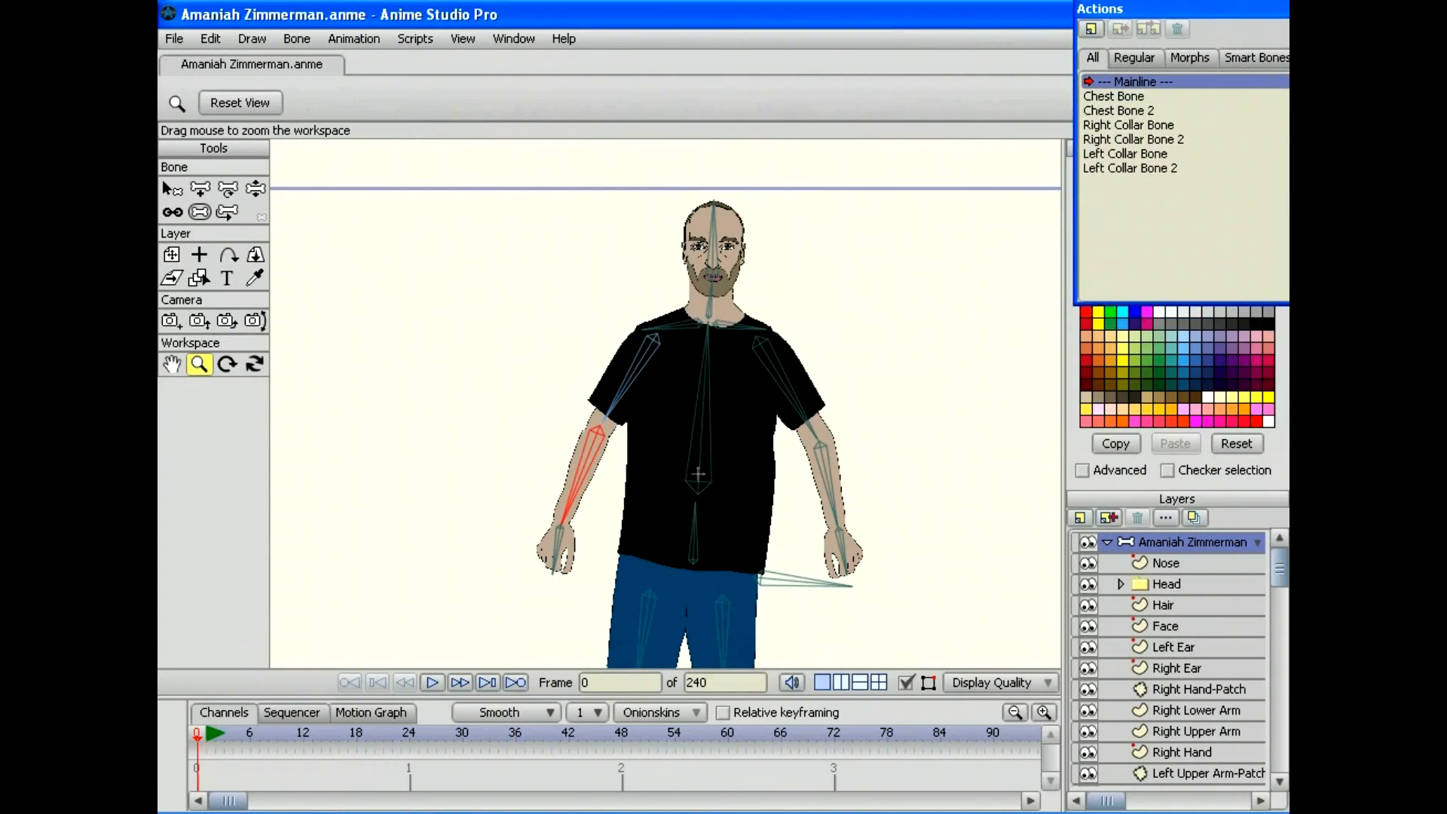
pyautogui.moveTo(697, 474); pyautogui.dragTo(626, 467)
pyautogui.click(228, 189)
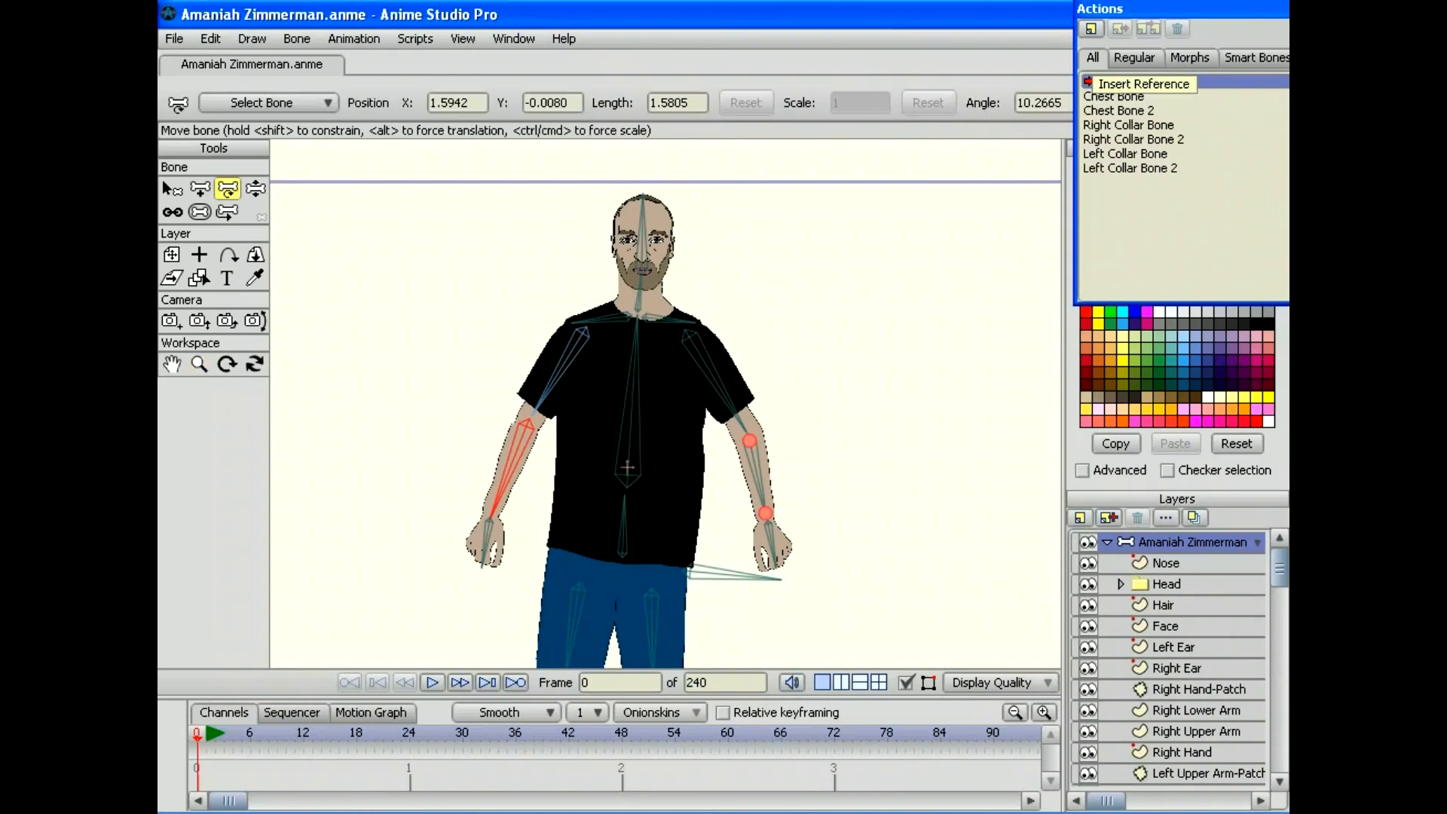
pyautogui.click(256, 189)
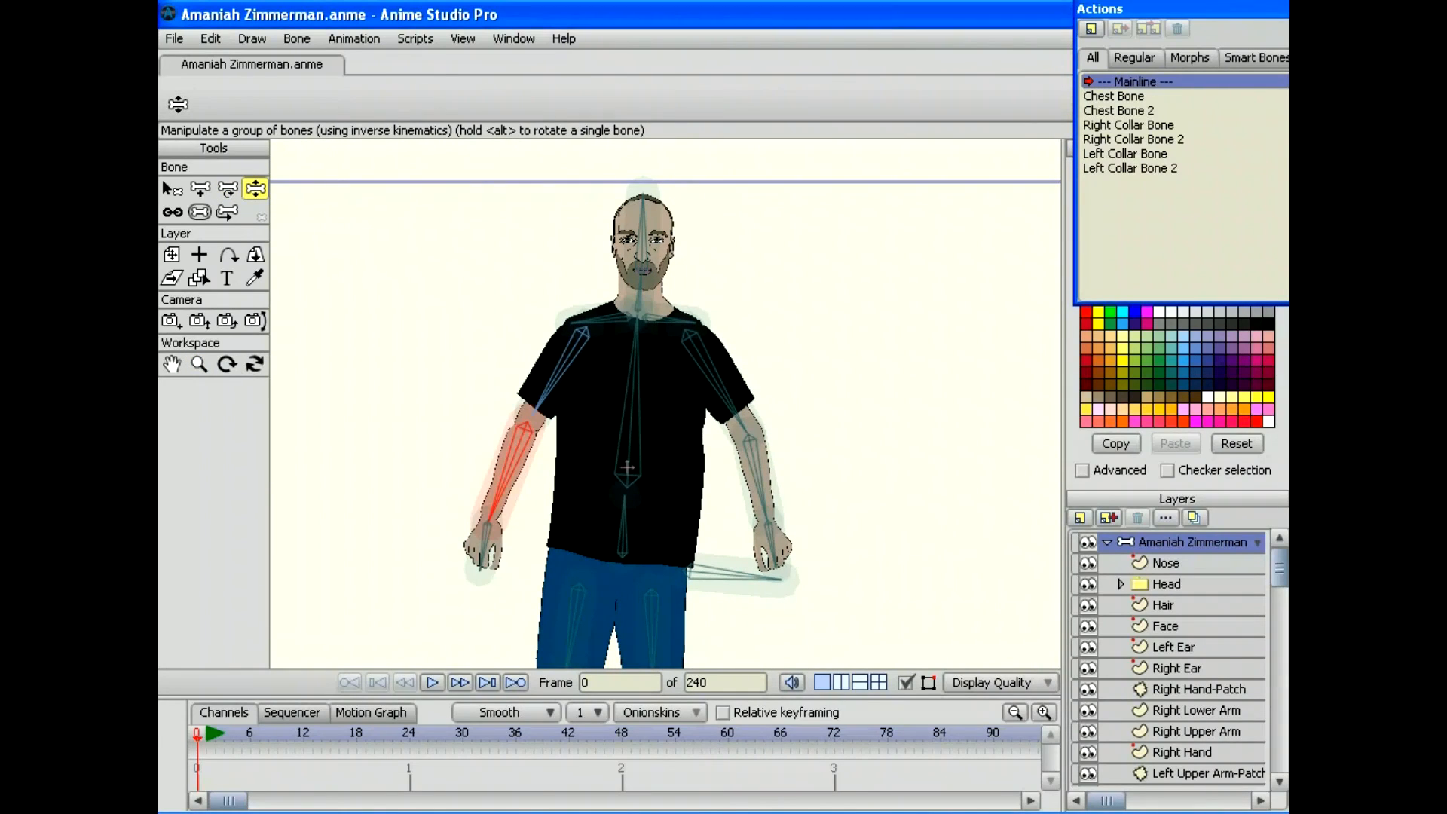
# Step: Test-pose the chest bone, both upper arms and both forearms
pyautogui.moveTo(637, 332)
pyautogui.mouseDown()
pyautogui.moveTo(602, 324)
pyautogui.moveTo(528, 355)
pyautogui.moveTo(482, 400)
pyautogui.moveTo(483, 460)
pyautogui.moveTo(618, 317)
pyautogui.moveTo(701, 339)
pyautogui.moveTo(761, 433)
pyautogui.moveTo(678, 309)
pyautogui.moveTo(580, 317)
pyautogui.moveTo(505, 369)
pyautogui.moveTo(482, 478)
pyautogui.moveTo(505, 419)
pyautogui.moveTo(607, 325)
pyautogui.moveTo(701, 339)
pyautogui.moveTo(607, 326)
pyautogui.moveTo(701, 343)
pyautogui.moveTo(791, 404)
pyautogui.moveTo(851, 482)
pyautogui.moveTo(856, 516)
pyautogui.moveTo(630, 320)
pyautogui.moveTo(484, 418)
pyautogui.moveTo(530, 339)
pyautogui.moveTo(678, 336)
pyautogui.moveTo(586, 320)
pyautogui.moveTo(544, 329)
pyautogui.moveTo(650, 331)
pyautogui.moveTo(484, 422)
pyautogui.moveTo(529, 339)
pyautogui.moveTo(622, 316)
pyautogui.mouseUp()
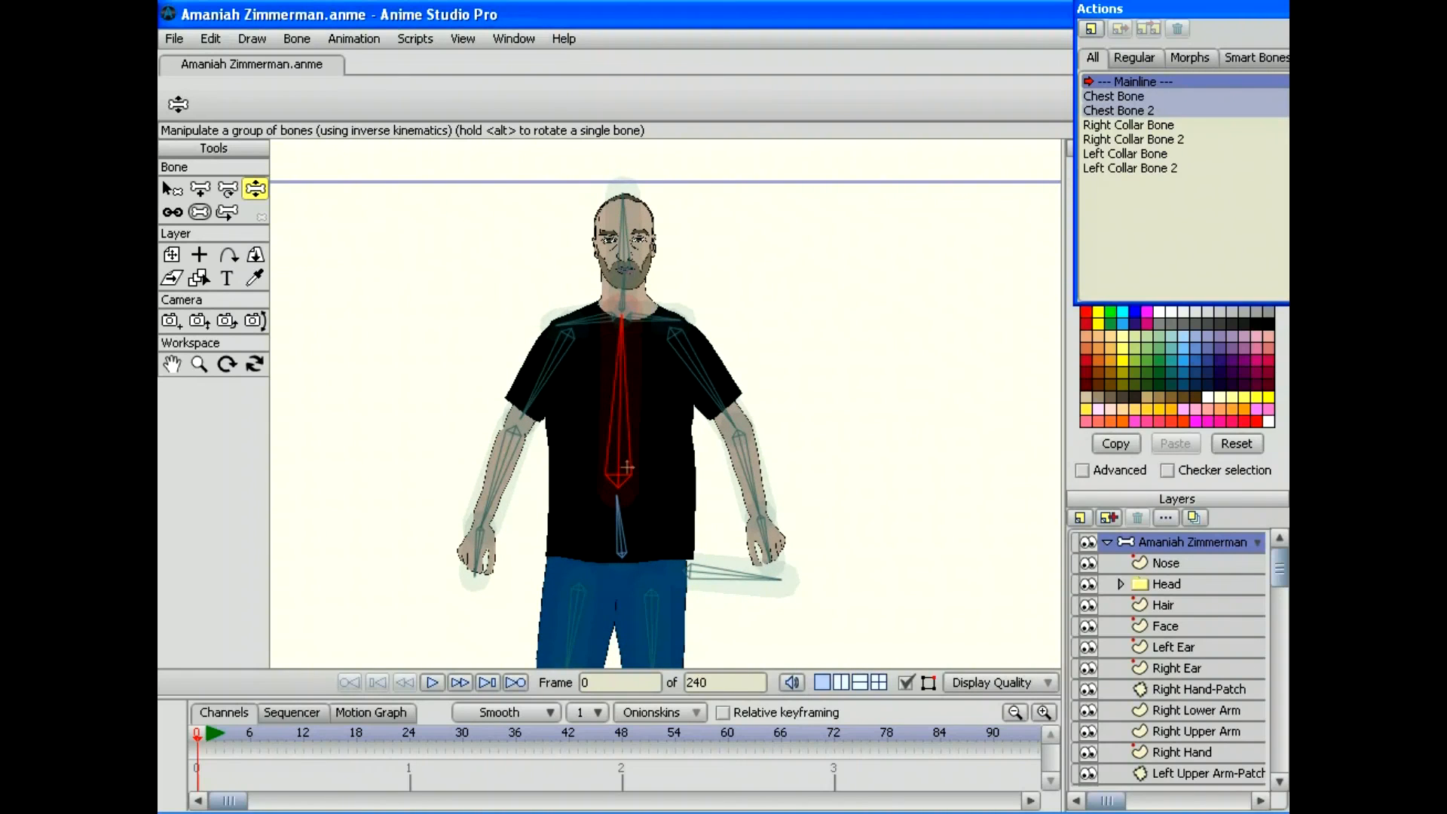
pyautogui.moveTo(527, 407)
pyautogui.mouseDown()
pyautogui.moveTo(477, 355)
pyautogui.moveTo(513, 246)
pyautogui.moveTo(480, 277)
pyautogui.moveTo(532, 422)
pyautogui.mouseUp()
pyautogui.moveTo(735, 422)
pyautogui.mouseDown()
pyautogui.moveTo(757, 413)
pyautogui.moveTo(737, 324)
pyautogui.moveTo(754, 418)
pyautogui.mouseUp()
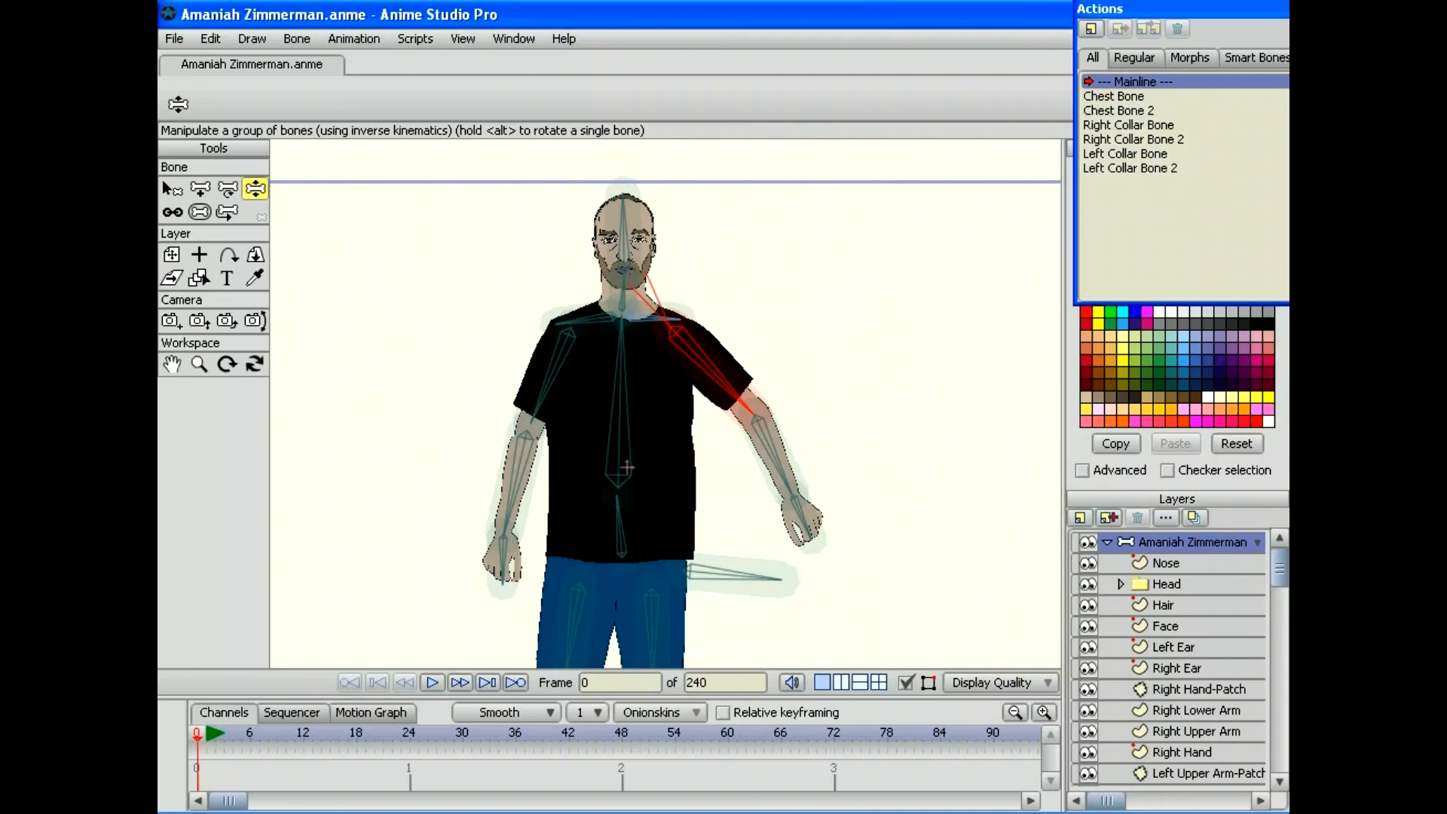
pyautogui.moveTo(503, 541); pyautogui.dragTo(450, 556)
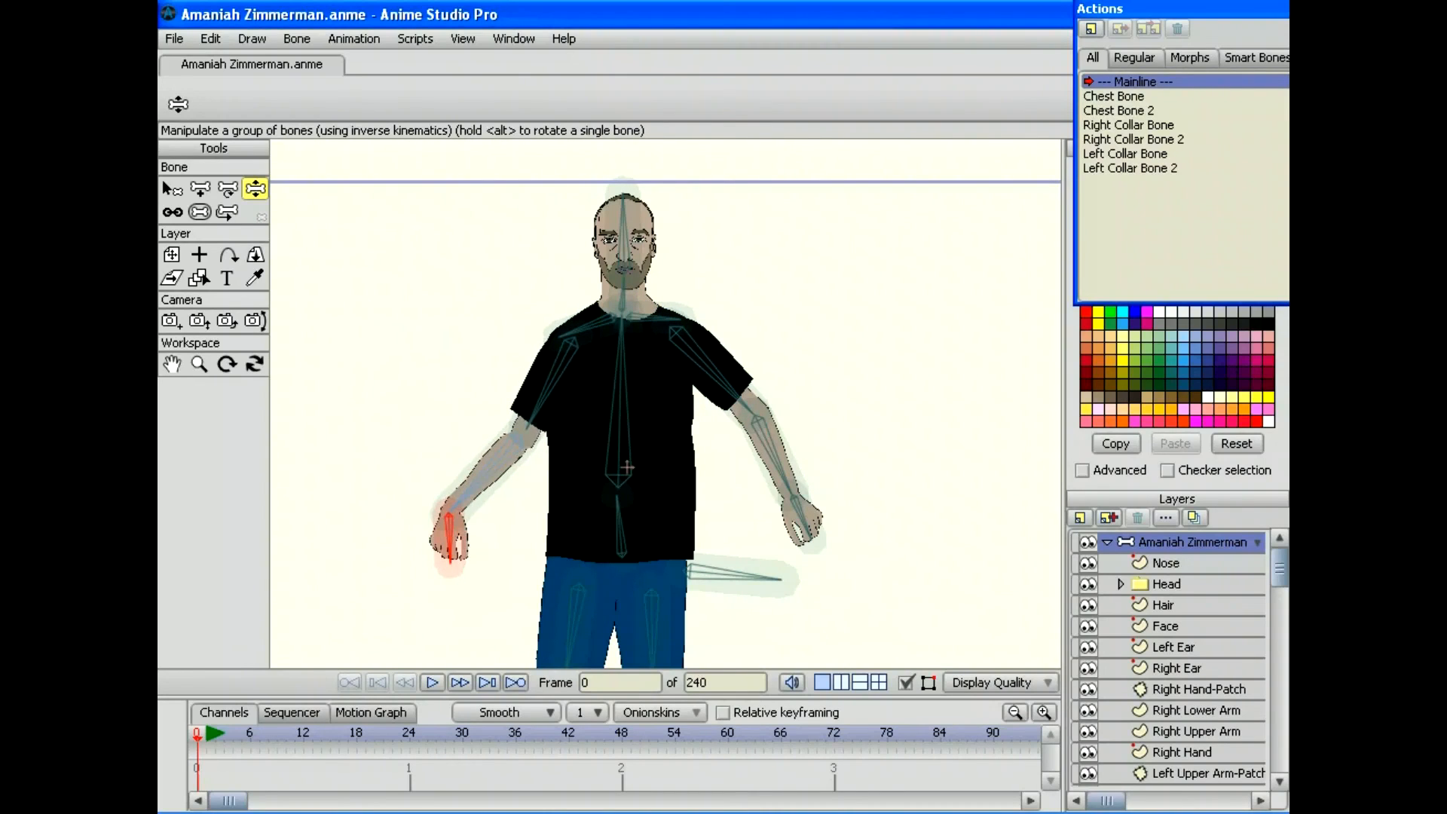
pyautogui.moveTo(791, 490); pyautogui.dragTo(799, 546)
# Step: Bring the legs into view and swing each leg from the thigh
pyautogui.moveTo(633, 500); pyautogui.dragTo(627, 198)
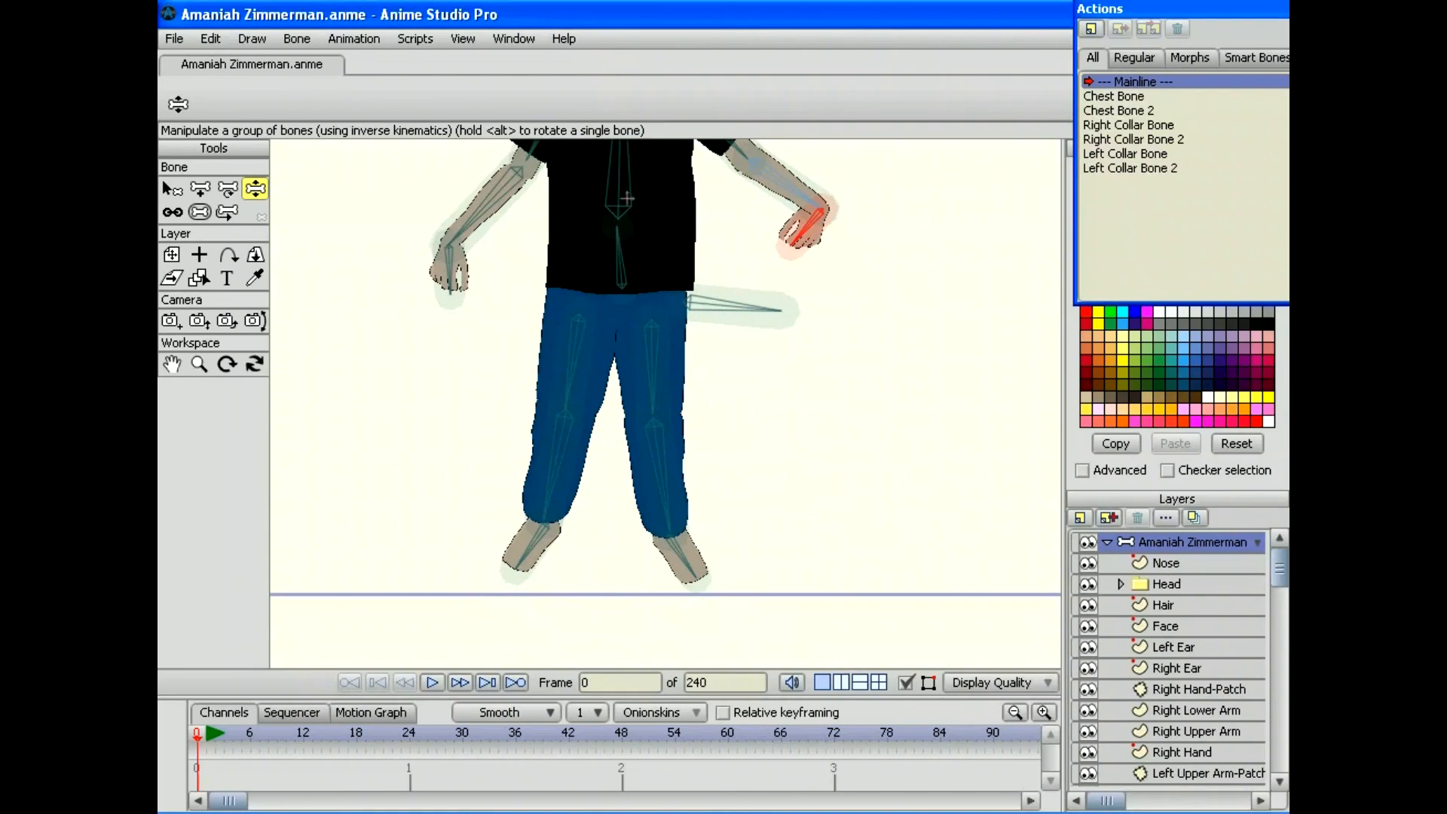
pyautogui.moveTo(568, 376); pyautogui.dragTo(542, 411)
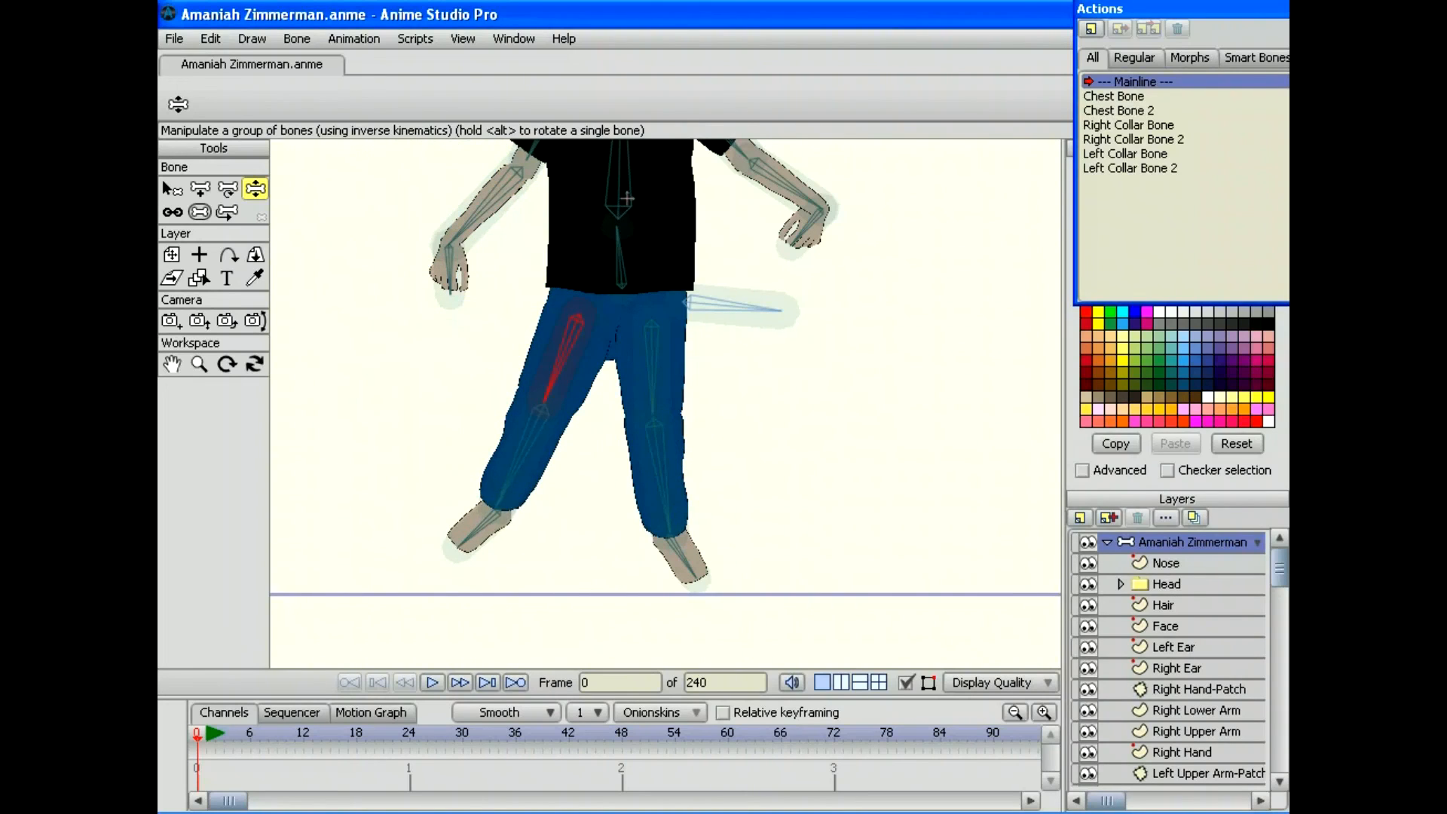
pyautogui.moveTo(652, 381)
pyautogui.mouseDown()
pyautogui.moveTo(724, 294)
pyautogui.moveTo(727, 366)
pyautogui.moveTo(658, 396)
pyautogui.mouseUp()
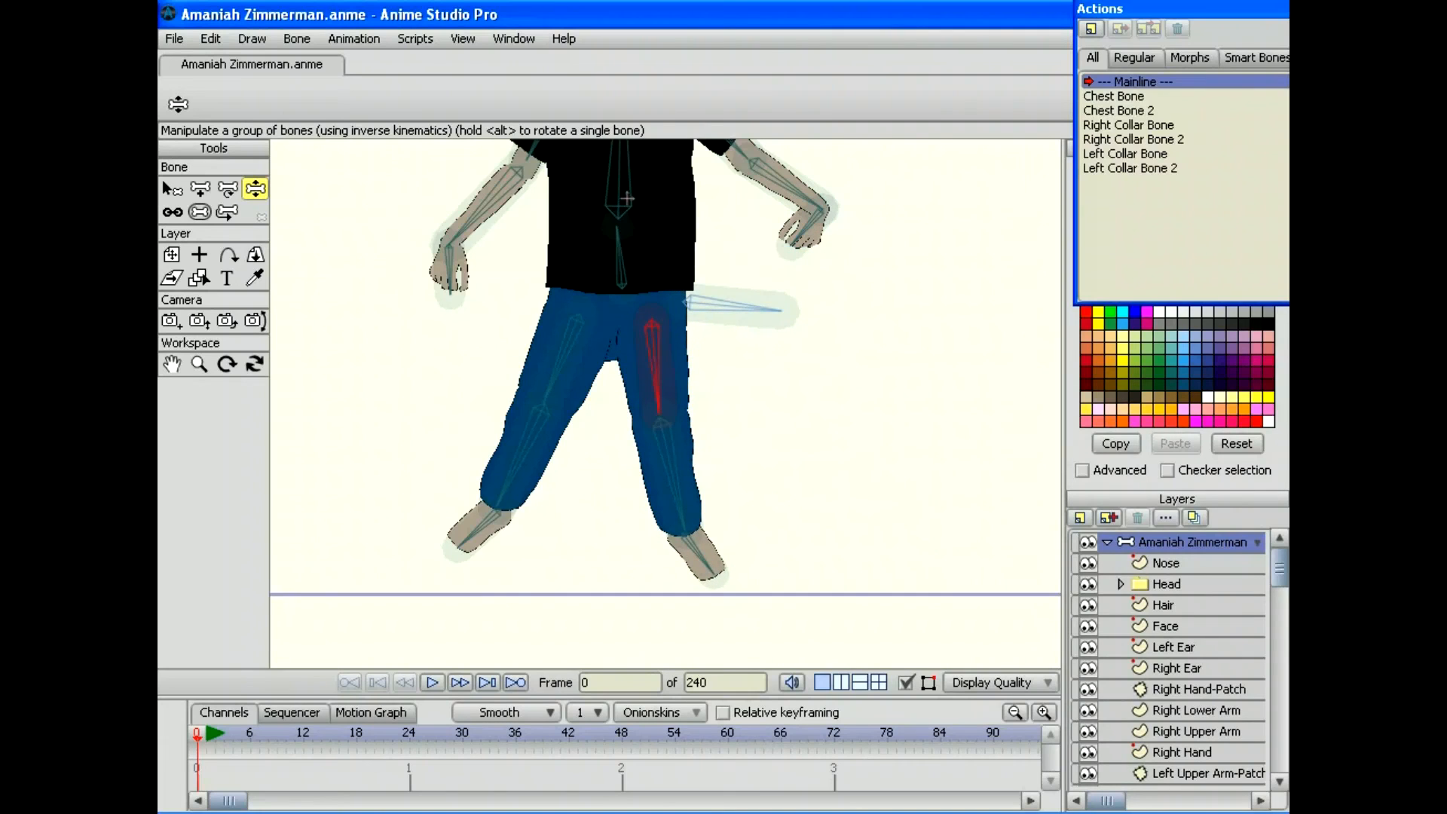
# Step: Rename thigh bone B8 to 'Right Upper Leg Bone' and B11 to 'Left Upper Leg Bone'
pyautogui.press('b')
pyautogui.click(573, 360)
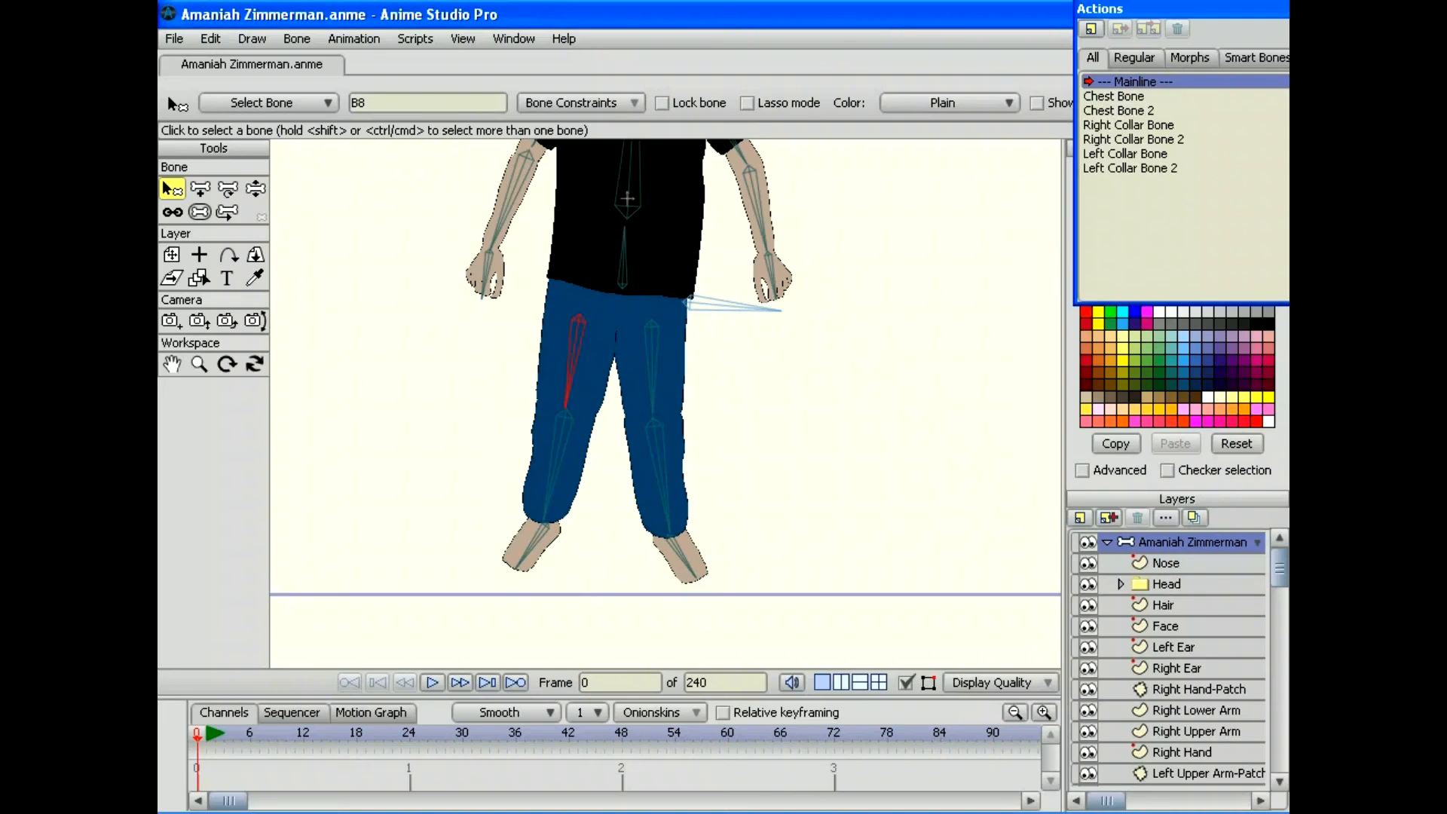
pyautogui.click(359, 102)
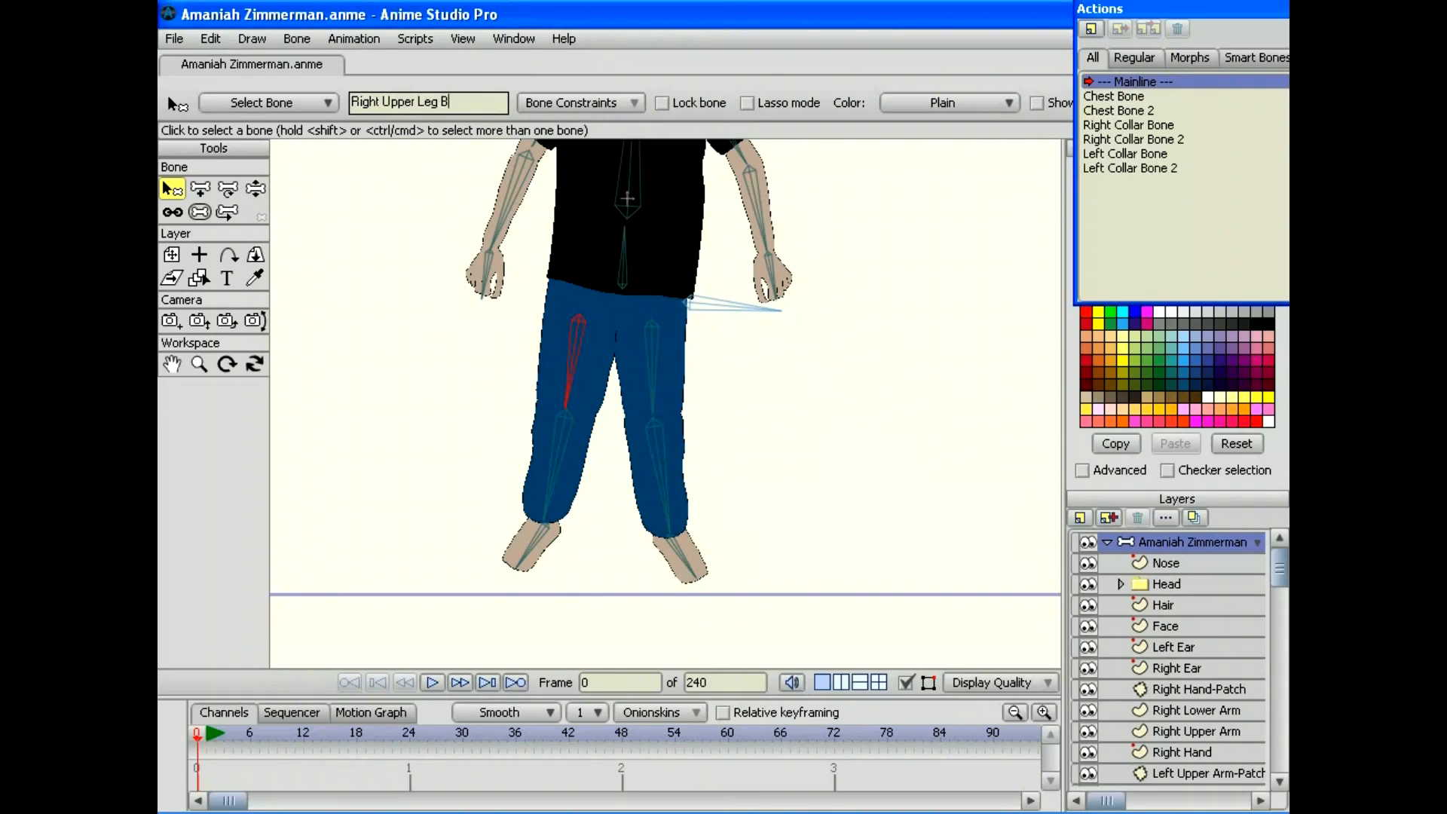
pyautogui.press('Return')
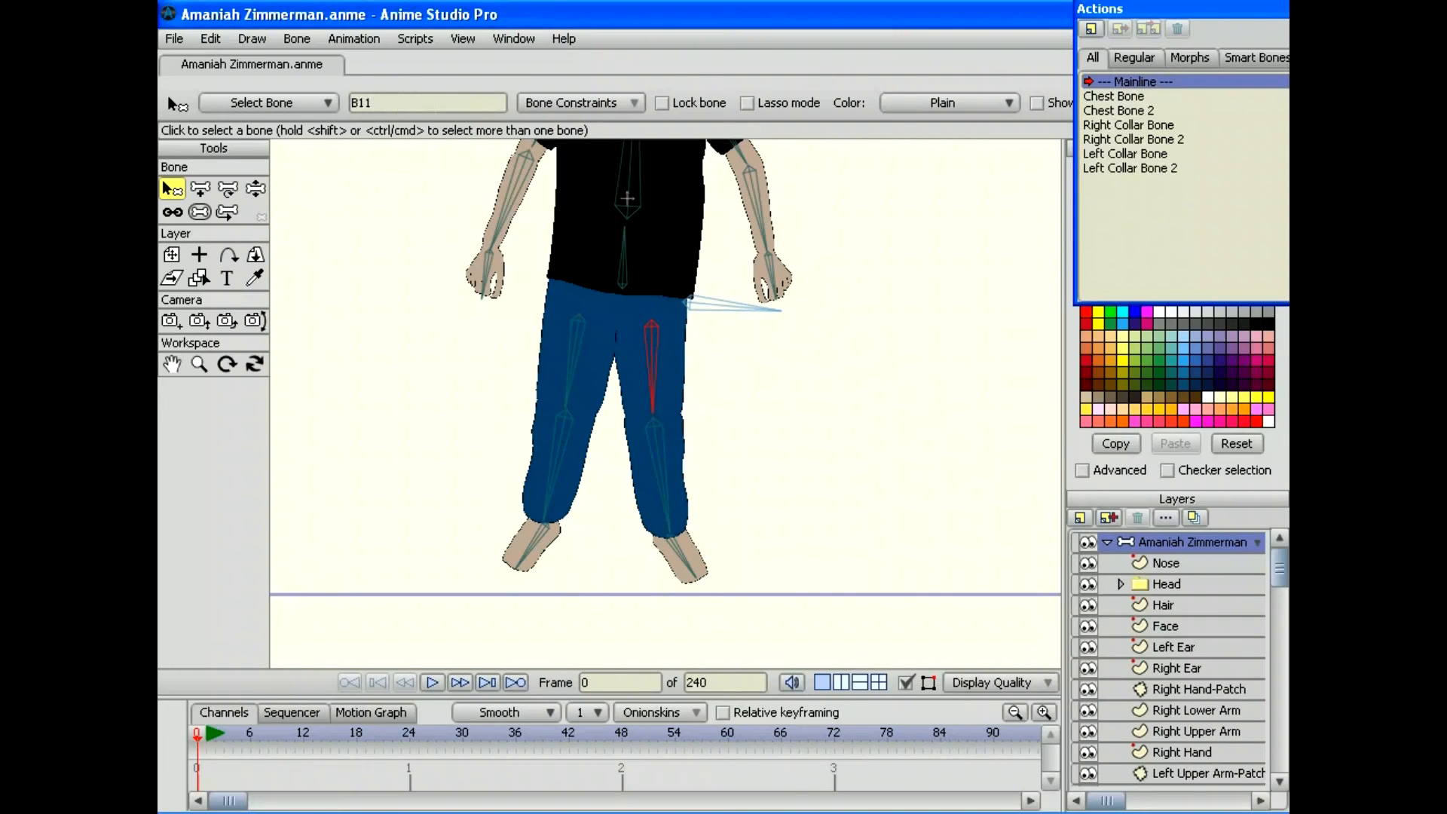
pyautogui.click(361, 102)
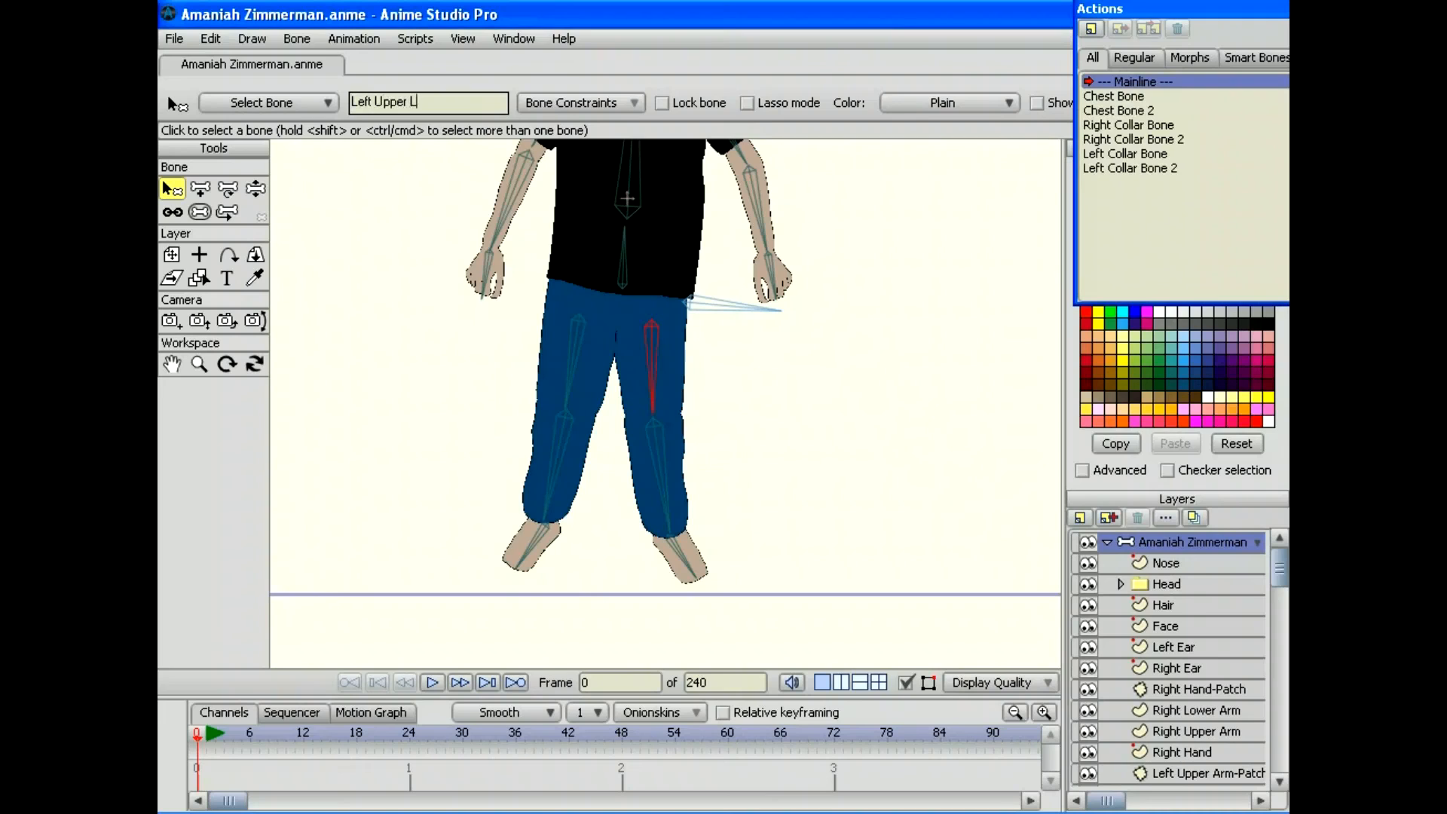
pyautogui.press('Return')
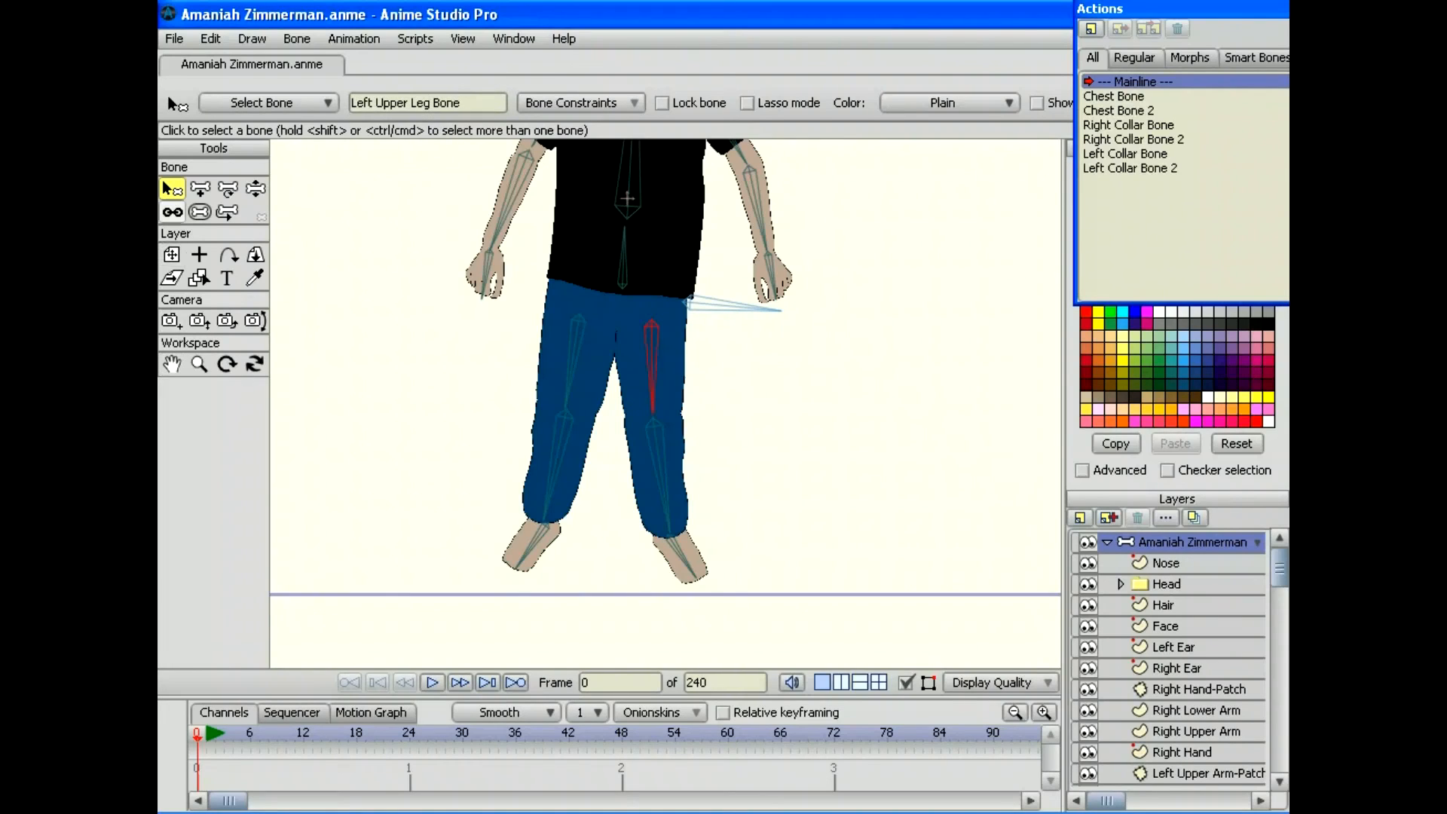
pyautogui.moveTo(1175, 9); pyautogui.dragTo(1096, 9)
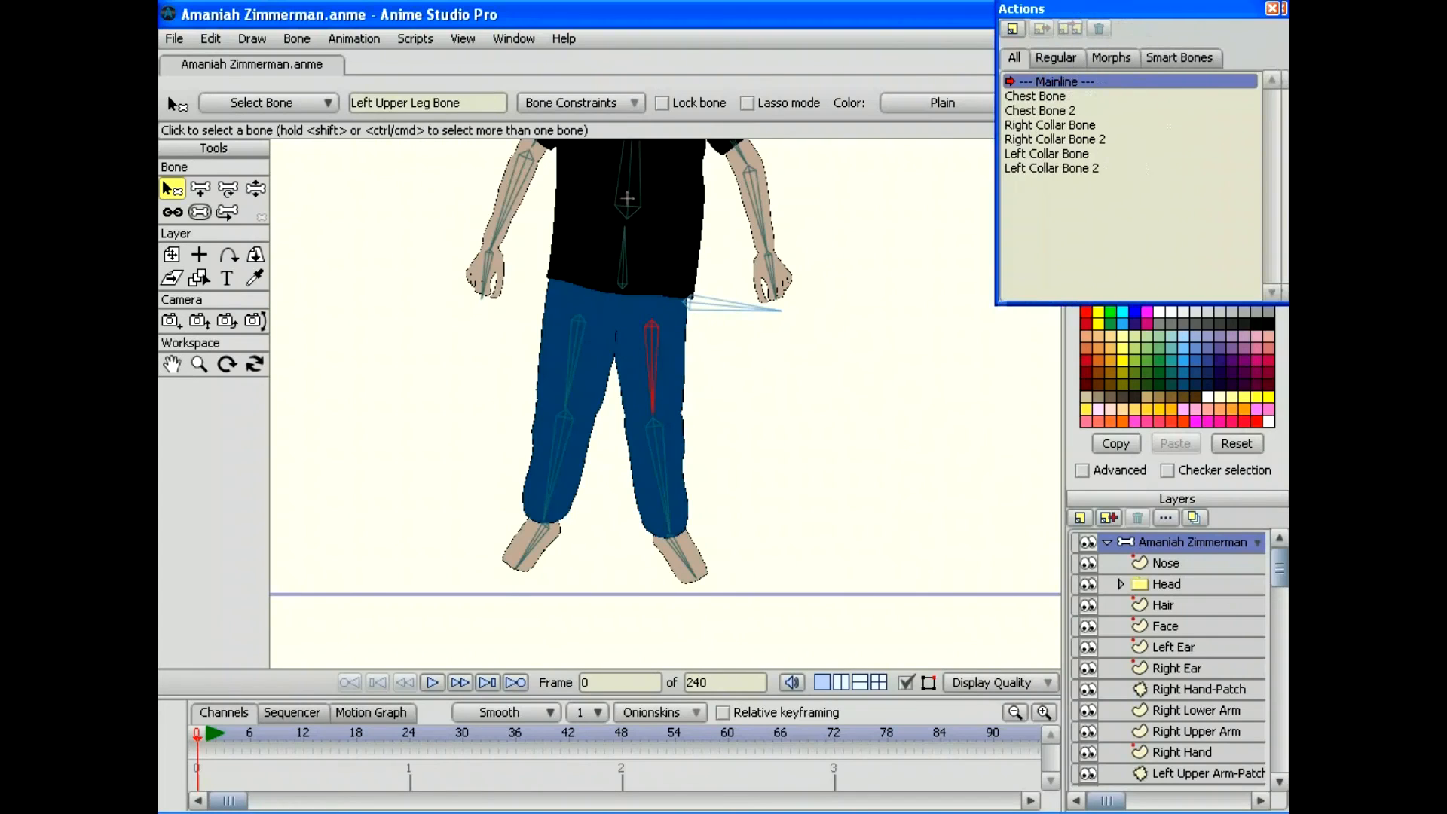
# Step: Create the 'Right Upper Leg Bone' action and rotate the thigh up to vertical at frame 30
pyautogui.click(1011, 28)
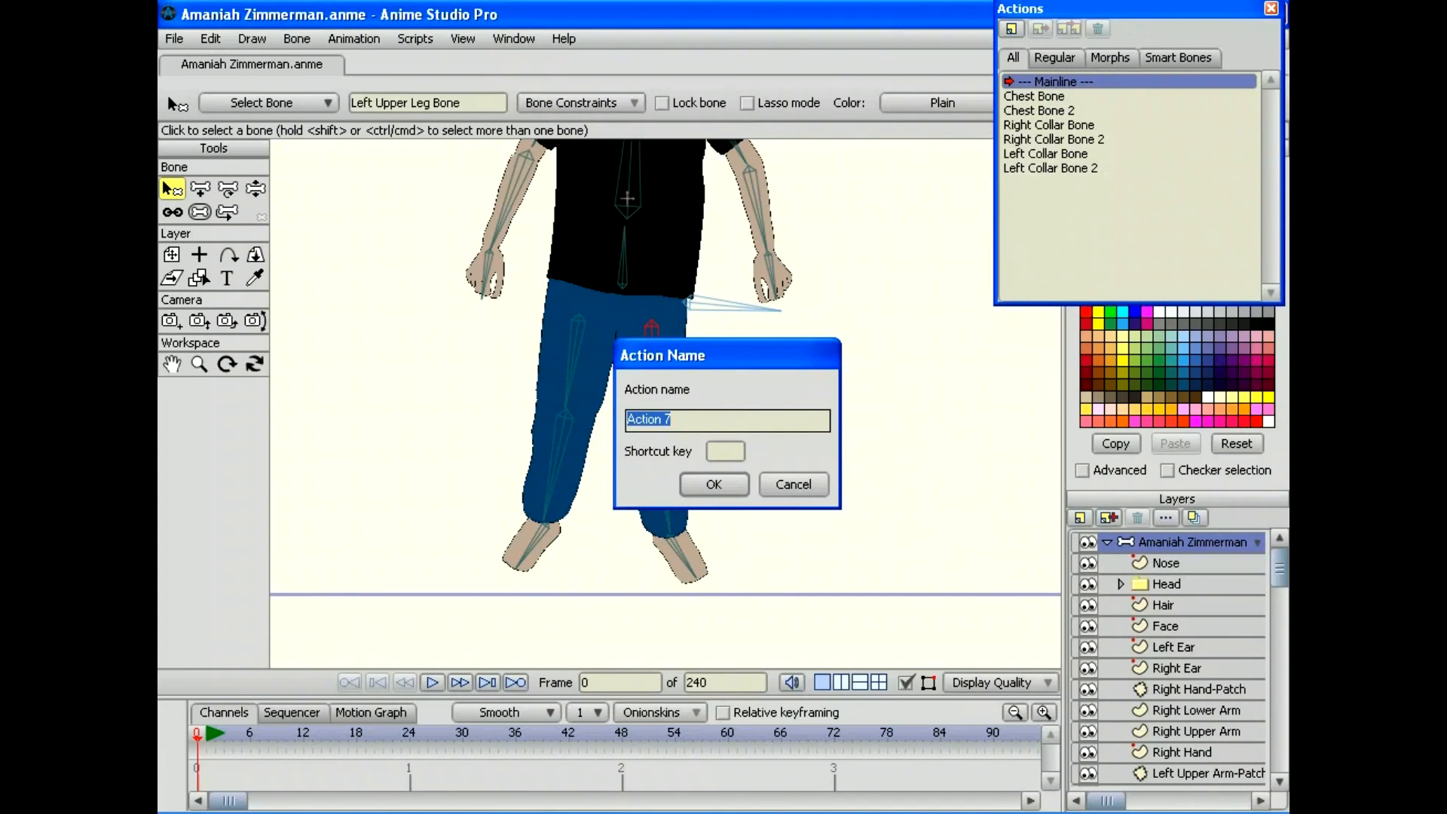
pyautogui.write('Right Upper Leg B')
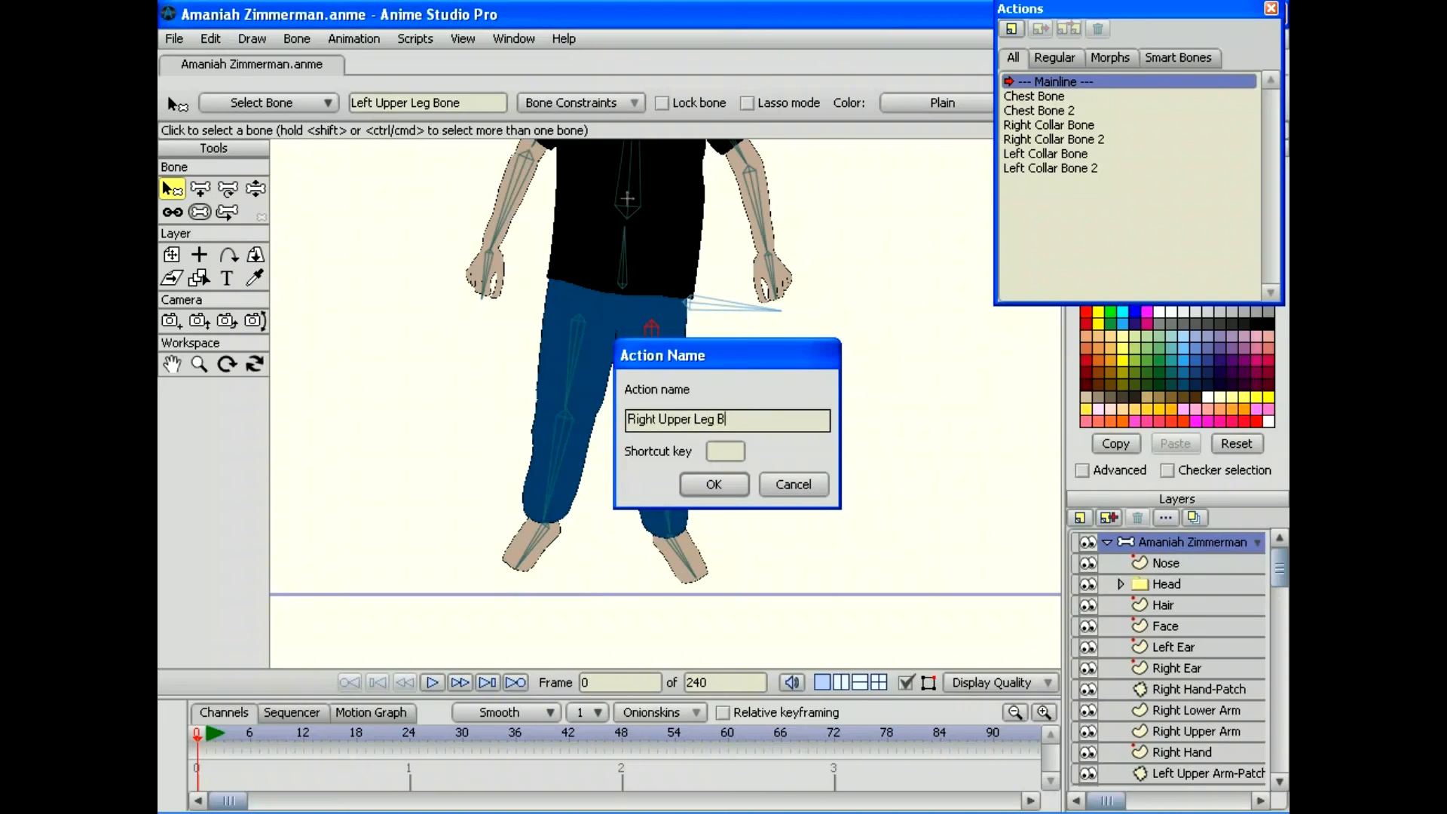
pyautogui.write('one')
pyautogui.press('Return')
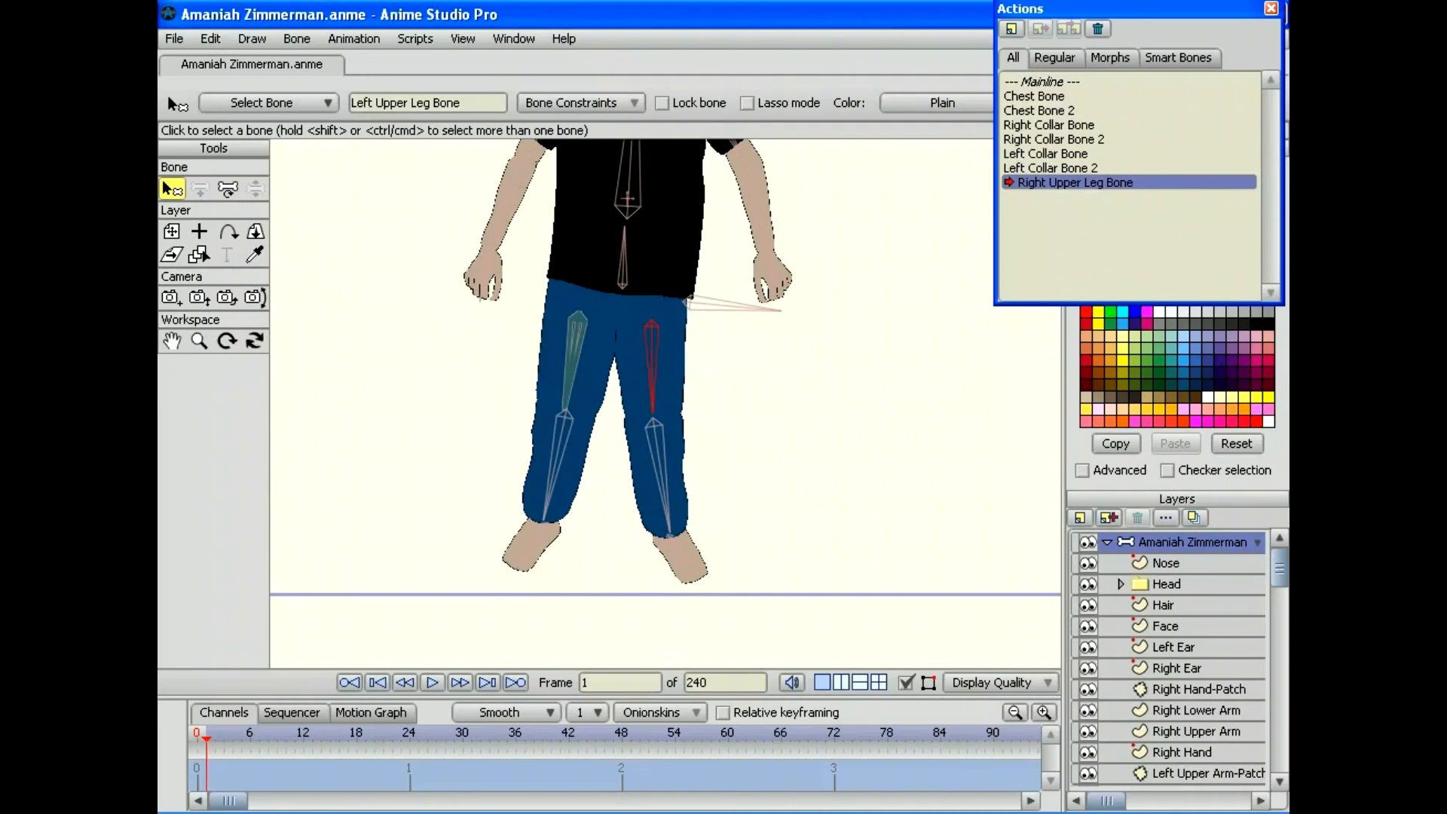
pyautogui.click(463, 734)
pyautogui.press('t')
pyautogui.moveTo(571, 363); pyautogui.dragTo(556, 212)
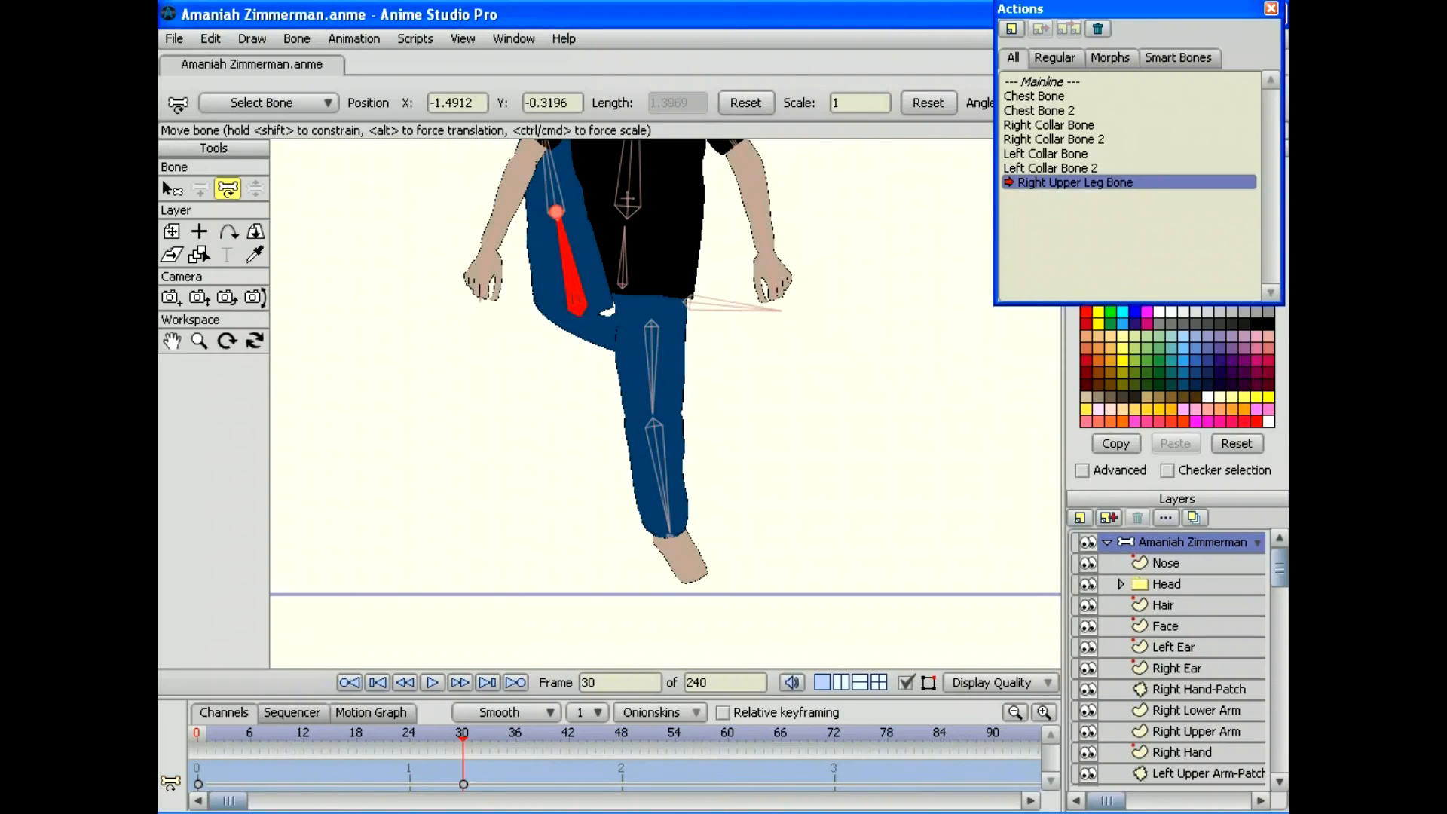
# Step: Zoom in on the legs and move the action back to frame 18
pyautogui.click(199, 341)
pyautogui.moveTo(665, 404); pyautogui.dragTo(740, 404)
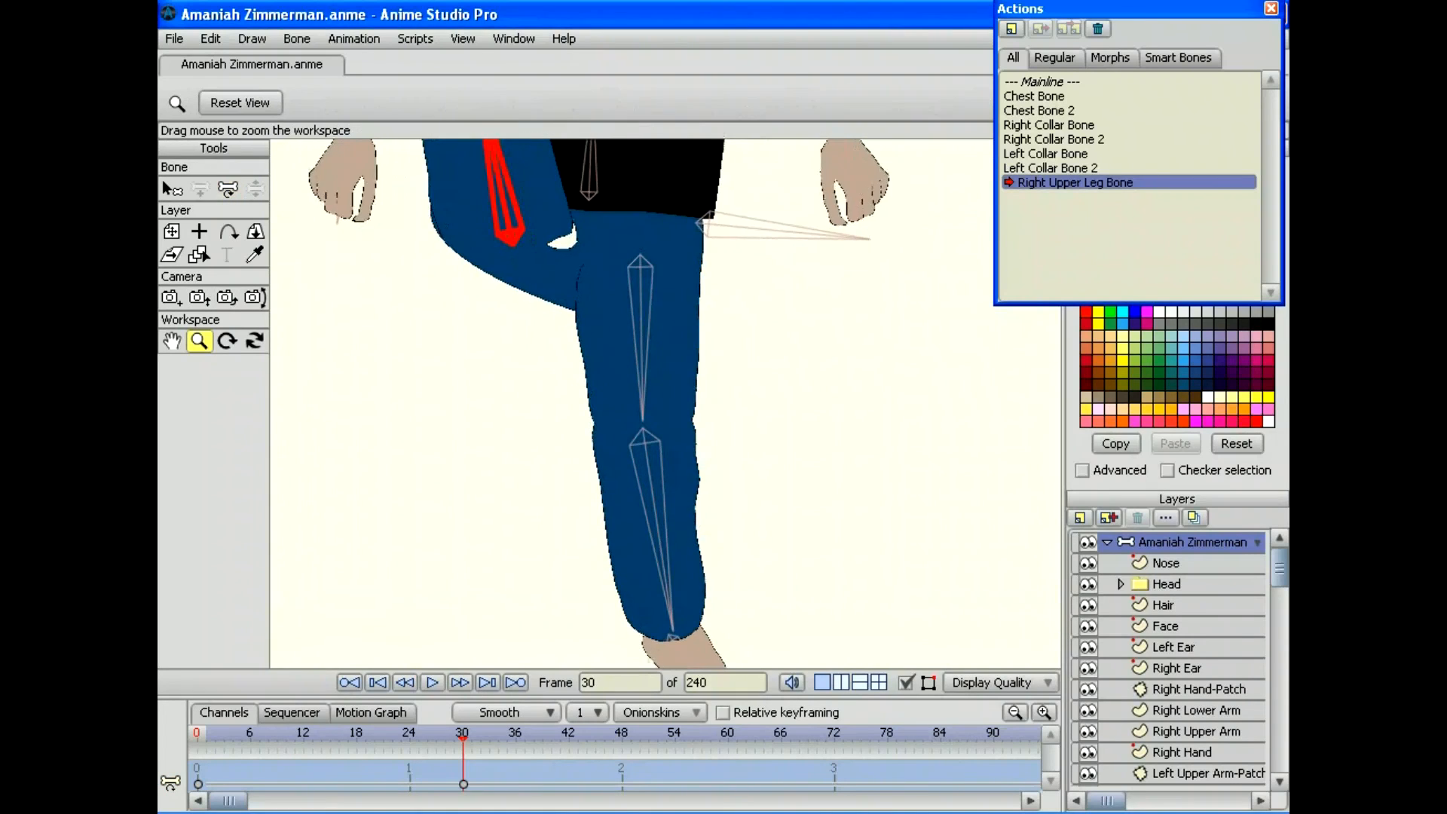
pyautogui.moveTo(666, 339); pyautogui.dragTo(709, 492)
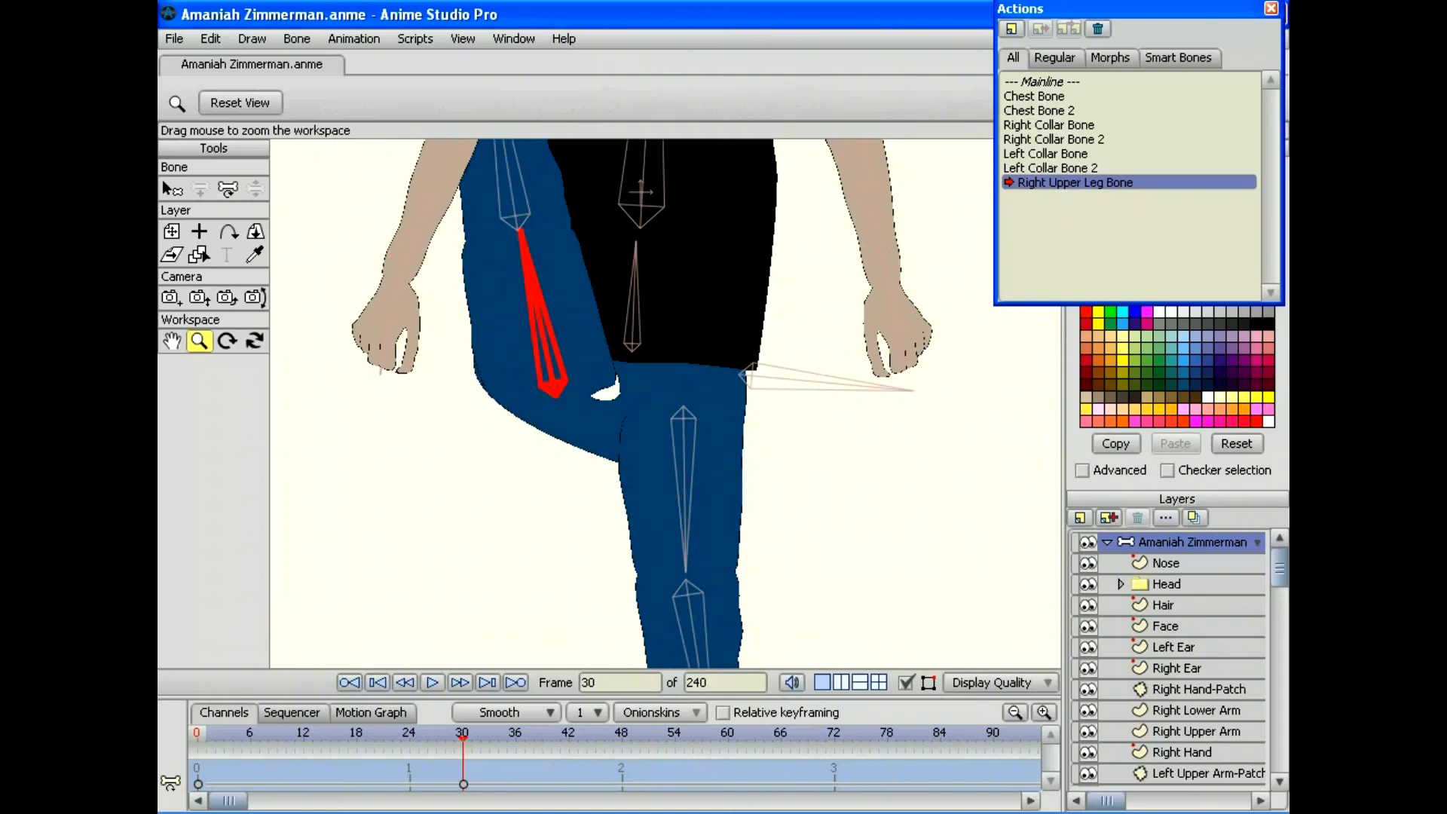
pyautogui.moveTo(463, 738); pyautogui.dragTo(357, 738)
pyautogui.scroll(-5, 1168, 659)
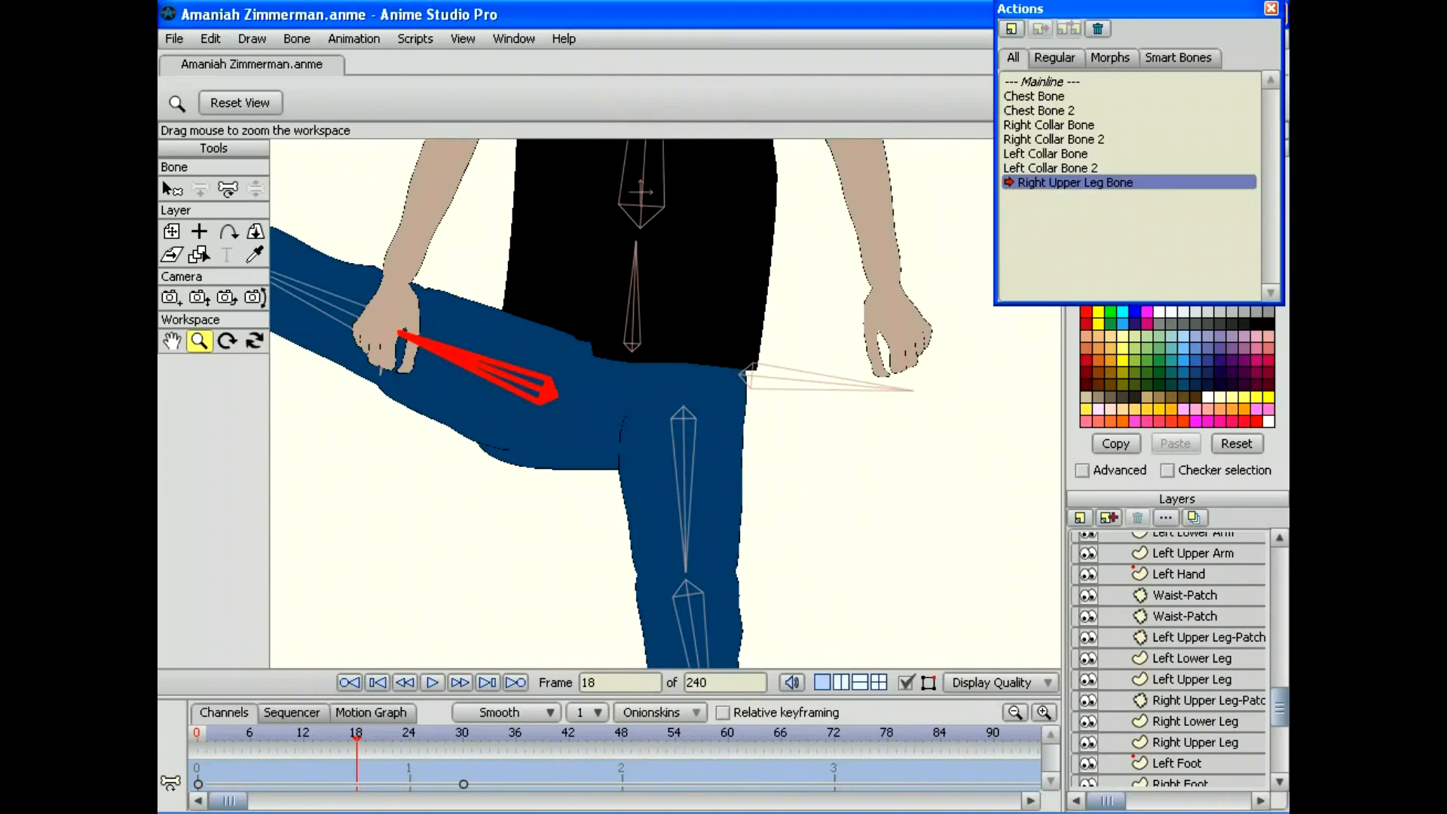
# Step: Switch to the Waist layer and deselect all its points with Select None
pyautogui.click(1195, 742)
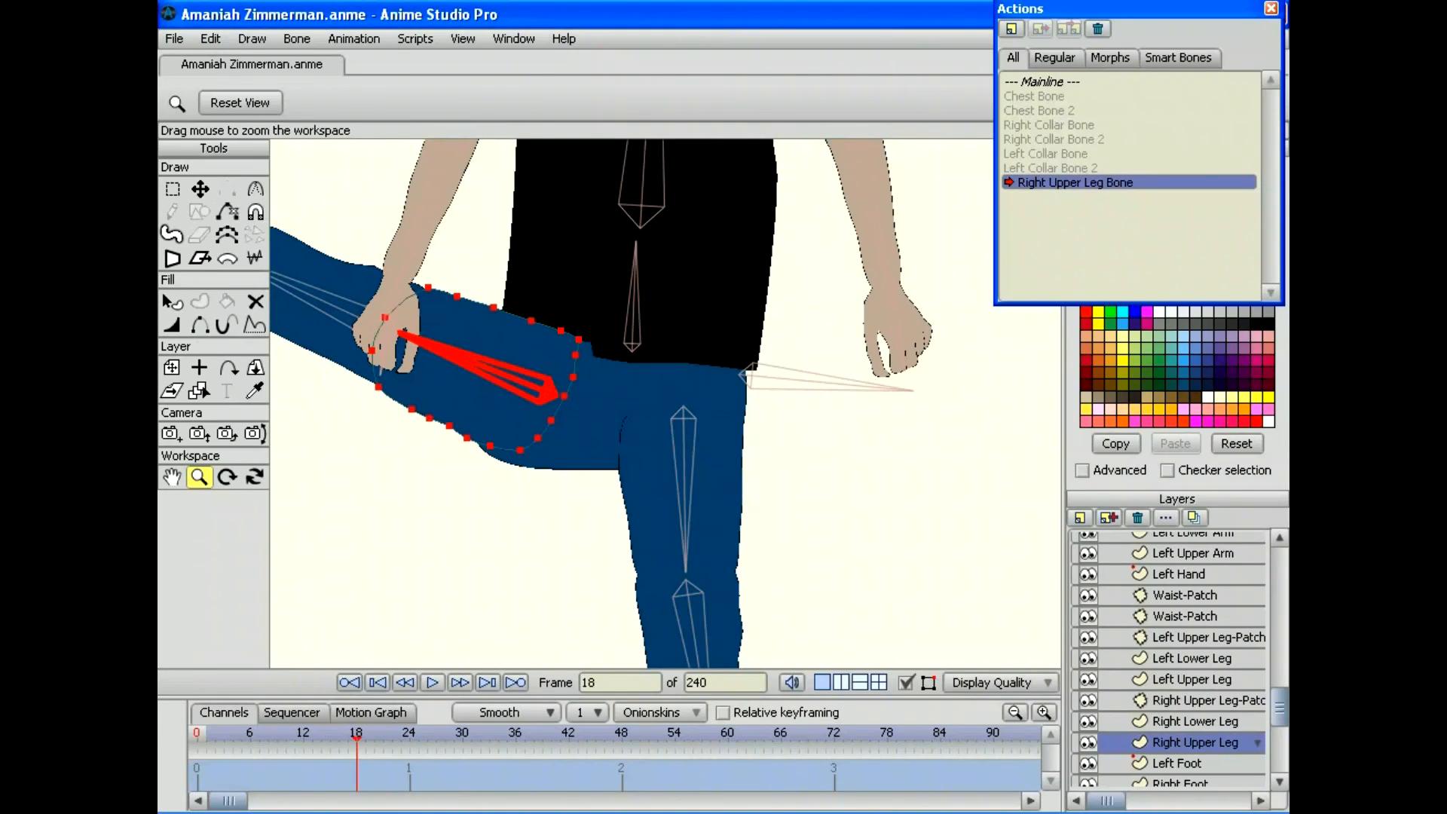
pyautogui.moveTo(356, 738); pyautogui.dragTo(250, 738)
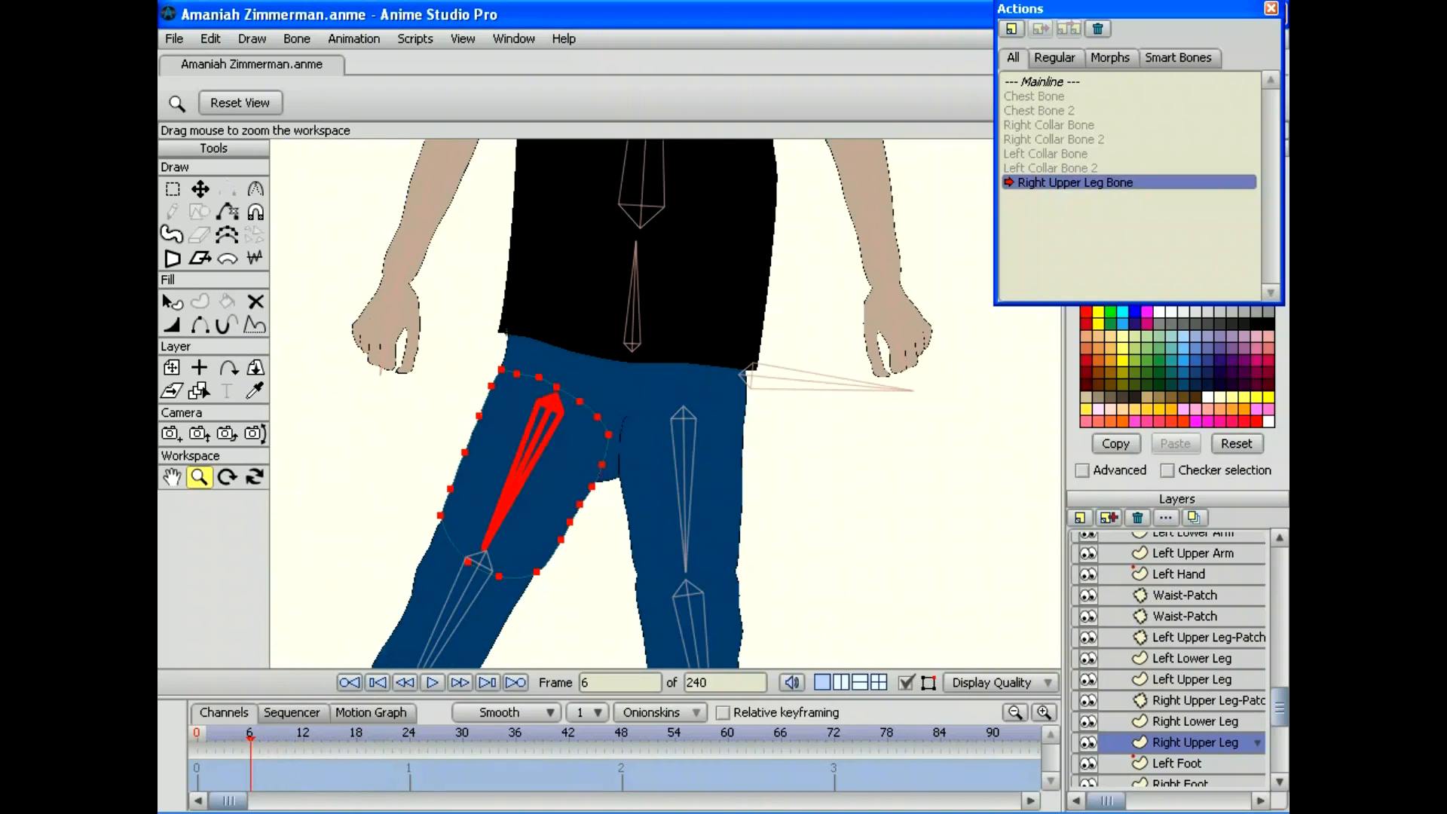
pyautogui.scroll(-2, 1167, 660)
pyautogui.click(1181, 755)
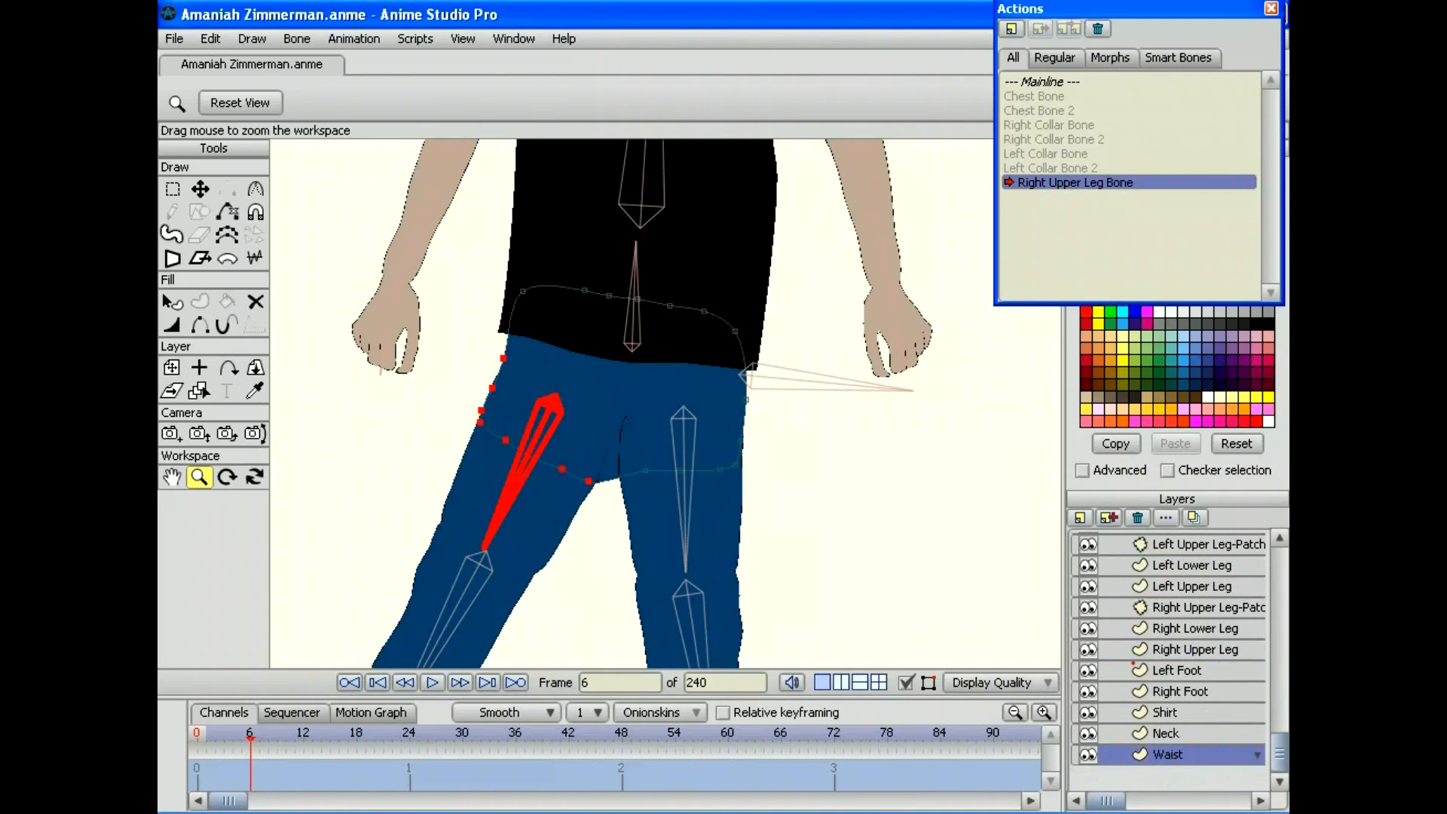
pyautogui.moveTo(250, 738)
pyautogui.mouseDown()
pyautogui.moveTo(400, 738)
pyautogui.moveTo(259, 739)
pyautogui.mouseUp()
pyautogui.click(210, 38)
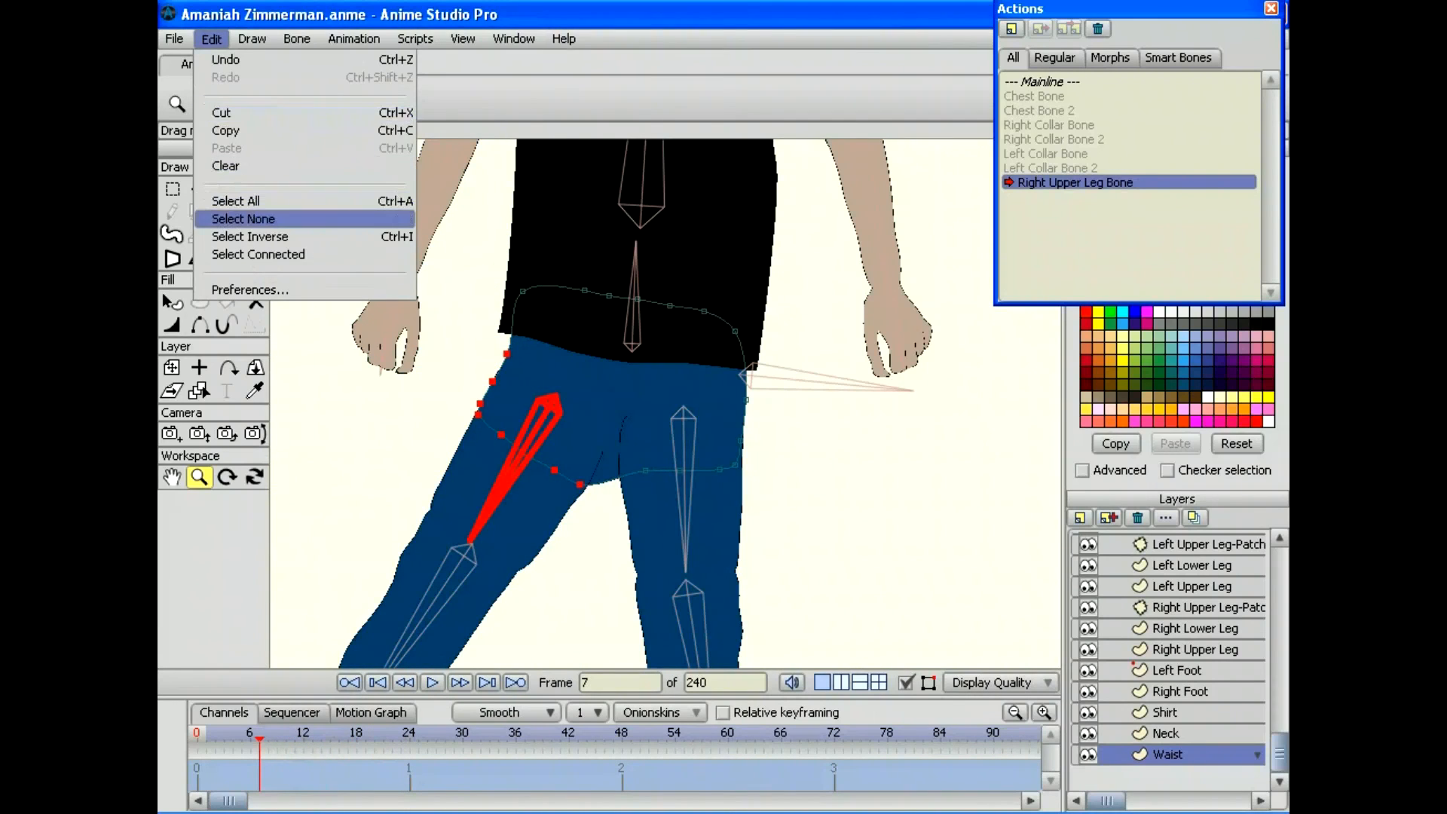
pyautogui.click(228, 217)
pyautogui.moveTo(259, 738); pyautogui.dragTo(339, 739)
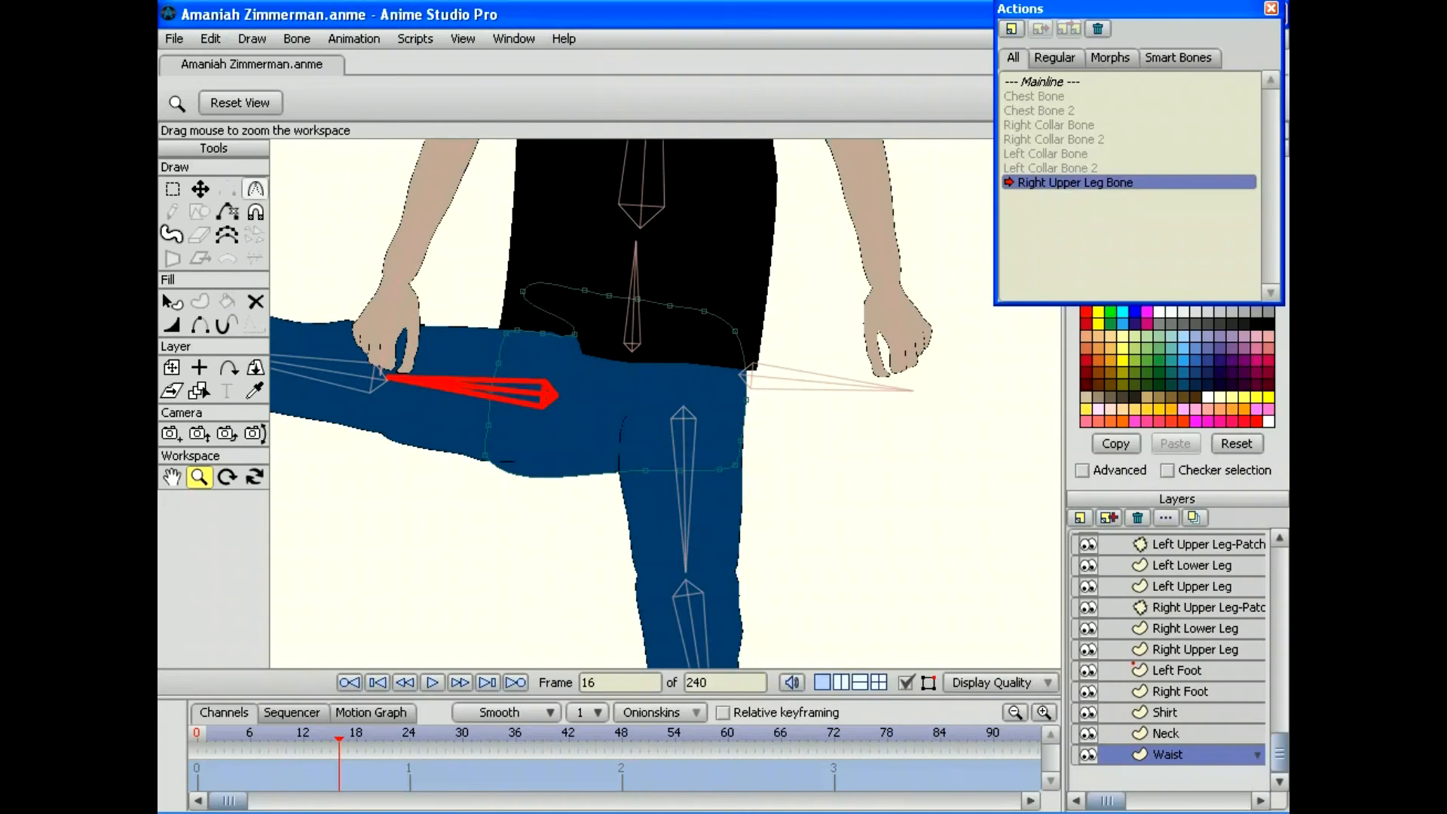
# Step: Move waist points left at frames 16 and 24 to follow the raised leg
pyautogui.click(200, 189)
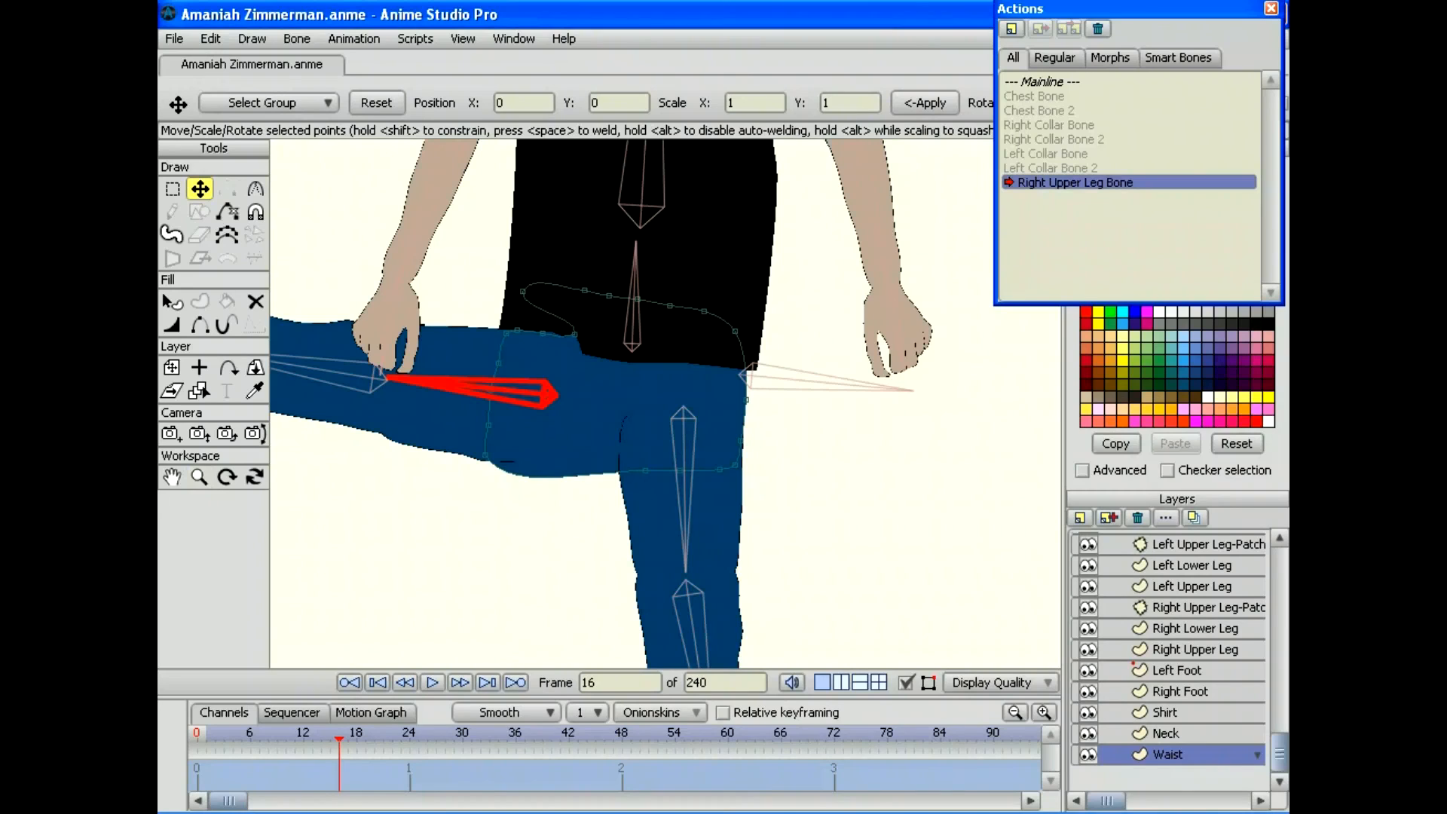
pyautogui.moveTo(514, 327); pyautogui.dragTo(510, 327)
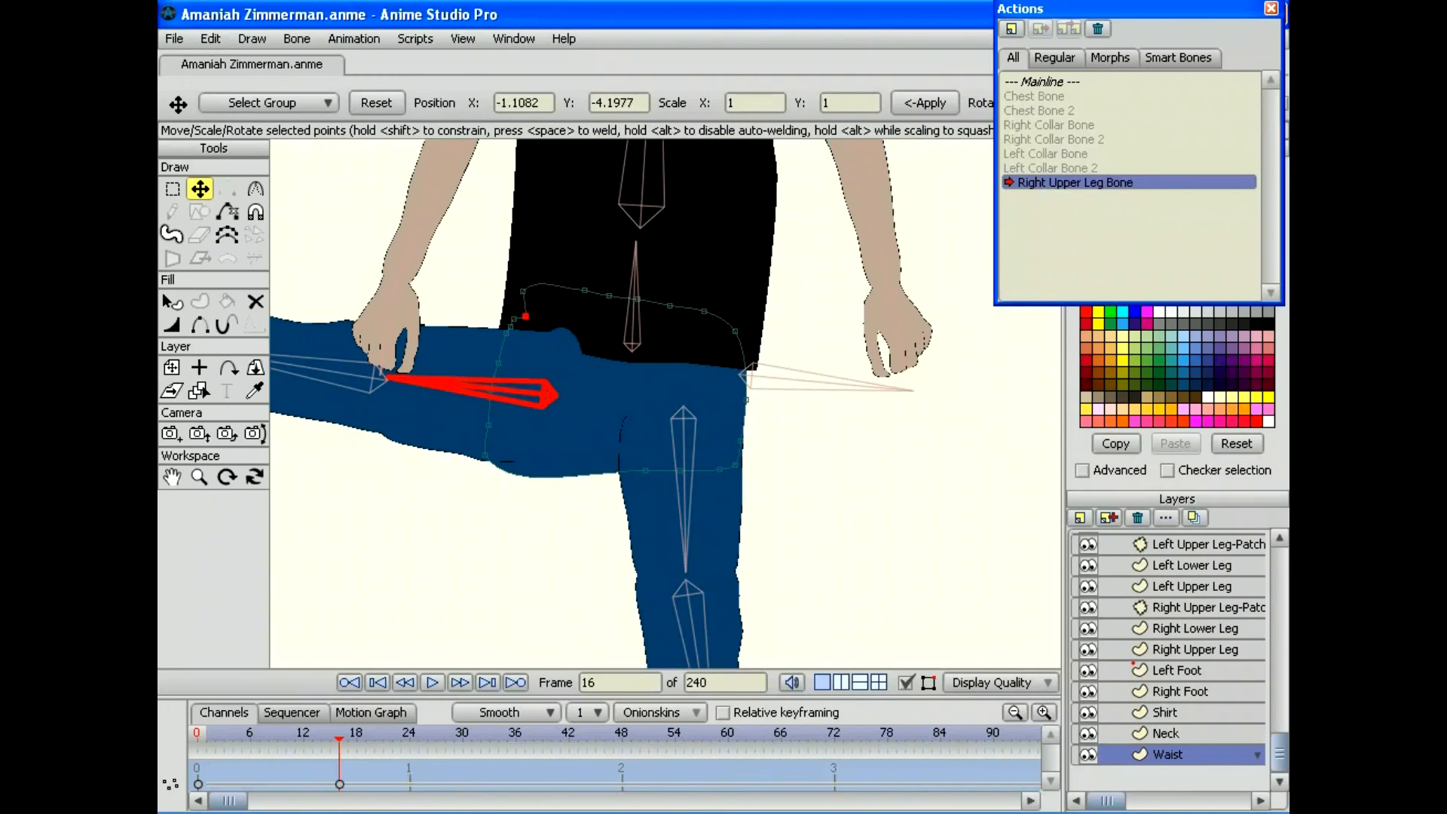
pyautogui.press('Right')
pyautogui.press('Right')
pyautogui.press('Right')
pyautogui.press('Right')
pyautogui.press('Right')
pyautogui.press('Right')
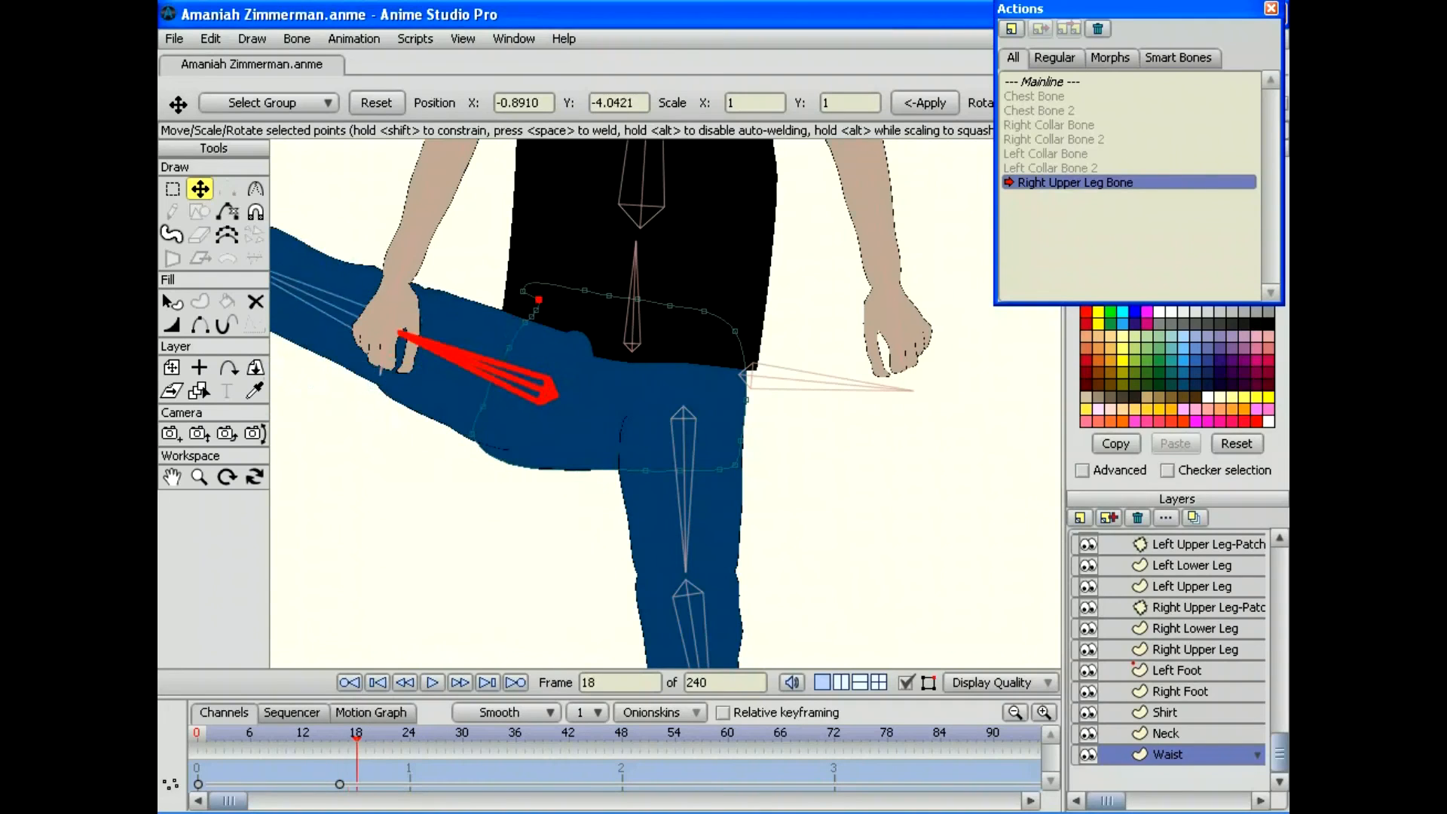
pyautogui.press('Right')
pyautogui.press('Right')
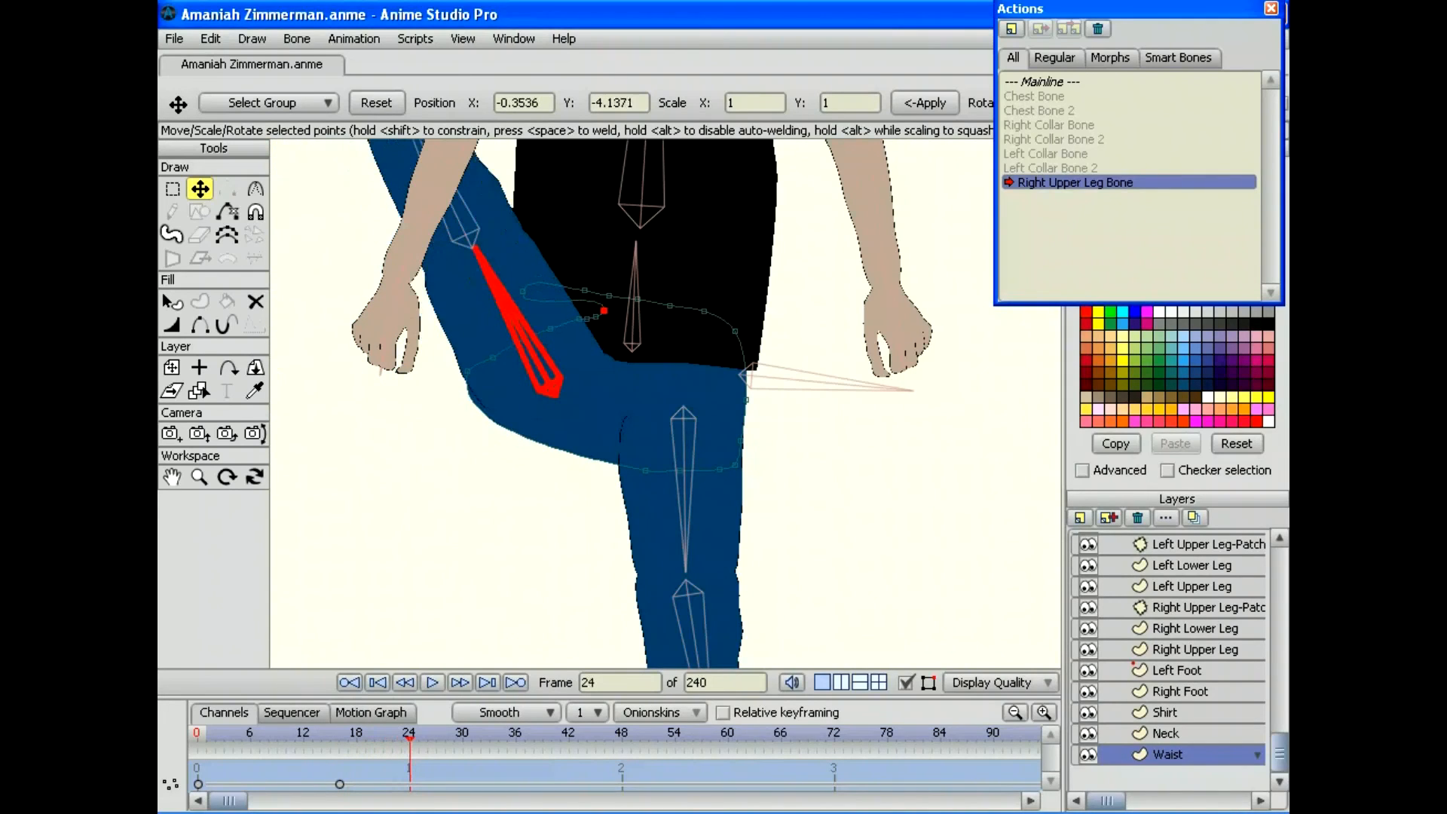
pyautogui.moveTo(587, 318); pyautogui.dragTo(529, 289)
# Step: Run the action to frame 48 and rotate the right upper leg bone there on the bone layer
pyautogui.press('space')
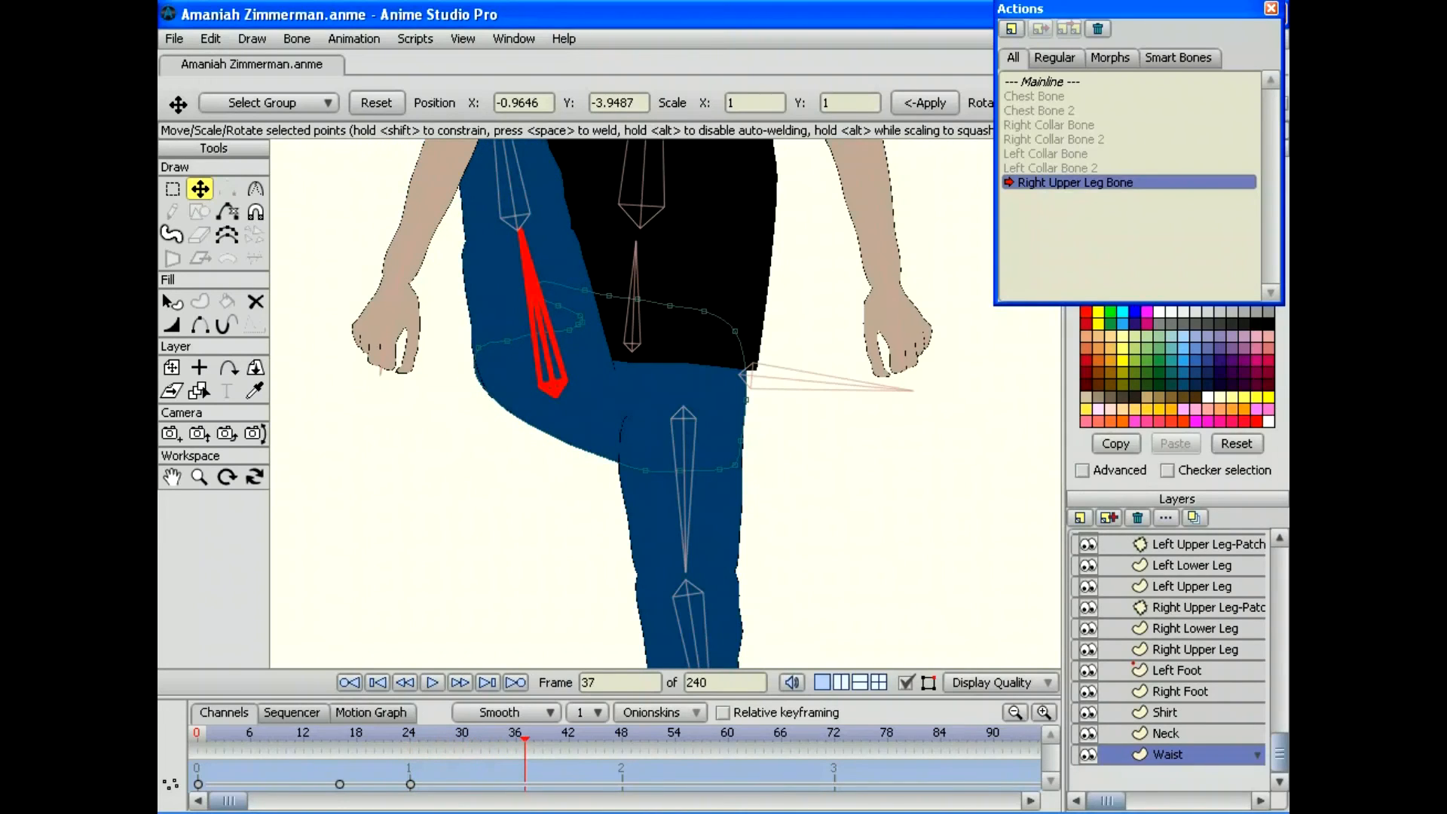
pyautogui.moveTo(525, 740); pyautogui.dragTo(215, 740)
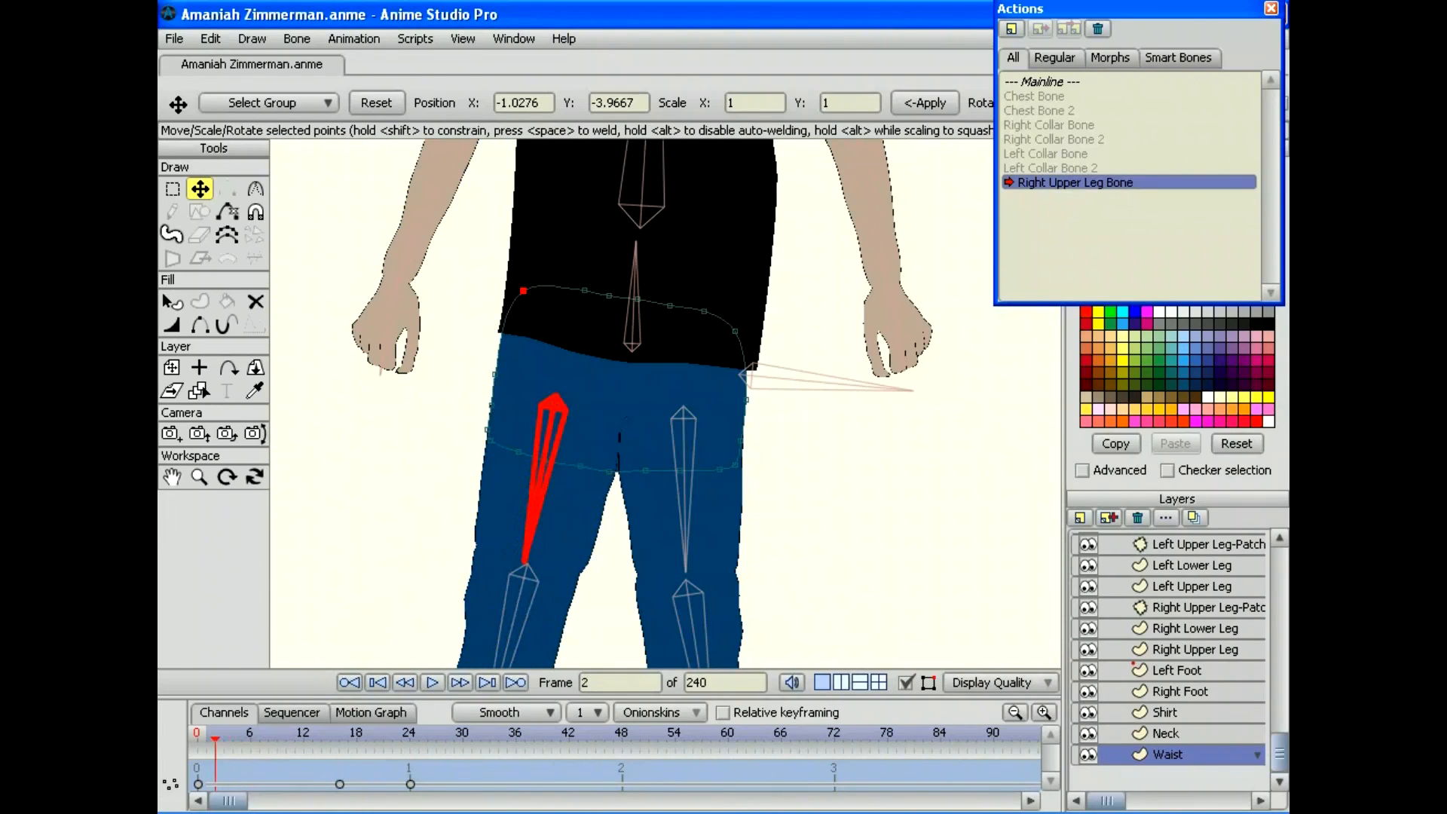
pyautogui.moveTo(214, 740); pyautogui.dragTo(621, 739)
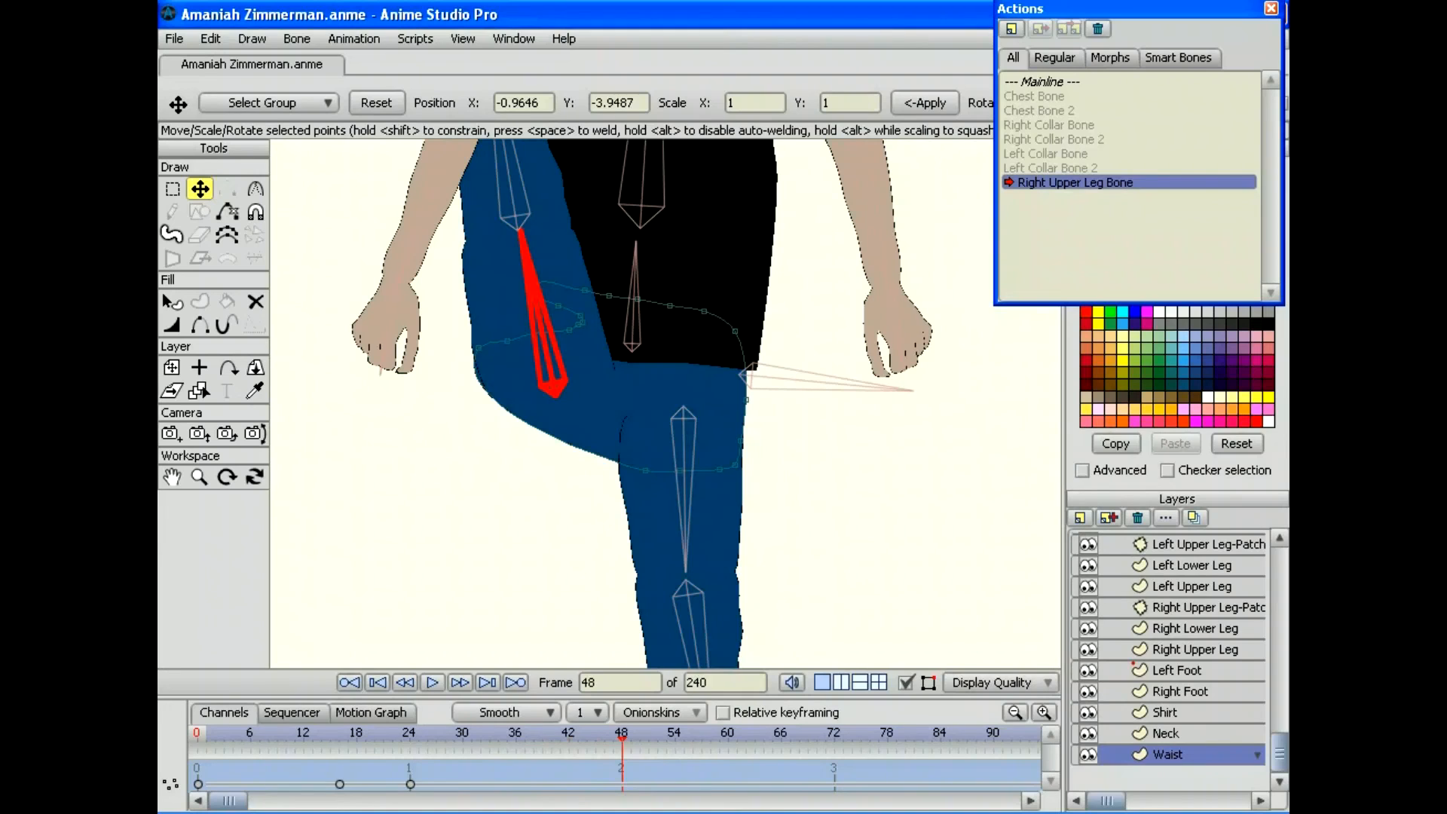
pyautogui.moveTo(1278, 751); pyautogui.dragTo(1279, 566)
pyautogui.click(1191, 542)
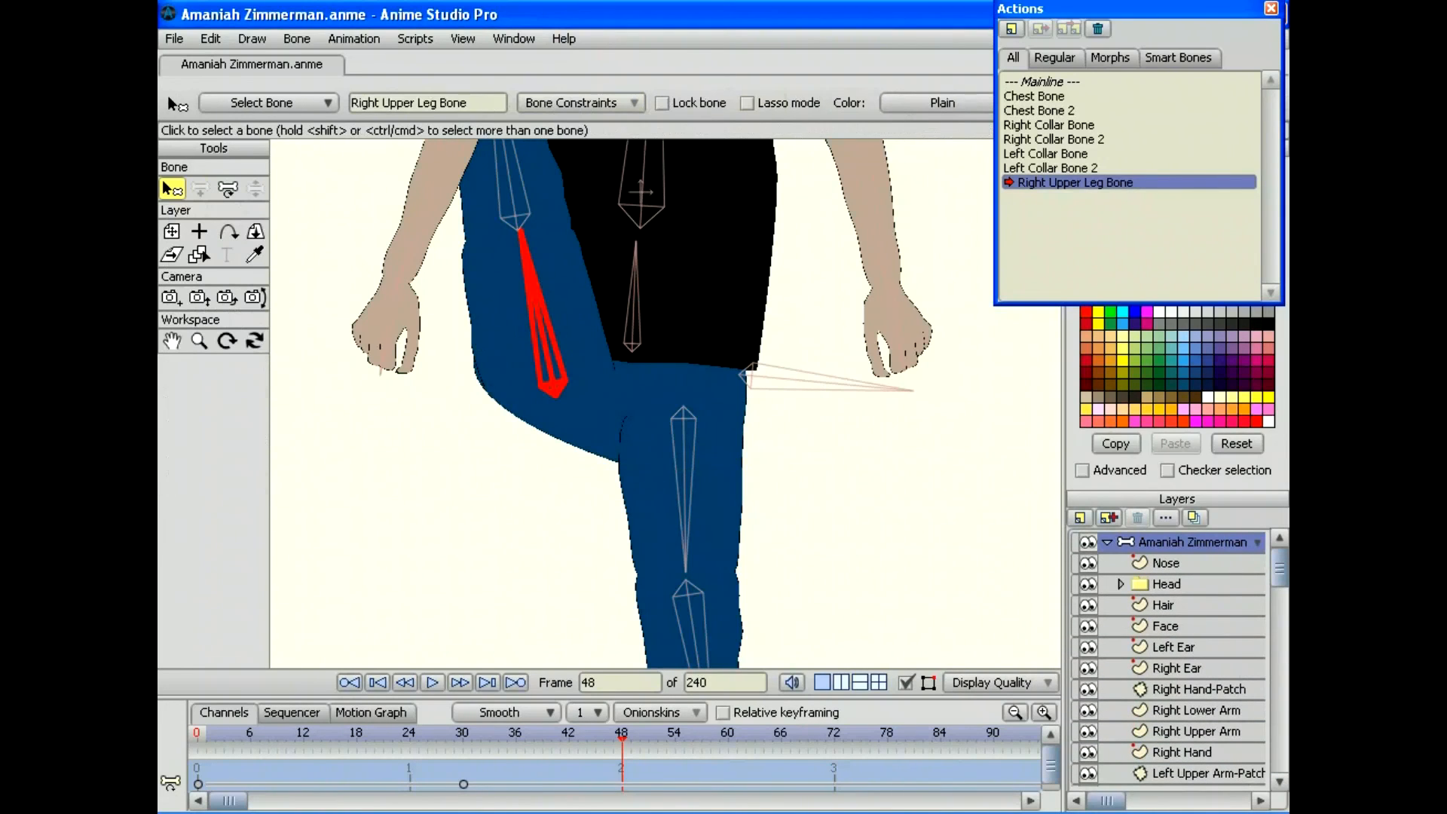
pyautogui.press('t')
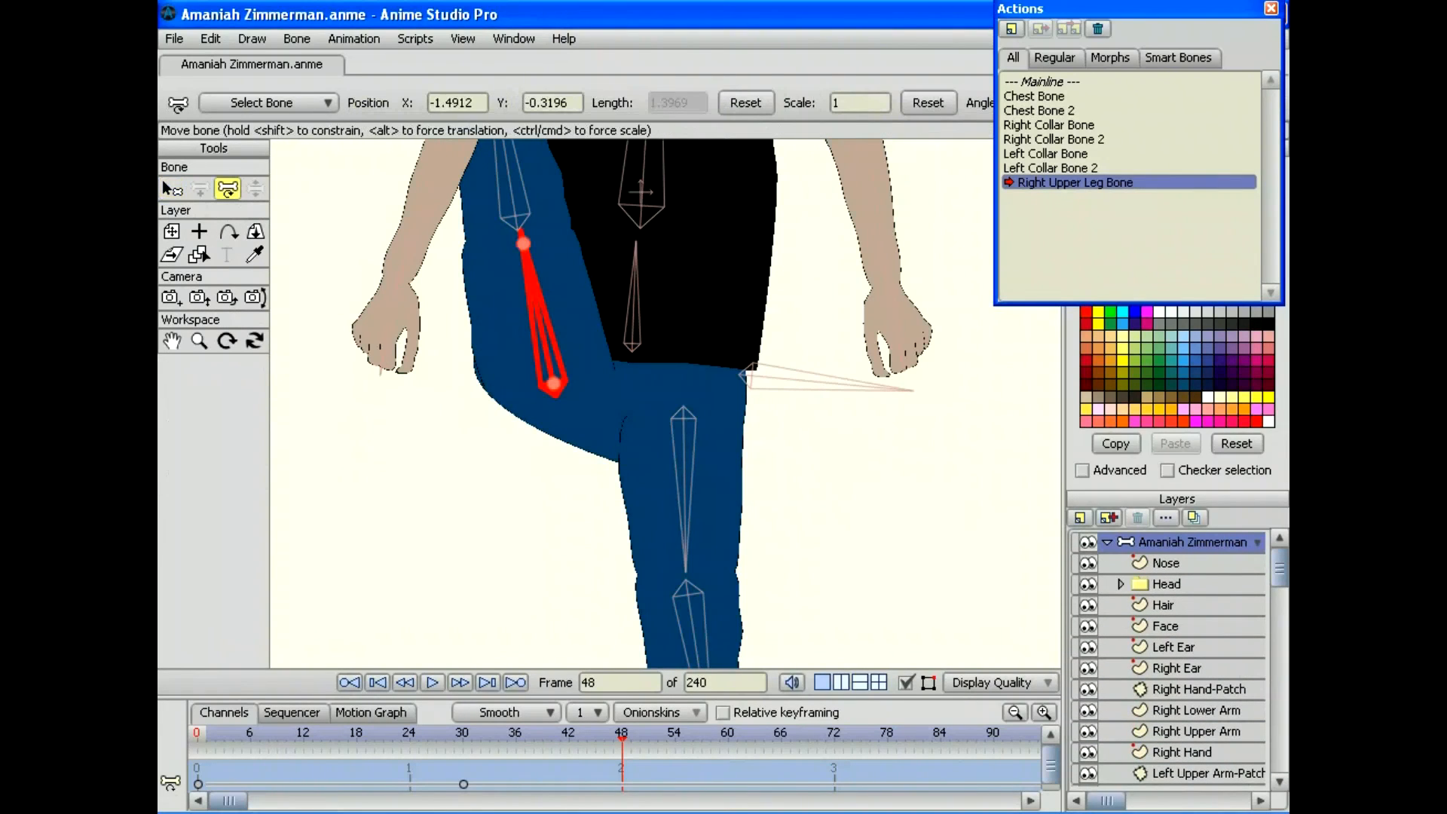
pyautogui.moveTo(538, 313); pyautogui.dragTo(555, 475)
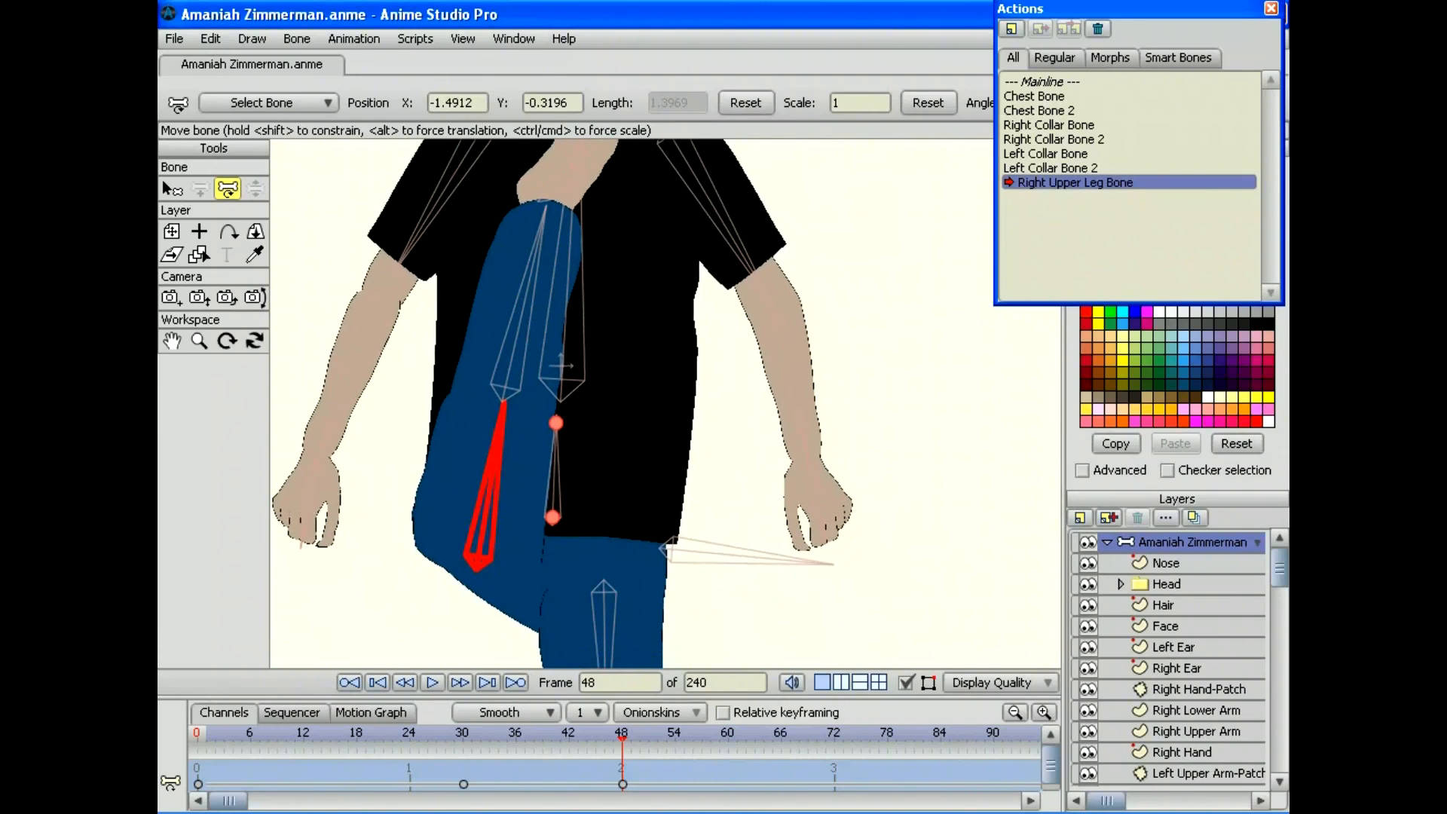
pyautogui.moveTo(561, 365); pyautogui.dragTo(571, 416)
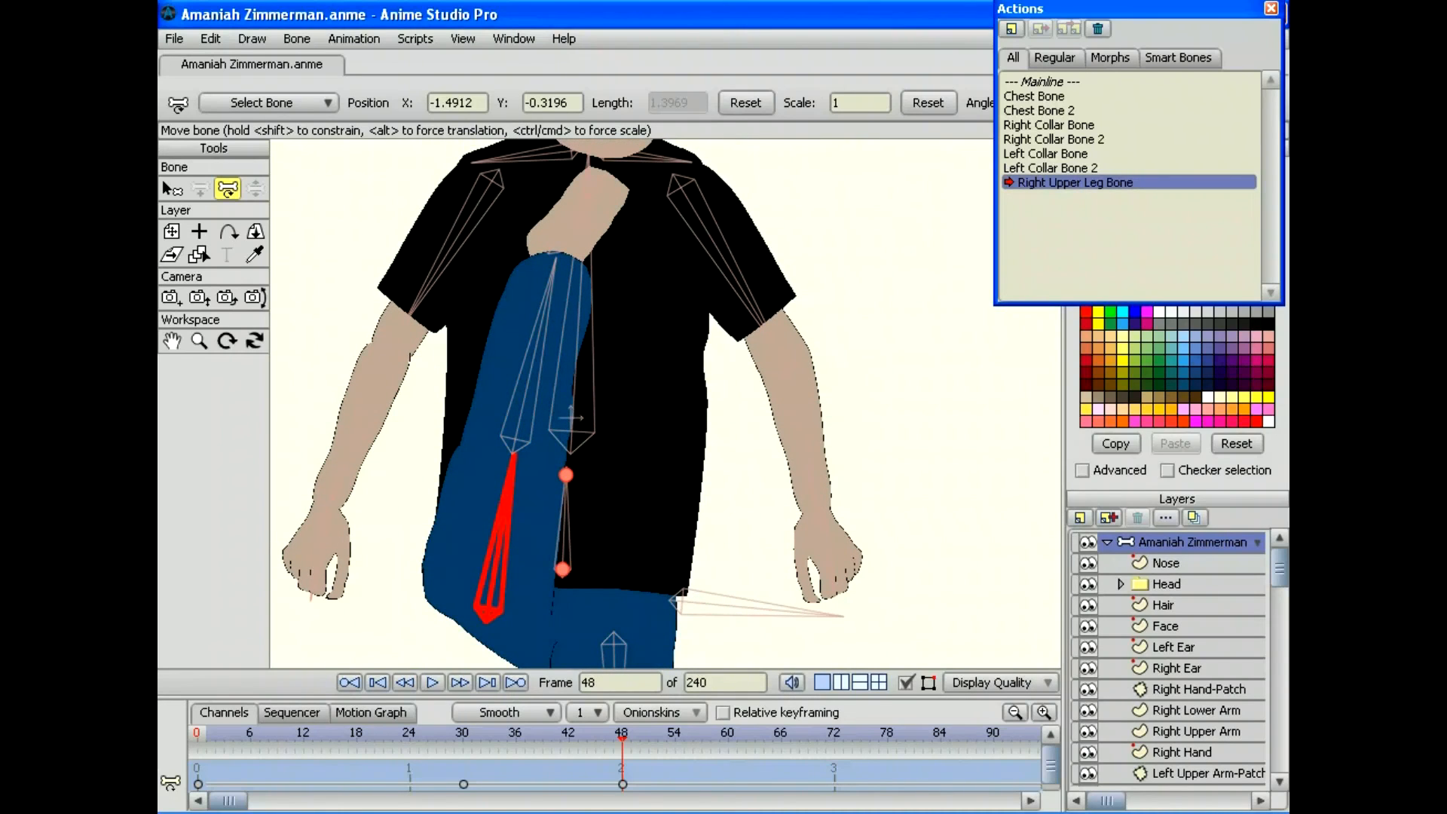
pyautogui.moveTo(572, 416); pyautogui.dragTo(586, 290)
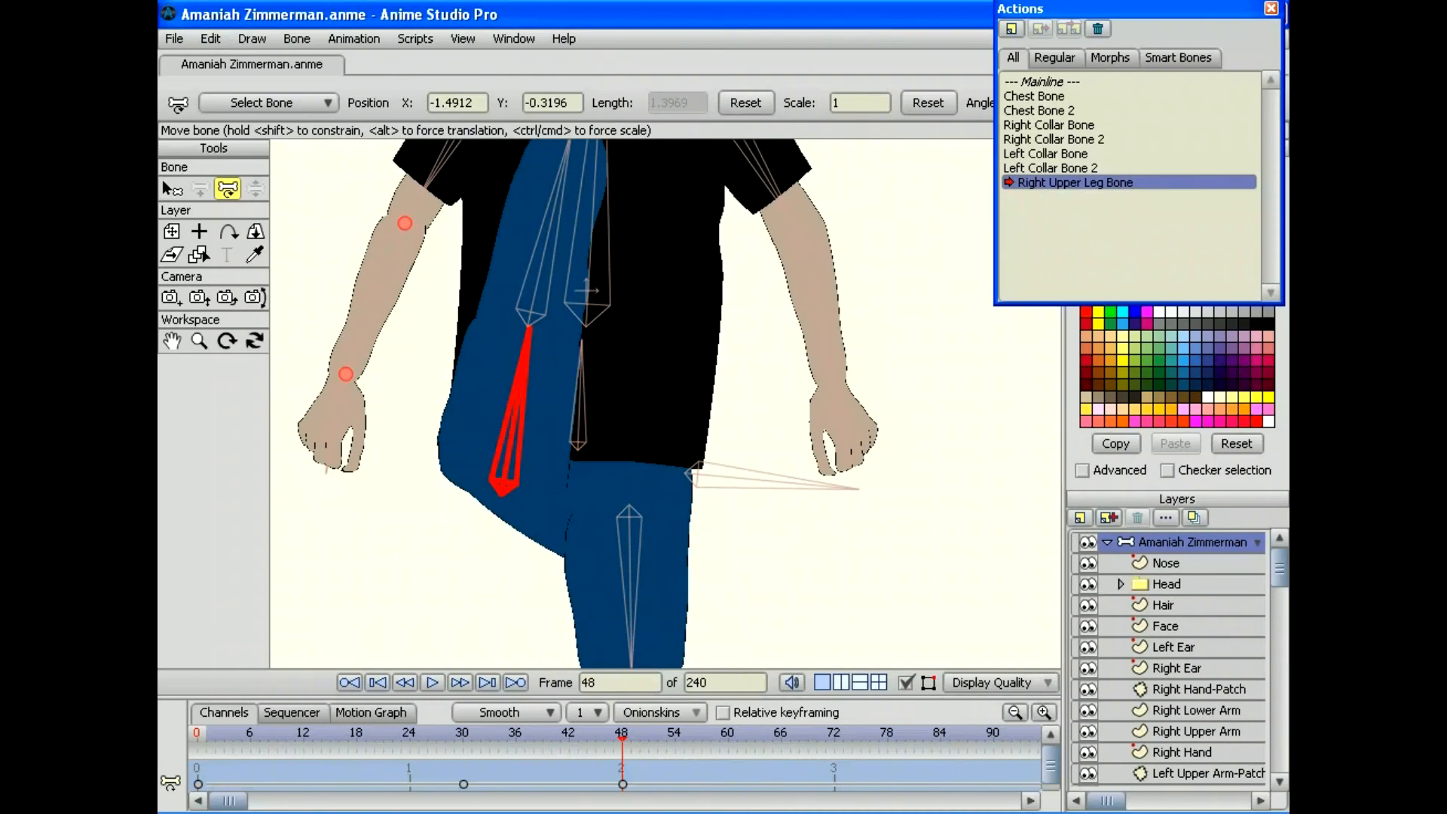
pyautogui.moveTo(773, 482); pyautogui.dragTo(785, 438)
pyautogui.moveTo(1278, 567); pyautogui.dragTo(1278, 753)
# Step: On the Waist layer, pull the outline point down toward the knee at frame 33
pyautogui.click(1182, 754)
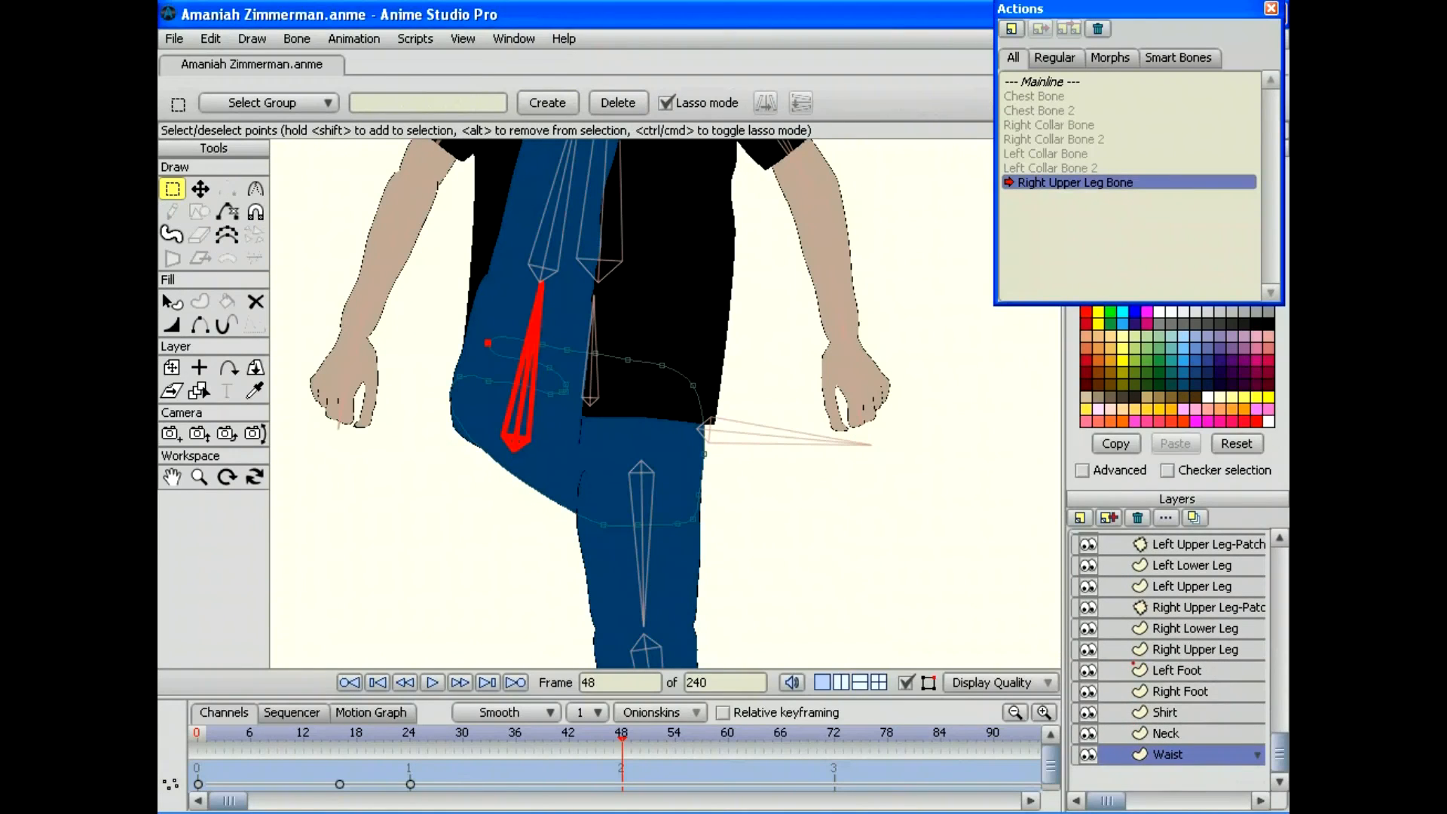
pyautogui.press('t')
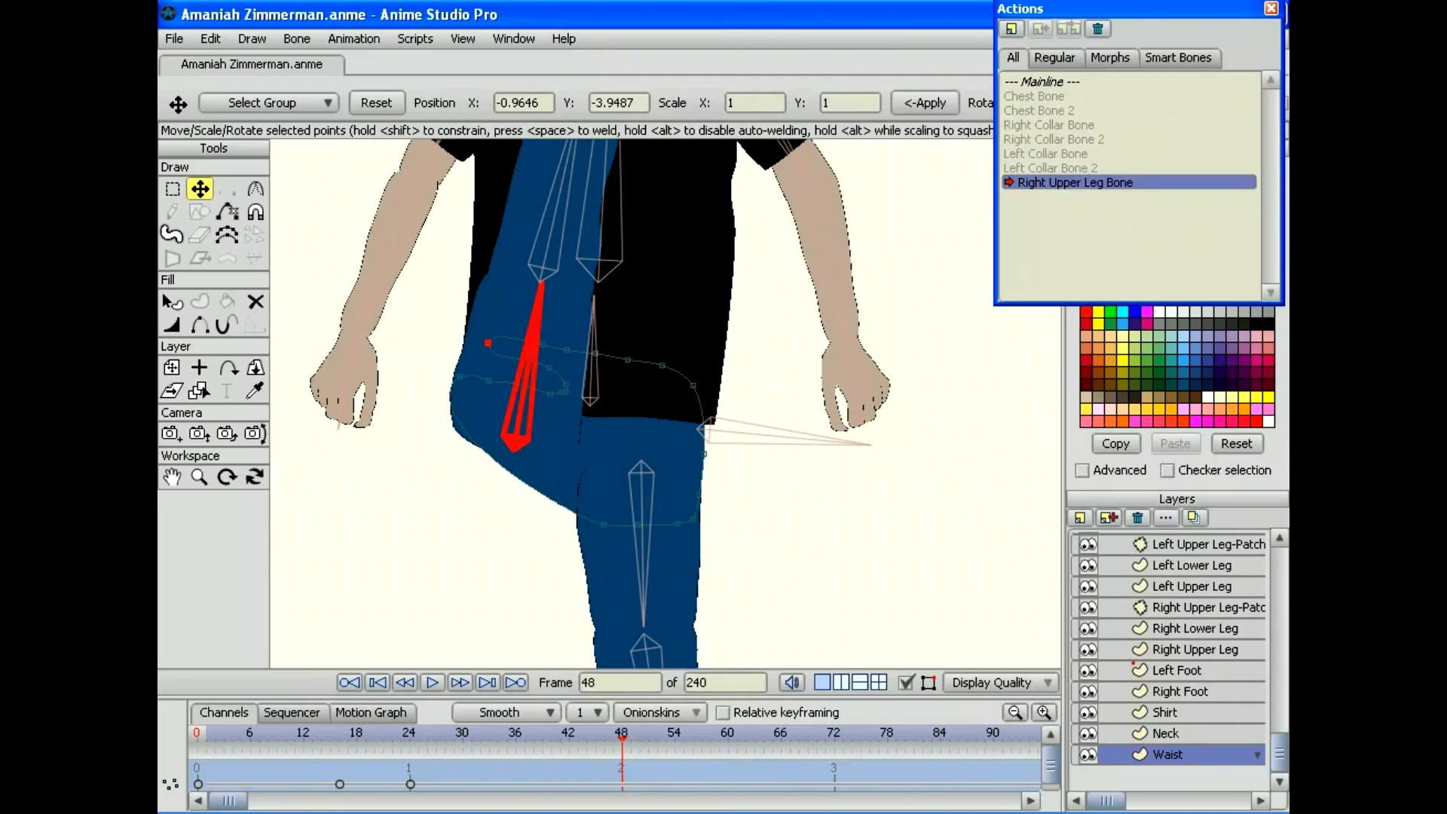
pyautogui.moveTo(621, 742); pyautogui.dragTo(489, 743)
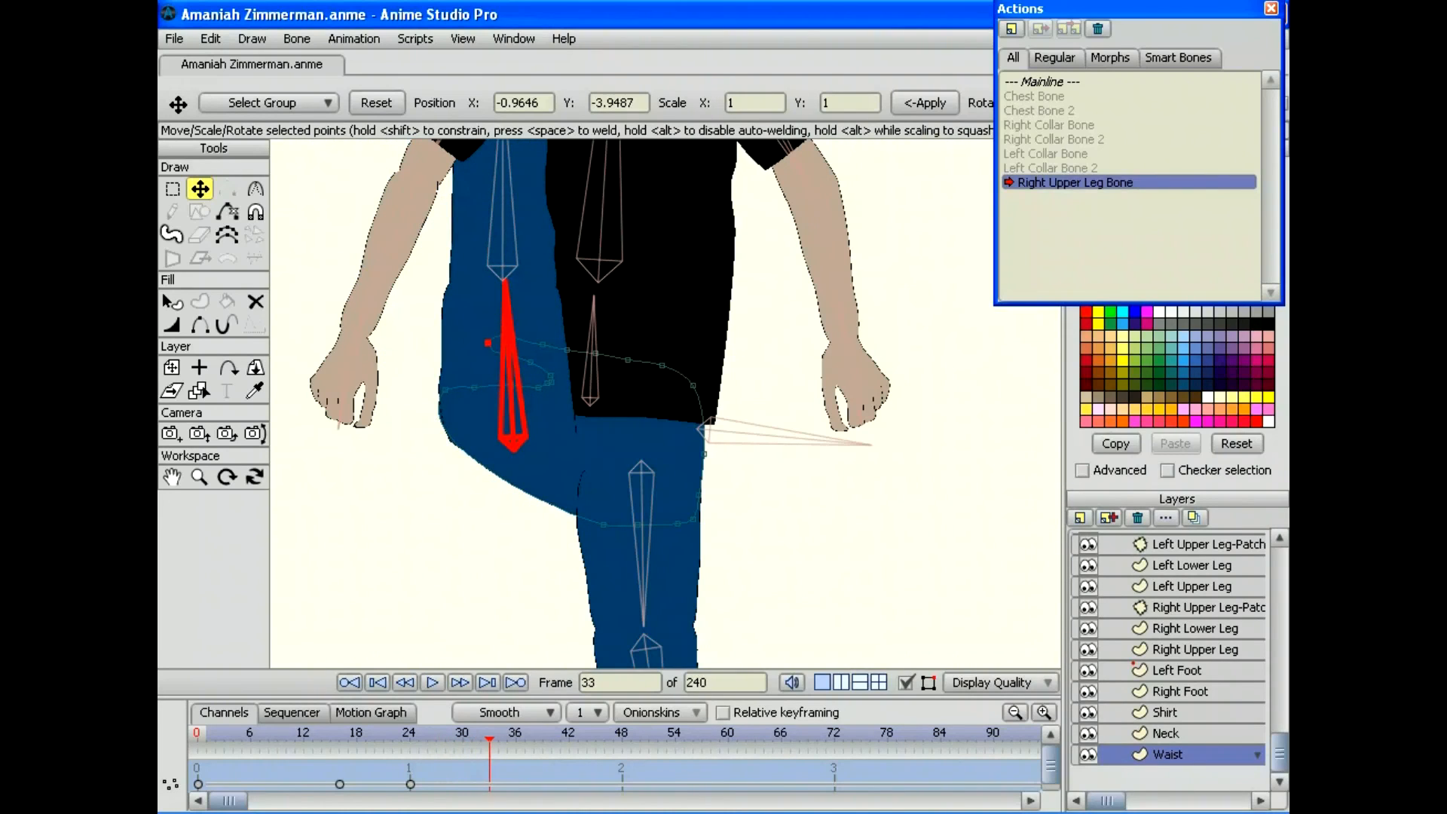
pyautogui.moveTo(445, 389); pyautogui.dragTo(459, 485)
pyautogui.moveTo(489, 742); pyautogui.dragTo(322, 742)
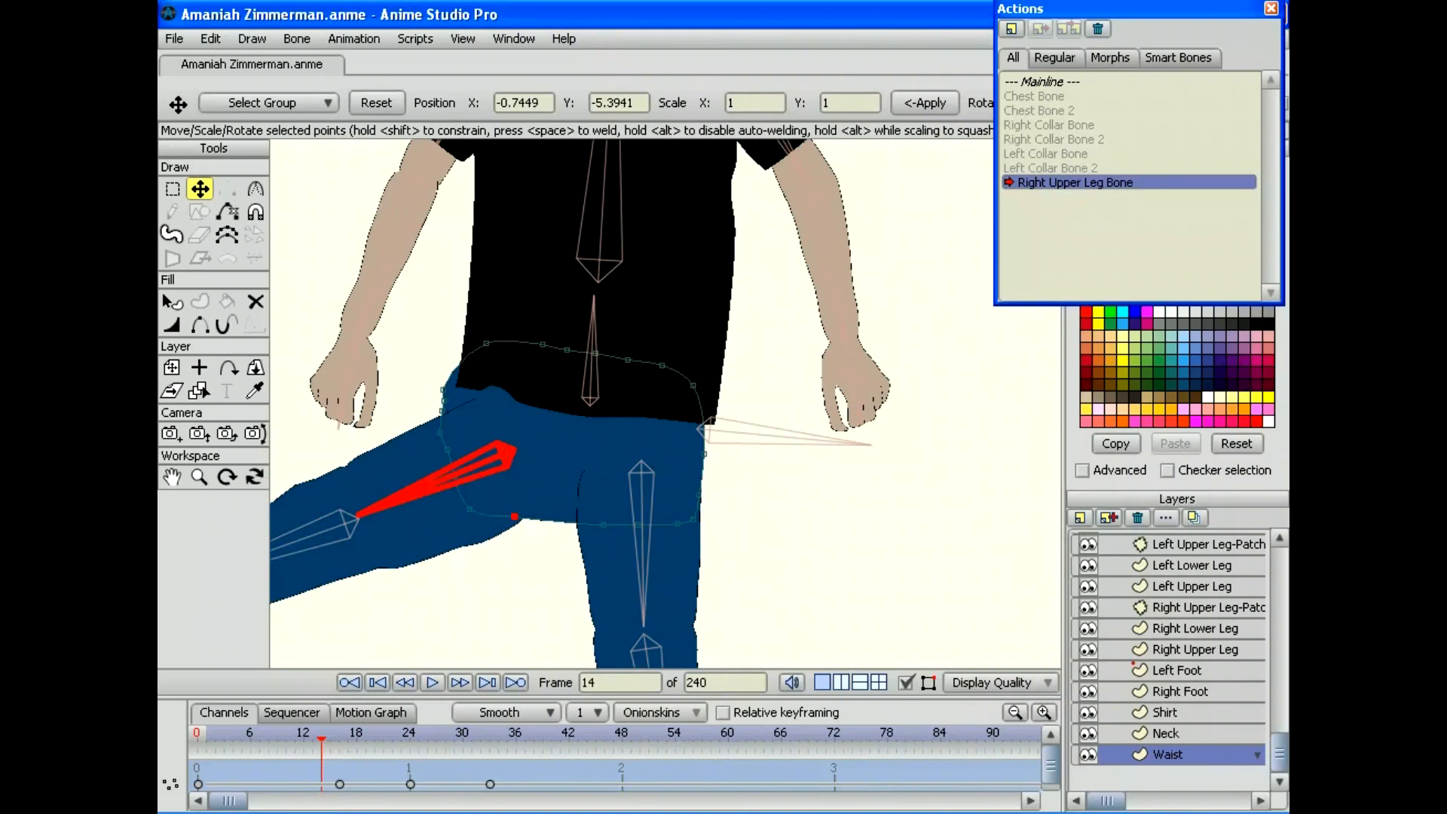
# Step: Shift the upper-left waist points right at frames 14 and 16, reviewing with the Motion Graph
pyautogui.moveTo(443, 389); pyautogui.dragTo(445, 410)
pyautogui.moveTo(410, 742); pyautogui.dragTo(339, 742)
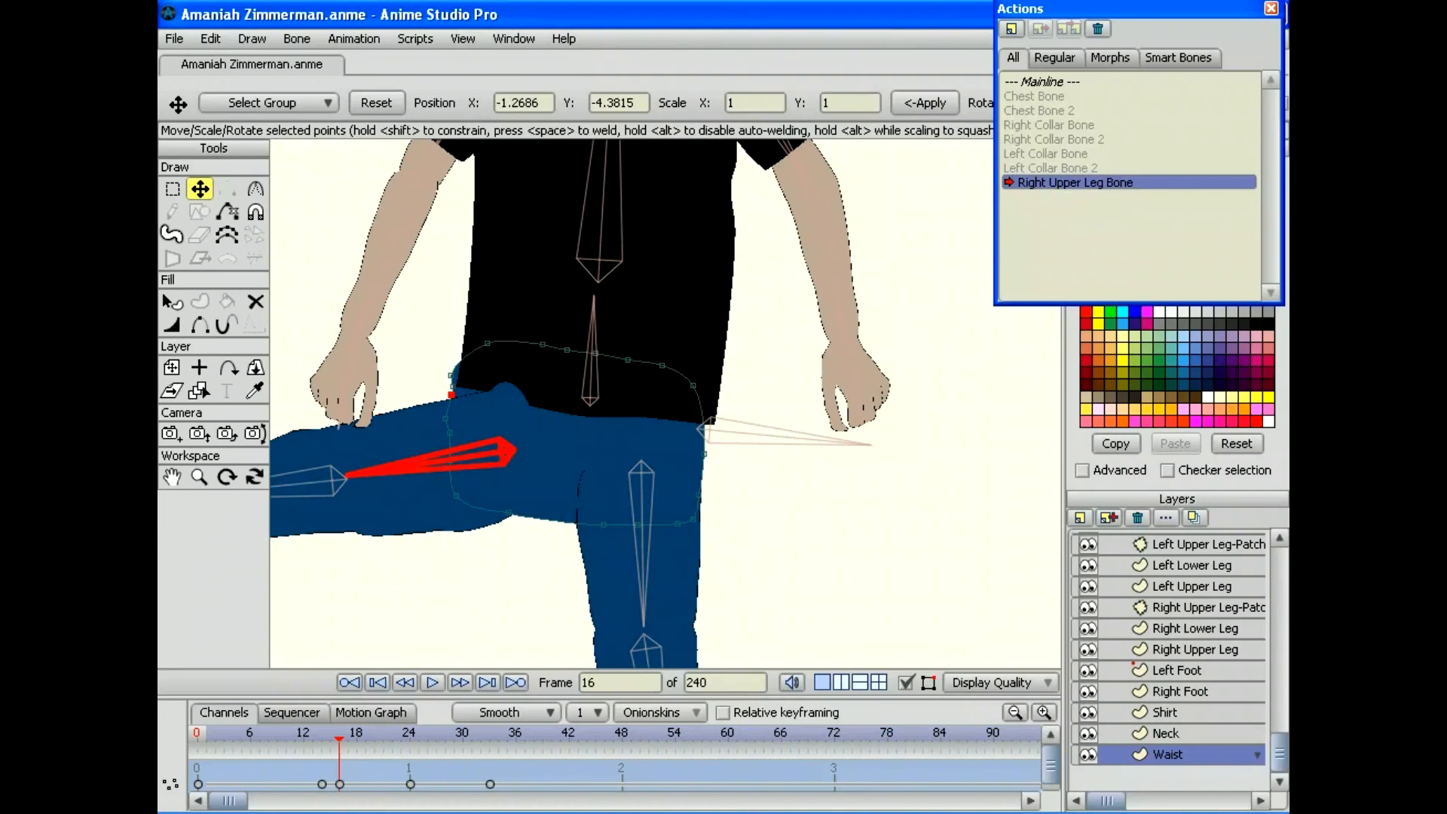
pyautogui.moveTo(450, 375); pyautogui.dragTo(453, 396)
pyautogui.click(371, 712)
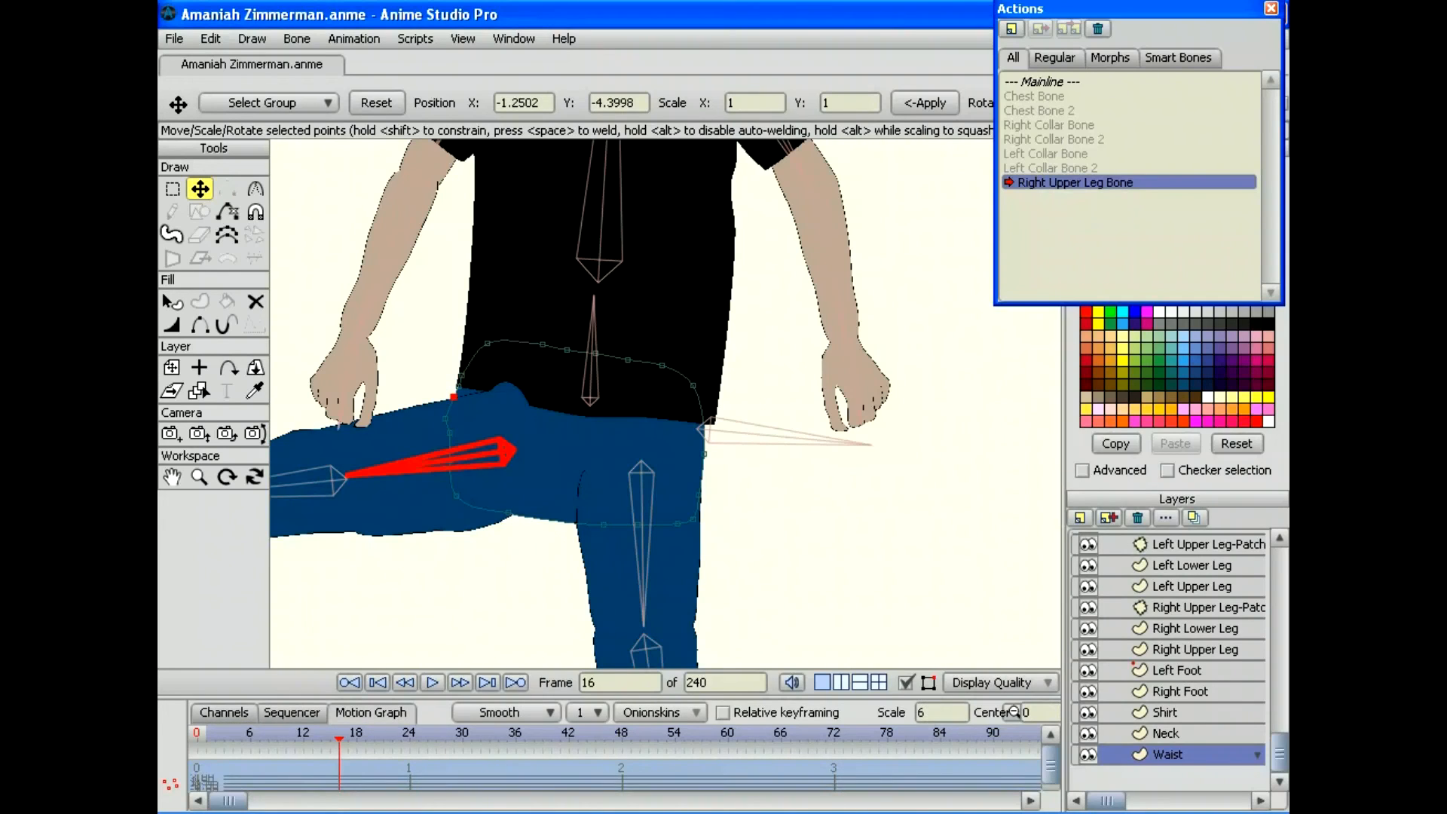
pyautogui.press('Right')
pyautogui.press('Right')
pyautogui.press('Right')
pyautogui.press('Right')
pyautogui.press('Left')
pyautogui.press('Left')
pyautogui.press('Left')
pyautogui.press('Left')
pyautogui.press('Left')
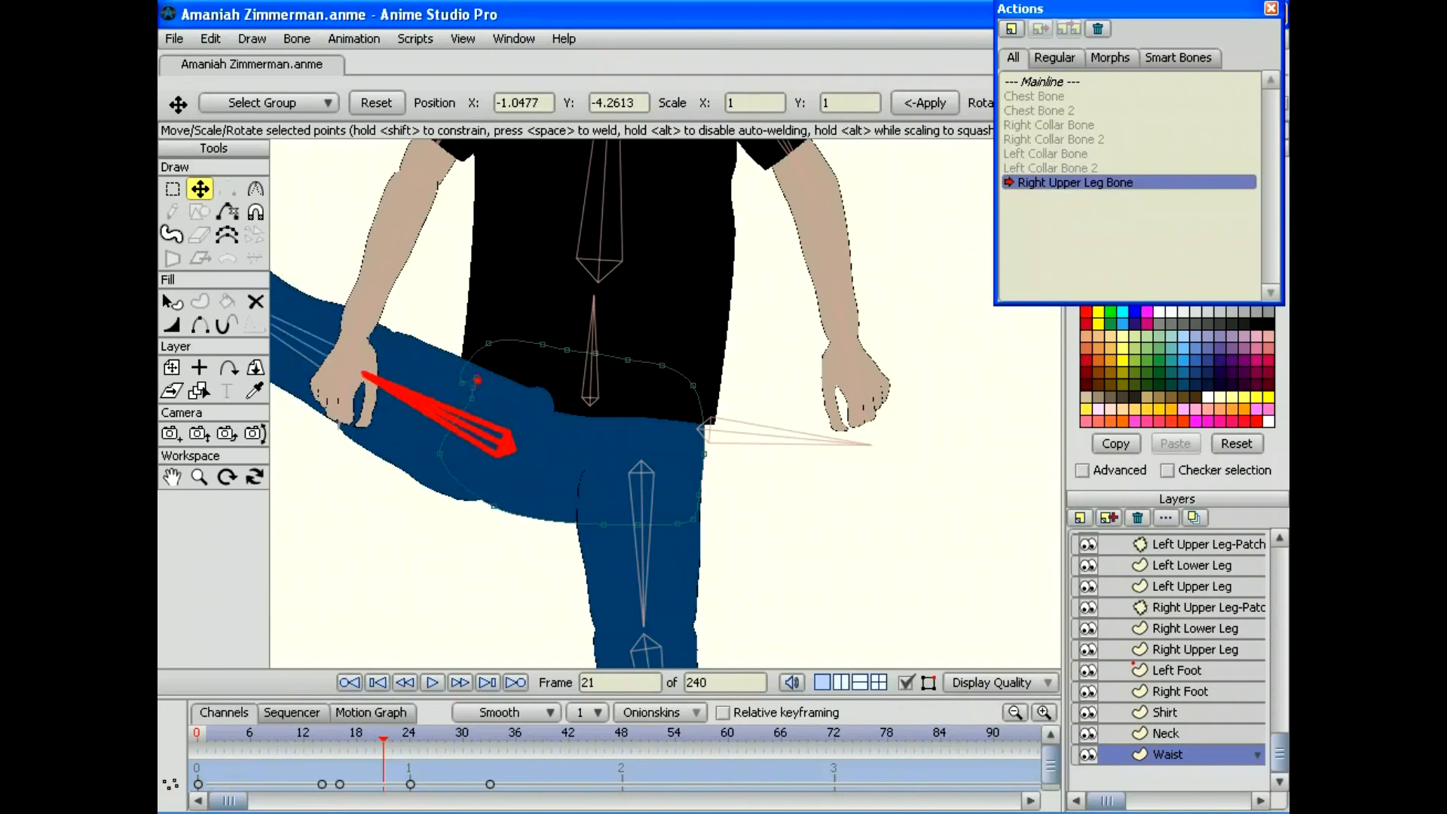
pyautogui.moveTo(330, 738); pyautogui.dragTo(383, 738)
pyautogui.moveTo(1278, 751); pyautogui.dragTo(1278, 748)
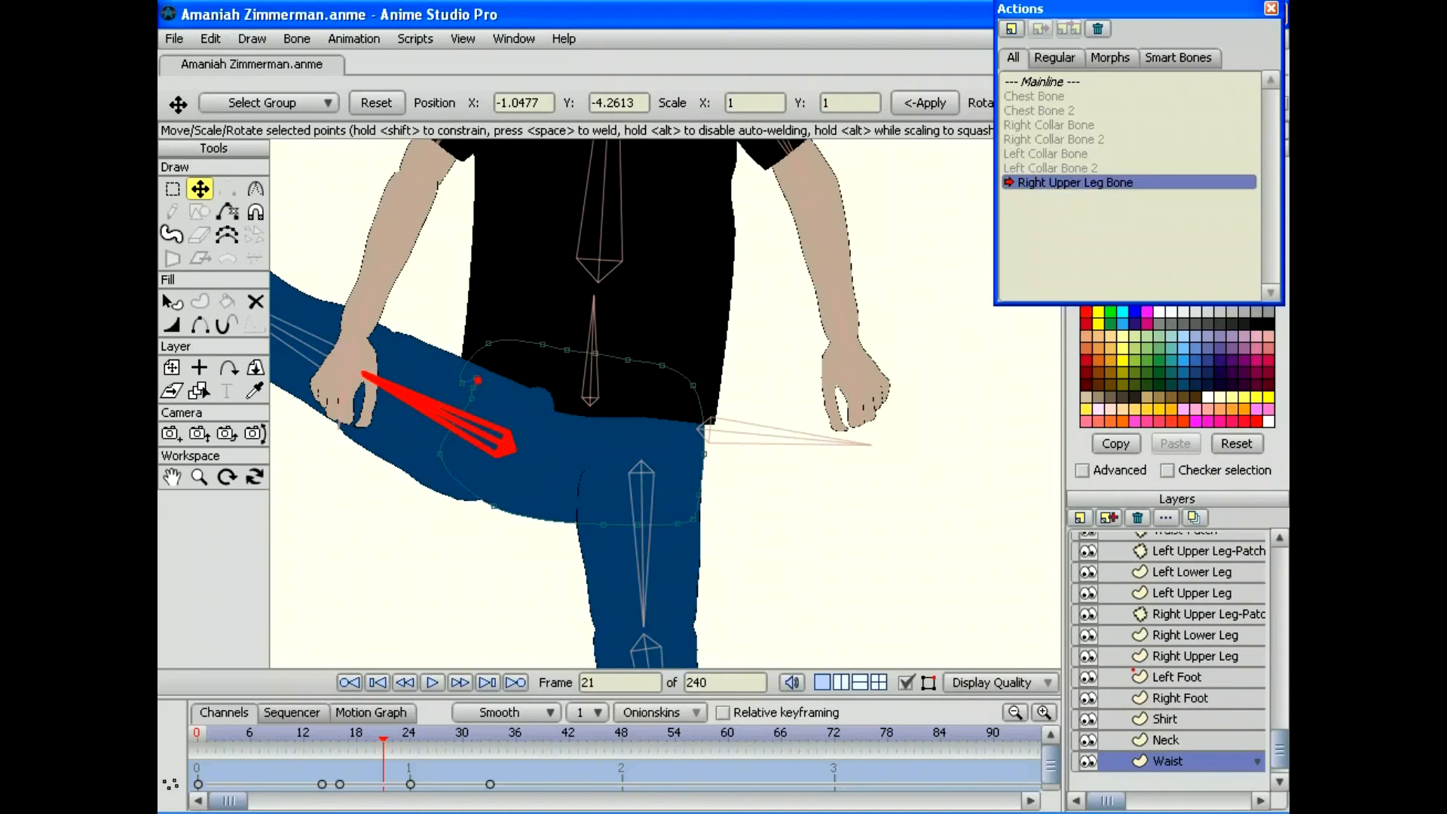
# Step: On the Right Upper Leg layer, deselect all points and undo the accidental point move
pyautogui.click(1194, 655)
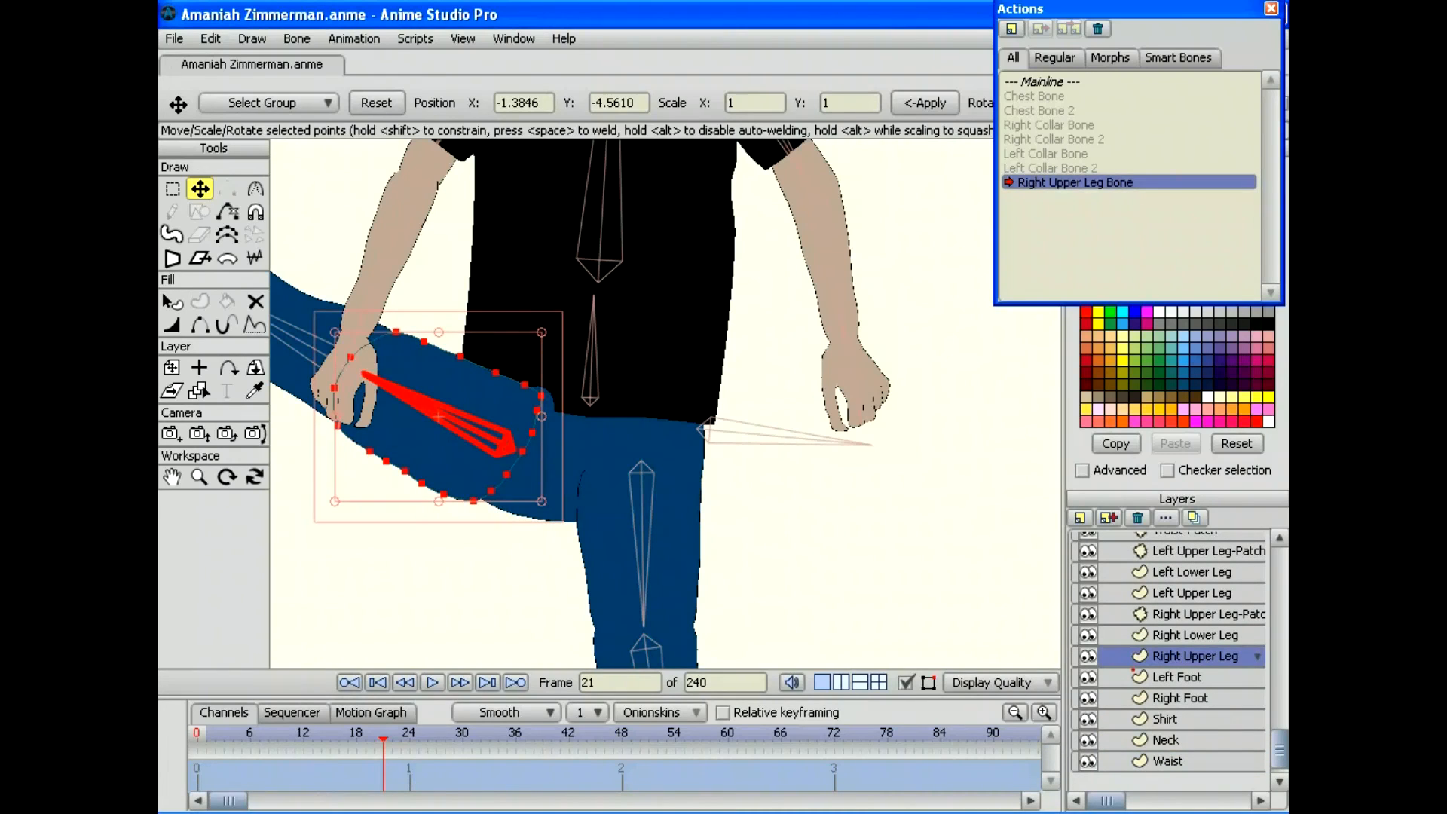
pyautogui.click(210, 39)
pyautogui.click(243, 219)
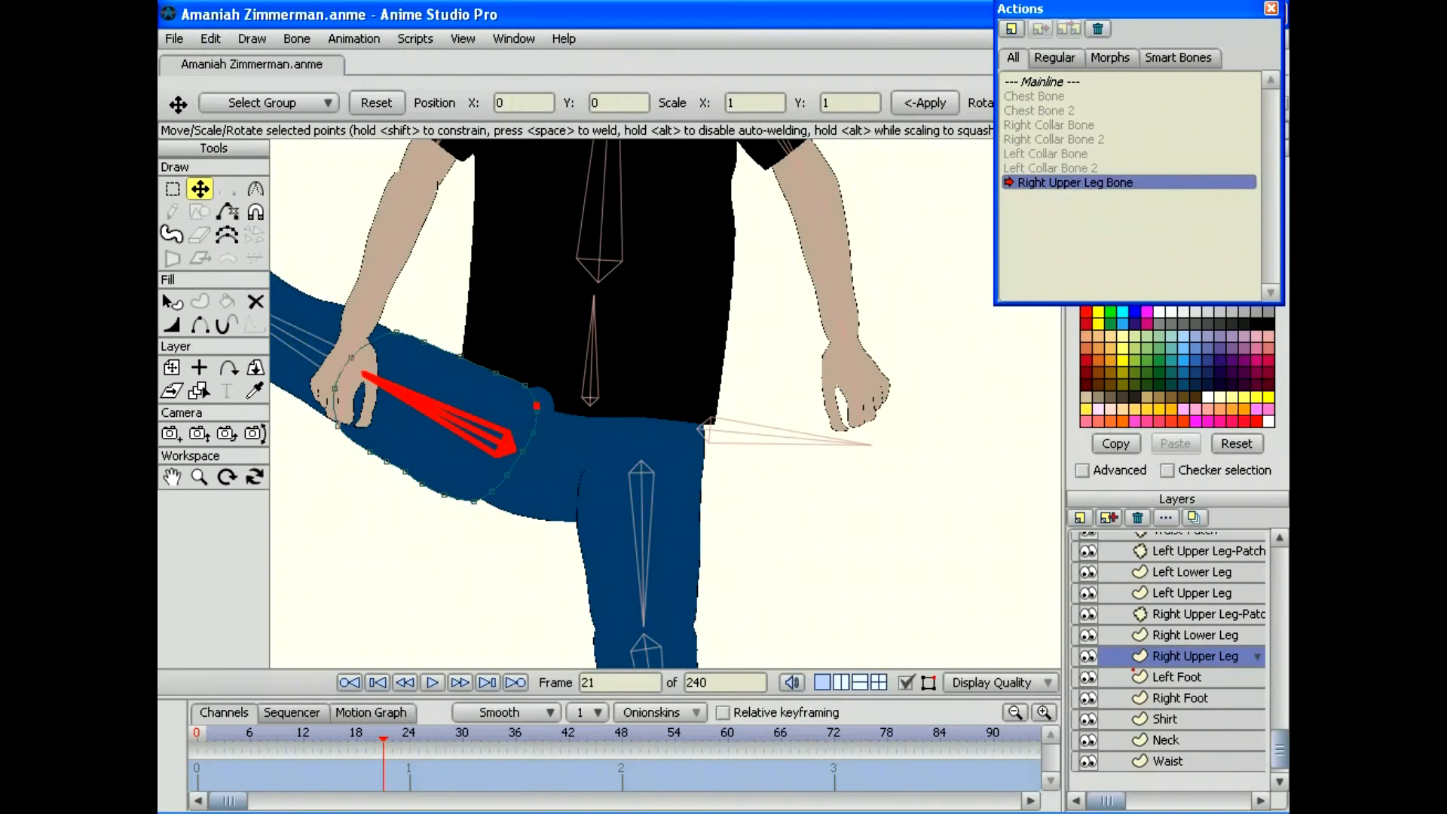
pyautogui.moveTo(500, 424); pyautogui.dragTo(550, 407)
pyautogui.click(210, 38)
pyautogui.click(226, 56)
# Step: Shorten the Waist-Patch layer at frame 21, then scrub the action to check the fit
pyautogui.click(1197, 613)
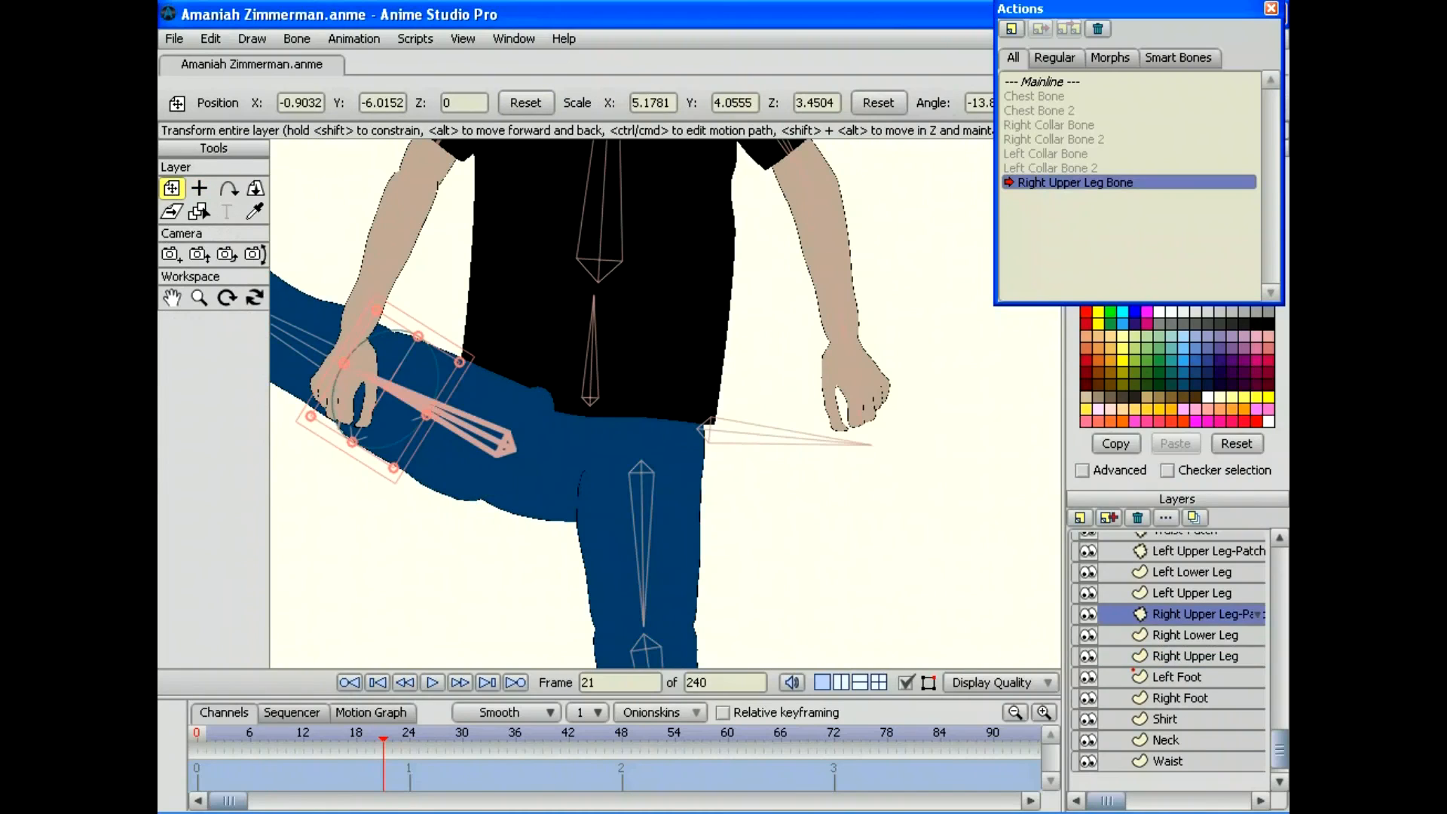
pyautogui.click(1194, 634)
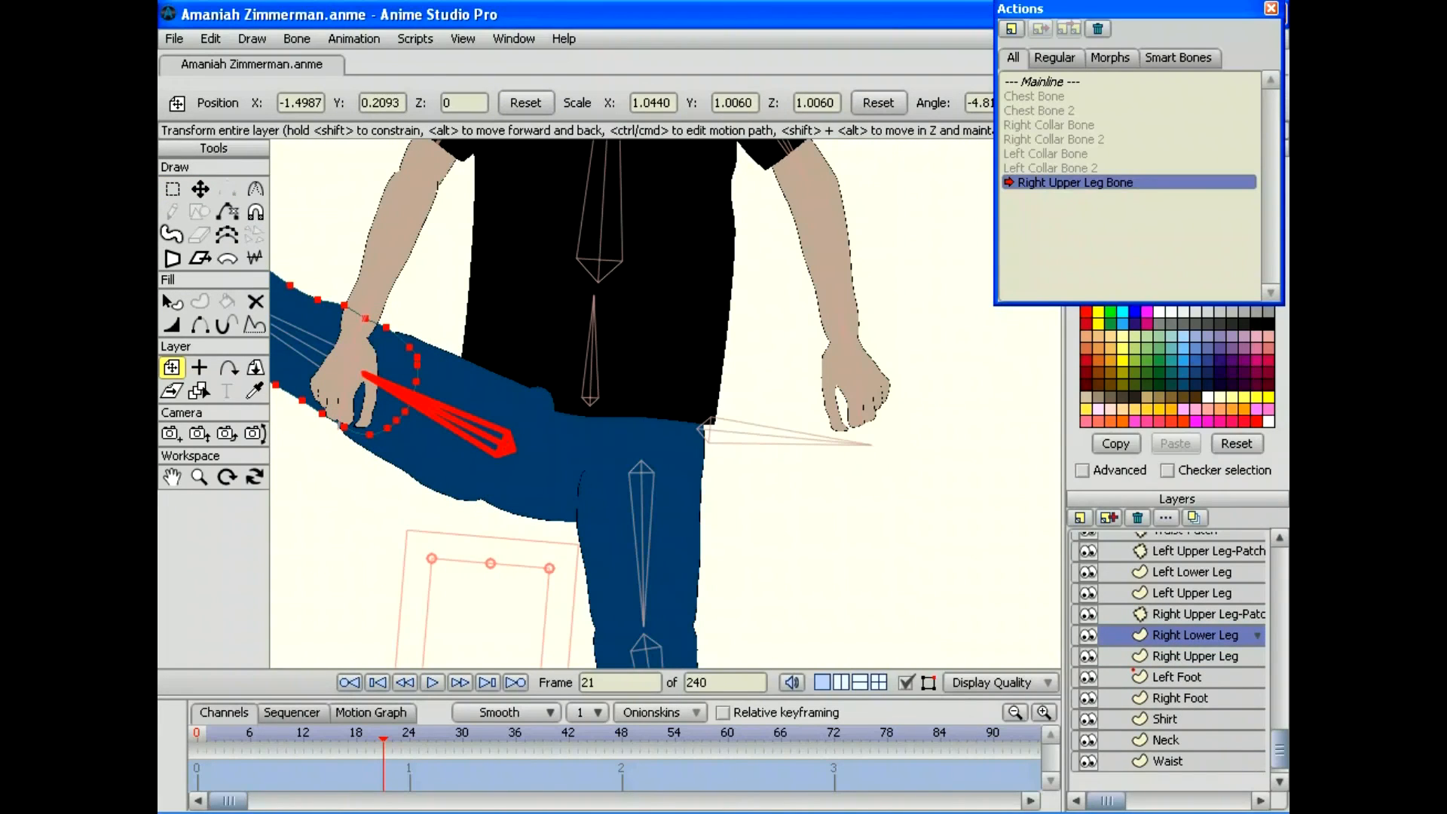
pyautogui.scroll(2, 1168, 660)
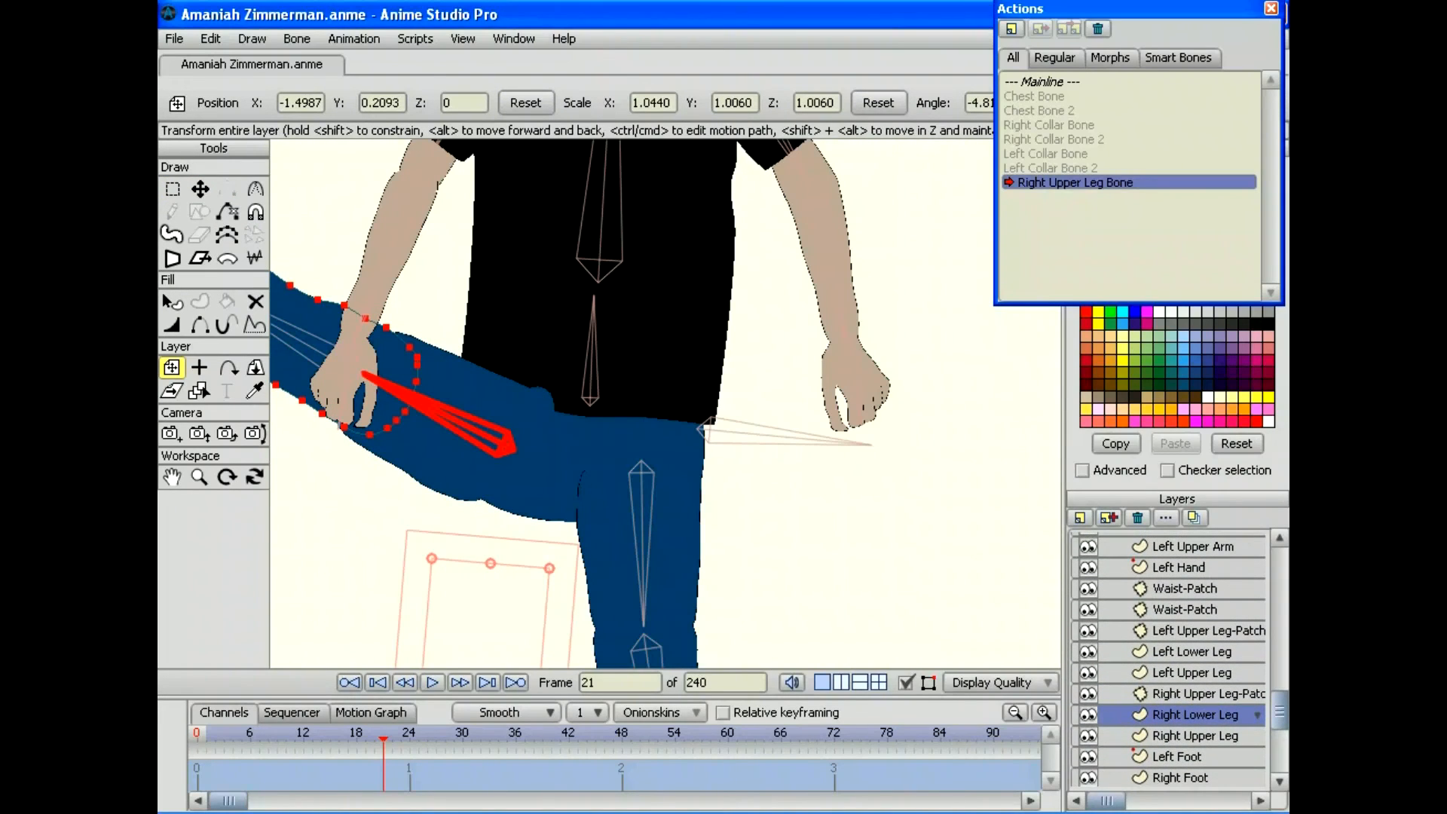
pyautogui.click(1198, 693)
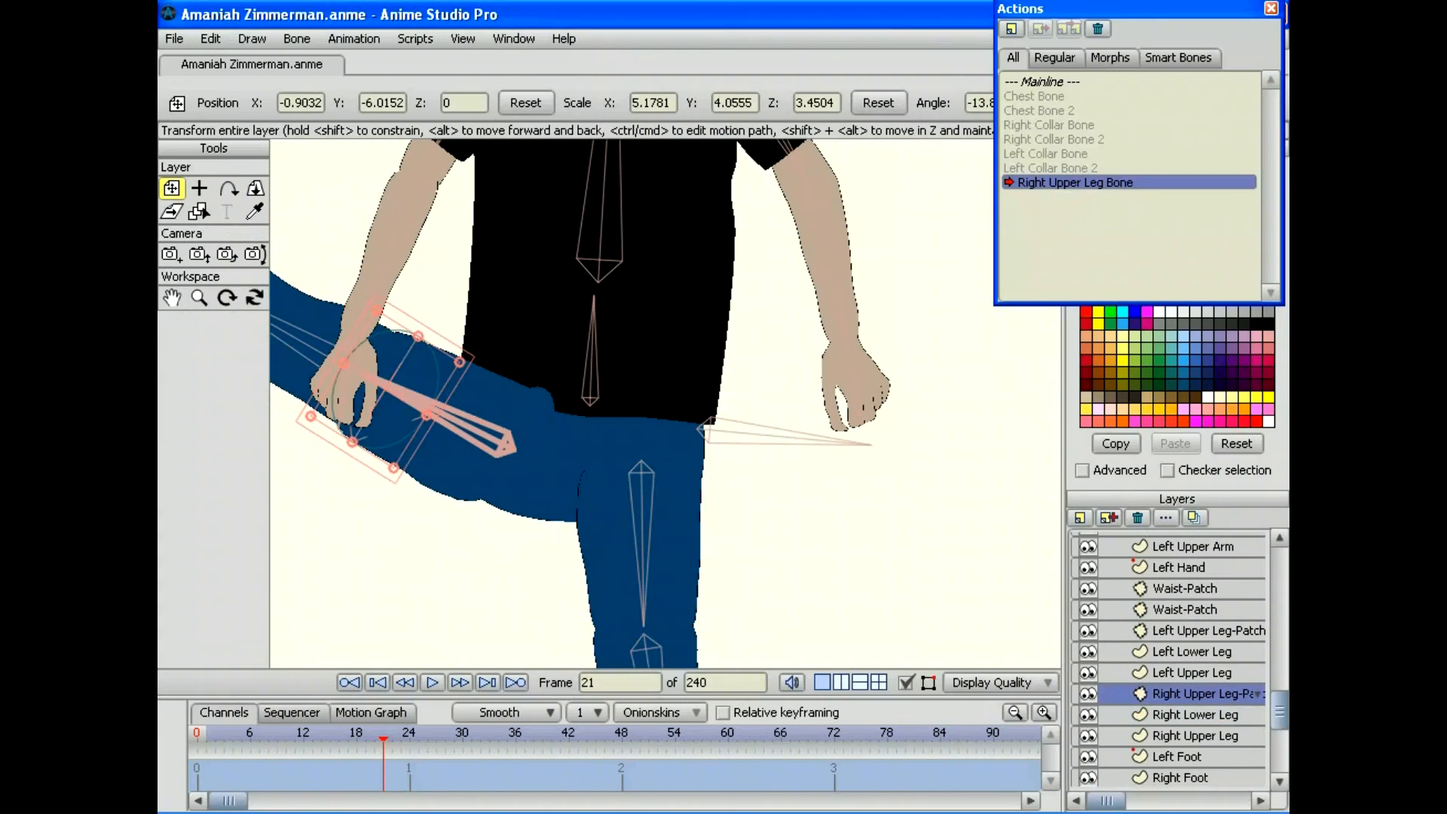
pyautogui.scroll(1, 1168, 659)
pyautogui.click(1185, 610)
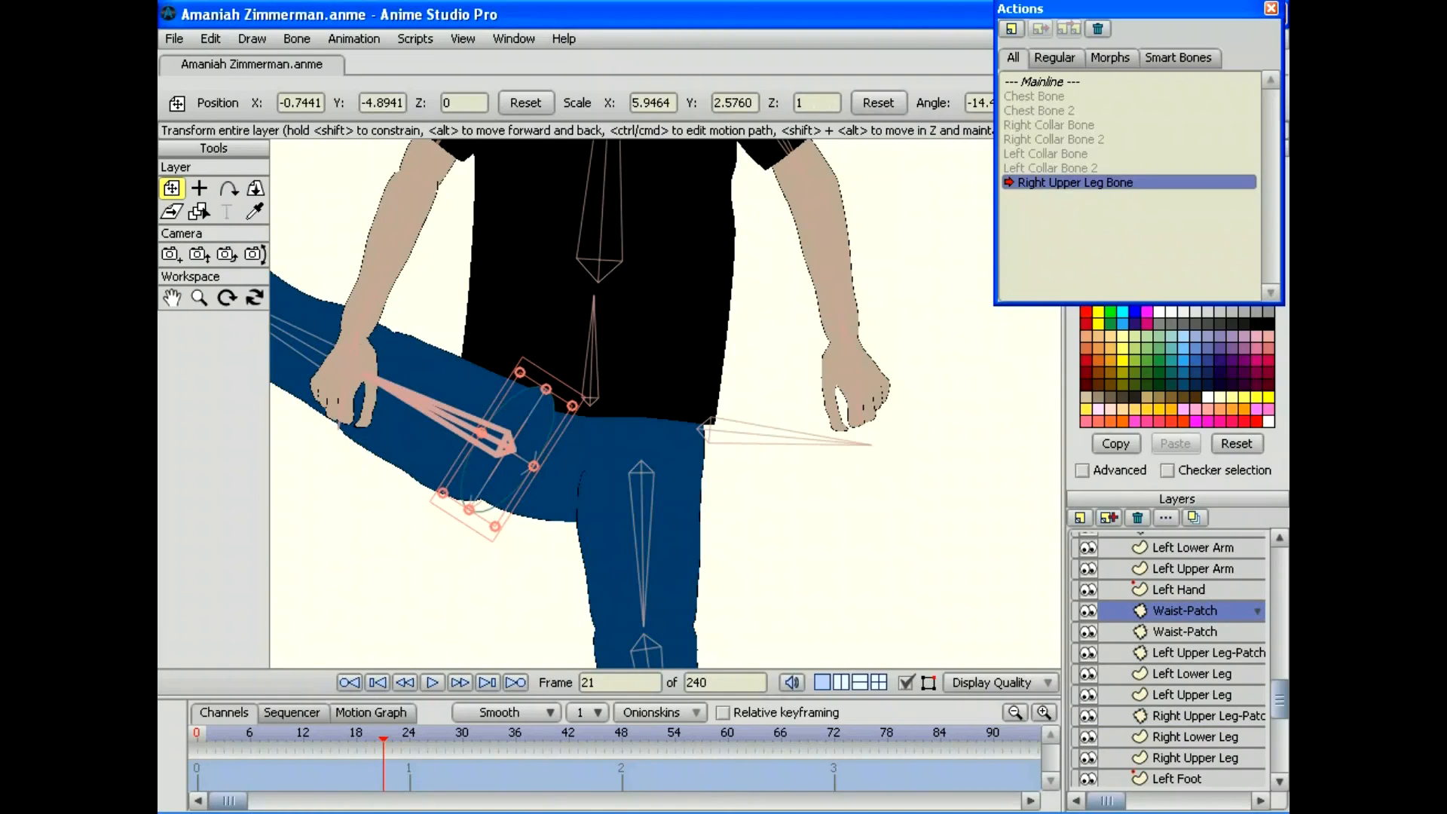
pyautogui.moveTo(546, 389); pyautogui.dragTo(540, 397)
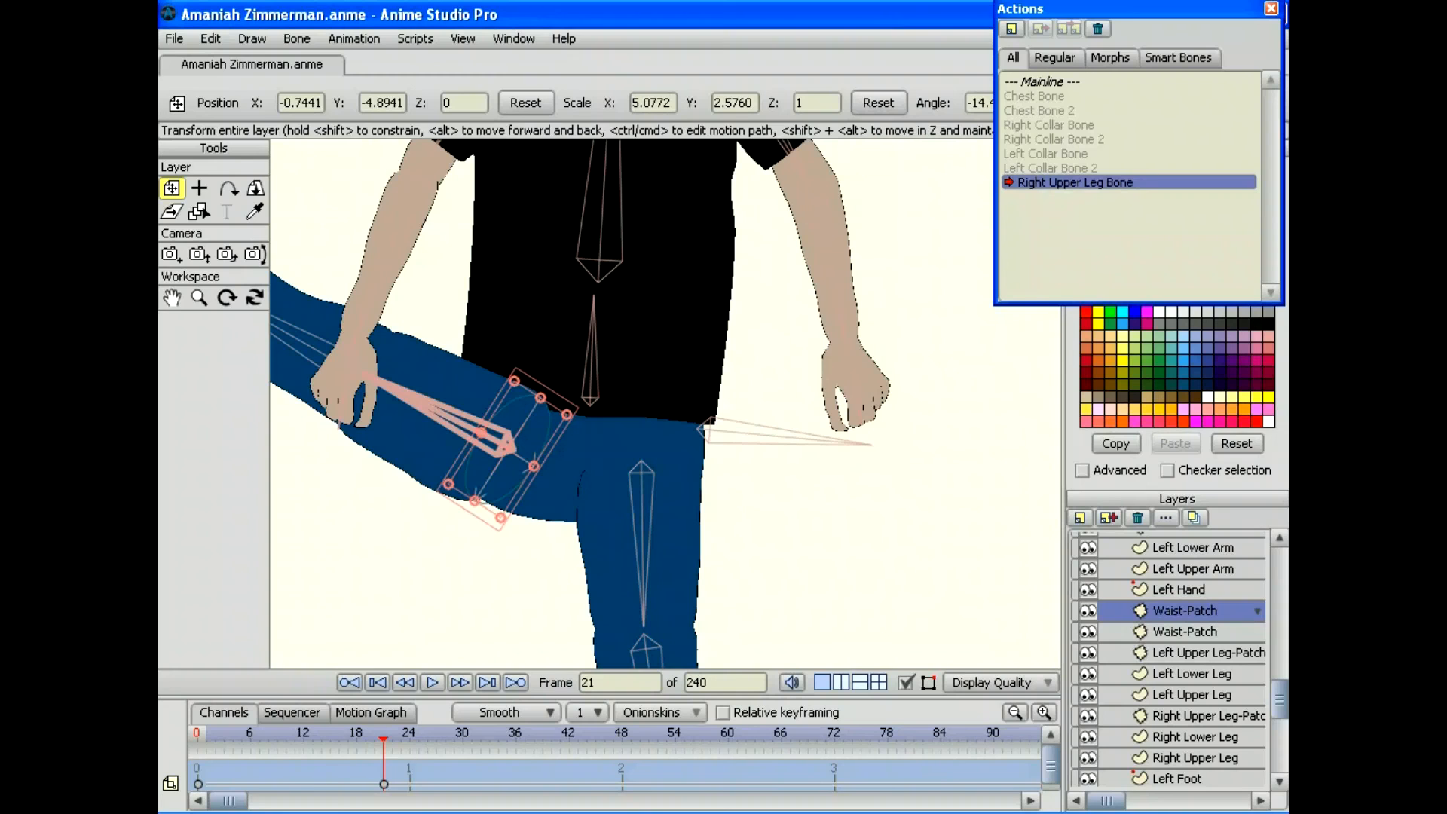
pyautogui.moveTo(383, 738); pyautogui.dragTo(295, 739)
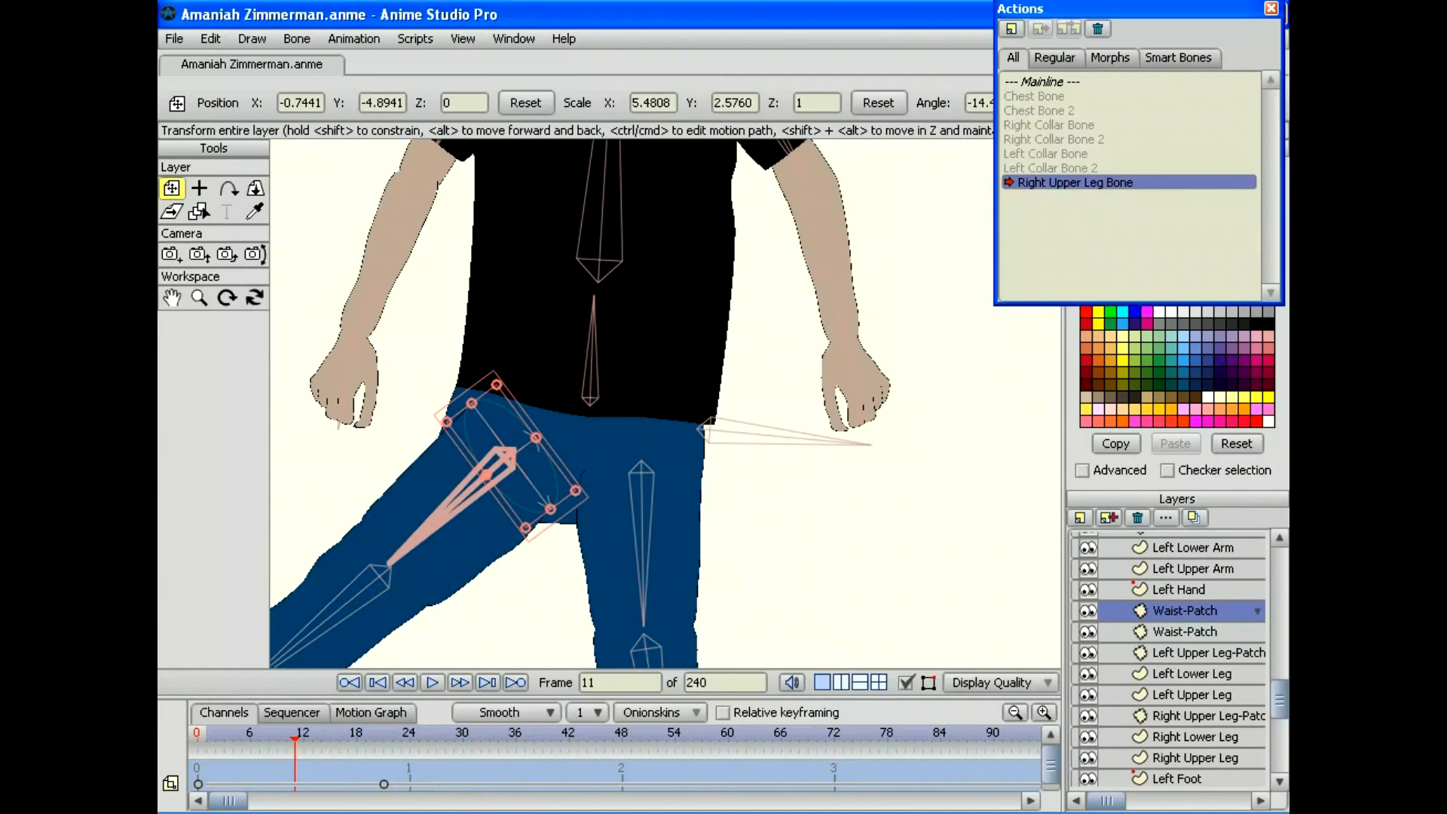
# Step: Return to the Mainline, test-rotate the right upper leg, and zoom out to the whole figure
pyautogui.doubleClick(1053, 81)
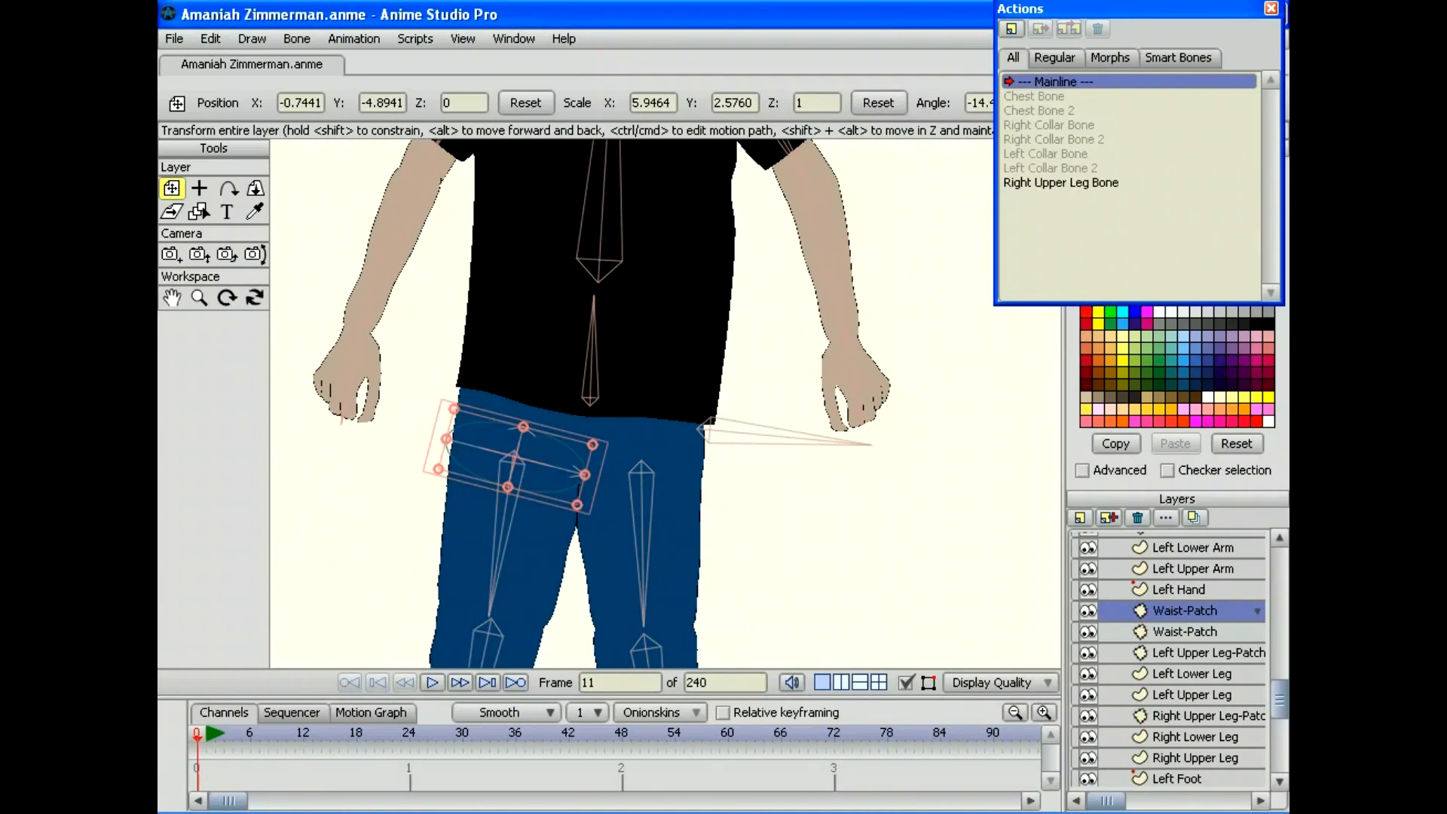
pyautogui.press('z')
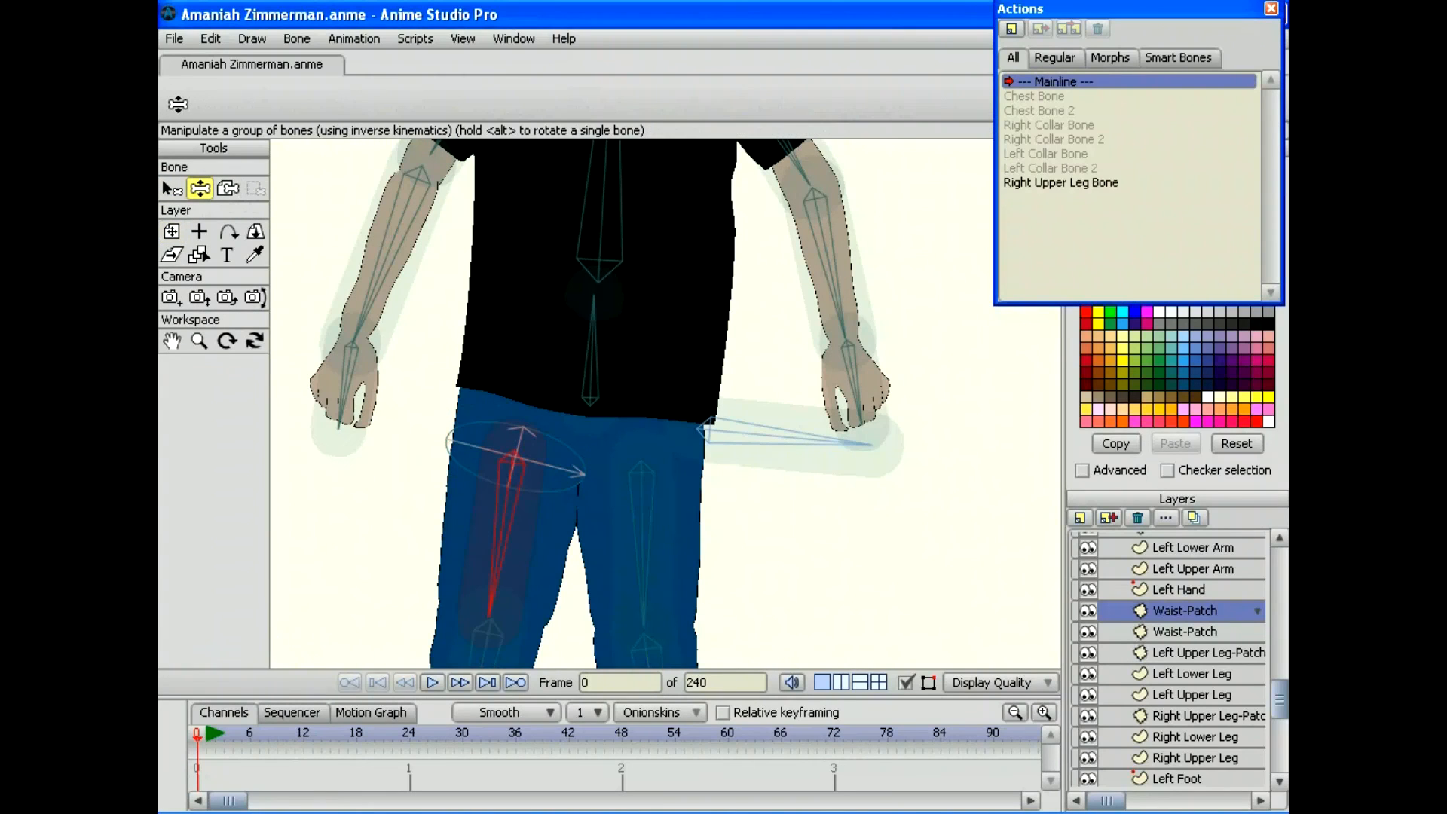
pyautogui.moveTo(492, 603); pyautogui.dragTo(608, 315)
pyautogui.click(199, 340)
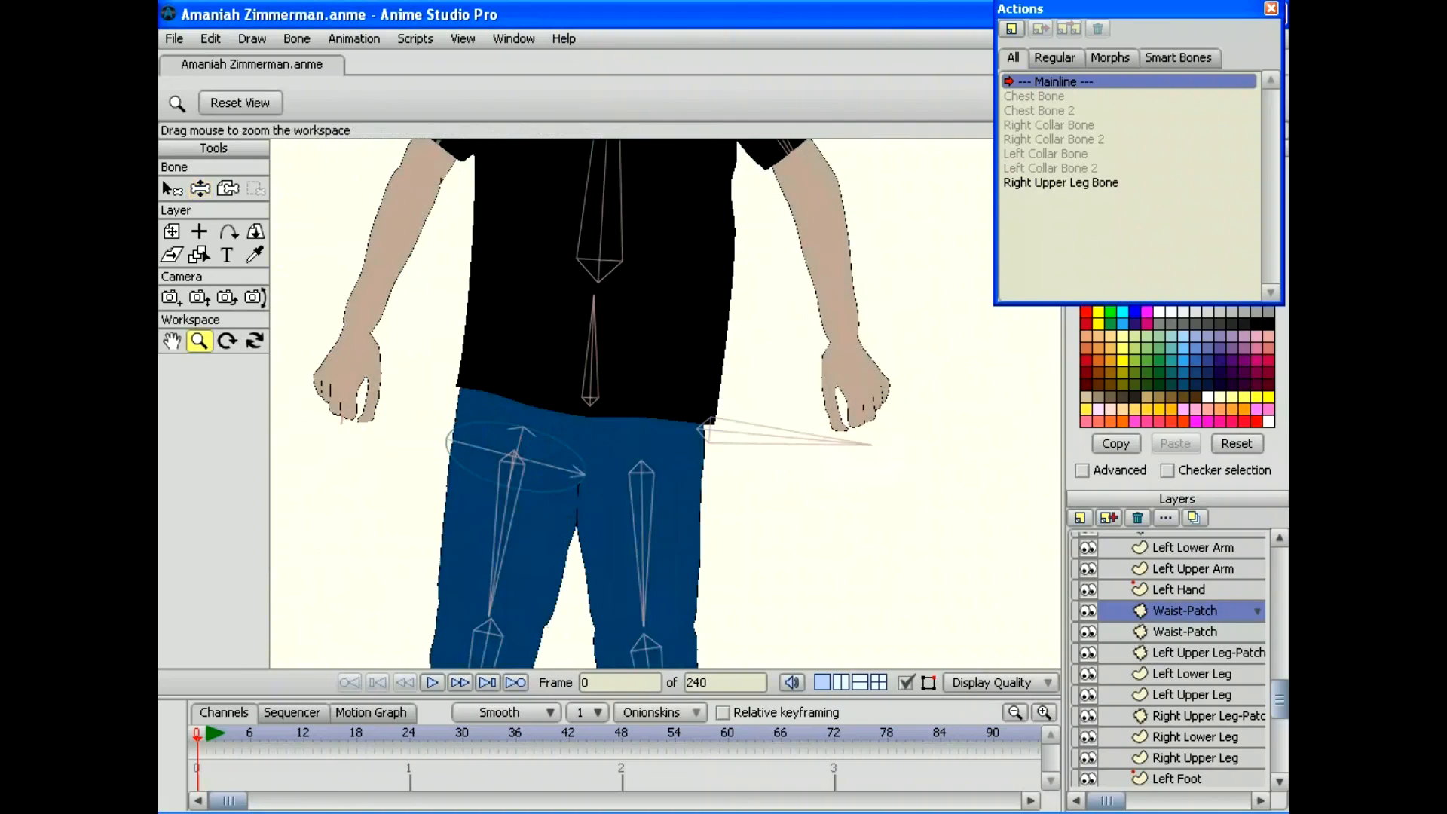
pyautogui.moveTo(665, 403); pyautogui.dragTo(482, 403)
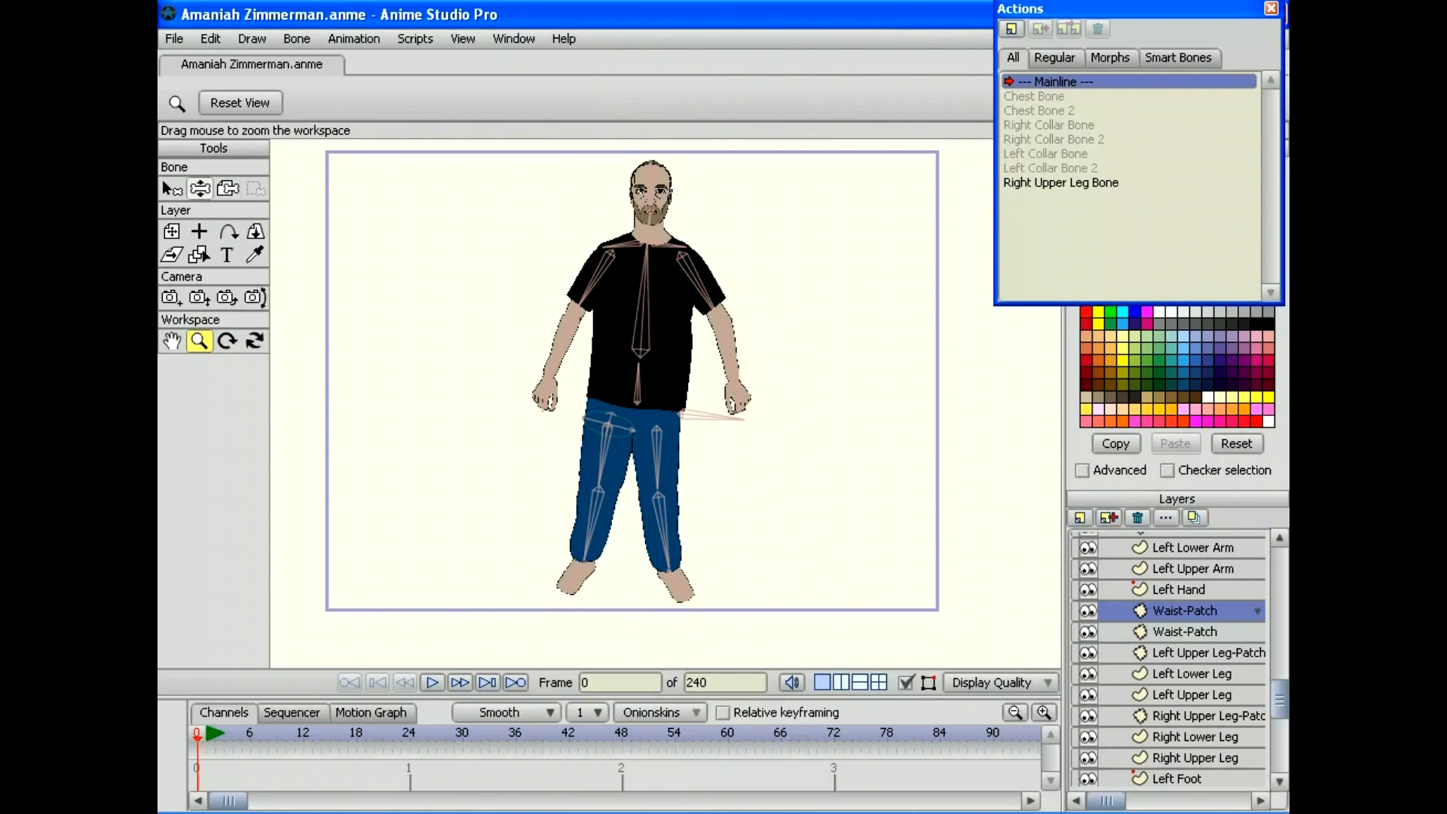
pyautogui.click(199, 188)
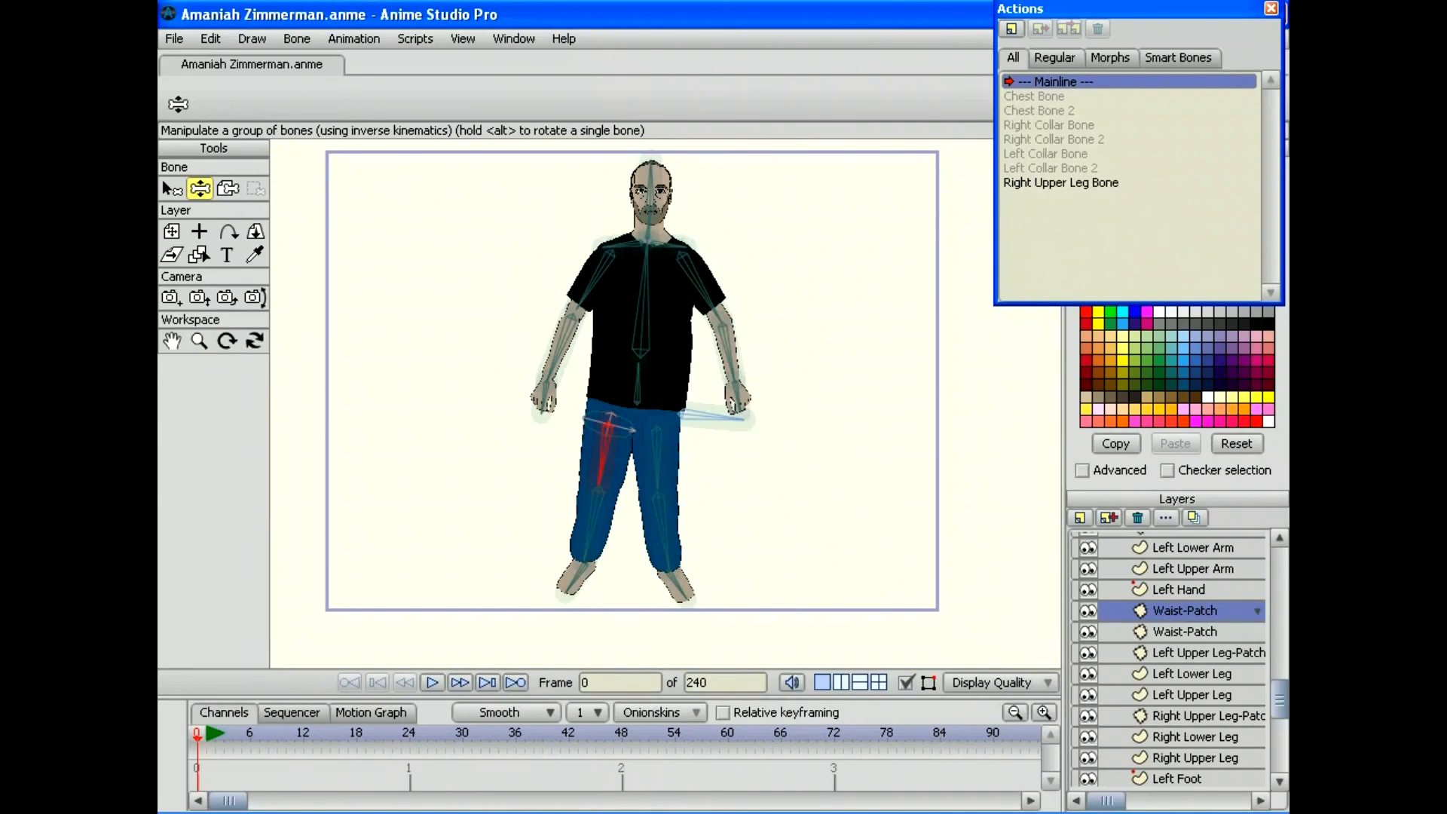
# Step: Test-pose the legs: swing the right leg outward, fold the other leg up, then lower it
pyautogui.moveTo(586, 546); pyautogui.dragTo(577, 428)
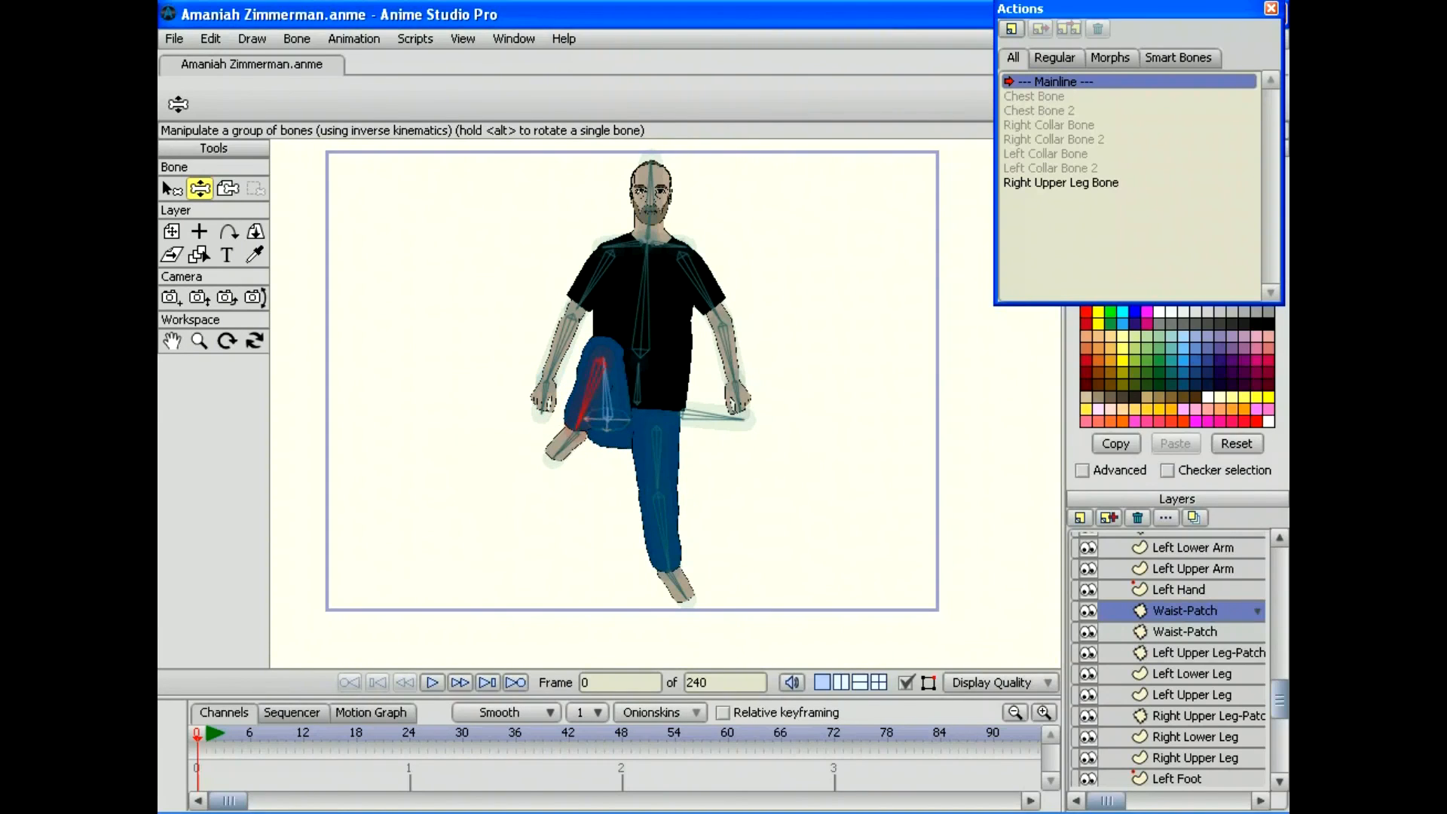
pyautogui.moveTo(666, 565); pyautogui.dragTo(682, 440)
pyautogui.moveTo(582, 430); pyautogui.dragTo(691, 450)
pyautogui.moveTo(603, 440); pyautogui.dragTo(567, 580)
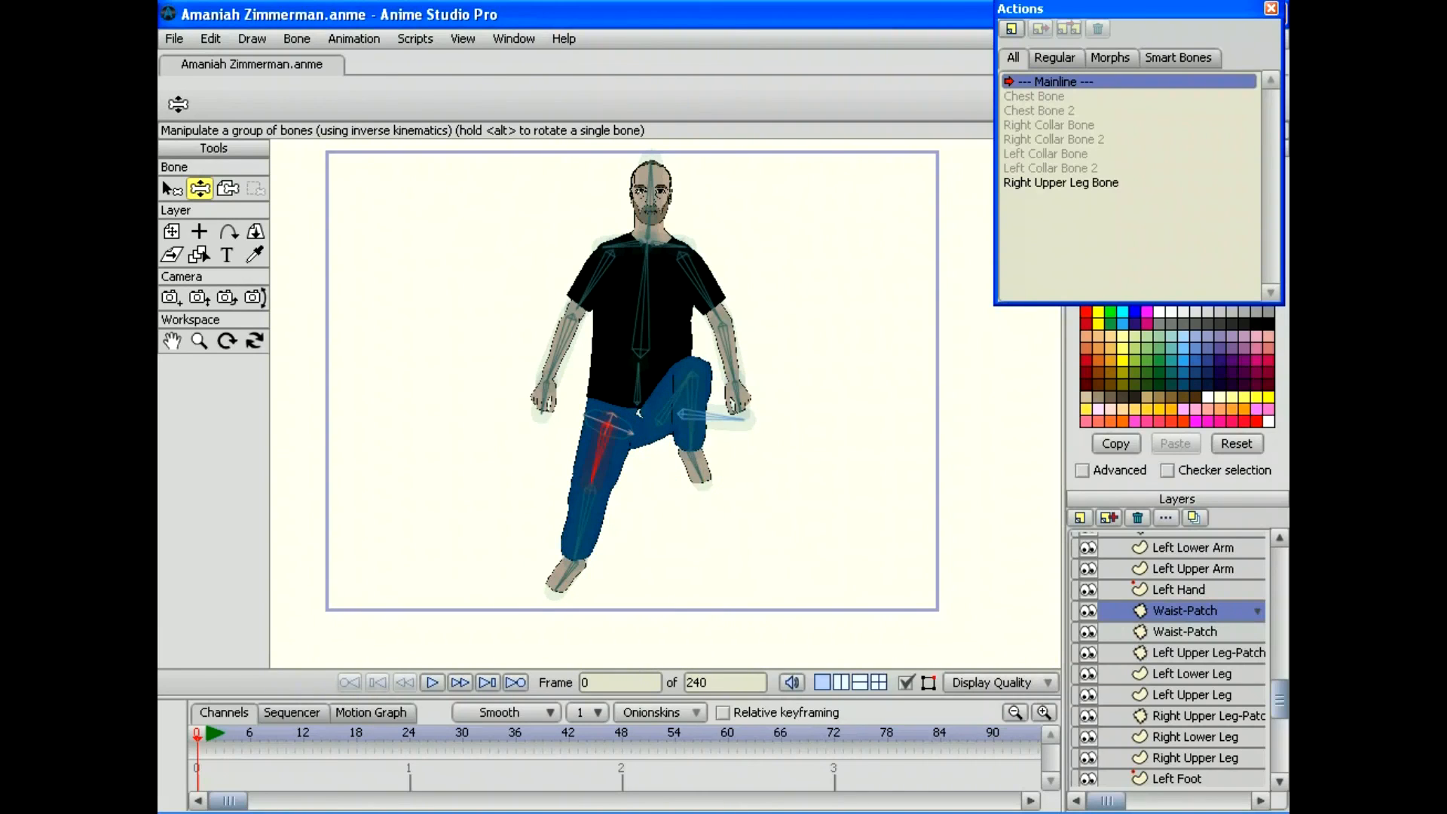
# Step: Lower and straighten the raised leg, then revert the test poses to the rest pose
pyautogui.moveTo(681, 388); pyautogui.dragTo(657, 484)
pyautogui.moveTo(619, 437); pyautogui.dragTo(695, 564)
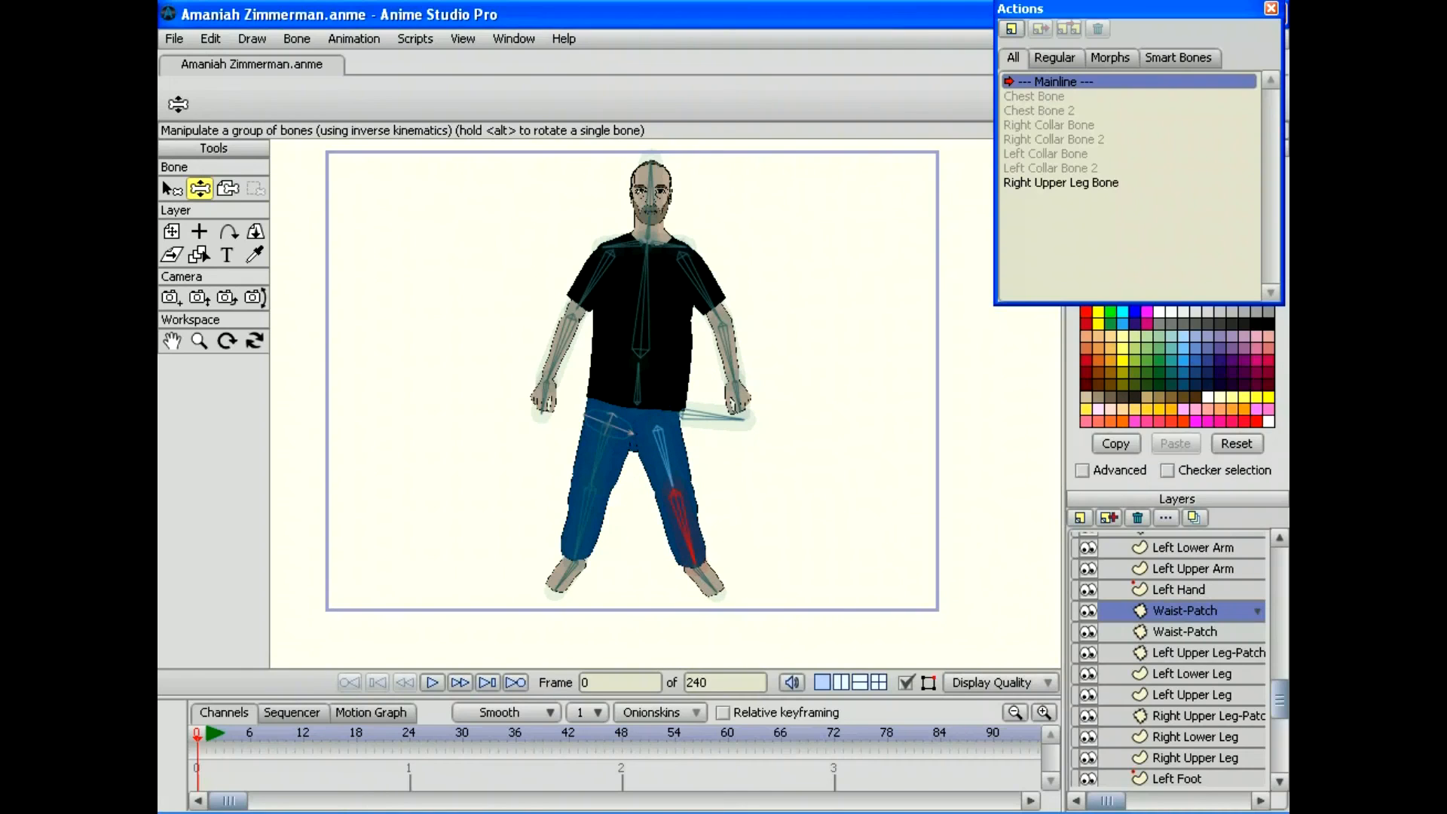
pyautogui.click(664, 456)
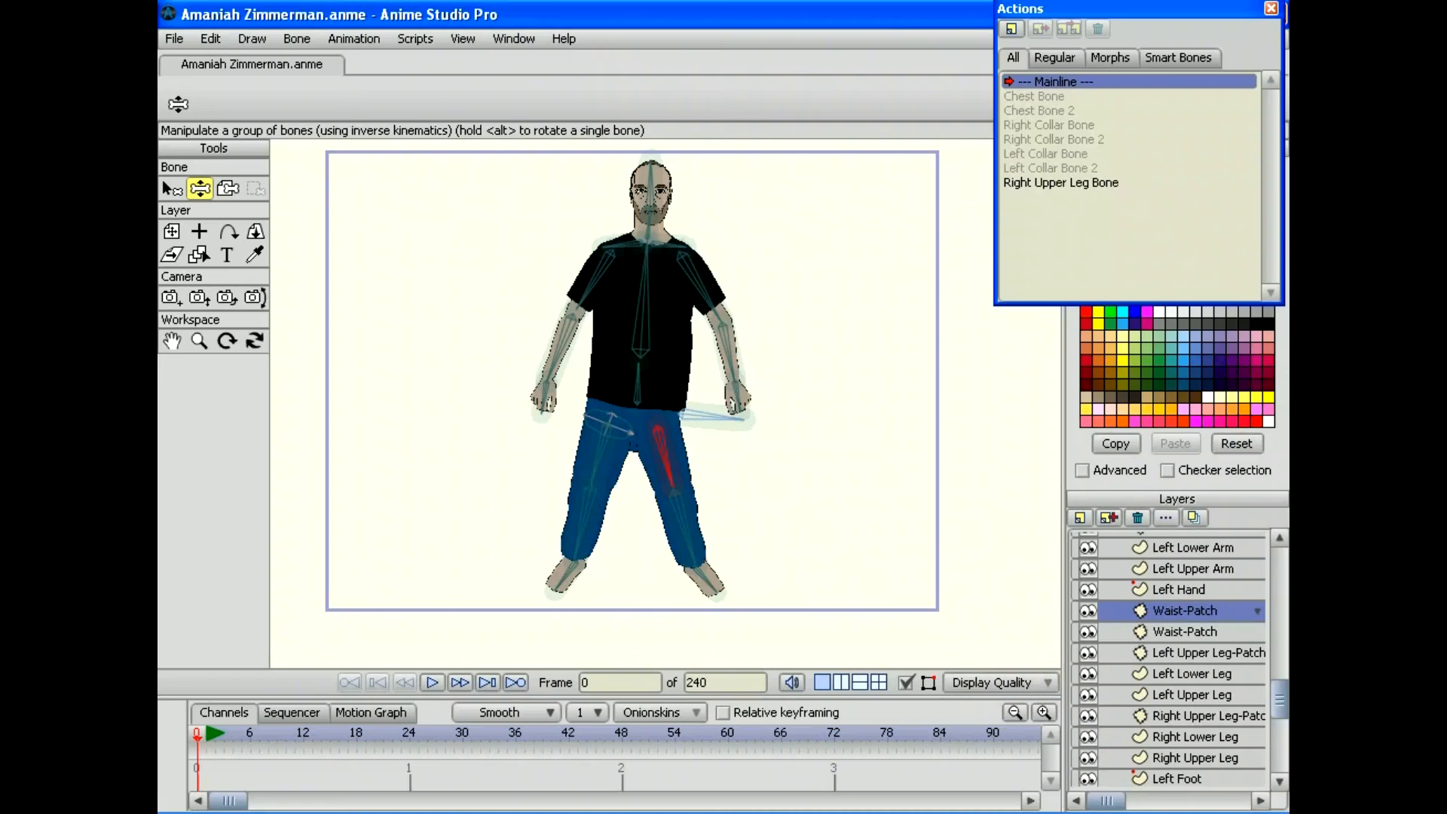
pyautogui.moveTo(1279, 698); pyautogui.dragTo(1279, 567)
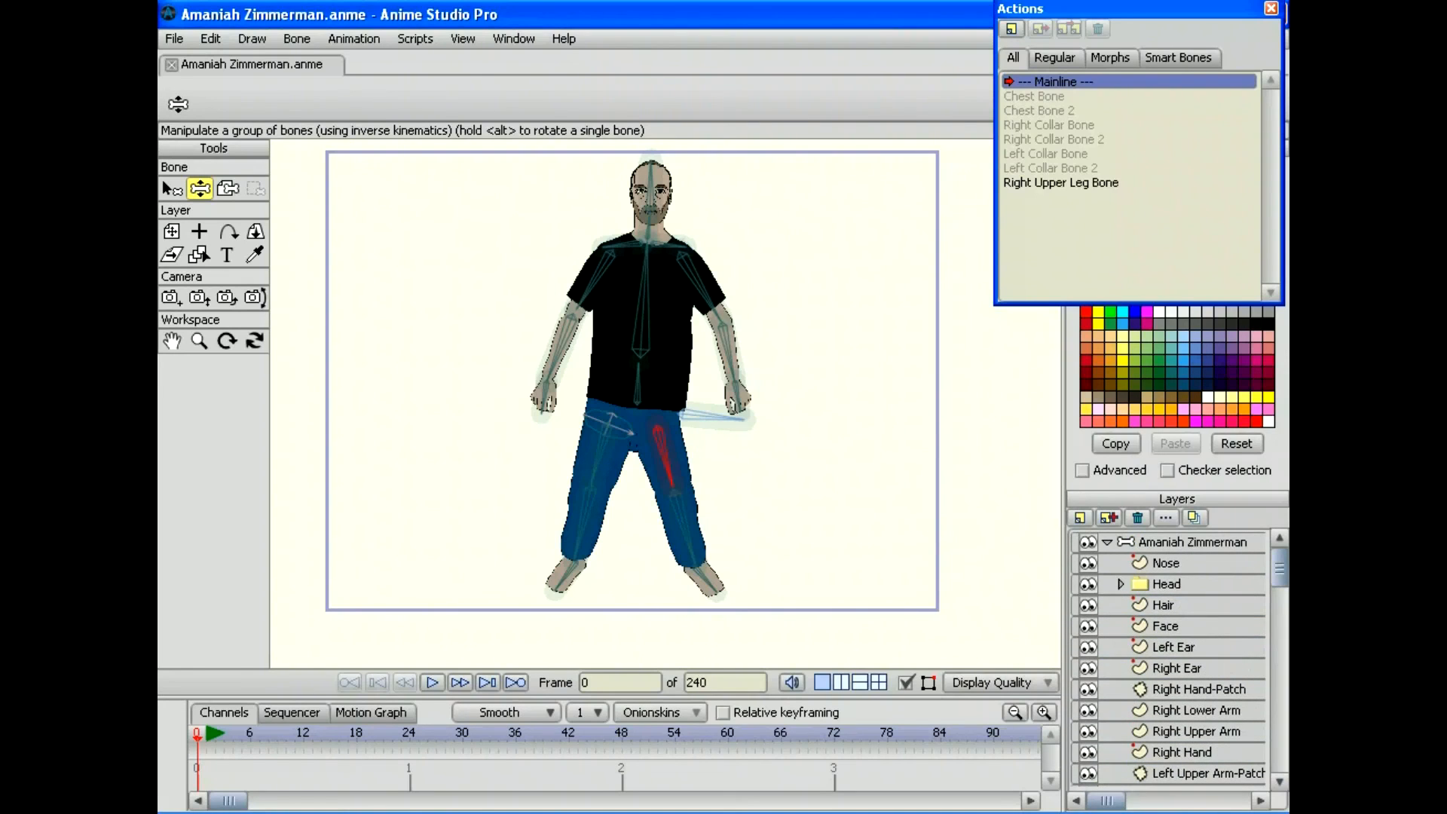
pyautogui.hotkey('alt', 'f')
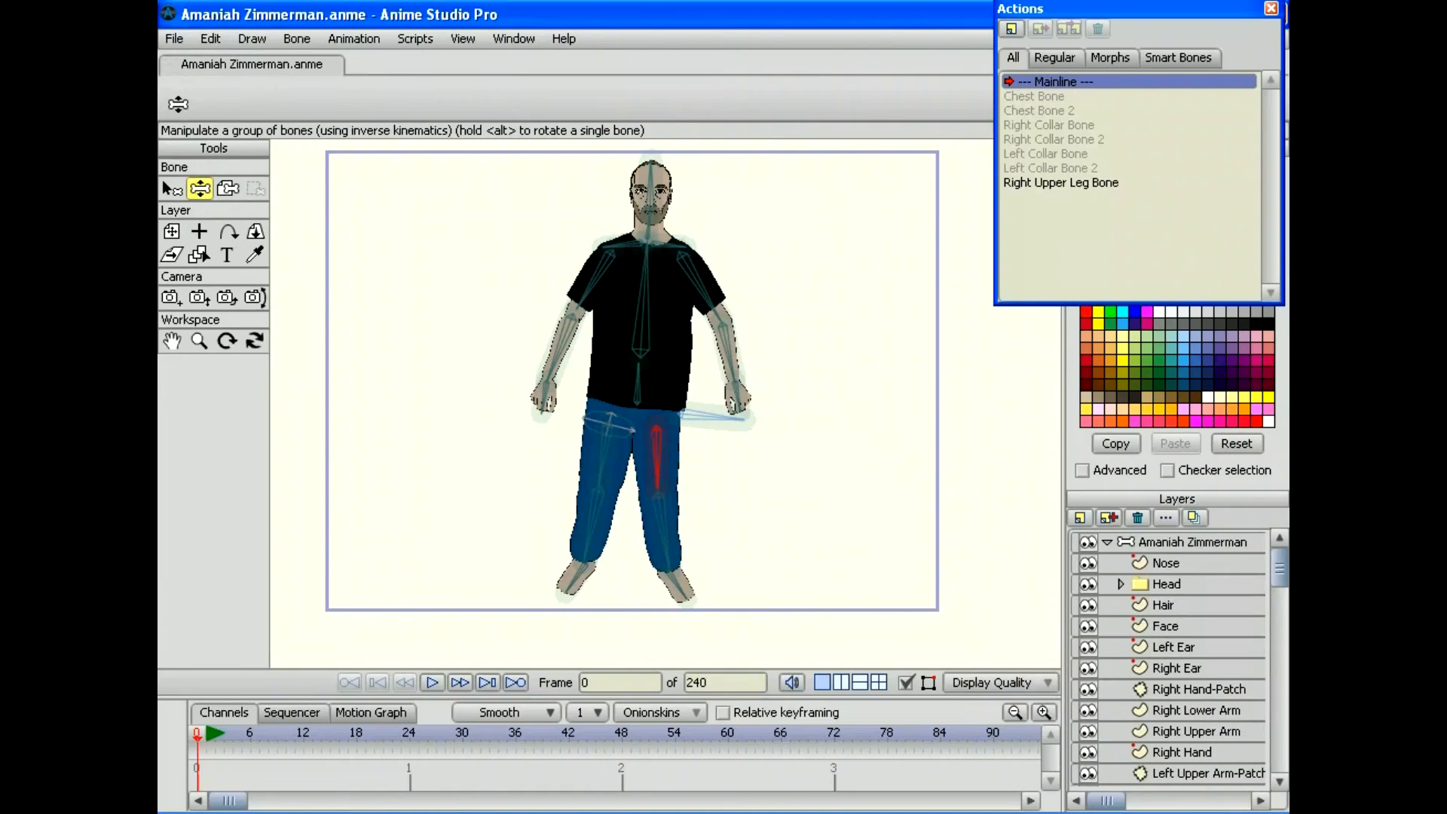
# Step: Create a new 'Left Upper Leg' action on the bone layer and scrub its timeline
pyautogui.click(1192, 542)
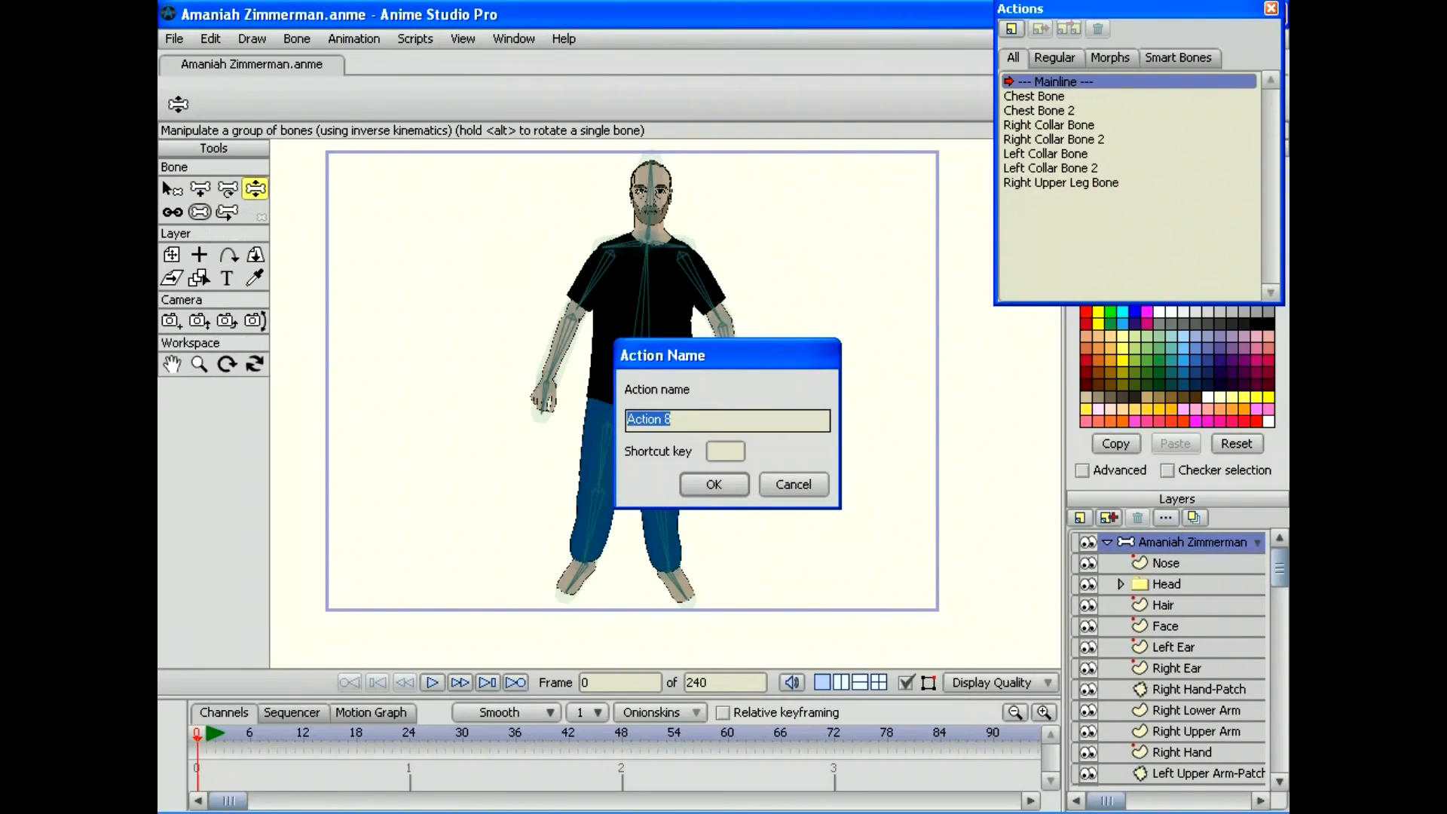
pyautogui.write('Left Upper Leg')
pyautogui.press('Return')
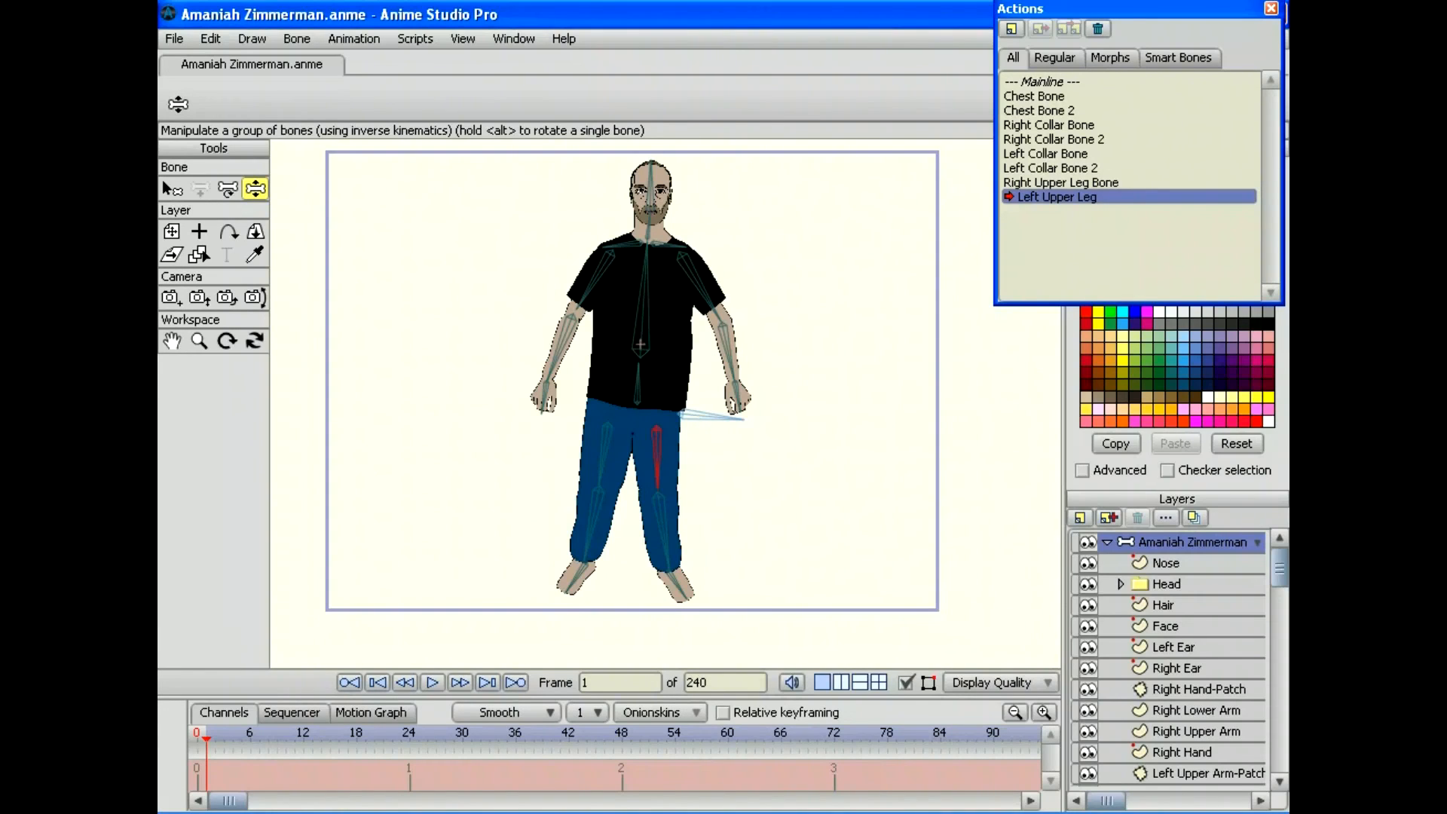
pyautogui.moveTo(206, 740); pyautogui.dragTo(330, 740)
# Step: Check the Smart Bones action filter, then select and delete the Left Upper Leg action
pyautogui.click(1177, 58)
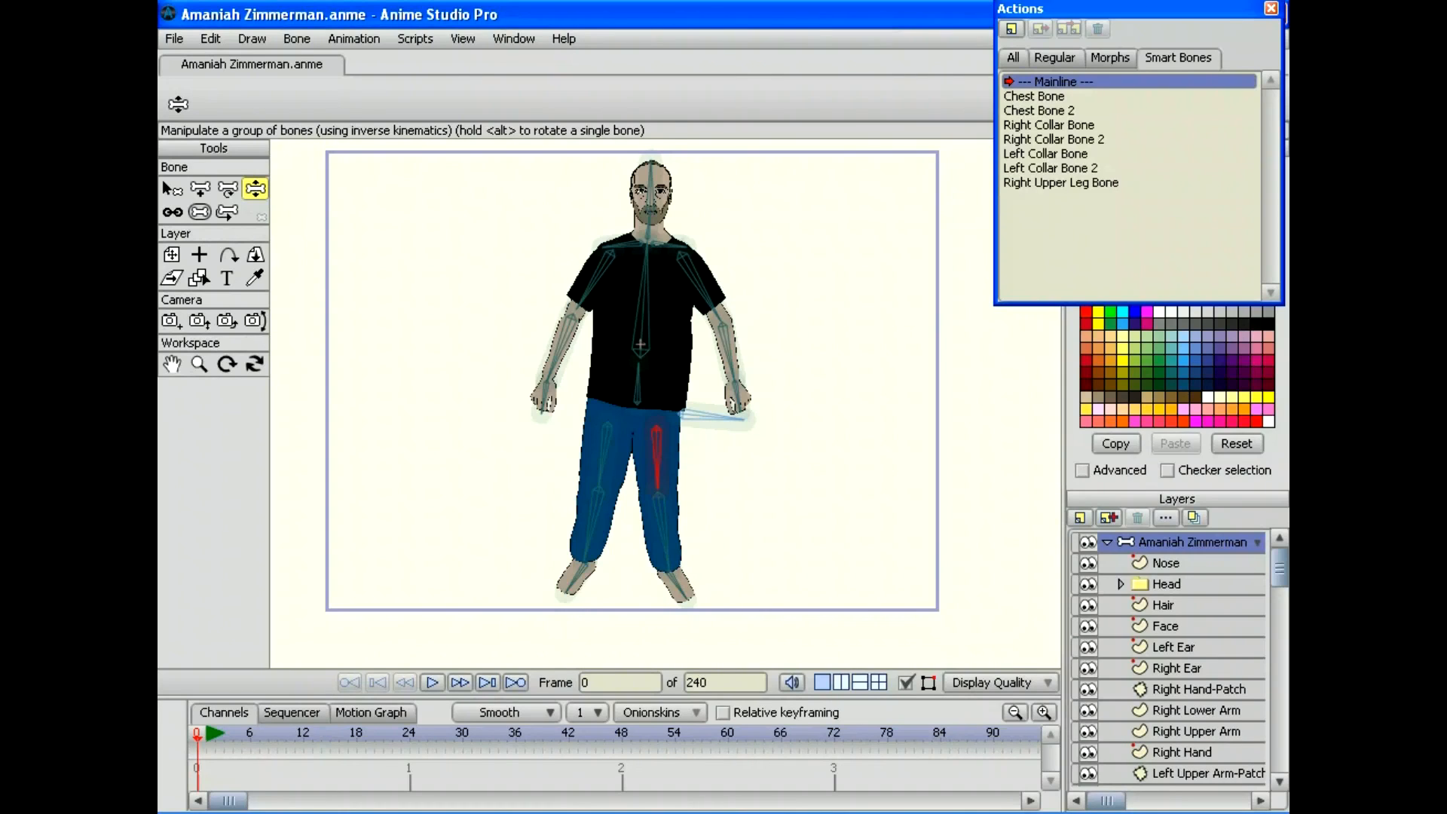
pyautogui.click(1012, 57)
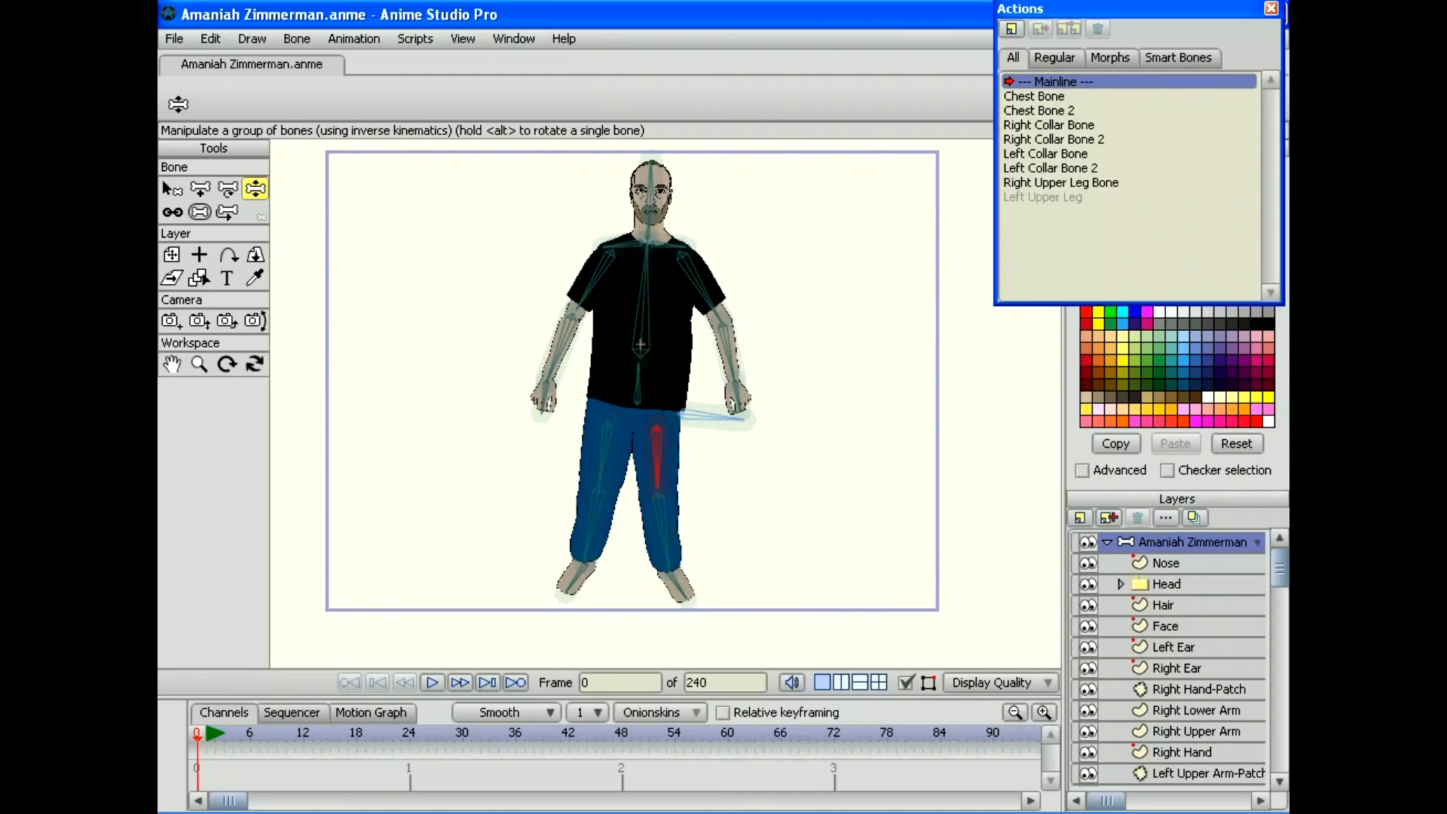
pyautogui.click(1042, 196)
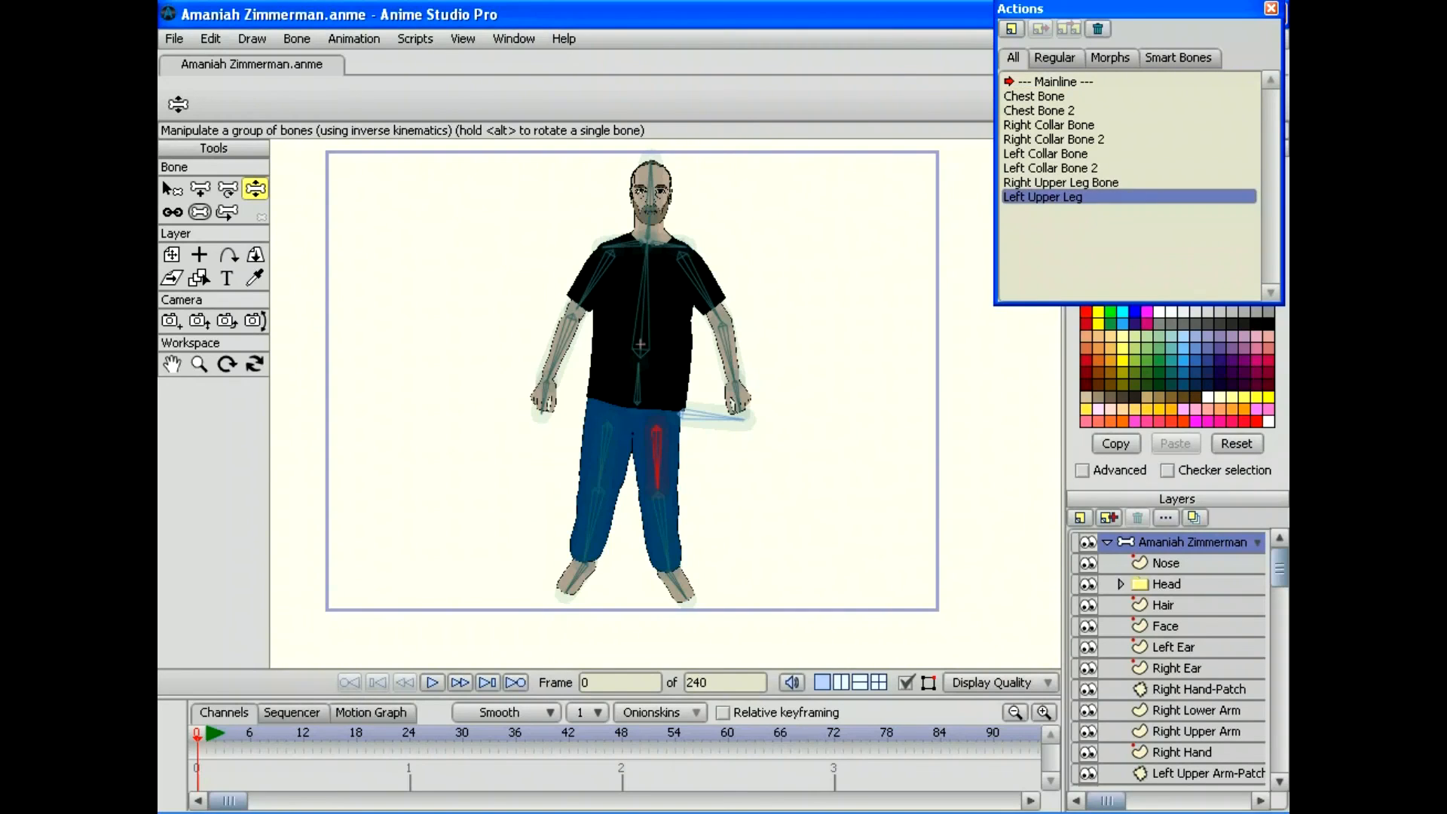
pyautogui.press('Delete')
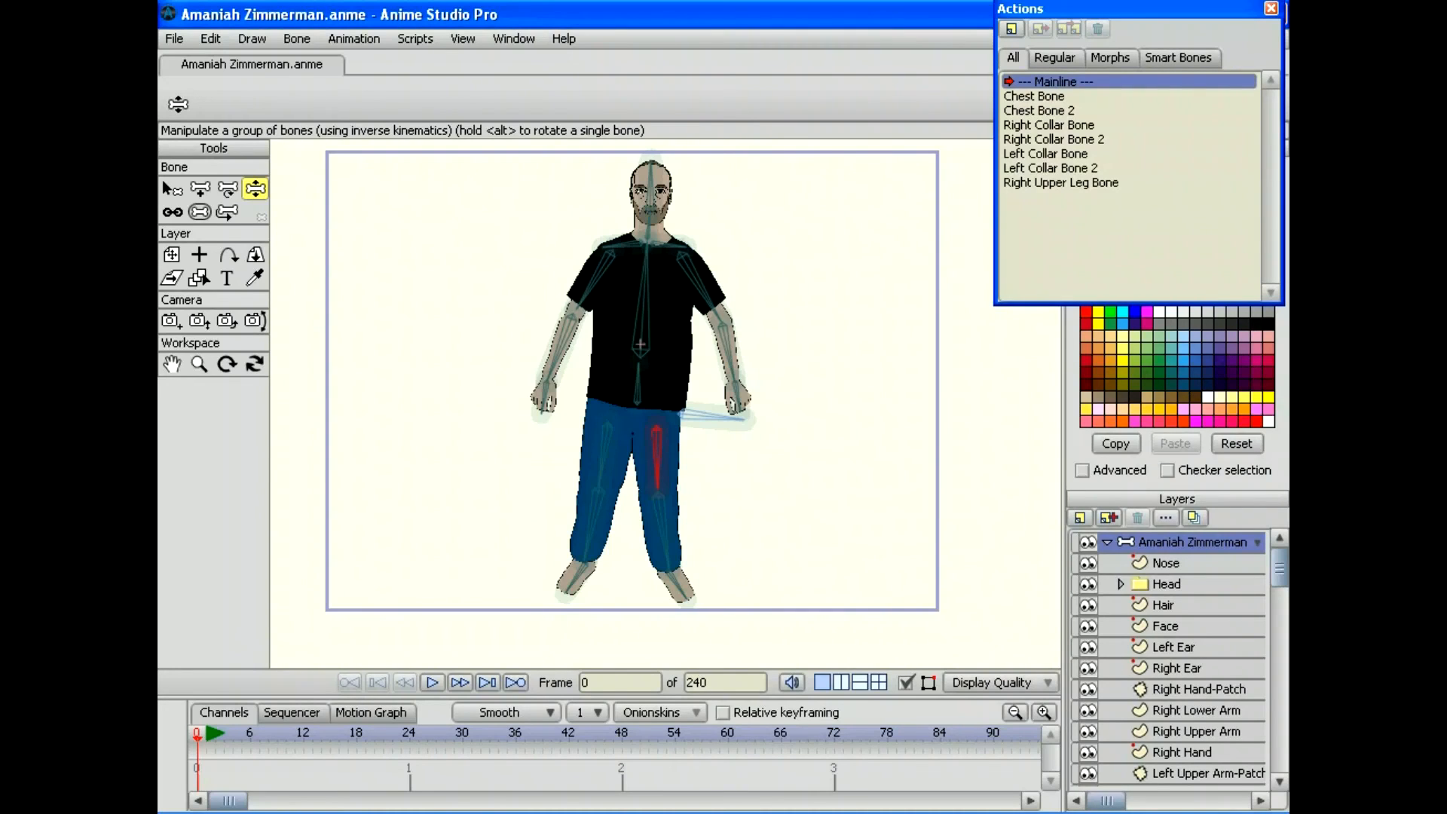
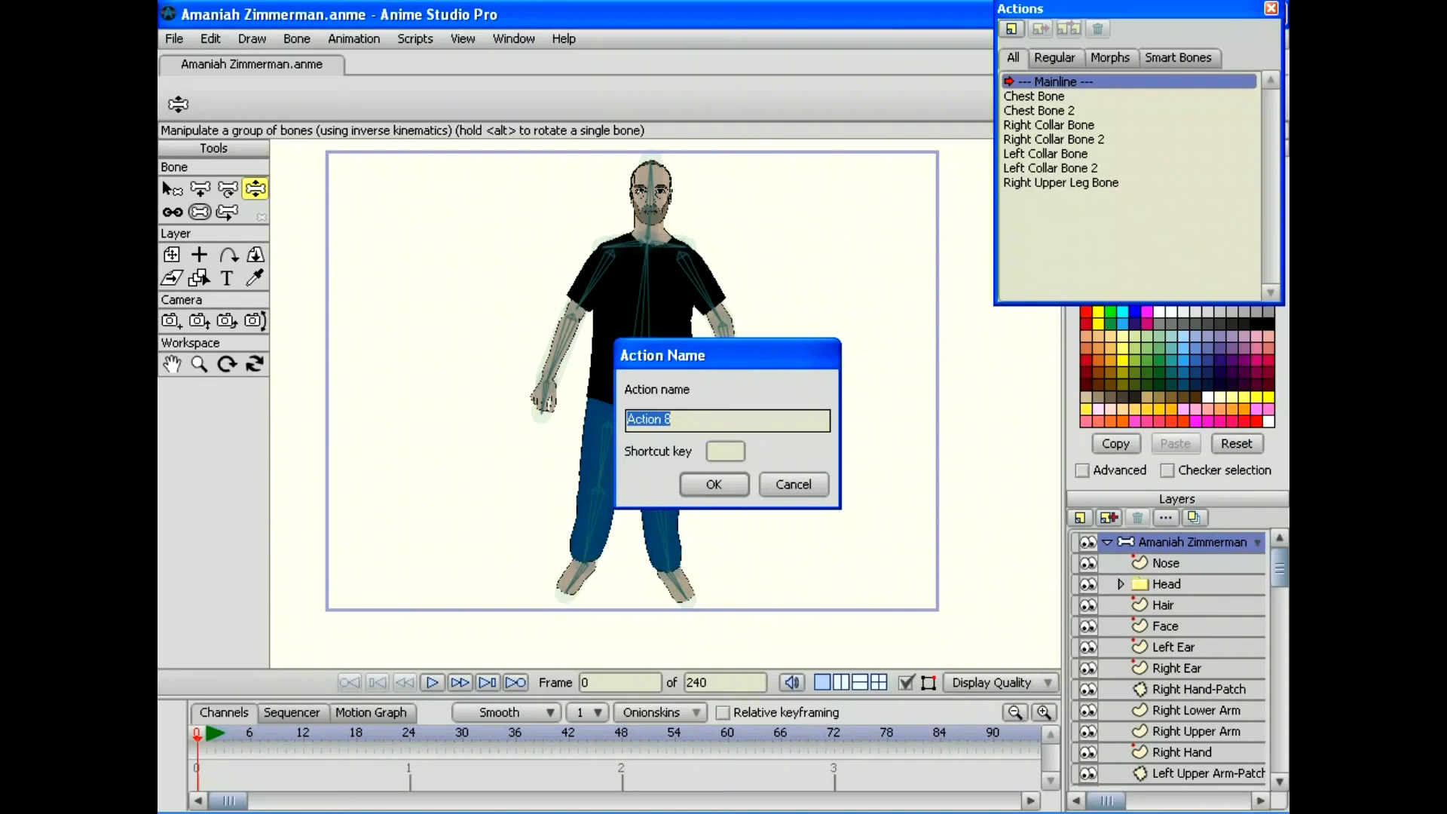
# Step: Dismiss the pending name prompt and create a new action named 'Left Upper Leg Bone'
pyautogui.press('Return')
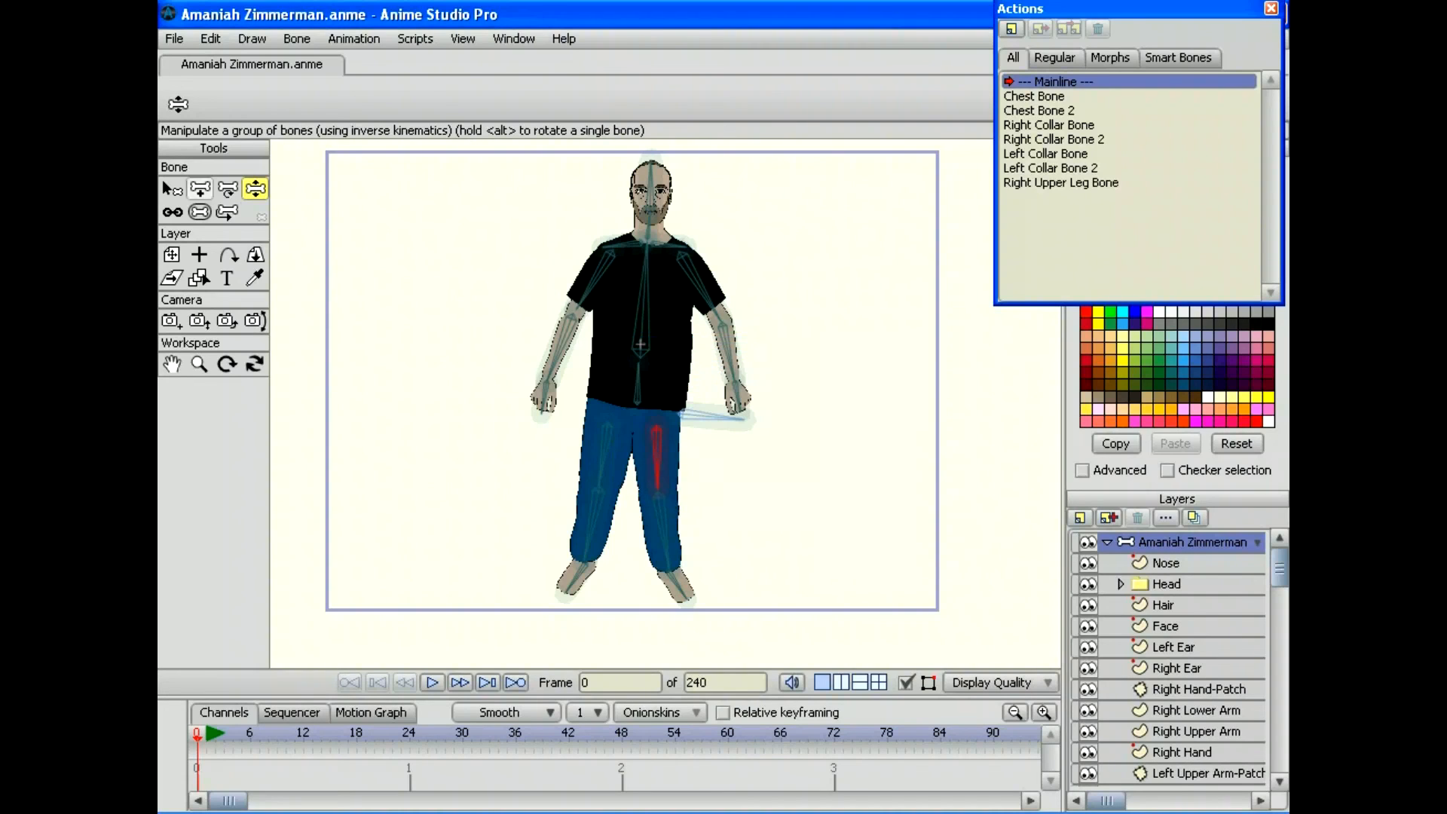
pyautogui.click(172, 189)
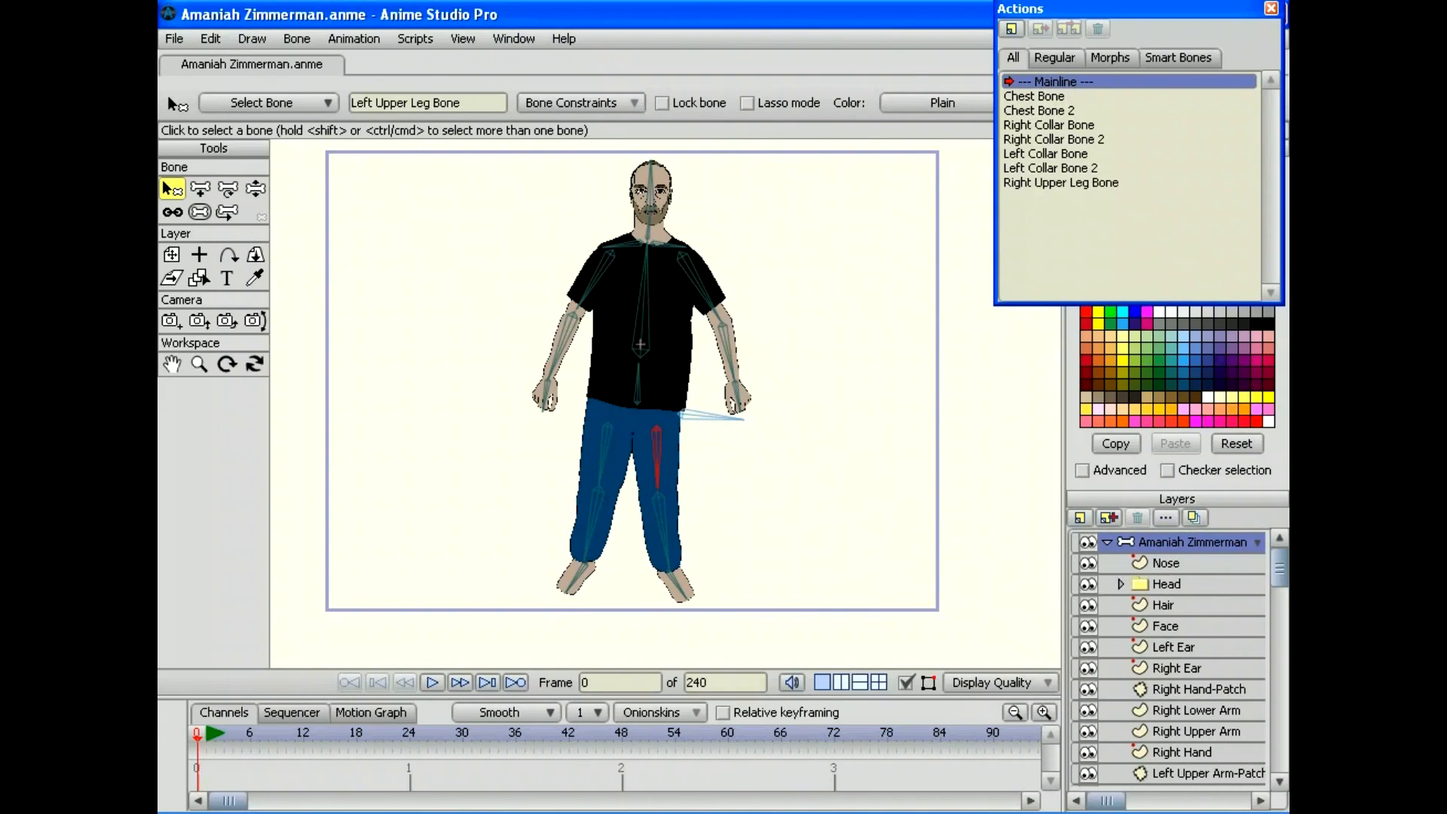
pyautogui.click(1010, 29)
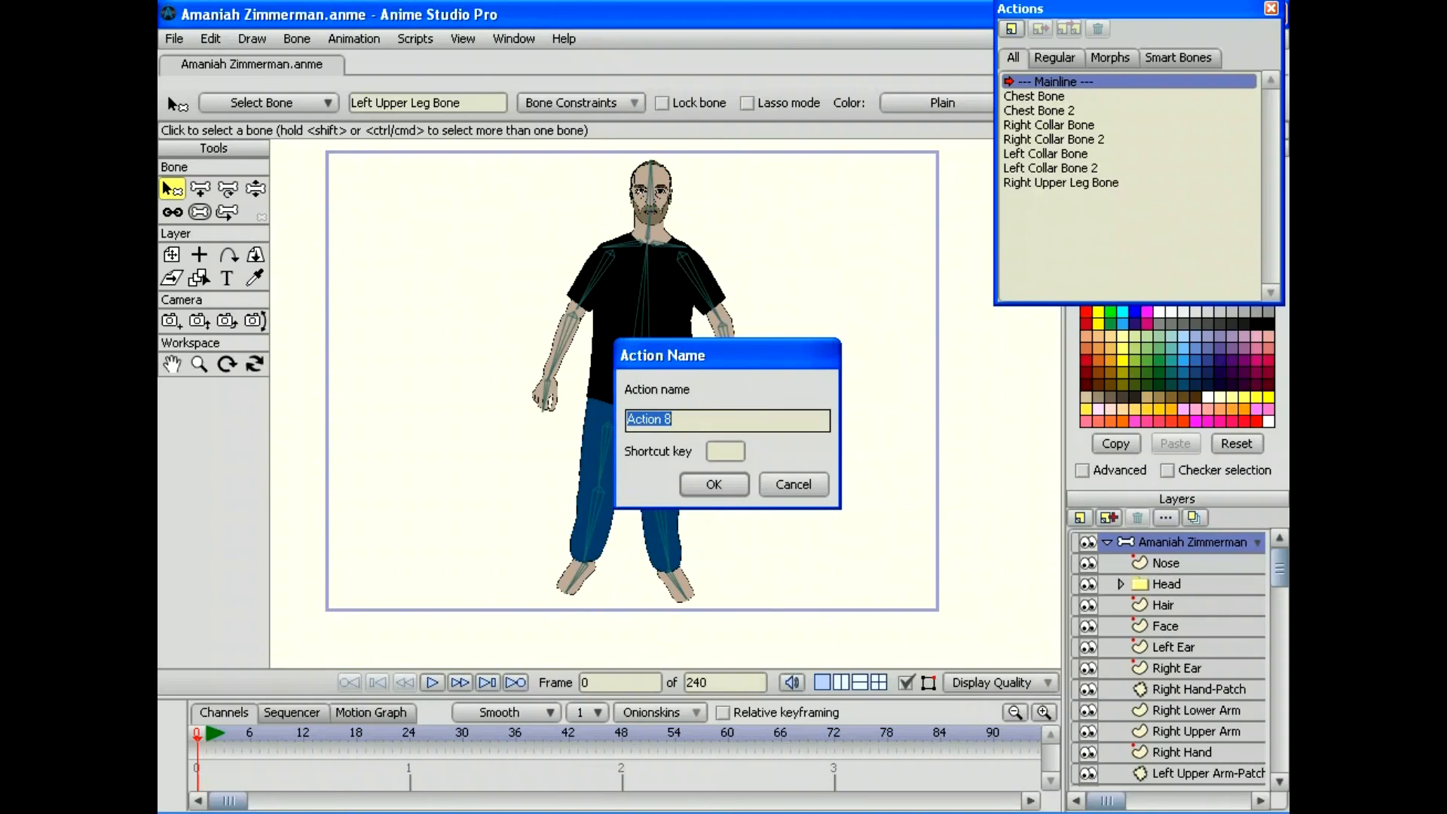
pyautogui.write('Left Upper Leg Bo')
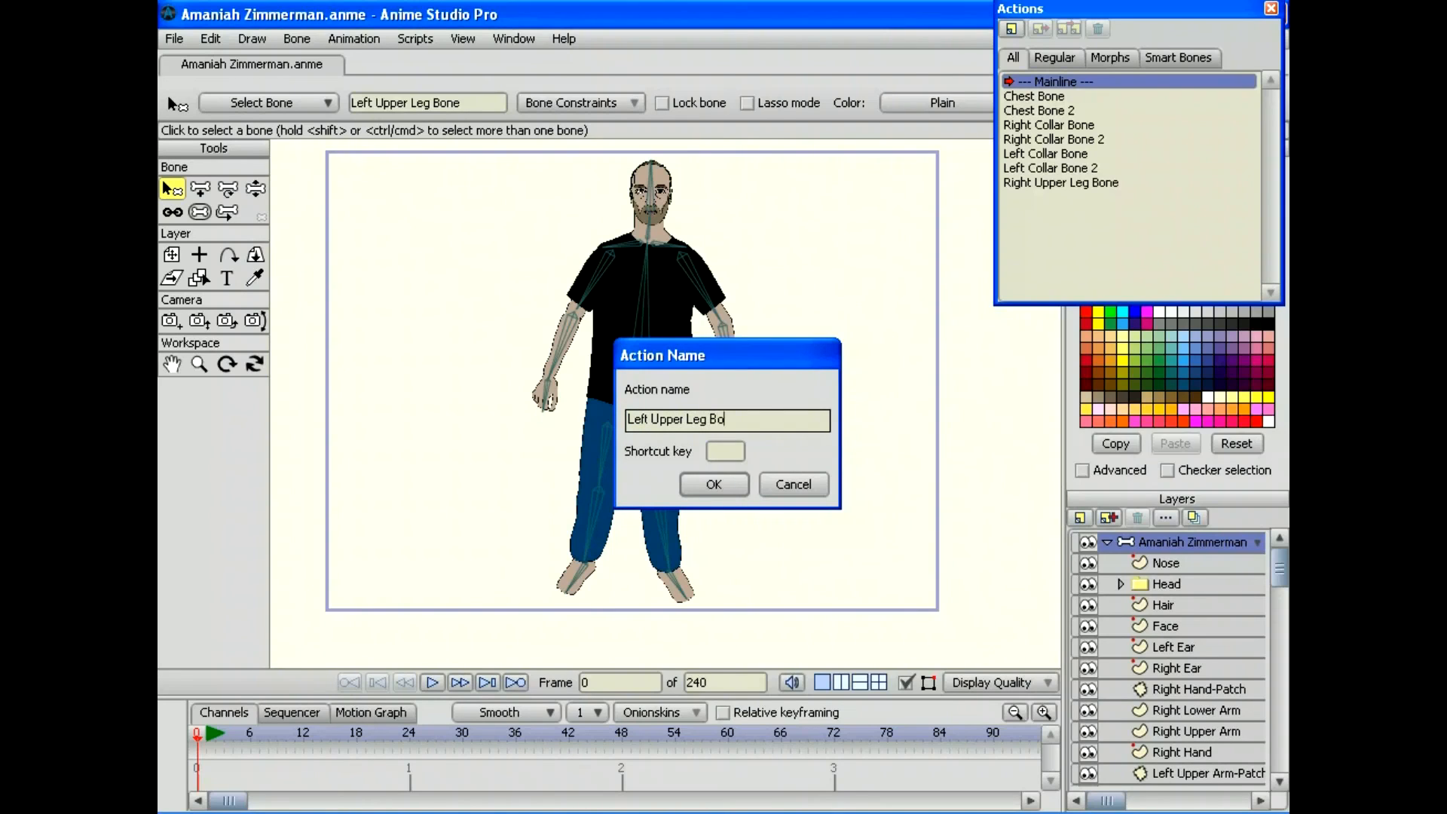
pyautogui.write('ne')
pyautogui.click(713, 484)
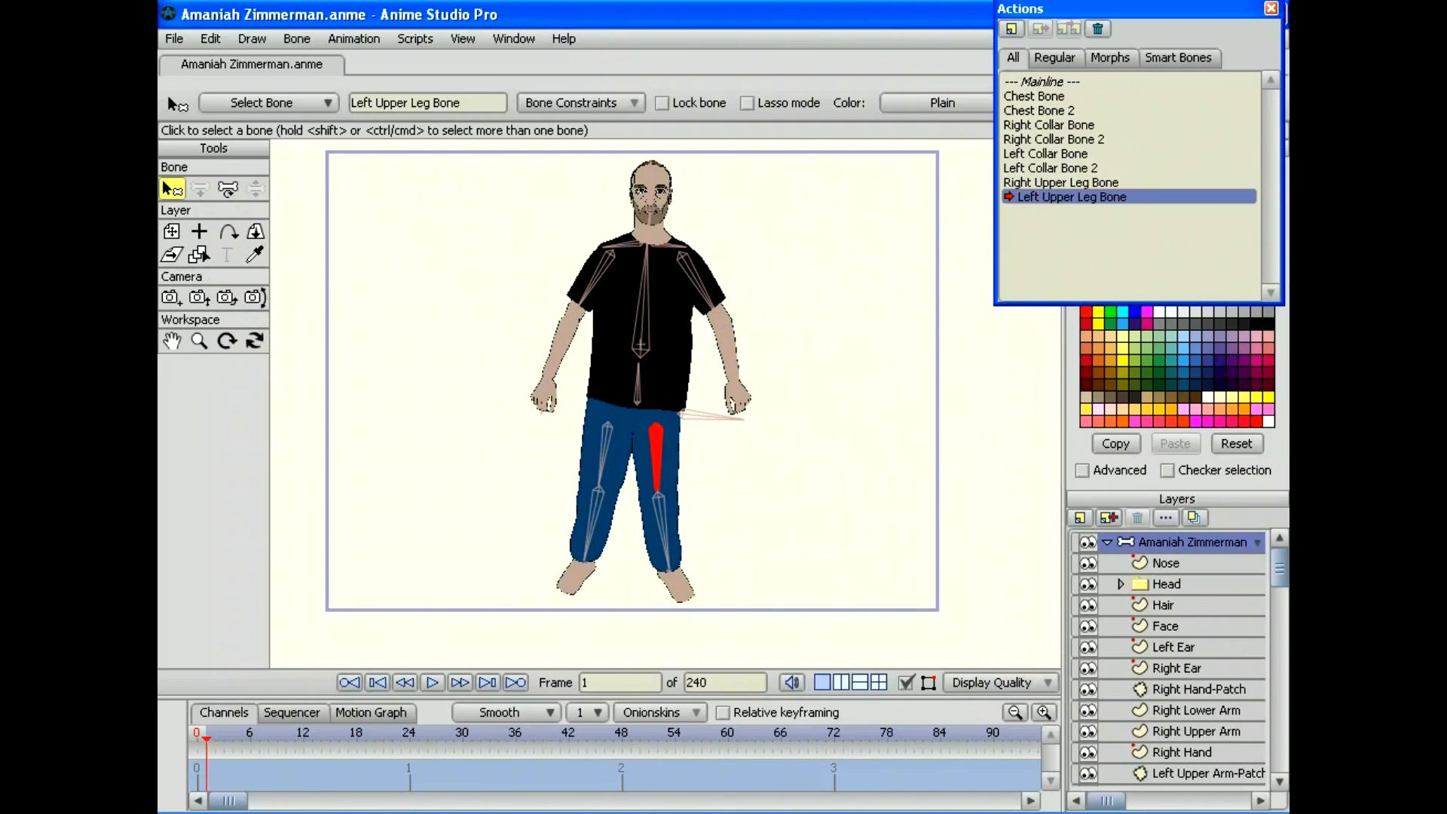
# Step: Rotate the left upper leg bone upward, move that key to frame 48, and preview
pyautogui.moveTo(470, 739); pyautogui.dragTo(462, 739)
pyautogui.click(228, 188)
pyautogui.moveTo(656, 459); pyautogui.dragTo(654, 392)
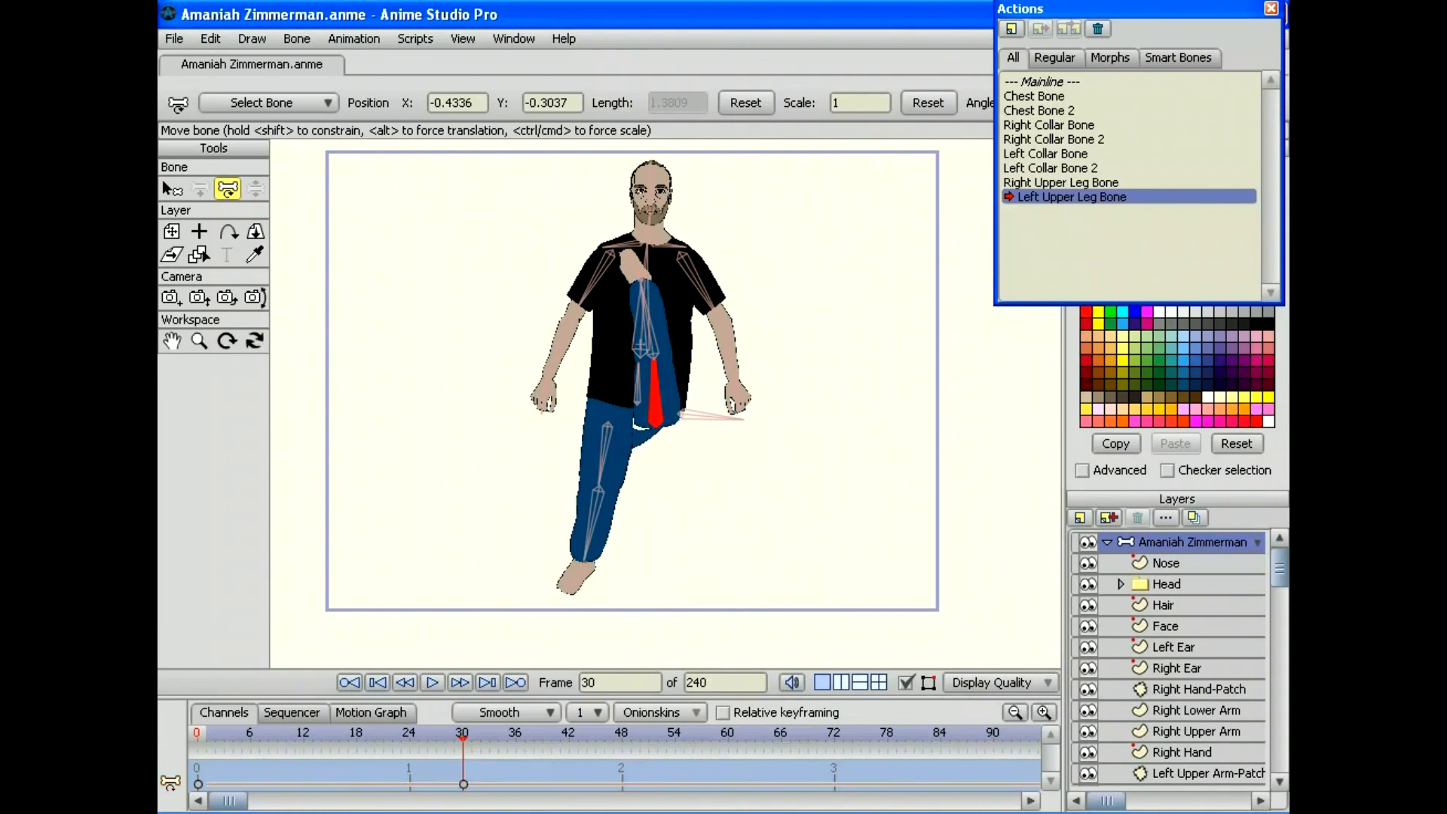
pyautogui.moveTo(463, 784); pyautogui.dragTo(622, 784)
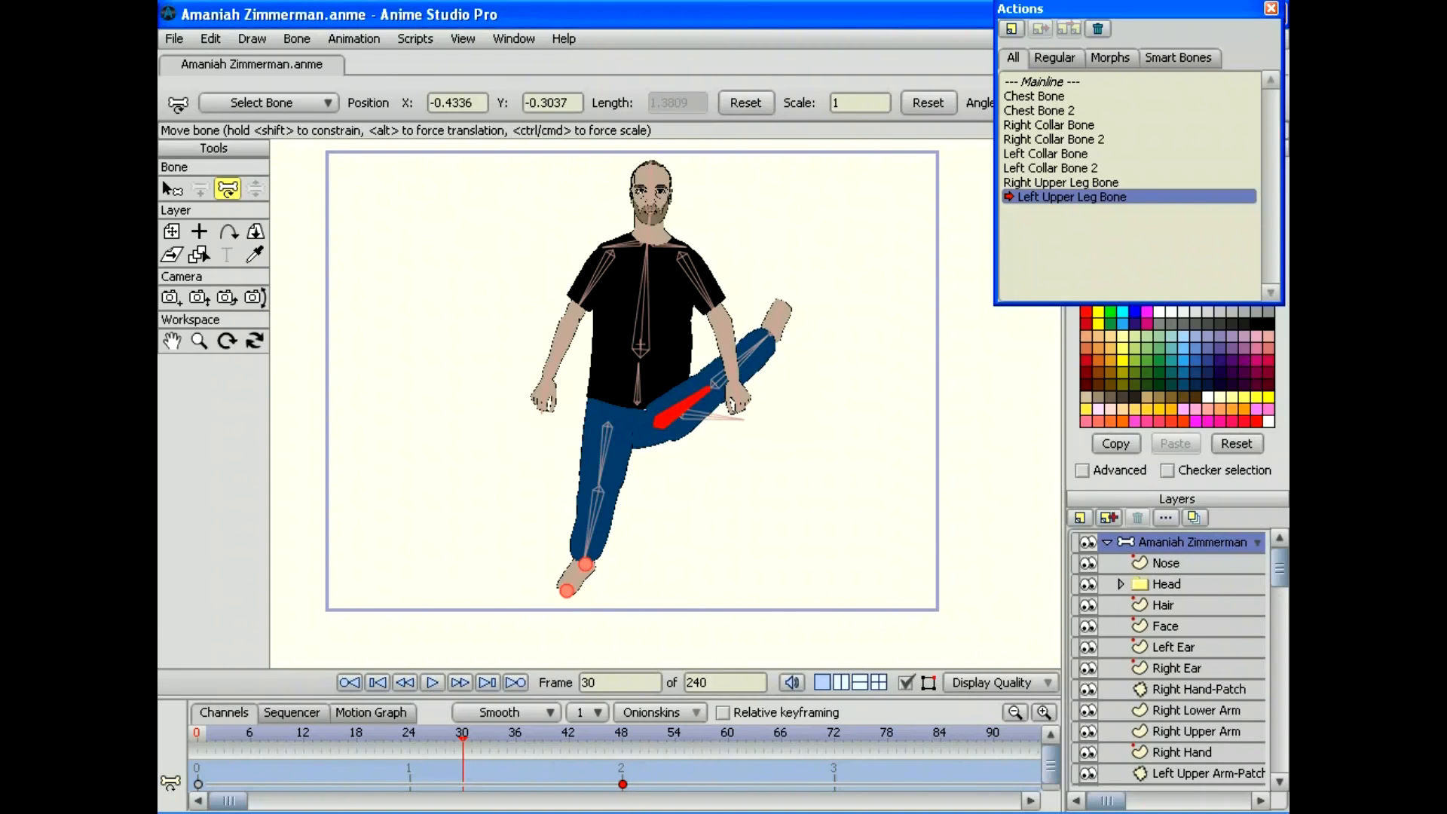
pyautogui.moveTo(462, 734); pyautogui.dragTo(622, 735)
pyautogui.moveTo(1279, 567); pyautogui.dragTo(1278, 752)
# Step: Zoom into the hips and reshape the Waist waistband and thigh points at frame 30
pyautogui.click(1167, 754)
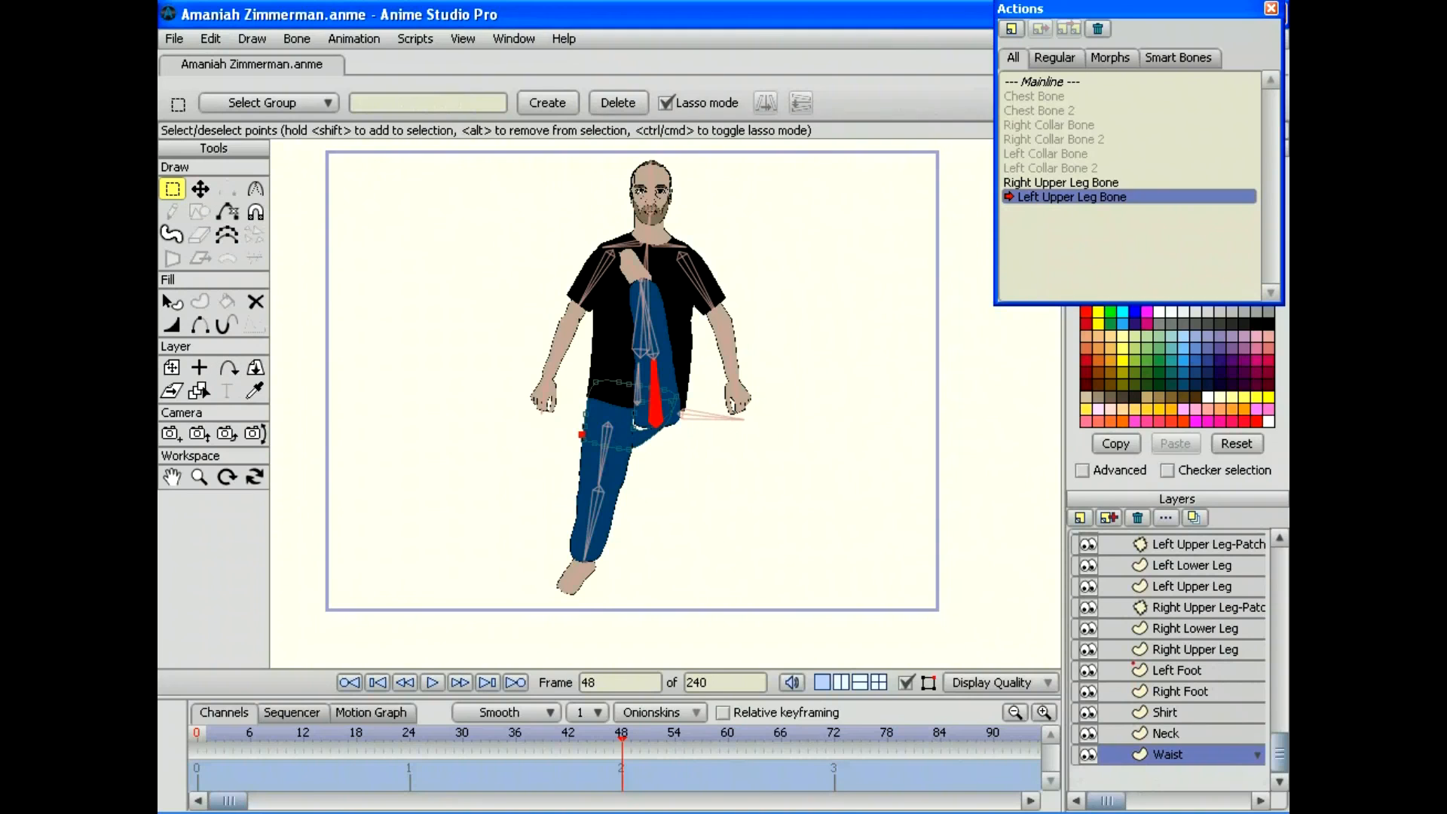
pyautogui.click(199, 477)
pyautogui.moveTo(666, 403); pyautogui.dragTo(740, 403)
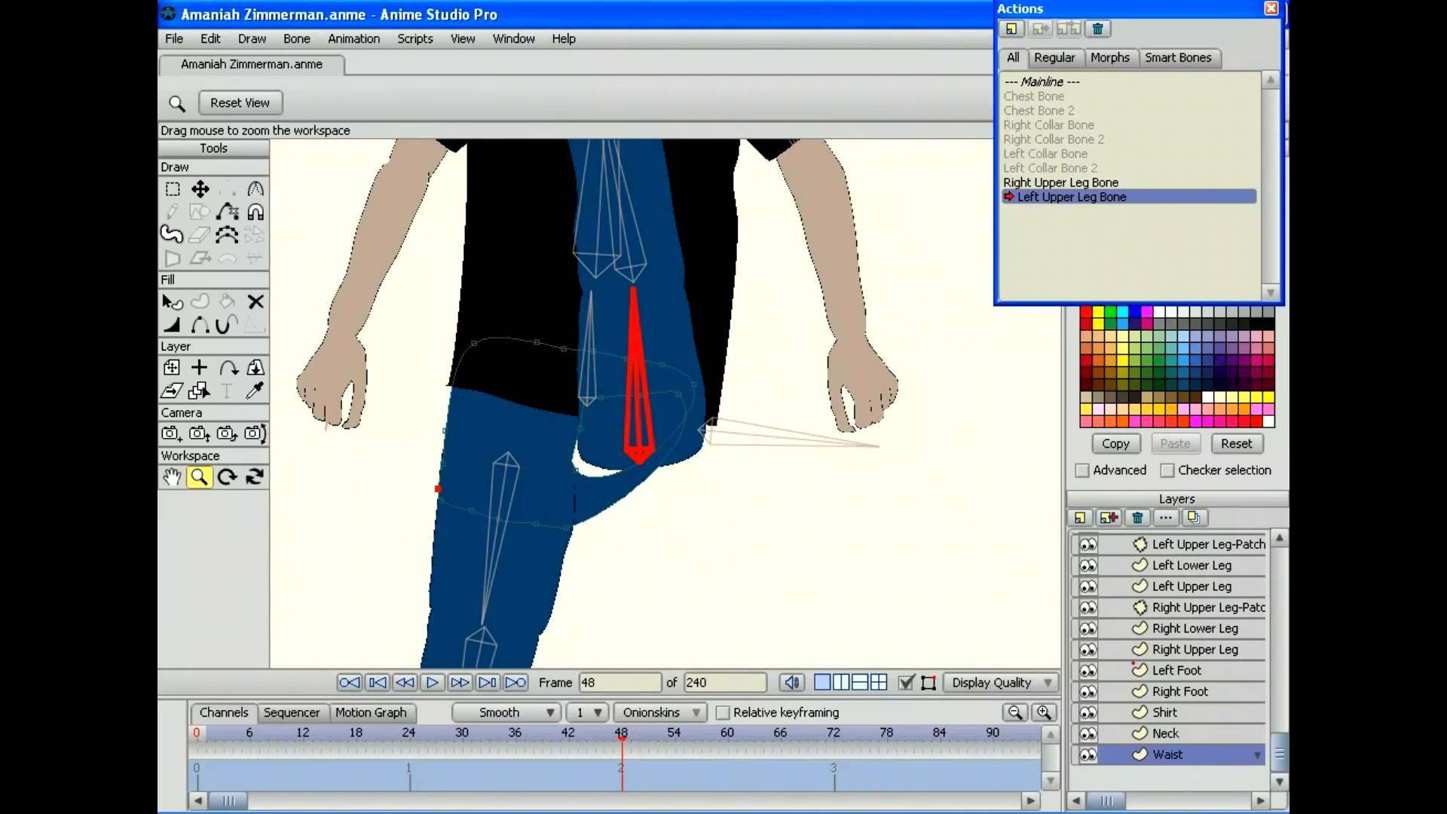
pyautogui.moveTo(623, 735); pyautogui.dragTo(419, 735)
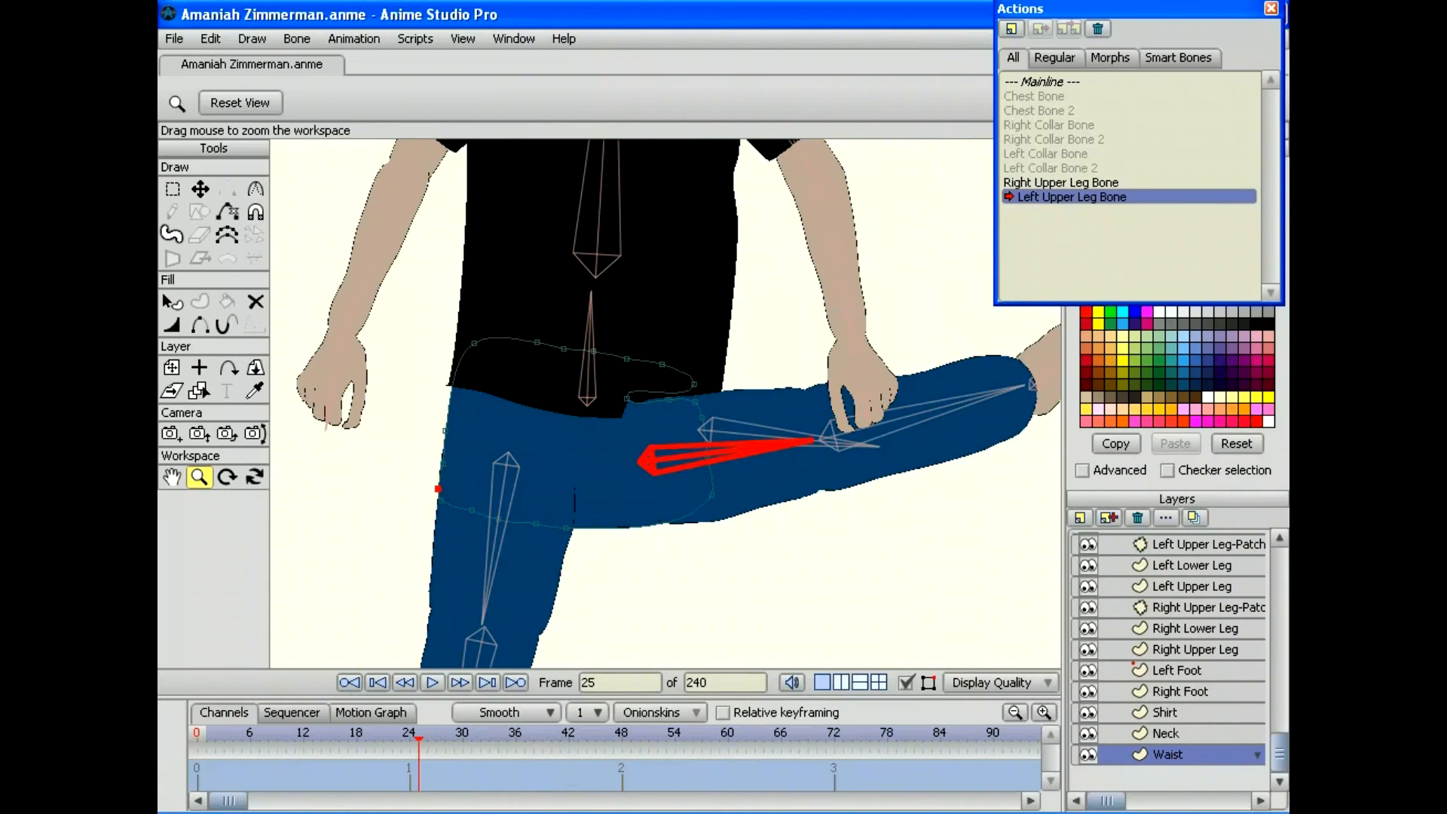
pyautogui.press('t')
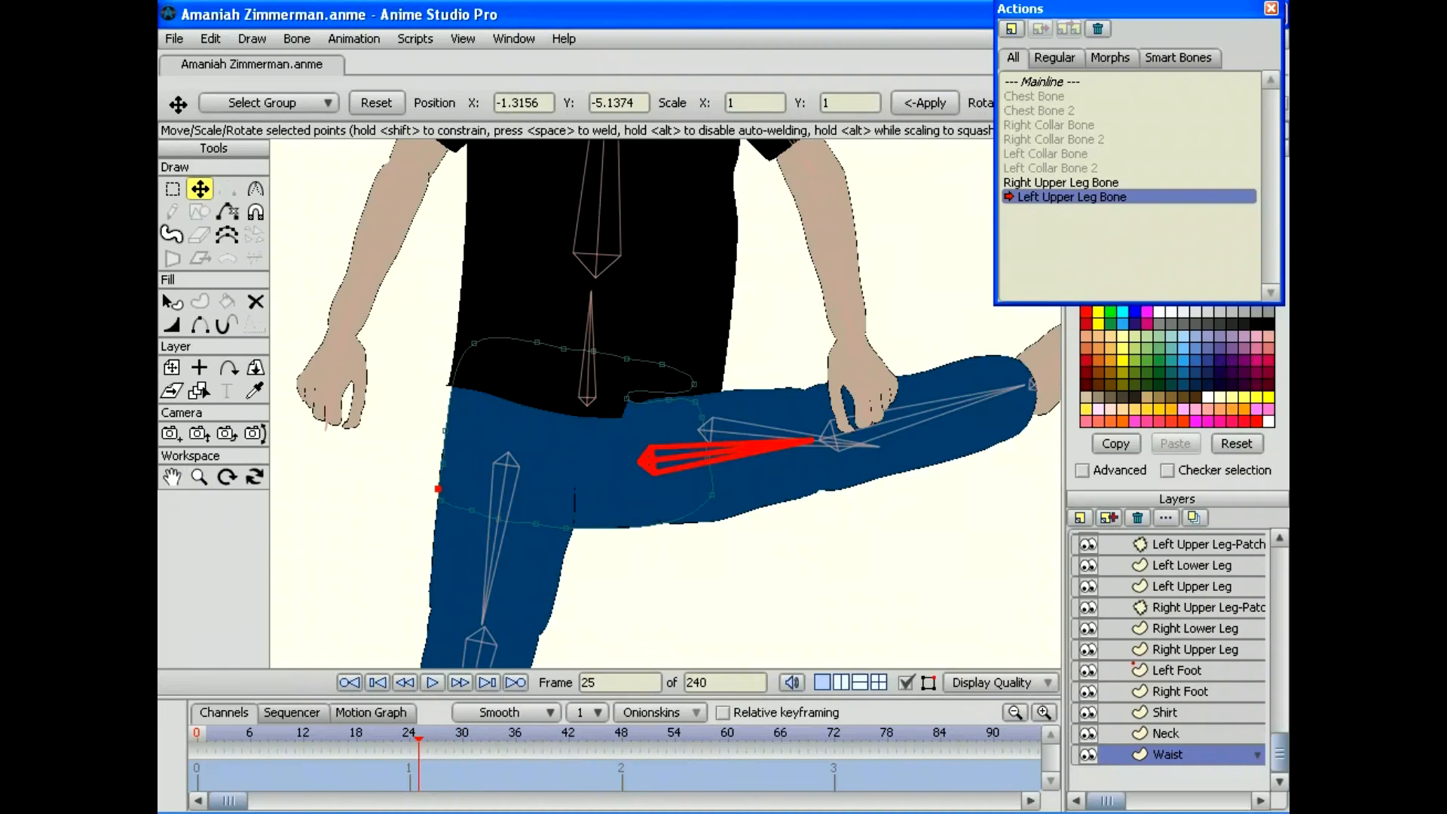
pyautogui.moveTo(626, 398); pyautogui.dragTo(696, 398)
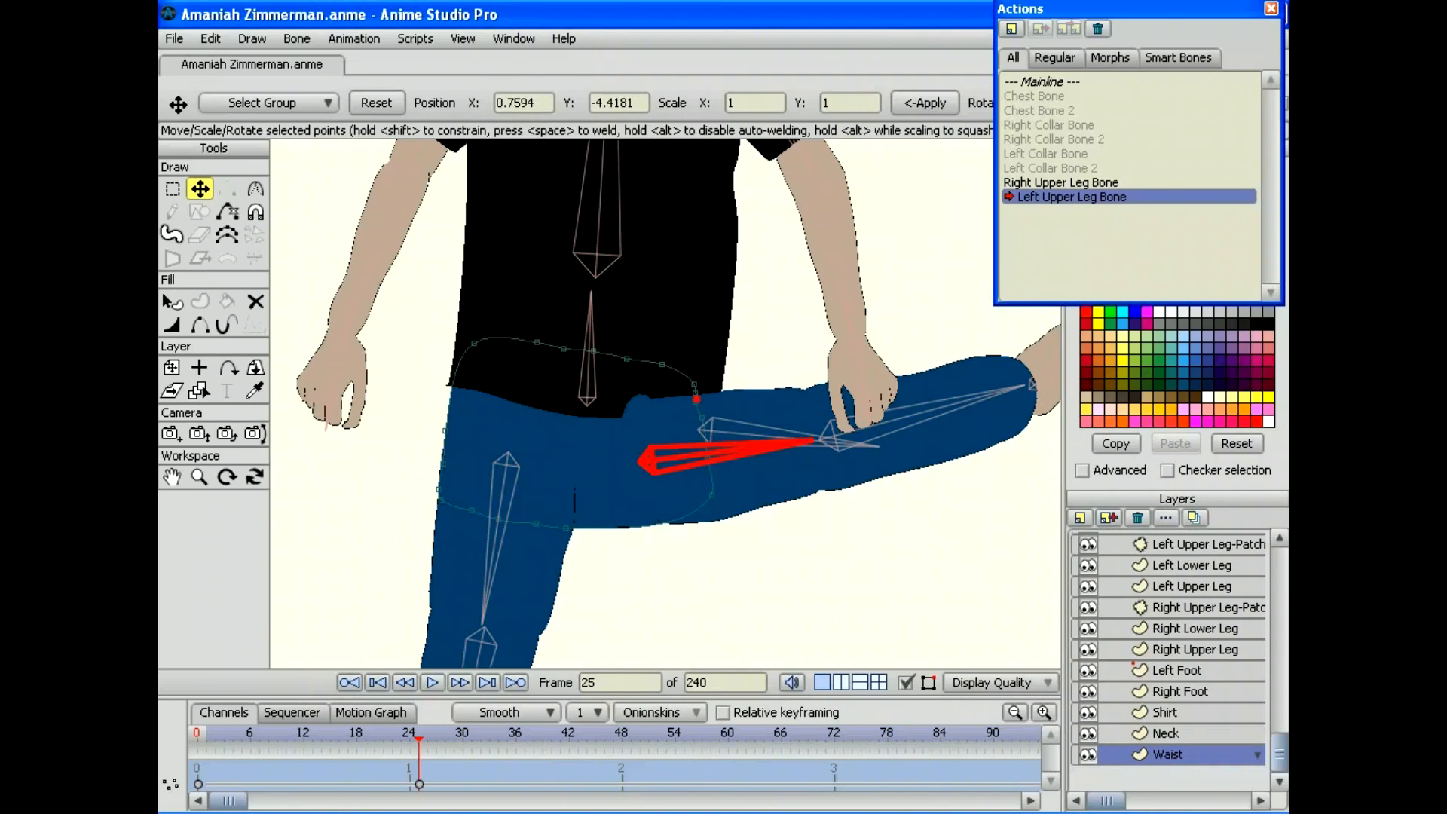
pyautogui.moveTo(419, 735); pyautogui.dragTo(462, 735)
pyautogui.moveTo(718, 457); pyautogui.dragTo(703, 508)
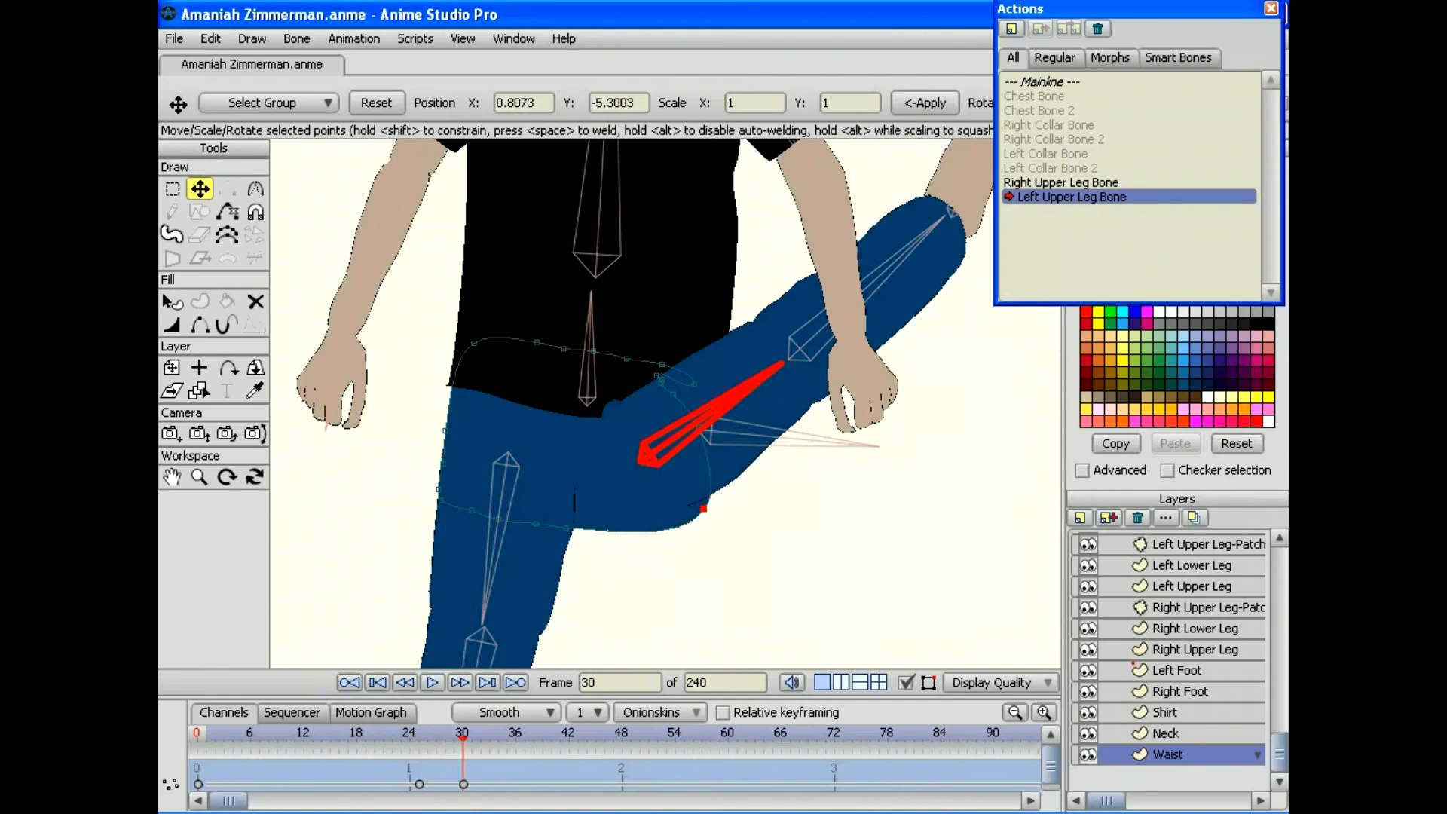
# Step: Adjust the lower hip contour and loop points through frame 48, then replay the swing
pyautogui.moveTo(462, 734); pyautogui.dragTo(542, 735)
pyautogui.moveTo(719, 457); pyautogui.dragTo(701, 505)
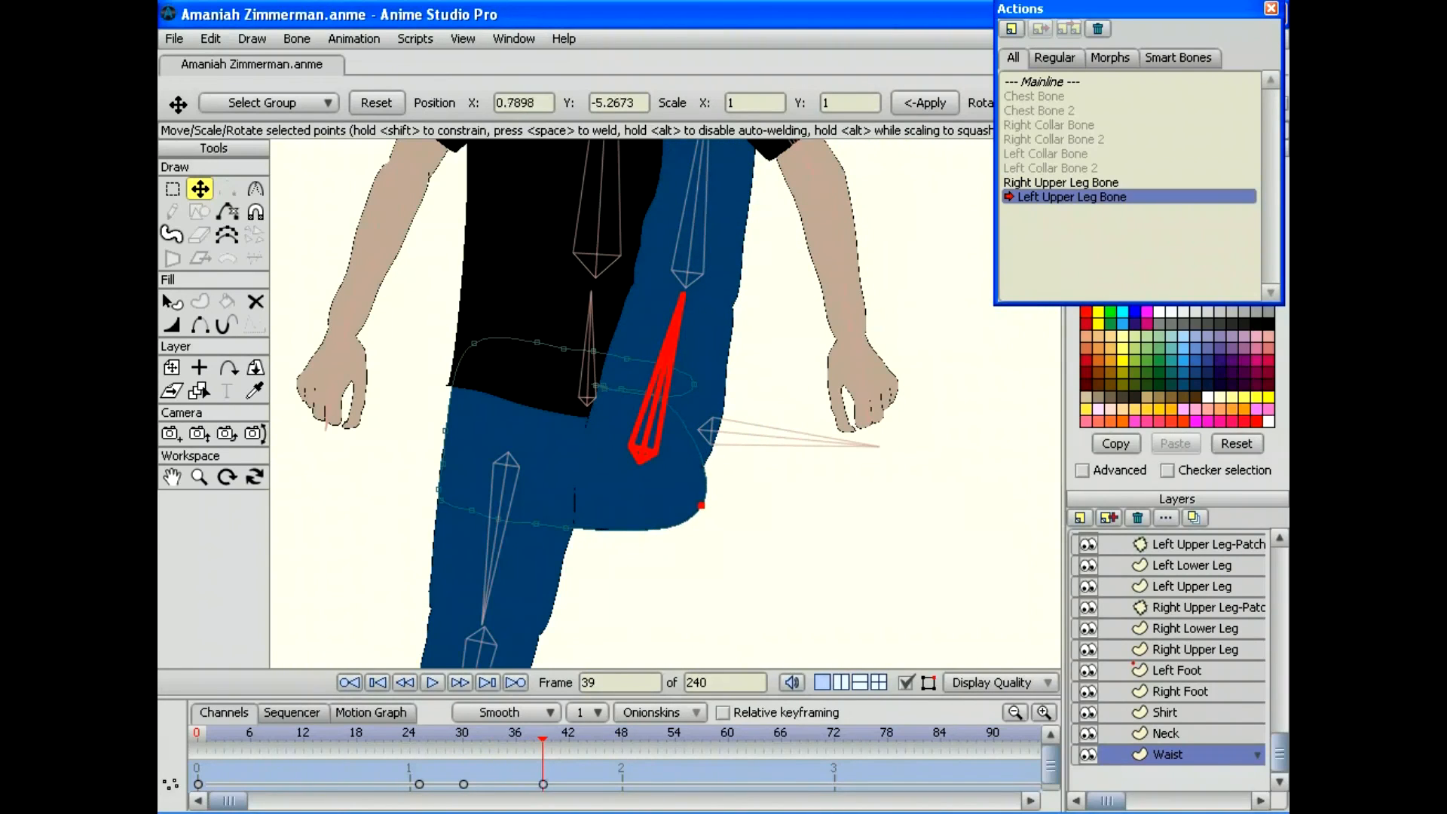
pyautogui.moveTo(543, 735); pyautogui.dragTo(621, 734)
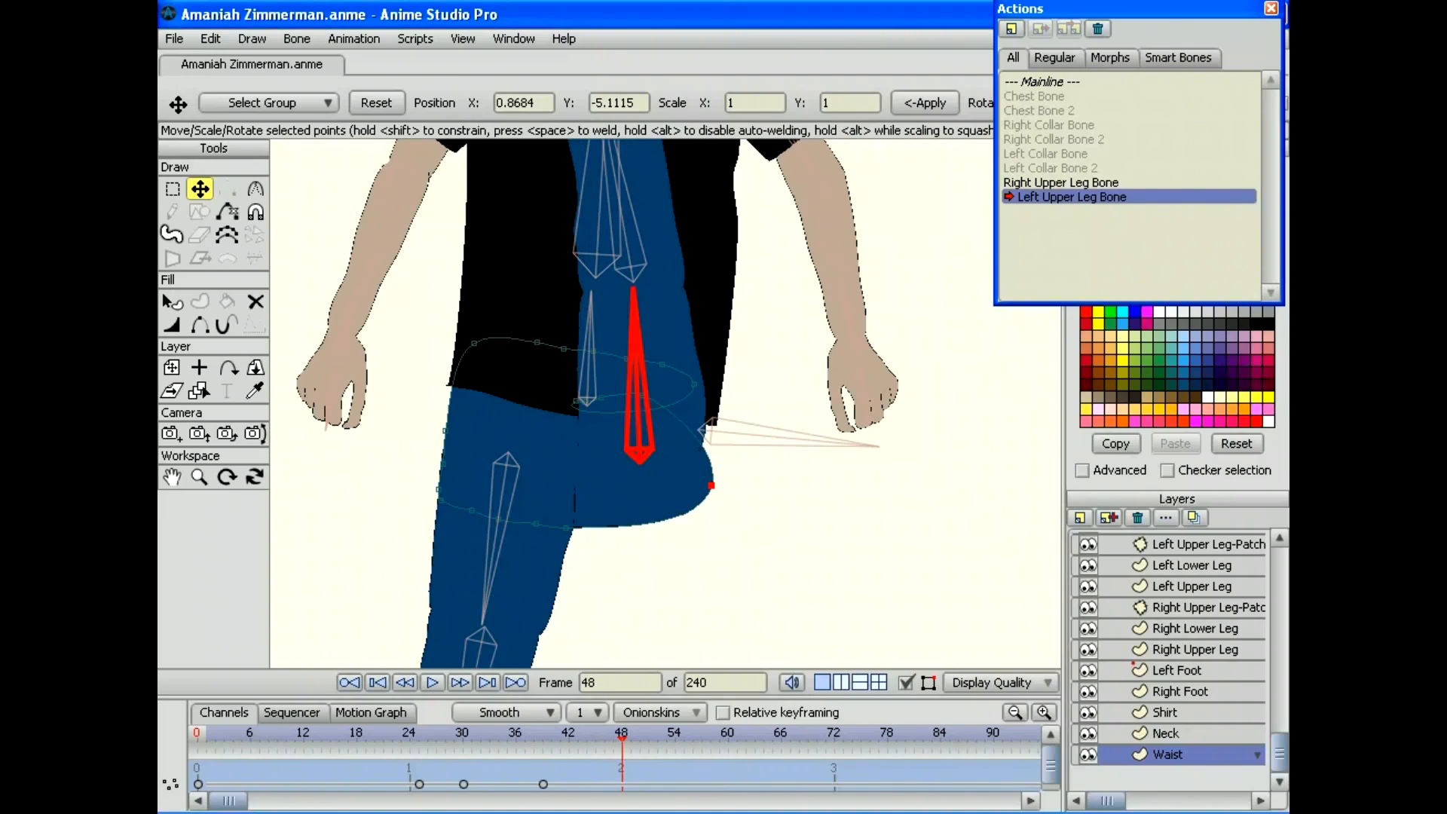
pyautogui.moveTo(575, 400); pyautogui.dragTo(579, 404)
pyautogui.moveTo(684, 427); pyautogui.dragTo(698, 409)
pyautogui.moveTo(601, 395); pyautogui.dragTo(715, 425)
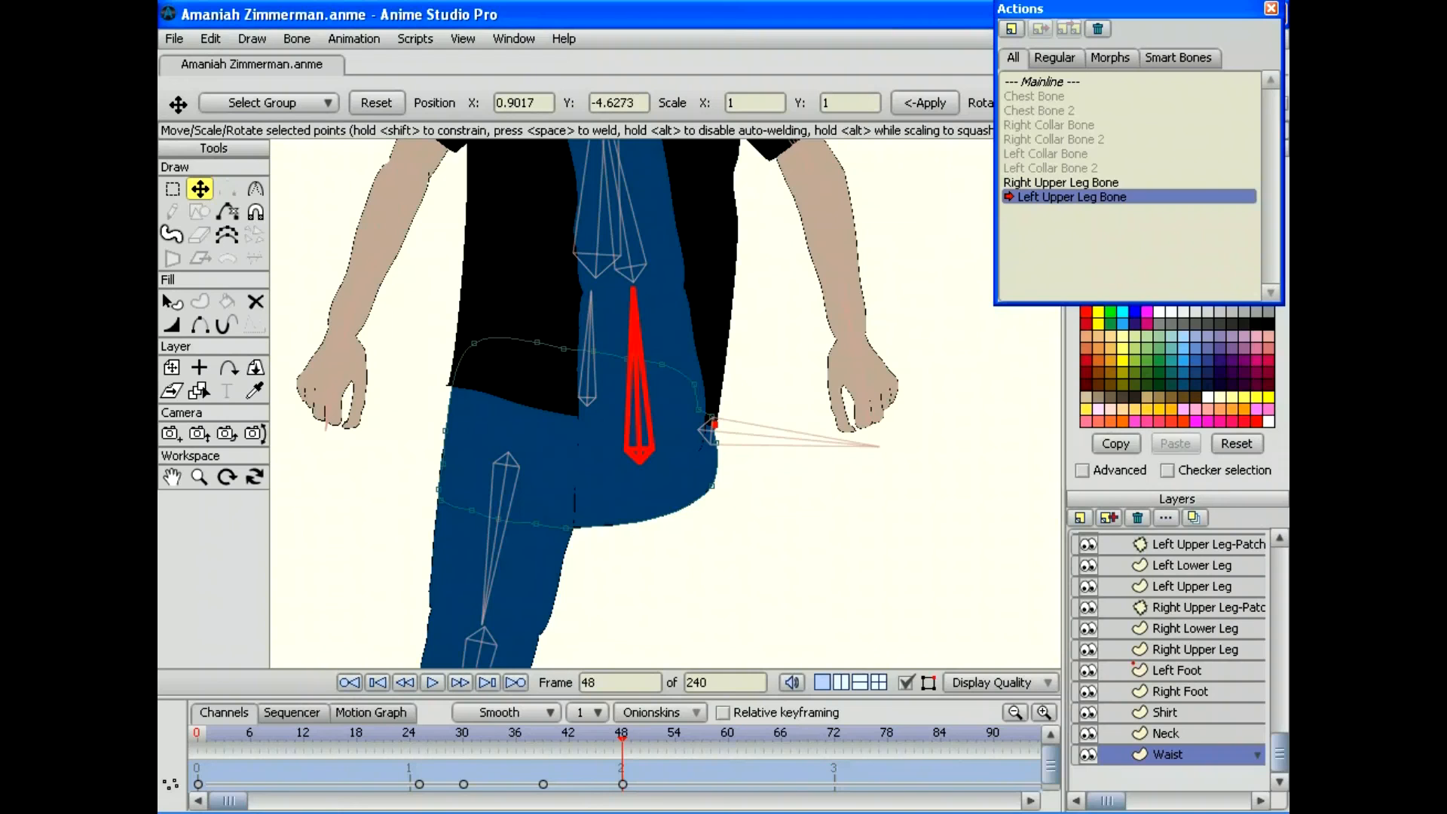
pyautogui.moveTo(622, 737); pyautogui.dragTo(384, 738)
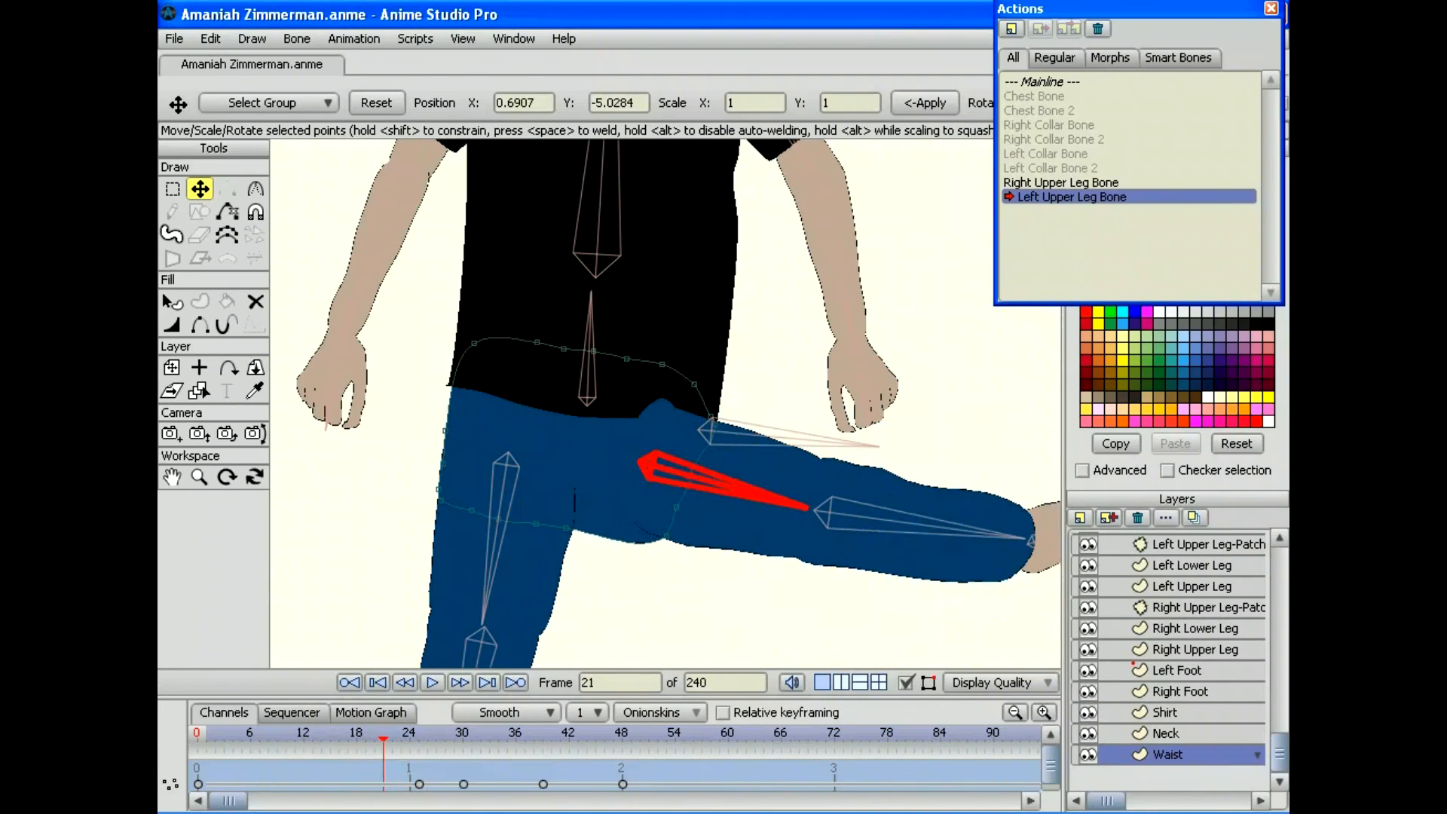
# Step: Nudge the Waist outline points at frames 21, 27, 30 and 34
pyautogui.moveTo(666, 536); pyautogui.dragTo(667, 525)
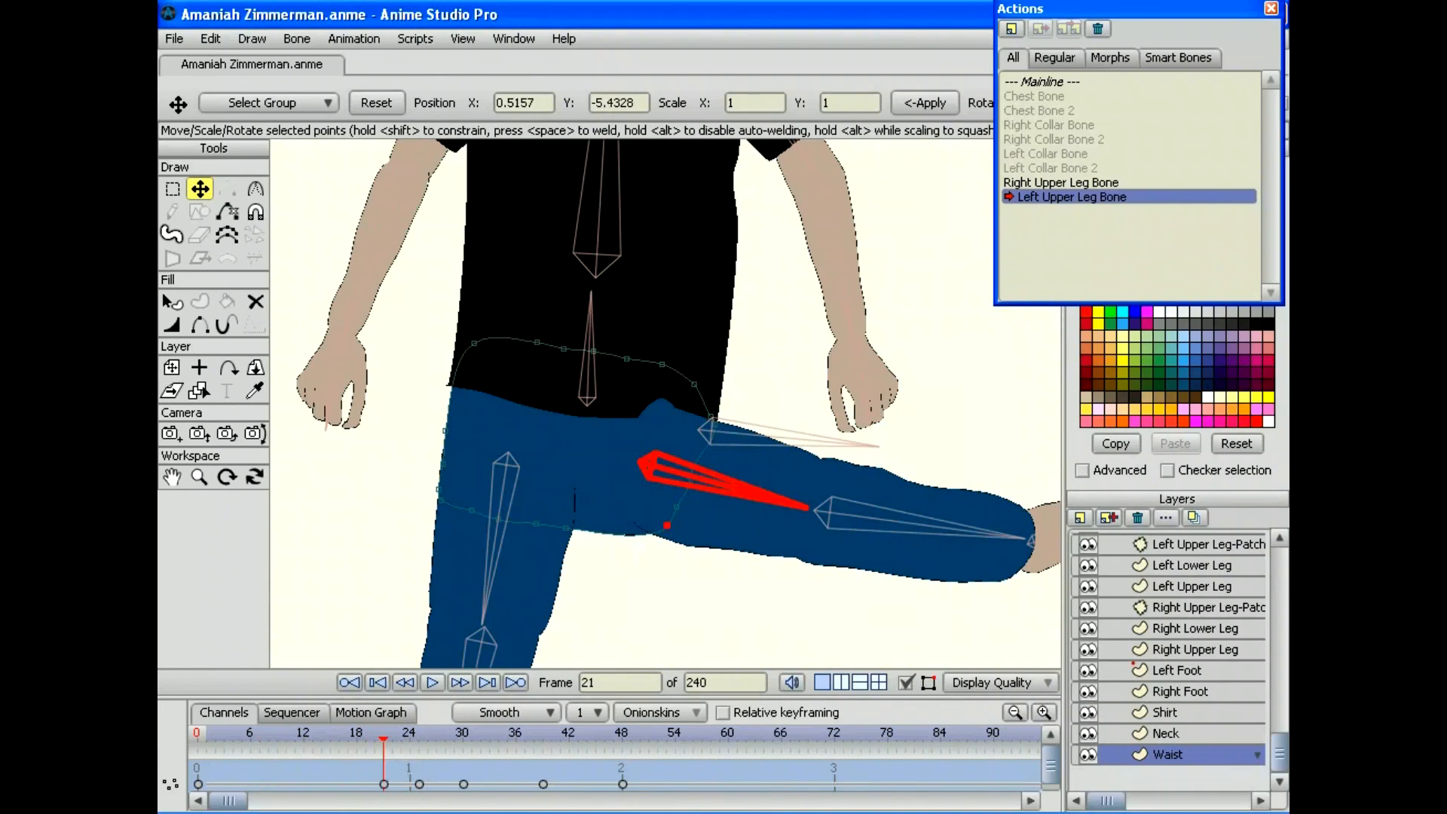
pyautogui.moveTo(384, 738); pyautogui.dragTo(436, 737)
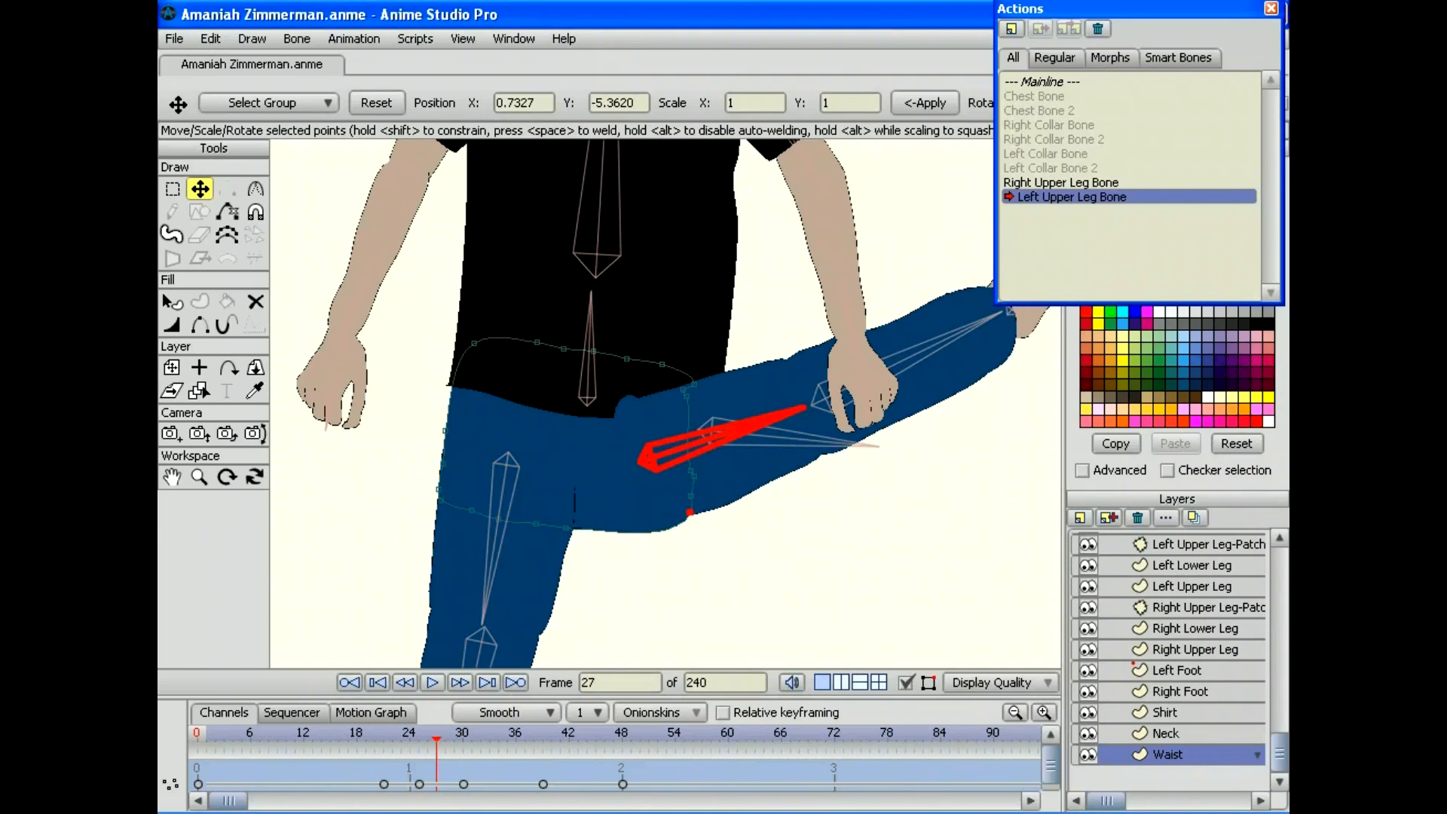
pyautogui.moveTo(689, 512); pyautogui.dragTo(691, 510)
pyautogui.moveTo(436, 738)
pyautogui.mouseDown()
pyautogui.moveTo(498, 737)
pyautogui.moveTo(462, 737)
pyautogui.mouseUp()
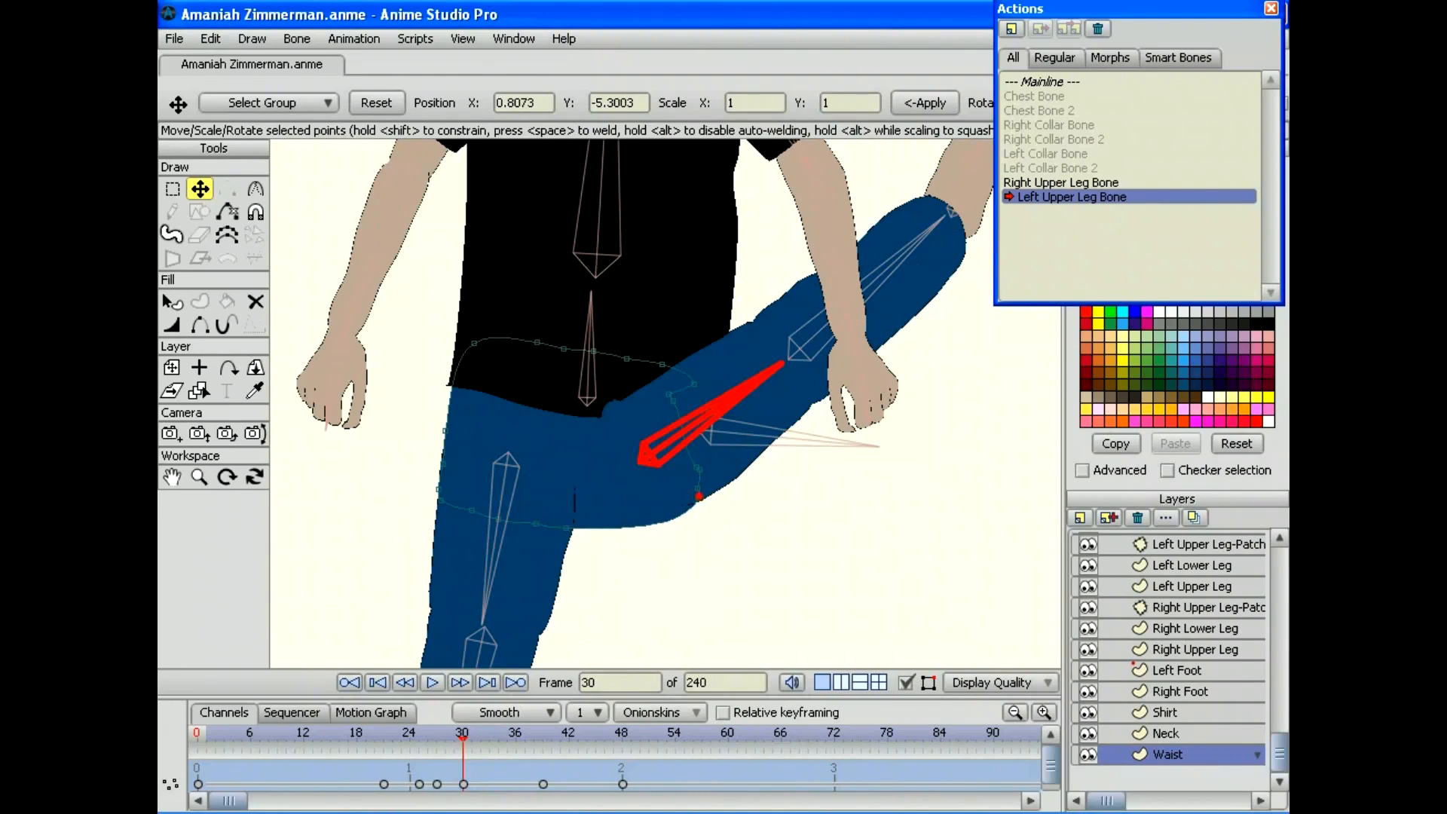
pyautogui.moveTo(698, 496); pyautogui.dragTo(700, 496)
pyautogui.moveTo(426, 738); pyautogui.dragTo(498, 738)
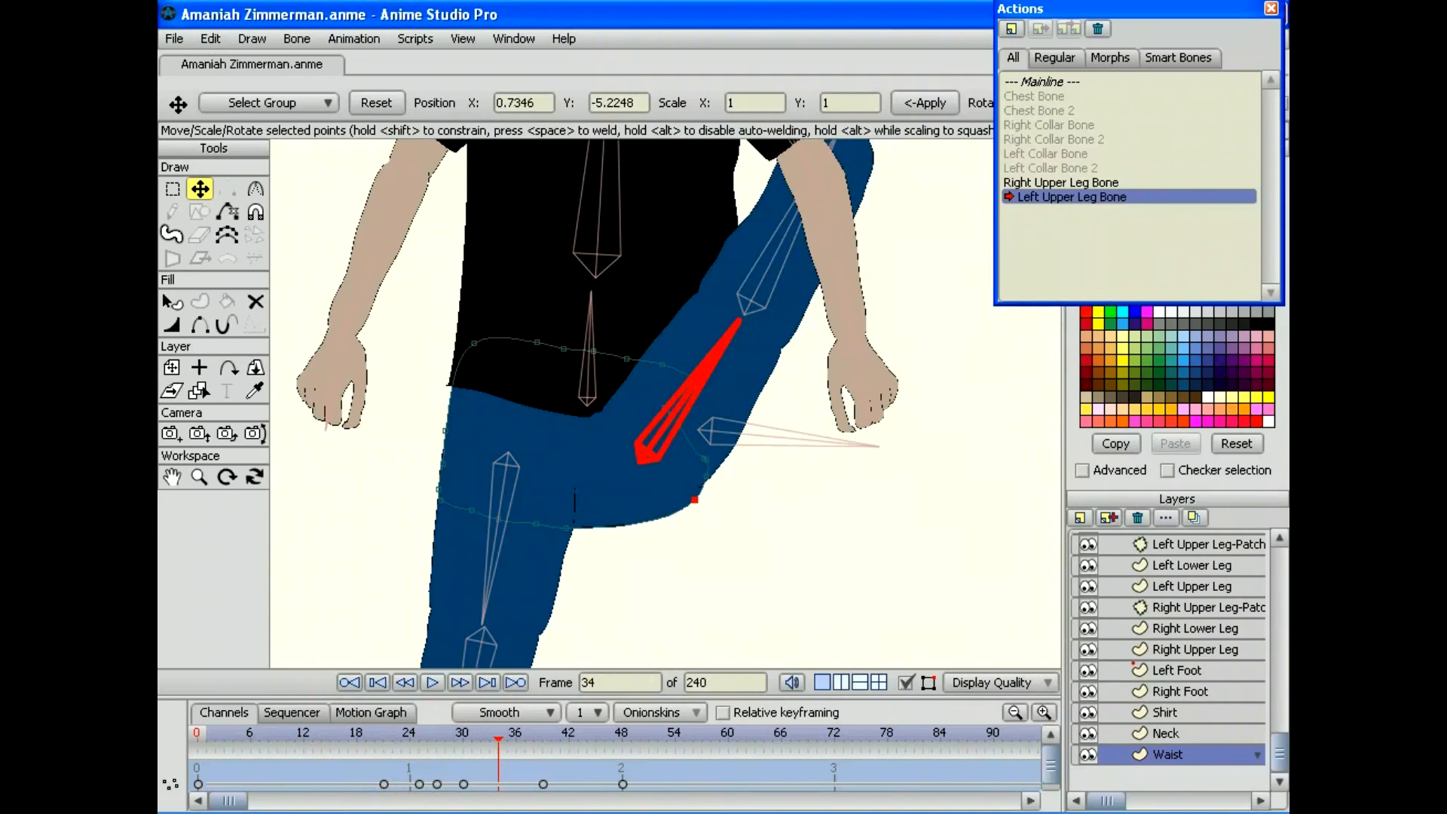
pyautogui.moveTo(692, 506); pyautogui.dragTo(693, 509)
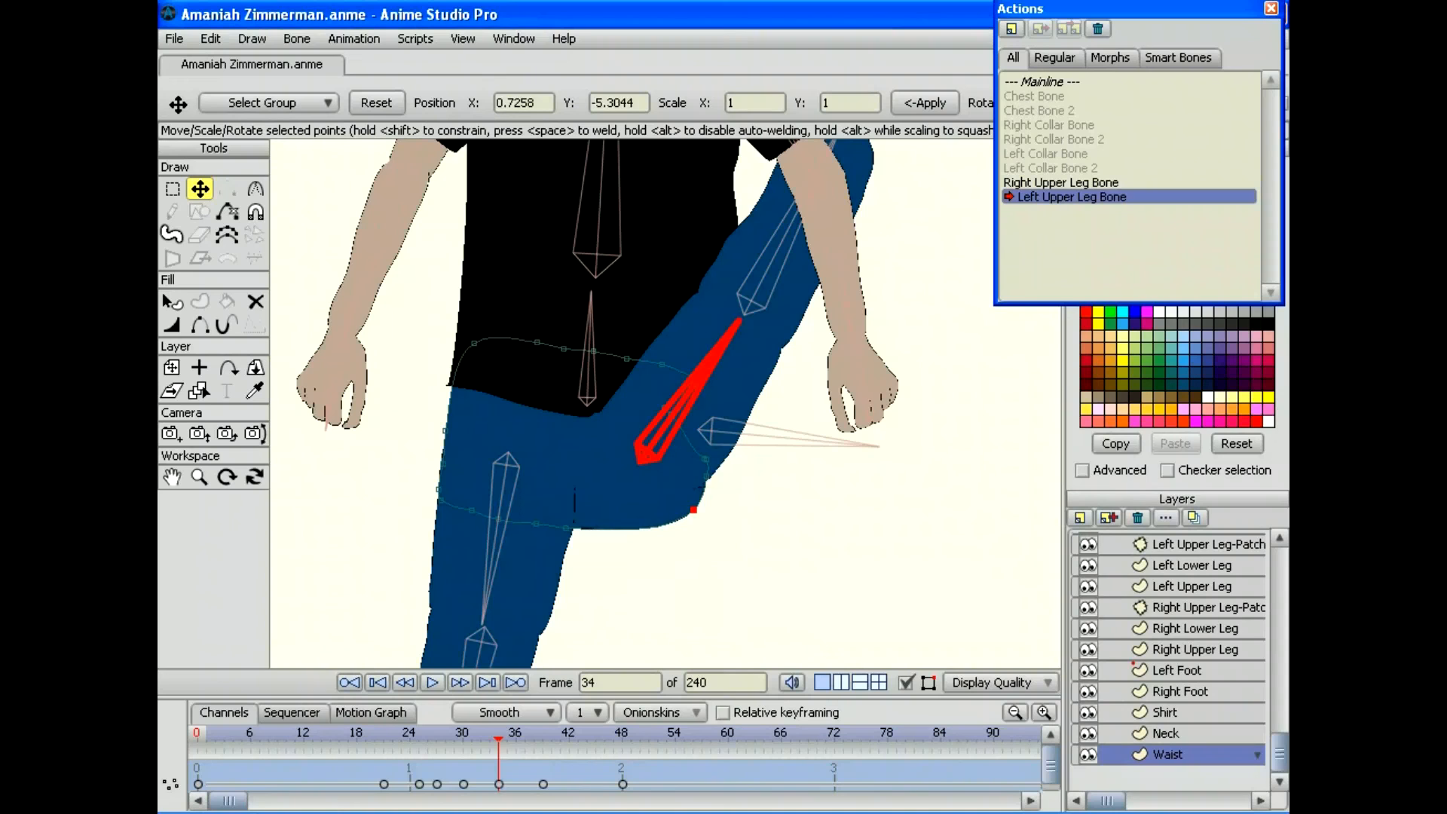
pyautogui.moveTo(498, 738)
pyautogui.mouseDown()
pyautogui.moveTo(426, 737)
pyautogui.moveTo(568, 737)
pyautogui.moveTo(373, 738)
pyautogui.moveTo(515, 738)
pyautogui.moveTo(471, 738)
pyautogui.moveTo(498, 738)
pyautogui.mouseUp()
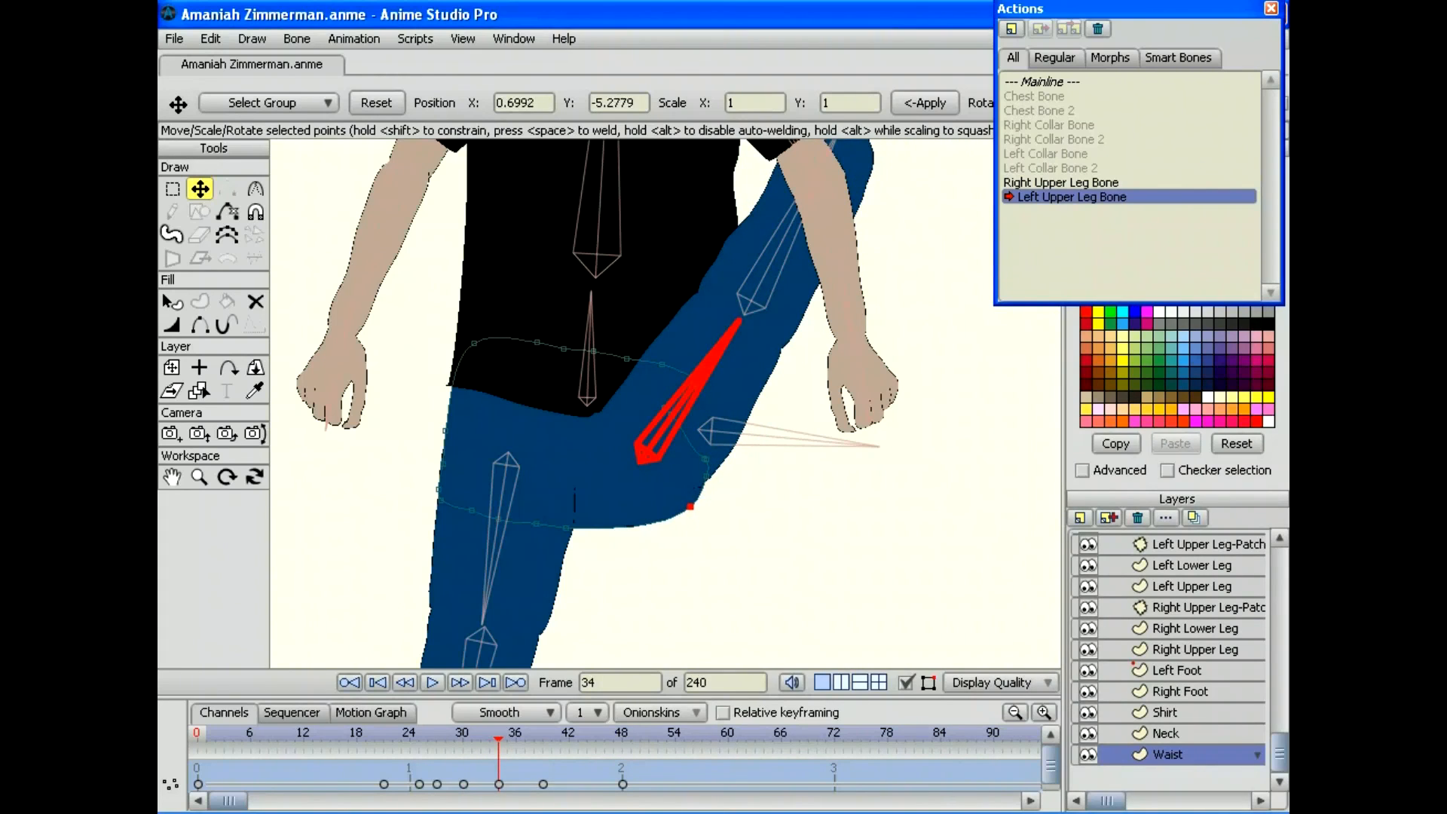
# Step: Nudge the knee point at frame 39, try a frame-44 tweak, then undo it
pyautogui.click(499, 715)
pyautogui.moveTo(445, 737); pyautogui.dragTo(542, 737)
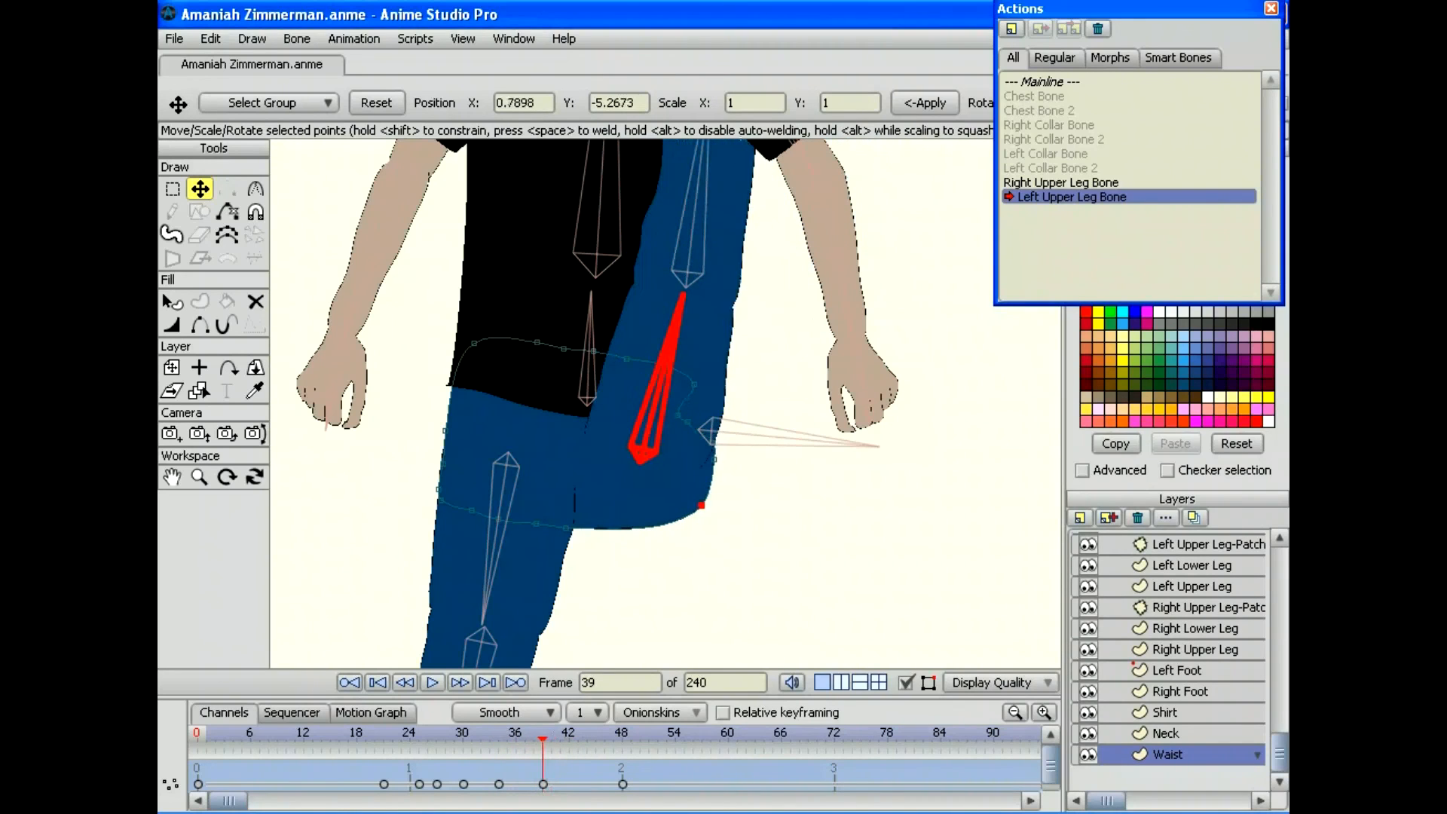
pyautogui.moveTo(700, 505); pyautogui.dragTo(697, 504)
pyautogui.moveTo(543, 738); pyautogui.dragTo(587, 738)
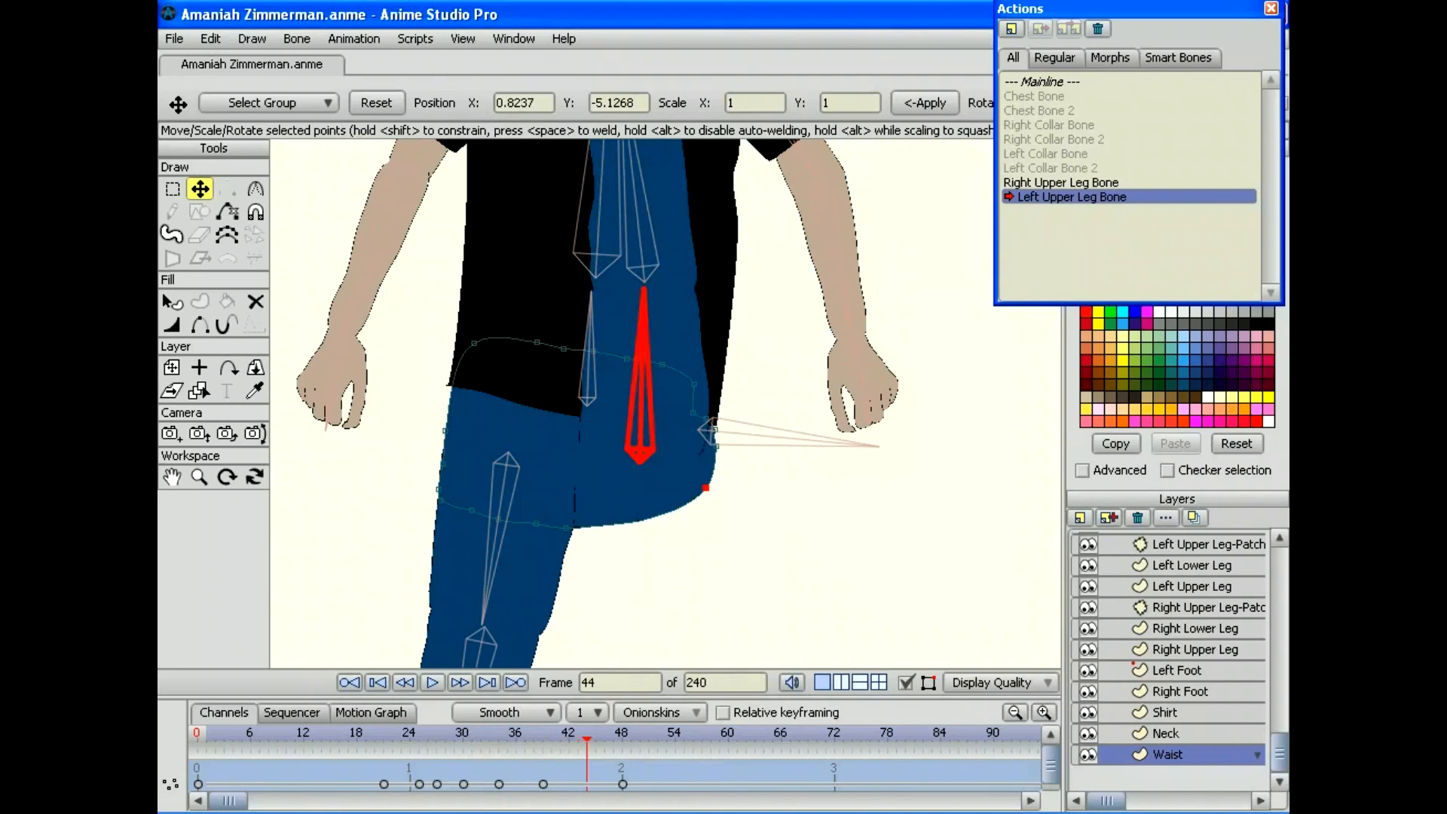
pyautogui.moveTo(700, 487); pyautogui.dragTo(700, 491)
pyautogui.moveTo(586, 737); pyautogui.dragTo(419, 738)
pyautogui.click(210, 38)
pyautogui.click(225, 59)
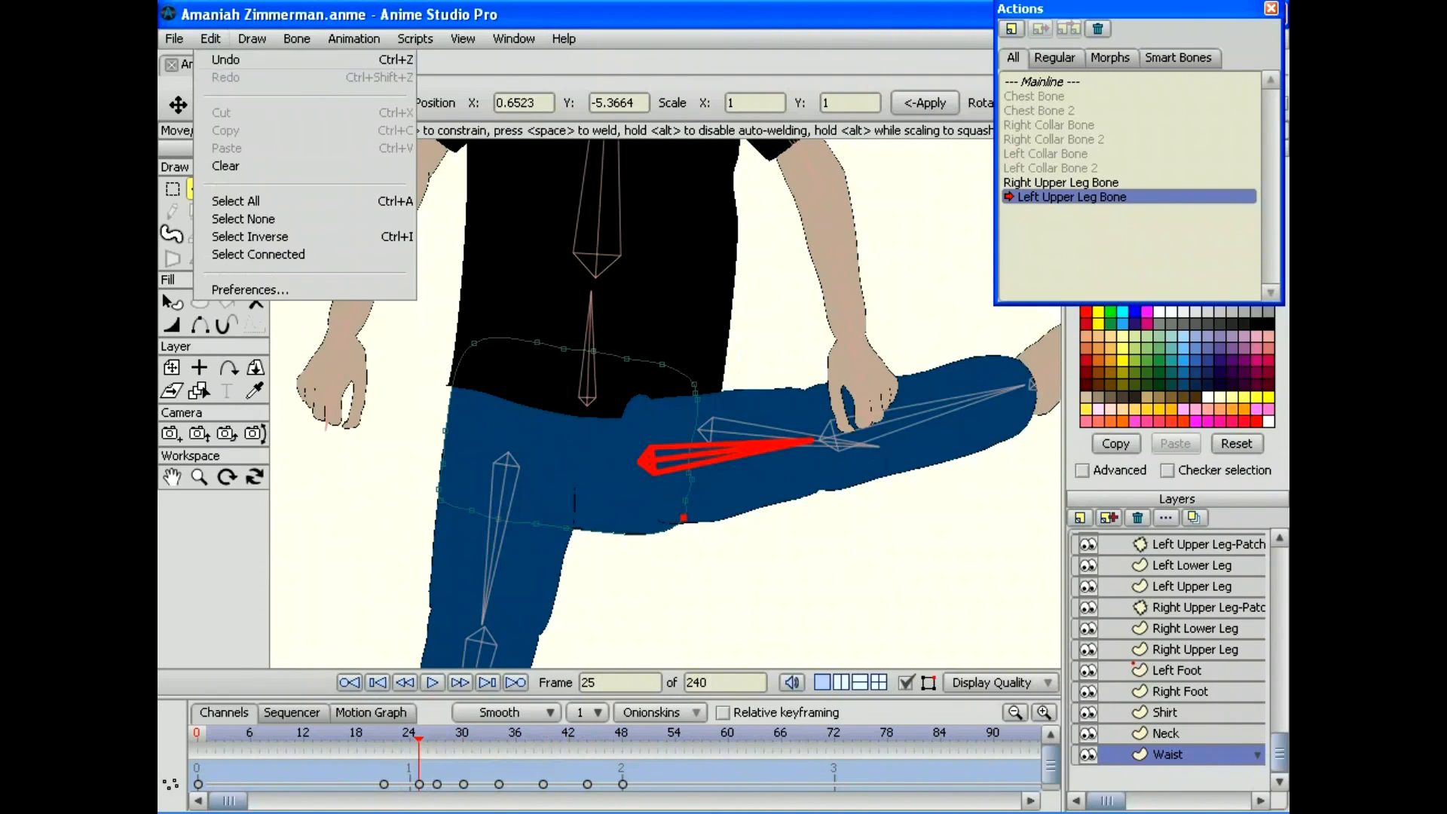
pyautogui.moveTo(419, 737); pyautogui.dragTo(595, 737)
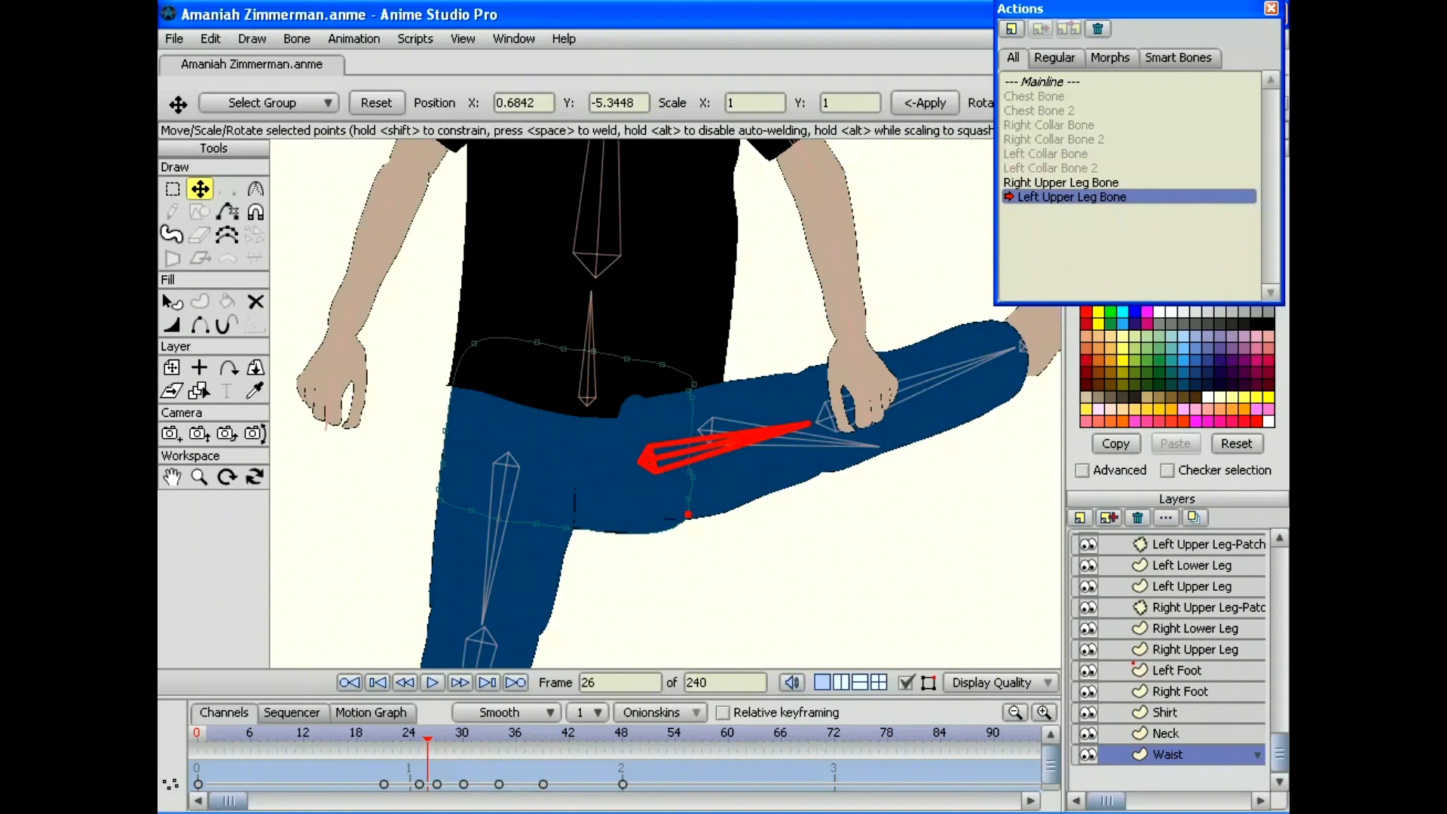
# Step: Select the Waist-Patch layer, then stretch it and shift it slightly left at frame 33
pyautogui.scroll(3, 1167, 660)
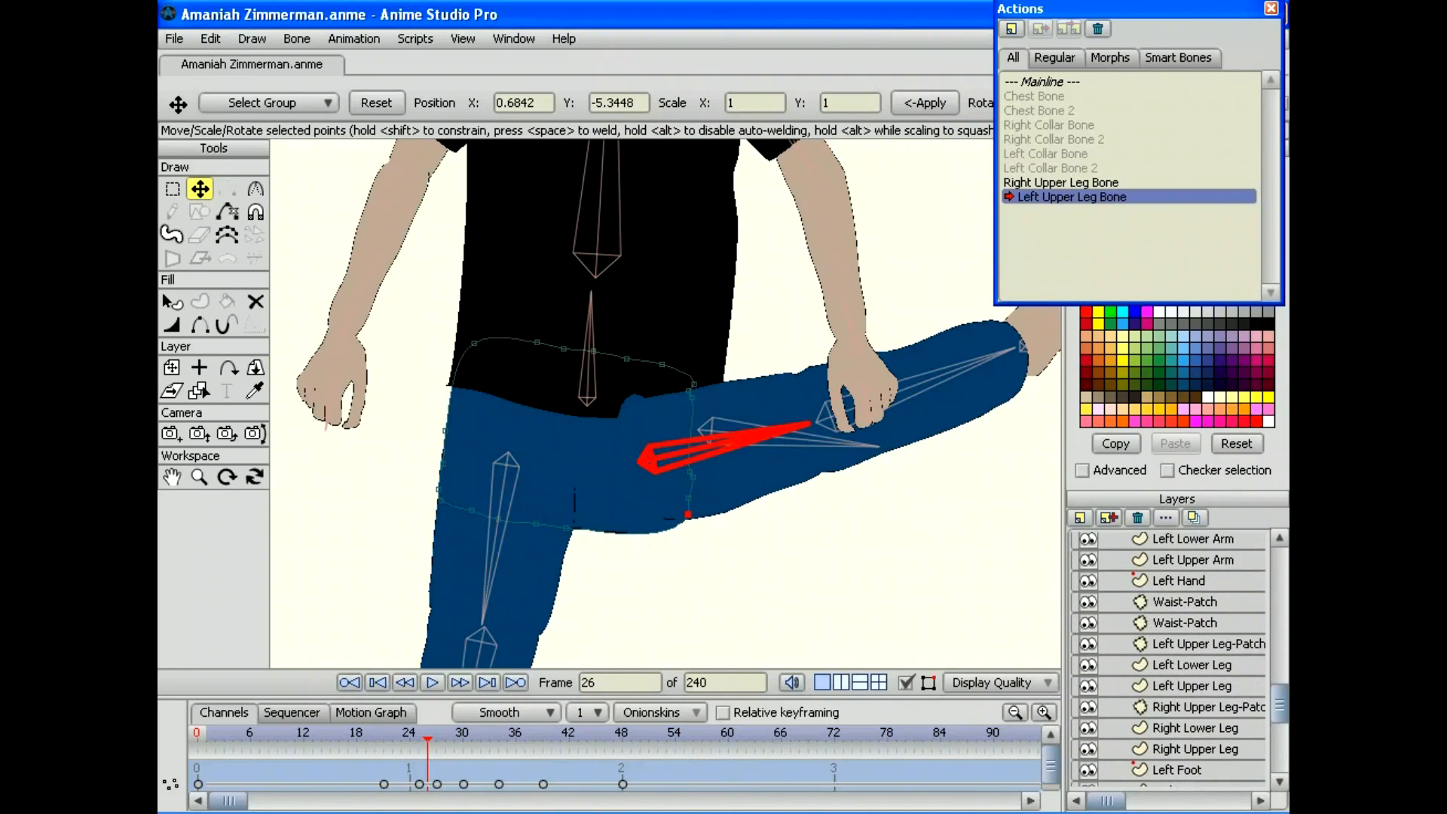
pyautogui.click(1184, 601)
pyautogui.click(1184, 622)
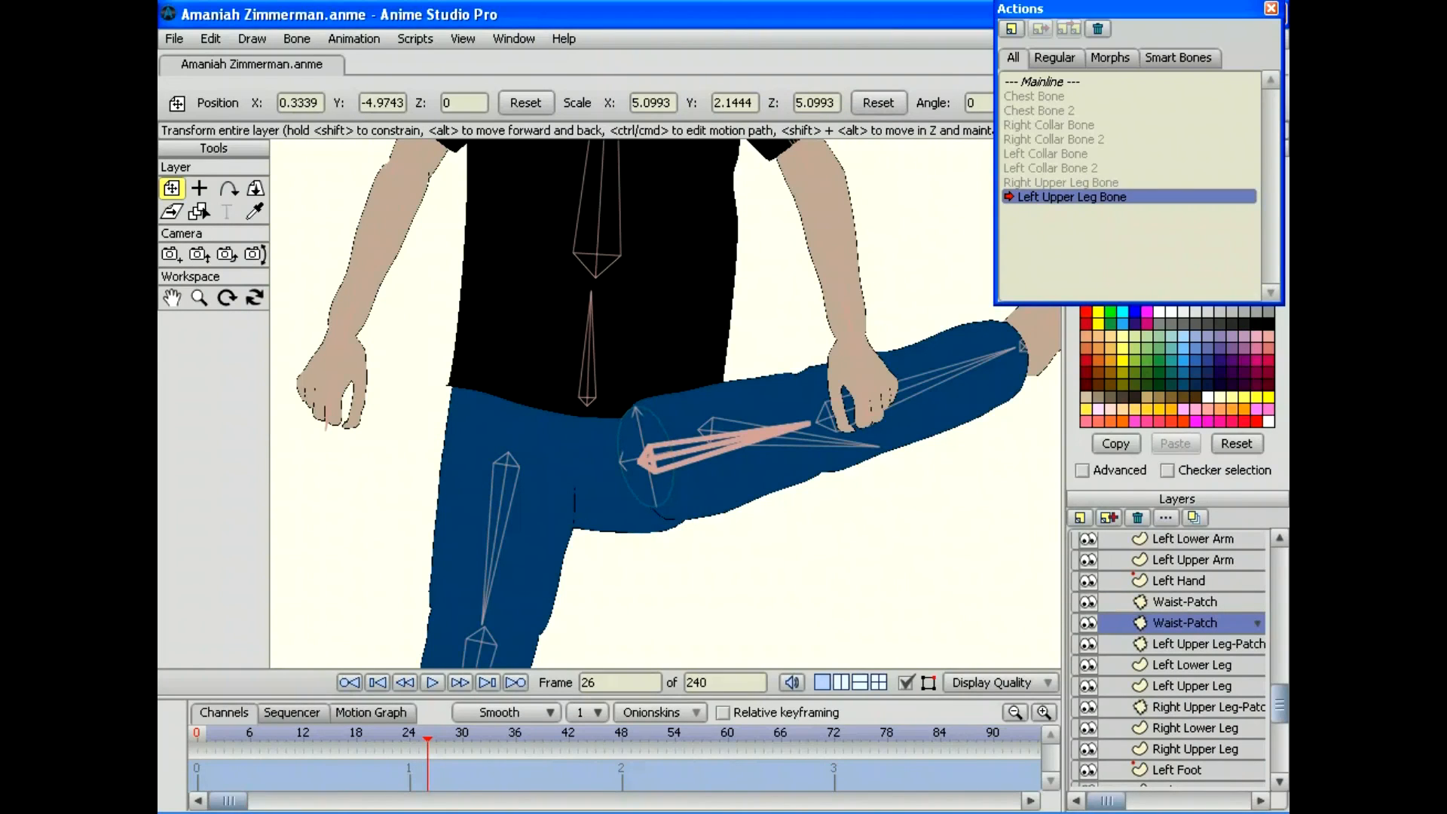
pyautogui.moveTo(638, 457); pyautogui.dragTo(645, 468)
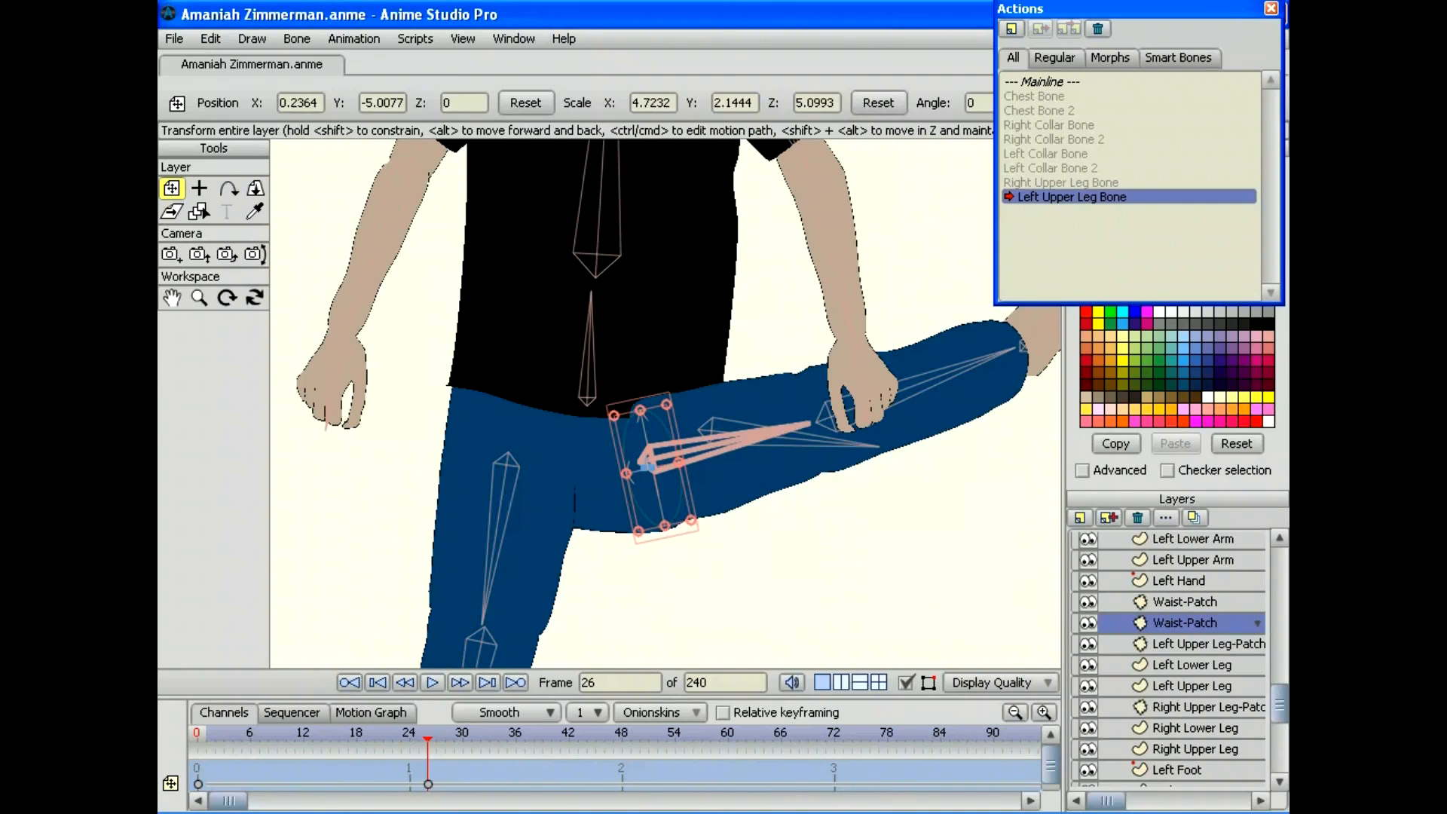
pyautogui.moveTo(428, 739); pyautogui.dragTo(489, 739)
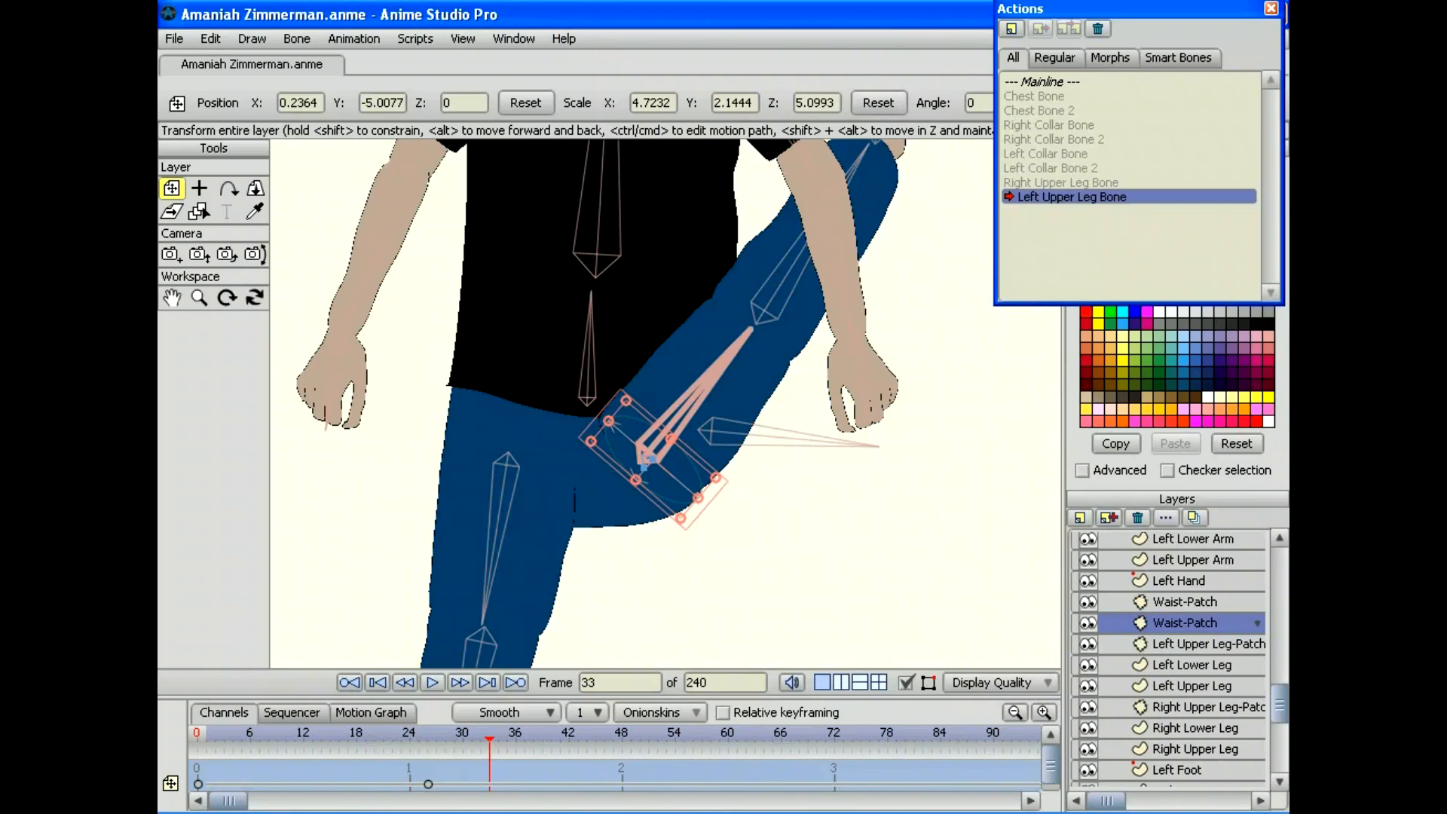
pyautogui.moveTo(698, 498); pyautogui.dragTo(702, 502)
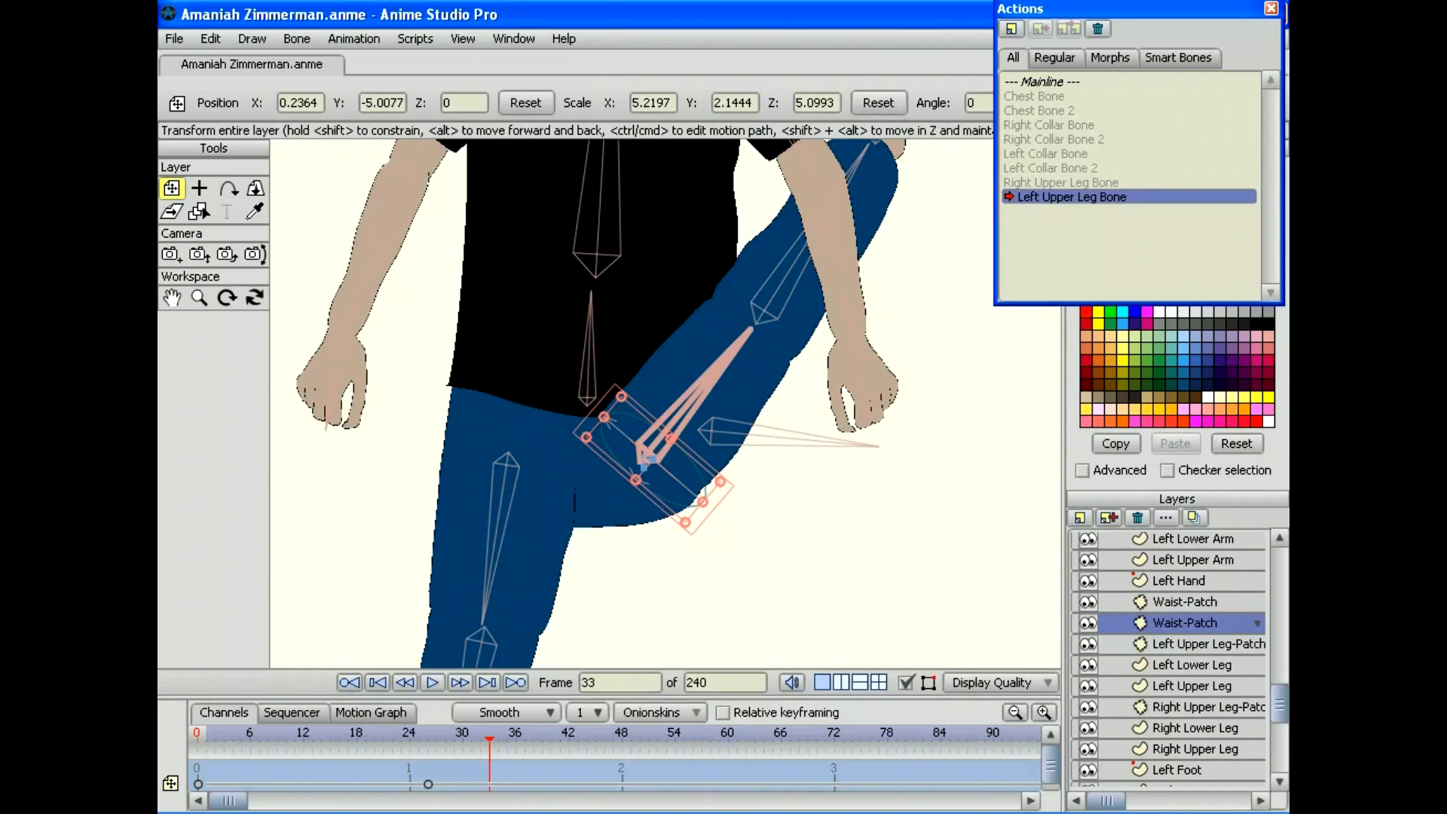
pyautogui.moveTo(649, 457); pyautogui.dragTo(644, 457)
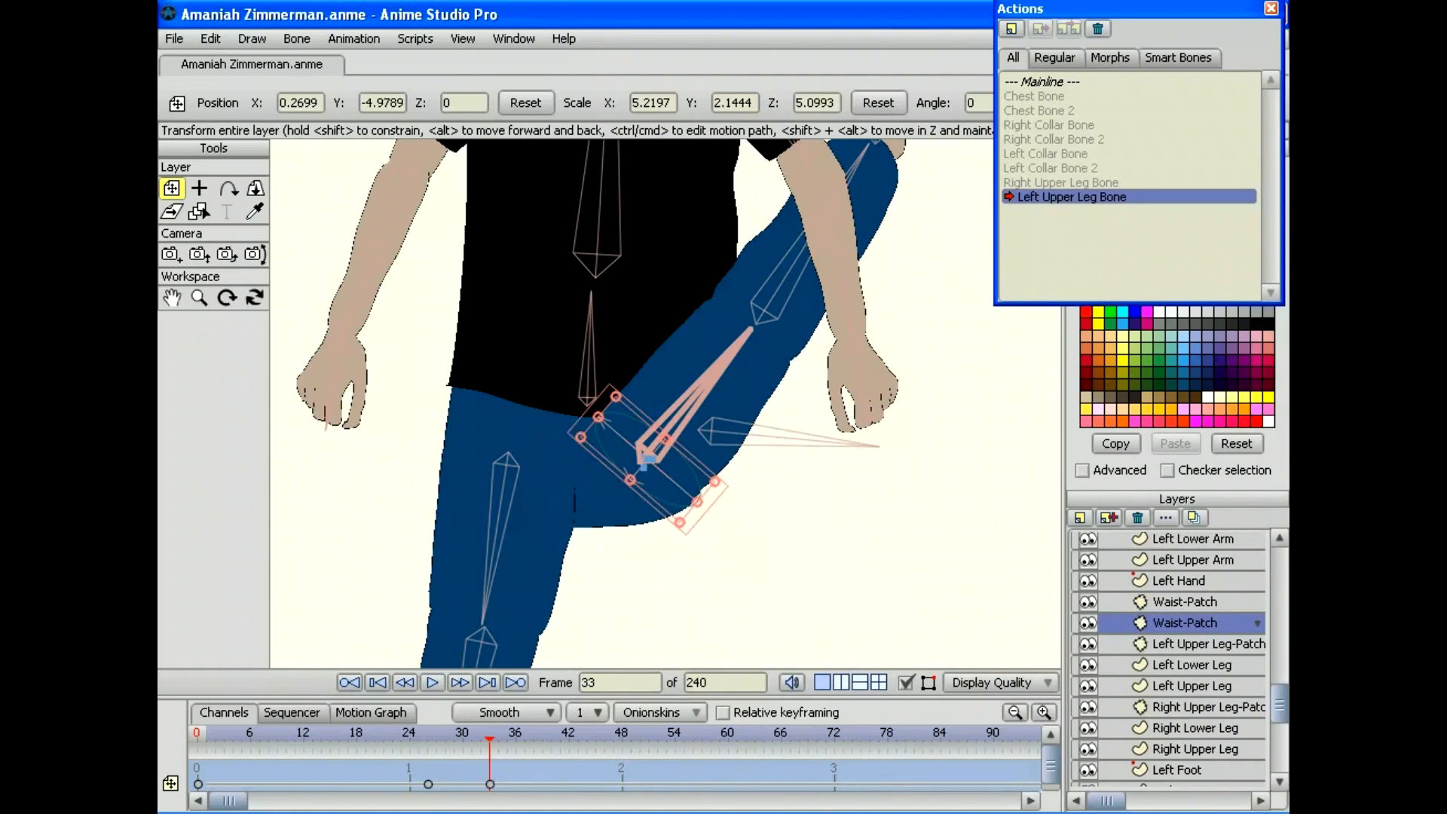
pyautogui.moveTo(489, 739); pyautogui.dragTo(646, 738)
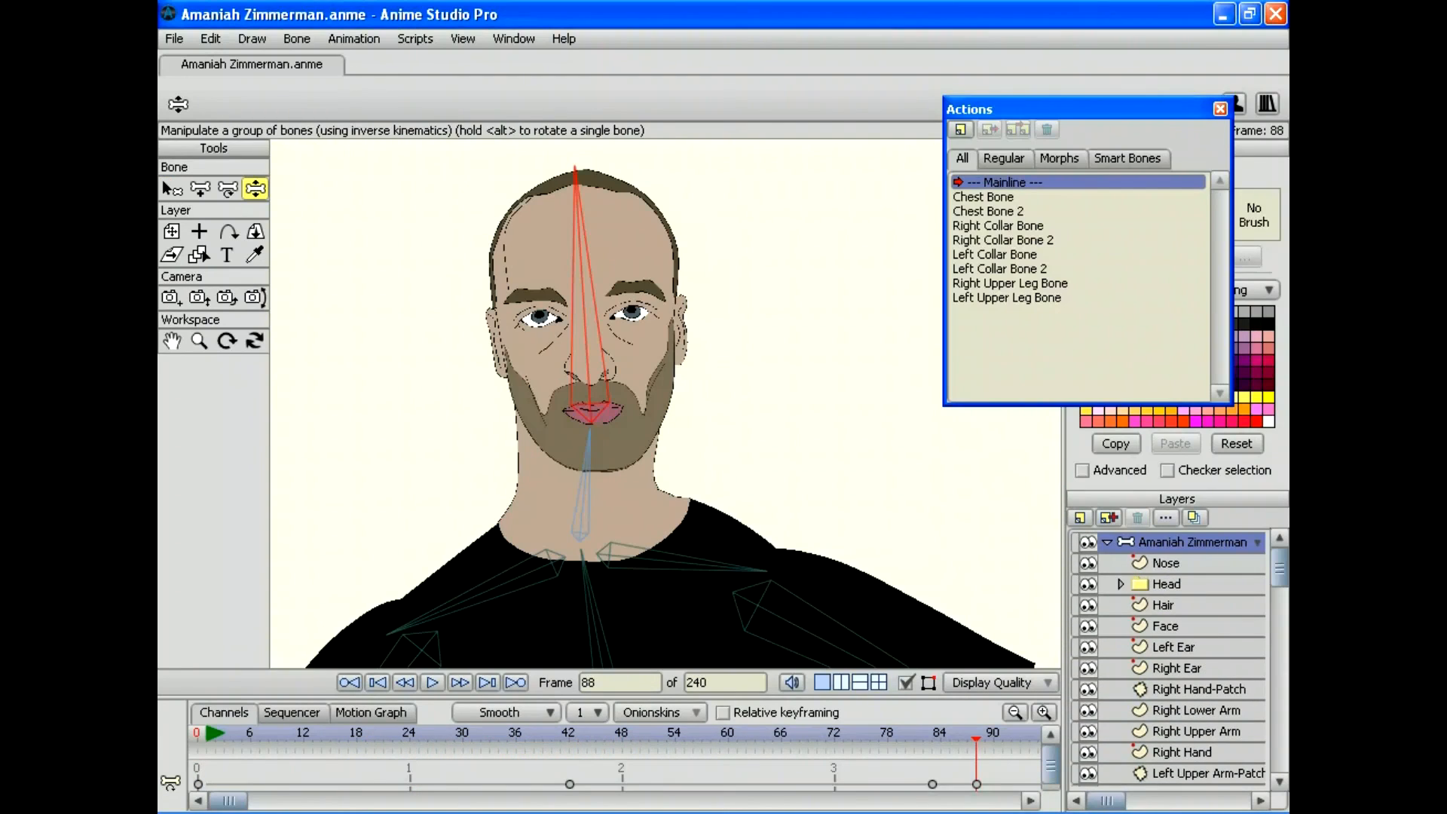
# Step: Rename bone B4 to 'Neck Bone' and create a matching 'Neck Bone' action
pyautogui.click(172, 188)
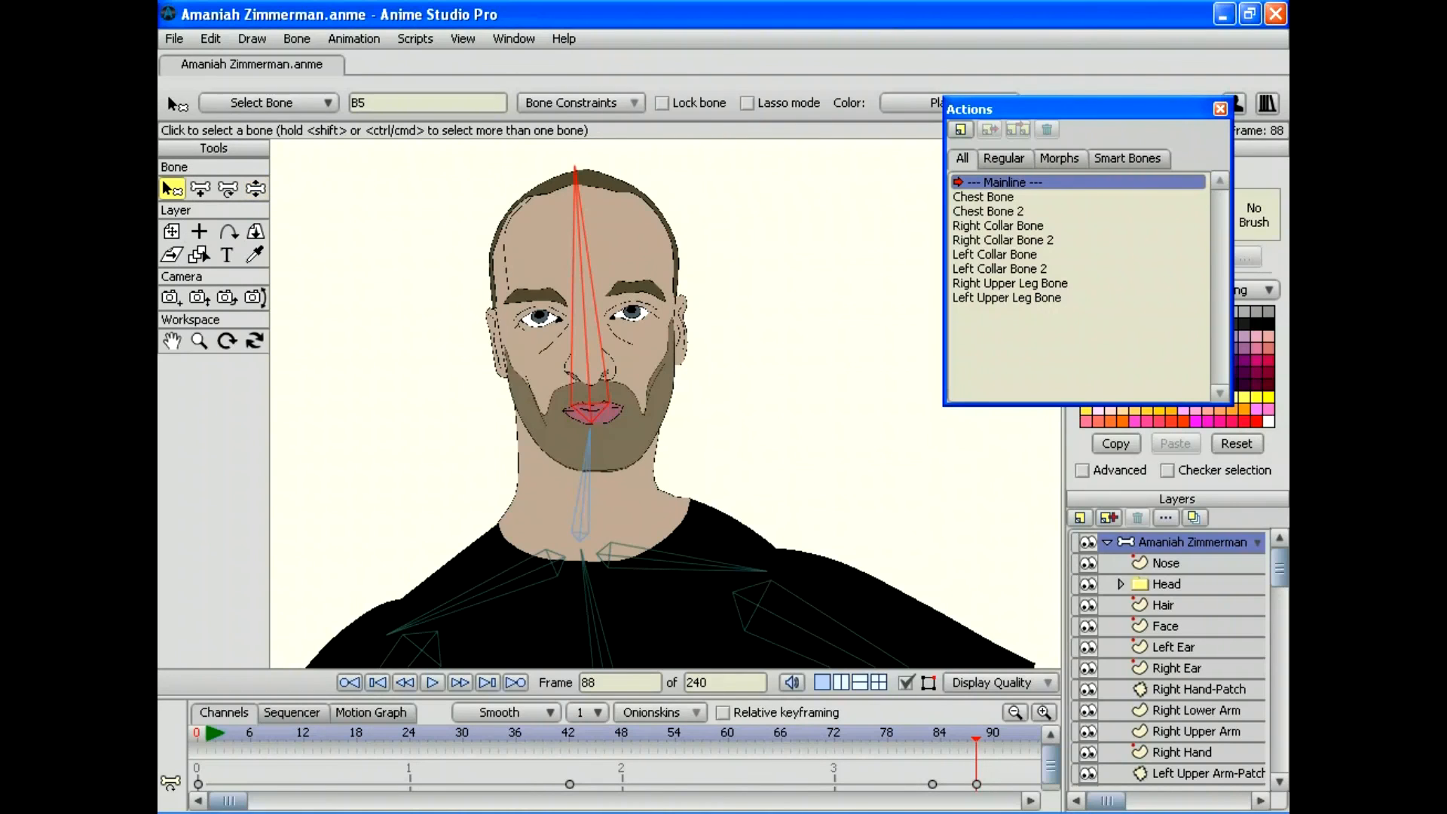
pyautogui.click(581, 505)
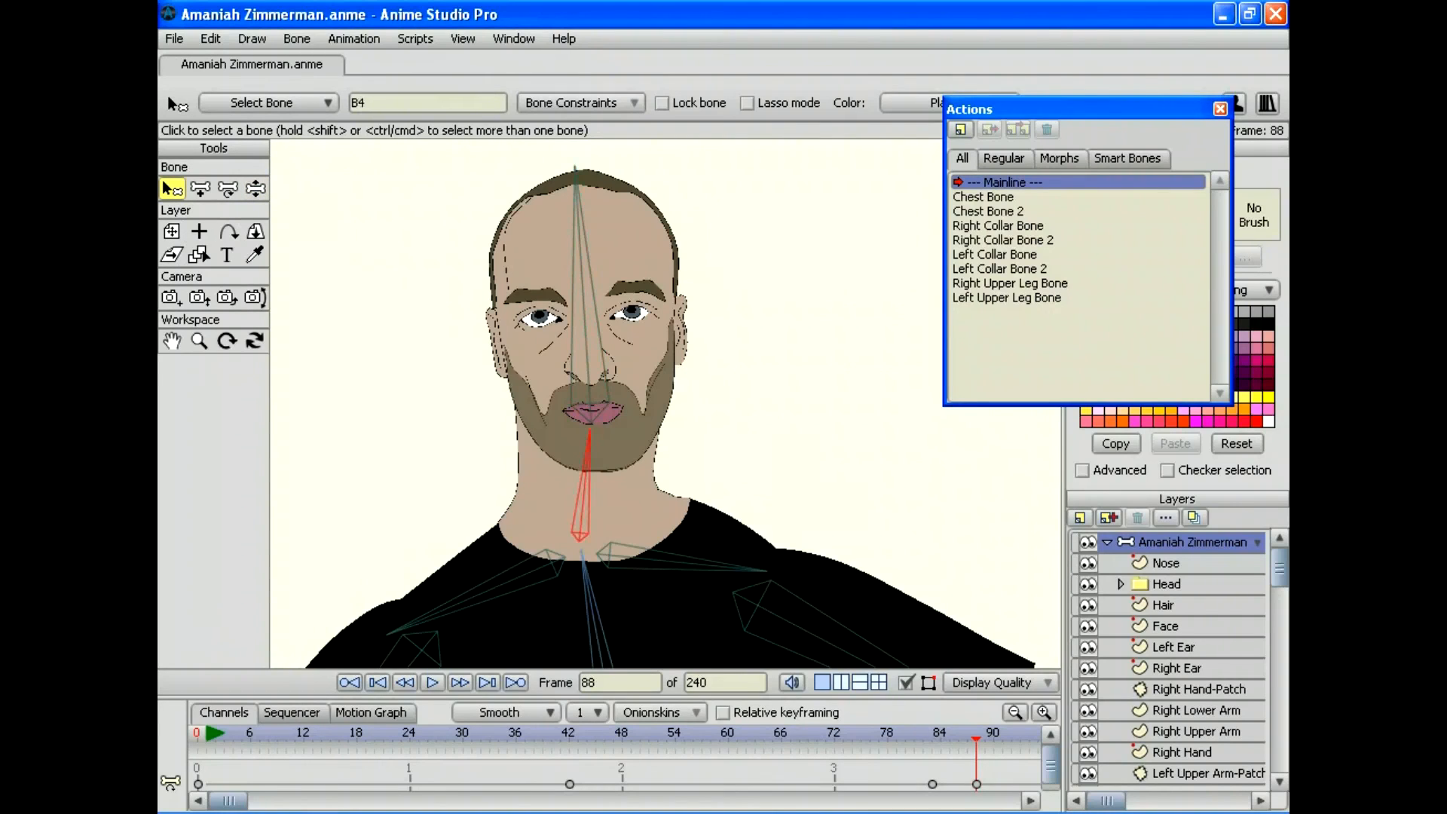
pyautogui.click(358, 103)
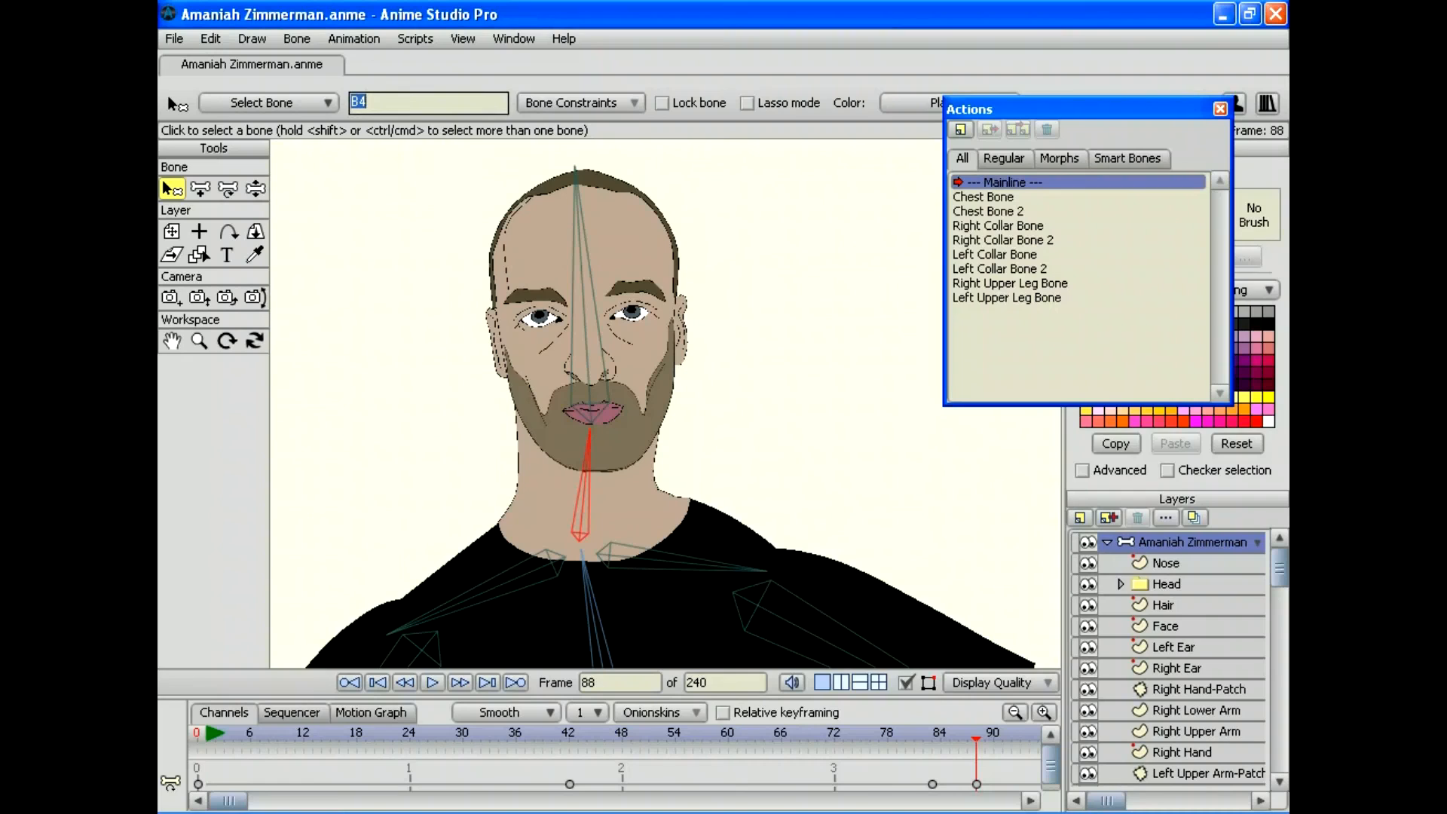
pyautogui.write('Neck Bone')
pyautogui.press('Return')
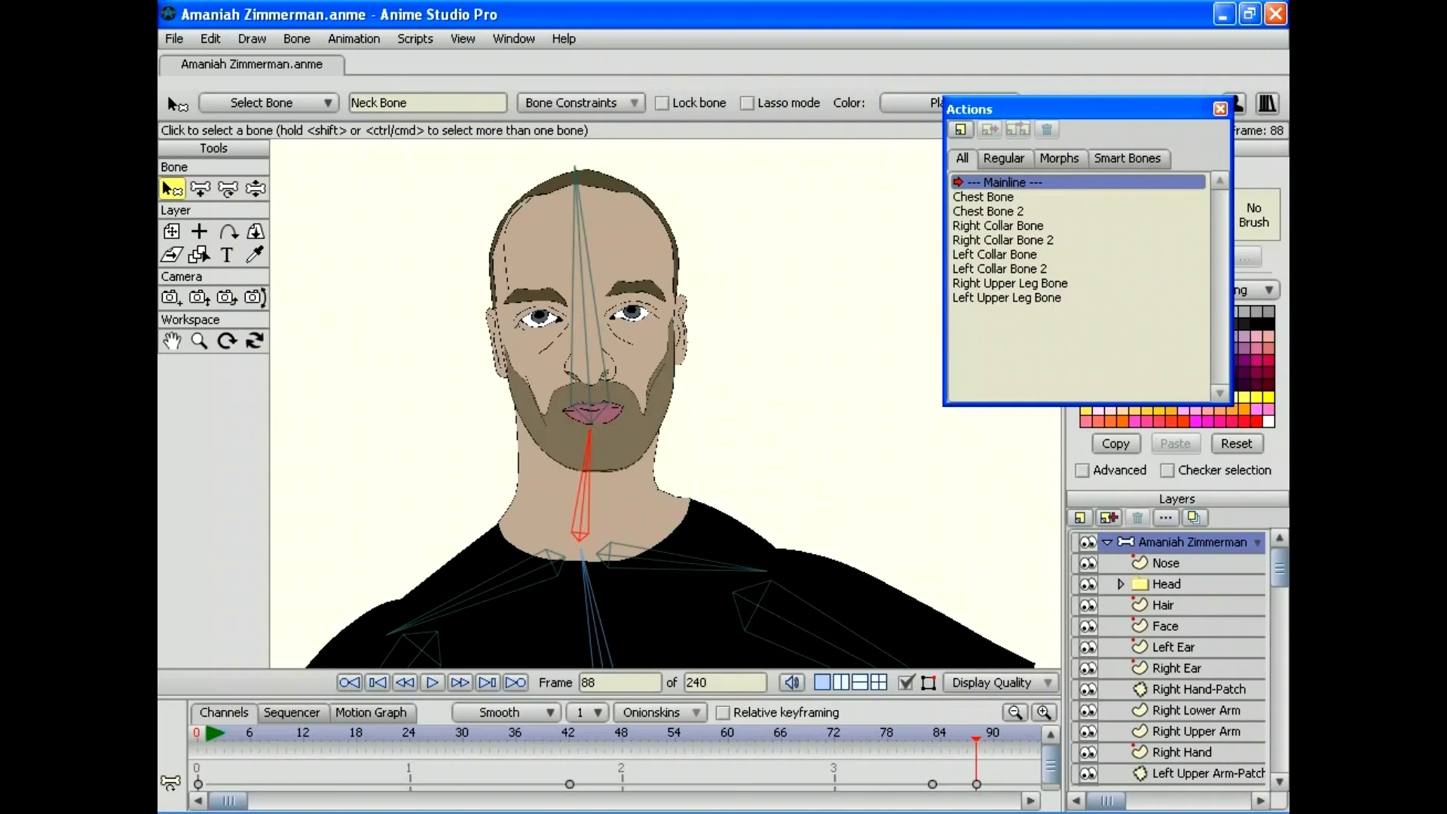
pyautogui.click(960, 129)
pyautogui.write('Neck Bone')
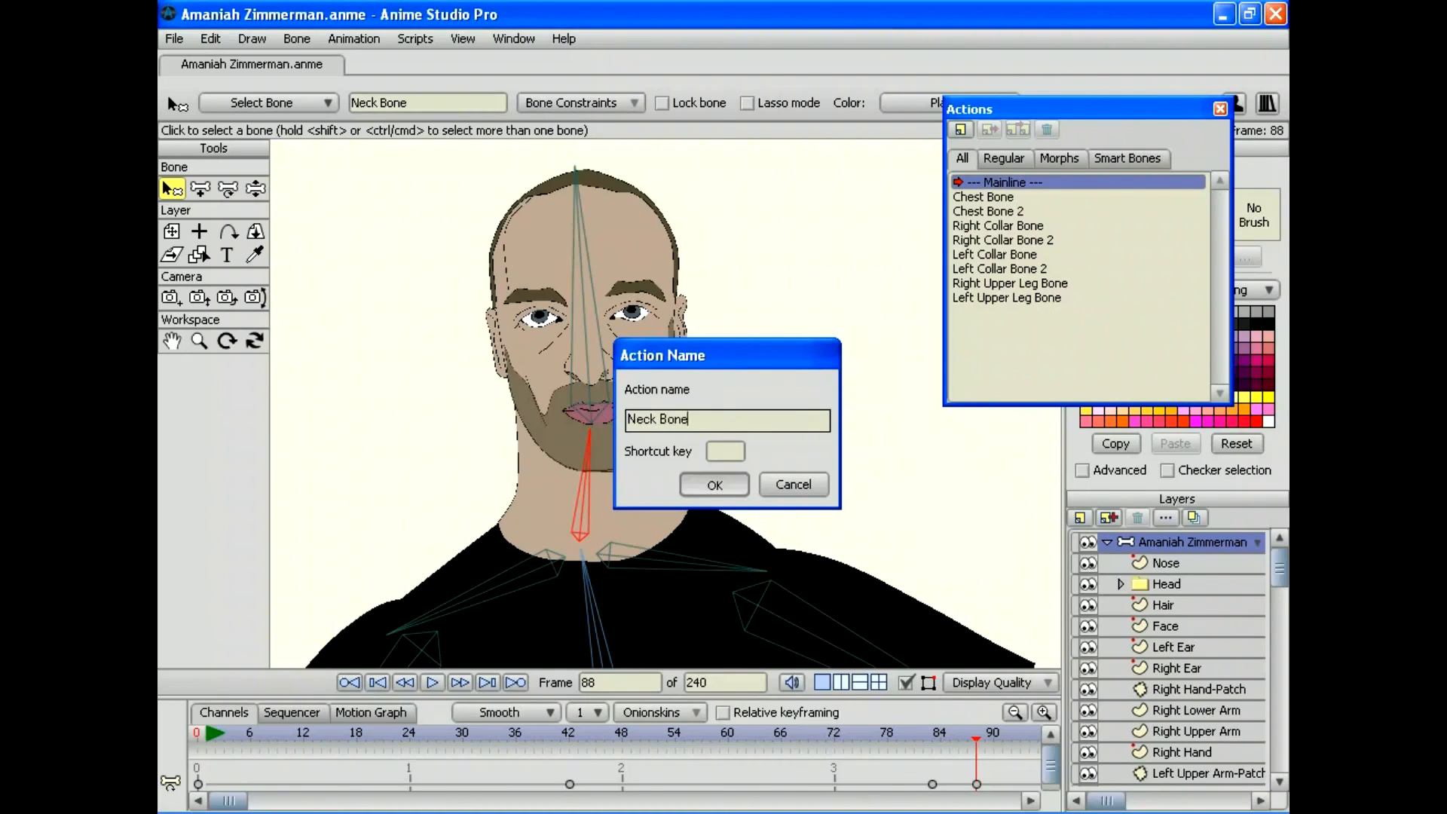
pyautogui.press('Return')
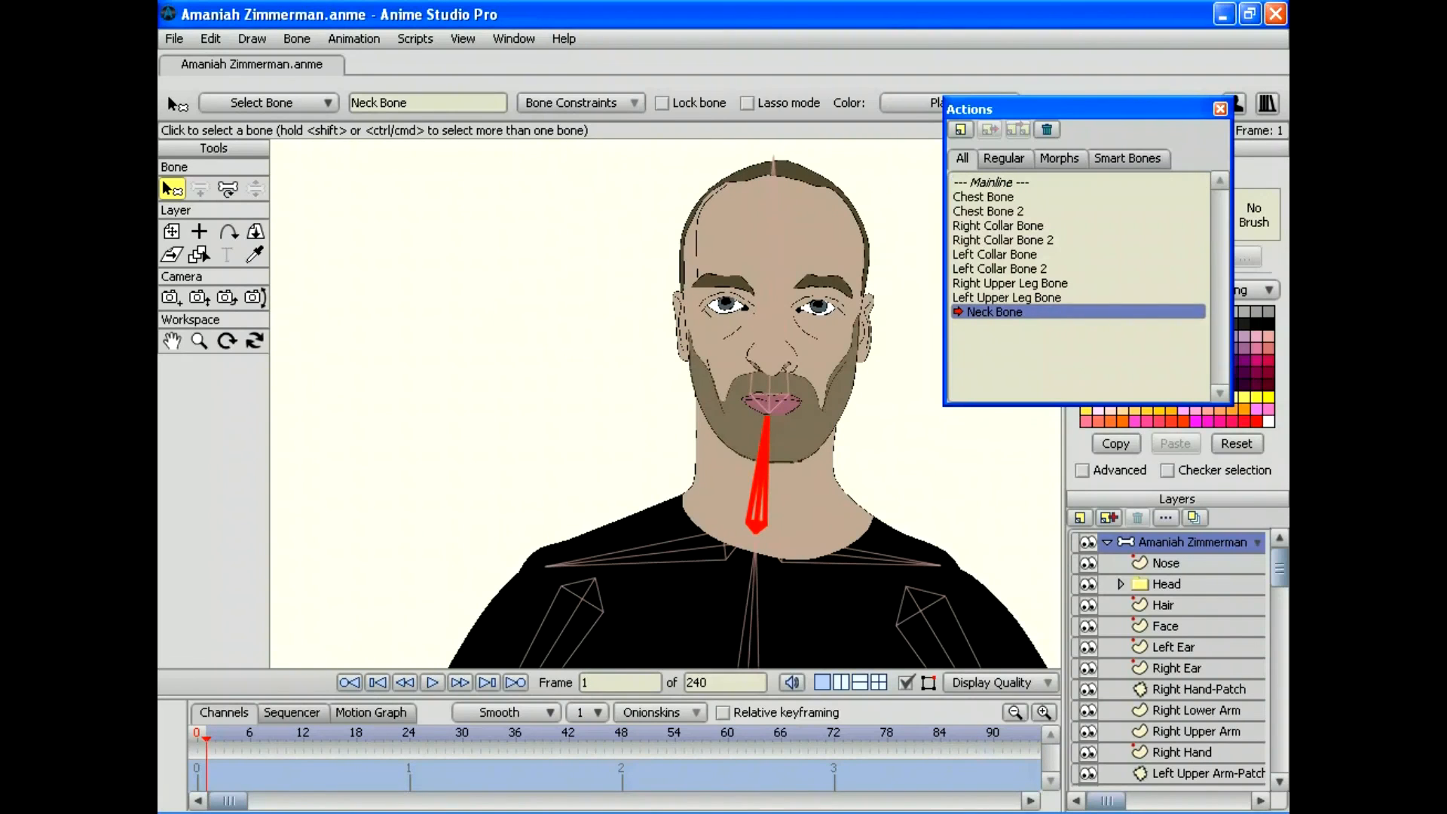
# Step: Rotate Neck Bone at frame 30 to tilt the head about 50 degrees, then preview
pyautogui.click(463, 734)
pyautogui.click(228, 188)
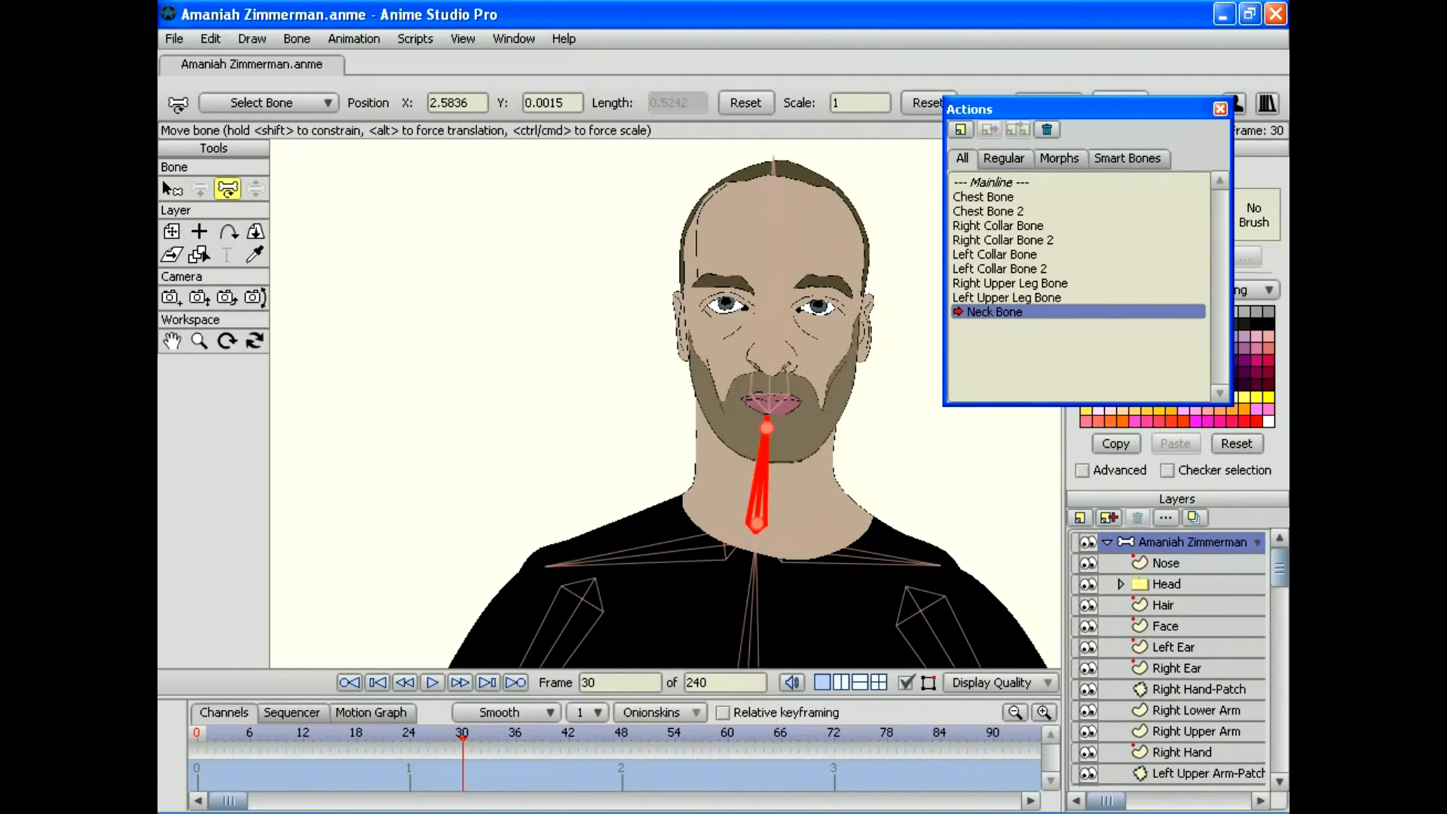
pyautogui.moveTo(761, 471); pyautogui.dragTo(806, 497)
pyautogui.moveTo(644, 505); pyautogui.dragTo(455, 451)
pyautogui.moveTo(462, 739); pyautogui.dragTo(347, 739)
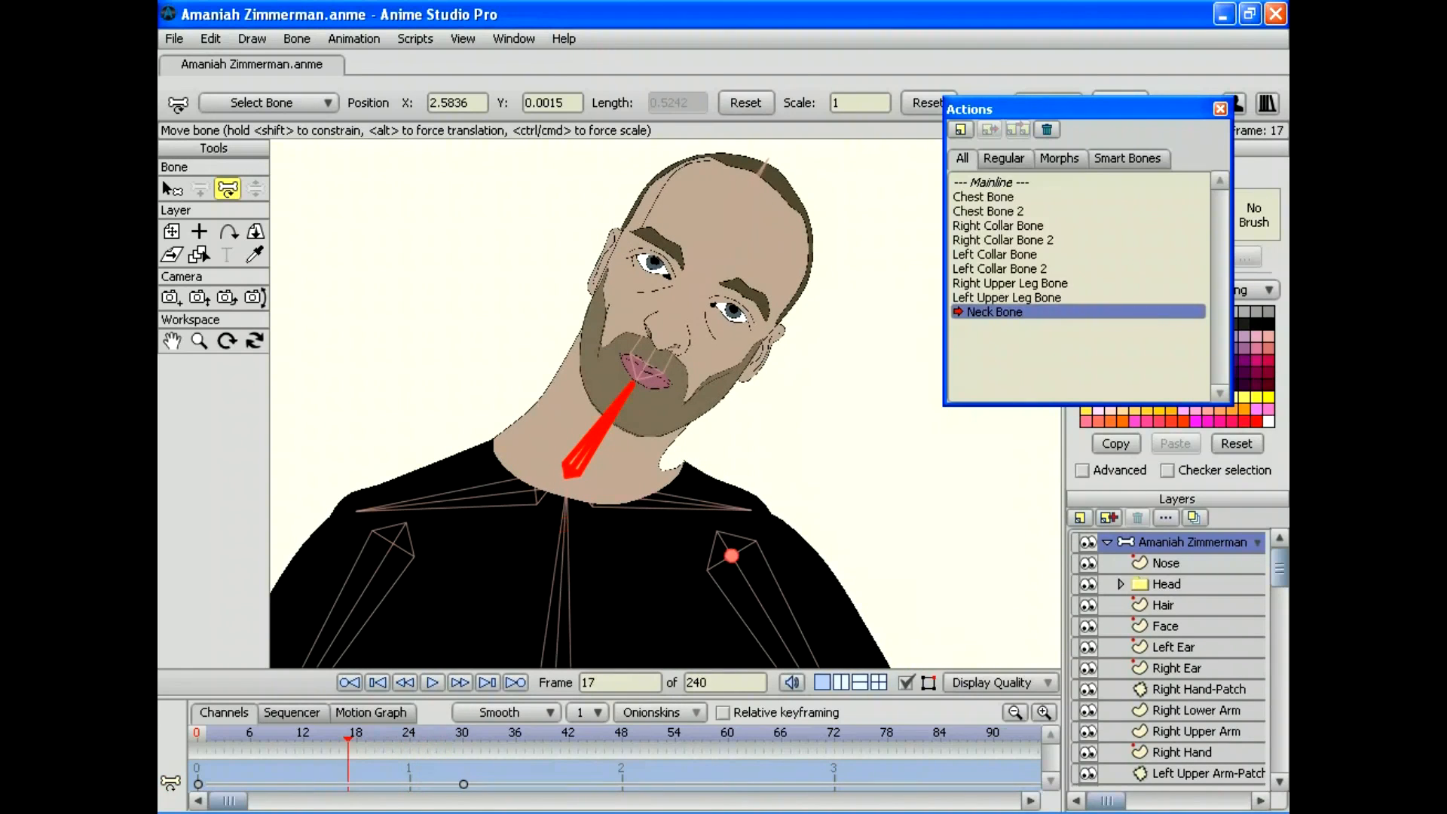
pyautogui.scroll(-6, 1168, 660)
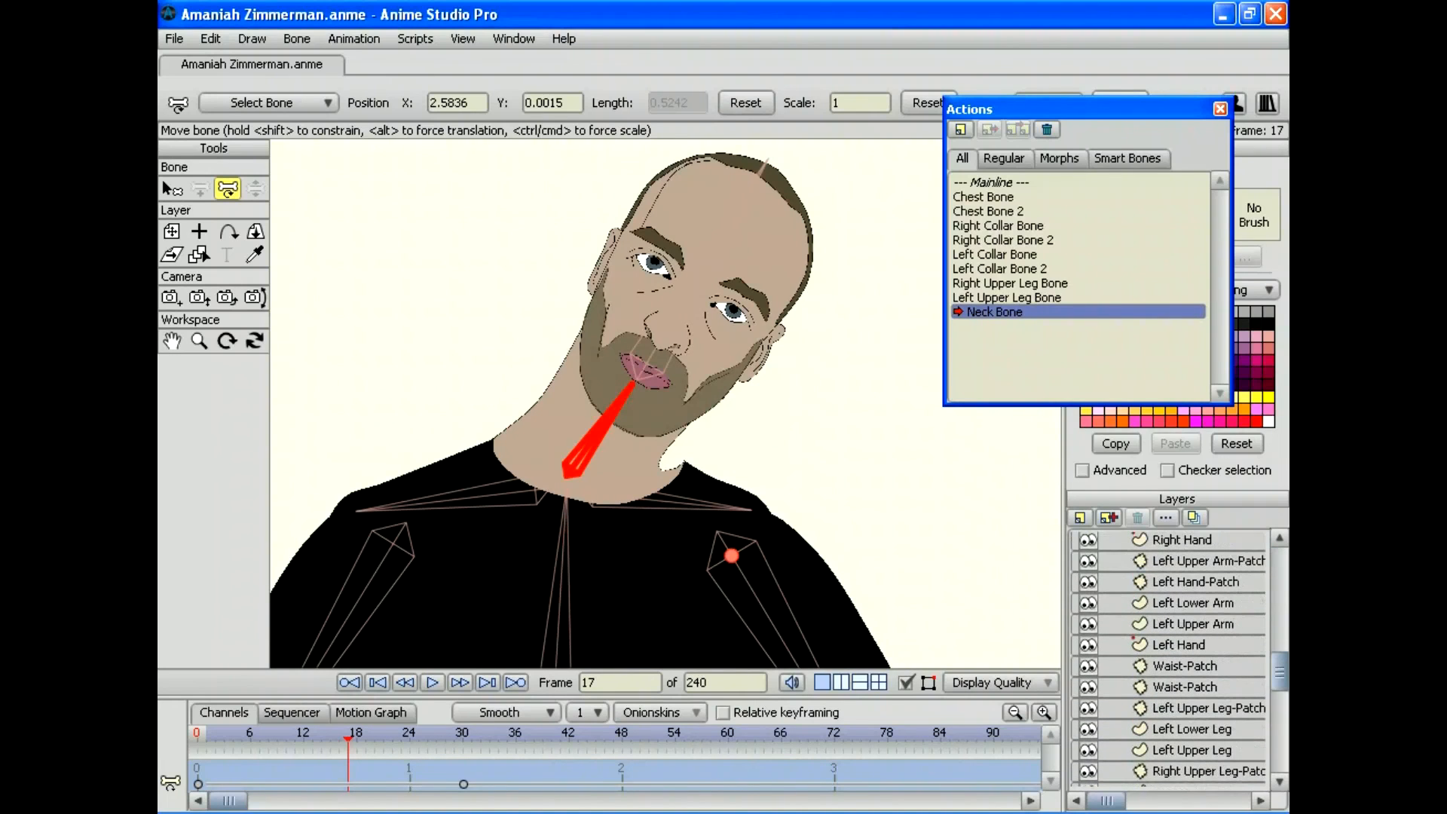
pyautogui.scroll(-3, 1167, 659)
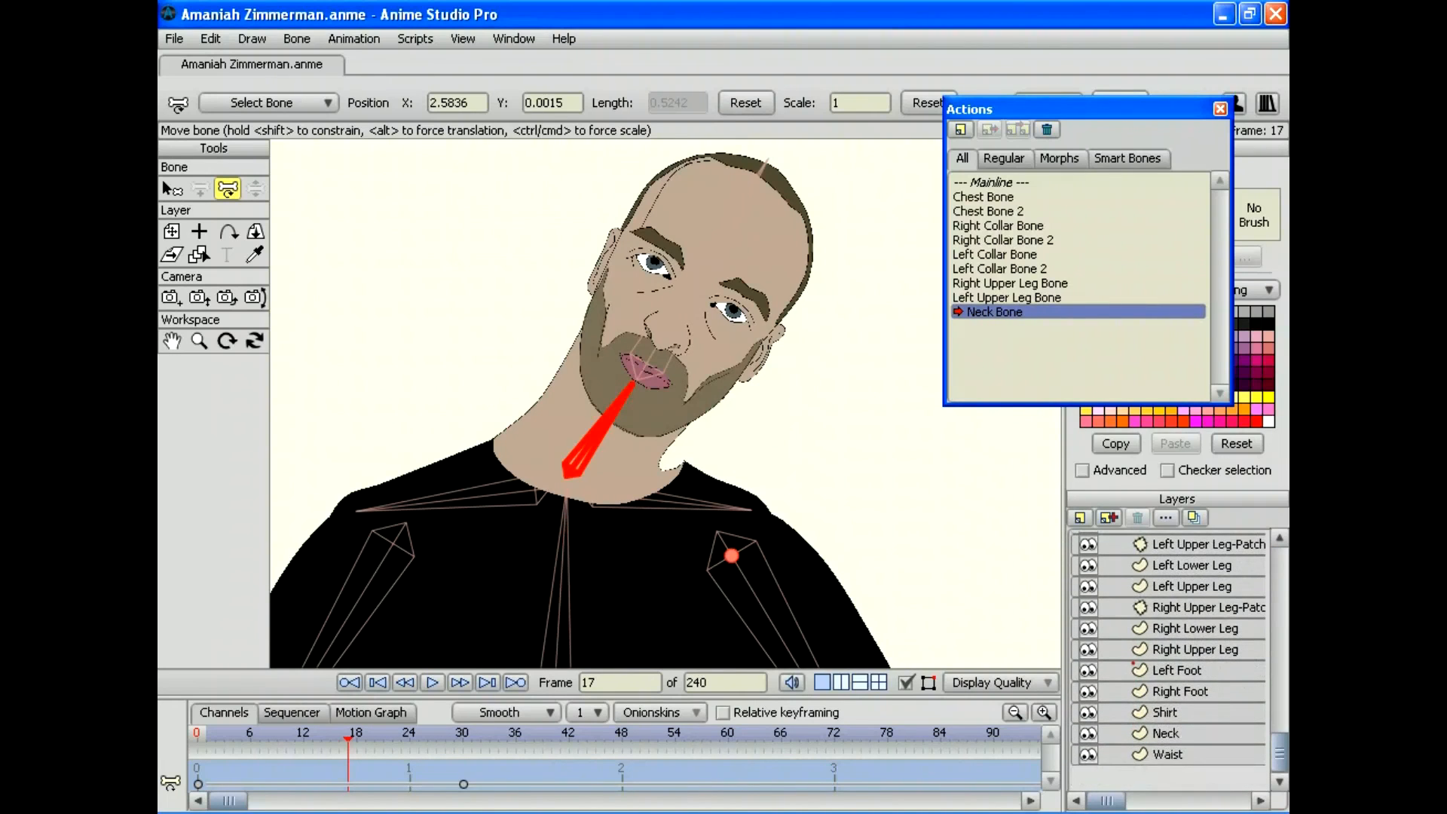
# Step: On the Neck layer with nothing selected, move a neck outline point at frames 17 and 30
pyautogui.click(1165, 733)
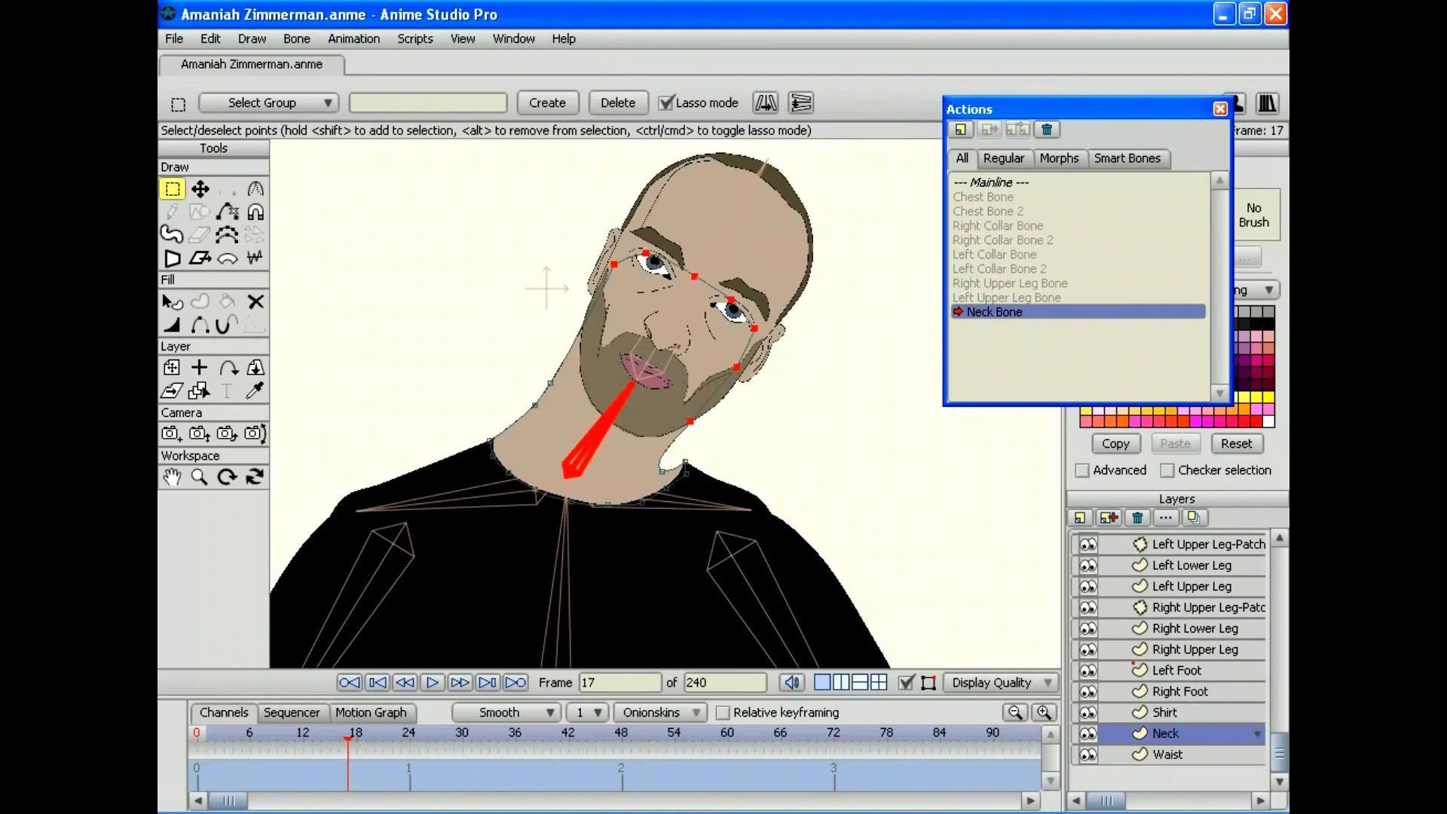
pyautogui.click(211, 38)
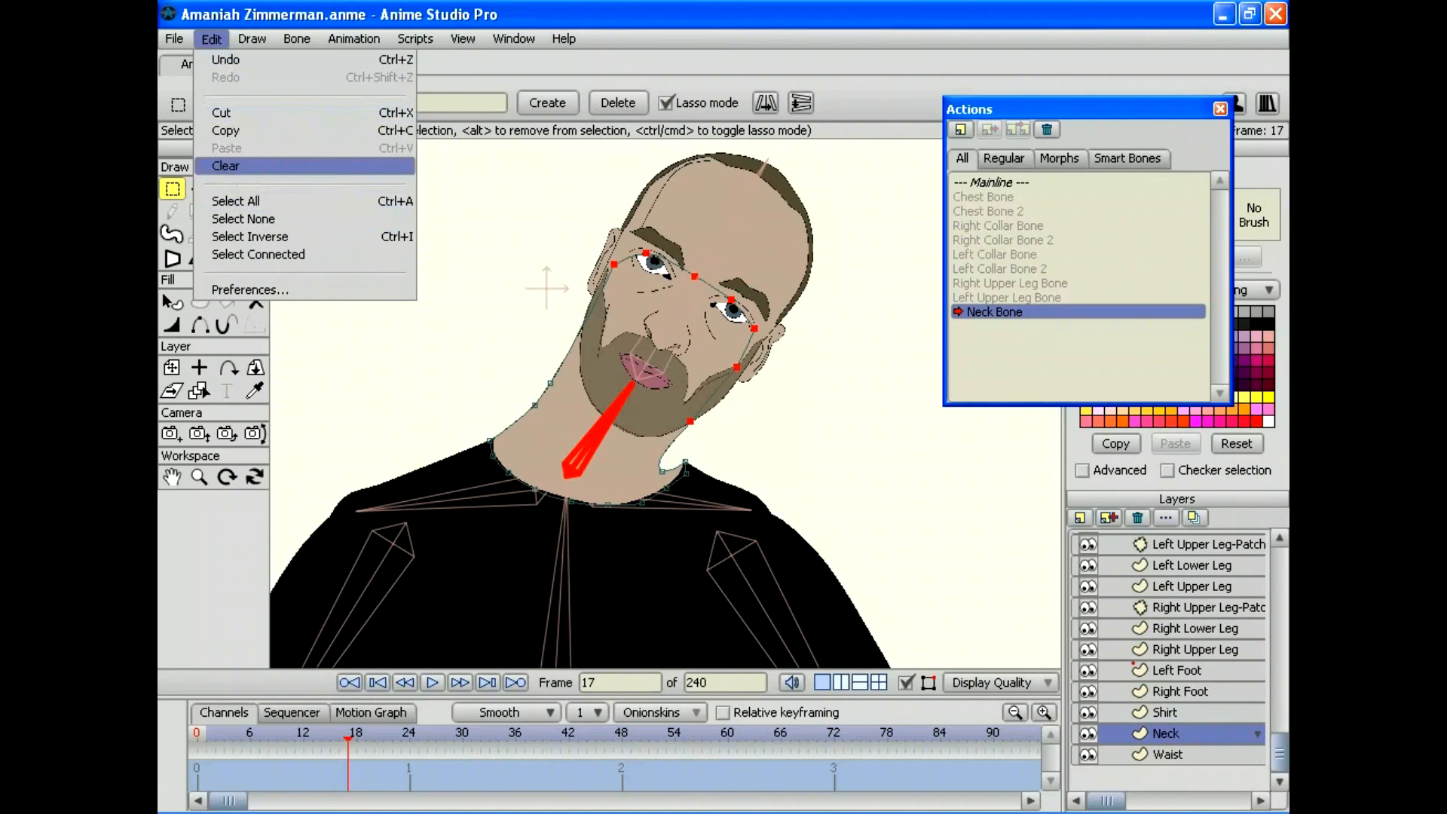
pyautogui.click(243, 219)
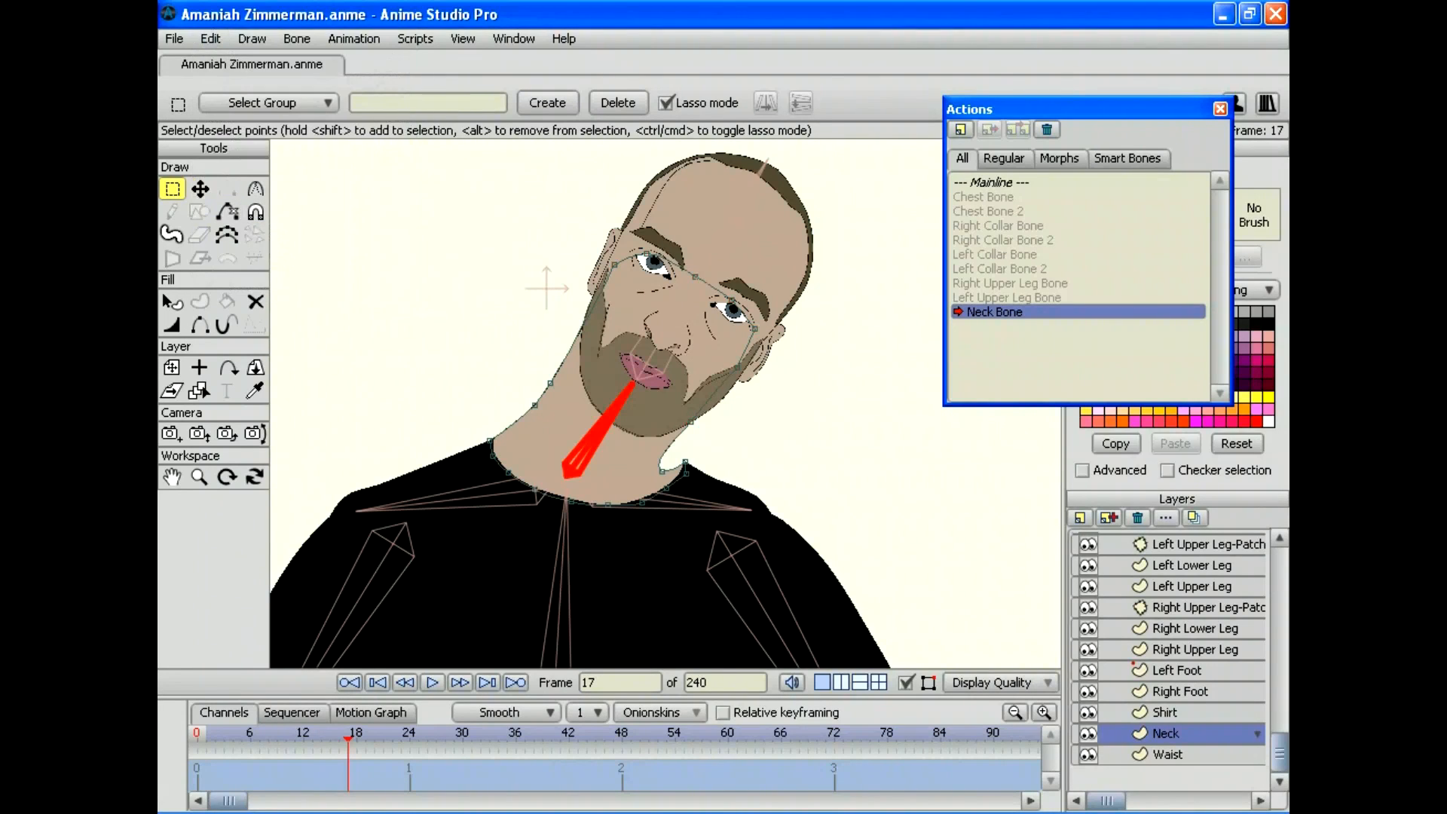
pyautogui.press('t')
pyautogui.moveTo(661, 470); pyautogui.dragTo(680, 453)
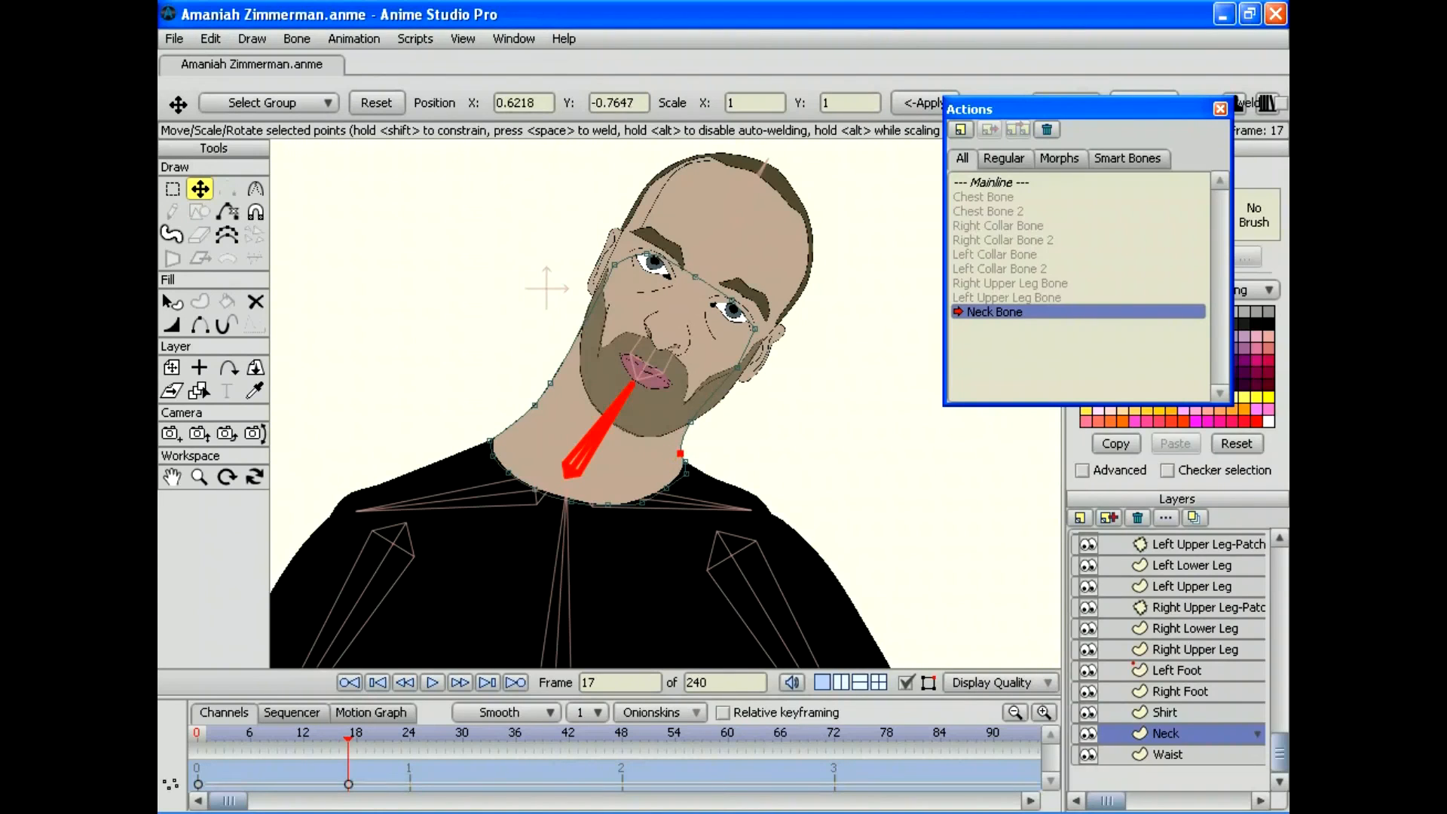
pyautogui.moveTo(348, 738); pyautogui.dragTo(453, 739)
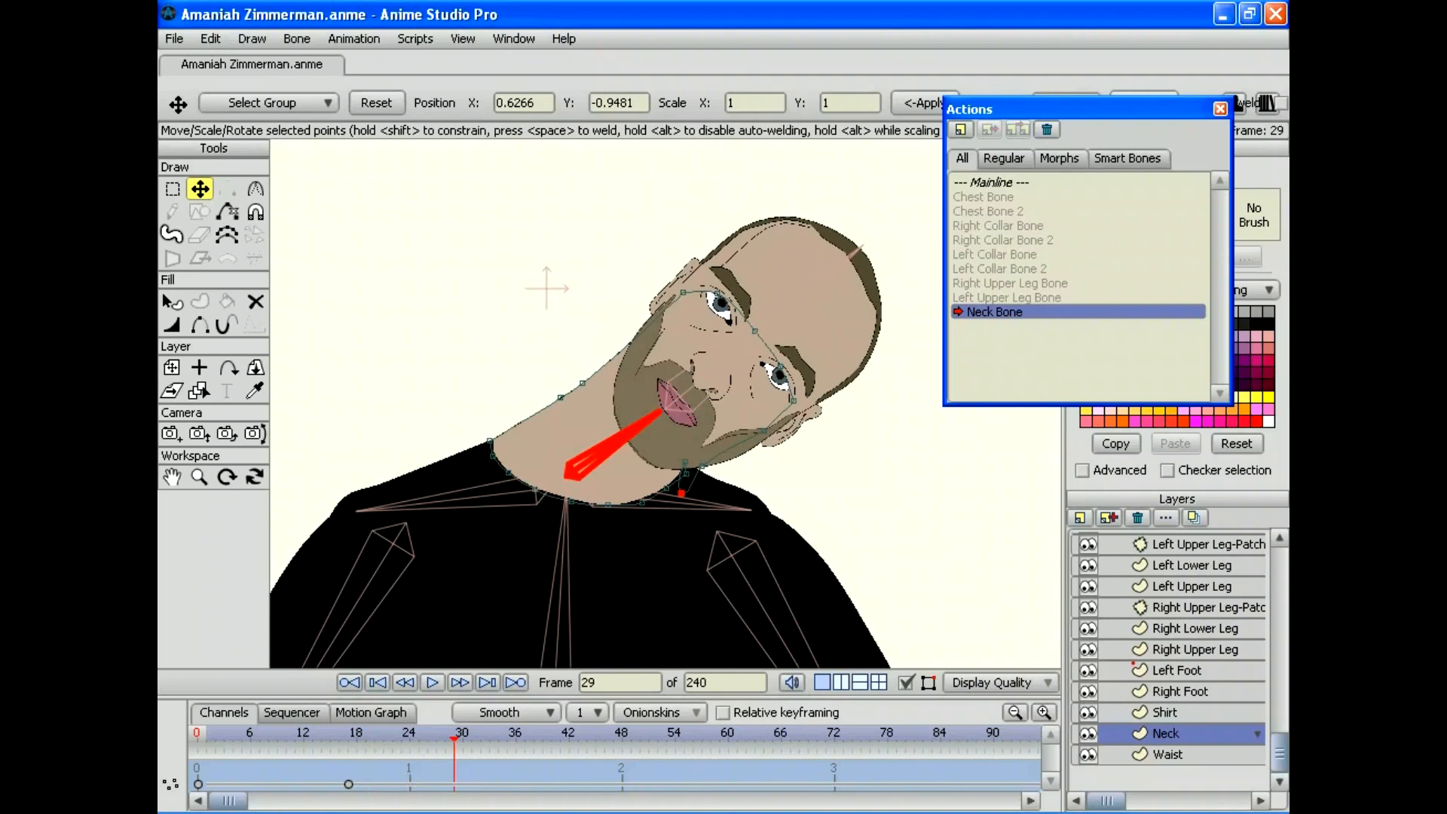
pyautogui.moveTo(681, 493); pyautogui.dragTo(694, 461)
# Step: Step frame by frame around frame 30 to check the neck bend, returning to the start
pyautogui.press('Right')
pyautogui.press('Right')
pyautogui.press('Left')
pyautogui.press('Left')
pyautogui.press('Right')
pyautogui.press('Right')
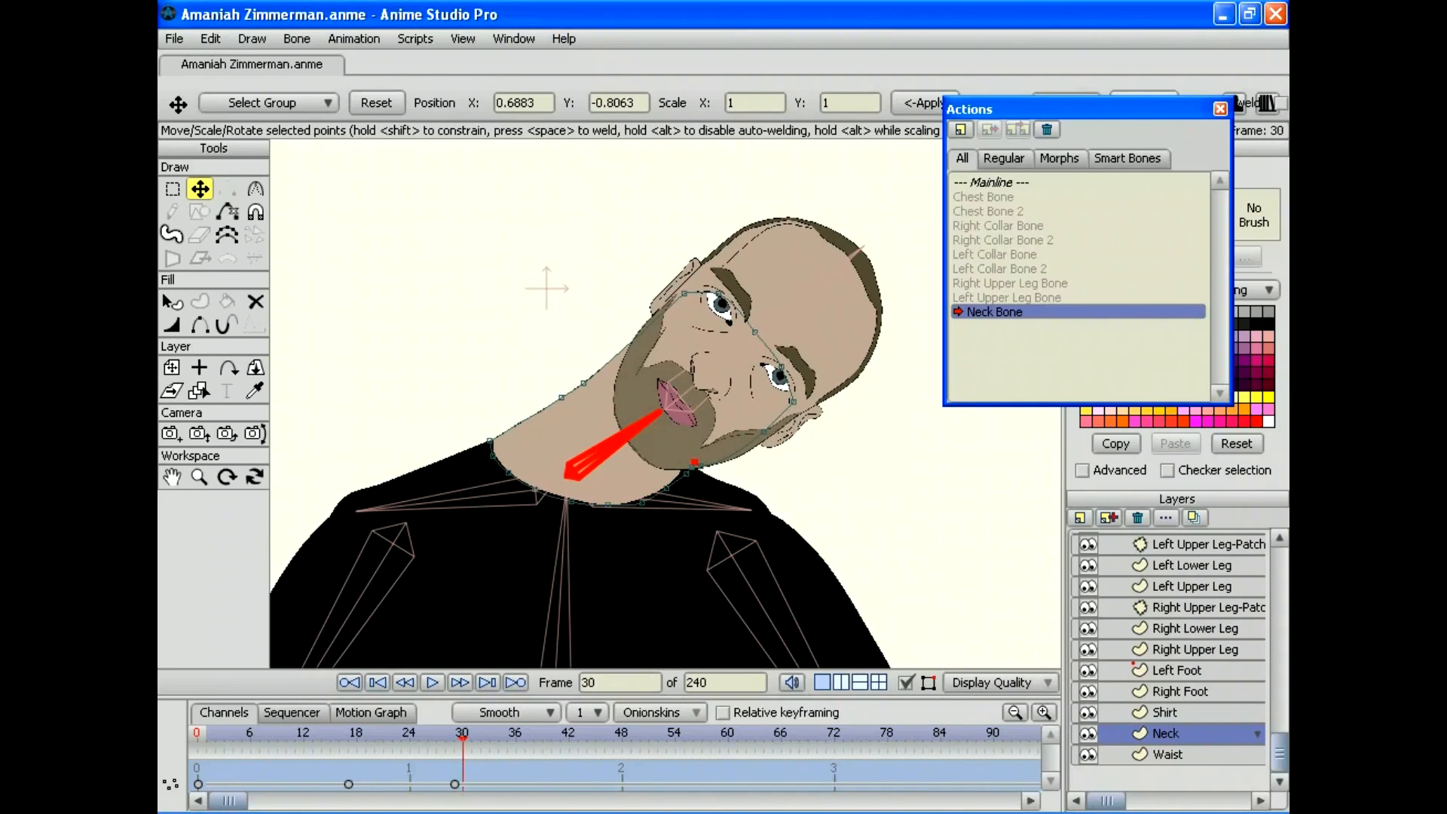
pyautogui.press('Left')
pyautogui.press('Left')
pyautogui.press('Left')
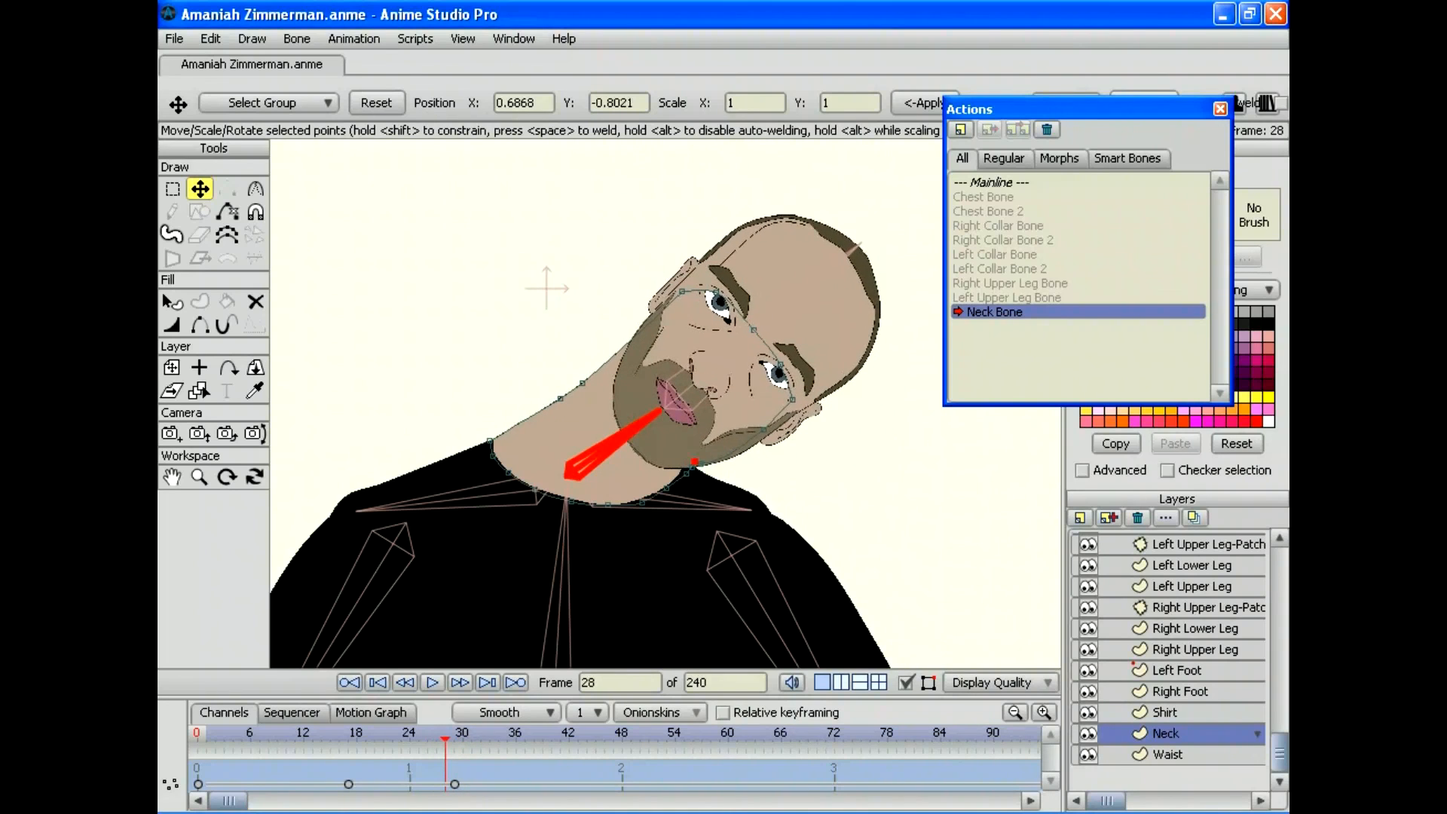
pyautogui.press('Right')
pyautogui.press('Right')
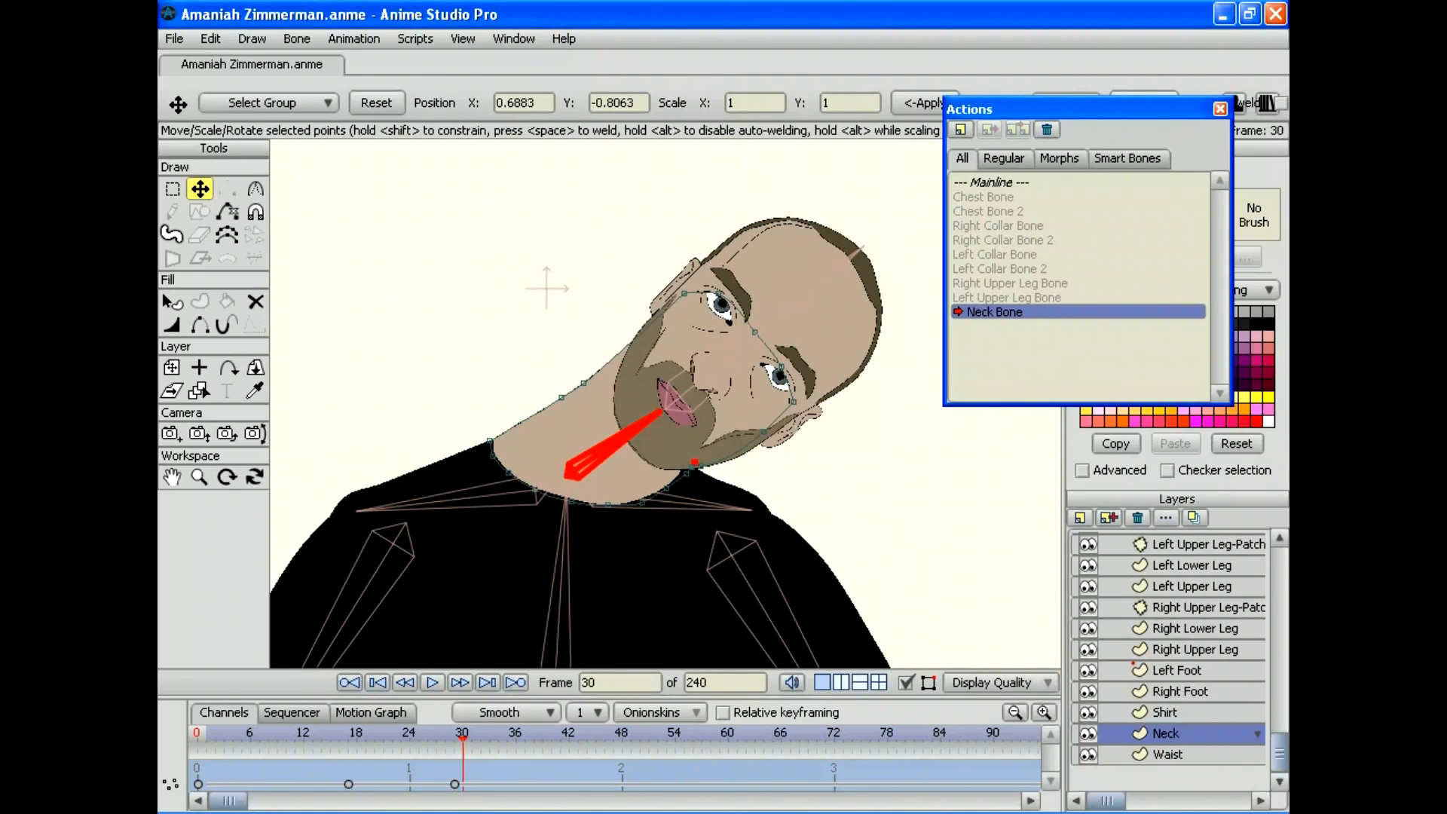
pyautogui.press('Left')
pyautogui.press('Left')
pyautogui.press('Left')
pyautogui.press('Left')
pyautogui.press('Left')
pyautogui.press('Left')
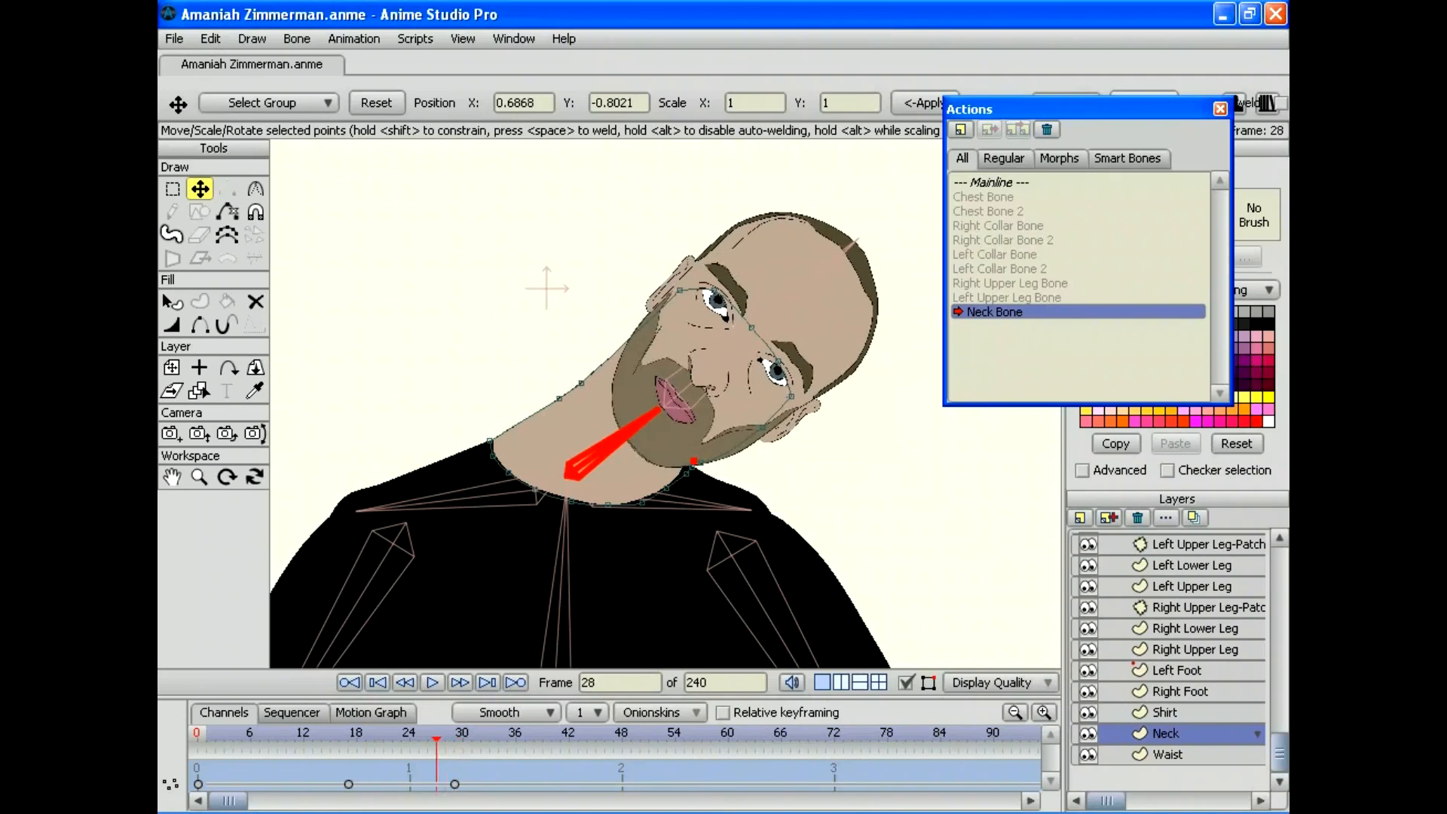
pyautogui.press('Left')
pyautogui.press('Left')
pyautogui.press('Left')
pyautogui.press('Left')
pyautogui.press('Right')
pyautogui.press('Right')
pyautogui.press('Right')
pyautogui.press('Right')
pyautogui.press('Right')
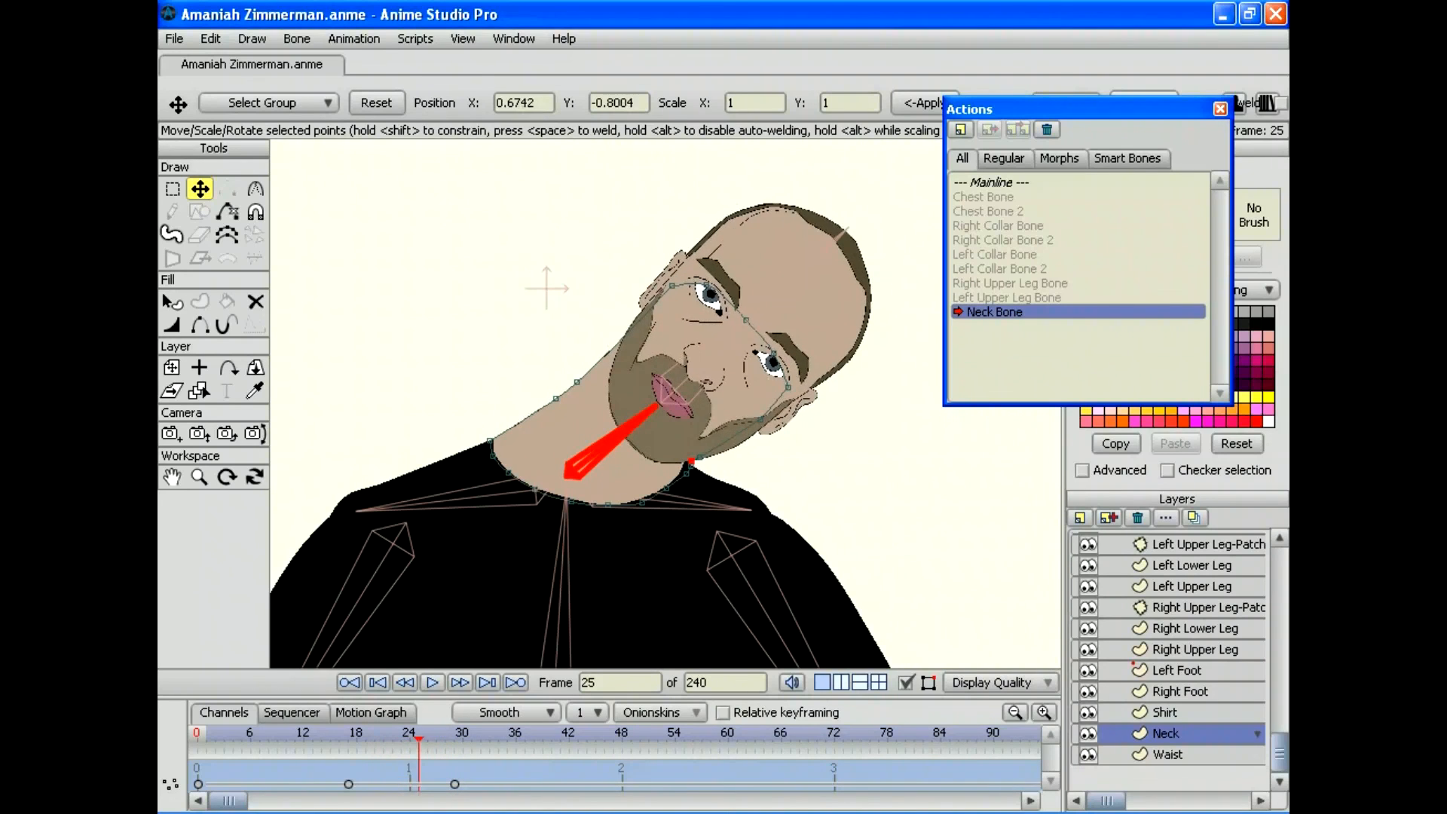
pyautogui.press('Left')
pyautogui.press('Left')
pyautogui.press('Left')
pyautogui.press('Left')
pyautogui.press('Left')
pyautogui.press('Left')
pyautogui.press('Left')
pyautogui.press('Left')
pyautogui.press('Left')
pyautogui.press('Left')
pyautogui.press('Left')
pyautogui.press('Left')
pyautogui.press('Left')
pyautogui.press('Left')
pyautogui.press('Left')
pyautogui.press('Left')
pyautogui.press('Left')
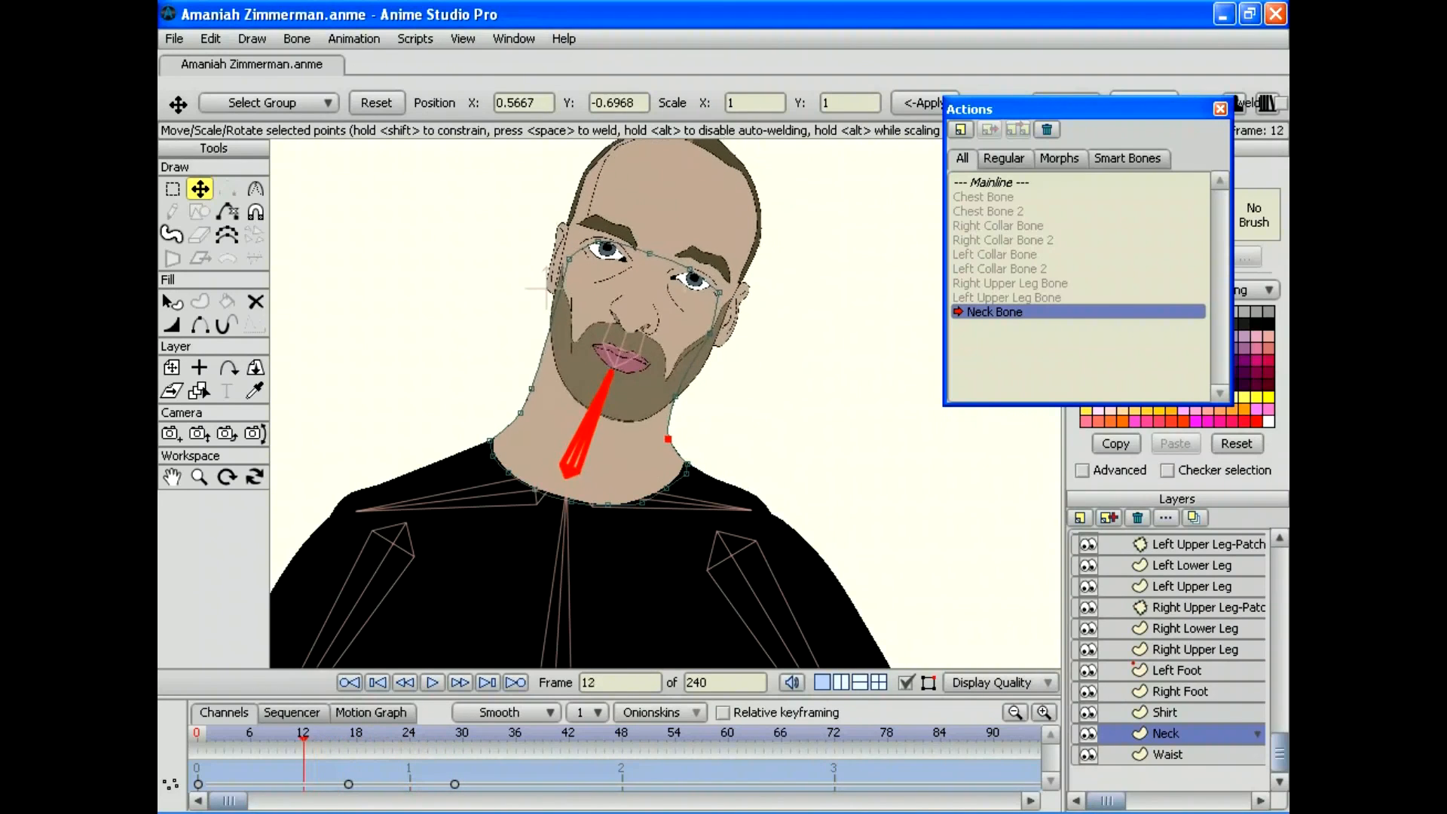
pyautogui.press('Left')
pyautogui.press('Left')
pyautogui.press('Left')
pyautogui.press('Left')
pyautogui.press('Left')
pyautogui.press('Left')
pyautogui.press('Left')
pyautogui.press('Left')
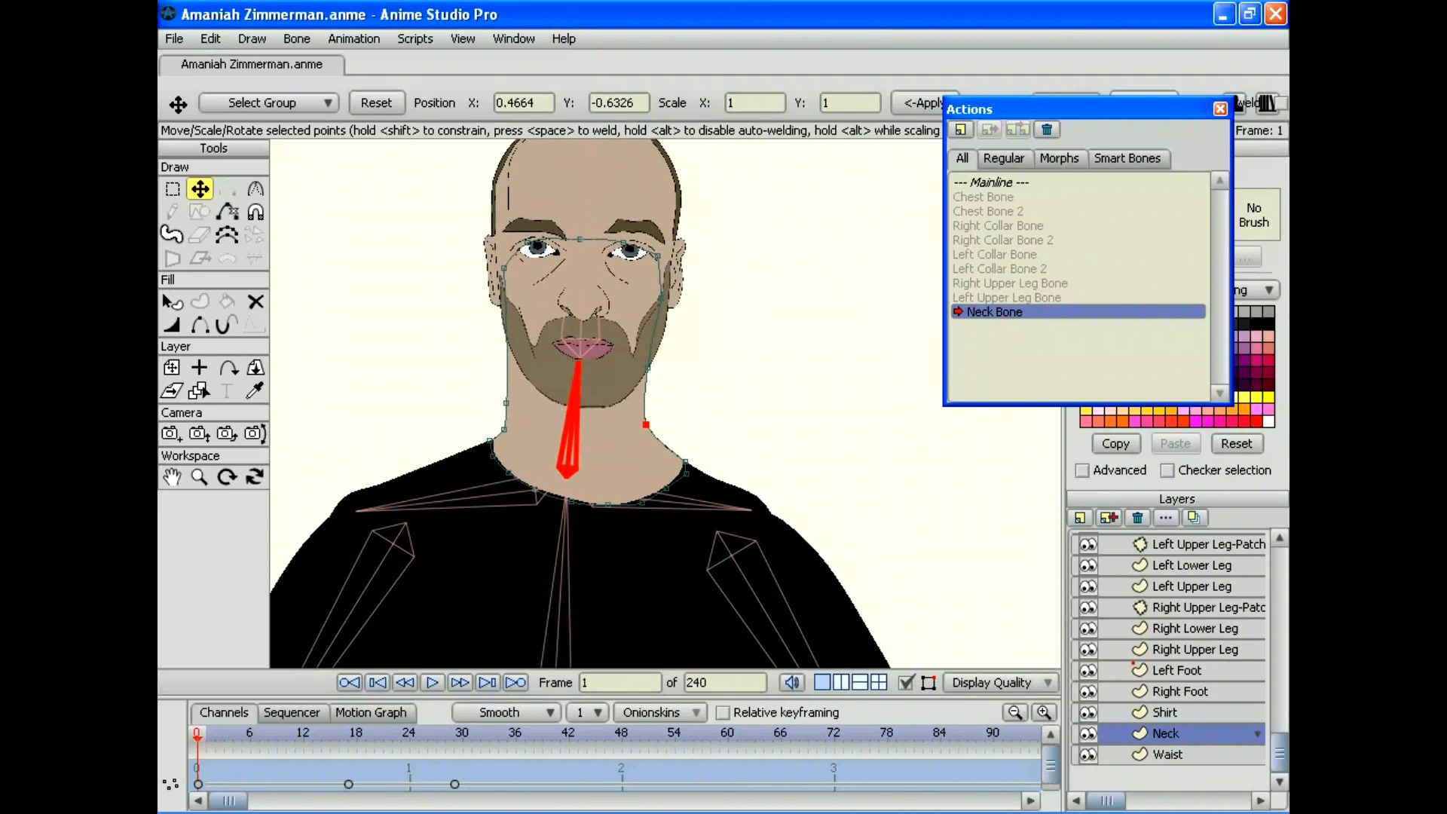
pyautogui.press('Right')
pyautogui.press('Right')
pyautogui.press('Right')
pyautogui.press('Right')
pyautogui.press('Right')
pyautogui.press('Right')
pyautogui.press('Right')
pyautogui.press('Right')
pyautogui.press('Right')
pyautogui.press('Right')
pyautogui.press('Right')
pyautogui.press('Right')
pyautogui.press('Right')
pyautogui.press('Right')
pyautogui.press('Right')
pyautogui.press('Right')
pyautogui.press('Right')
pyautogui.press('Right')
pyautogui.press('Right')
pyautogui.press('Right')
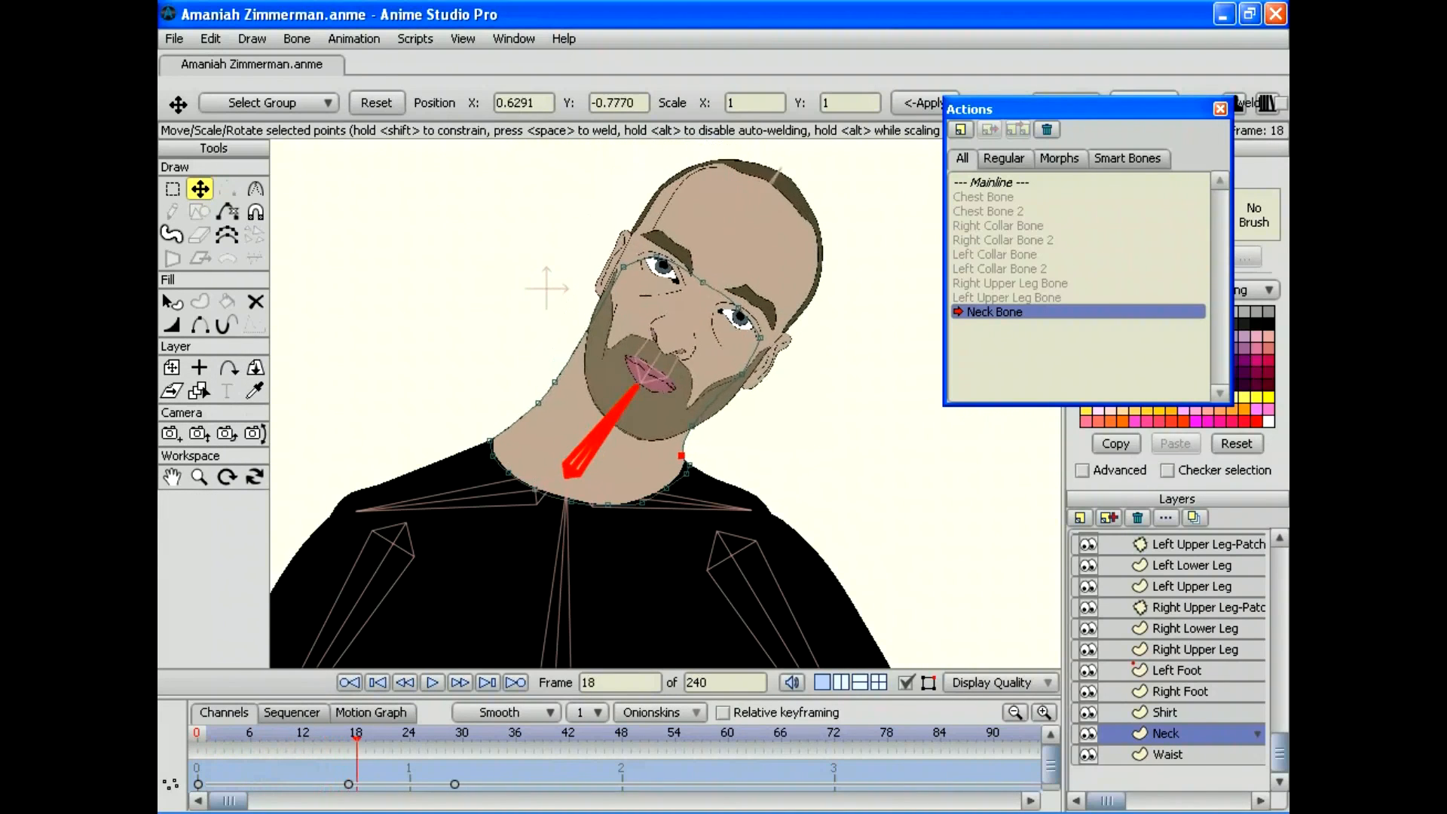
pyautogui.press('Left')
pyautogui.press('Left')
pyautogui.press('Left')
pyautogui.press('Left')
pyautogui.press('Left')
pyautogui.press('Left')
pyautogui.press('Left')
pyautogui.press('Left')
pyautogui.press('Left')
pyautogui.press('Left')
pyautogui.press('Left')
pyautogui.press('Left')
pyautogui.press('Left')
pyautogui.press('Left')
pyautogui.press('Left')
pyautogui.press('Left')
pyautogui.press('Left')
pyautogui.press('Left')
pyautogui.press('Left')
pyautogui.press('Left')
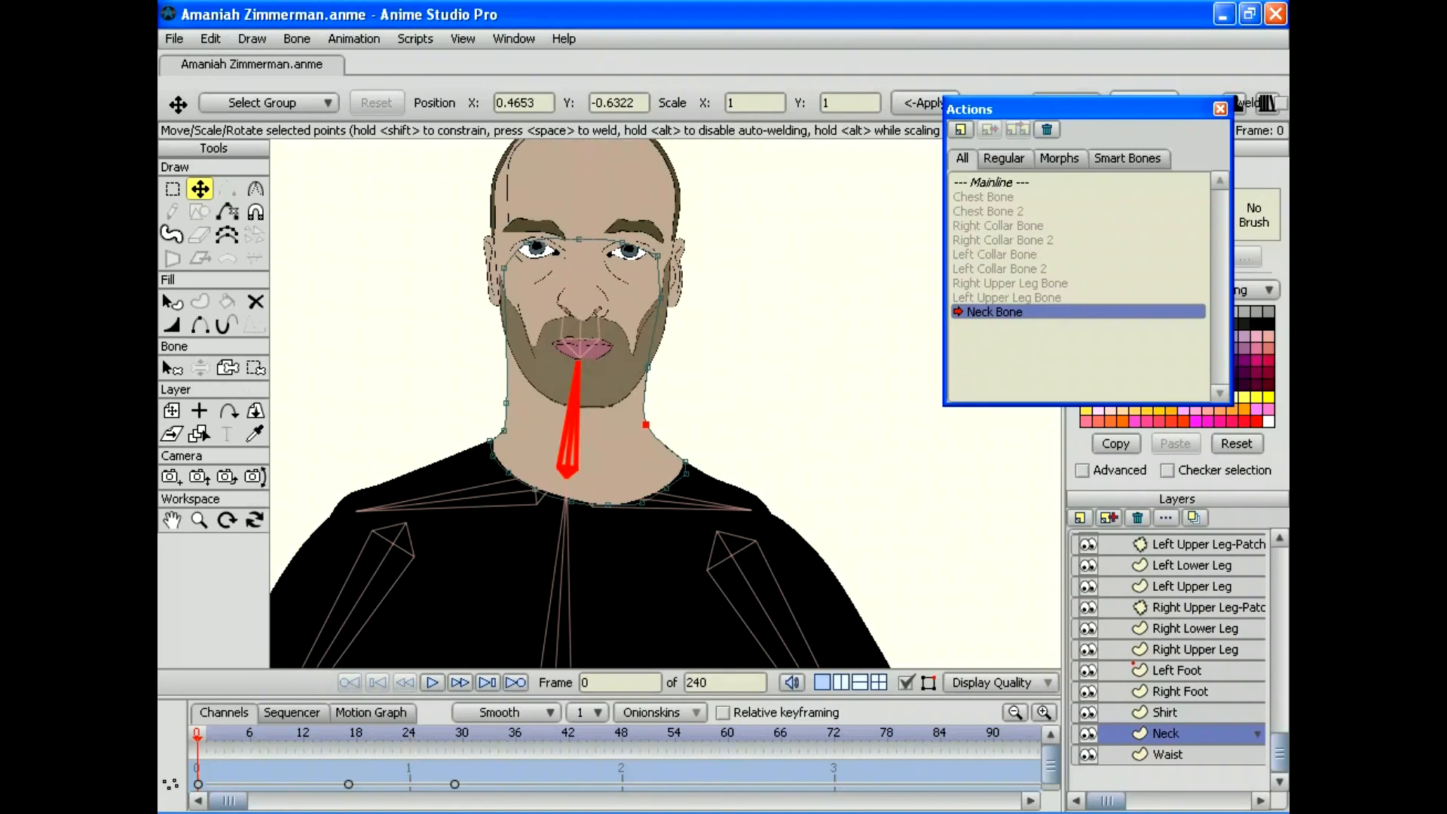
# Step: Return to the Mainline on the bone layer and name a new action 'Neck Bone 2'
pyautogui.doubleClick(996, 182)
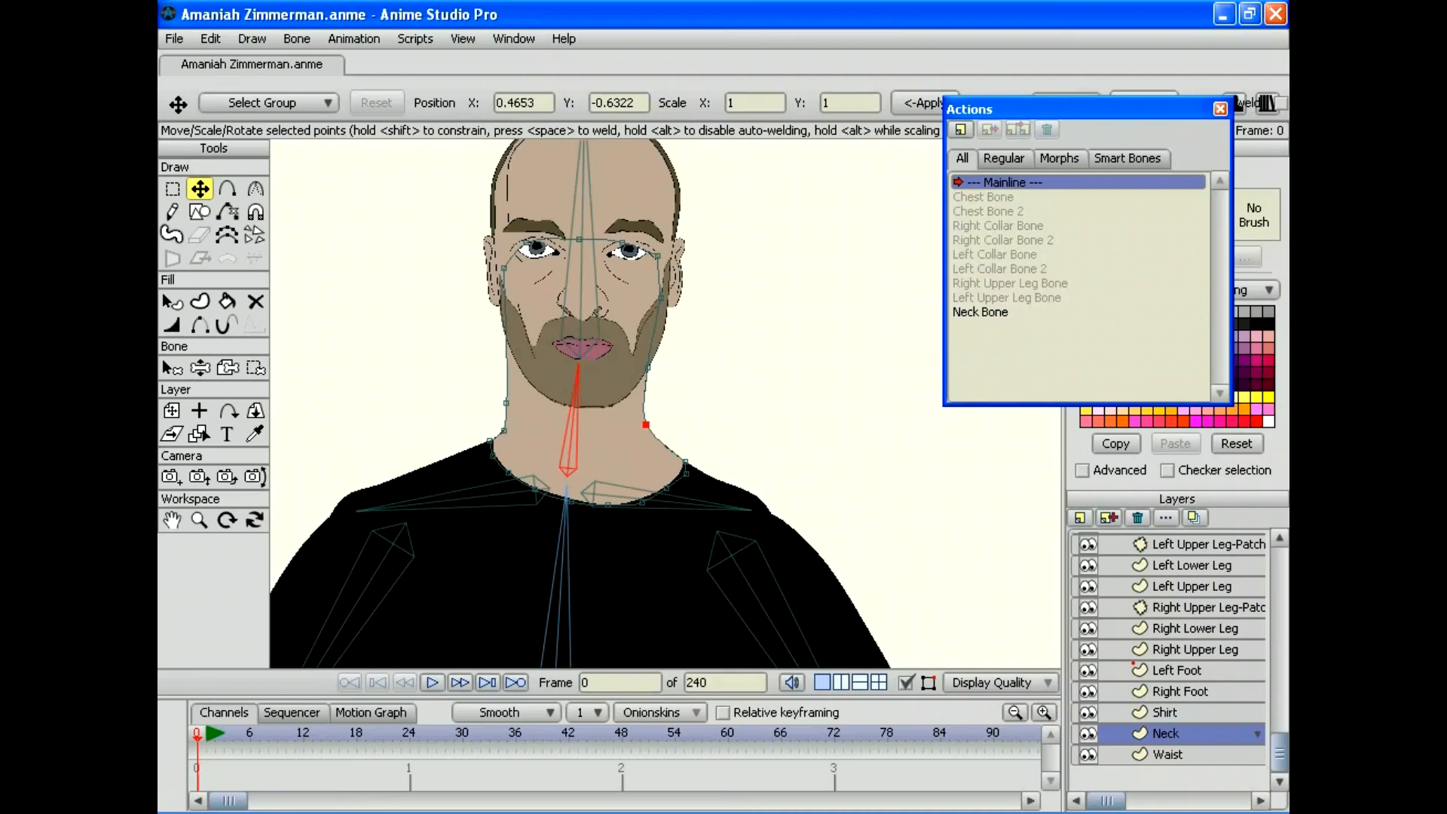
pyautogui.click(161, 359)
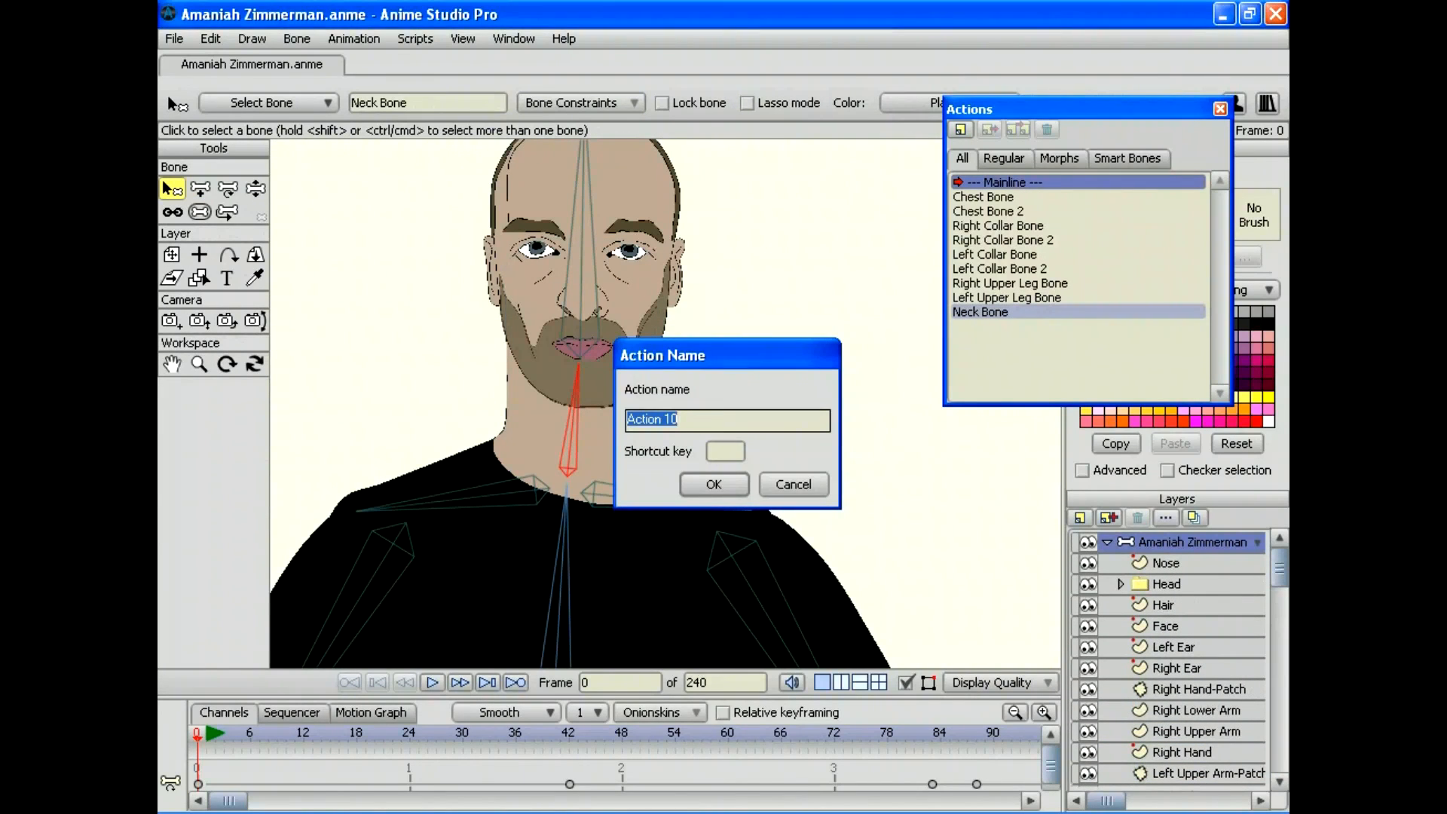
pyautogui.write('Neck Bone 2')
pyautogui.press('Return')
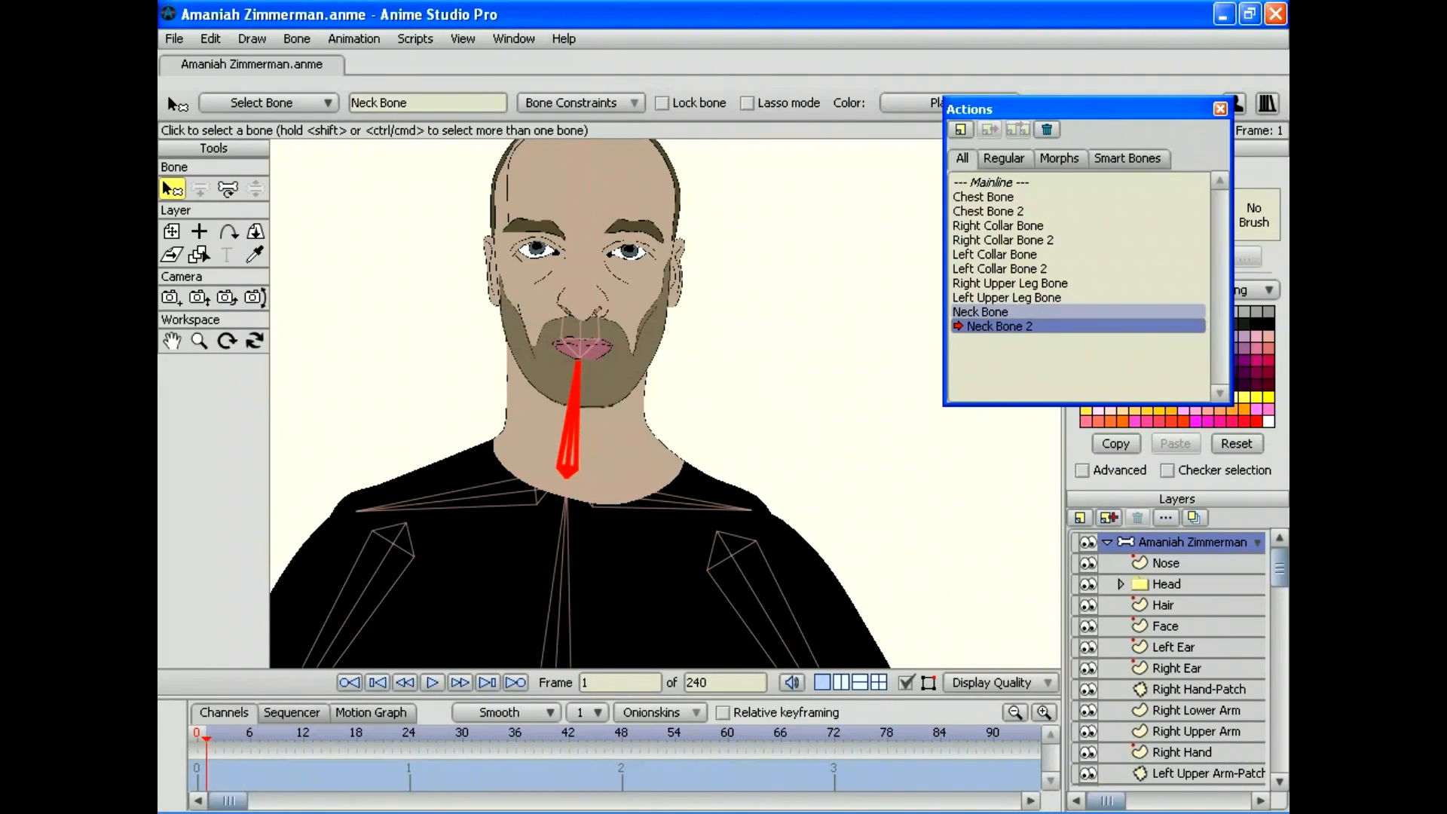
# Step: Rotate the neck bone at frame 30 to tilt the head steeply left
pyautogui.click(462, 734)
pyautogui.press('t')
pyautogui.moveTo(572, 419); pyautogui.dragTo(517, 441)
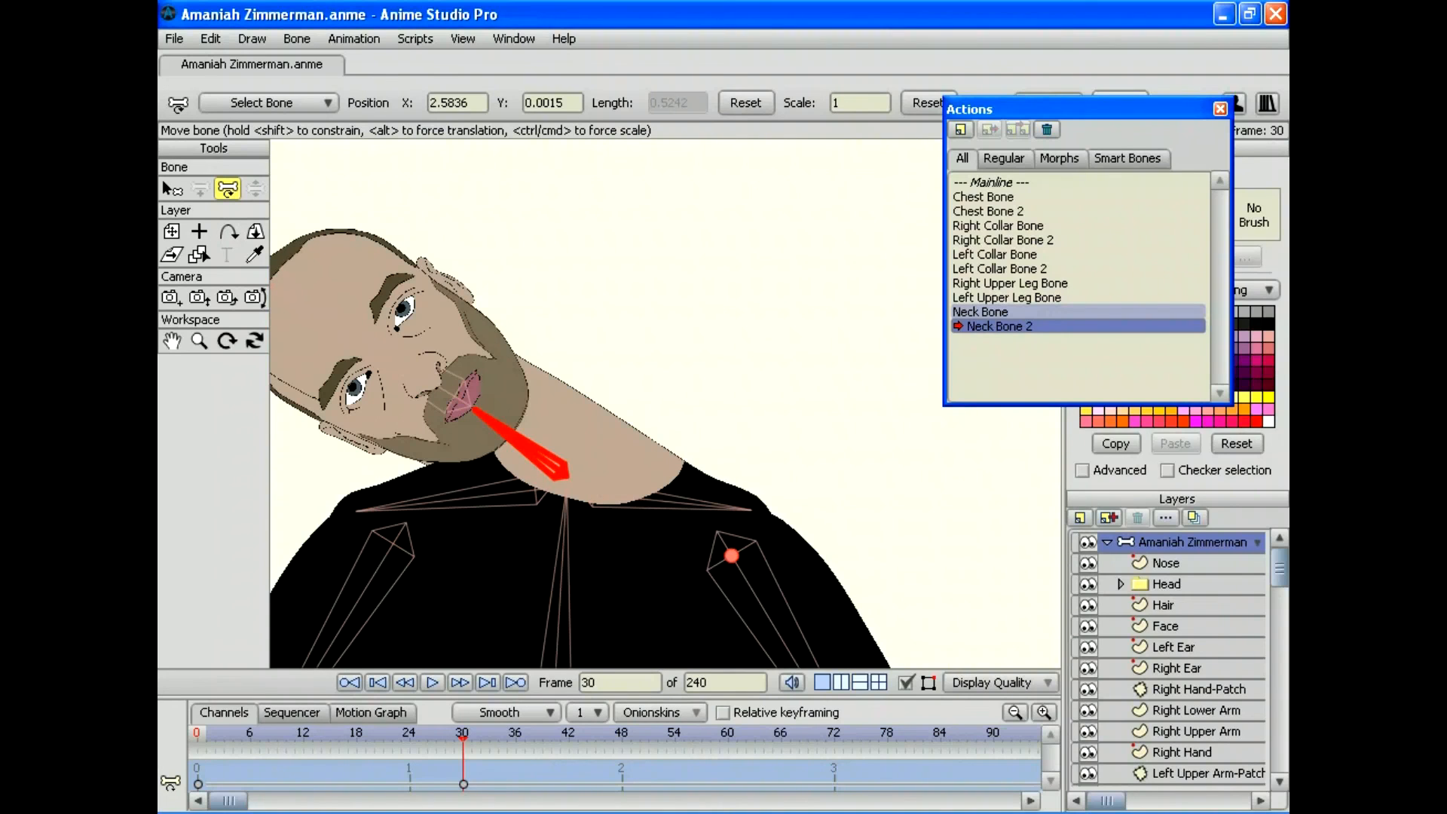
# Step: On the Neck layer, move the neck base point at frames 14 and 16, scrubbing to check
pyautogui.scroll(-10, 1168, 657)
pyautogui.scroll(2, 1168, 658)
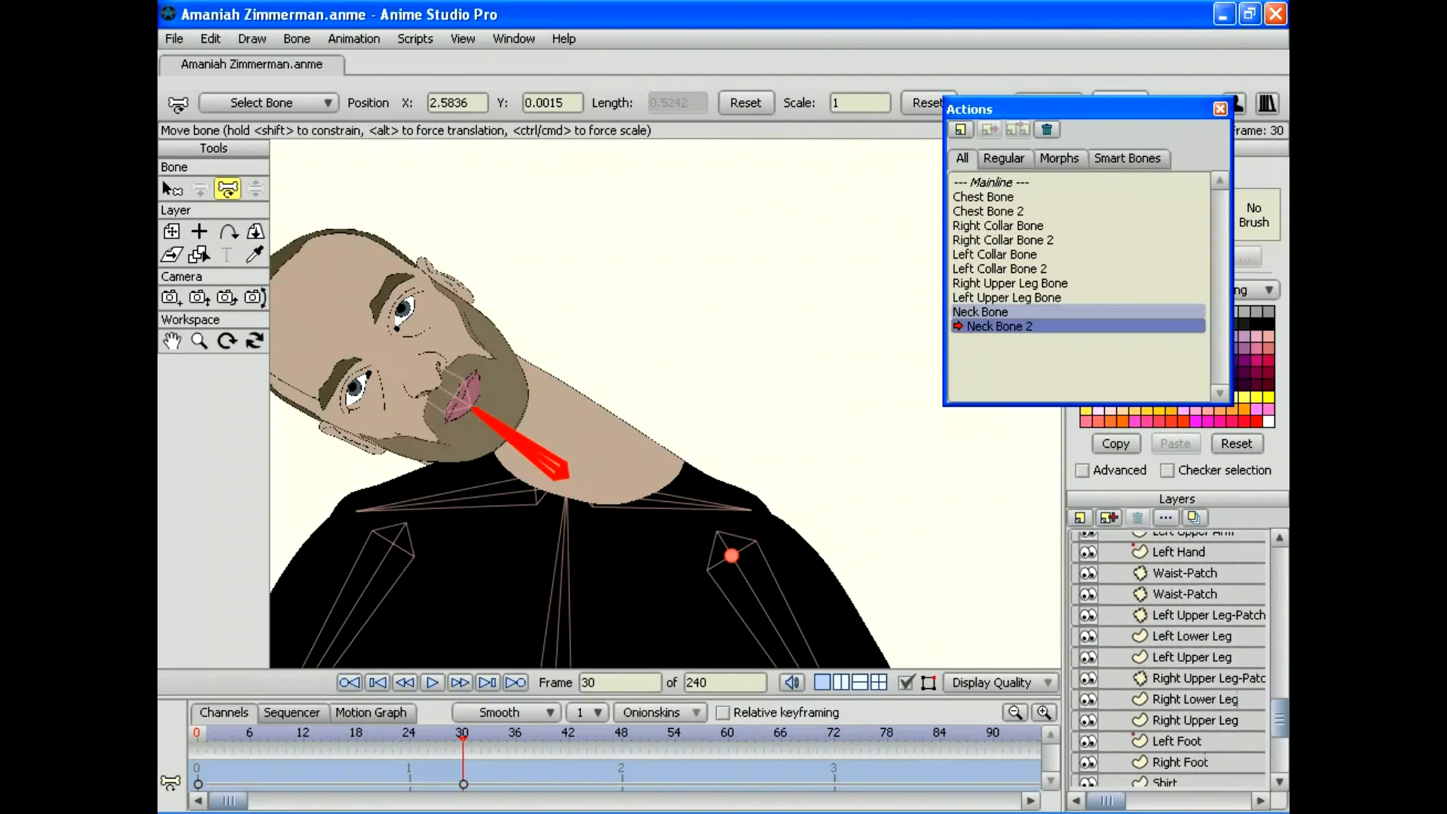
pyautogui.scroll(8, 1167, 658)
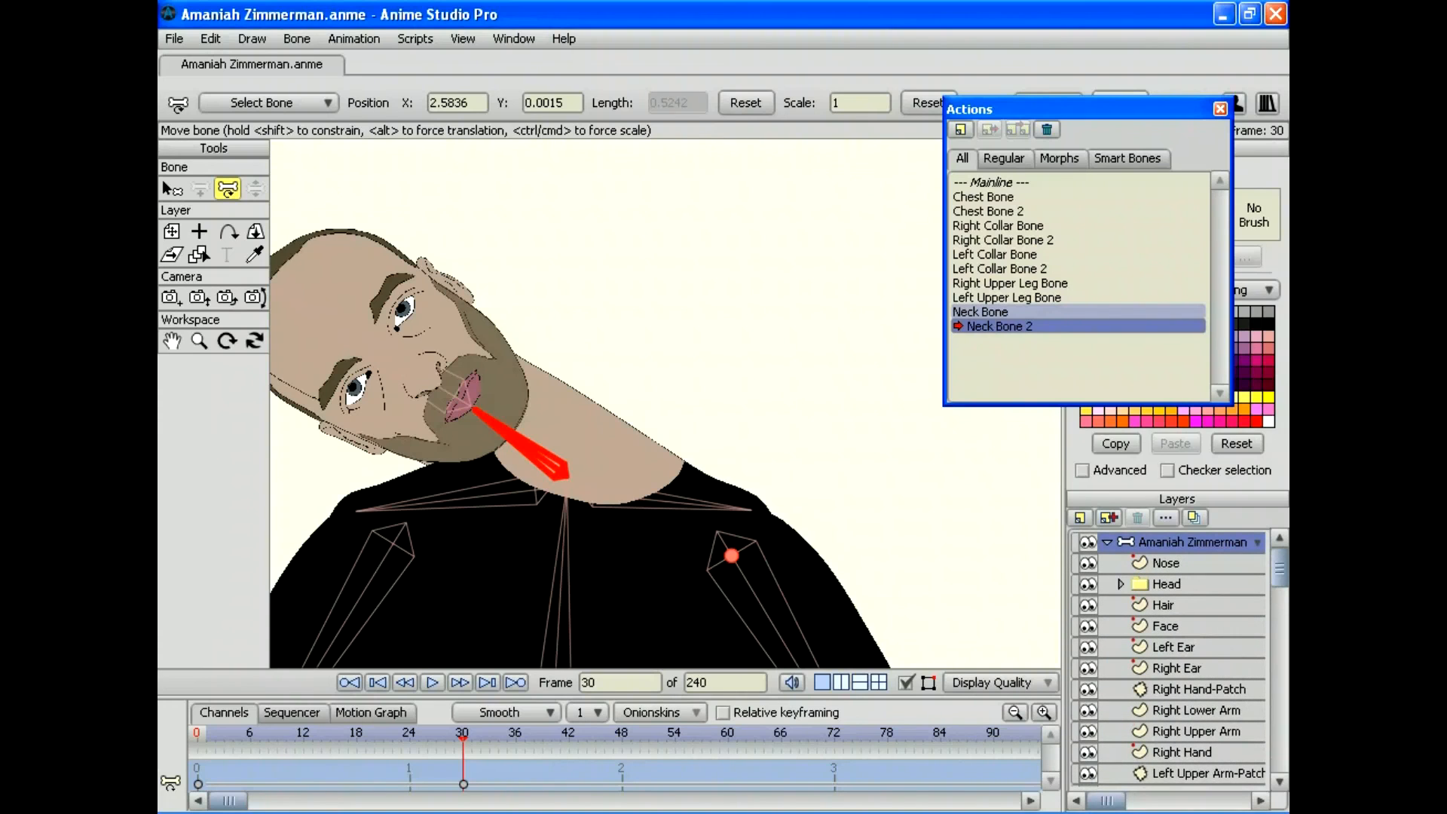
pyautogui.scroll(-6, 1168, 658)
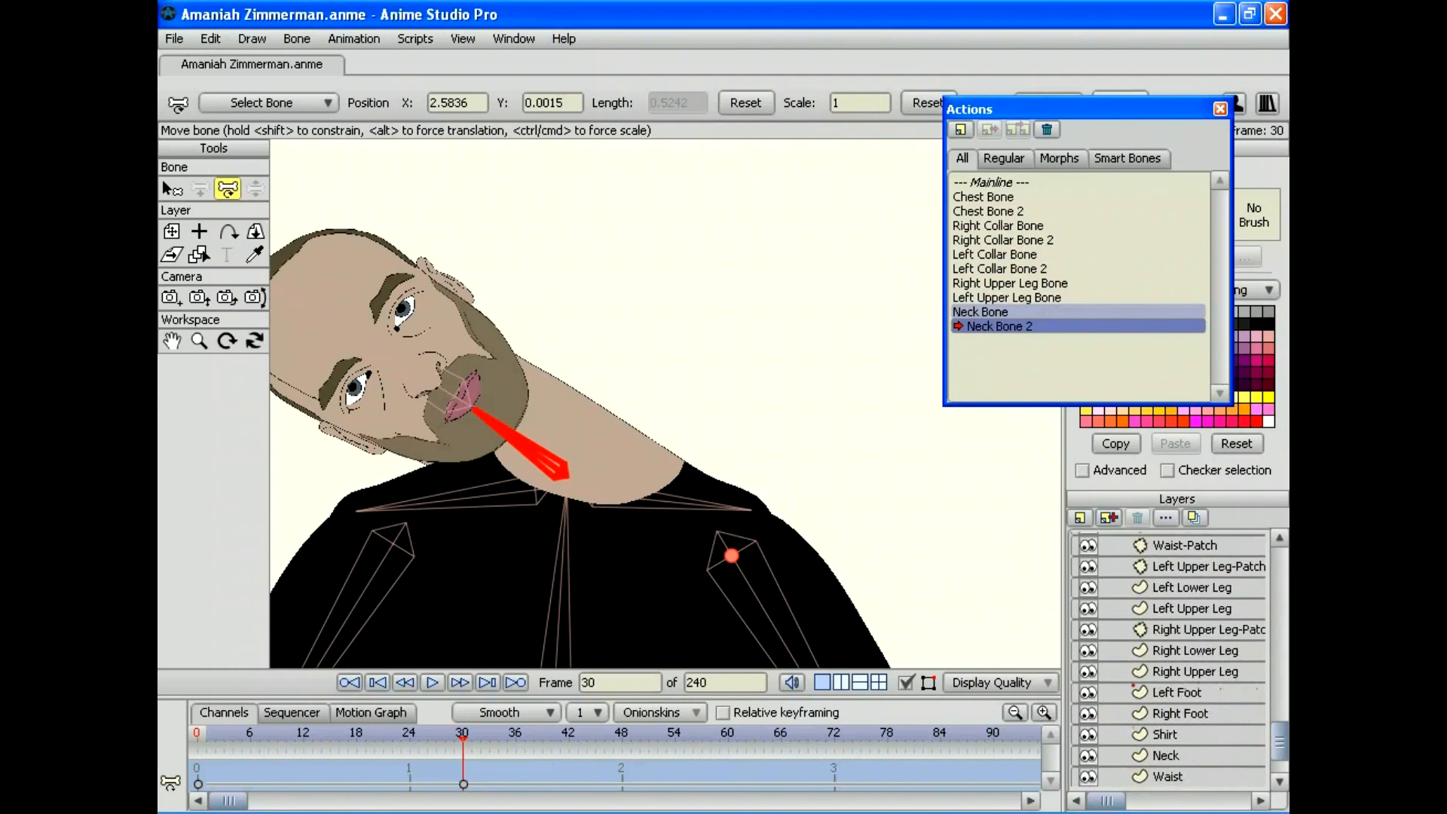
pyautogui.click(1180, 755)
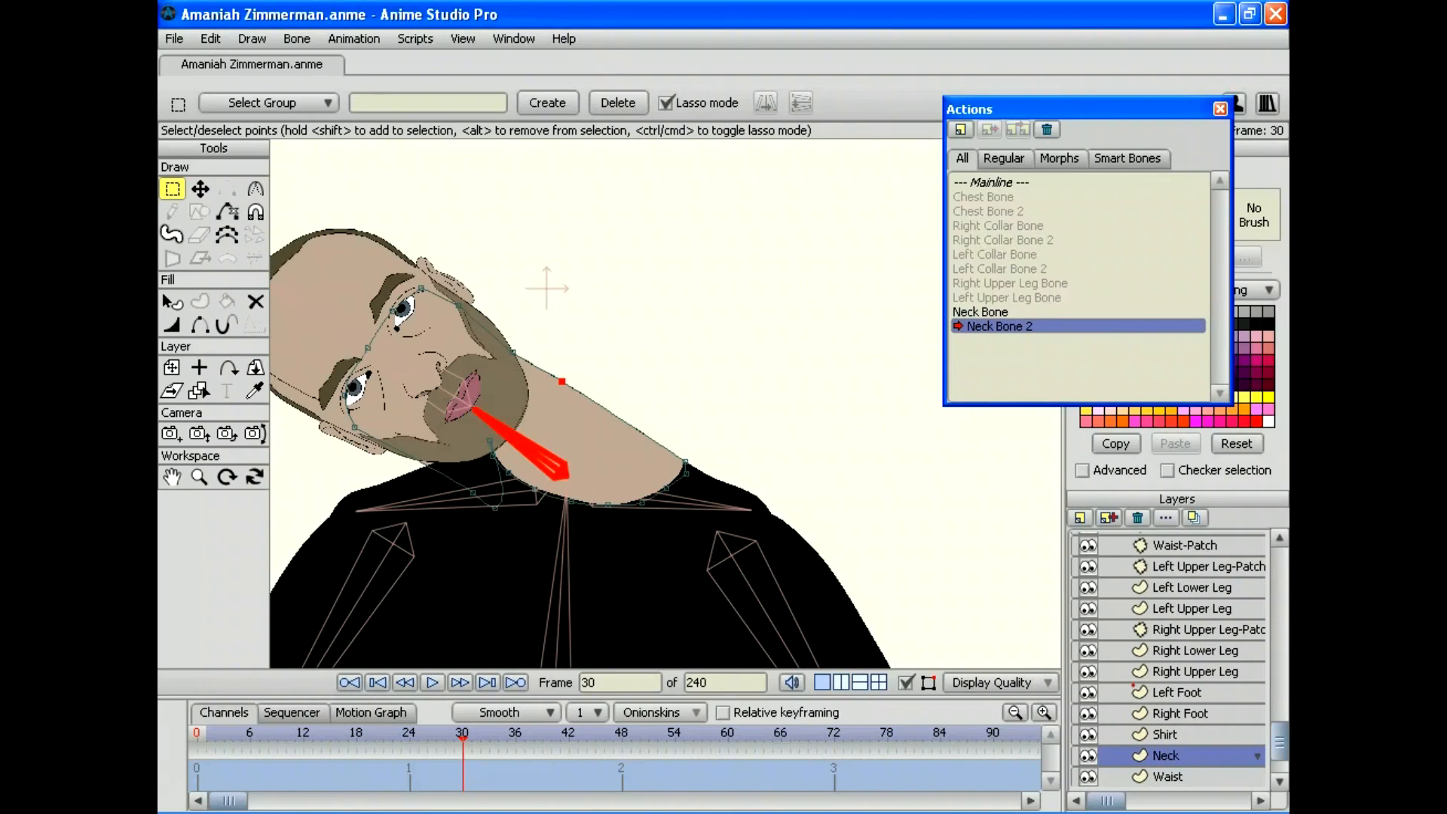
pyautogui.moveTo(461, 735); pyautogui.dragTo(321, 735)
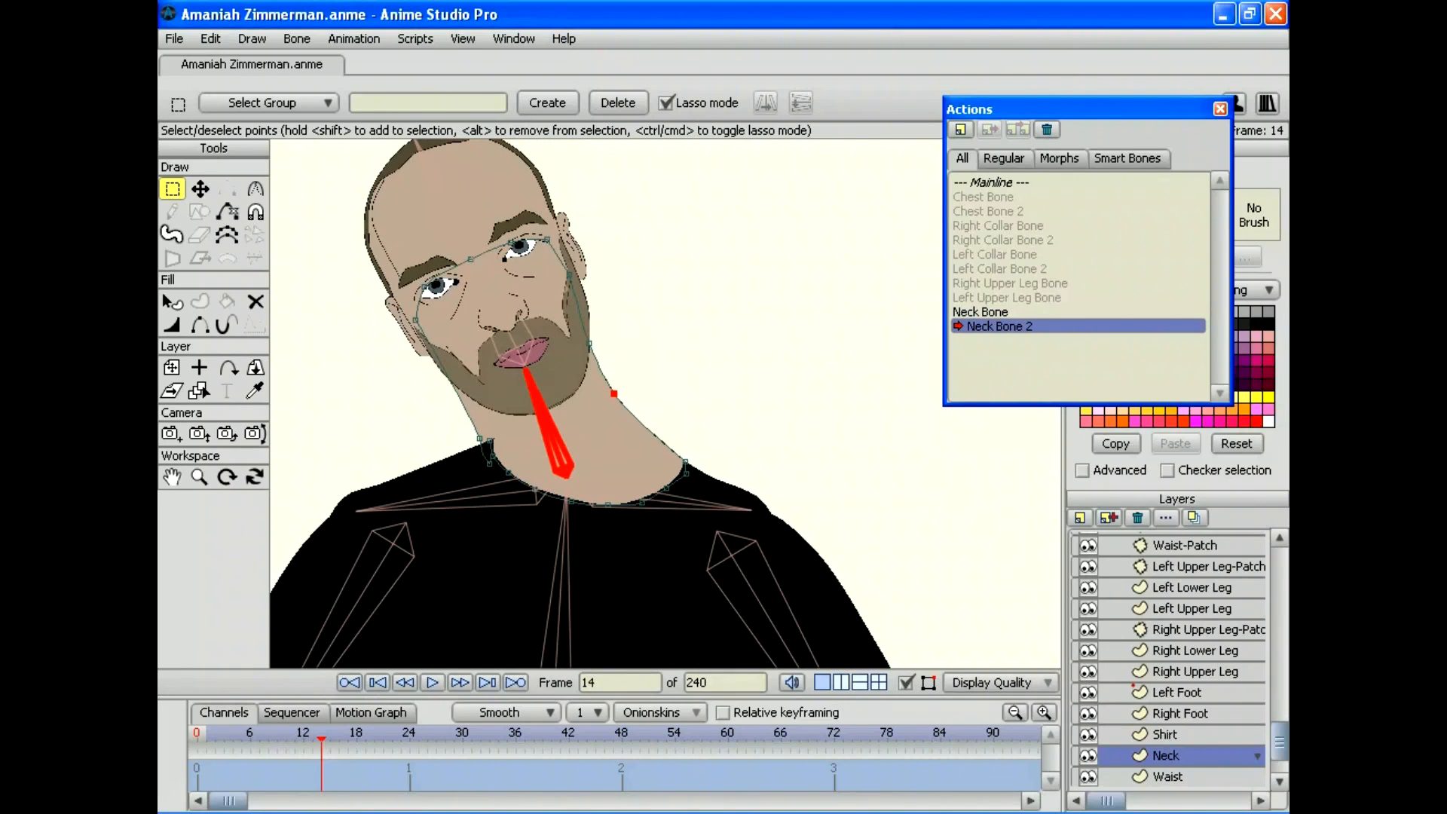
pyautogui.press('t')
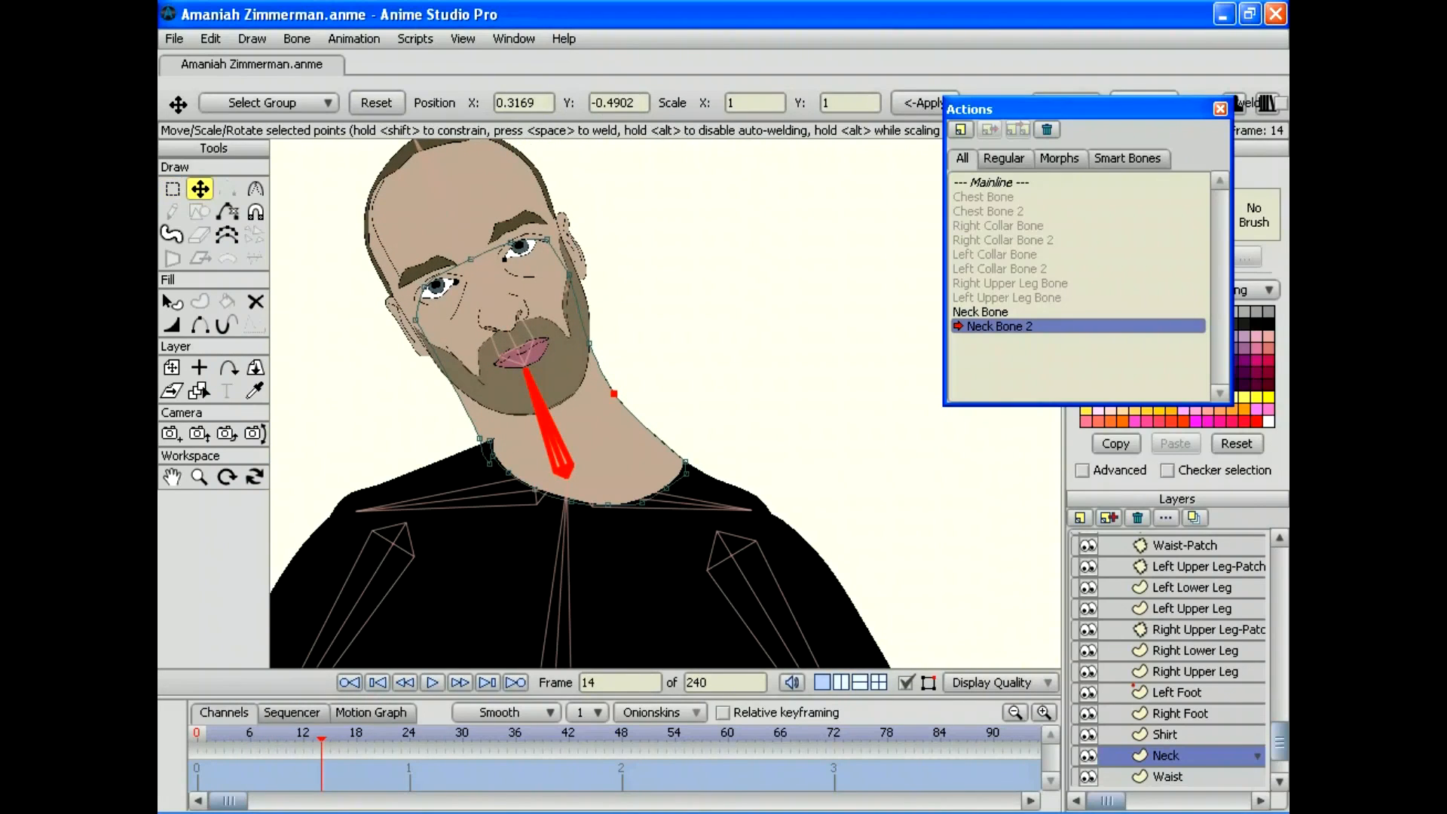
pyautogui.moveTo(489, 464); pyautogui.dragTo(484, 436)
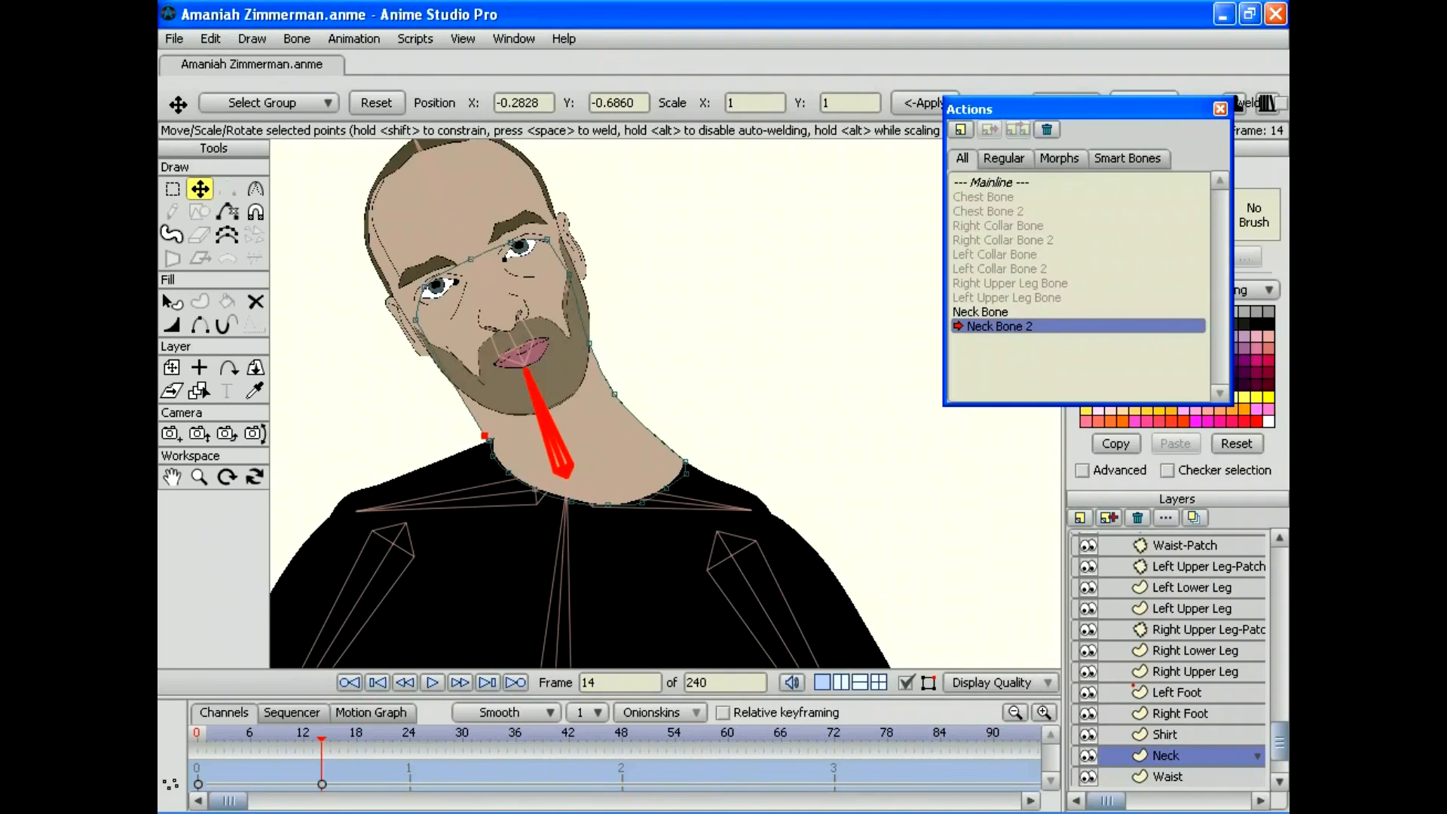
pyautogui.moveTo(322, 734)
pyautogui.mouseDown()
pyautogui.moveTo(197, 735)
pyautogui.moveTo(339, 734)
pyautogui.mouseUp()
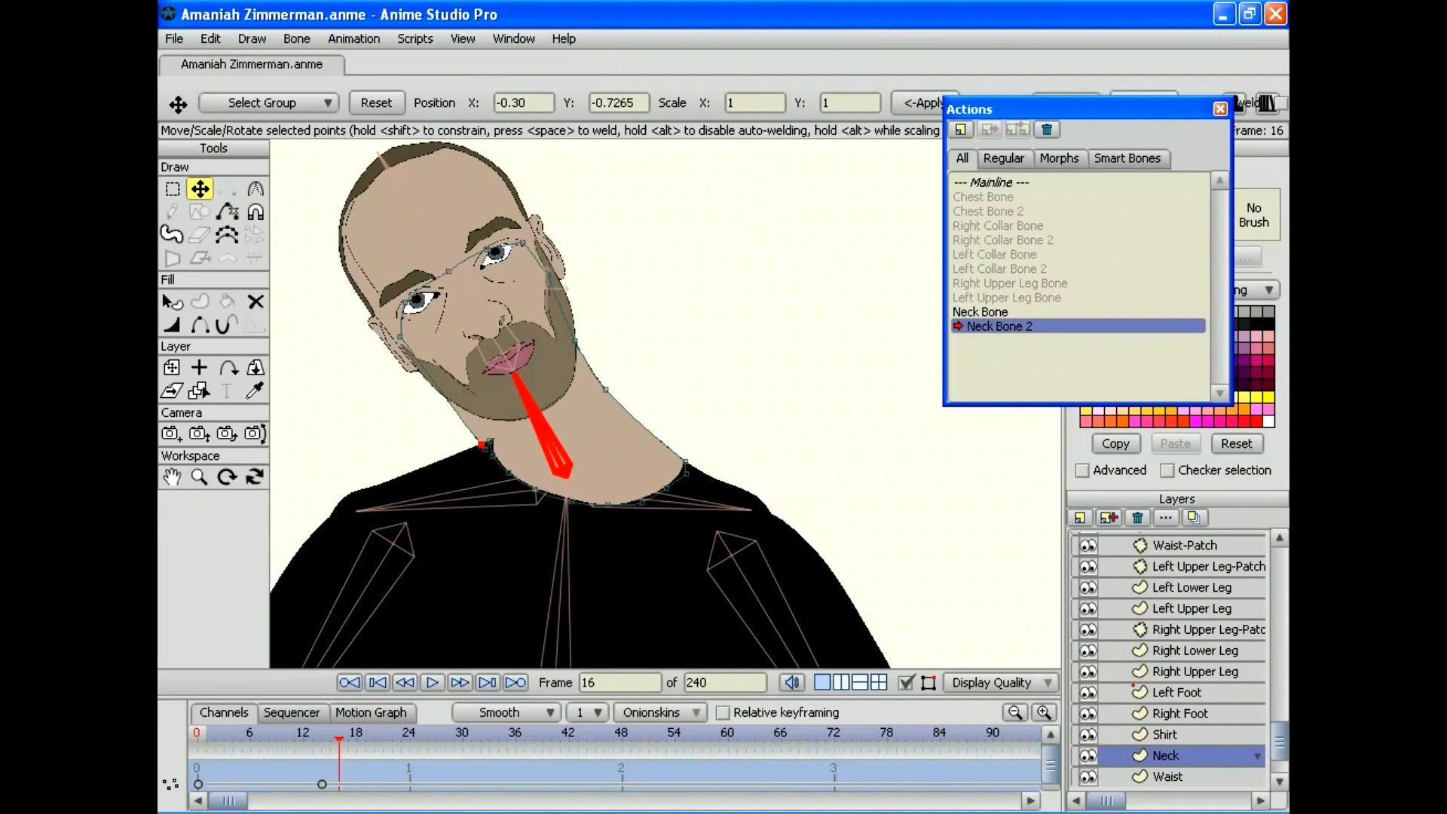
pyautogui.moveTo(480, 445); pyautogui.dragTo(484, 446)
pyautogui.moveTo(339, 735)
pyautogui.mouseDown()
pyautogui.moveTo(498, 734)
pyautogui.moveTo(366, 734)
pyautogui.mouseUp()
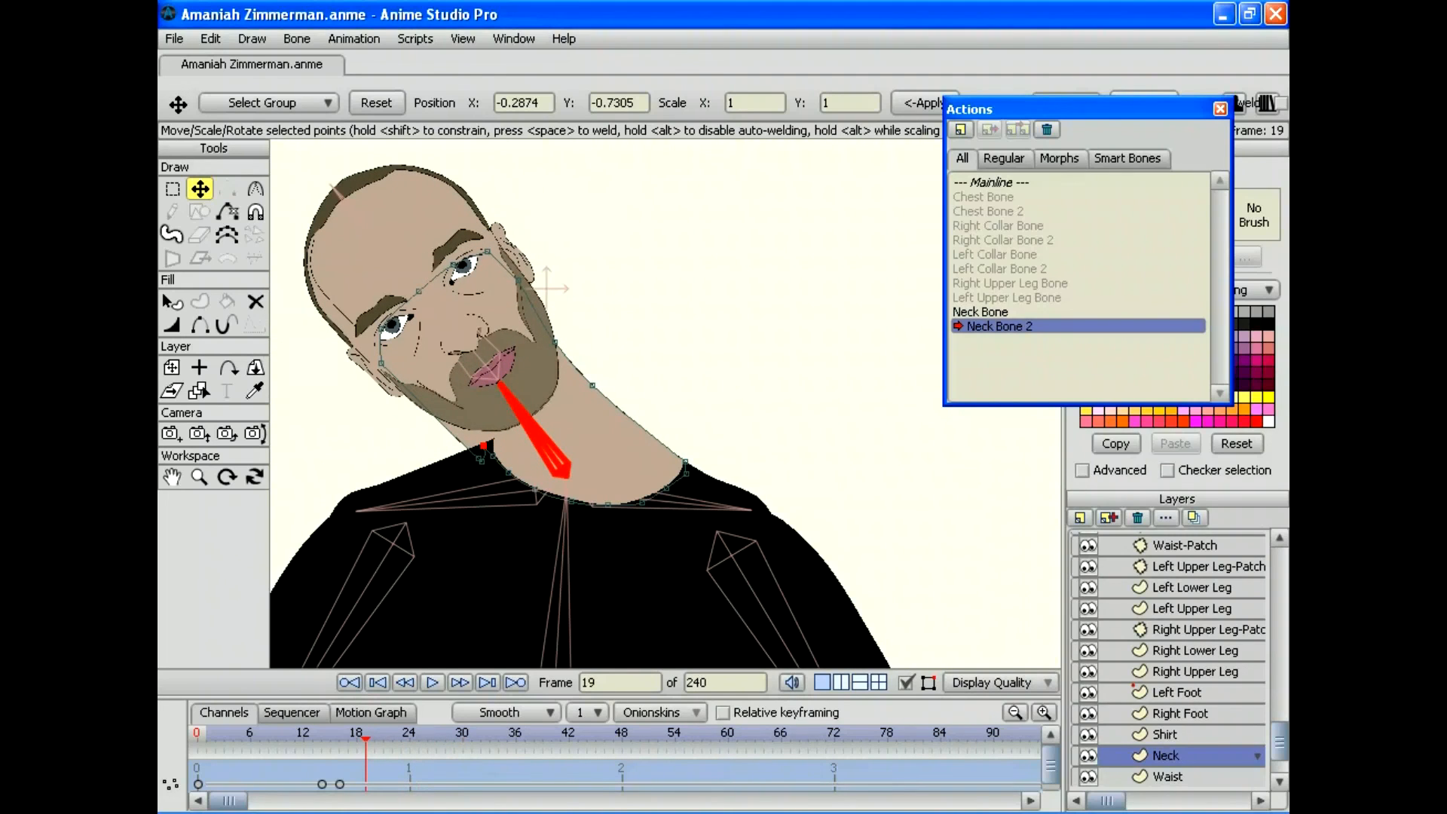
# Step: Move the Shirt layer's collar points at frames 19, 32 and 21 to meet the tilted neck
pyautogui.click(1164, 734)
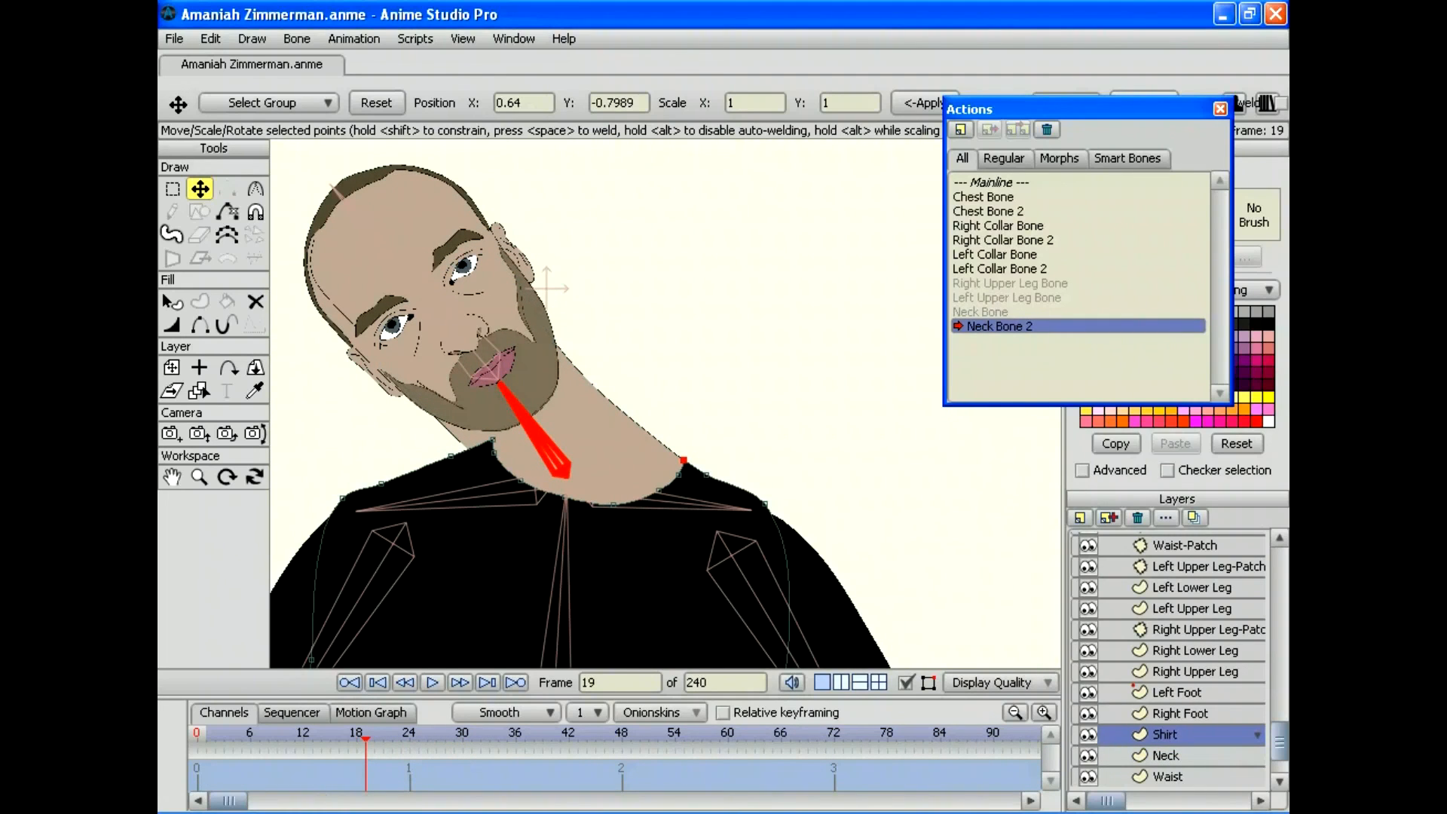
pyautogui.moveTo(493, 440)
pyautogui.mouseDown()
pyautogui.moveTo(470, 449)
pyautogui.moveTo(488, 455)
pyautogui.mouseUp()
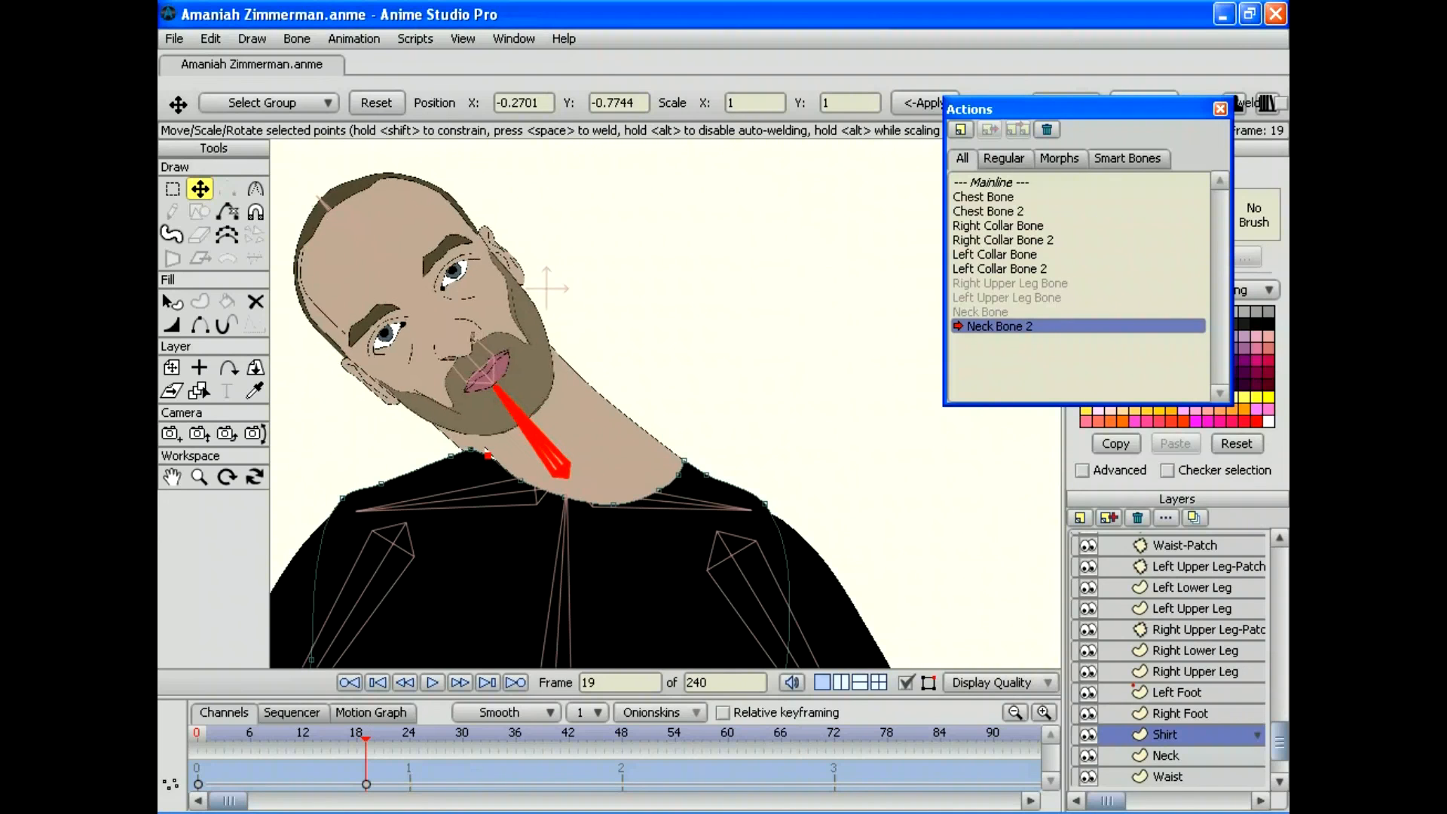
pyautogui.moveTo(365, 738); pyautogui.dragTo(480, 738)
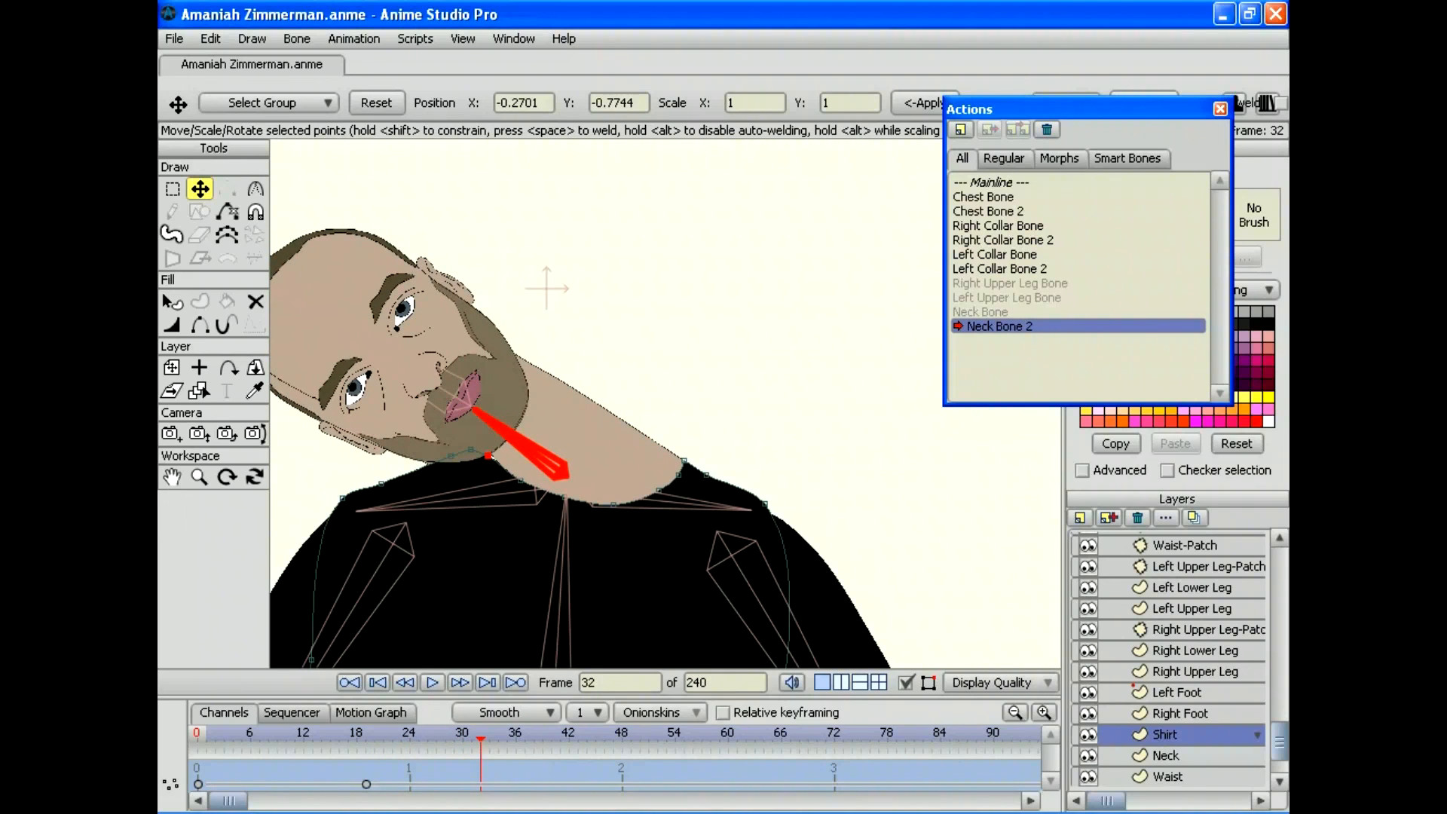
pyautogui.moveTo(488, 455)
pyautogui.mouseDown()
pyautogui.moveTo(471, 445)
pyautogui.moveTo(488, 453)
pyautogui.mouseUp()
pyautogui.moveTo(480, 738); pyautogui.dragTo(472, 738)
pyautogui.press('Left')
pyautogui.press('Left')
pyautogui.press('Left')
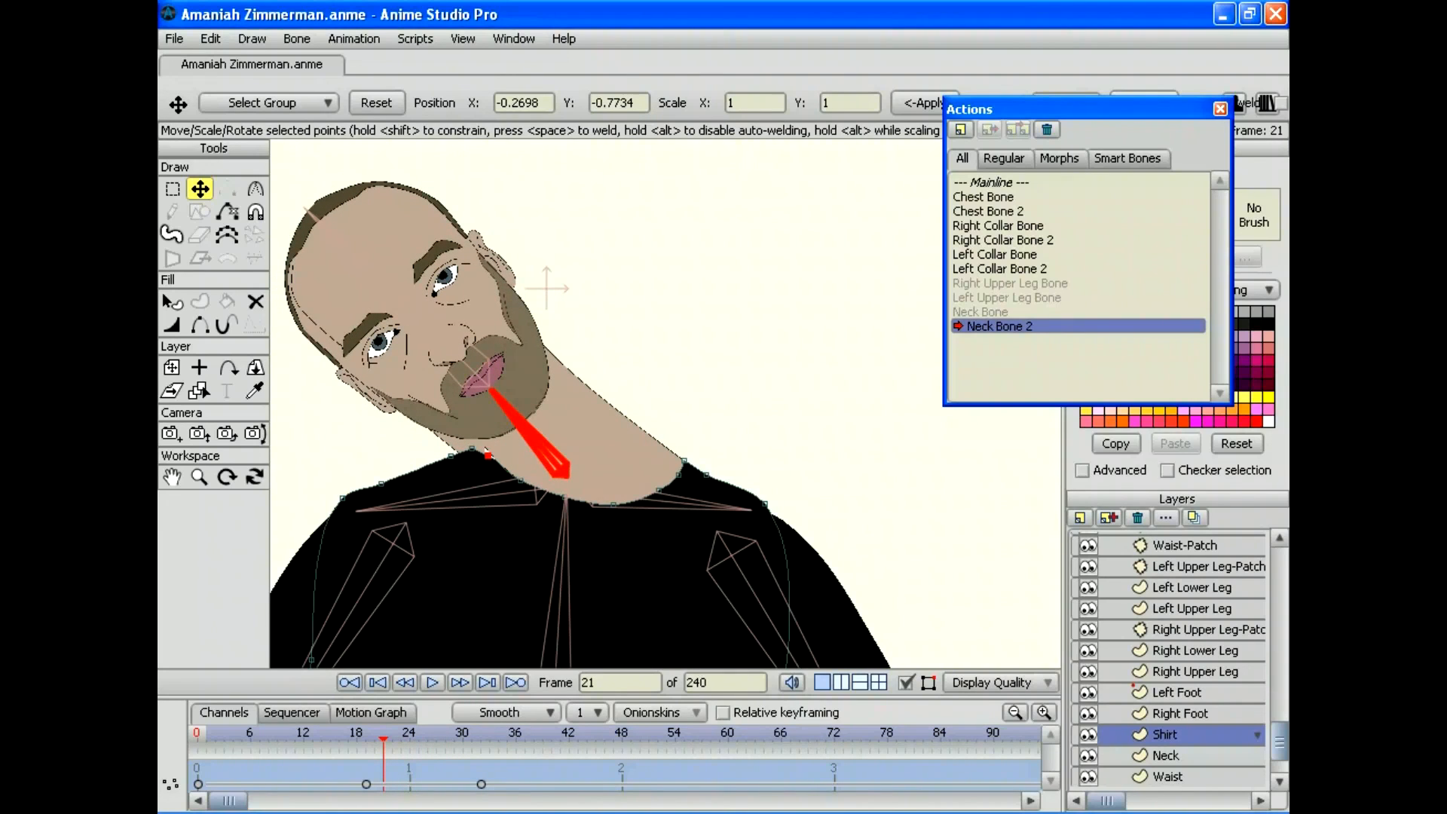
pyautogui.moveTo(472, 449); pyautogui.dragTo(459, 453)
pyautogui.press('Left')
pyautogui.press('Left')
pyautogui.press('Left')
pyautogui.press('Left')
pyautogui.press('Left')
pyautogui.press('Left')
pyautogui.press('Left')
pyautogui.press('Left')
pyautogui.press('Left')
pyautogui.press('Left')
pyautogui.press('Left')
pyautogui.press('Left')
pyautogui.press('Left')
pyautogui.press('Left')
pyautogui.press('Left')
pyautogui.press('Left')
pyautogui.press('Left')
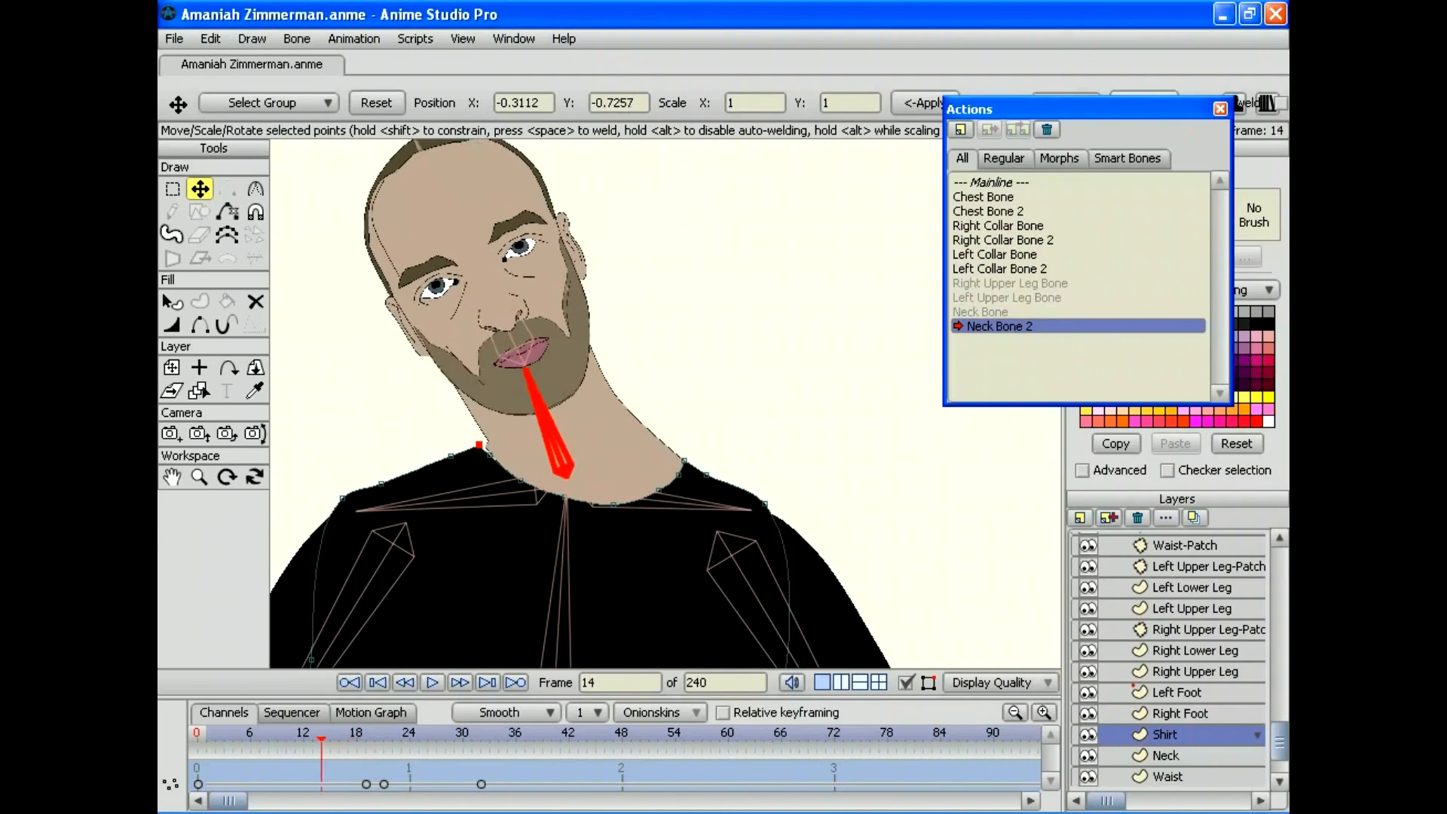
pyautogui.press('Left')
pyautogui.press('Left')
pyautogui.press('Left')
pyautogui.press('Left')
# Step: Zoom in on the Neck layer and lower the neck point at frame 15
pyautogui.click(1165, 755)
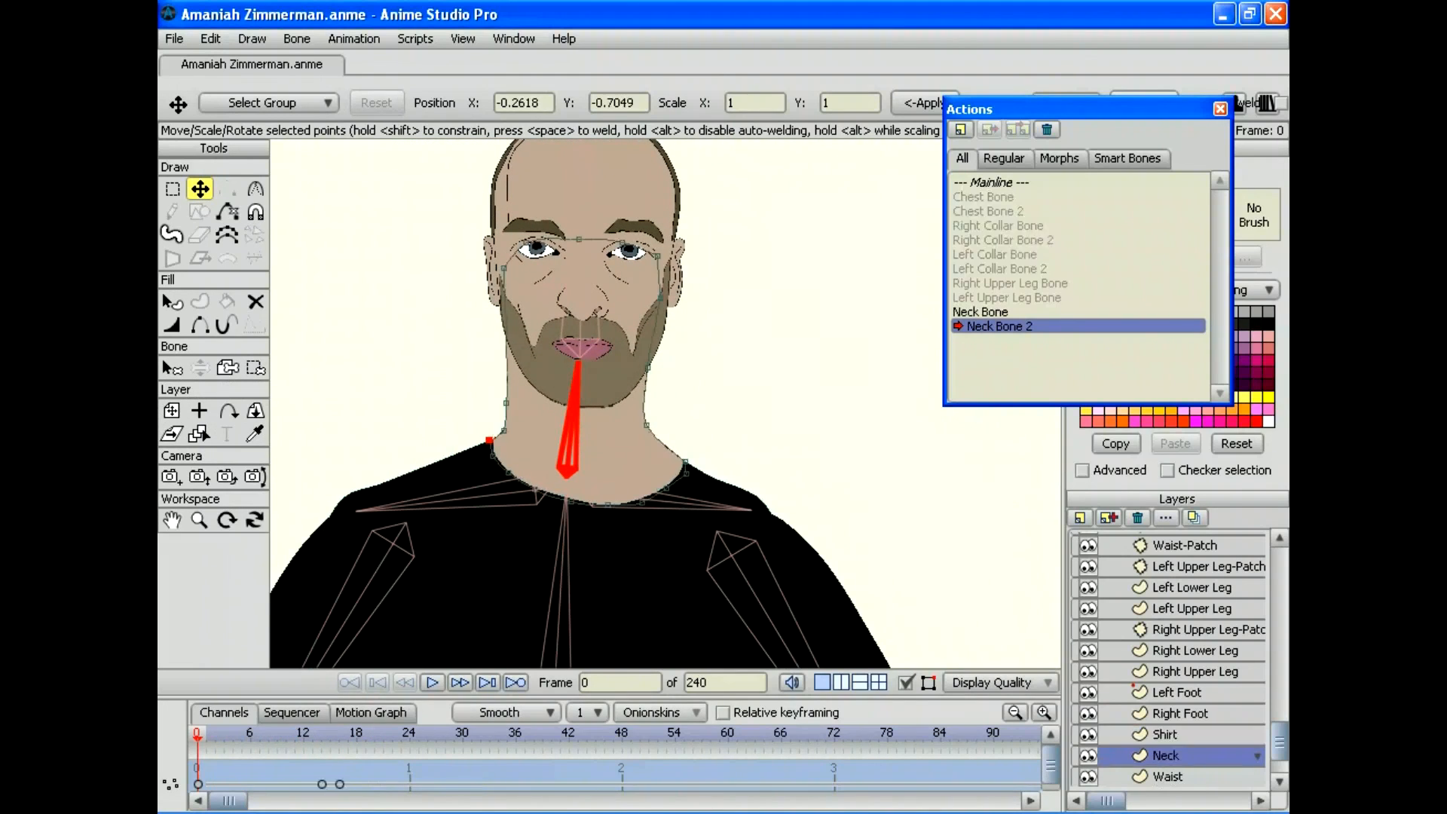
pyautogui.moveTo(365, 741); pyautogui.dragTo(330, 741)
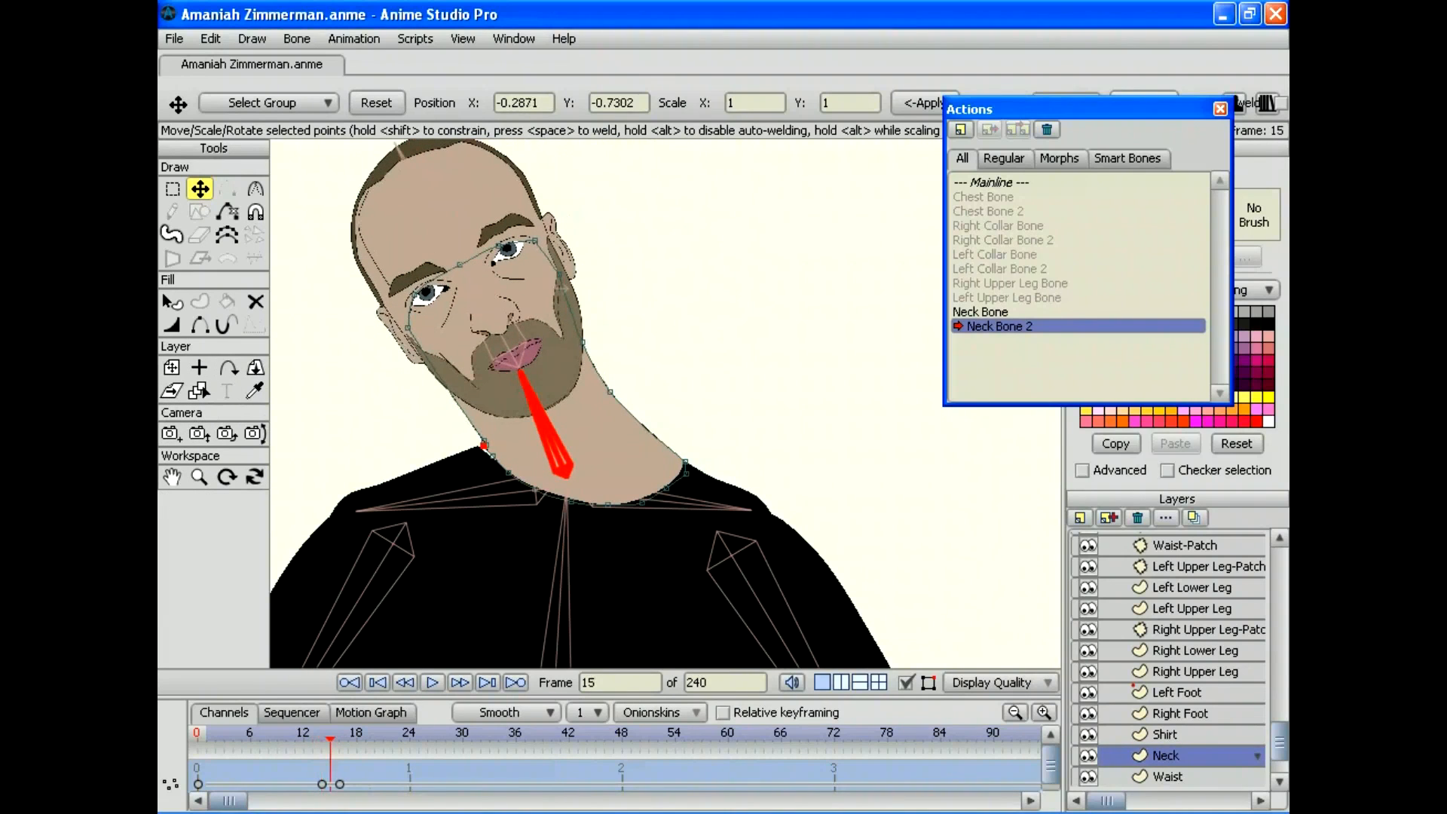
pyautogui.click(199, 476)
pyautogui.moveTo(665, 404); pyautogui.dragTo(776, 404)
pyautogui.moveTo(666, 403); pyautogui.dragTo(852, 380)
pyautogui.click(200, 188)
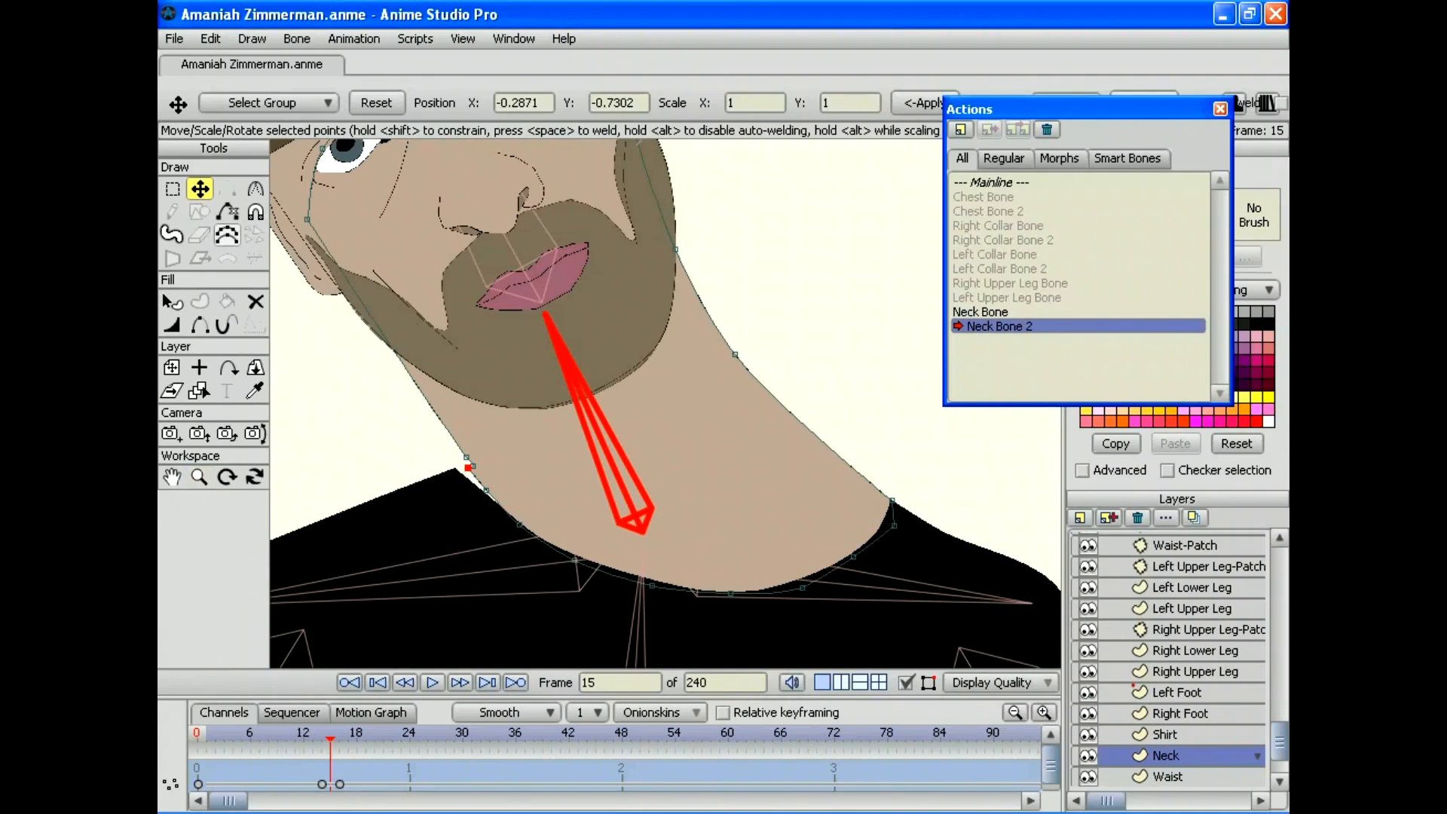
pyautogui.moveTo(469, 467)
pyautogui.mouseDown()
pyautogui.moveTo(482, 492)
pyautogui.moveTo(456, 466)
pyautogui.mouseUp()
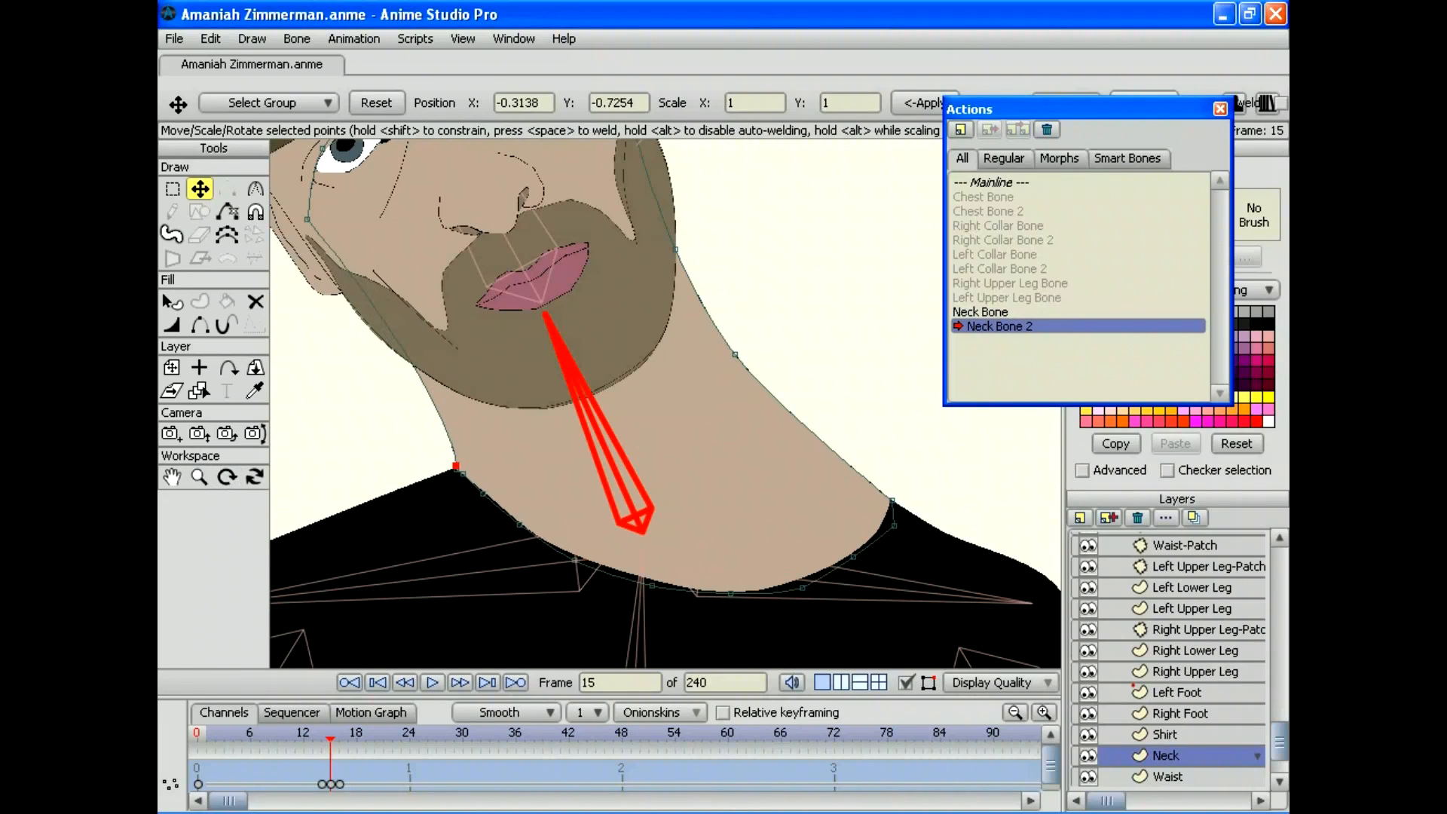
# Step: Adjust the neck point at frames 12, 14 and 16, then zoom back out to check the tilt
pyautogui.moveTo(330, 736)
pyautogui.mouseDown()
pyautogui.moveTo(197, 737)
pyautogui.moveTo(304, 736)
pyautogui.mouseUp()
pyautogui.moveTo(478, 430); pyautogui.dragTo(464, 465)
pyautogui.click(321, 737)
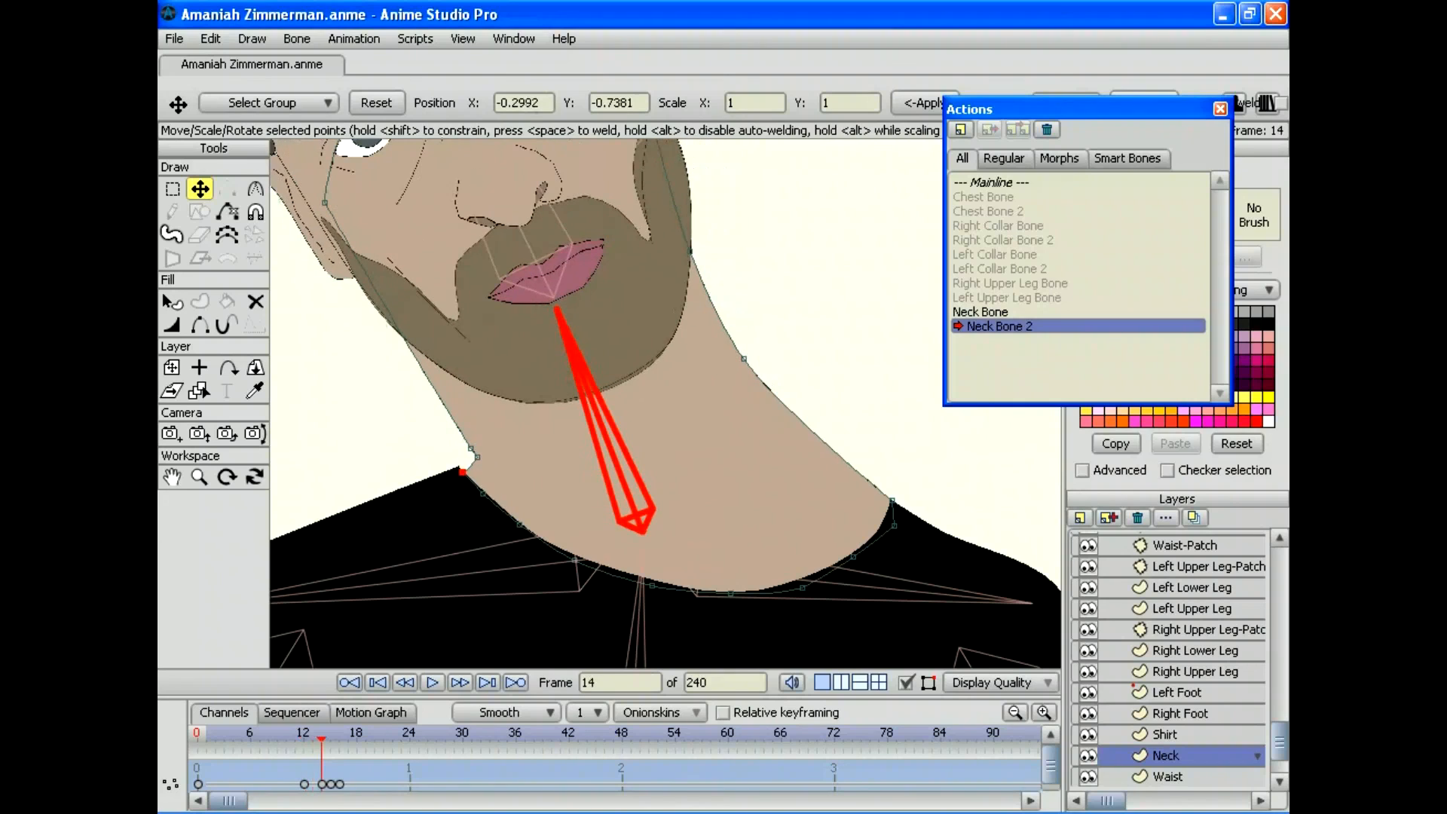
pyautogui.moveTo(462, 472); pyautogui.dragTo(459, 468)
pyautogui.moveTo(321, 739)
pyautogui.mouseDown()
pyautogui.moveTo(339, 739)
pyautogui.moveTo(304, 738)
pyautogui.moveTo(339, 739)
pyautogui.mouseUp()
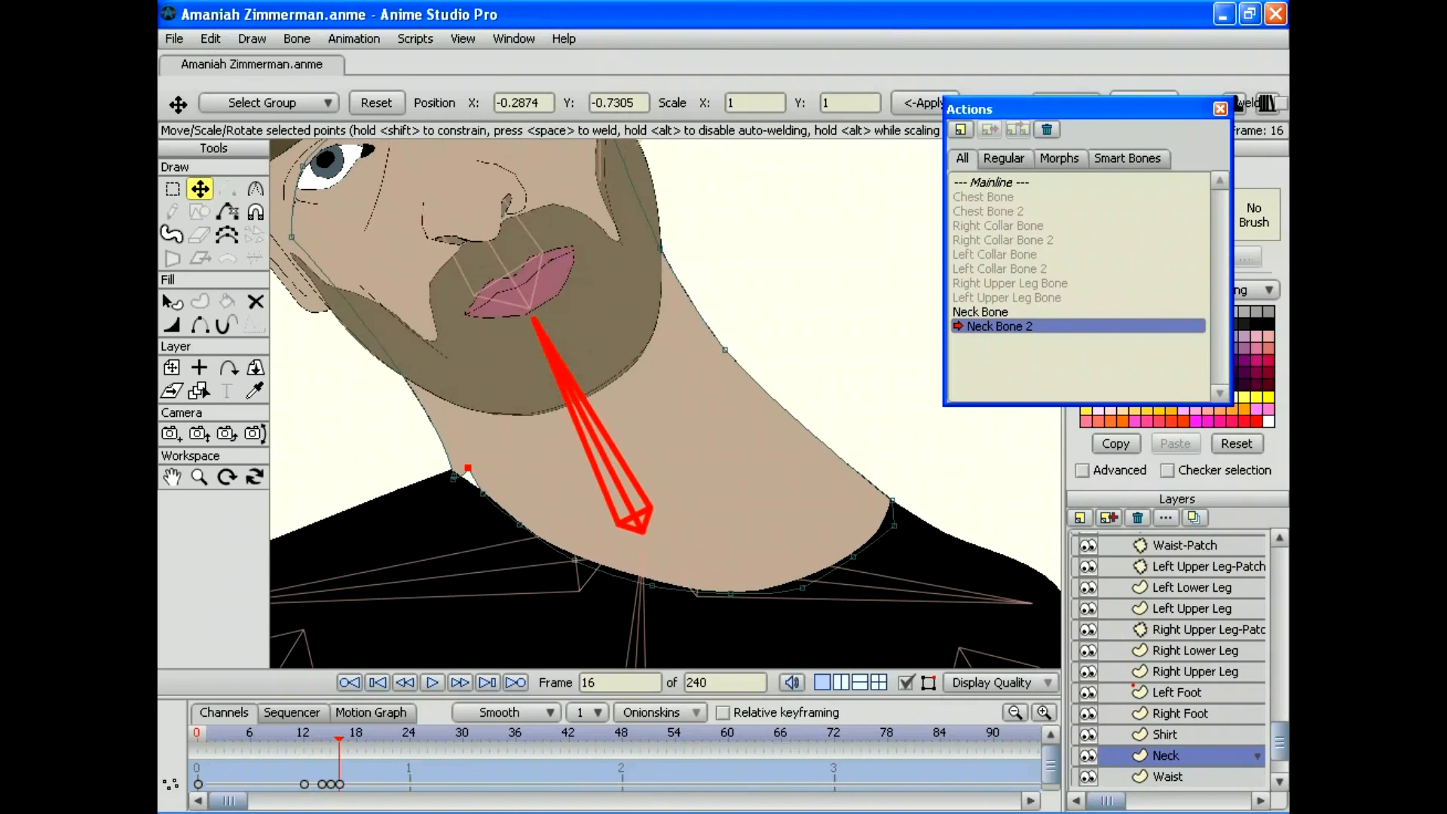
pyautogui.moveTo(468, 468); pyautogui.dragTo(465, 483)
pyautogui.moveTo(339, 738); pyautogui.dragTo(375, 738)
pyautogui.click(199, 476)
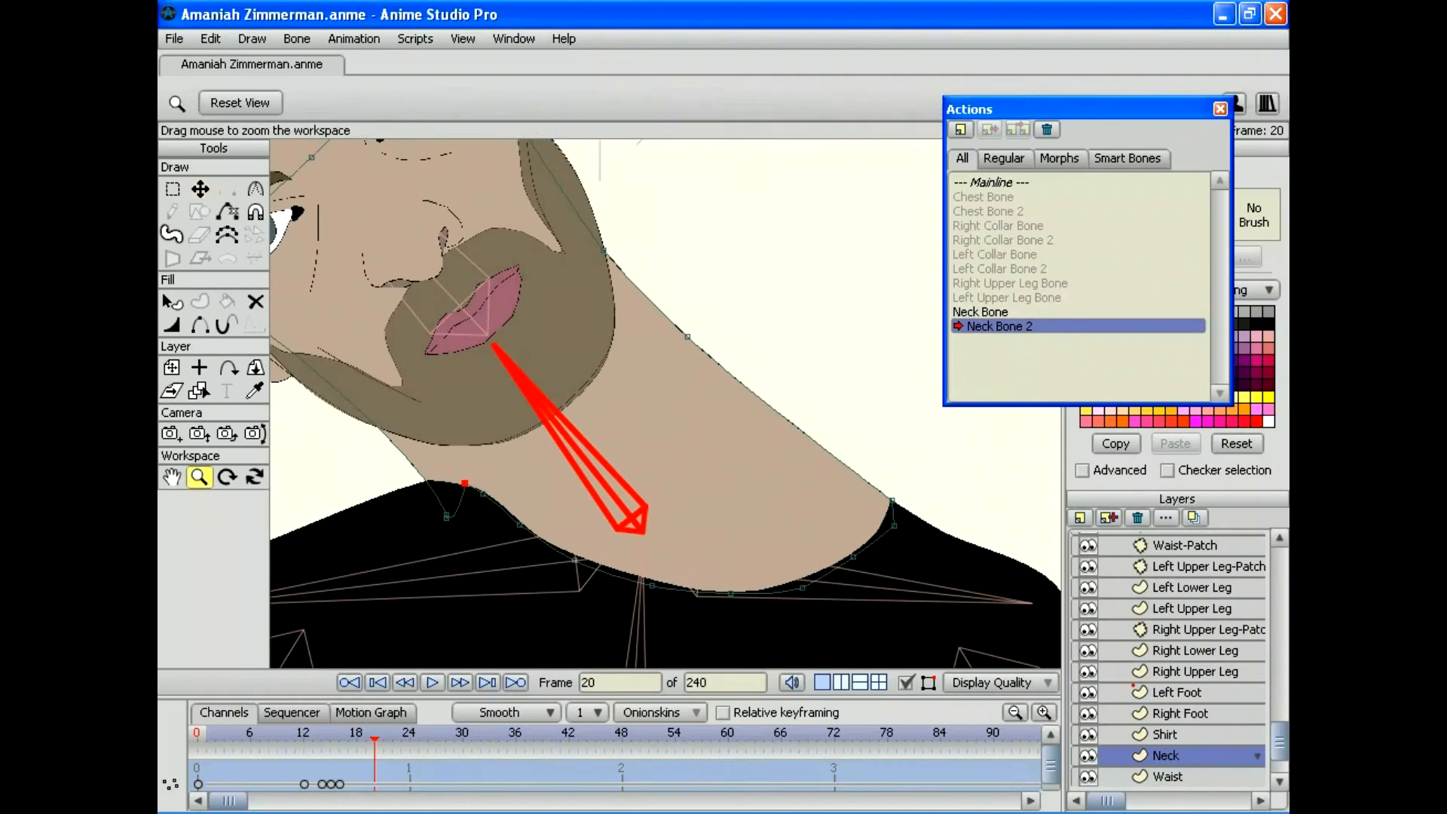
pyautogui.moveTo(665, 403); pyautogui.dragTo(543, 403)
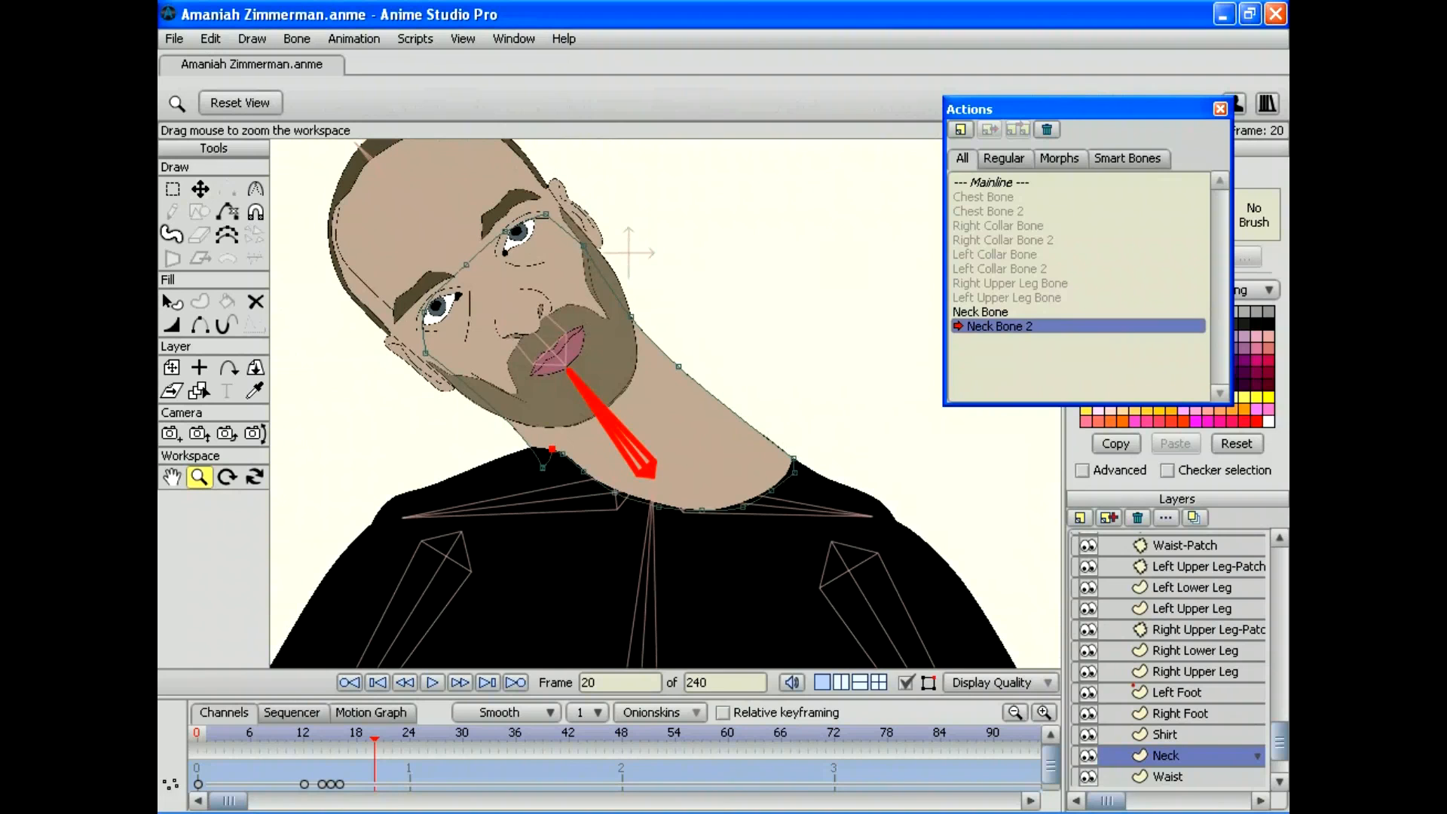
pyautogui.moveTo(375, 738); pyautogui.dragTo(197, 739)
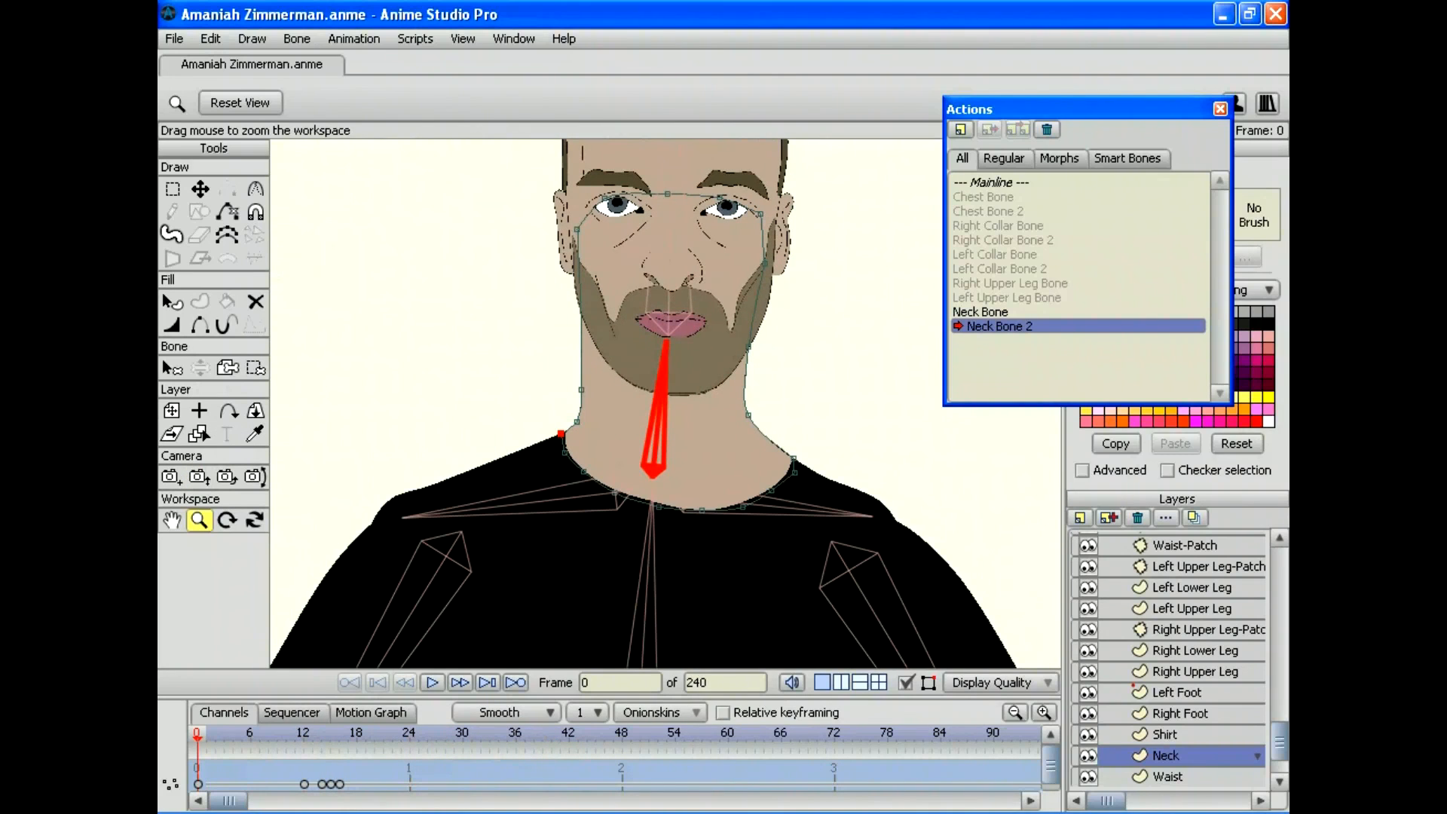
# Step: Return to the Mainline and swing the head and neck bones to test the neck actions
pyautogui.doubleClick(1005, 182)
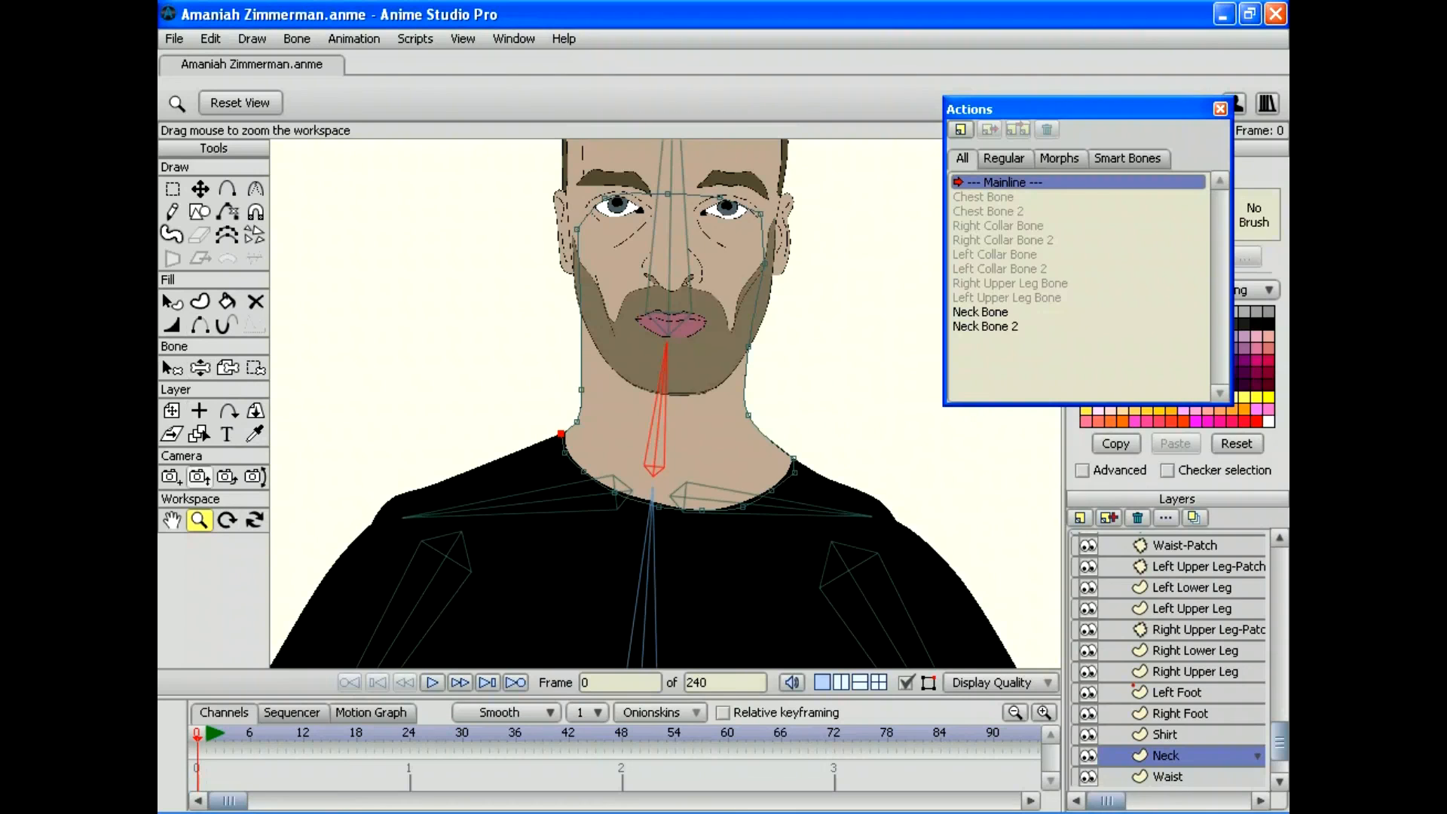
pyautogui.scroll(-2, 665, 403)
pyautogui.click(199, 368)
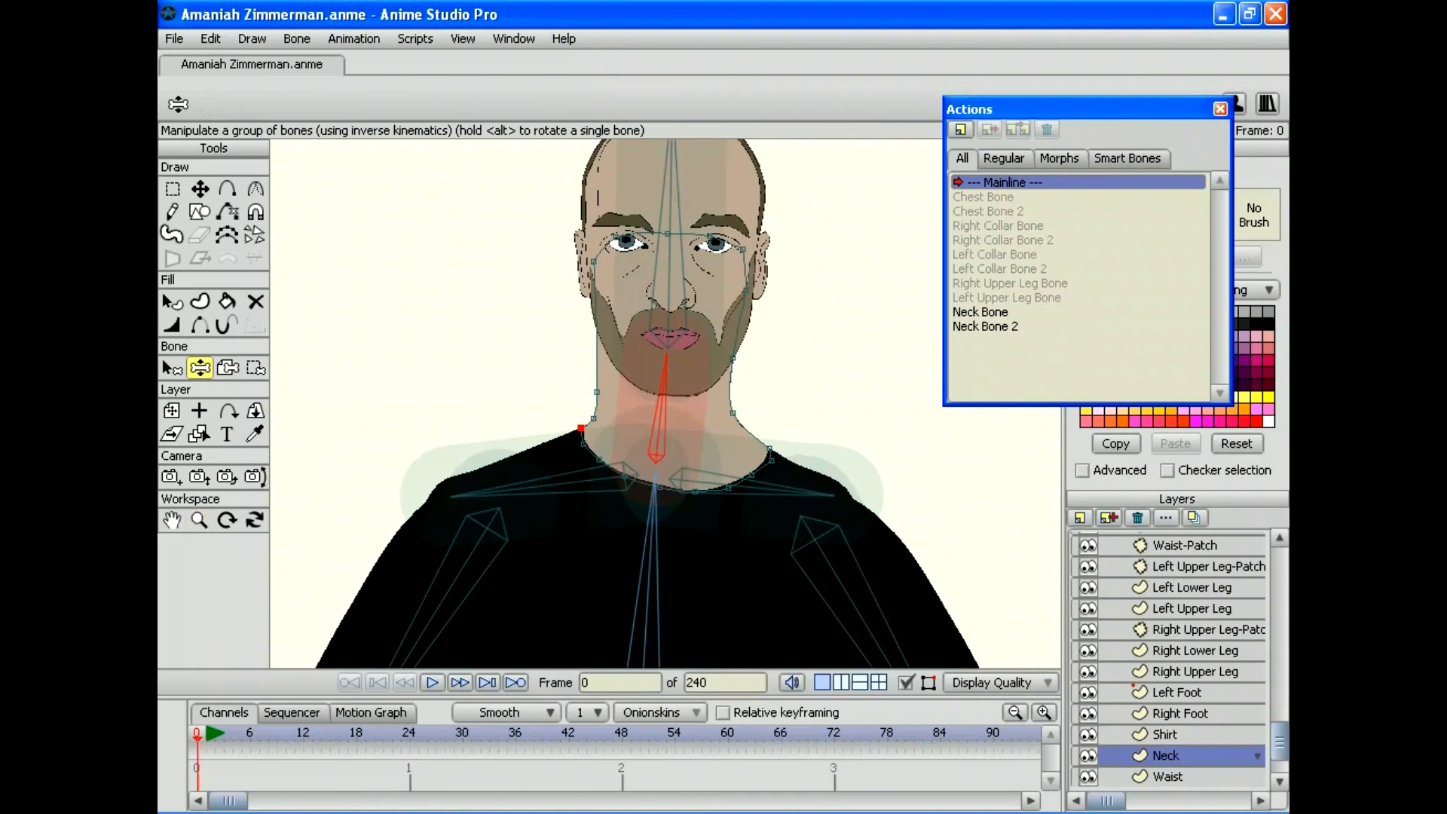
pyautogui.moveTo(666, 355); pyautogui.dragTo(633, 425)
pyautogui.moveTo(590, 272); pyautogui.dragTo(669, 260)
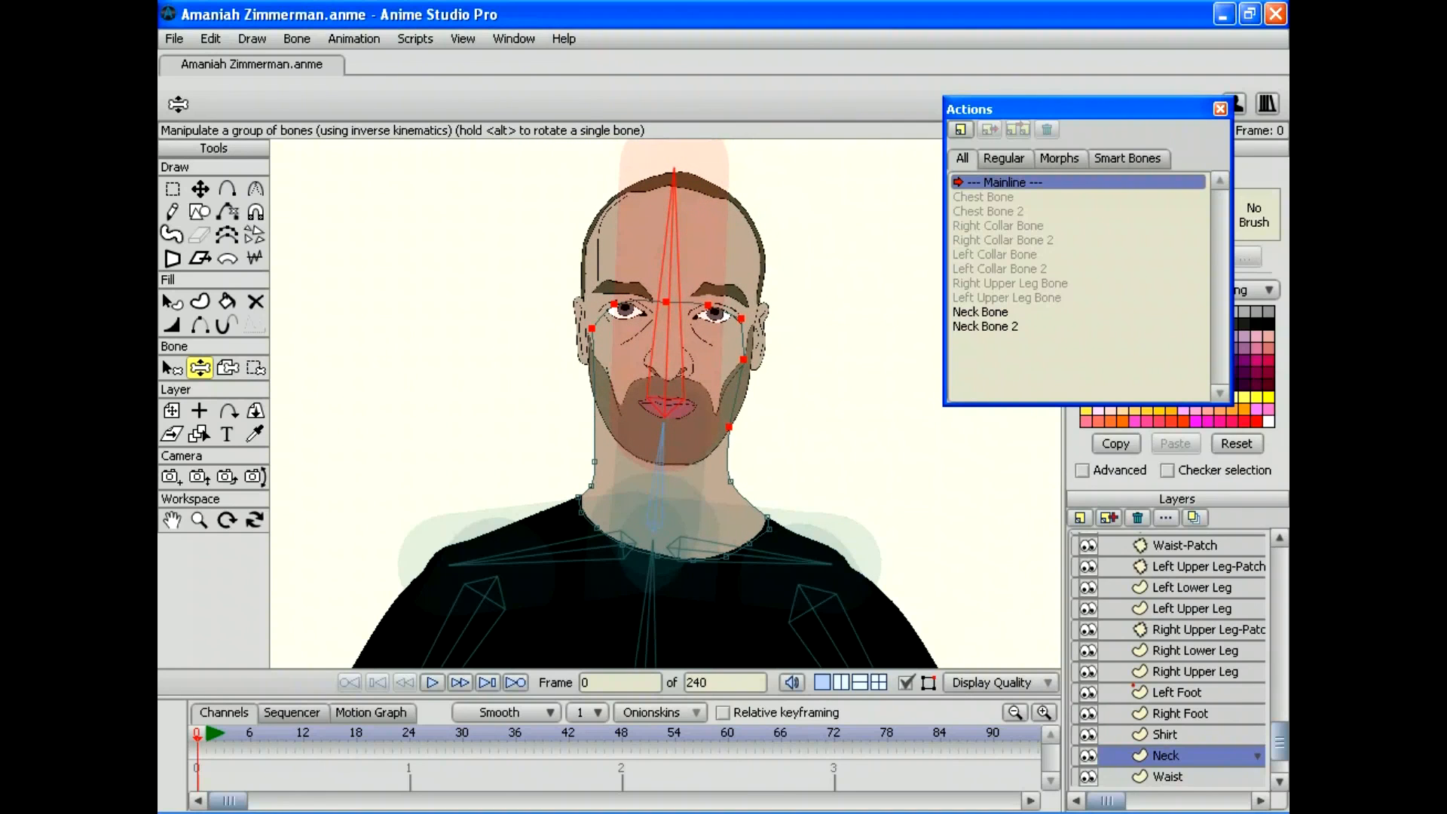
# Step: Save the project
pyautogui.click(174, 39)
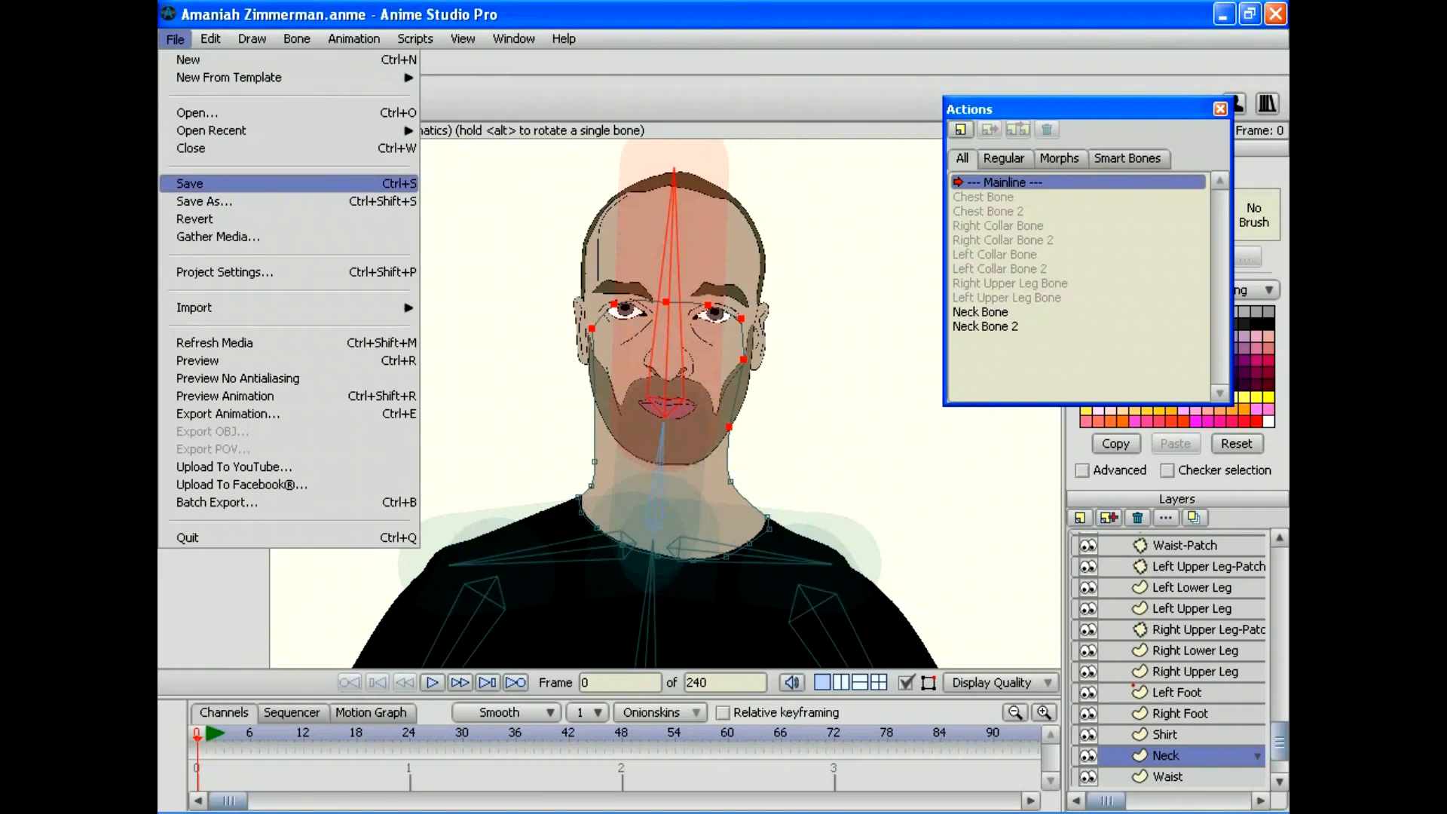
pyautogui.click(192, 184)
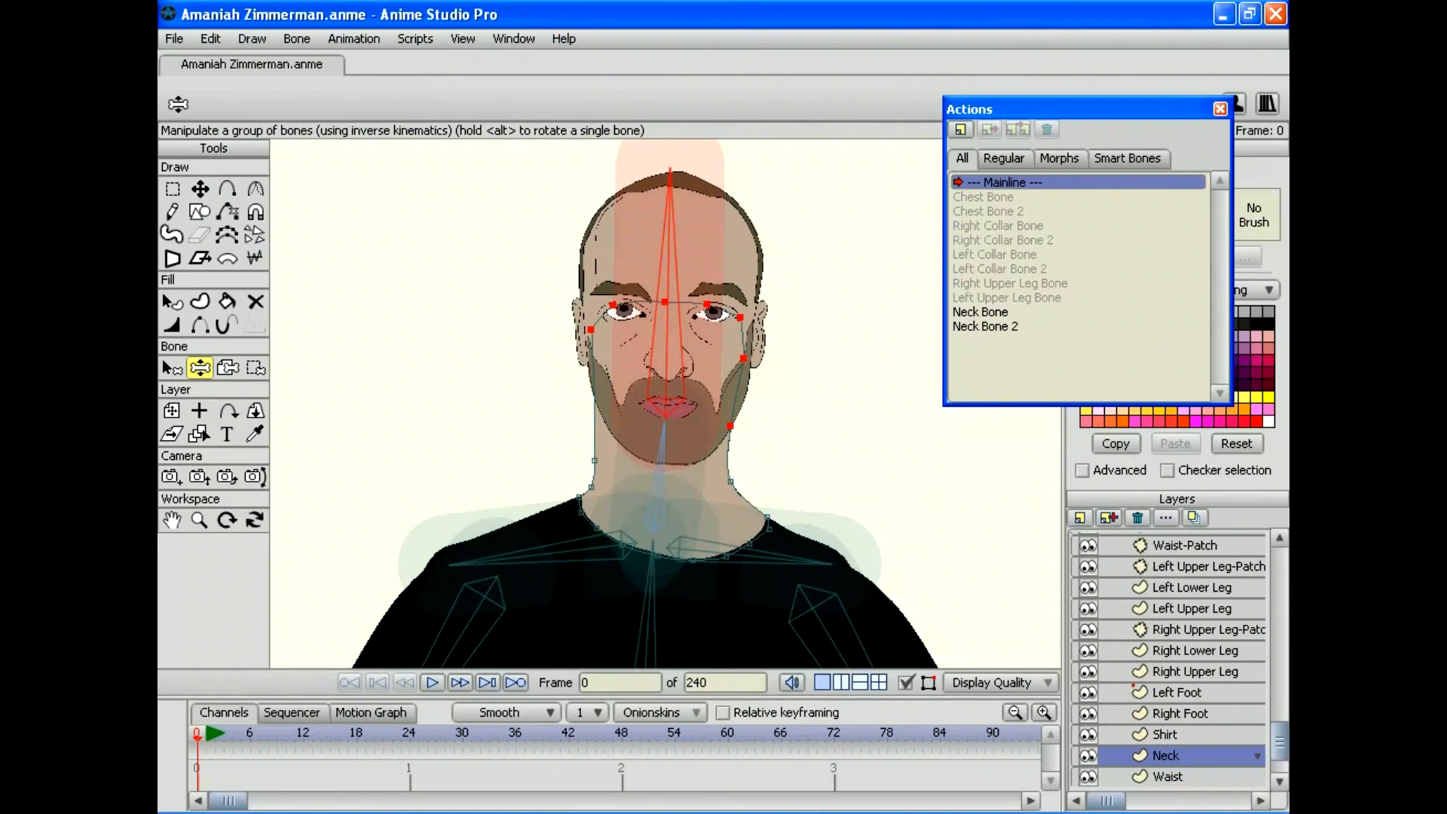
pyautogui.scroll(6, 1167, 660)
# Step: On the bone layer, rename bone B5 to 'Head Bone' and create a 'Head Bone' action
pyautogui.click(1192, 542)
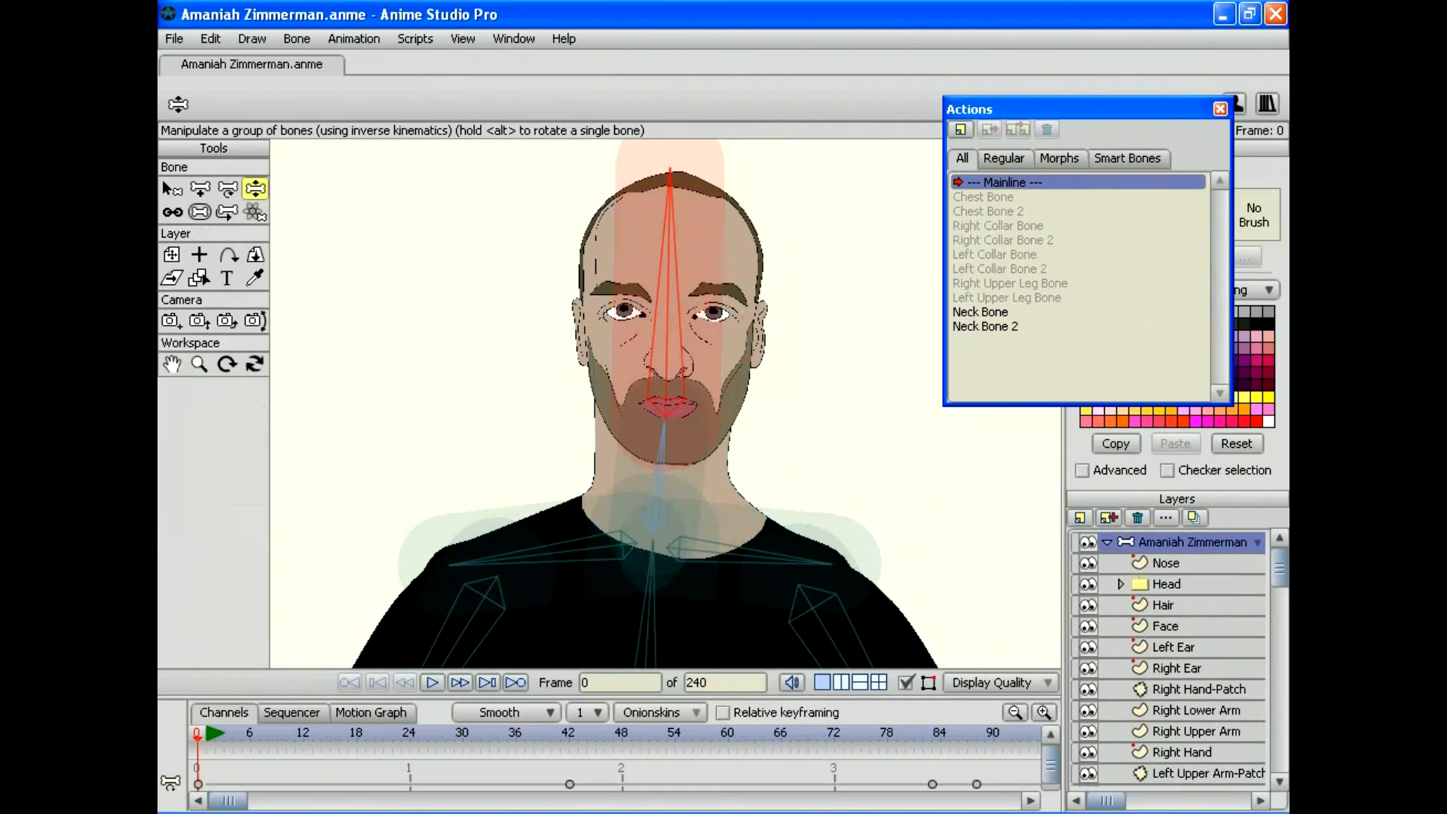
pyautogui.press('b')
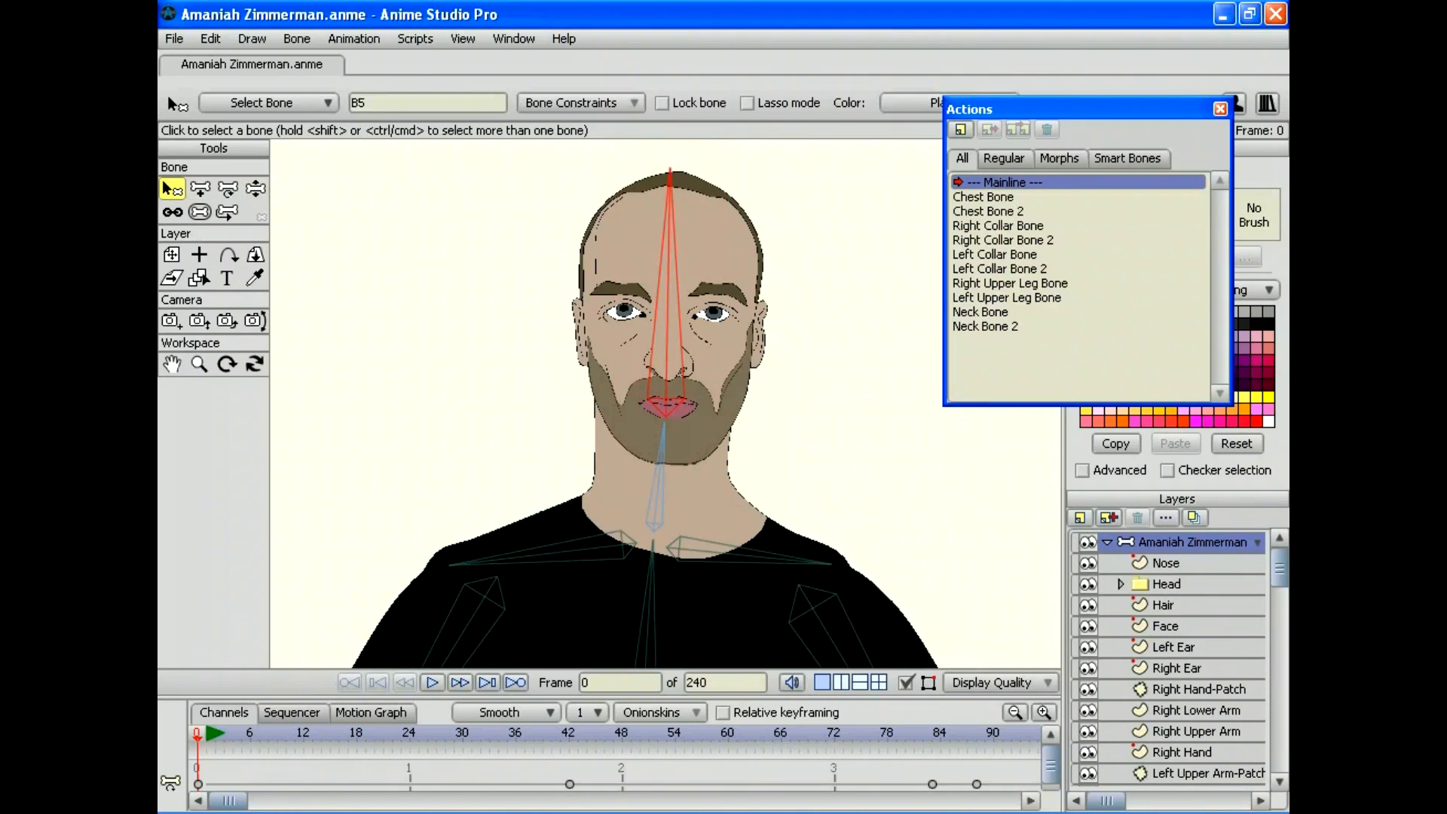
pyautogui.click(358, 103)
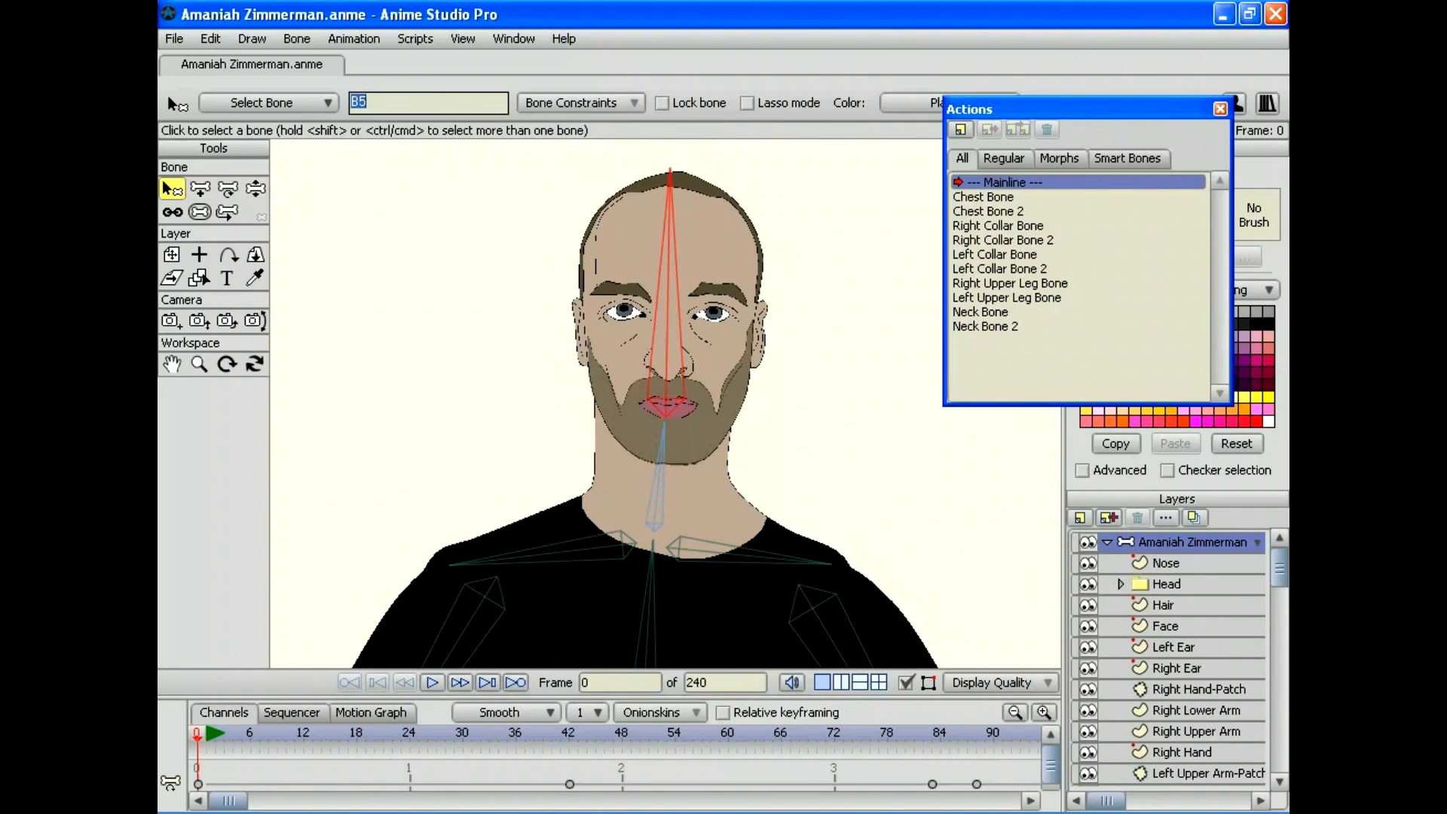
pyautogui.write('Head Bone')
pyautogui.press('Return')
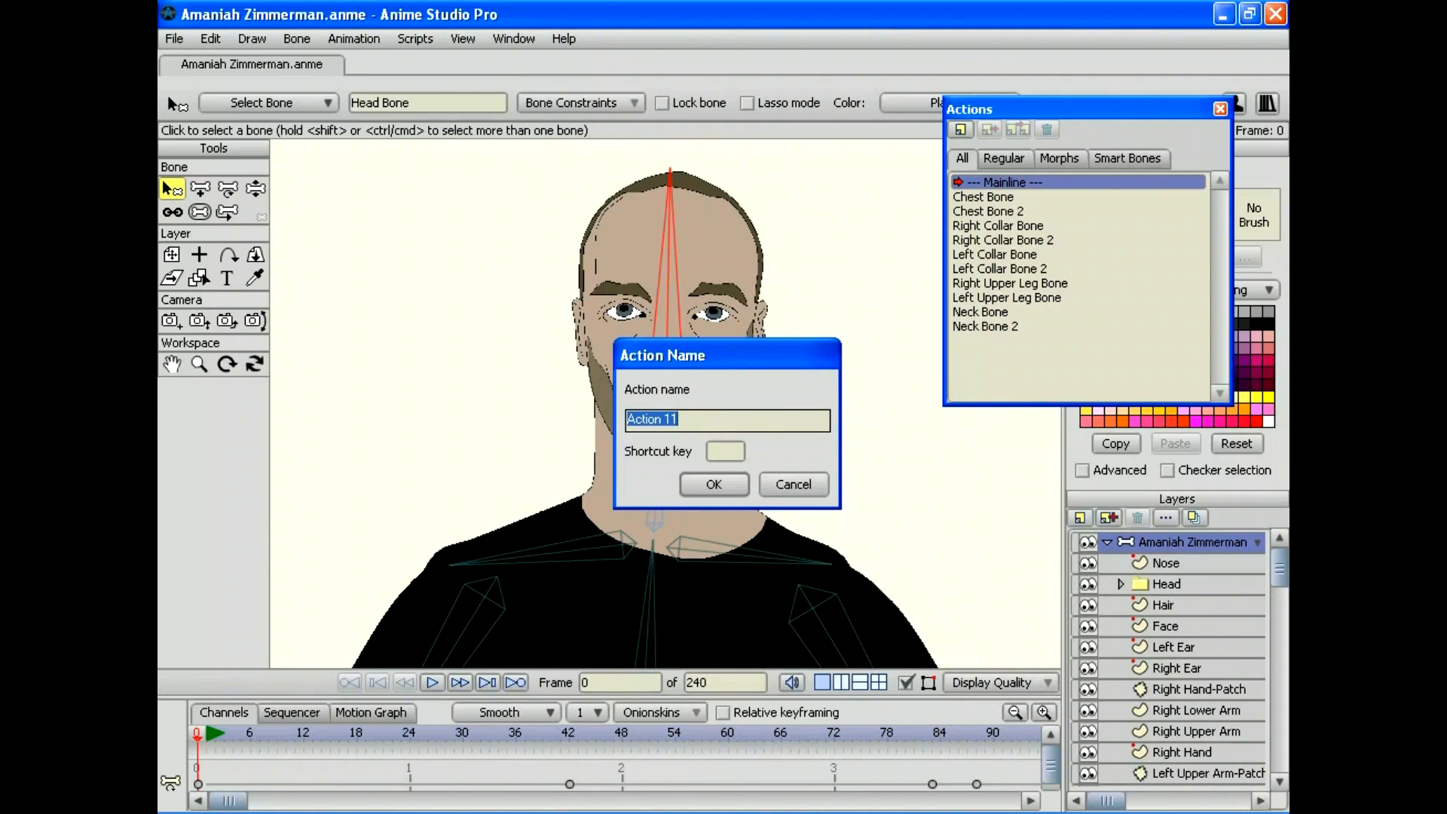
pyautogui.write('Head Bone')
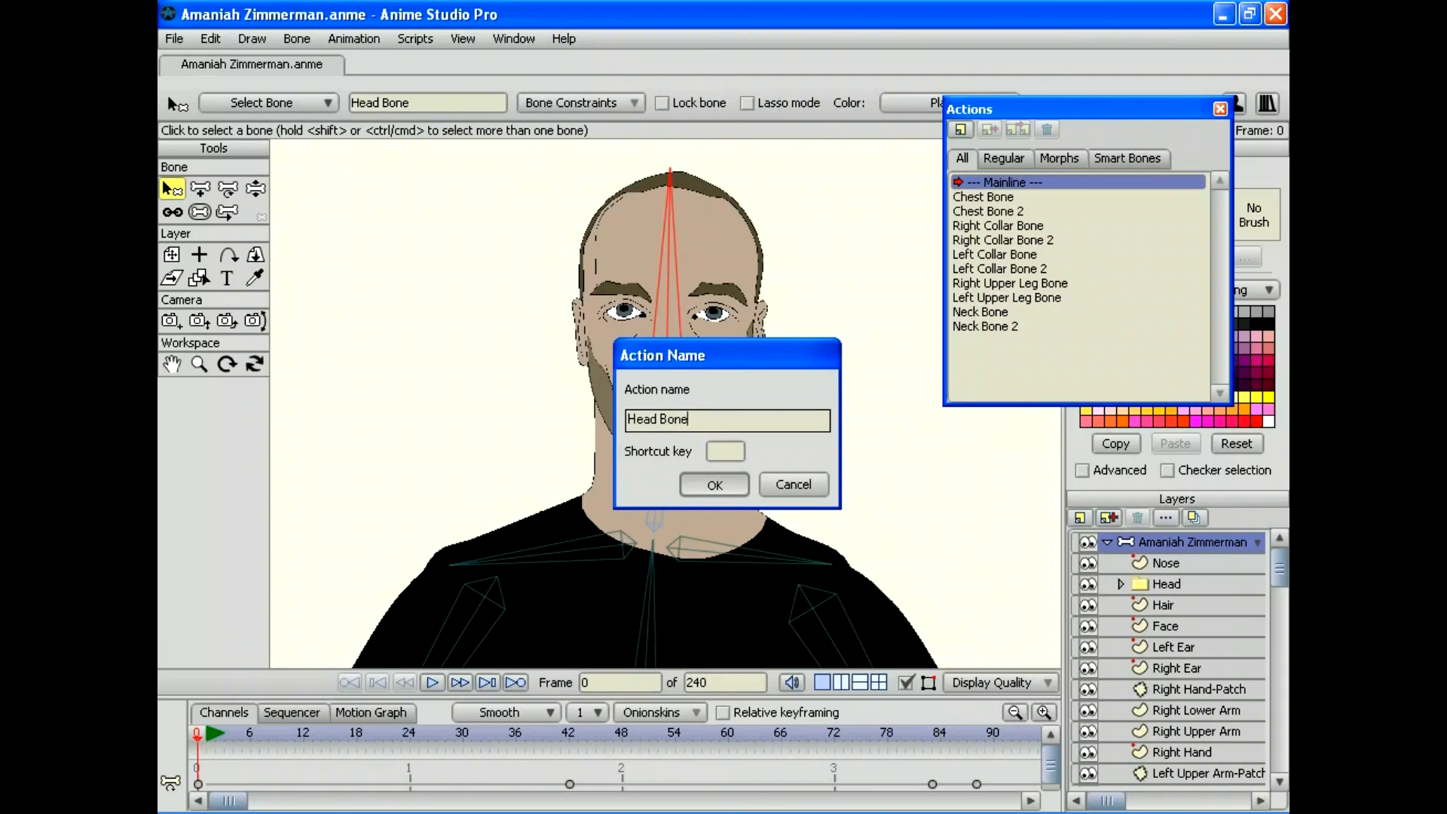
pyautogui.press('Return')
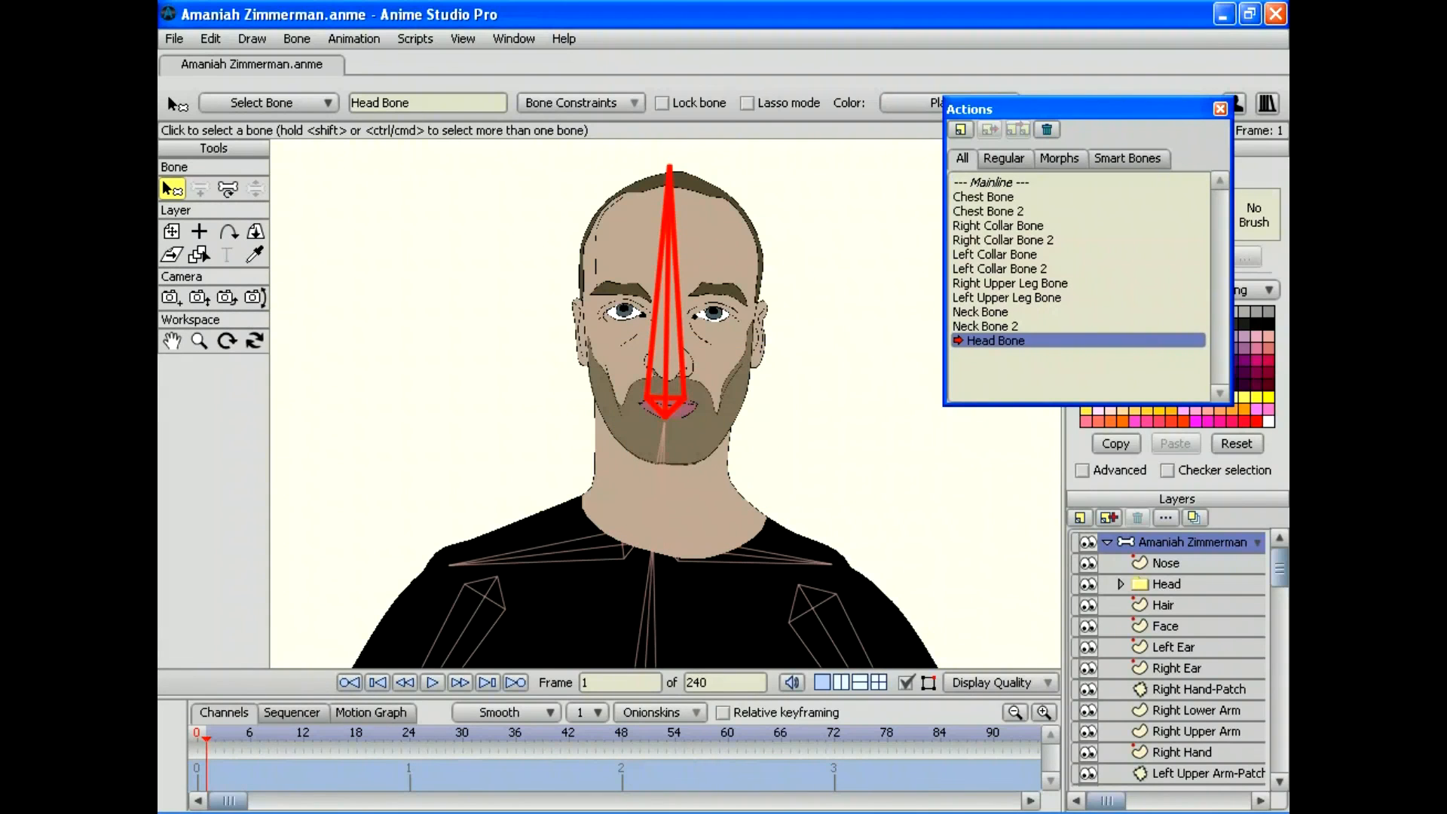
# Step: Rotate the head bone about 90° onto its side at frame 30
pyautogui.click(462, 733)
pyautogui.click(228, 188)
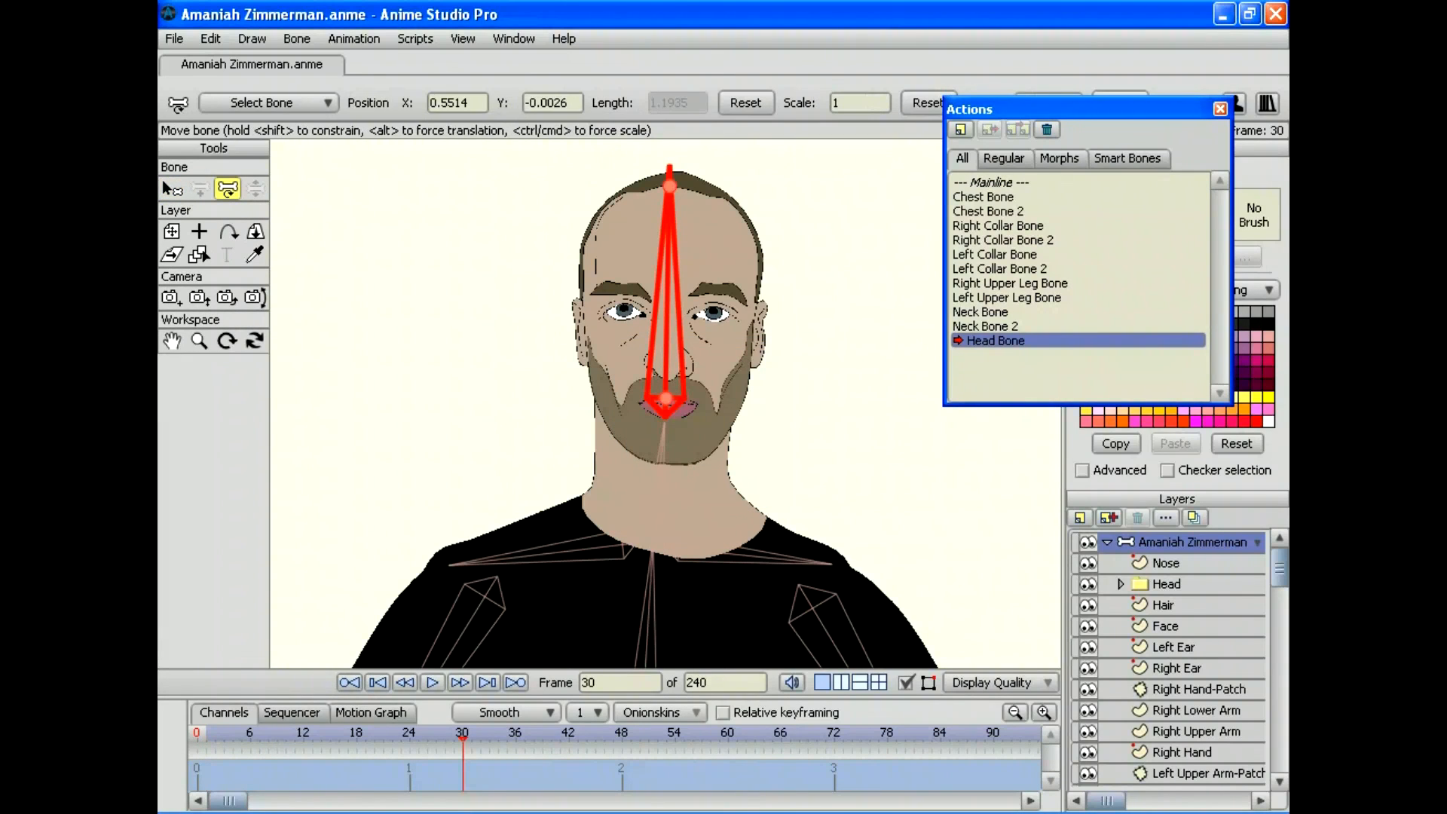
pyautogui.moveTo(668, 226); pyautogui.dragTo(859, 419)
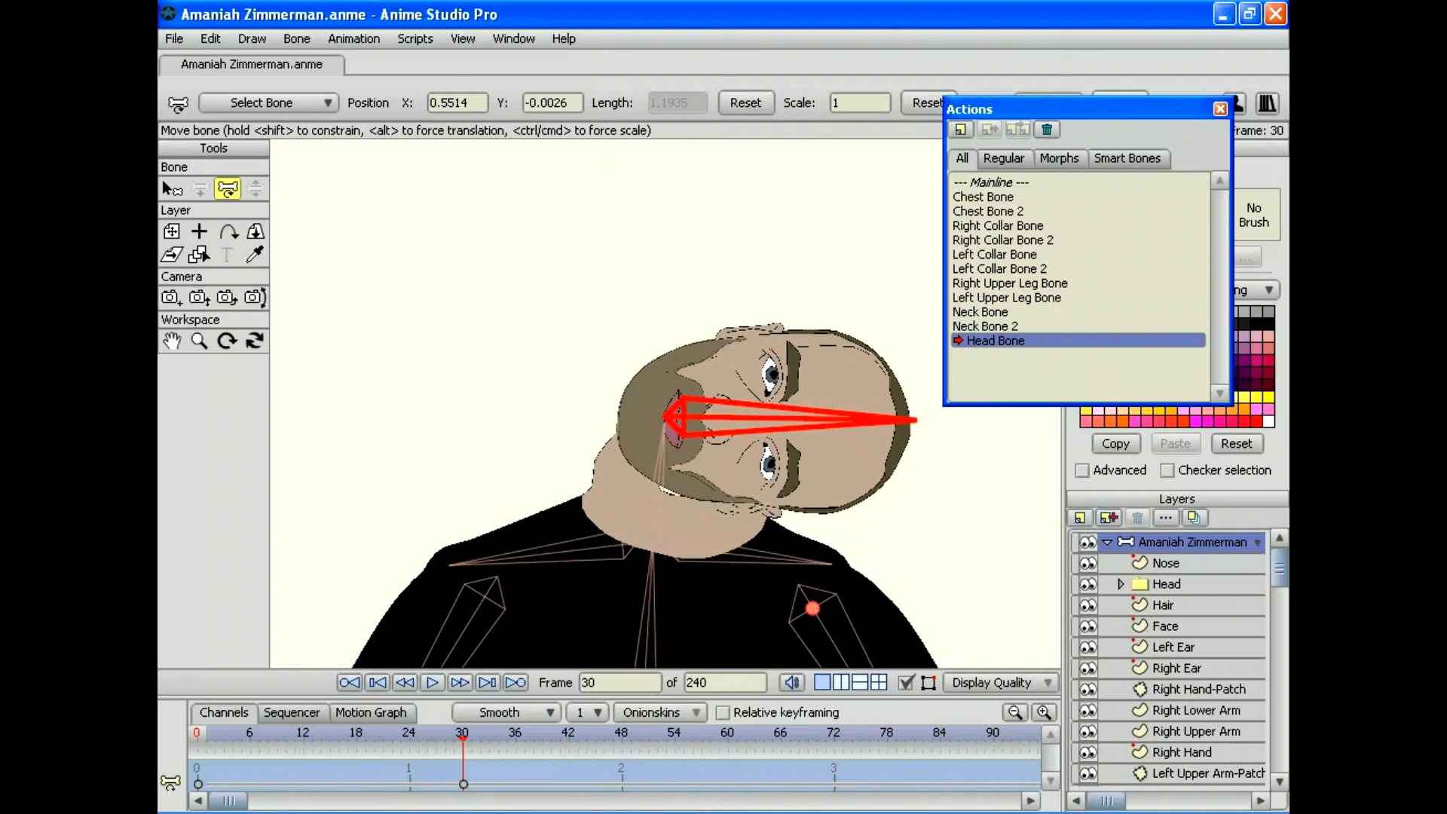
# Step: Hide the Head and Face layers to expose the neck, and select the Neck layer
pyautogui.click(1087, 584)
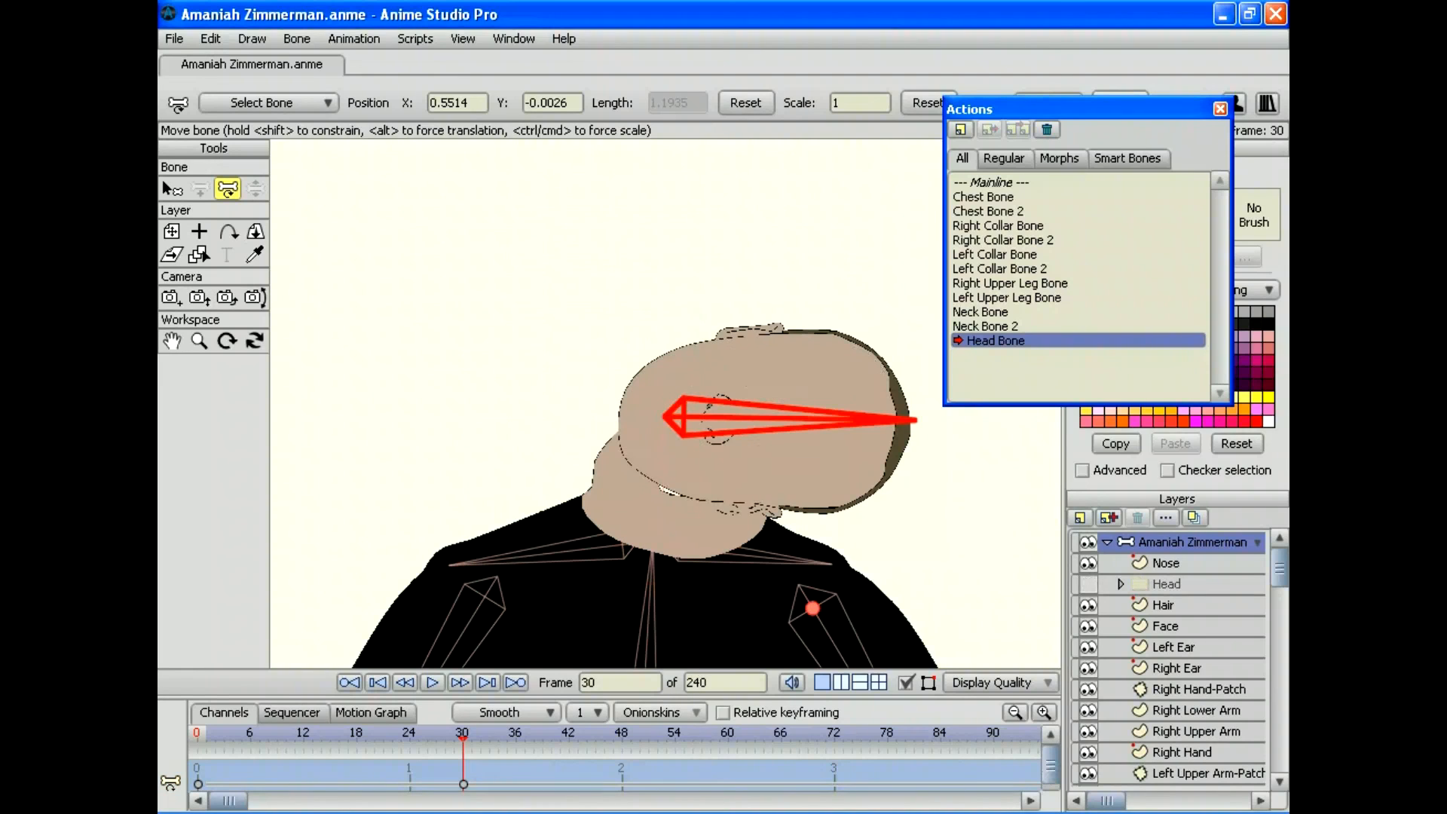
pyautogui.click(1087, 584)
pyautogui.click(1087, 584)
pyautogui.click(1087, 625)
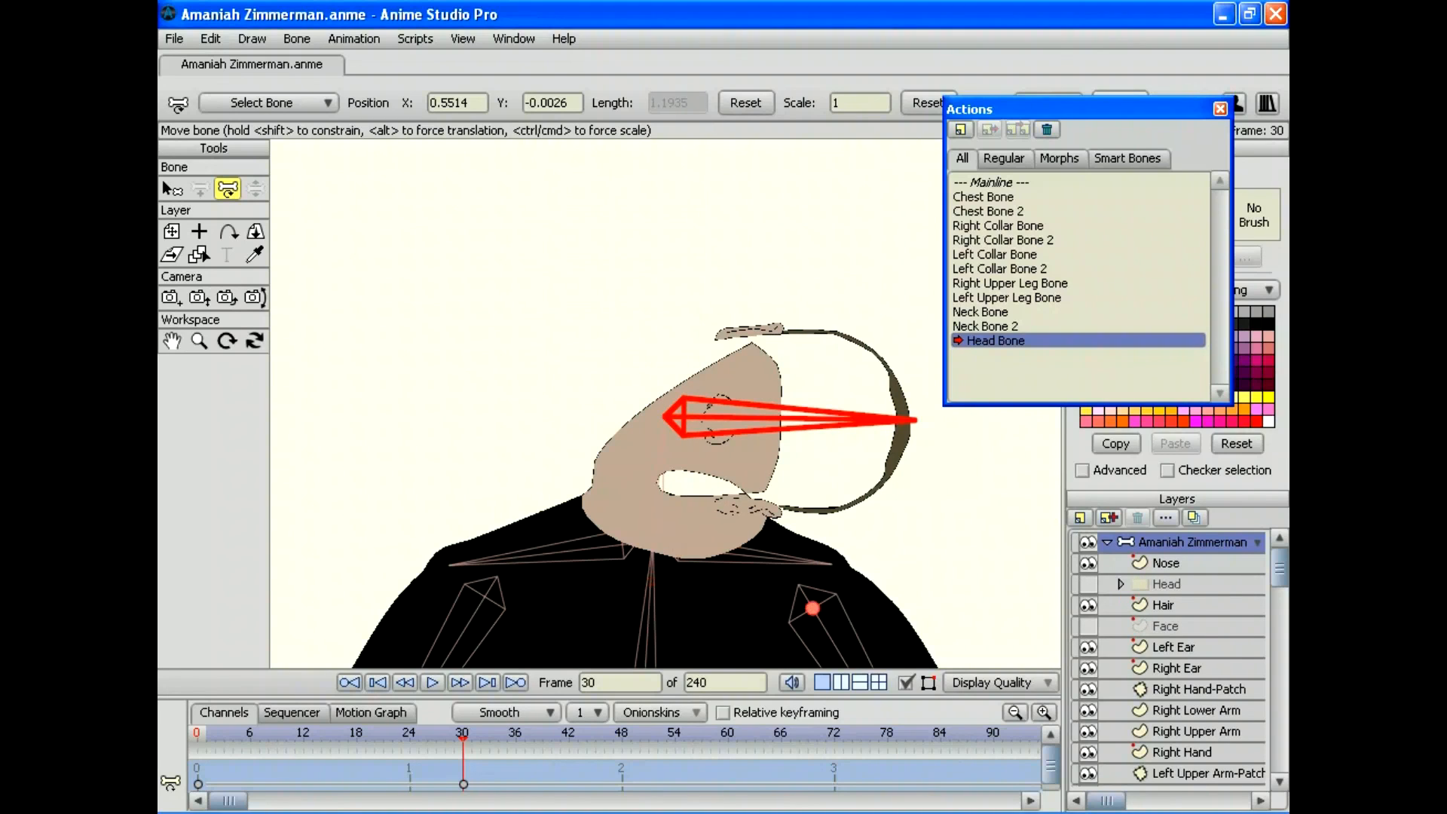
pyautogui.scroll(-1, 1168, 657)
pyautogui.scroll(-1, 1168, 657)
pyautogui.scroll(-2, 1168, 657)
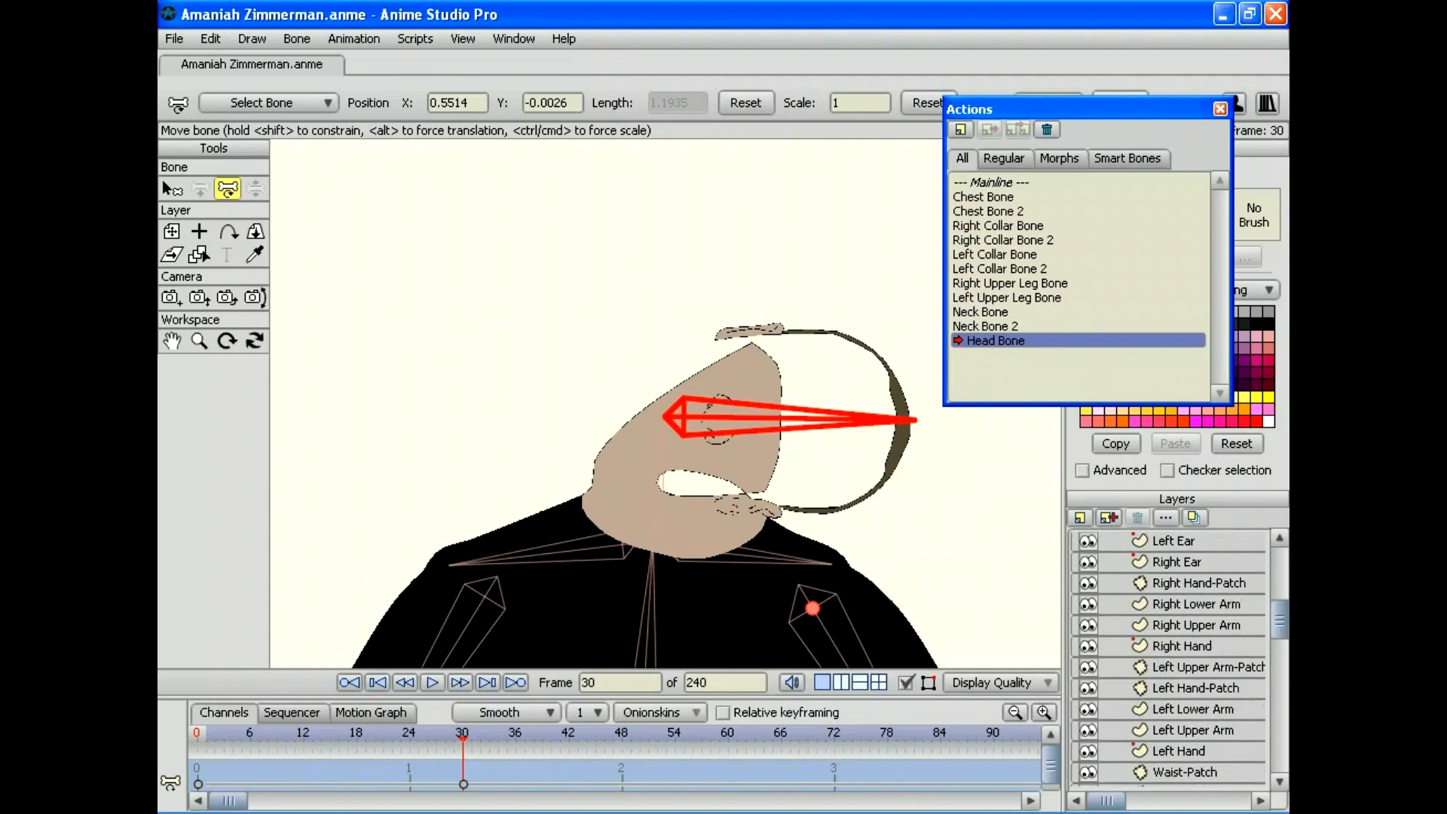
pyautogui.scroll(4, 1167, 657)
pyautogui.scroll(-10, 1168, 657)
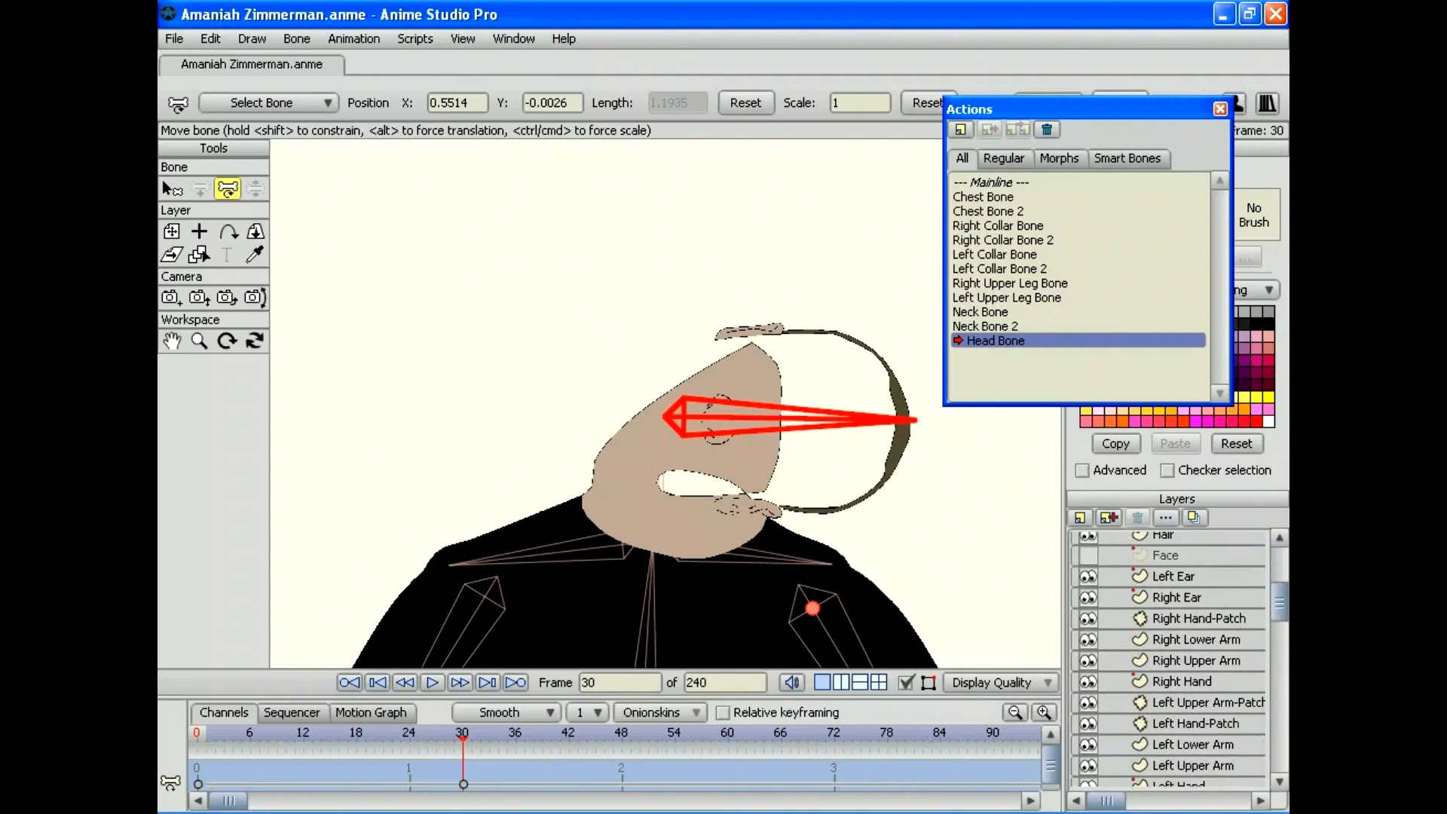
pyautogui.scroll(-1, 1168, 657)
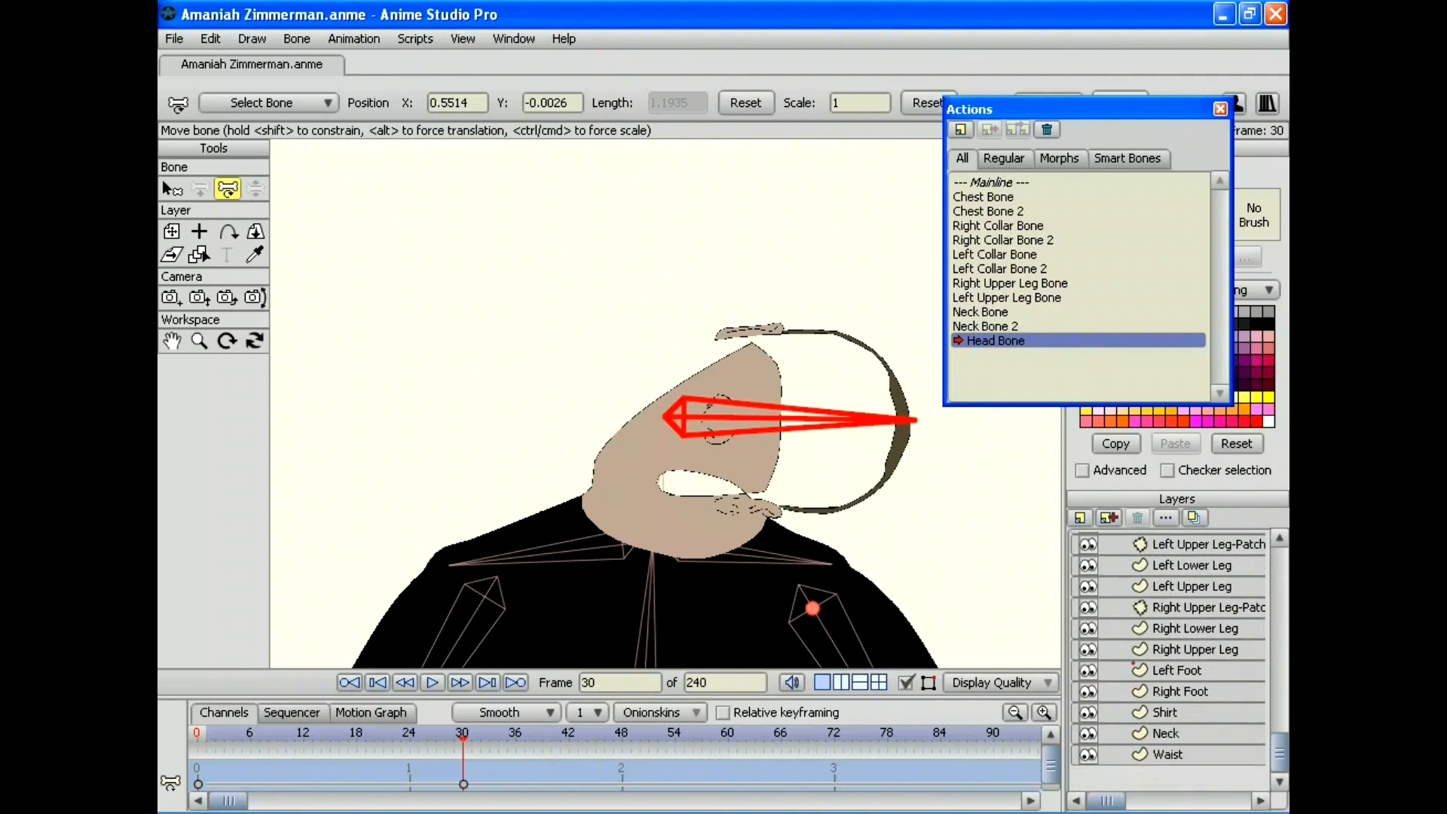
pyautogui.click(1166, 733)
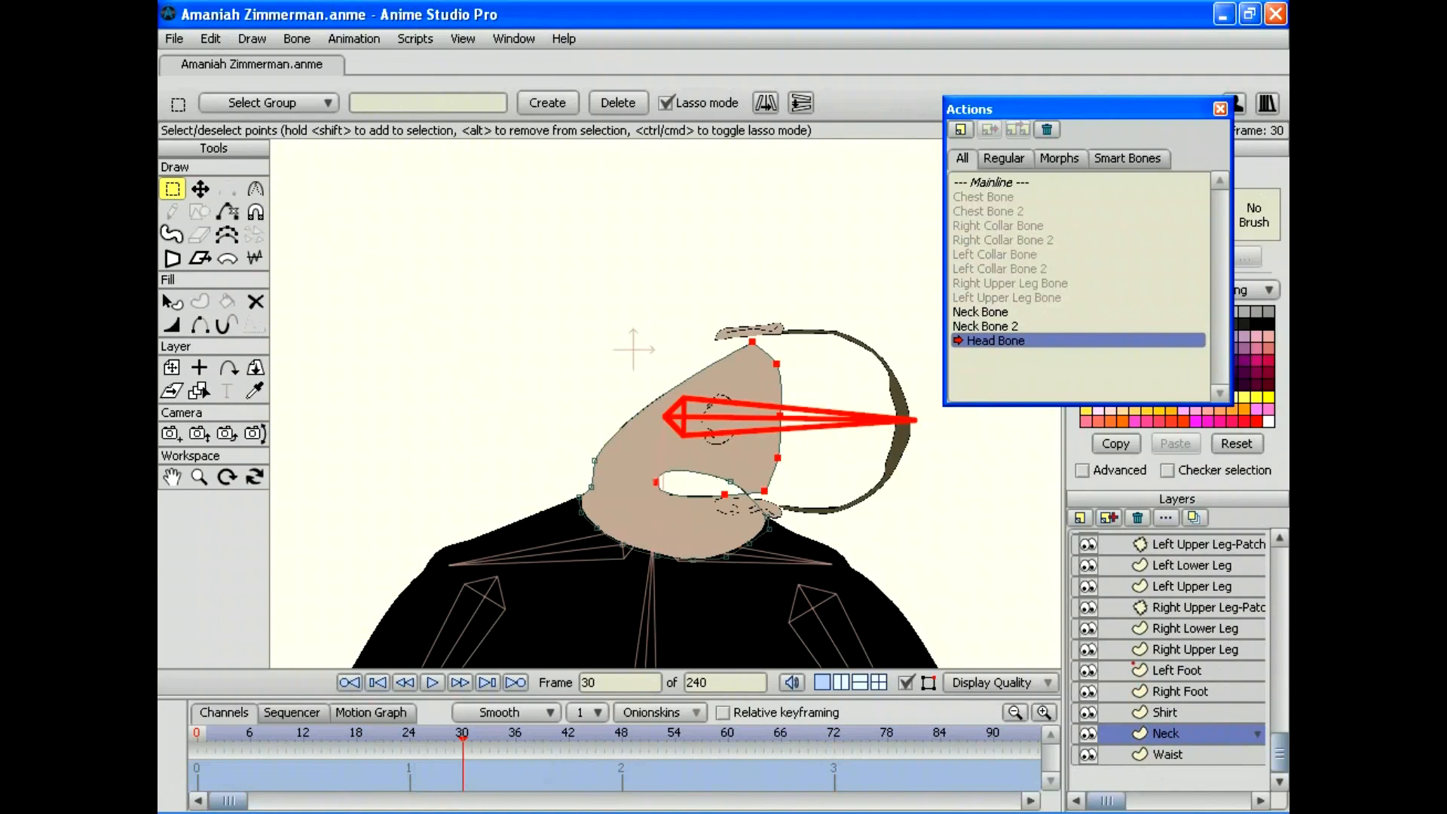
# Step: Deselect all neck points and move the neck point to meet the head at frames 30 and 21
pyautogui.click(210, 39)
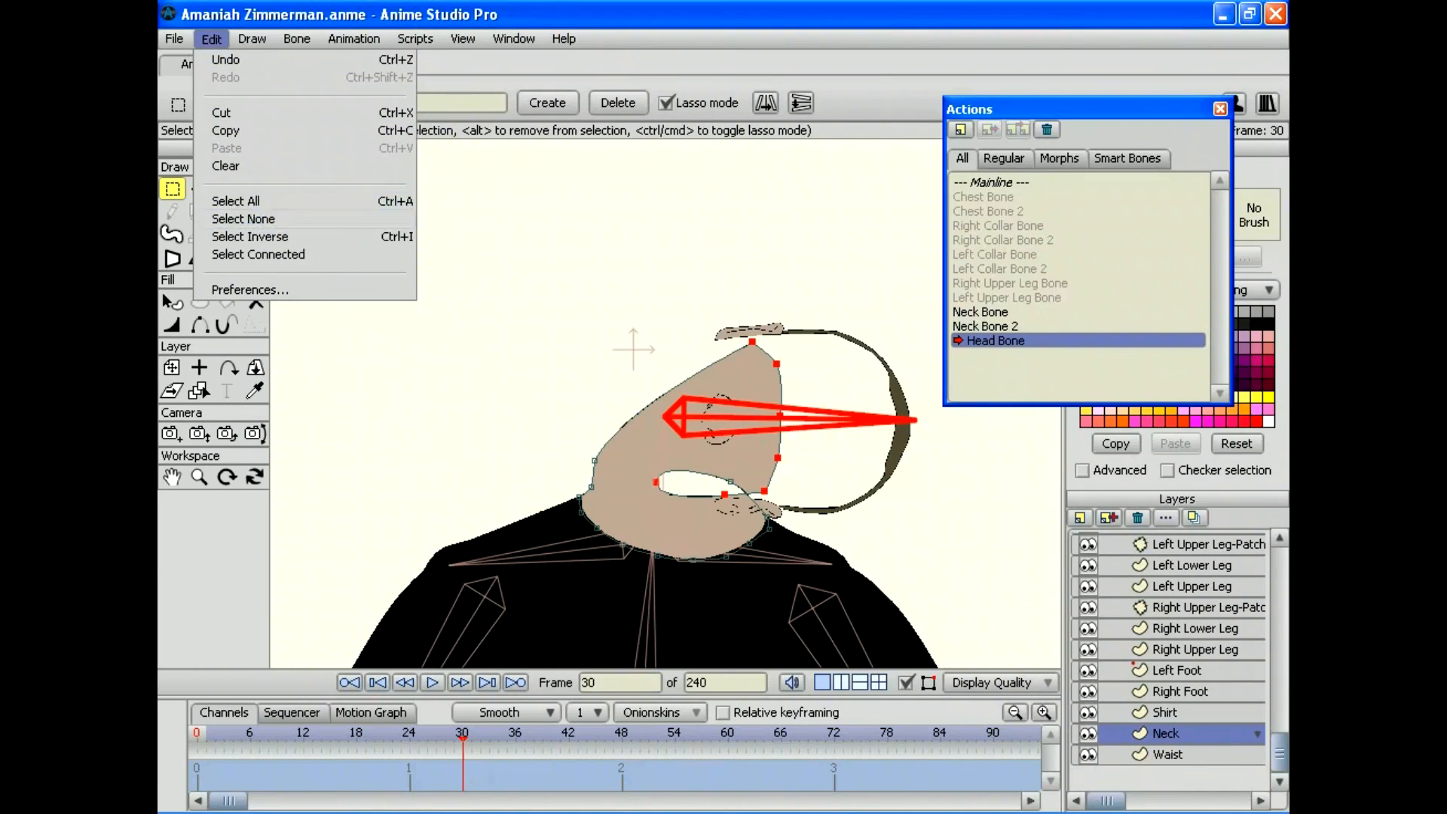
pyautogui.click(241, 218)
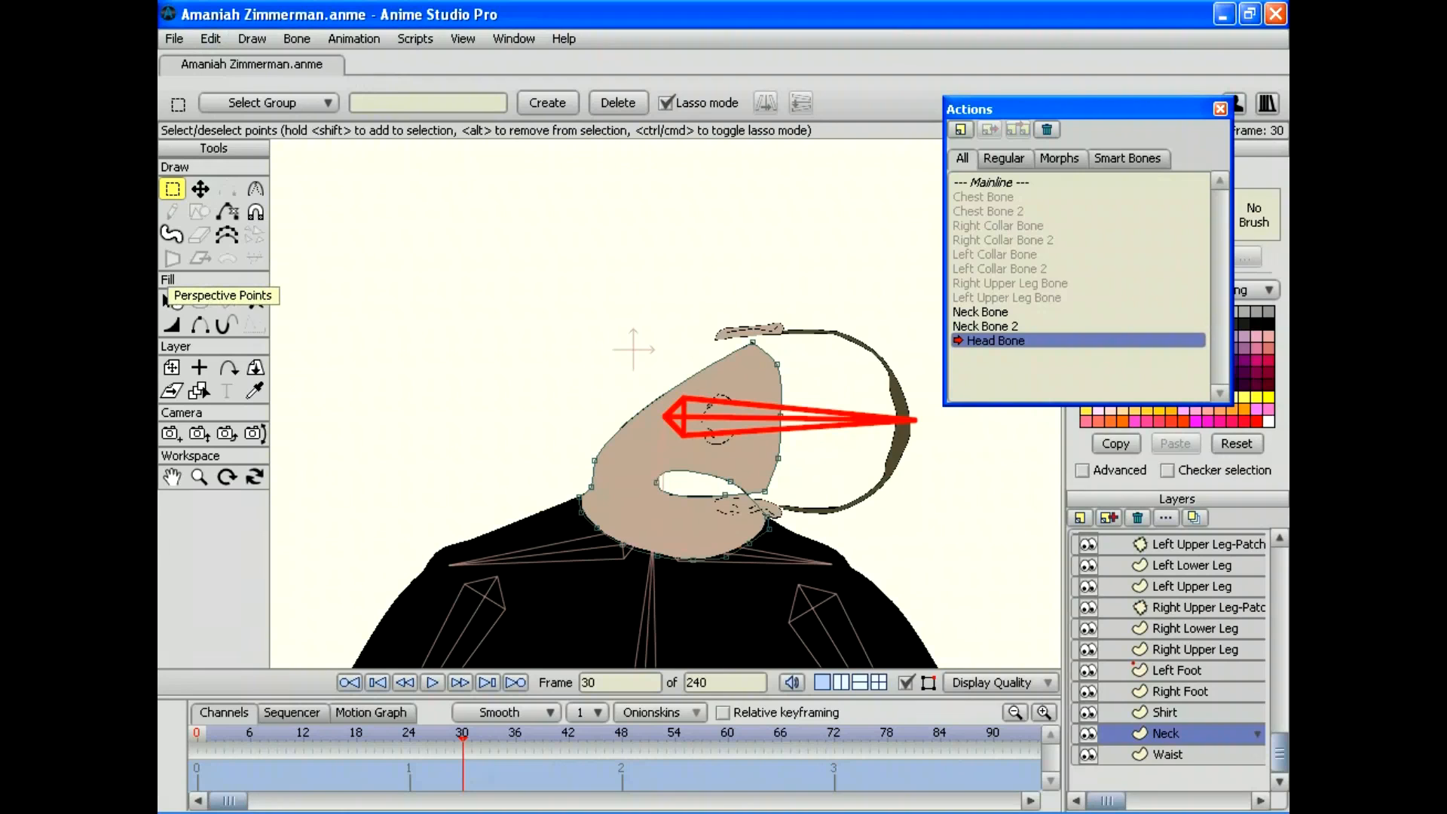
pyautogui.click(199, 189)
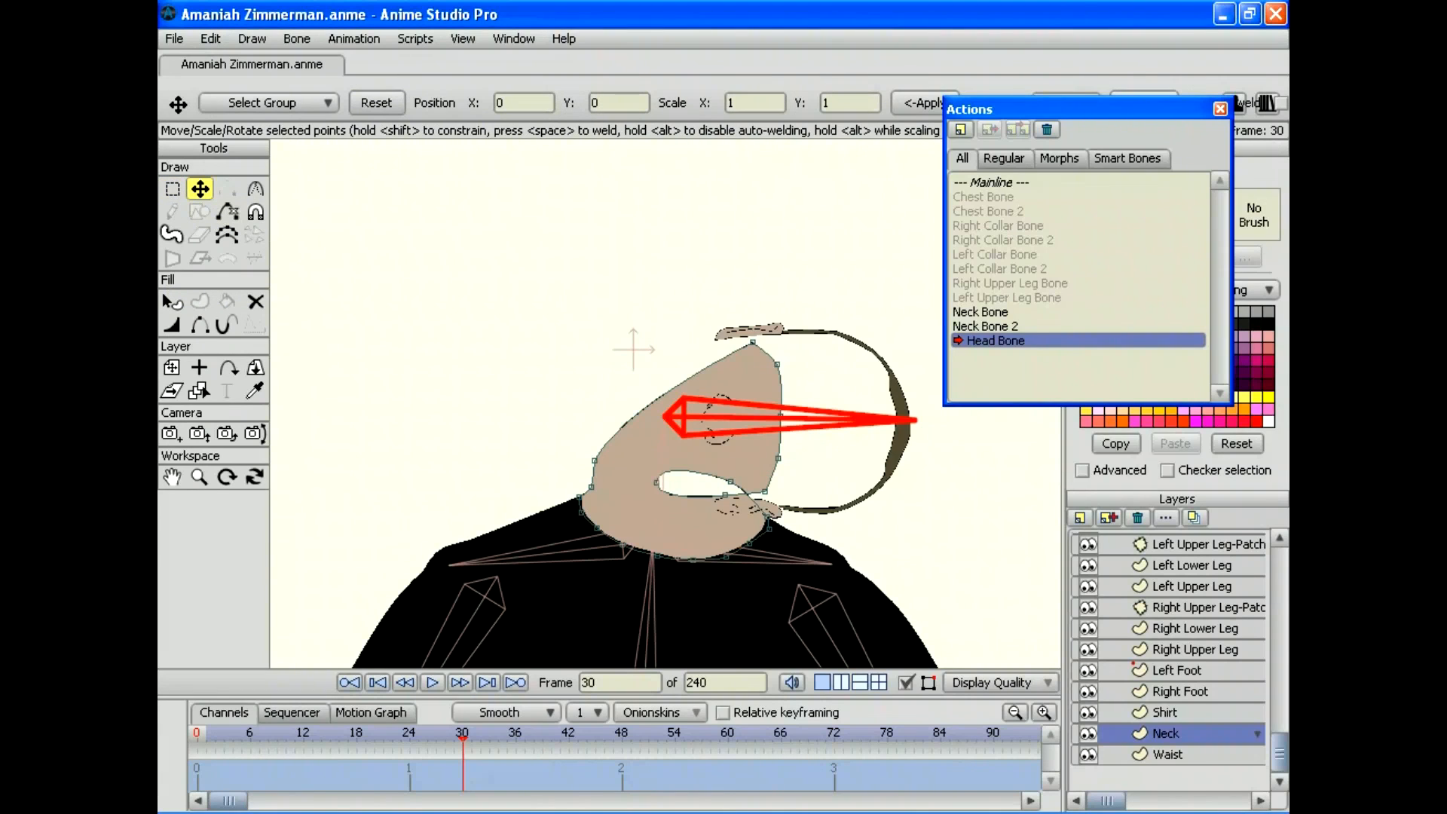
pyautogui.moveTo(658, 482); pyautogui.dragTo(763, 495)
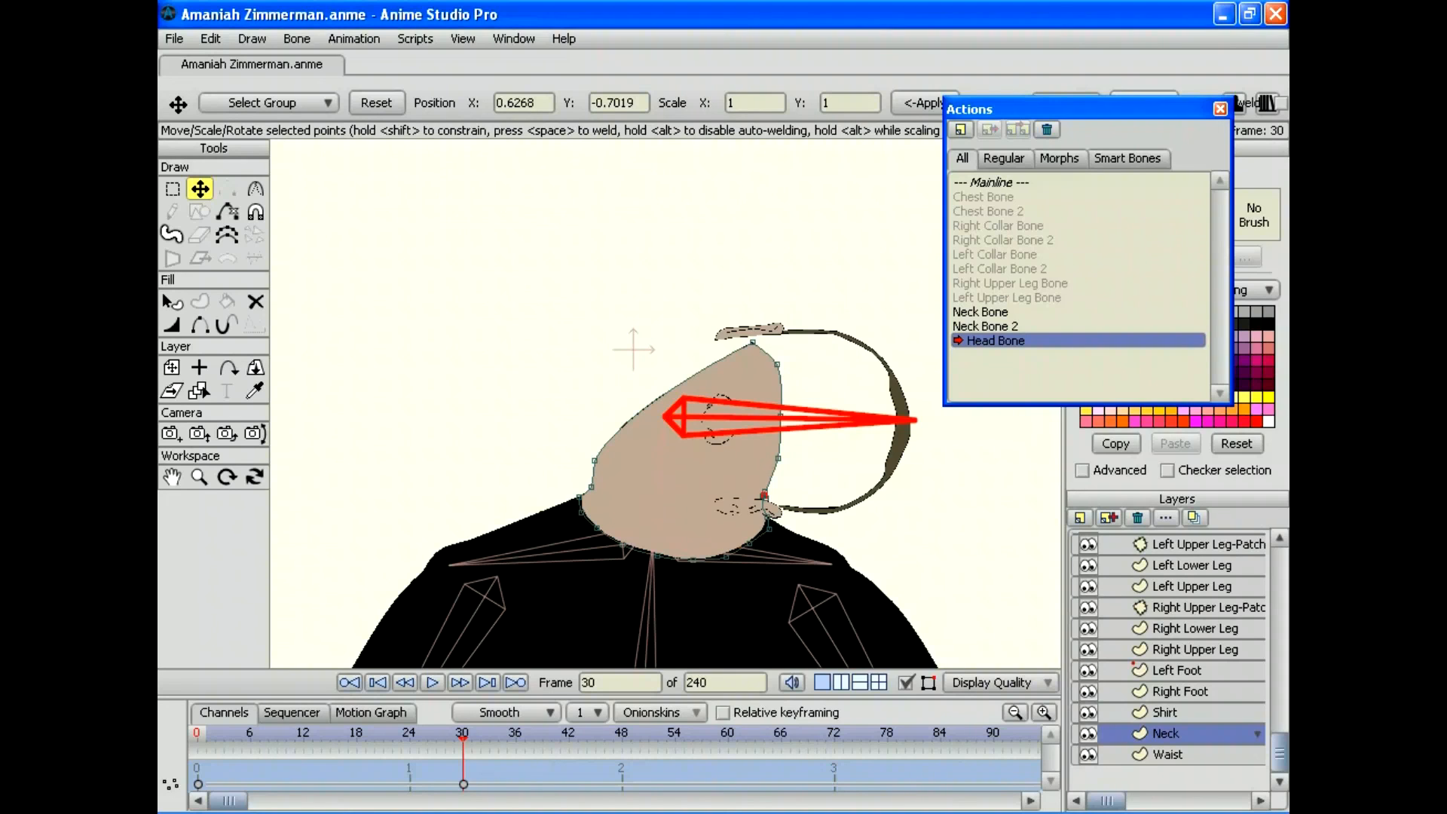
pyautogui.moveTo(463, 738); pyautogui.dragTo(383, 738)
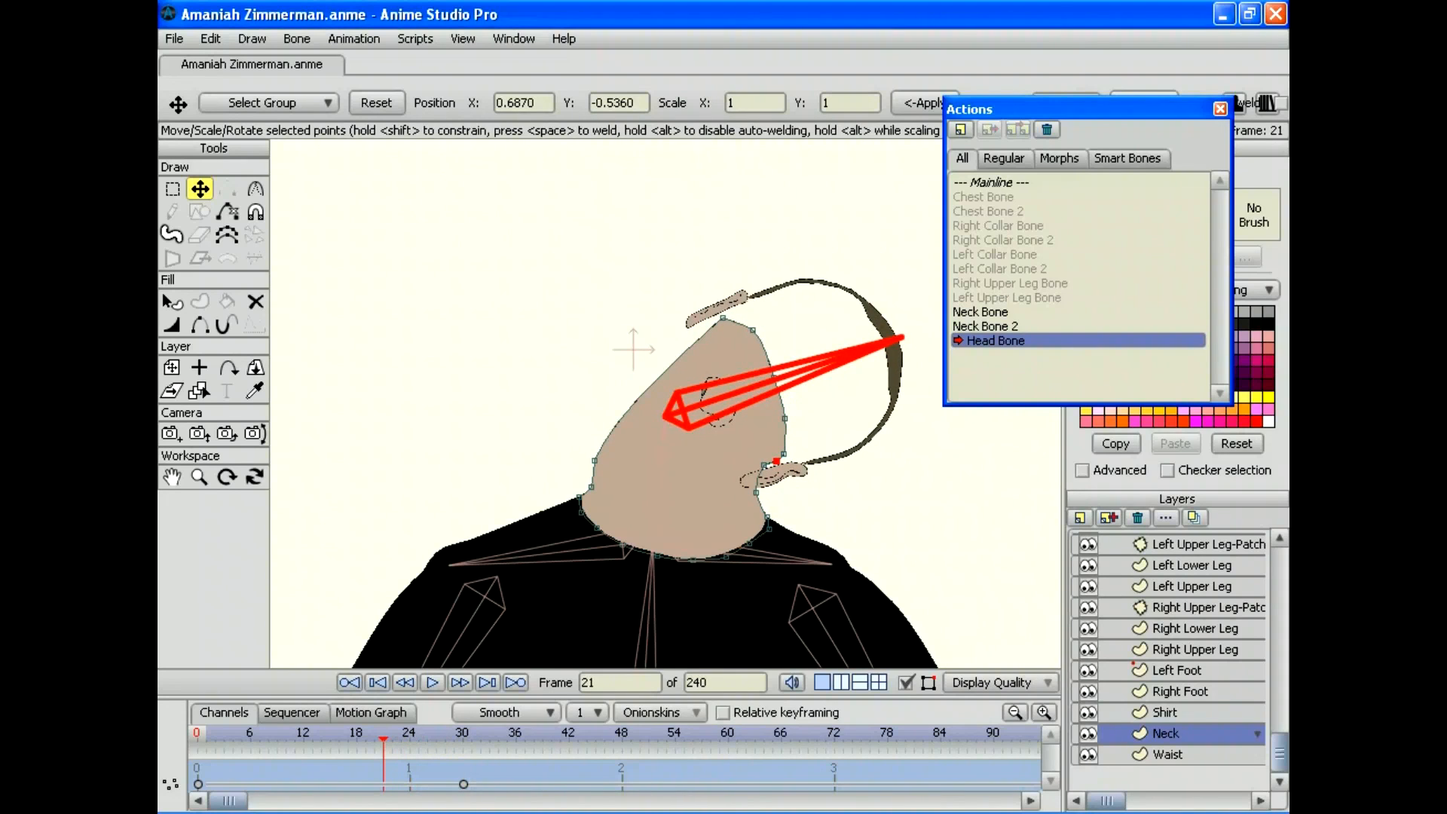
pyautogui.moveTo(776, 461); pyautogui.dragTo(762, 494)
# Step: Refine the neck point at frames 15, 19 and 22, then preview the neck motion
pyautogui.moveTo(391, 738); pyautogui.dragTo(330, 738)
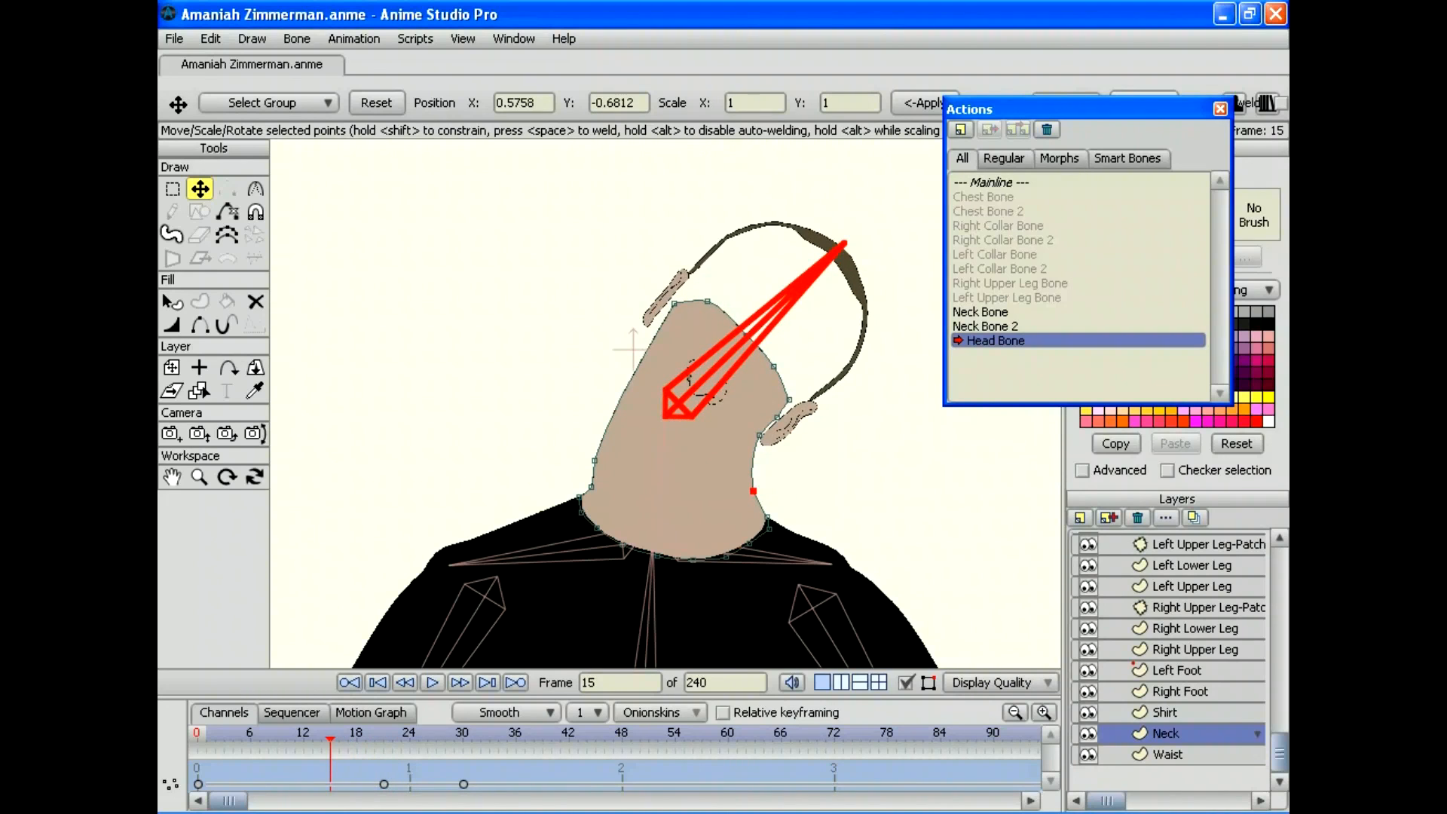
pyautogui.moveTo(753, 491); pyautogui.dragTo(757, 490)
pyautogui.moveTo(330, 738)
pyautogui.mouseDown()
pyautogui.moveTo(233, 738)
pyautogui.moveTo(463, 738)
pyautogui.moveTo(197, 738)
pyautogui.moveTo(330, 739)
pyautogui.mouseUp()
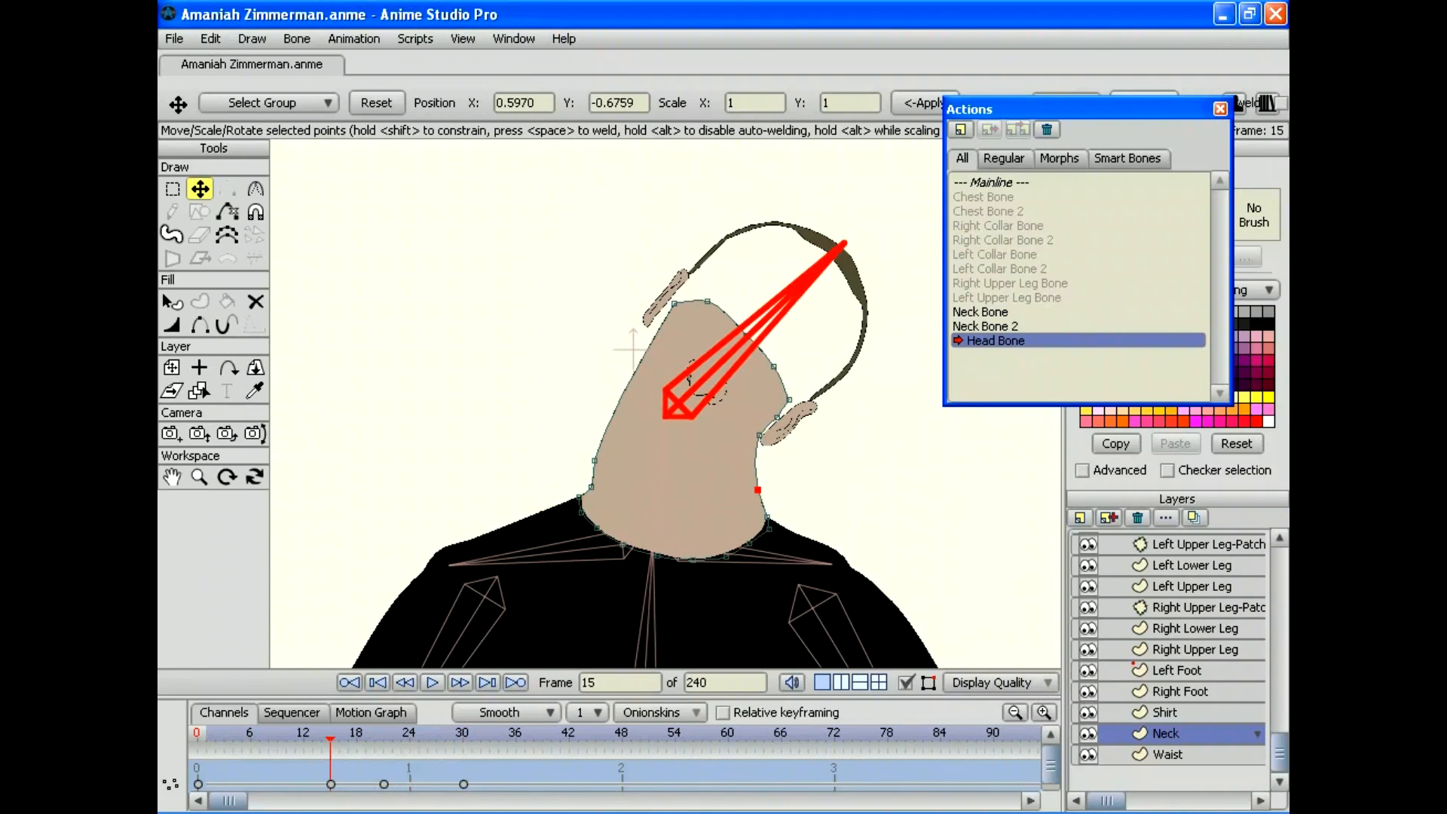
pyautogui.moveTo(757, 489); pyautogui.dragTo(748, 502)
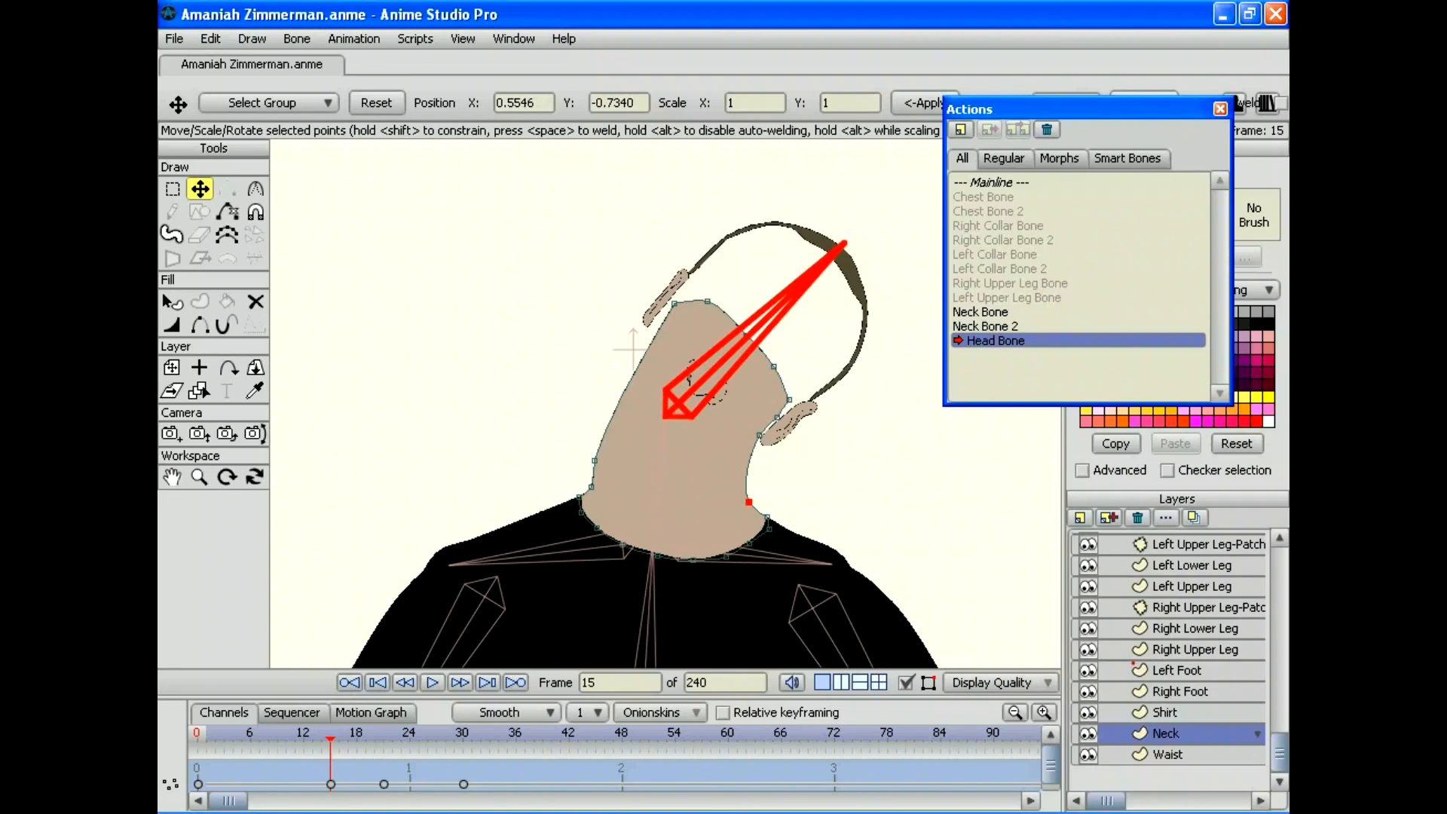
pyautogui.moveTo(330, 738); pyautogui.dragTo(365, 738)
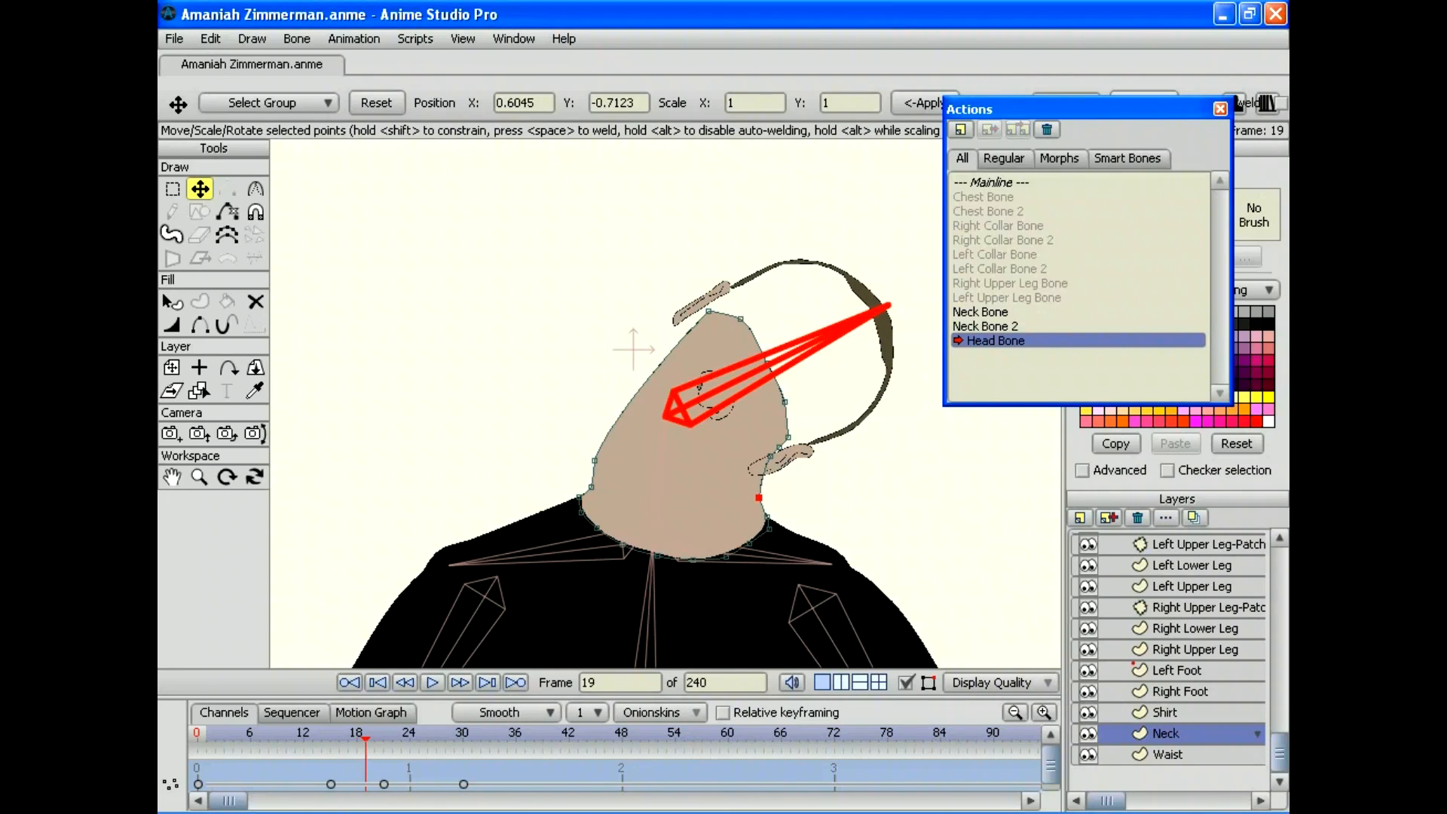
pyautogui.moveTo(758, 497); pyautogui.dragTo(747, 500)
pyautogui.moveTo(365, 739); pyautogui.dragTo(392, 739)
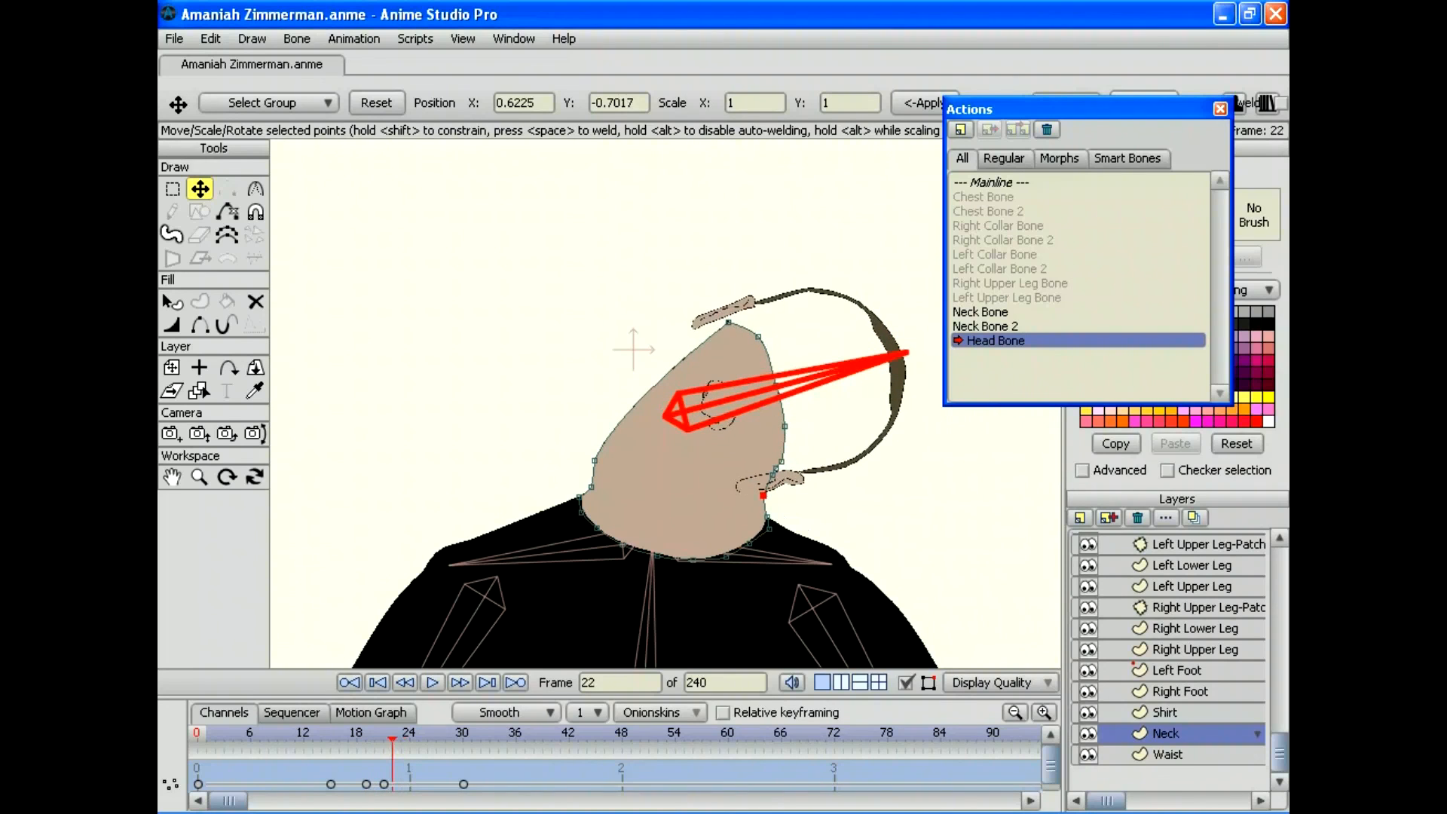
pyautogui.moveTo(762, 495); pyautogui.dragTo(747, 500)
pyautogui.moveTo(392, 739); pyautogui.dragTo(198, 738)
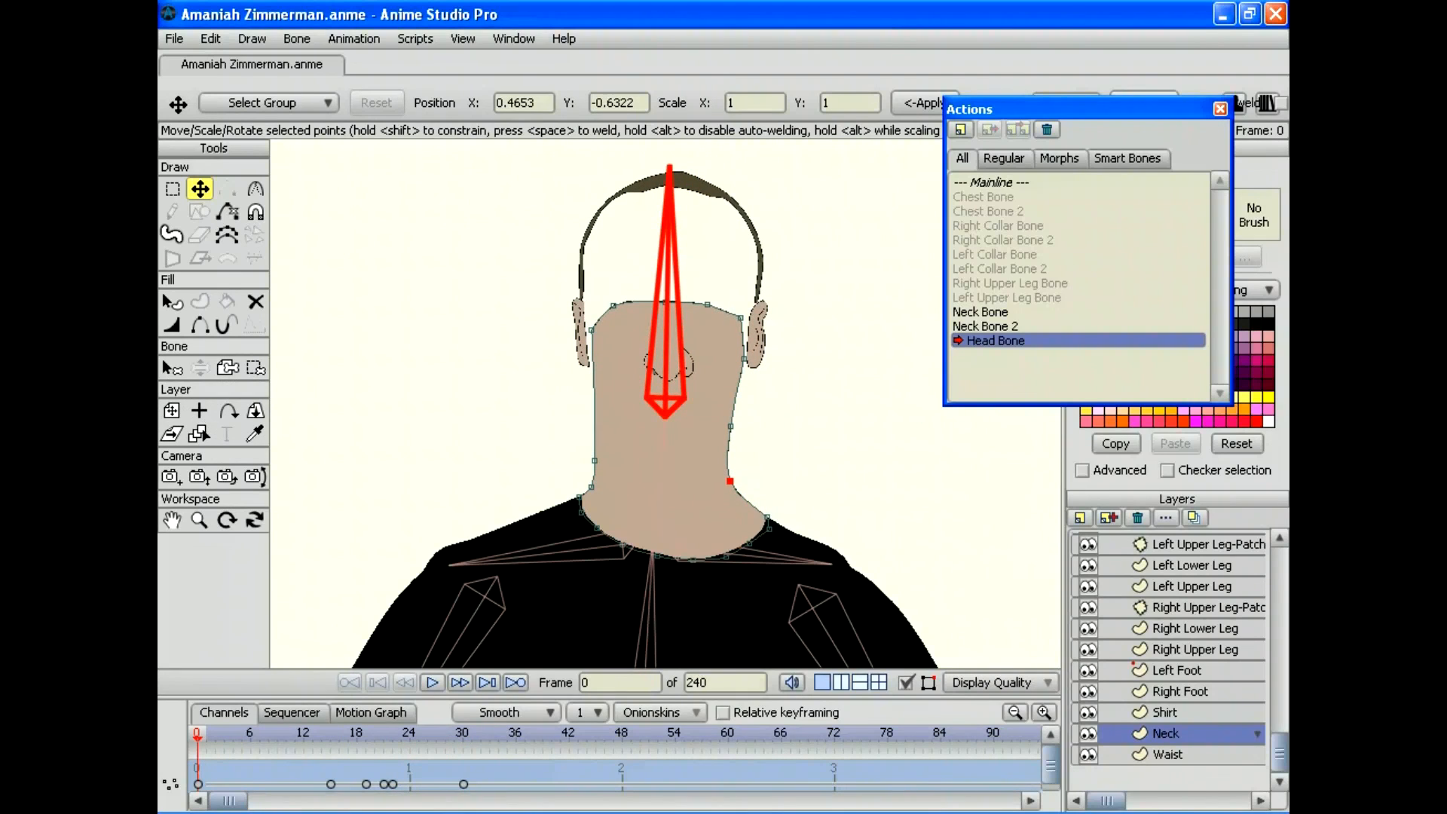
# Step: Back on the Mainline, select the bone layer and create a new action named 'Head Bone 2'
pyautogui.doubleClick(1005, 182)
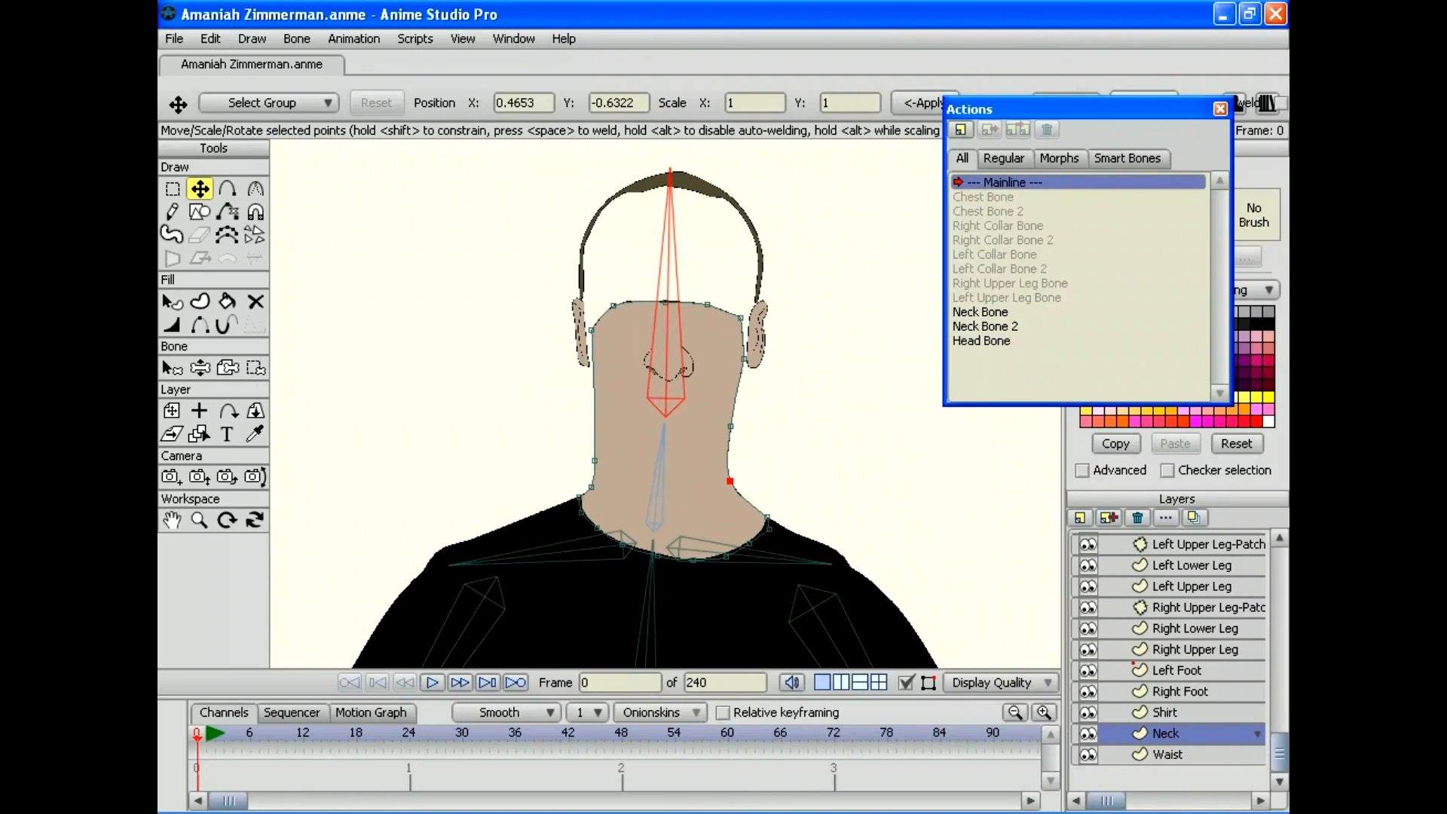
pyautogui.moveTo(1279, 752); pyautogui.dragTo(1279, 567)
pyautogui.click(167, 366)
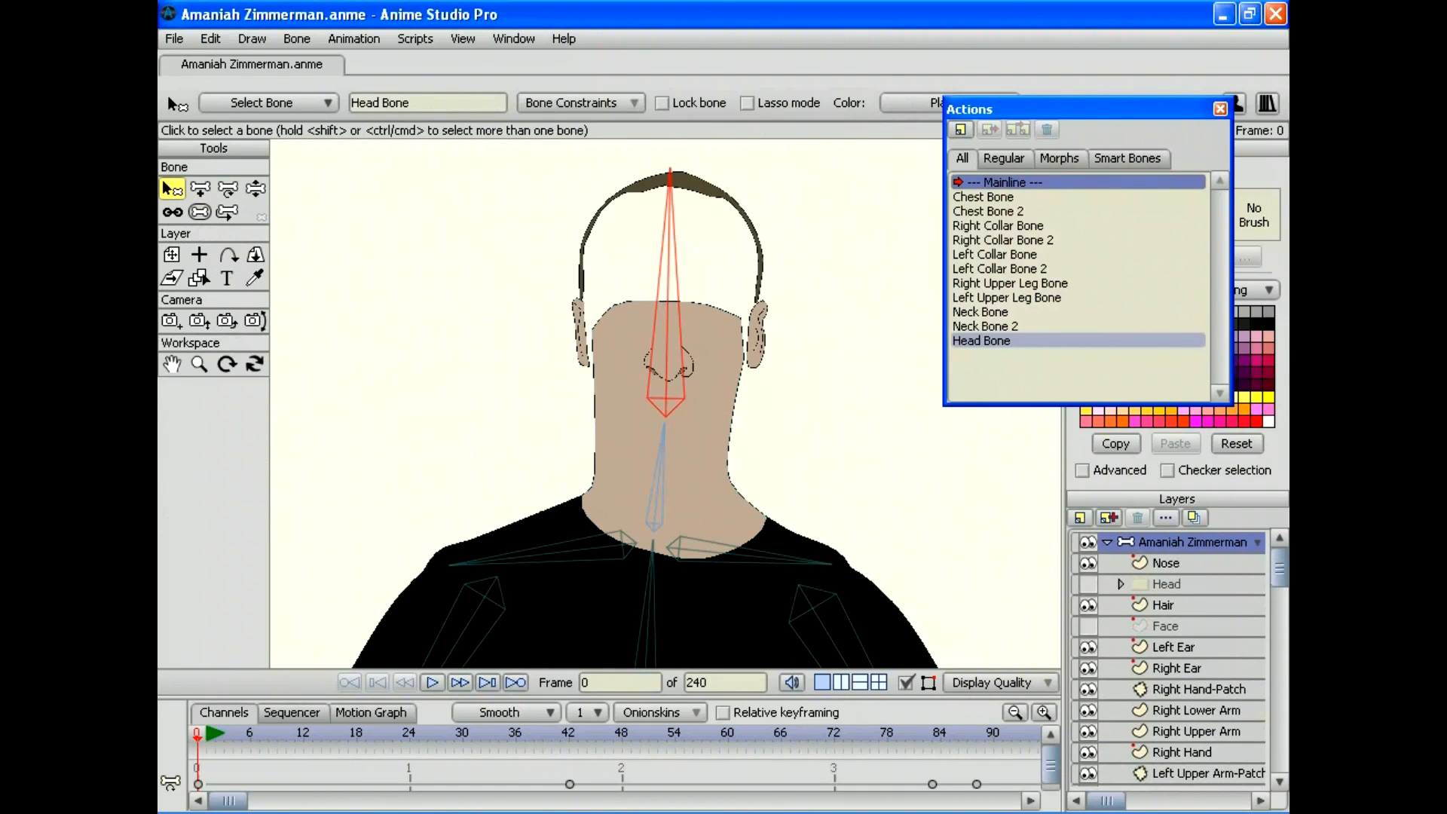
pyautogui.click(960, 129)
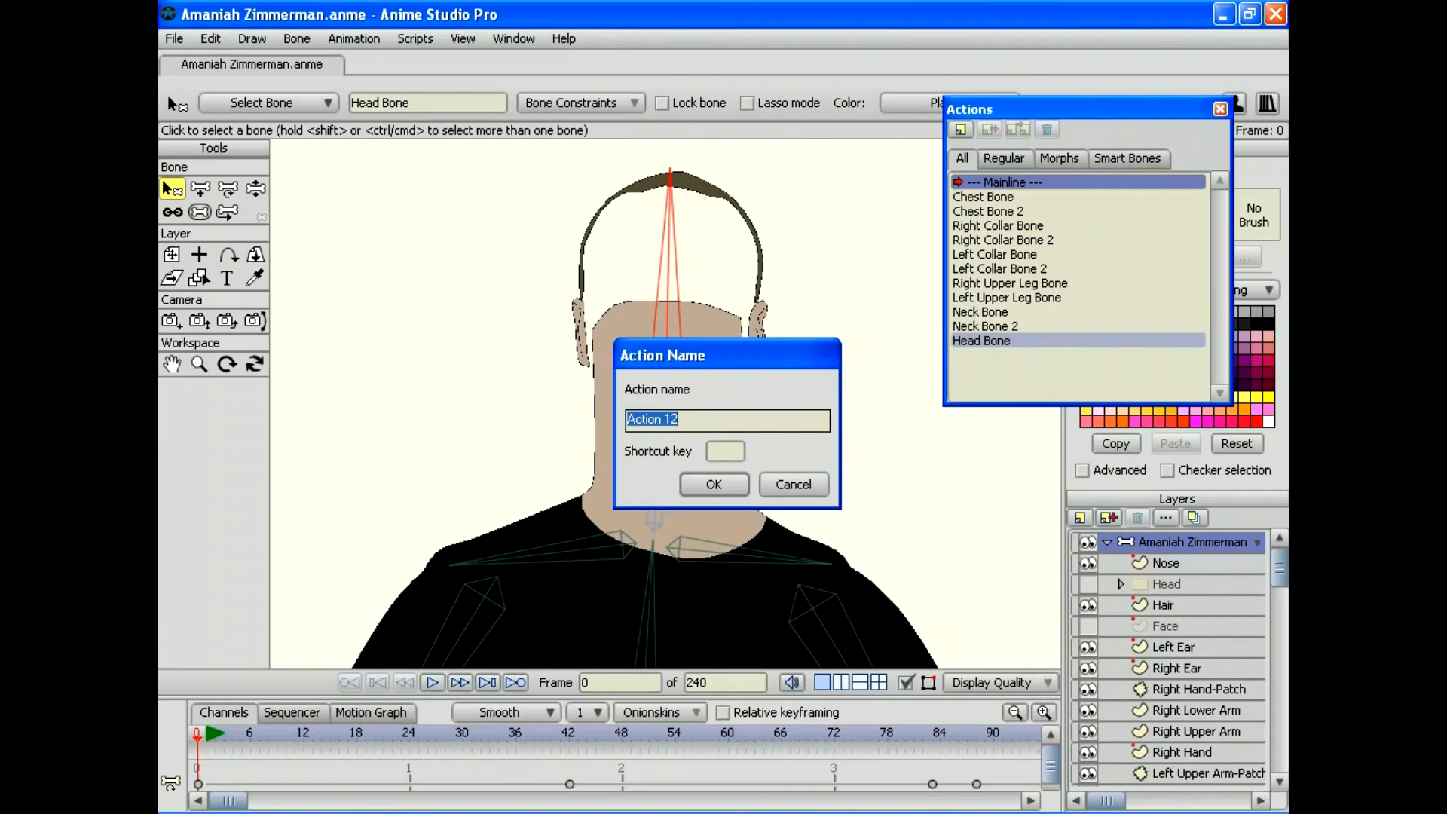
pyautogui.write('Head Bone 2')
pyautogui.press('Return')
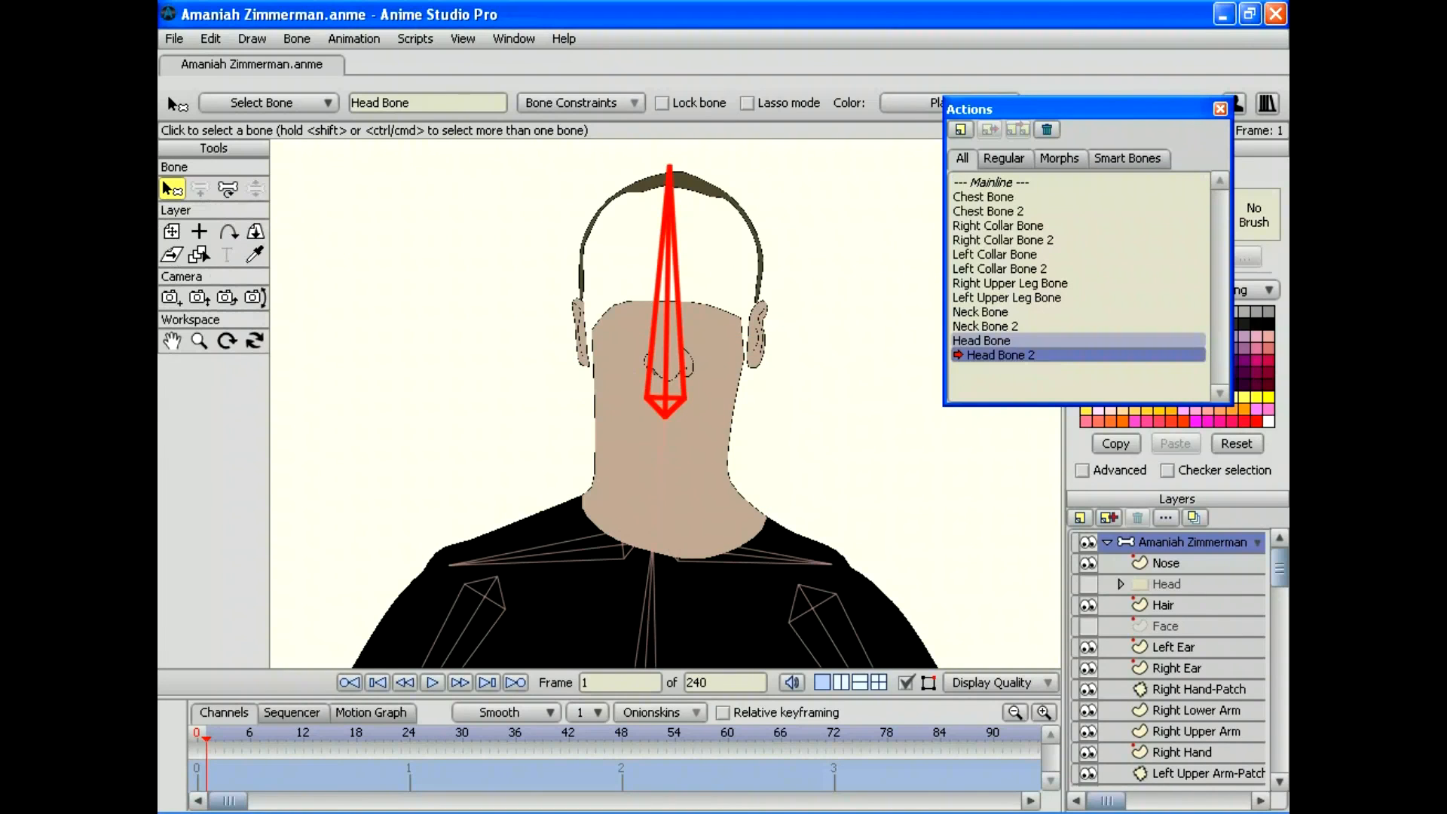
# Step: At frame 30, rotate the head bone with Transform Bone so the head lies fully sideways
pyautogui.moveTo(453, 735); pyautogui.dragTo(463, 735)
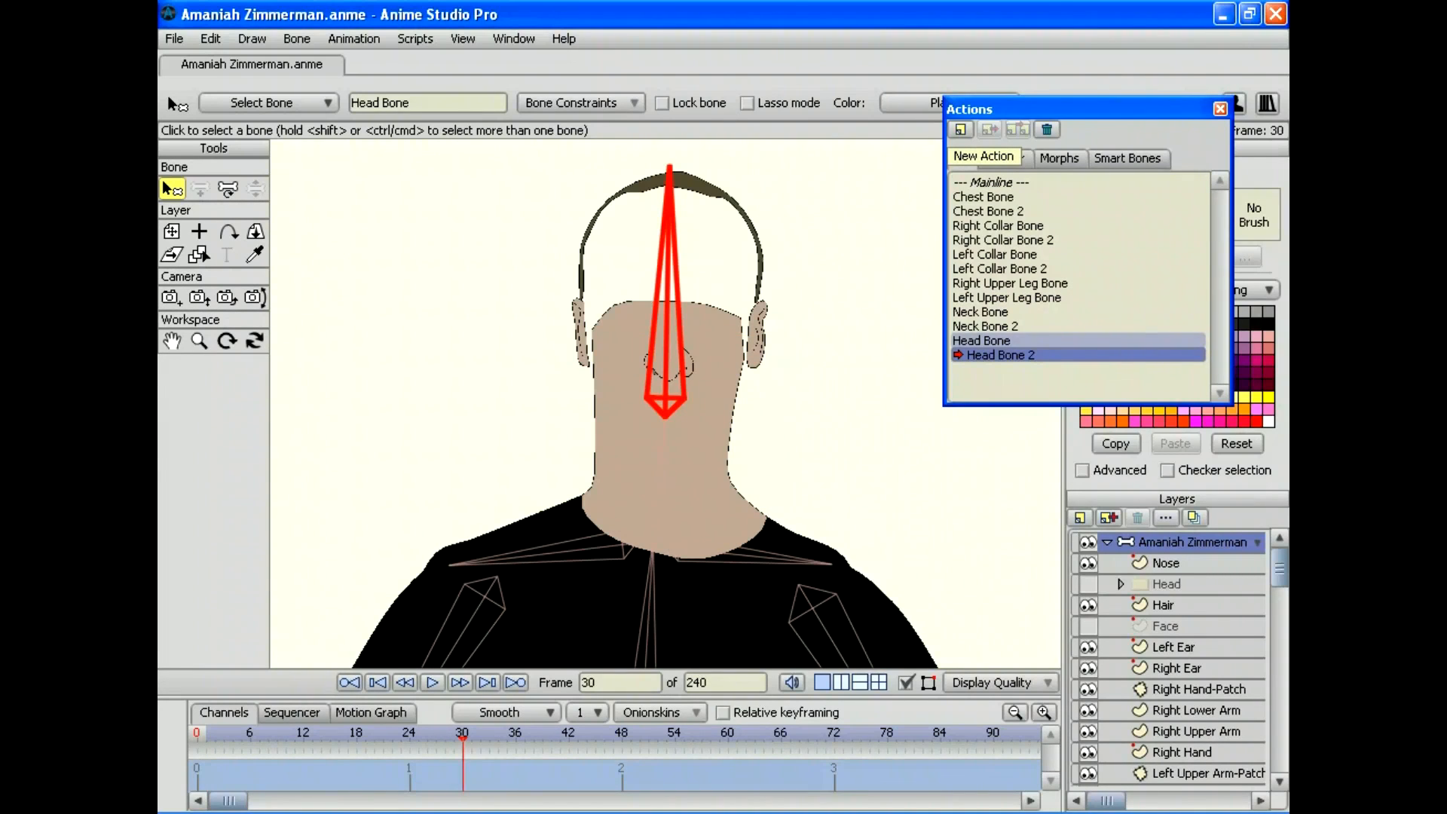
pyautogui.press('t')
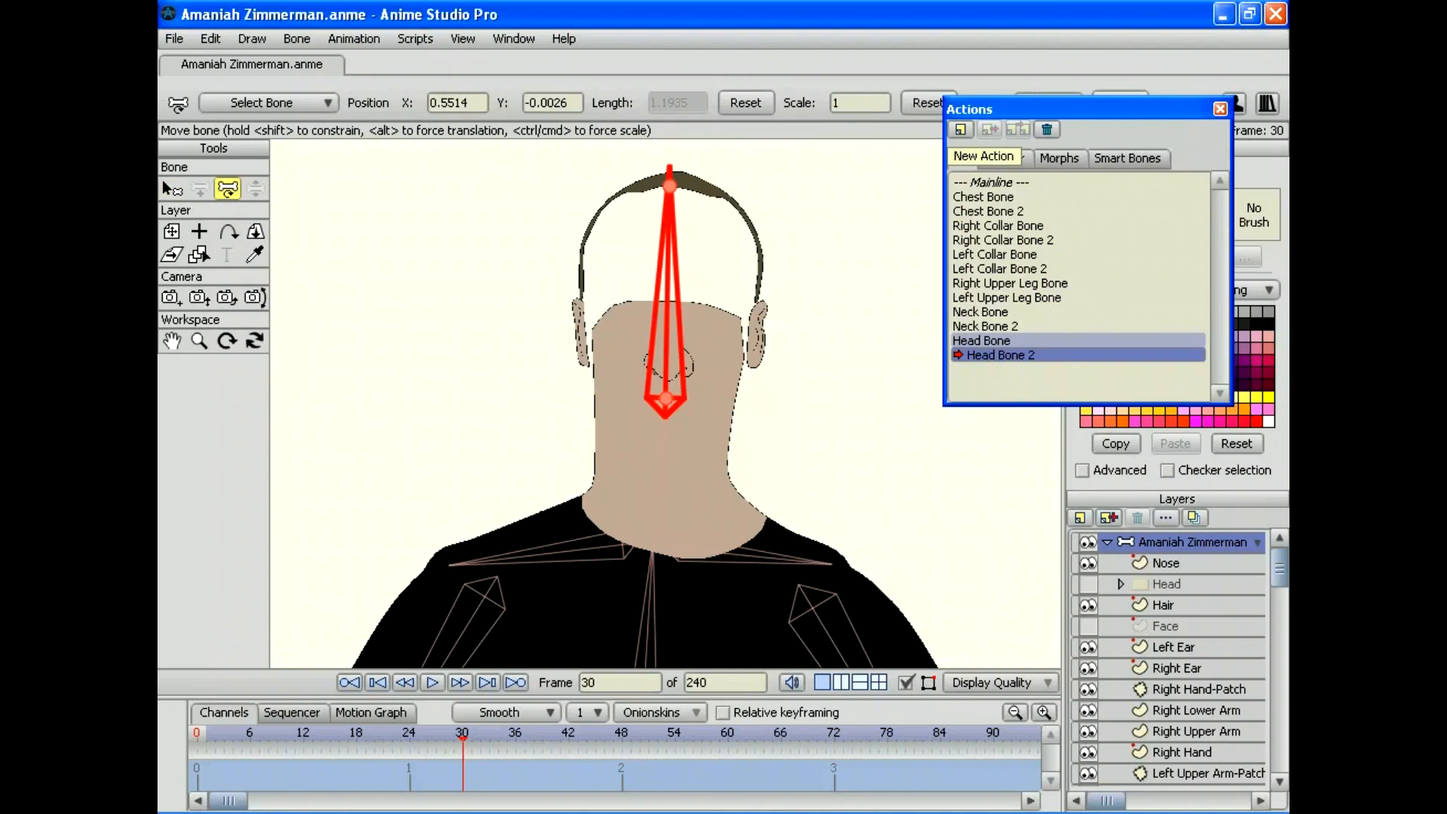
pyautogui.moveTo(670, 186); pyautogui.dragTo(415, 437)
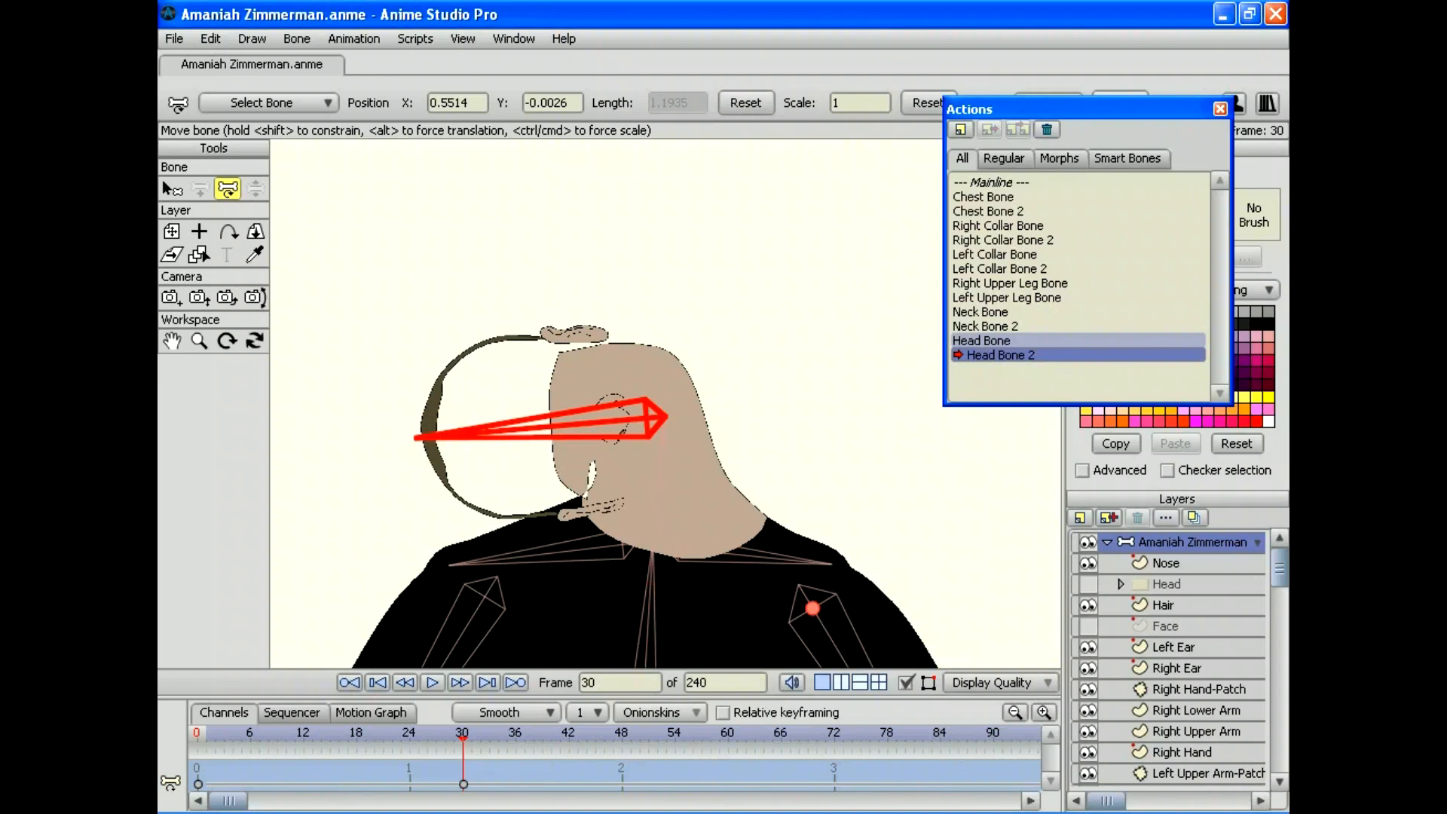
pyautogui.scroll(-5, 1167, 659)
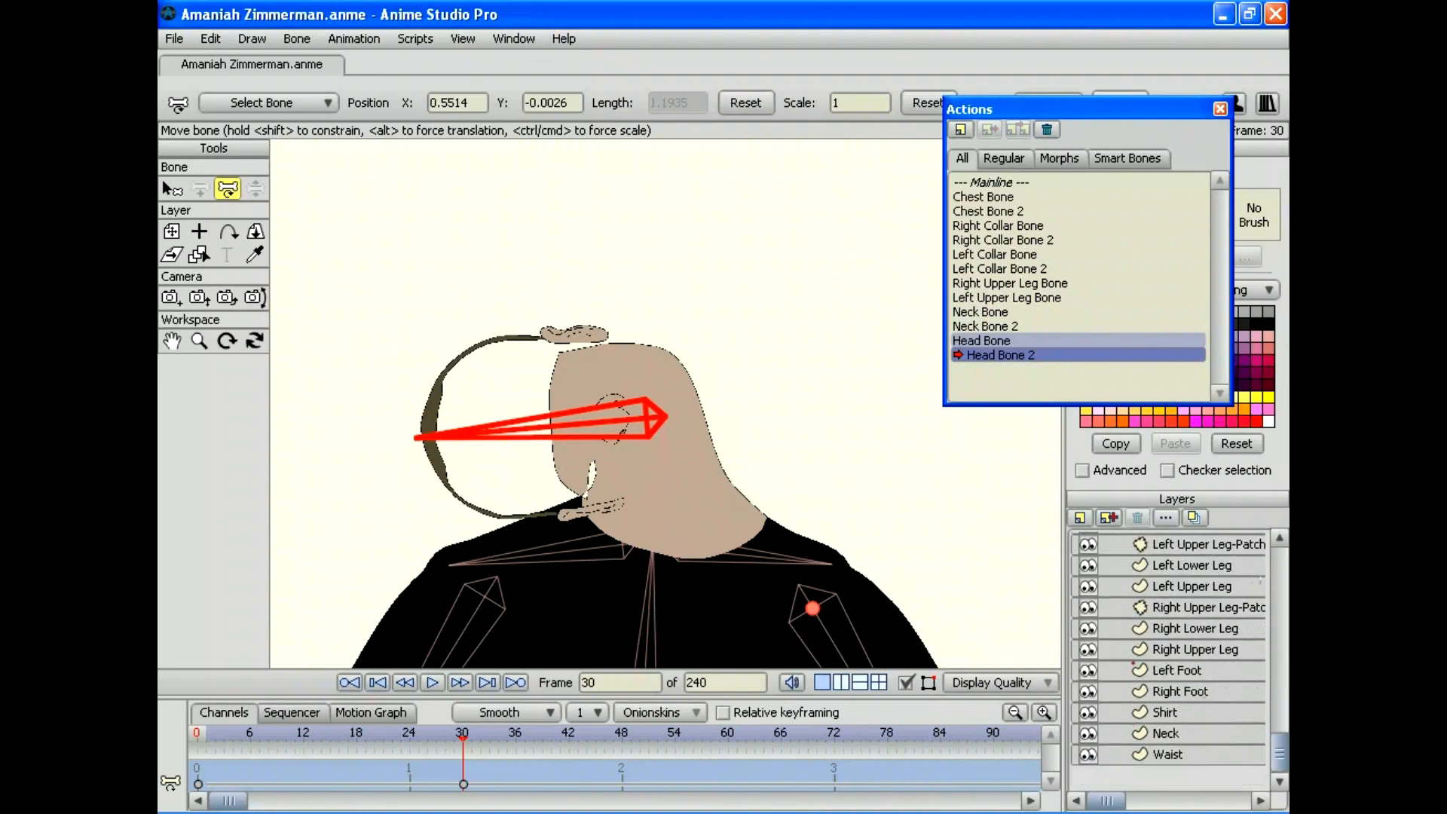
pyautogui.scroll(6, 1168, 660)
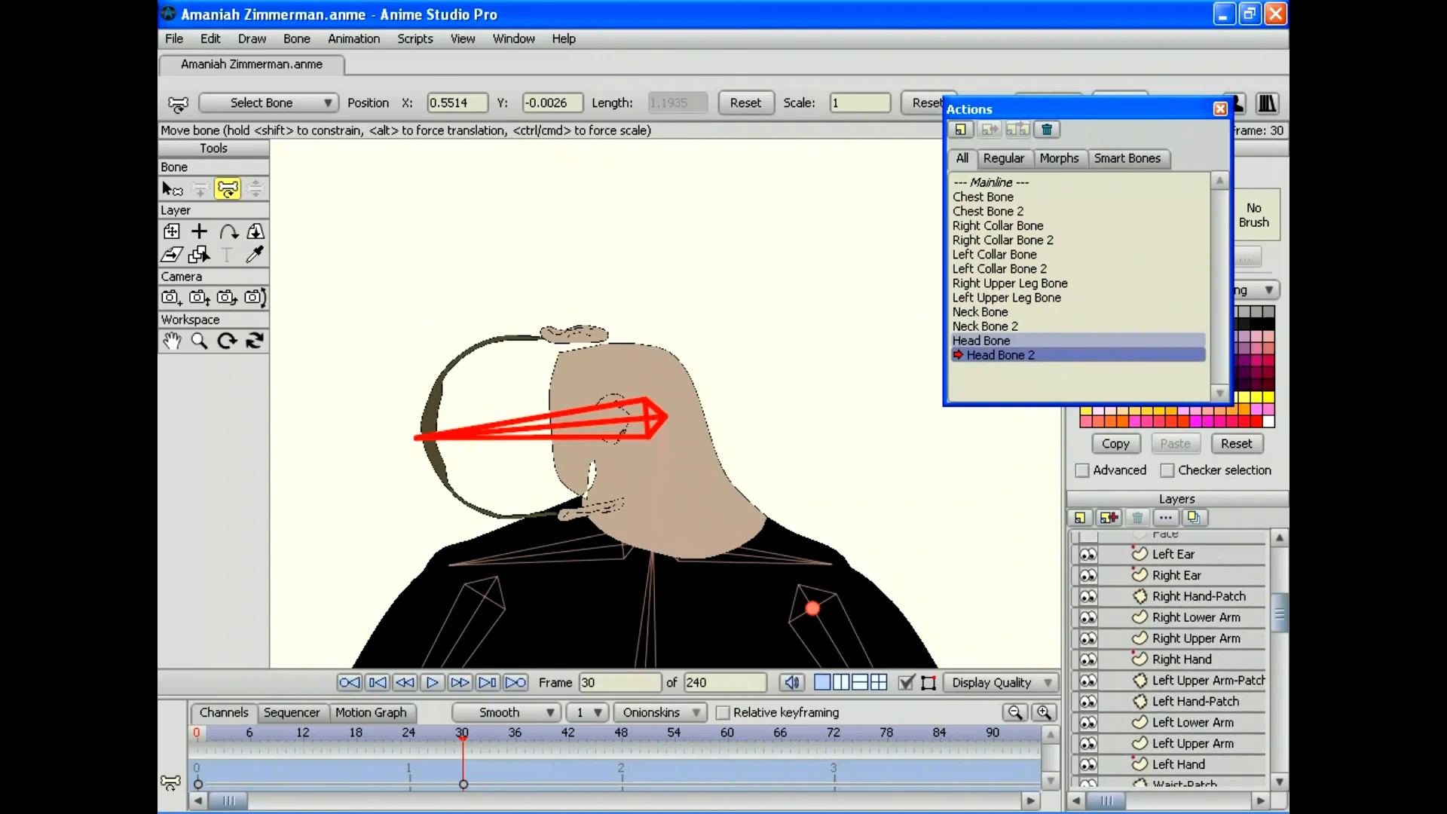
pyautogui.scroll(1, 1168, 659)
pyautogui.scroll(-4, 1168, 659)
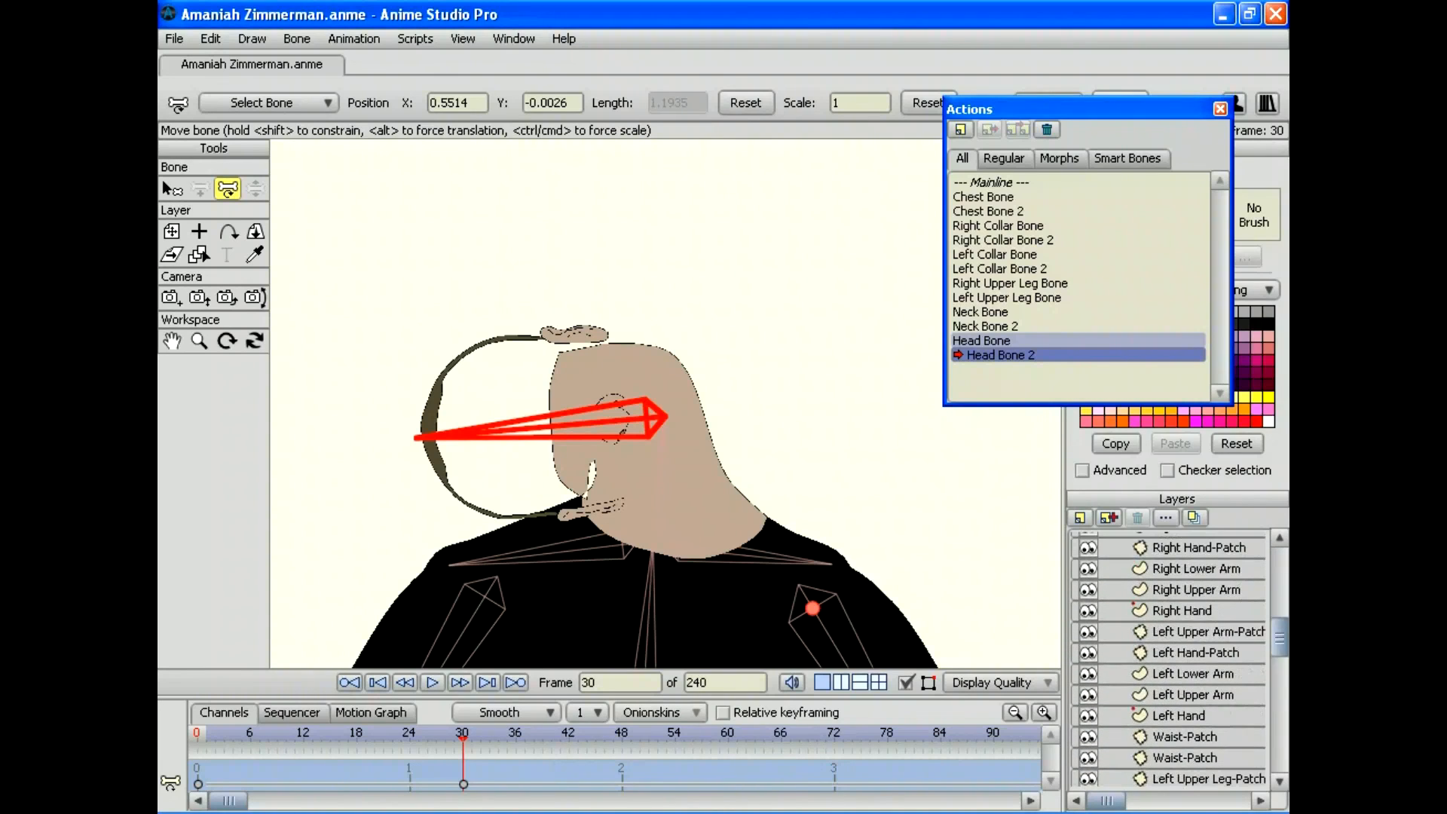
pyautogui.scroll(-6, 1167, 660)
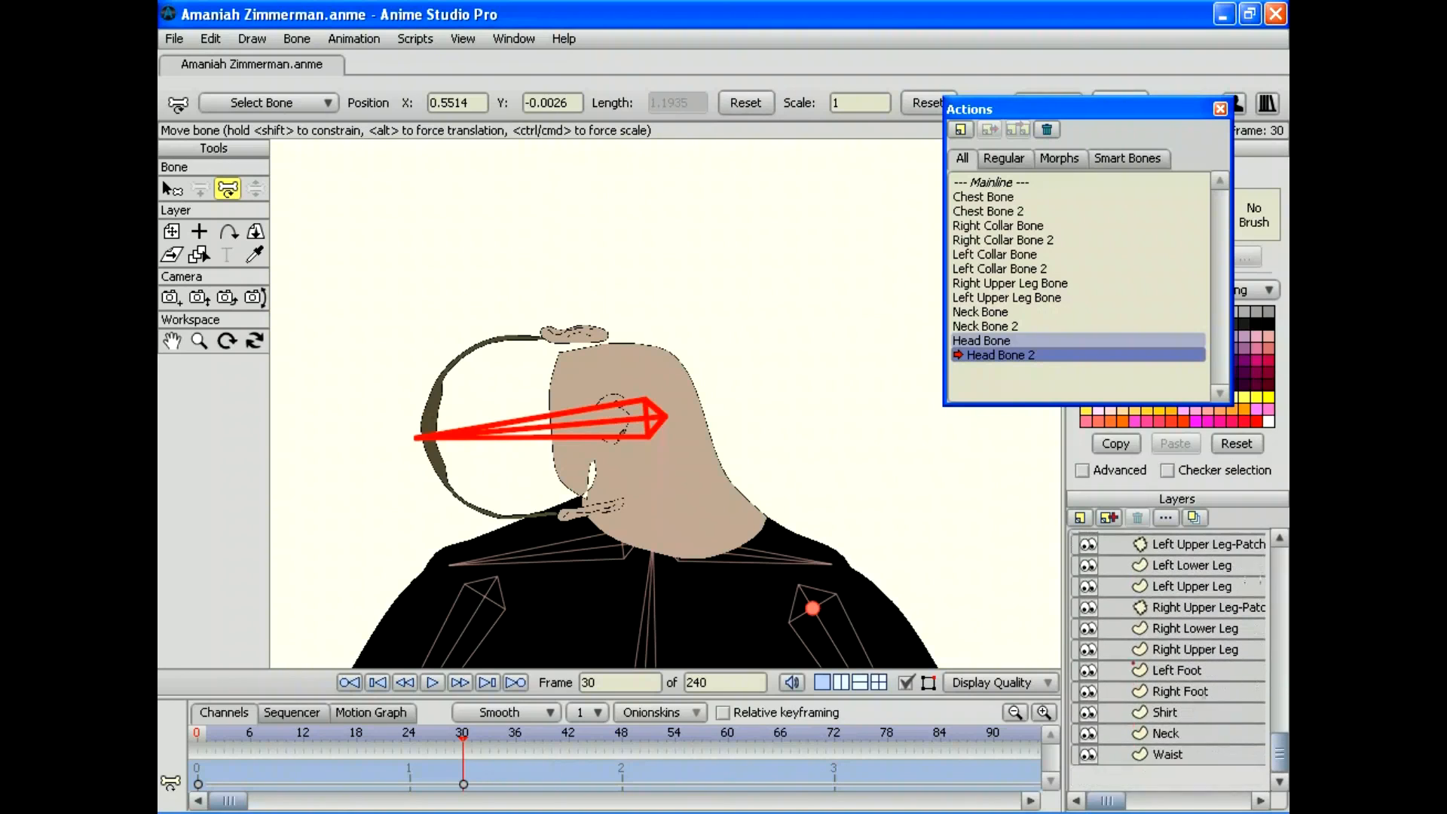
pyautogui.scroll(10, 1168, 659)
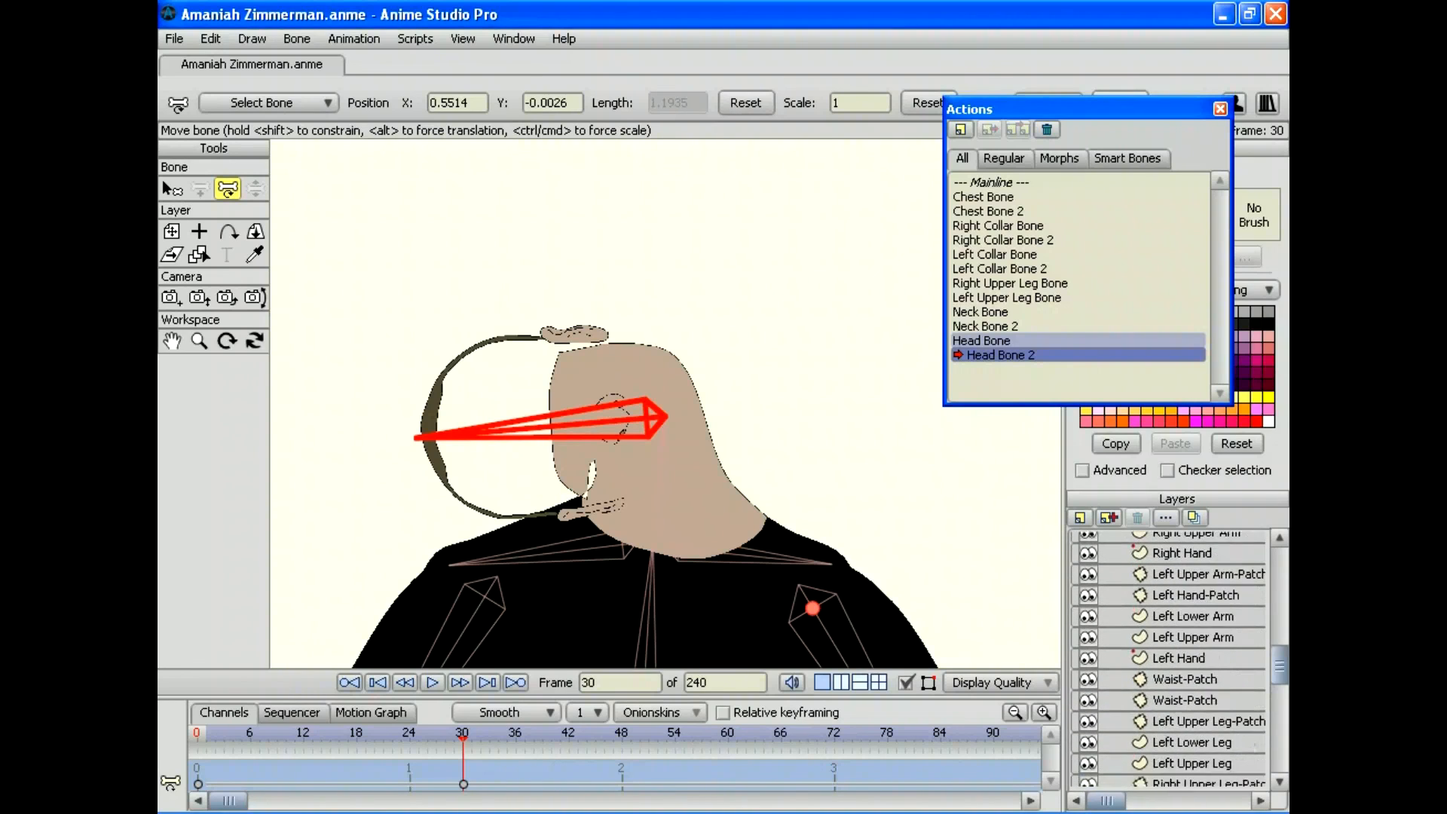
pyautogui.scroll(3, 1168, 659)
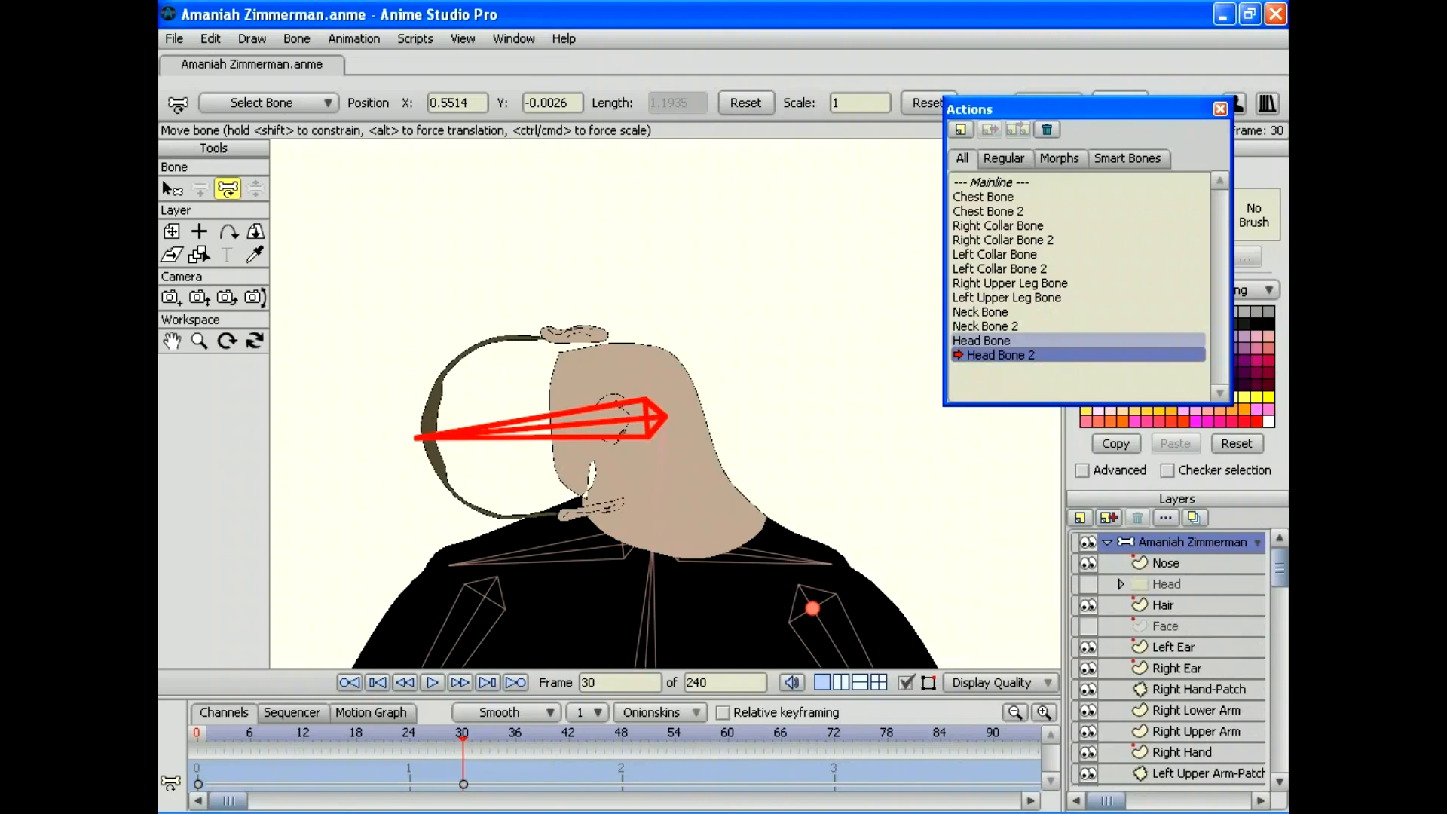
pyautogui.scroll(-5, 1167, 659)
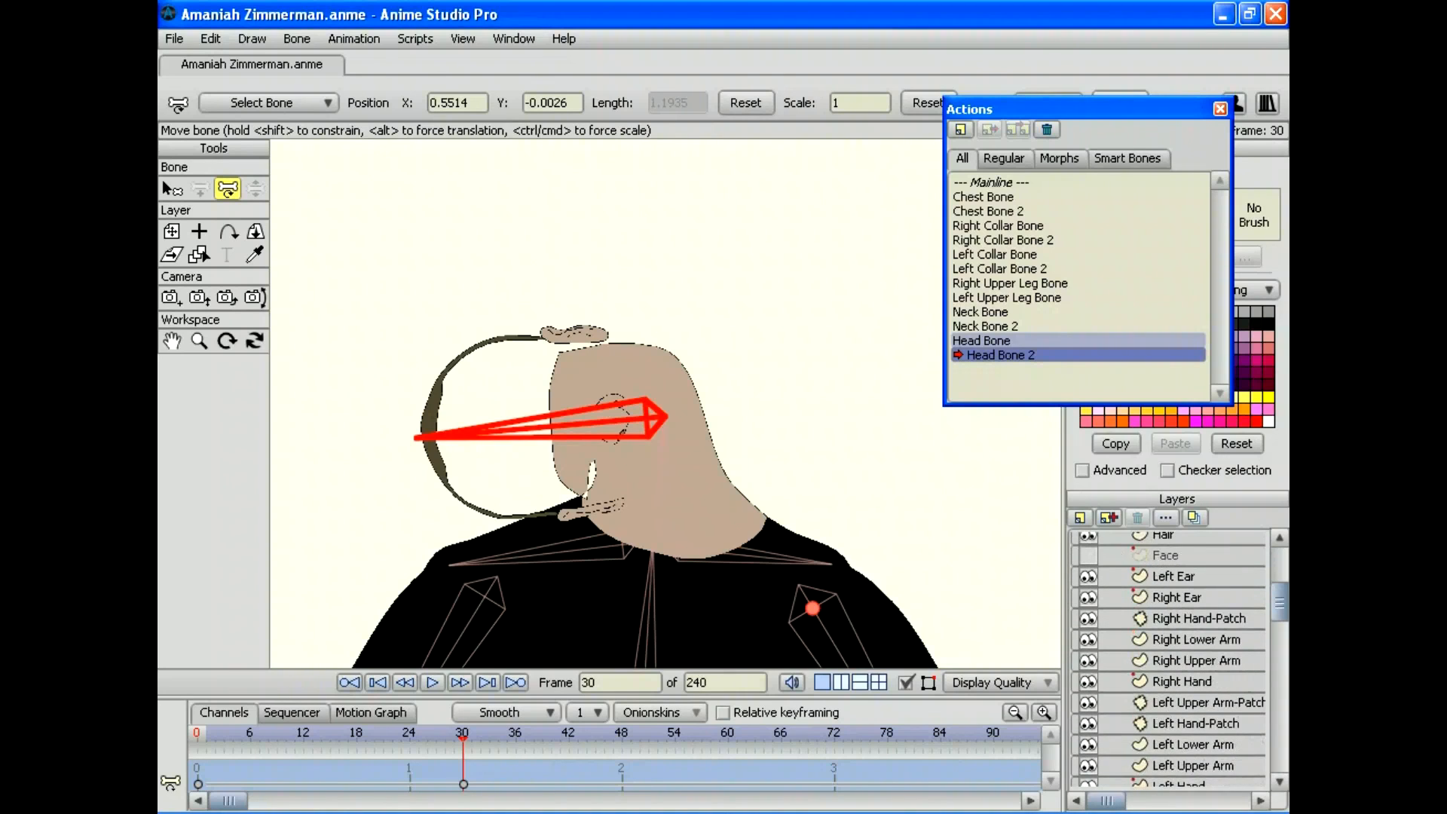
pyautogui.scroll(-6, 1167, 659)
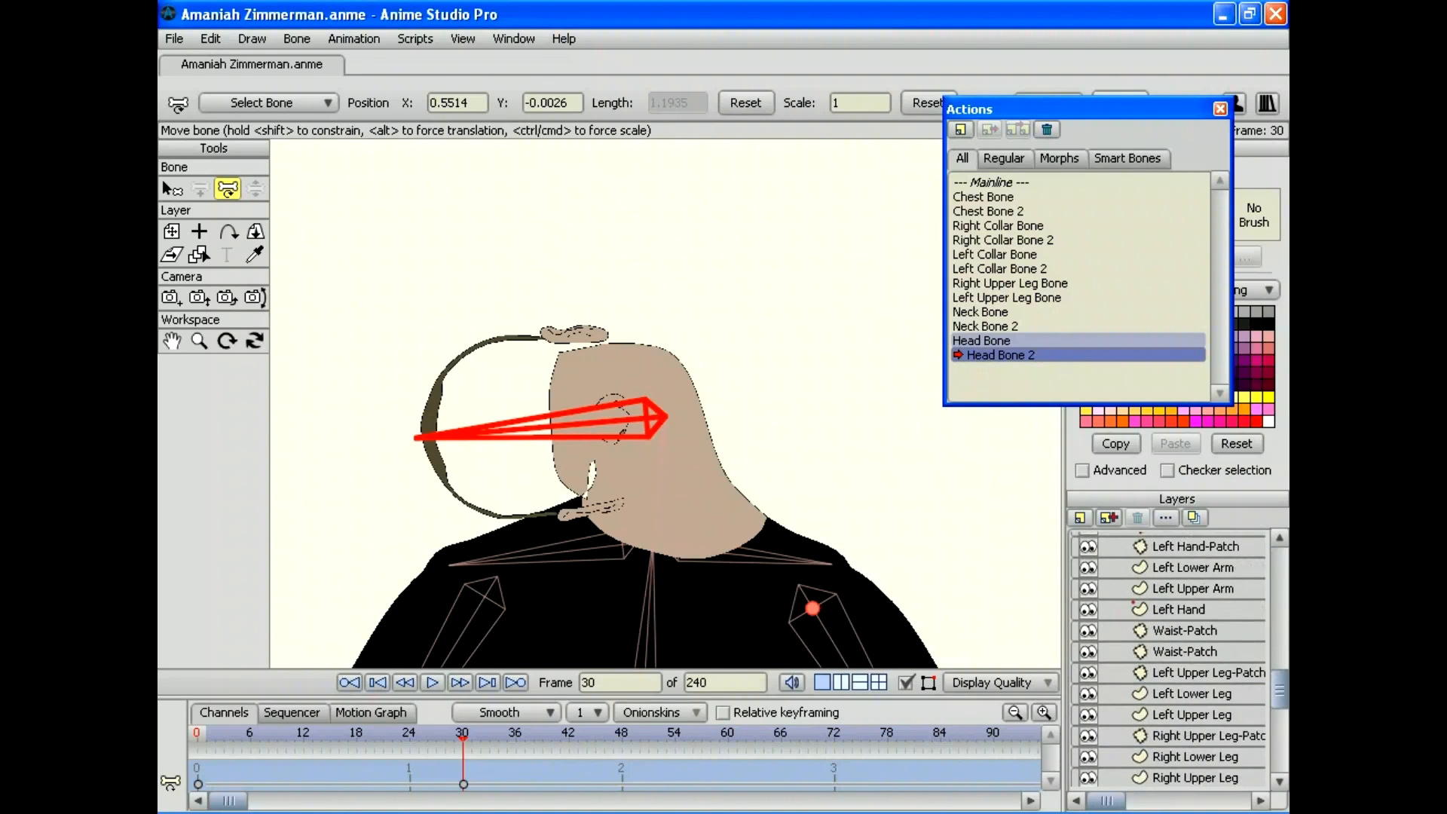
# Step: Deselect all Neck layer points, then move the right neck and chin points at frames 30 and 19
pyautogui.click(1165, 732)
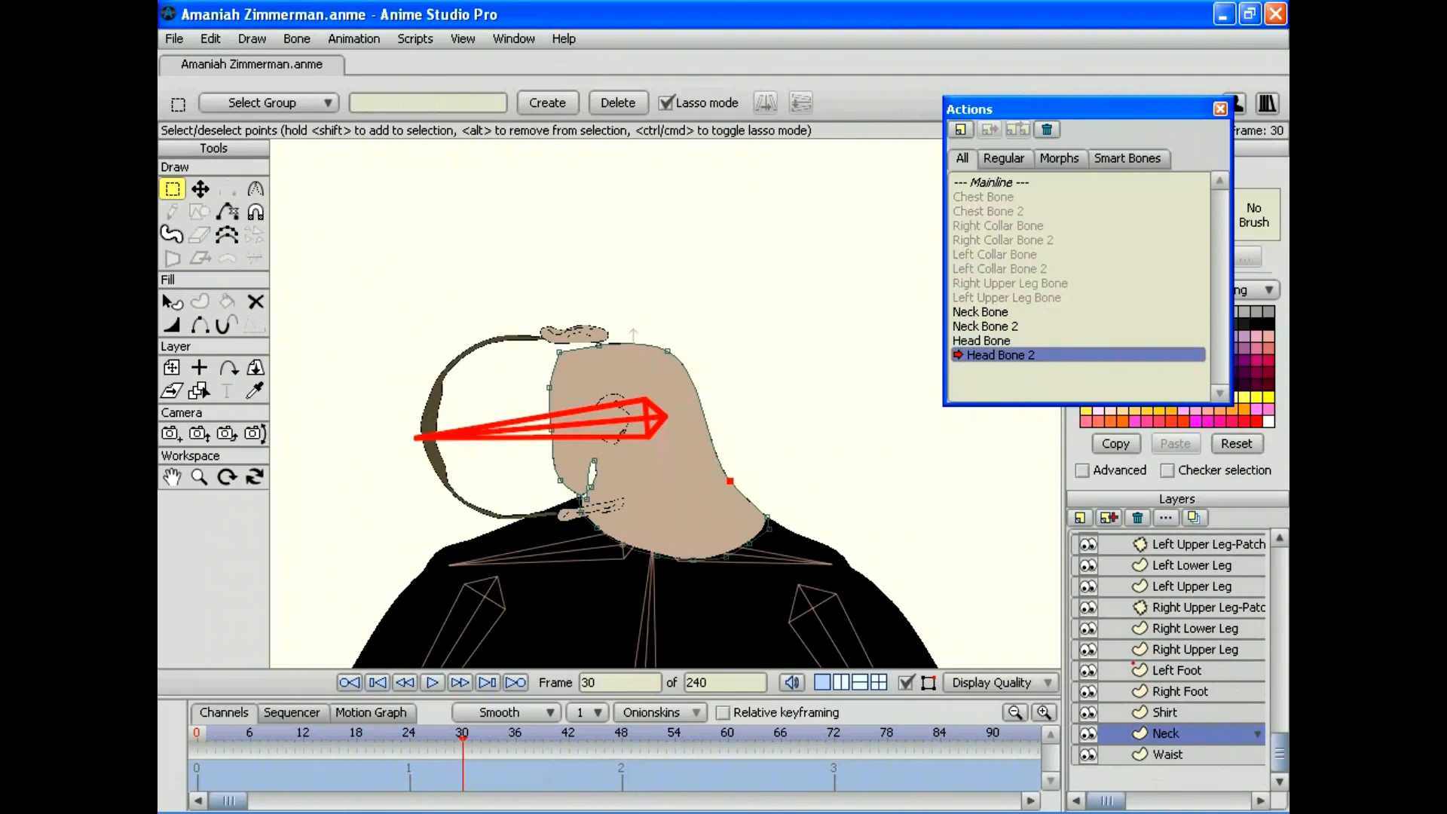
pyautogui.click(211, 39)
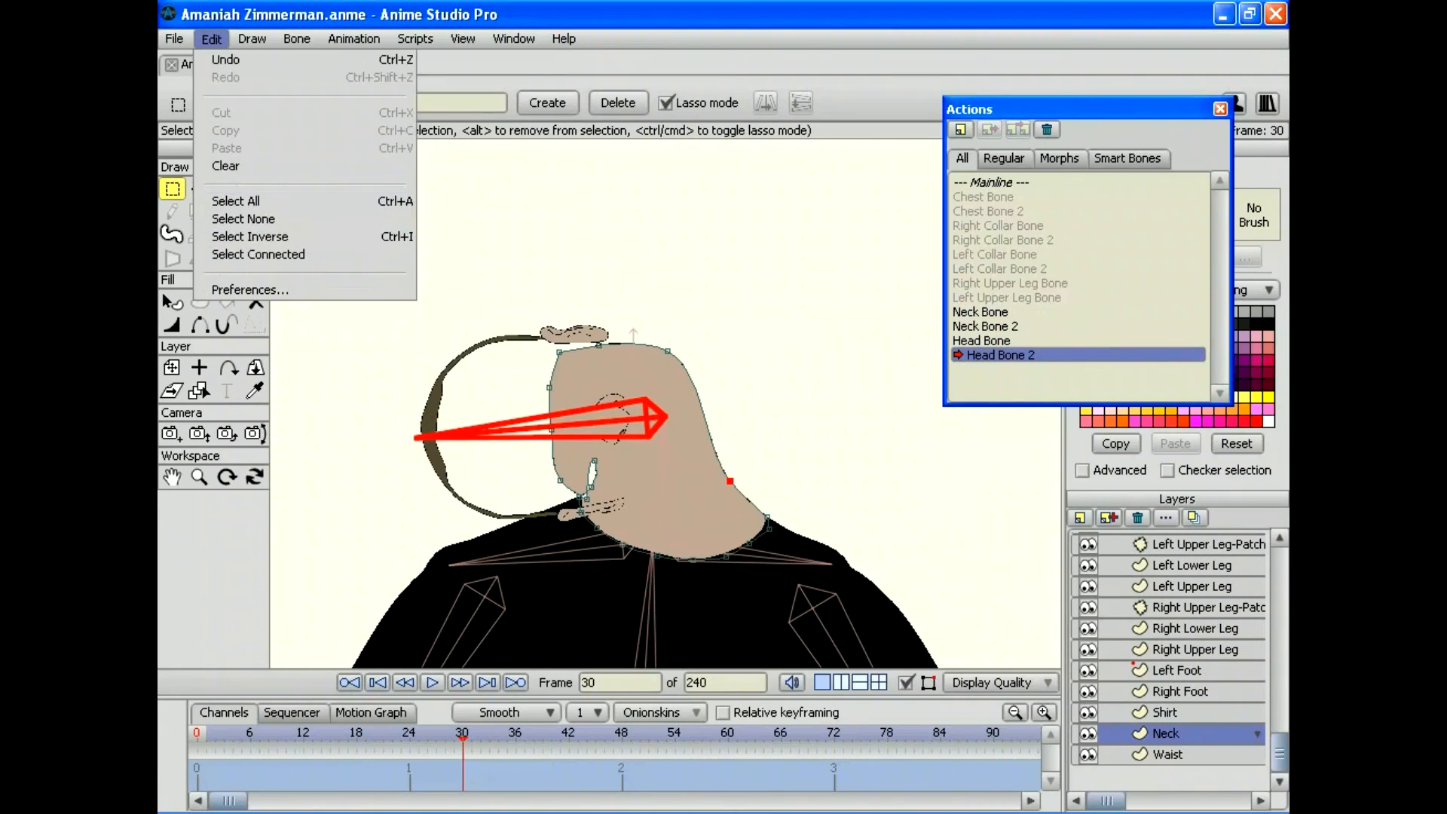
pyautogui.click(243, 219)
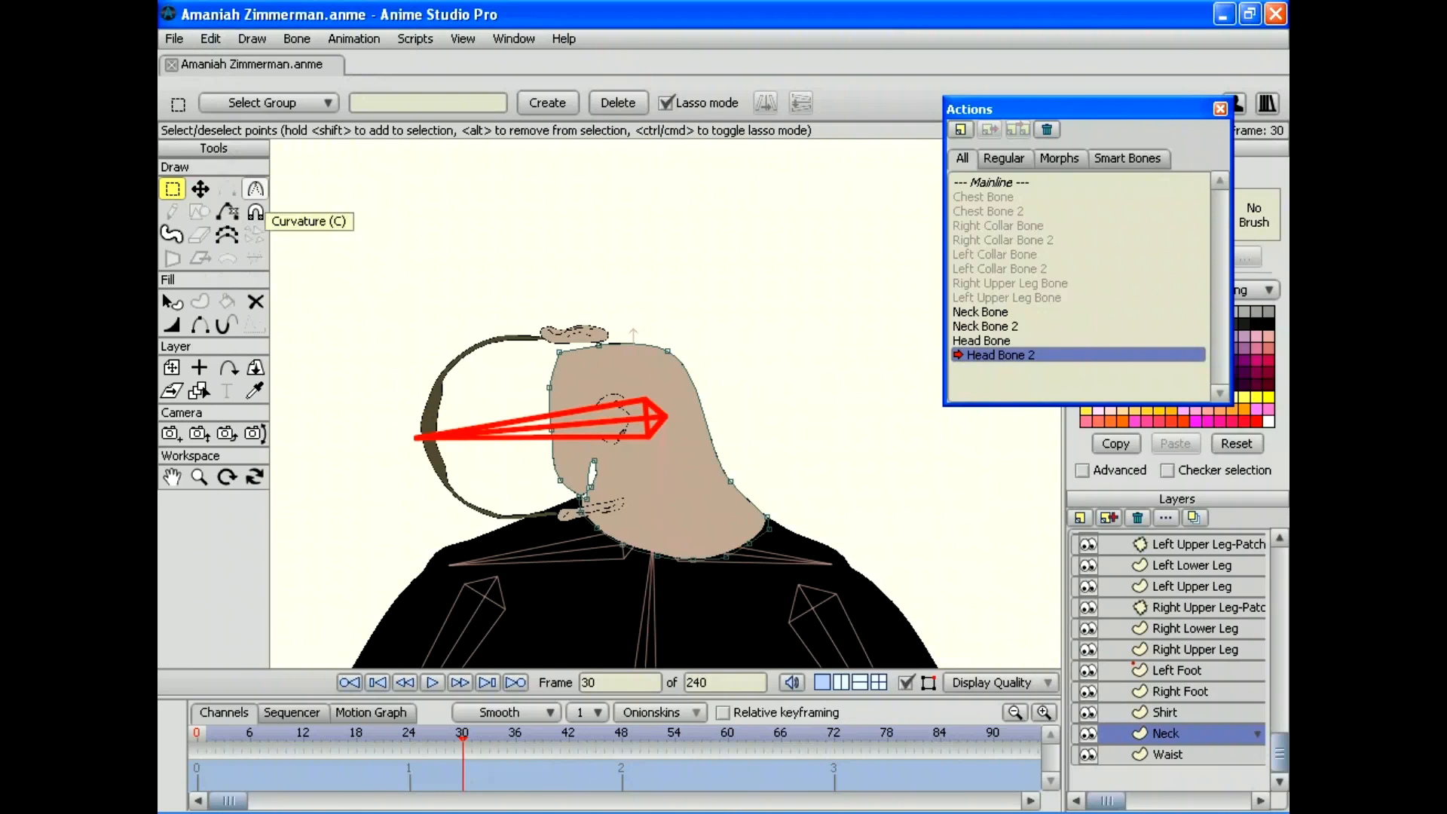
pyautogui.click(199, 188)
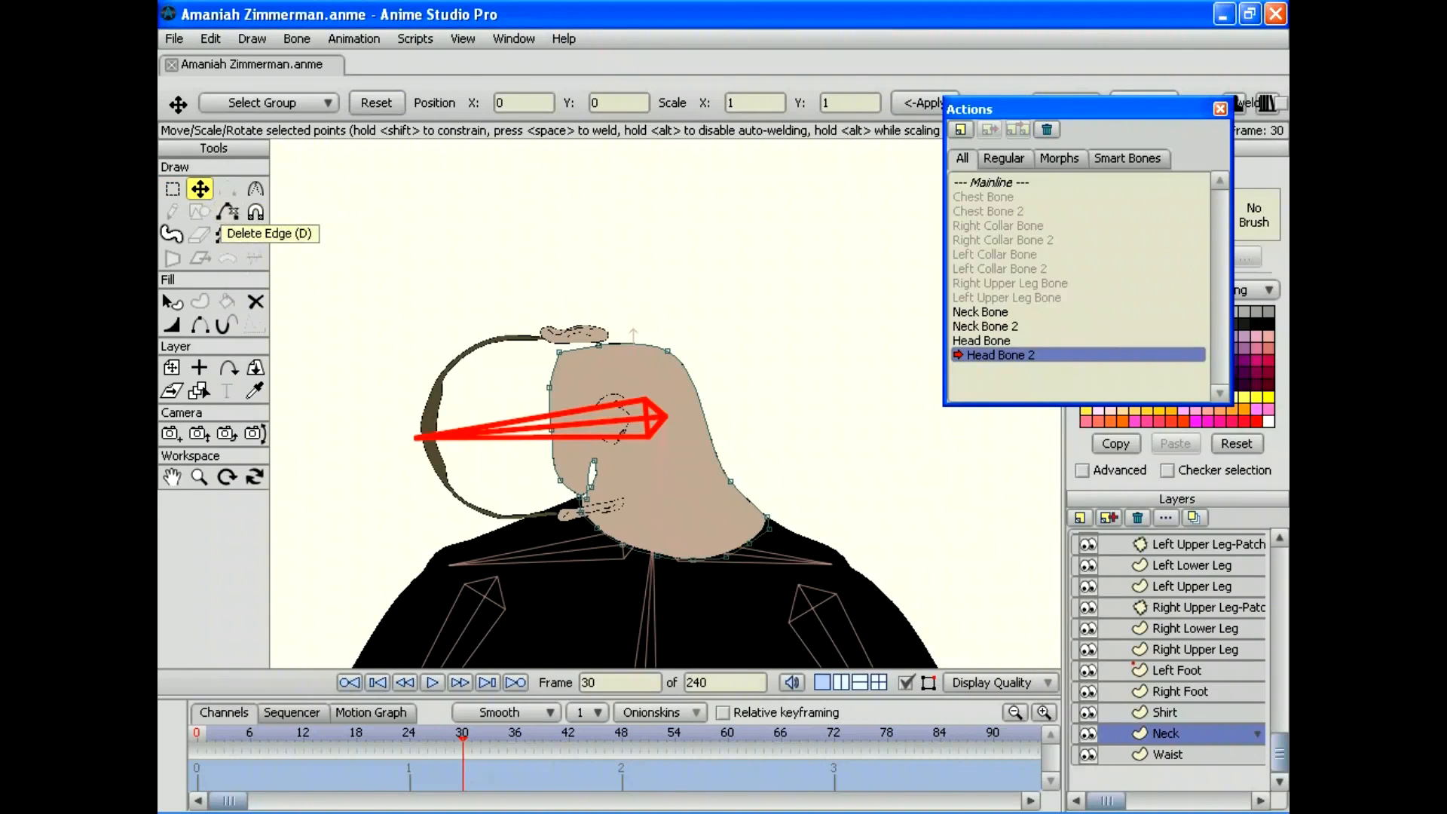
pyautogui.moveTo(730, 480); pyautogui.dragTo(745, 473)
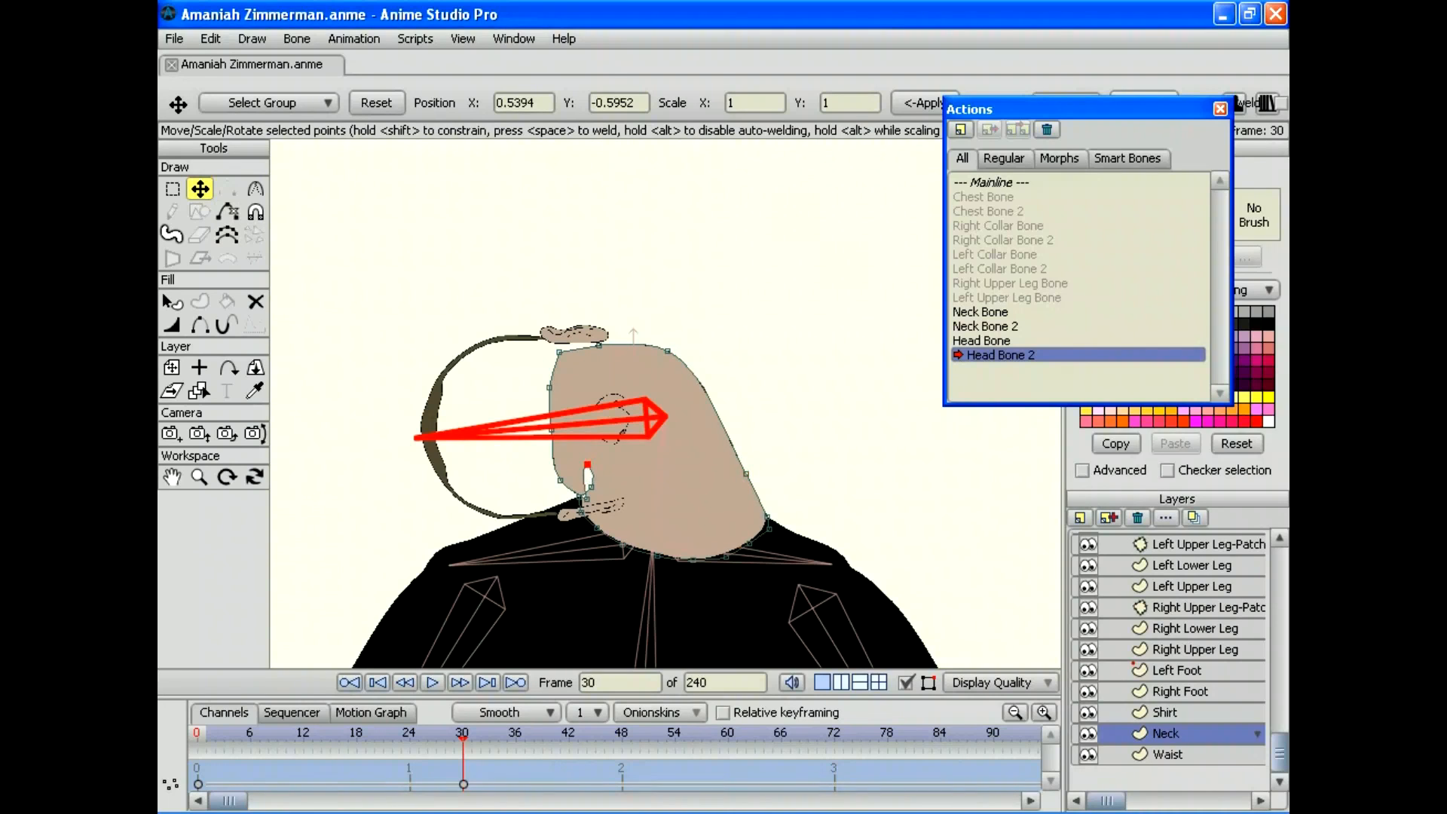
pyautogui.moveTo(587, 488); pyautogui.dragTo(589, 487)
pyautogui.moveTo(463, 739); pyautogui.dragTo(366, 740)
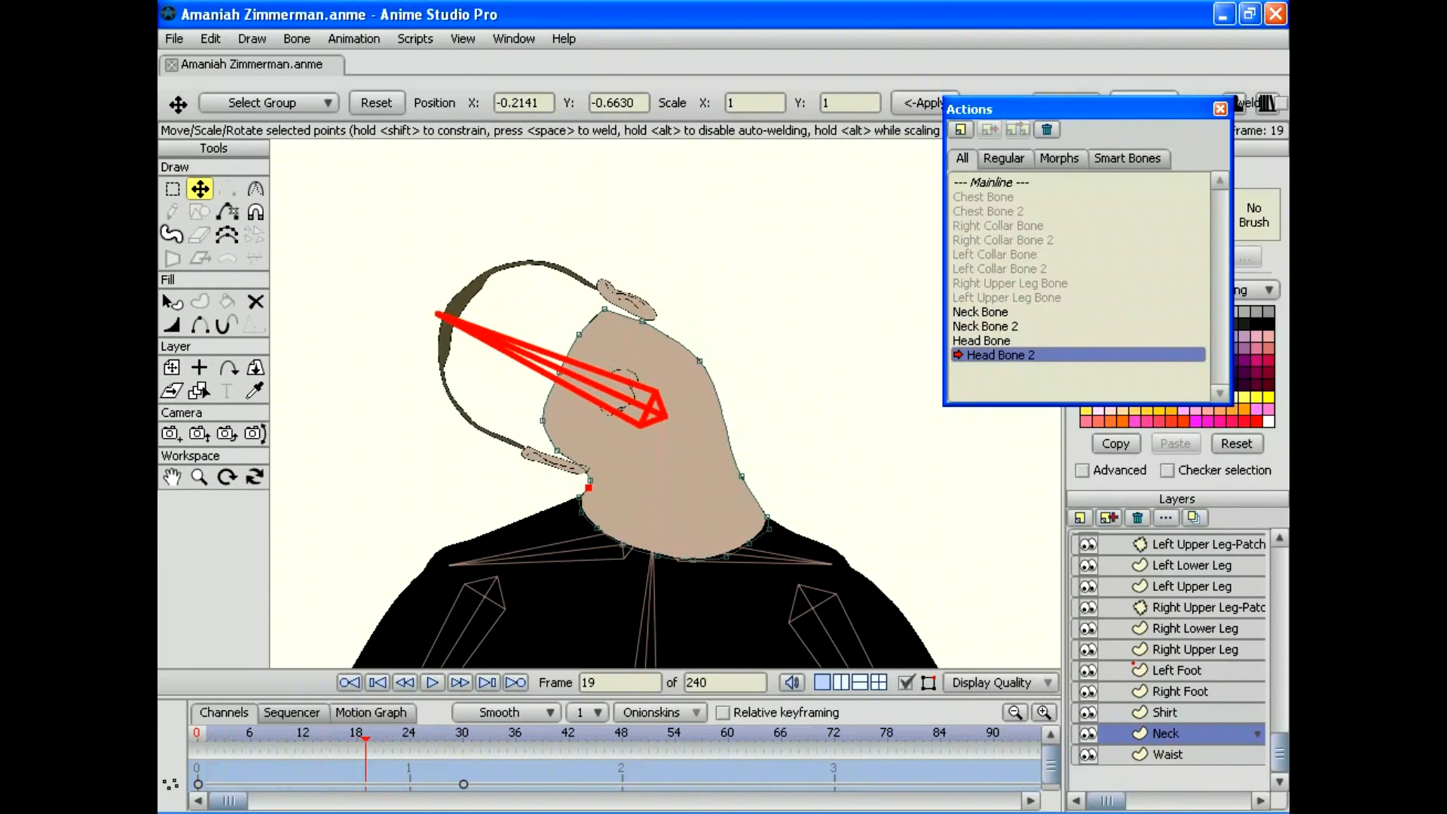
pyautogui.moveTo(742, 476); pyautogui.dragTo(749, 473)
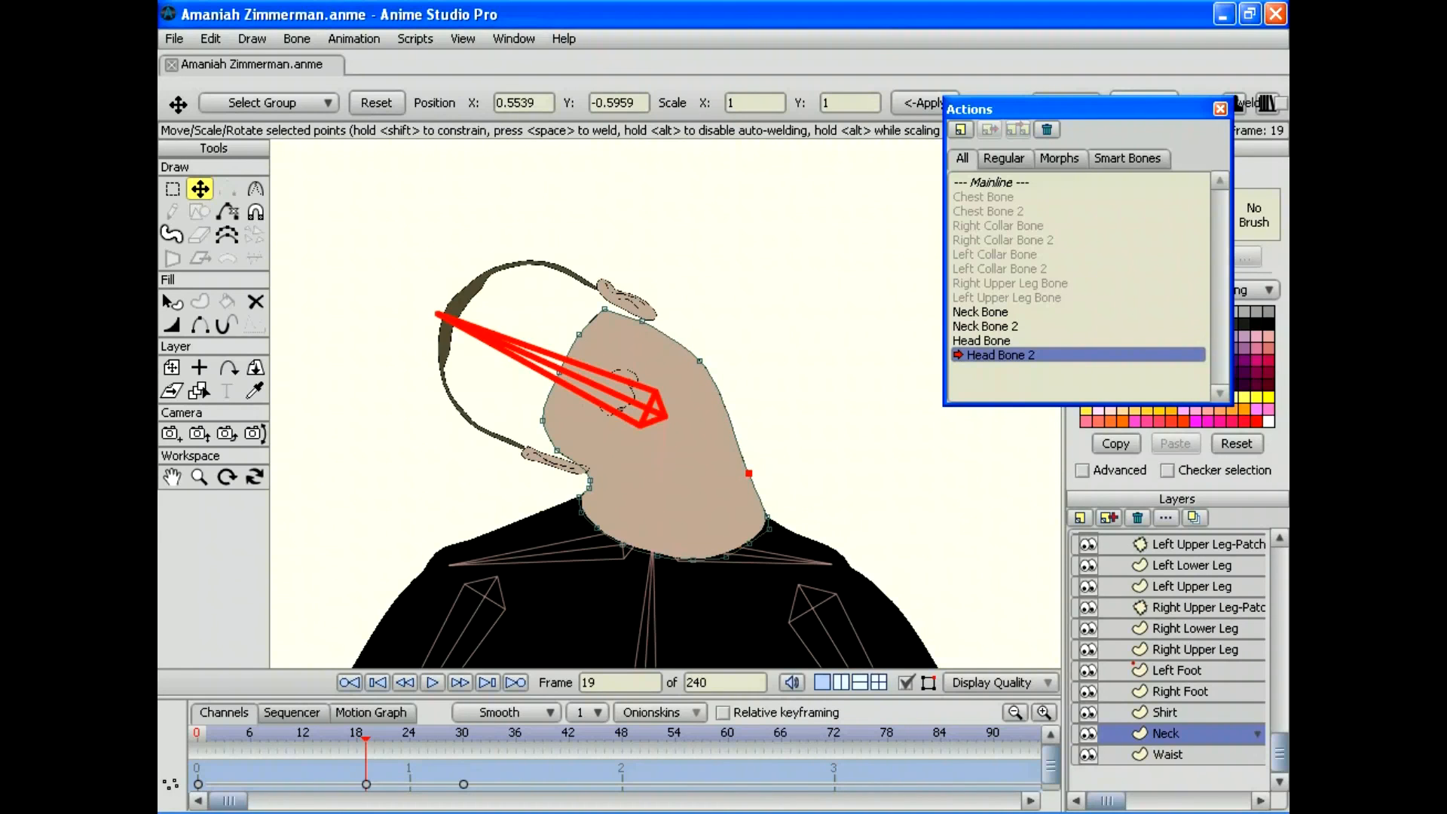
pyautogui.moveTo(366, 740); pyautogui.dragTo(197, 740)
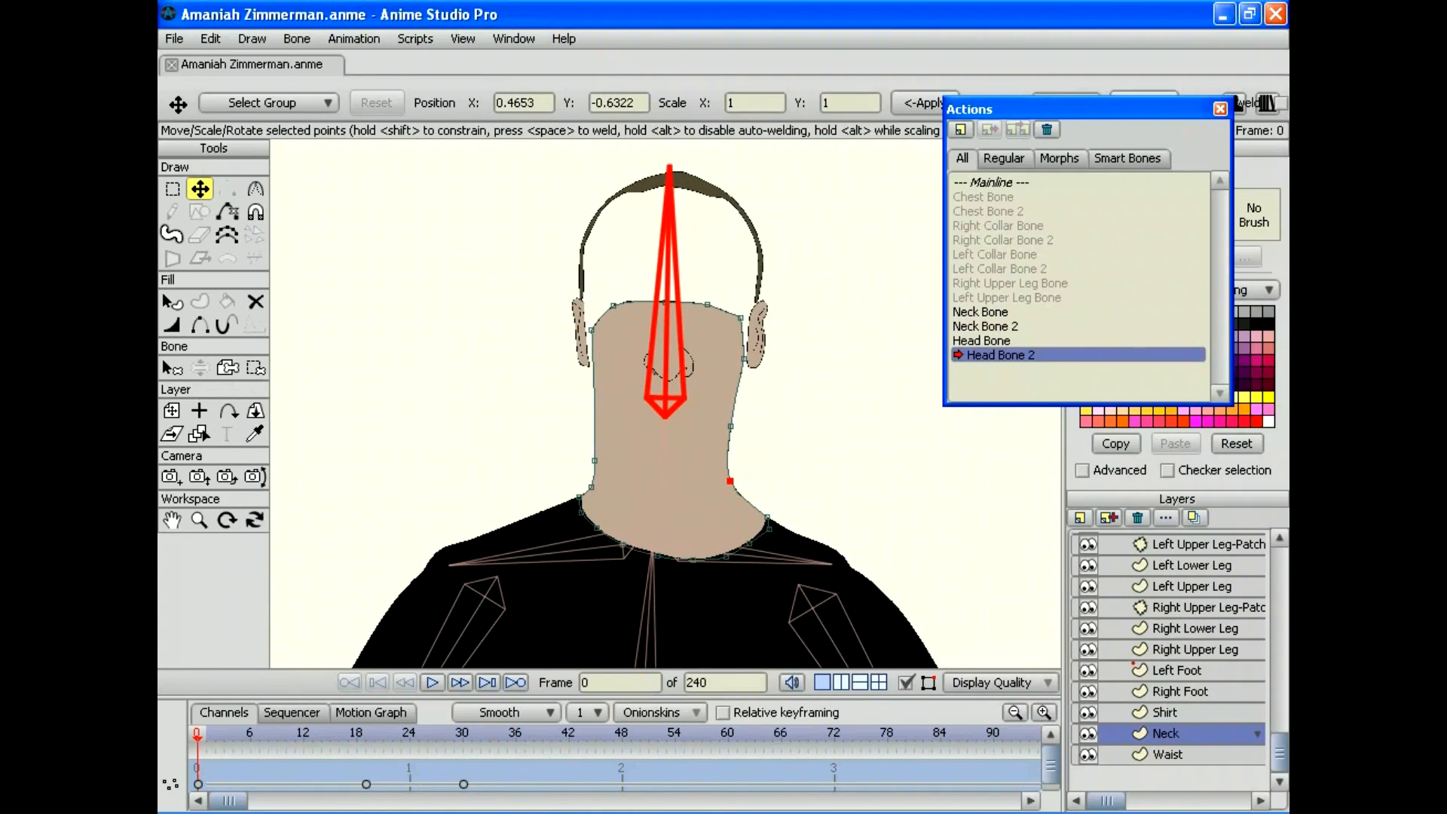
# Step: Return to the Mainline and make the Head and Face layers visible again
pyautogui.doubleClick(996, 183)
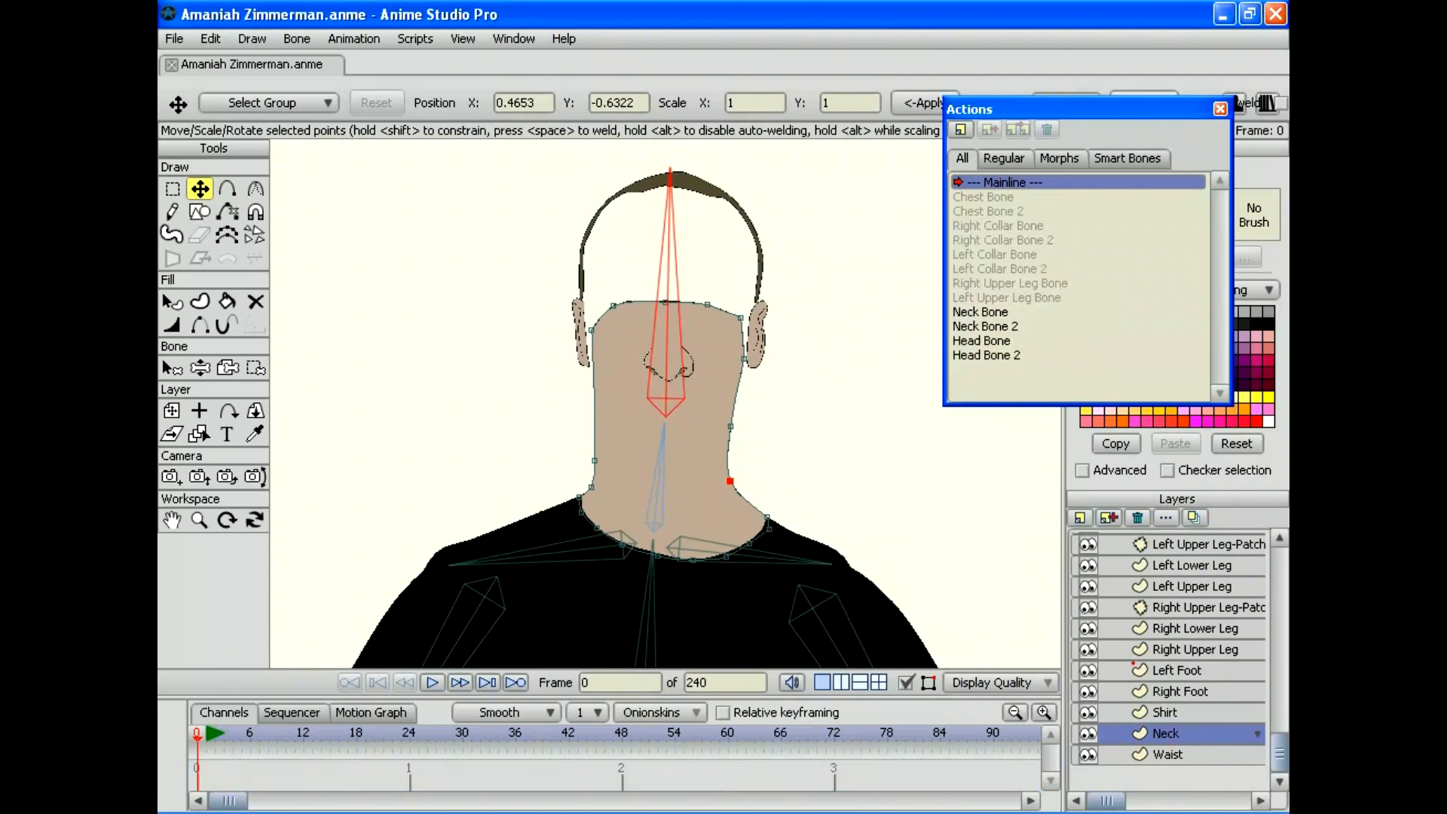
pyautogui.scroll(6, 1167, 659)
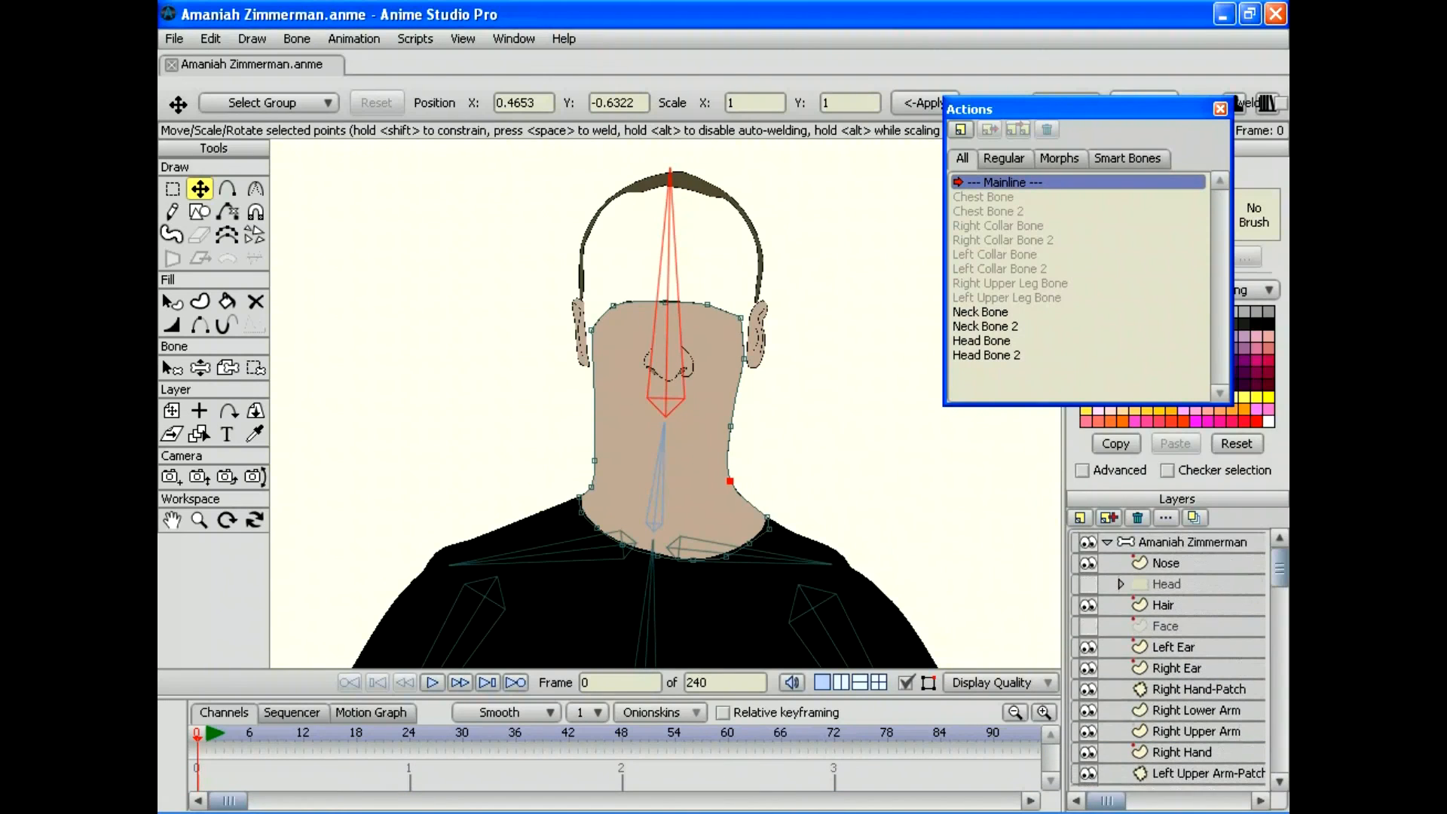
pyautogui.click(1087, 584)
pyautogui.click(1087, 626)
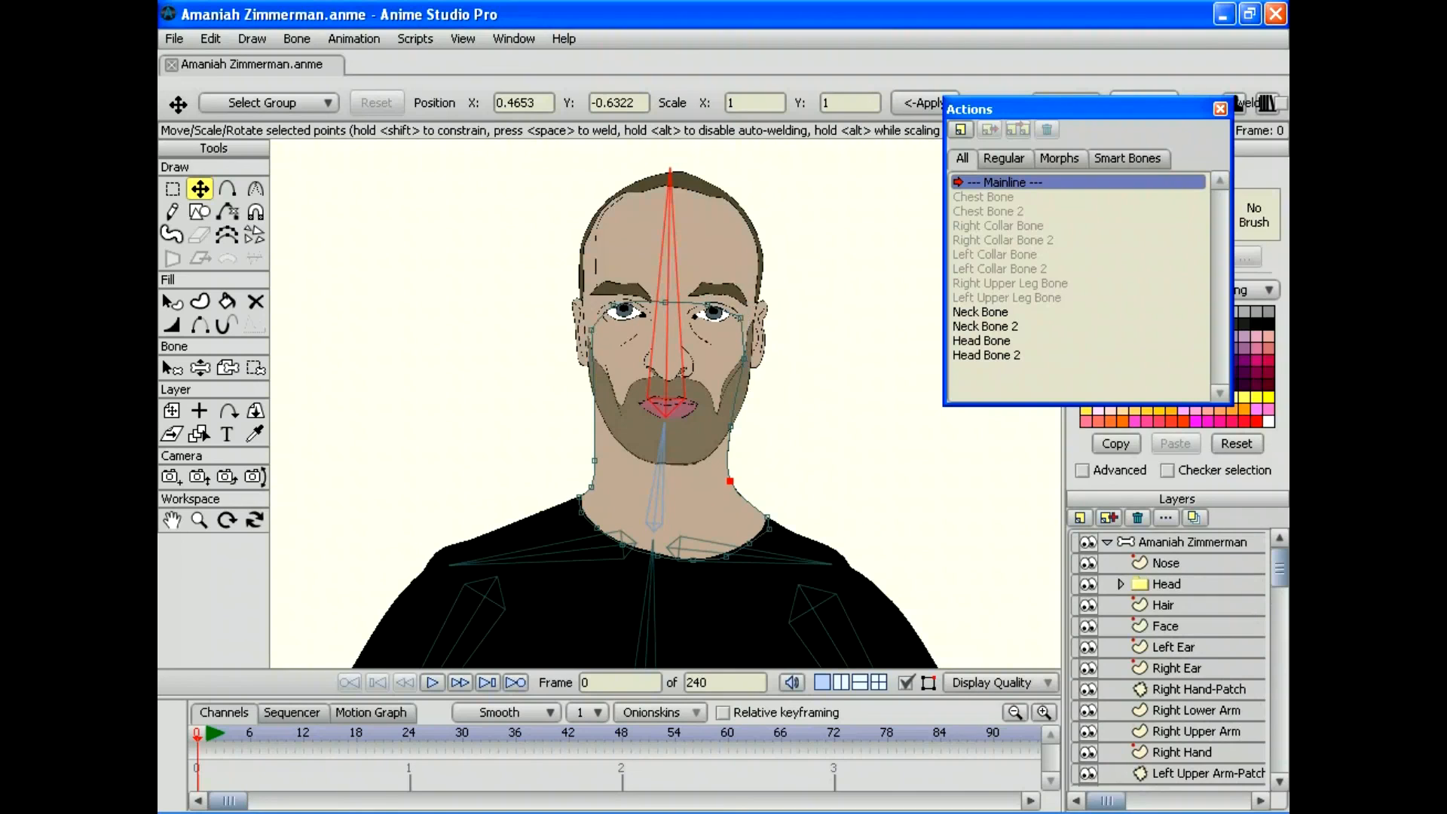
pyautogui.scroll(-6, 1167, 658)
pyautogui.scroll(6, 1167, 658)
# Step: On the bone layer, swing the head and neck bones with Manipulate Bones to test the tilts
pyautogui.click(1192, 542)
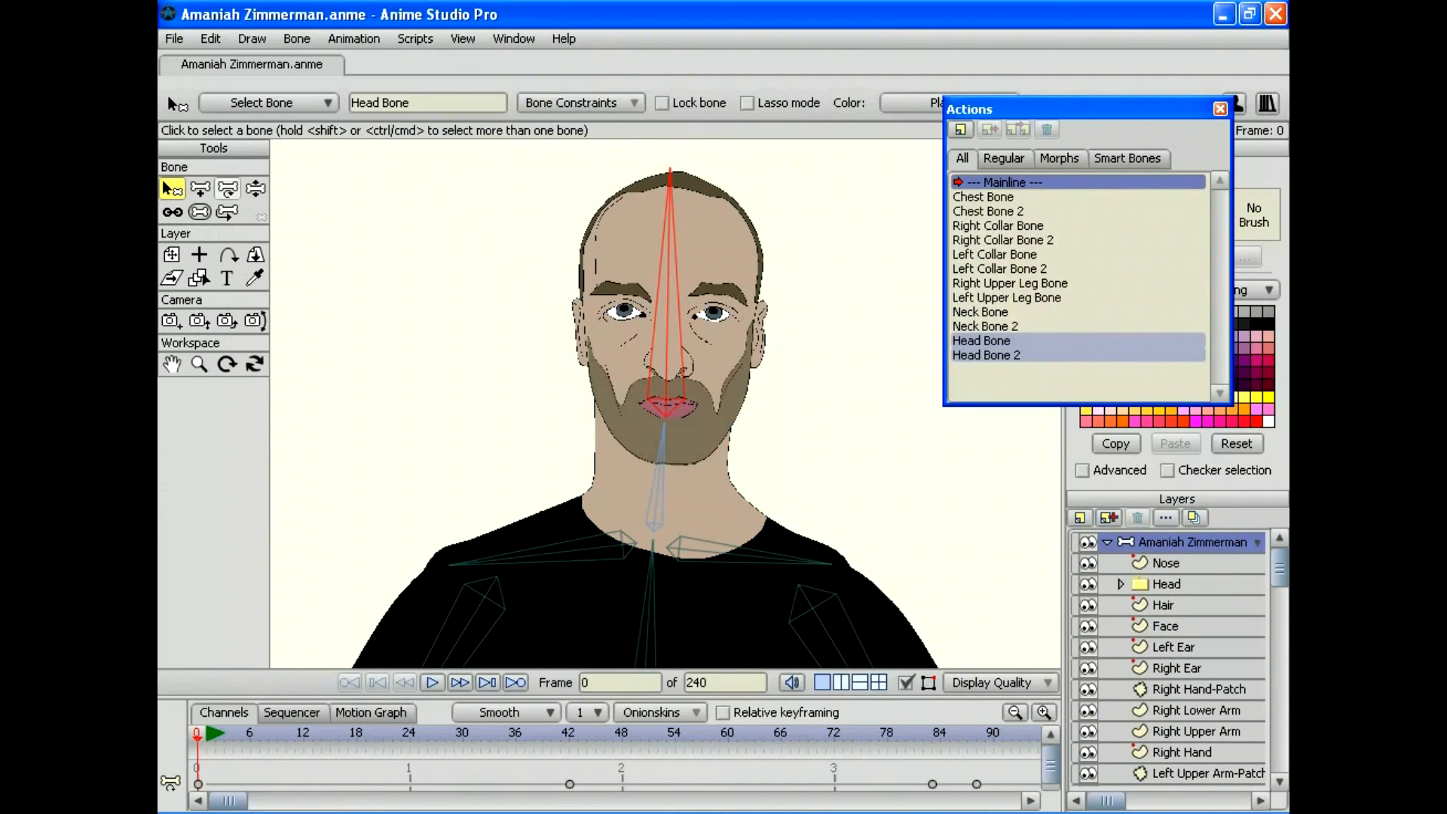
pyautogui.click(256, 188)
pyautogui.moveTo(669, 169); pyautogui.dragTo(433, 242)
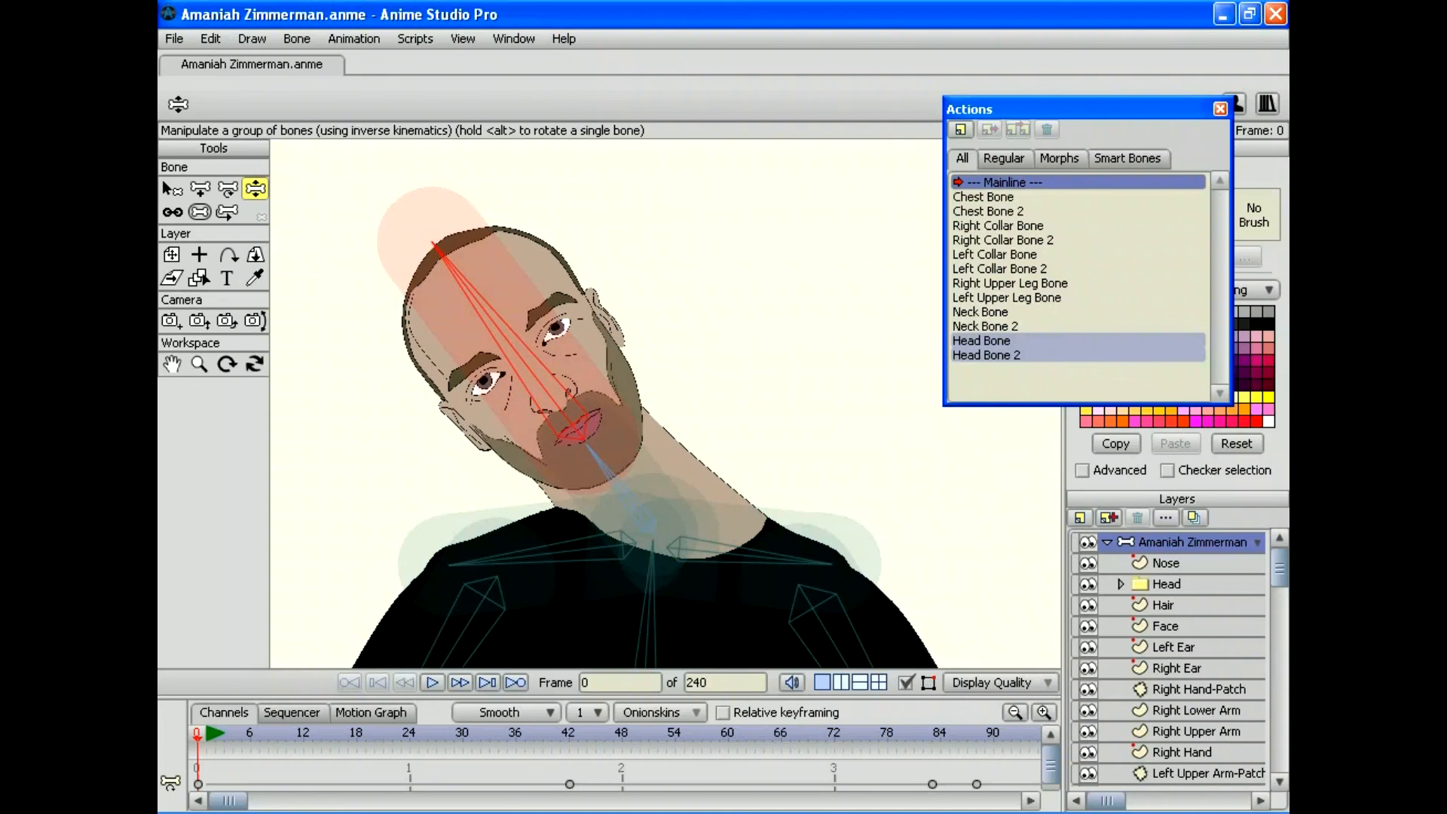
pyautogui.moveTo(588, 446); pyautogui.dragTo(677, 426)
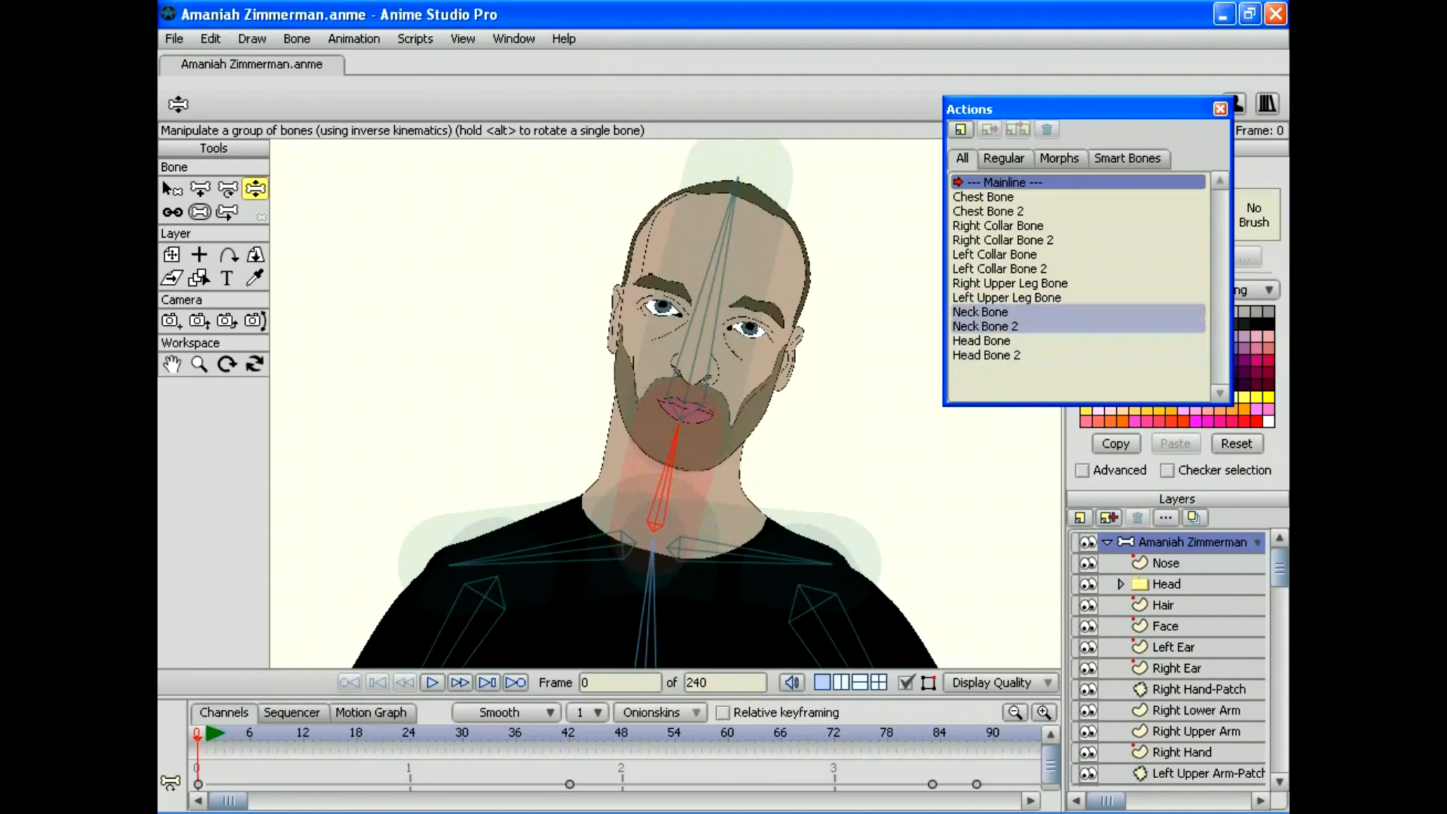
pyautogui.moveTo(736, 183); pyautogui.dragTo(475, 214)
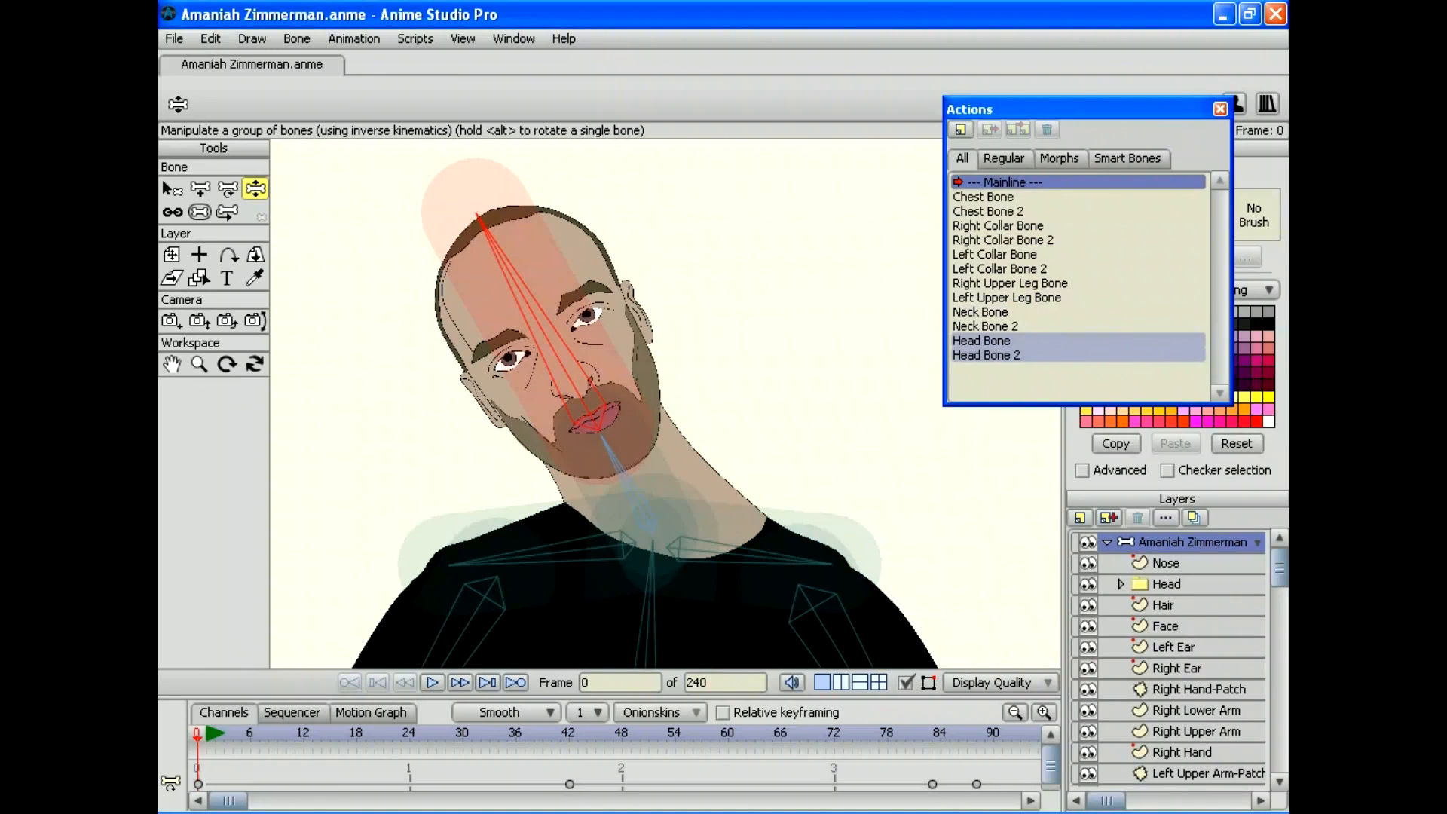
# Step: Reopen Head Bone 2 at its frame-30 tilted pose and hide the Head and Face layers
pyautogui.doubleClick(986, 355)
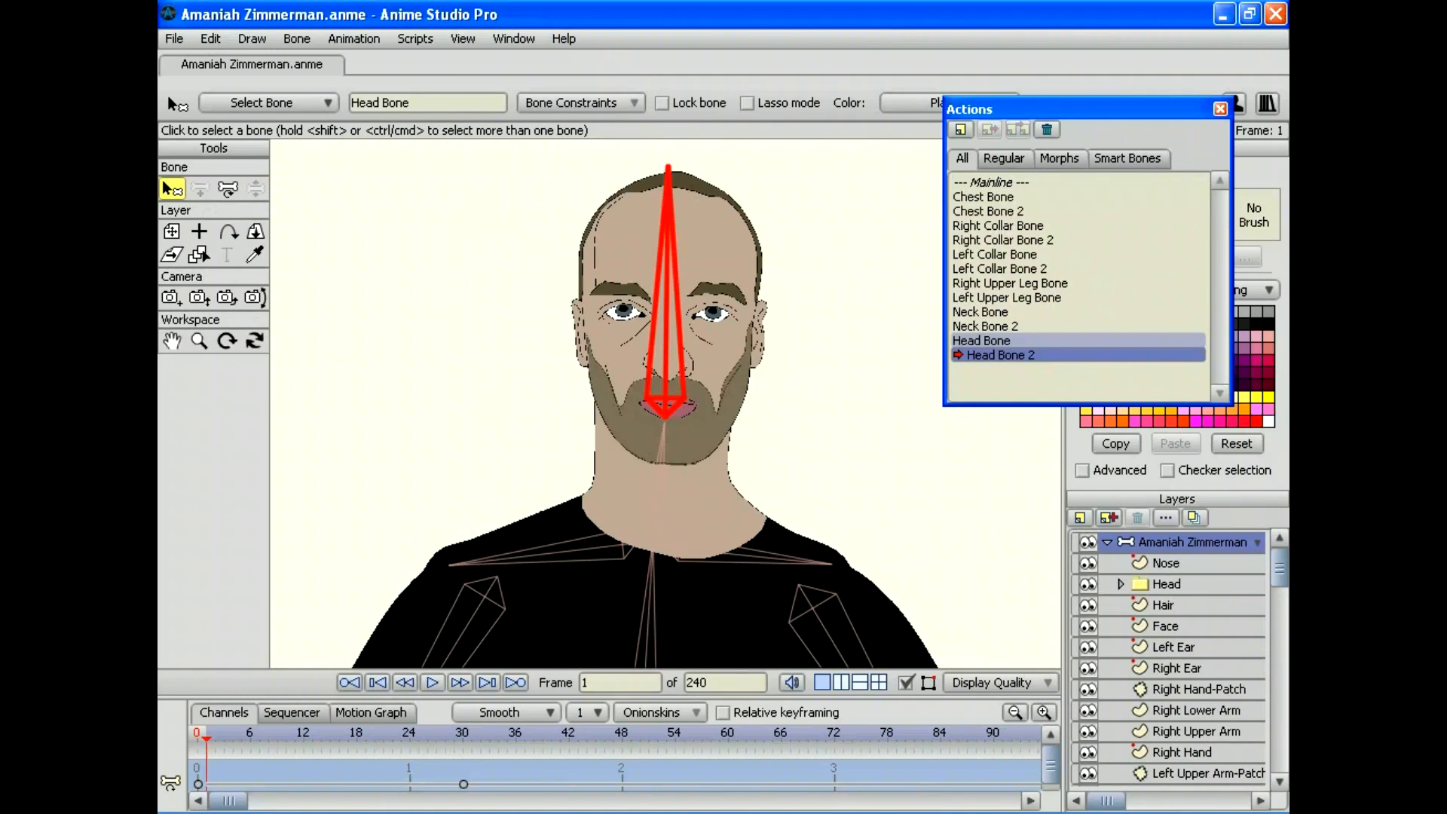
pyautogui.hotkey('alt', 'Right')
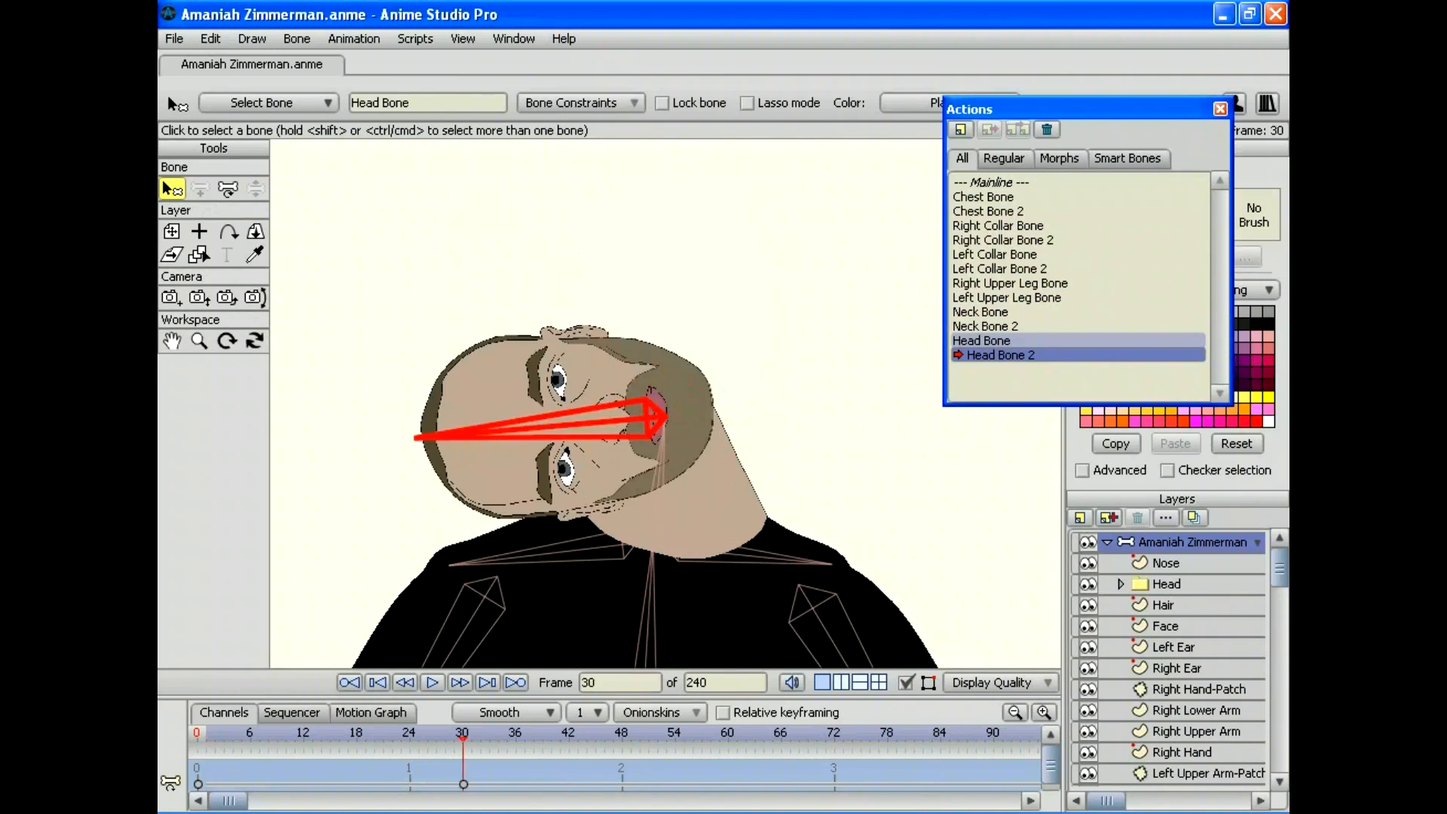
pyautogui.click(1087, 584)
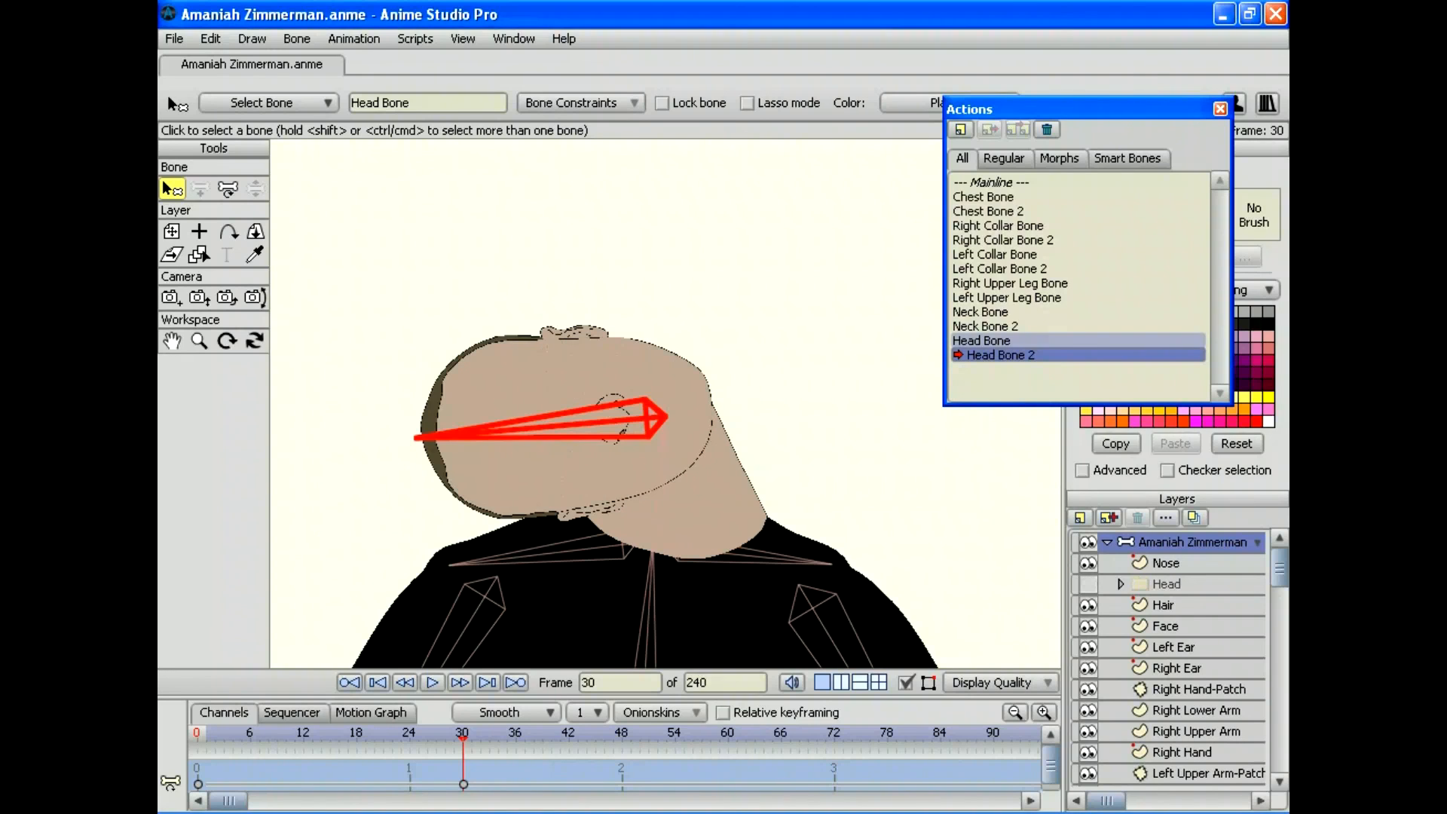
pyautogui.click(1087, 625)
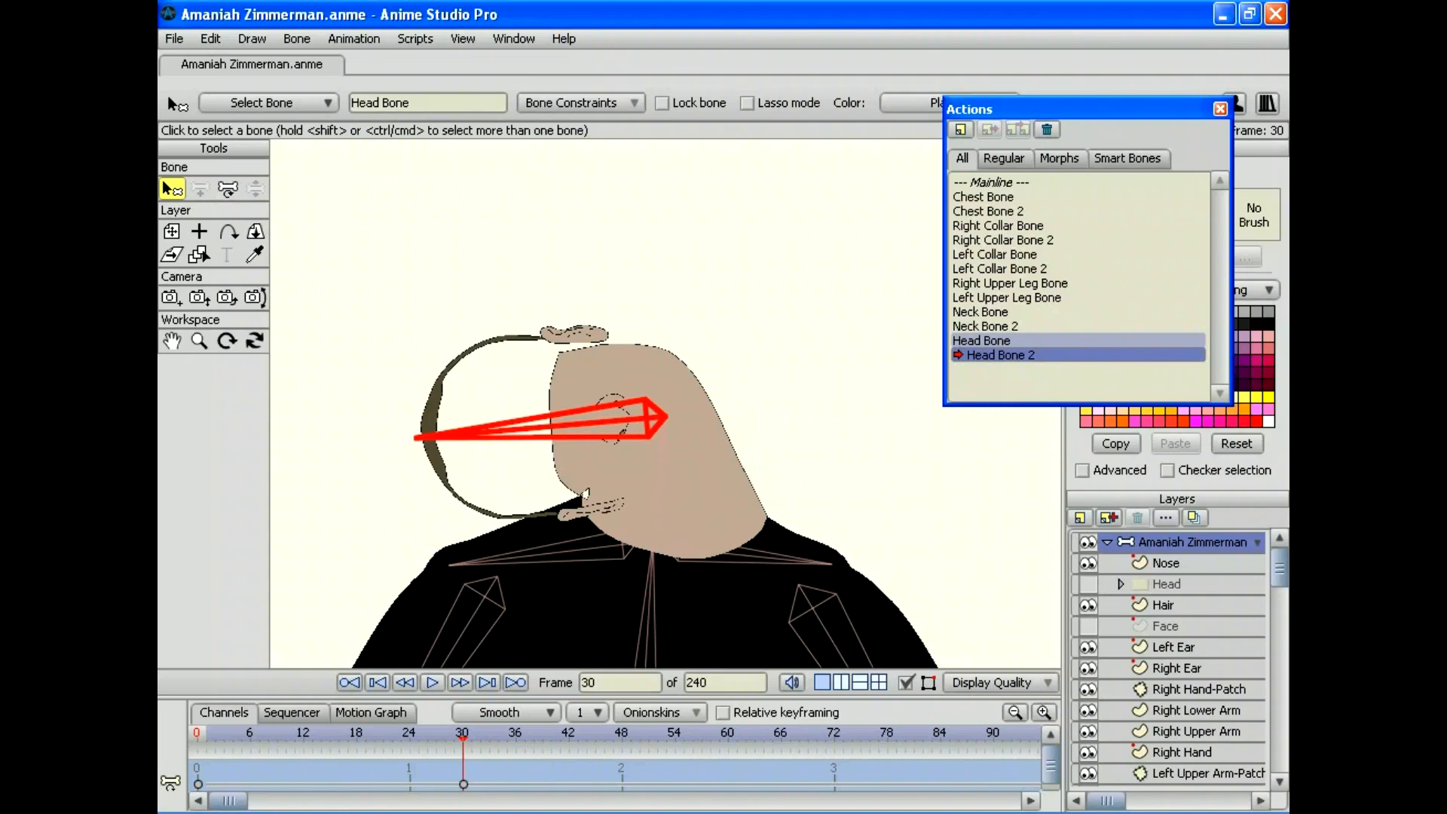
# Step: On the Neck layer, pull the chin-corner point inward at frame 30 to close the gap
pyautogui.scroll(-5, 1167, 659)
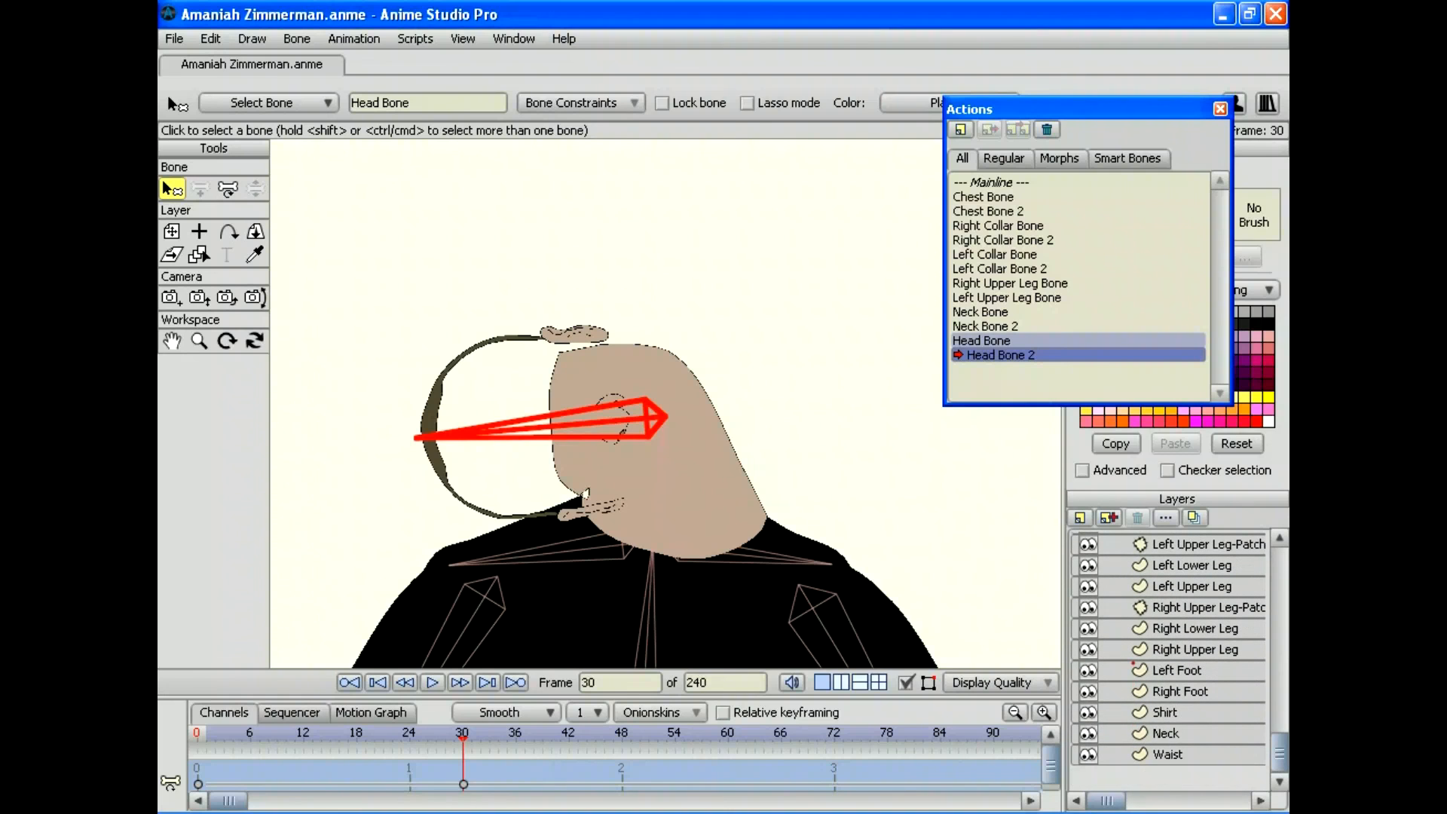
pyautogui.click(1180, 733)
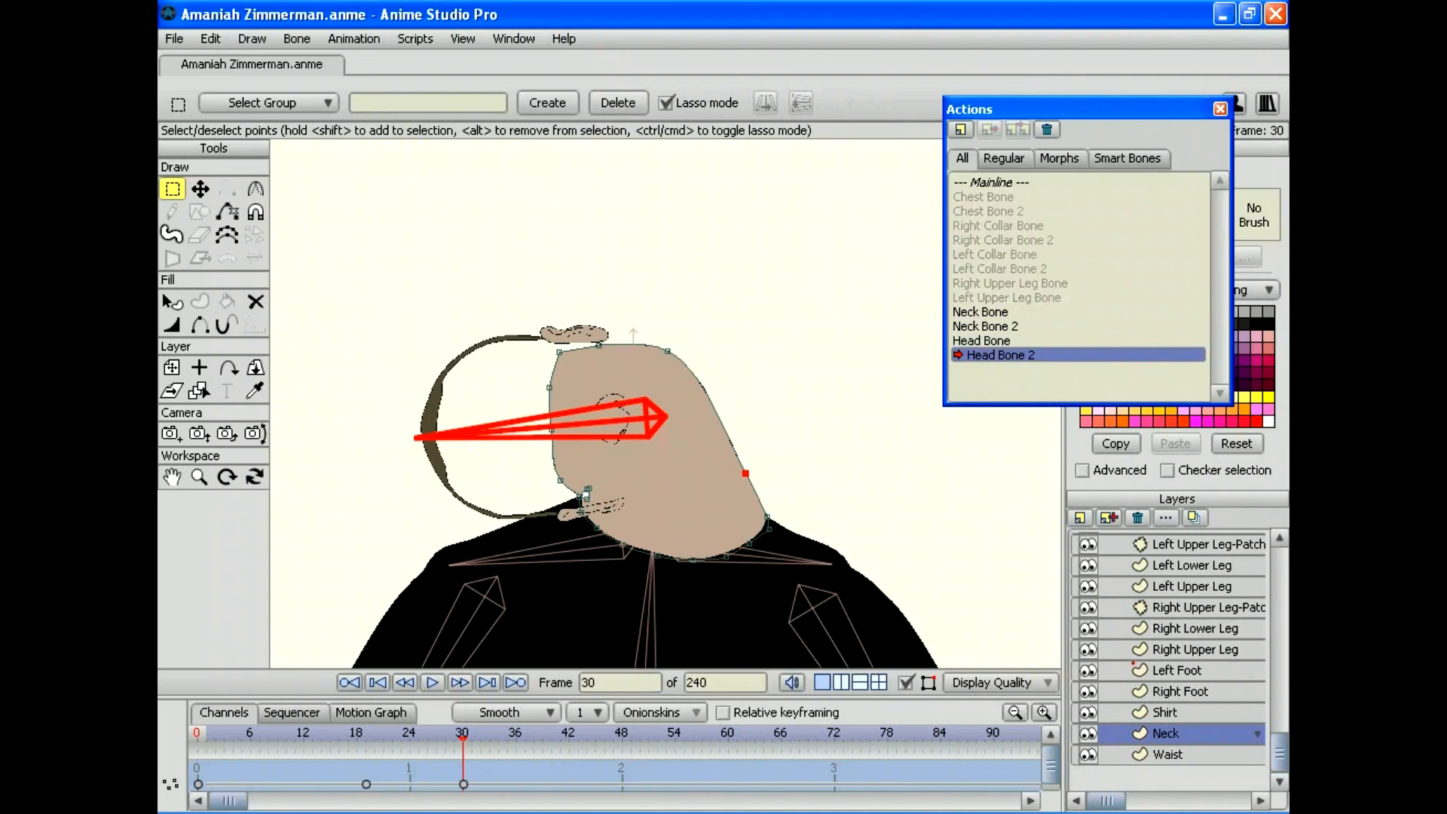
pyautogui.click(199, 476)
pyautogui.moveTo(665, 403); pyautogui.dragTo(813, 403)
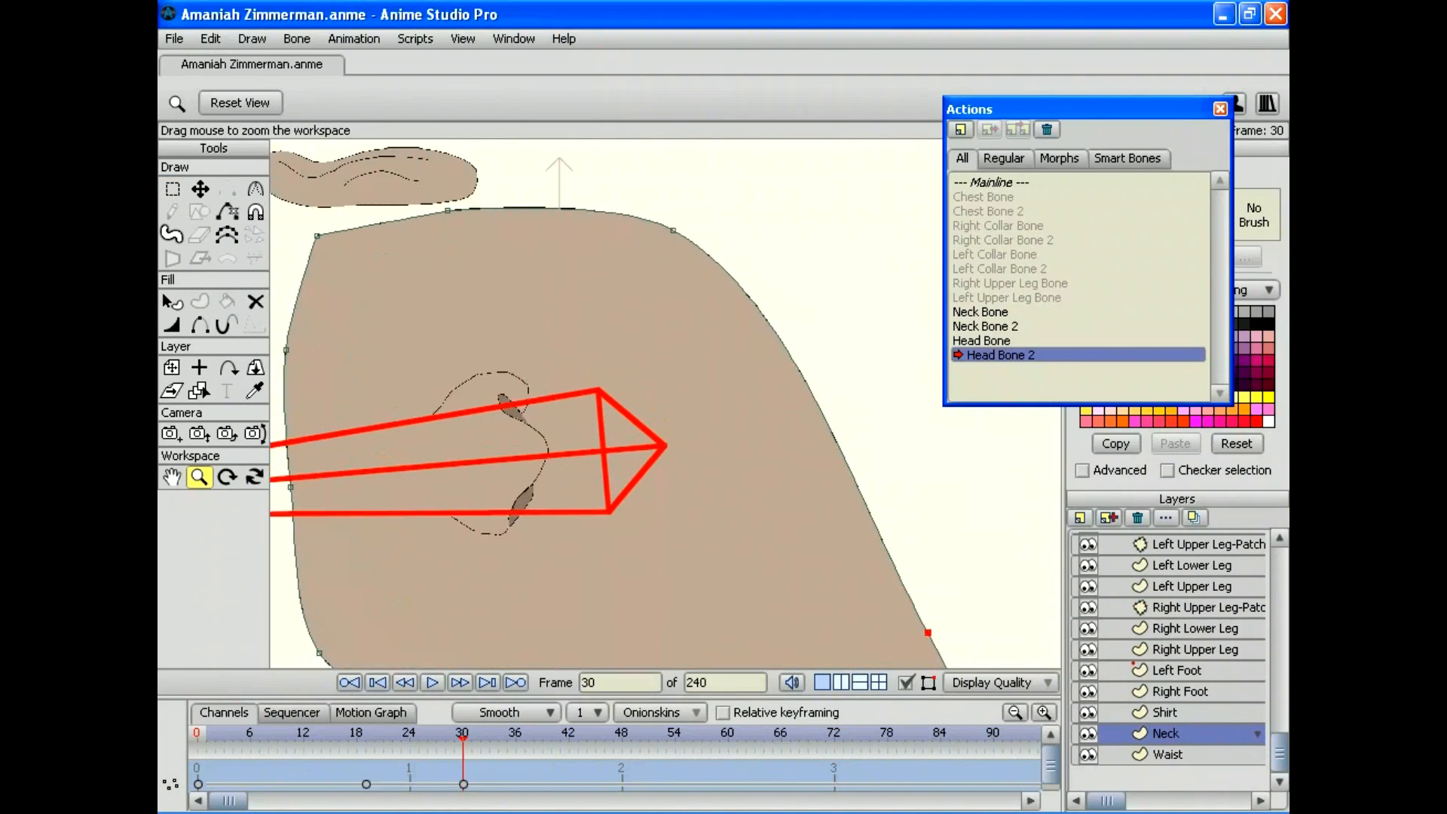
pyautogui.moveTo(665, 446); pyautogui.dragTo(752, 155)
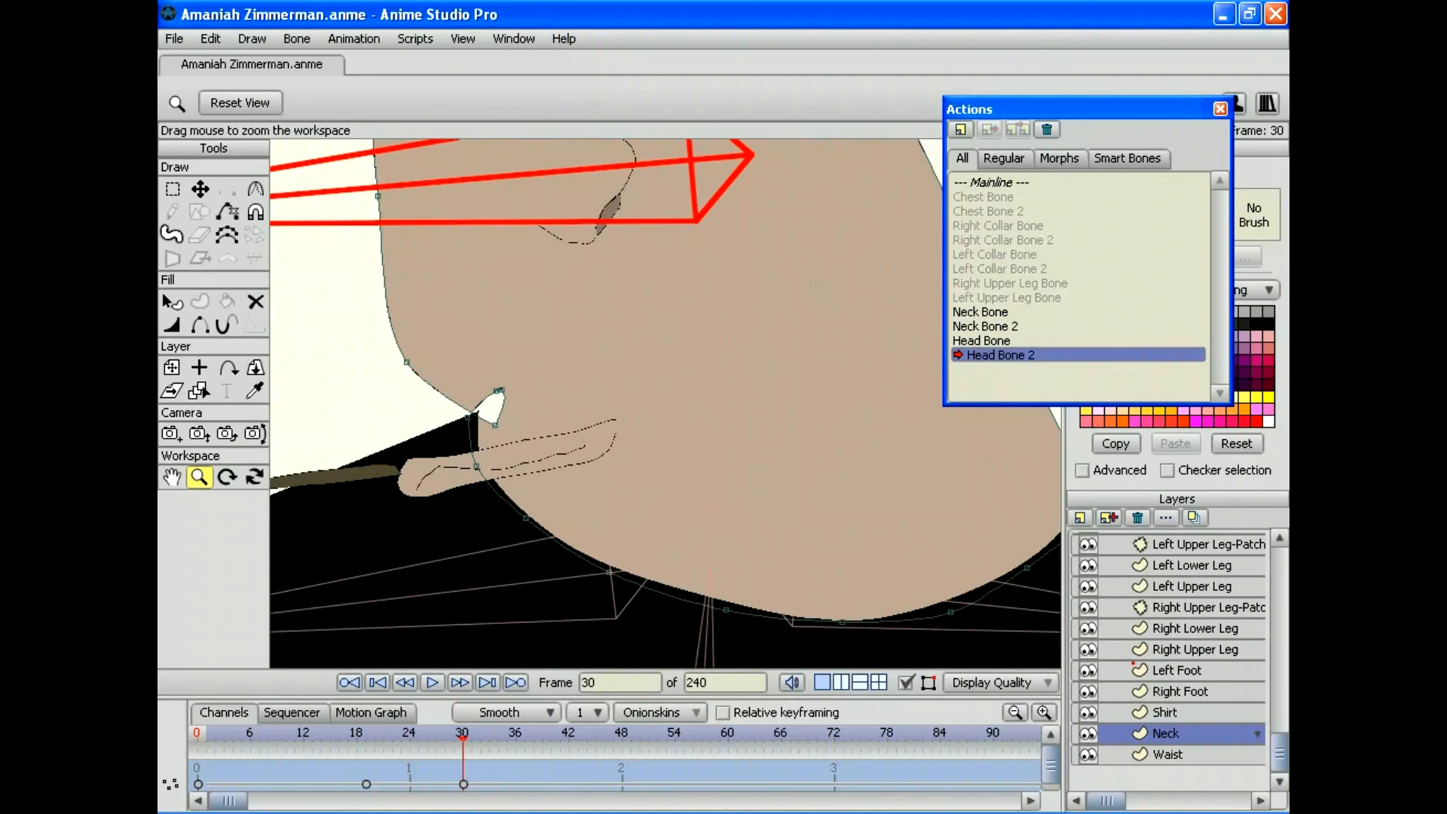
pyautogui.press('t')
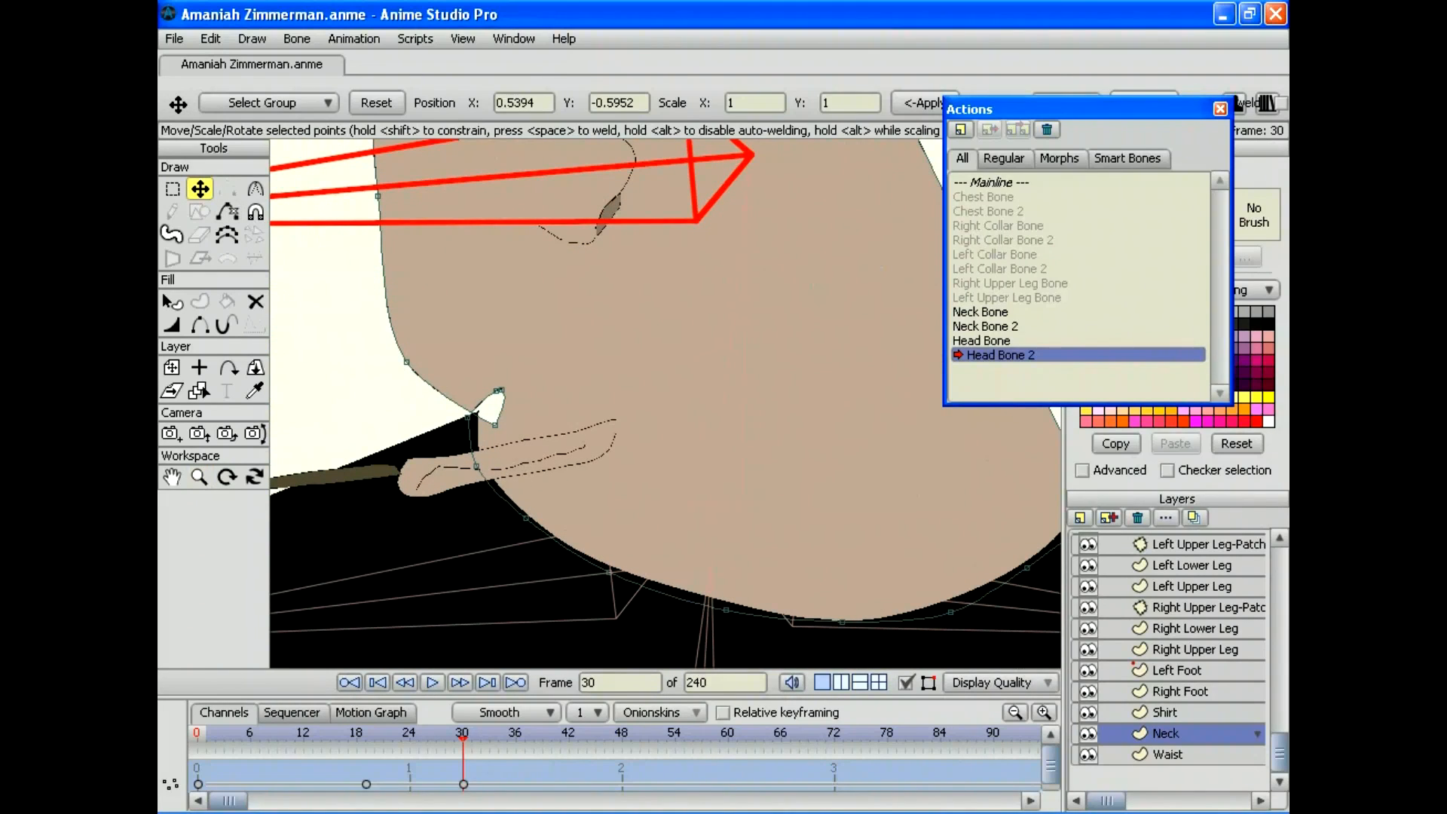
pyautogui.moveTo(494, 425); pyautogui.dragTo(479, 409)
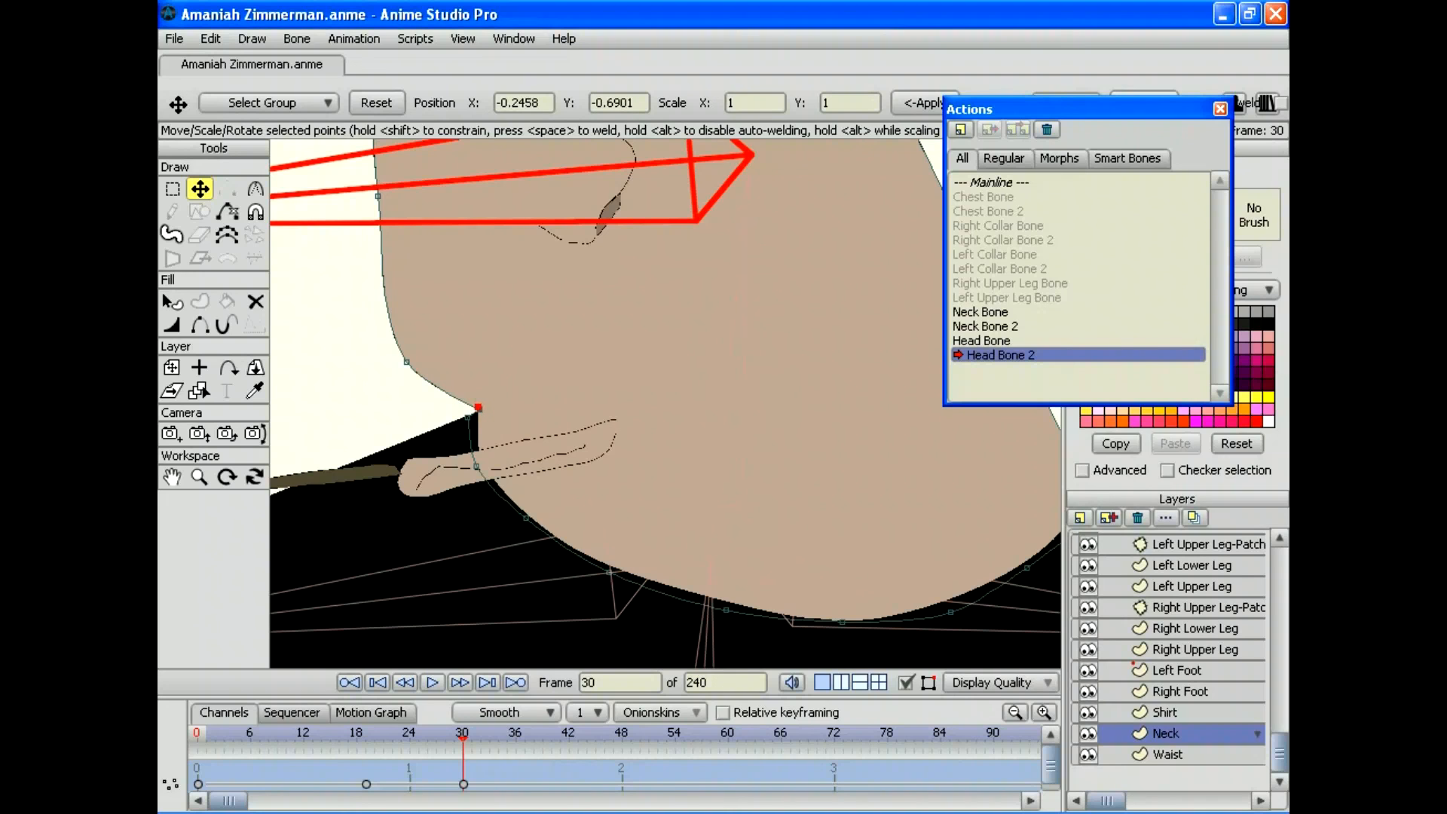
# Step: Replay the head tilt zoomed out to check the fix, then select the character's bone layer
pyautogui.moveTo(462, 735); pyautogui.dragTo(339, 735)
pyautogui.click(199, 476)
pyautogui.moveTo(665, 403); pyautogui.dragTo(511, 403)
pyautogui.moveTo(339, 735); pyautogui.dragTo(463, 734)
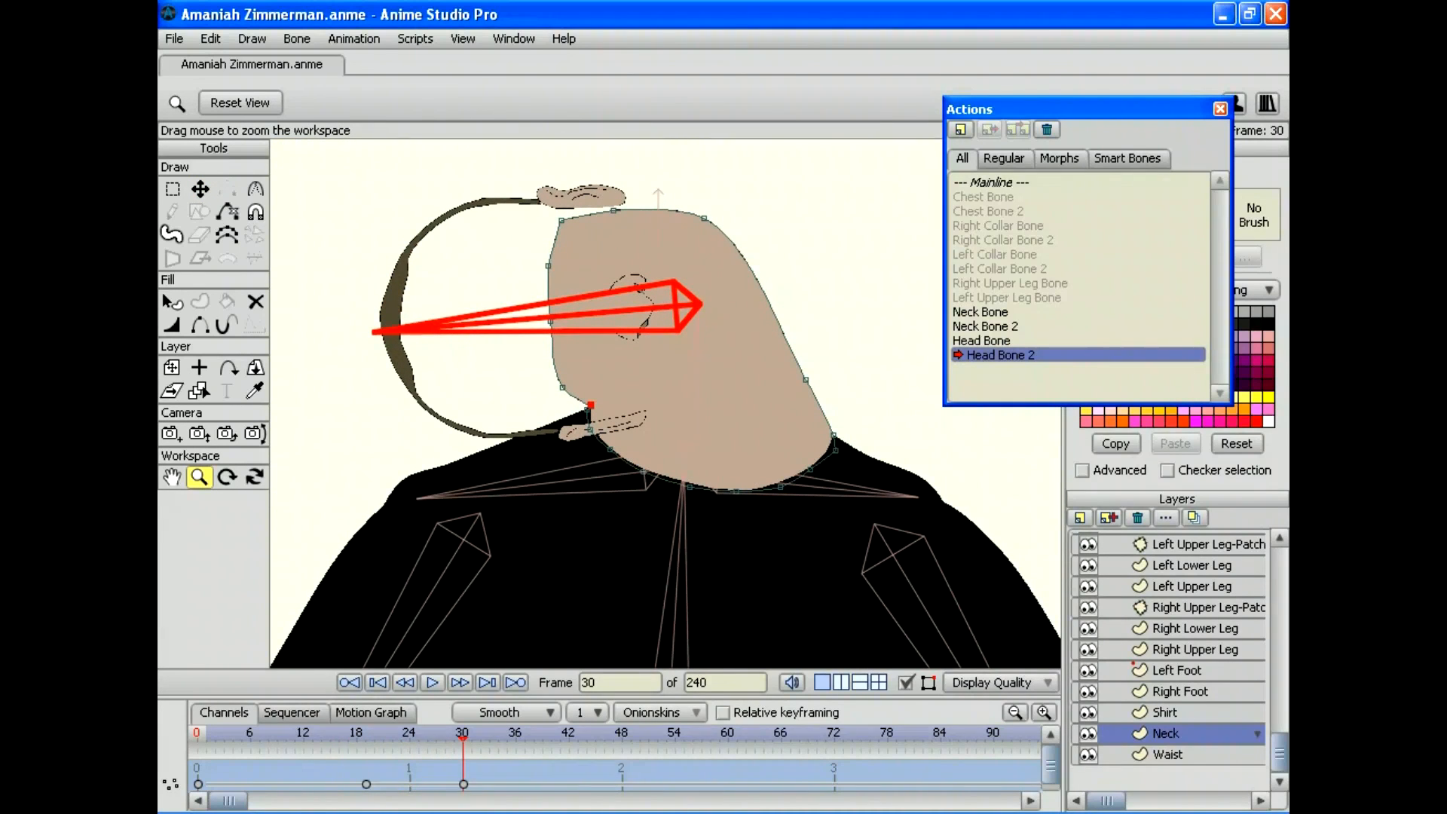
pyautogui.moveTo(1278, 751); pyautogui.dragTo(1278, 566)
pyautogui.click(1191, 542)
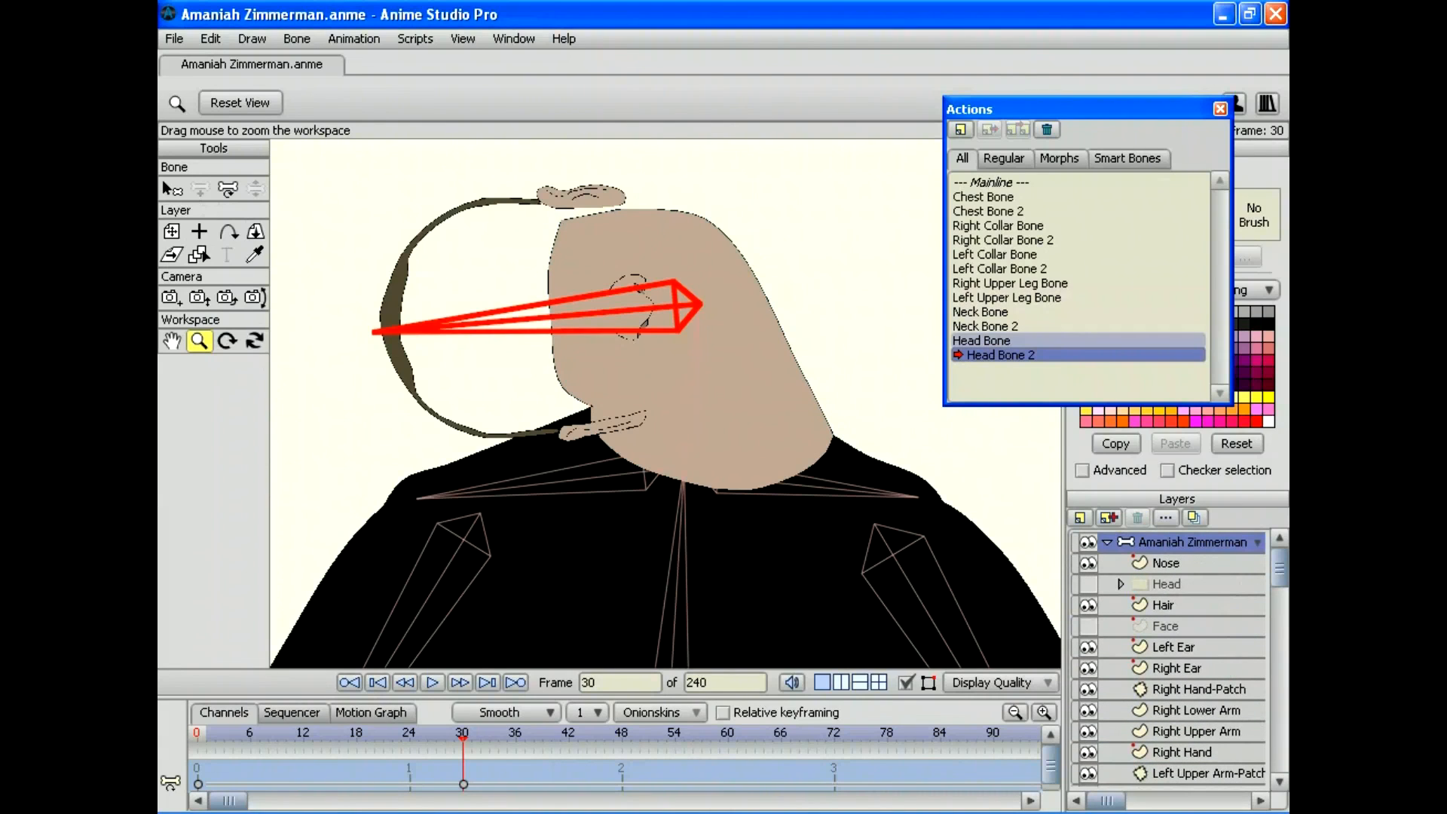
# Step: Preview the Neck Bone 2 bend, then return to Mainline and review its motion
pyautogui.doubleClick(999, 325)
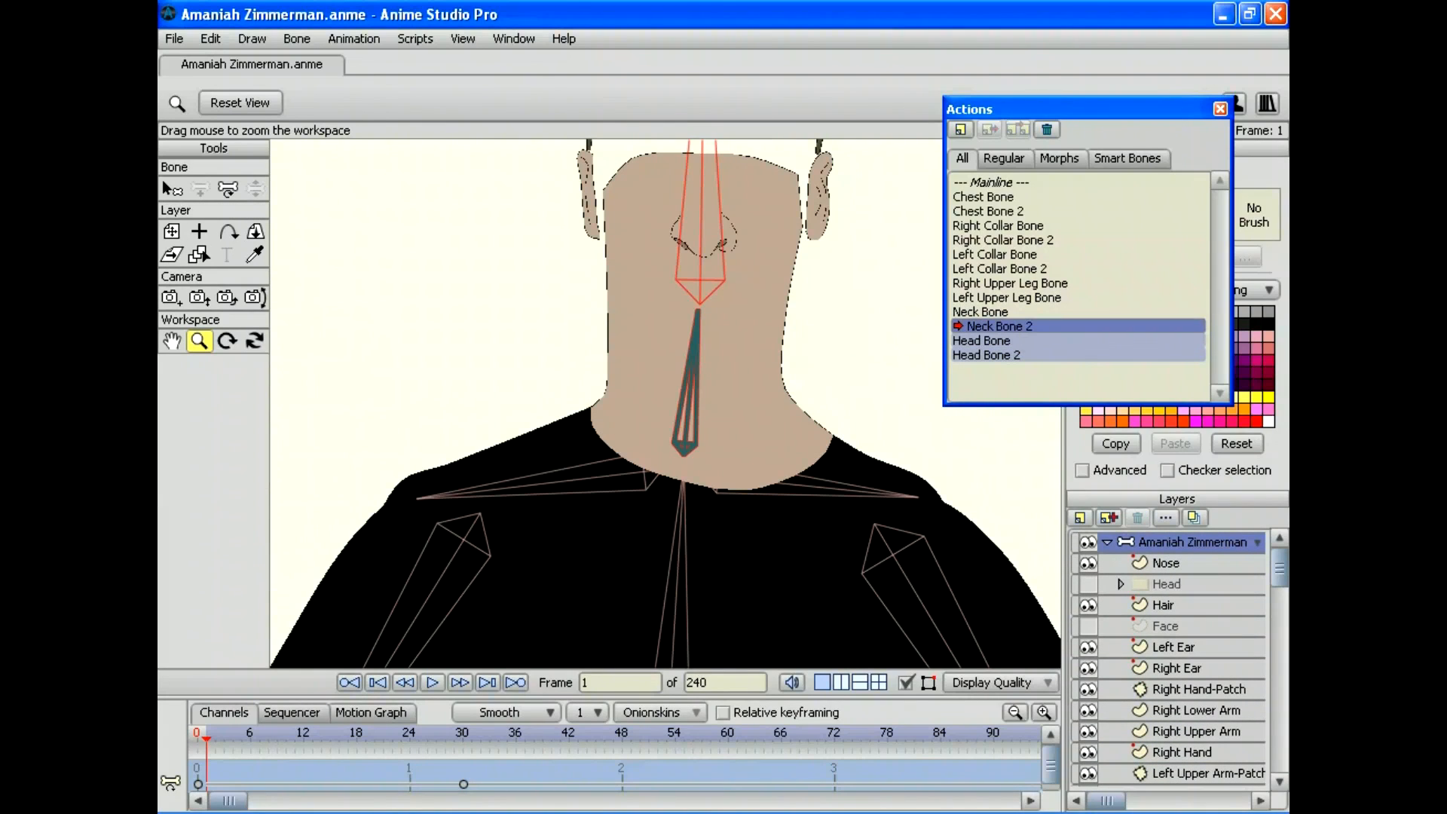
pyautogui.moveTo(206, 734); pyautogui.dragTo(249, 734)
pyautogui.doubleClick(996, 181)
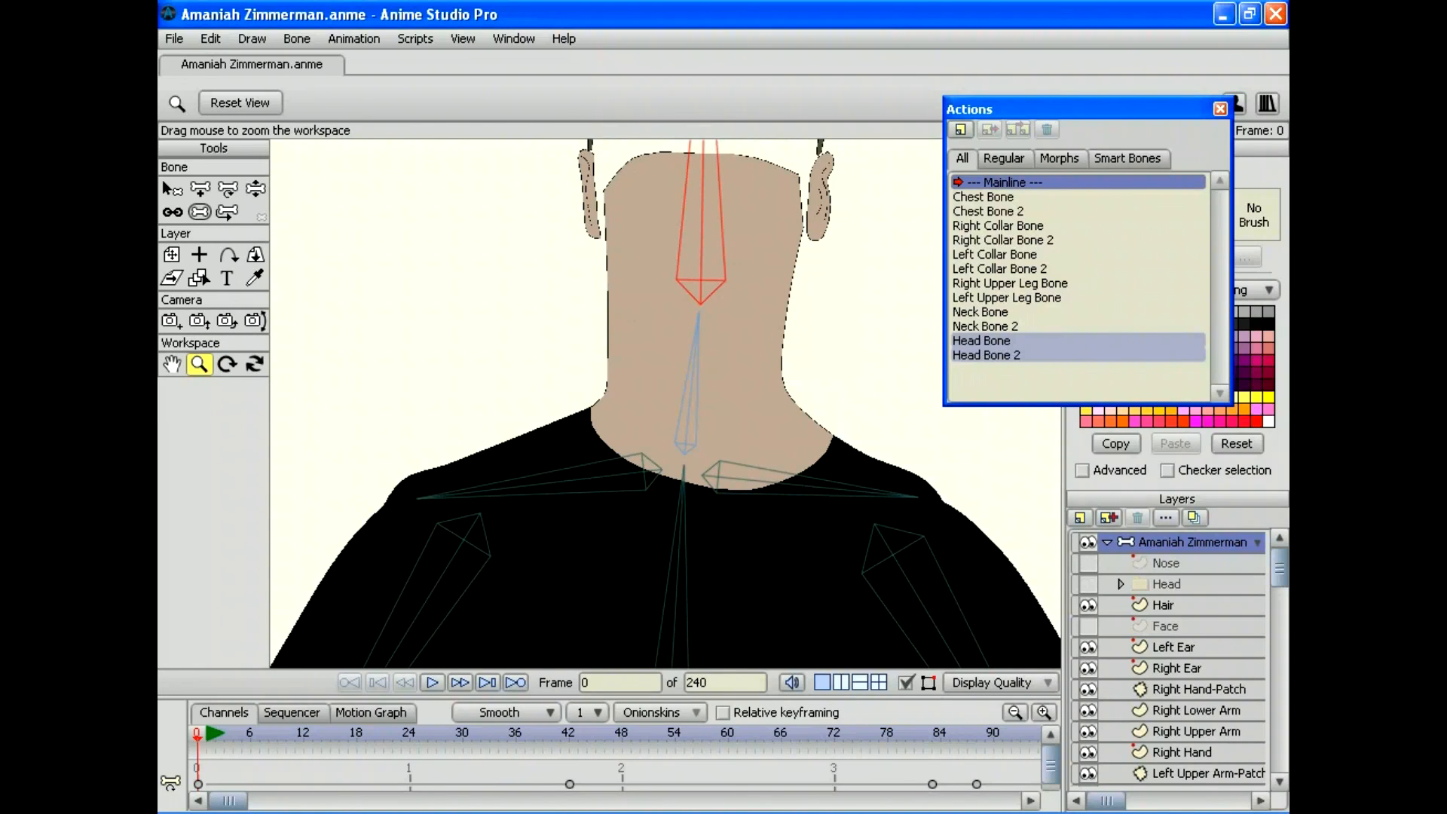
pyautogui.moveTo(198, 735); pyautogui.dragTo(622, 734)
# Step: Clear all animation from the document and return to frame 0
pyautogui.click(401, 735)
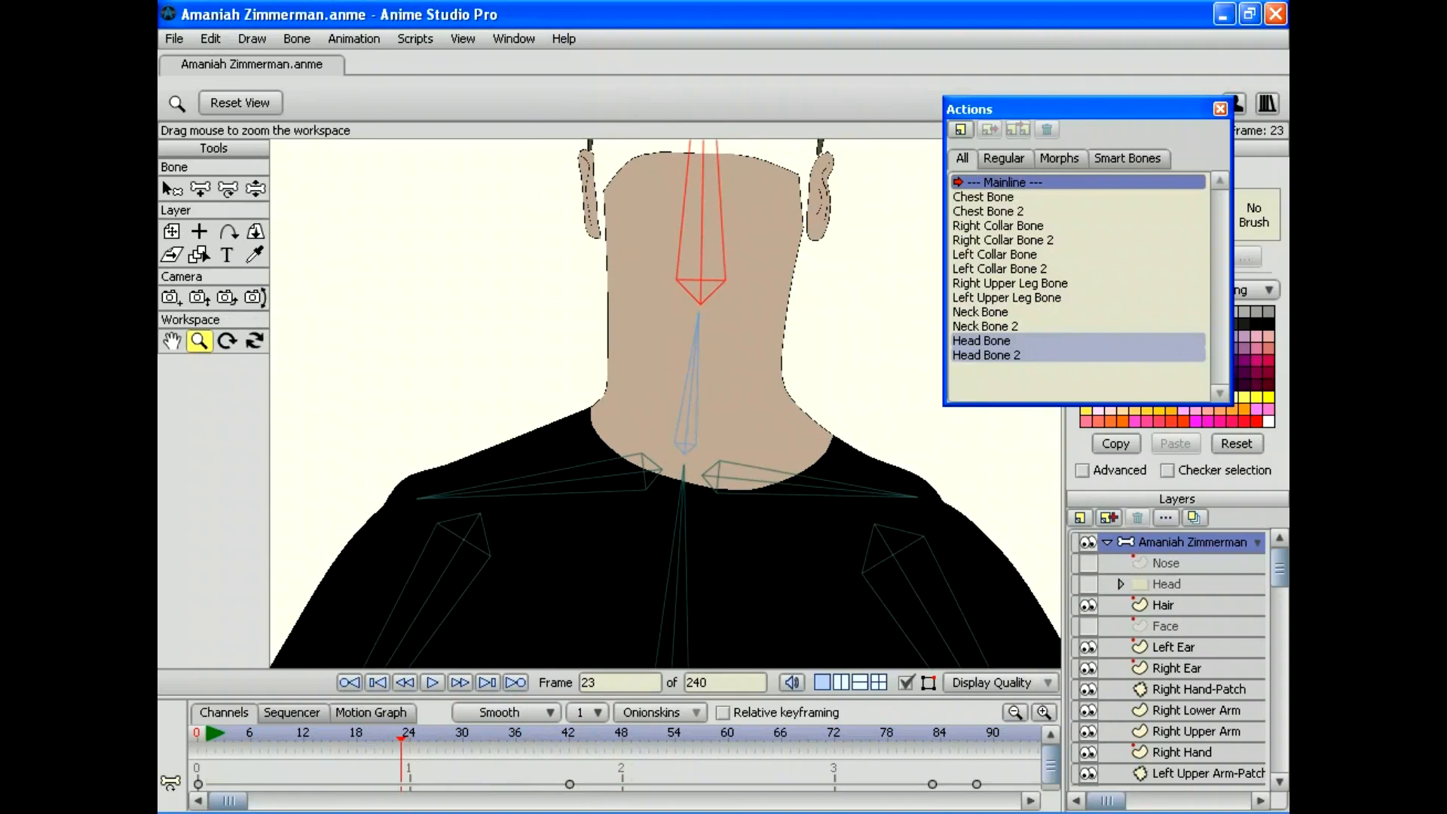
pyautogui.click(355, 38)
pyautogui.moveTo(380, 237)
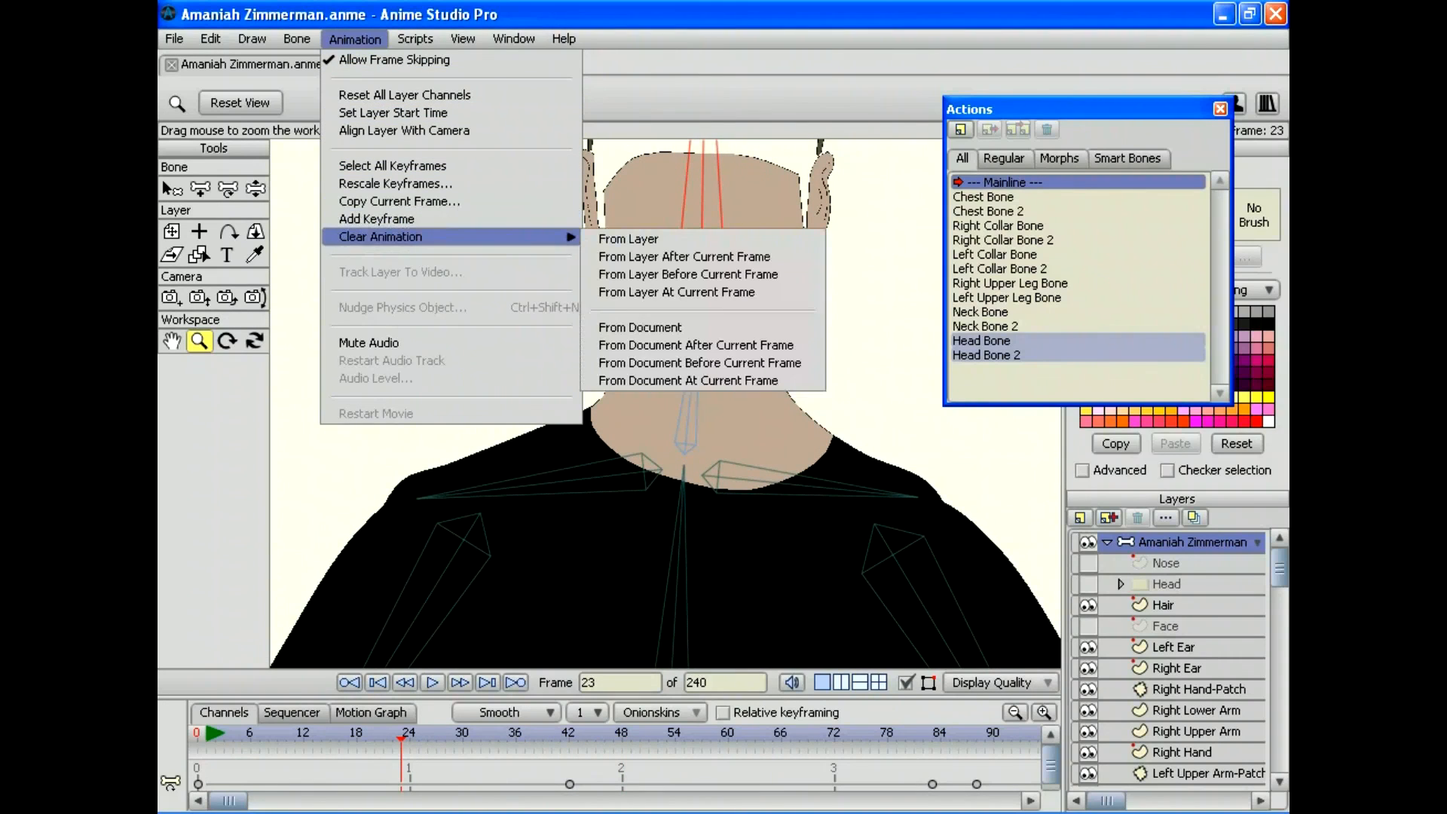
pyautogui.click(639, 327)
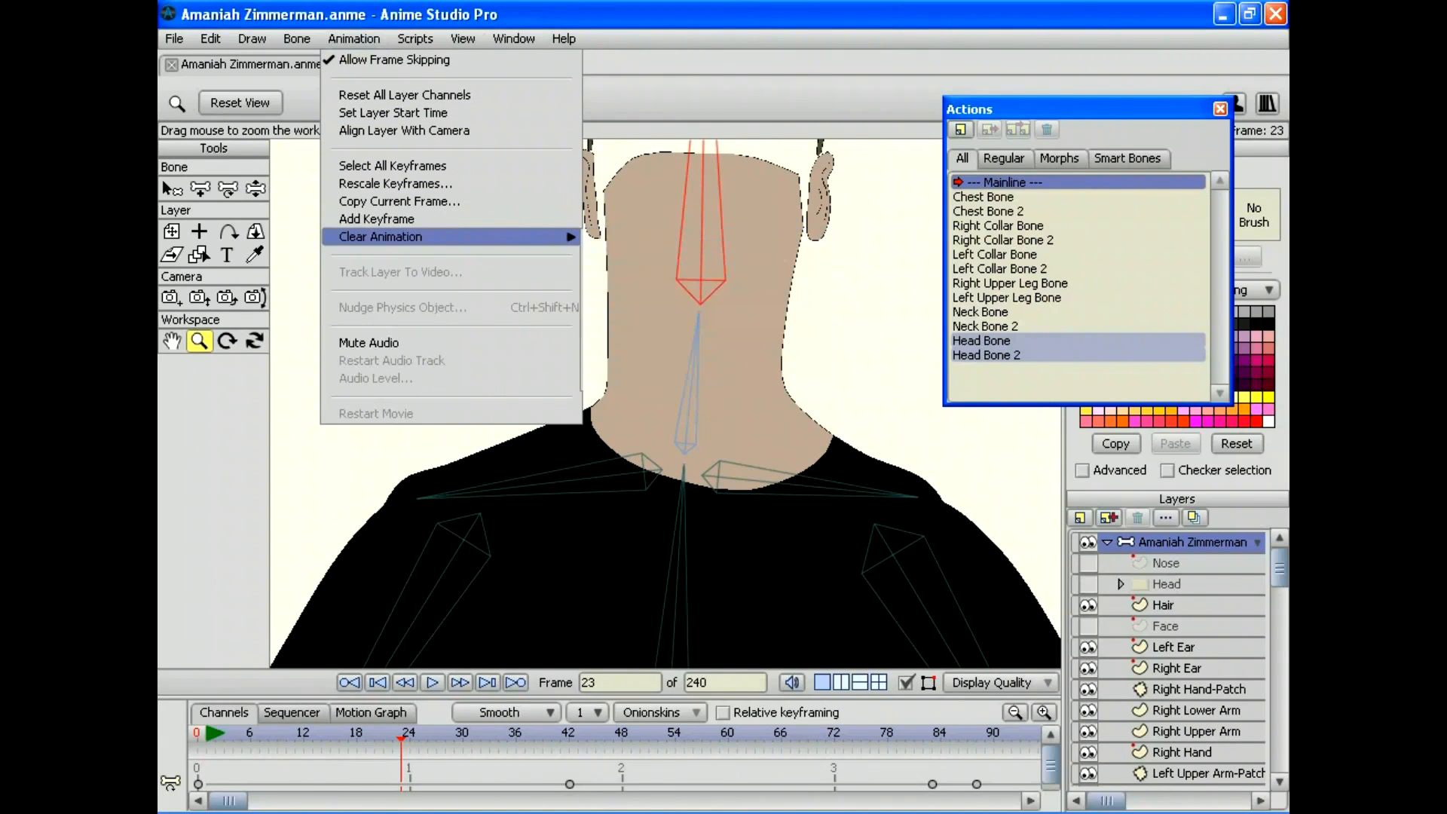
pyautogui.click(197, 735)
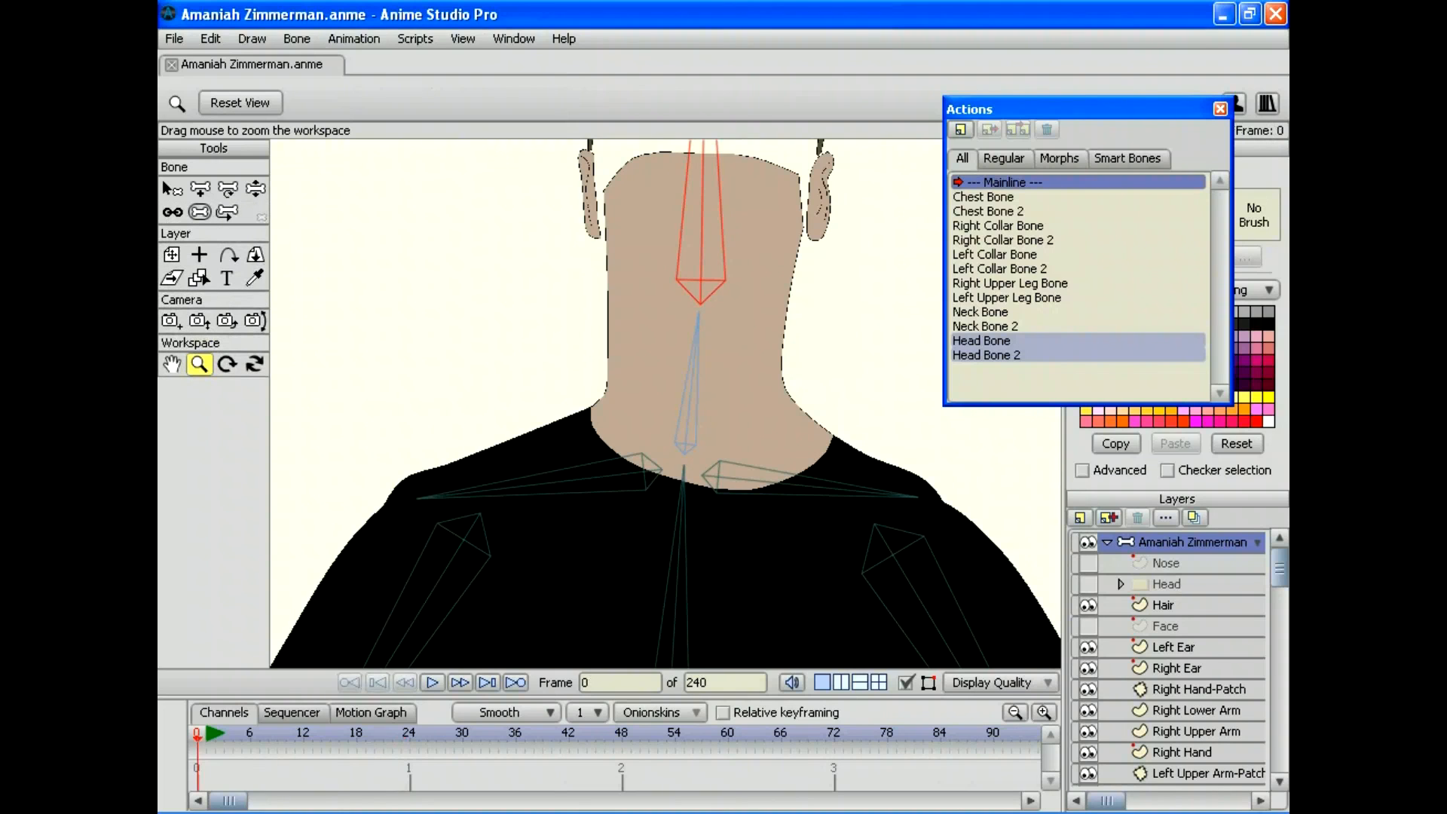
# Step: Bend the neck and swing the head left and back with Manipulate Bones, then open Neck Bone 2
pyautogui.click(255, 188)
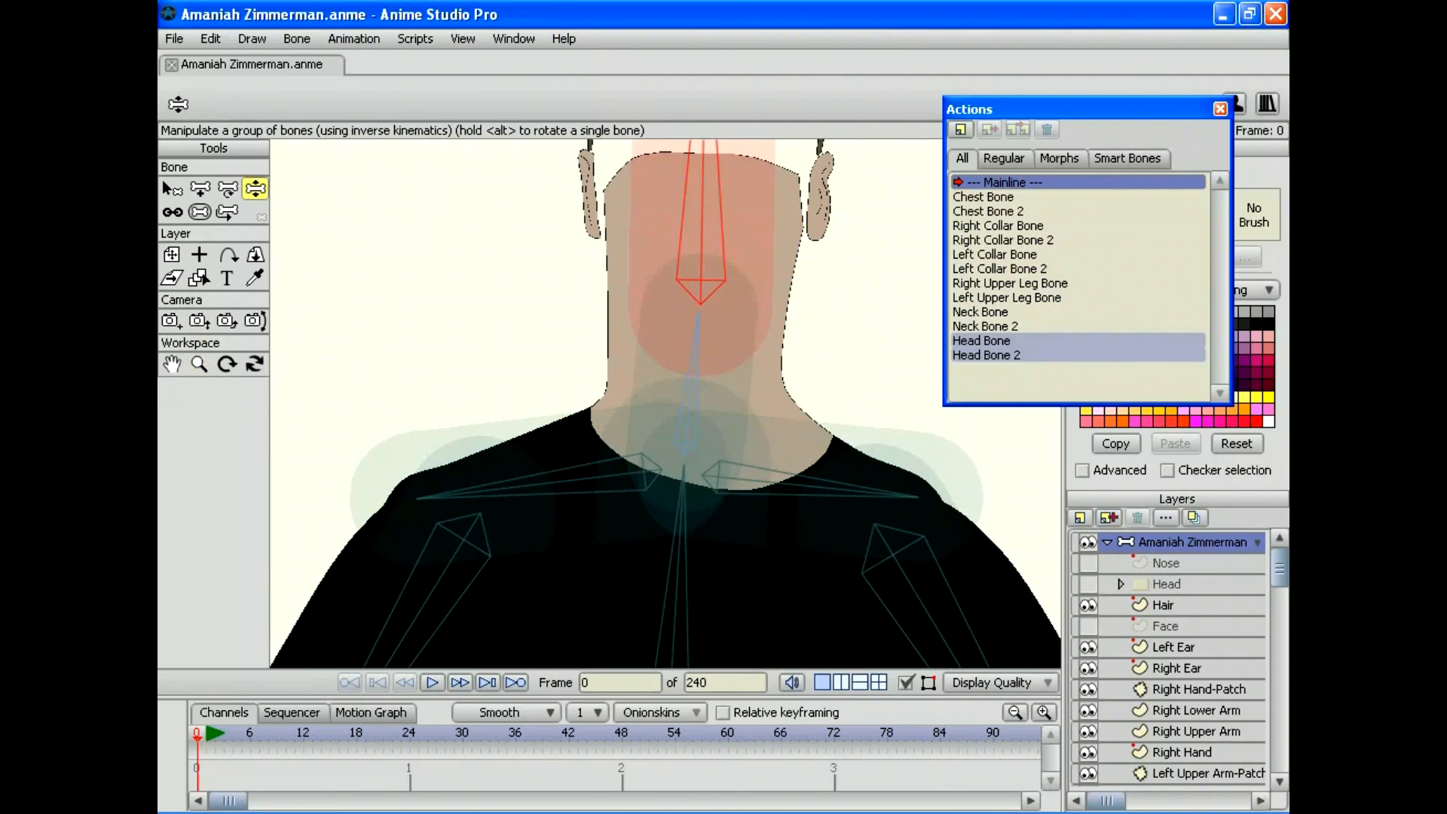
pyautogui.moveTo(693, 362); pyautogui.dragTo(682, 362)
pyautogui.moveTo(699, 196); pyautogui.dragTo(618, 192)
pyautogui.moveTo(527, 195); pyautogui.dragTo(662, 158)
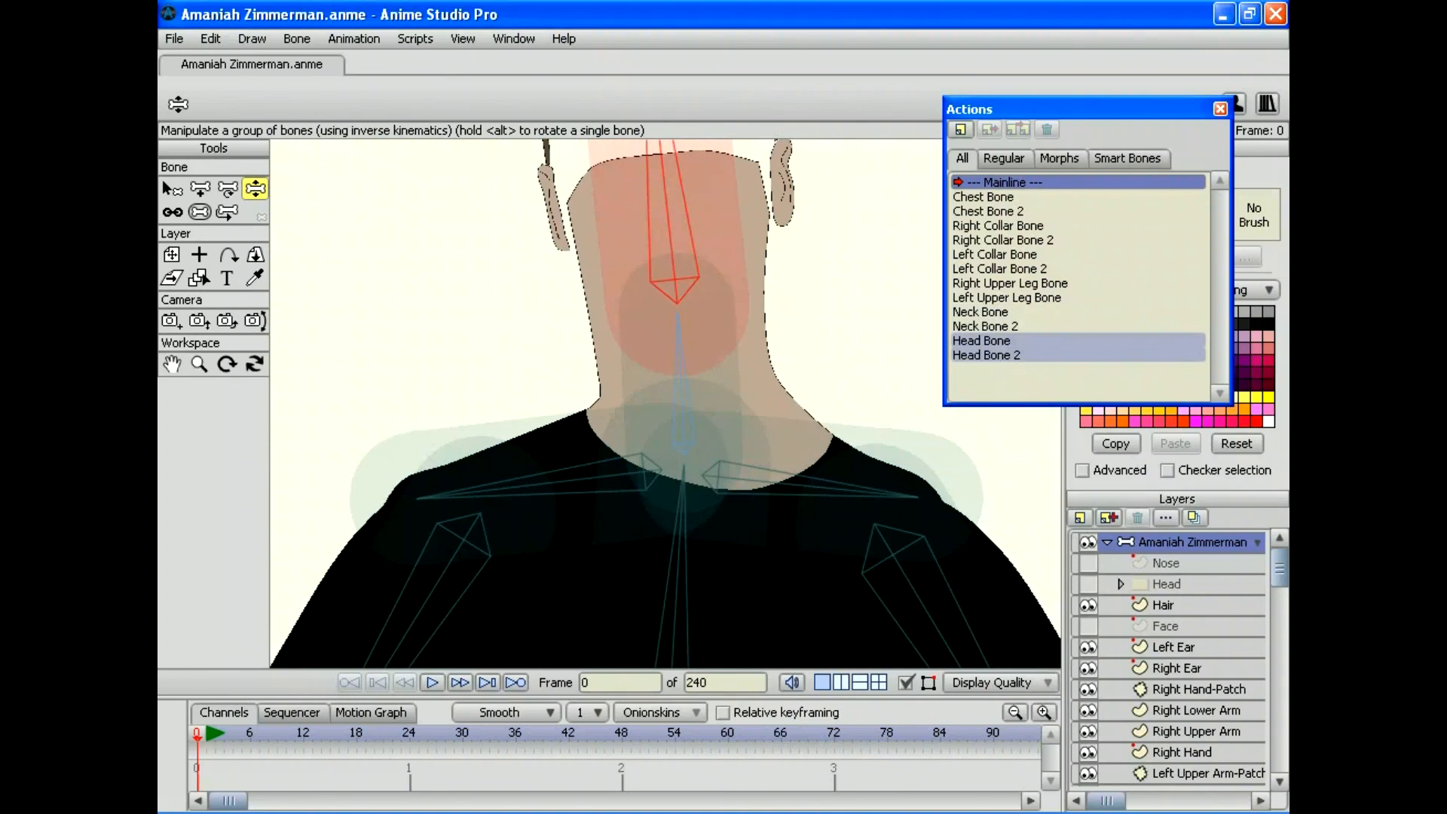
pyautogui.moveTo(678, 324); pyautogui.dragTo(635, 320)
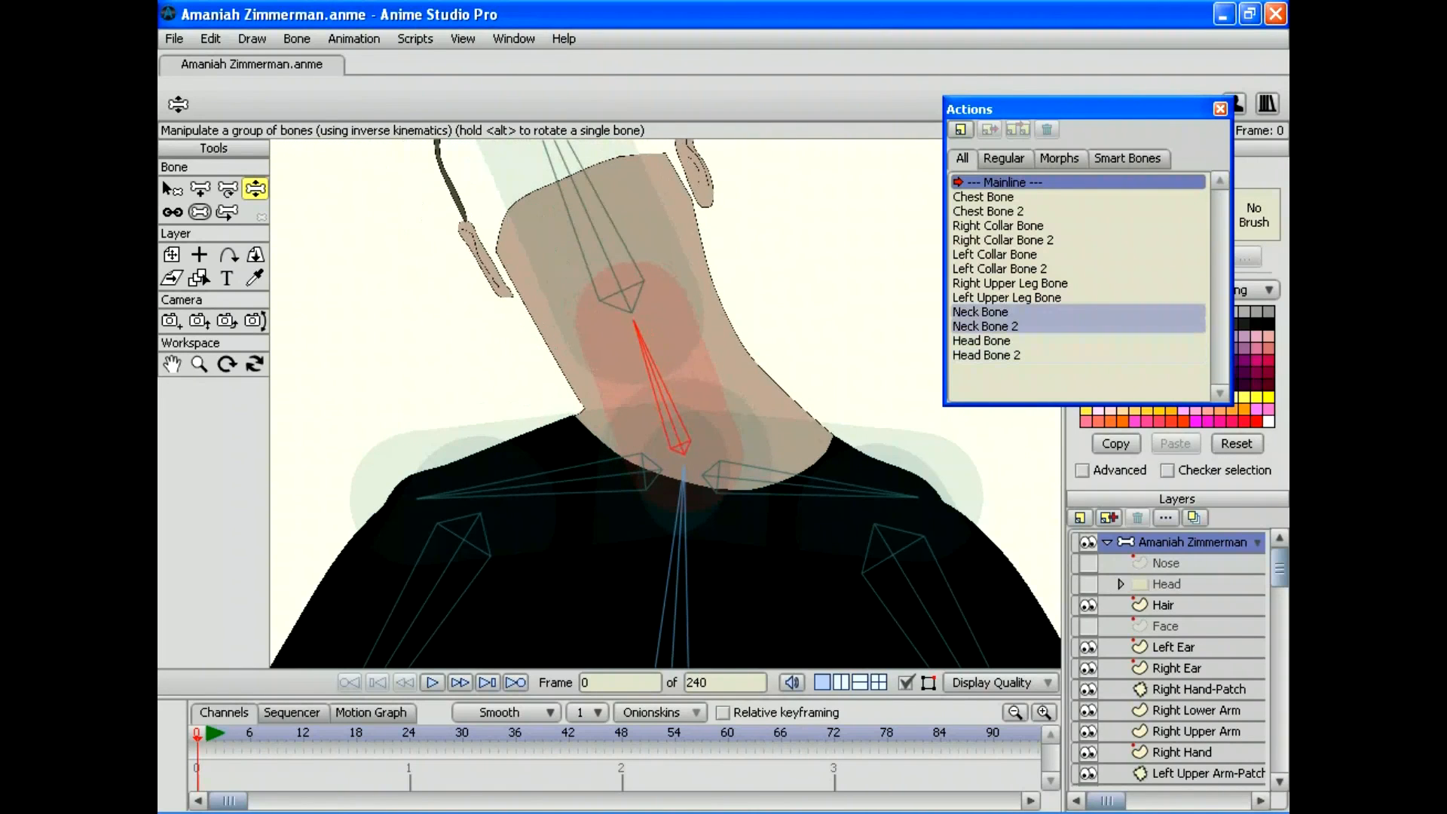
pyautogui.moveTo(577, 192); pyautogui.dragTo(489, 300)
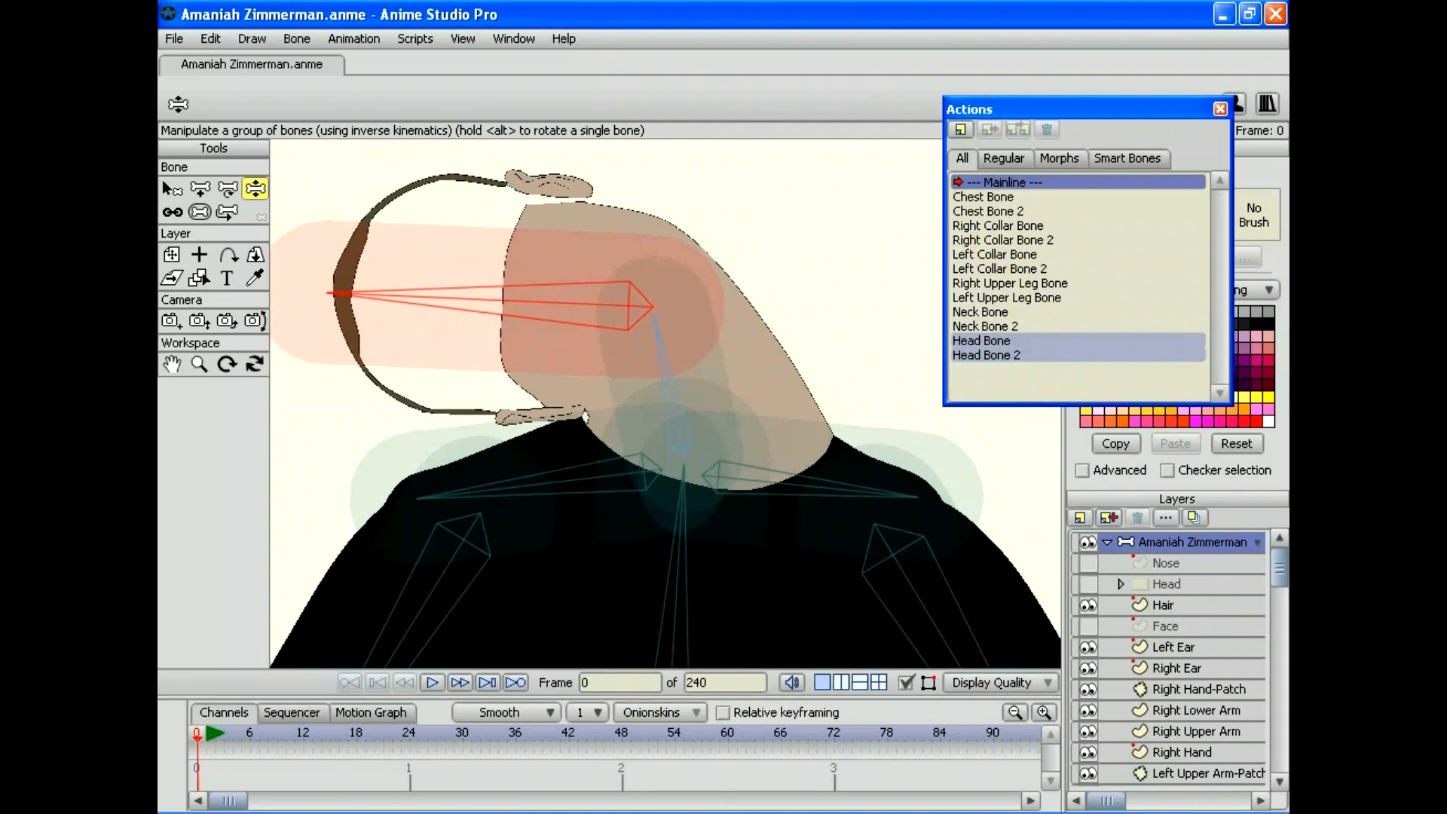
pyautogui.doubleClick(998, 325)
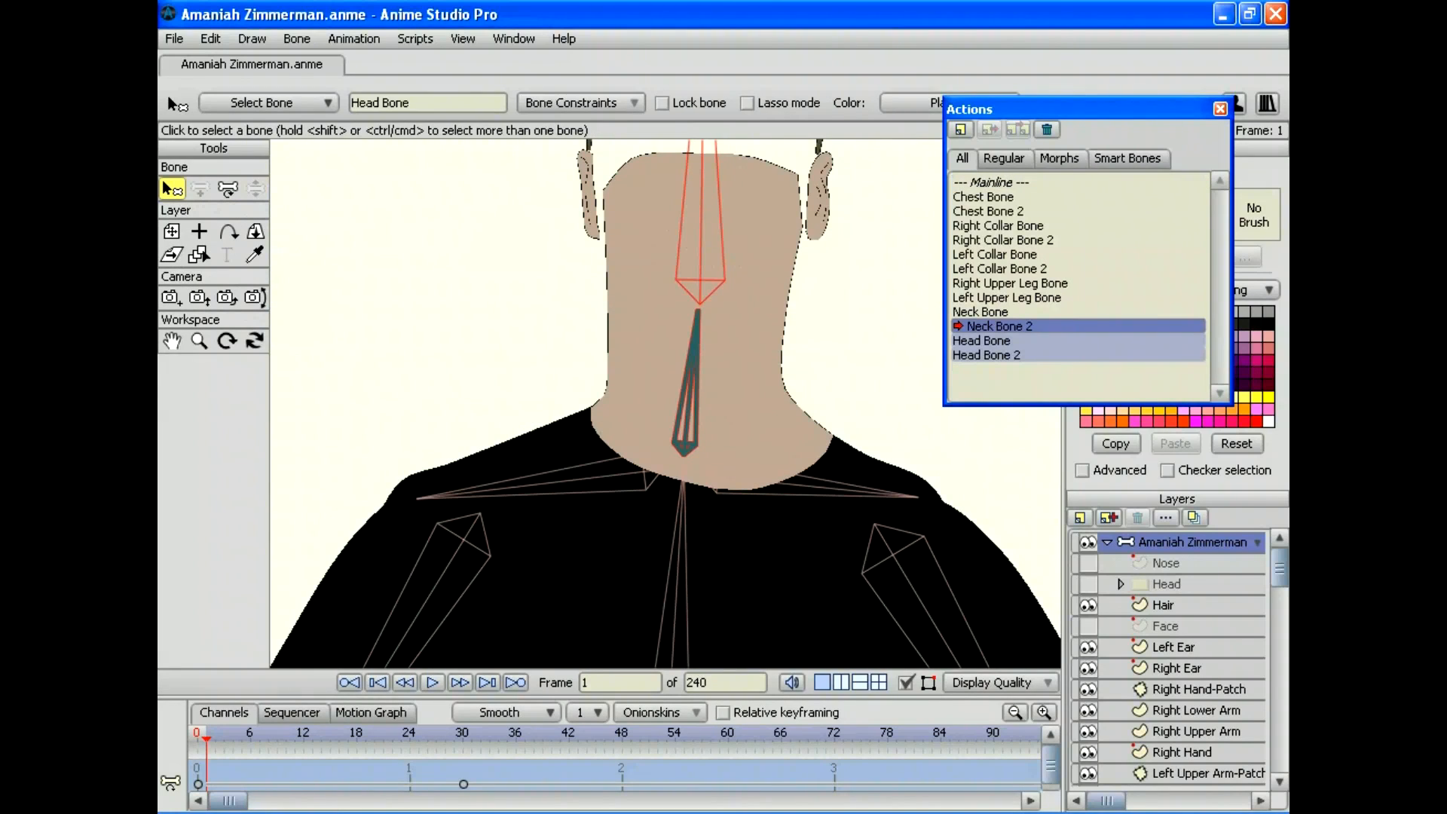
# Step: Preview the leftward Neck Bone 2 and rightward Neck Bone tilts with the whole head in view
pyautogui.moveTo(207, 738); pyautogui.dragTo(242, 738)
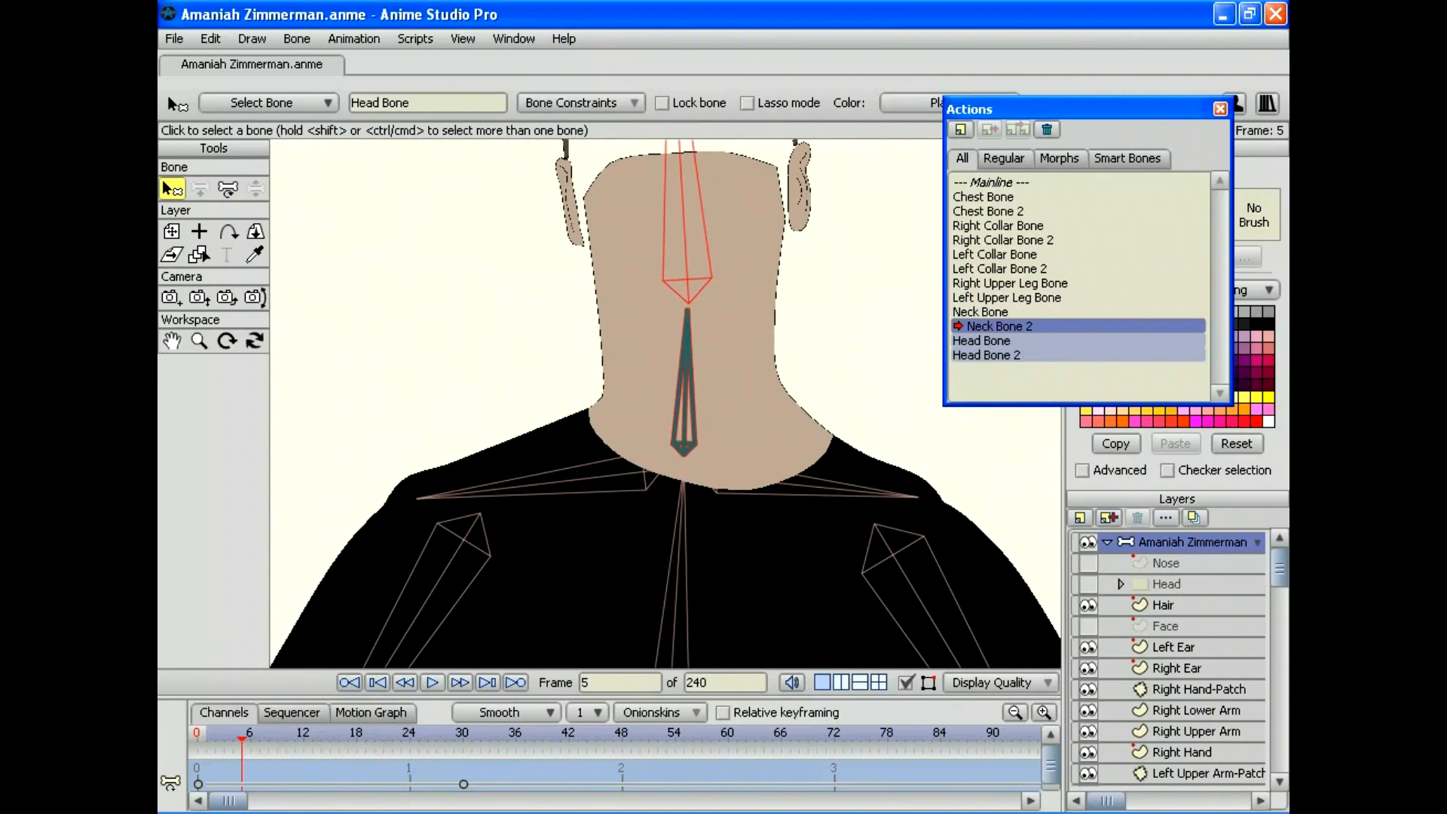
pyautogui.click(199, 341)
pyautogui.moveTo(666, 404); pyautogui.dragTo(558, 404)
pyautogui.click(206, 738)
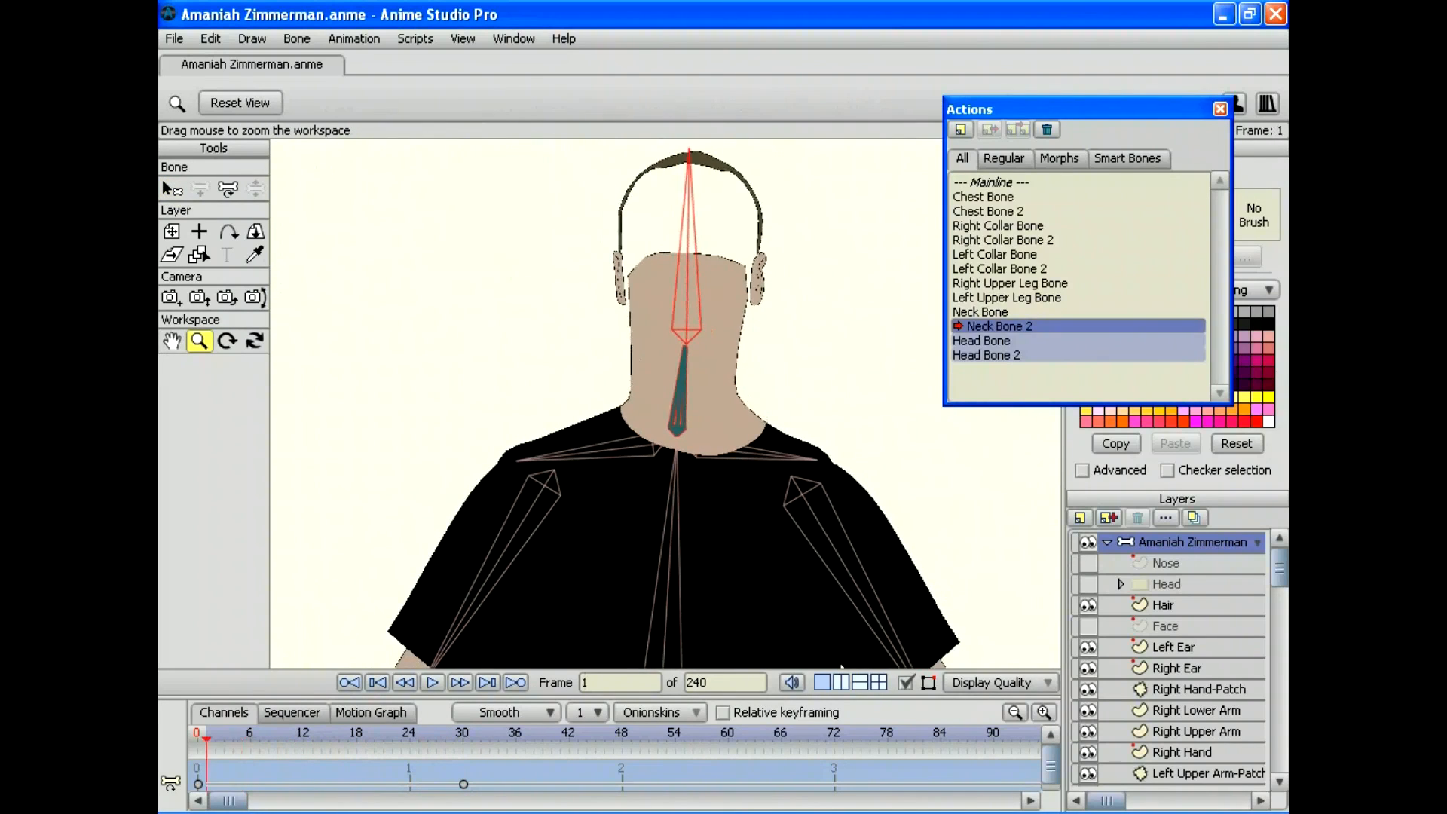
pyautogui.moveTo(207, 738); pyautogui.dragTo(426, 739)
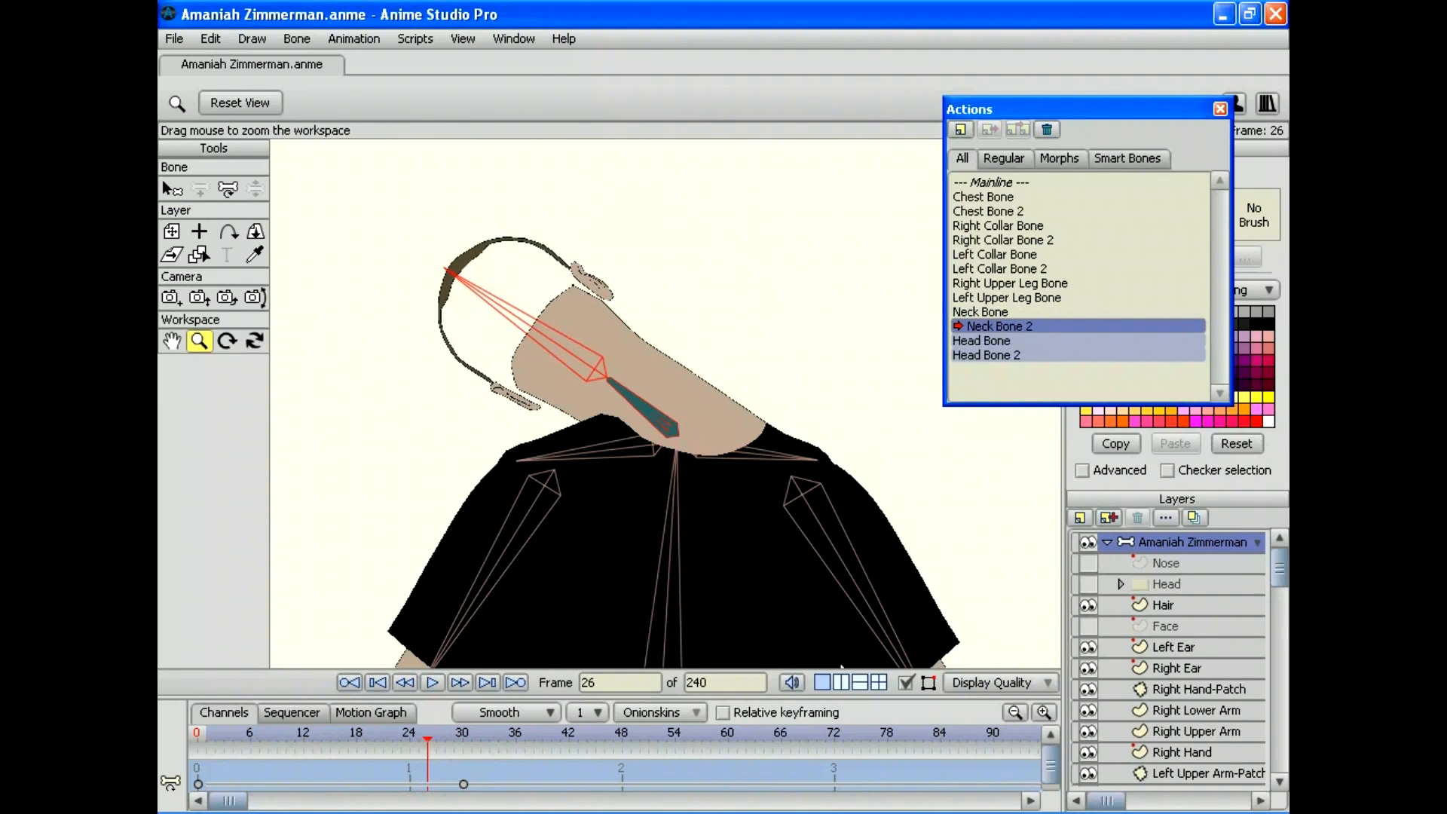
pyautogui.doubleClick(993, 311)
pyautogui.moveTo(206, 738); pyautogui.dragTo(462, 738)
pyautogui.doubleClick(998, 326)
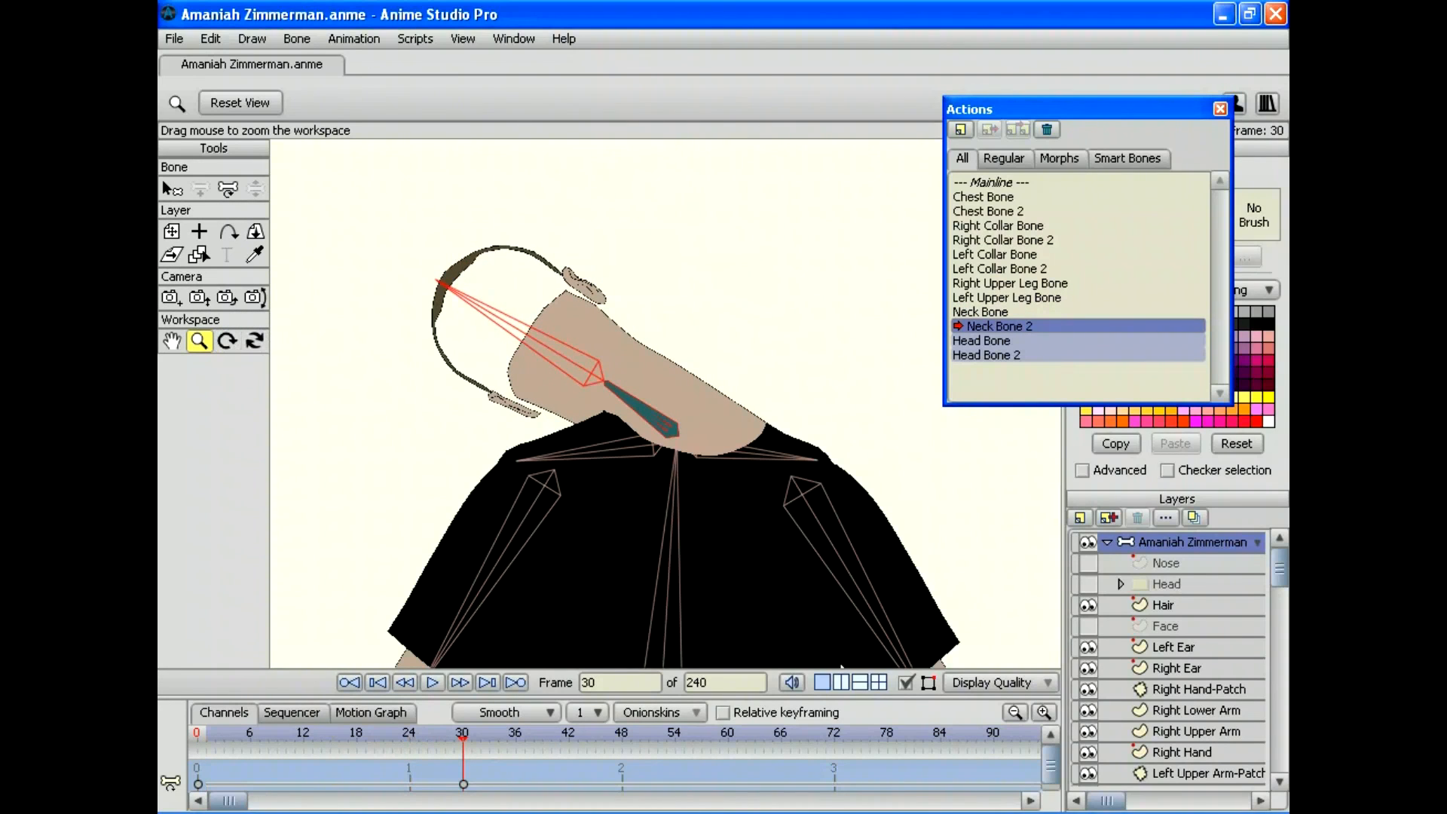
# Step: Move a chin-side Neck point at frame 30 to smooth the bend, check it, and return to Mainline
pyautogui.scroll(4, 666, 404)
pyautogui.scroll(-4, 666, 403)
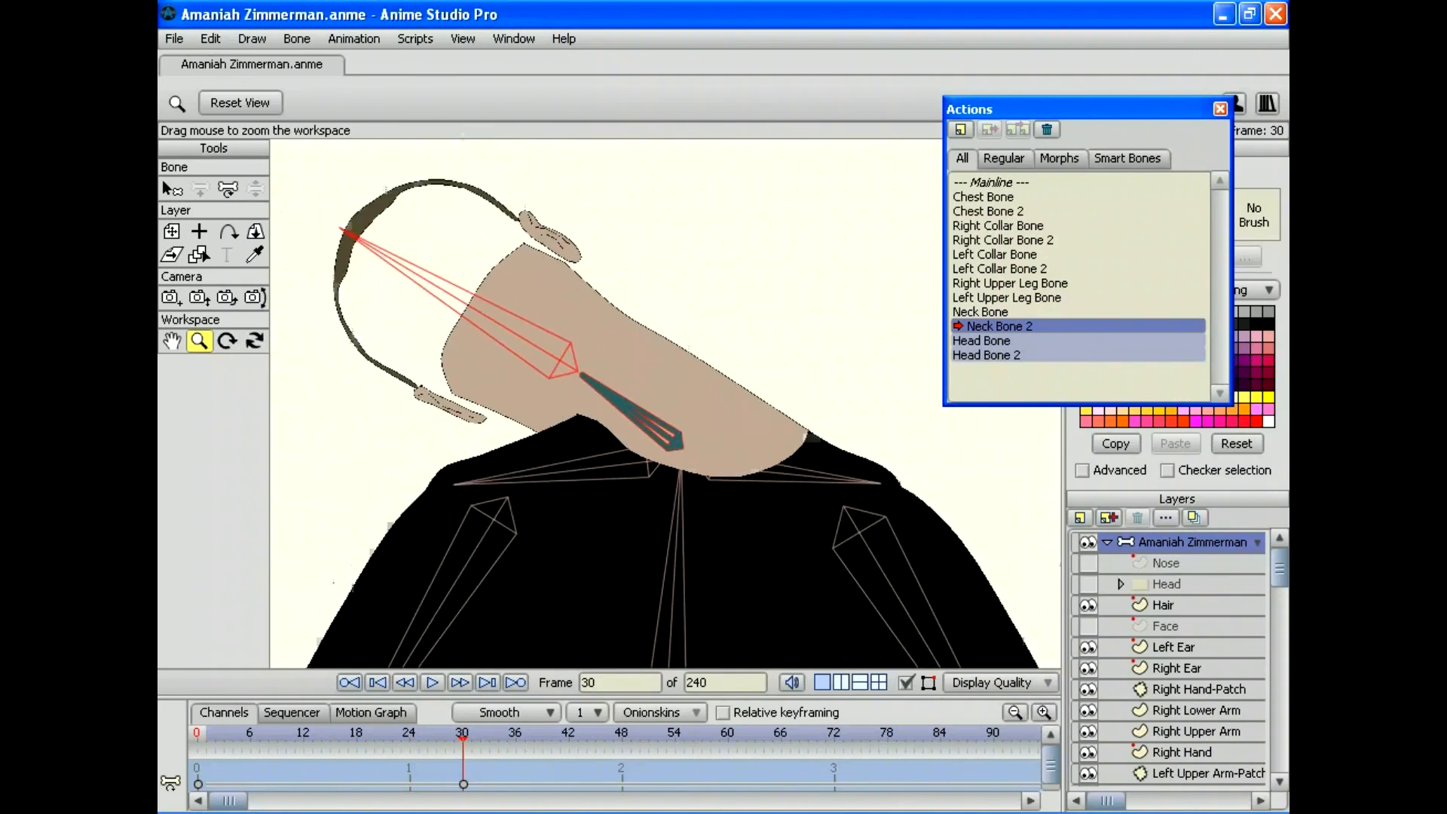
pyautogui.scroll(-6, 1168, 659)
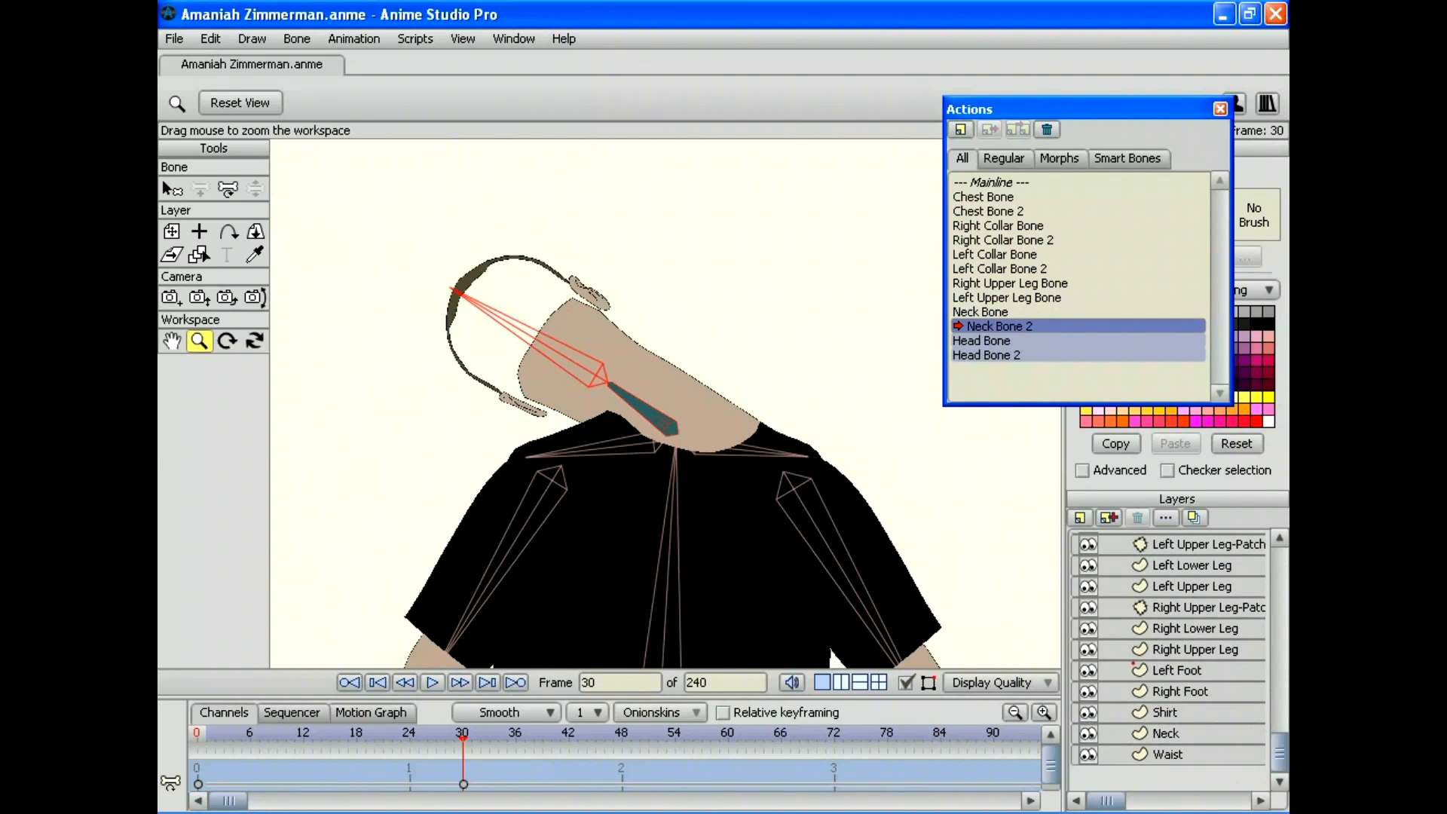
pyautogui.click(1165, 733)
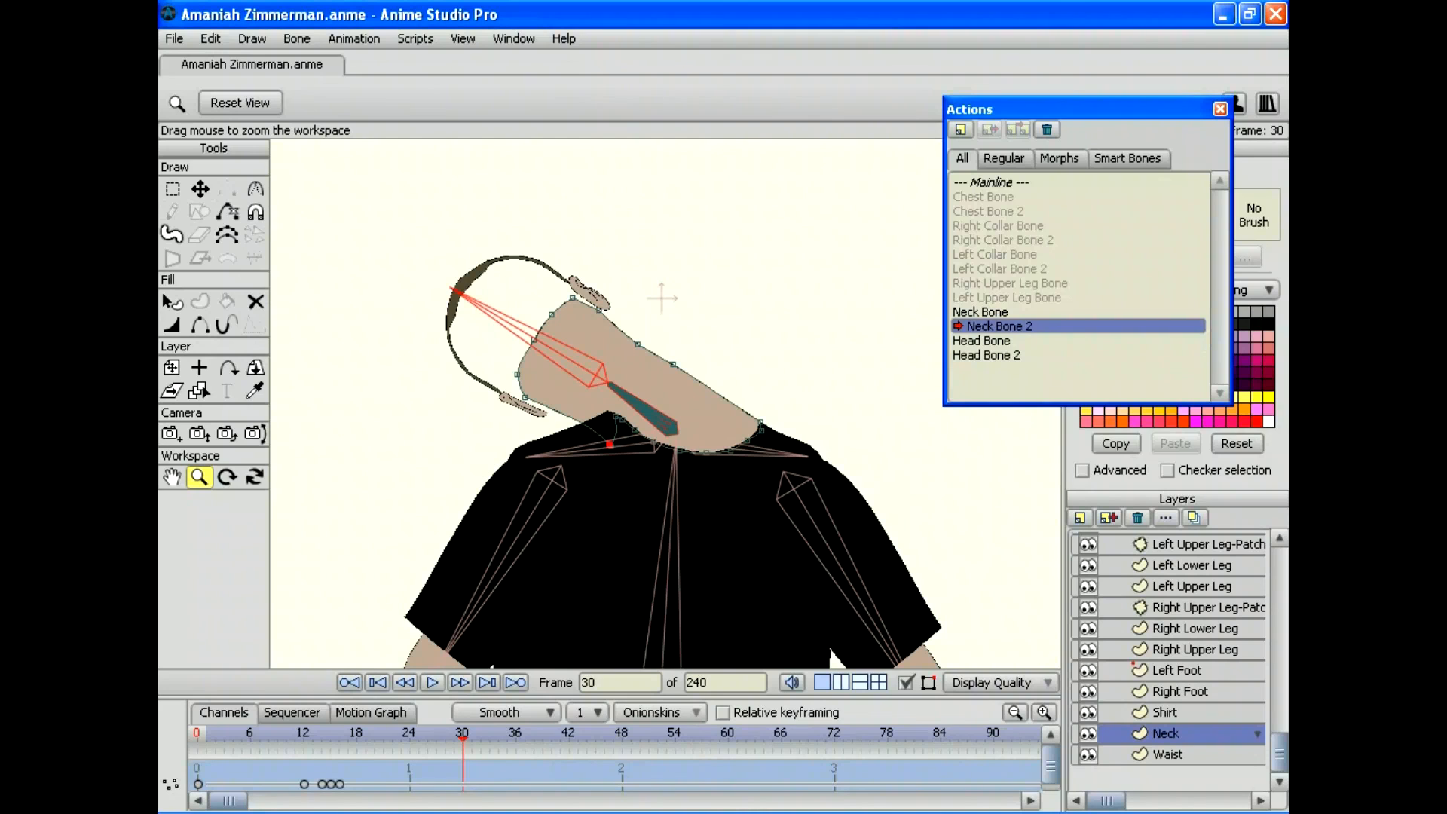
pyautogui.press('t')
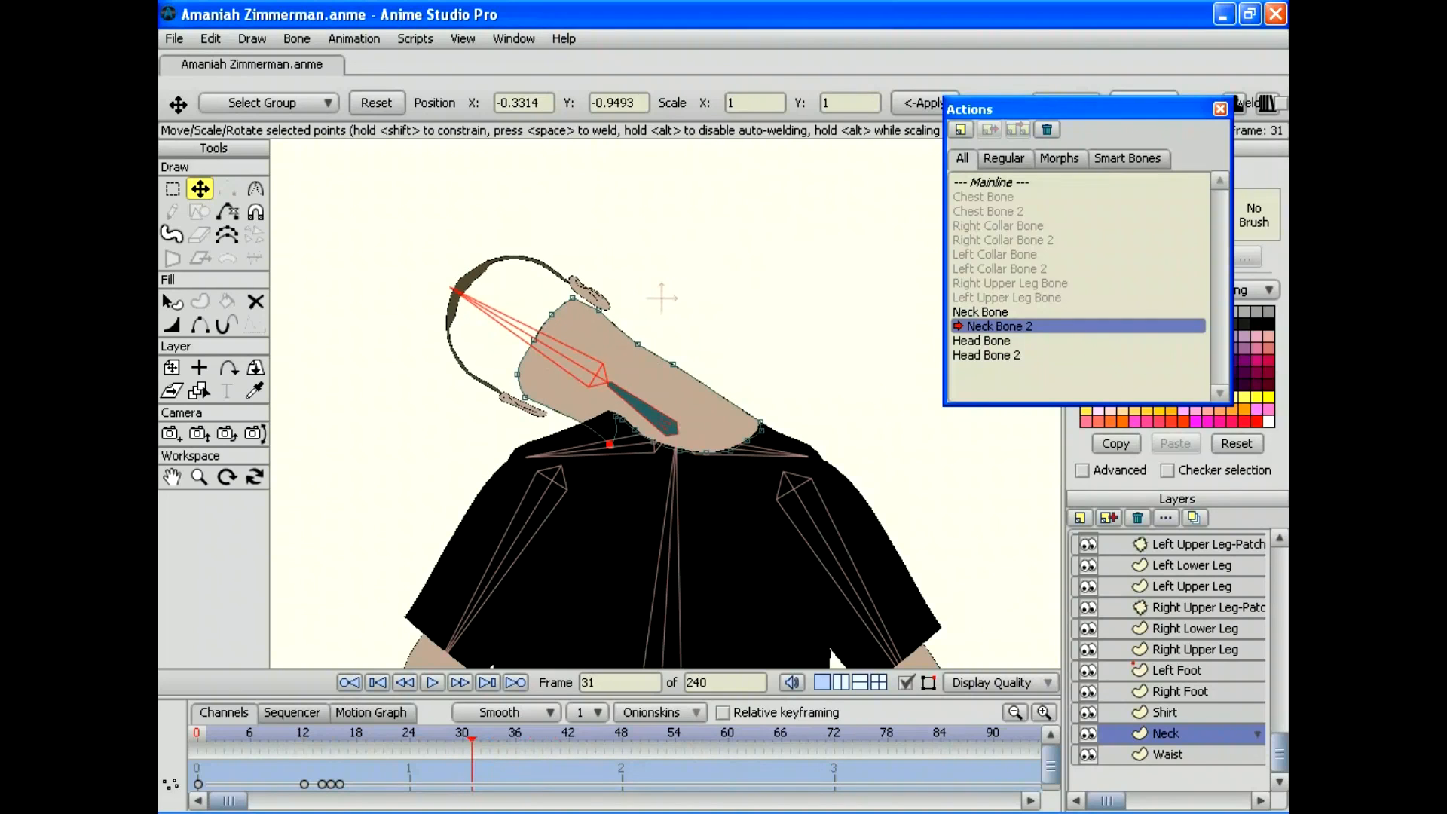
pyautogui.press('Left')
pyautogui.moveTo(609, 444); pyautogui.dragTo(525, 391)
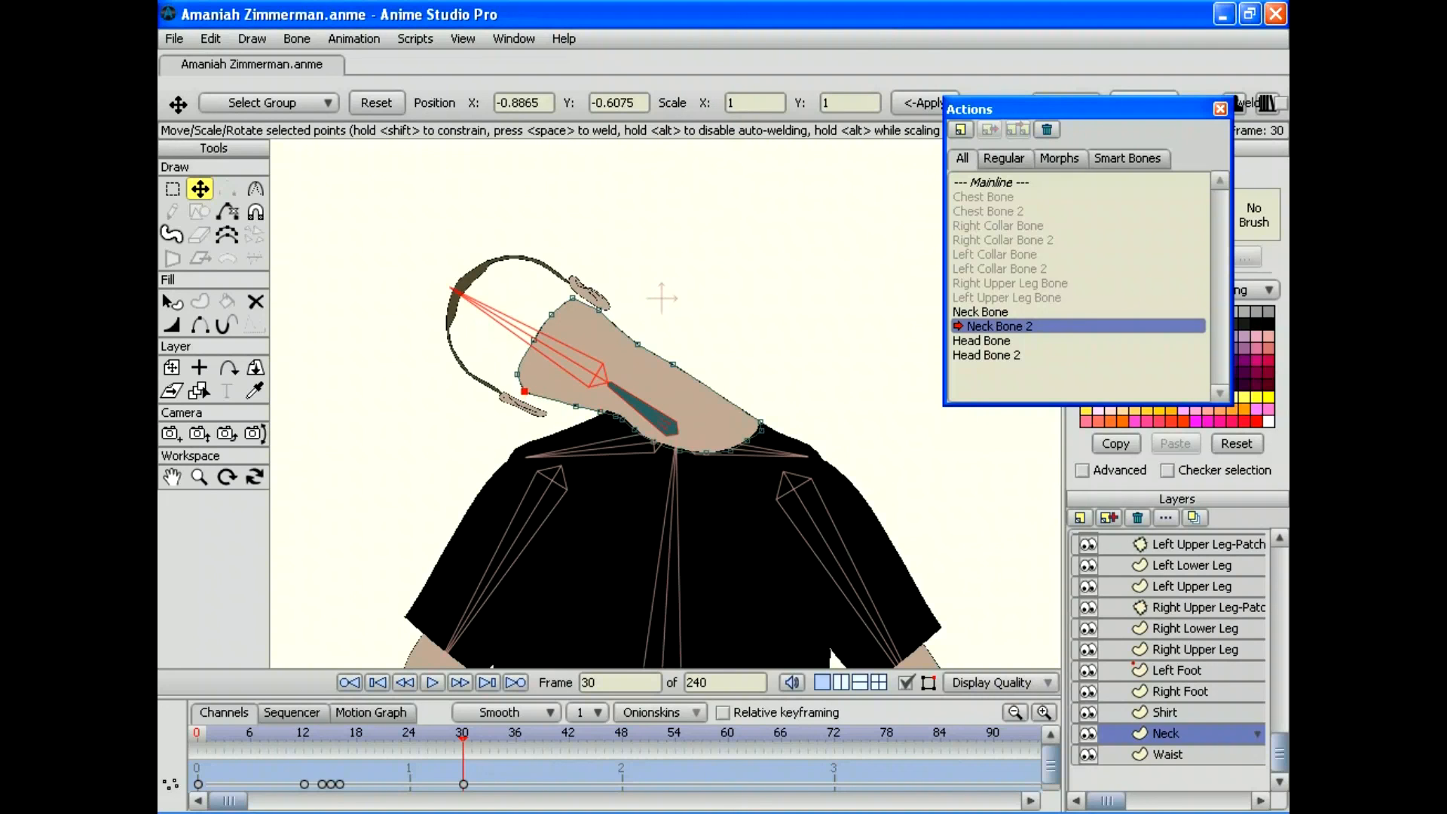
pyautogui.moveTo(462, 734); pyautogui.dragTo(312, 735)
pyautogui.doubleClick(996, 182)
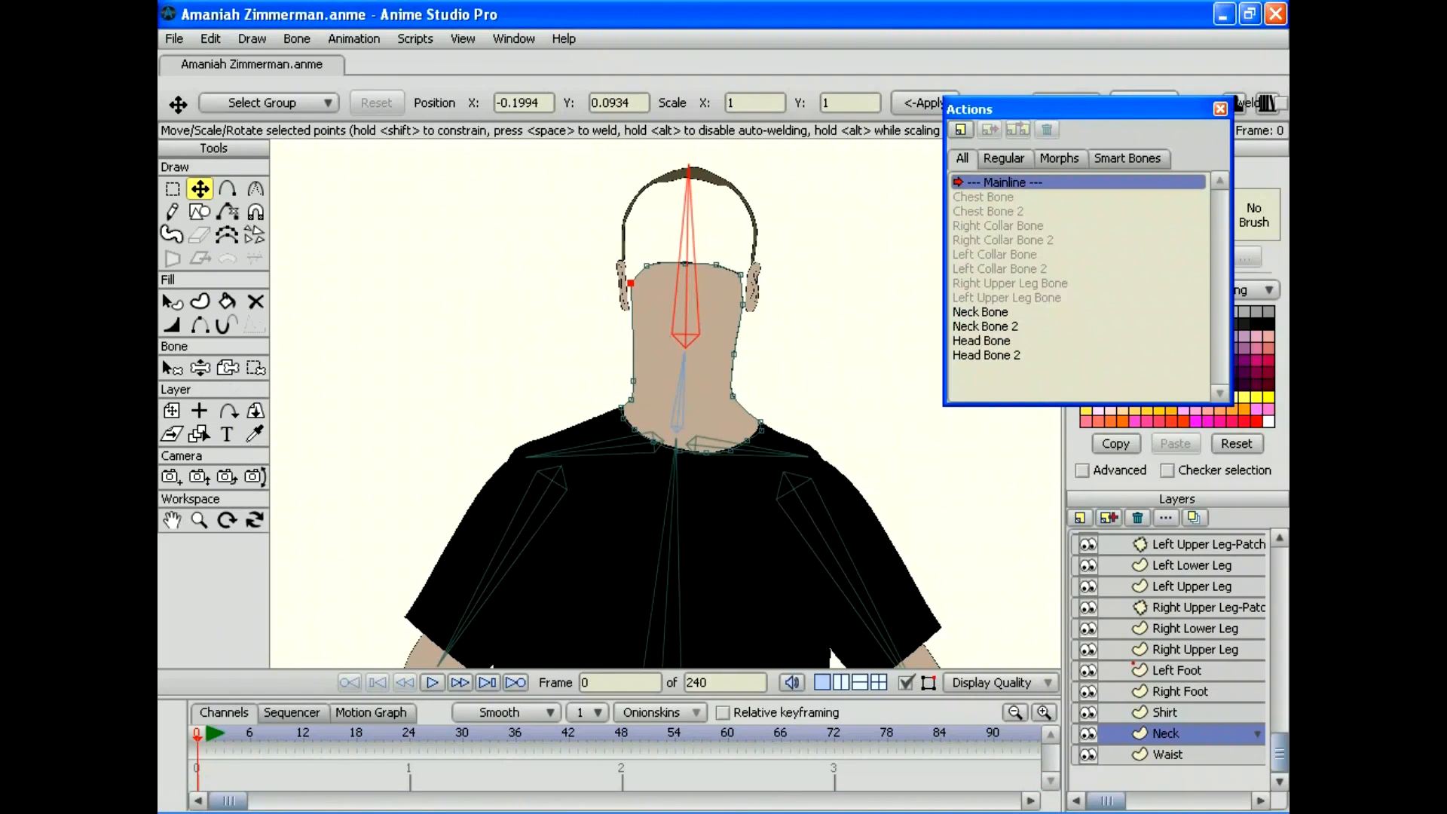
# Step: Select the character's bone layer and swing the head bone sideways to test it
pyautogui.scroll(6, 1168, 659)
pyautogui.click(1192, 542)
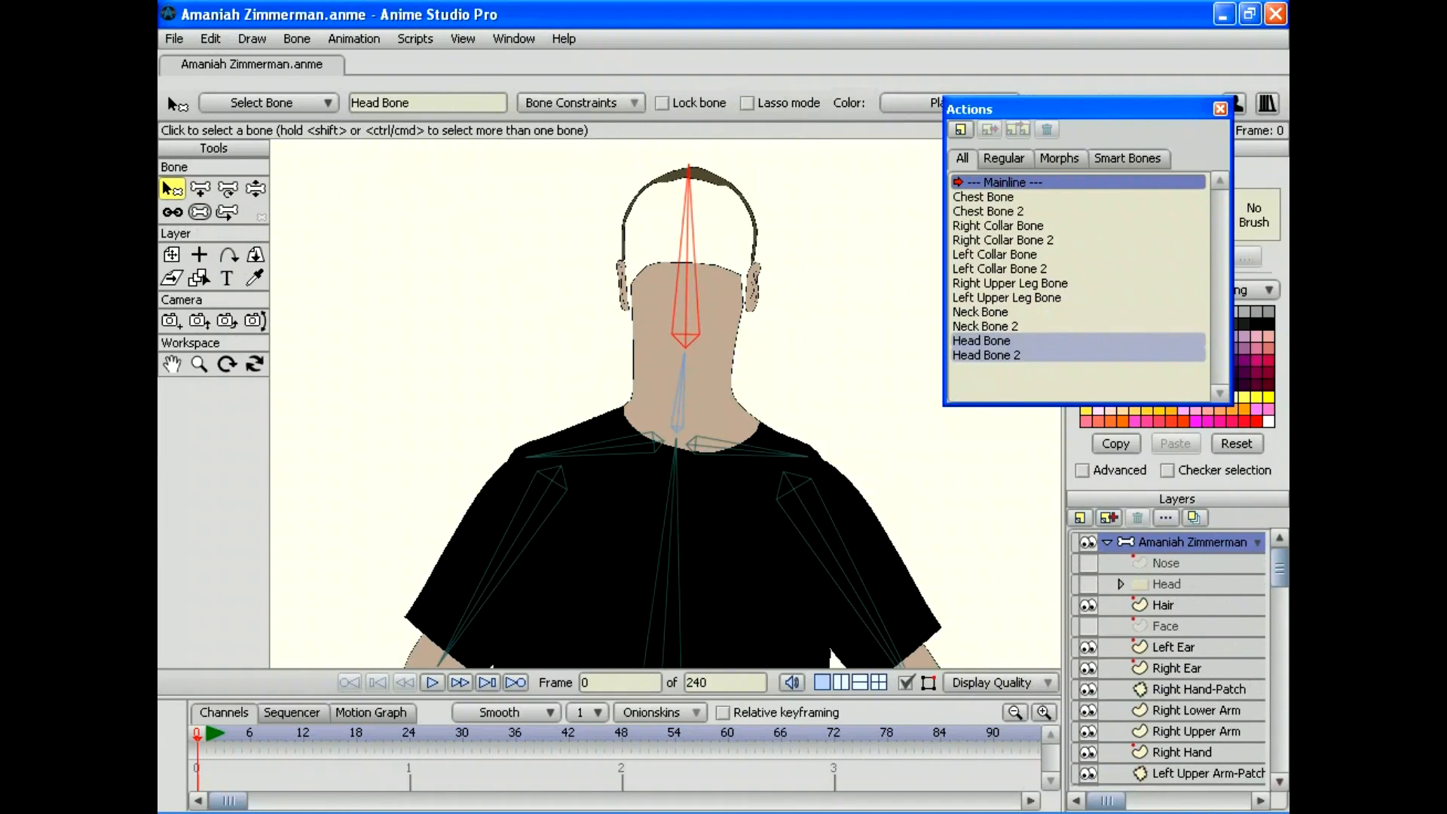
pyautogui.click(255, 188)
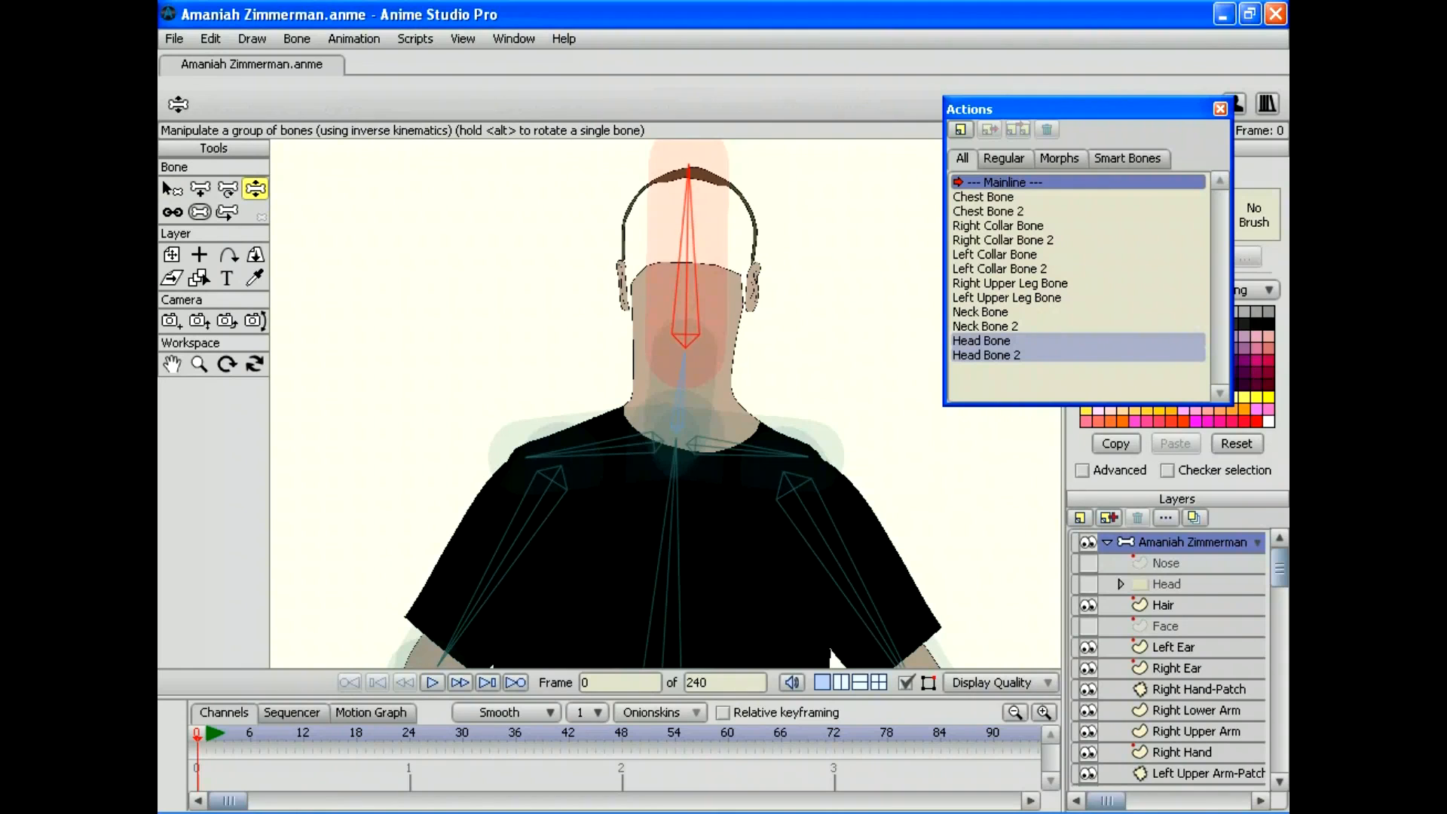
pyautogui.moveTo(688, 168); pyautogui.dragTo(525, 295)
# Step: Save the project and close the Actions window
pyautogui.click(174, 39)
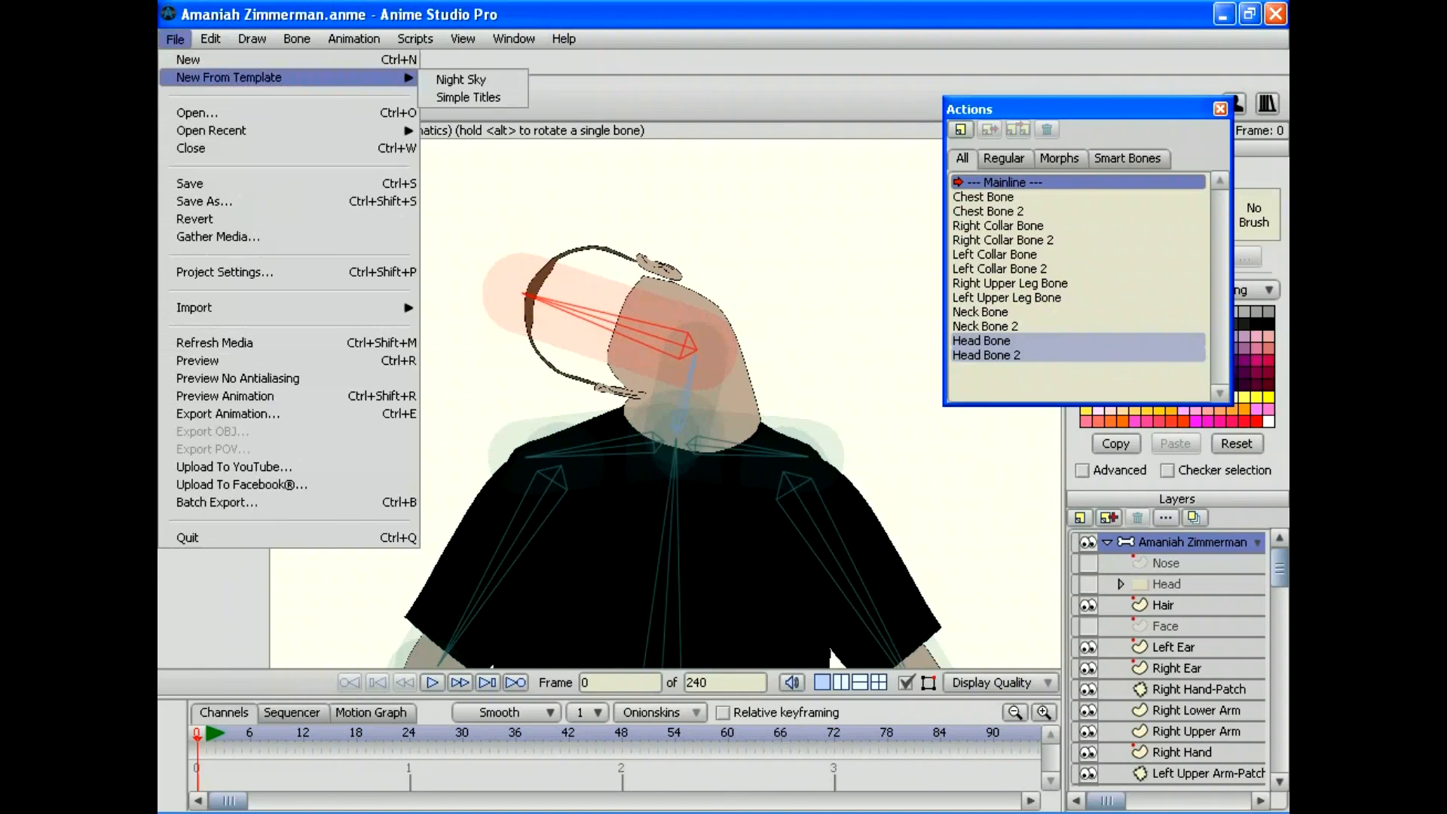
pyautogui.click(199, 184)
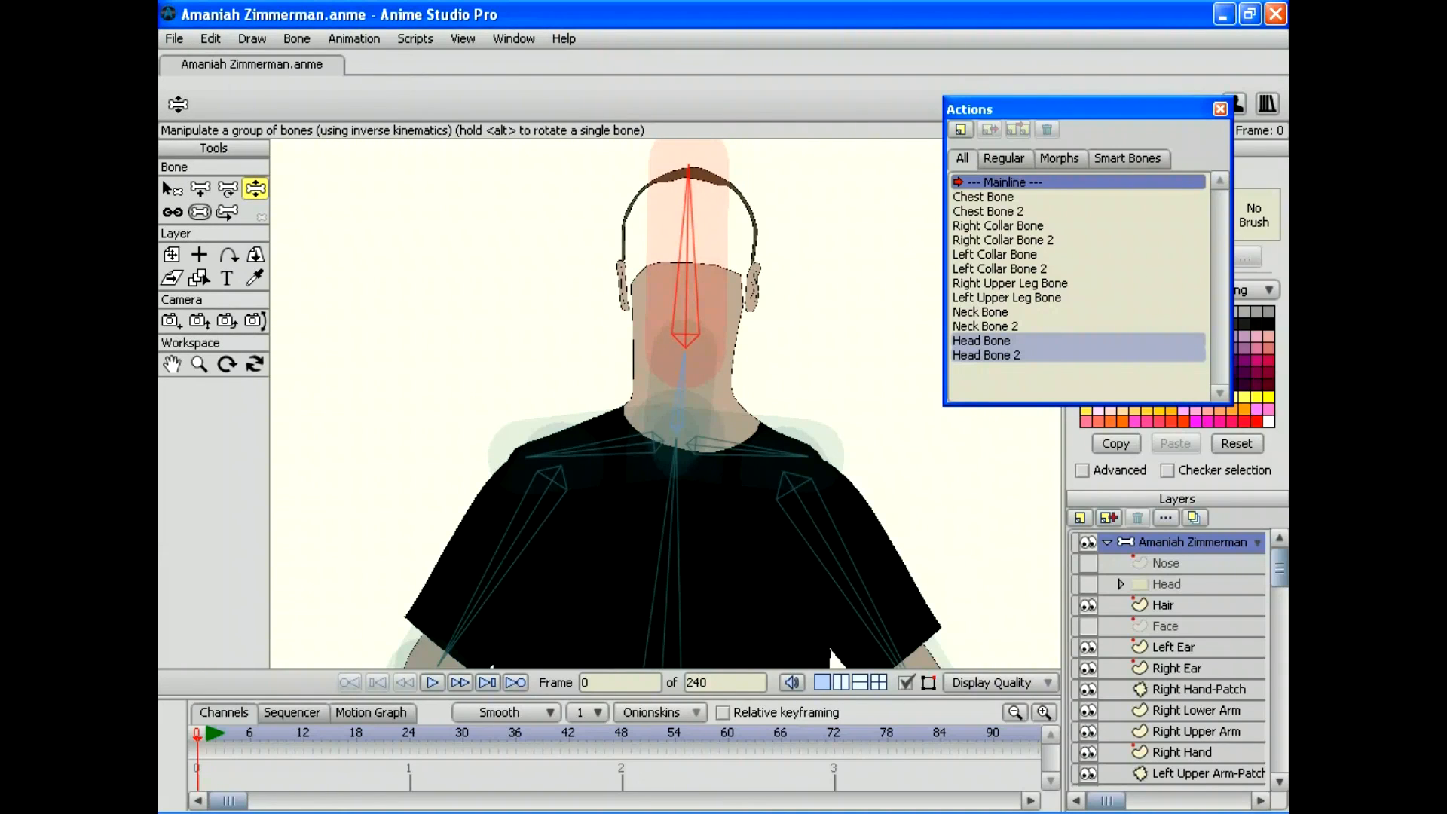
pyautogui.click(1219, 108)
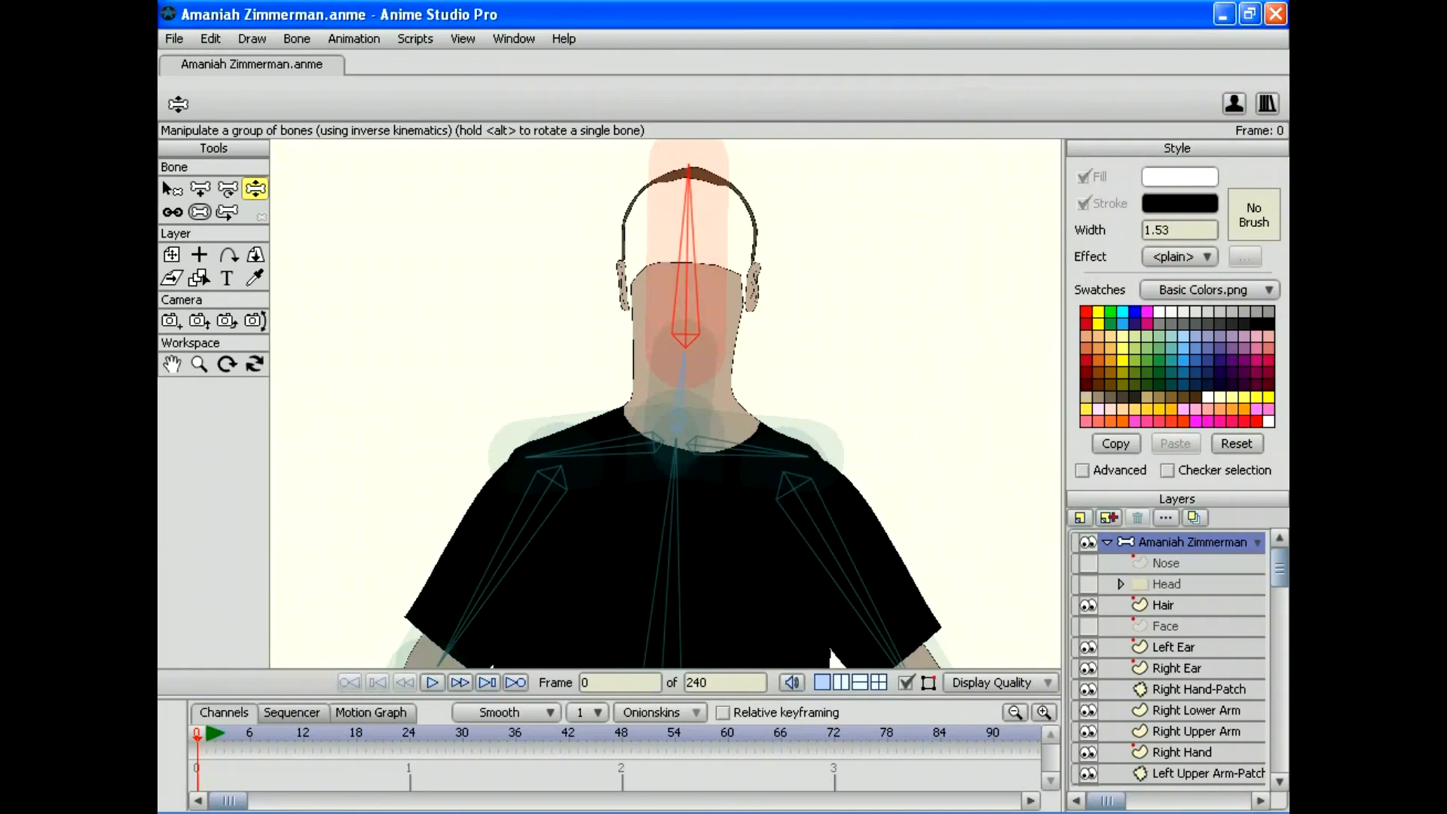
# Step: Turn the Nose, Head and Face layers visible again
pyautogui.click(1088, 563)
pyautogui.click(1087, 584)
pyautogui.click(1087, 625)
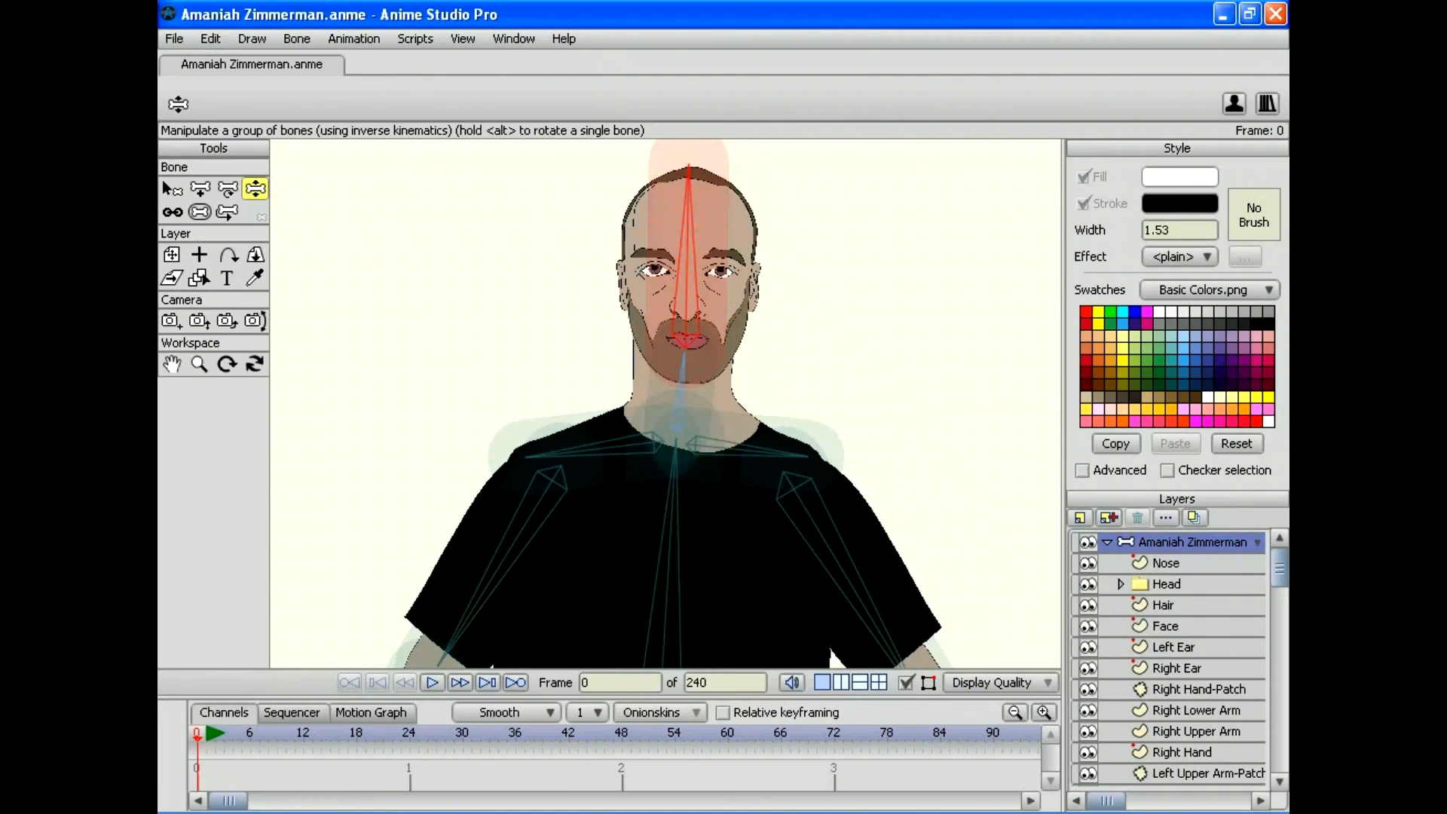
pyautogui.scroll(-6, 1168, 660)
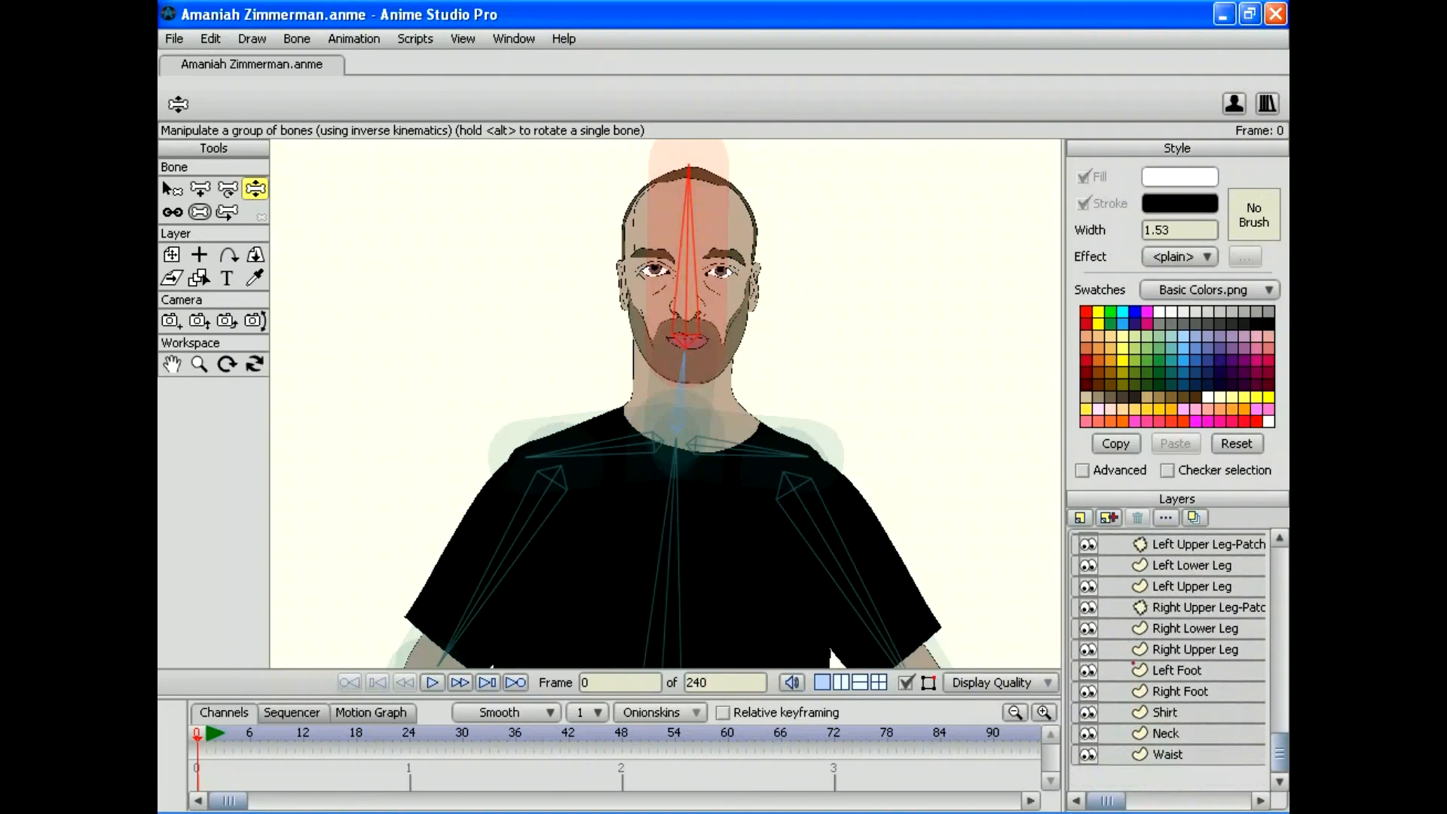
pyautogui.scroll(6, 1167, 659)
# Step: Zoom out to test a head tilt, then zoom in until head and neck fill the view
pyautogui.click(199, 363)
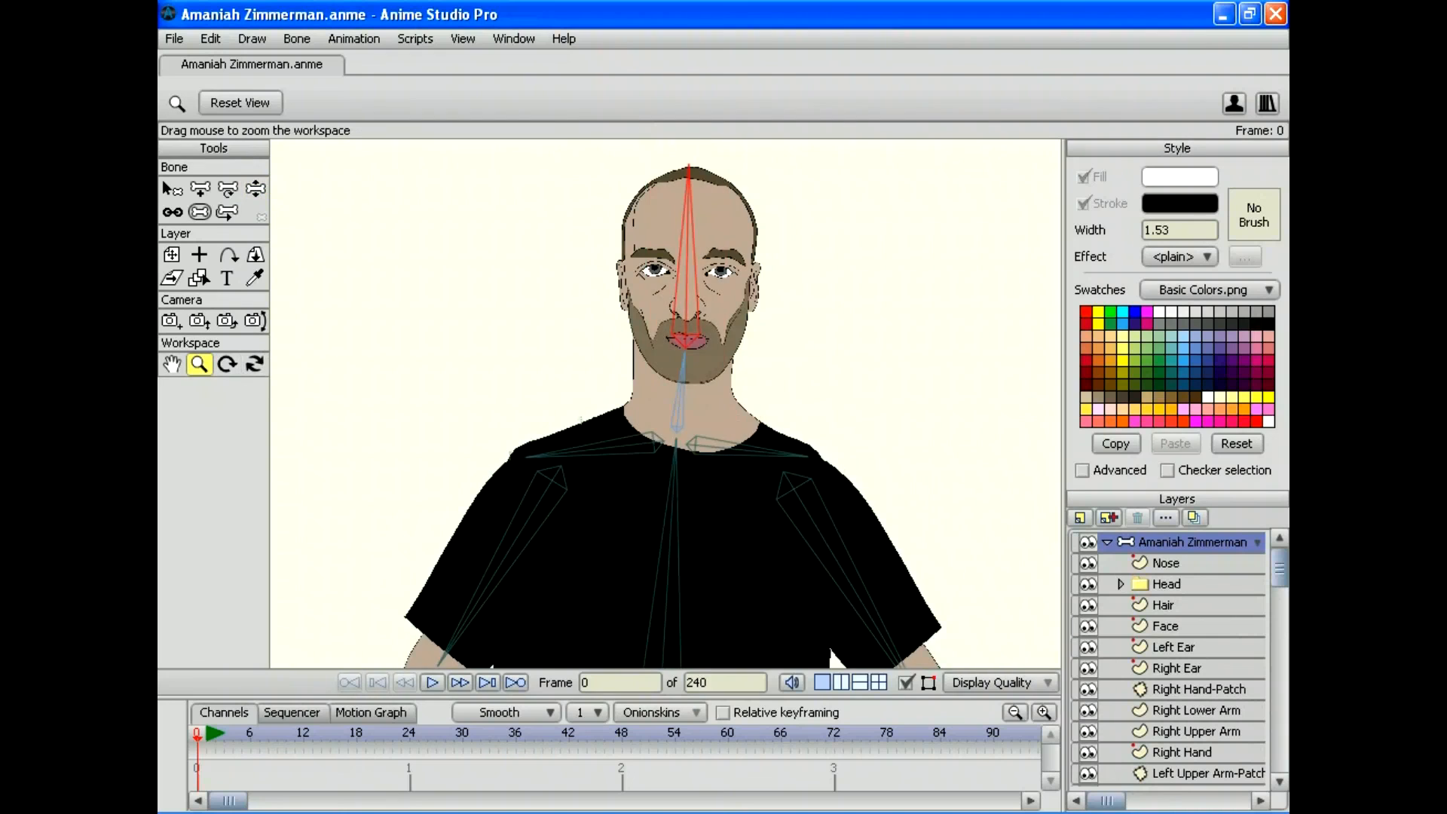
pyautogui.moveTo(666, 404); pyautogui.dragTo(505, 404)
pyautogui.moveTo(660, 568); pyautogui.dragTo(583, 408)
pyautogui.click(255, 189)
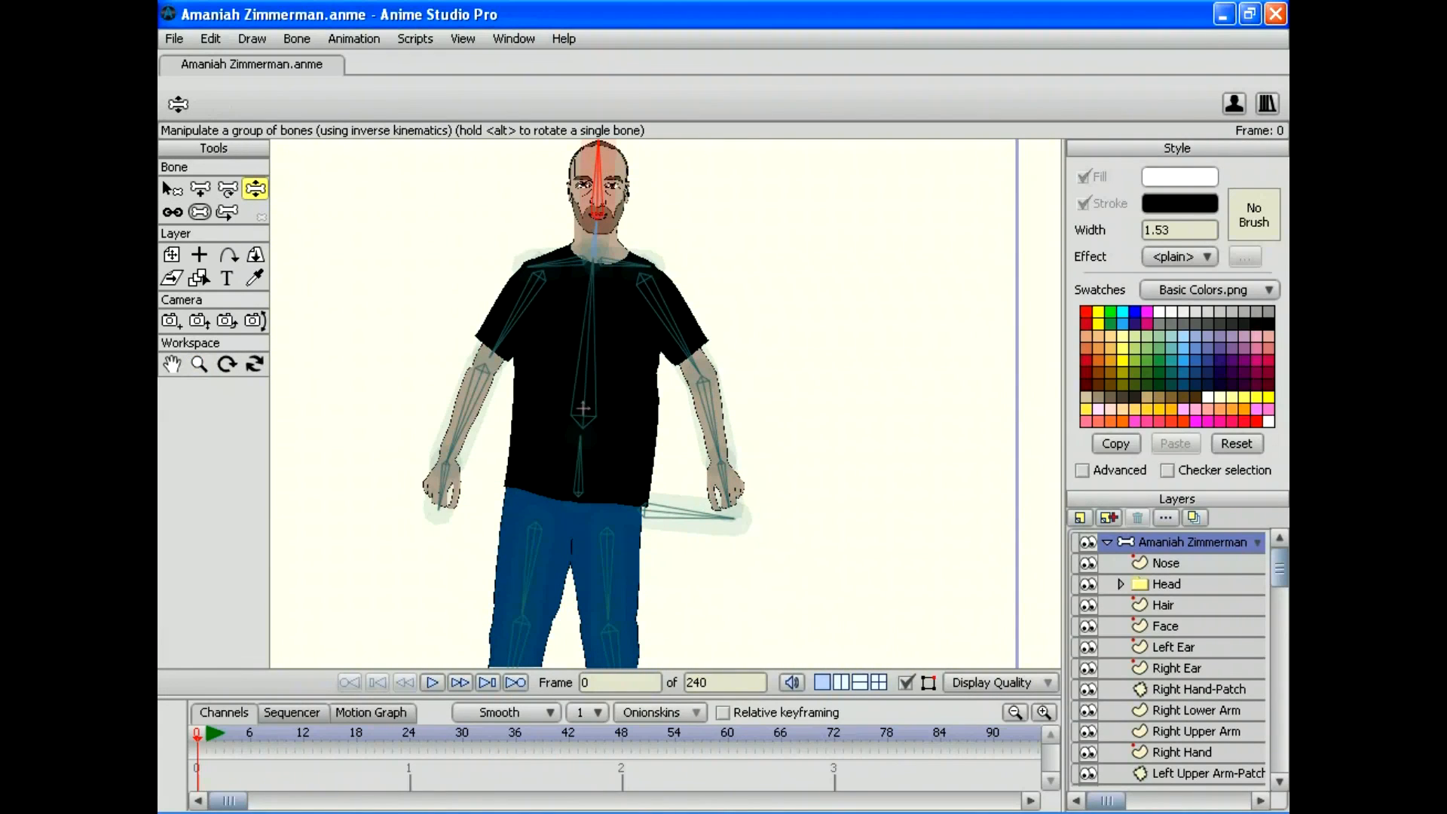
pyautogui.moveTo(598, 143)
pyautogui.mouseDown()
pyautogui.moveTo(494, 192)
pyautogui.moveTo(504, 178)
pyautogui.moveTo(497, 230)
pyautogui.moveTo(504, 186)
pyautogui.moveTo(662, 199)
pyautogui.moveTo(614, 200)
pyautogui.moveTo(596, 179)
pyautogui.moveTo(587, 189)
pyautogui.moveTo(607, 184)
pyautogui.moveTo(539, 218)
pyautogui.moveTo(686, 185)
pyautogui.moveTo(531, 219)
pyautogui.moveTo(592, 144)
pyautogui.mouseUp()
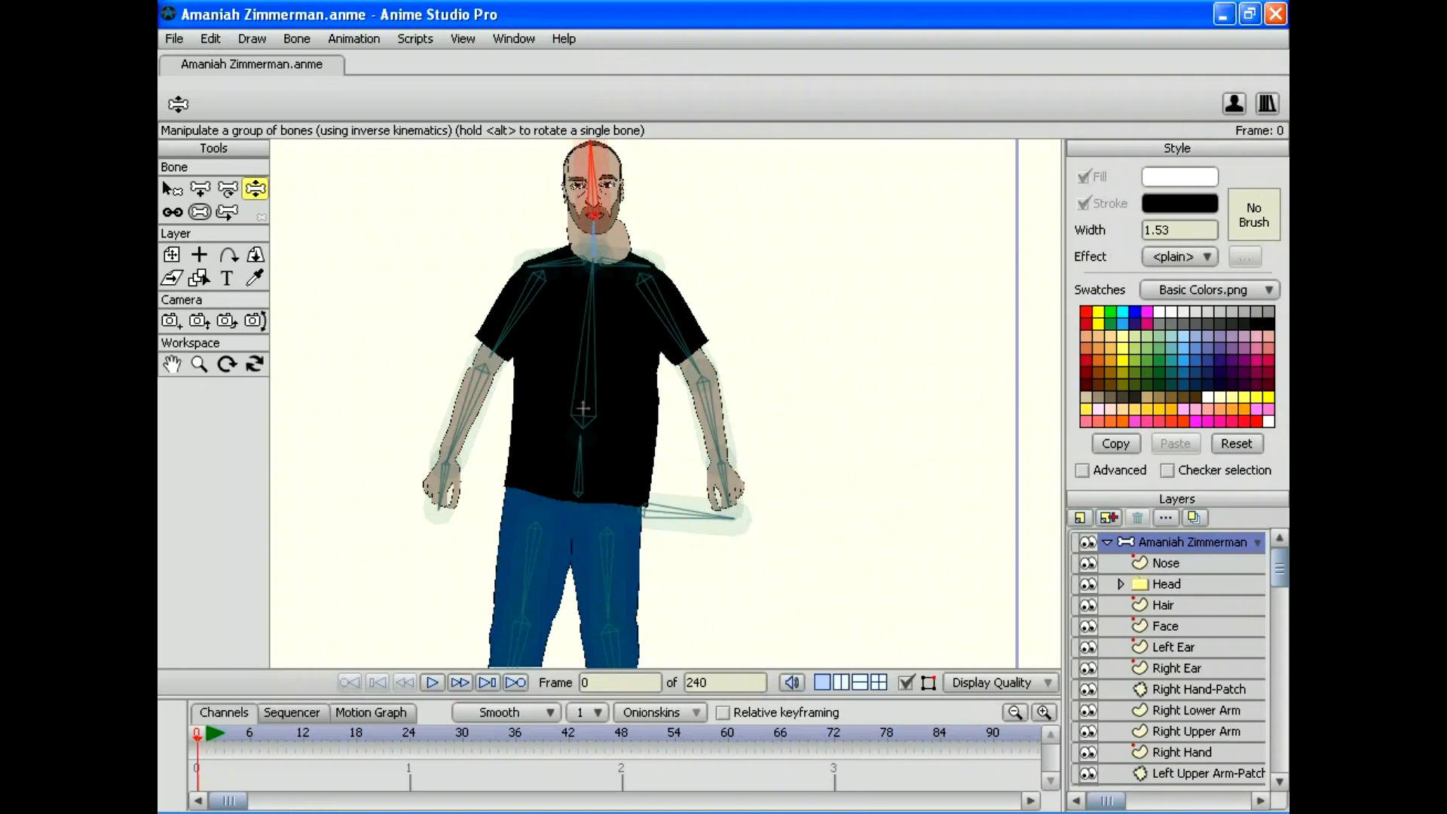
pyautogui.click(199, 363)
pyautogui.moveTo(583, 403); pyautogui.dragTo(739, 403)
pyautogui.moveTo(573, 173); pyautogui.dragTo(607, 462)
pyautogui.moveTo(666, 404)
pyautogui.mouseDown()
pyautogui.moveTo(603, 404)
pyautogui.moveTo(655, 404)
pyautogui.mouseUp()
pyautogui.moveTo(618, 203); pyautogui.dragTo(622, 456)
pyautogui.moveTo(666, 404); pyautogui.dragTo(742, 404)
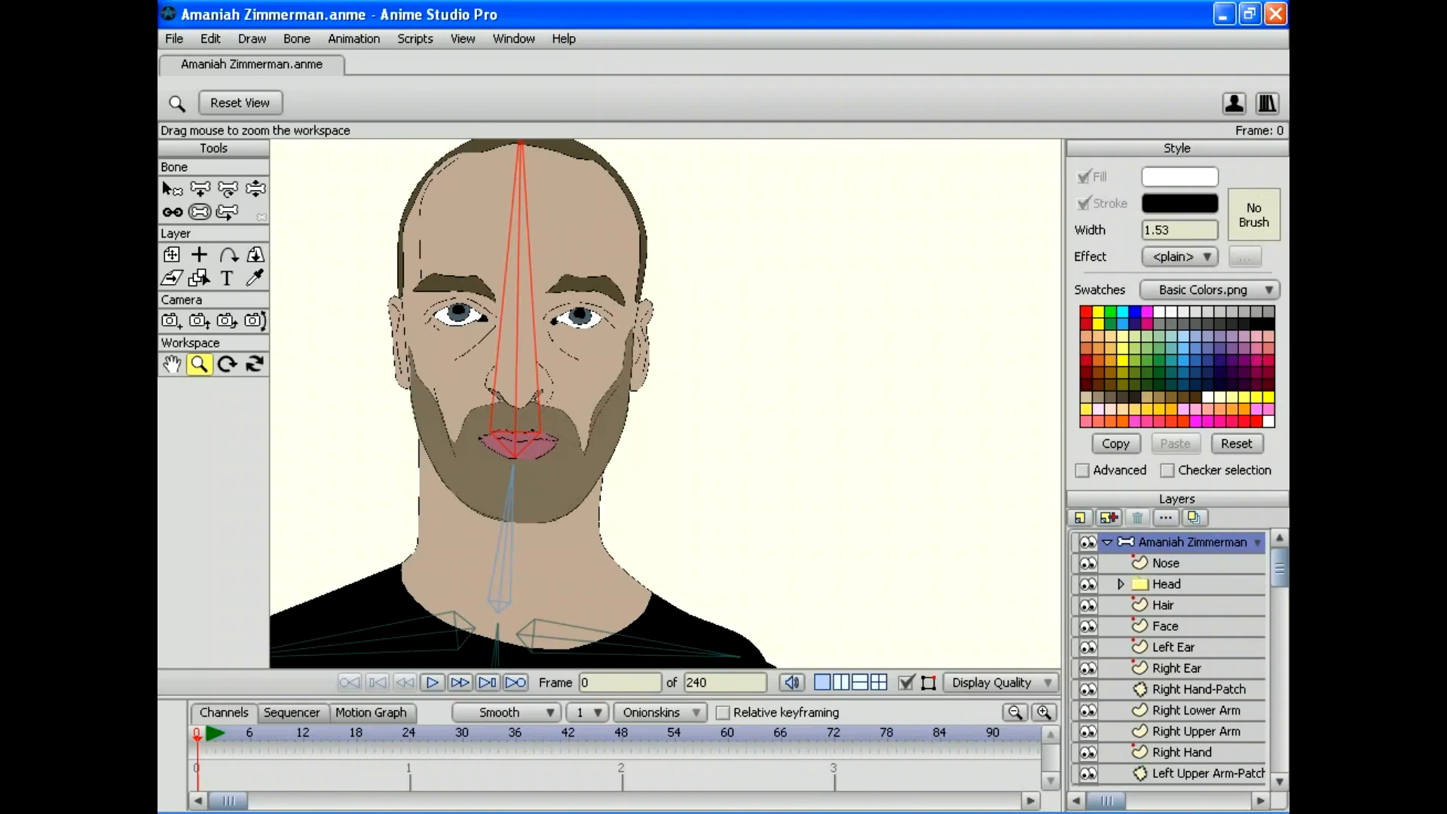
# Step: Expand Head, select Lips and deselect its points, centre the face, then reselect the bone layer
pyautogui.click(1121, 584)
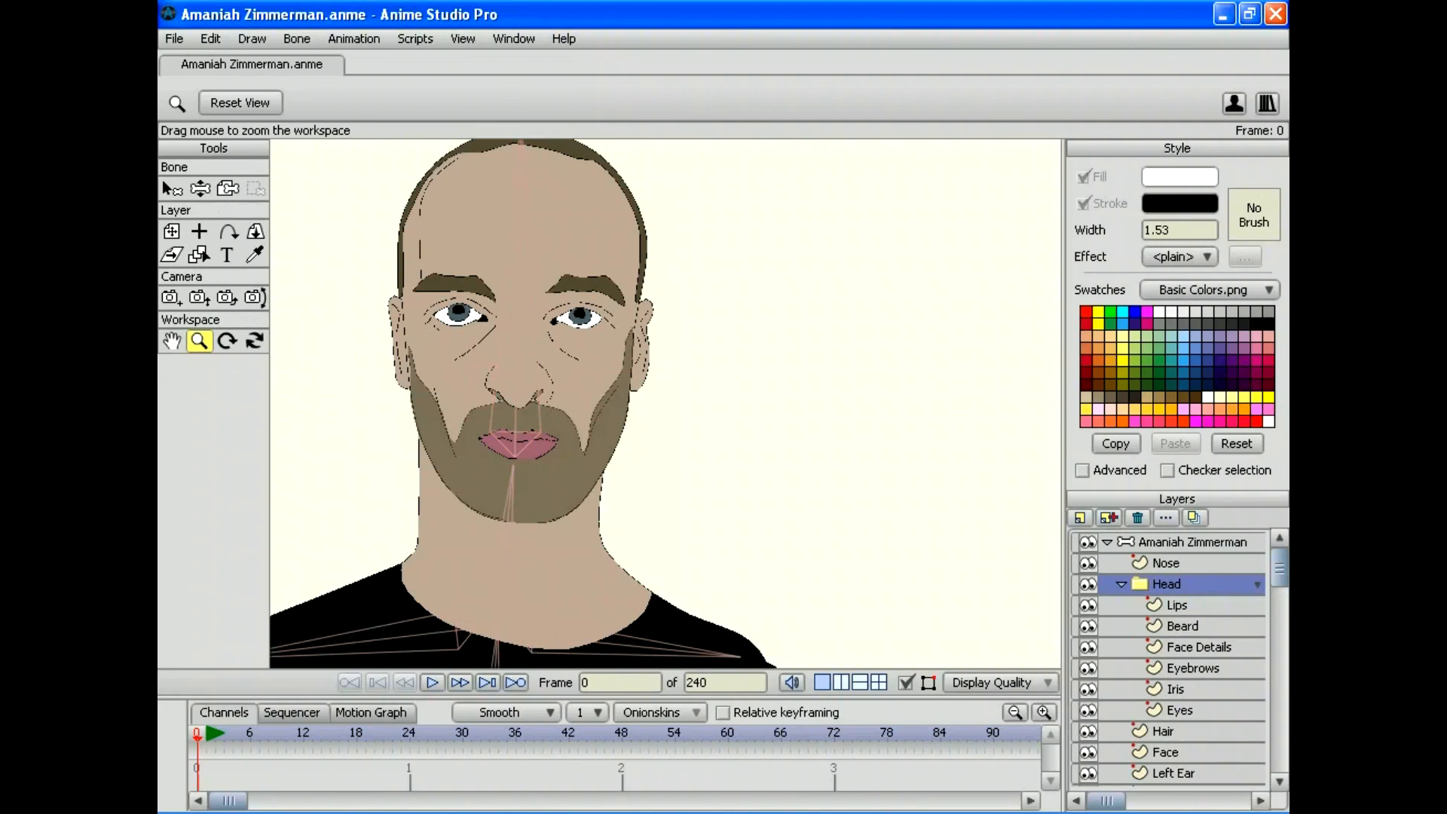
pyautogui.click(1176, 605)
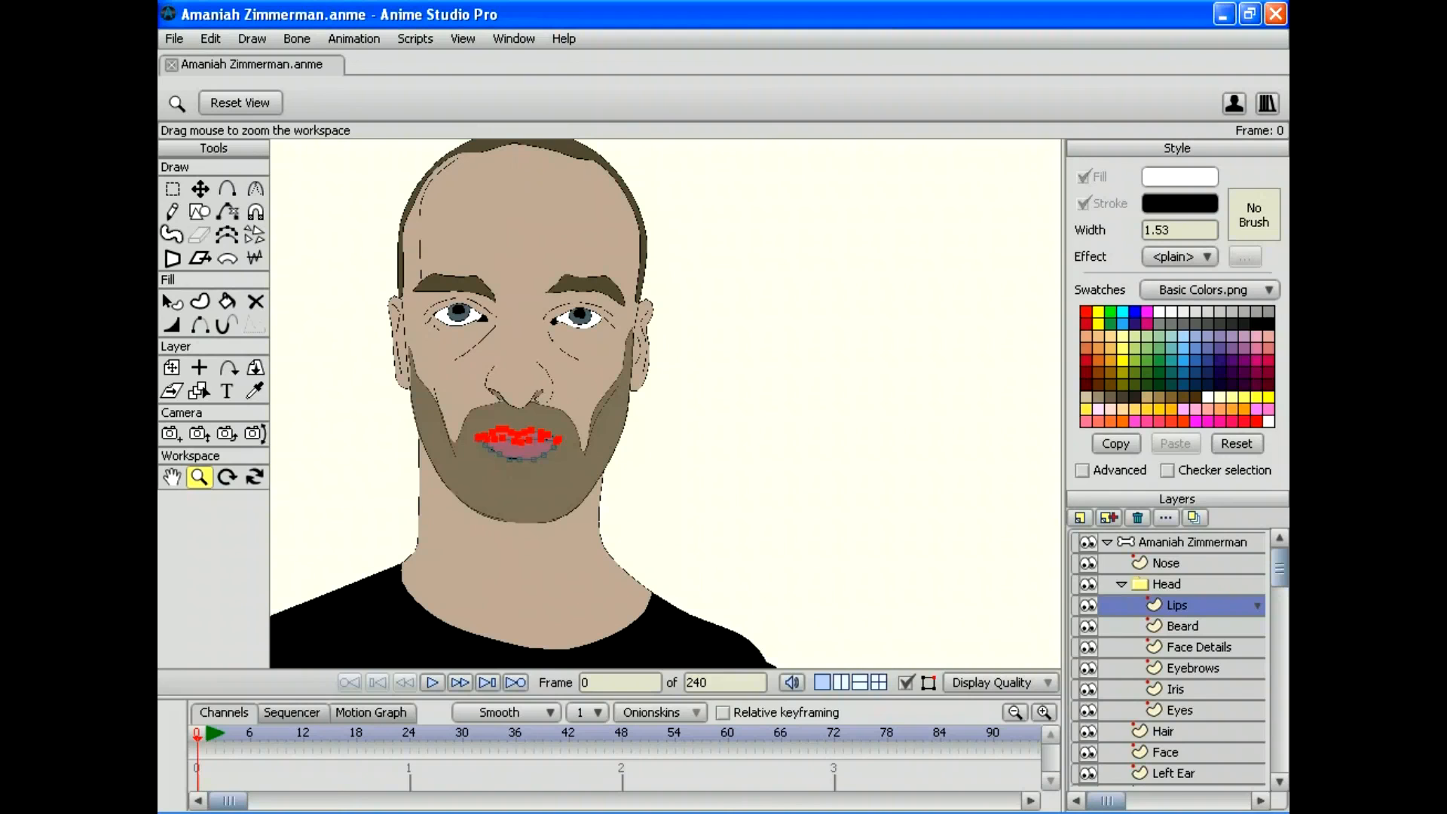
pyautogui.click(210, 39)
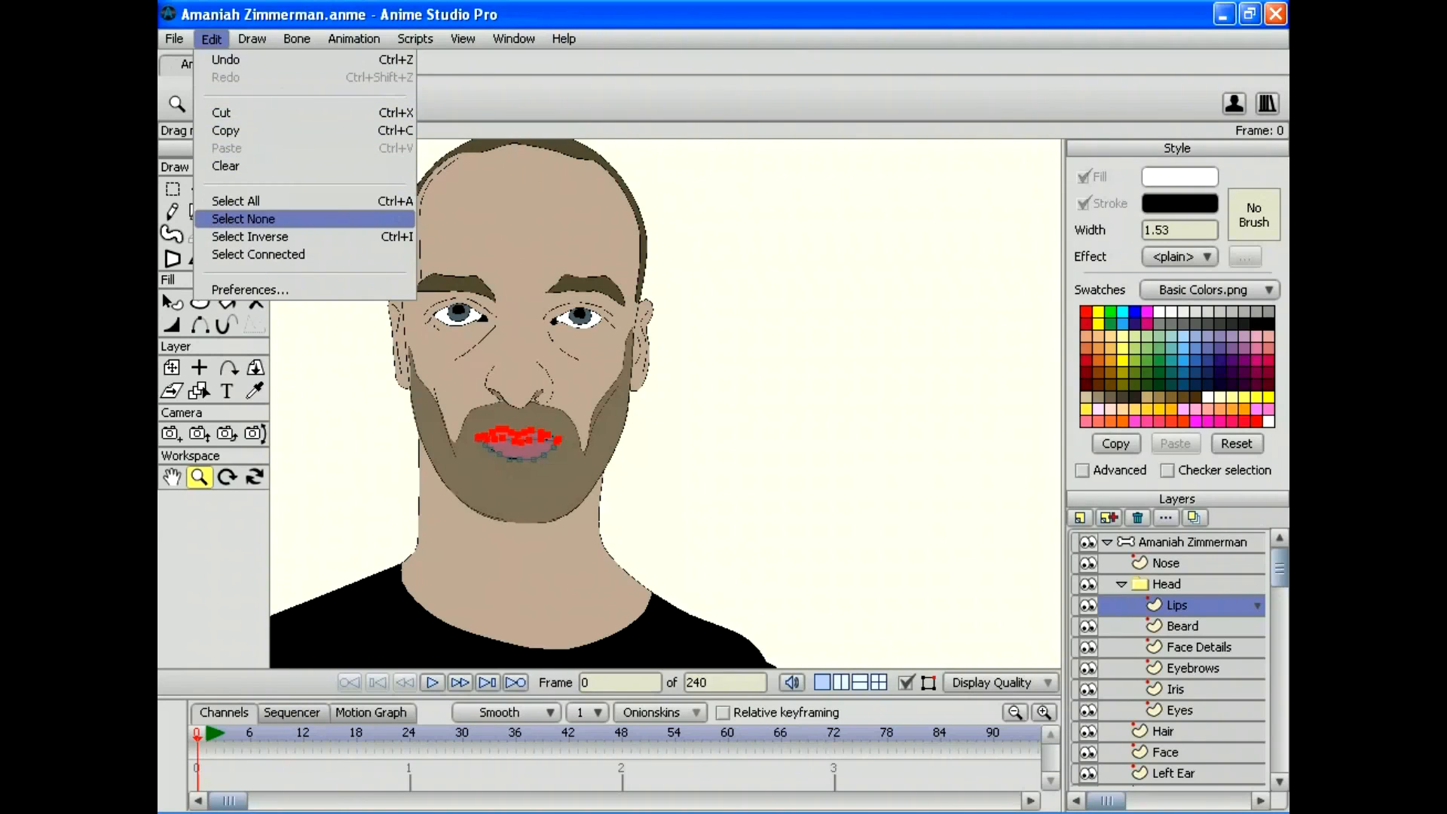
pyautogui.click(229, 217)
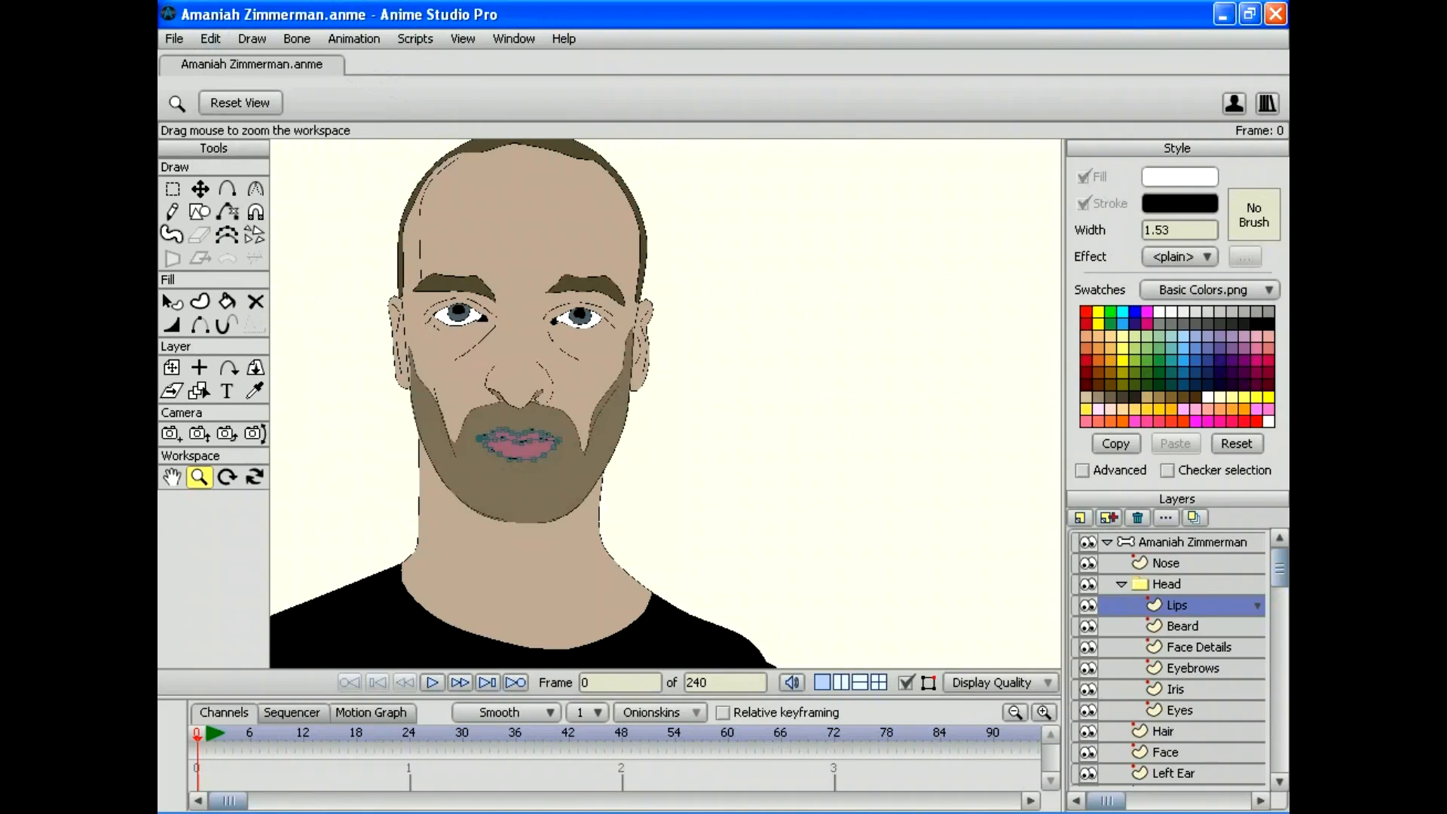
pyautogui.scroll(4, 665, 403)
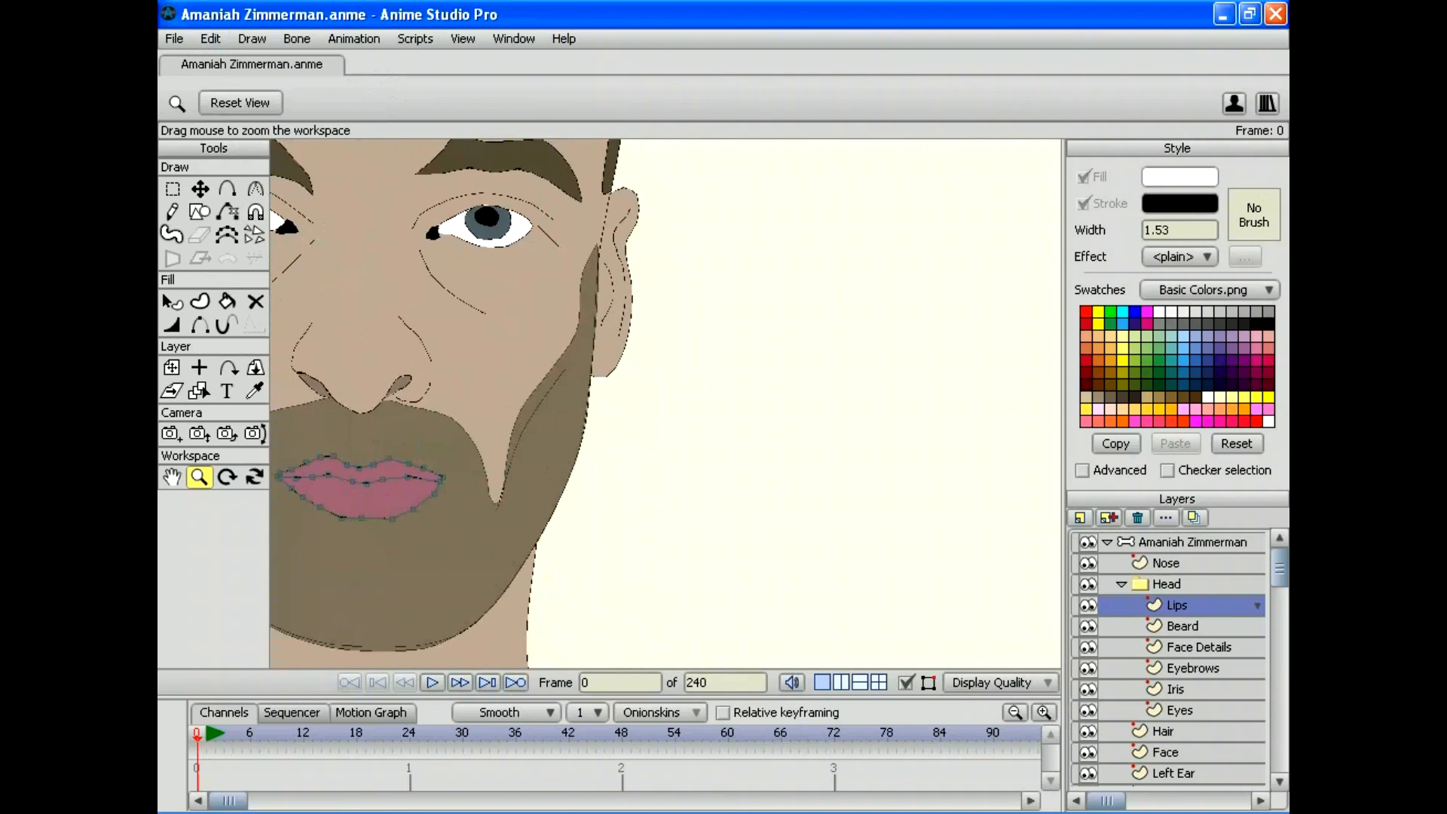
pyautogui.moveTo(419, 445); pyautogui.dragTo(731, 422)
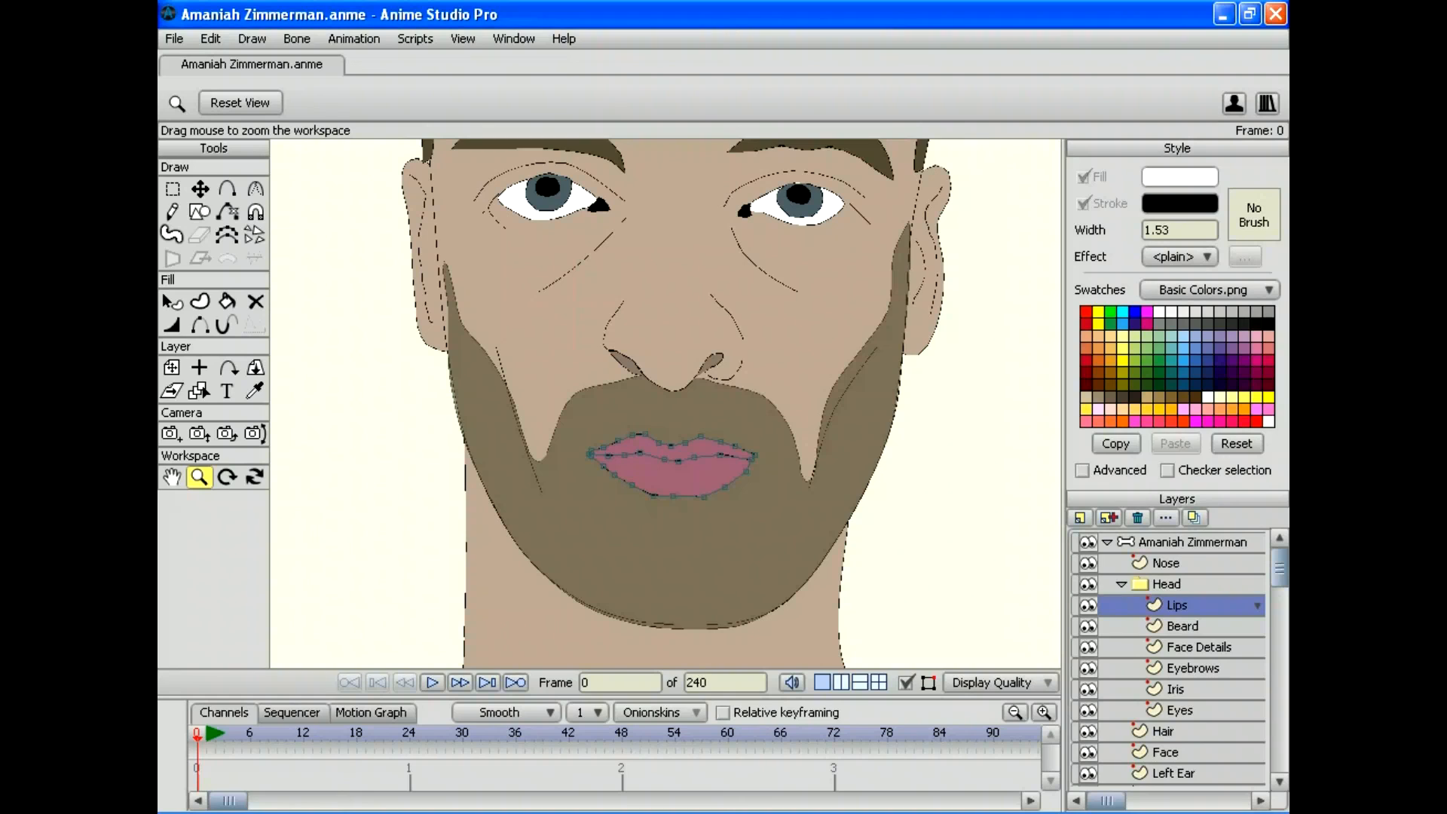
pyautogui.click(1106, 542)
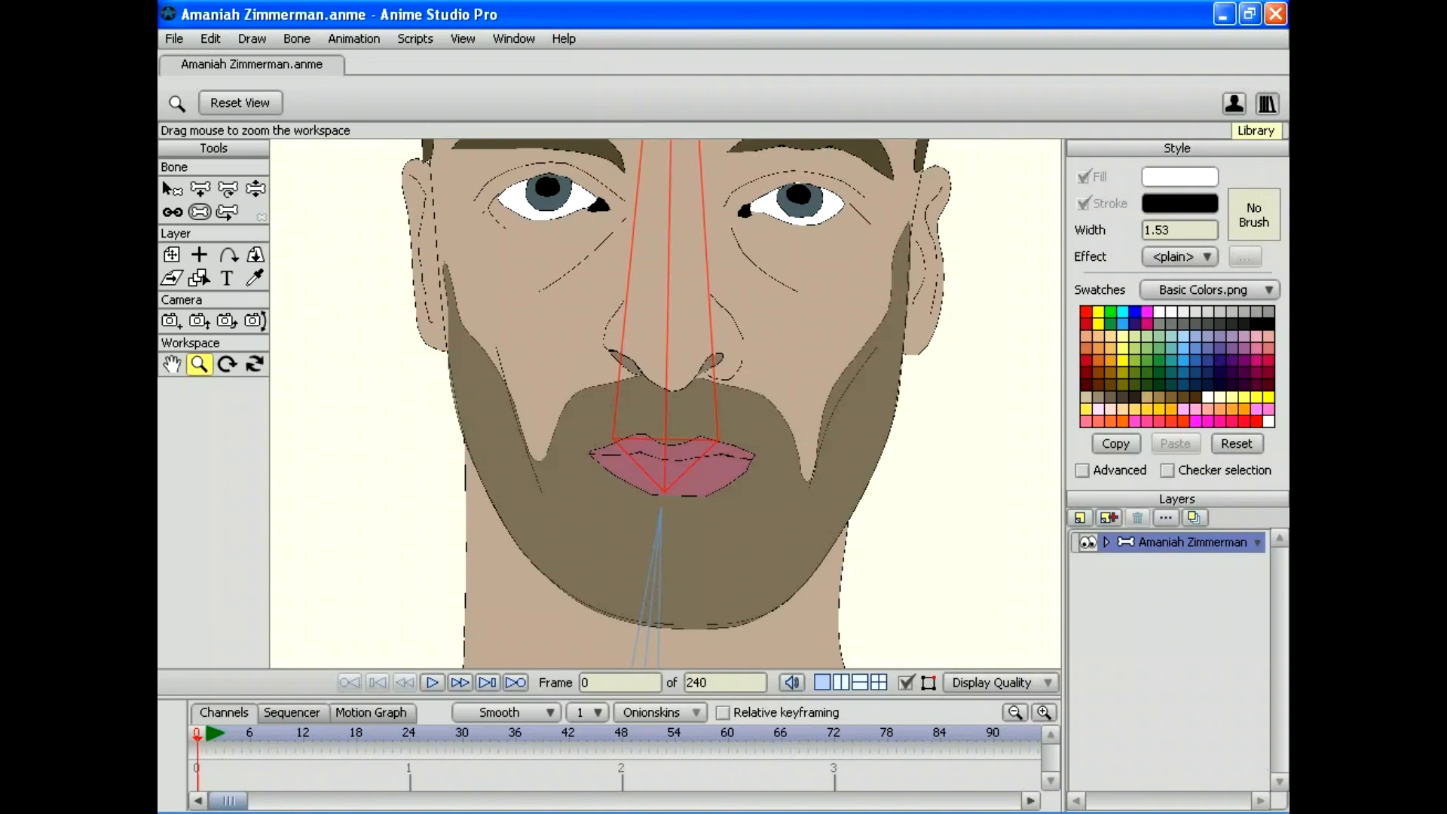
# Step: Insert the Liz Front character from the Content Library's Liz entry
pyautogui.click(1266, 102)
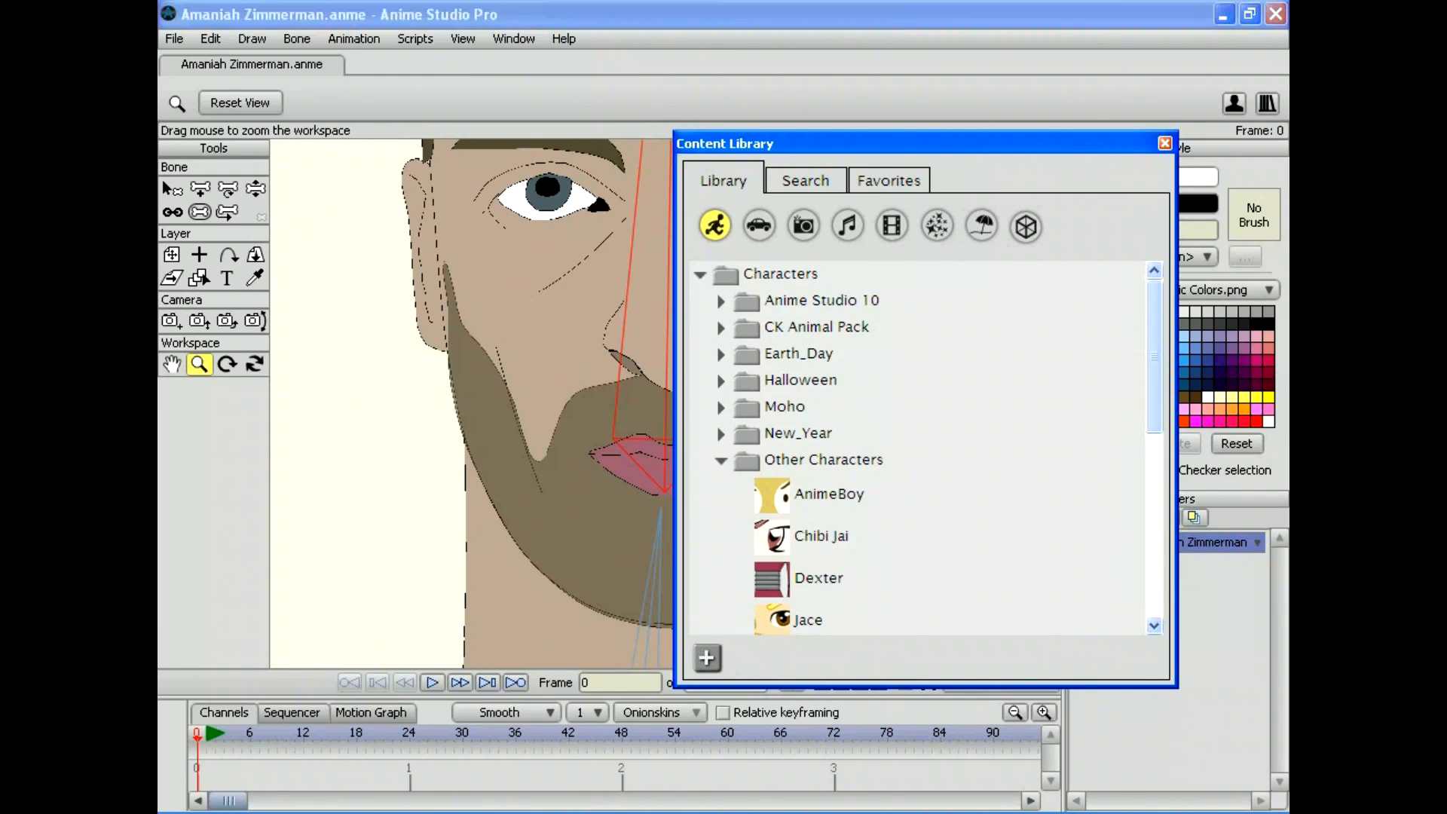
pyautogui.scroll(-3, 919, 448)
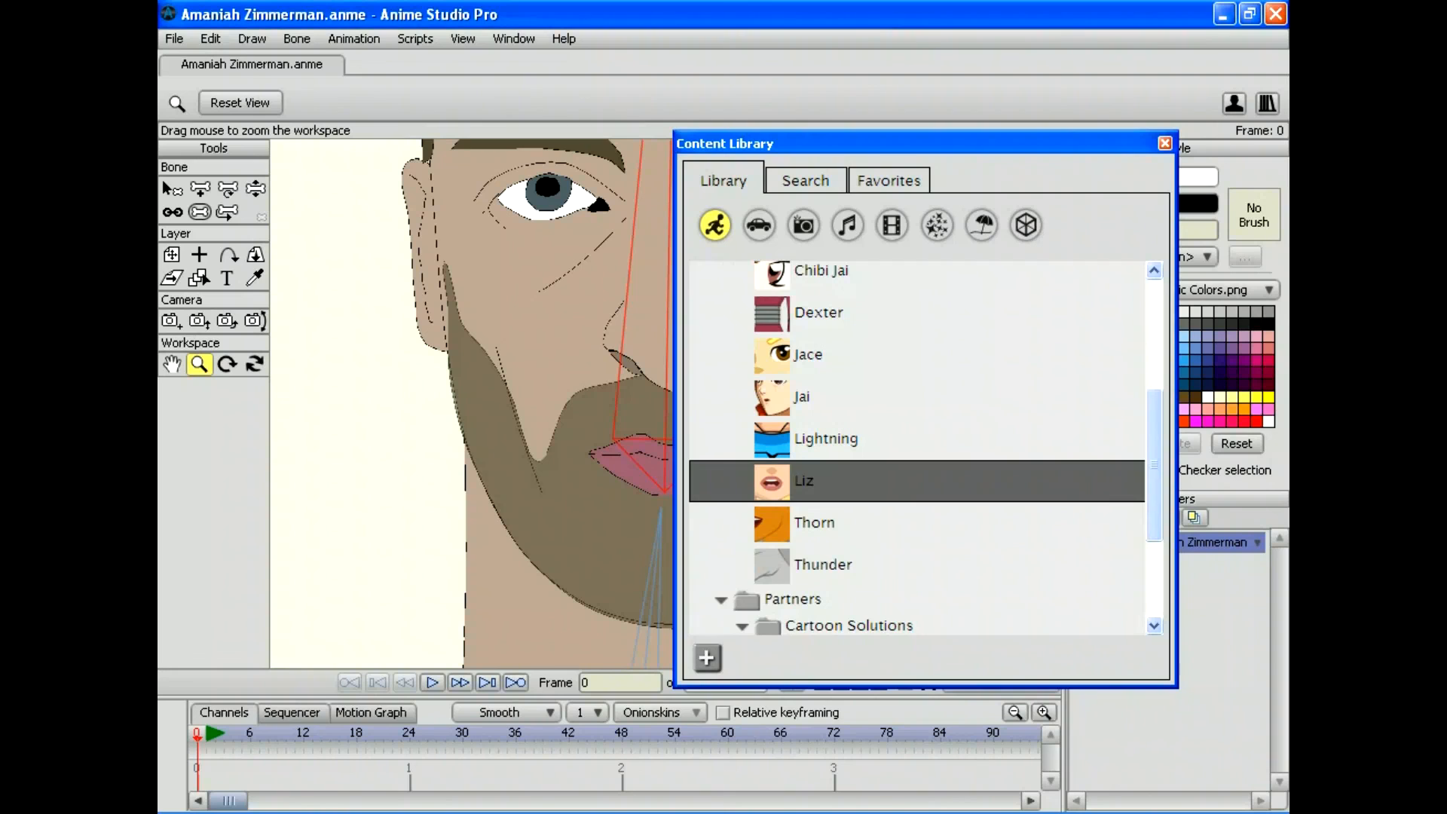
pyautogui.click(803, 480)
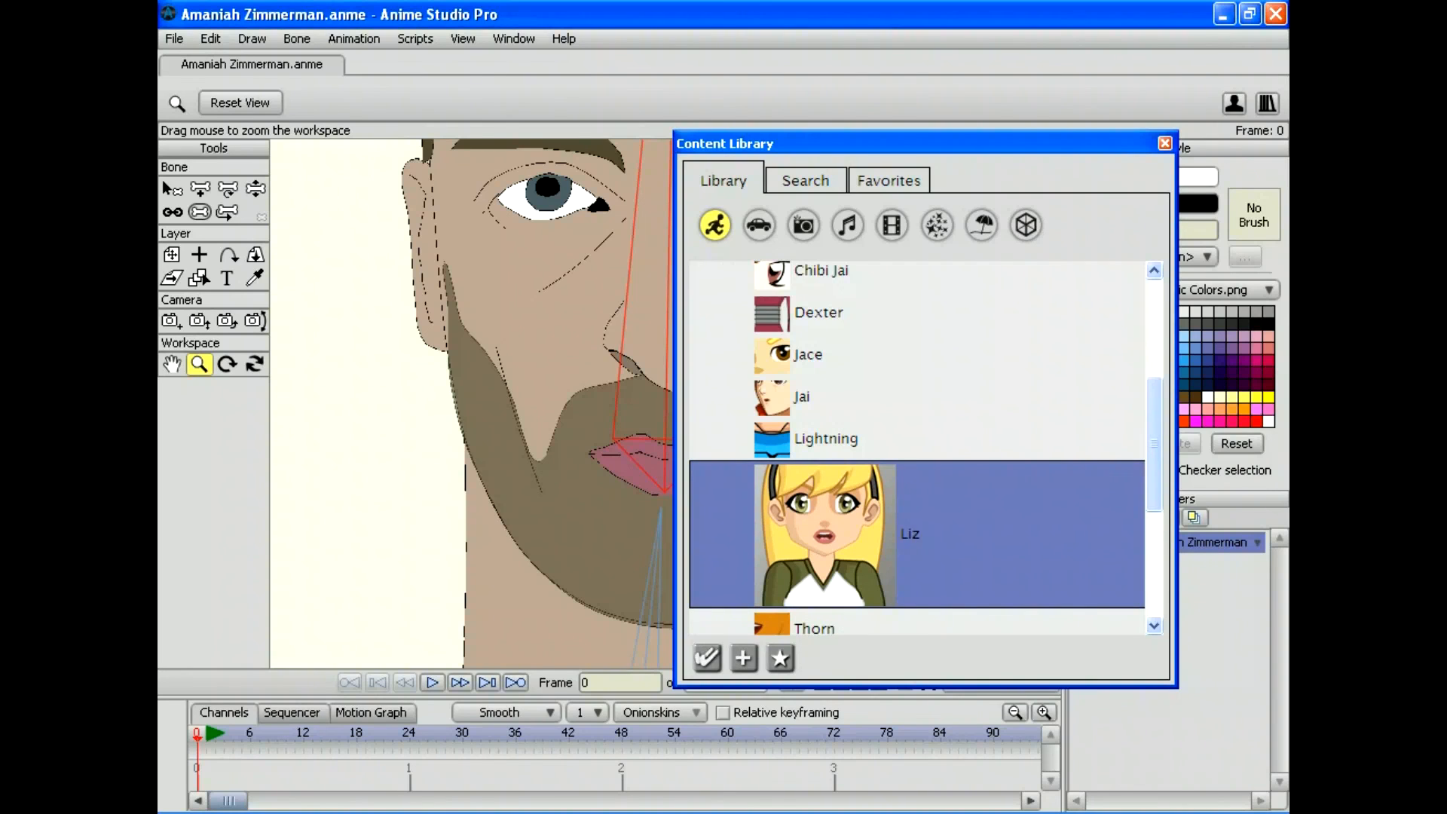
pyautogui.click(350, 303)
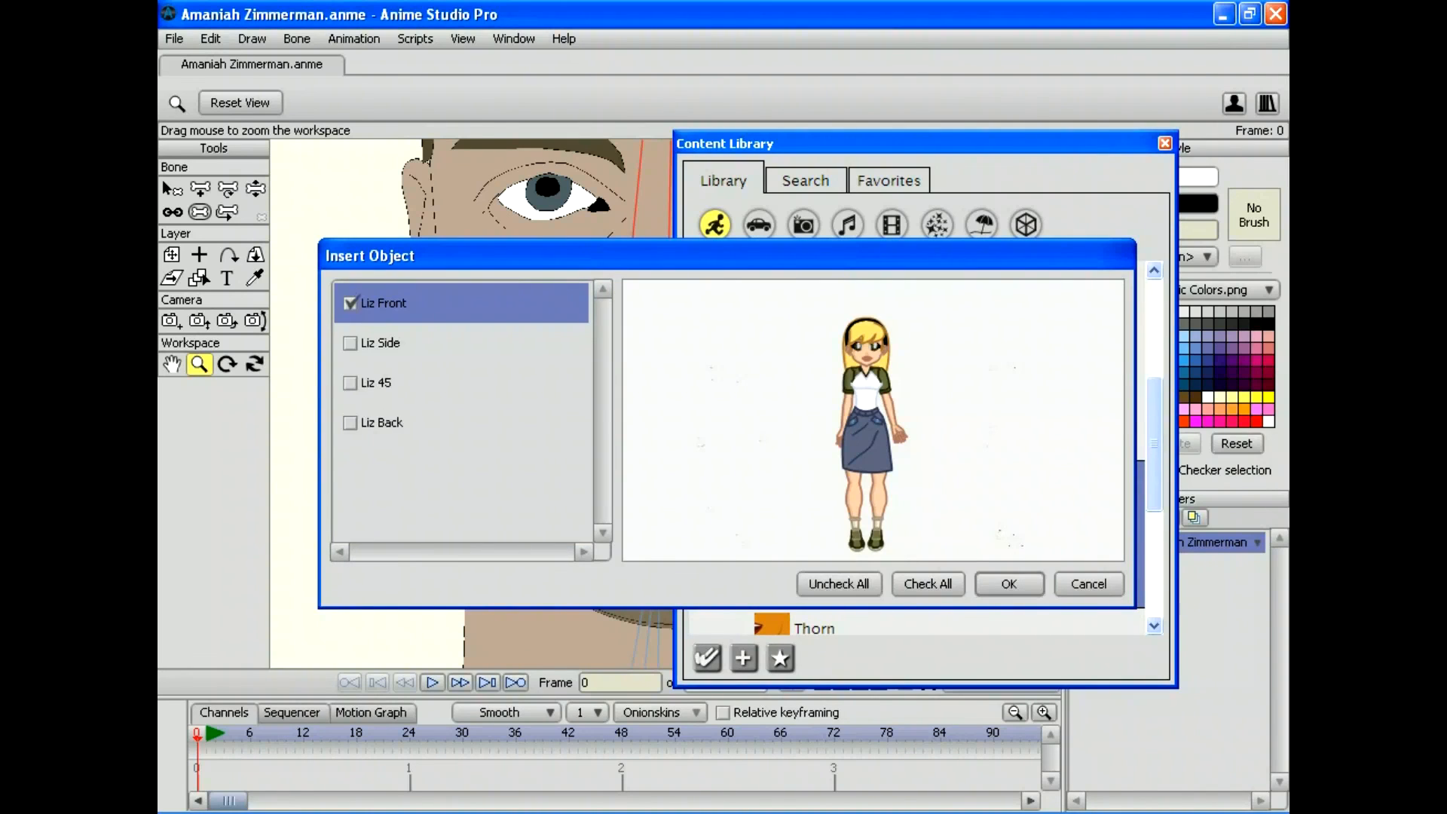
pyautogui.click(1008, 583)
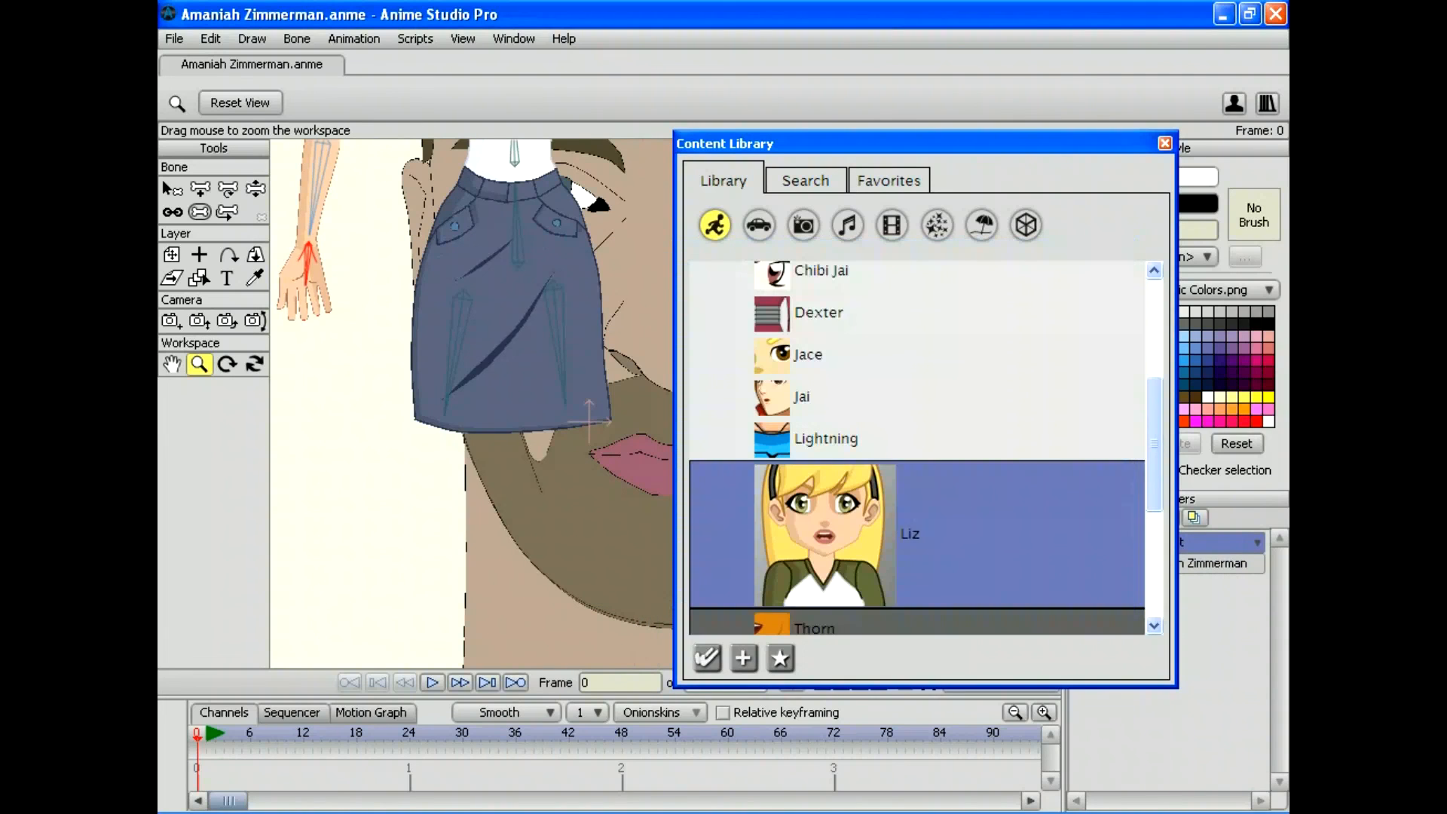
pyautogui.click(1164, 143)
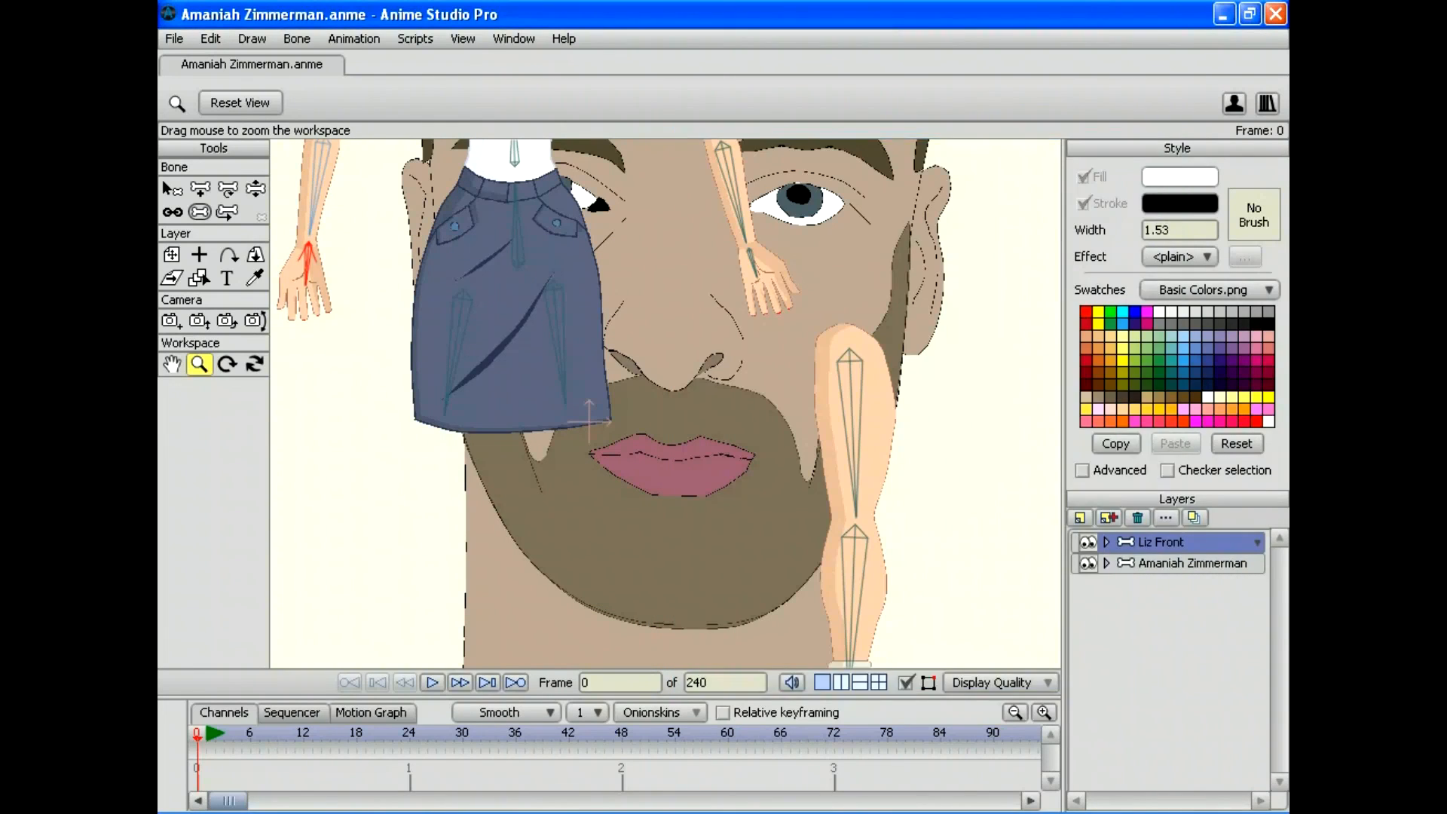
# Step: Expand Liz Front and drag its Mouth switch layer up the layer list
pyautogui.click(1106, 542)
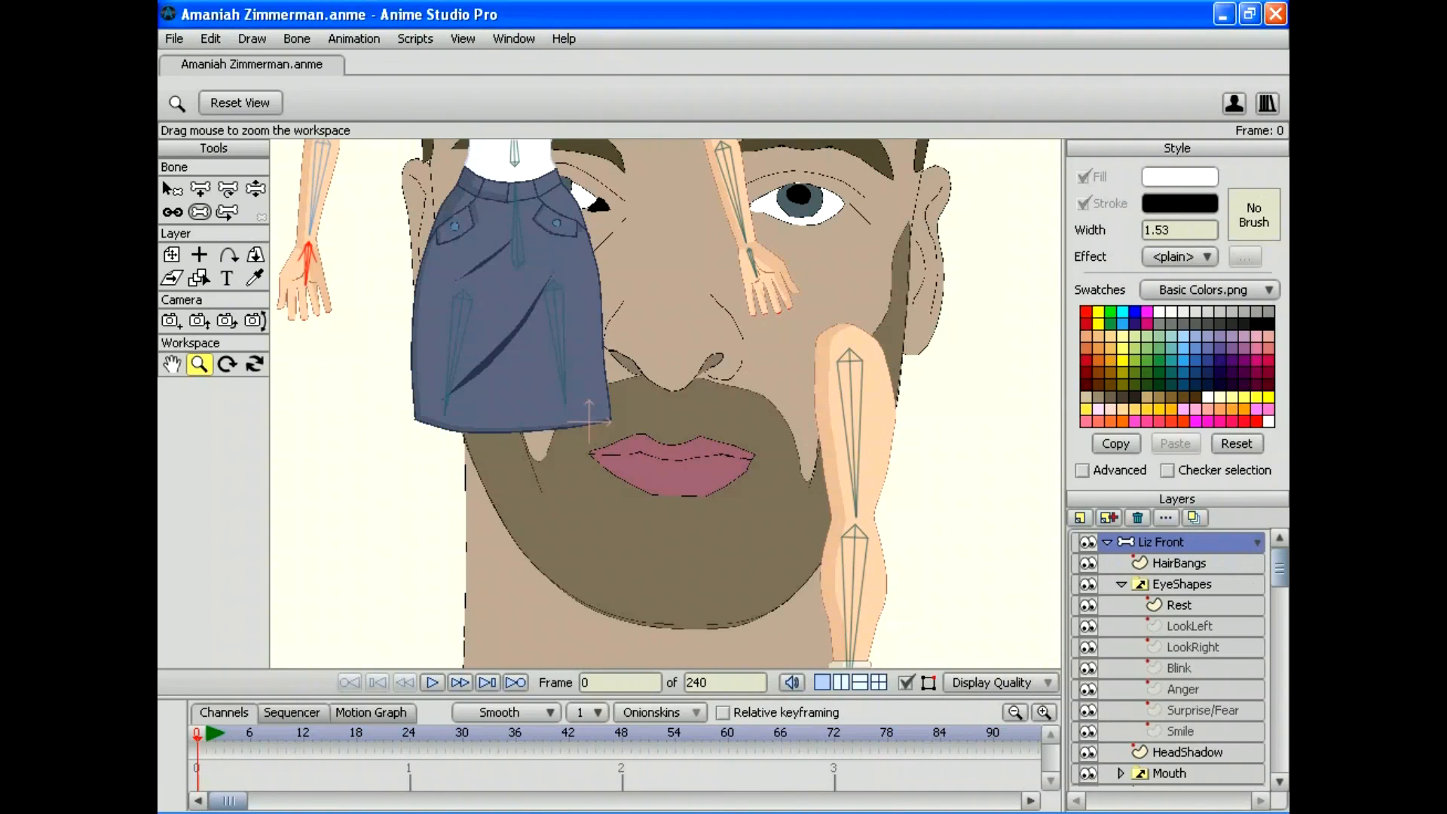
pyautogui.scroll(-1, 1168, 658)
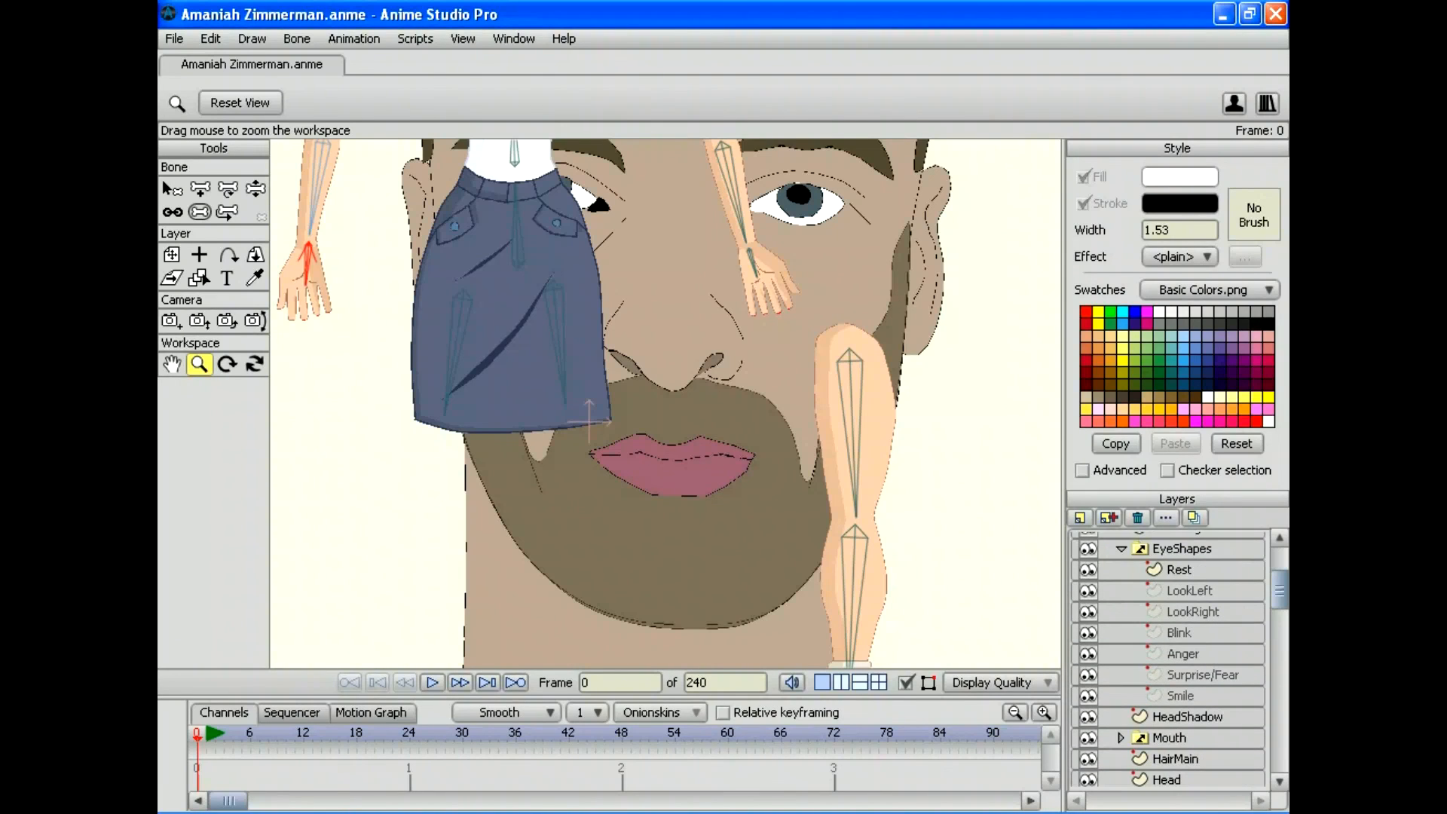
pyautogui.scroll(1, 1168, 659)
pyautogui.scroll(-2, 1168, 659)
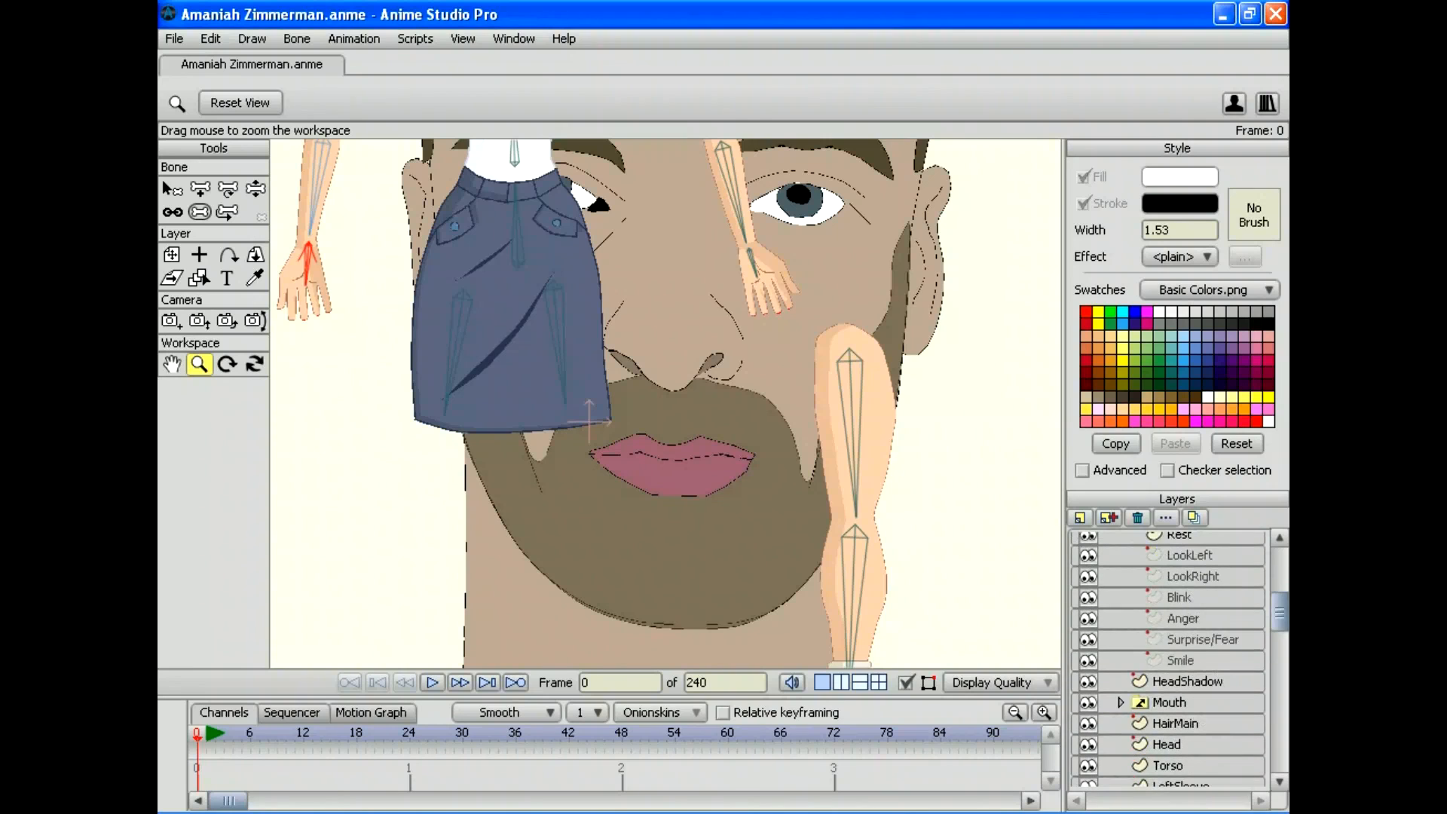
pyautogui.moveTo(1168, 702); pyautogui.dragTo(1168, 535)
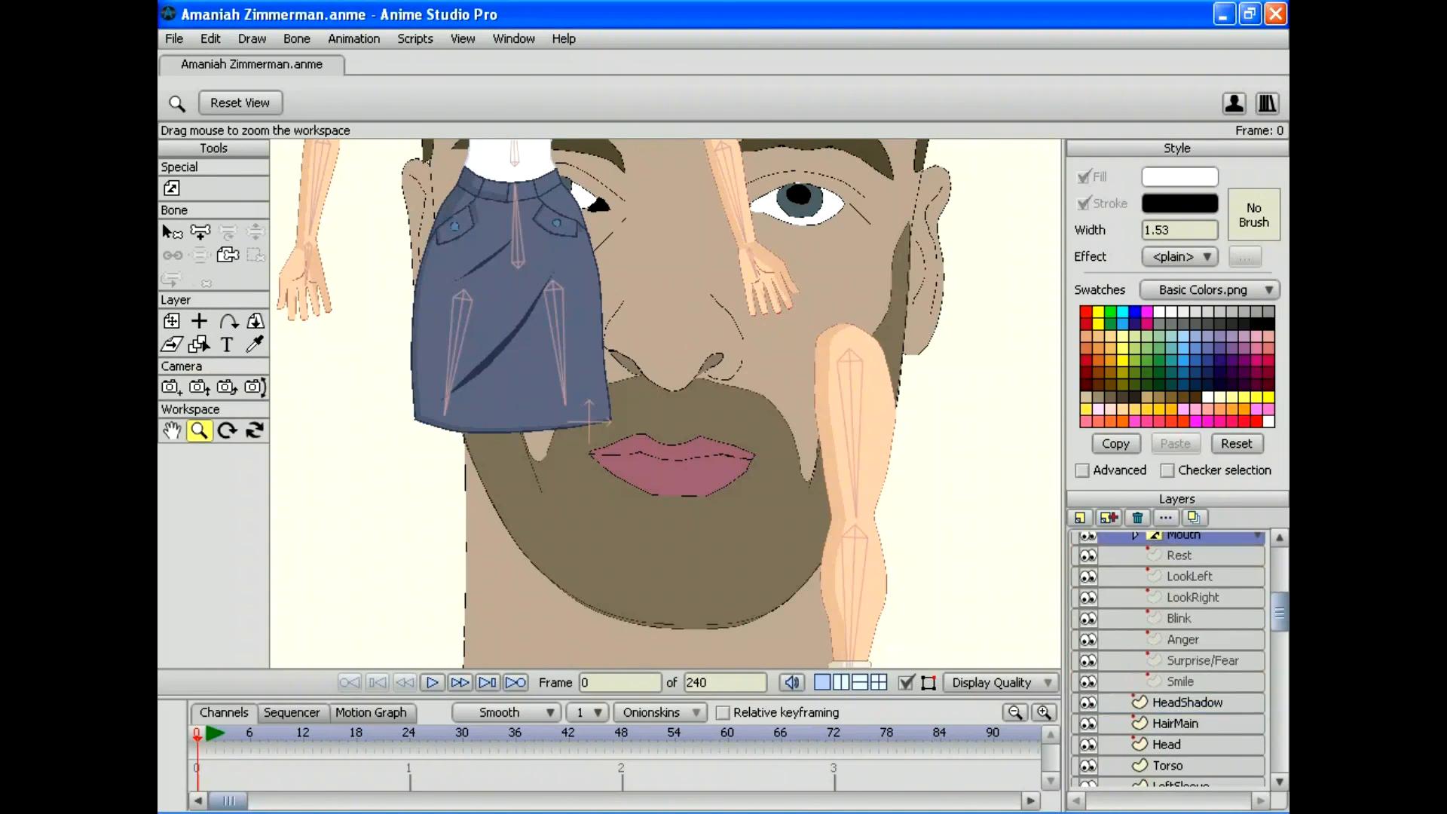
pyautogui.scroll(2, 1167, 659)
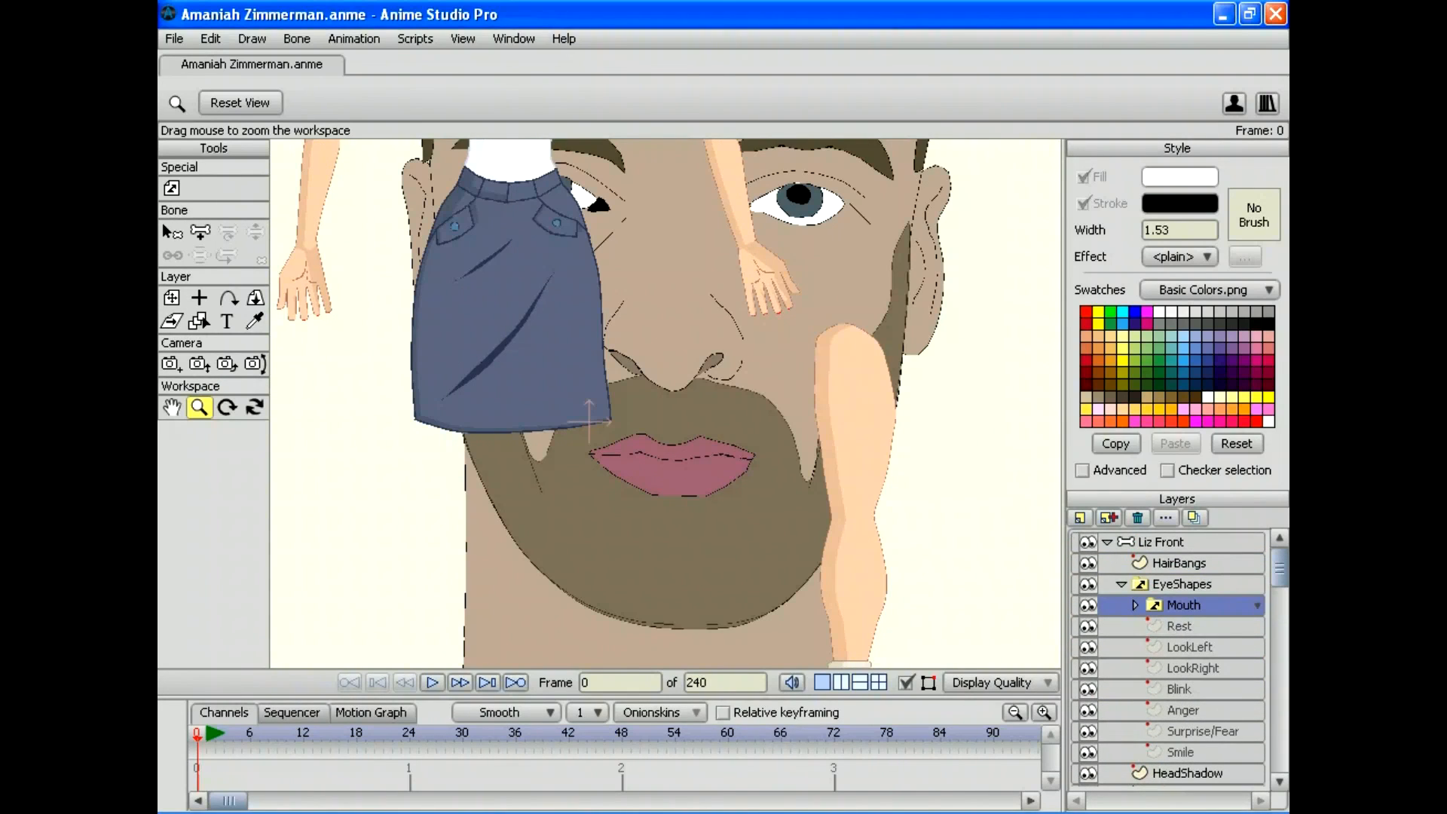
pyautogui.moveTo(1169, 605); pyautogui.dragTo(1169, 535)
# Step: Drag Liz's Mouth switch layer into the character rig's Head group beside Lips
pyautogui.click(1169, 563)
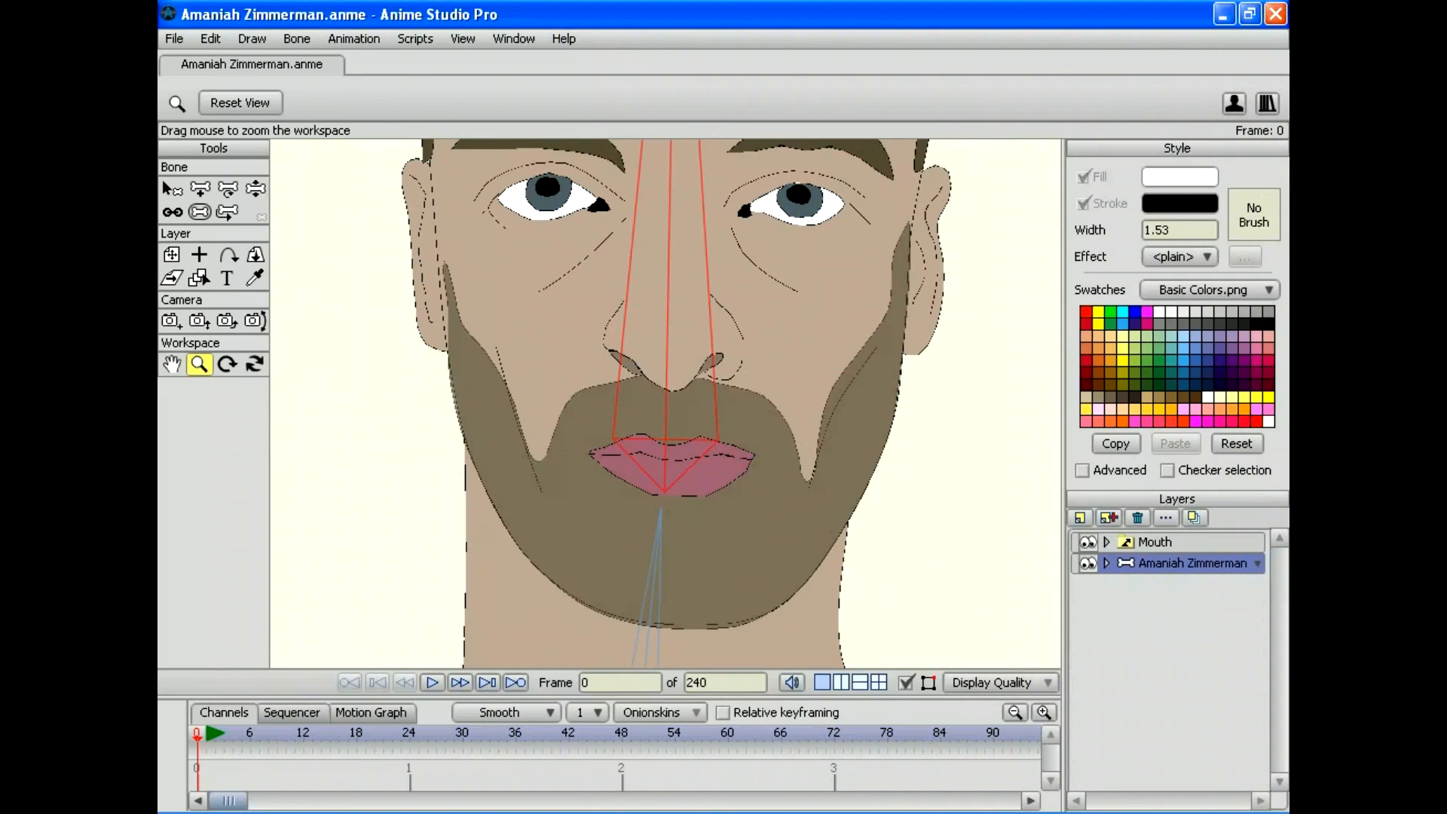
pyautogui.click(1106, 563)
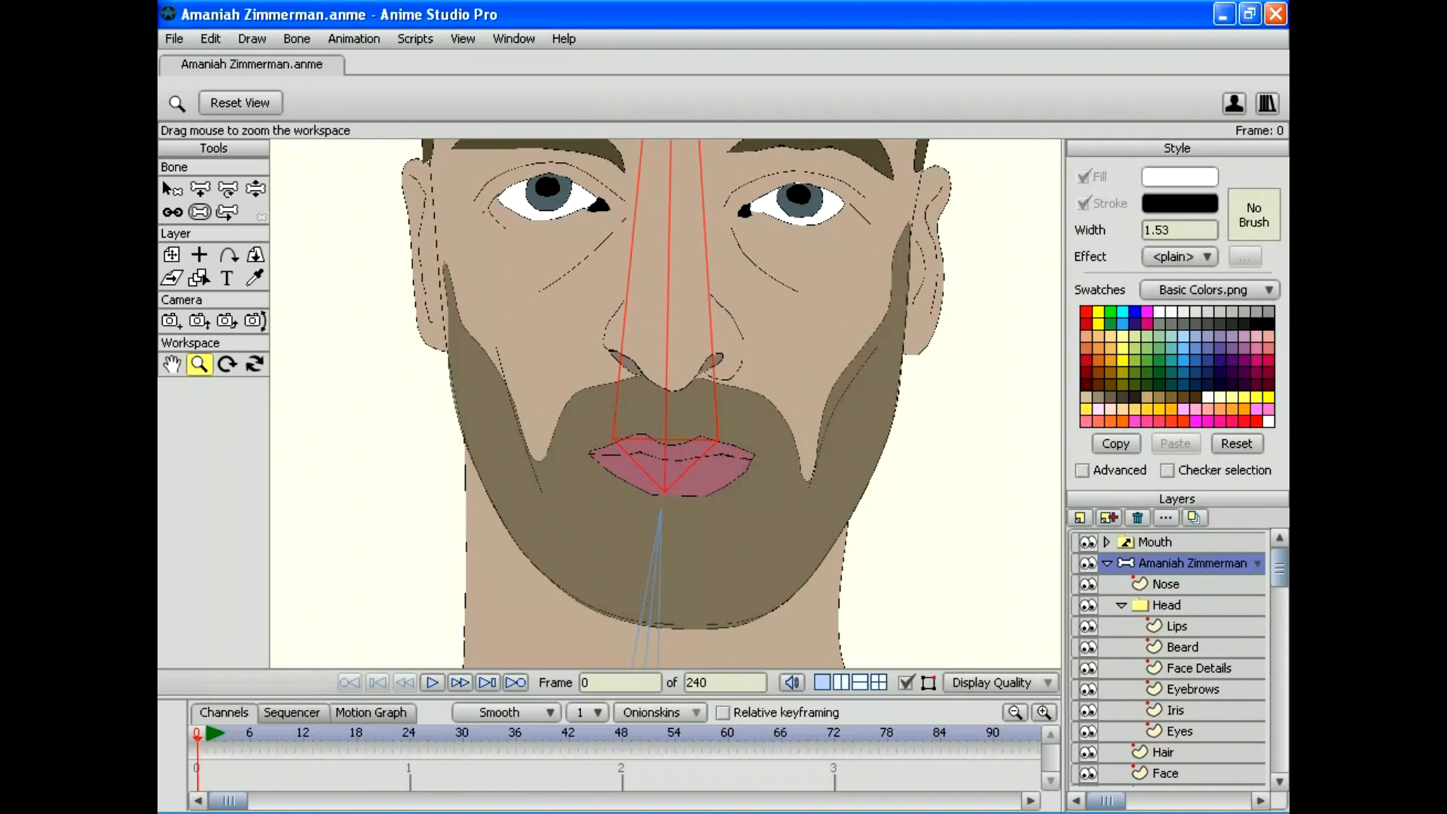
pyautogui.moveTo(1155, 542); pyautogui.dragTo(1160, 563)
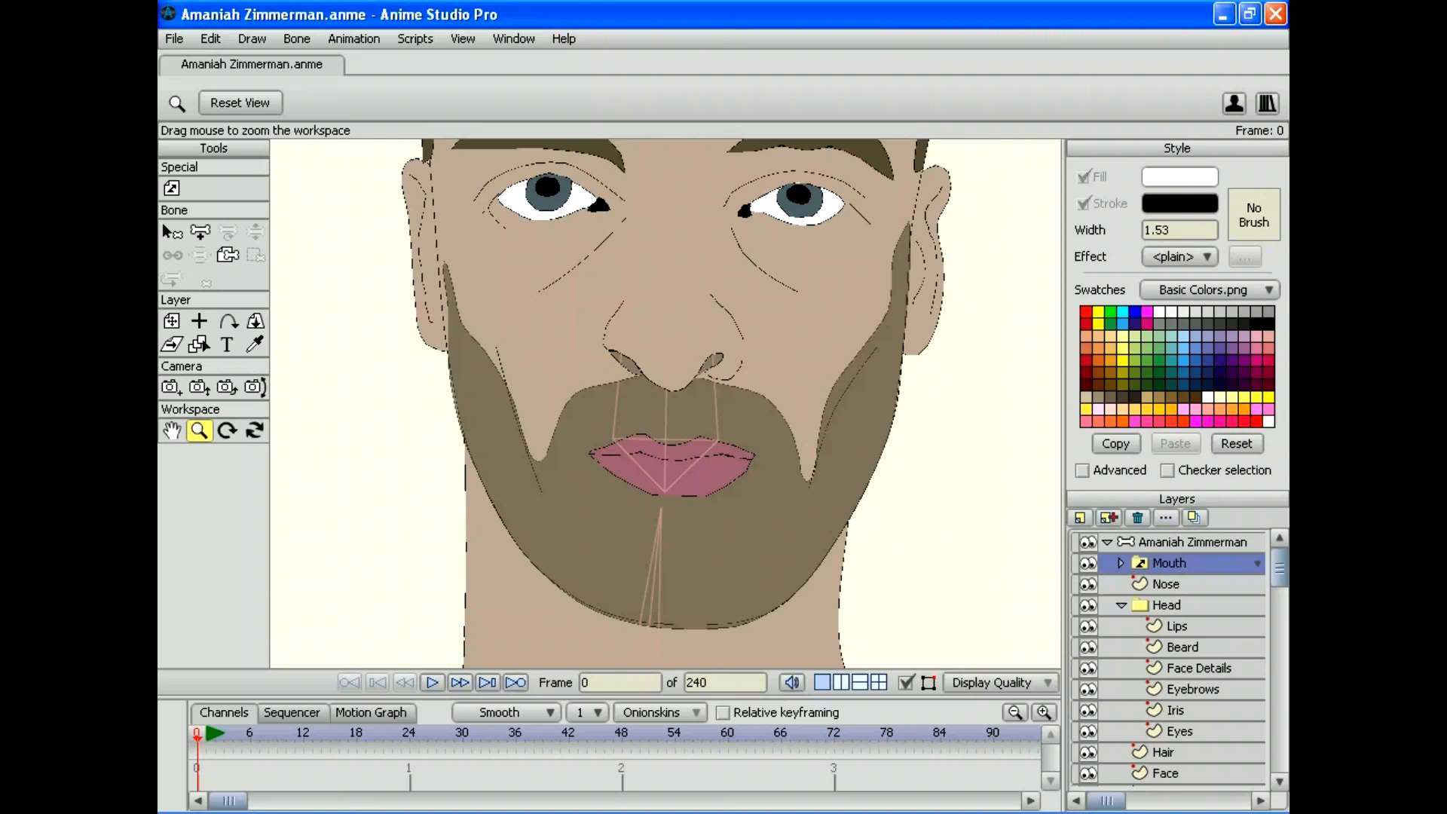
pyautogui.moveTo(1167, 562); pyautogui.dragTo(1167, 610)
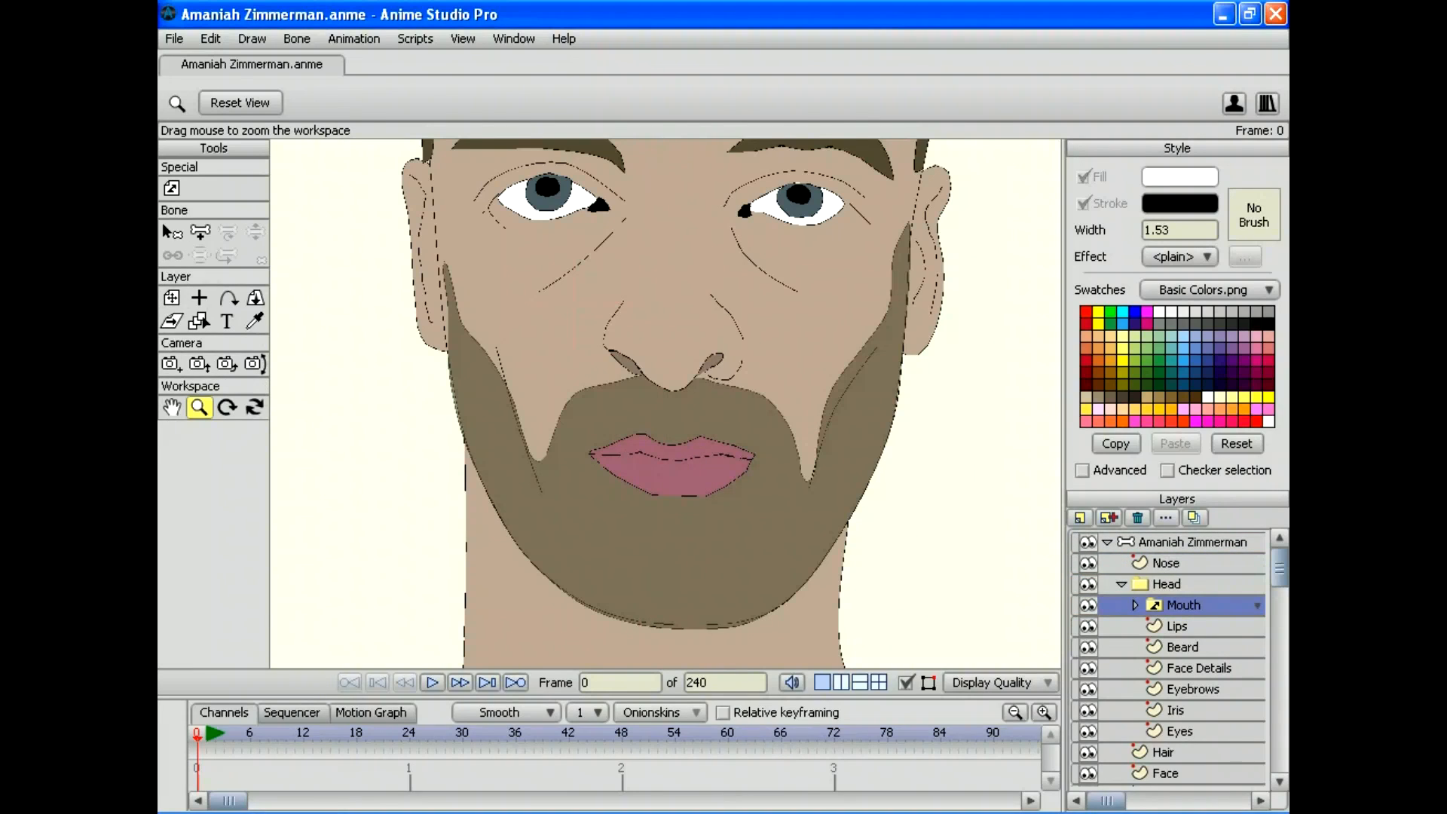
pyautogui.click(1177, 626)
pyautogui.click(1183, 605)
pyautogui.scroll(-10, 665, 403)
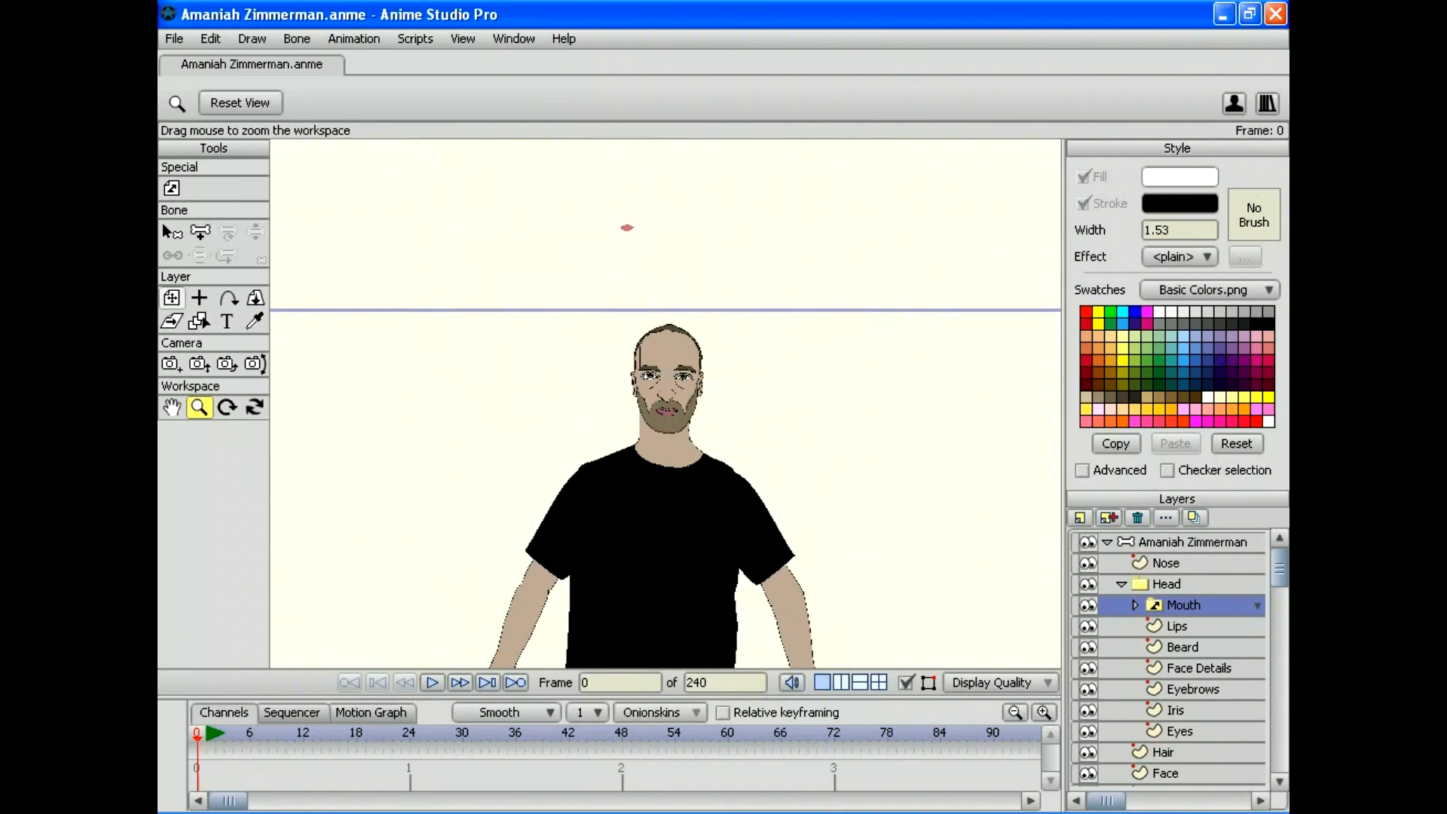
# Step: Move the Mouth layer onto the face with Transform Layer and orbit to check its depth
pyautogui.click(171, 298)
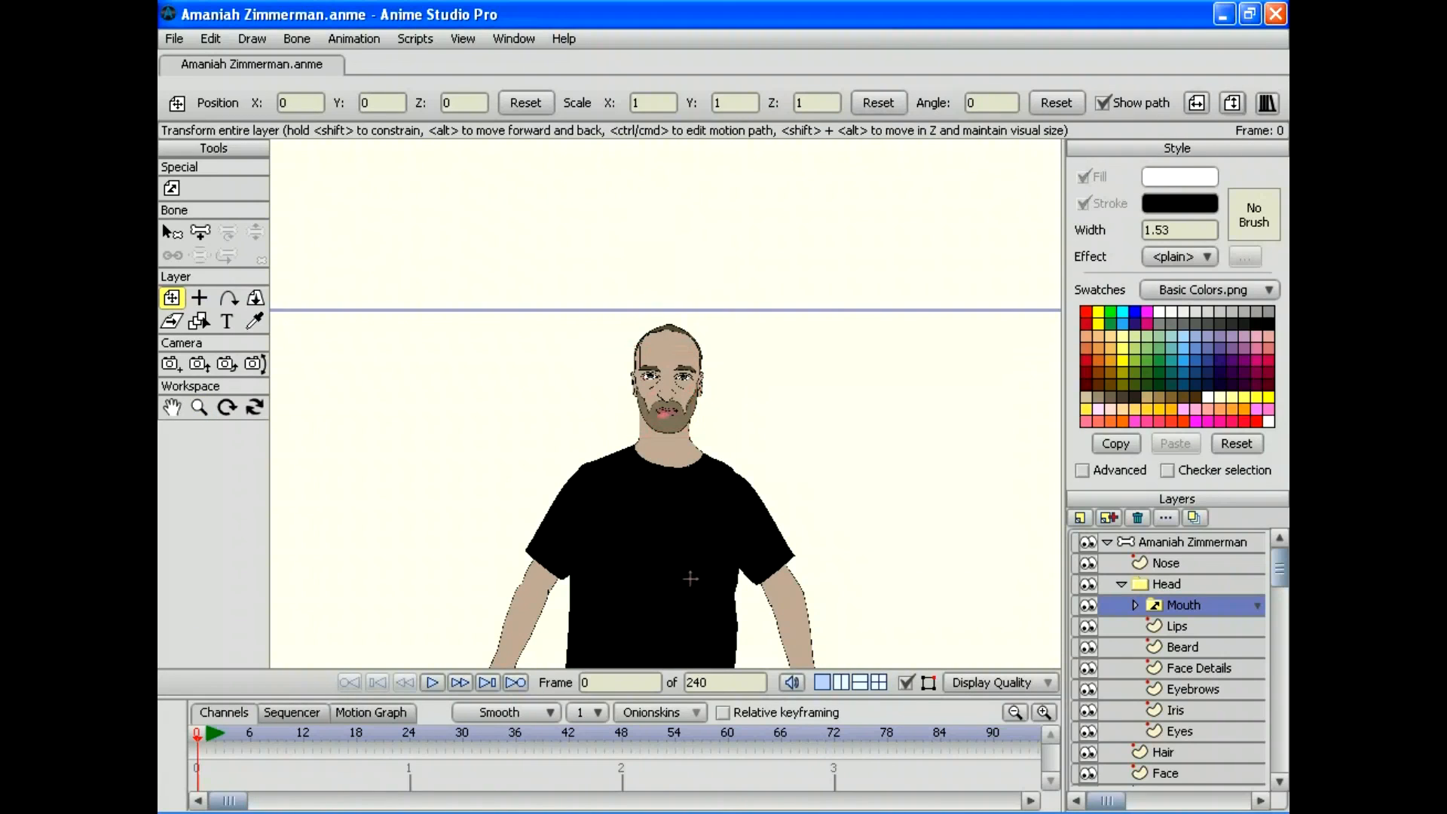
pyautogui.moveTo(690, 575); pyautogui.dragTo(692, 572)
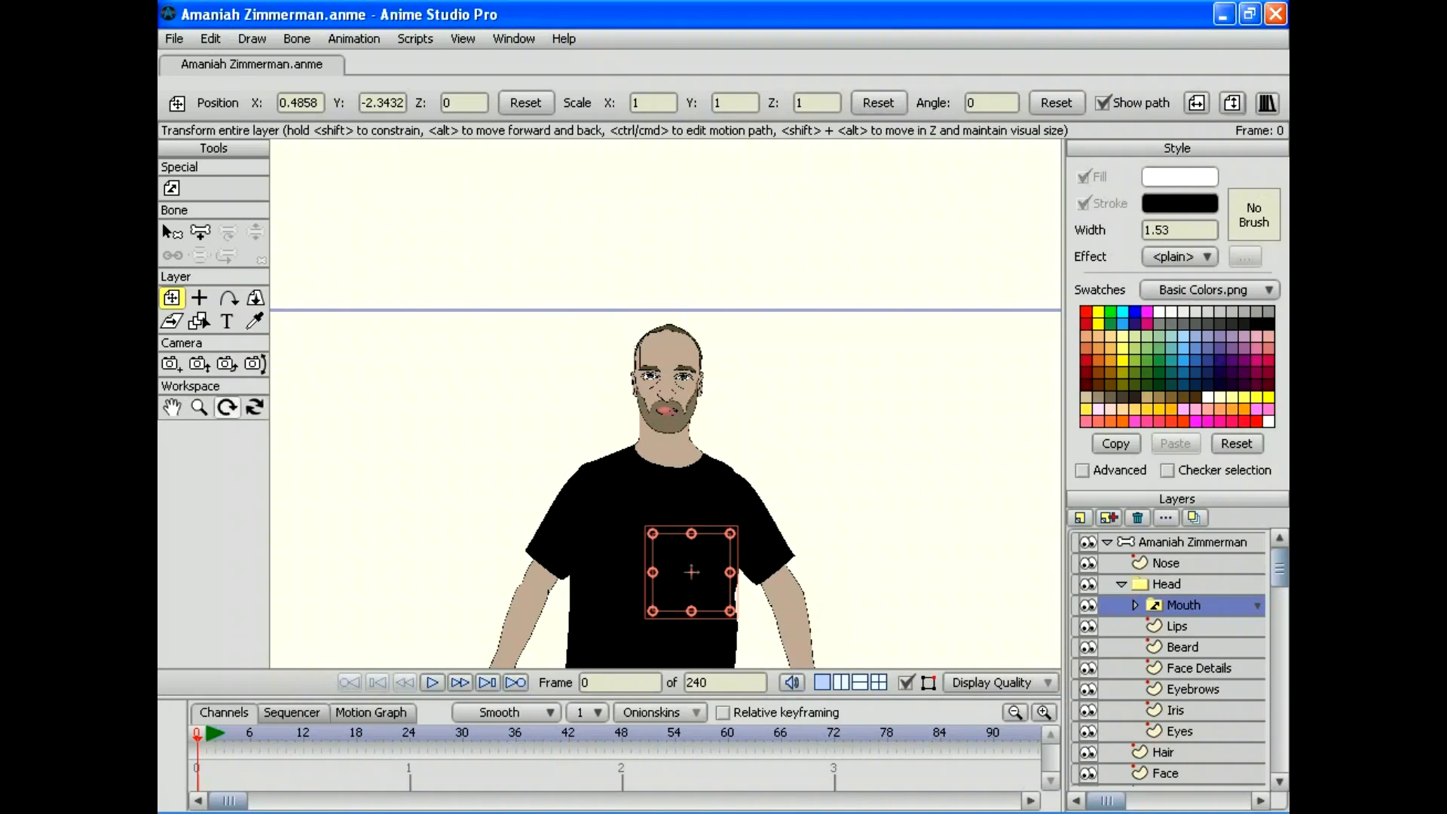
pyautogui.click(199, 407)
pyautogui.moveTo(528, 407); pyautogui.dragTo(661, 407)
pyautogui.click(255, 407)
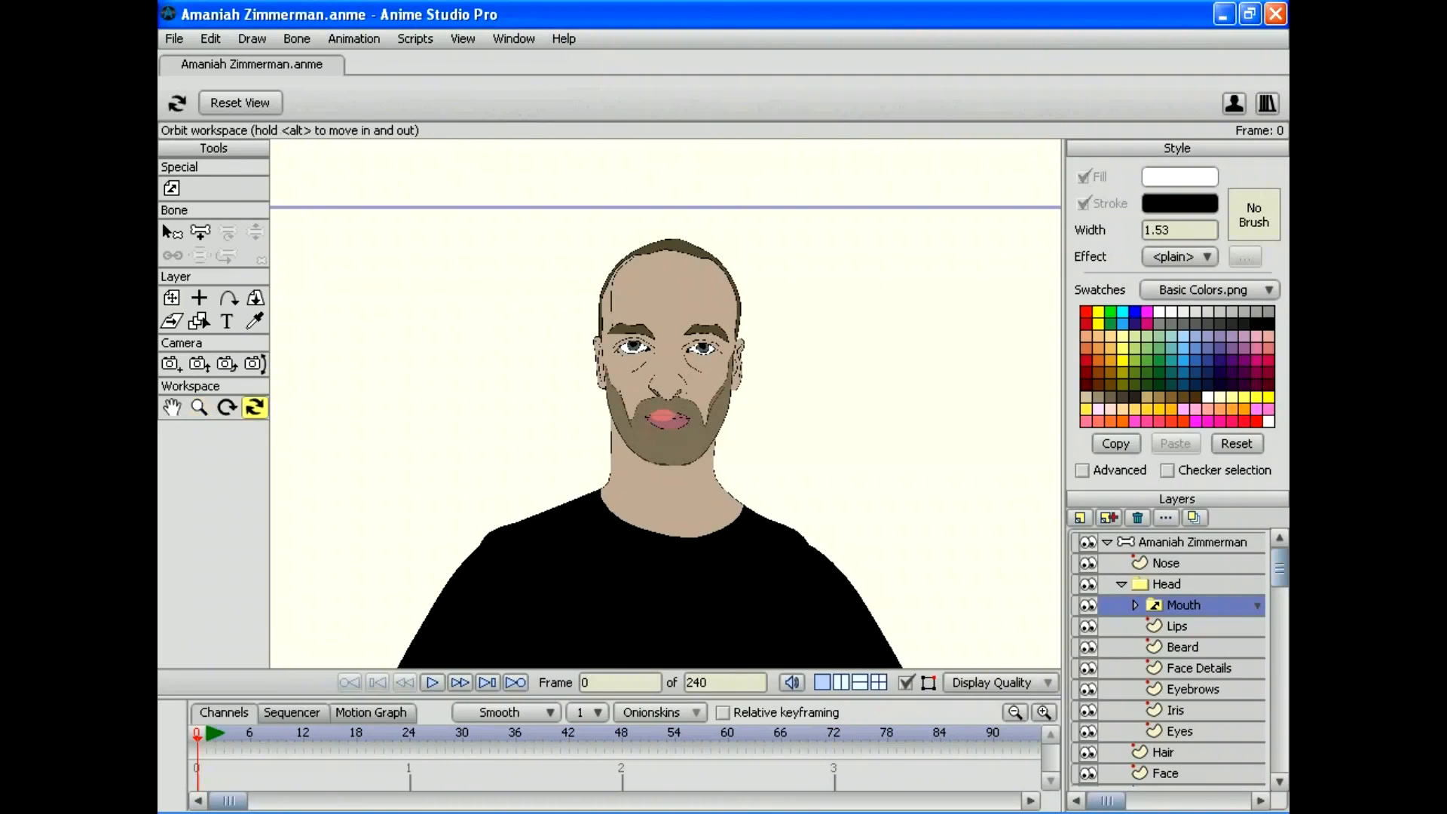
pyautogui.moveTo(528, 407); pyautogui.dragTo(753, 444)
pyautogui.moveTo(801, 587); pyautogui.dragTo(862, 491)
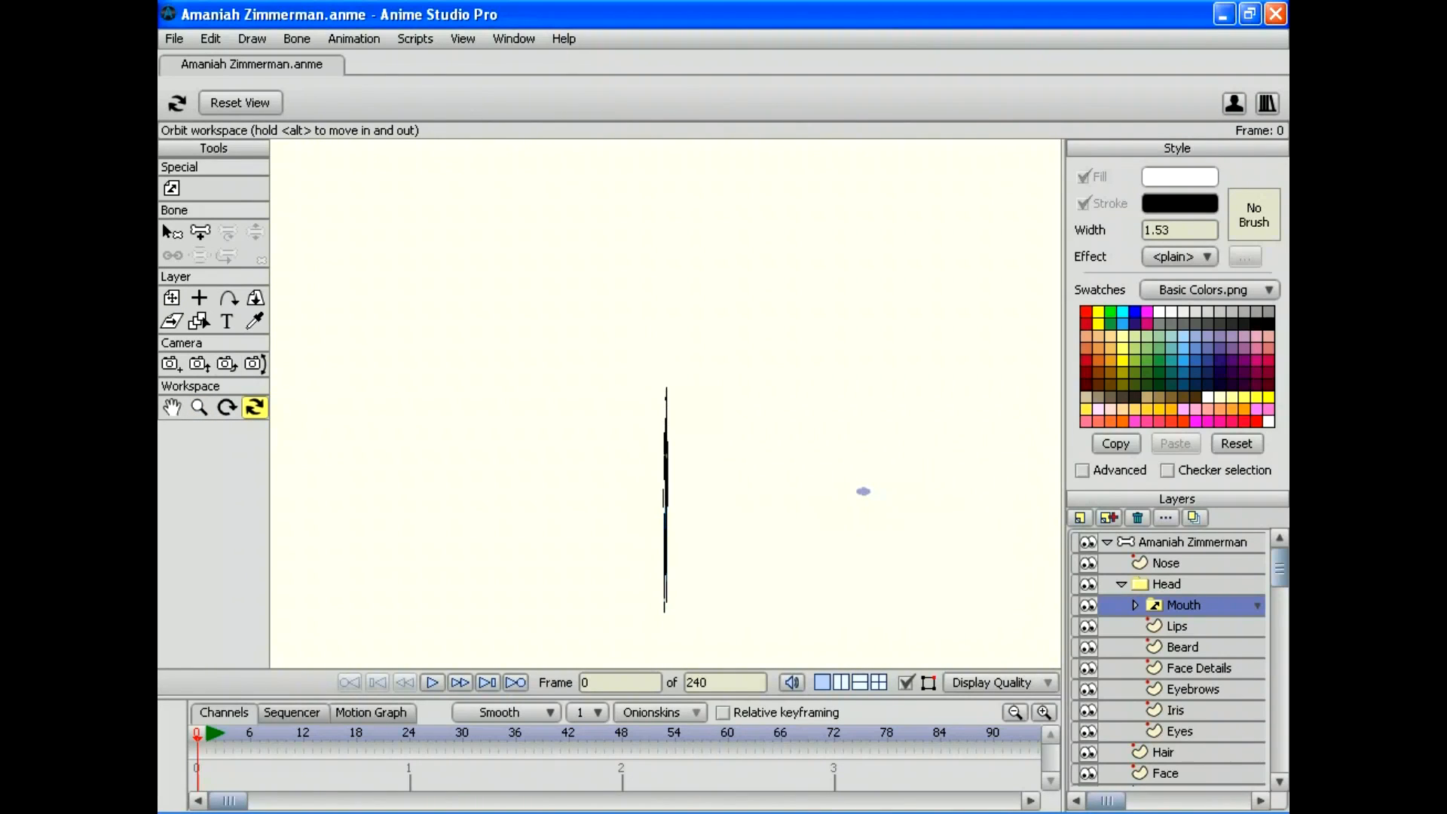
# Step: Reset to the front view and zoom in close on the face
pyautogui.click(199, 407)
pyautogui.moveTo(527, 406); pyautogui.dragTo(663, 407)
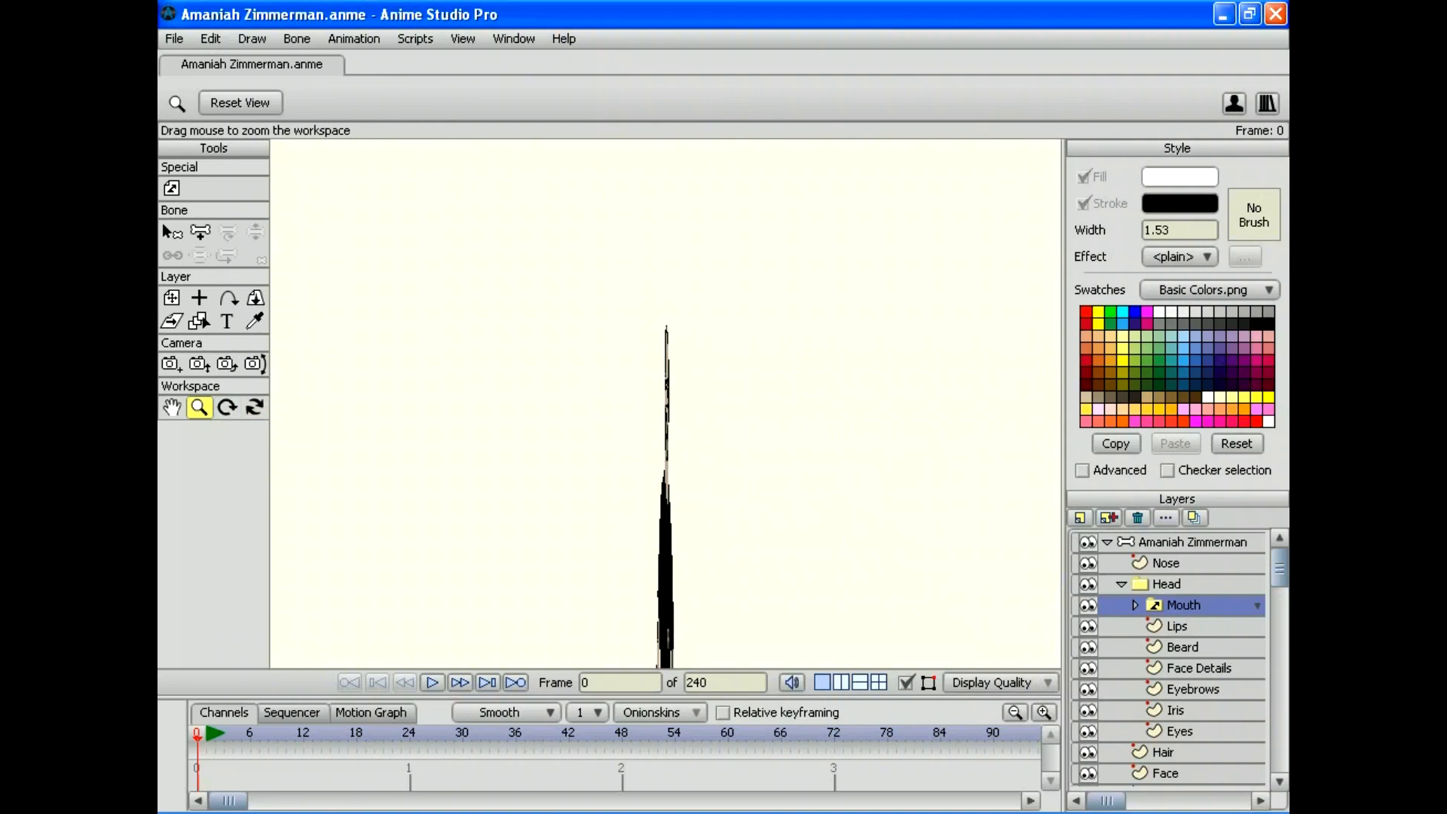
pyautogui.click(255, 407)
pyautogui.moveTo(633, 639); pyautogui.dragTo(685, 598)
pyautogui.press('Home')
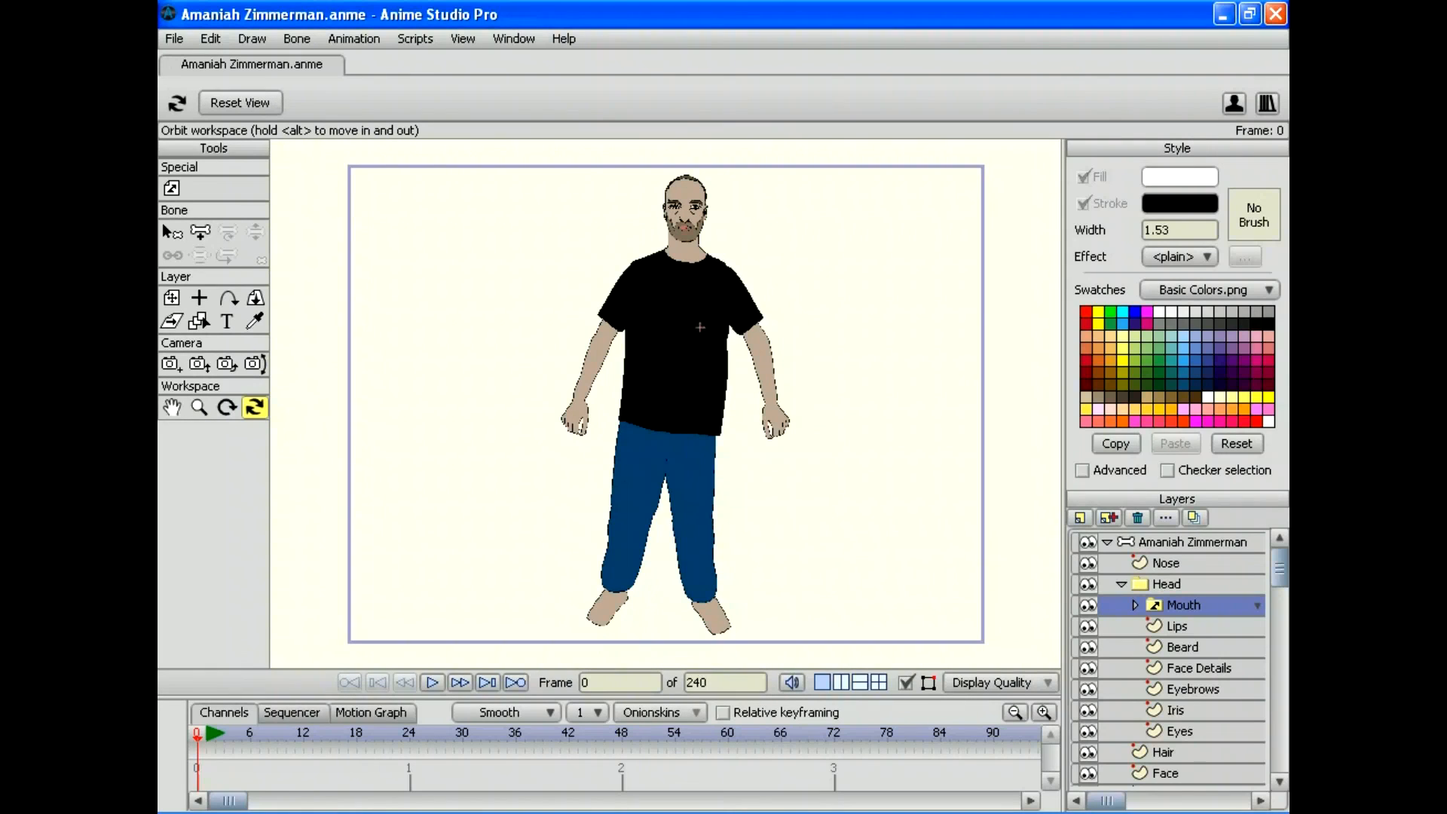
pyautogui.click(199, 407)
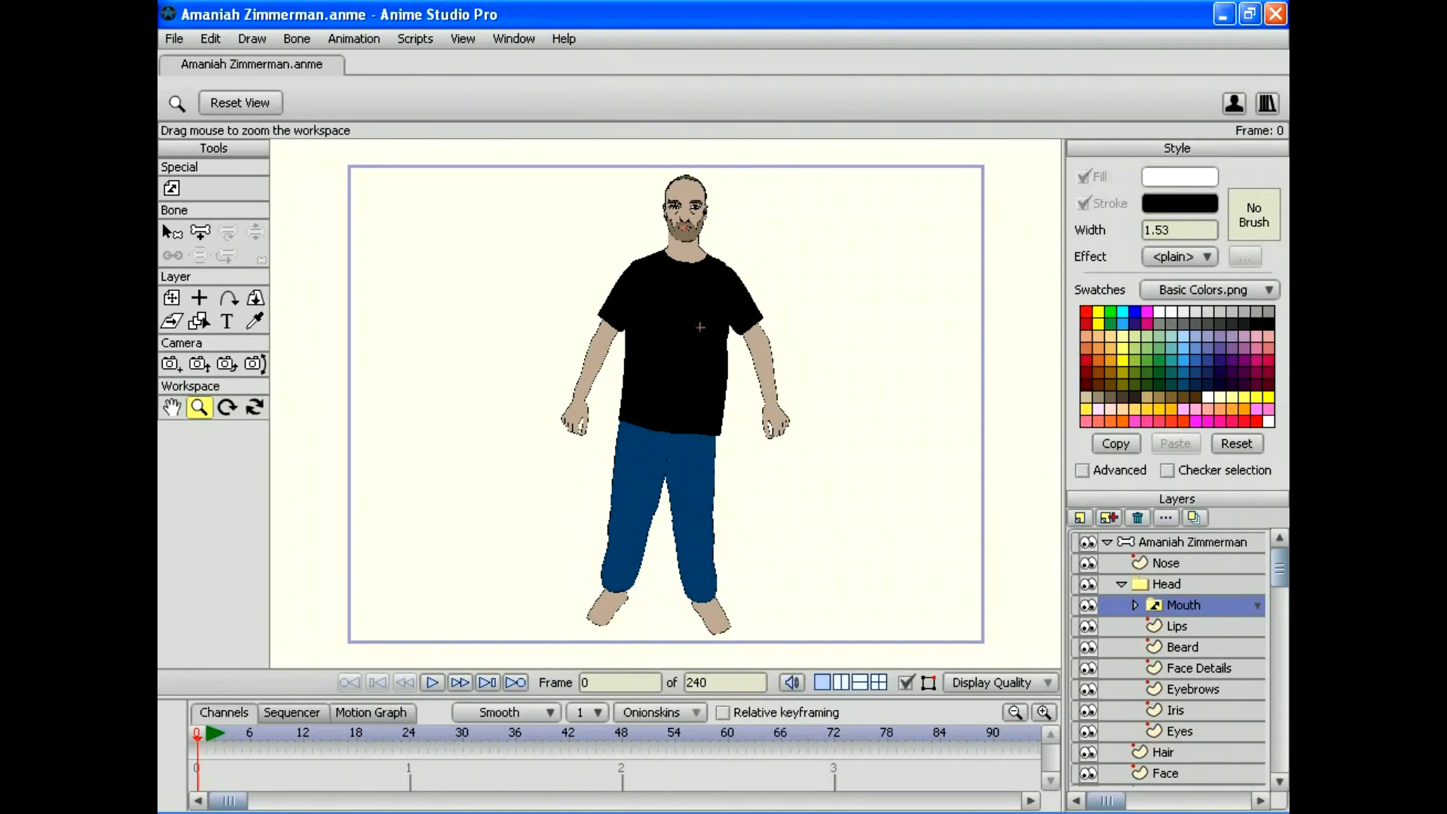
pyautogui.moveTo(699, 327); pyautogui.dragTo(771, 595)
pyautogui.moveTo(771, 595); pyautogui.dragTo(775, 795)
pyautogui.moveTo(666, 403); pyautogui.dragTo(707, 537)
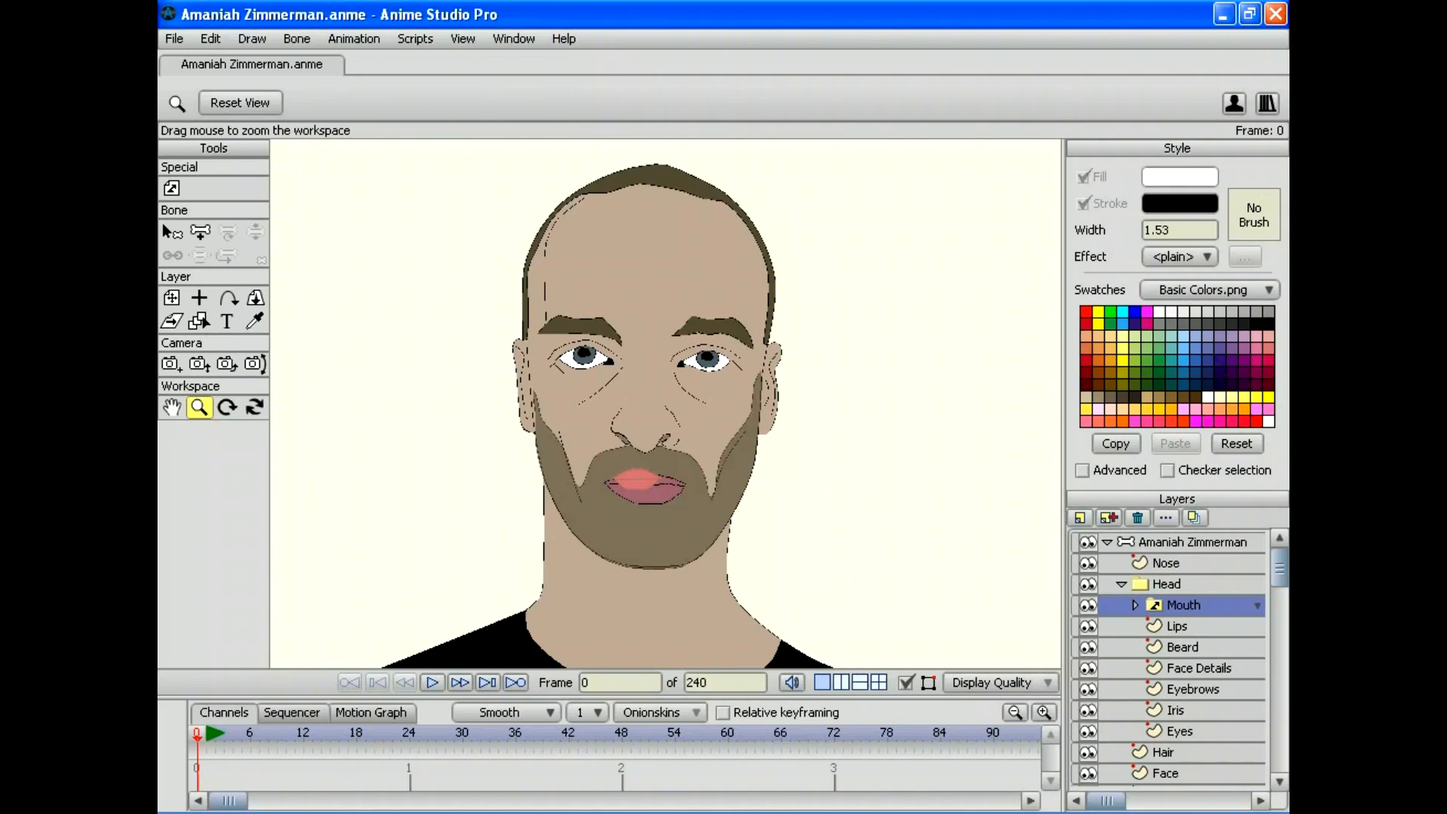
# Step: In the Mouth group's rest shape, sample the lower lip's mauve colour with the Eyedropper
pyautogui.click(1134, 605)
pyautogui.scroll(-1, 1167, 658)
pyautogui.scroll(1, 1167, 658)
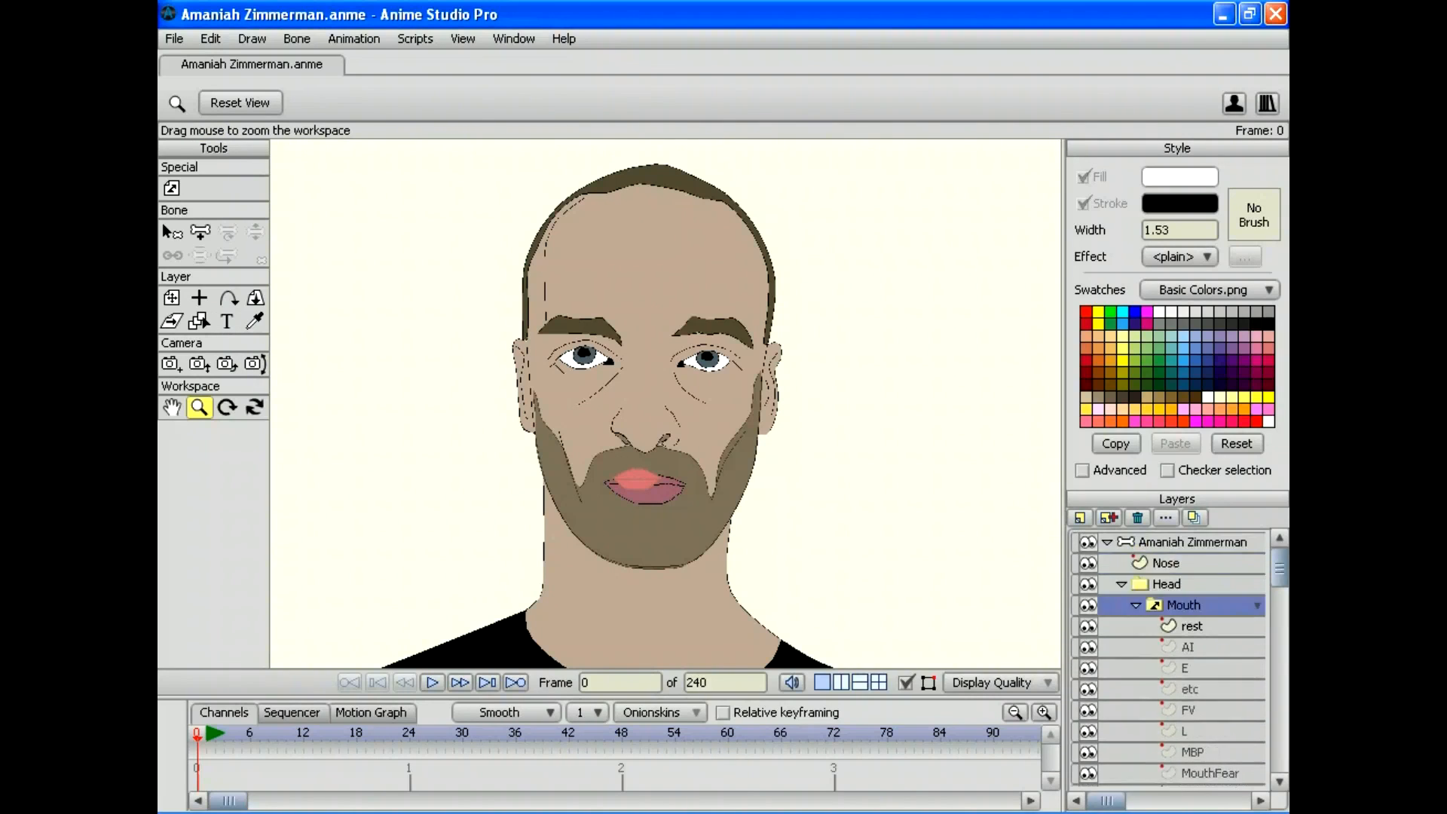
pyautogui.click(1191, 626)
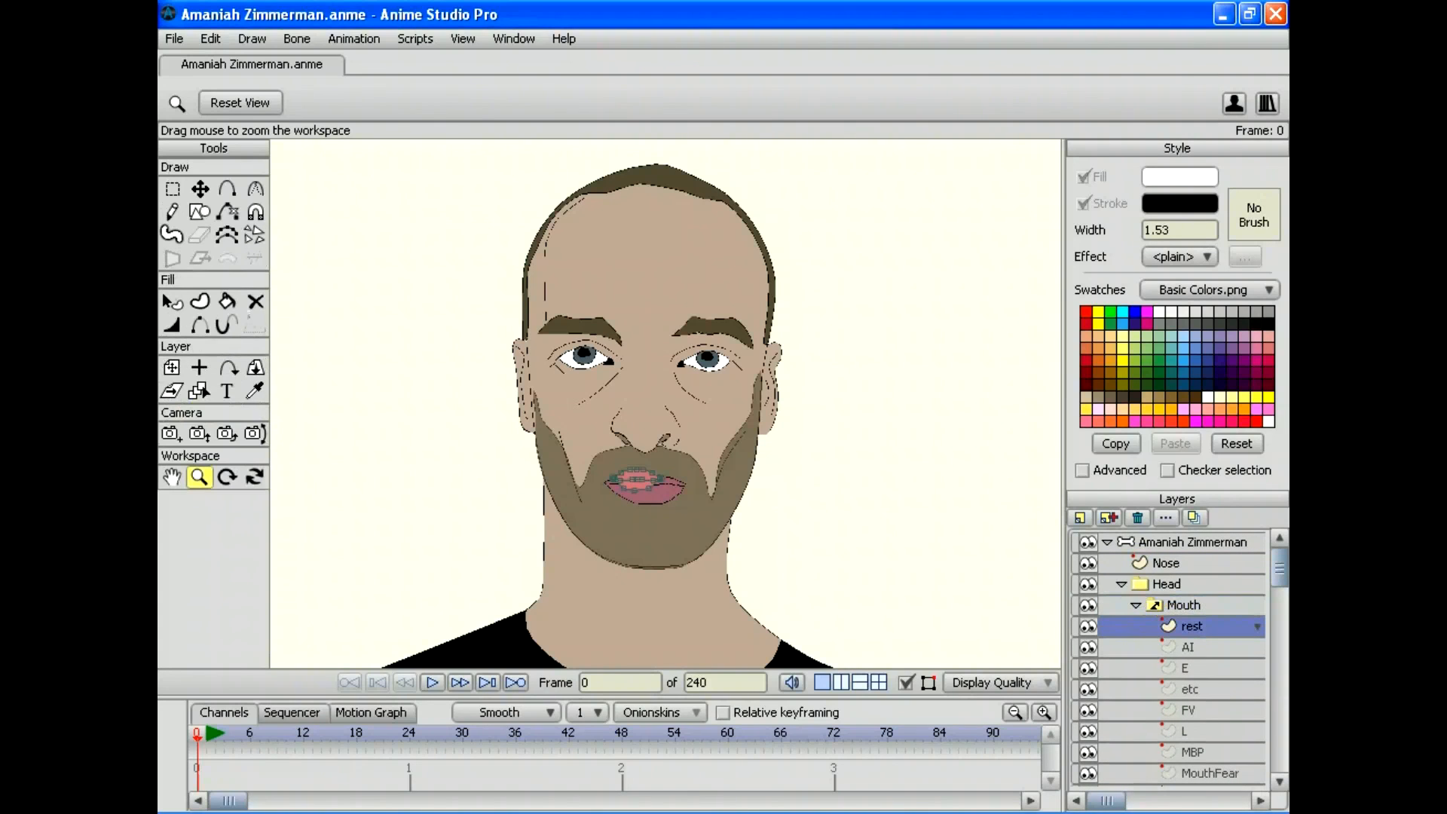
pyautogui.scroll(3, 665, 403)
pyautogui.moveTo(666, 403)
pyautogui.mouseDown()
pyautogui.moveTo(663, 354)
pyautogui.moveTo(715, 268)
pyautogui.moveTo(643, 335)
pyautogui.mouseUp()
pyautogui.scroll(3, 665, 403)
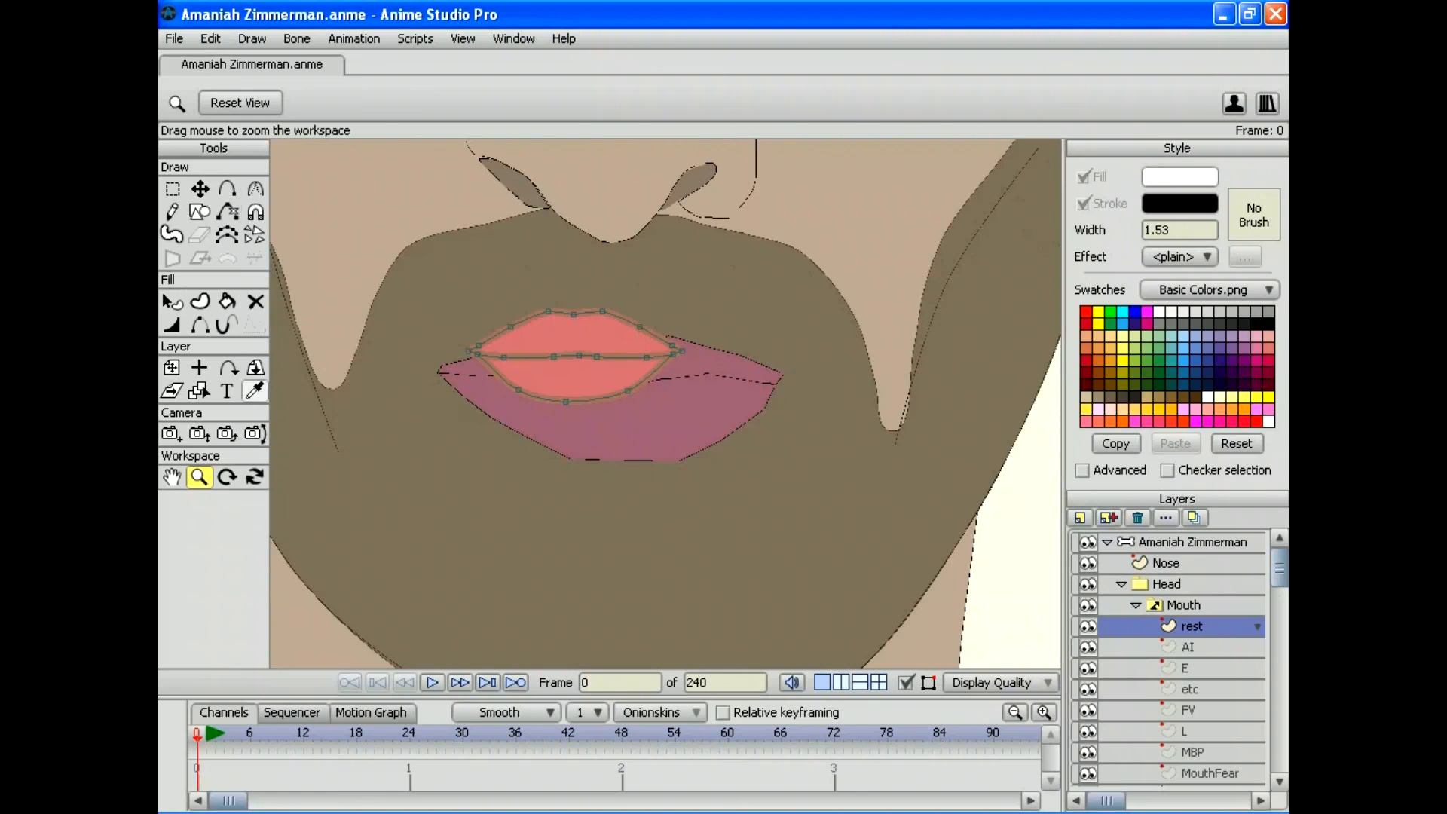
pyautogui.click(255, 390)
pyautogui.click(665, 403)
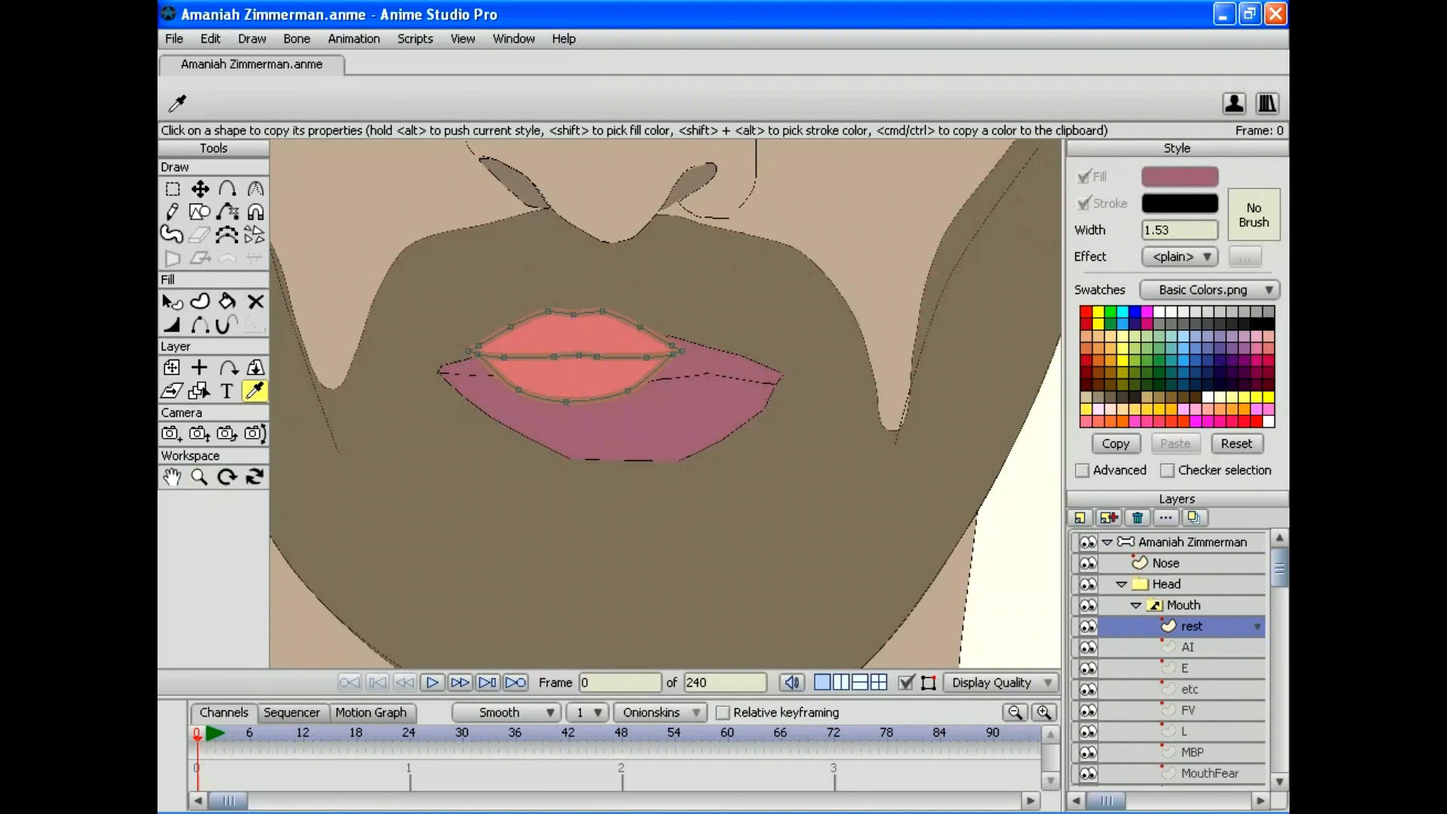
# Step: Fill the rest mouth's lower and upper lips with the mauve colour
pyautogui.click(226, 301)
pyautogui.click(572, 377)
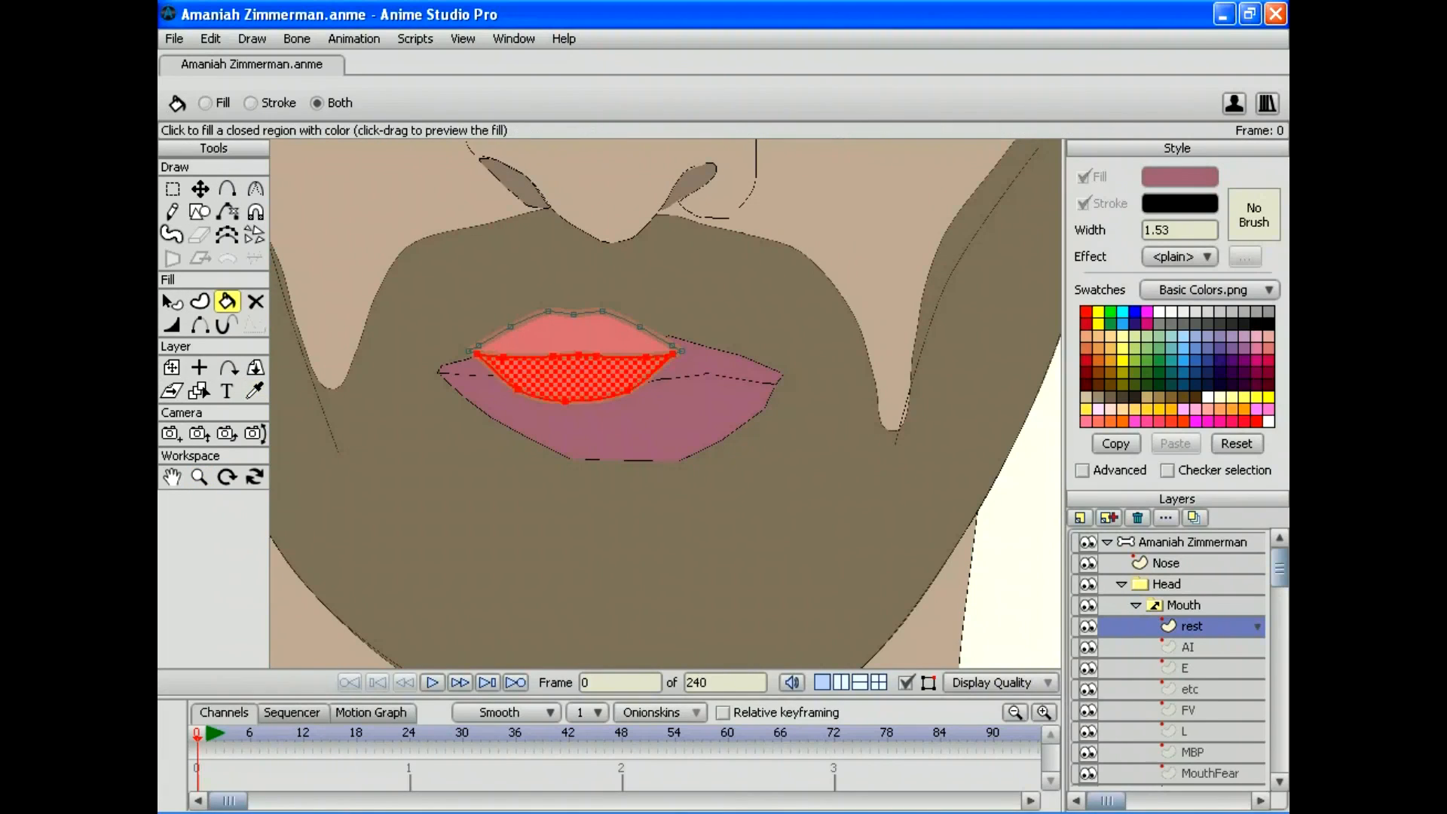
pyautogui.click(574, 335)
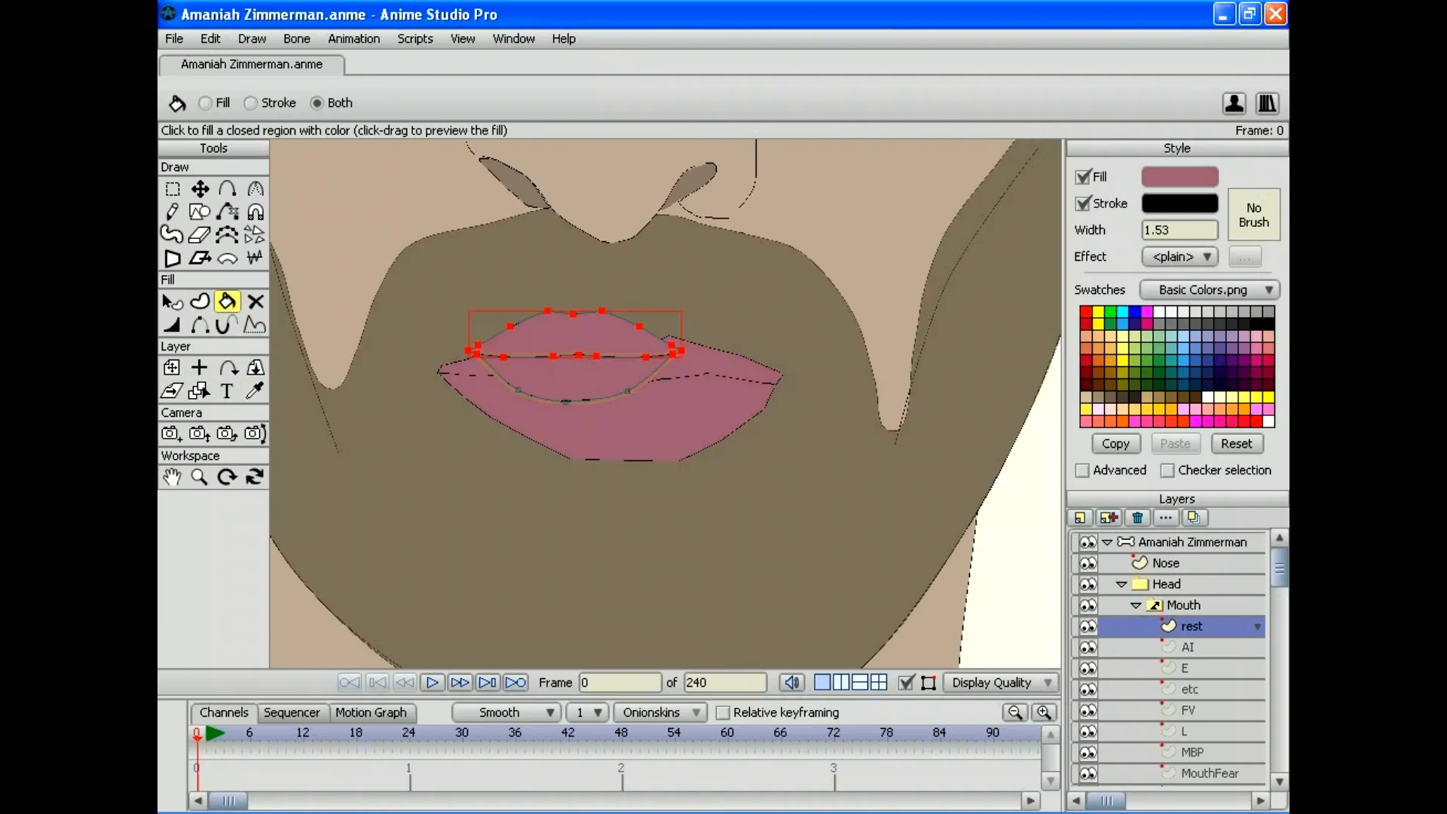
pyautogui.press('Return')
pyautogui.scroll(6, 535, 335)
pyautogui.click(535, 335)
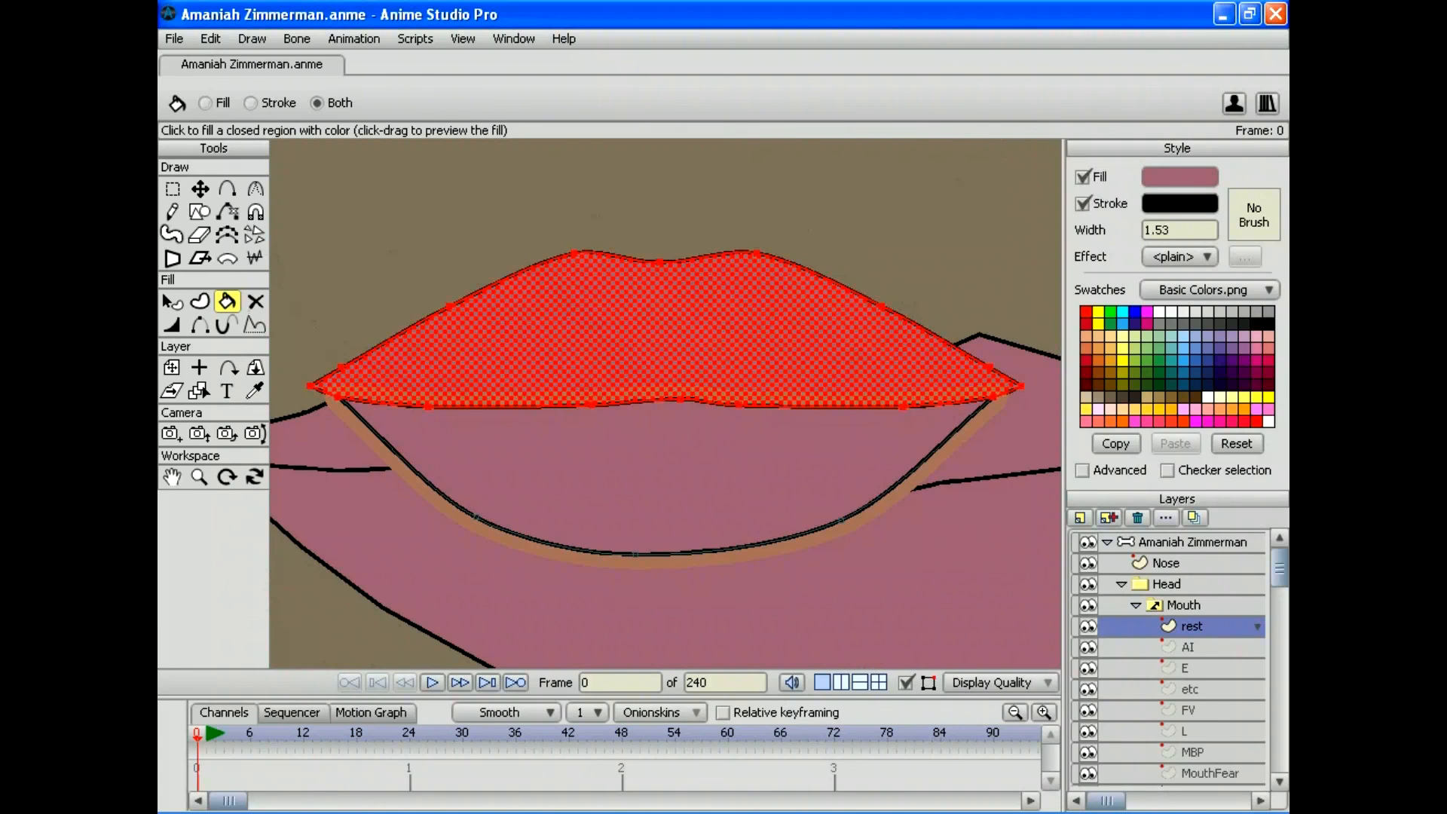
# Step: On the AI mouth shape, undo a mauve fill that hit the mouth interior
pyautogui.click(199, 477)
pyautogui.scroll(-6, 663, 399)
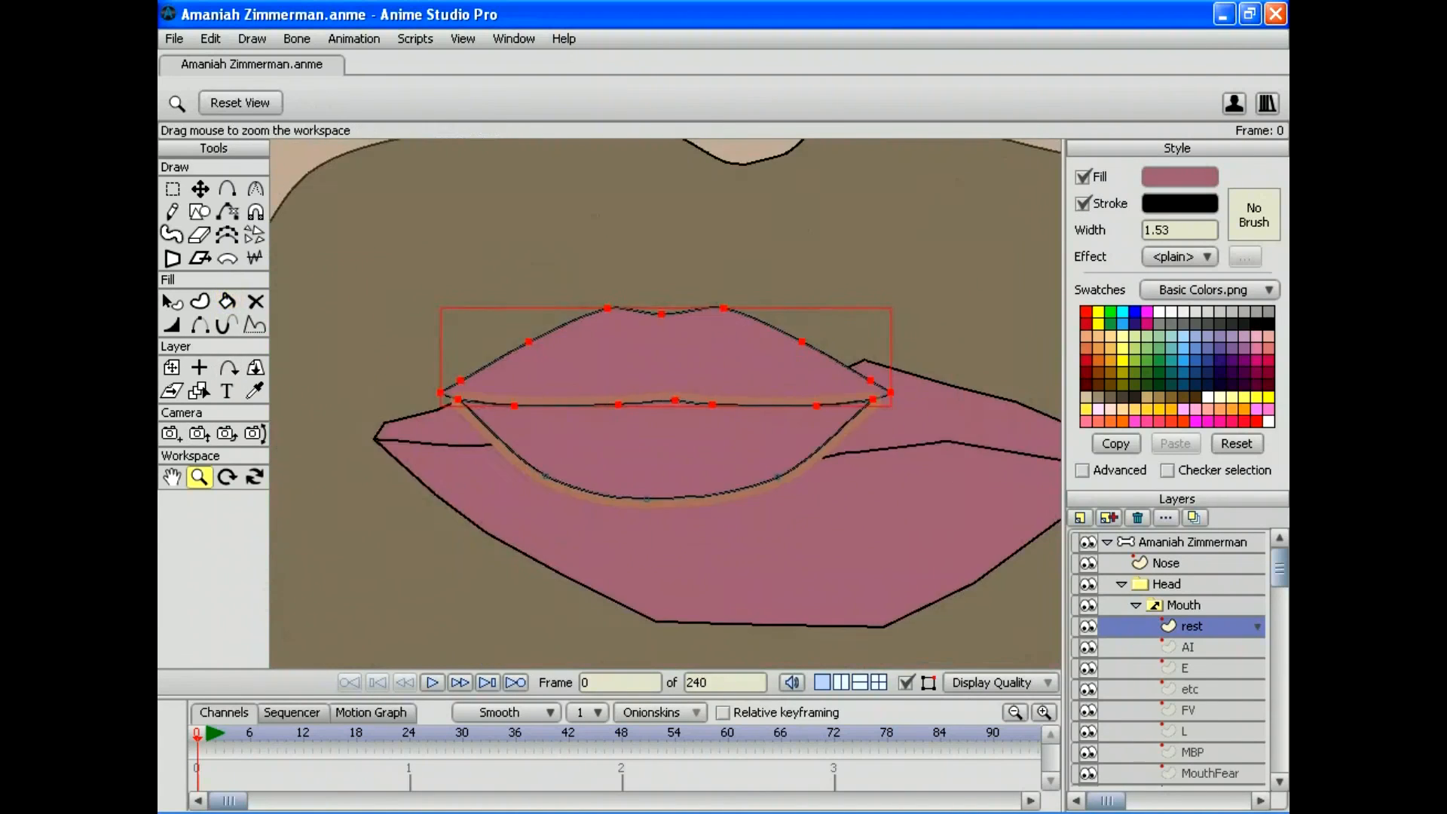
pyautogui.click(1188, 647)
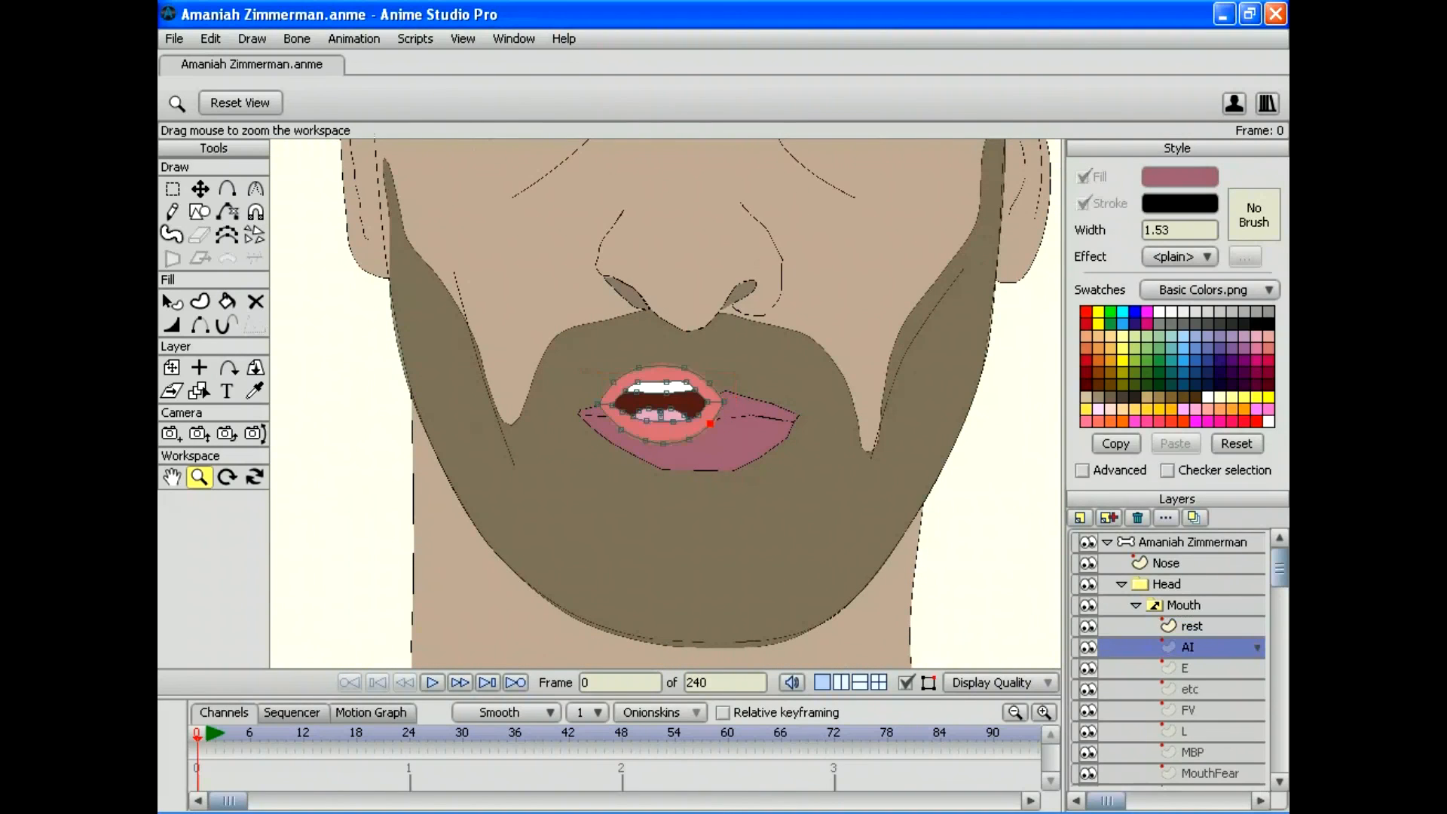
pyautogui.click(227, 301)
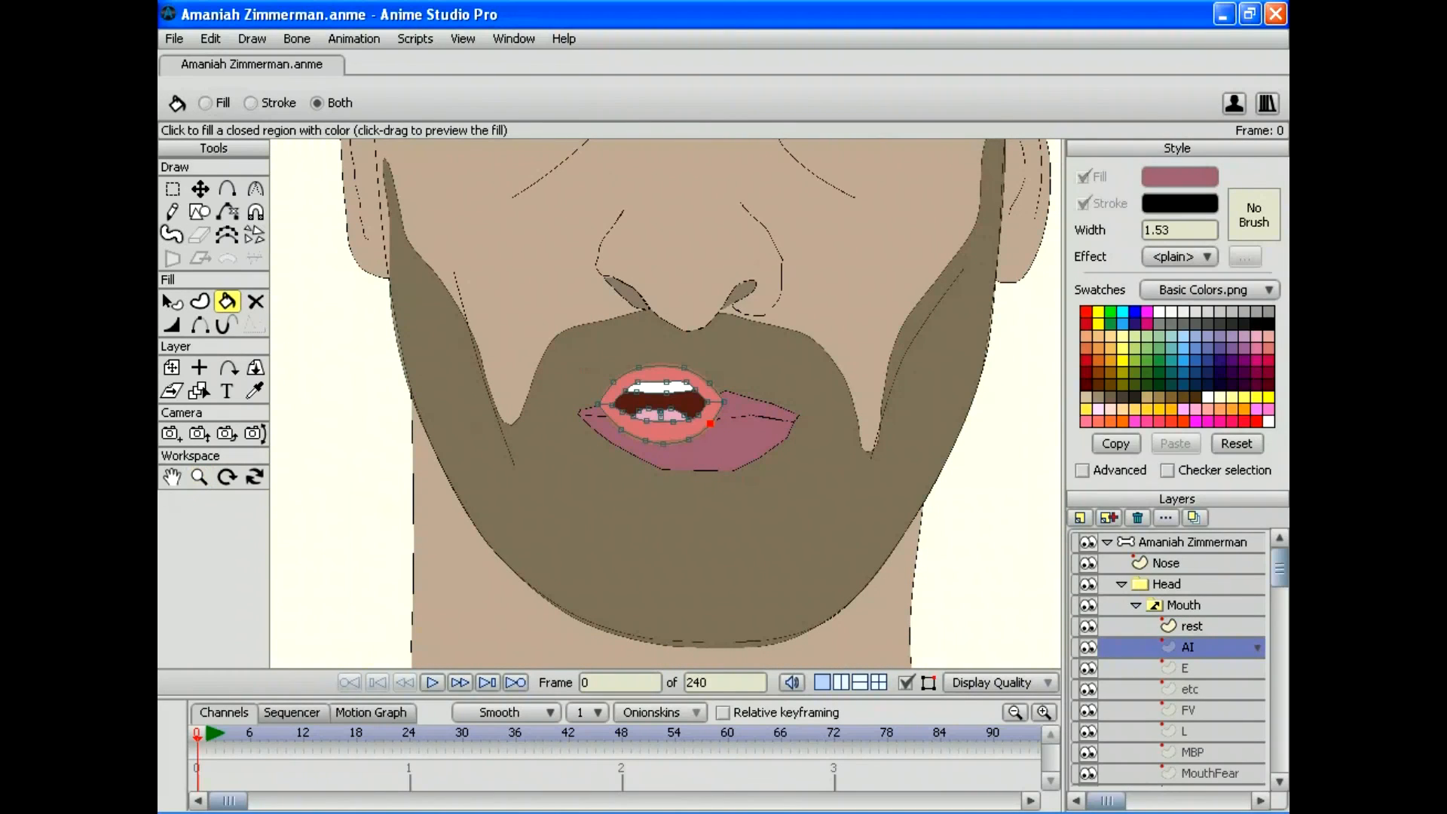
pyautogui.click(660, 403)
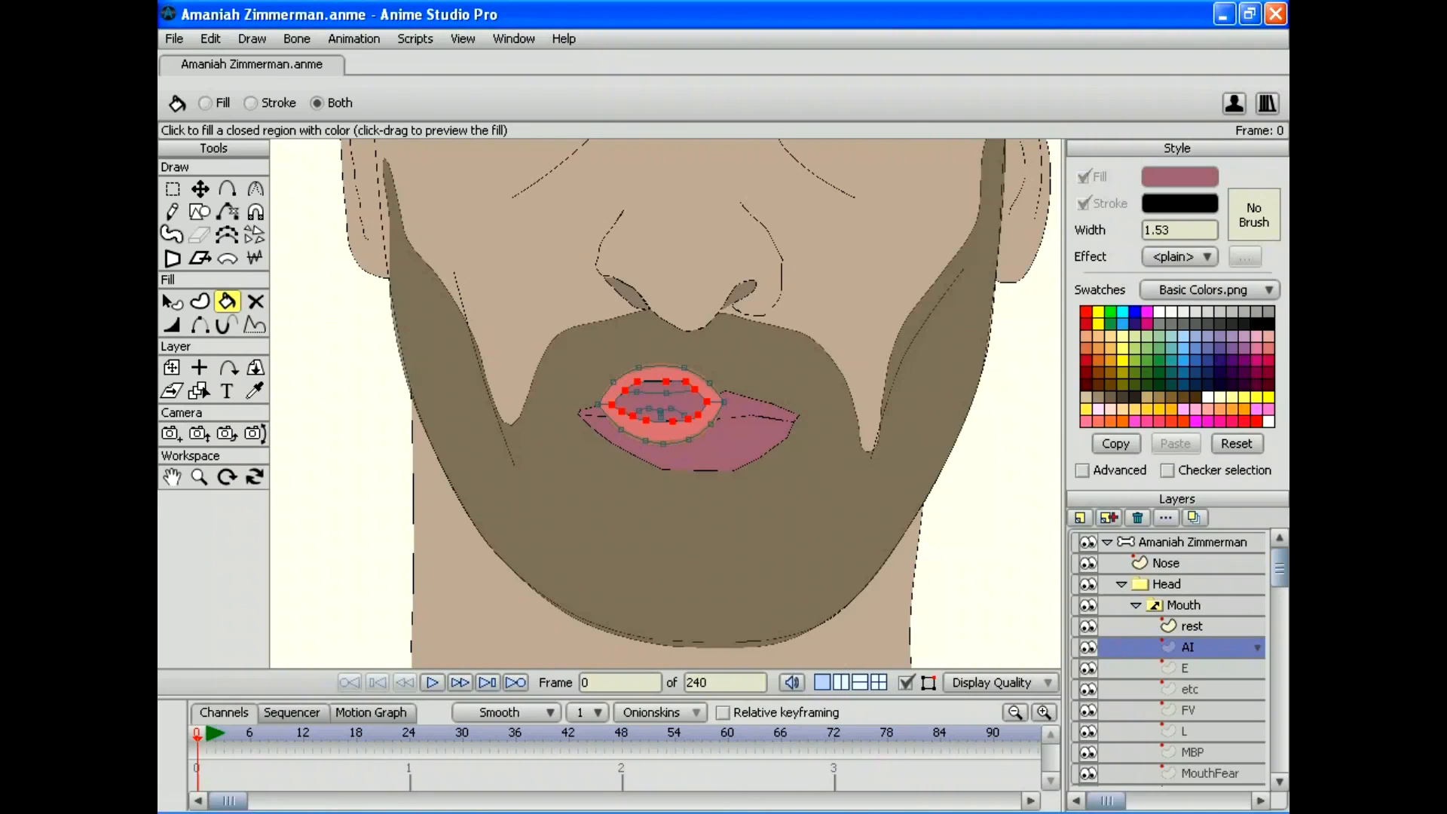
pyautogui.click(210, 39)
pyautogui.click(225, 59)
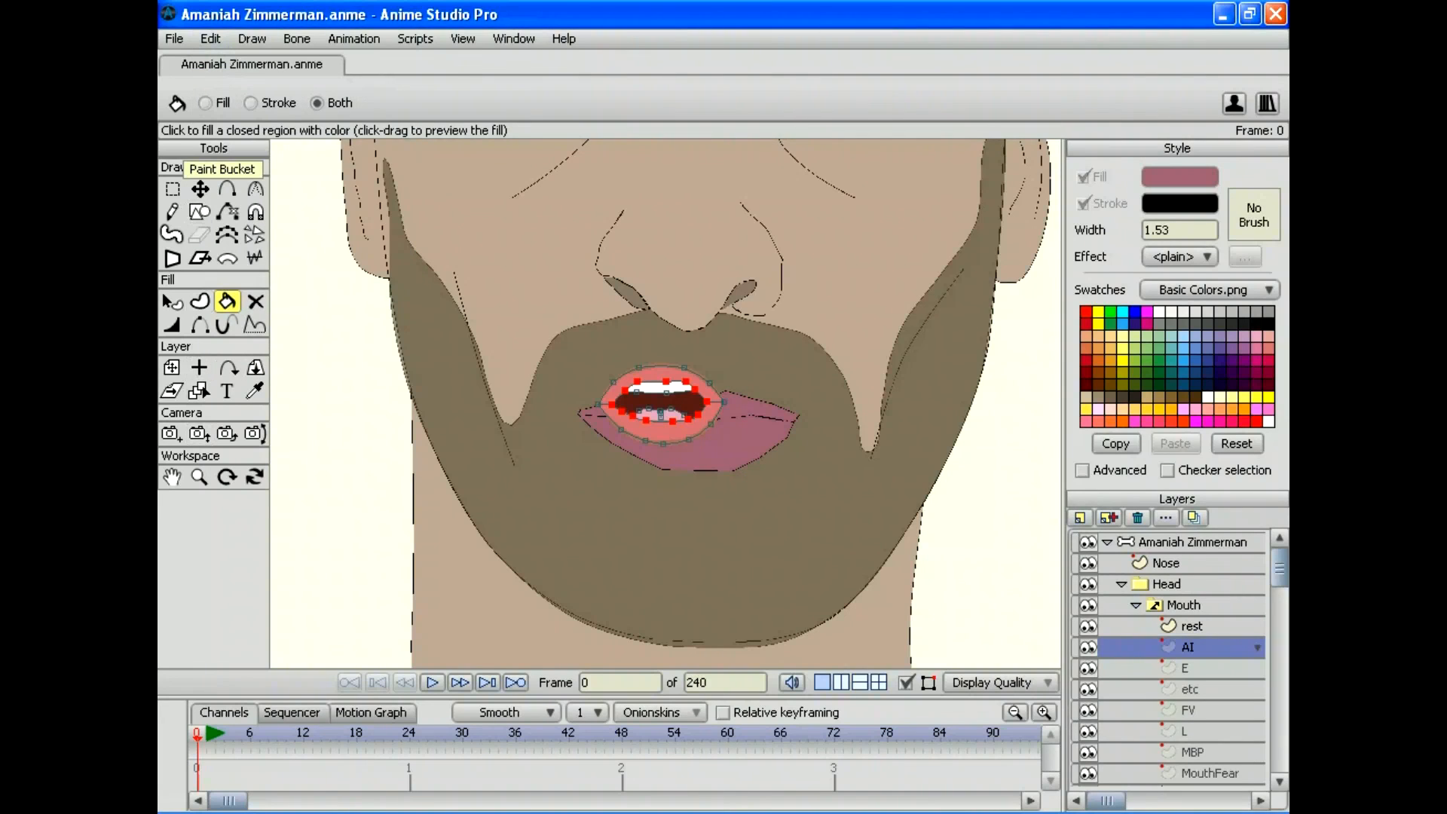
# Step: Fill the AI mouth's lower and upper lips mauve with the Paint Bucket
pyautogui.click(199, 476)
pyautogui.moveTo(665, 404); pyautogui.dragTo(768, 404)
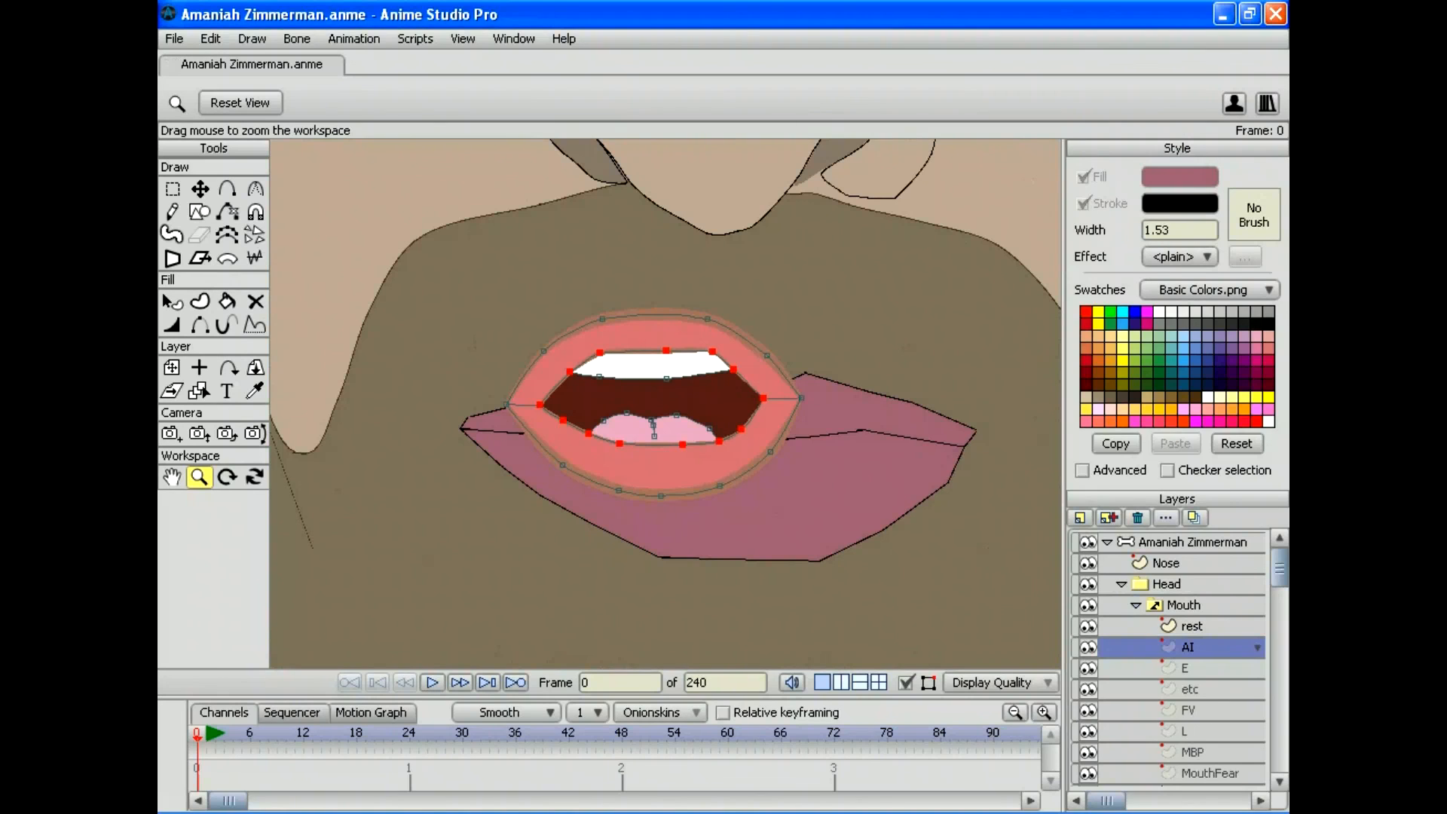
pyautogui.press('p')
pyautogui.click(652, 470)
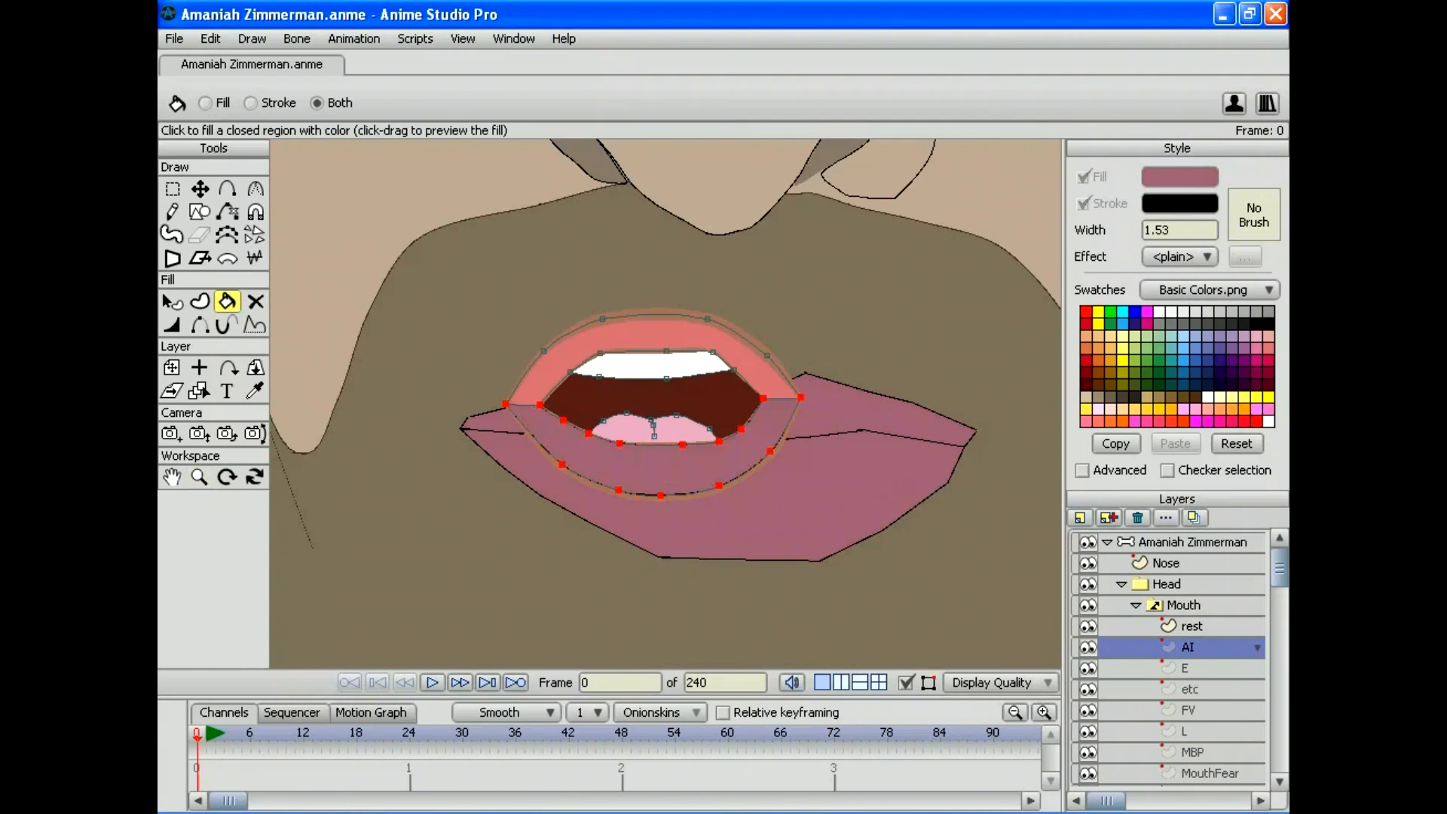
pyautogui.click(653, 331)
pyautogui.click(1183, 667)
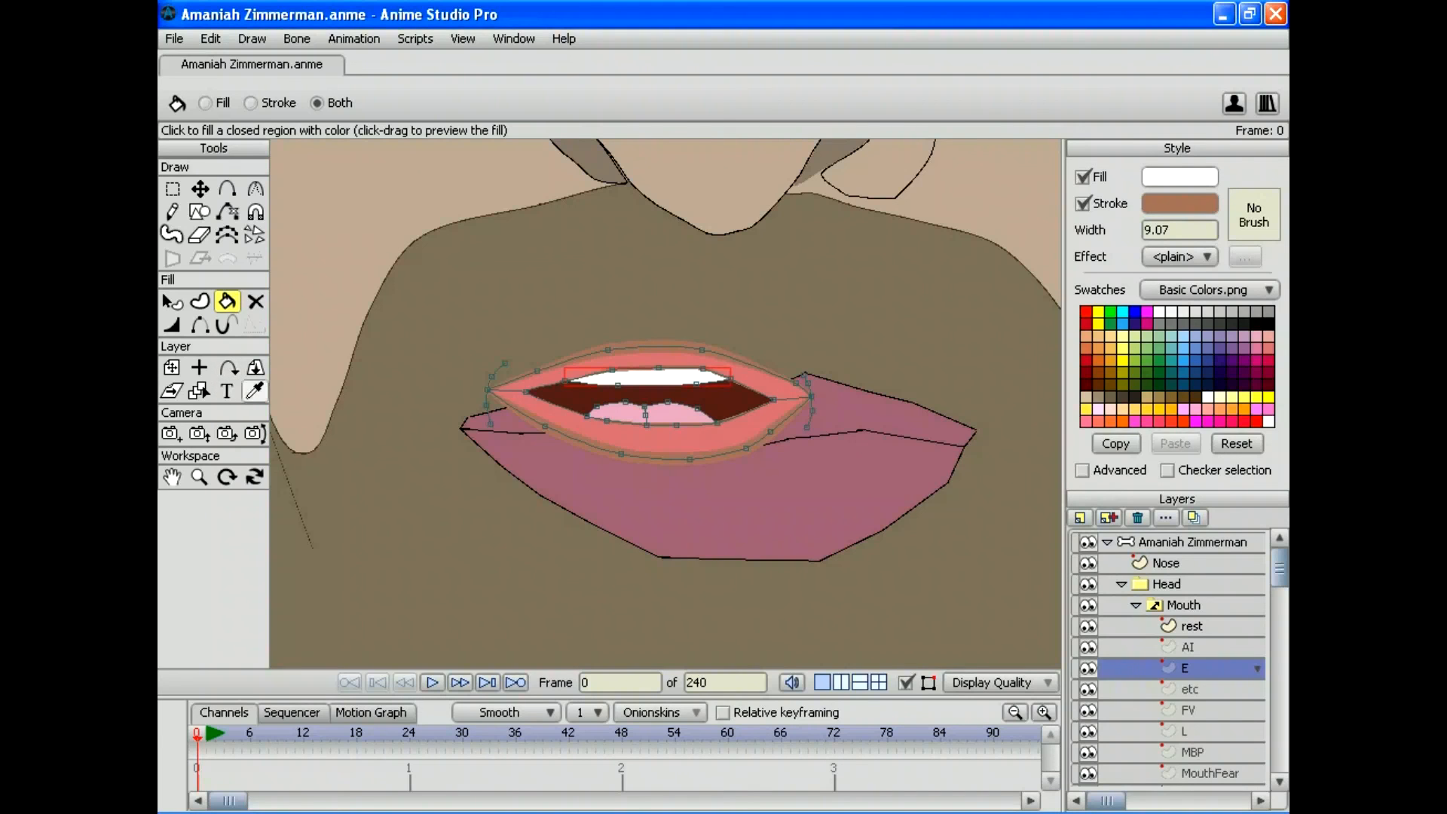
# Step: Undo the accidental purple fill on the teeth and deselect them
pyautogui.click(254, 390)
pyautogui.click(663, 513)
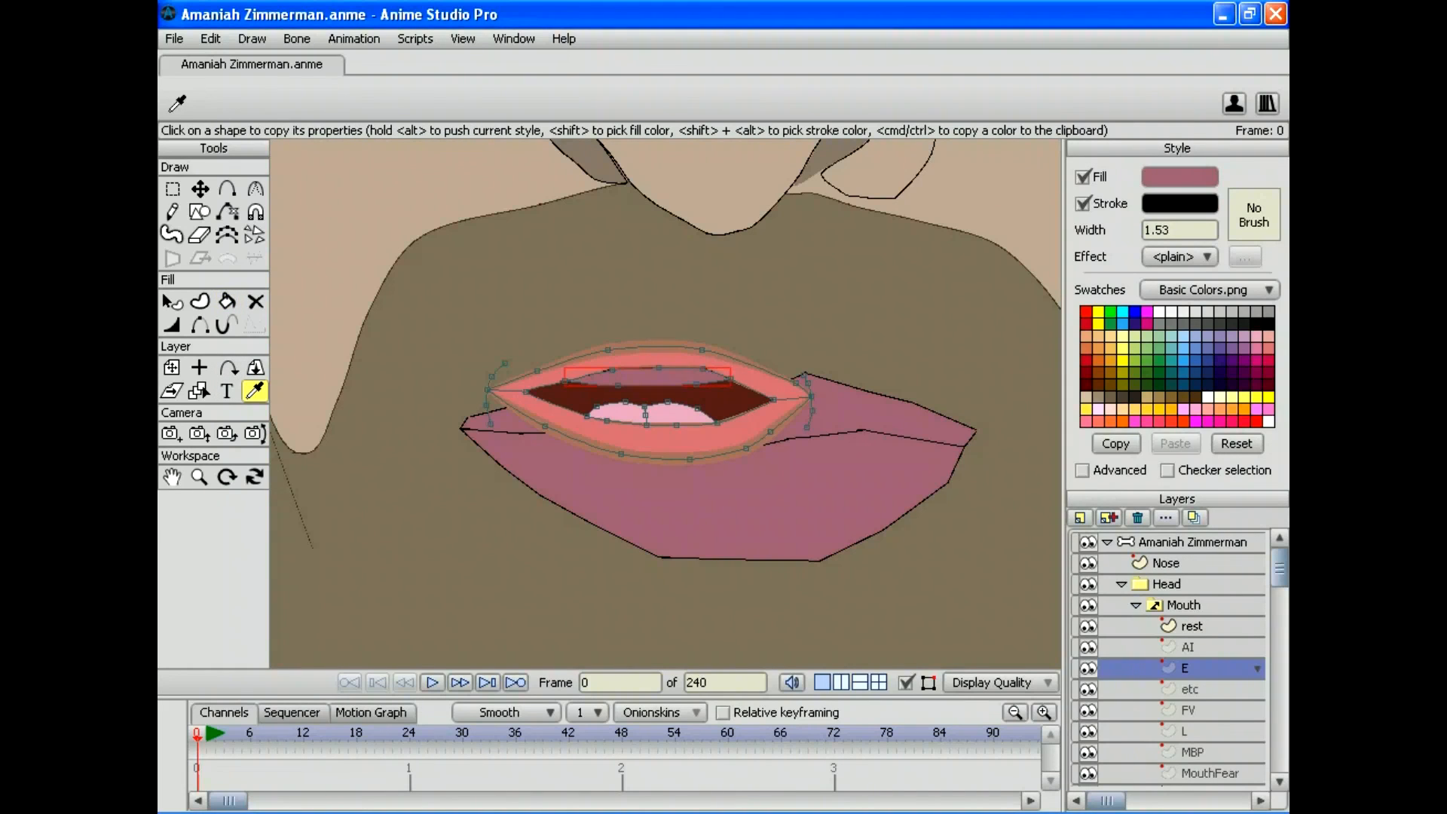
pyautogui.click(211, 38)
pyautogui.click(222, 58)
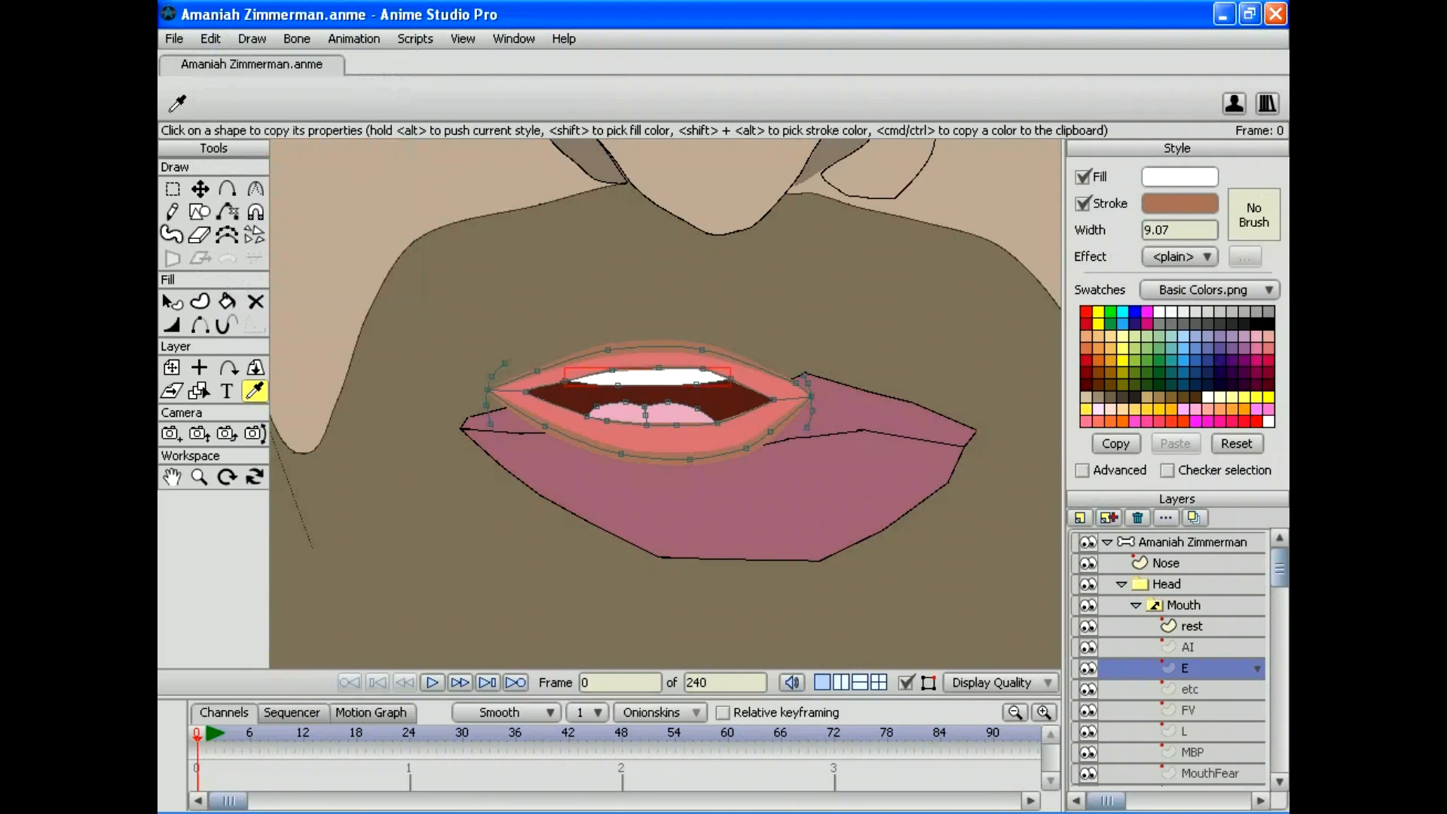
pyautogui.click(210, 39)
pyautogui.click(226, 217)
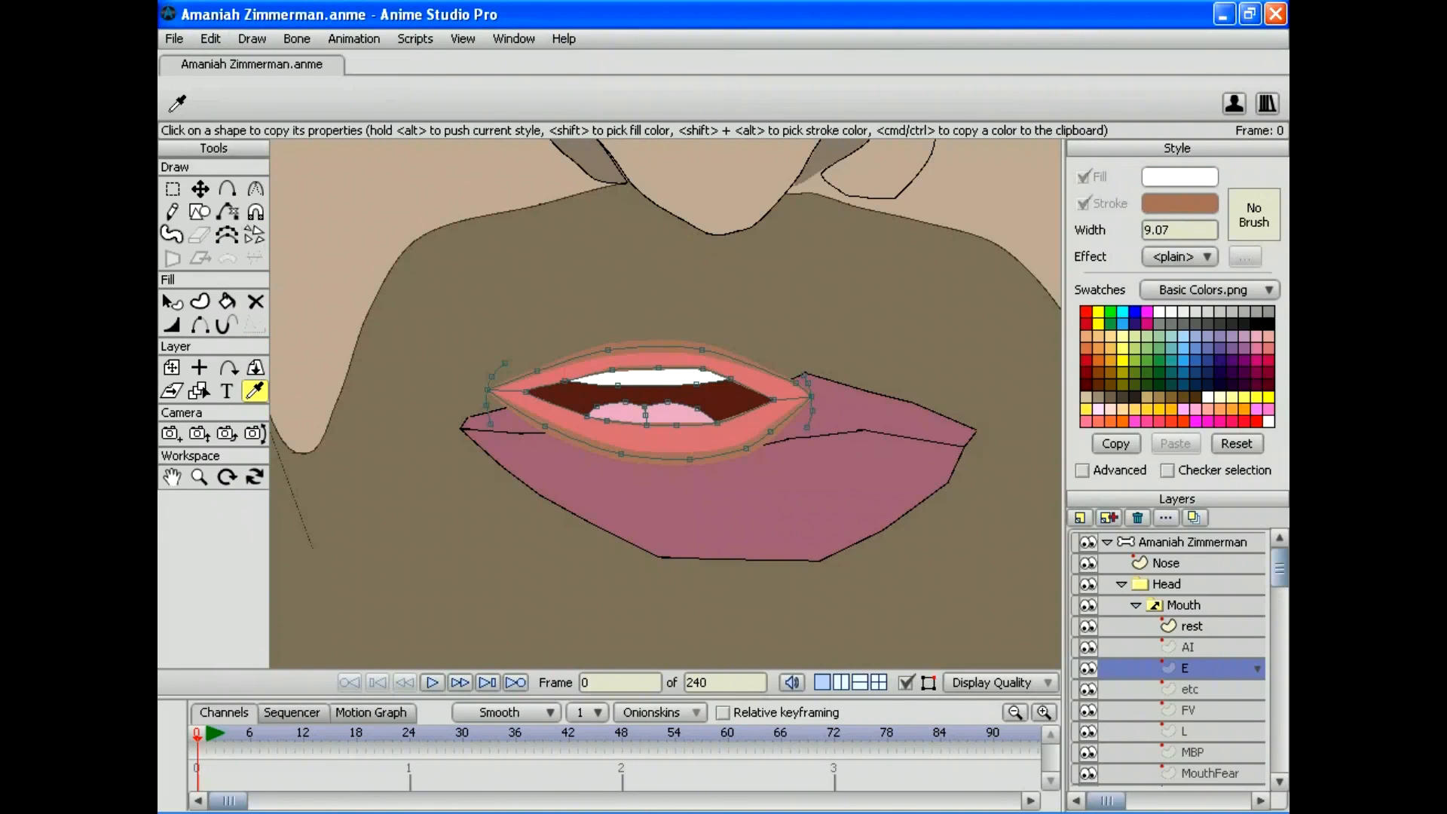
# Step: Pick up the face lips' mauve style and fill this mouth's lower and upper lips
pyautogui.click(227, 301)
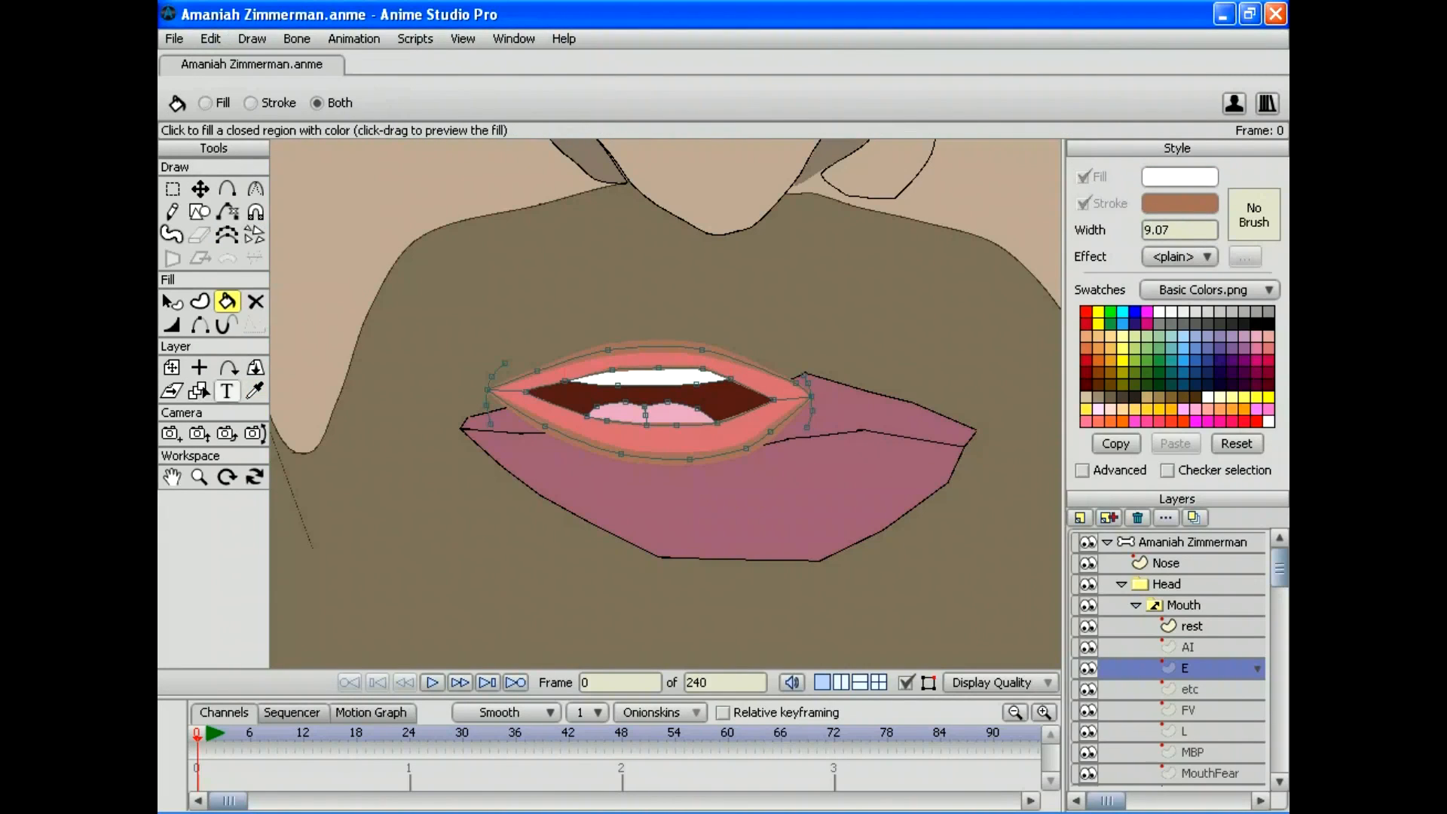
pyautogui.click(254, 390)
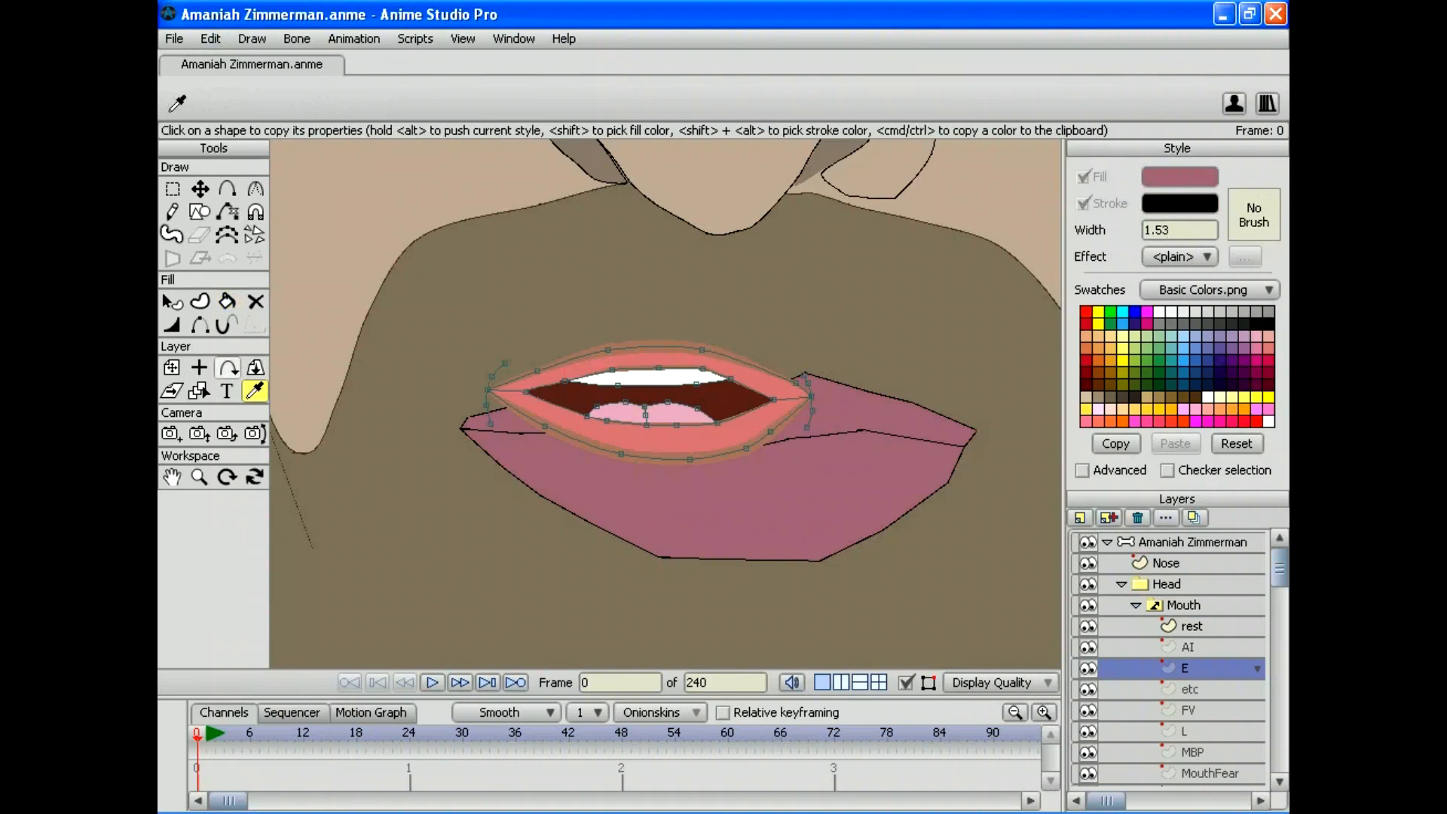
pyautogui.click(226, 301)
pyautogui.click(655, 441)
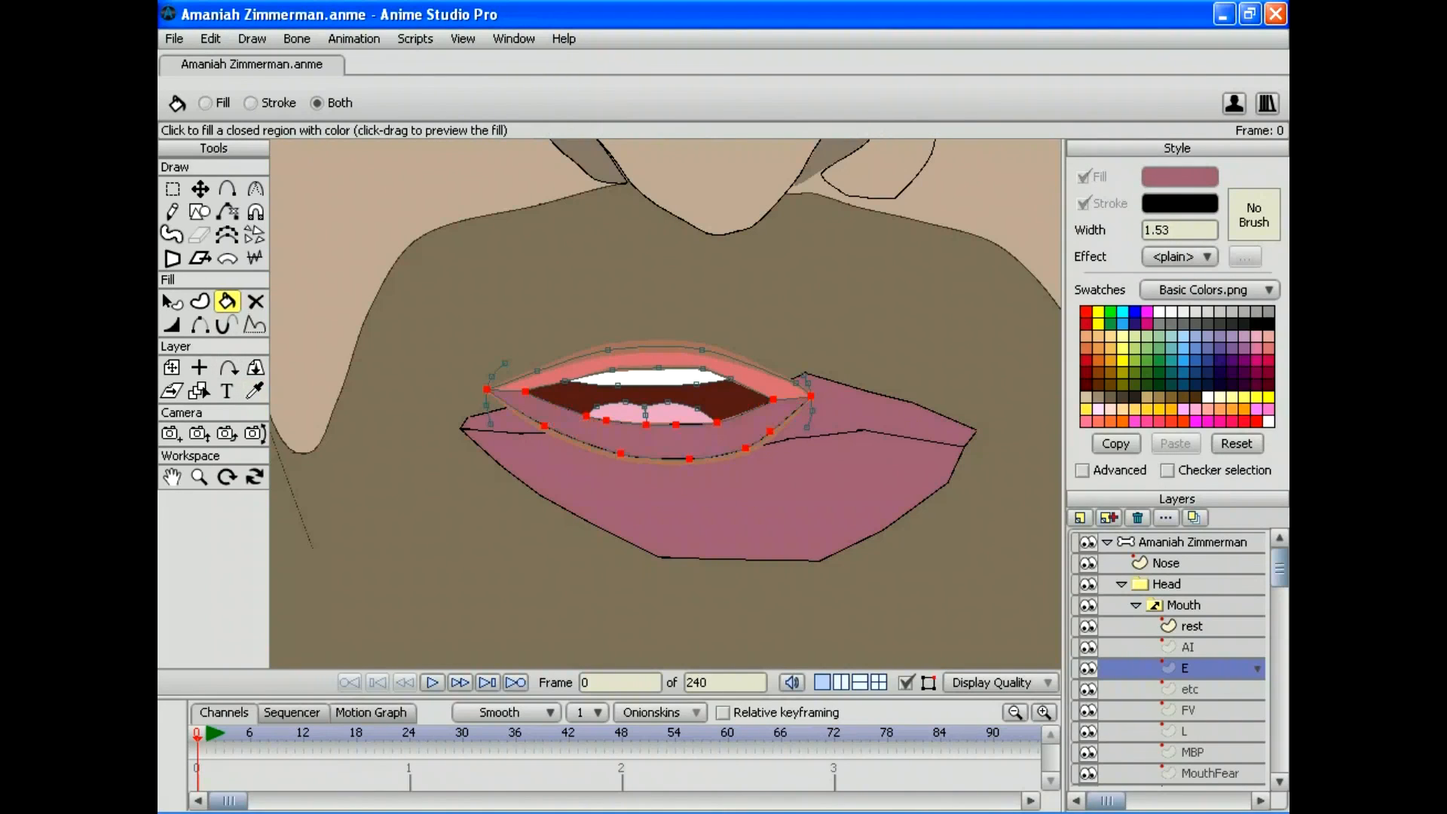
pyautogui.click(656, 356)
# Step: Fill the etc and FV mouth shapes' lips with mauve
pyautogui.scroll(-5, 1168, 659)
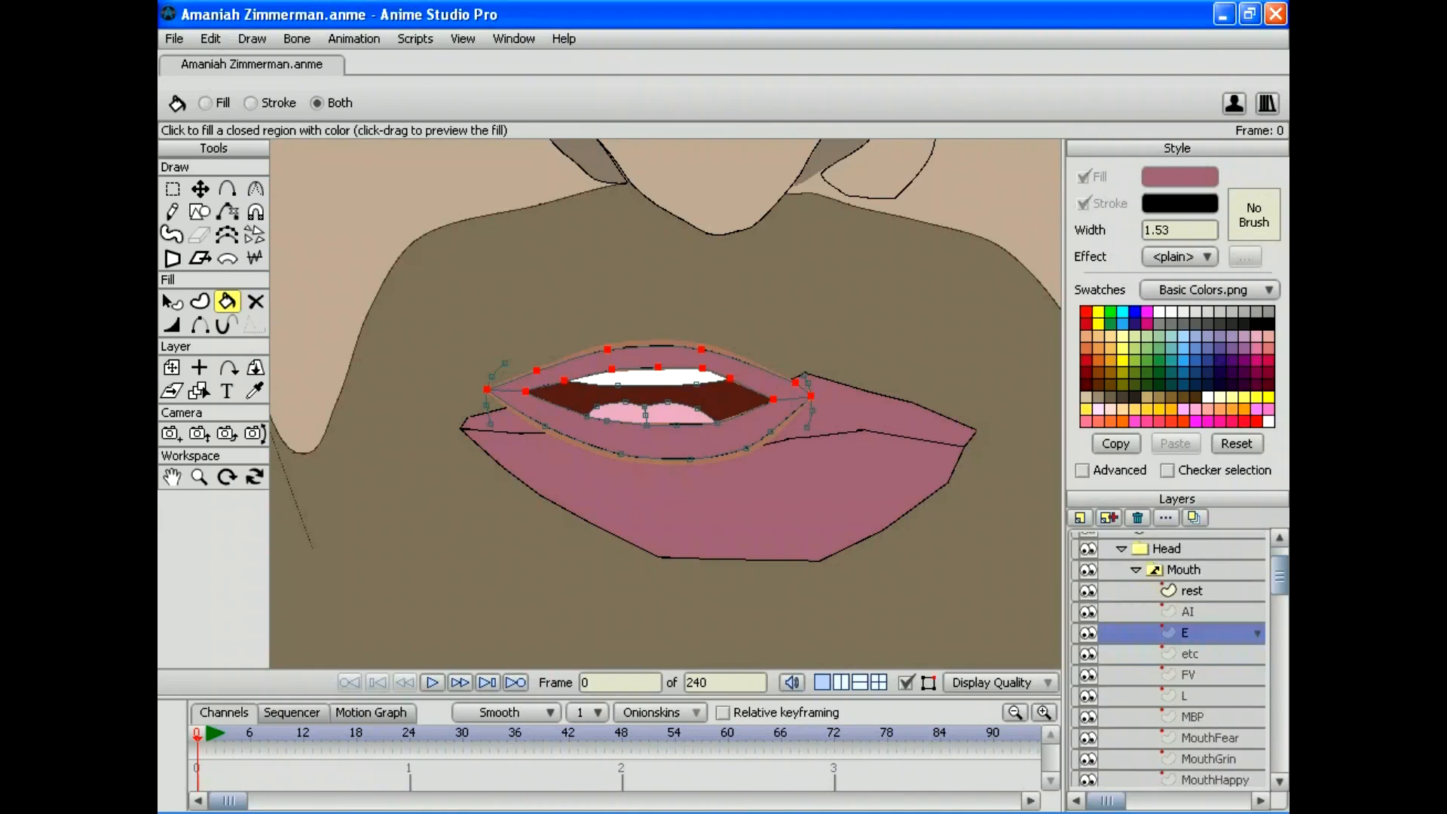
pyautogui.click(1206, 583)
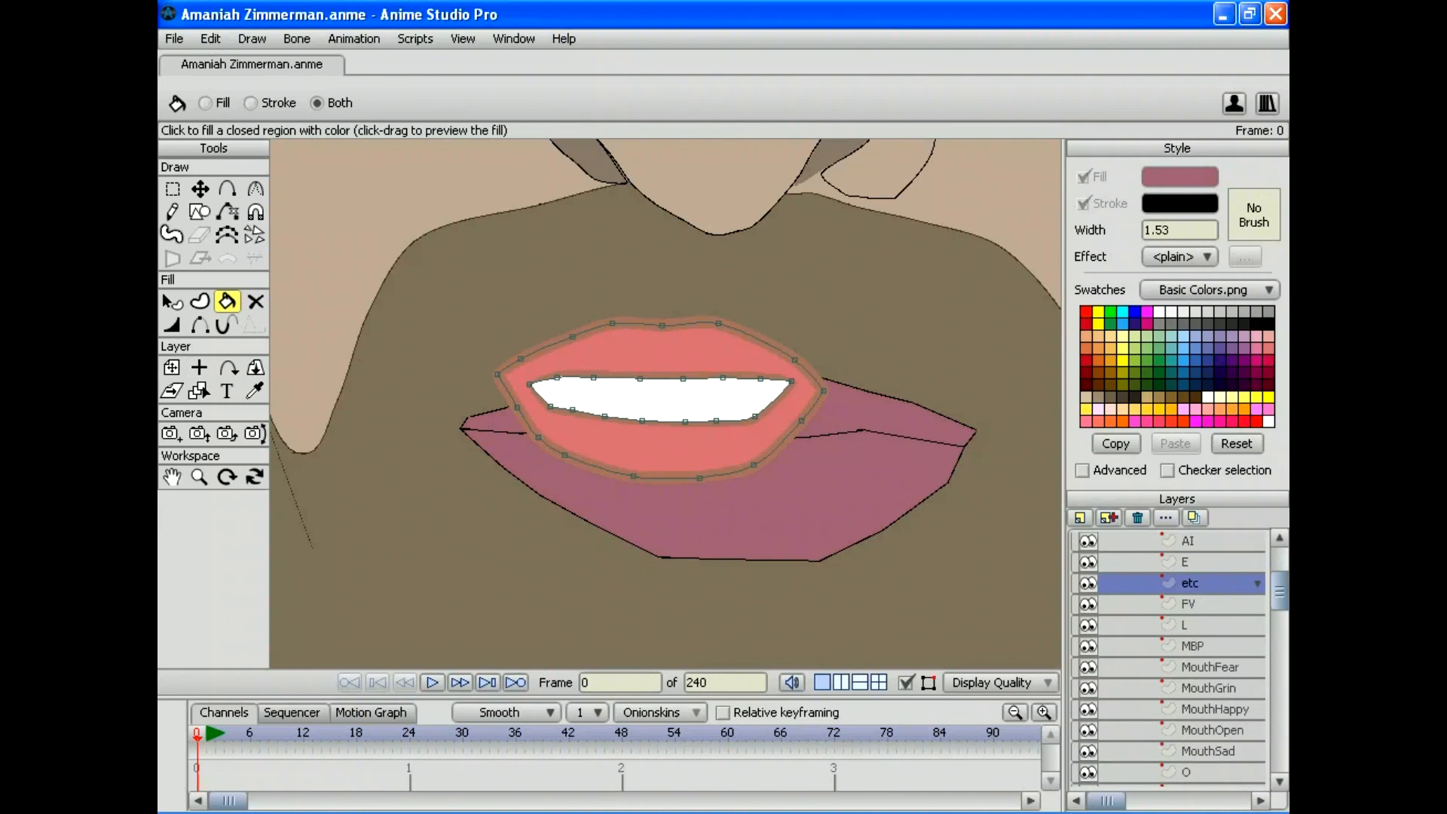
pyautogui.click(655, 354)
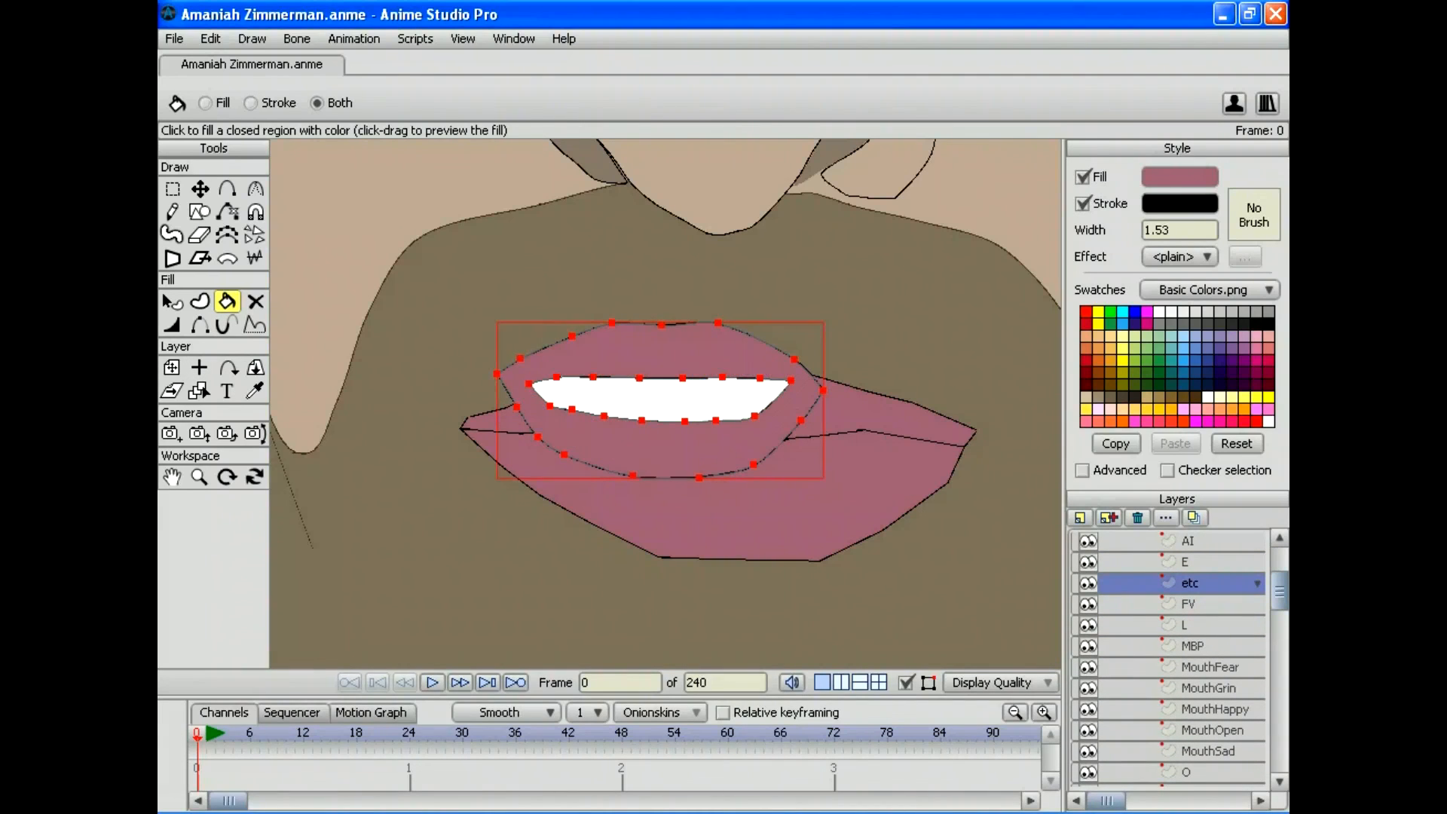
pyautogui.click(1206, 603)
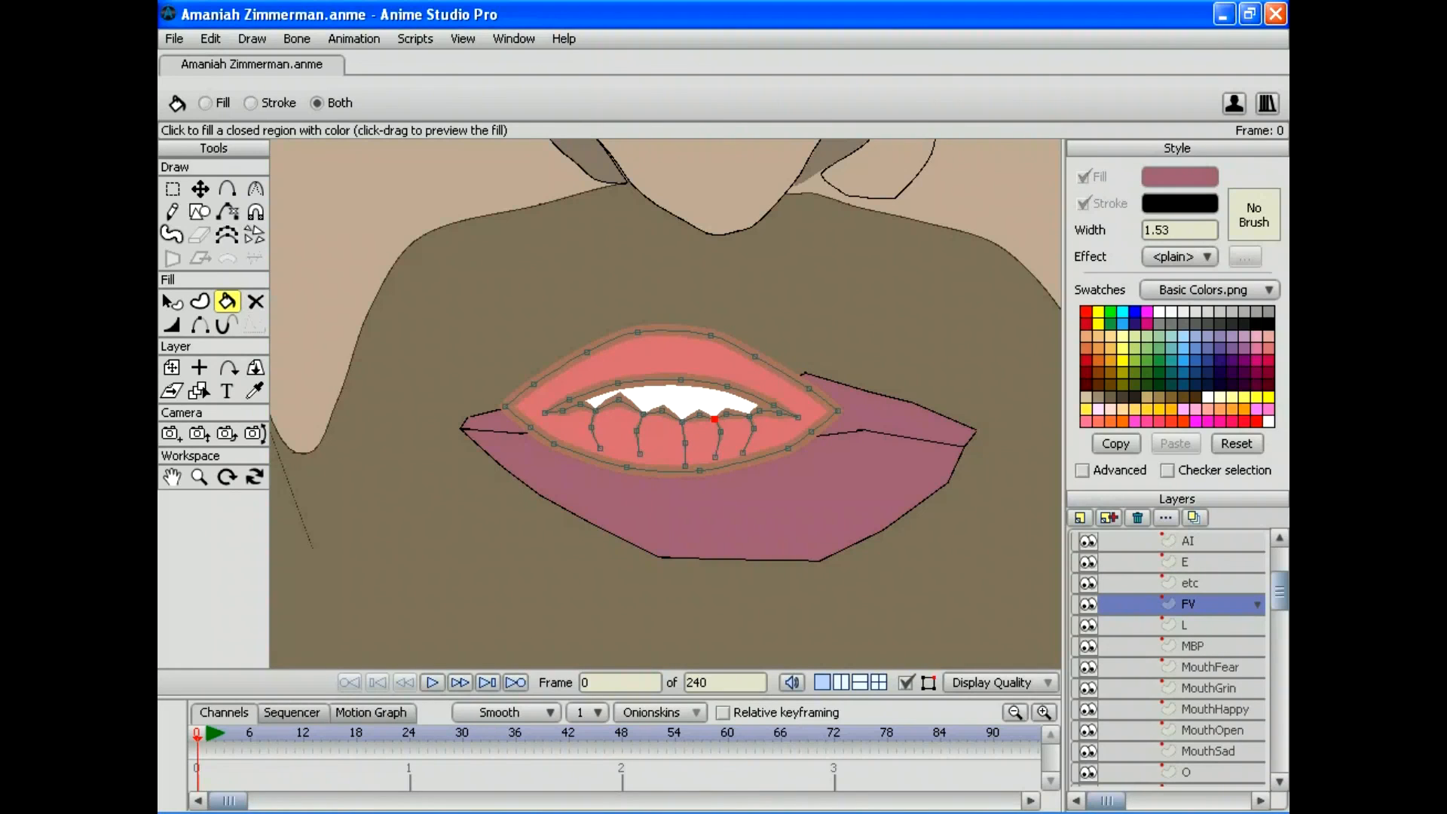
pyautogui.click(655, 354)
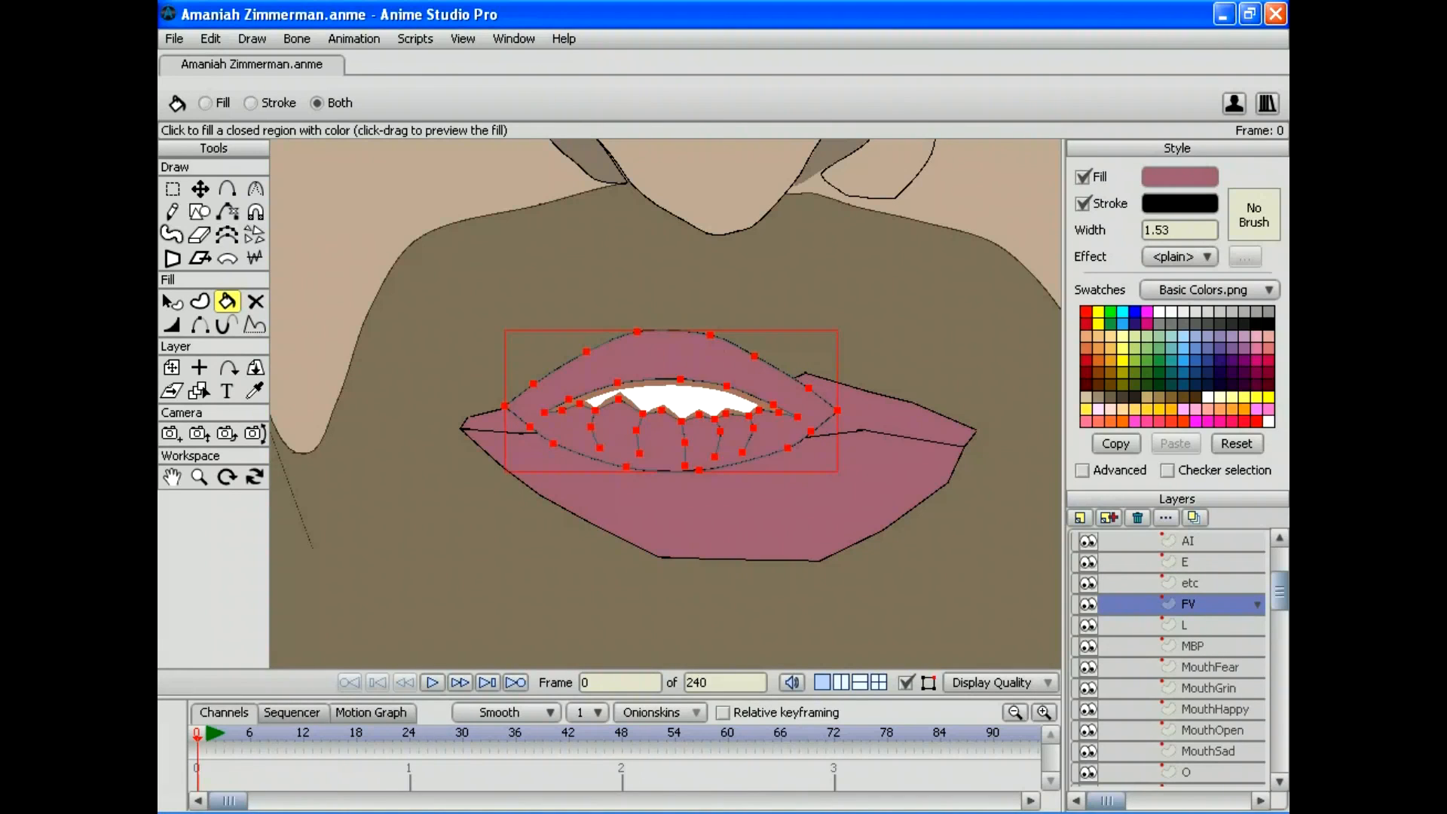
# Step: Fill the upper and lower lips of the L and MBP mouth shapes with mauve
pyautogui.click(1206, 625)
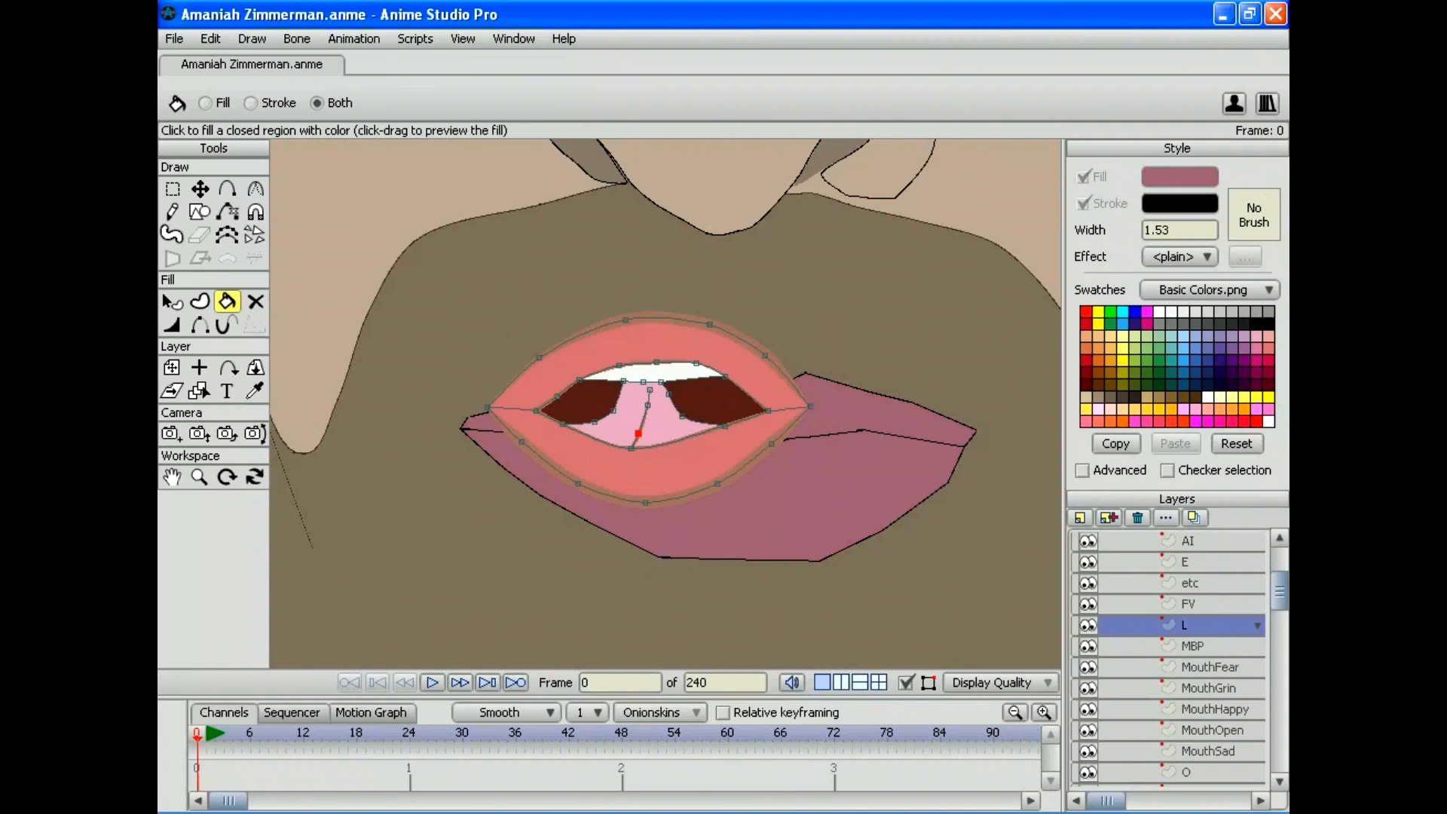
pyautogui.click(656, 339)
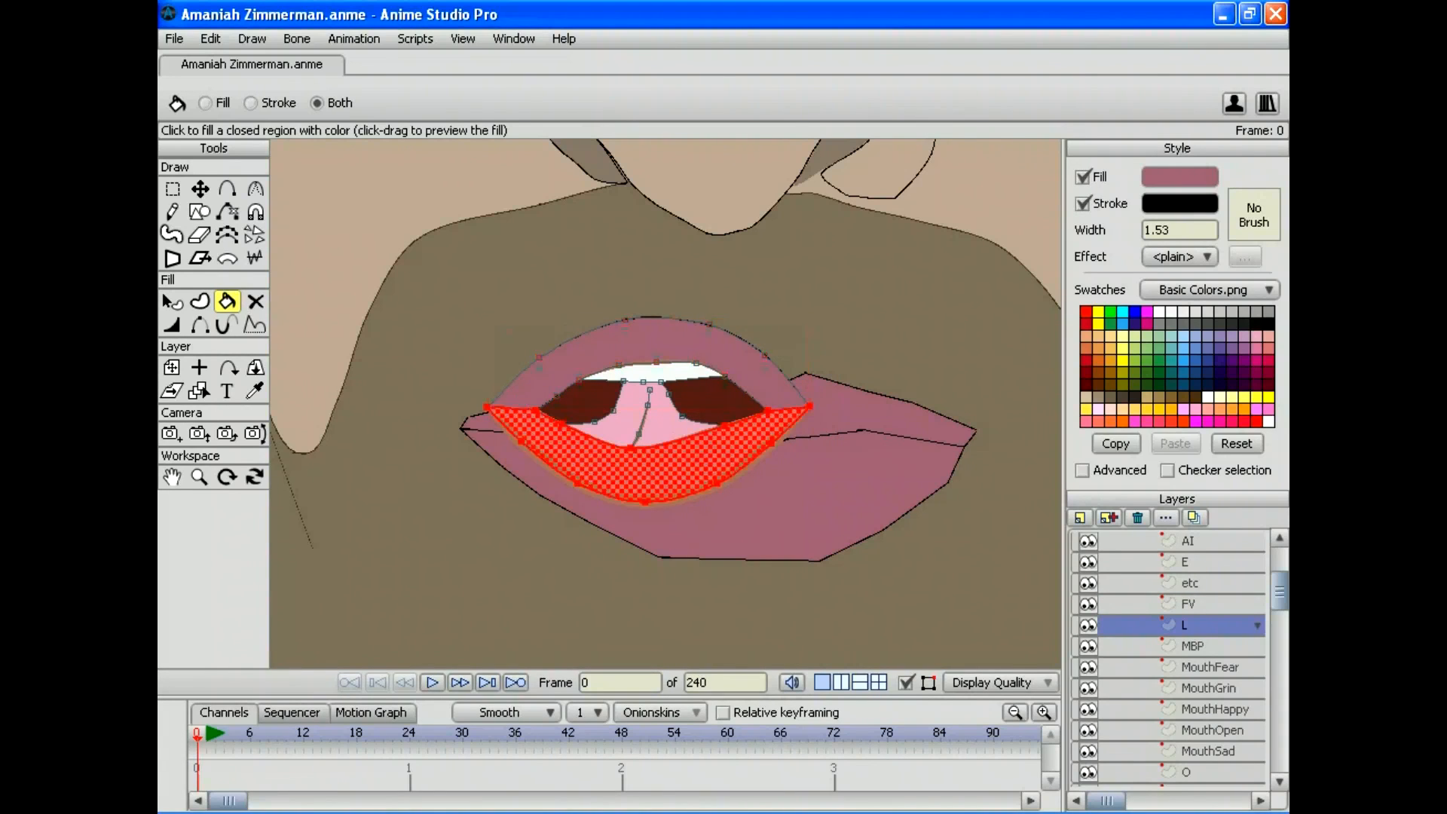
pyautogui.click(648, 475)
pyautogui.scroll(-1, 1179, 625)
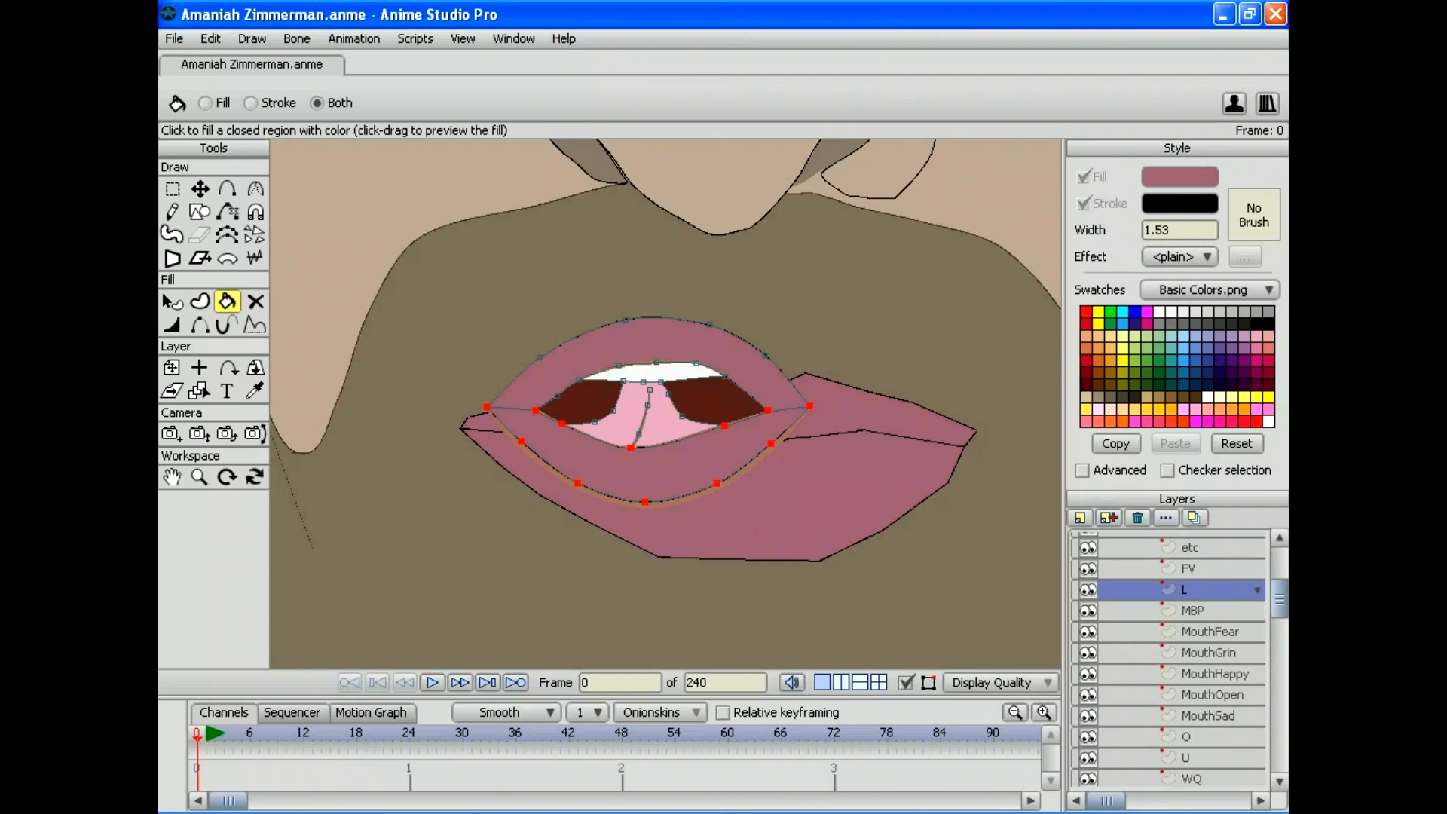
pyautogui.click(1206, 610)
pyautogui.click(658, 384)
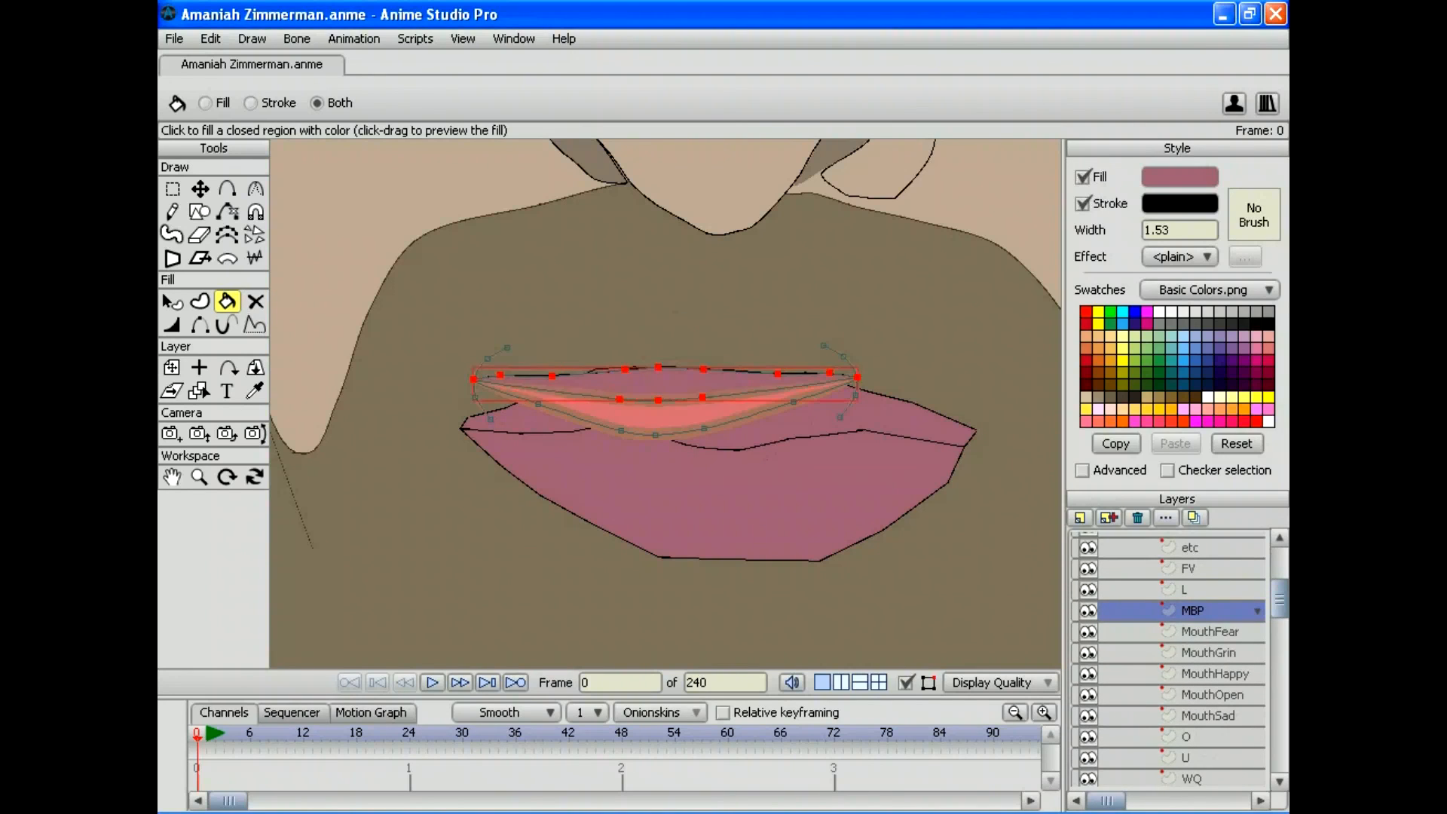
pyautogui.click(658, 415)
# Step: Delete the MouthFear, MouthGrin, MouthHappy, MouthOpen and MouthSad layers
pyautogui.scroll(-2, 1179, 659)
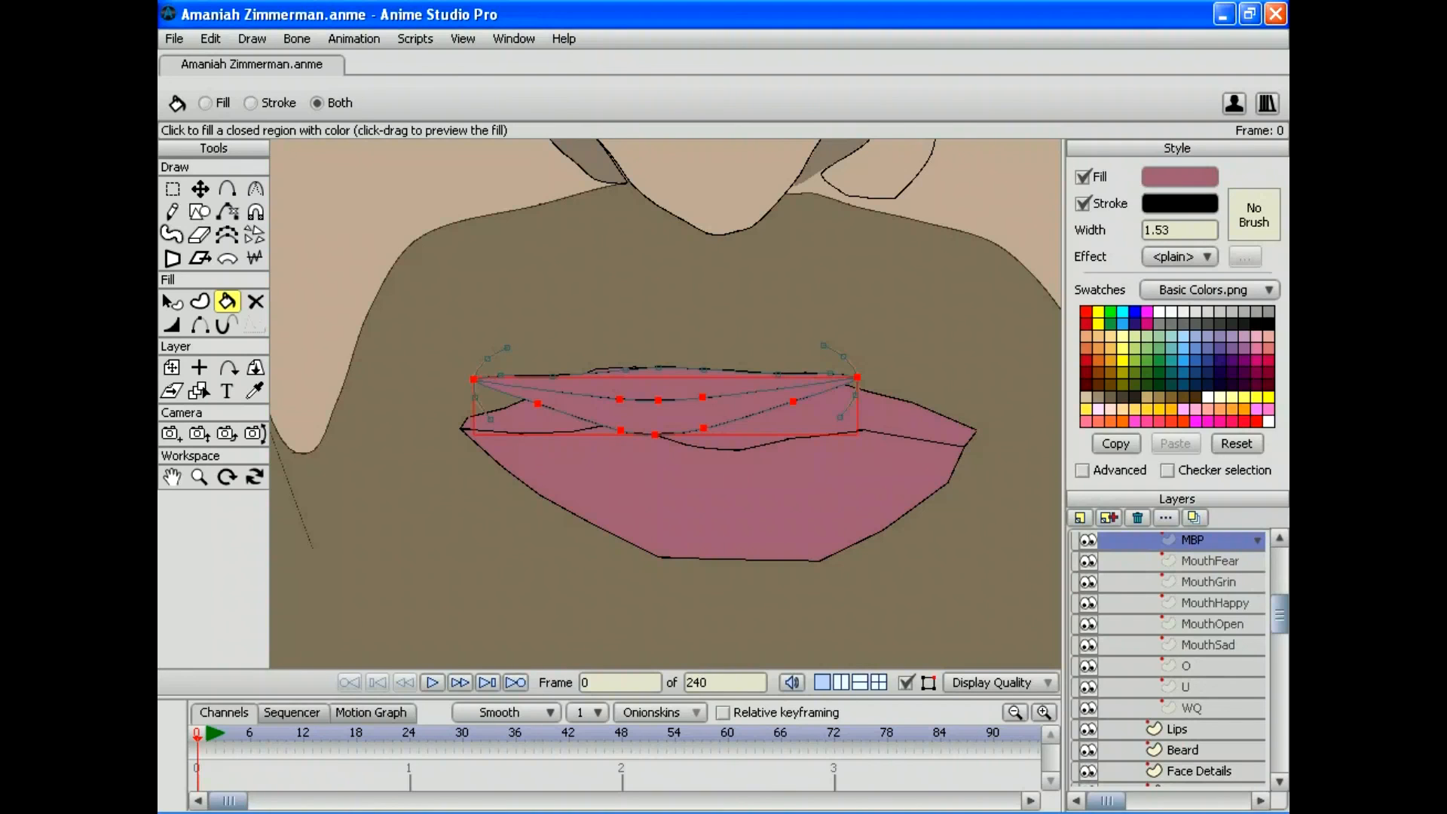
pyautogui.click(1208, 561)
pyautogui.click(1137, 517)
pyautogui.click(1137, 517)
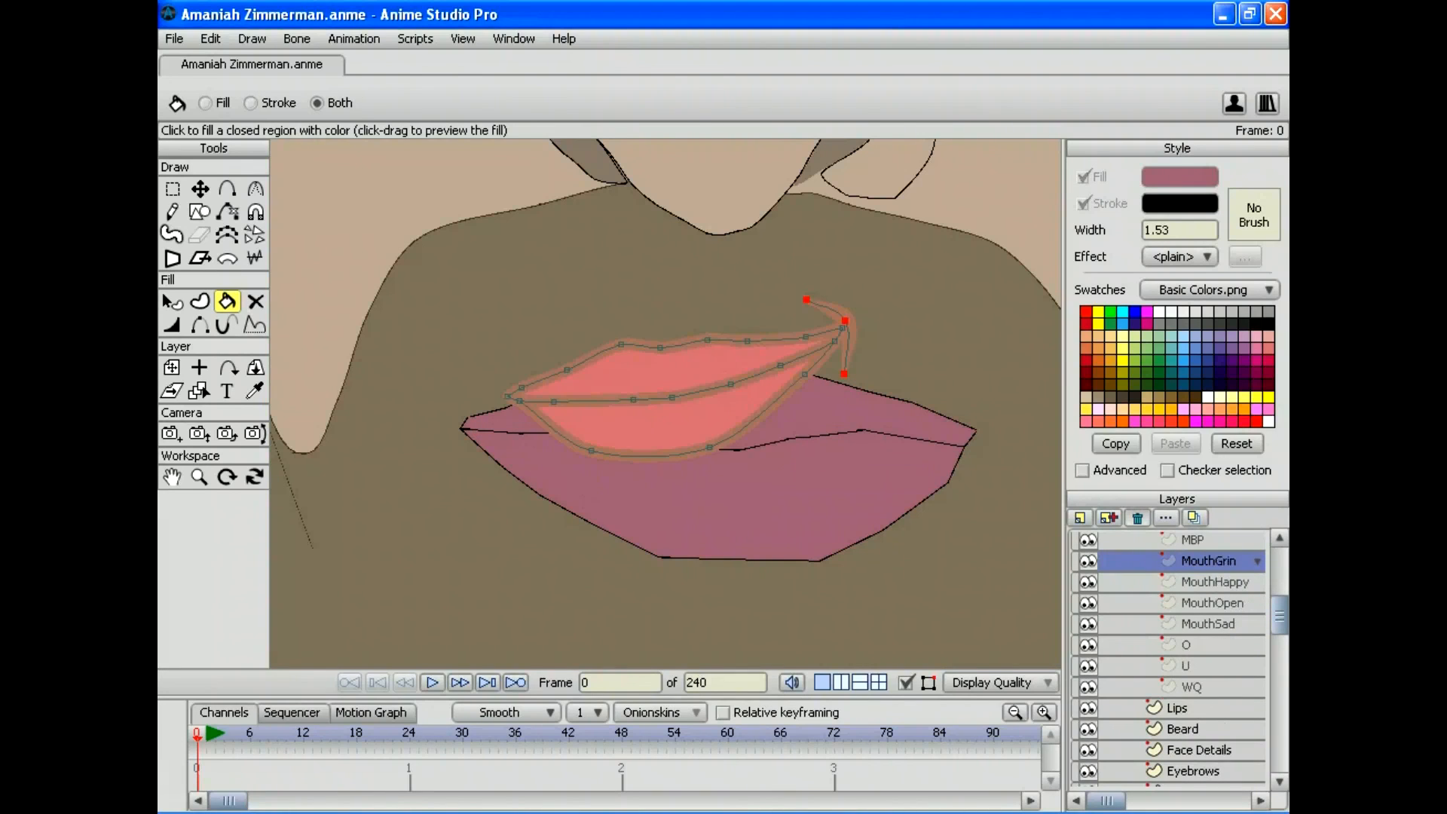
pyautogui.click(1137, 517)
pyautogui.click(1137, 517)
pyautogui.click(1136, 517)
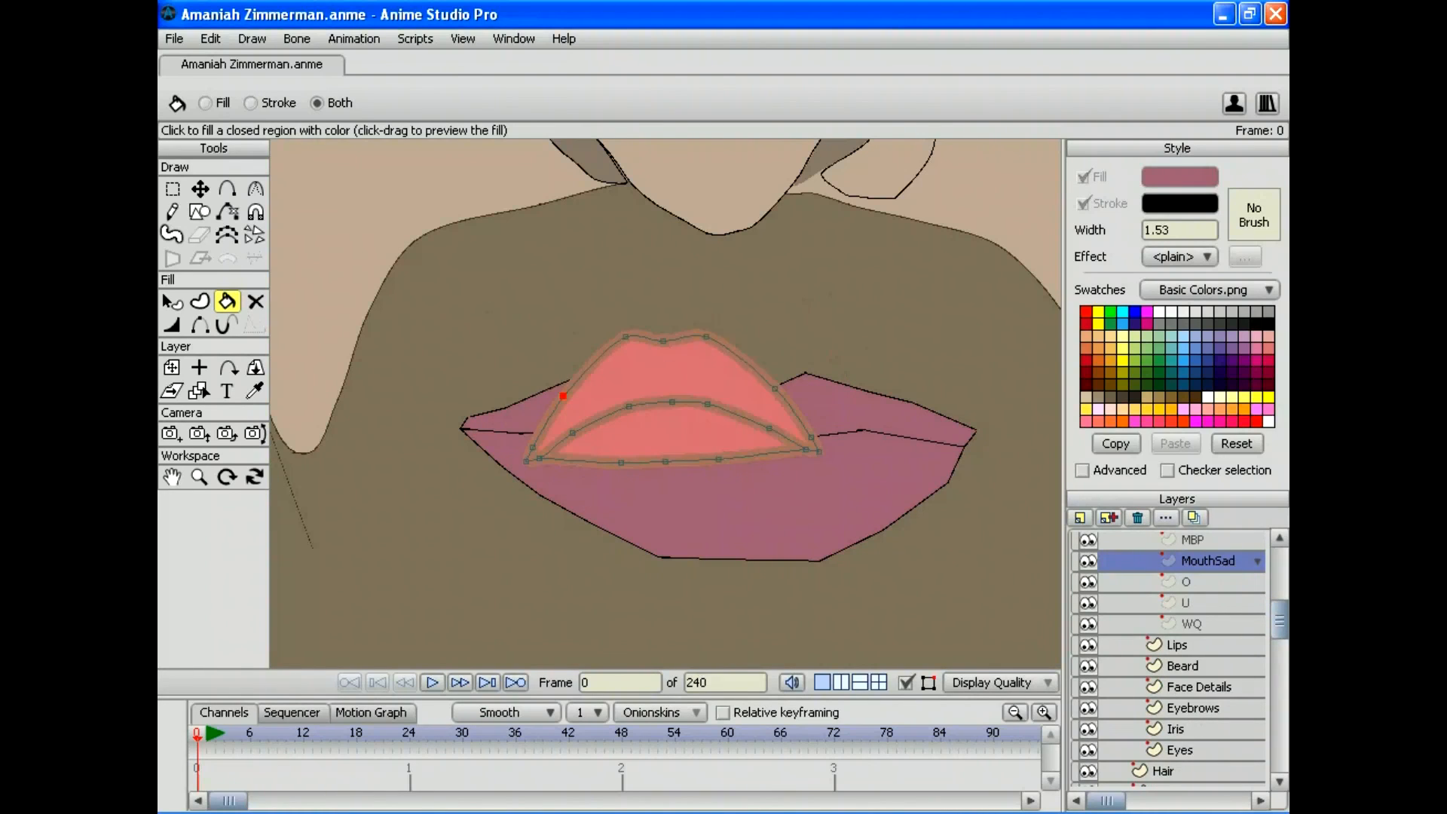
pyautogui.click(1137, 518)
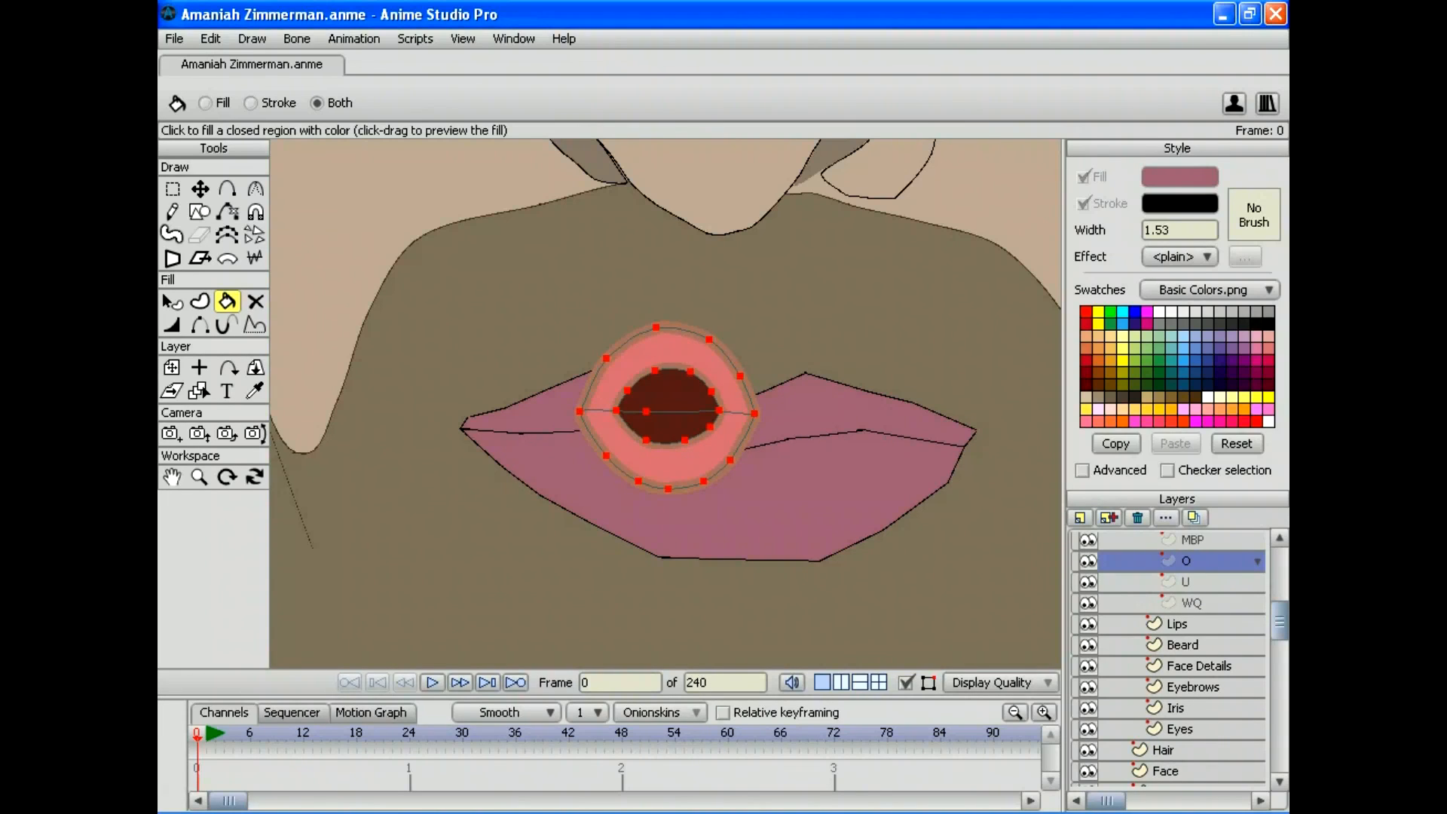
# Step: Fill the O, U and WQ mouth shapes' upper and lower lips with mauve
pyautogui.click(667, 466)
pyautogui.click(668, 348)
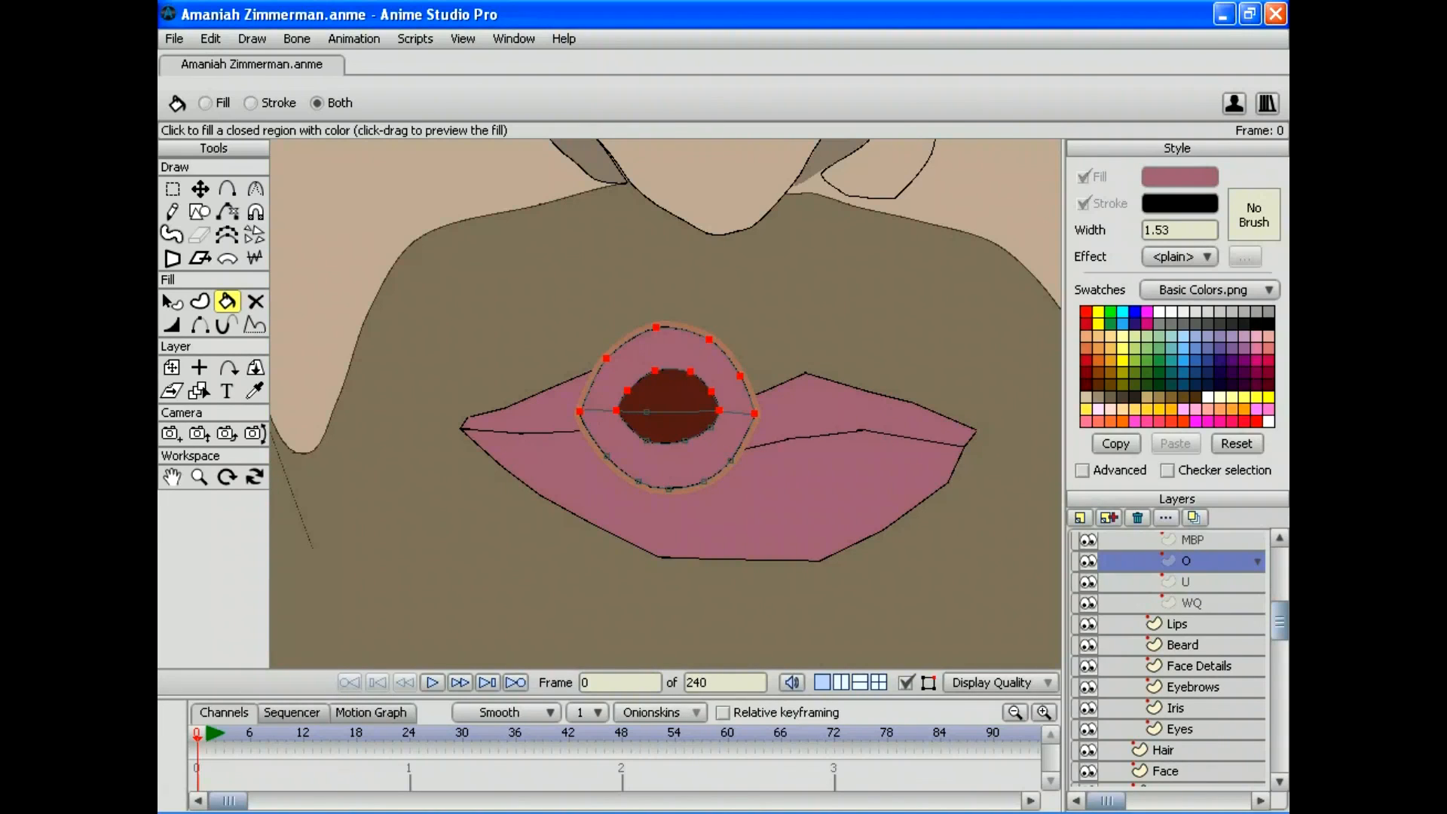
pyautogui.click(1184, 581)
pyautogui.click(668, 348)
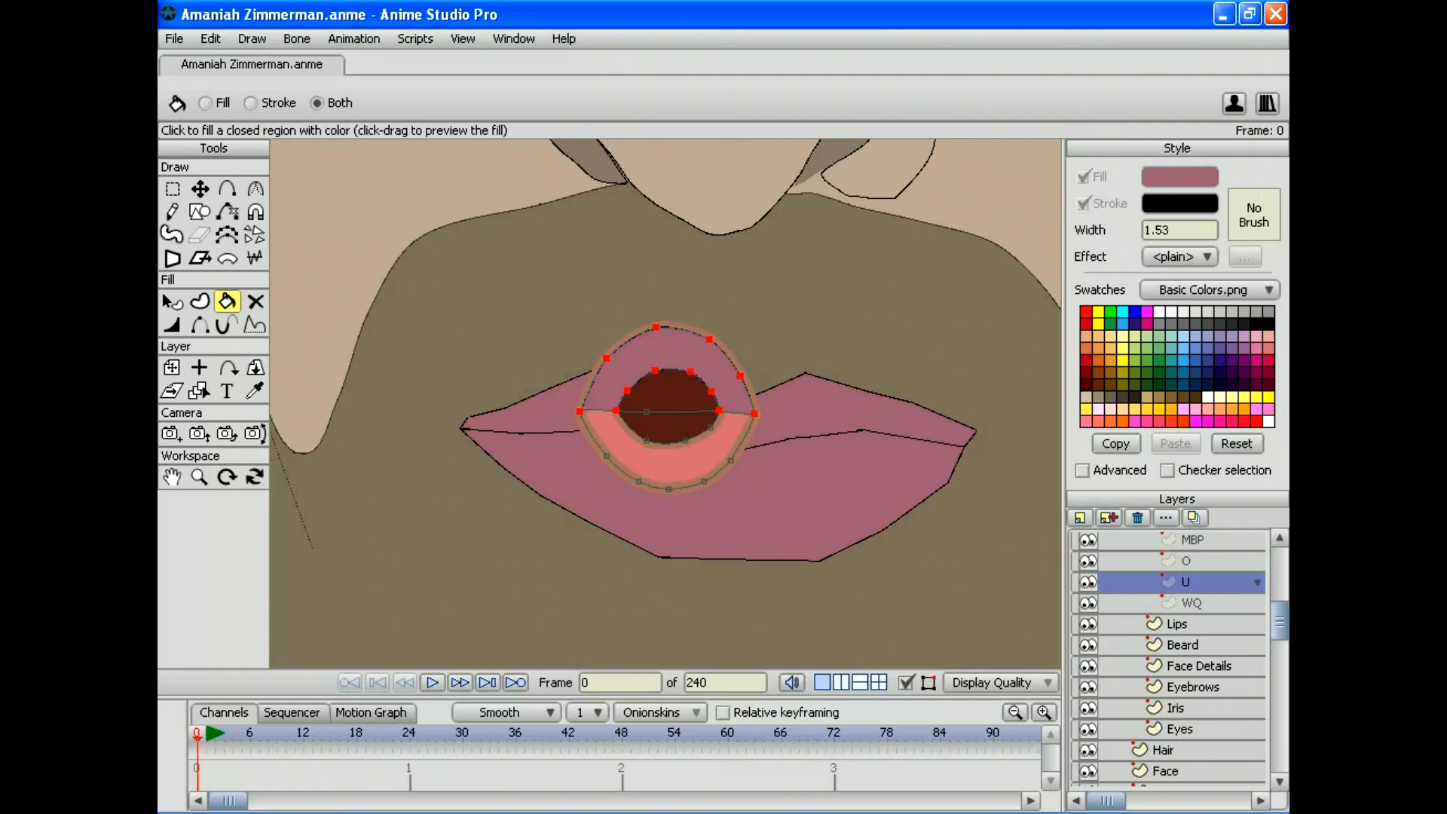
pyautogui.click(668, 465)
pyautogui.click(1190, 602)
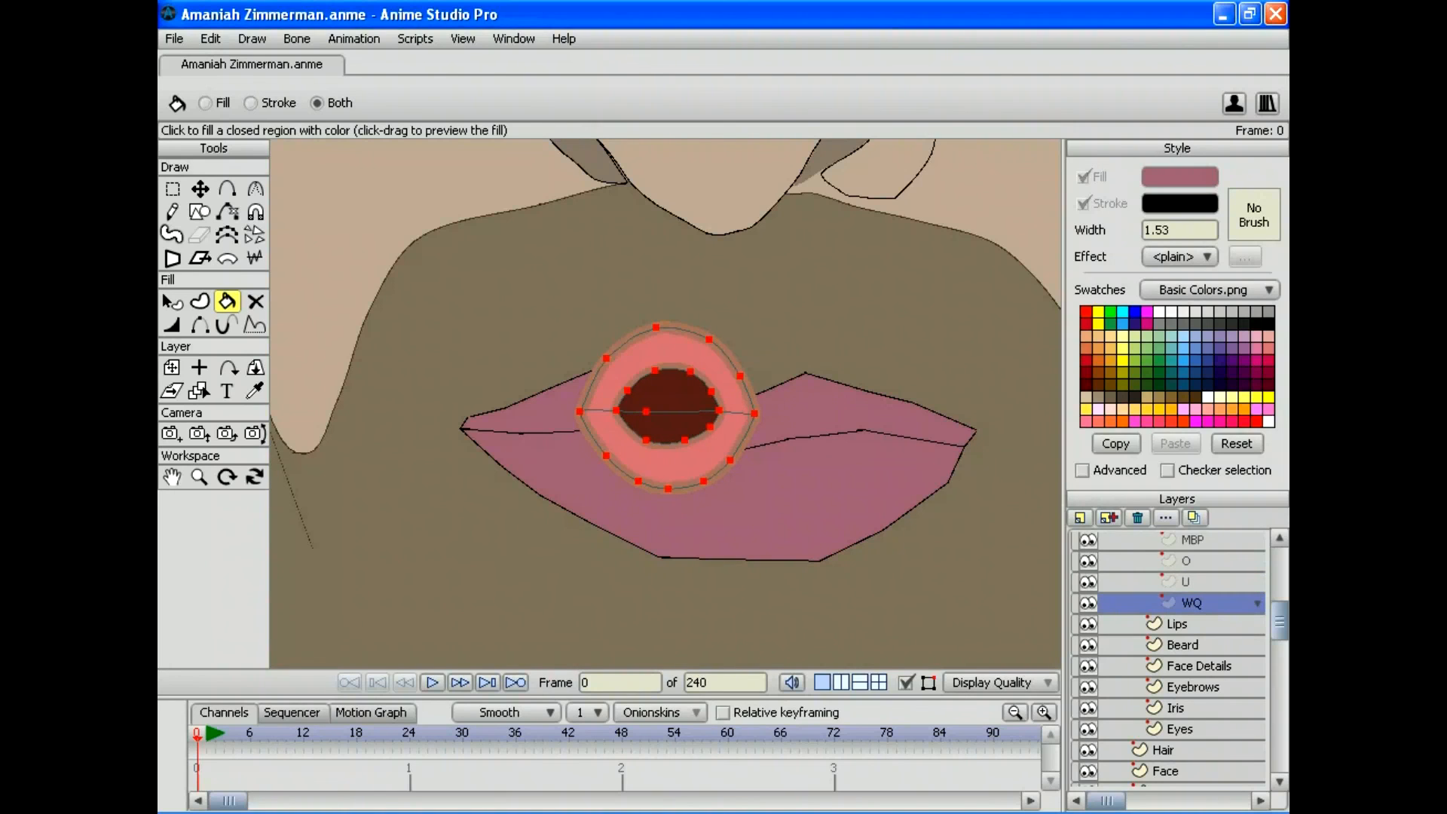
pyautogui.click(668, 466)
pyautogui.click(667, 348)
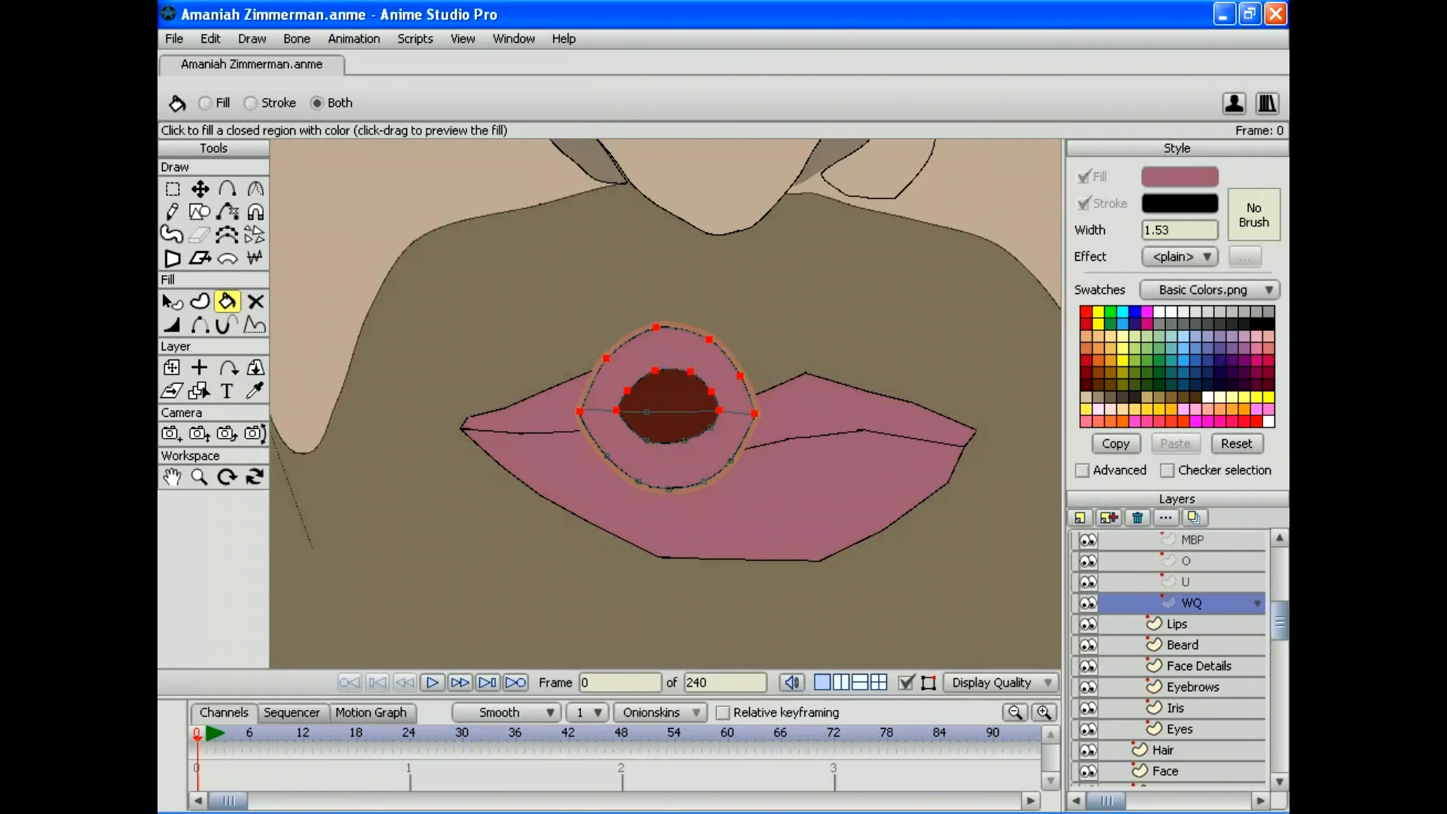
pyautogui.scroll(4, 1168, 659)
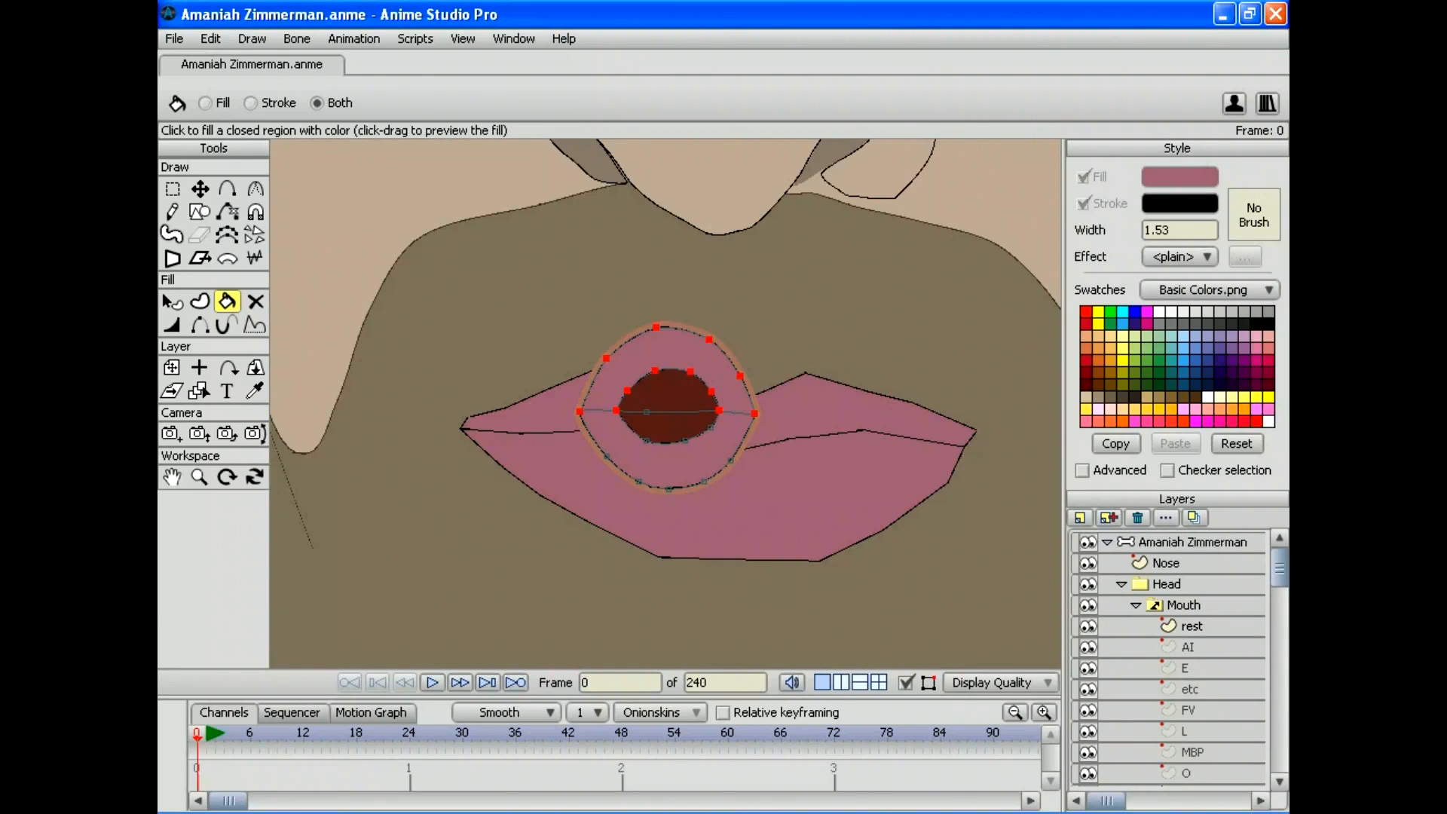
# Step: Select the Mouth switch group and zoom in close on its mauve rest lips
pyautogui.scroll(-3, 1168, 659)
pyautogui.moveTo(1279, 584); pyautogui.dragTo(1279, 585)
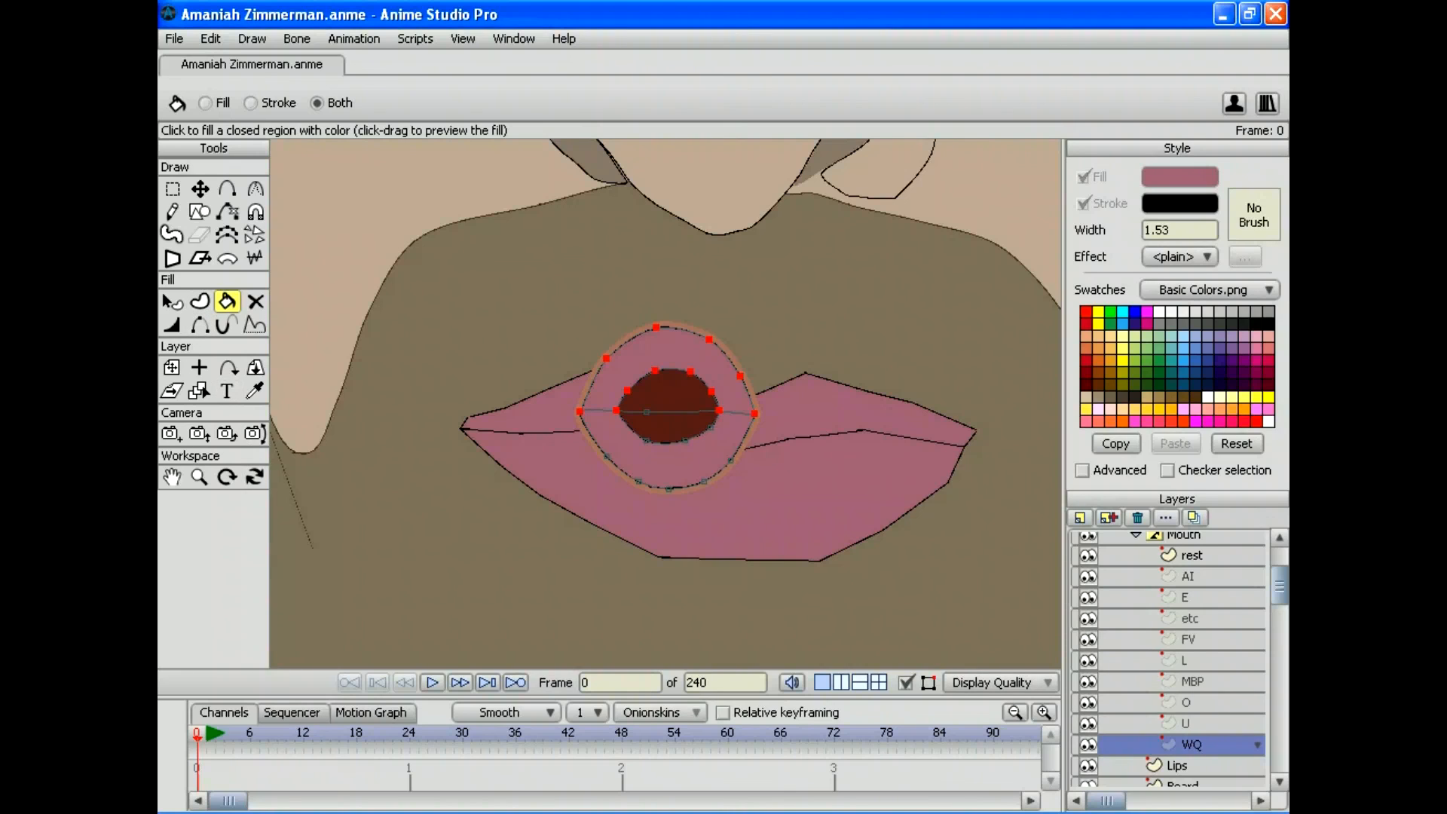
pyautogui.moveTo(1279, 585); pyautogui.dragTo(1278, 569)
pyautogui.click(1183, 596)
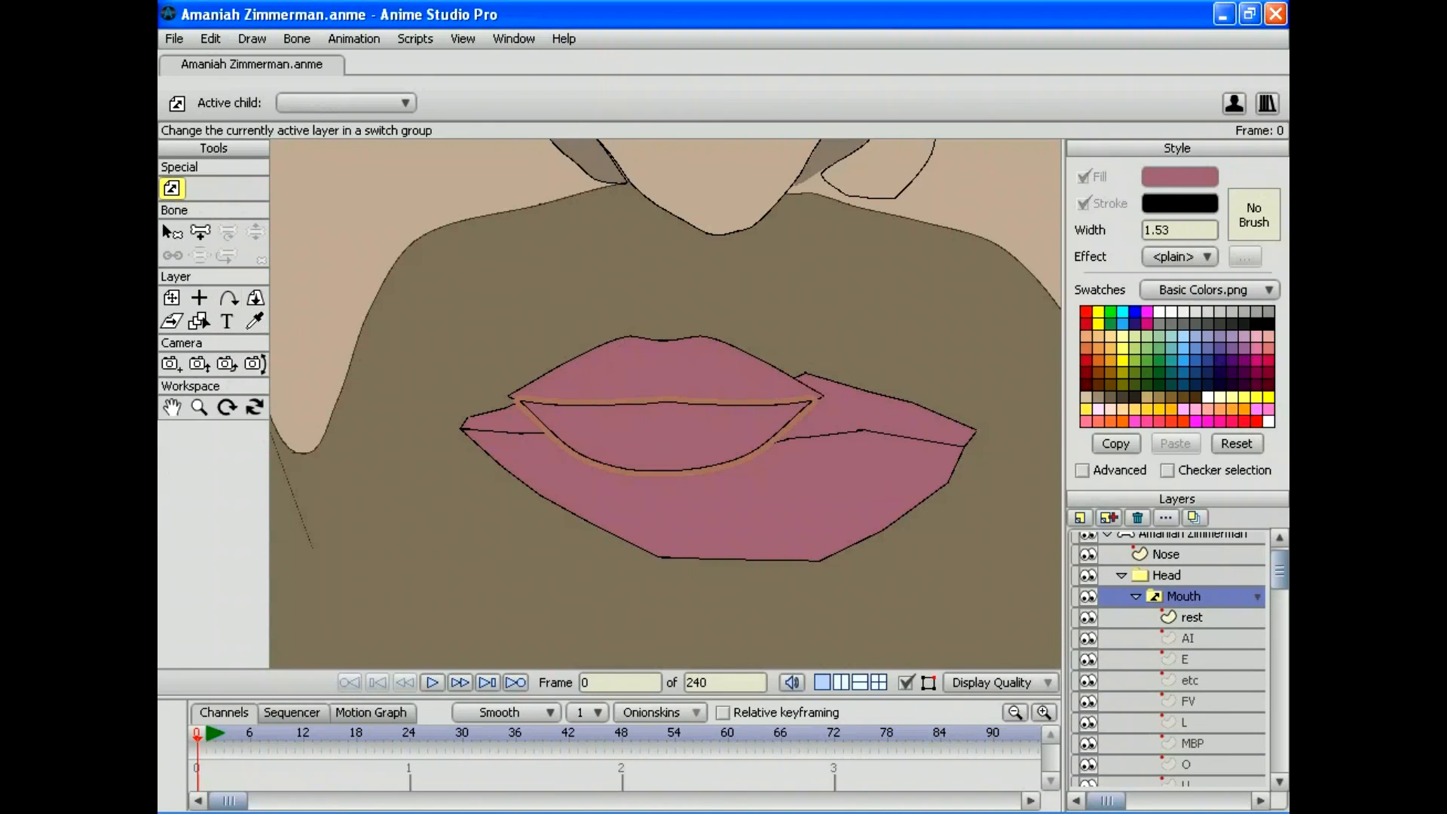
pyautogui.click(199, 407)
pyautogui.moveTo(665, 403); pyautogui.dragTo(483, 403)
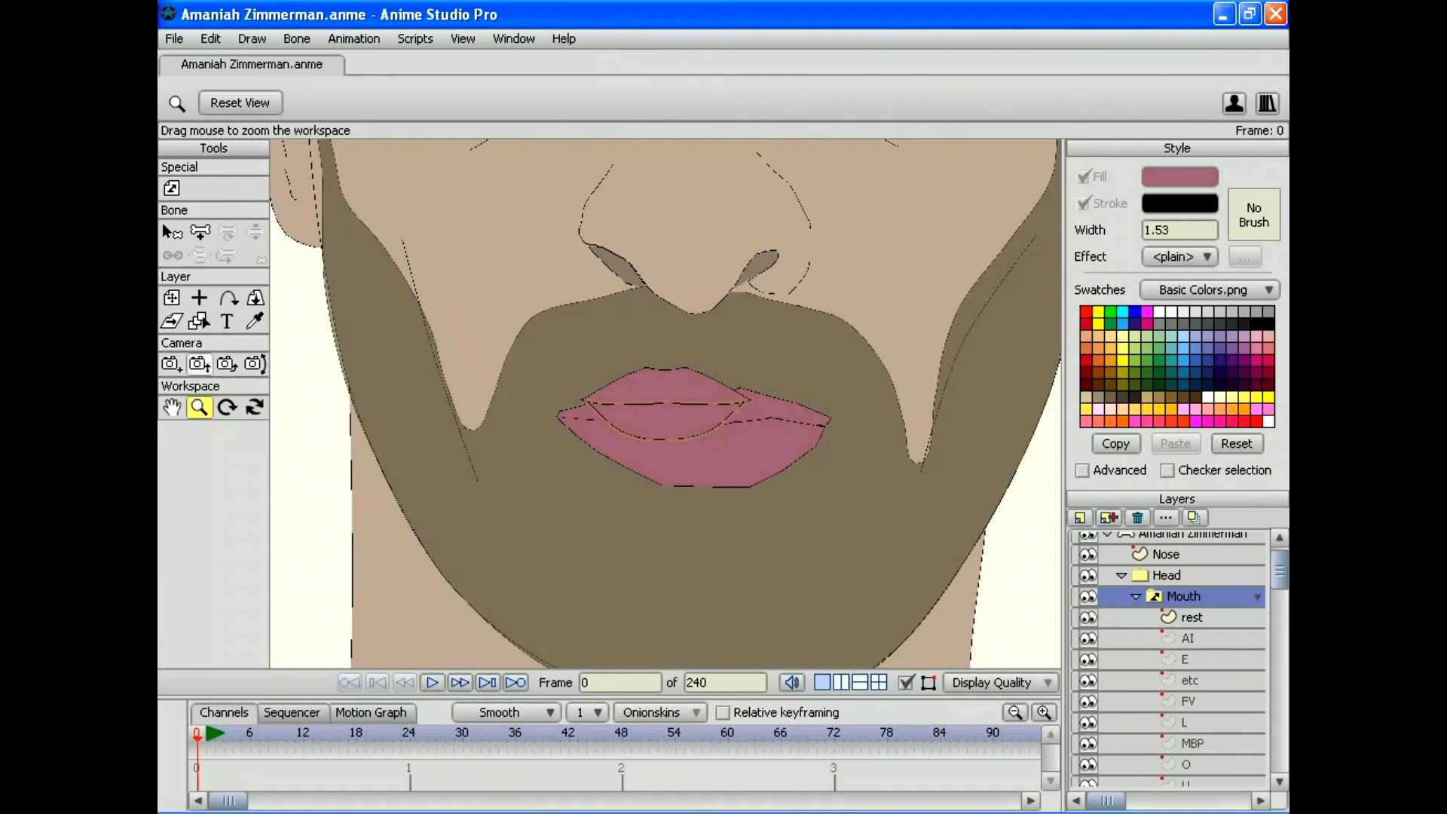
pyautogui.moveTo(316, 376); pyautogui.dragTo(573, 377)
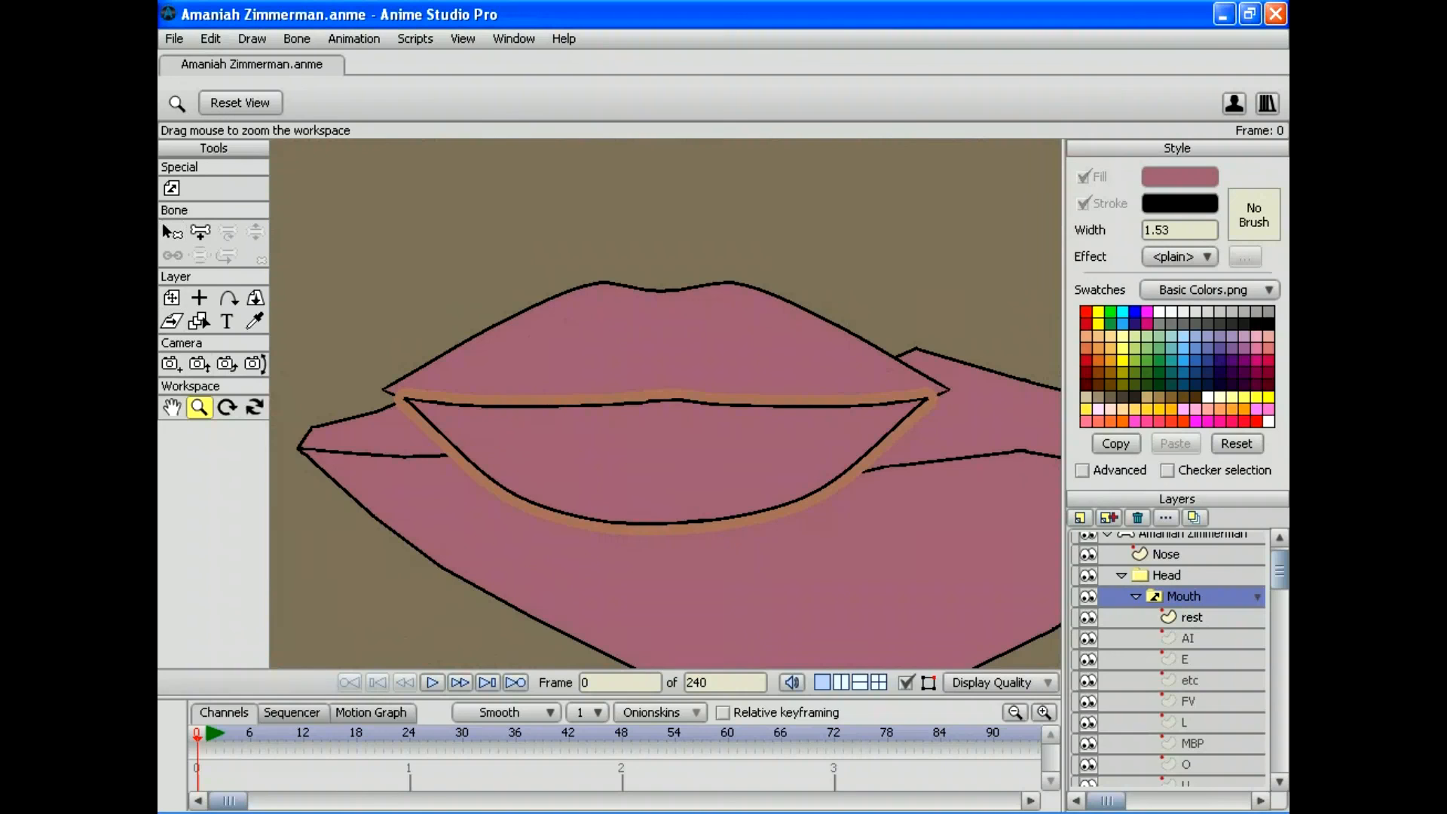
pyautogui.scroll(1, 1167, 658)
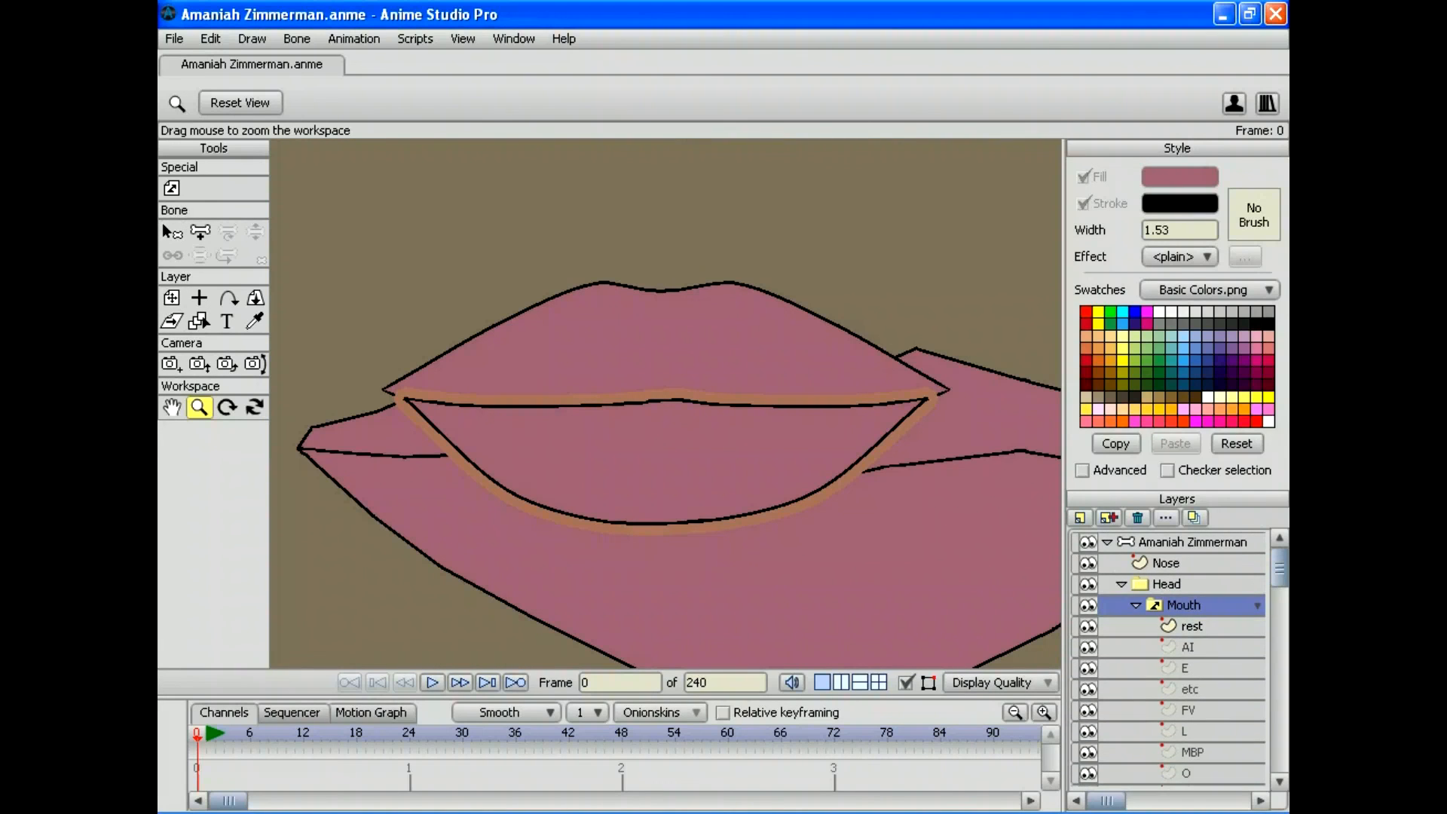
# Step: Give the rest mouth's brown-outlined lower lip the upper lip's mauve style
pyautogui.click(1191, 626)
pyautogui.click(172, 301)
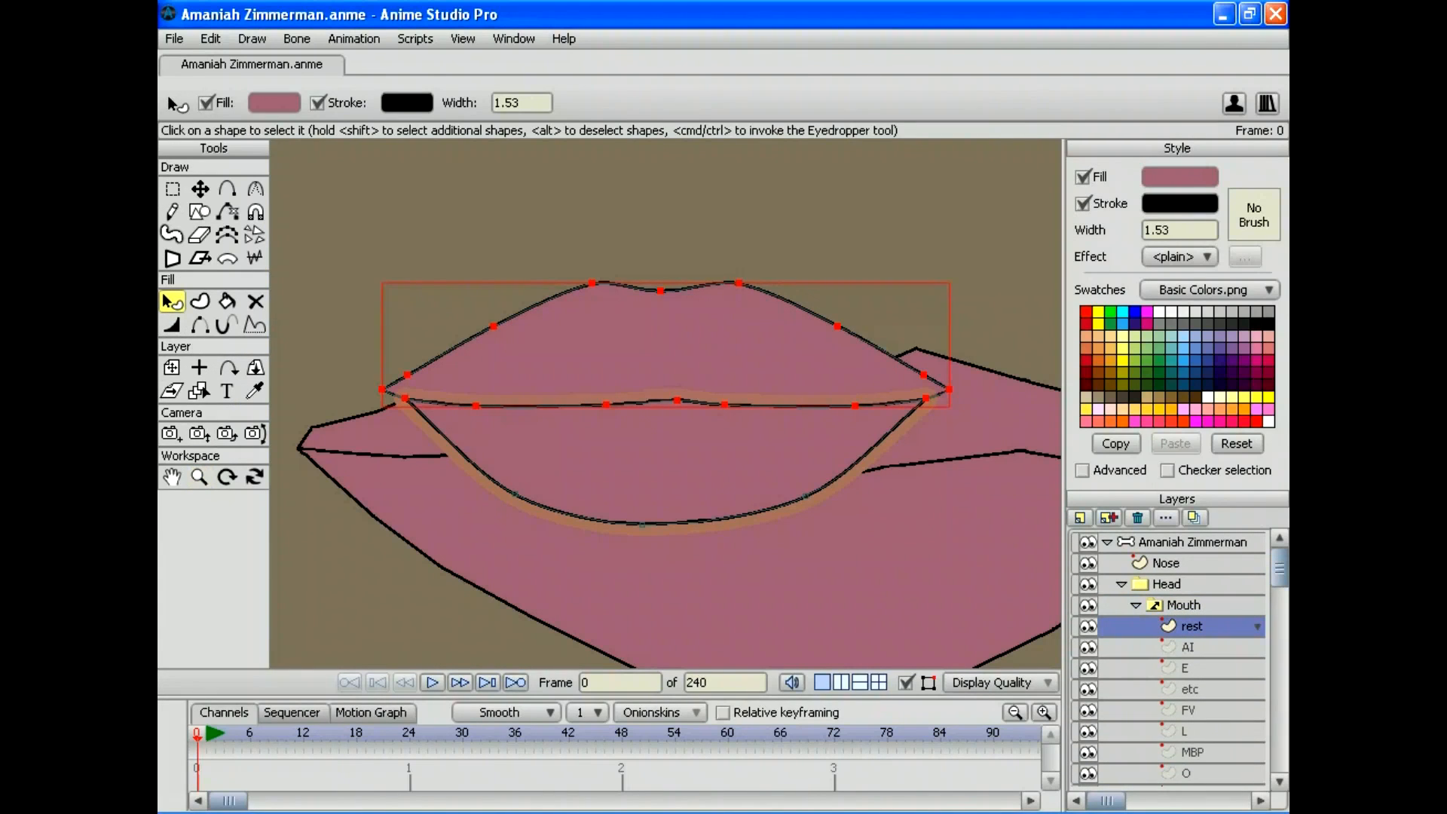
pyautogui.click(666, 467)
pyautogui.click(665, 467)
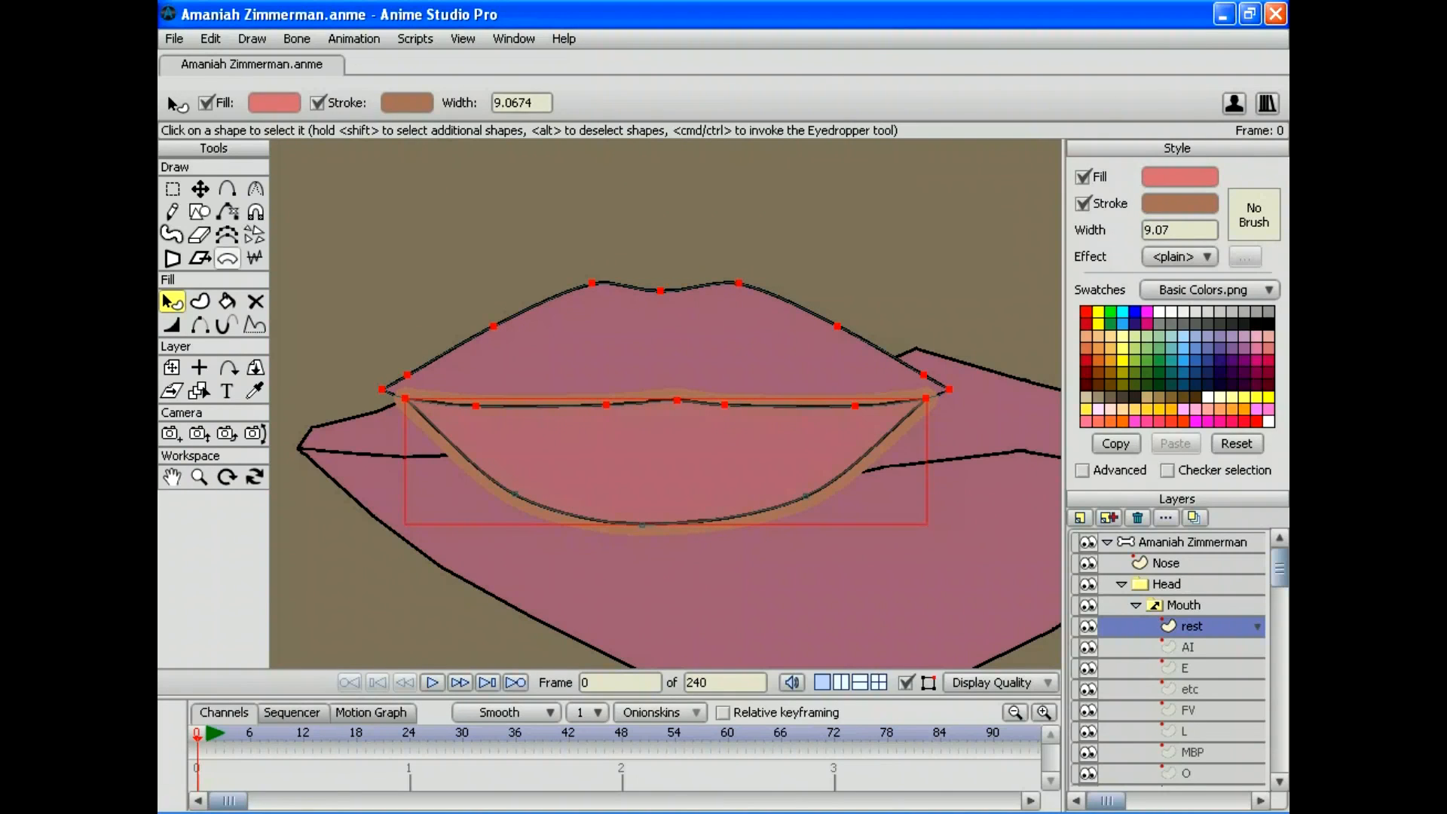
pyautogui.click(254, 391)
pyautogui.click(666, 347)
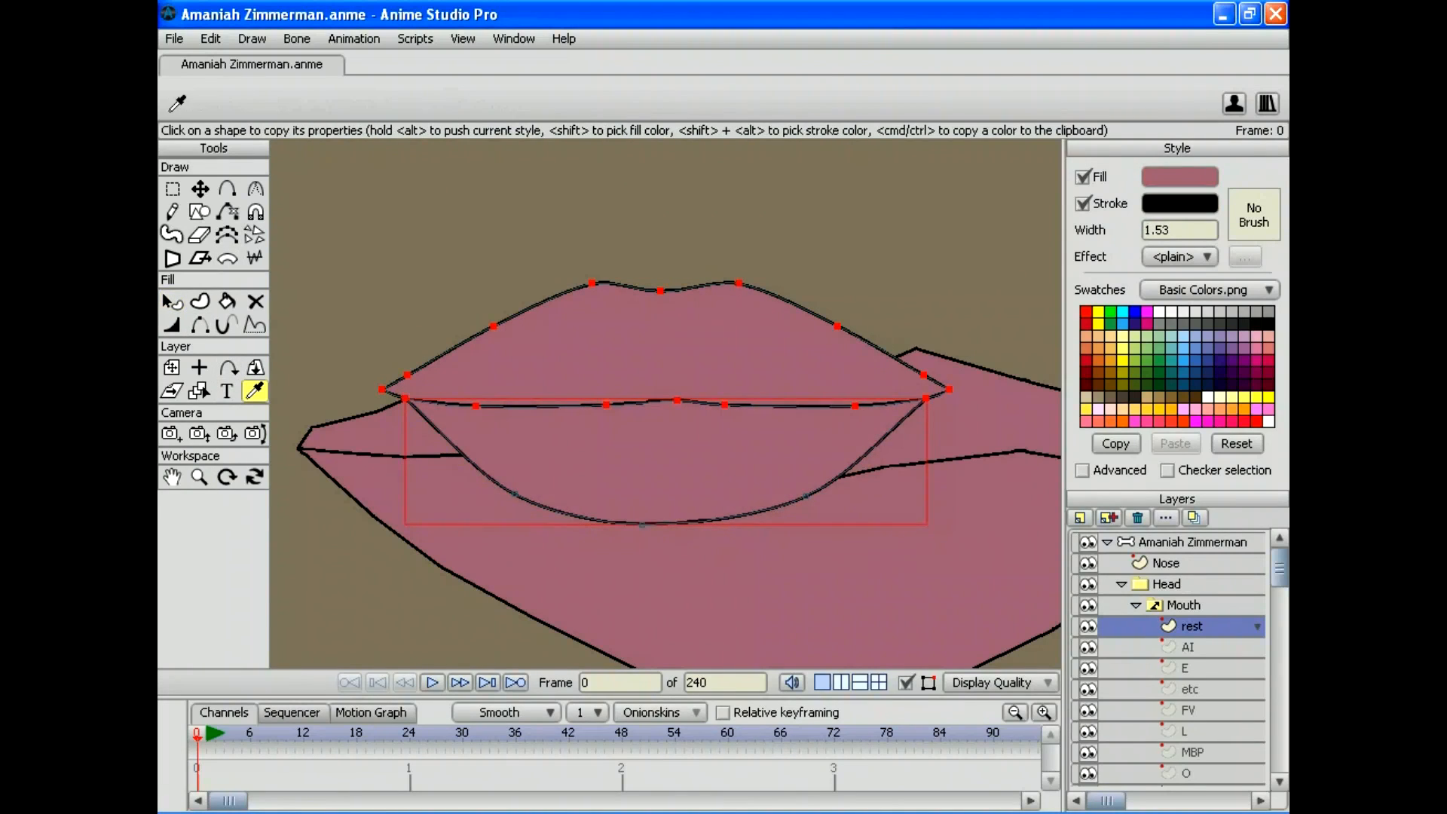
# Step: Fill the AI mouth's lower lip and copy the upper lip's mauve style onto it
pyautogui.click(1188, 646)
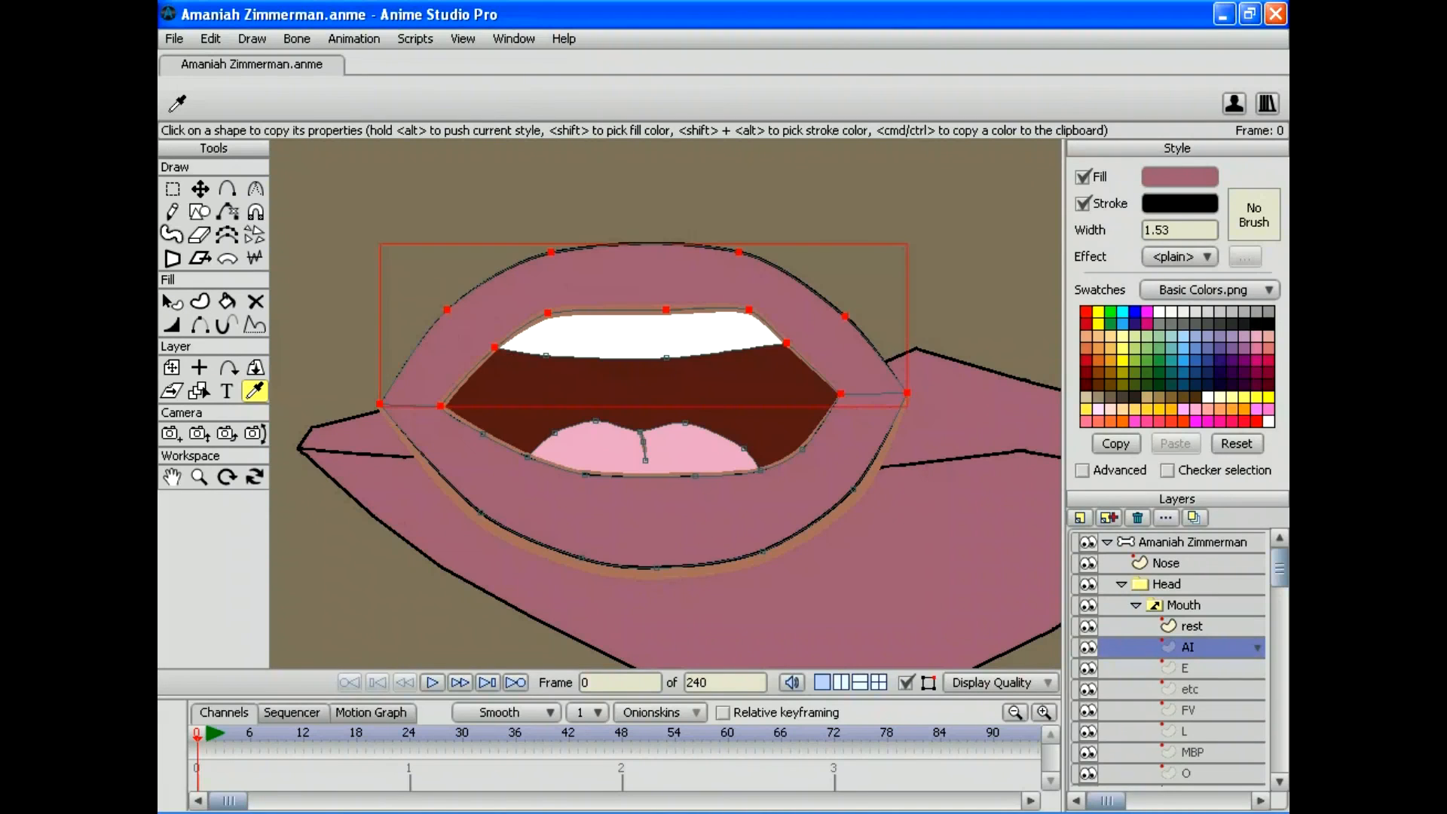
pyautogui.click(227, 300)
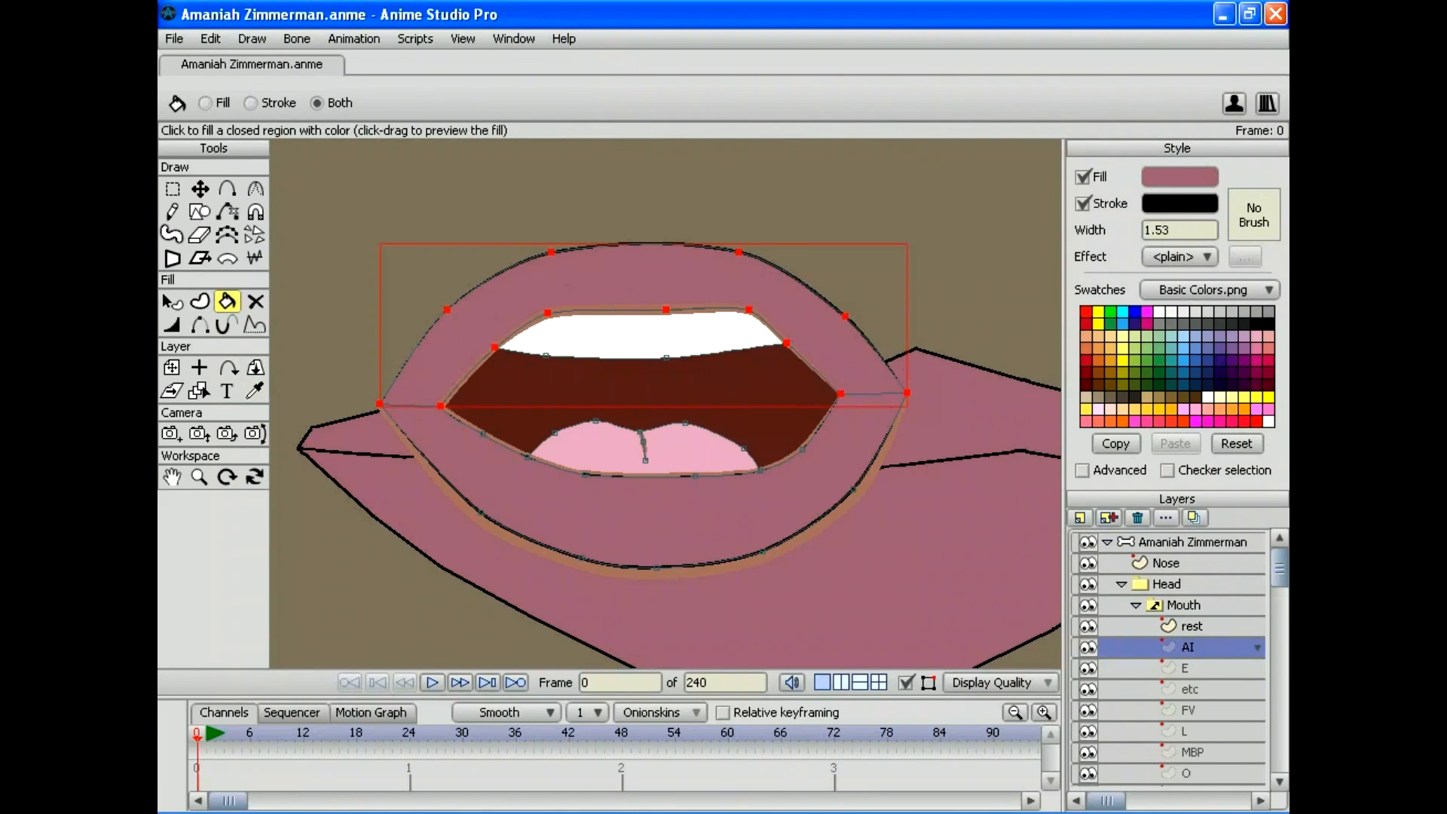
pyautogui.click(656, 519)
pyautogui.click(172, 301)
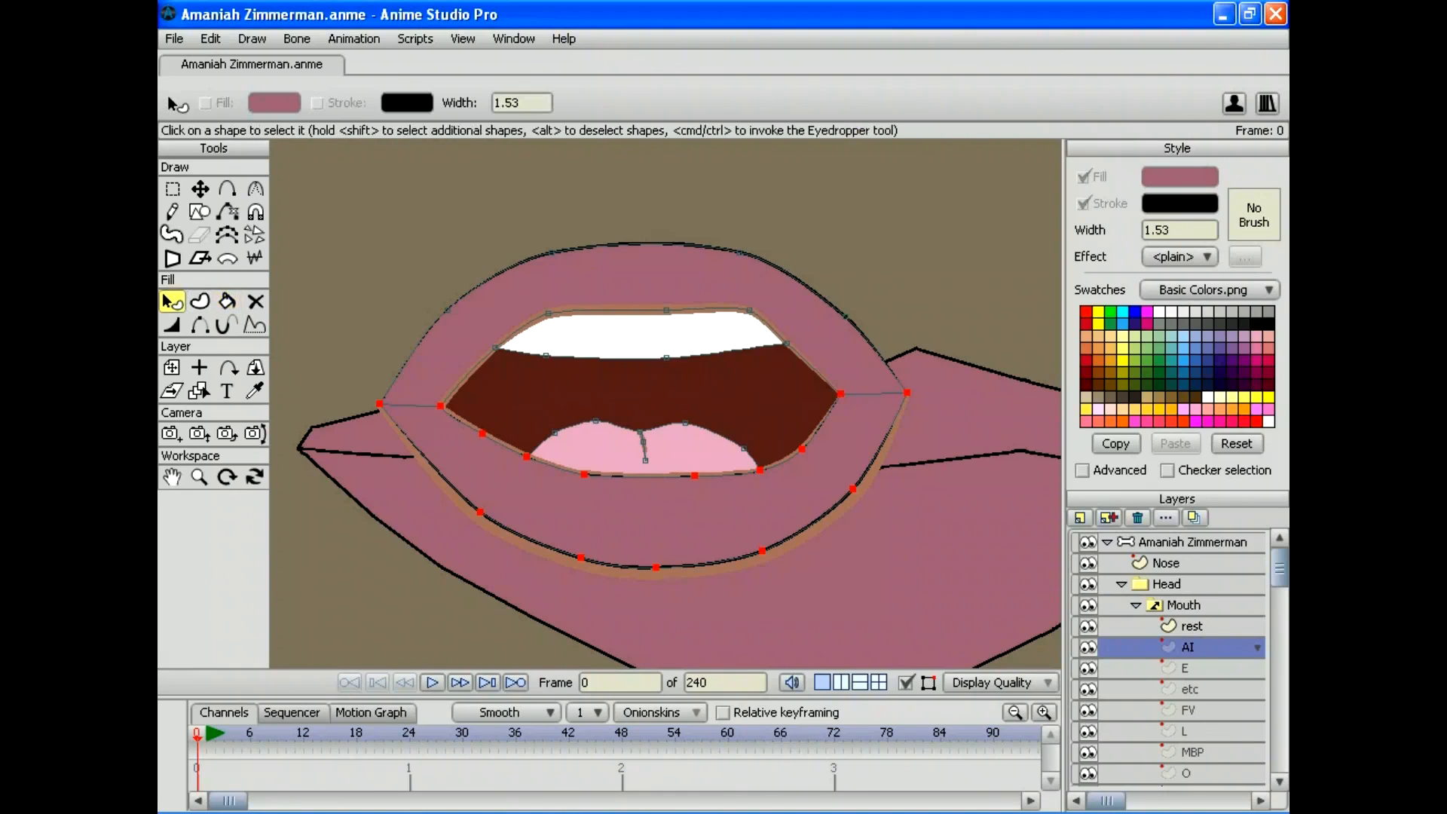
pyautogui.click(655, 520)
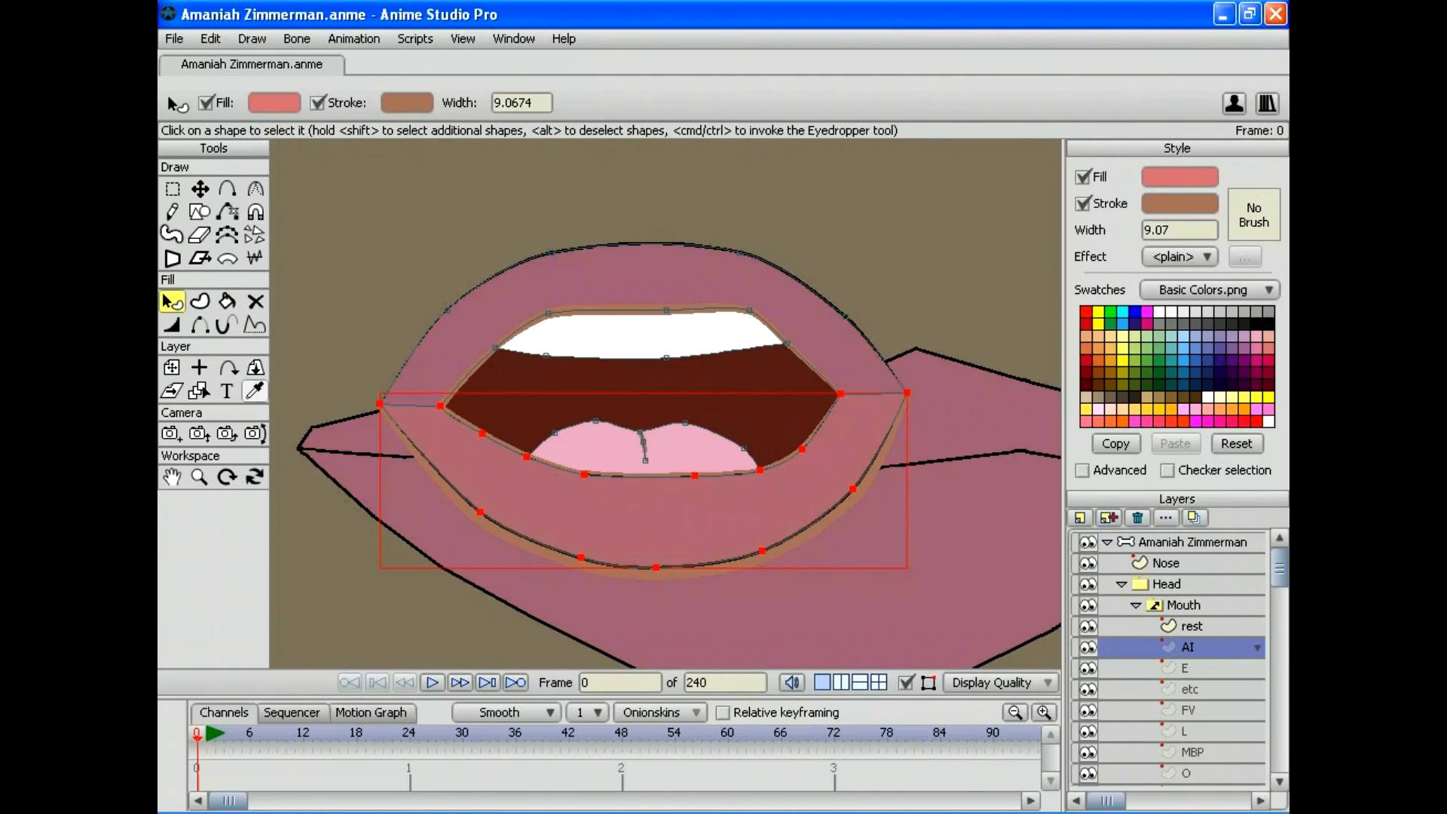
pyautogui.click(255, 391)
pyautogui.click(652, 275)
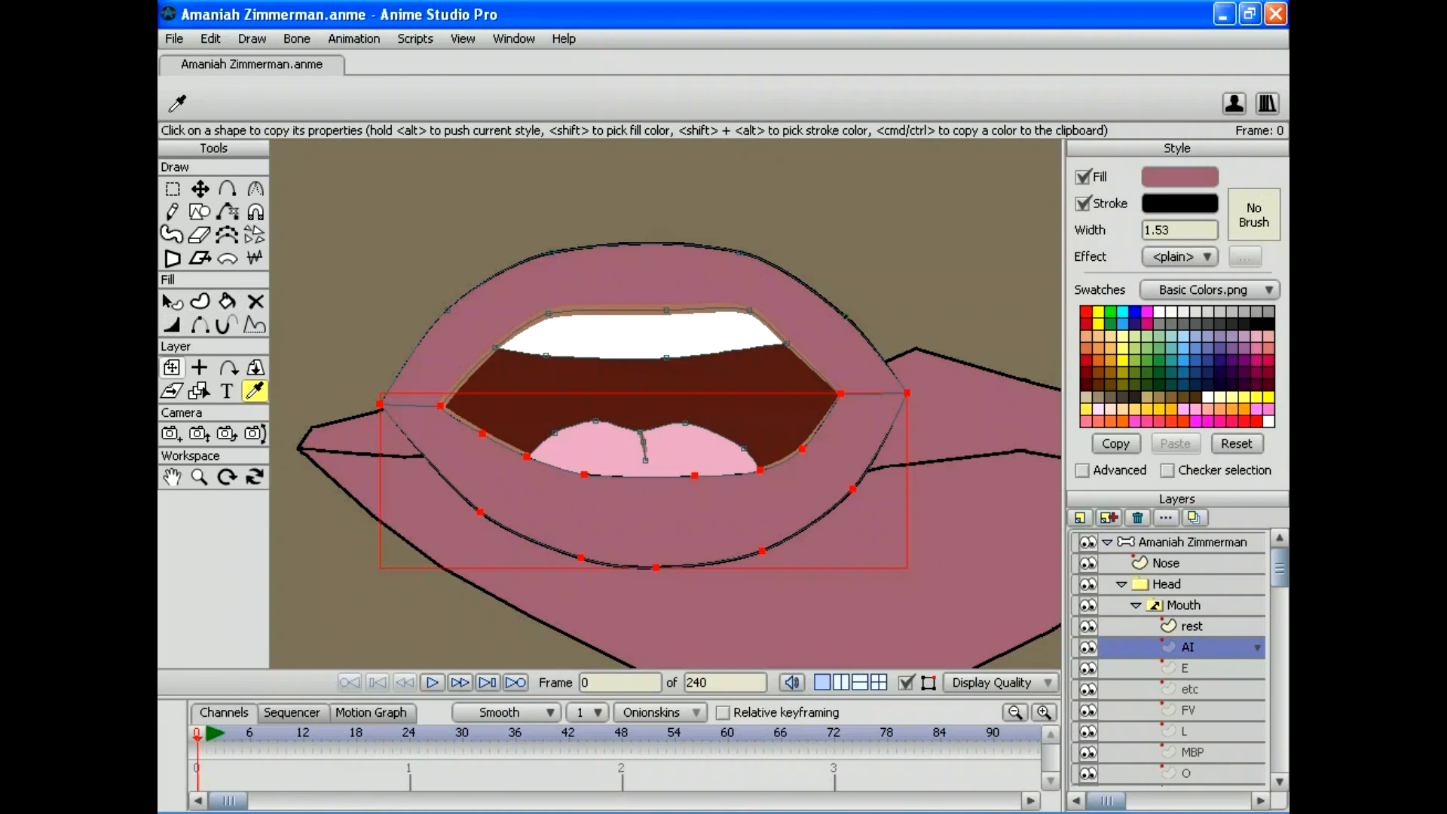
# Step: Inspect the AI mouth's teeth, upper lip and dark-red interior shapes
pyautogui.click(172, 300)
pyautogui.click(640, 333)
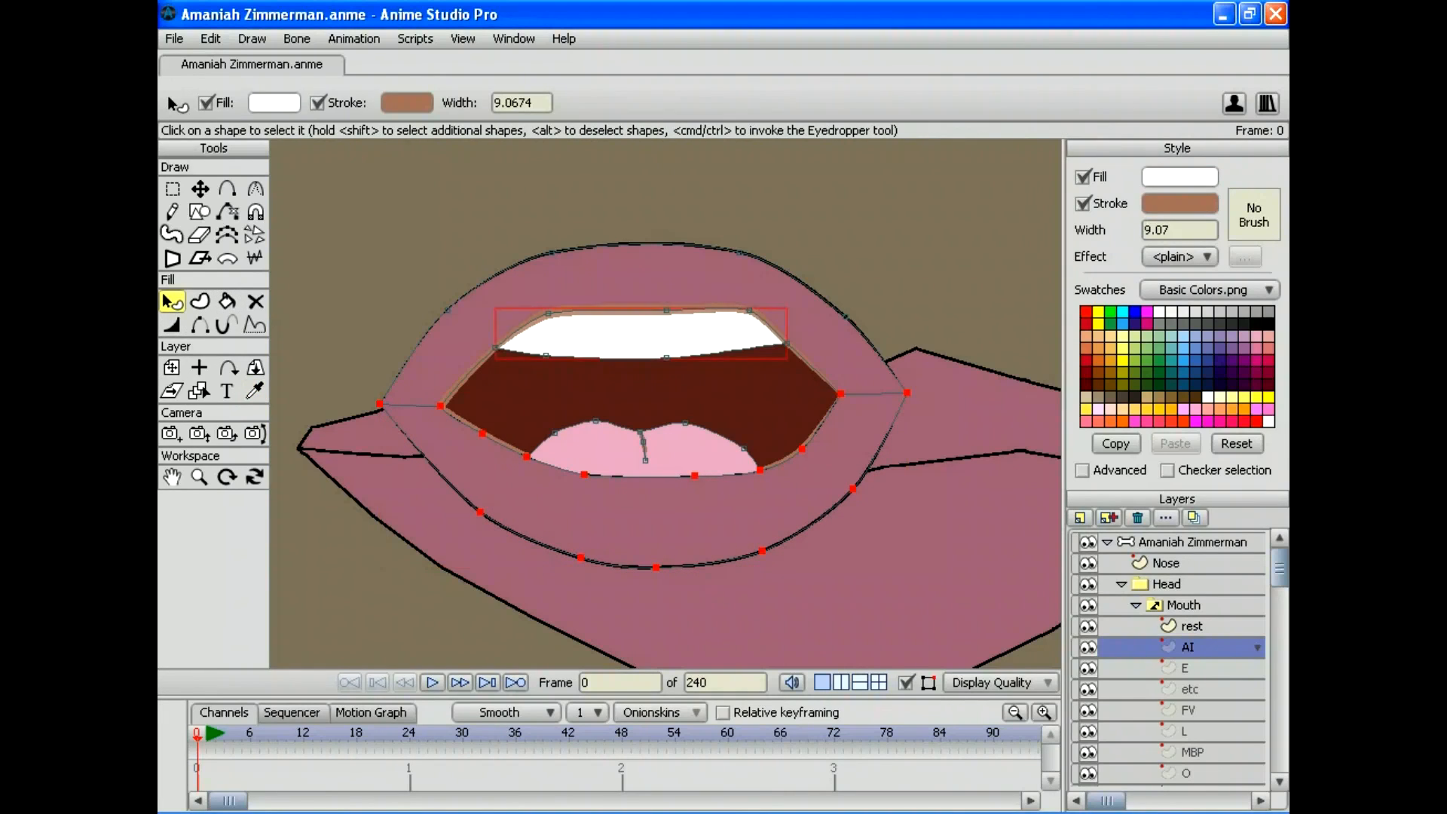
pyautogui.click(652, 275)
pyautogui.click(641, 392)
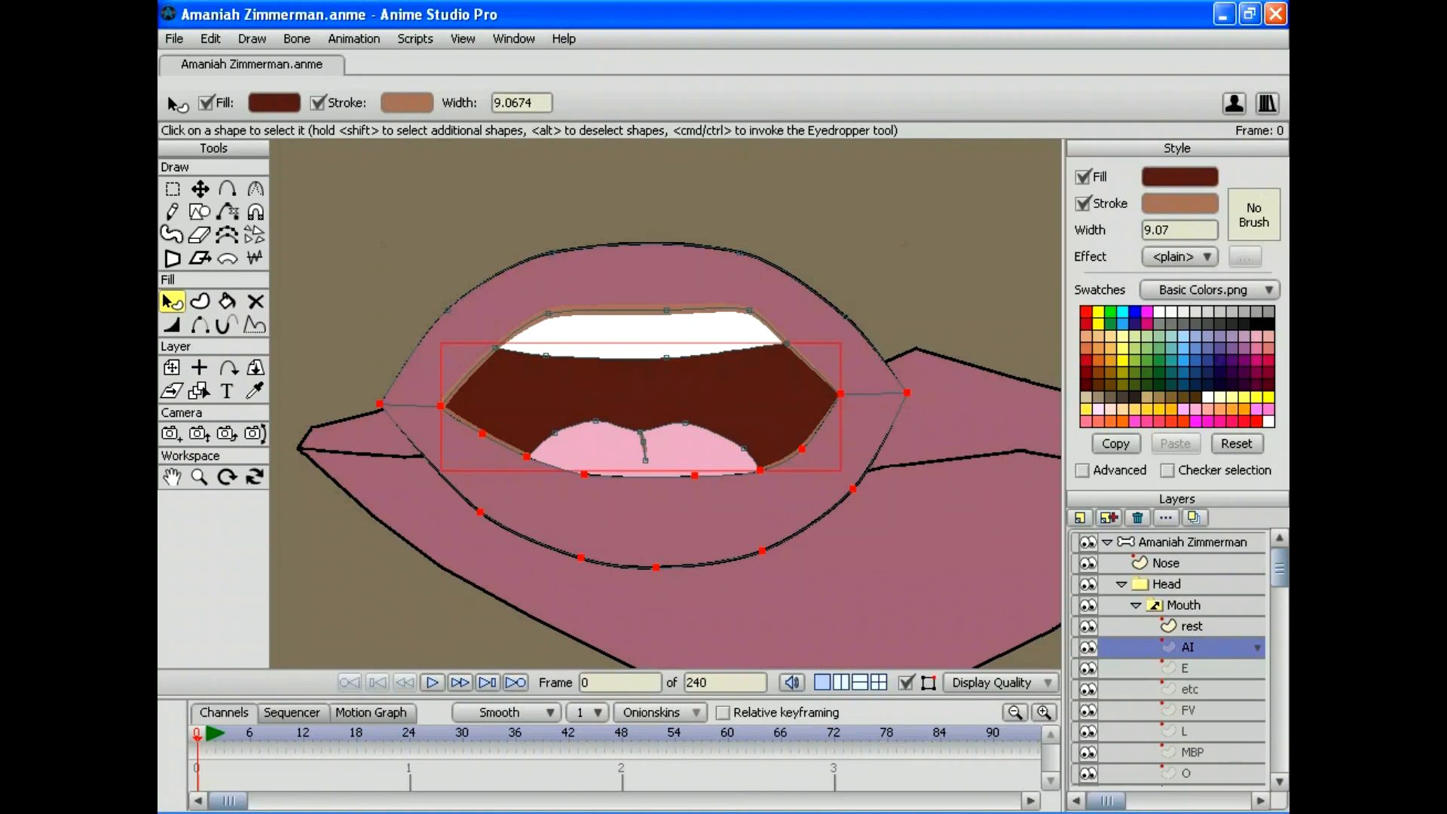
pyautogui.click(652, 275)
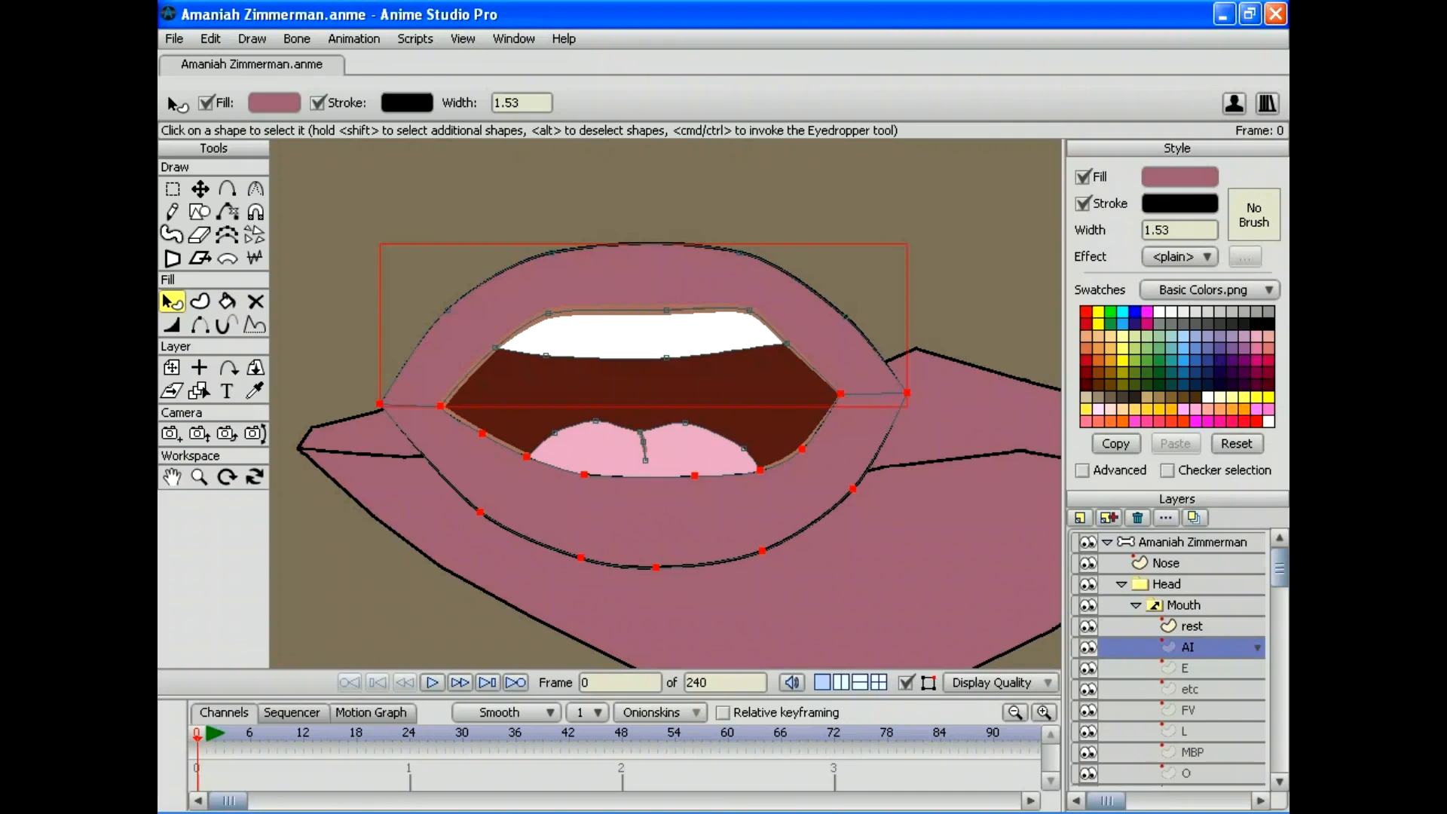
# Step: Copy the mauve lip style onto the E mouth's lower and upper lips
pyautogui.click(1184, 667)
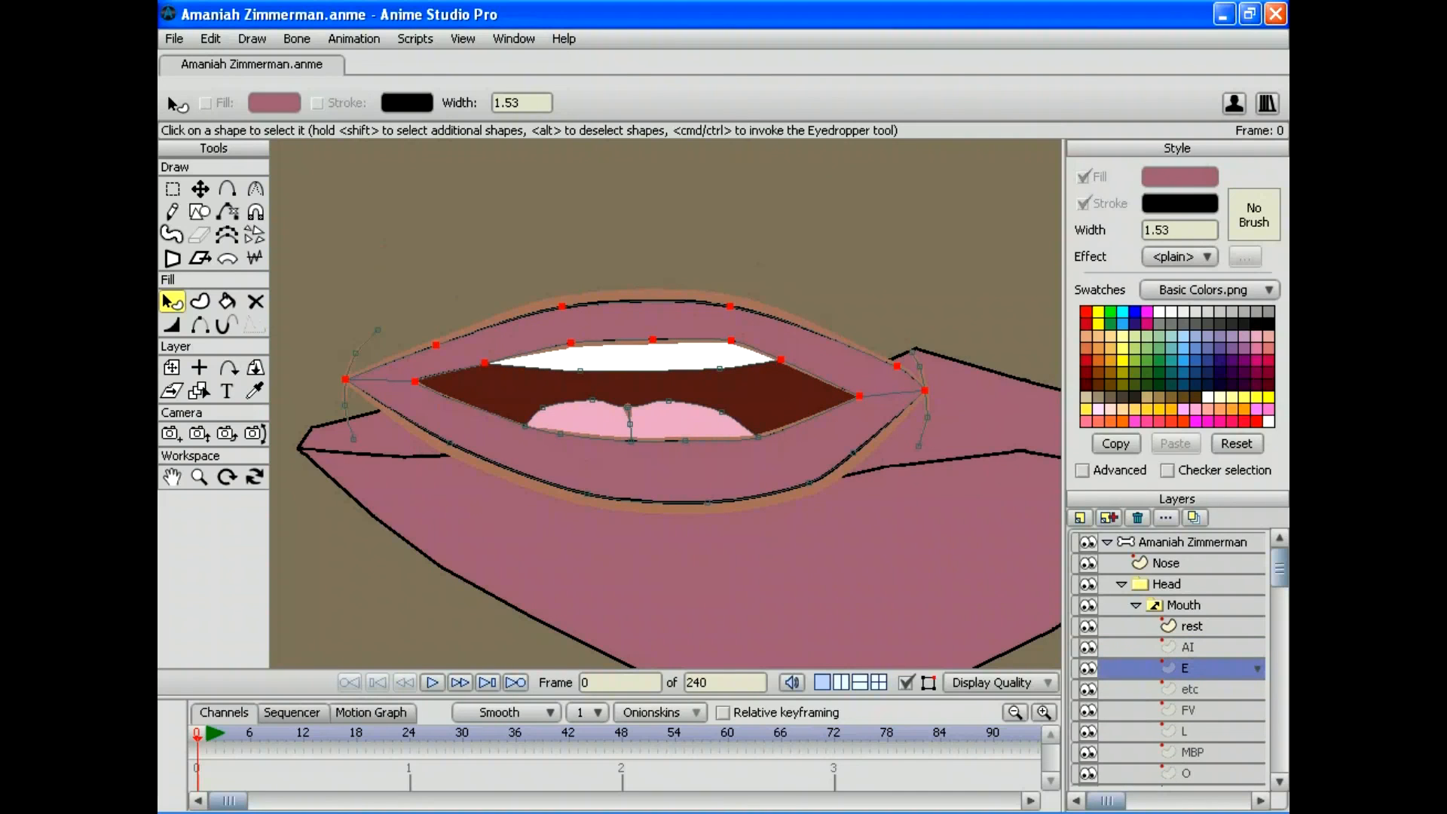
pyautogui.click(670, 470)
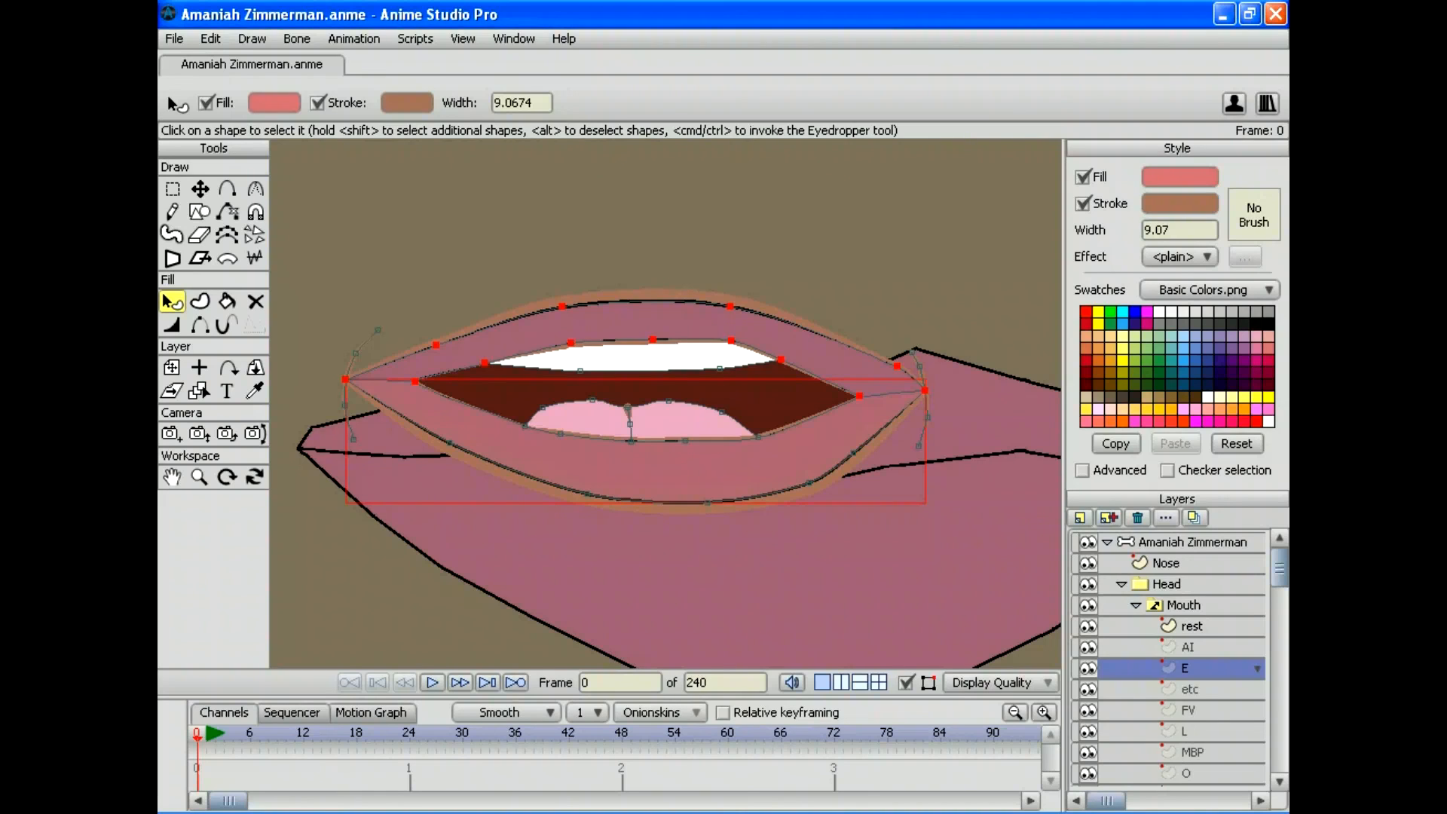
pyautogui.click(254, 391)
pyautogui.click(663, 557)
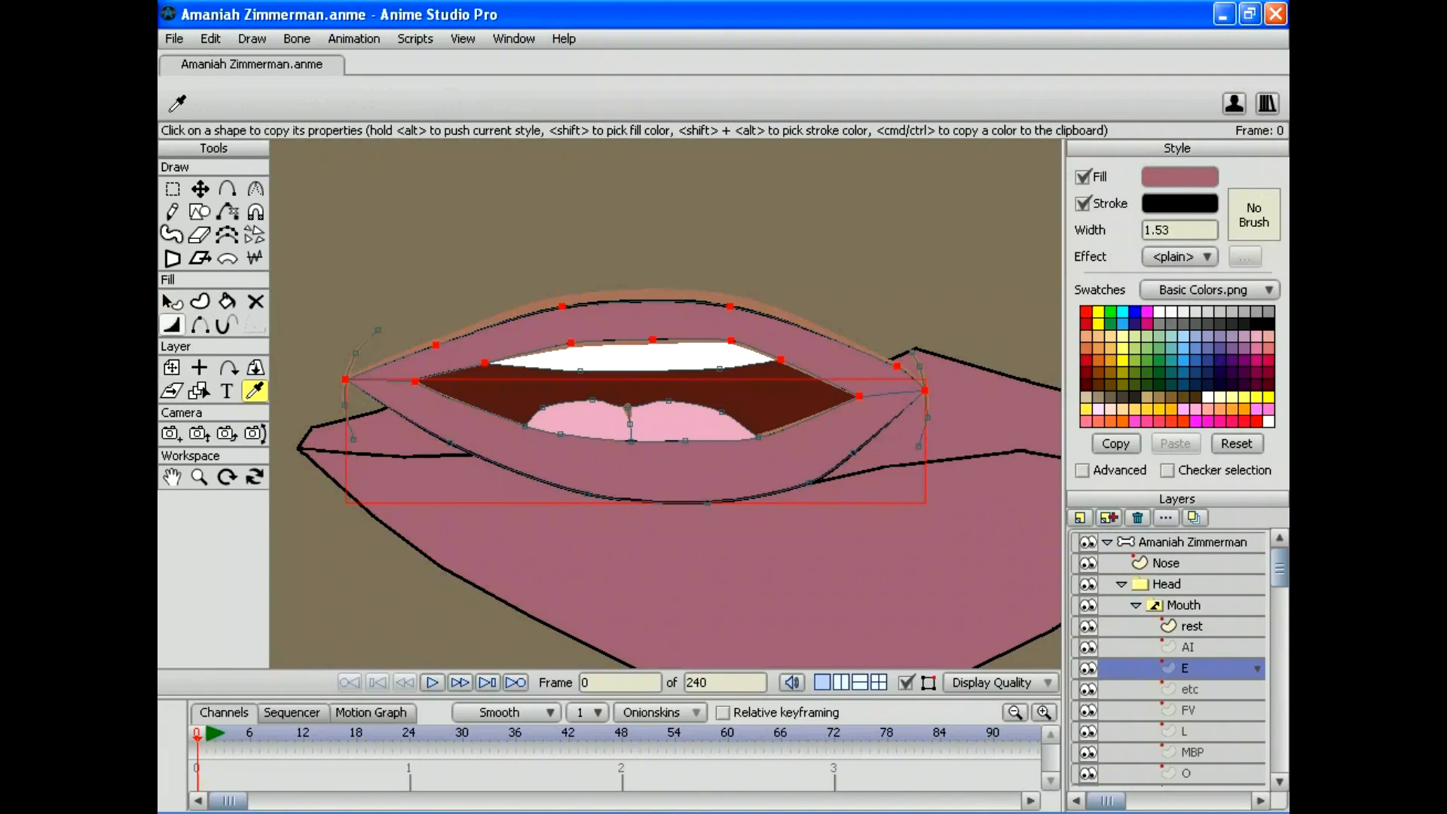
pyautogui.click(172, 301)
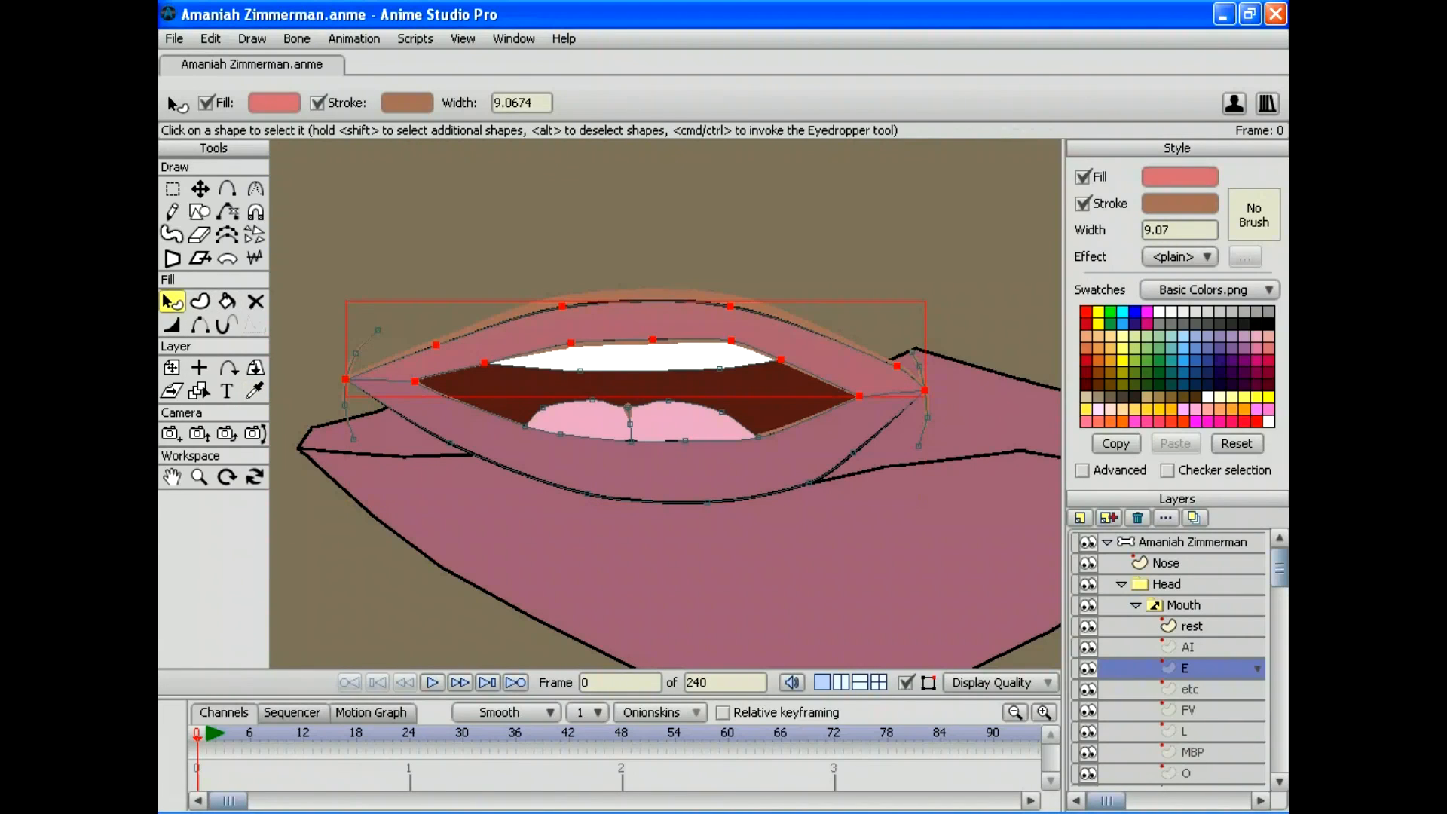
pyautogui.click(254, 391)
pyautogui.click(663, 471)
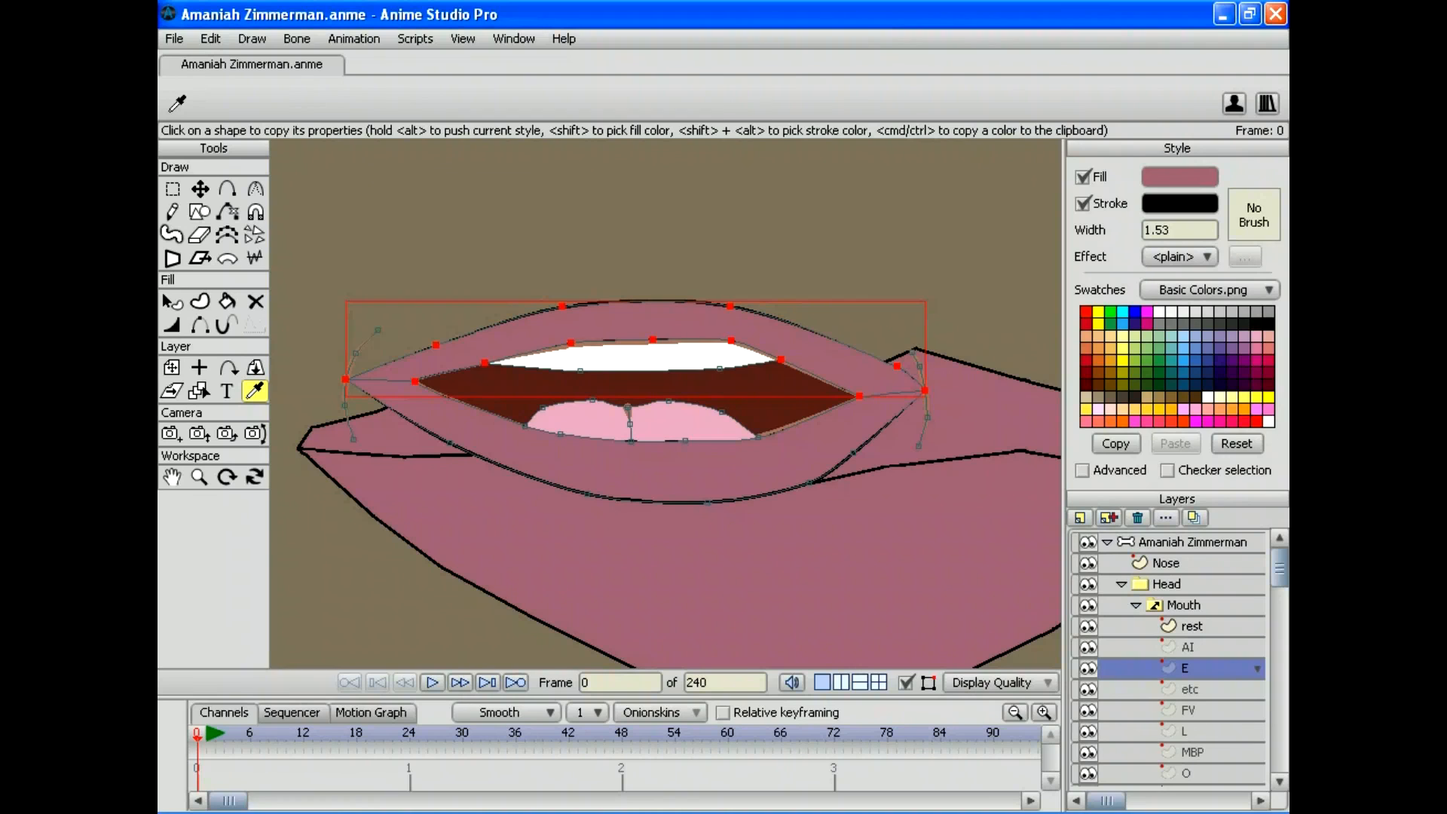
# Step: Set the FV mouth's teeth and inner-mouth shape outline to black (000000)
pyautogui.click(1189, 689)
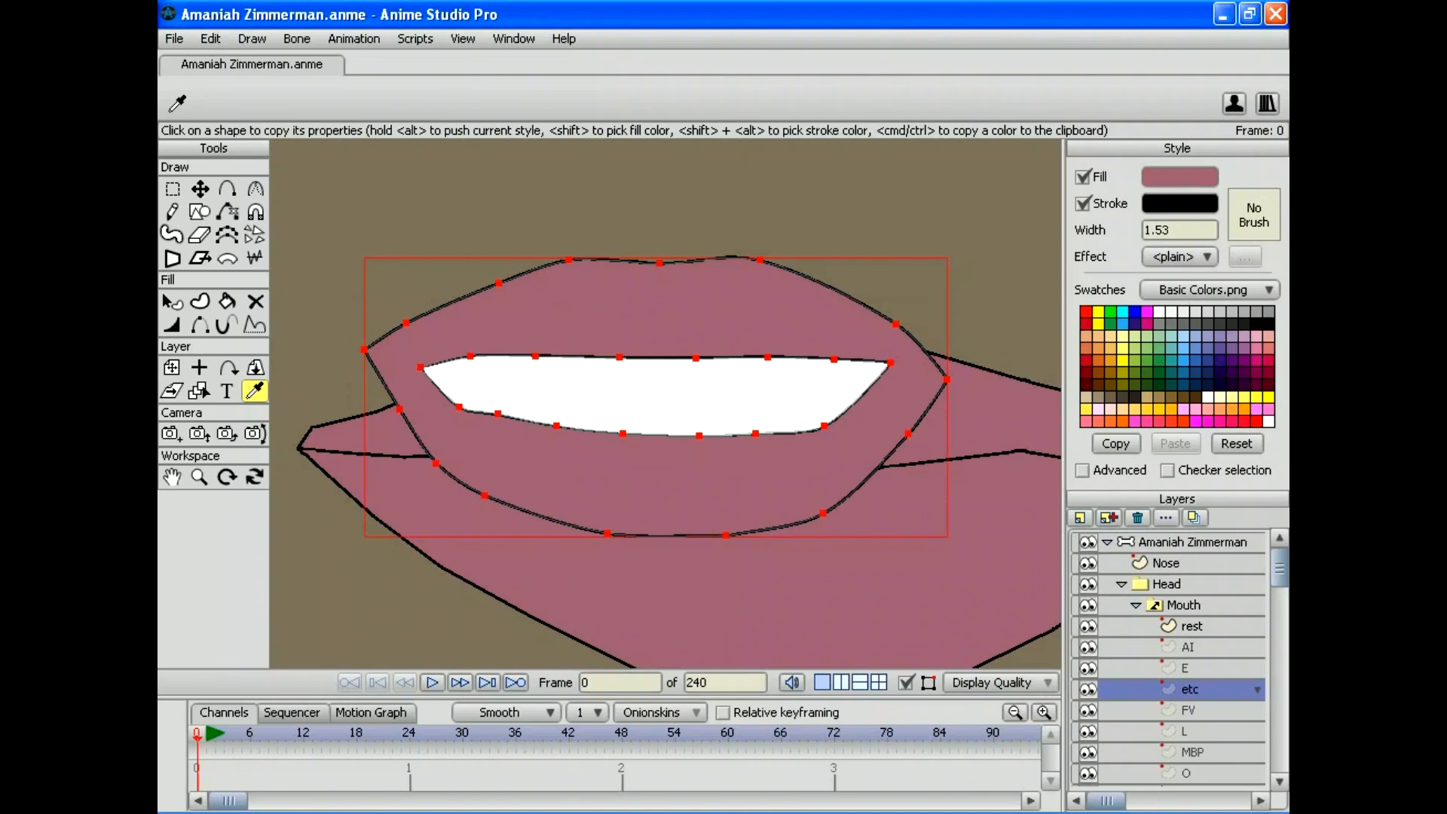
pyautogui.click(1187, 710)
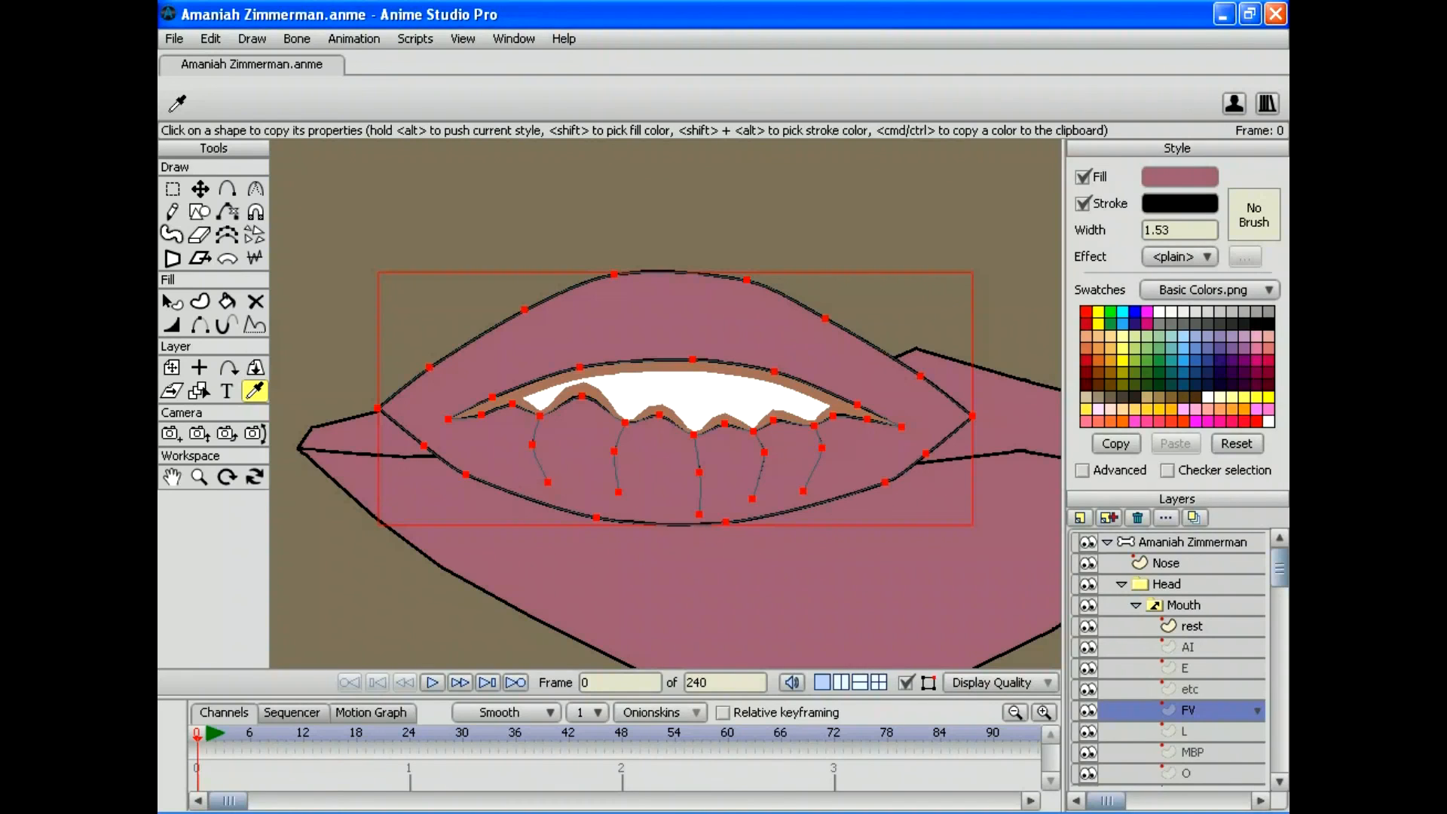
pyautogui.press('q')
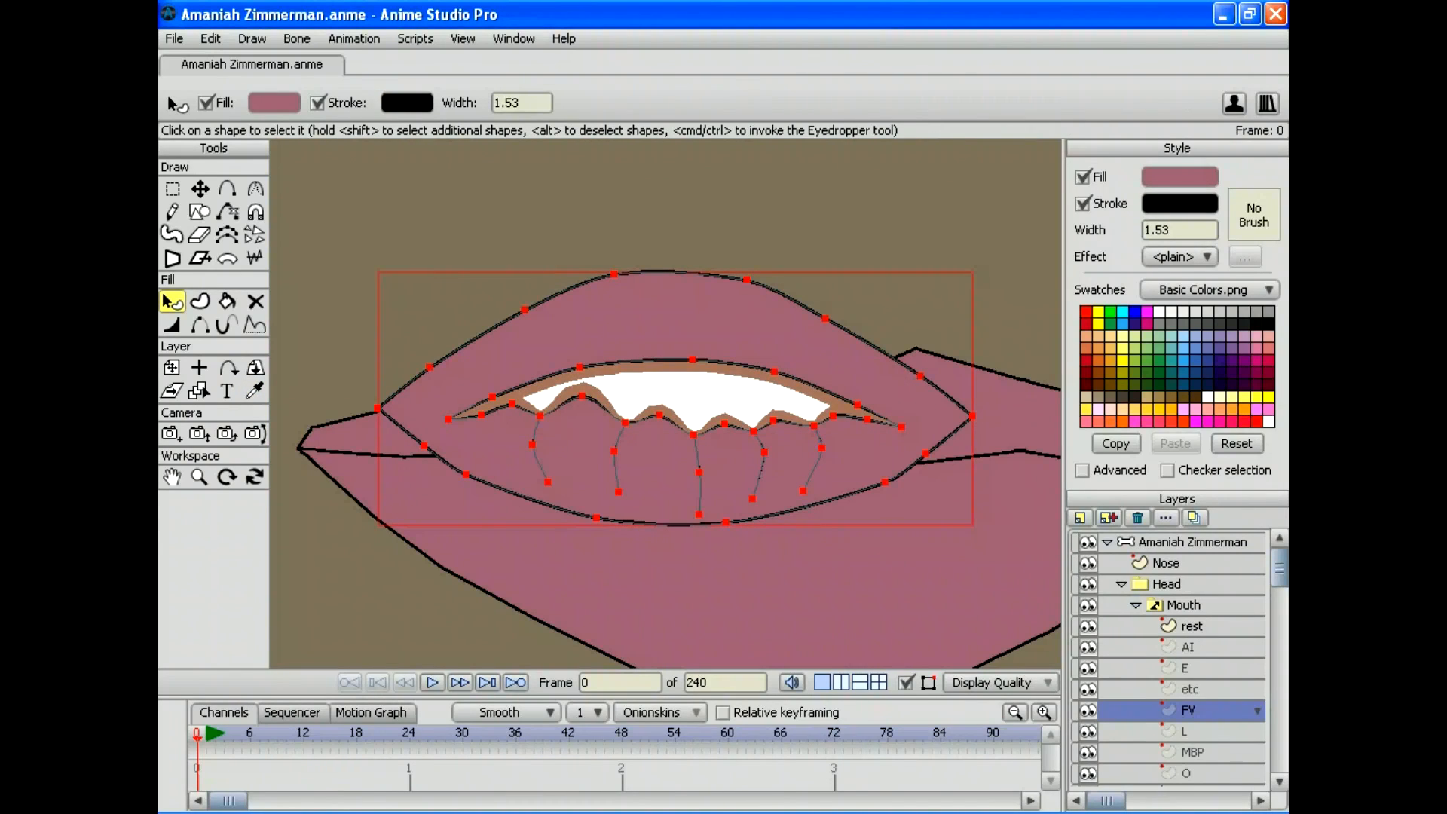
pyautogui.click(676, 395)
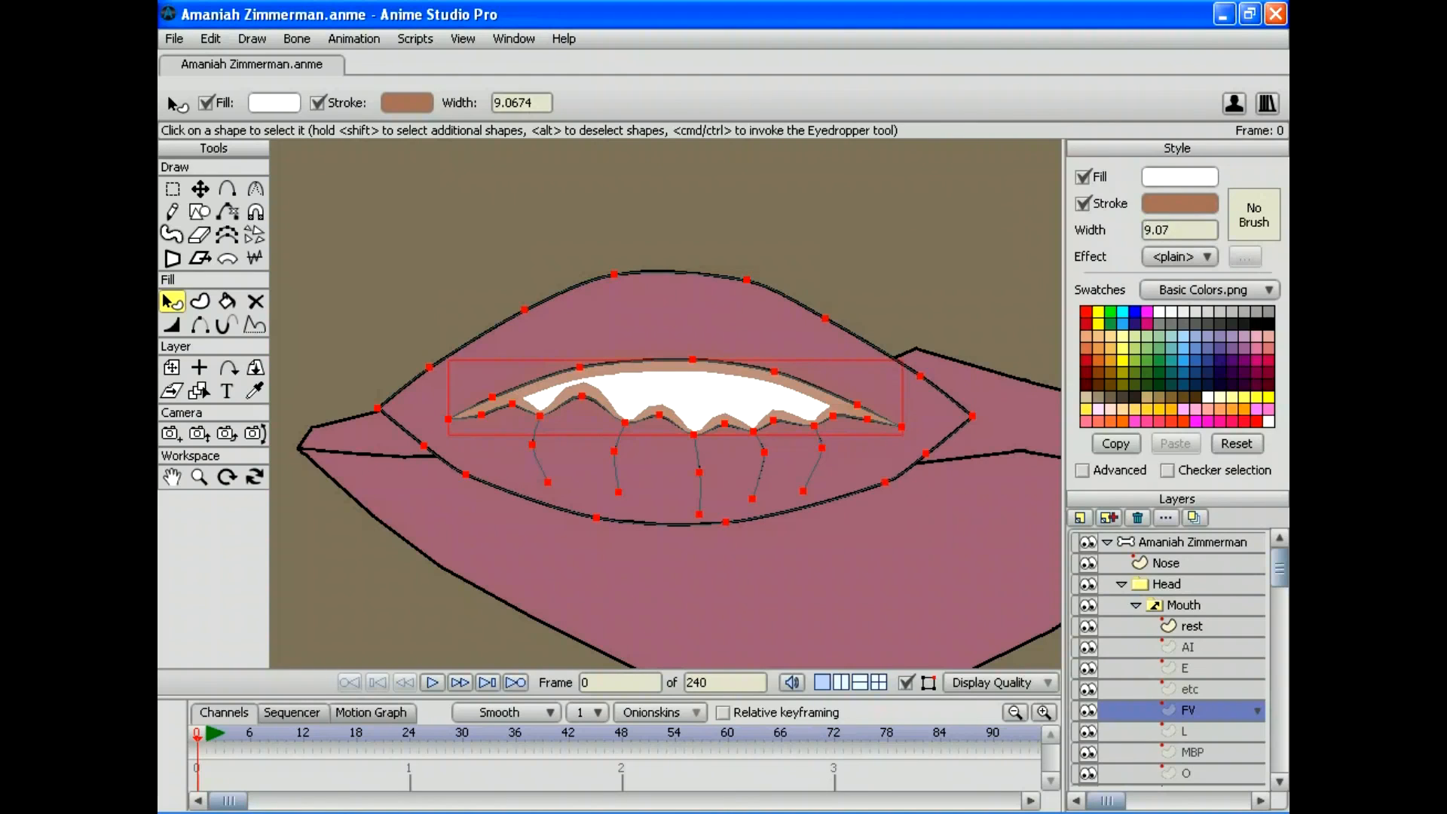
pyautogui.click(676, 324)
pyautogui.click(676, 396)
pyautogui.click(1178, 203)
pyautogui.write('000000')
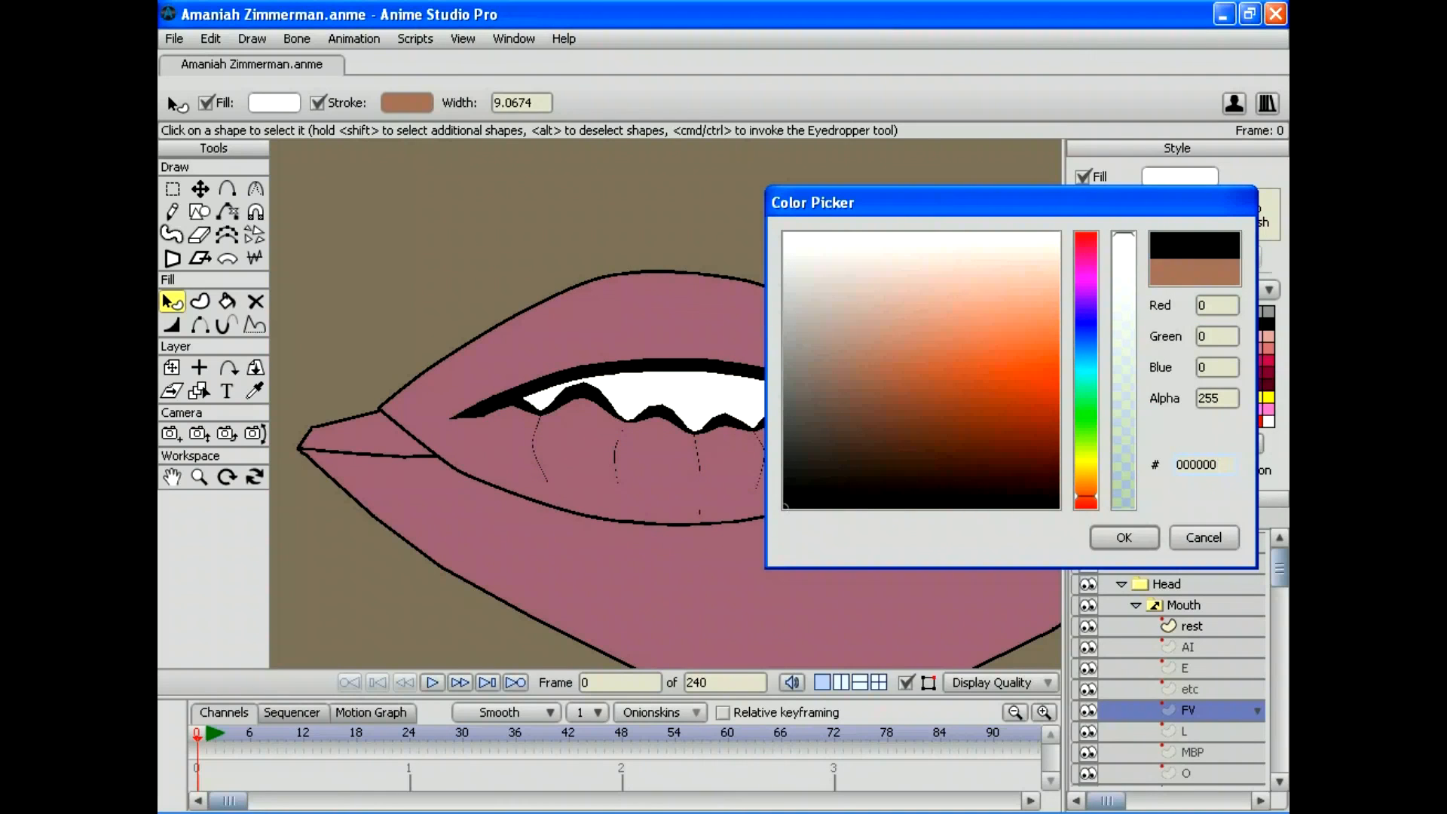
pyautogui.press('Return')
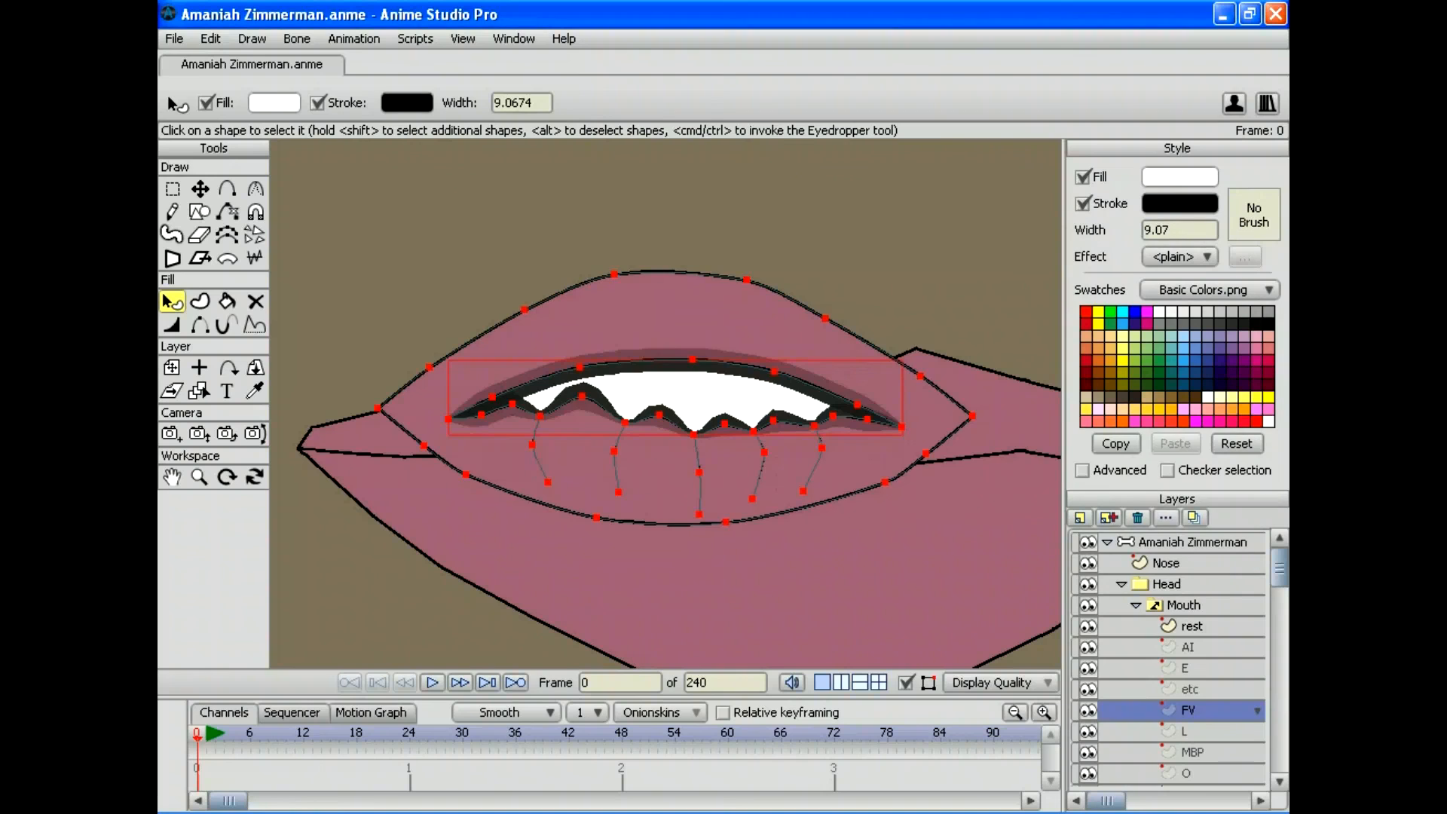
# Step: Outline the AI mouth's upper teeth and dark-red interior in black (000000)
pyautogui.click(1191, 625)
pyautogui.click(1187, 646)
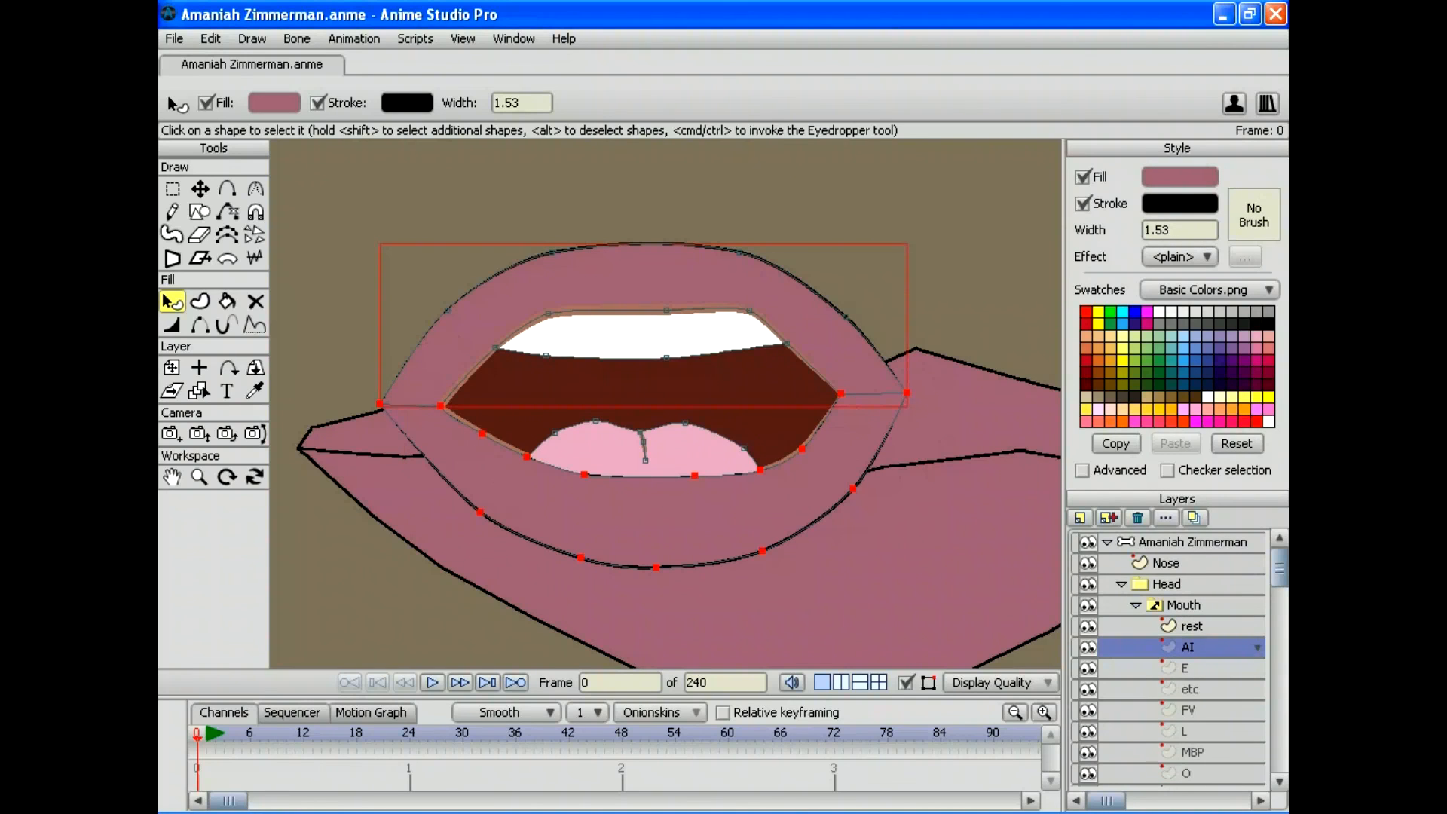
pyautogui.click(640, 333)
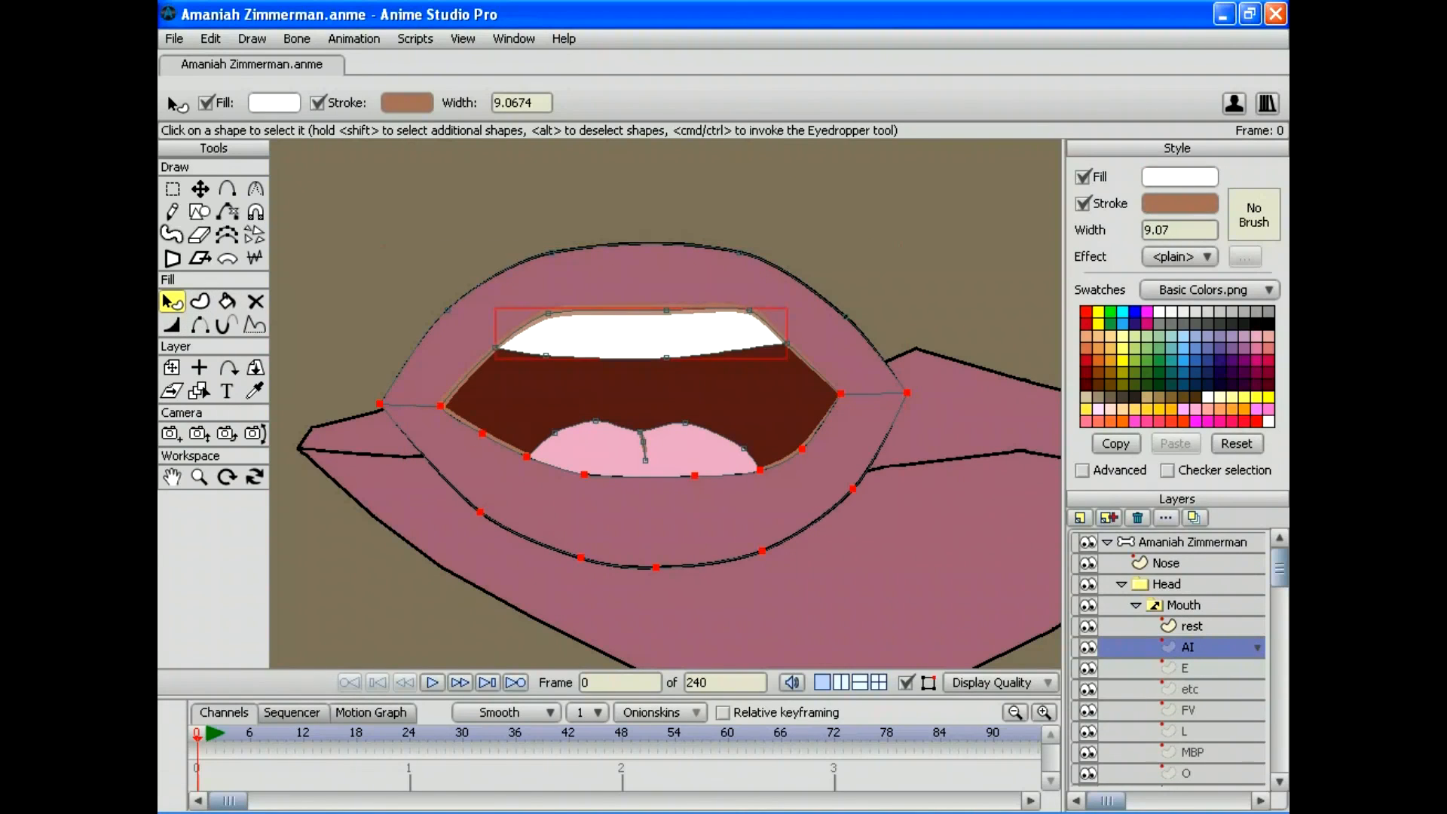
pyautogui.click(1178, 203)
pyautogui.write('000000')
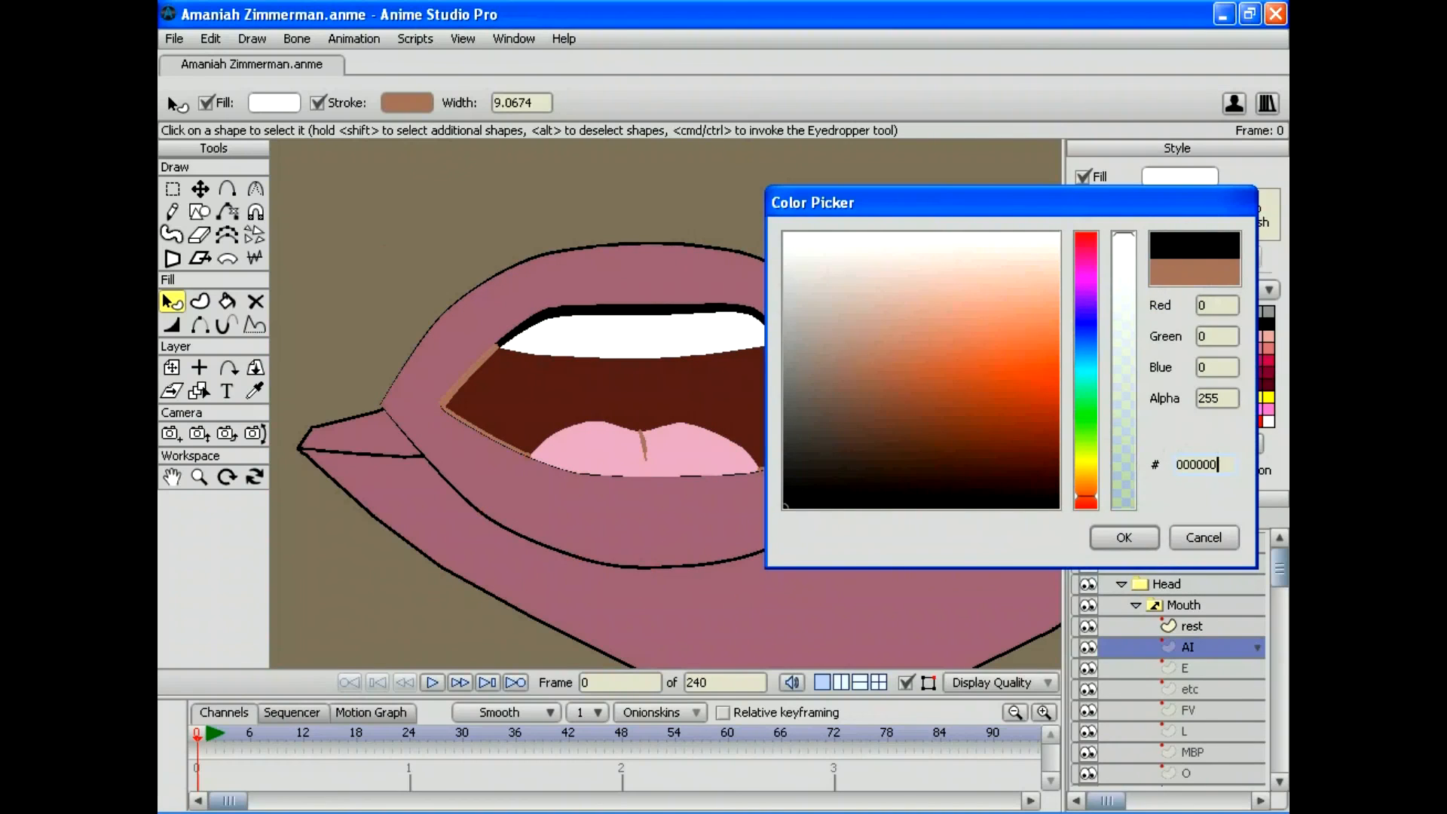
pyautogui.press('Return')
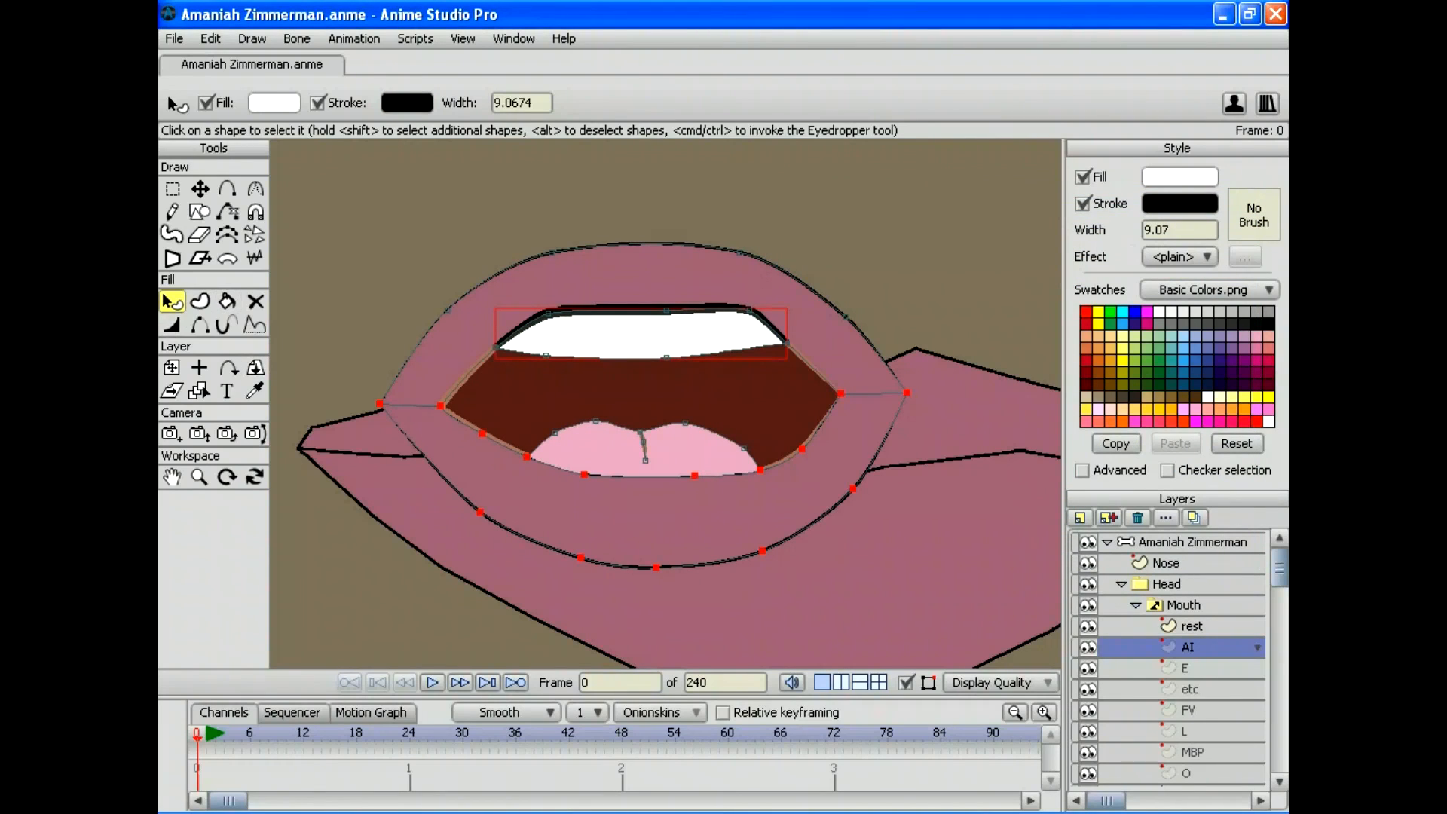
pyautogui.click(640, 392)
pyautogui.click(1179, 202)
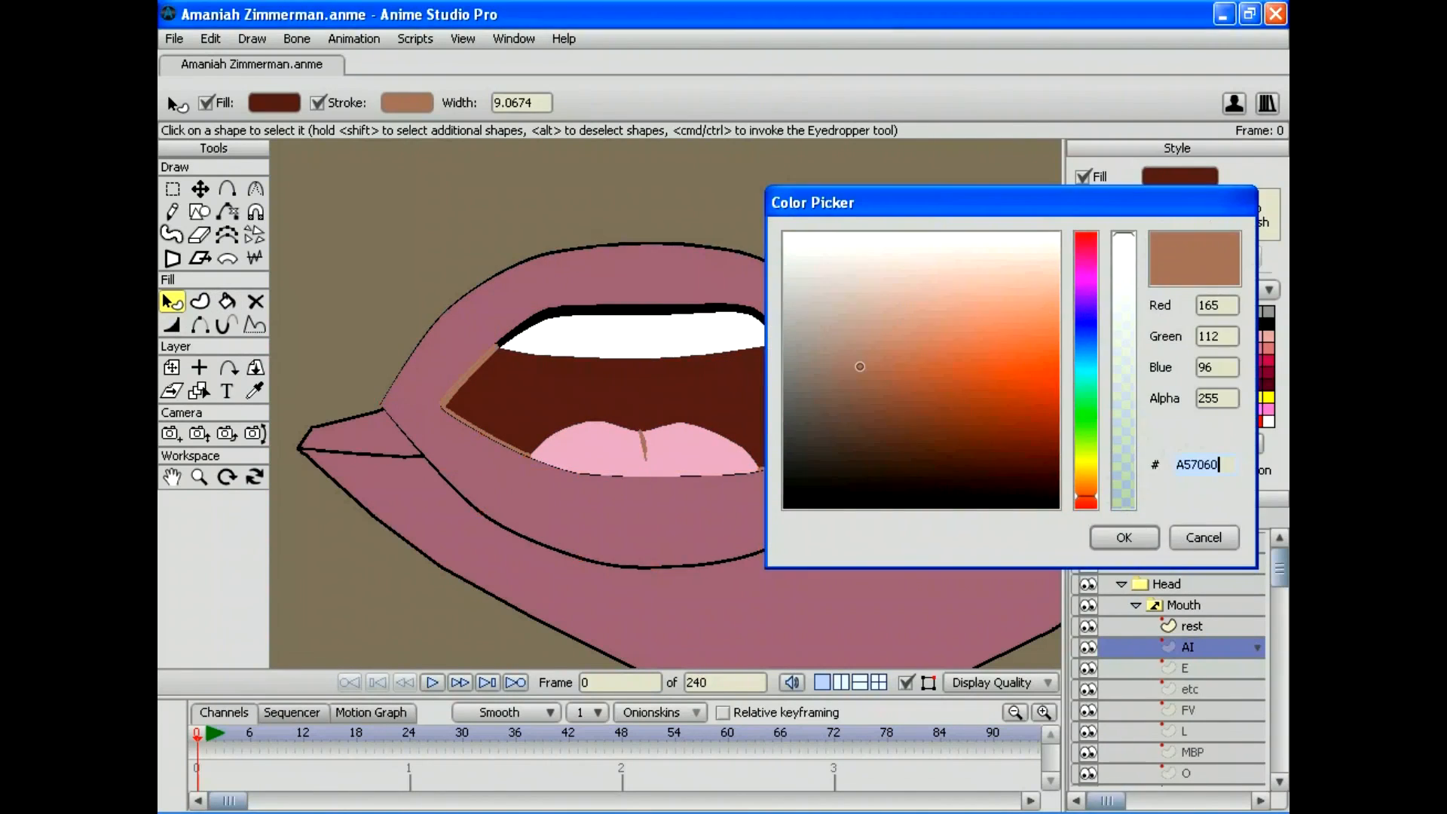
pyautogui.write('000000')
pyautogui.press('Return')
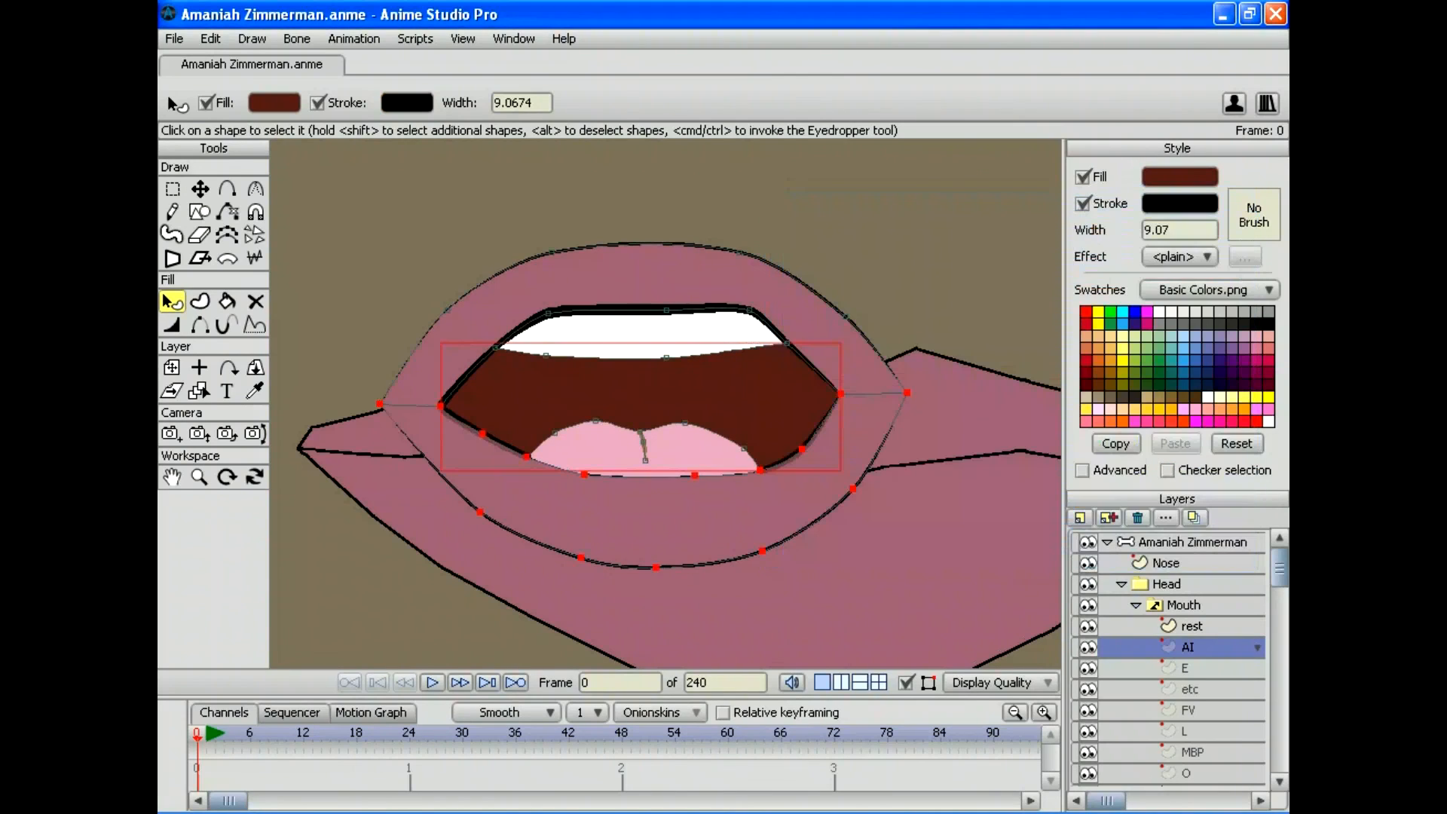
pyautogui.click(1184, 668)
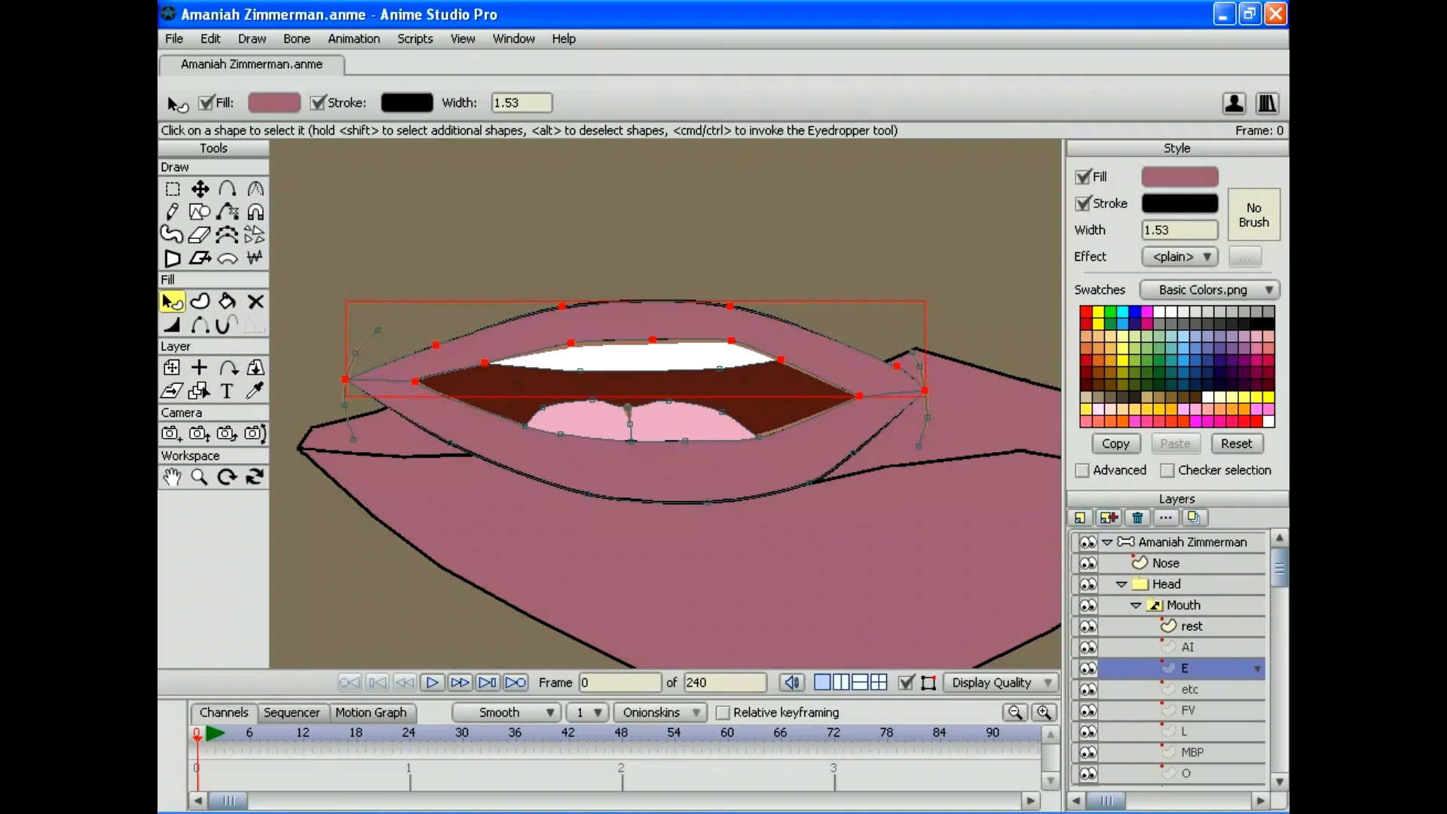
# Step: Set the E mouth's teeth outline to black (000000)
pyautogui.click(633, 354)
pyautogui.click(1179, 203)
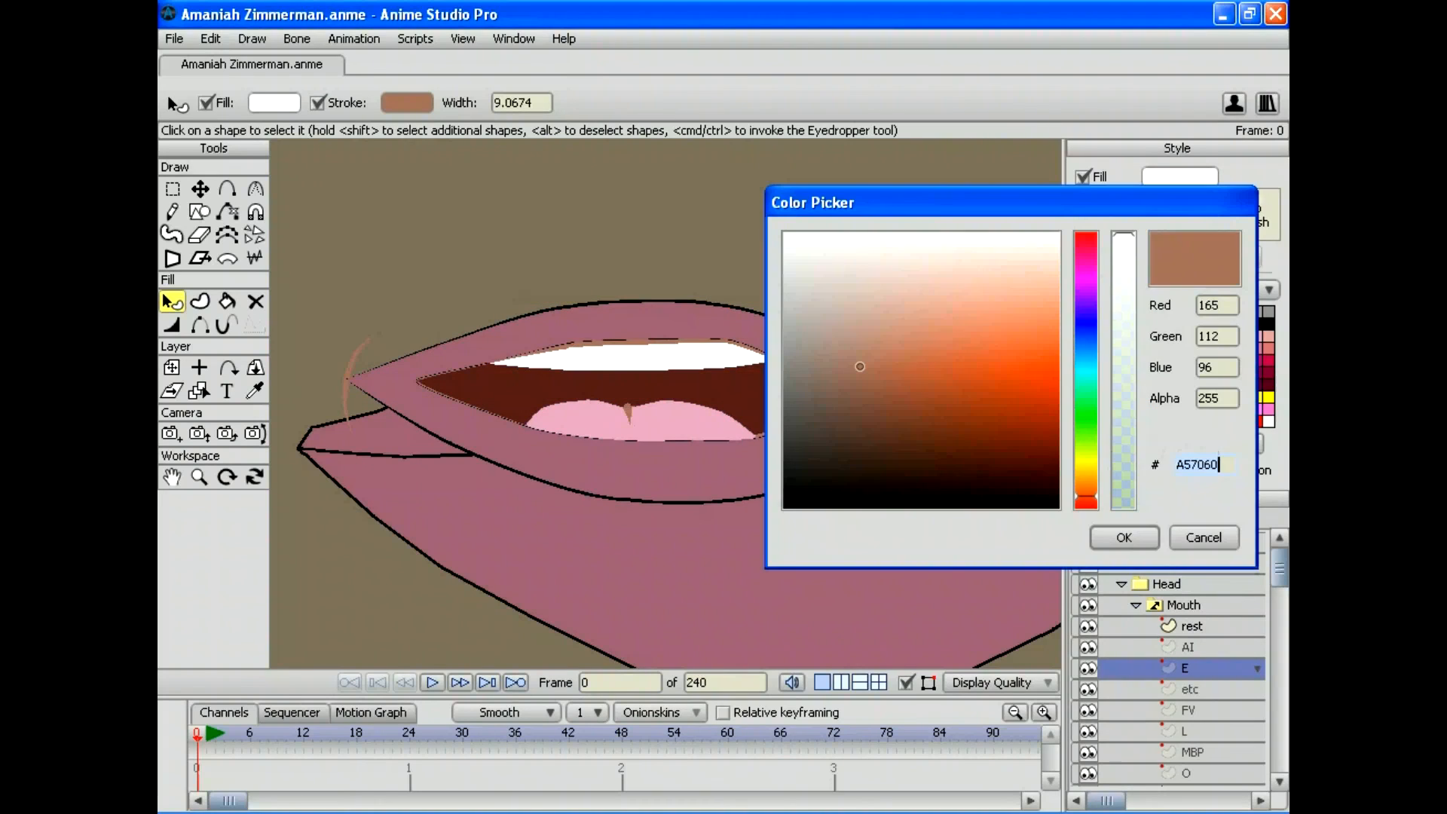
pyautogui.write('000000')
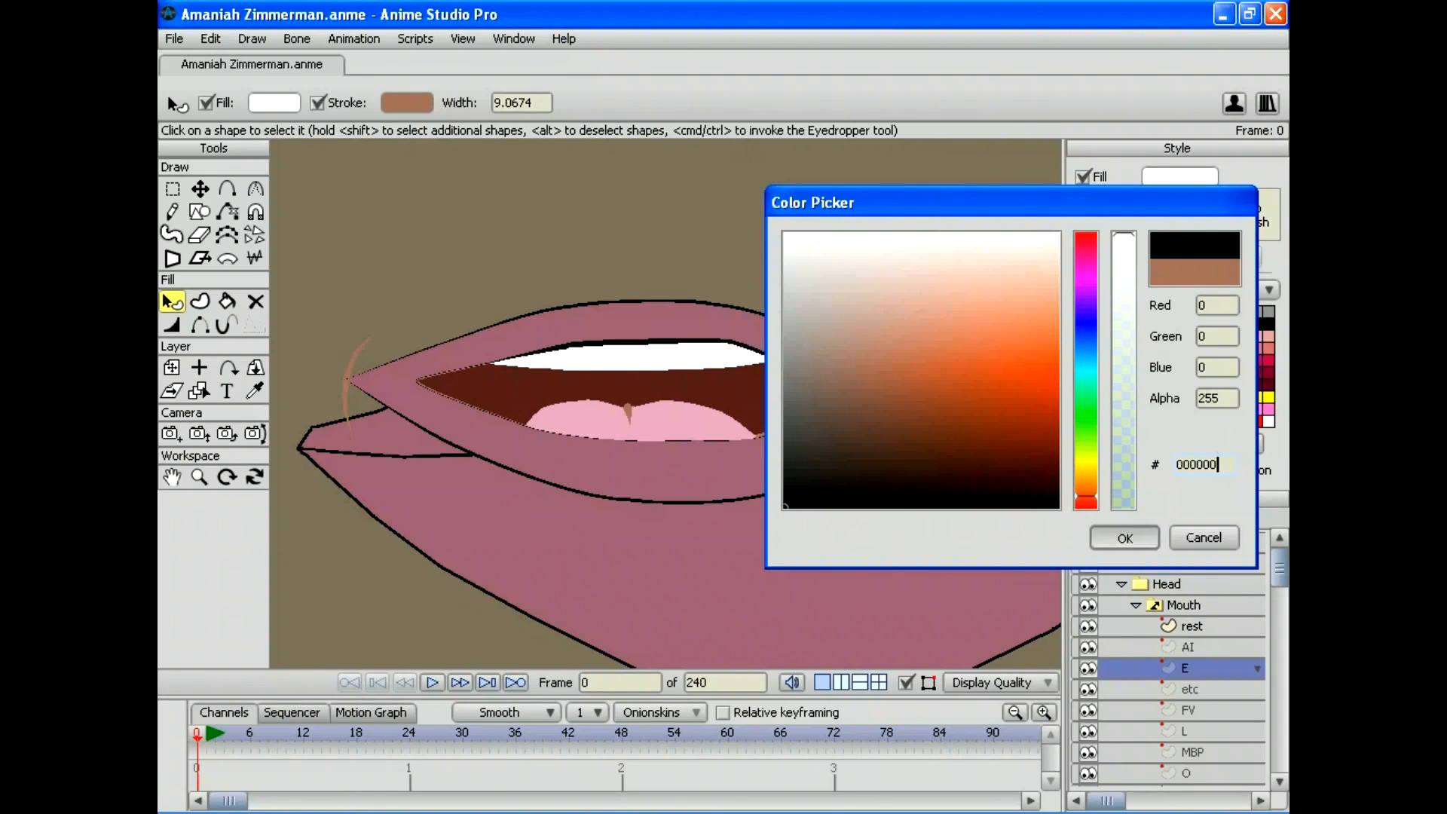
pyautogui.press('Return')
# Step: Make the E mouth's interior and tongue crease outlines black
pyautogui.click(663, 471)
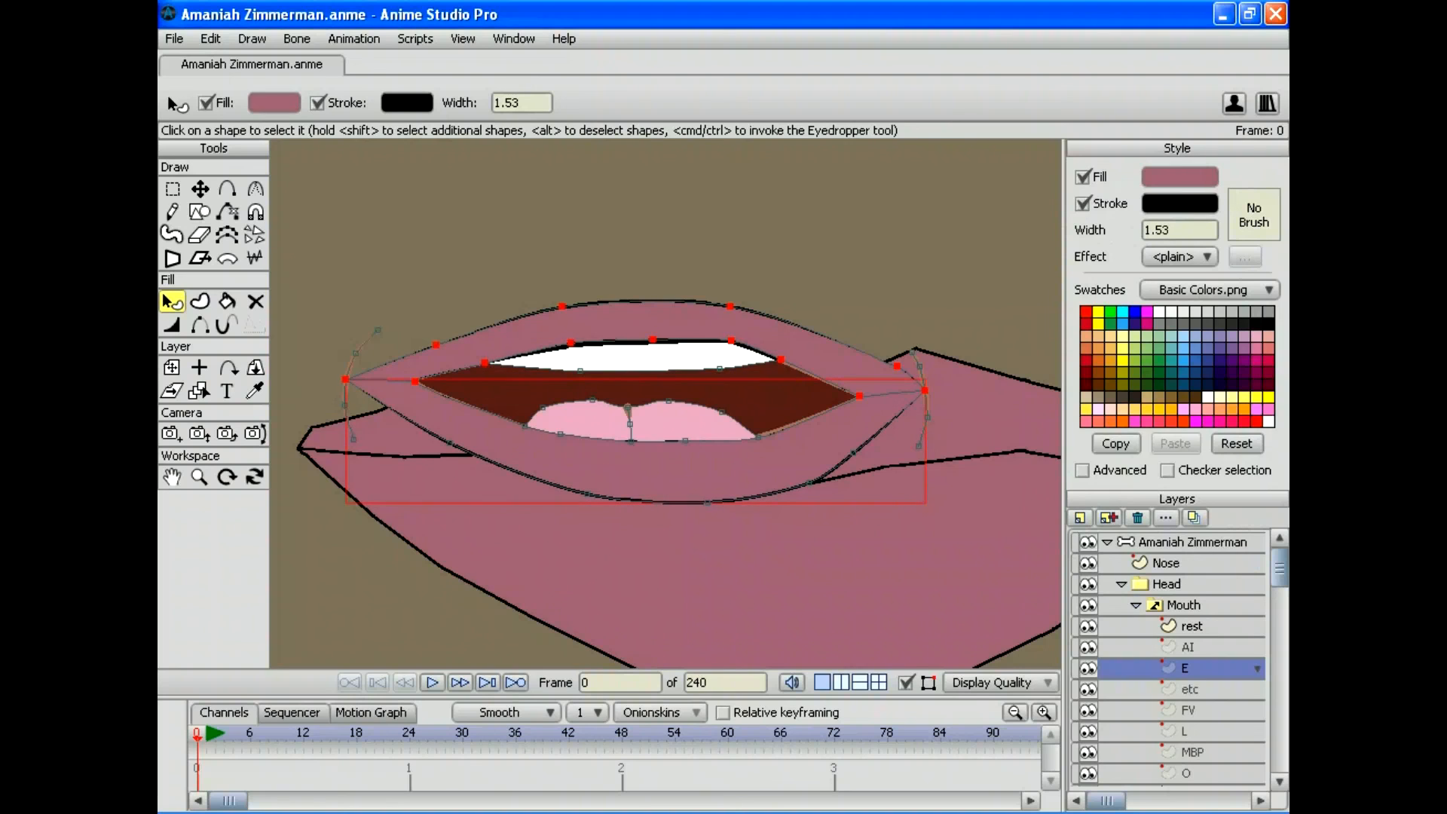
pyautogui.click(663, 384)
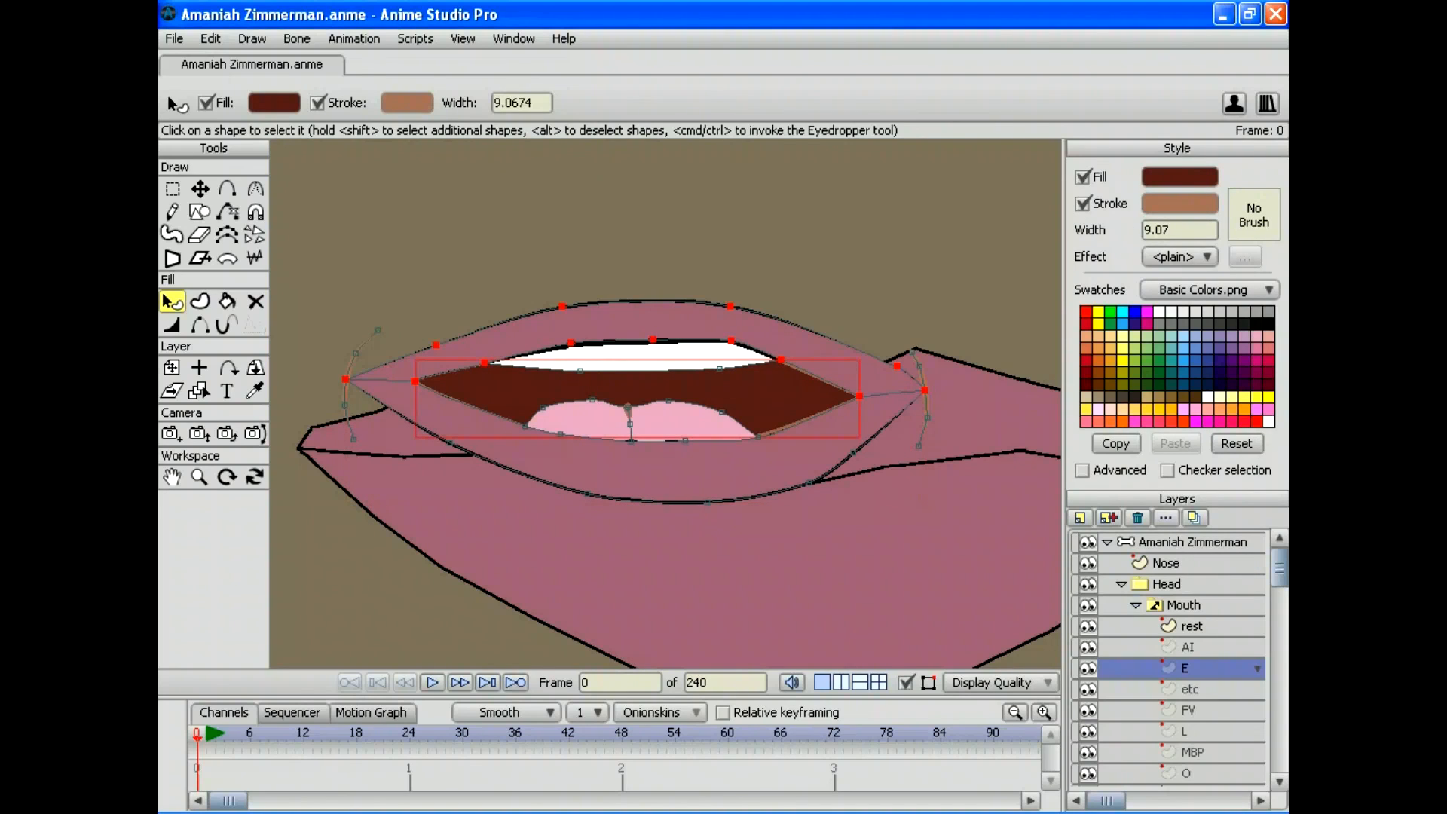
pyautogui.click(1179, 203)
pyautogui.moveTo(837, 498); pyautogui.dragTo(783, 508)
pyautogui.click(1123, 537)
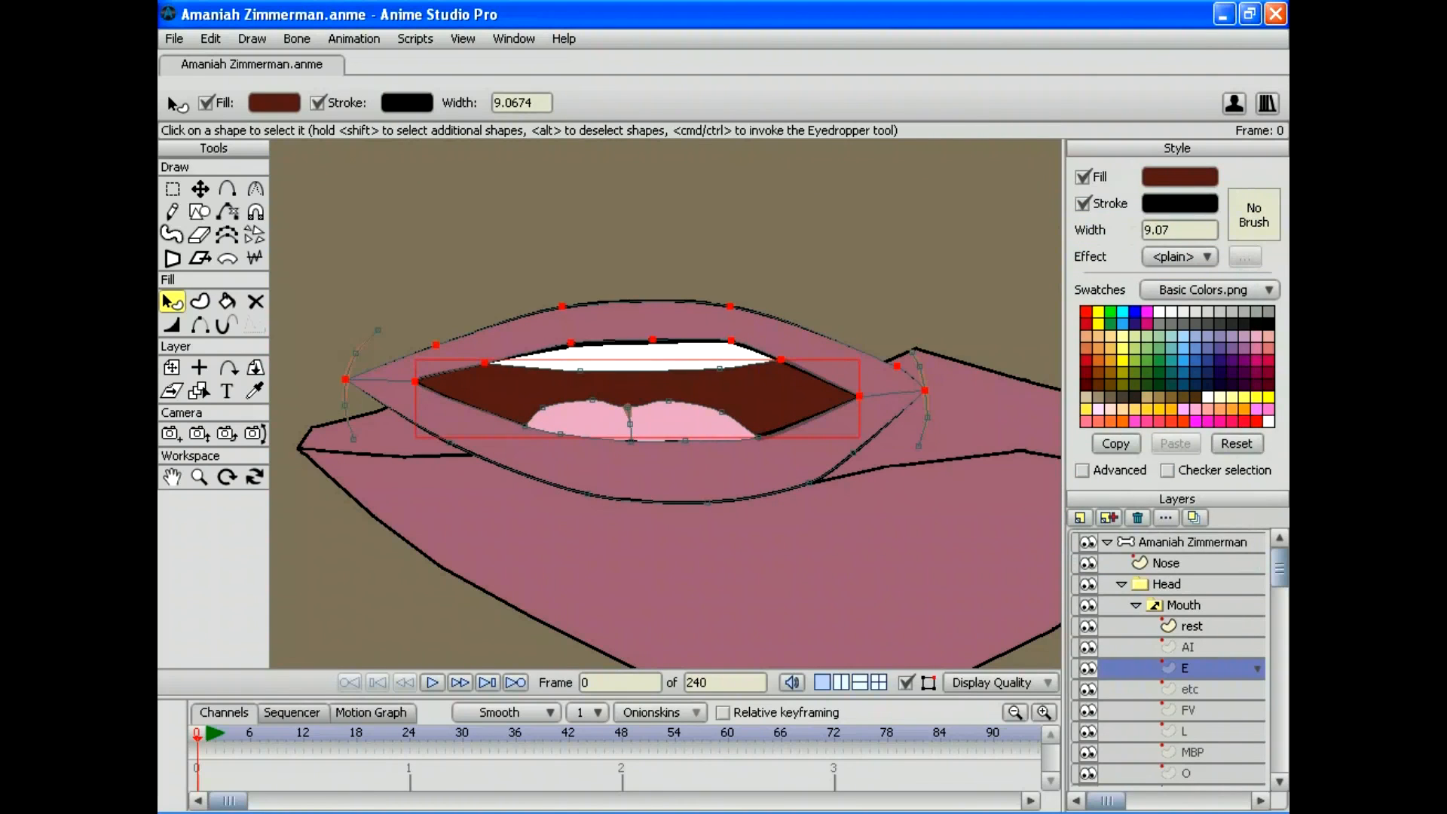
pyautogui.click(628, 423)
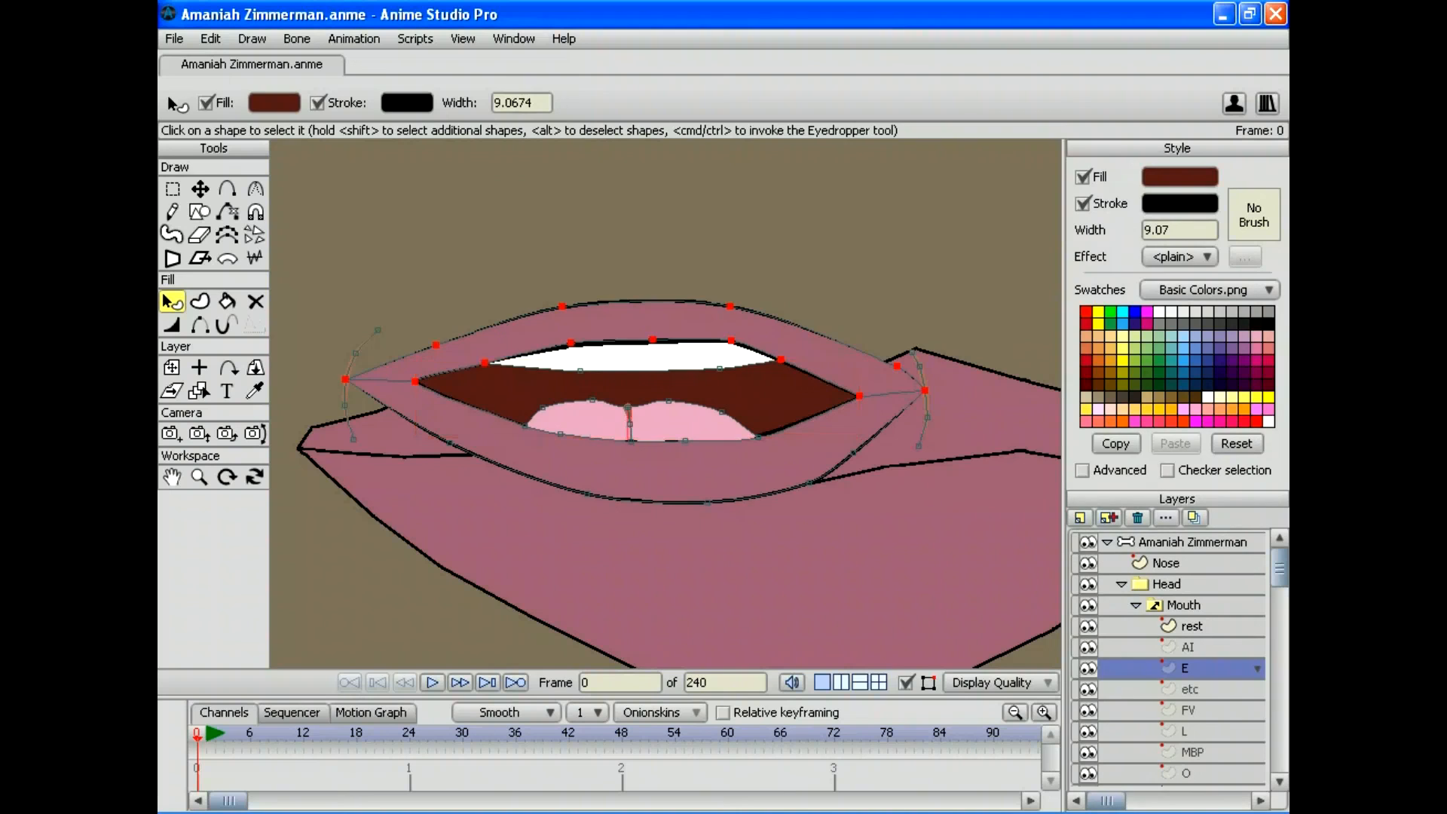
pyautogui.click(1178, 202)
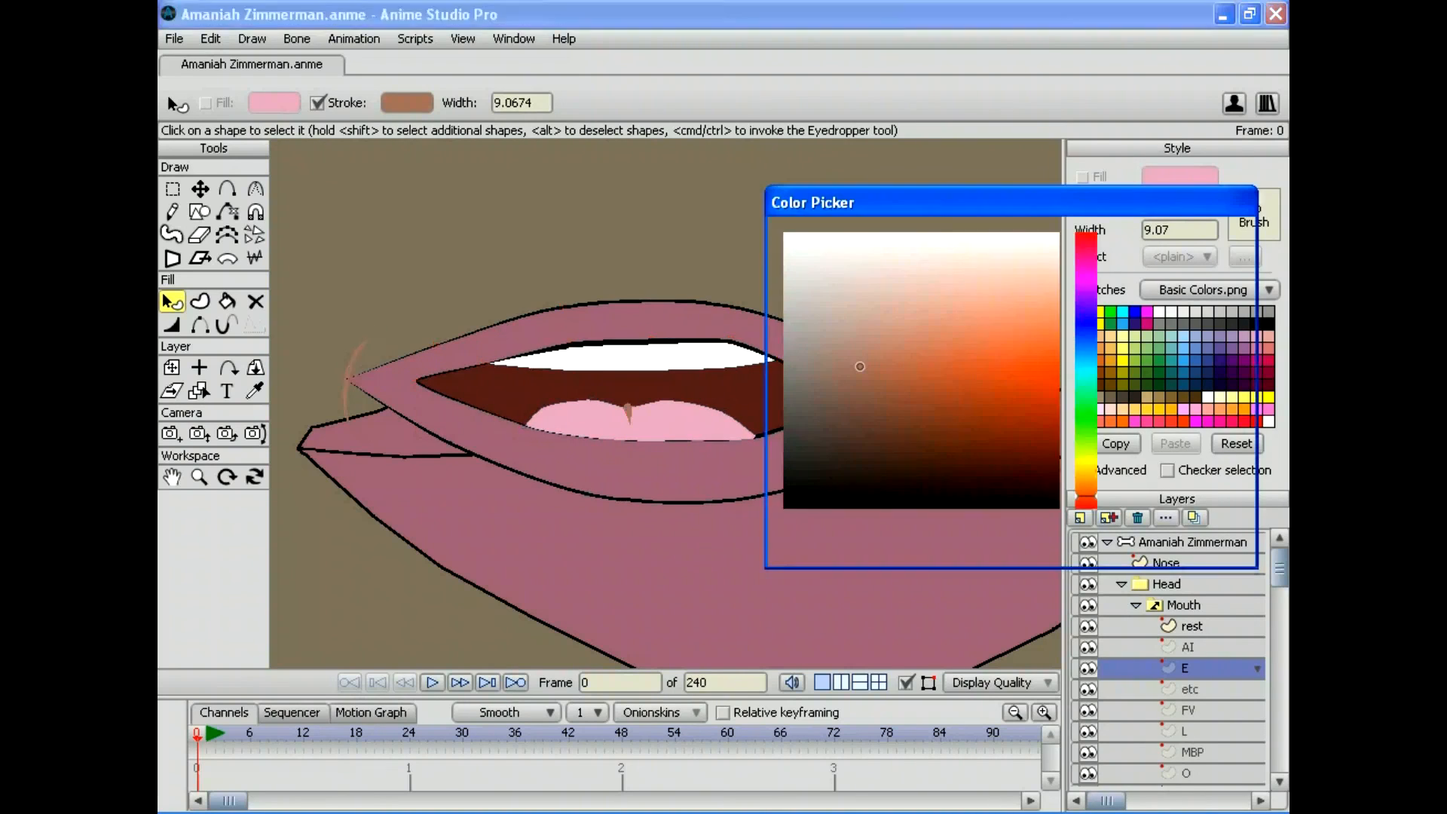
pyautogui.moveTo(866, 471); pyautogui.dragTo(783, 509)
pyautogui.press('Return')
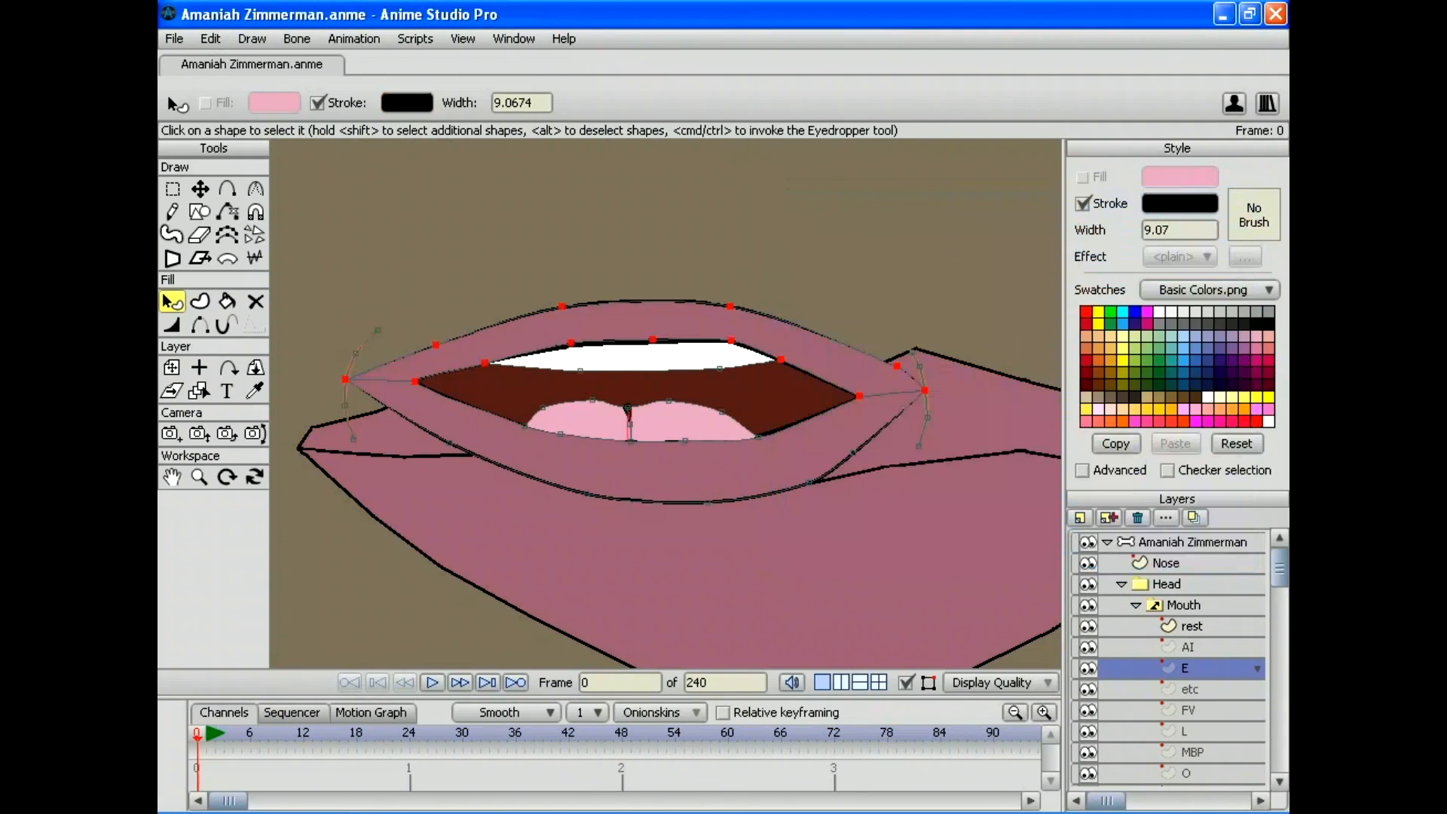
# Step: Switch to the L mouth and make its lower-lip outline black
pyautogui.click(1189, 689)
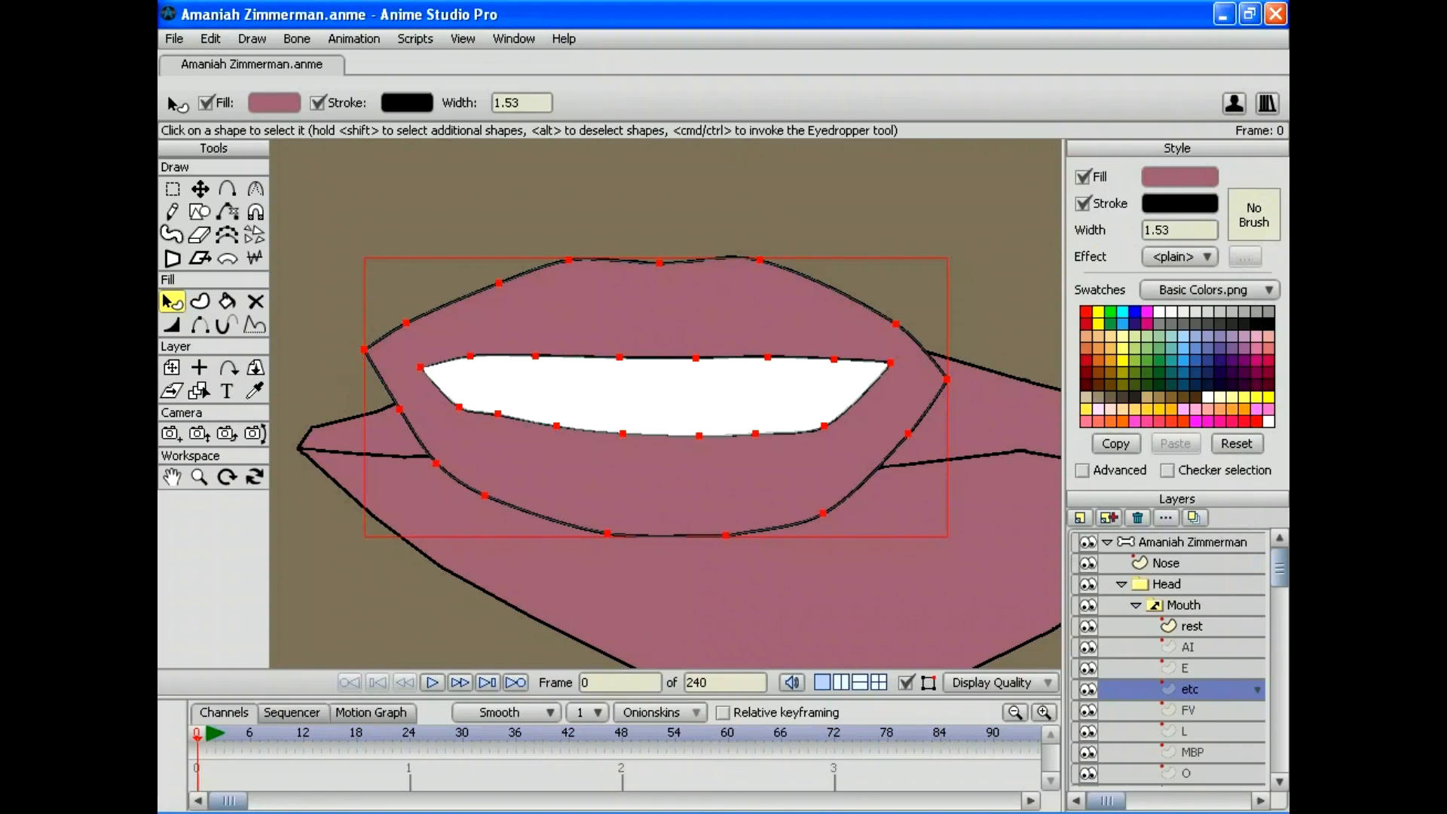
pyautogui.scroll(-3, 1189, 678)
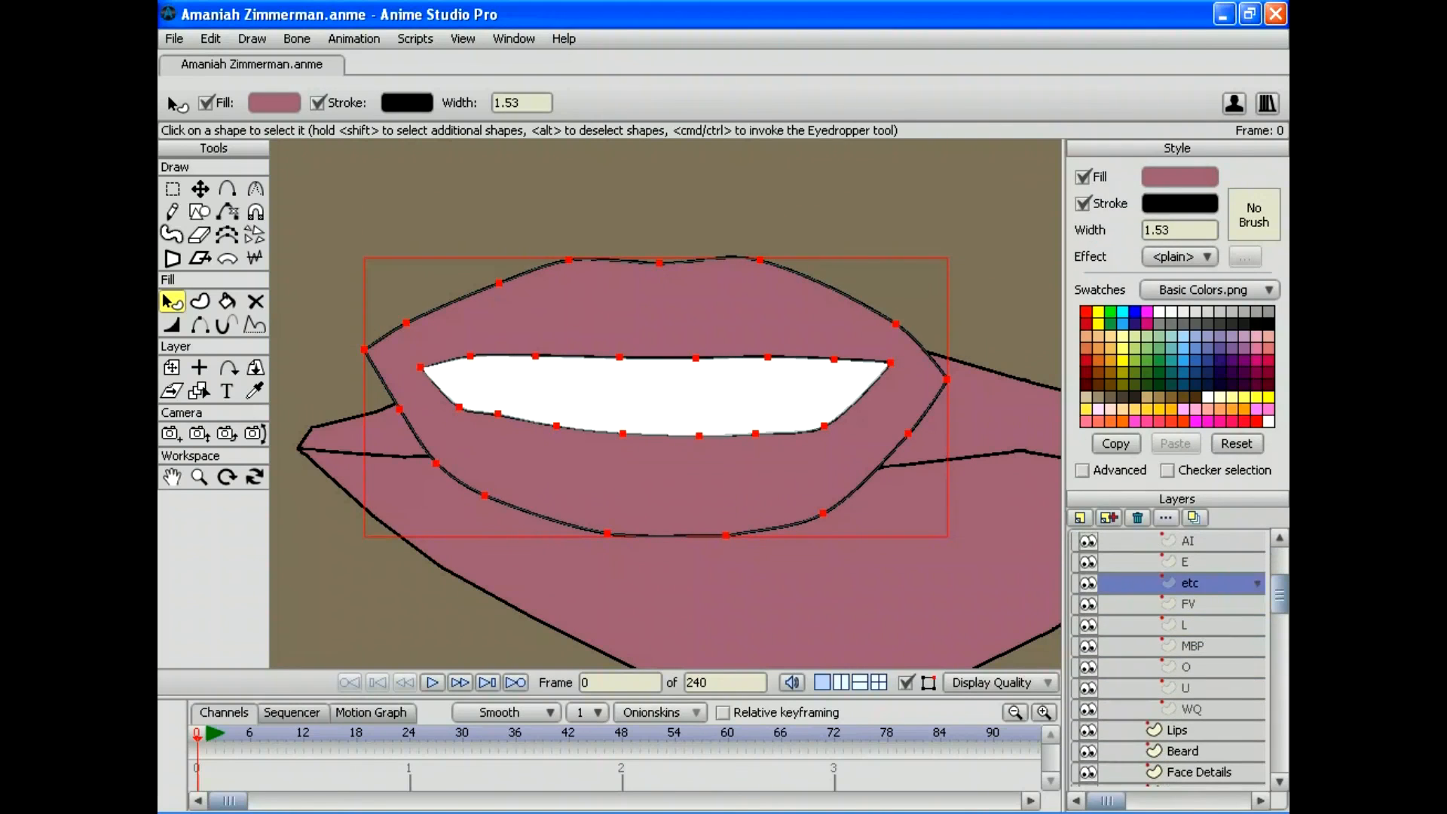
pyautogui.click(1189, 603)
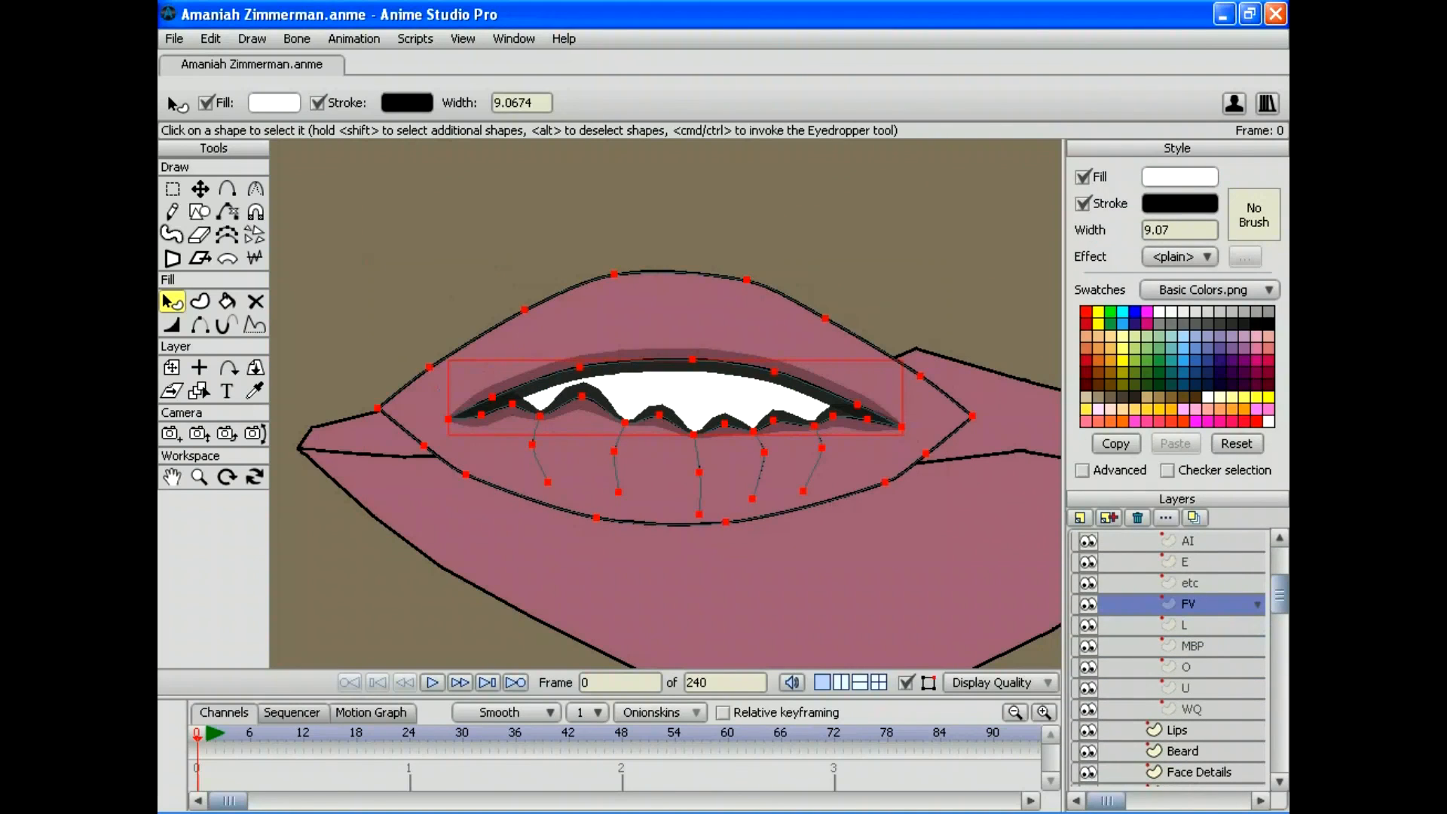
pyautogui.click(1184, 625)
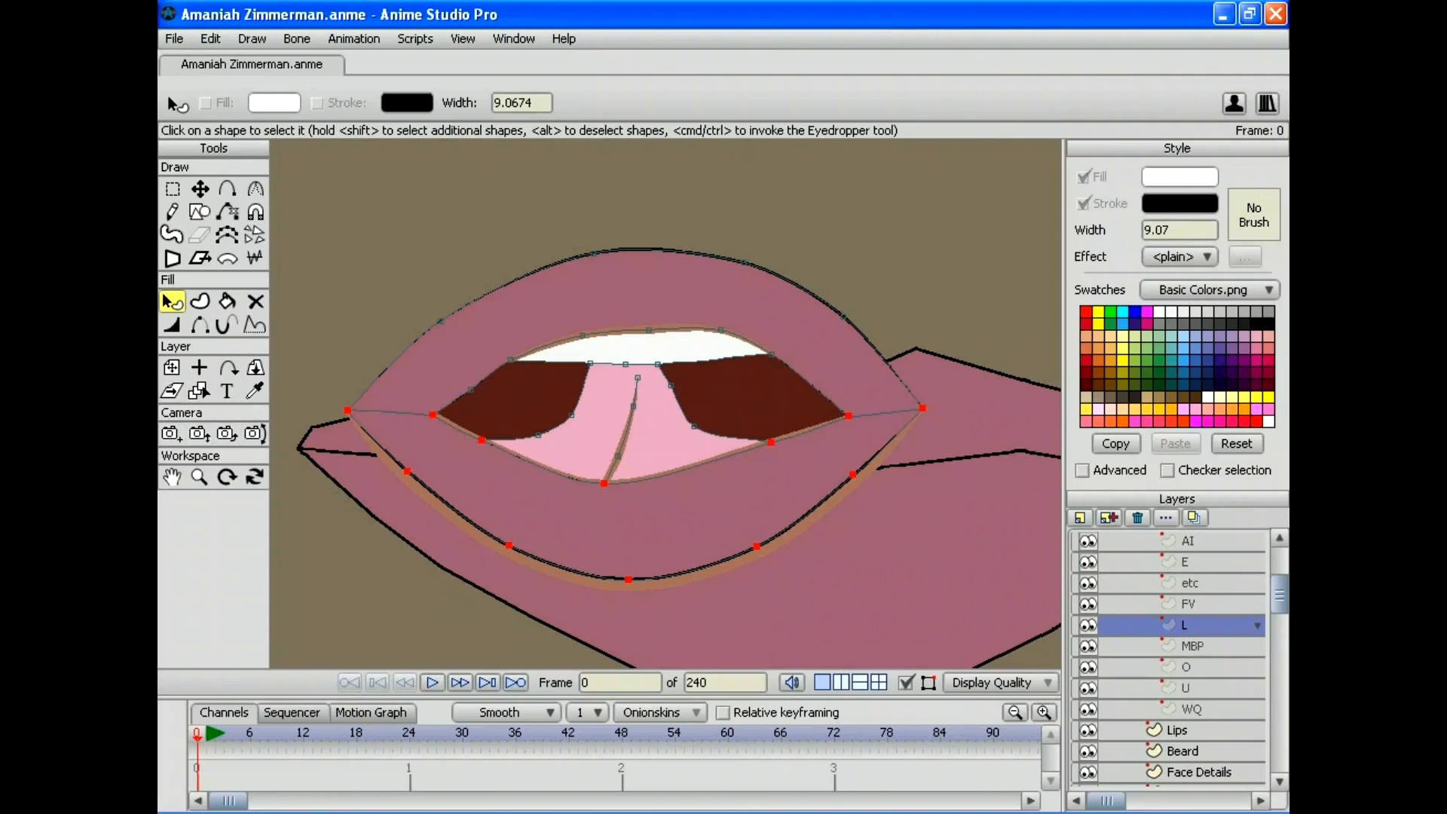
pyautogui.click(678, 519)
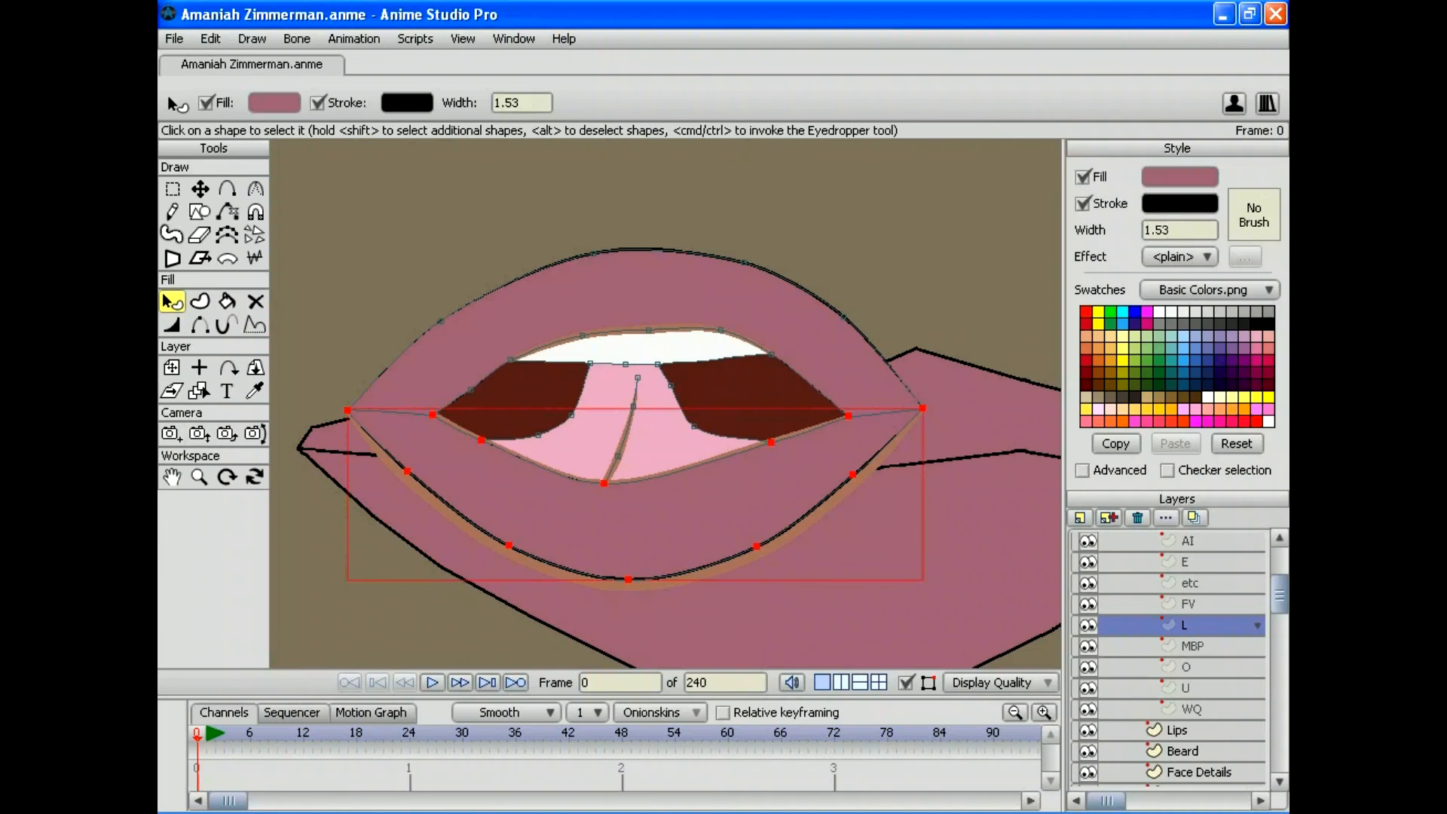
pyautogui.click(678, 520)
pyautogui.click(1178, 204)
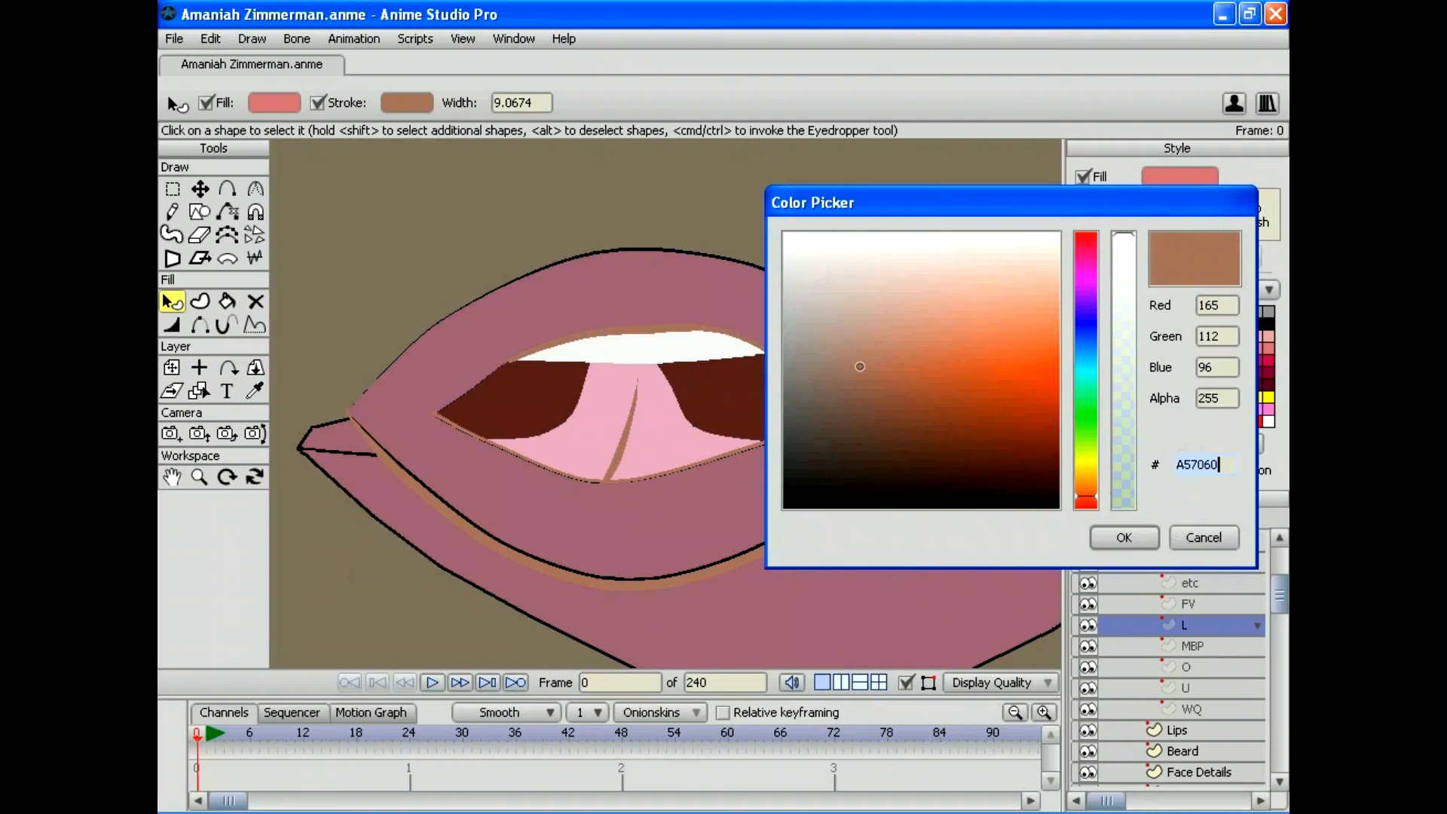
pyautogui.click(785, 505)
pyautogui.click(1123, 536)
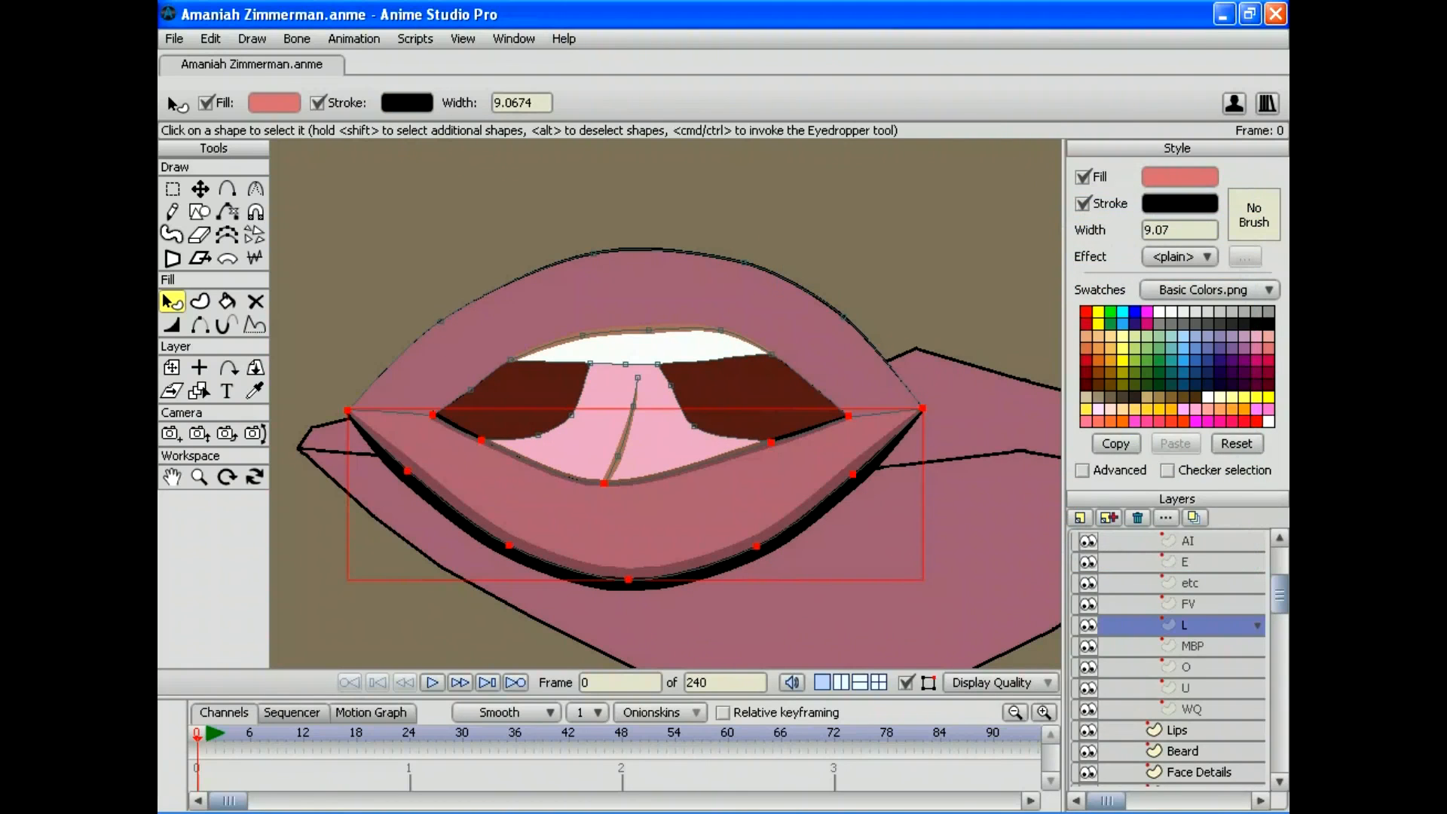
# Step: Make the L mouth's teeth and tongue outlines black, then show the MBP mouth
pyautogui.click(640, 347)
pyautogui.click(1179, 204)
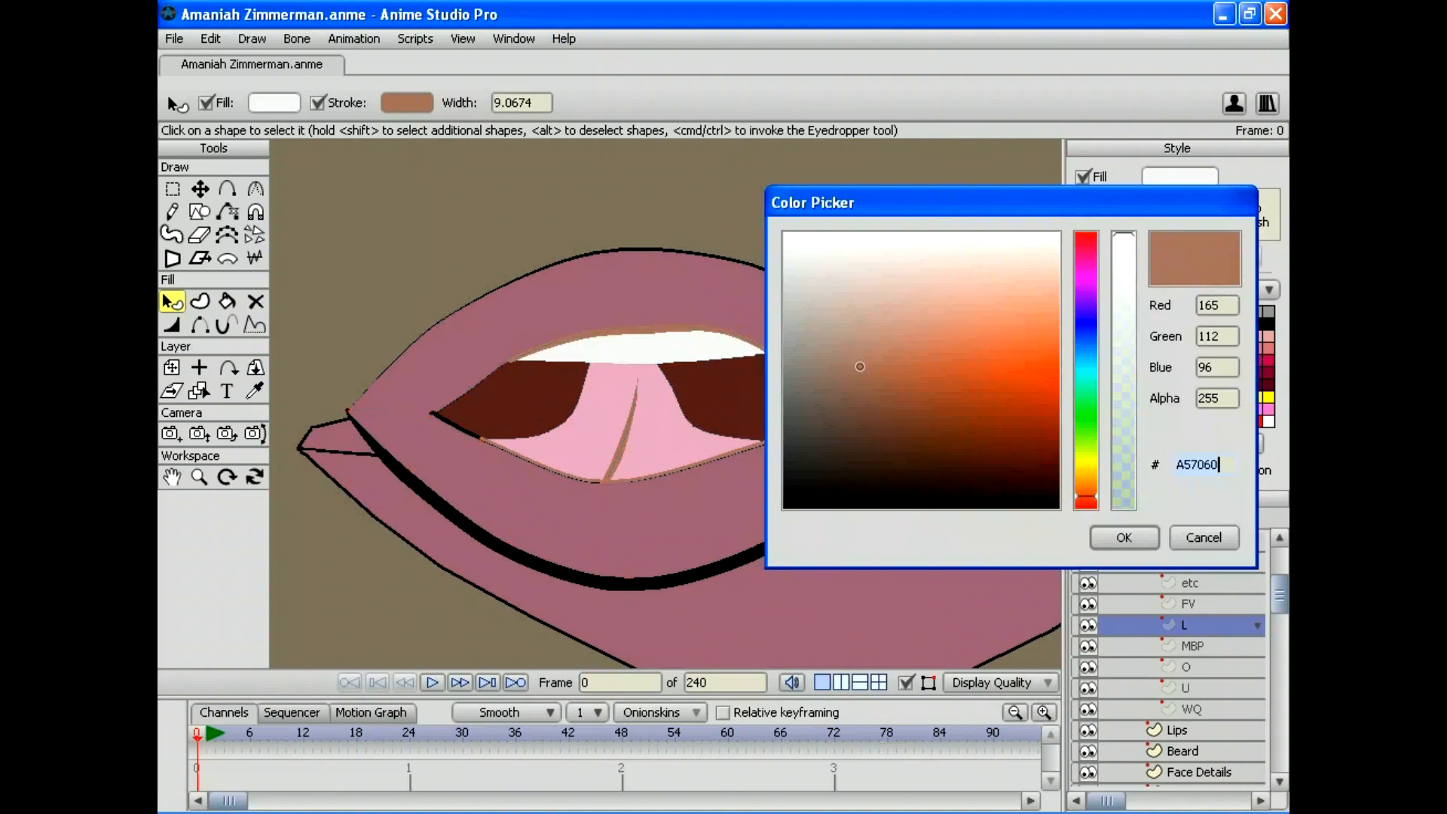
pyautogui.click(779, 507)
pyautogui.click(1119, 536)
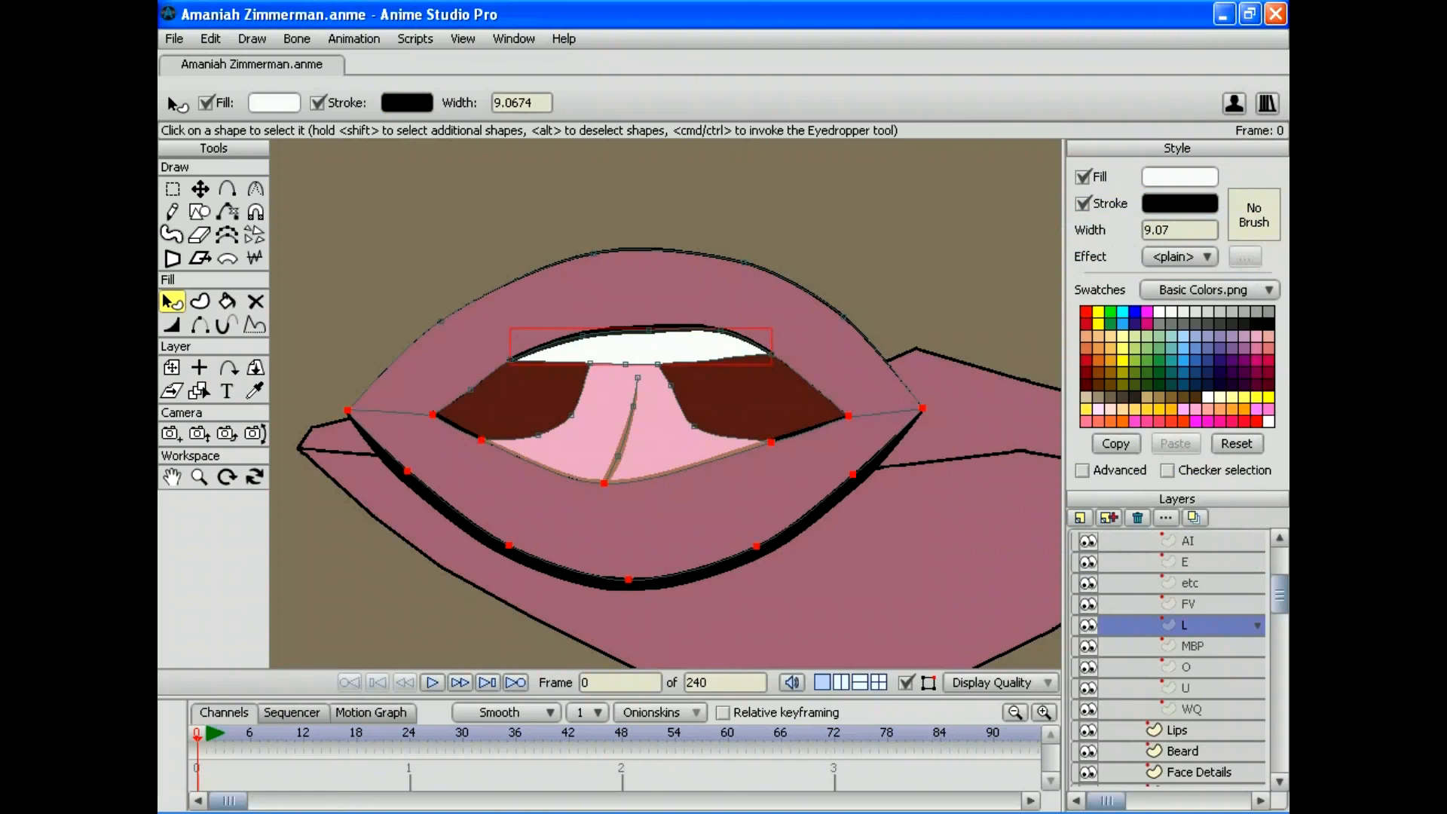
pyautogui.click(573, 445)
pyautogui.click(1179, 203)
pyautogui.click(784, 507)
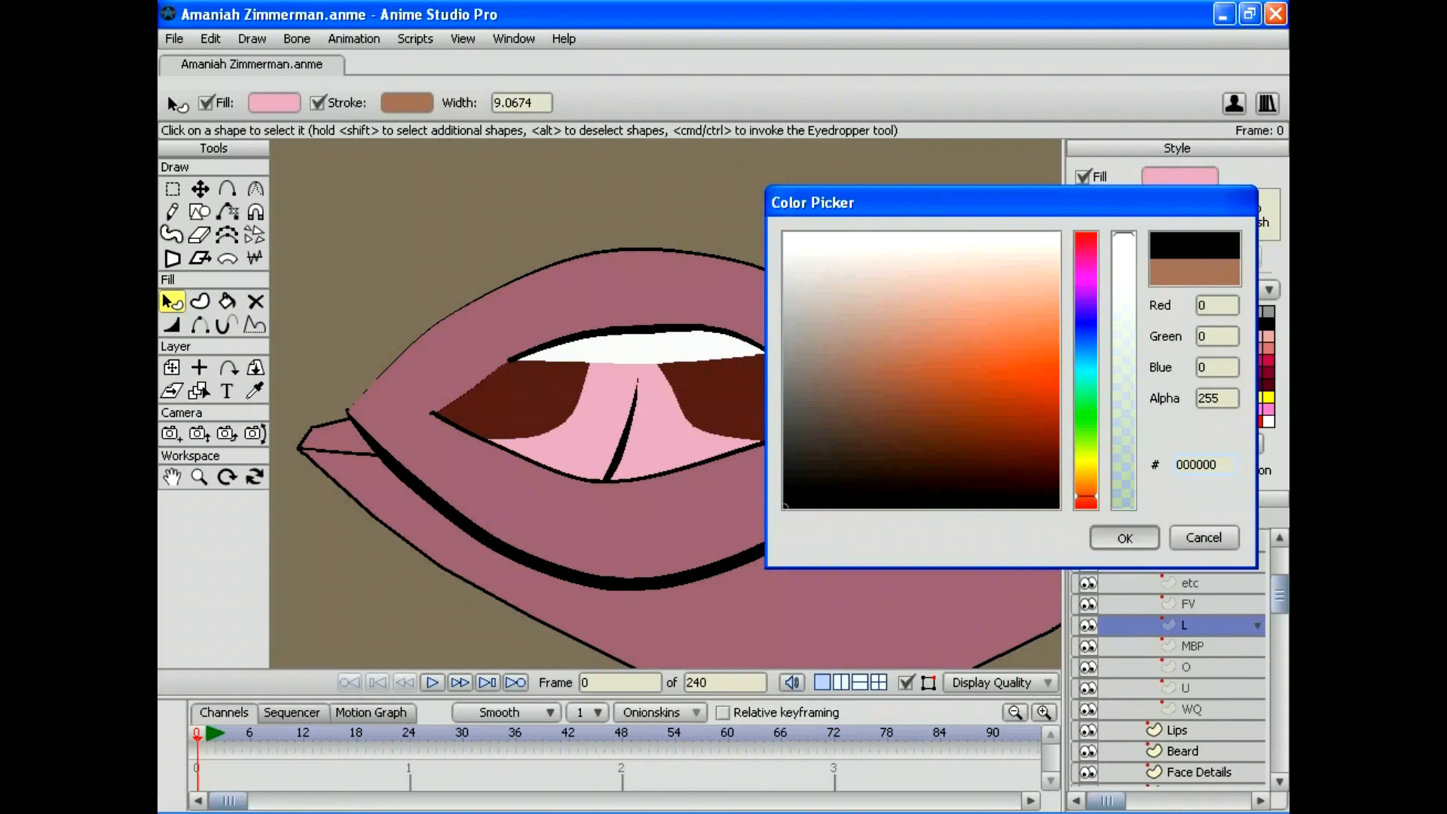
pyautogui.click(1123, 536)
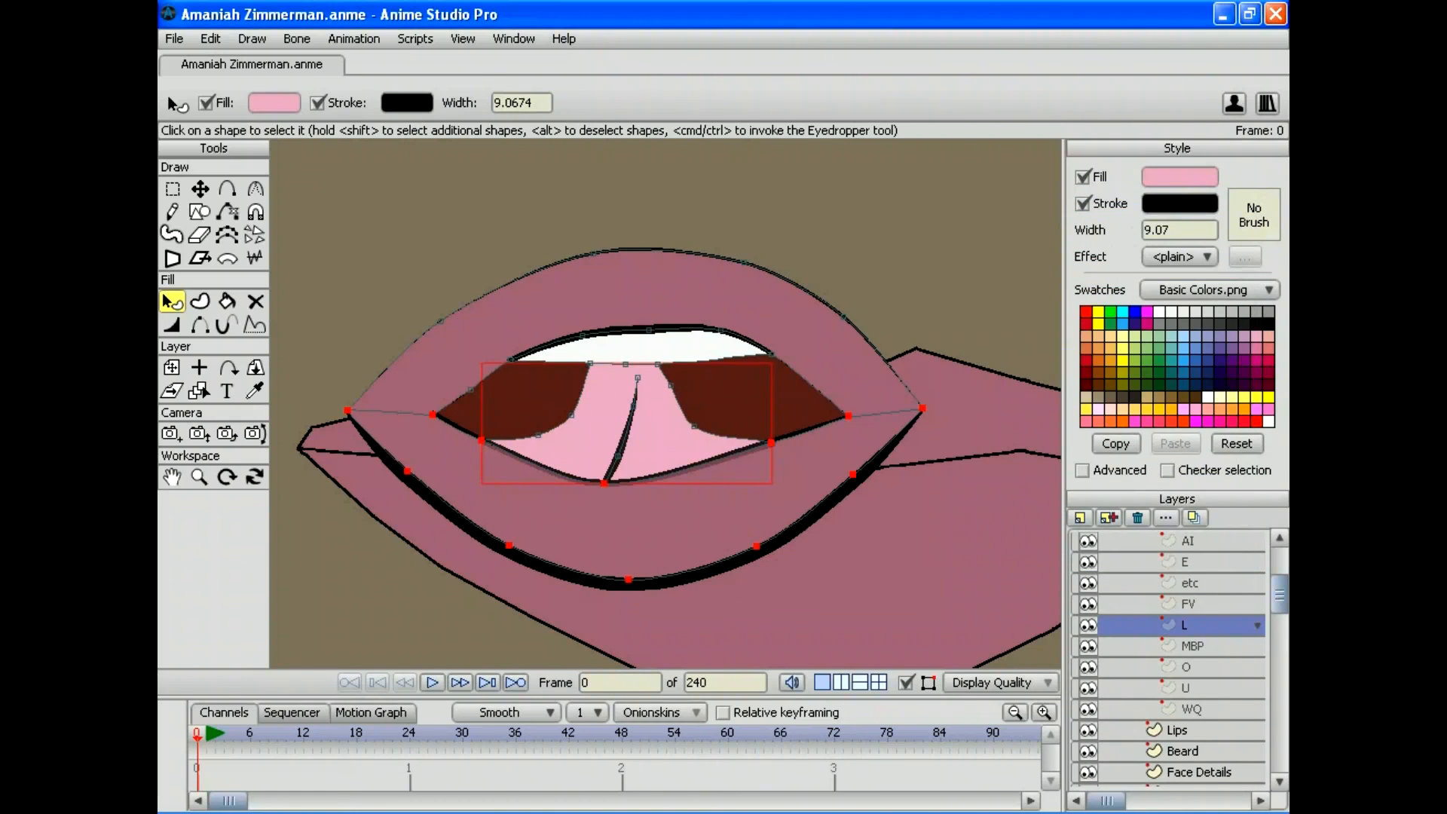
pyautogui.click(1192, 645)
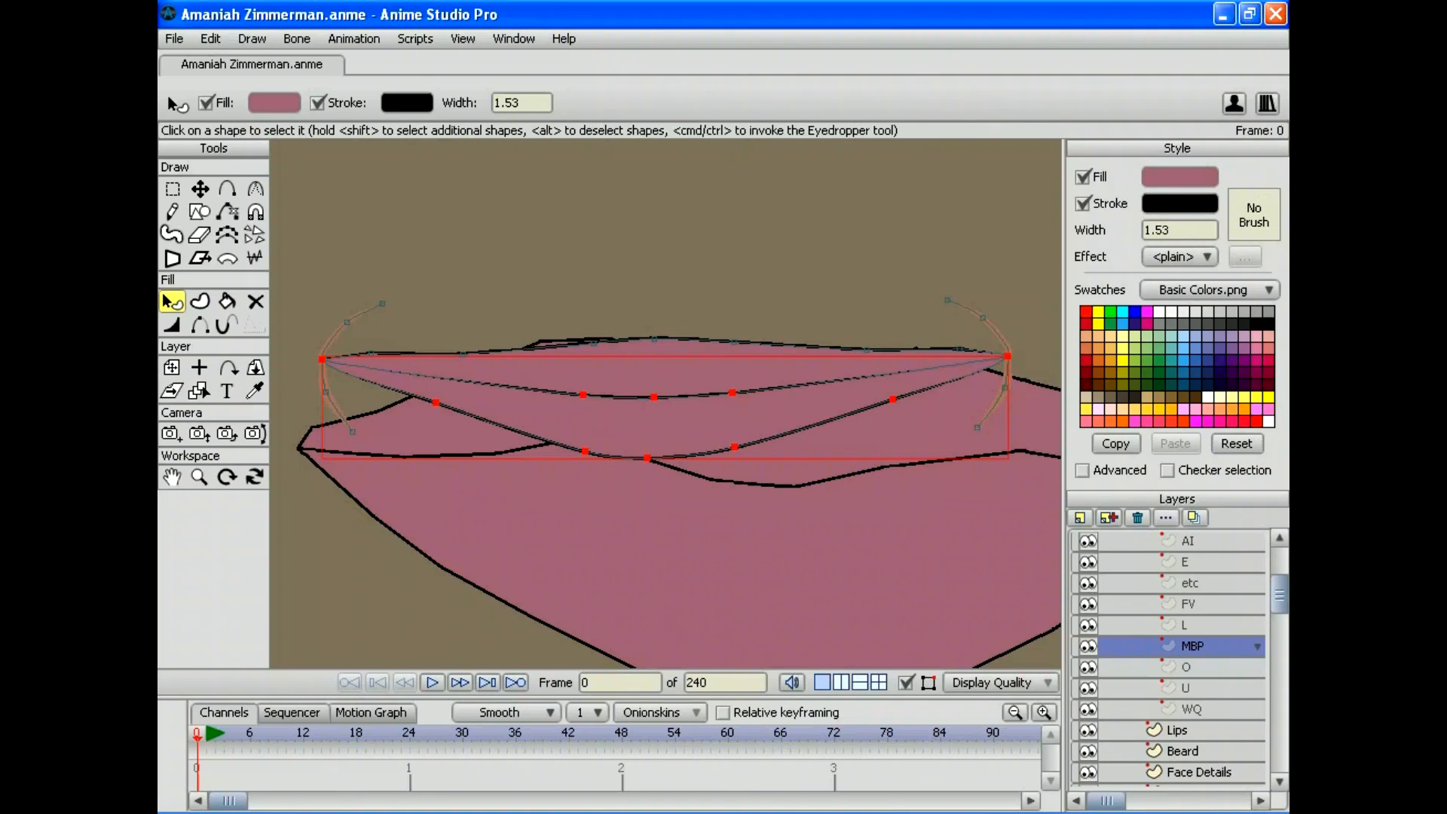
# Step: Turn the left and right cheek arcs' outlines black
pyautogui.click(332, 339)
pyautogui.click(1178, 202)
pyautogui.moveTo(907, 313); pyautogui.dragTo(784, 506)
pyautogui.click(1124, 537)
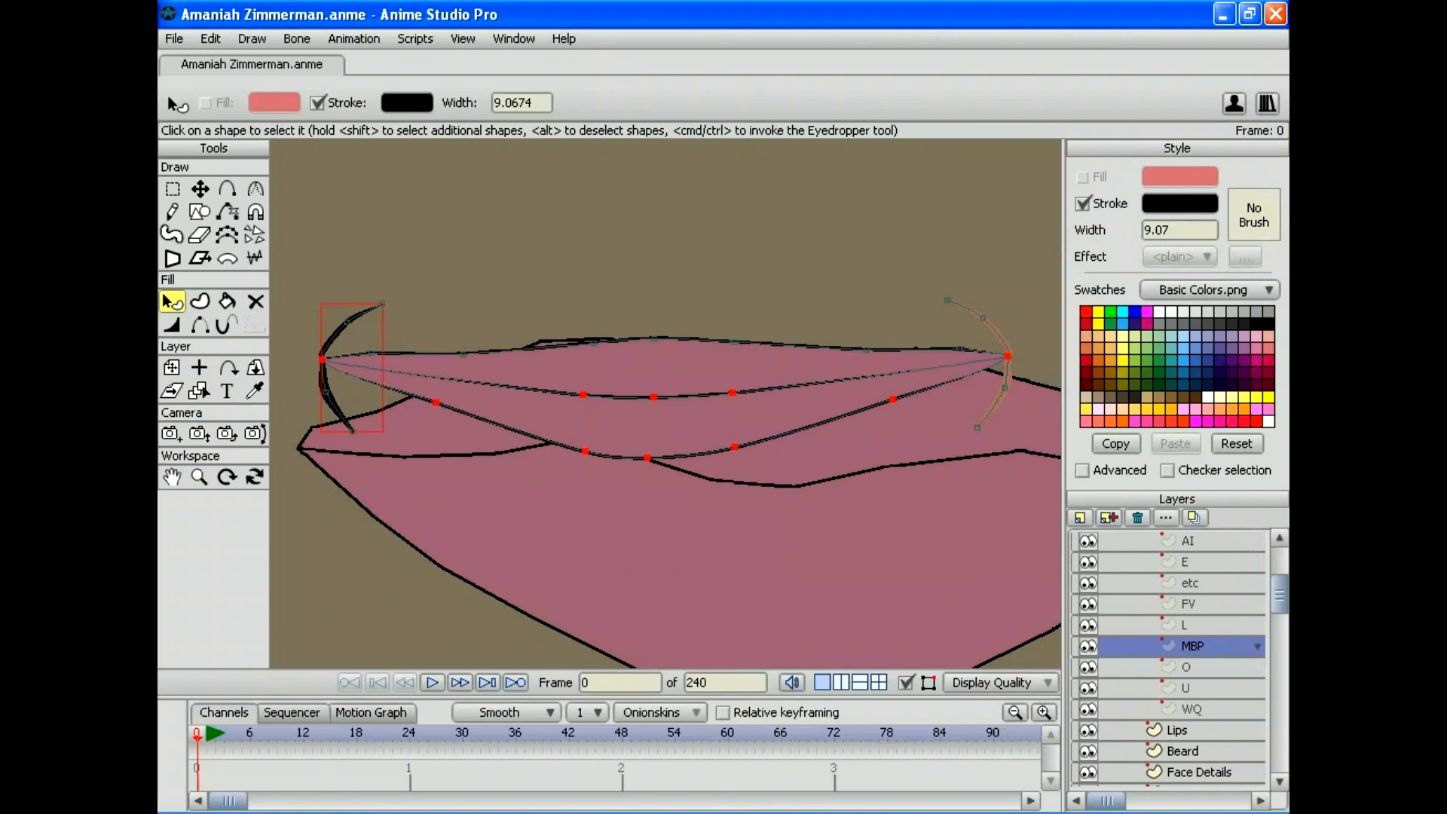
pyautogui.click(998, 336)
pyautogui.click(1178, 203)
pyautogui.moveTo(907, 314); pyautogui.dragTo(784, 505)
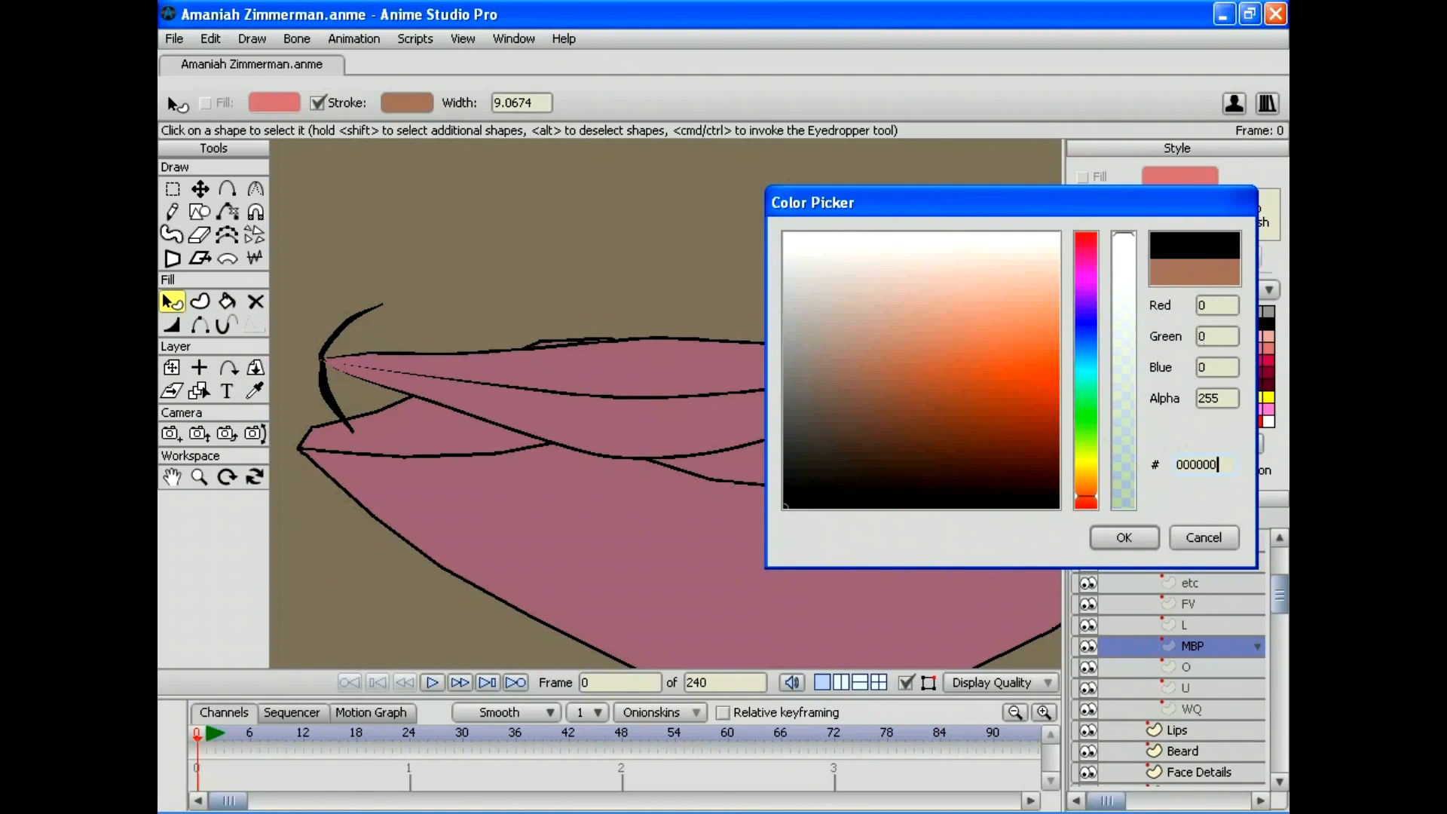
pyautogui.click(1123, 538)
# Step: In the O mouth shape, make the upper and lower lip outlines black
pyautogui.click(1184, 666)
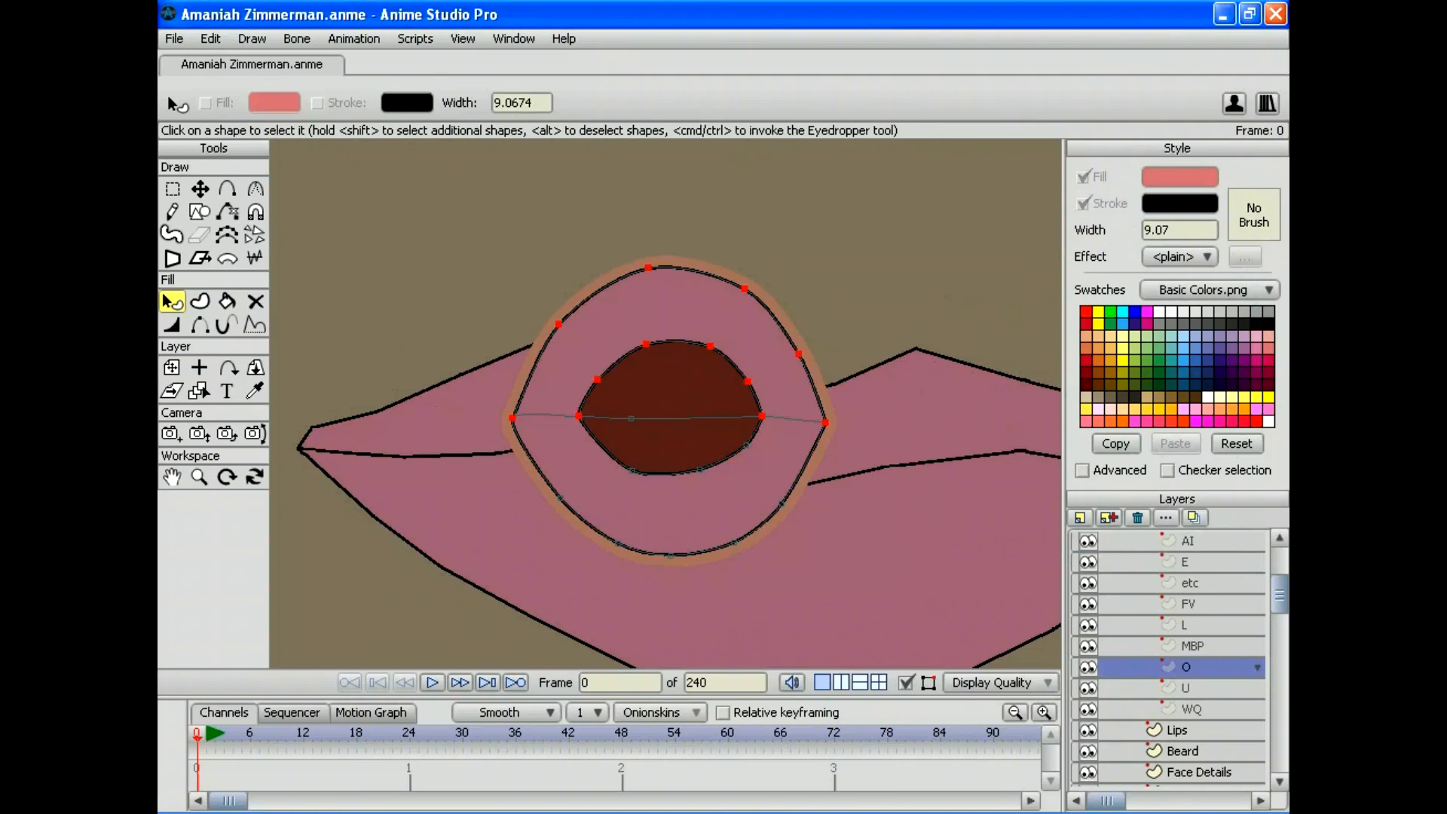
pyautogui.click(668, 305)
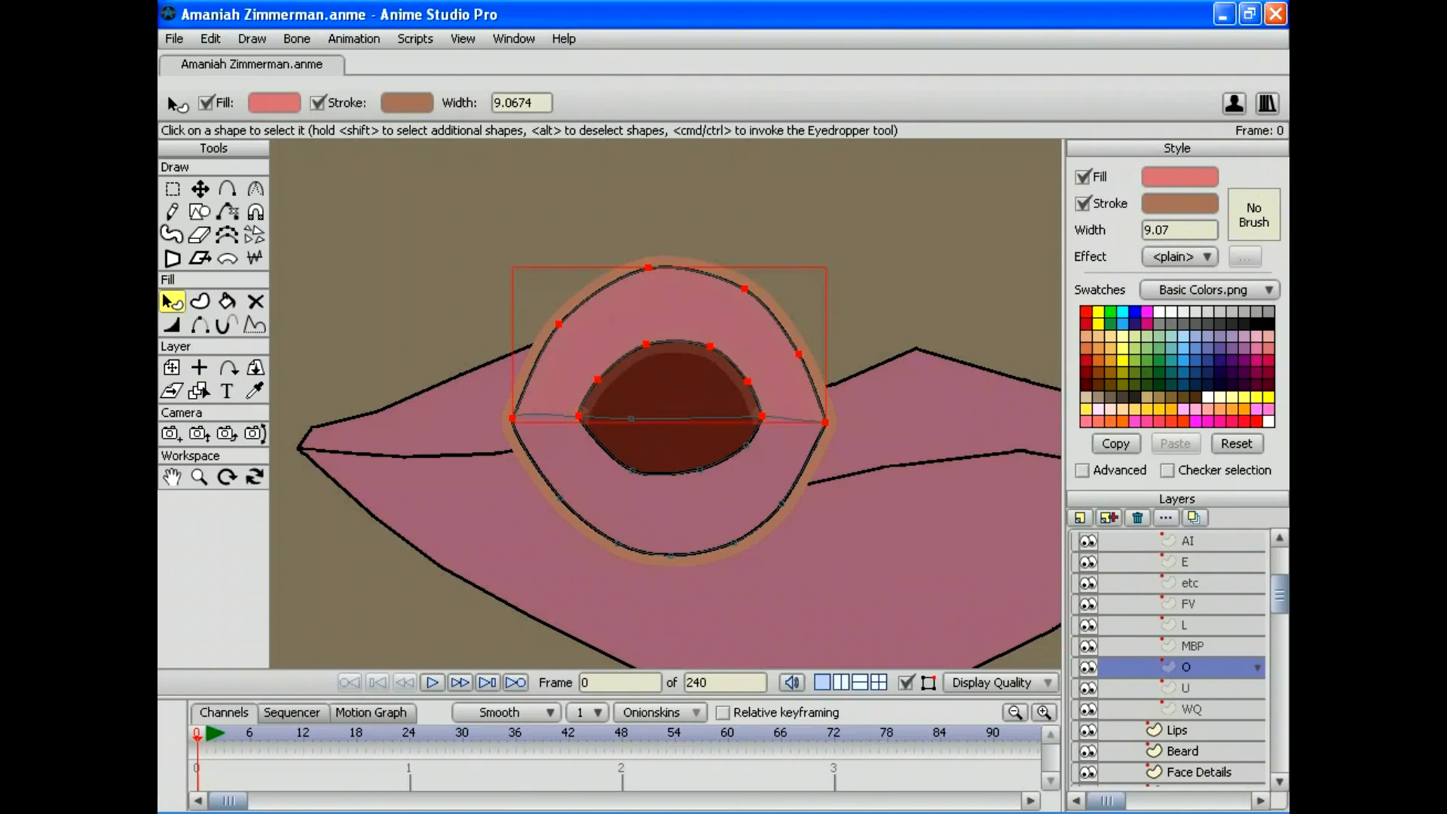
pyautogui.click(1178, 202)
pyautogui.moveTo(862, 365); pyautogui.dragTo(784, 506)
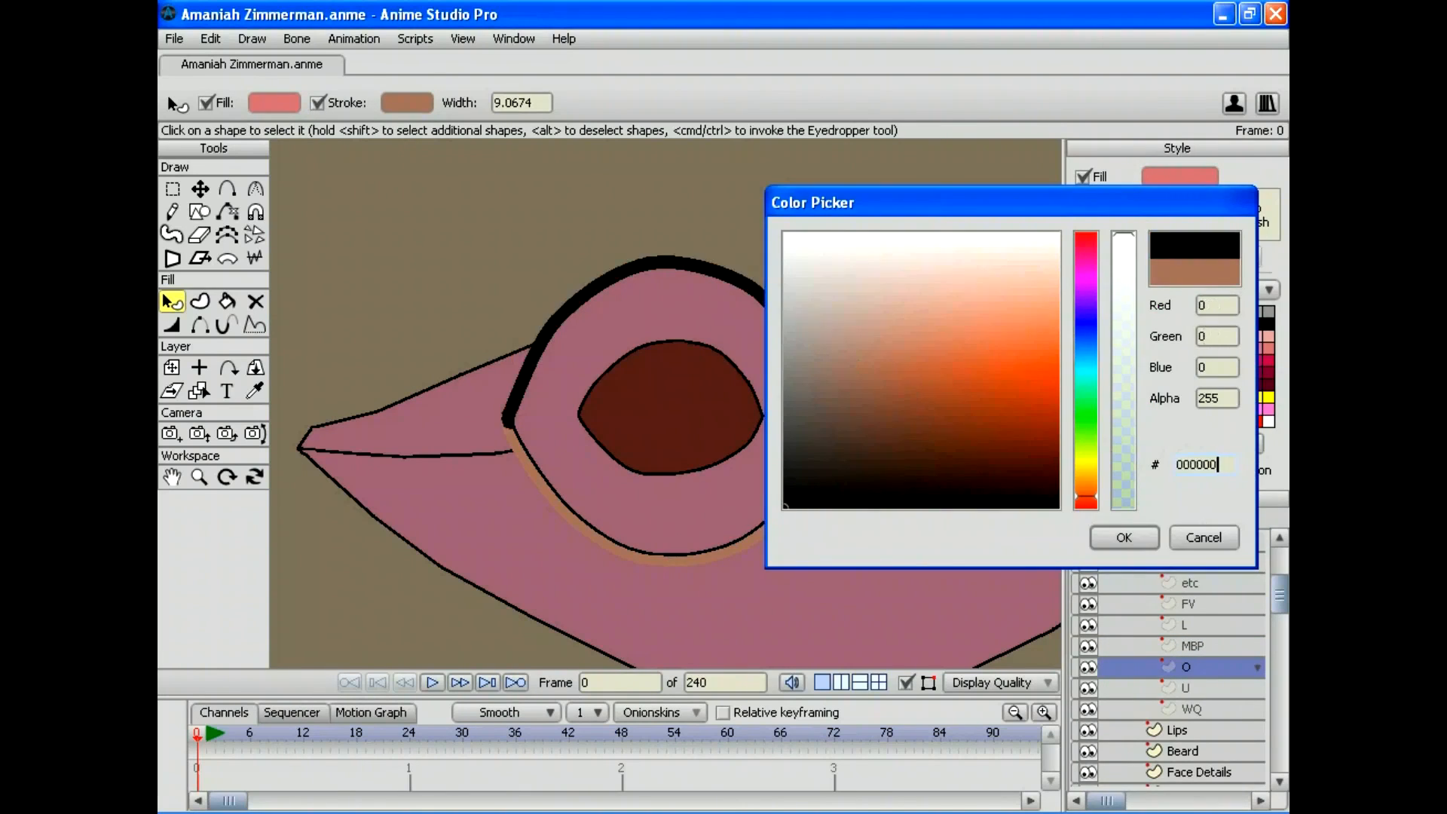
pyautogui.click(1124, 537)
pyautogui.click(668, 513)
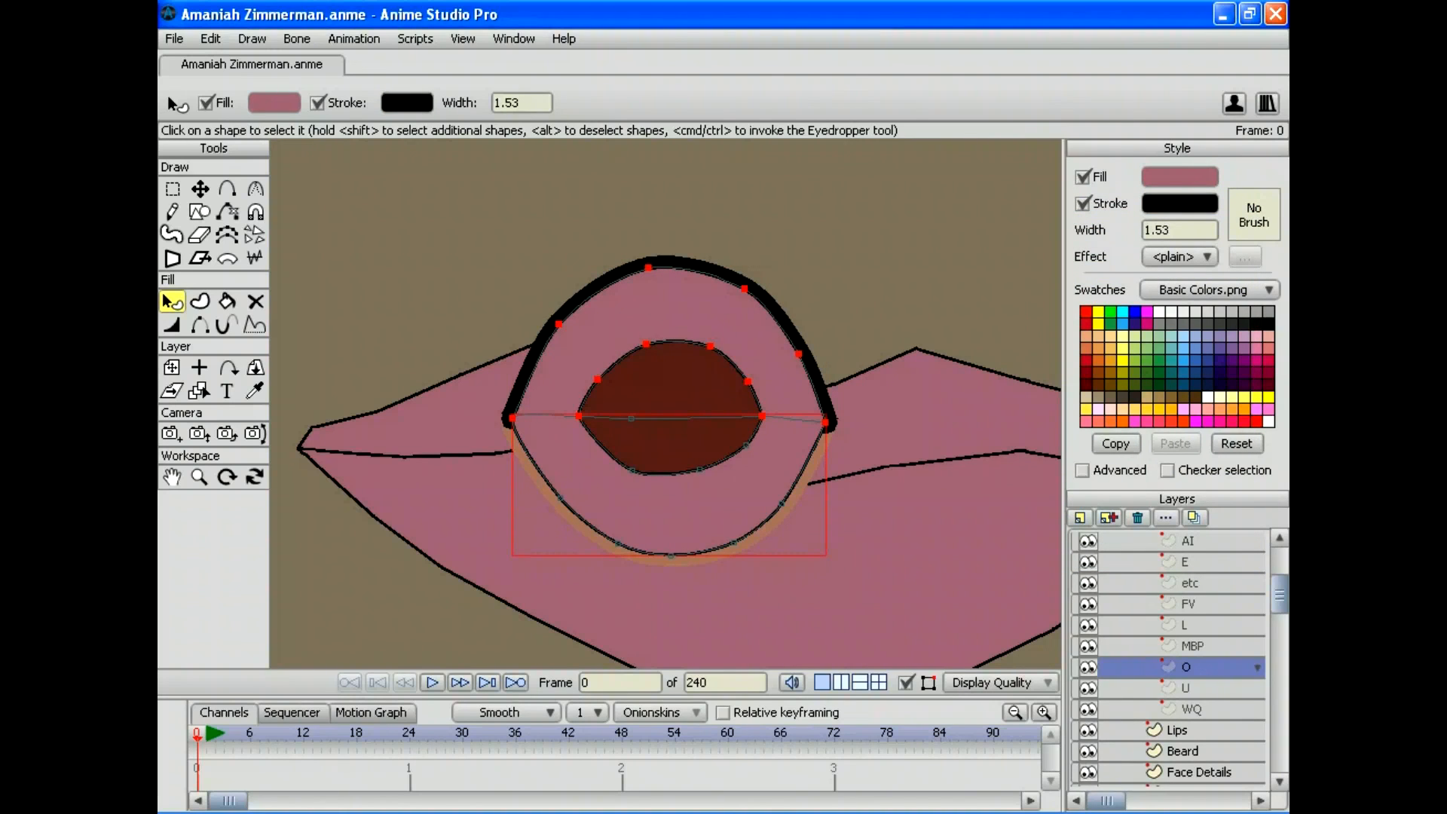
pyautogui.click(668, 513)
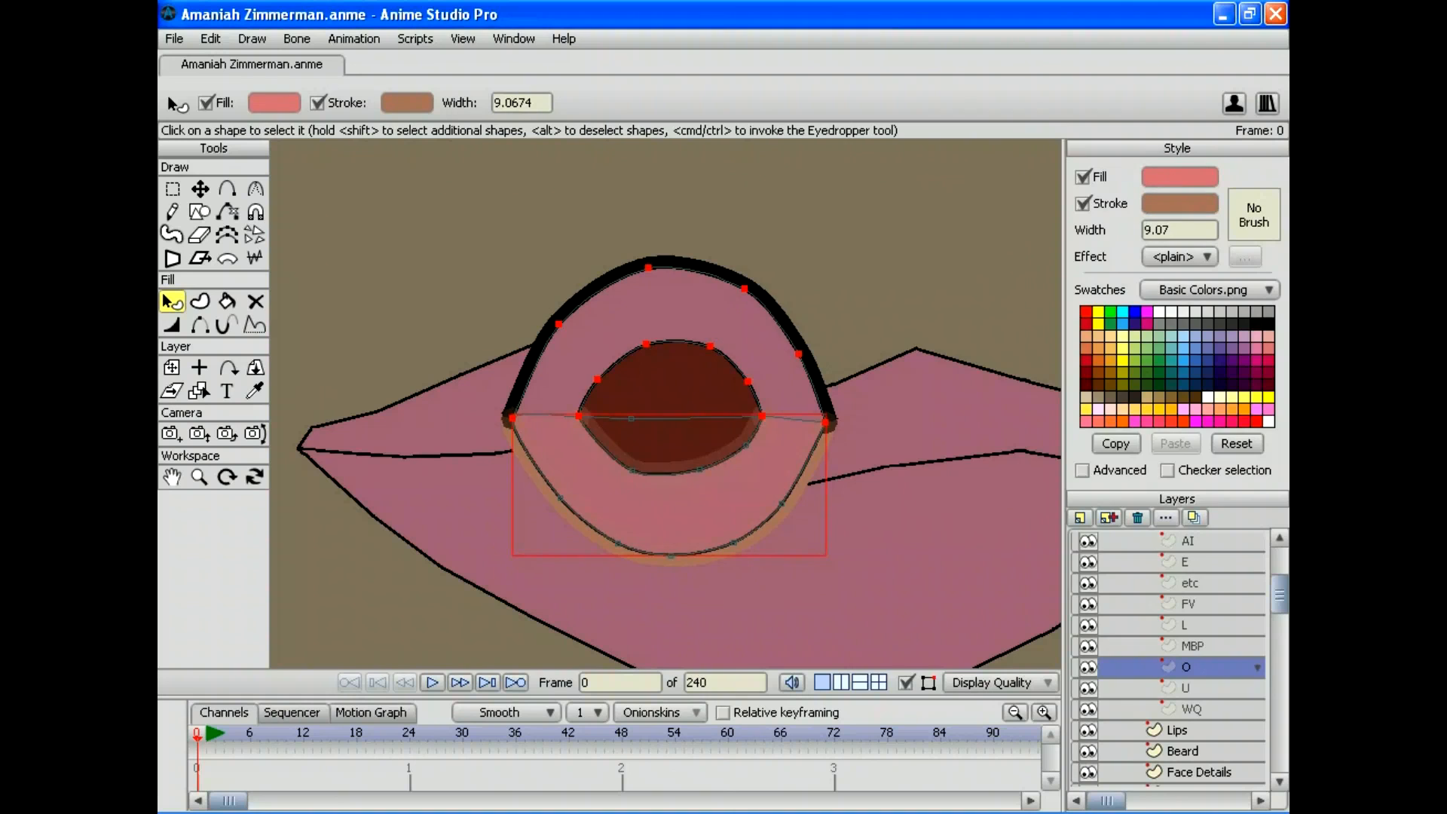
pyautogui.click(1178, 202)
pyautogui.moveTo(866, 364); pyautogui.dragTo(785, 506)
pyautogui.click(1121, 536)
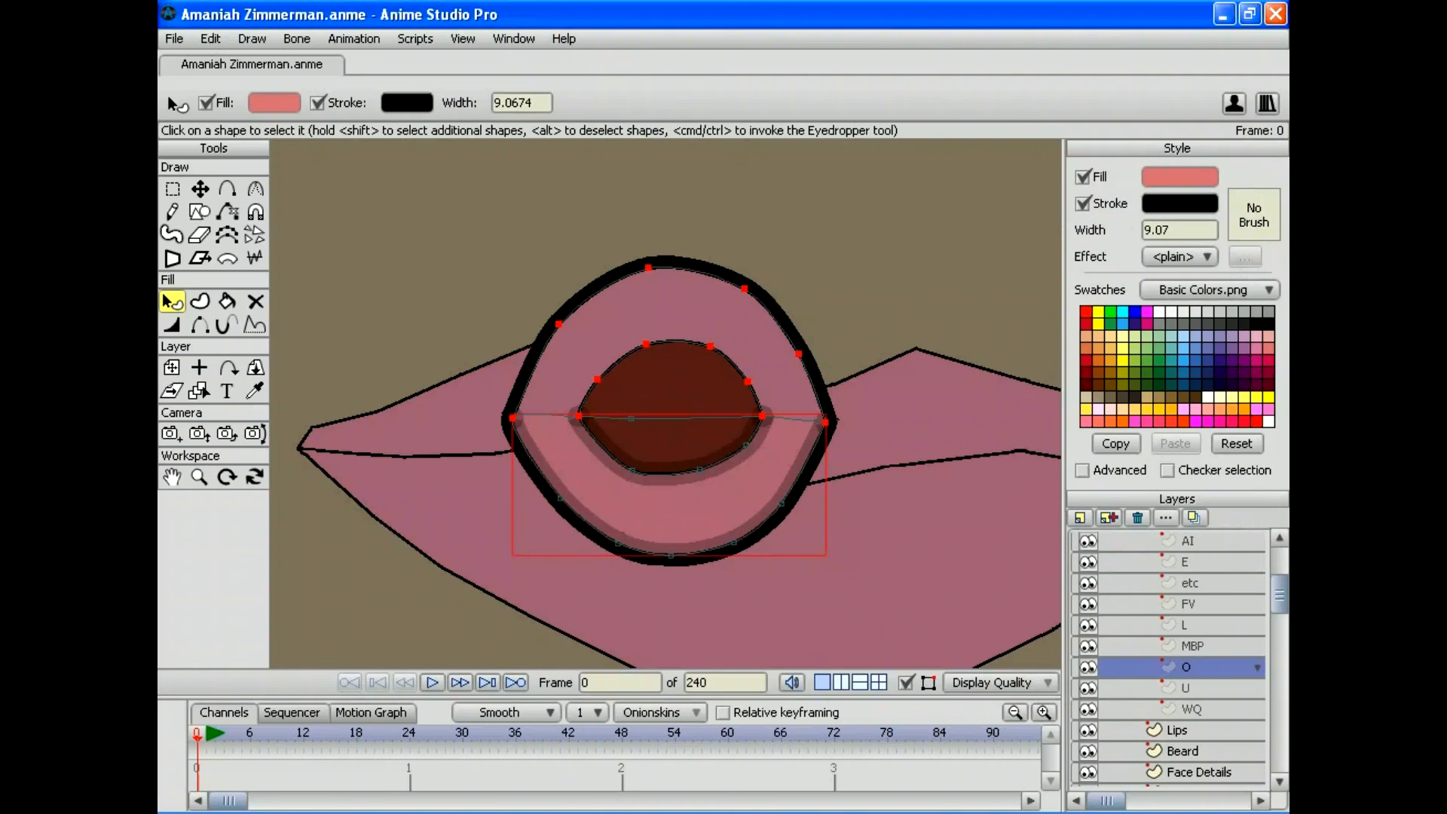
# Step: In the U mouth shape, change the upper and lower lip outlines from brown to black
pyautogui.click(1184, 687)
pyautogui.click(668, 305)
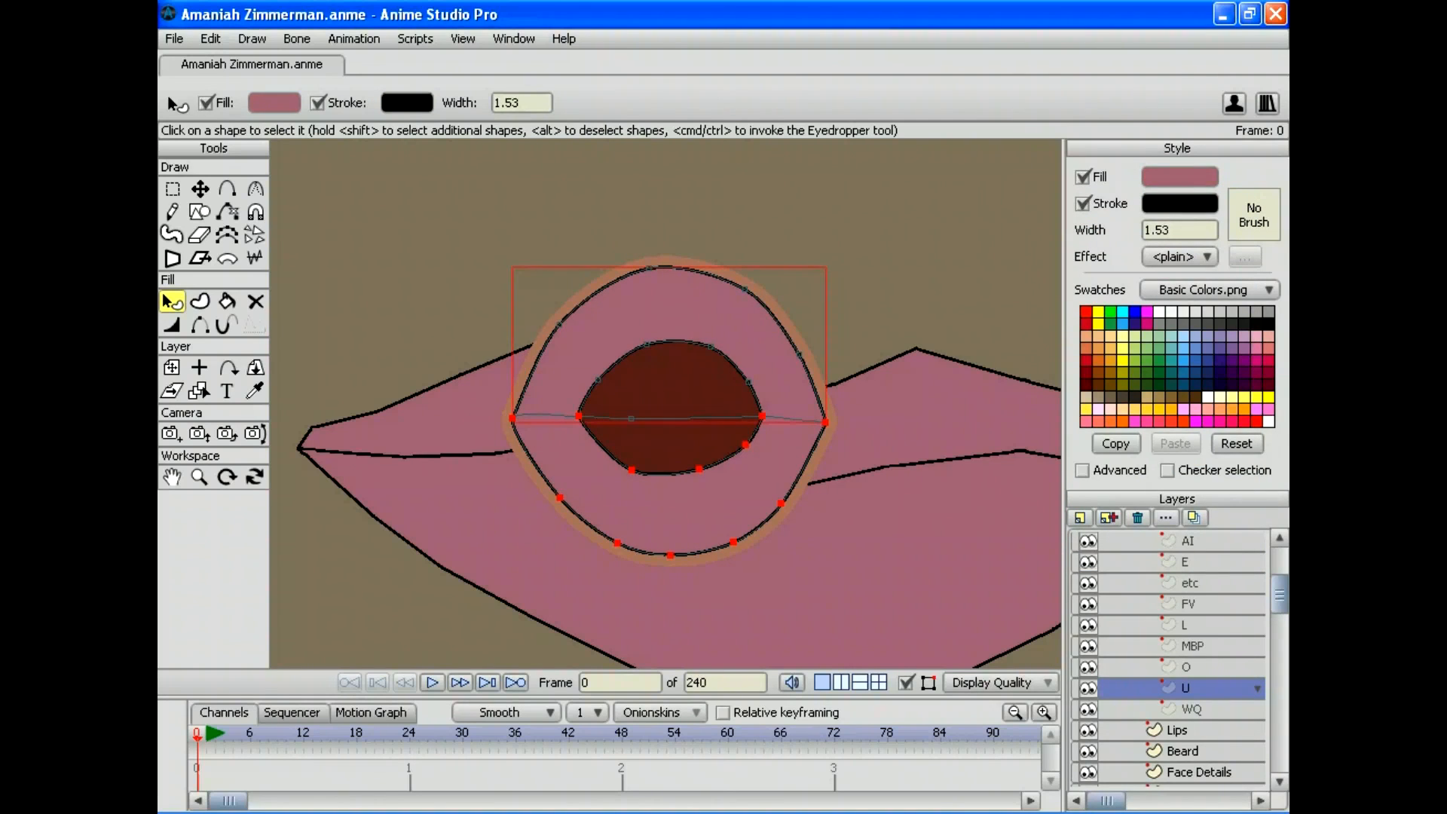
pyautogui.click(669, 306)
pyautogui.click(1178, 203)
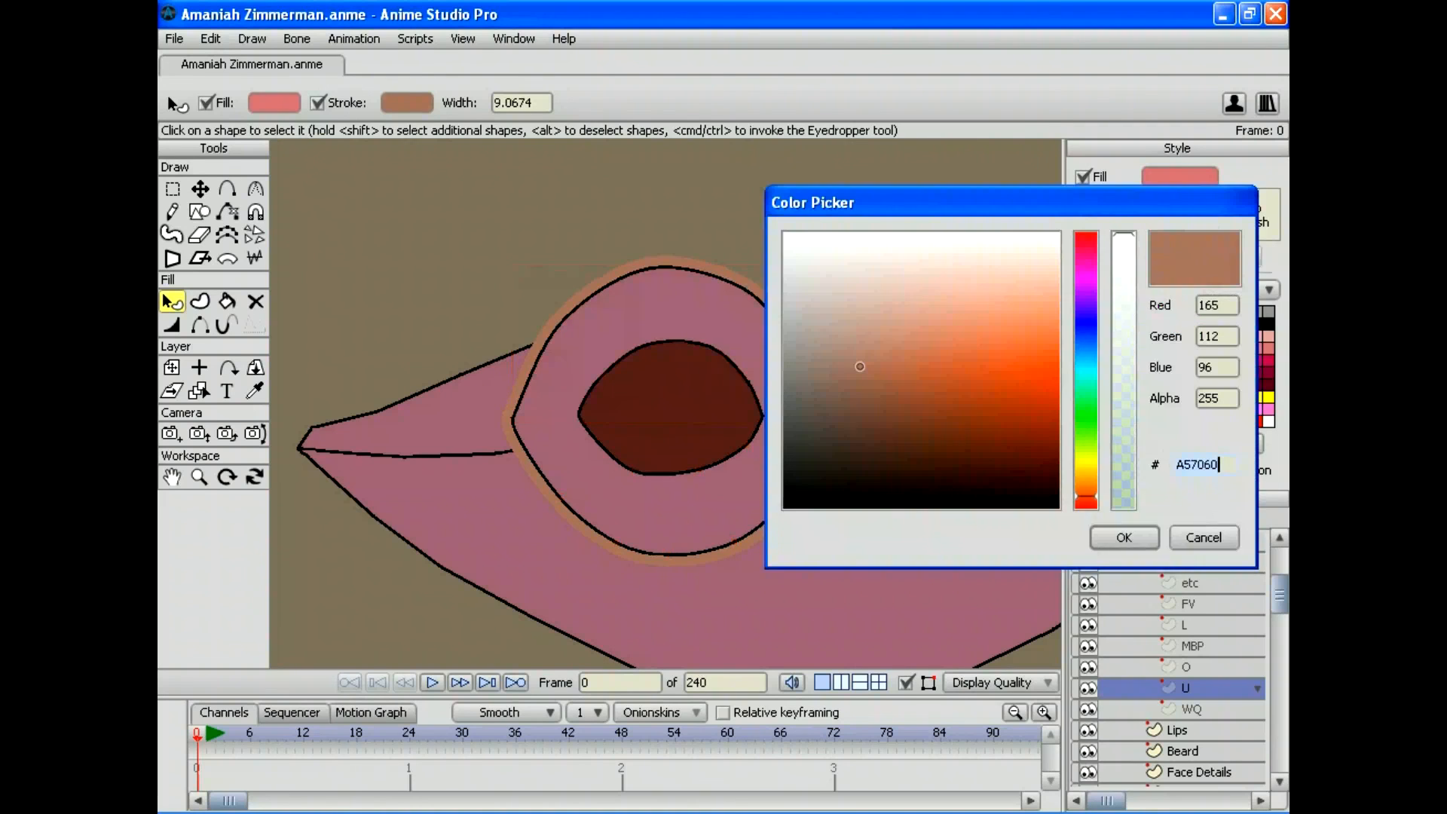
pyautogui.moveTo(859, 364); pyautogui.dragTo(784, 506)
pyautogui.click(1123, 537)
pyautogui.click(668, 512)
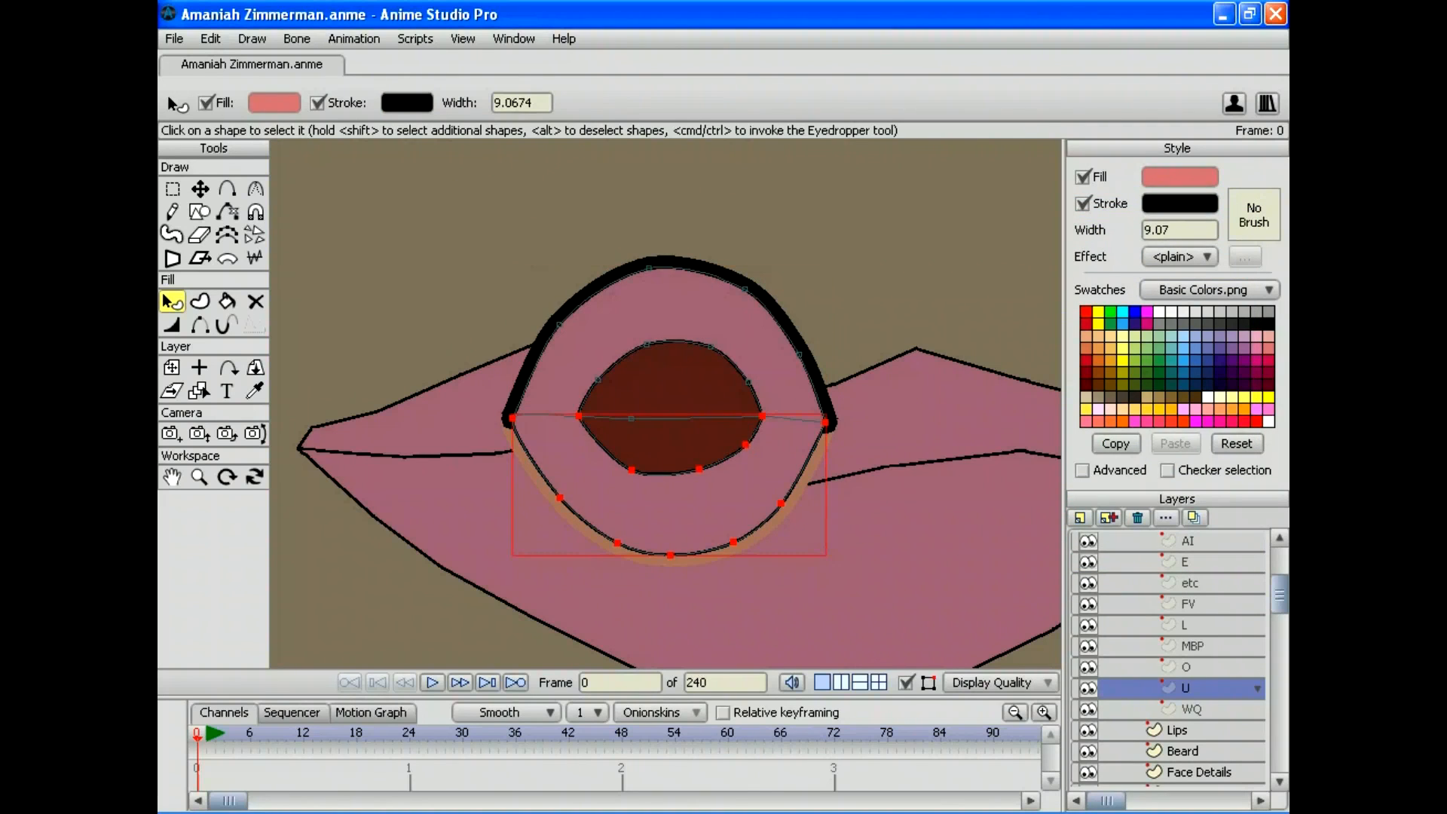
pyautogui.click(1178, 203)
pyautogui.click(877, 506)
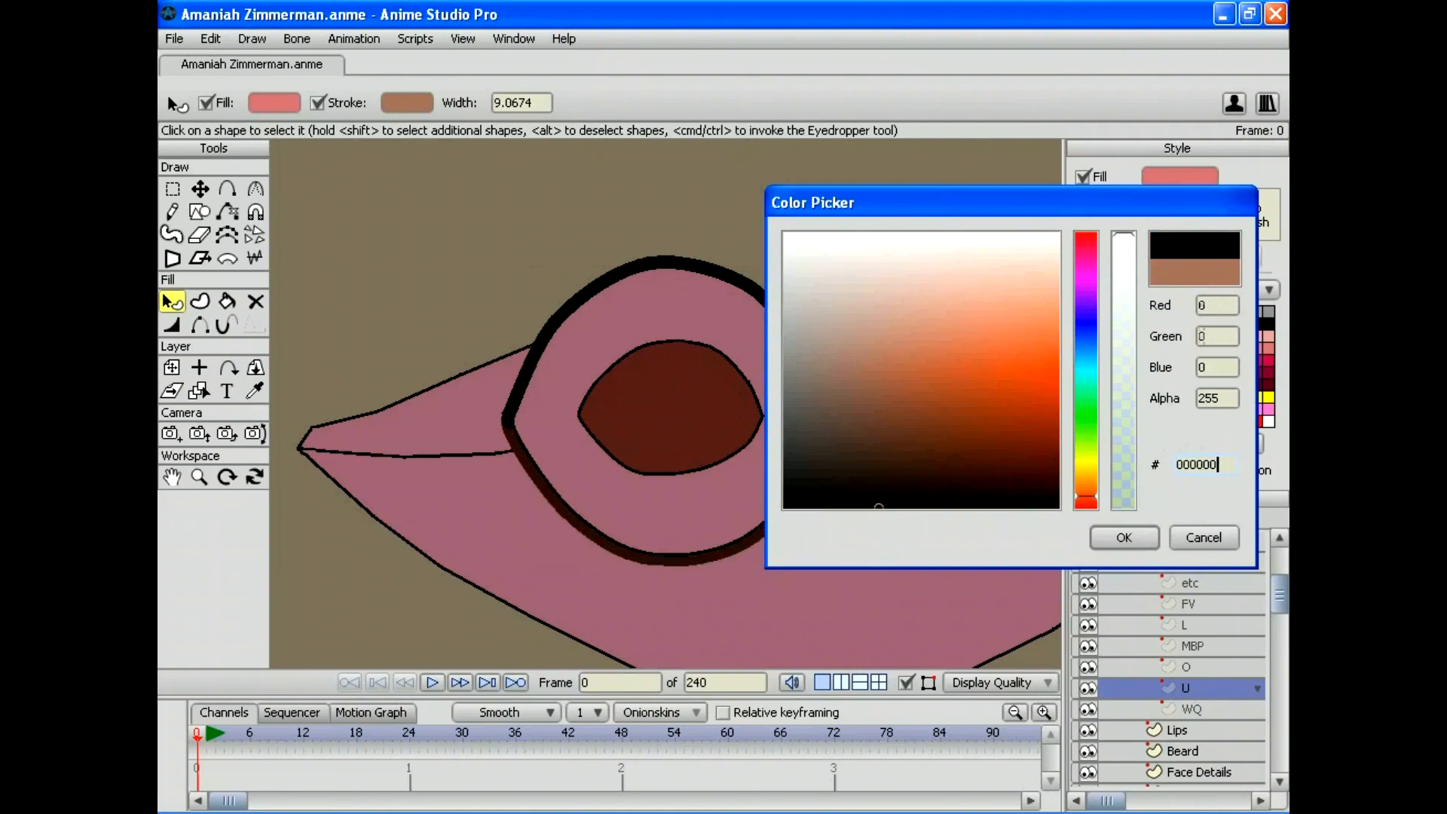
pyautogui.click(1123, 537)
# Step: In the WQ mouth shape, set the upper and lower lip outlines to black
pyautogui.click(1192, 709)
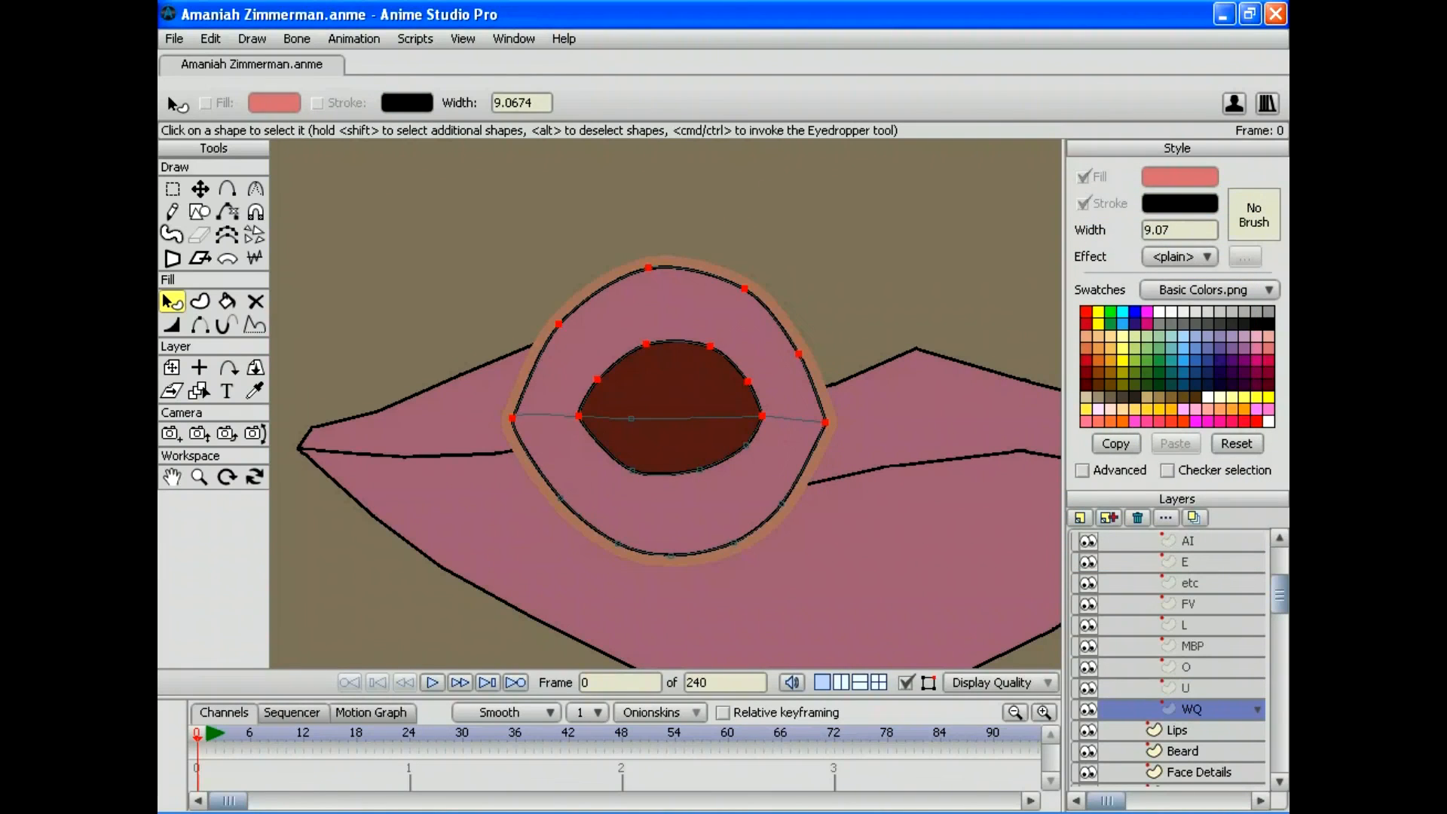
pyautogui.click(668, 305)
pyautogui.click(668, 306)
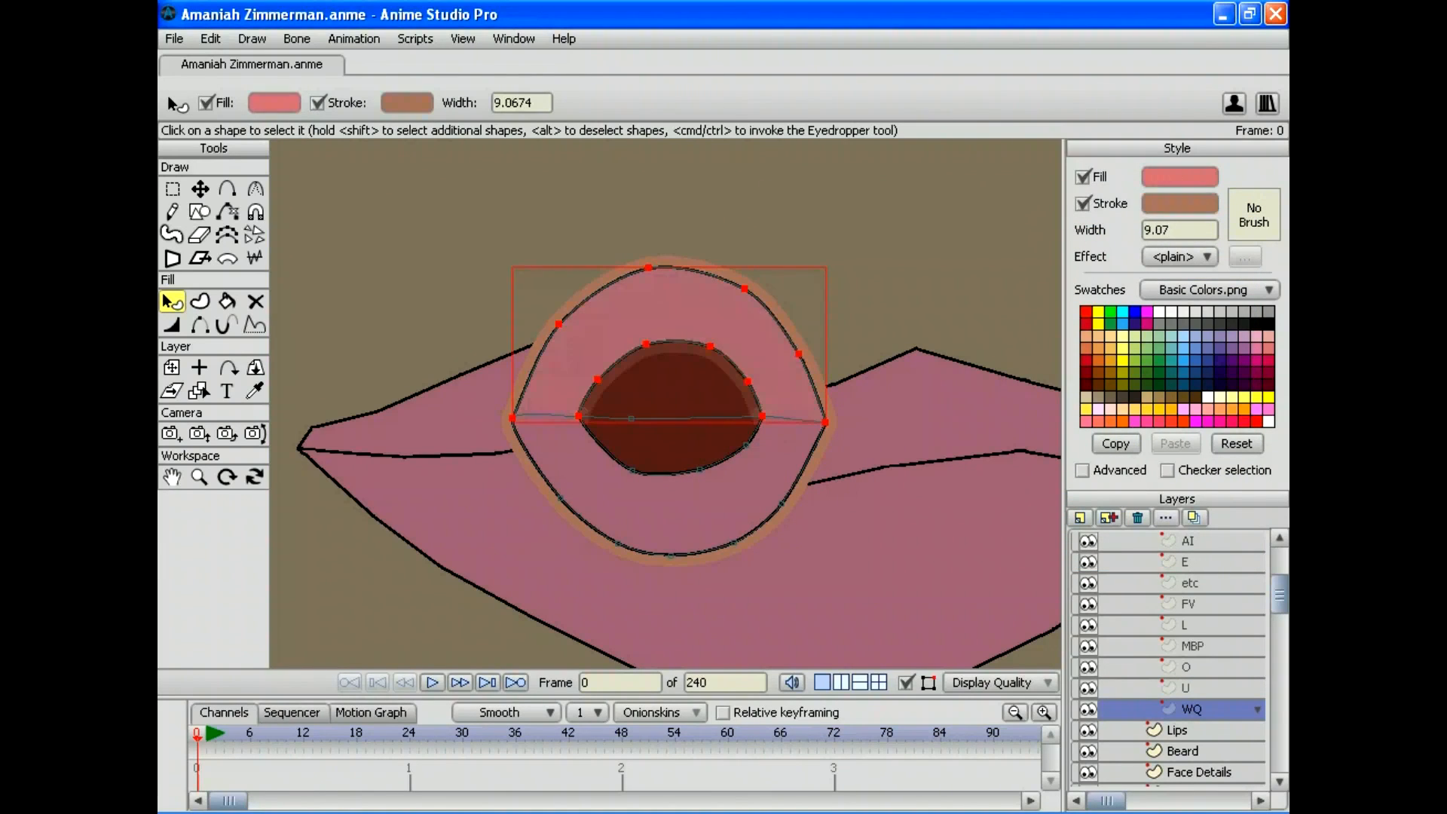
pyautogui.click(1178, 203)
pyautogui.moveTo(908, 435)
pyautogui.mouseDown()
pyautogui.moveTo(872, 452)
pyautogui.moveTo(866, 507)
pyautogui.mouseUp()
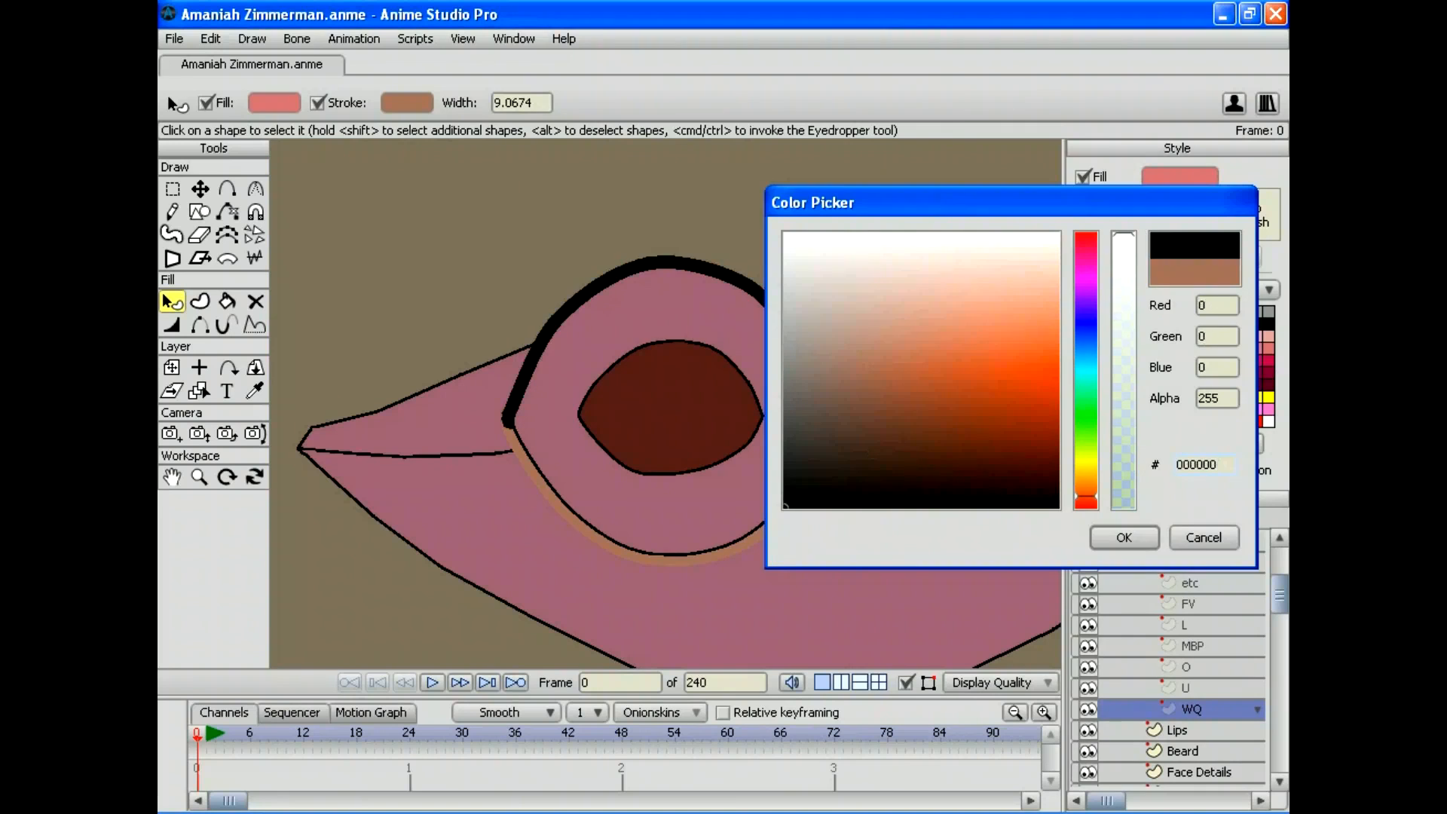
pyautogui.click(1123, 536)
pyautogui.click(668, 513)
pyautogui.click(668, 559)
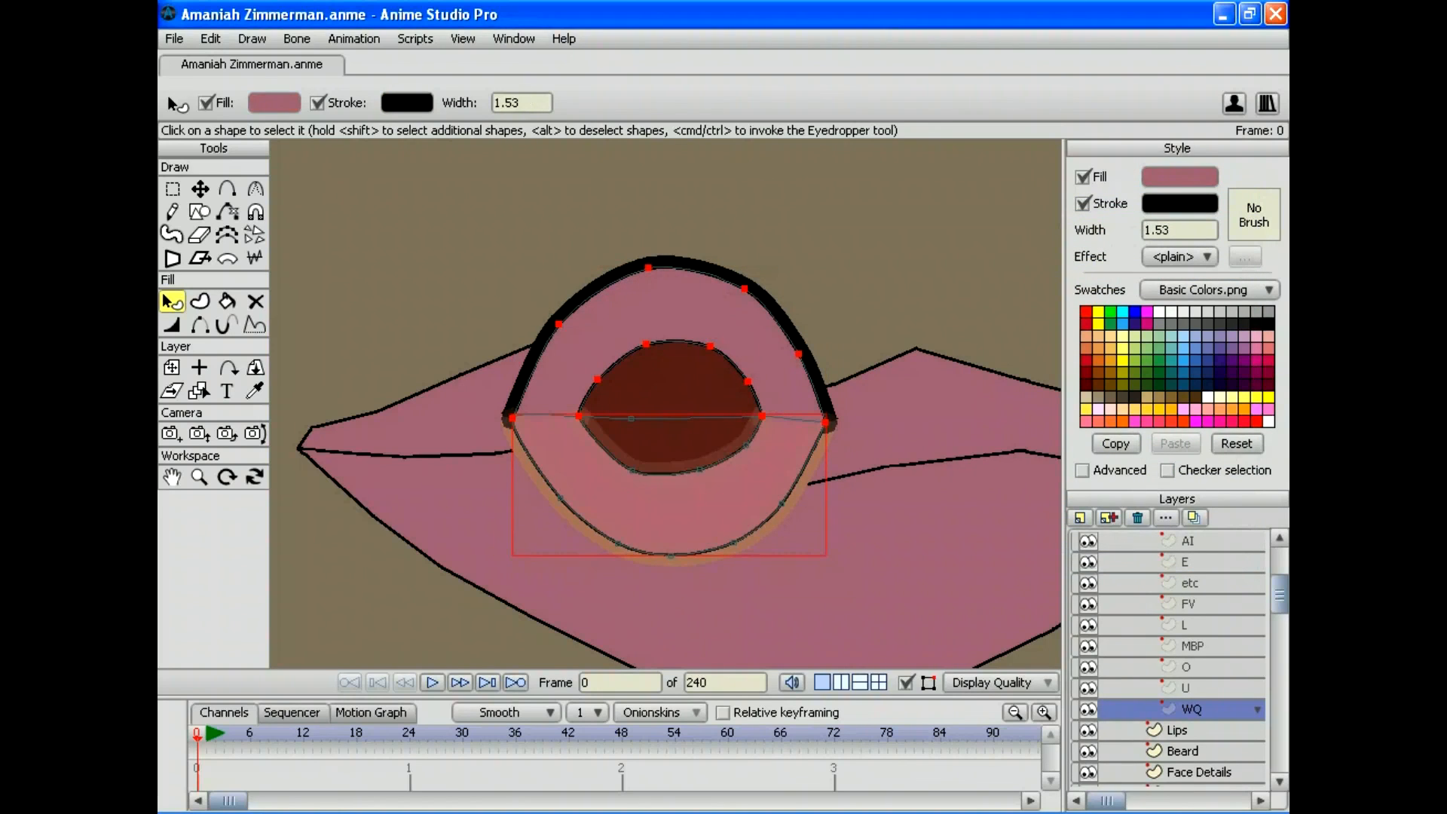
pyautogui.click(1178, 203)
pyautogui.moveTo(889, 441); pyautogui.dragTo(827, 508)
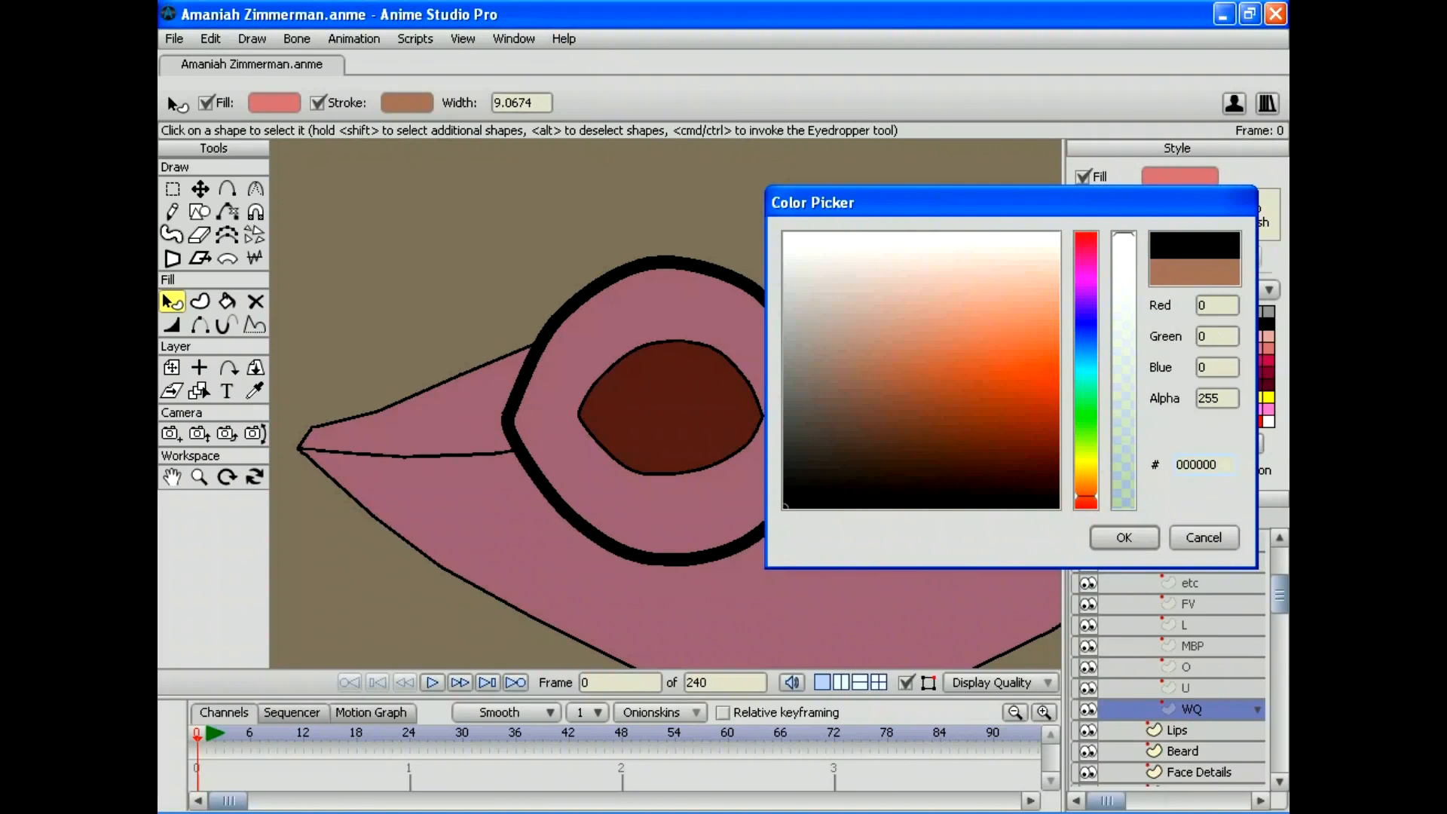
pyautogui.click(1123, 536)
# Step: Select the collapsed Mouth switch layer, zoom out to the nose and mouth, and save the project
pyautogui.scroll(3, 1175, 655)
pyautogui.scroll(1, 1175, 655)
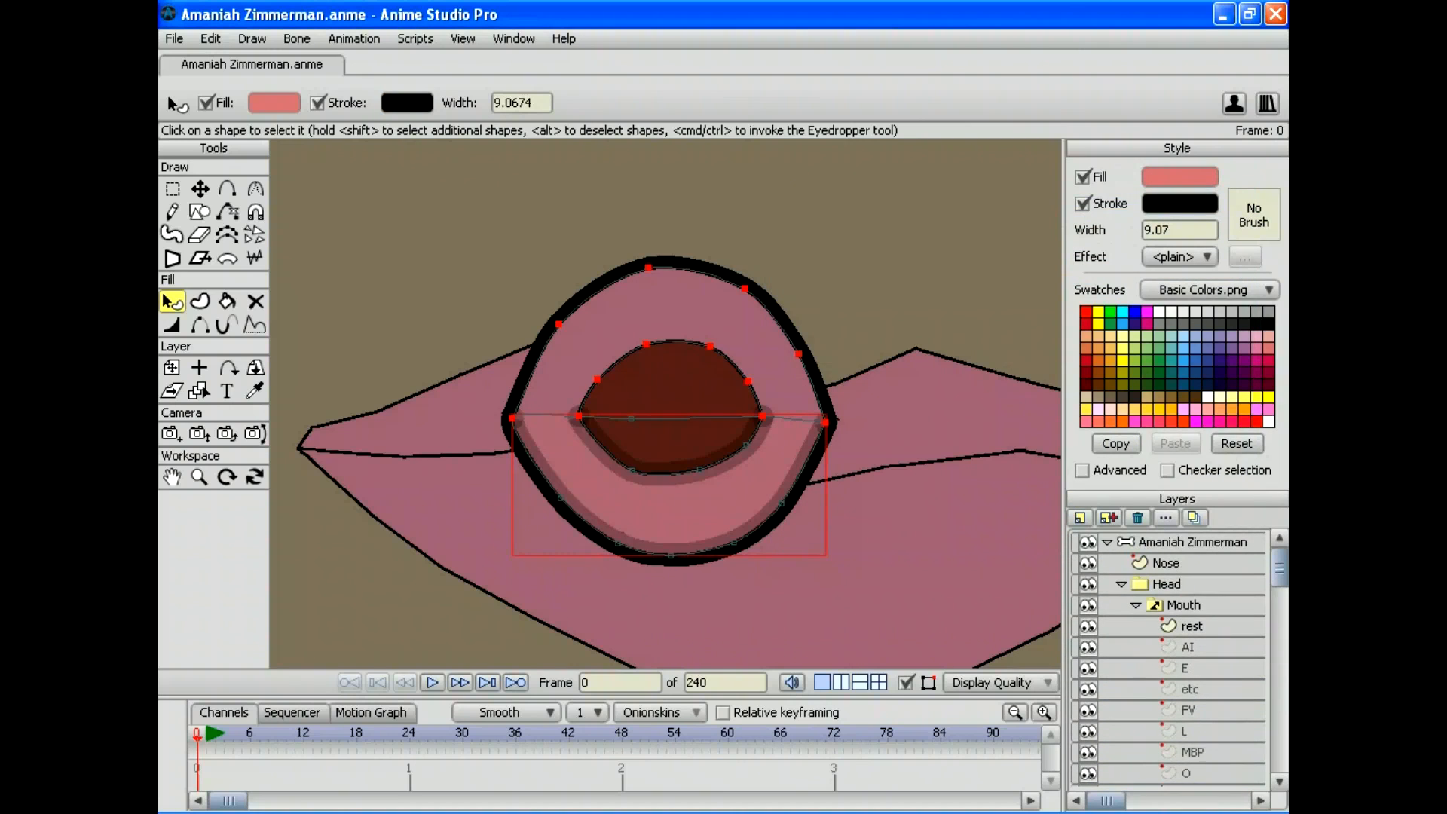
pyautogui.click(1182, 605)
pyautogui.click(1134, 605)
pyautogui.click(198, 407)
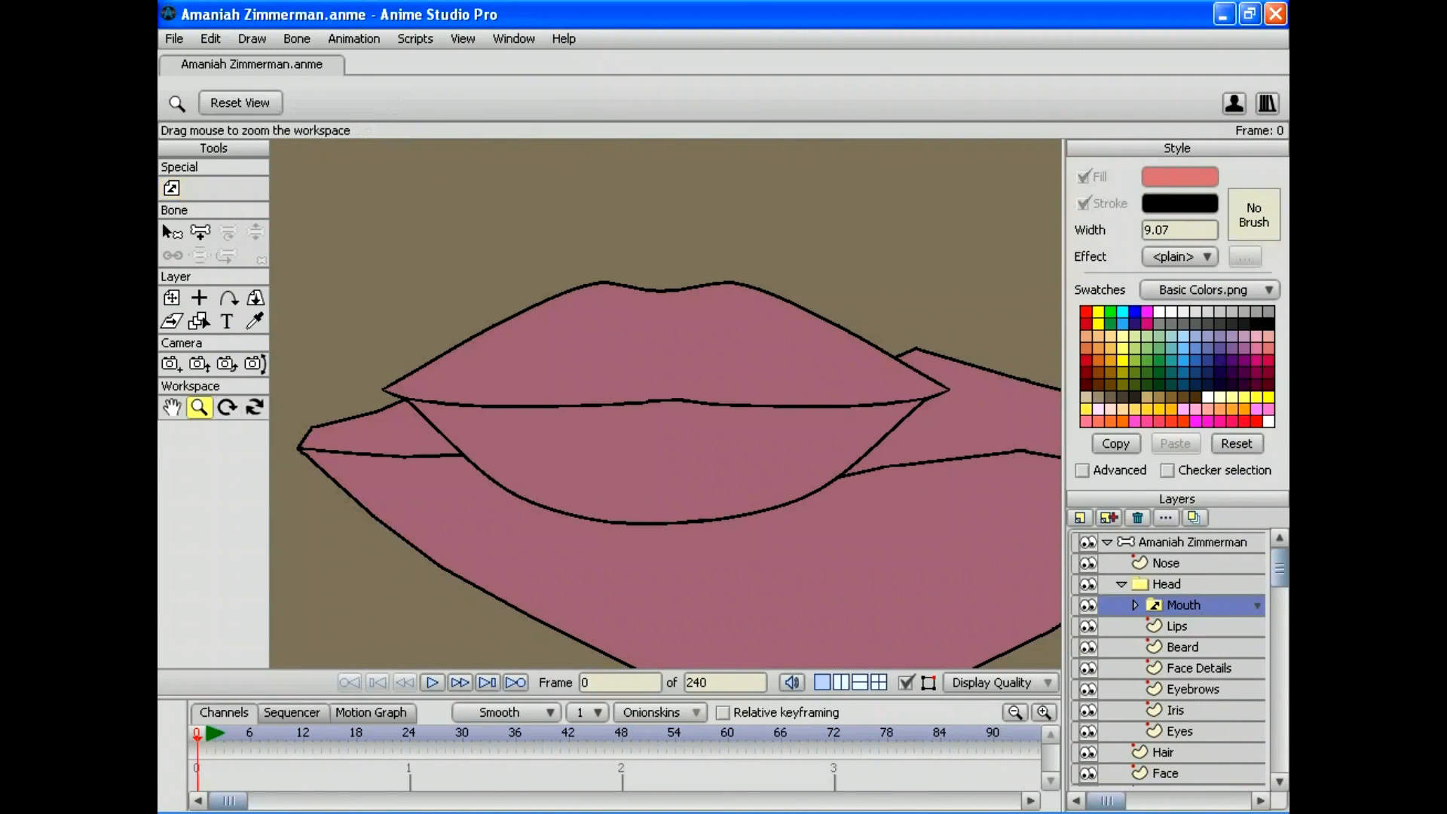
pyautogui.moveTo(666, 404); pyautogui.dragTo(513, 403)
pyautogui.click(174, 39)
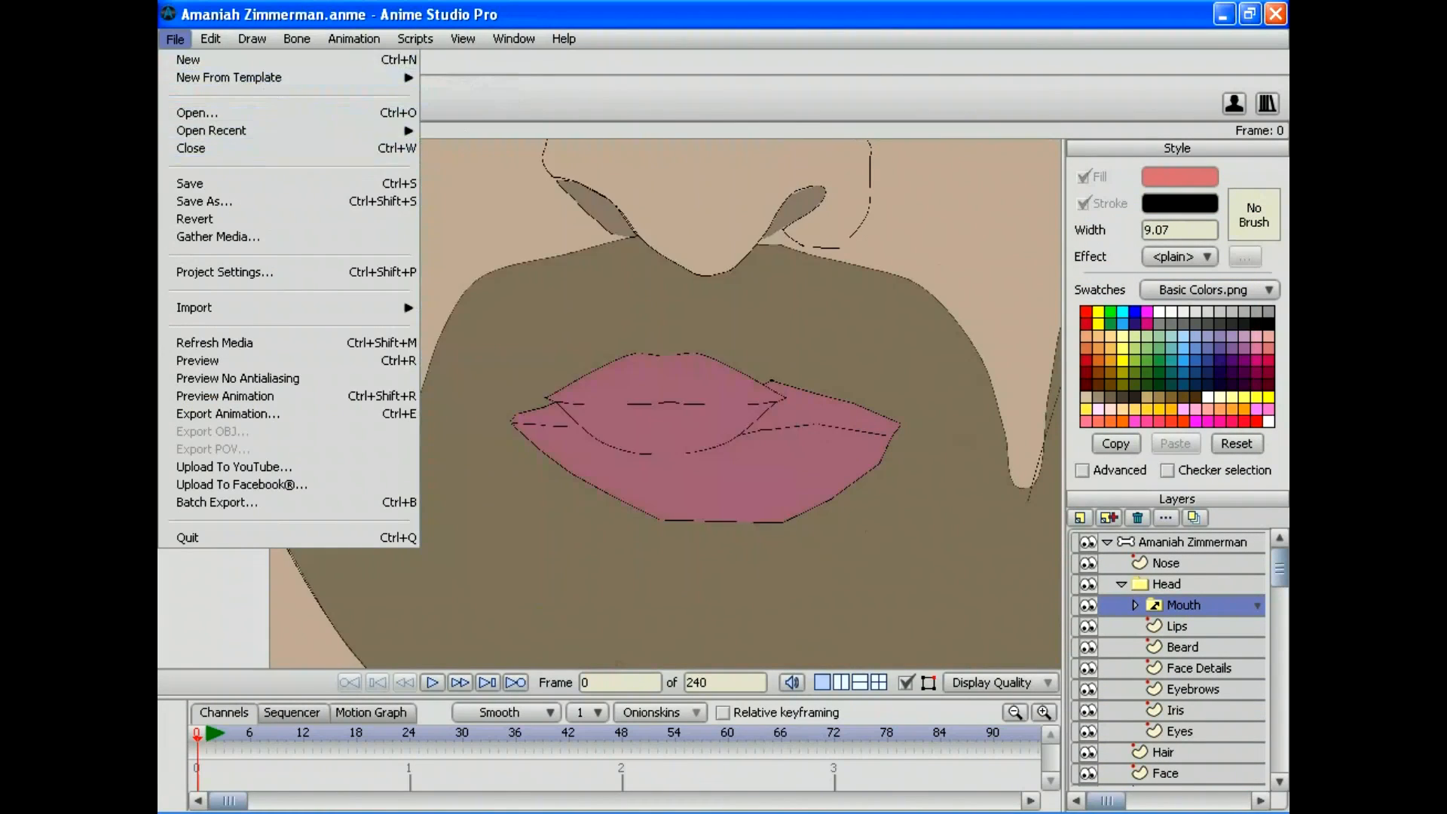
pyautogui.click(189, 183)
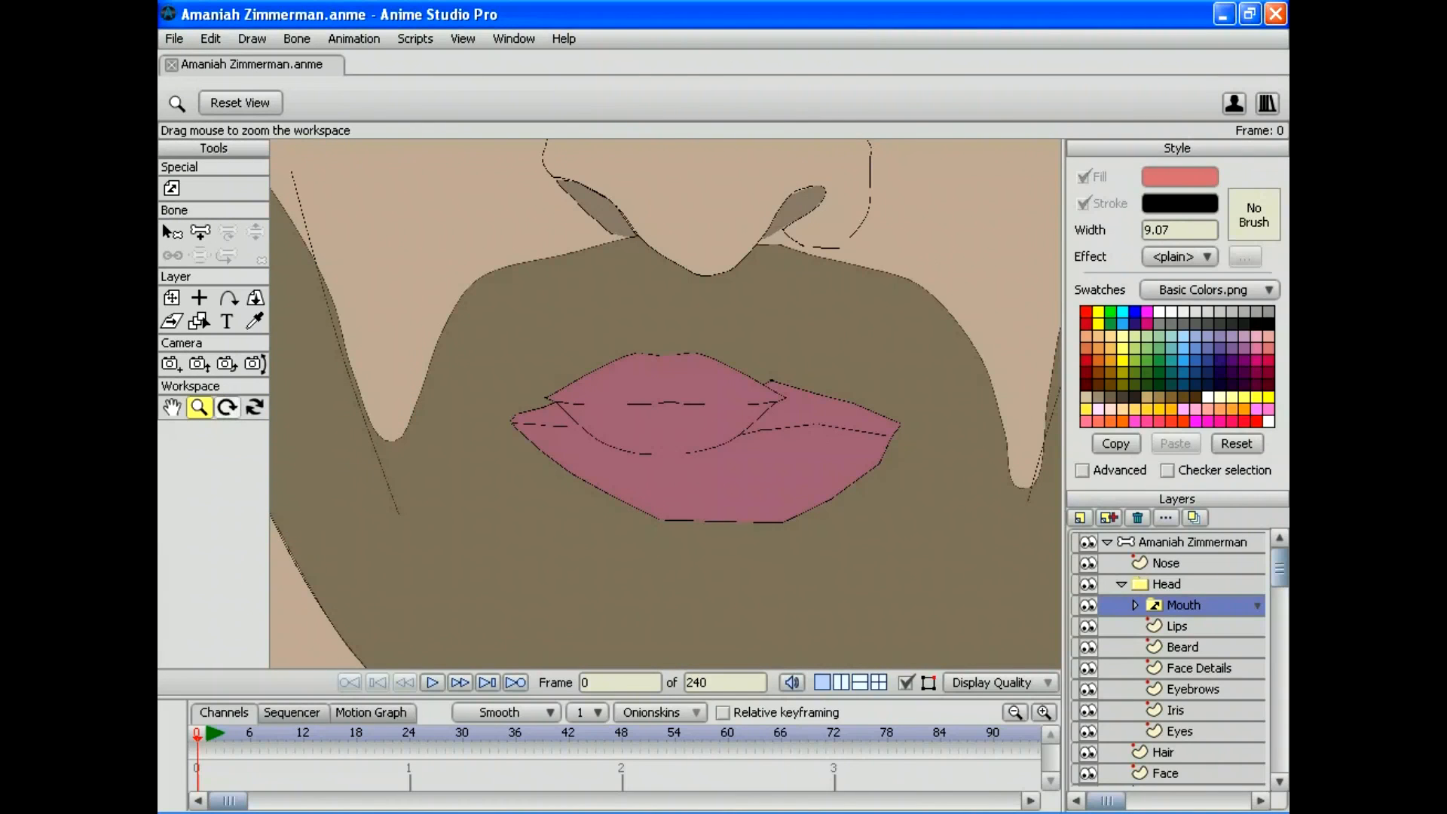
# Step: Move the Mouth layer down and to the right onto the character's lips
pyautogui.moveTo(666, 404); pyautogui.dragTo(603, 404)
pyautogui.click(1135, 604)
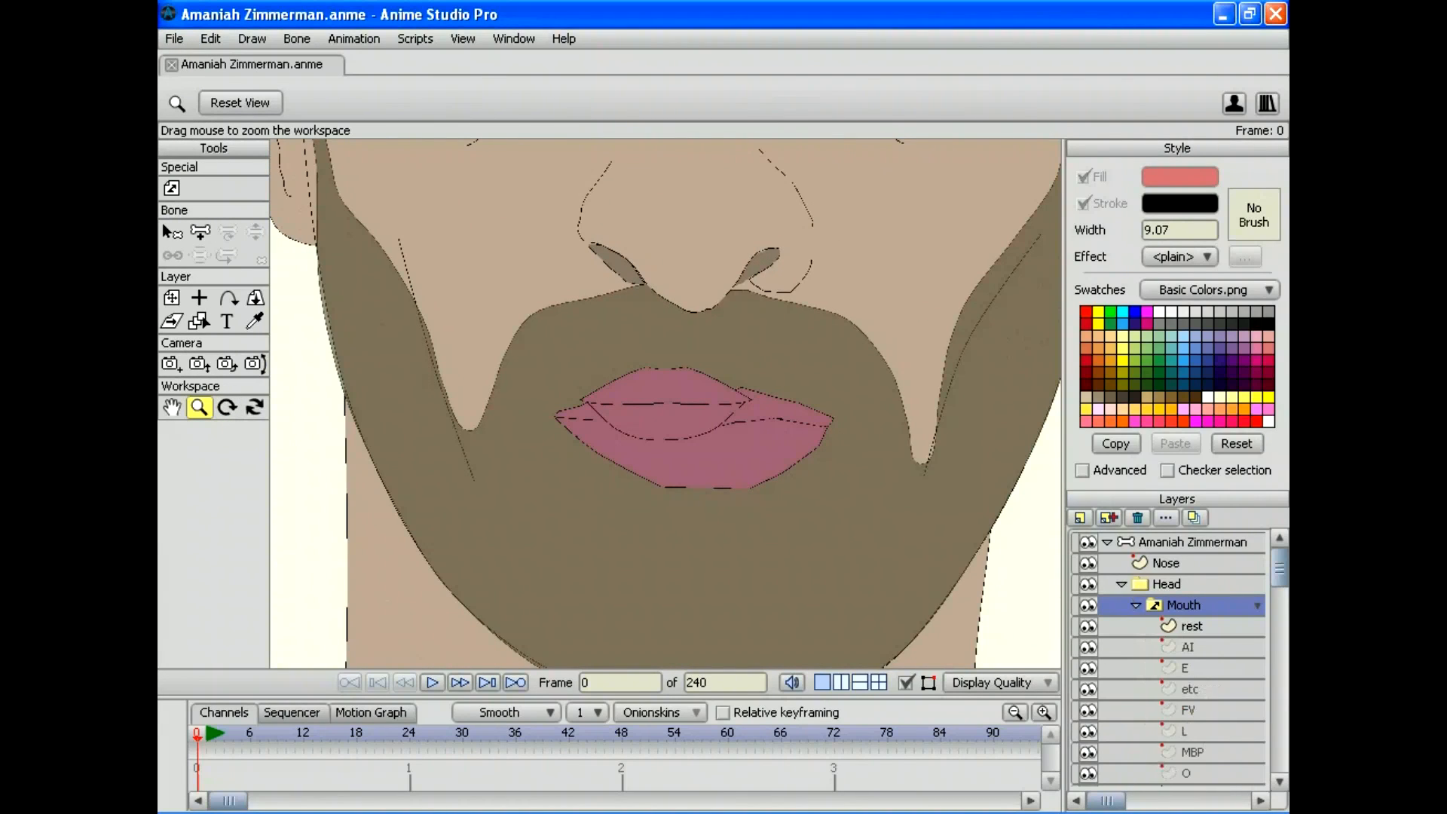
pyautogui.click(1135, 604)
pyautogui.click(1134, 604)
pyautogui.click(1135, 604)
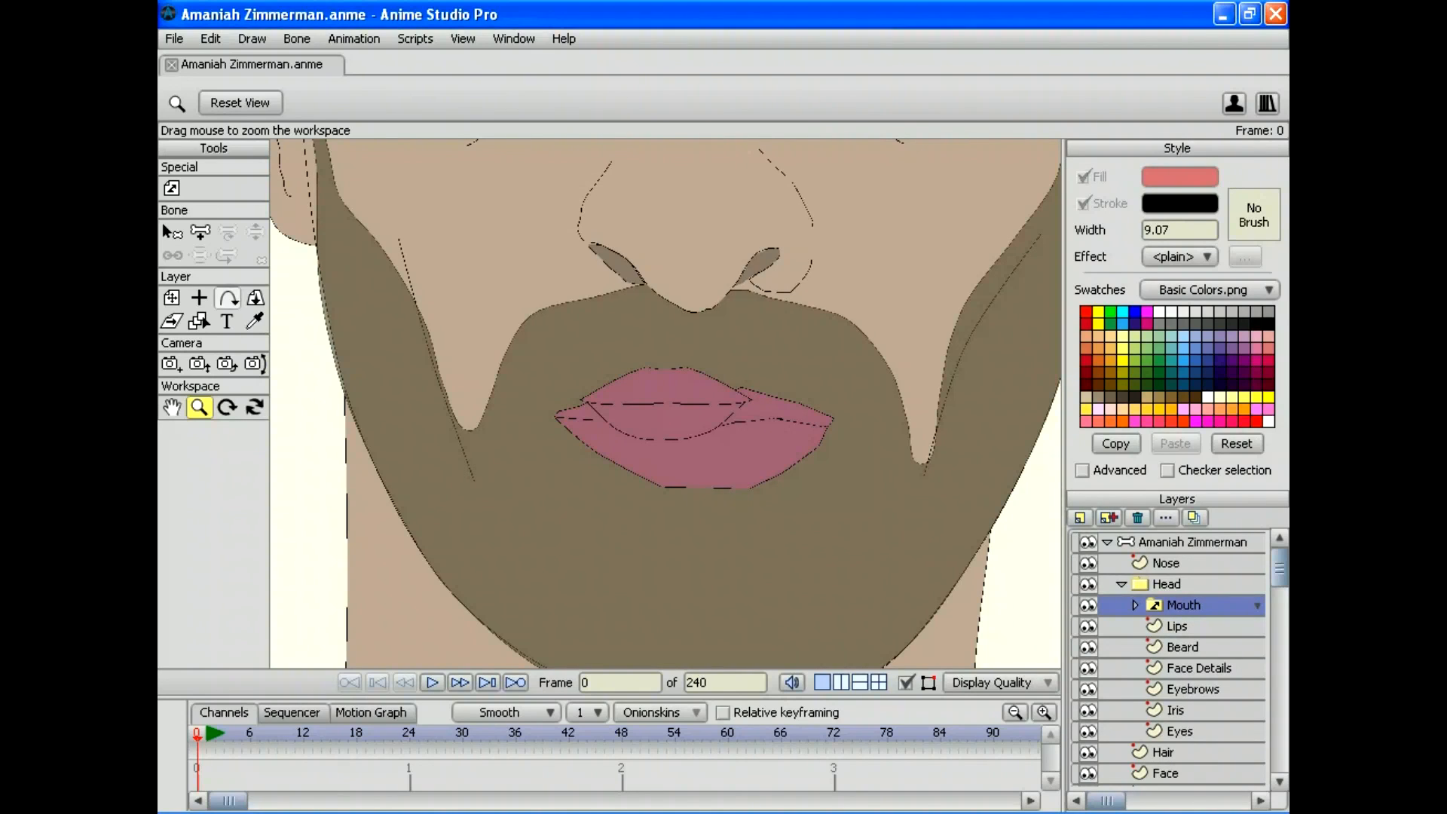
pyautogui.click(171, 297)
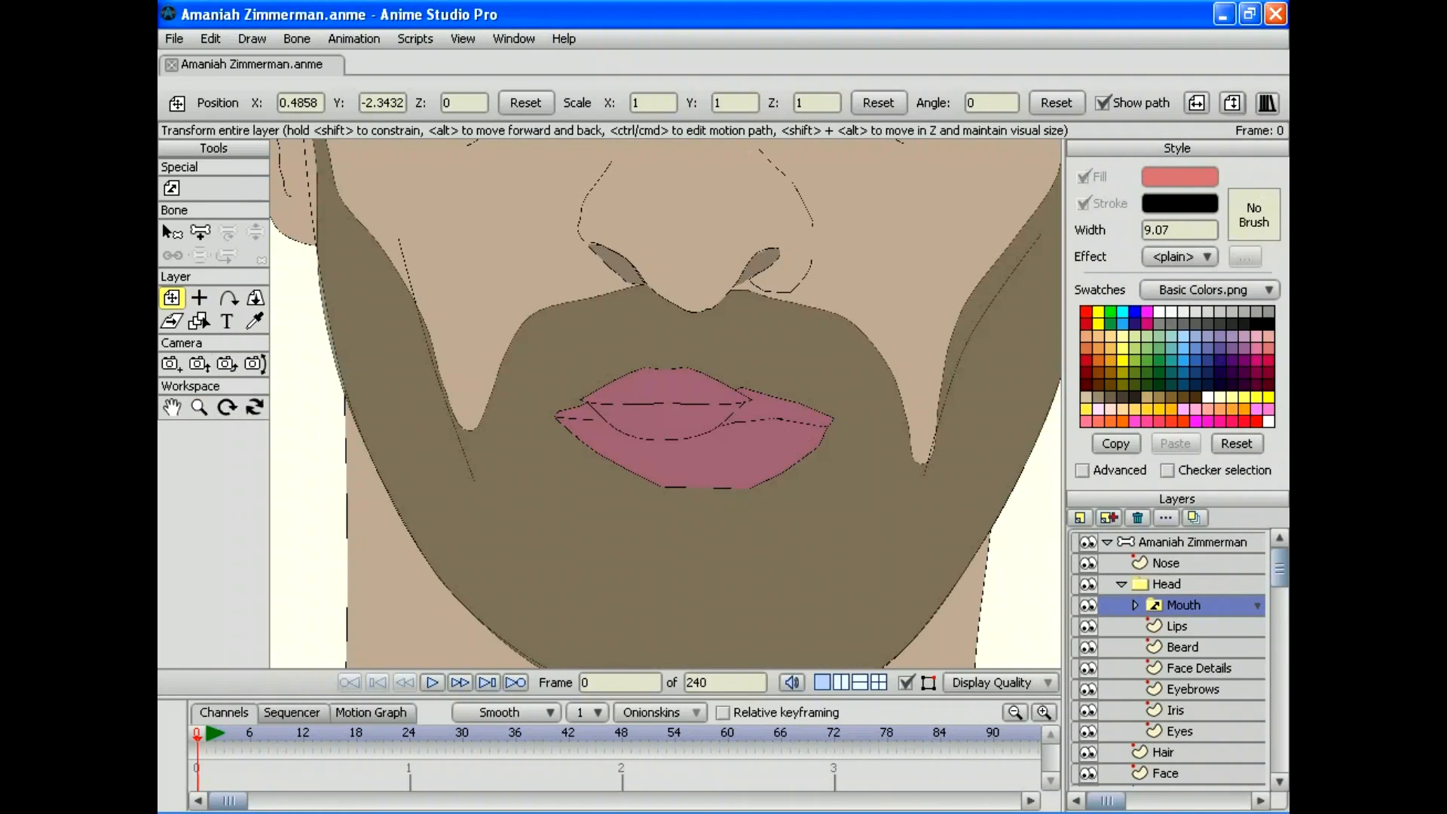
pyautogui.moveTo(667, 403); pyautogui.dragTo(691, 435)
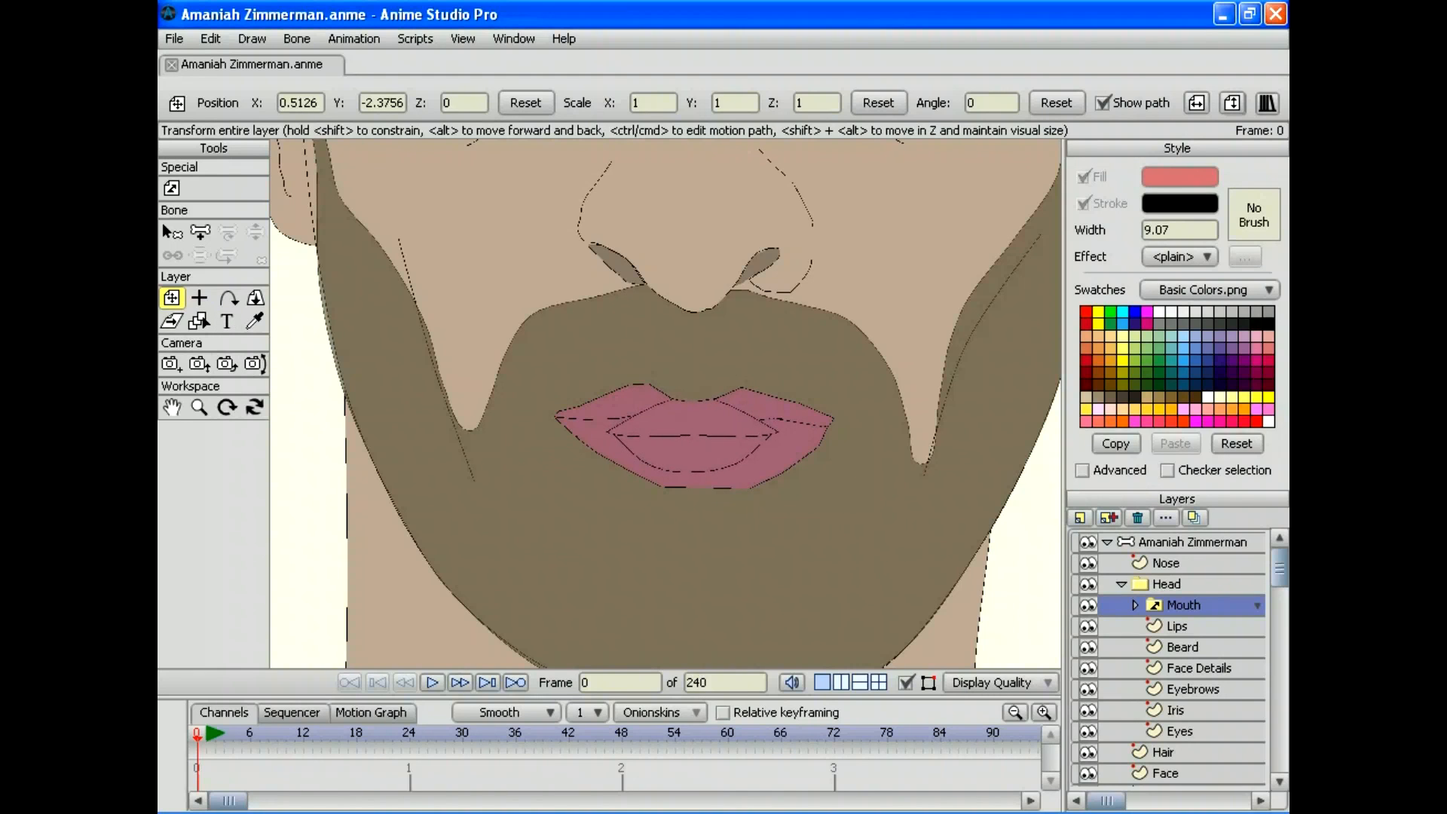
# Step: Zoom in on the face and set the Mouth layer's rotation origin
pyautogui.click(199, 407)
pyautogui.moveTo(665, 403); pyautogui.dragTo(482, 403)
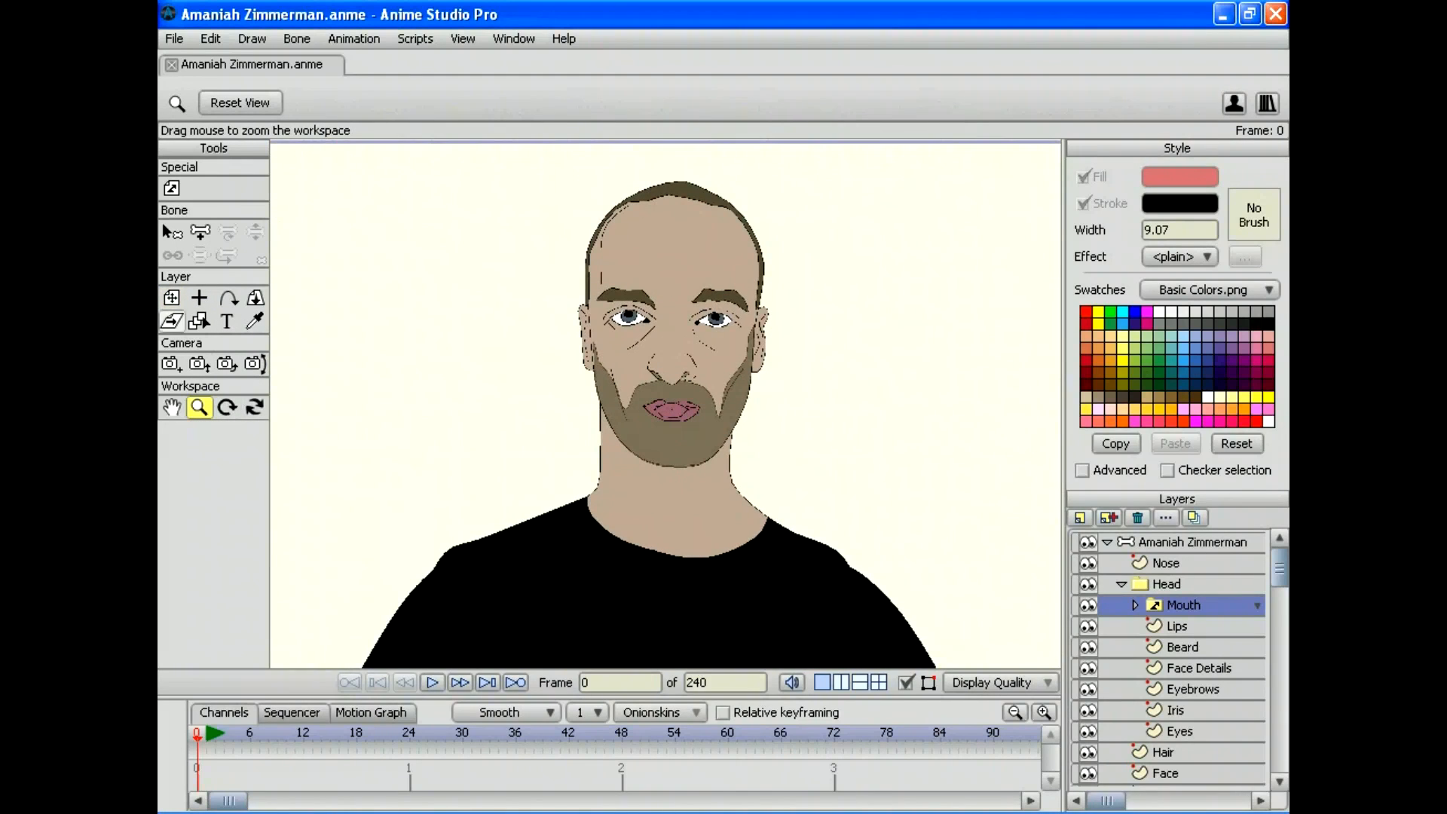
pyautogui.click(172, 297)
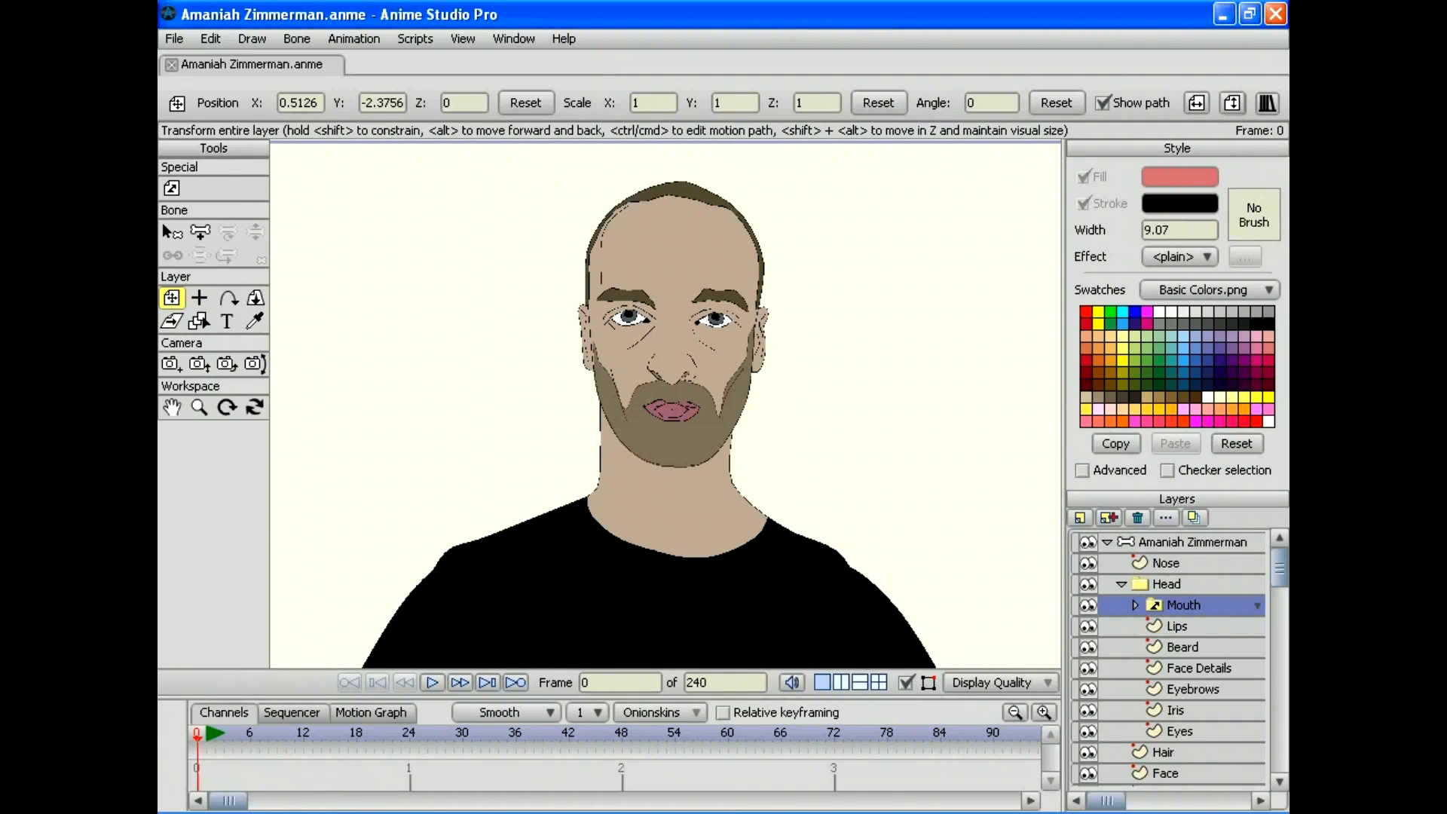
pyautogui.click(199, 407)
pyautogui.moveTo(665, 403); pyautogui.dragTo(603, 403)
pyautogui.moveTo(618, 323); pyautogui.dragTo(663, 150)
pyautogui.click(199, 297)
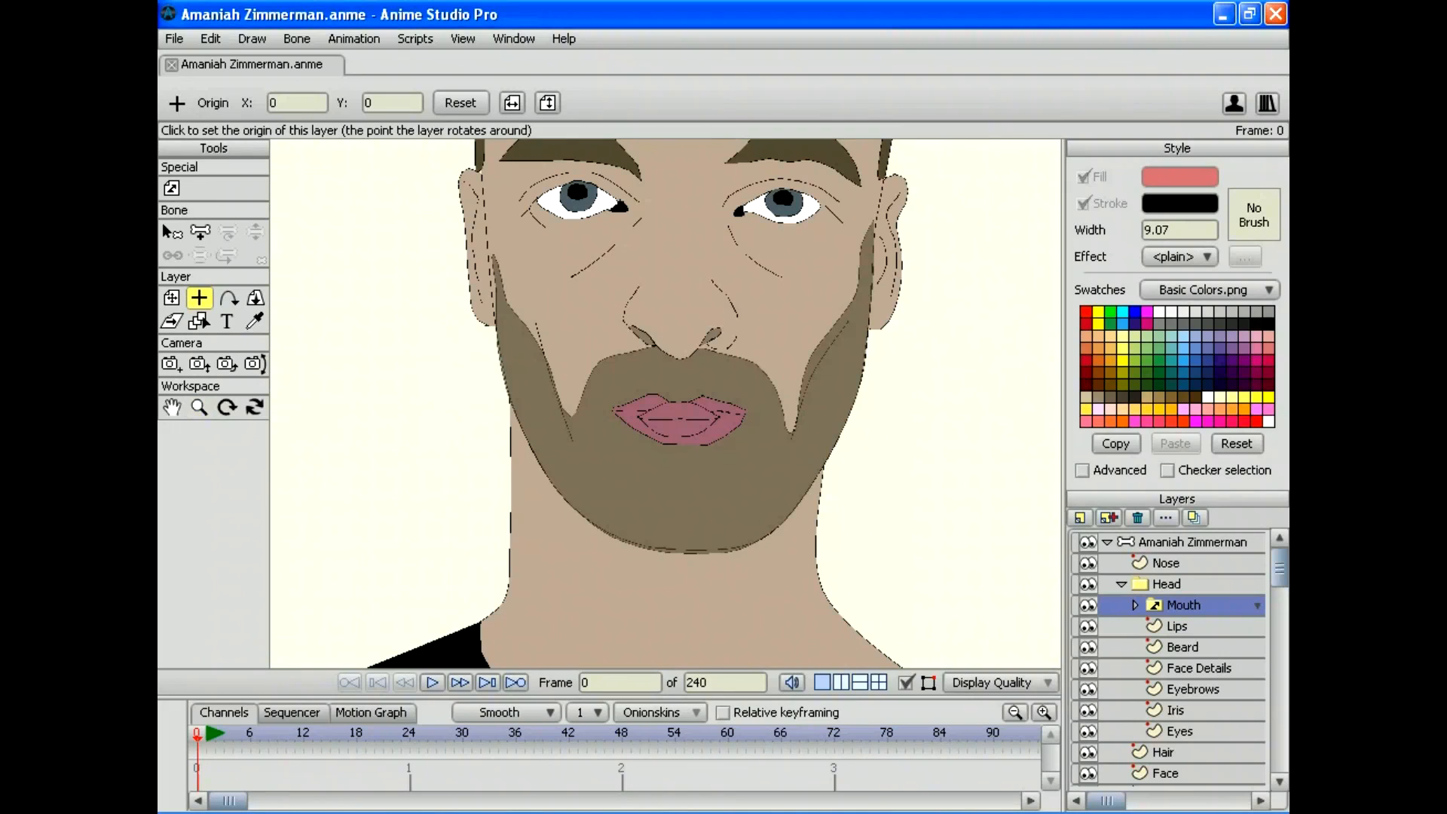
pyautogui.press('m')
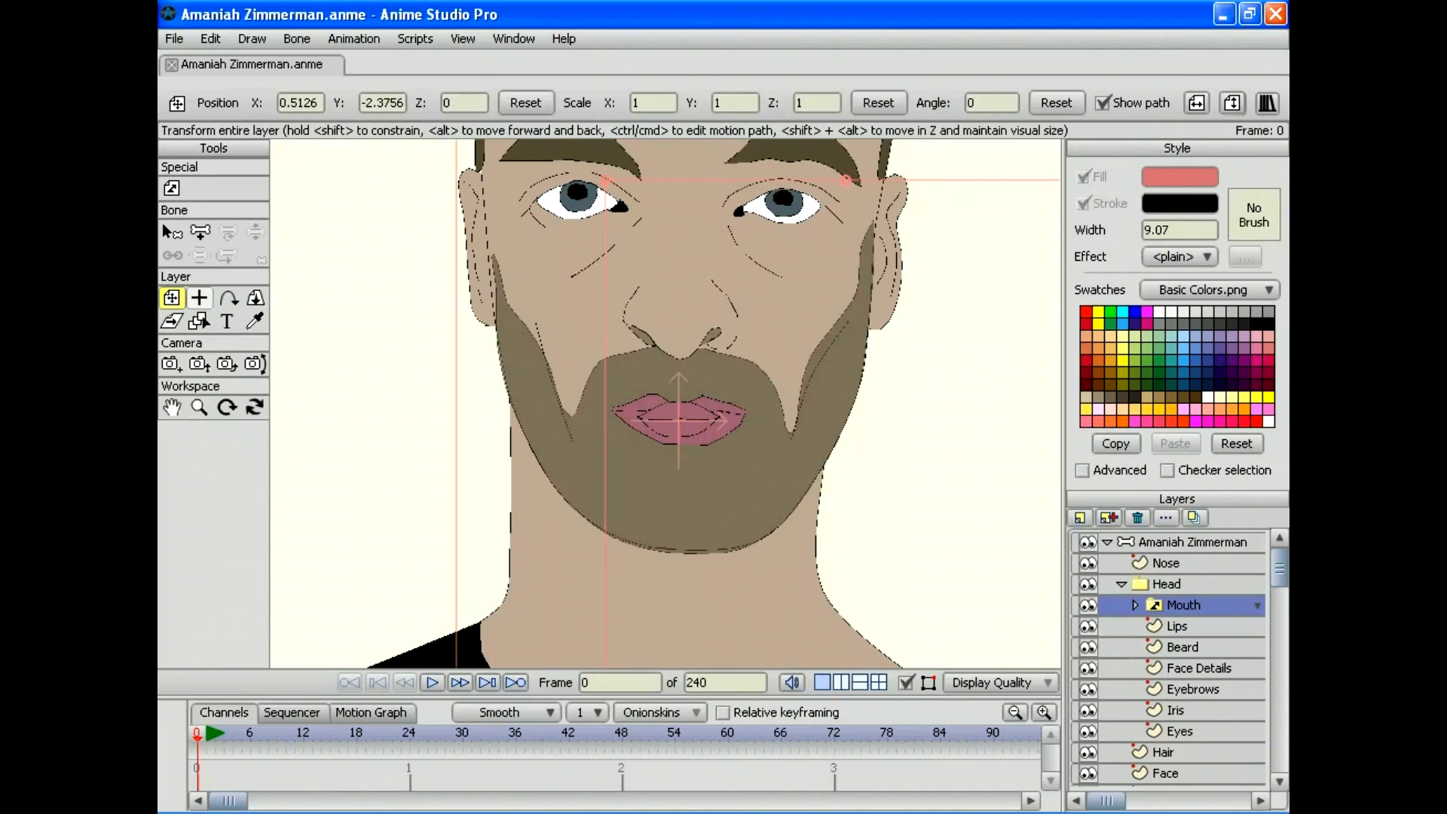
pyautogui.moveTo(678, 528); pyautogui.dragTo(452, 339)
pyautogui.press('z')
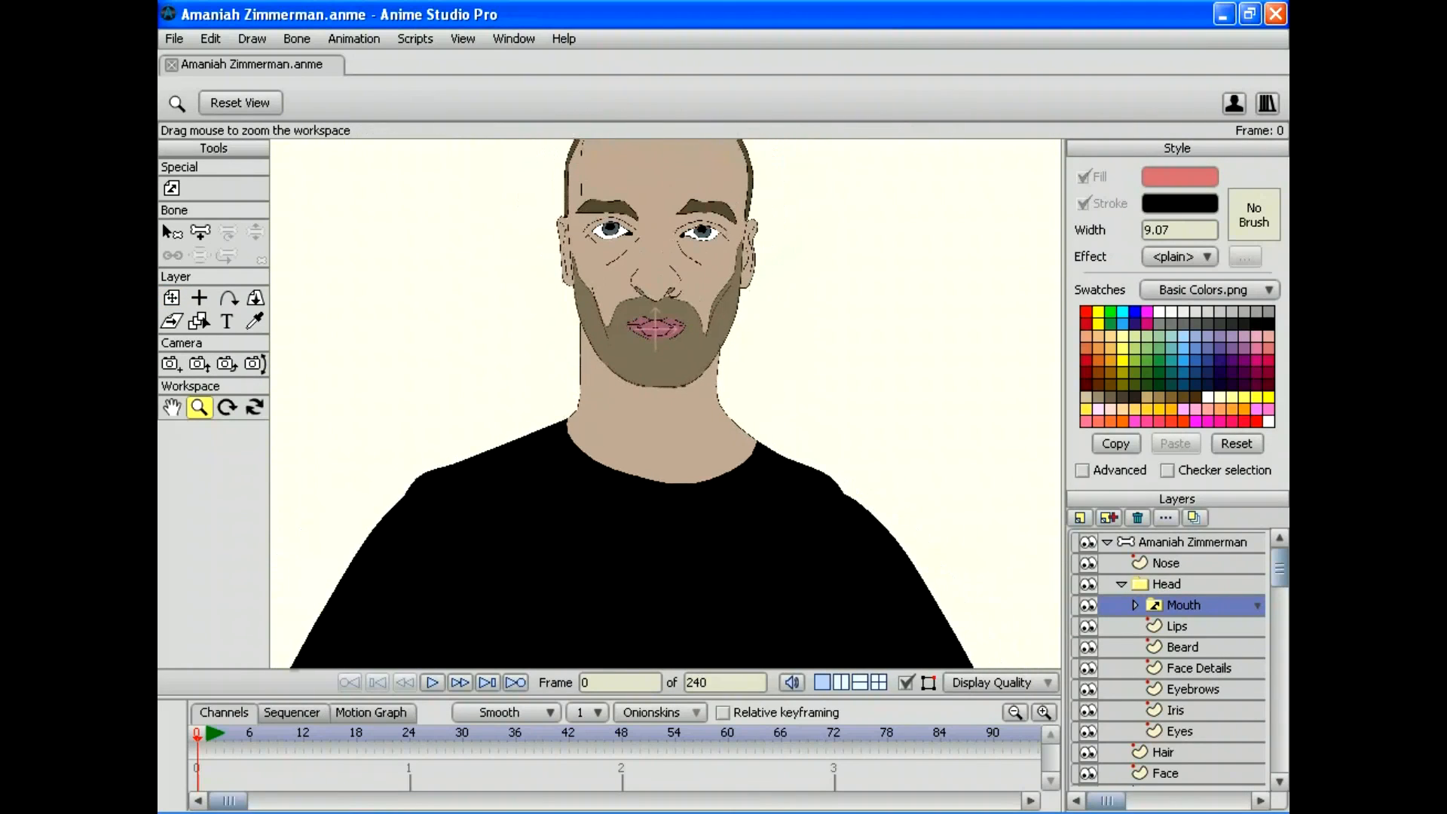
pyautogui.press('m')
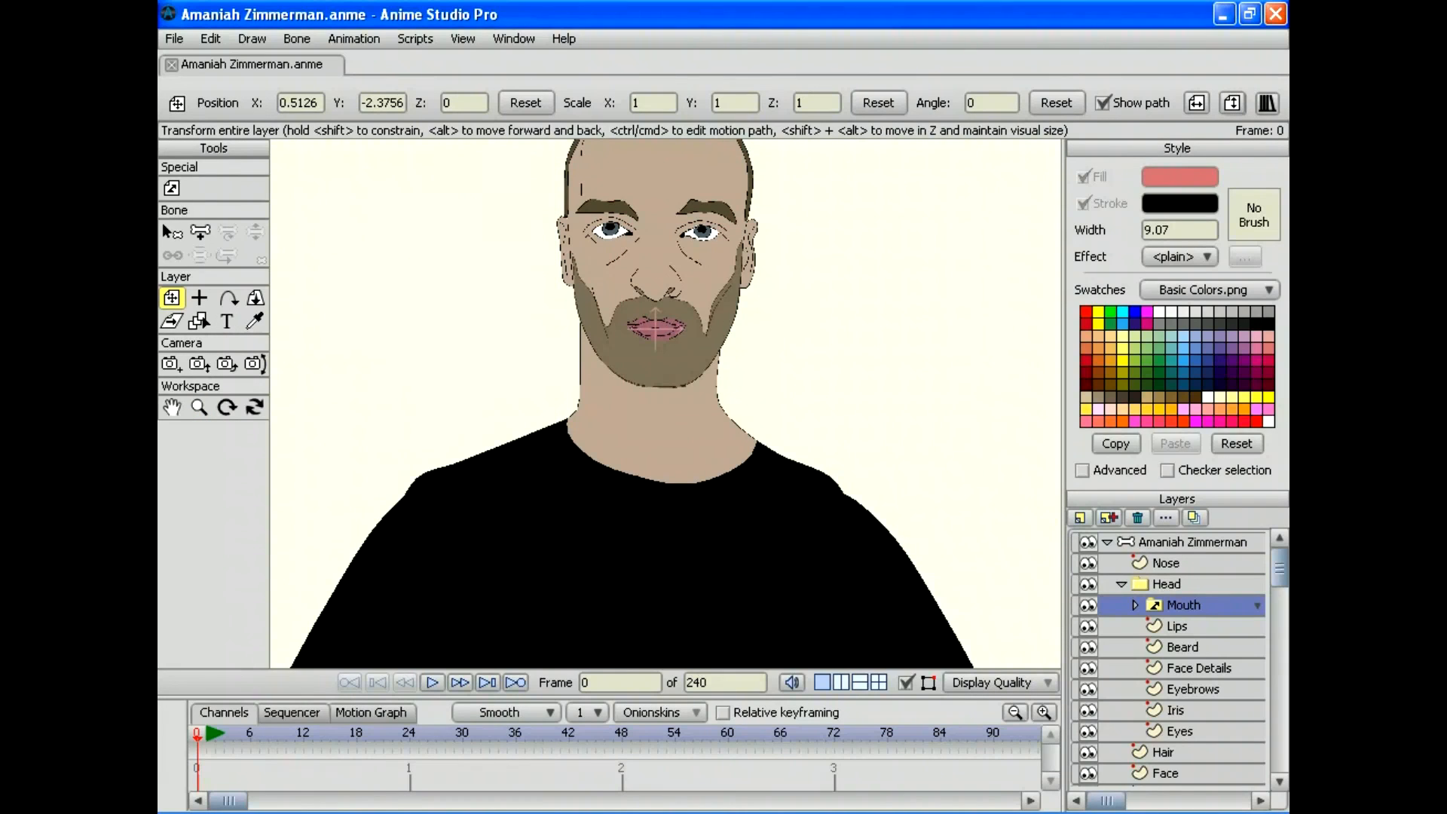
# Step: Stretch the mouth wider and taller, rotate it slightly and enlarge it a bit more
pyautogui.moveTo(623, 555); pyautogui.dragTo(603, 554)
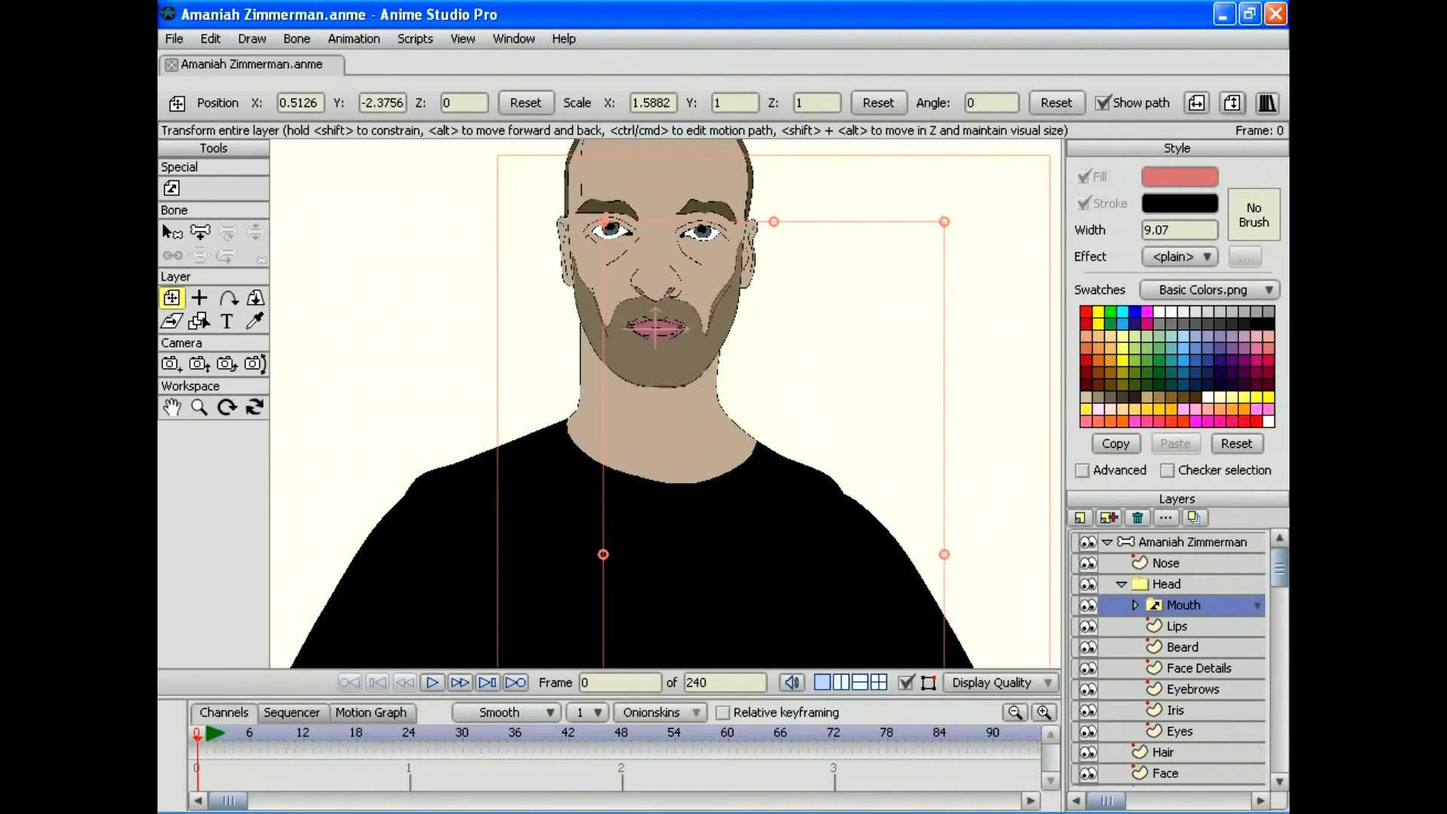
pyautogui.moveTo(773, 221); pyautogui.dragTo(773, 178)
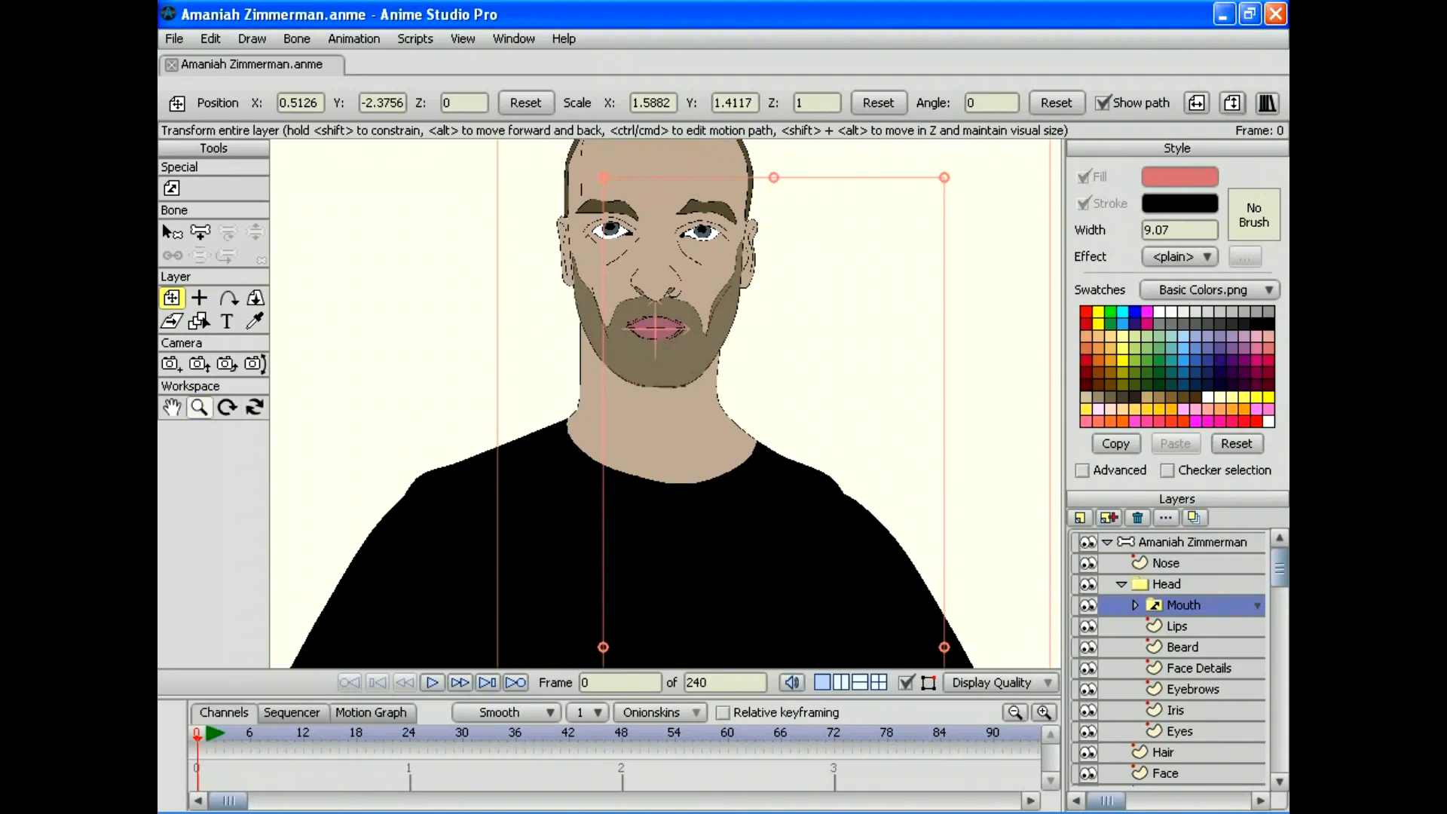
pyautogui.click(199, 407)
pyautogui.moveTo(666, 402); pyautogui.dragTo(715, 580)
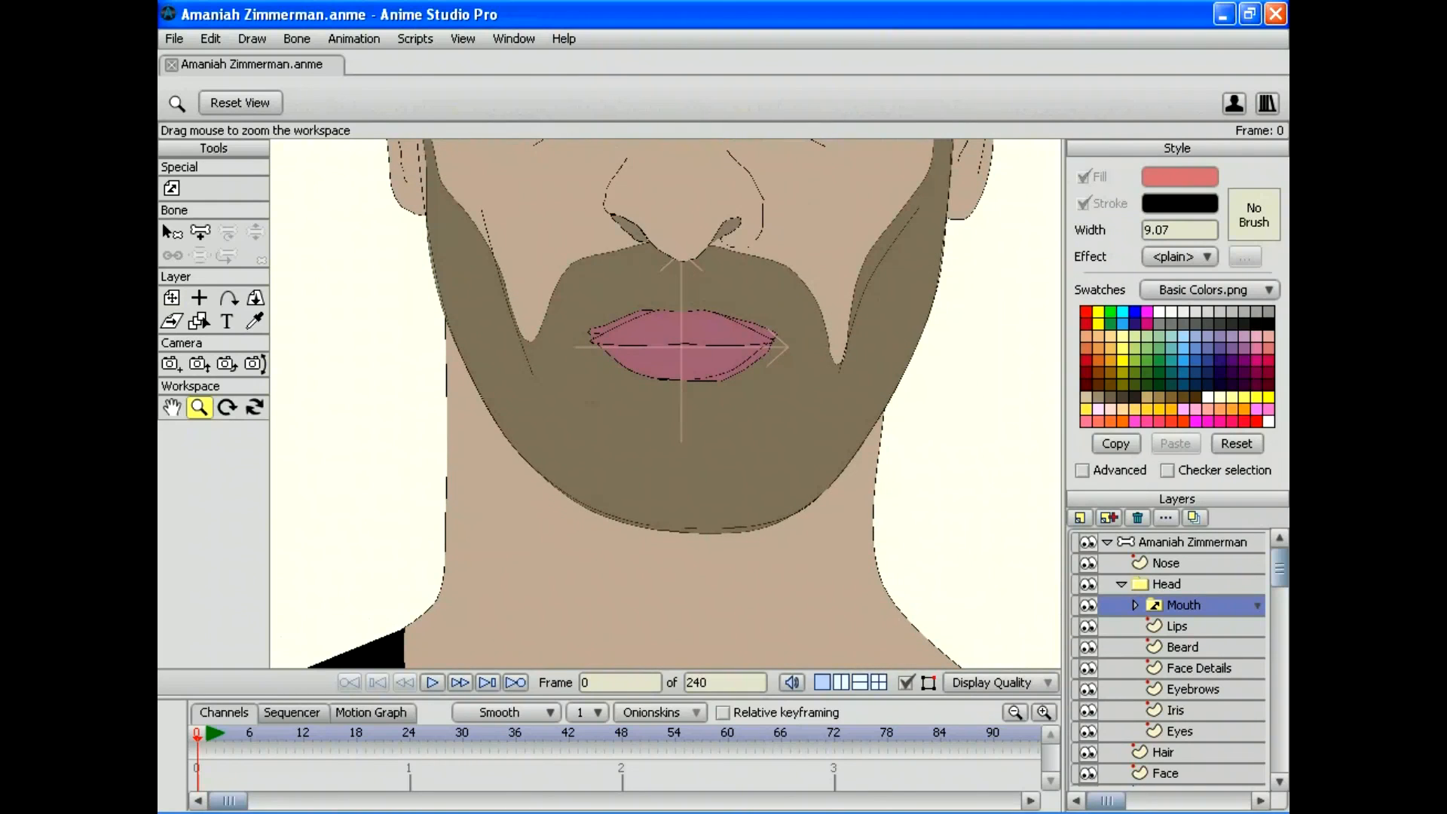
pyautogui.moveTo(681, 346); pyautogui.dragTo(554, 419)
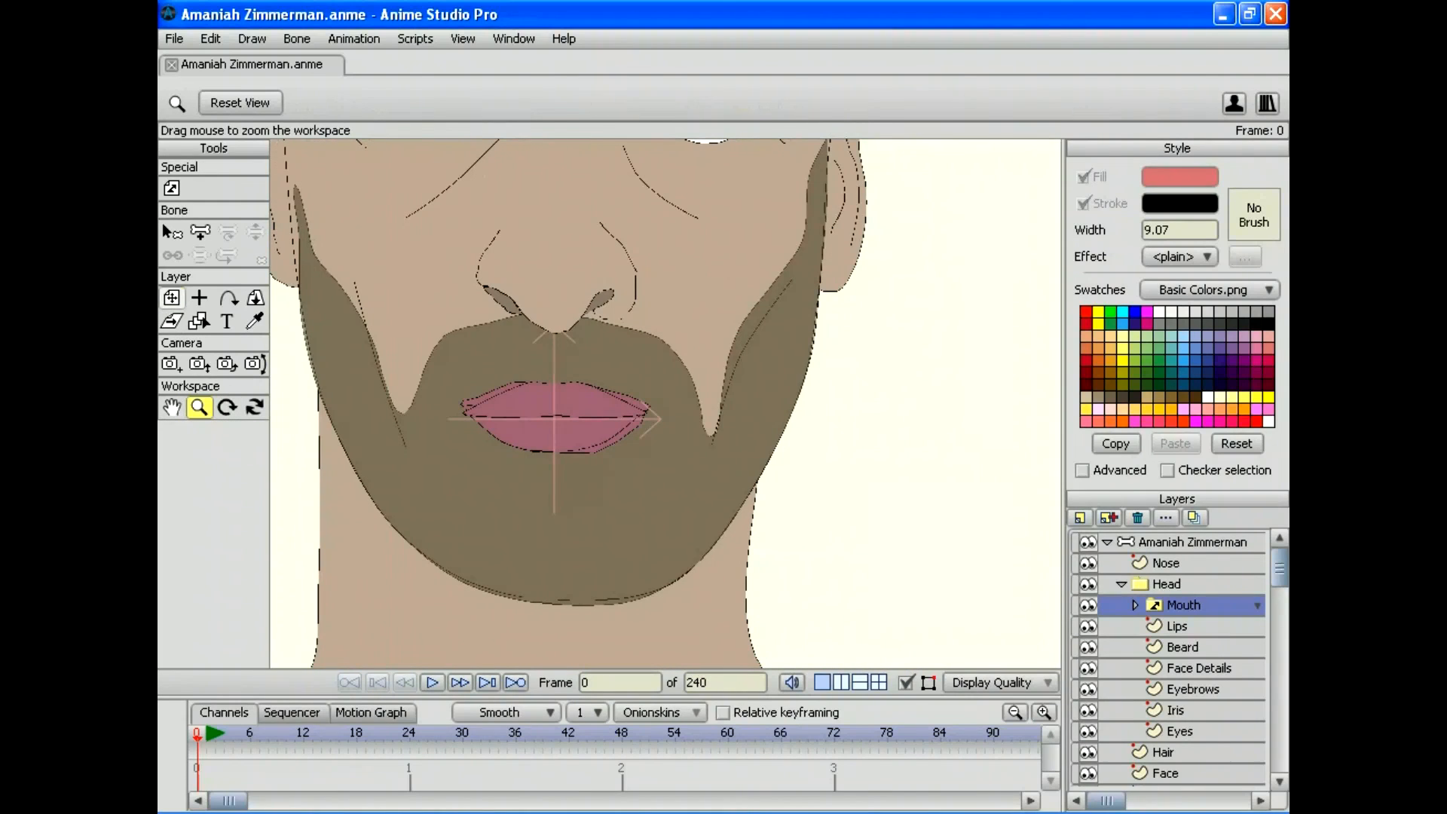
pyautogui.click(172, 297)
pyautogui.moveTo(554, 419); pyautogui.dragTo(610, 689)
pyautogui.moveTo(981, 214); pyautogui.dragTo(1037, 306)
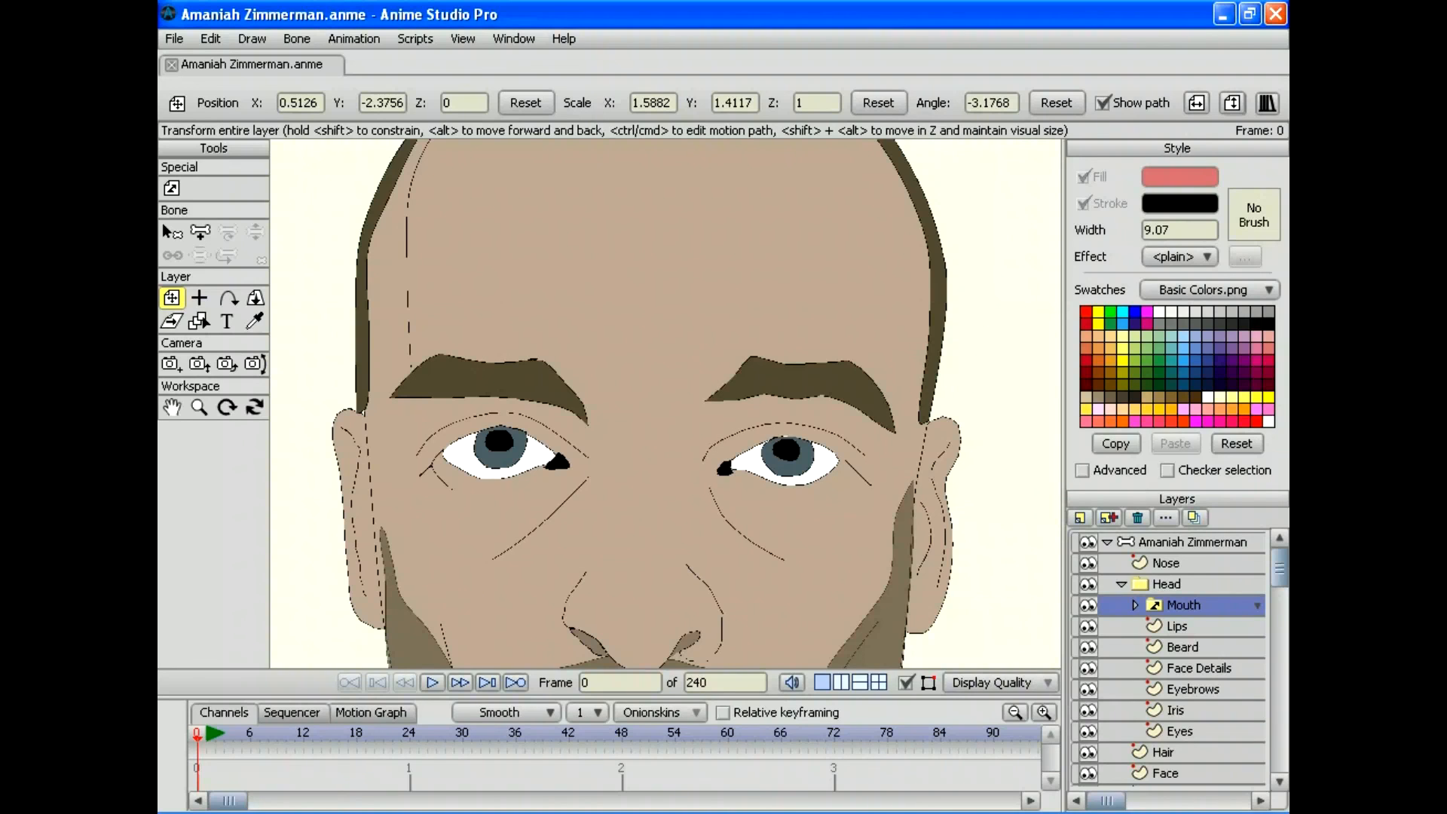
pyautogui.moveTo(1037, 306); pyautogui.dragTo(1059, 260)
pyautogui.moveTo(1054, 260); pyautogui.dragTo(990, 102)
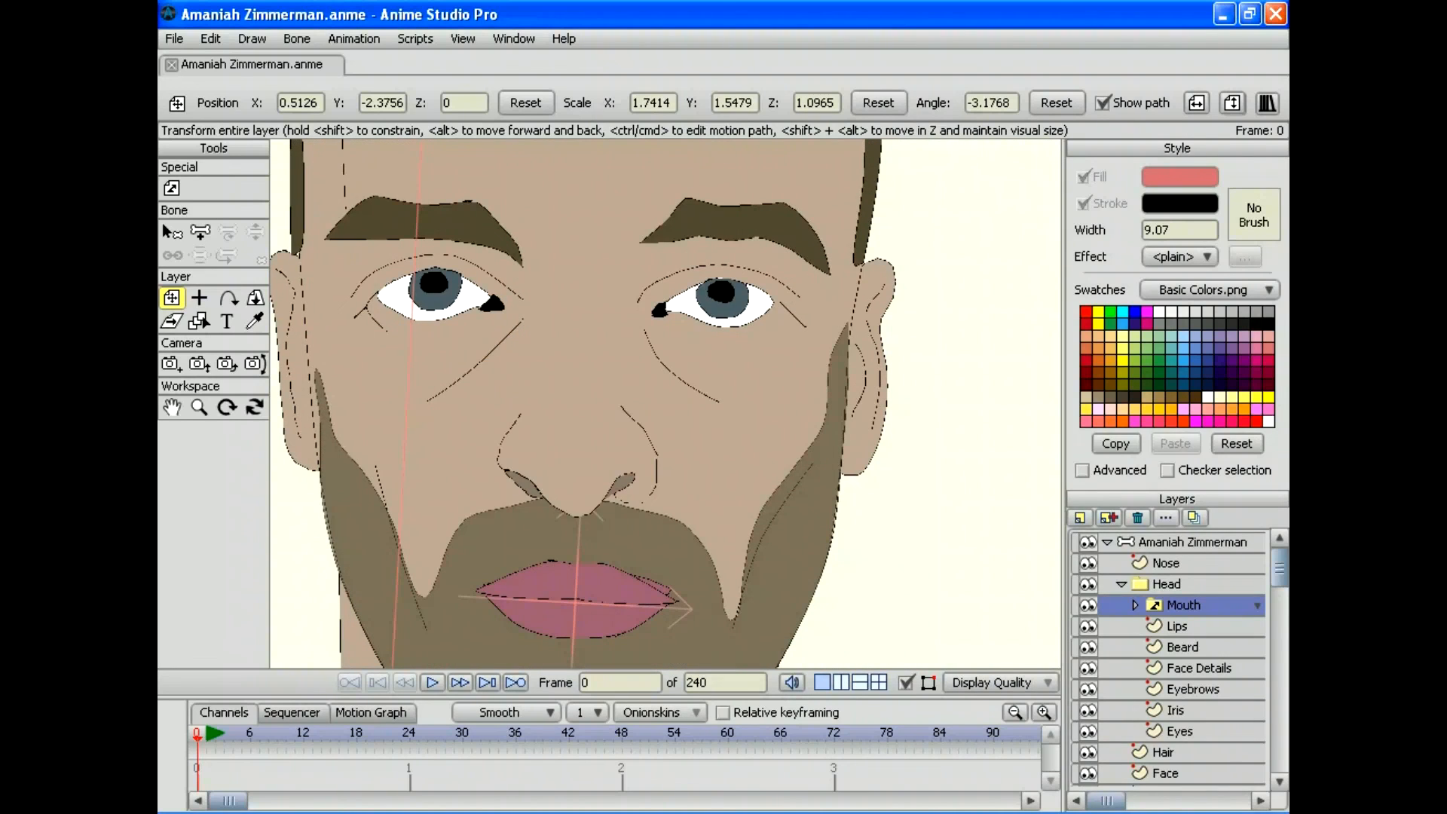
pyautogui.moveTo(804, 560); pyautogui.dragTo(812, 391)
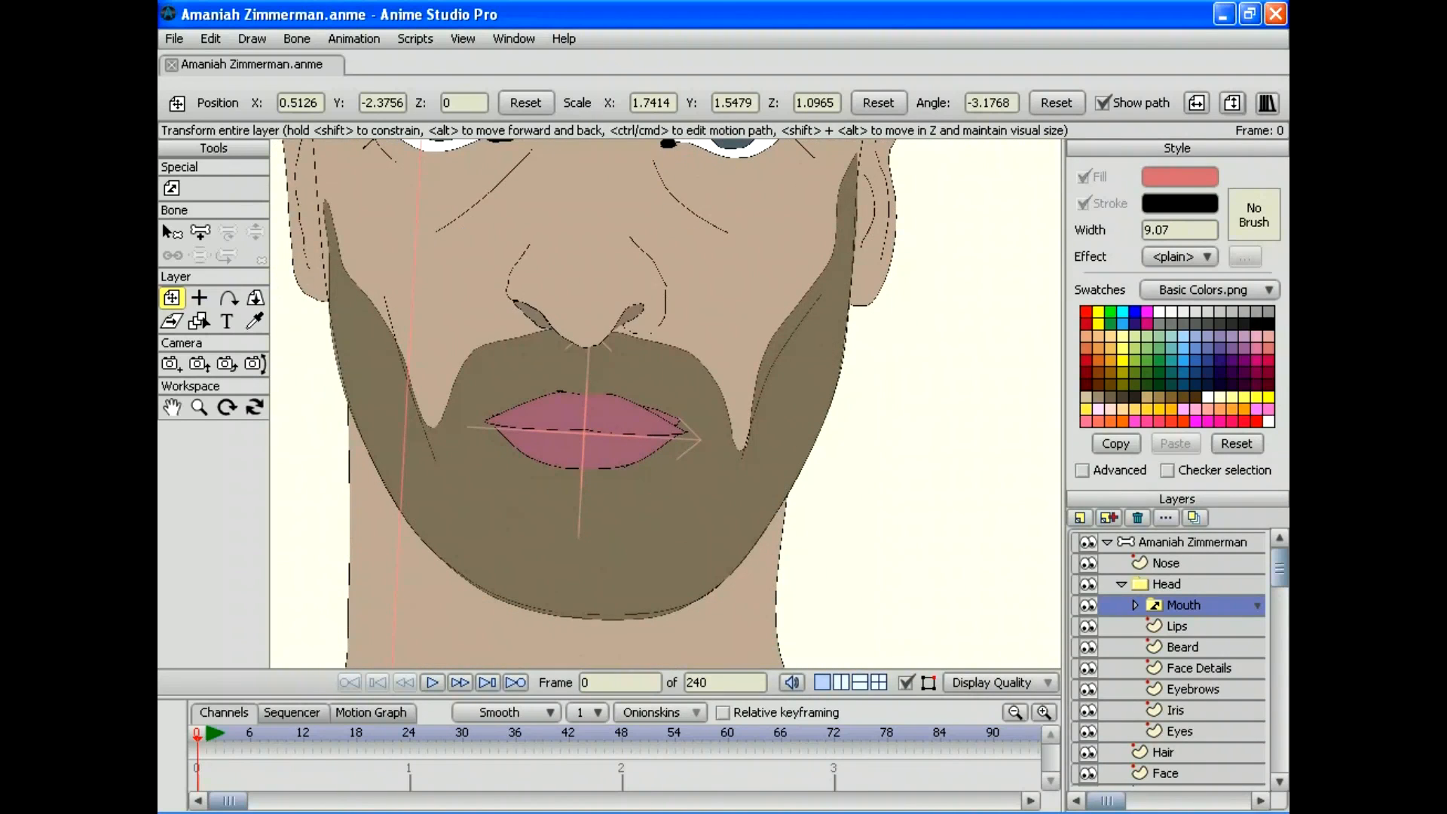
# Step: Toggle the Mouth layer's visibility repeatedly to compare it with the old lips
pyautogui.click(1087, 604)
pyautogui.click(1087, 604)
pyautogui.click(1087, 604)
pyautogui.click(1087, 604)
pyautogui.click(1087, 604)
pyautogui.click(1087, 604)
pyautogui.click(1087, 604)
pyautogui.click(1087, 604)
pyautogui.click(1087, 604)
pyautogui.click(1087, 604)
pyautogui.click(1087, 604)
pyautogui.click(1087, 604)
# Step: Delete the old Lips layer and zoom out to the whole face
pyautogui.click(1176, 625)
pyautogui.click(1137, 518)
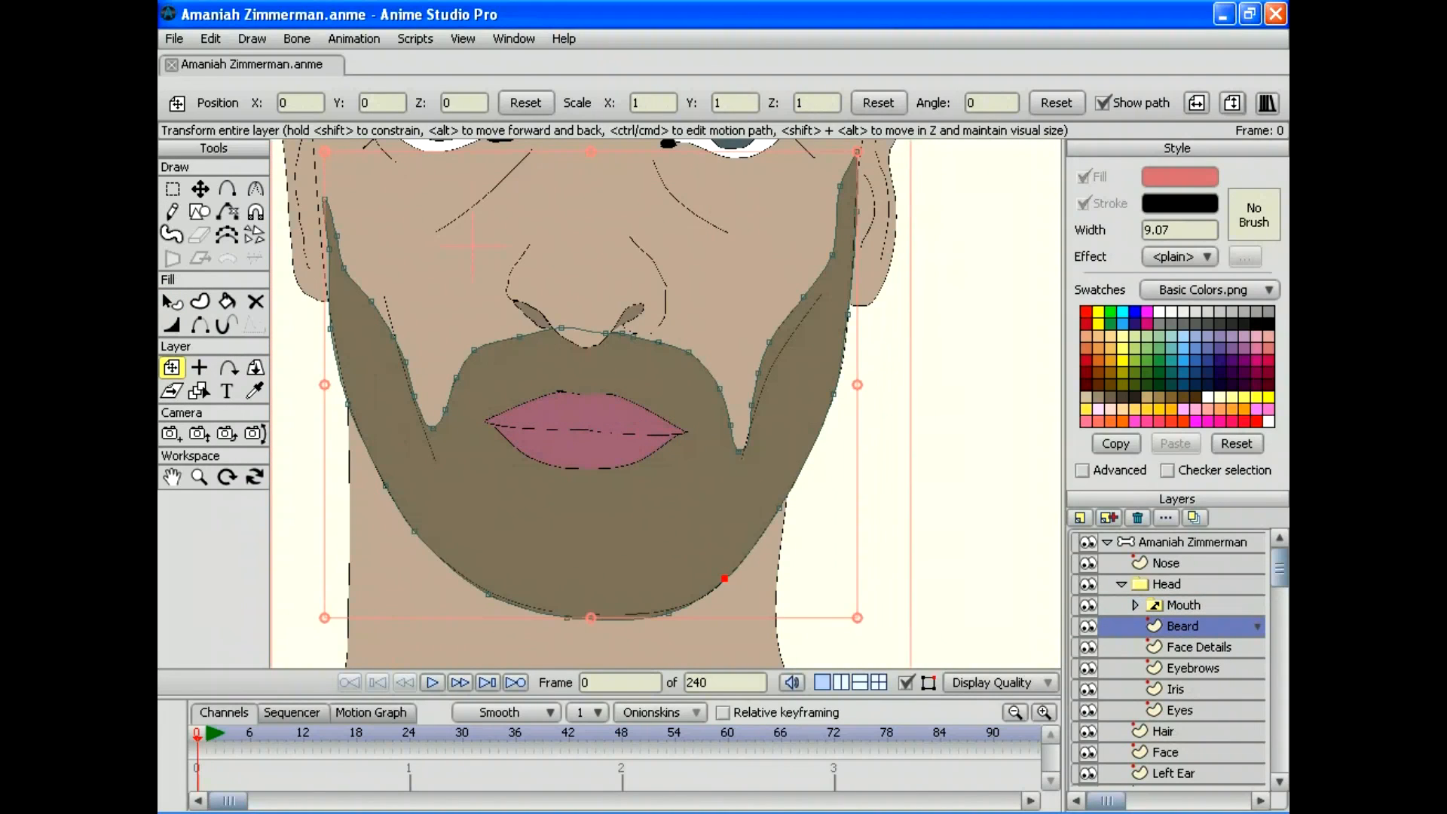
pyautogui.click(199, 476)
pyautogui.moveTo(665, 403); pyautogui.dragTo(730, 526)
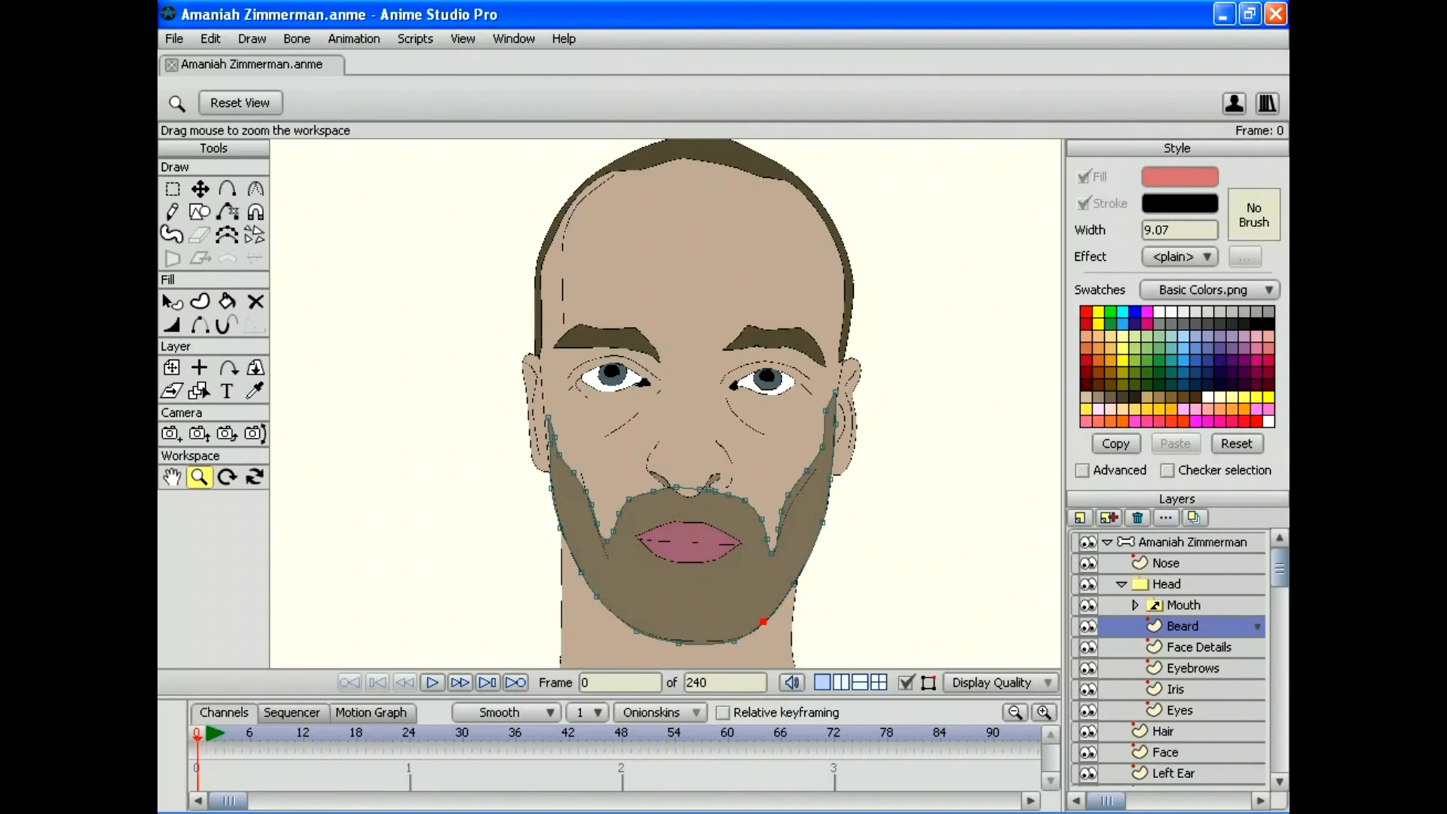
# Step: Switch the mouth to the AI shape, undo a rotation, and nudge the layer slightly right and down
pyautogui.rightClick(1181, 607)
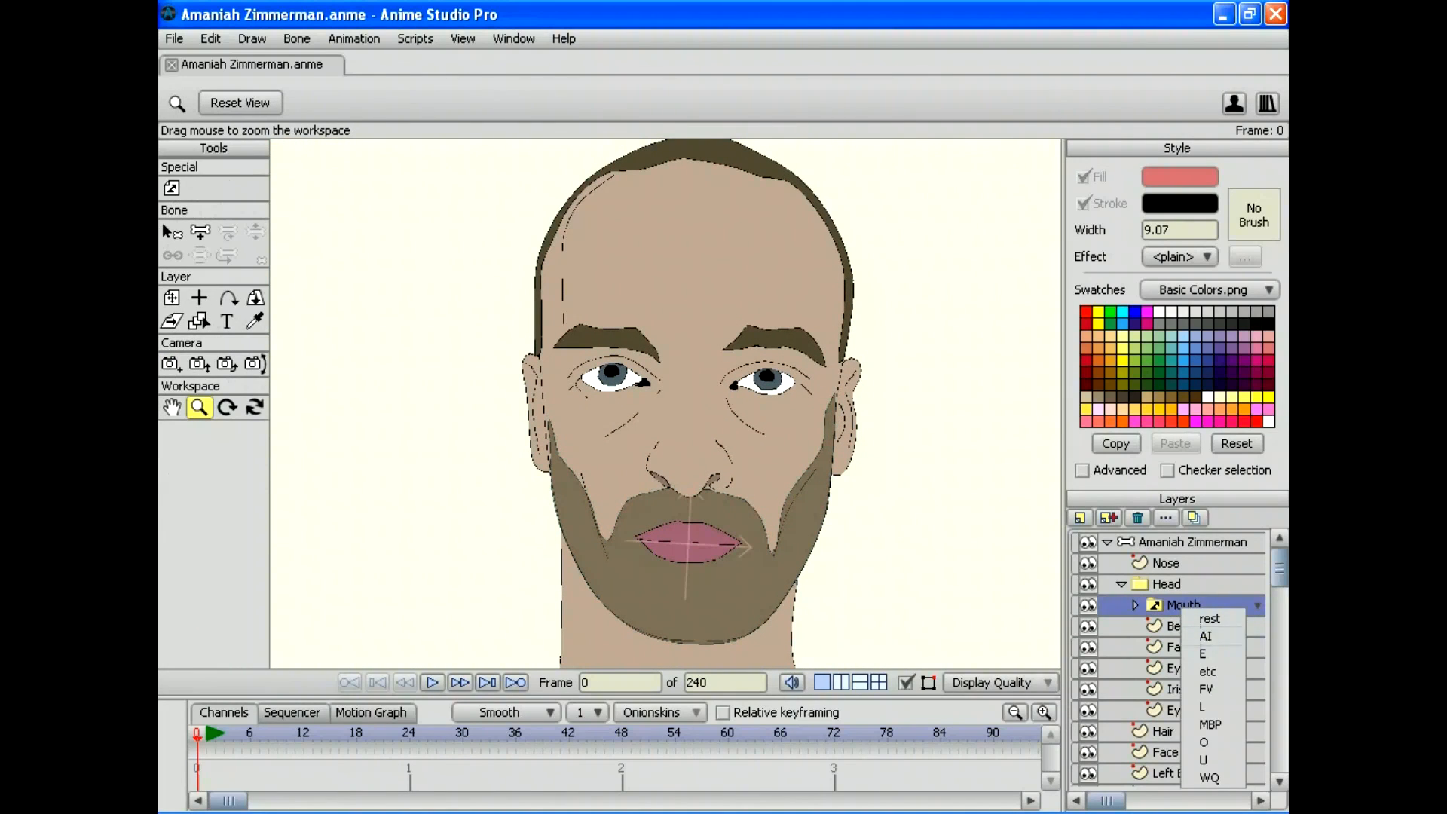
pyautogui.click(1205, 635)
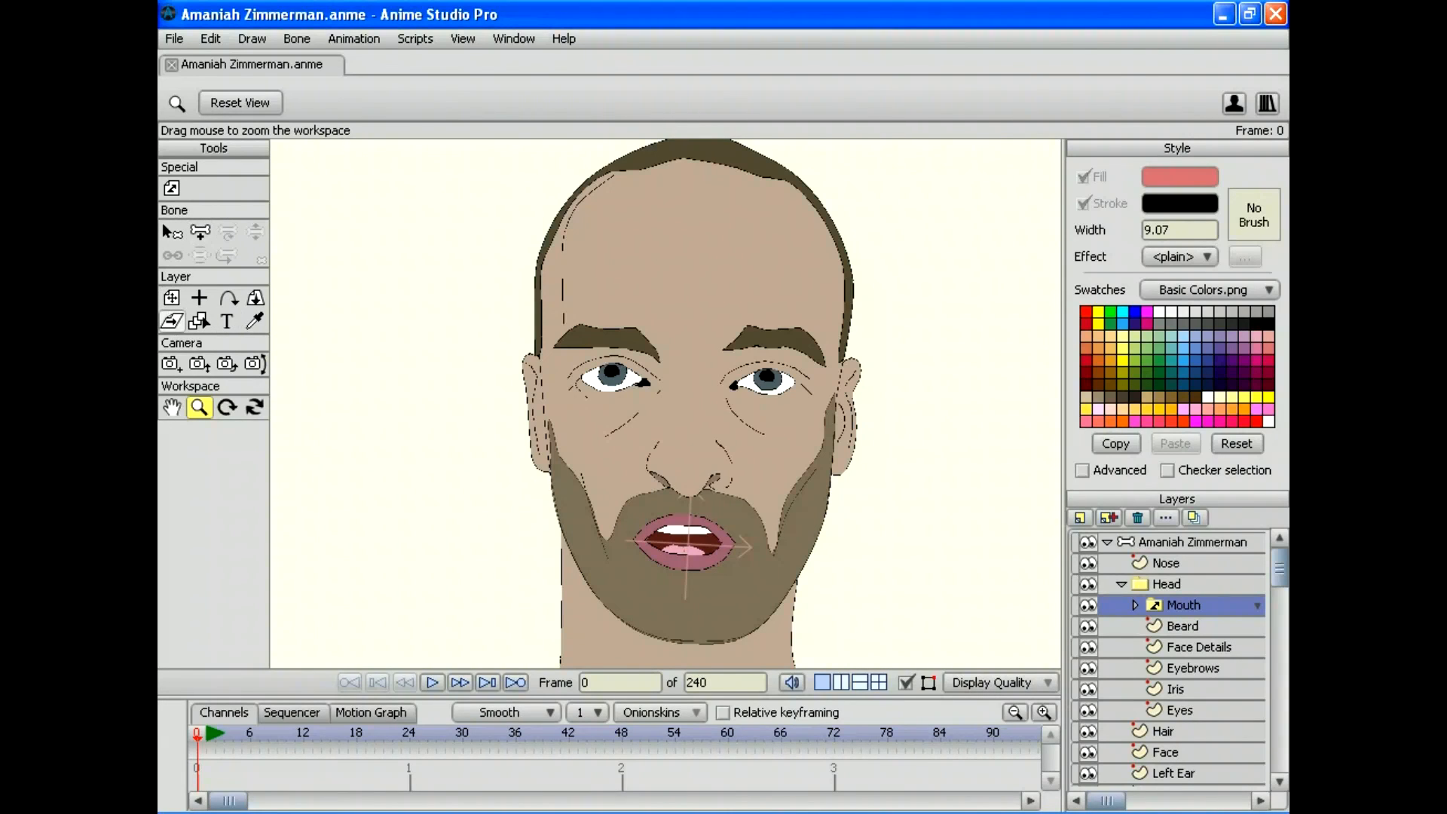
pyautogui.click(172, 298)
pyautogui.moveTo(666, 403); pyautogui.dragTo(625, 332)
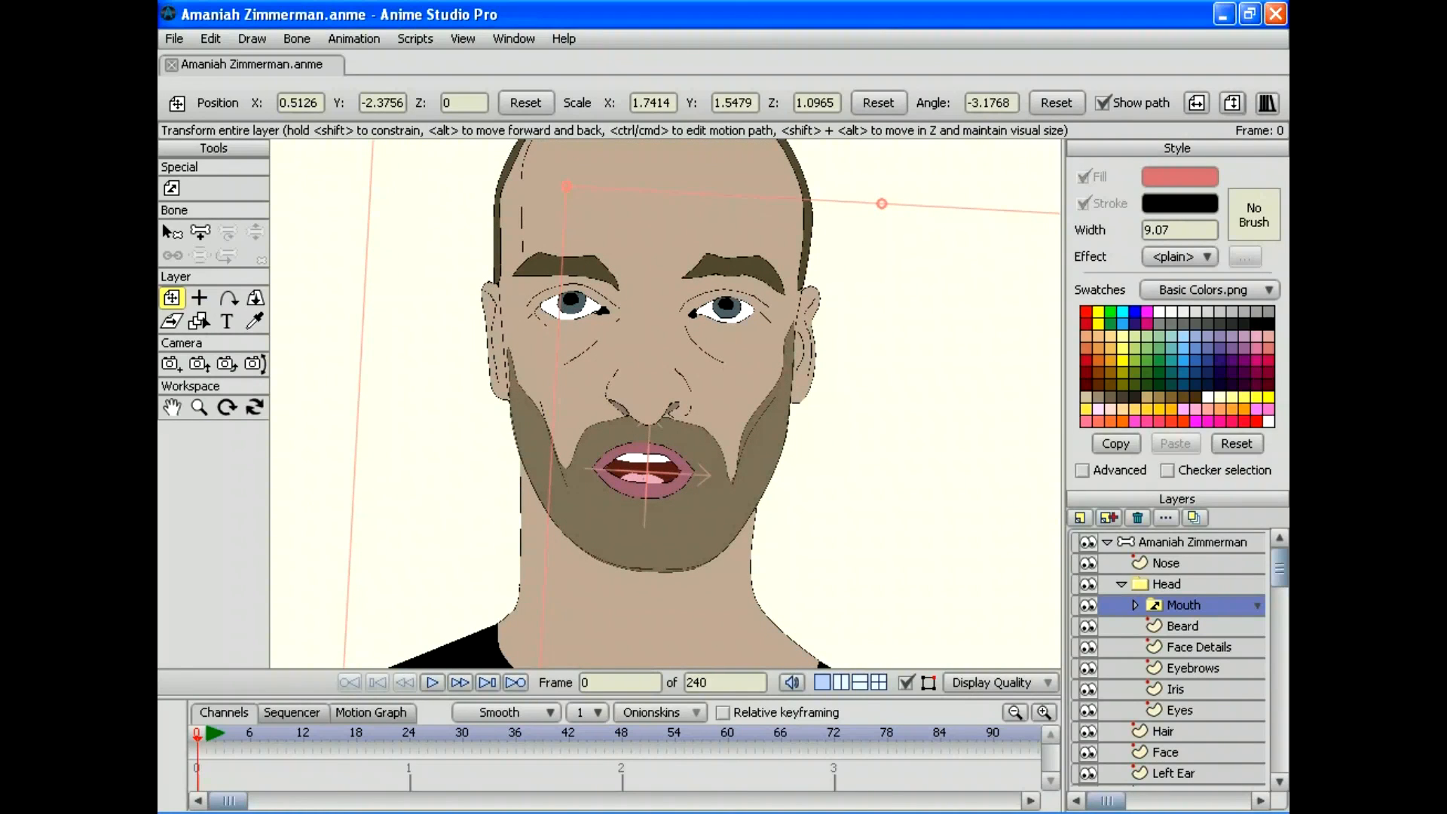
pyautogui.moveTo(452, 467); pyautogui.dragTo(453, 479)
pyautogui.click(211, 38)
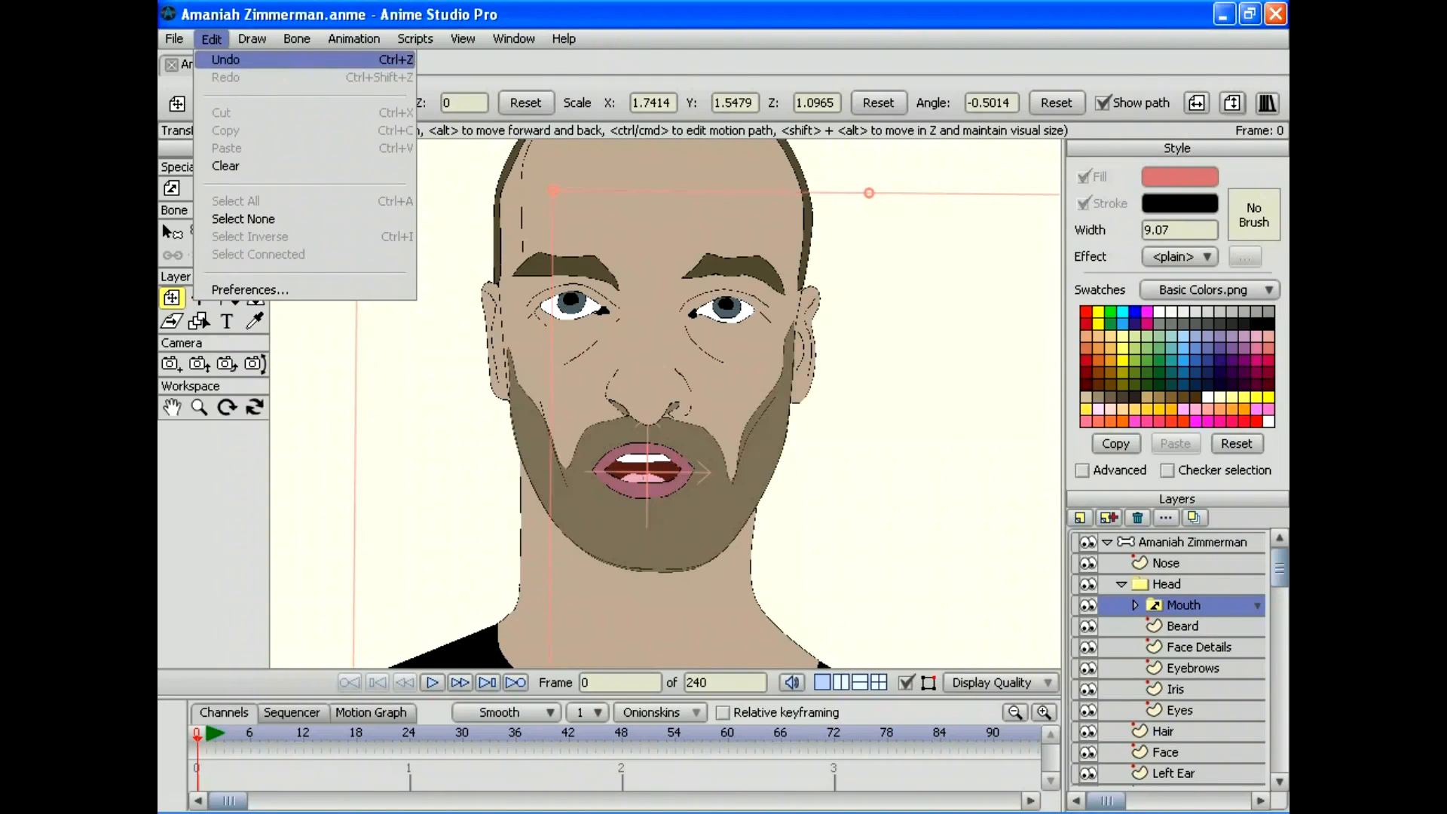
pyautogui.click(225, 59)
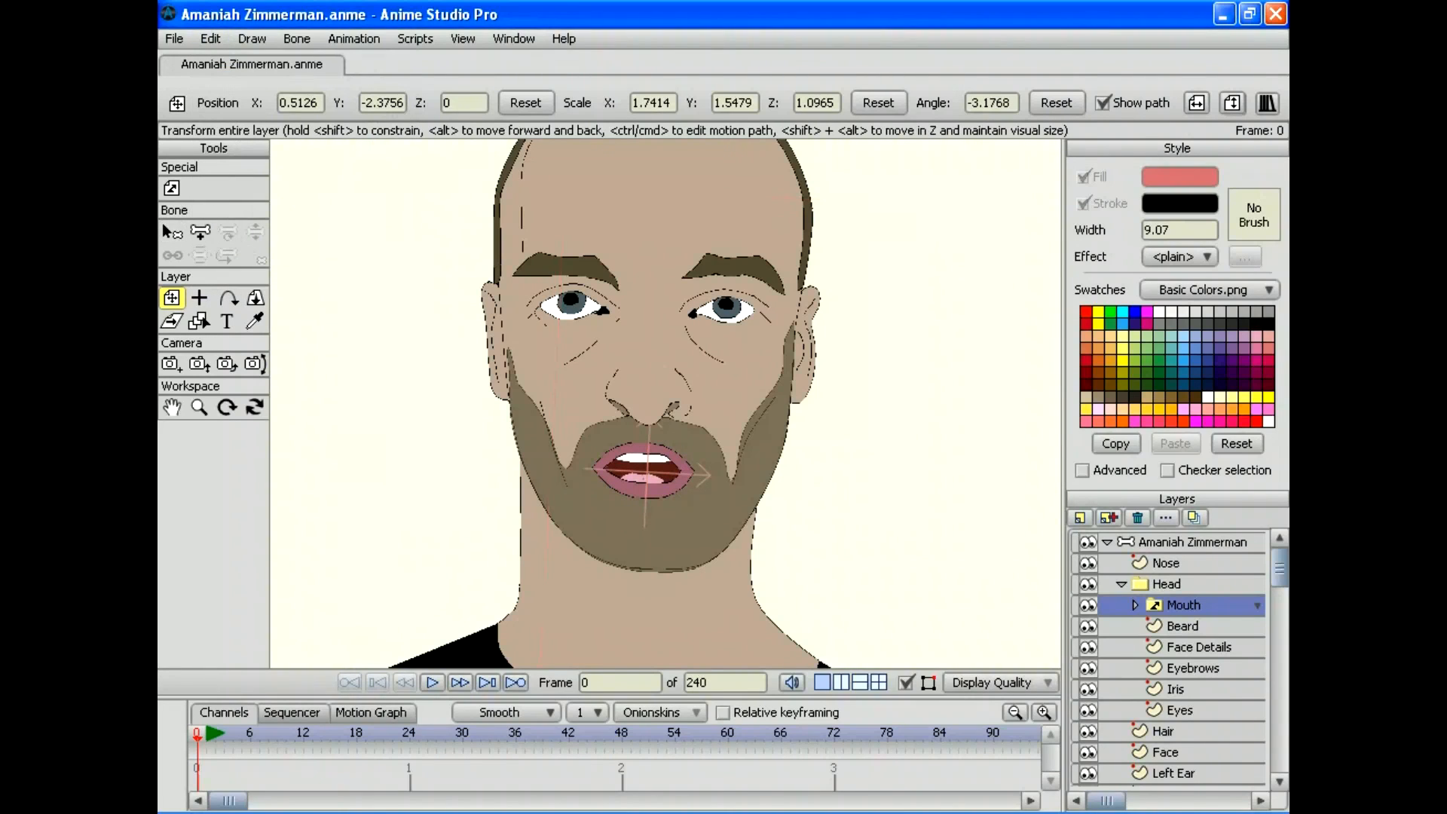
pyautogui.moveTo(647, 471); pyautogui.dragTo(651, 476)
# Step: Try the rest, E, L and U mouth shapes in turn
pyautogui.rightClick(1172, 604)
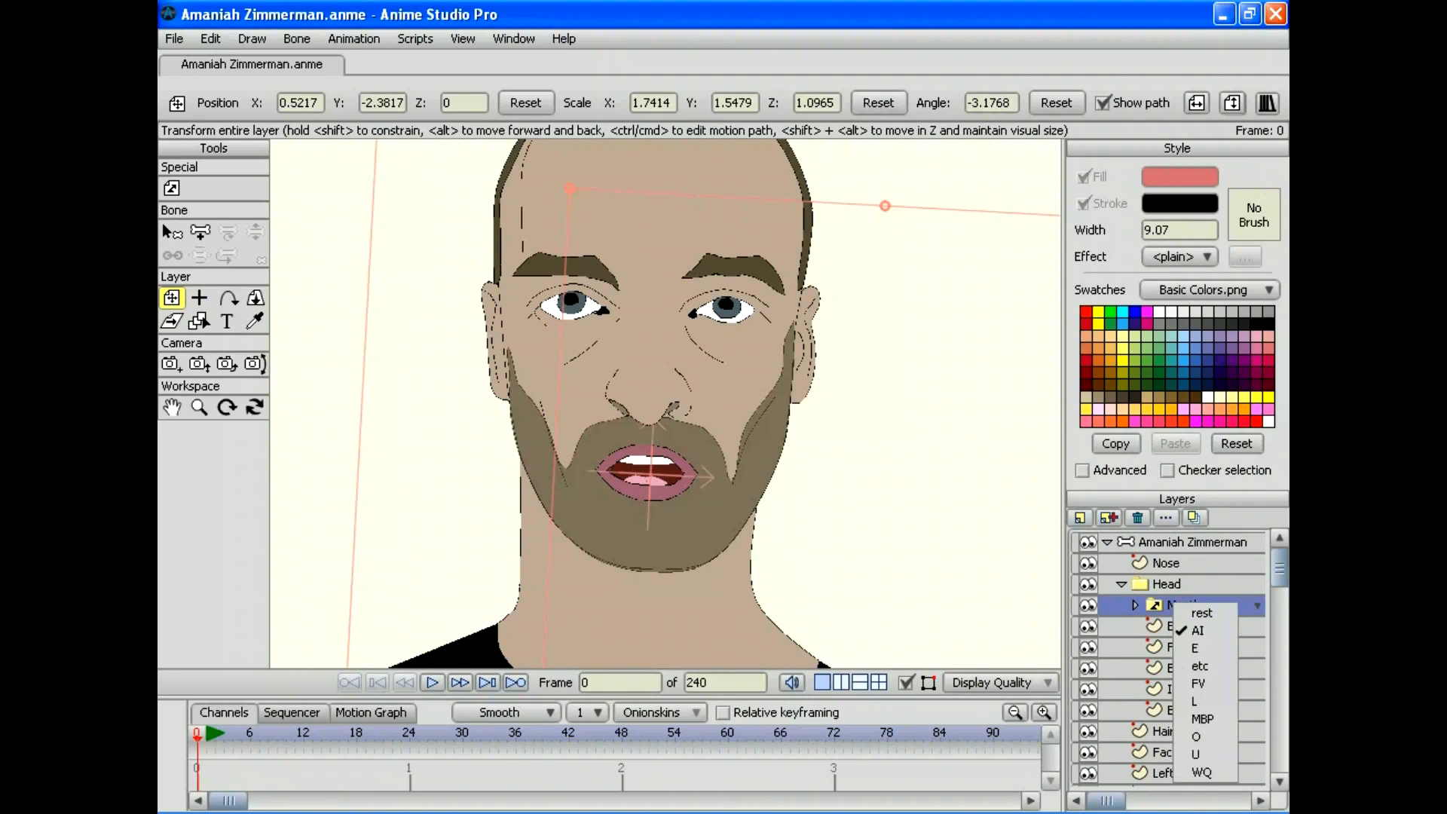
pyautogui.click(1198, 612)
pyautogui.rightClick(1198, 605)
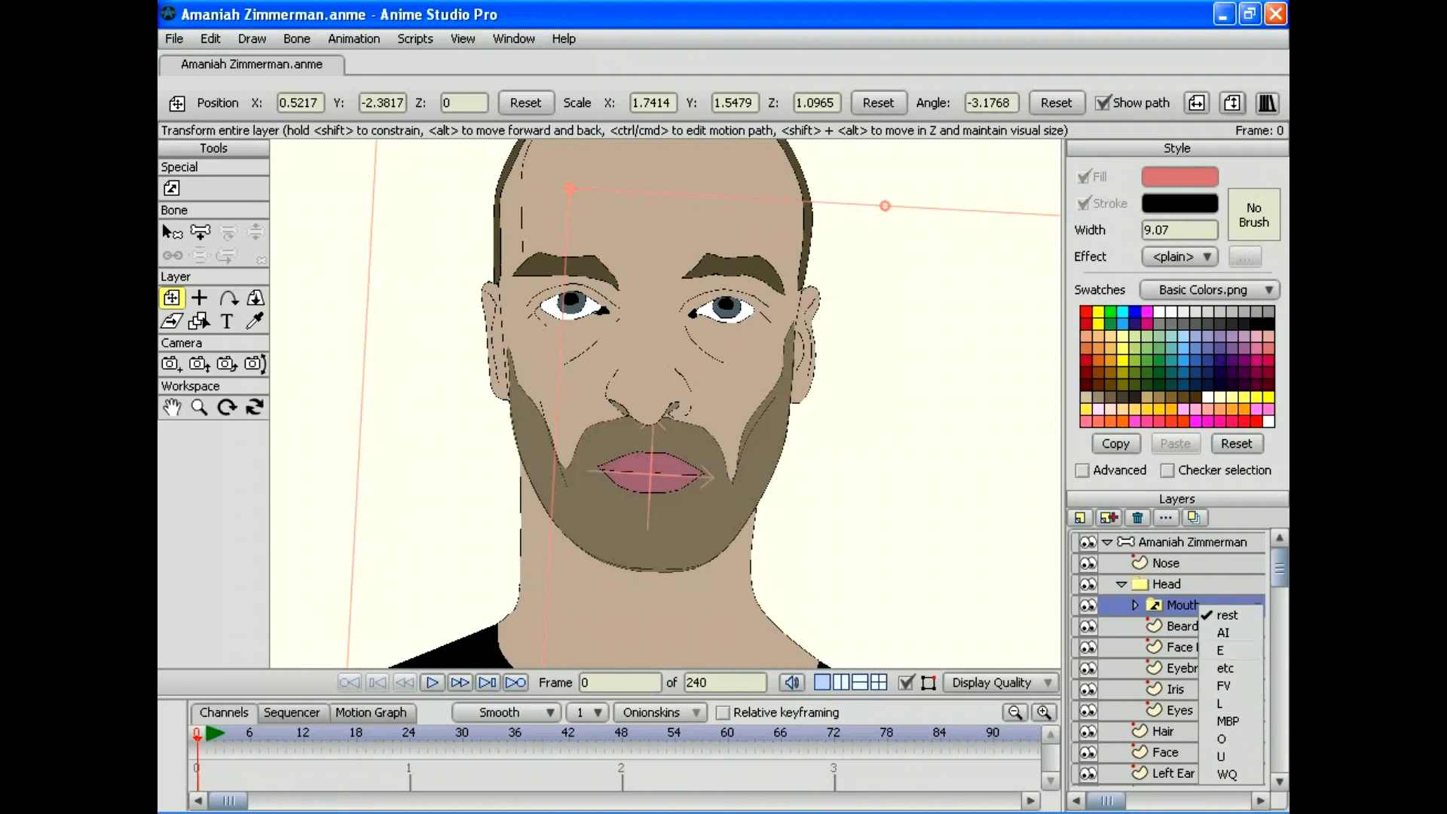
pyautogui.click(1220, 649)
pyautogui.rightClick(1205, 604)
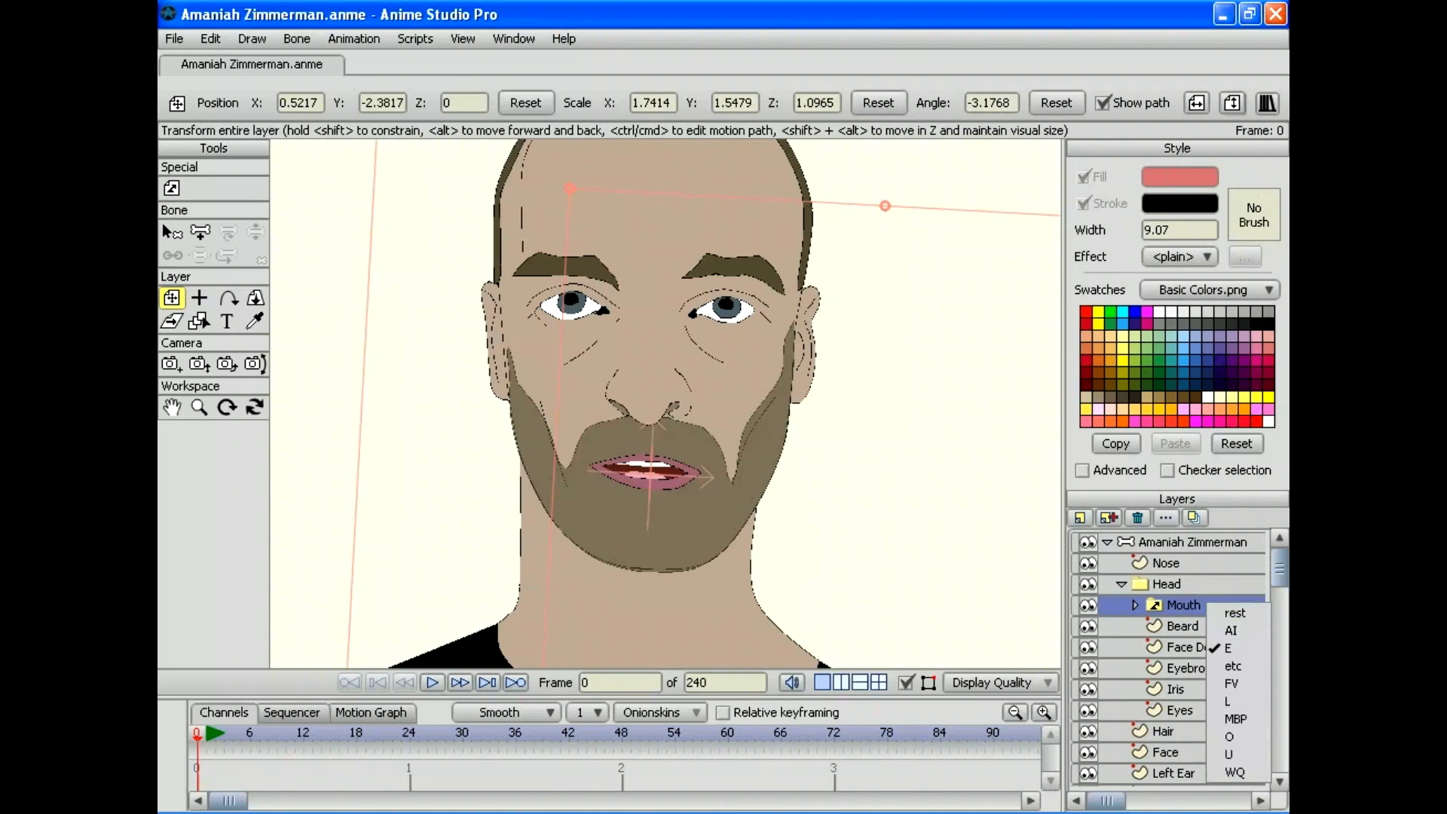
pyautogui.click(1228, 701)
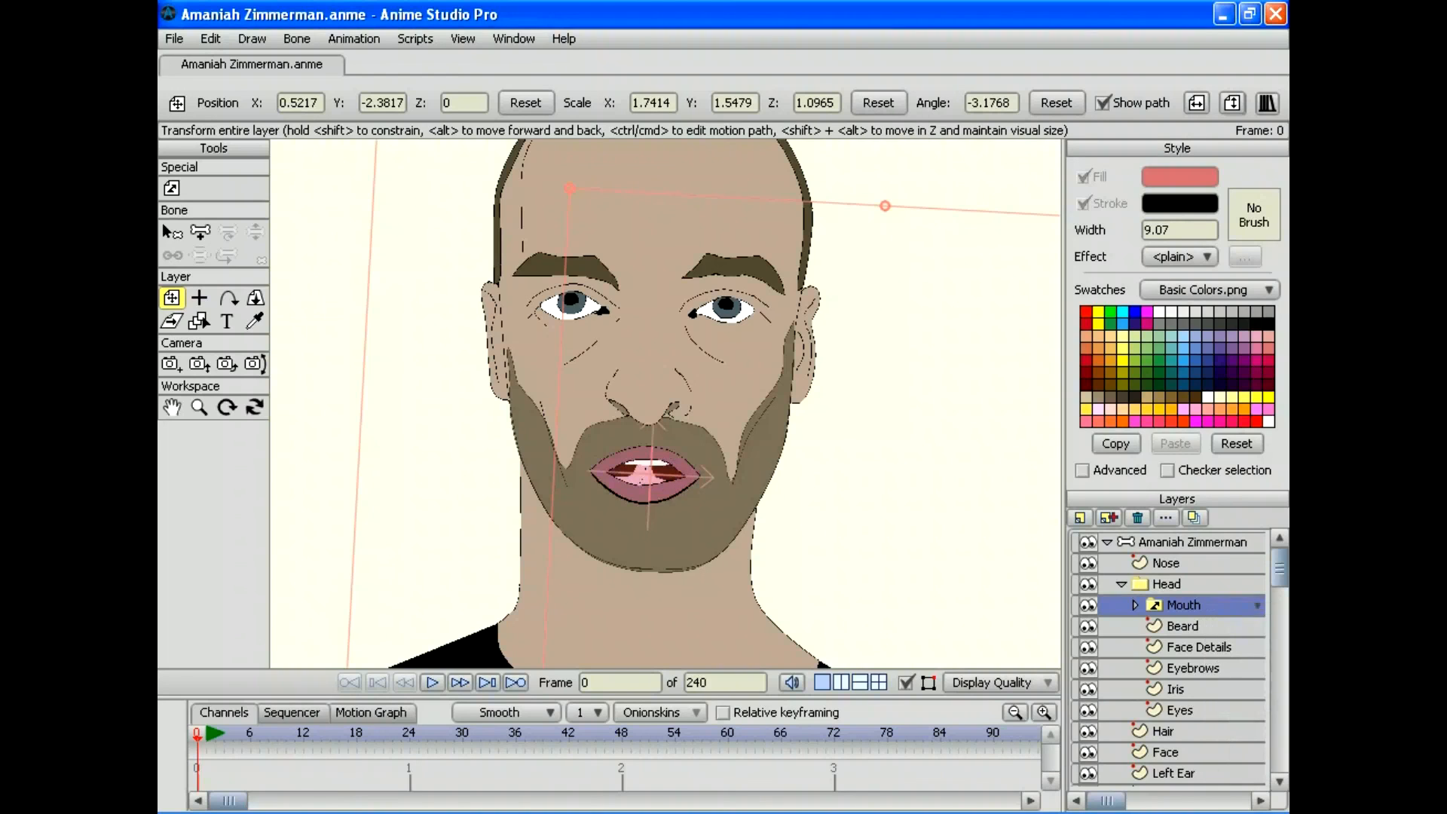
pyautogui.rightClick(1205, 605)
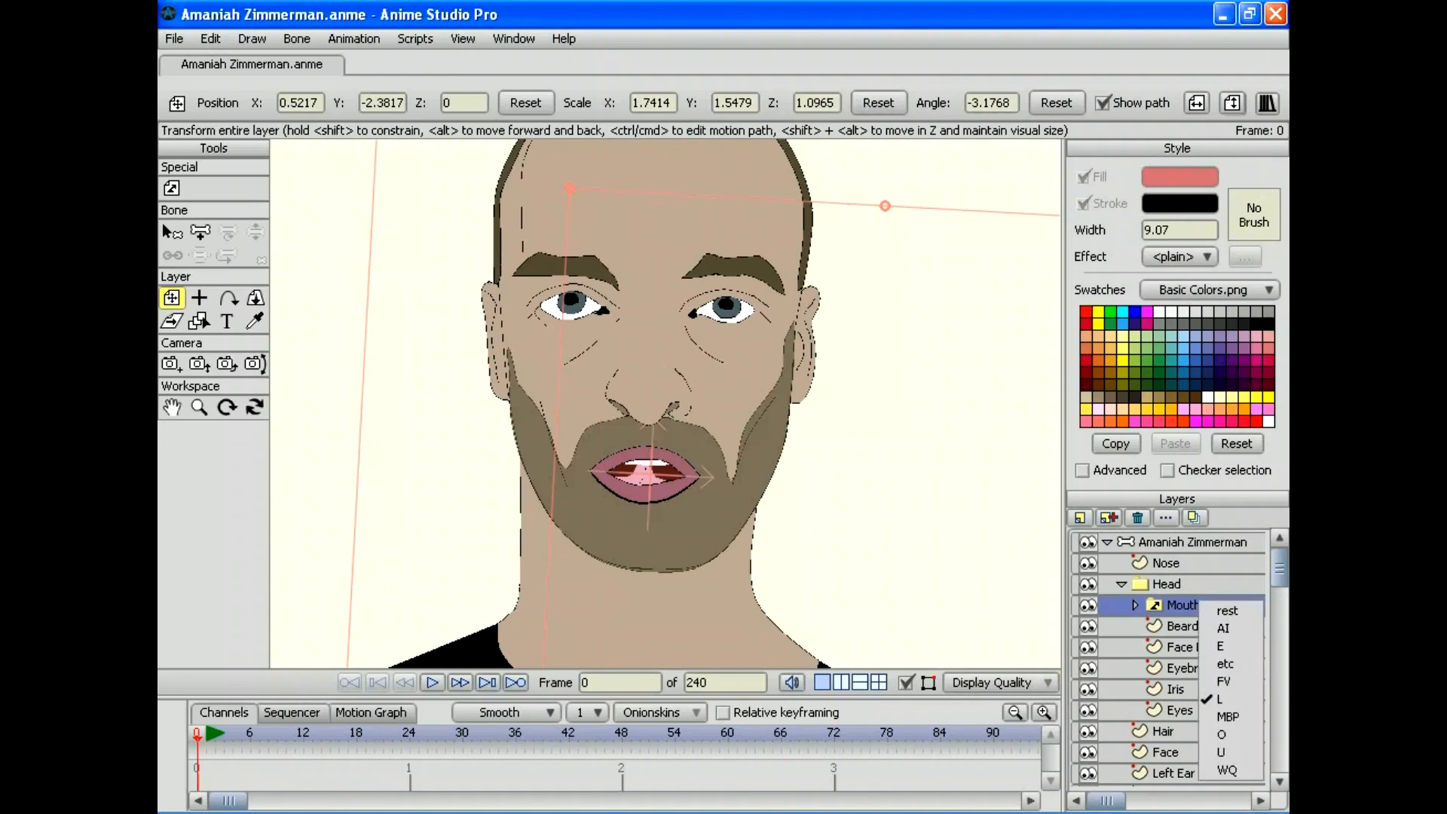
pyautogui.click(1228, 751)
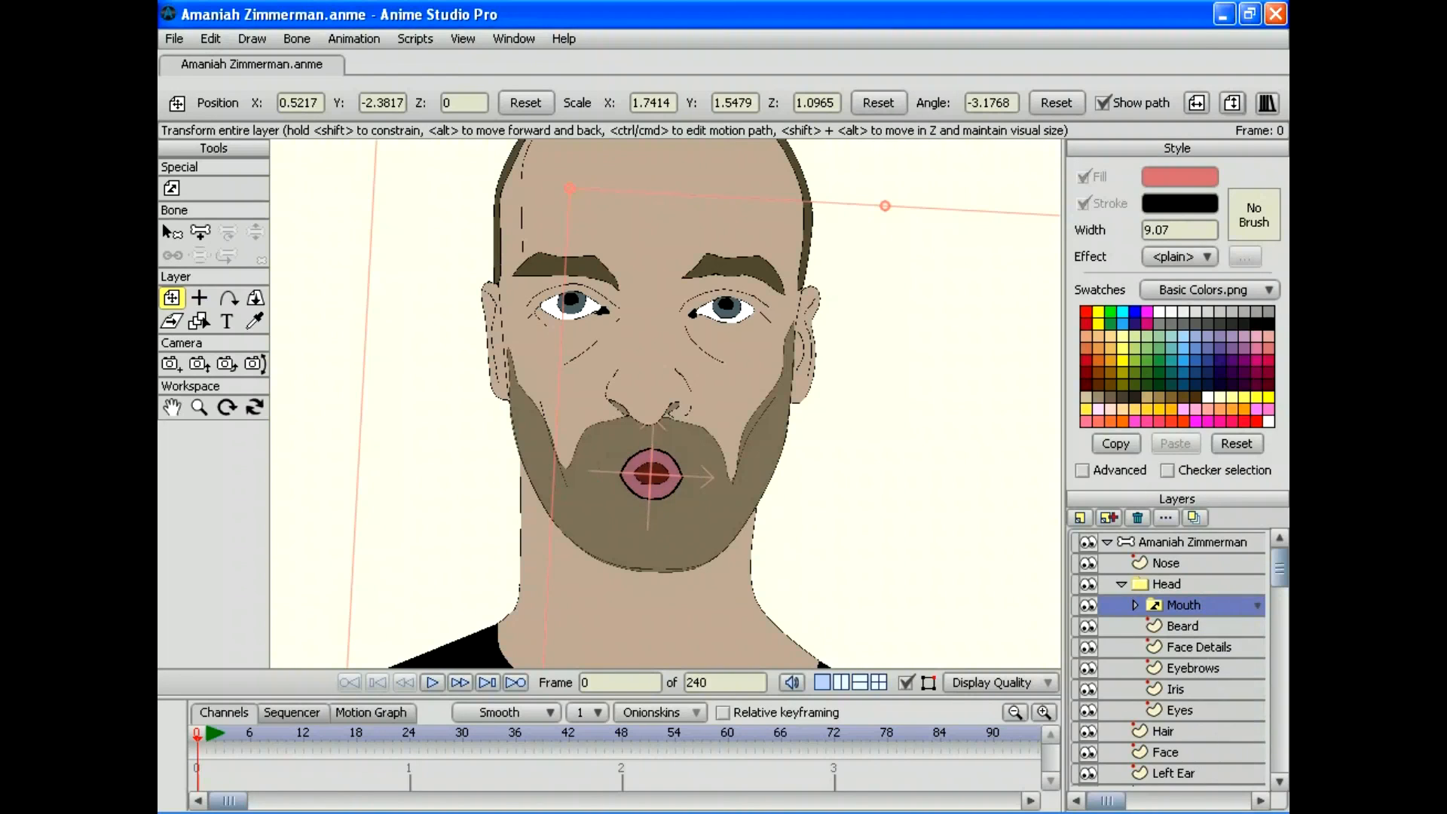
# Step: Try the etc, FV and MBP mouth shapes, then return to the rest shape
pyautogui.rightClick(1183, 603)
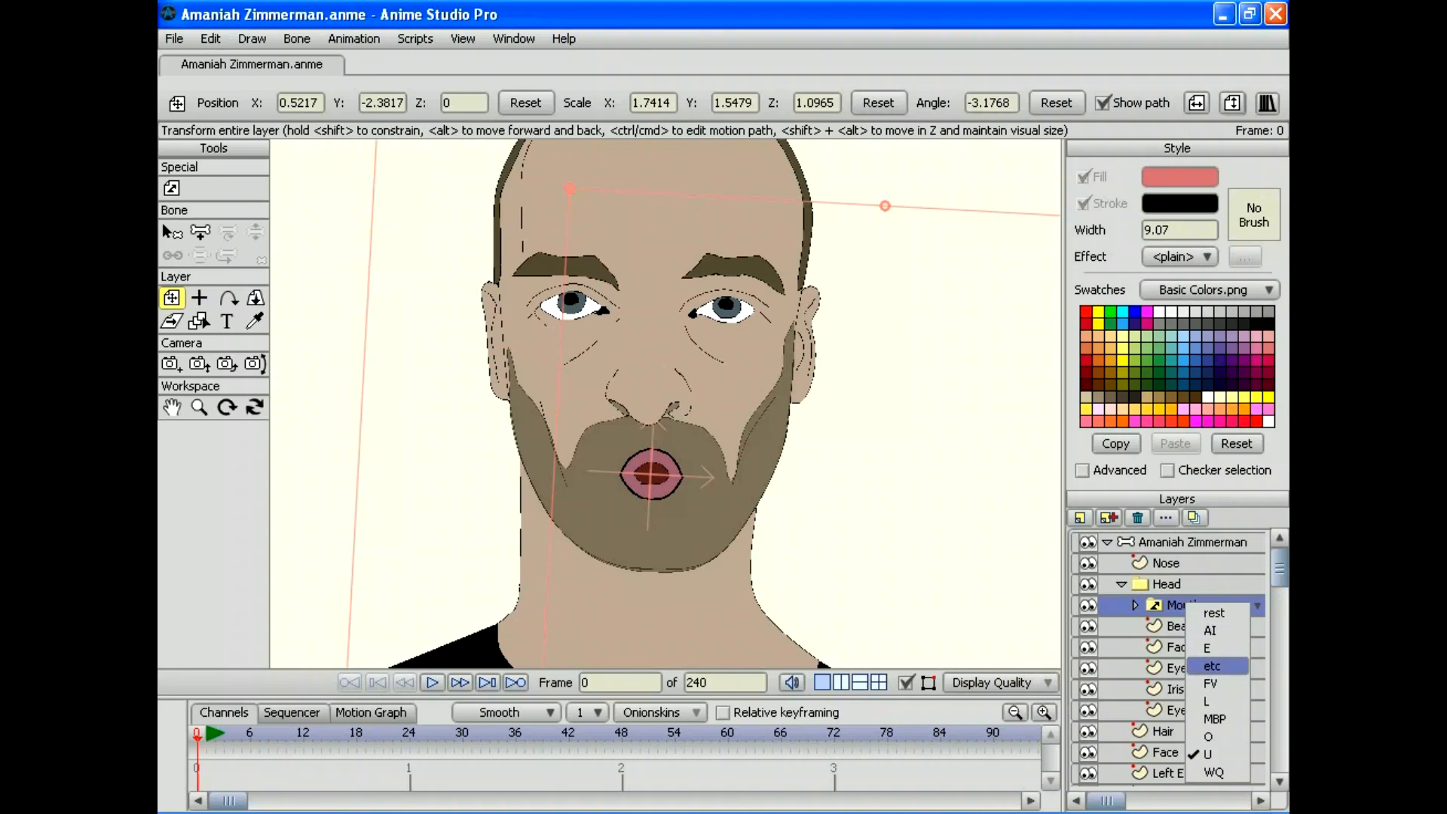
pyautogui.click(1217, 667)
pyautogui.rightClick(1197, 604)
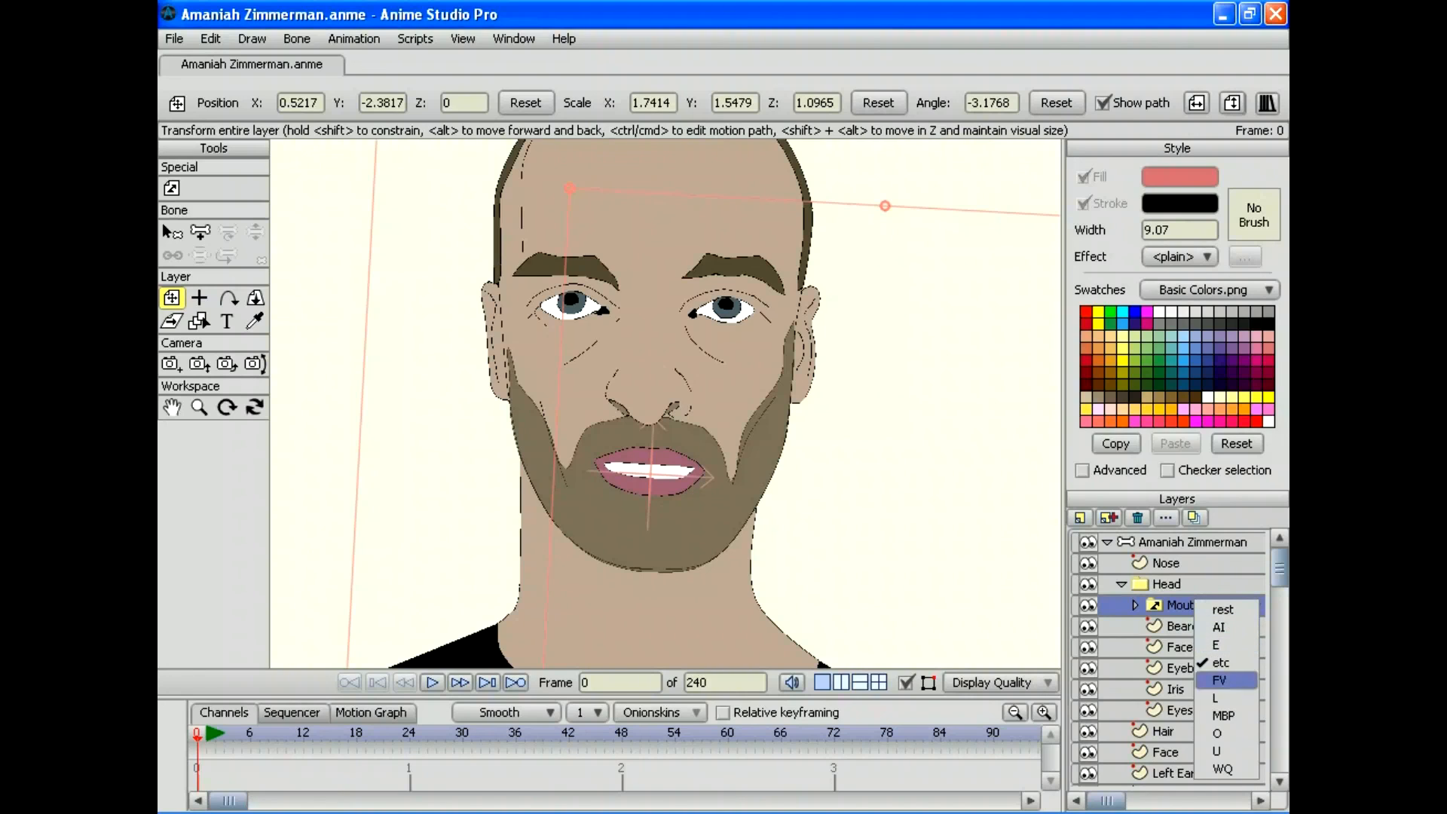
pyautogui.click(1218, 679)
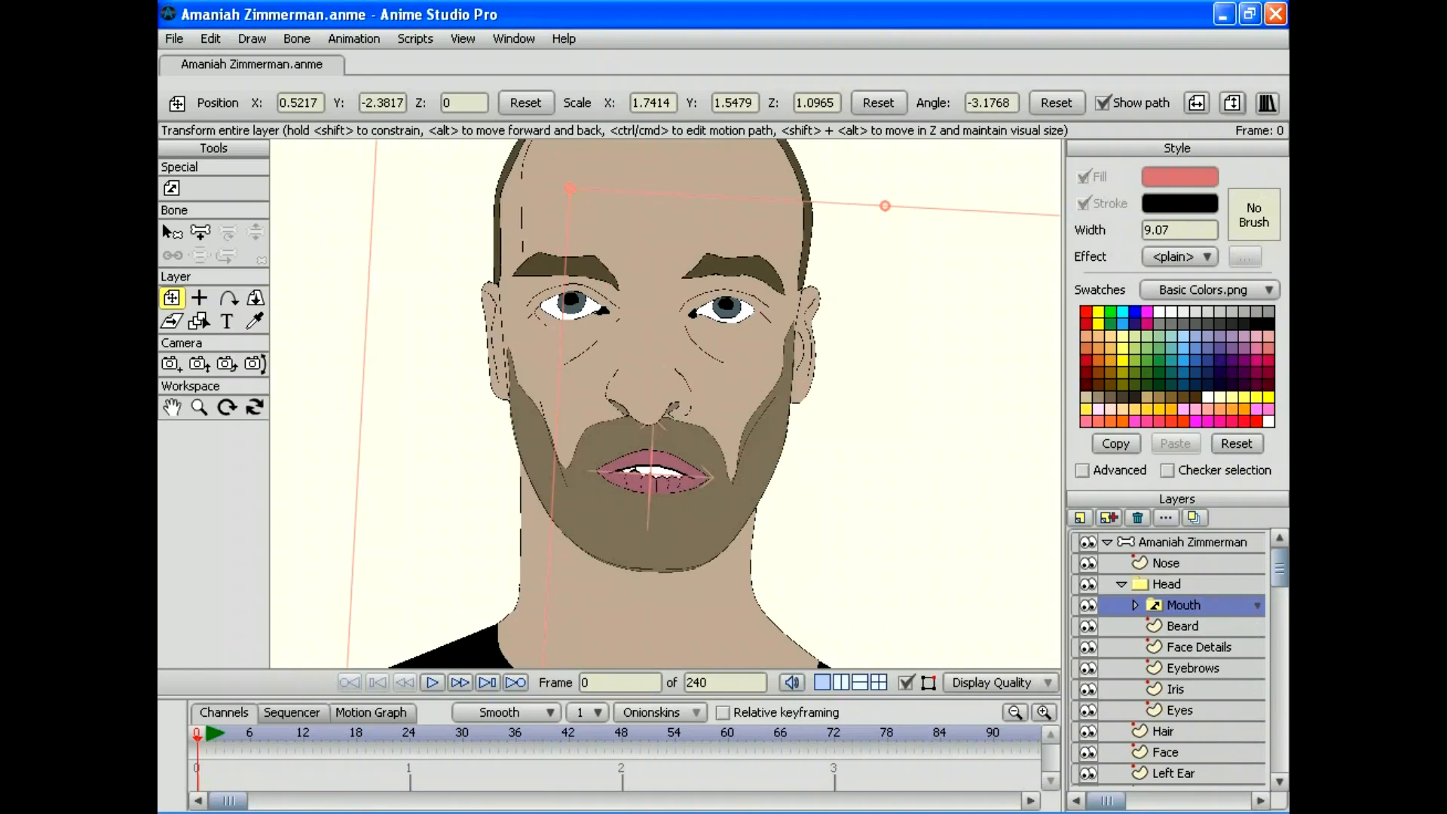
pyautogui.click(1257, 605)
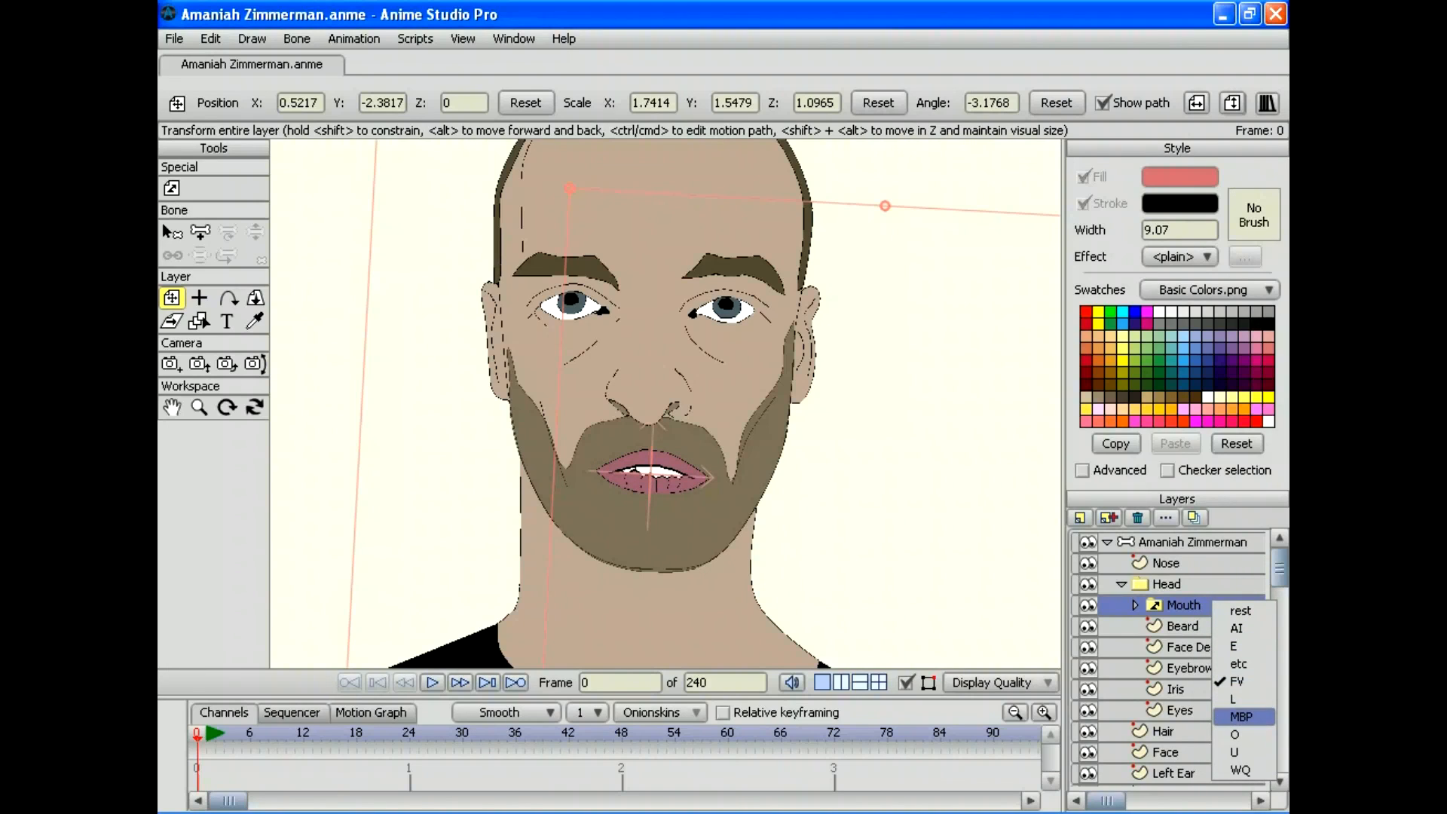
pyautogui.click(1243, 715)
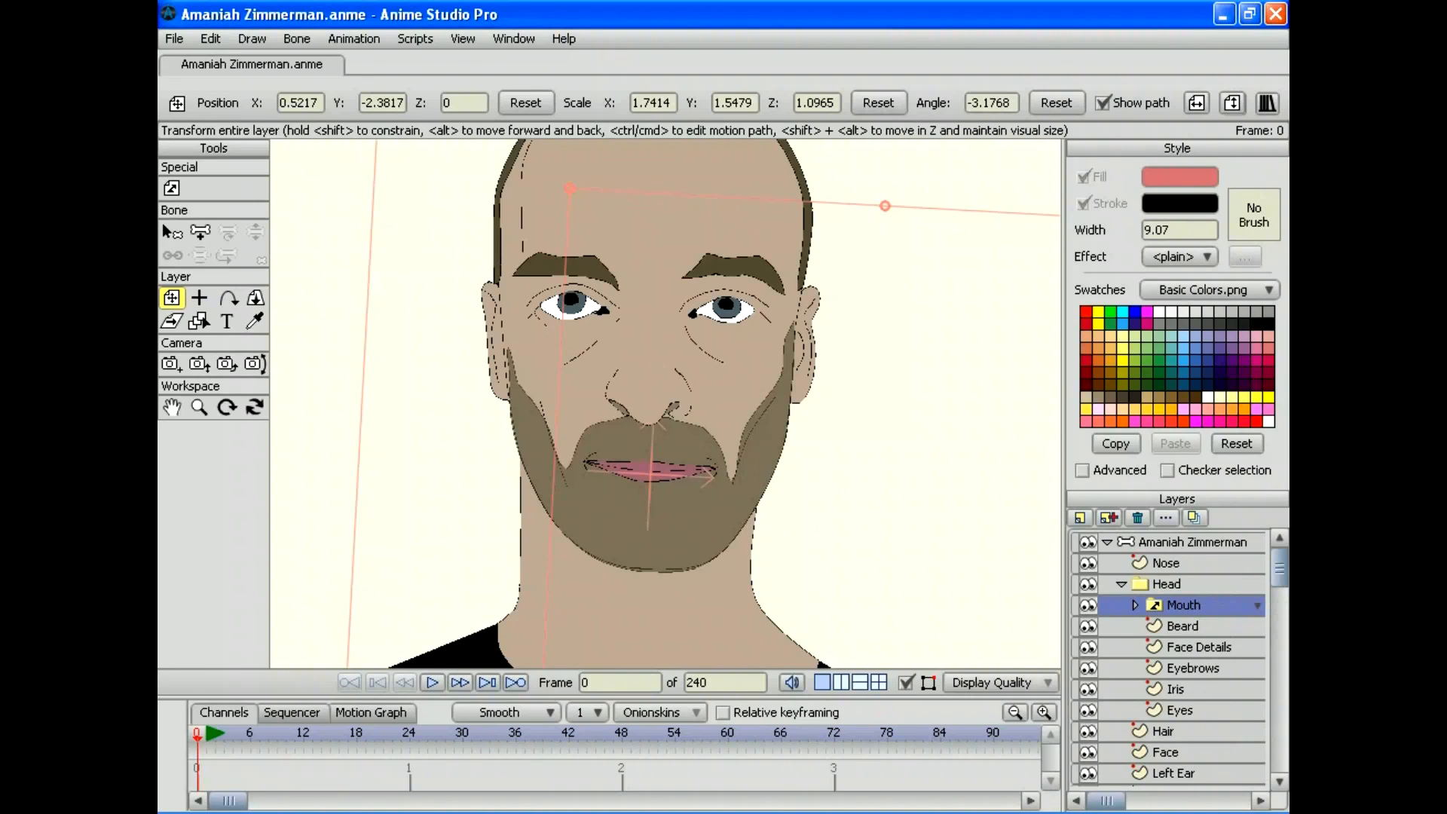
pyautogui.rightClick(1163, 606)
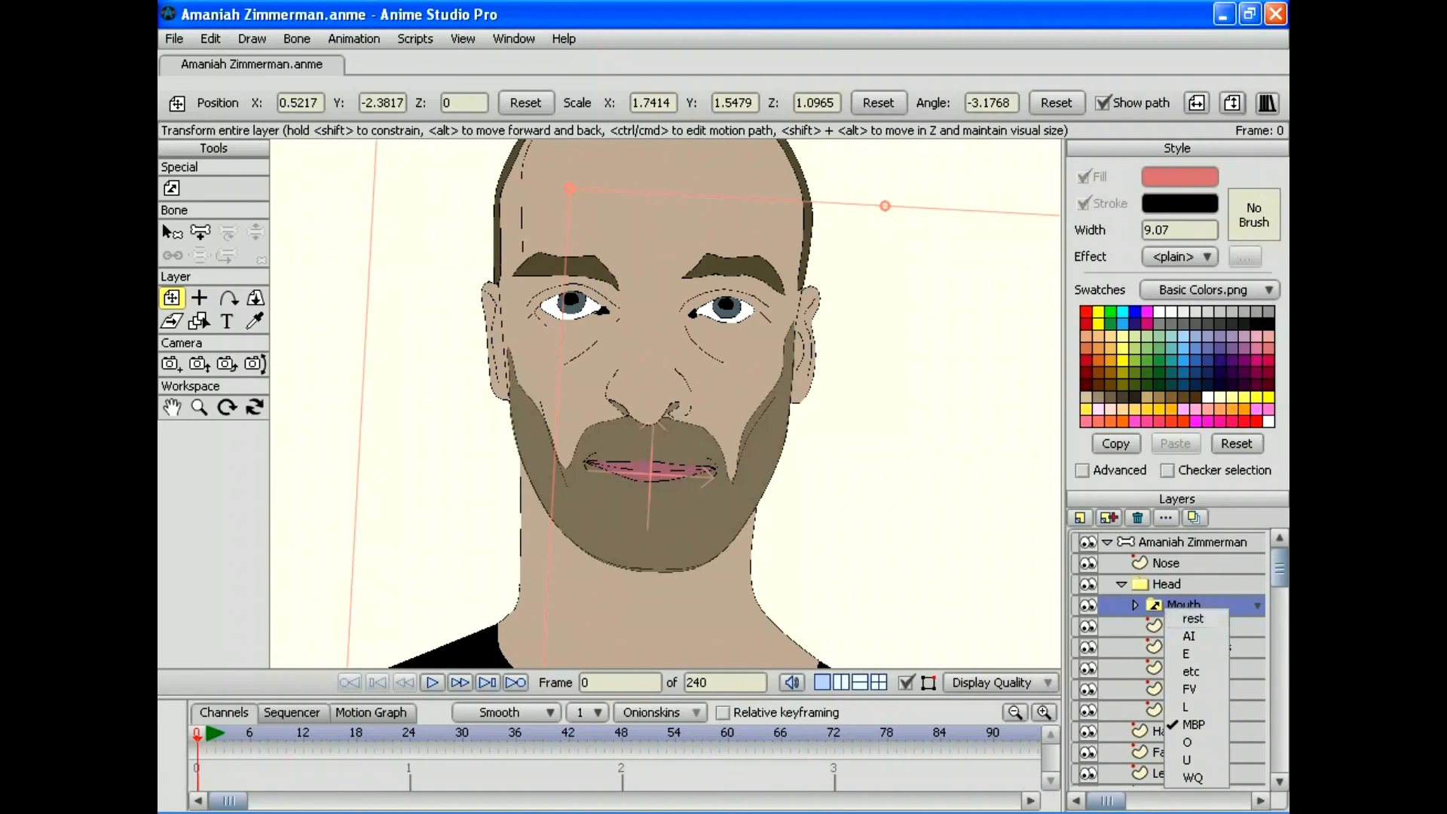
pyautogui.click(1197, 618)
pyautogui.click(174, 39)
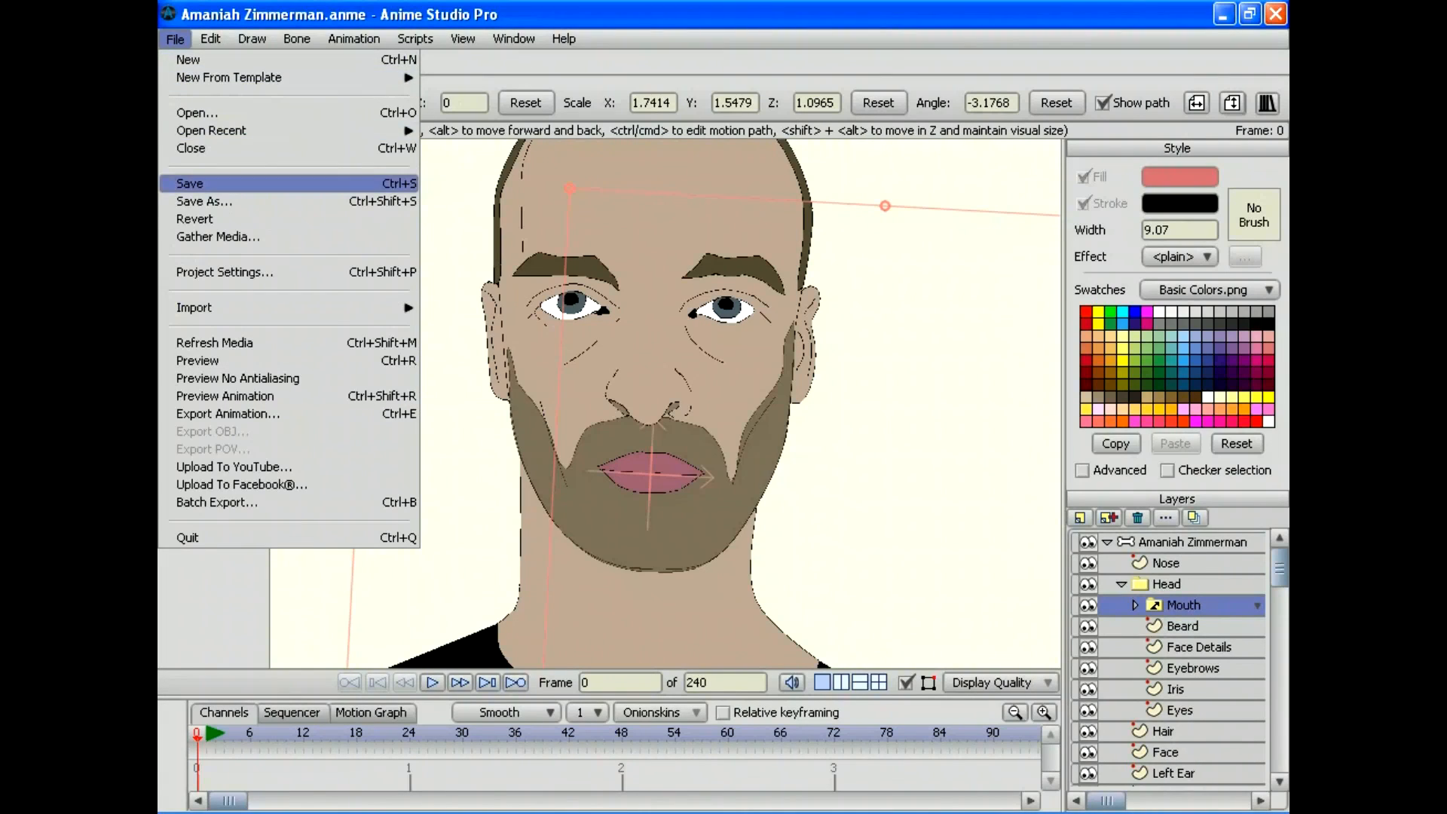
# Step: Save the character file and zoom out to show the whole figure
pyautogui.click(196, 183)
pyautogui.click(199, 407)
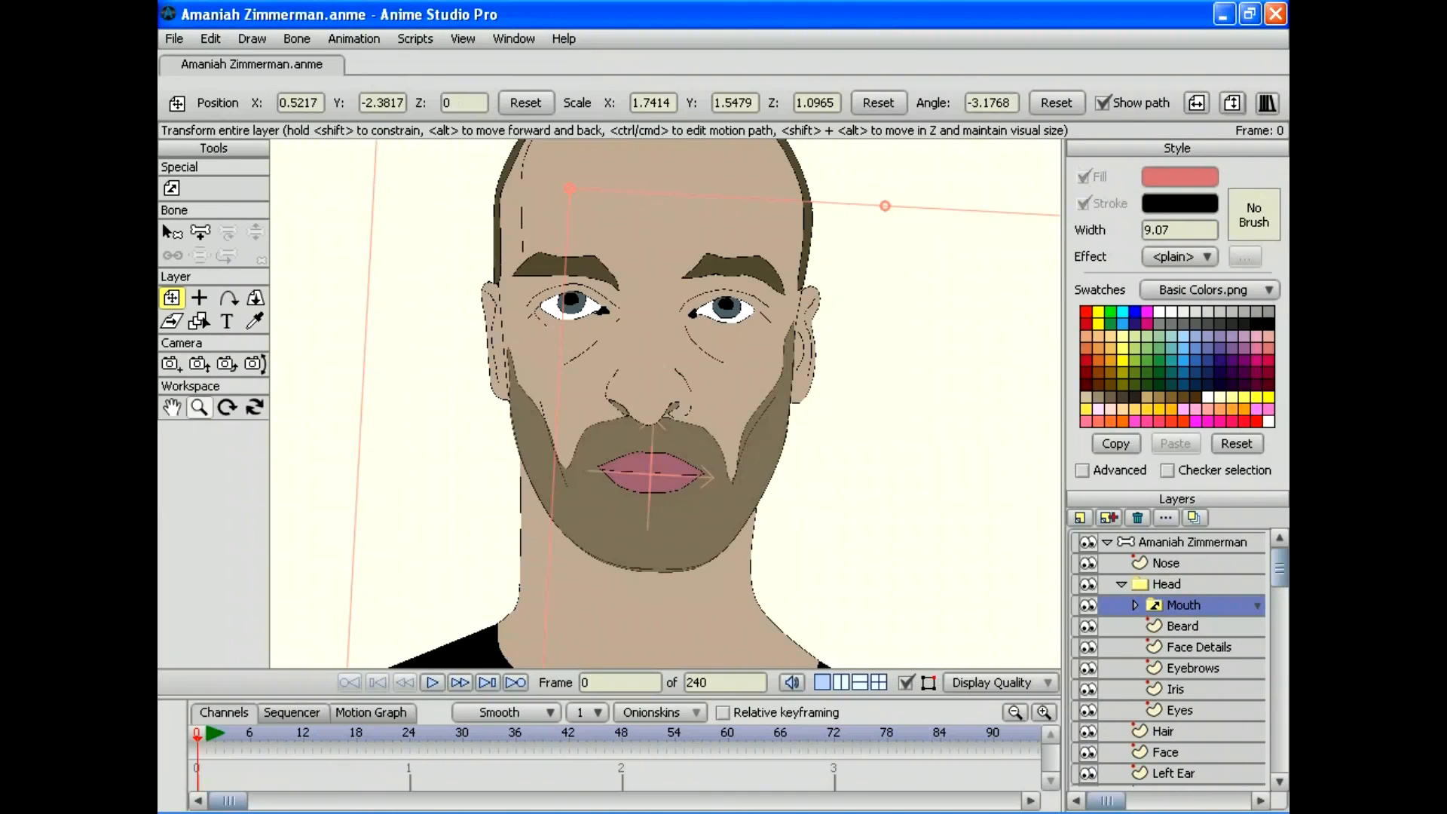
pyautogui.moveTo(665, 403); pyautogui.dragTo(422, 403)
pyautogui.moveTo(665, 403); pyautogui.dragTo(639, 252)
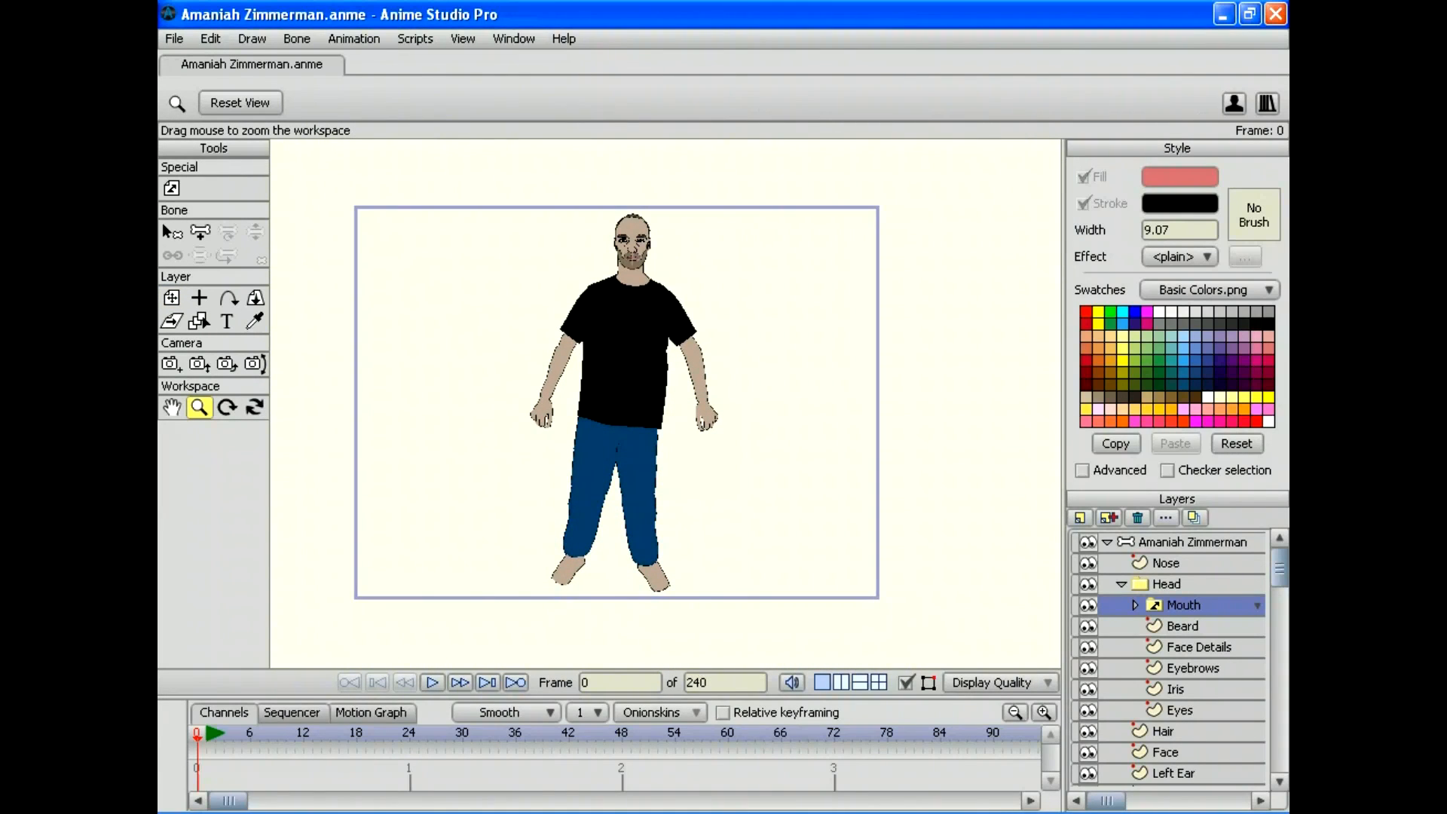
# Step: Render a preview of the current frame, zoomed out to fit the full figure
pyautogui.click(174, 38)
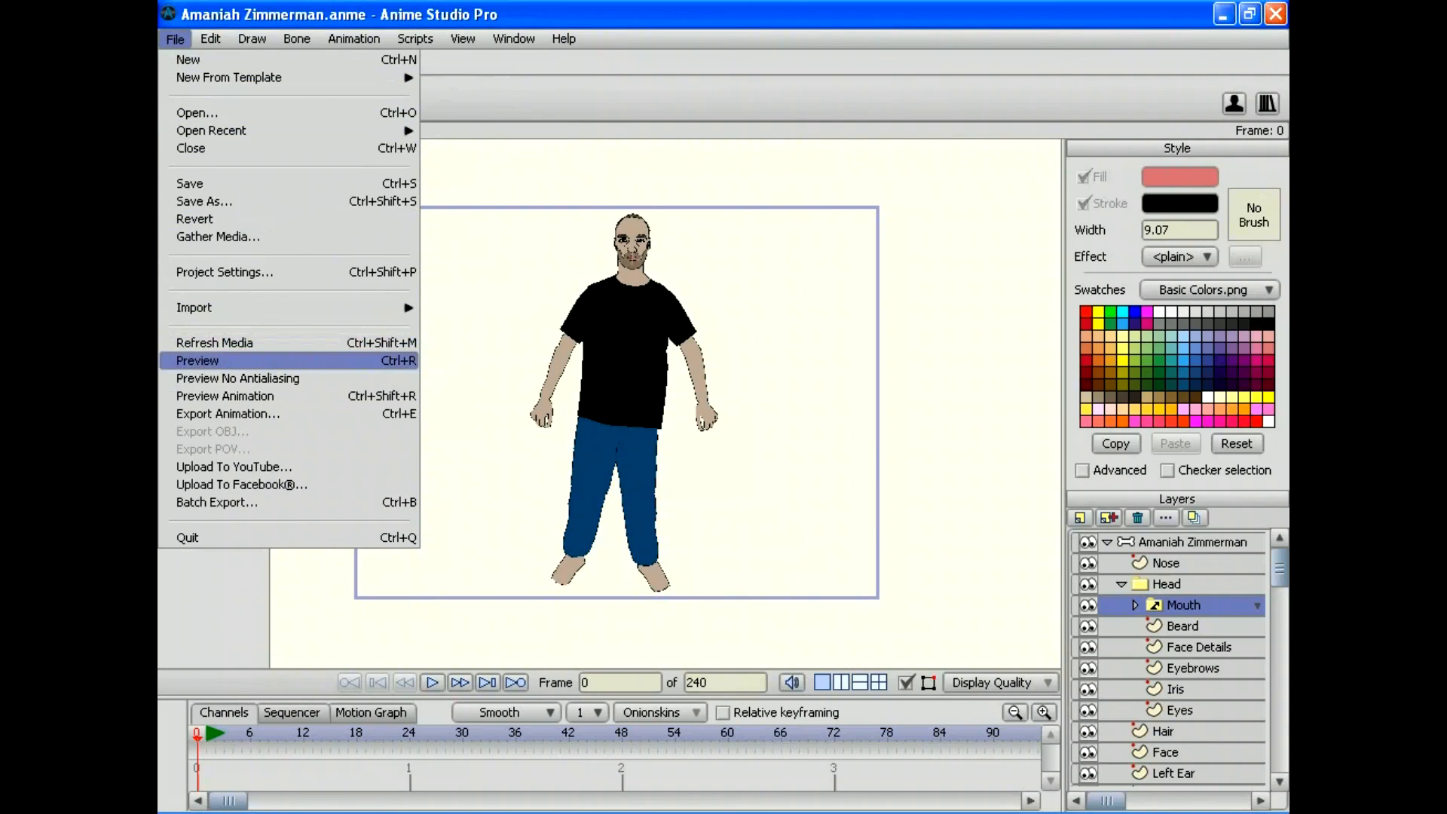
pyautogui.click(226, 355)
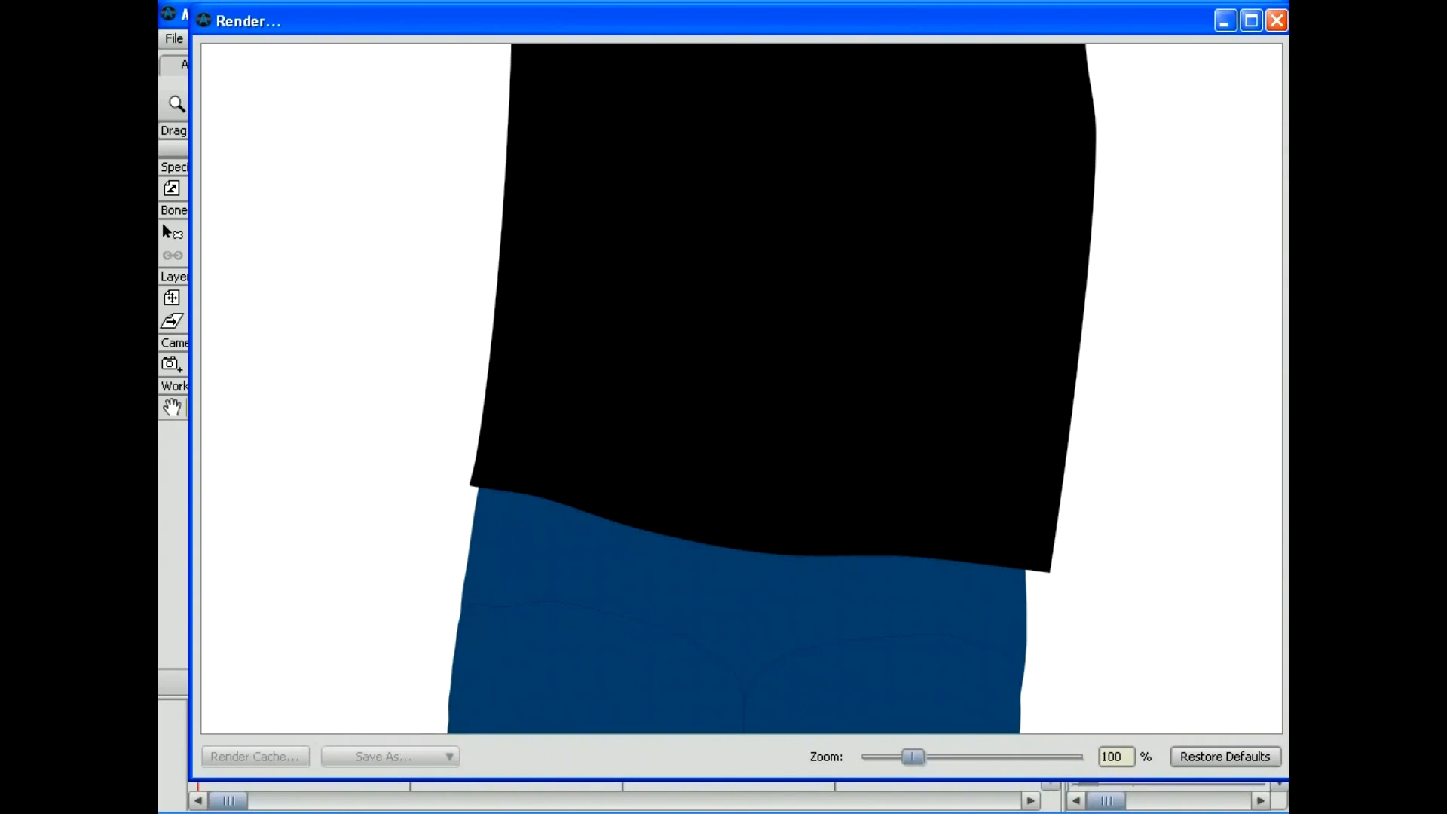
pyautogui.moveTo(913, 756); pyautogui.dragTo(871, 756)
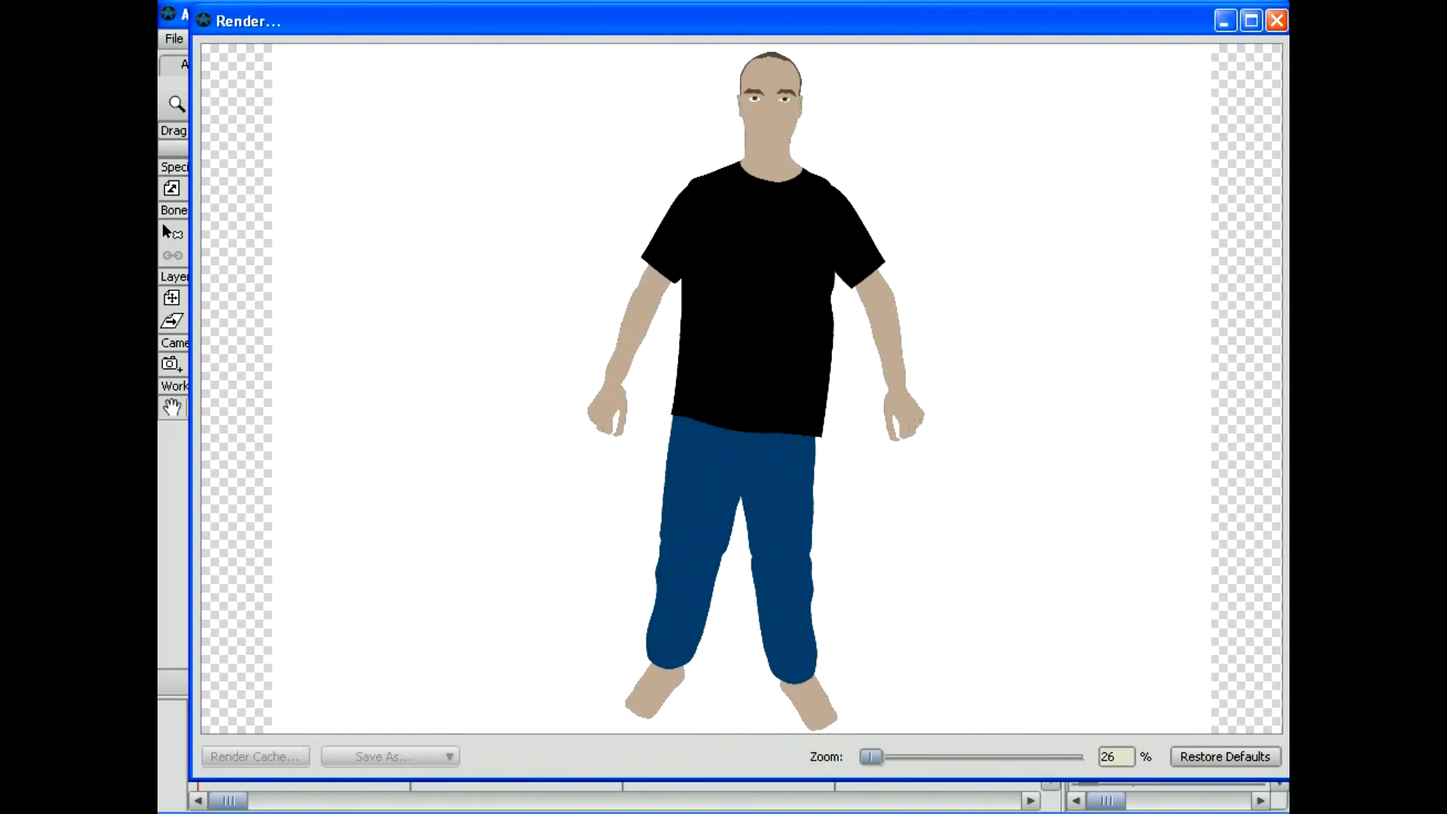